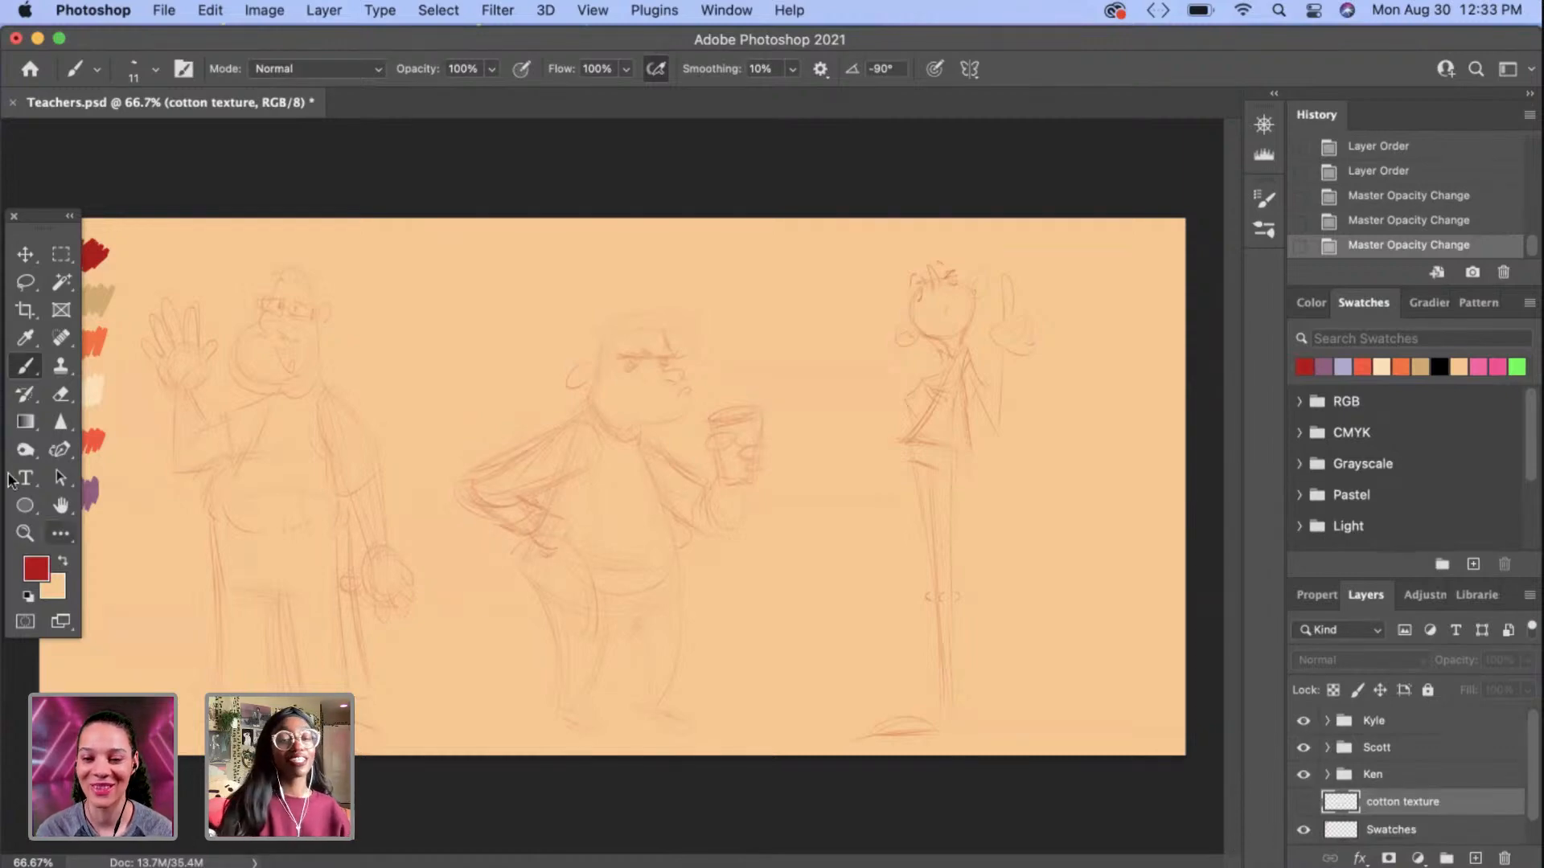
# Step: Start a Pen tool shape on the waving character's neck, placing three straight corner points from the shoulder along the jawline
pyautogui.click(60, 448)
pyautogui.click(99, 451)
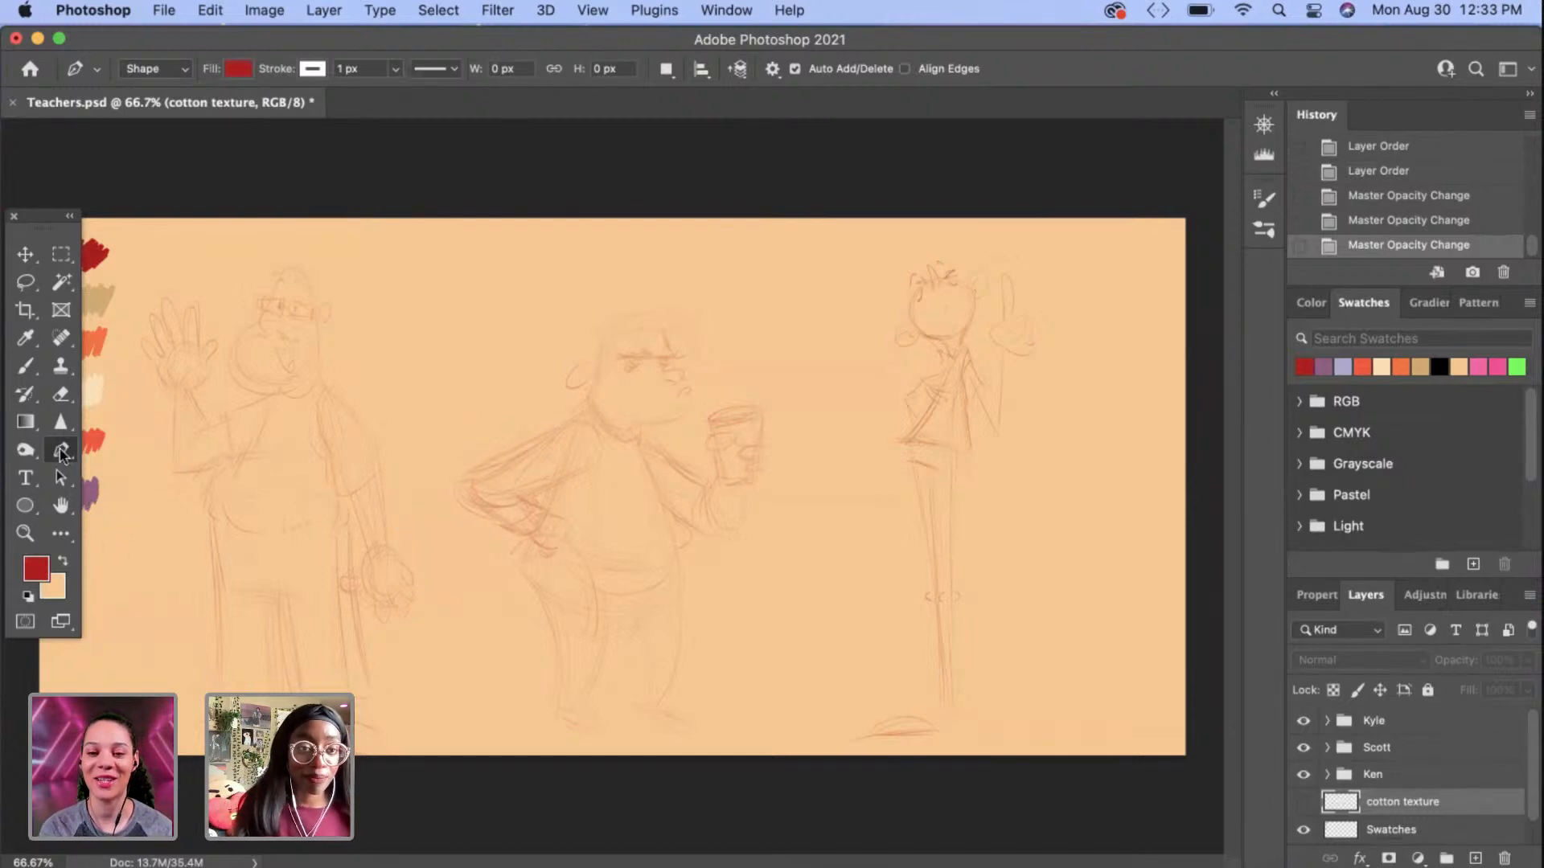
pyautogui.press('super+1')
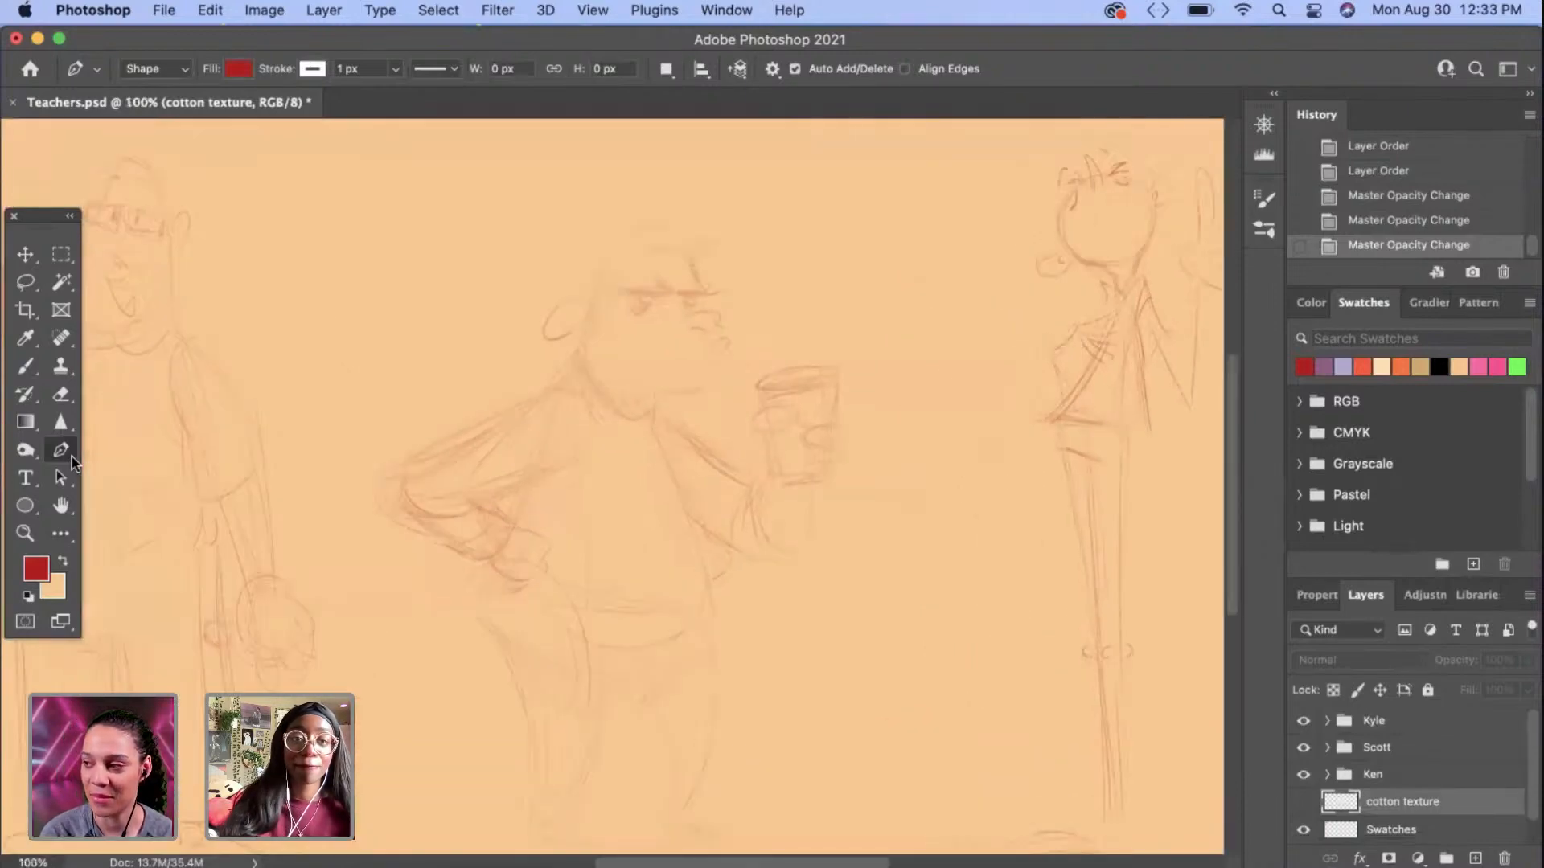
pyautogui.hscroll(-10, 655, 334)
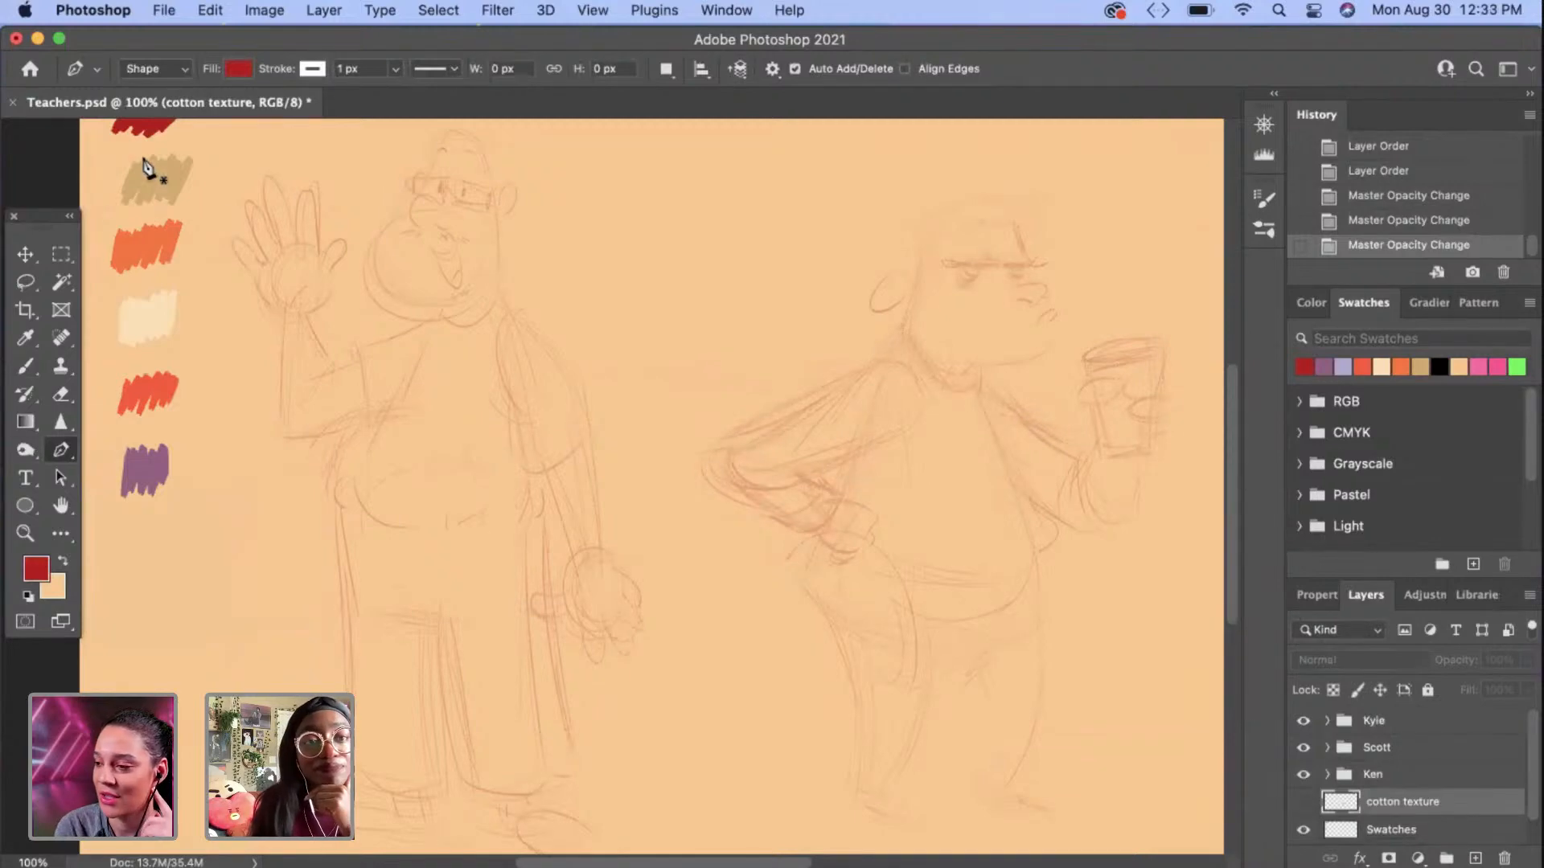
pyautogui.click(25, 342)
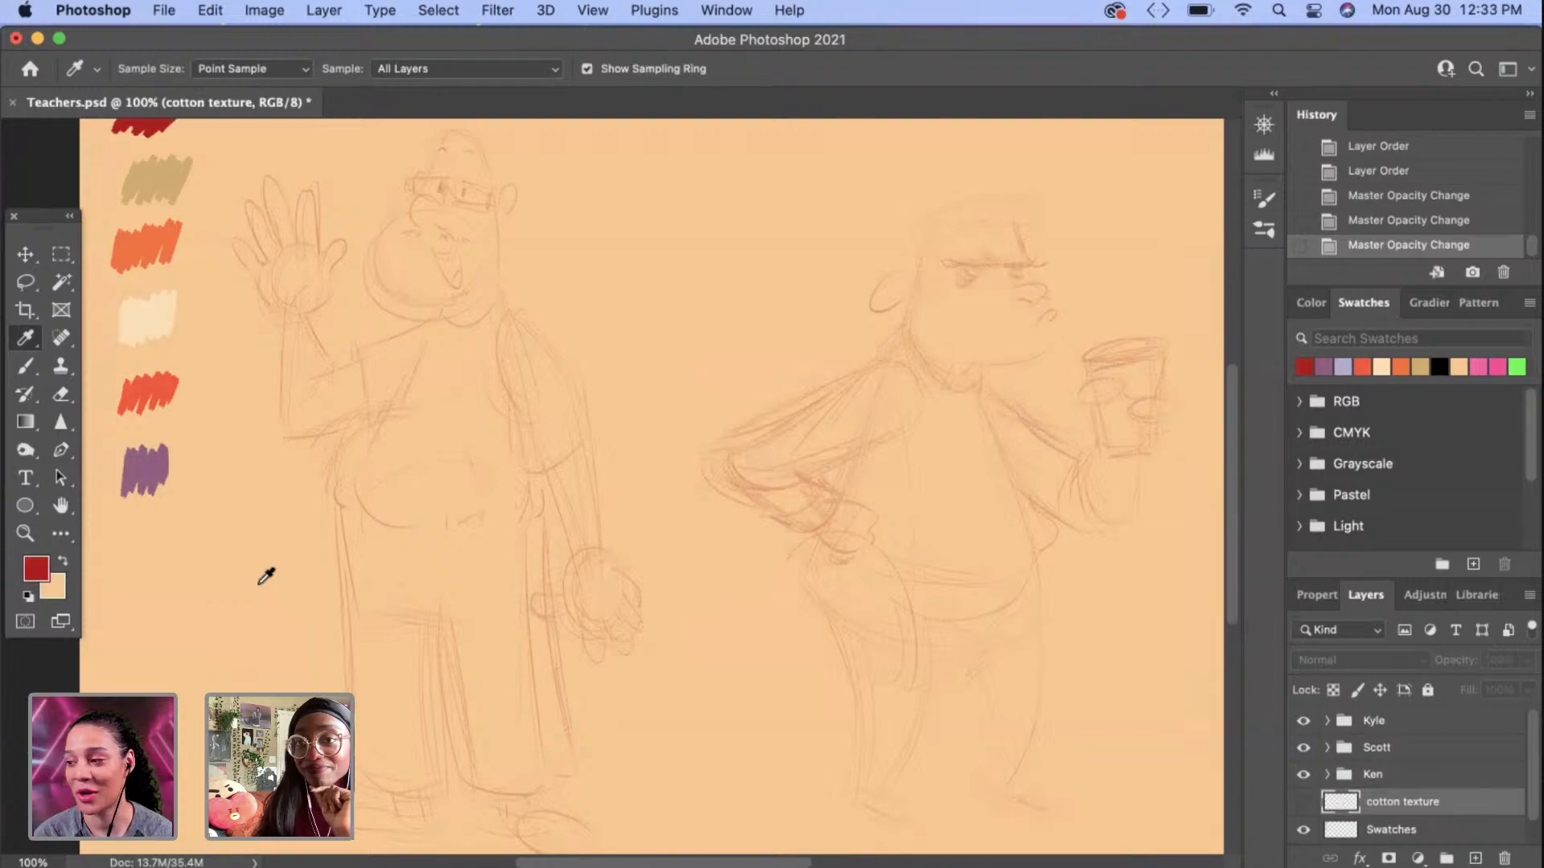
pyautogui.click(61, 449)
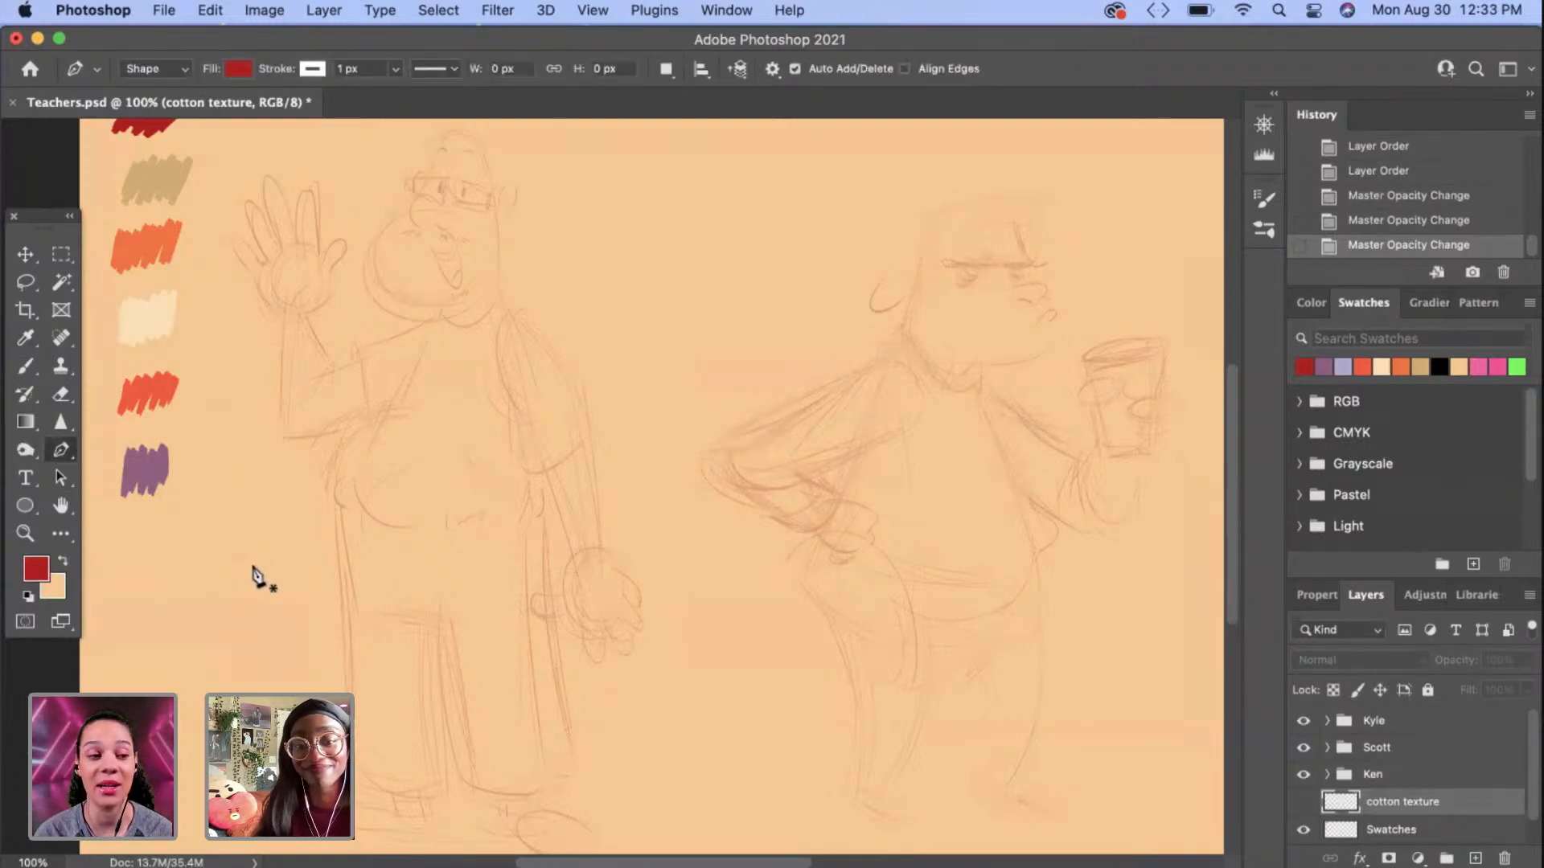
pyautogui.scroll(2, 248, 574)
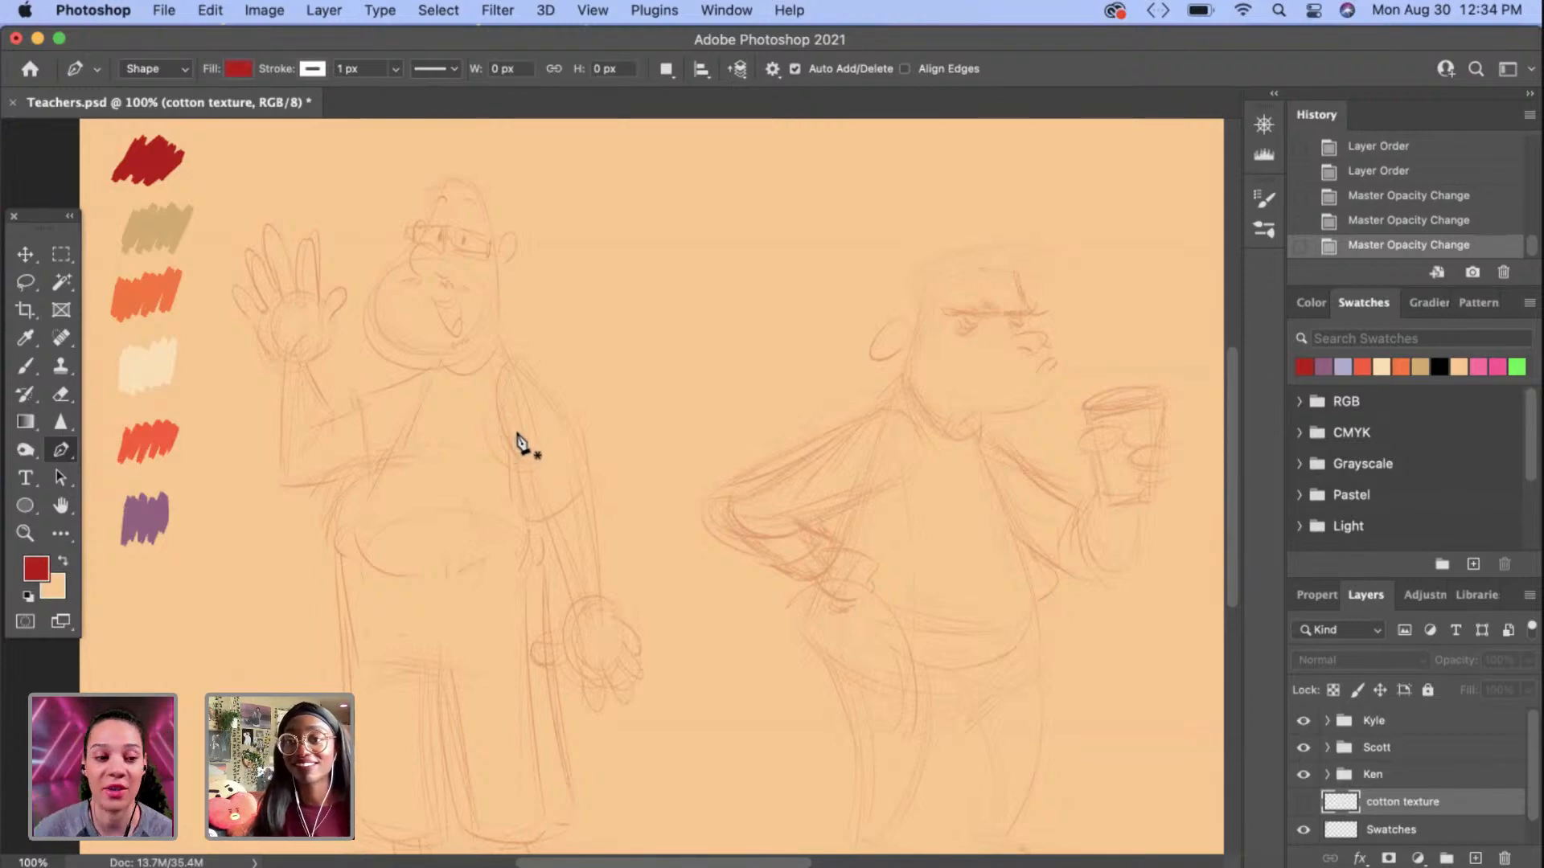
pyautogui.click(518, 372)
pyautogui.click(498, 335)
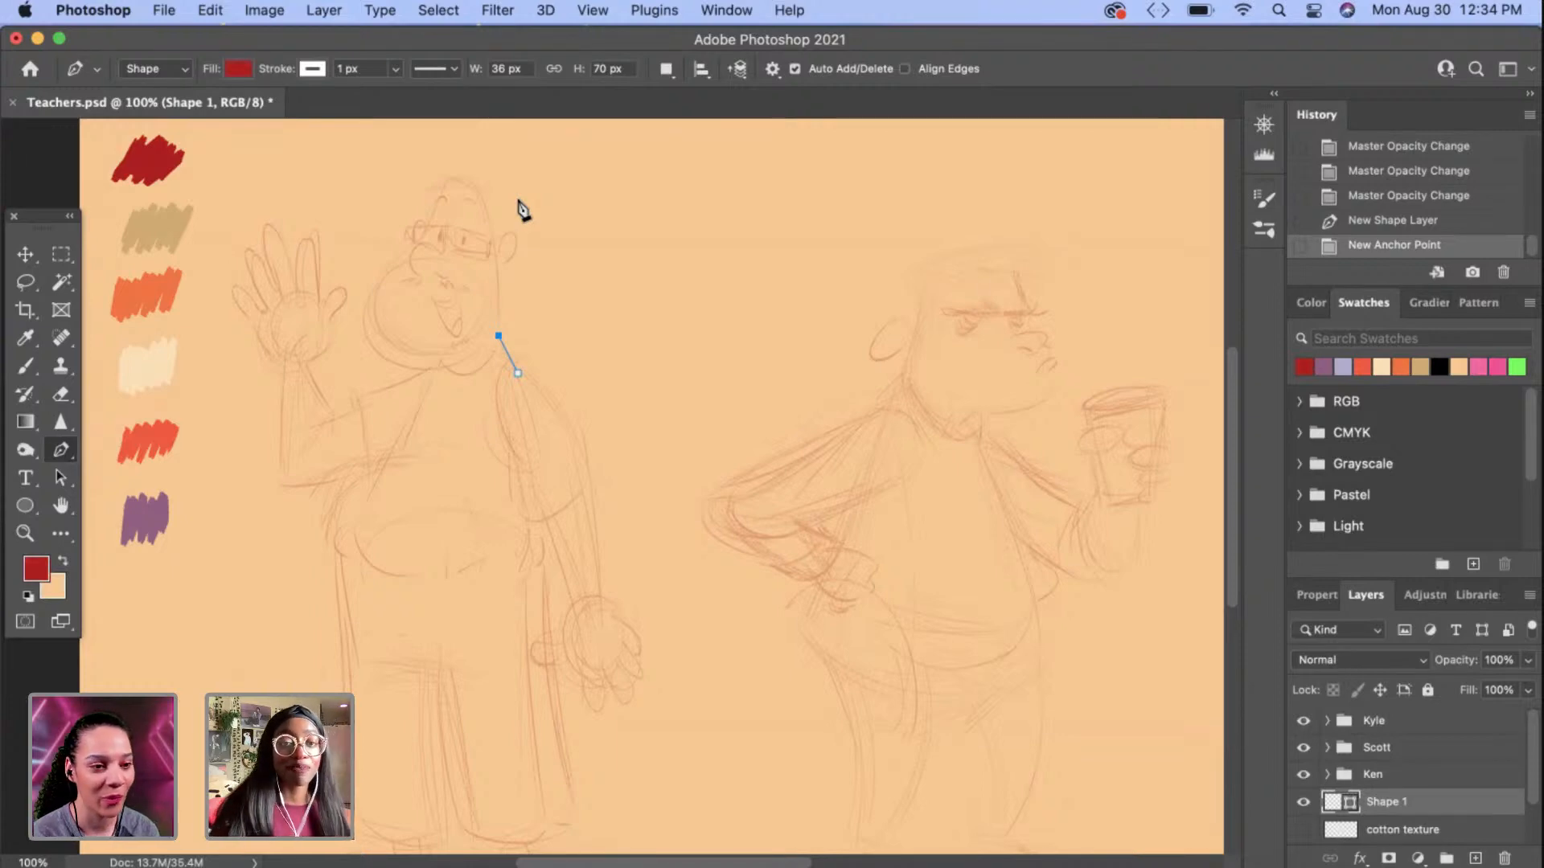
pyautogui.click(444, 356)
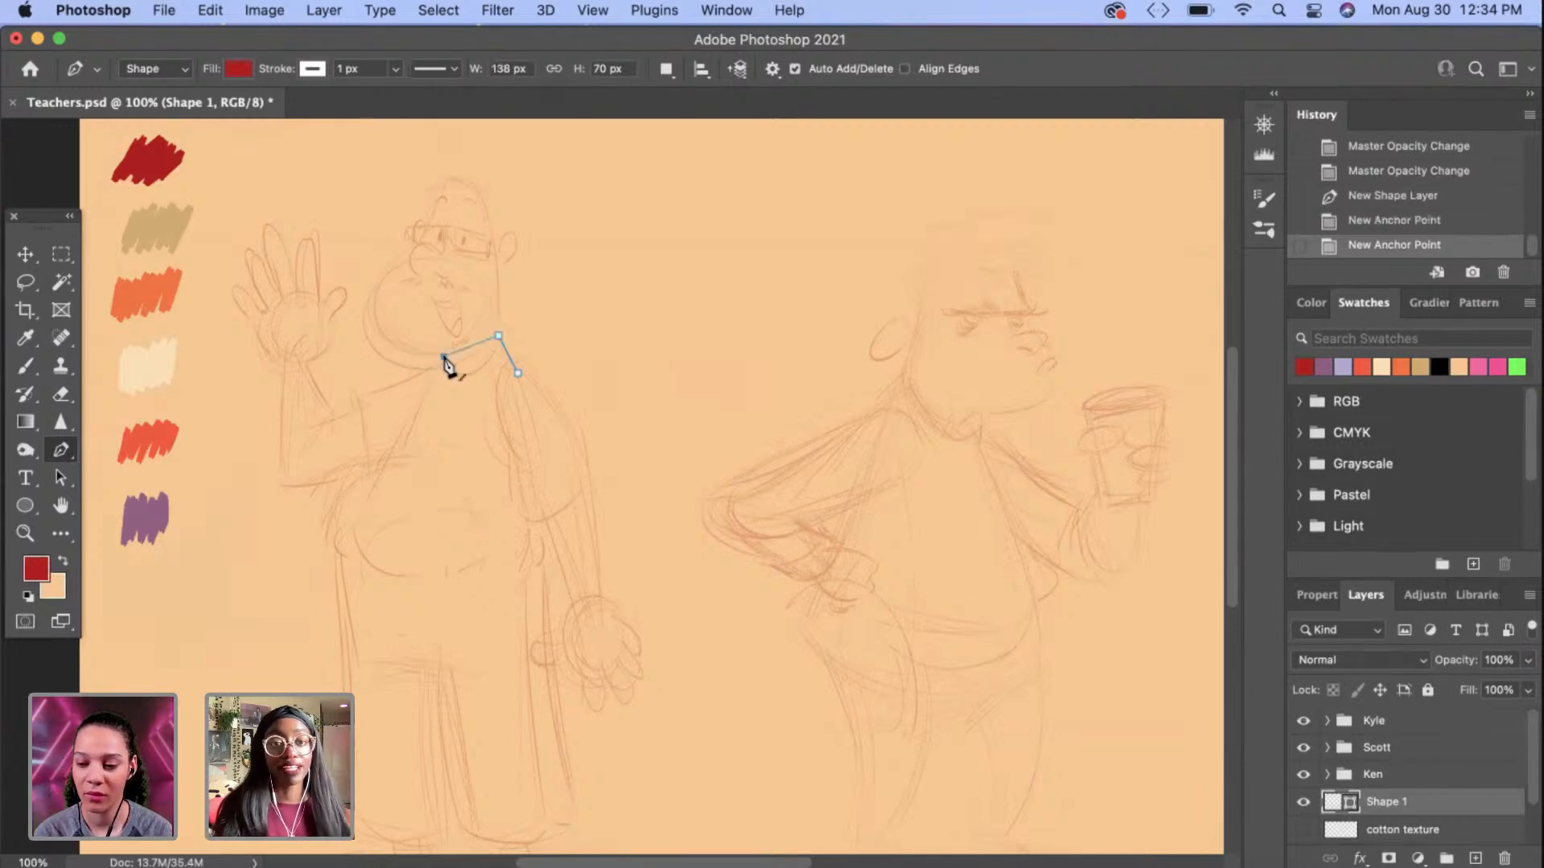
# Step: Change the neck shape's fill to brownish orange and close it as a four-point outline about 190 by 151 px
pyautogui.click(238, 67)
pyautogui.click(370, 111)
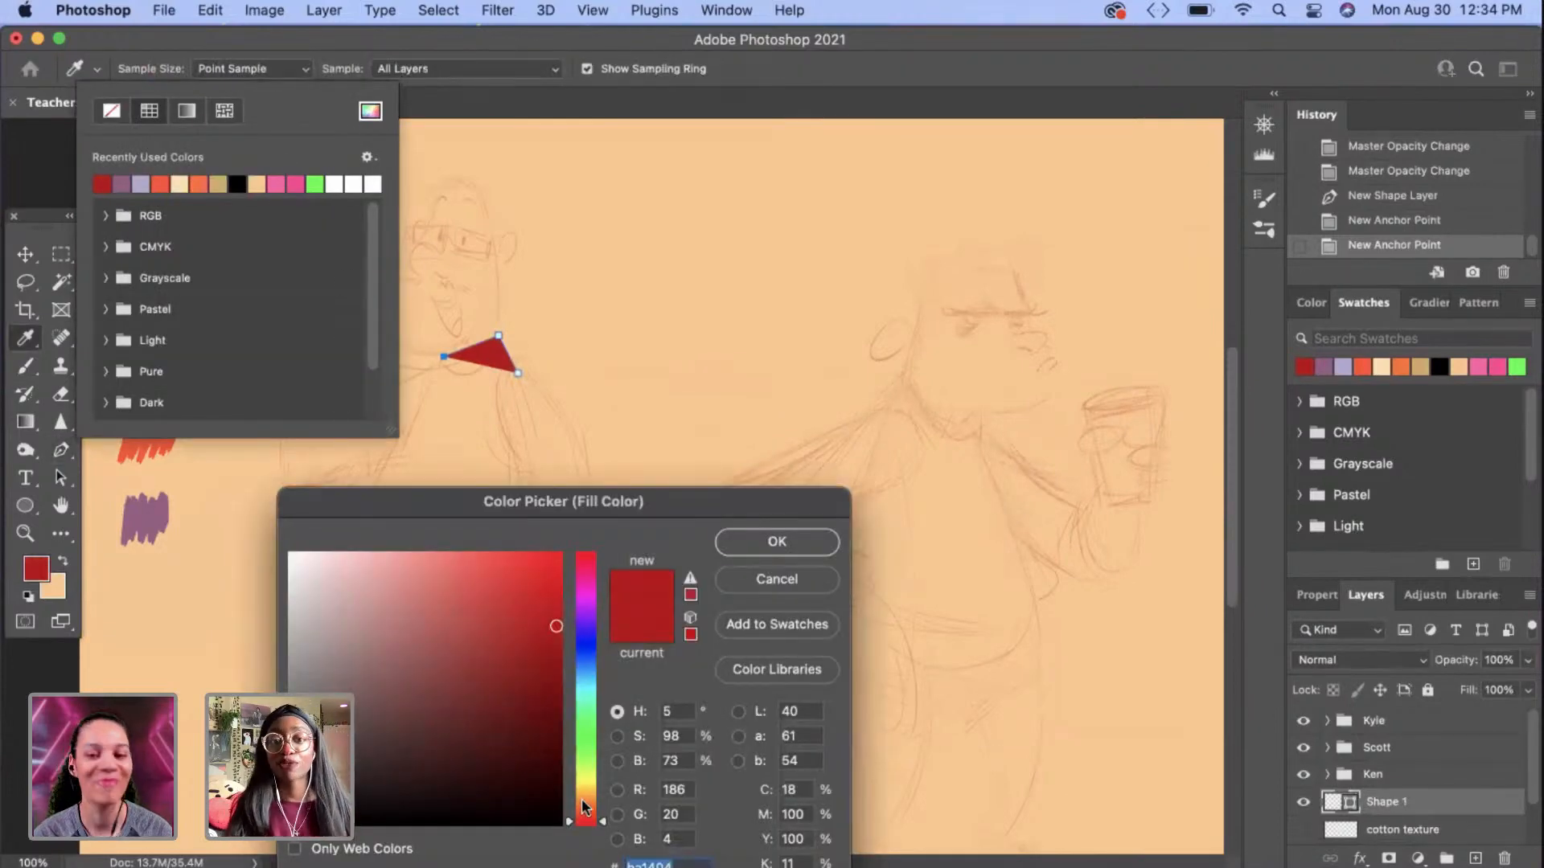
pyautogui.moveTo(583, 812); pyautogui.dragTo(584, 803)
pyautogui.moveTo(550, 615)
pyautogui.mouseDown()
pyautogui.moveTo(578, 601)
pyautogui.moveTo(541, 586)
pyautogui.mouseUp()
pyautogui.click(718, 548)
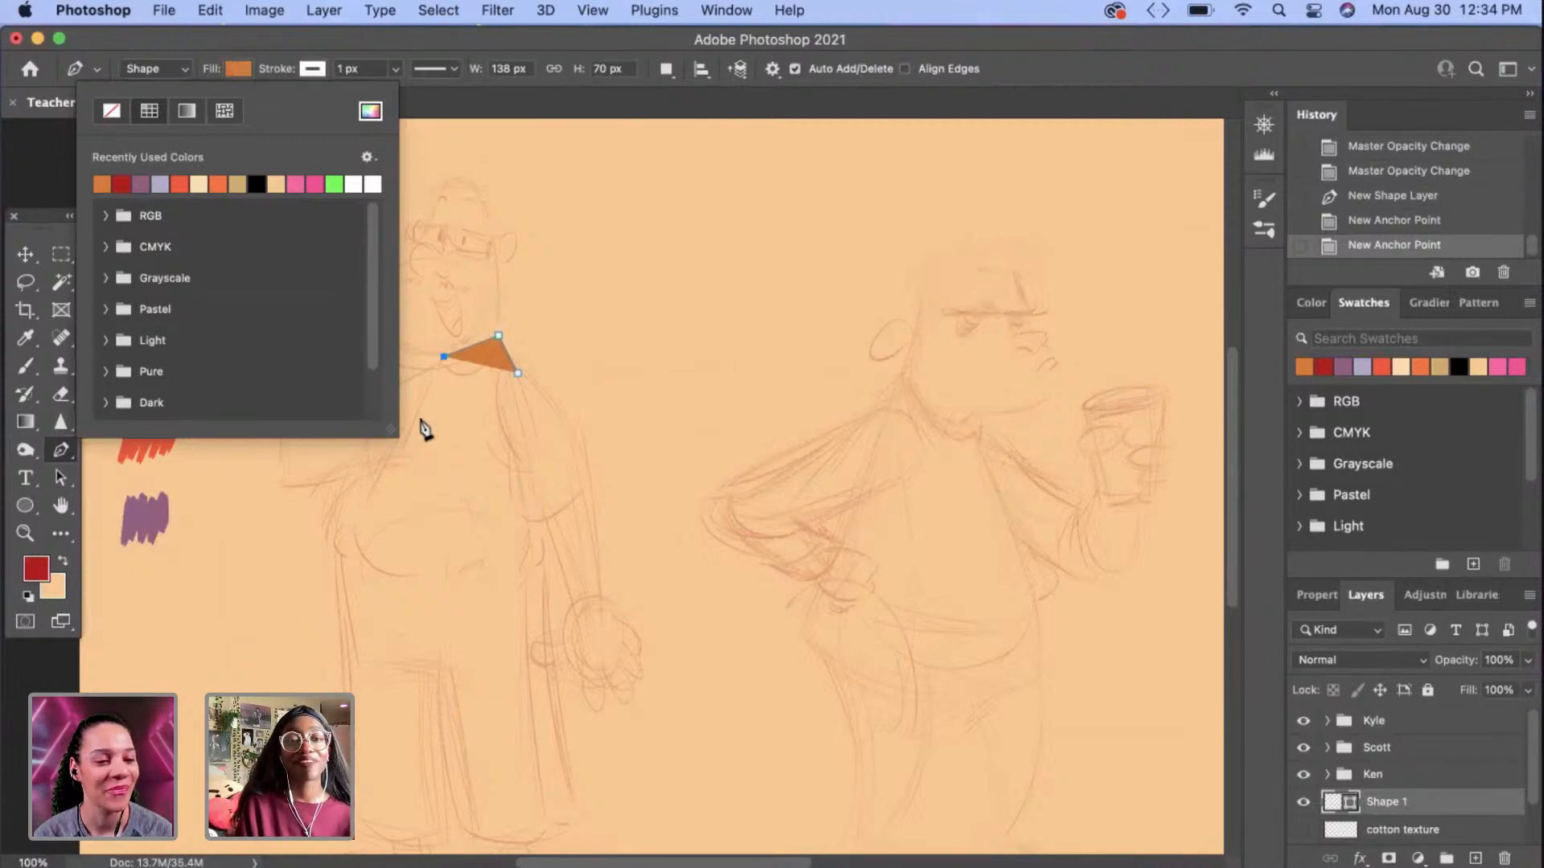
pyautogui.click(416, 417)
pyautogui.click(517, 373)
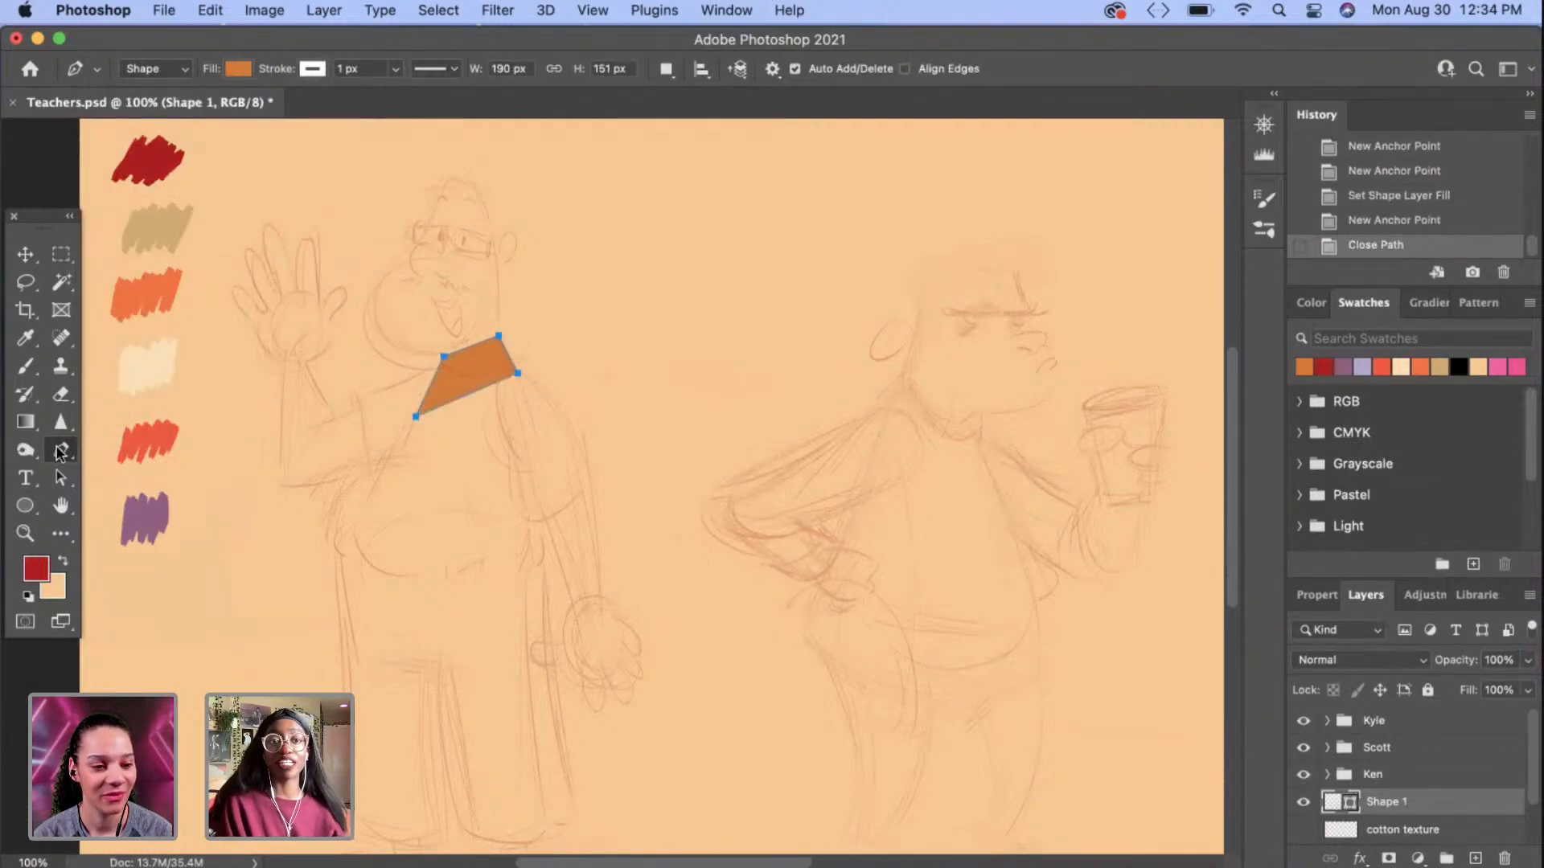
# Step: Use the Curvature Pen to extend the neck shape upward, adding curved points around the waving character's head, face and chin
pyautogui.moveTo(61, 450); pyautogui.dragTo(120, 488)
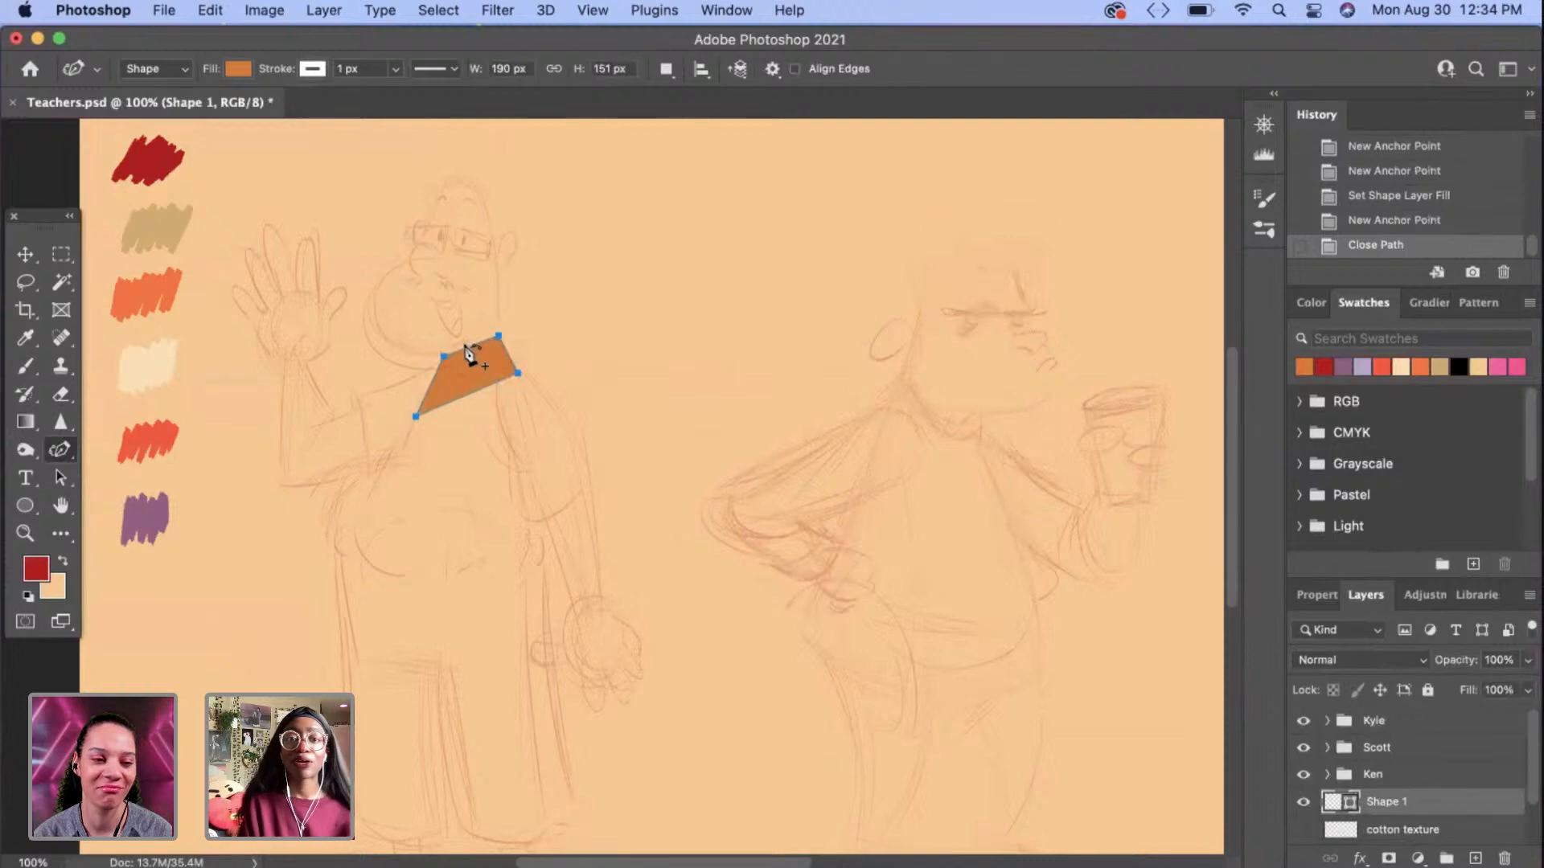
pyautogui.click(457, 180)
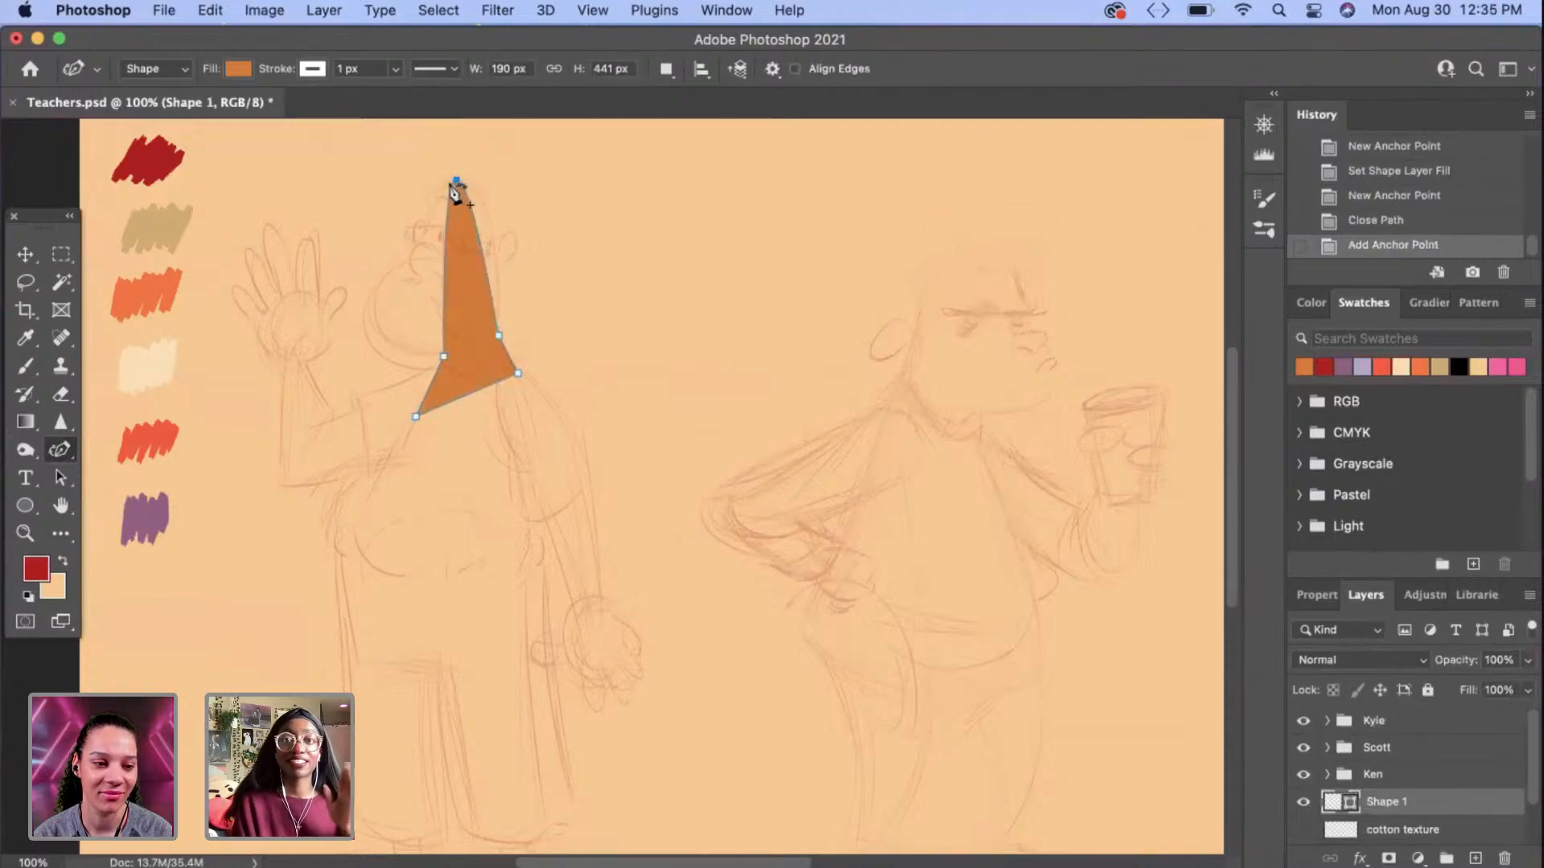
pyautogui.click(497, 264)
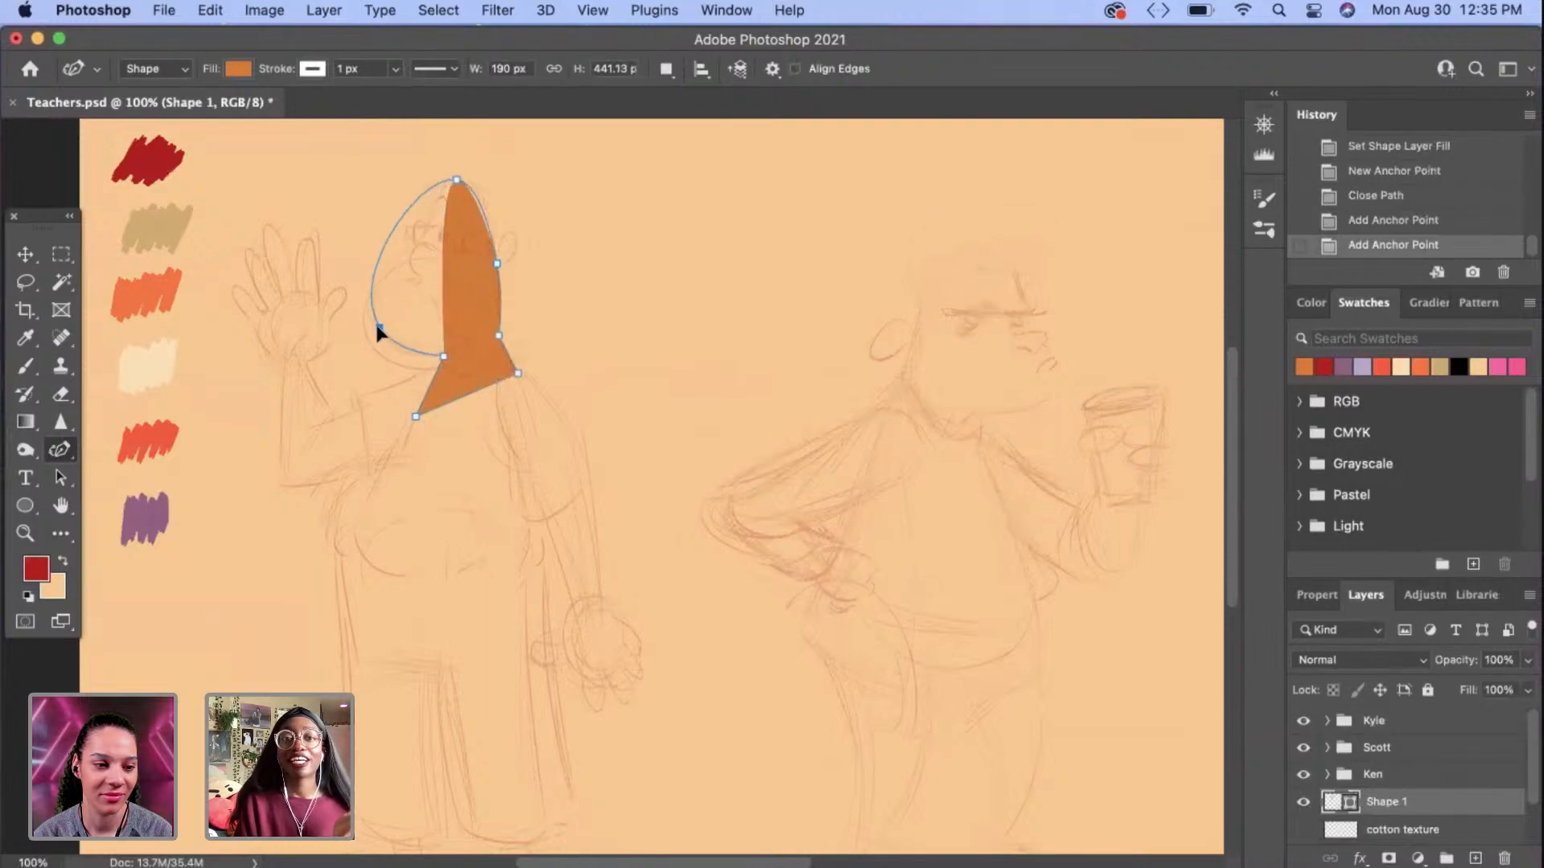
pyautogui.click(377, 331)
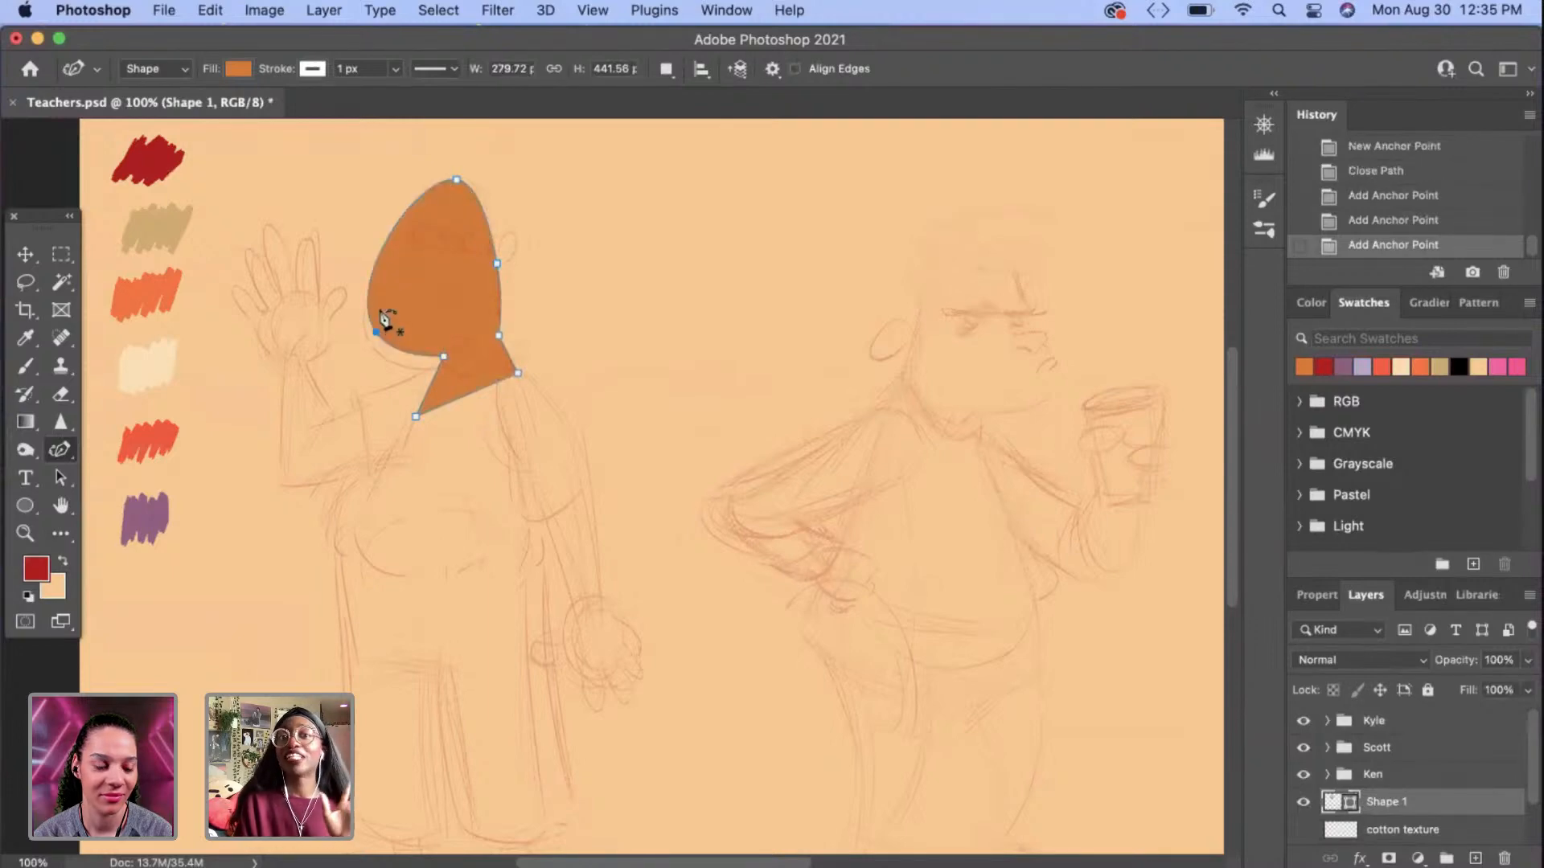
pyautogui.click(410, 248)
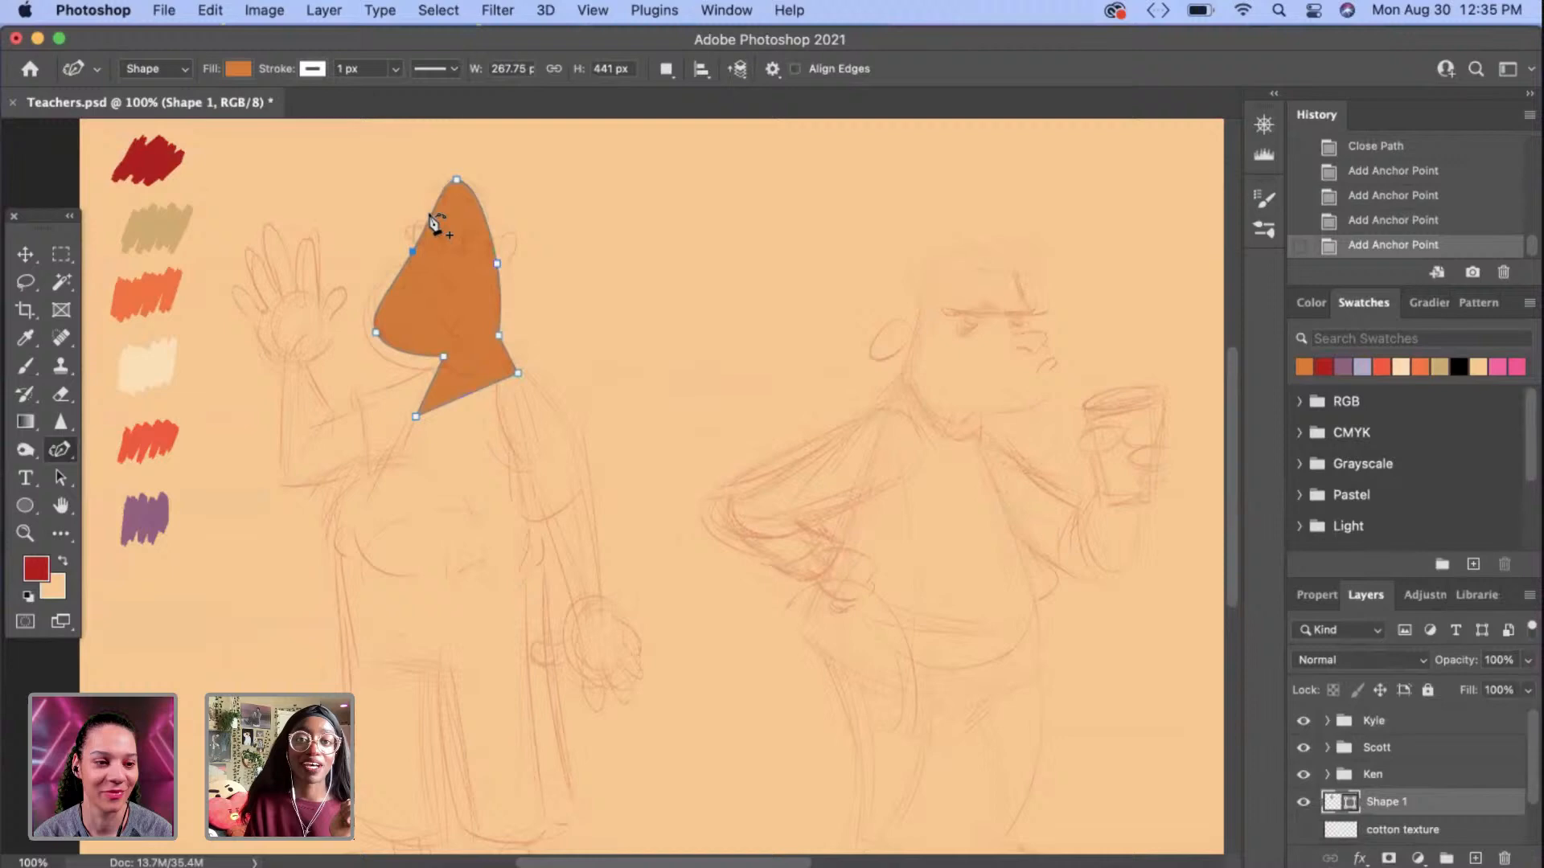
pyautogui.click(447, 178)
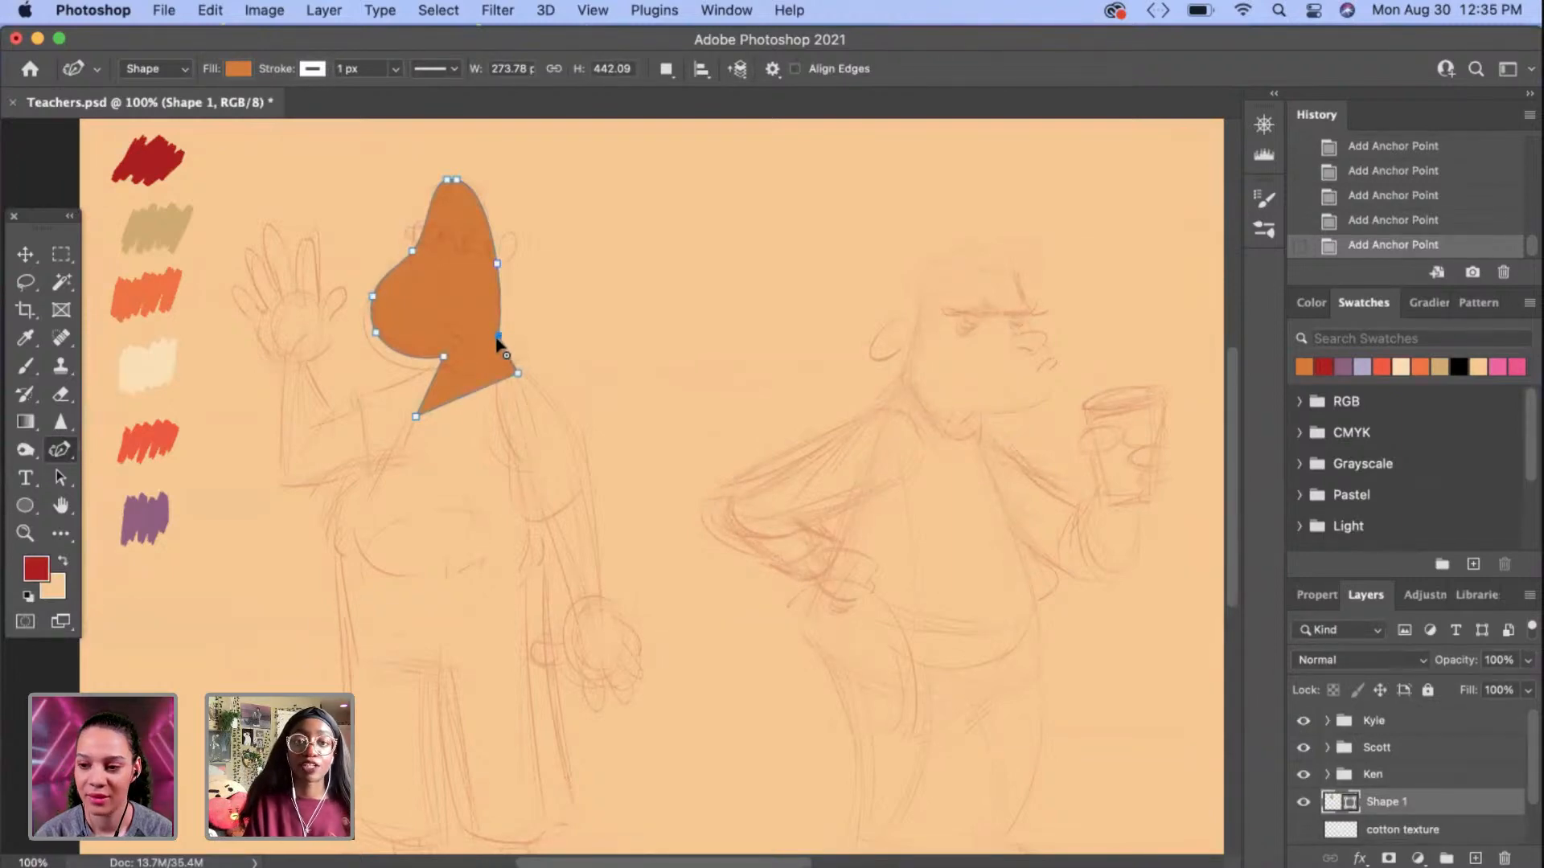
pyautogui.moveTo(494, 339); pyautogui.dragTo(494, 341)
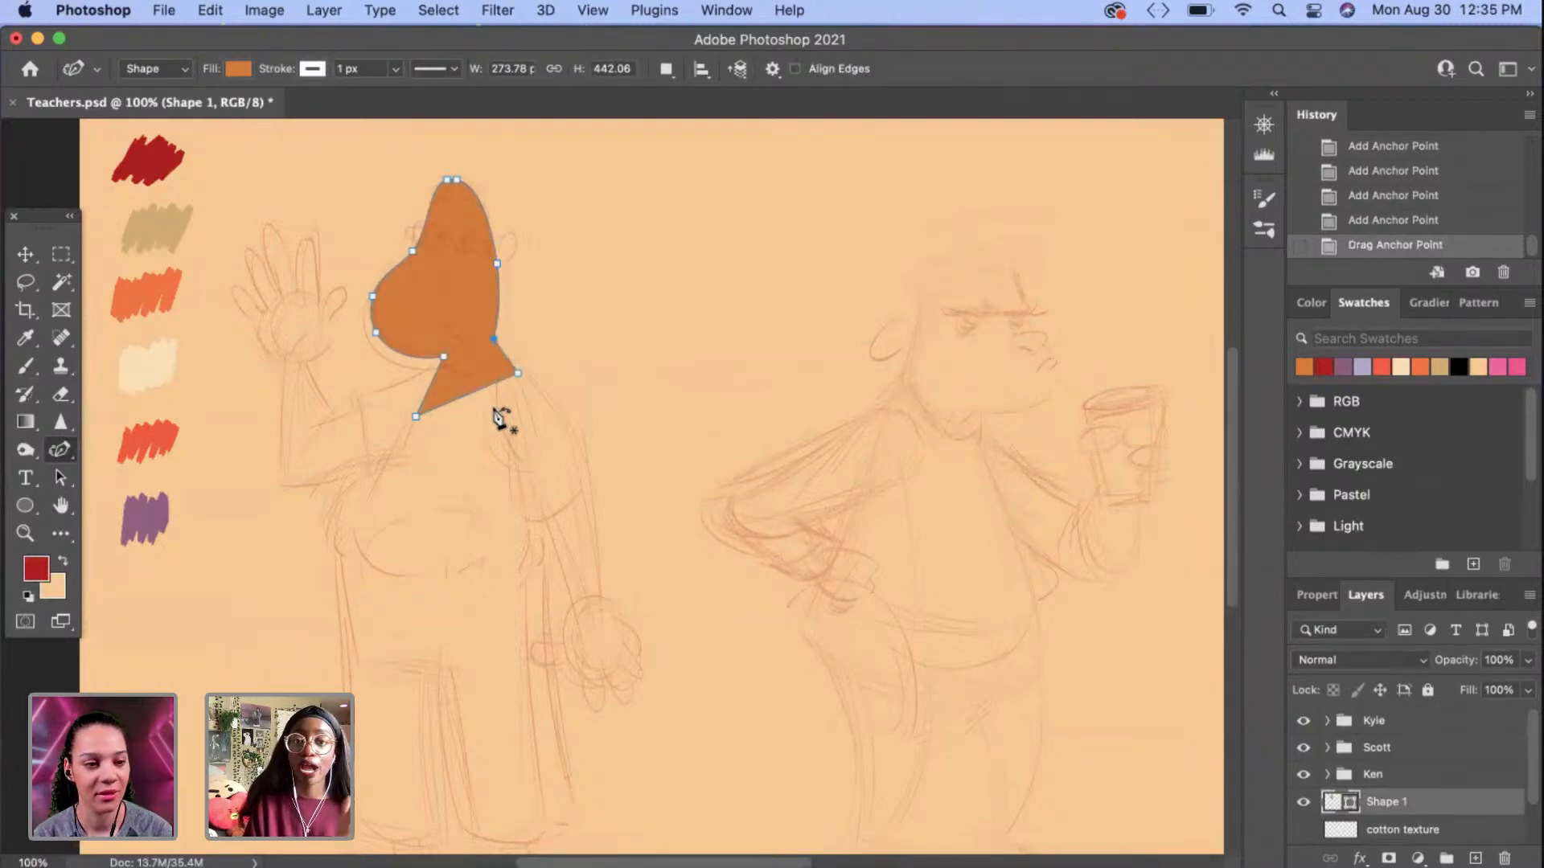
pyautogui.click(409, 415)
pyautogui.press('BackSpace')
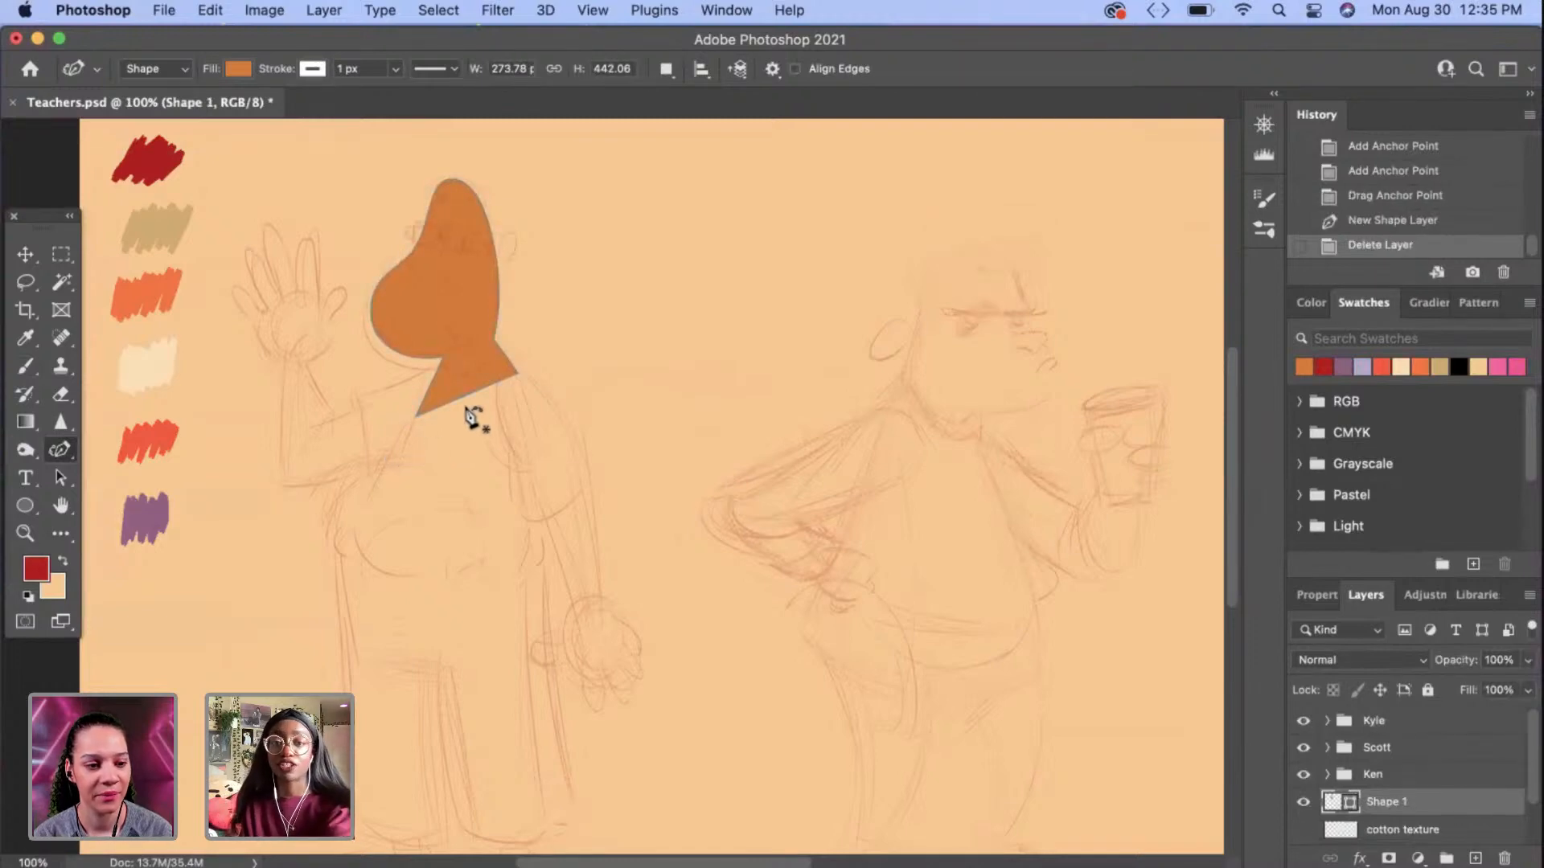
# Step: Extend the same shape down over the torso with curved points for the belly, chest and back, replacing the front shoulder point
pyautogui.moveTo(468, 396); pyautogui.dragTo(427, 576)
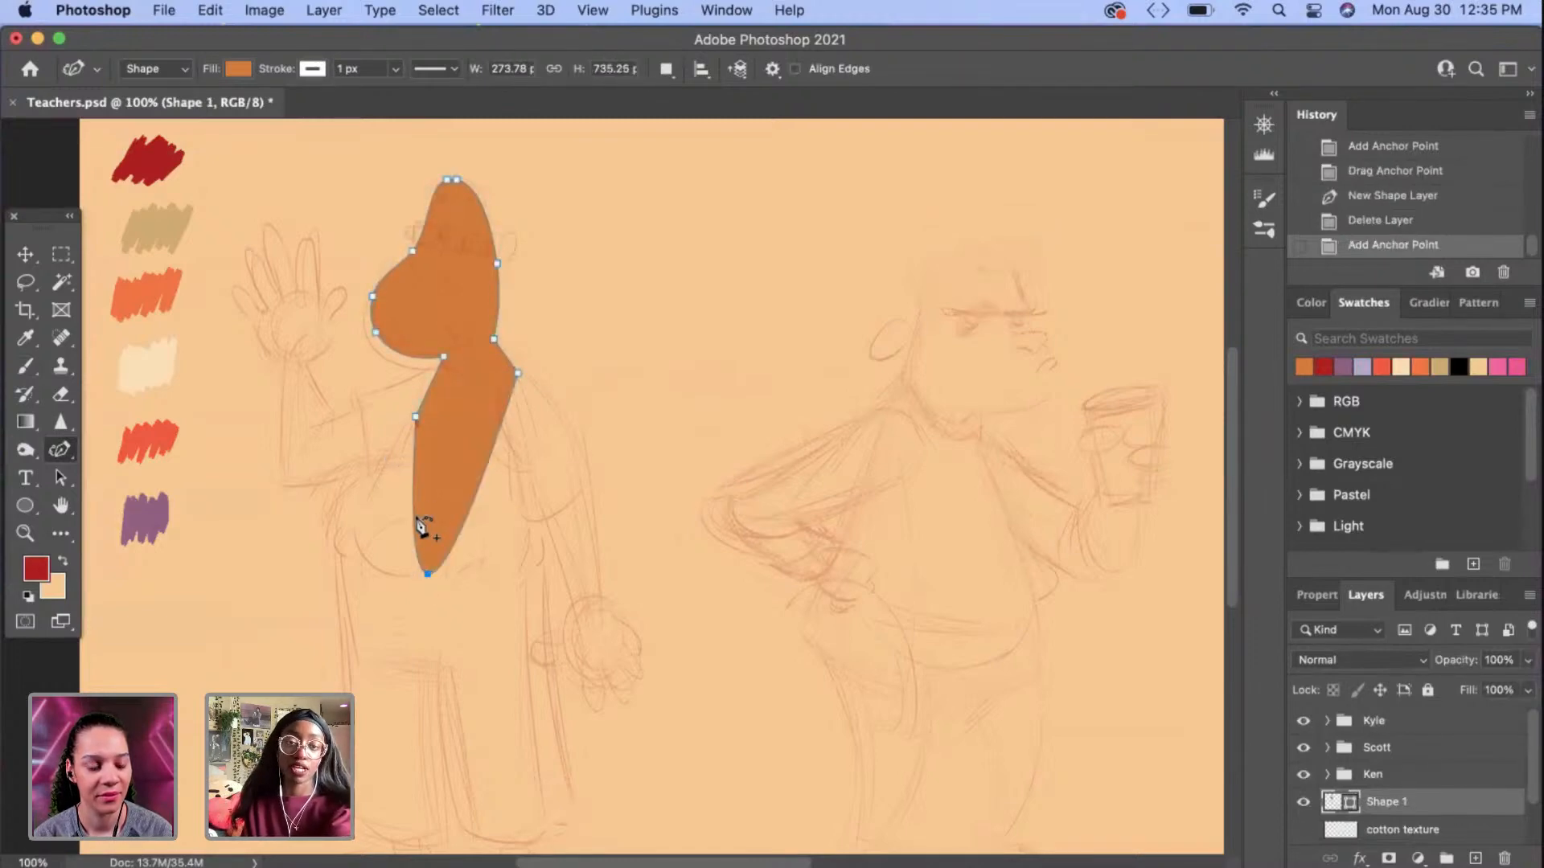
pyautogui.moveTo(421, 523); pyautogui.dragTo(337, 529)
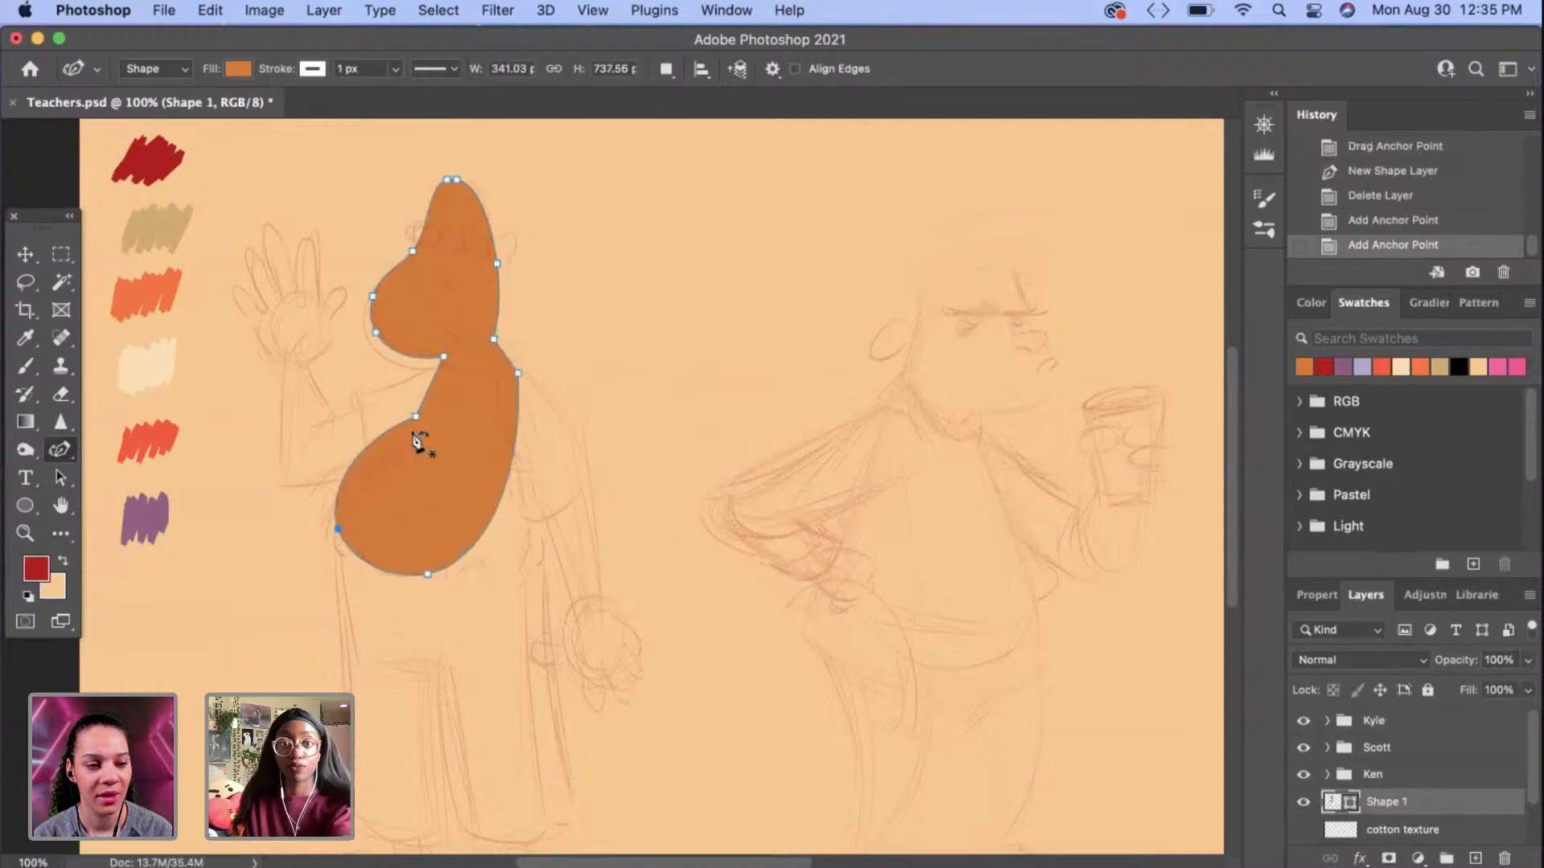
pyautogui.click(414, 417)
pyautogui.press('BackSpace')
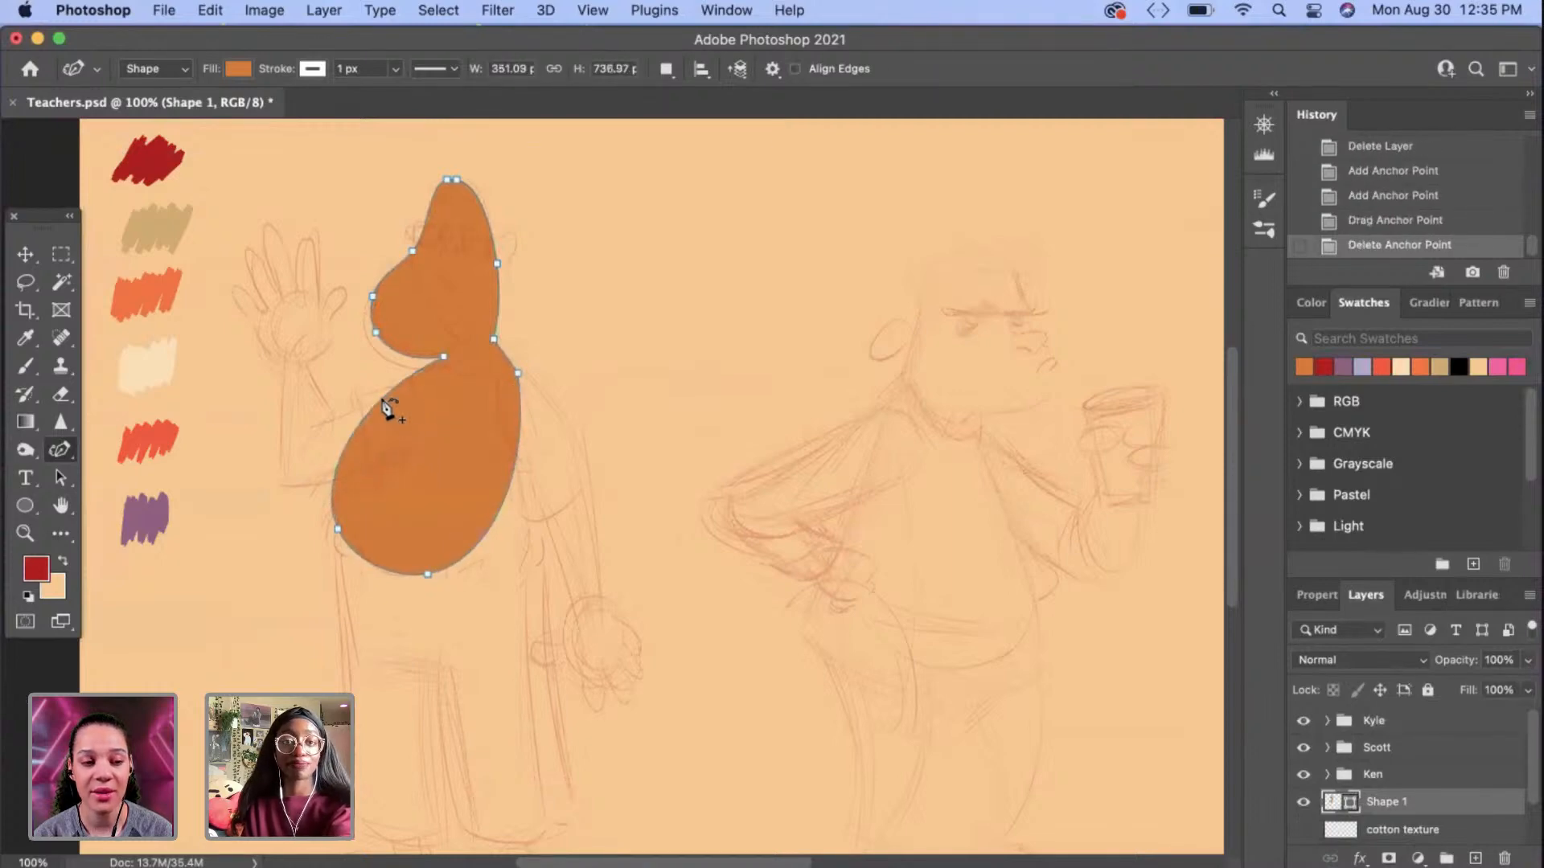
pyautogui.moveTo(383, 403); pyautogui.dragTo(406, 443)
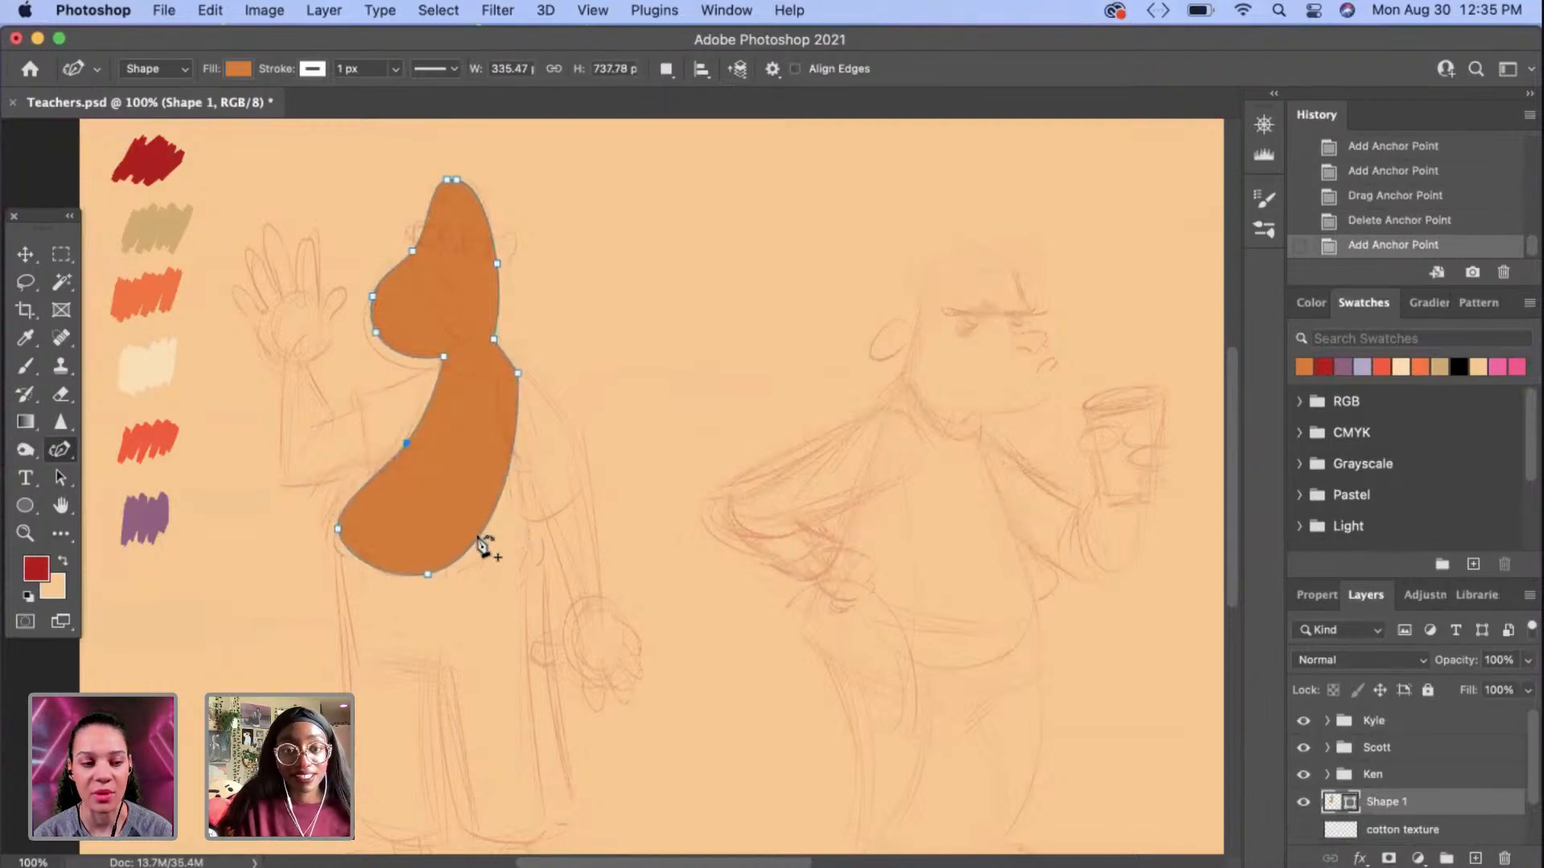
pyautogui.moveTo(486, 544); pyautogui.dragTo(505, 549)
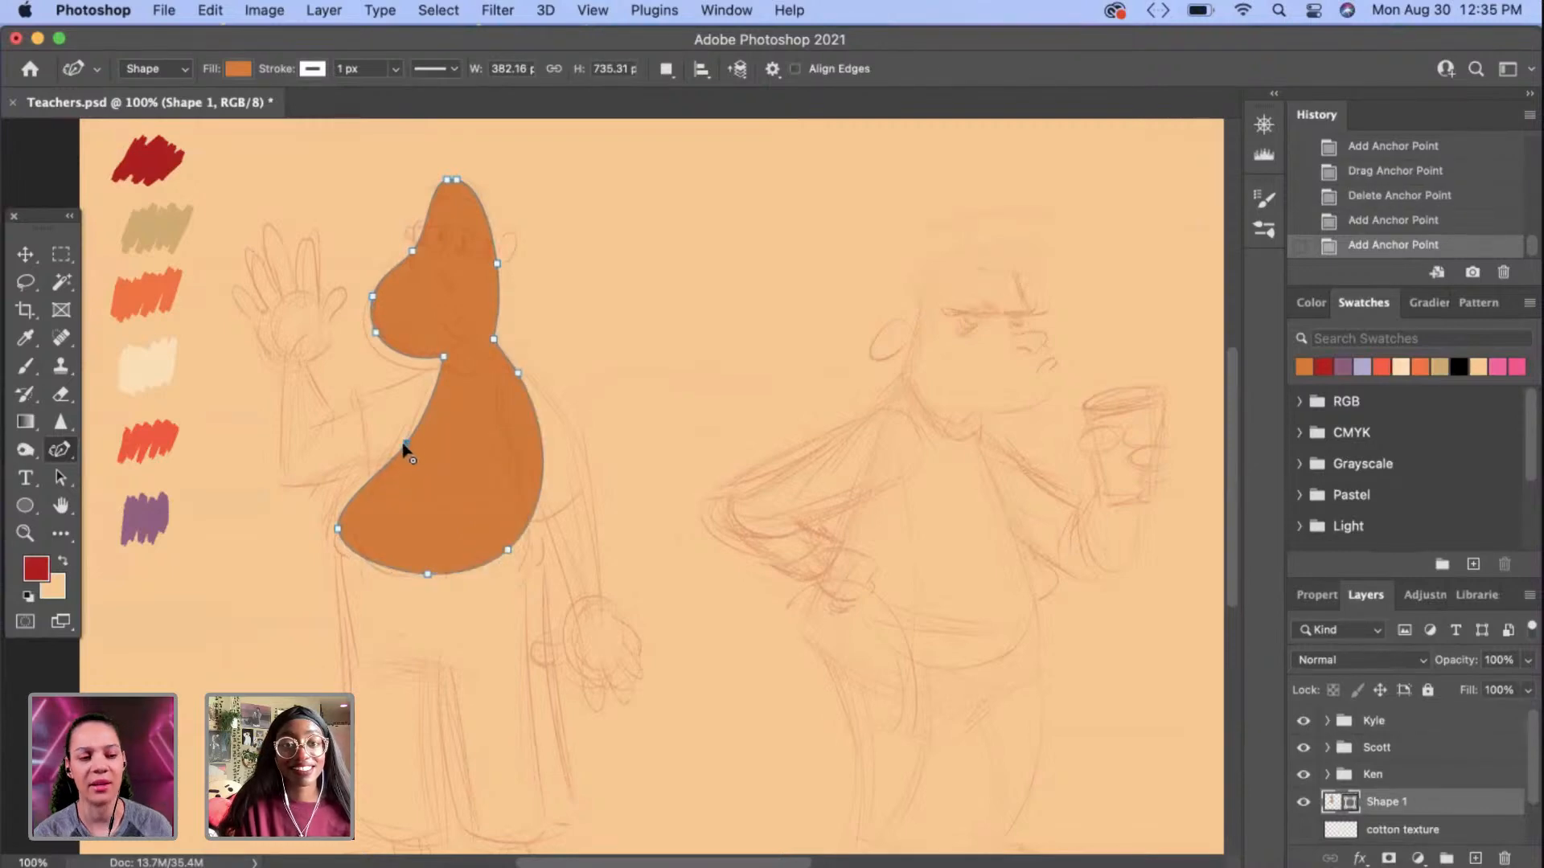
# Step: Refine the body shape's chest, belly and nape curves to follow the sketch, making it about 391 by 753 px
pyautogui.moveTo(405, 444); pyautogui.dragTo(340, 482)
pyautogui.moveTo(426, 572); pyautogui.dragTo(418, 584)
pyautogui.press('super+z')
pyautogui.moveTo(338, 530); pyautogui.dragTo(332, 526)
pyautogui.click(390, 448)
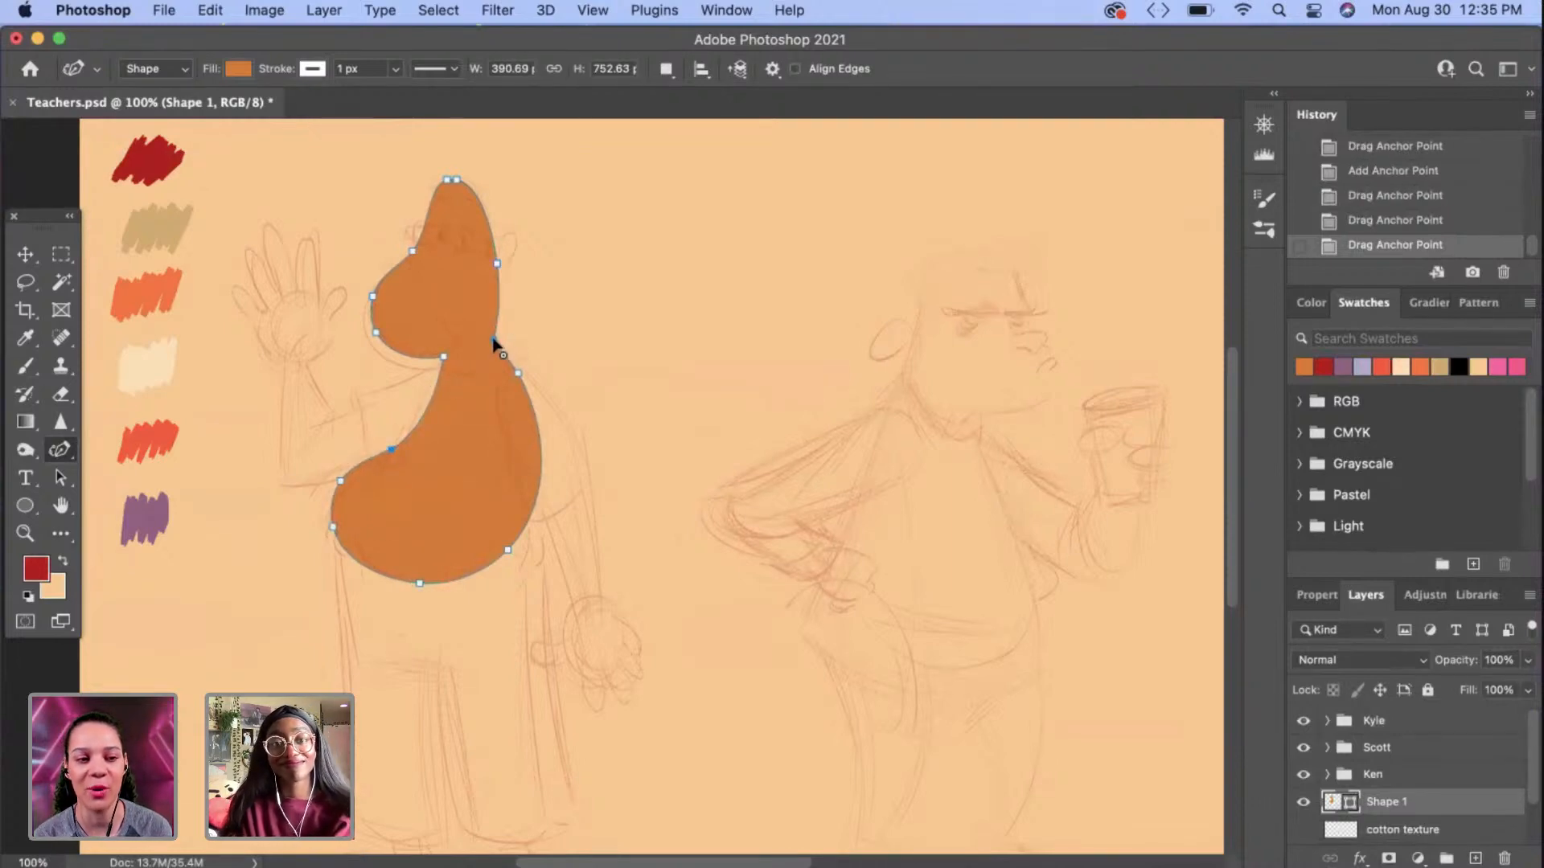
pyautogui.moveTo(491, 341); pyautogui.dragTo(490, 344)
pyautogui.press('Escape')
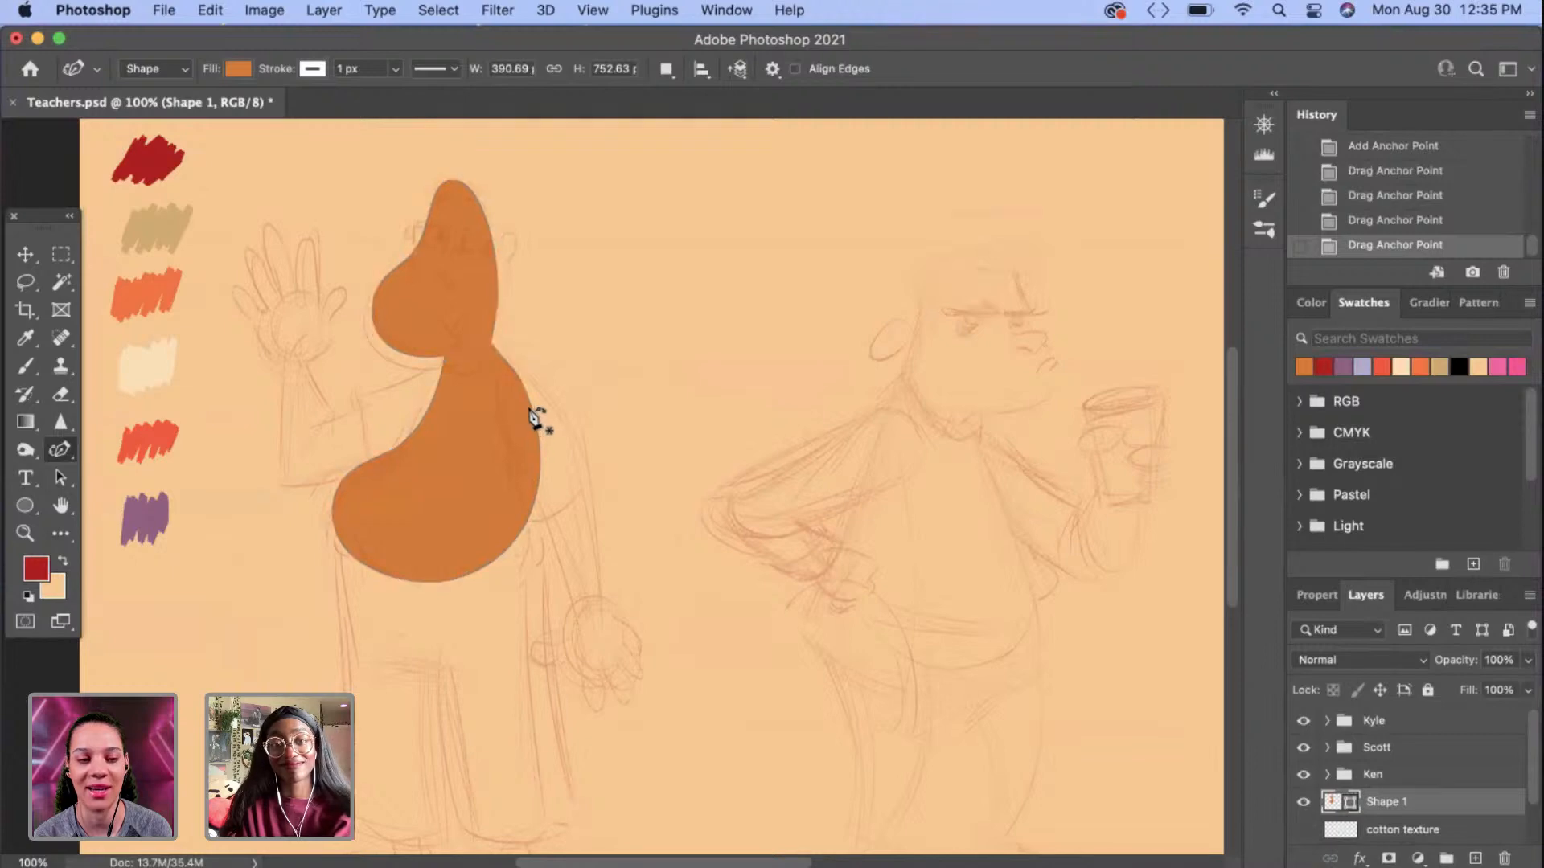
# Step: Draw the waving character's trousers as a closed straight-edged Pen shape with two legs, about 448 by 538 px
pyautogui.scroll(-3, 507, 421)
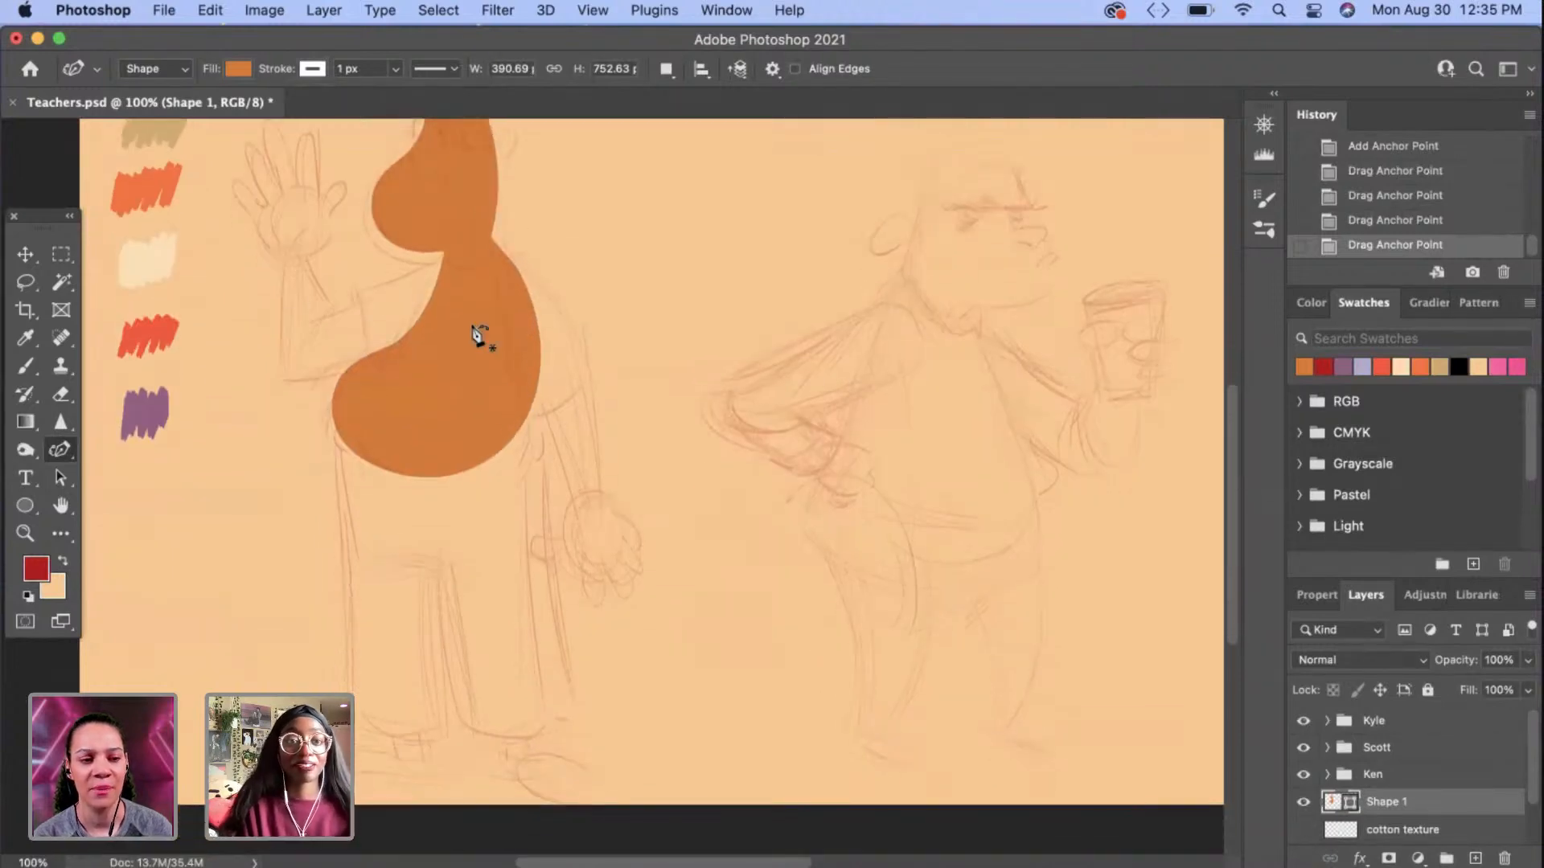
pyautogui.moveTo(76, 444); pyautogui.dragTo(90, 445)
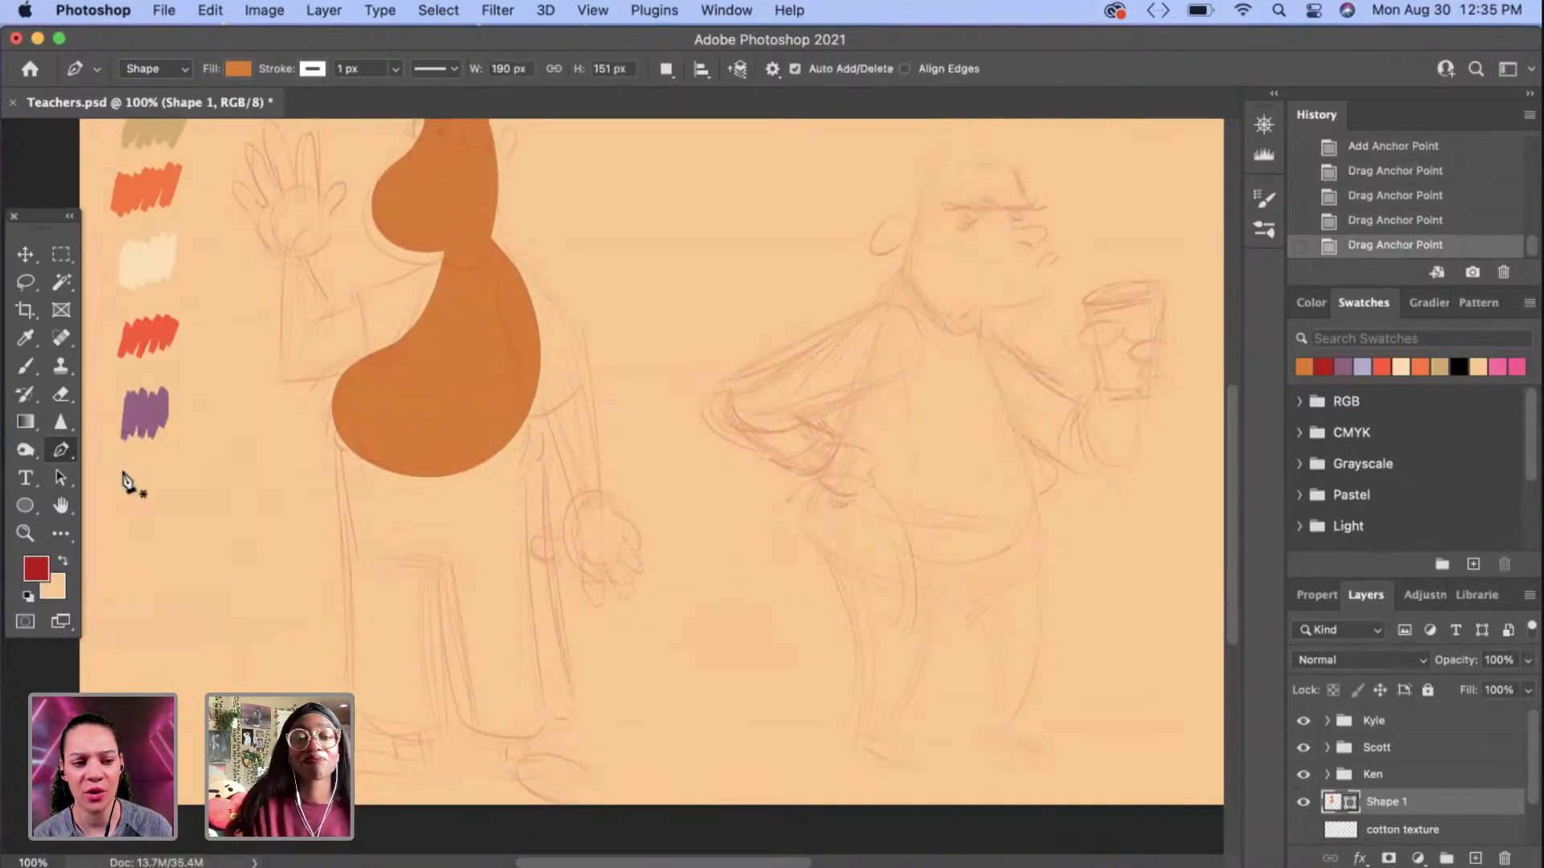
pyautogui.click(337, 443)
pyautogui.click(545, 444)
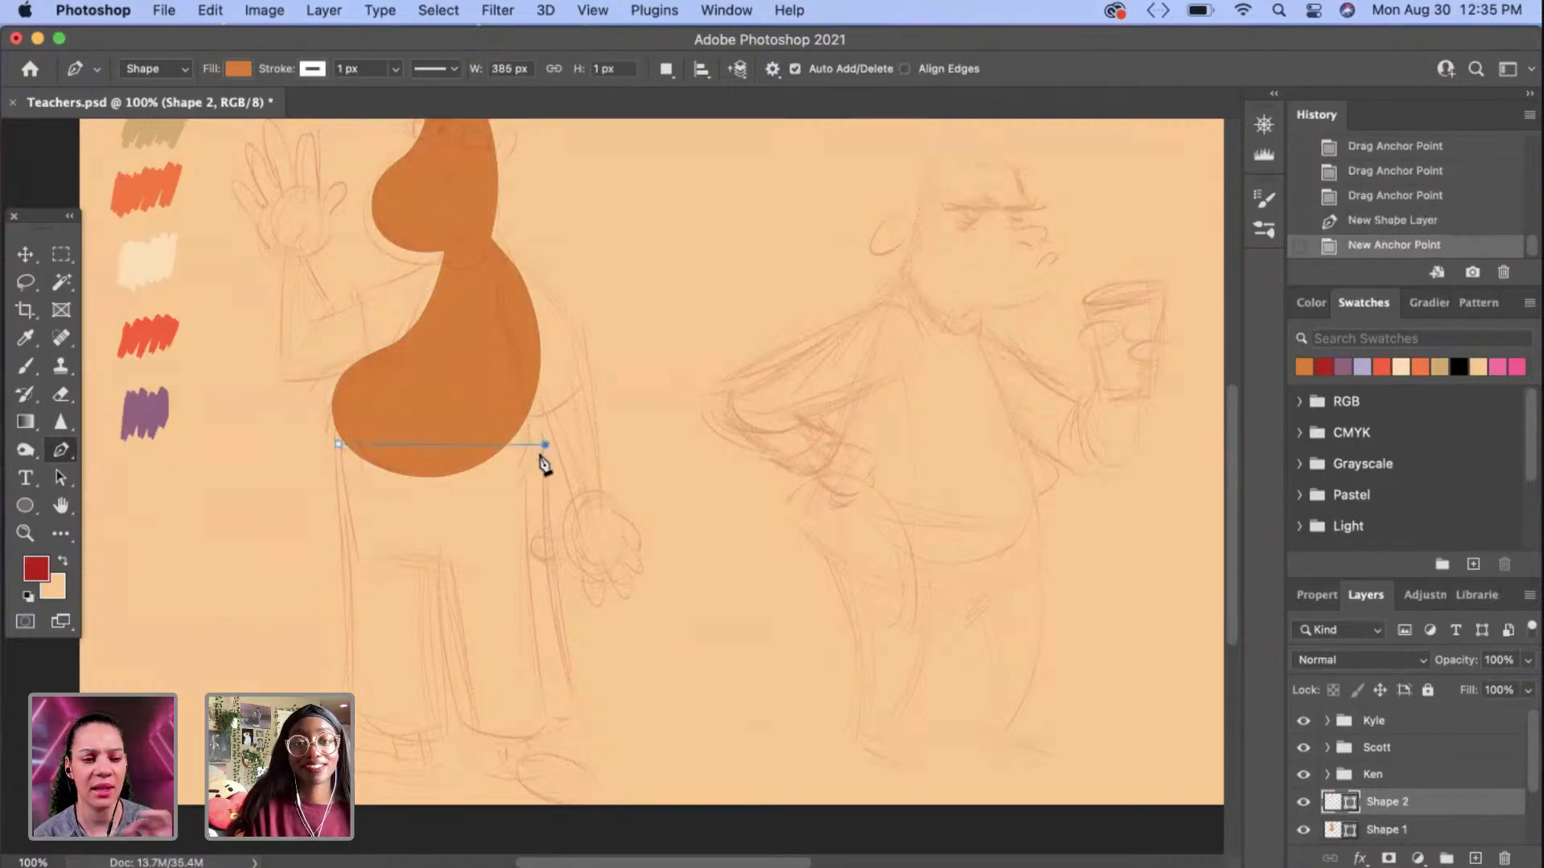
pyautogui.click(579, 721)
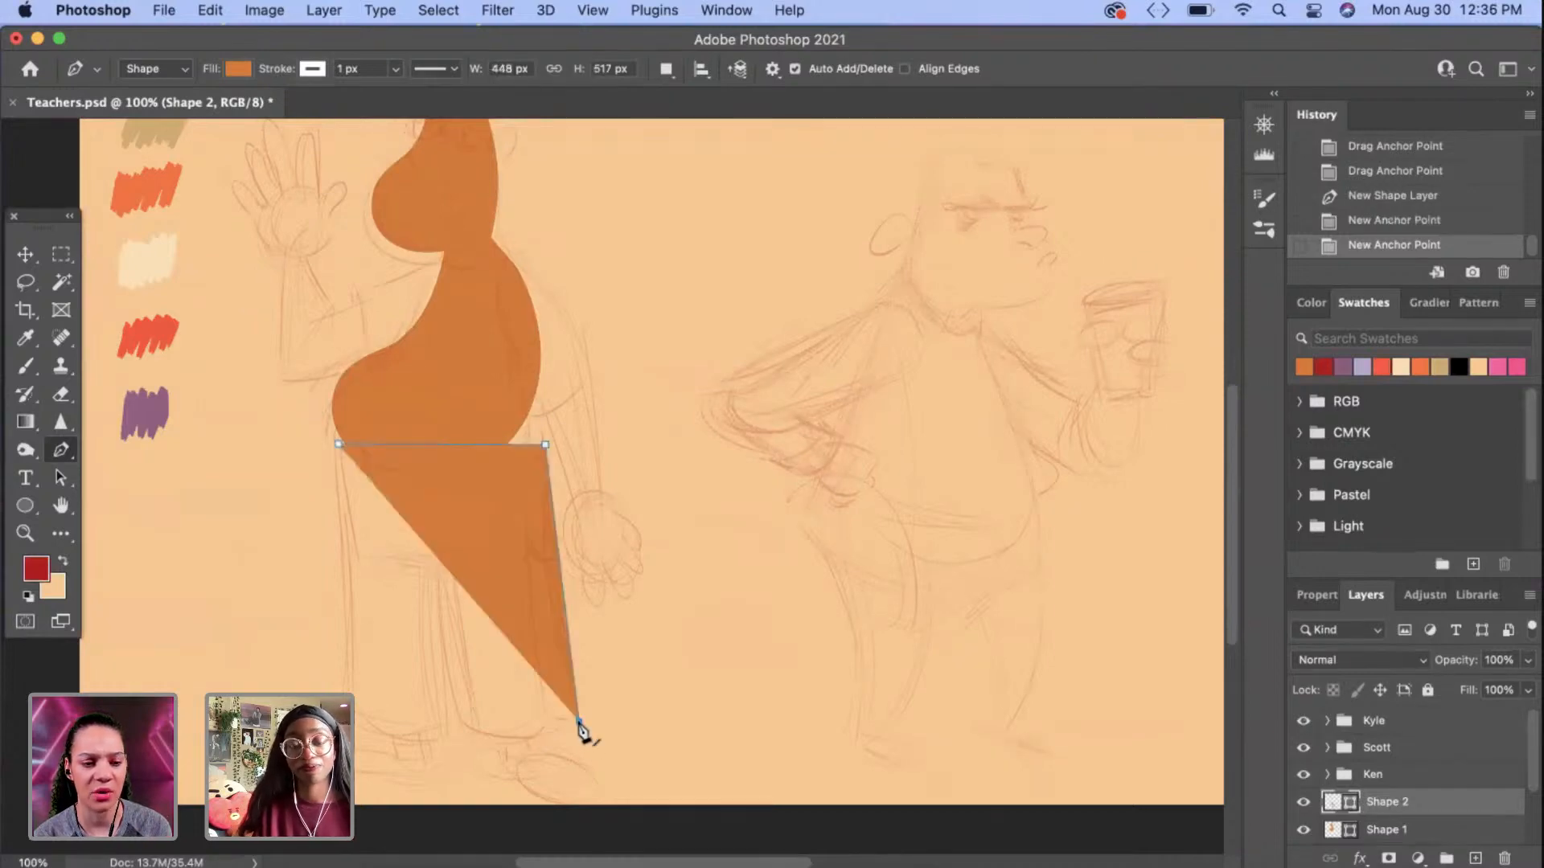
pyautogui.click(467, 726)
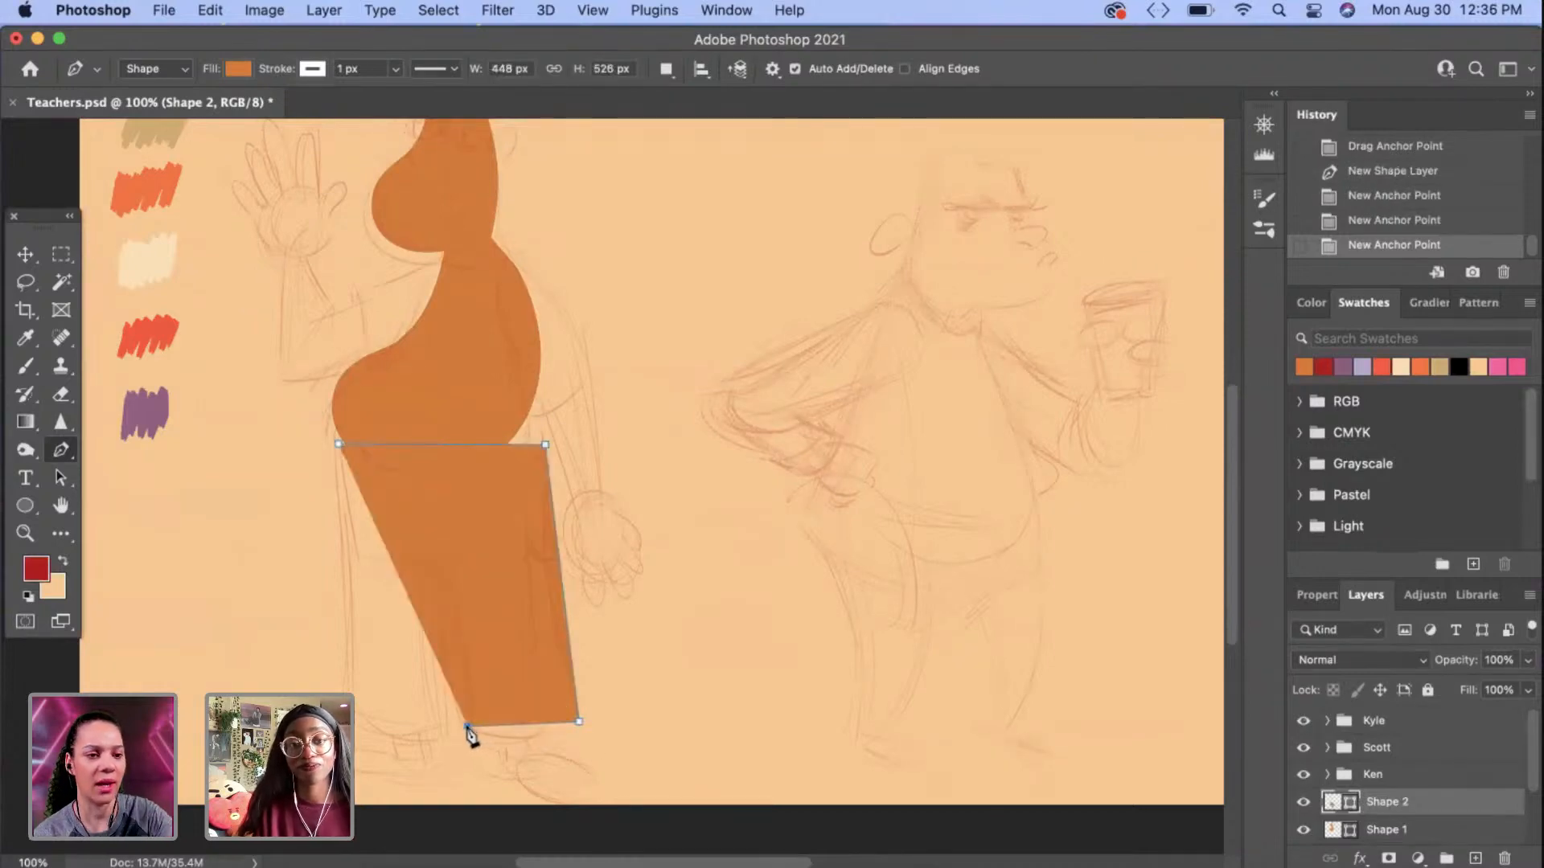
pyautogui.click(444, 571)
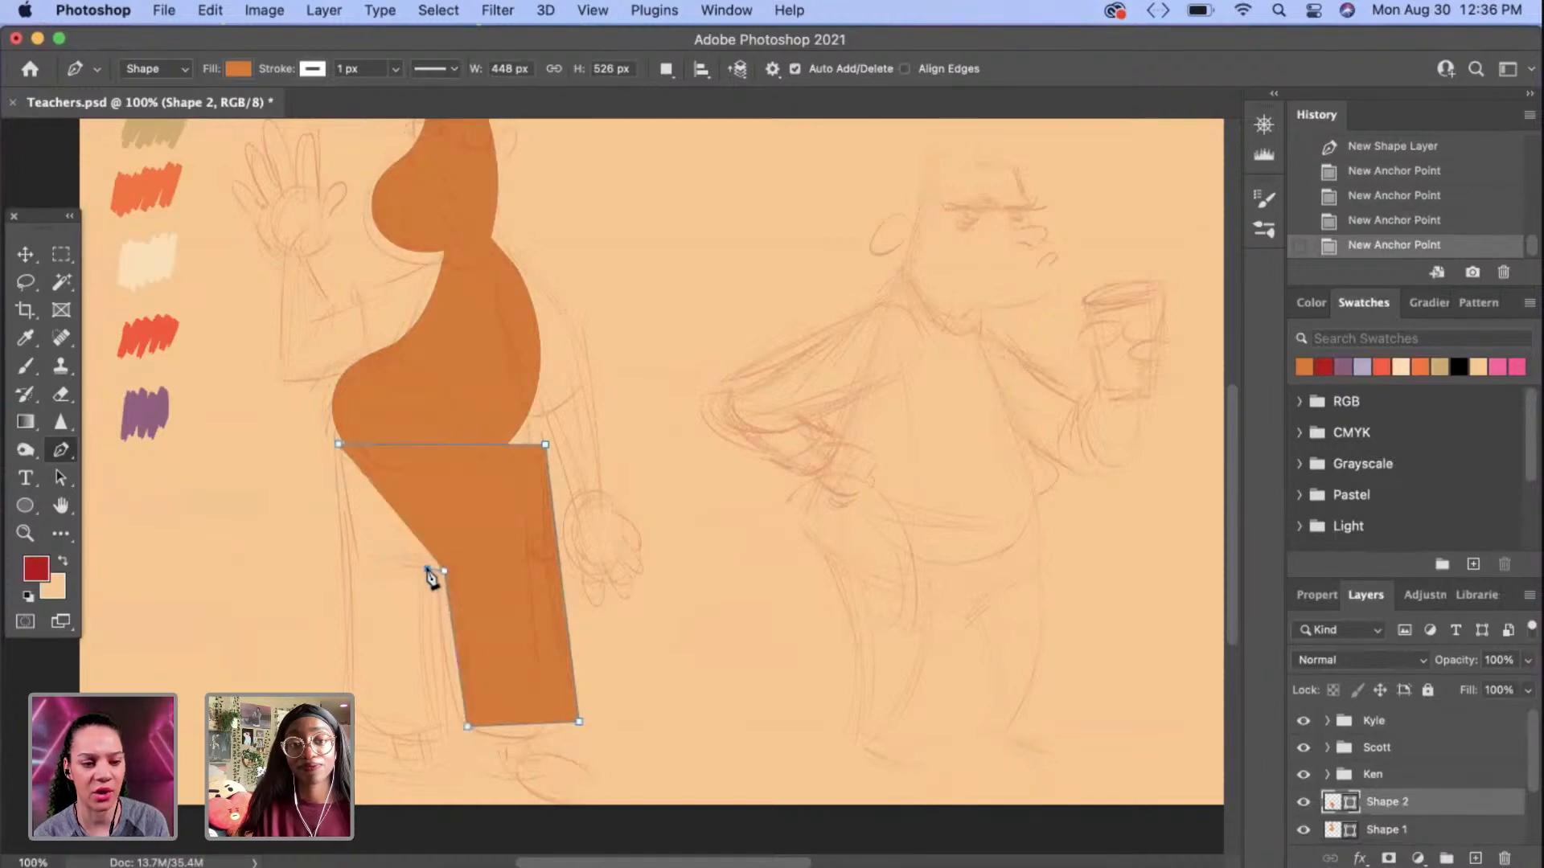
pyautogui.click(427, 569)
pyautogui.click(445, 733)
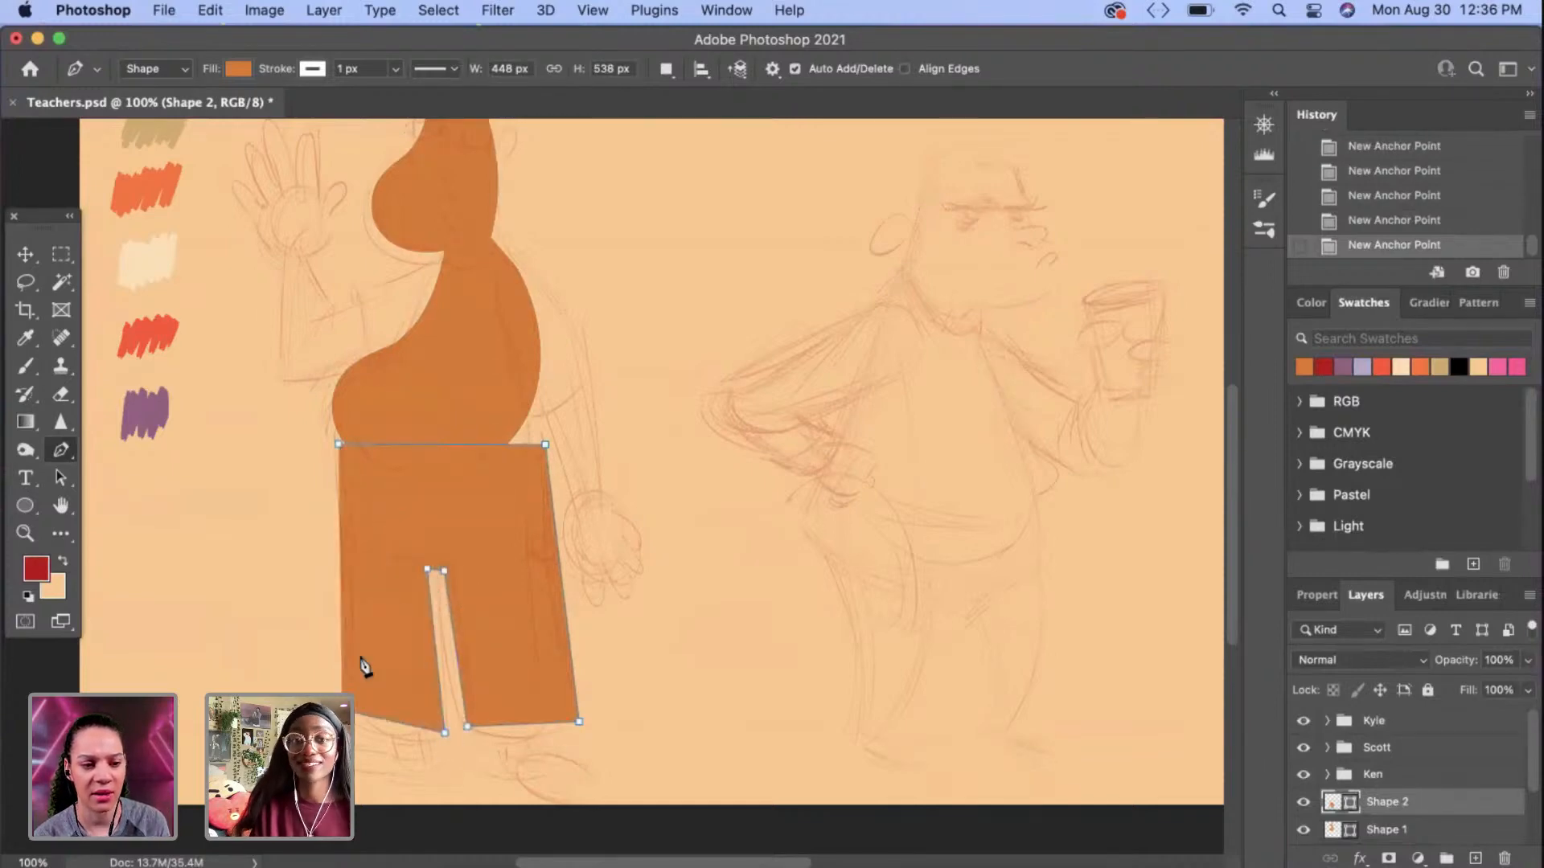
pyautogui.click(339, 445)
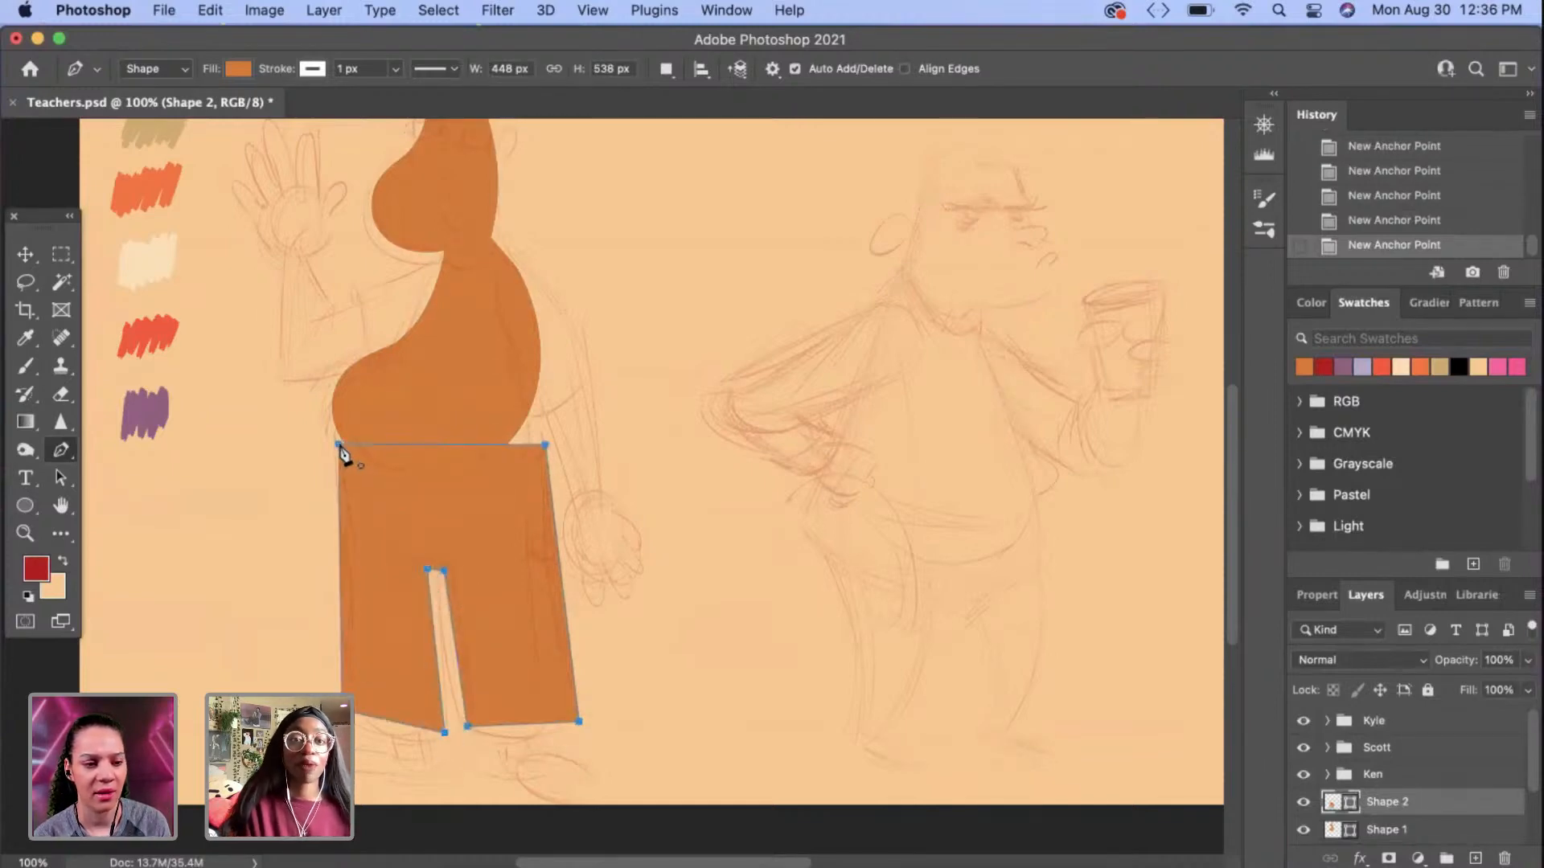
# Step: Sample the purple from the painted palette, remove the trousers shape's stroke and fill the shape with that purple
pyautogui.click(25, 337)
pyautogui.click(149, 412)
pyautogui.moveTo(60, 450); pyautogui.dragTo(114, 487)
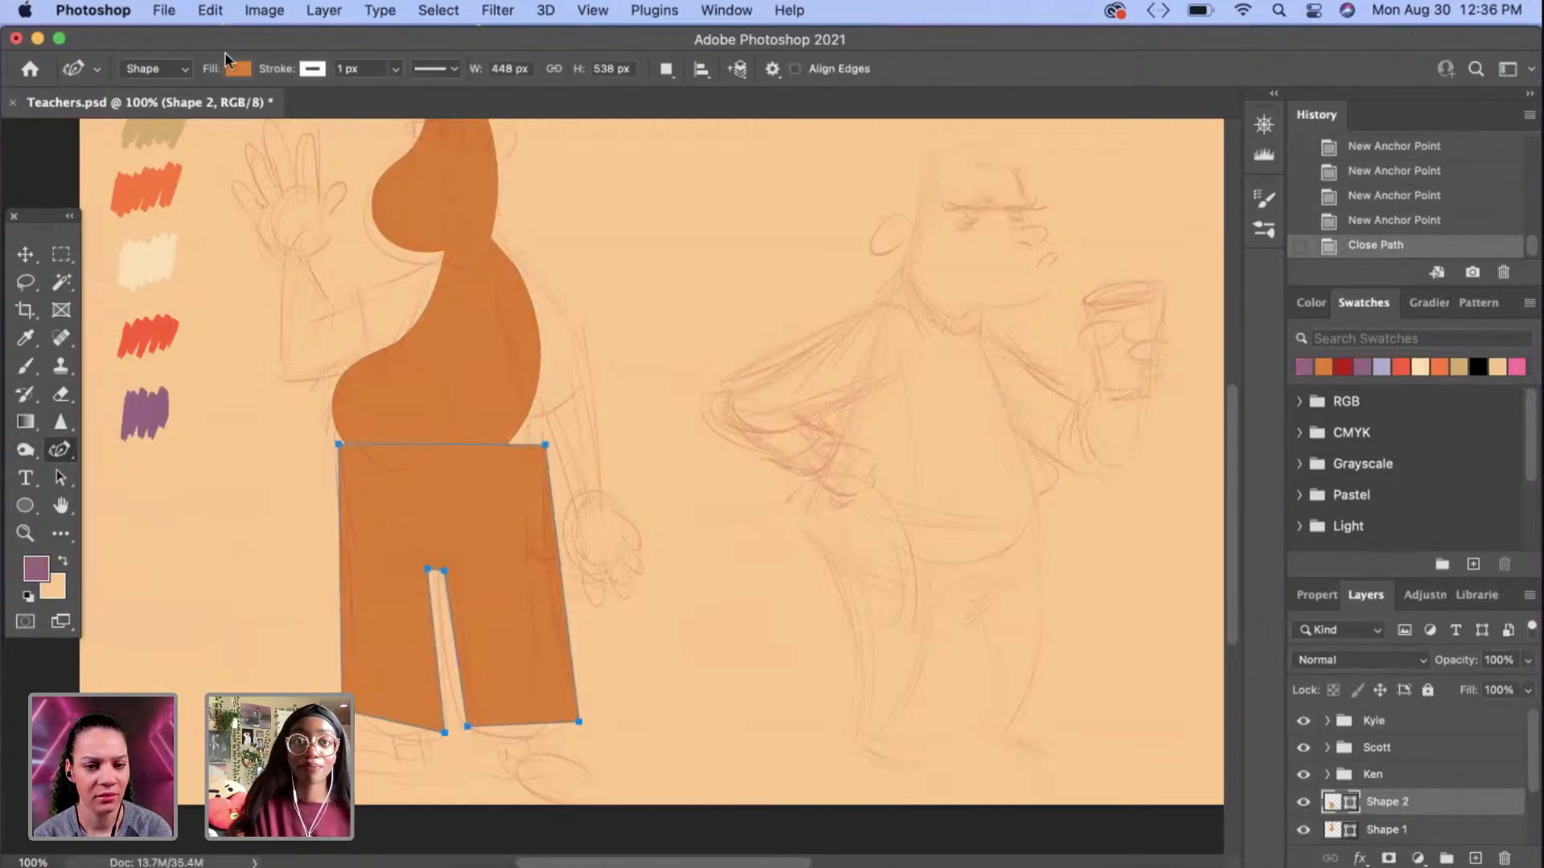
pyautogui.click(312, 70)
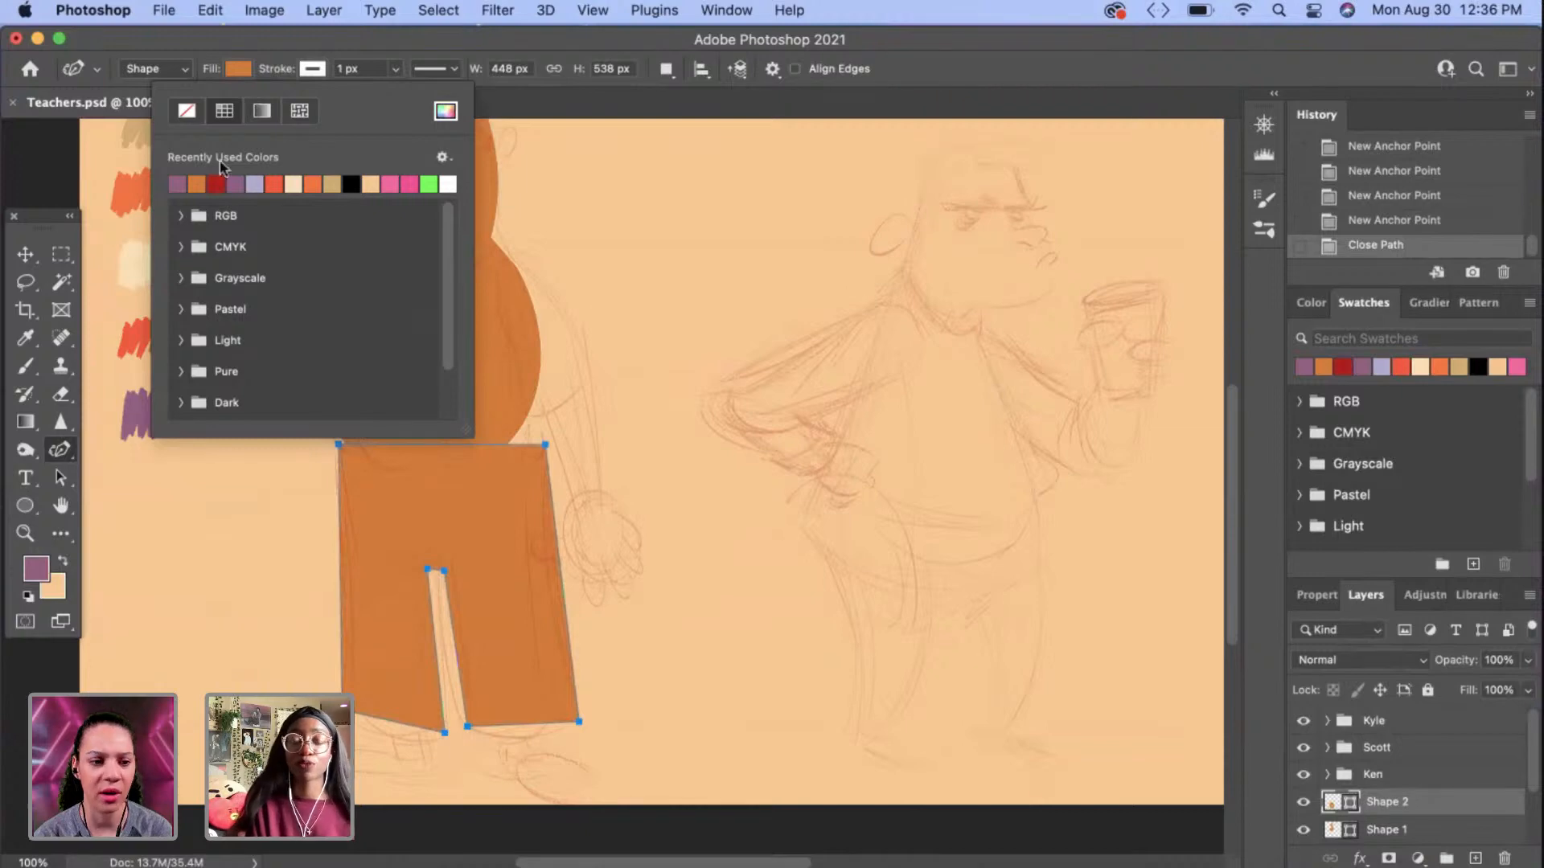
pyautogui.click(178, 184)
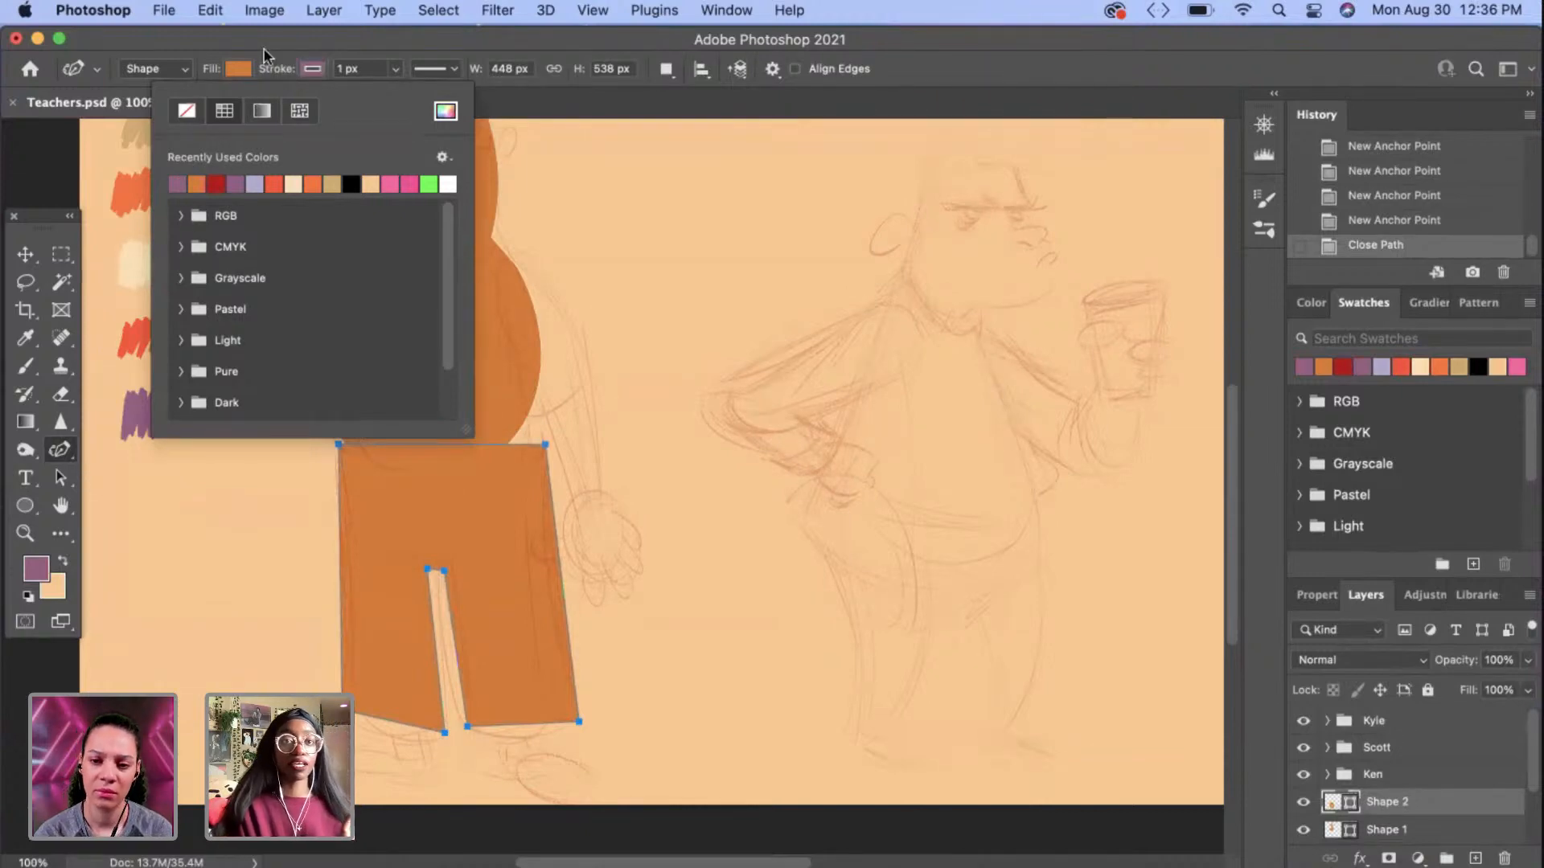
pyautogui.click(177, 113)
pyautogui.click(238, 70)
pyautogui.click(238, 70)
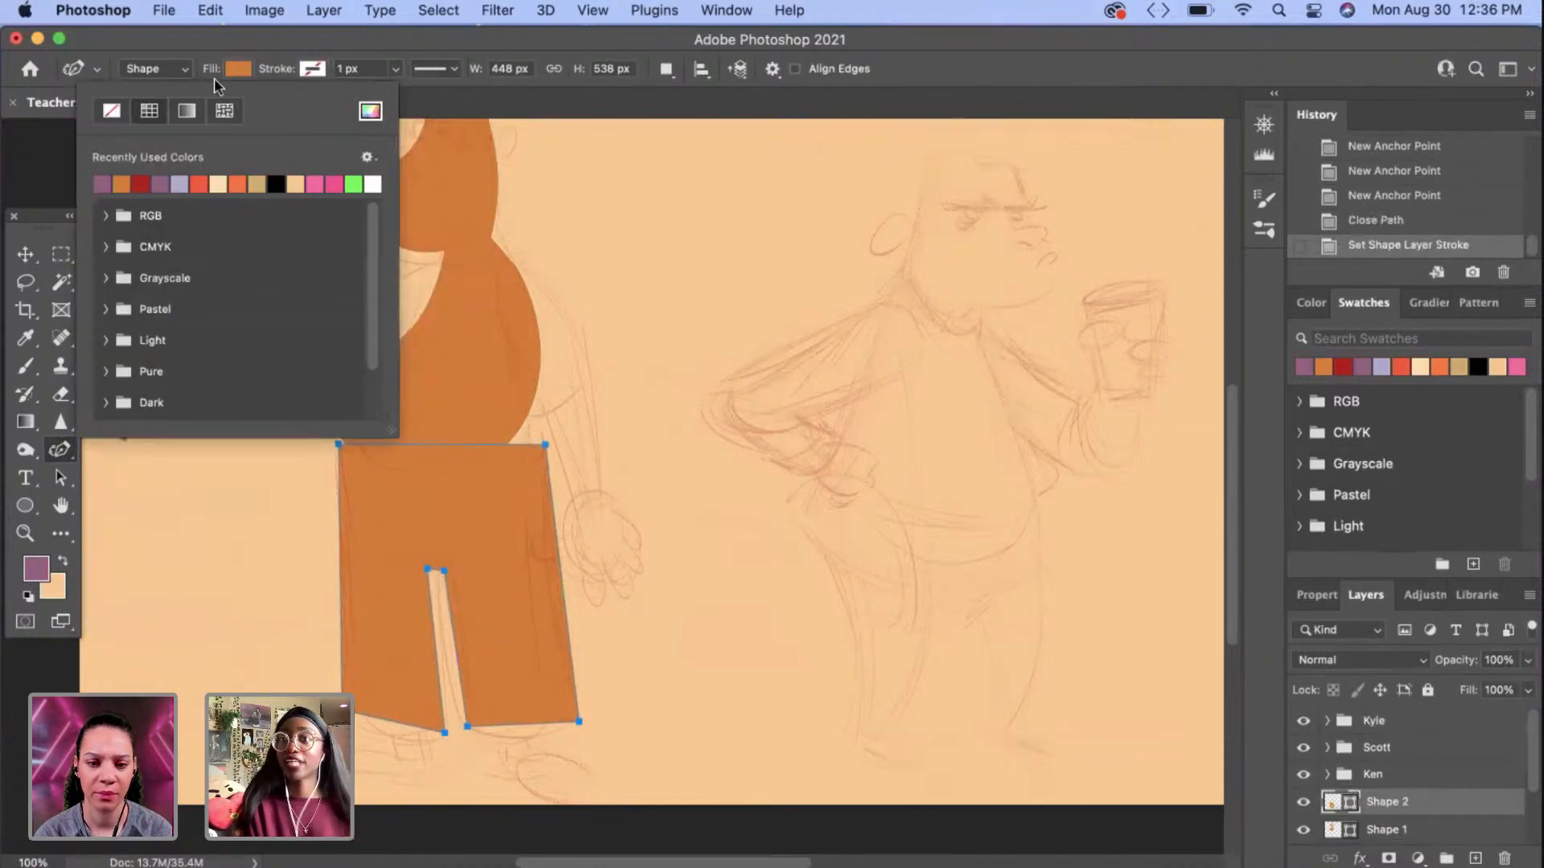
pyautogui.click(103, 184)
# Step: Use the Curvature Pen to bend the trousers' inner and outer leg edges and raise the front waist corner, making the shape about 455 by 547 px
pyautogui.rightClick(56, 457)
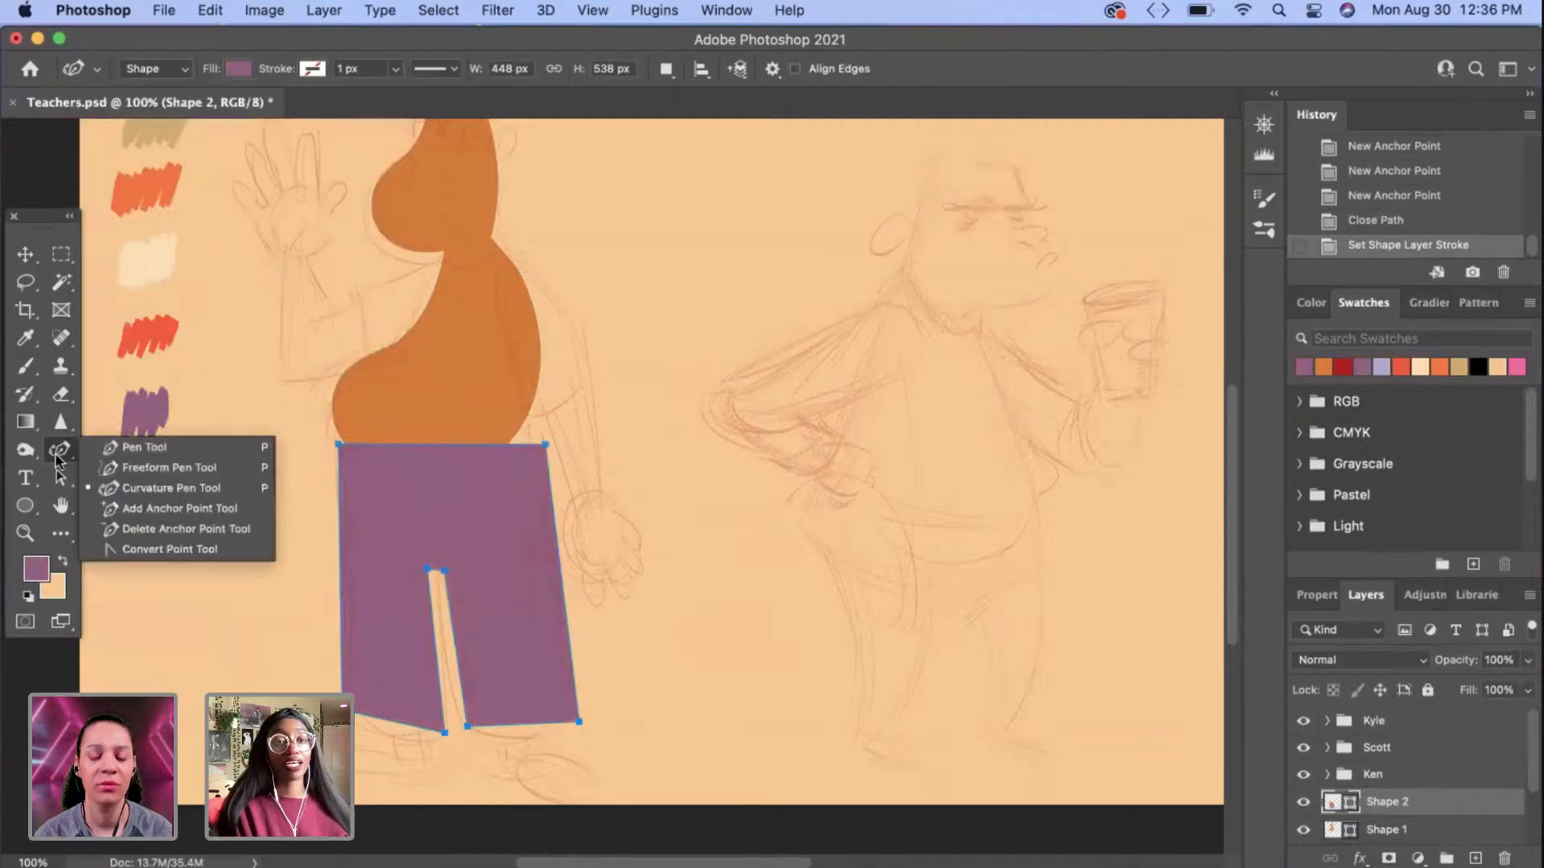
pyautogui.click(114, 486)
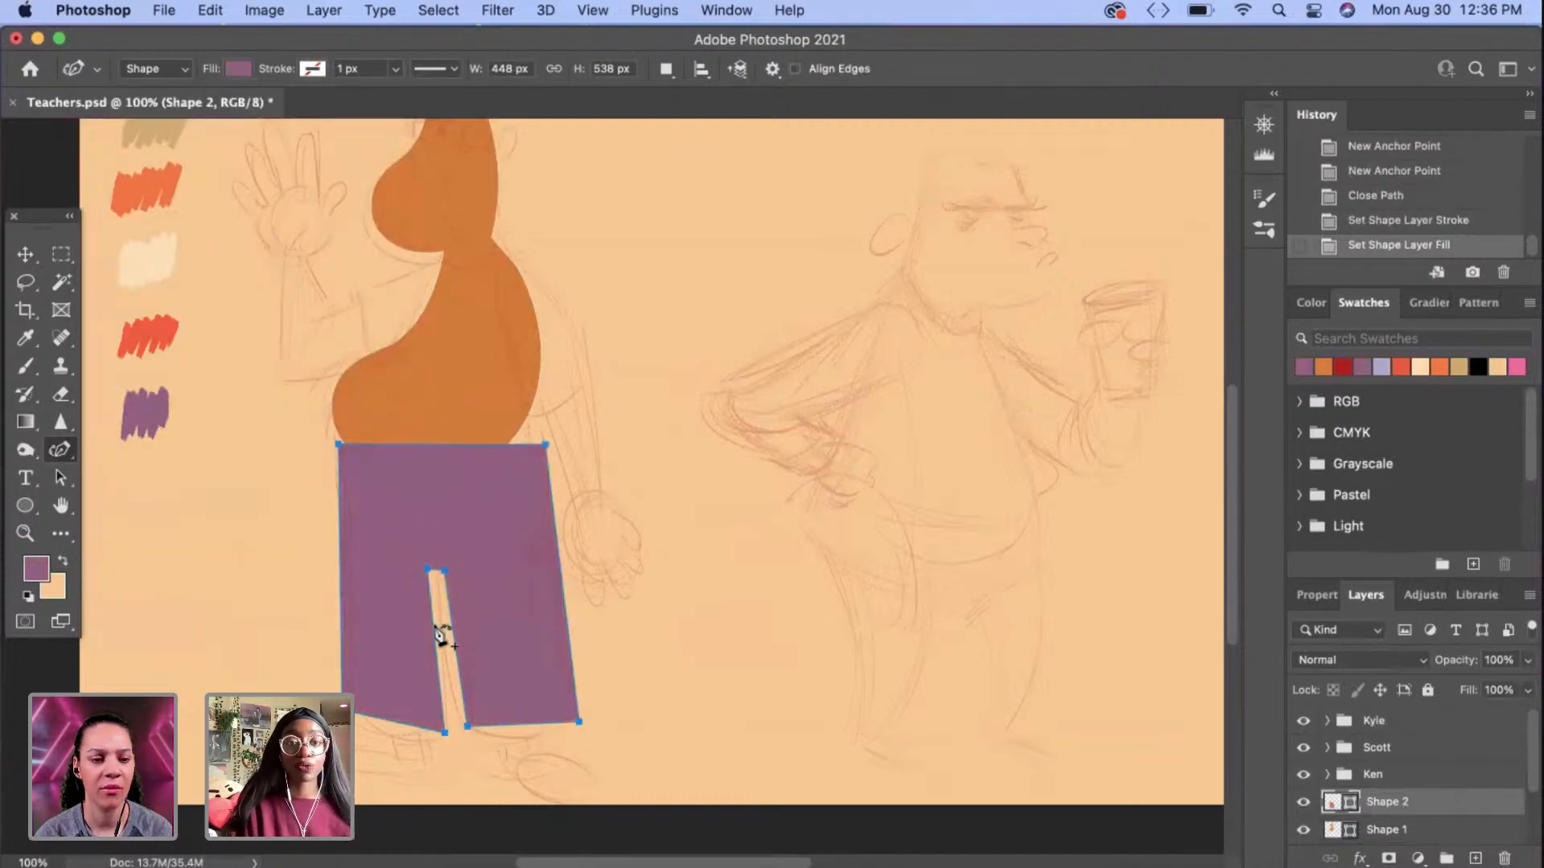
pyautogui.click(430, 641)
pyautogui.click(453, 662)
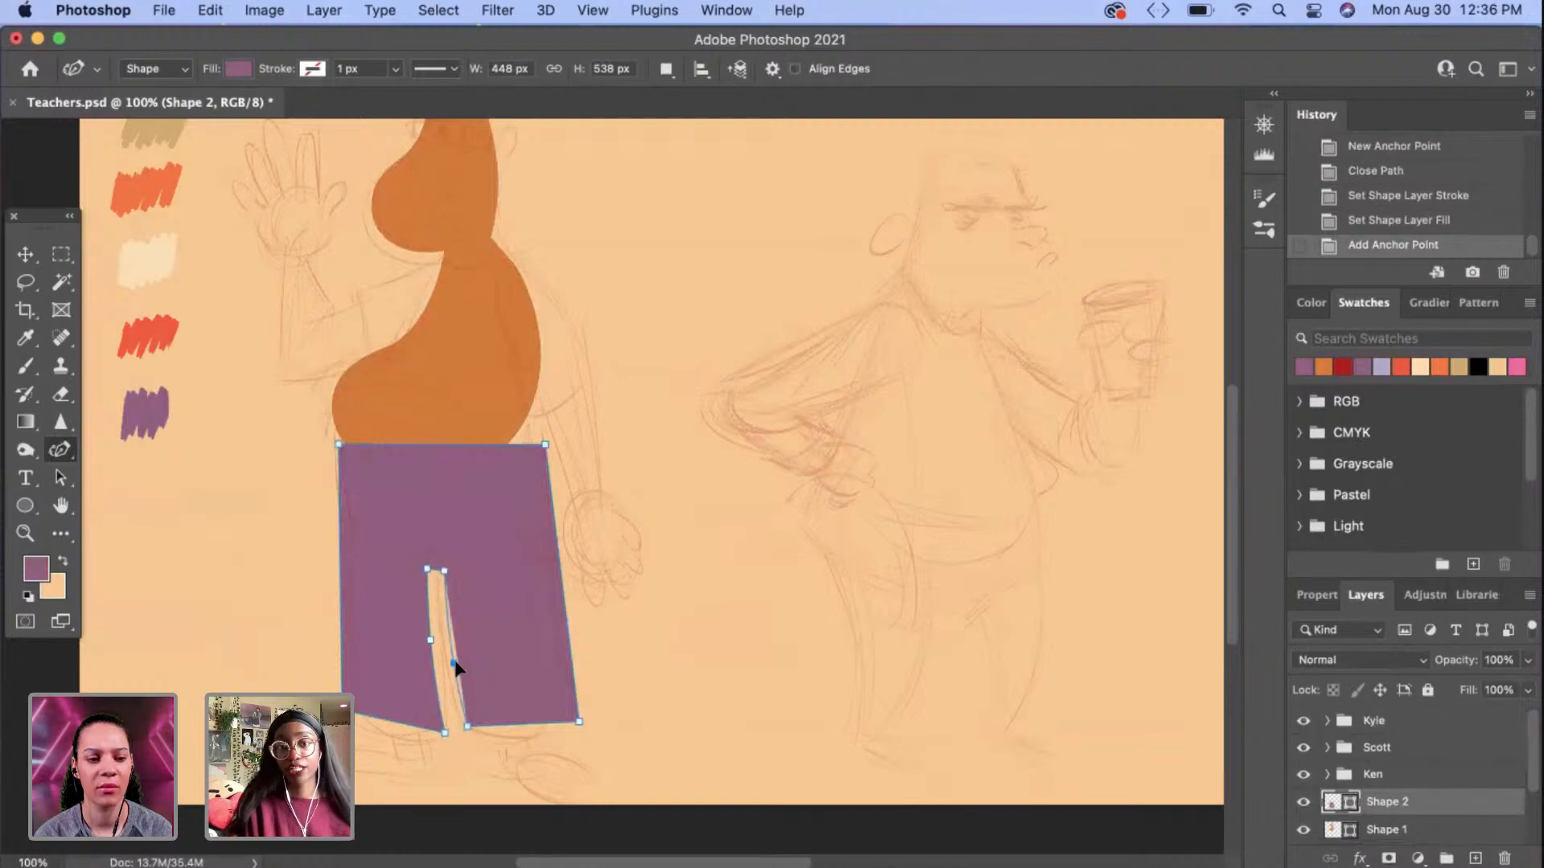
pyautogui.click(561, 627)
pyautogui.click(561, 630)
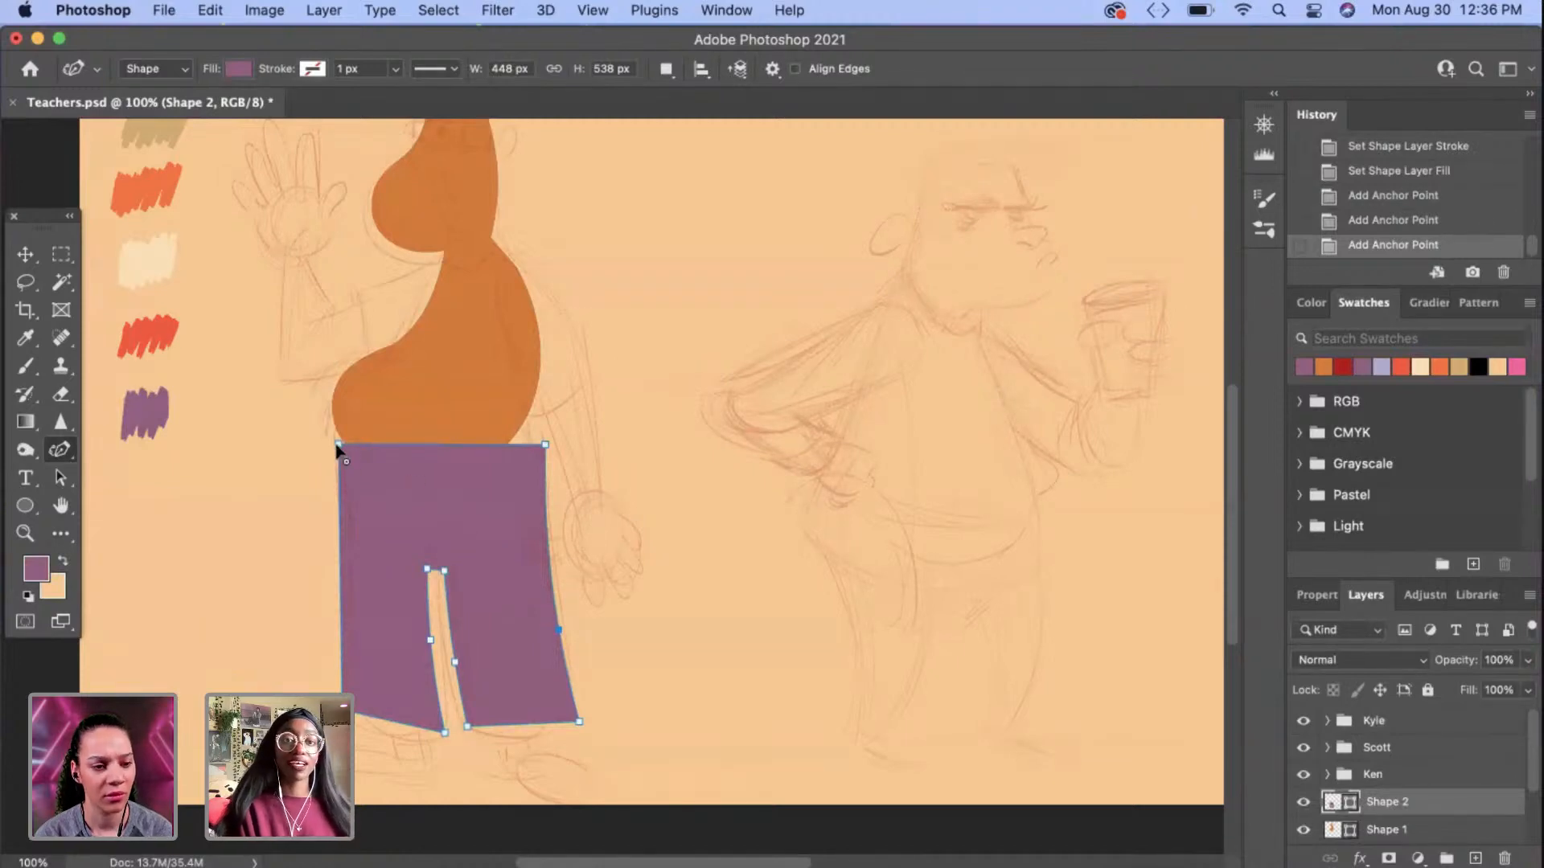
pyautogui.moveTo(337, 450); pyautogui.dragTo(334, 439)
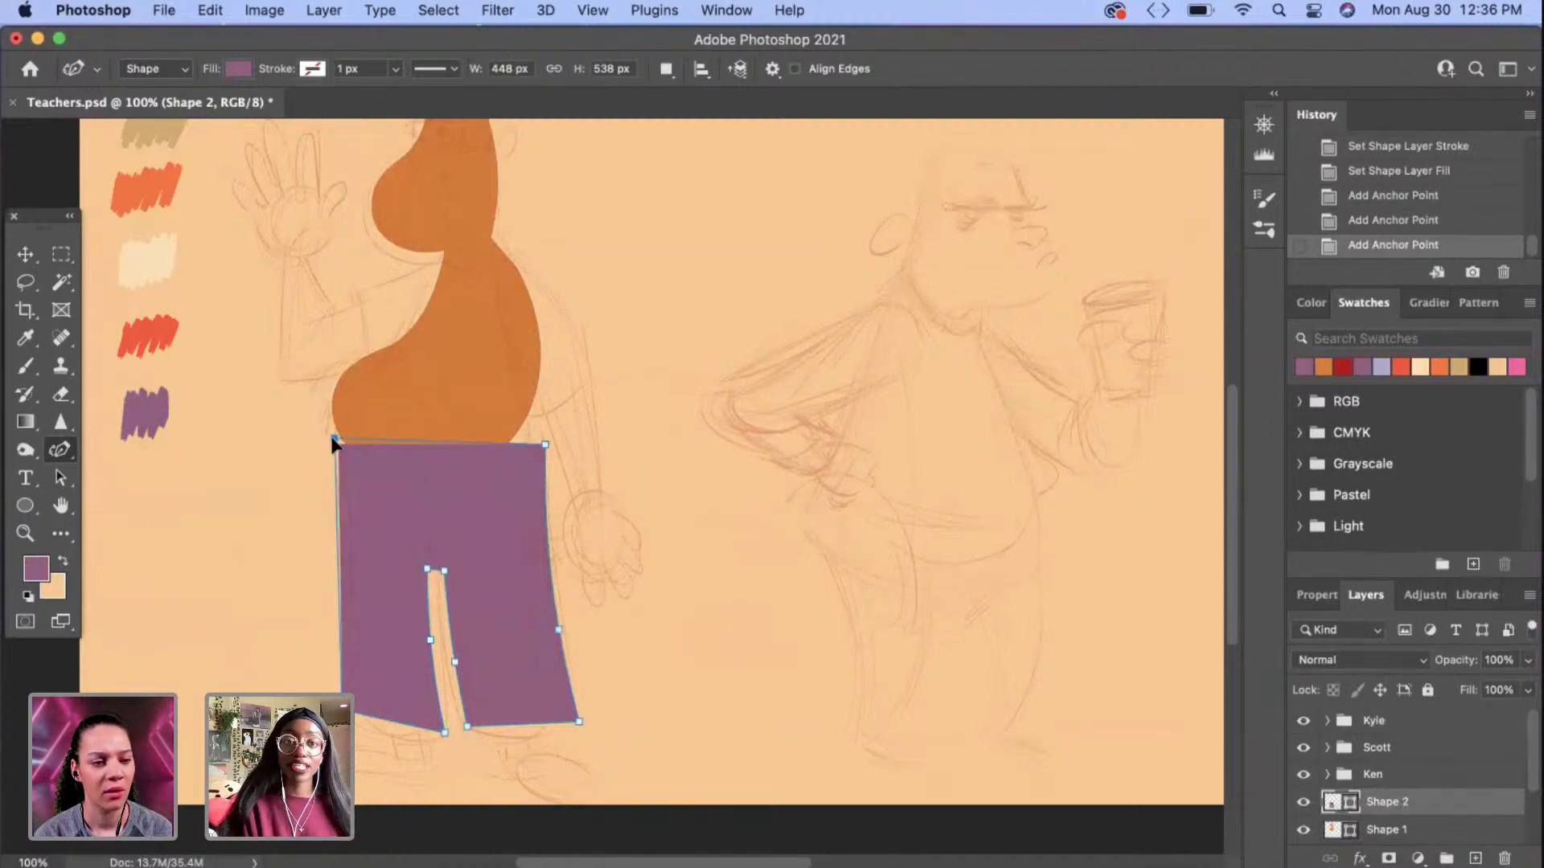
pyautogui.click(343, 572)
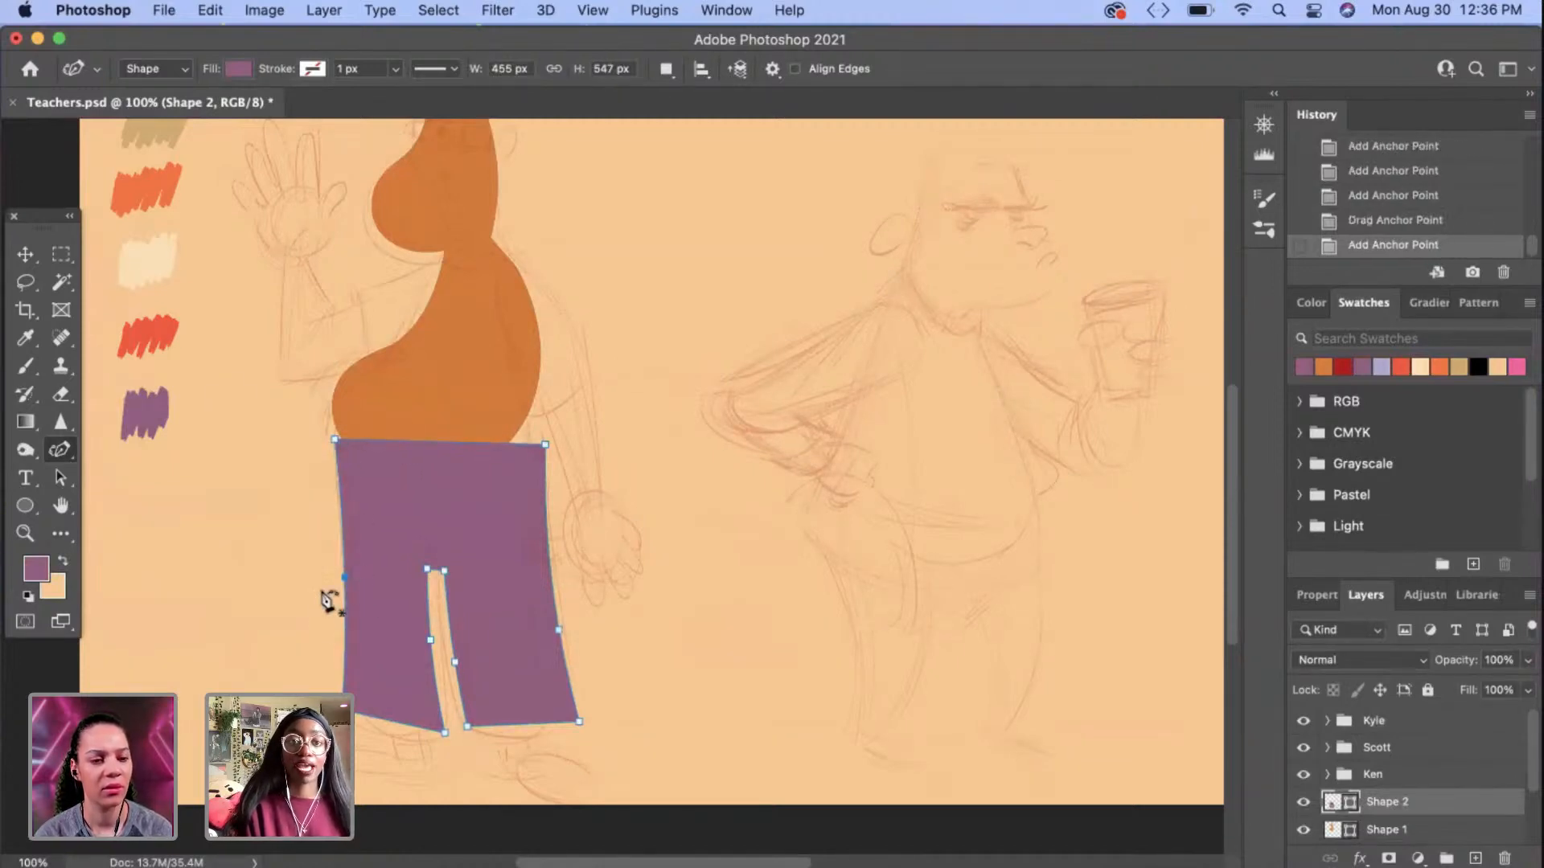
# Step: Round both trouser hems downward with added curved points, deleting the stray shape layer, for a height of about 559 px
pyautogui.click(390, 727)
pyautogui.press('BackSpace')
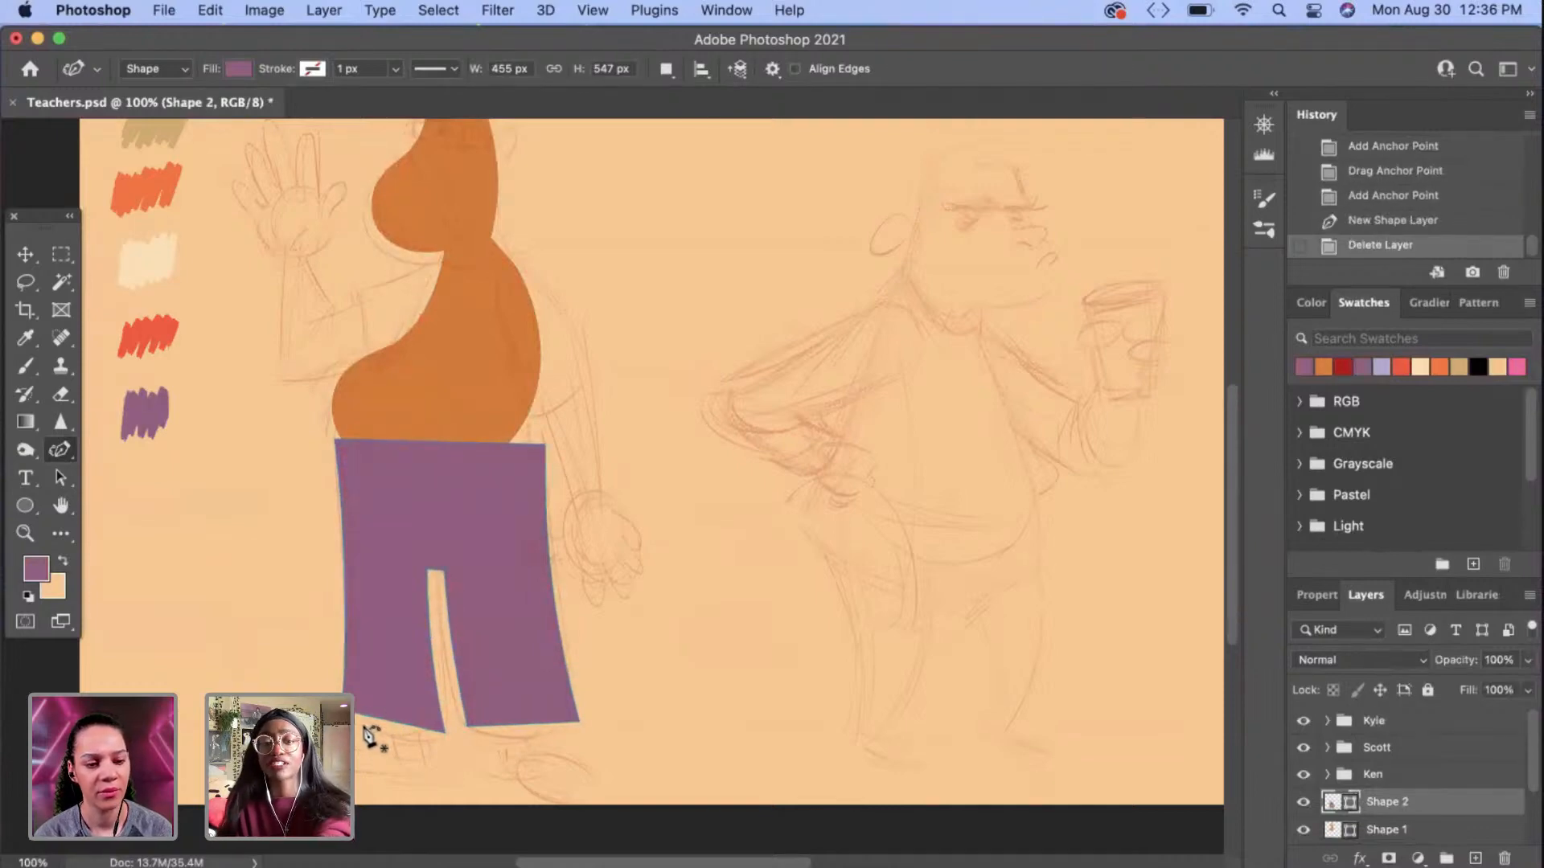
pyautogui.click(385, 729)
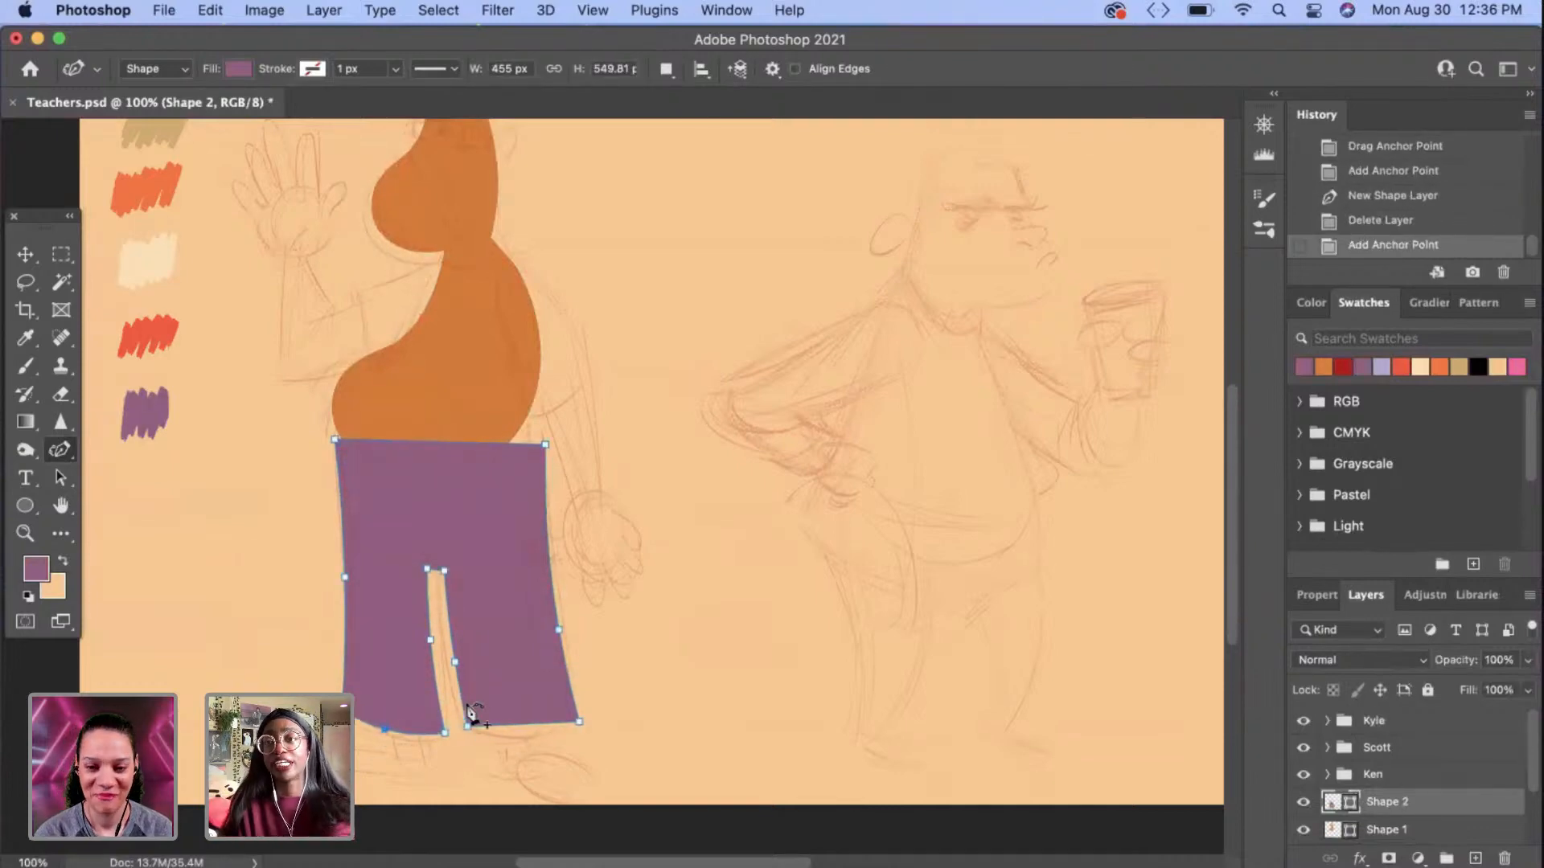
pyautogui.moveTo(472, 727); pyautogui.dragTo(533, 738)
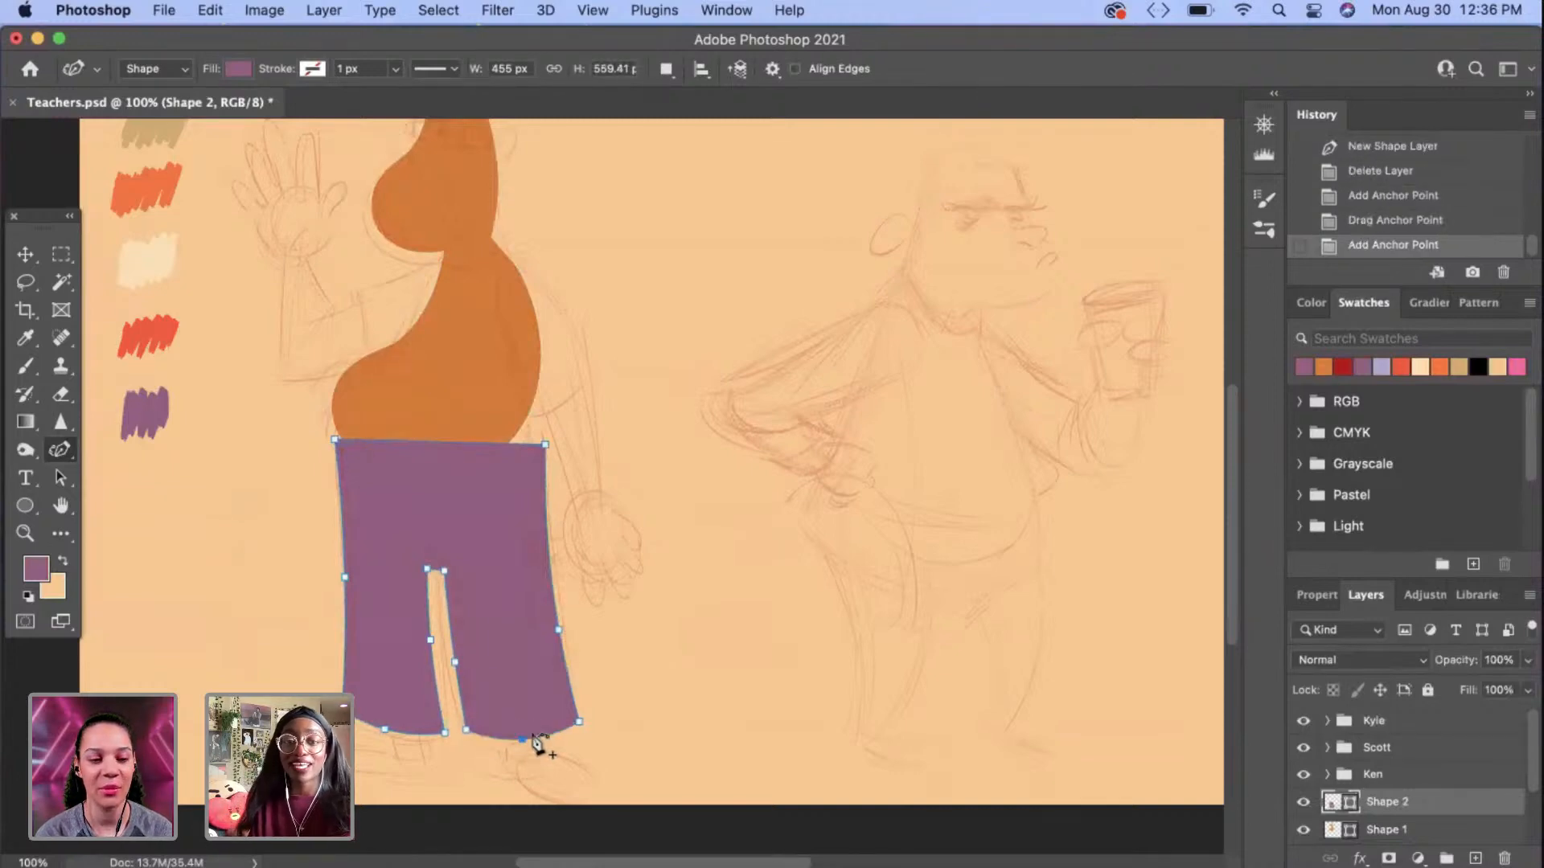
# Step: Adjust the back leg's edge curves and widen the gap between the legs toward the front leg, adding a point at the crotch
pyautogui.moveTo(455, 669); pyautogui.dragTo(455, 670)
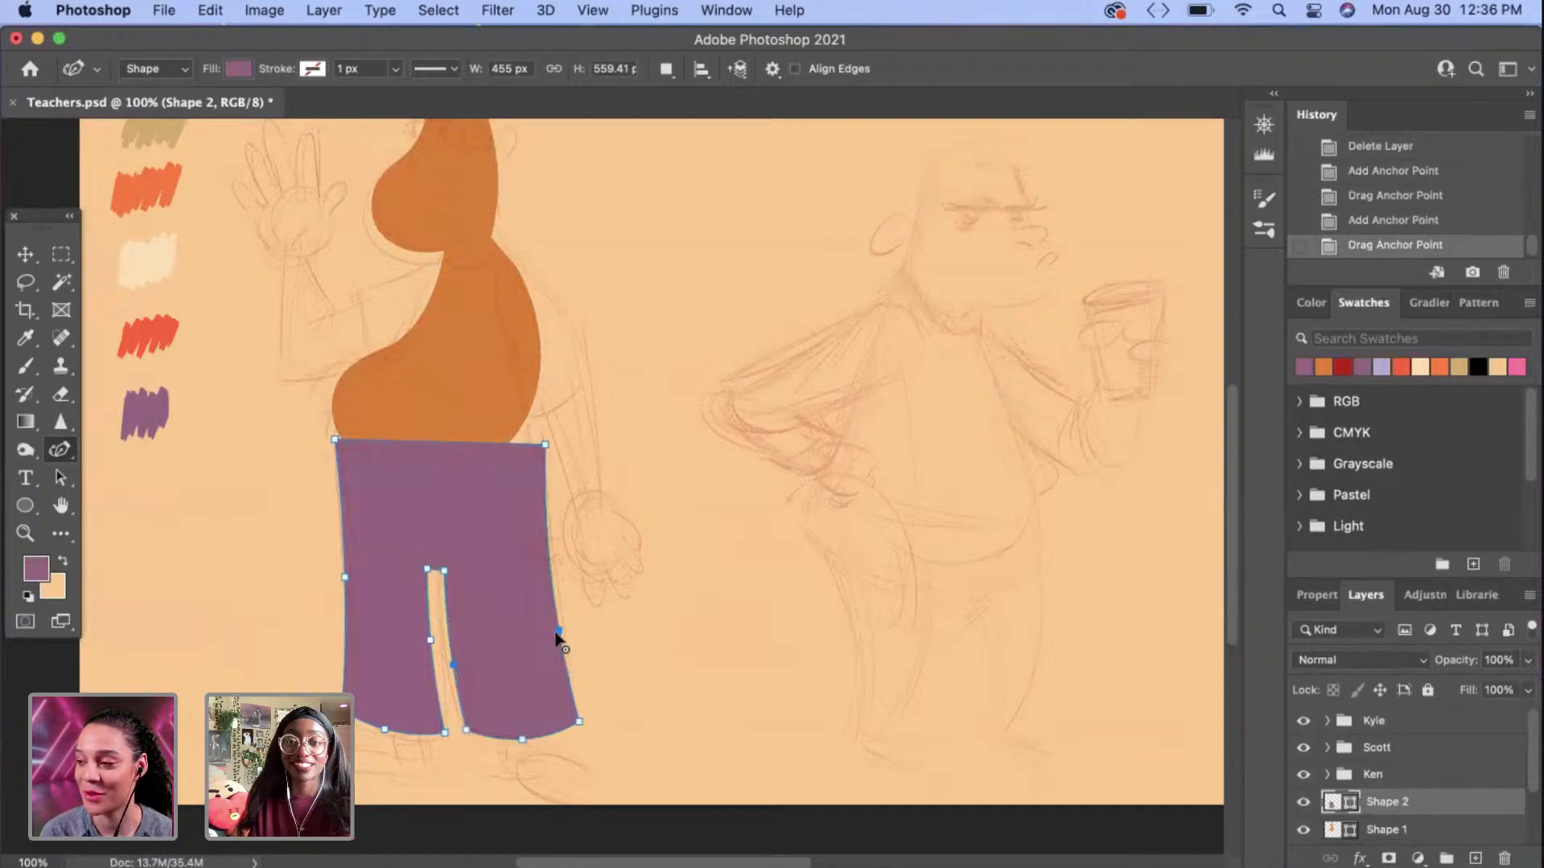
pyautogui.moveTo(560, 641); pyautogui.dragTo(560, 641)
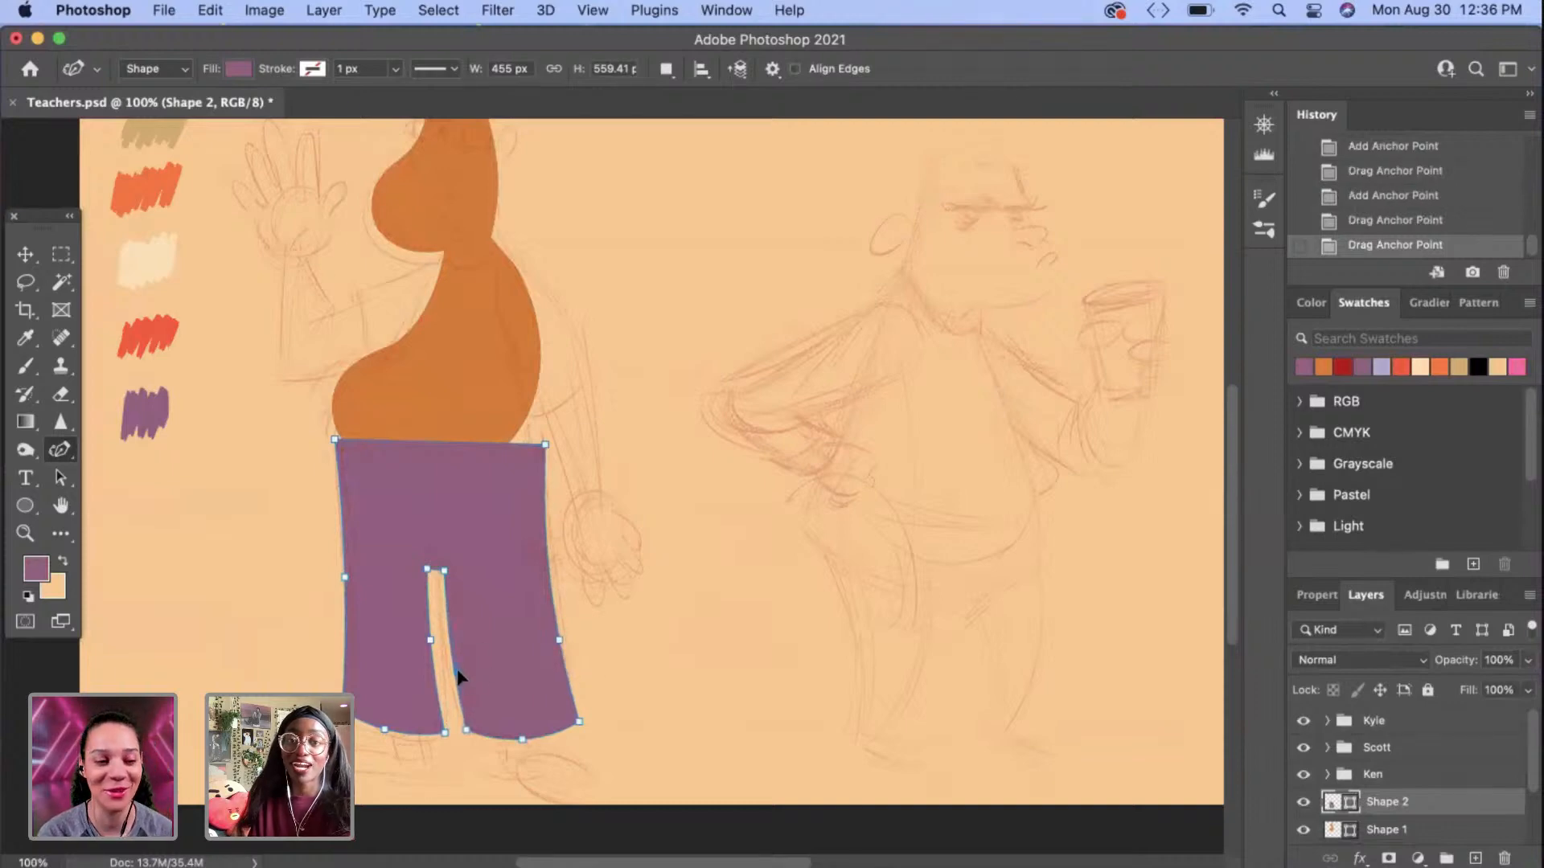
pyautogui.moveTo(457, 672); pyautogui.dragTo(457, 672)
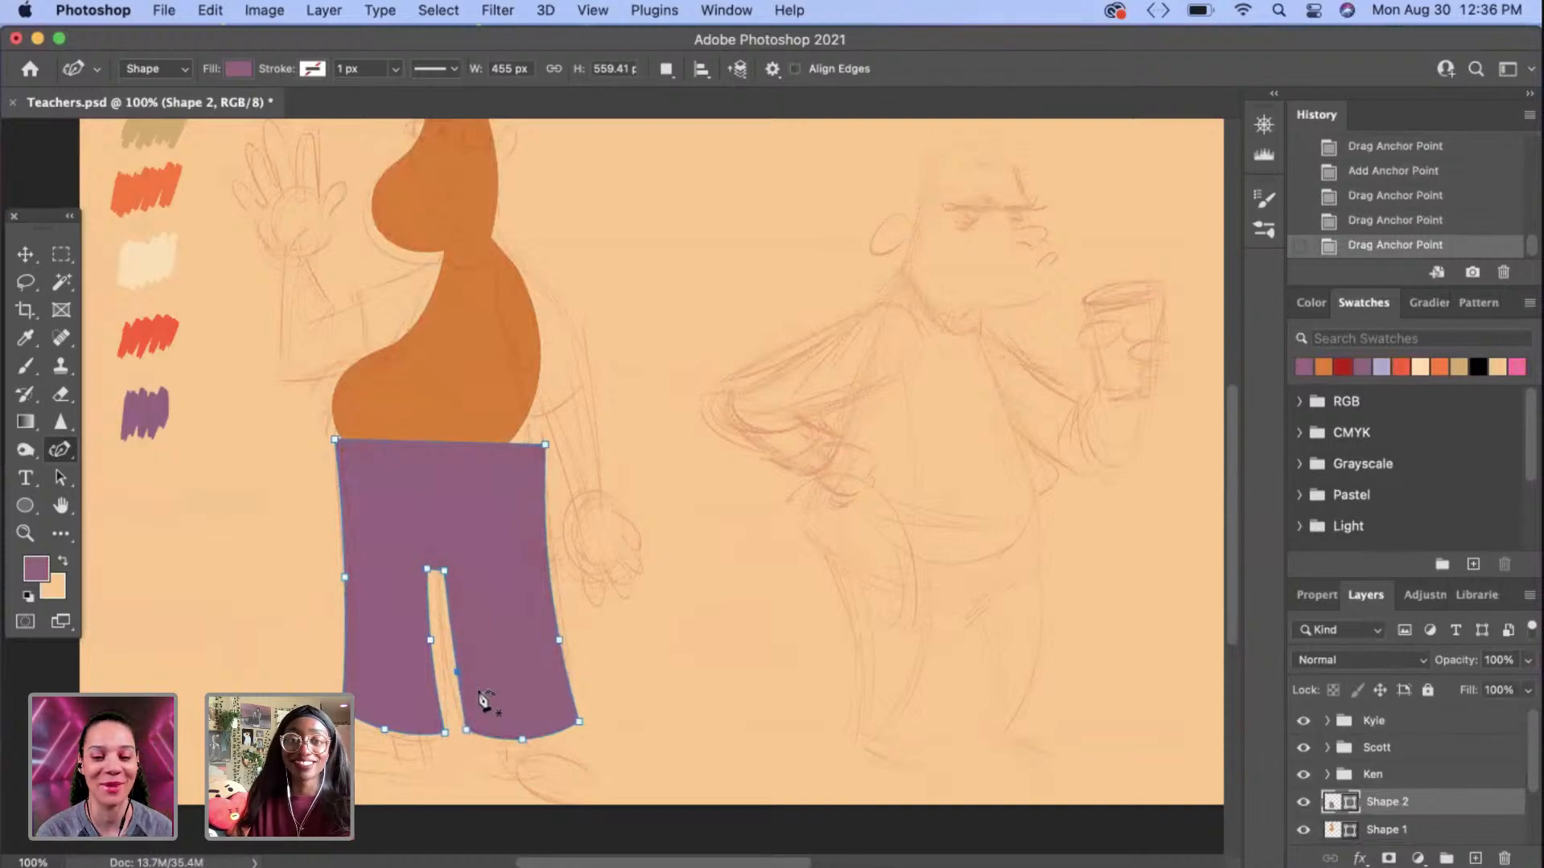
pyautogui.moveTo(427, 568); pyautogui.dragTo(418, 568)
pyautogui.click(431, 570)
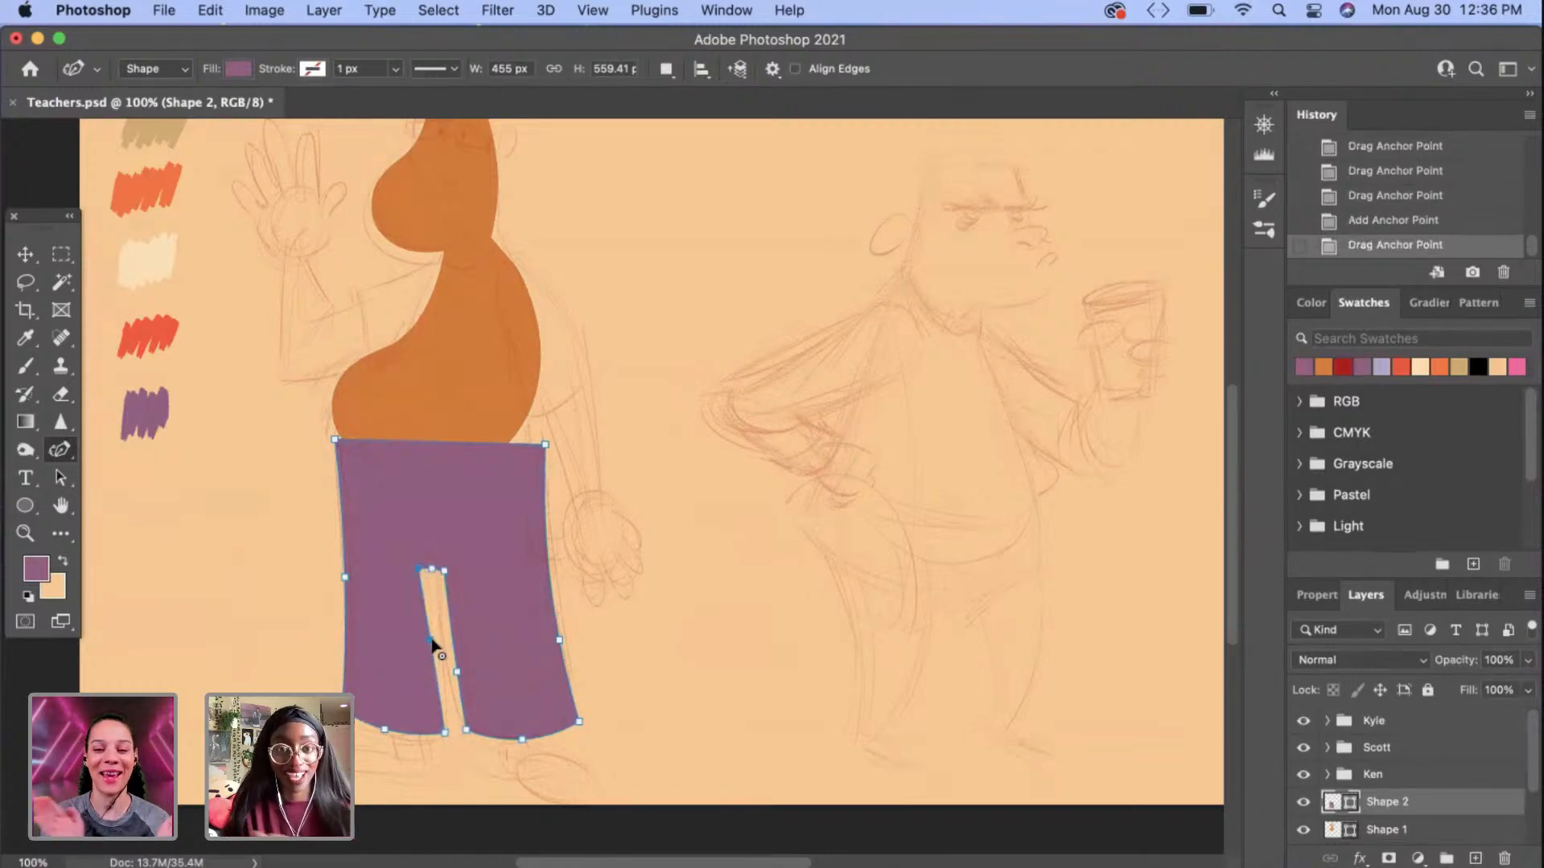
pyautogui.moveTo(427, 653); pyautogui.dragTo(425, 651)
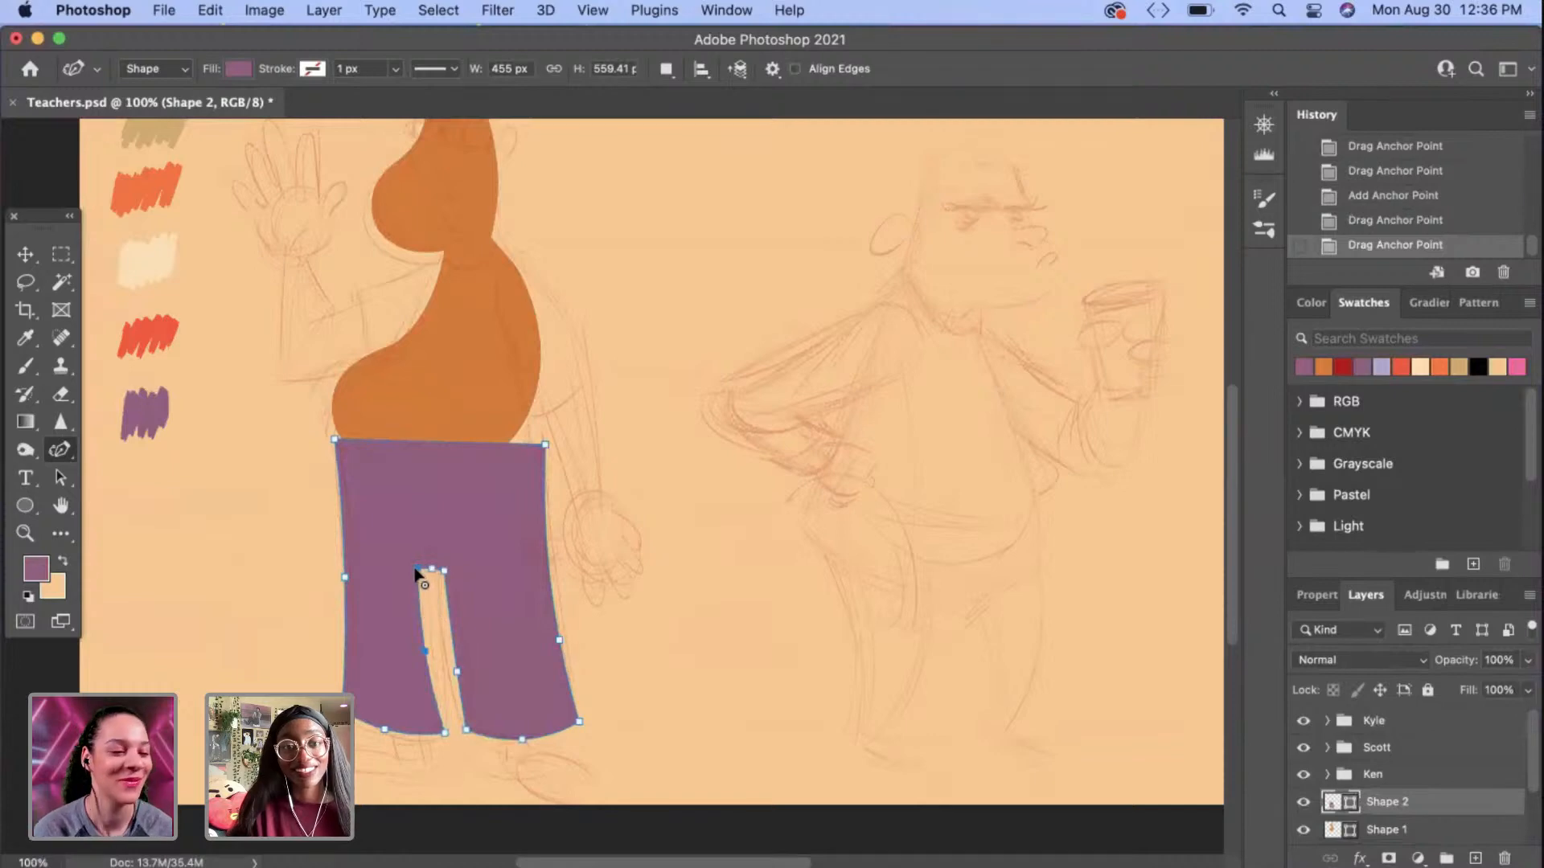
pyautogui.moveTo(419, 571); pyautogui.dragTo(422, 569)
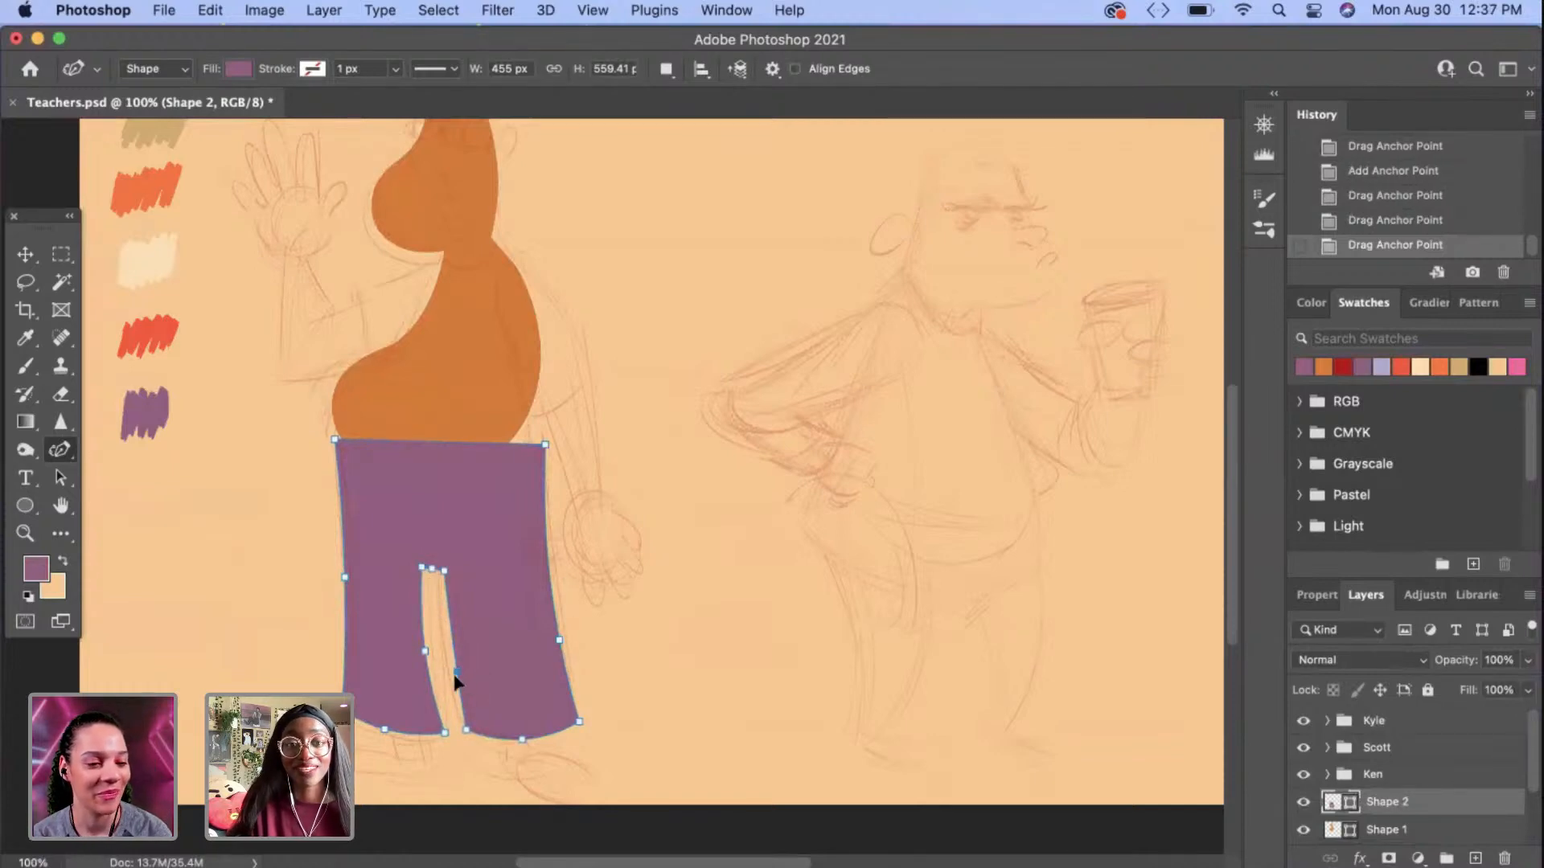
# Step: Fine-tune the back leg's inner and outer curves and bow the trousers' waistline down beneath the belly, finishing the path
pyautogui.moveTo(455, 677); pyautogui.dragTo(453, 667)
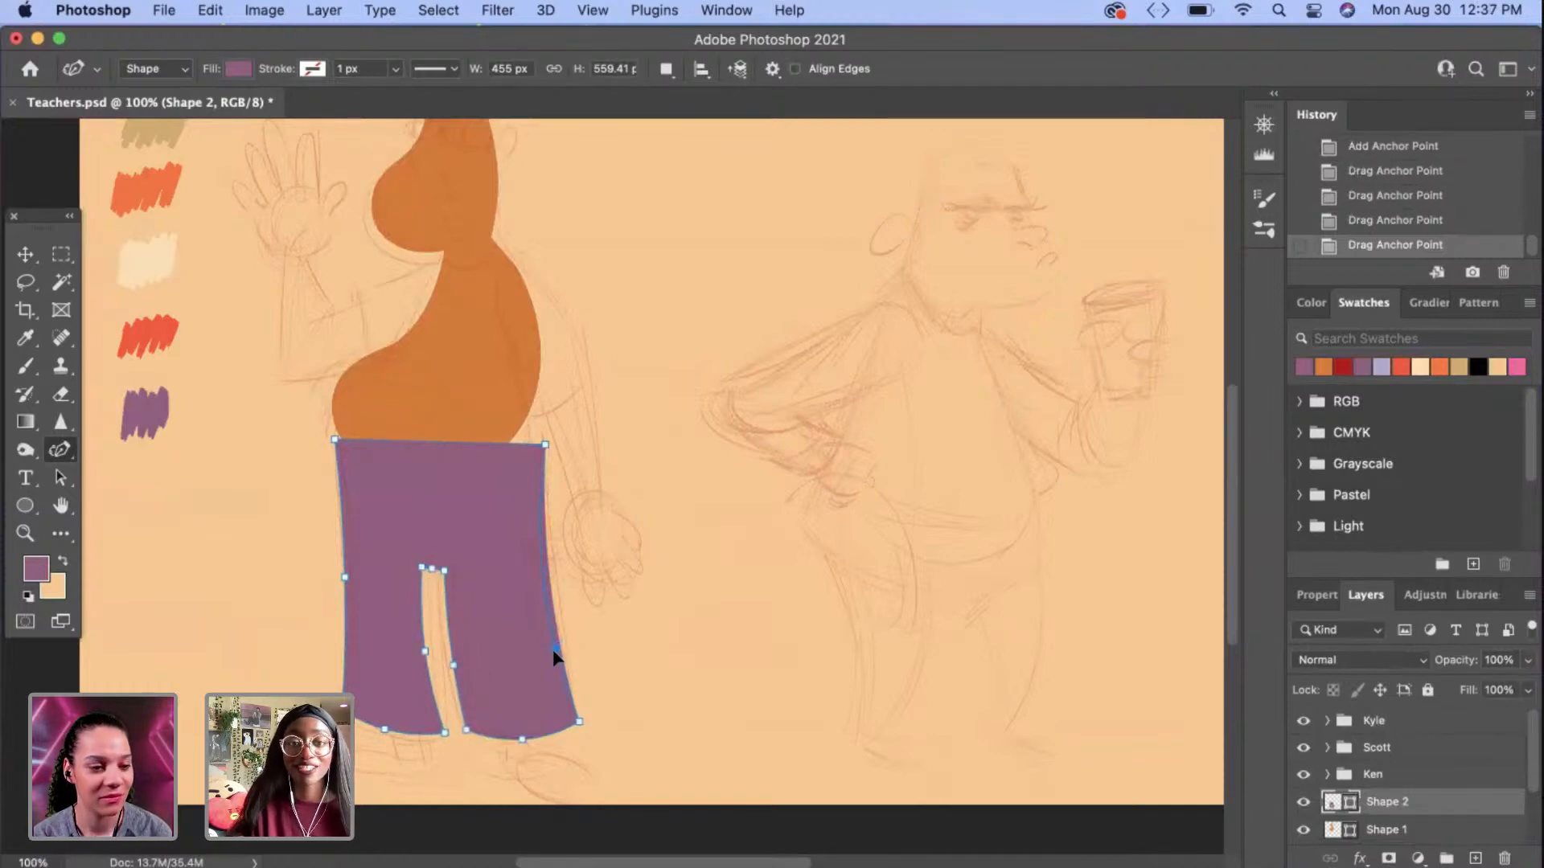
pyautogui.moveTo(554, 653); pyautogui.dragTo(556, 650)
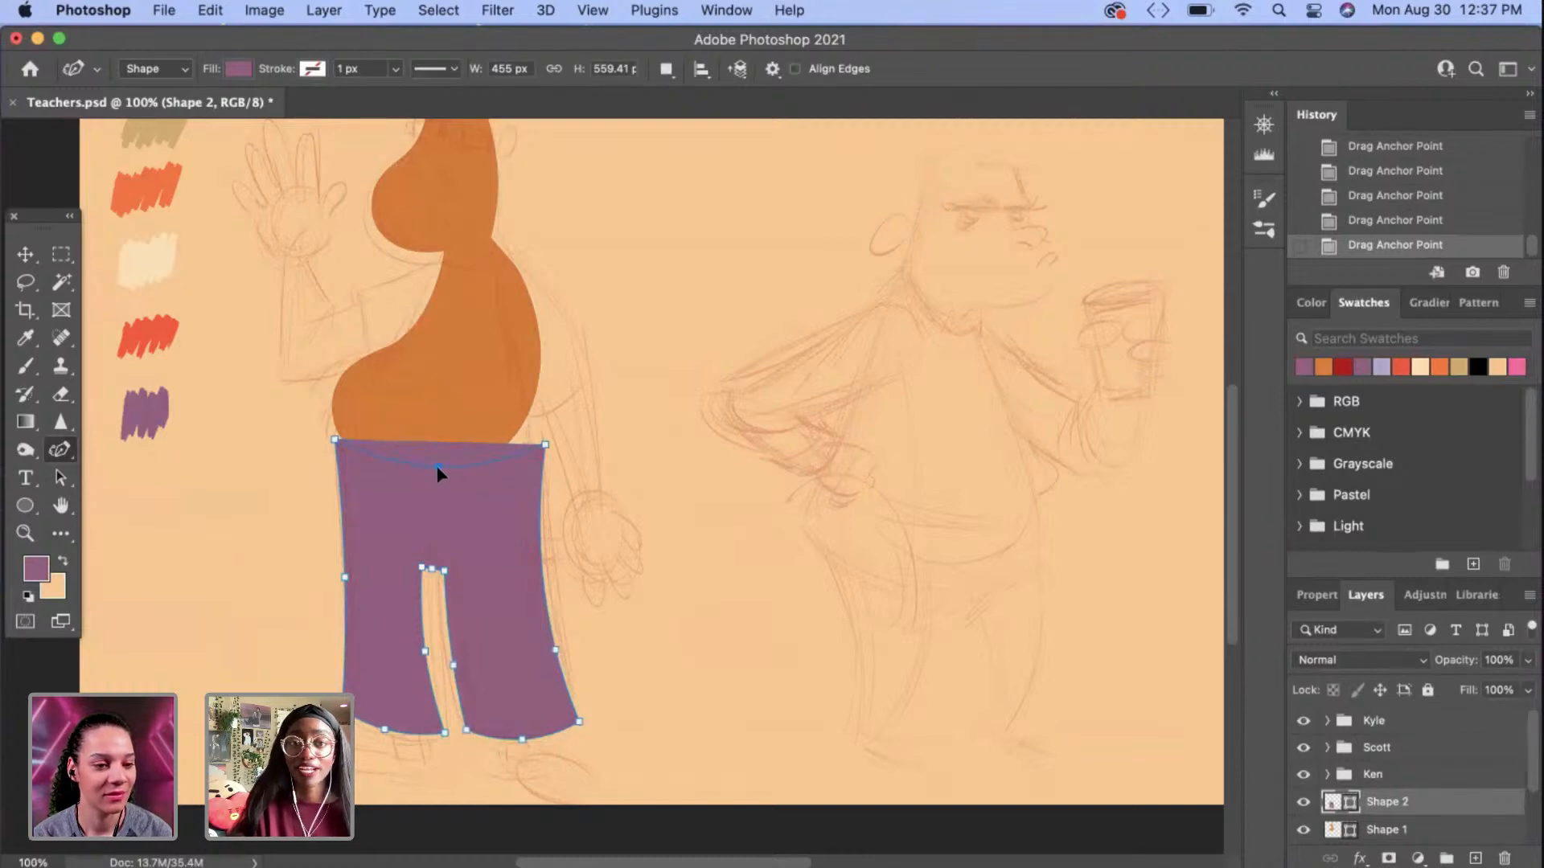
pyautogui.click(435, 466)
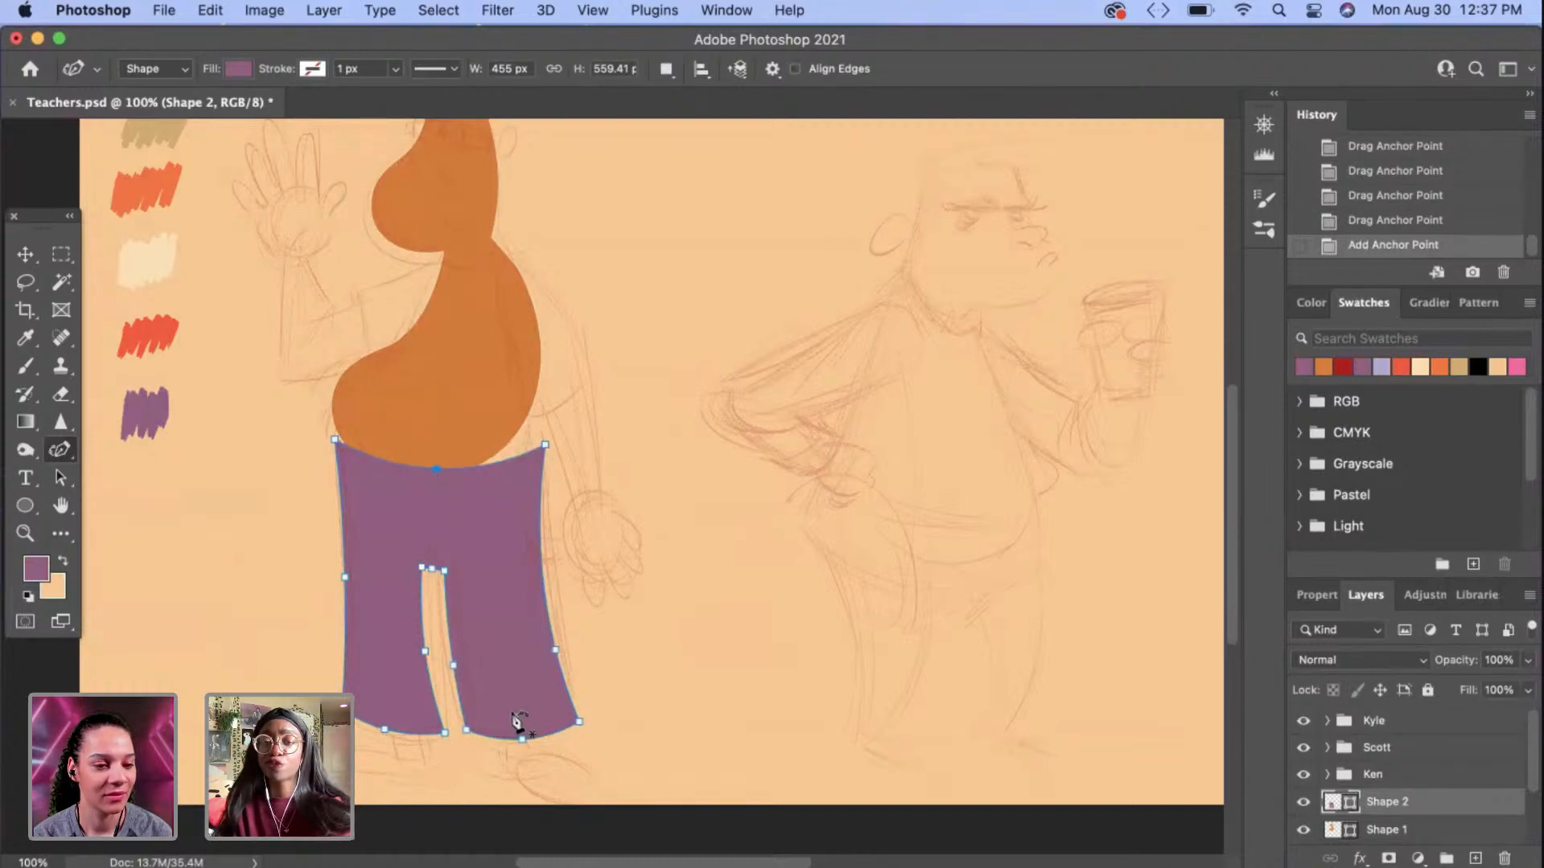
pyautogui.press('Return')
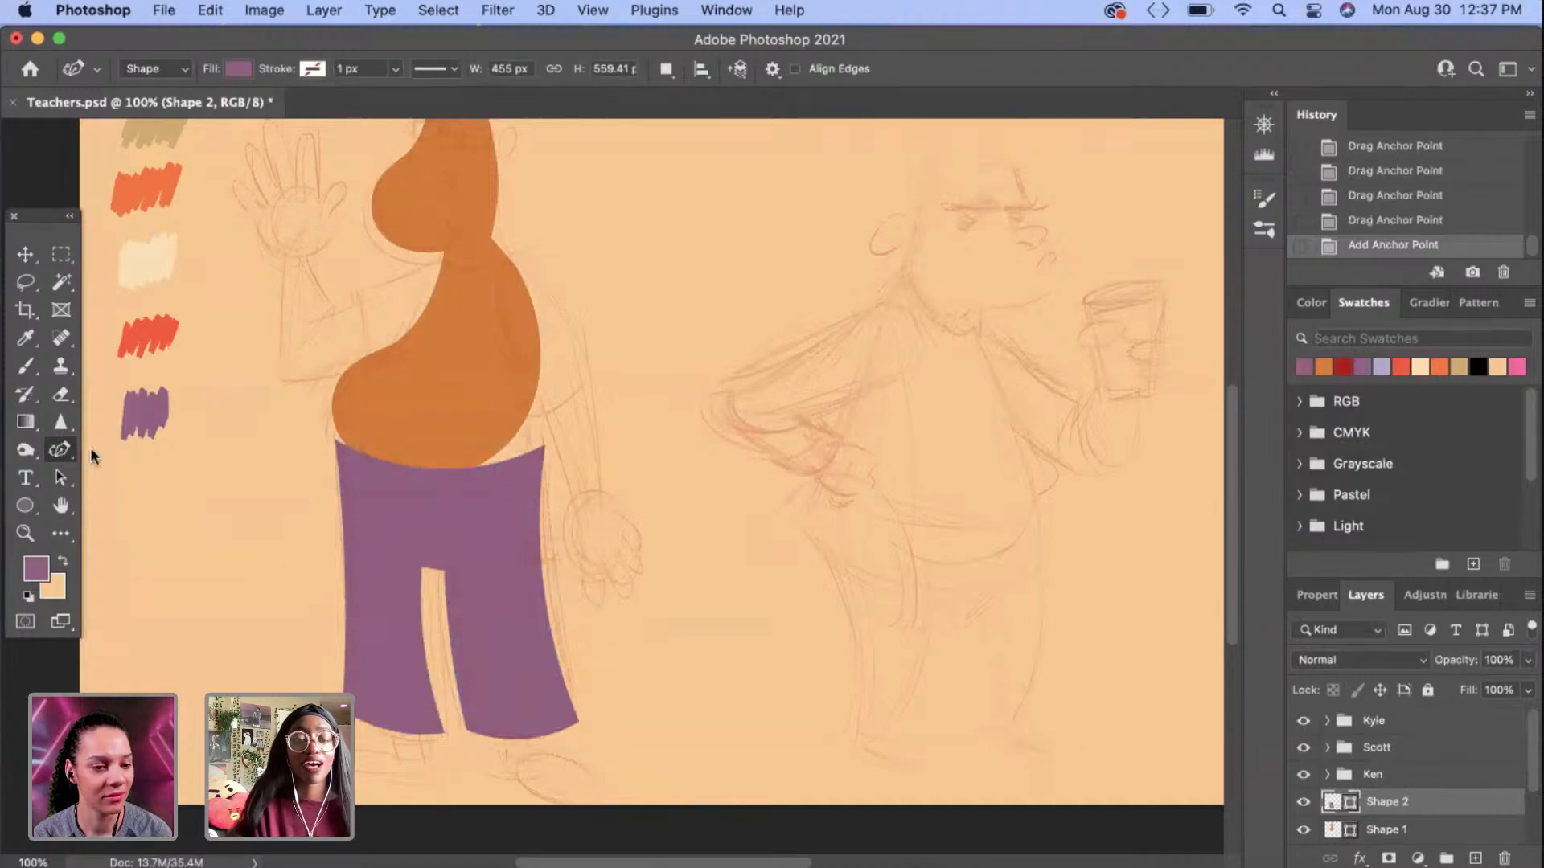
# Step: Start the shirt as a new purple Pen shape with straight edges across the neck, over the back shoulder and sleeve, down to the waist
pyautogui.moveTo(61, 450); pyautogui.dragTo(121, 445)
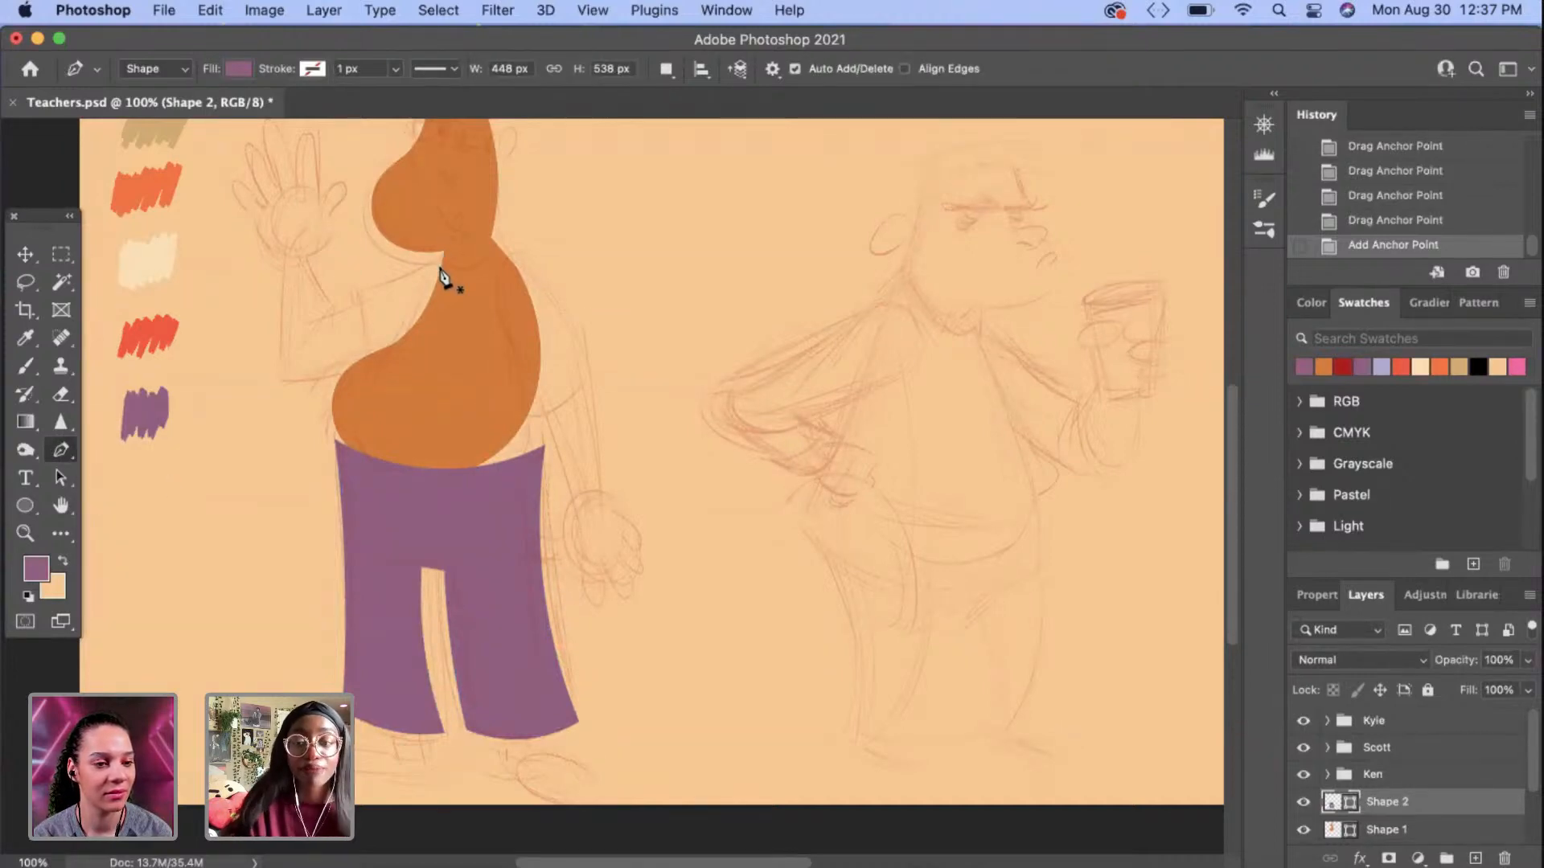
pyautogui.scroll(5, 440, 275)
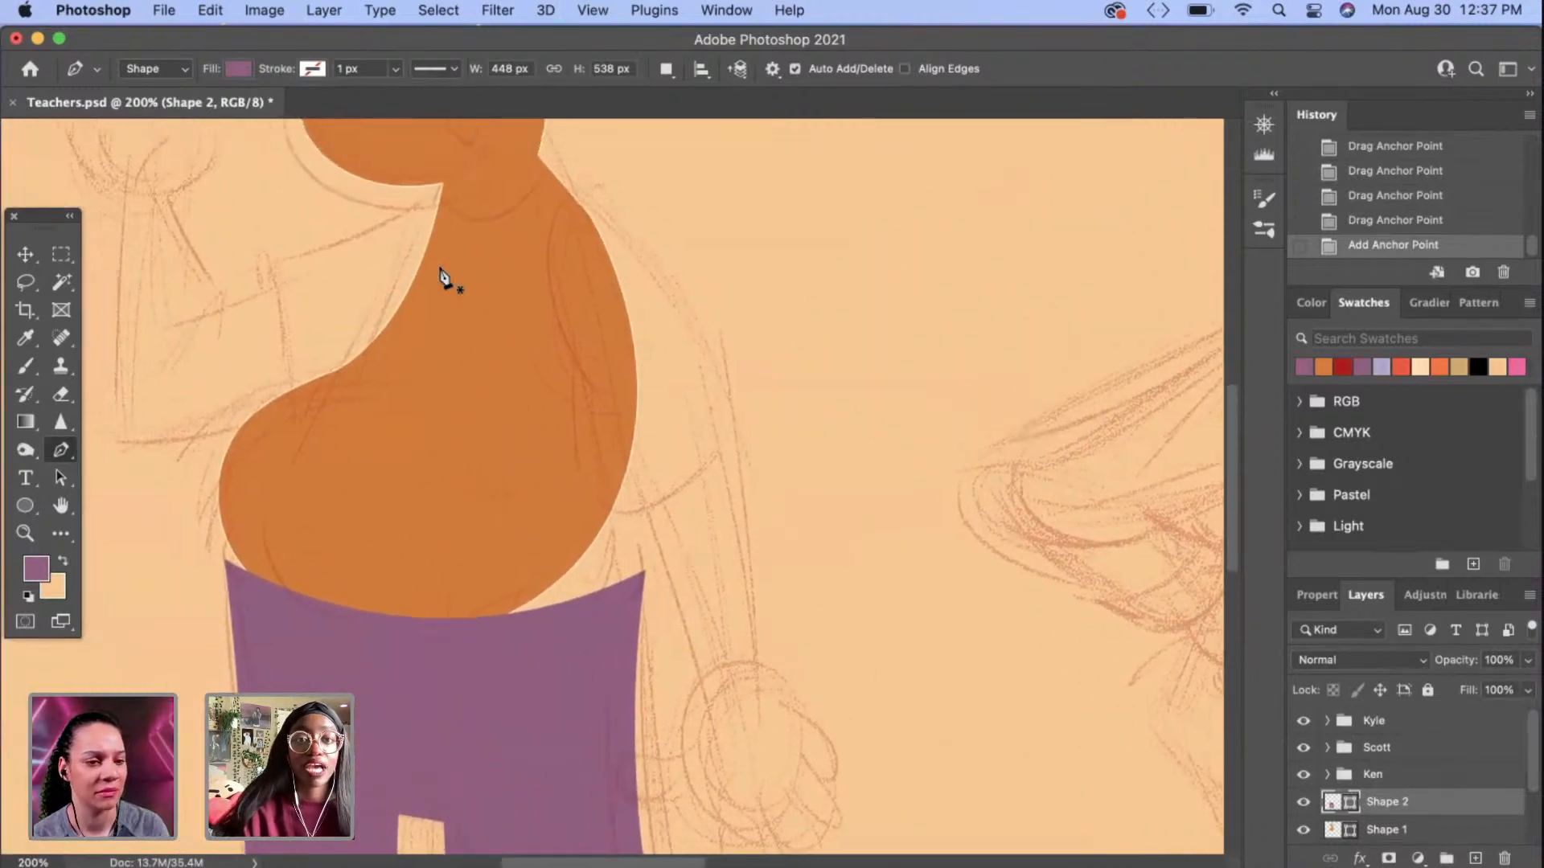
pyautogui.scroll(3, 487, 571)
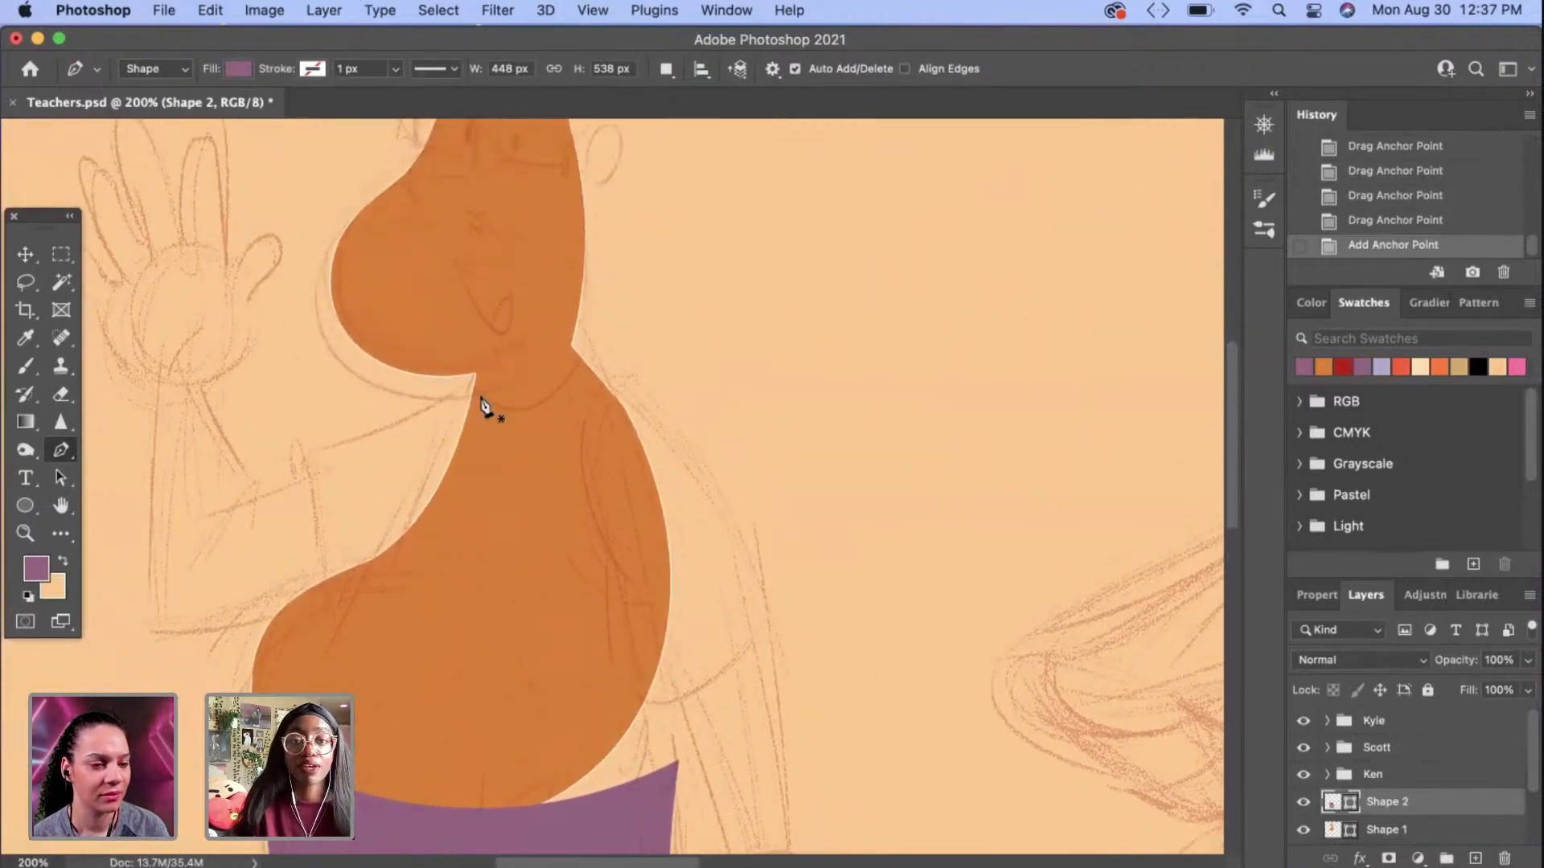
pyautogui.moveTo(61, 450); pyautogui.dragTo(101, 444)
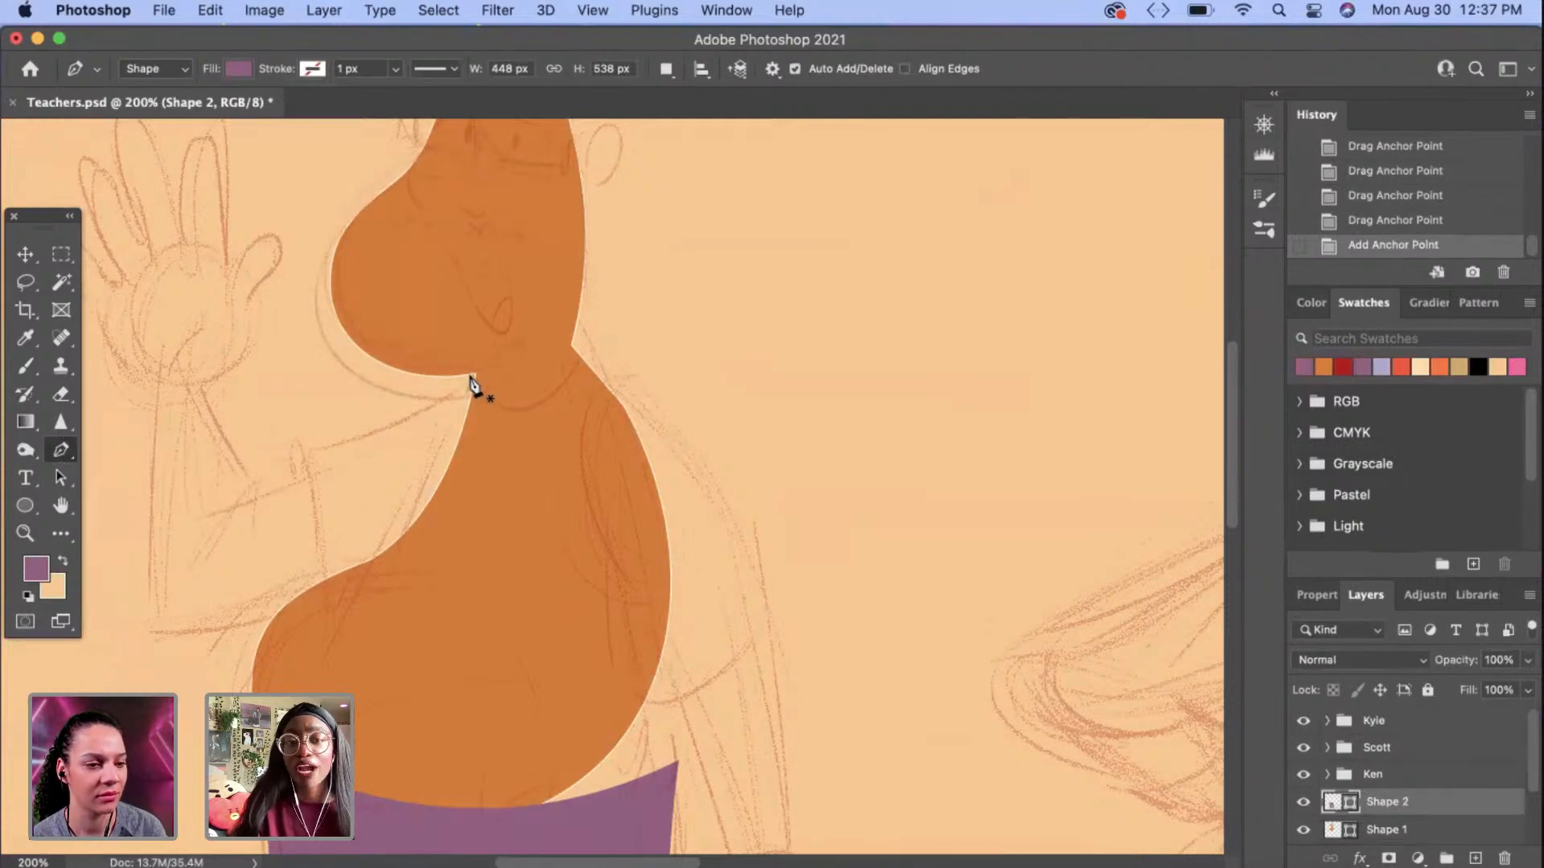
pyautogui.click(469, 377)
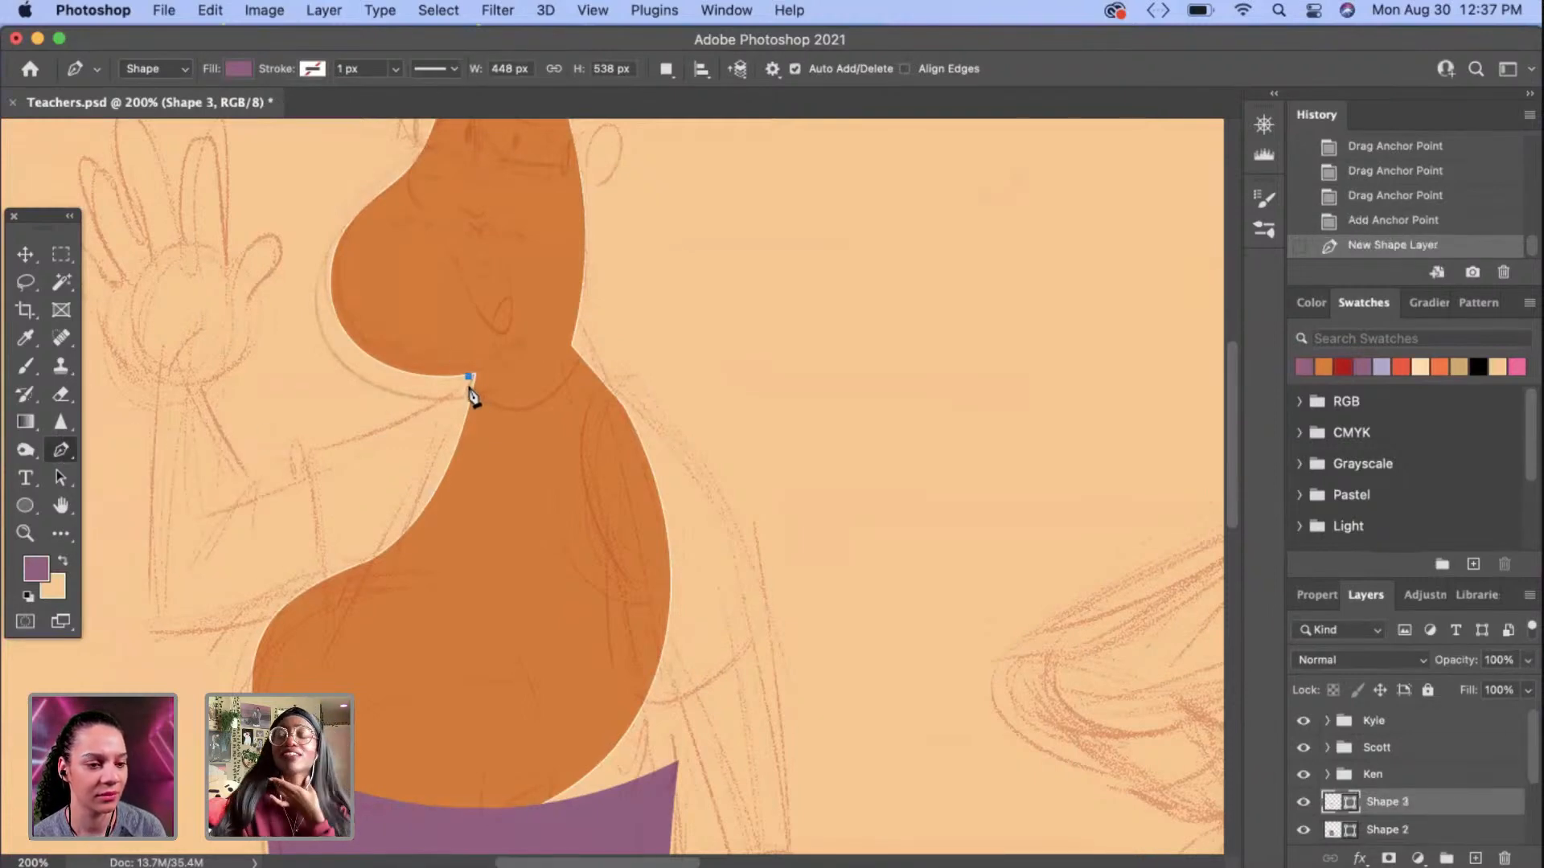
pyautogui.click(574, 346)
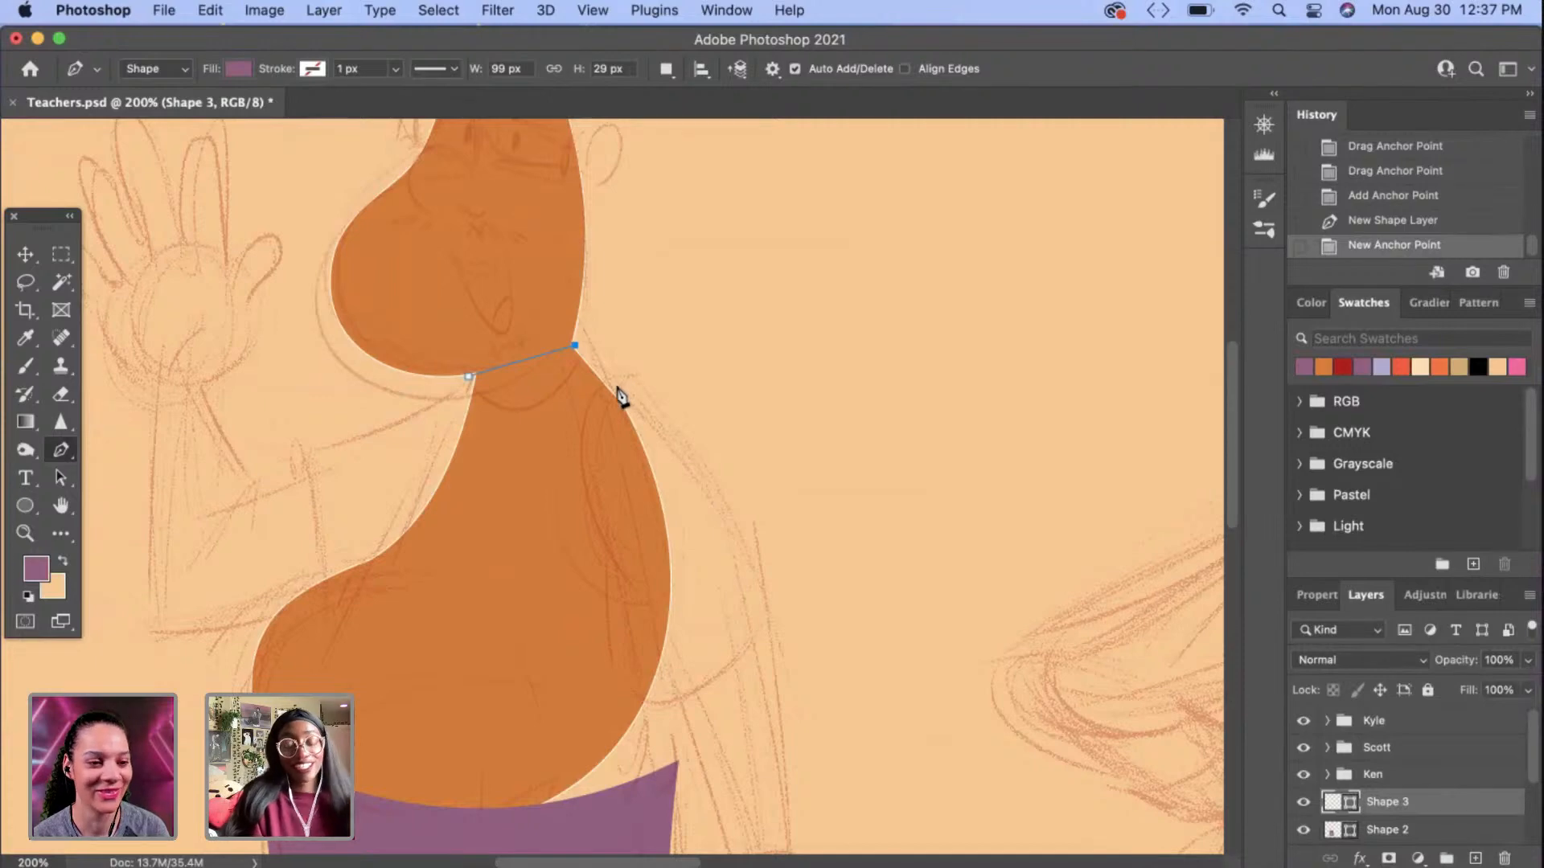
pyautogui.click(617, 378)
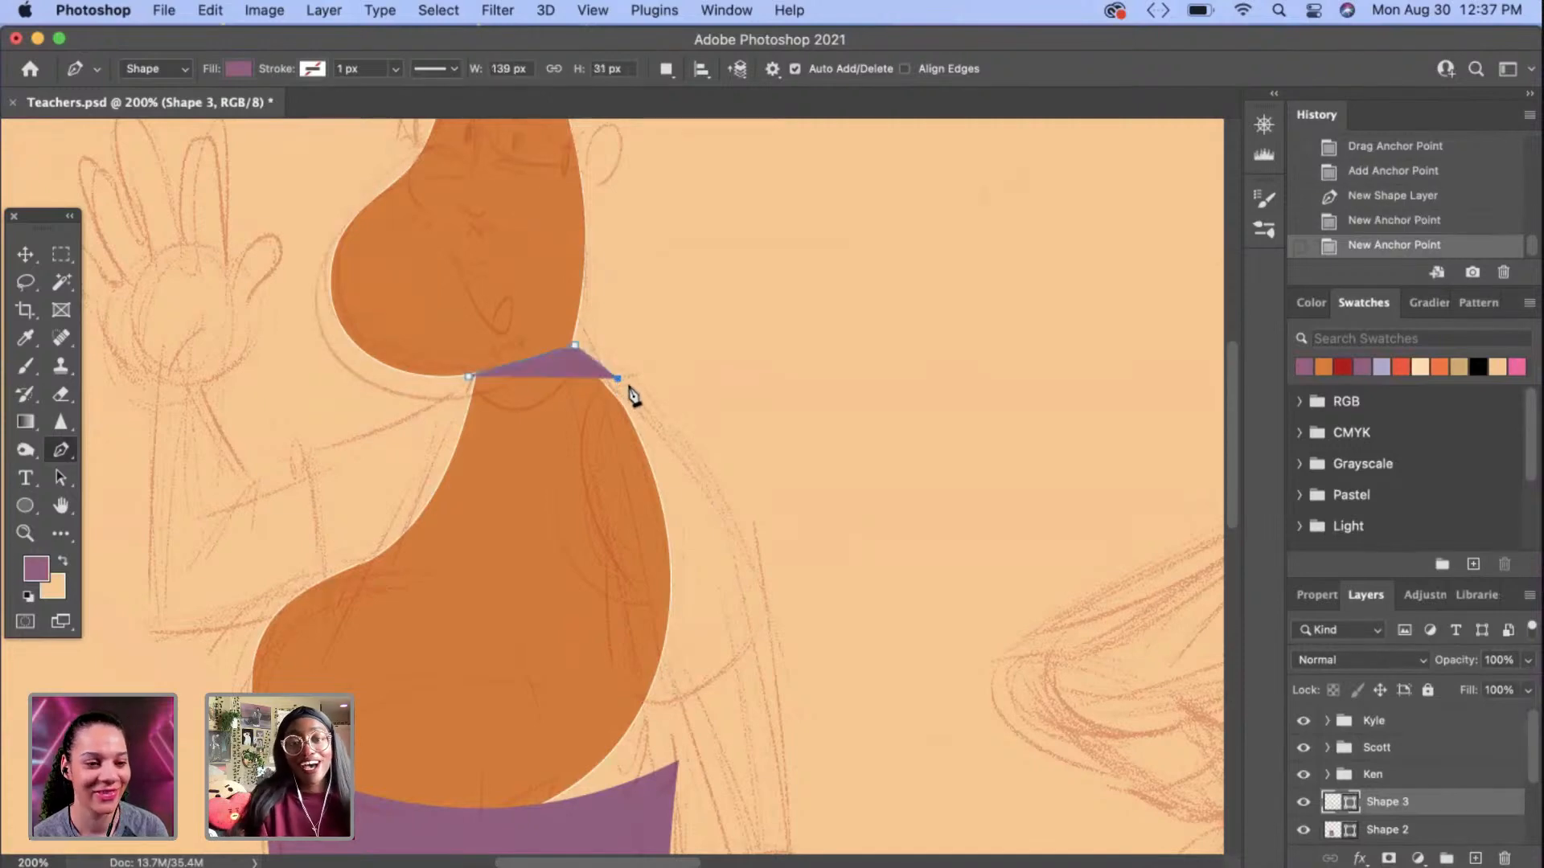
pyautogui.click(794, 578)
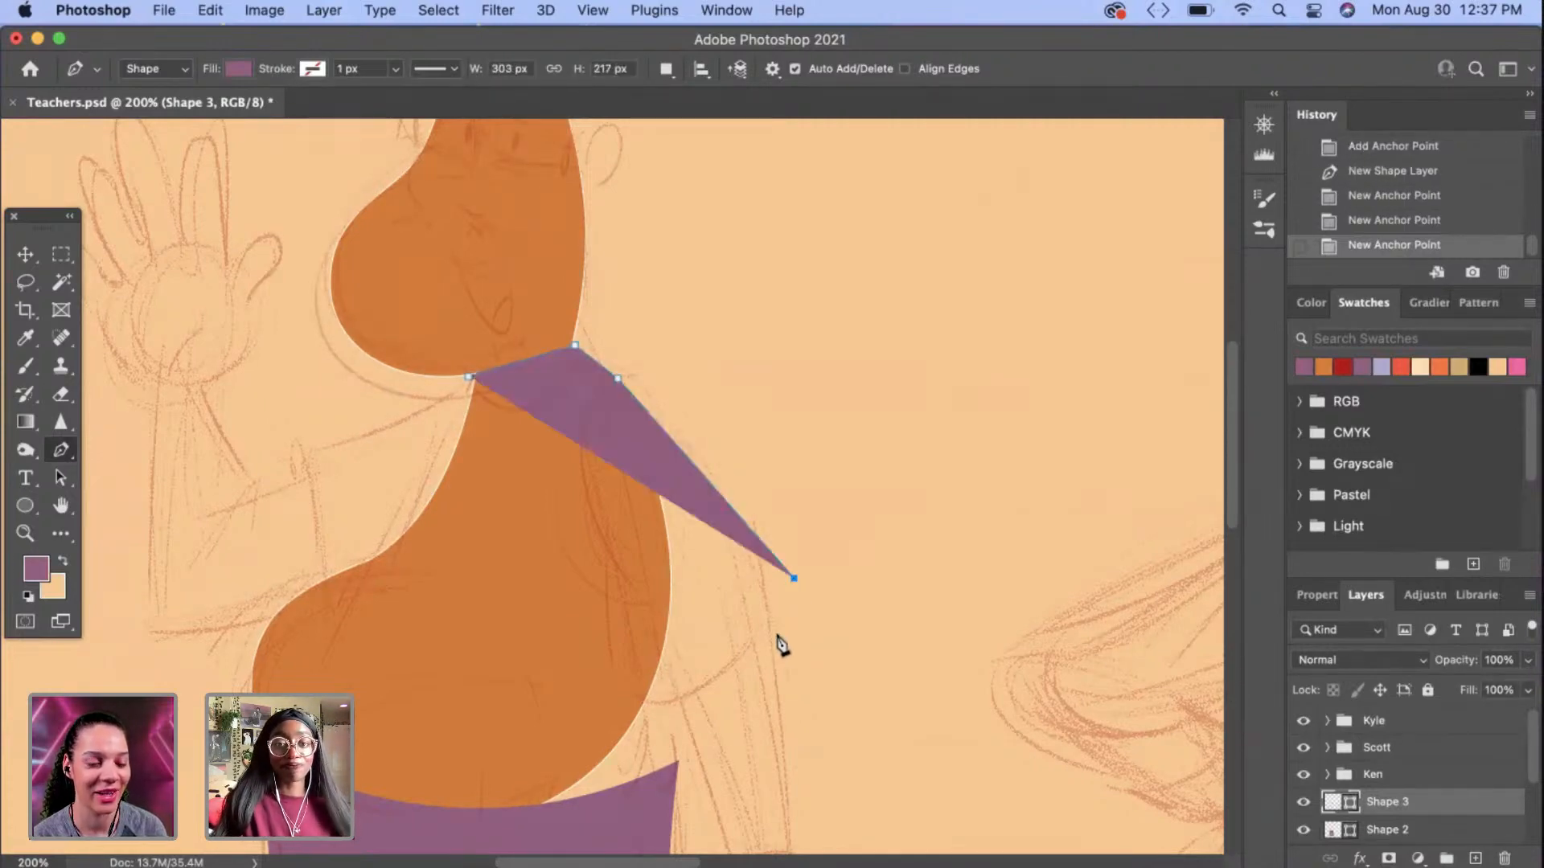
pyautogui.click(673, 685)
pyautogui.click(677, 763)
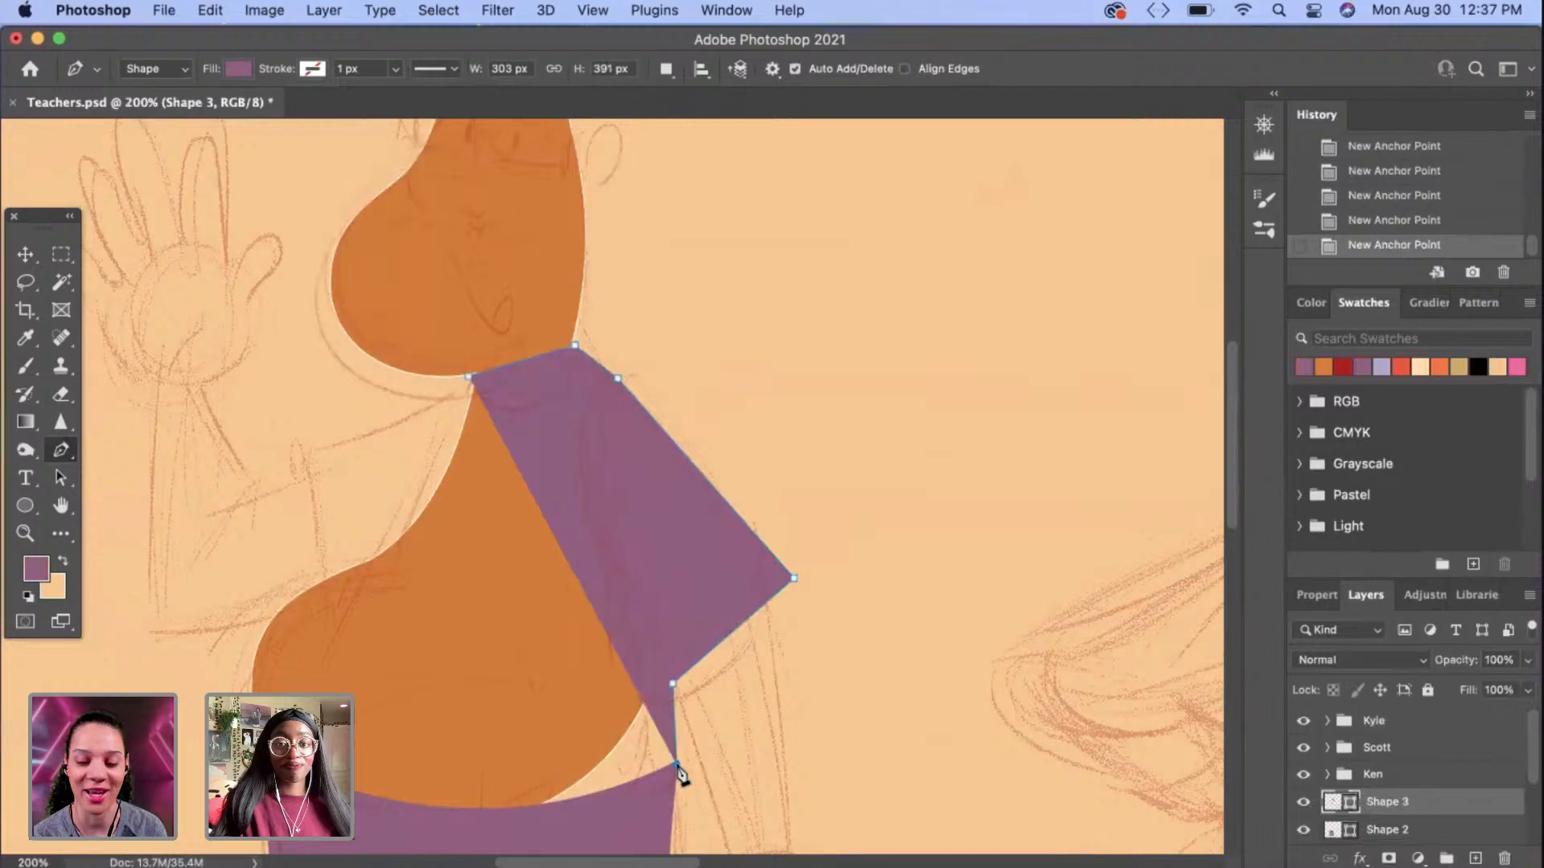
# Step: Continue the shirt outline along the trousers' waistline and close it at the front of the neck, making it about 498 by 433 px
pyautogui.click(633, 779)
pyautogui.click(481, 809)
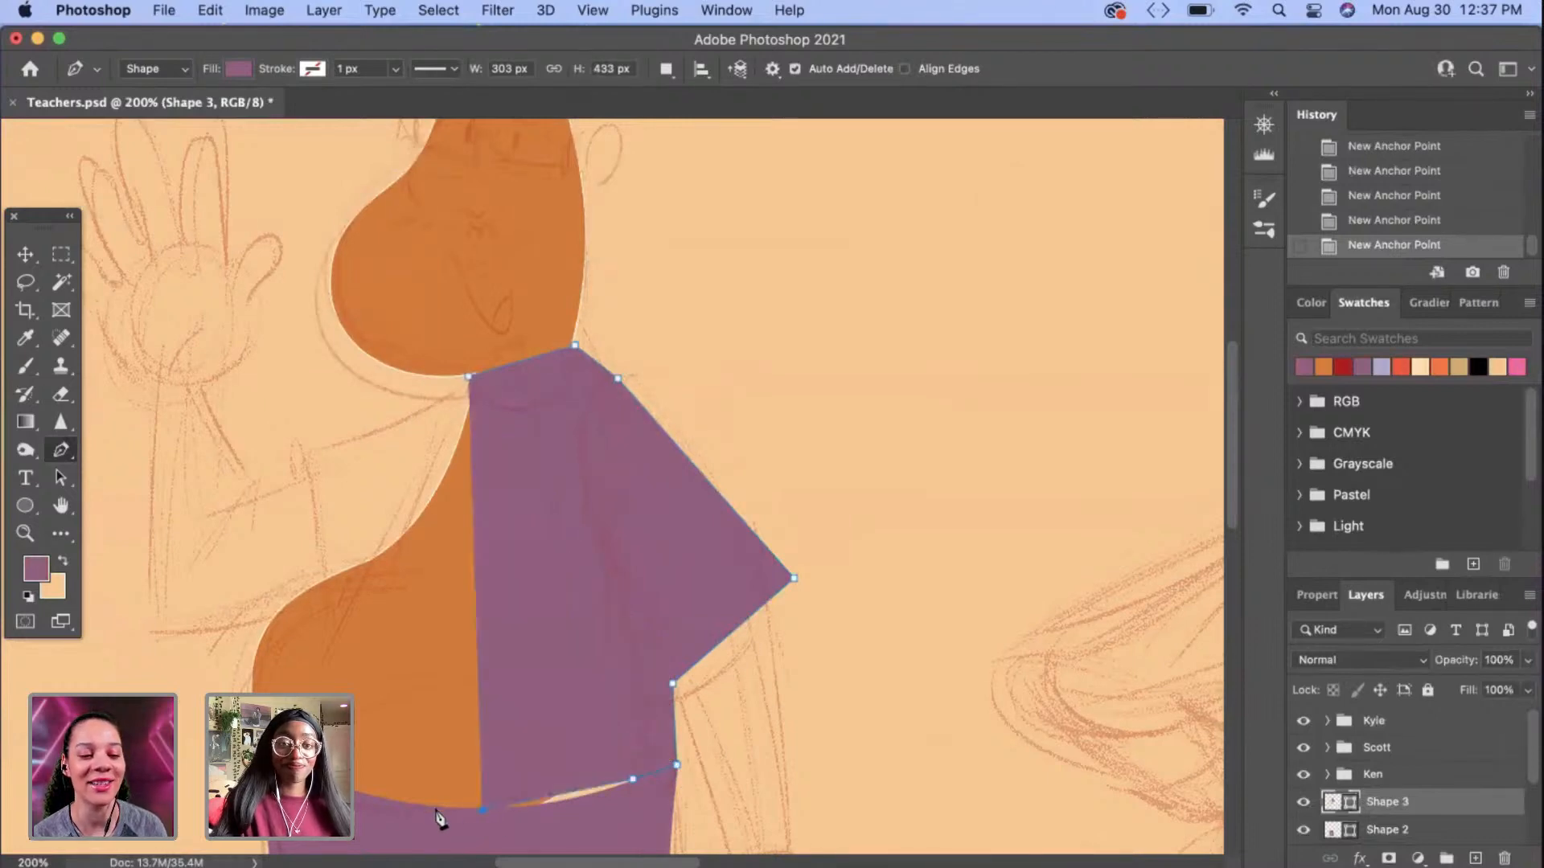
pyautogui.click(433, 809)
pyautogui.click(319, 786)
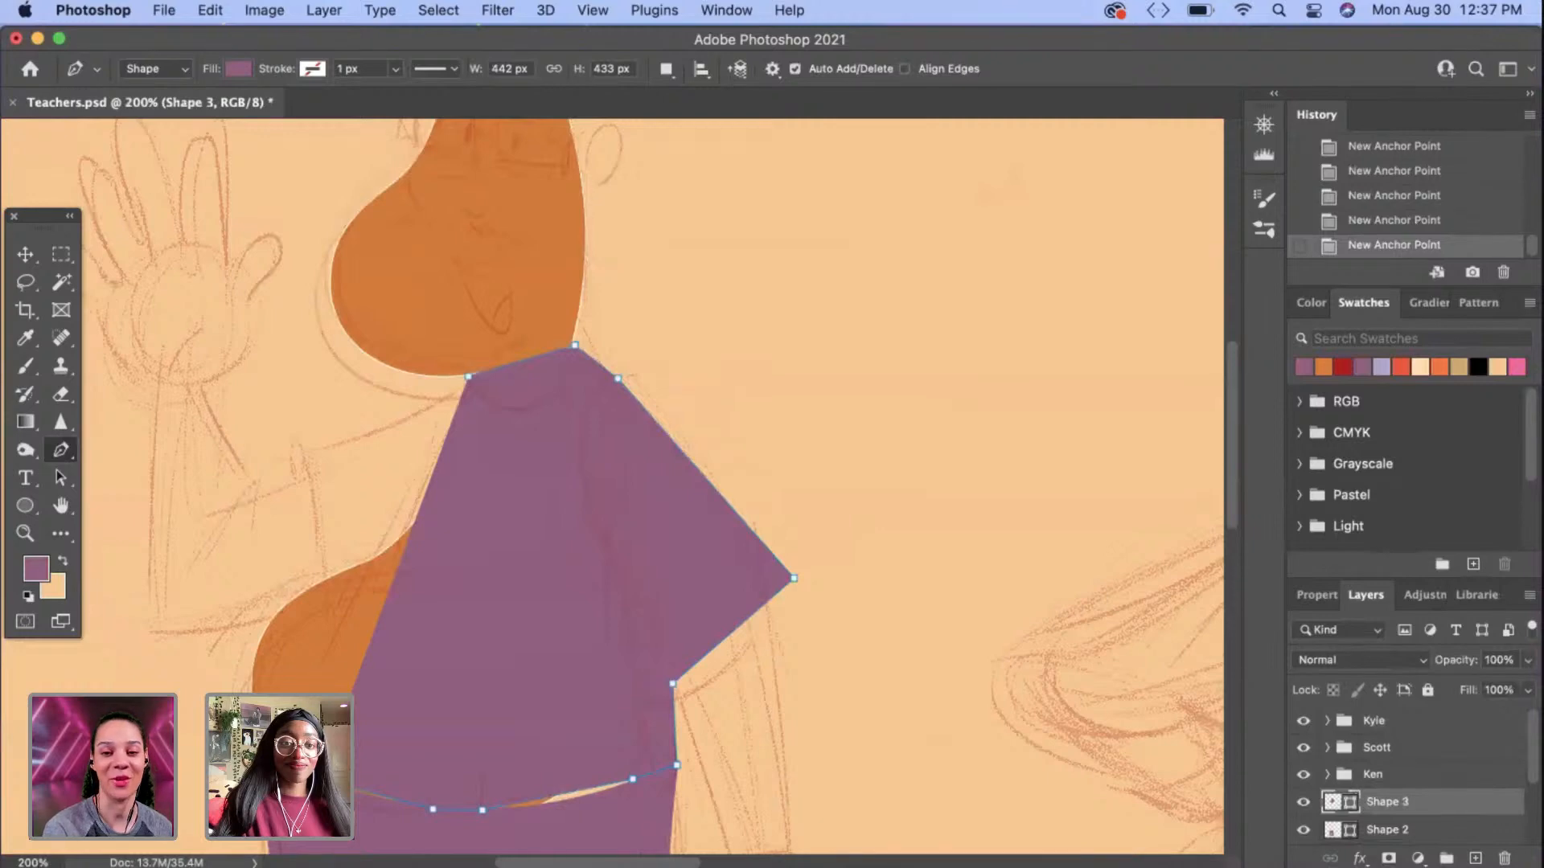
pyautogui.click(258, 760)
pyautogui.click(466, 375)
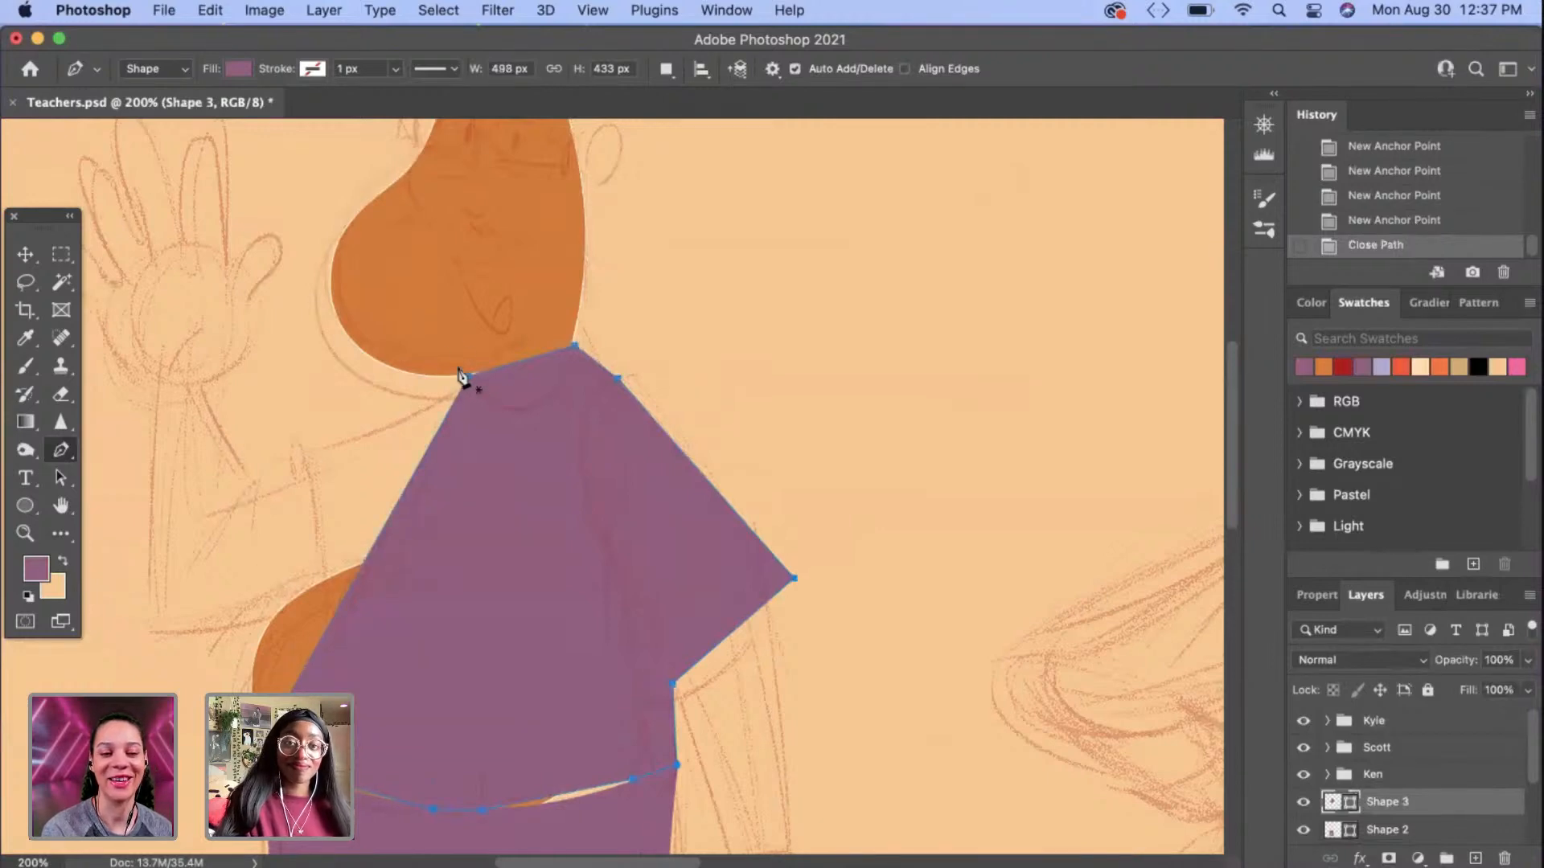
# Step: Recolour the shirt pale cream and round its back sleeve and cuff with the Curvature Pen, lowering the underarm point slightly
pyautogui.click(238, 70)
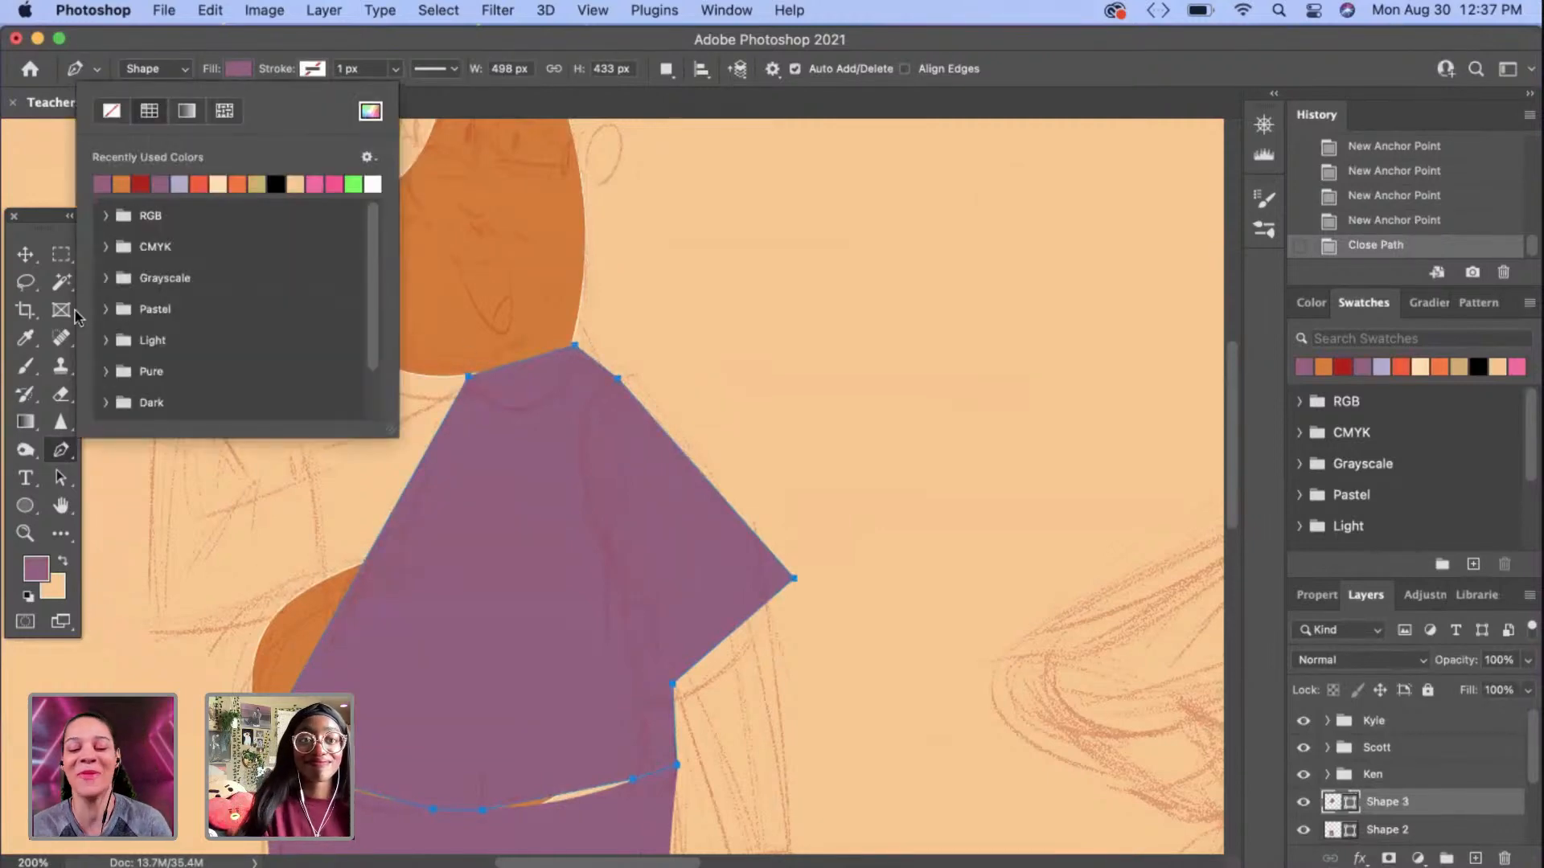
pyautogui.click(220, 183)
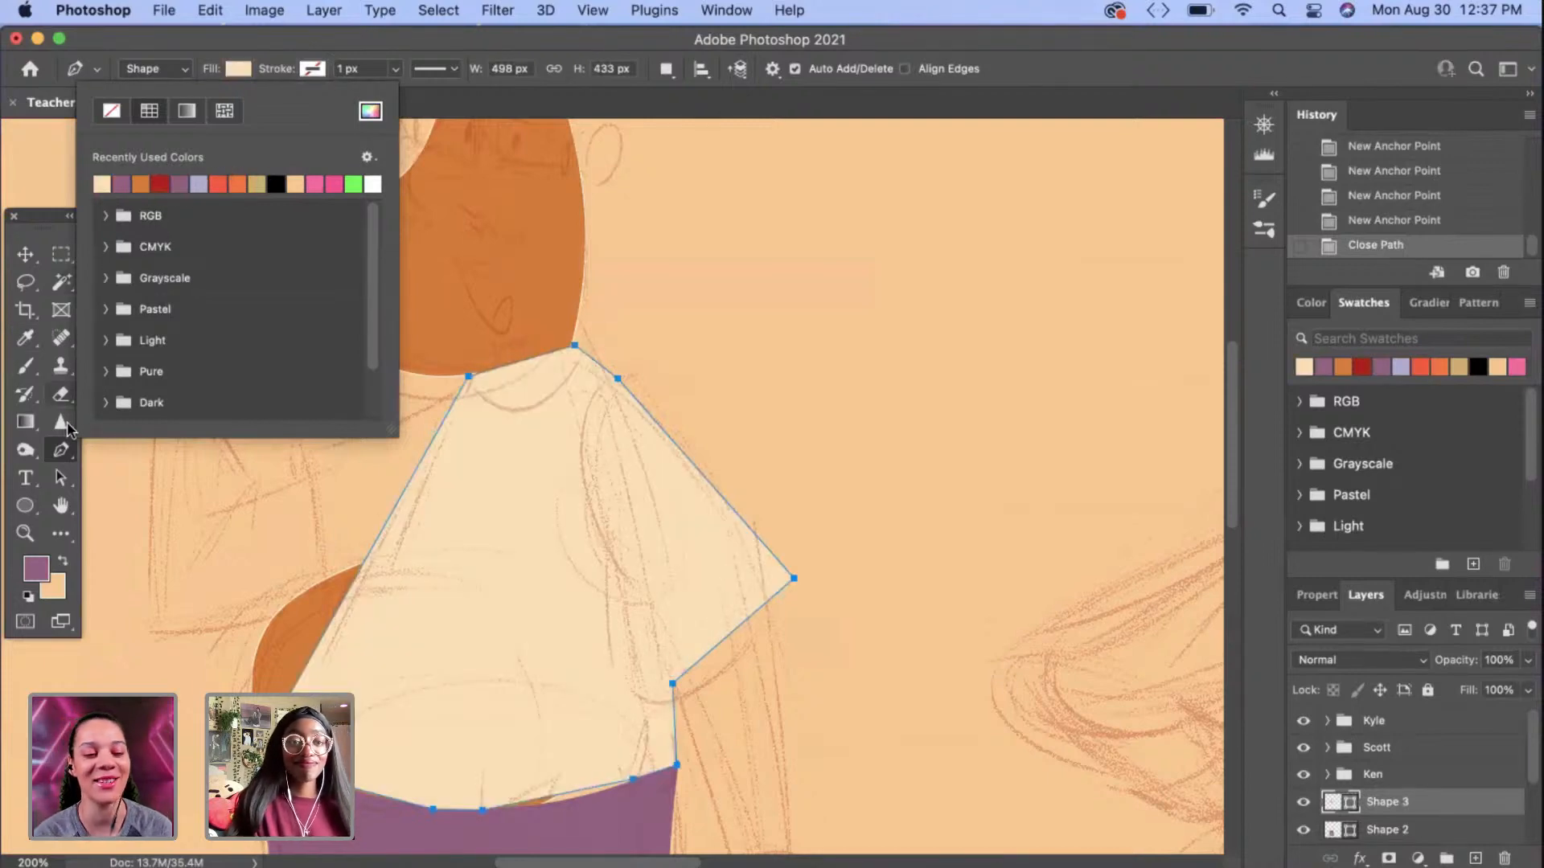
pyautogui.click(64, 450)
pyautogui.moveTo(63, 451); pyautogui.dragTo(112, 486)
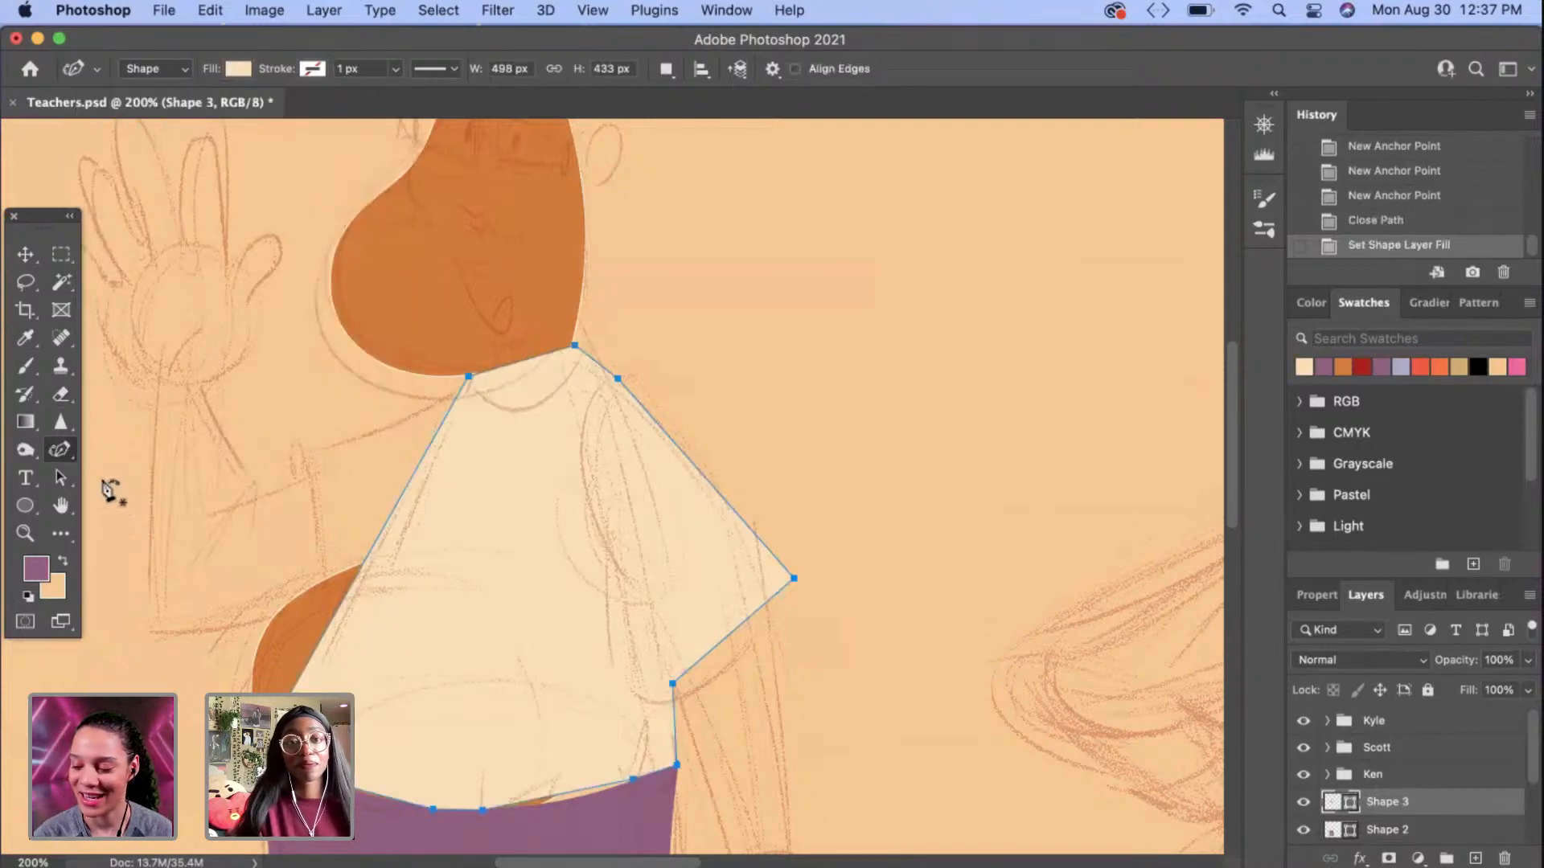
pyautogui.click(703, 477)
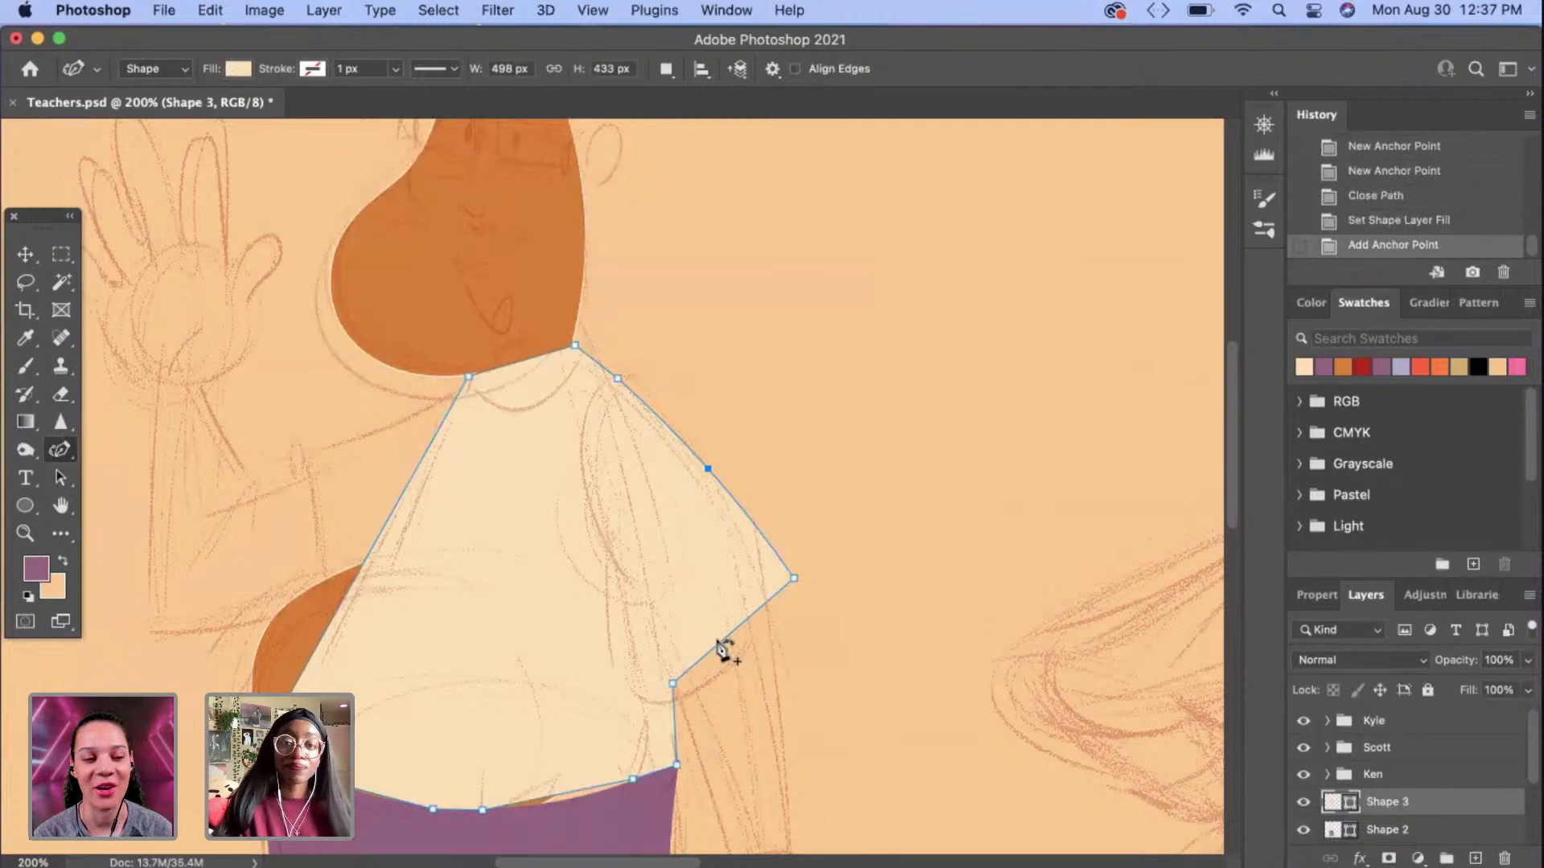
pyautogui.moveTo(718, 641); pyautogui.dragTo(670, 690)
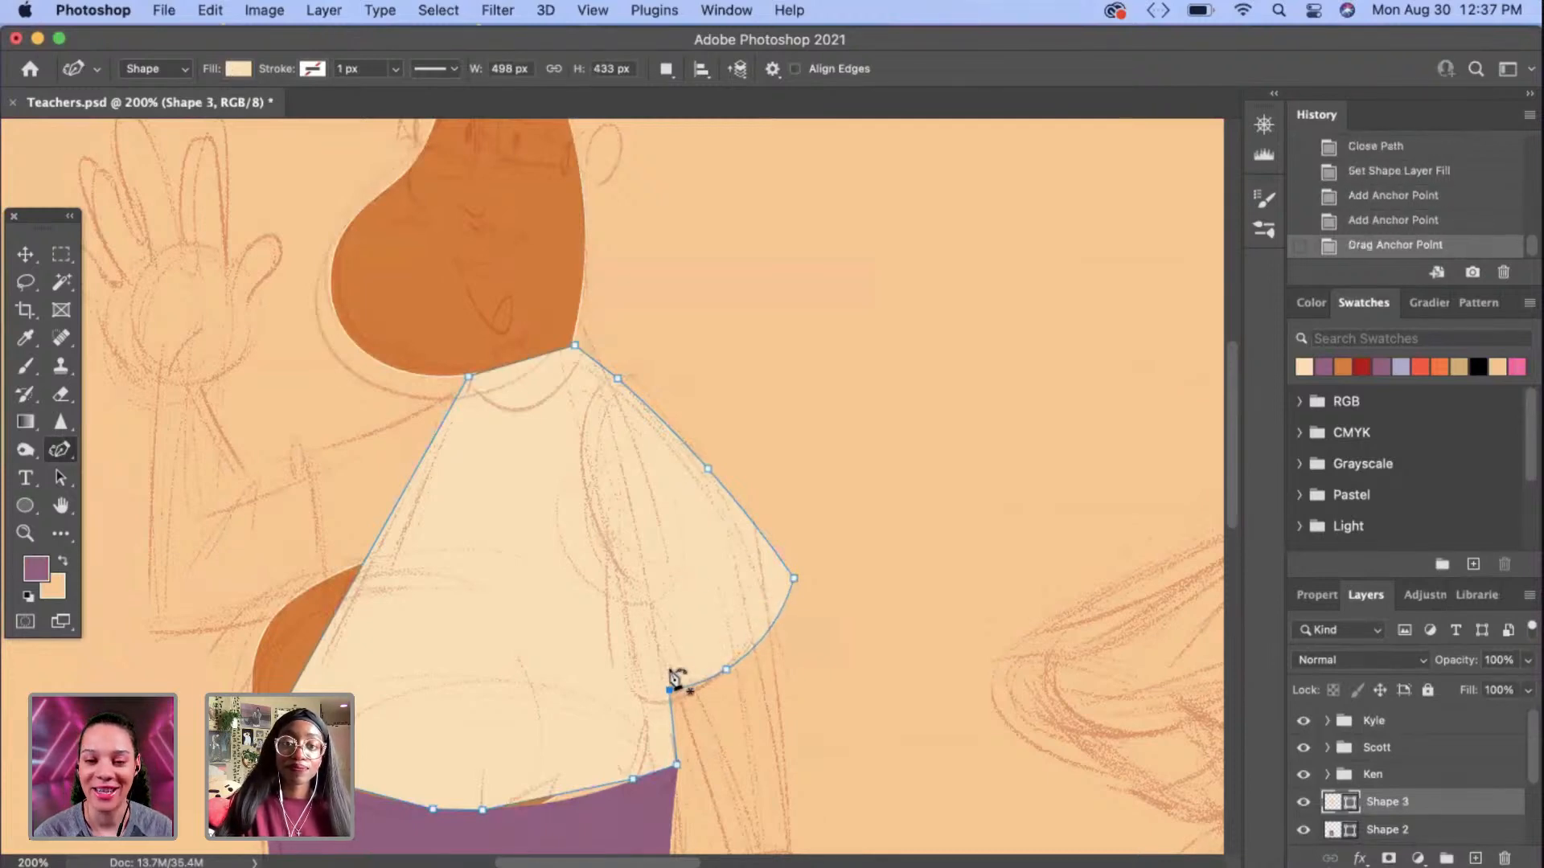
pyautogui.click(676, 726)
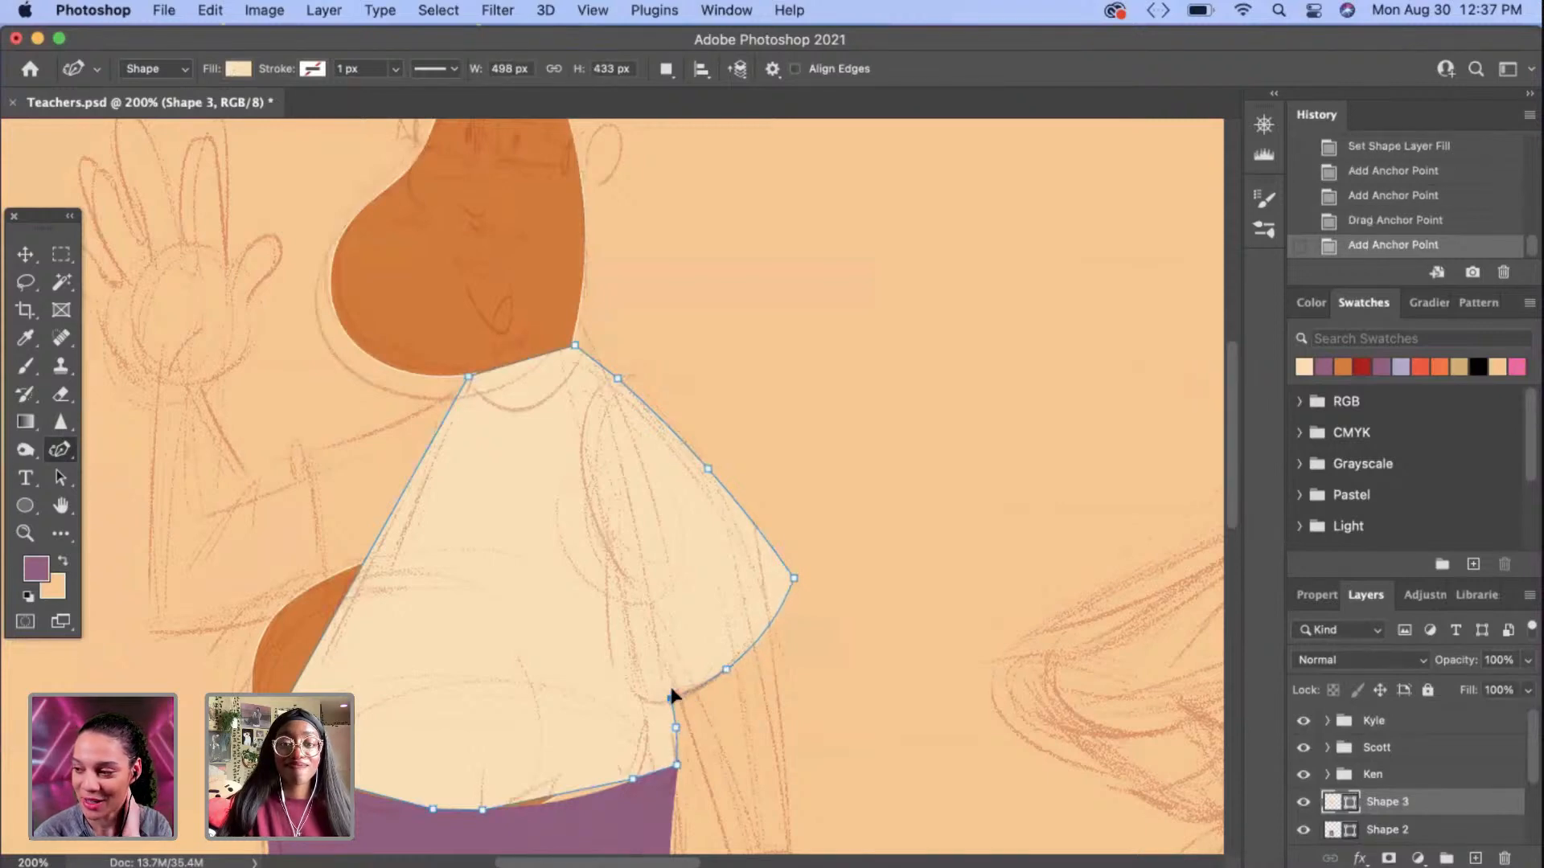
pyautogui.moveTo(671, 692); pyautogui.dragTo(671, 700)
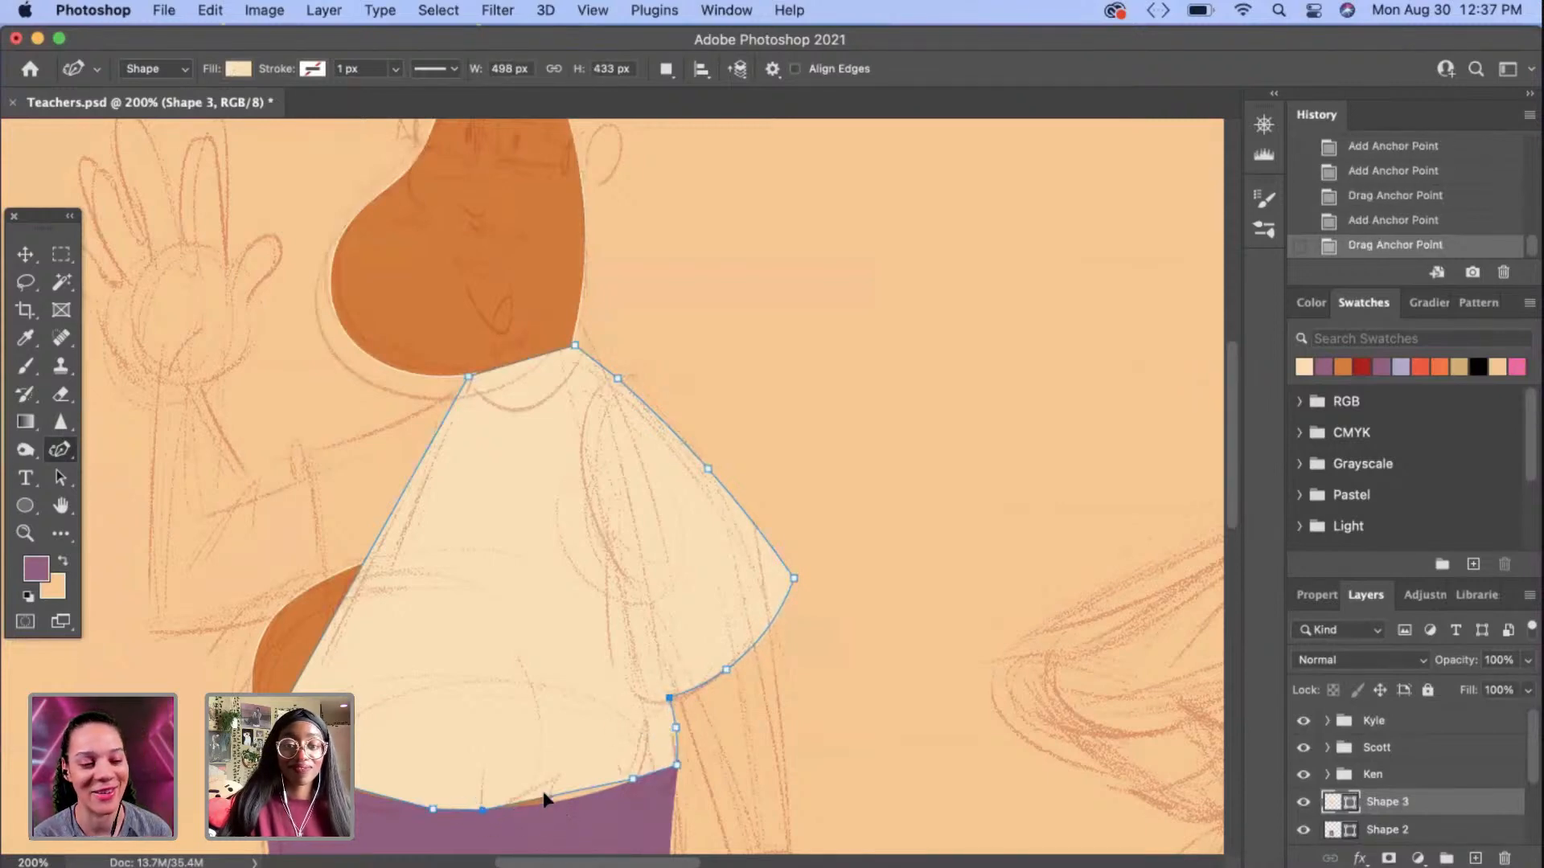
# Step: Bow the shirt's hem down below the belly and over the trousers' waistline by adding points from the back corner to the front
pyautogui.click(545, 825)
pyautogui.click(651, 784)
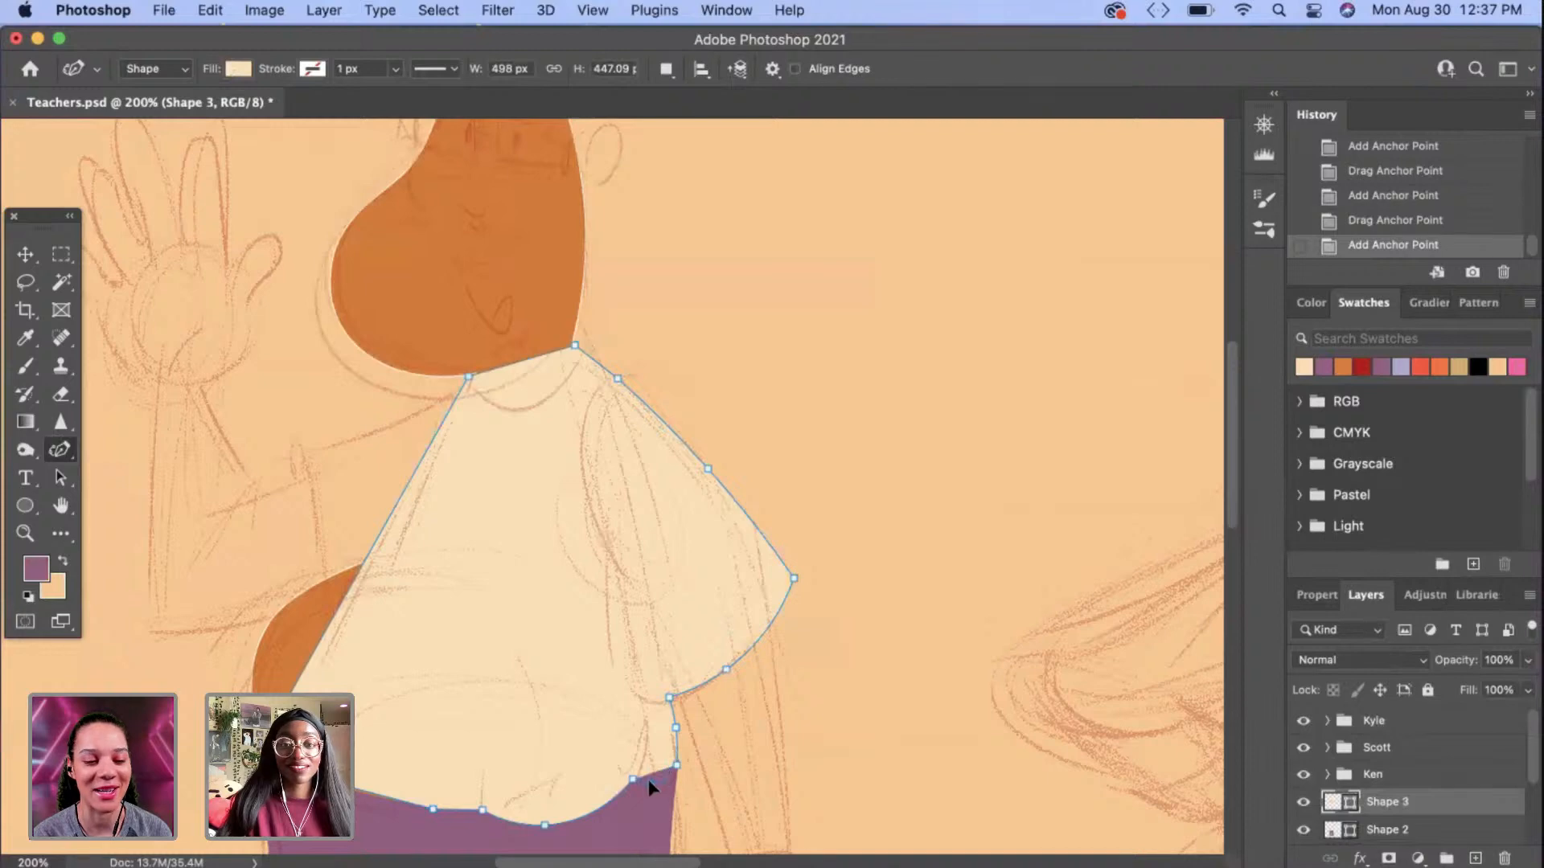
pyautogui.press('Escape')
pyautogui.click(358, 794)
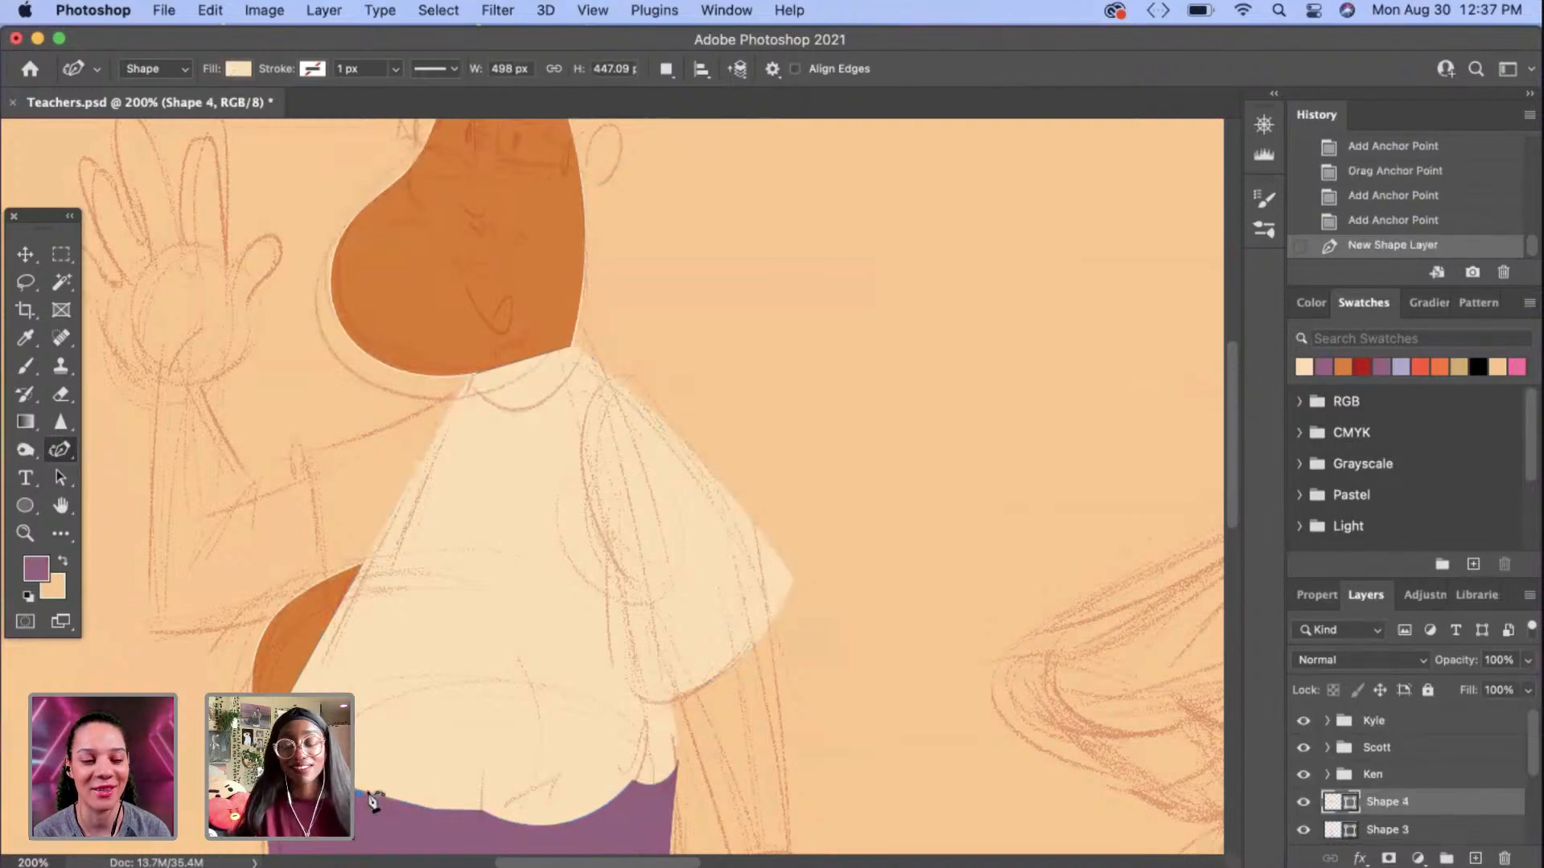
pyautogui.press('BackSpace')
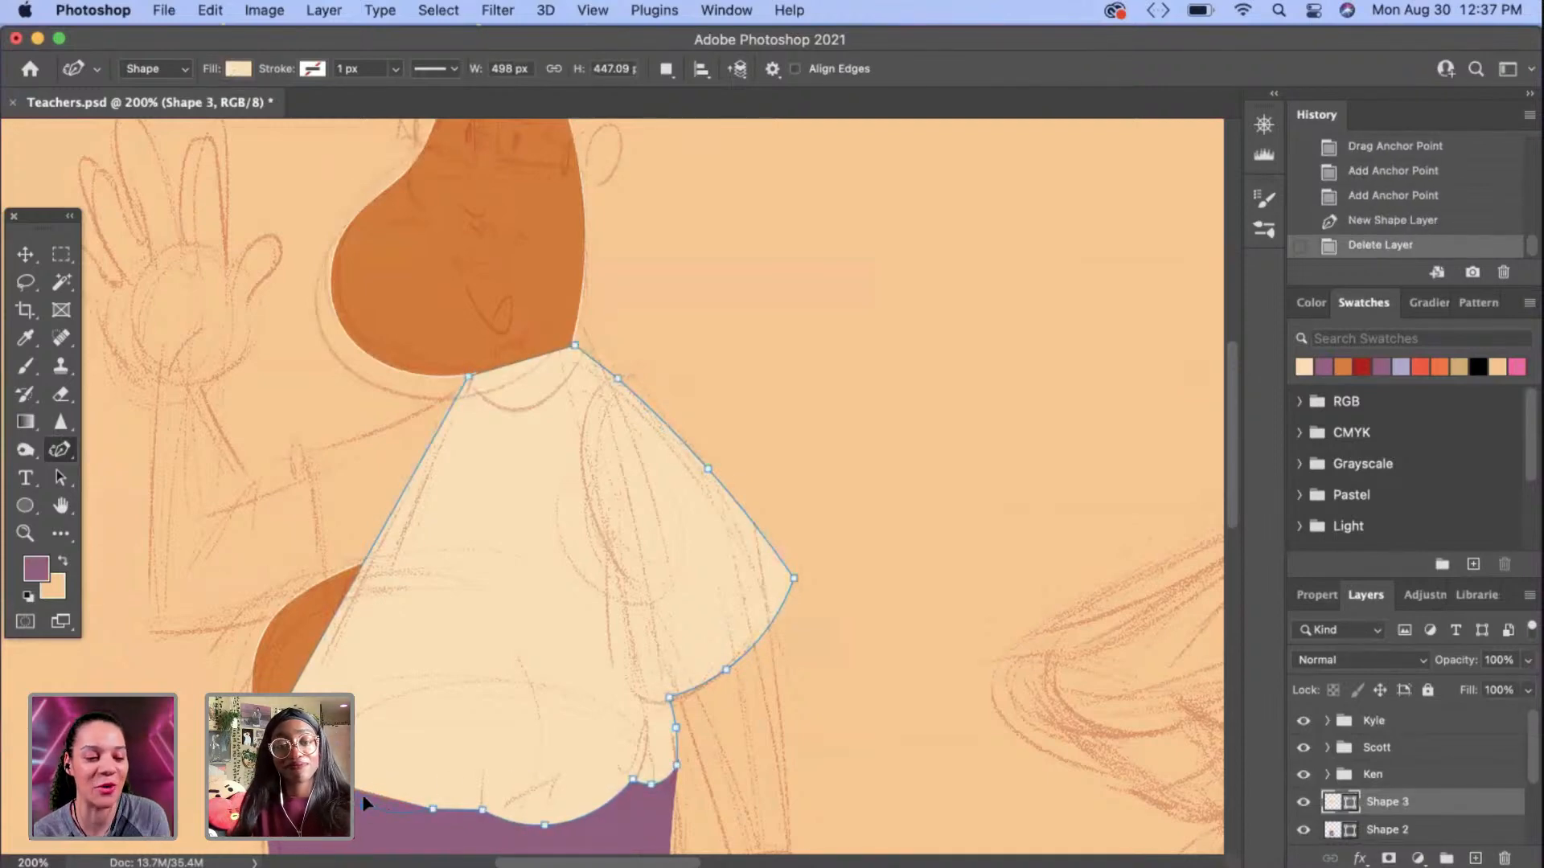
pyautogui.click(361, 803)
pyautogui.moveTo(312, 784); pyautogui.dragTo(312, 791)
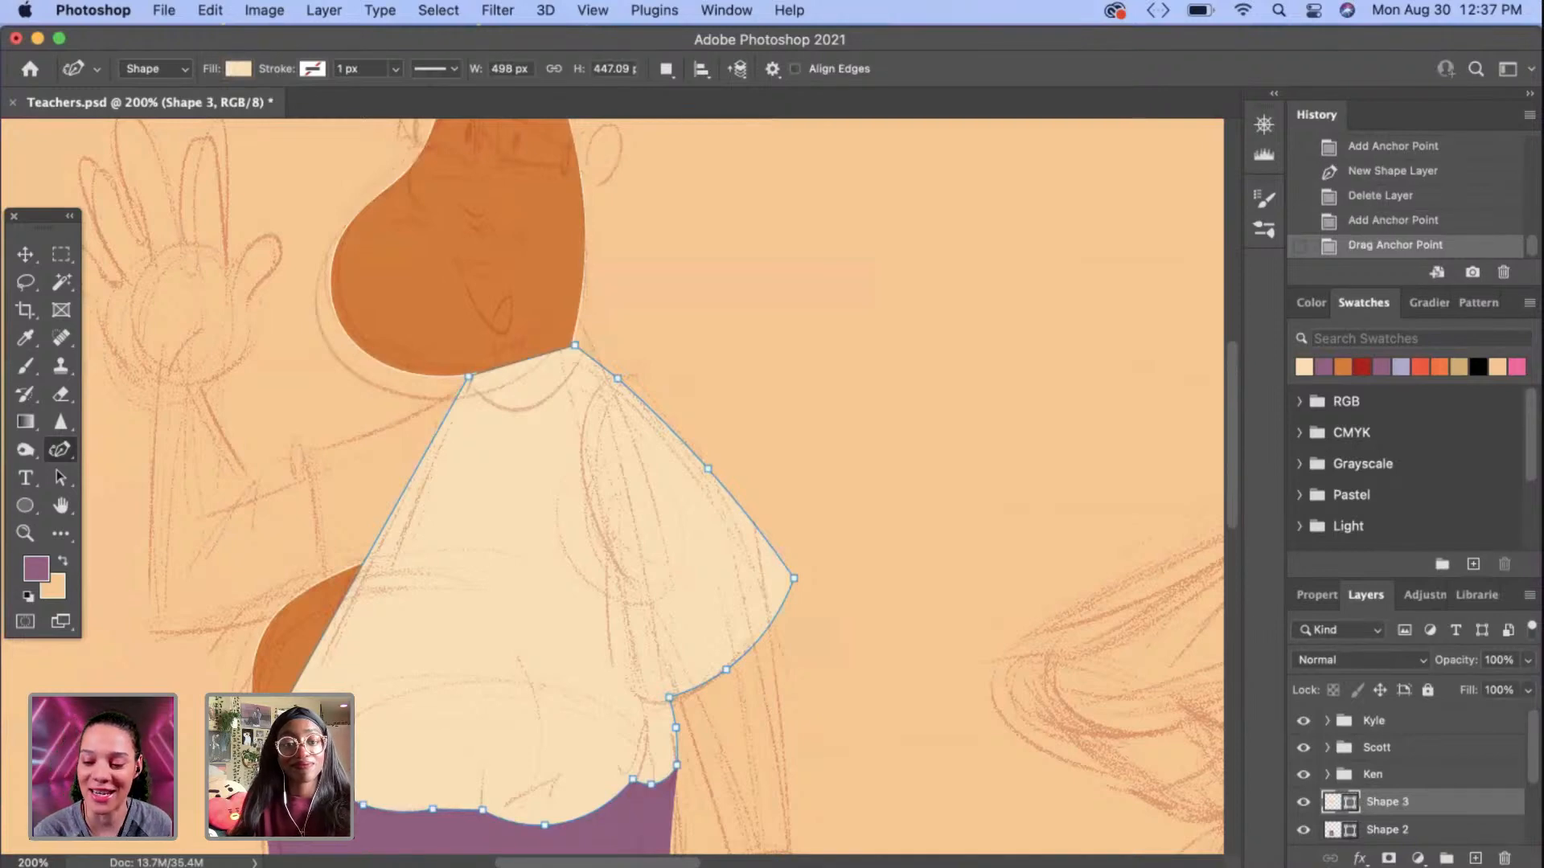
pyautogui.click(283, 772)
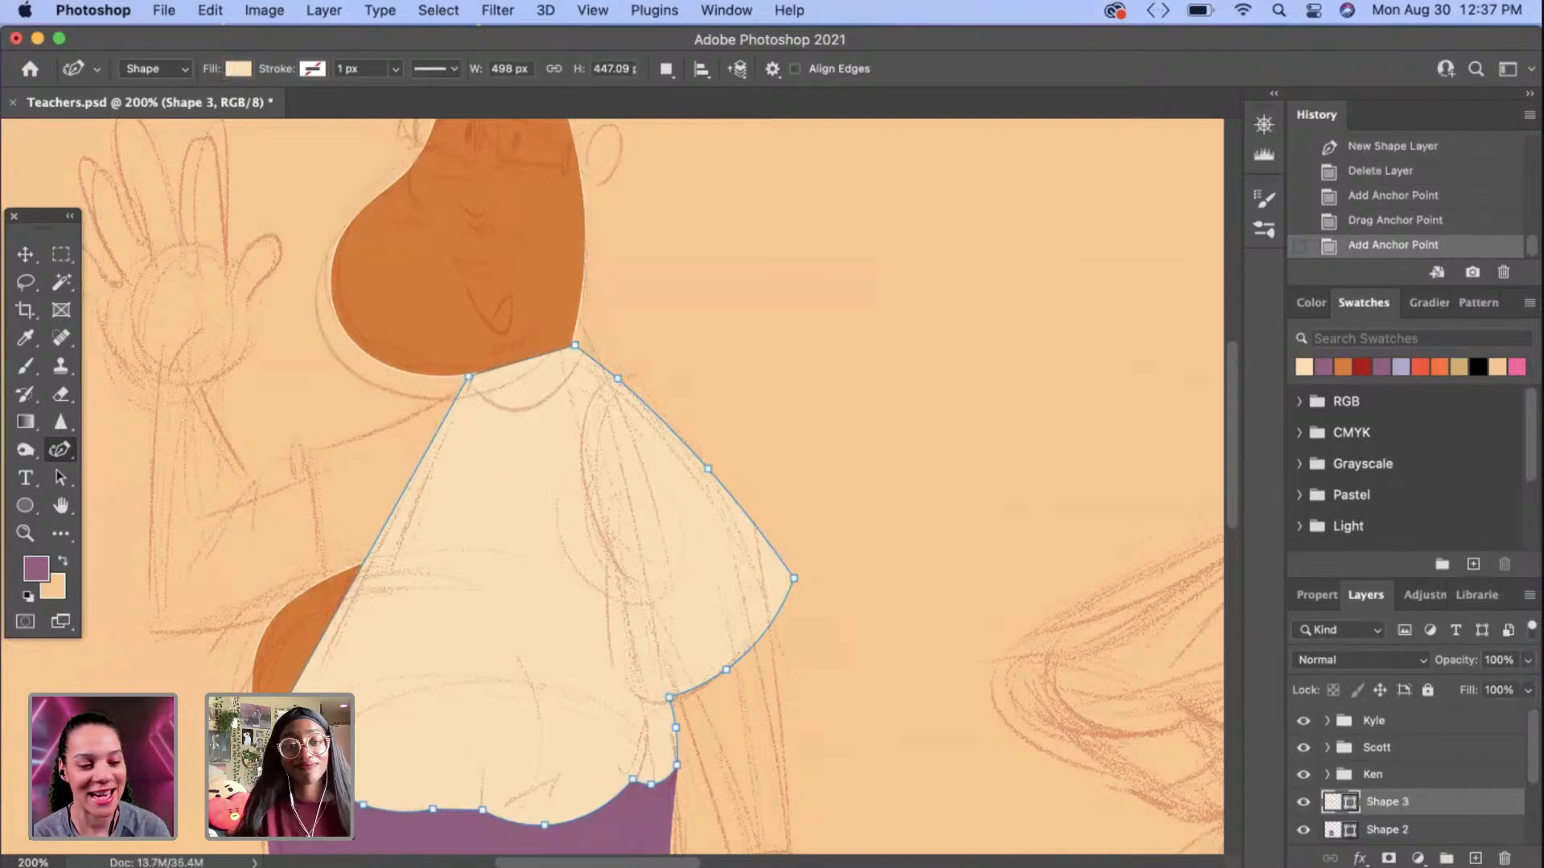
# Step: Bulge the shirt's front edge out over the belly and curve it inward at the chest to follow the sketch
pyautogui.moveTo(275, 718); pyautogui.dragTo(229, 707)
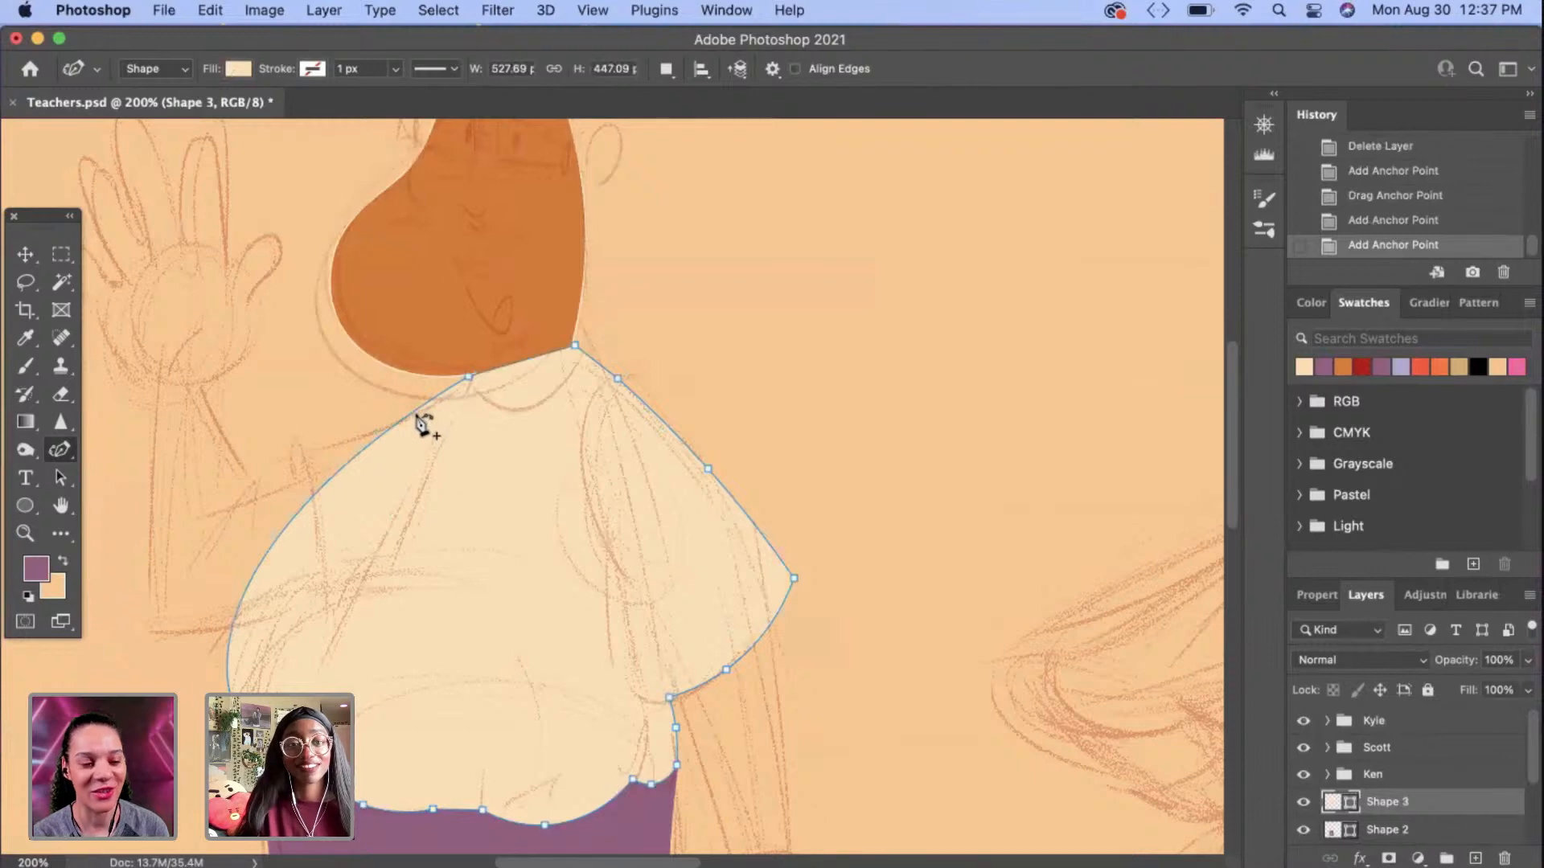
pyautogui.moveTo(417, 413); pyautogui.dragTo(306, 587)
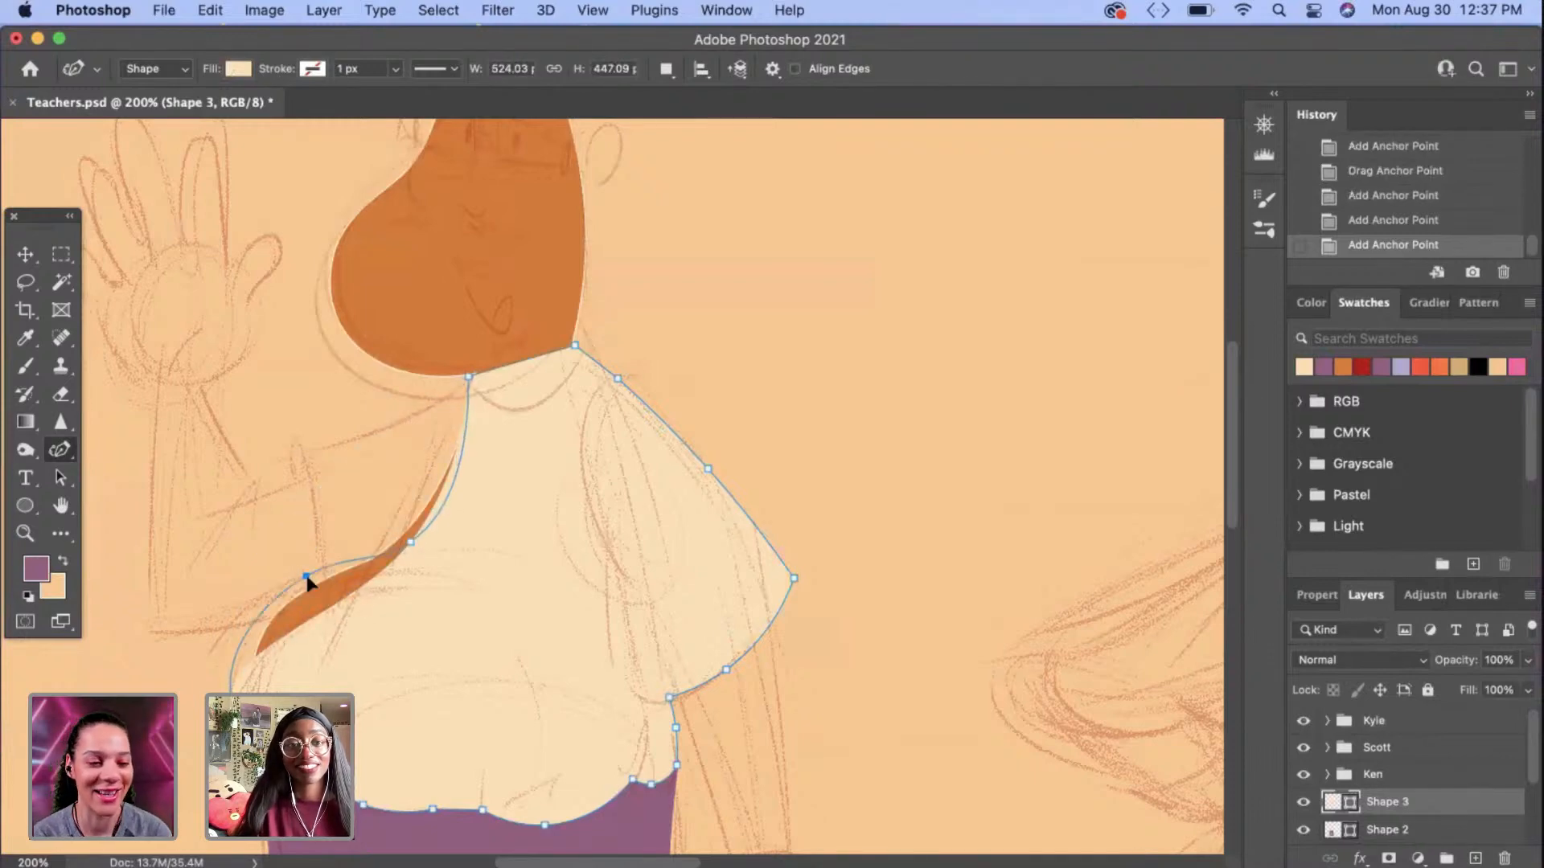
pyautogui.moveTo(408, 541); pyautogui.dragTo(375, 550)
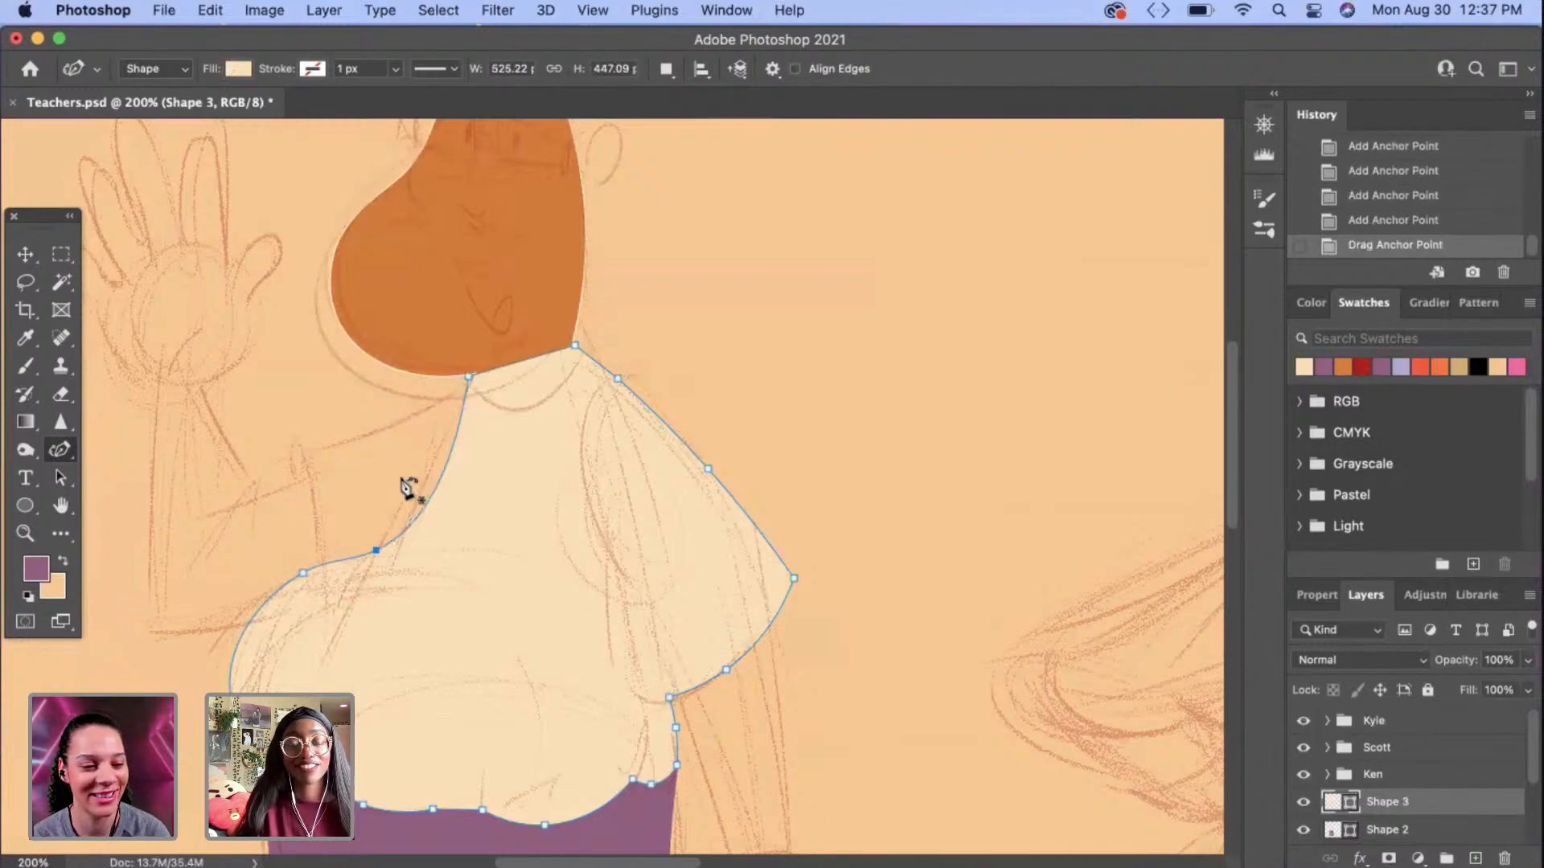
# Step: Scoop the shirt's neckline down beneath the chin and nudge the back and front neck corners into place
pyautogui.moveTo(511, 367); pyautogui.dragTo(496, 404)
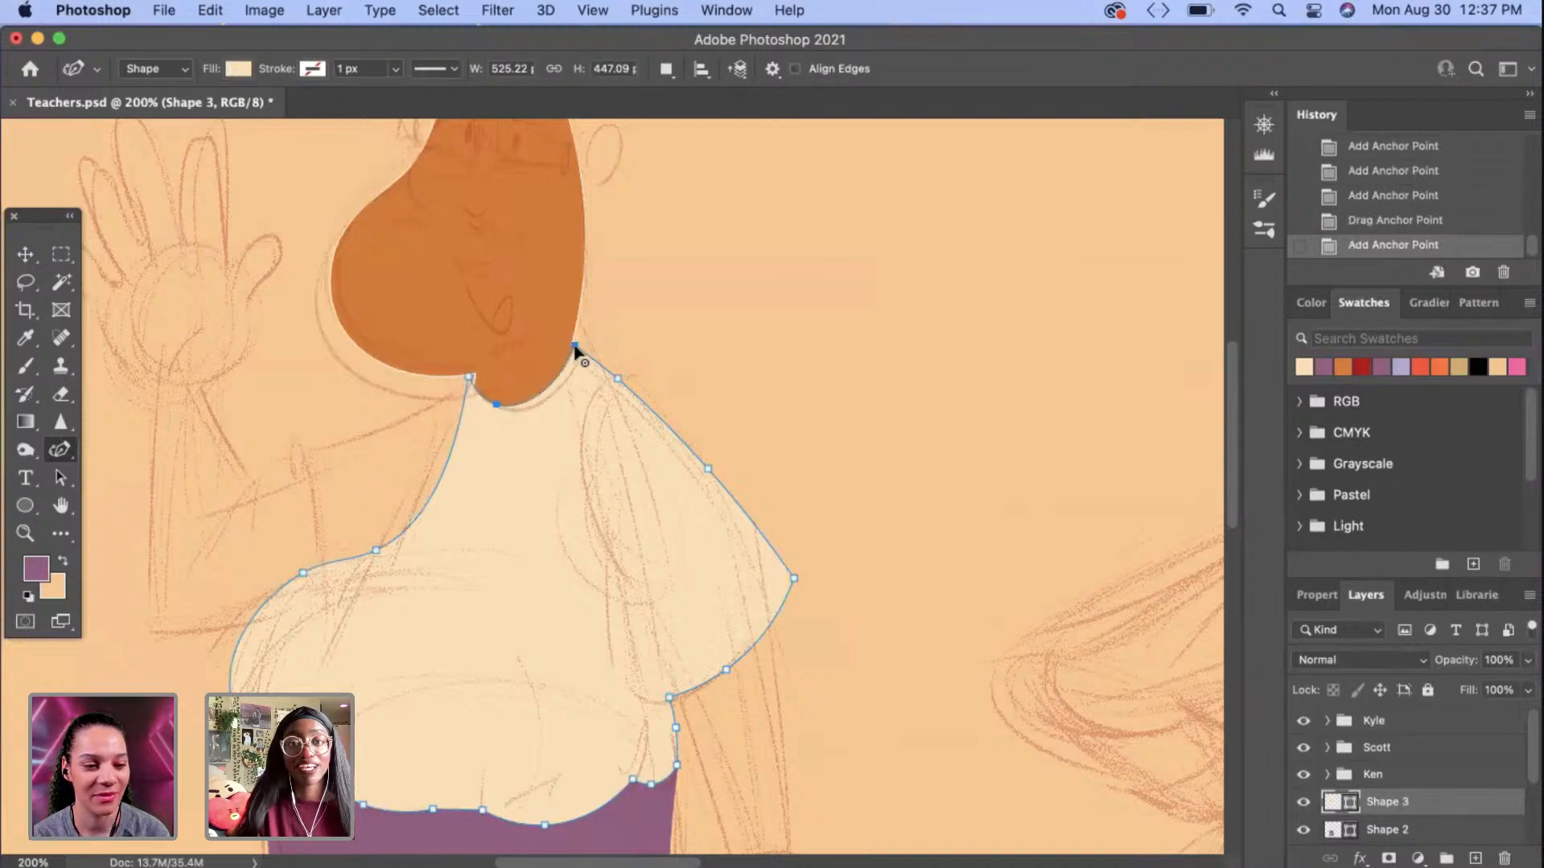
pyautogui.moveTo(571, 350); pyautogui.dragTo(571, 345)
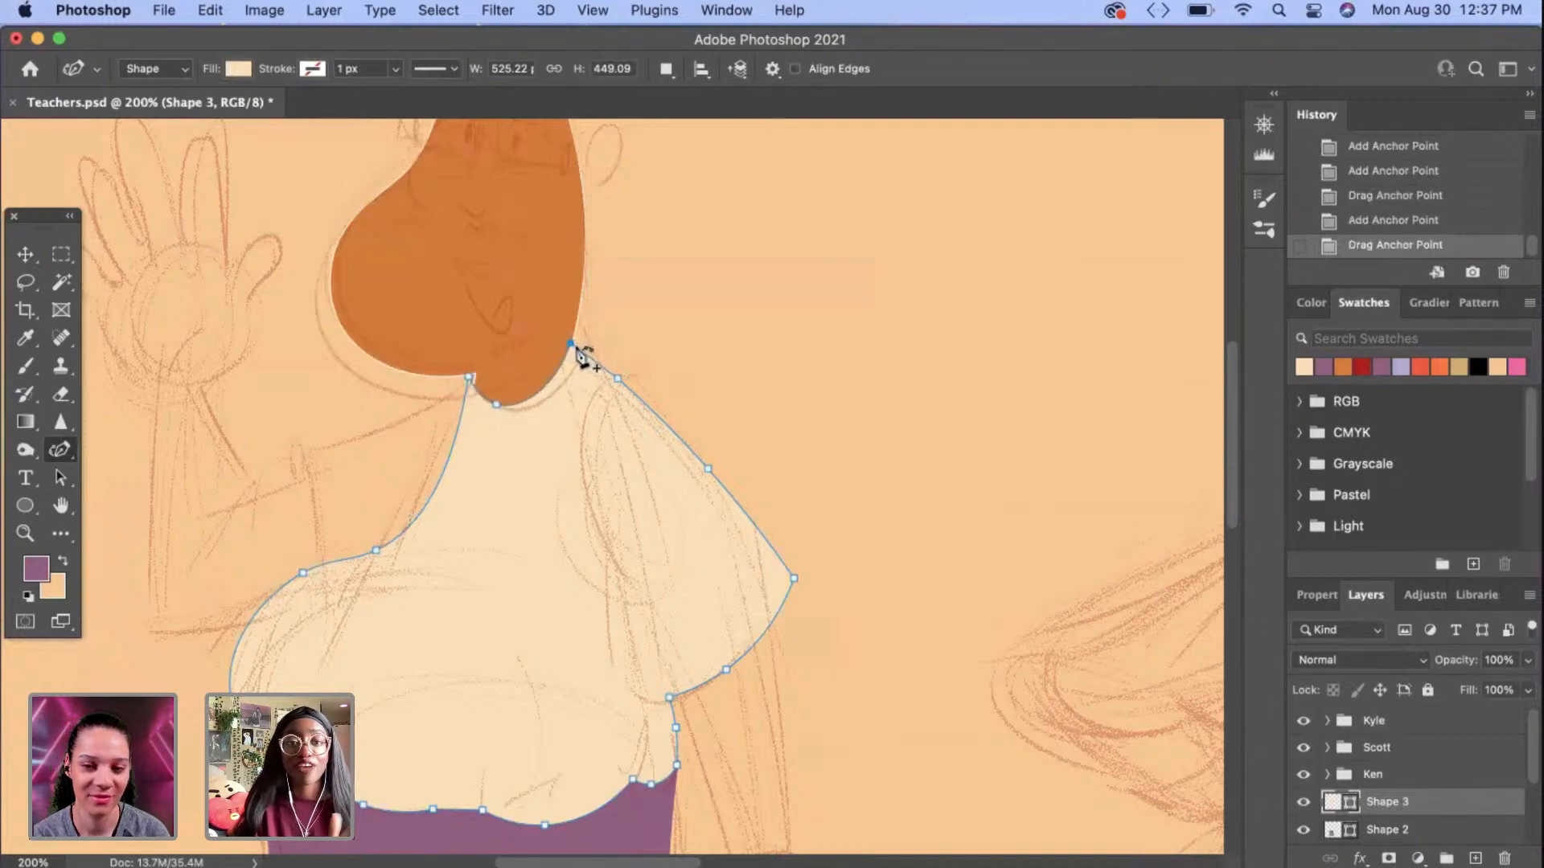
pyautogui.moveTo(468, 378); pyautogui.dragTo(474, 376)
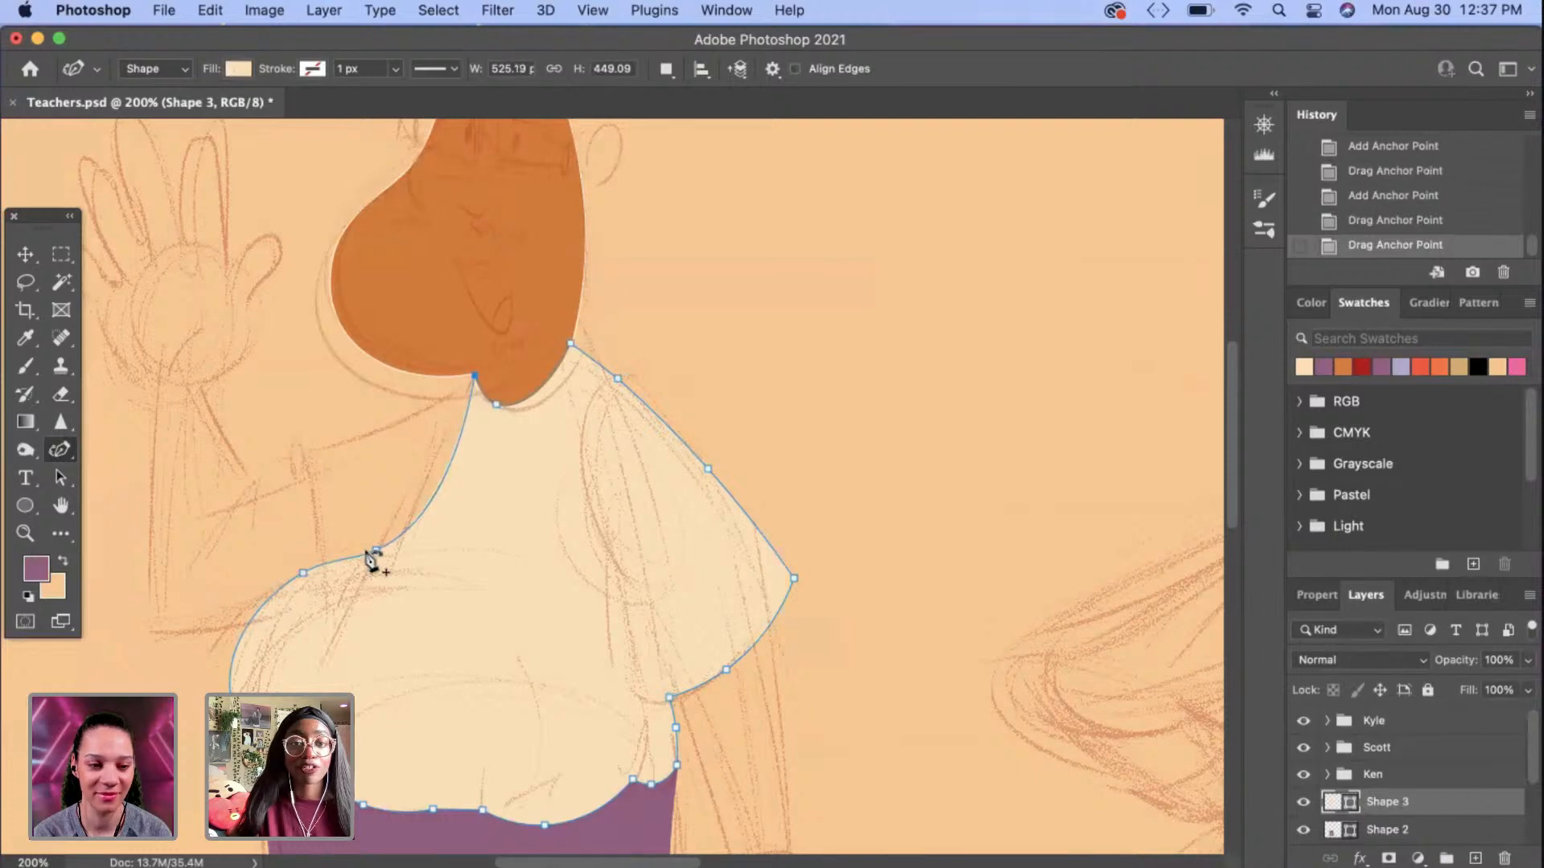
# Step: Fine-tune the shirt's front points where the chest meets the belly, and finish the path
pyautogui.moveTo(376, 550); pyautogui.dragTo(364, 552)
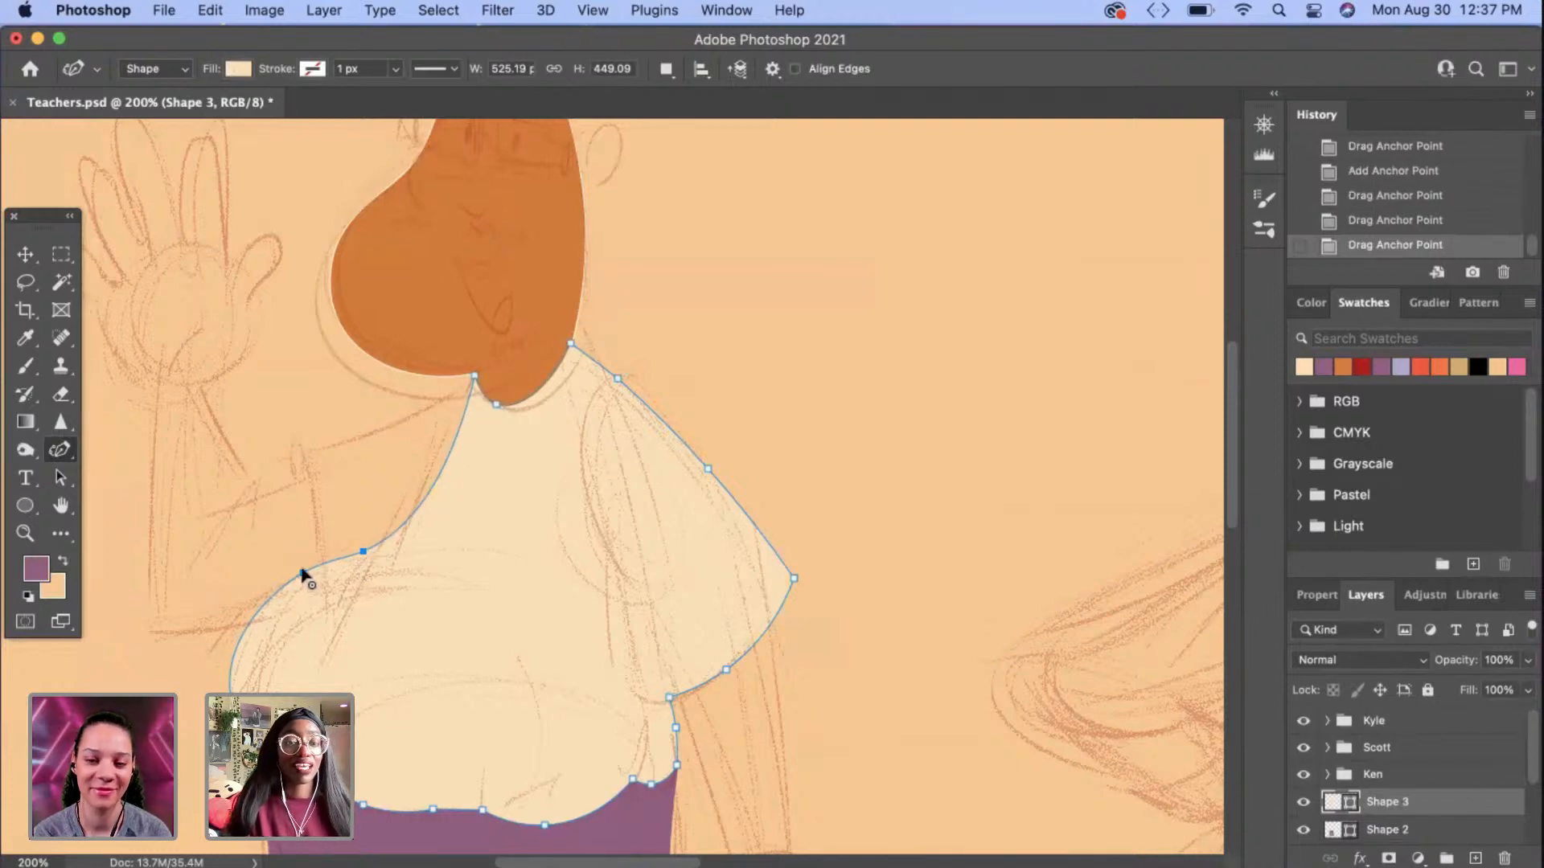
pyautogui.click(291, 575)
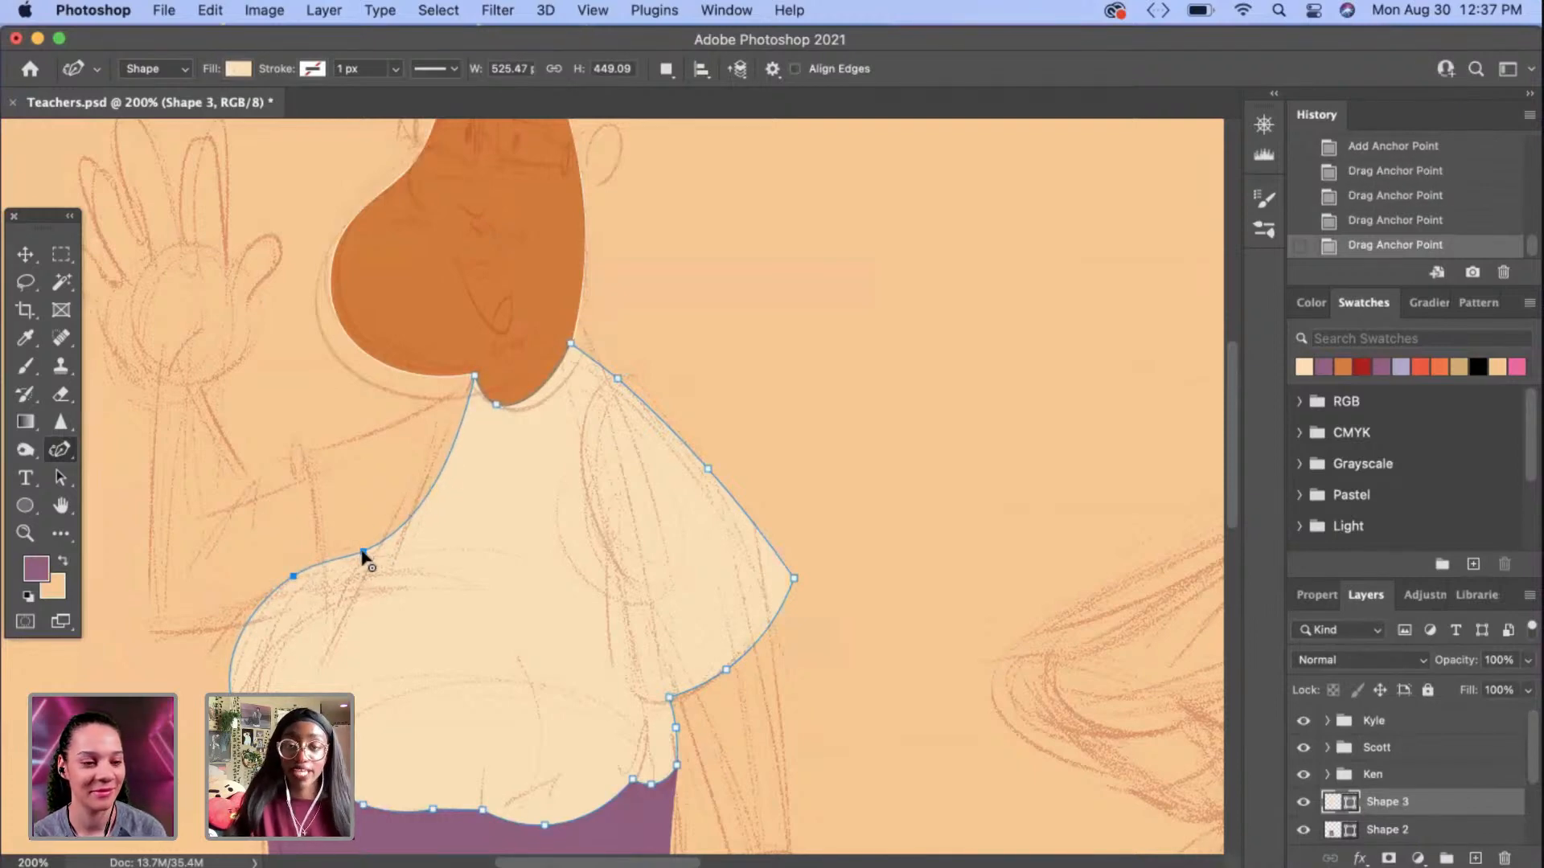
pyautogui.moveTo(362, 553); pyautogui.dragTo(354, 548)
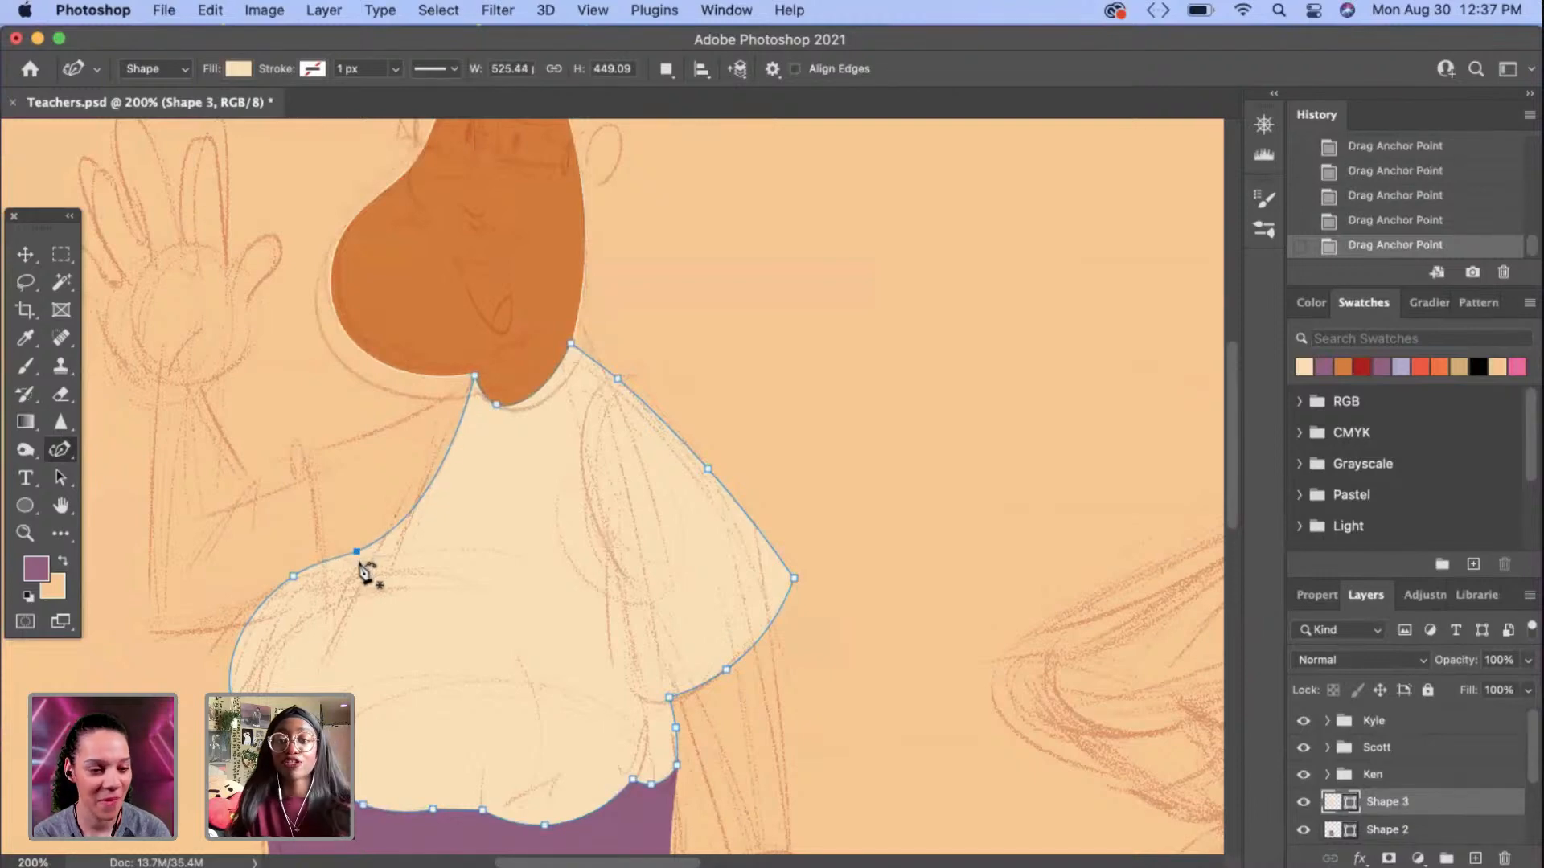
pyautogui.press('Return')
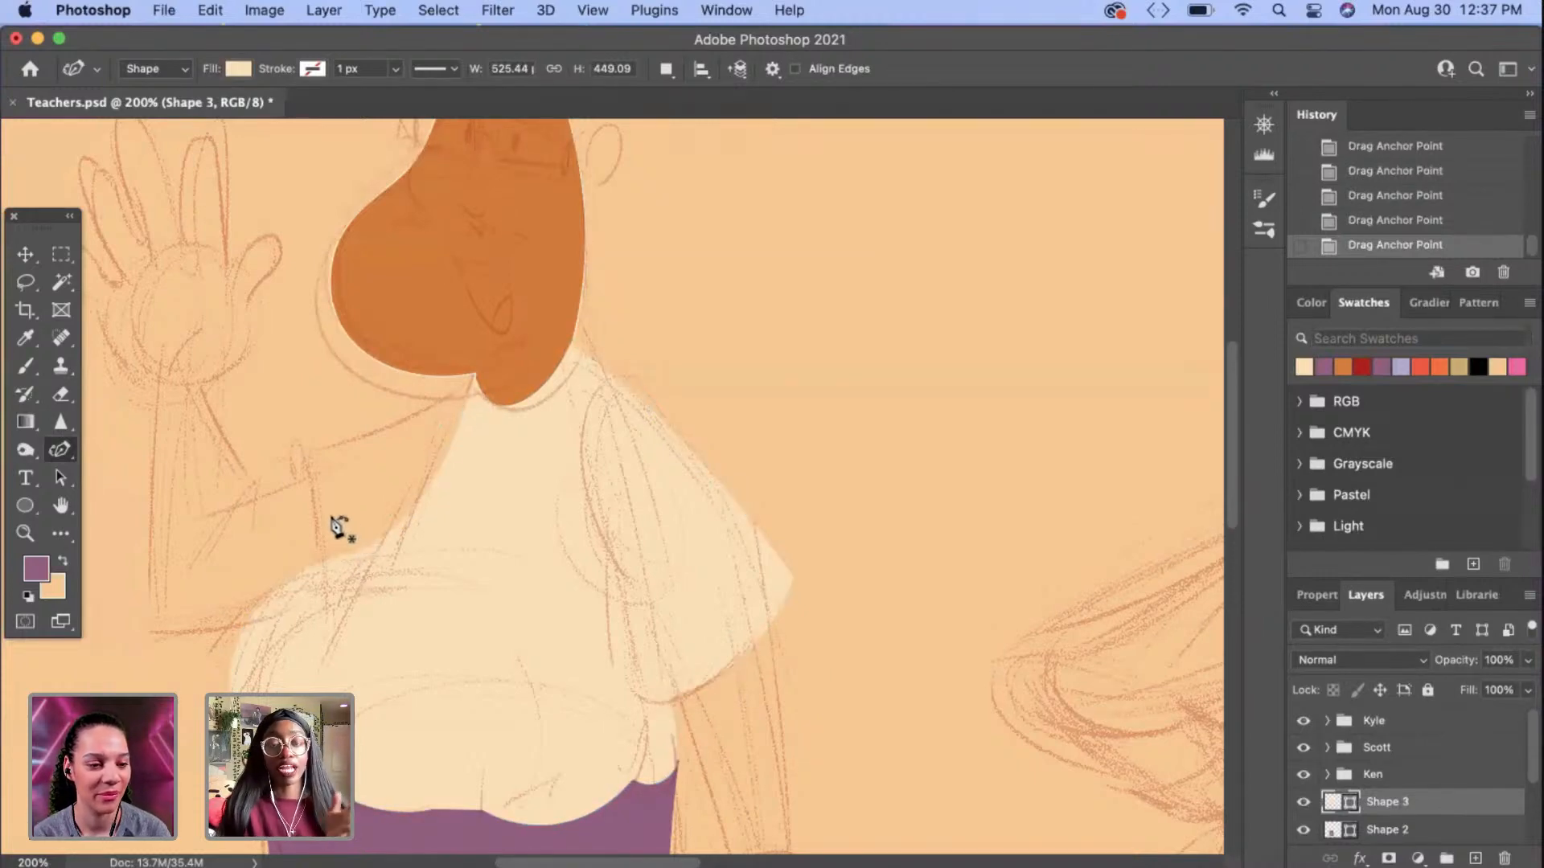
# Step: Draw the raised arm's sleeve as a triangular purple Pen shape about 163 by 221 px, layered between the trousers and the shirt
pyautogui.click(1377, 831)
pyautogui.click(21, 341)
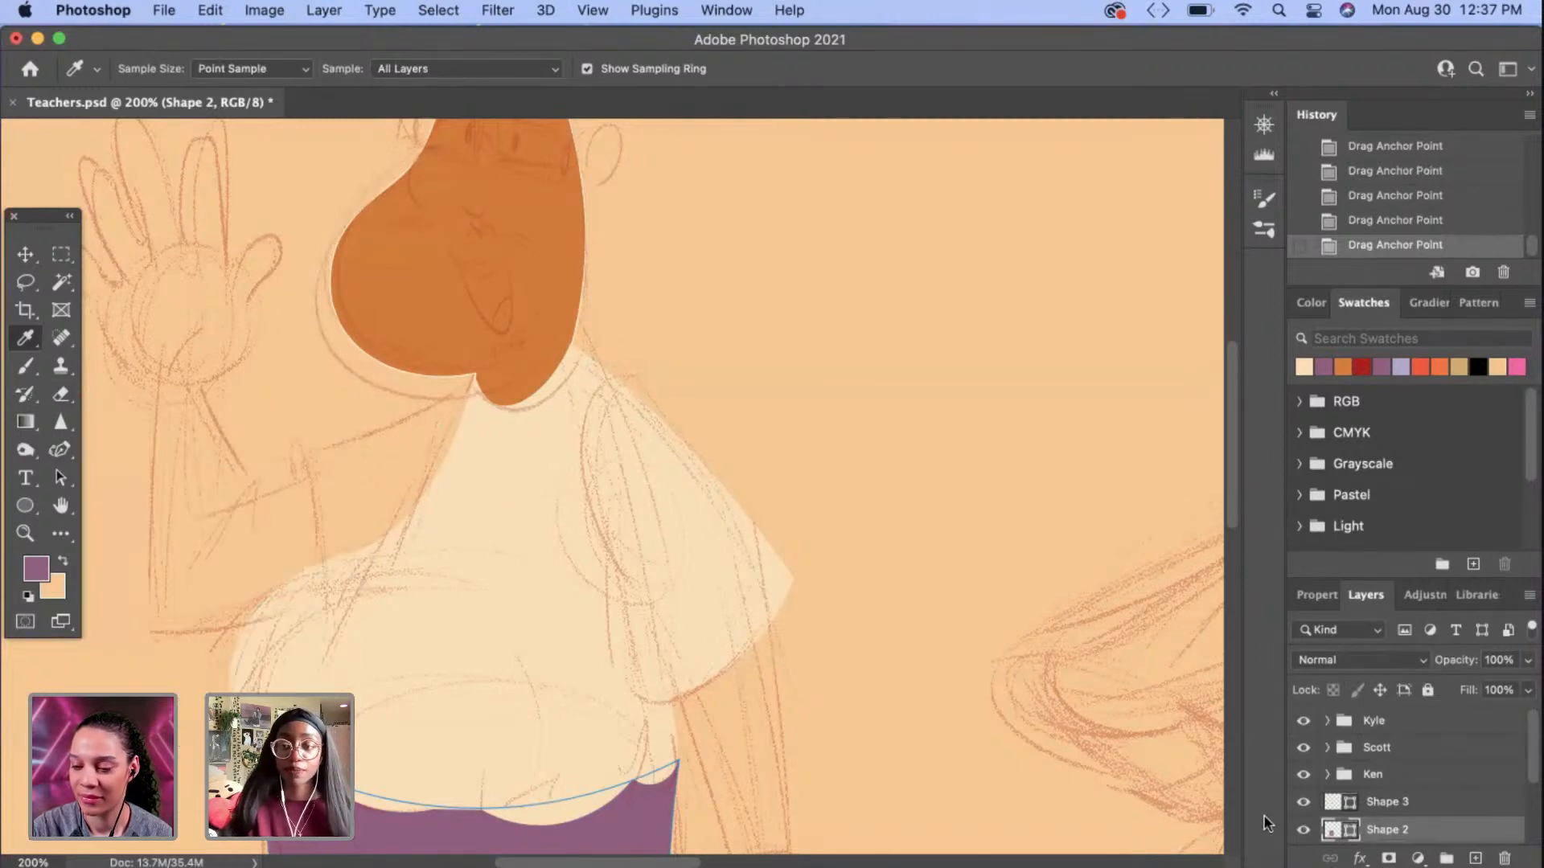
pyautogui.click(60, 449)
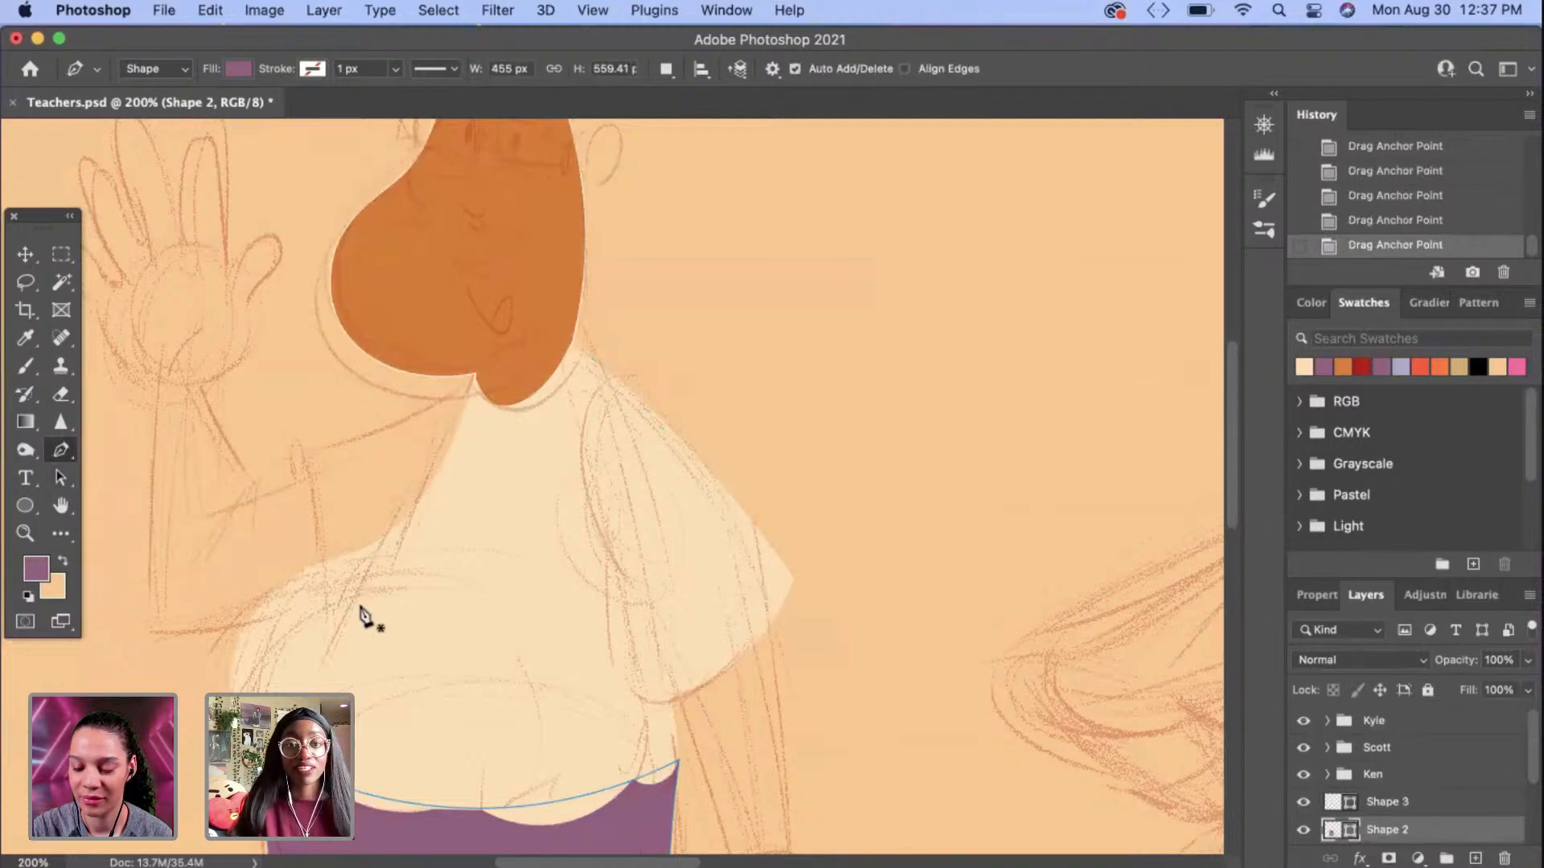
pyautogui.click(478, 379)
pyautogui.click(304, 457)
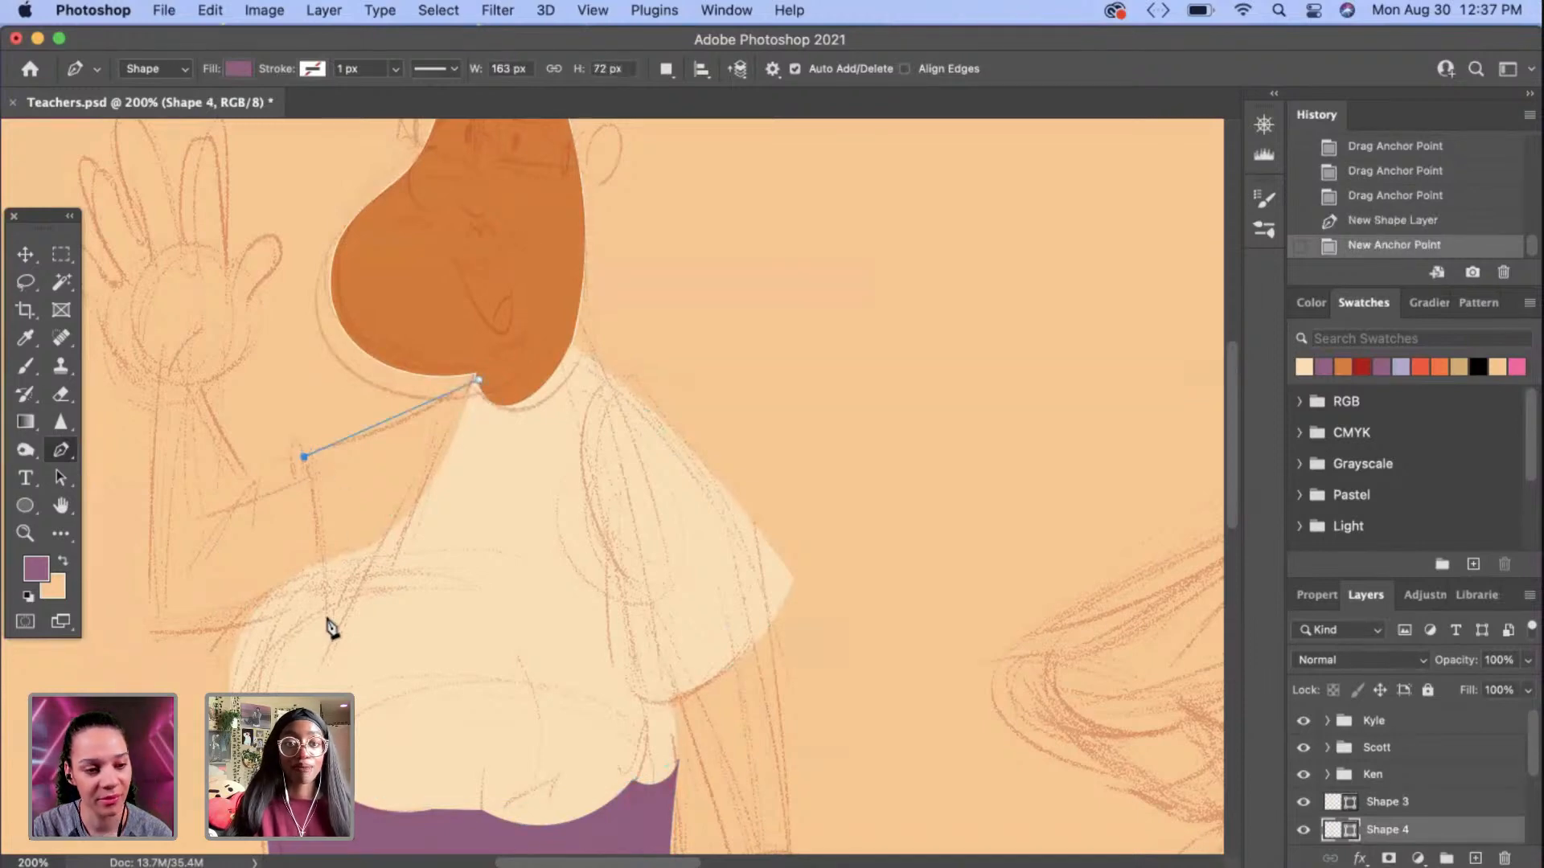
pyautogui.click(327, 617)
pyautogui.click(480, 383)
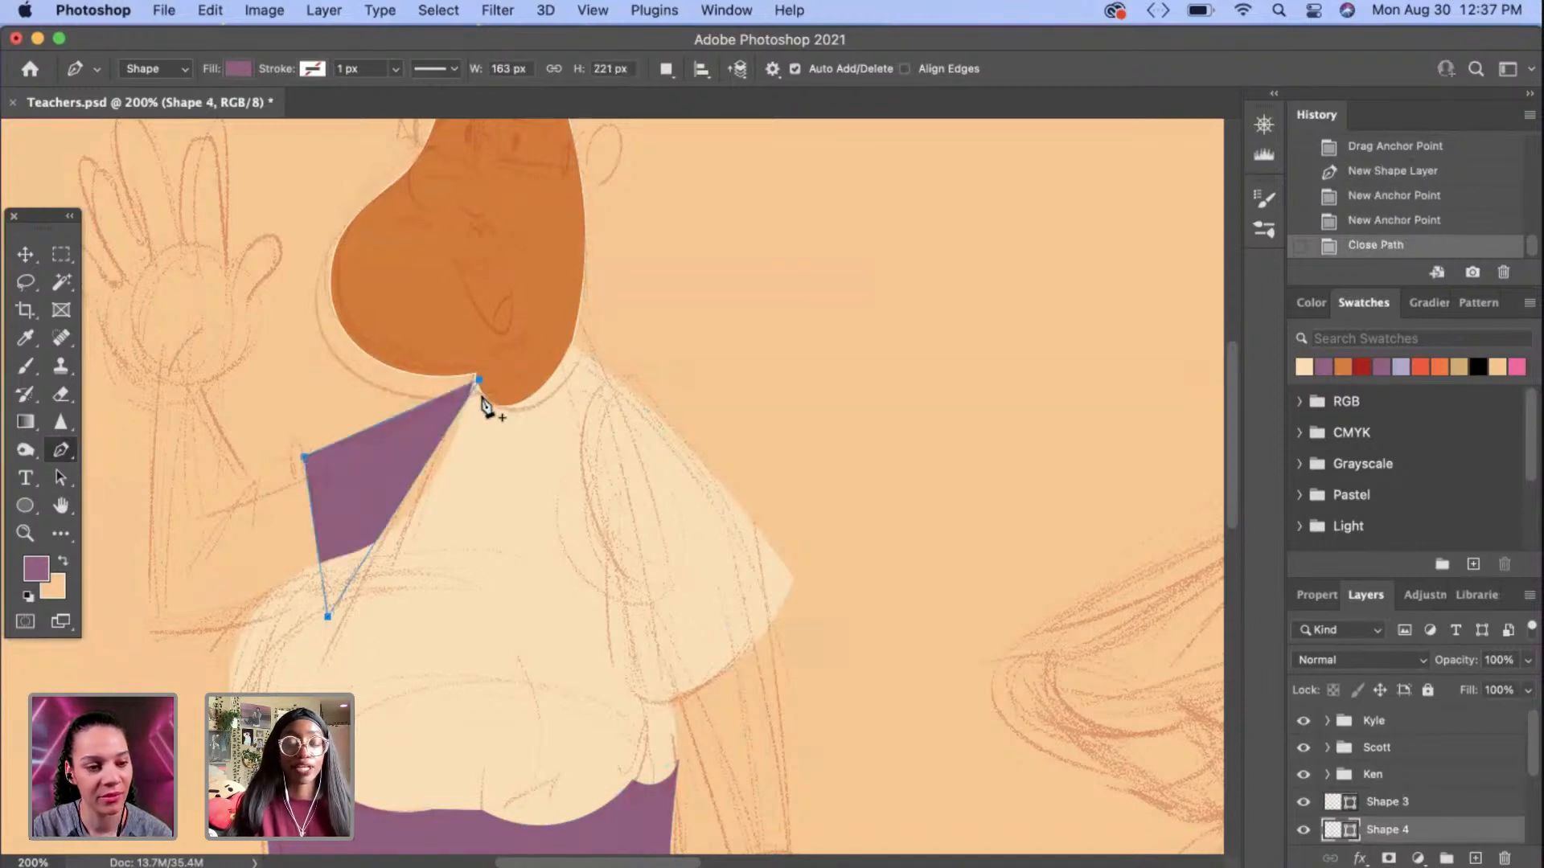
# Step: Recolour the front sleeve with a slightly deeper cream than the shirt, about RGB 250, 216, 160
pyautogui.click(236, 69)
pyautogui.click(103, 187)
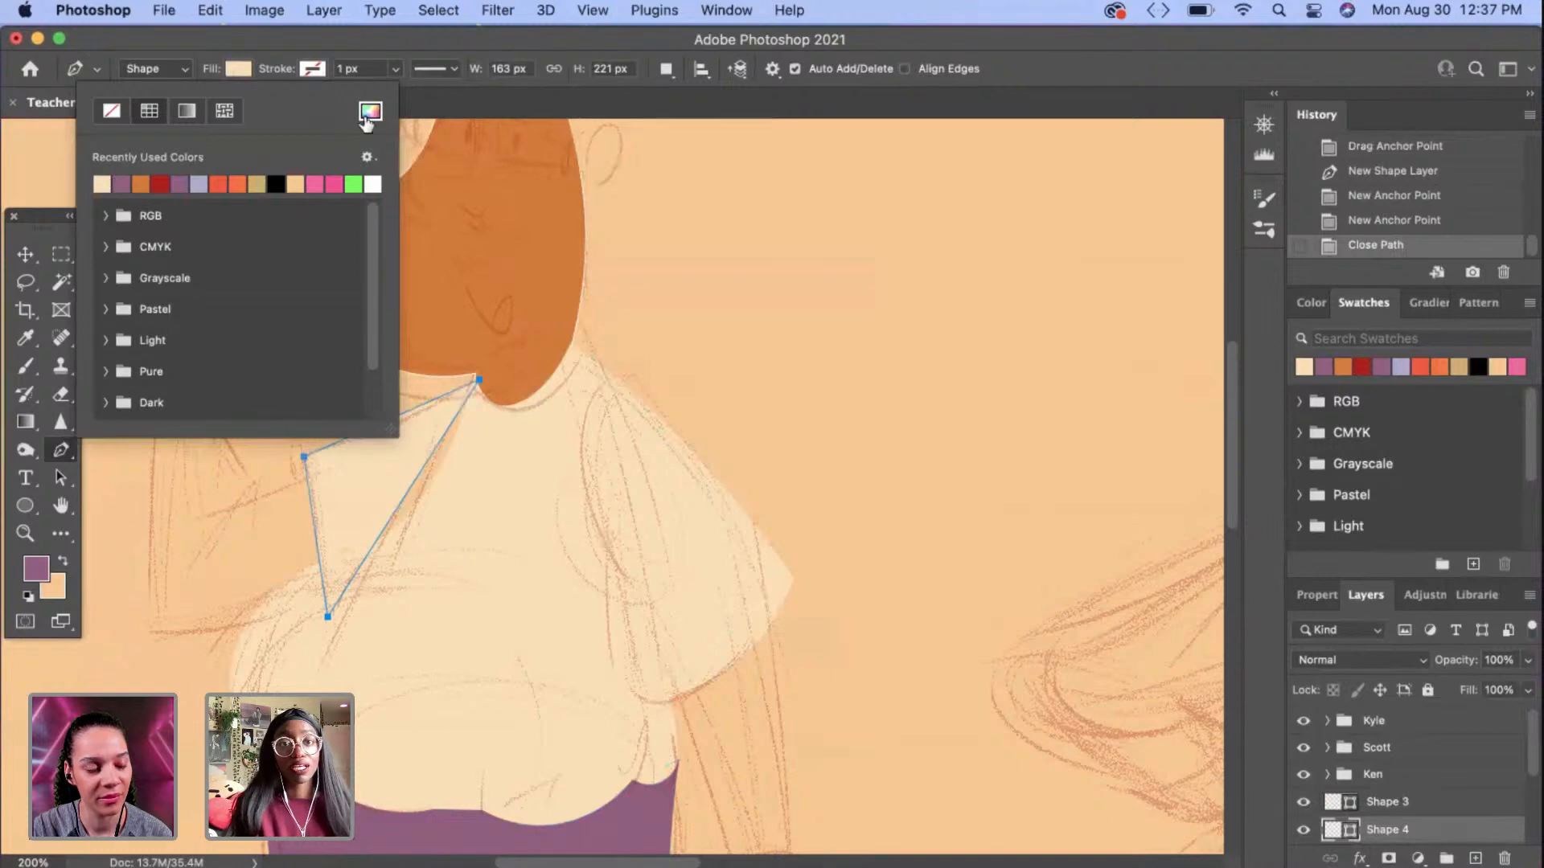
pyautogui.click(367, 115)
pyautogui.moveTo(411, 551); pyautogui.dragTo(387, 557)
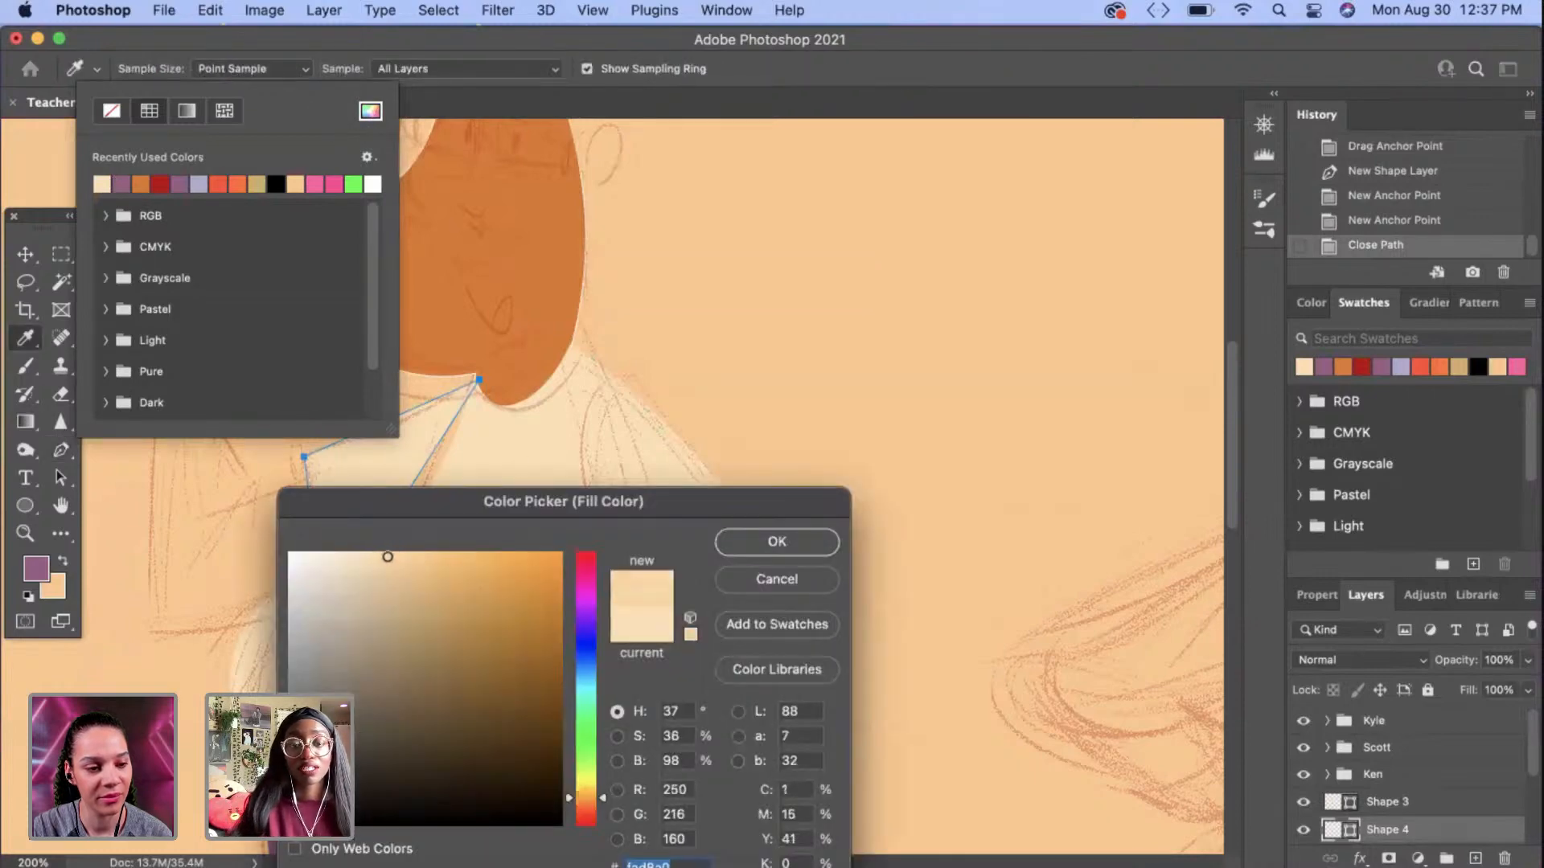
pyautogui.click(766, 544)
pyautogui.click(85, 441)
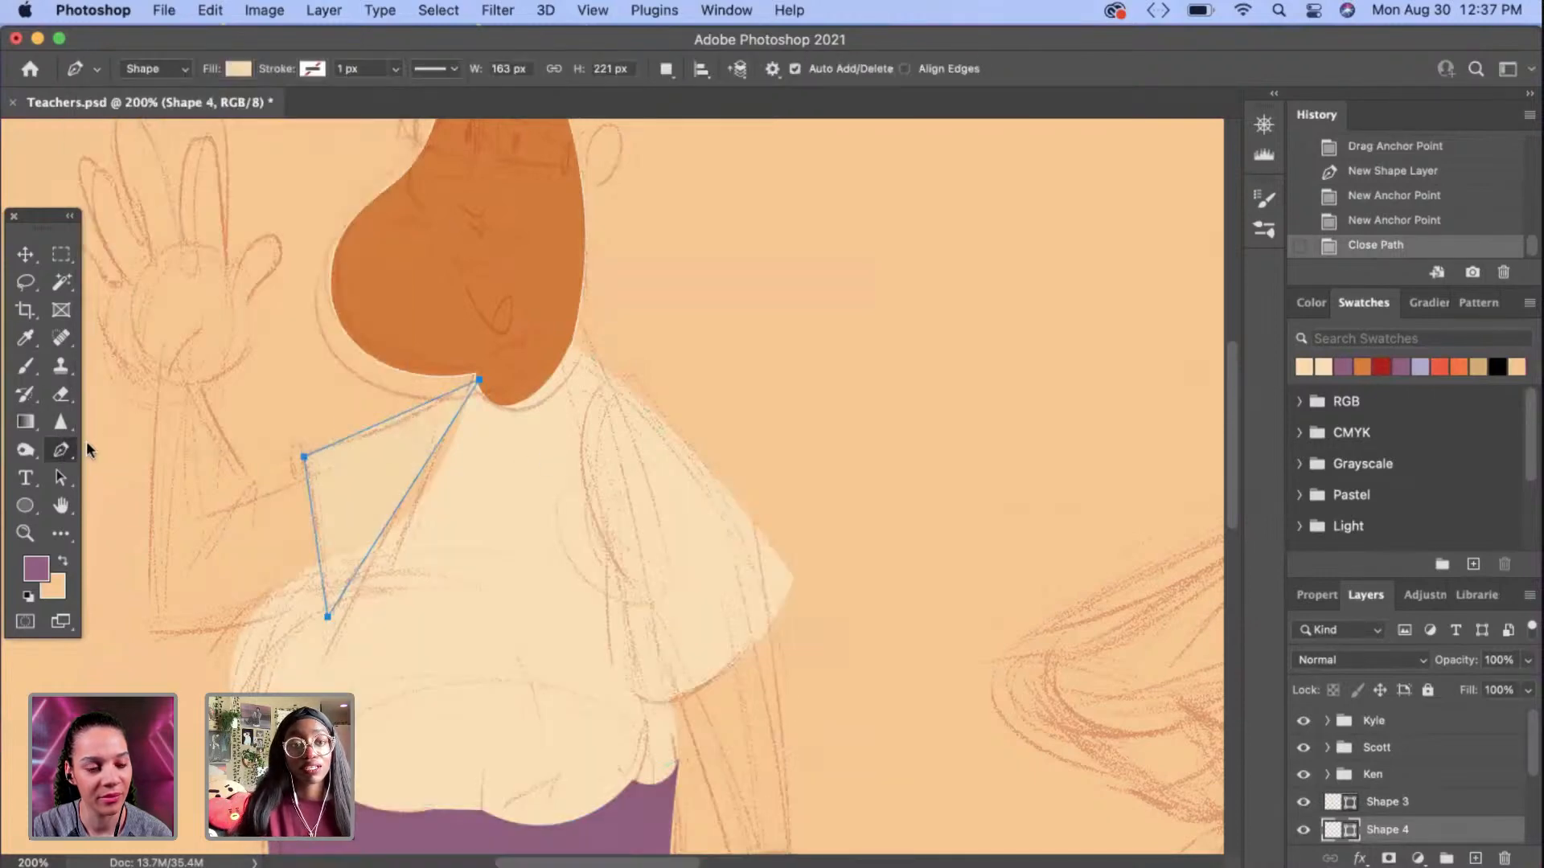
# Step: Bow the front sleeve's inner edge outward behind the shirt's chest with the Curvature Pen
pyautogui.click(60, 450)
pyautogui.click(173, 486)
pyautogui.click(392, 537)
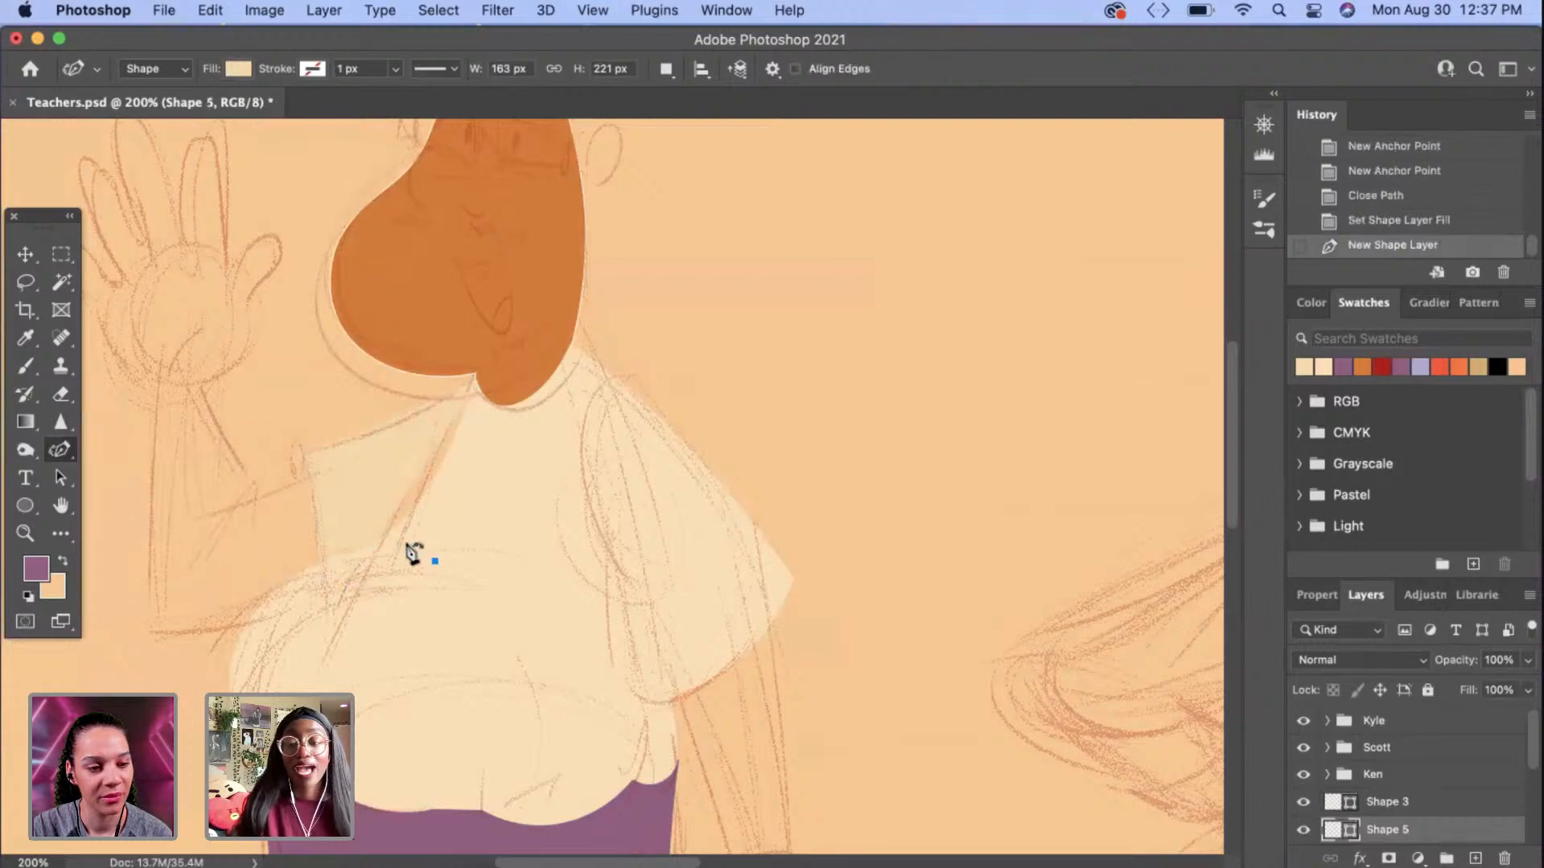
pyautogui.press('BackSpace')
pyautogui.moveTo(384, 534); pyautogui.dragTo(438, 570)
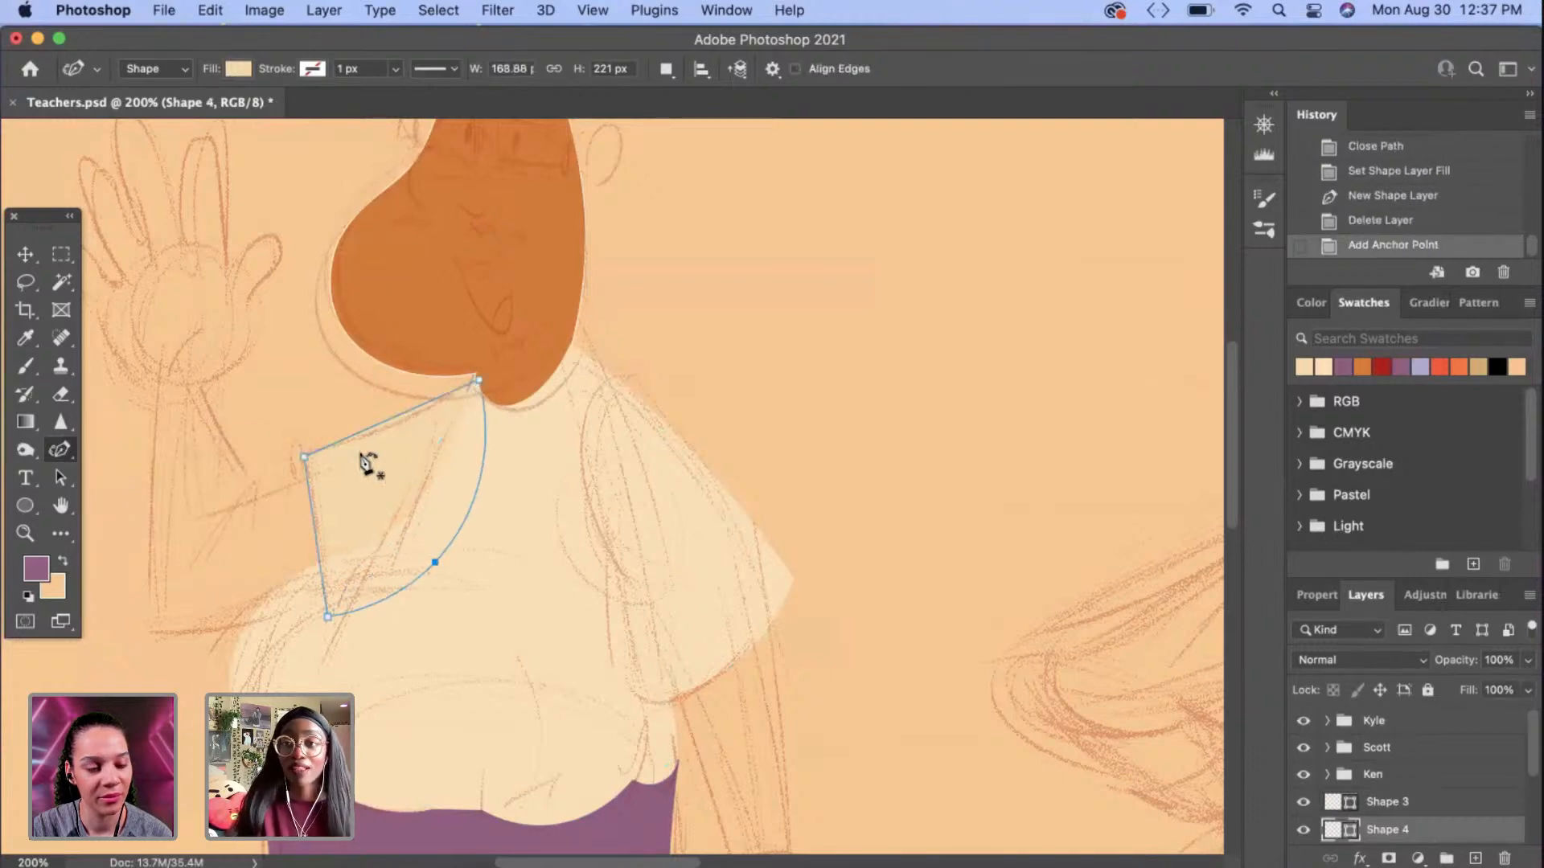
# Step: Extend the front sleeve's outer cuff corner, raise its neck corner, and curve its upper edge gently inward along the shoulder
pyautogui.moveTo(303, 456); pyautogui.dragTo(287, 446)
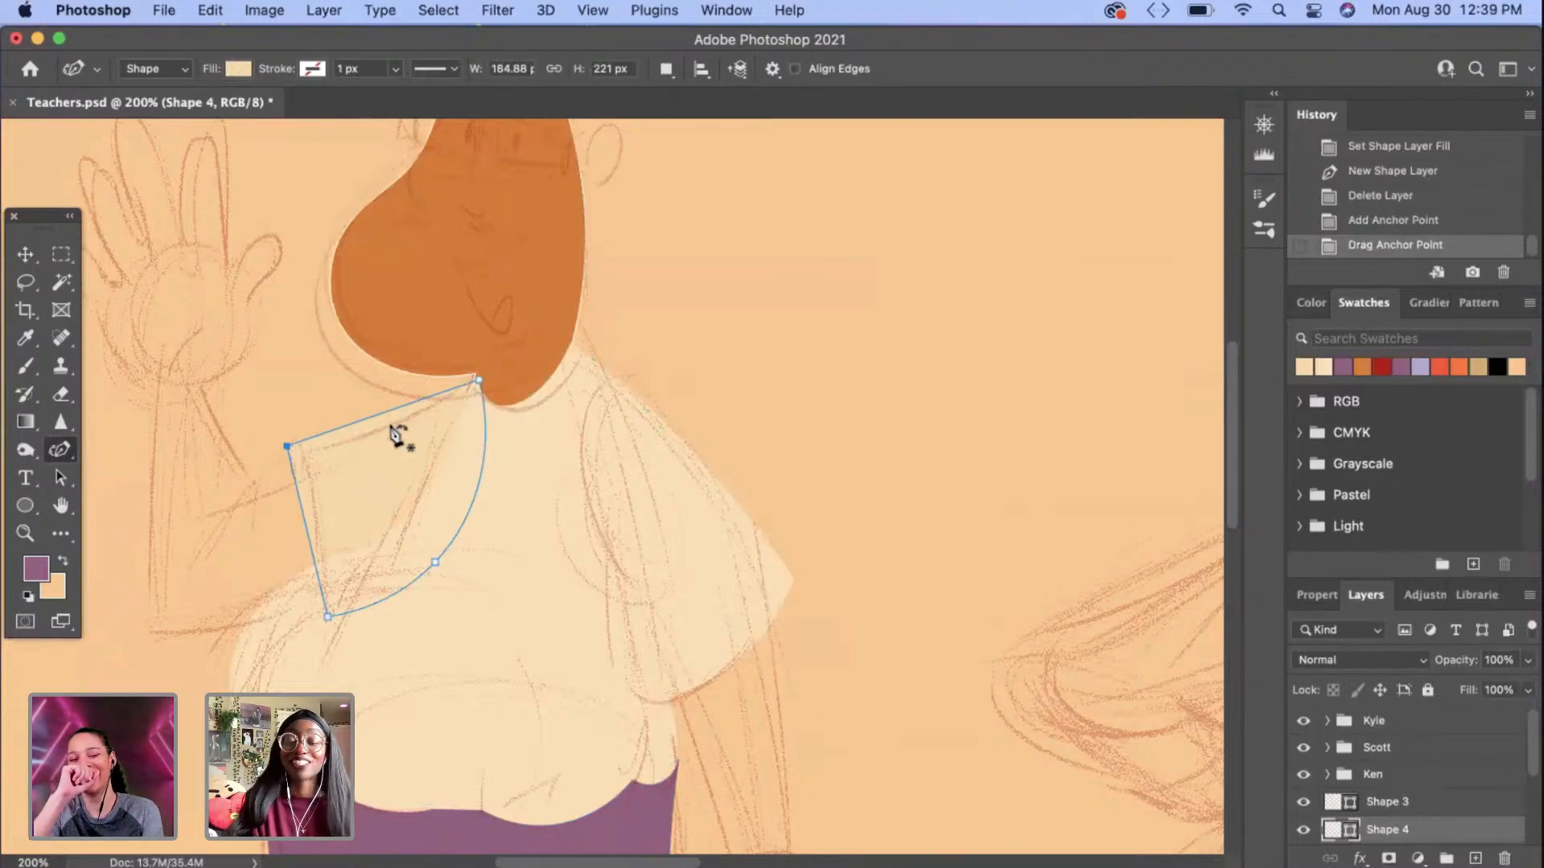
pyautogui.click(369, 428)
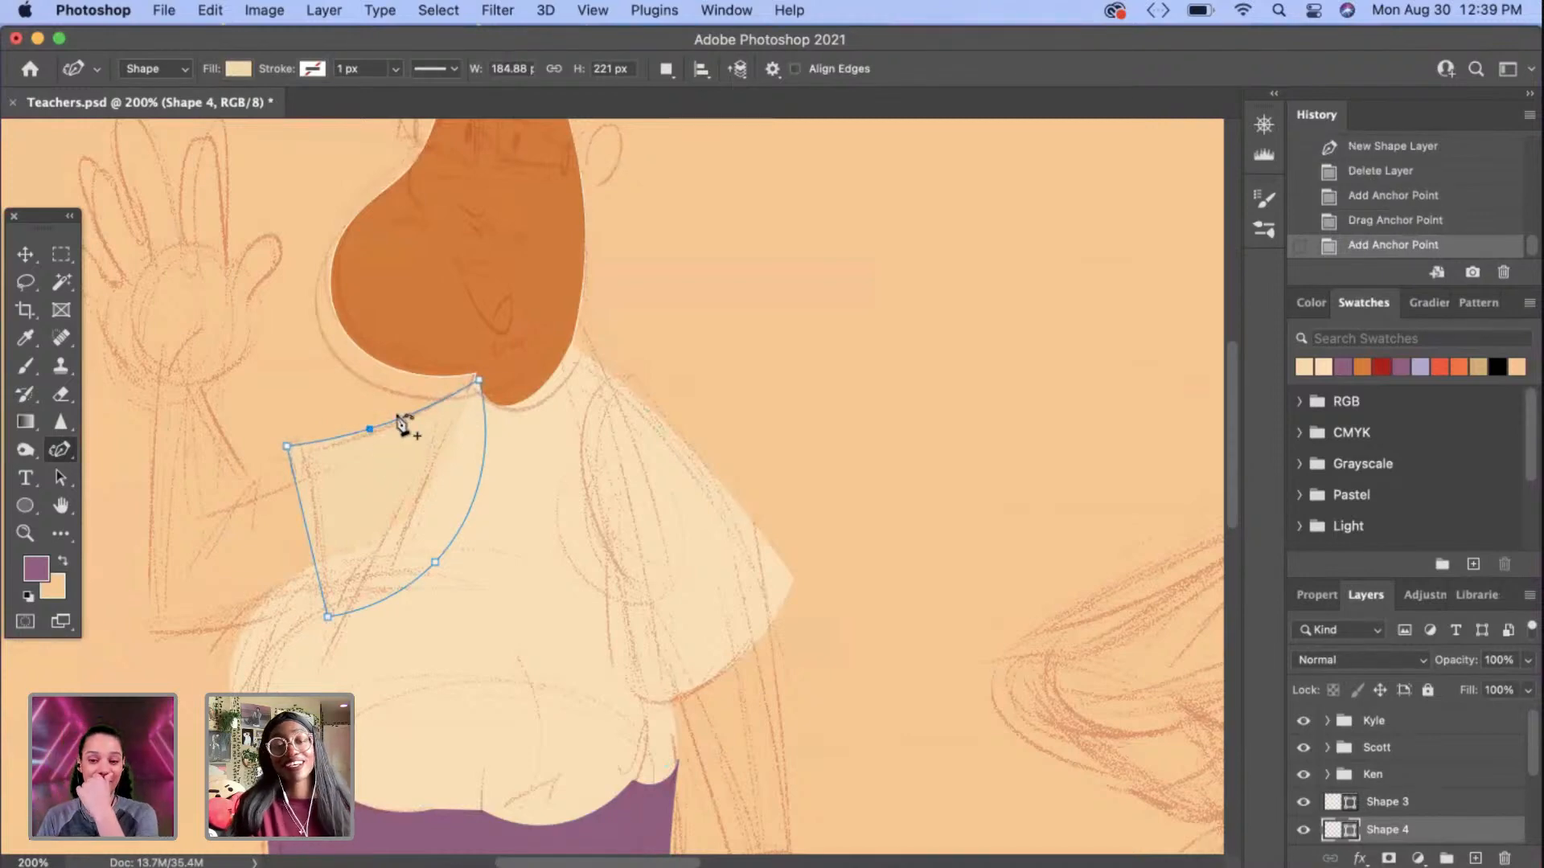
pyautogui.moveTo(480, 376); pyautogui.dragTo(484, 368)
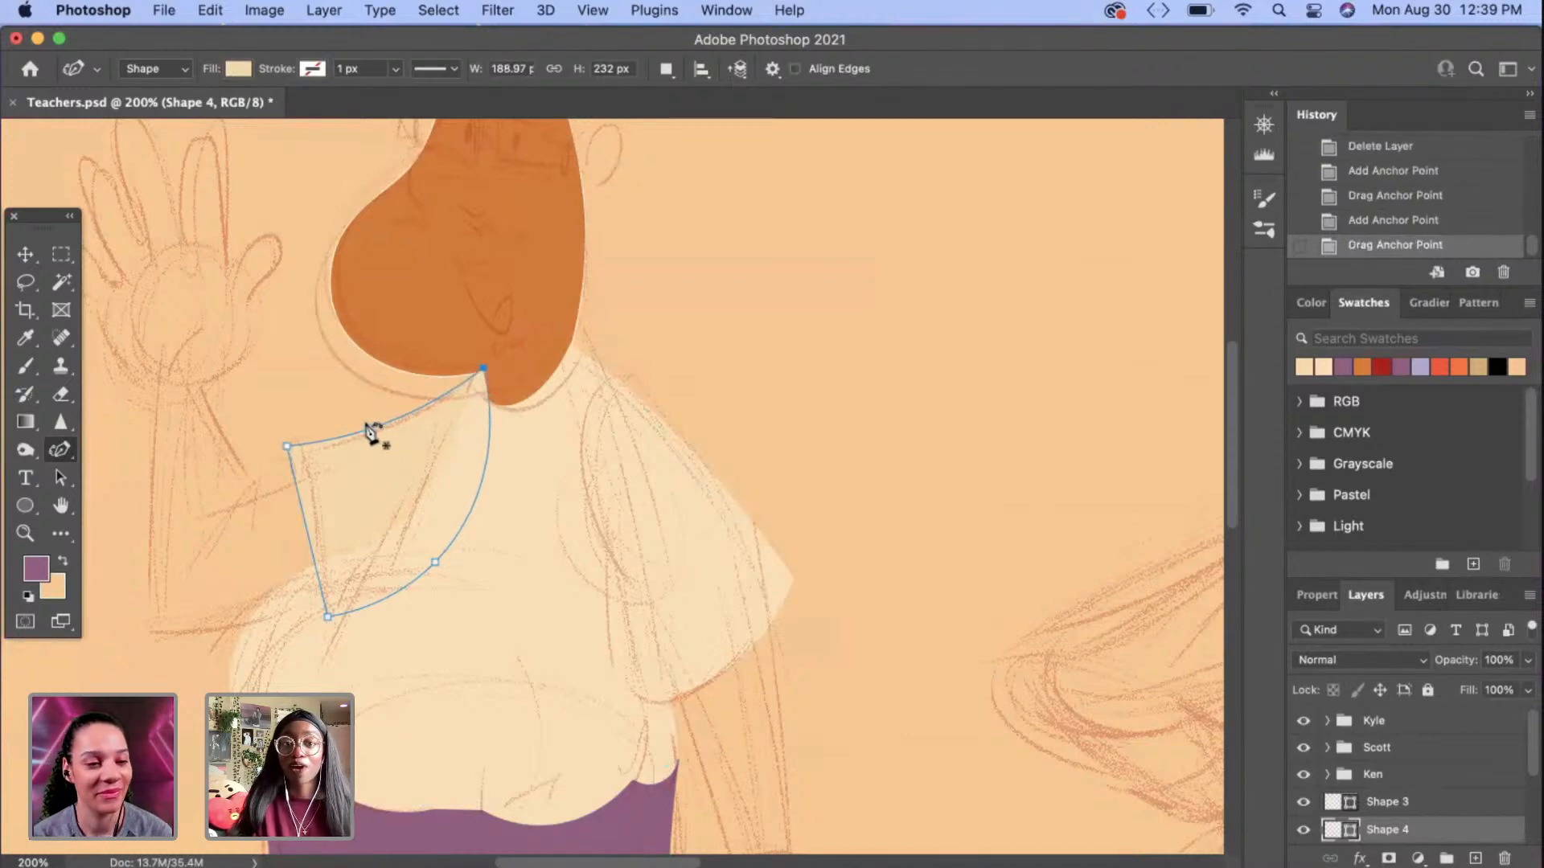
pyautogui.moveTo(369, 430); pyautogui.dragTo(379, 435)
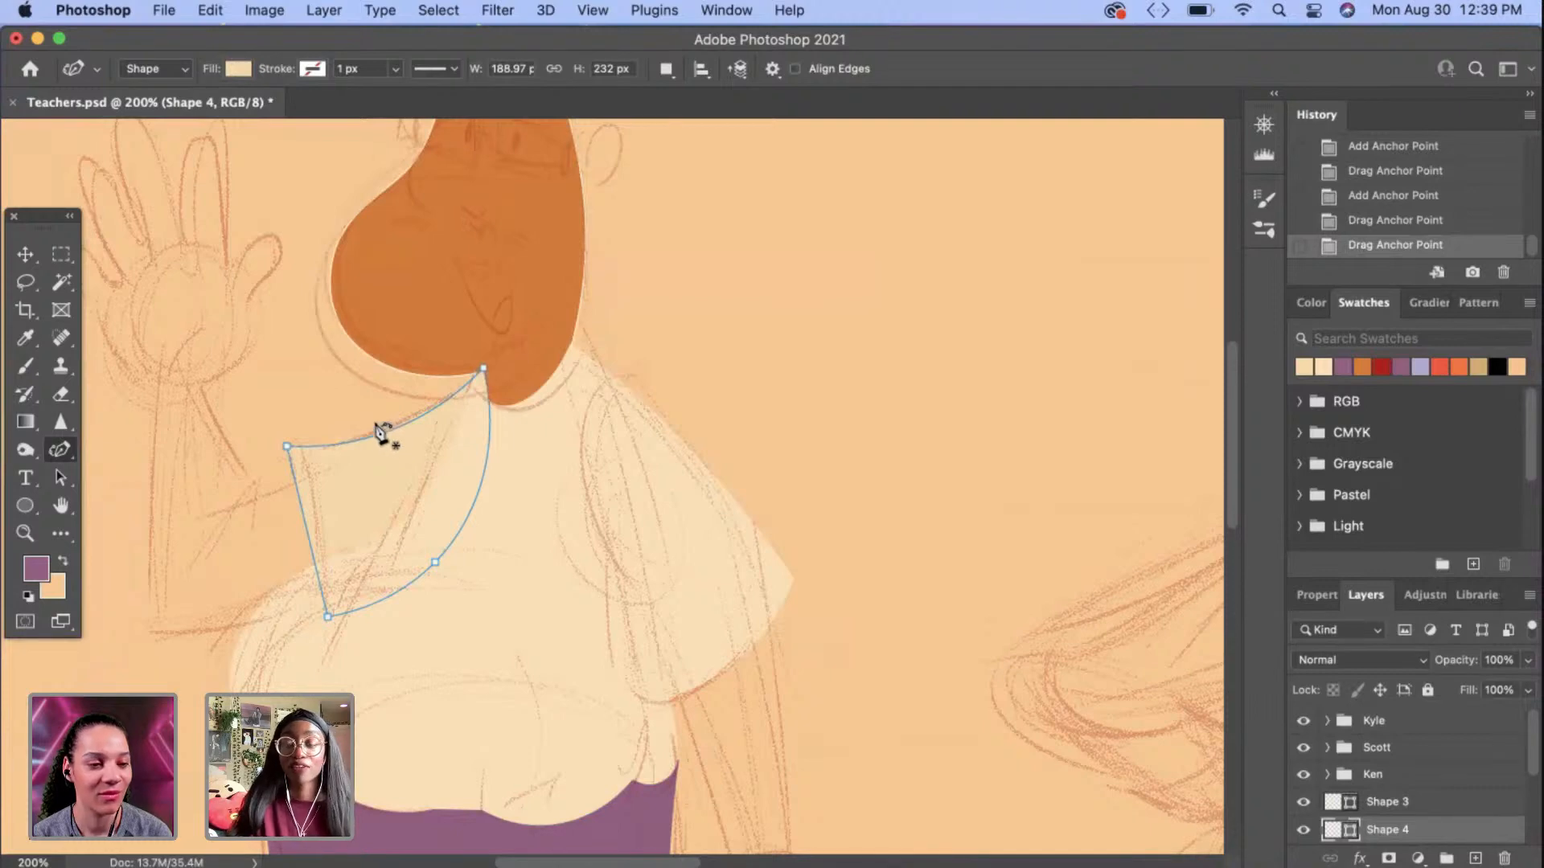
# Step: Refine the front sleeve's outer cuff corner with extra anchor points and recolour the sleeve a darker tan, about RGB 233, 198, 140
pyautogui.moveTo(302, 500); pyautogui.dragTo(371, 440)
pyautogui.click(300, 456)
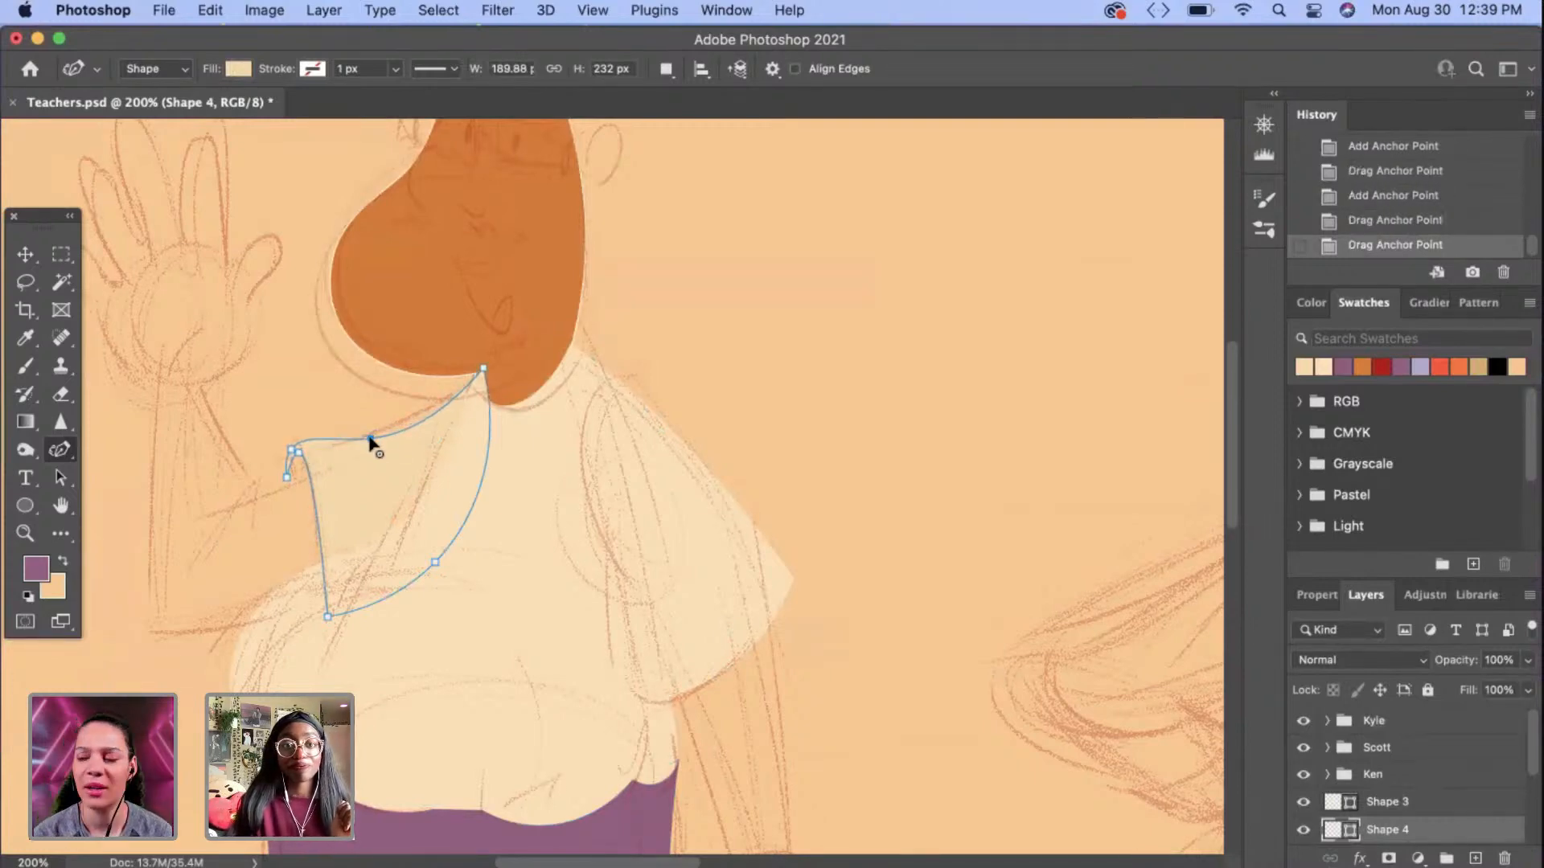
pyautogui.click(238, 71)
pyautogui.click(370, 111)
pyautogui.click(403, 558)
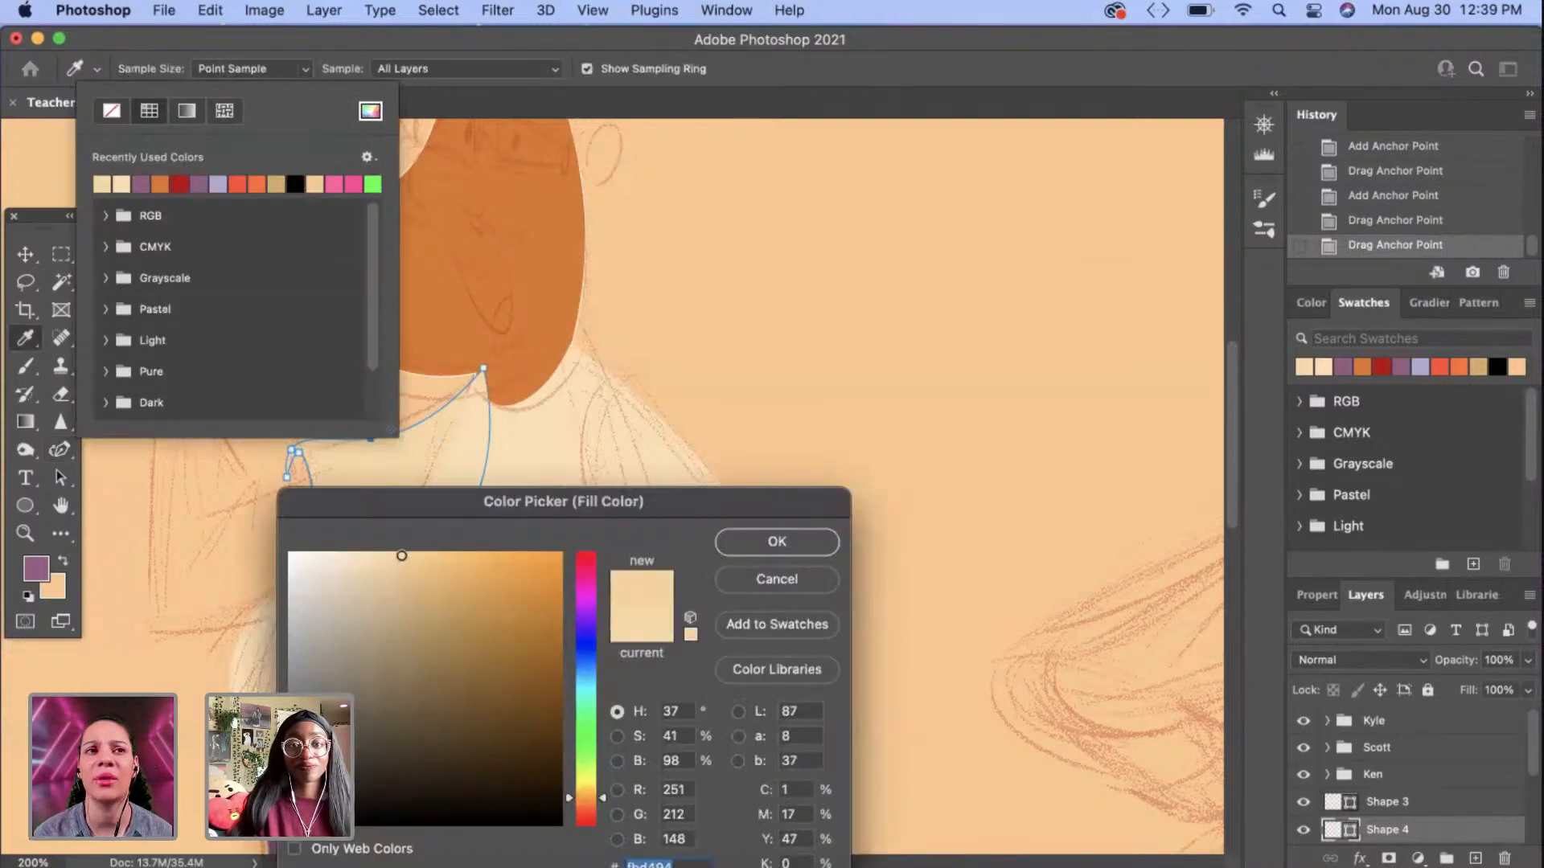
pyautogui.click(400, 575)
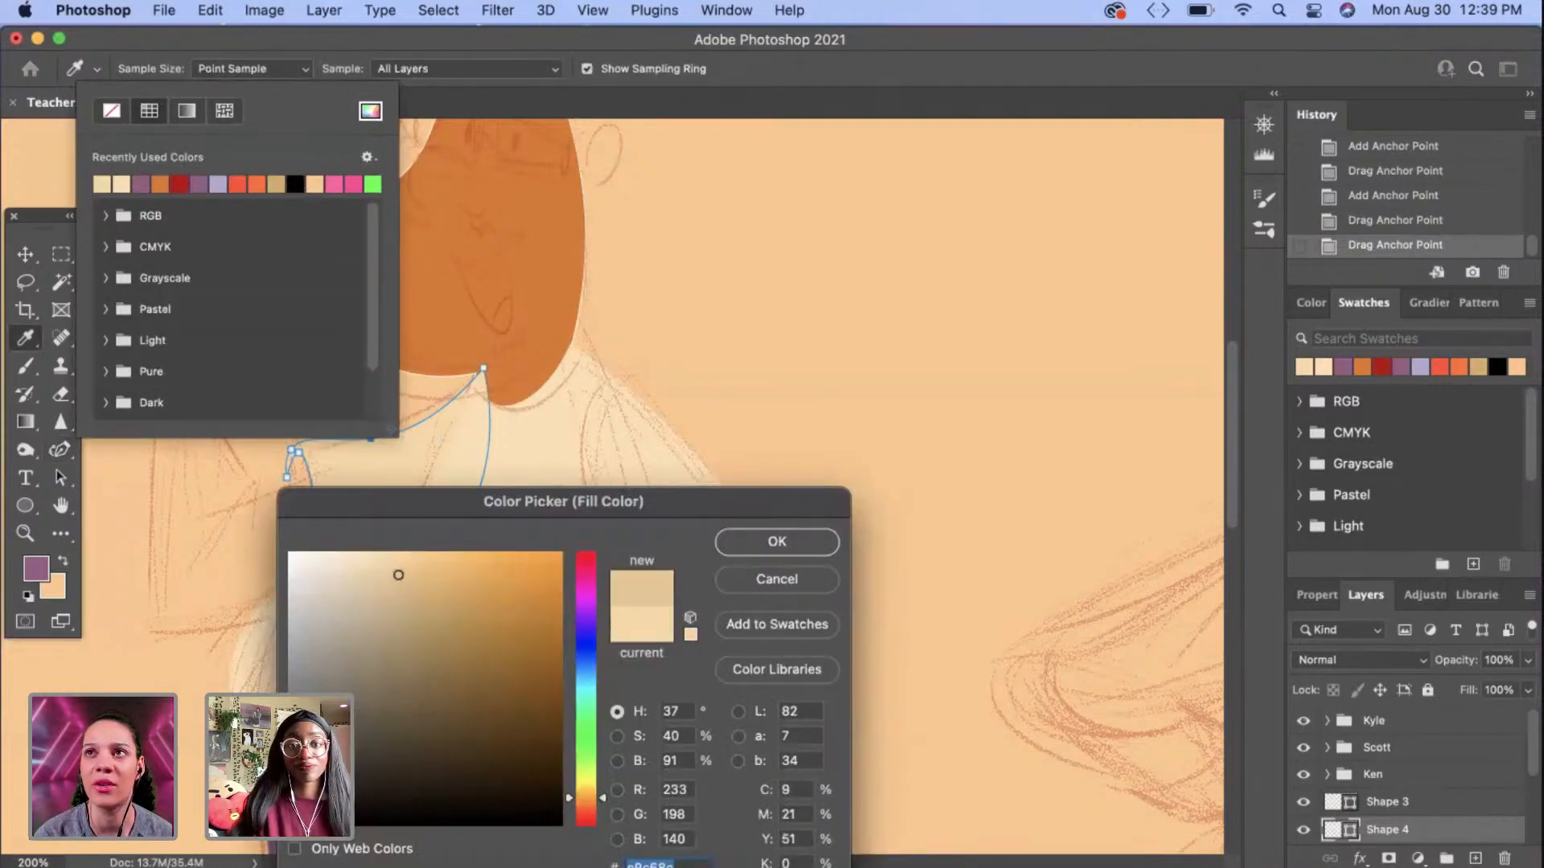
pyautogui.click(777, 542)
pyautogui.press('Return')
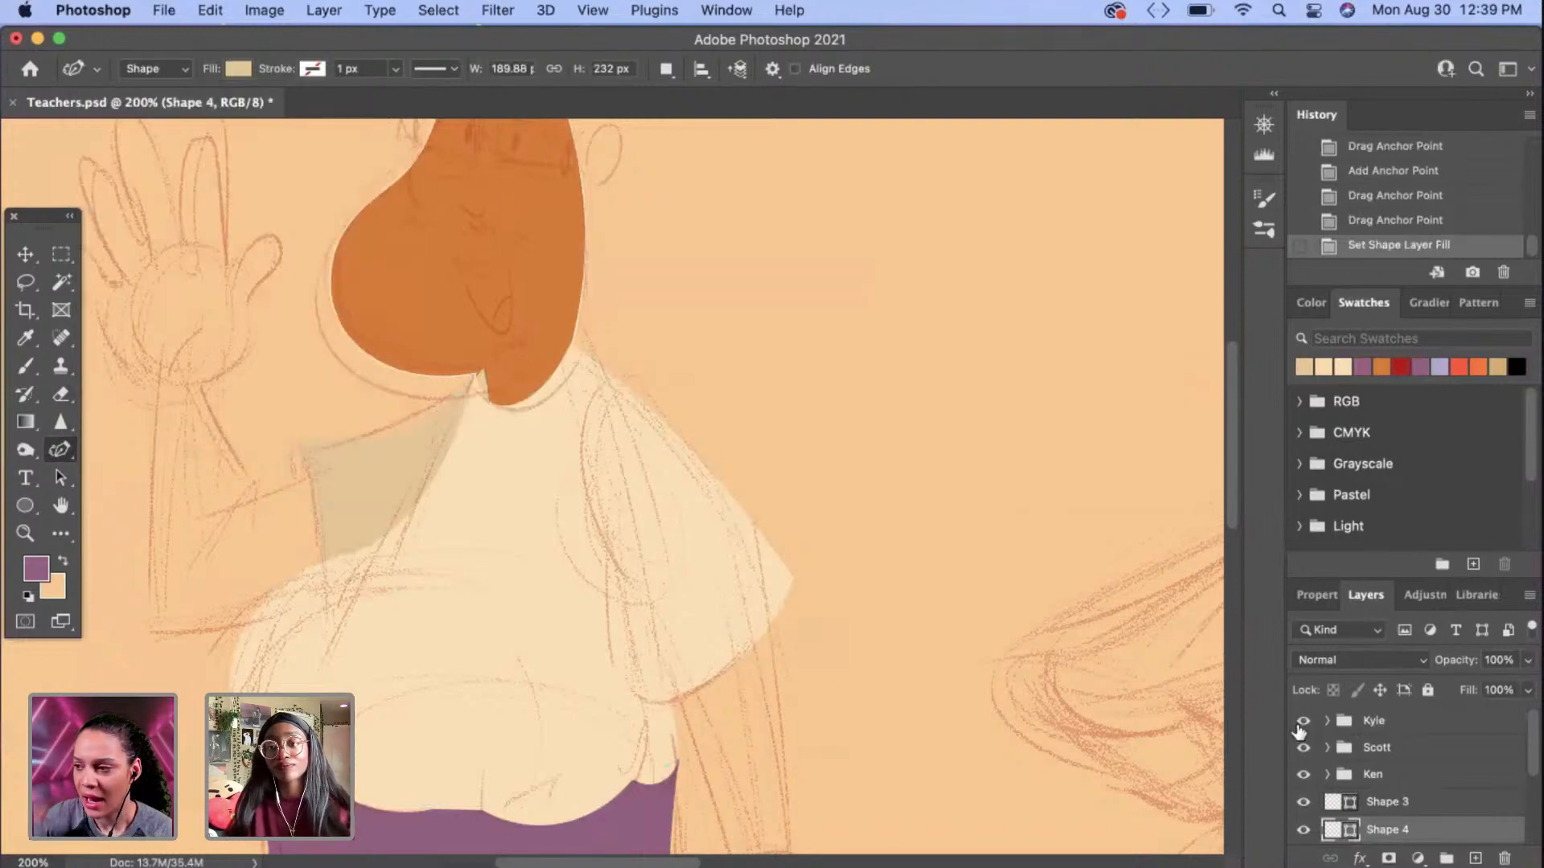
pyautogui.click(1303, 775)
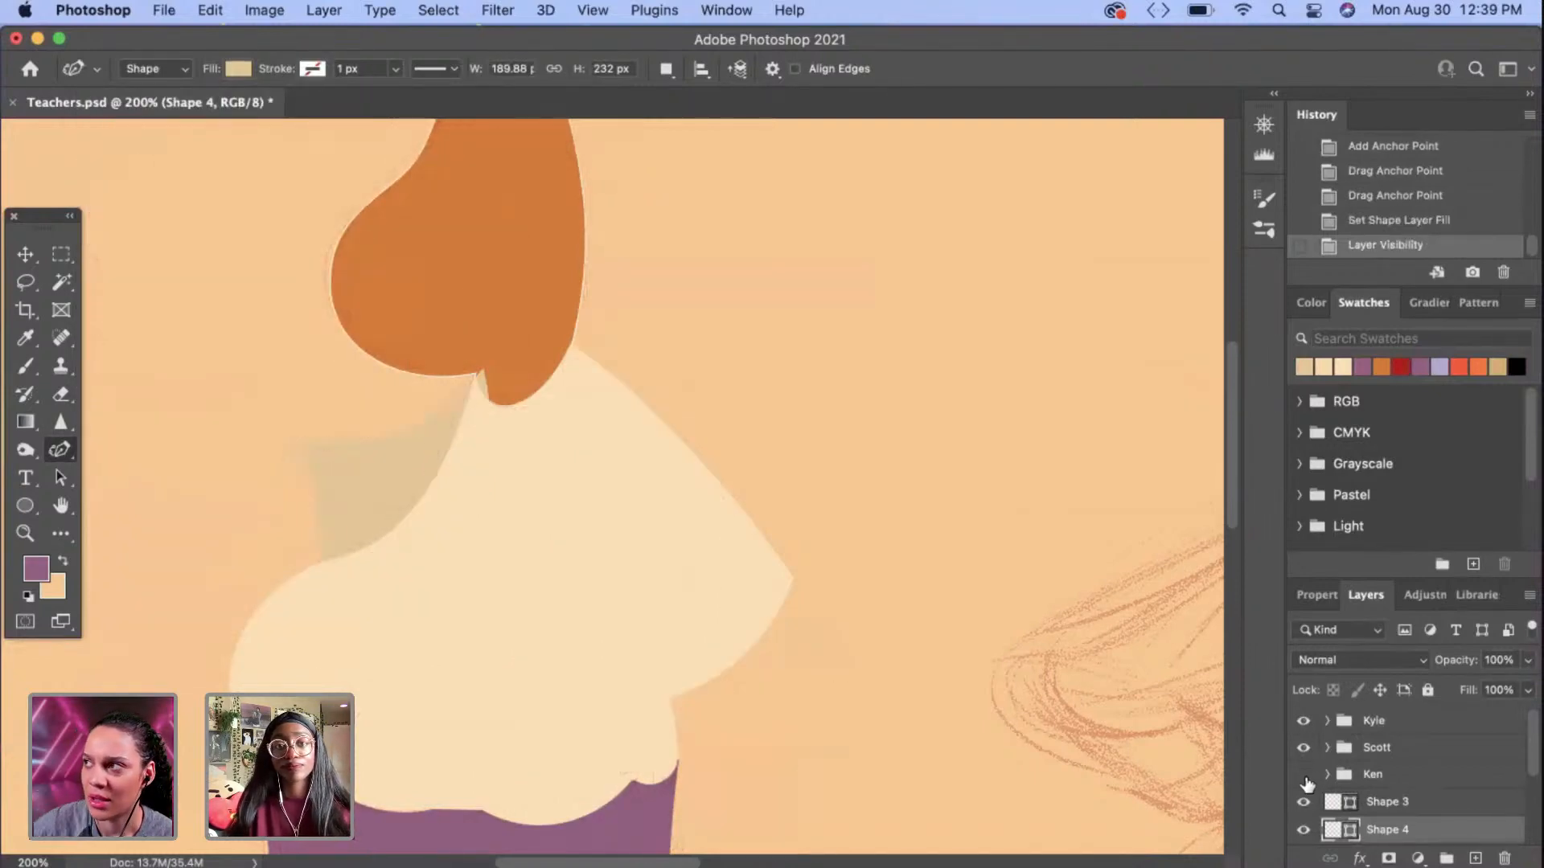
pyautogui.click(1303, 775)
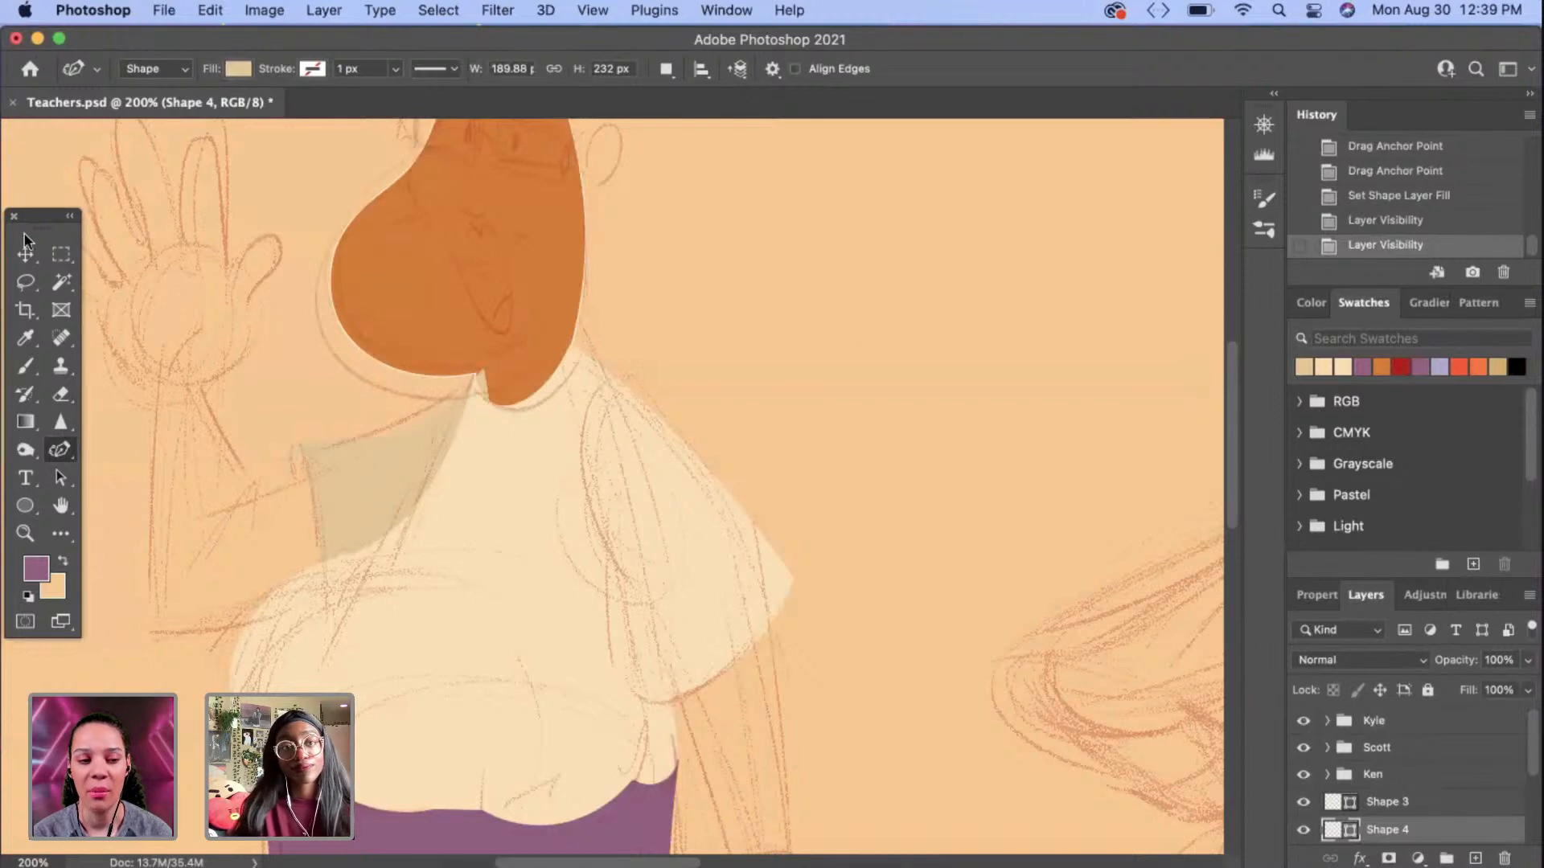
# Step: Move the front sleeve's neck corner slightly down and outward from beneath the chin with the Curvature Pen
pyautogui.click(25, 255)
pyautogui.click(487, 438)
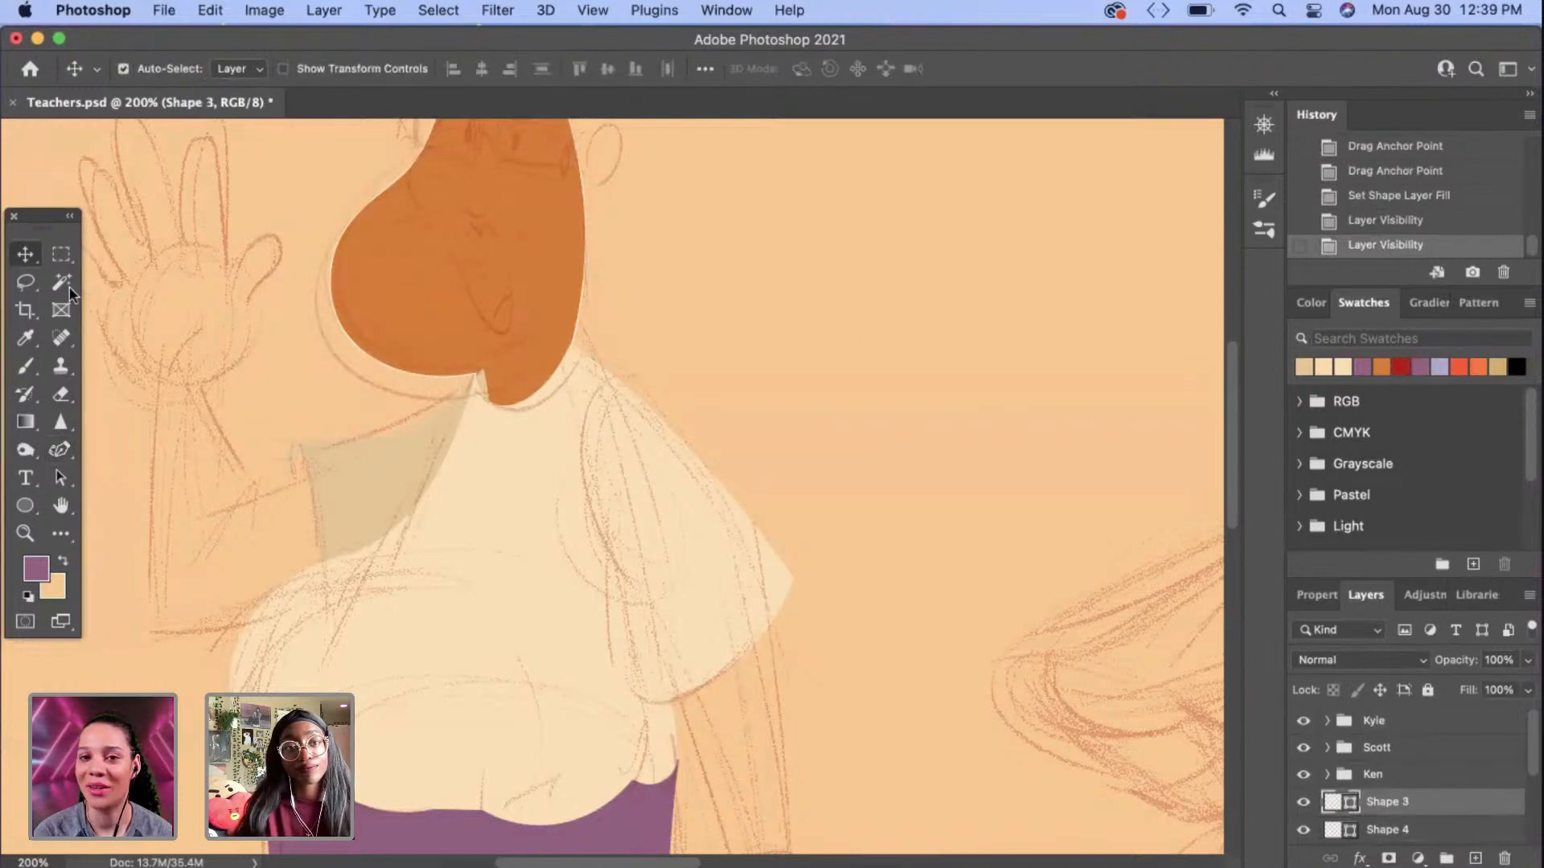
pyautogui.click(383, 480)
pyautogui.click(59, 450)
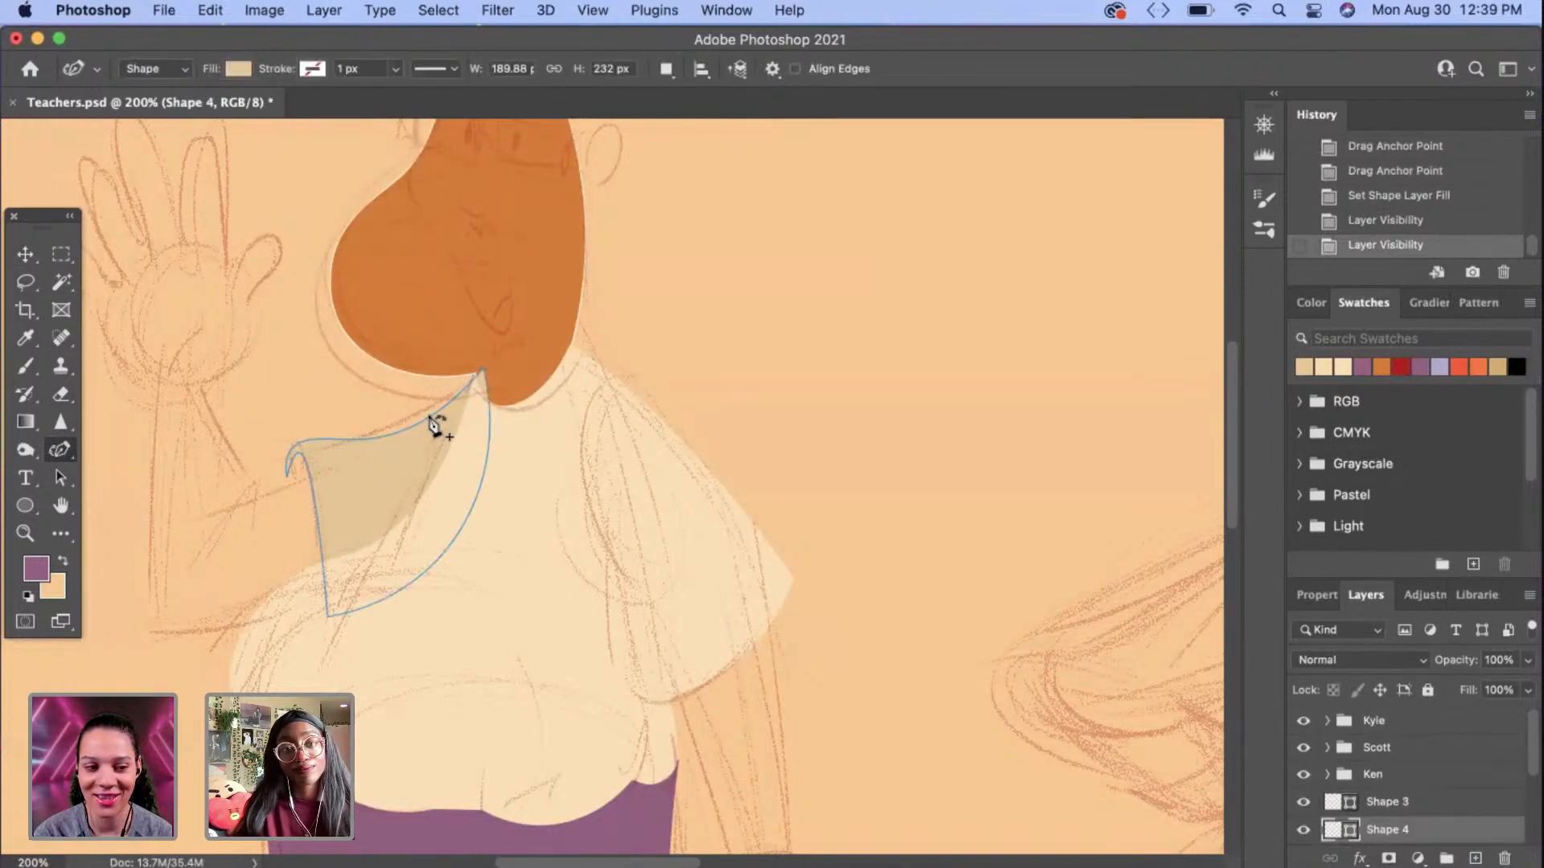
pyautogui.click(427, 426)
pyautogui.press('Delete')
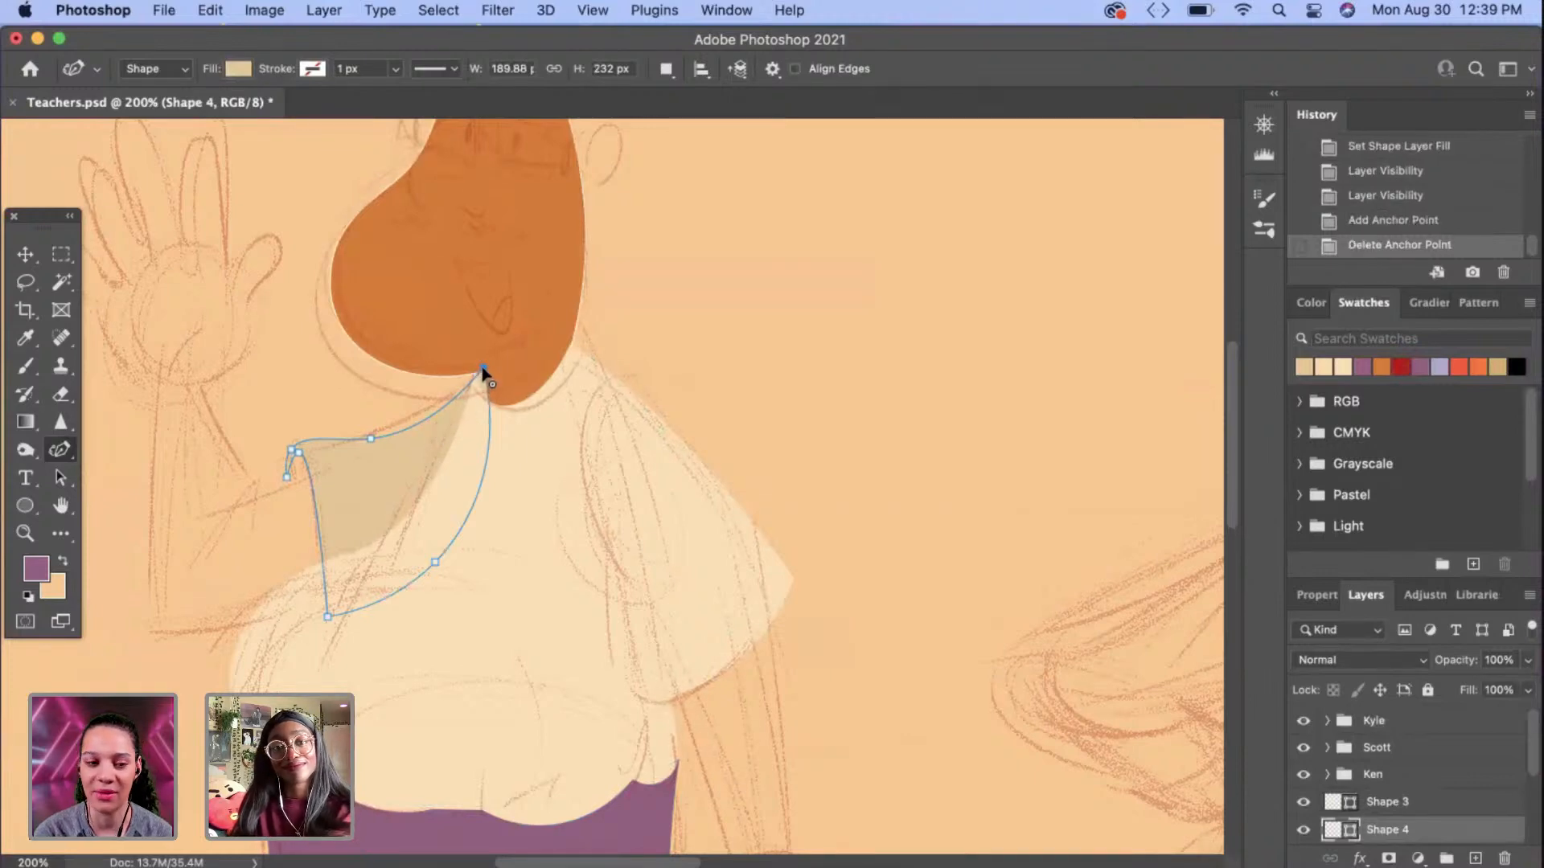
pyautogui.moveTo(483, 371); pyautogui.dragTo(474, 378)
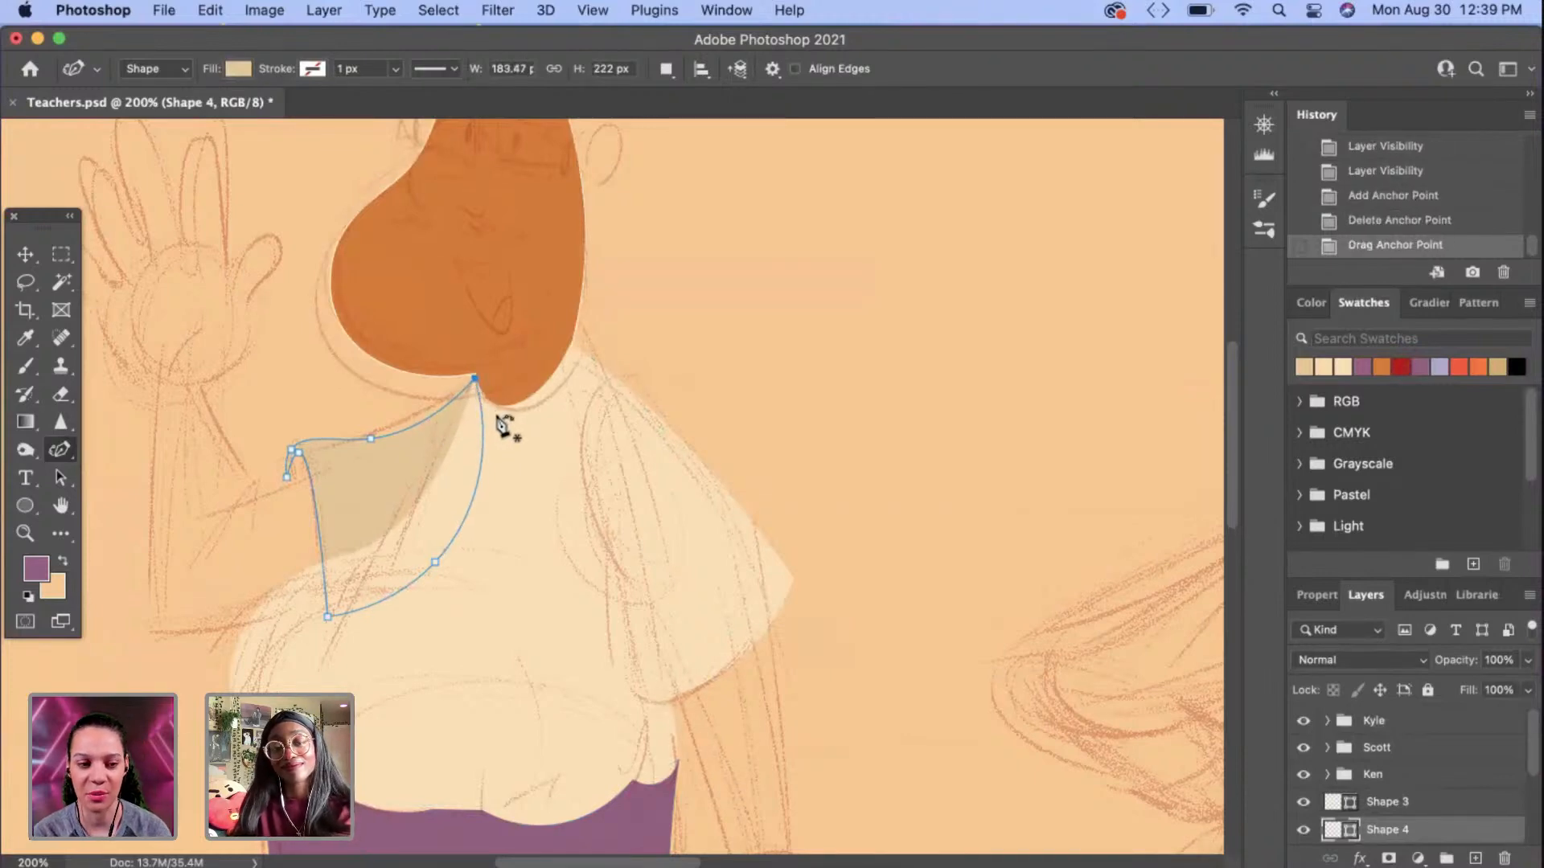
pyautogui.press('Escape')
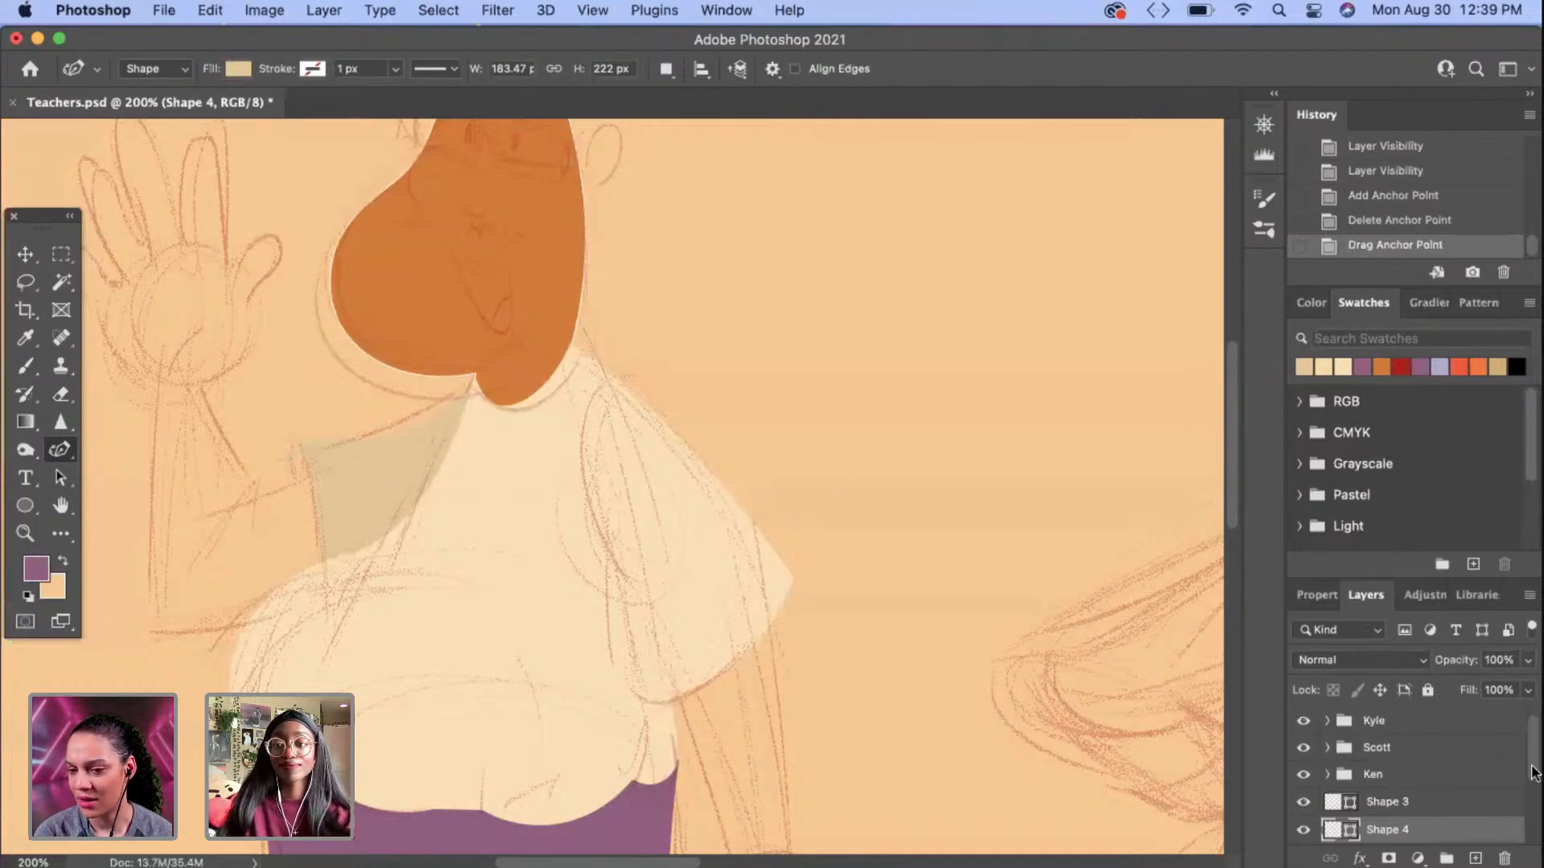
# Step: Start the raised arm's Pen shape above the trousers layer, tracing from the sleeve to the palm, and fill it with the head's orange
pyautogui.scroll(-1, 1532, 773)
pyautogui.click(1467, 830)
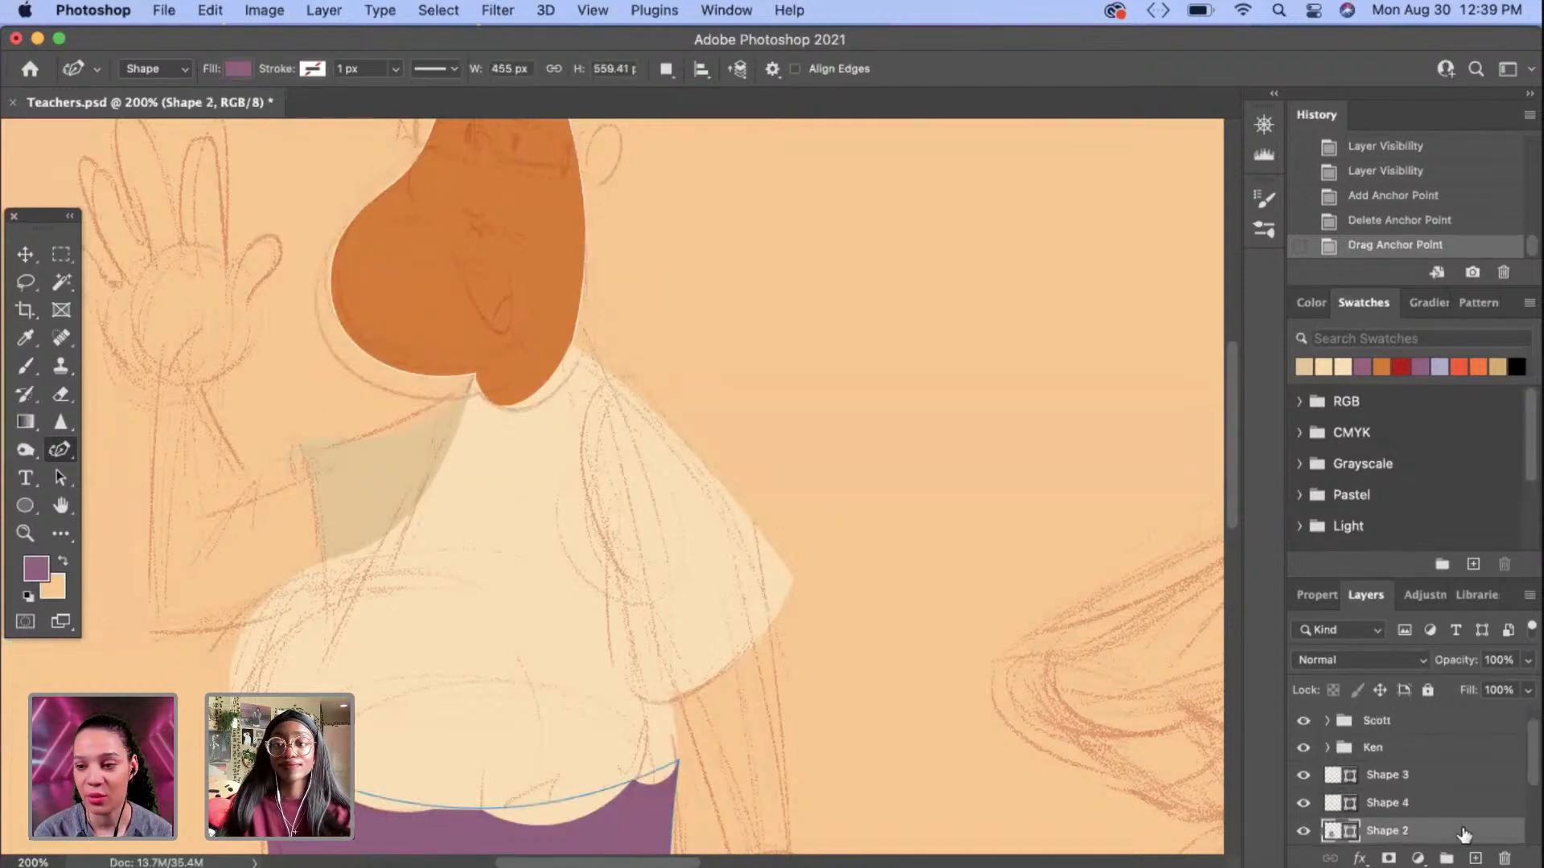
pyautogui.rightClick(75, 460)
pyautogui.click(152, 445)
pyautogui.click(362, 471)
pyautogui.click(250, 499)
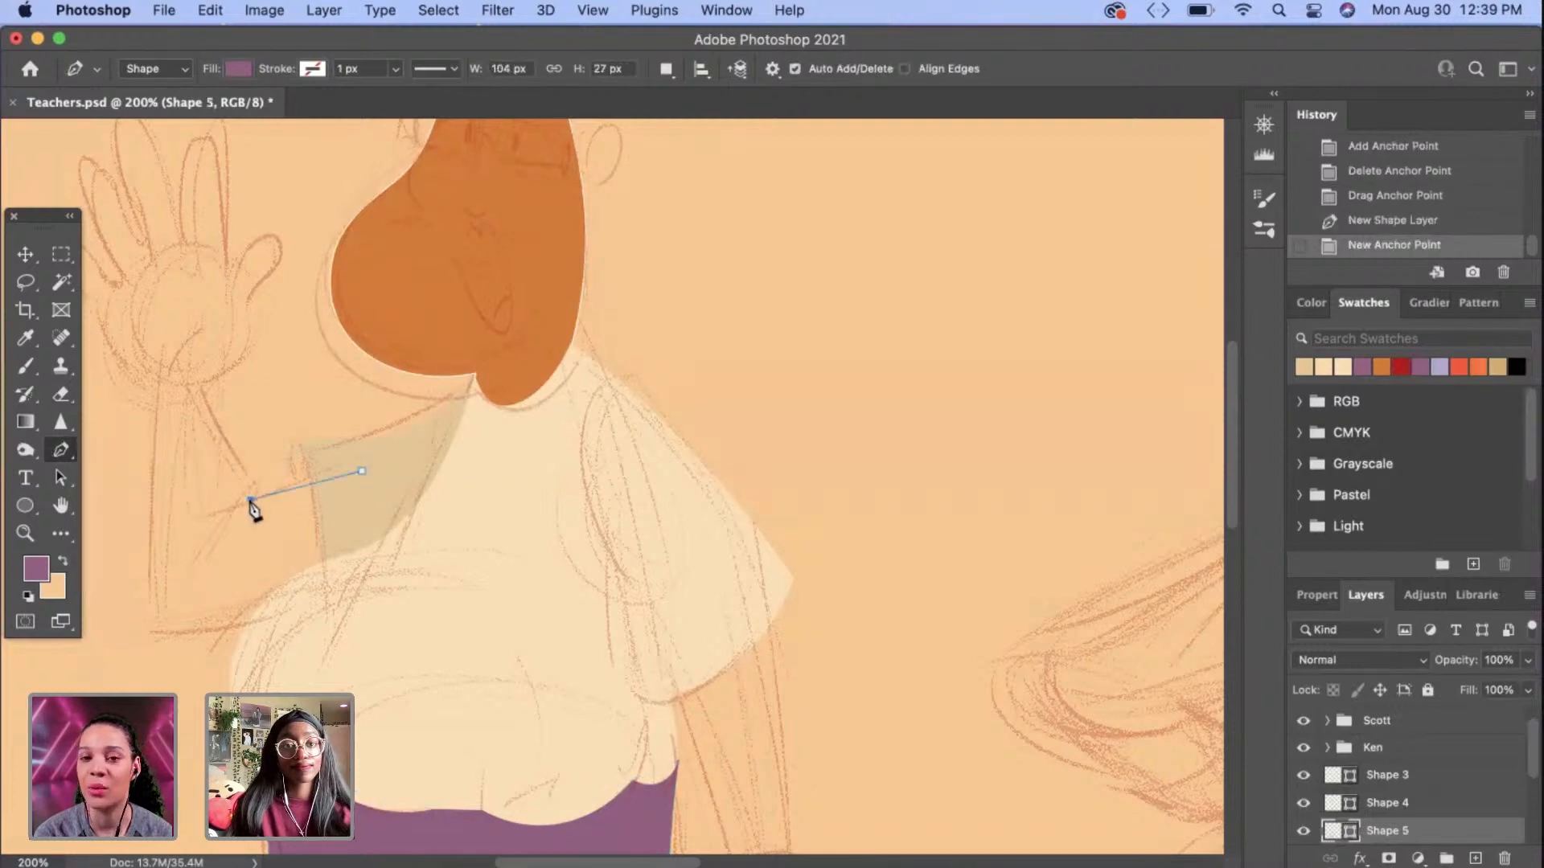
pyautogui.click(201, 385)
pyautogui.click(246, 304)
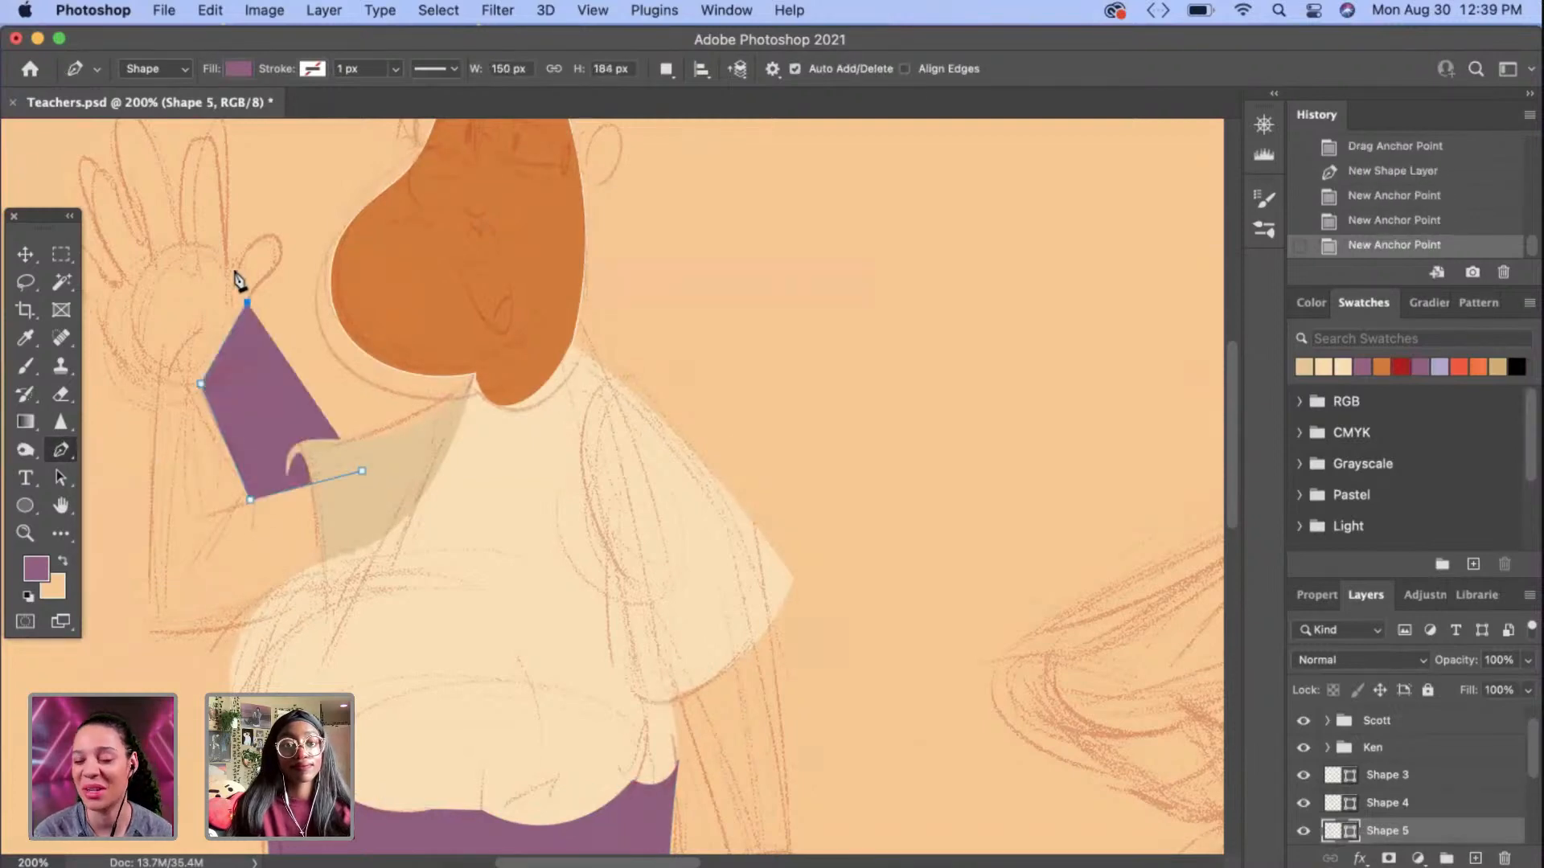
pyautogui.click(232, 269)
pyautogui.click(236, 69)
pyautogui.click(186, 182)
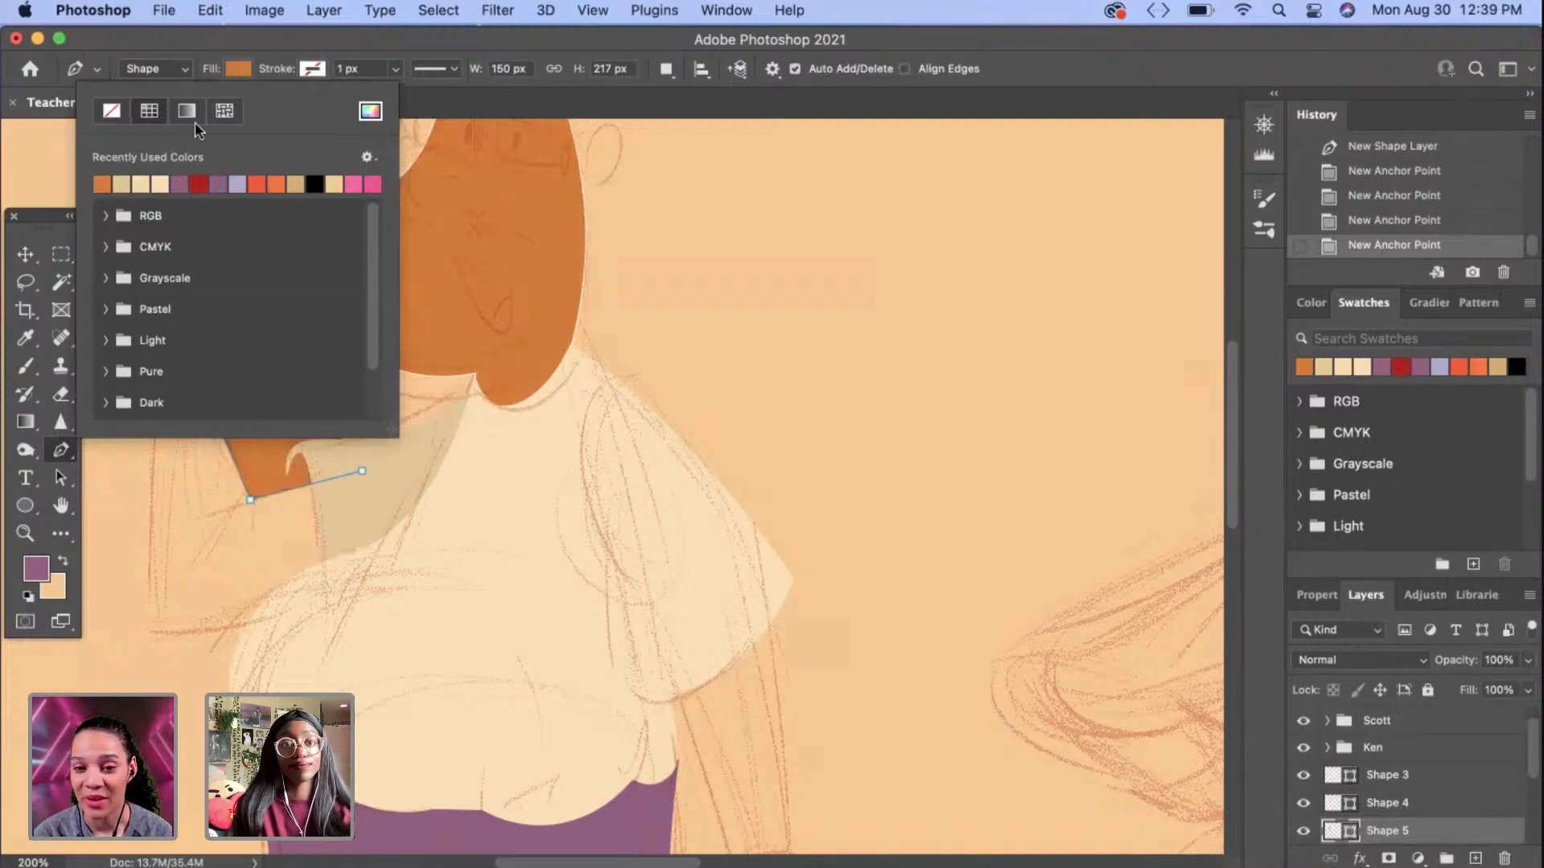
pyautogui.click(227, 42)
# Step: Complete the arm outline around the palm, down the outer forearm to the elbow and behind the shirt, about 314 by 339 px
pyautogui.click(189, 254)
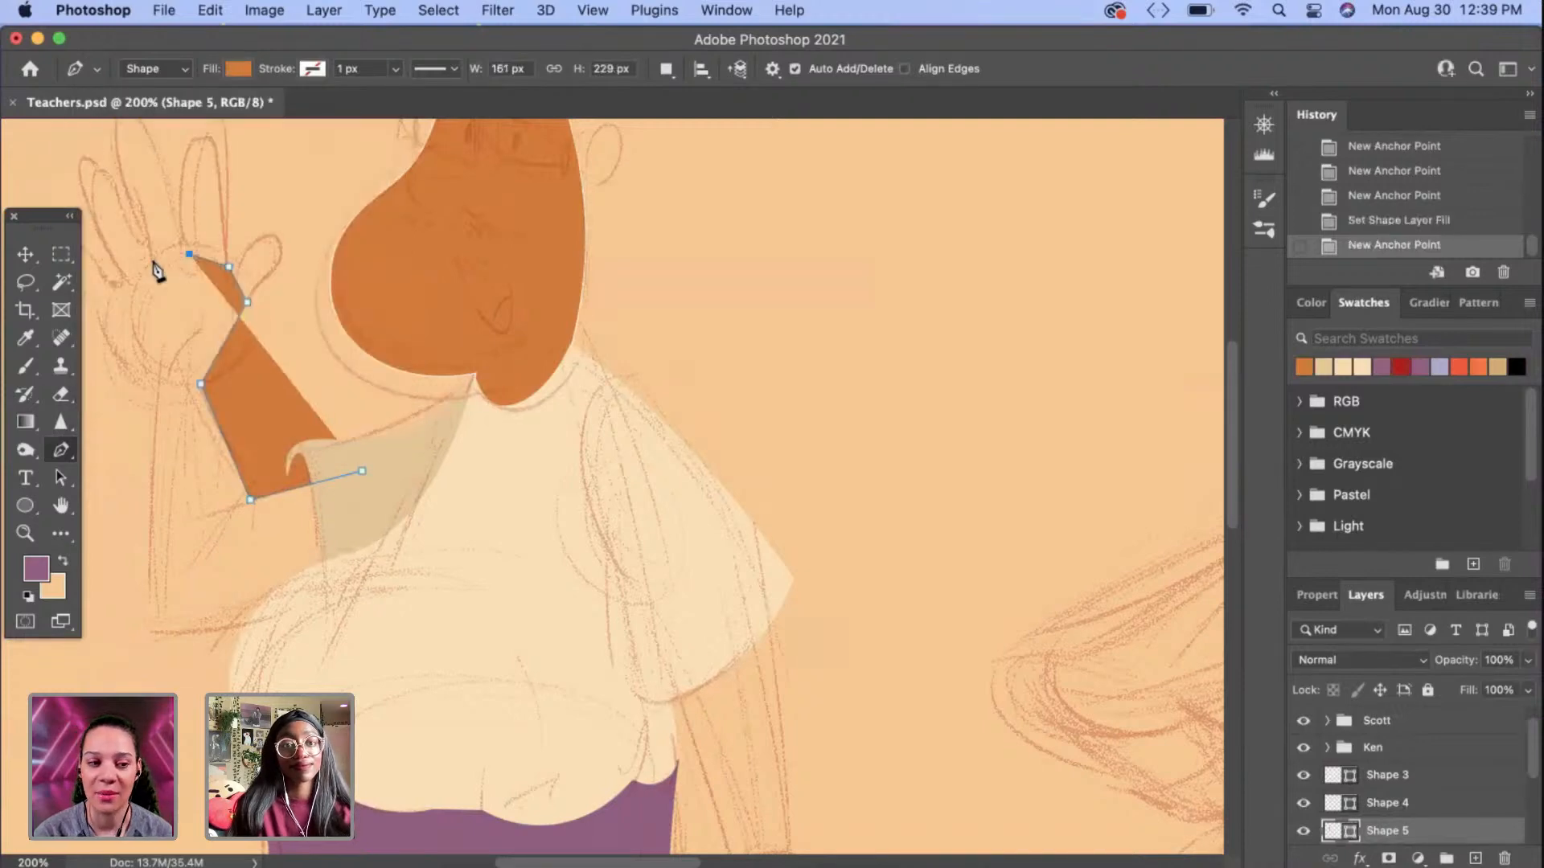
pyautogui.click(150, 256)
pyautogui.click(117, 283)
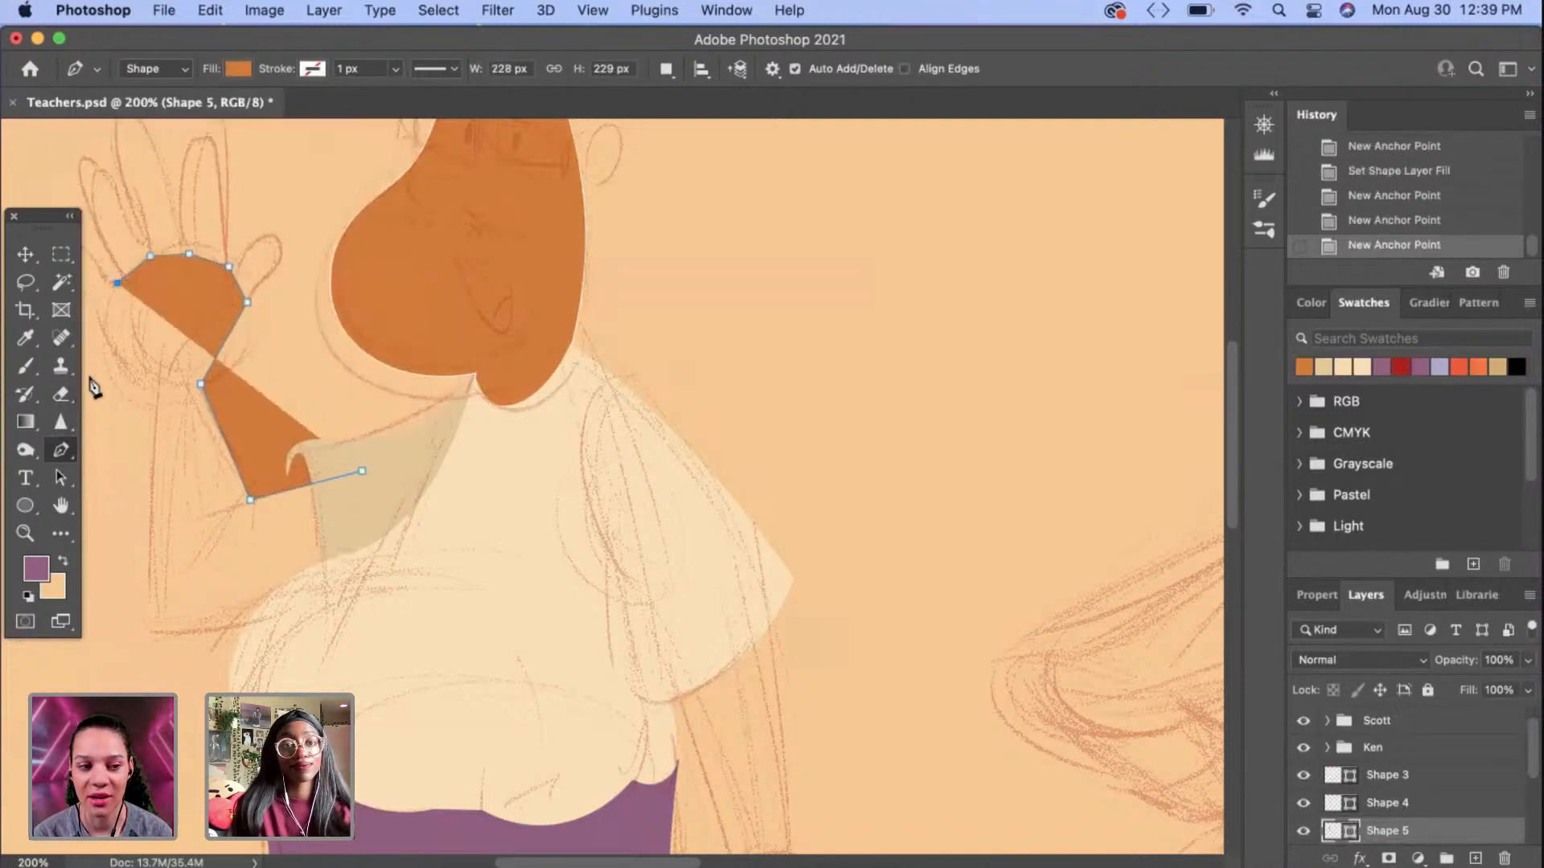
pyautogui.click(167, 386)
pyautogui.click(157, 618)
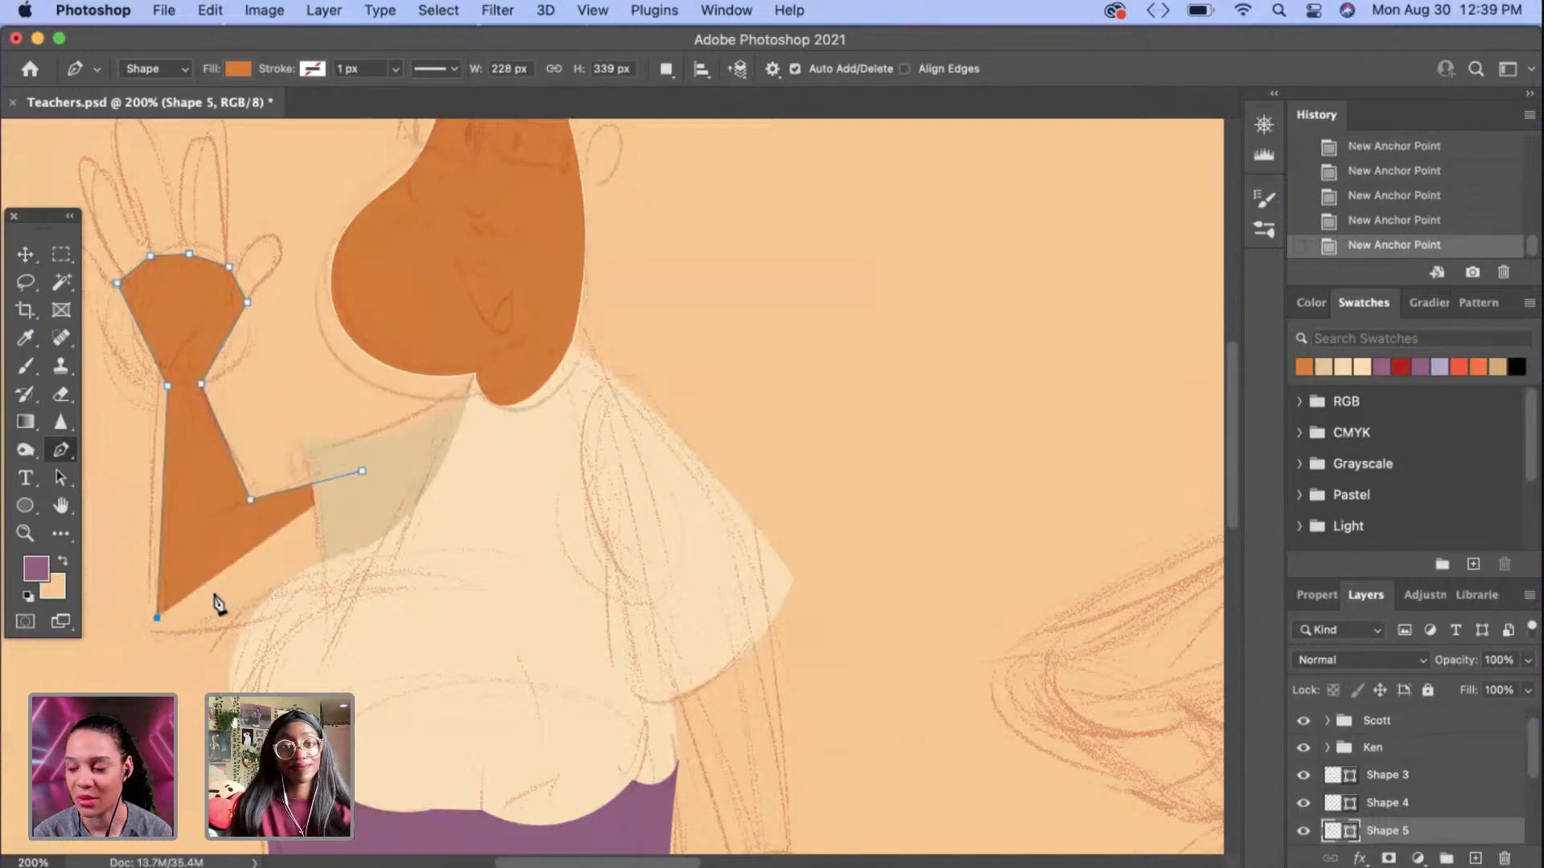
pyautogui.click(454, 524)
pyautogui.click(362, 473)
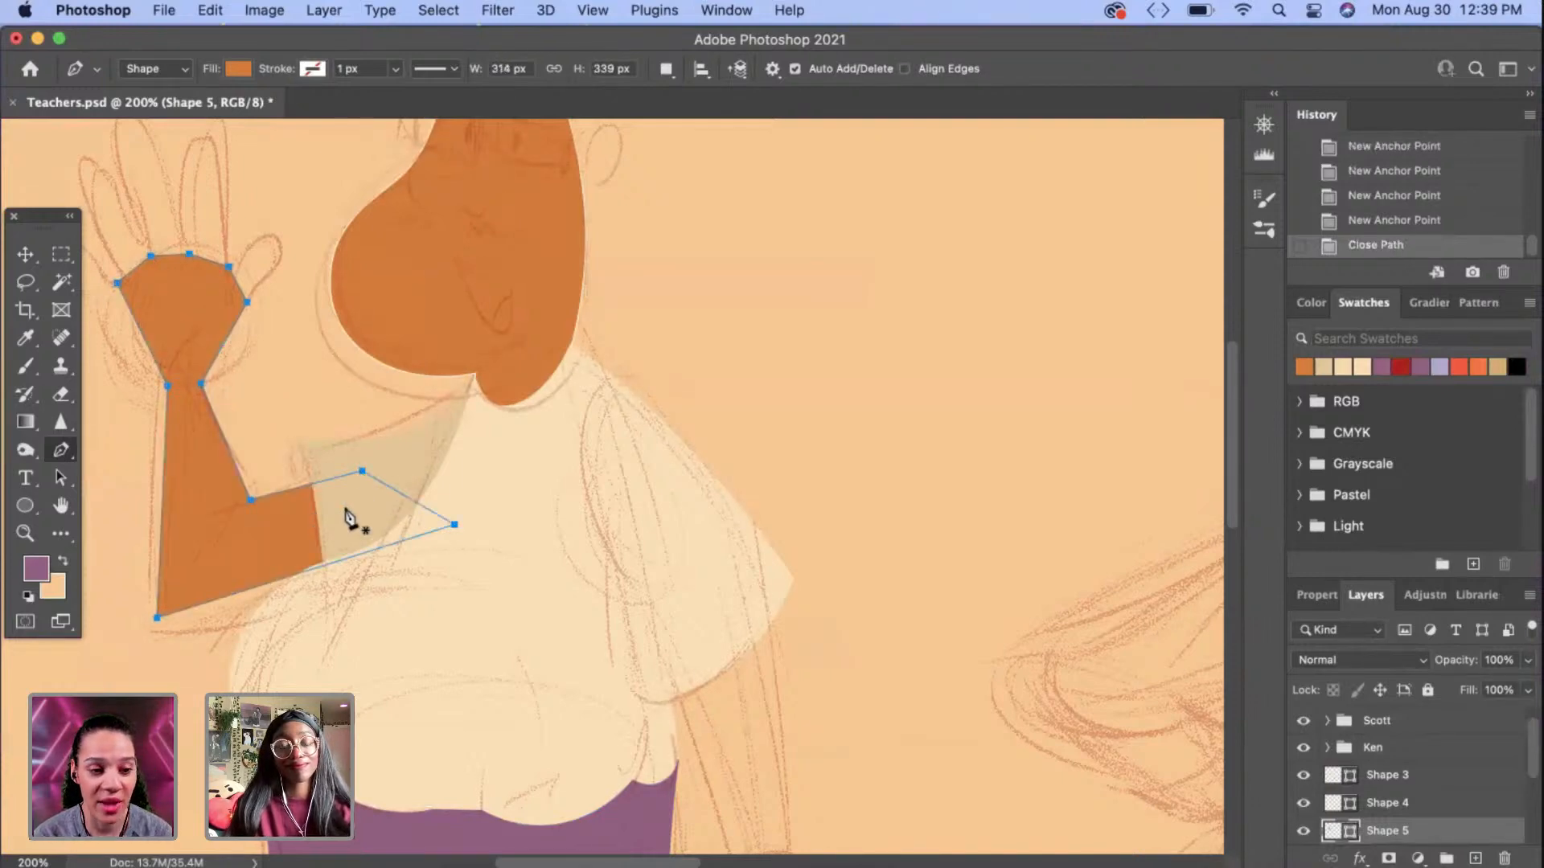
# Step: Extend the arm's shoulder end farther behind the shirt and curve its underside, inner forearm and thumb-side palm edge with the Curvature Pen
pyautogui.hscroll(-6, 431, 402)
pyautogui.scroll(2, 431, 402)
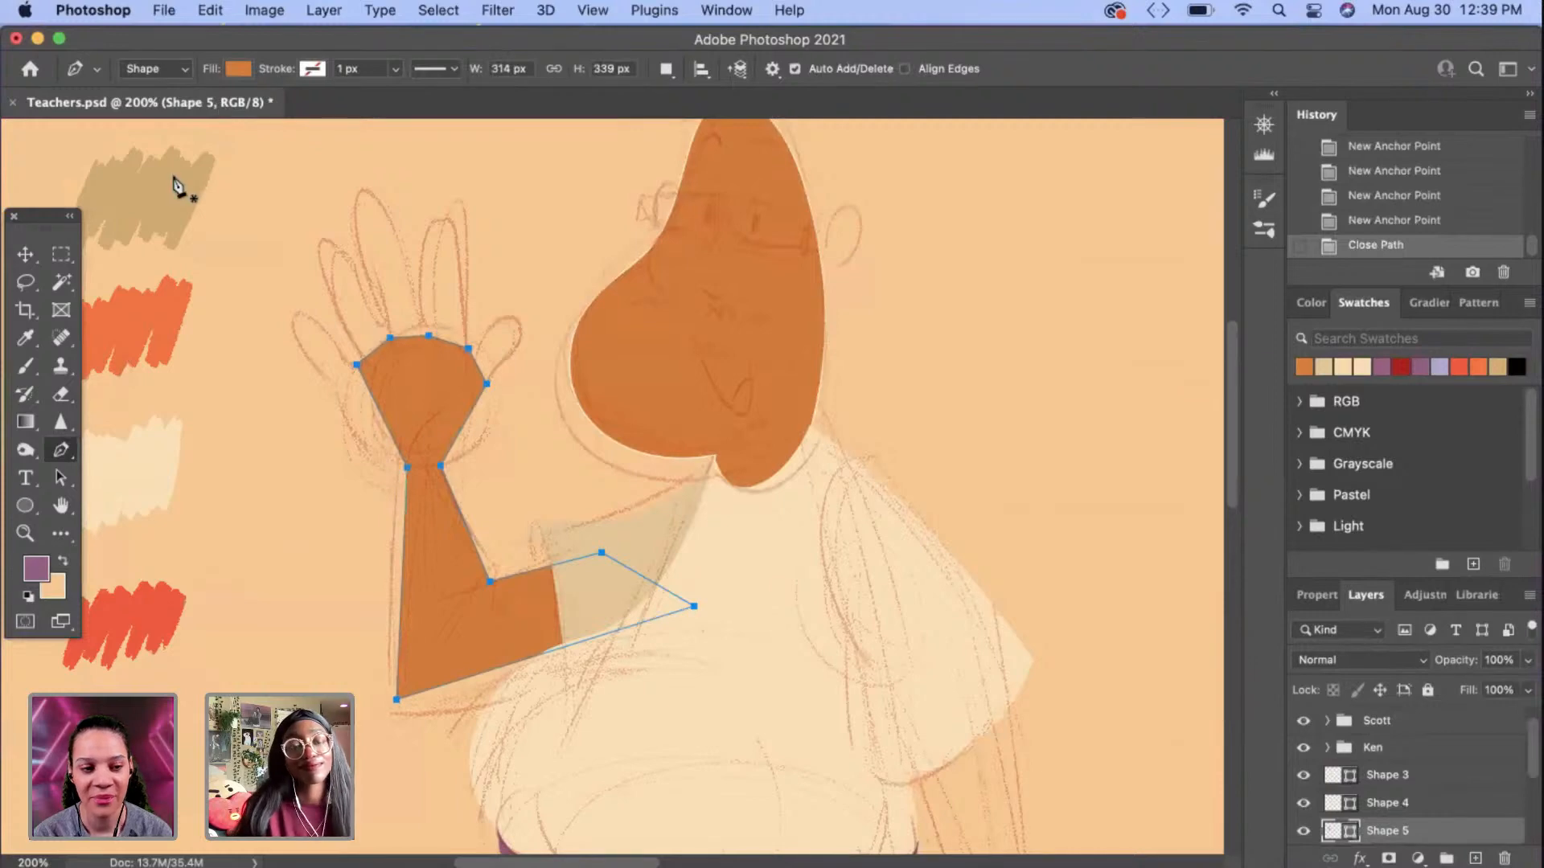
pyautogui.moveTo(60, 449); pyautogui.dragTo(109, 491)
pyautogui.moveTo(693, 607); pyautogui.dragTo(733, 592)
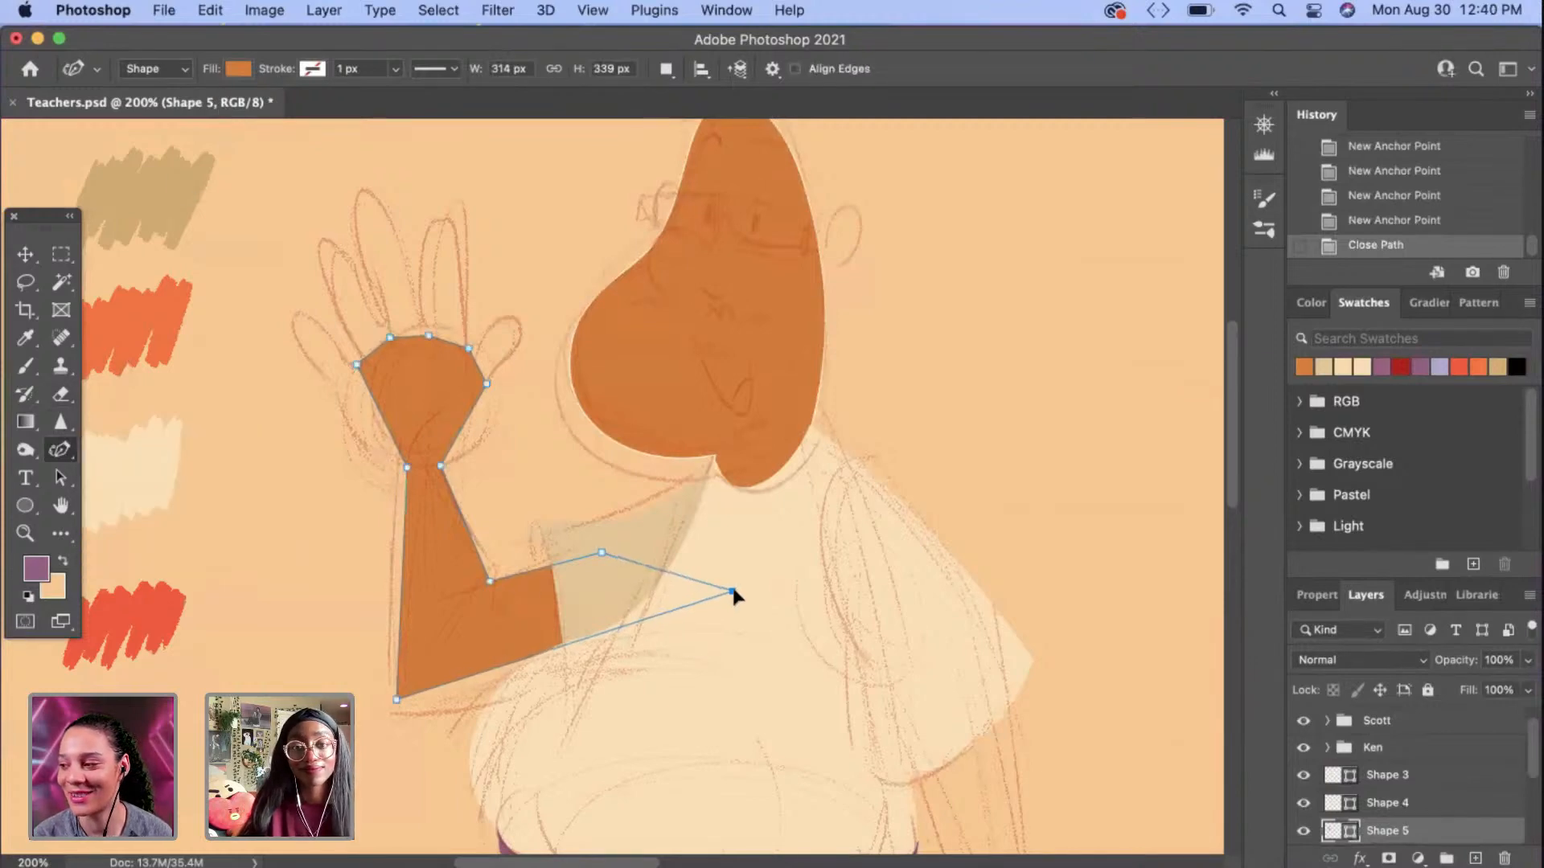
pyautogui.click(565, 650)
pyautogui.moveTo(562, 653); pyautogui.dragTo(564, 658)
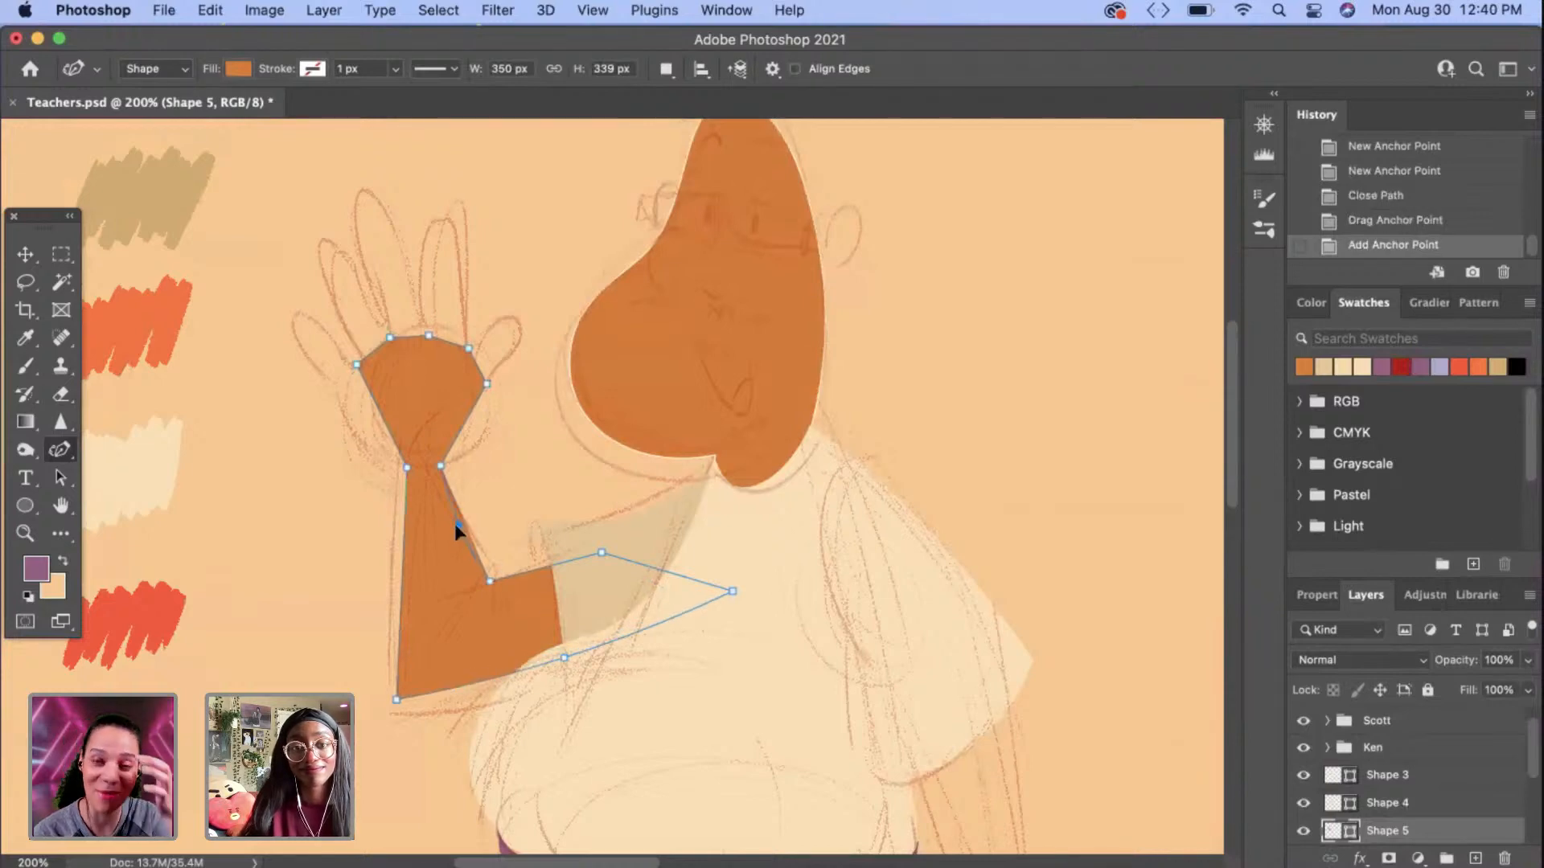
pyautogui.click(458, 524)
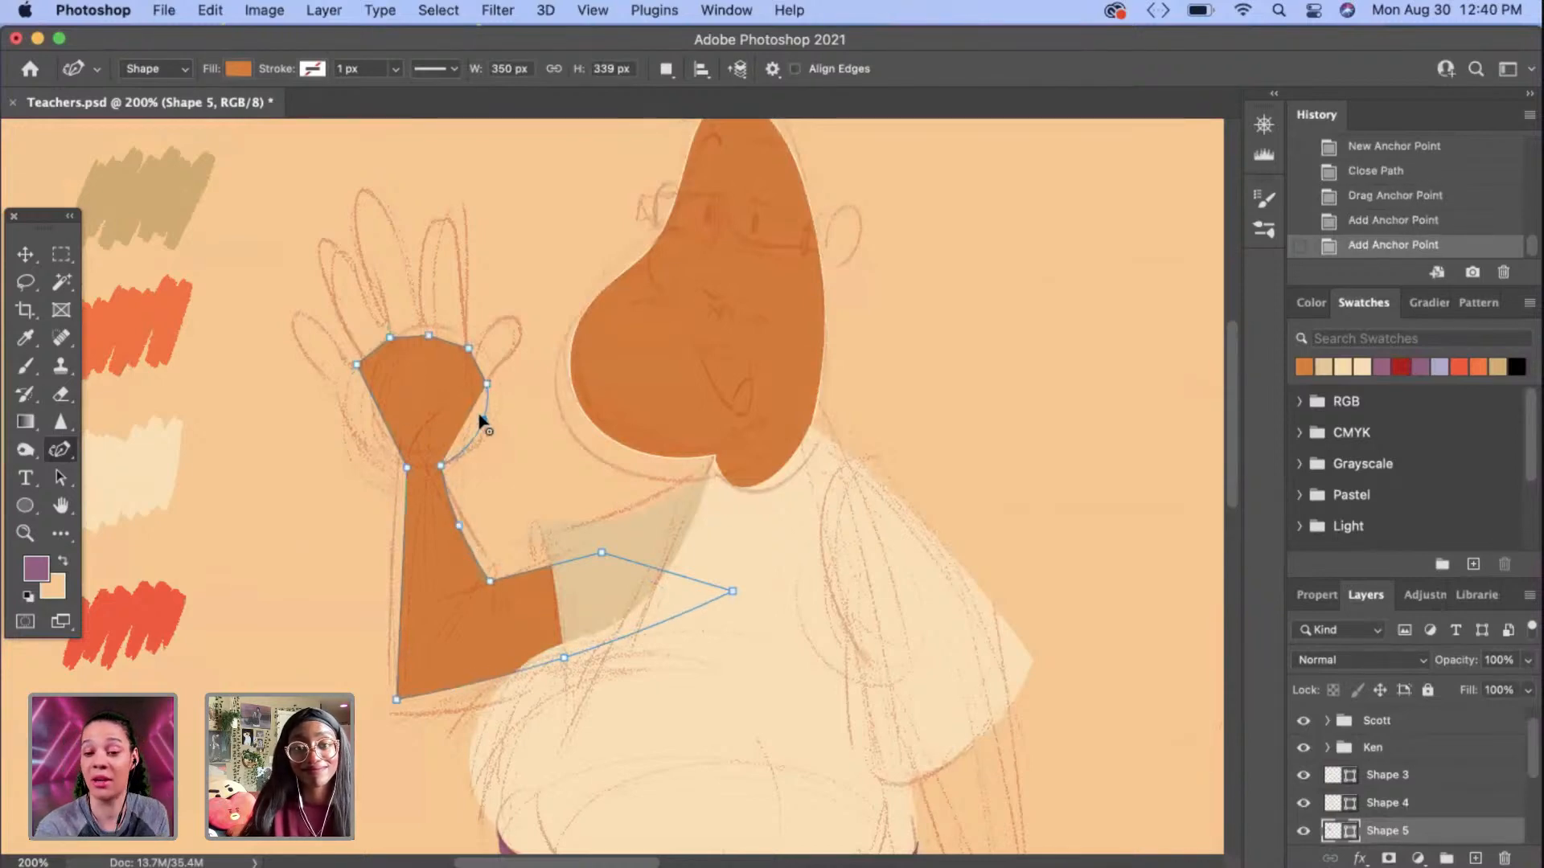
pyautogui.click(482, 420)
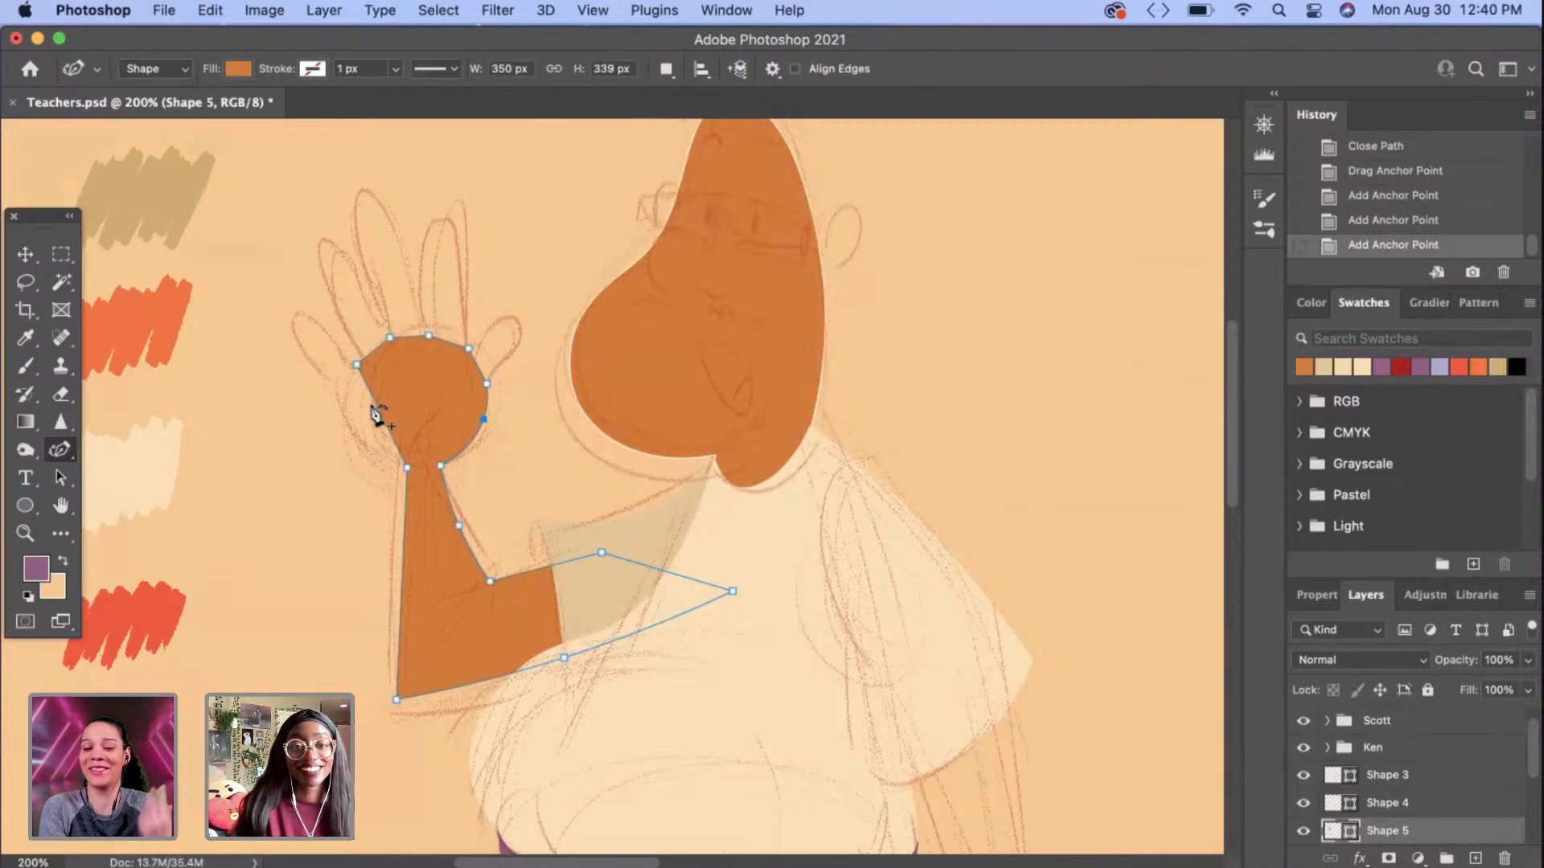
# Step: Pull the little finger and the tall middle finger out of the palm outline, following the sketch
pyautogui.moveTo(372, 399); pyautogui.dragTo(298, 318)
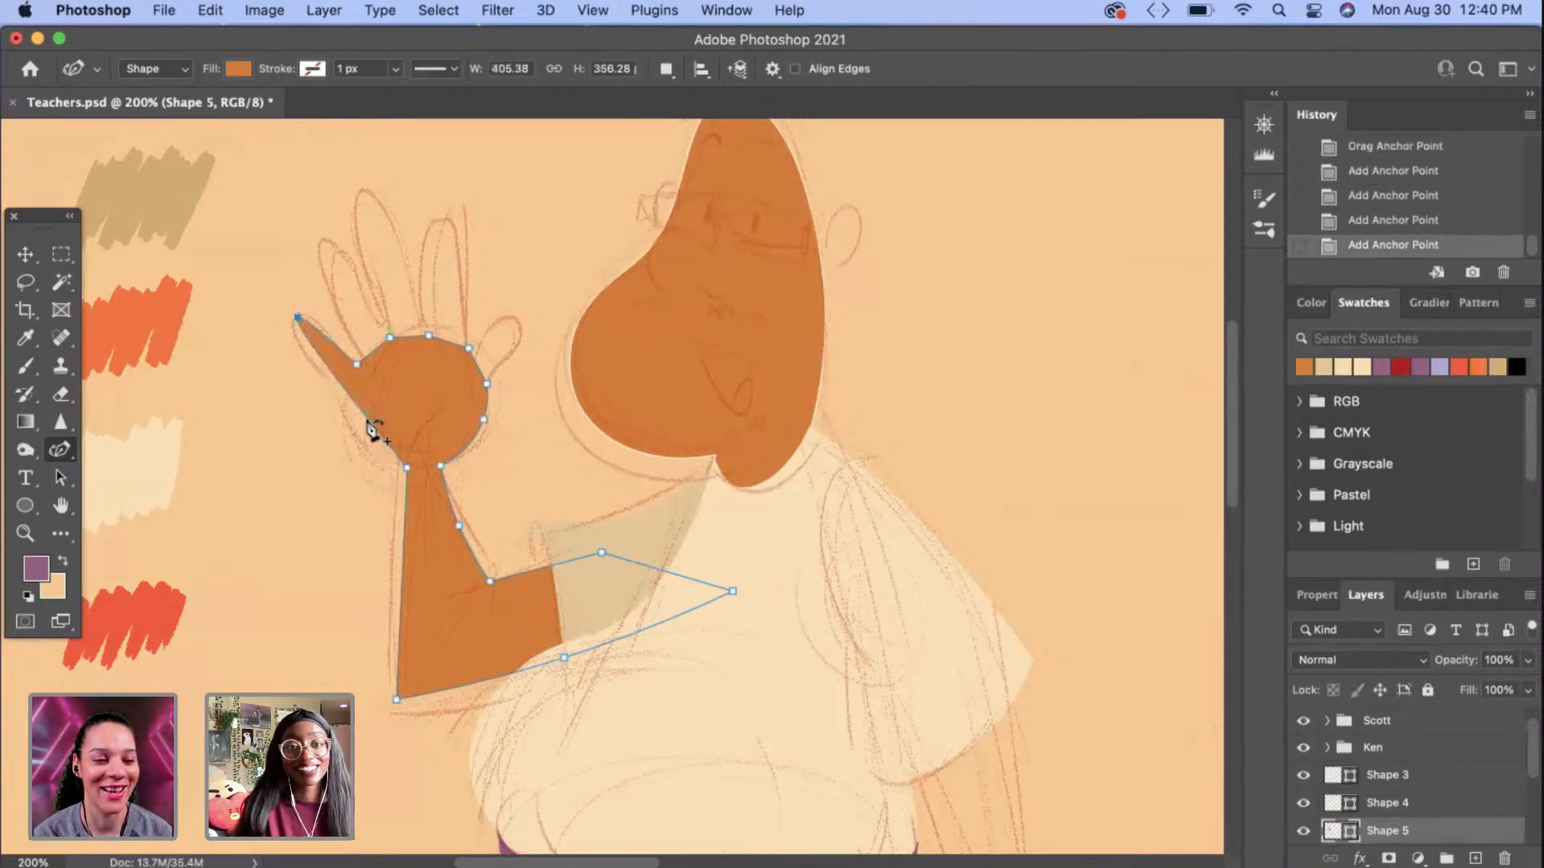
pyautogui.moveTo(367, 445); pyautogui.dragTo(335, 412)
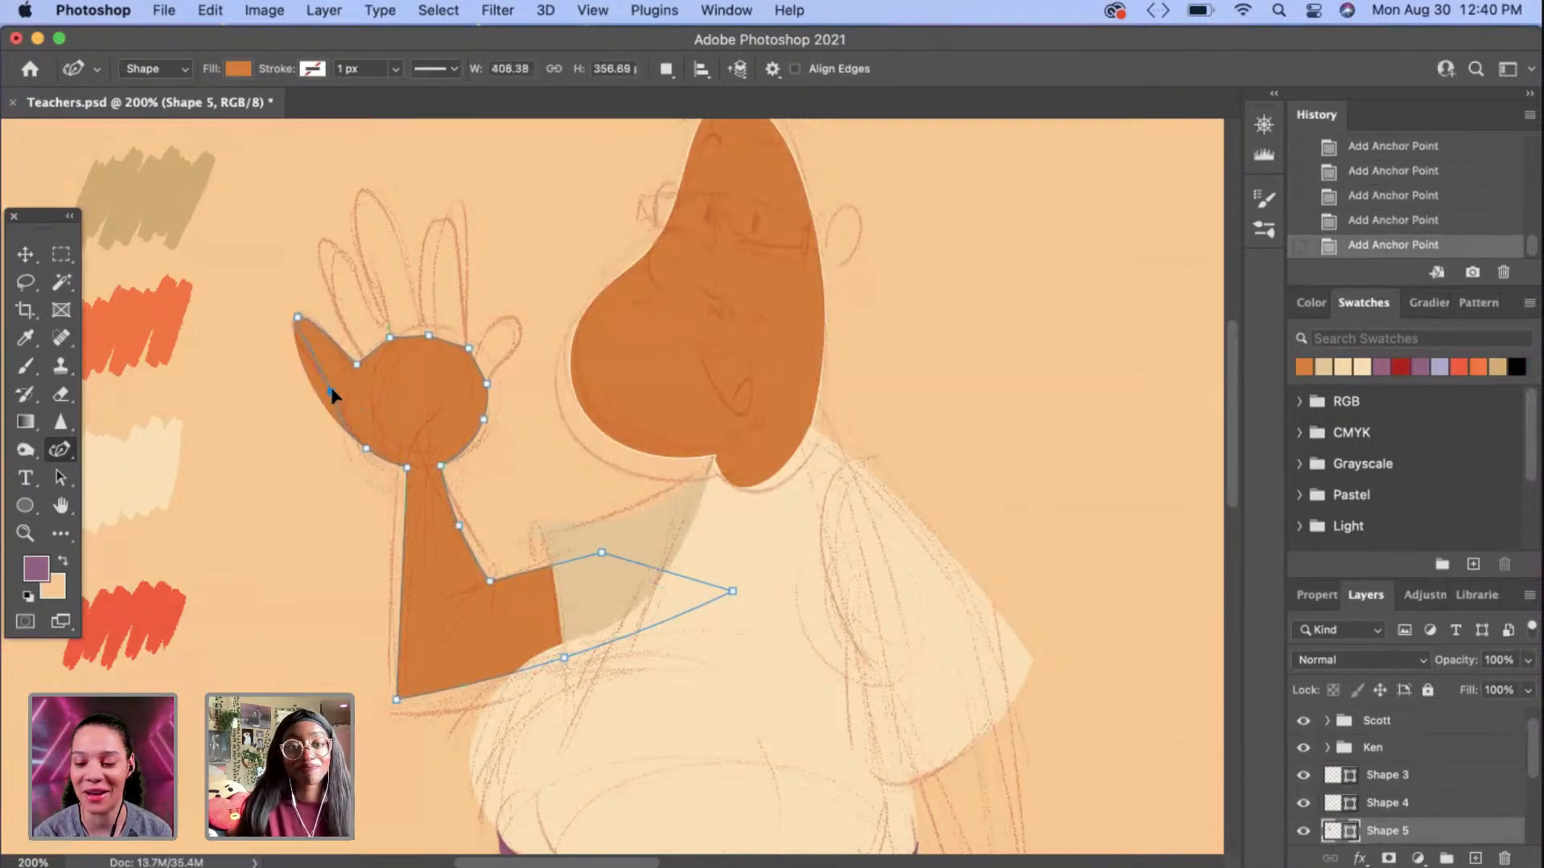
pyautogui.moveTo(298, 316); pyautogui.dragTo(300, 319)
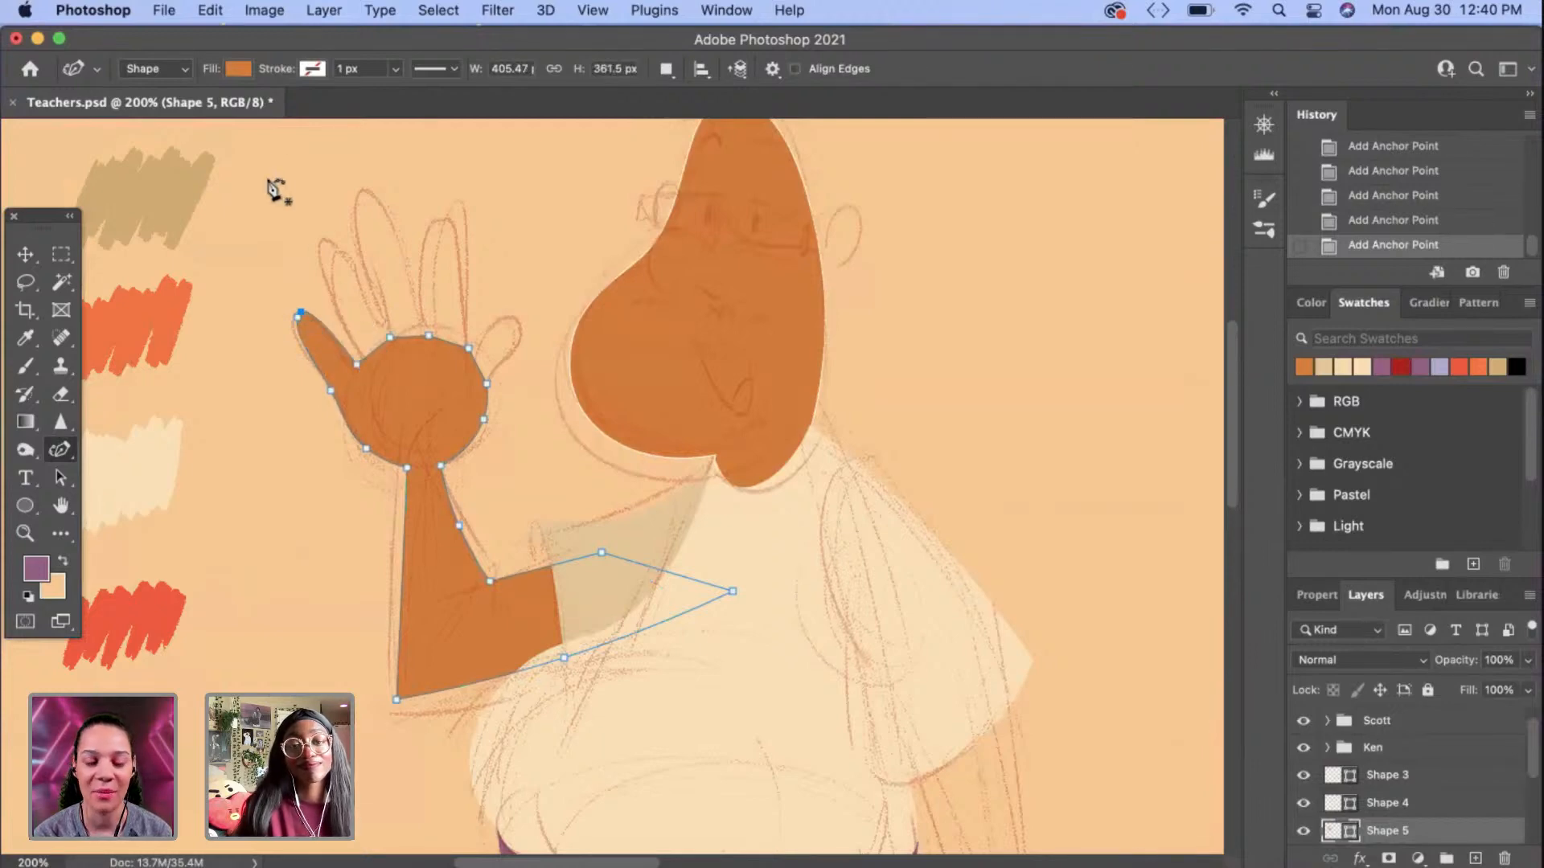
pyautogui.moveTo(410, 336); pyautogui.dragTo(366, 193)
pyautogui.click(355, 210)
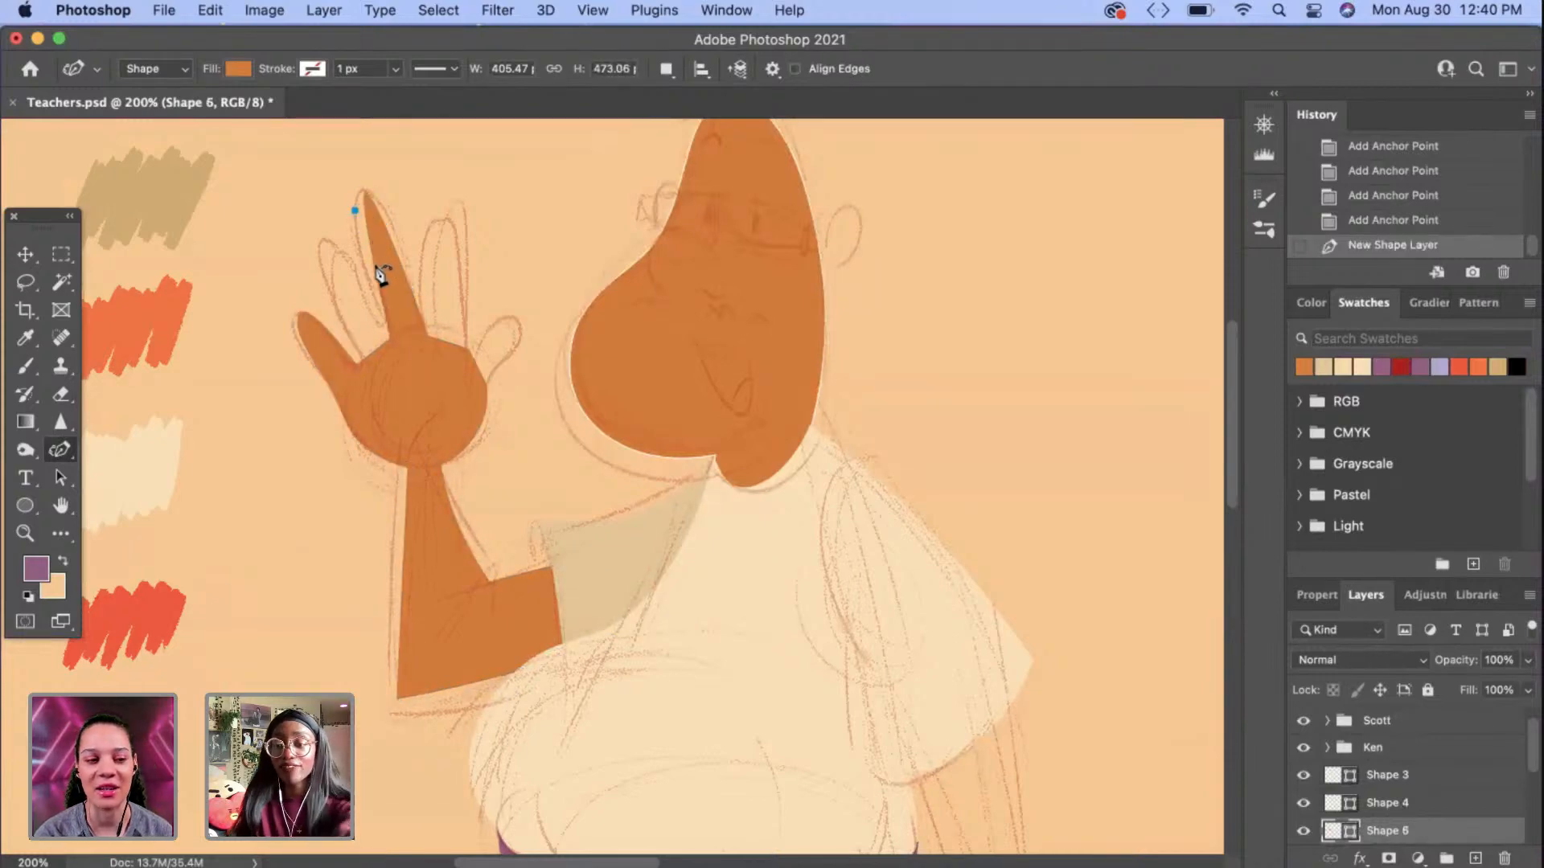
pyautogui.press('BackSpace')
pyautogui.press('BackSpace')
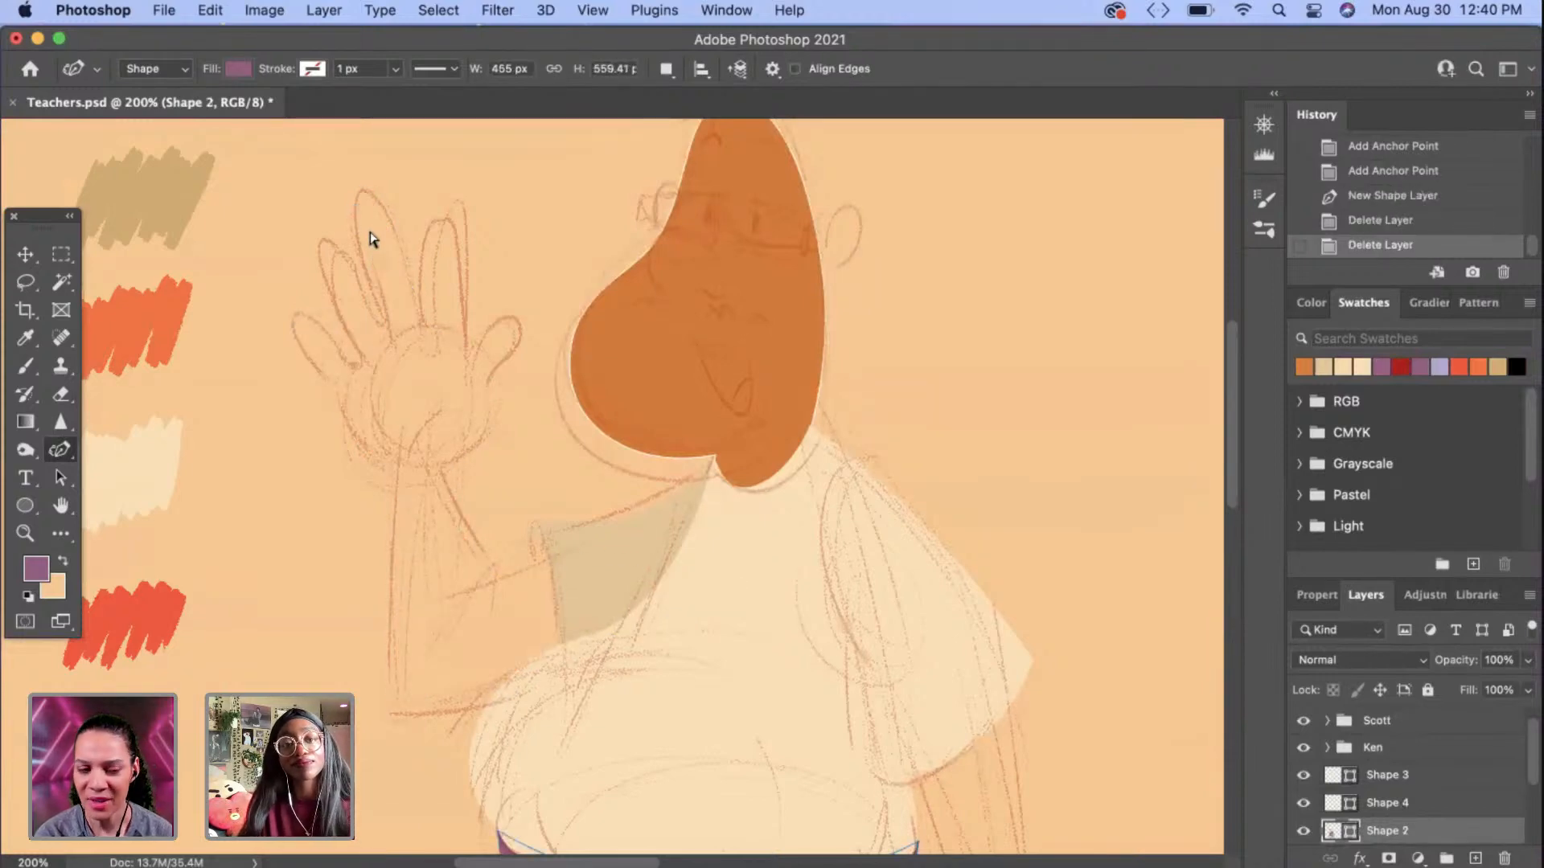
pyautogui.press('super+z')
# Step: Round the middle finger's tip, then pull out the index finger and narrow its base with extra anchor points
pyautogui.click(359, 192)
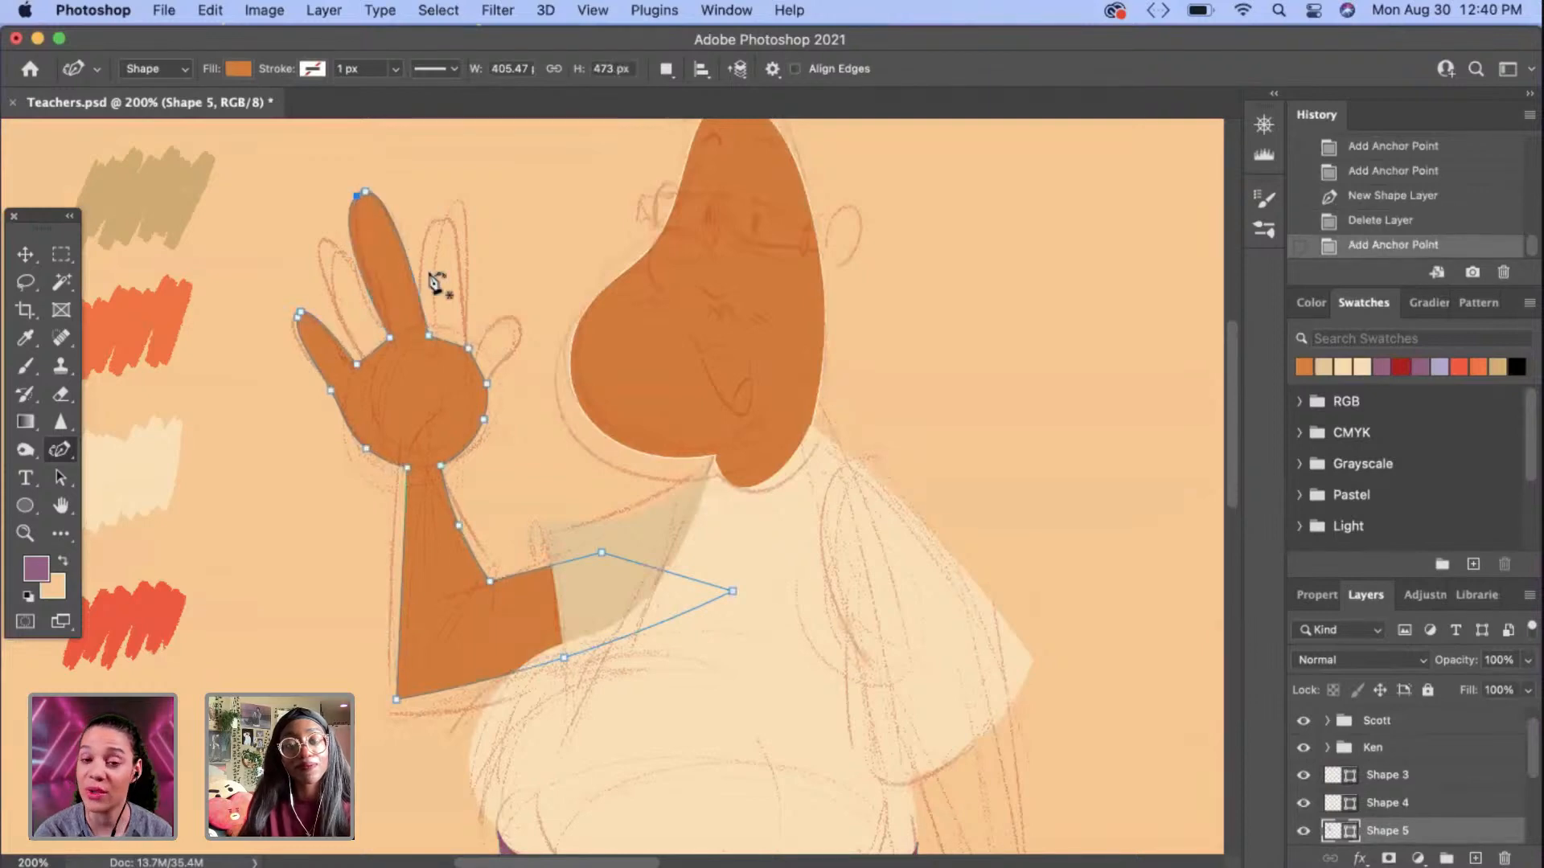
pyautogui.moveTo(394, 340); pyautogui.dragTo(435, 222)
pyautogui.click(422, 318)
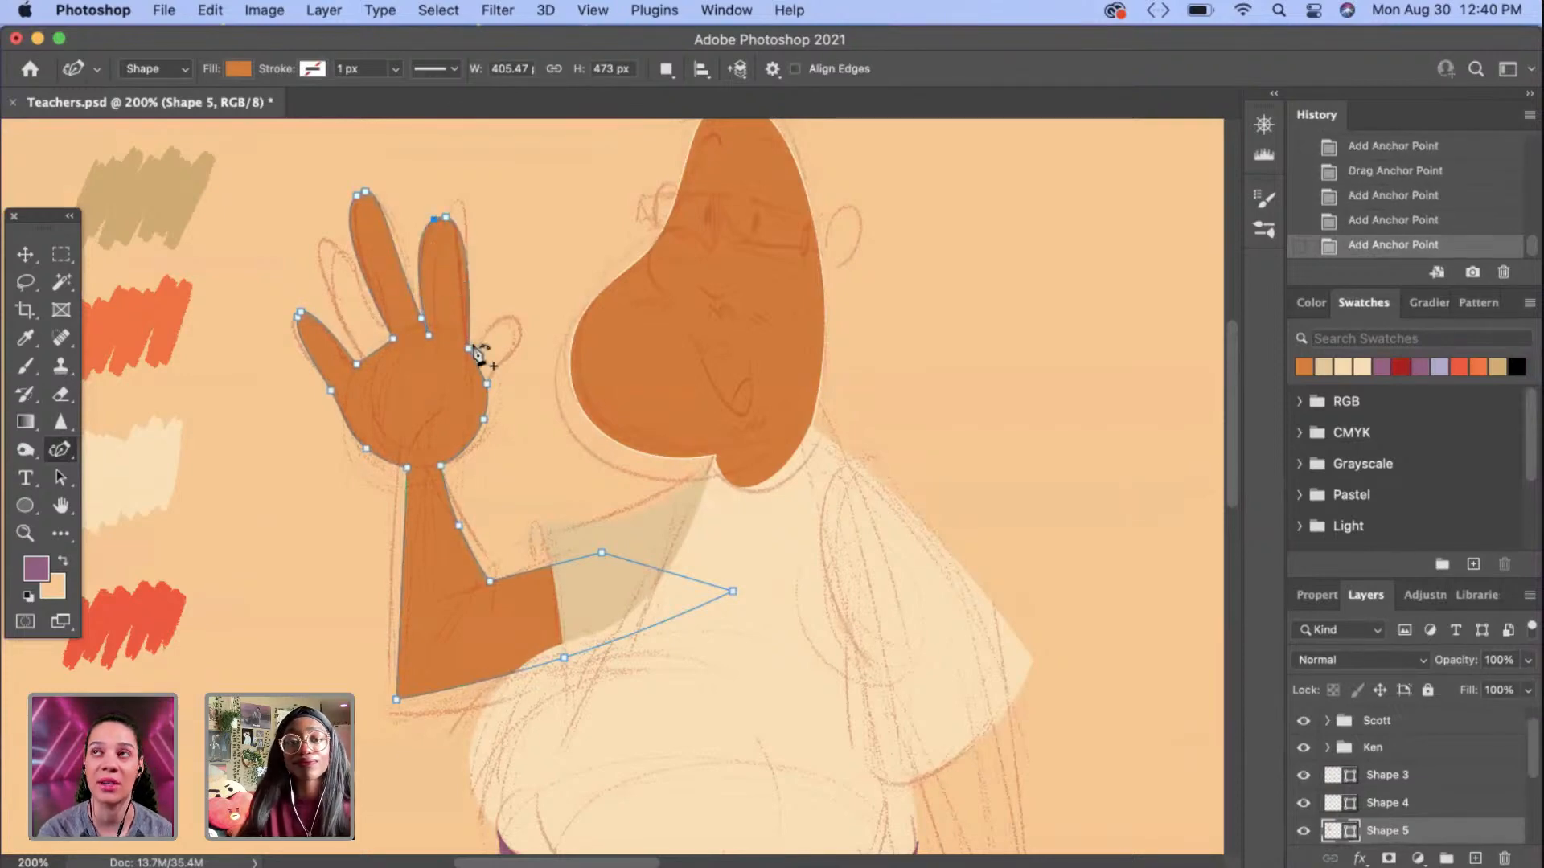
pyautogui.click(464, 323)
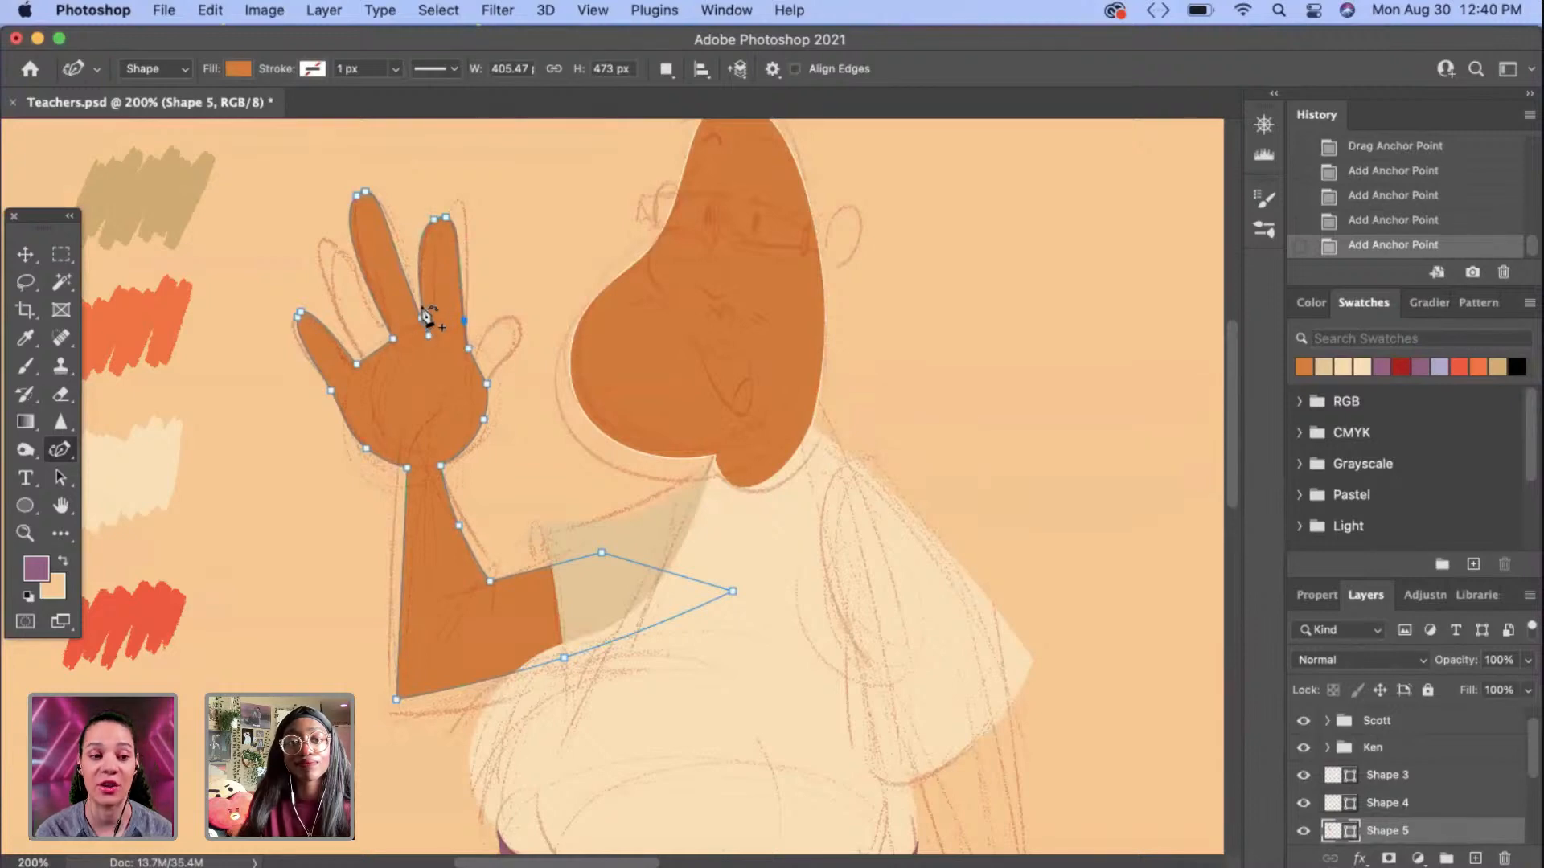
pyautogui.click(428, 319)
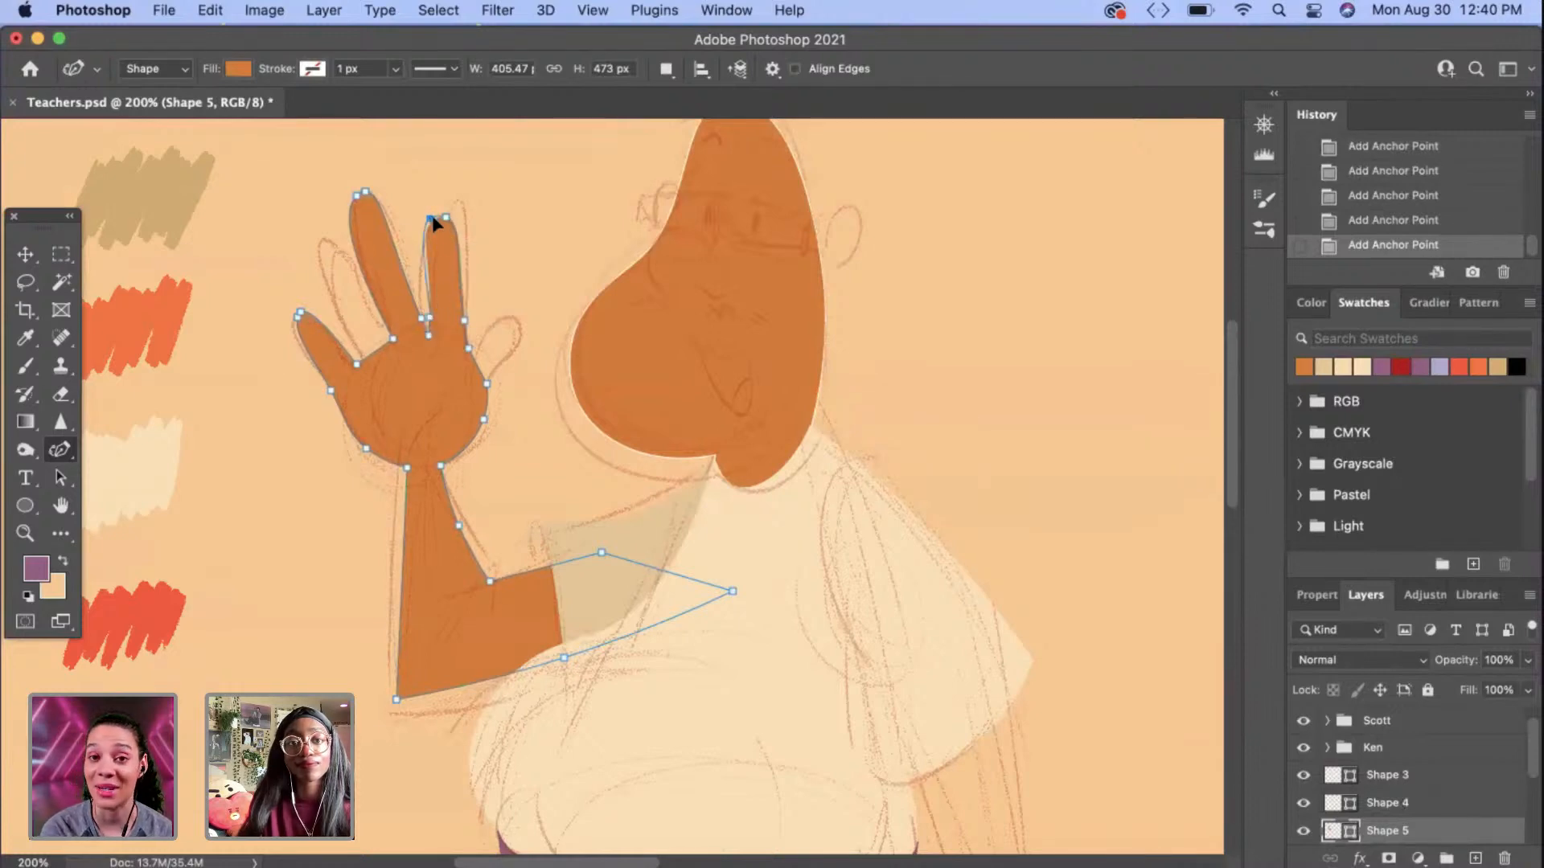
pyautogui.moveTo(429, 215); pyautogui.dragTo(432, 219)
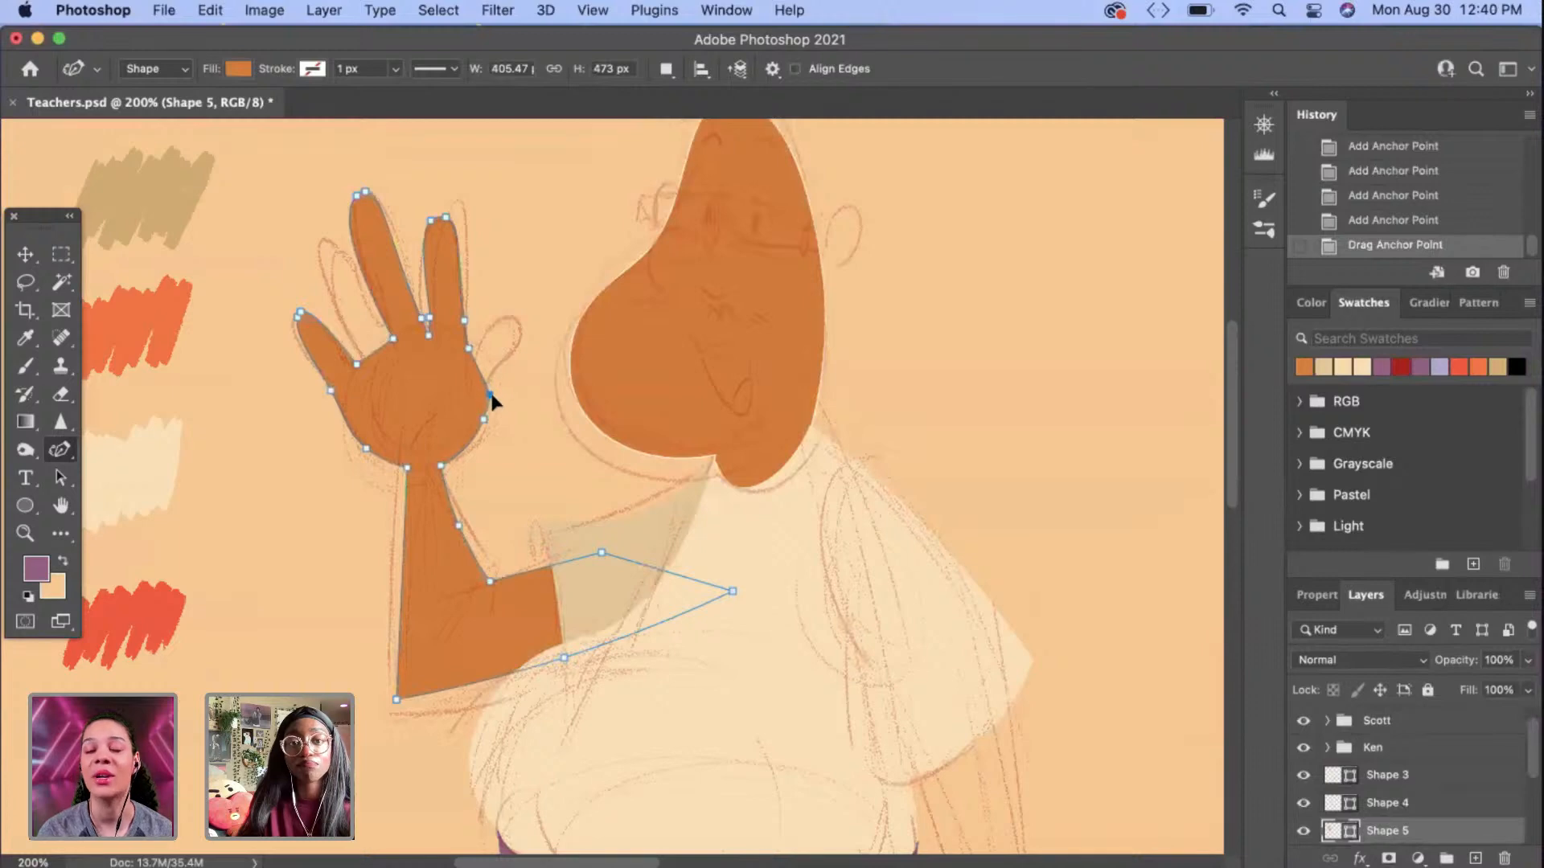
# Step: Shape the thumb out of the palm's side with a rounded tip, following the sketch
pyautogui.moveTo(491, 395); pyautogui.dragTo(472, 370)
pyautogui.click(495, 307)
pyautogui.click(491, 396)
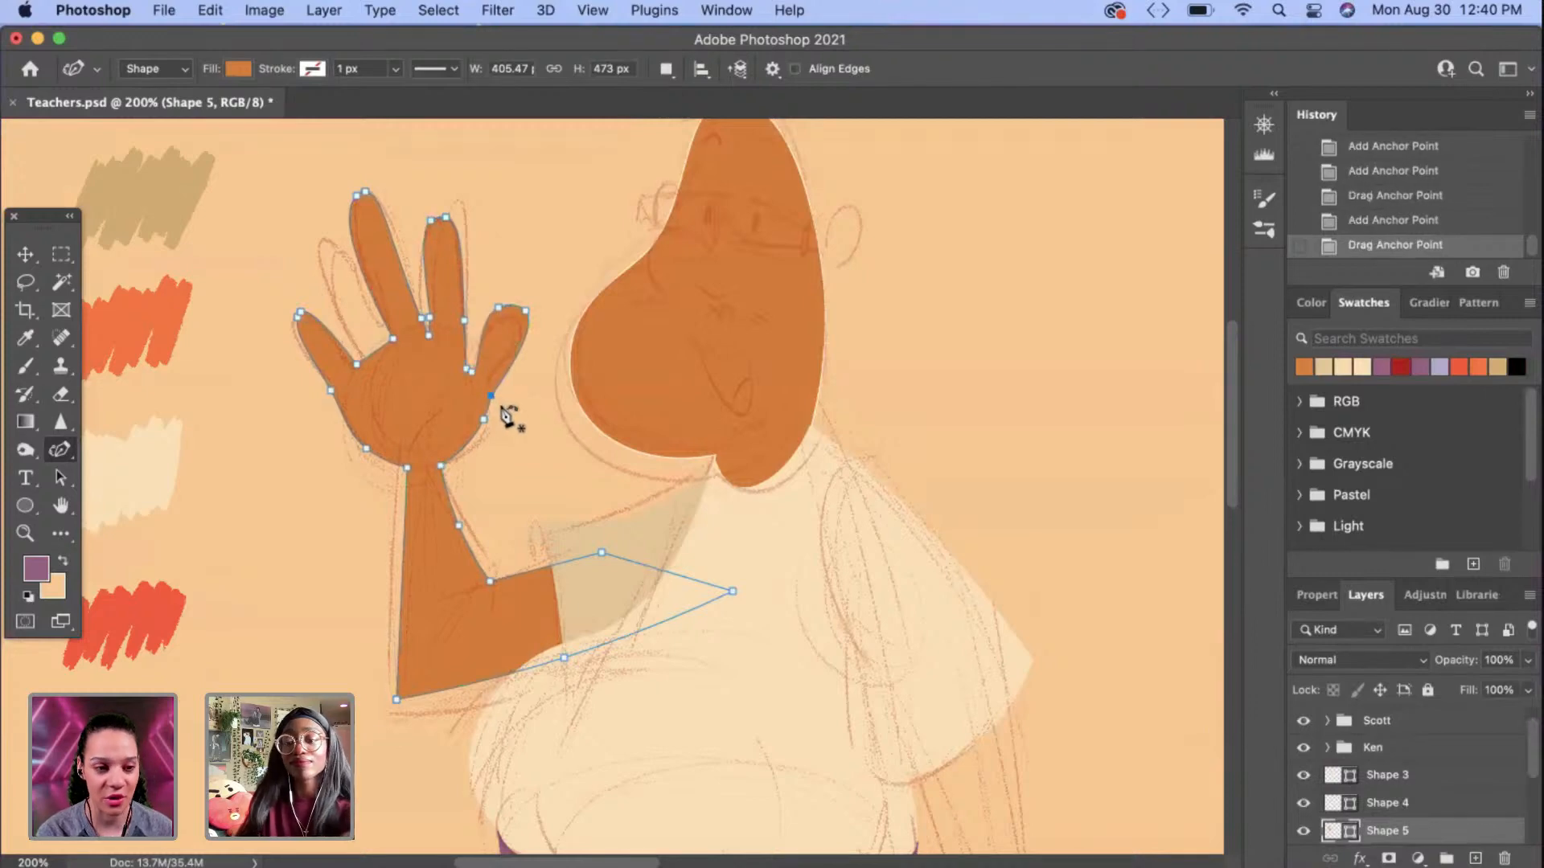
# Step: Replace the anchor point where the raised hand's thumb meets the palm and add one near the thumb tip to smooth the contour
pyautogui.press('Delete')
pyautogui.click(485, 406)
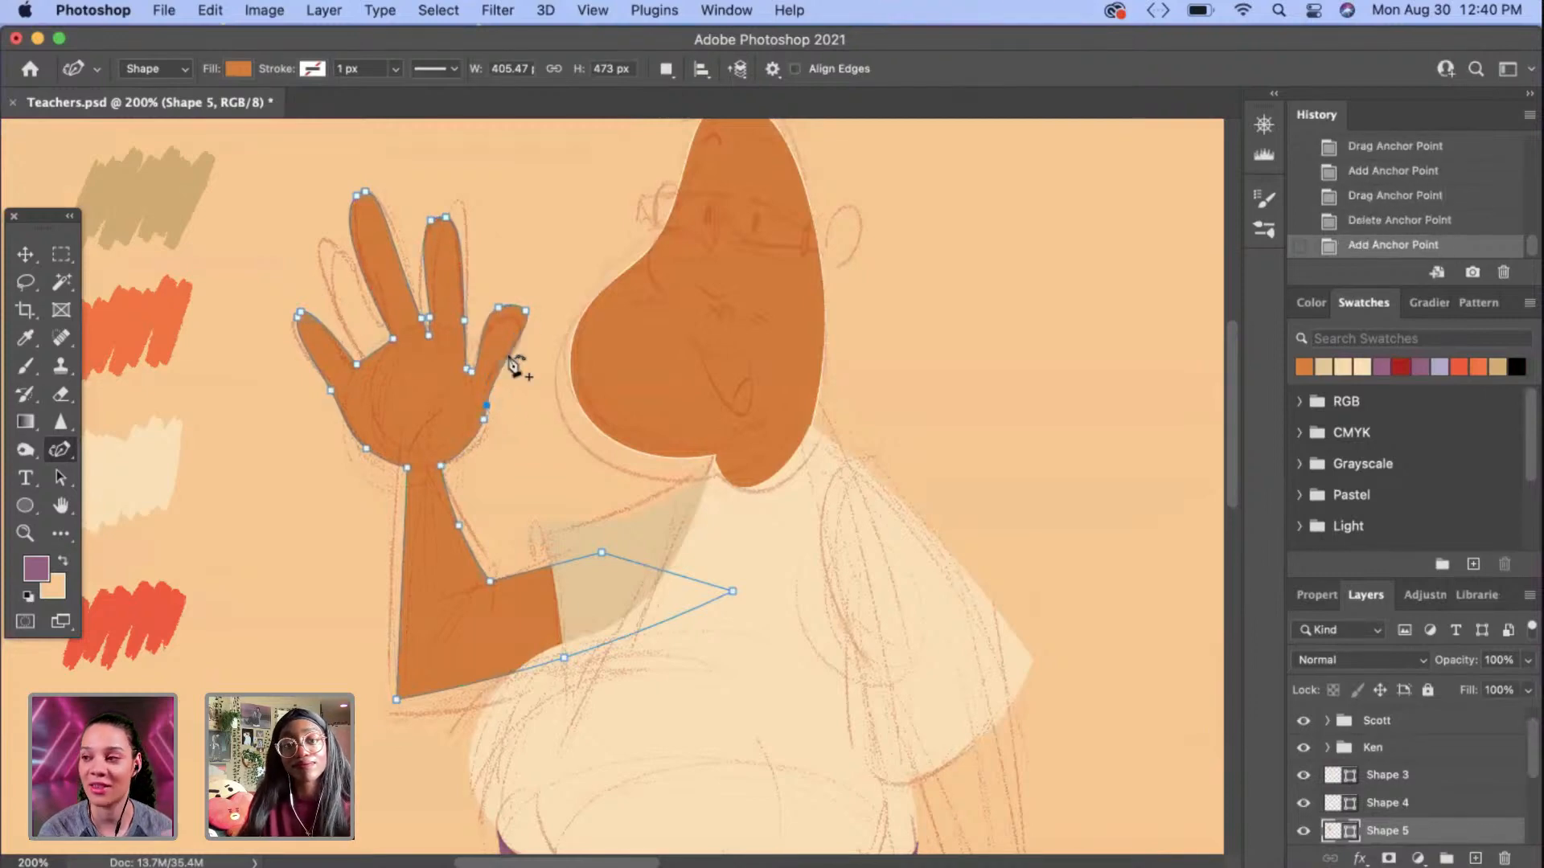
pyautogui.moveTo(523, 333); pyautogui.dragTo(530, 322)
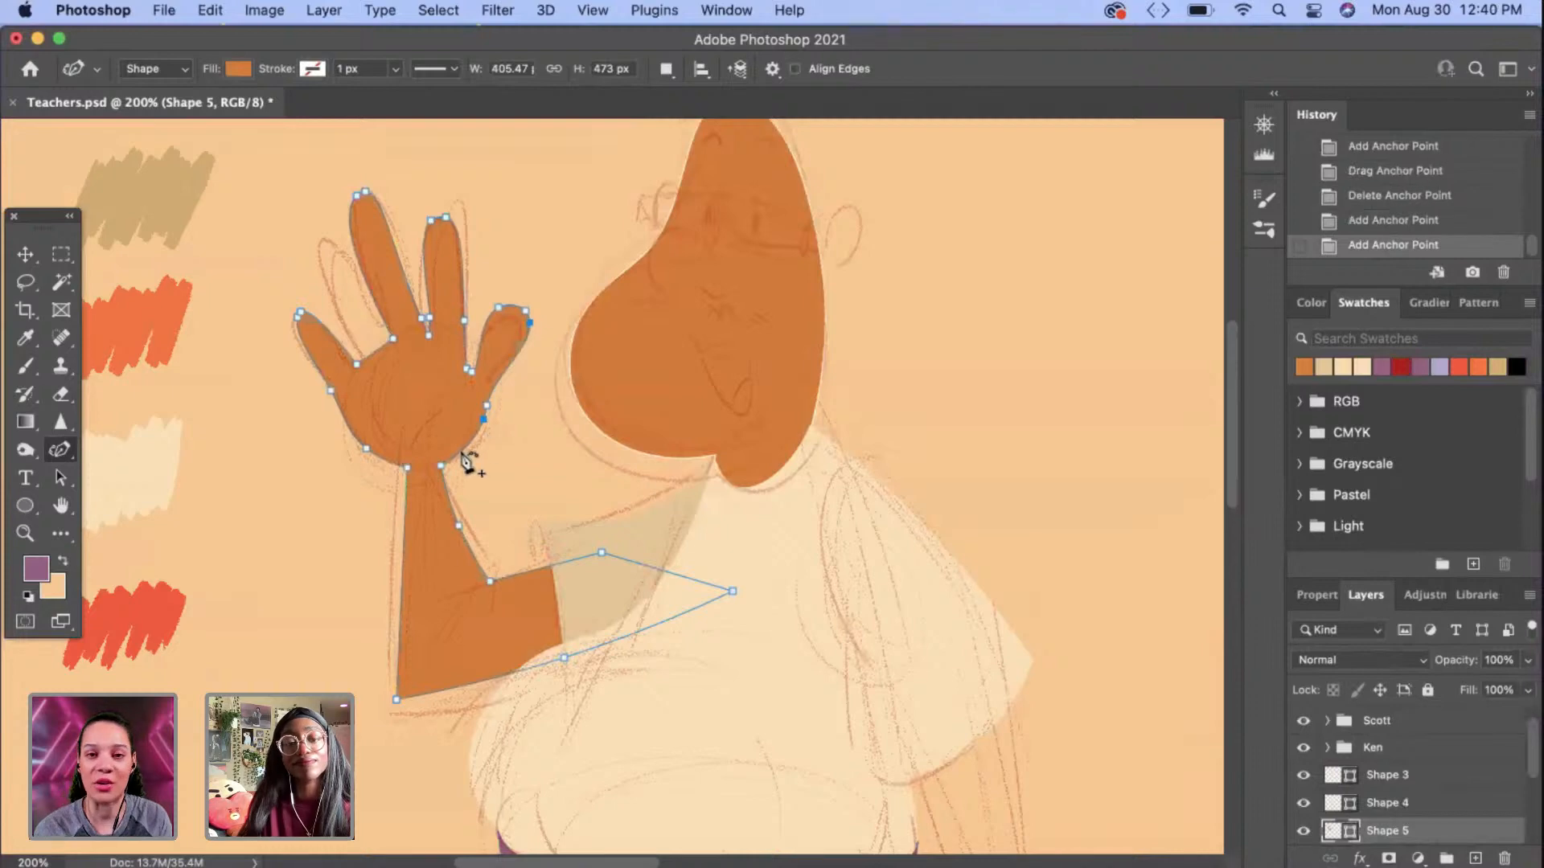
pyautogui.moveTo(487, 405); pyautogui.dragTo(484, 397)
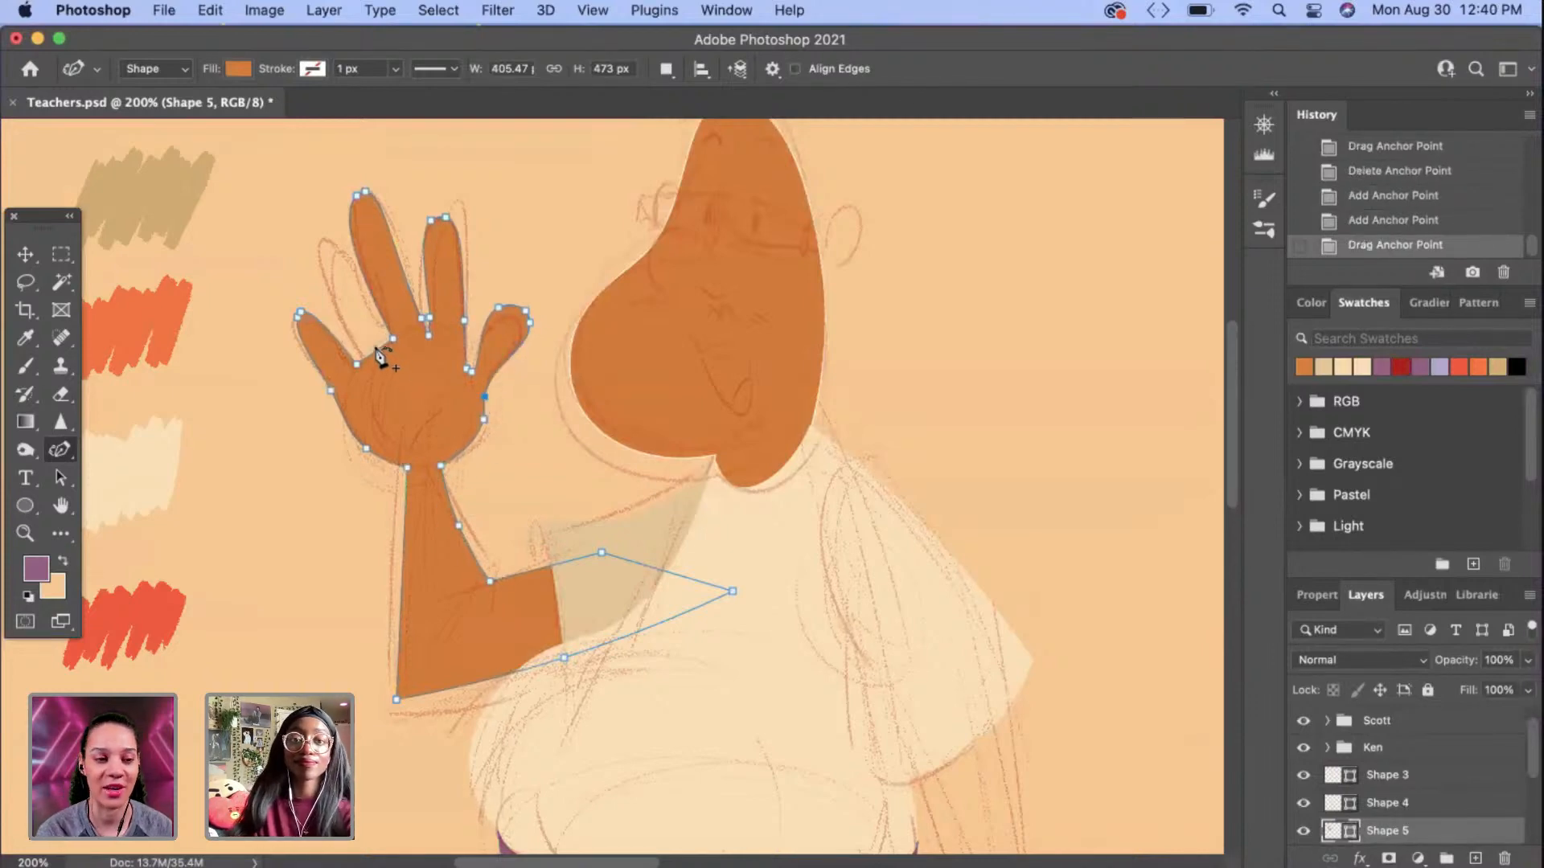
# Step: Pull the ring finger out between the little and middle fingers, narrow its base with extra anchor points and round its tip
pyautogui.moveTo(376, 351); pyautogui.dragTo(308, 234)
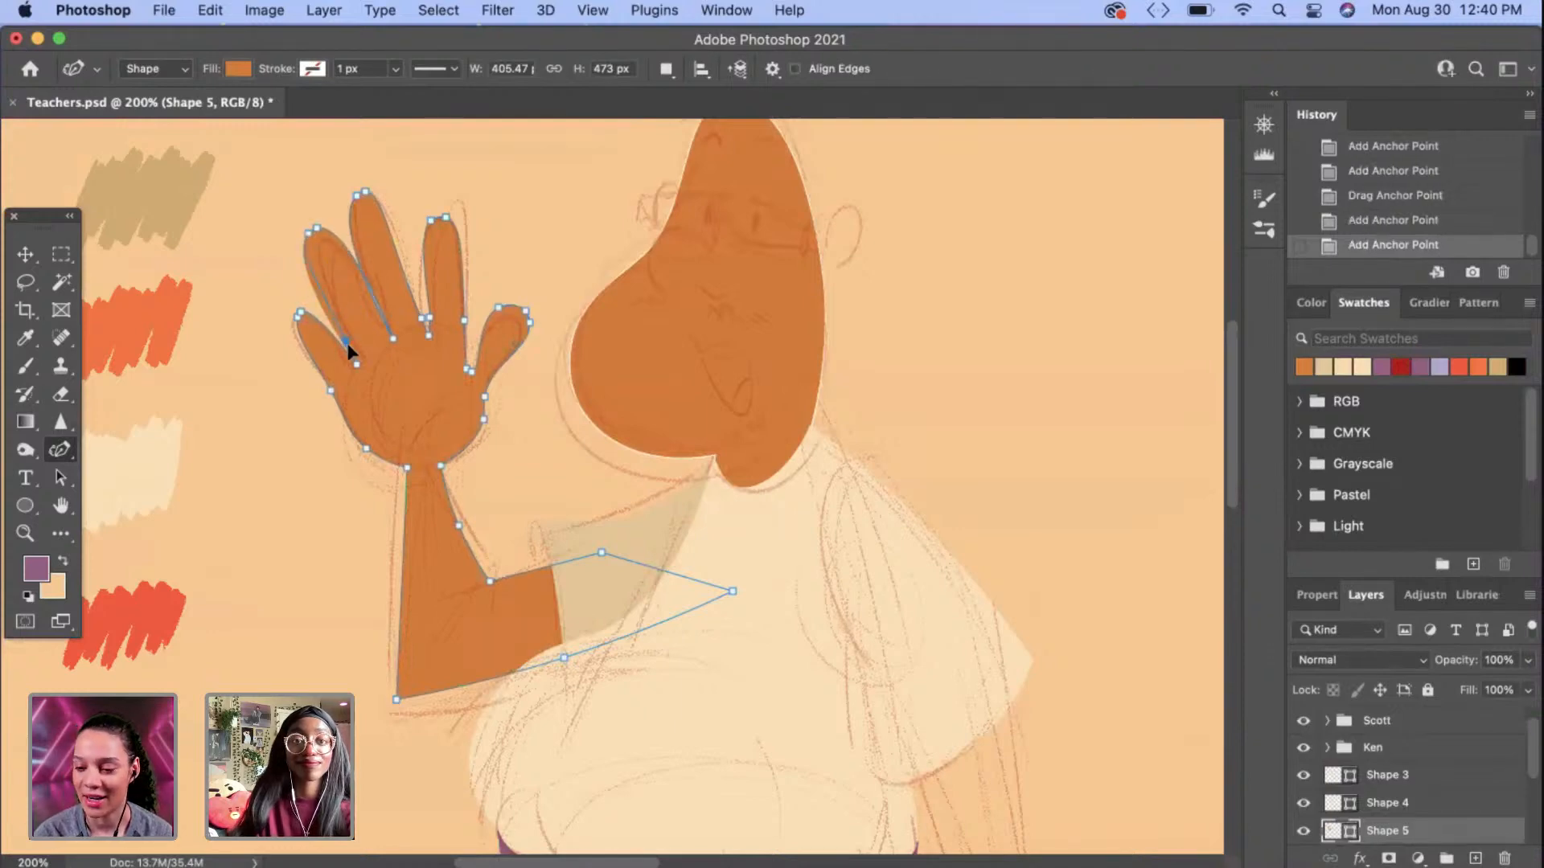
pyautogui.click(348, 349)
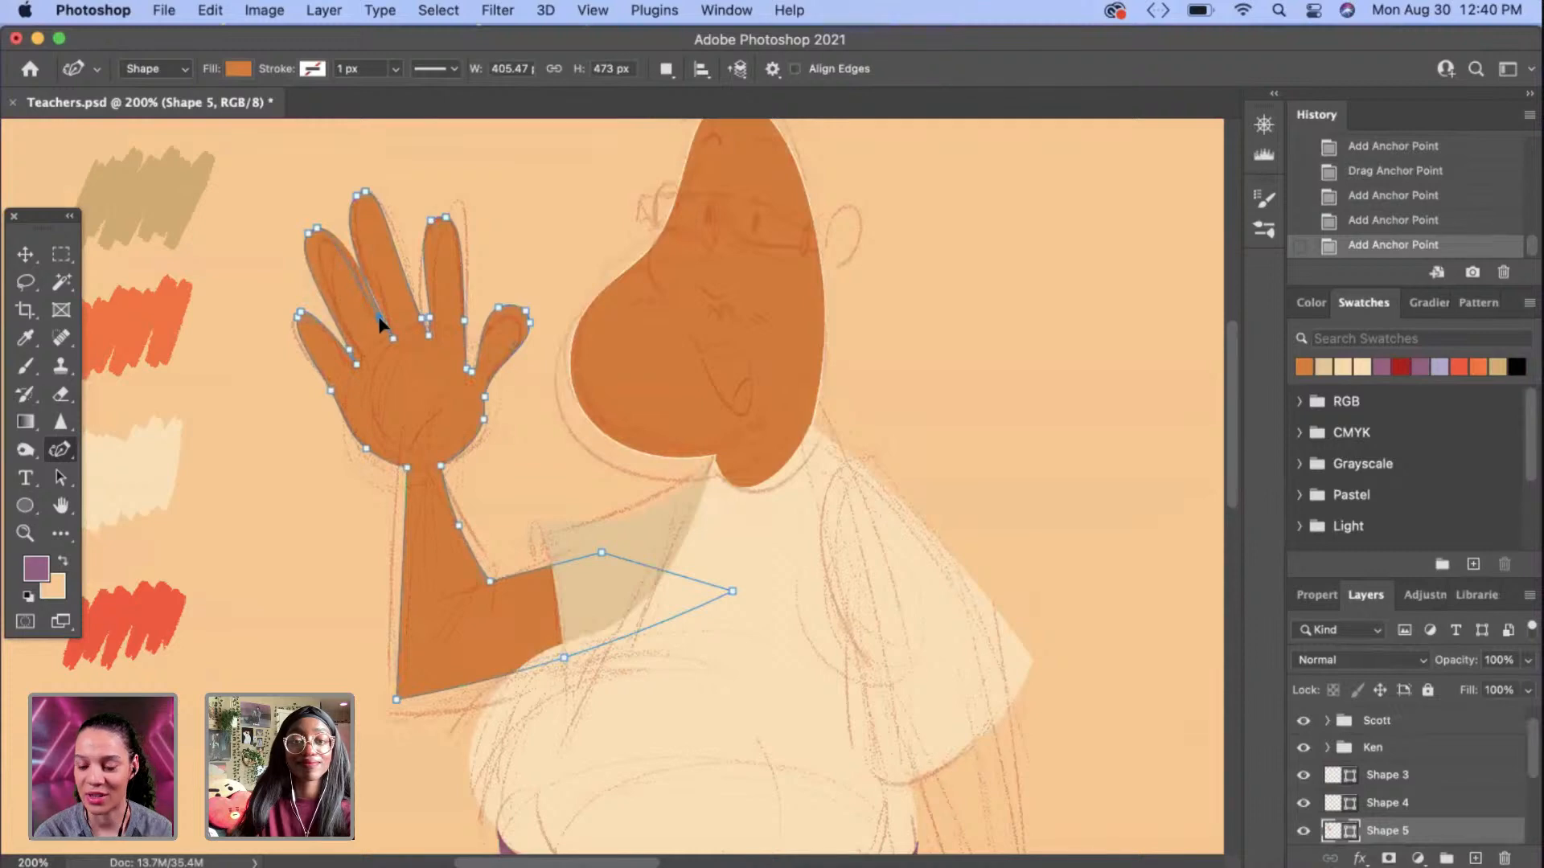
pyautogui.click(379, 318)
pyautogui.moveTo(351, 353); pyautogui.dragTo(345, 344)
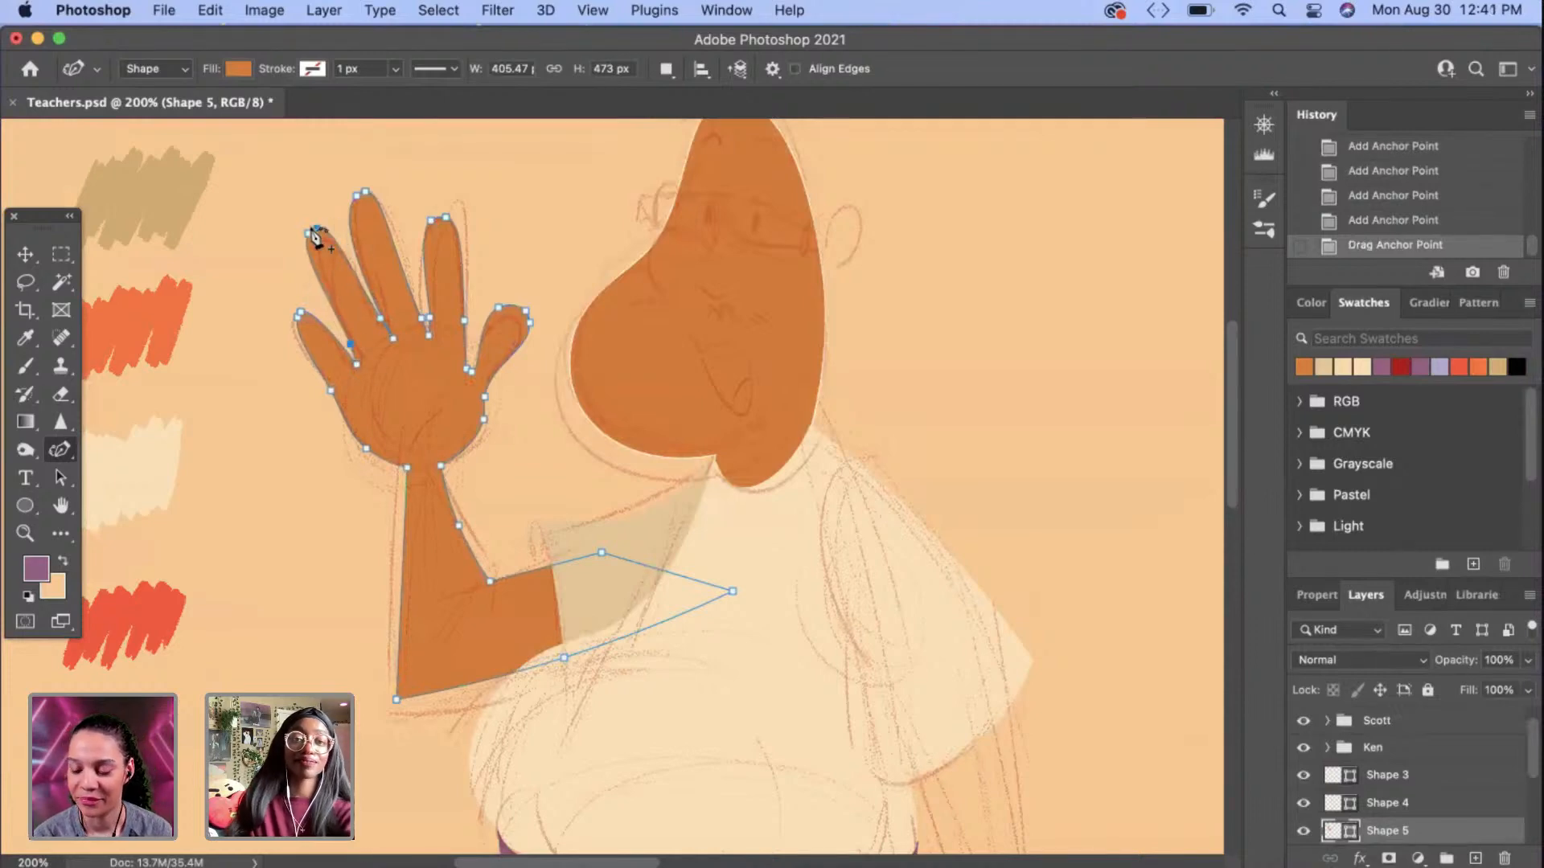
pyautogui.moveTo(310, 235); pyautogui.dragTo(306, 240)
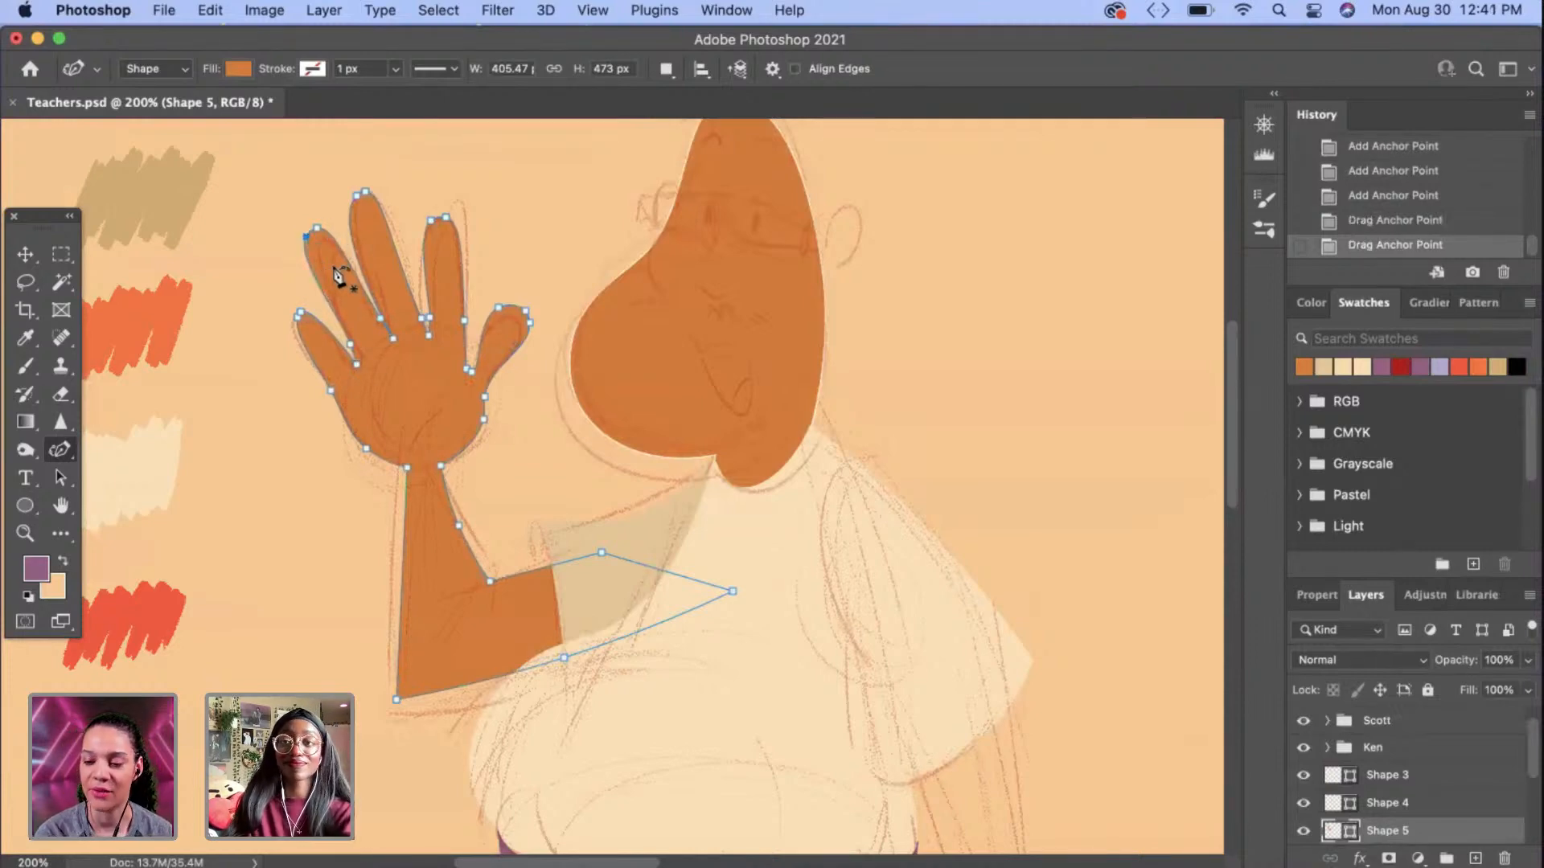
pyautogui.moveTo(308, 237); pyautogui.dragTo(307, 235)
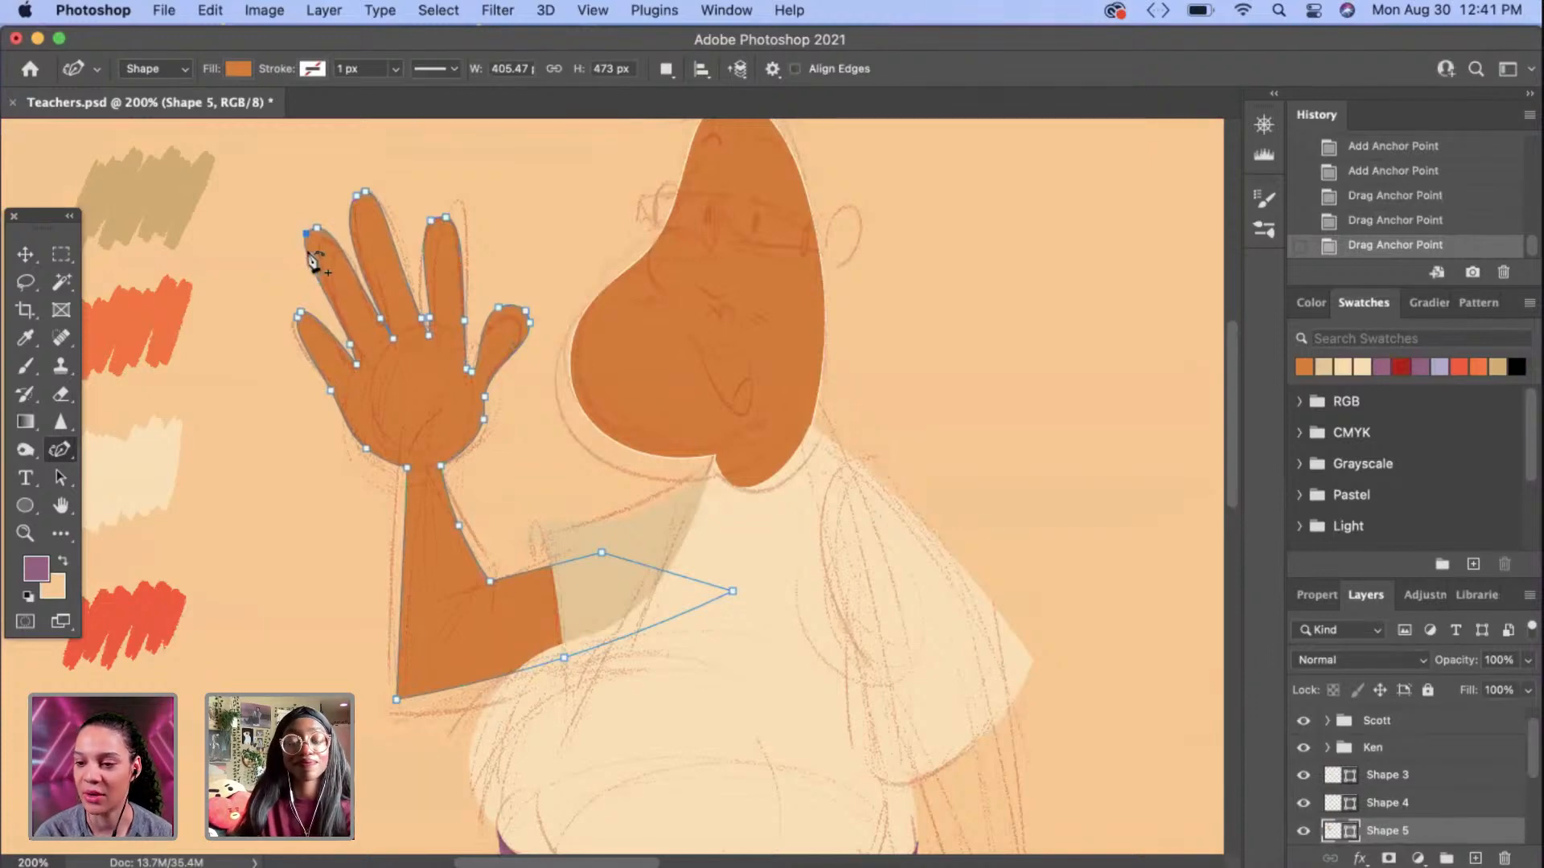
# Step: Refine the notch between the little and ring fingers, and shift the arm's upper shoulder point up behind the sleeve
pyautogui.click(349, 364)
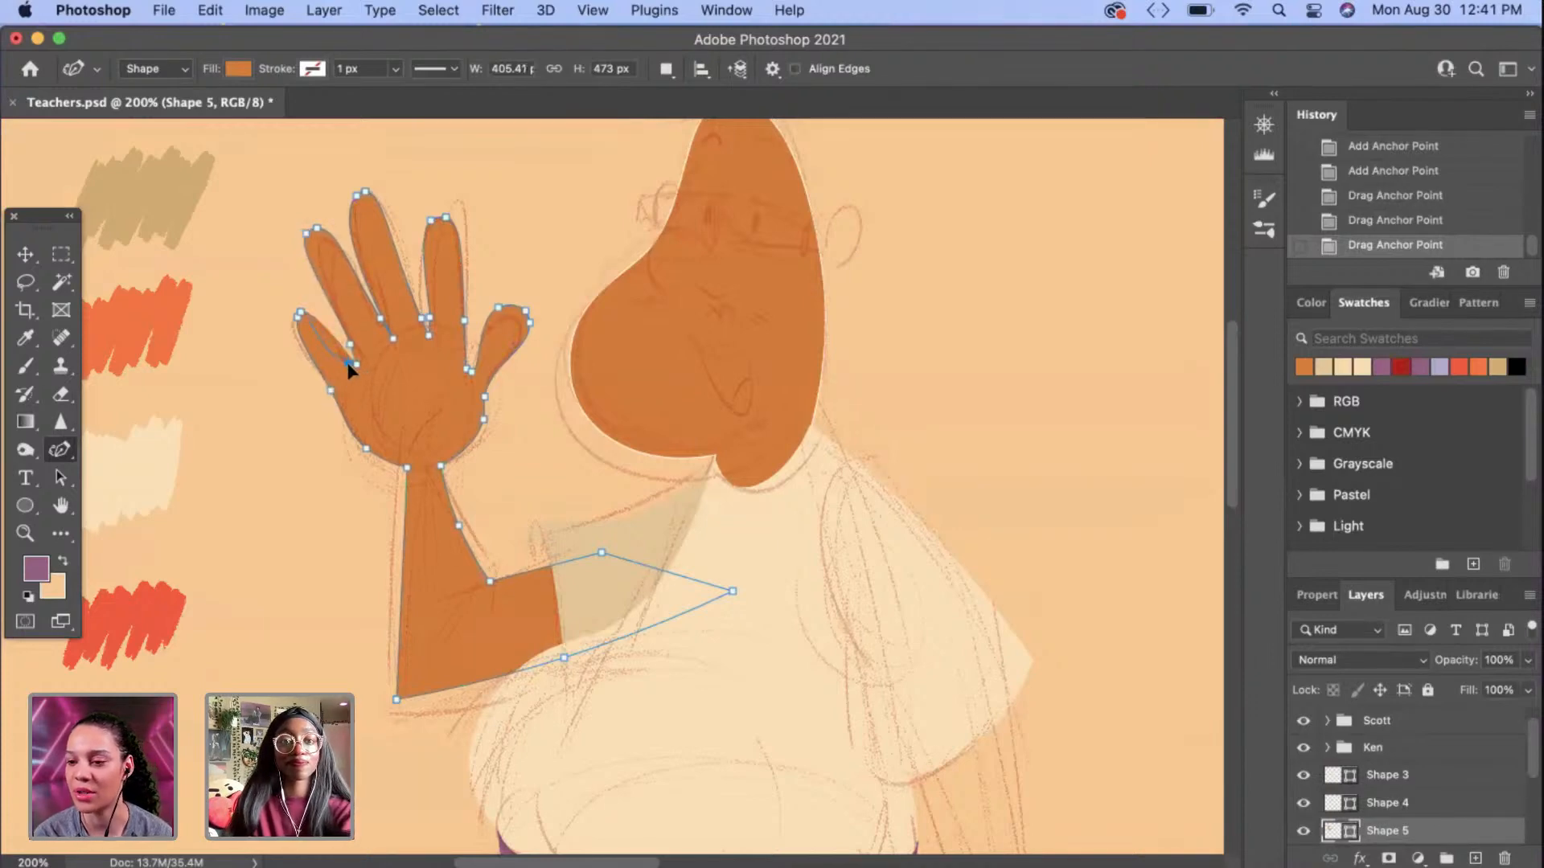
pyautogui.click(353, 369)
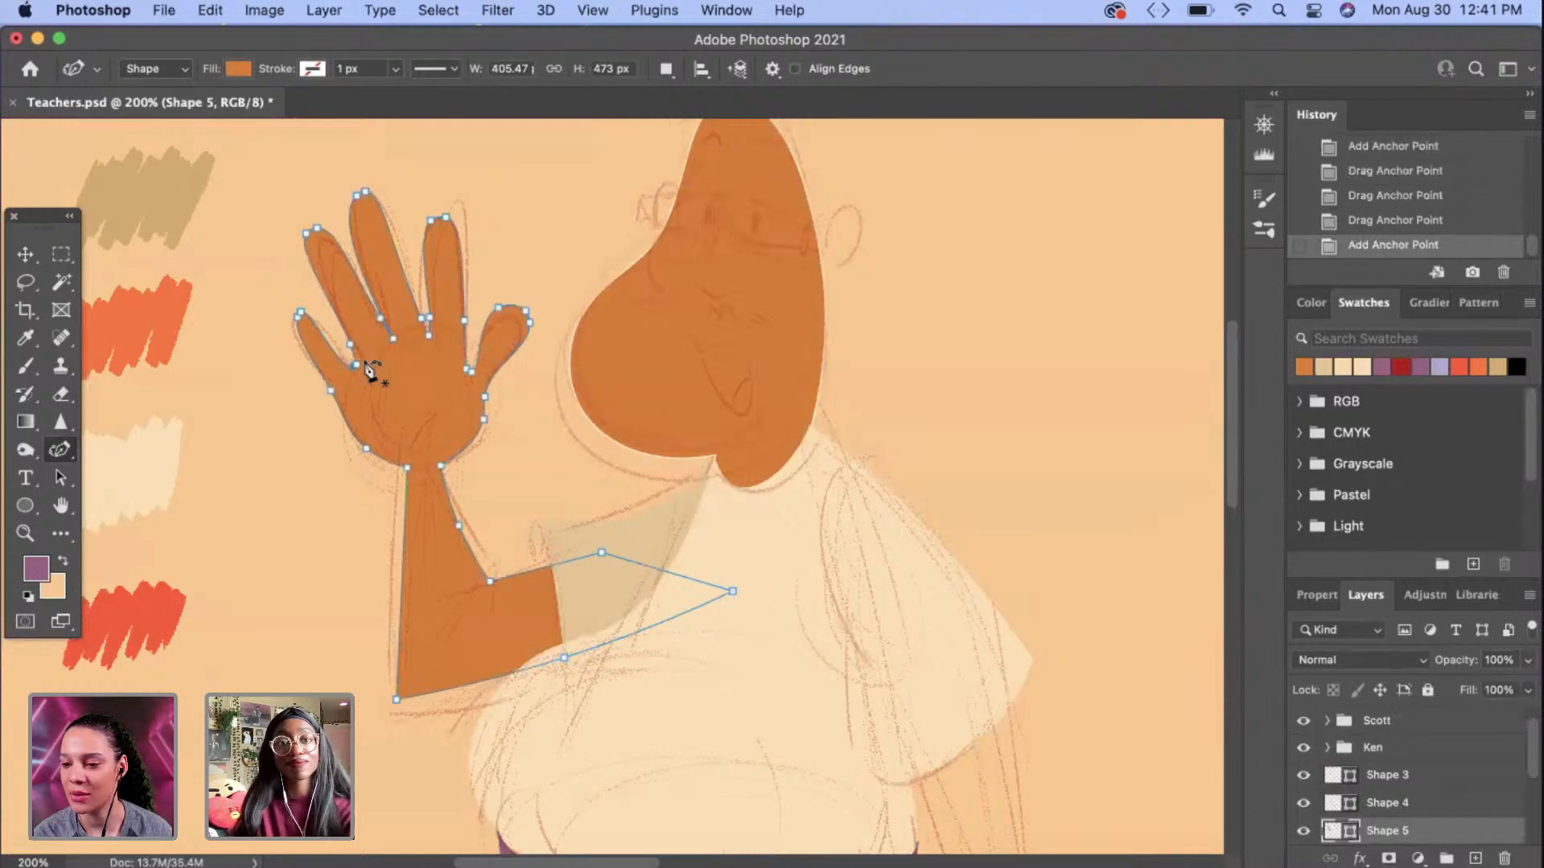
pyautogui.moveTo(357, 369); pyautogui.dragTo(355, 367)
pyautogui.press('BackSpace')
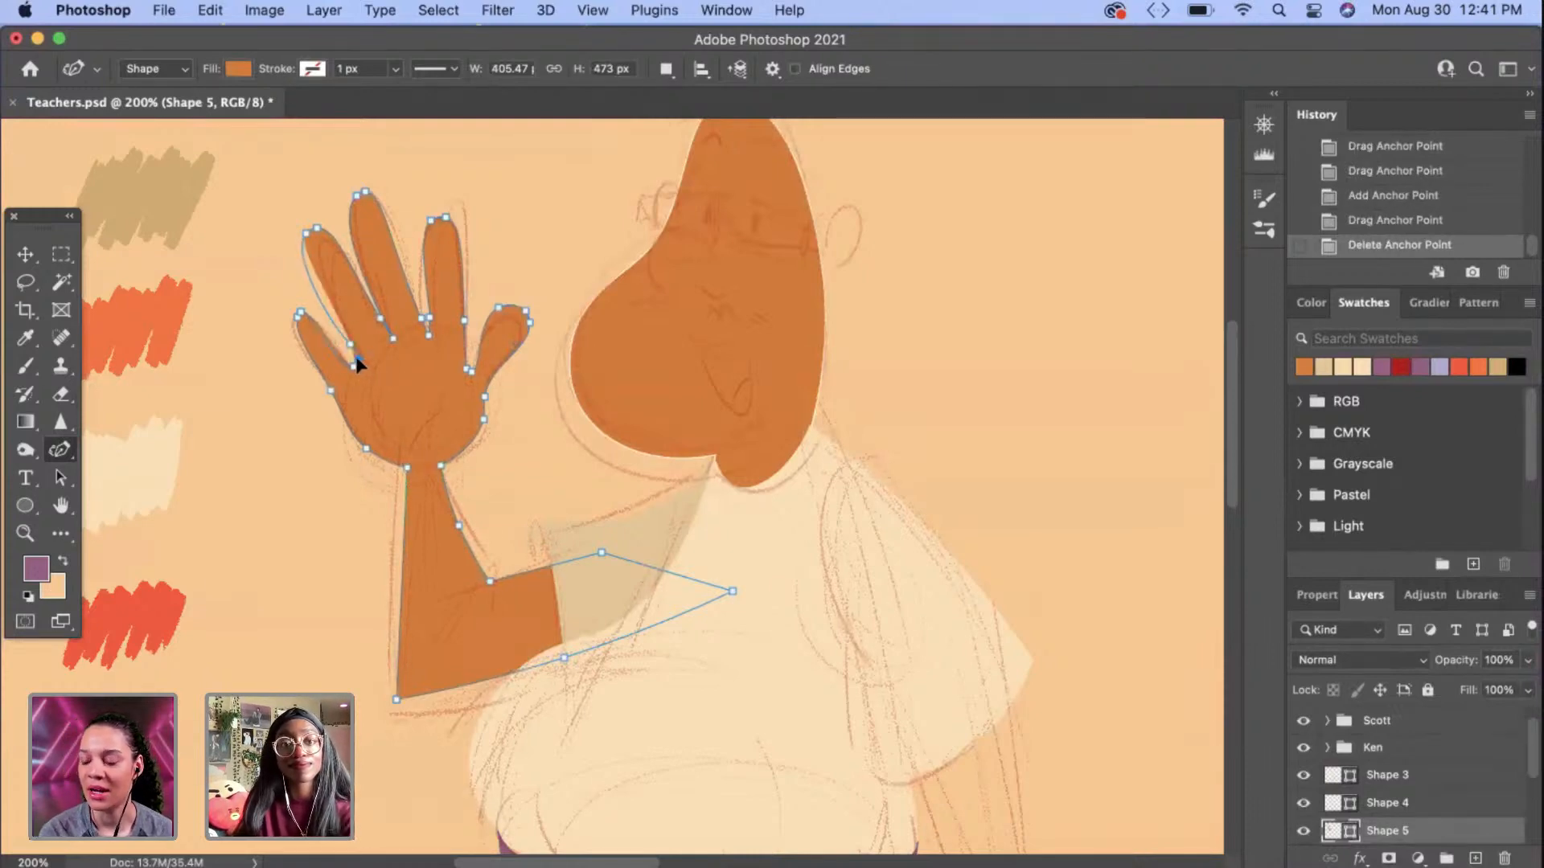
pyautogui.click(354, 357)
pyautogui.moveTo(351, 339); pyautogui.dragTo(350, 335)
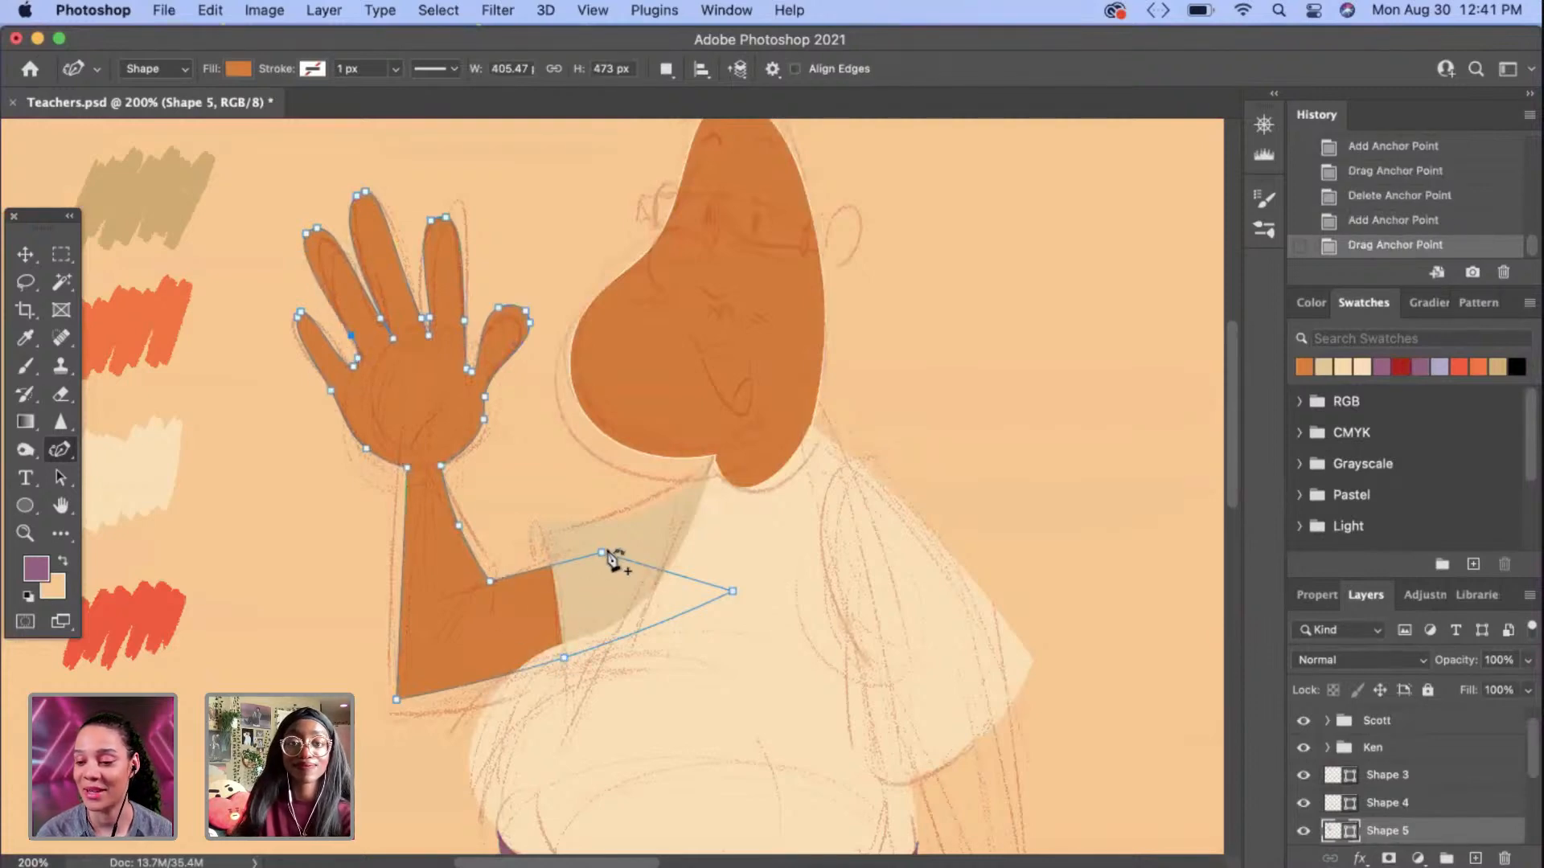
pyautogui.moveTo(601, 553); pyautogui.dragTo(668, 514)
pyautogui.click(582, 553)
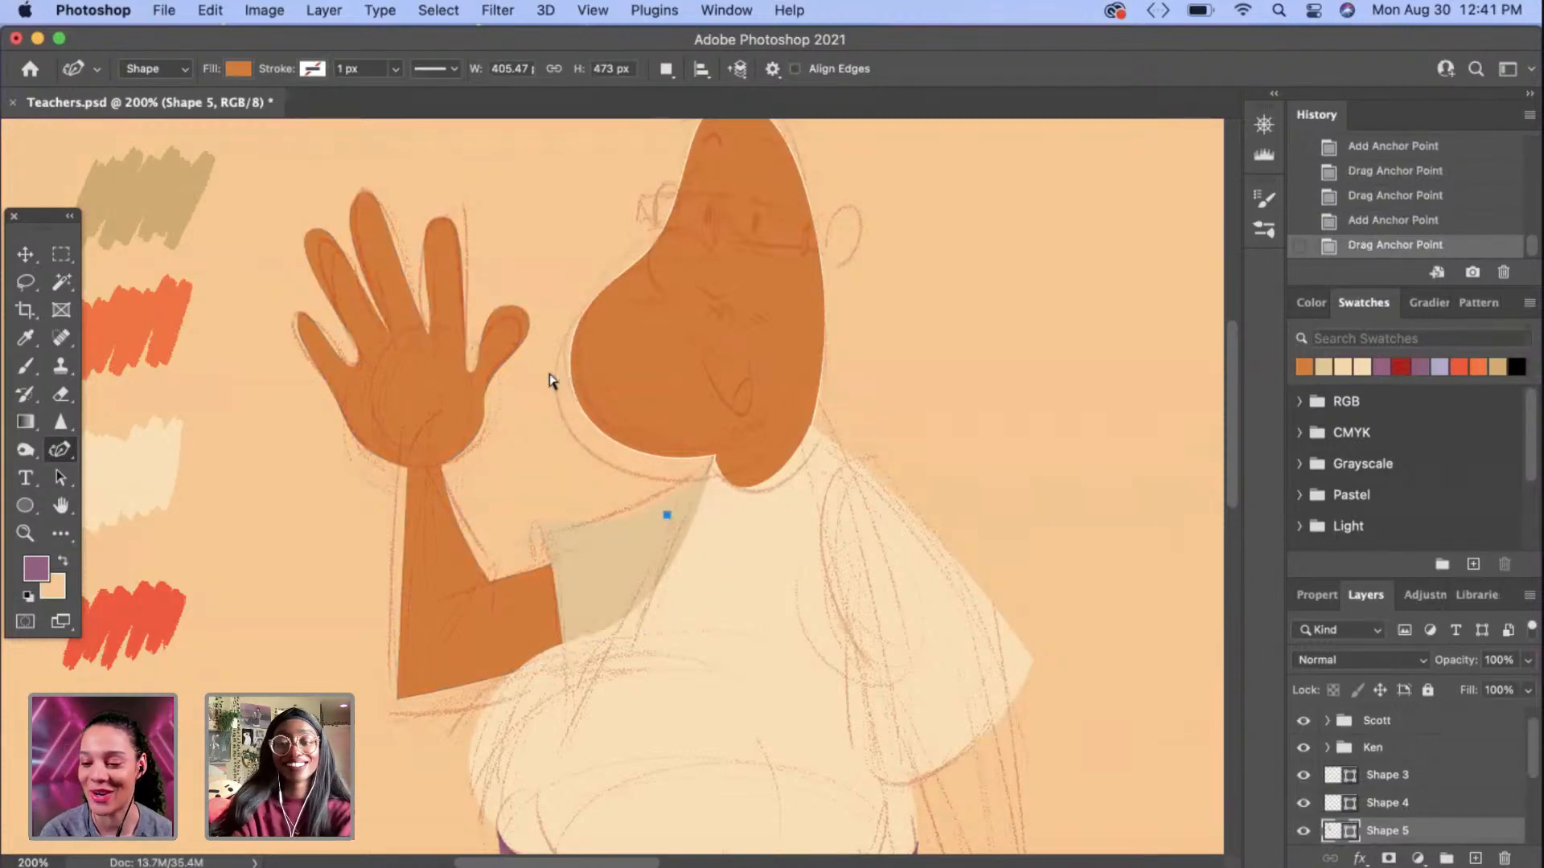
# Step: Start a new orange-brown Pen shape for the lowered arm, running its outer edge from inside the sleeve to the wrist
pyautogui.press('super+minus')
pyautogui.press('super+plus')
pyautogui.scroll(-5, 804, 580)
pyautogui.hscroll(5, 804, 581)
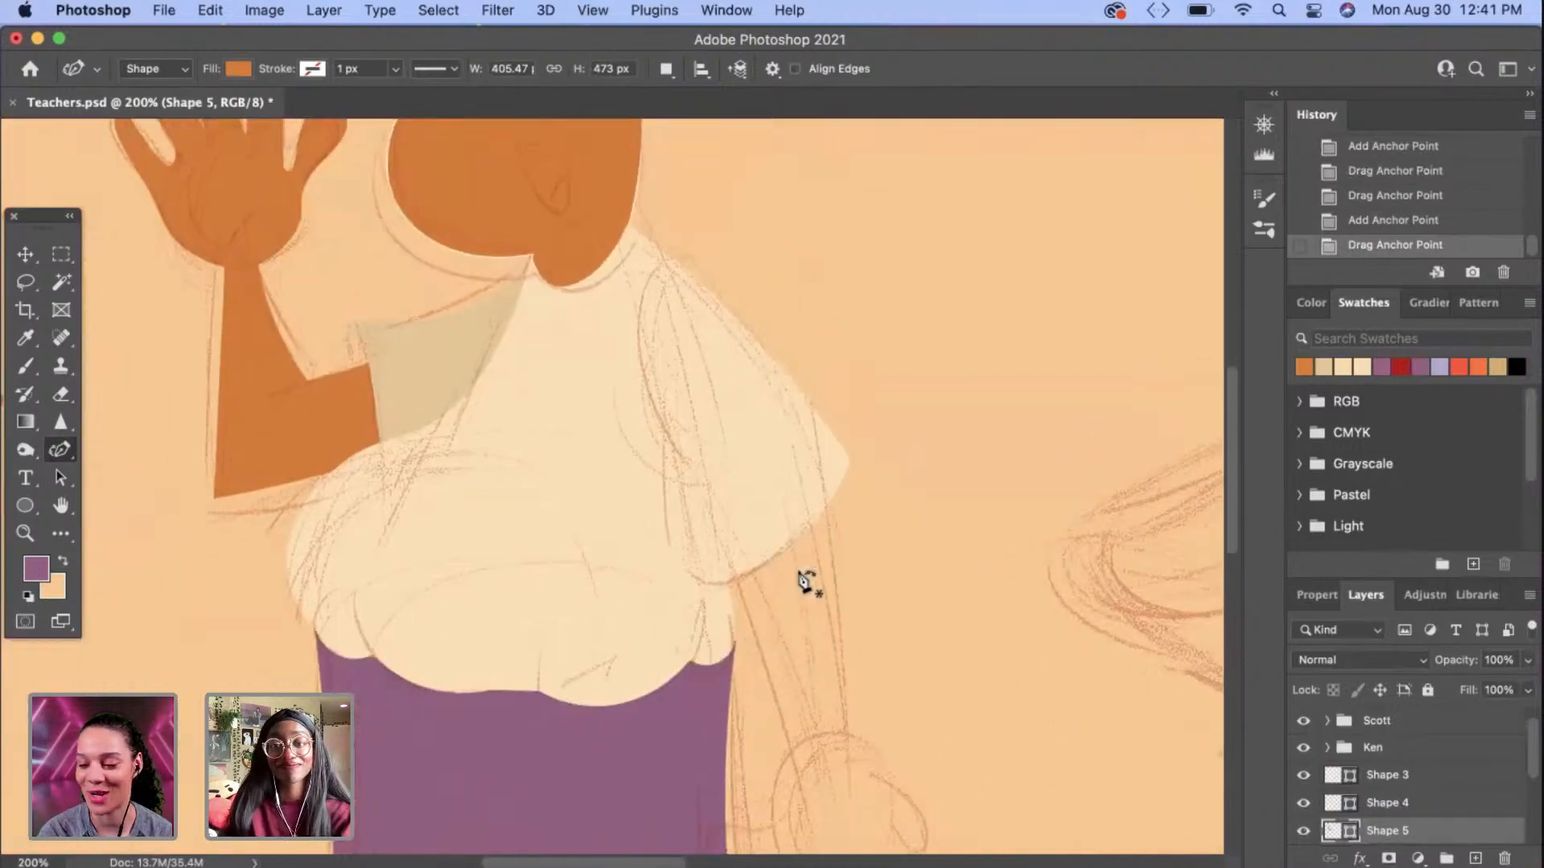
pyautogui.scroll(-3, 803, 579)
pyautogui.hscroll(2, 803, 579)
pyautogui.moveTo(61, 450); pyautogui.dragTo(132, 442)
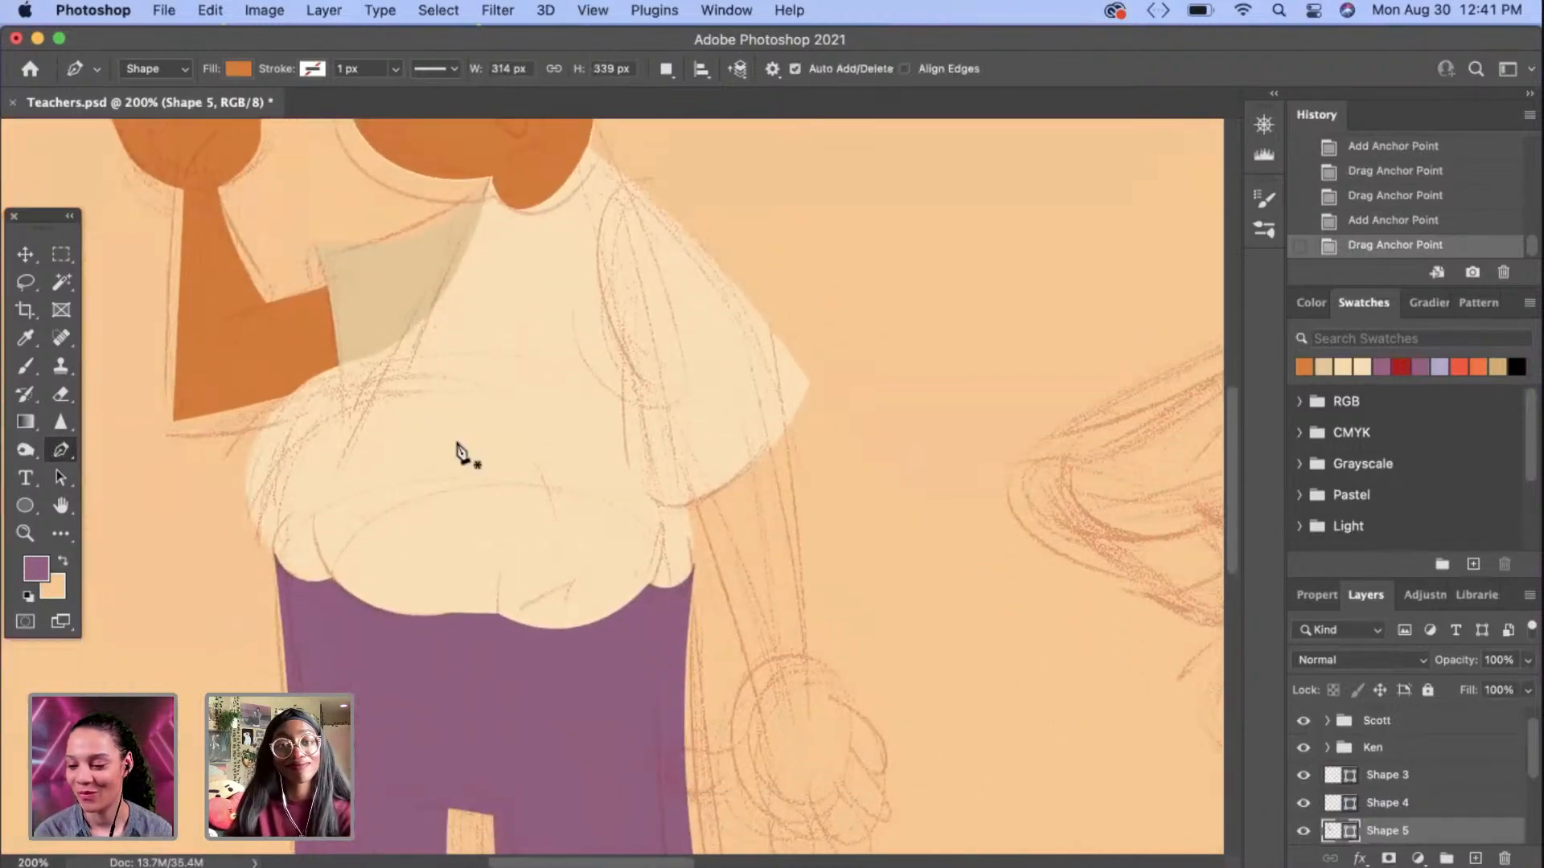
pyautogui.click(721, 296)
pyautogui.click(812, 687)
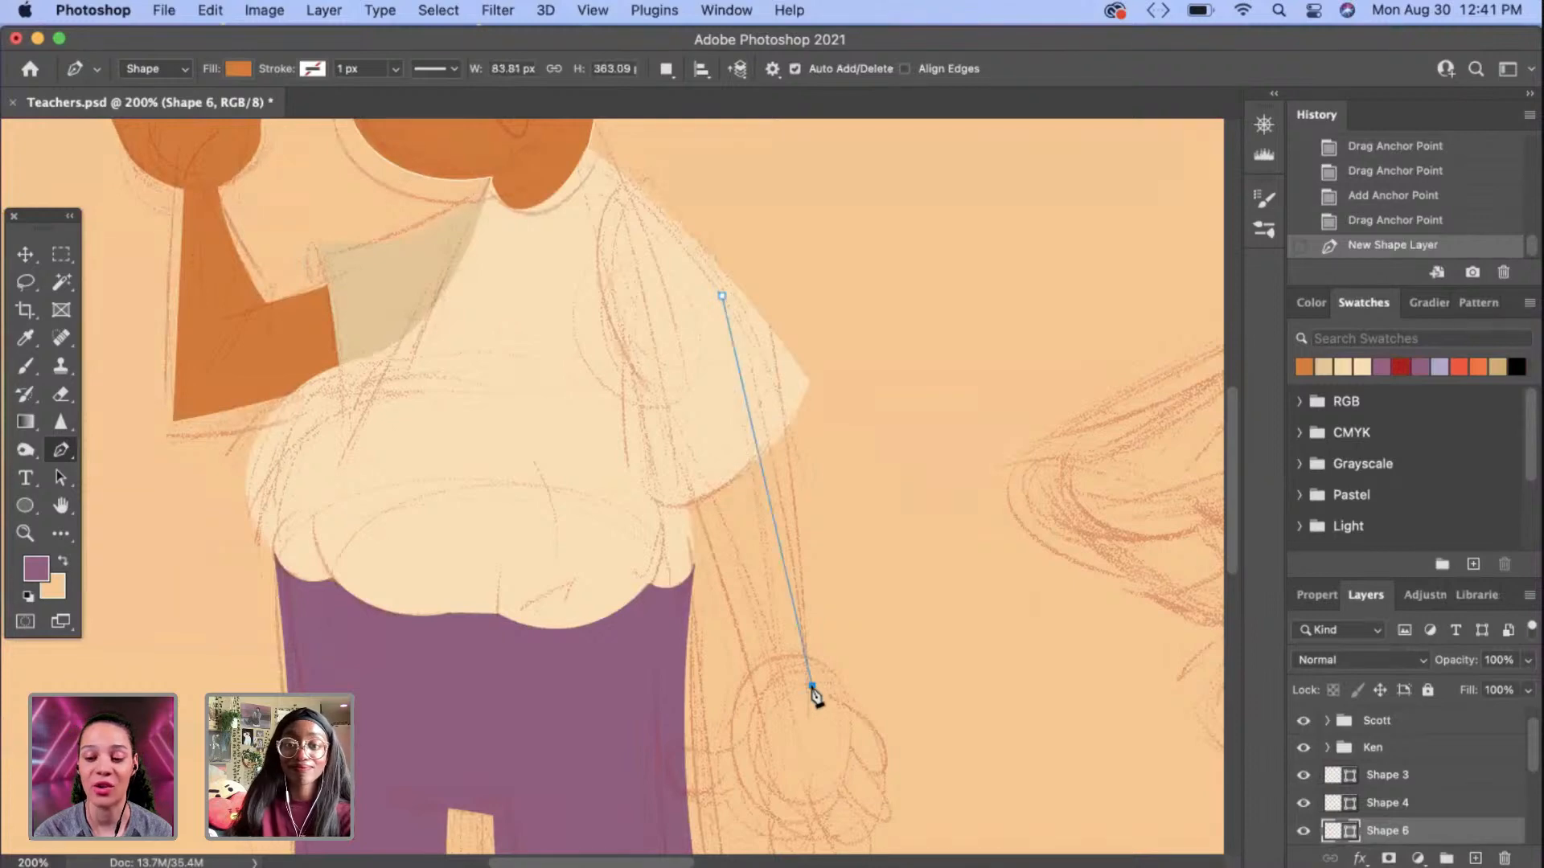
# Step: Outline the lowered hand's palm with straight segments and run the inner arm edge back under the sleeve, closing the shape
pyautogui.scroll(-3, 796, 689)
pyautogui.hscroll(4, 796, 689)
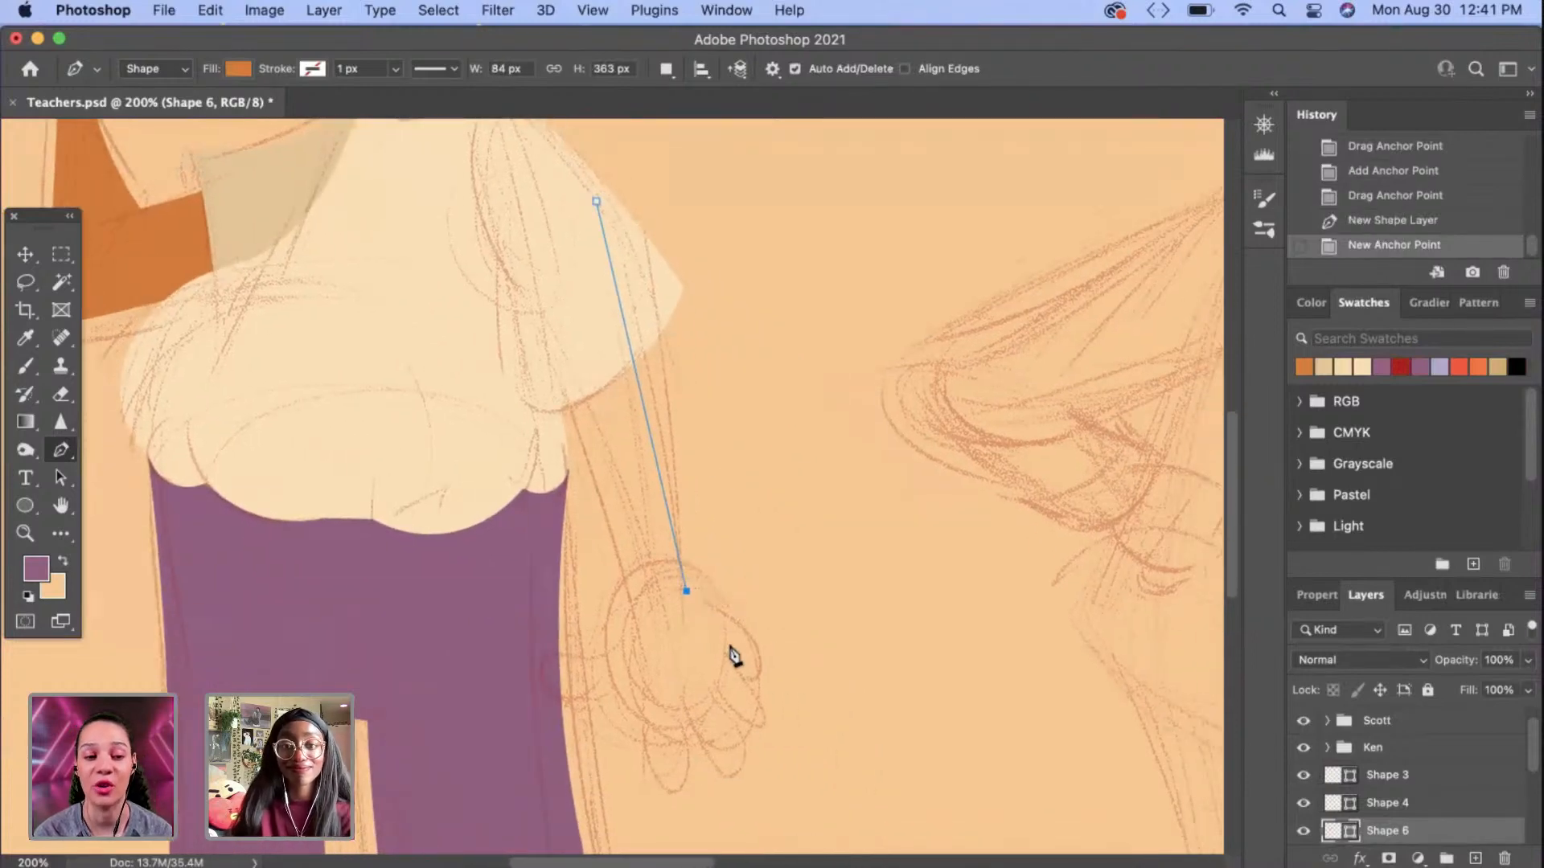
pyautogui.click(730, 649)
pyautogui.click(717, 685)
pyautogui.click(680, 693)
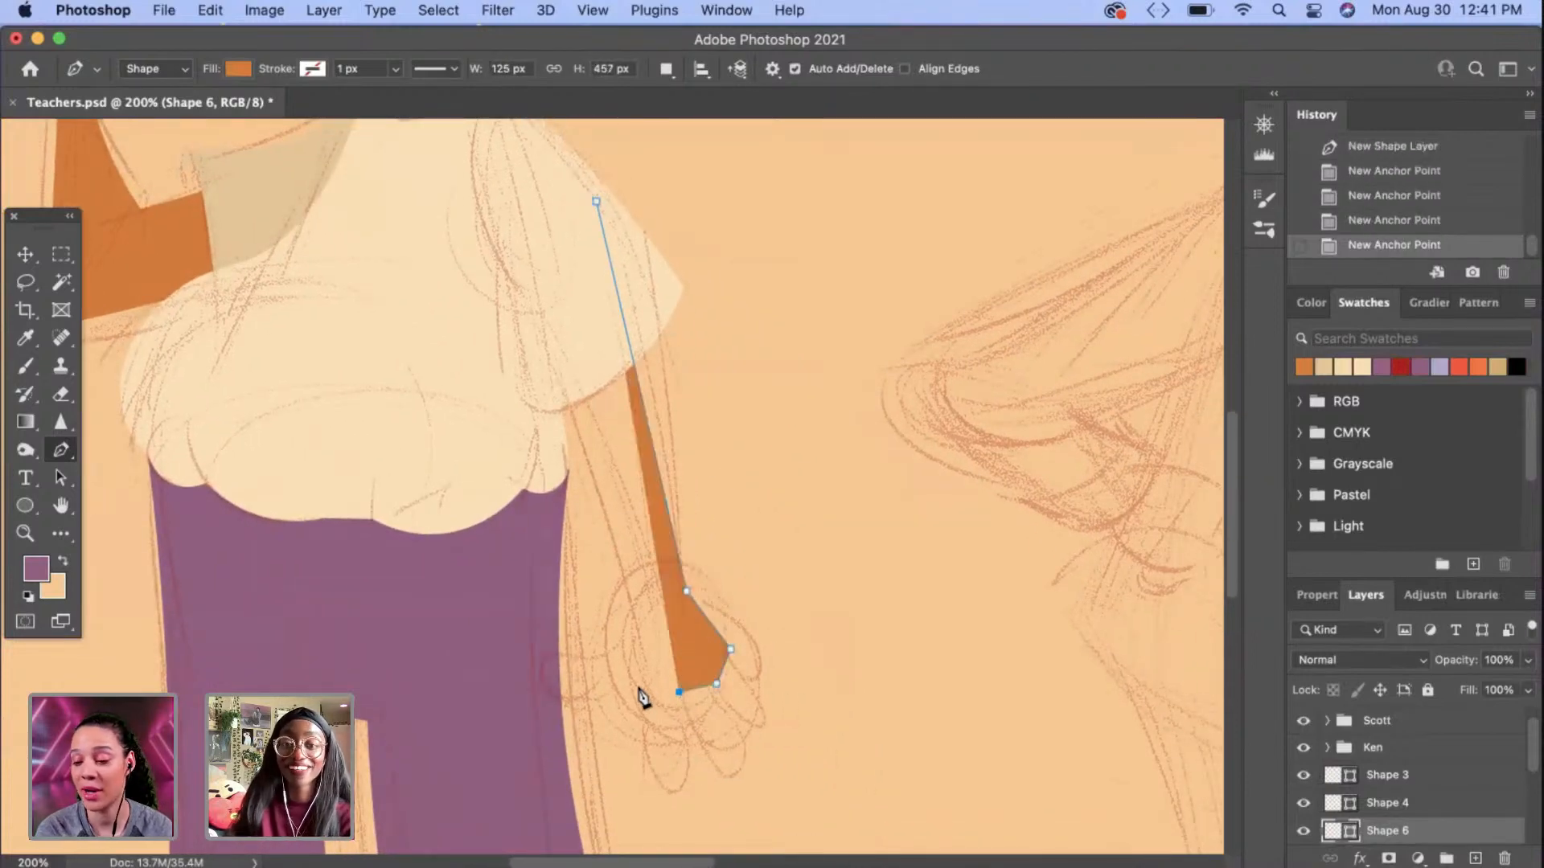
pyautogui.click(628, 688)
pyautogui.click(633, 599)
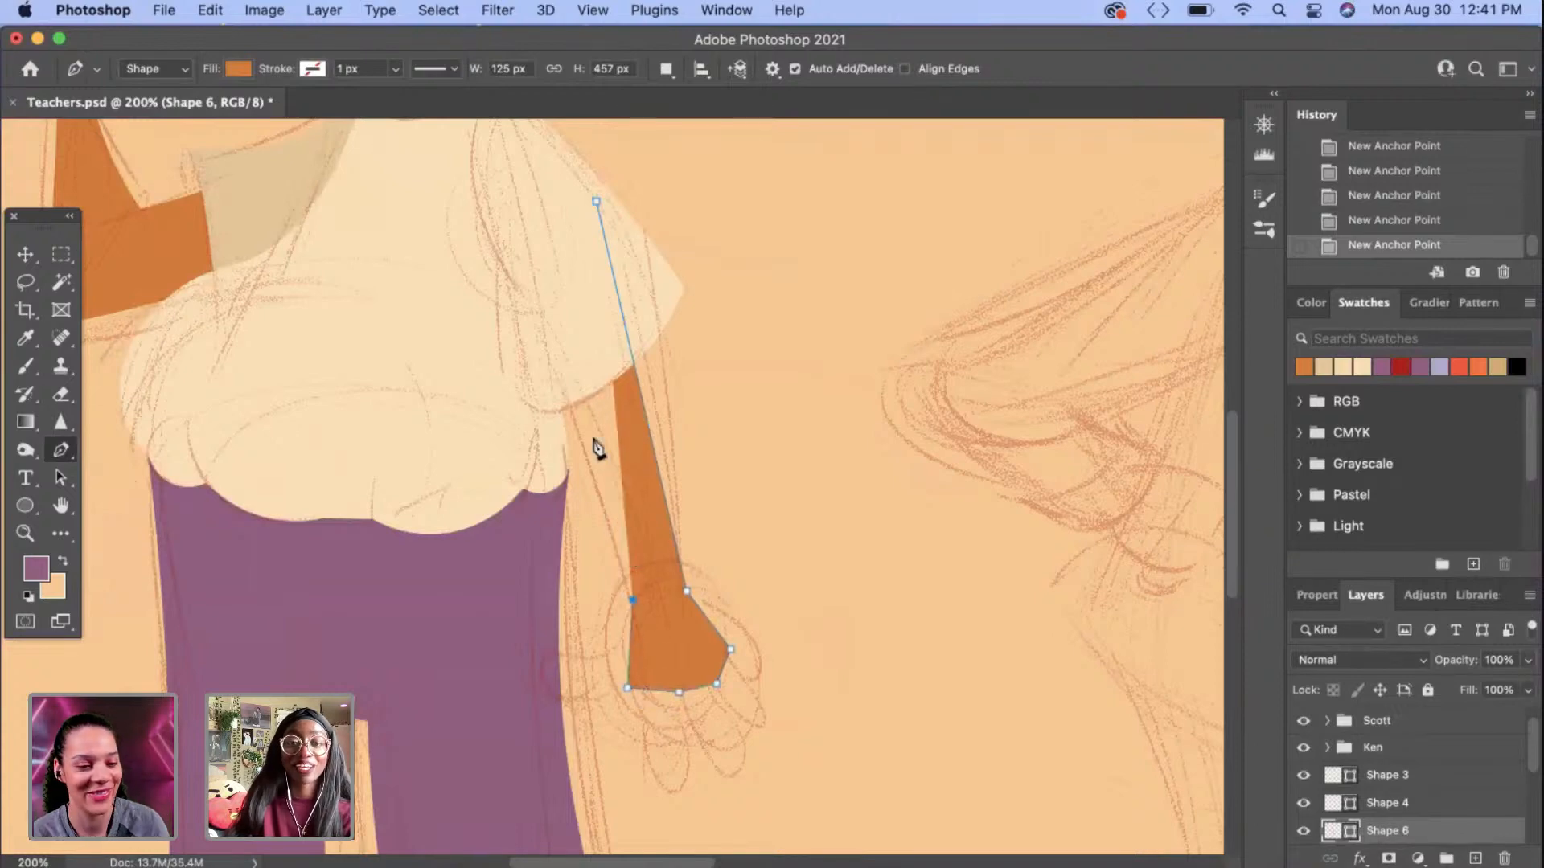
pyautogui.click(508, 216)
pyautogui.click(596, 202)
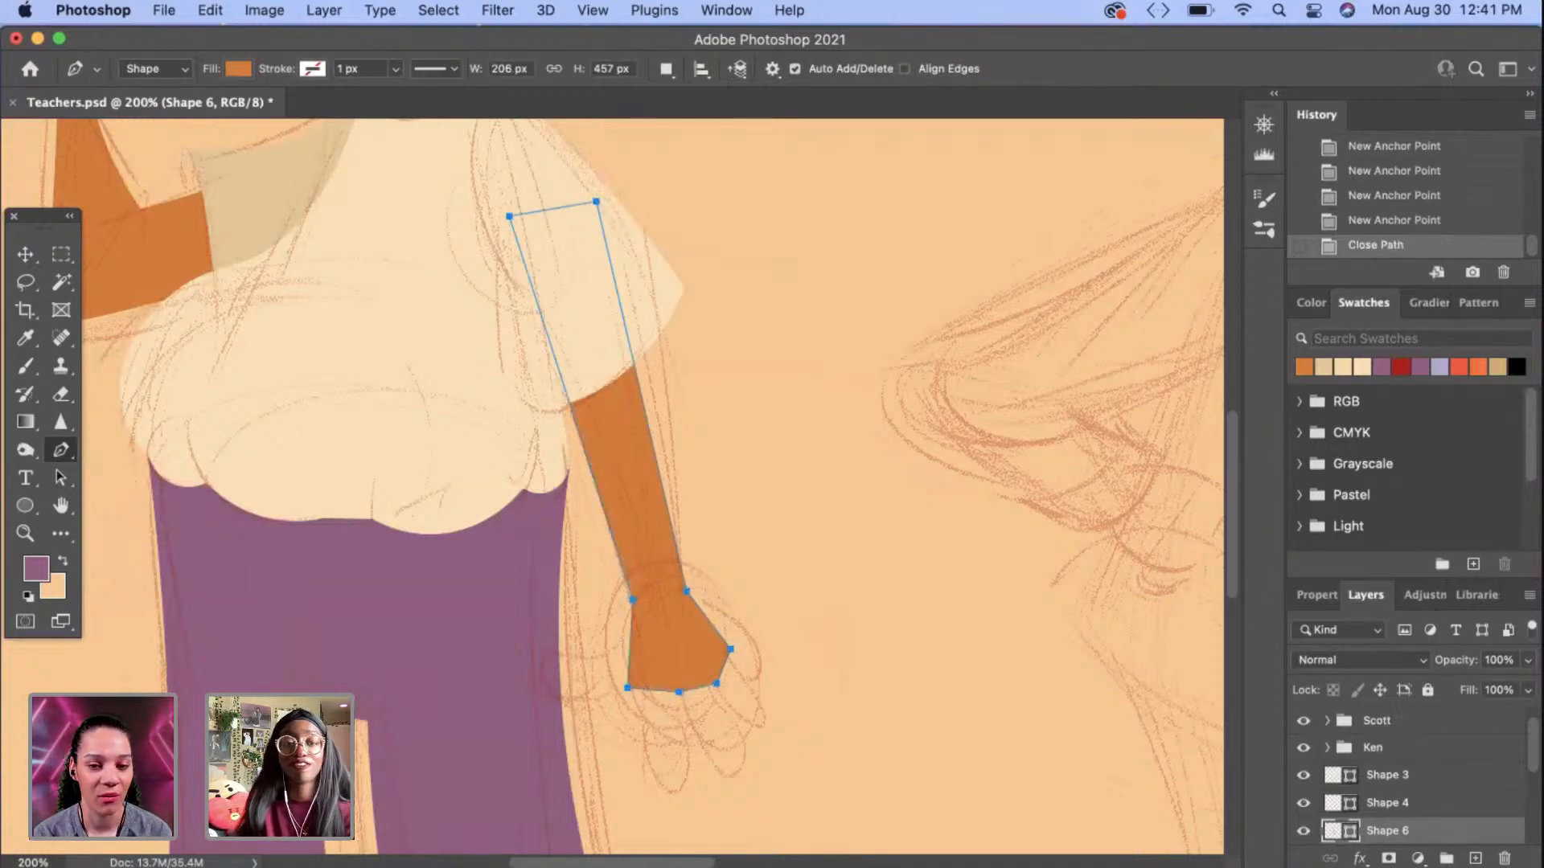
# Step: Bow both edges of the lowered arm outward with the Curvature Pen and shift the outer wrist point inward
pyautogui.rightClick(62, 452)
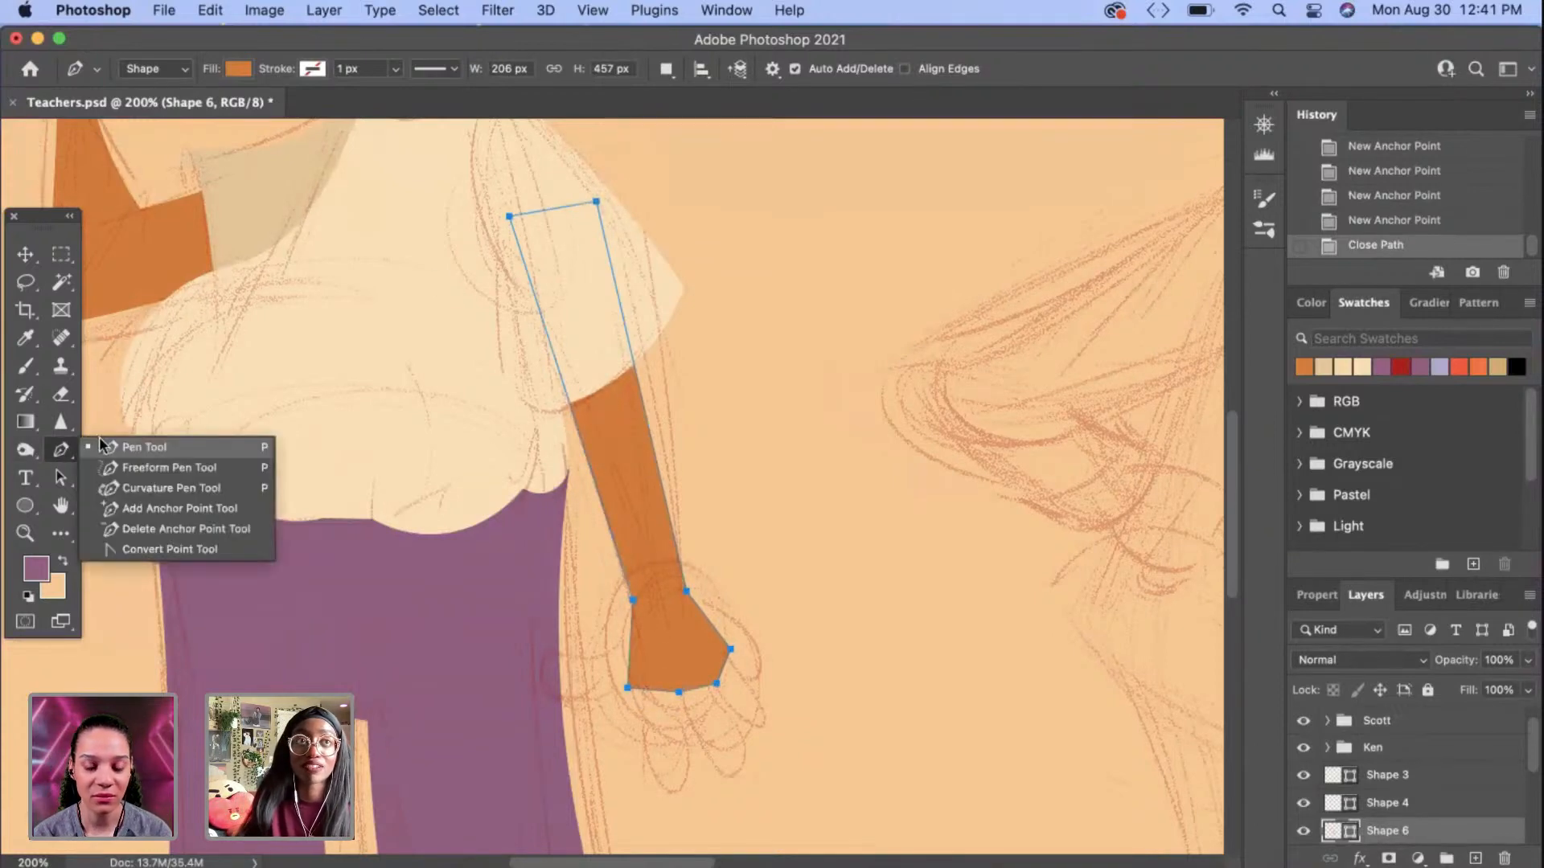
pyautogui.click(125, 486)
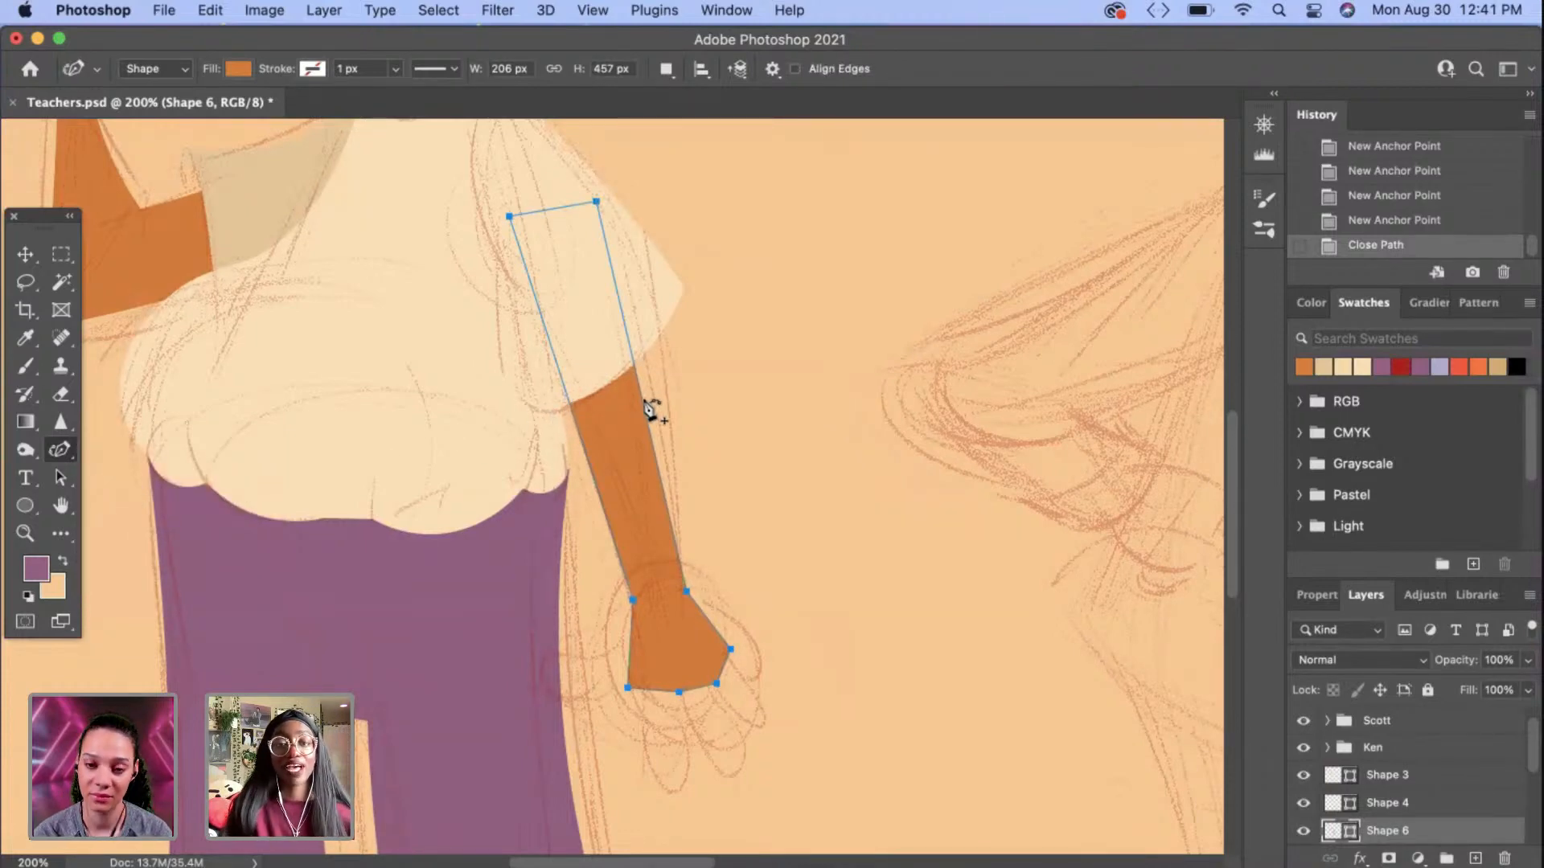
pyautogui.moveTo(649, 410); pyautogui.dragTo(669, 386)
pyautogui.moveTo(588, 441); pyautogui.dragTo(601, 422)
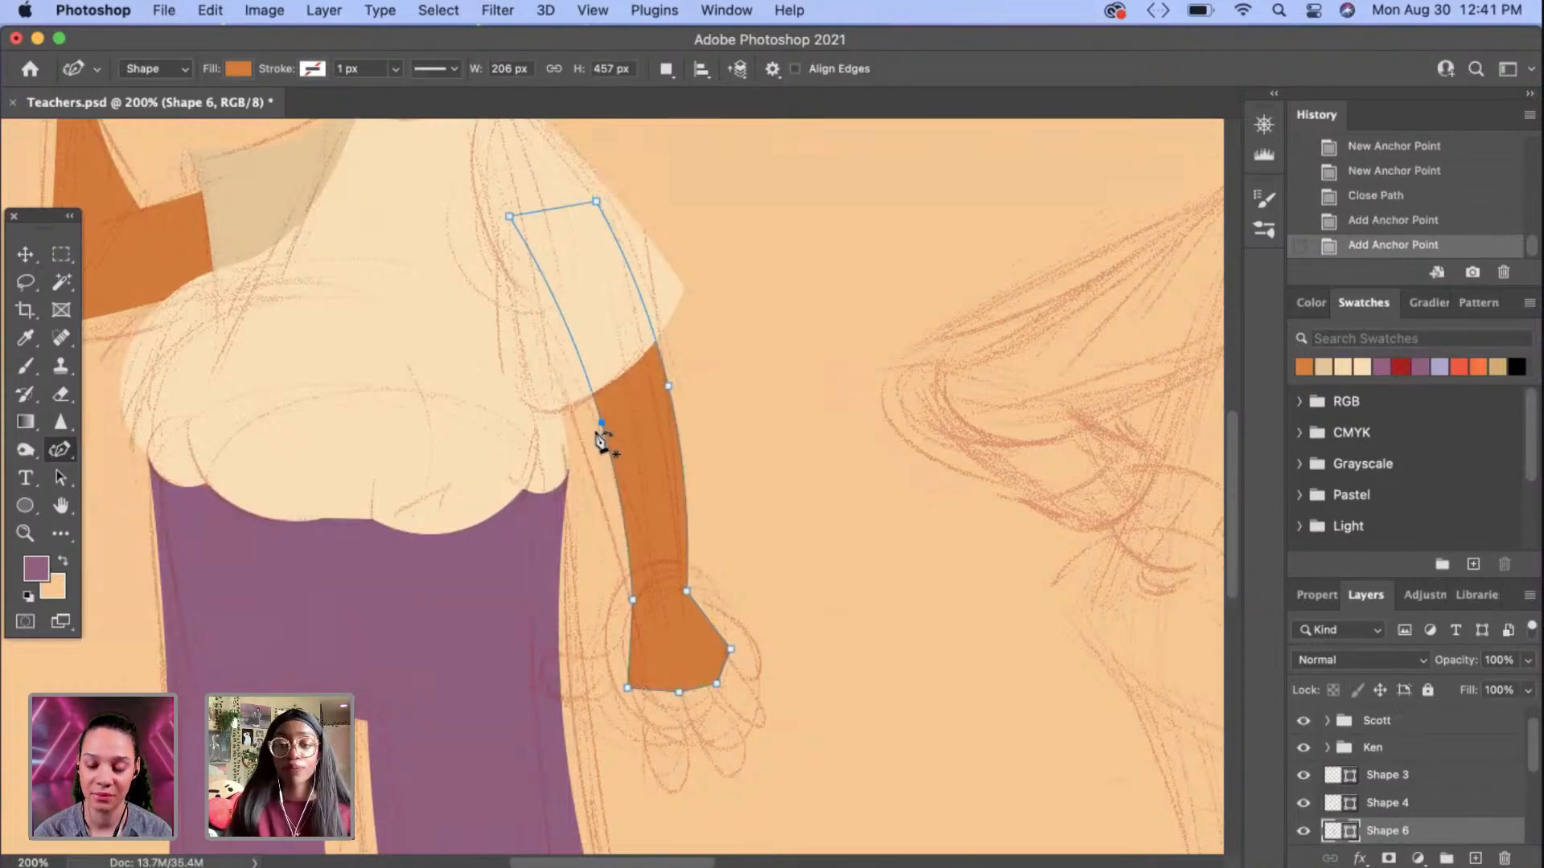
pyautogui.moveTo(686, 591); pyautogui.dragTo(679, 578)
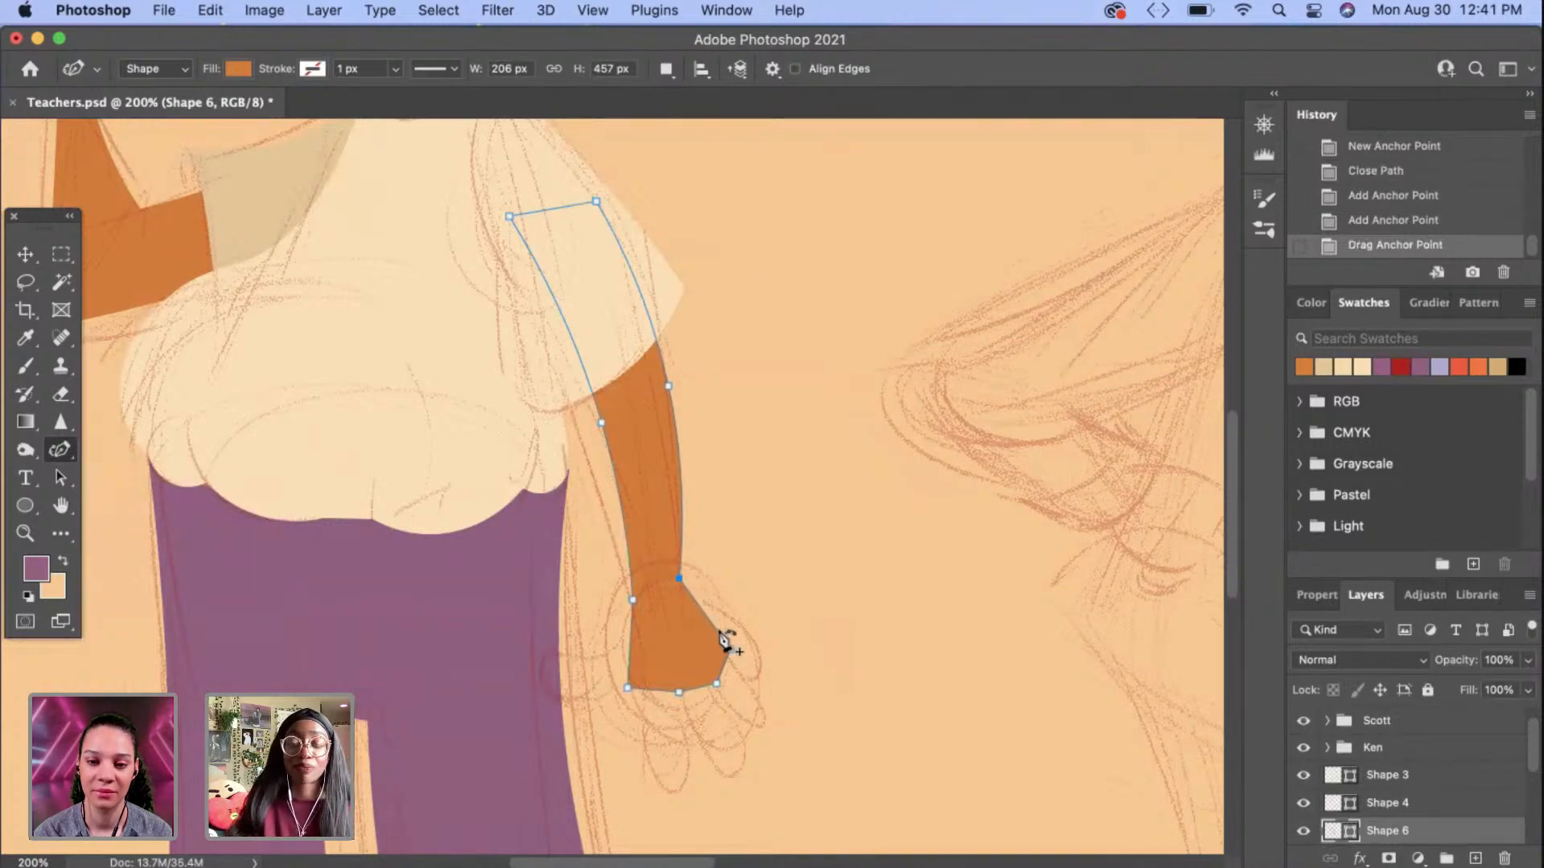
# Step: Pull the little, ring and middle fingers down out of the lowered hand's palm, following the sketch
pyautogui.moveTo(730, 648); pyautogui.dragTo(755, 711)
pyautogui.click(762, 659)
pyautogui.press('BackSpace')
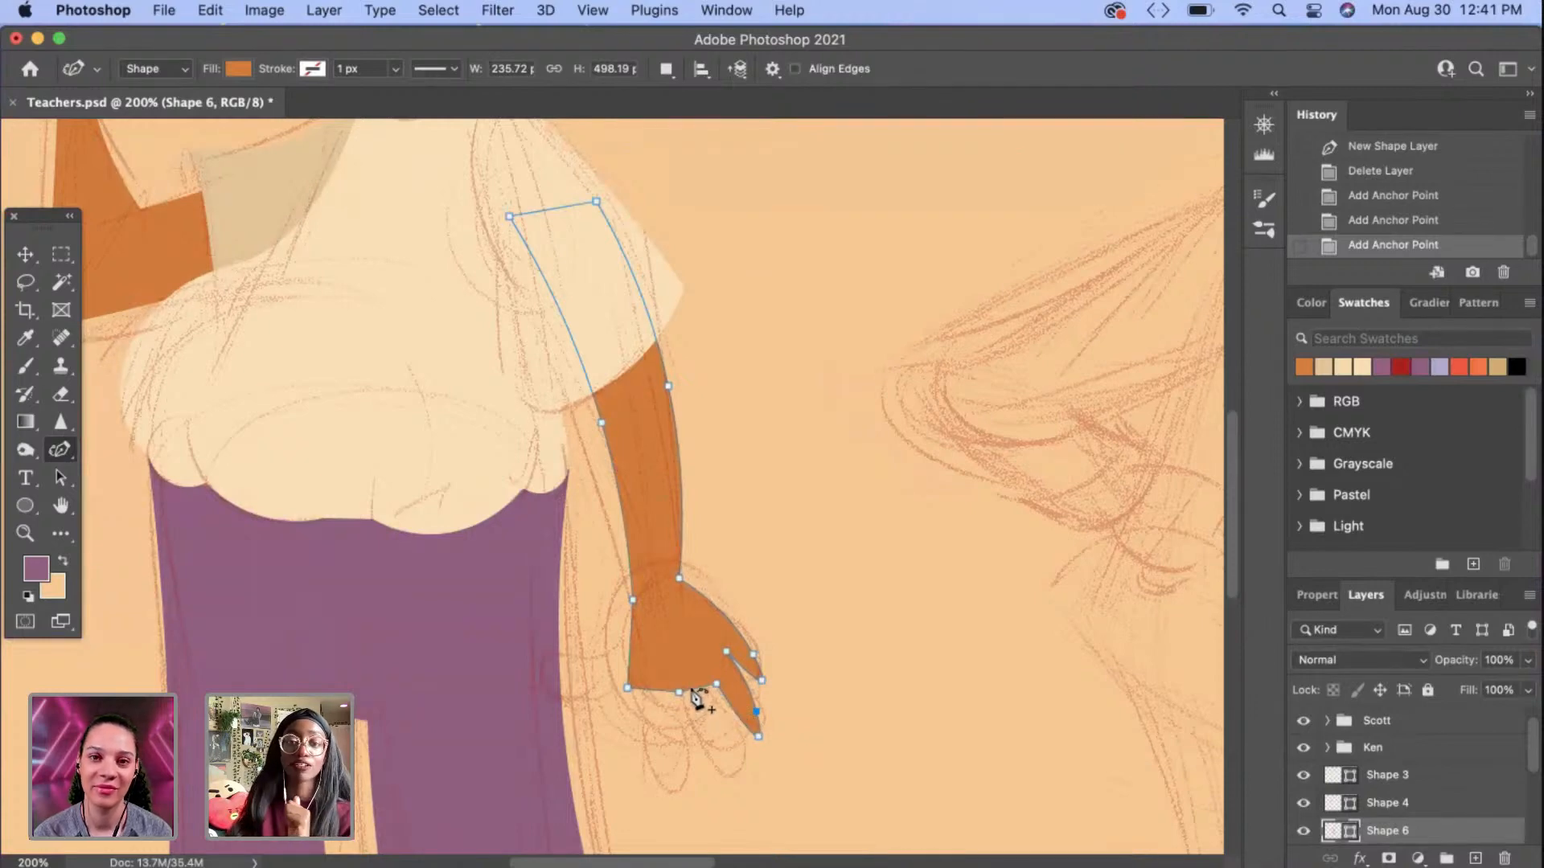
pyautogui.moveTo(732, 795); pyautogui.dragTo(732, 799)
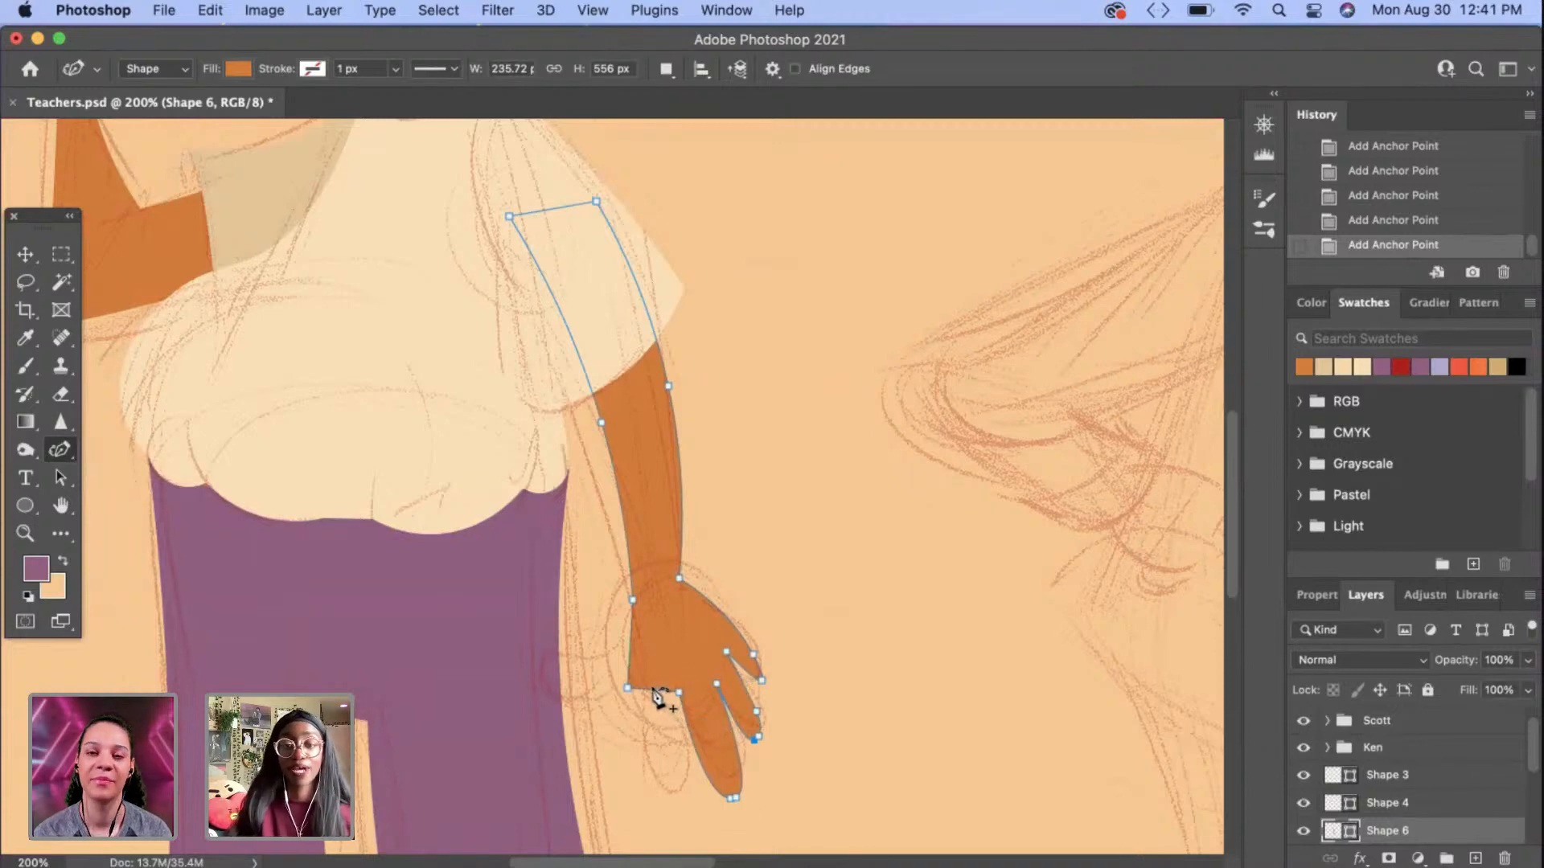
pyautogui.moveTo(672, 797); pyautogui.dragTo(672, 795)
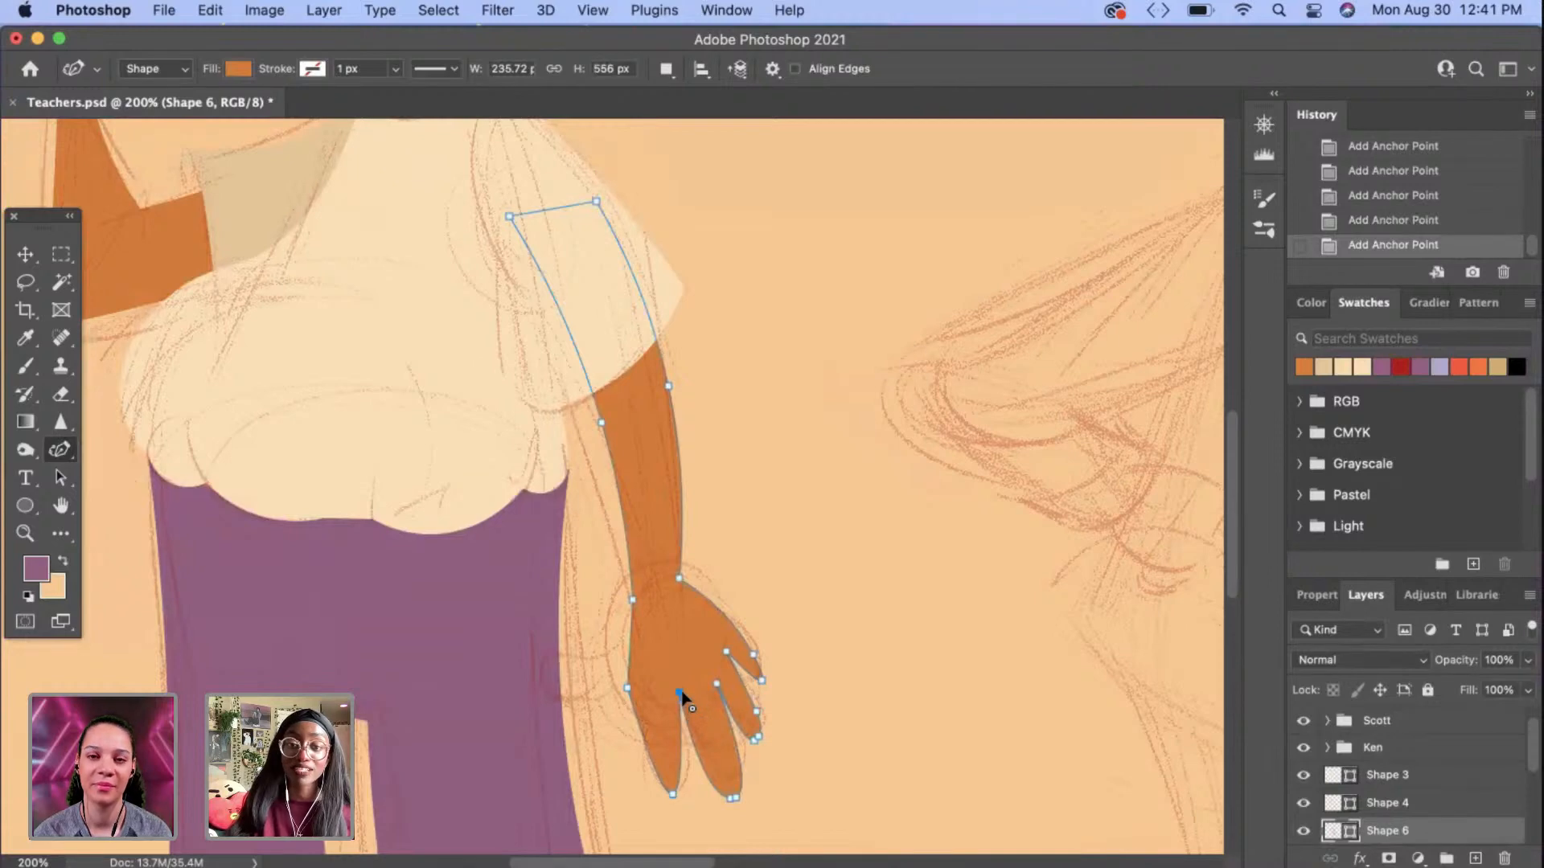
pyautogui.moveTo(681, 693); pyautogui.dragTo(680, 694)
pyautogui.press('super+z')
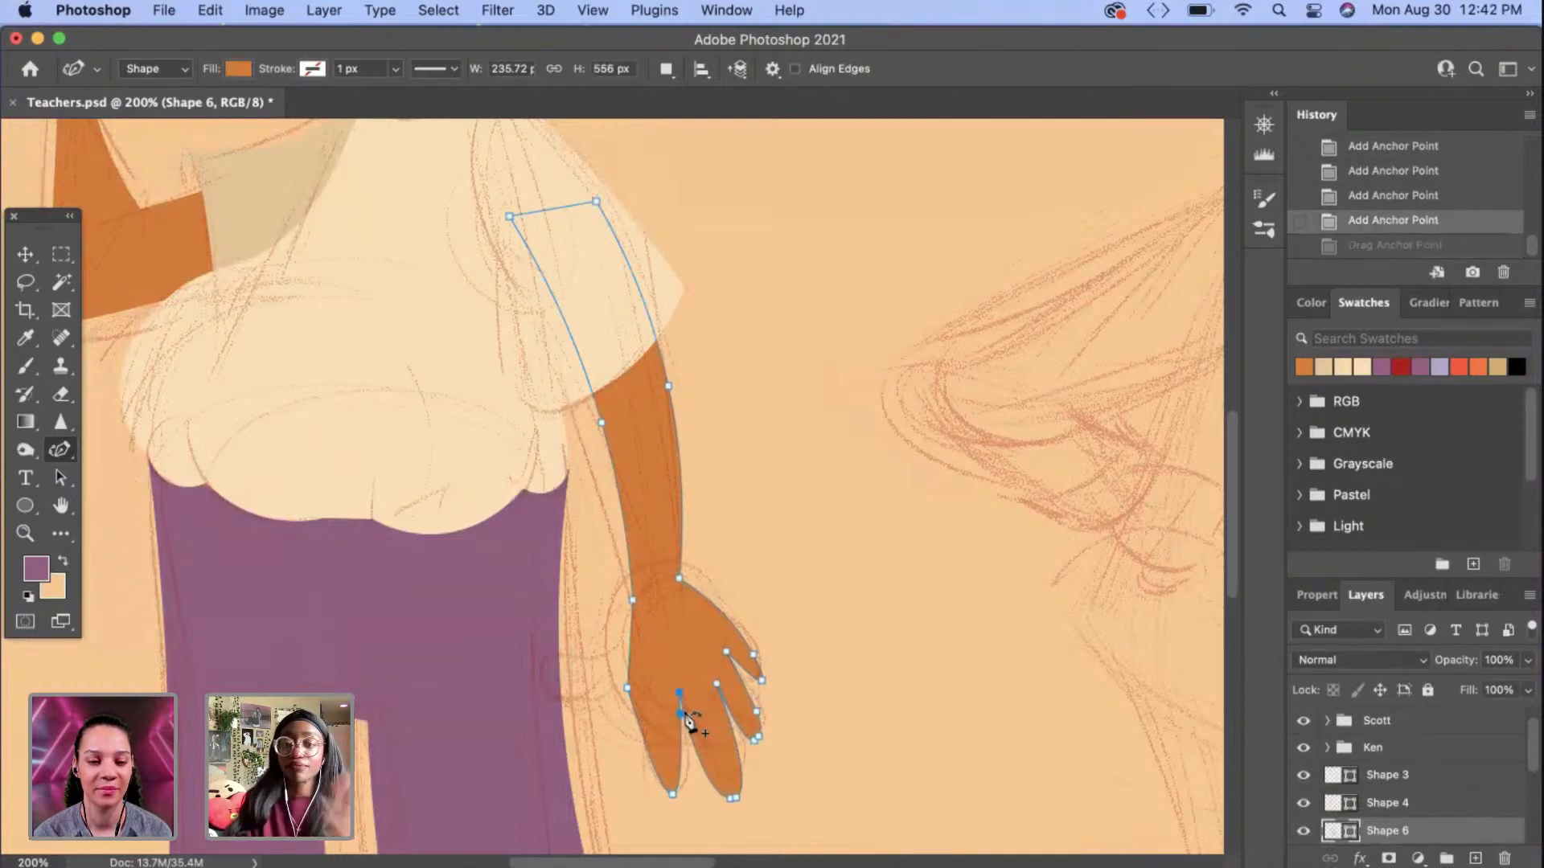
pyautogui.press('super+z')
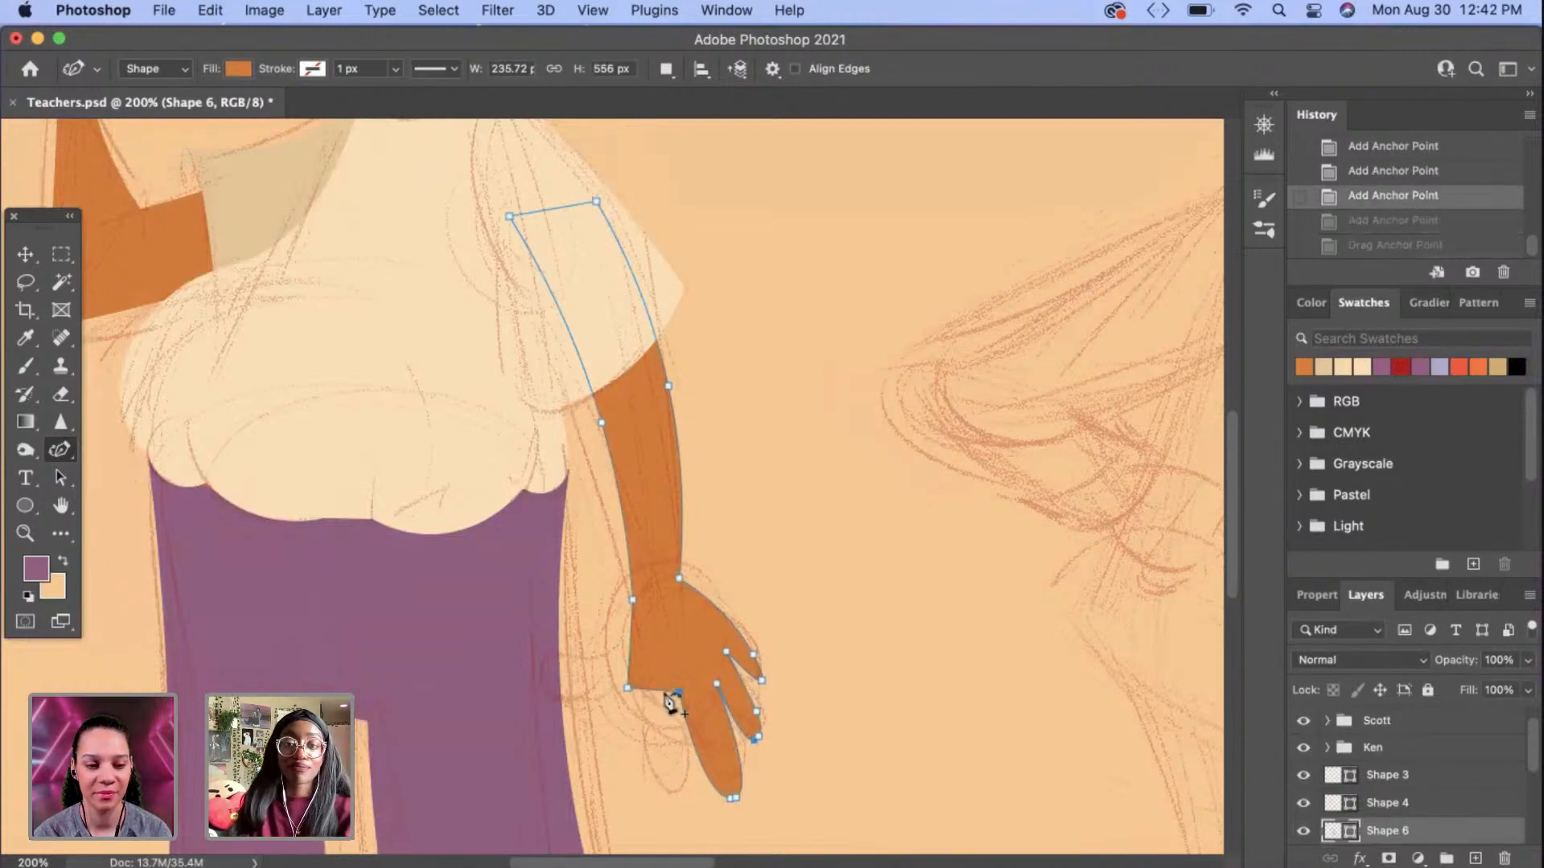
# Step: Pull out the lowered hand's index finger with a blunt tip and extend a rounded thumb sideways over the trousers
pyautogui.moveTo(671, 728); pyautogui.dragTo(661, 792)
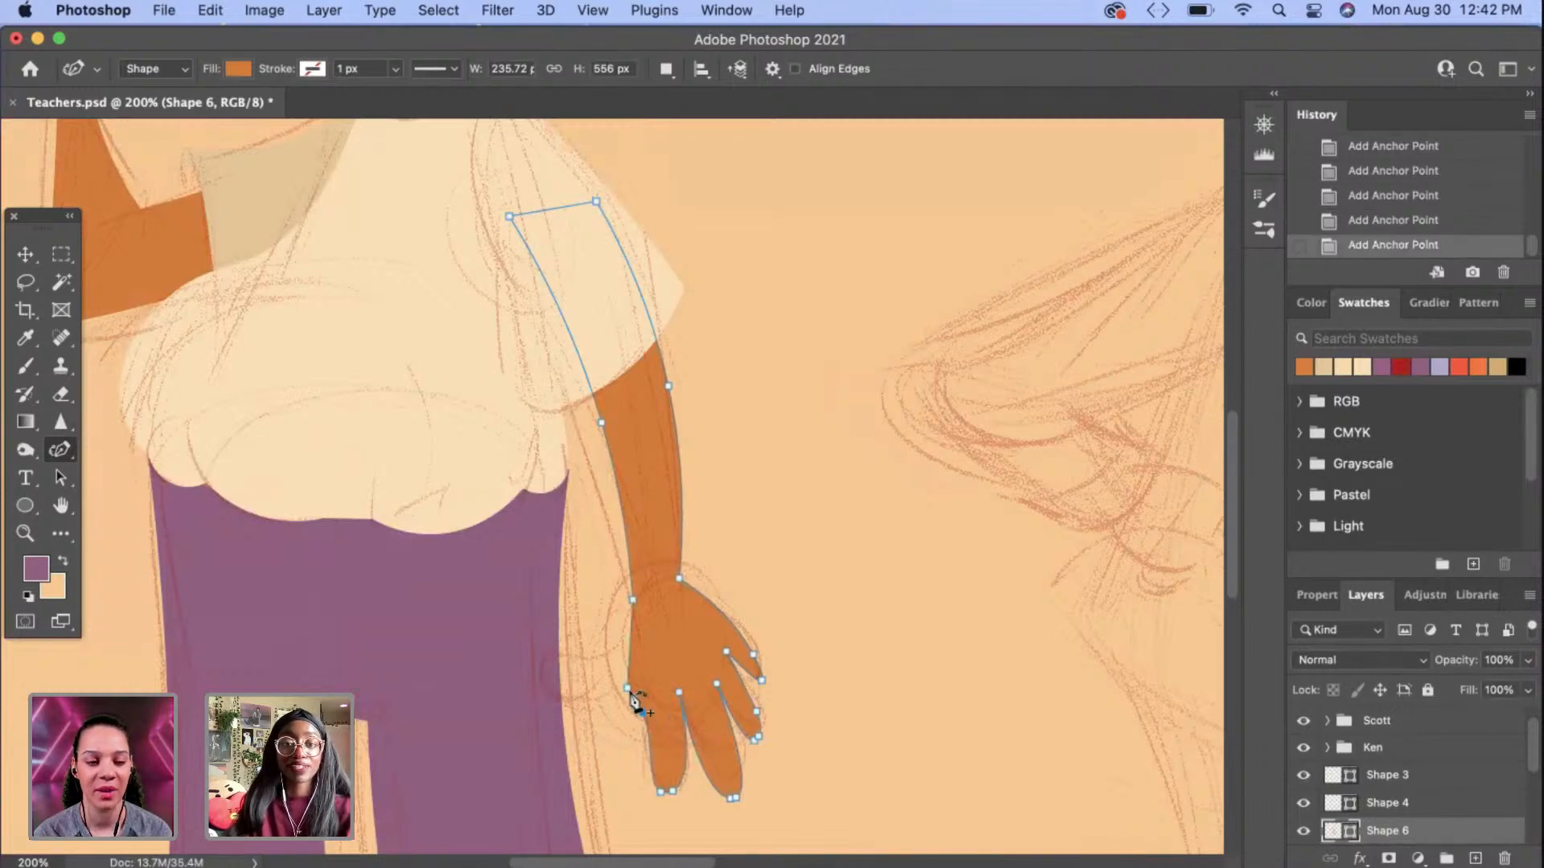
pyautogui.moveTo(628, 689); pyautogui.dragTo(573, 699)
pyautogui.click(608, 621)
pyautogui.press('BackSpace')
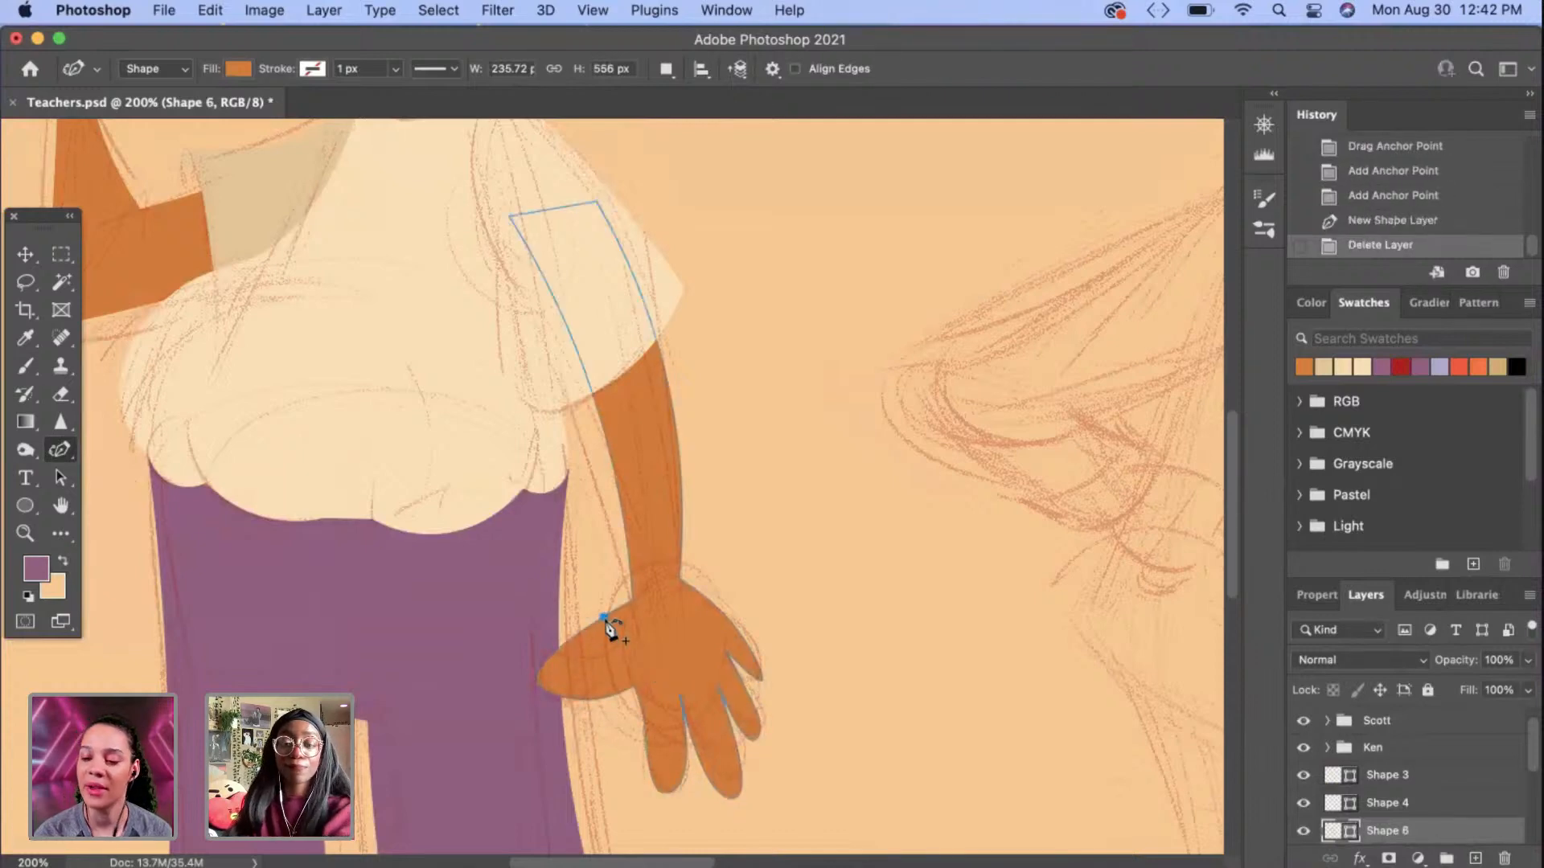
pyautogui.click(615, 647)
pyautogui.moveTo(568, 692); pyautogui.dragTo(542, 657)
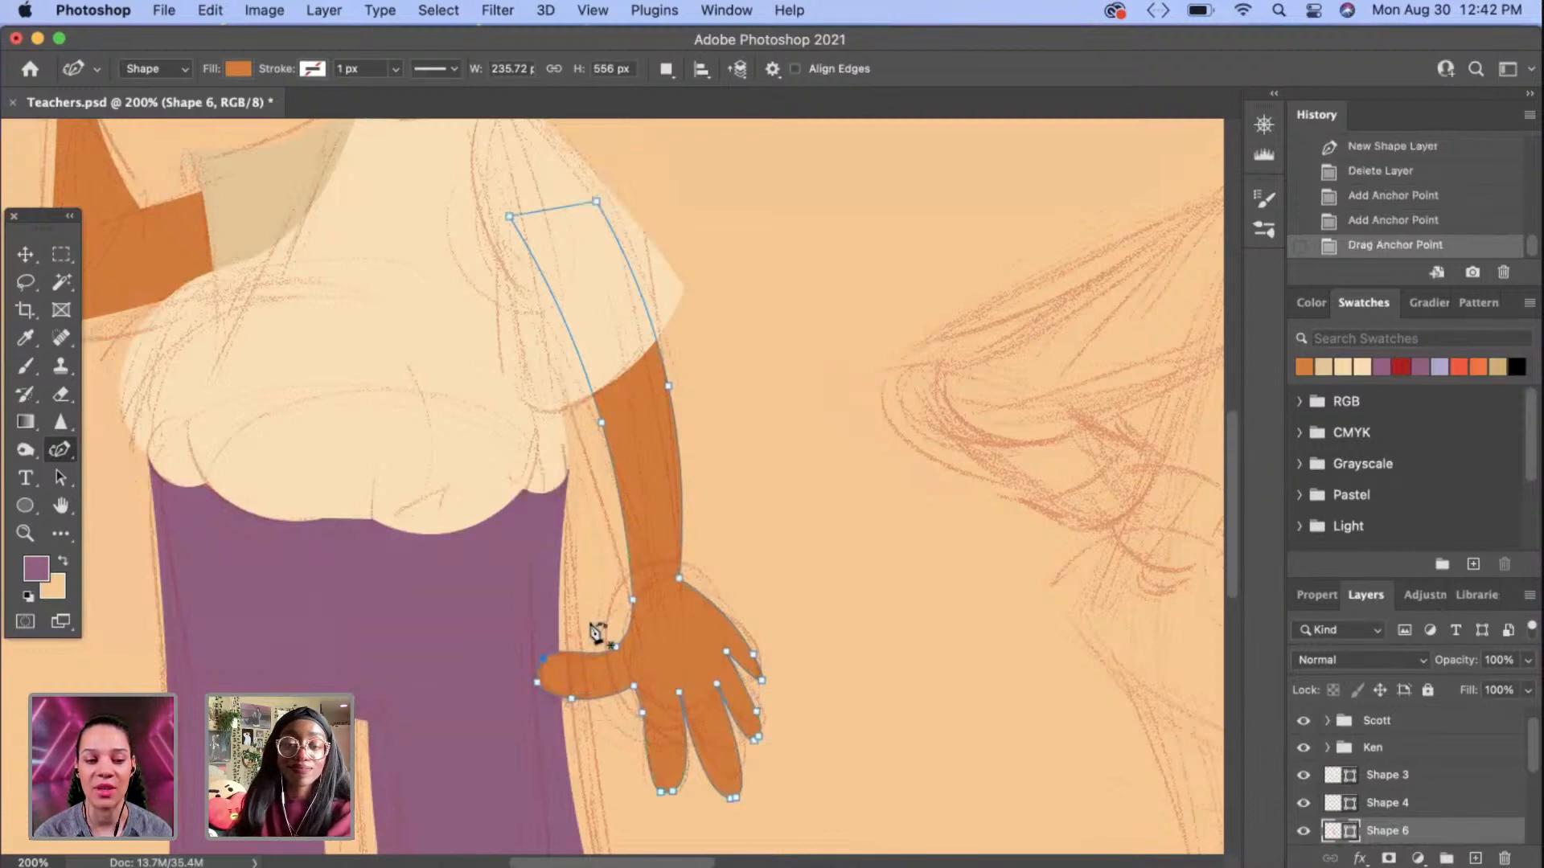
# Step: Slim the lowered hand's index and middle fingers with extra anchor points and reshape the notch between them
pyautogui.click(678, 734)
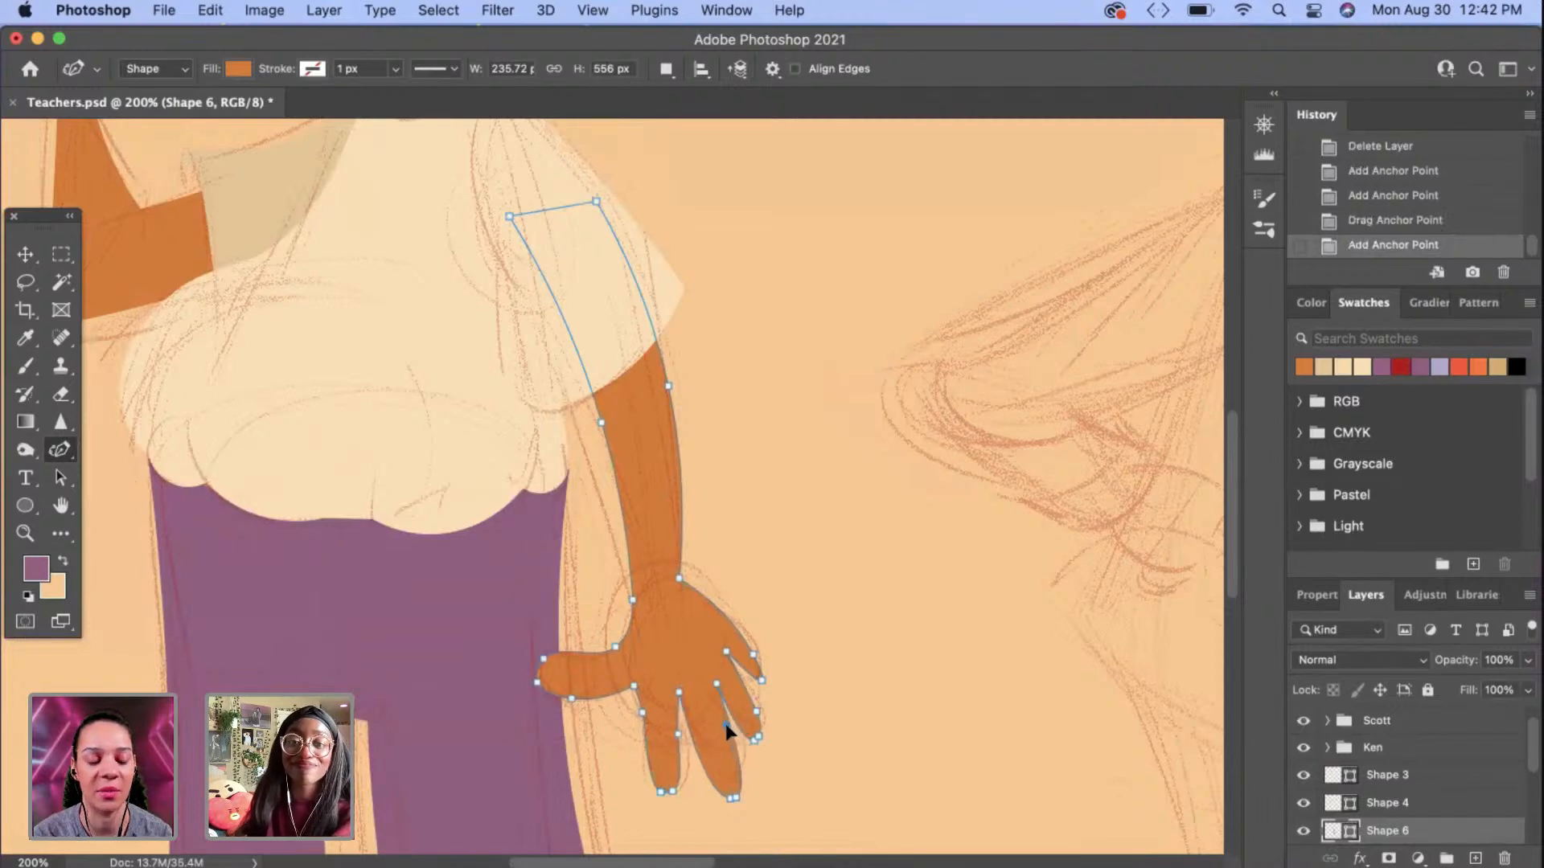
pyautogui.click(726, 728)
pyautogui.click(695, 726)
pyautogui.moveTo(678, 693); pyautogui.dragTo(679, 705)
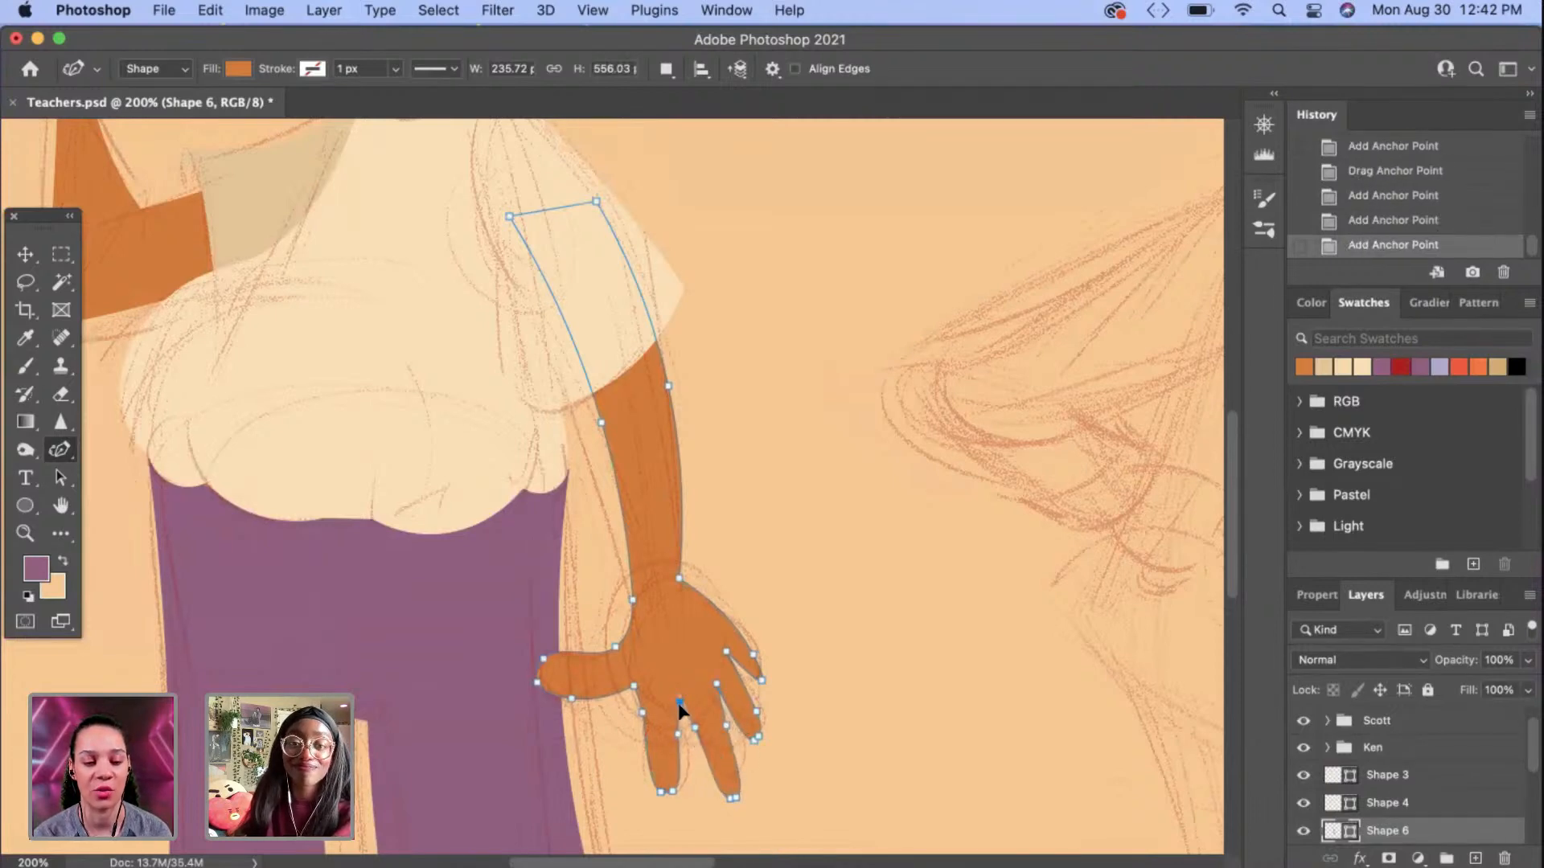
pyautogui.press('Delete')
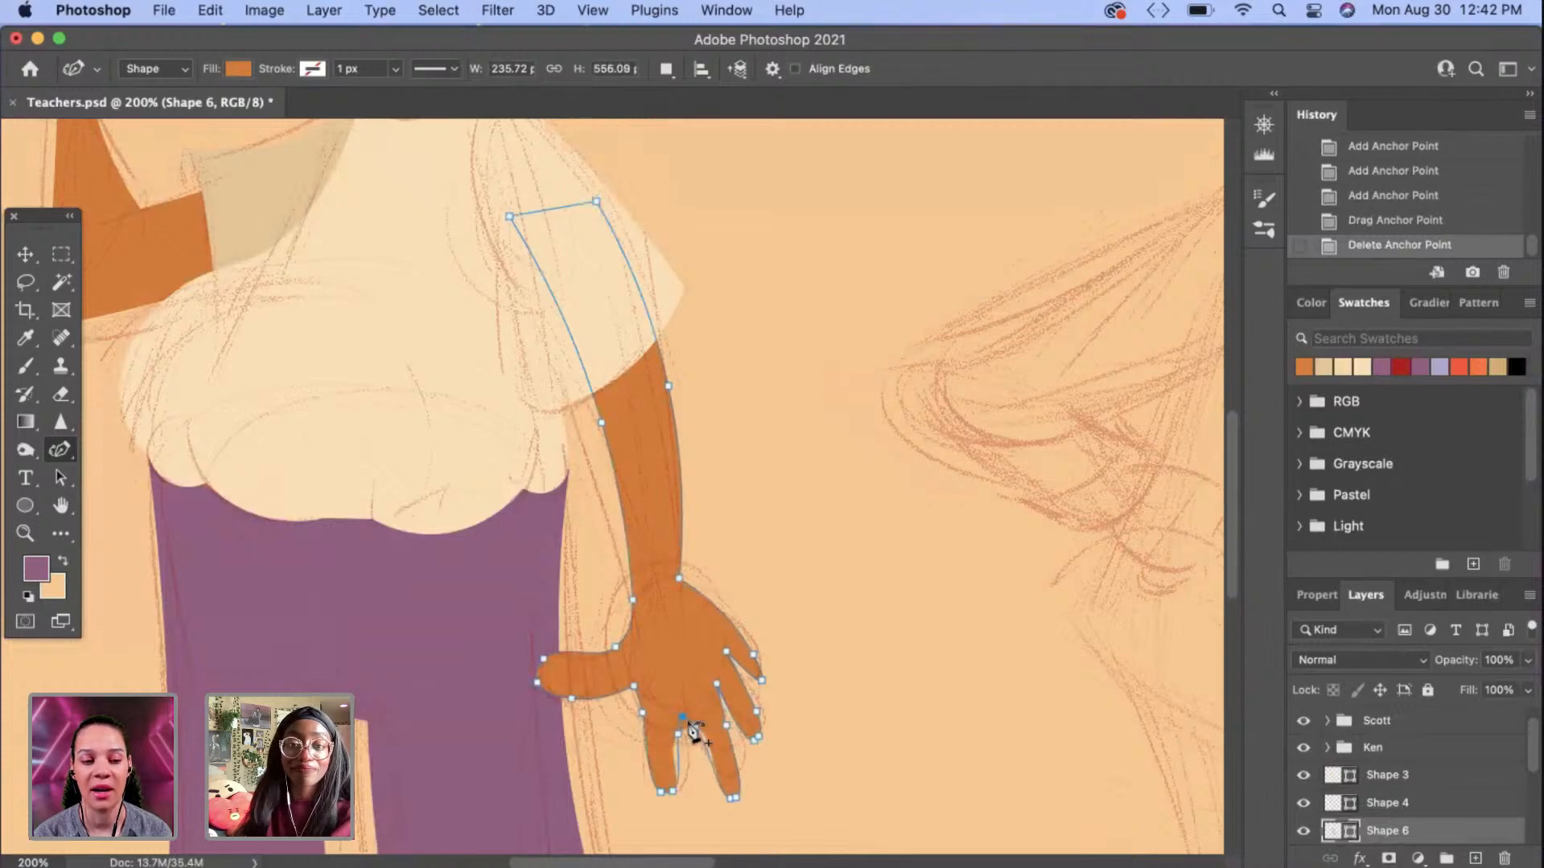
# Step: Rework the notch between the lowered hand's index and middle fingers, nudge the middle fingertip, and delete surplus anchor points around the palm
pyautogui.click(682, 716)
pyautogui.moveTo(726, 800); pyautogui.dragTo(725, 802)
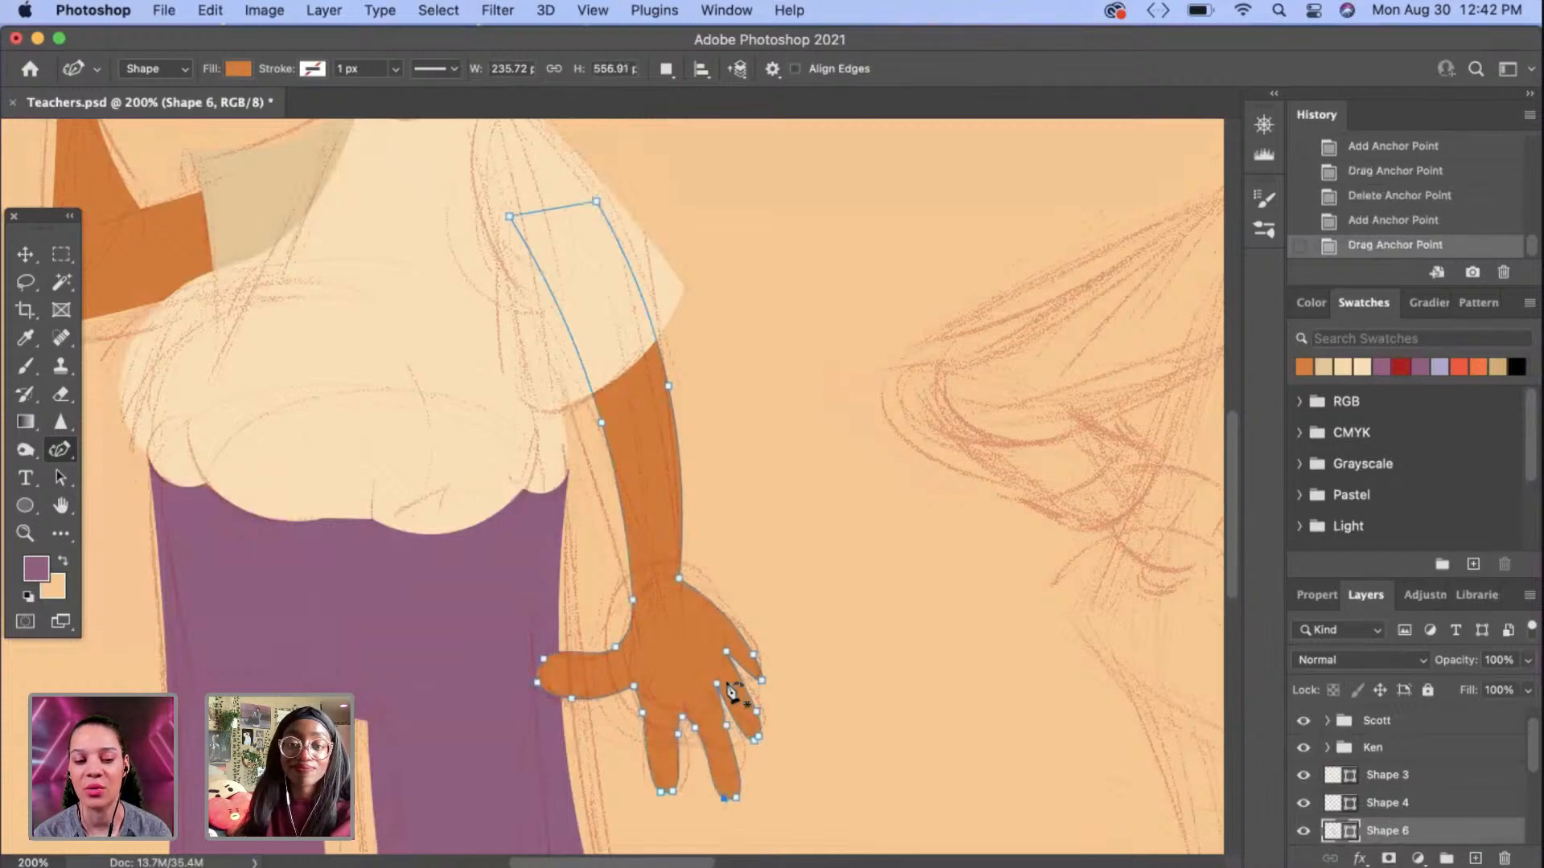
pyautogui.moveTo(726, 710); pyautogui.dragTo(632, 681)
pyautogui.press('Delete')
pyautogui.click(682, 723)
pyautogui.click(633, 685)
pyautogui.press('Delete')
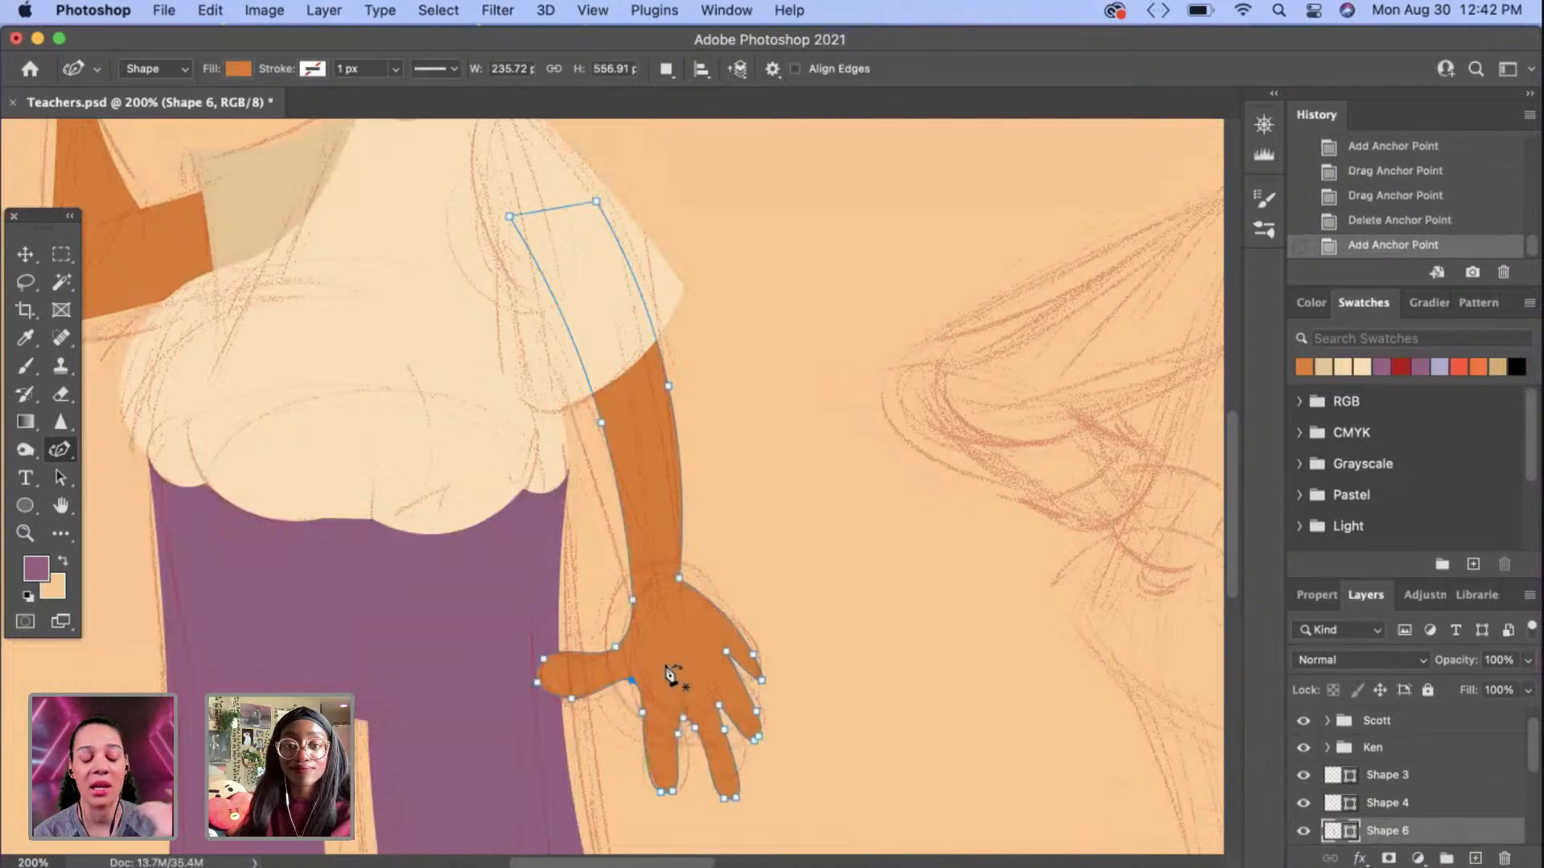
# Step: Delete the notch point beside the lowered hand's little finger and pull the finger farther outward, re-forming the gap to the ring finger
pyautogui.click(726, 651)
pyautogui.press('Delete')
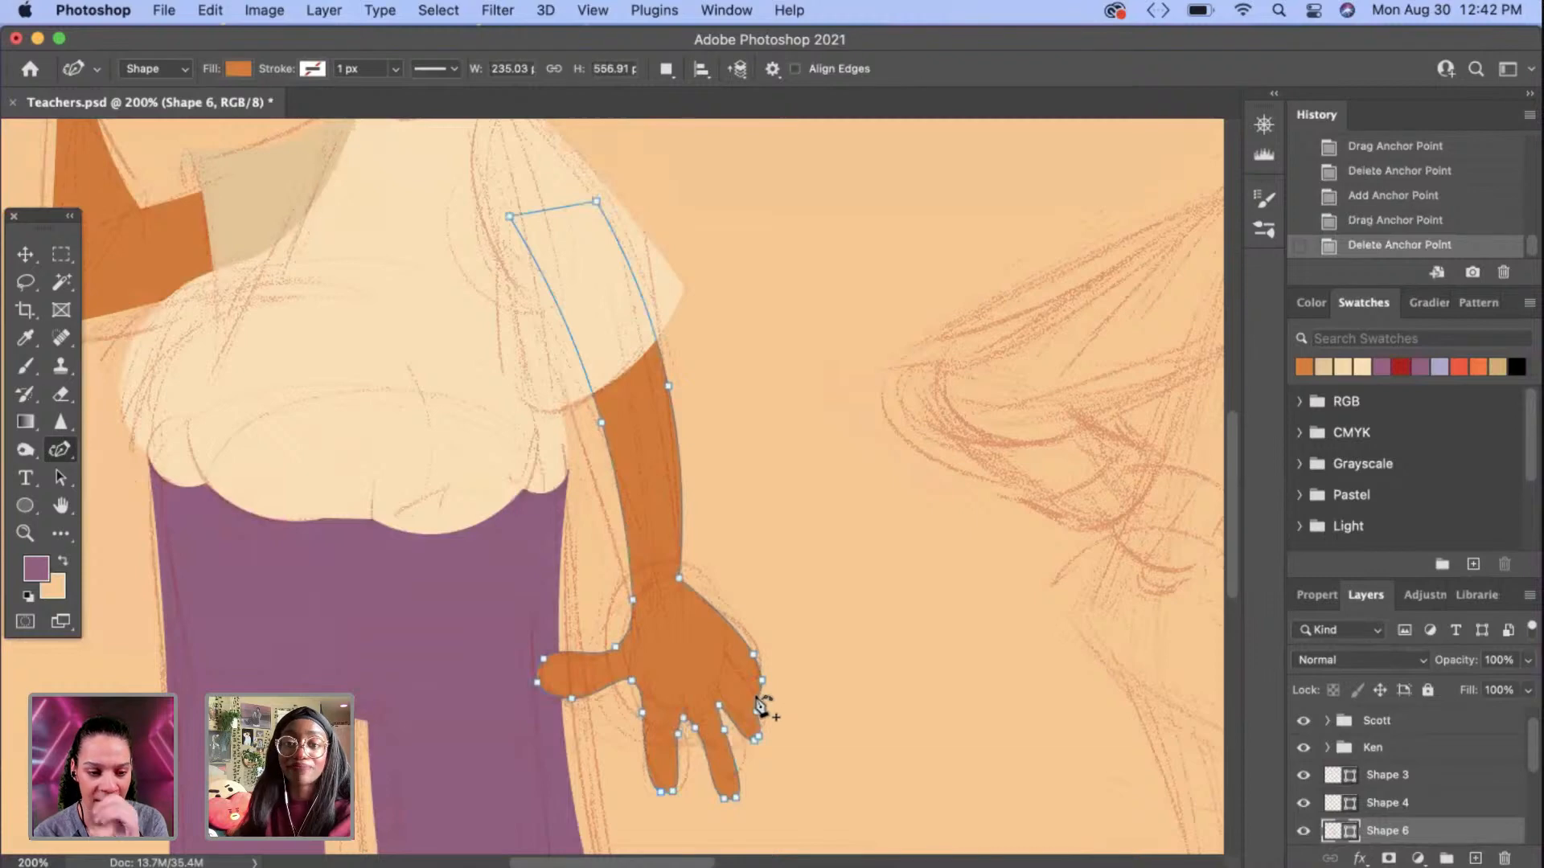
pyautogui.moveTo(760, 695)
pyautogui.mouseDown()
pyautogui.moveTo(732, 657)
pyautogui.moveTo(780, 699)
pyautogui.moveTo(738, 678)
pyautogui.moveTo(786, 691)
pyautogui.mouseUp()
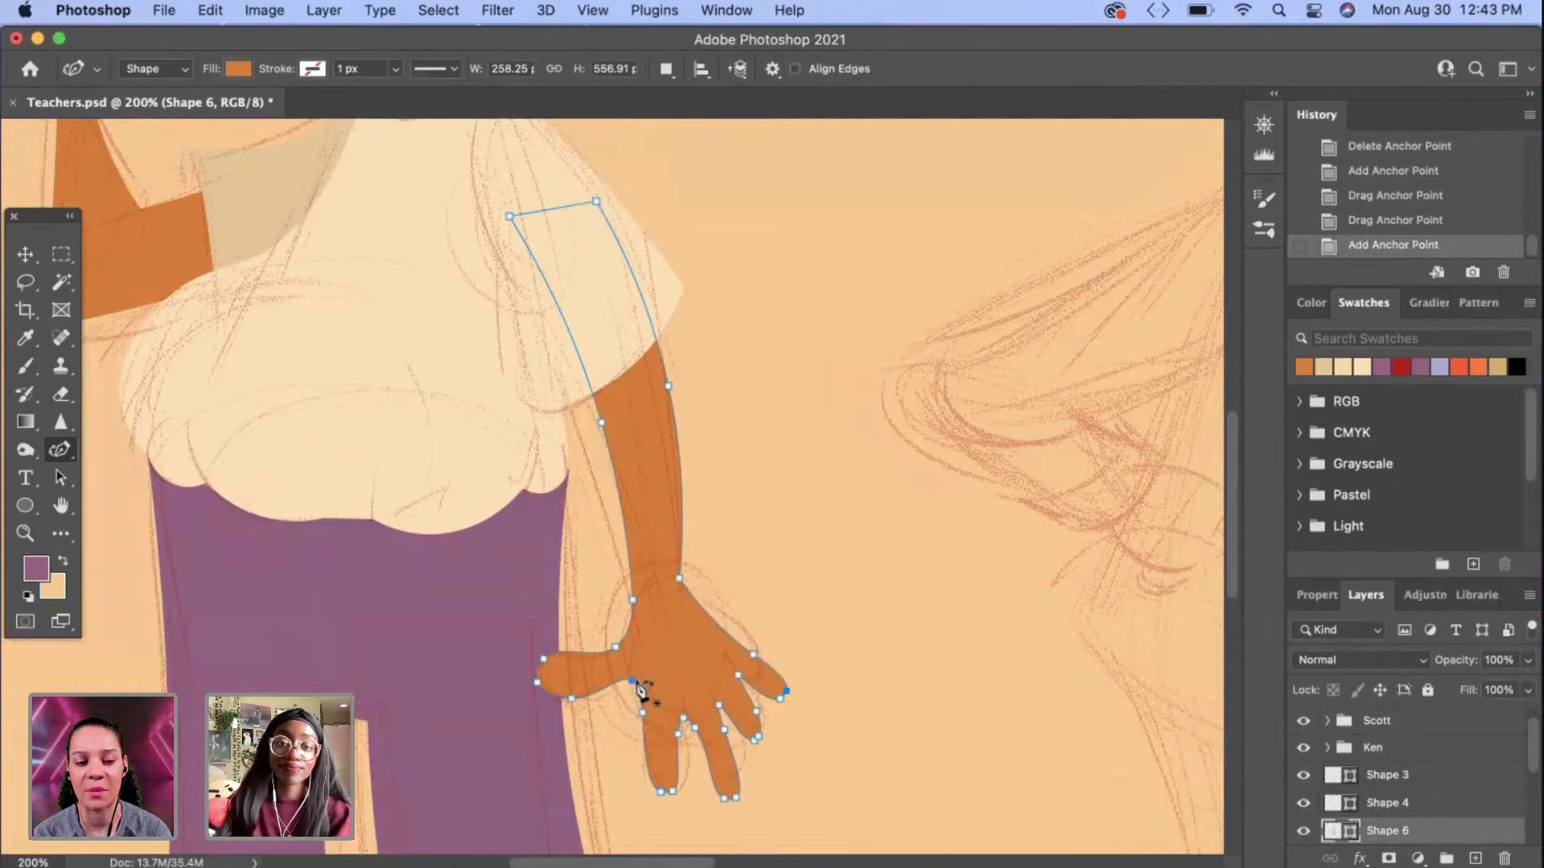
# Step: Shorten and slim the lowered hand's index finger, shifting the point between it and the thumb inward
pyautogui.moveTo(632, 681); pyautogui.dragTo(639, 675)
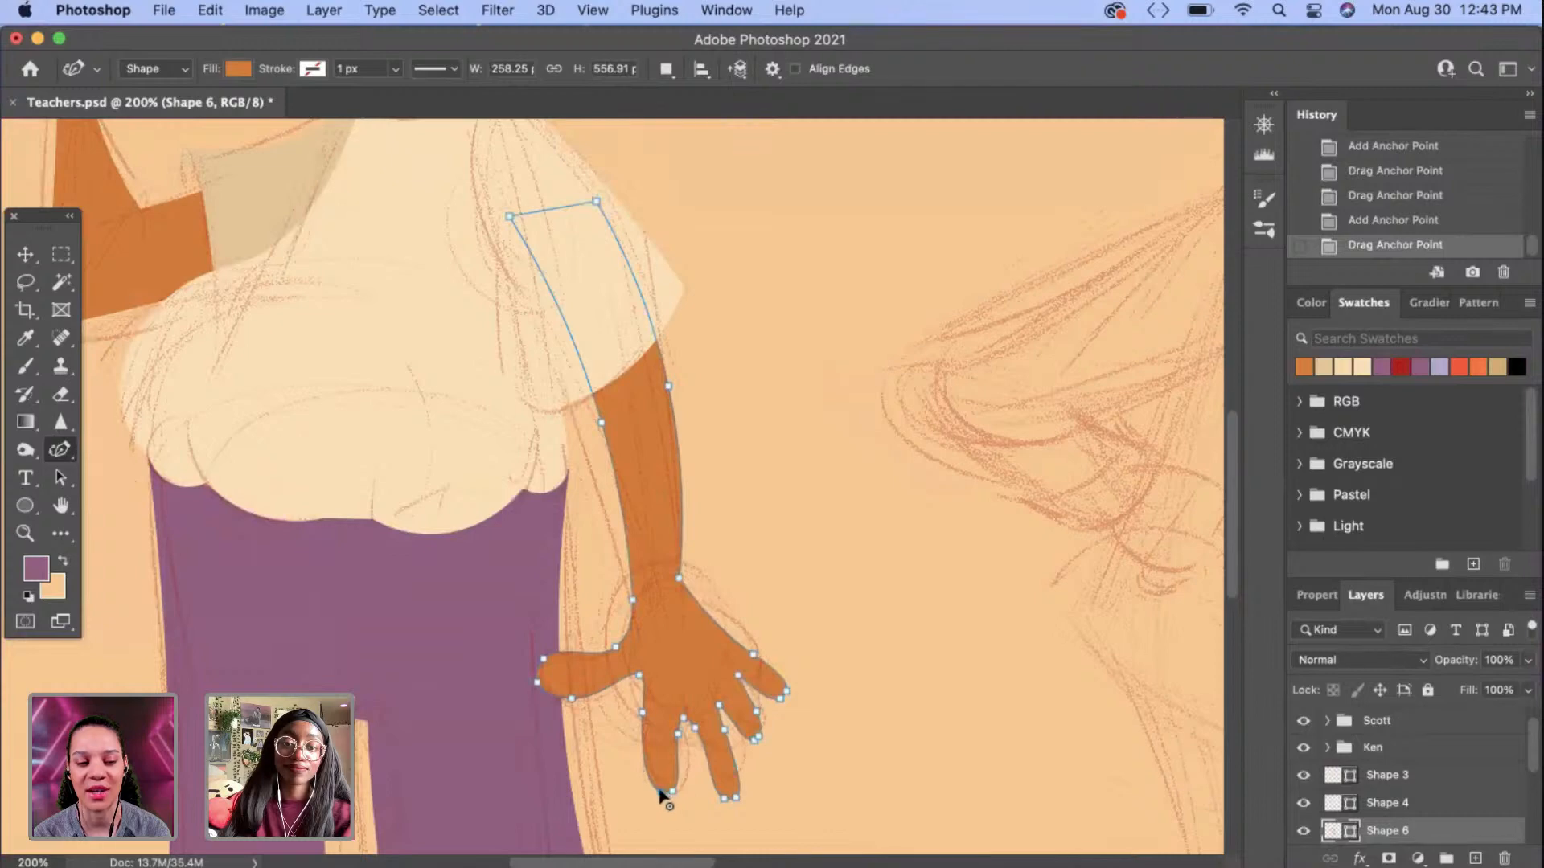
pyautogui.moveTo(660, 791); pyautogui.dragTo(651, 777)
pyautogui.moveTo(642, 711); pyautogui.dragTo(642, 713)
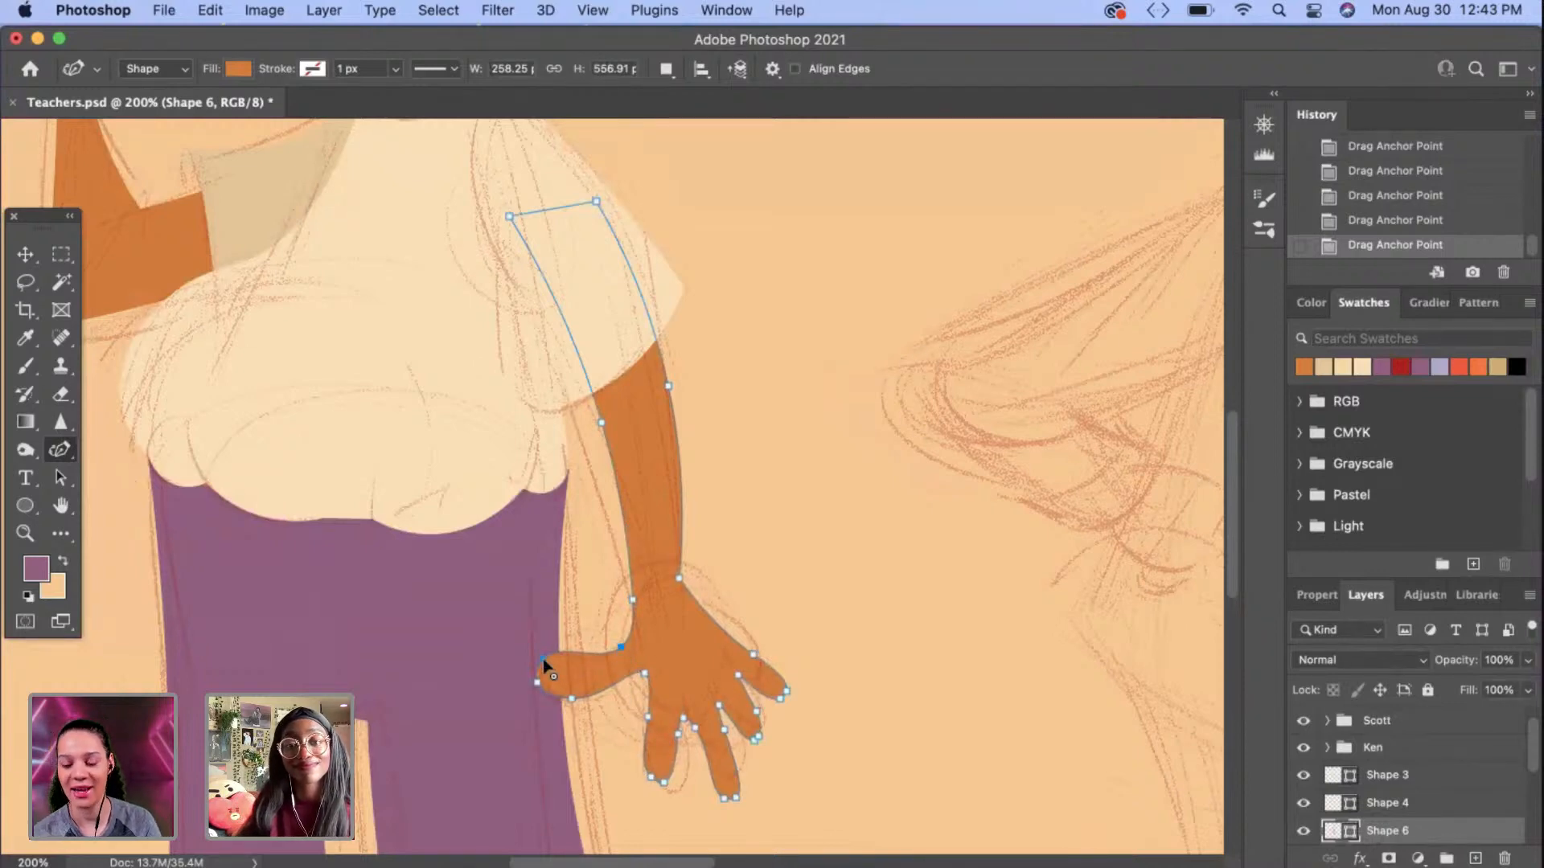
# Step: Shorten and slim the lowered hand's thumb, adjusting its base and moving the thumb-side wrist point inward
pyautogui.moveTo(543, 658); pyautogui.dragTo(635, 677)
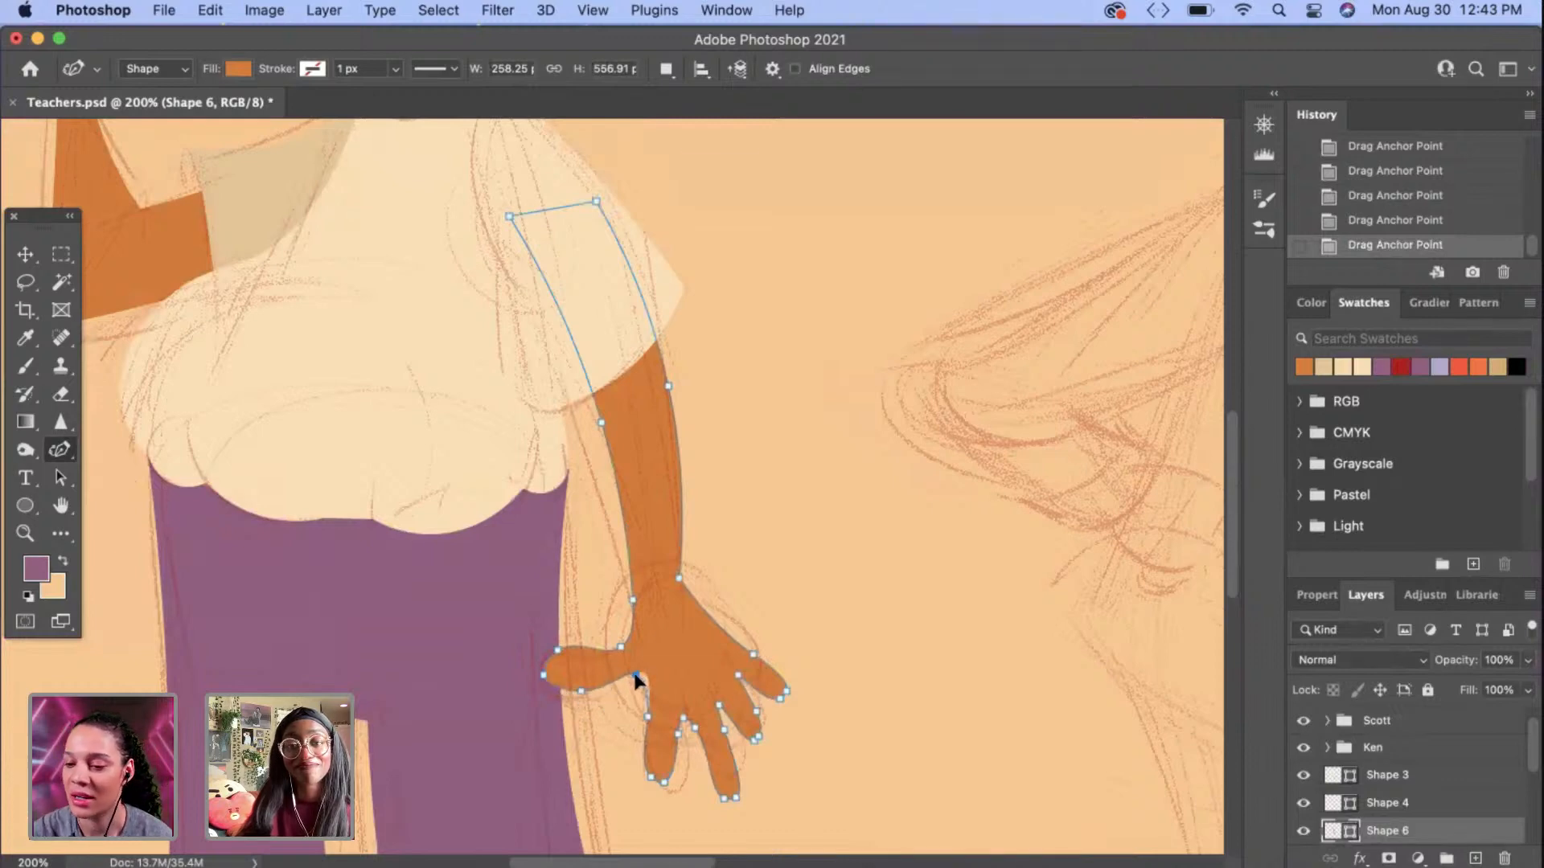
pyautogui.click(588, 689)
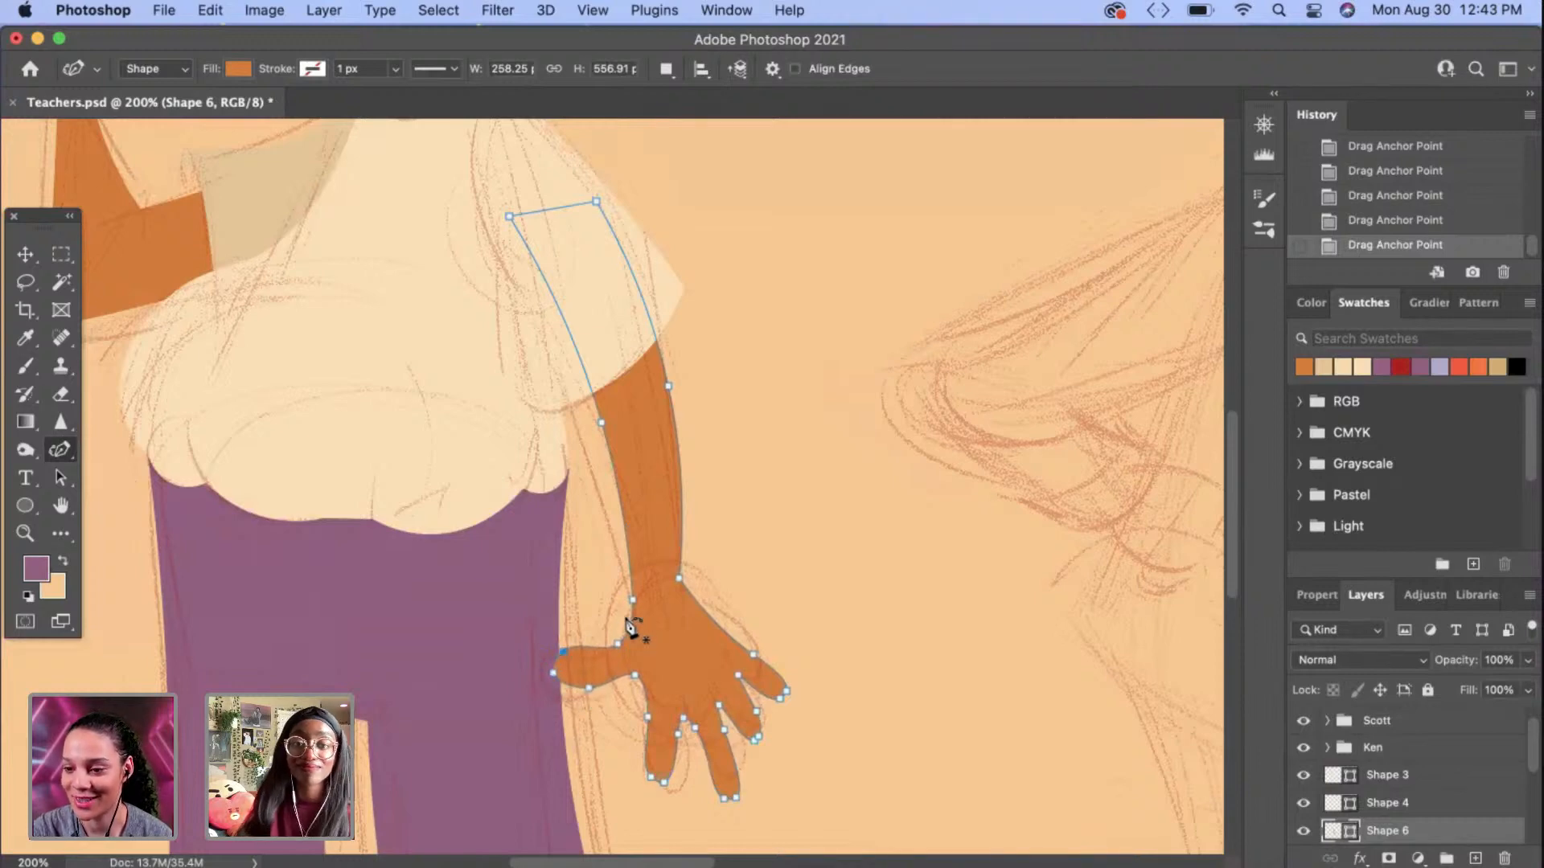
pyautogui.click(633, 601)
pyautogui.moveTo(634, 603); pyautogui.dragTo(639, 597)
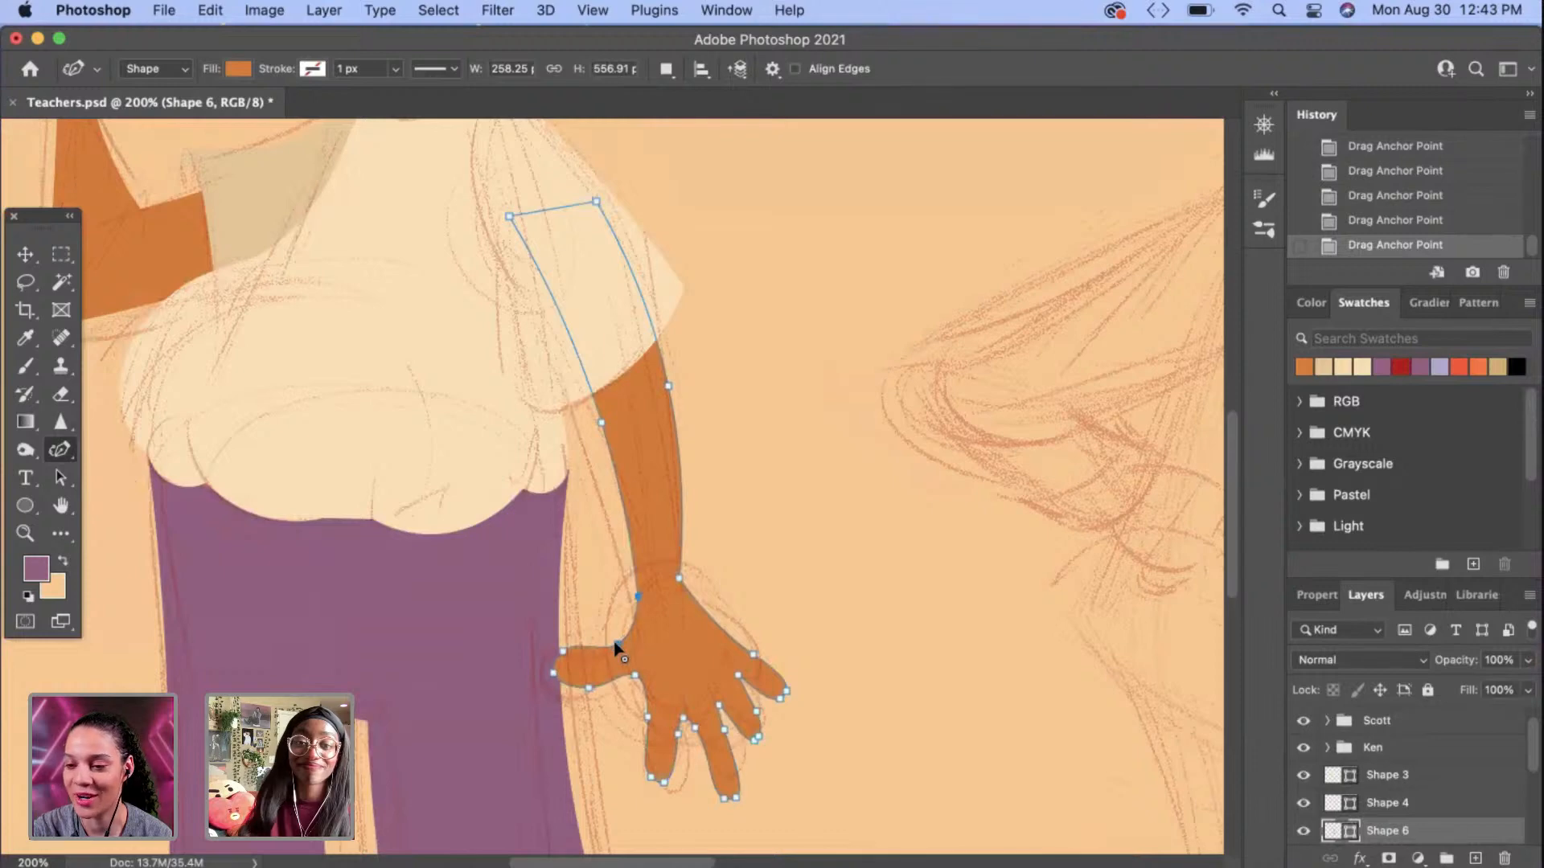
pyautogui.click(608, 647)
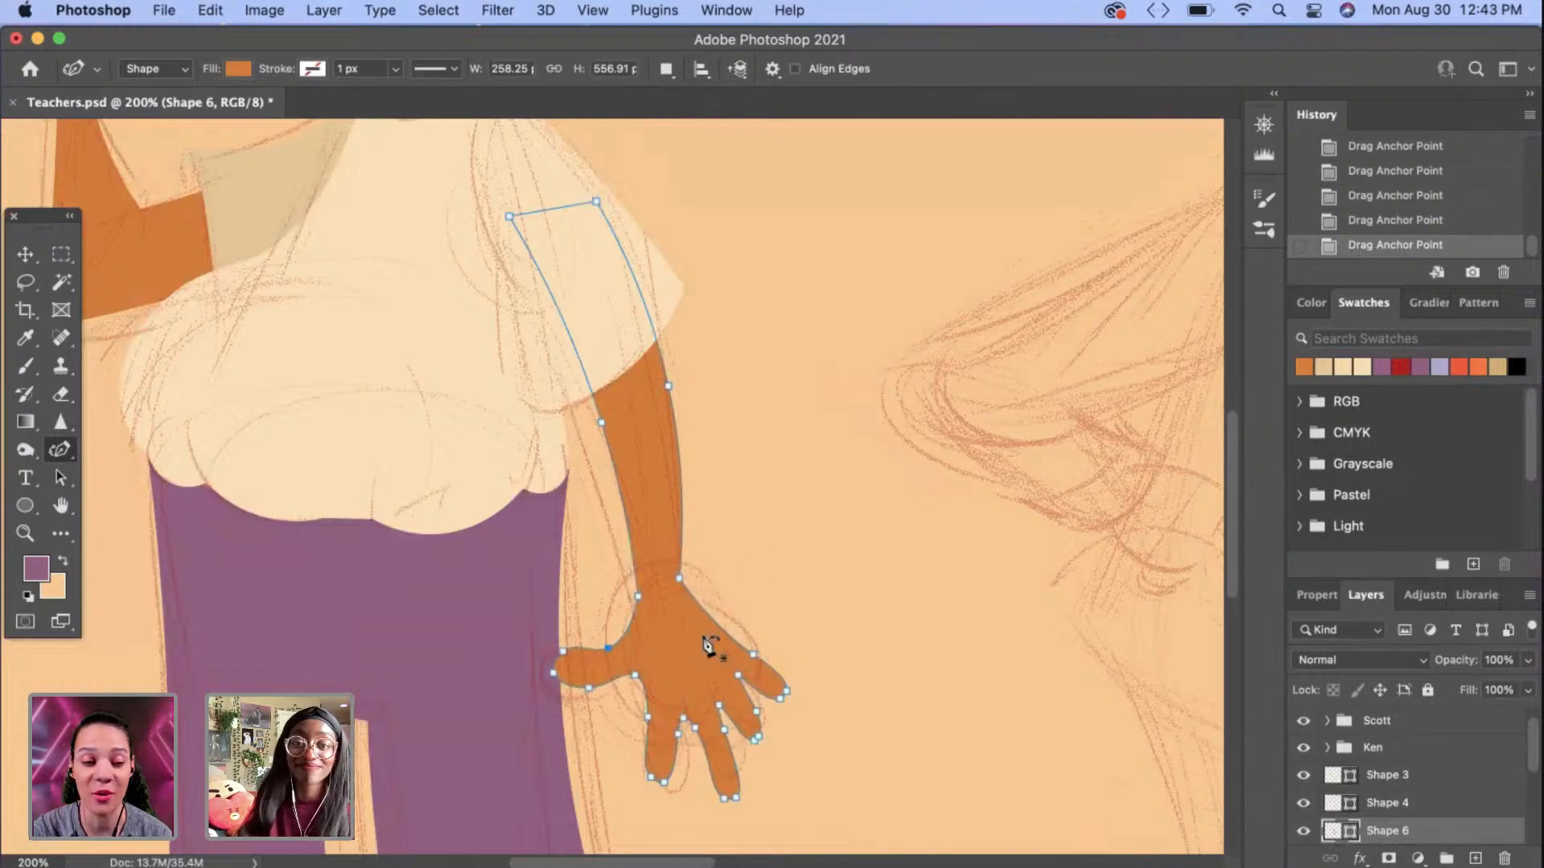
# Step: Narrow the index finger's inner edge and fine-tune the notches and outline around the lowered hand's ring finger
pyautogui.click(672, 732)
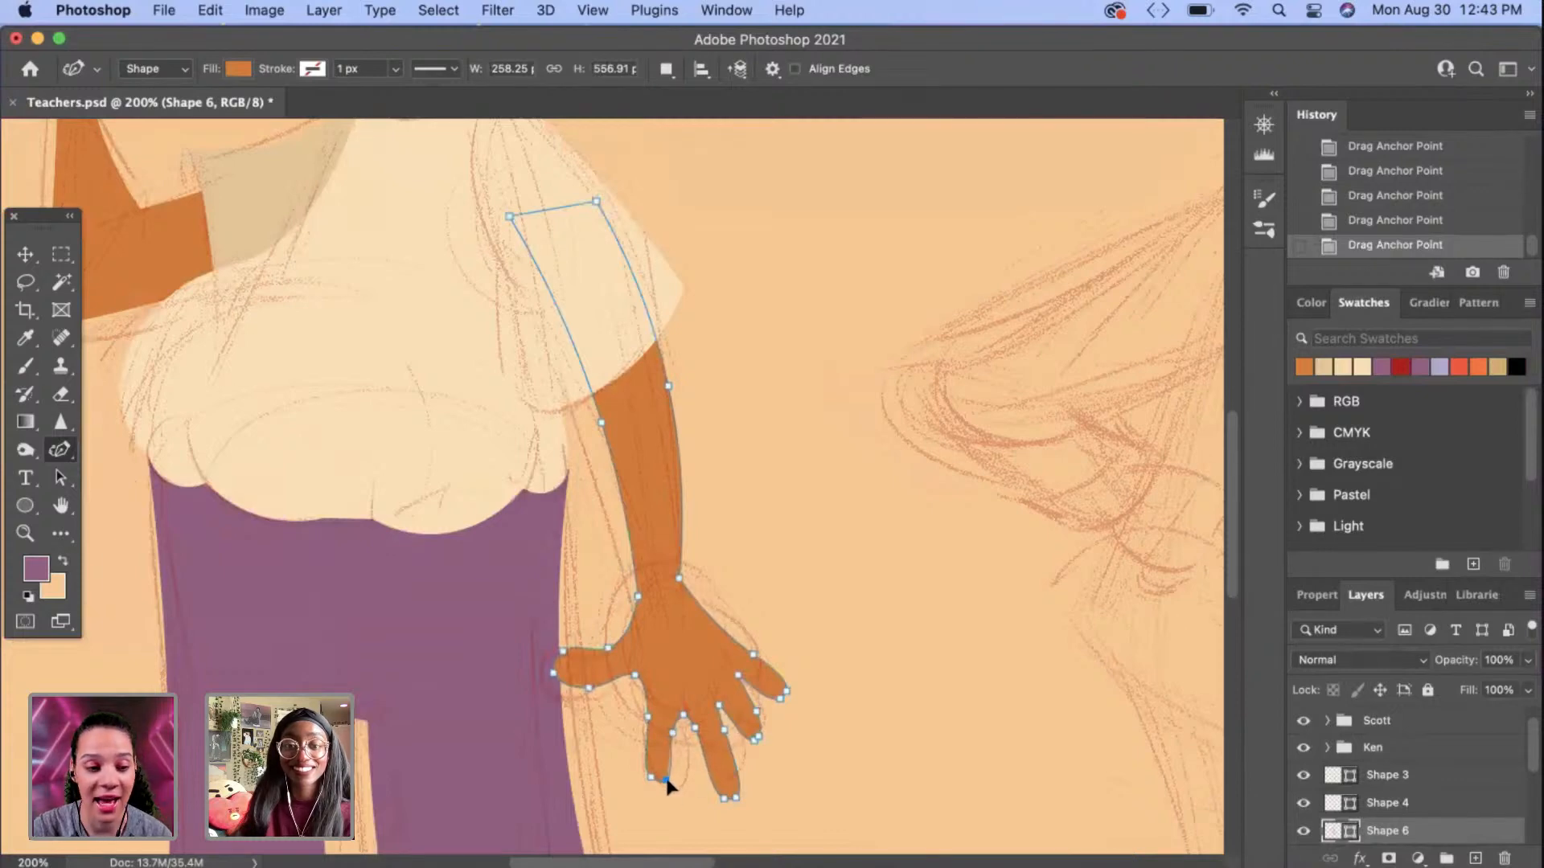
pyautogui.click(720, 706)
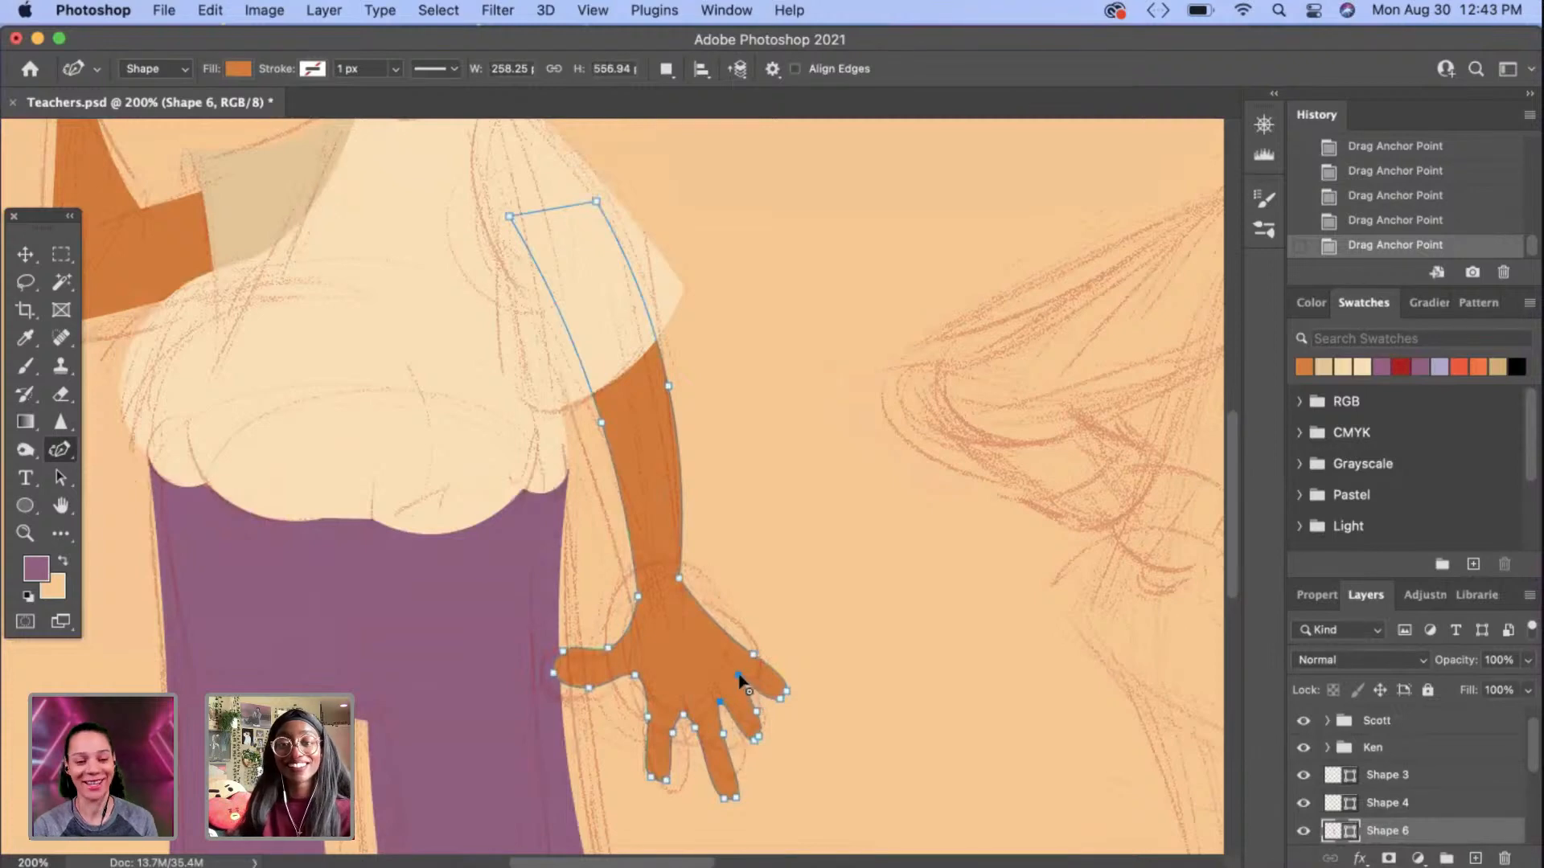
pyautogui.click(754, 715)
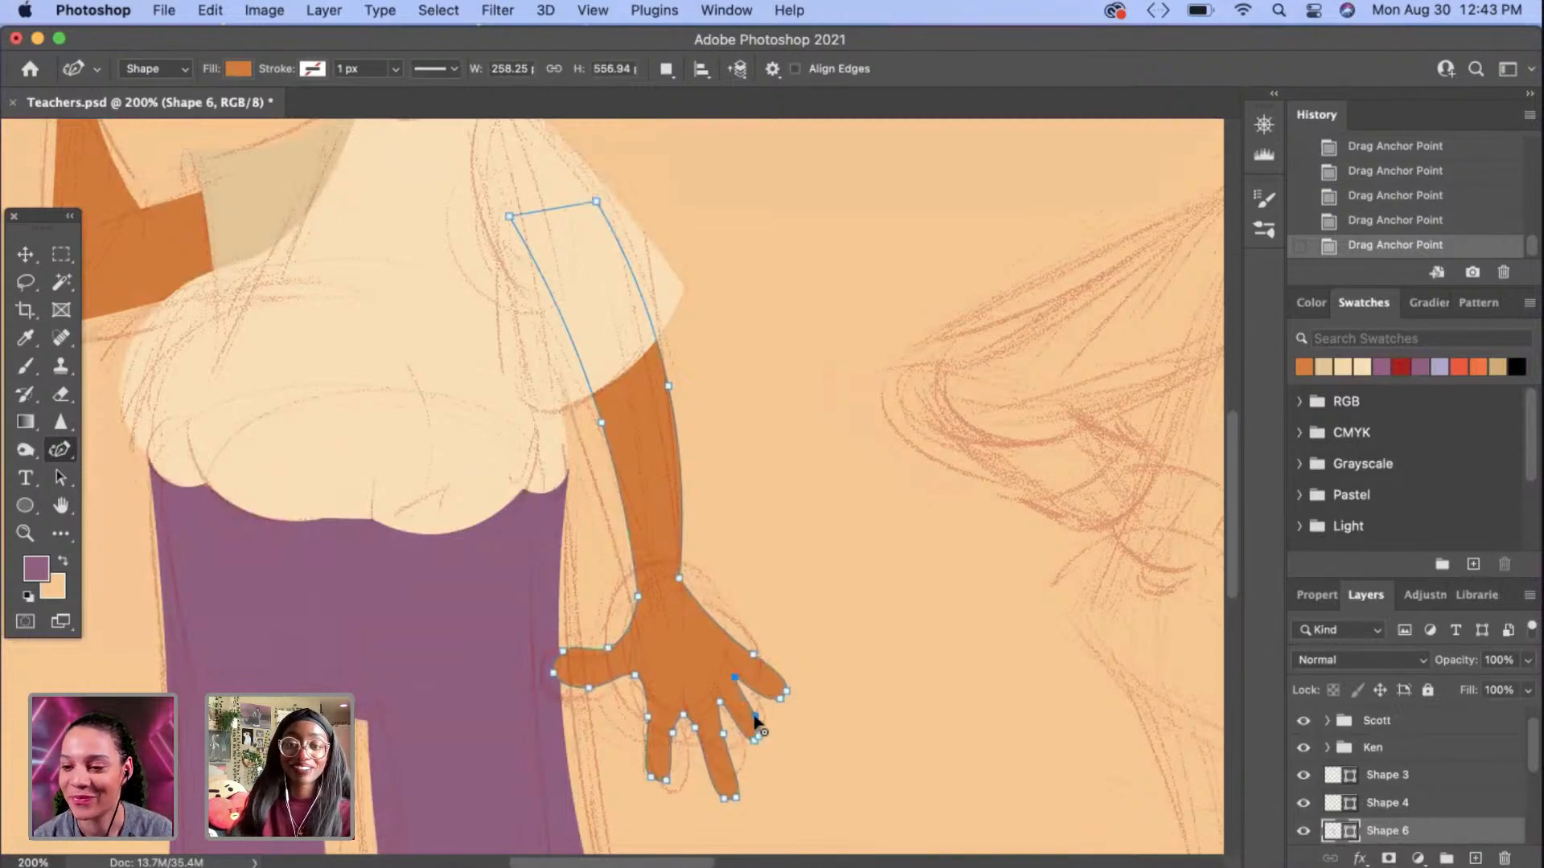
pyautogui.moveTo(755, 716); pyautogui.dragTo(760, 718)
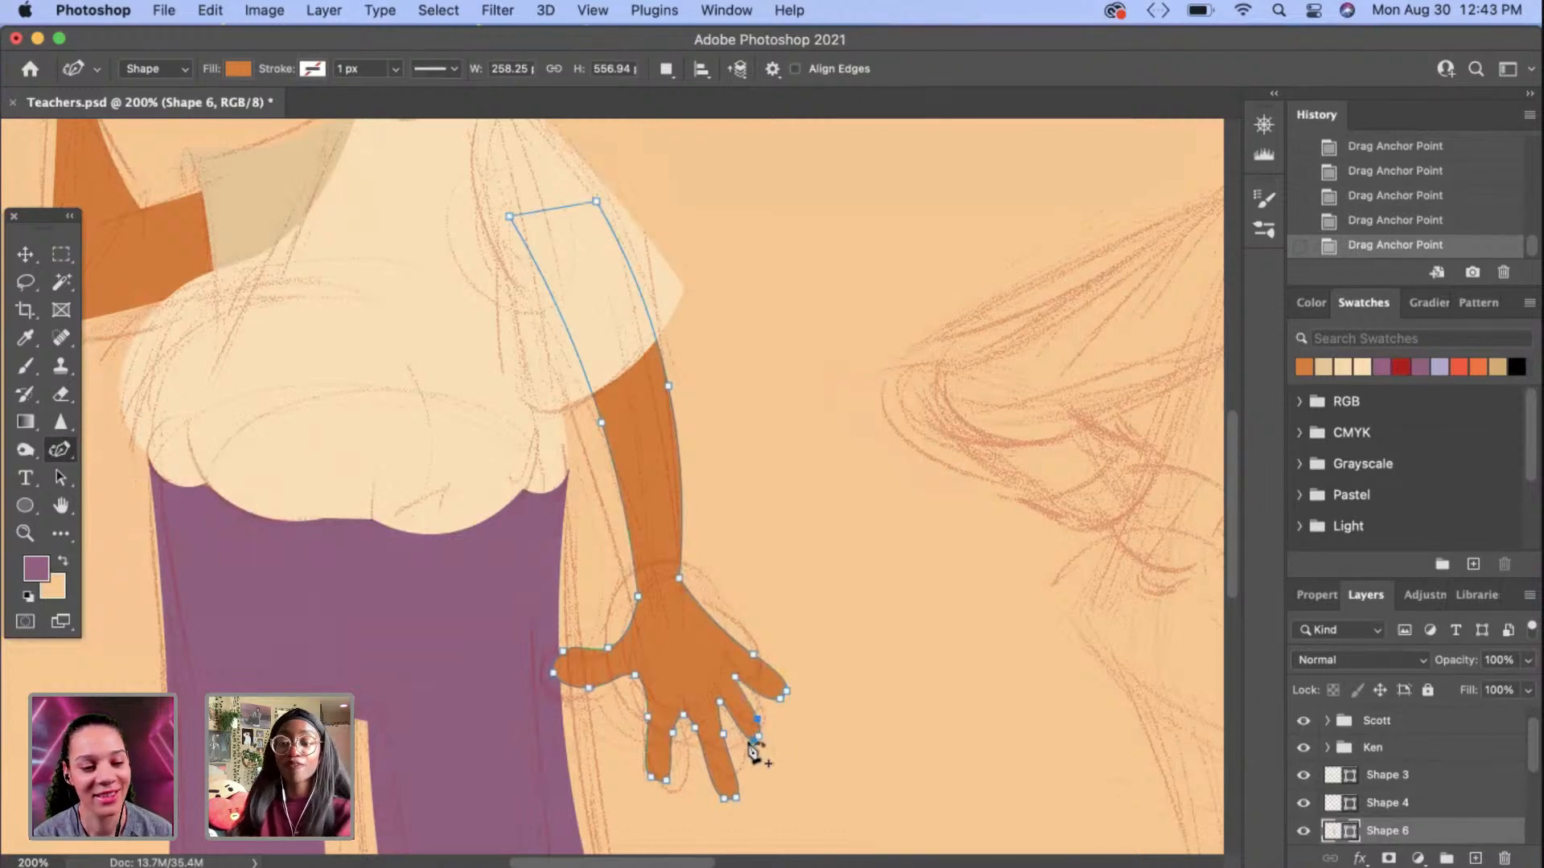
# Step: Narrow the lowered arm's wrist and add an anchor point between wrist and thumb to round that side of the palm
pyautogui.click(680, 578)
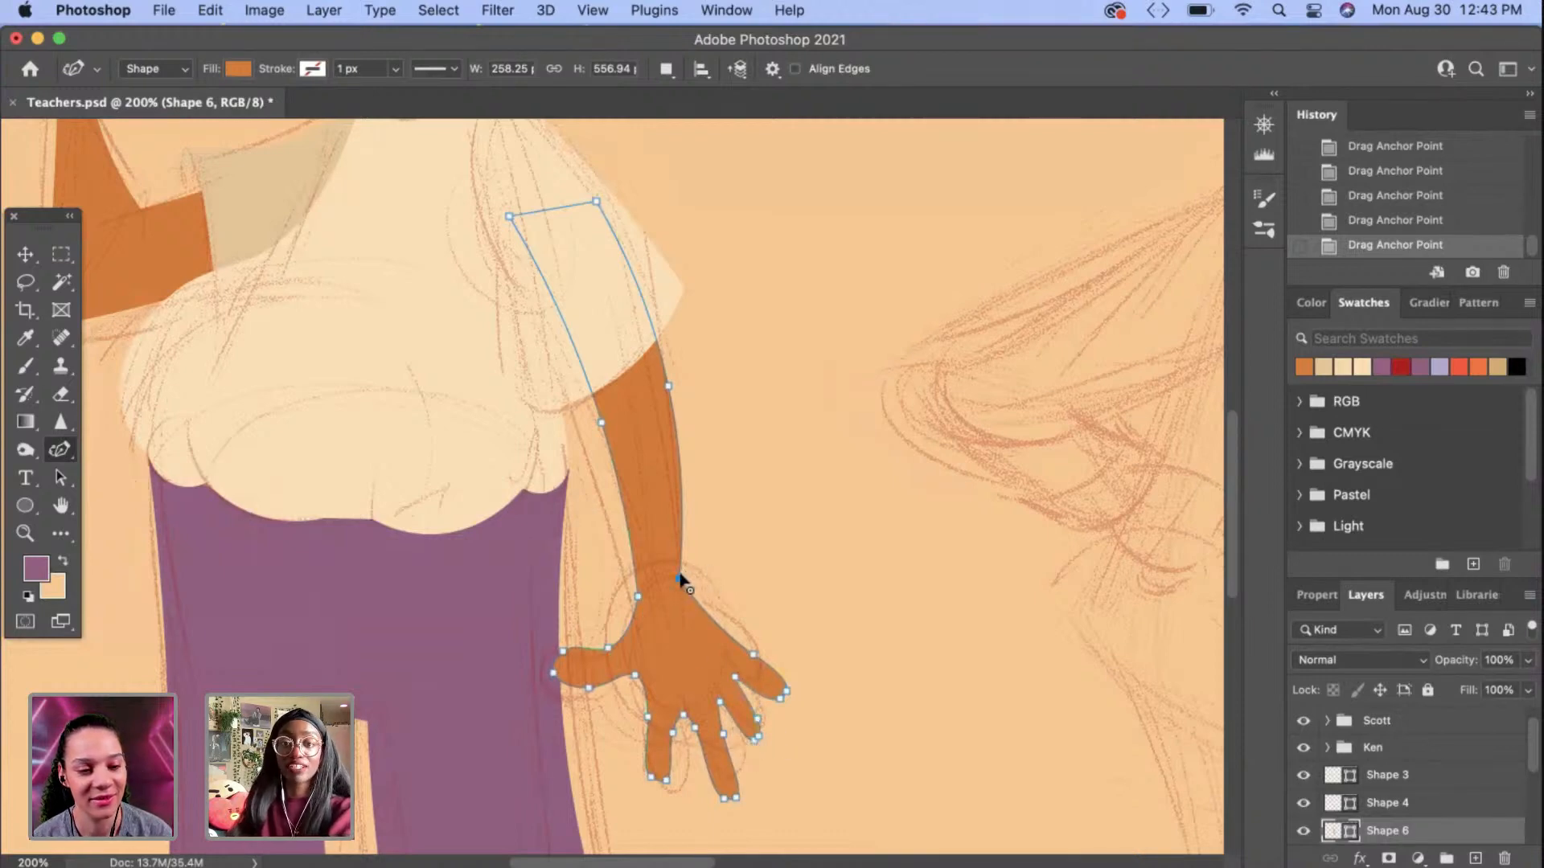
pyautogui.click(636, 585)
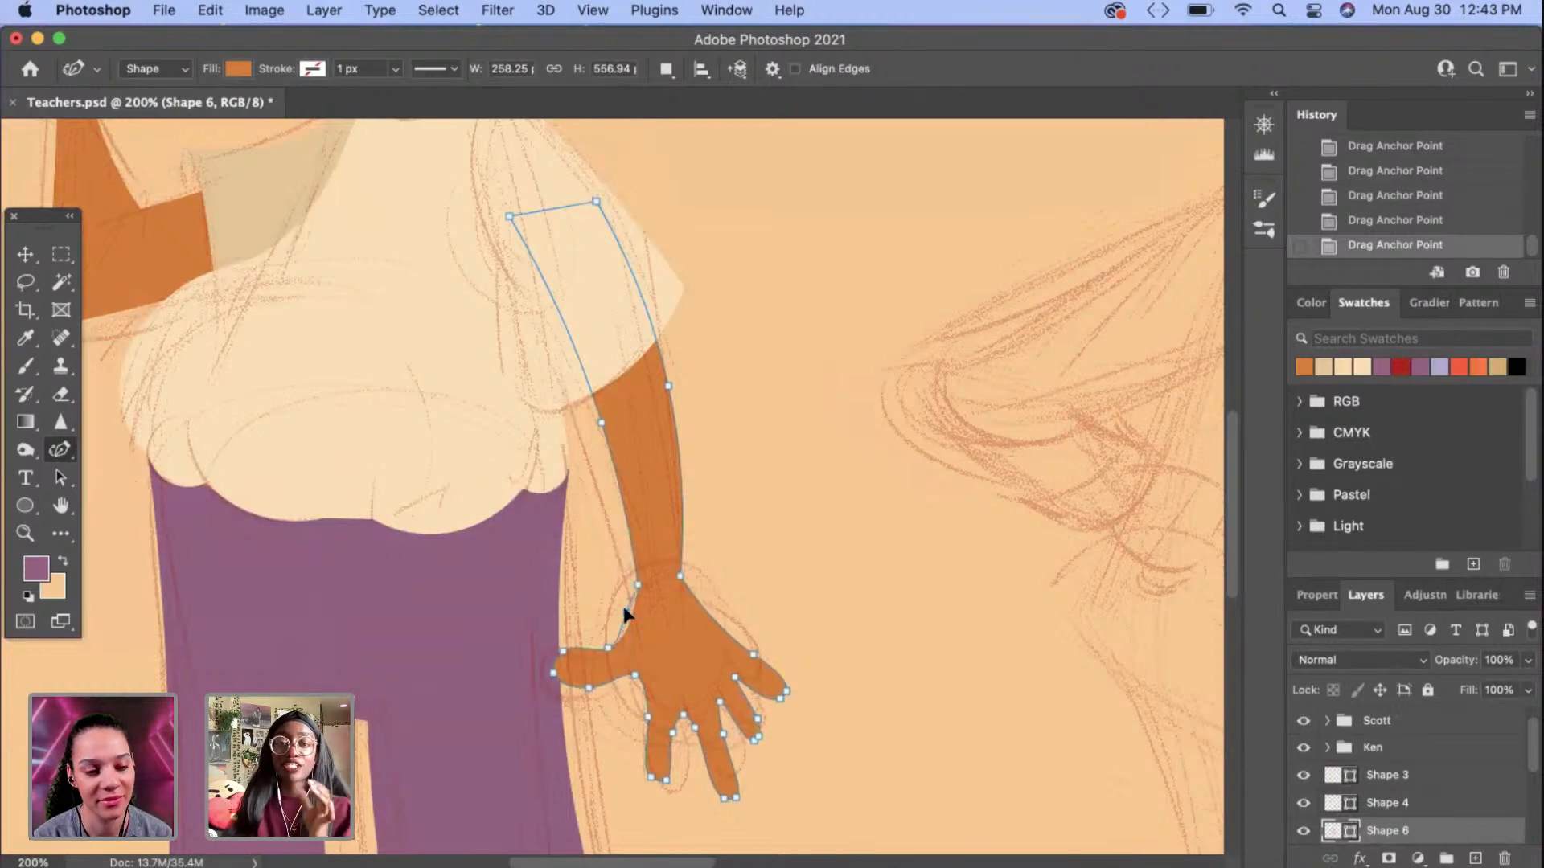
pyautogui.click(624, 610)
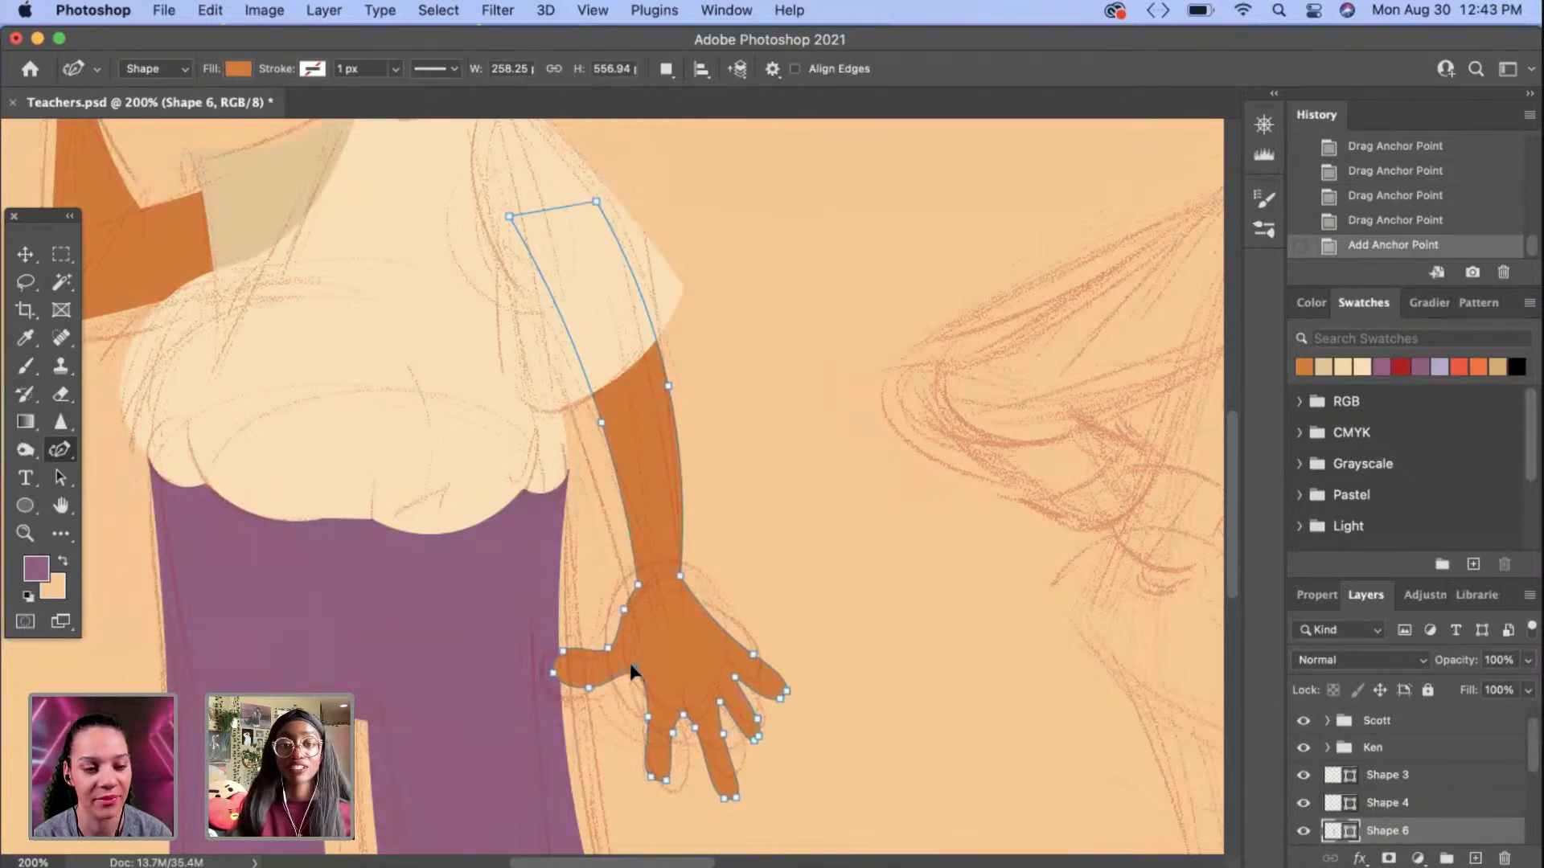
pyautogui.moveTo(632, 670); pyautogui.dragTo(630, 677)
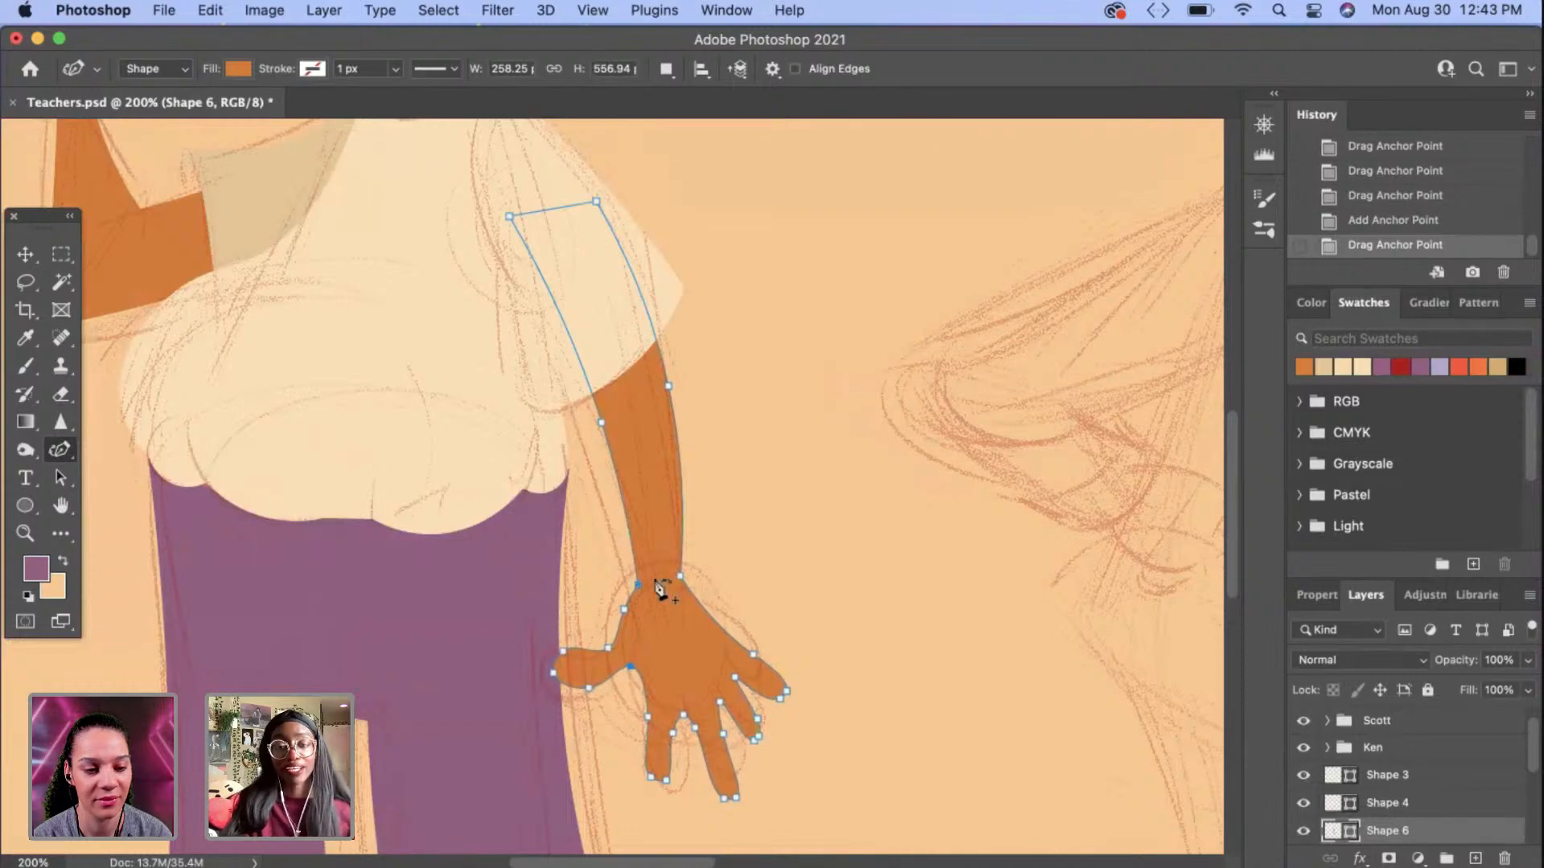
pyautogui.moveTo(680, 578); pyautogui.dragTo(673, 577)
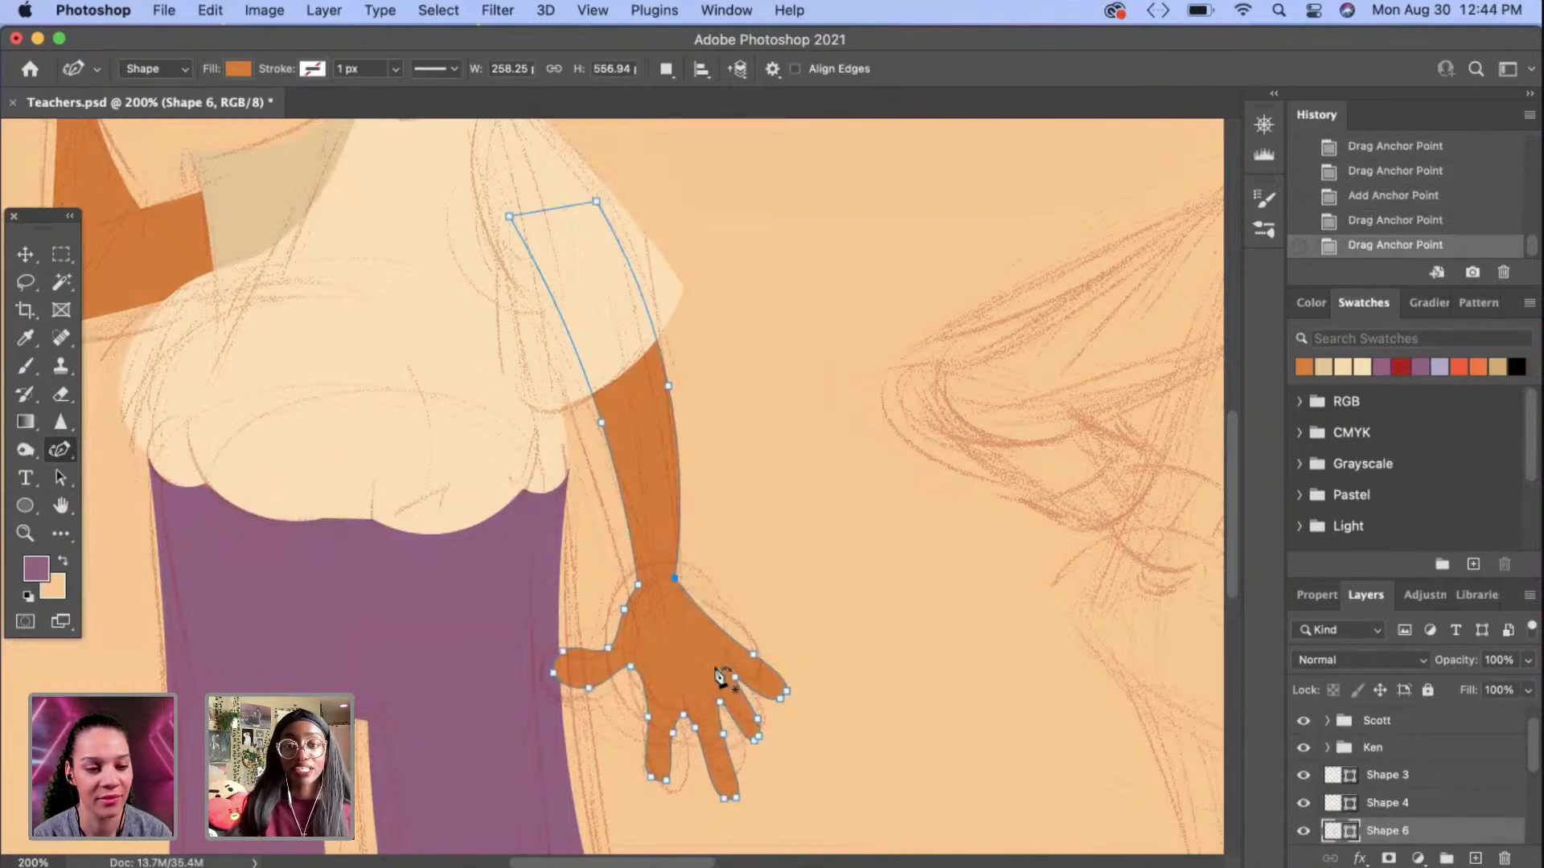
# Step: Deepen the notches on both sides of the ring finger, shorten the middle fingertip slightly, and finish editing the hand path
pyautogui.moveTo(735, 680); pyautogui.dragTo(714, 702)
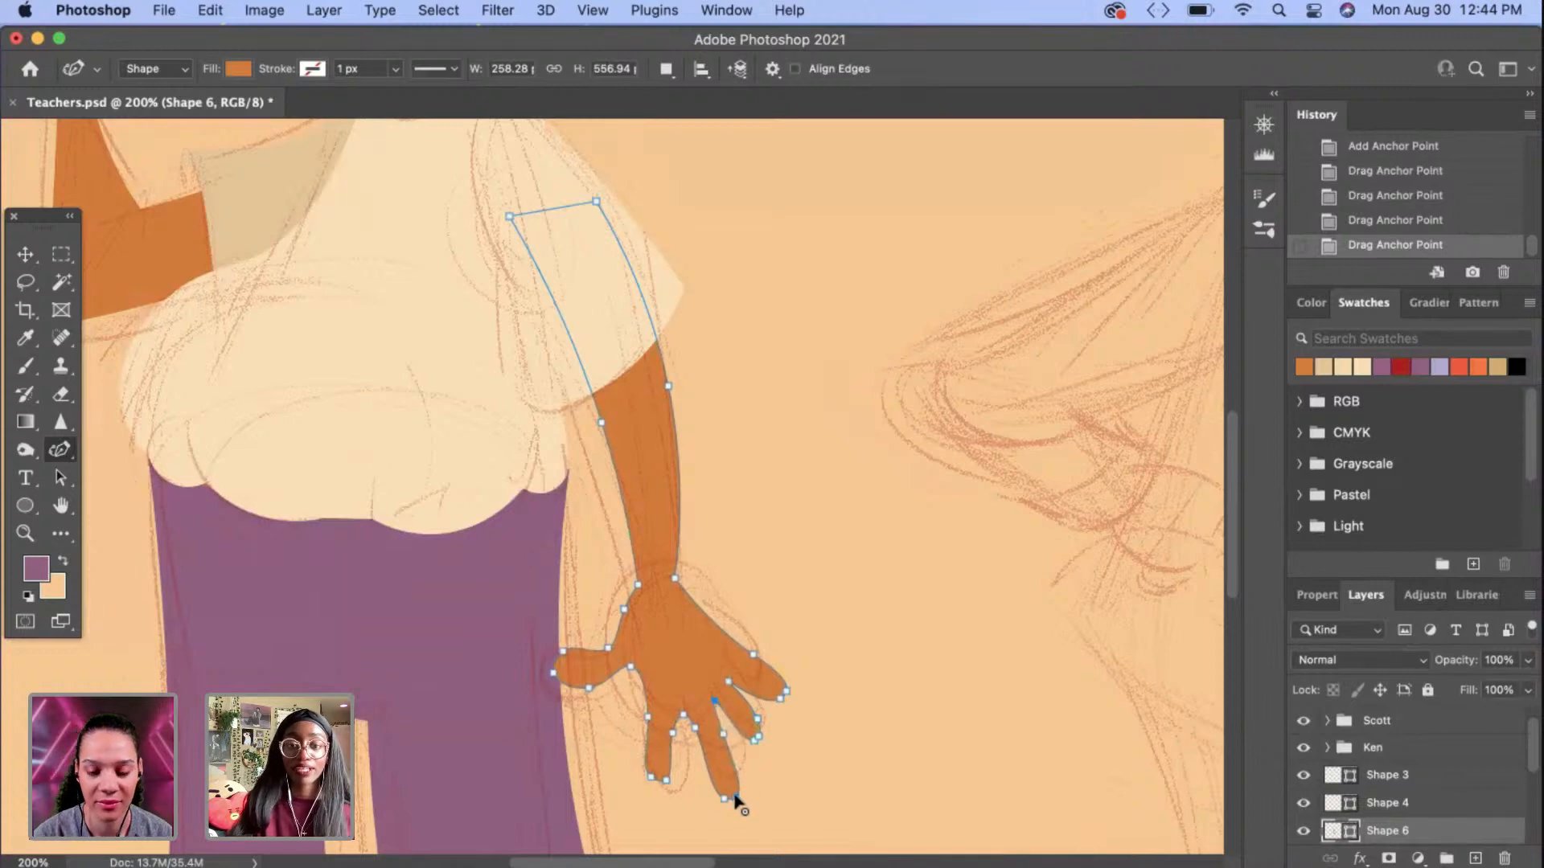
pyautogui.moveTo(733, 796); pyautogui.dragTo(724, 797)
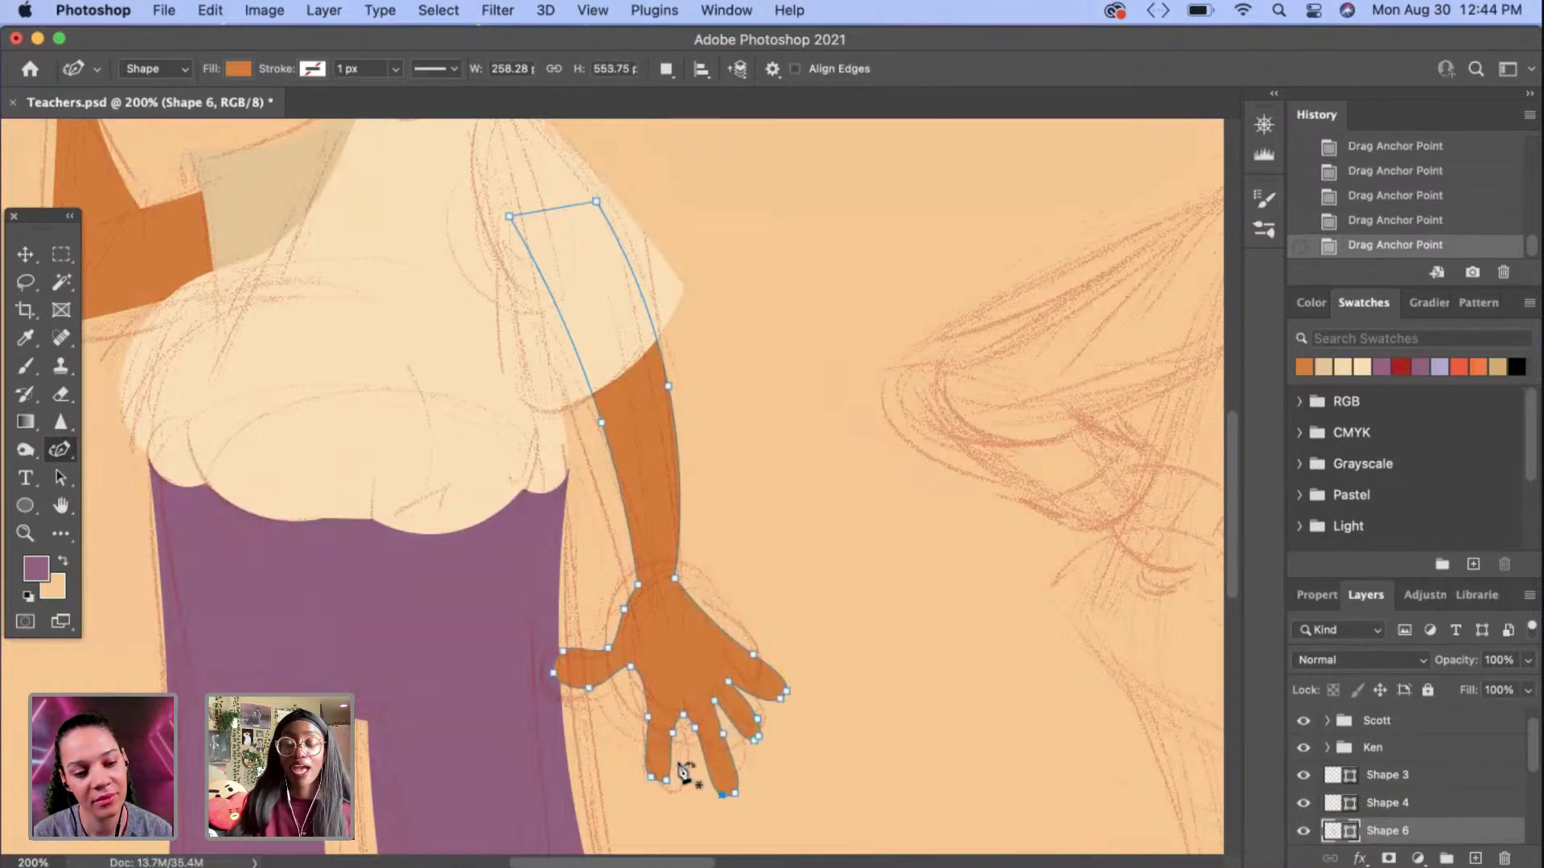
pyautogui.click(650, 721)
pyautogui.press('Return')
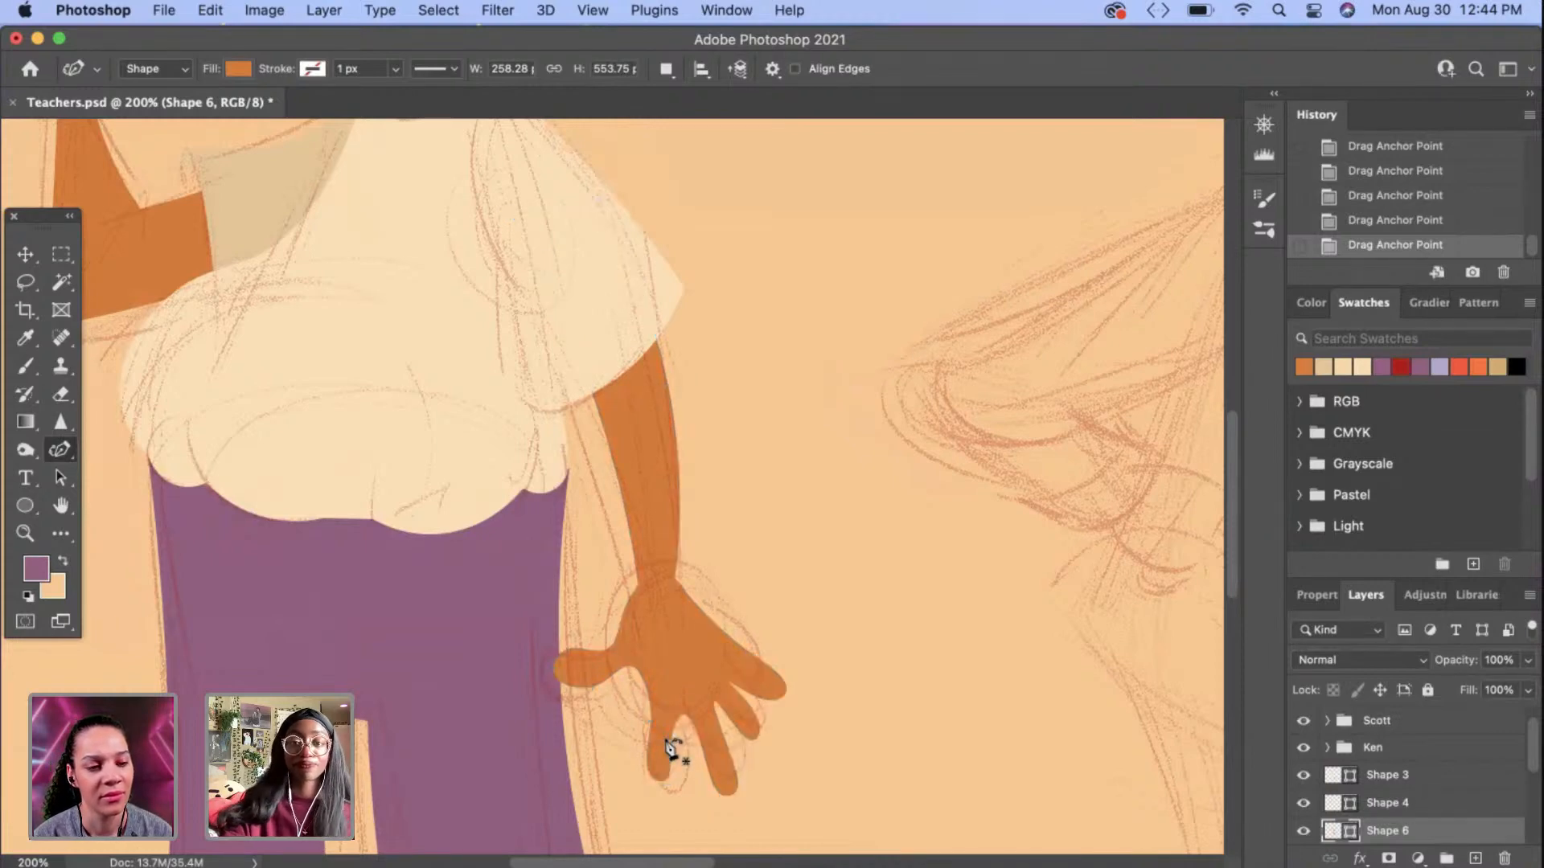
# Step: Delete the stray new shape layer, add an anchor point on the palm's outer edge below the wrist, and nudge the thumb tip inward
pyautogui.scroll(2, 909, 554)
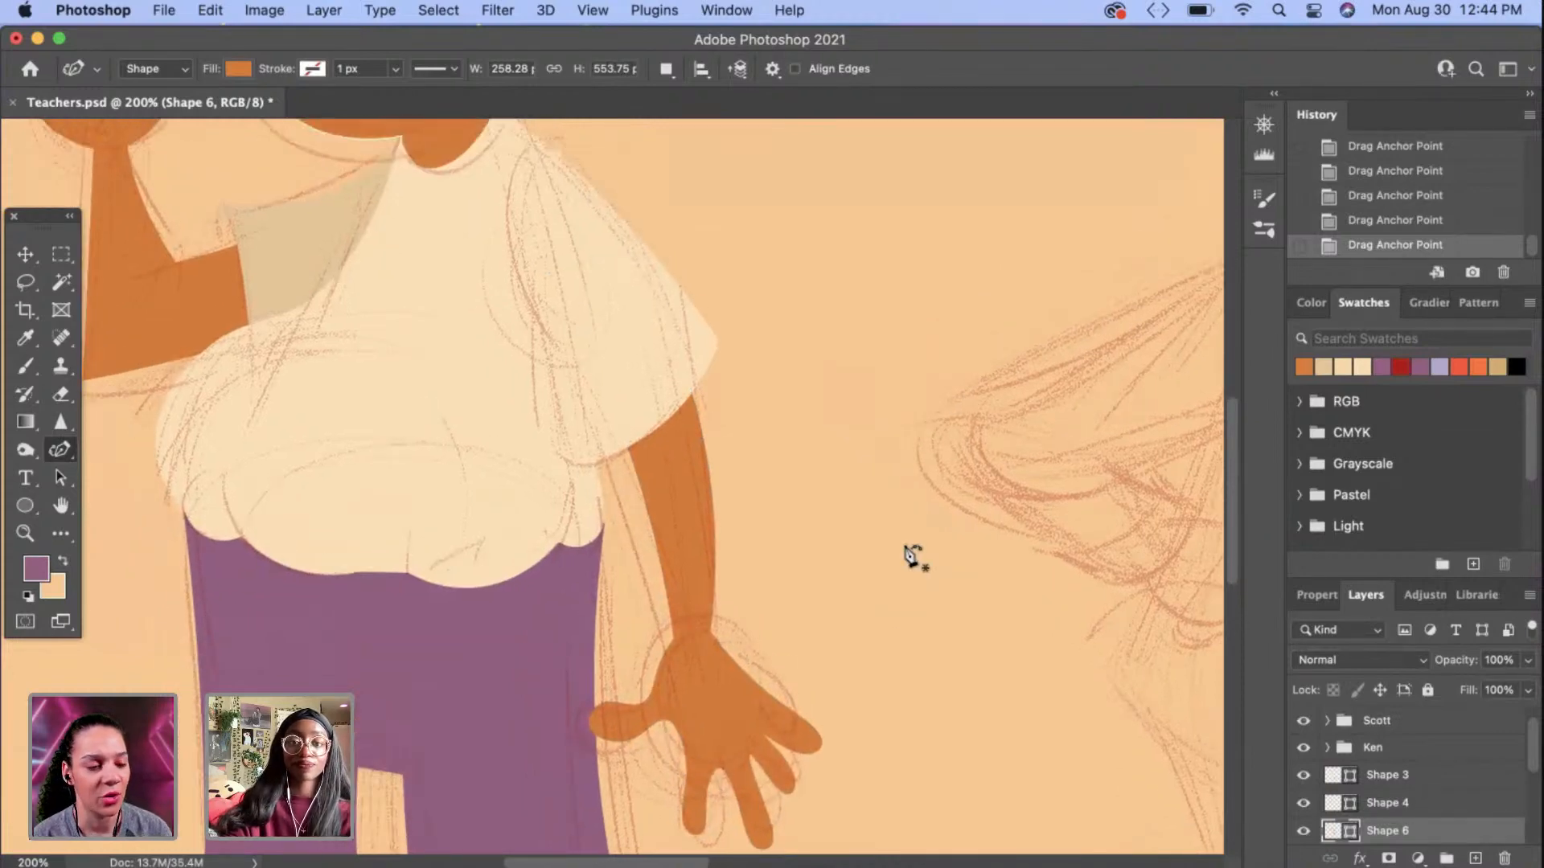
pyautogui.click(742, 647)
pyautogui.press('BackSpace')
pyautogui.click(729, 646)
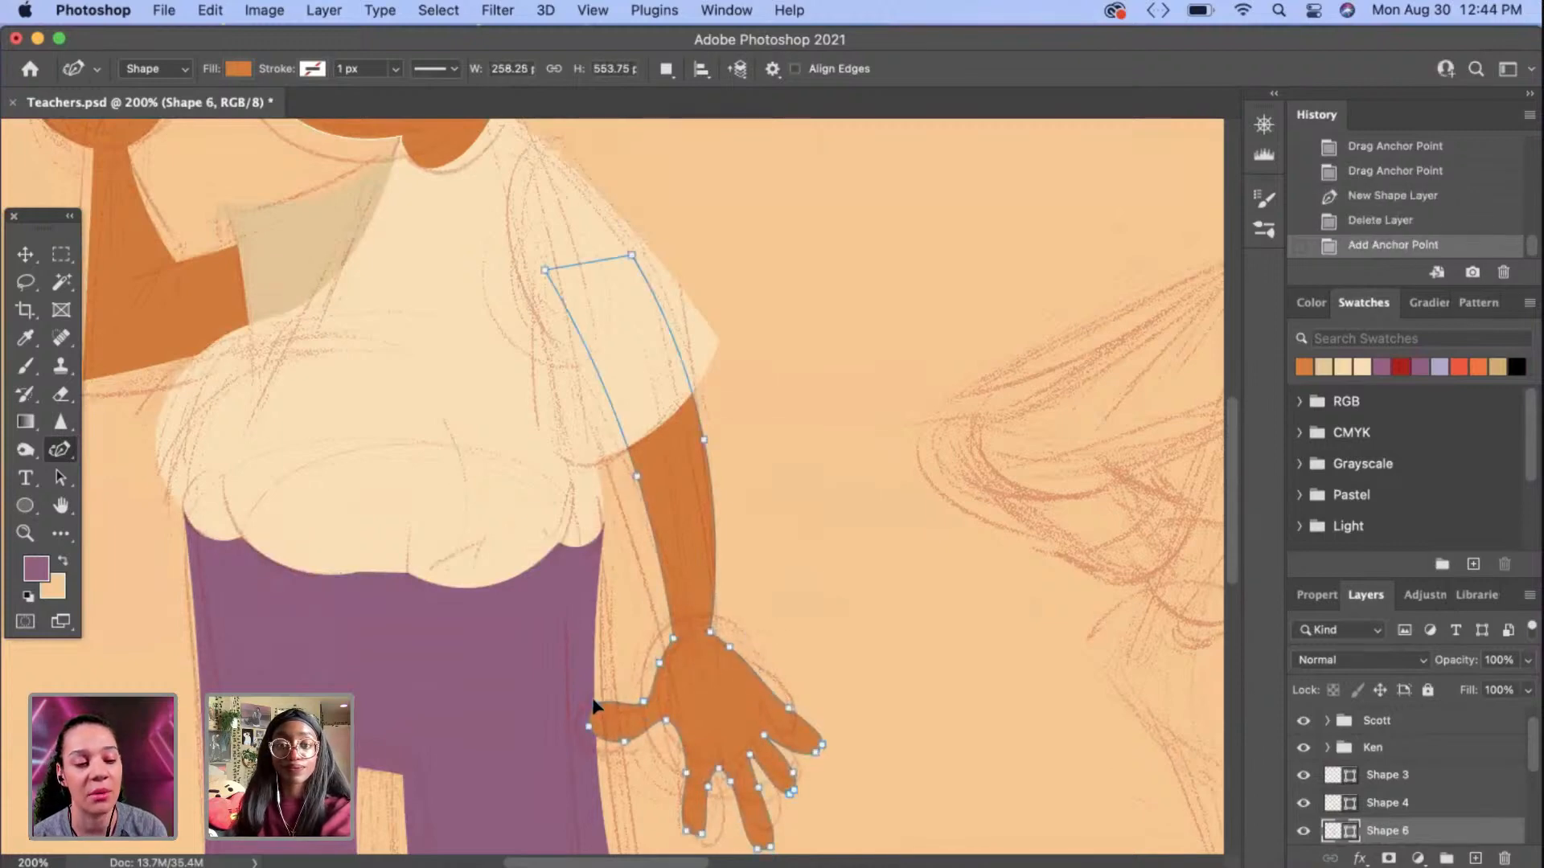
pyautogui.moveTo(593, 706); pyautogui.dragTo(595, 705)
# Step: With the Curvature Pen, raise the thumb's base, shorten its tip, and round the outer palm and wrist of the lowered hand
pyautogui.click(69, 451)
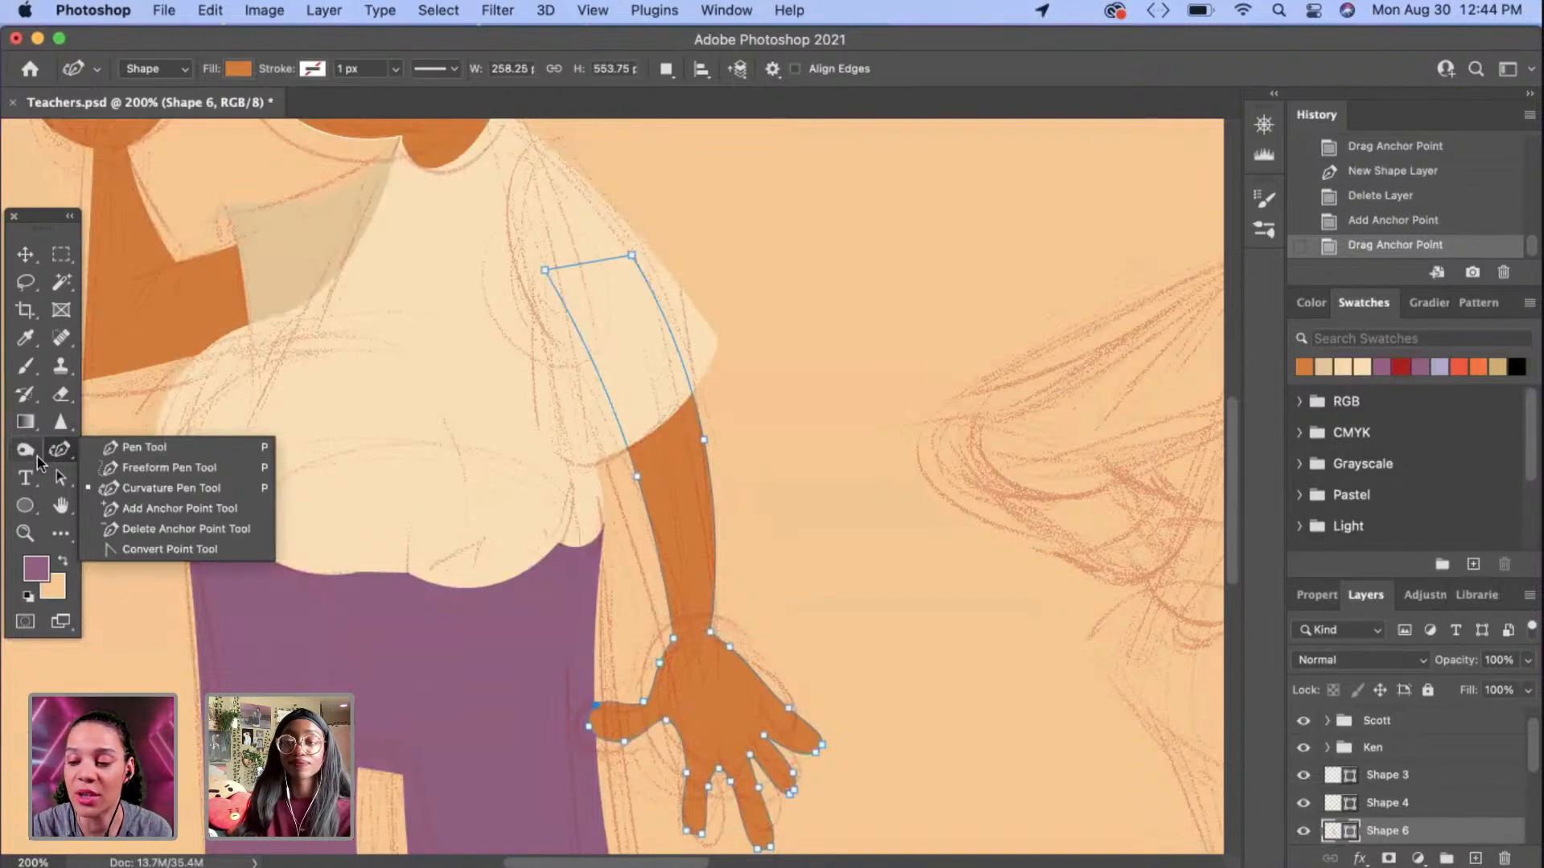
pyautogui.click(138, 485)
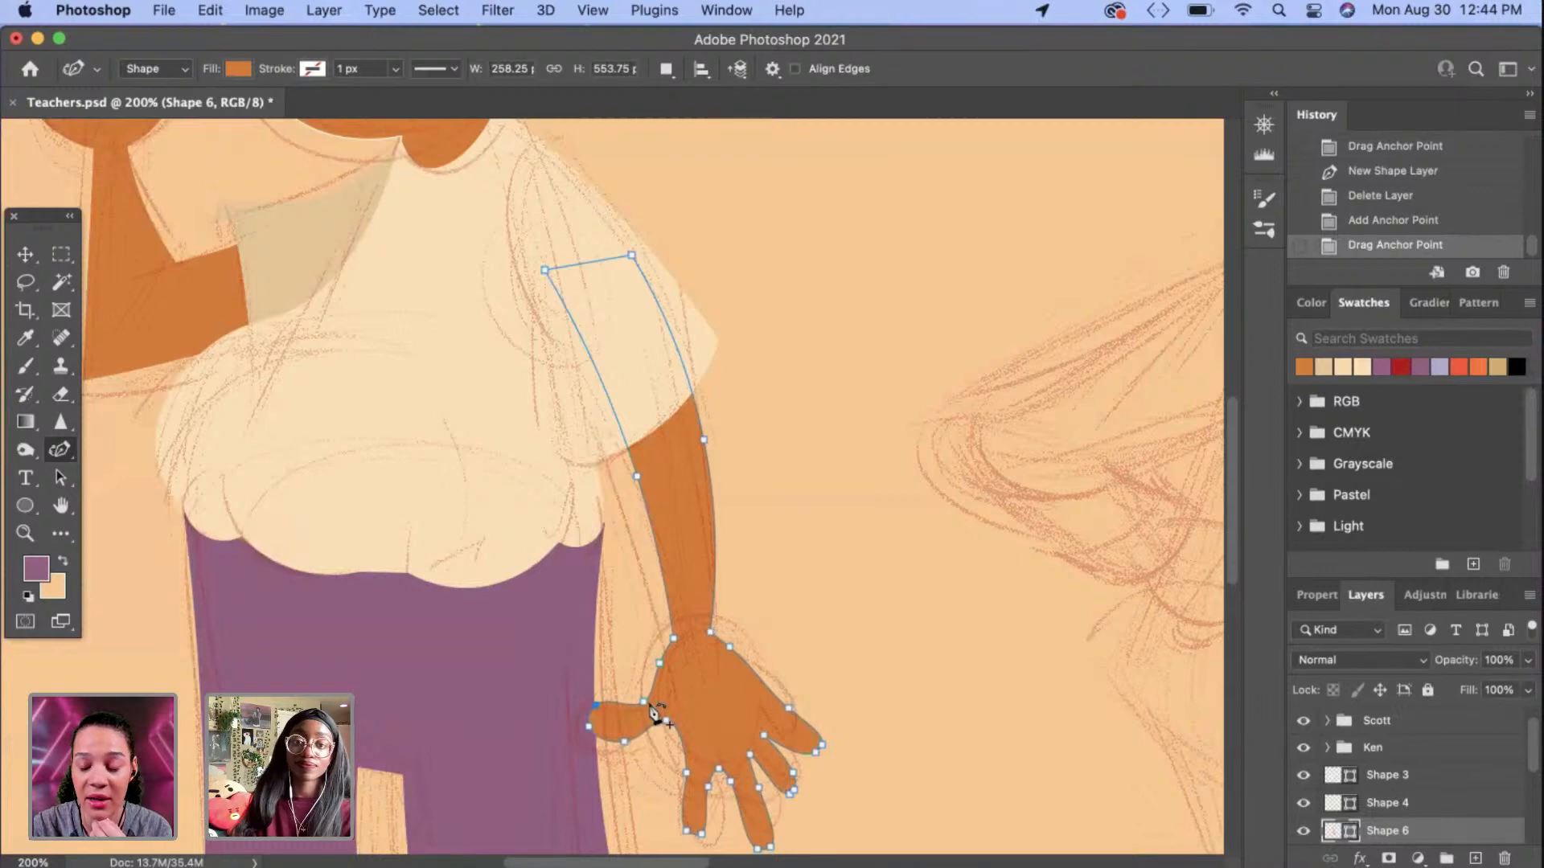
pyautogui.moveTo(645, 698)
pyautogui.mouseDown()
pyautogui.moveTo(631, 737)
pyautogui.moveTo(599, 714)
pyautogui.moveTo(644, 692)
pyautogui.mouseUp()
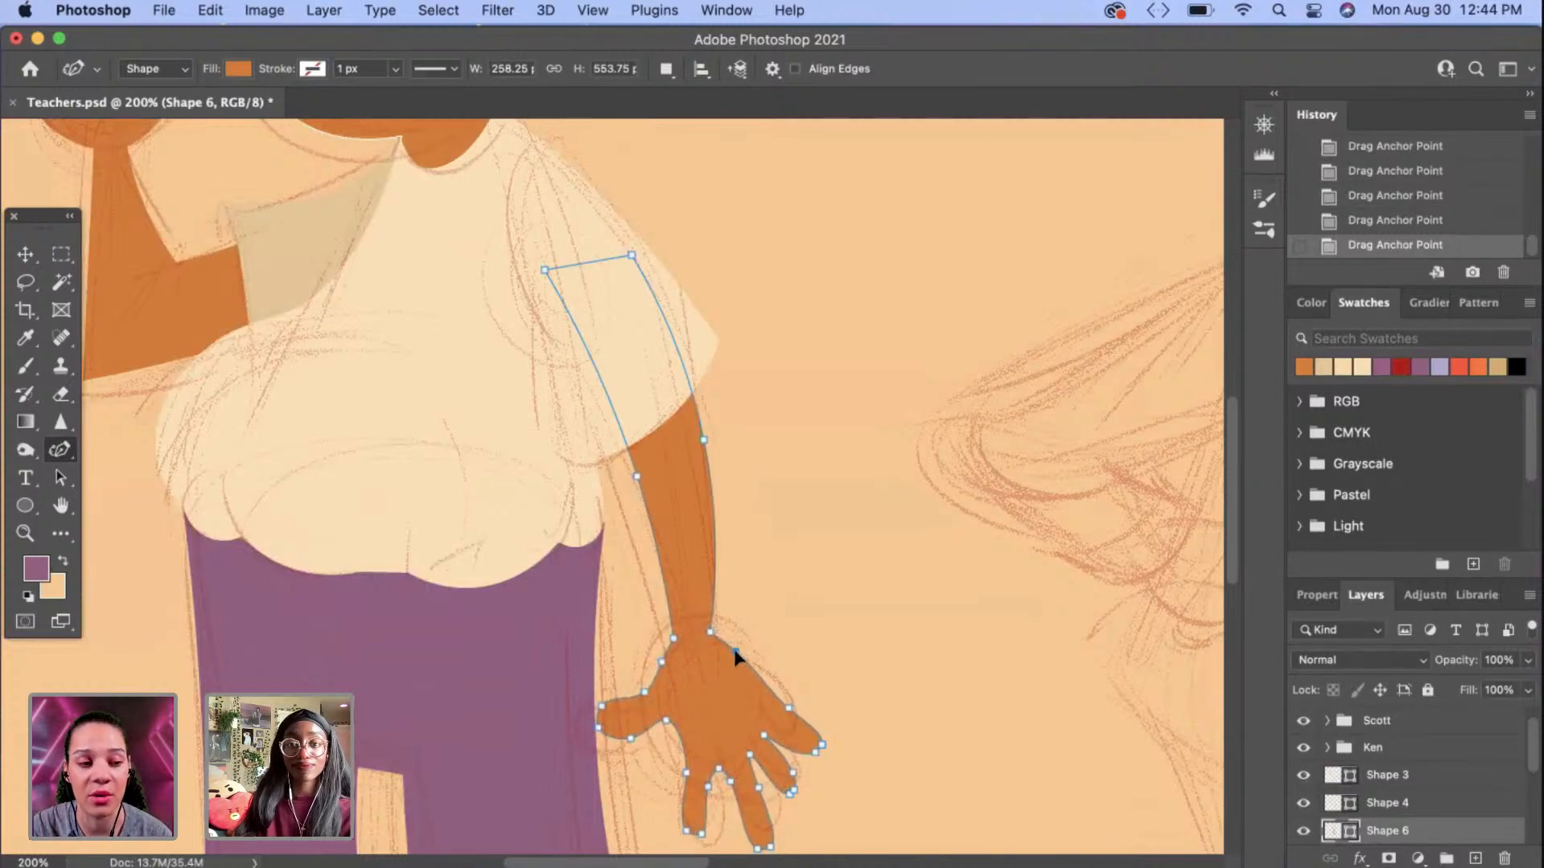
pyautogui.moveTo(711, 631); pyautogui.dragTo(678, 637)
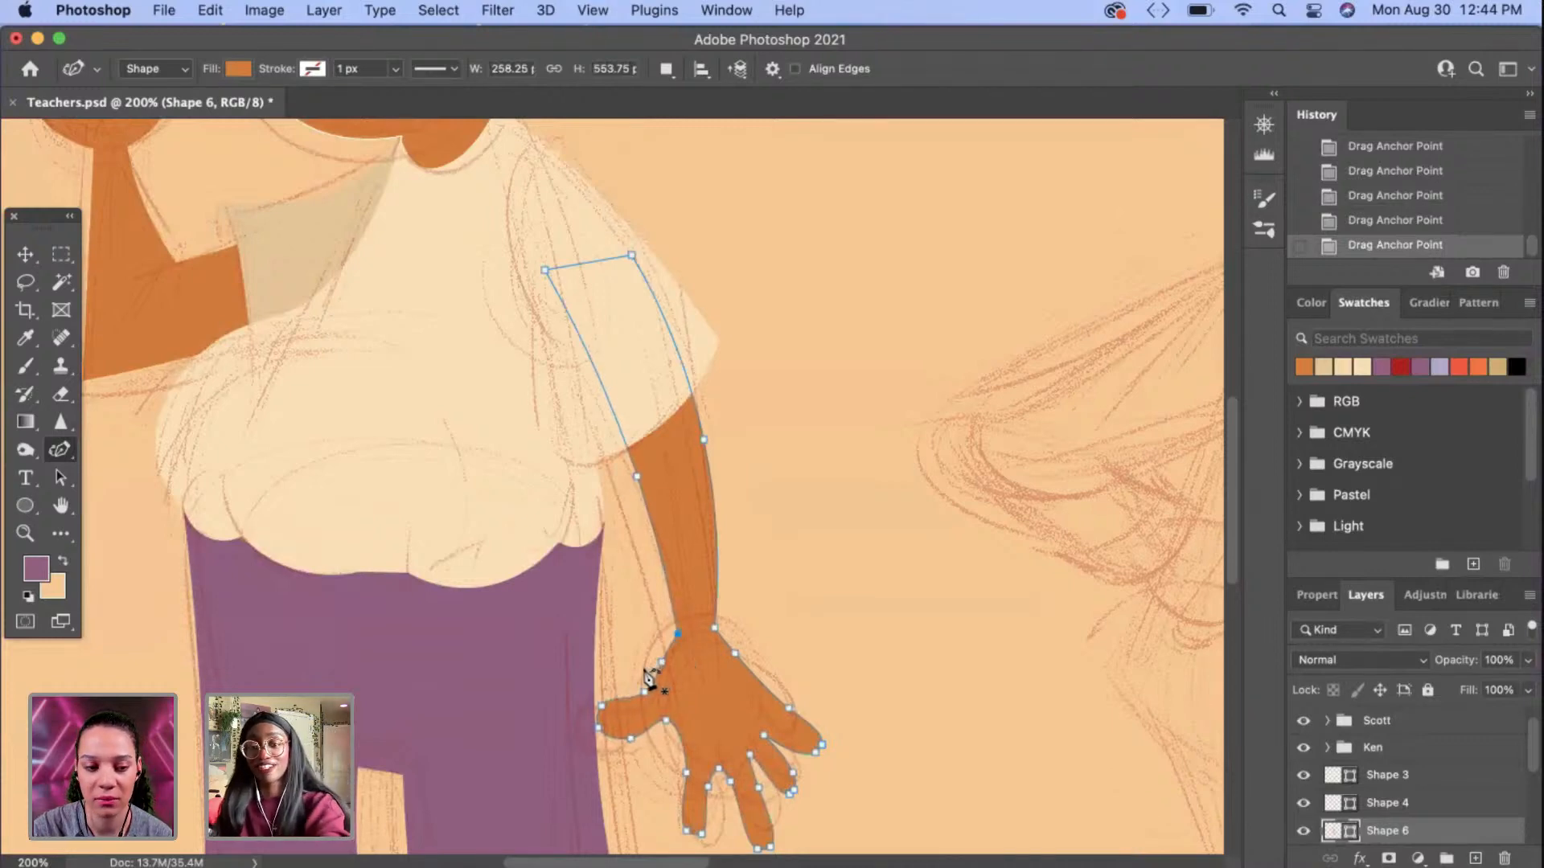
pyautogui.press('Escape')
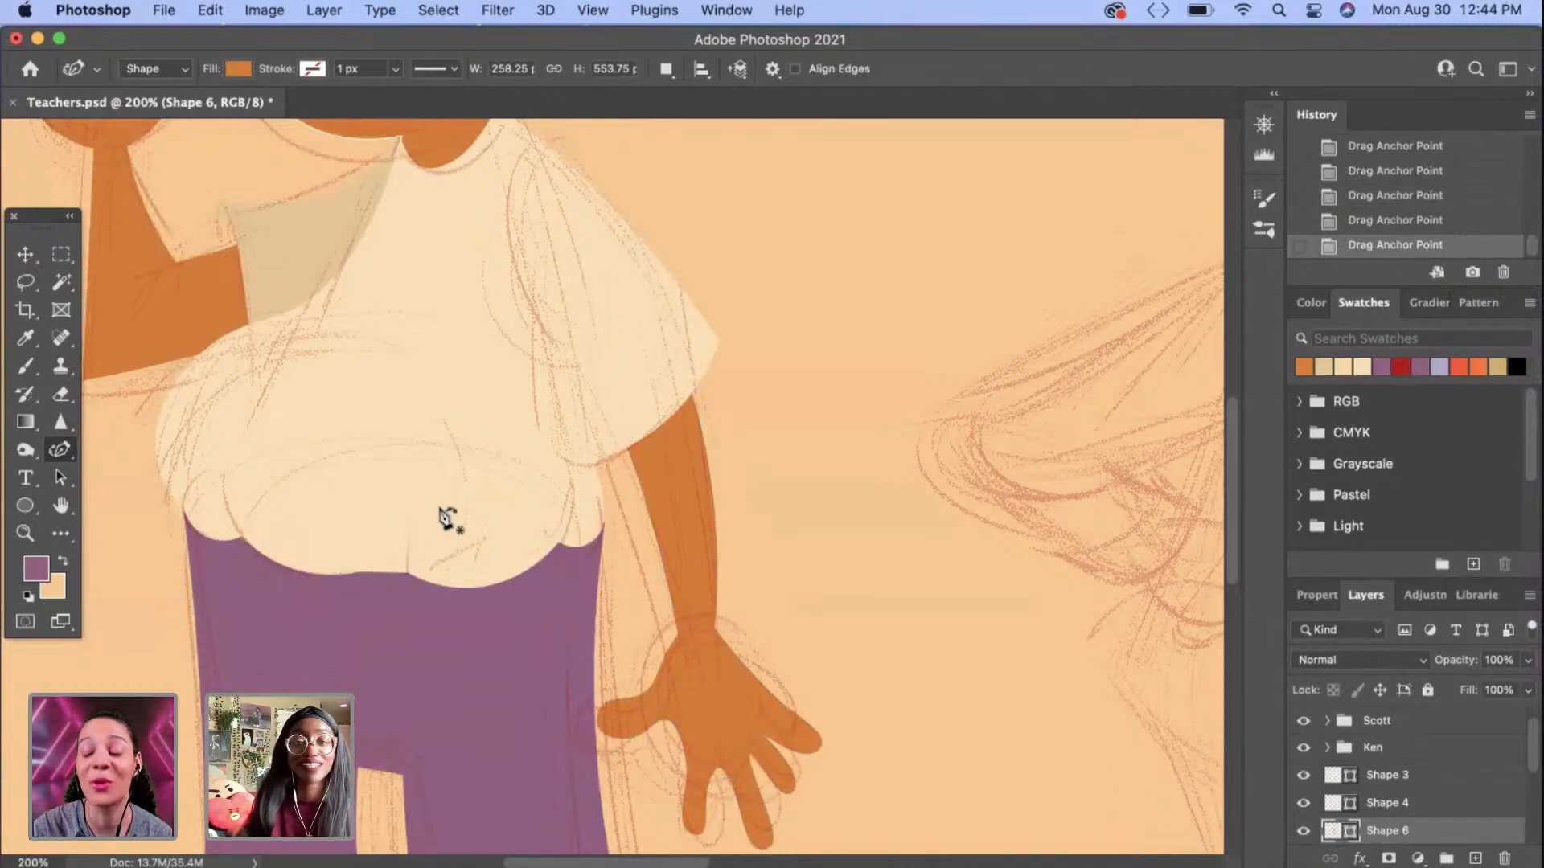
# Step: Select the waving character's head and body shape and add a Curvature Pen anchor point on the head's edge beside the glasses
pyautogui.press('super+minus')
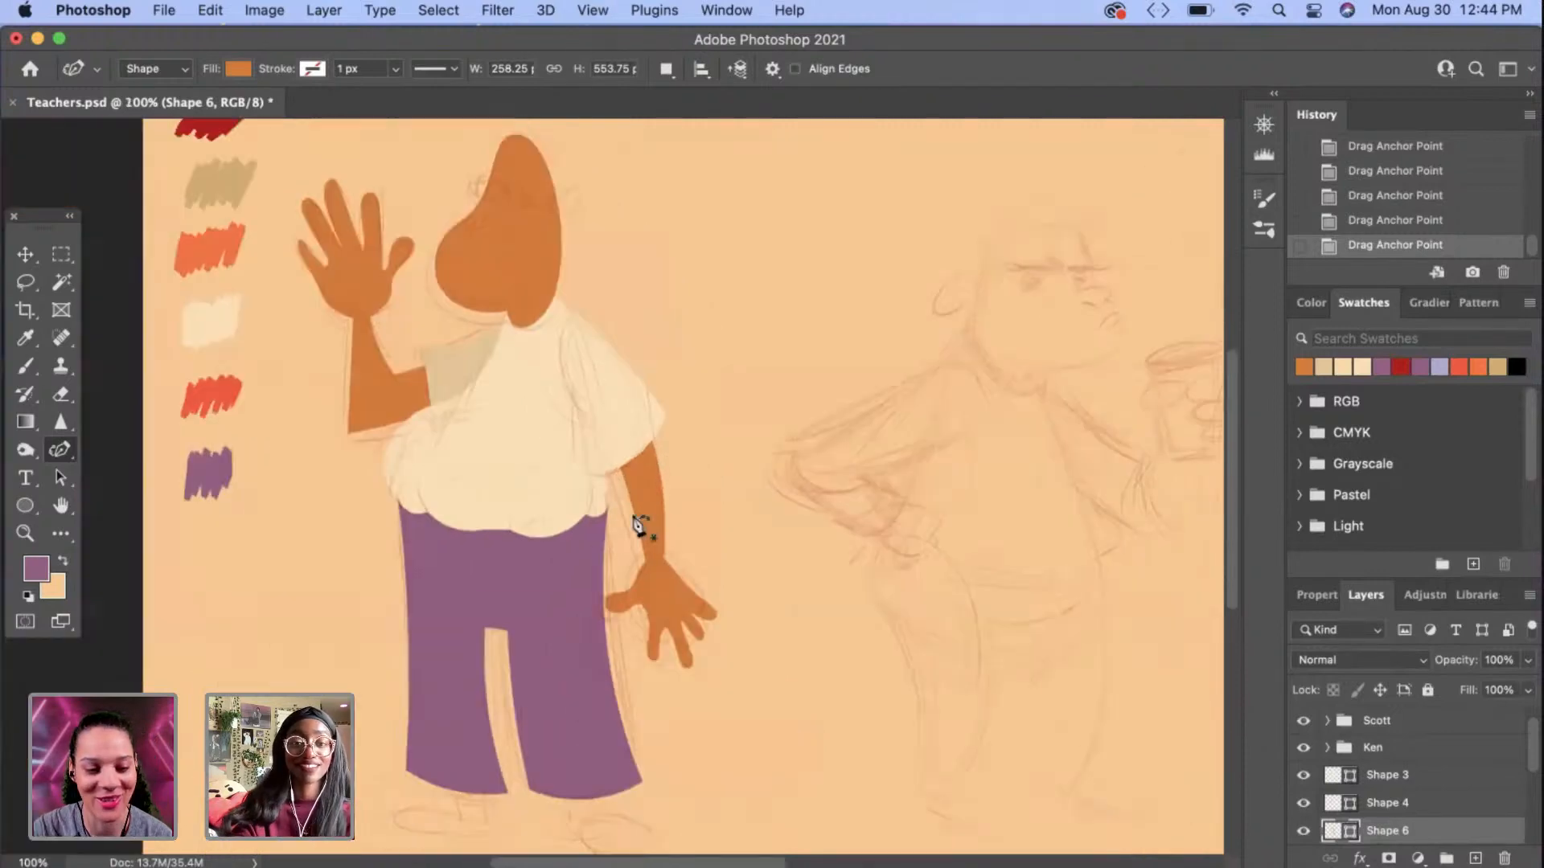
pyautogui.scroll(3, 442, 358)
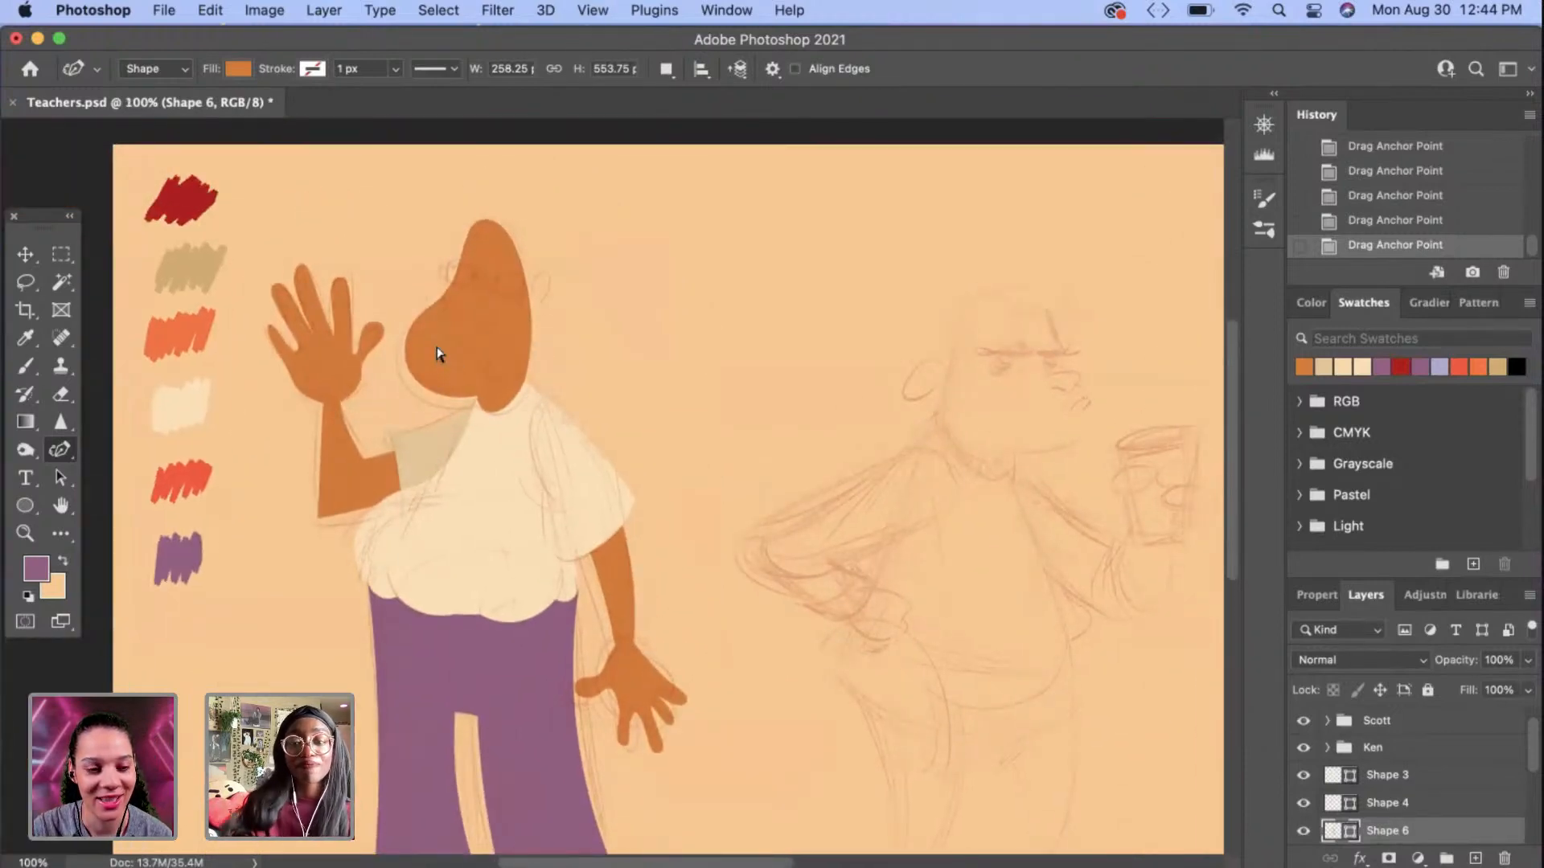
pyautogui.press('super+plus')
pyautogui.press('super+plus')
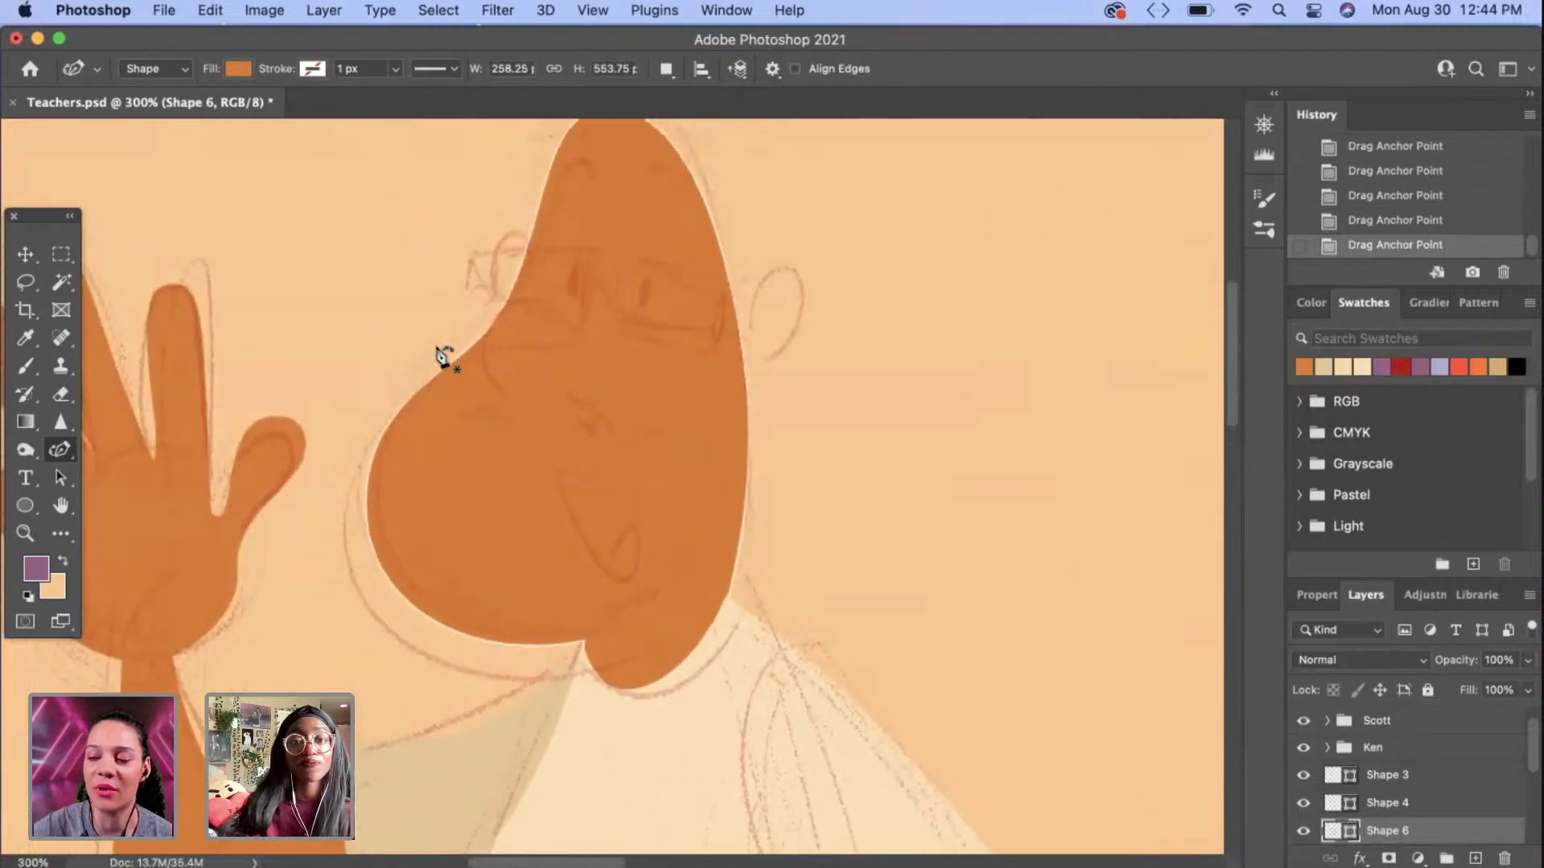
pyautogui.click(24, 254)
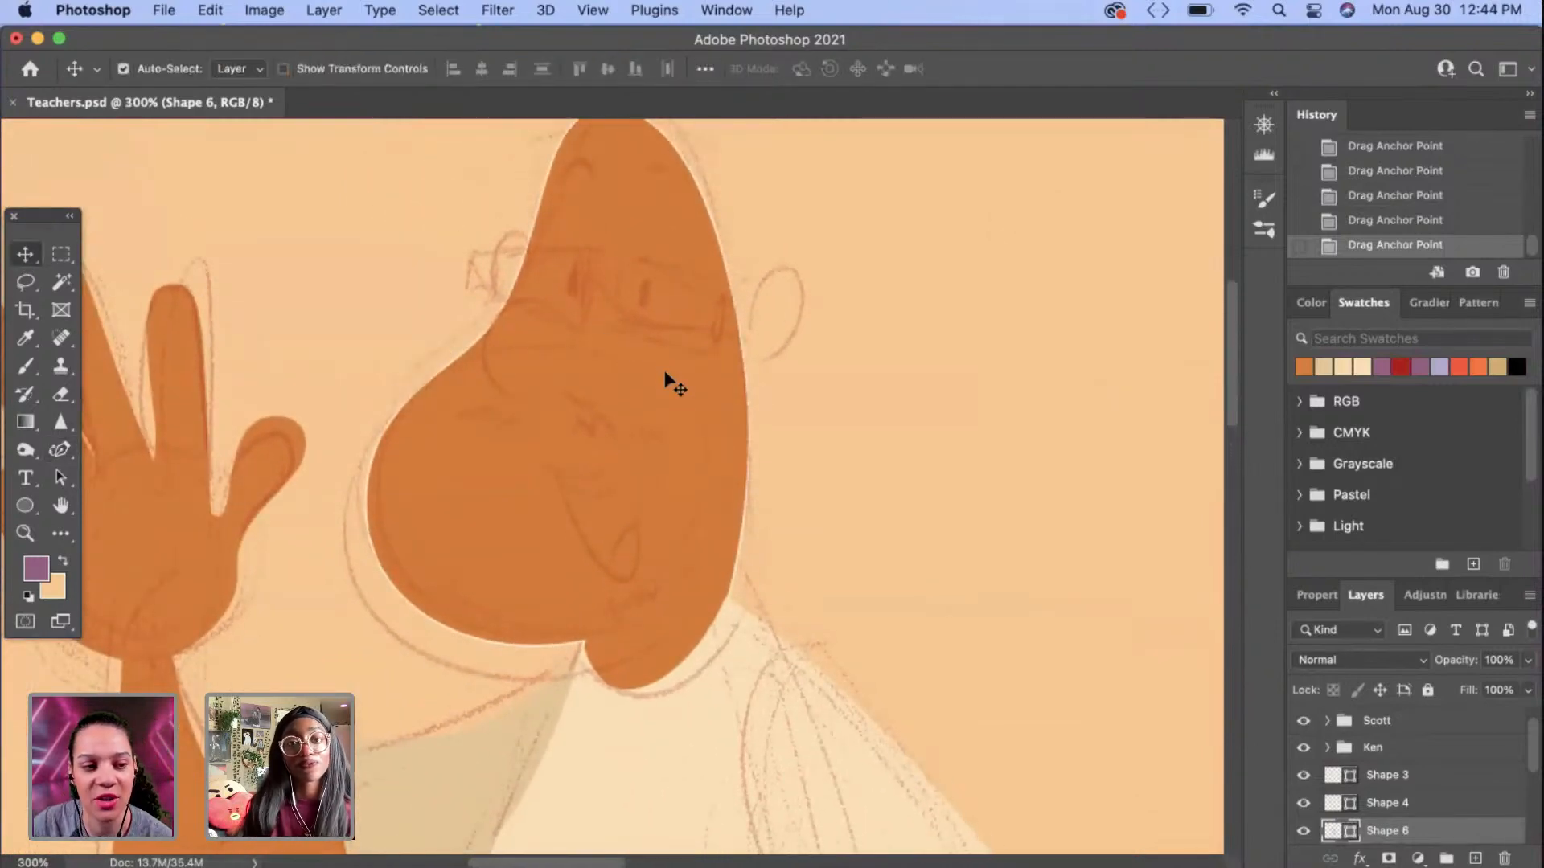
pyautogui.click(636, 390)
pyautogui.click(60, 450)
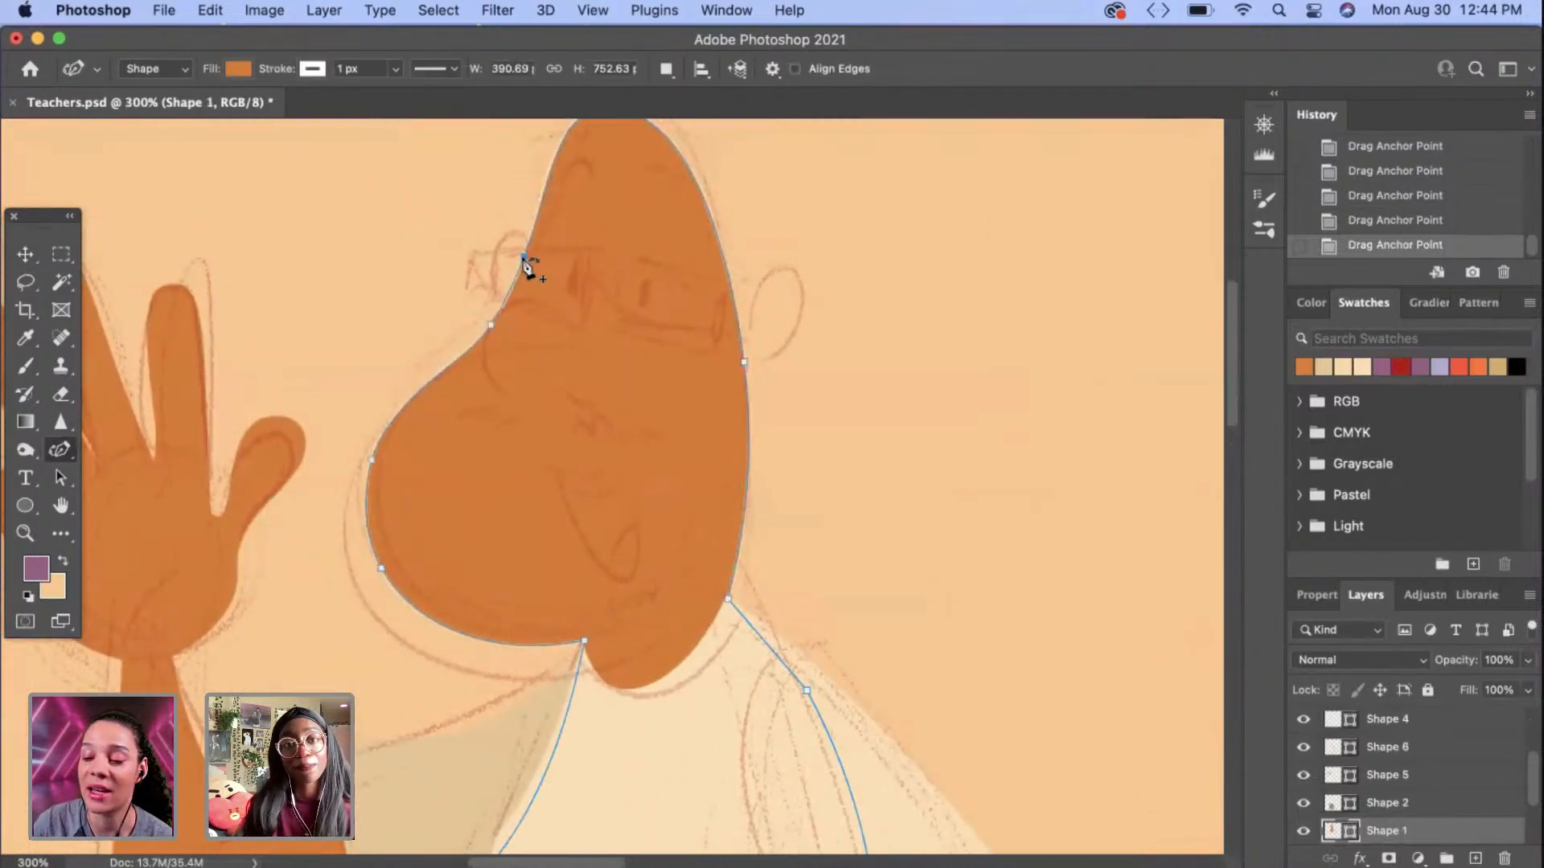
pyautogui.click(524, 266)
pyautogui.scroll(3, 540, 249)
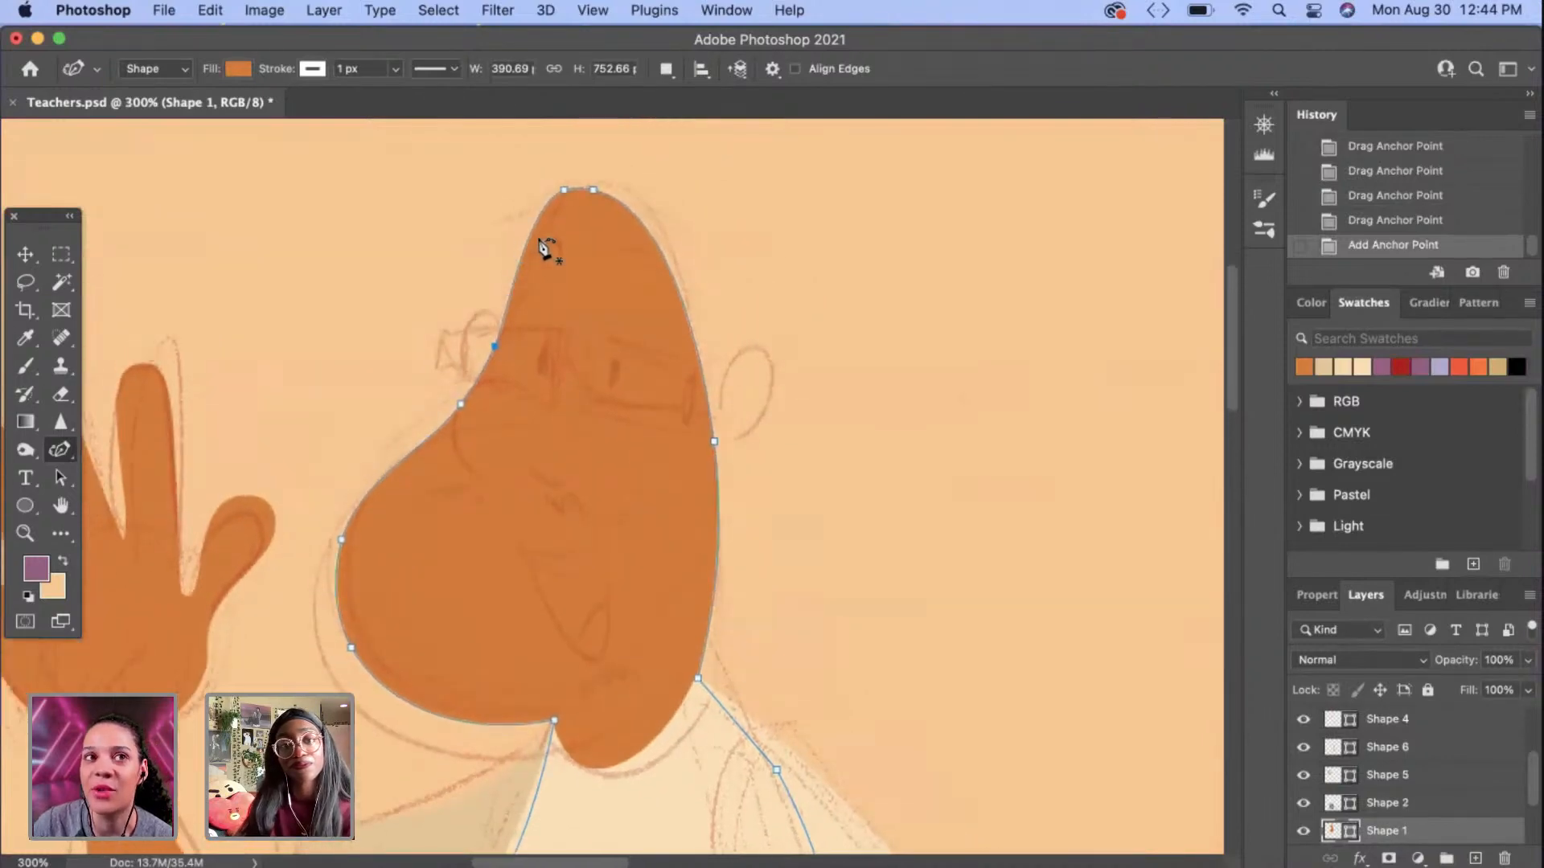
# Step: Round the crown of the head by shifting its two top anchor points, nudge the new temple point, and finish editing the path
pyautogui.moveTo(560, 189); pyautogui.dragTo(603, 188)
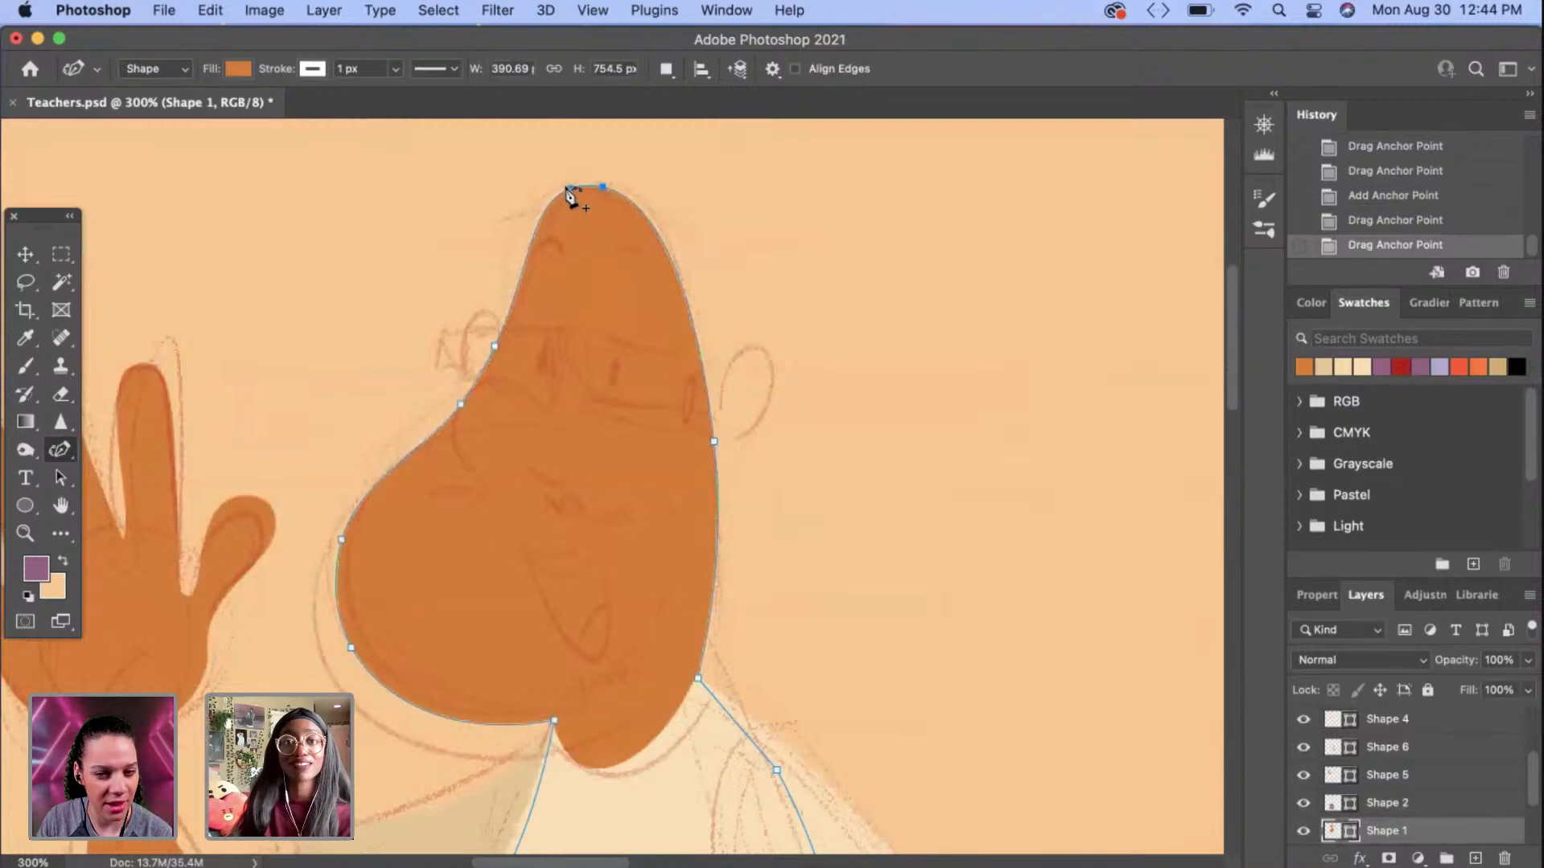
pyautogui.click(570, 191)
pyautogui.hotkey('ctrl', 'z')
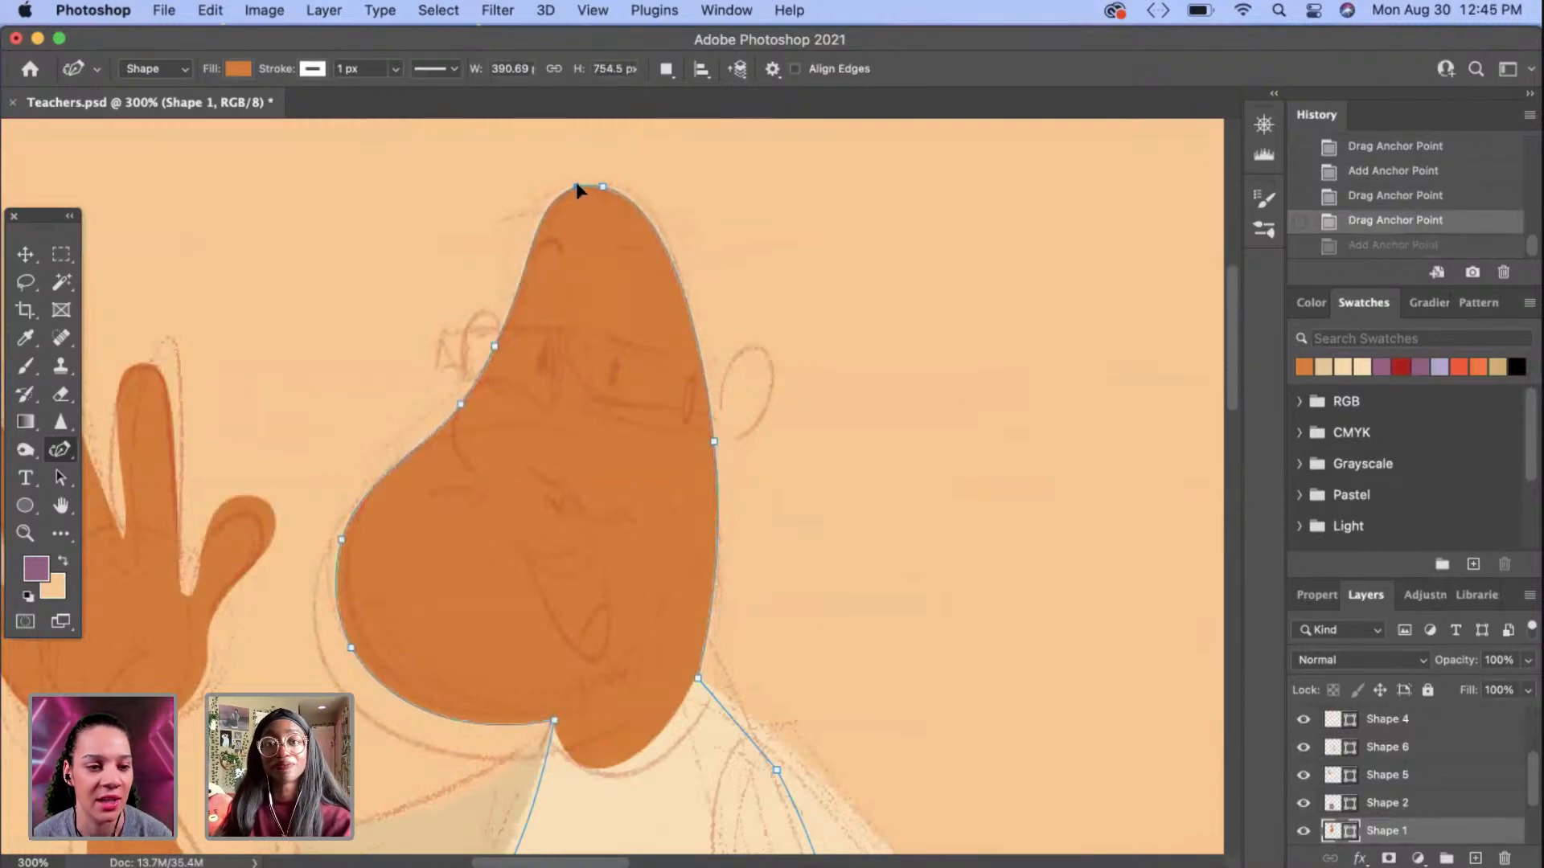
pyautogui.moveTo(575, 189); pyautogui.dragTo(576, 187)
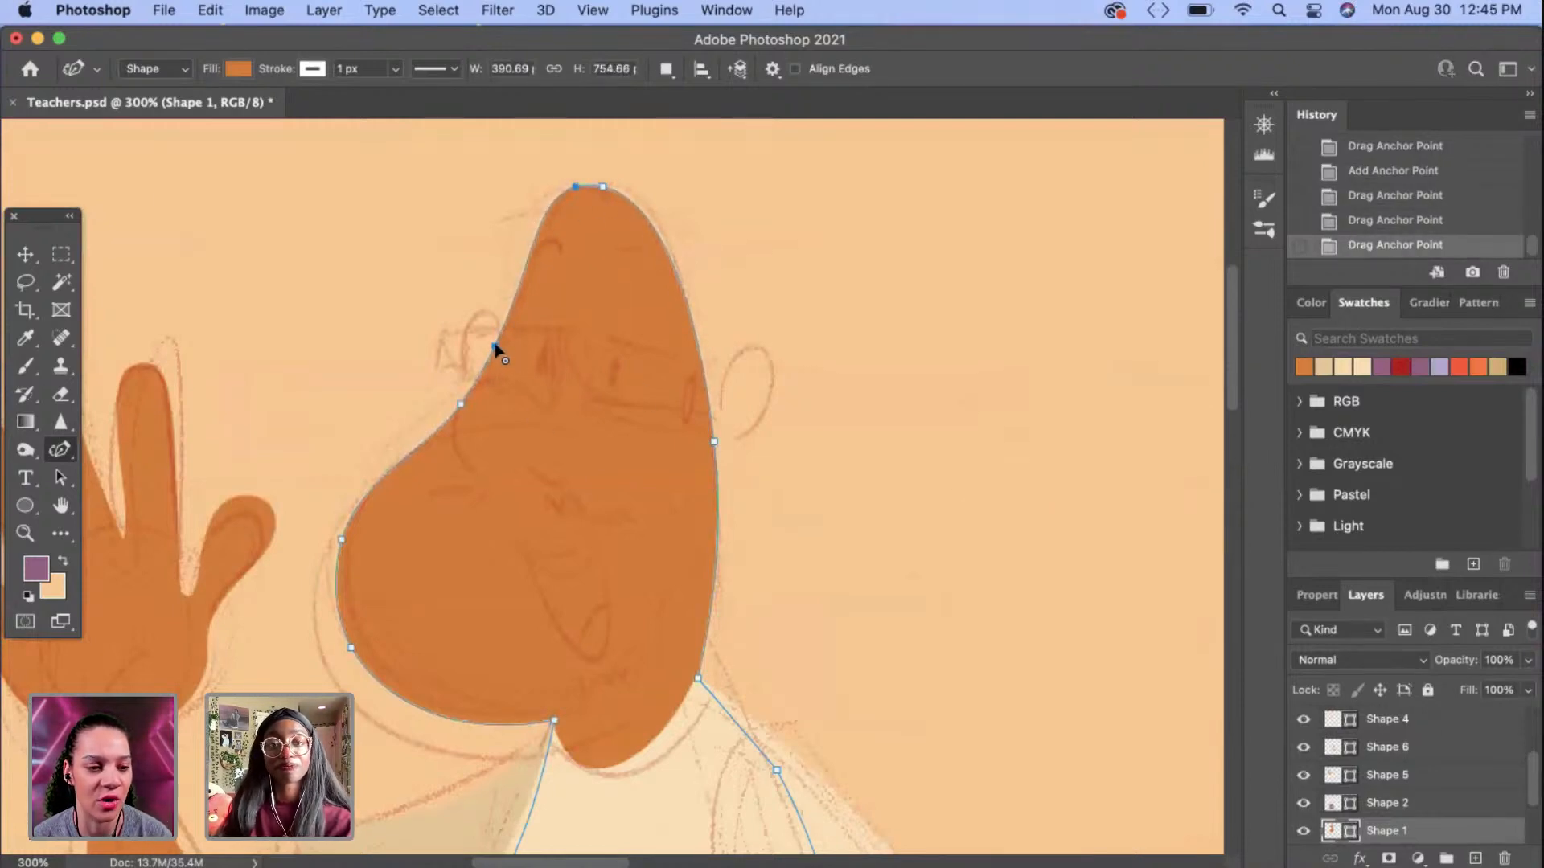
pyautogui.moveTo(495, 347); pyautogui.dragTo(496, 353)
pyautogui.press('Return')
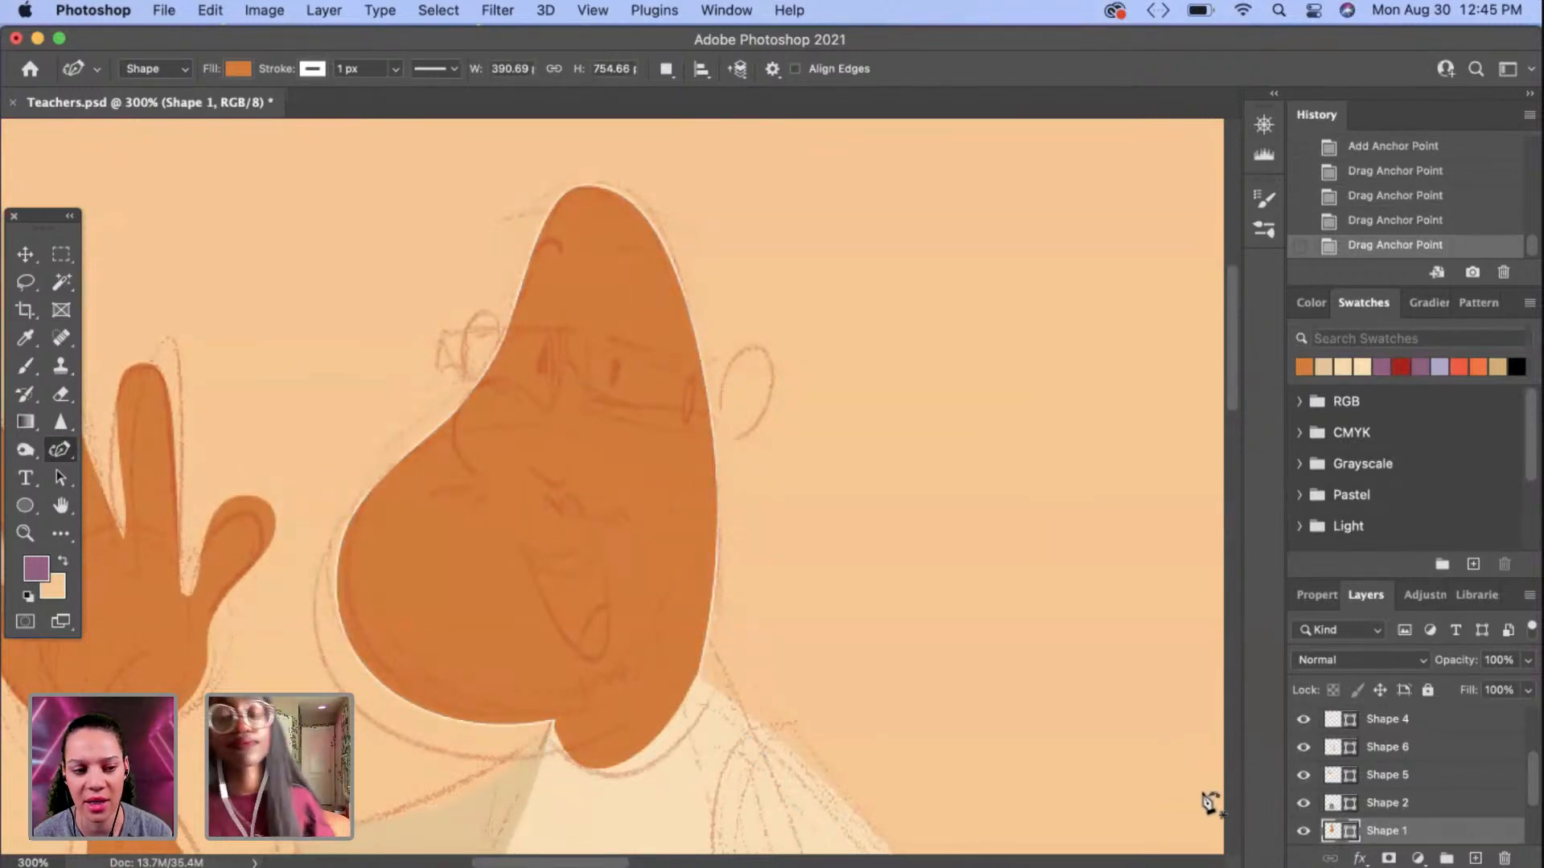
# Step: Delete the stray new shape layer and adjust the body path's anchor point where the neck meets the shoulder
pyautogui.click(705, 723)
pyautogui.press('BackSpace')
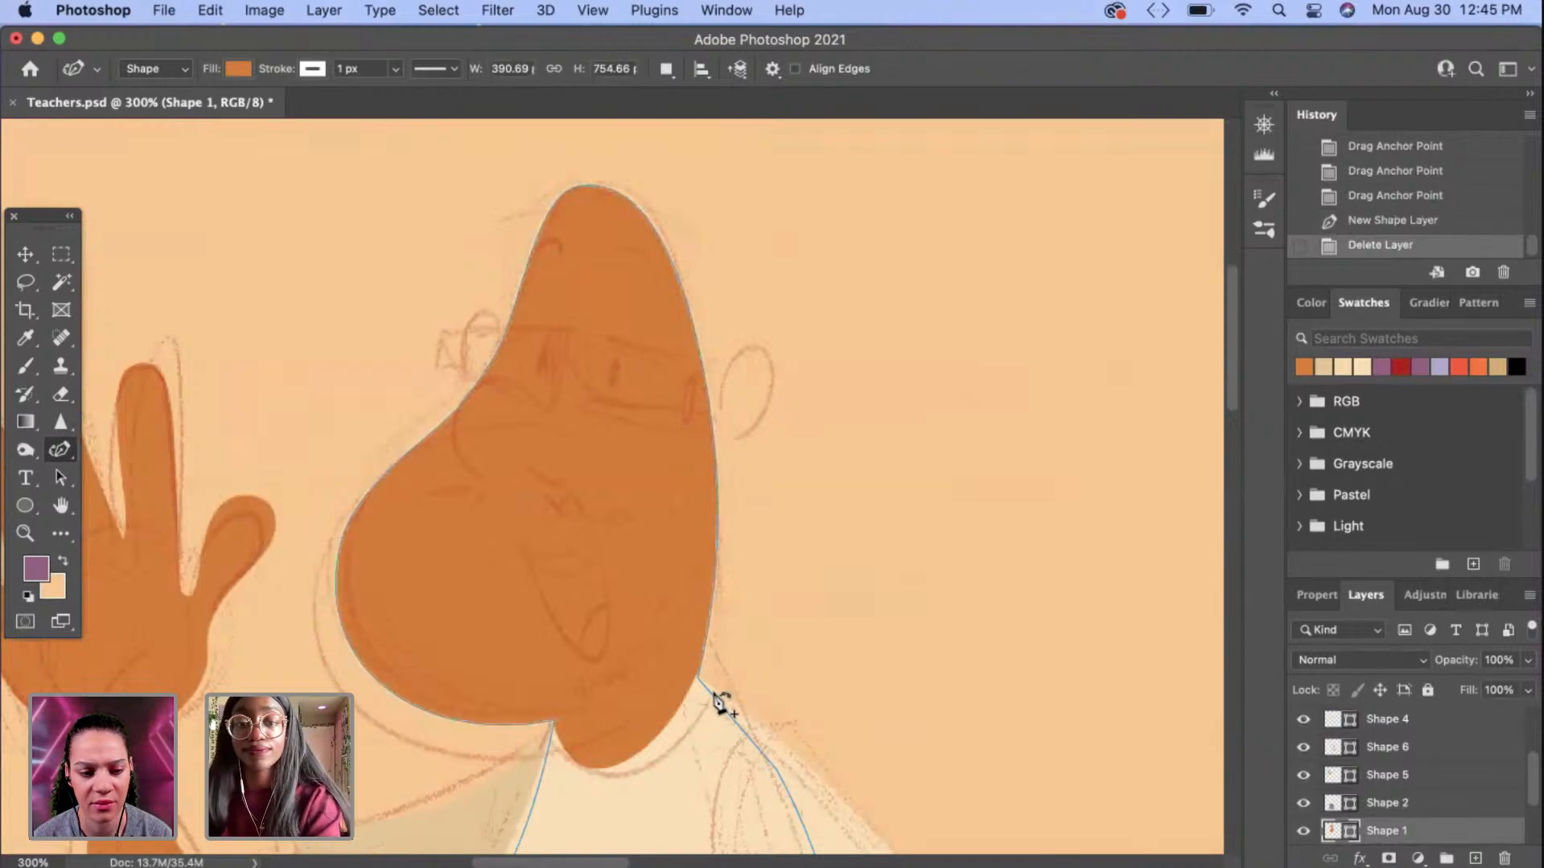
pyautogui.click(715, 703)
pyautogui.click(699, 686)
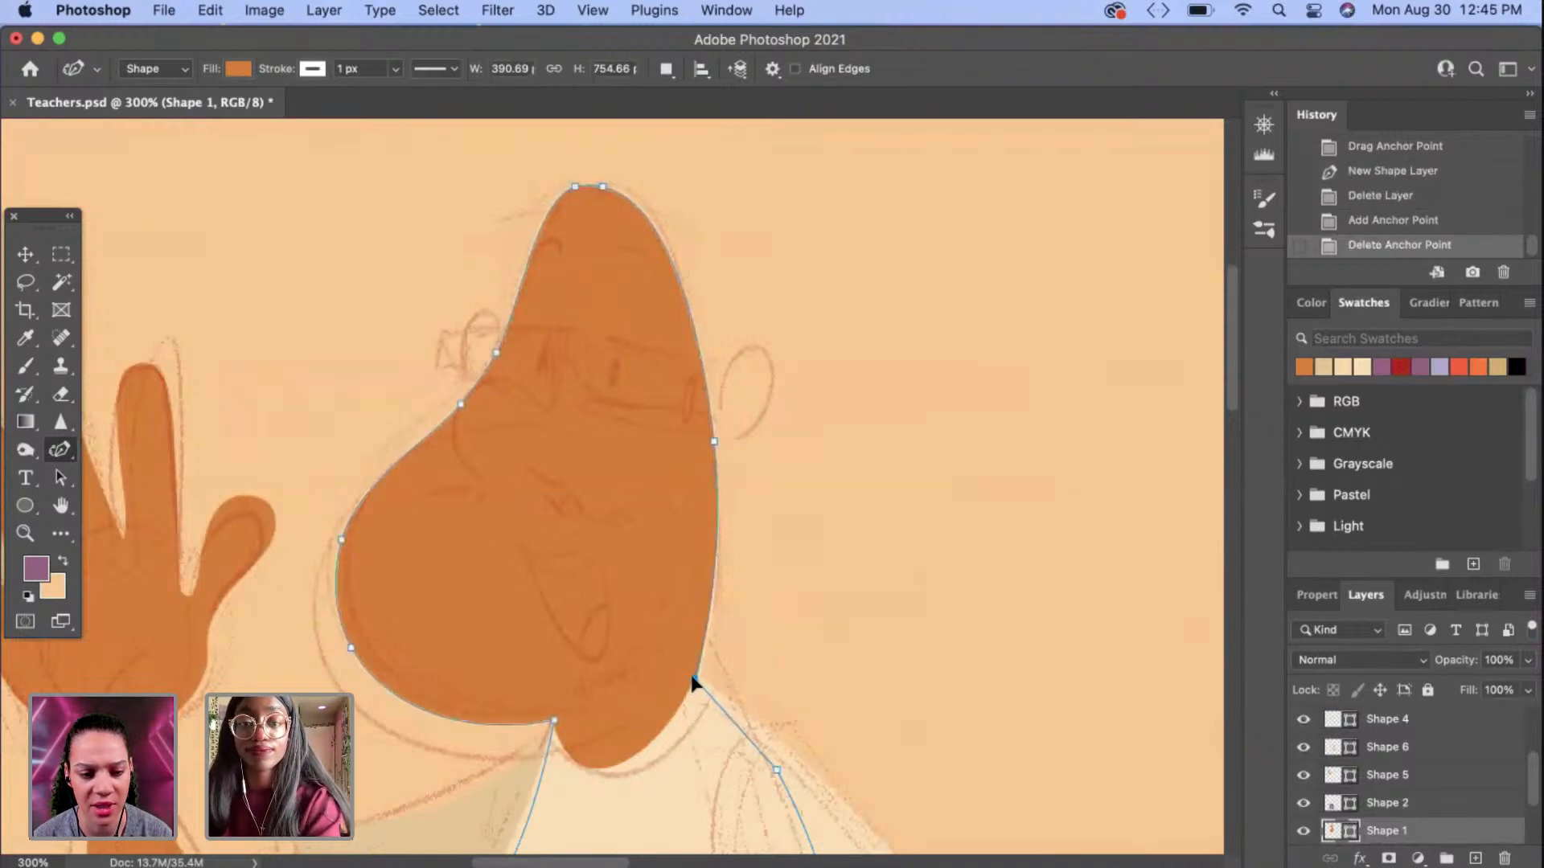
pyautogui.moveTo(692, 678); pyautogui.dragTo(707, 686)
pyautogui.press('Return')
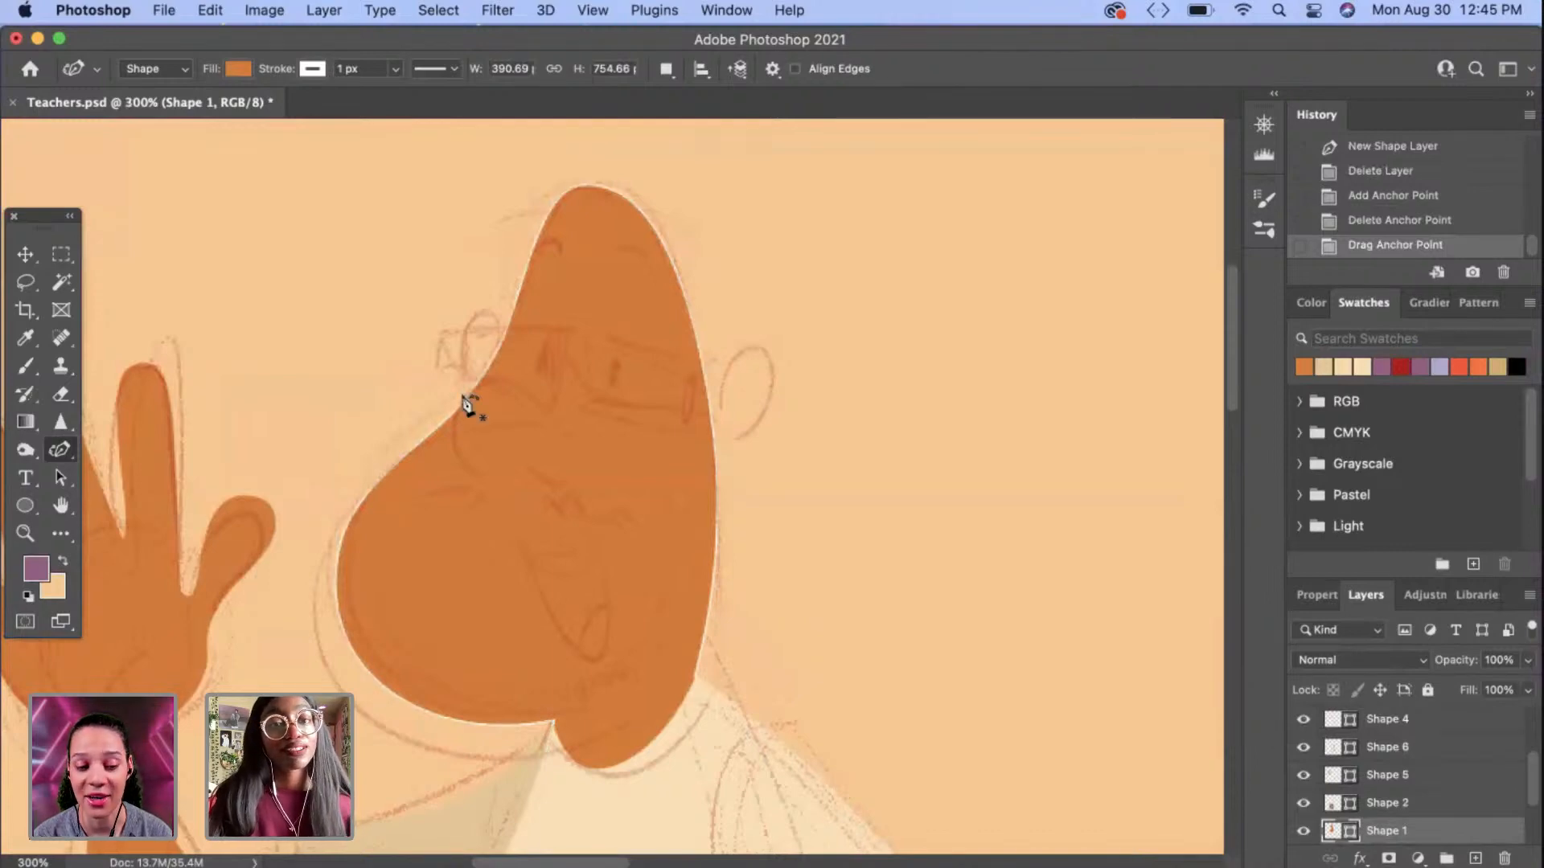
# Step: Draw a closed nose shape about 84 by 82 px over the sketched nose with the Curvature Pen
pyautogui.click(557, 355)
pyautogui.click(546, 404)
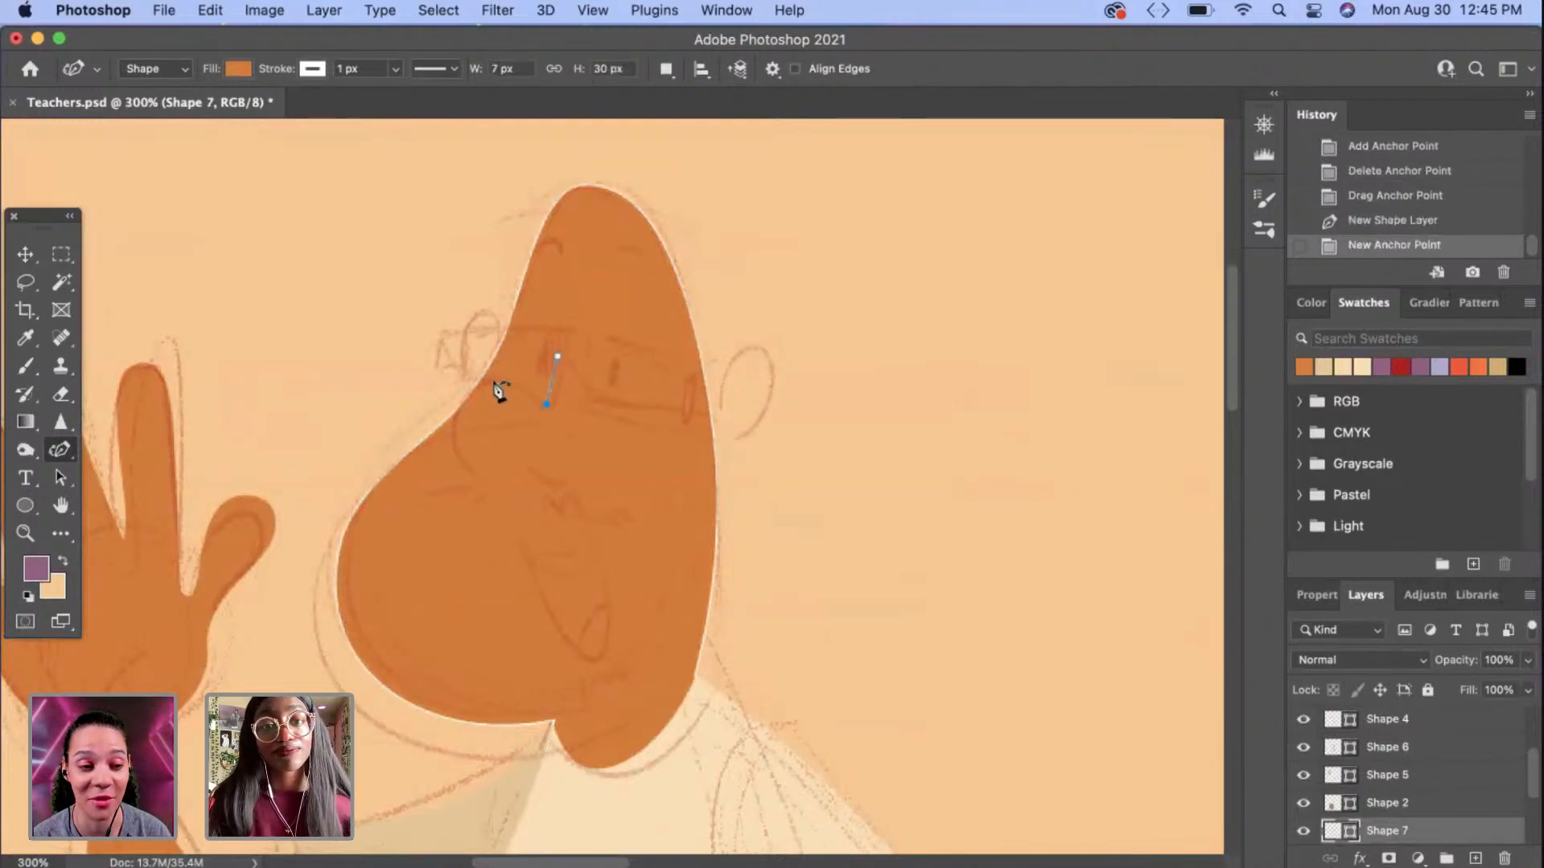
pyautogui.click(491, 378)
pyautogui.click(456, 406)
pyautogui.moveTo(489, 488); pyautogui.dragTo(553, 484)
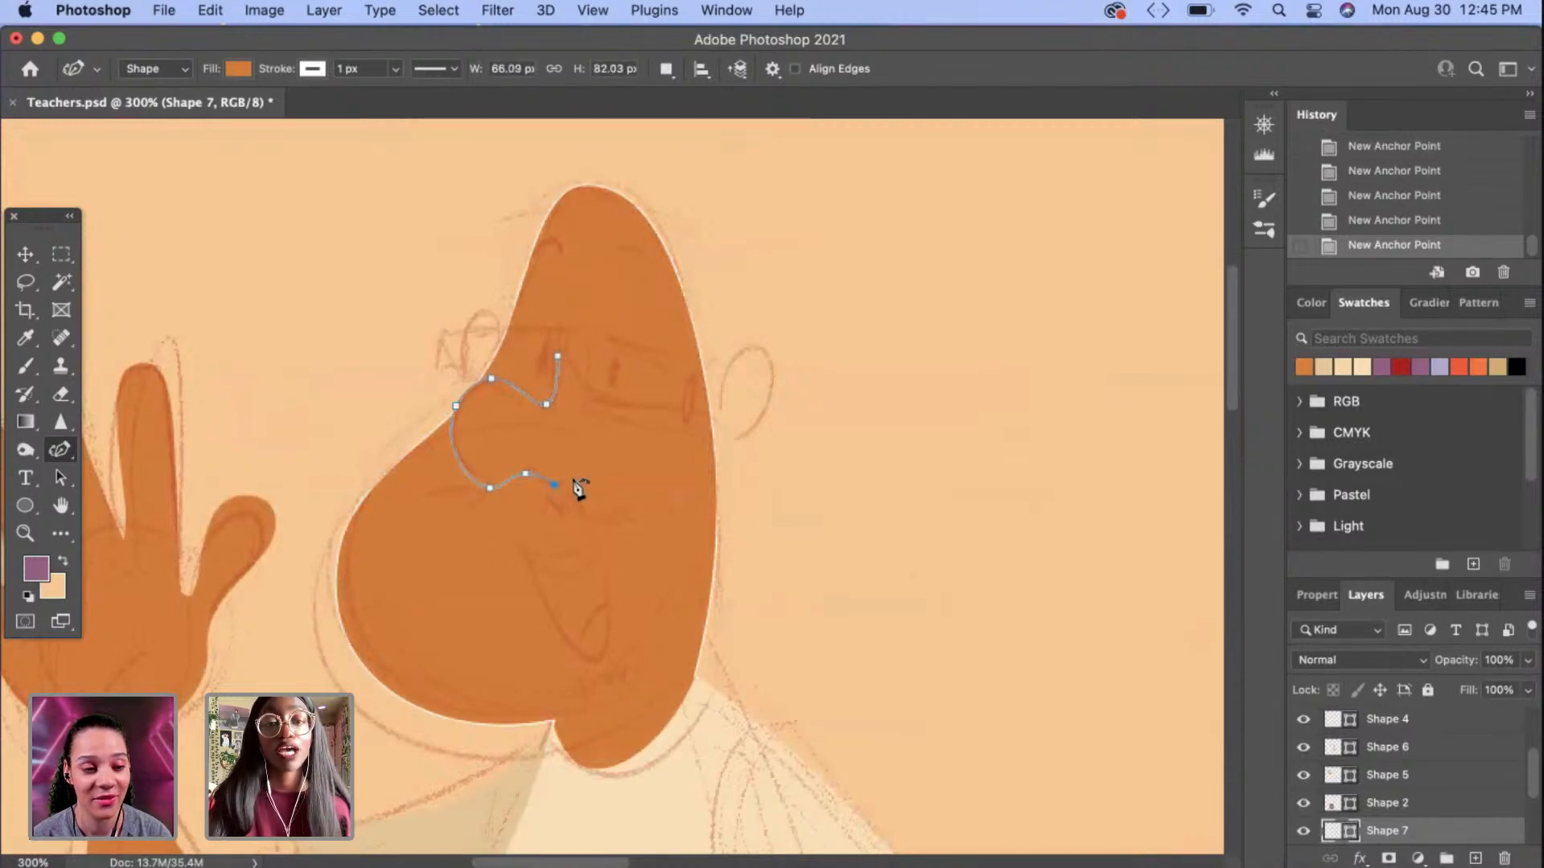
pyautogui.click(576, 478)
pyautogui.click(558, 357)
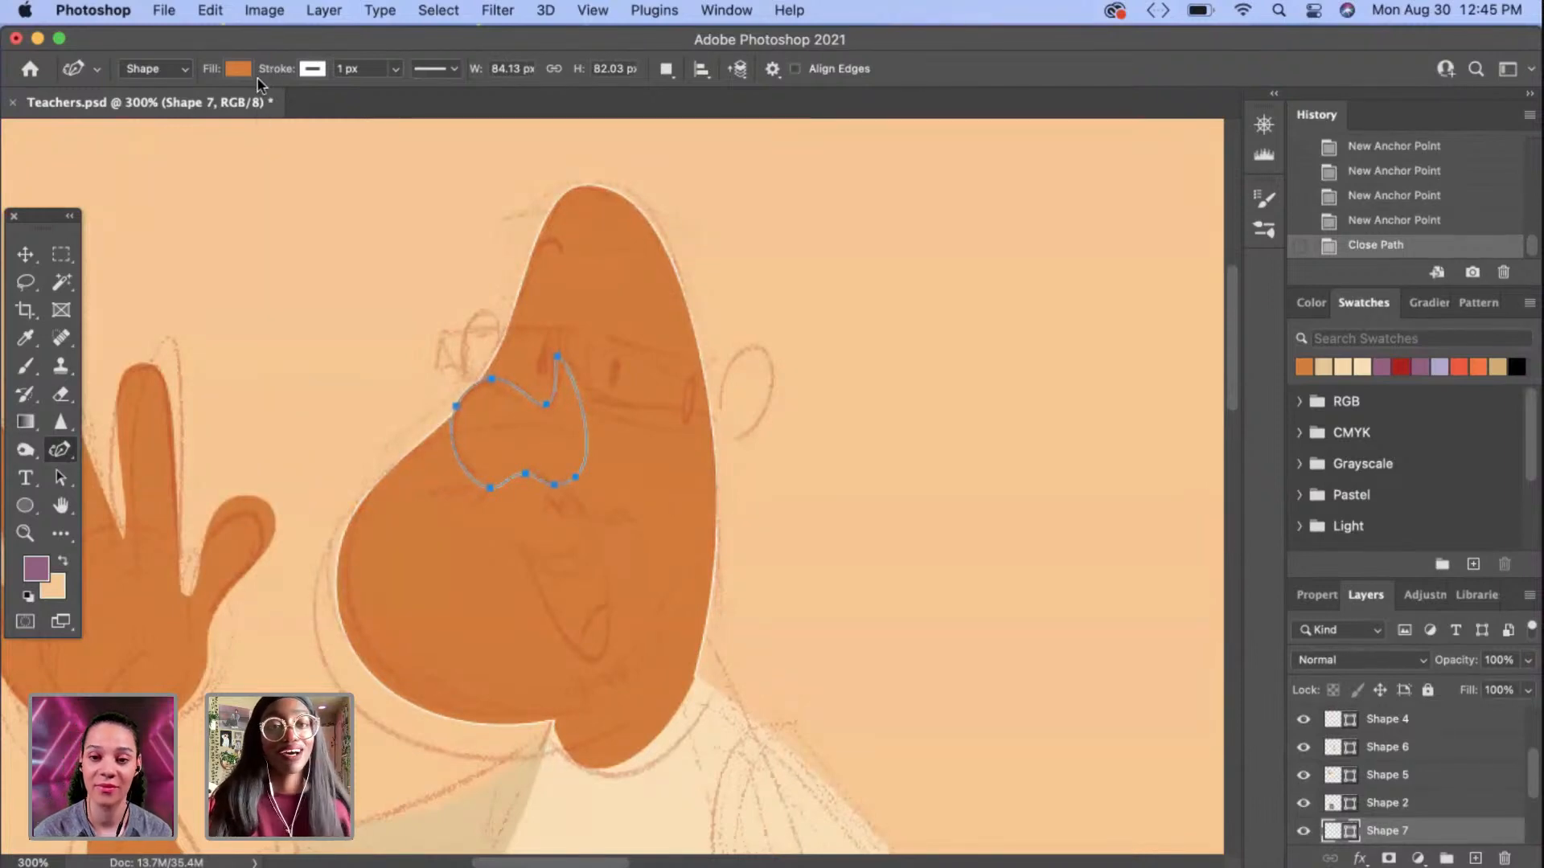
# Step: Remove the nose shape's stroke and set its fill to a slightly deeper orange than the face
pyautogui.click(312, 69)
pyautogui.click(180, 111)
pyautogui.click(238, 68)
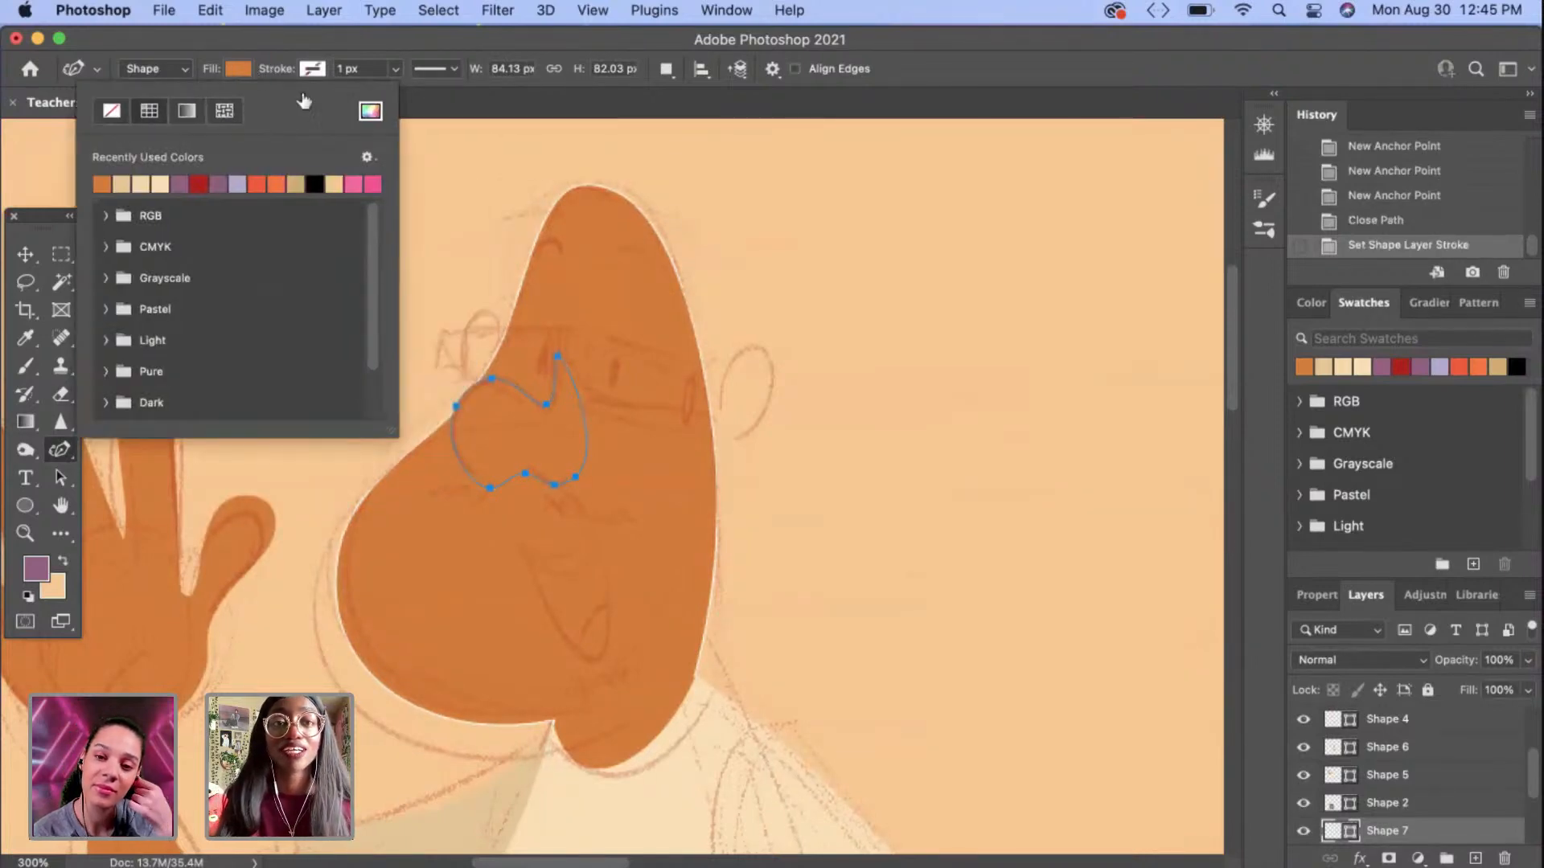
pyautogui.click(368, 112)
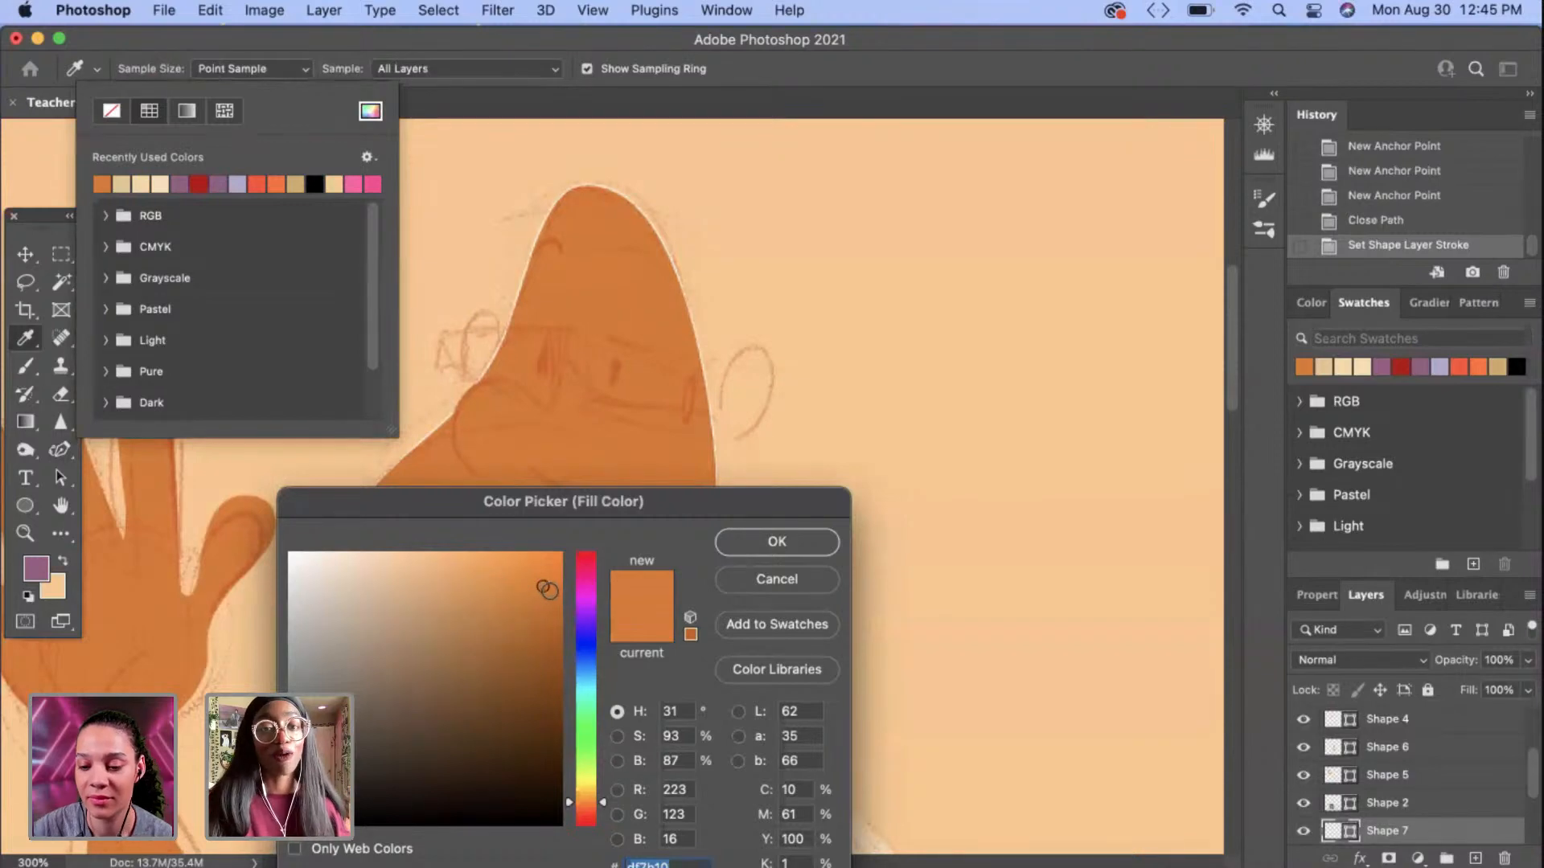
pyautogui.moveTo(547, 591); pyautogui.dragTo(550, 595)
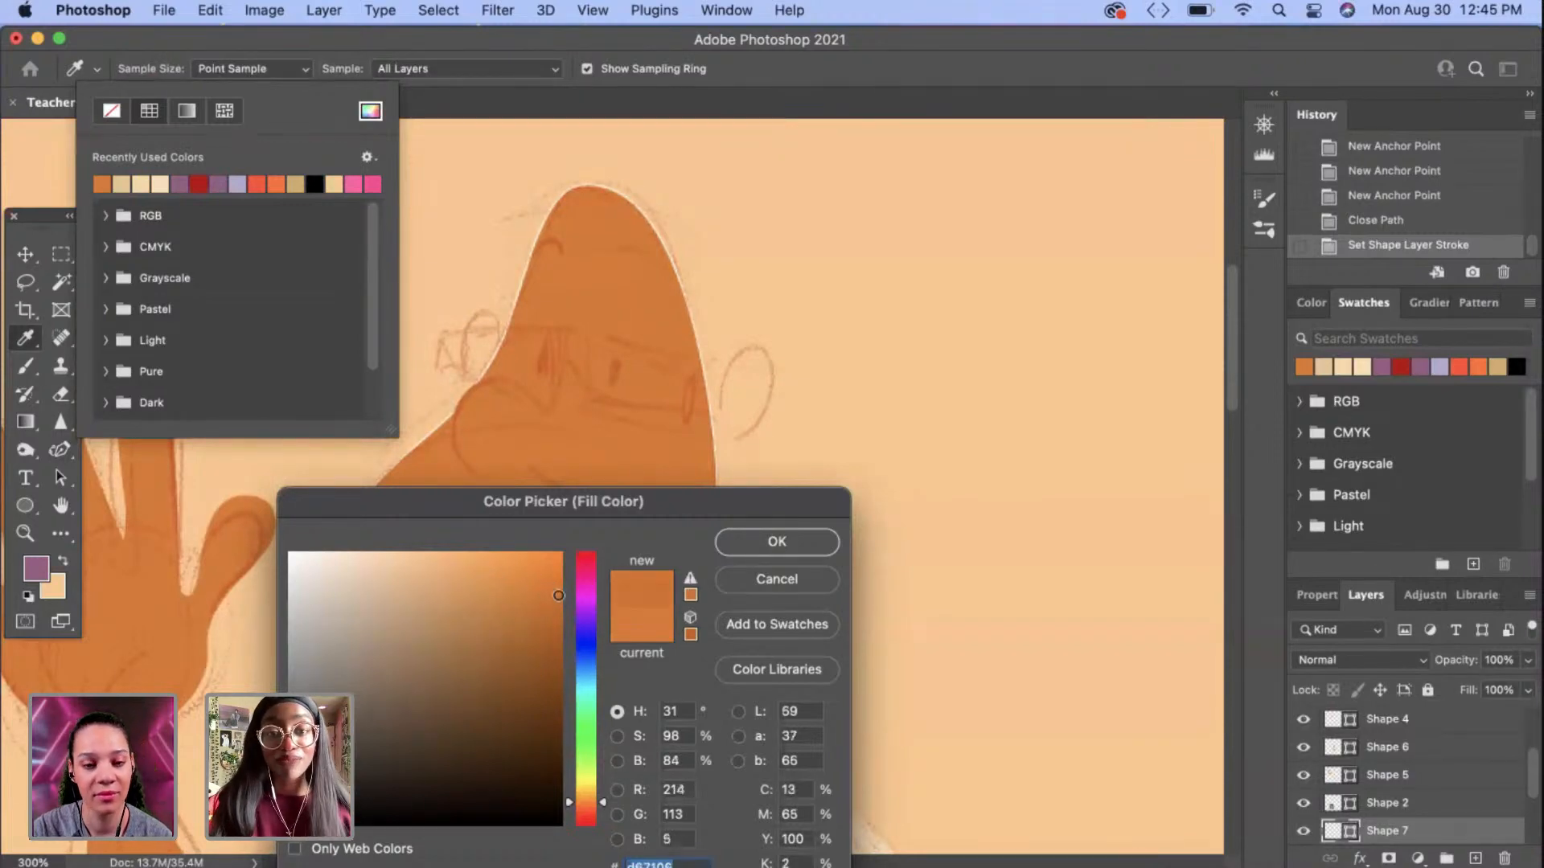
pyautogui.click(729, 540)
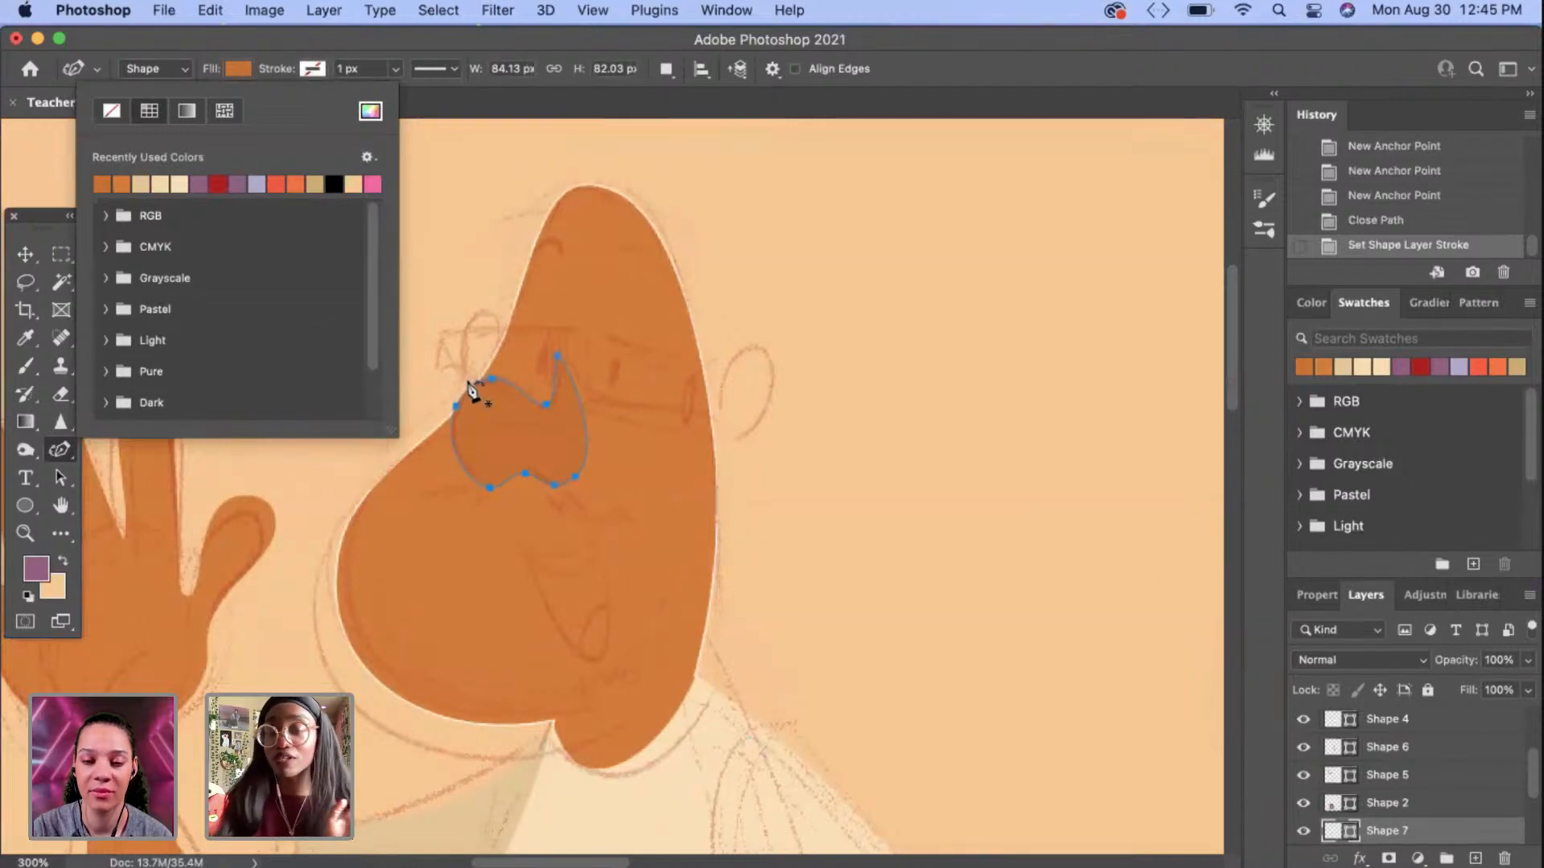
# Step: Nudge the nose's outer anchor point to meet the face's edge, then rasterize the nose layer
pyautogui.click(454, 404)
pyautogui.moveTo(452, 402); pyautogui.dragTo(452, 412)
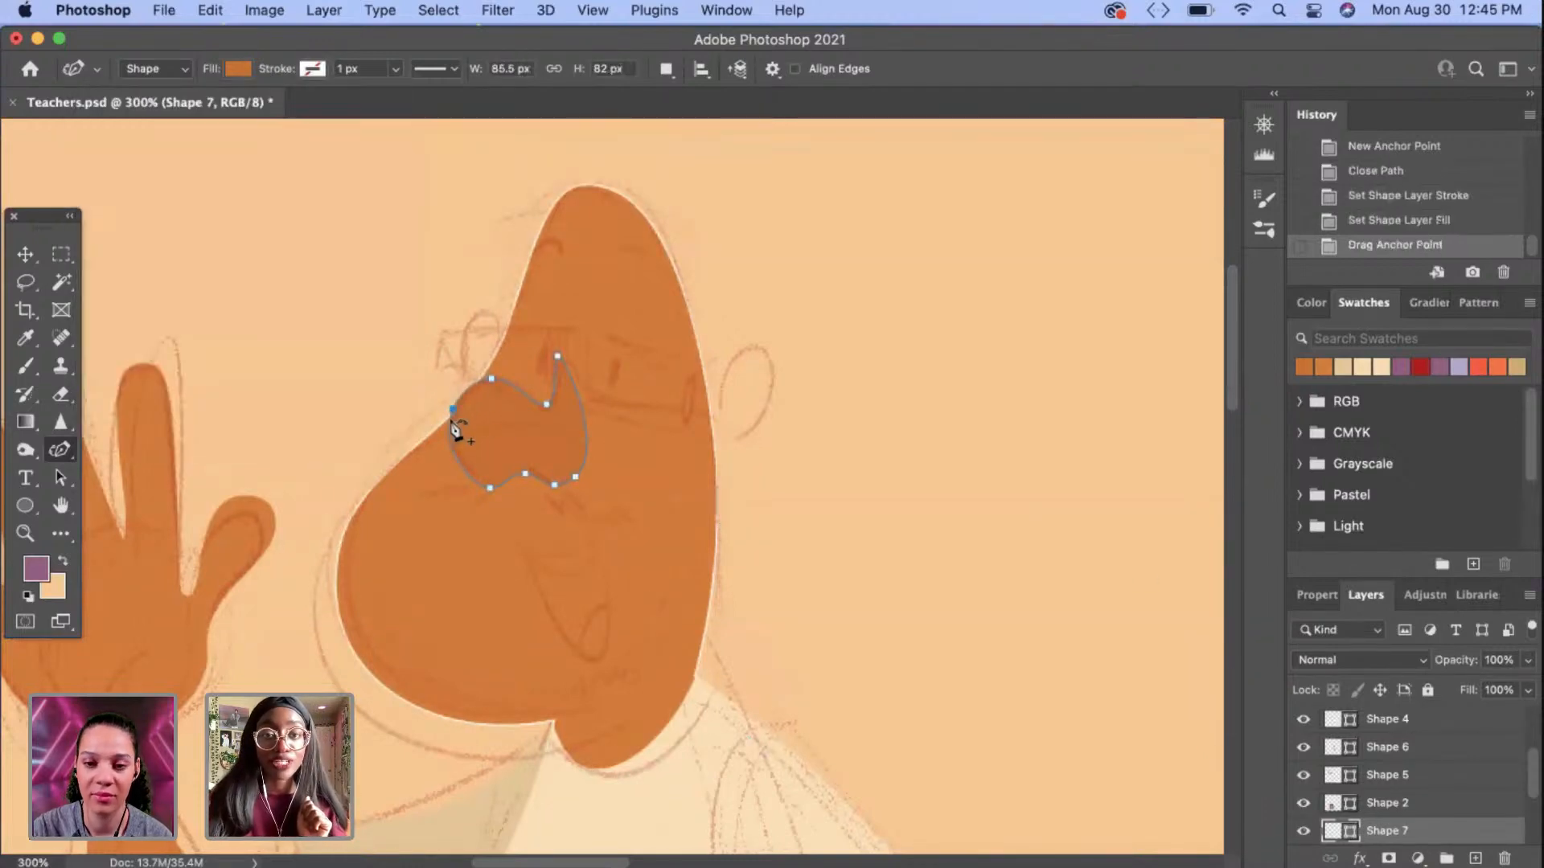
pyautogui.click(448, 432)
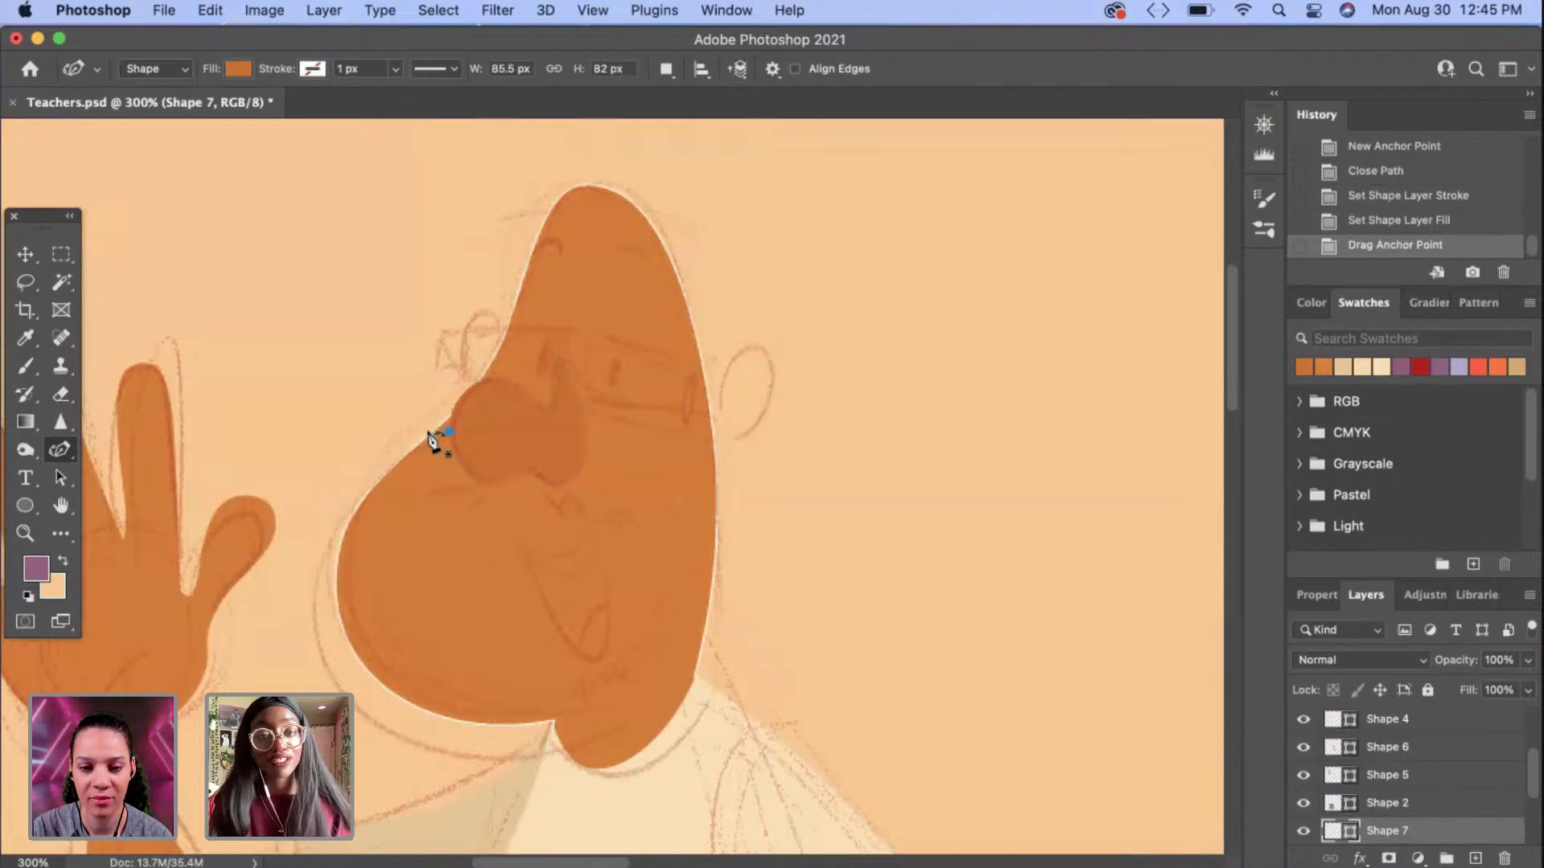
pyautogui.rightClick(1406, 833)
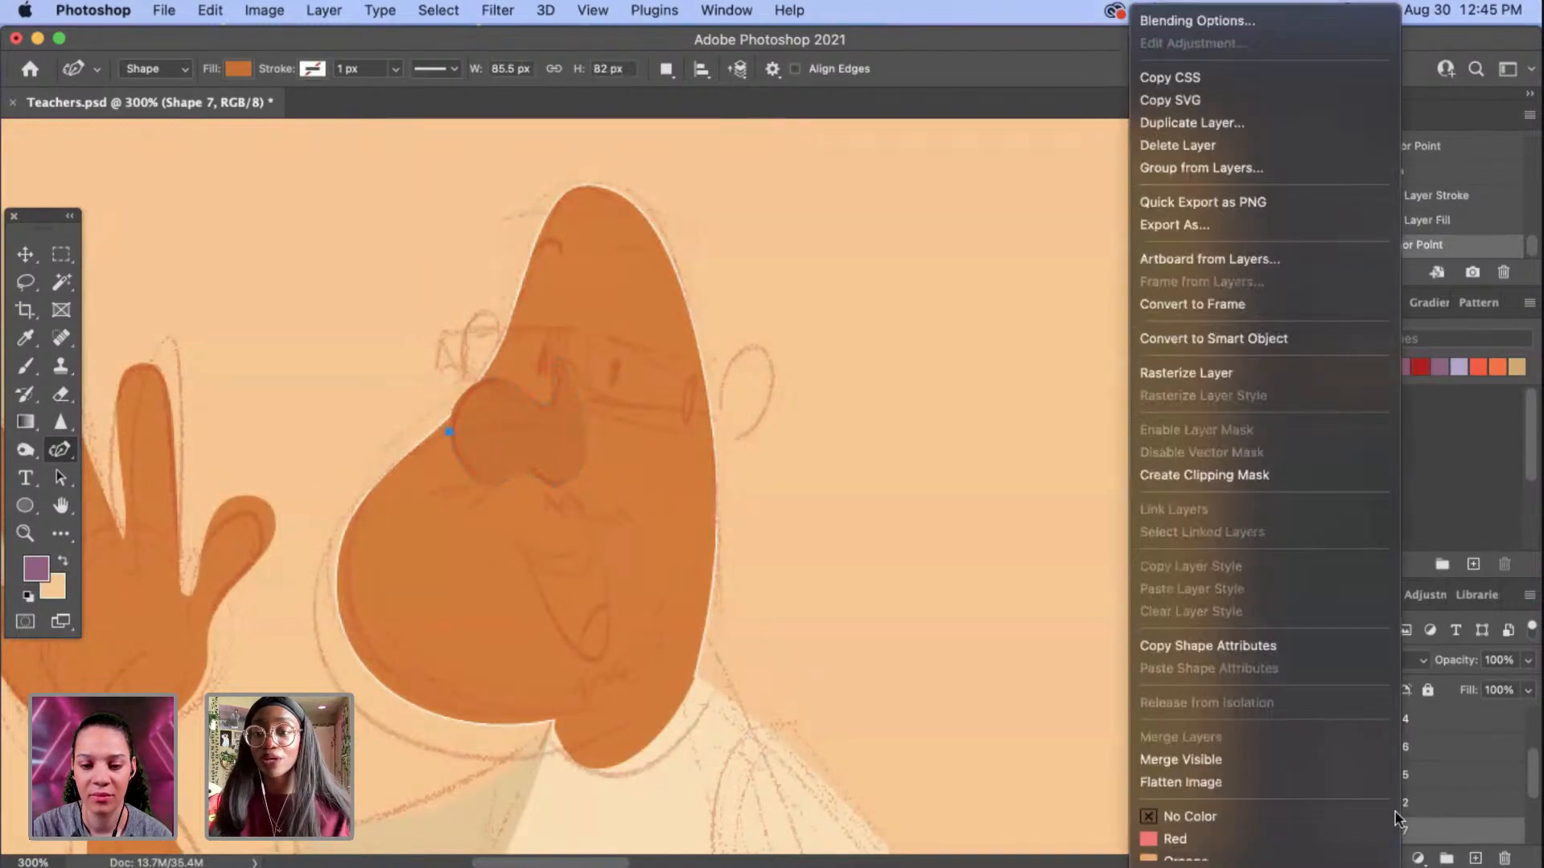
pyautogui.click(1162, 375)
# Step: With the Eraser set to a 27 px brush from the Noise brush group, soften the nose's inner edge into the face
pyautogui.click(76, 389)
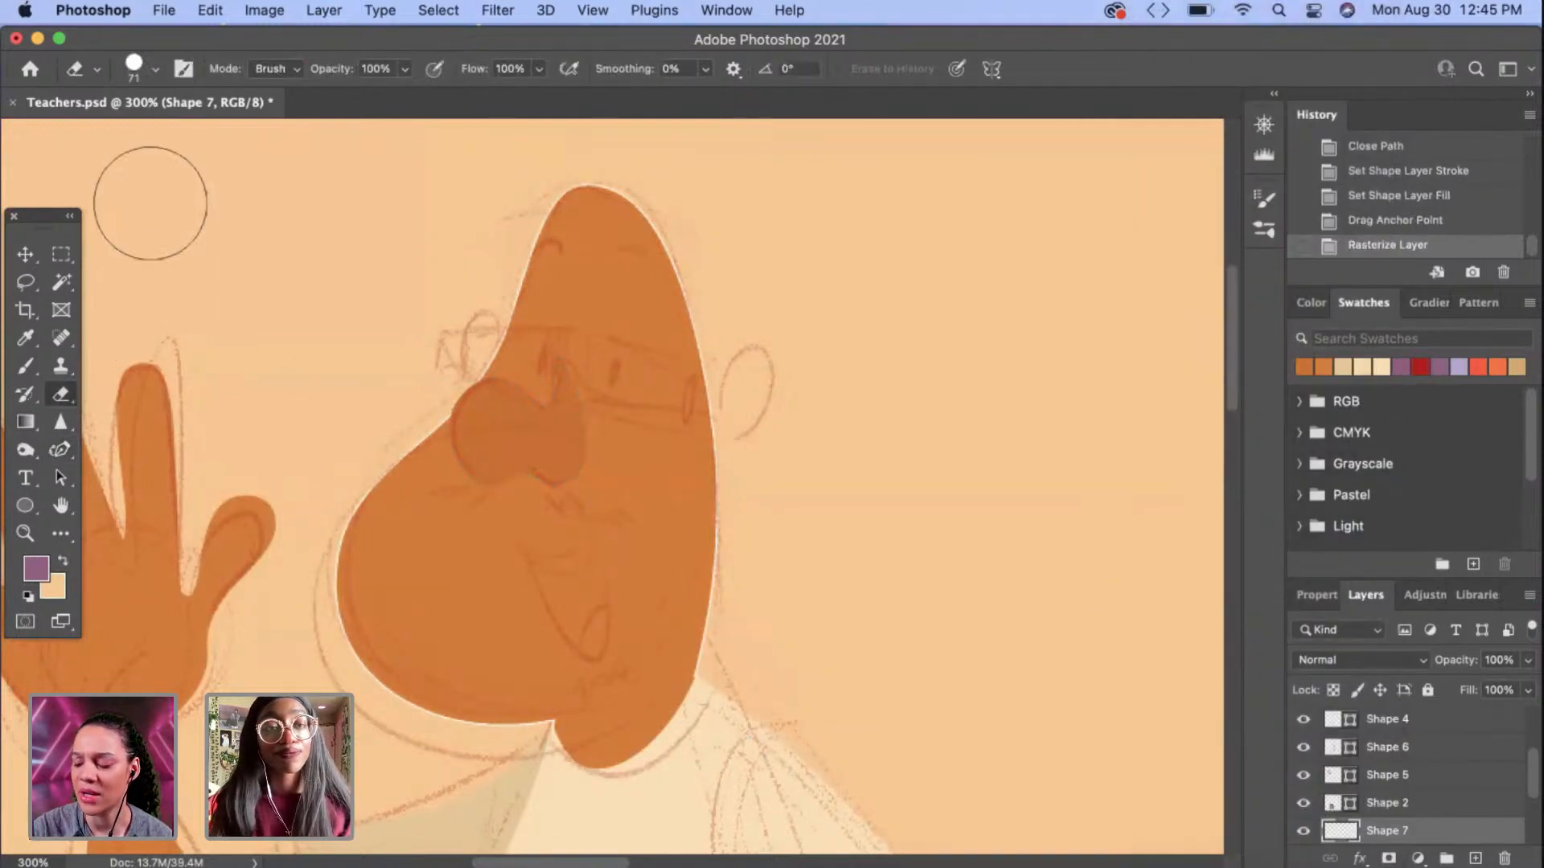
pyautogui.click(133, 64)
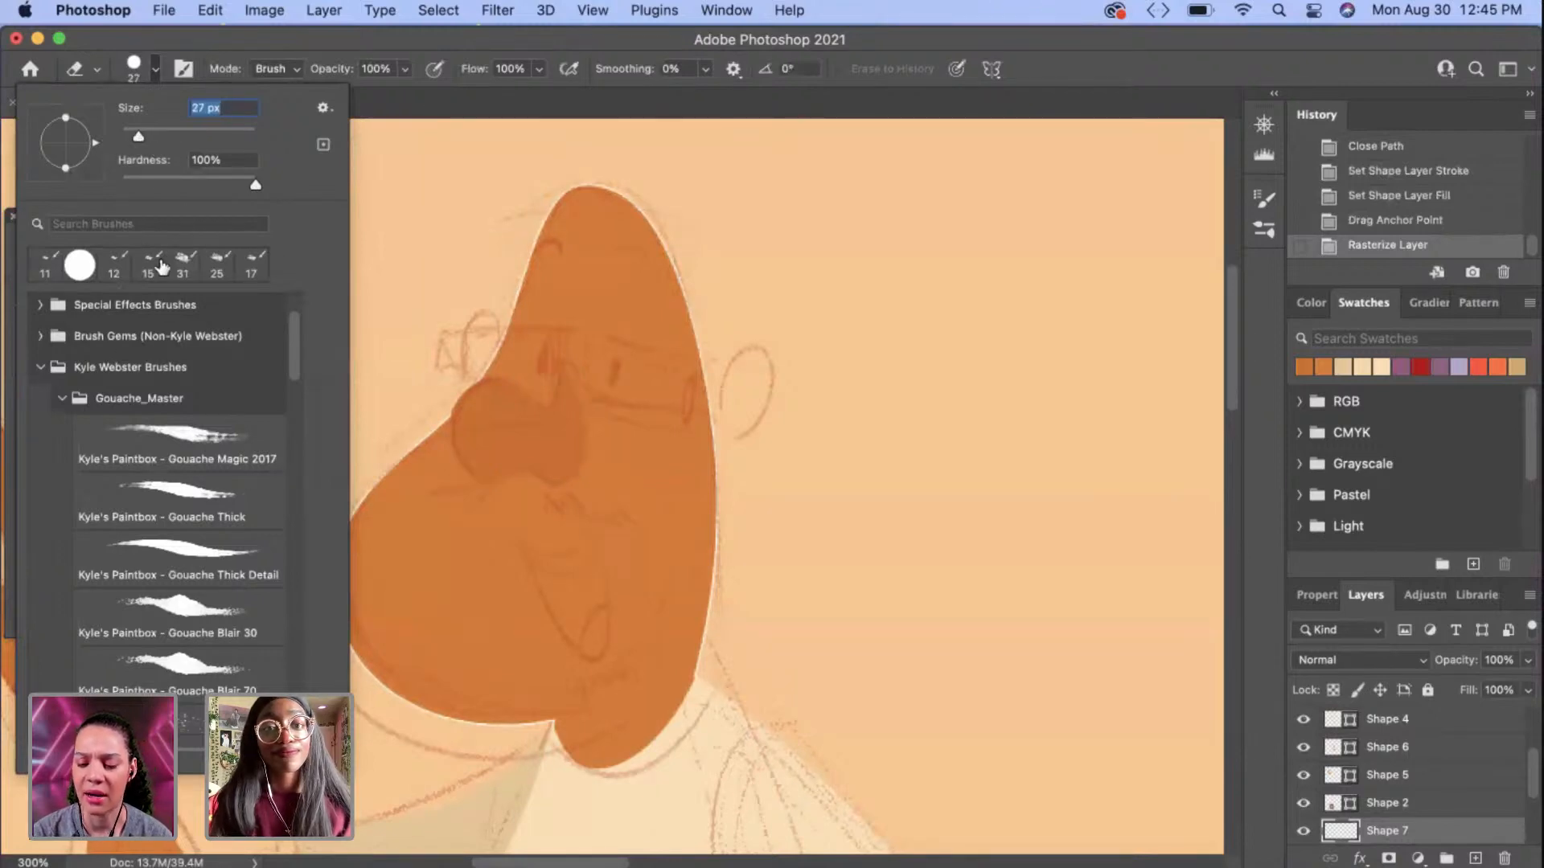
pyautogui.moveTo(295, 365)
pyautogui.mouseDown()
pyautogui.moveTo(287, 328)
pyautogui.moveTo(288, 397)
pyautogui.moveTo(303, 320)
pyautogui.mouseUp()
pyautogui.click(39, 333)
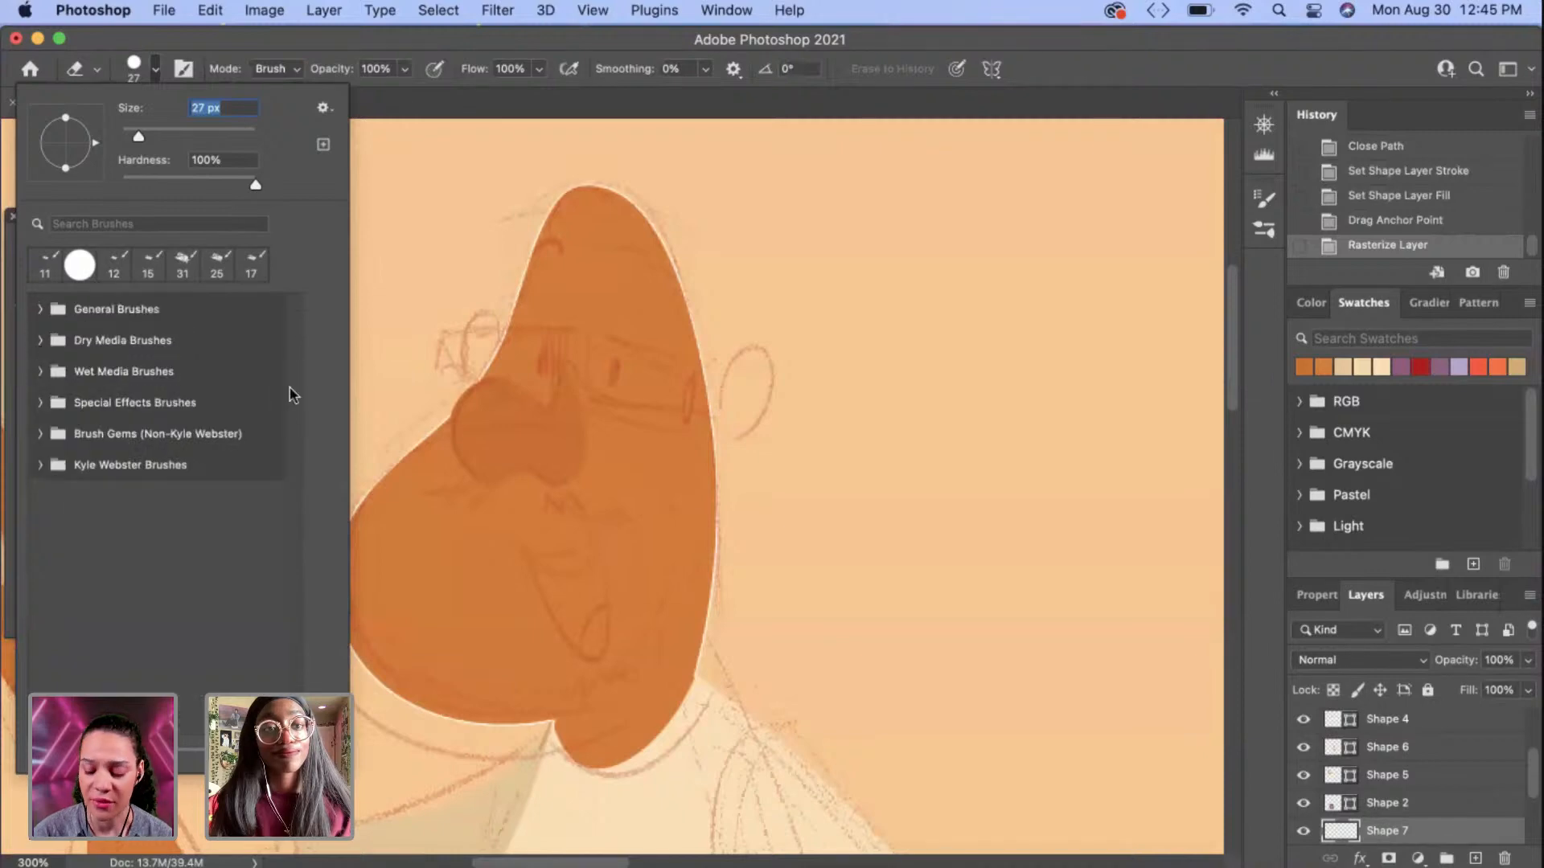
pyautogui.click(40, 435)
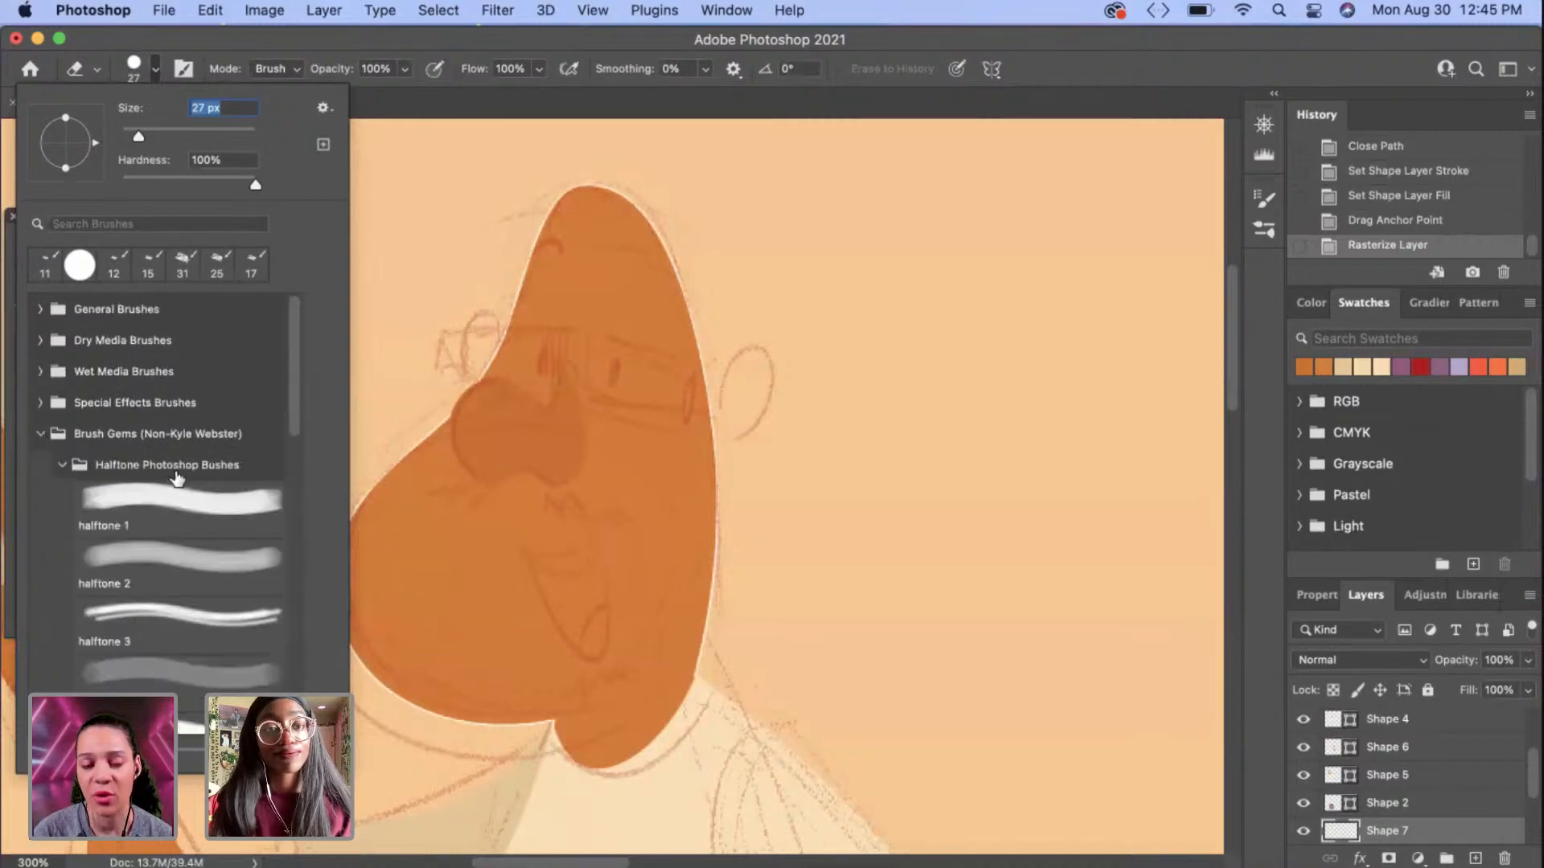
pyautogui.click(61, 465)
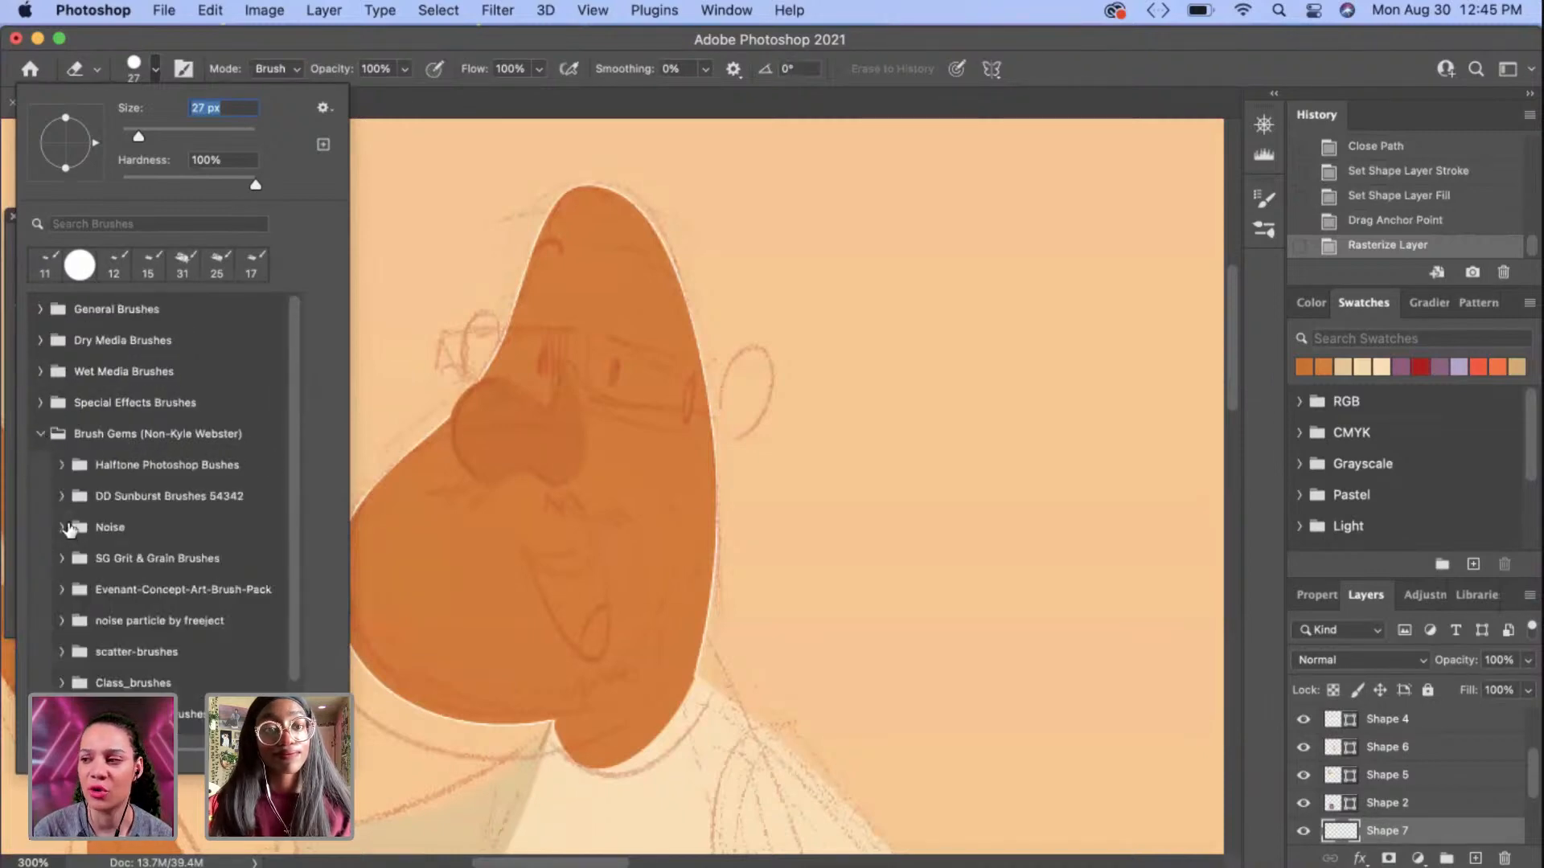
pyautogui.click(68, 528)
pyautogui.click(181, 573)
pyautogui.click(576, 463)
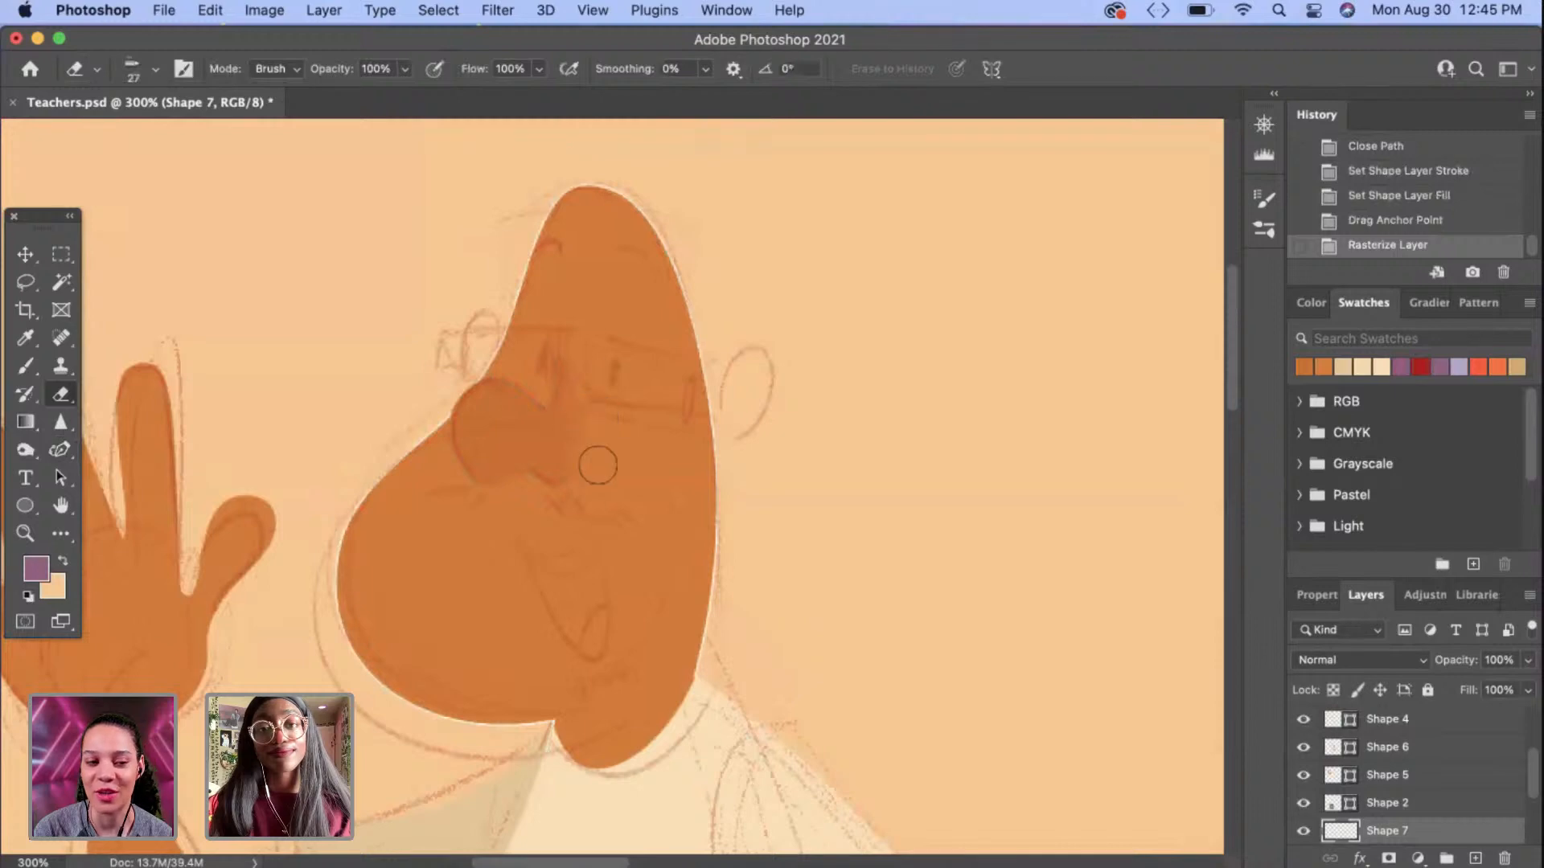
pyautogui.moveTo(575, 359); pyautogui.dragTo(572, 496)
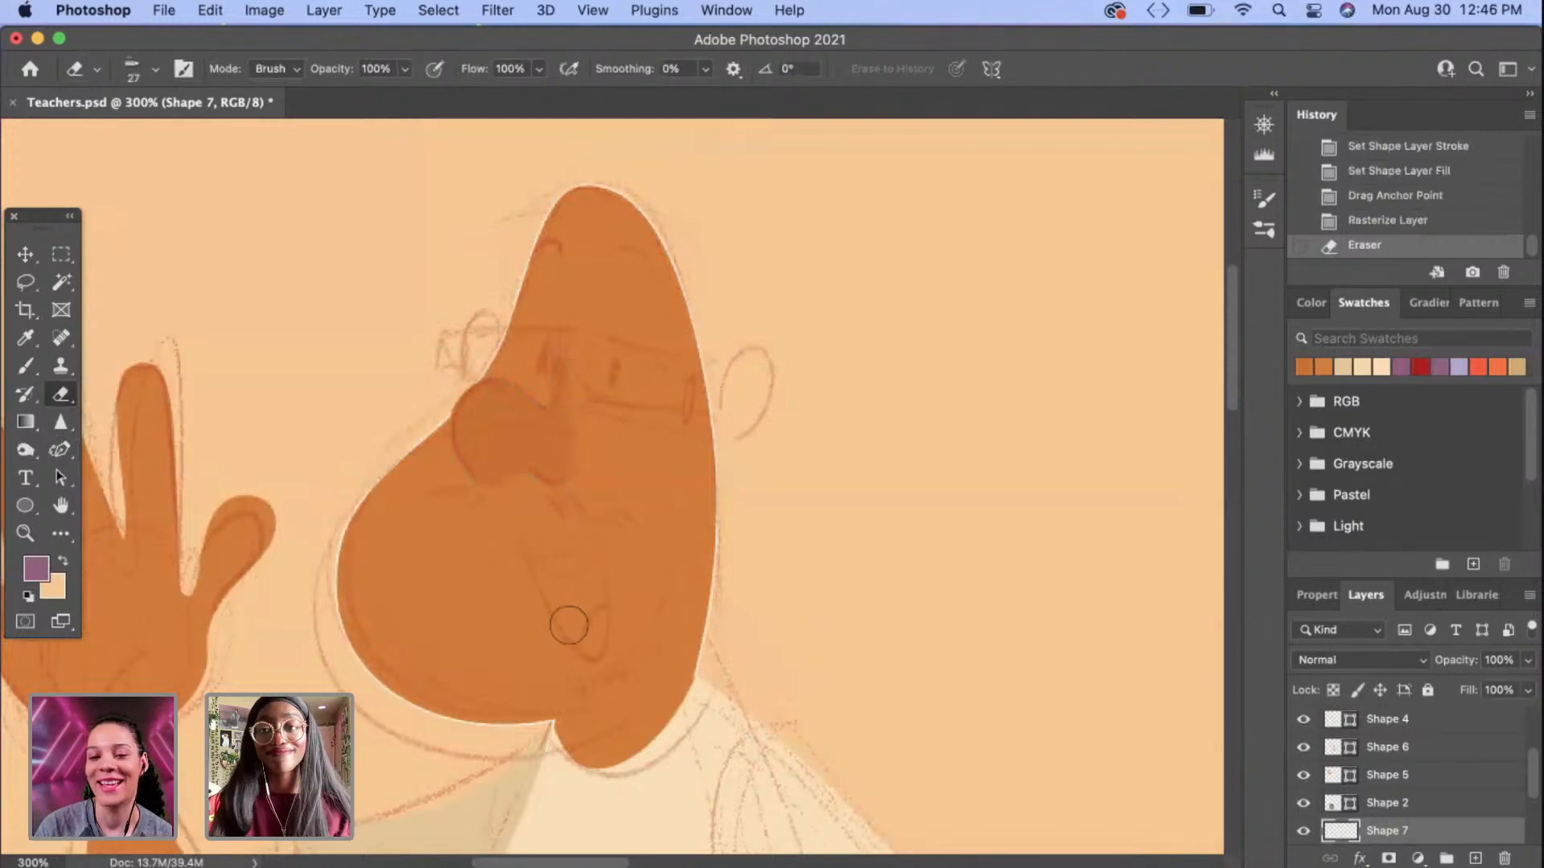
# Step: With the Pen tool, draw a closed straight path about 49 by 12 px along the top of the sketched mouth
pyautogui.click(61, 449)
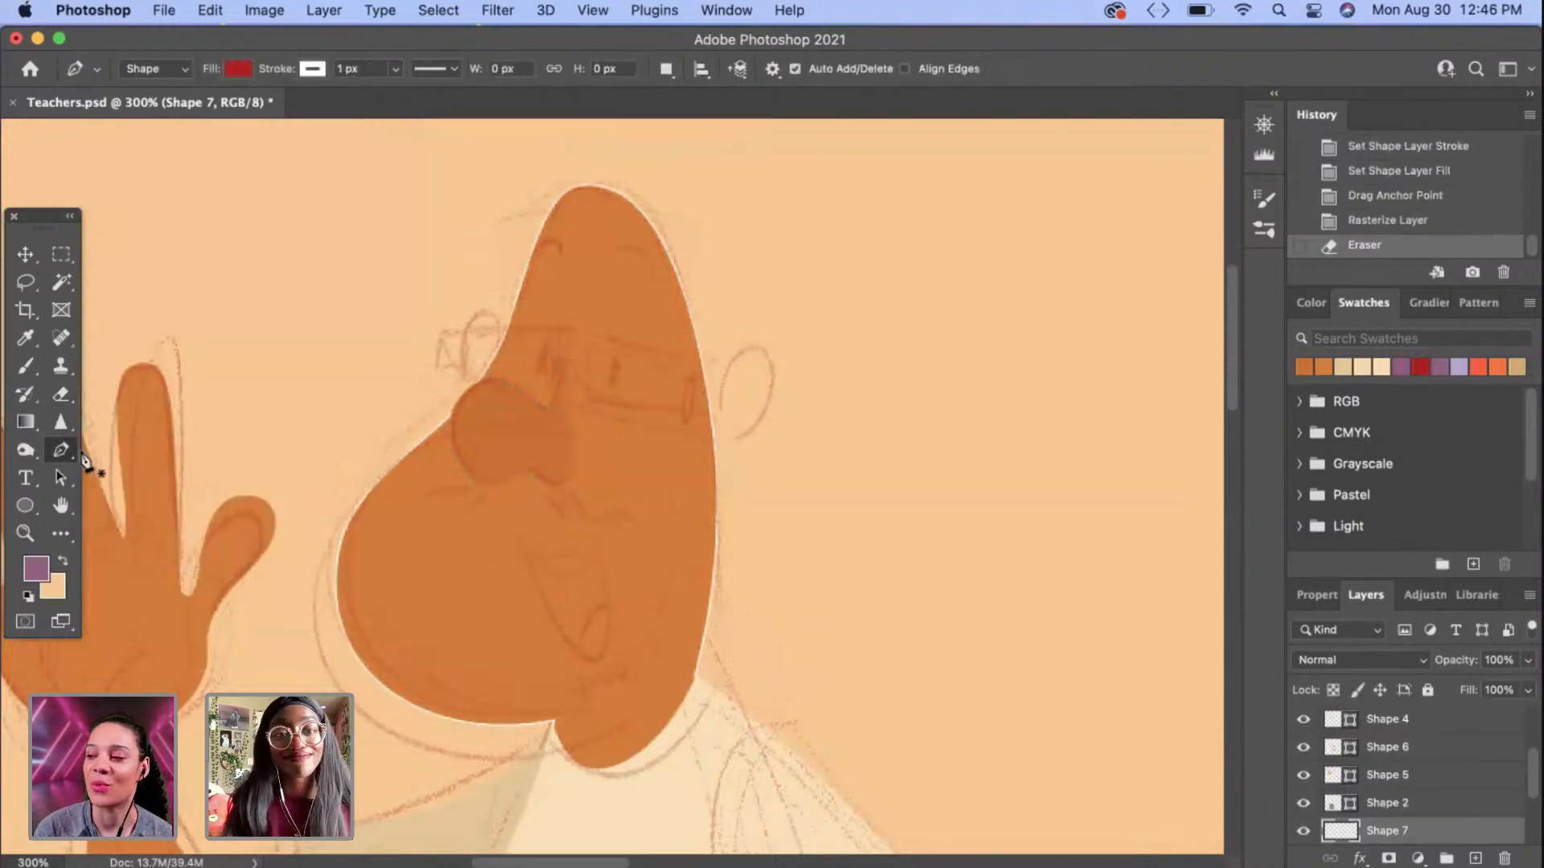
pyautogui.click(517, 543)
pyautogui.click(596, 524)
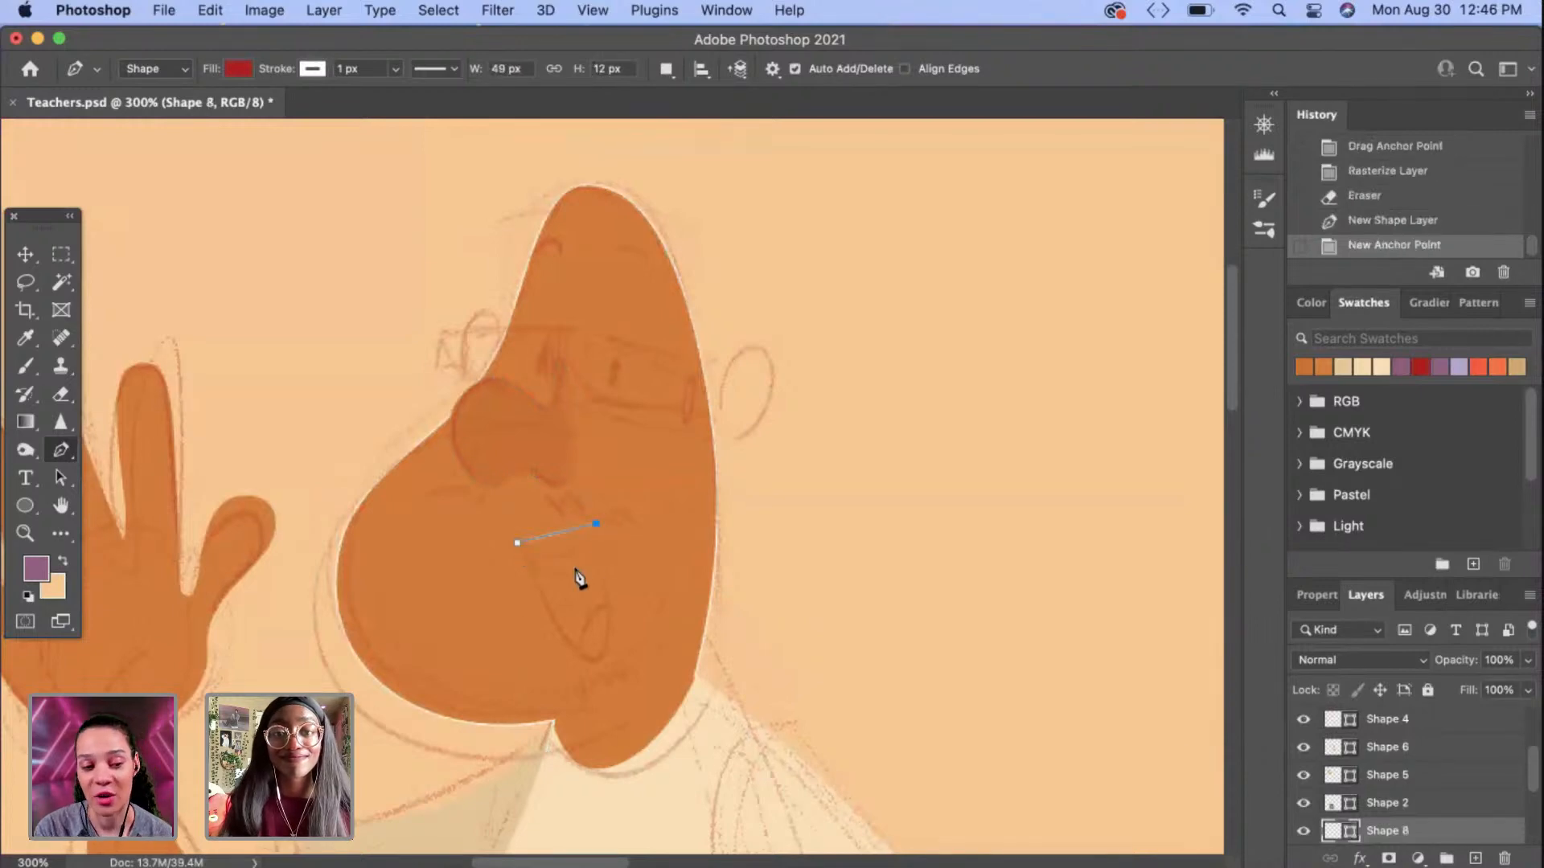
pyautogui.click(516, 542)
# Step: Remove the mouth path's stroke and set its fill to the dark red #7a0b00
pyautogui.click(313, 68)
pyautogui.click(181, 111)
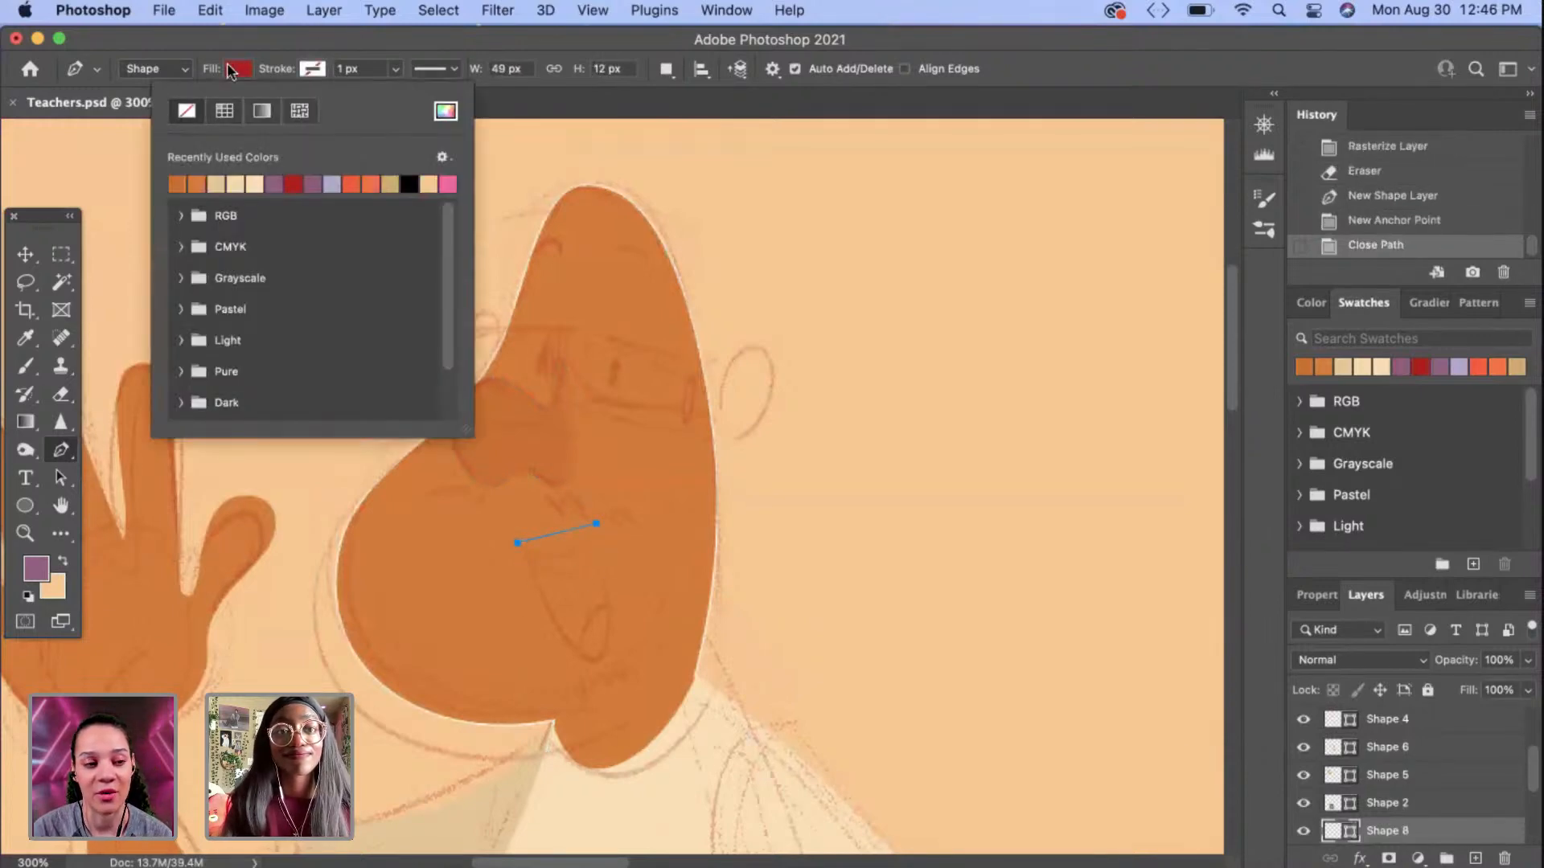
pyautogui.click(238, 69)
pyautogui.click(220, 185)
pyautogui.click(368, 113)
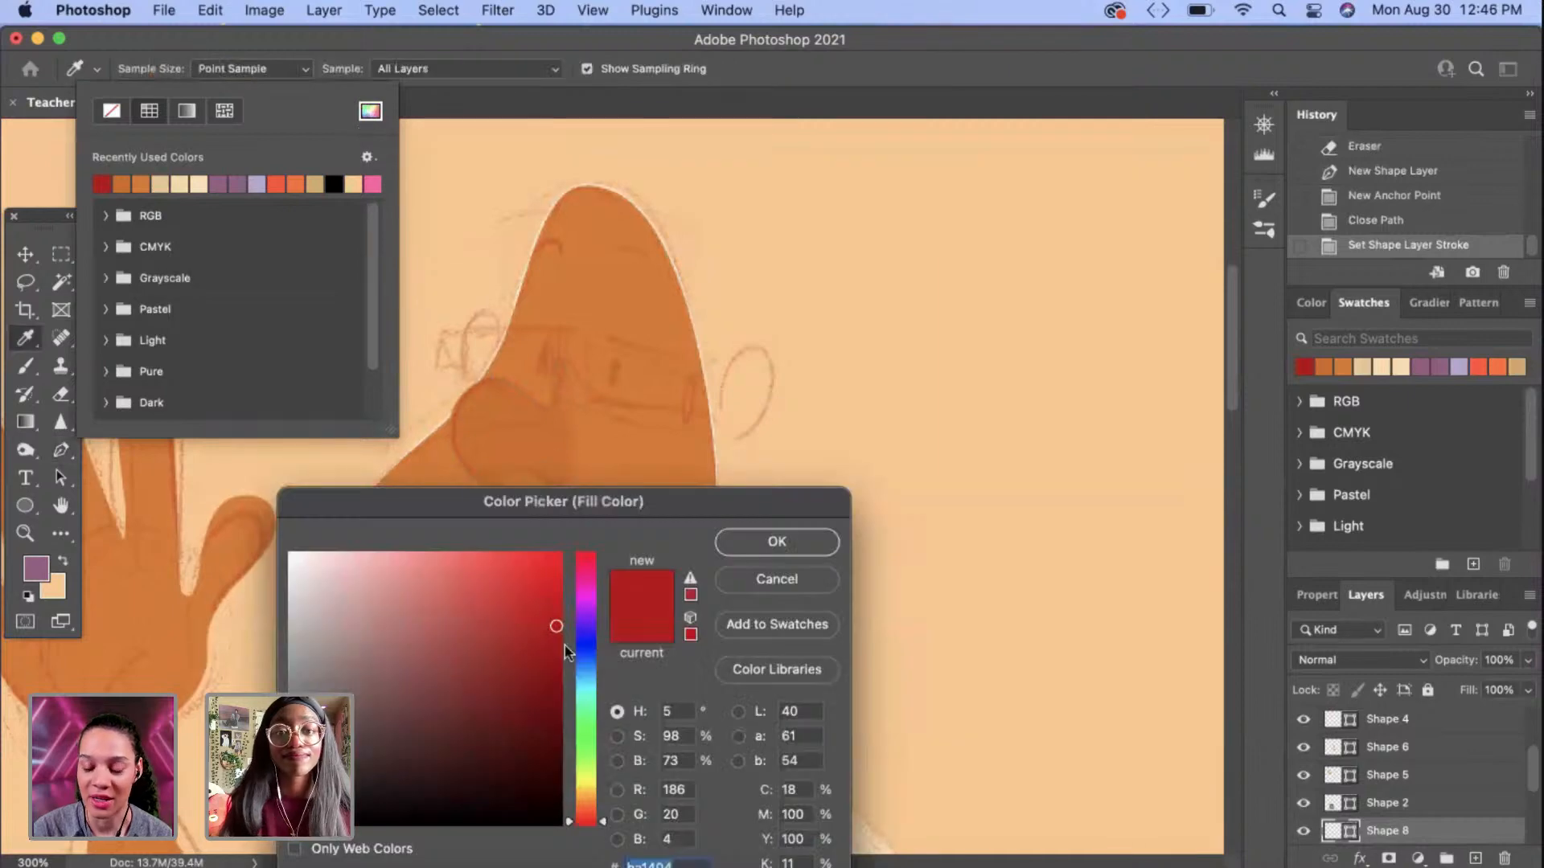
pyautogui.moveTo(565, 676); pyautogui.dragTo(561, 689)
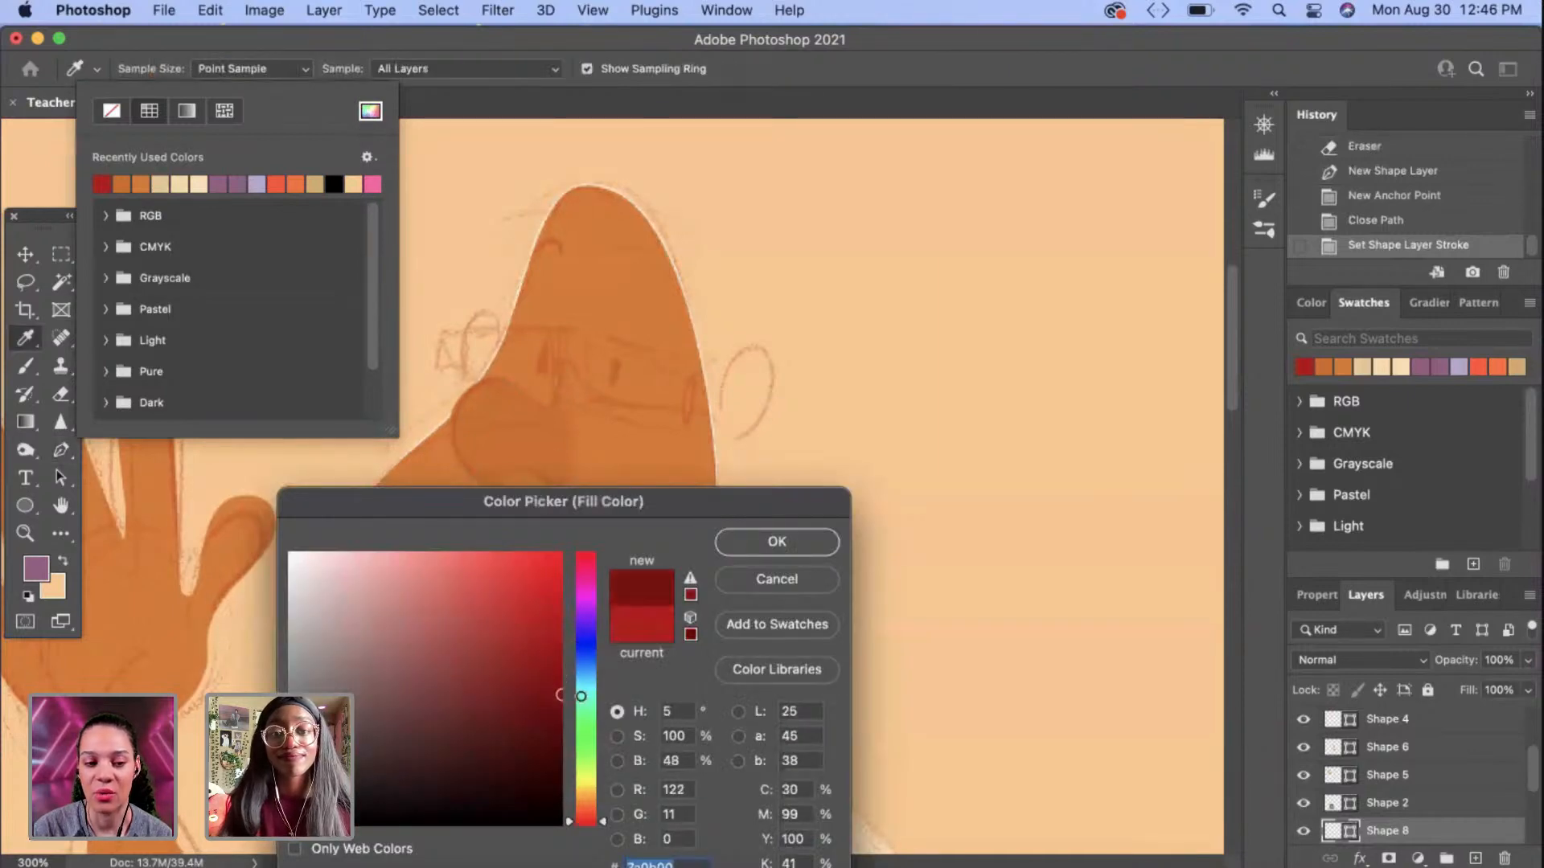
pyautogui.click(777, 542)
# Step: With the Curvature Pen tool, bend the mouth path into an open smile about 55 by 92 px, with a sagging upper edge
pyautogui.rightClick(64, 451)
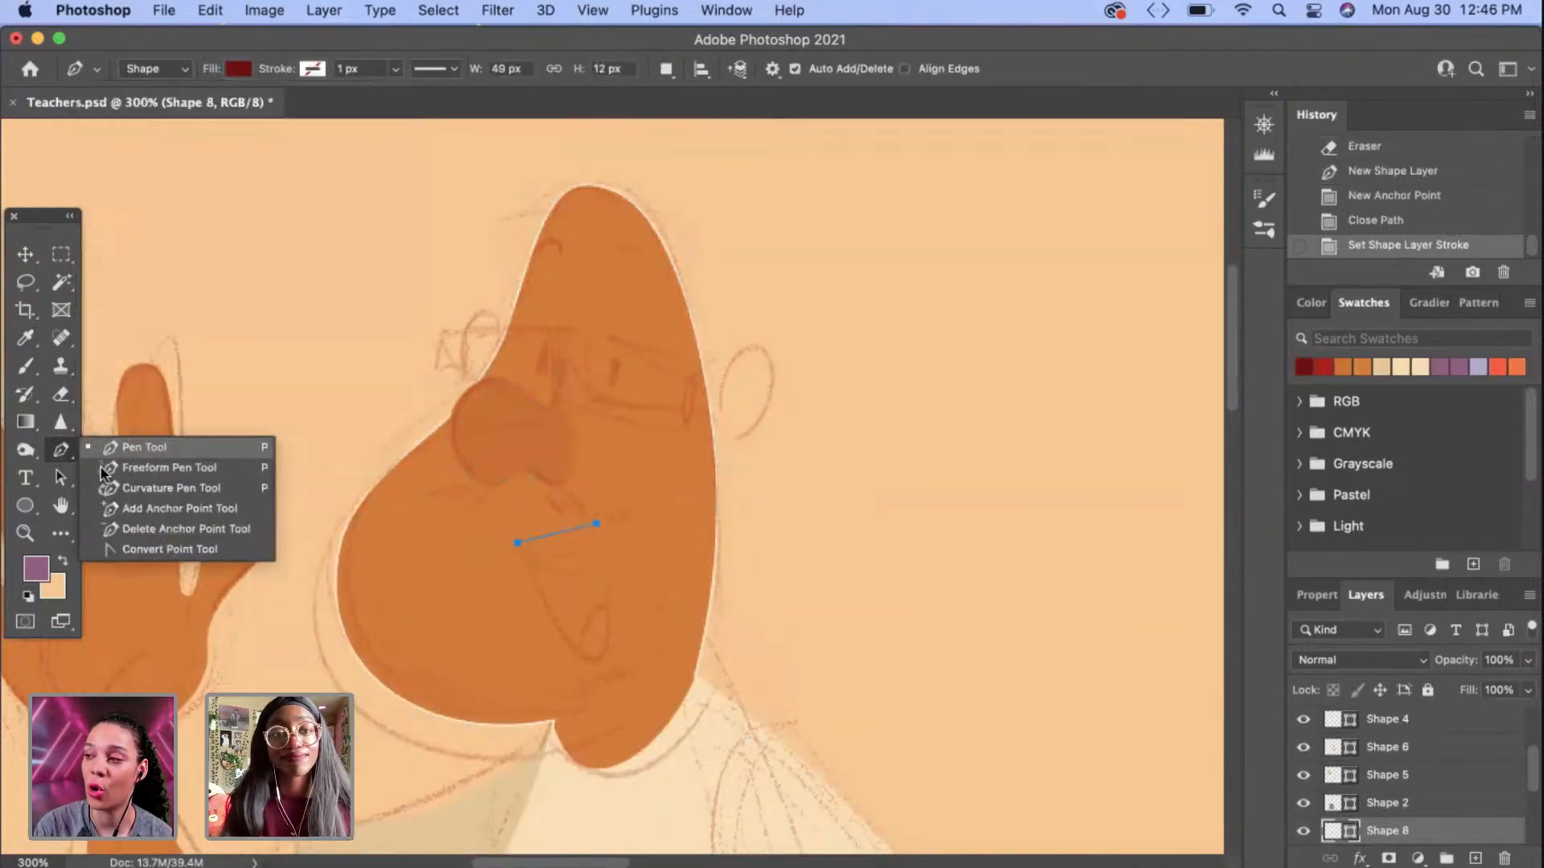
pyautogui.click(129, 485)
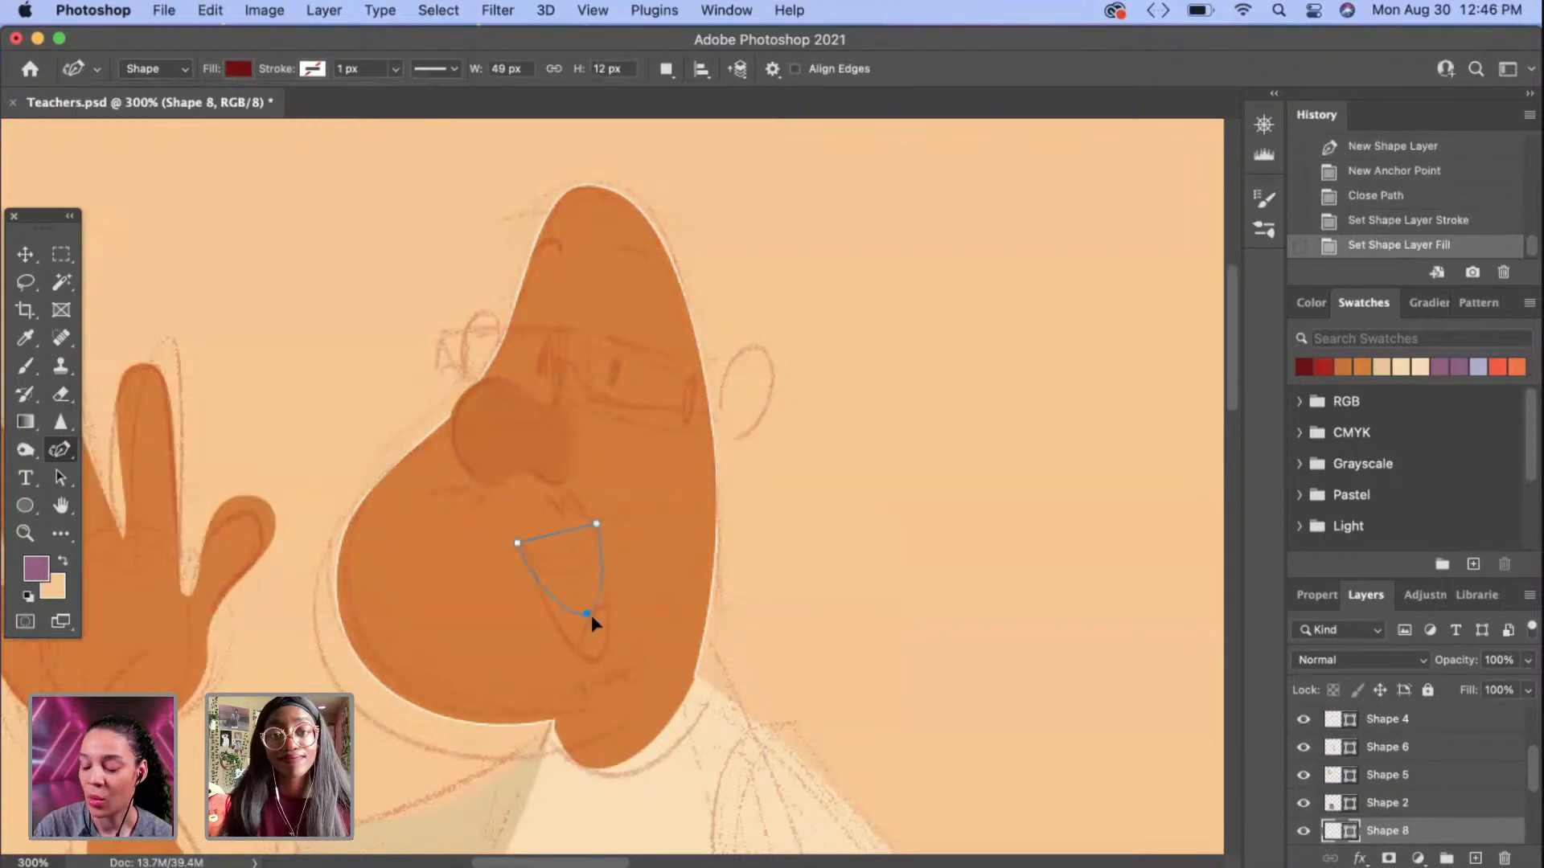
pyautogui.moveTo(559, 532)
pyautogui.mouseDown()
pyautogui.moveTo(570, 550)
pyautogui.moveTo(591, 516)
pyautogui.moveTo(569, 552)
pyautogui.mouseUp()
pyautogui.click(599, 525)
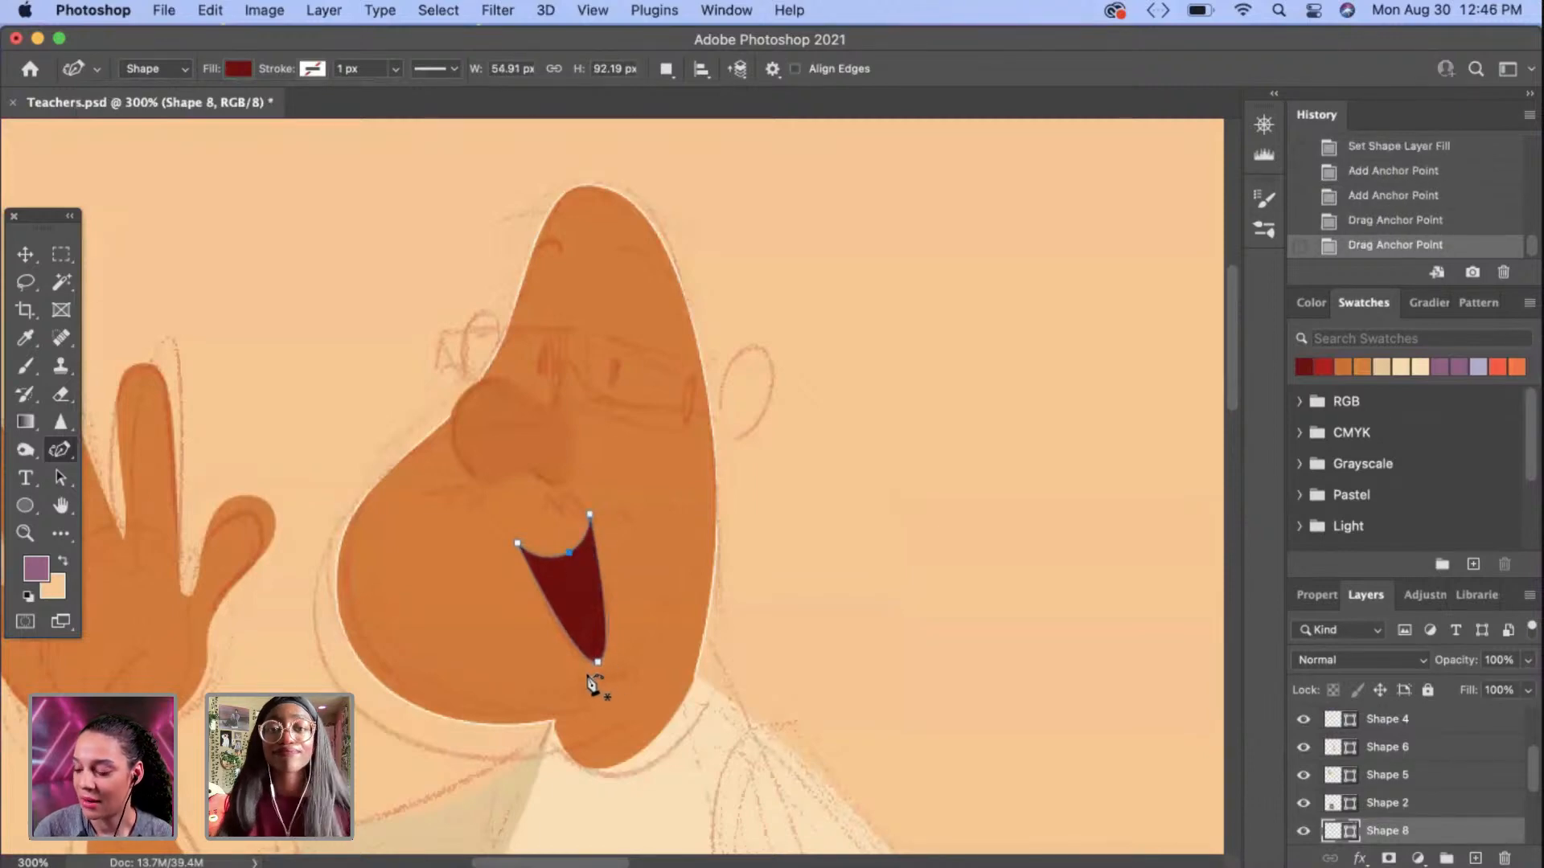
# Step: Draw a closed rounded tongue shape about 40 by 56 px over the lower tip of the mouth
pyautogui.click(616, 602)
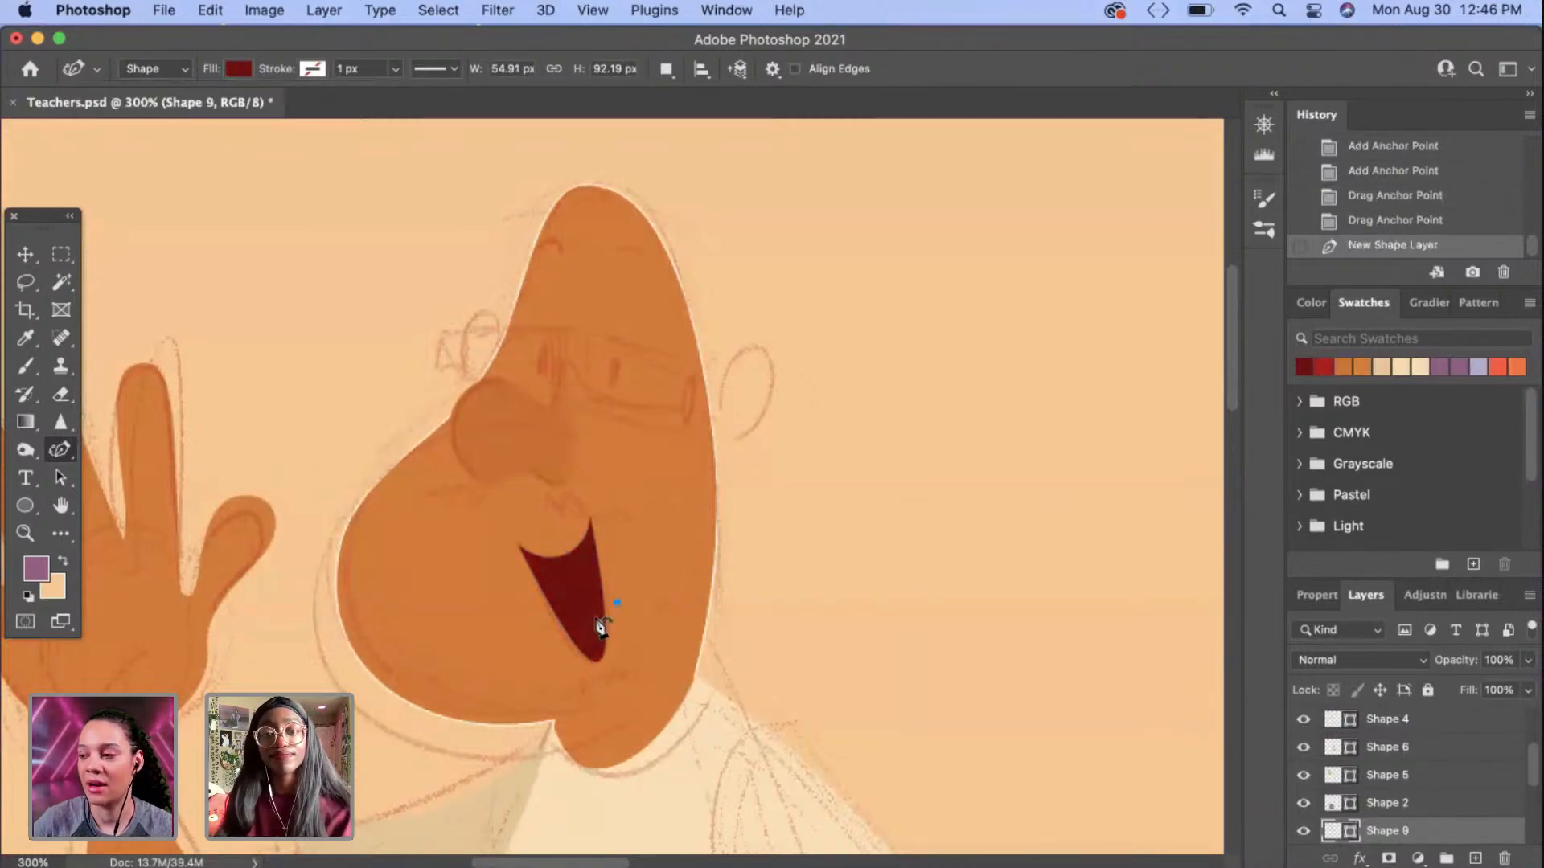
pyautogui.click(592, 618)
pyautogui.click(580, 687)
pyautogui.click(624, 687)
pyautogui.click(617, 603)
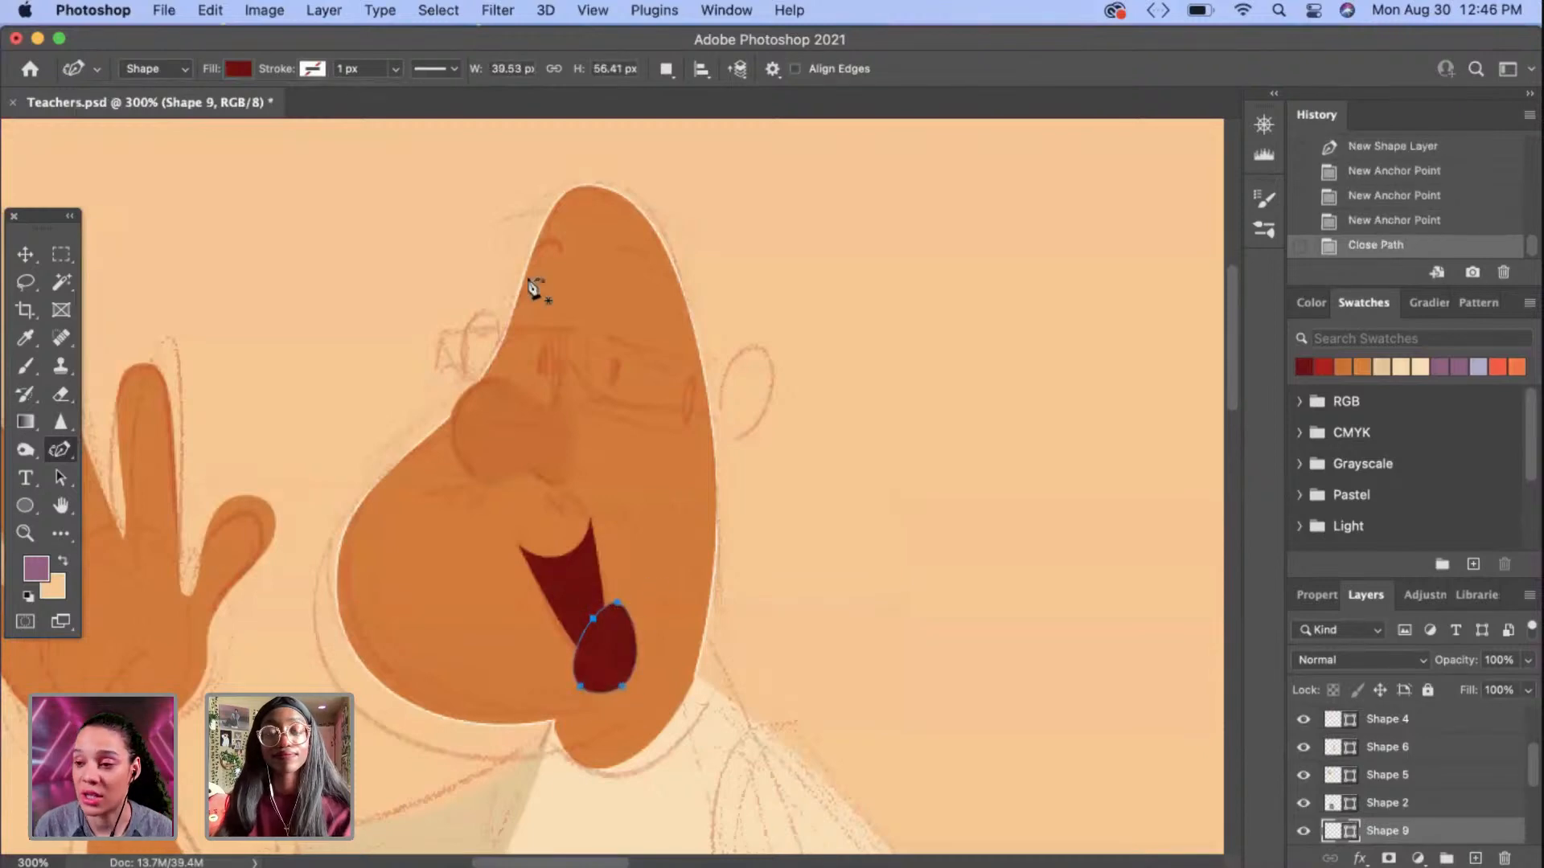
# Step: Fill the tongue shape with a pinkish red and clip it to the mouth shape
pyautogui.click(238, 68)
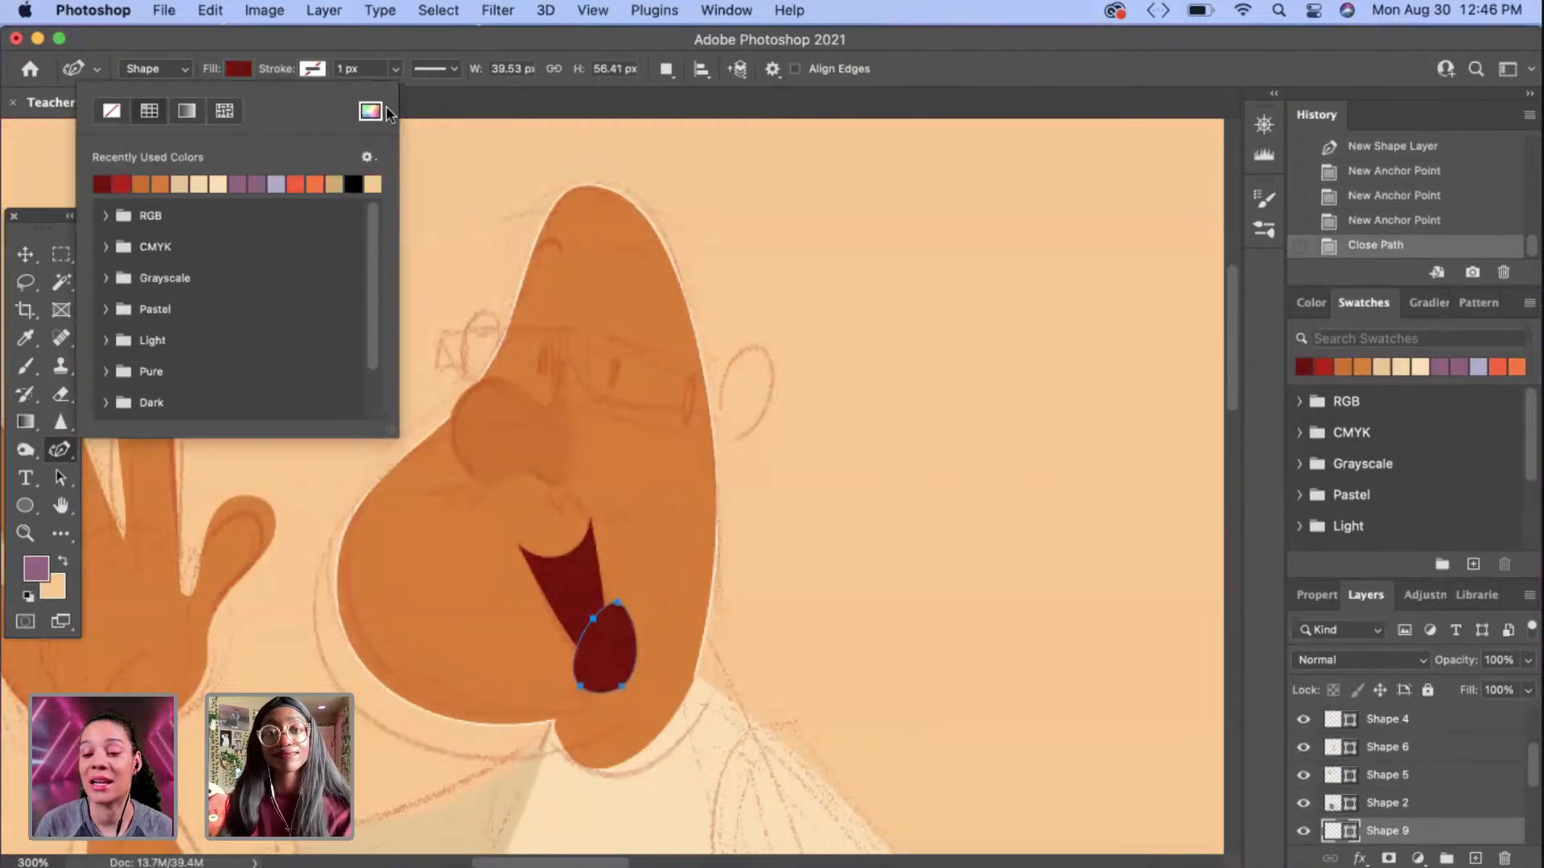
pyautogui.click(370, 112)
pyautogui.moveTo(516, 671); pyautogui.dragTo(576, 662)
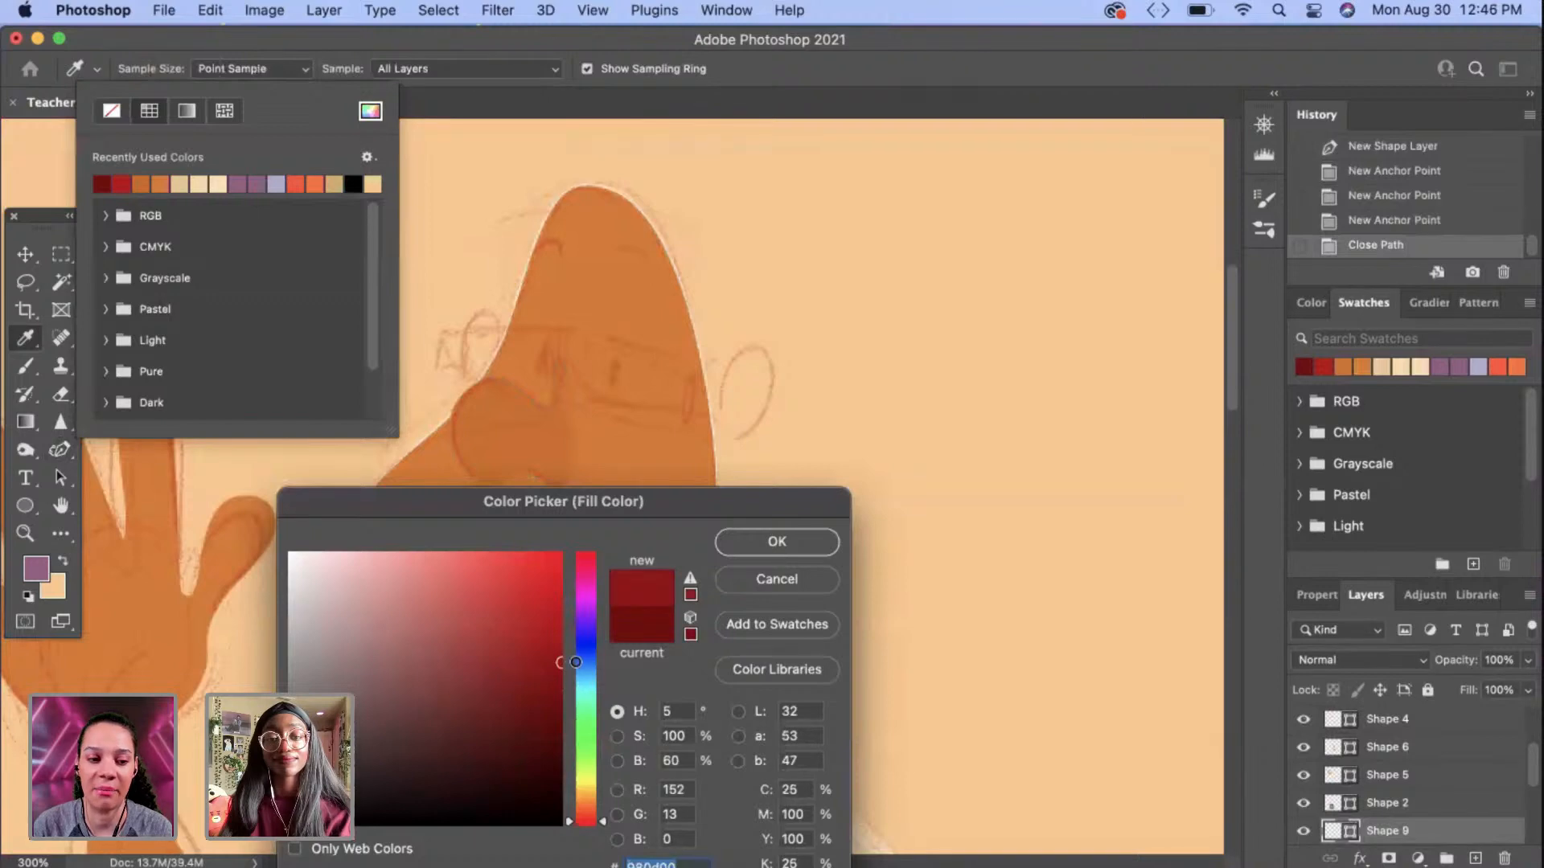
pyautogui.moveTo(484, 617); pyautogui.dragTo(472, 586)
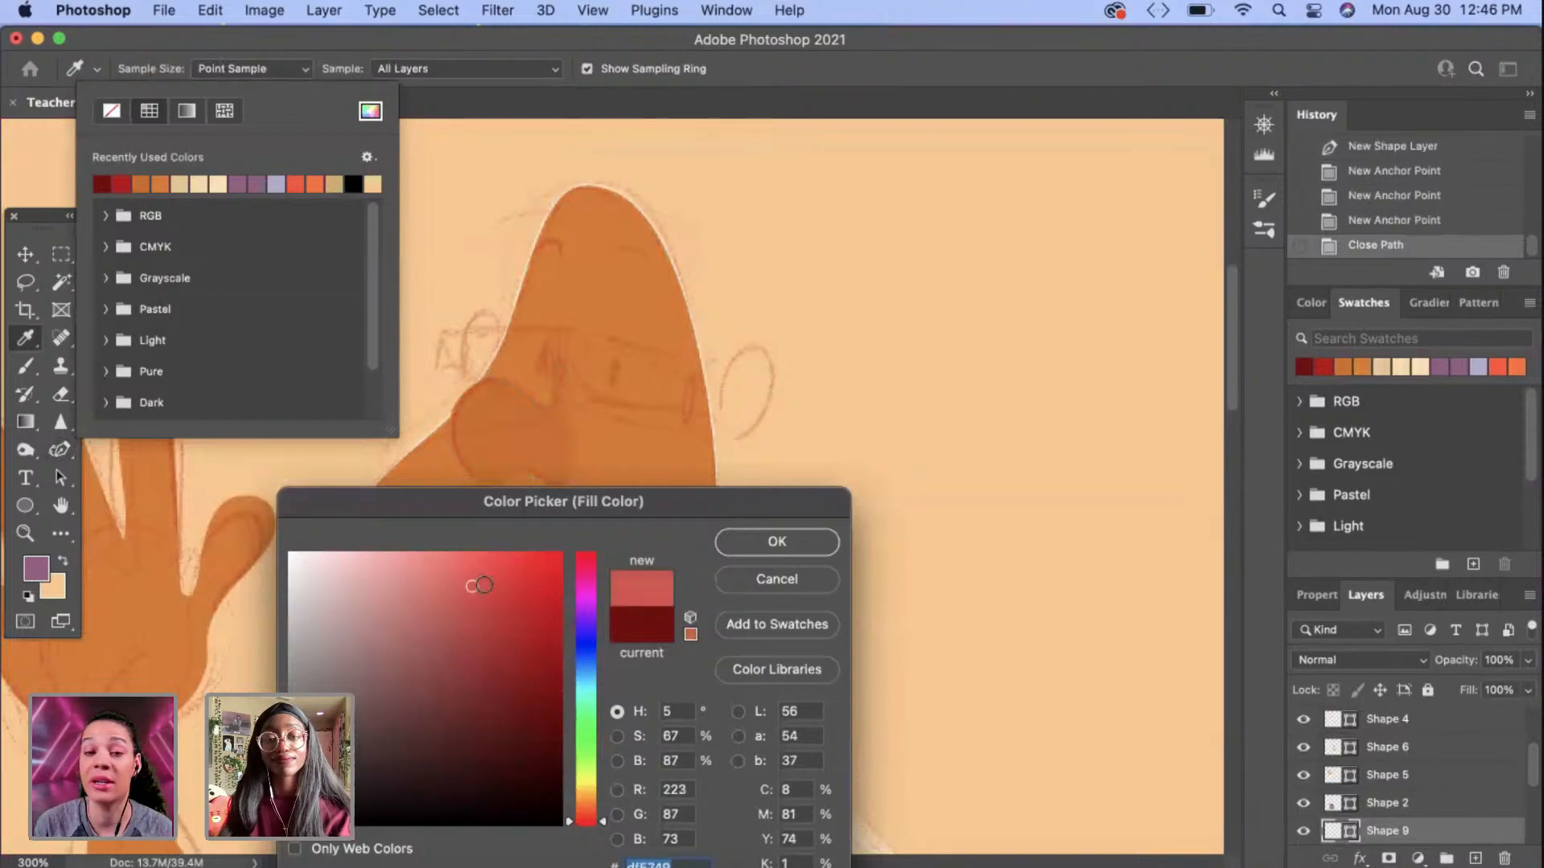
pyautogui.click(731, 553)
pyautogui.rightClick(1376, 815)
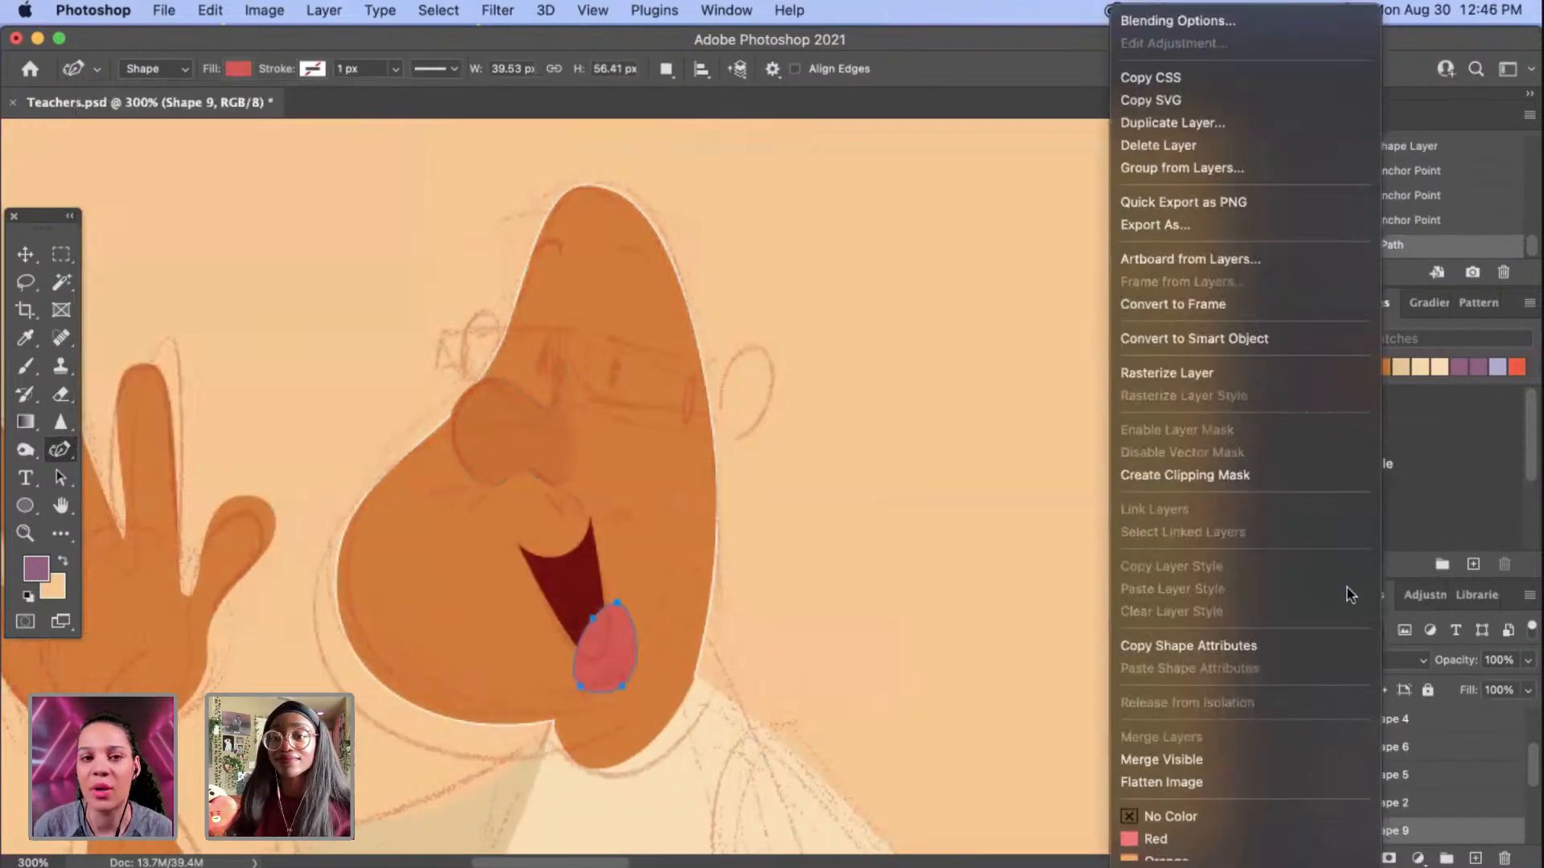
pyautogui.click(1224, 475)
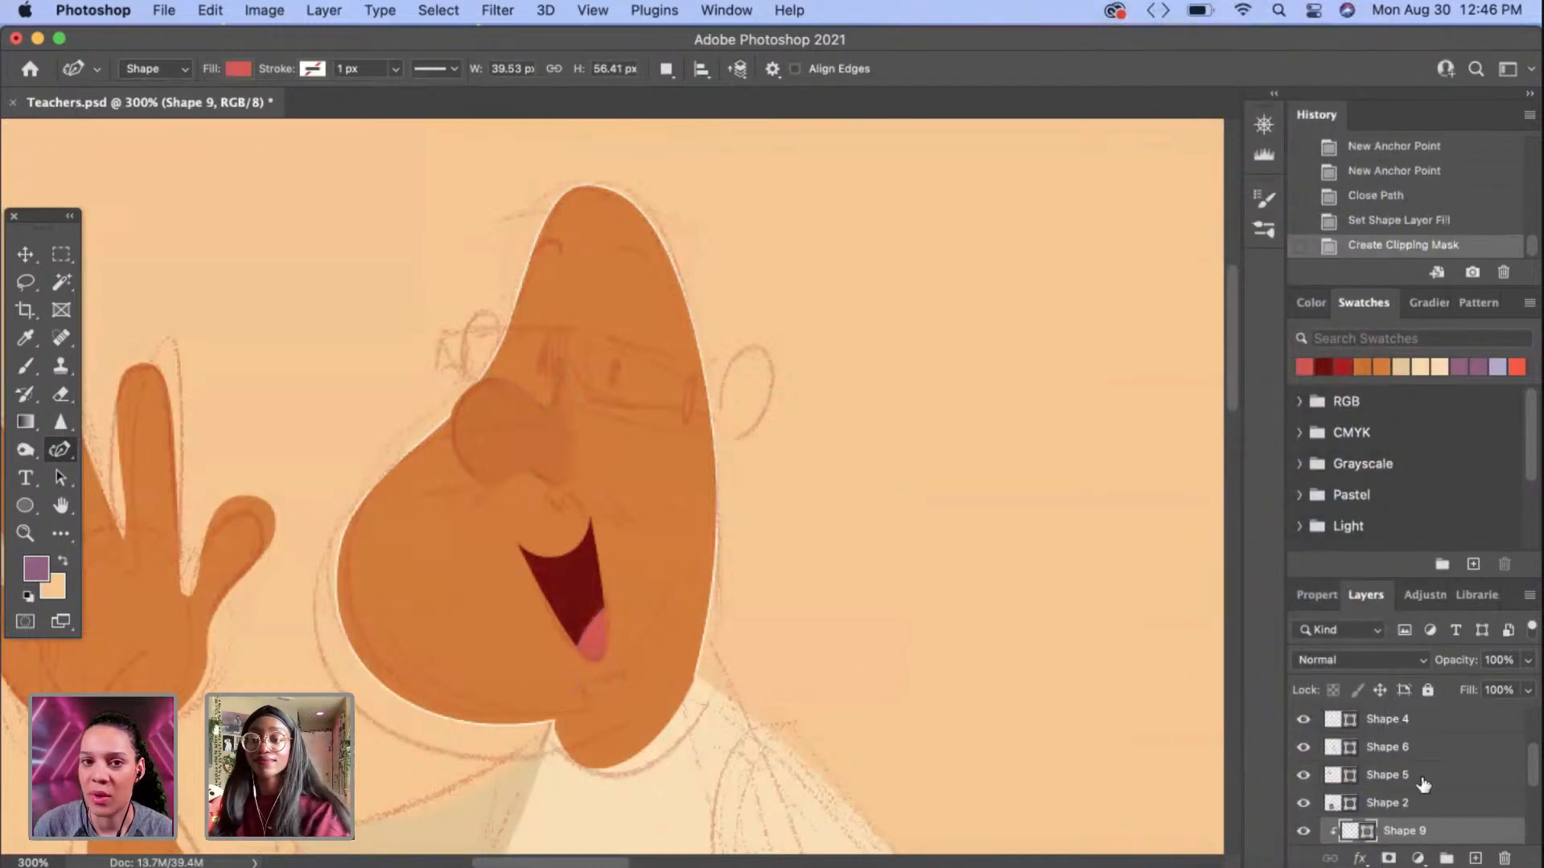
# Step: Above the mouth layer, draw a closed rounded teeth shape about 55 by 58 px across the upper part of the mouth
pyautogui.scroll(-2, 1423, 784)
pyautogui.click(1409, 820)
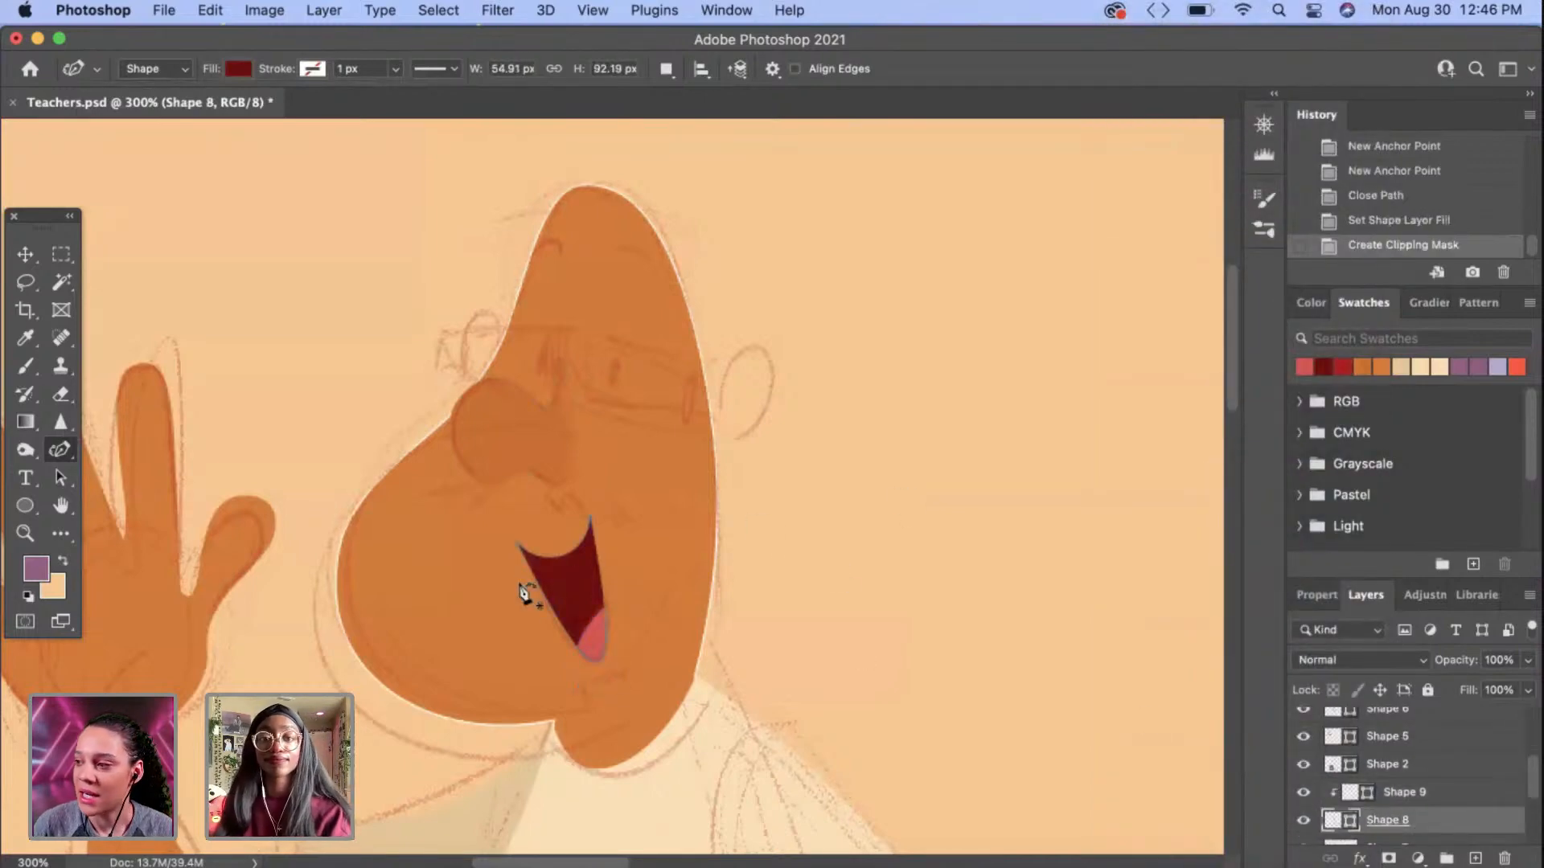
pyautogui.click(517, 531)
pyautogui.click(544, 572)
pyautogui.click(573, 578)
pyautogui.click(615, 533)
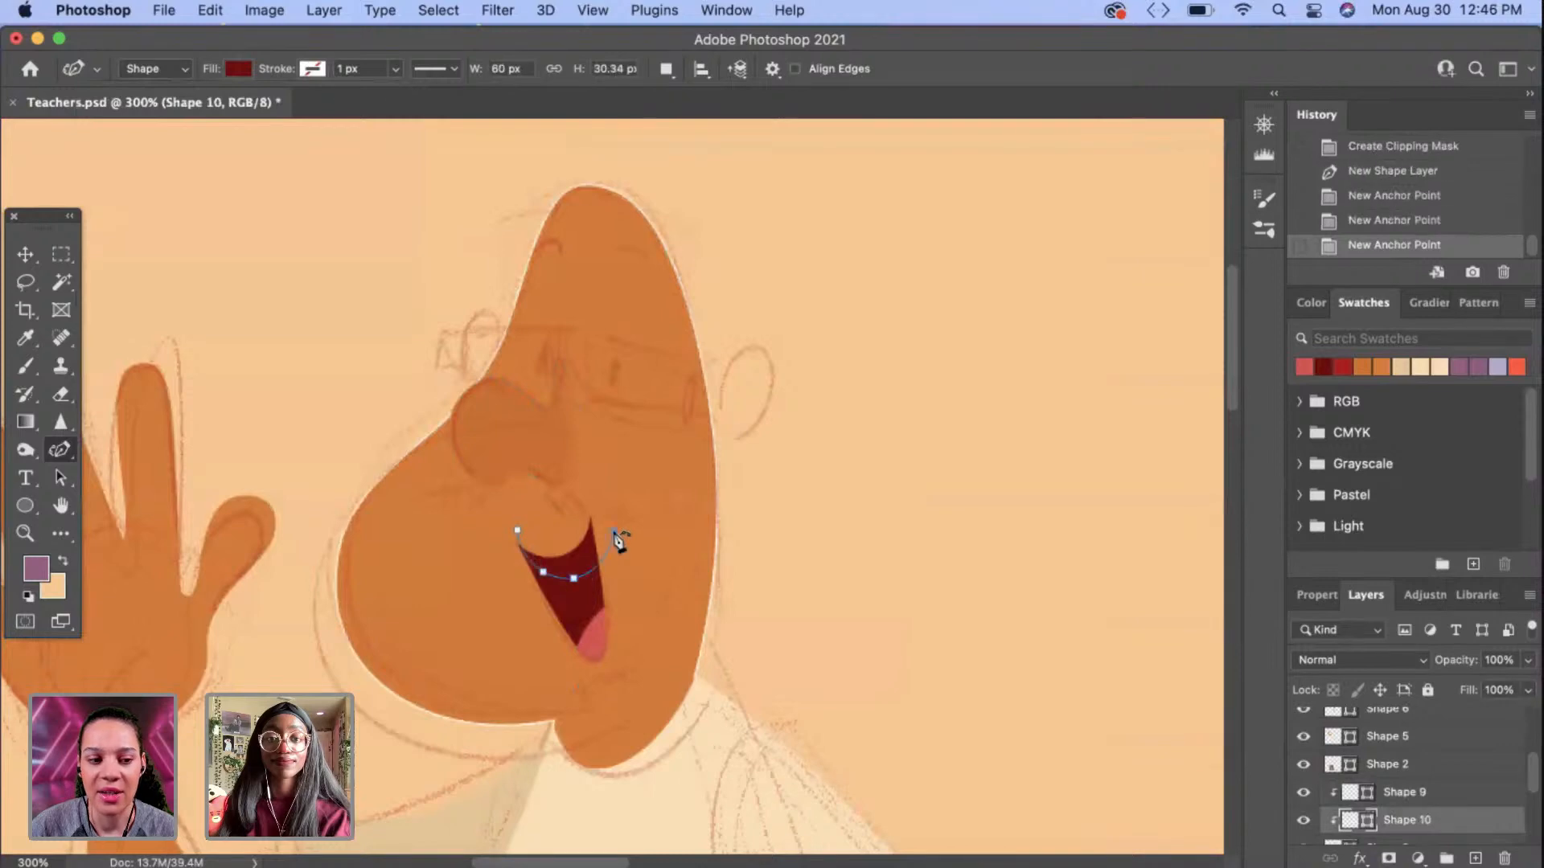
pyautogui.click(566, 487)
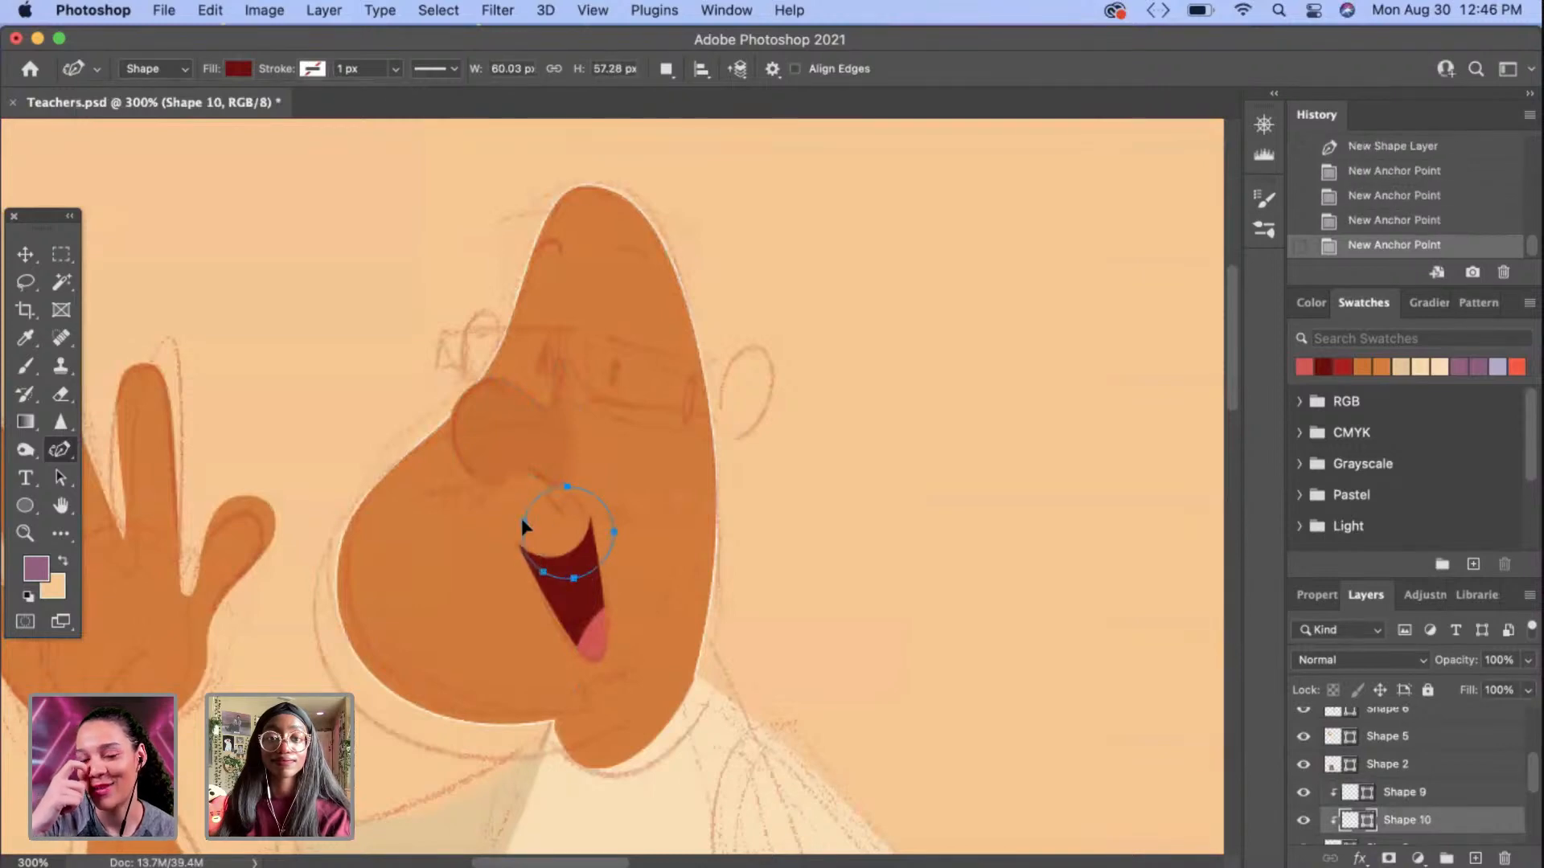
pyautogui.click(523, 526)
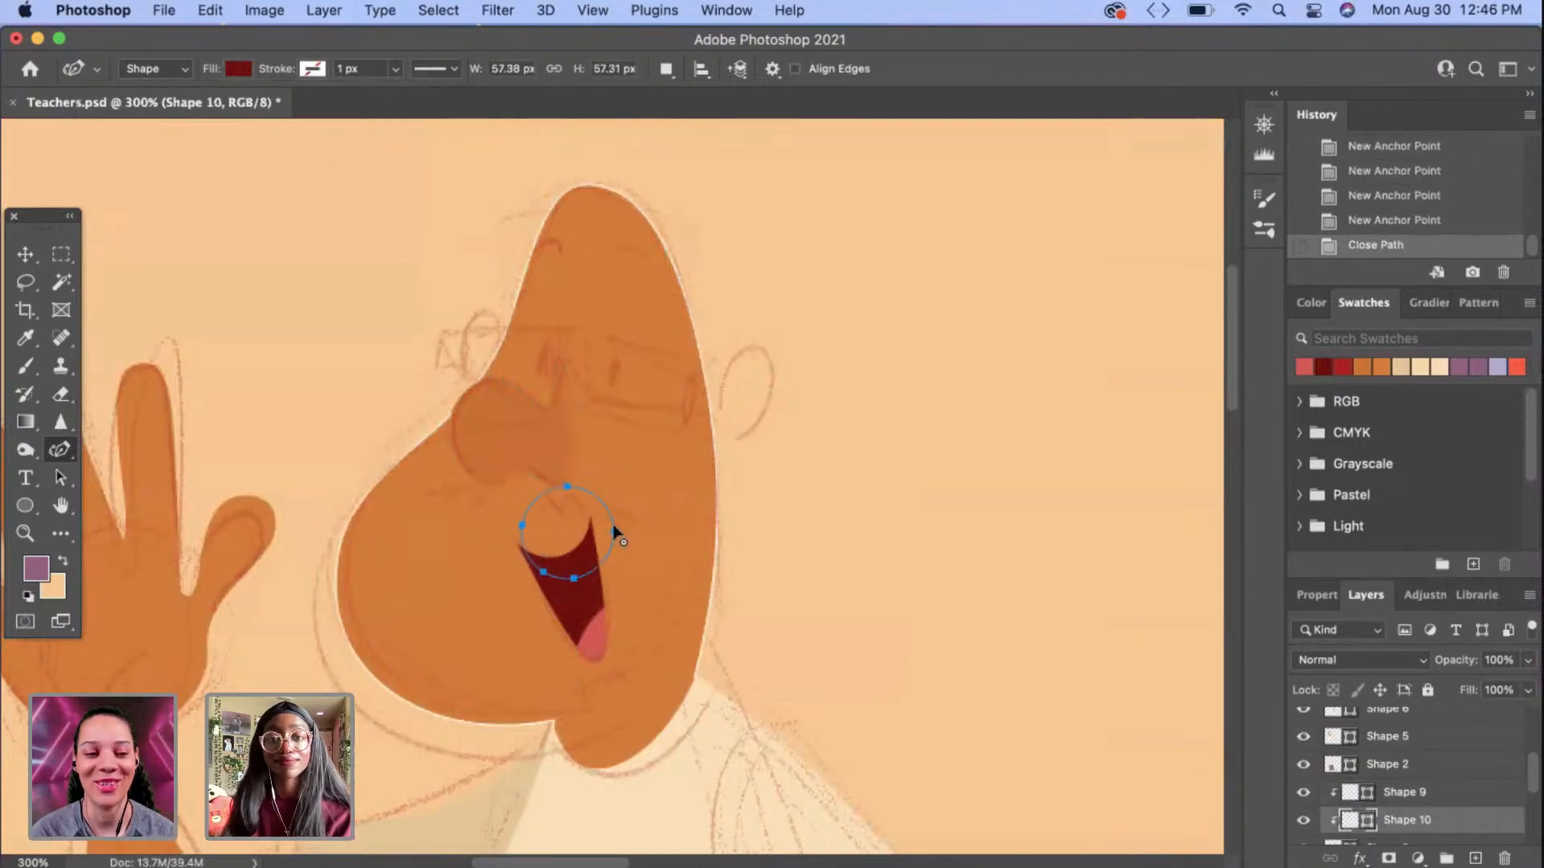
pyautogui.moveTo(607, 504); pyautogui.dragTo(603, 506)
# Step: Set the teeth shape's fill to a very pale pink
pyautogui.click(238, 68)
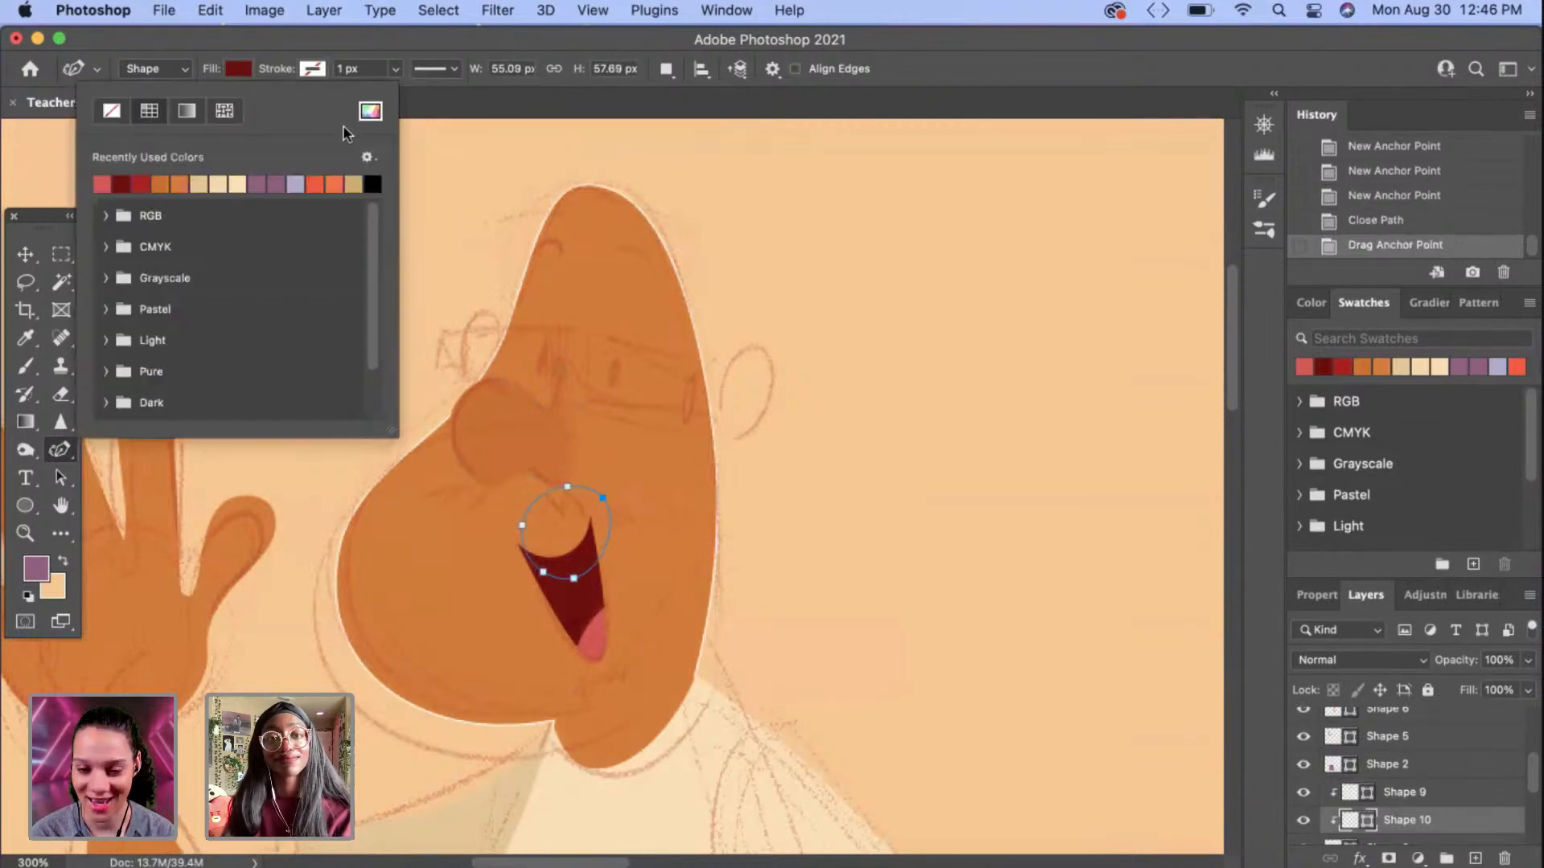
pyautogui.click(370, 111)
pyautogui.moveTo(388, 574); pyautogui.dragTo(328, 552)
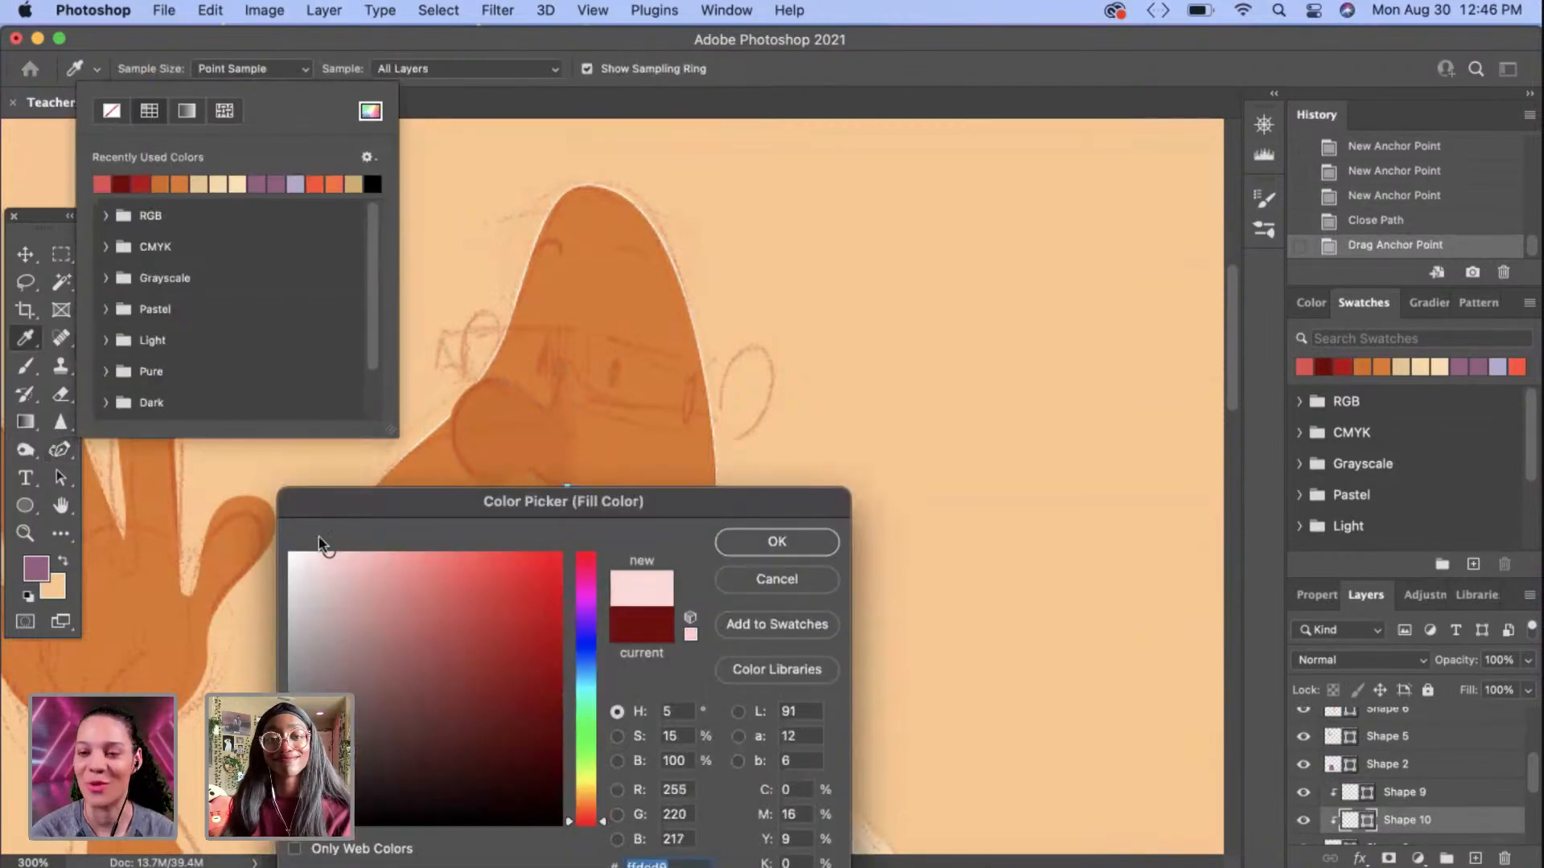
pyautogui.click(774, 544)
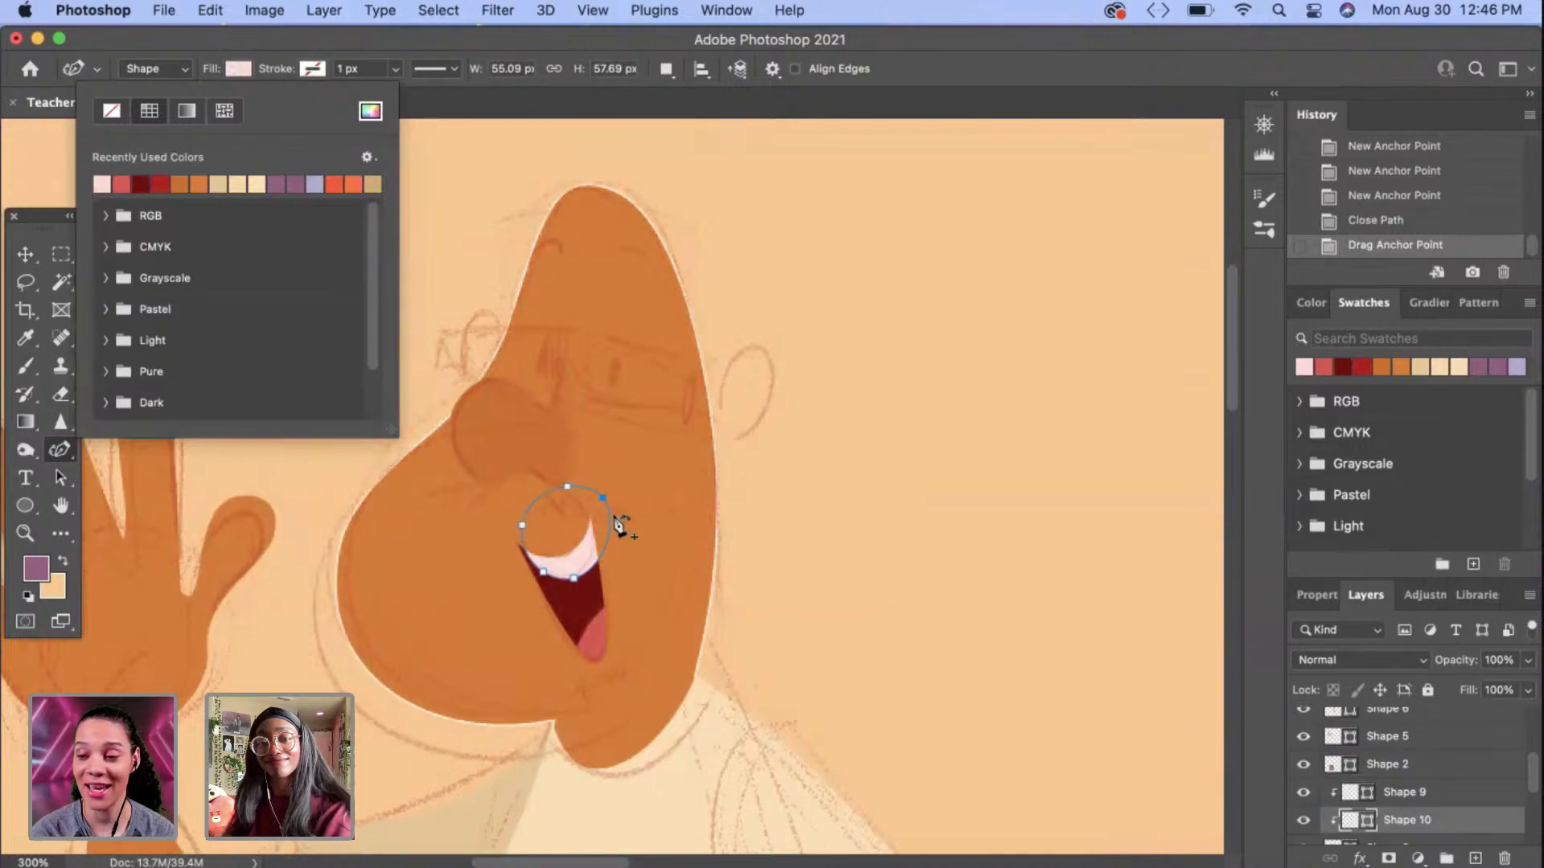
# Step: Pull the teeth shape's upper outer anchor point inward and up, then nudge the teeth layer slightly upward
pyautogui.moveTo(601, 505); pyautogui.dragTo(593, 482)
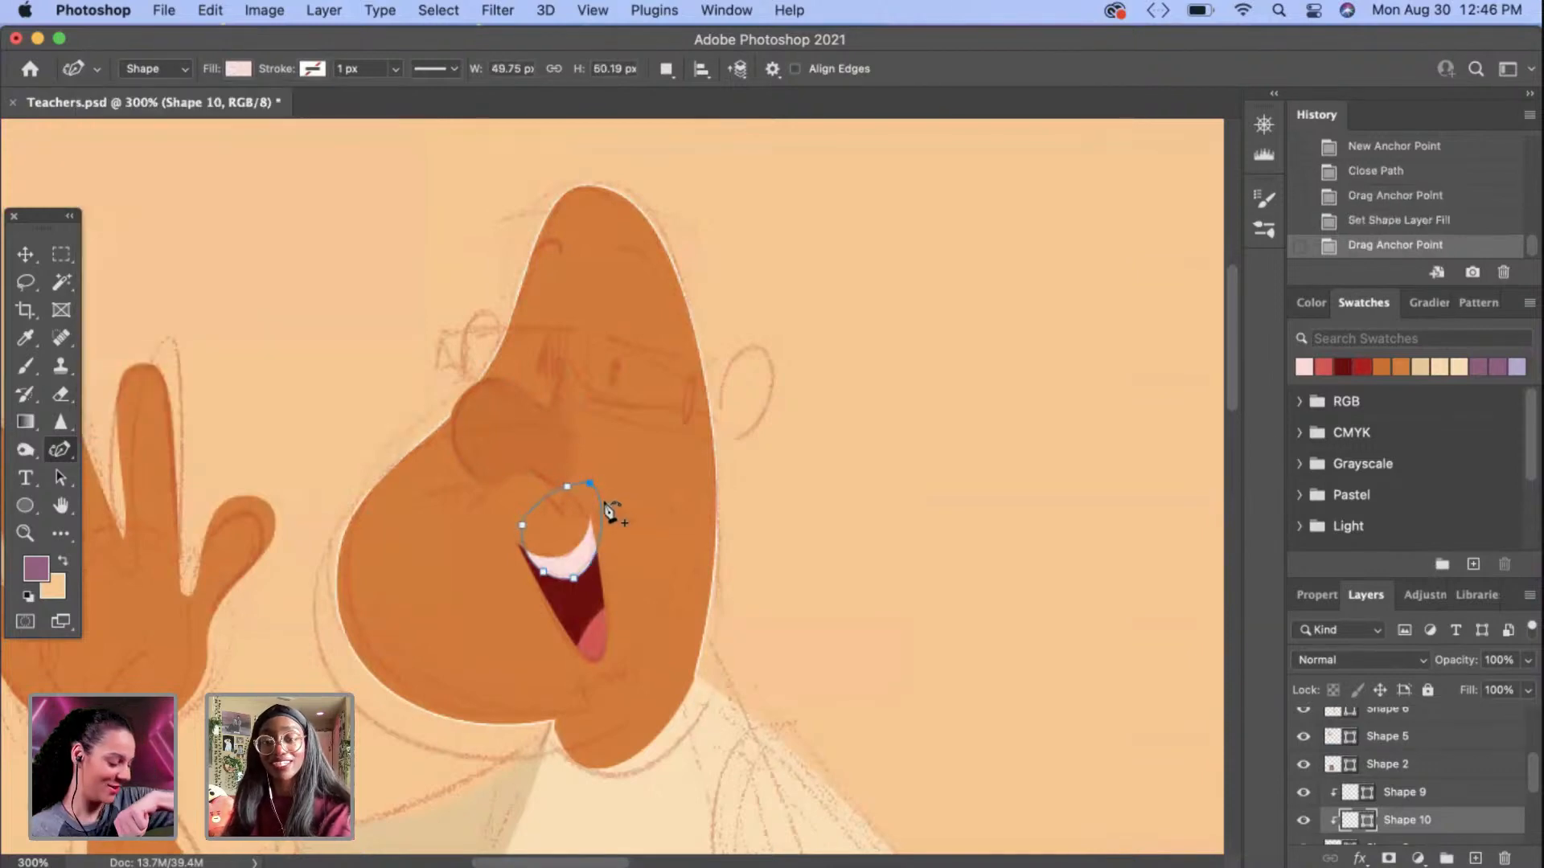
pyautogui.click(601, 505)
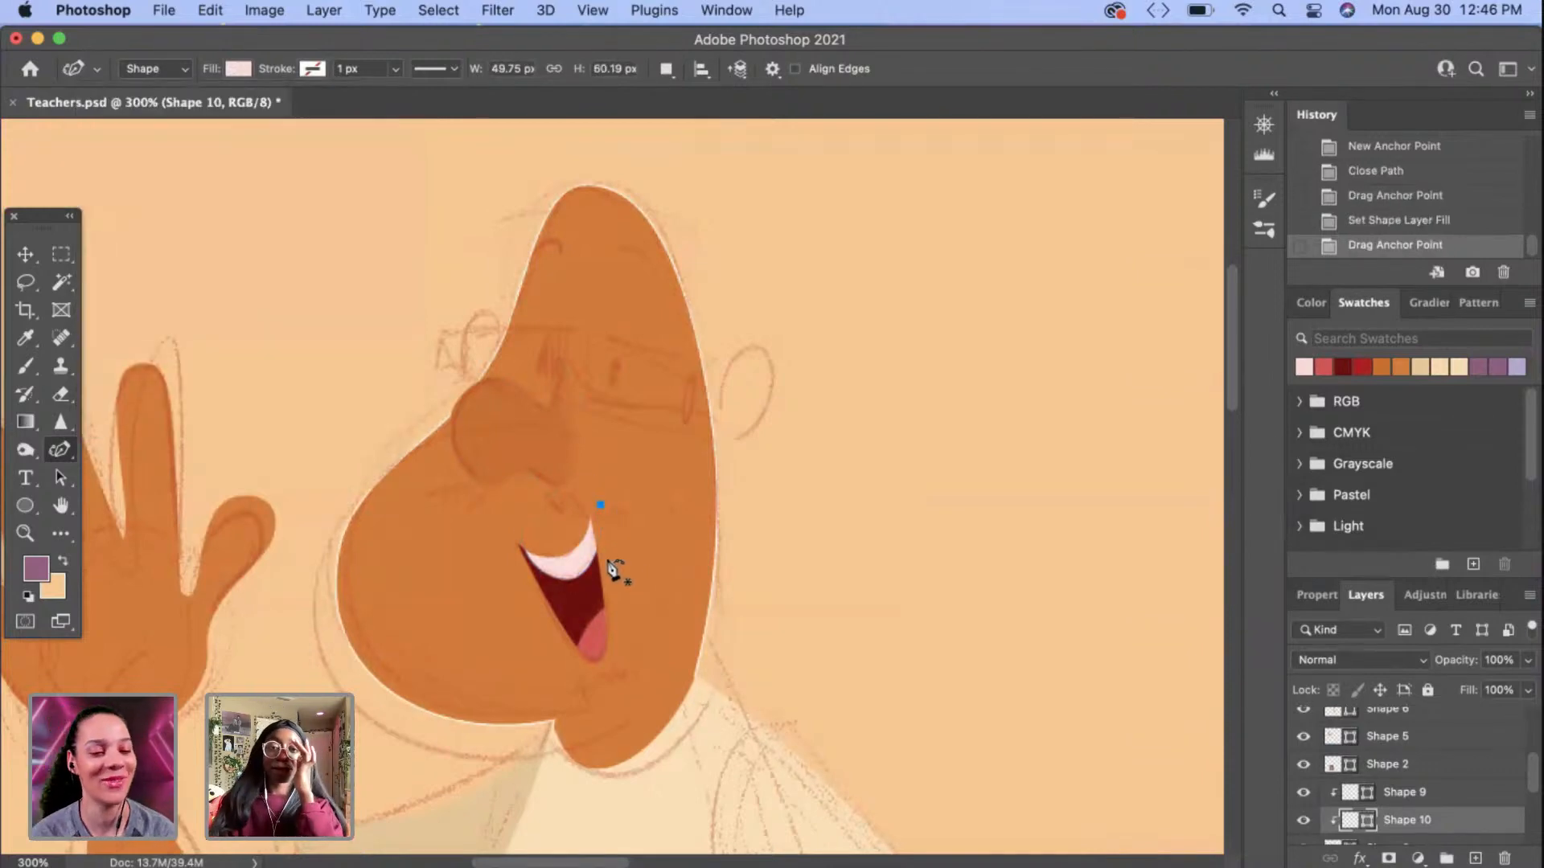
pyautogui.click(32, 259)
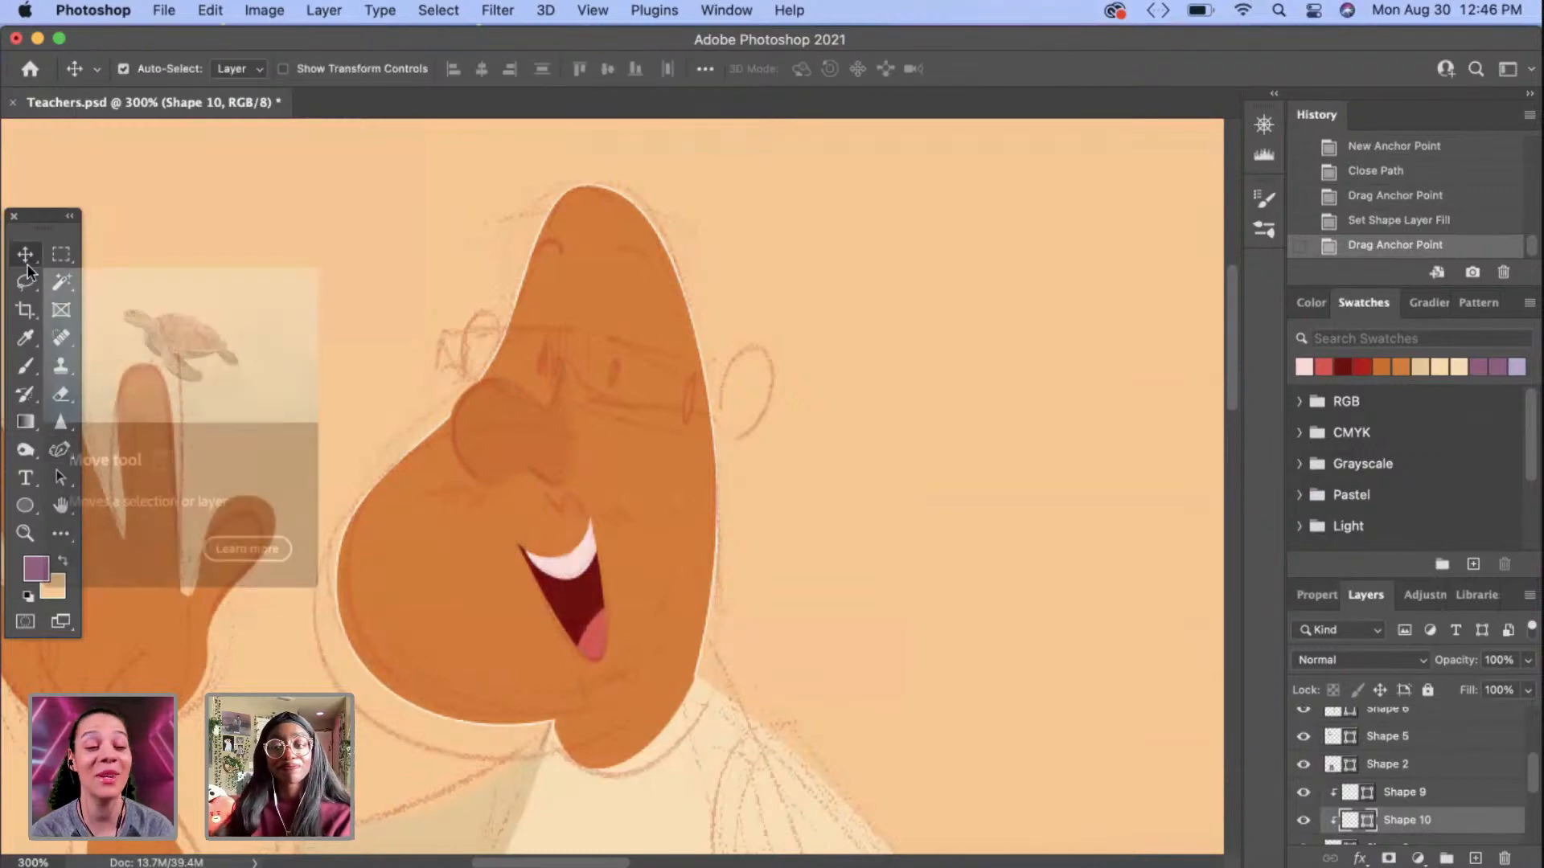
pyautogui.press('Up')
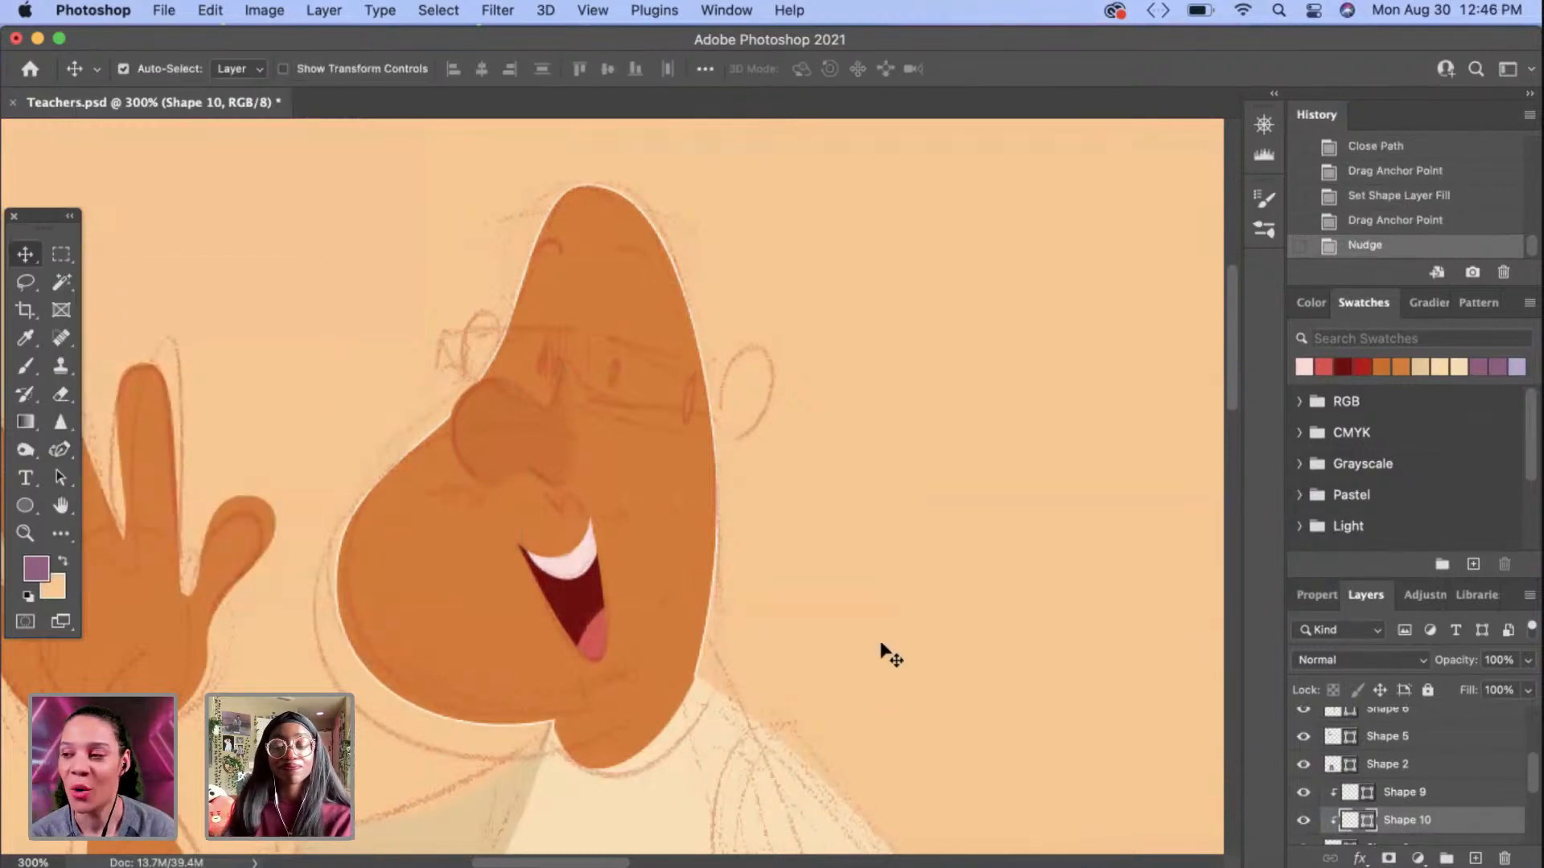
# Step: Select the nose and toggle its layer's visibility off and on to check which layer holds it
pyautogui.click(1417, 800)
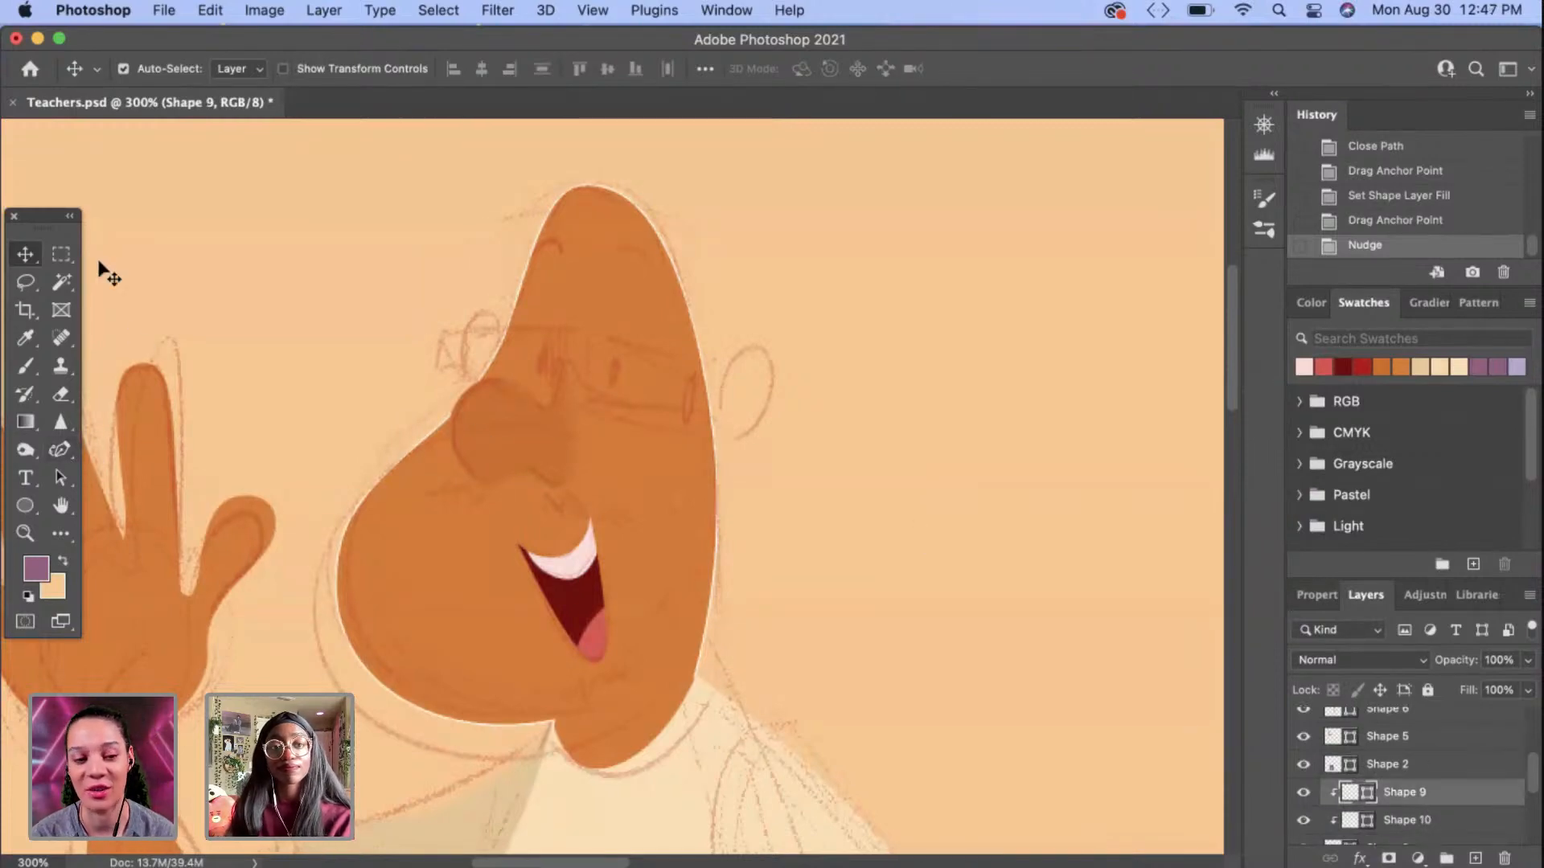
pyautogui.click(529, 451)
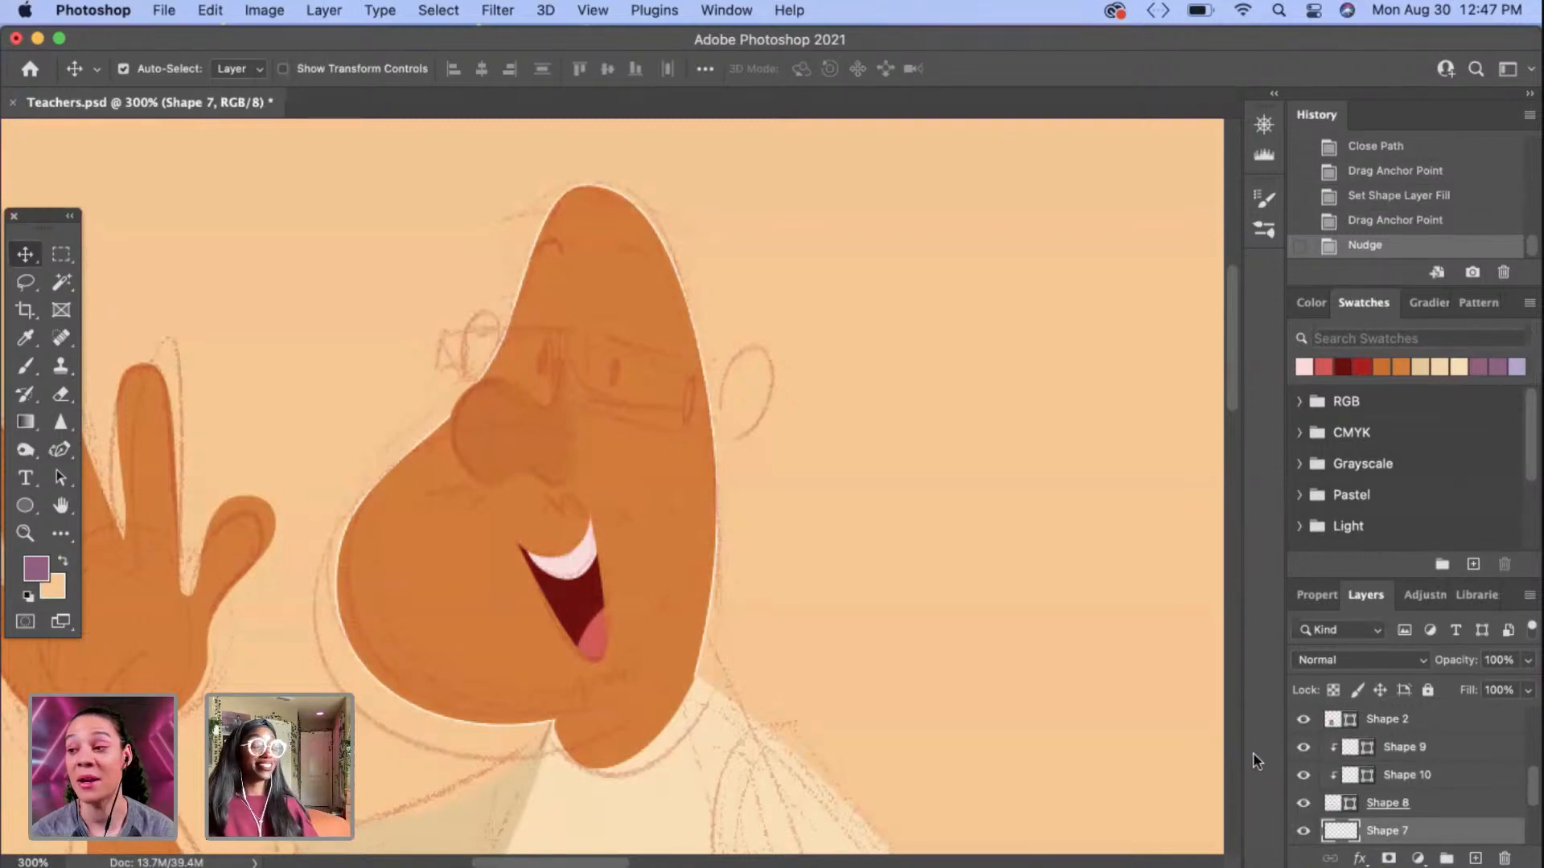
pyautogui.click(1303, 828)
pyautogui.click(1302, 829)
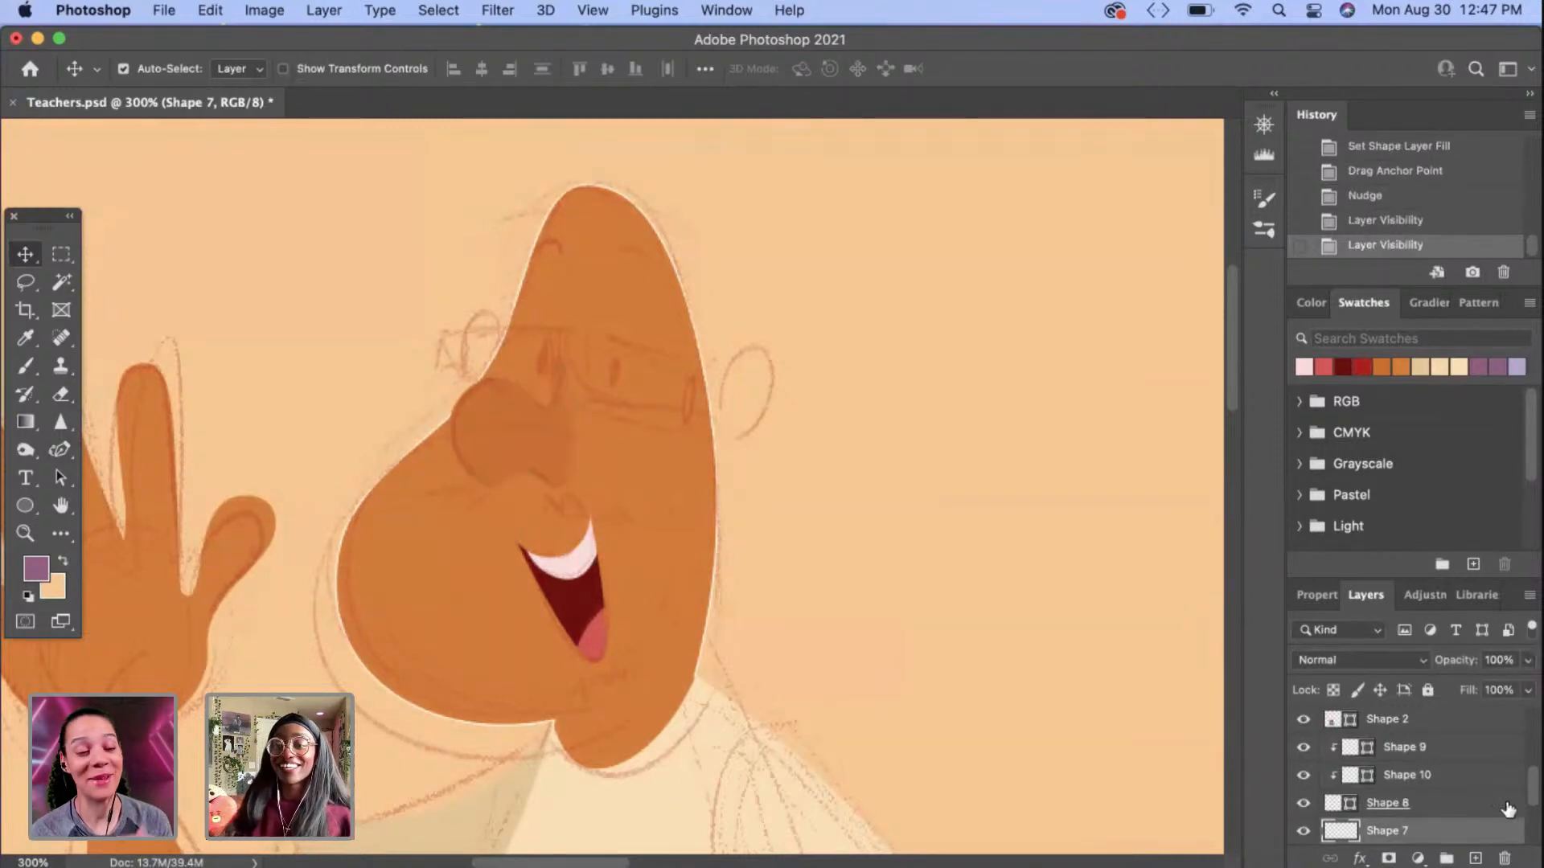
# Step: Add a new layer directly above Shape 1 and outline the larger sketched glasses lens with a four-sided Polygonal Lasso selection
pyautogui.moveTo(1532, 804); pyautogui.dragTo(1533, 818)
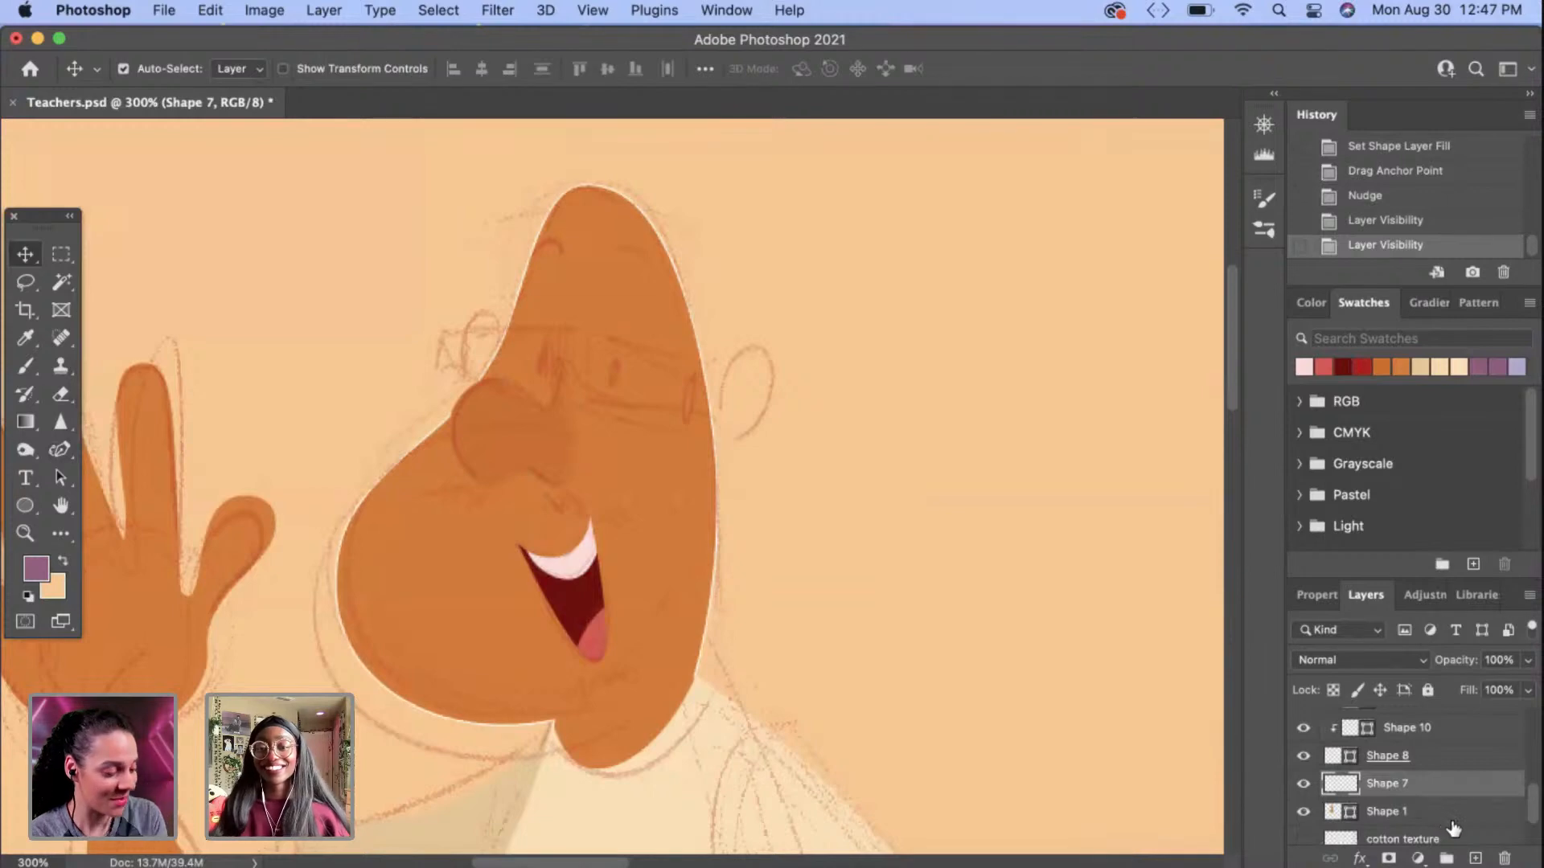
pyautogui.click(1403, 824)
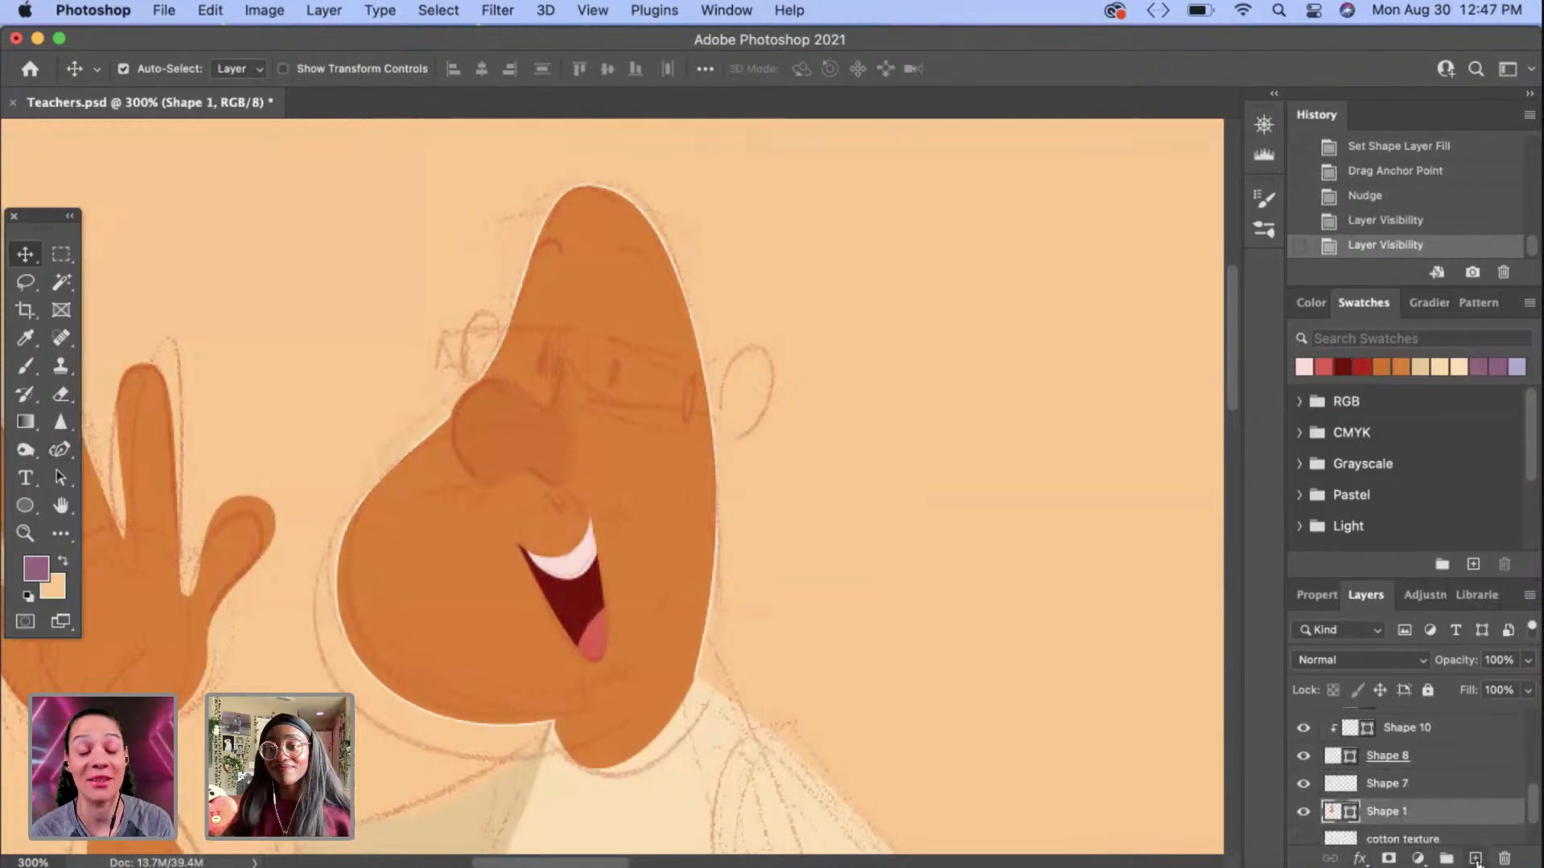
pyautogui.click(1476, 859)
pyautogui.moveTo(25, 281); pyautogui.dragTo(79, 300)
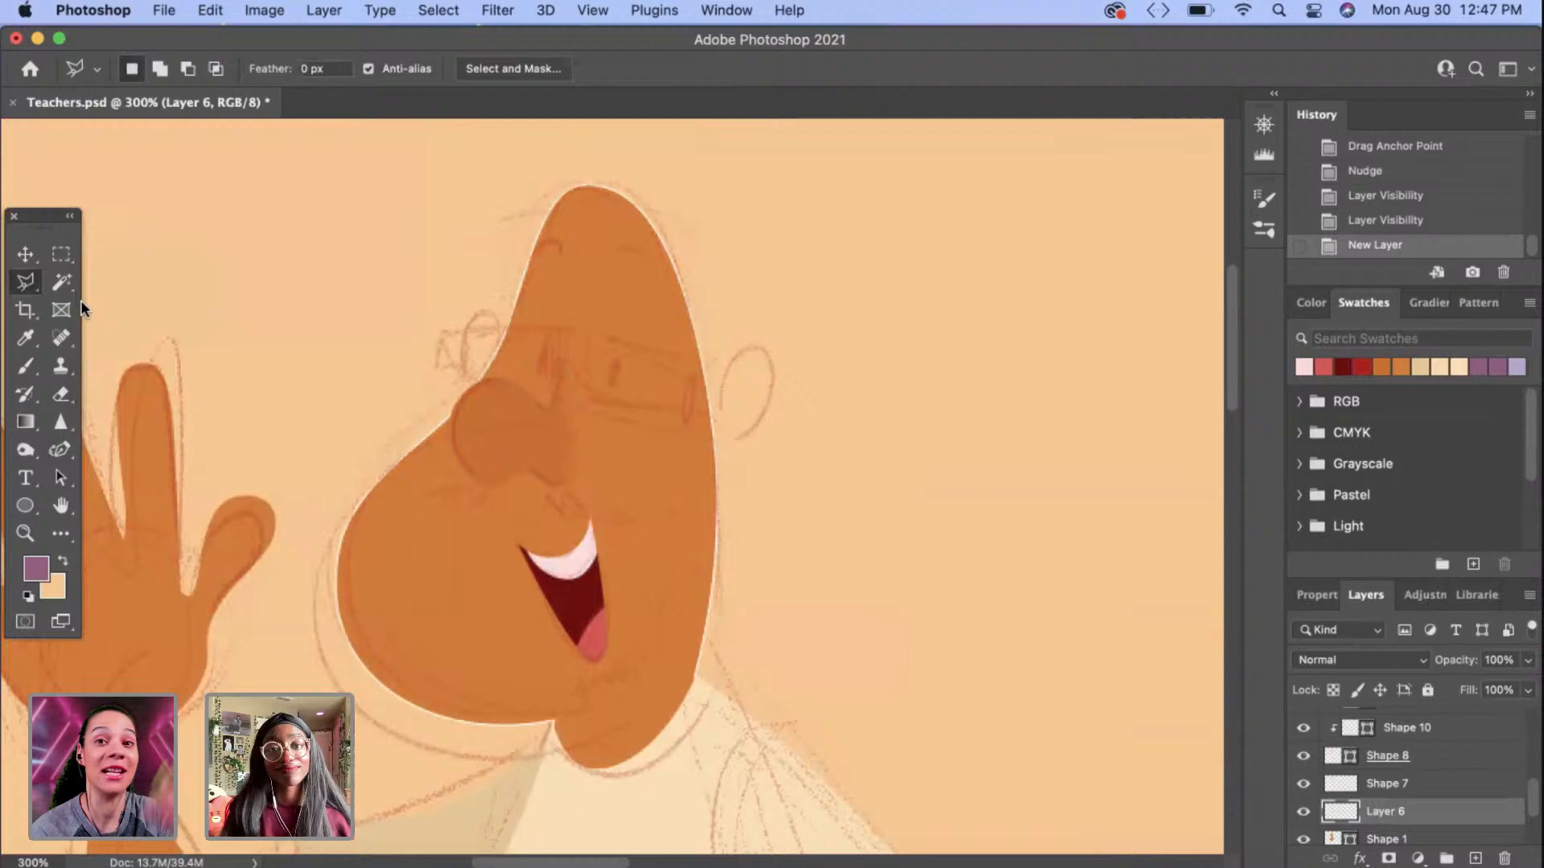
pyautogui.click(577, 337)
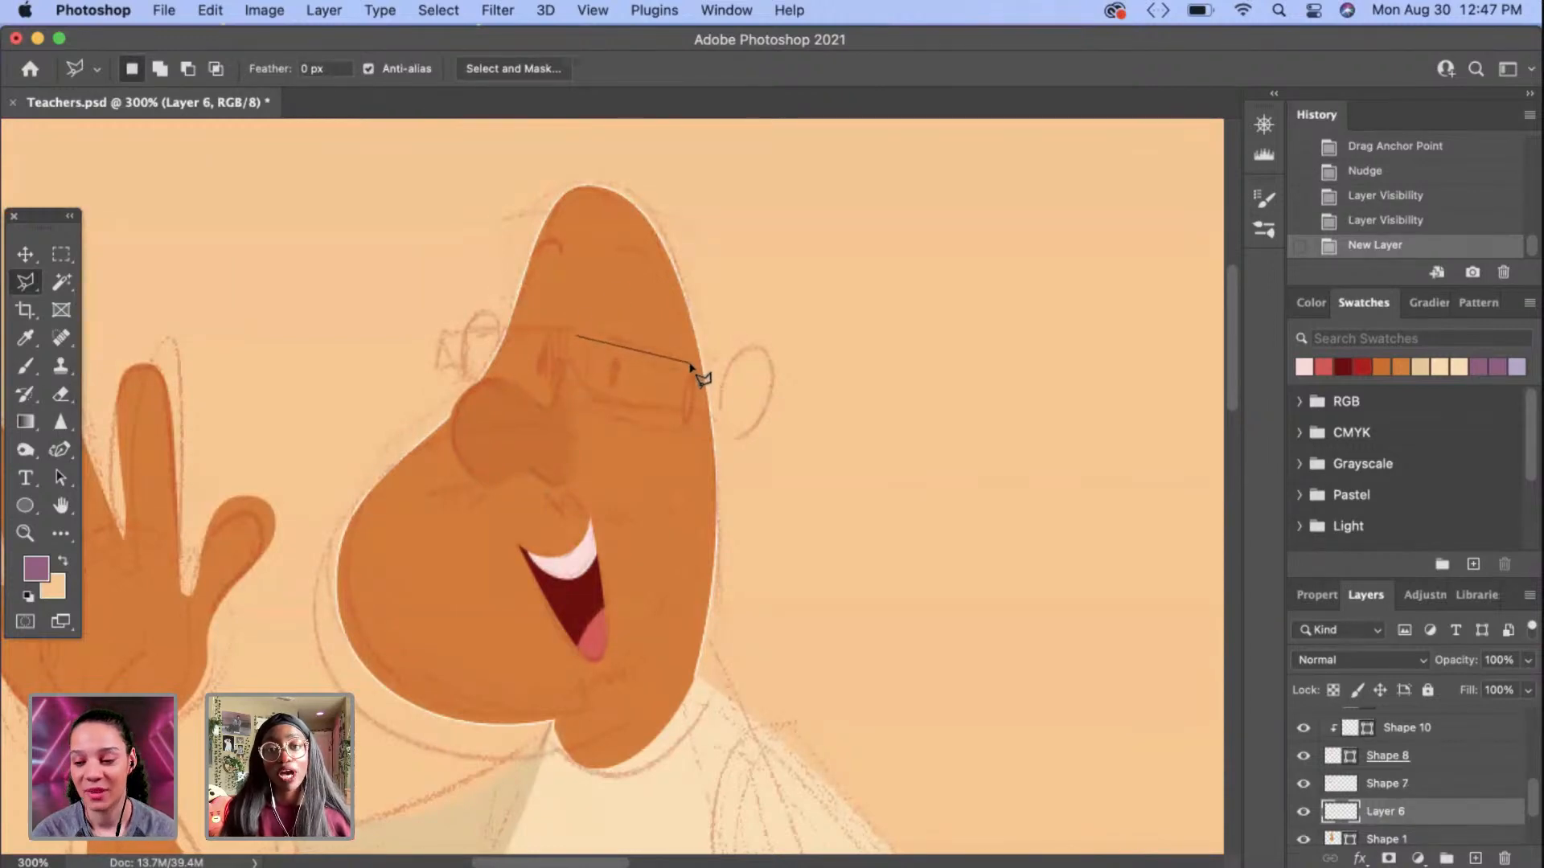
pyautogui.click(683, 418)
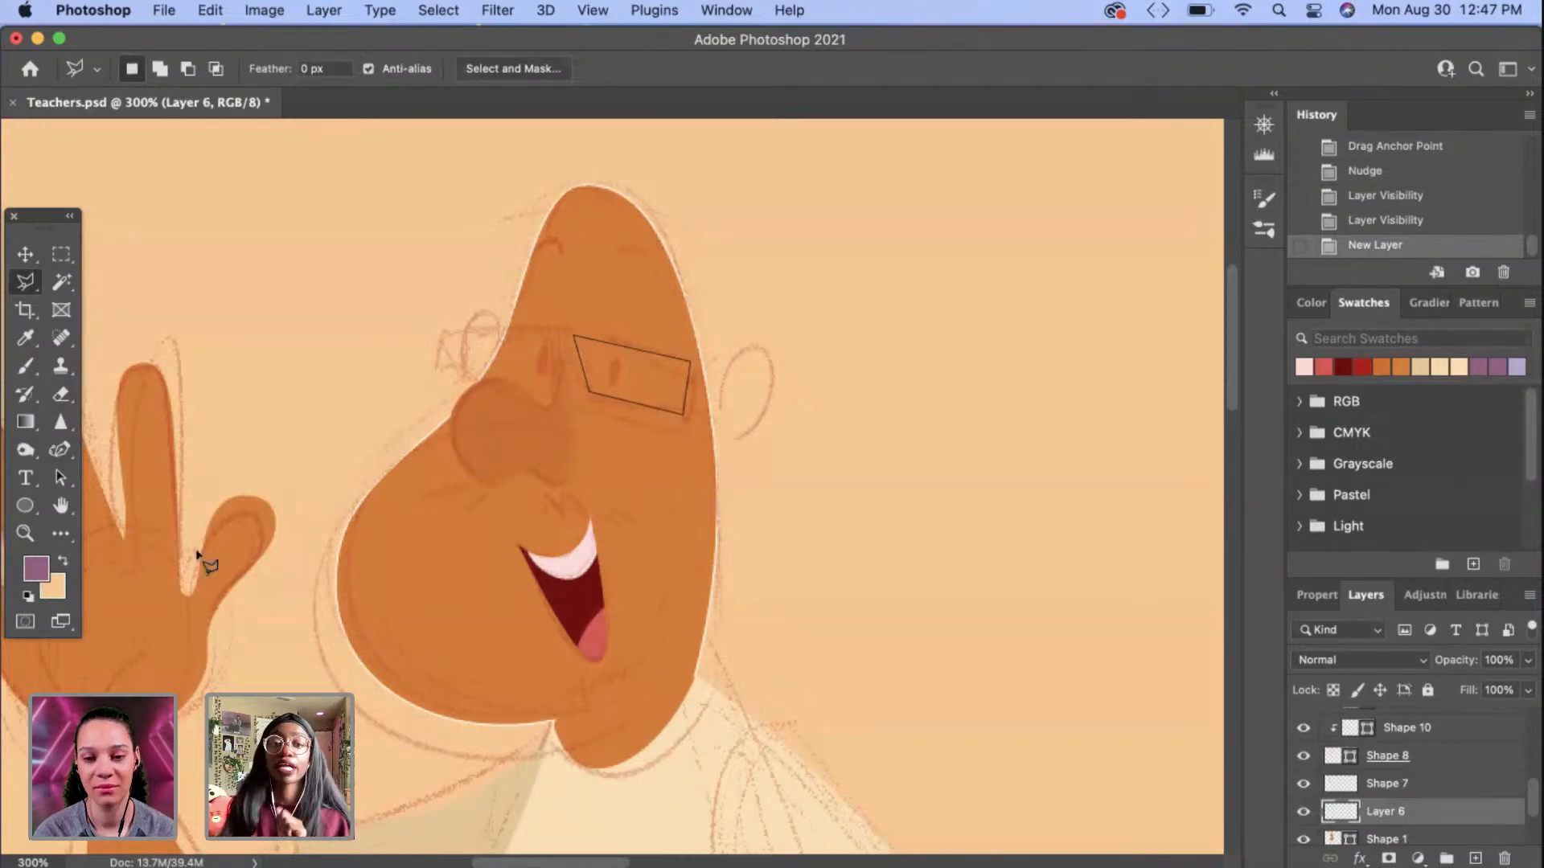
pyautogui.press('Return')
# Step: Set the background colour to light peach #ffdbae and fill the lens selection with it
pyautogui.click(45, 584)
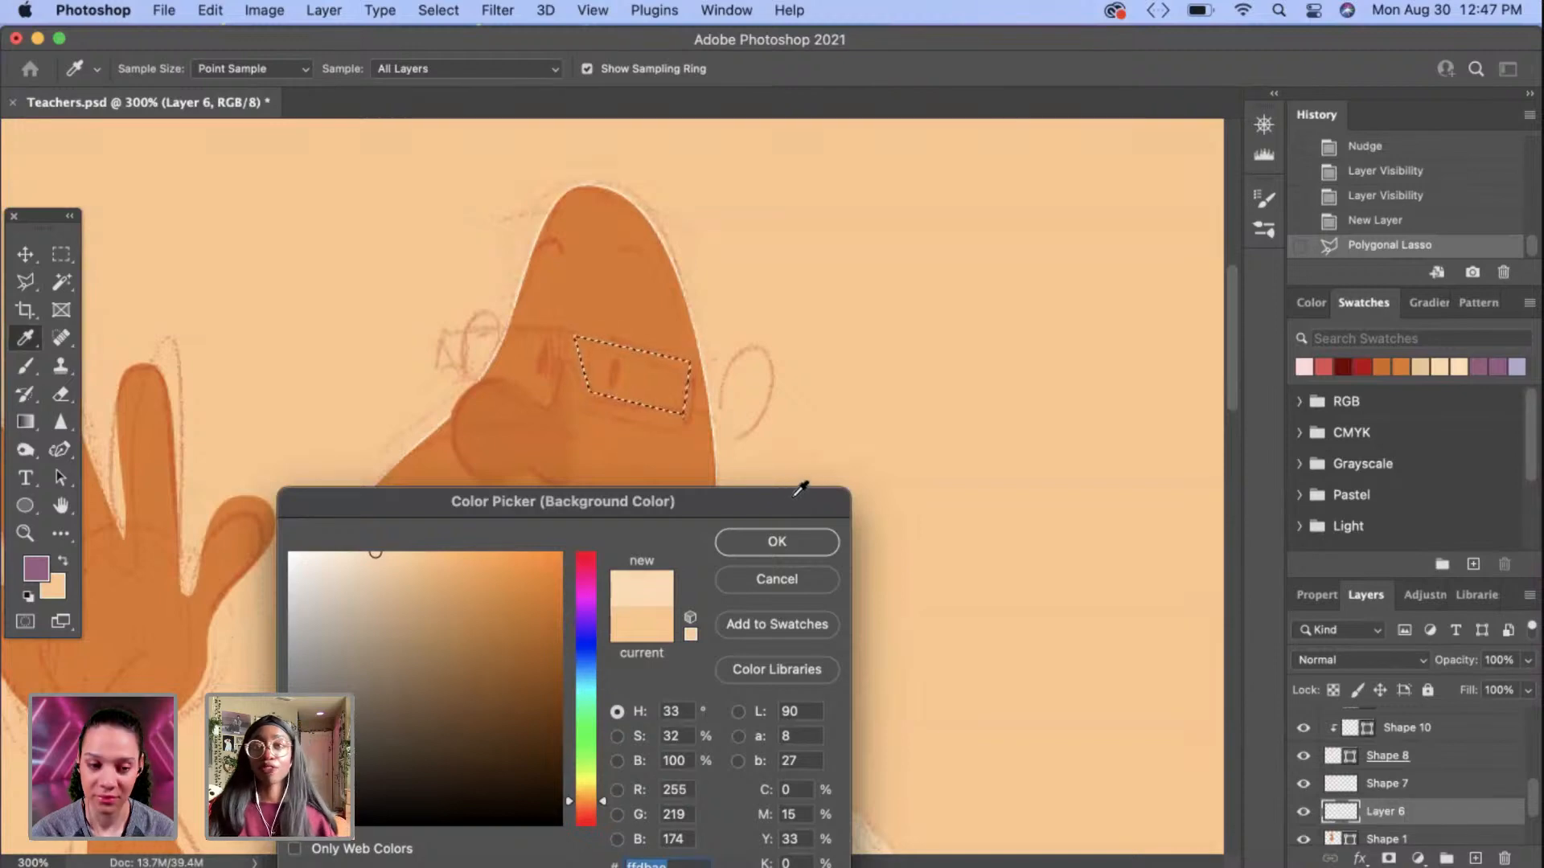
pyautogui.click(775, 541)
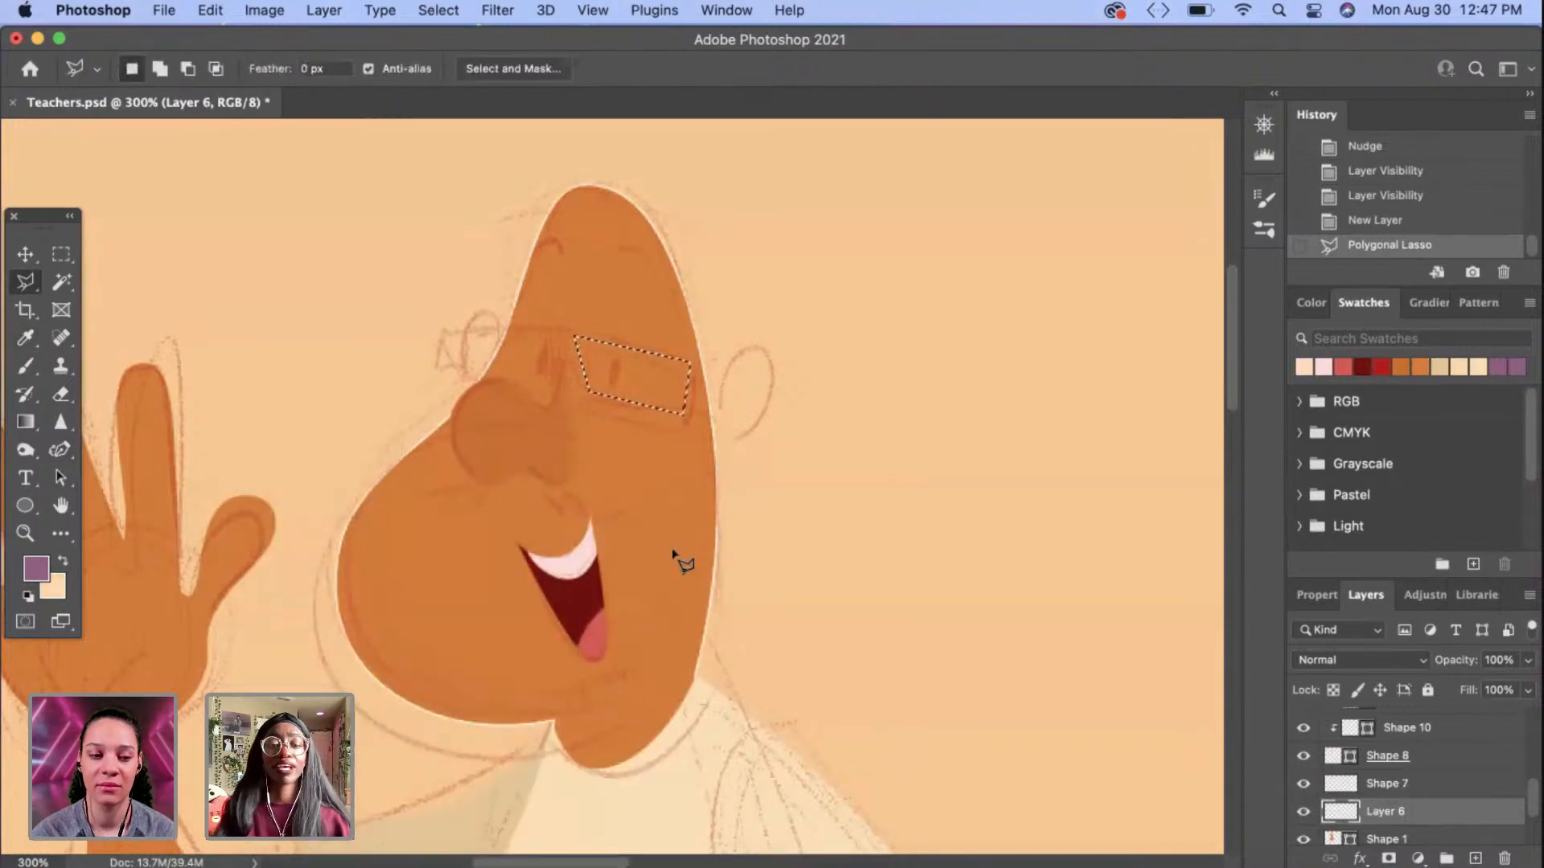
pyautogui.press('super+BackSpace')
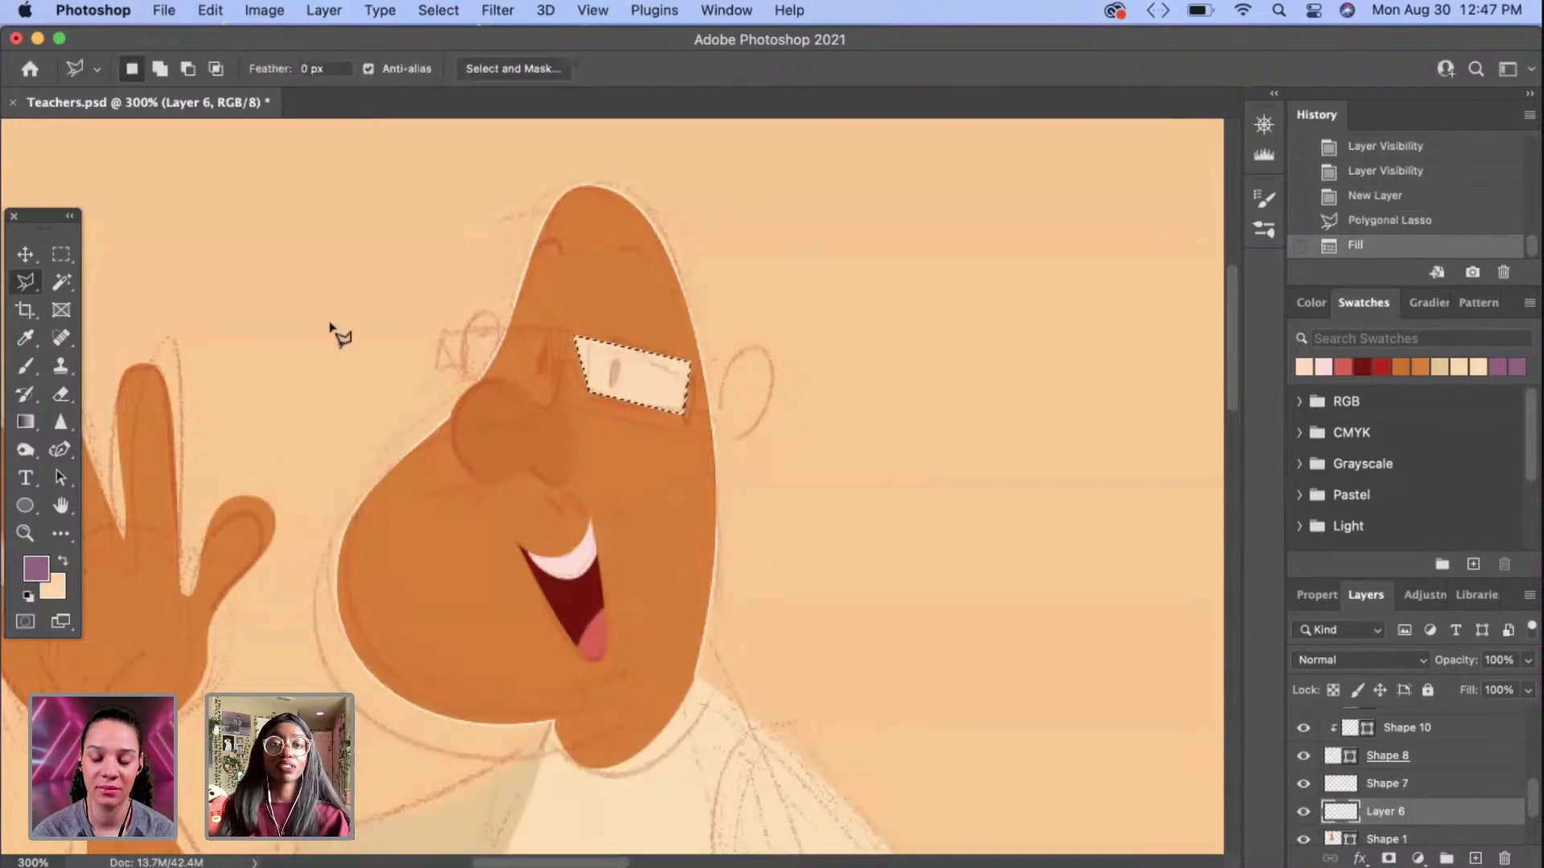
# Step: Outline the smaller glasses lens with a four-sided Polygonal Lasso selection, fill it with the light peach background colour and deselect
pyautogui.click(551, 340)
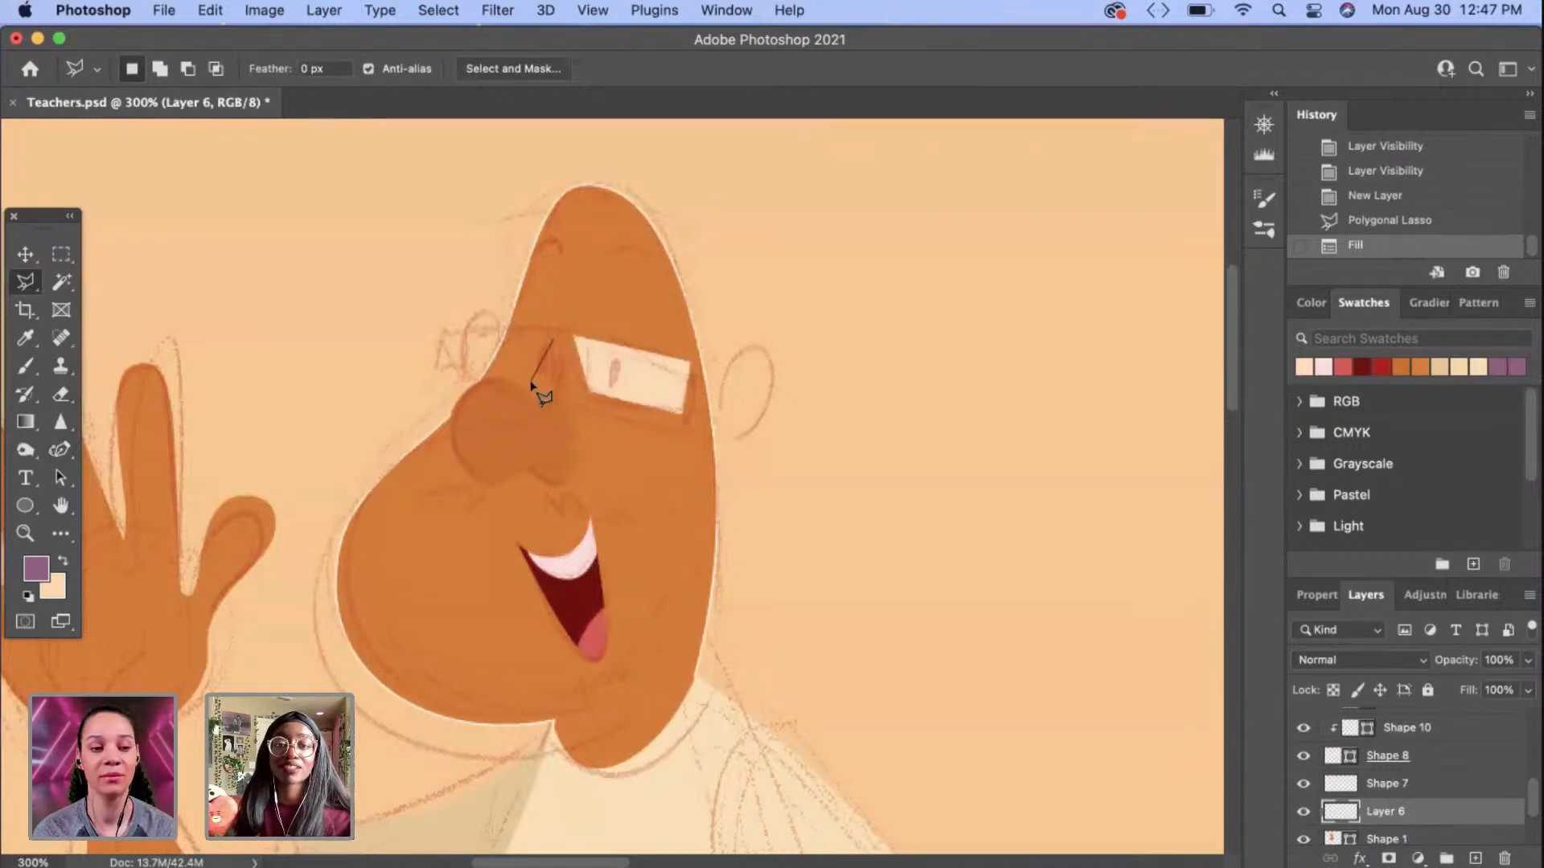
pyautogui.click(531, 381)
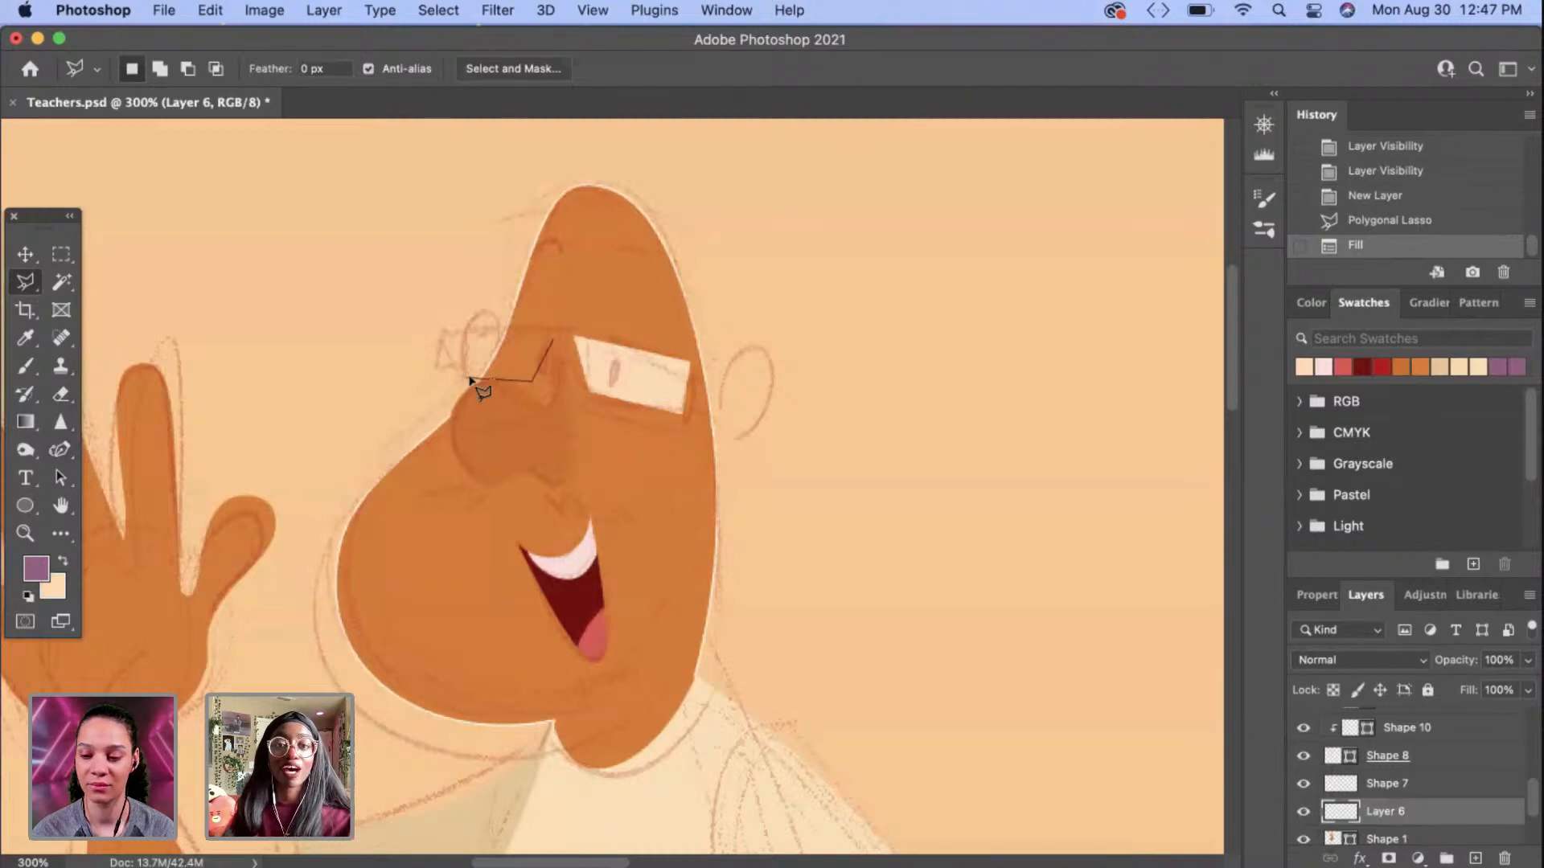
pyautogui.click(448, 341)
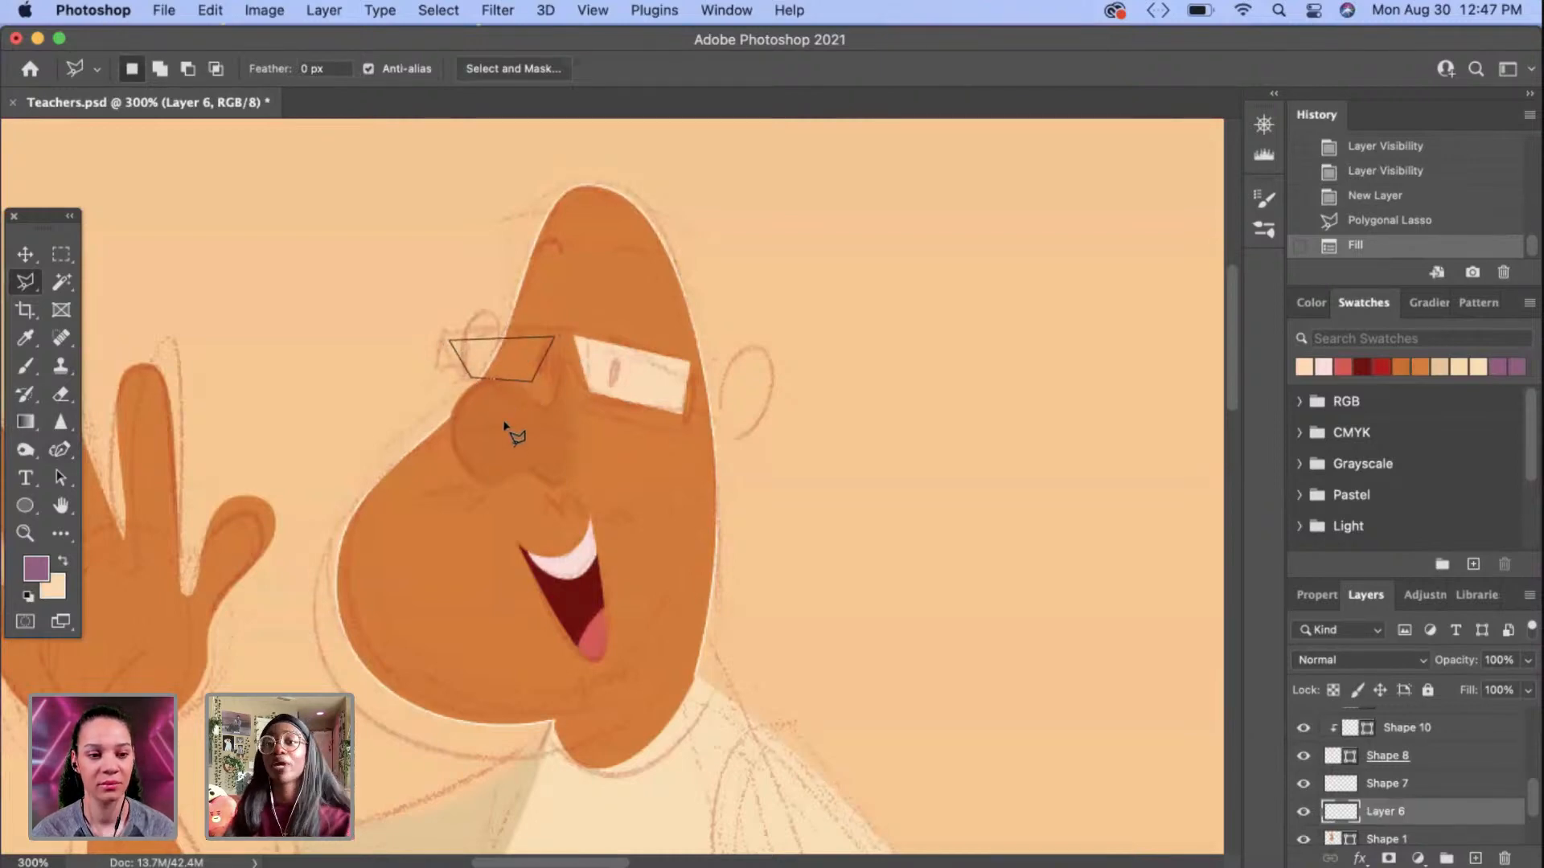
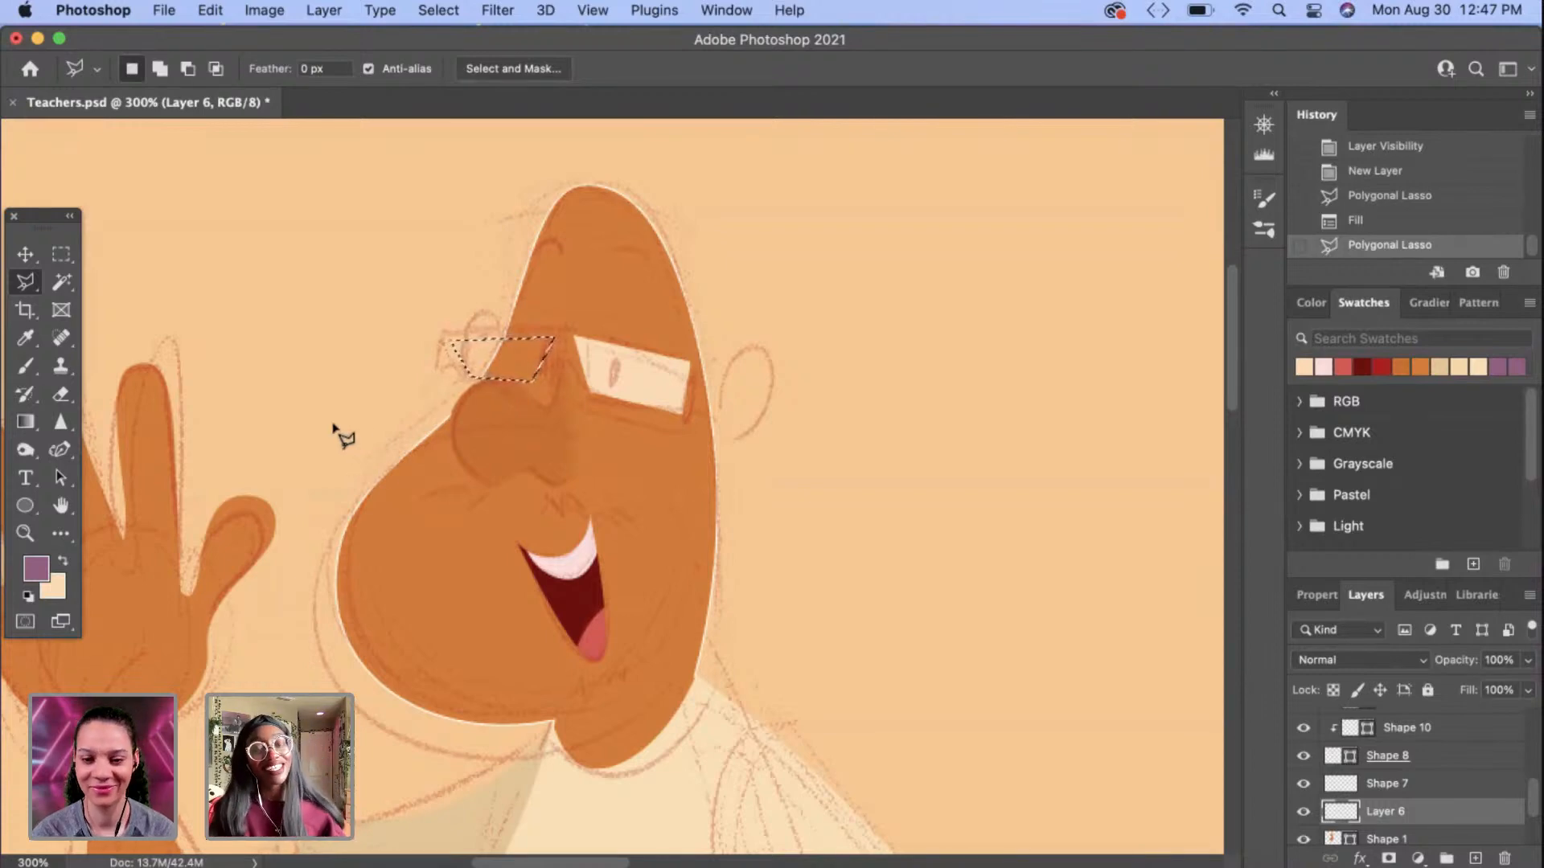
pyautogui.press('super+BackSpace')
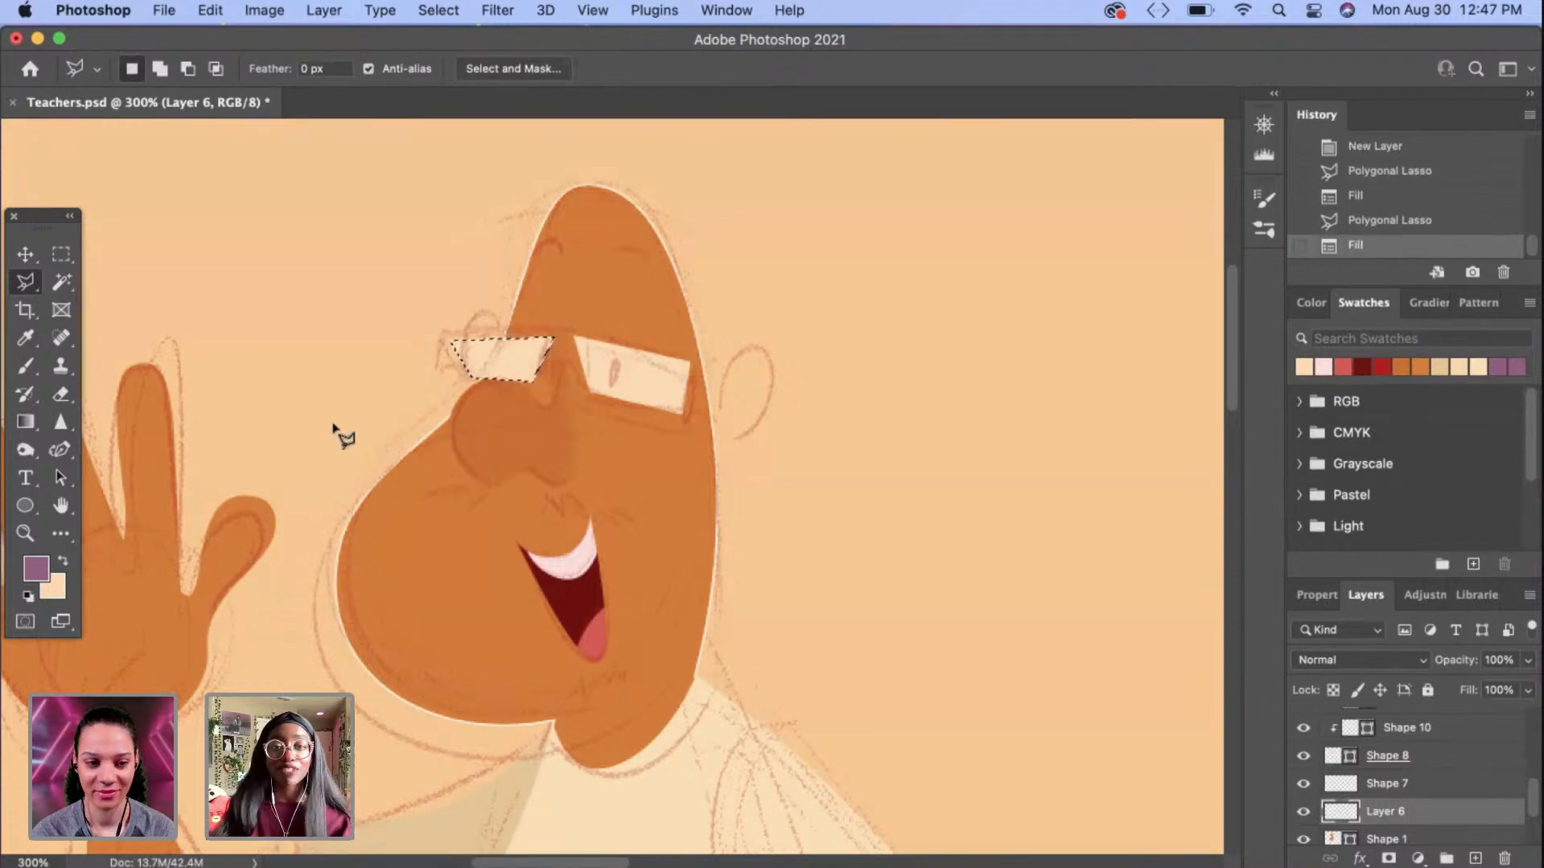
pyautogui.click(438, 10)
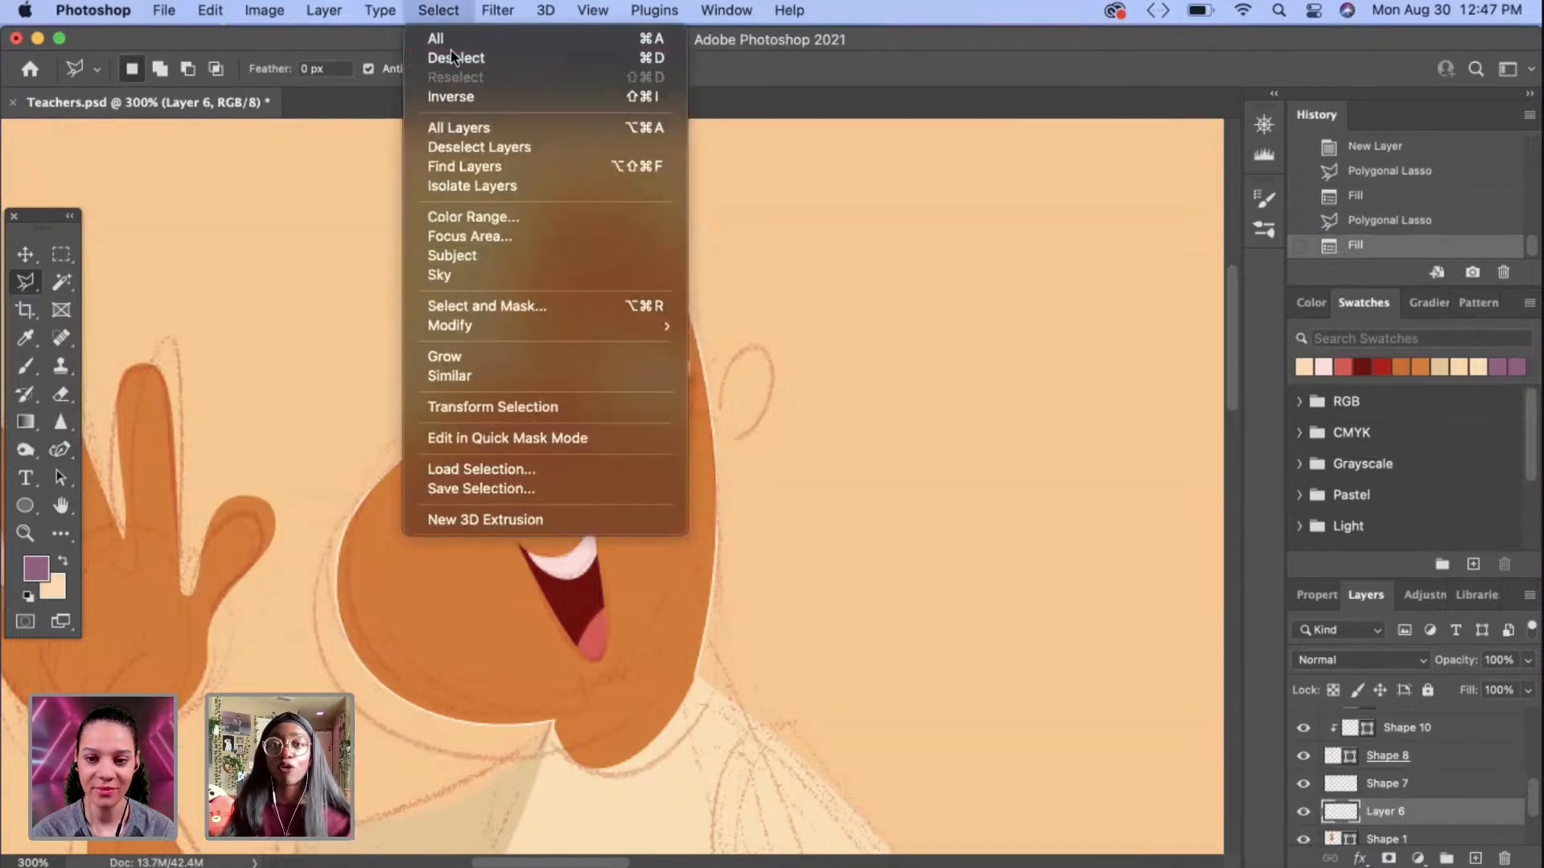
pyautogui.click(452, 57)
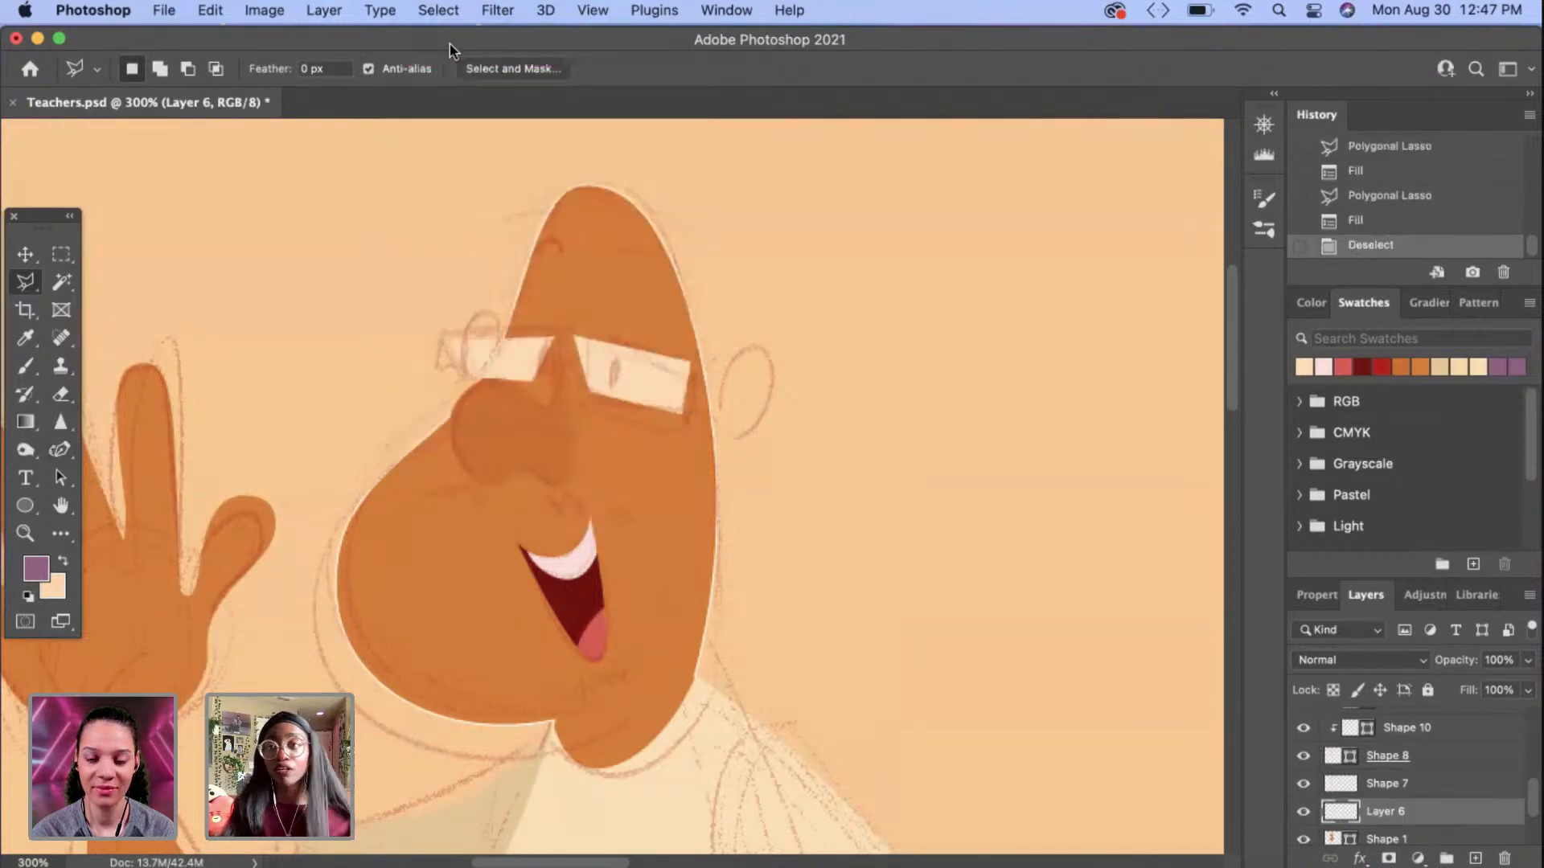
# Step: Activate the Curvature Pen tool with the face layer Shape 1 selected, ready for drawing the glasses bridge
pyautogui.click(61, 454)
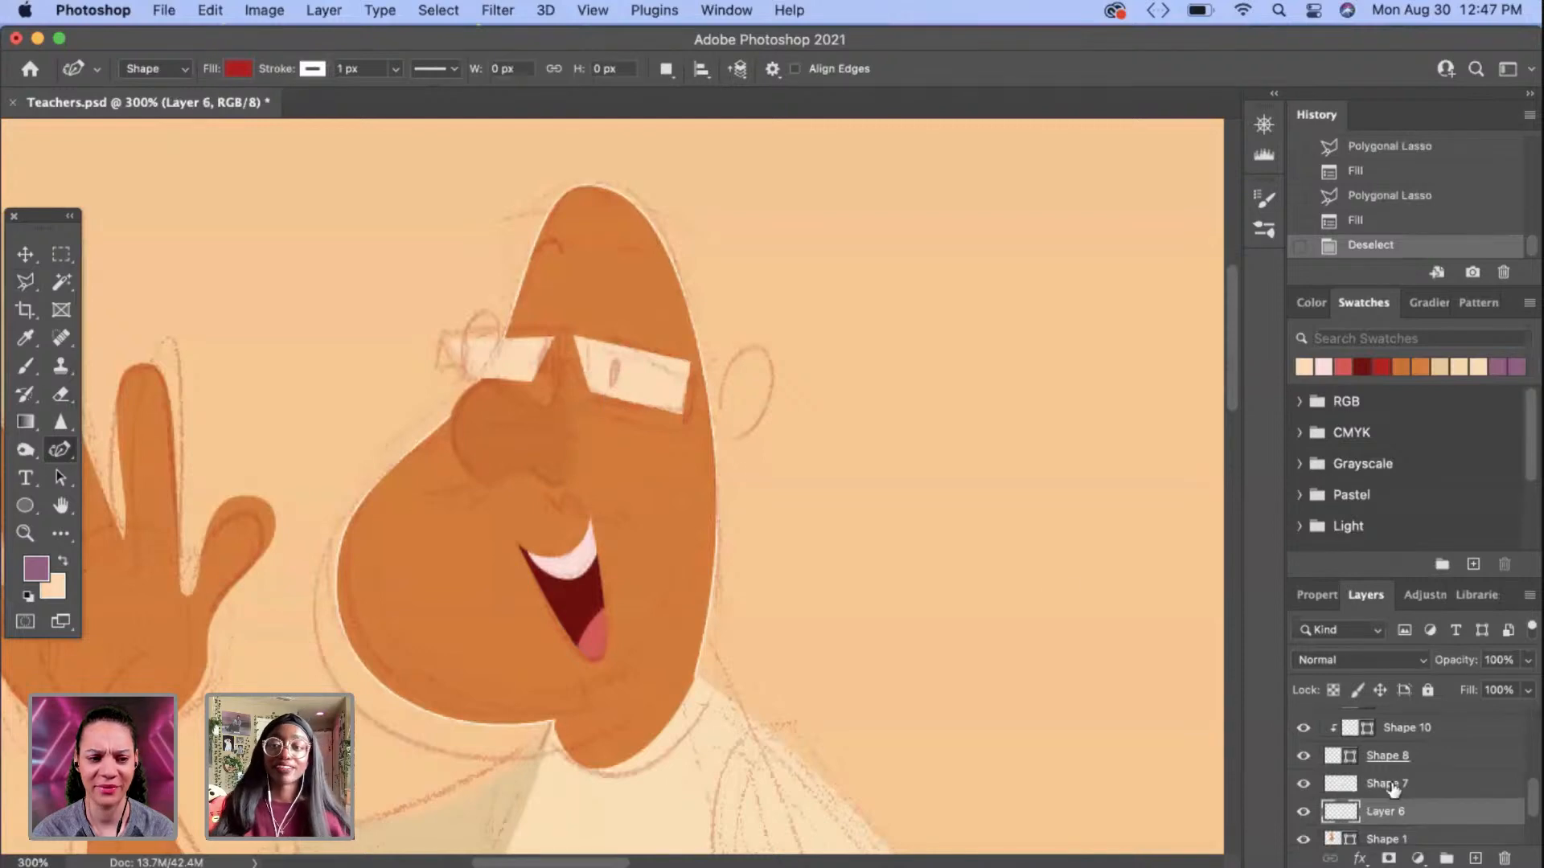
pyautogui.click(1395, 841)
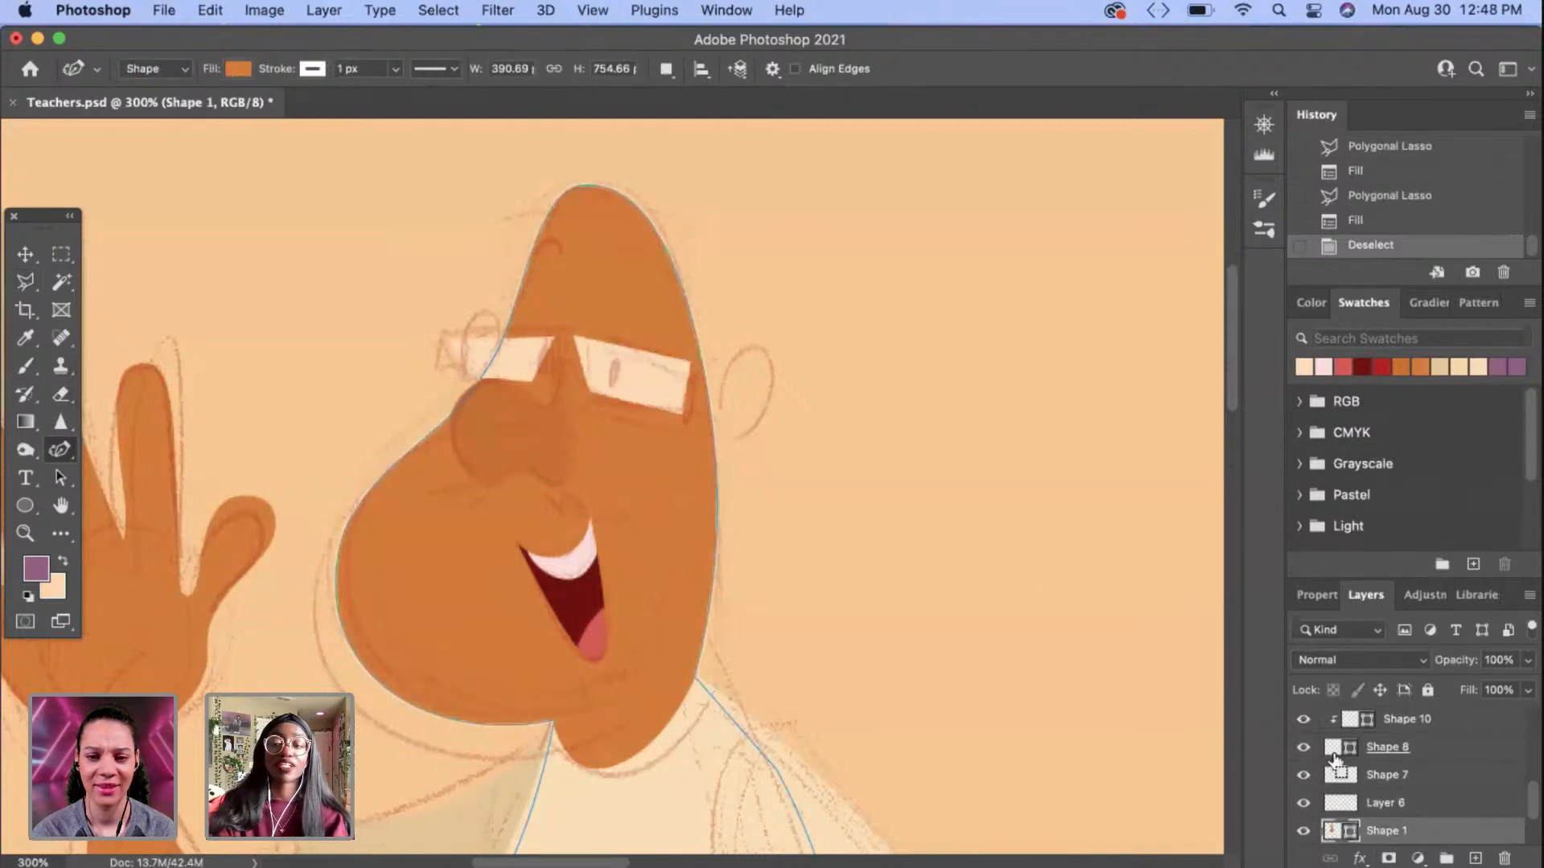
pyautogui.press('super+equal')
pyautogui.press('super+equal')
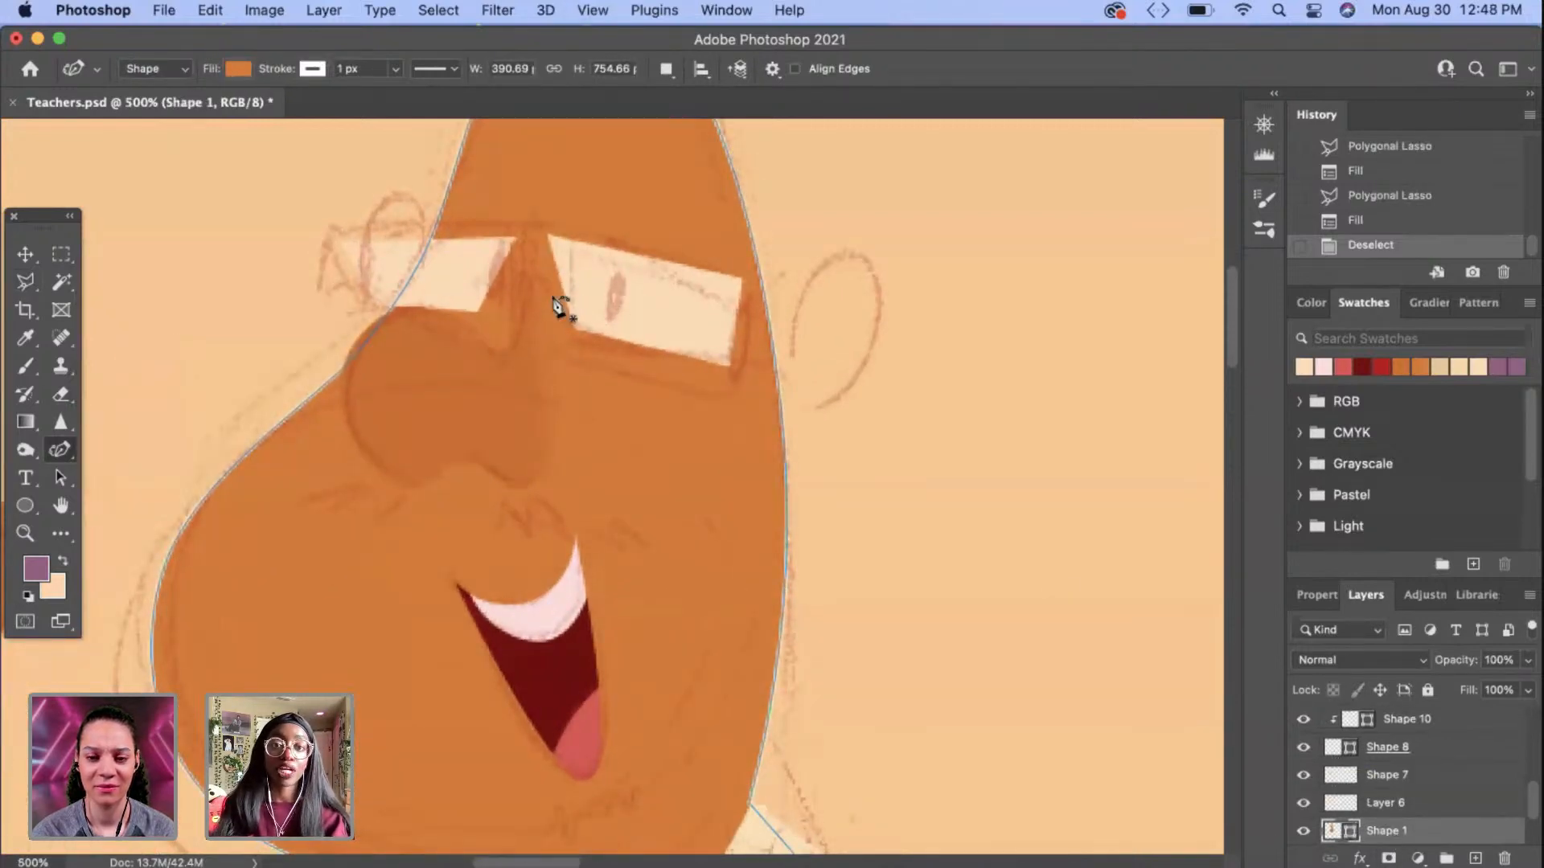
# Step: Try setting the face shape's fill to none, and undo that change
pyautogui.click(235, 72)
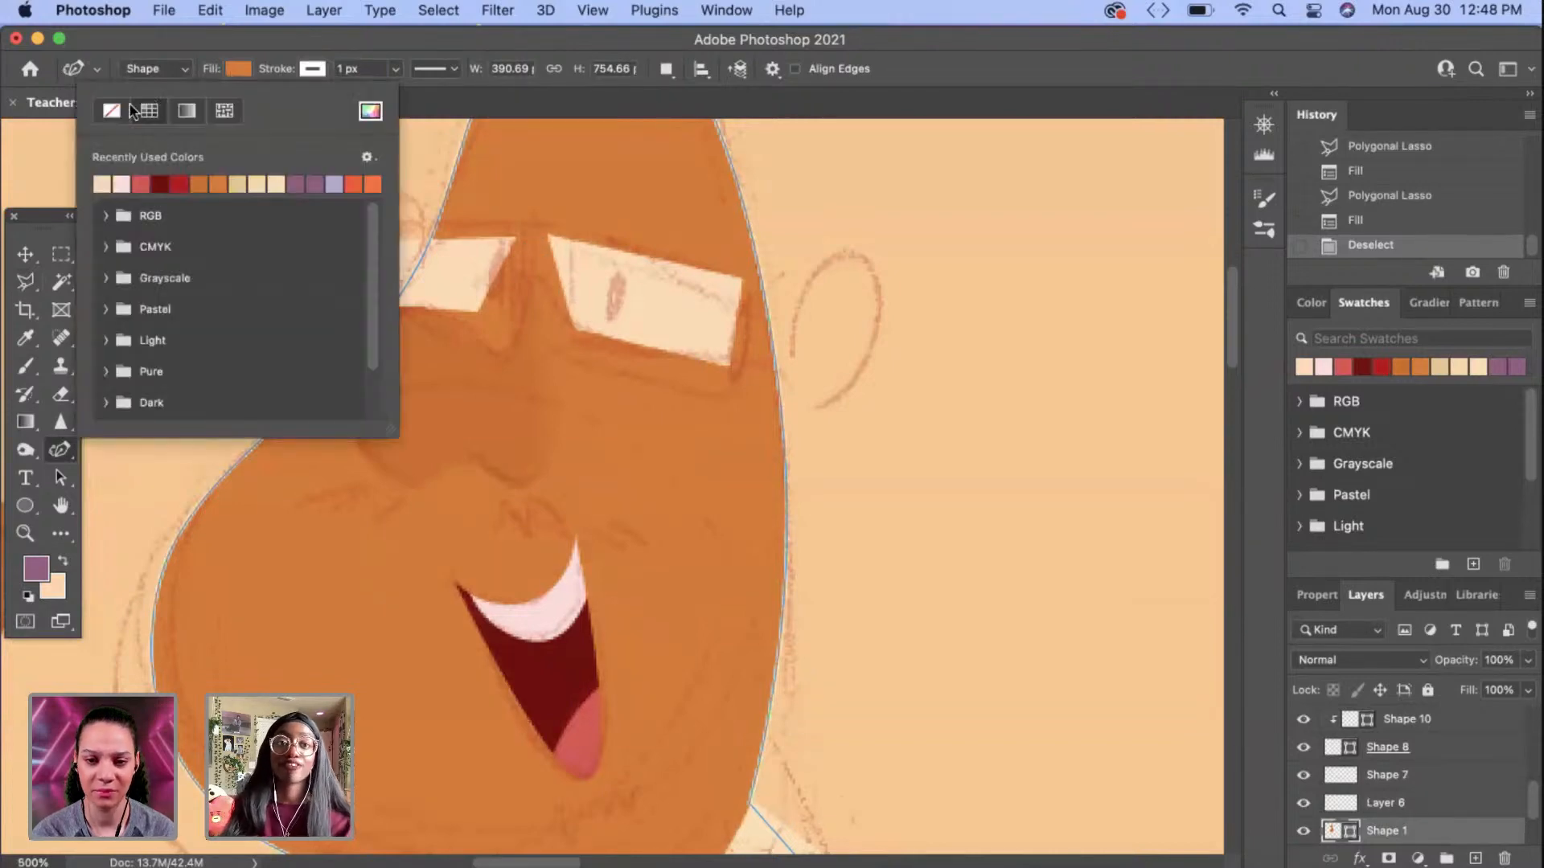
pyautogui.click(112, 111)
pyautogui.press('Return')
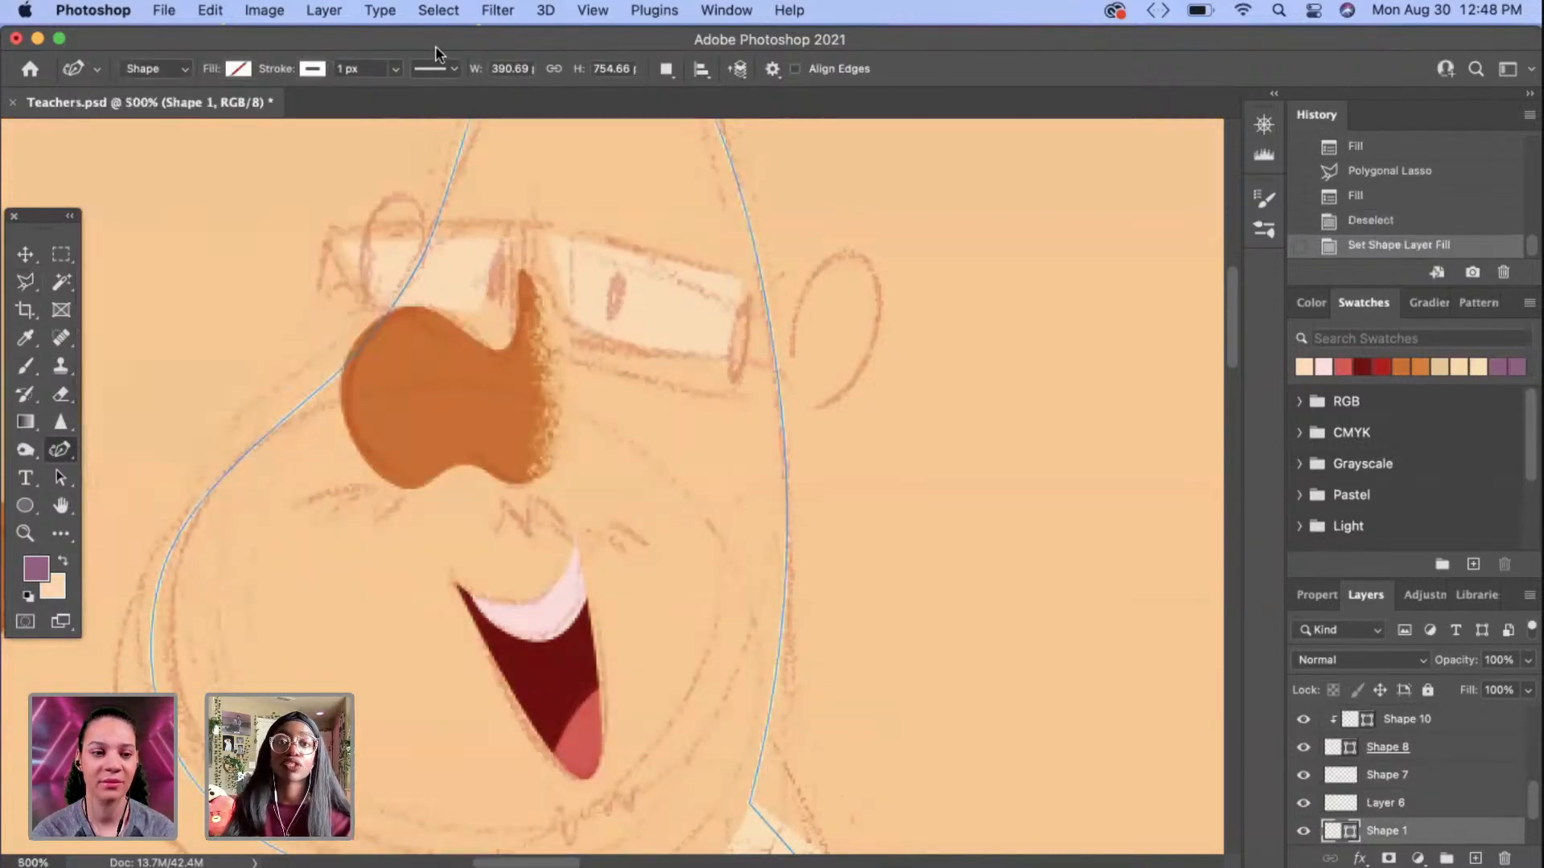
pyautogui.press('super+z')
pyautogui.press('Return')
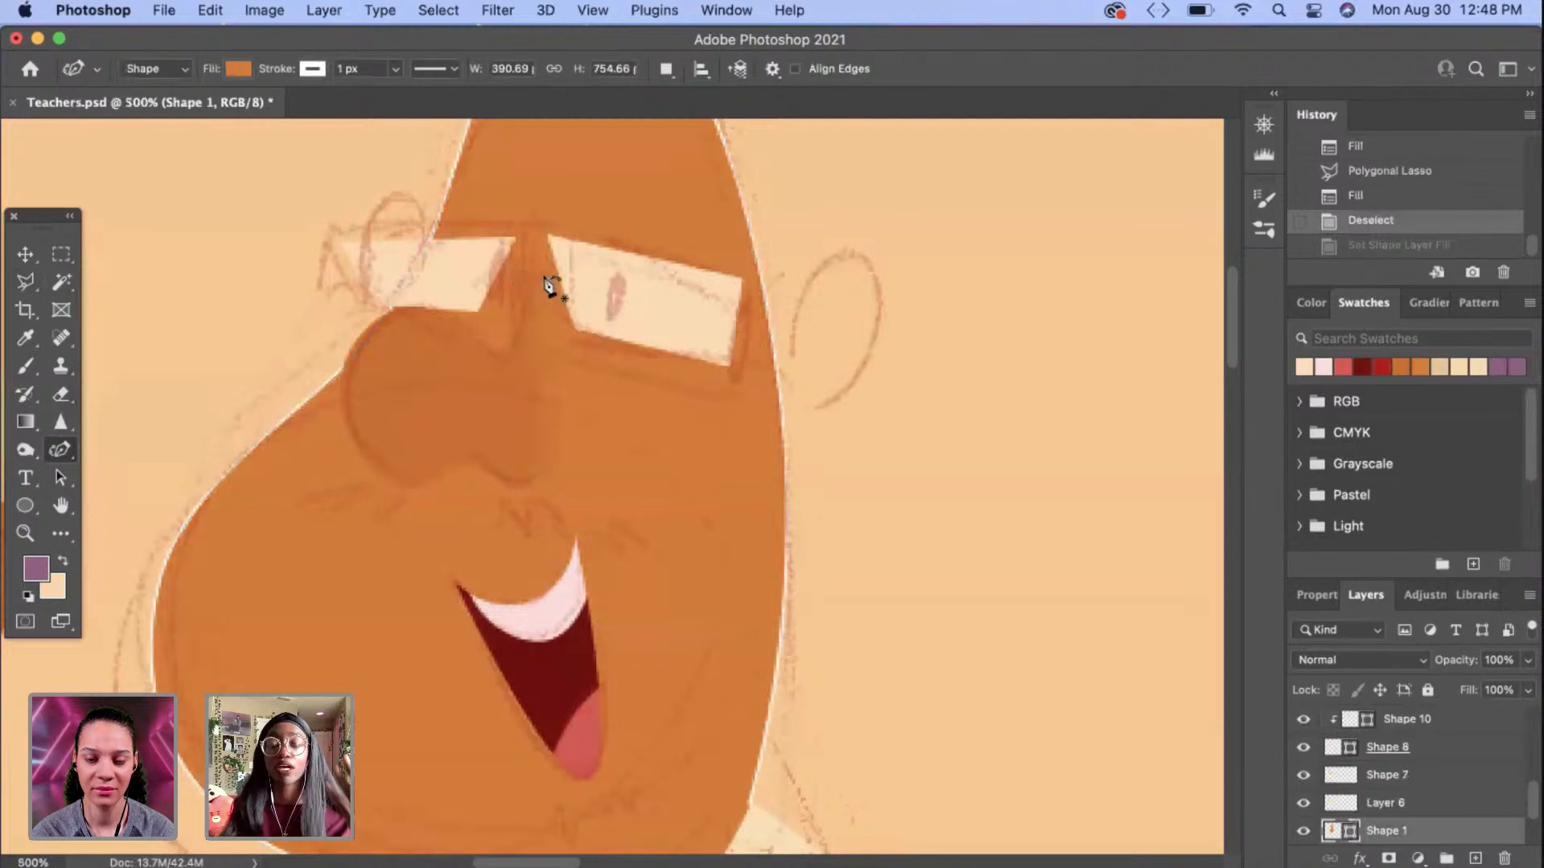
# Step: Draw the glasses bridge as an open three-point arc between the lenses, about 34 px wide and 15 px high
pyautogui.click(574, 303)
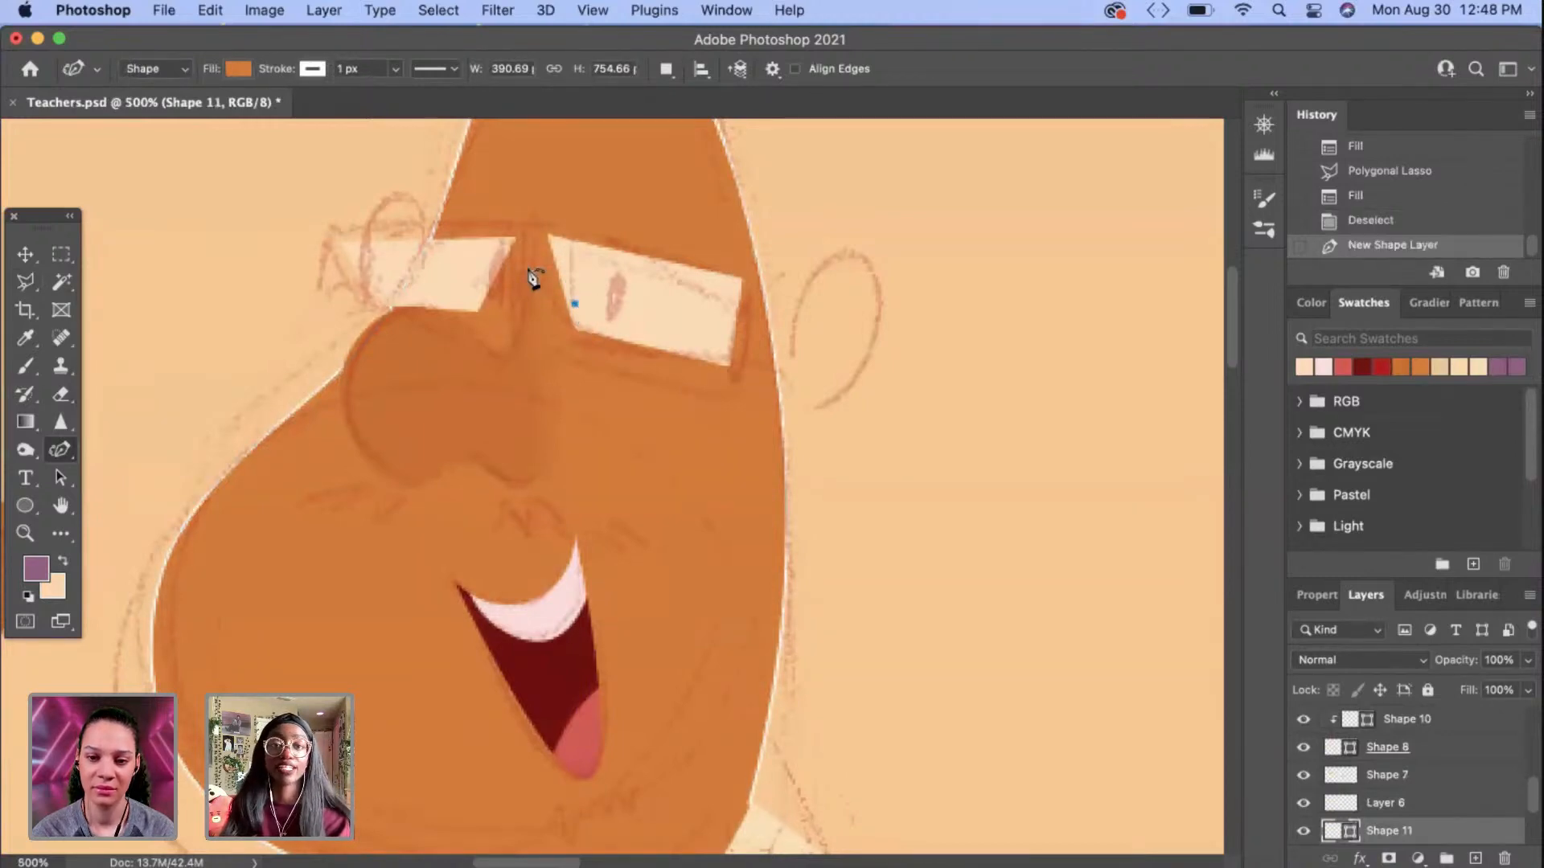
pyautogui.click(526, 266)
pyautogui.click(477, 290)
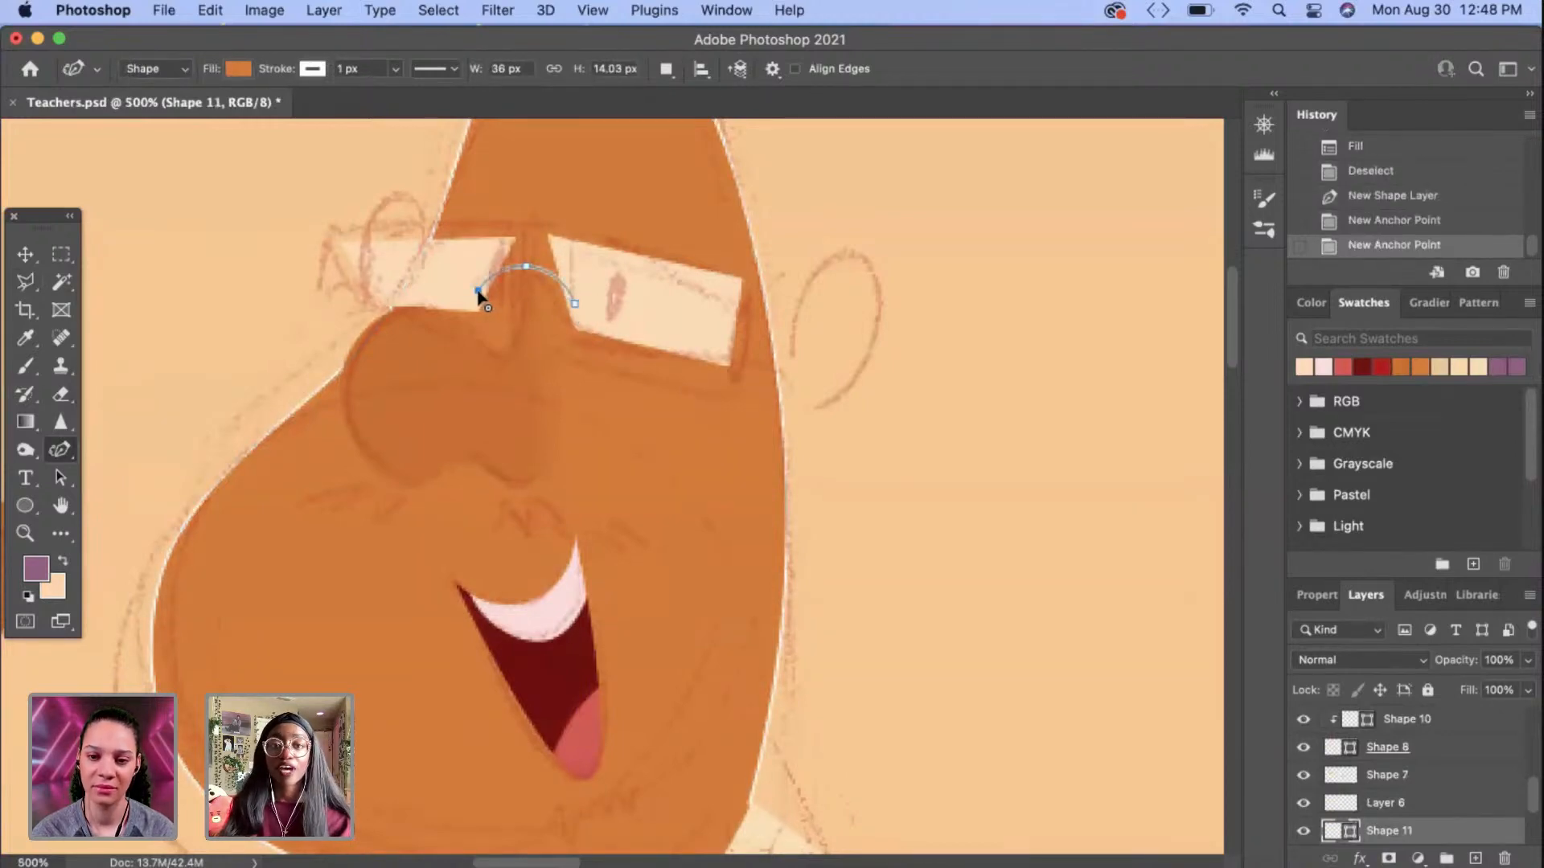
pyautogui.moveTo(484, 293); pyautogui.dragTo(523, 264)
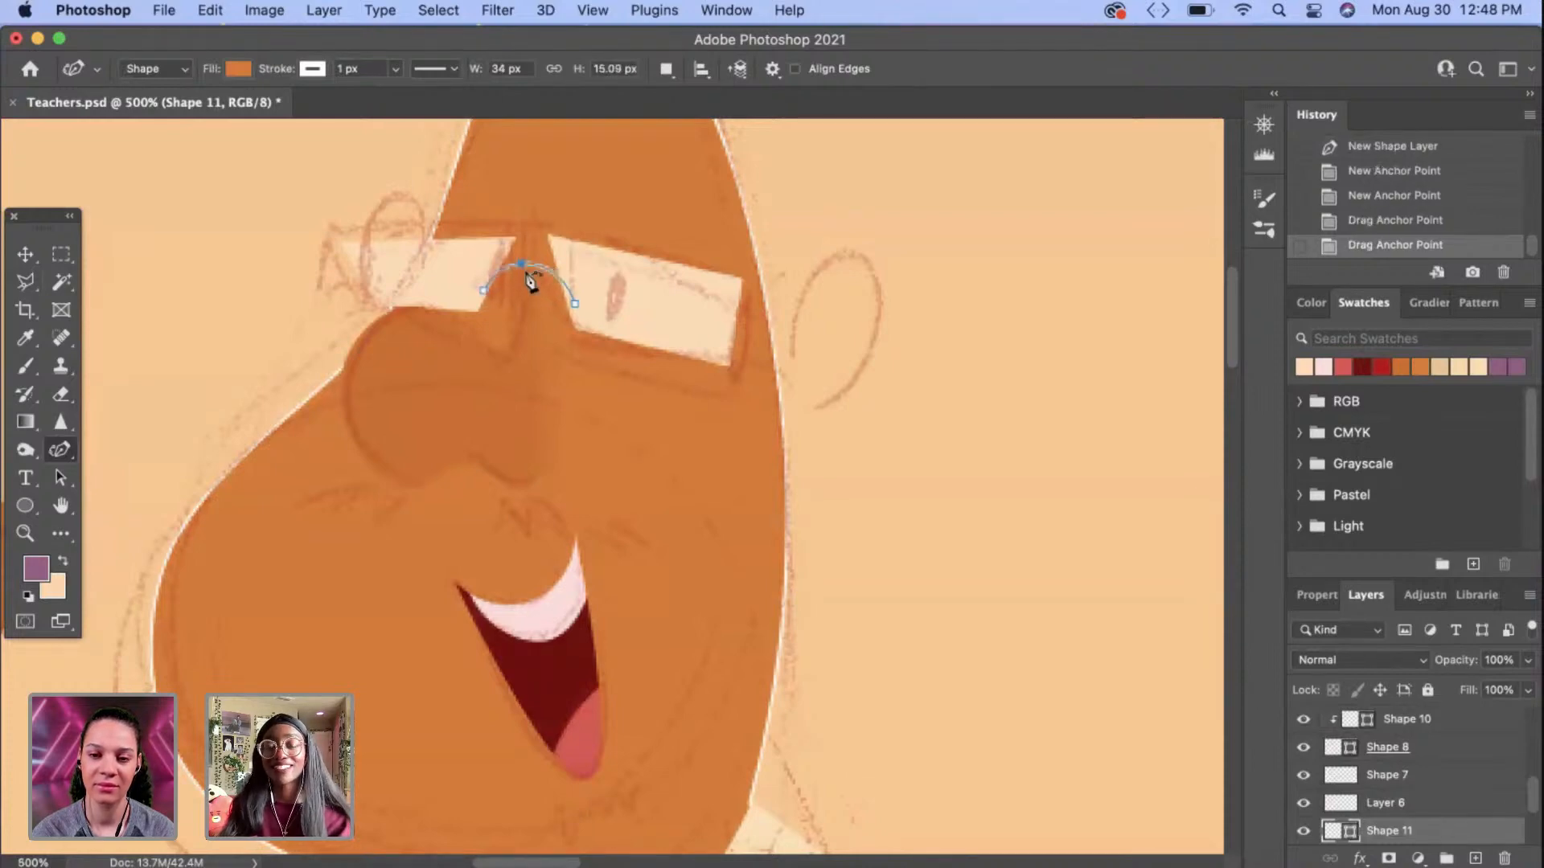
pyautogui.click(575, 310)
pyautogui.press('super+z')
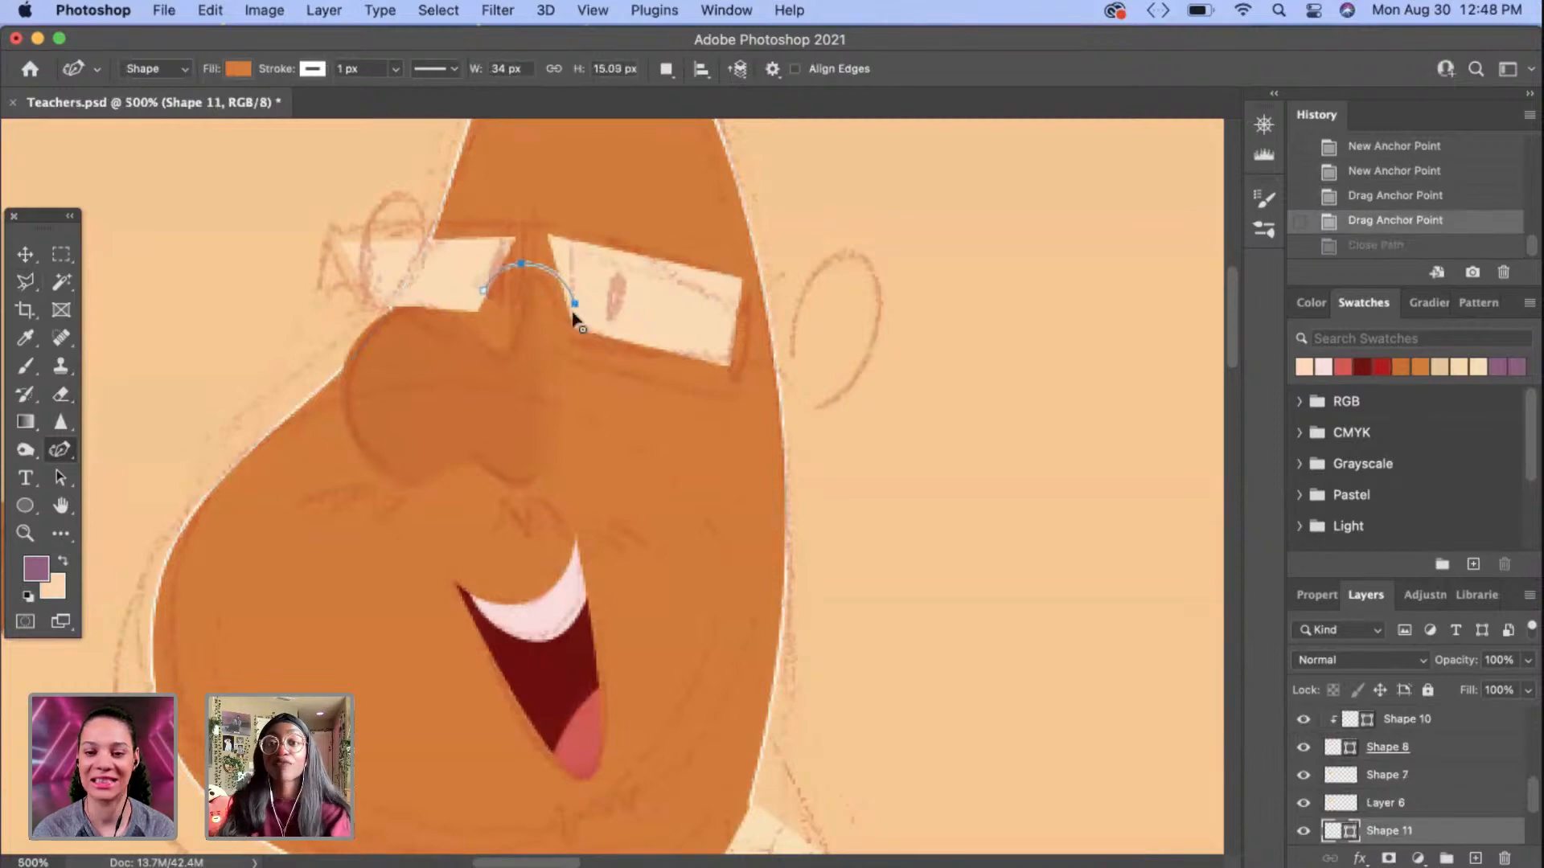
# Step: Set the glasses bridge shape's fill to none
pyautogui.click(310, 70)
pyautogui.click(248, 69)
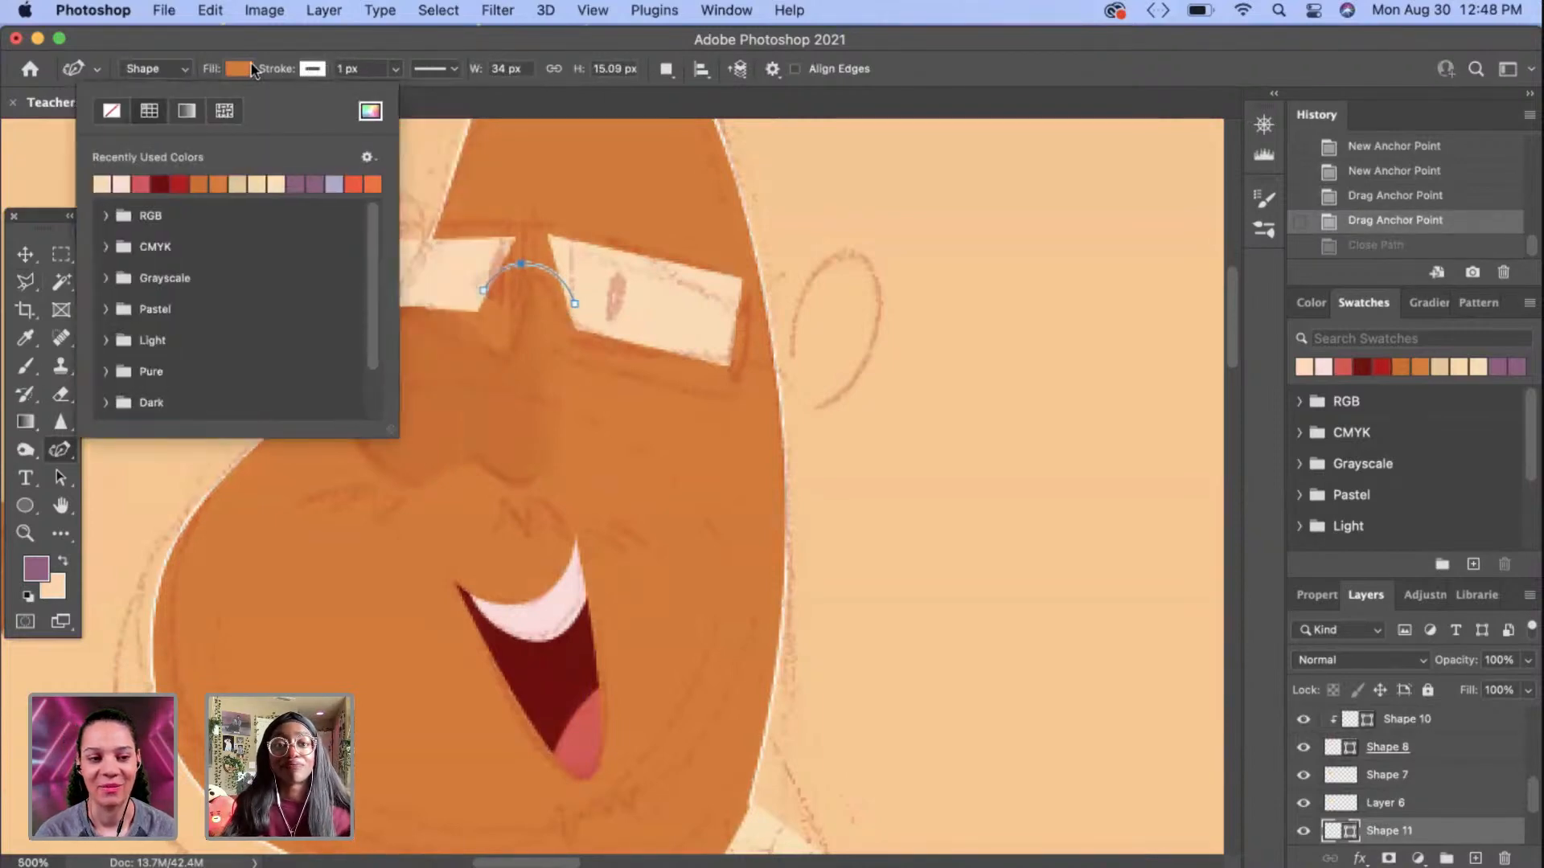
pyautogui.click(111, 112)
pyautogui.press('Return')
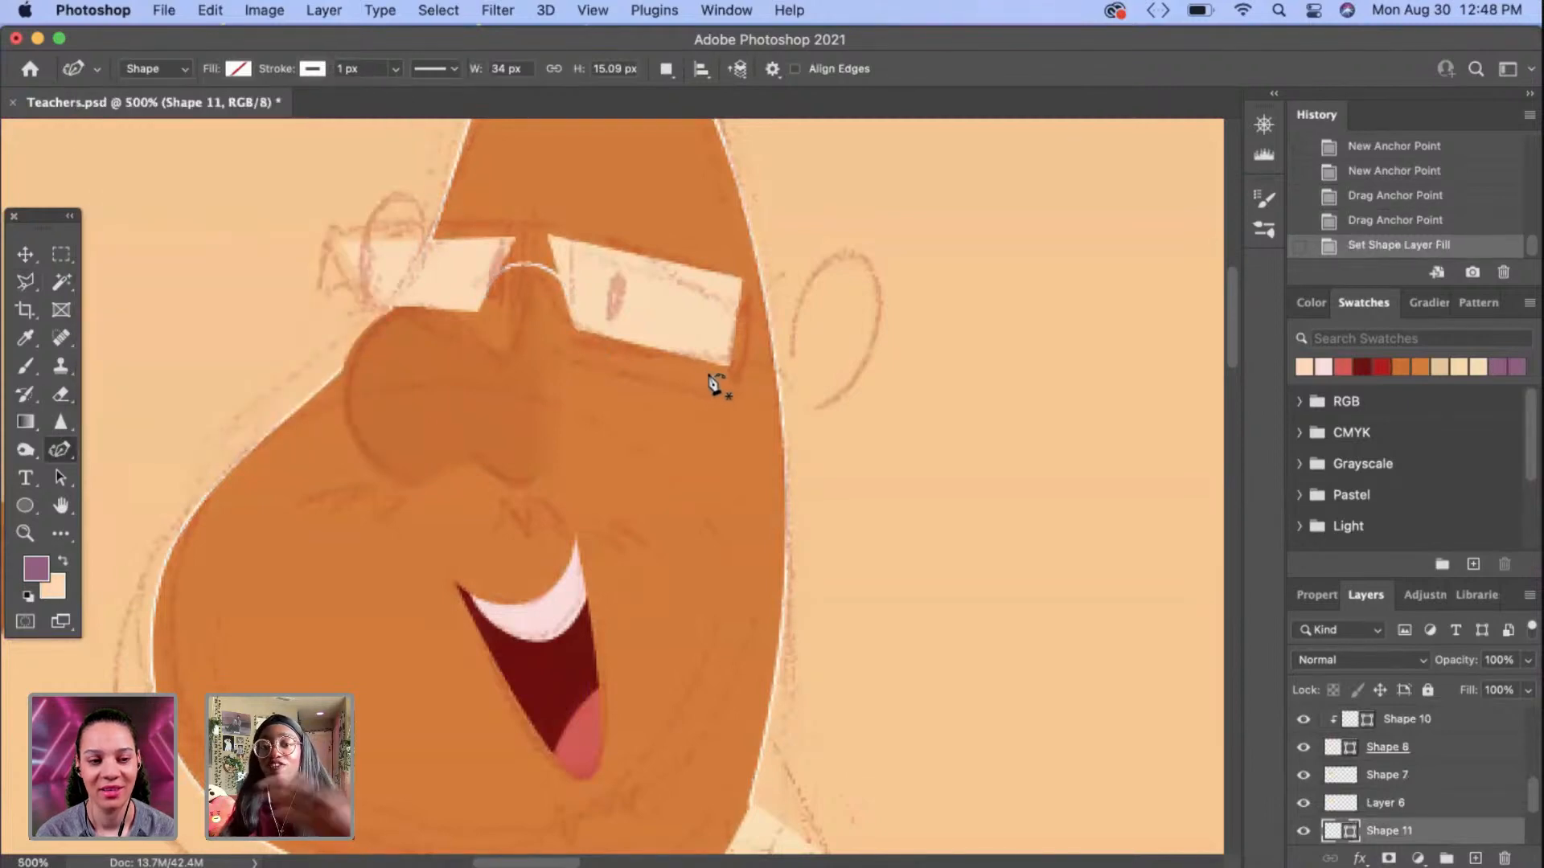
# Step: Outline a slightly inset four-sided Polygonal Lasso selection inside the larger lens on Layer 6, and discard the selection
pyautogui.click(25, 254)
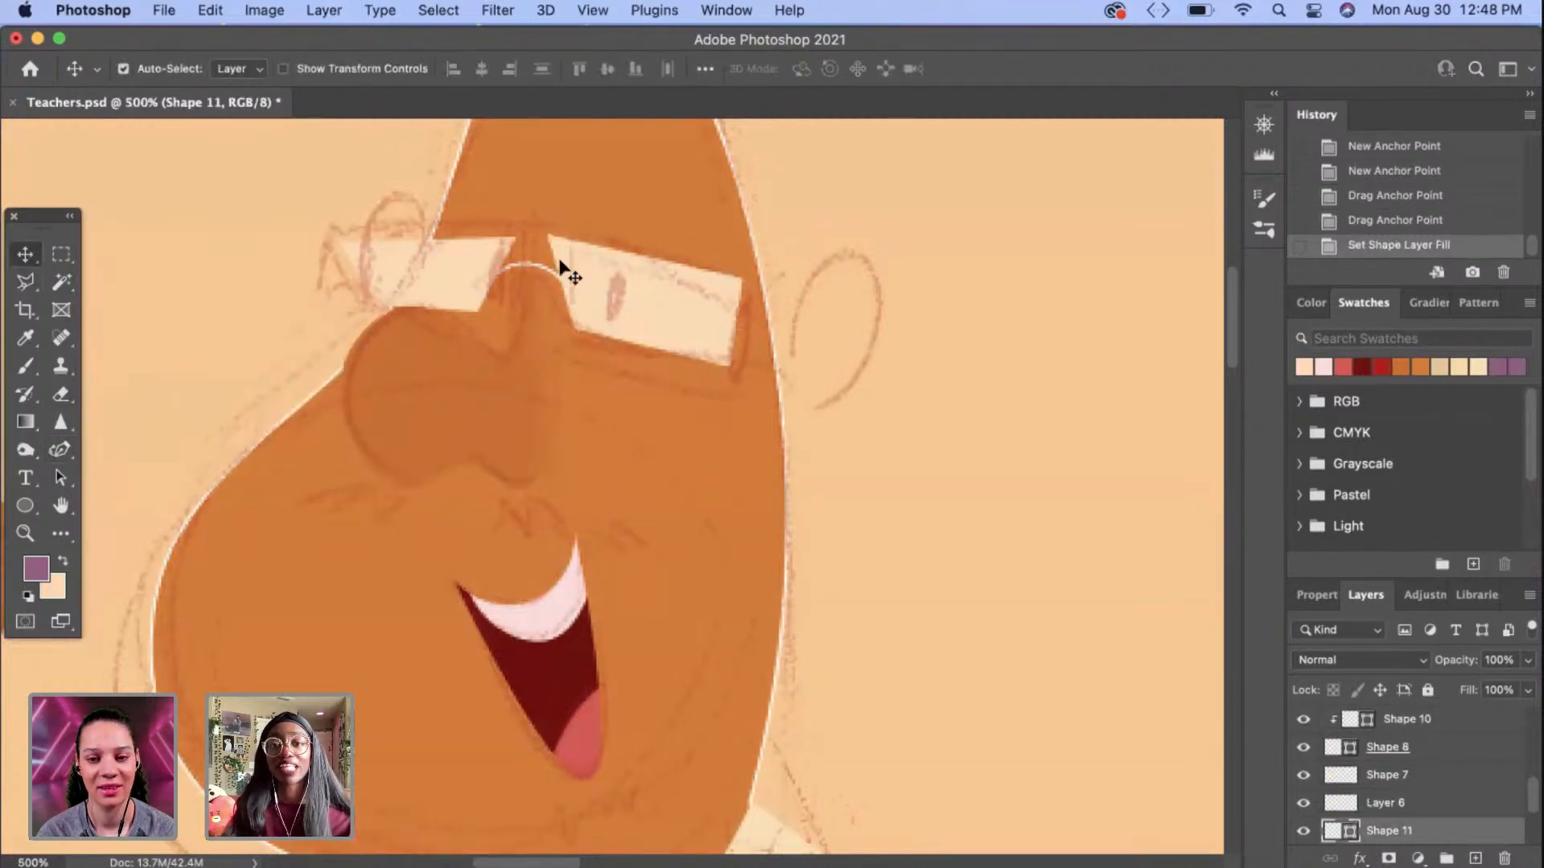
pyautogui.click(630, 311)
pyautogui.click(25, 283)
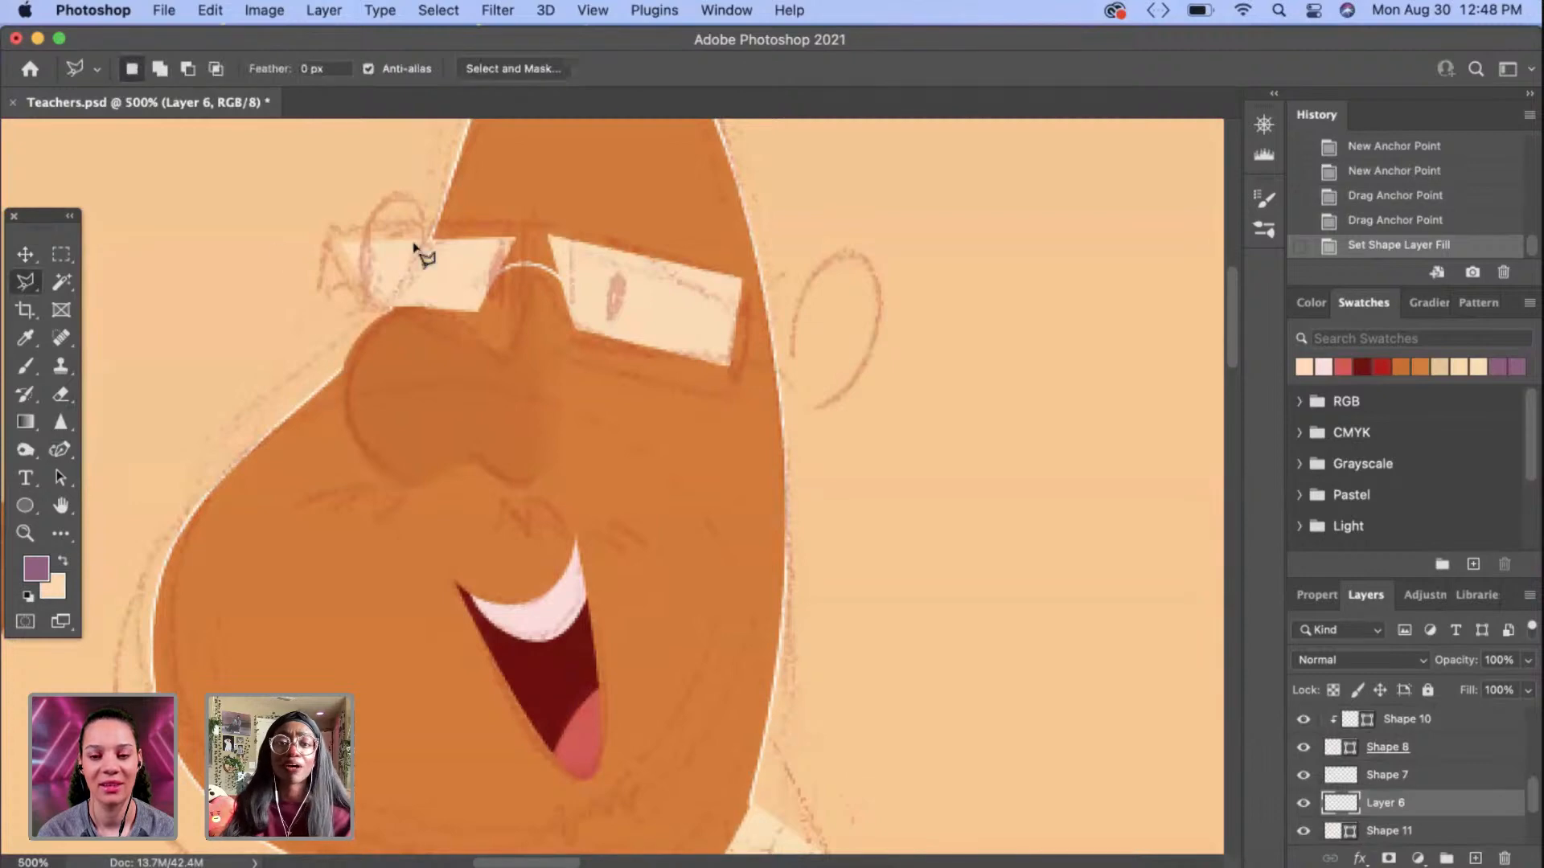
pyautogui.click(559, 243)
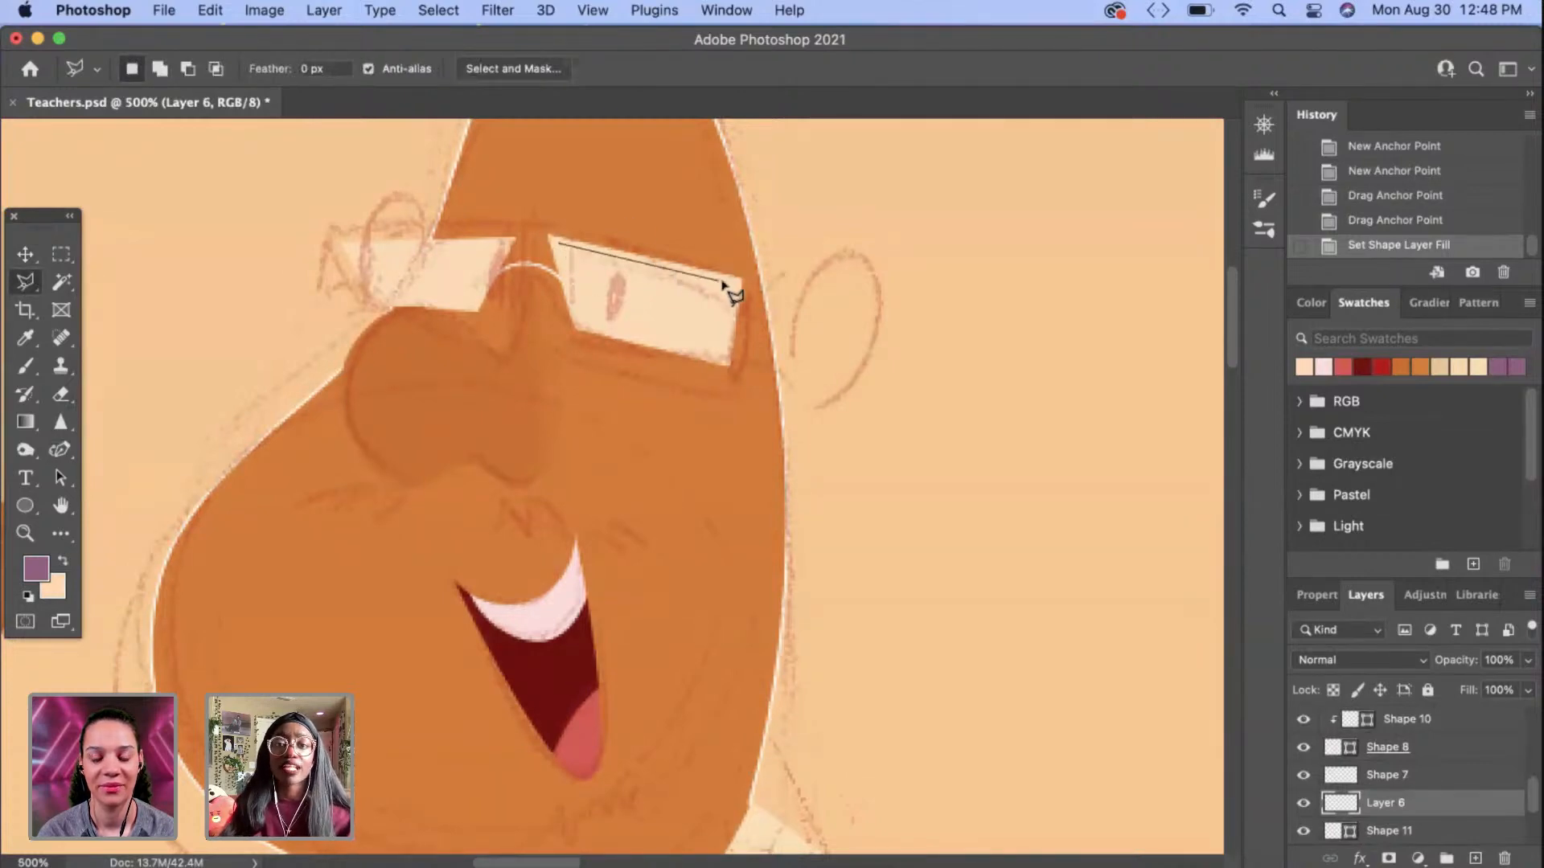
pyautogui.click(734, 286)
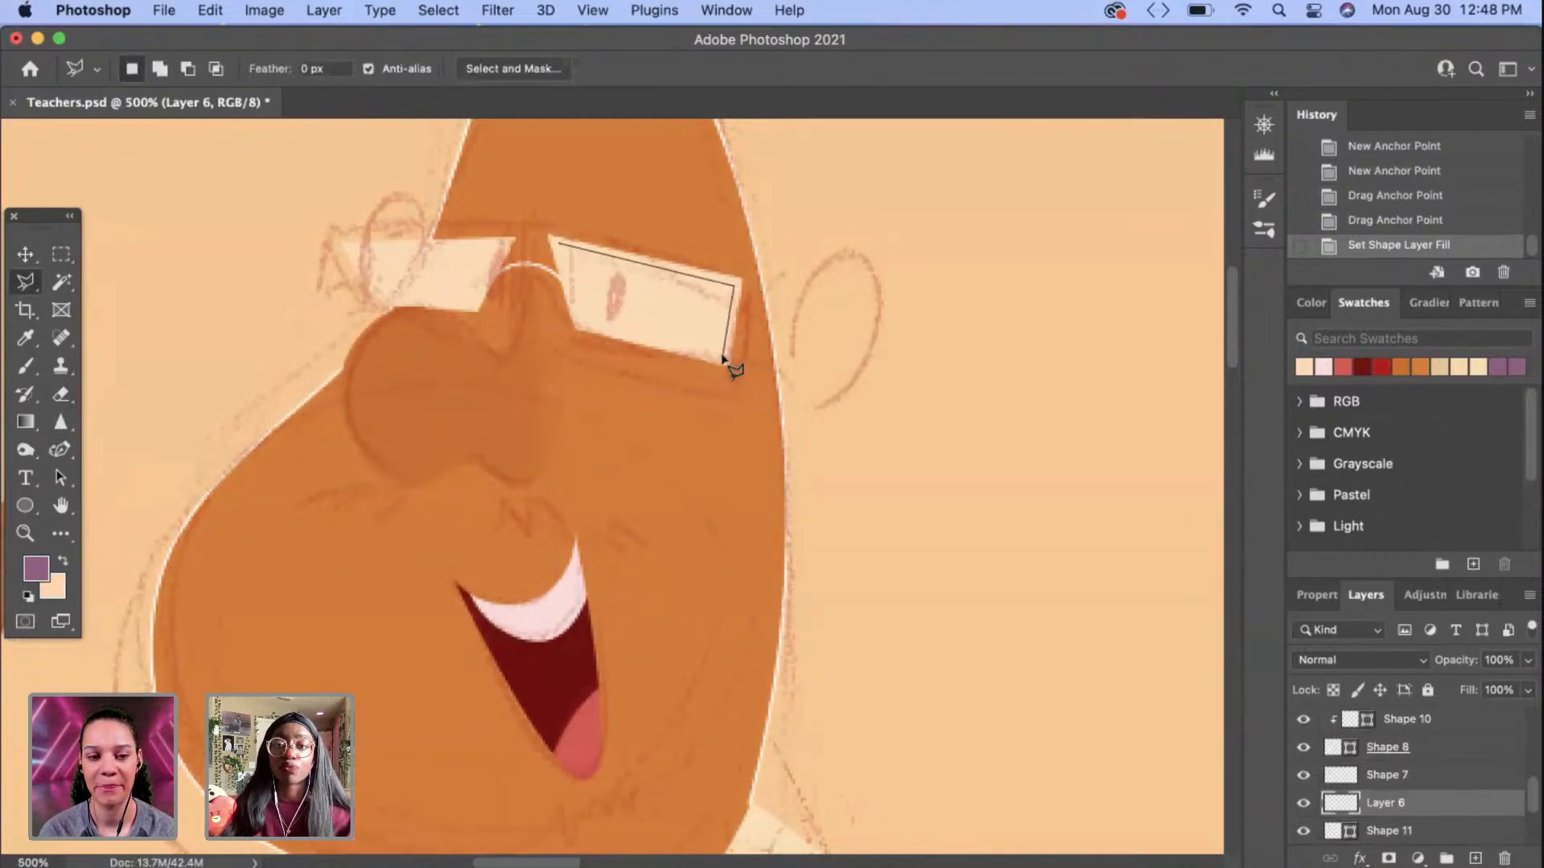
pyautogui.click(724, 354)
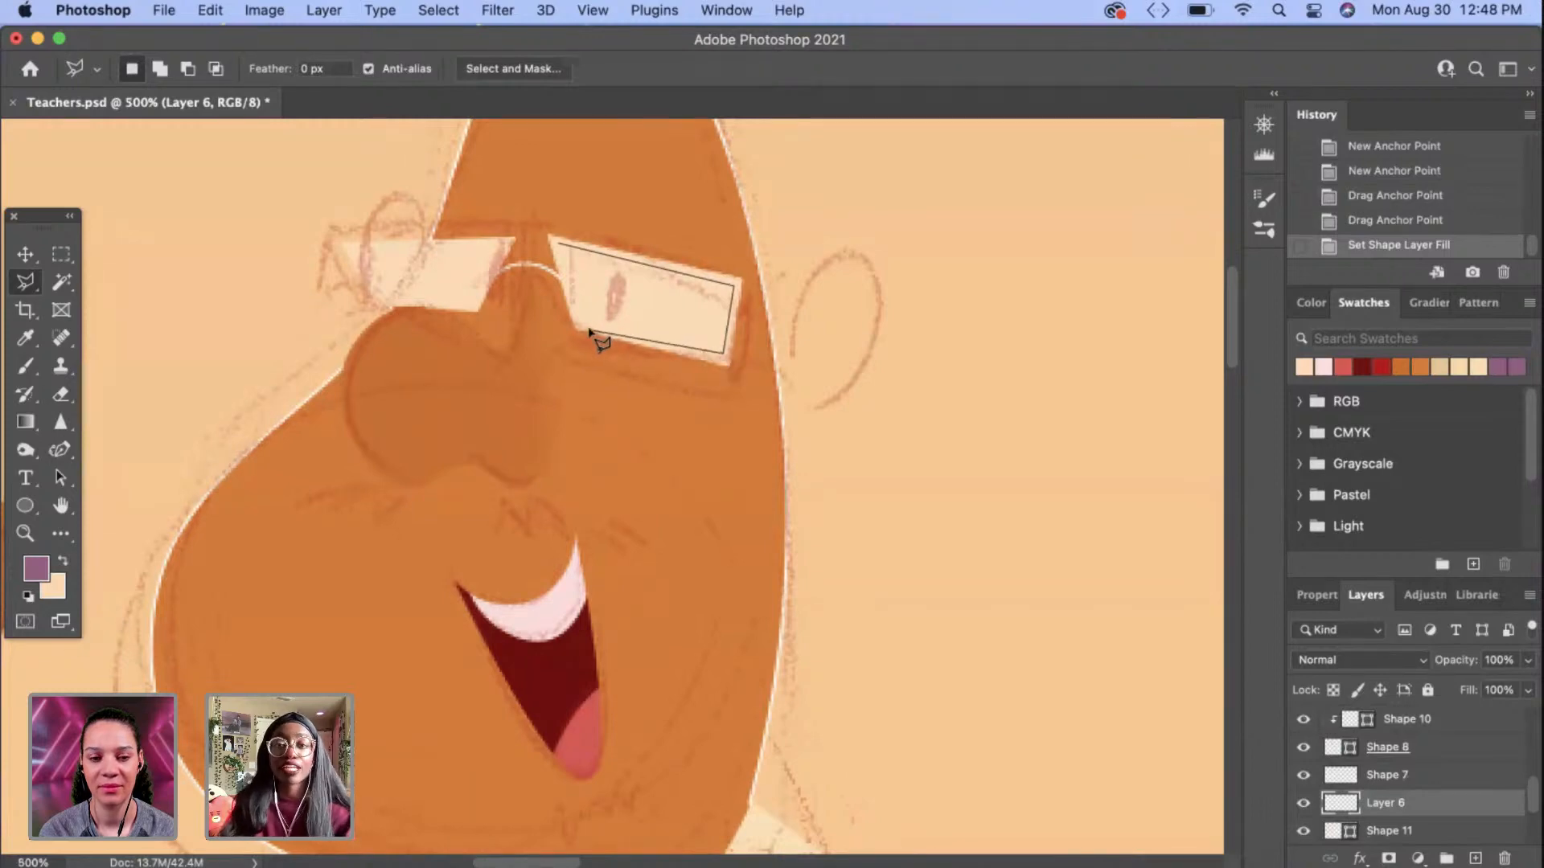
pyautogui.click(578, 323)
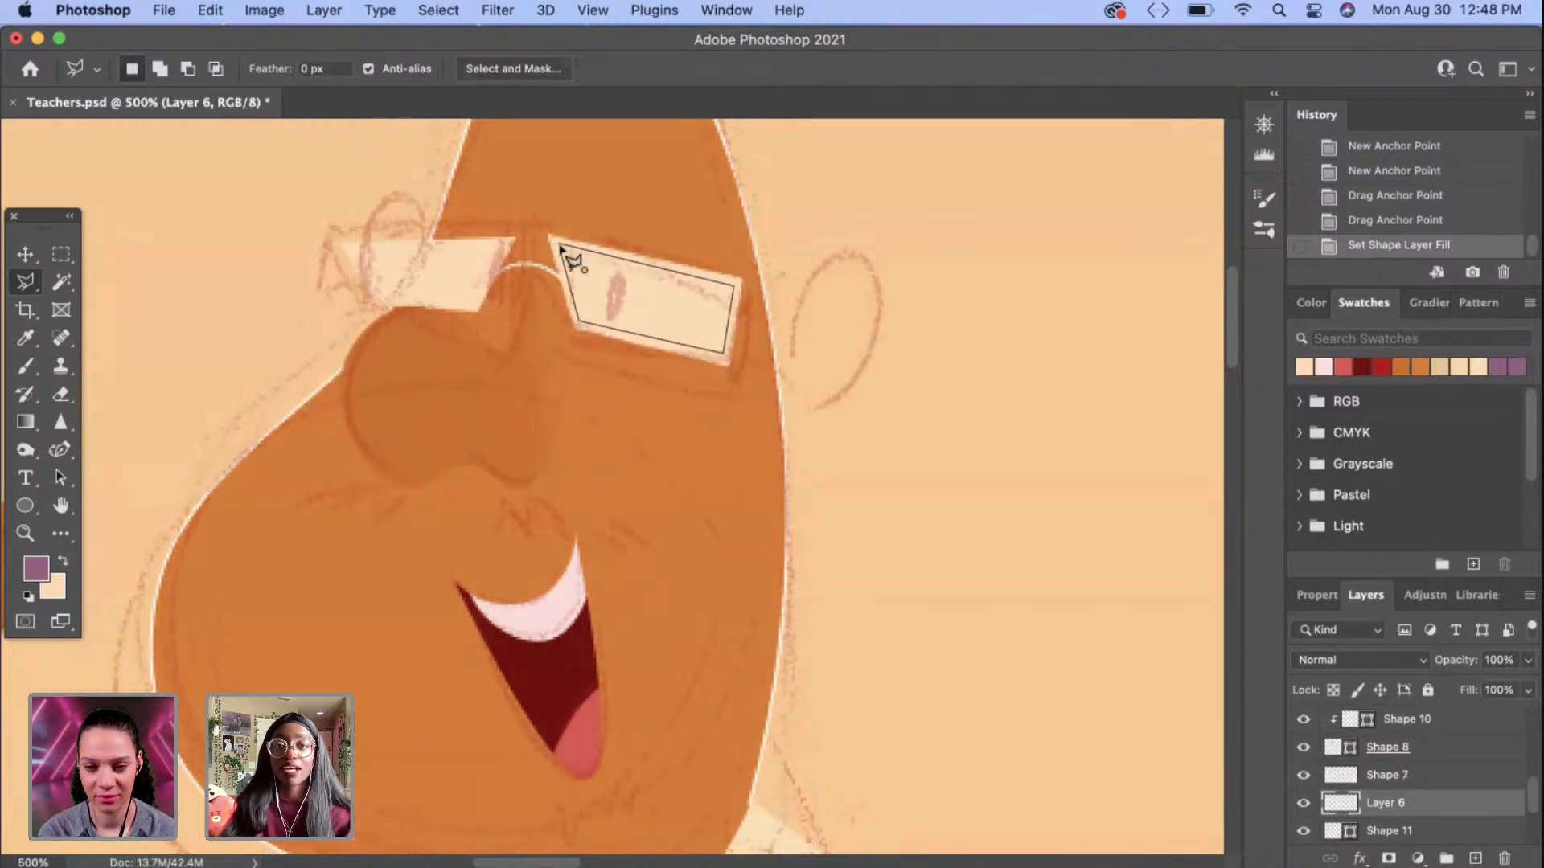
pyautogui.click(559, 246)
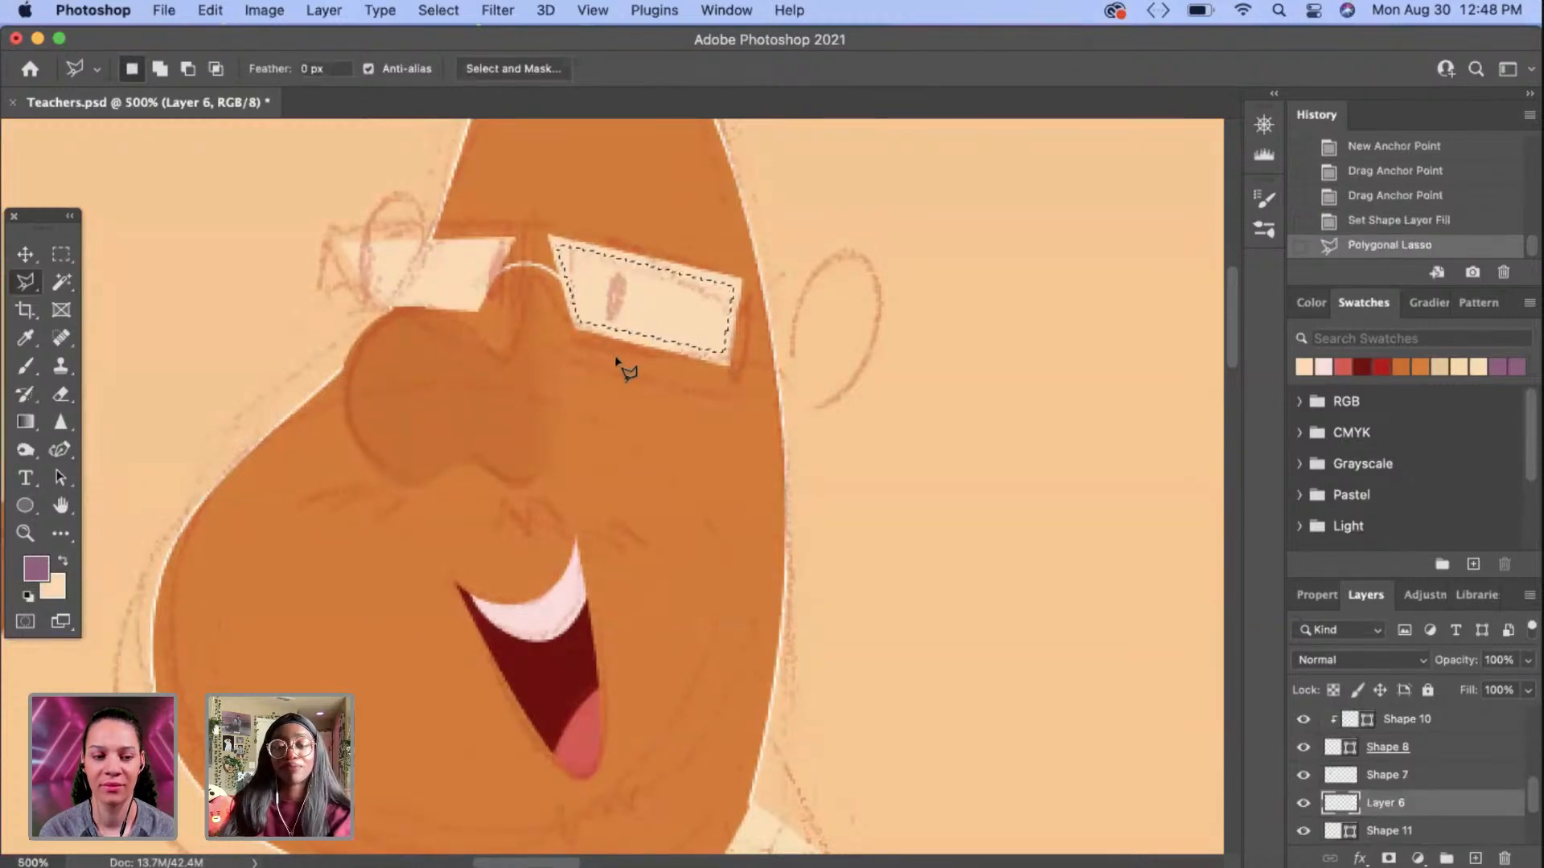
pyautogui.press('super+minus')
pyautogui.press('super+minus')
pyautogui.press('super+equal')
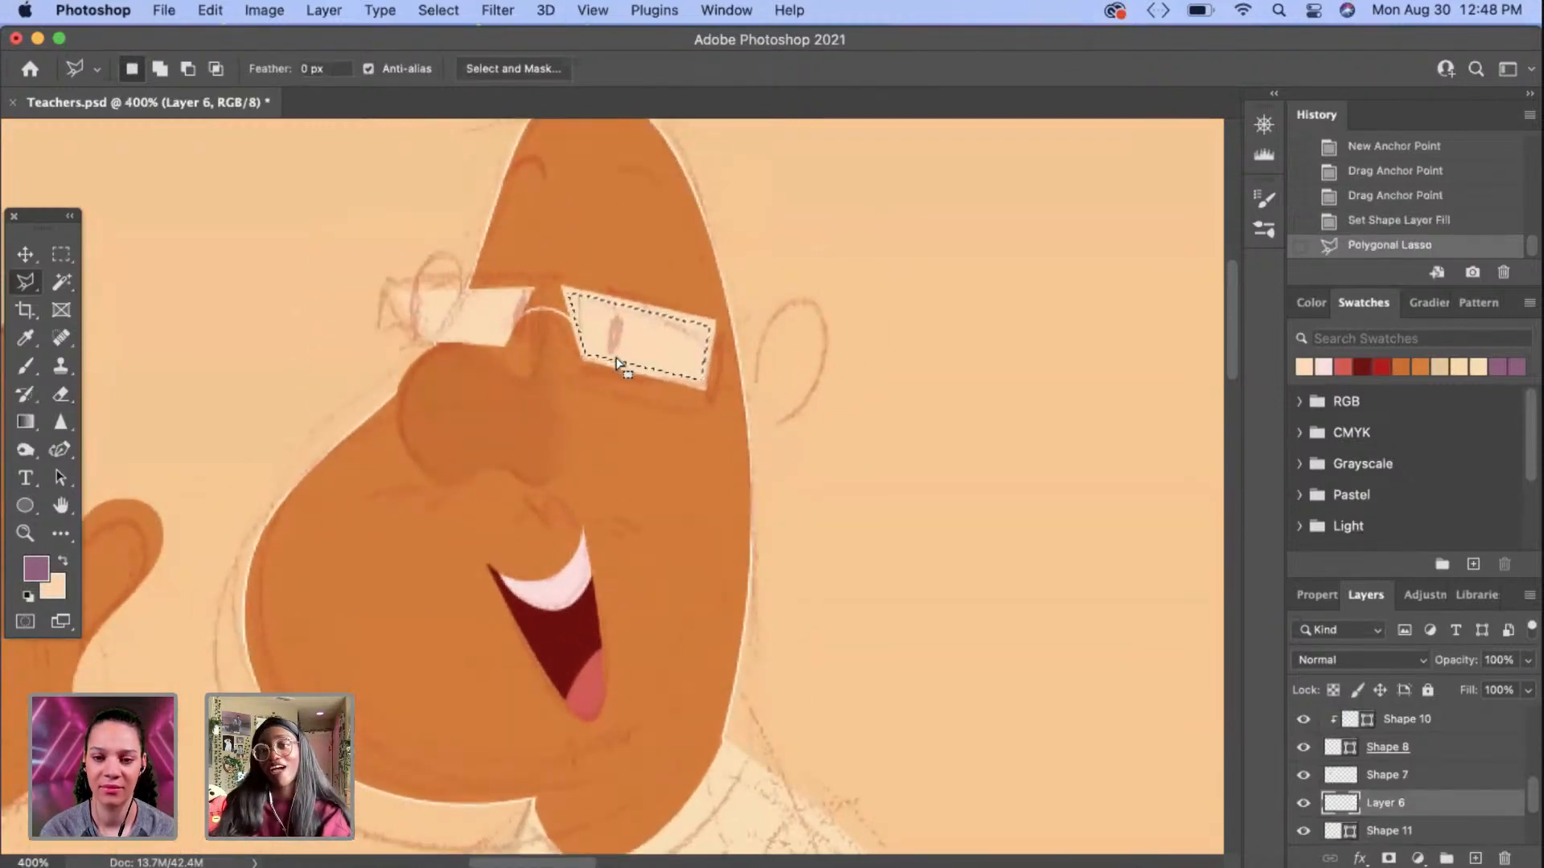
pyautogui.click(438, 9)
pyautogui.click(449, 57)
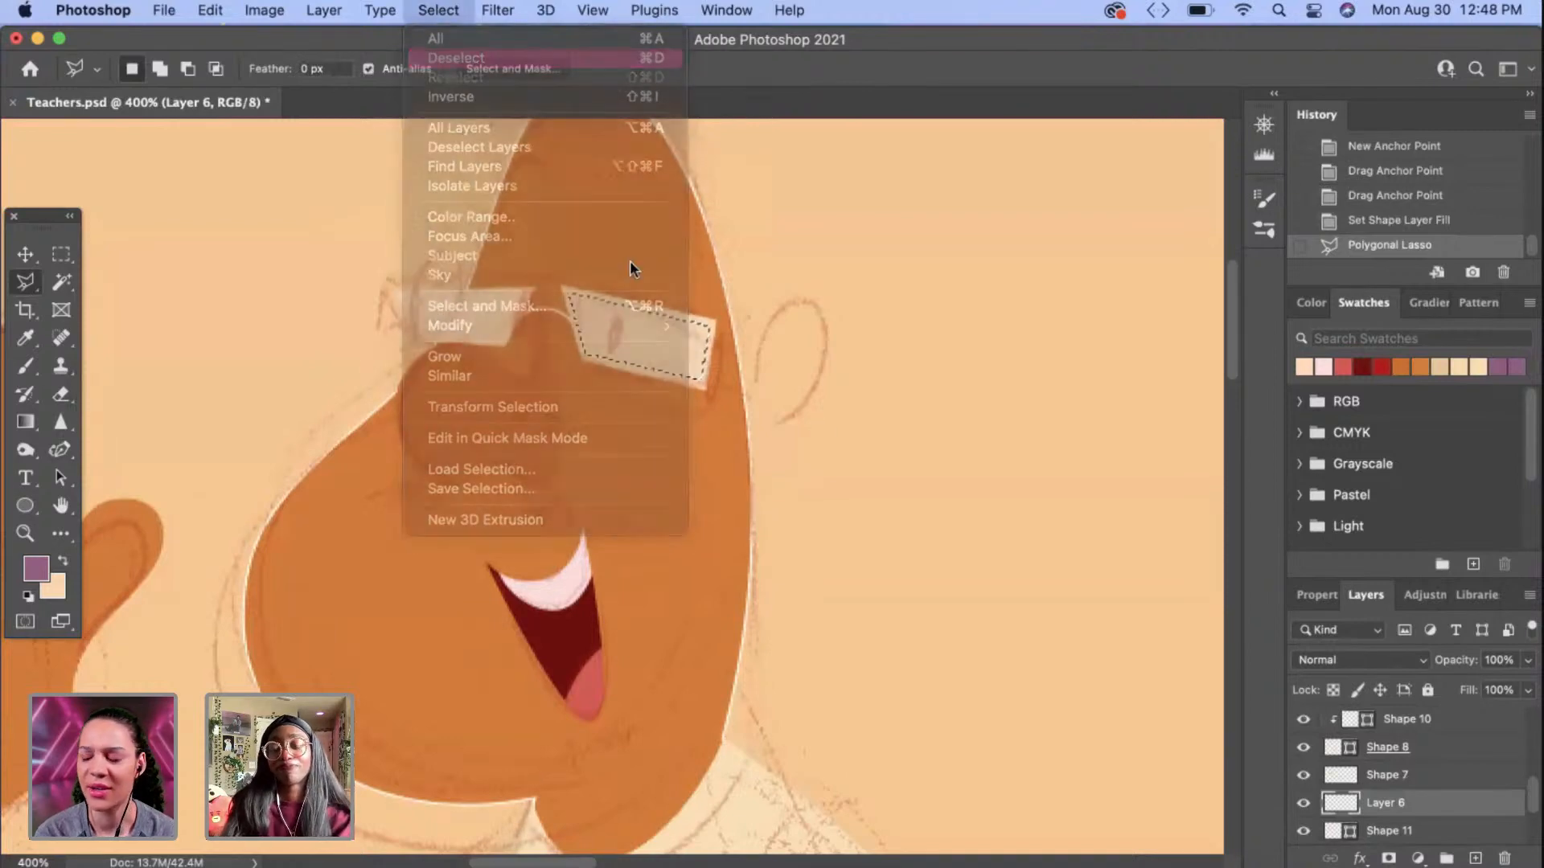
# Step: Toggle Shape 11's visibility to check the bridge, and view the commands available for Layer 6 and Shape 11 together
pyautogui.click(1303, 831)
pyautogui.click(1304, 831)
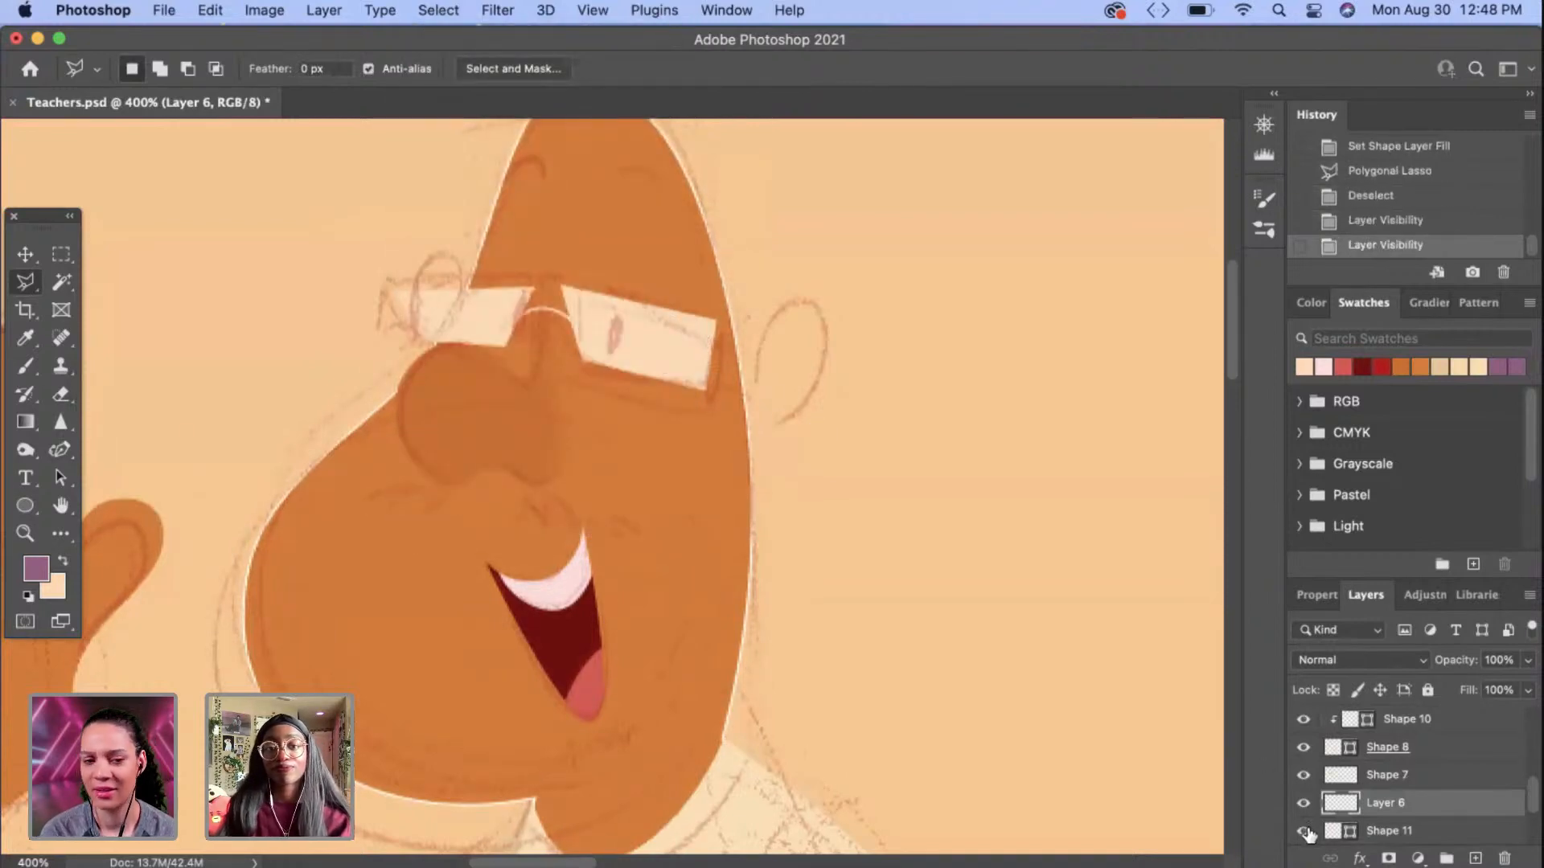
pyautogui.keyDown('shift'); pyautogui.click(1401, 832); pyautogui.keyUp('shift')
pyautogui.rightClick(1406, 804)
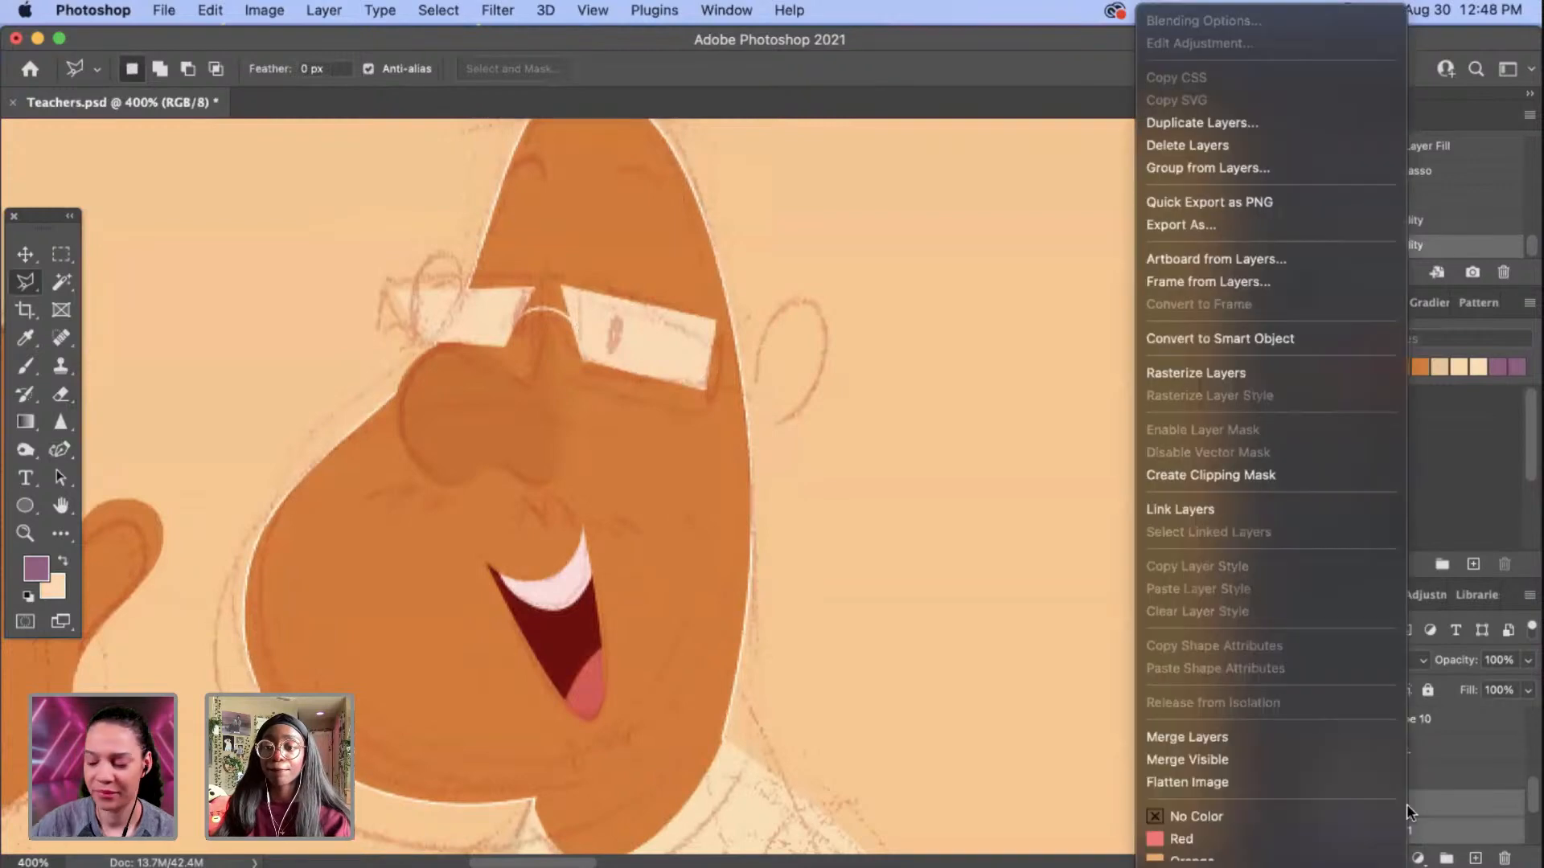
pyautogui.click(1441, 809)
pyautogui.doubleClick(1399, 807)
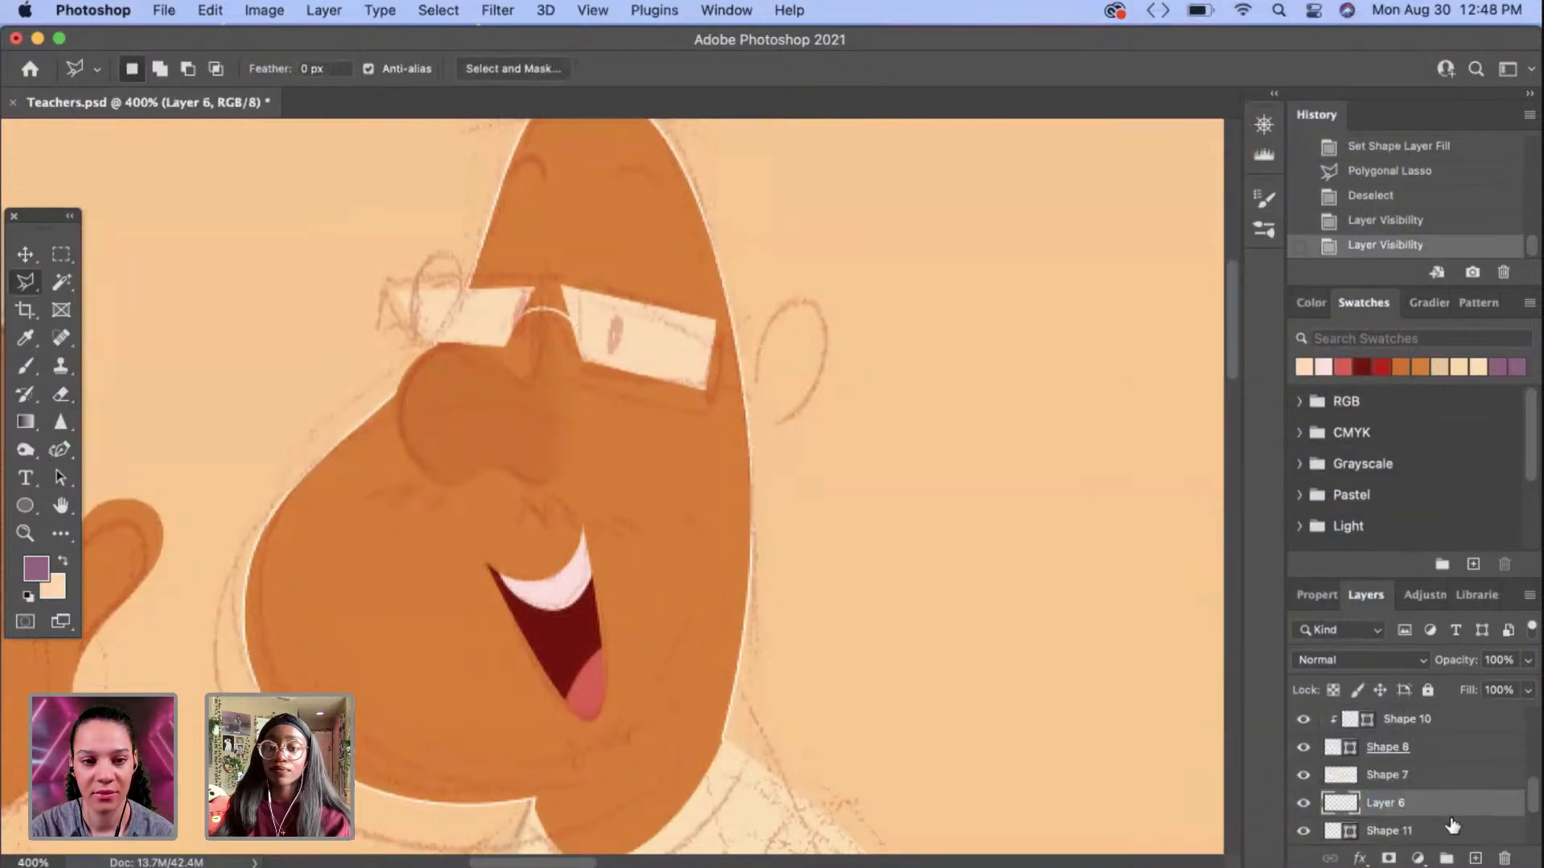
# Step: Toggle the lens layer's visibility to check the glasses, and view the blending modes while keeping Layer 6 at Normal
pyautogui.click(1304, 829)
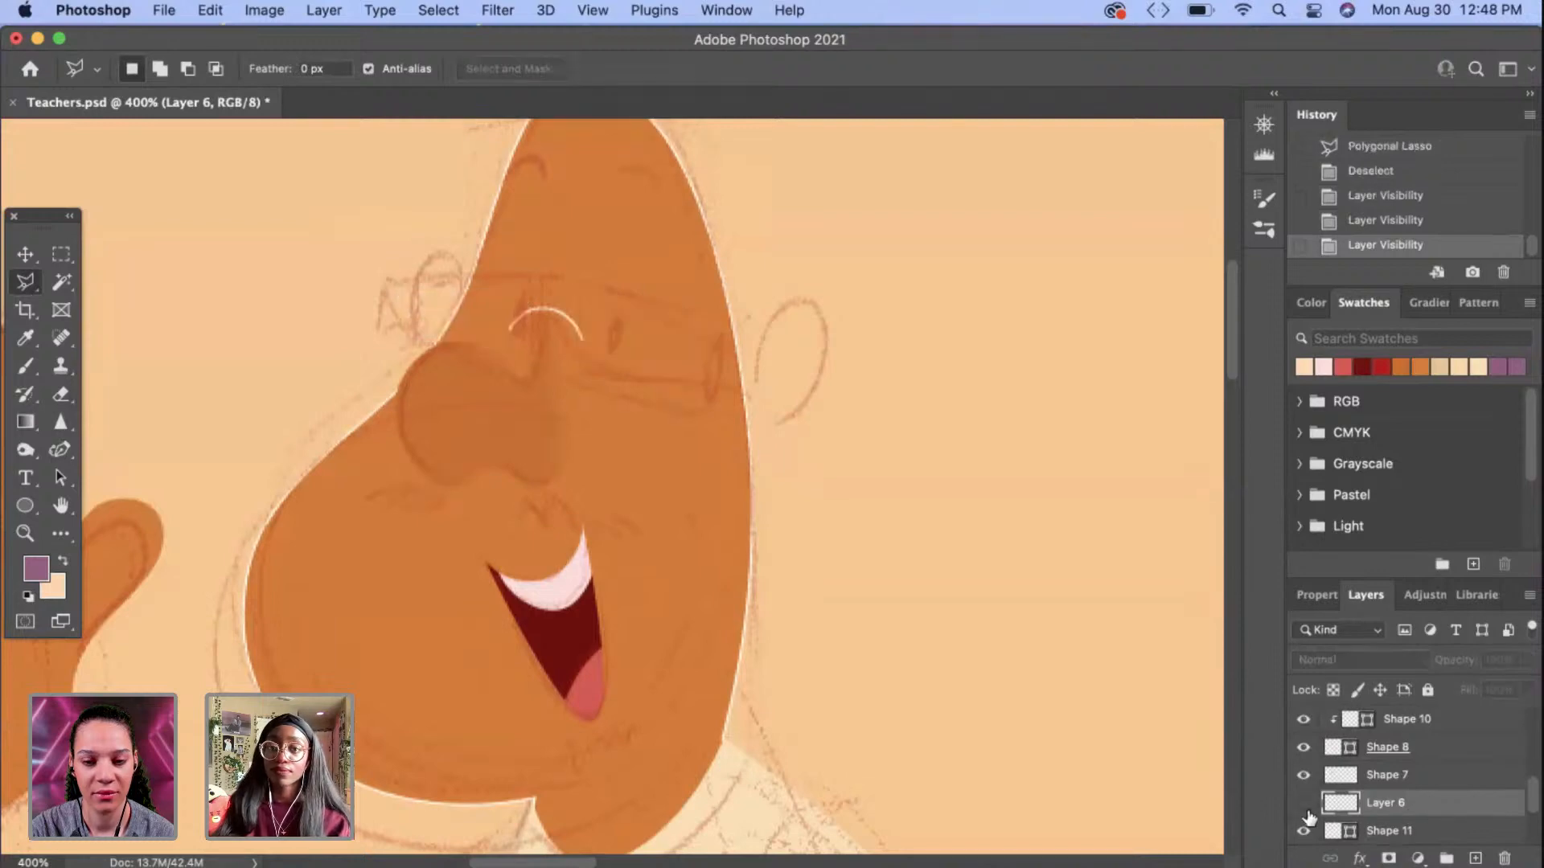
pyautogui.click(1303, 829)
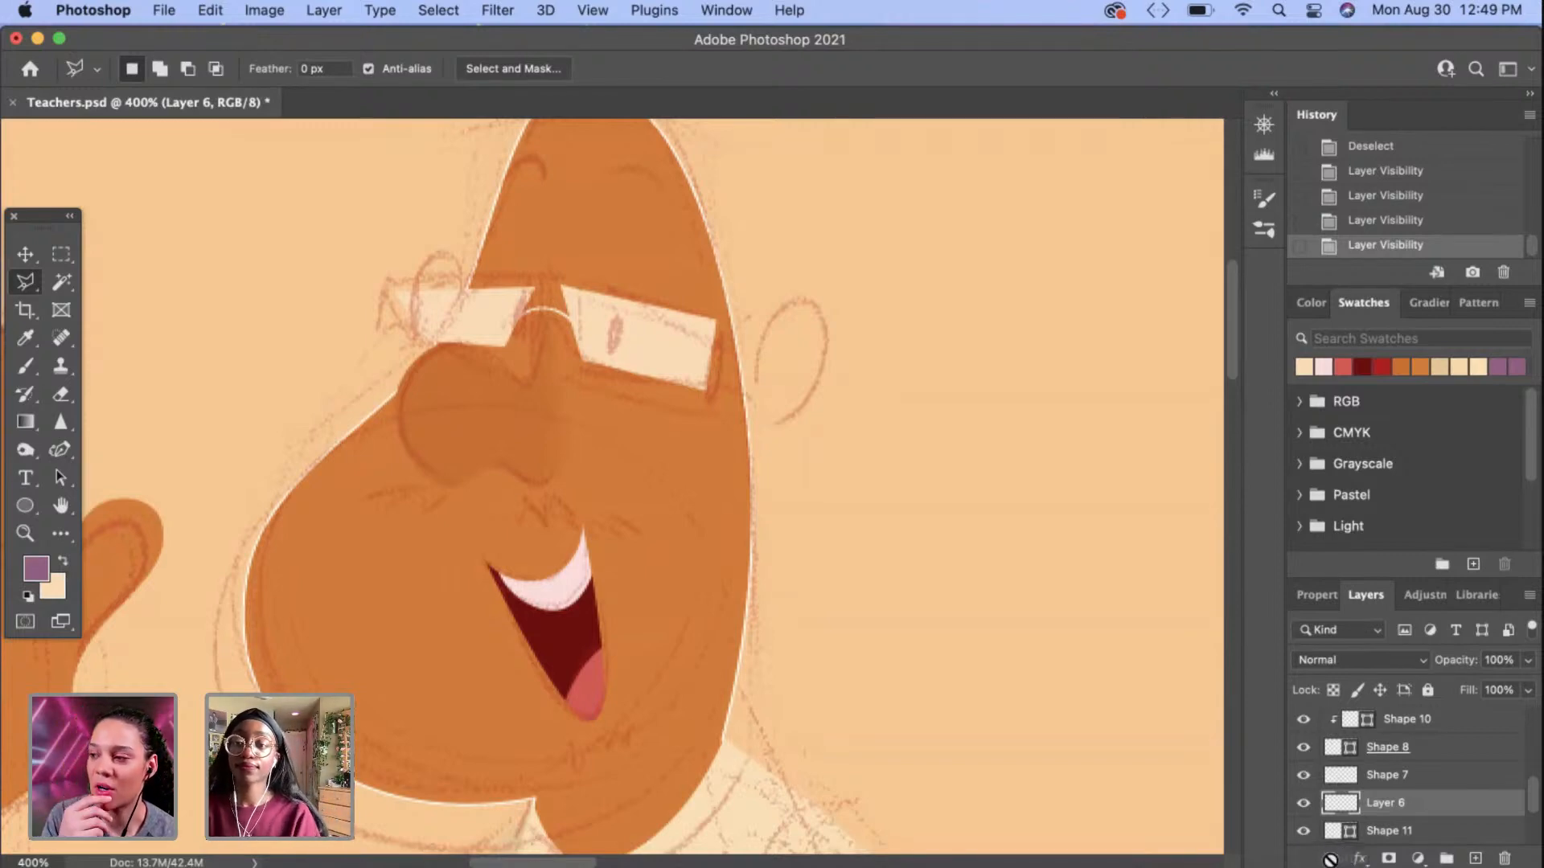
pyautogui.click(1304, 831)
pyautogui.click(1304, 831)
pyautogui.click(1329, 659)
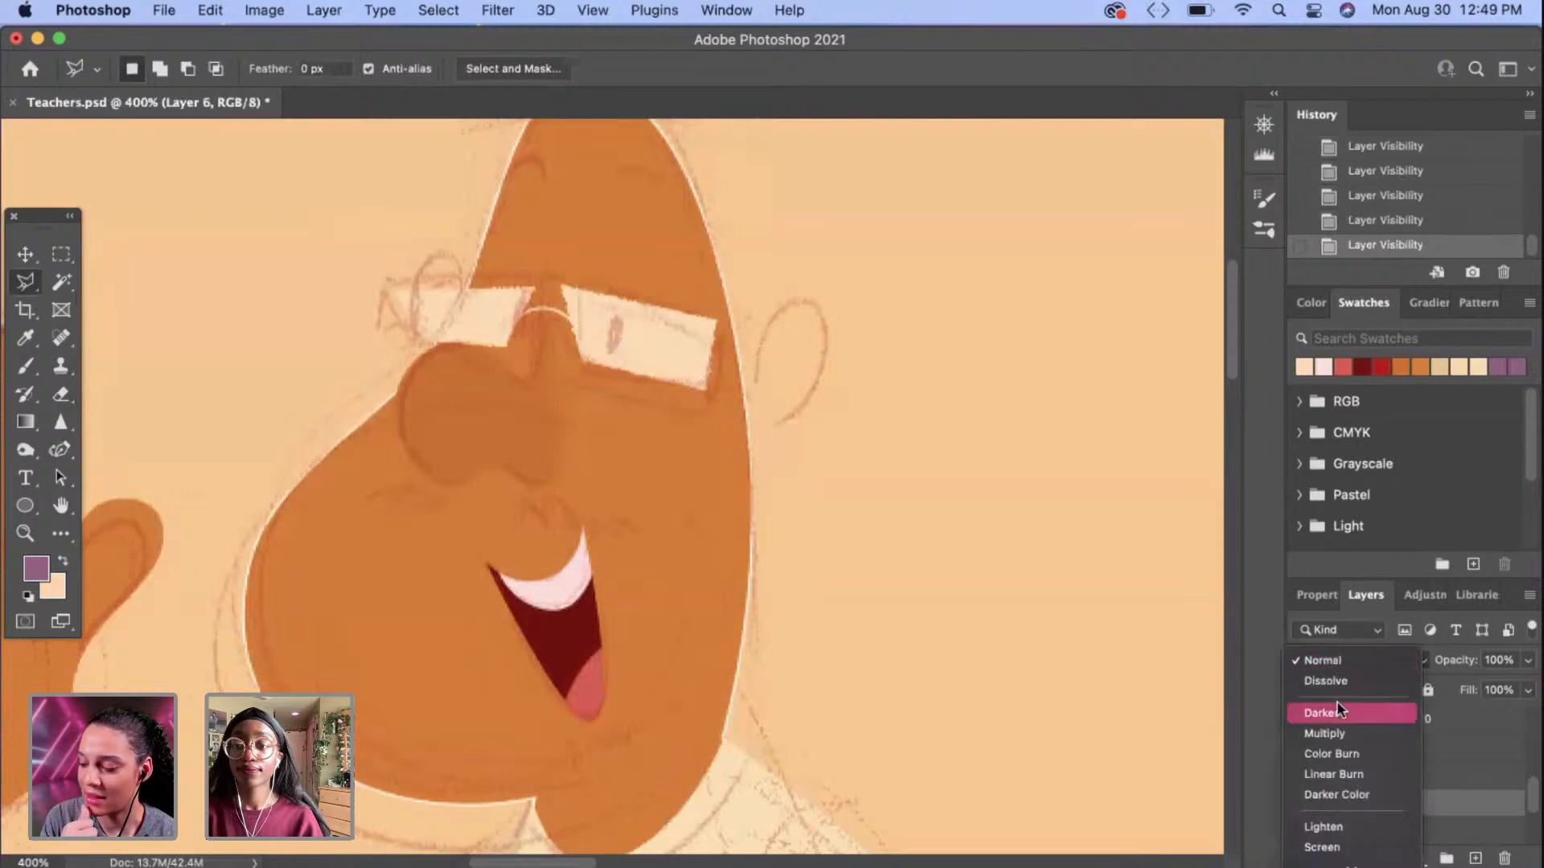
pyautogui.click(1322, 659)
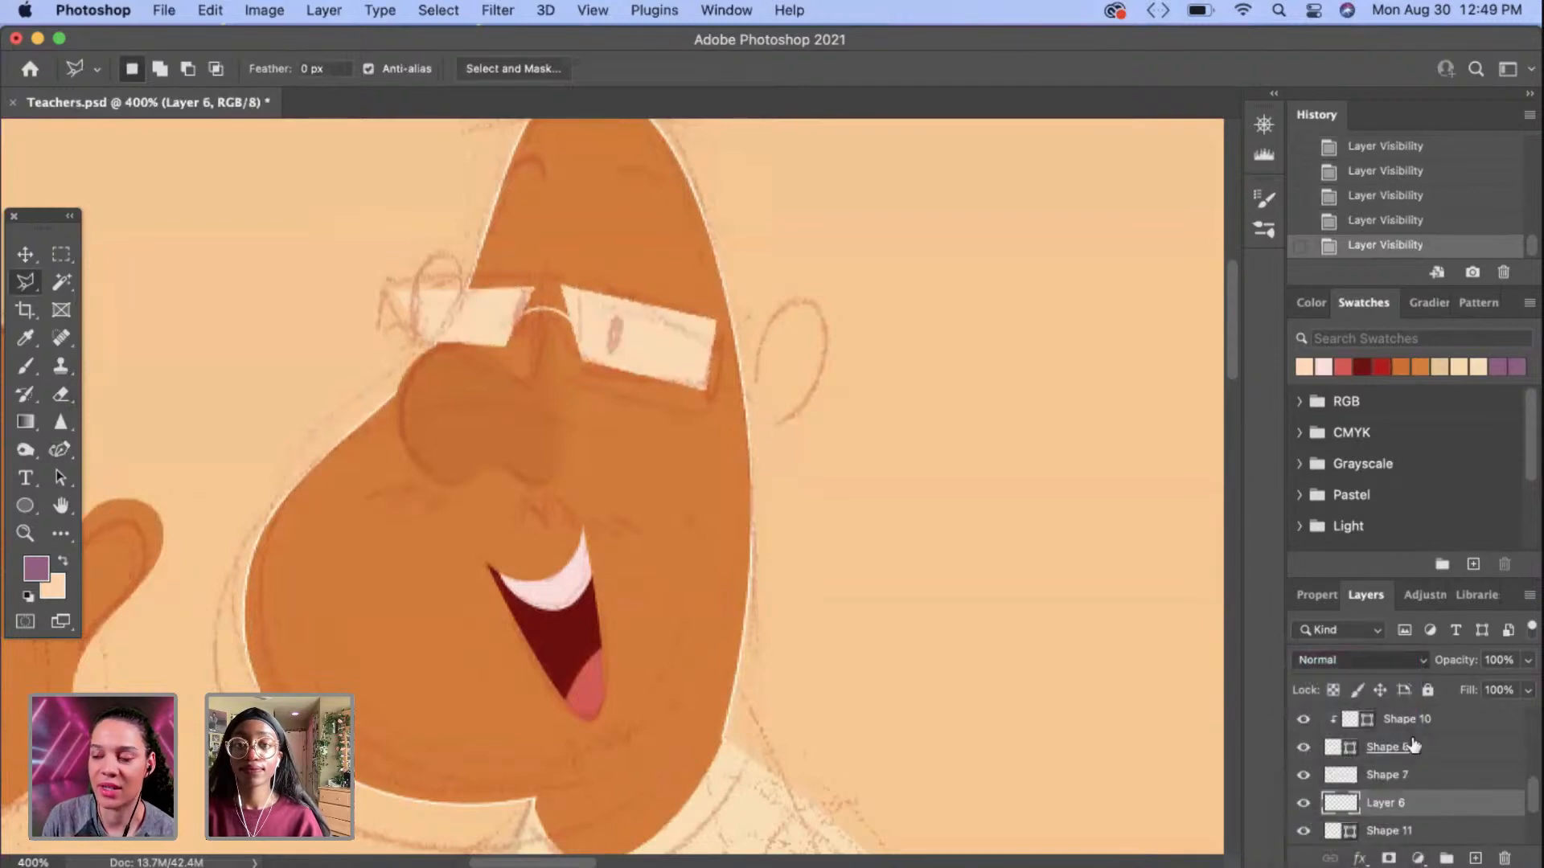
# Step: Apply a white Color Overlay to the glasses lenses on Layer 6 and lower the layer's opacity to 35%
pyautogui.keyDown('super'); pyautogui.click(1345, 804); pyautogui.keyUp('super')
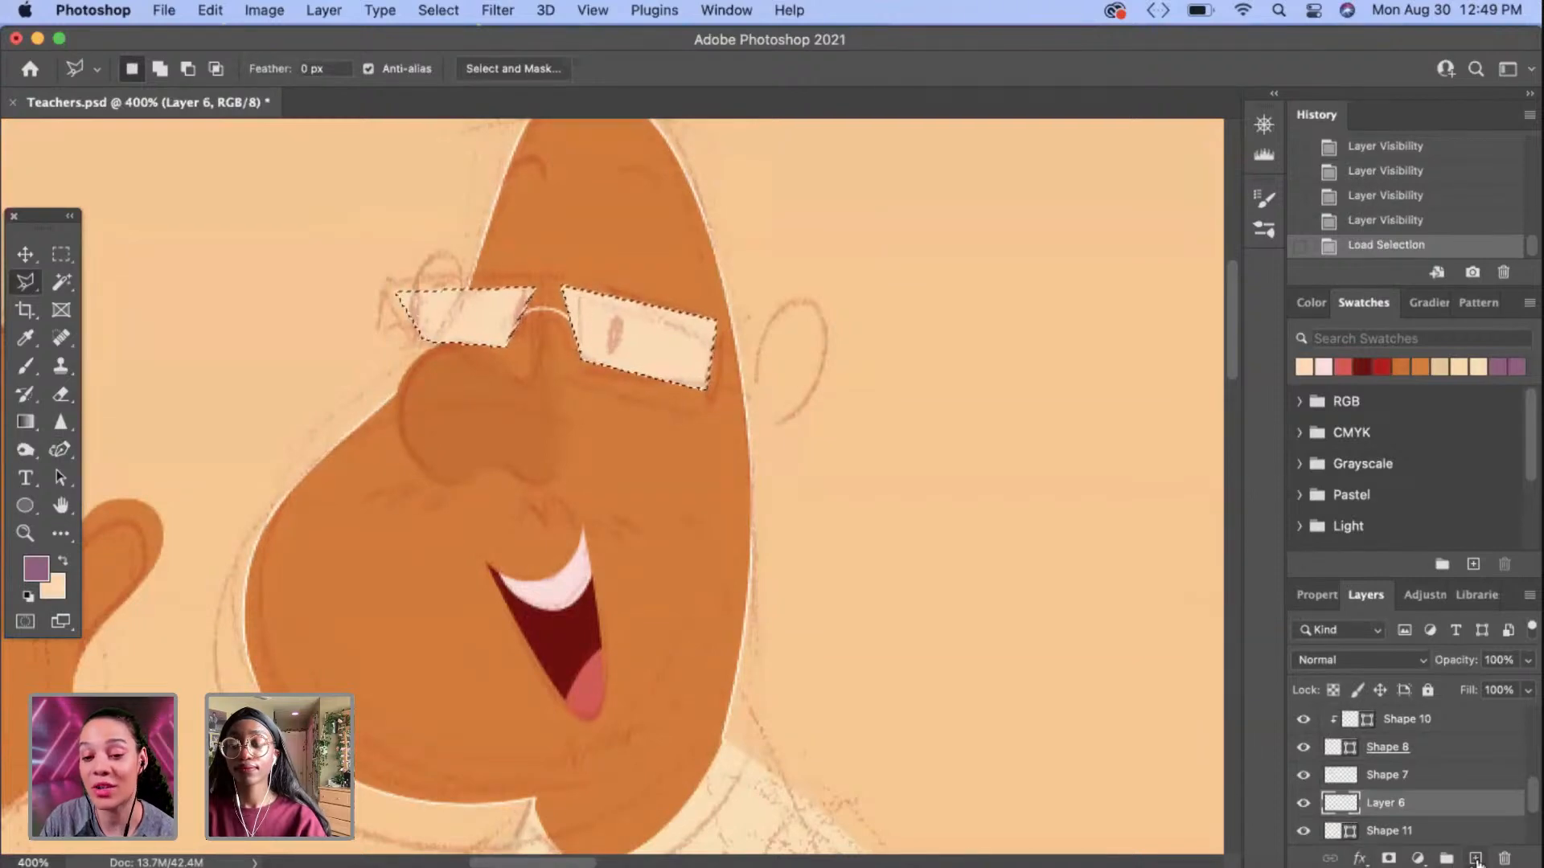
pyautogui.click(1359, 859)
pyautogui.click(1419, 819)
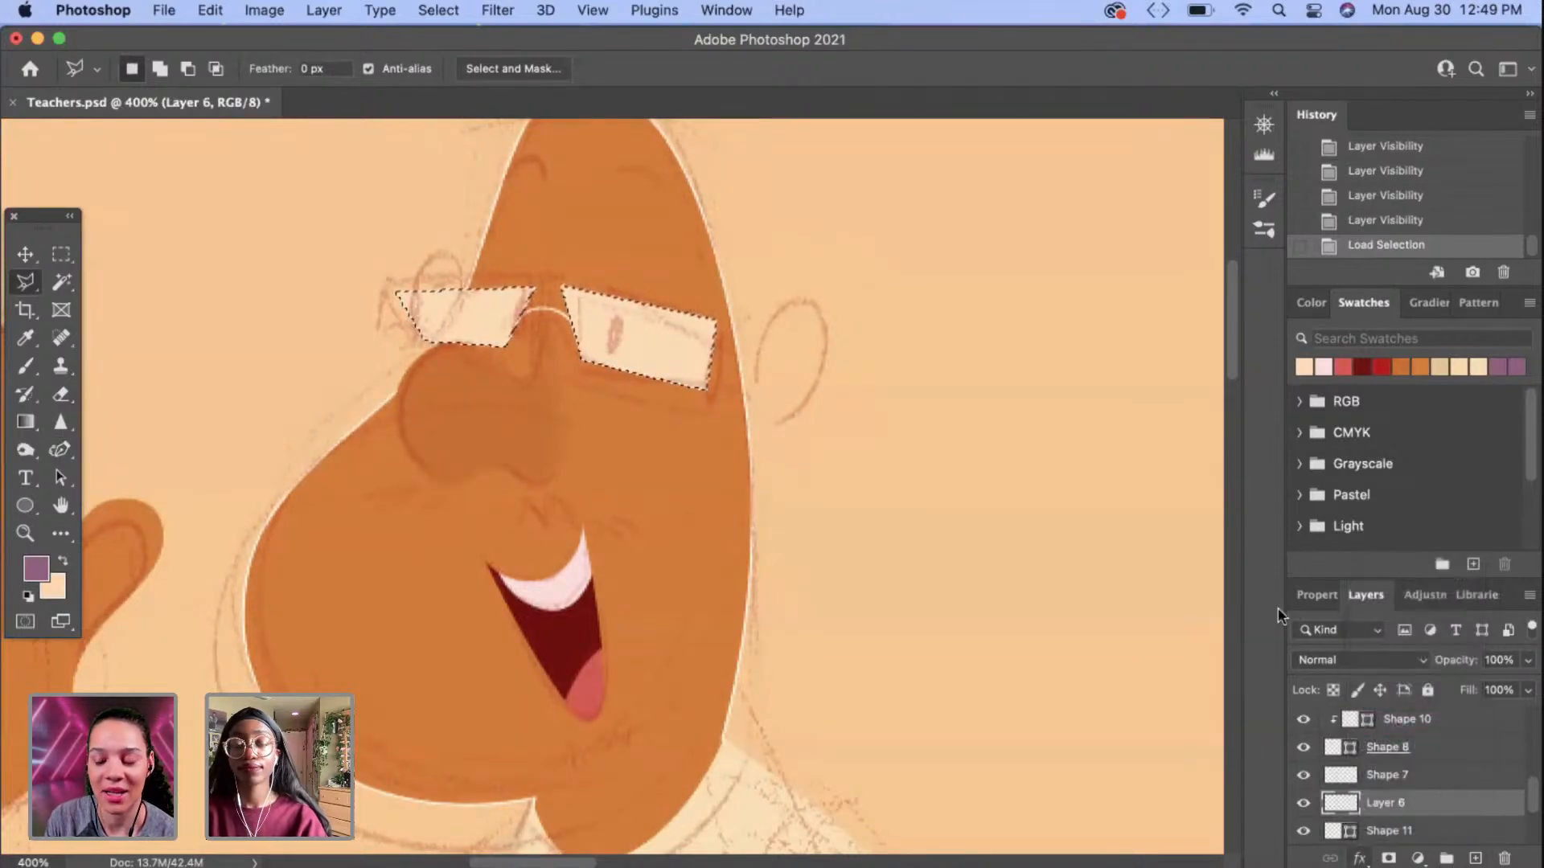
pyautogui.click(508, 458)
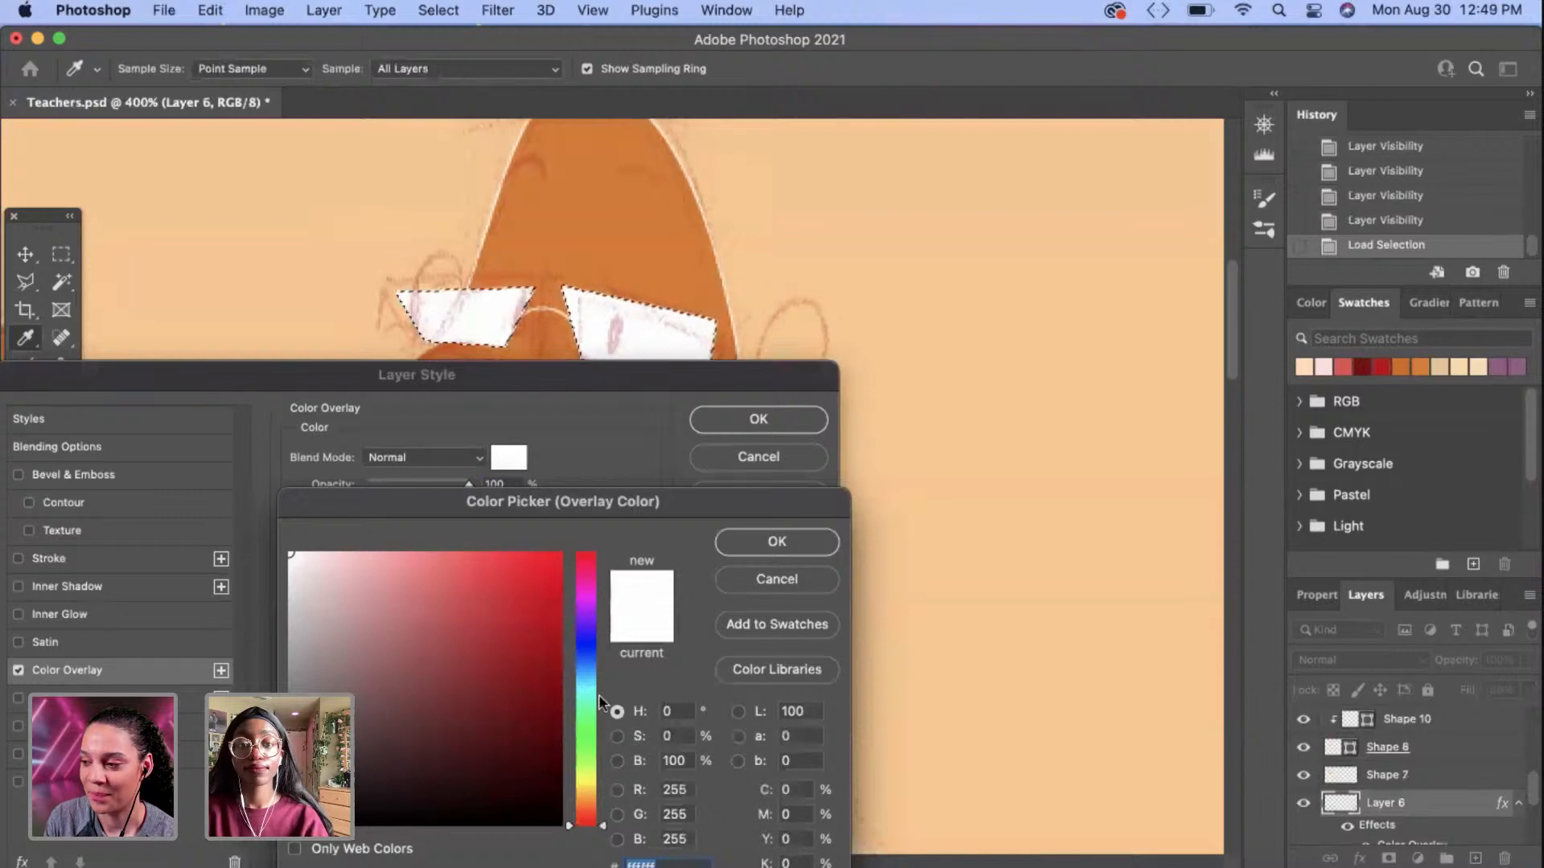
pyautogui.click(770, 560)
pyautogui.press('Return')
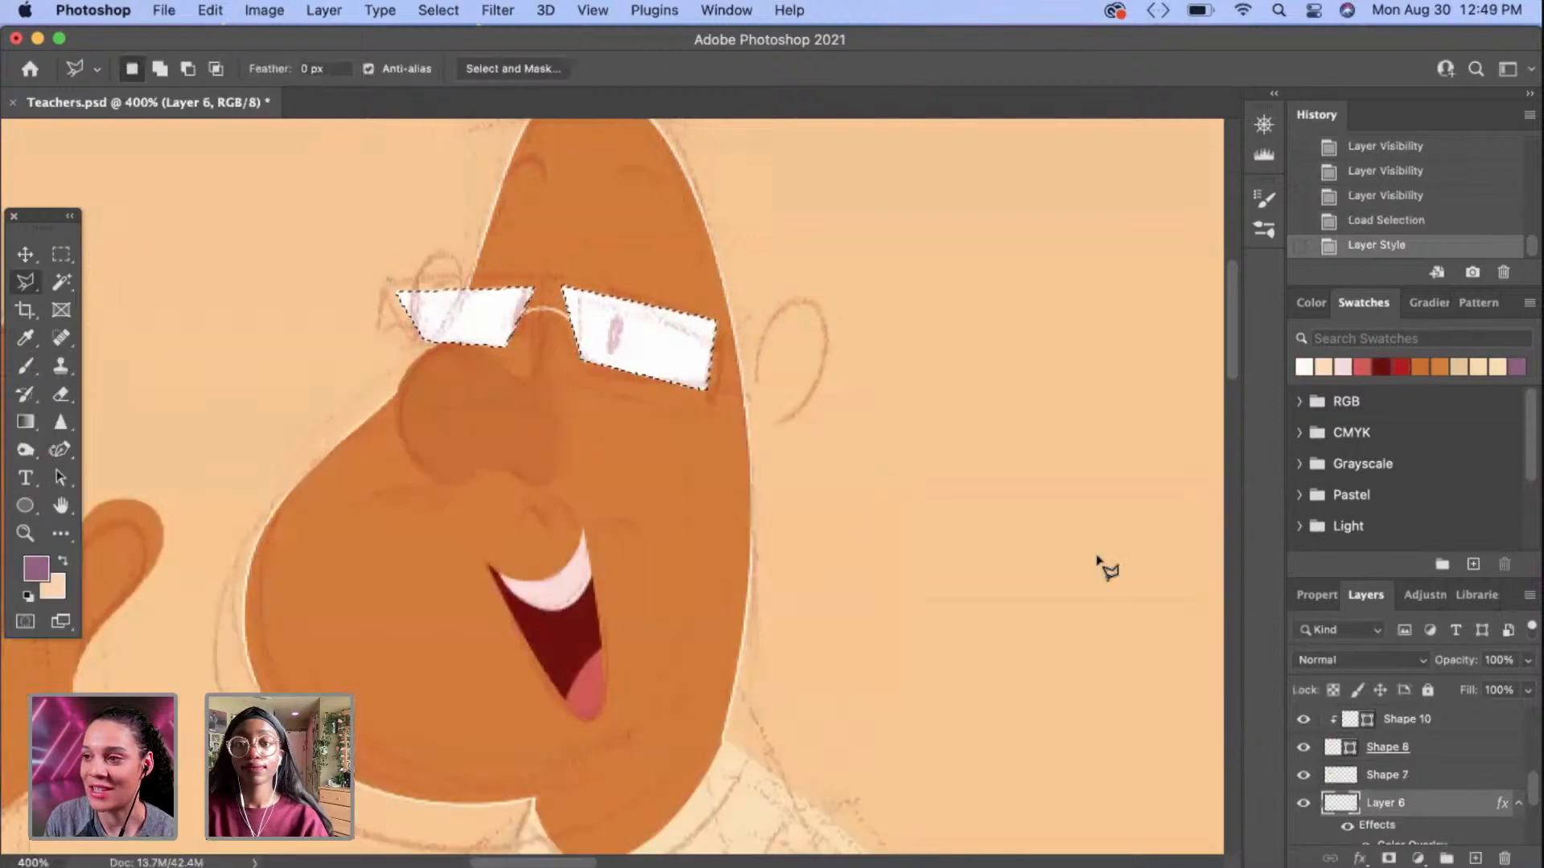
pyautogui.click(1527, 660)
pyautogui.click(1461, 689)
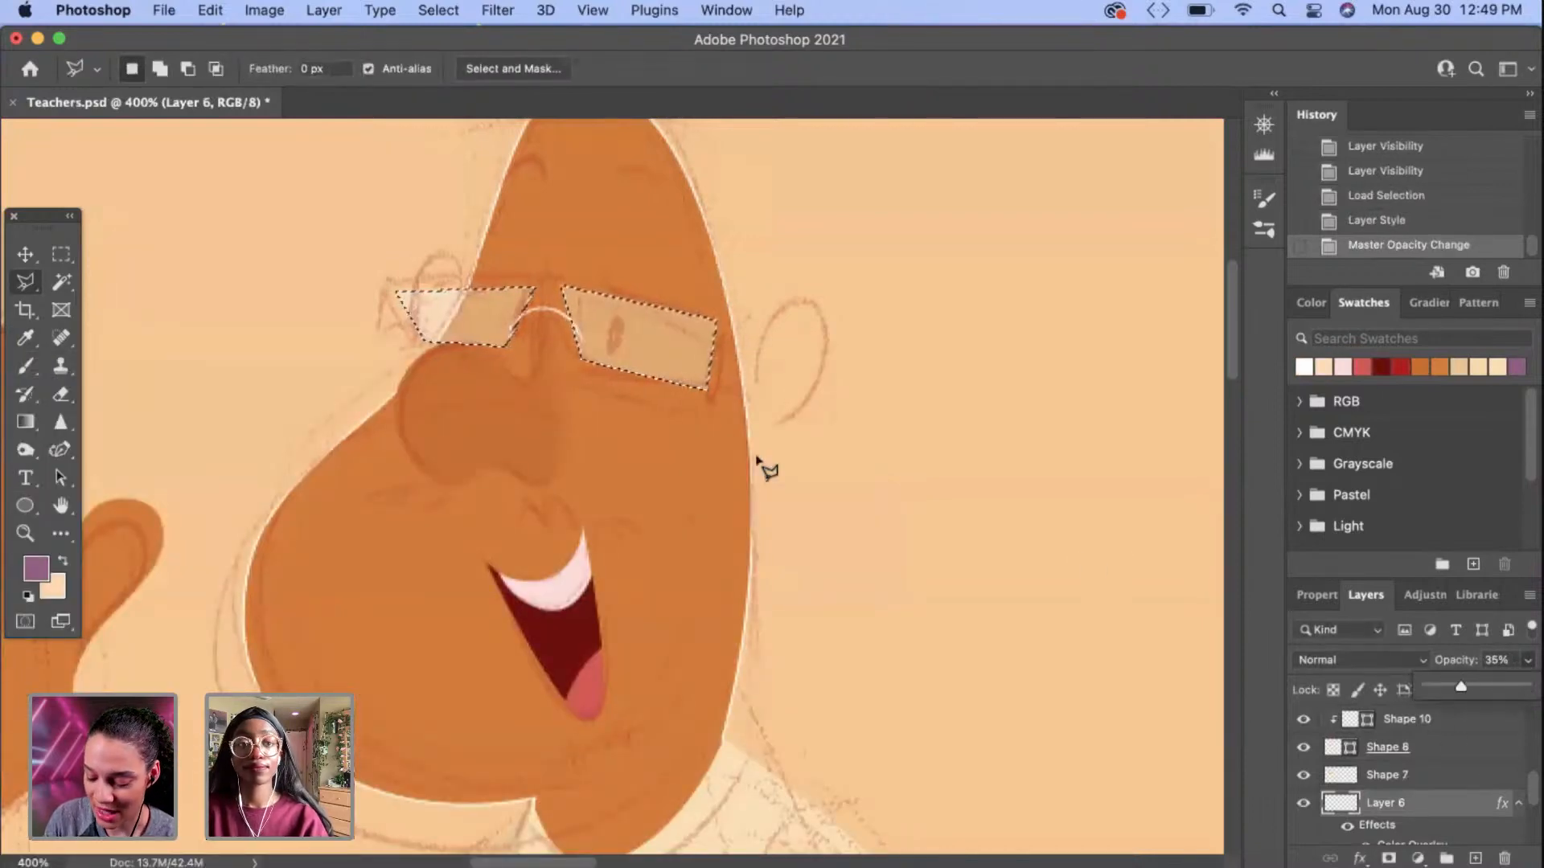
# Step: Try filling the glasses bridge shape, Shape 11, with the dark red swatch
pyautogui.click(32, 283)
pyautogui.click(63, 284)
pyautogui.scroll(-3, 1413, 796)
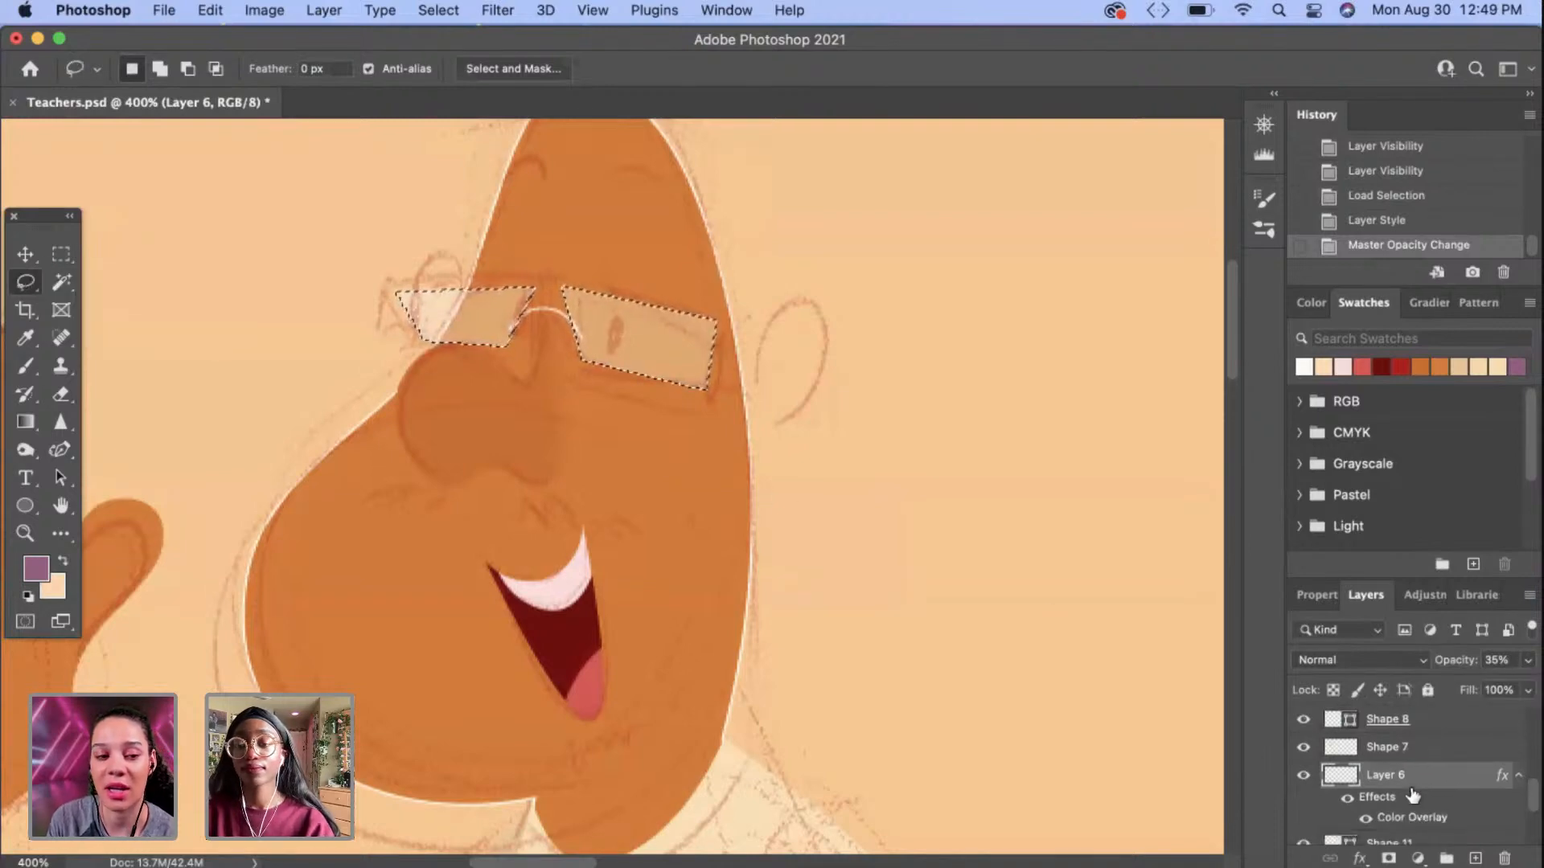
pyautogui.click(1407, 820)
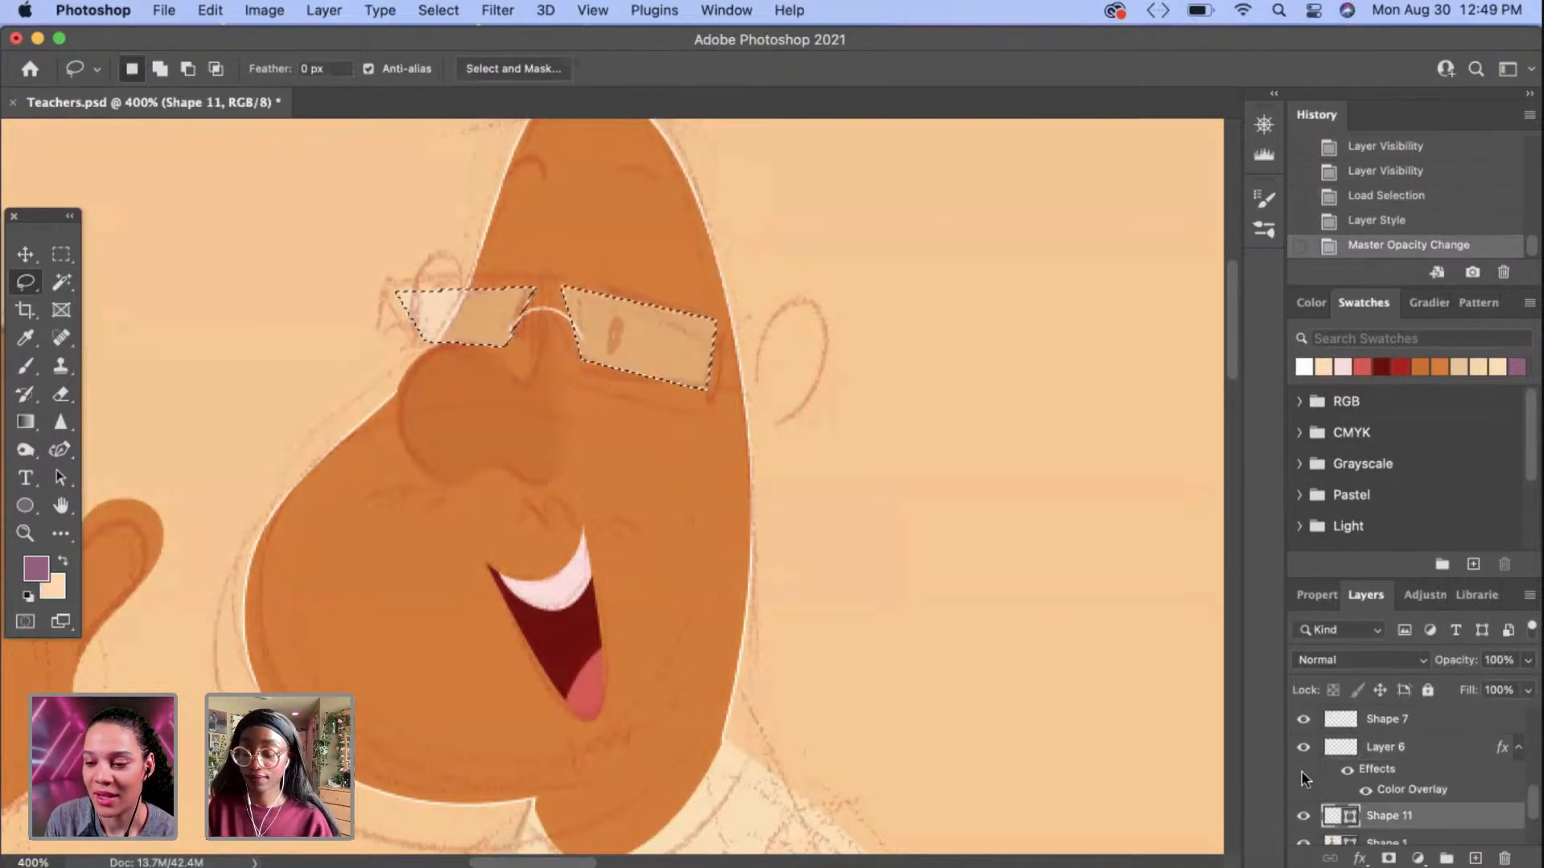
pyautogui.click(1381, 367)
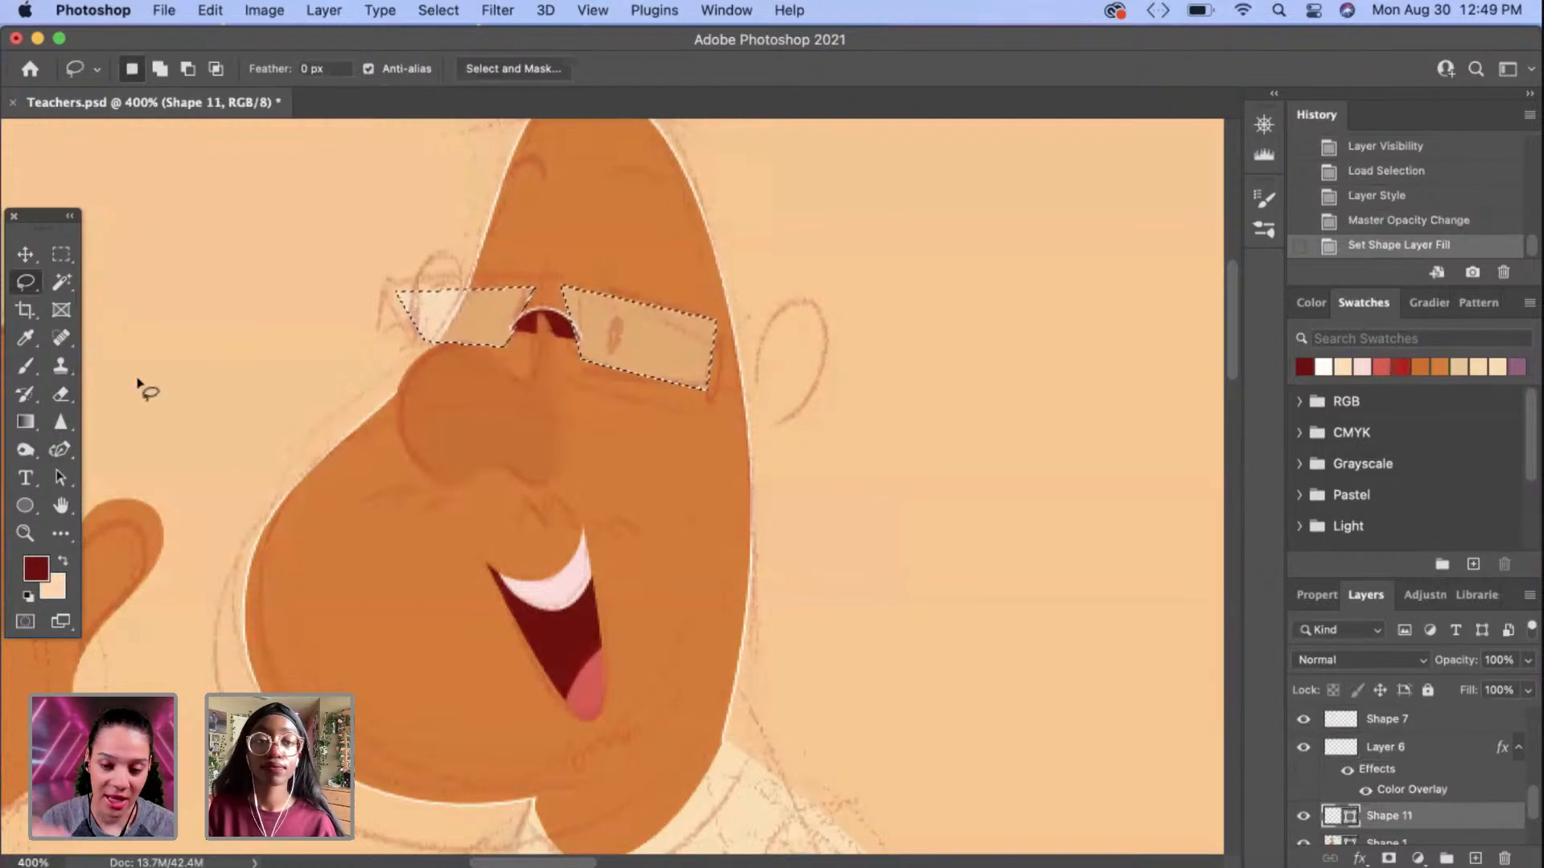
pyautogui.click(23, 368)
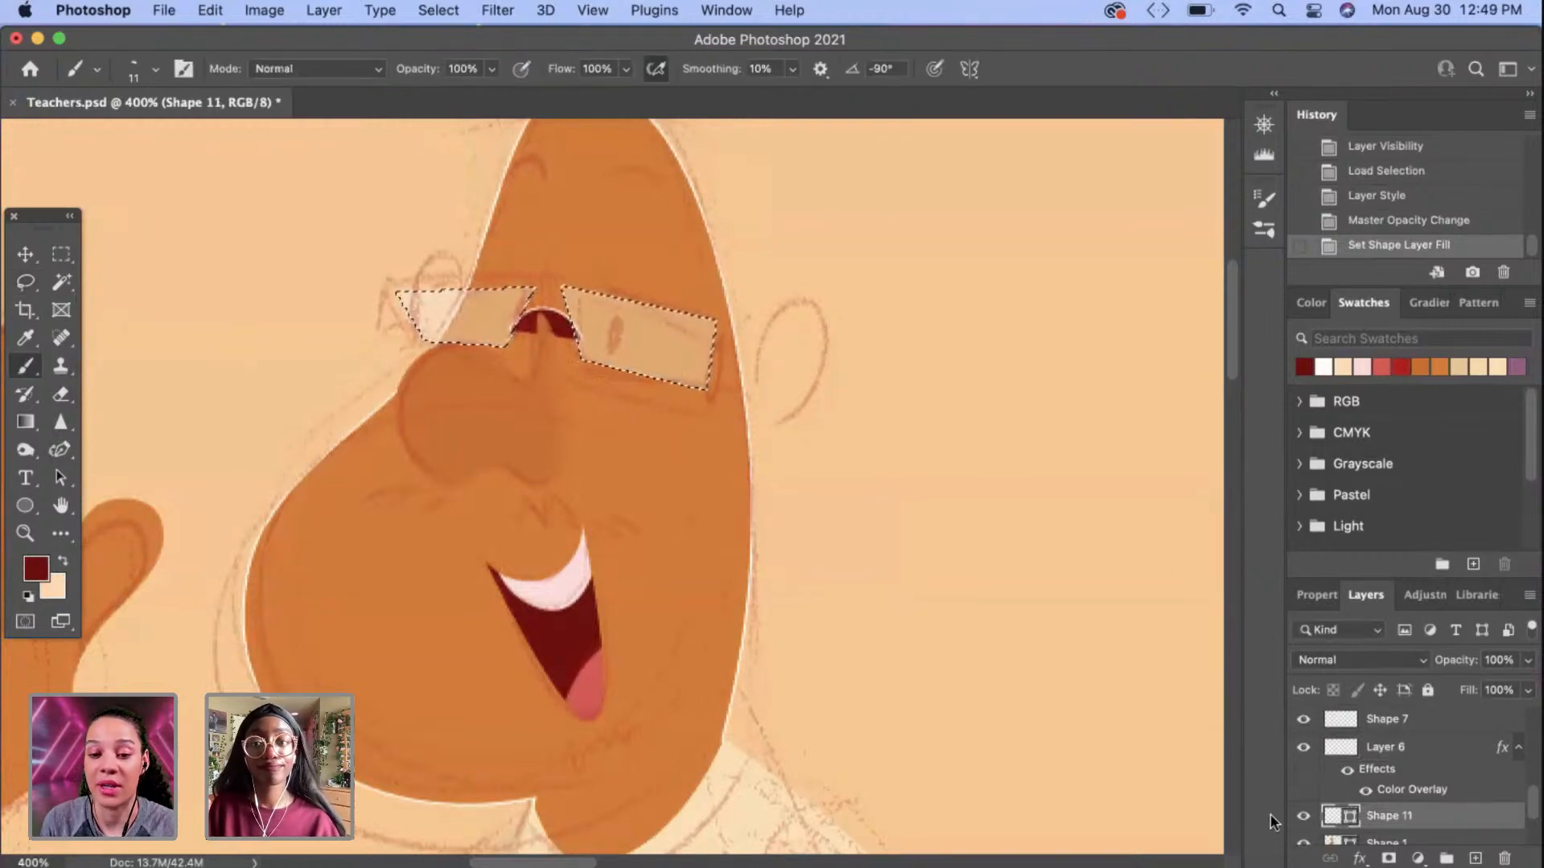
# Step: Reset the glasses bridge shape's fill to none and deselect the lens selection
pyautogui.click(60, 450)
pyautogui.click(236, 69)
pyautogui.click(110, 108)
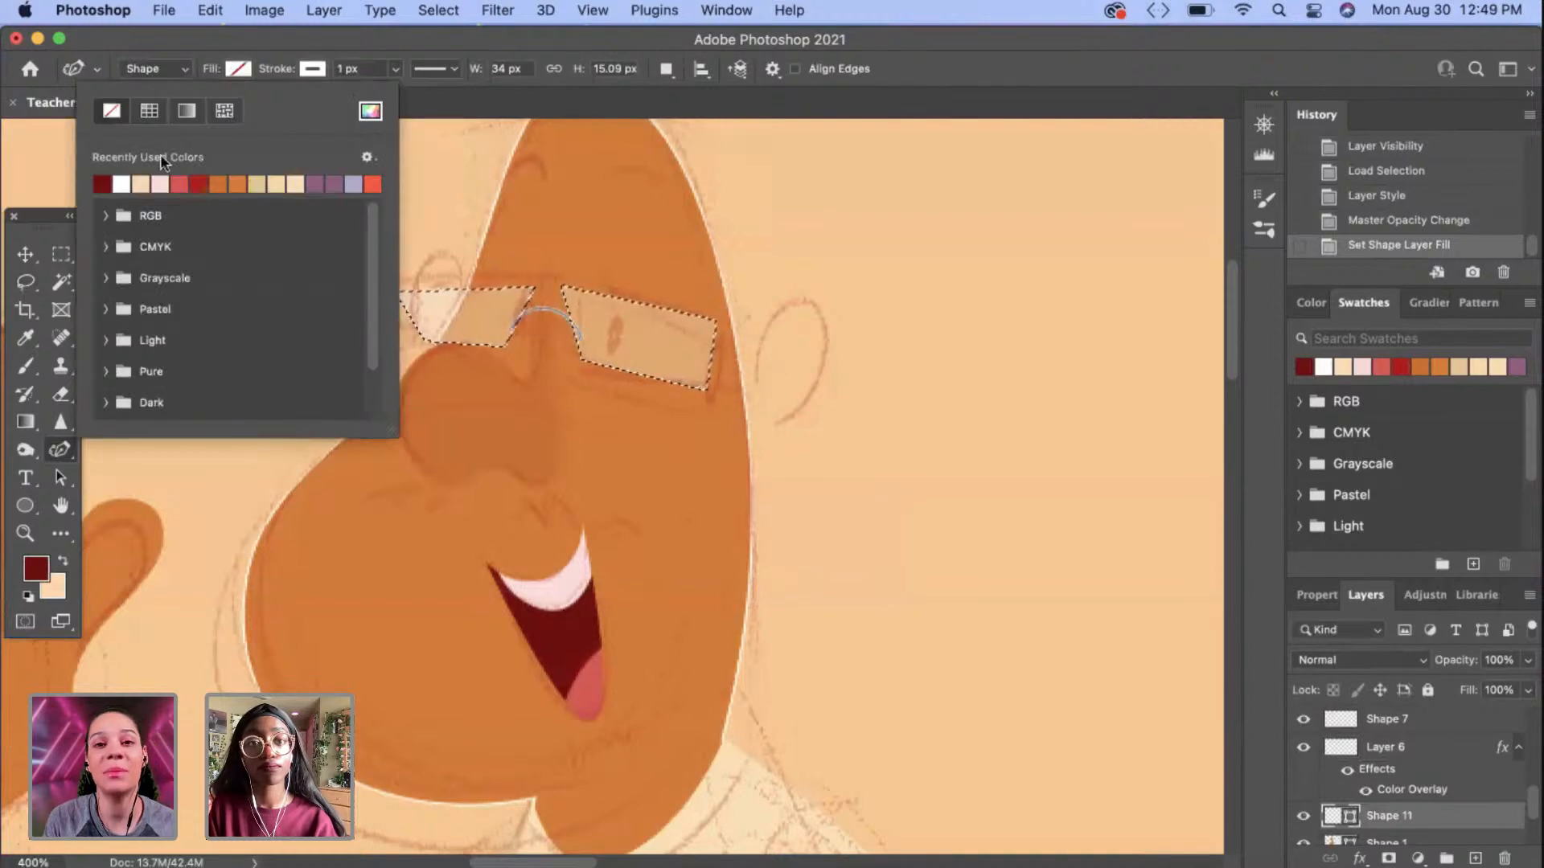
pyautogui.click(25, 284)
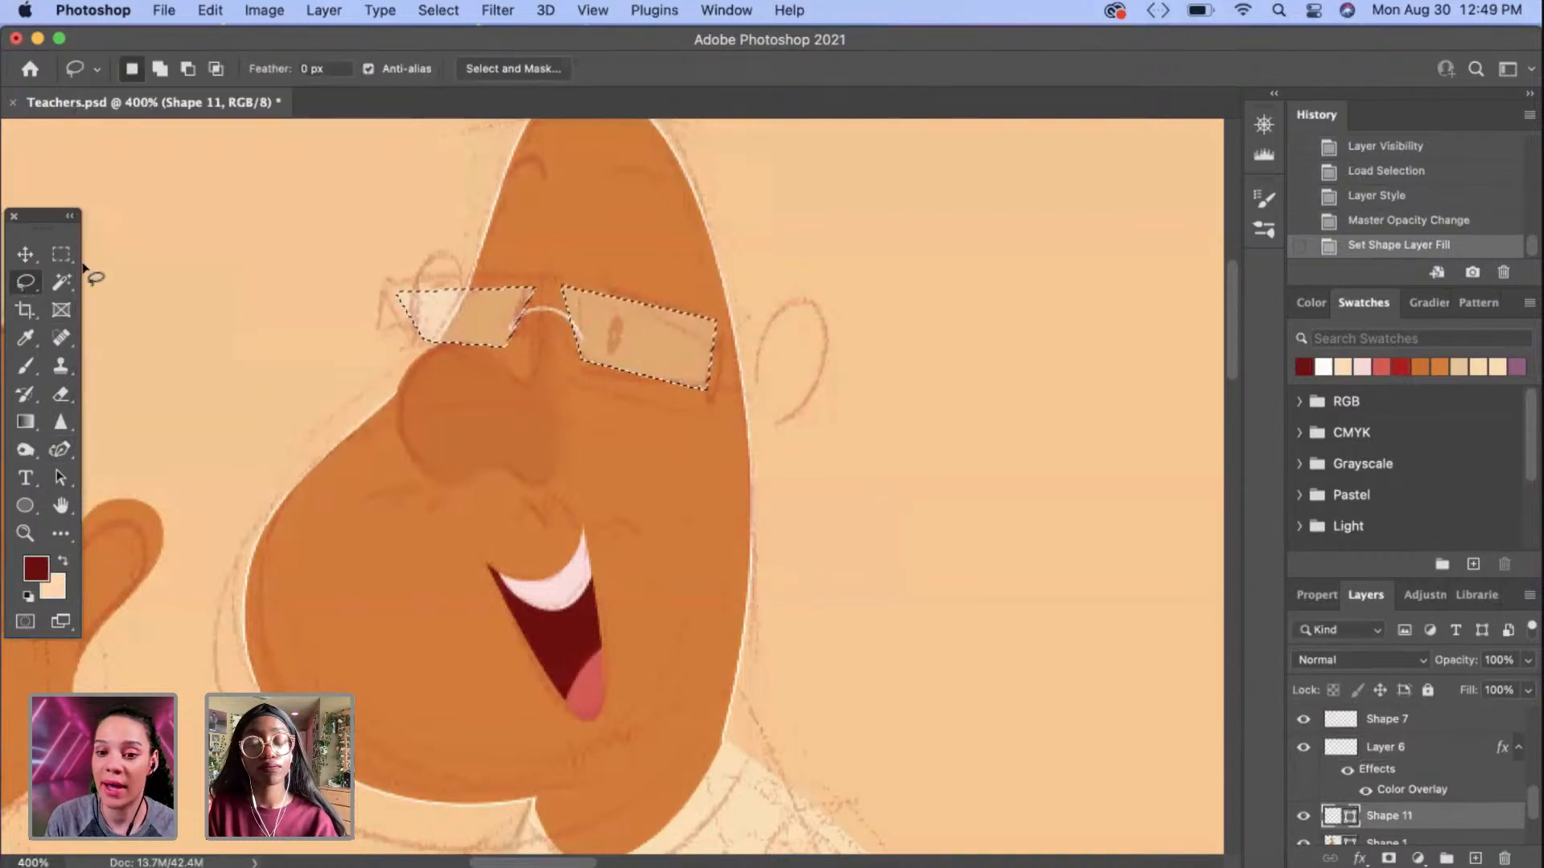
pyautogui.click(438, 10)
pyautogui.click(456, 59)
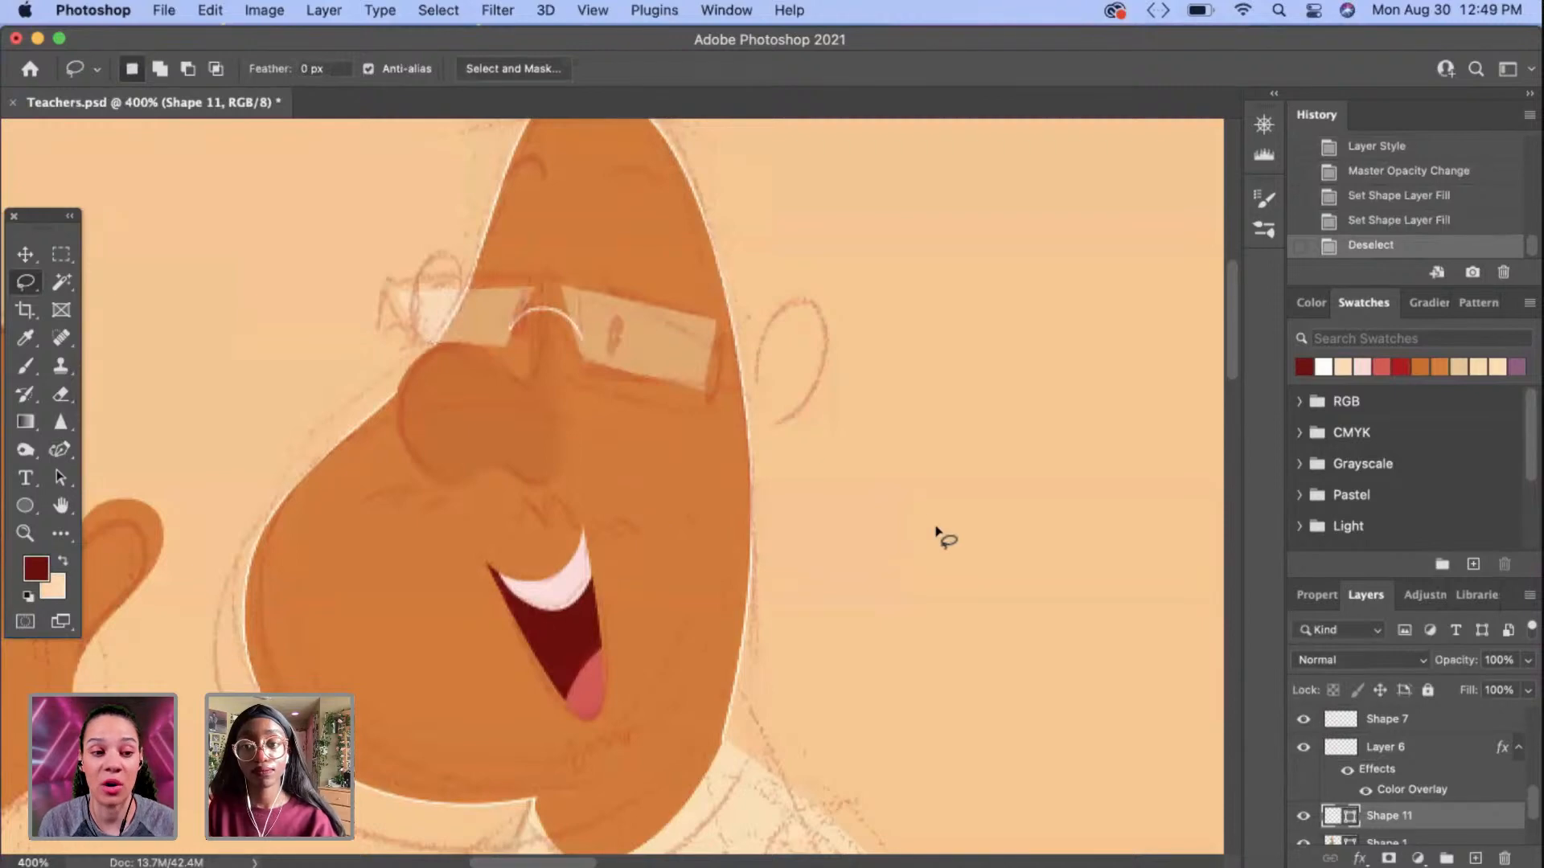
# Step: Draw a narrow pupil about 6 × 18 px over the sketched eye in the larger lens, with dark red fill and no stroke
pyautogui.click(60, 450)
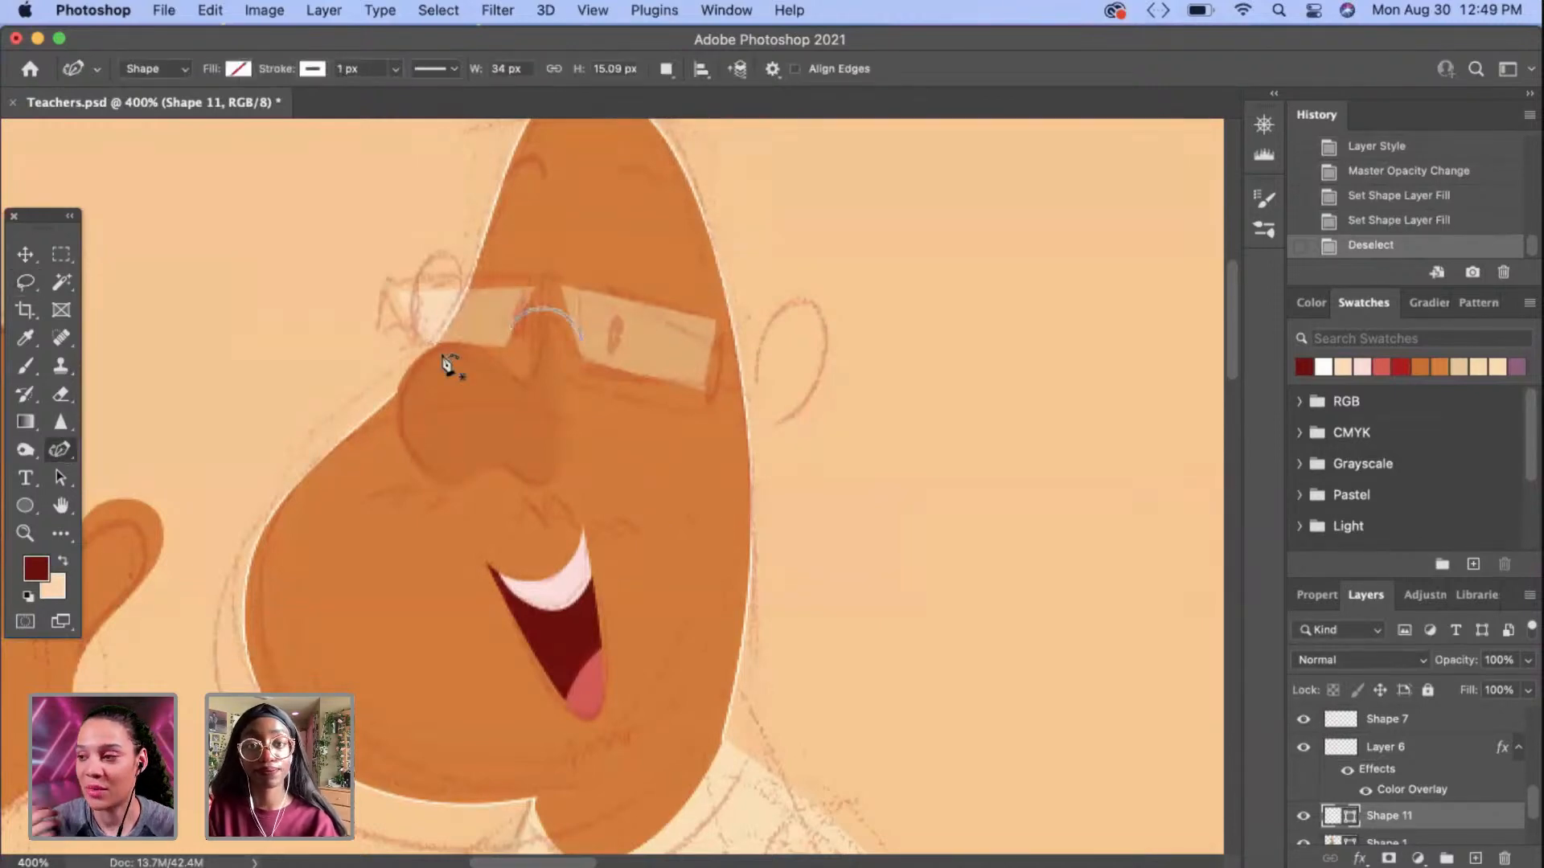
pyautogui.click(618, 311)
pyautogui.click(609, 328)
pyautogui.click(611, 349)
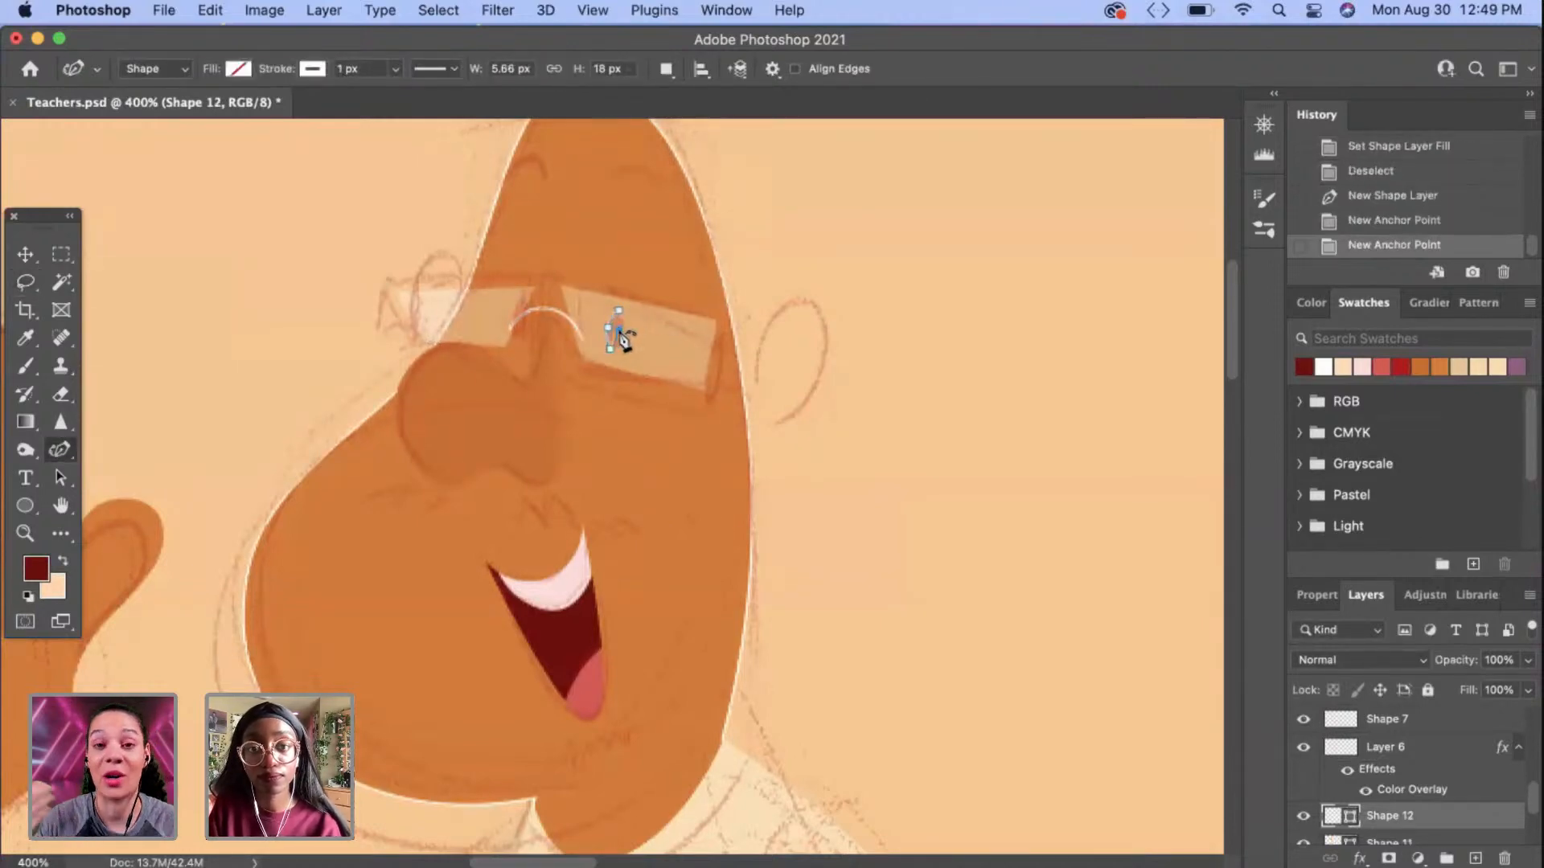
pyautogui.click(617, 328)
pyautogui.click(618, 312)
pyautogui.click(238, 68)
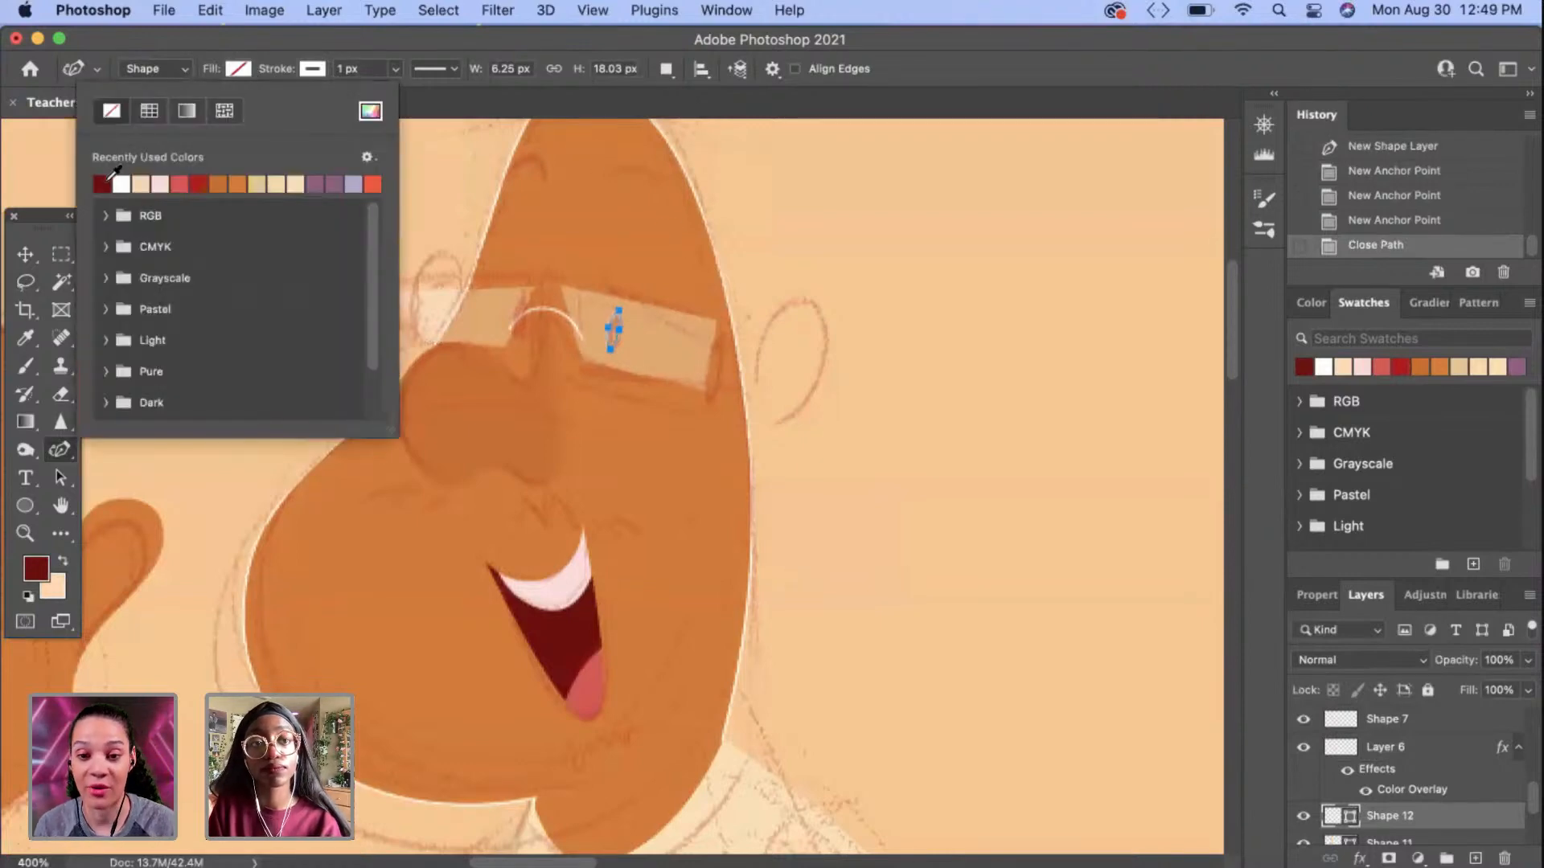
pyautogui.click(103, 183)
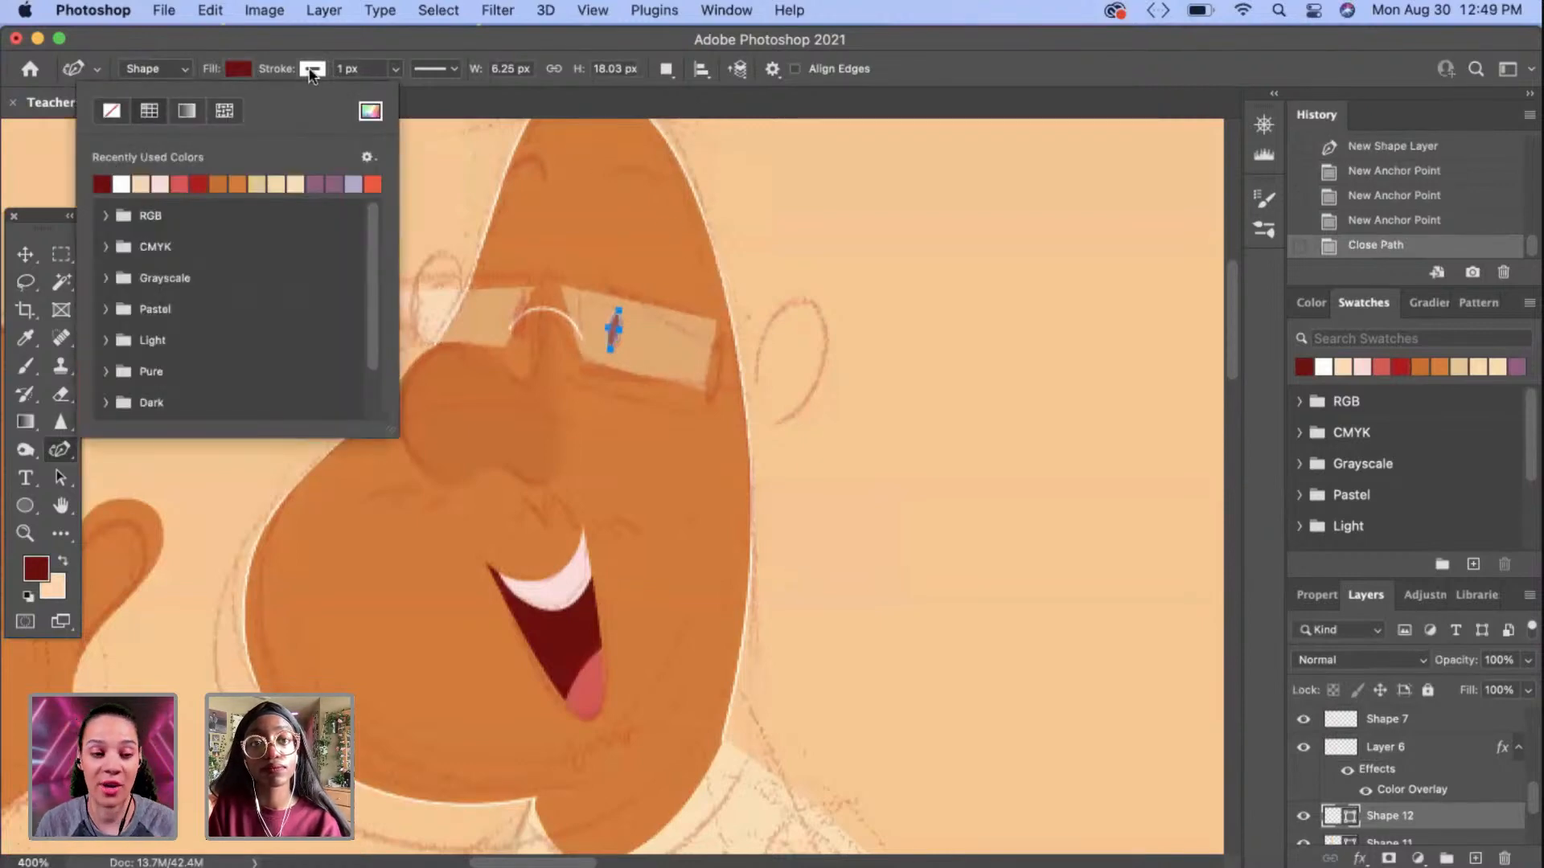
pyautogui.click(721, 391)
pyautogui.press('Return')
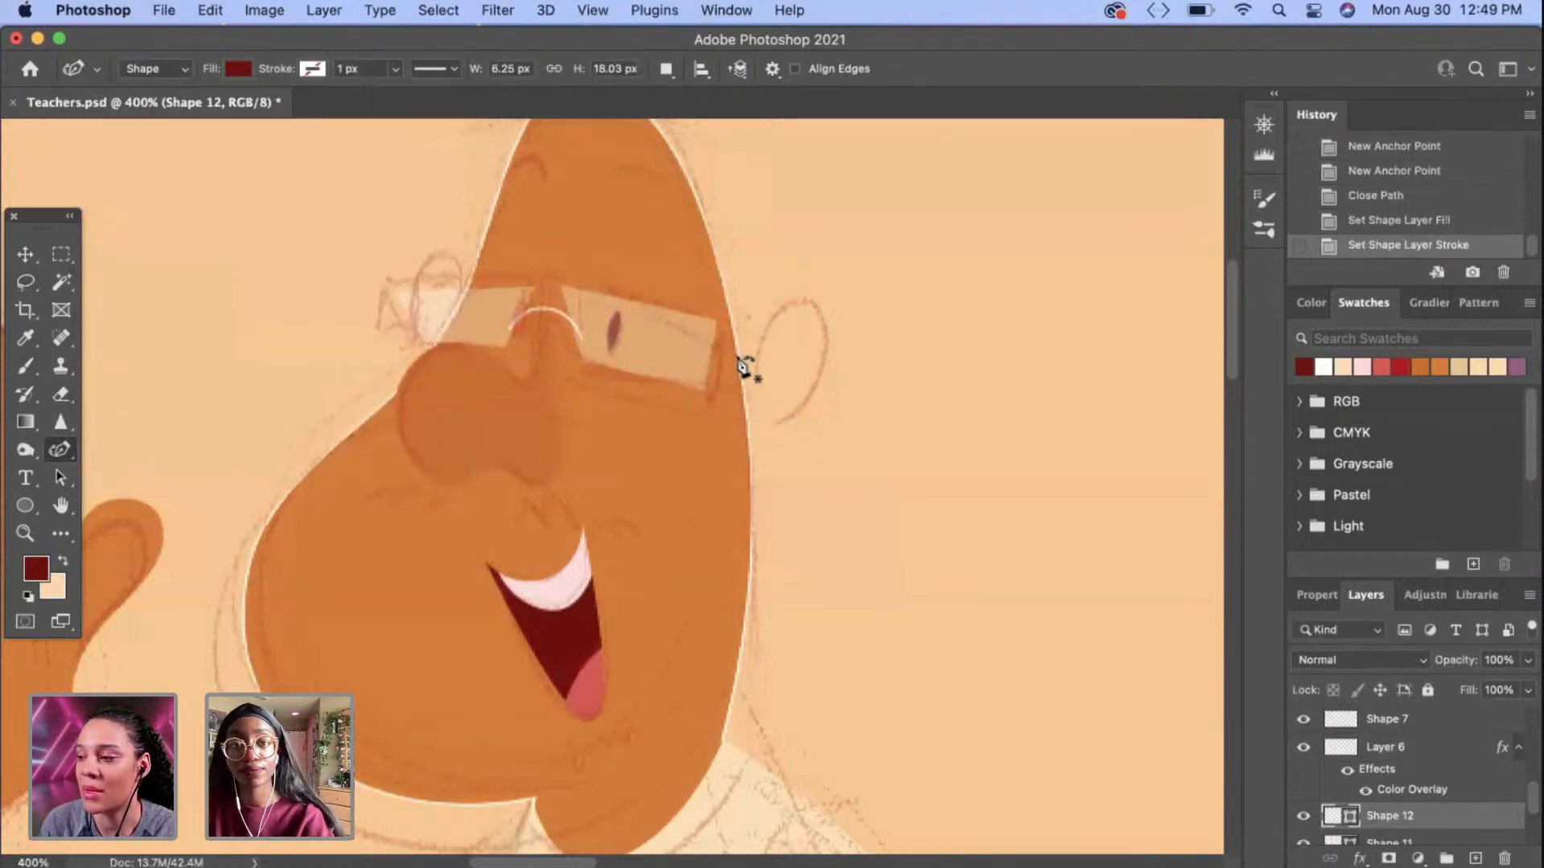
# Step: Draw a matching dark red pupil about 4 × 21 px in the smaller lens, adjusting its lower point to fit the sketch
pyautogui.click(522, 295)
pyautogui.click(516, 312)
pyautogui.click(511, 340)
pyautogui.click(519, 316)
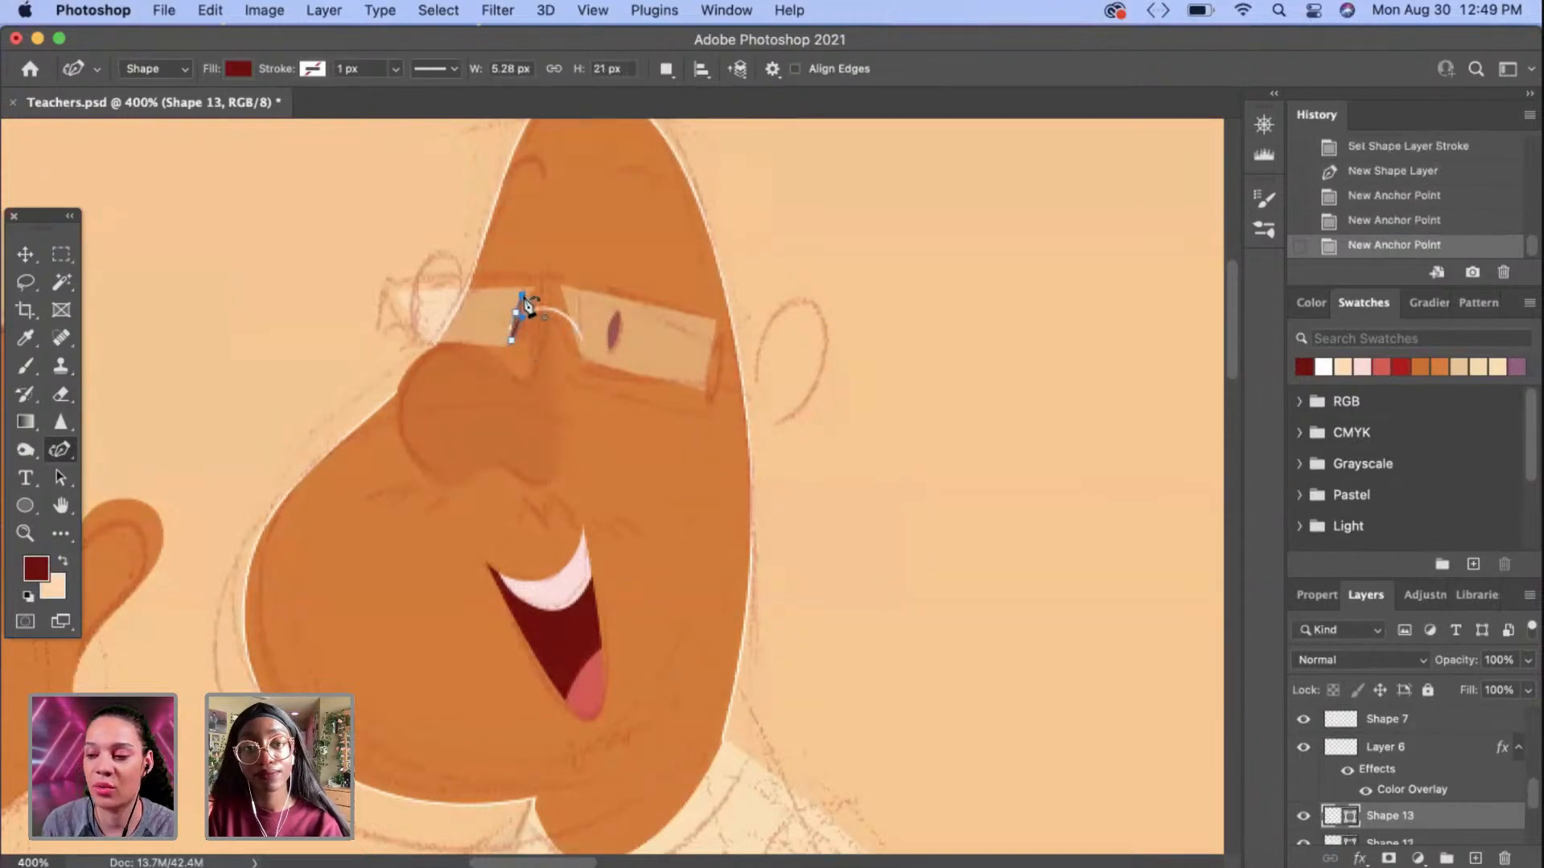
pyautogui.click(522, 295)
pyautogui.moveTo(514, 337); pyautogui.dragTo(519, 336)
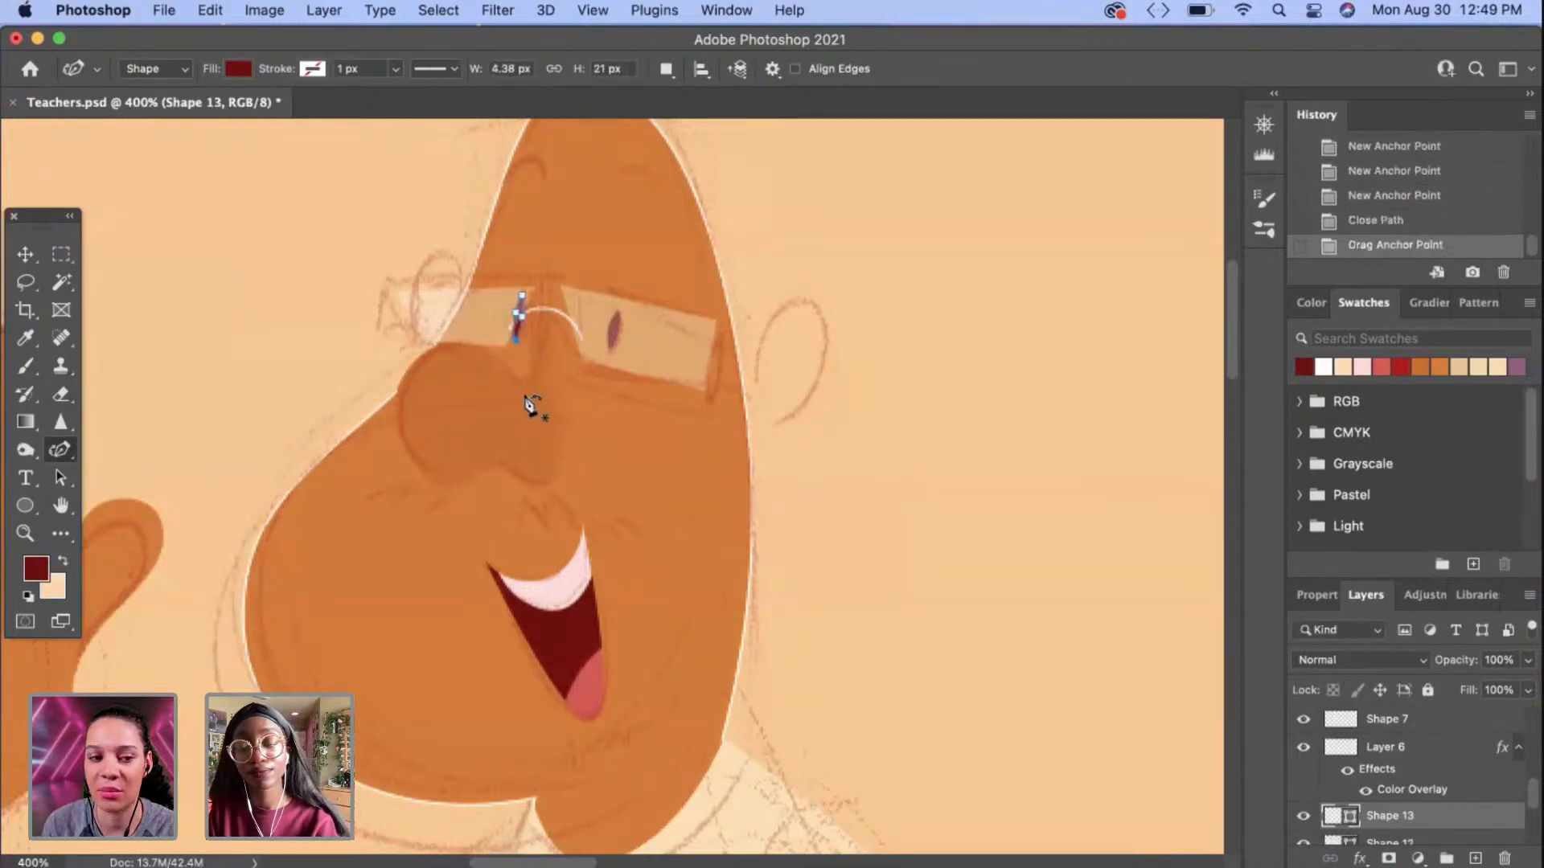
pyautogui.press('Escape')
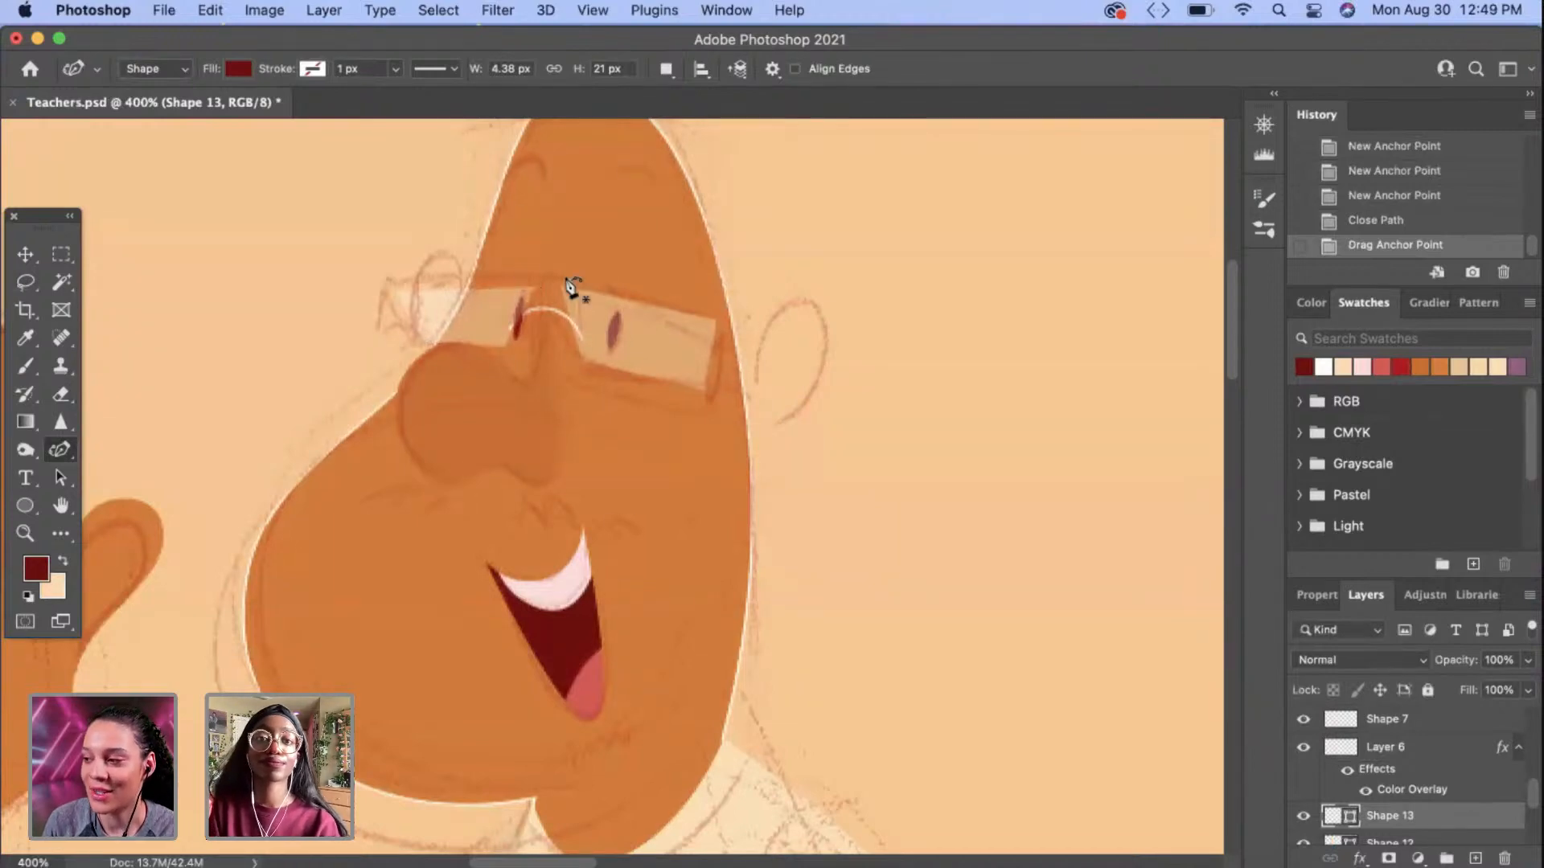
# Step: Draw a curved dark red eyebrow about 24 × 12 px over the sketched brow above the larger lens
pyautogui.click(668, 192)
pyautogui.click(635, 163)
pyautogui.click(613, 181)
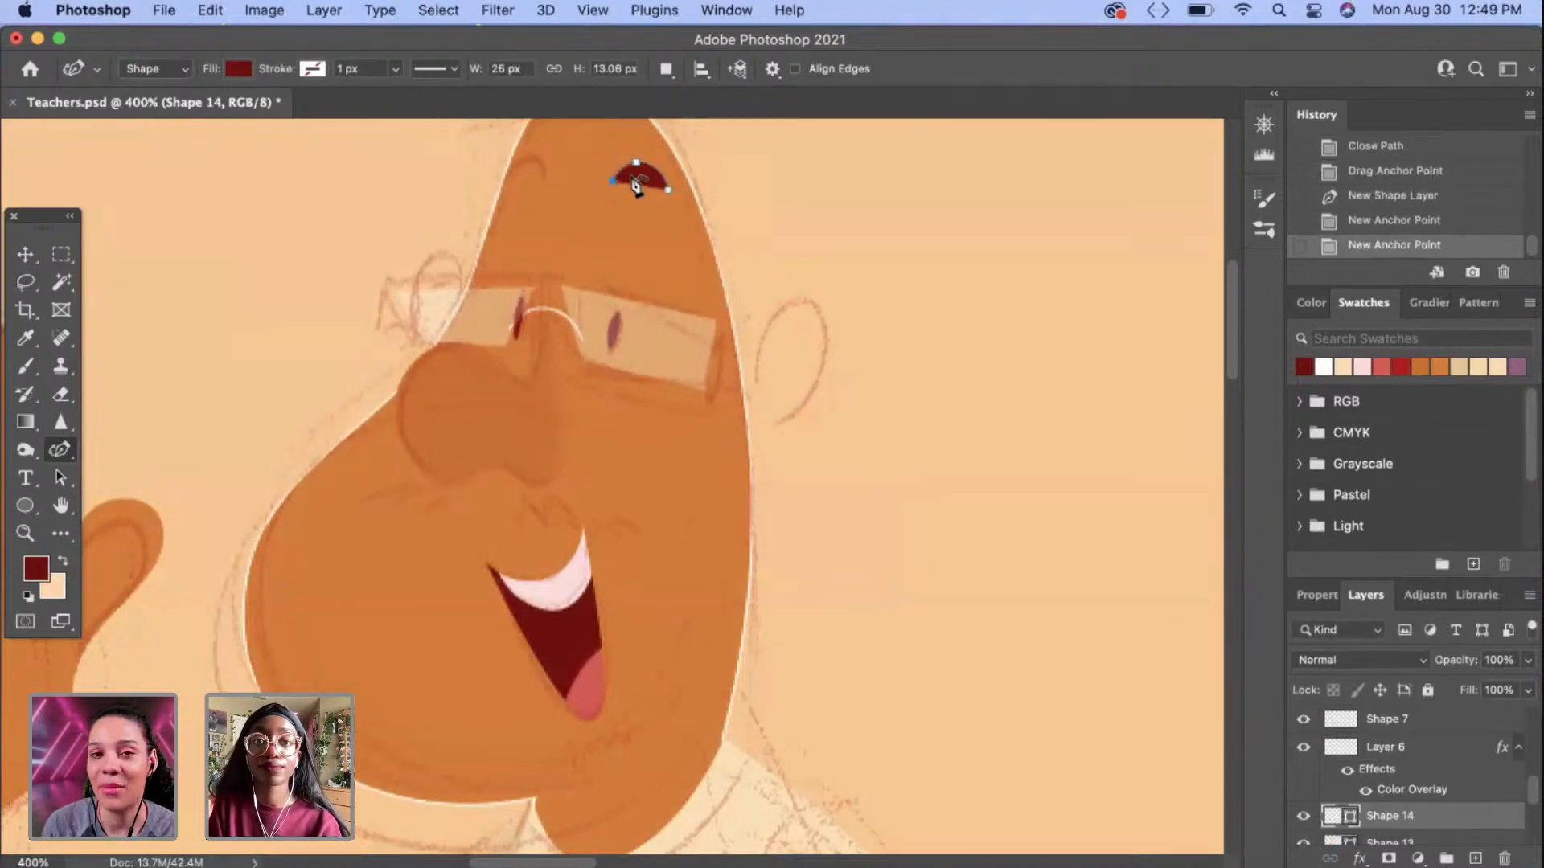
pyautogui.click(632, 176)
pyautogui.click(667, 193)
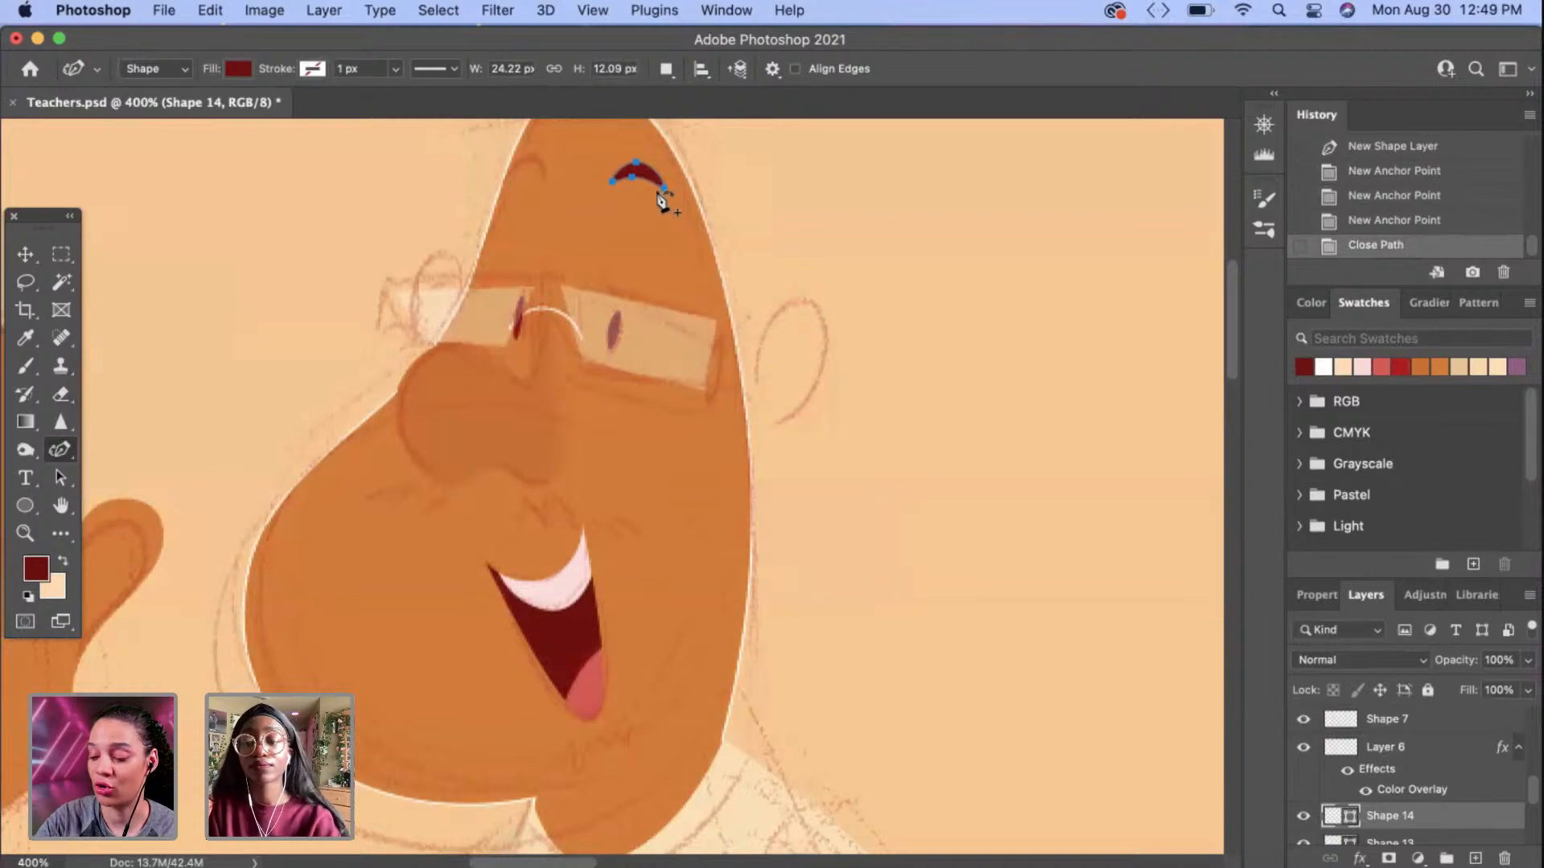
# Step: Draw a second curved dark red eyebrow about 21 × 11 px above the smaller lens, at the edge of the forehead
pyautogui.click(501, 175)
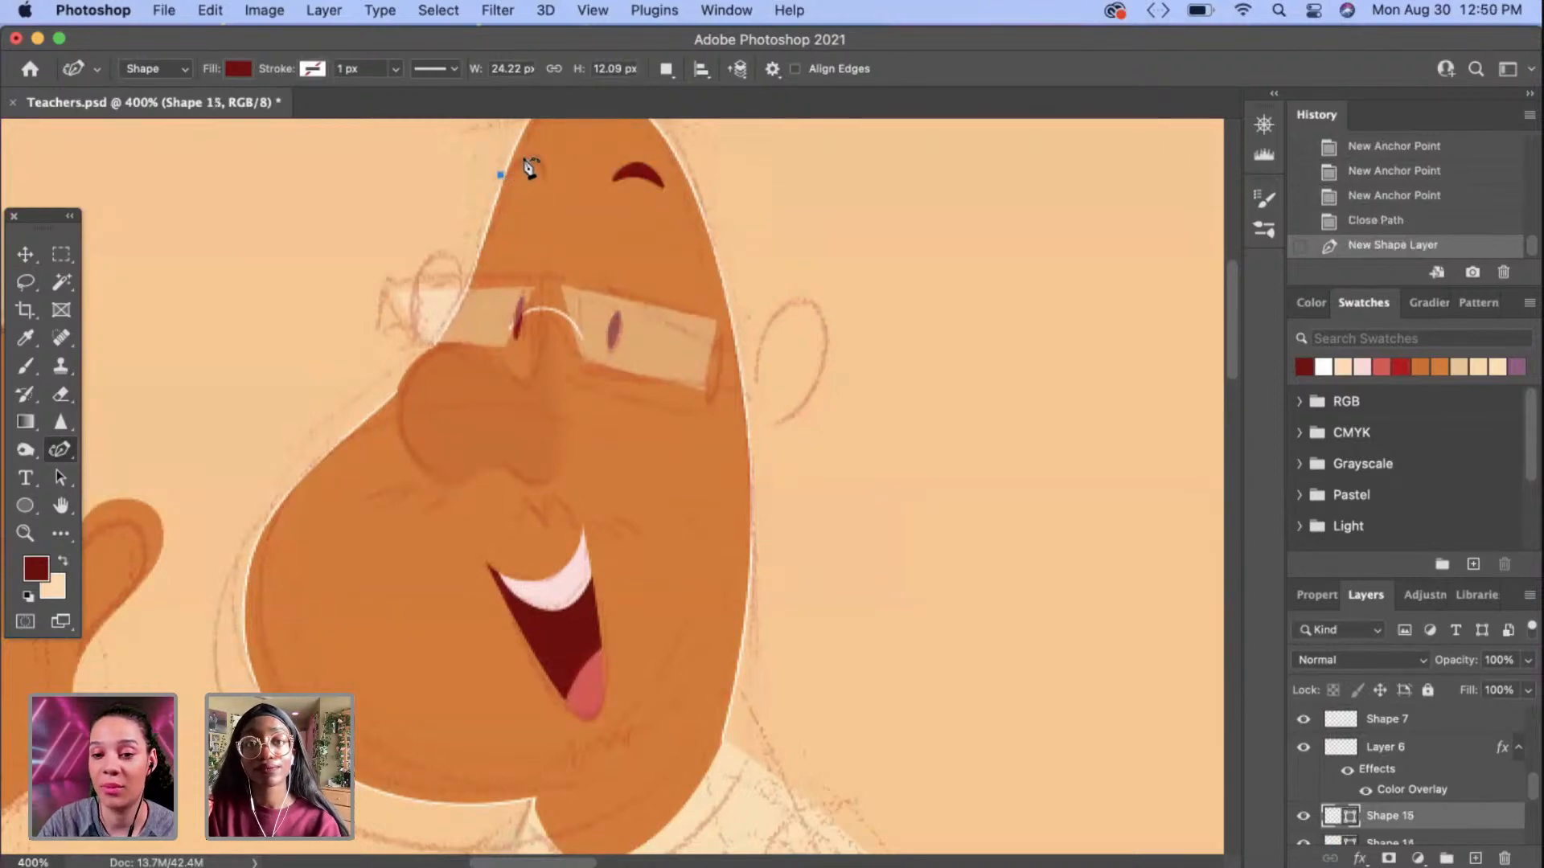
pyautogui.click(523, 159)
pyautogui.click(543, 181)
pyautogui.click(521, 171)
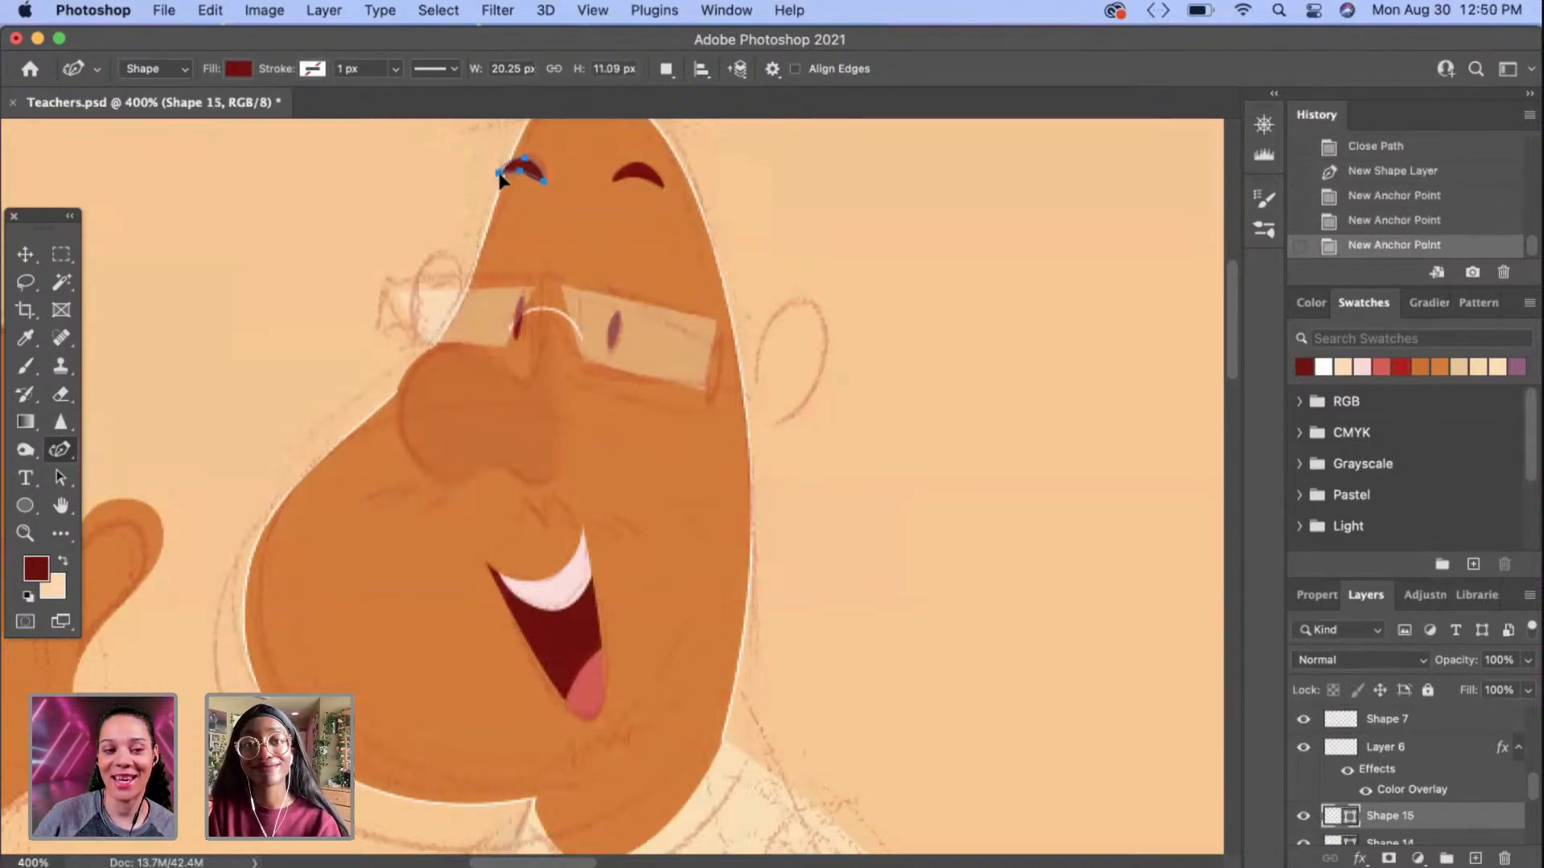
pyautogui.click(500, 173)
pyautogui.press('Return')
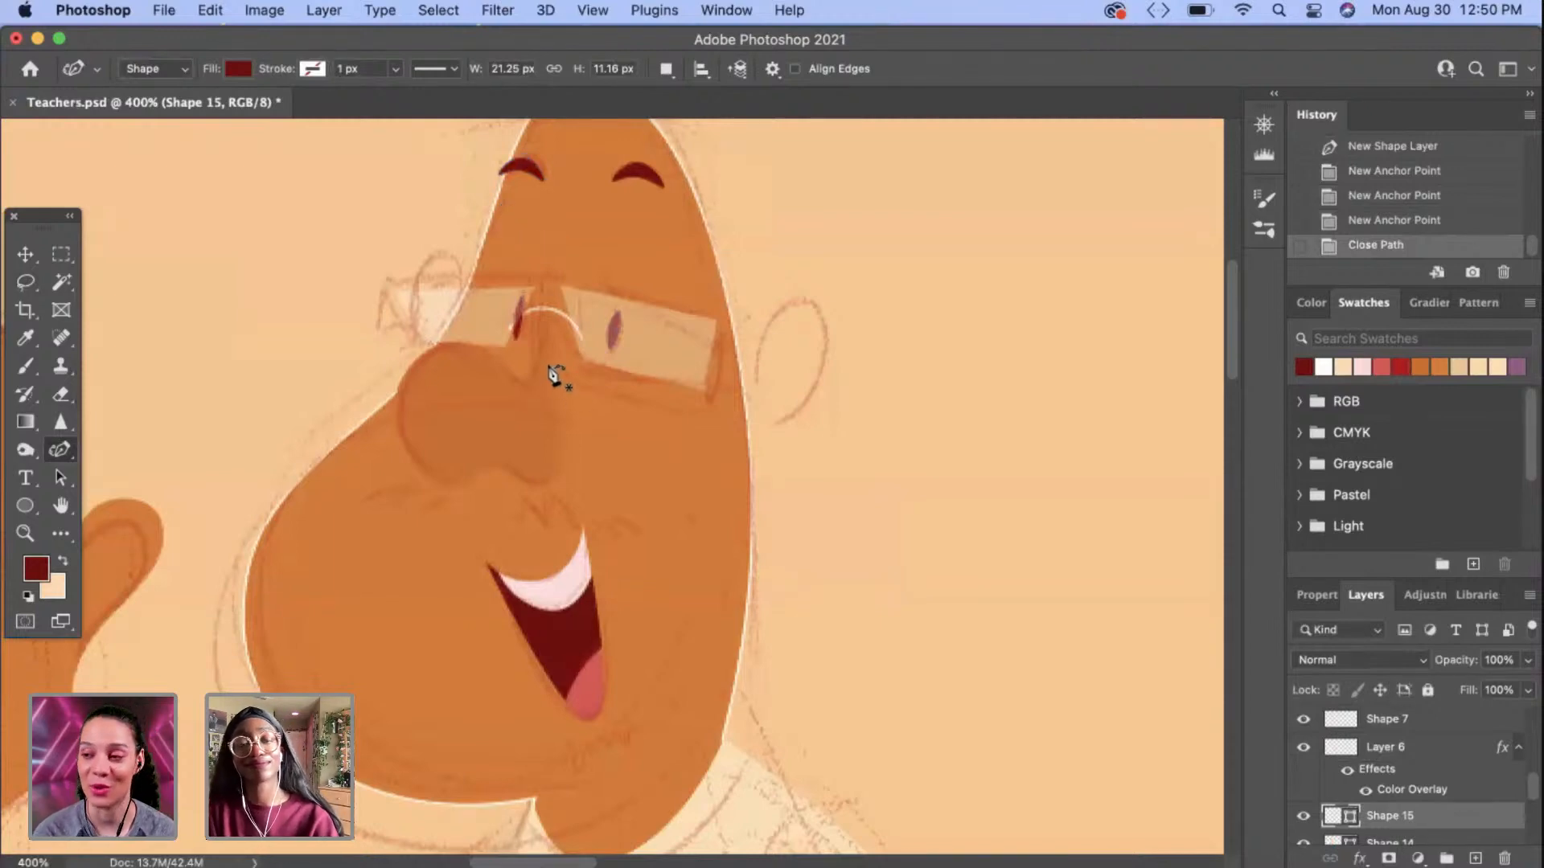
# Step: Remove the white stroke from the face shape, Shape 1
pyautogui.click(25, 254)
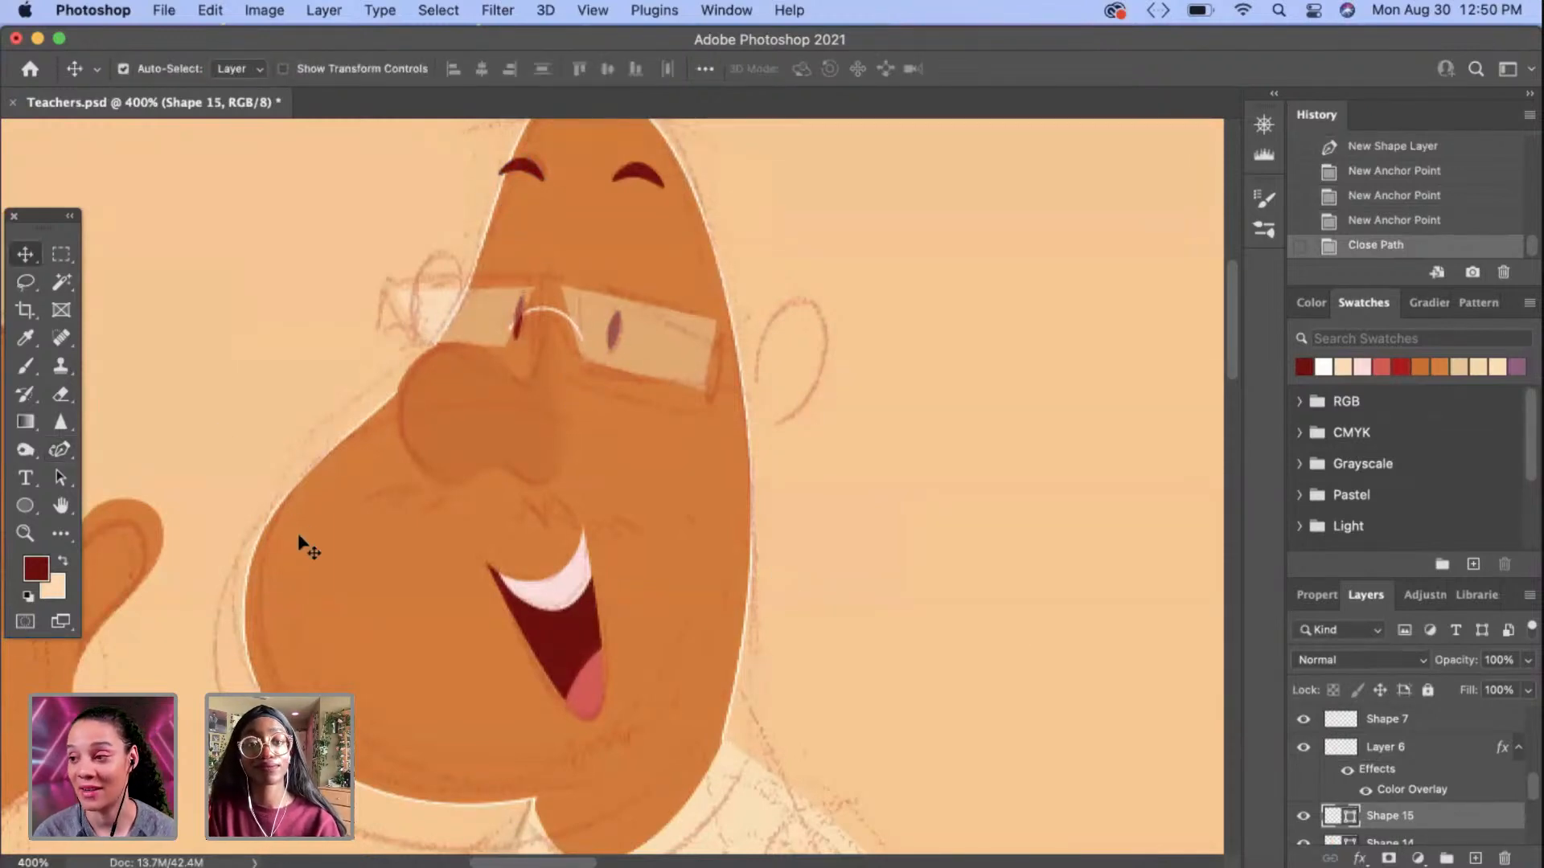
pyautogui.click(310, 548)
pyautogui.click(64, 451)
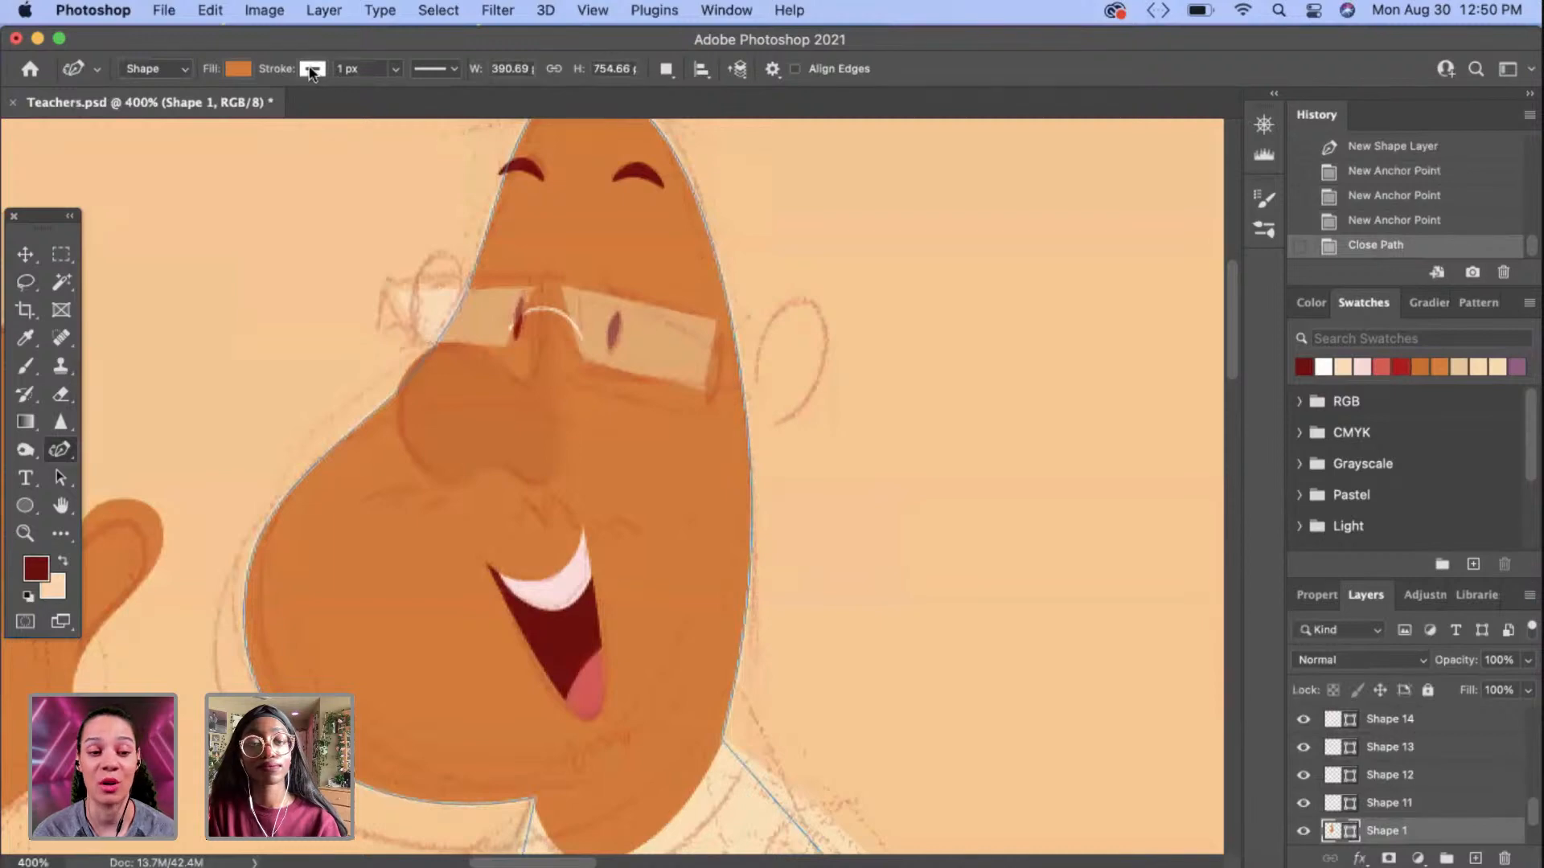
pyautogui.click(314, 69)
pyautogui.click(183, 110)
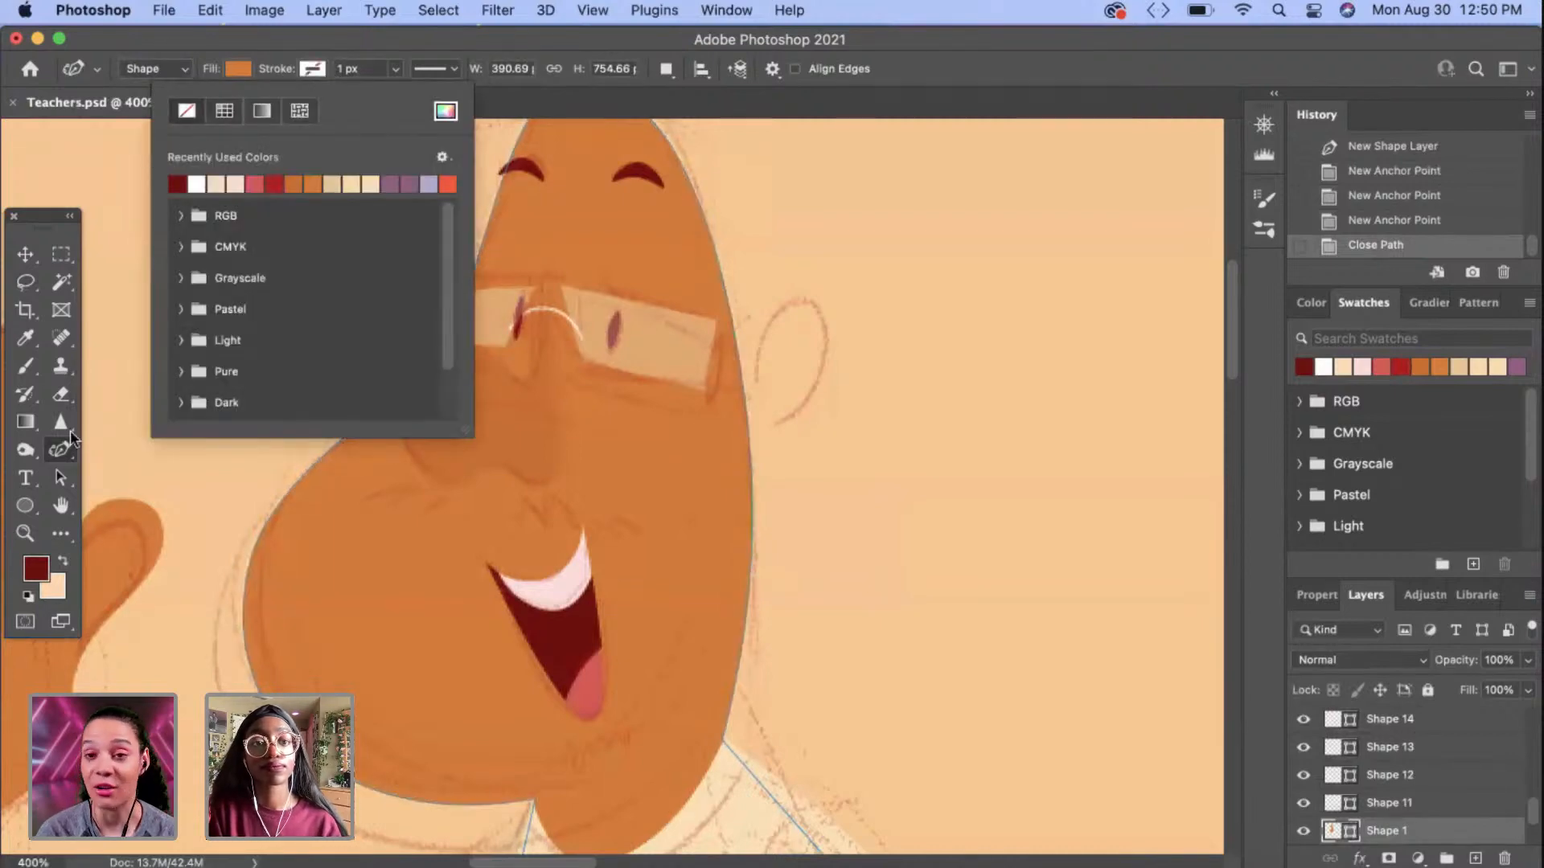
# Step: Draw the ear beside the larger lens as an orange shape about 41 × 62 px, pulling its lower point in against the head
pyautogui.click(735, 404)
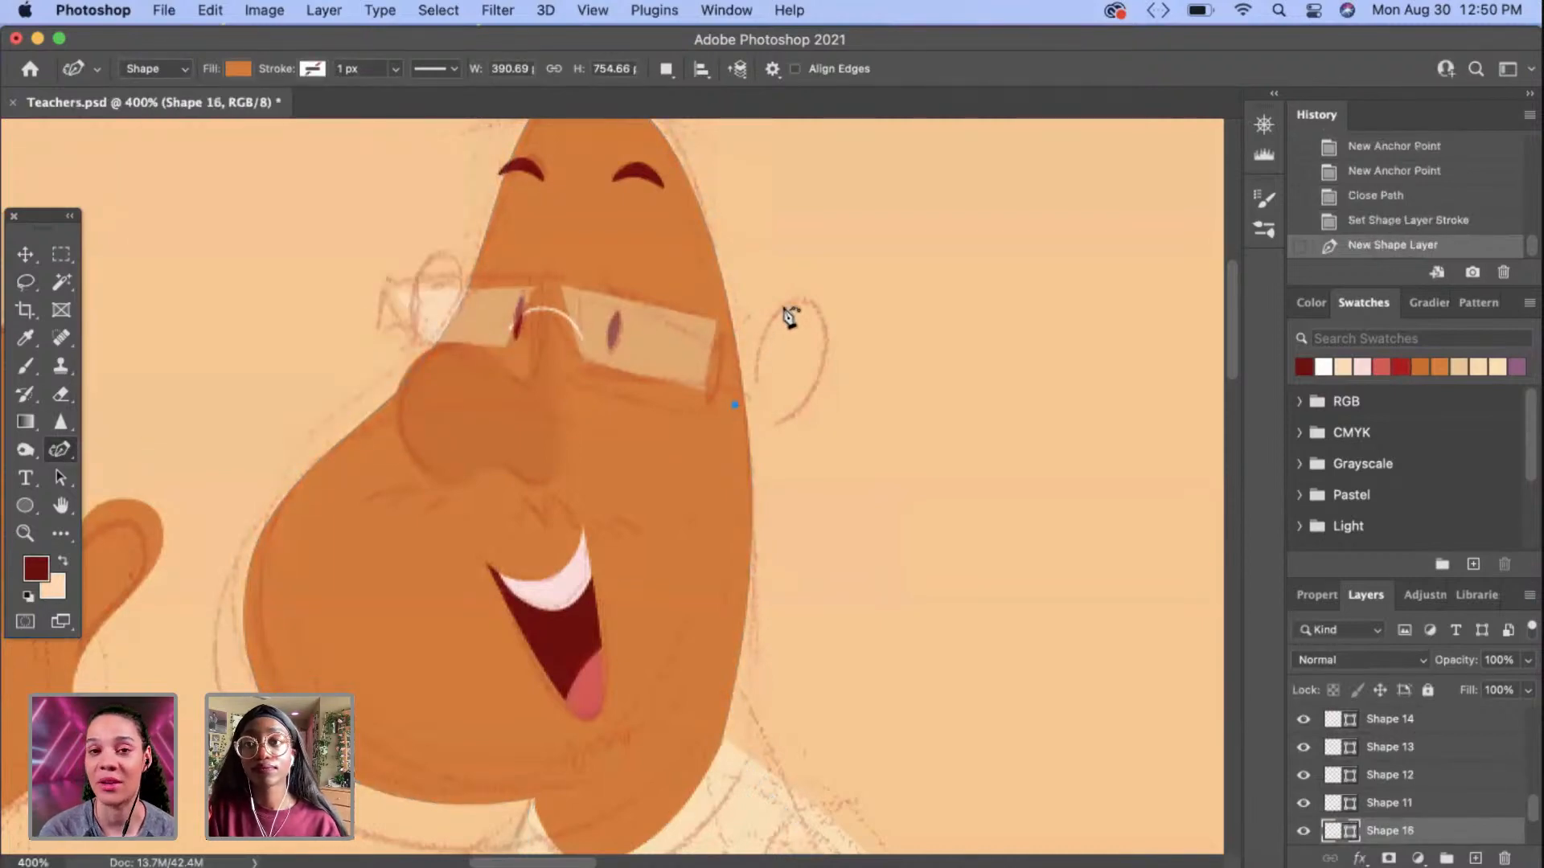
pyautogui.click(806, 296)
pyautogui.click(786, 413)
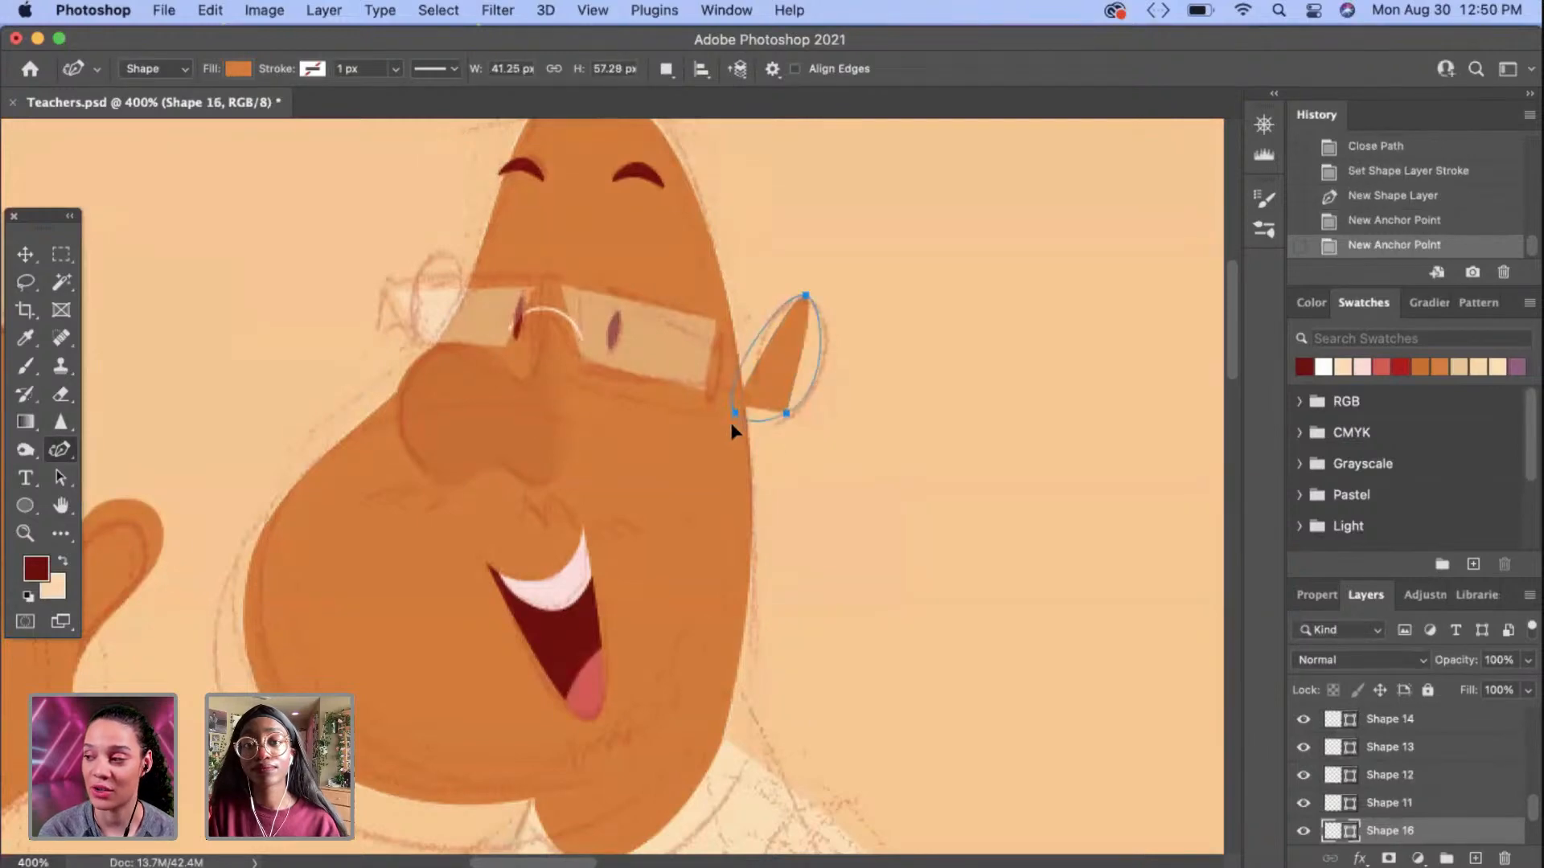
pyautogui.click(733, 414)
pyautogui.moveTo(786, 414); pyautogui.dragTo(745, 428)
pyautogui.press('Return')
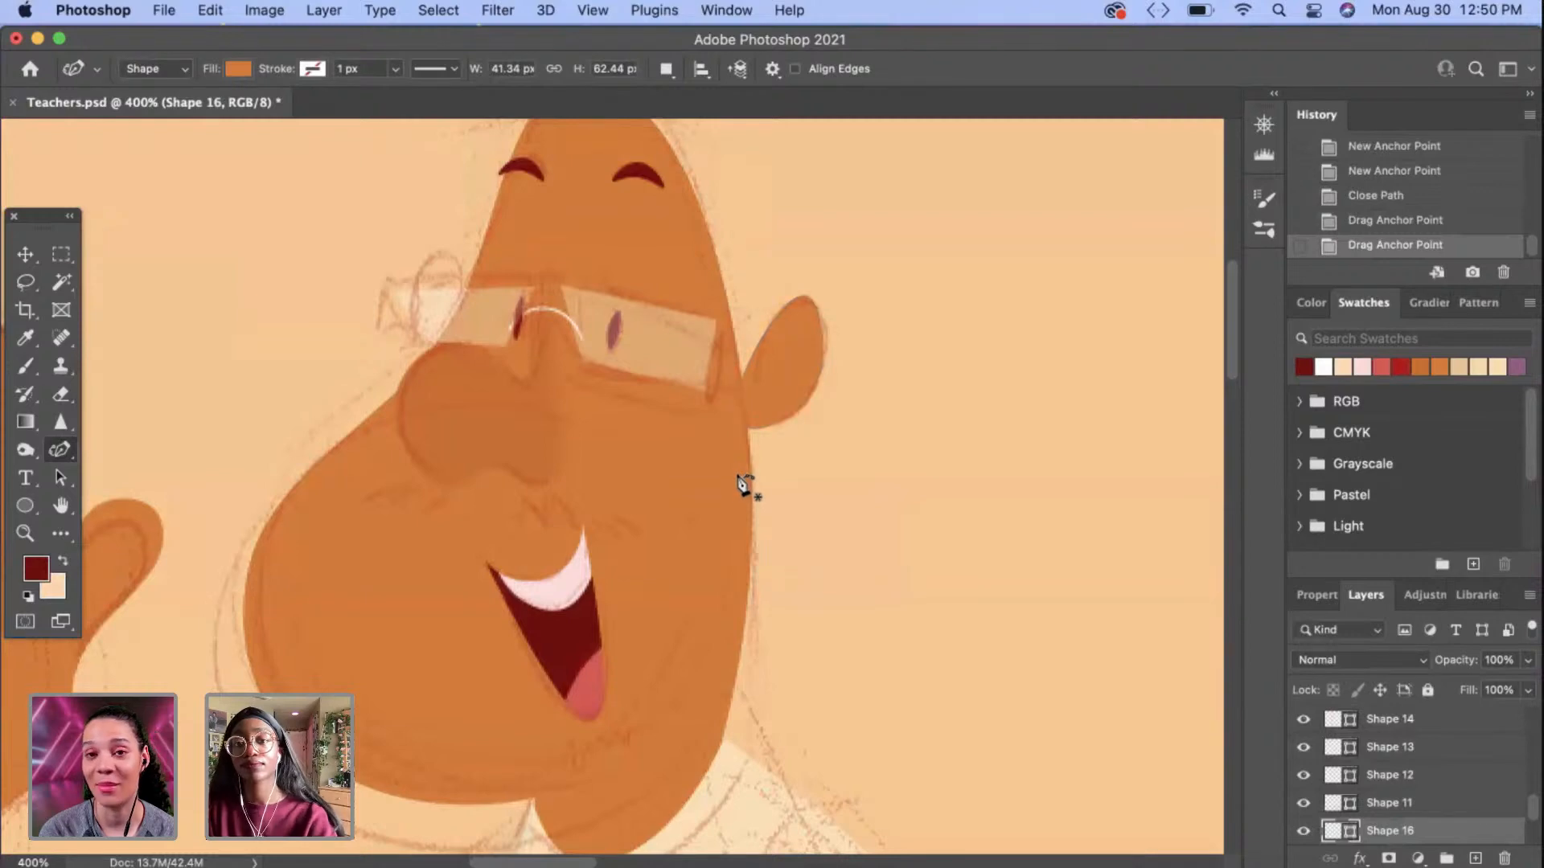
# Step: Draw the far ear beside the smaller lens as a narrow oval shape about 19 × 41 px, layered behind the face shape
pyautogui.scroll(-2, 1371, 812)
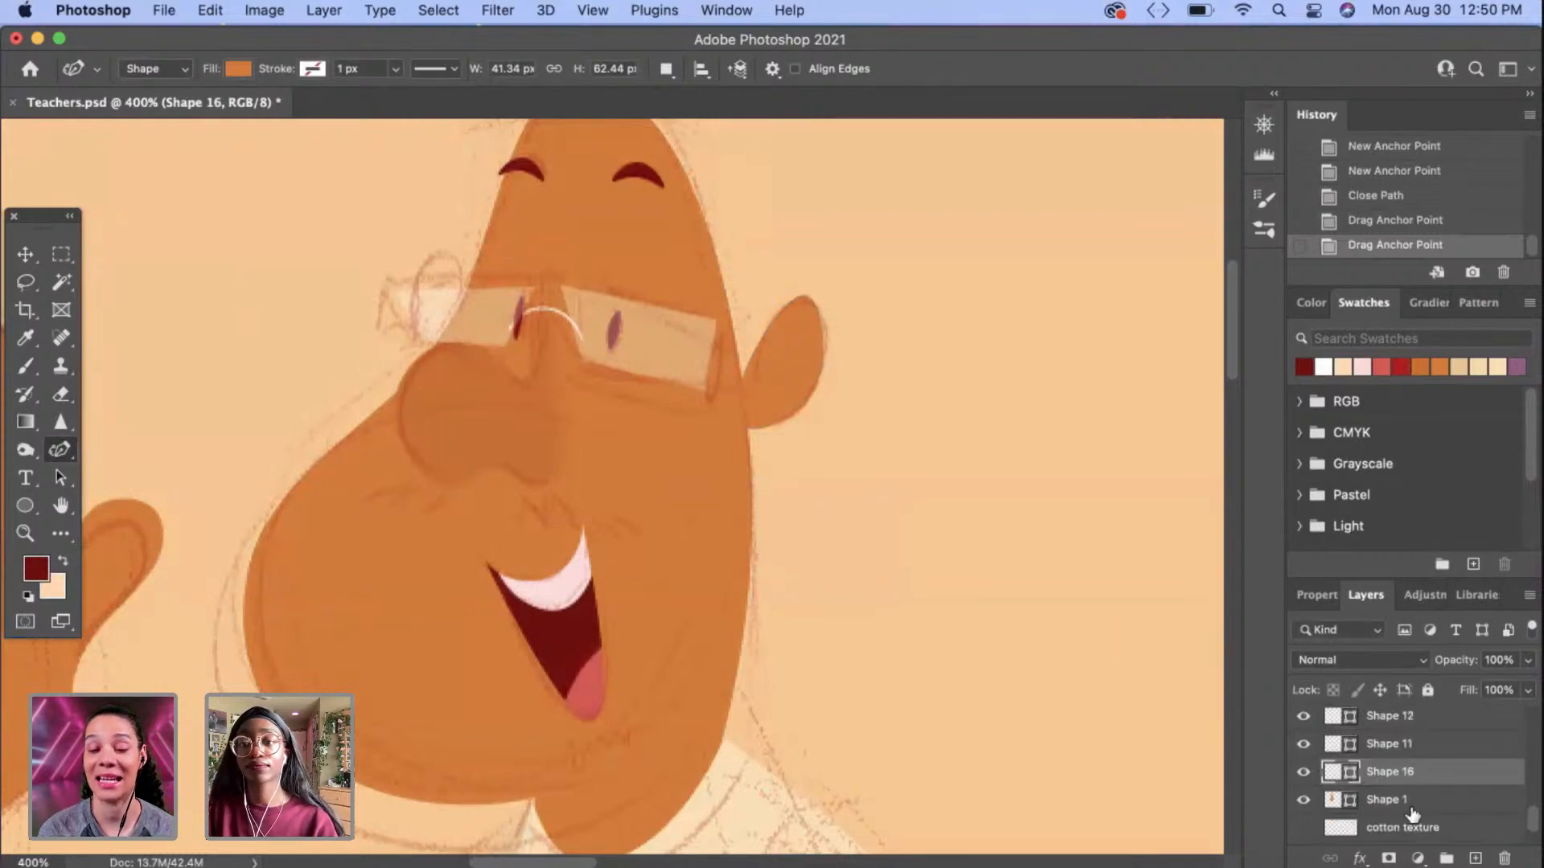
pyautogui.click(1406, 800)
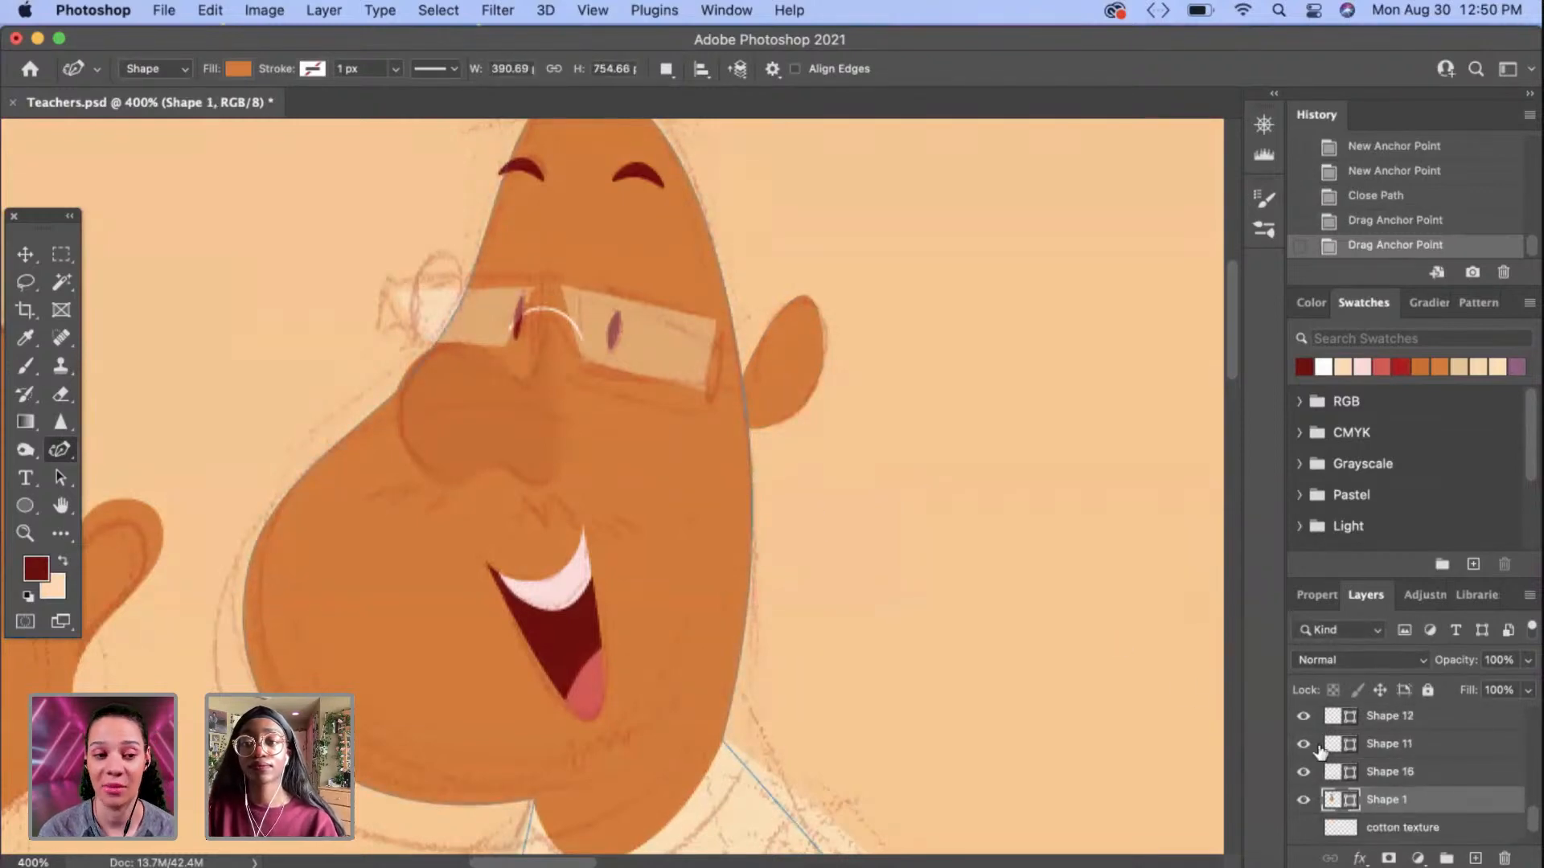
pyautogui.click(1395, 829)
pyautogui.click(459, 340)
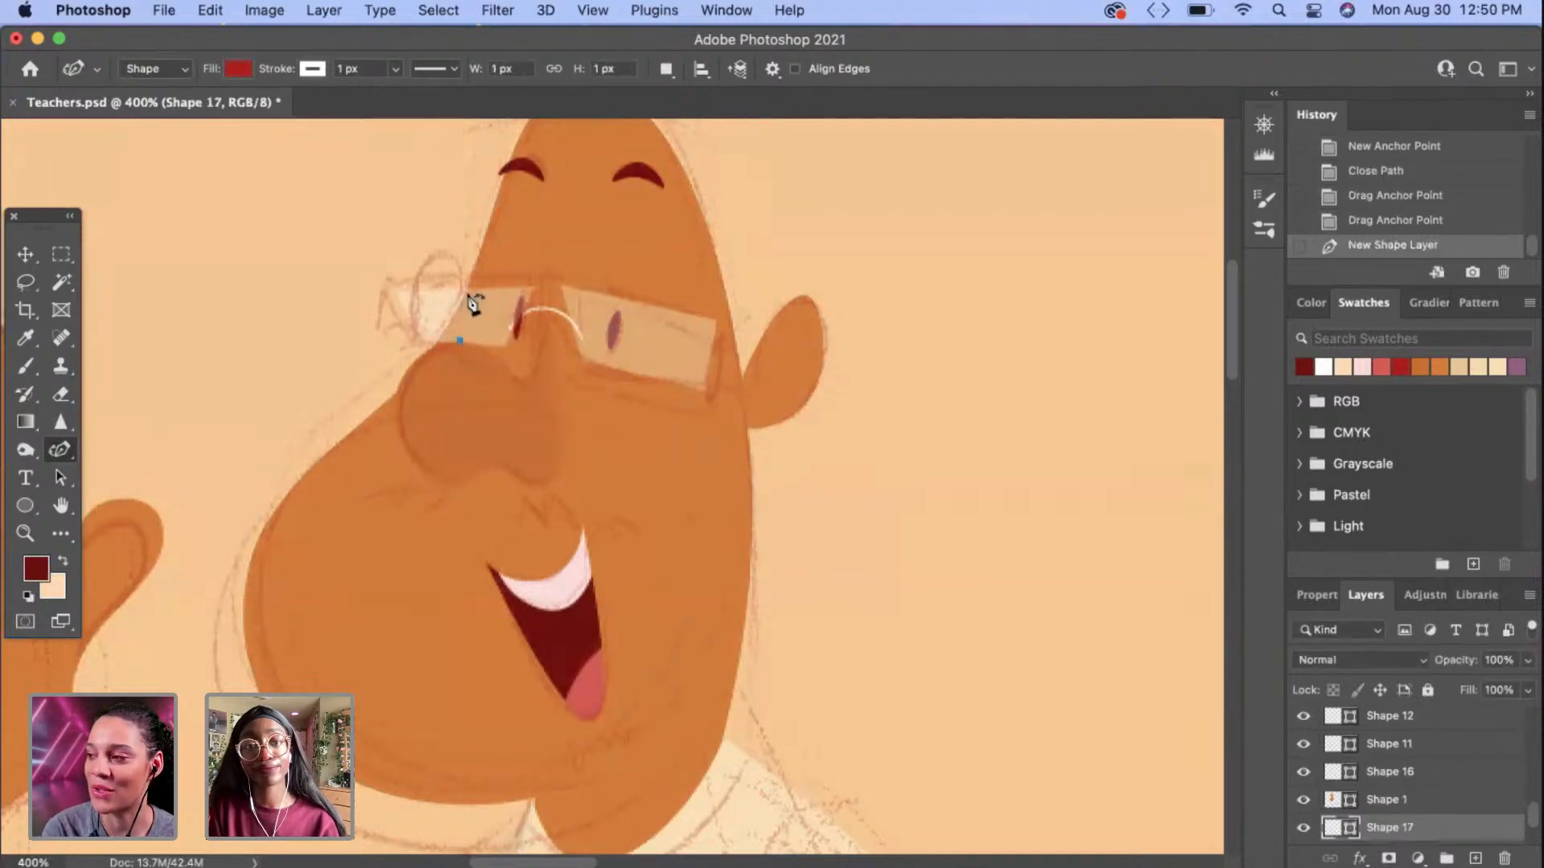
pyautogui.click(462, 275)
pyautogui.click(444, 256)
pyautogui.click(434, 314)
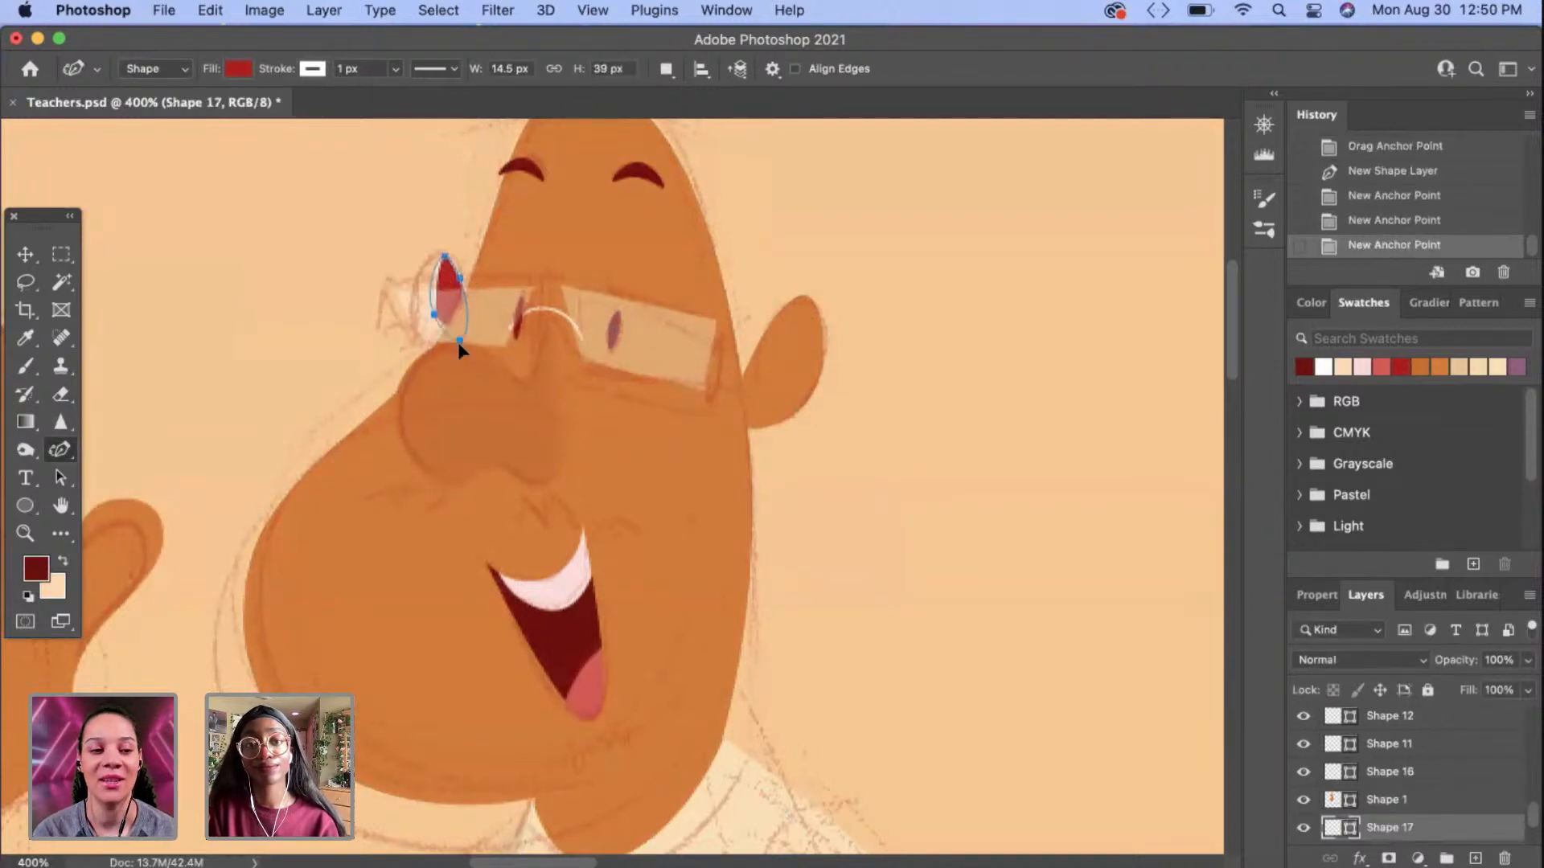
pyautogui.click(457, 341)
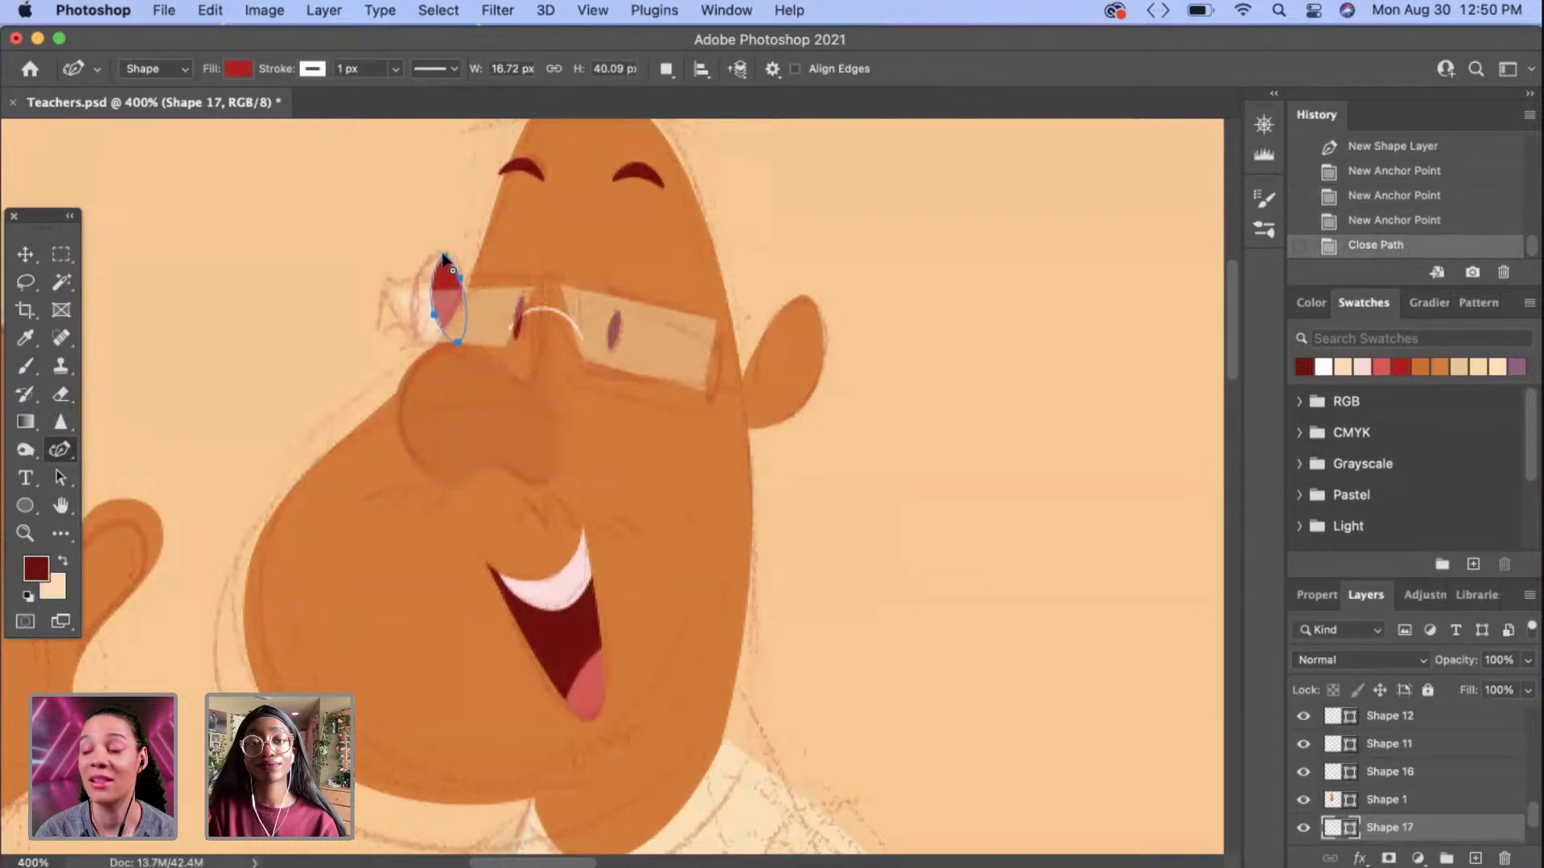
pyautogui.moveTo(438, 251); pyautogui.dragTo(442, 255)
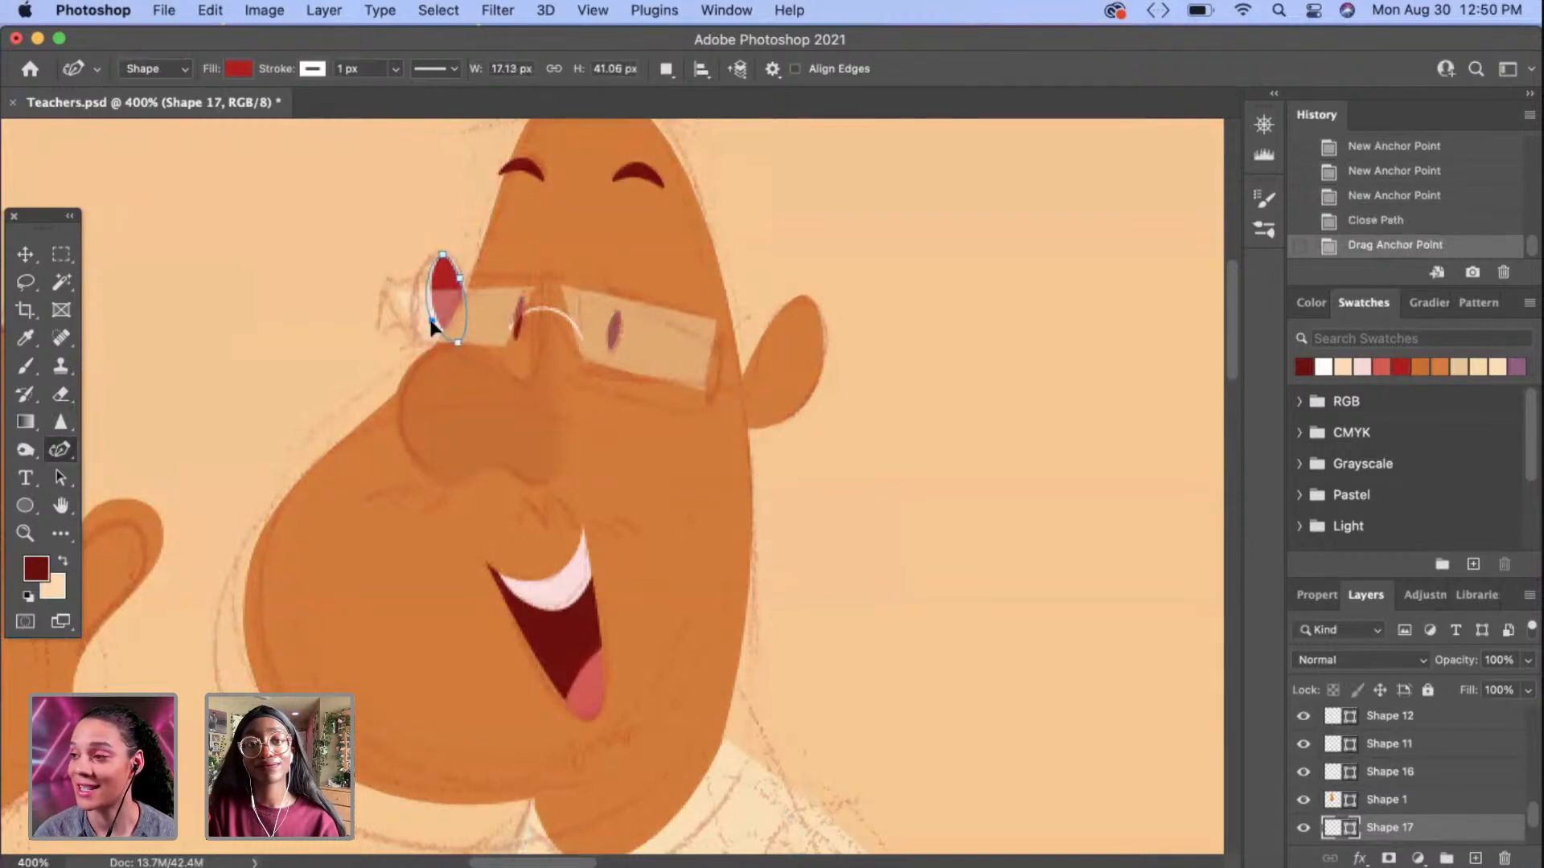
pyautogui.moveTo(434, 315); pyautogui.dragTo(432, 321)
# Step: Change the far ear's fill to an orange slightly darker than the face
pyautogui.click(240, 70)
pyautogui.click(225, 184)
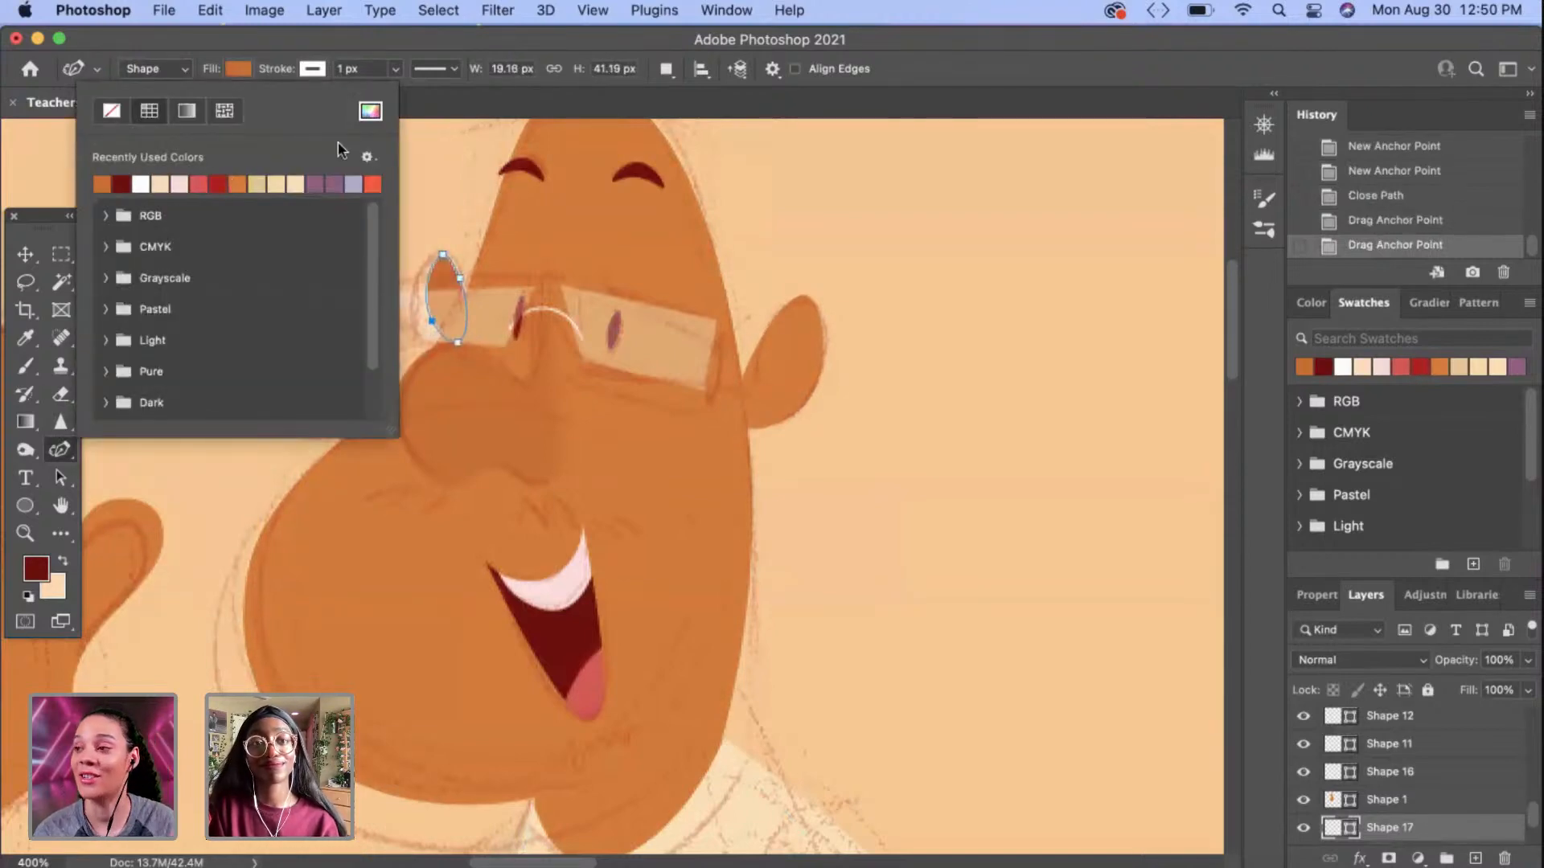
pyautogui.click(370, 111)
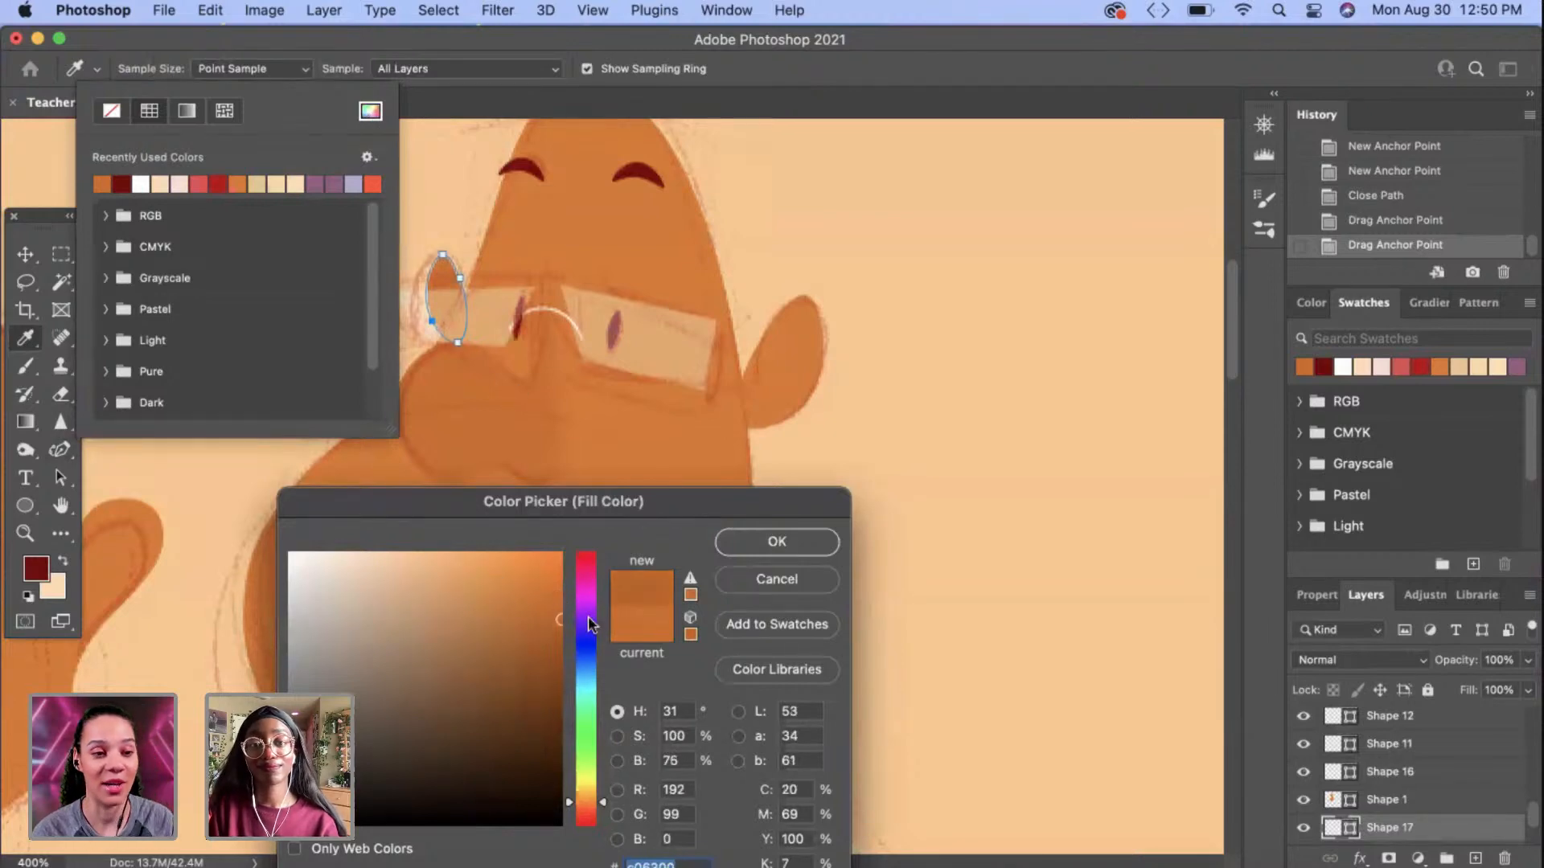
pyautogui.click(764, 554)
pyautogui.click(721, 603)
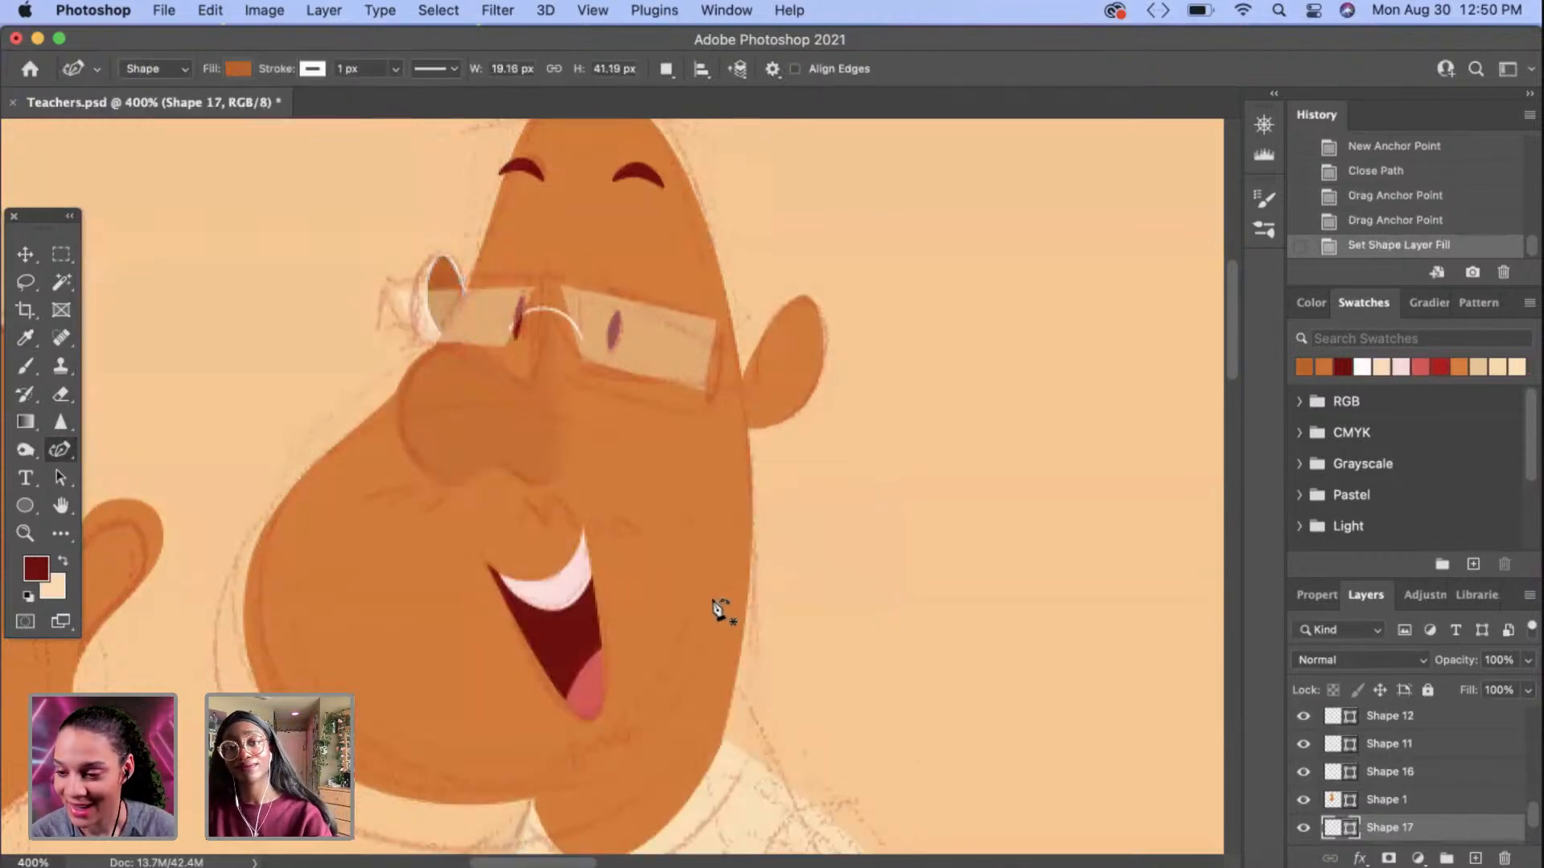
# Step: Remove the far ear's white stroke and nudge the ear slightly outward from the head
pyautogui.click(313, 68)
pyautogui.click(862, 472)
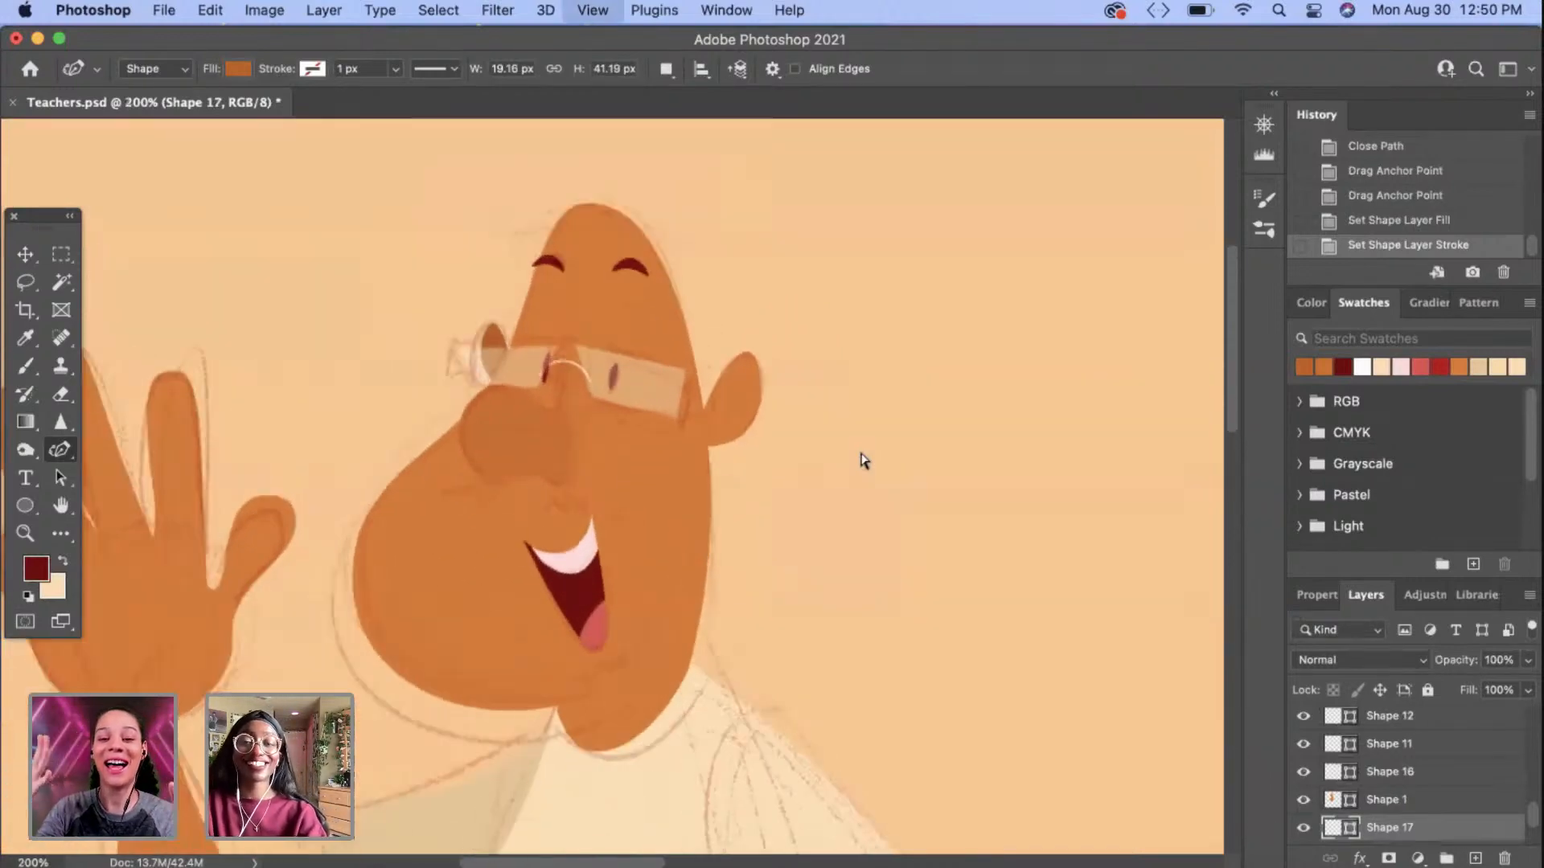
pyautogui.click(27, 254)
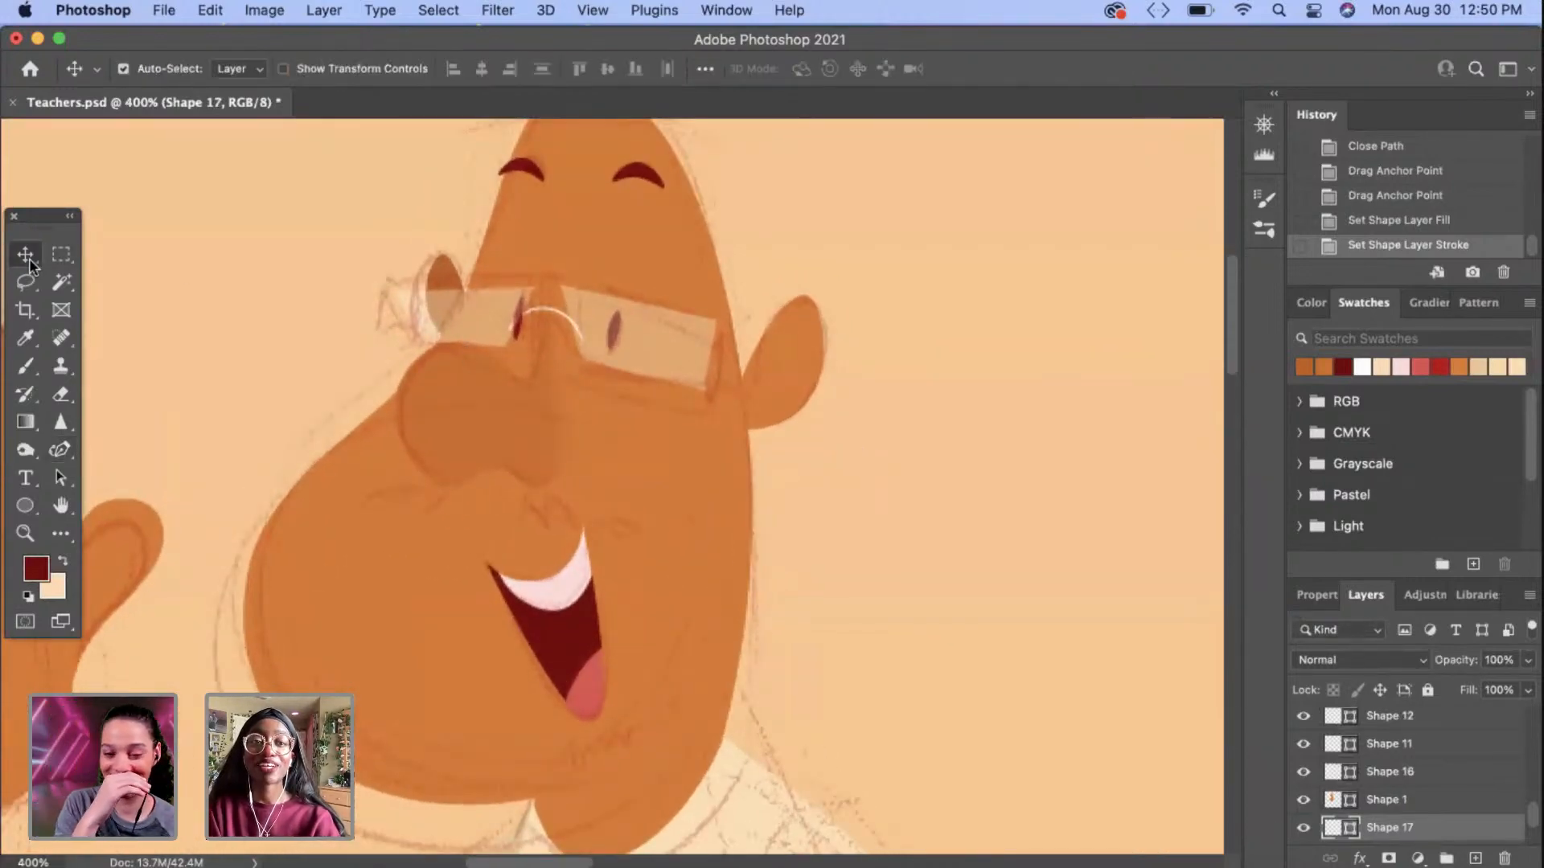
pyautogui.press('Left')
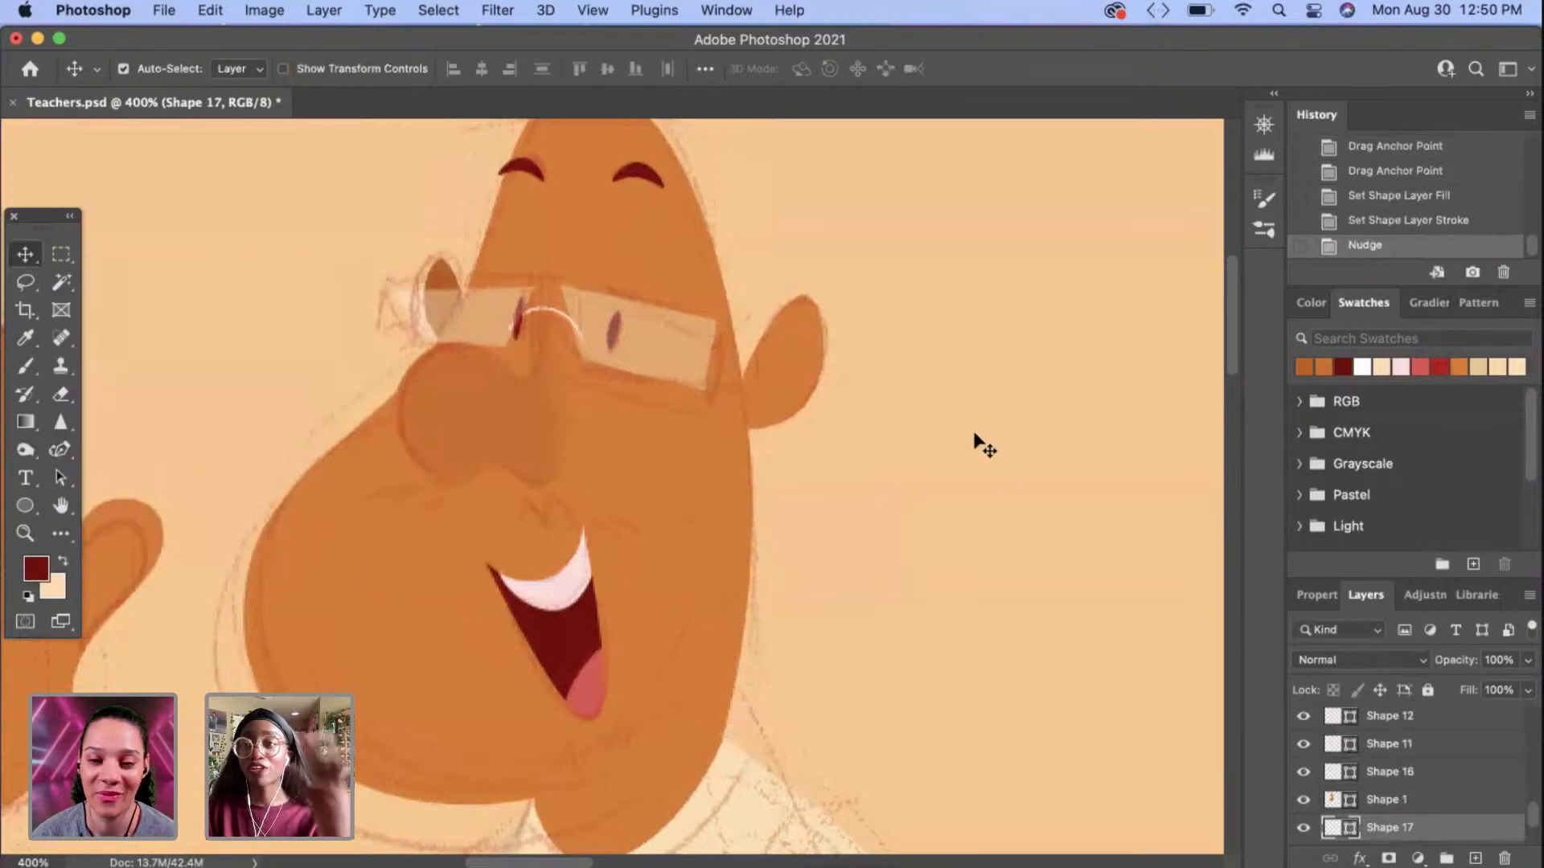
# Step: Add a new empty layer directly above Layer 6 for the brushed line details
pyautogui.scroll(5, 1399, 760)
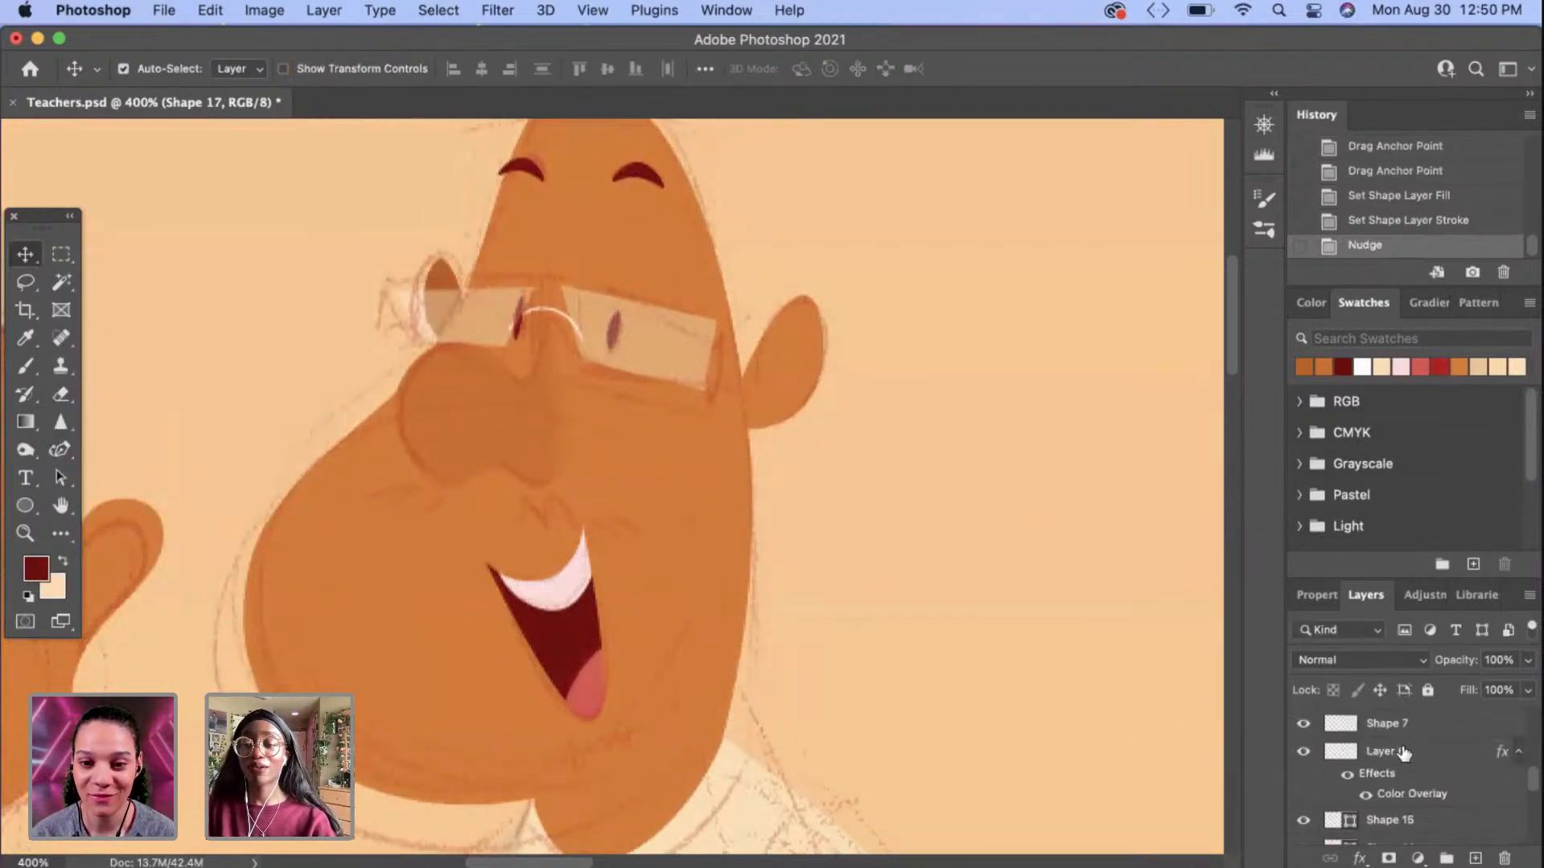
pyautogui.click(1304, 791)
pyautogui.click(1303, 791)
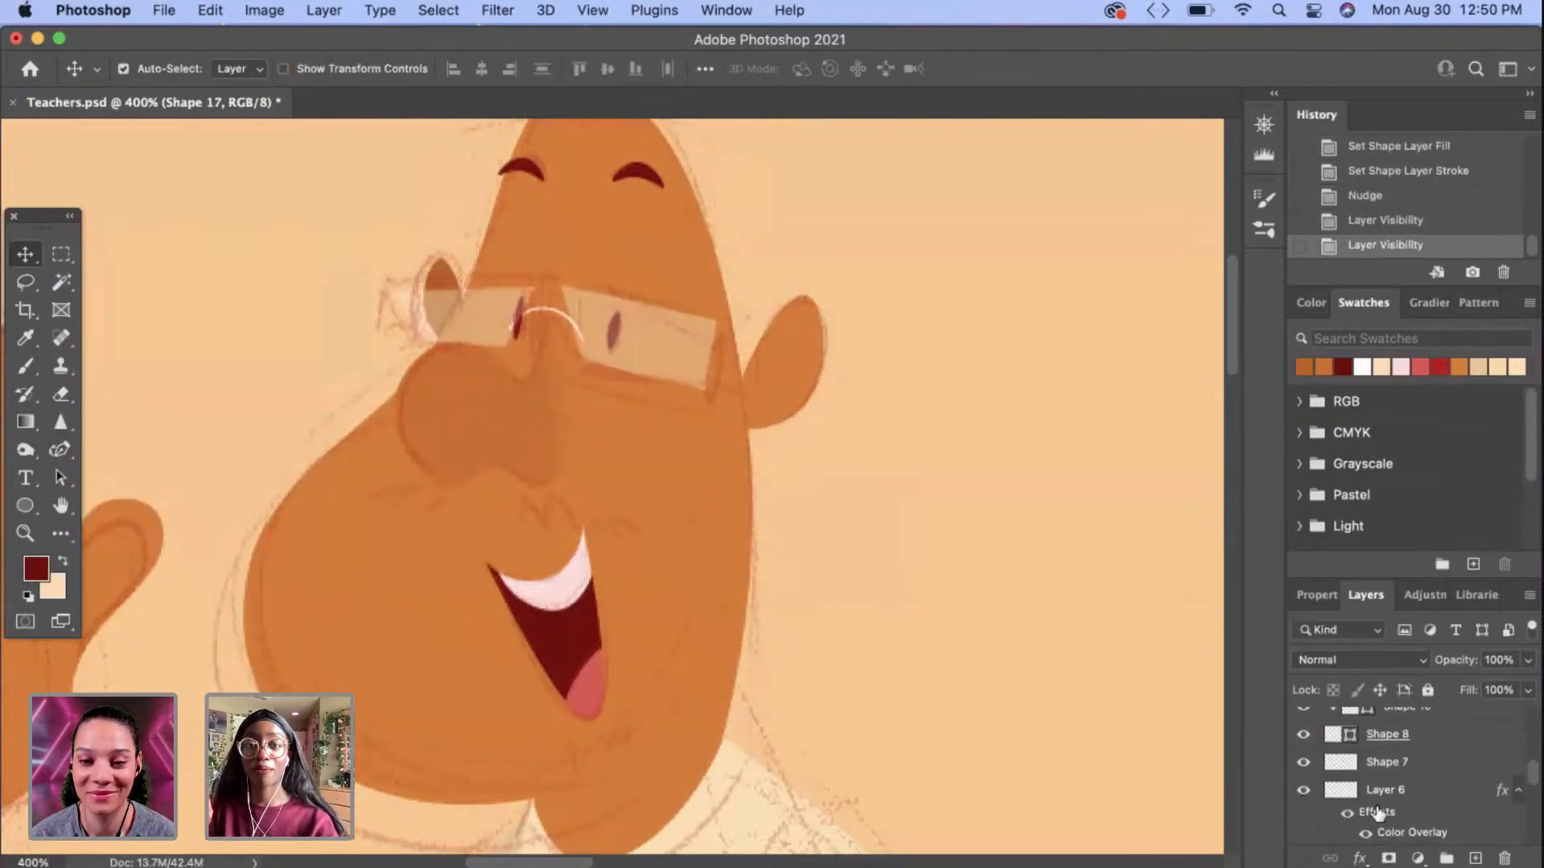
pyautogui.click(1385, 796)
pyautogui.click(1477, 859)
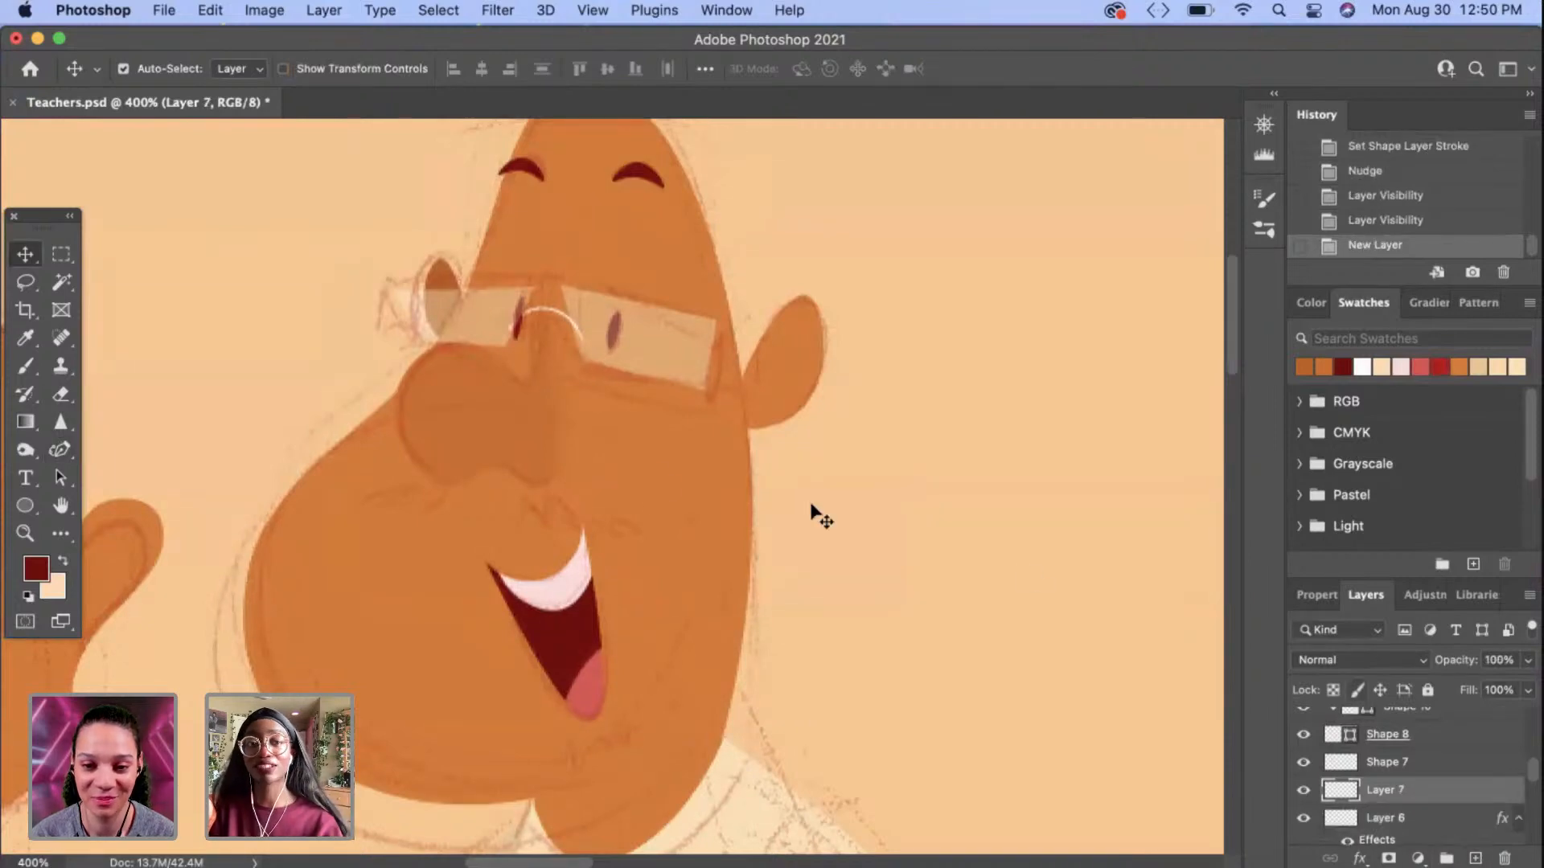
# Step: Try the current brush at size 3 with a dark red stroke under the nose, and undo the stroke
pyautogui.click(25, 365)
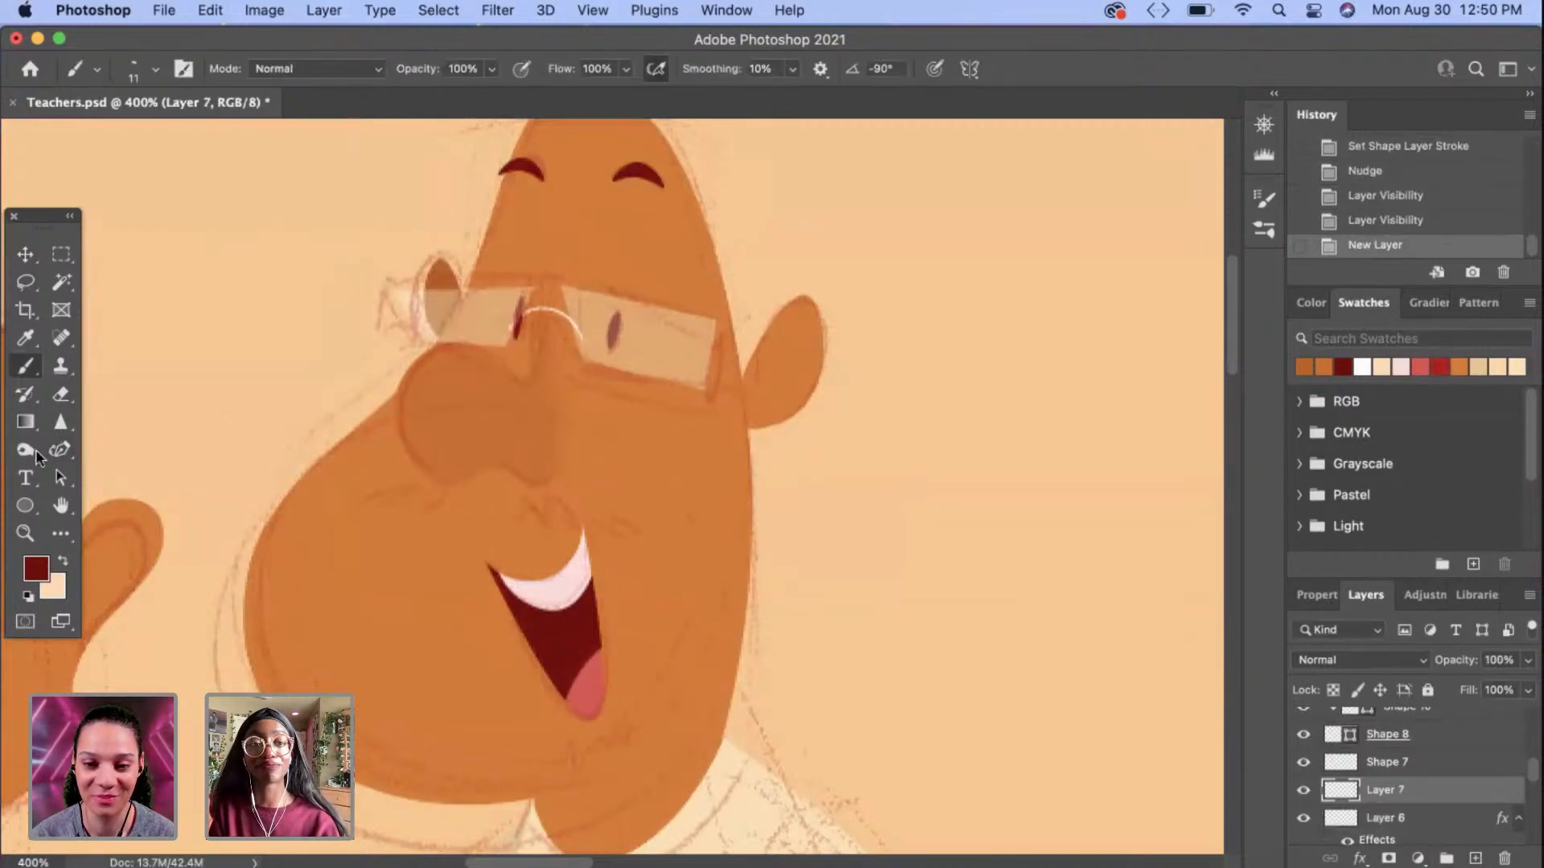
pyautogui.click(136, 69)
pyautogui.write('3')
pyautogui.press('Return')
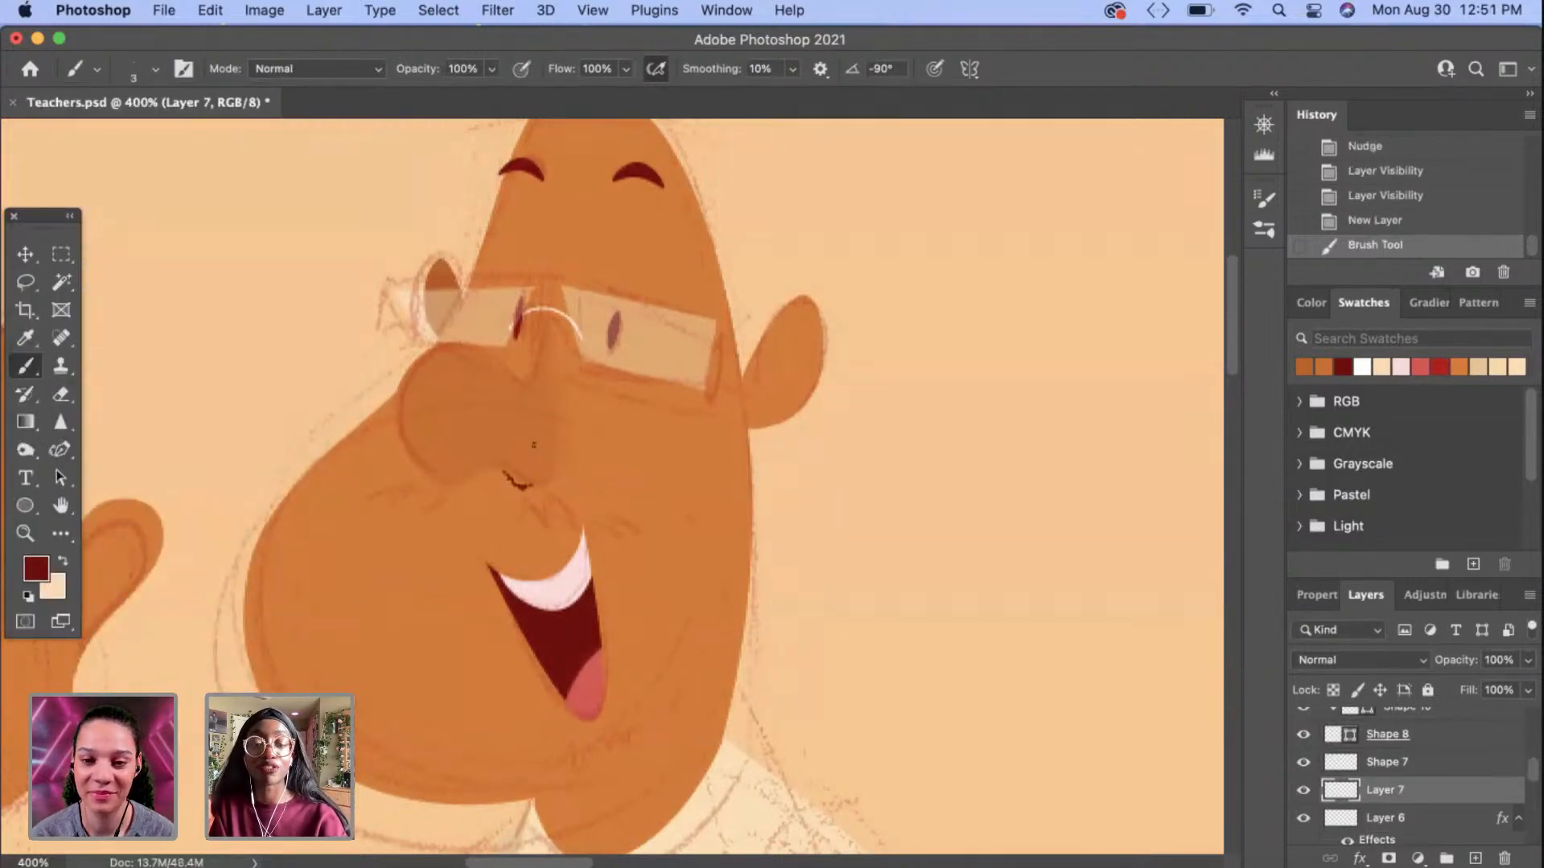
pyautogui.press('super+z')
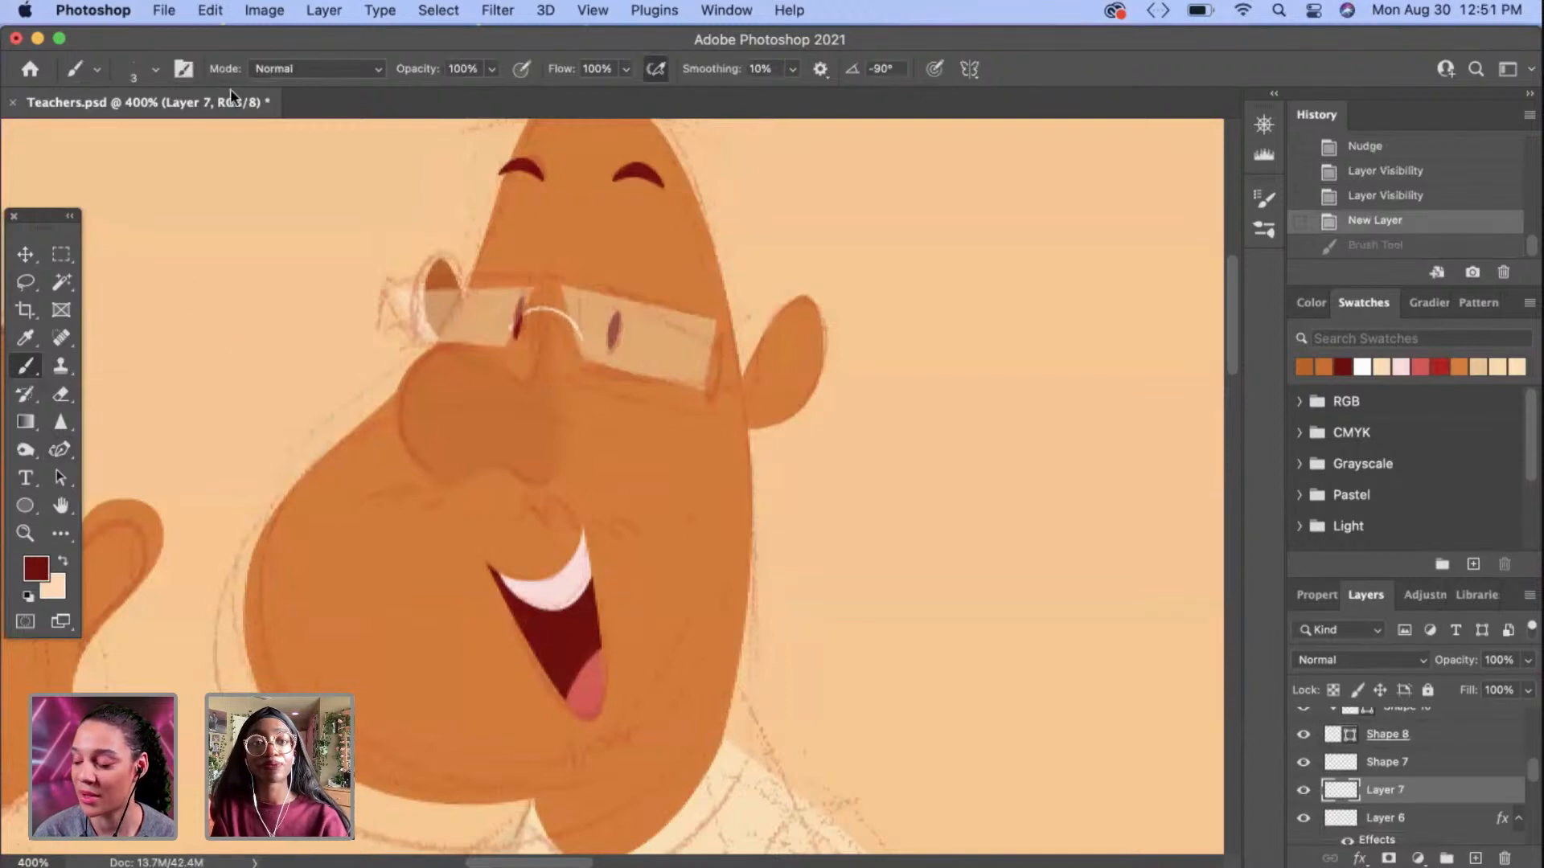
# Step: Switch to the Kyle's Paintbox - Gouache Thick Detail brush from the Gouache_Master set at size 3 px
pyautogui.click(154, 70)
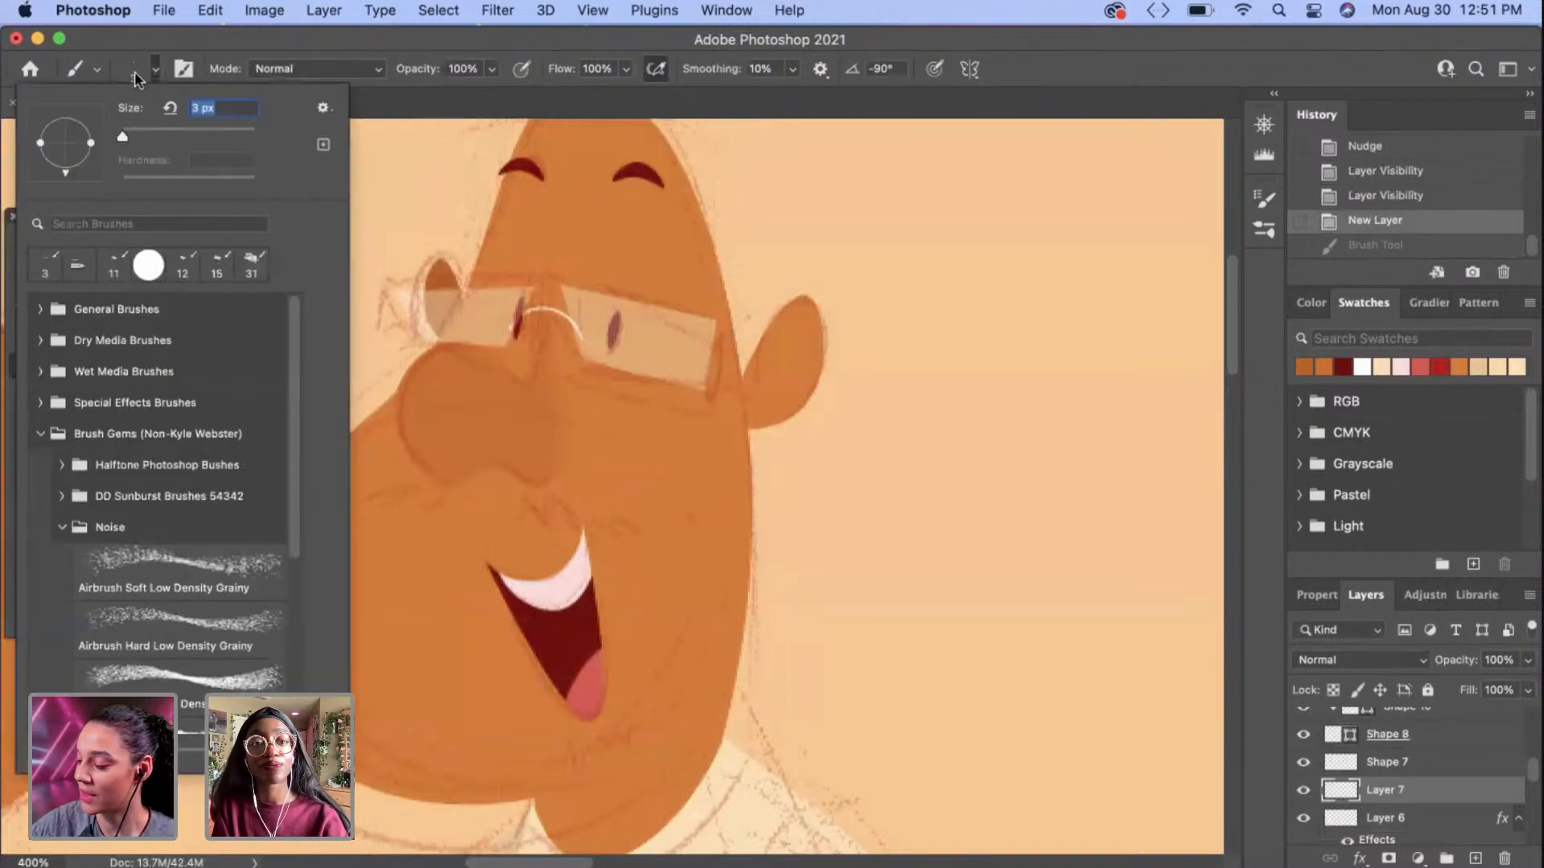
pyautogui.click(63, 526)
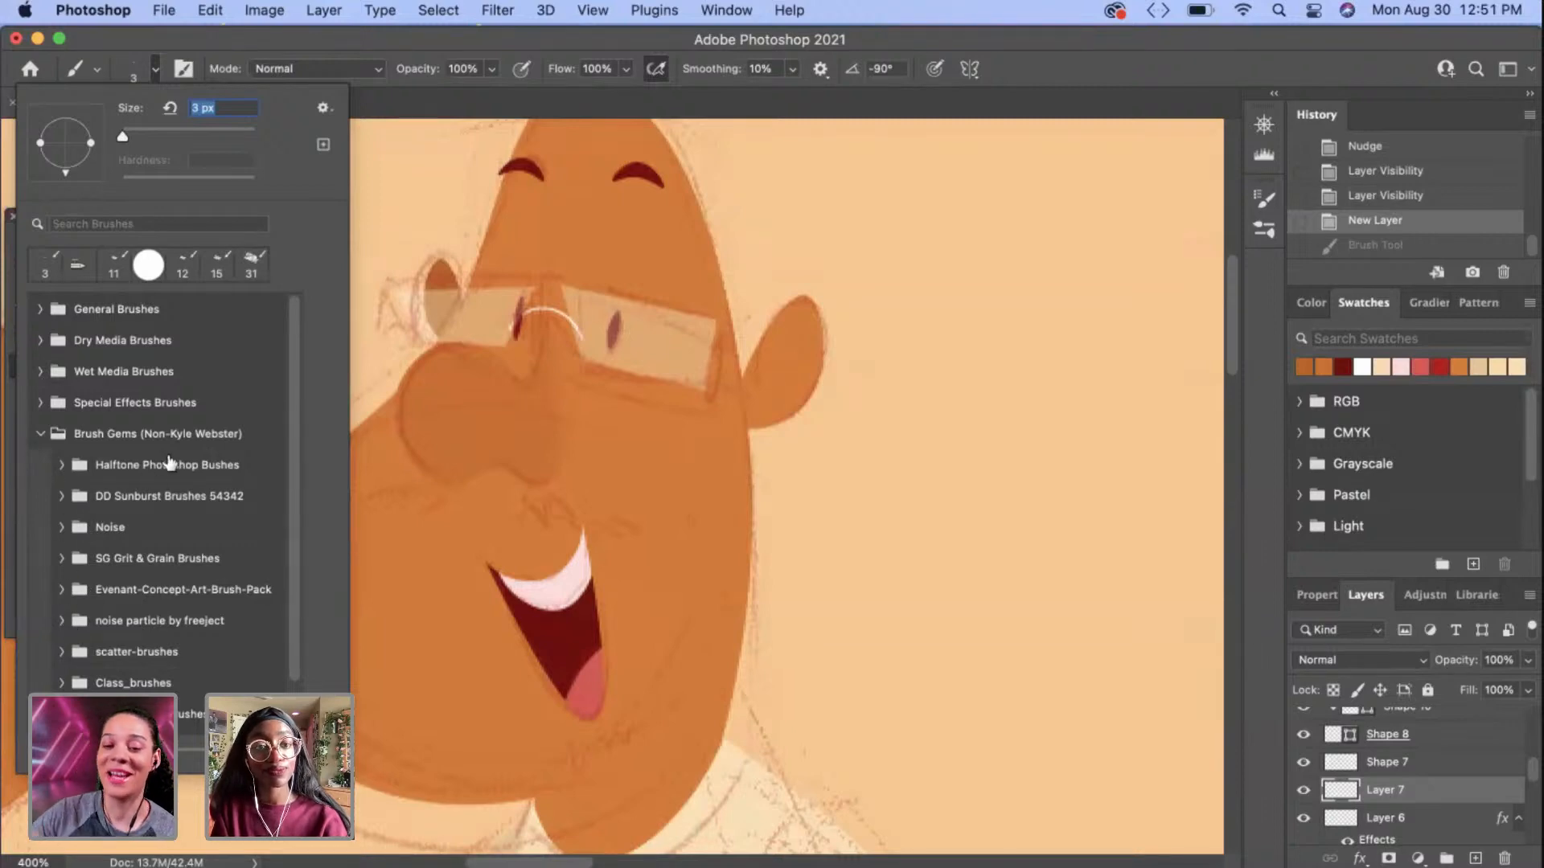
pyautogui.click(37, 481)
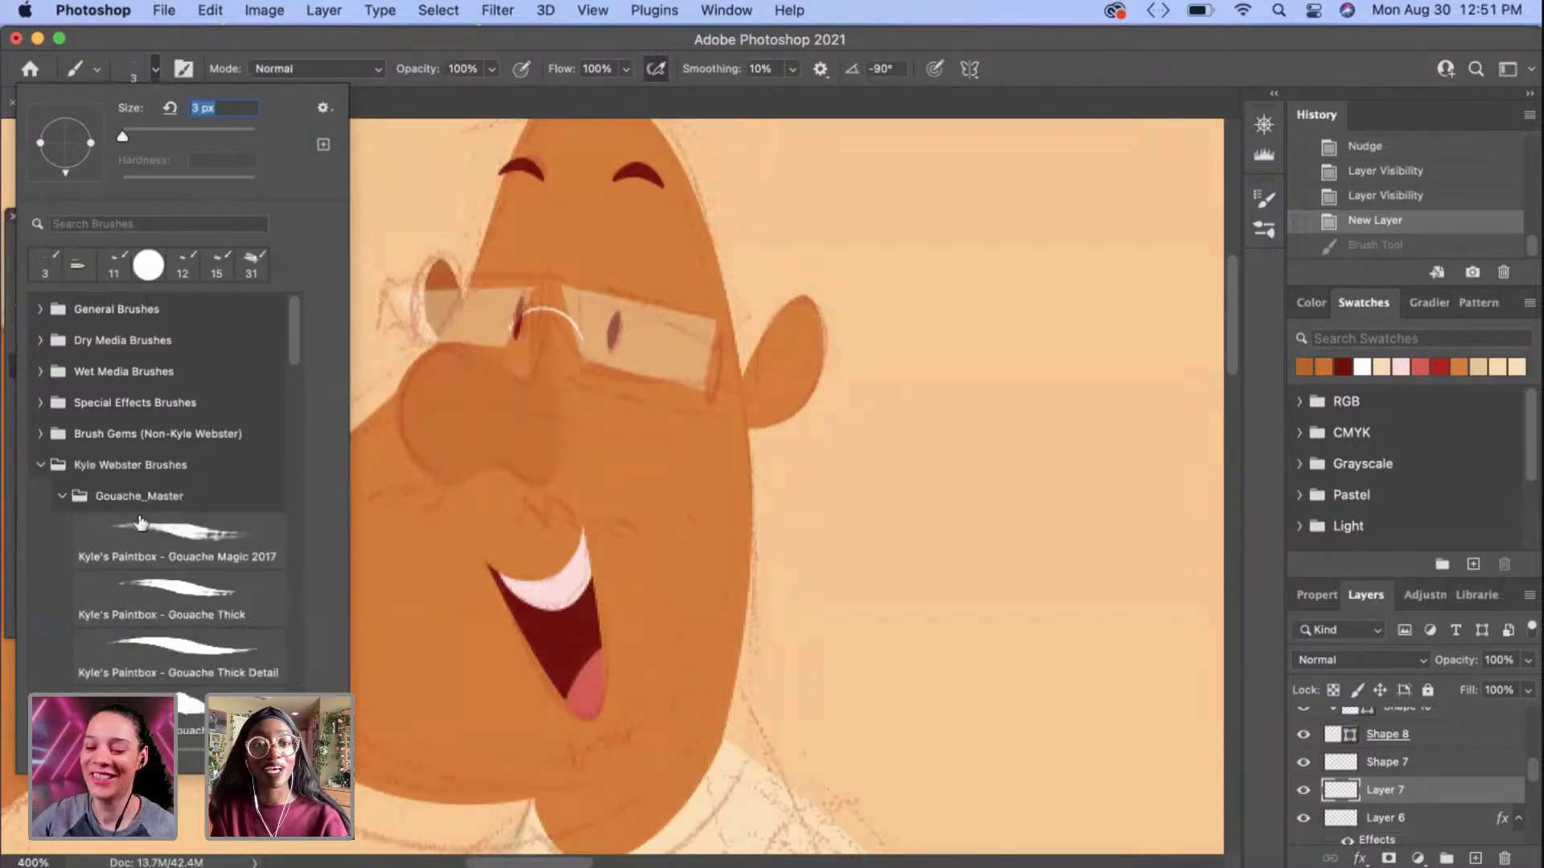
pyautogui.scroll(-5, 293, 372)
pyautogui.click(231, 492)
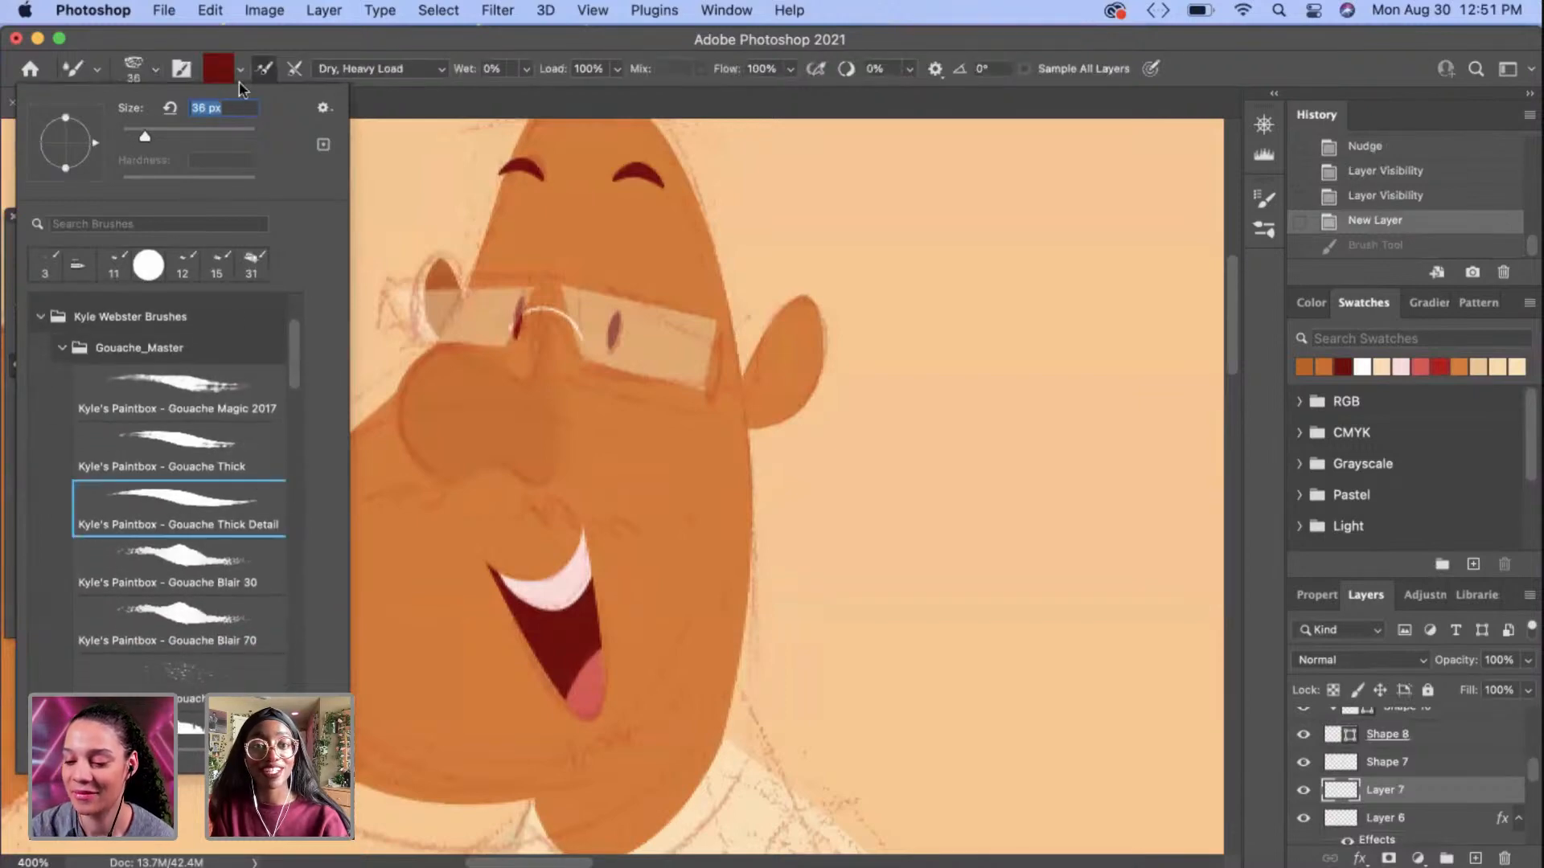
pyautogui.write('3')
pyautogui.press('Return')
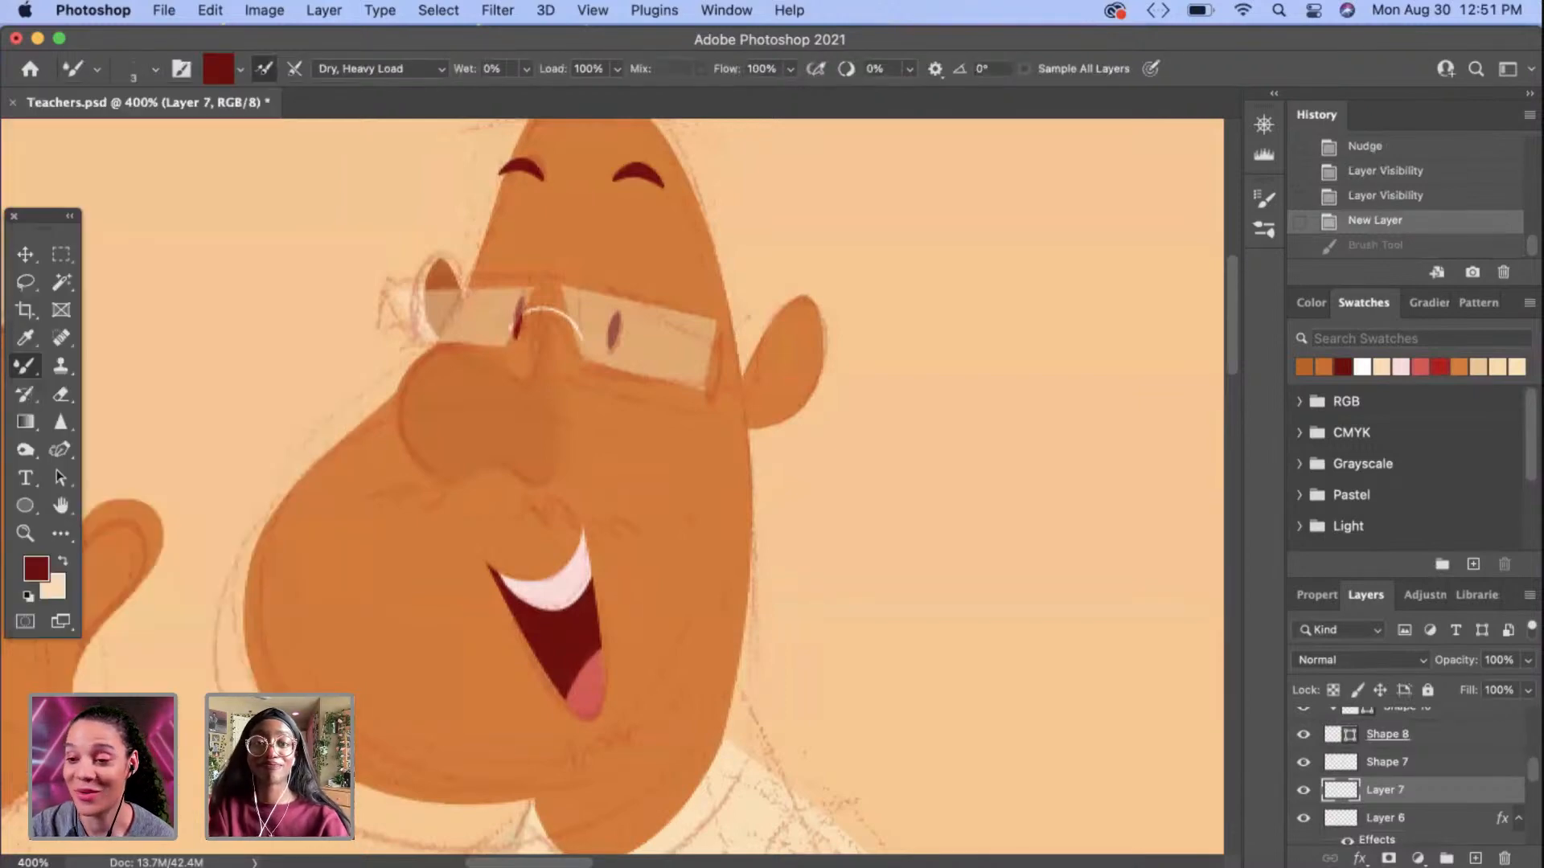
# Step: Paint thin dark red curves along the nose's lower edge for the nostrils, undoing and redrawing until they follow the sketch
pyautogui.press('super+equal')
pyautogui.press('super+equal')
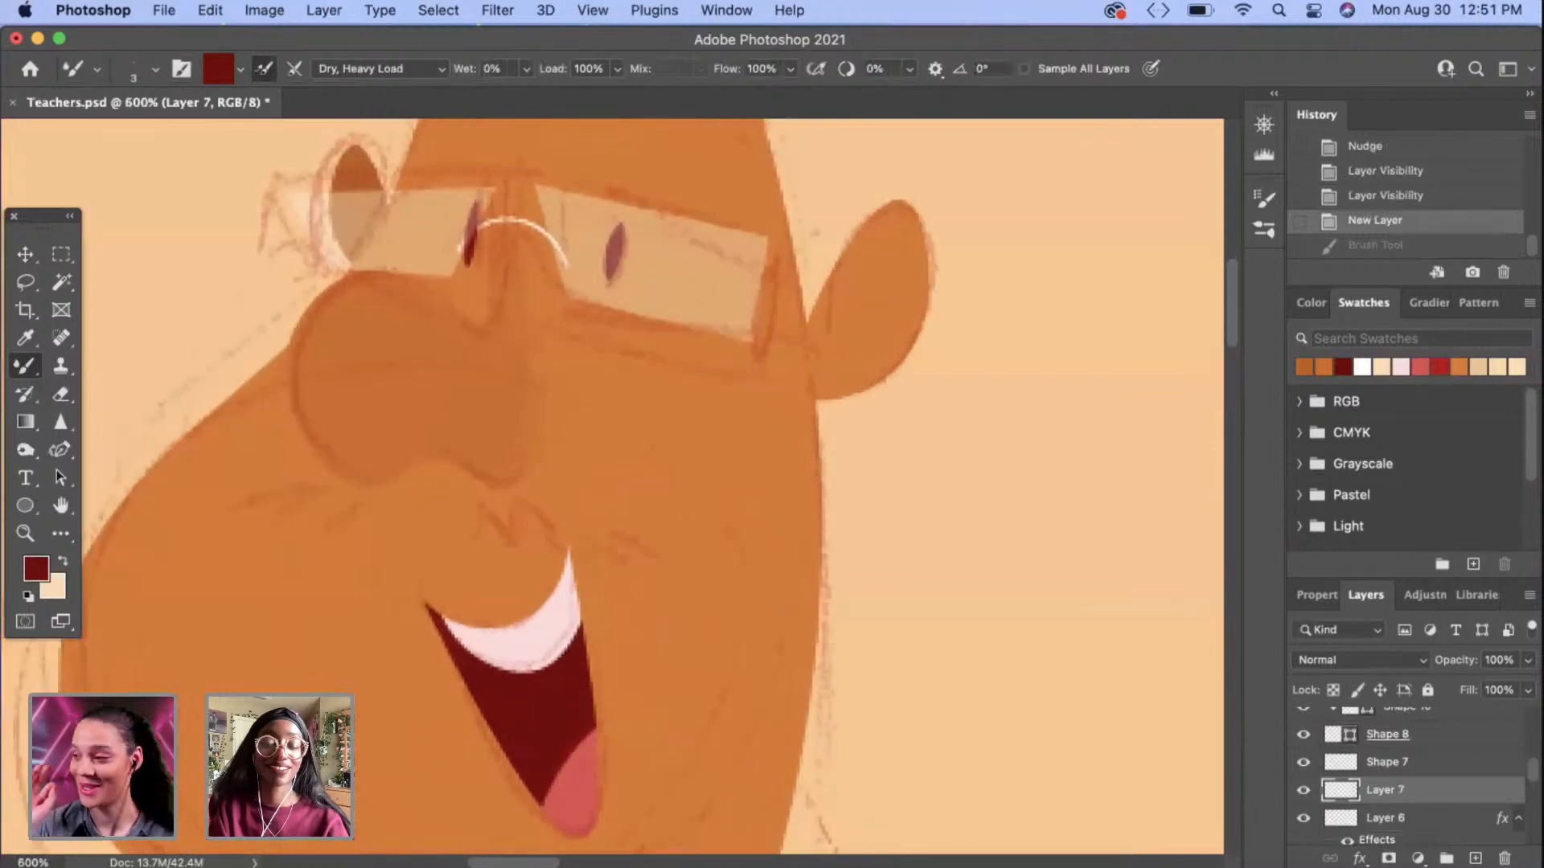
pyautogui.moveTo(420, 467)
pyautogui.mouseDown()
pyautogui.moveTo(512, 484)
pyautogui.moveTo(478, 484)
pyautogui.moveTo(529, 468)
pyautogui.mouseUp()
pyautogui.press('super+z')
pyautogui.press('super+z')
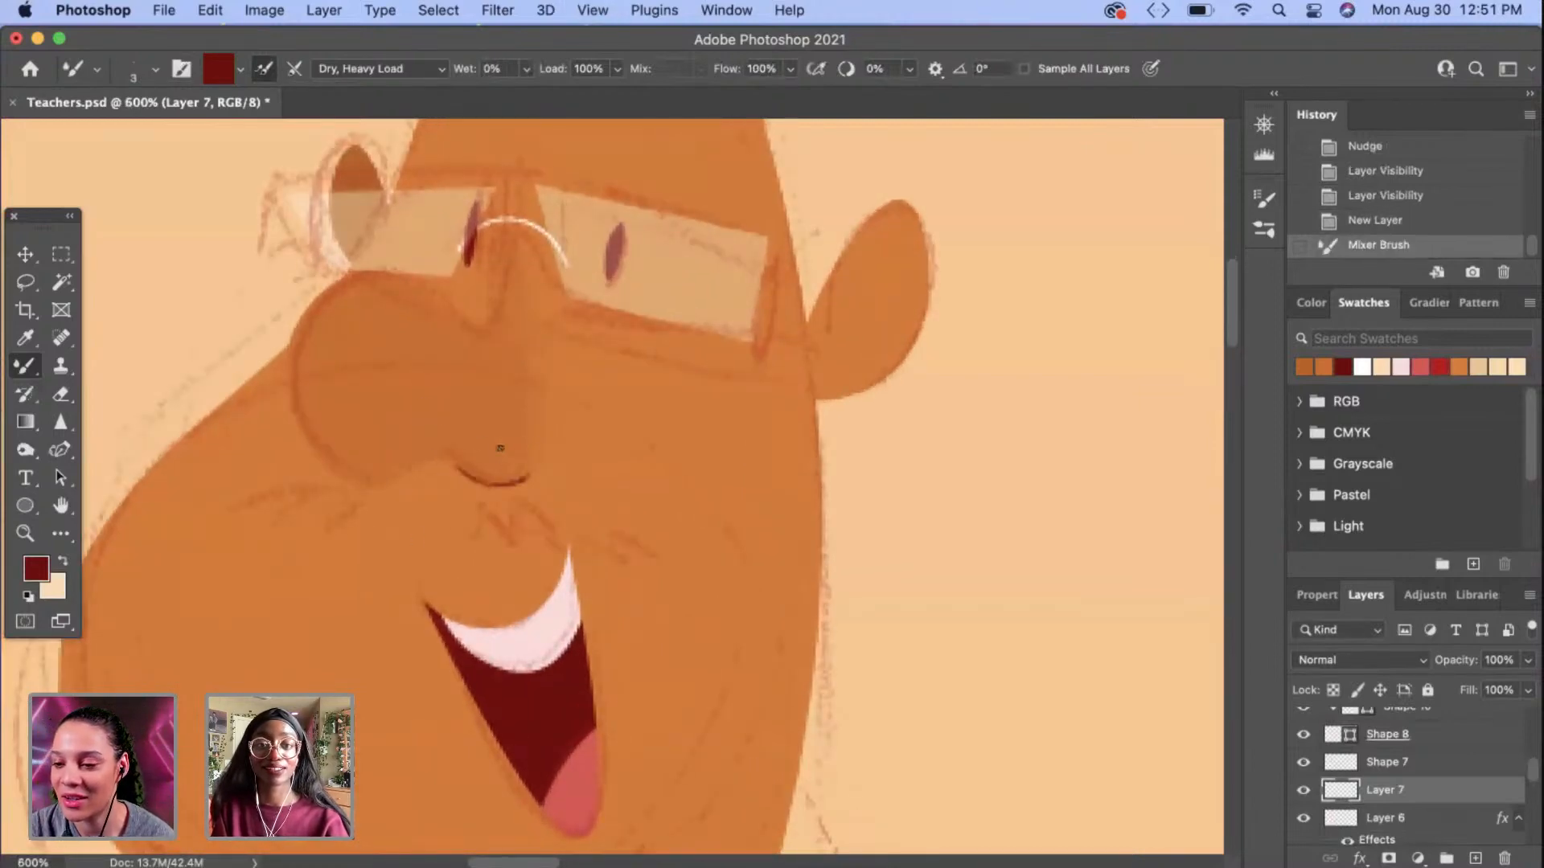
pyautogui.press('super+z')
pyautogui.moveTo(409, 476); pyautogui.dragTo(531, 469)
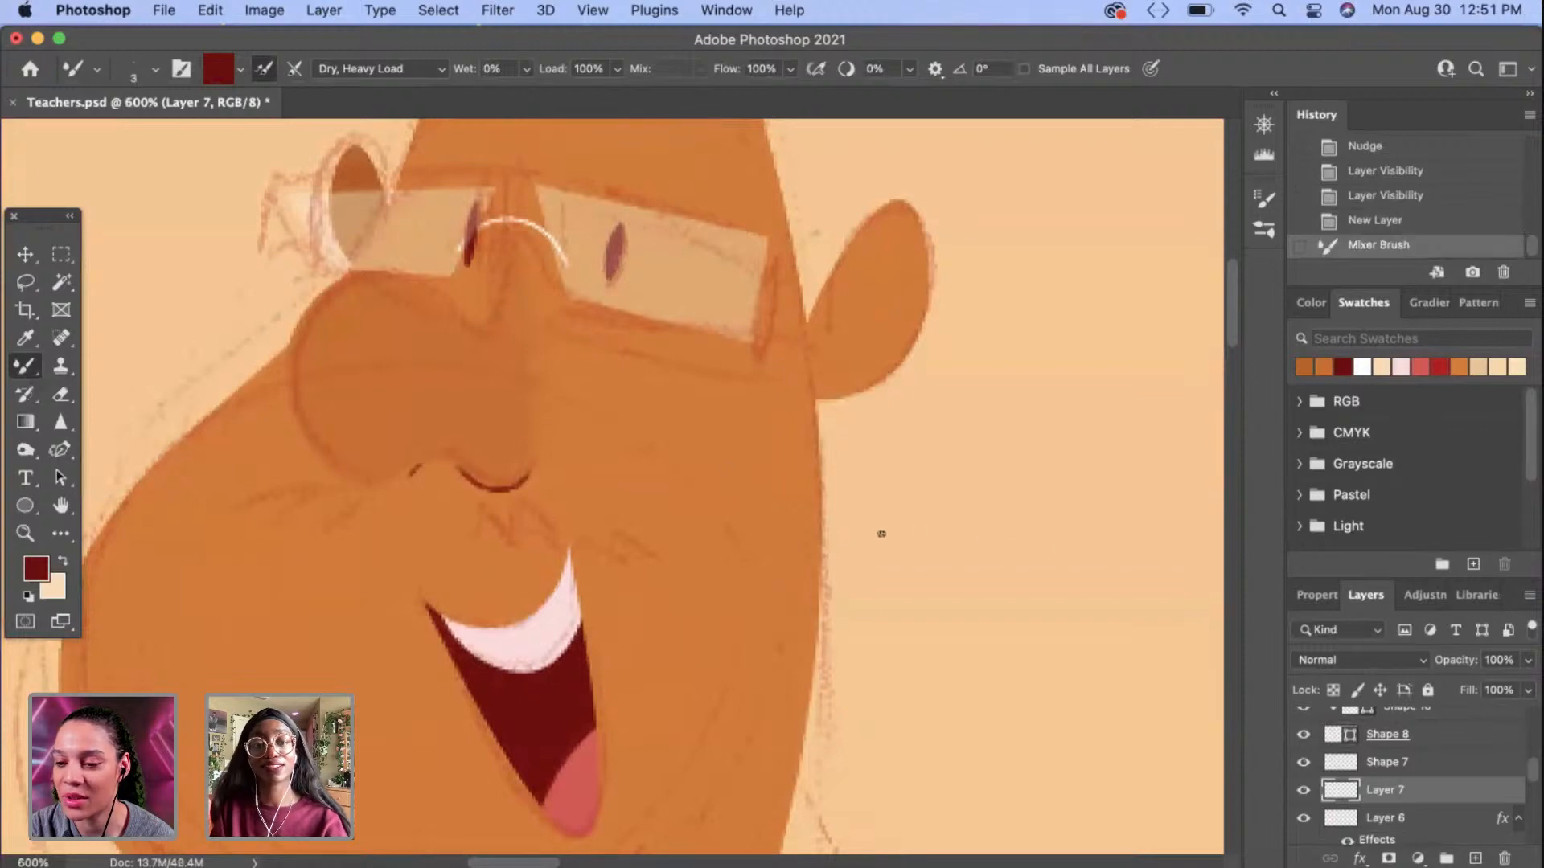
# Step: Paint scribbled dark red moustache strokes on both sides below the nose and short beard strokes on the chin
pyautogui.scroll(5, 882, 533)
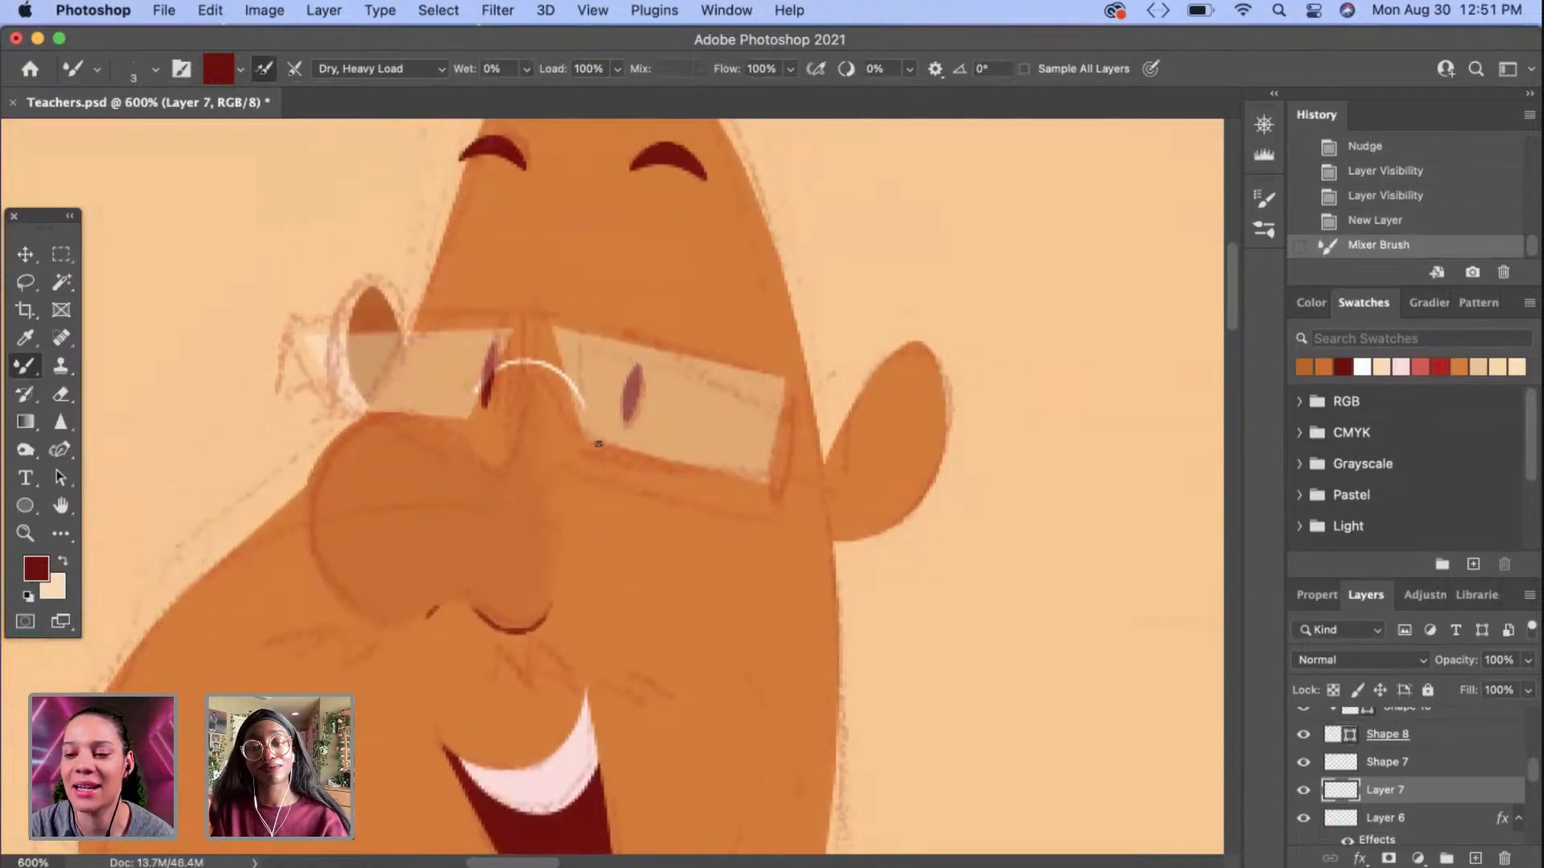
pyautogui.scroll(-1, 599, 444)
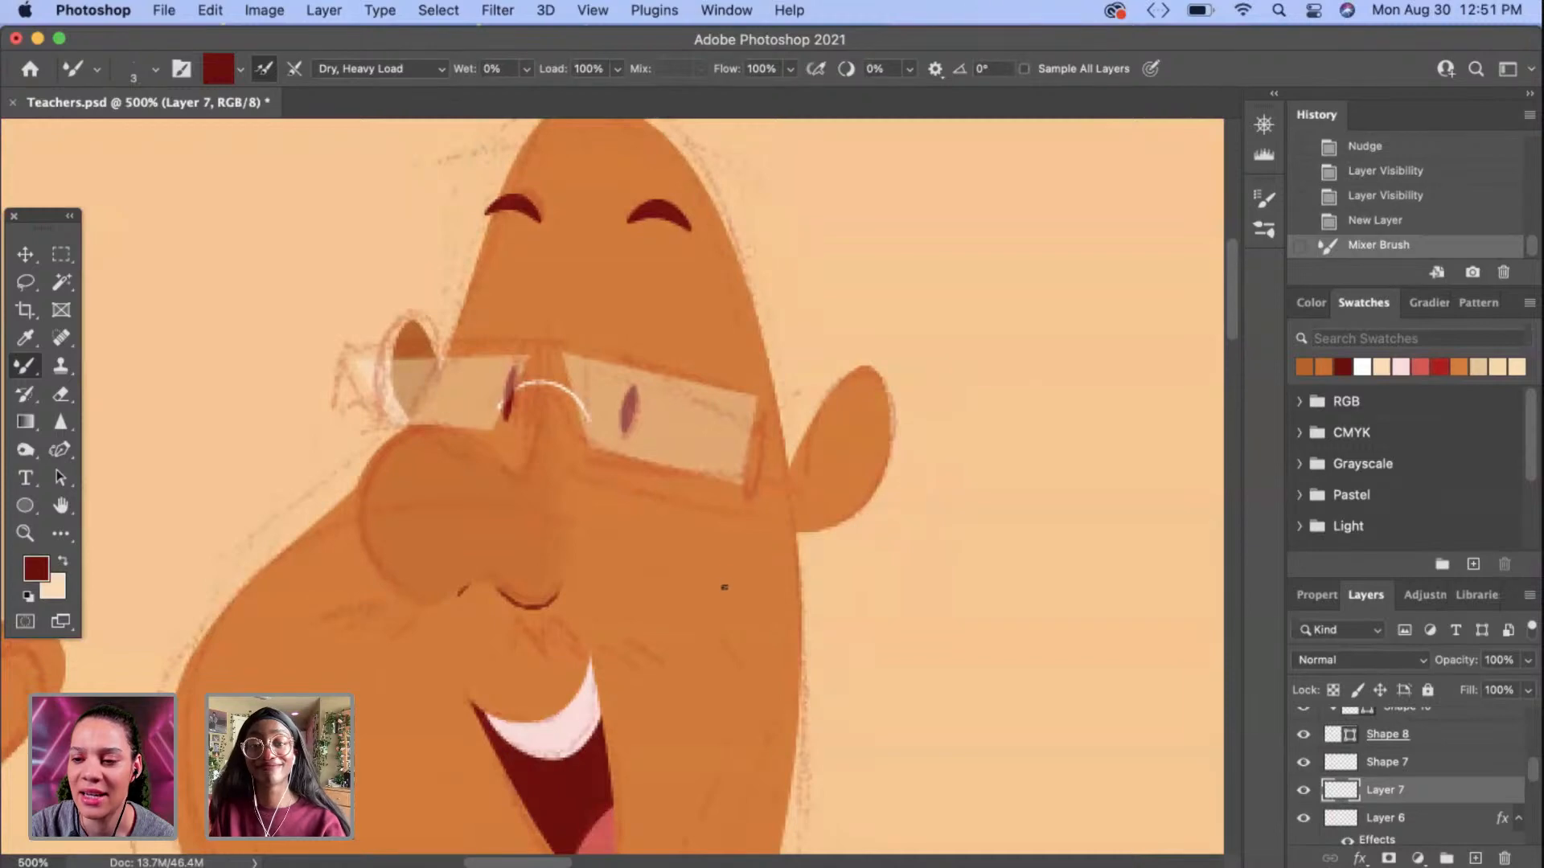
pyautogui.scroll(-4, 723, 588)
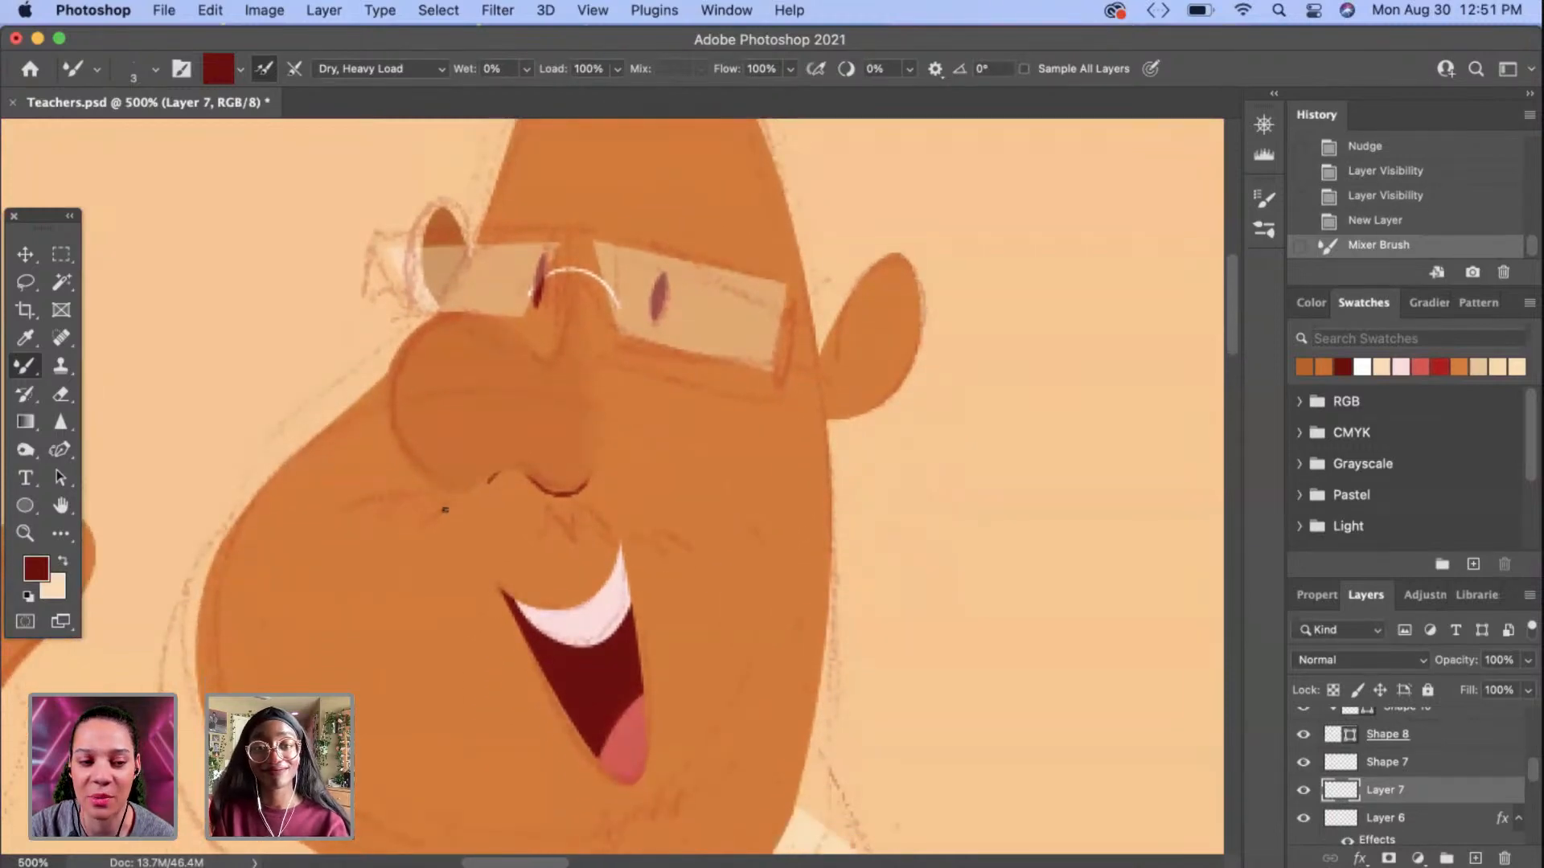
pyautogui.moveTo(445, 509); pyautogui.dragTo(334, 508)
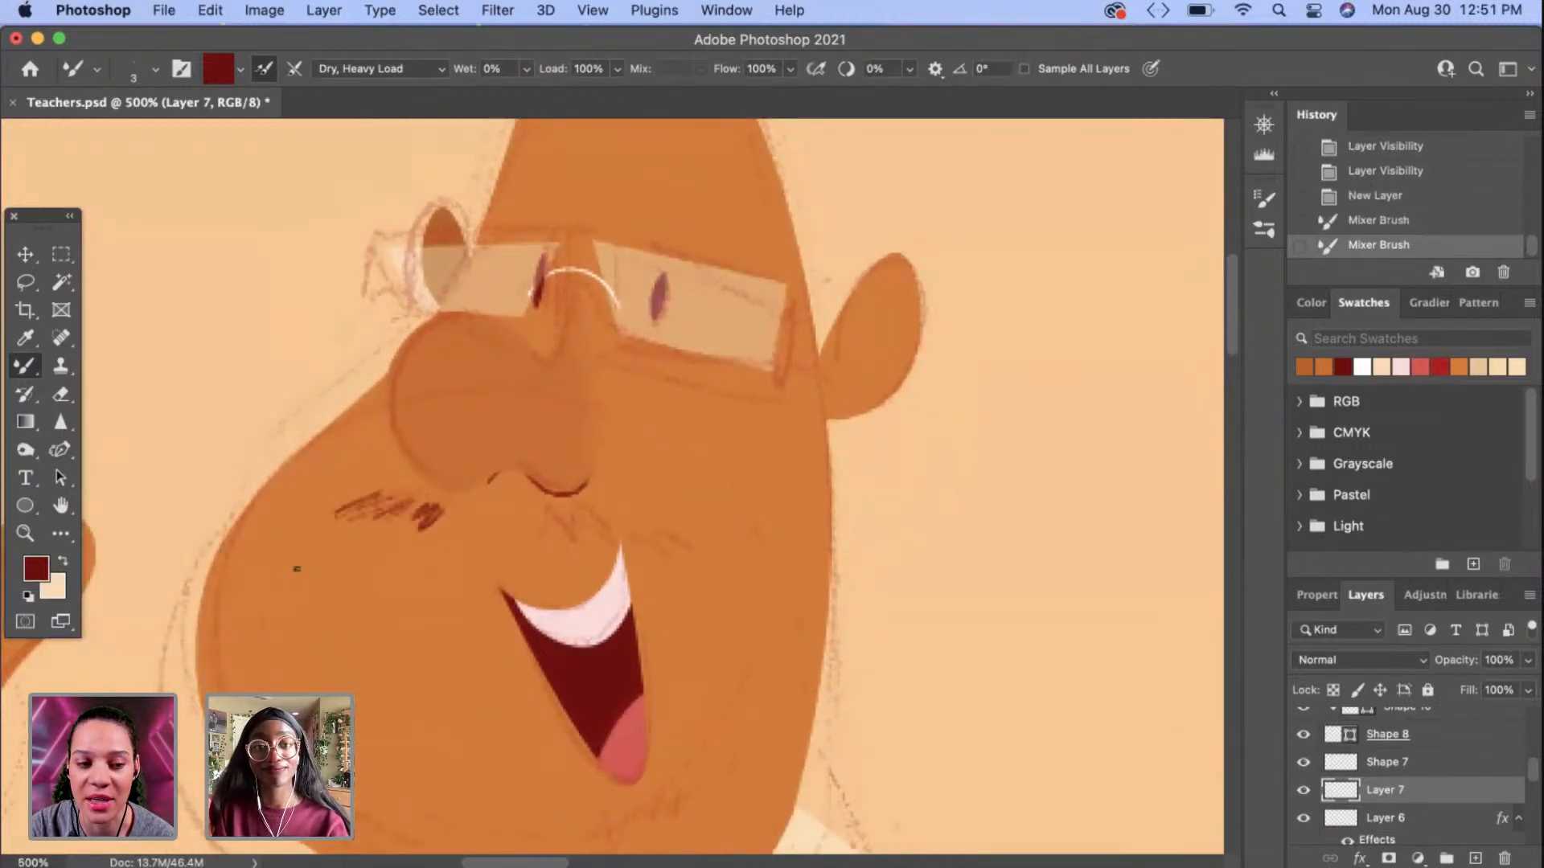
pyautogui.moveTo(551, 519)
pyautogui.mouseDown()
pyautogui.moveTo(582, 538)
pyautogui.moveTo(559, 514)
pyautogui.moveTo(668, 548)
pyautogui.mouseUp()
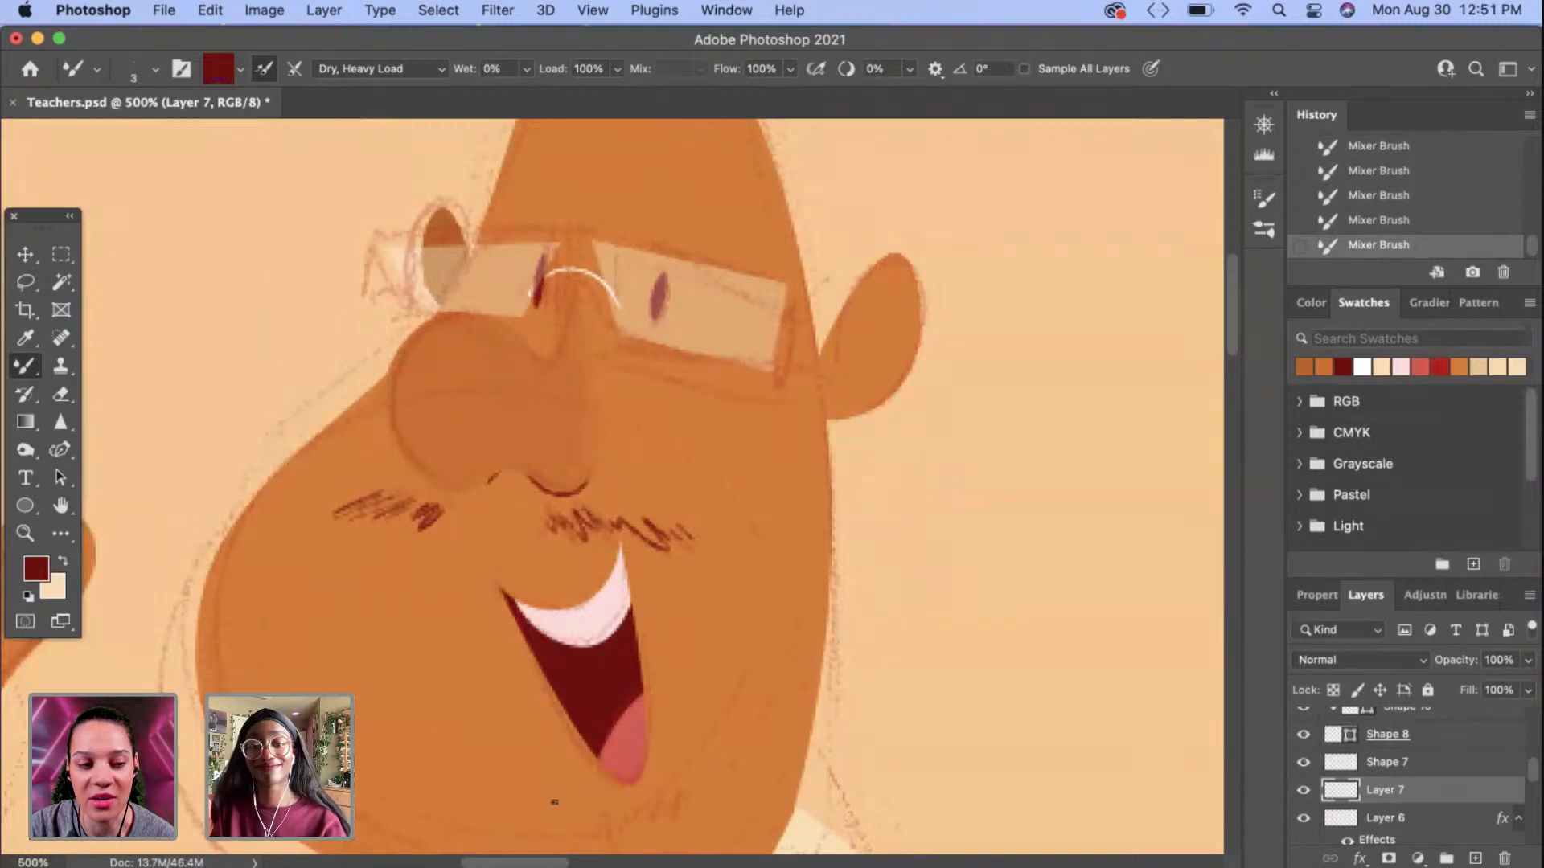
pyautogui.scroll(-2, 554, 802)
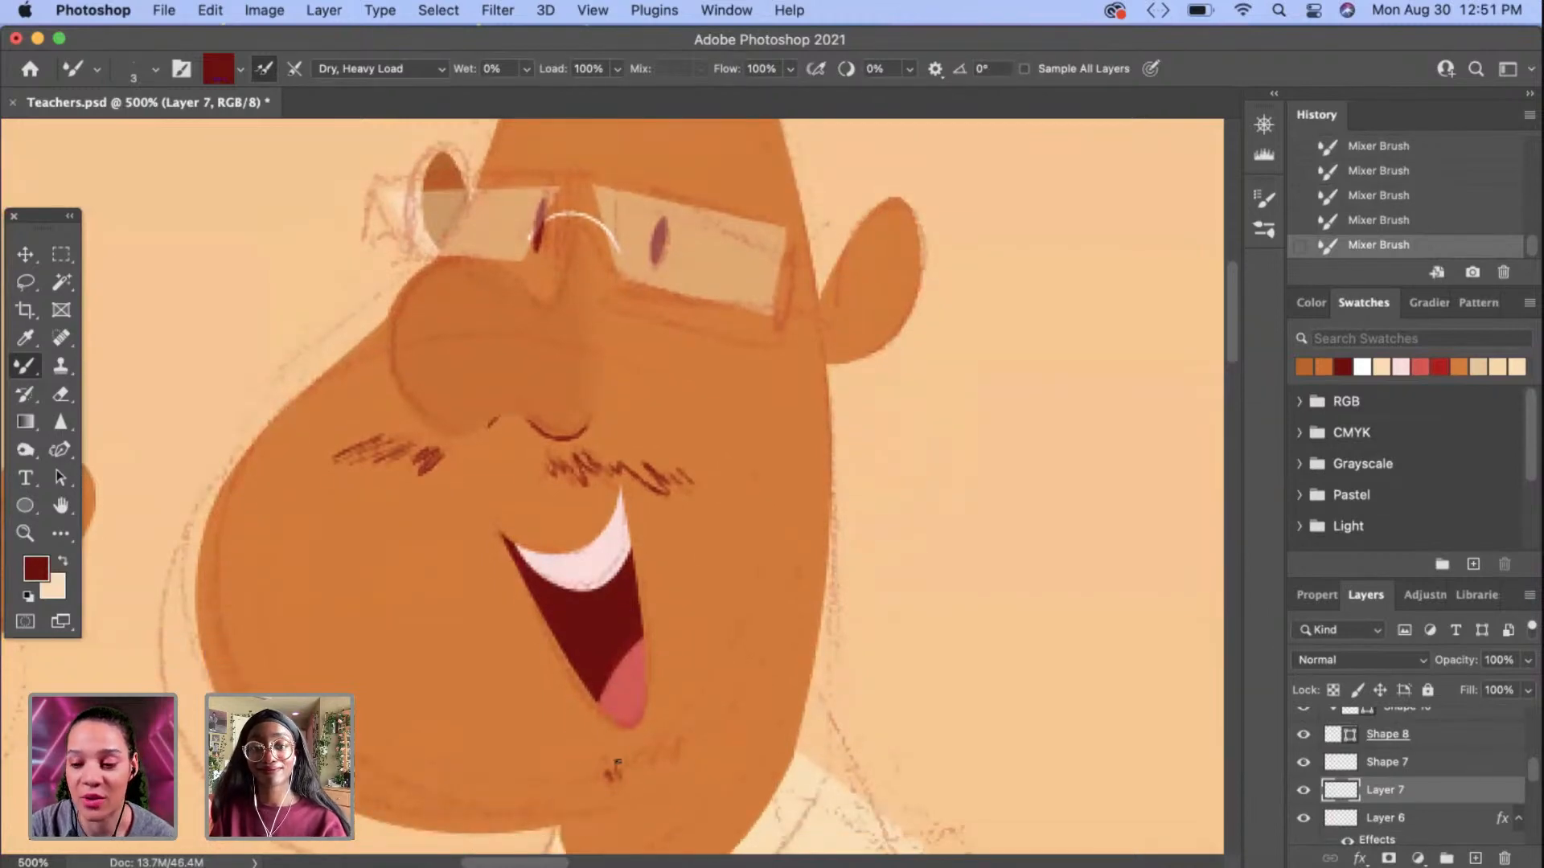
pyautogui.moveTo(617, 763); pyautogui.dragTo(672, 728)
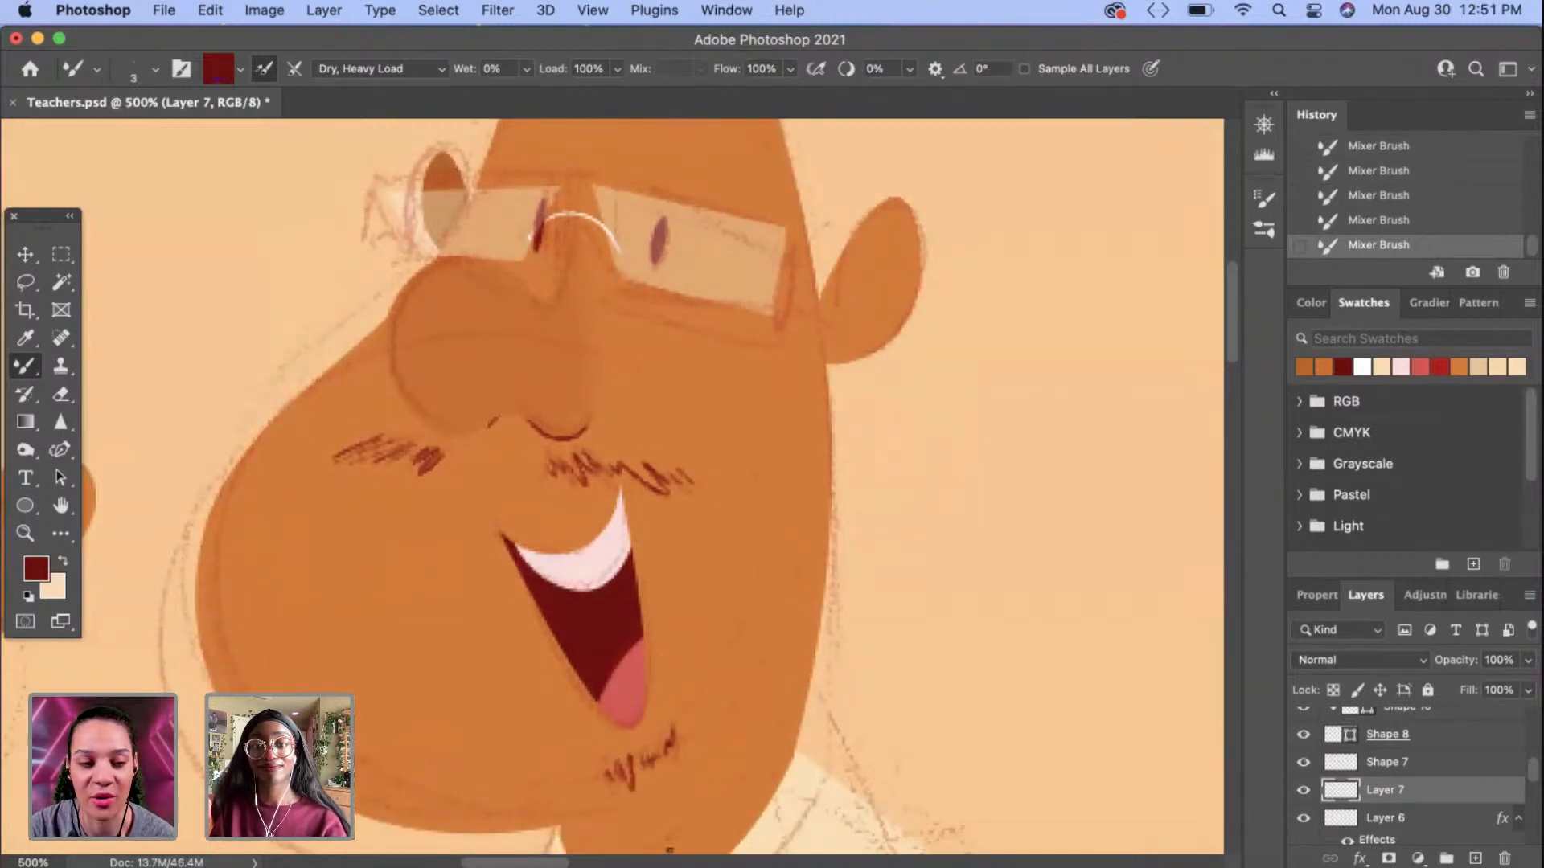
# Step: Paint thin curved dark red inner-ear lines on the ear beside the larger lens
pyautogui.scroll(5, 804, 346)
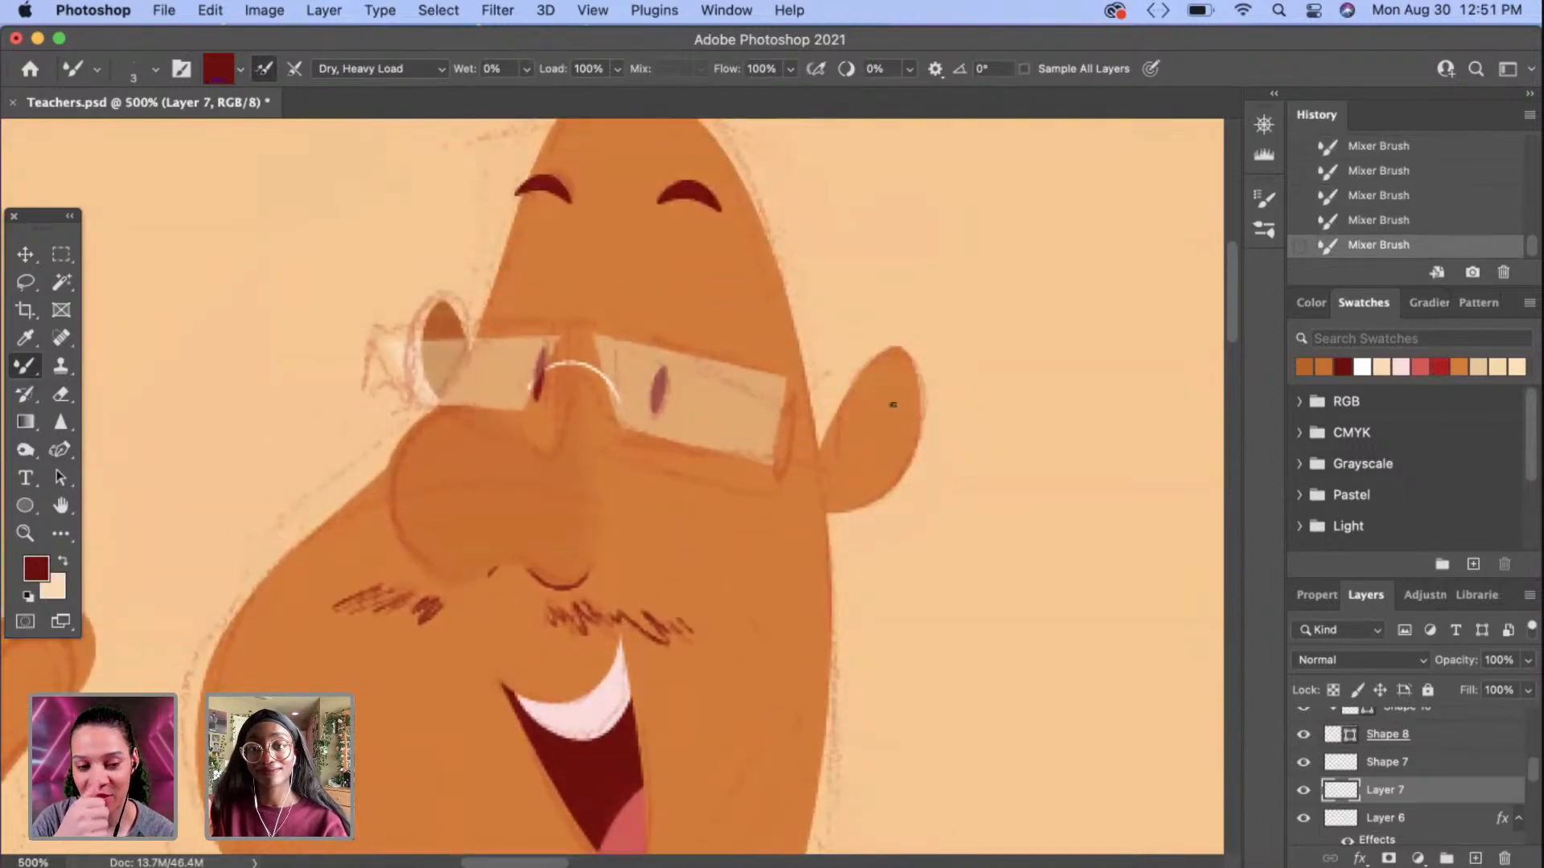
pyautogui.moveTo(893, 405); pyautogui.dragTo(851, 460)
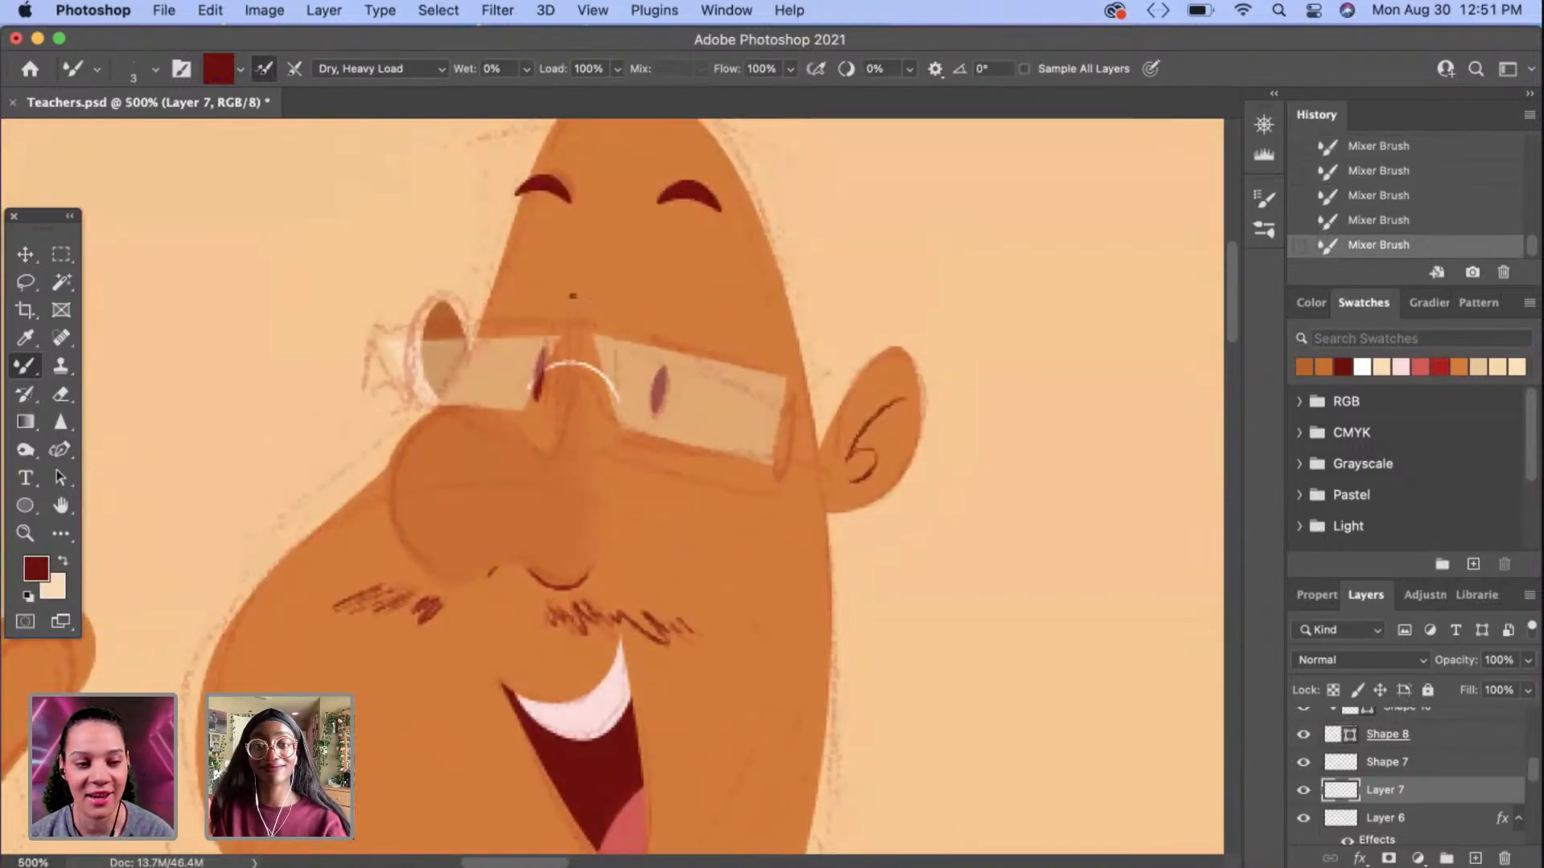
# Step: Undo the last brush stroke and add a new layer directly above the Shape 3 layer
pyautogui.moveTo(1530, 766); pyautogui.dragTo(1529, 723)
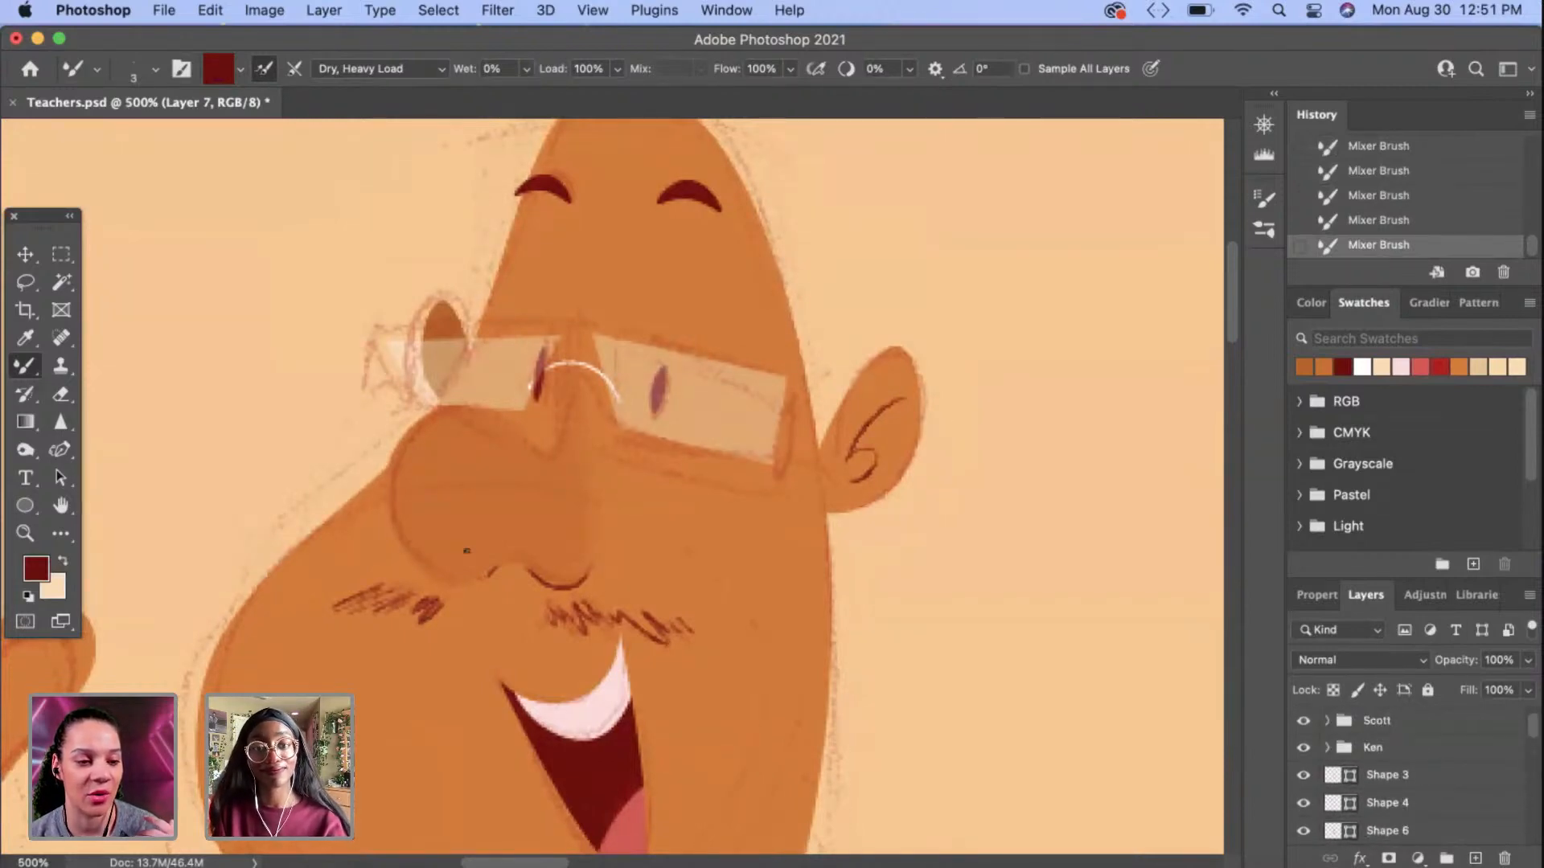
pyautogui.press('super+z')
pyautogui.click(1386, 776)
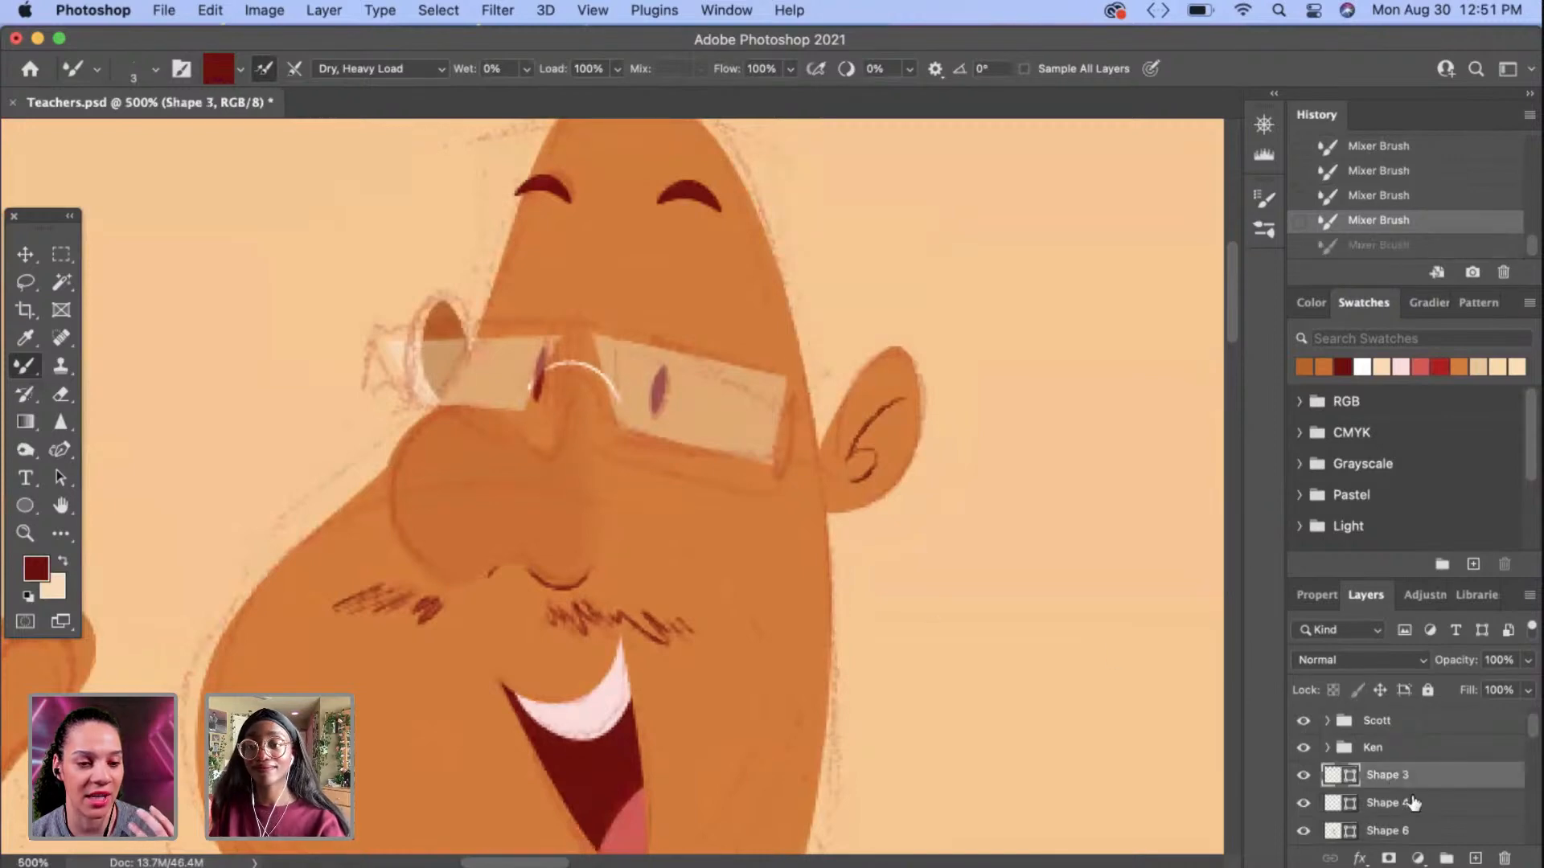
pyautogui.click(1475, 858)
pyautogui.moveTo(397, 527); pyautogui.dragTo(479, 570)
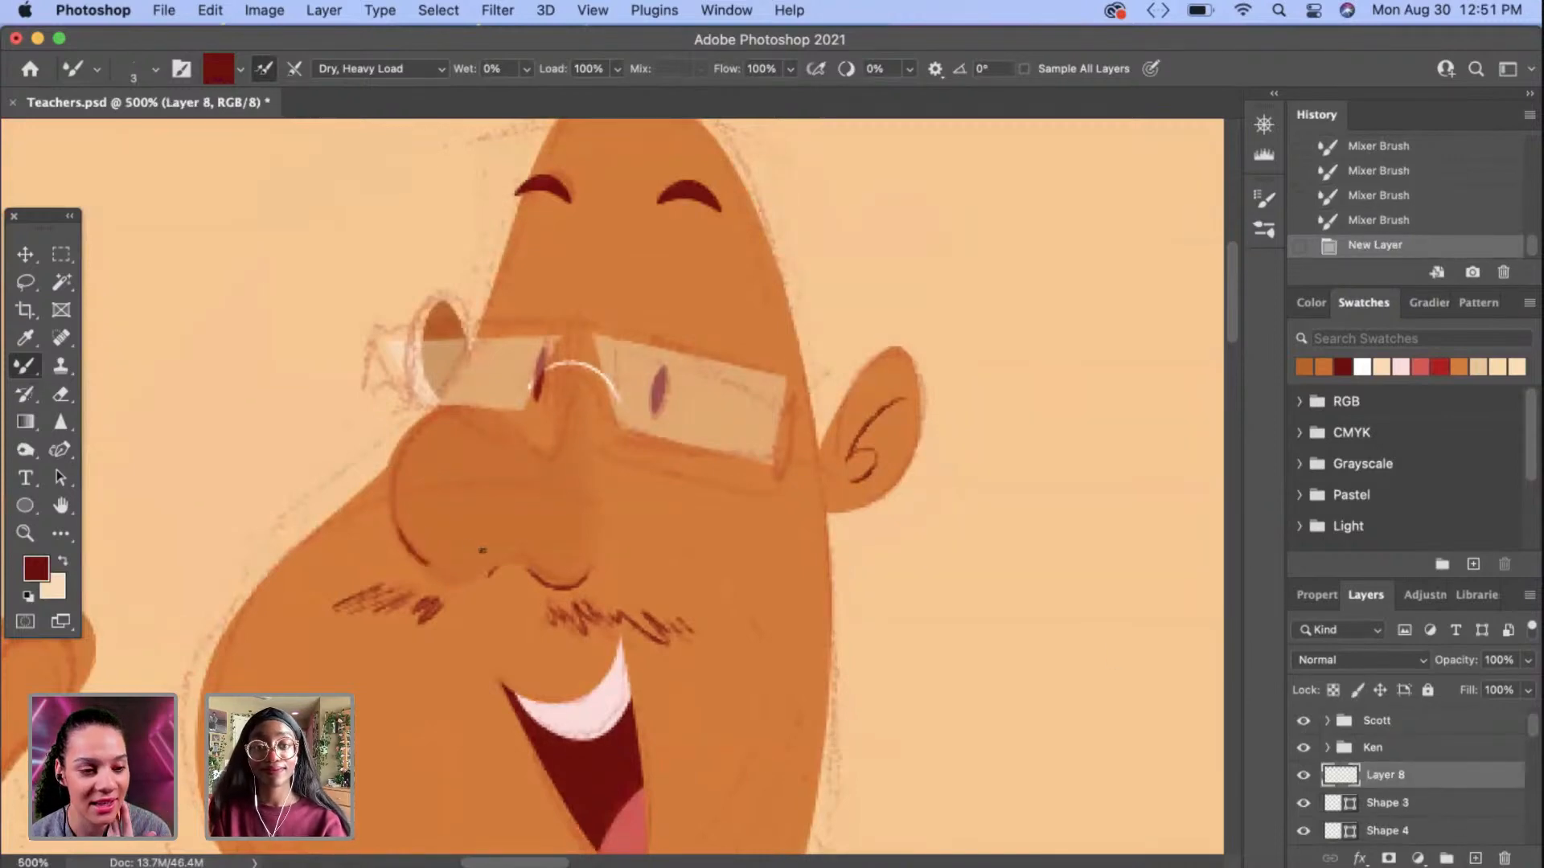
pyautogui.press('super+z')
pyautogui.moveTo(391, 519)
pyautogui.mouseDown()
pyautogui.moveTo(414, 565)
pyautogui.moveTo(473, 577)
pyautogui.mouseUp()
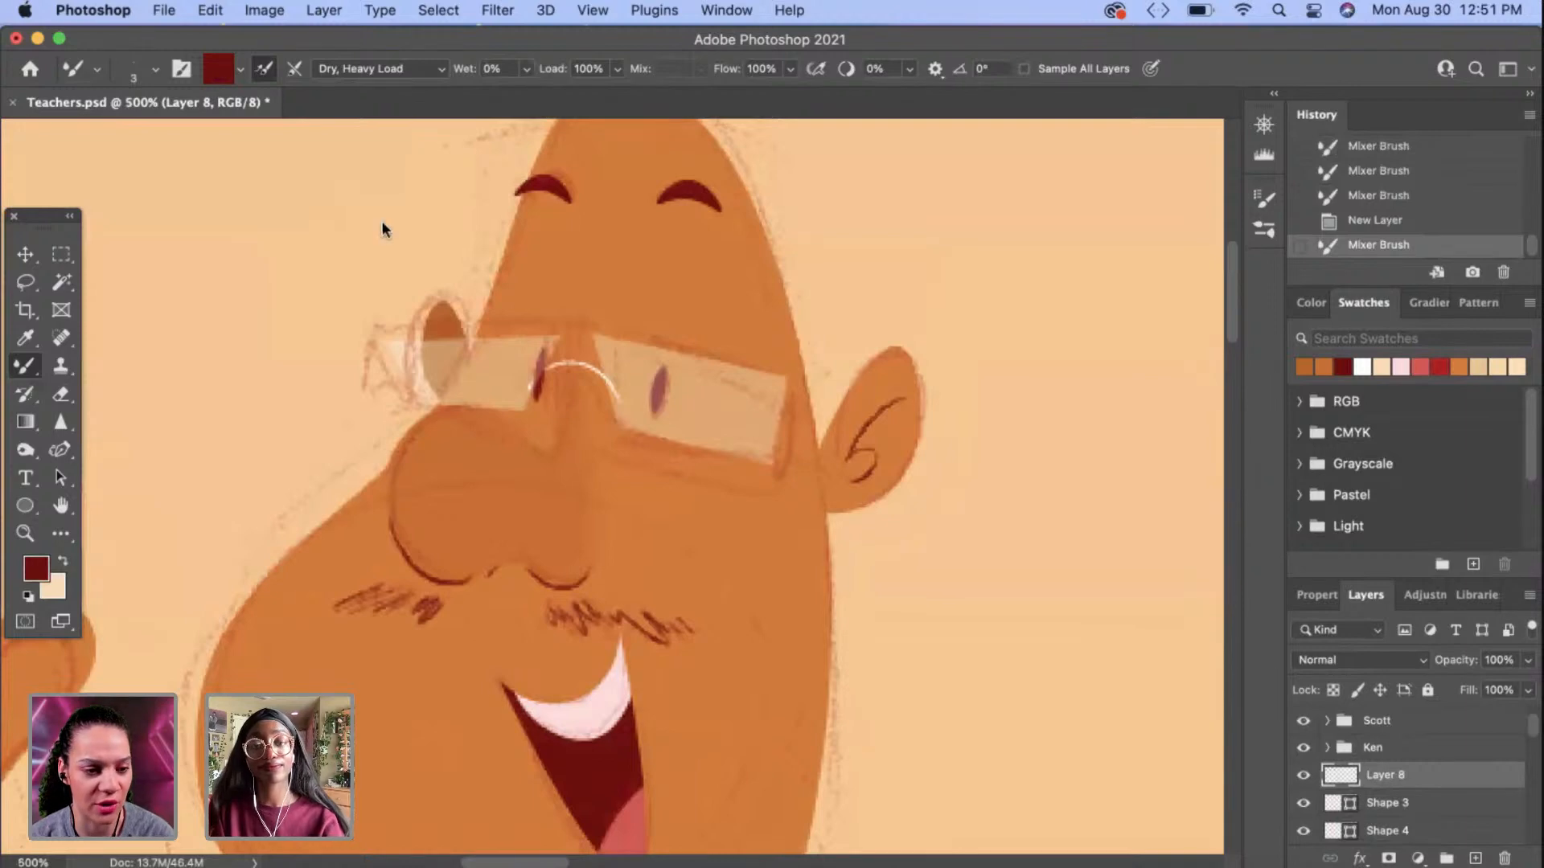
pyautogui.press('super+z')
# Step: Switch to the Kyle's Paintbox - Gouache Blair 70 brush from the Gouache_Master set and set its size to 4 px
pyautogui.click(155, 69)
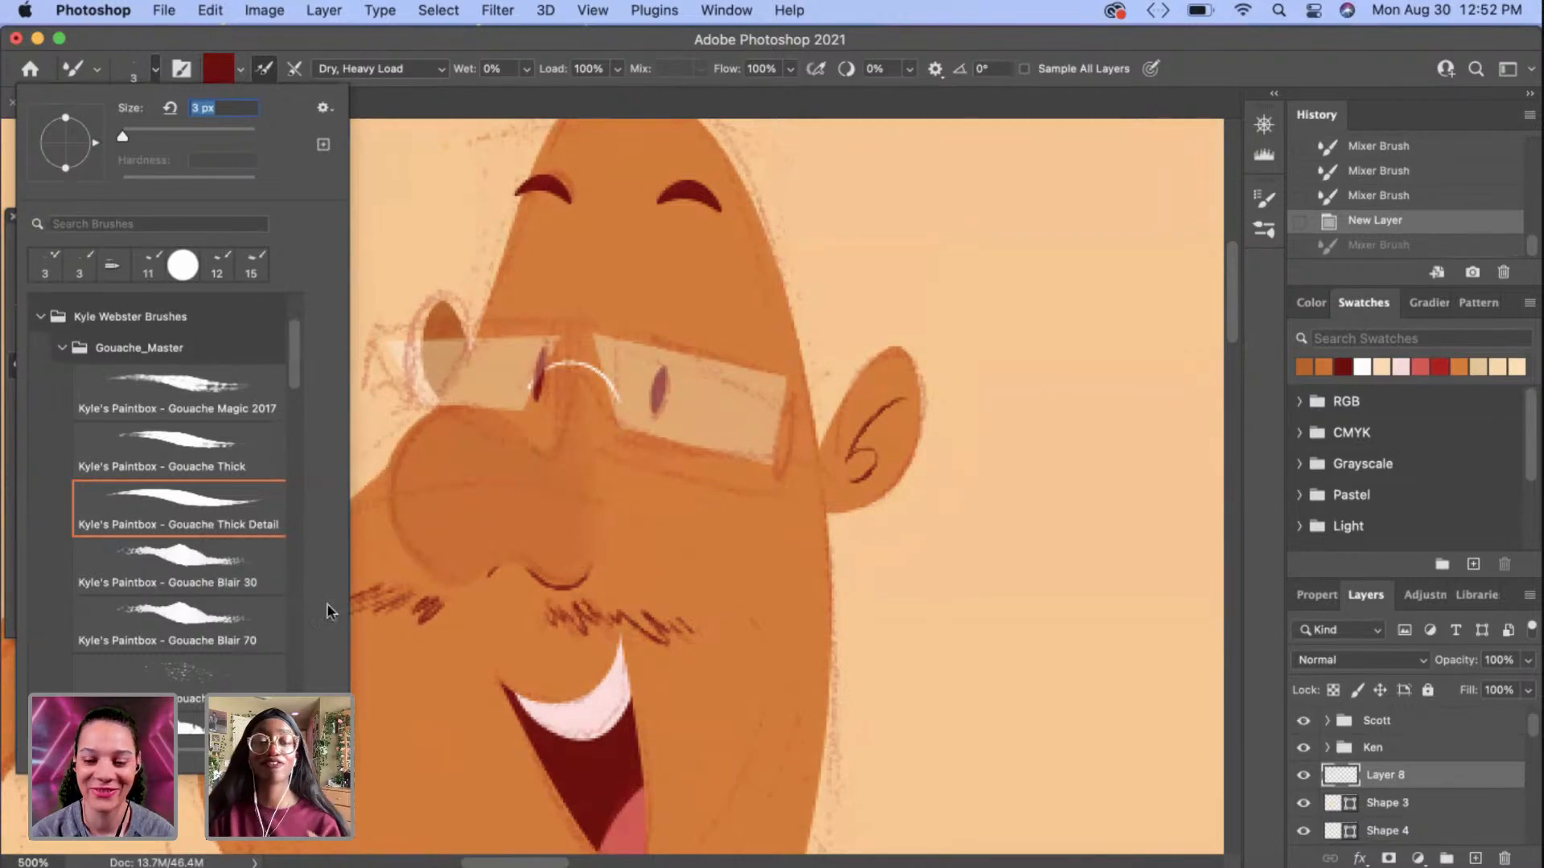
pyautogui.click(215, 623)
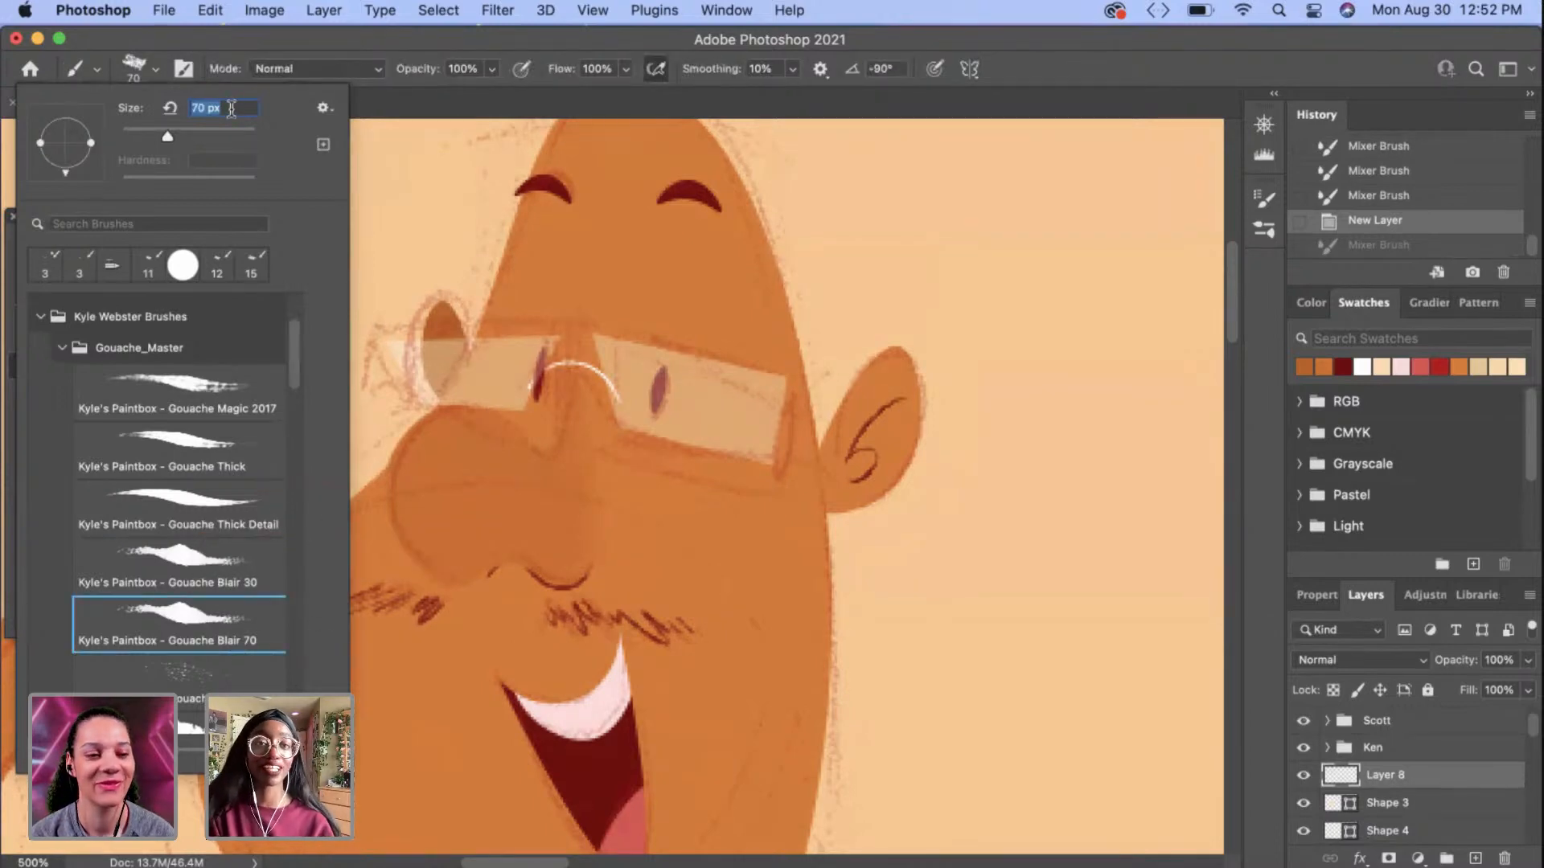
pyautogui.write('4')
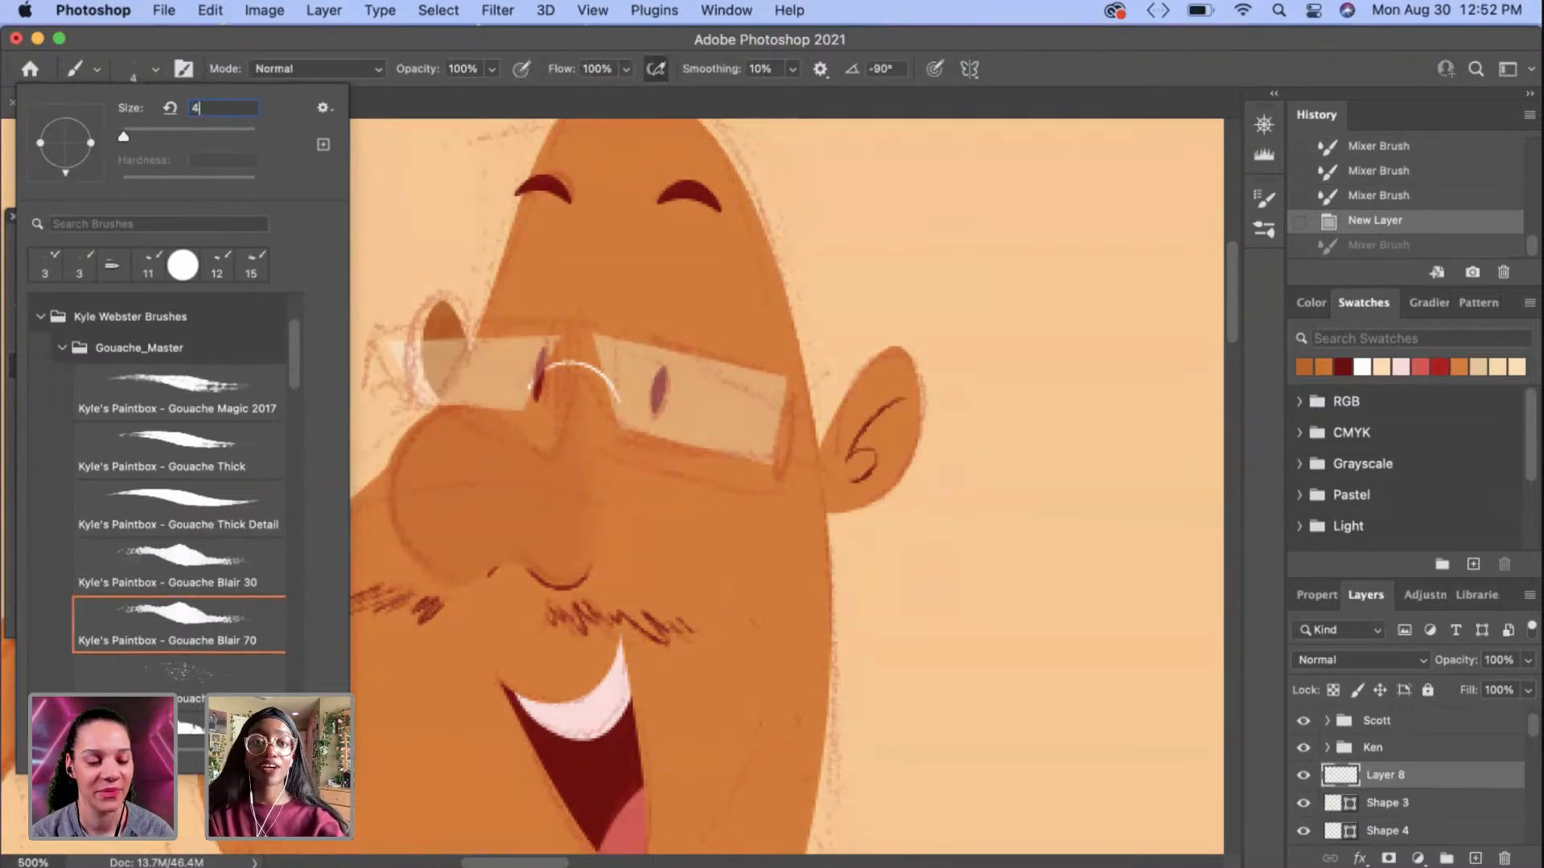
pyautogui.press('Return')
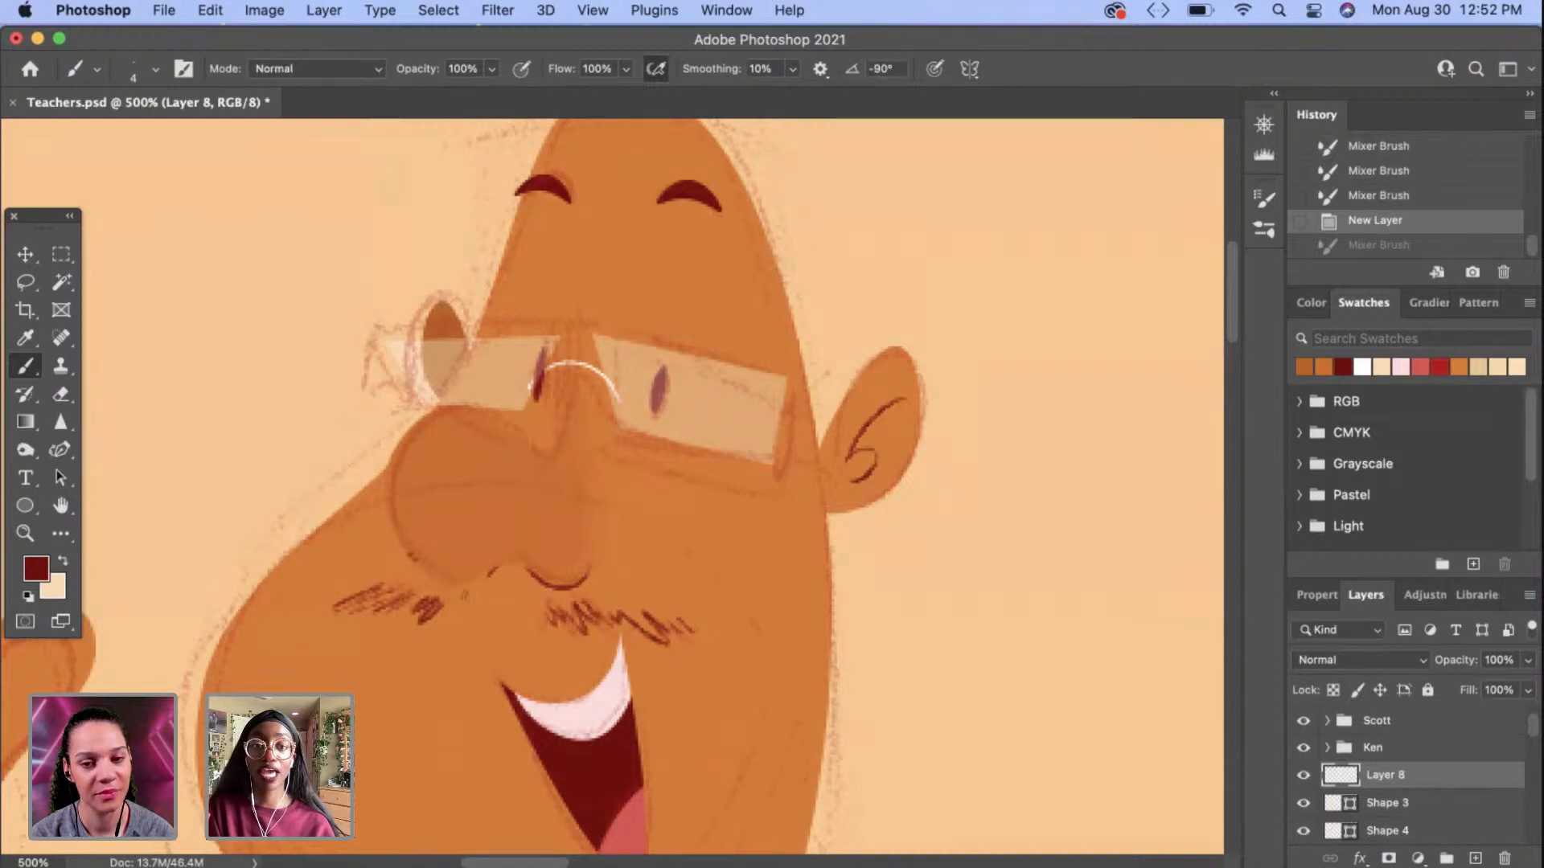
# Step: Paint dark red contour lines along the nose's outer side and around the nose bridge between the lenses, redrawing strokes that miss the sketch
pyautogui.moveTo(416, 560); pyautogui.dragTo(448, 588)
pyautogui.press('super+z')
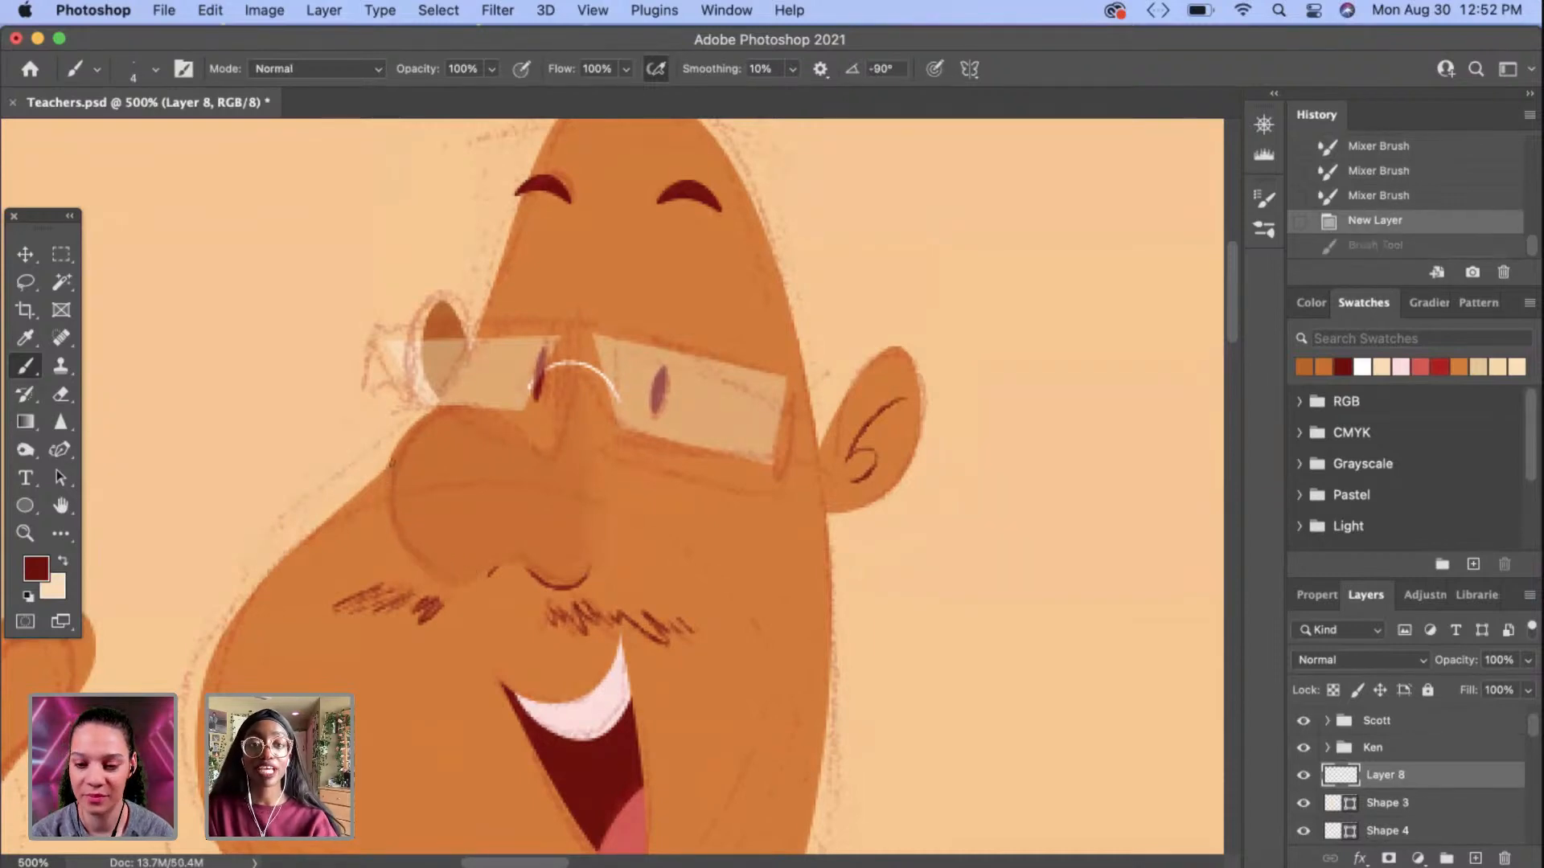
pyautogui.moveTo(388, 471); pyautogui.dragTo(398, 529)
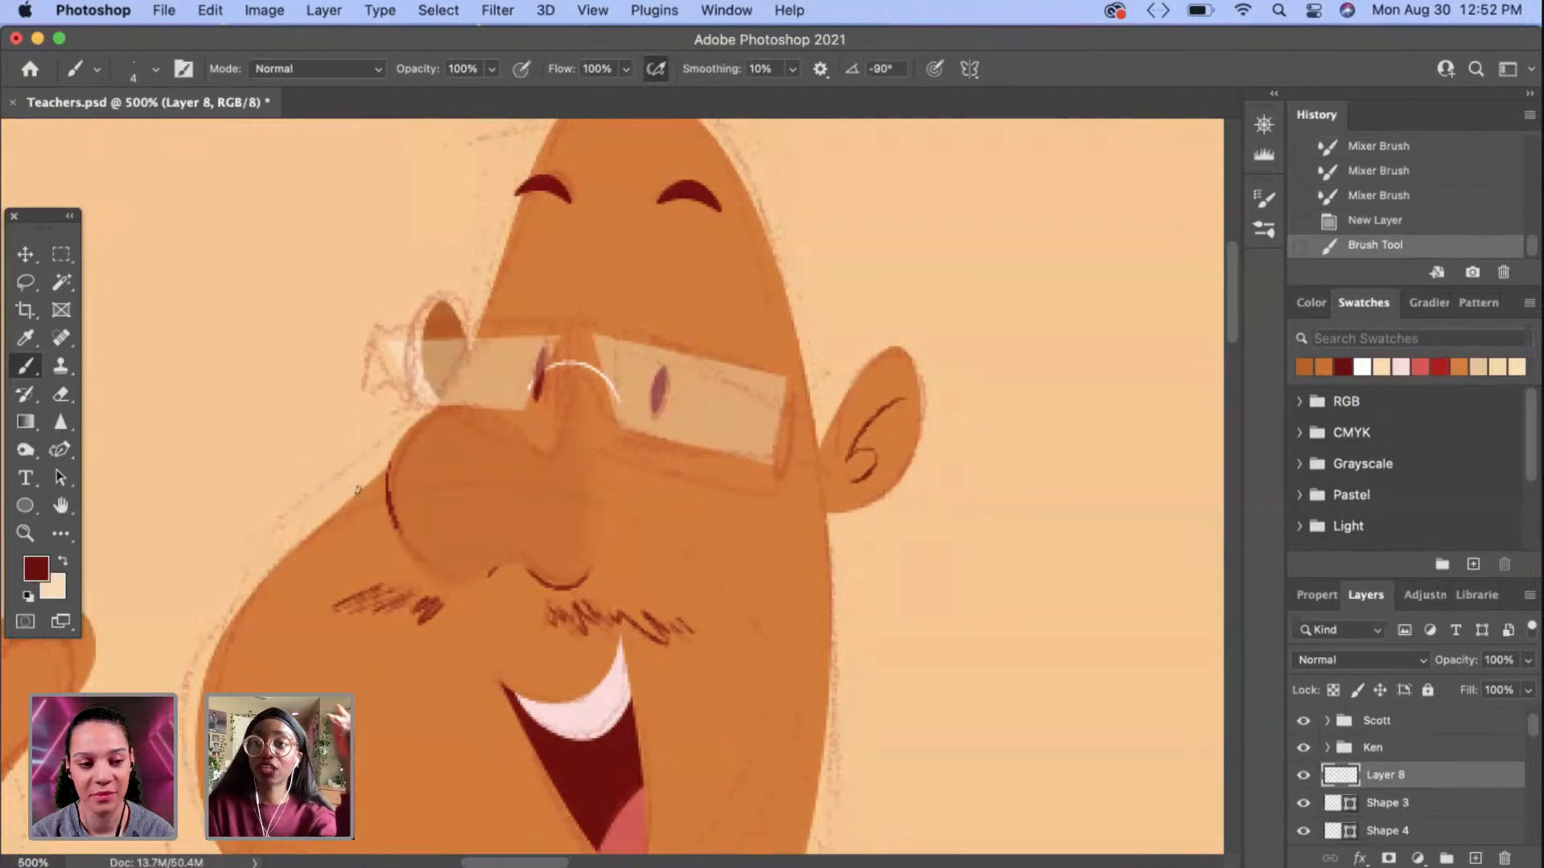
pyautogui.moveTo(507, 419); pyautogui.dragTo(553, 450)
pyautogui.press('super+z')
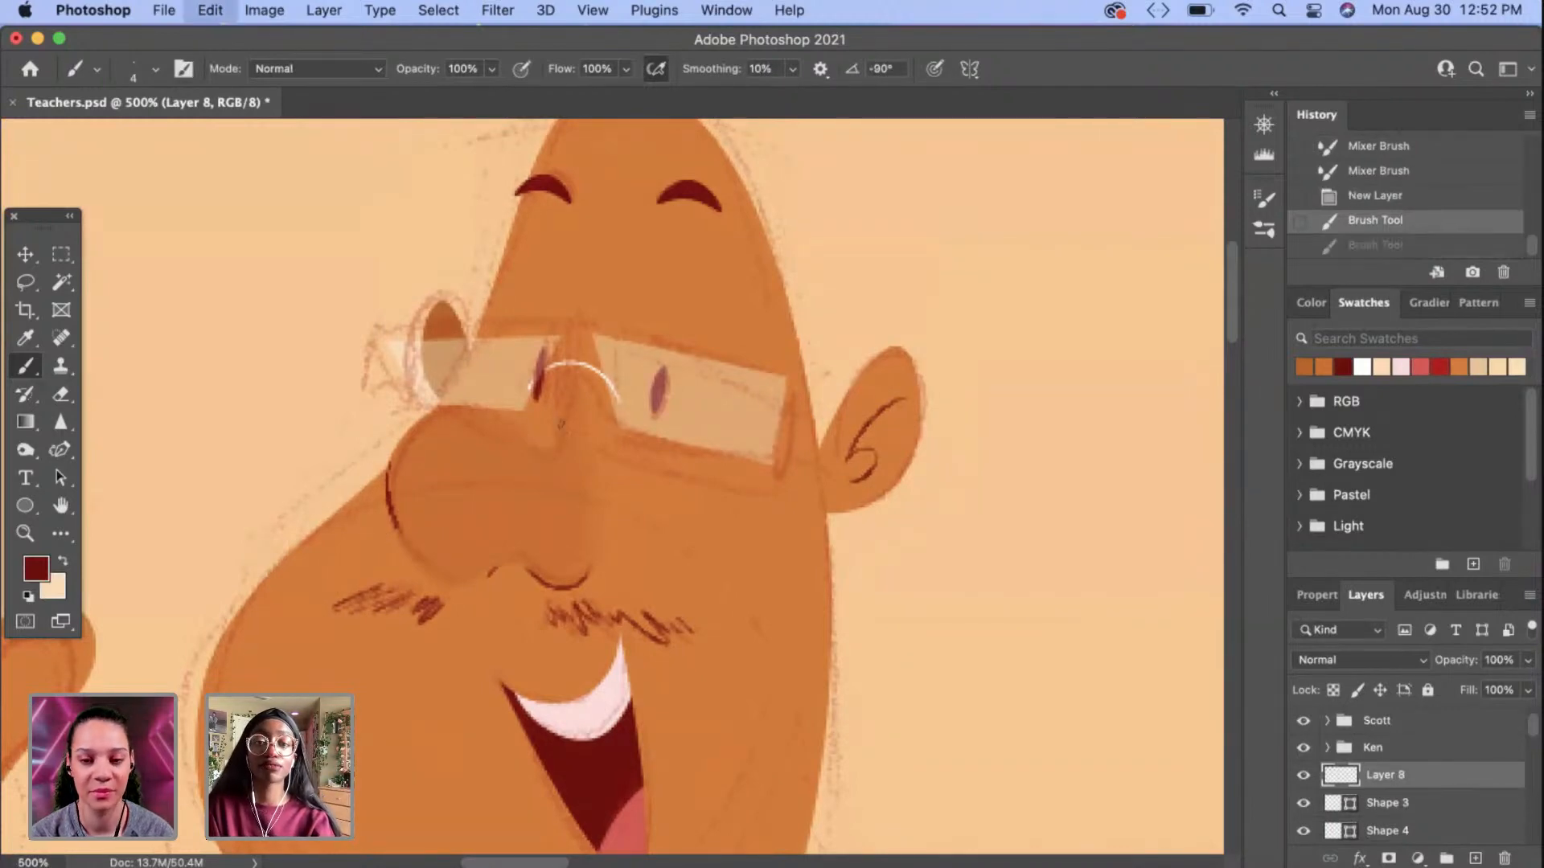
pyautogui.moveTo(563, 384)
pyautogui.mouseDown()
pyautogui.moveTo(509, 429)
pyautogui.moveTo(478, 413)
pyautogui.moveTo(534, 446)
pyautogui.mouseUp()
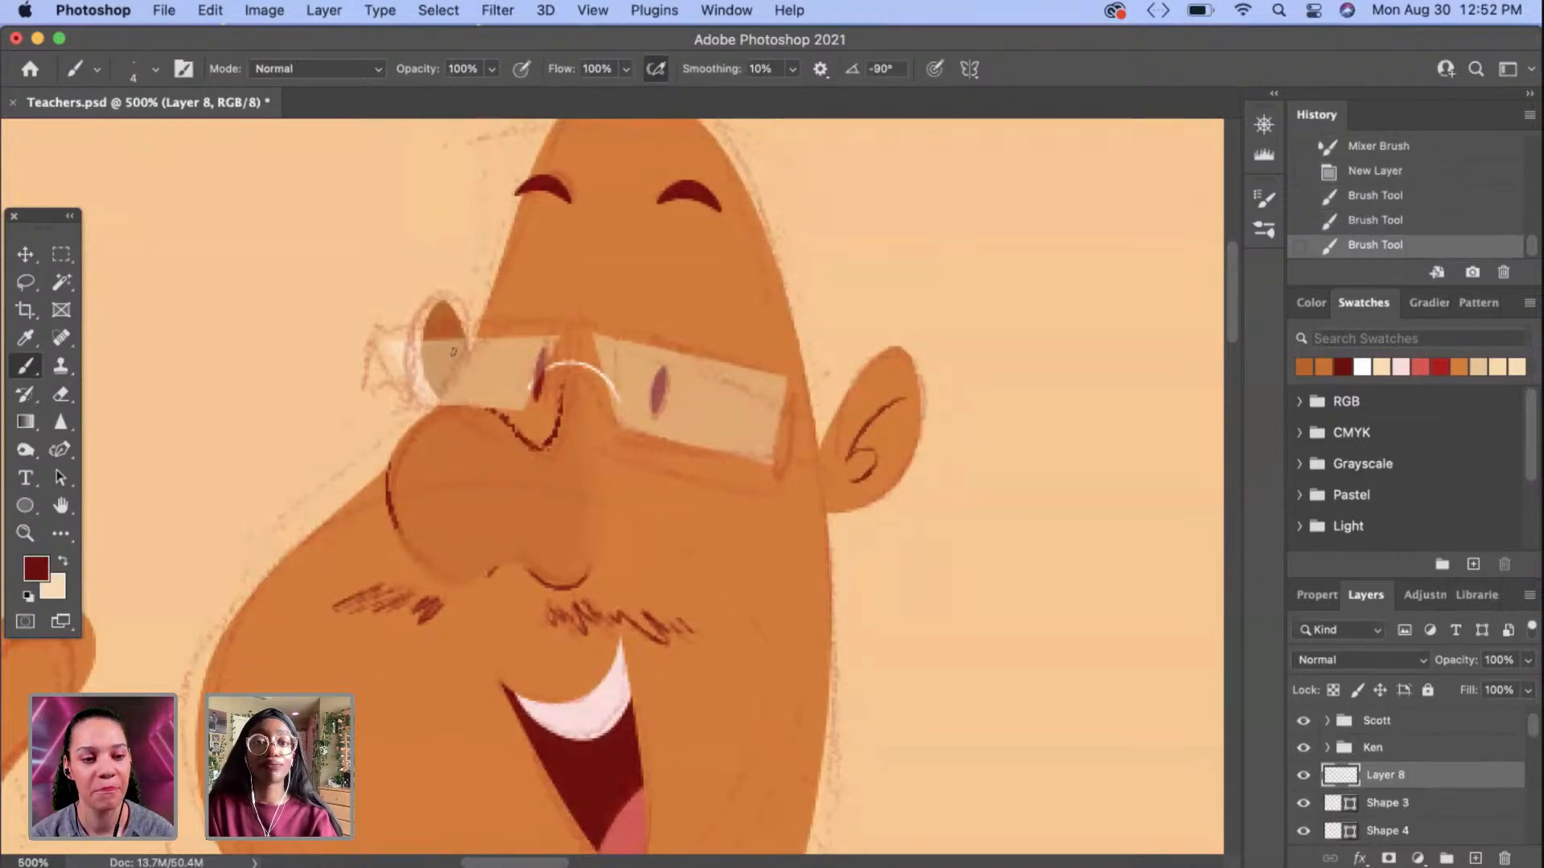
# Step: Paint a dark red line along the forehead edge from the eyebrow down to the smaller lens, undoing and redrawing it as needed
pyautogui.moveTo(453, 351); pyautogui.dragTo(496, 283)
pyautogui.moveTo(519, 201); pyautogui.dragTo(489, 304)
pyautogui.press('super+z')
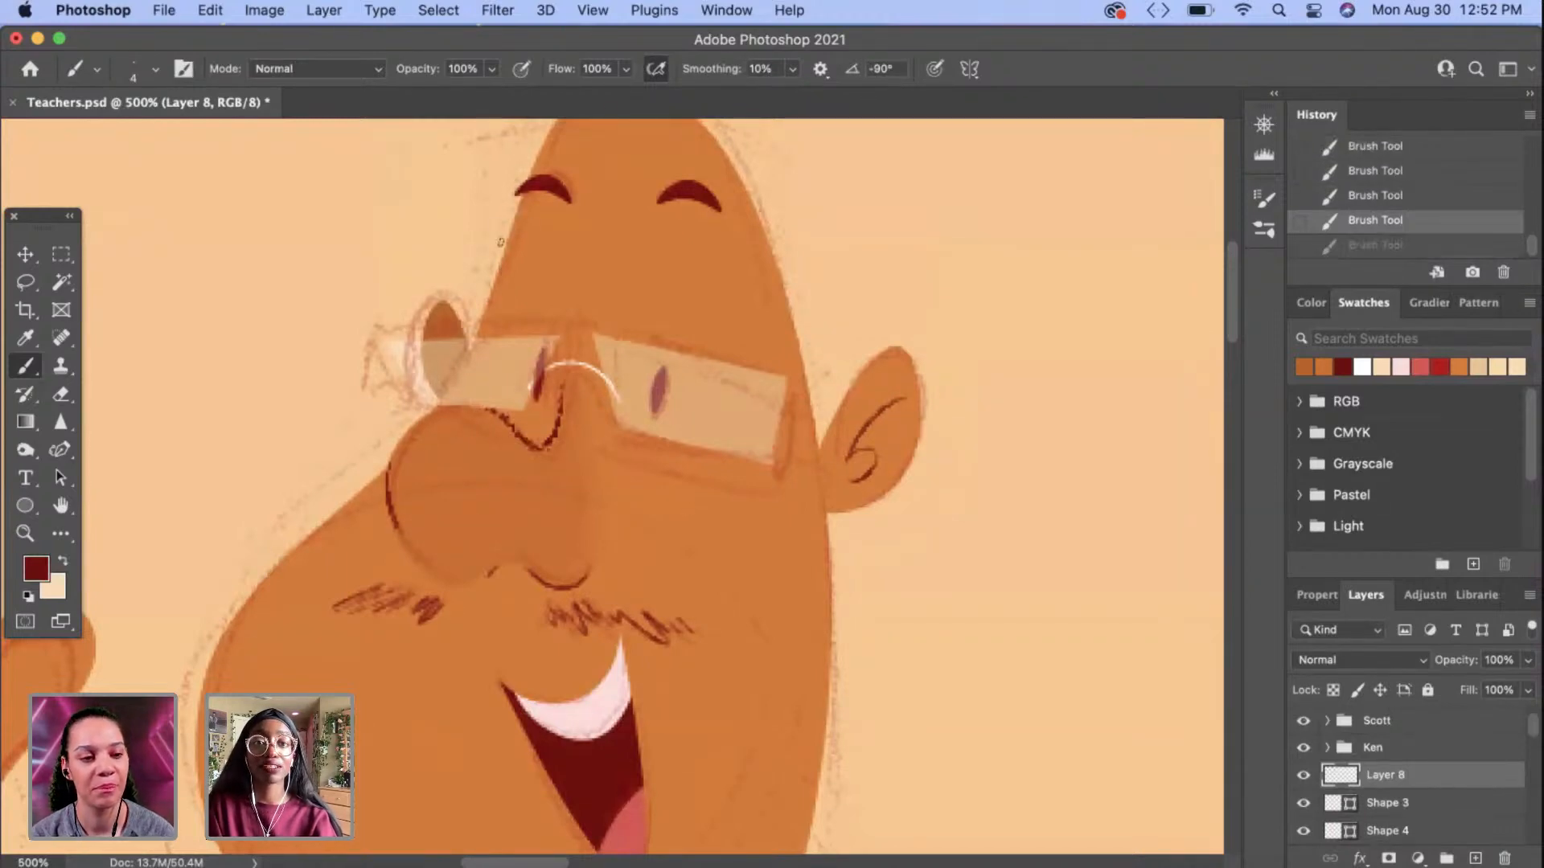
pyautogui.moveTo(517, 199); pyautogui.dragTo(477, 333)
pyautogui.press('super+z')
# Step: Paint a dark red line down the side of the head where the ear beside the larger lens attaches, redrawing it longer
pyautogui.scroll(-3, 780, 460)
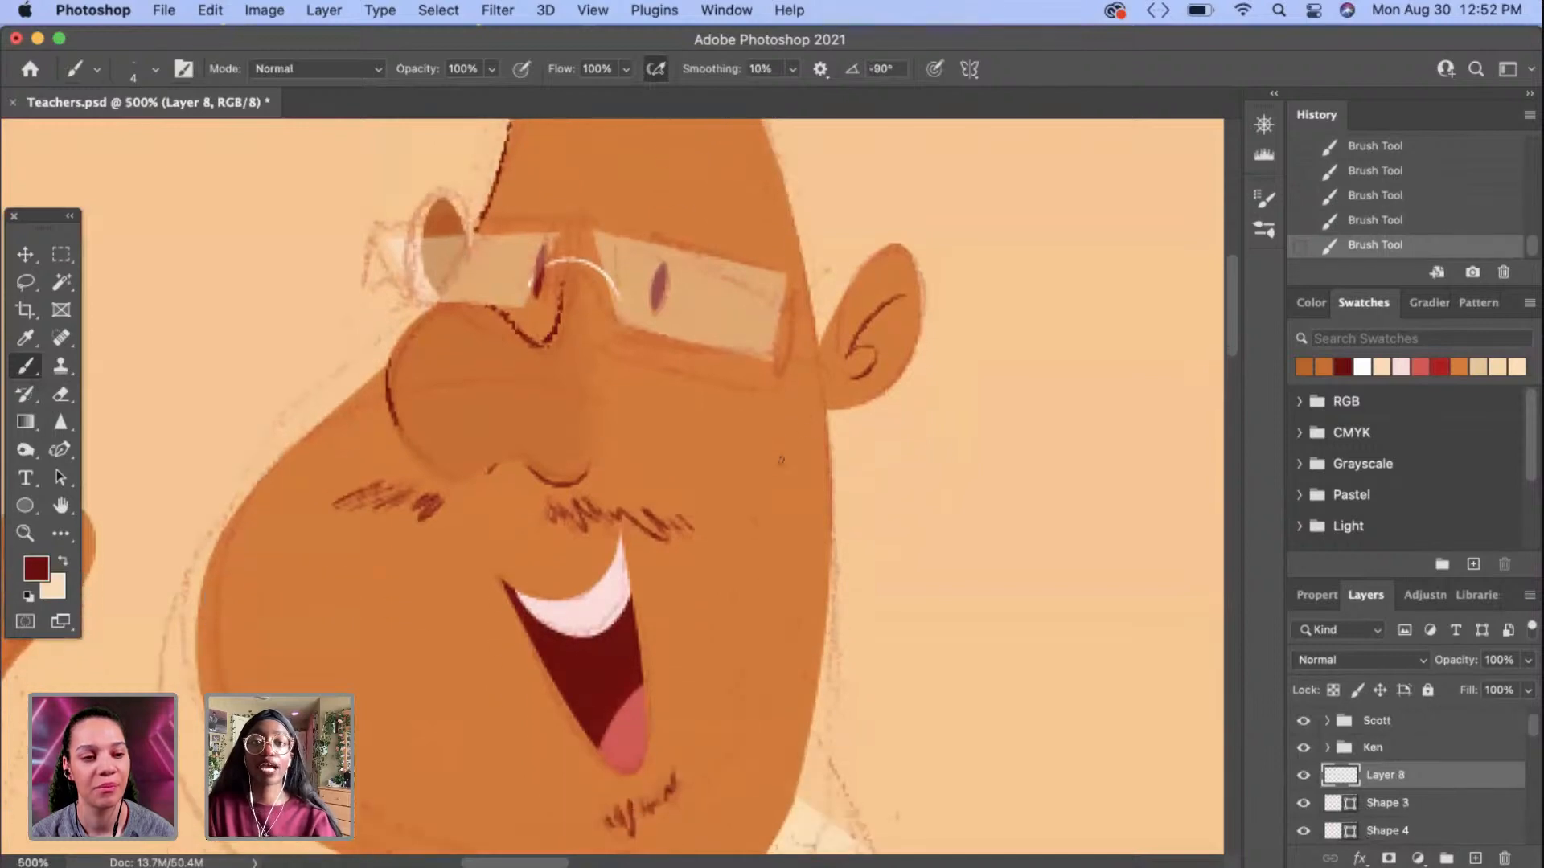
pyautogui.moveTo(812, 328); pyautogui.dragTo(826, 386)
pyautogui.press('super+z')
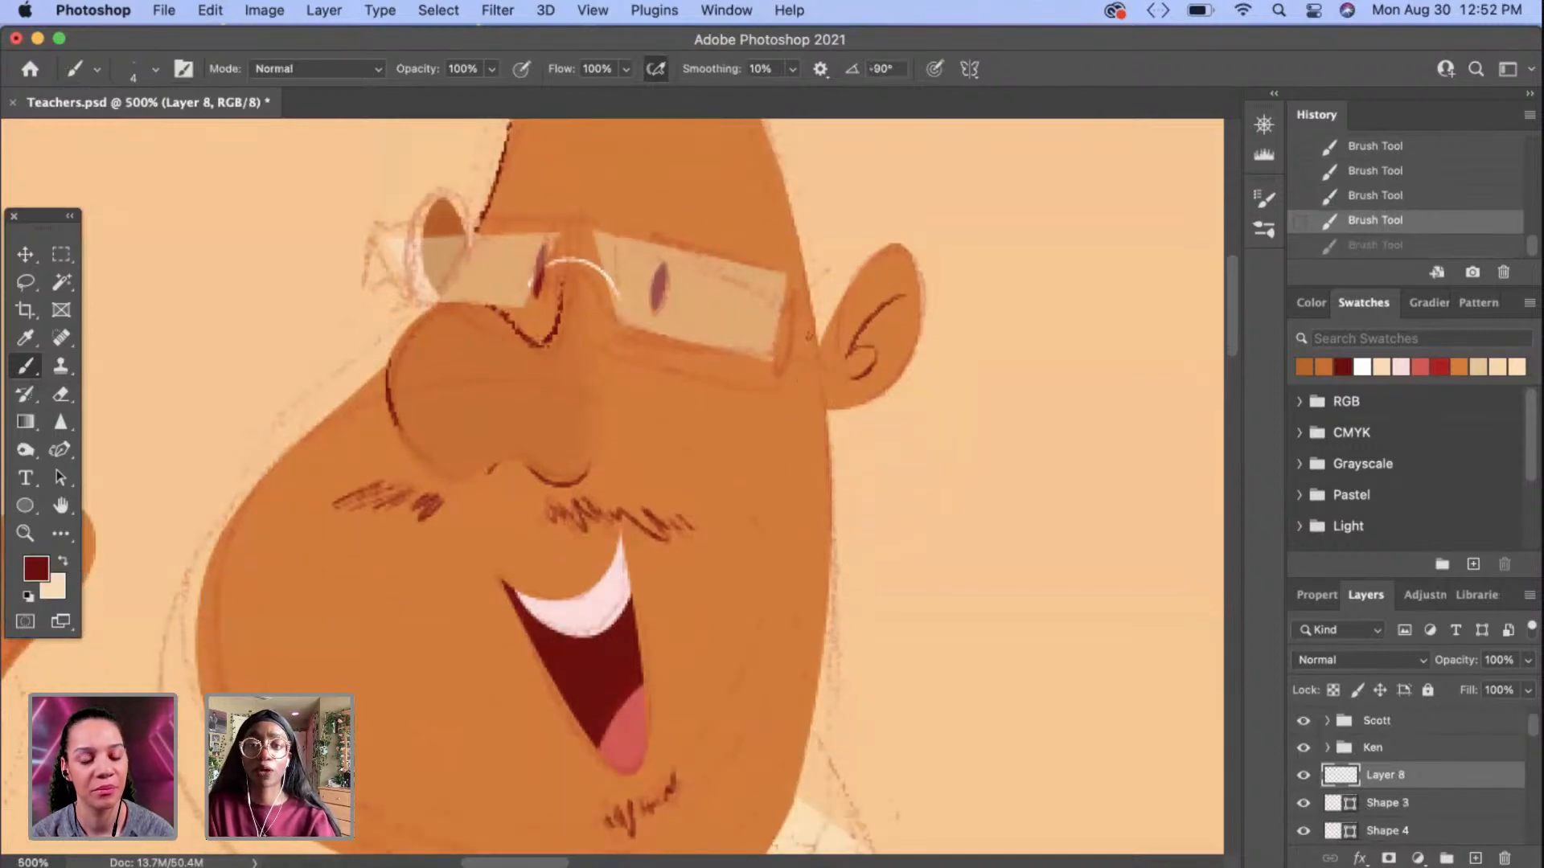
pyautogui.moveTo(808, 307); pyautogui.dragTo(831, 480)
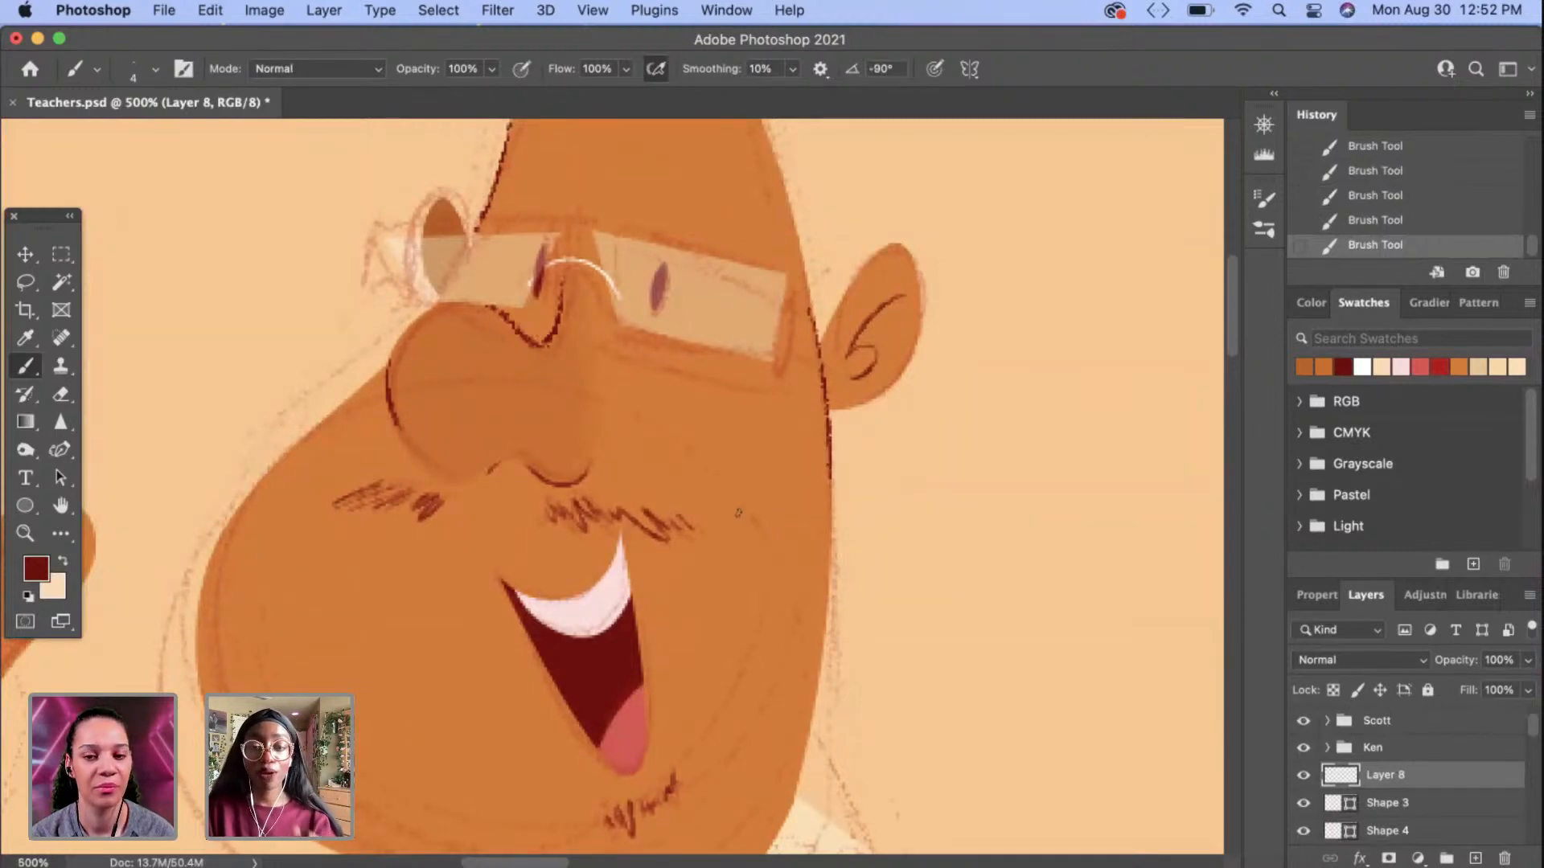
# Step: Paint two thin dark red crease lines fanning out from the inner elbow of the raised arm
pyautogui.scroll(-3, 635, 508)
pyautogui.scroll(-10, 637, 533)
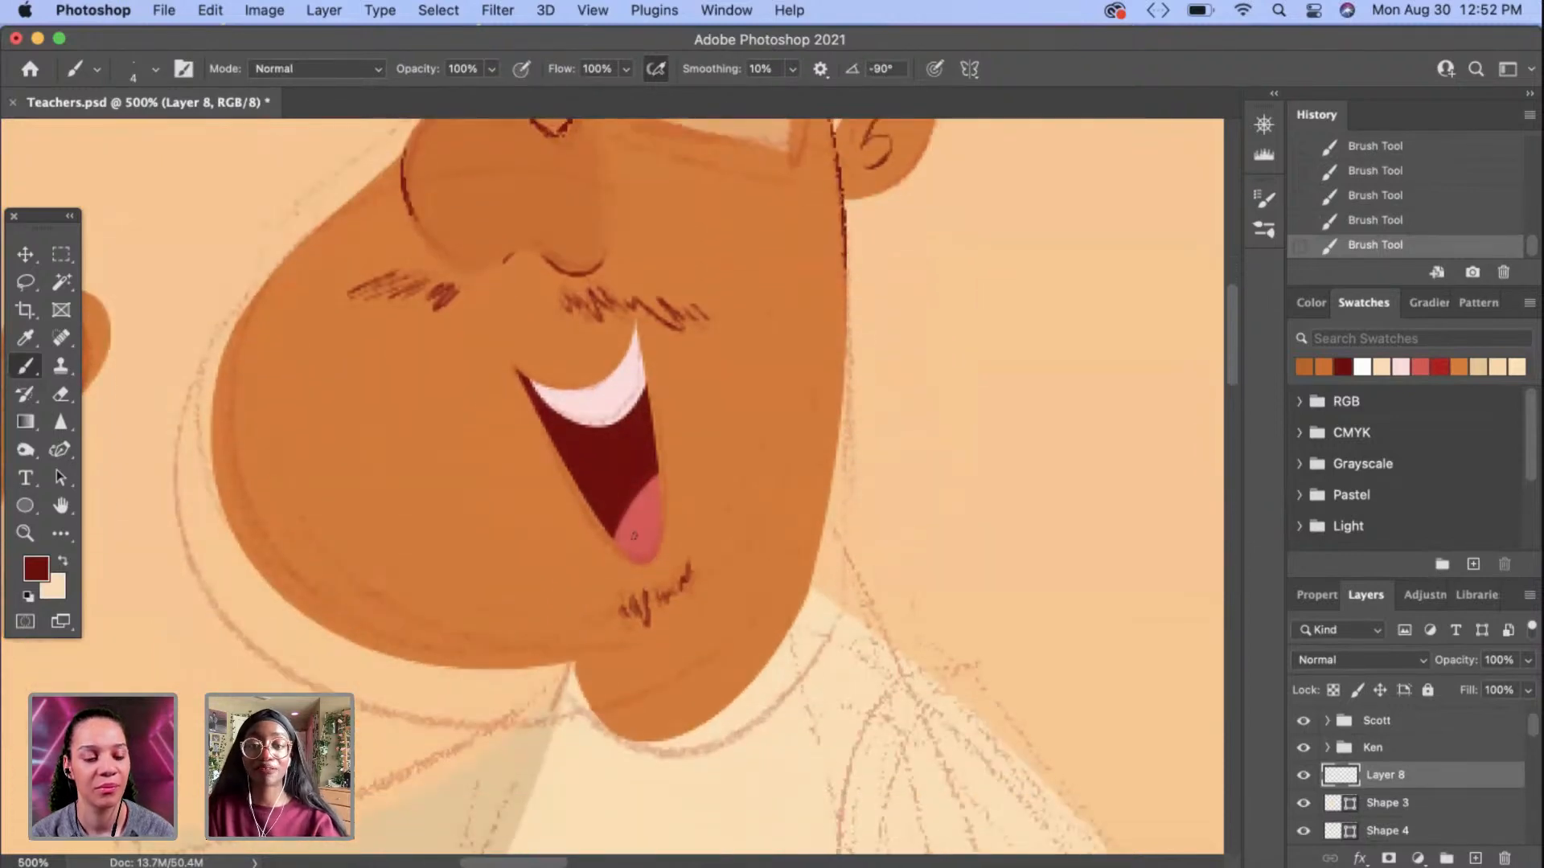
pyautogui.scroll(-5, 636, 537)
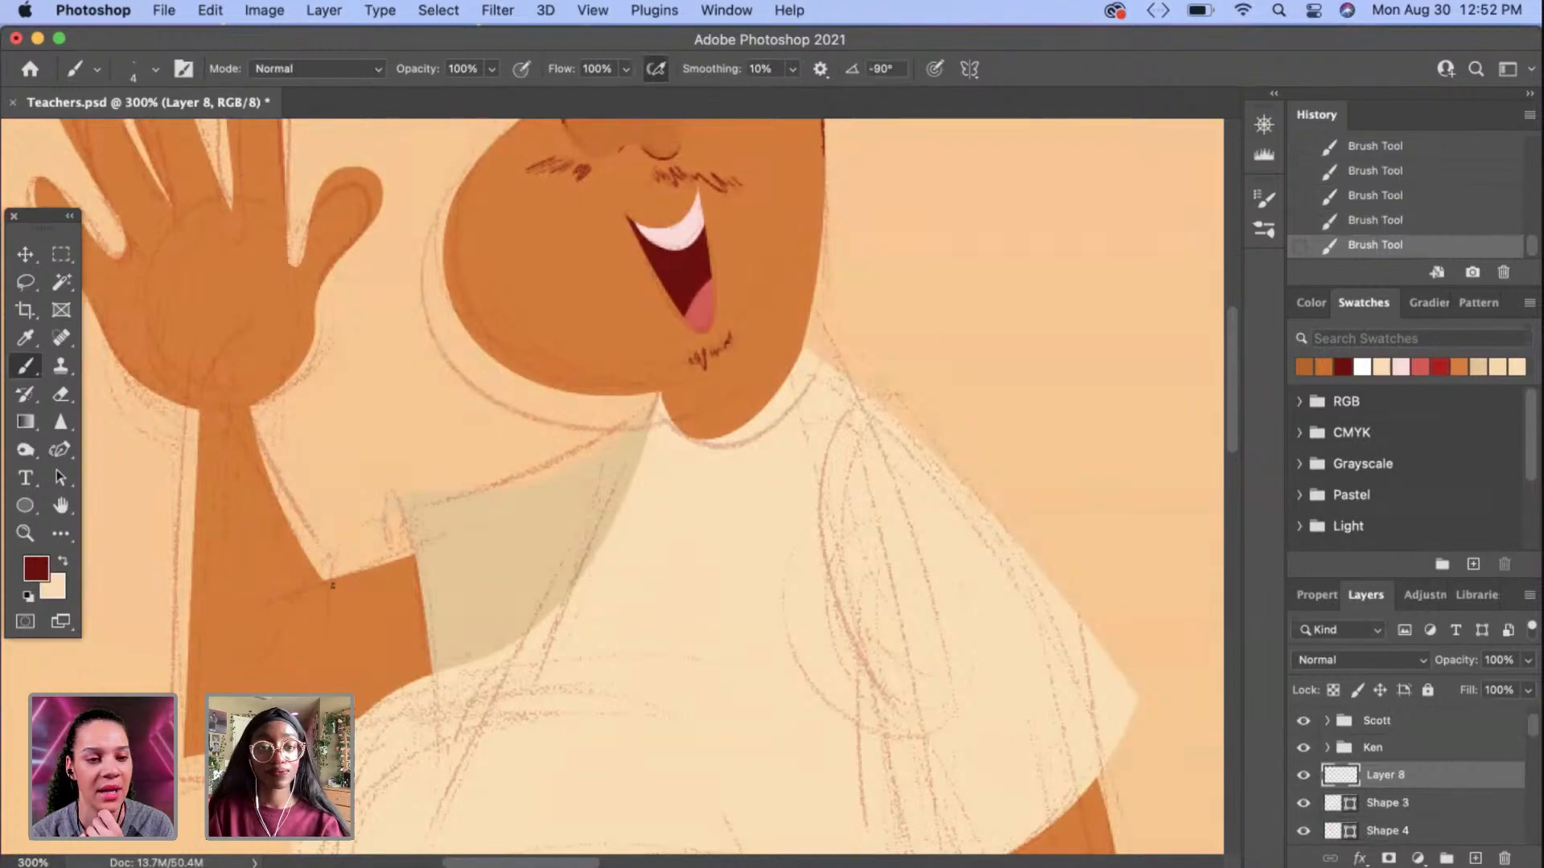
pyautogui.moveTo(329, 589); pyautogui.dragTo(324, 661)
pyautogui.moveTo(325, 587); pyautogui.dragTo(261, 672)
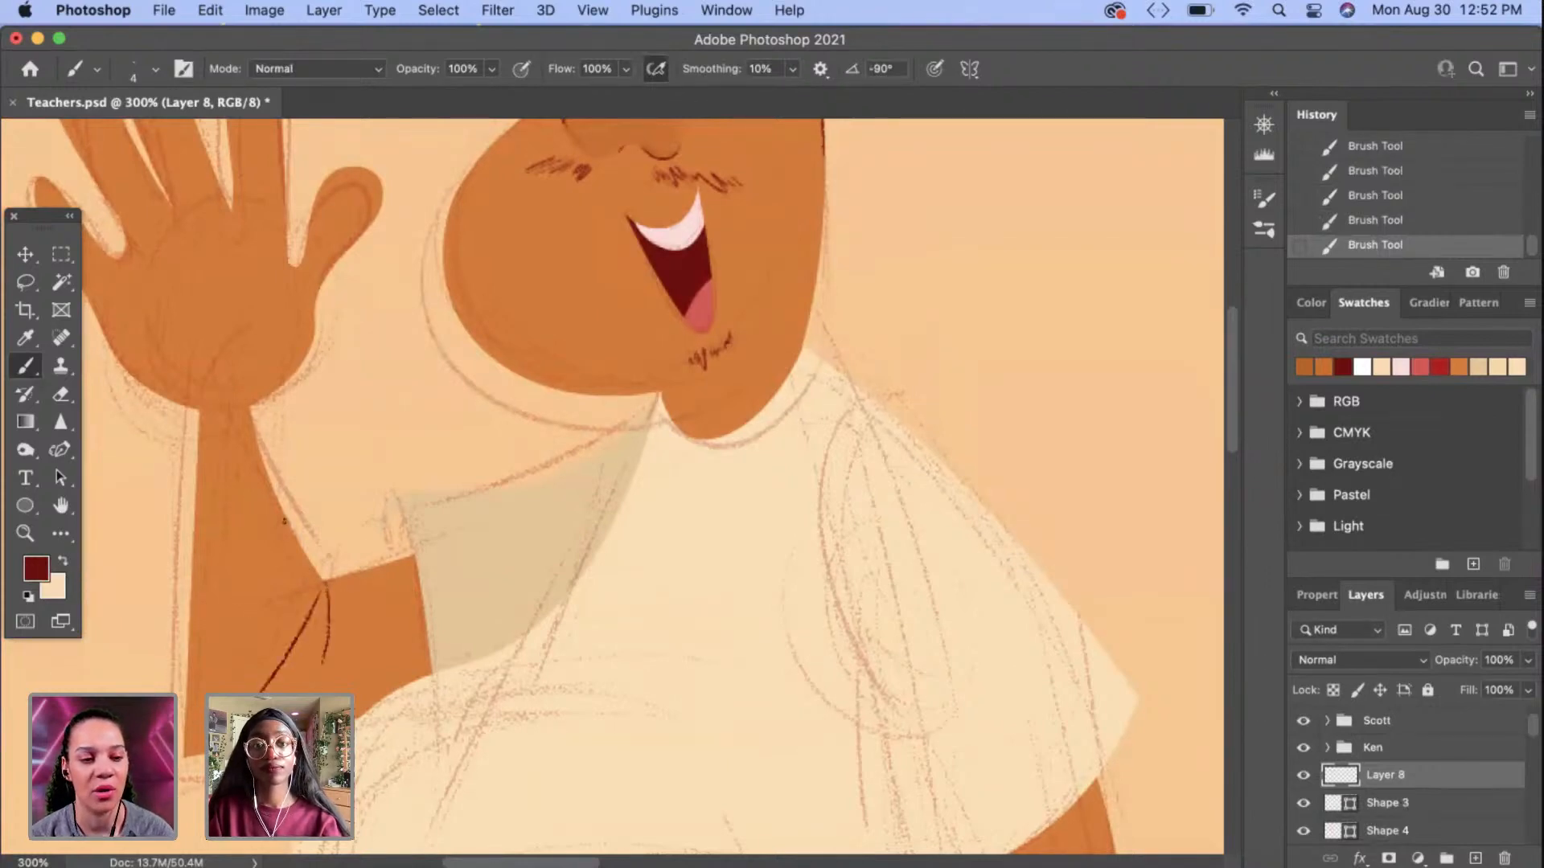
# Step: Paint two dark red palm lines on the waving hand, one curving around the thumb base and one across the palm
pyautogui.scroll(5, 283, 521)
pyautogui.hscroll(-5, 302, 560)
pyautogui.moveTo(436, 524); pyautogui.dragTo(406, 593)
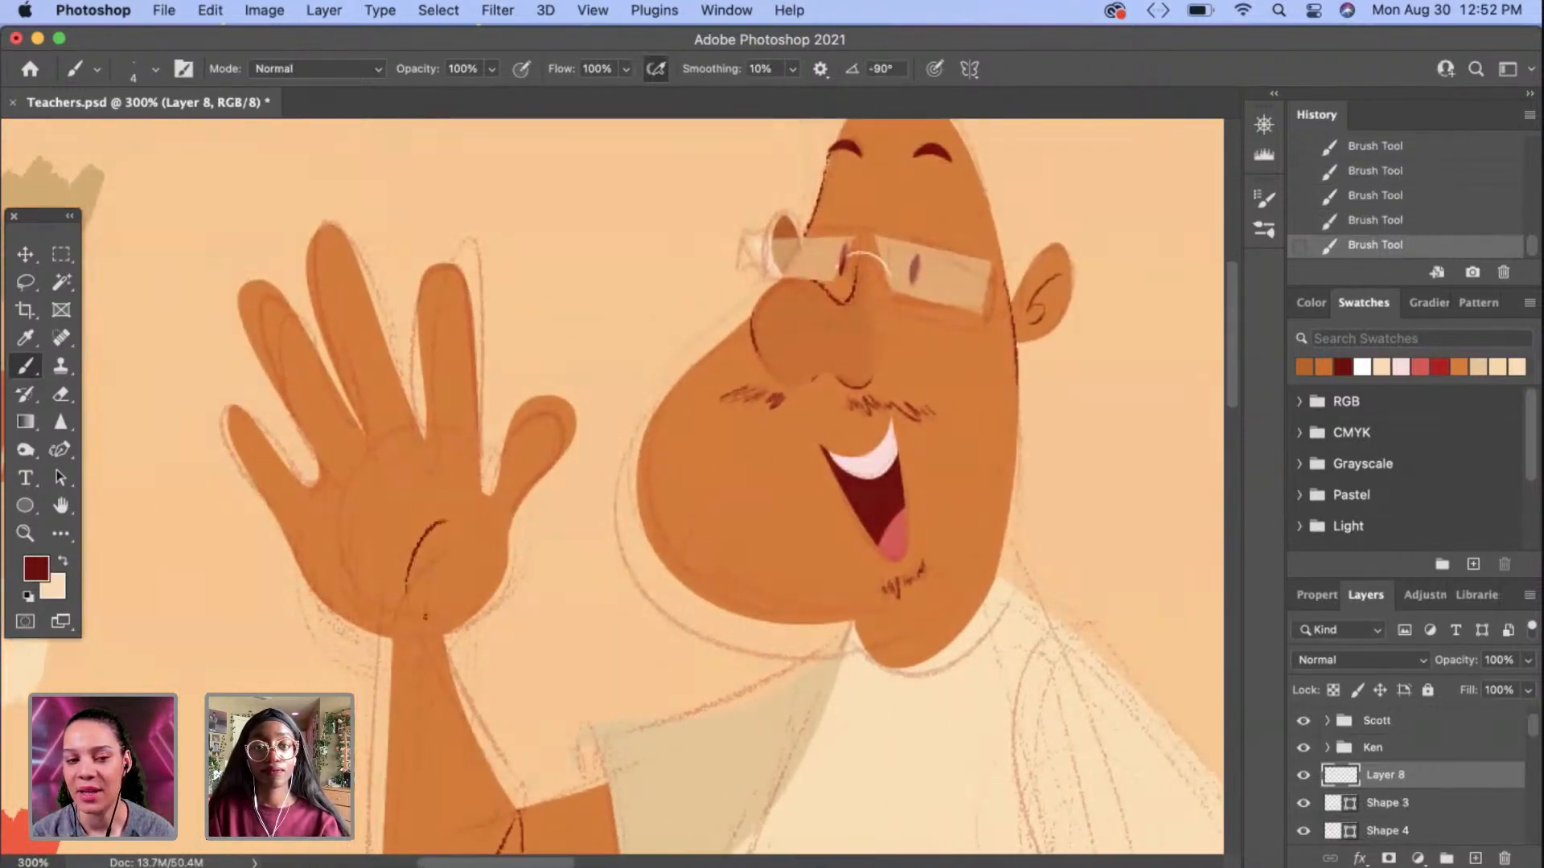
pyautogui.moveTo(335, 529); pyautogui.dragTo(418, 513)
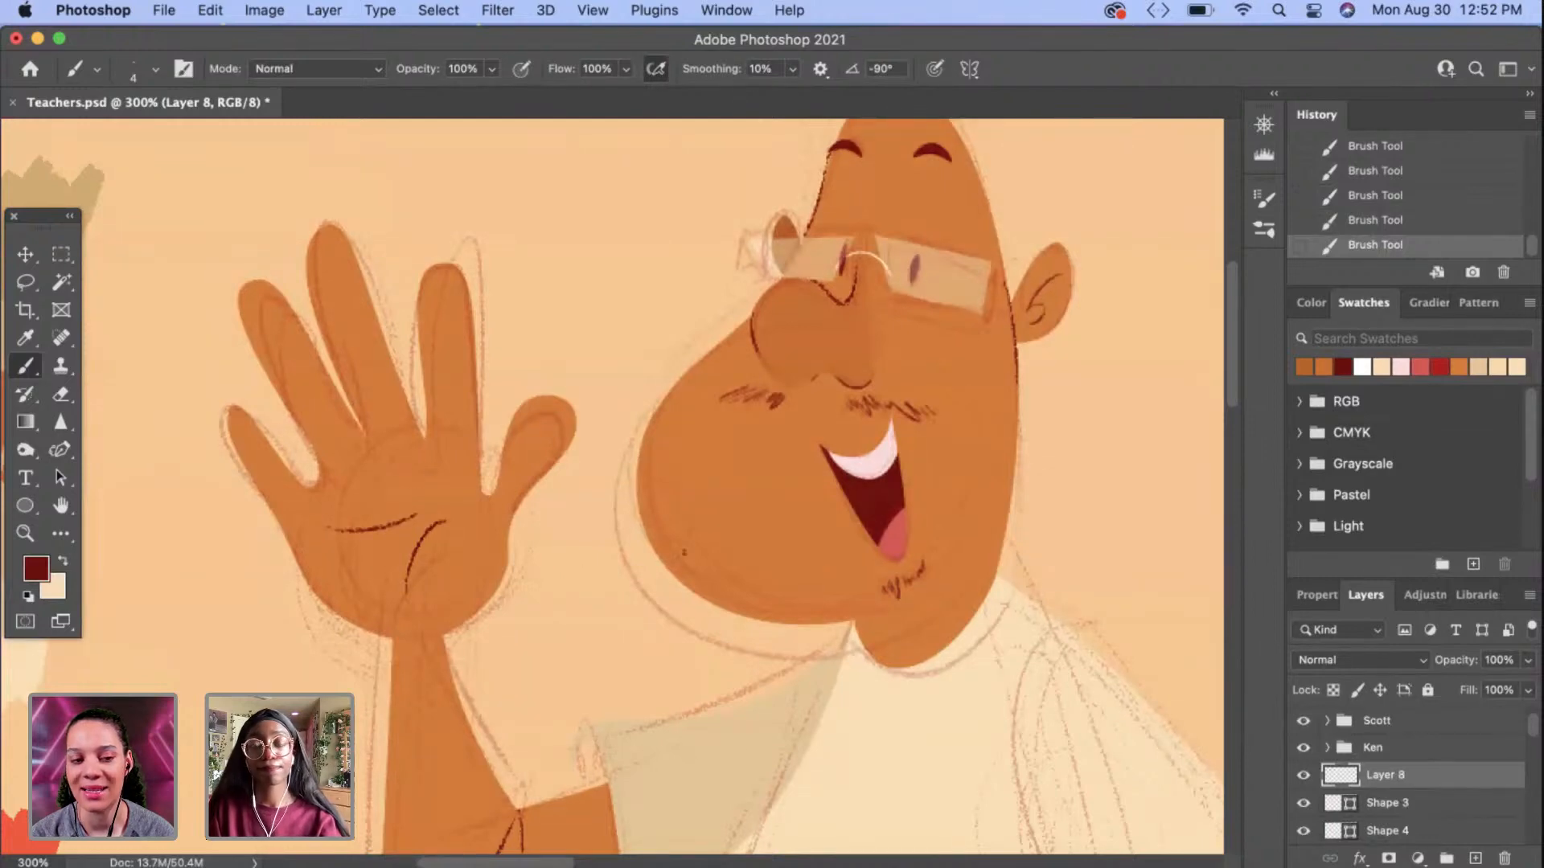
# Step: Lower the opacity of the sketch group directly above Layer 8 to 18% and make Layer 8 active again
pyautogui.hscroll(5, 683, 552)
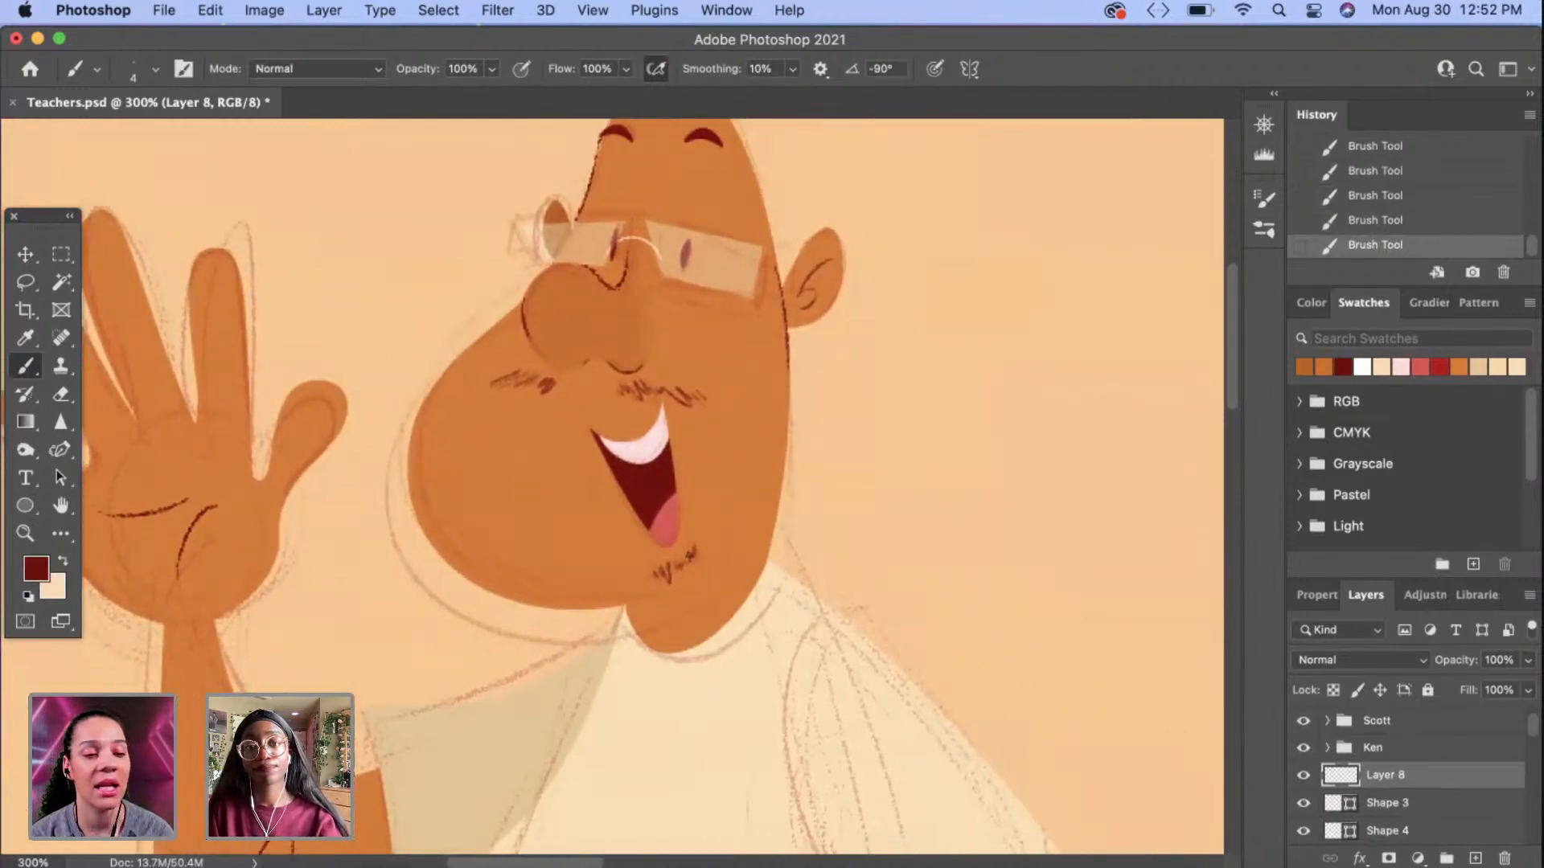
pyautogui.hscroll(3, 687, 554)
pyautogui.scroll(3, 688, 555)
pyautogui.scroll(-2, 688, 553)
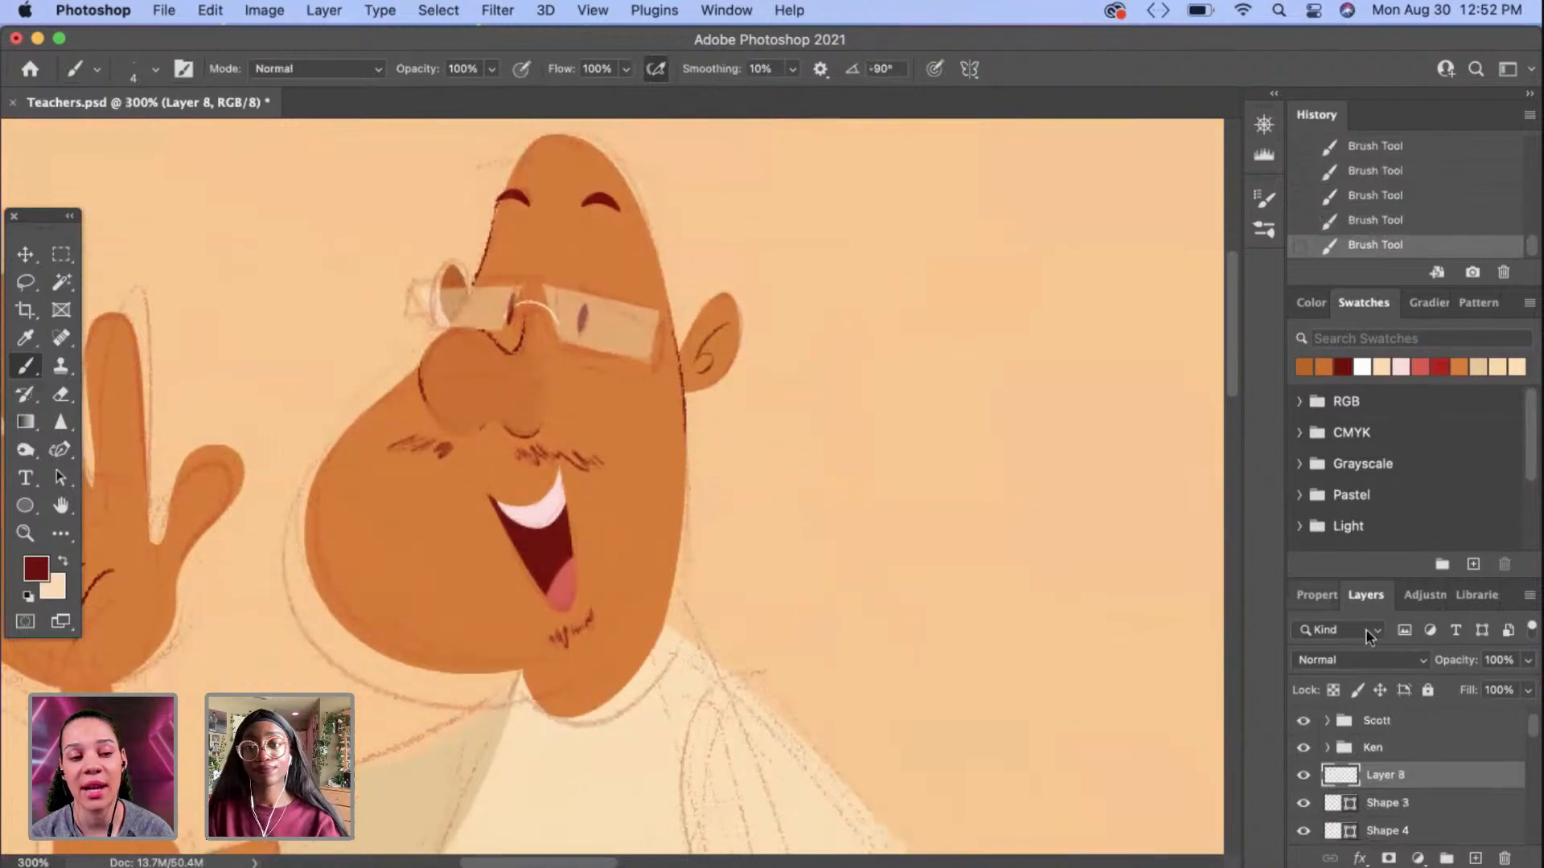
pyautogui.click(1373, 748)
pyautogui.moveTo(1528, 660); pyautogui.dragTo(1441, 680)
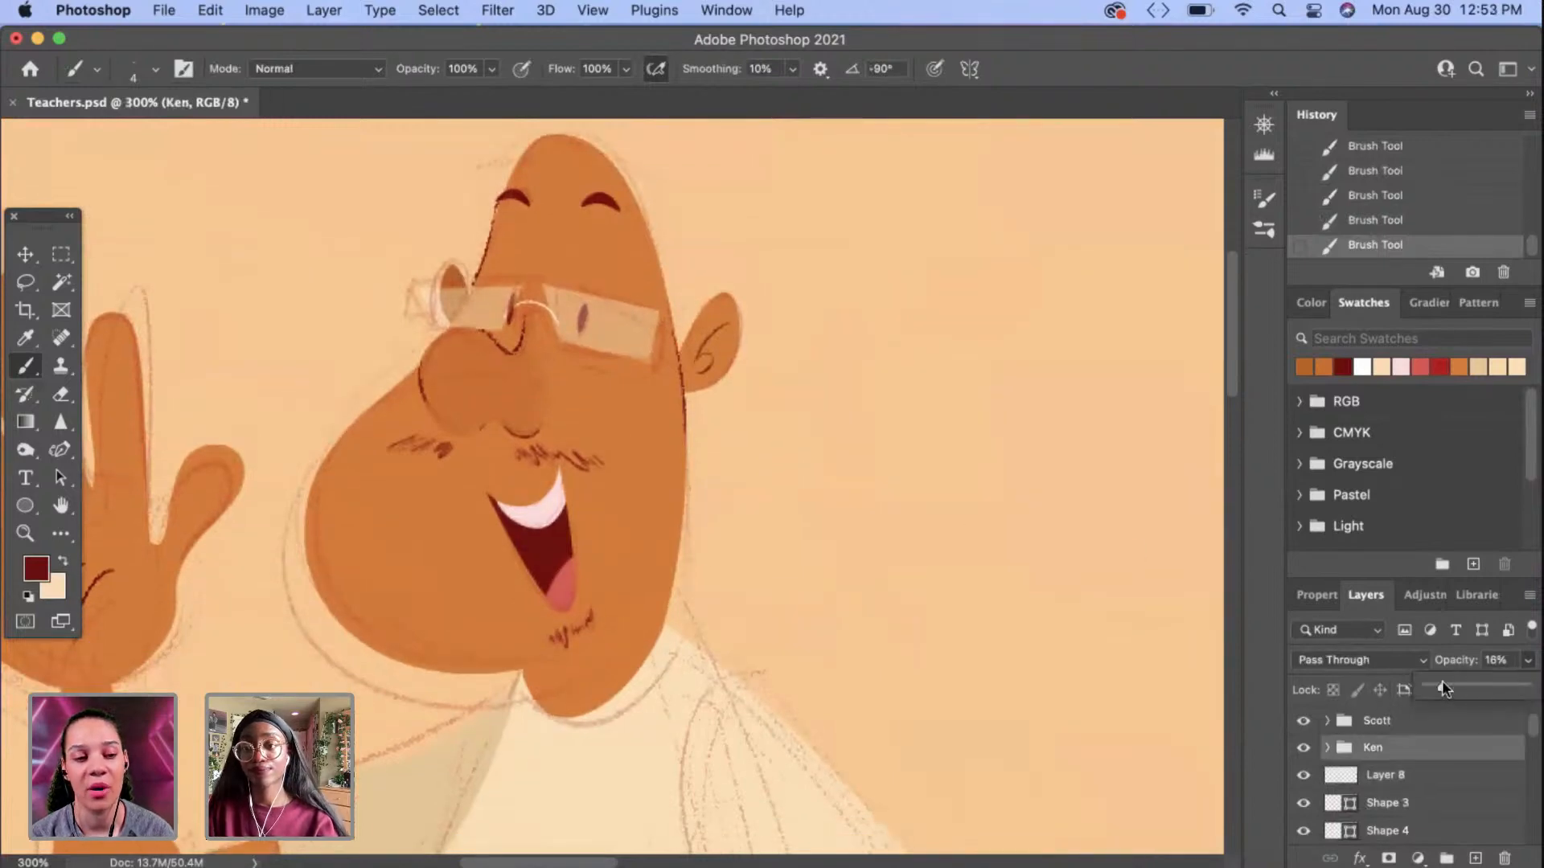
pyautogui.click(1396, 779)
# Step: Paint a thin dark red line down the cream shirt to separate the torso from the lowered arm's sleeve
pyautogui.scroll(-10, 743, 582)
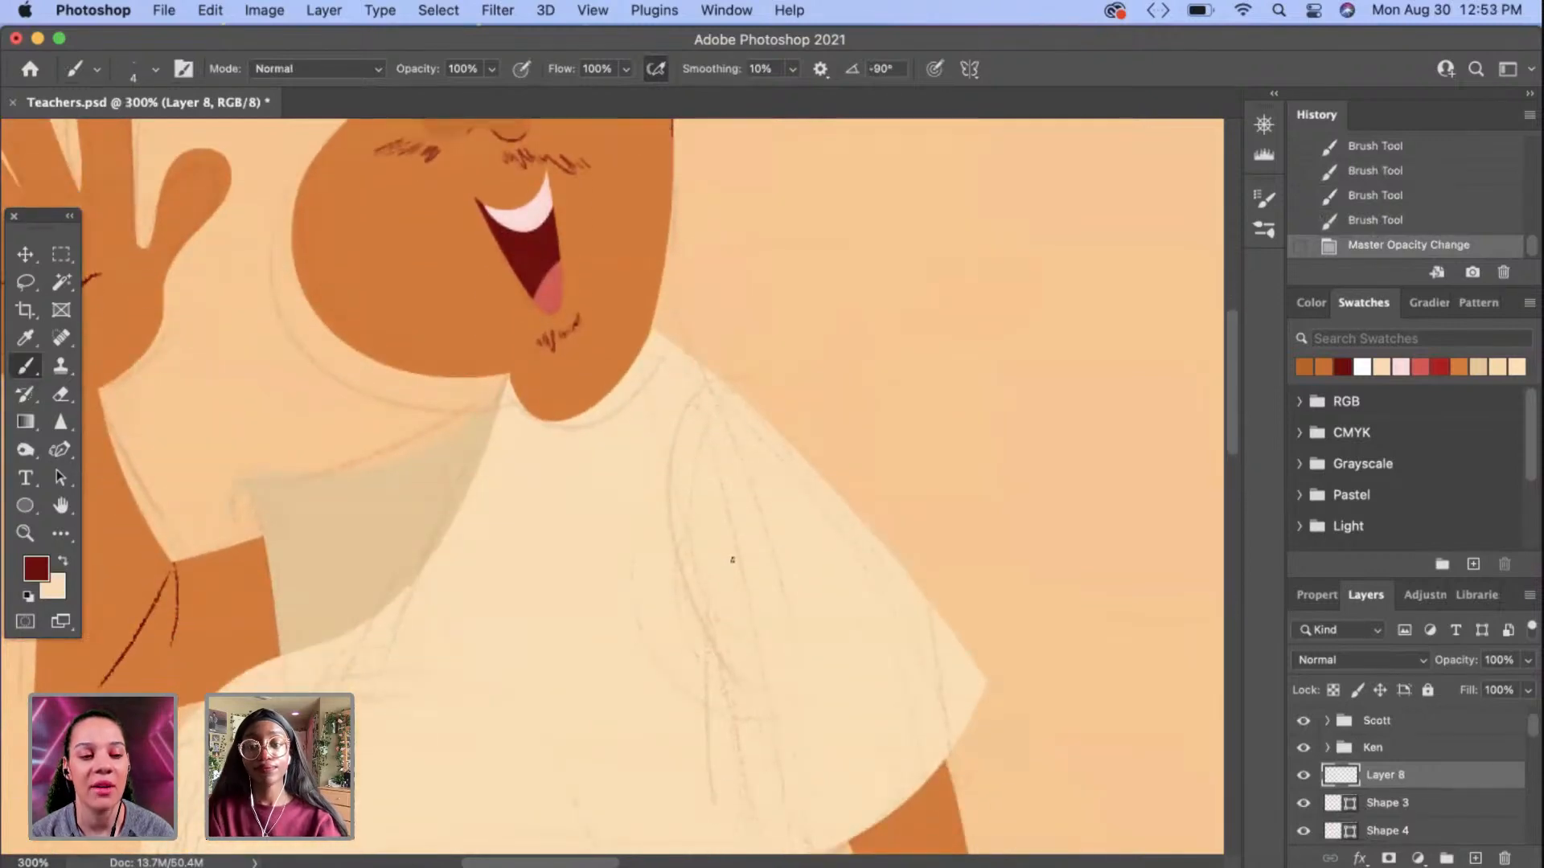
pyautogui.press('super+minus')
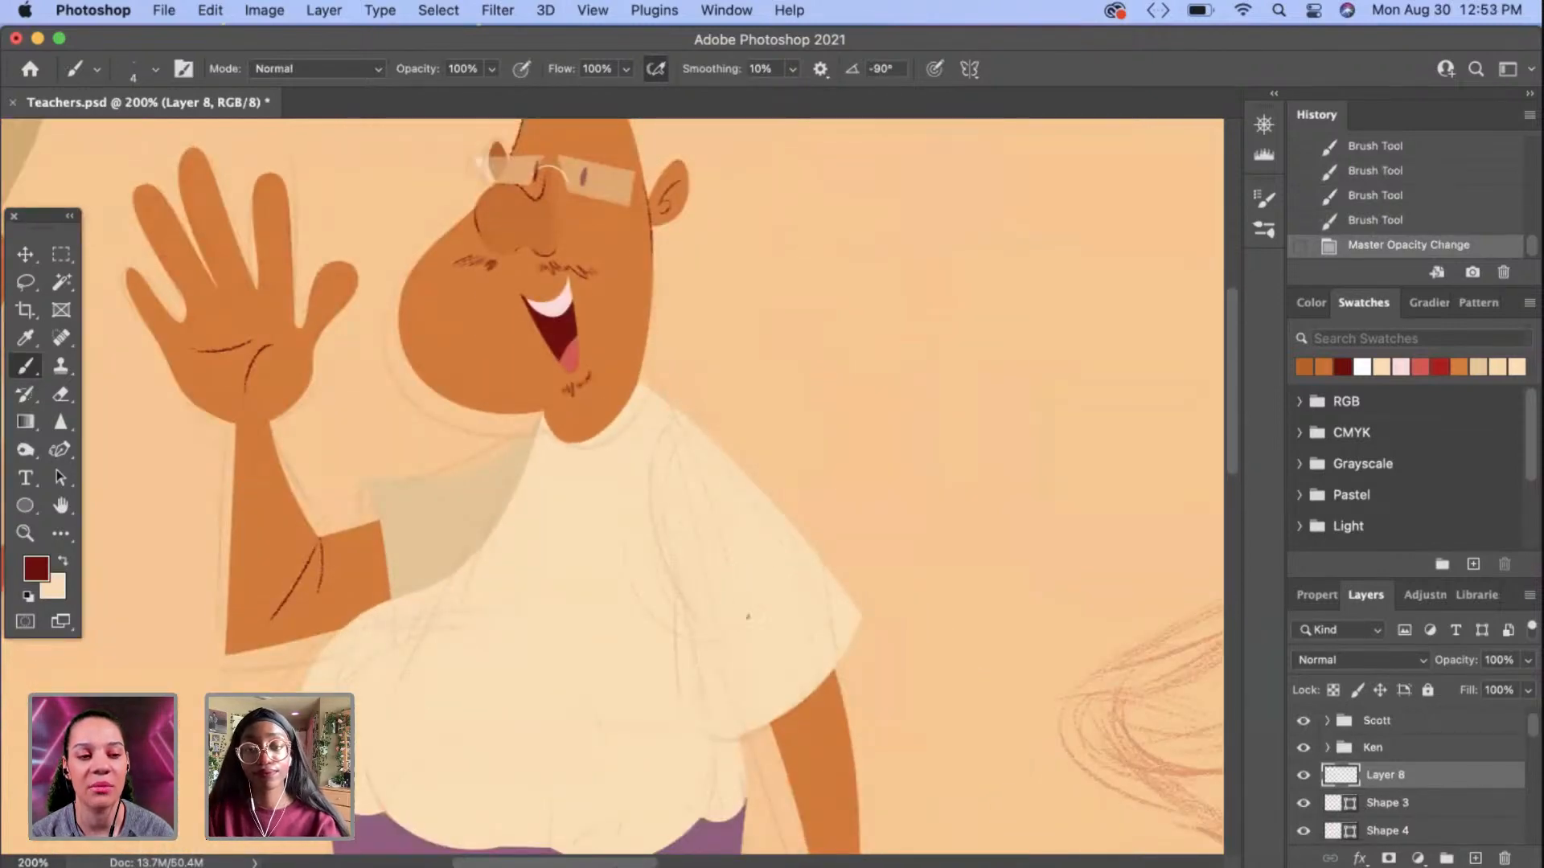
pyautogui.moveTo(684, 557); pyautogui.dragTo(685, 683)
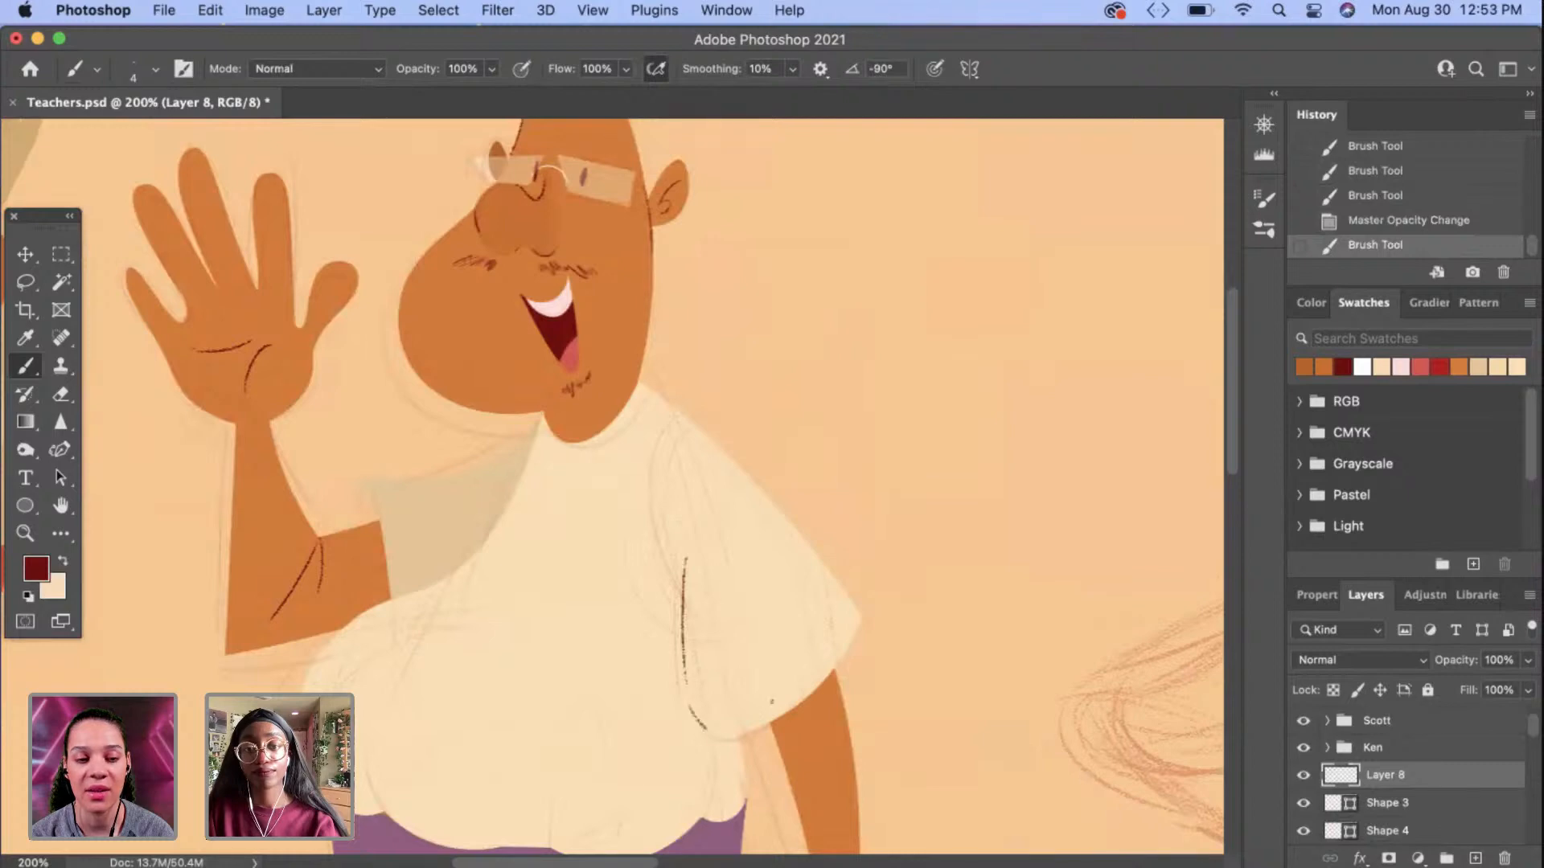
# Step: Brush dark red fold lines on Layer 8 along the shirt's right sleeve, from the shoulder past the armpit to the cuff
pyautogui.moveTo(689, 707); pyautogui.dragTo(743, 739)
pyautogui.moveTo(676, 532); pyautogui.dragTo(683, 567)
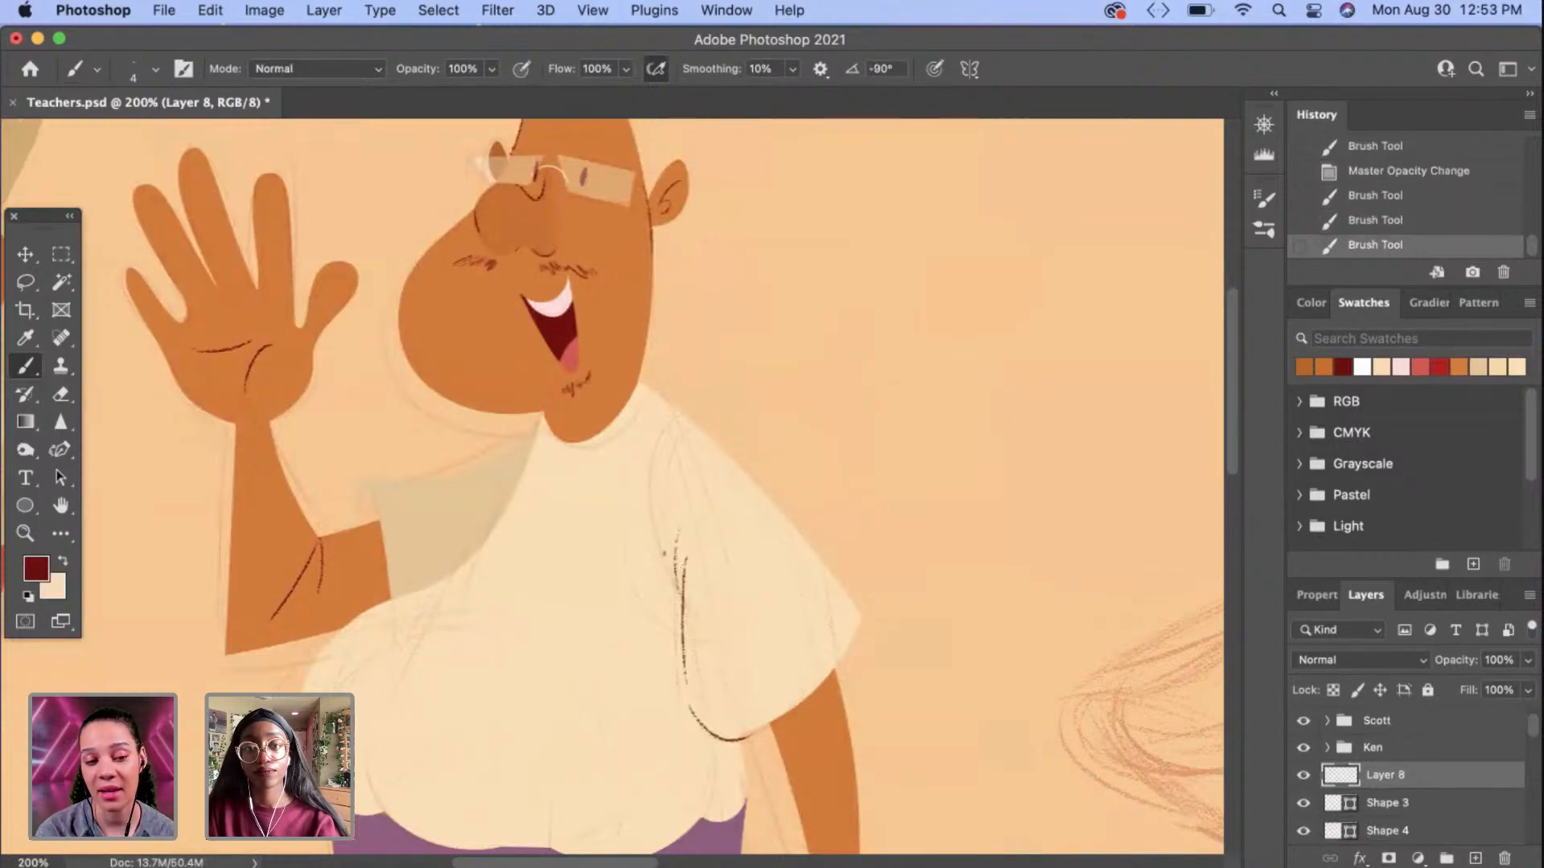
pyautogui.moveTo(653, 505); pyautogui.dragTo(672, 592)
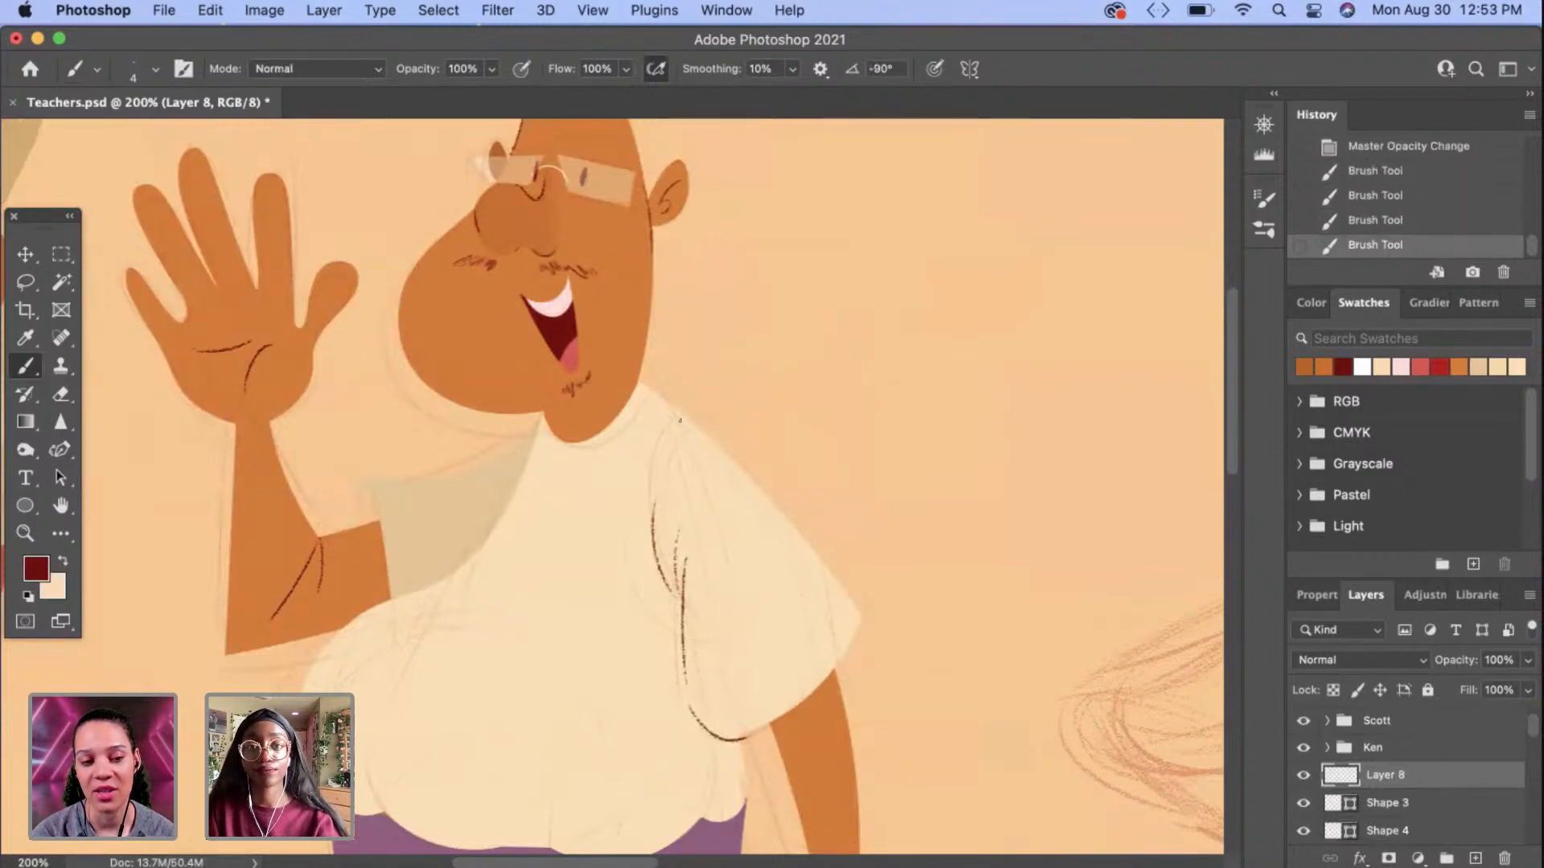
pyautogui.moveTo(680, 420); pyautogui.dragTo(659, 470)
pyautogui.scroll(-3, 647, 641)
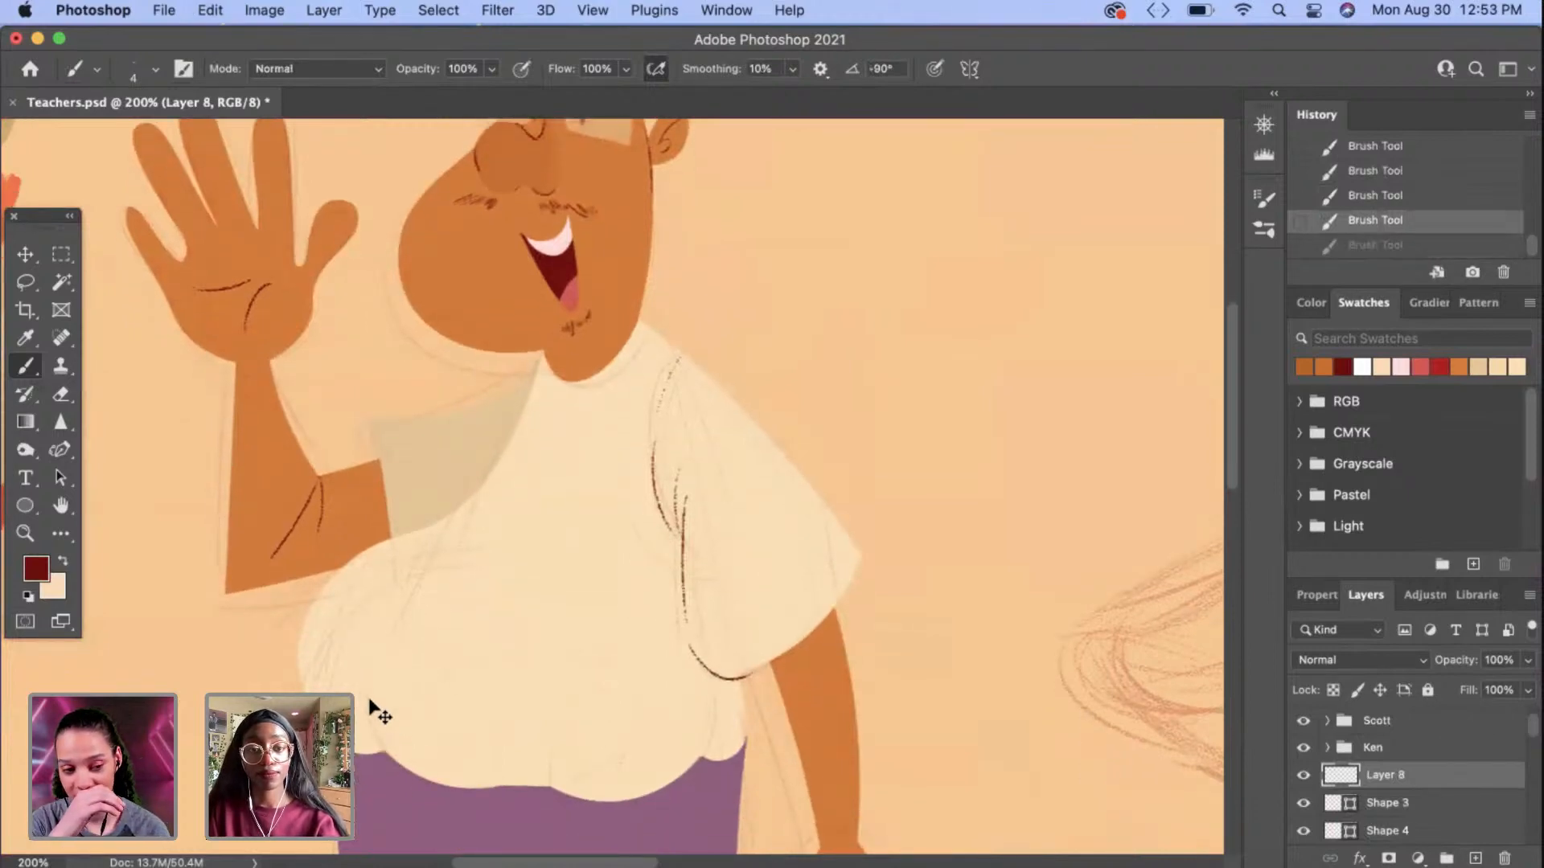
pyautogui.moveTo(372, 710); pyautogui.dragTo(412, 760)
pyautogui.press('super+z')
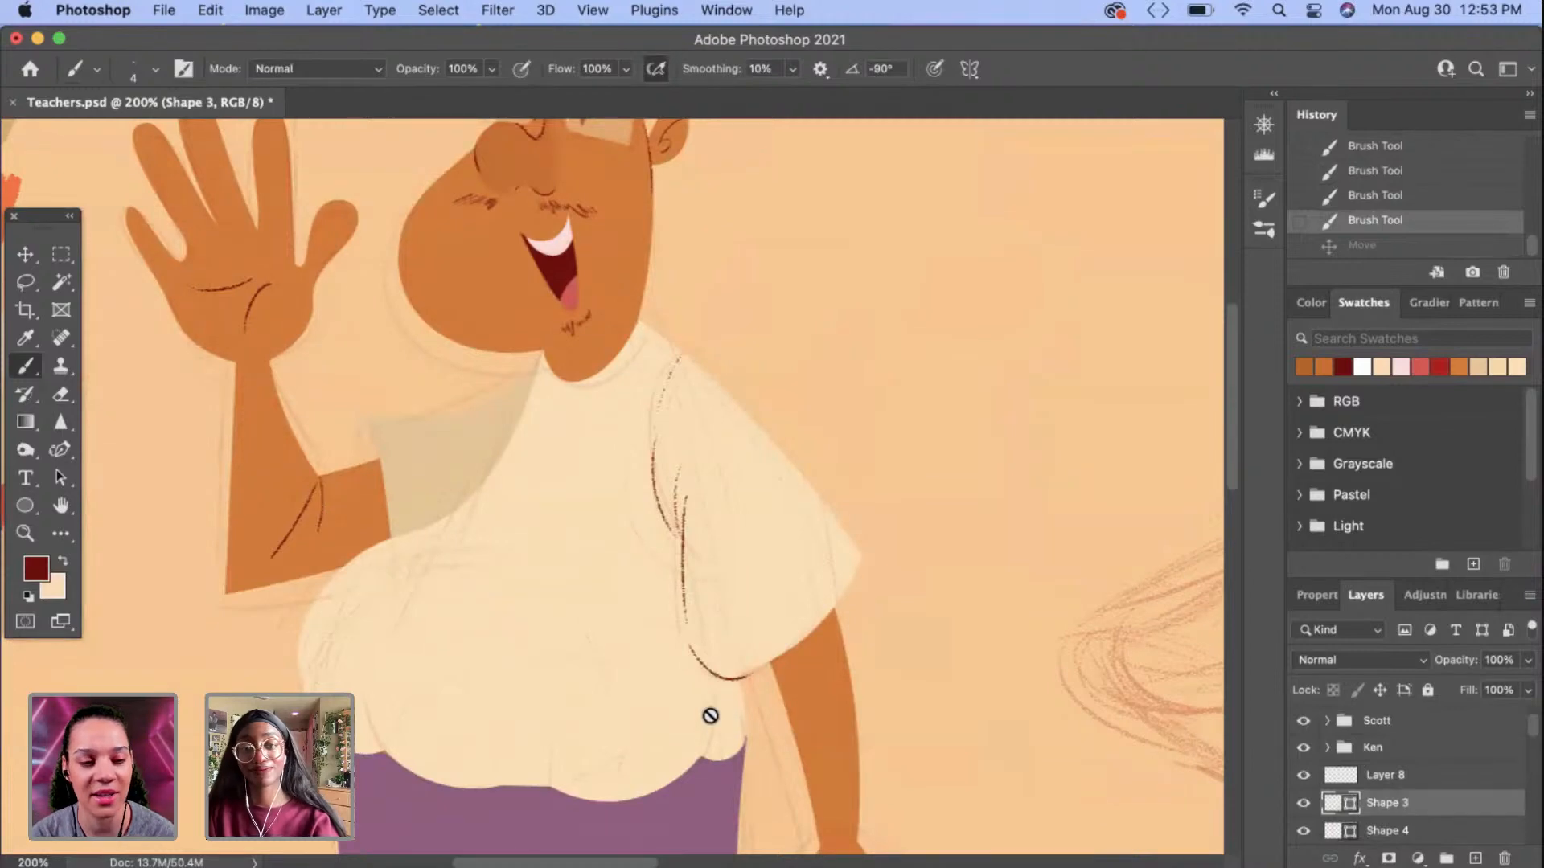
pyautogui.click(1336, 775)
pyautogui.click(1304, 775)
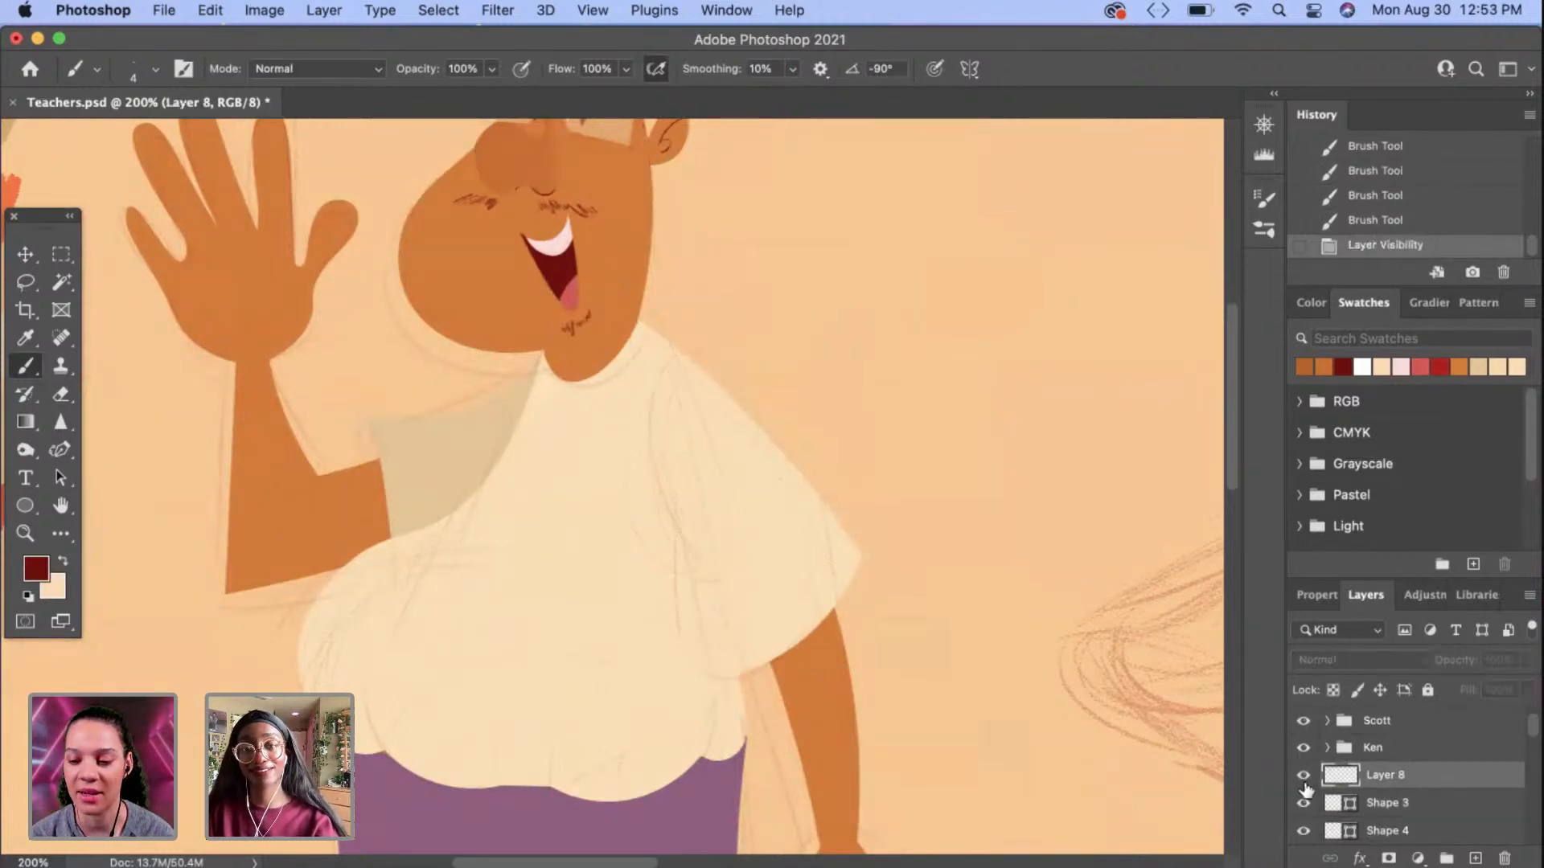
pyautogui.click(1304, 775)
pyautogui.click(364, 724)
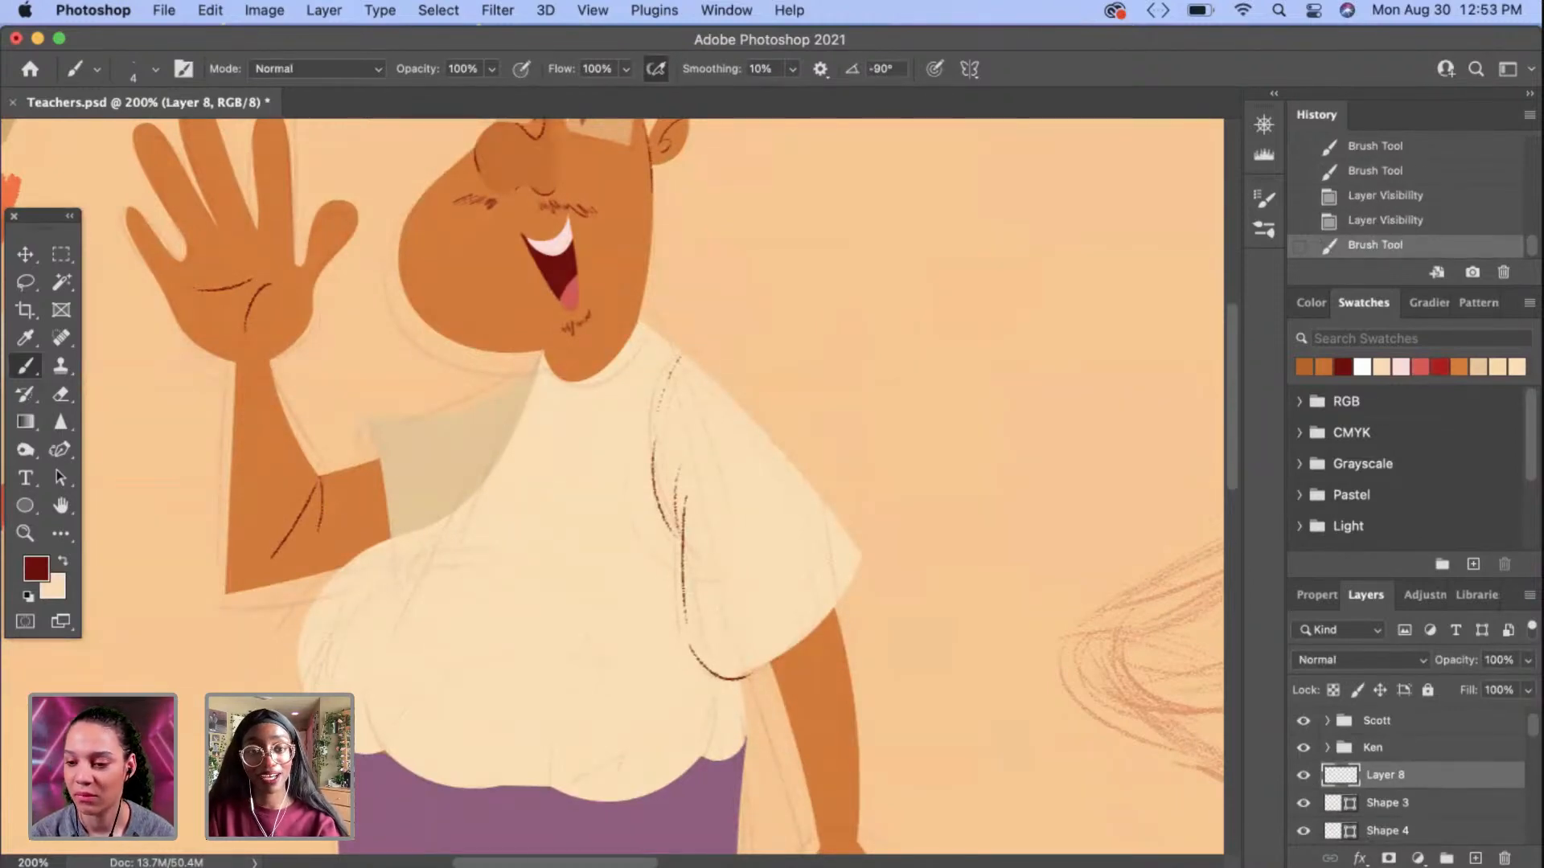
pyautogui.click(364, 724)
pyautogui.press('super+z')
pyautogui.click(364, 723)
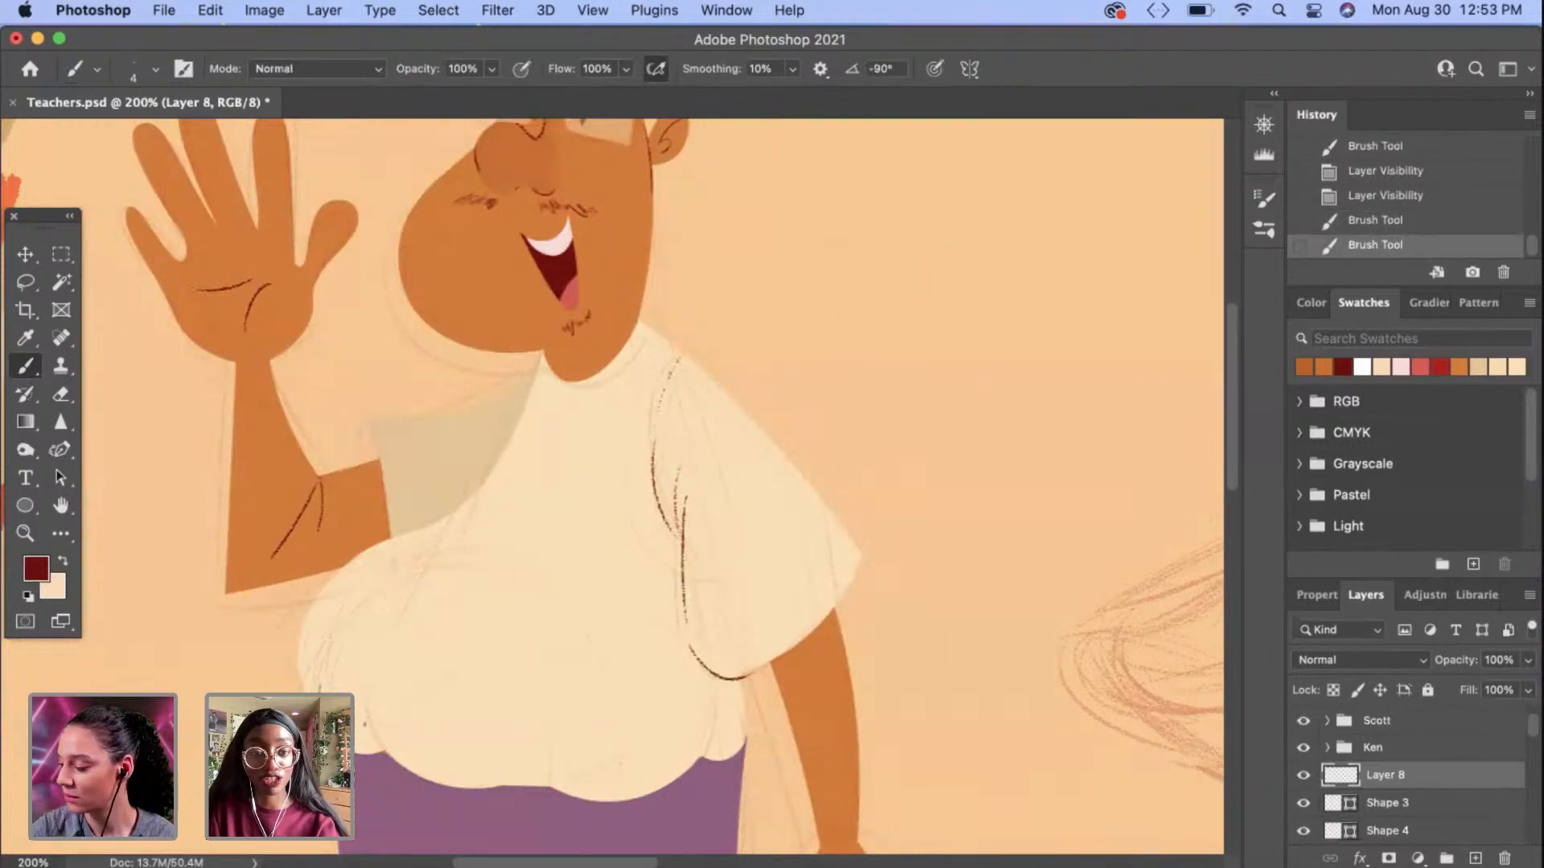
pyautogui.moveTo(358, 700); pyautogui.dragTo(374, 738)
pyautogui.press('super+equal')
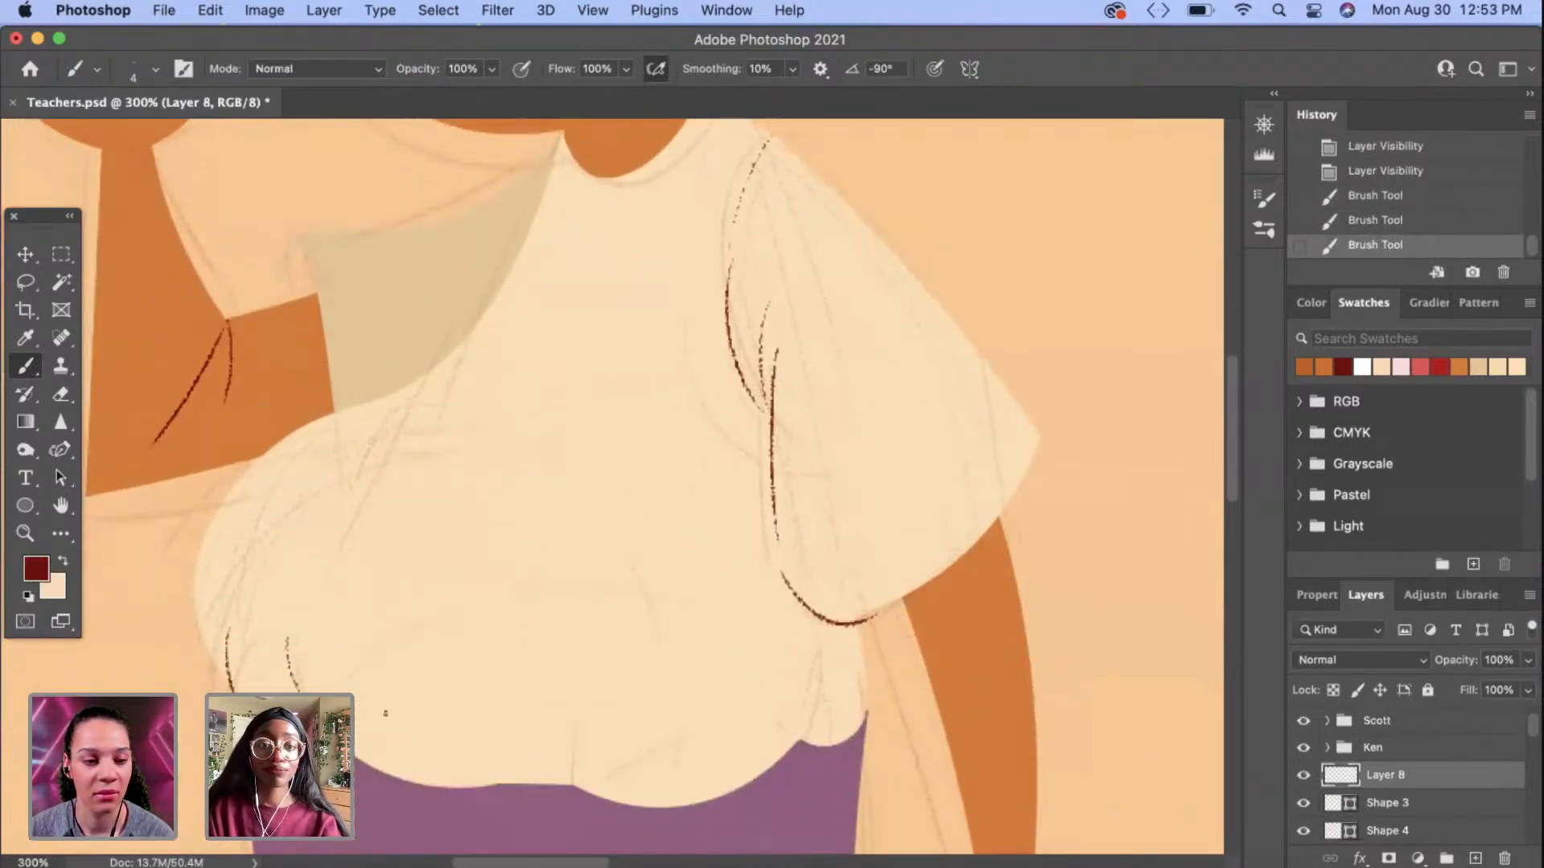
pyautogui.press('super+z')
pyautogui.press('super+z')
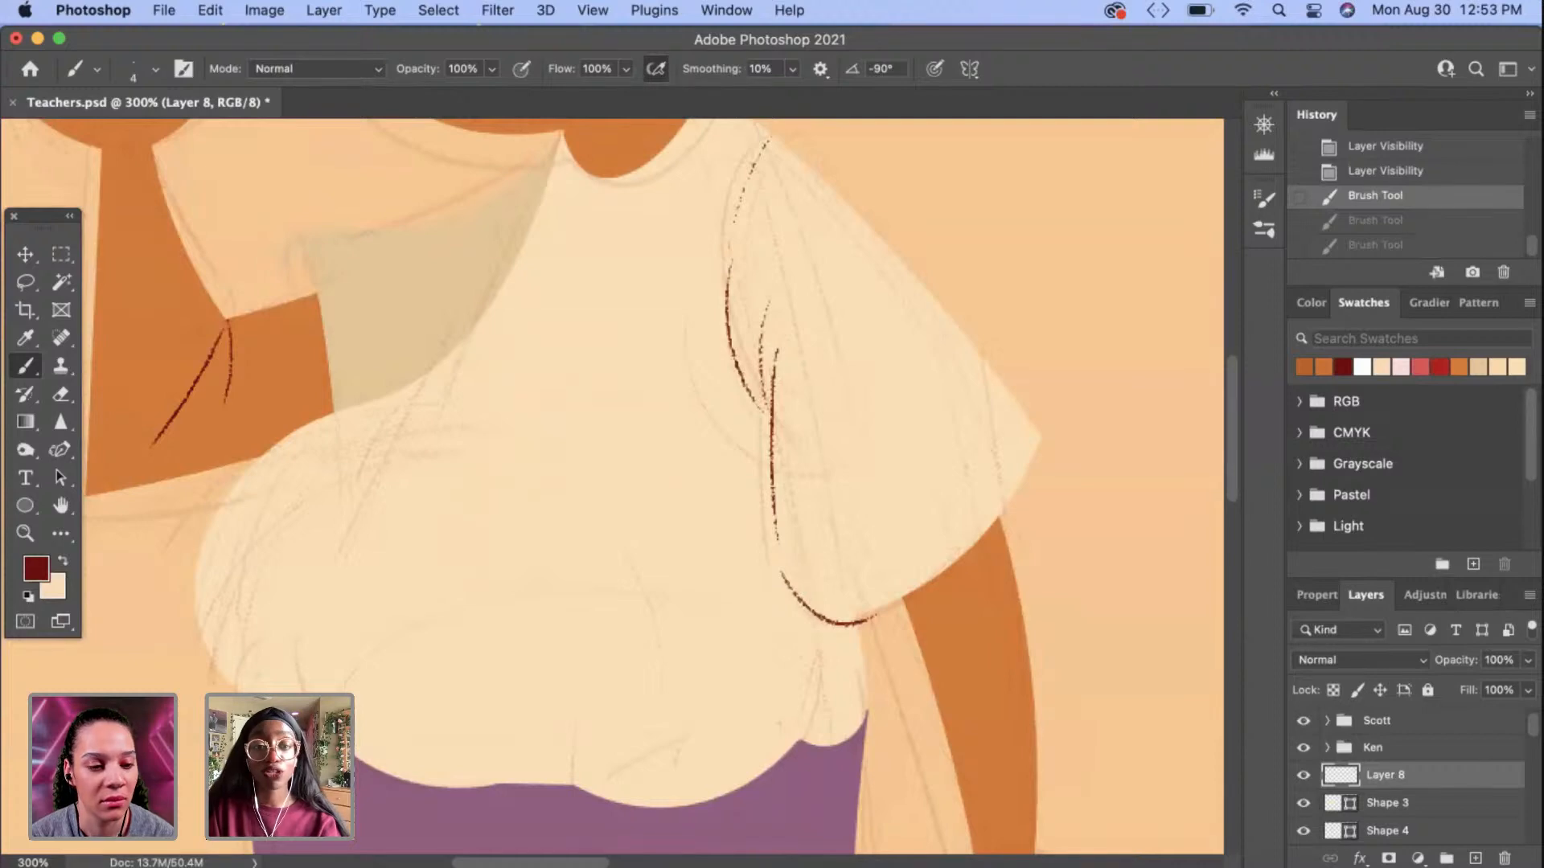
# Step: Brush a short curved dark red fold line on the belly near the left part of the shirt hem, redrawing it as needed
pyautogui.moveTo(297, 643); pyautogui.dragTo(306, 685)
pyautogui.press('super+z')
pyautogui.press('super+shift+z')
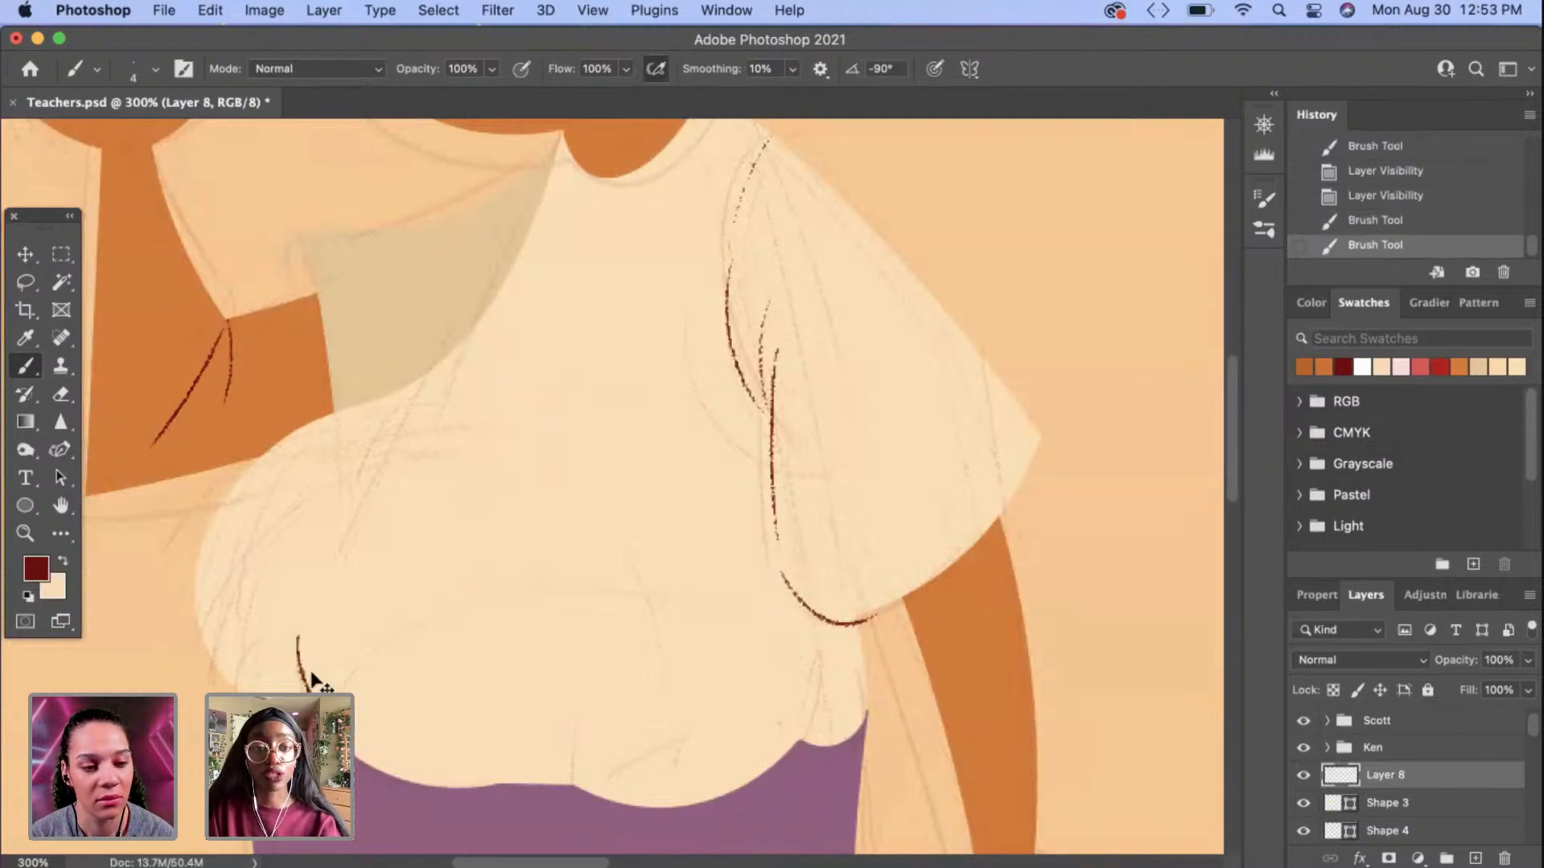
pyautogui.press('super+z')
pyautogui.press('super+shift+z')
pyautogui.press('super+z')
pyautogui.press('super+shift+z')
pyautogui.press('super+z')
pyautogui.moveTo(302, 653); pyautogui.dragTo(341, 733)
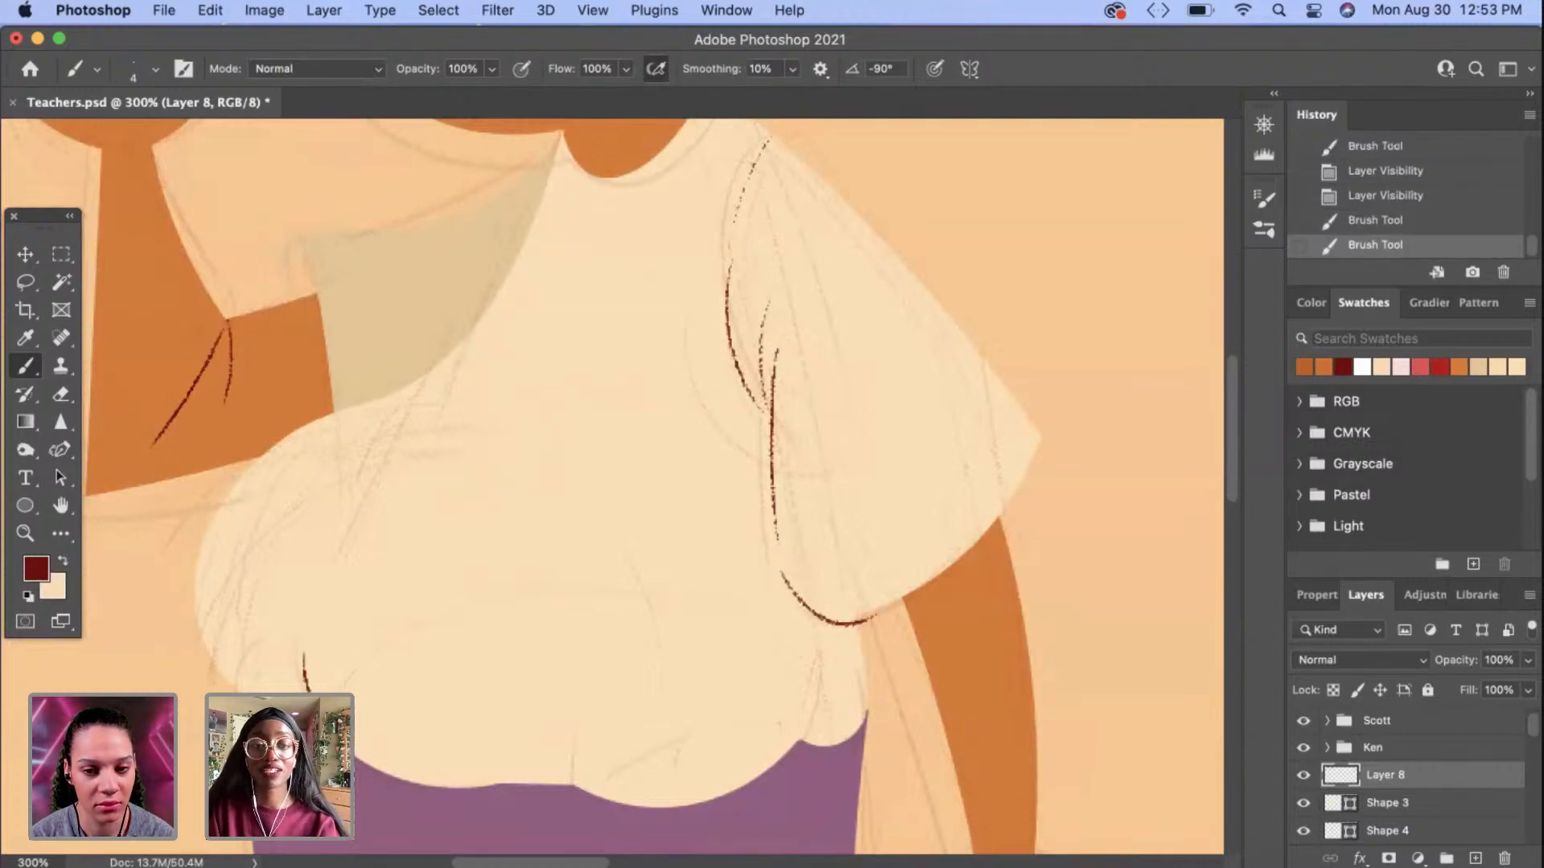
pyautogui.press('super+z')
pyautogui.moveTo(308, 655); pyautogui.dragTo(346, 739)
# Step: Add a second short fold line at the shirt's outer left edge, beside the existing belly fold
pyautogui.moveTo(241, 653); pyautogui.dragTo(242, 689)
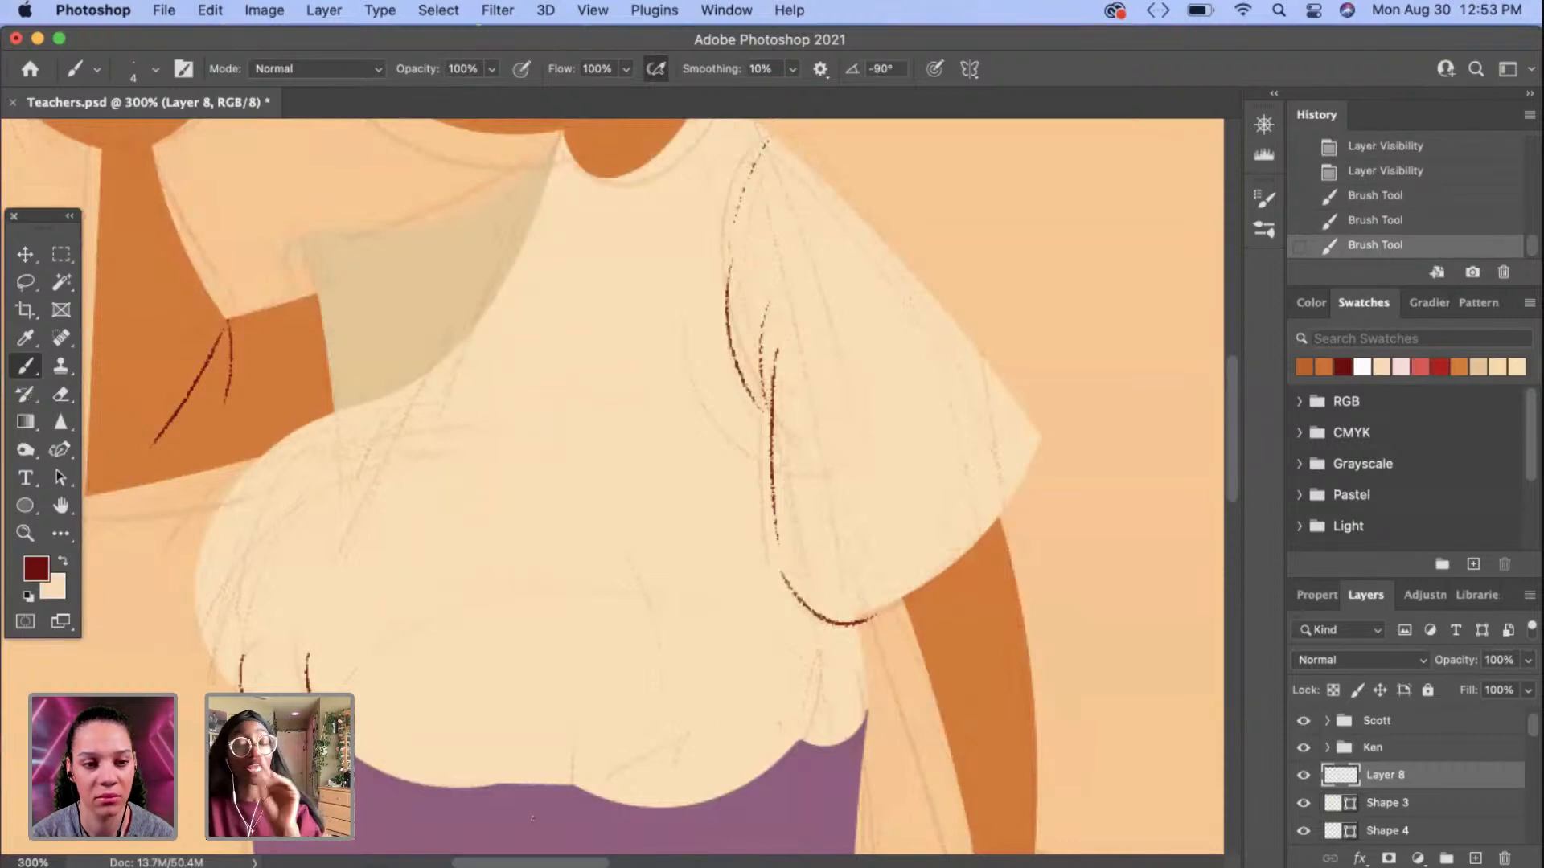
pyautogui.press('super+z')
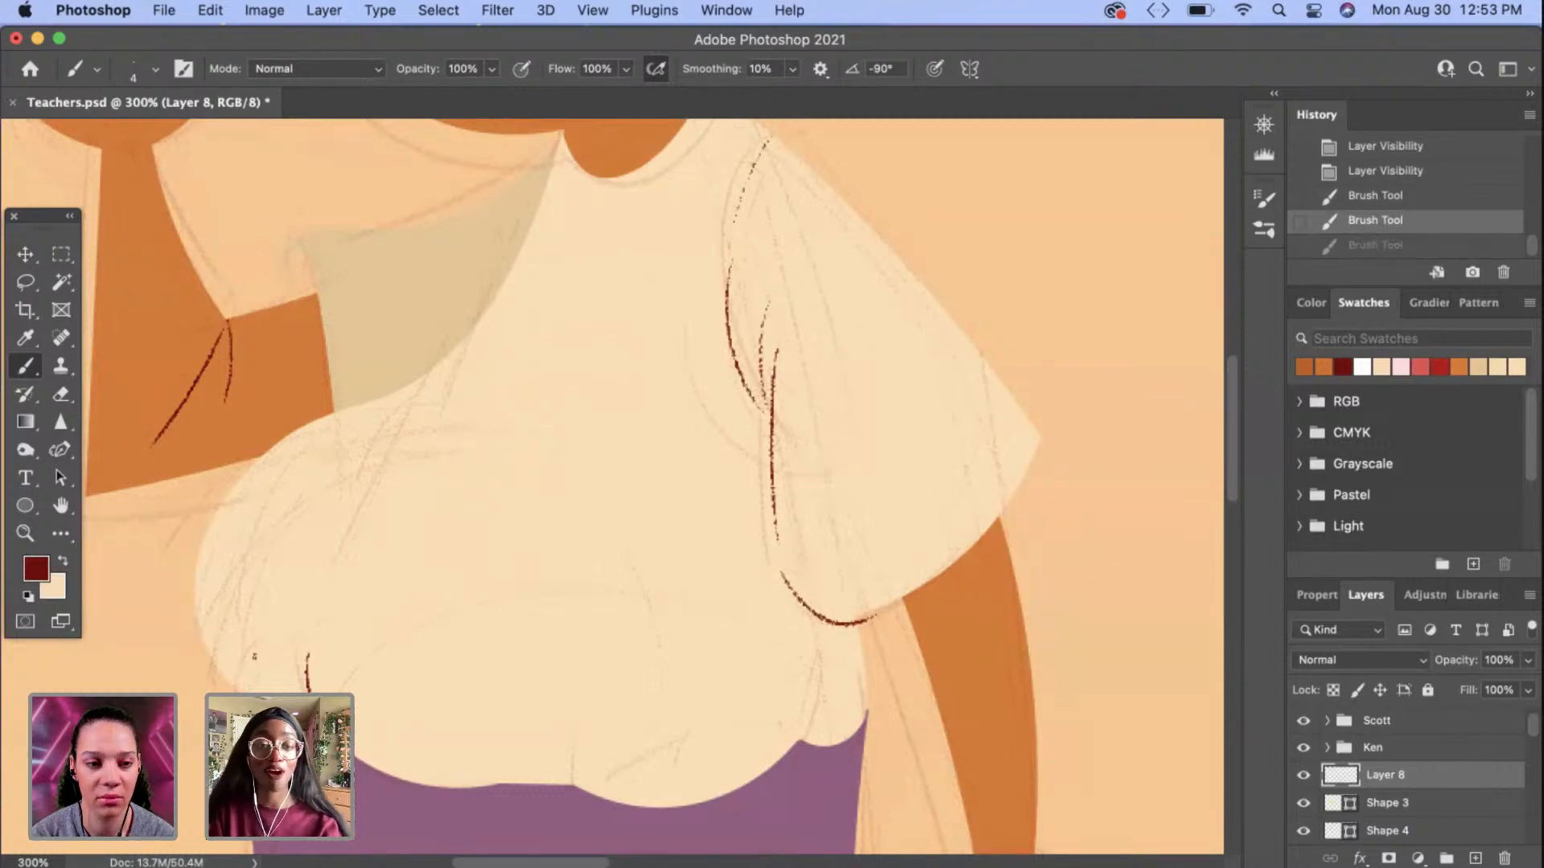
pyautogui.press('super+shift+z')
pyautogui.press('super+z')
pyautogui.press('super+shift+z')
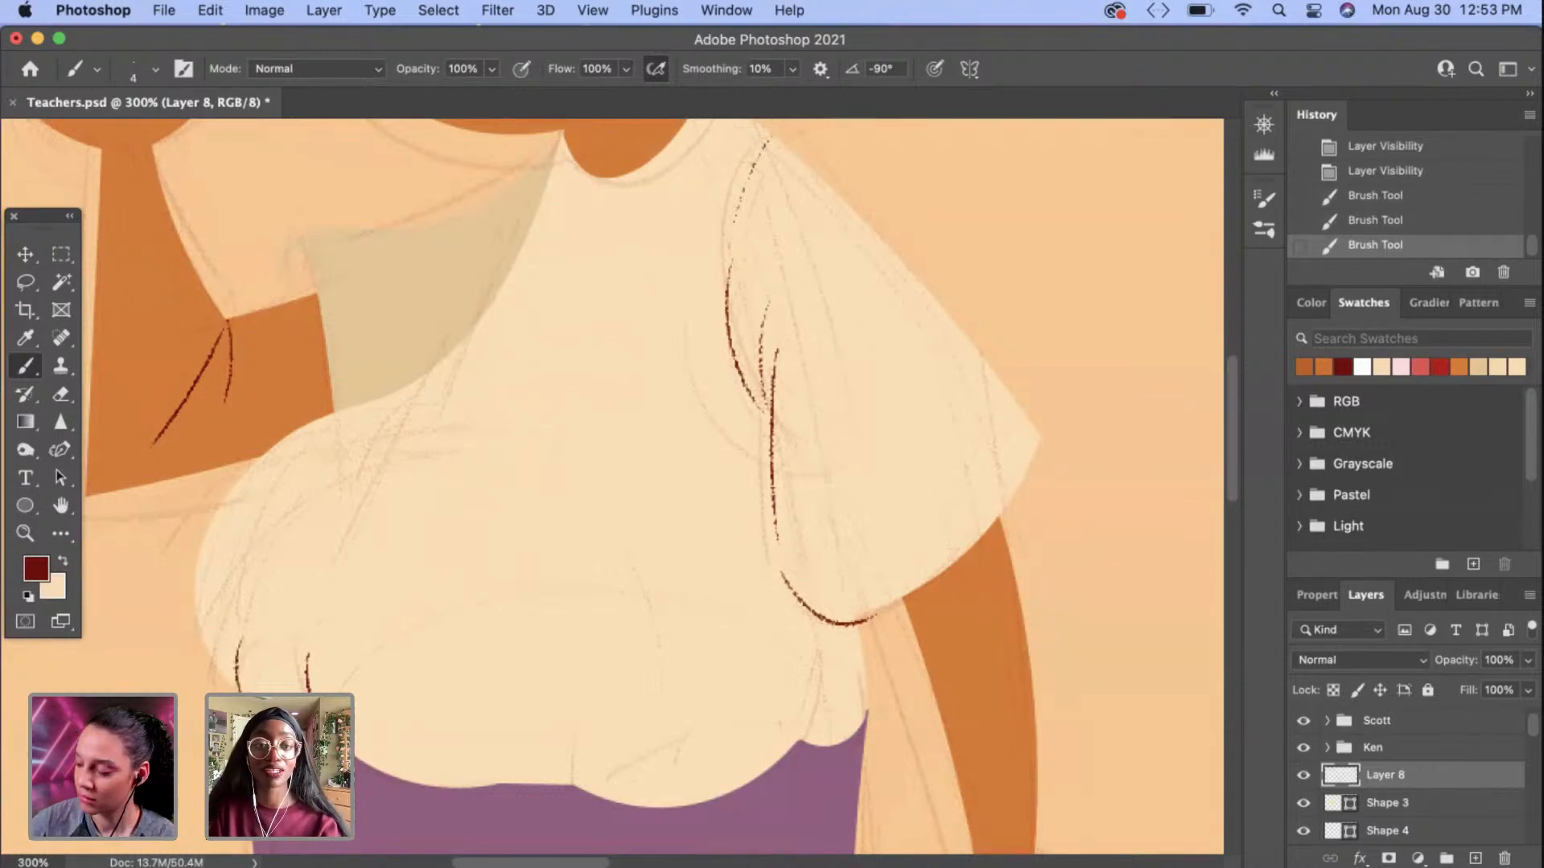
# Step: Brush a curved fold line at the middle of the shirt hem, running into the hem's edge
pyautogui.moveTo(543, 725); pyautogui.dragTo(598, 806)
pyautogui.press('super+z')
pyautogui.moveTo(543, 730); pyautogui.dragTo(622, 814)
pyautogui.press('super+z')
pyautogui.press('super+shift+z')
# Step: Brush two slanted fold lines where the shirt hem gathers on the right side of the belly
pyautogui.moveTo(805, 682); pyautogui.dragTo(790, 759)
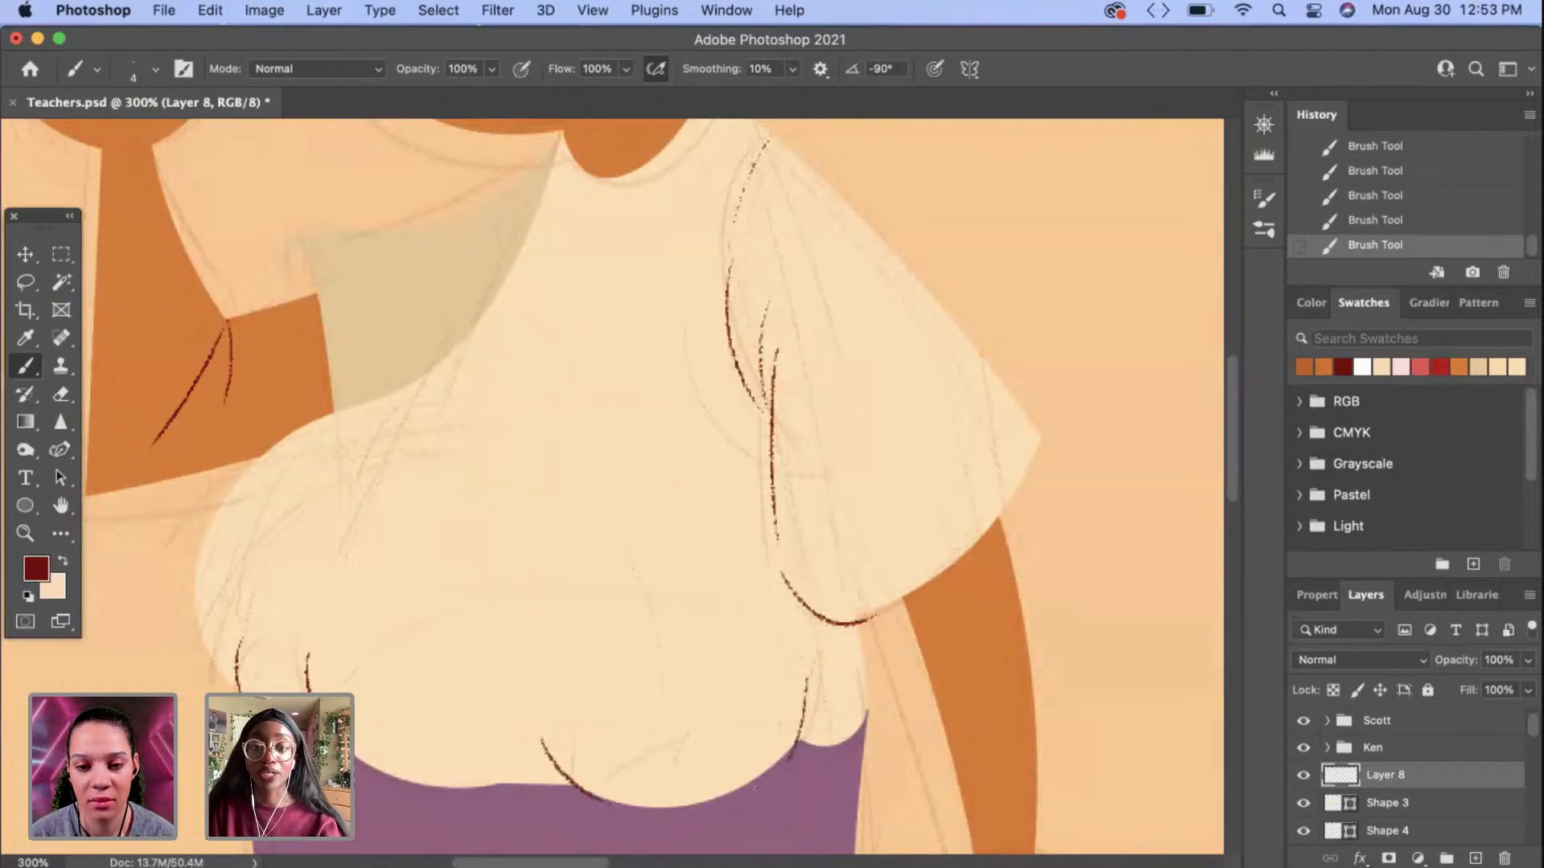
pyautogui.press('super+z')
pyautogui.moveTo(806, 696); pyautogui.dragTo(788, 753)
pyautogui.press('super+z')
pyautogui.press('super+shift+z')
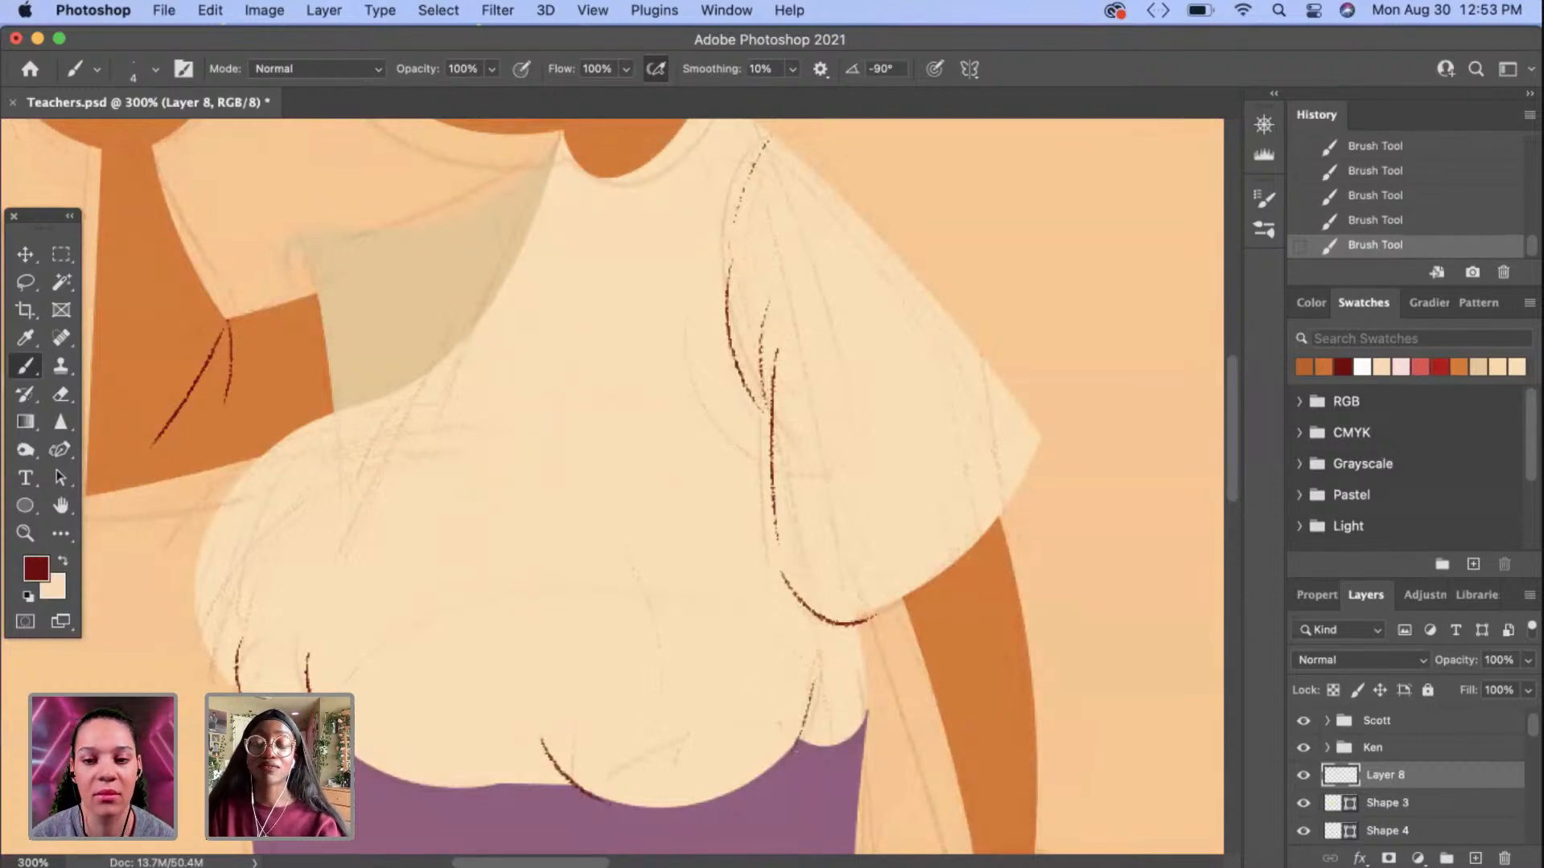
pyautogui.moveTo(835, 680); pyautogui.dragTo(776, 762)
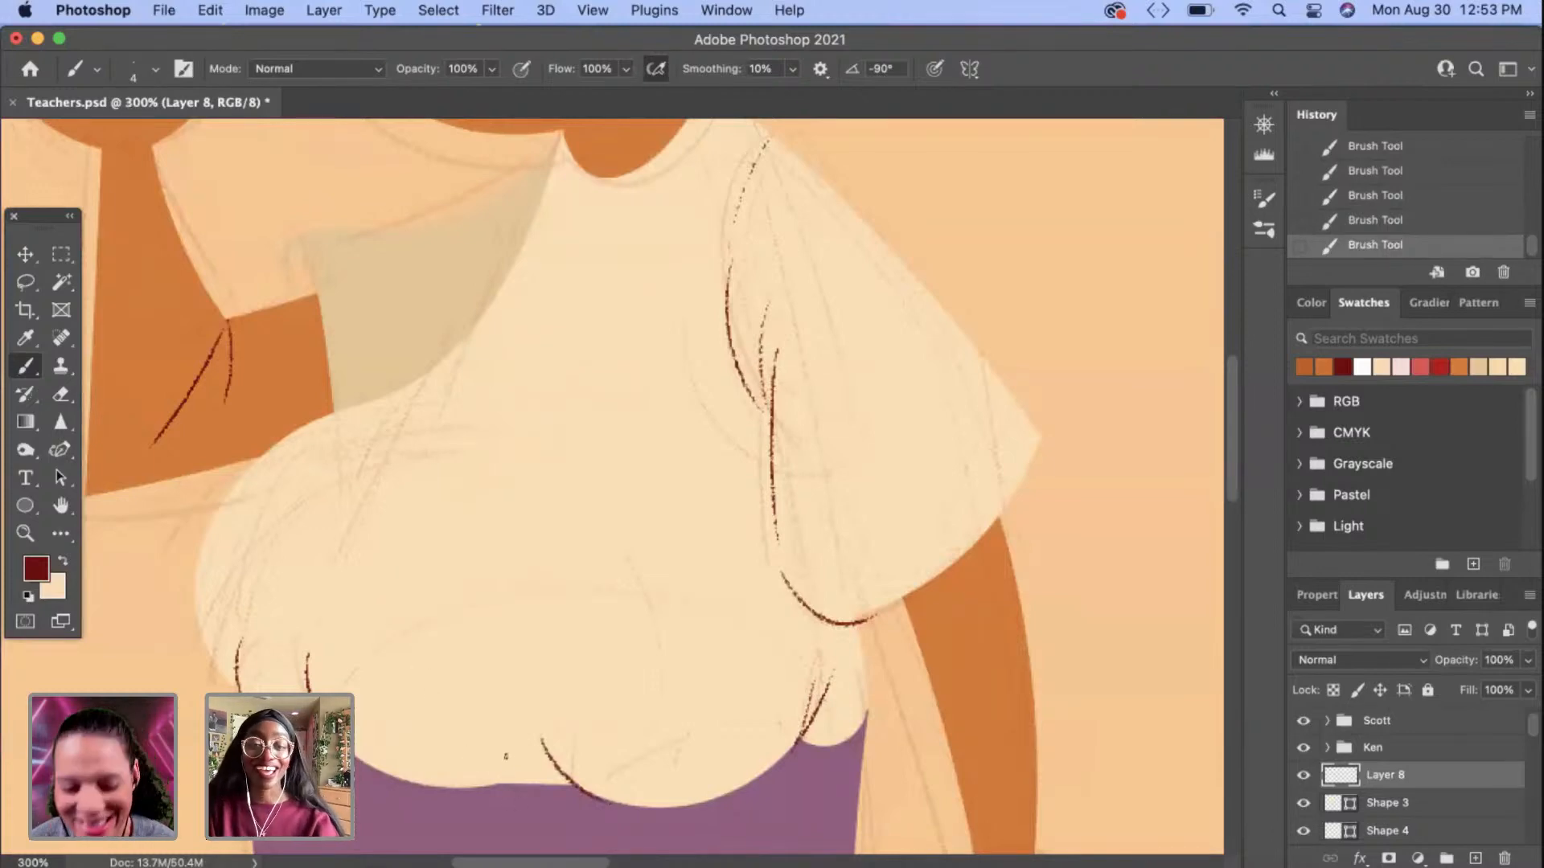
# Step: Undo the last stroke and add a short second line beside the fold at the middle of the shirt hem
pyautogui.press('super+z')
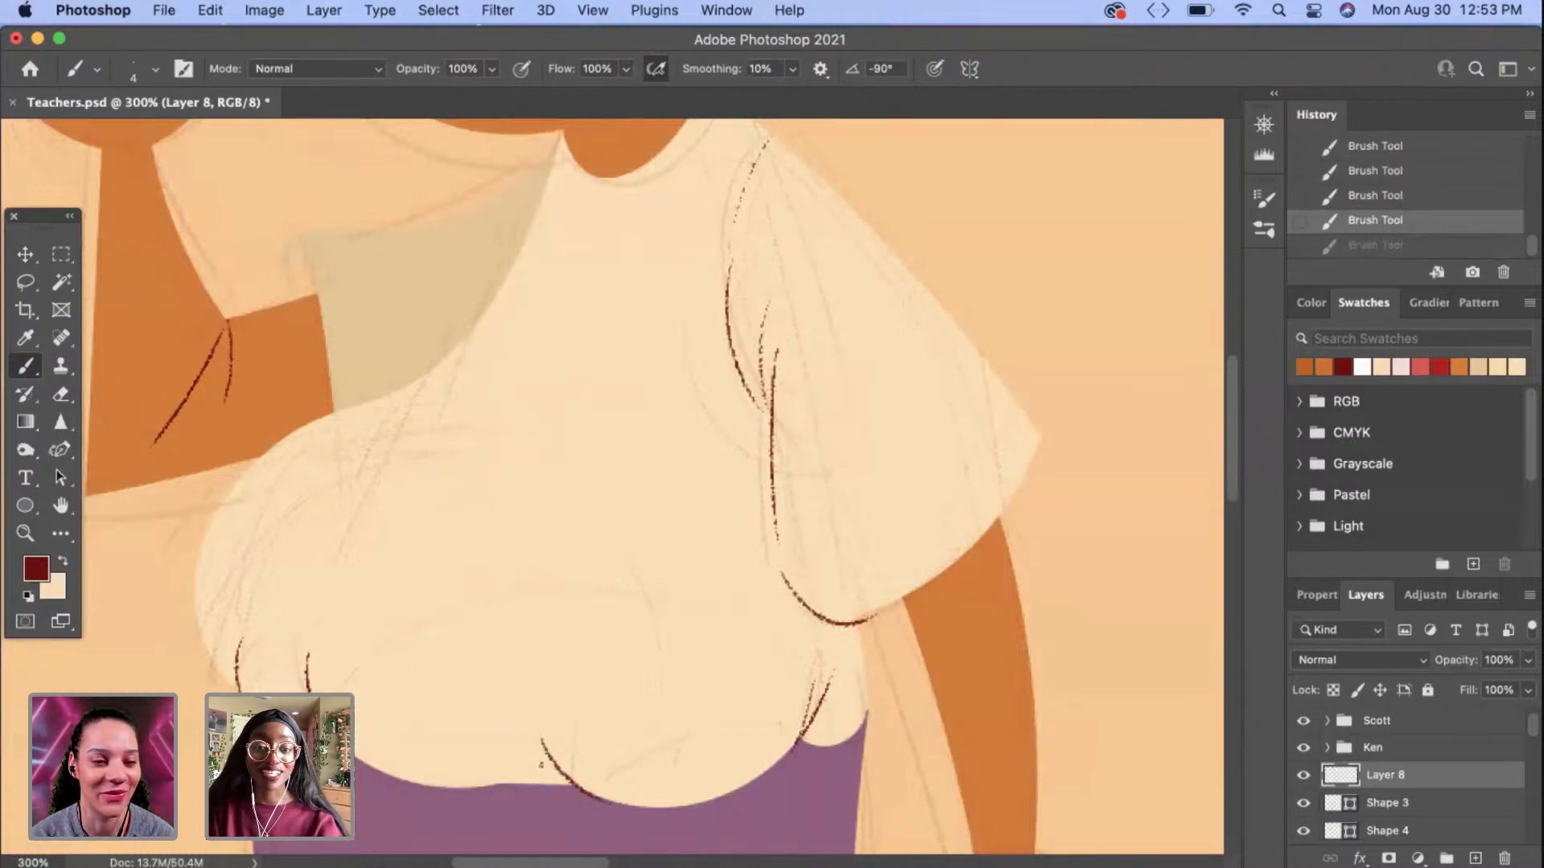
pyautogui.moveTo(536, 756); pyautogui.dragTo(574, 787)
pyautogui.press('super+minus')
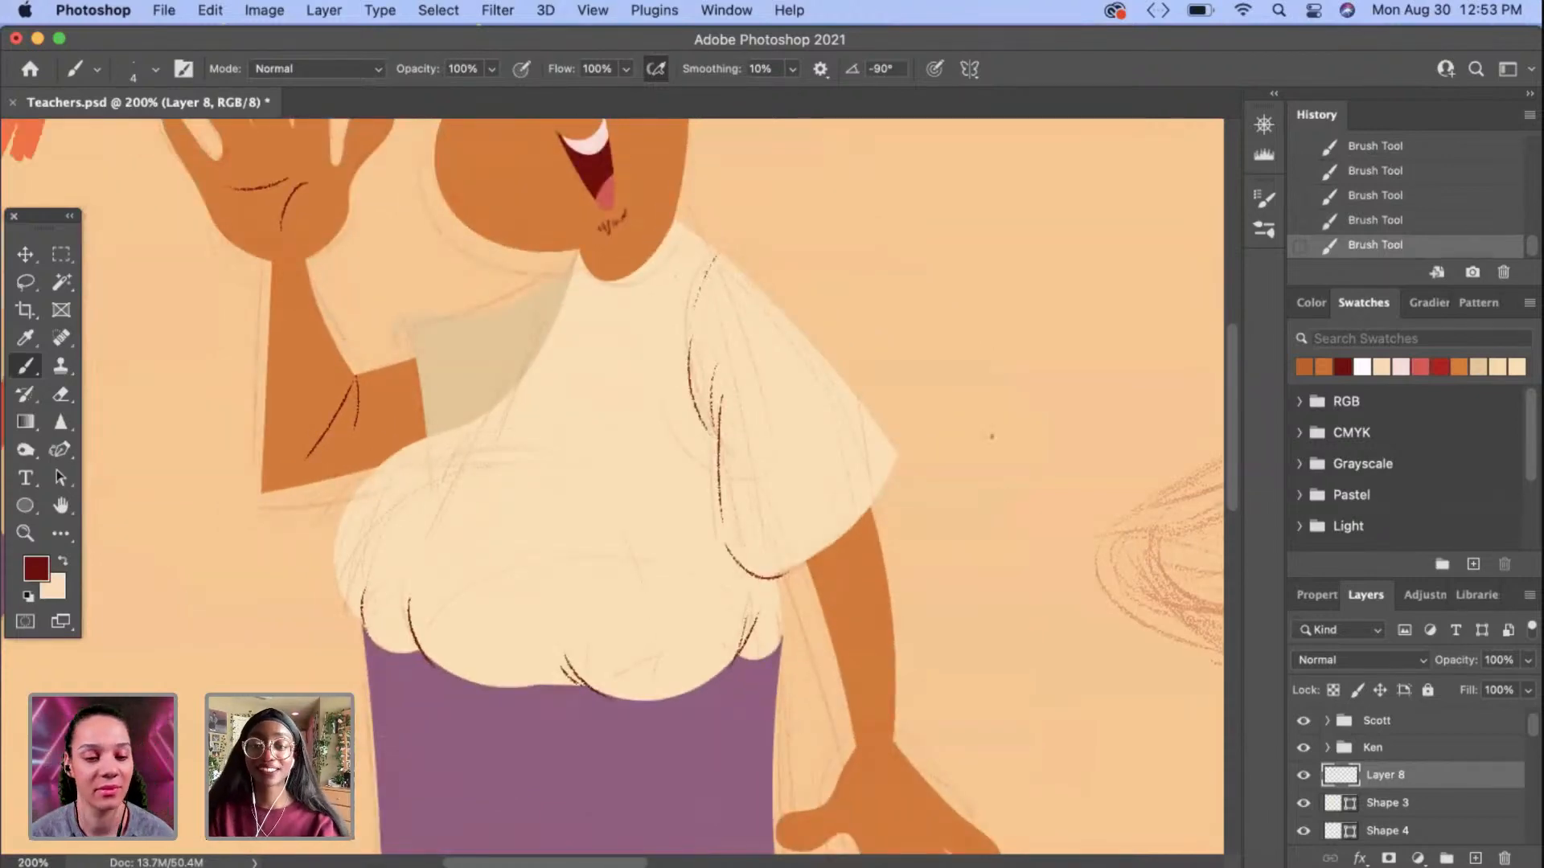
# Step: Brush dark red crease lines fanning out from the crotch of the purple pants
pyautogui.moveTo(1236, 501); pyautogui.dragTo(1231, 653)
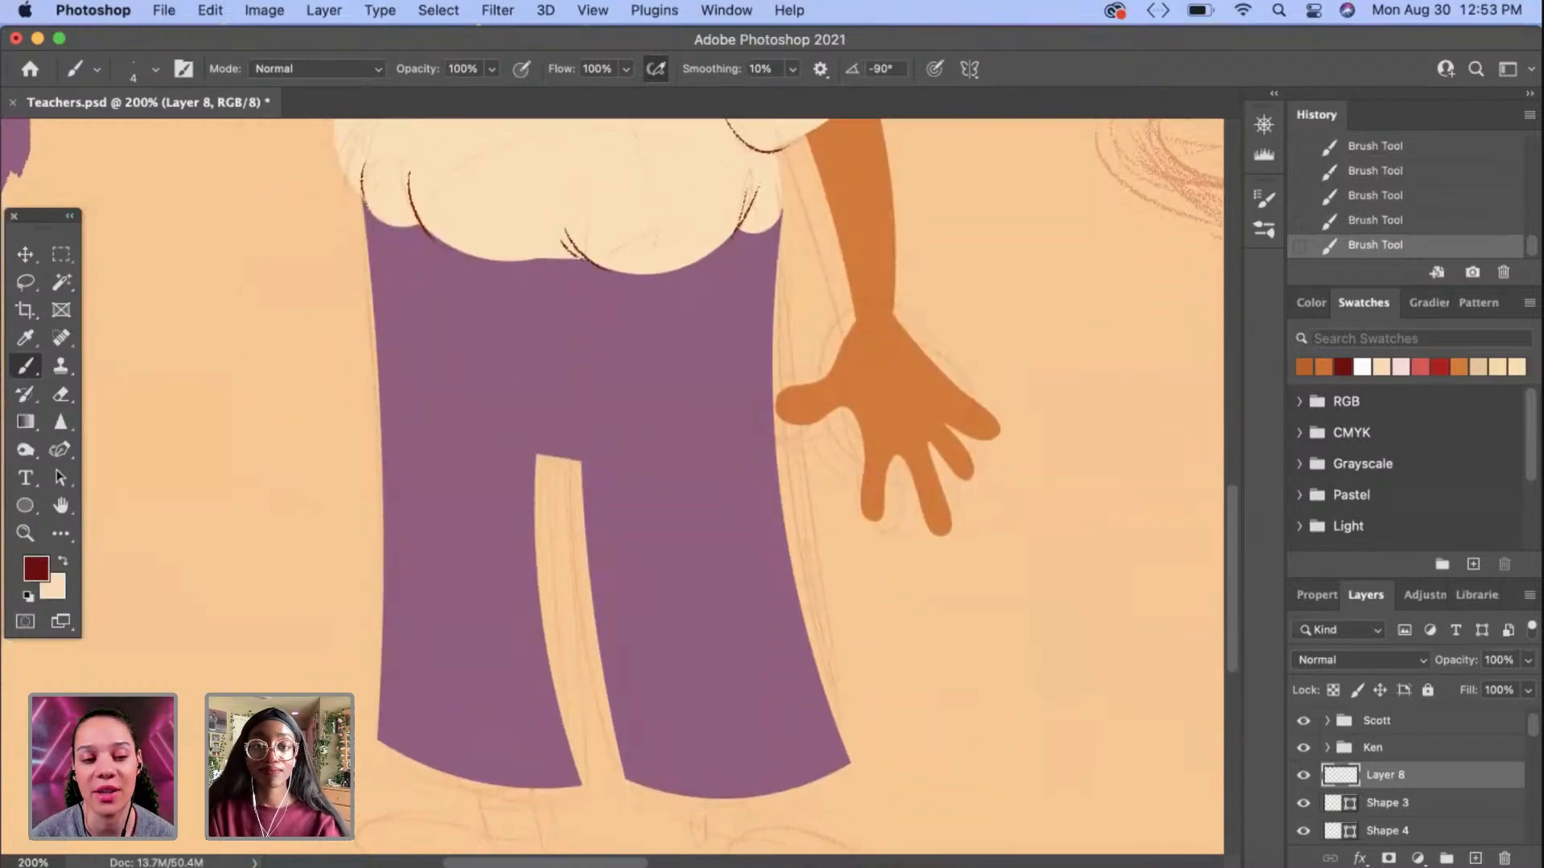
pyautogui.press('super+z')
pyautogui.press('super+z')
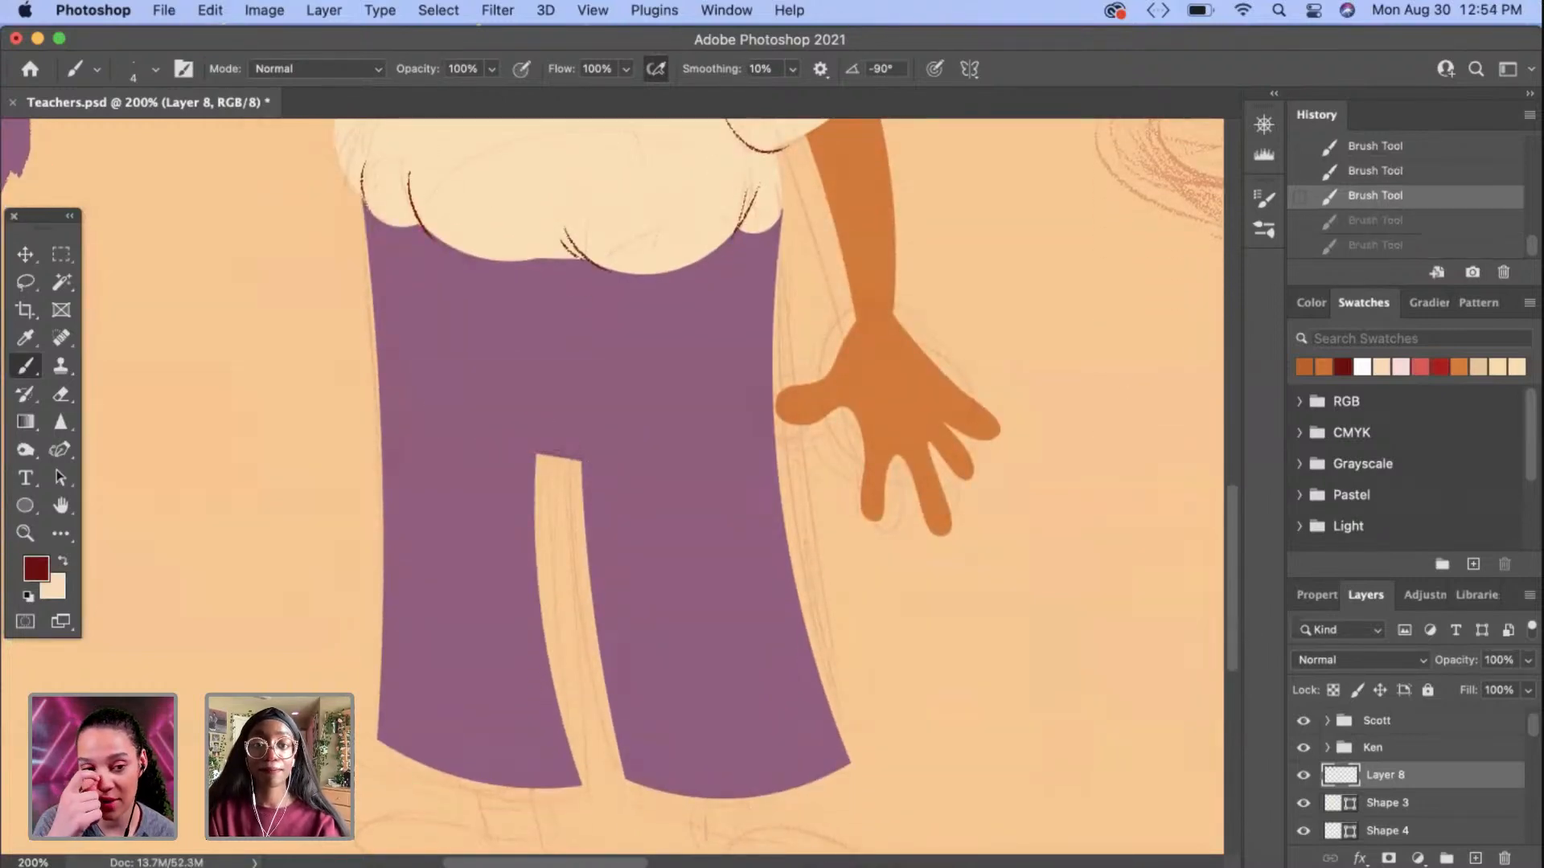
pyautogui.moveTo(453, 412); pyautogui.dragTo(580, 461)
pyautogui.press('super+z')
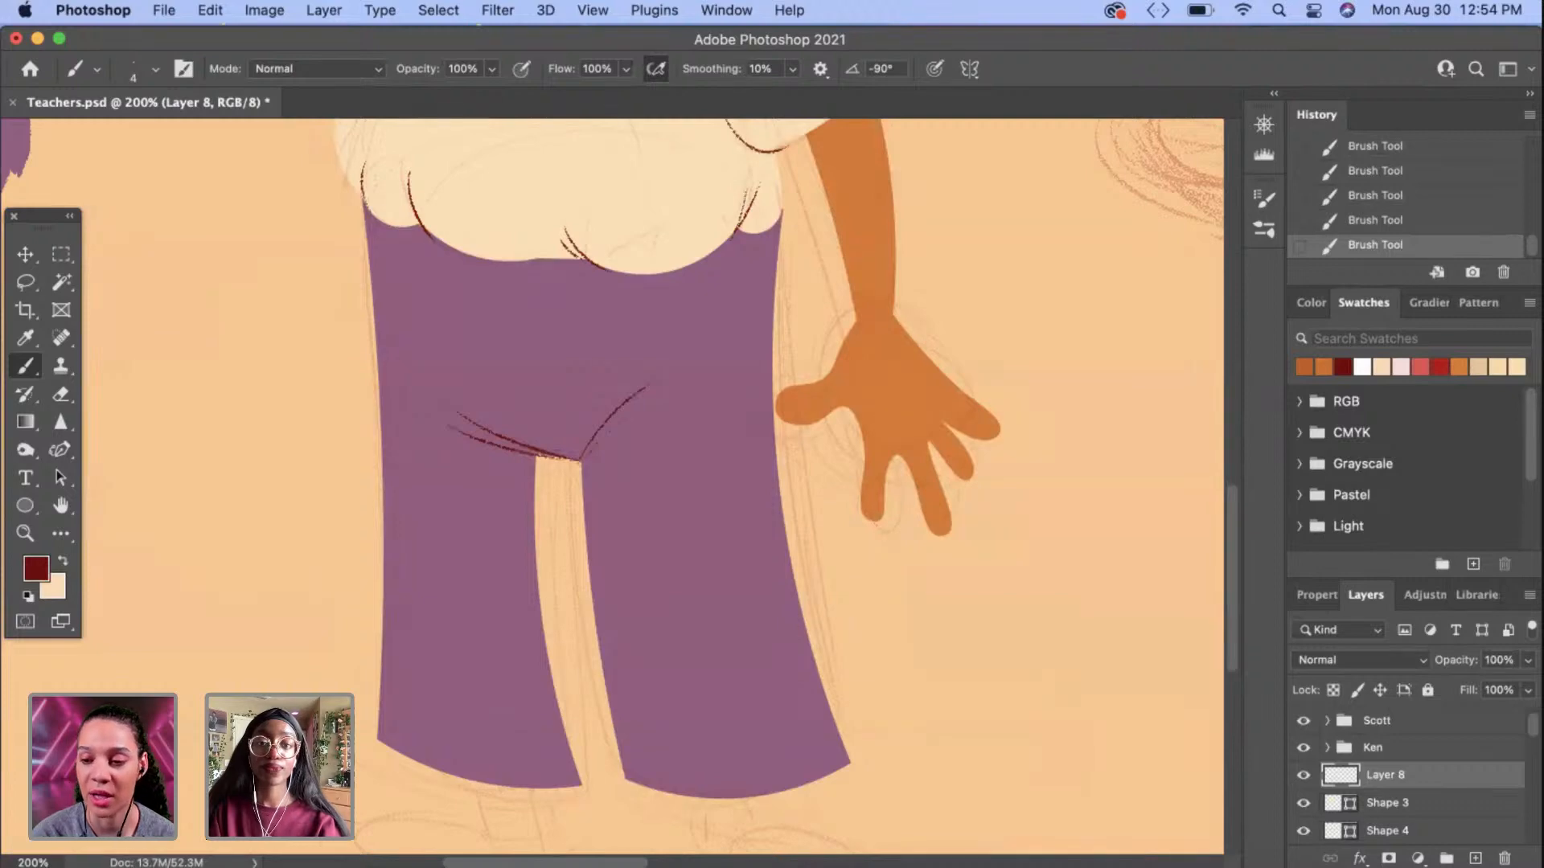
# Step: Draw a closed leg-and-foot shape about 171 by 367 px with the Pen tool under the left pant leg, on a new layer above Shape 9
pyautogui.scroll(-5, 611, 483)
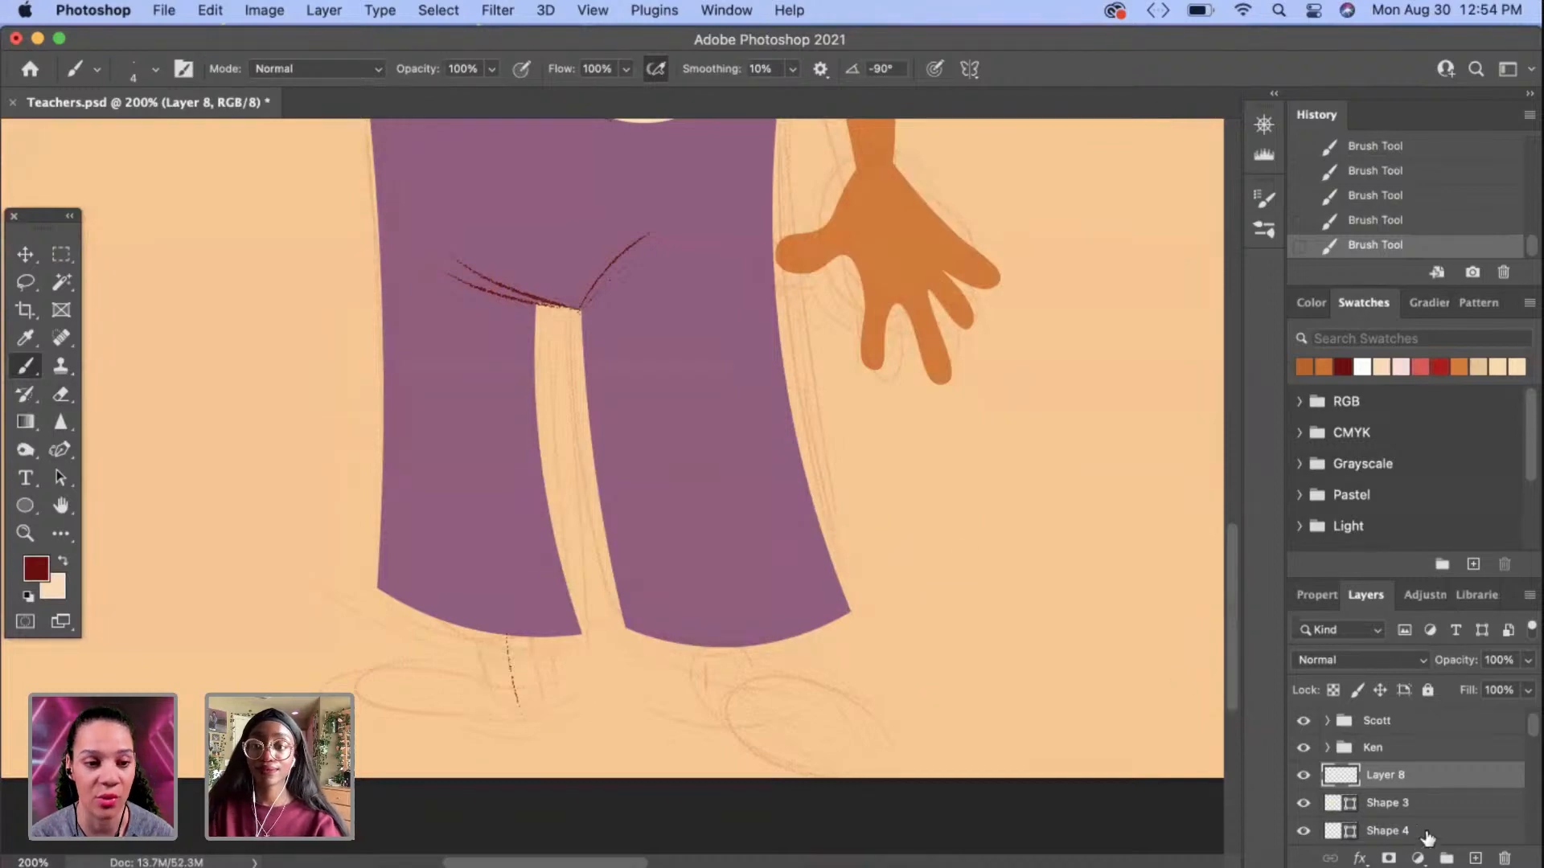
pyautogui.press('v')
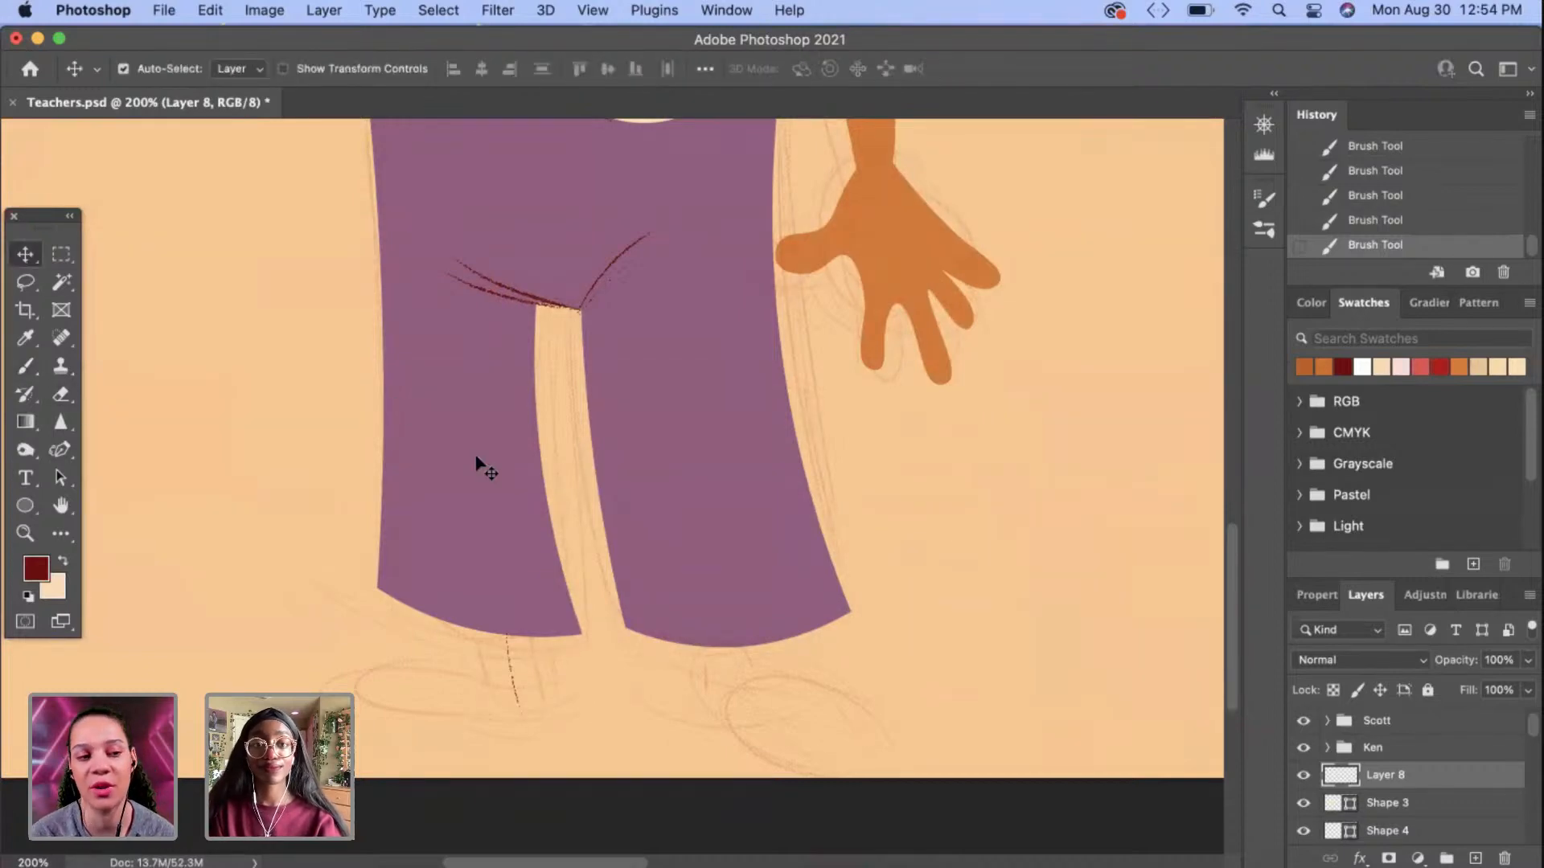
pyautogui.click(490, 470)
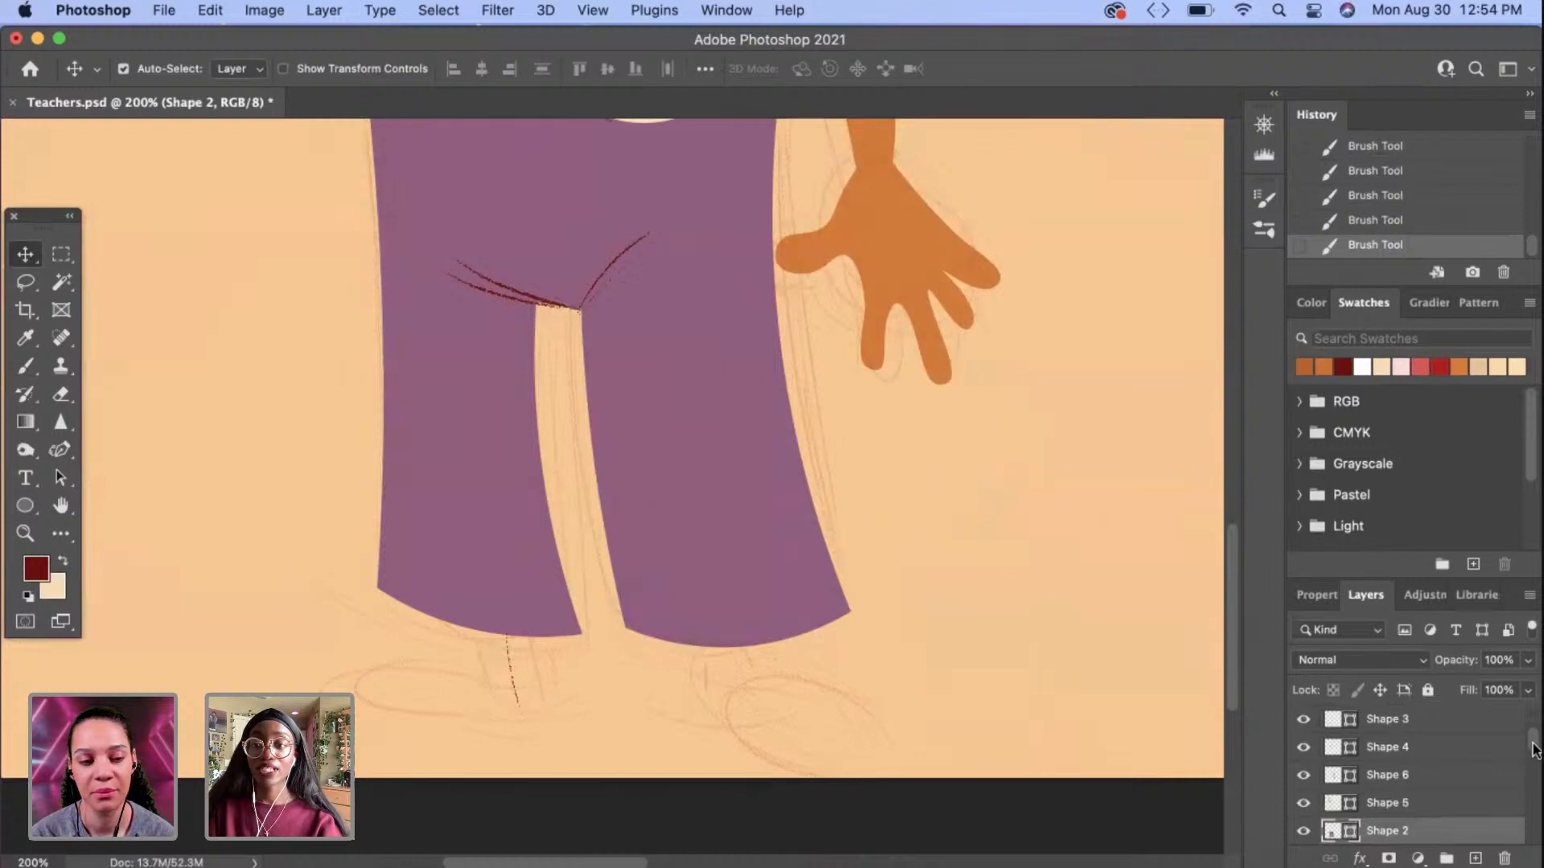
pyautogui.scroll(-1, 1535, 749)
pyautogui.click(1444, 838)
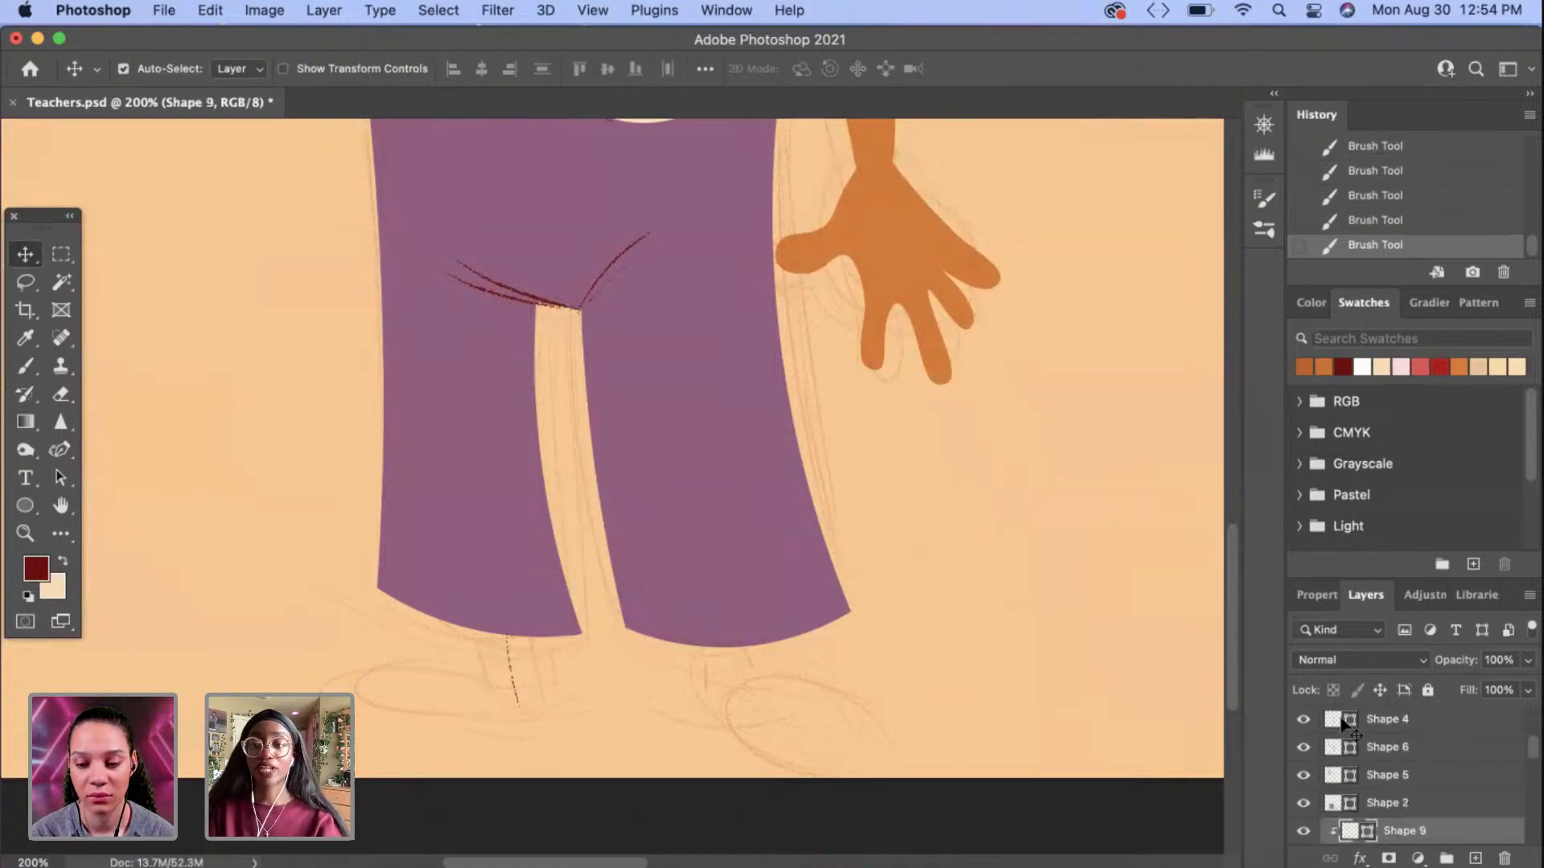
pyautogui.click(60, 449)
pyautogui.click(105, 448)
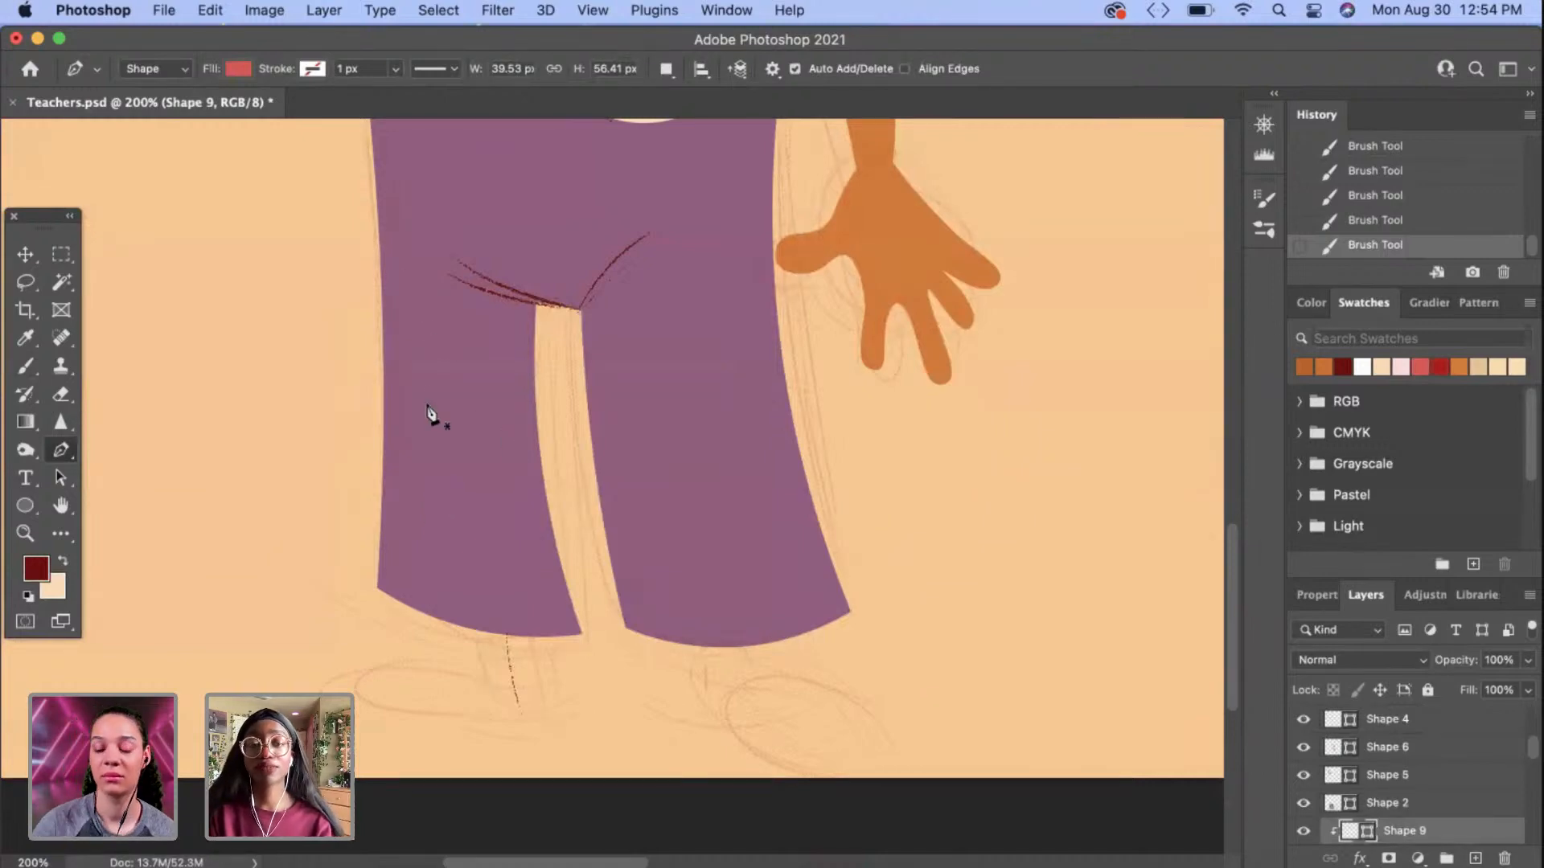
pyautogui.click(429, 374)
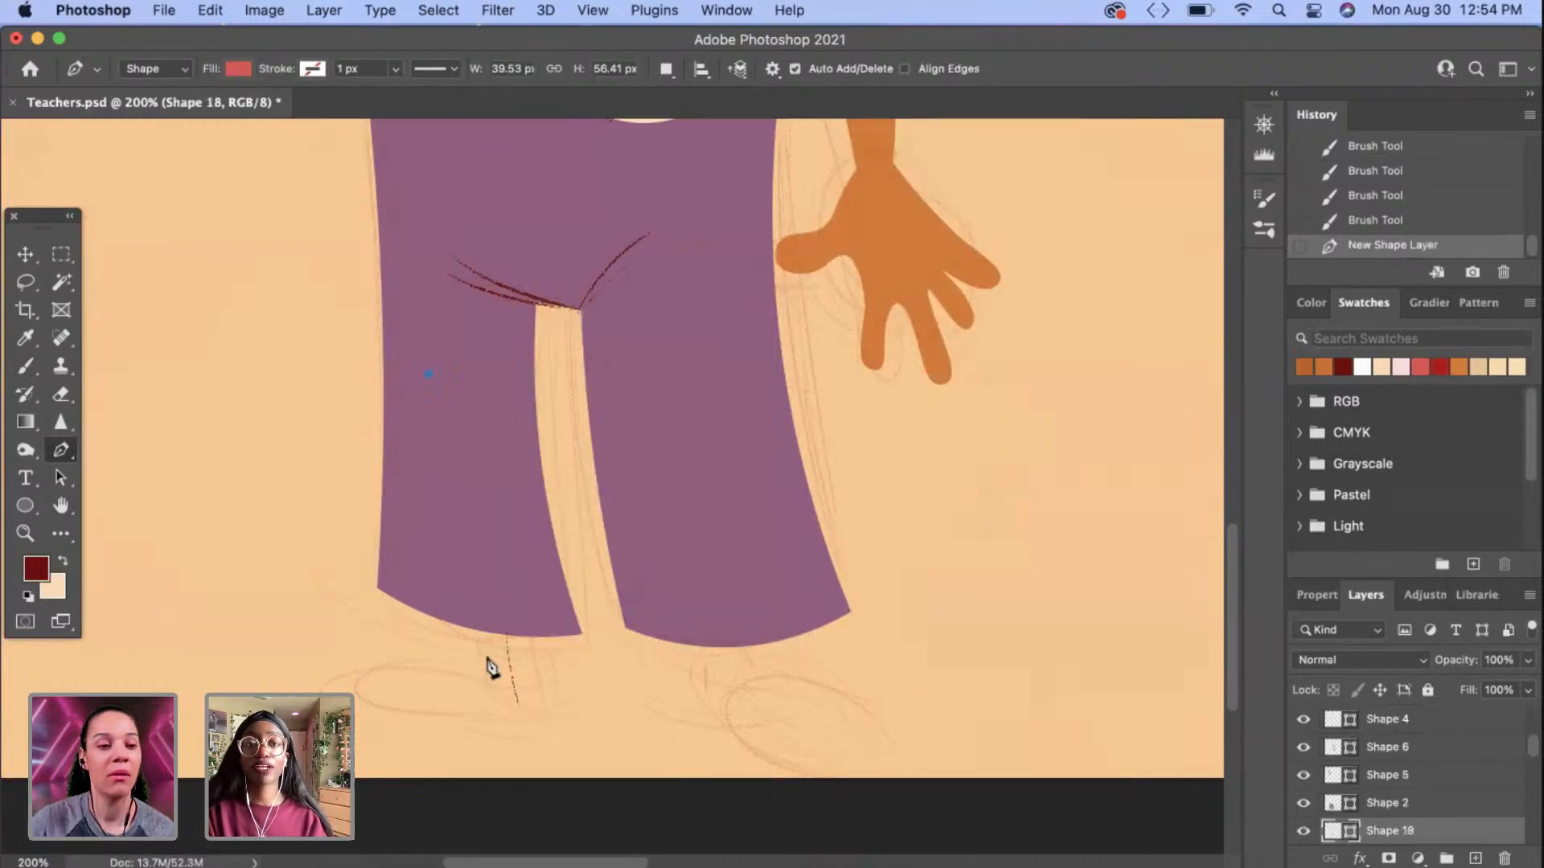
pyautogui.click(501, 695)
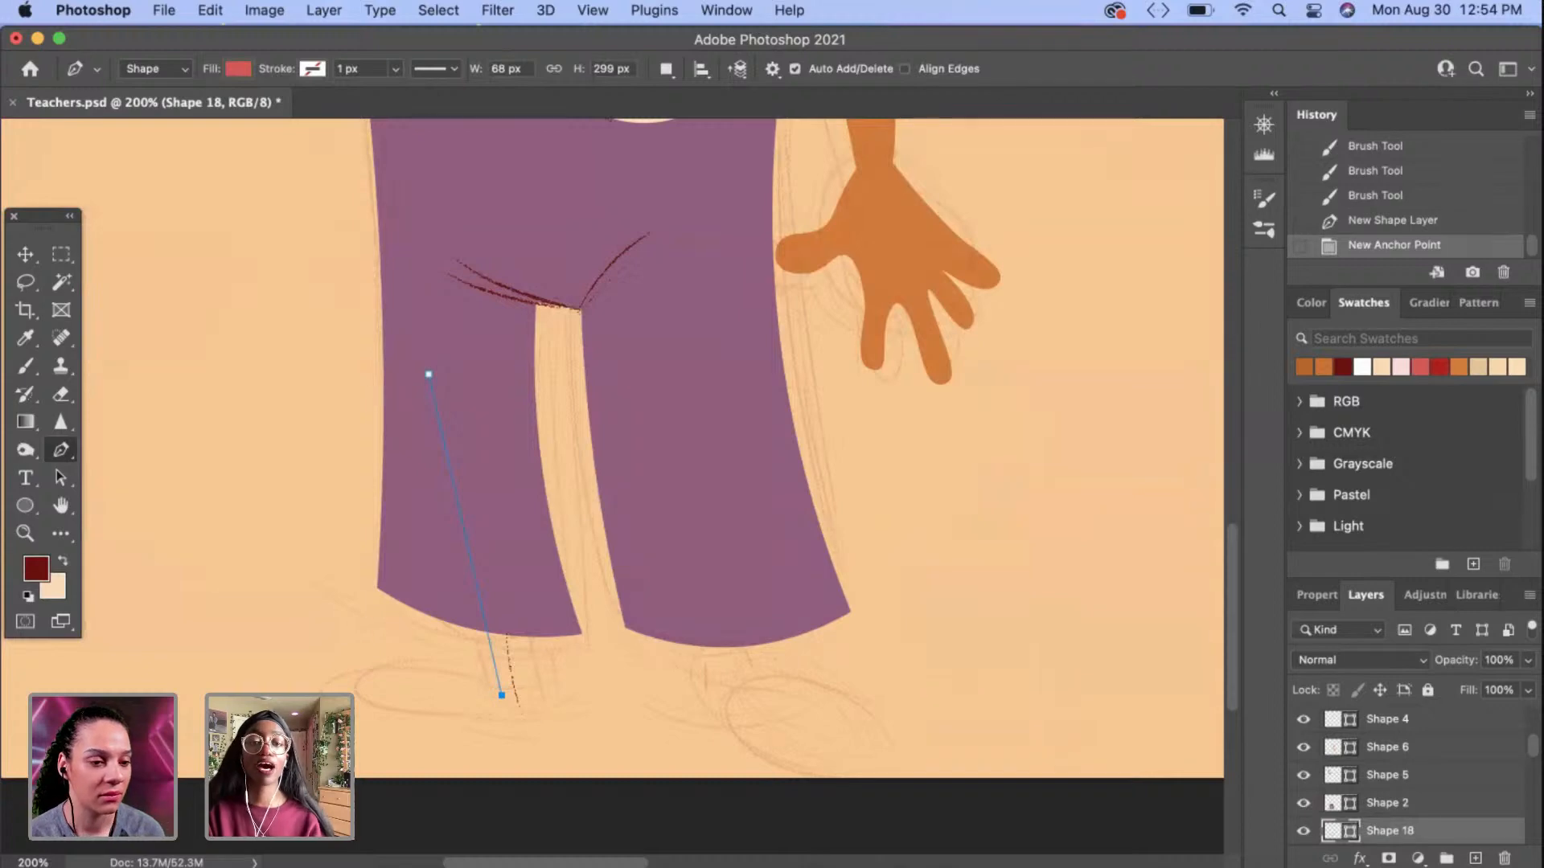
pyautogui.click(355, 712)
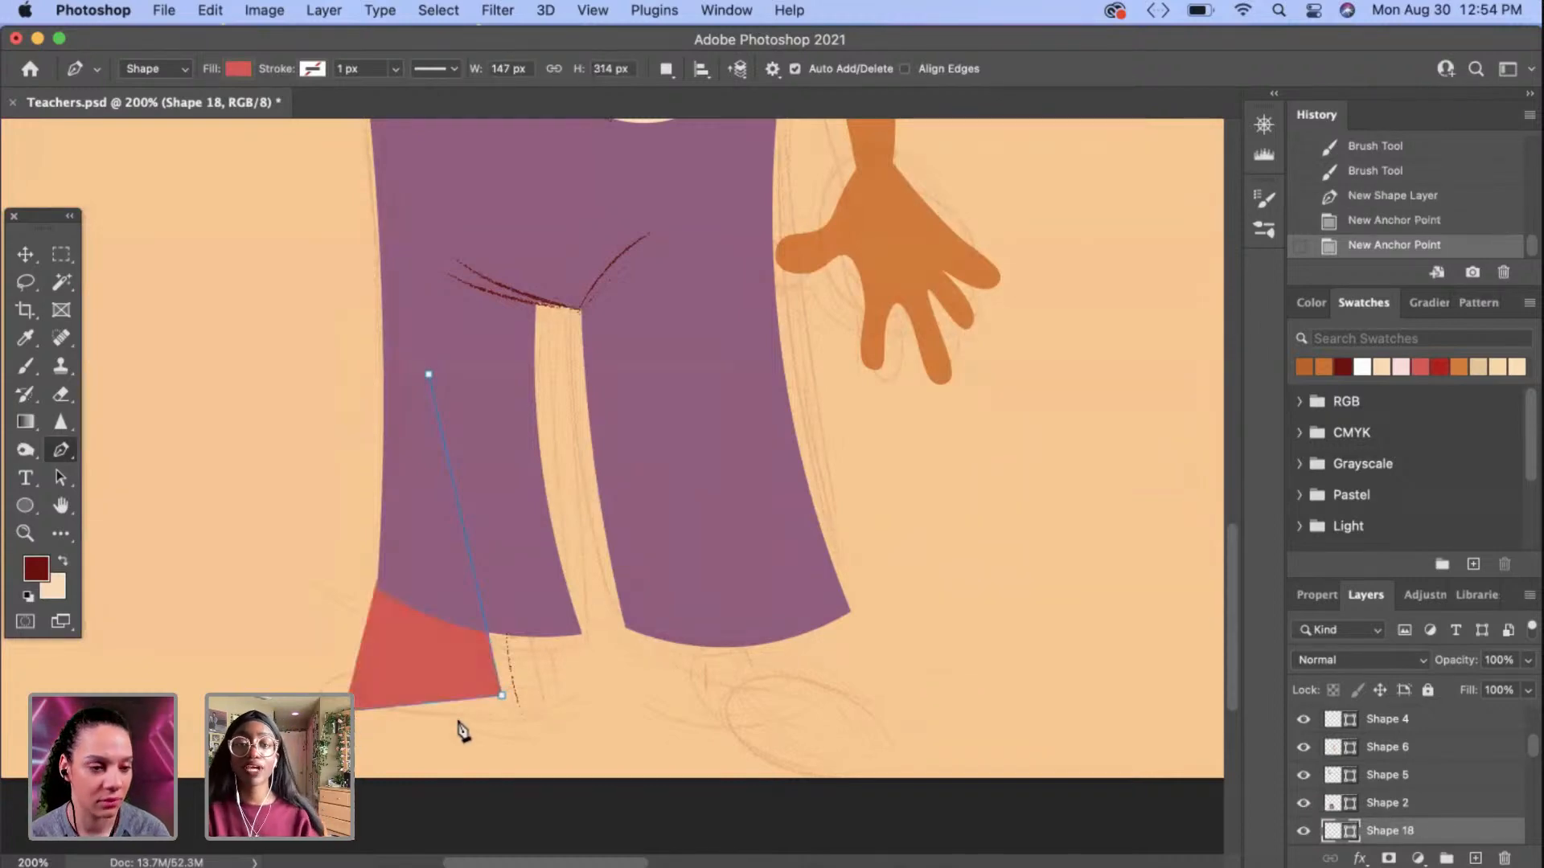
pyautogui.click(522, 710)
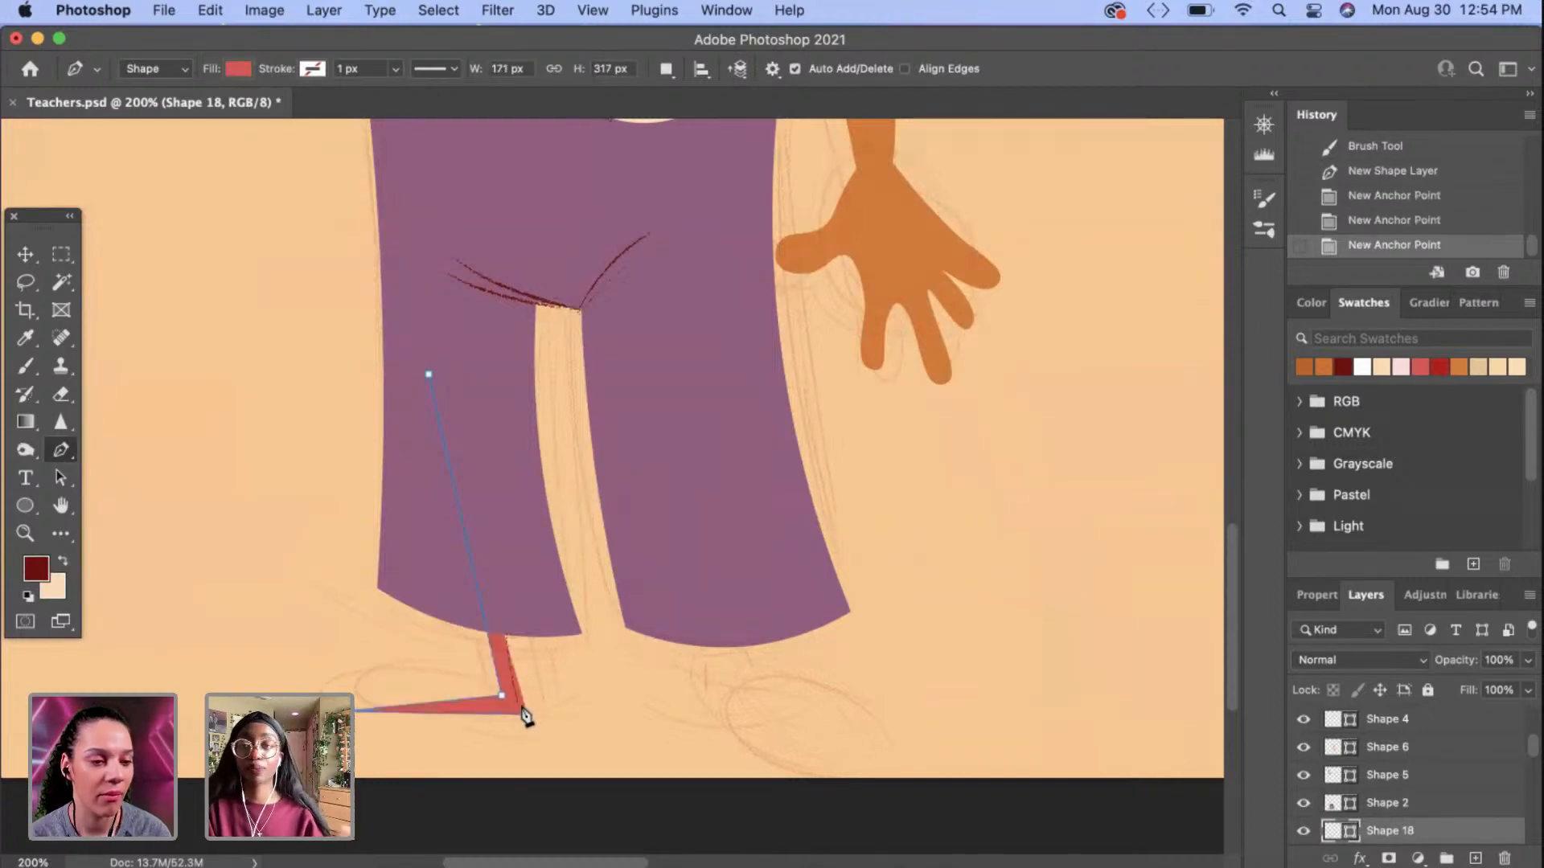
pyautogui.click(463, 322)
pyautogui.click(428, 376)
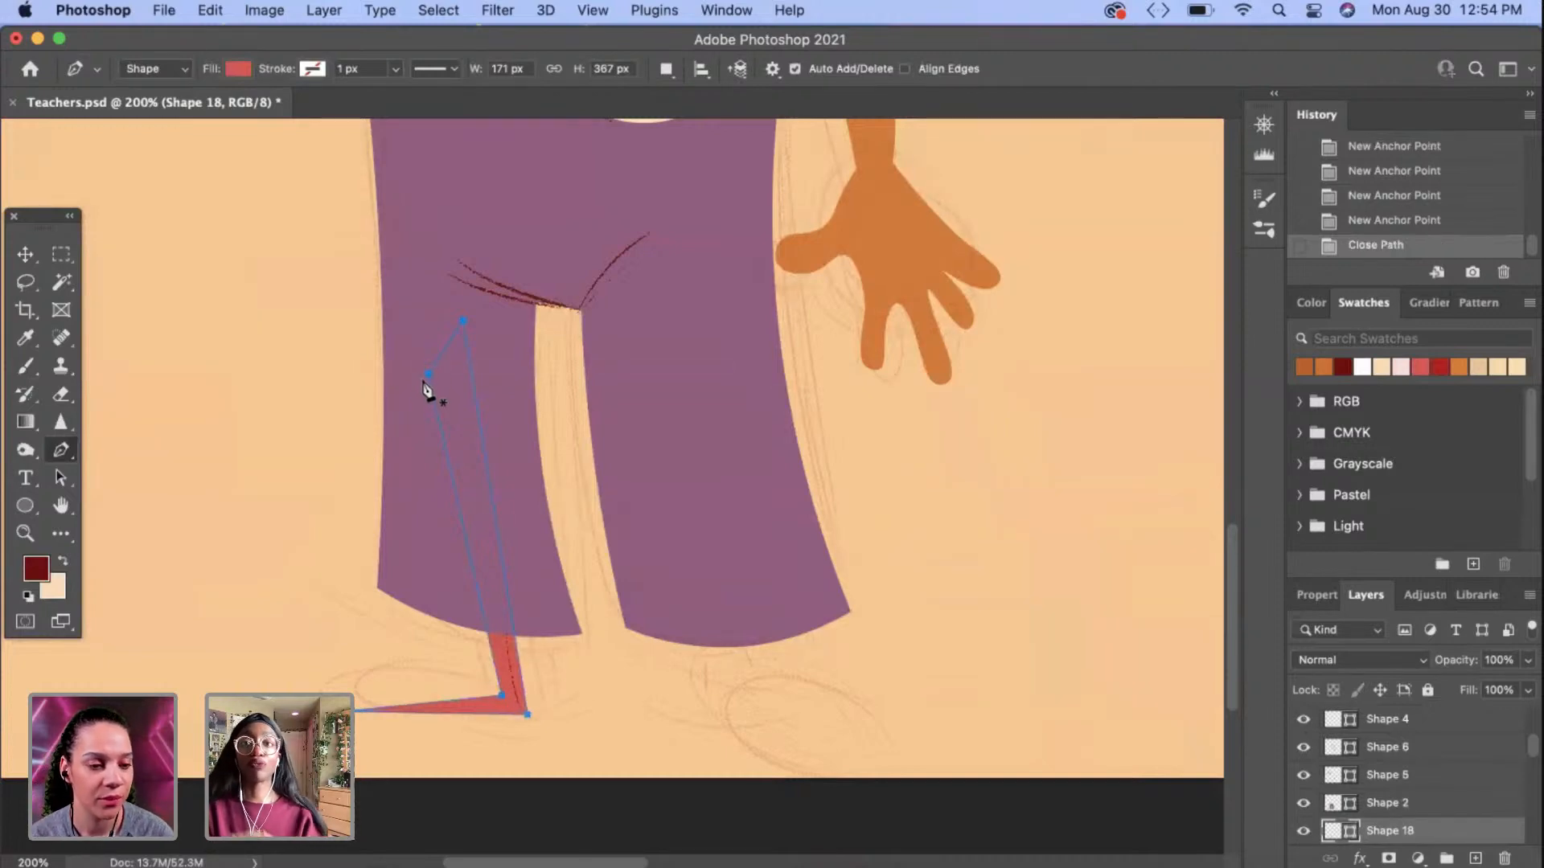
# Step: Switch to the Curvature Pen tool and set the leg shape's fill to the orange-brown recently used colour
pyautogui.click(78, 453)
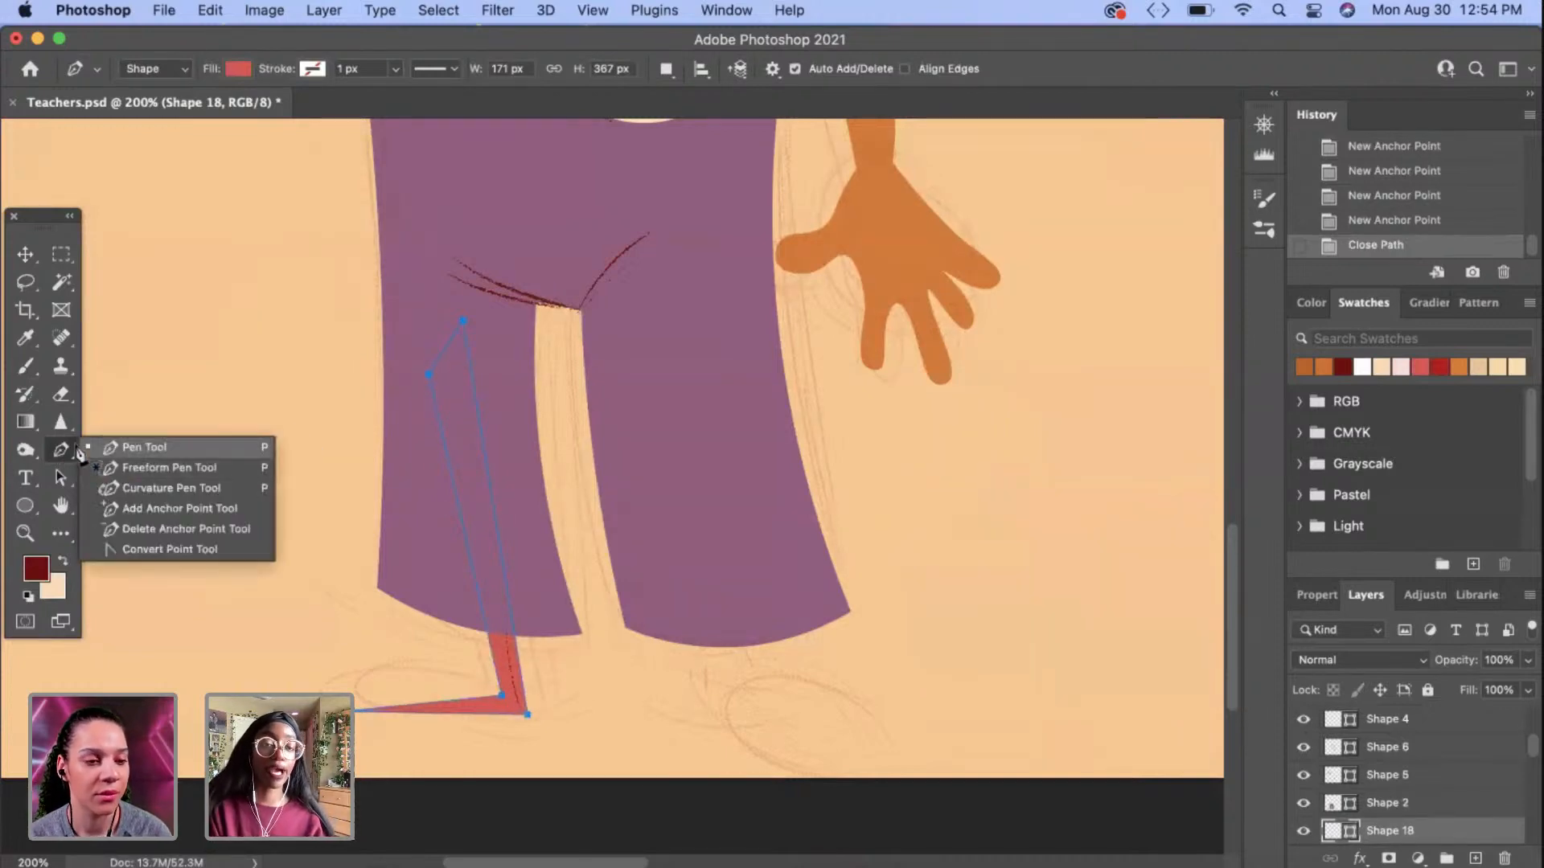
pyautogui.click(171, 488)
pyautogui.click(238, 68)
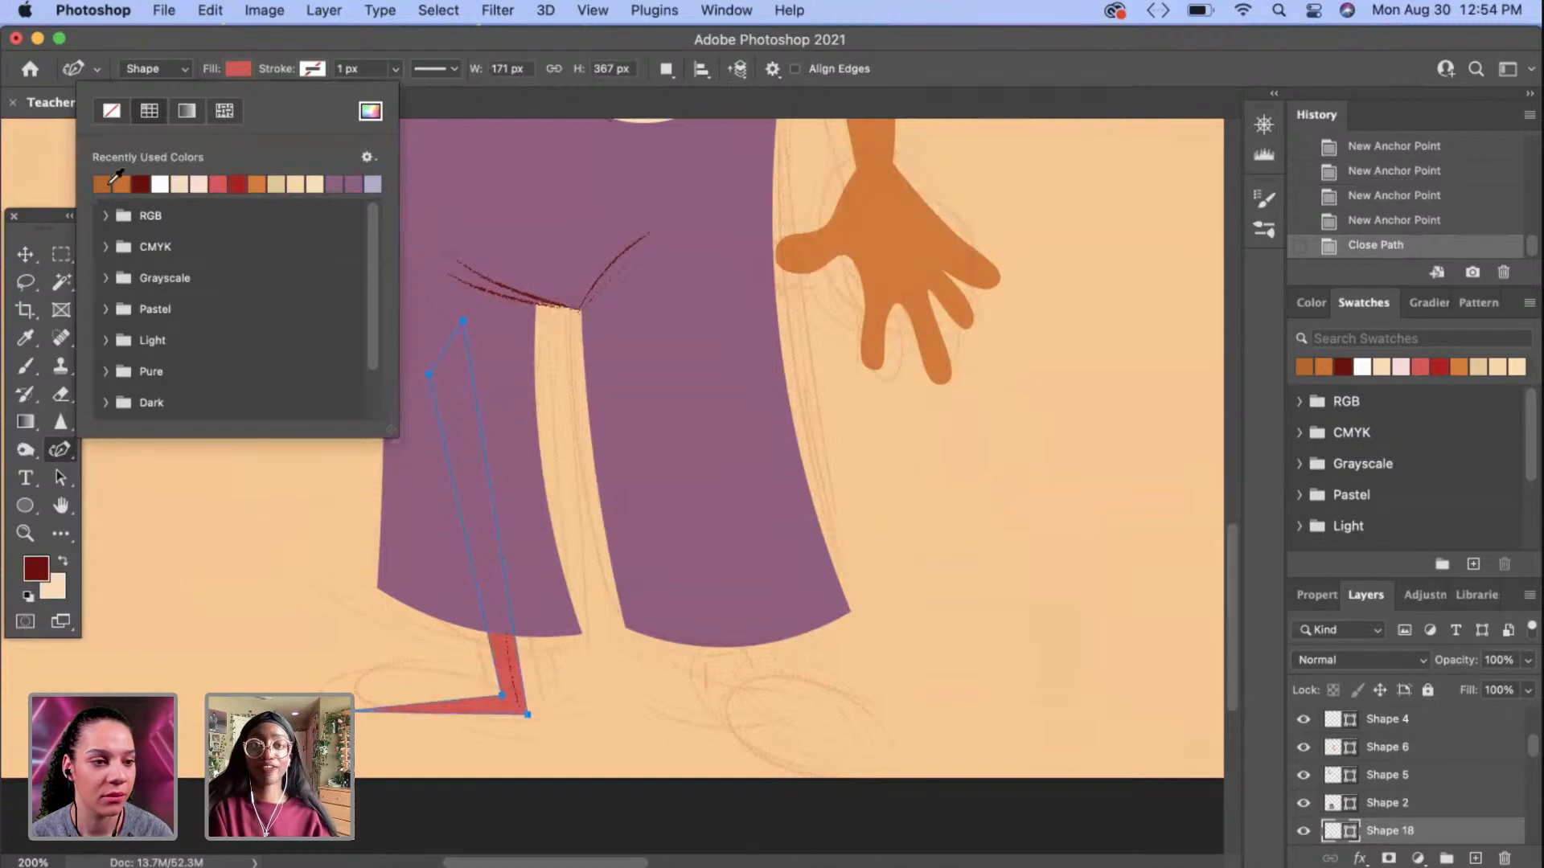
pyautogui.click(121, 182)
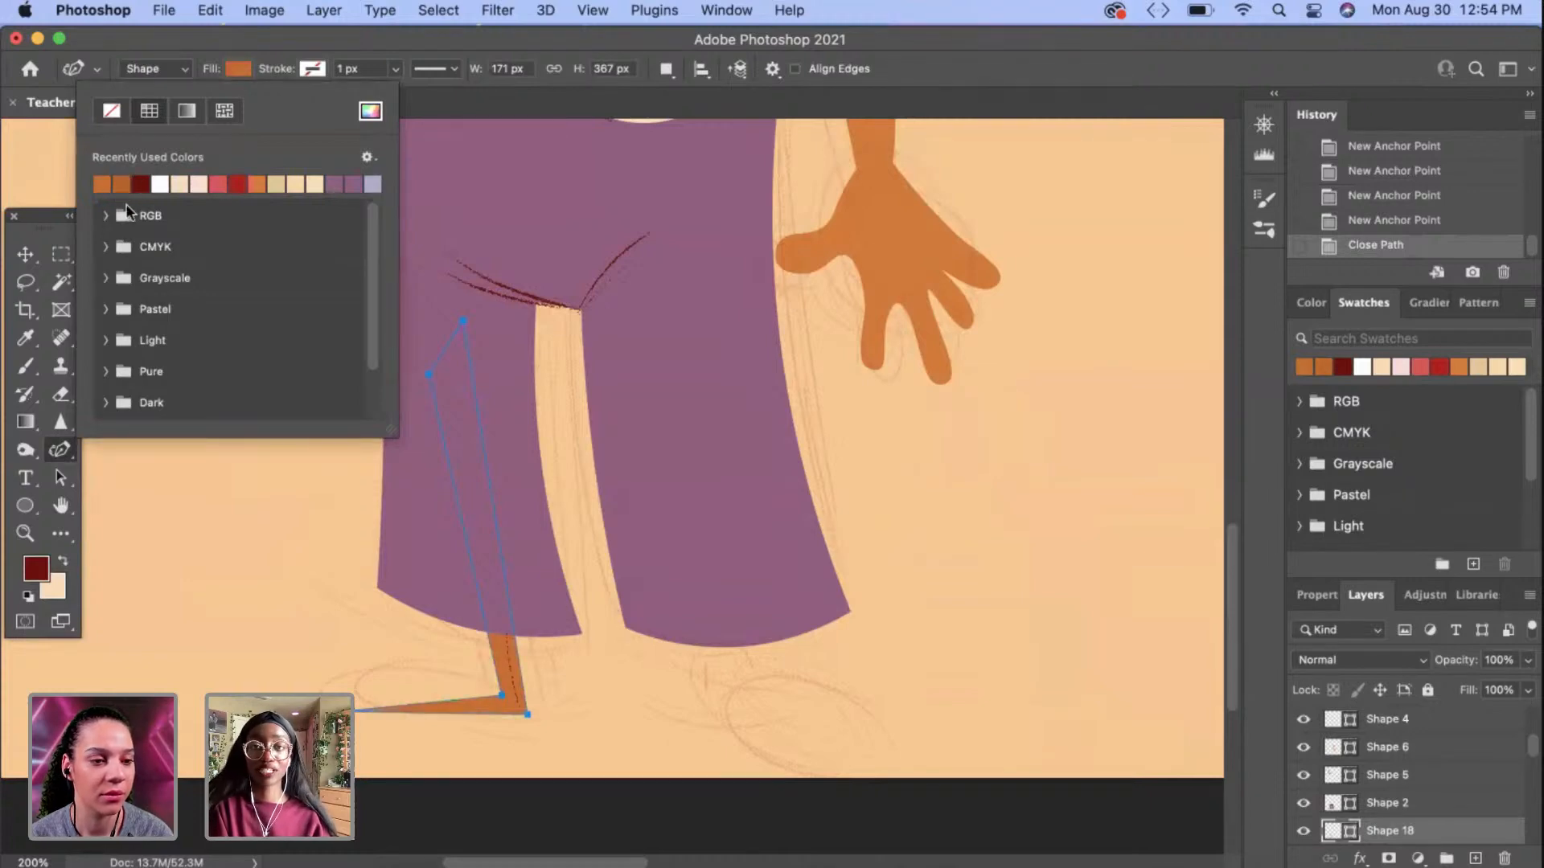
# Step: Add anchor points on both sides of the left leg's ankle to curve its outline, and pull the heel point down and outward
pyautogui.click(486, 630)
pyautogui.moveTo(488, 632); pyautogui.dragTo(472, 634)
pyautogui.moveTo(527, 715); pyautogui.dragTo(541, 723)
pyautogui.click(520, 643)
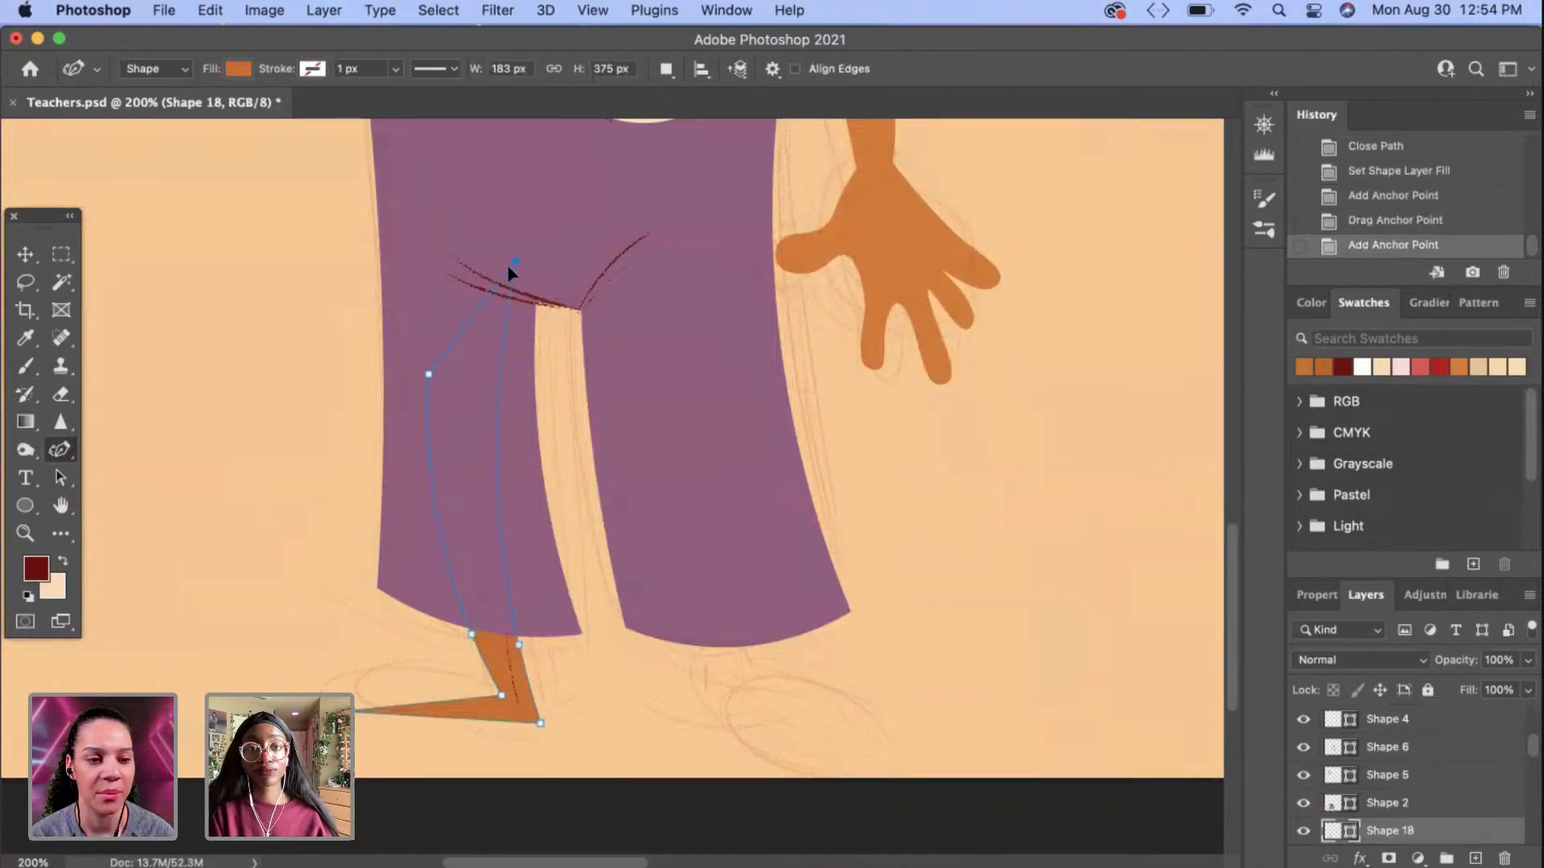
# Step: Extend the left leg shape's upper end higher beneath the pants and adjust its side point so the outline curves smoothly
pyautogui.moveTo(508, 268); pyautogui.dragTo(515, 241)
pyautogui.moveTo(439, 191); pyautogui.dragTo(440, 194)
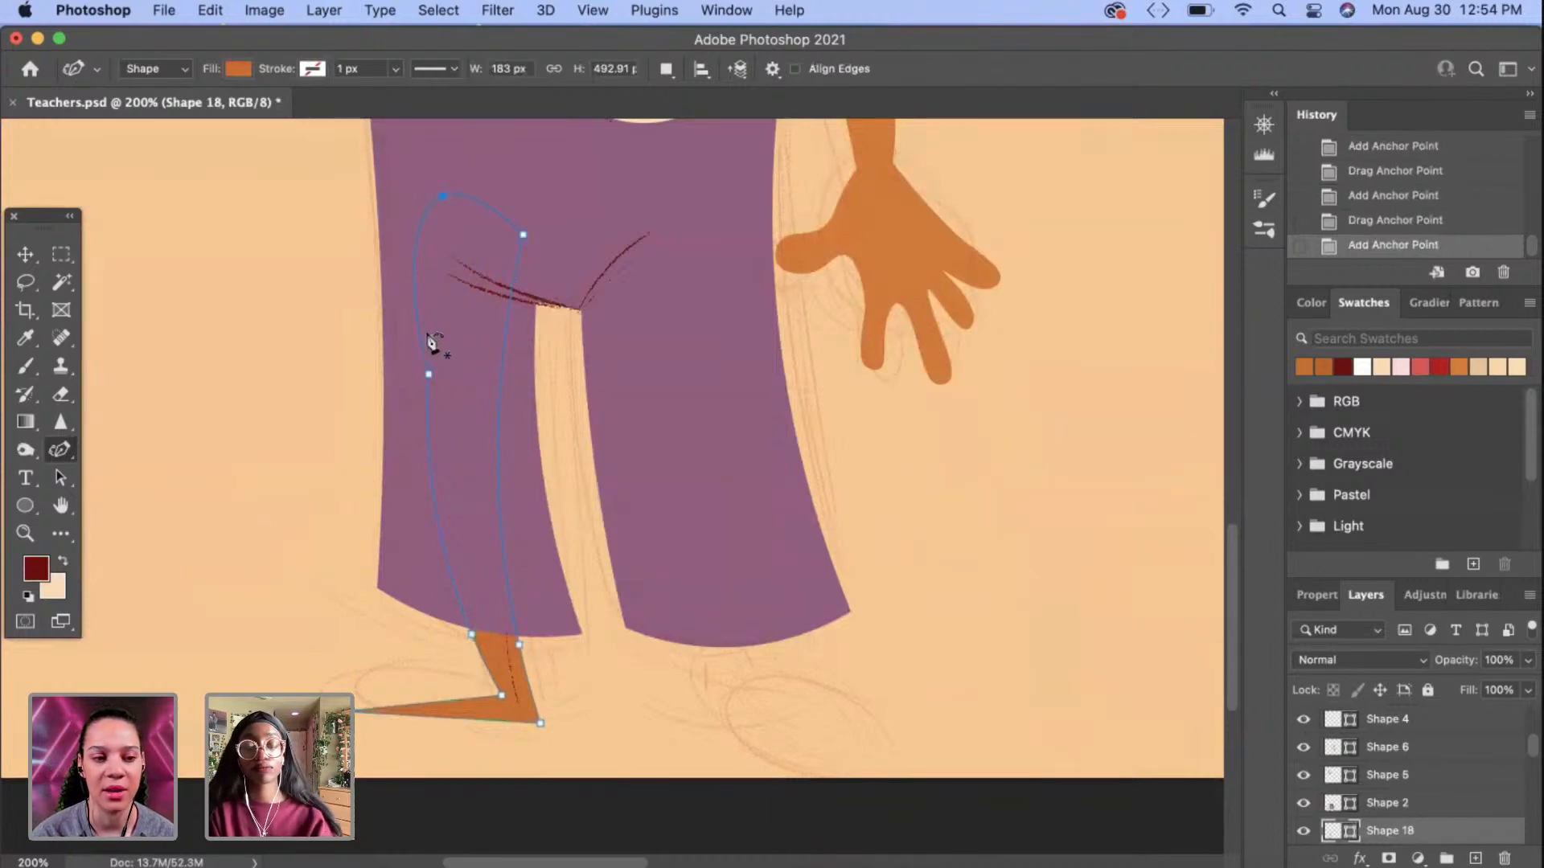
pyautogui.press('super+z')
pyautogui.moveTo(429, 374); pyautogui.dragTo(426, 354)
pyautogui.moveTo(428, 152); pyautogui.dragTo(434, 123)
# Step: Arch the top of the left foot and refine its toe, heel and ankle points, making the leg shape about 190 by 566 px
pyautogui.moveTo(441, 709); pyautogui.dragTo(403, 664)
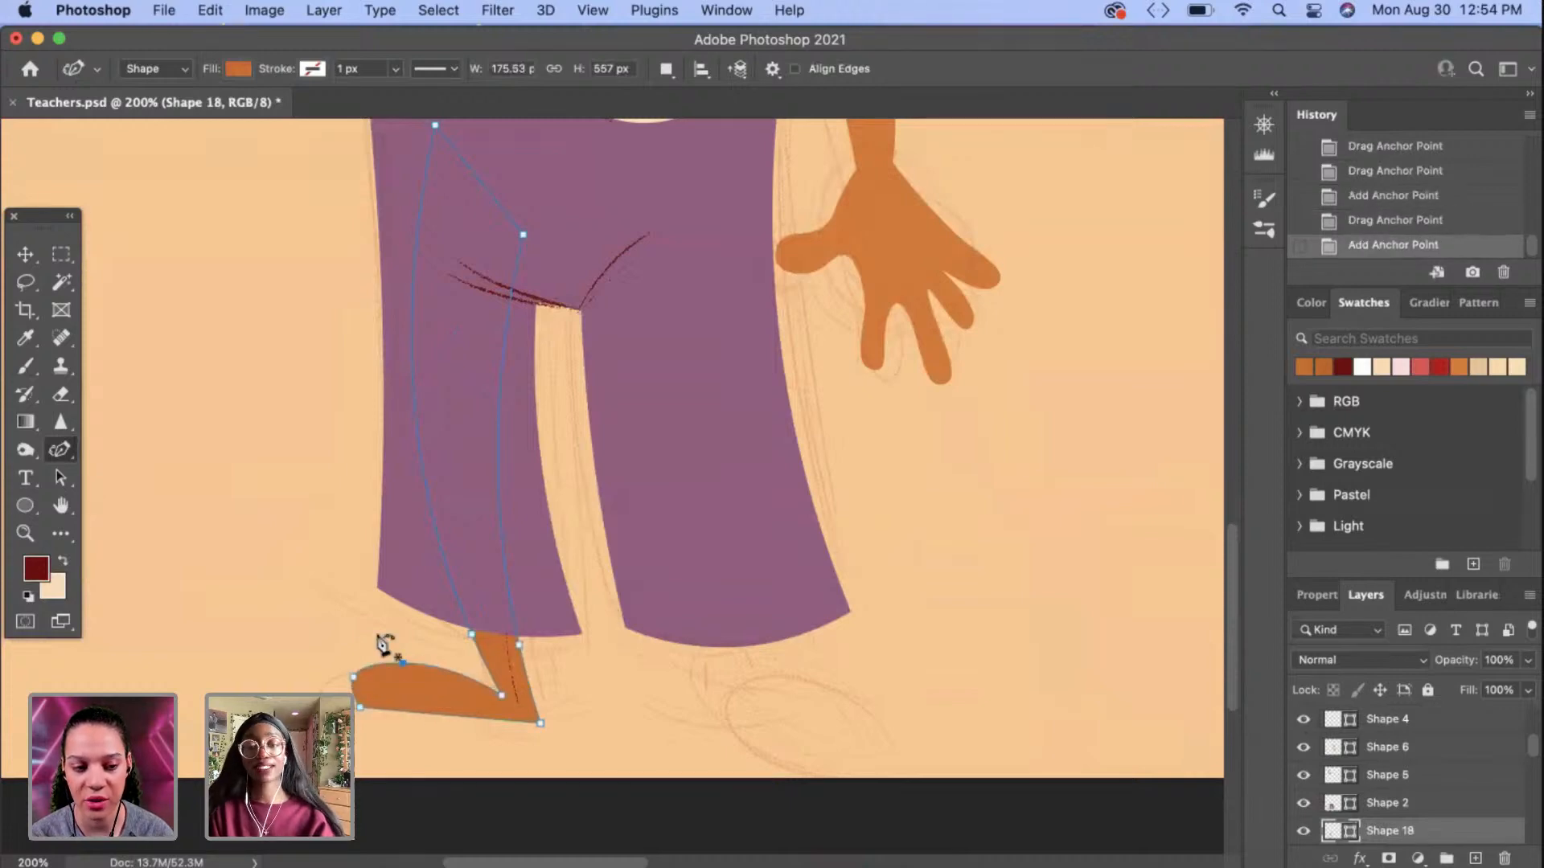
pyautogui.moveTo(541, 723); pyautogui.dragTo(546, 733)
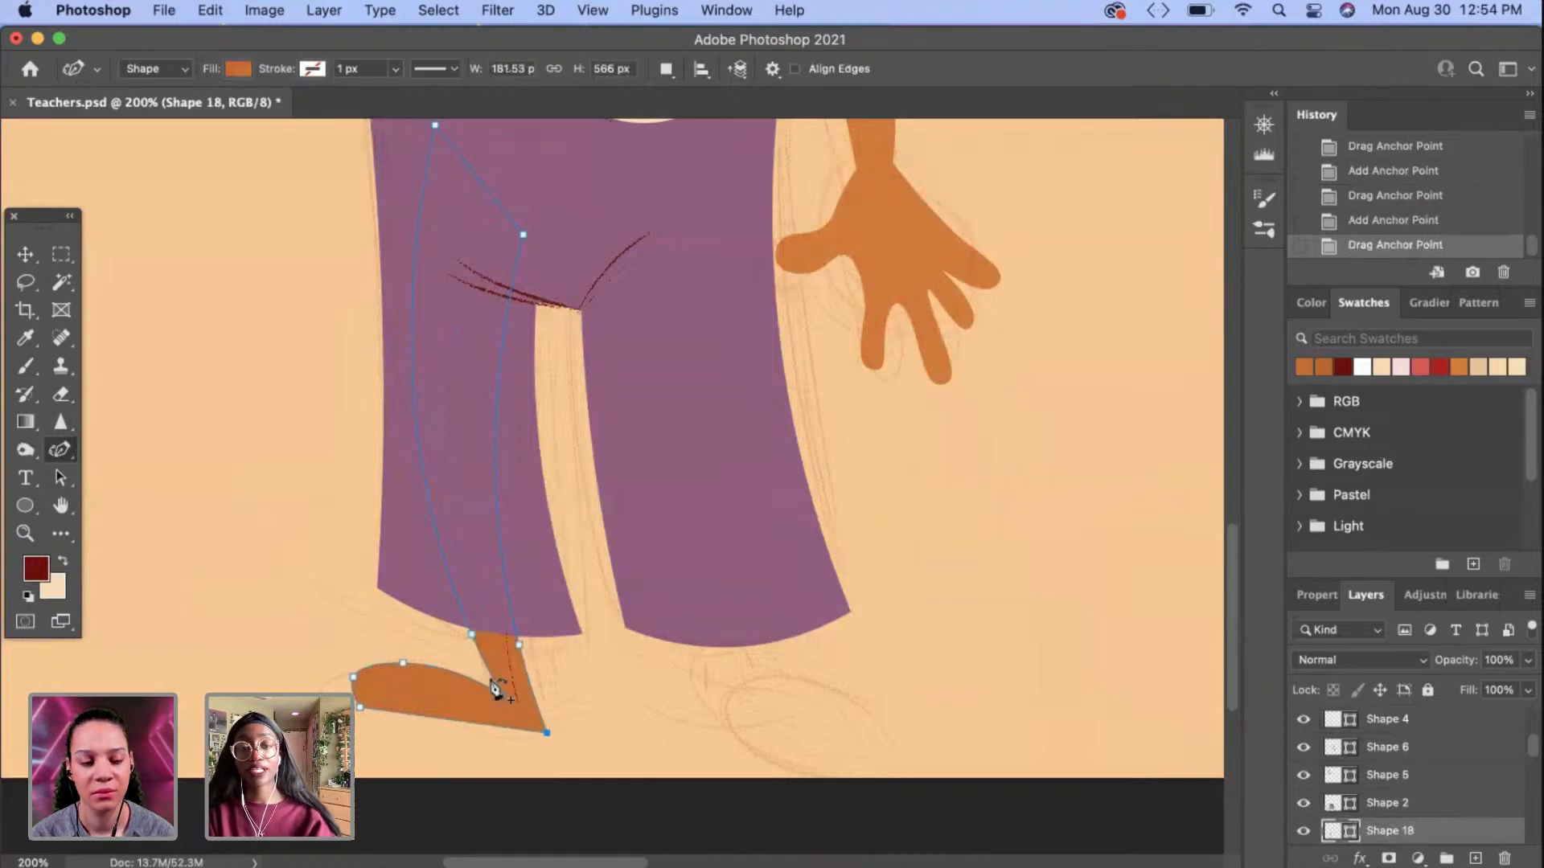
pyautogui.moveTo(520, 643); pyautogui.dragTo(525, 639)
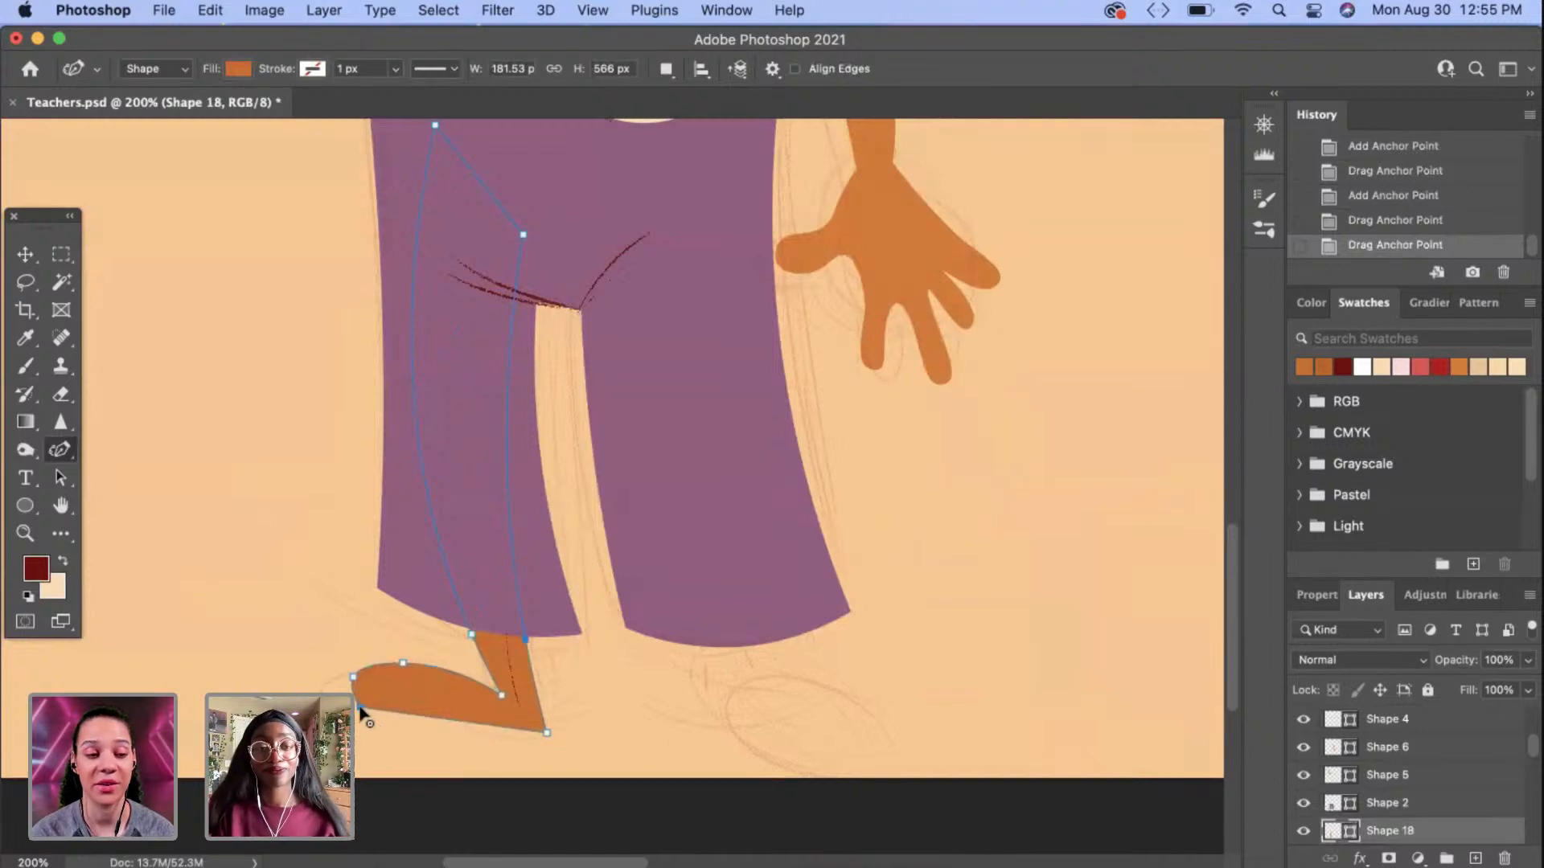
pyautogui.moveTo(355, 711); pyautogui.dragTo(354, 713)
pyautogui.moveTo(547, 732); pyautogui.dragTo(553, 732)
pyautogui.press('Return')
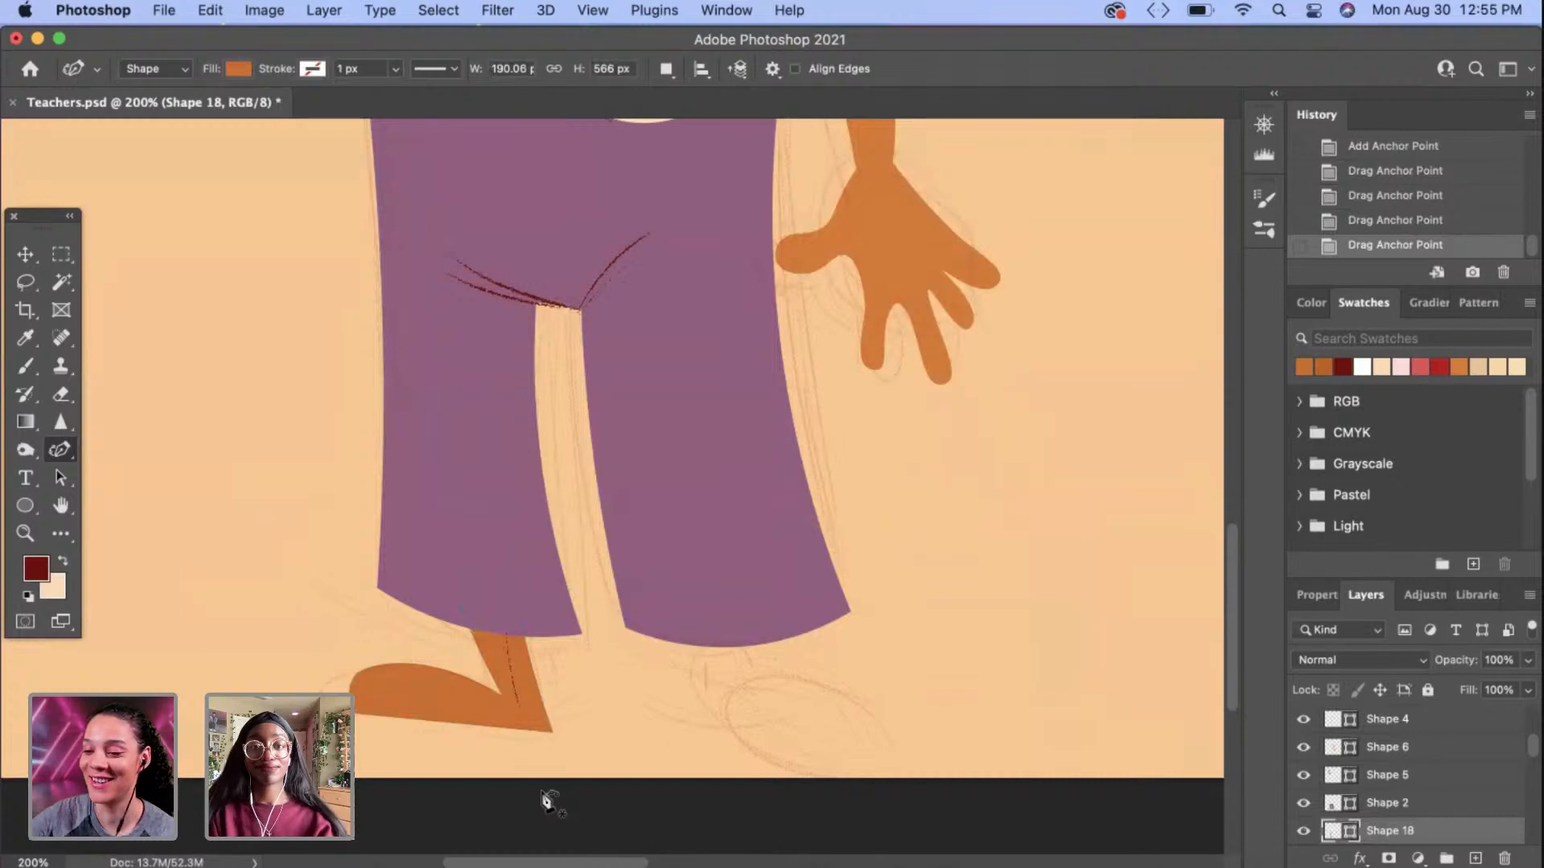
# Step: Draw a closed four-point leg shape about 95 by 464 px under the right pant leg with the Pen tool
pyautogui.moveTo(72, 444); pyautogui.dragTo(128, 450)
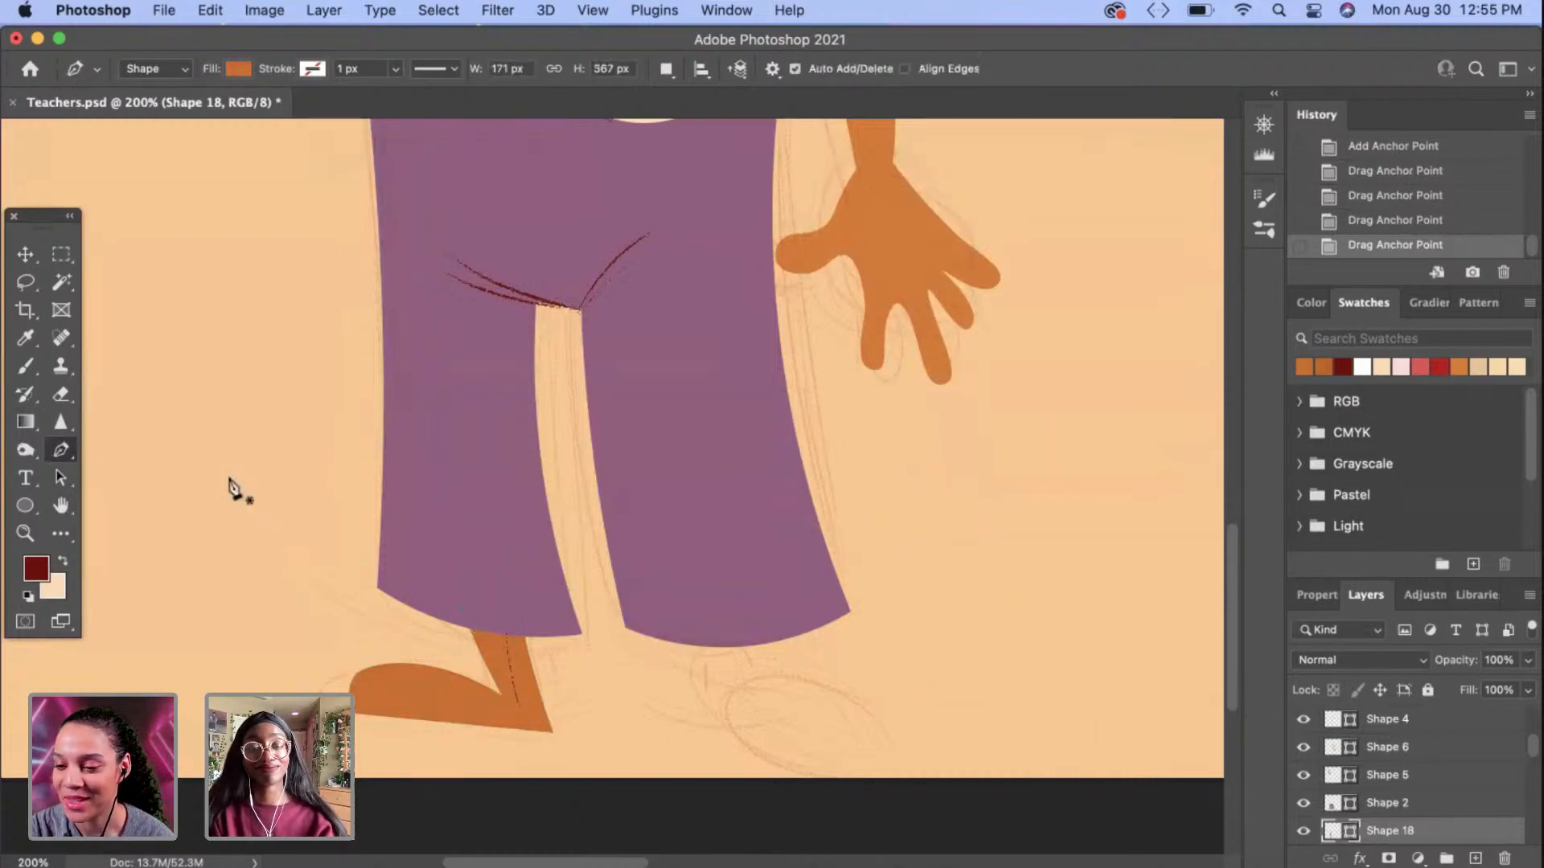
pyautogui.click(652, 298)
pyautogui.click(711, 710)
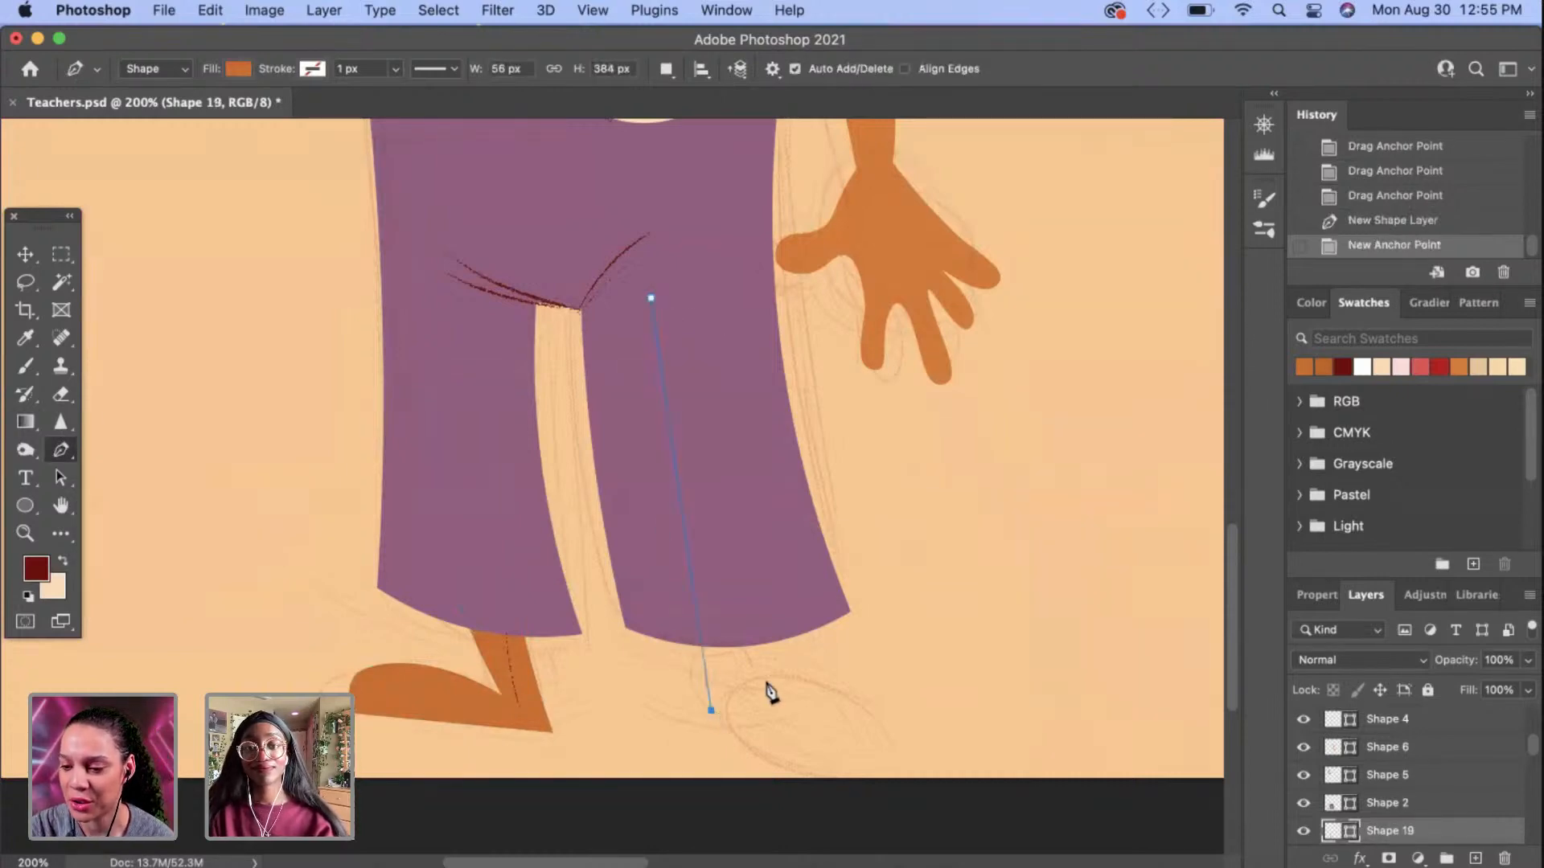
pyautogui.click(753, 679)
pyautogui.click(717, 213)
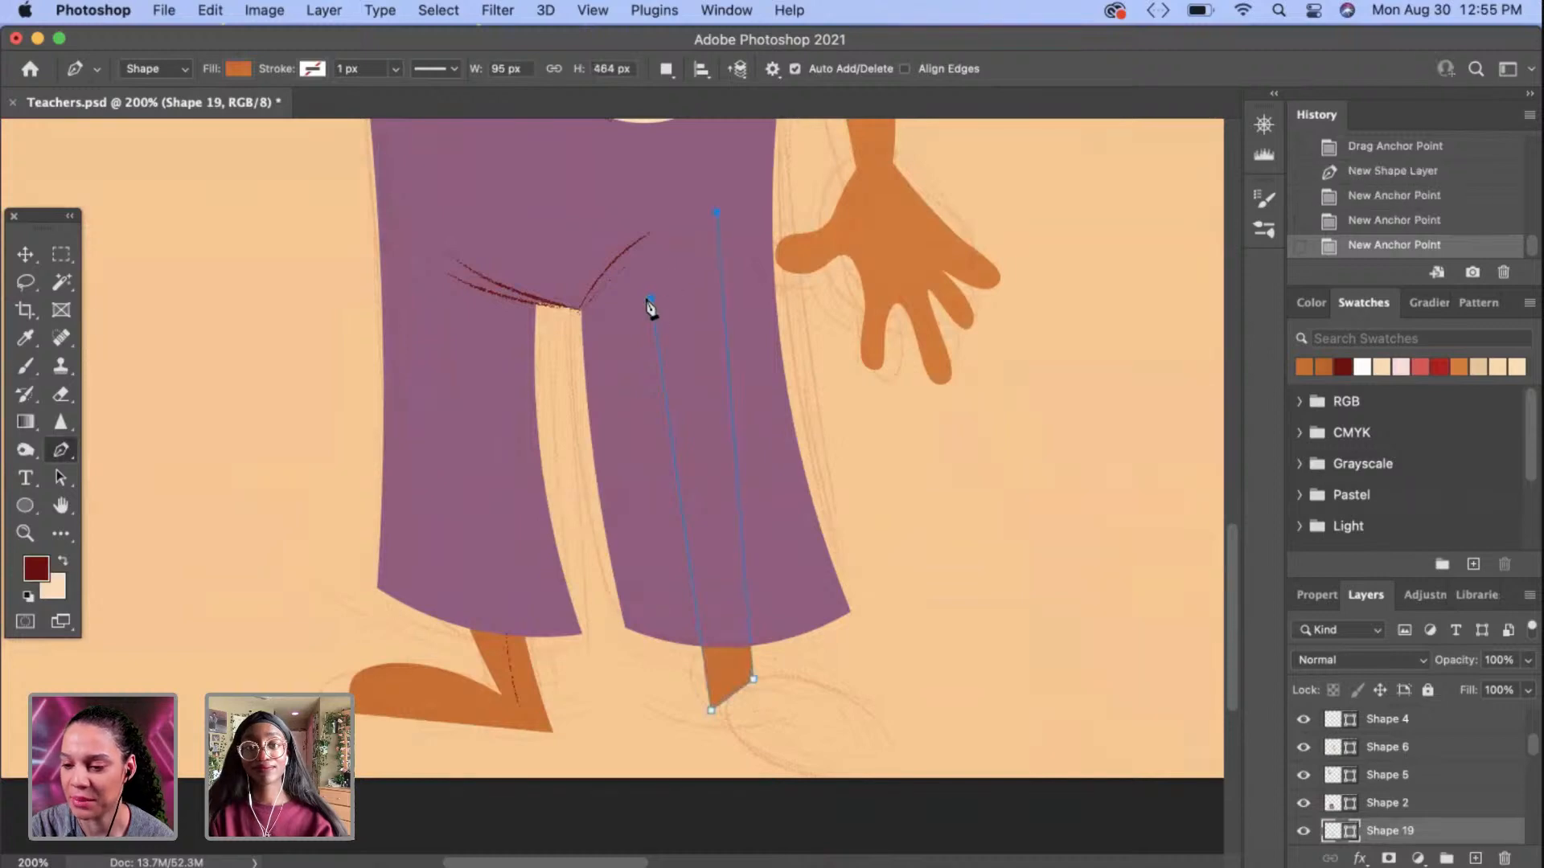
pyautogui.click(651, 299)
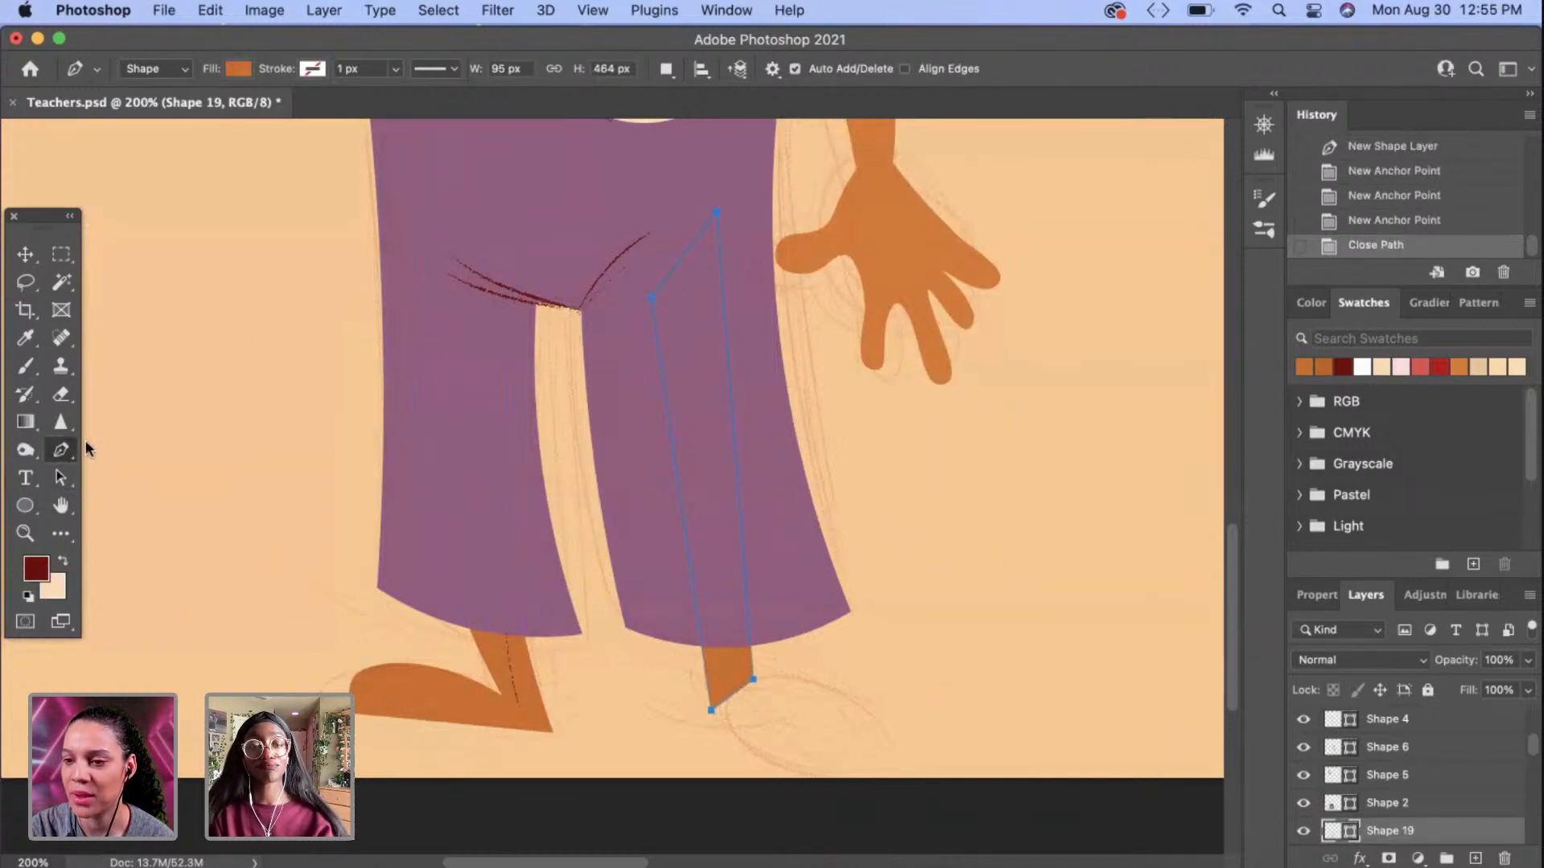
# Step: Pull a rounded foot out of the right leg shape with the Curvature Pen tool and adjust the ankle point
pyautogui.moveTo(76, 451); pyautogui.dragTo(170, 485)
pyautogui.moveTo(743, 699); pyautogui.dragTo(872, 772)
pyautogui.click(868, 733)
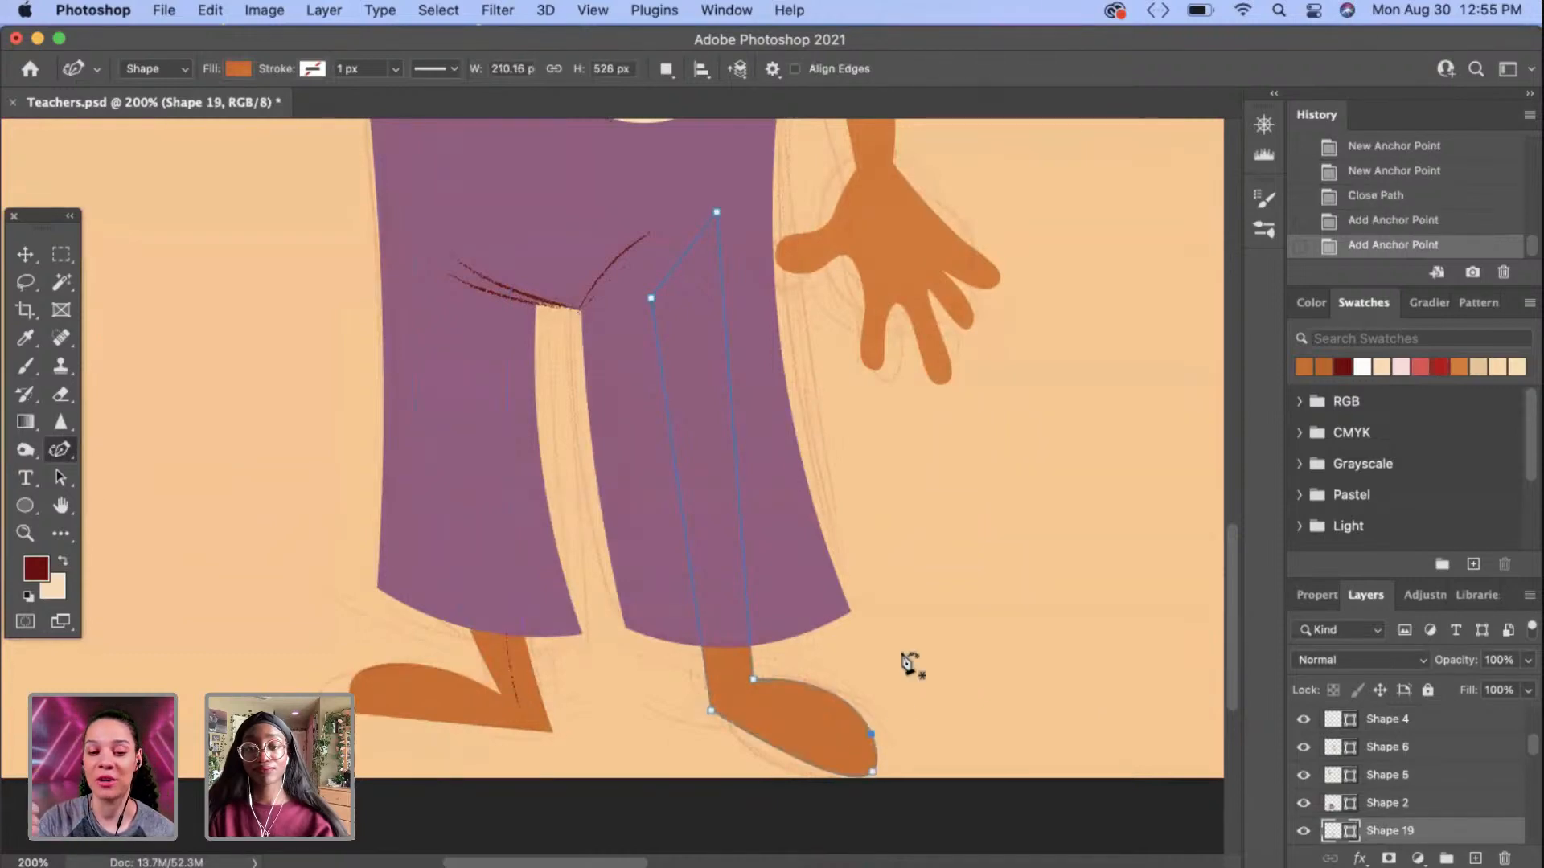
pyautogui.moveTo(753, 688); pyautogui.dragTo(755, 704)
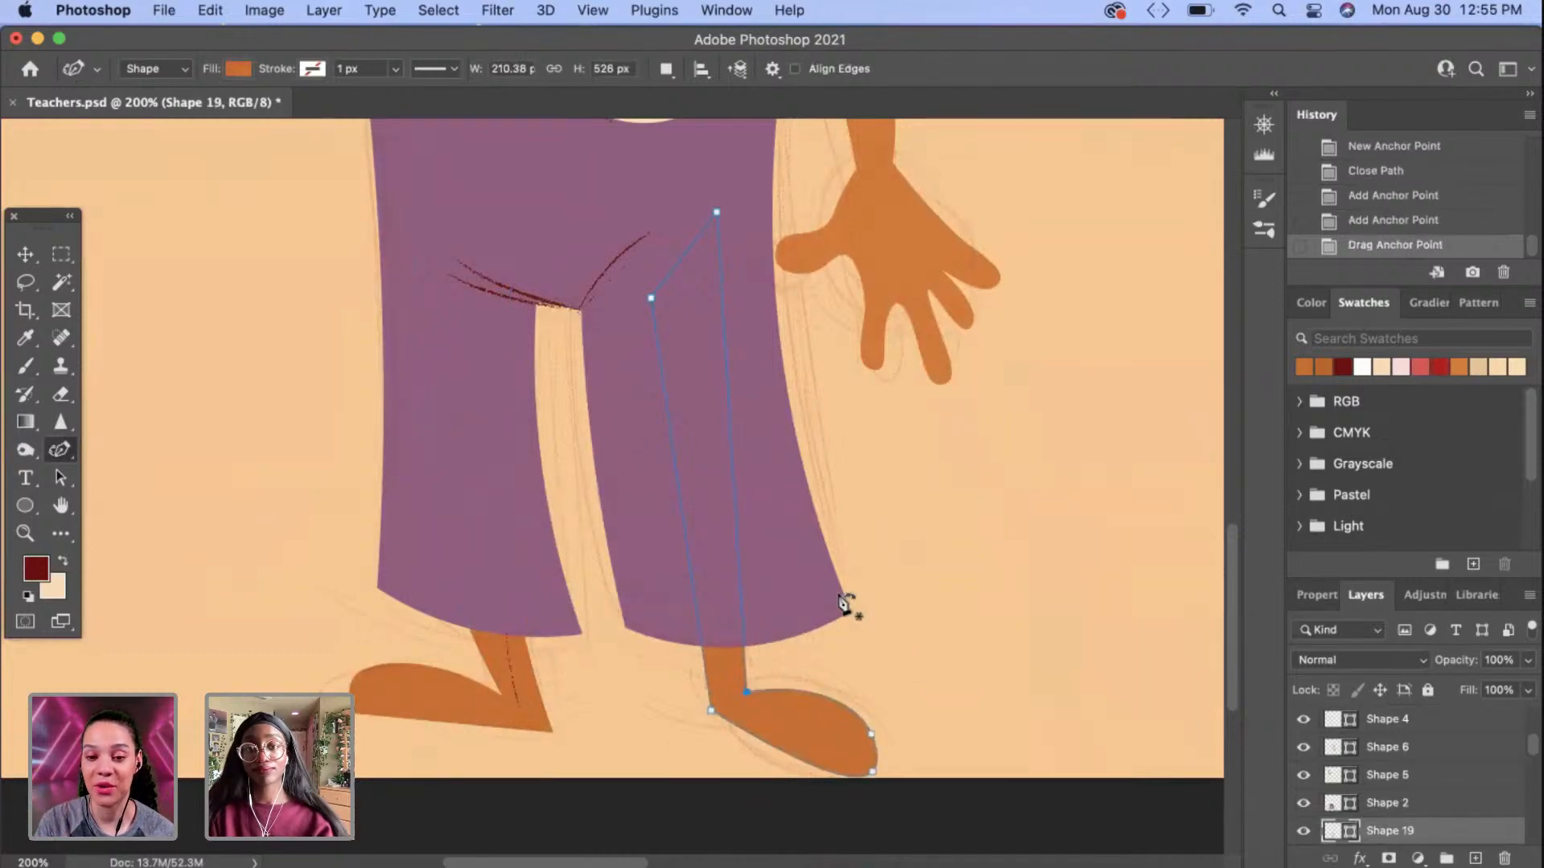
pyautogui.press('Escape')
# Step: Select both leg shapes, Shape 18 and Shape 19, and merge them into one layer
pyautogui.scroll(3, 854, 627)
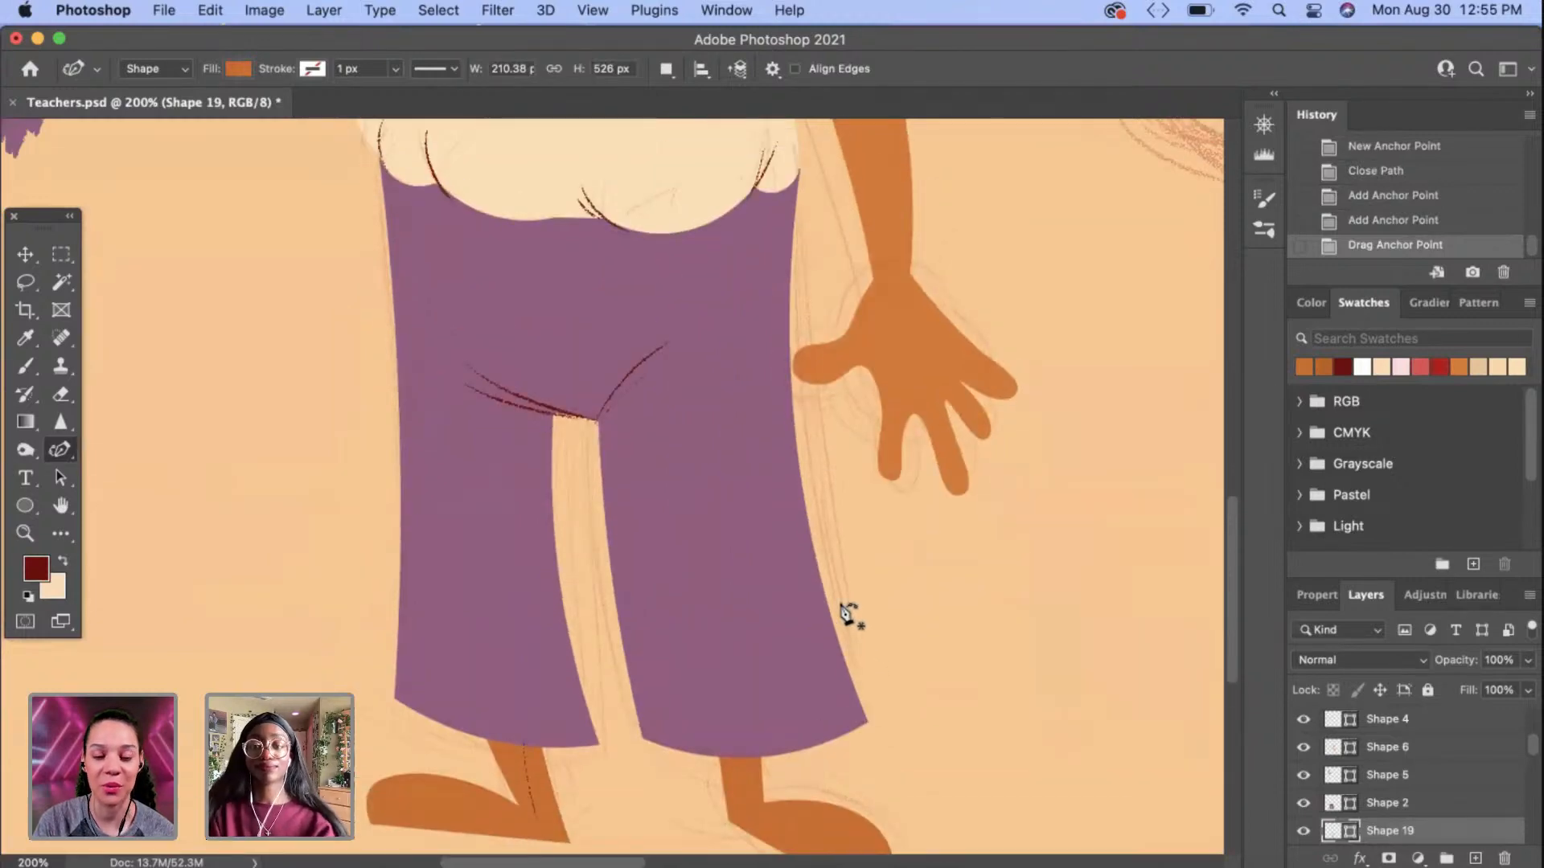
pyautogui.press('super+minus')
pyautogui.press('super+minus')
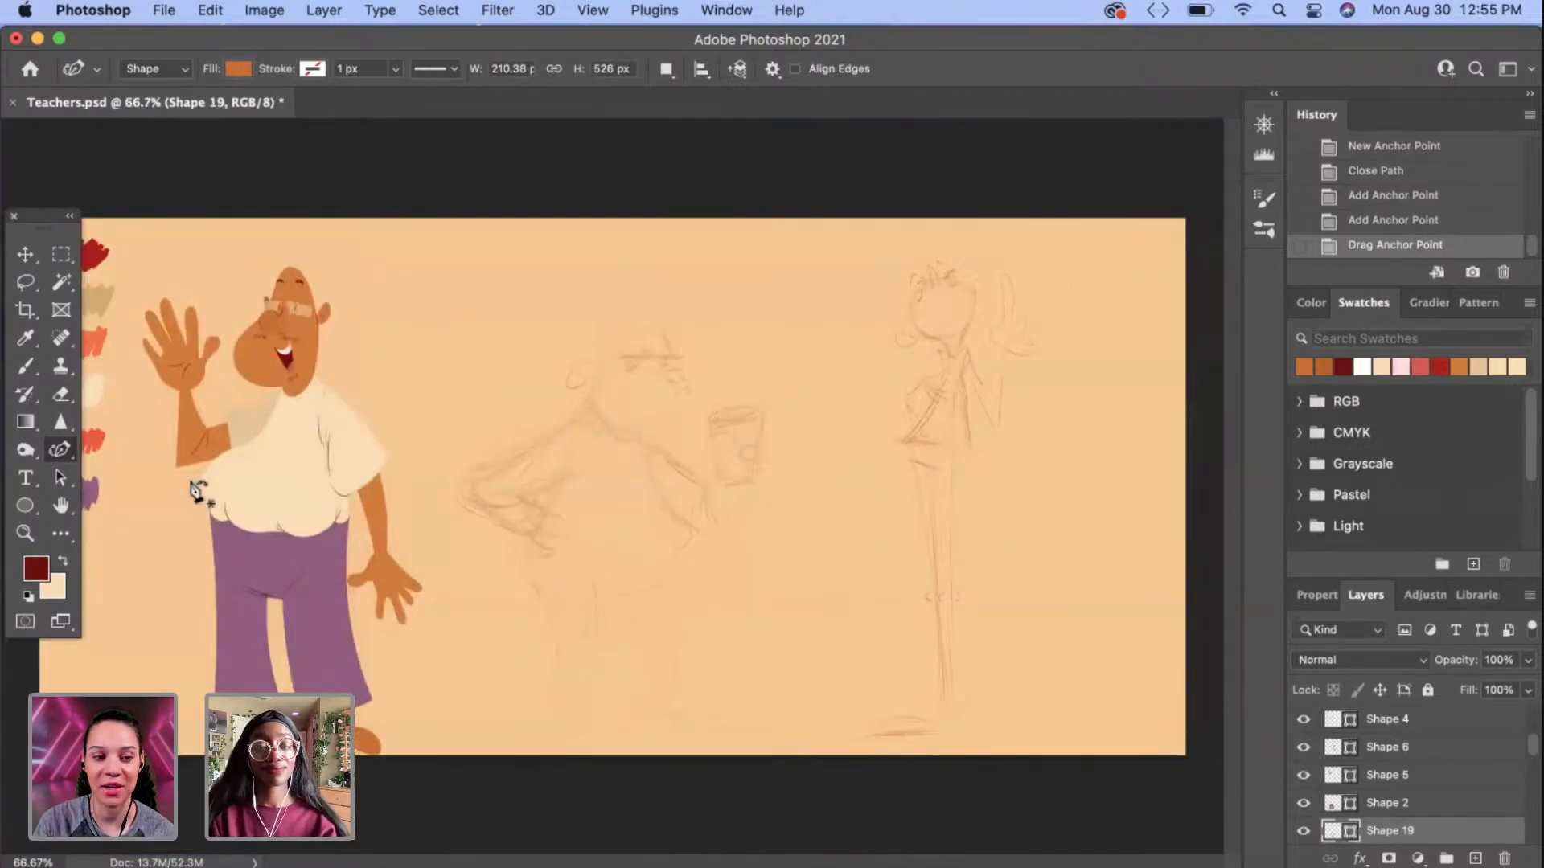
pyautogui.press('super+equal')
pyautogui.press('super+equal')
pyautogui.hscroll(-10, 195, 487)
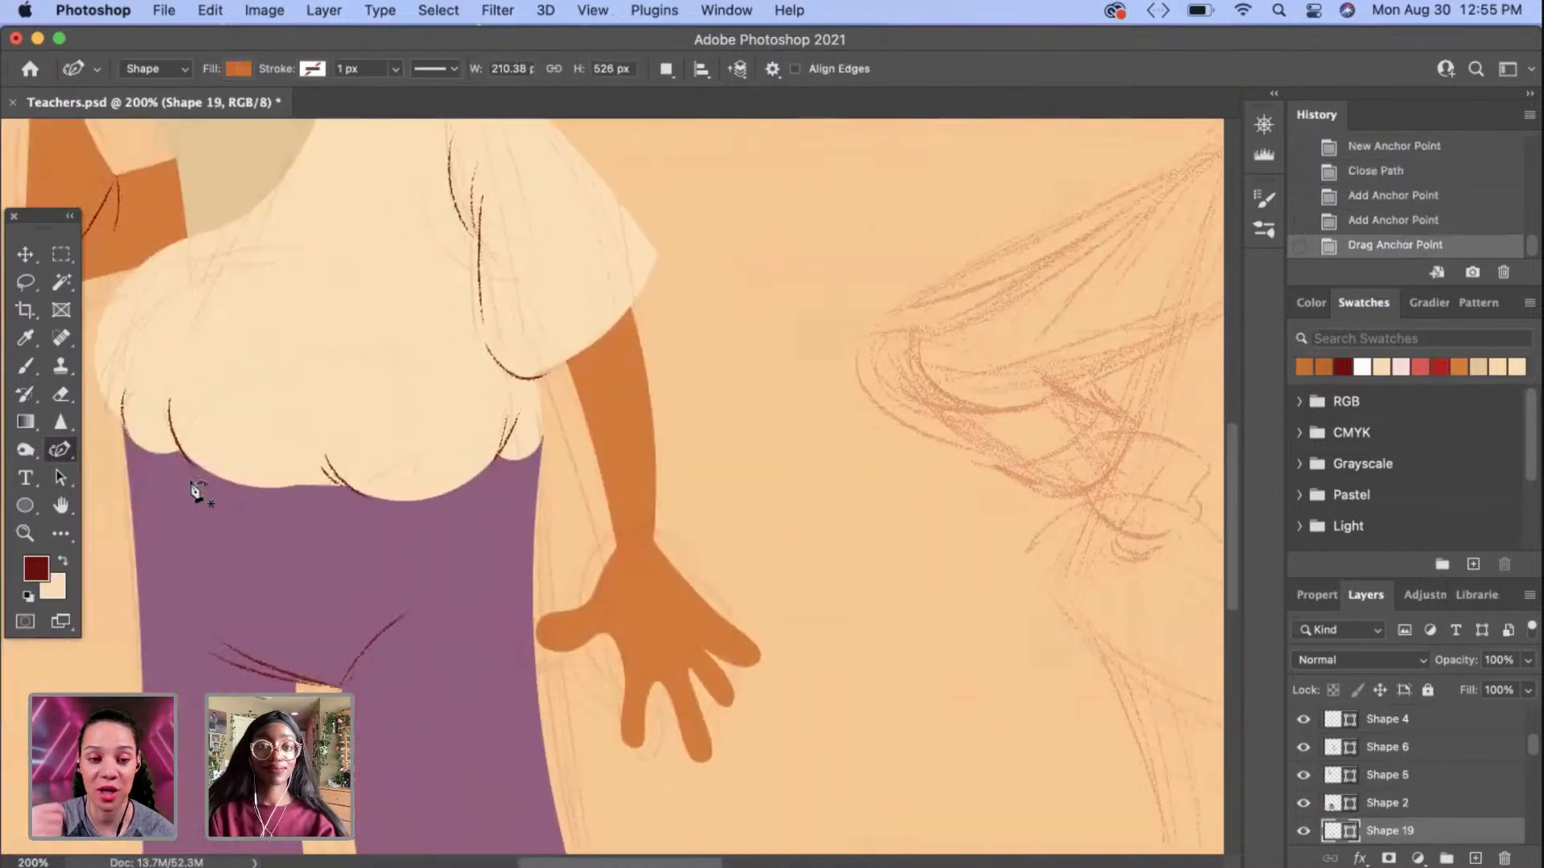
pyautogui.scroll(-10, 195, 487)
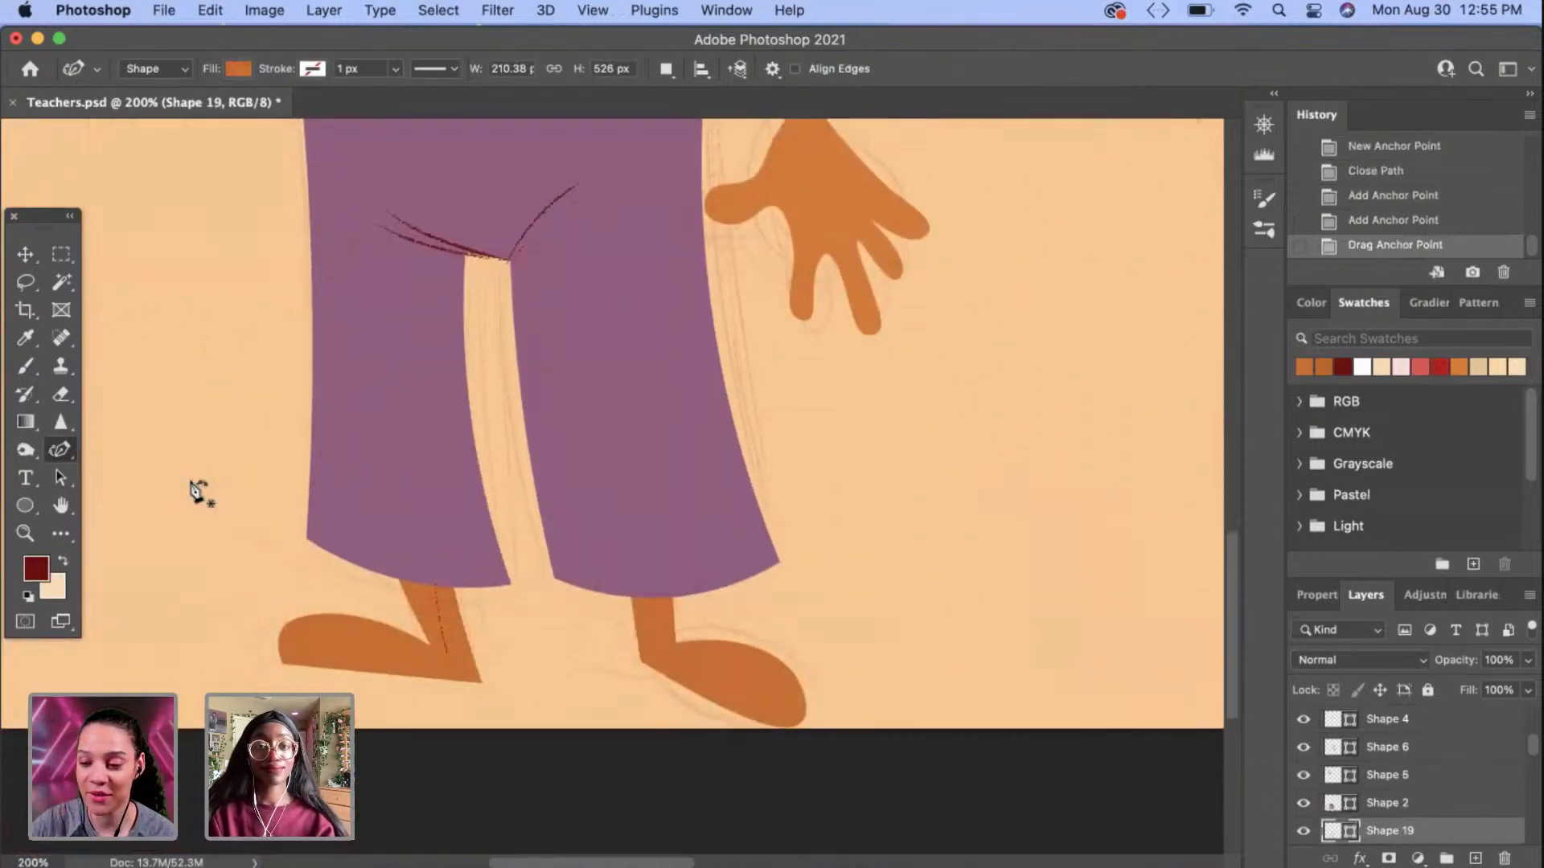
pyautogui.click(25, 254)
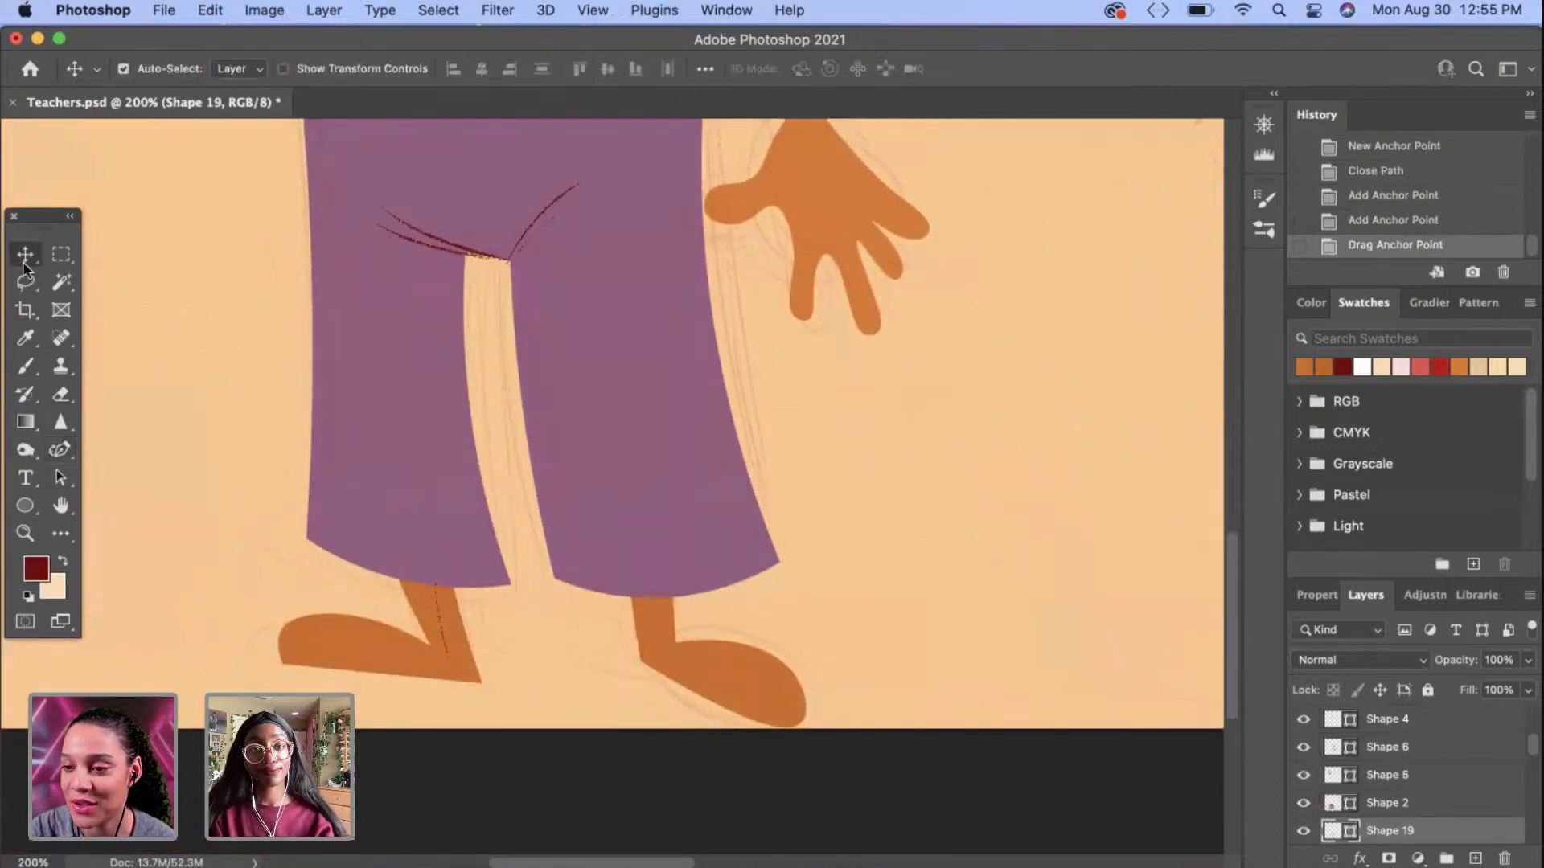
pyautogui.click(384, 641)
pyautogui.keyDown('shift'); pyautogui.click(752, 689); pyautogui.keyUp('shift')
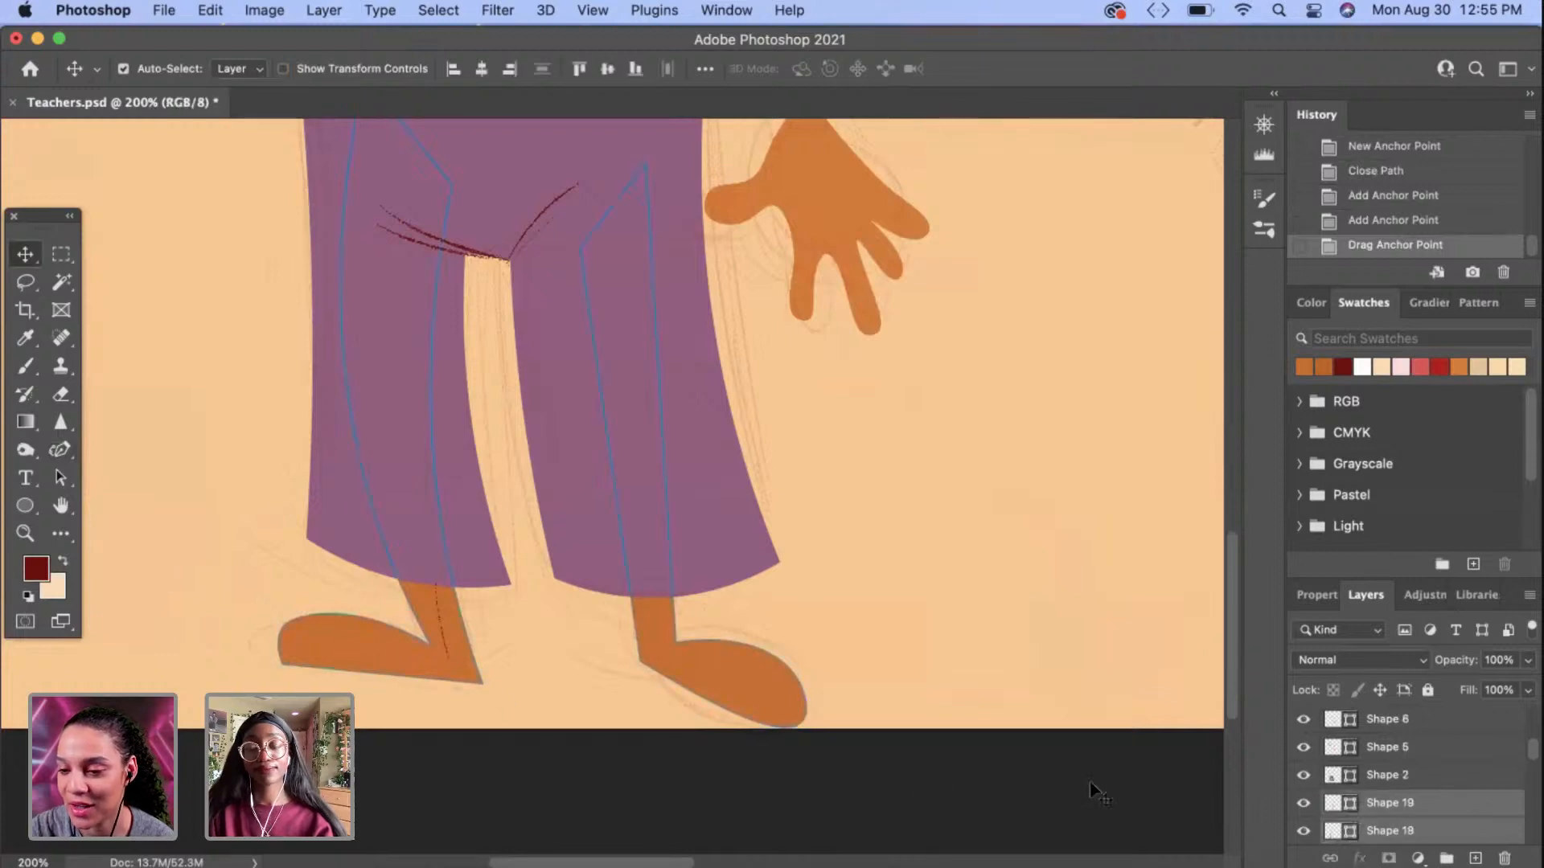
pyautogui.rightClick(1393, 814)
pyautogui.click(1379, 736)
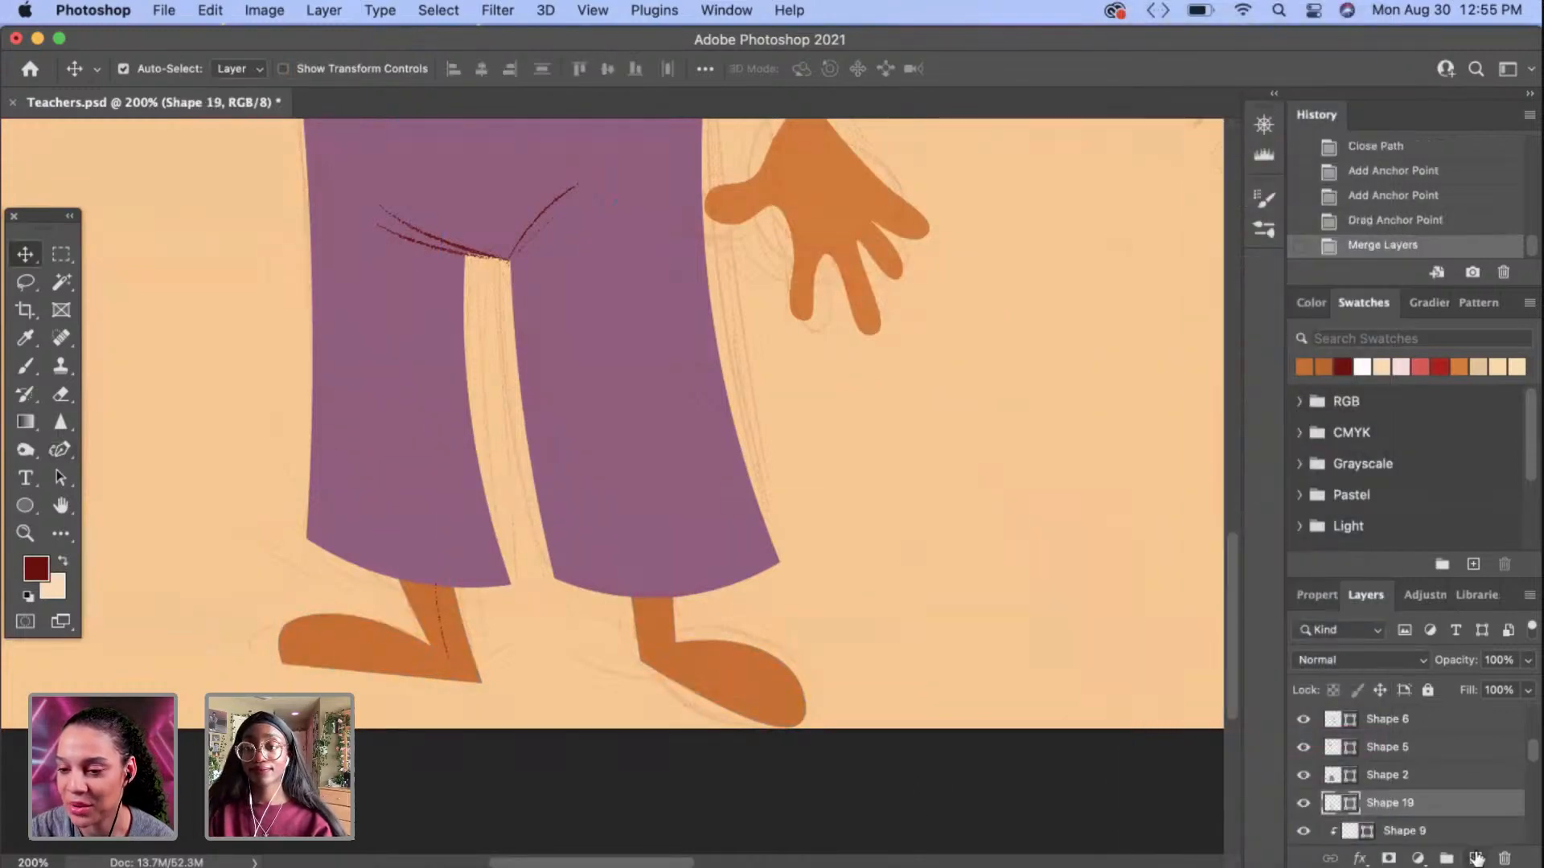
# Step: Add a new layer above the merged legs and clip it to them with a clipping mask
pyautogui.click(1475, 857)
pyautogui.rightClick(1425, 799)
pyautogui.click(1251, 480)
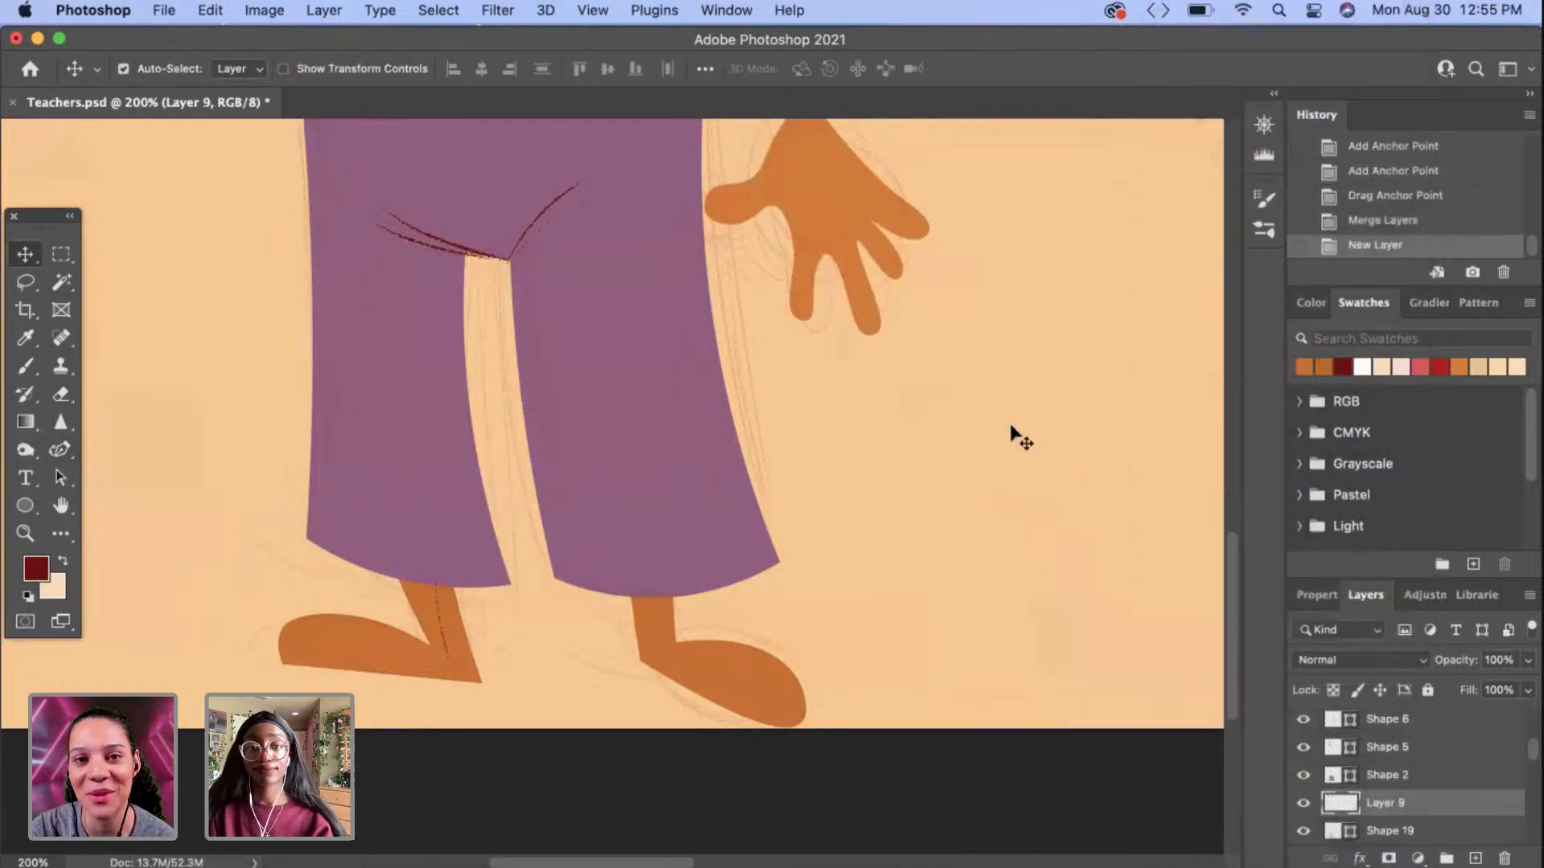
# Step: Draw a closed shape about 670 by 106 px across both feet with the Pen tool on the clipped layer
pyautogui.moveTo(60, 449); pyautogui.dragTo(120, 445)
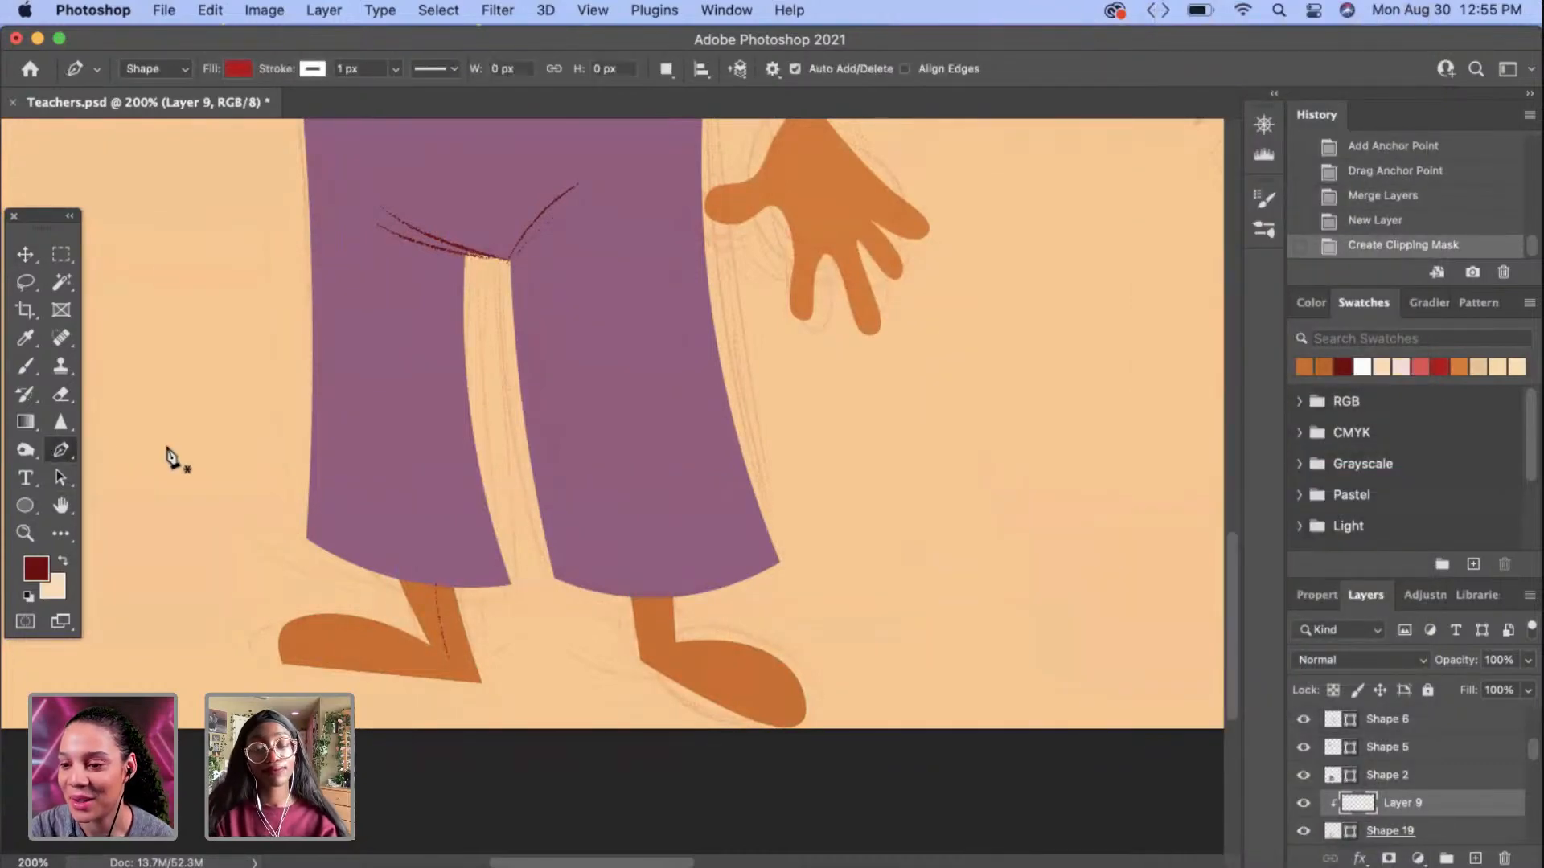
pyautogui.click(415, 629)
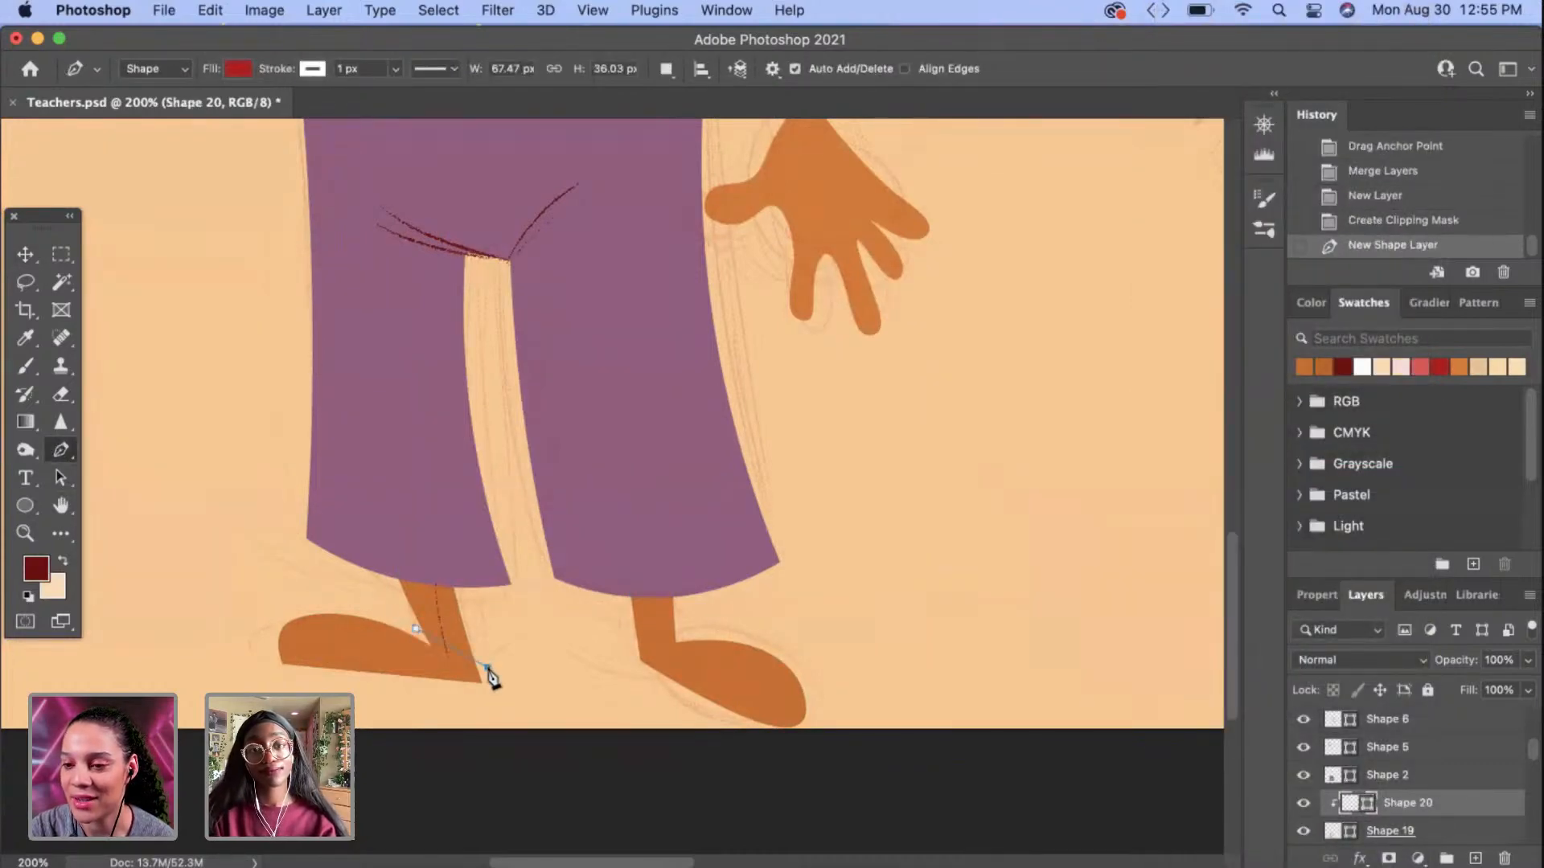
pyautogui.click(487, 667)
pyautogui.click(634, 661)
pyautogui.click(688, 632)
pyautogui.click(927, 742)
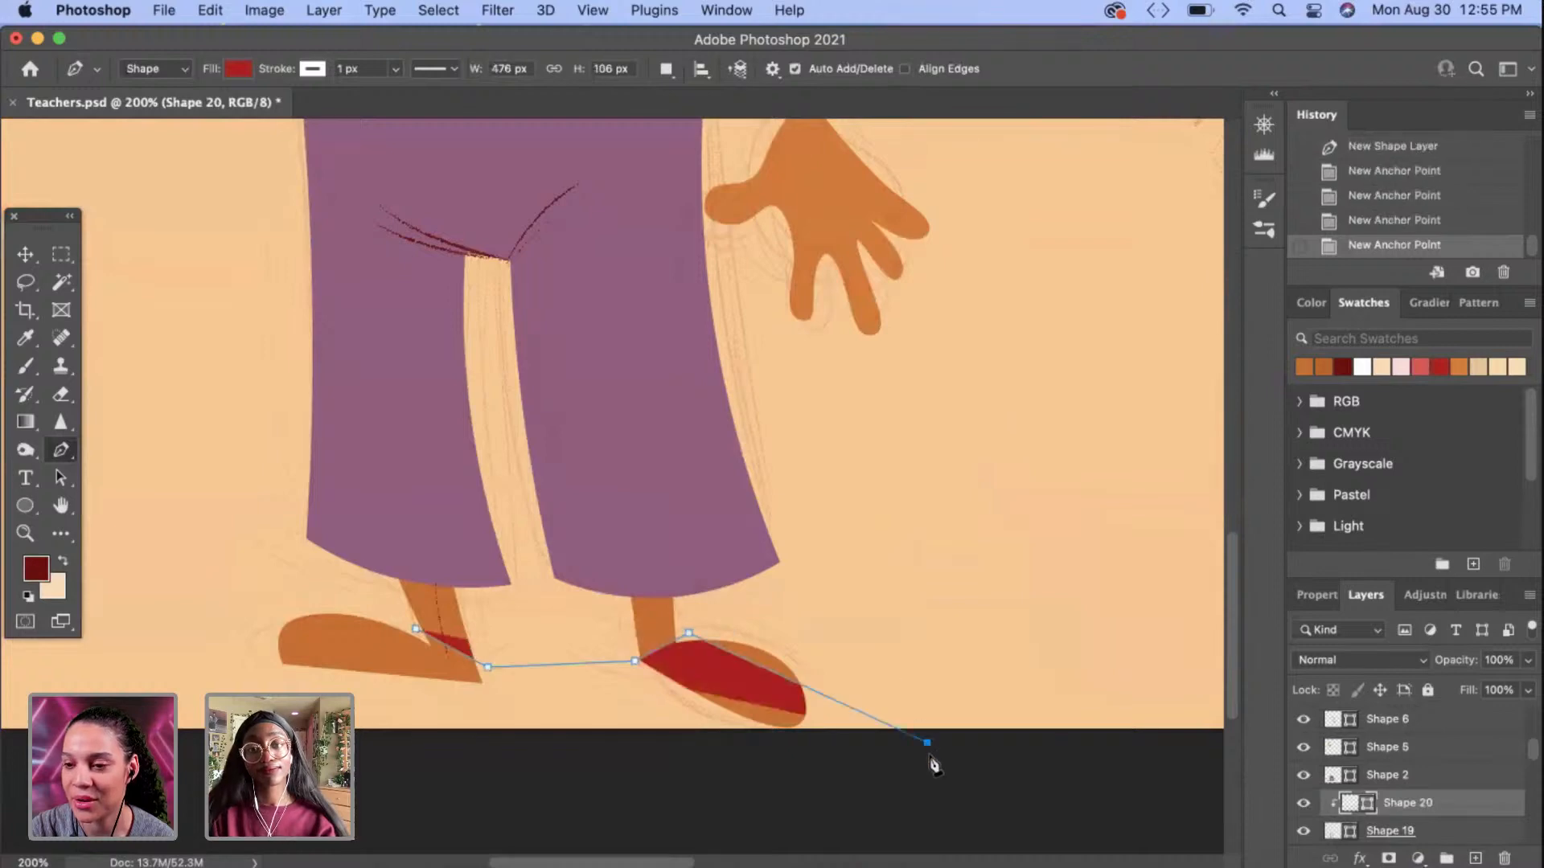
pyautogui.click(207, 684)
pyautogui.click(416, 631)
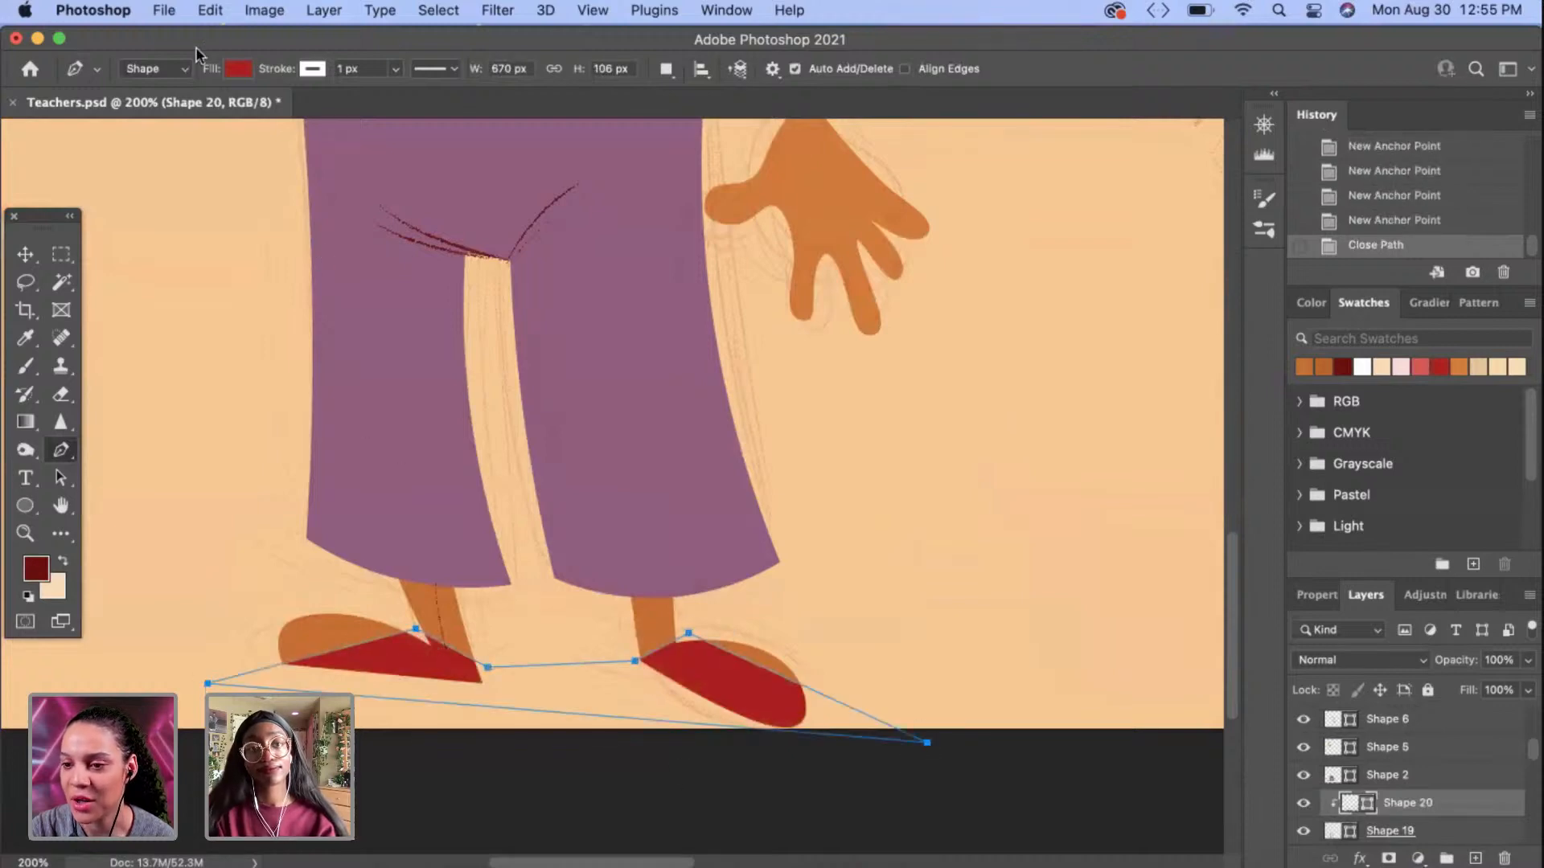
# Step: Fill the clipped shoe shape with white and curve its upper edge to cover the left foot with the Curvature Pen tool
pyautogui.click(228, 71)
pyautogui.click(166, 183)
pyautogui.moveTo(61, 449); pyautogui.dragTo(128, 486)
pyautogui.click(283, 617)
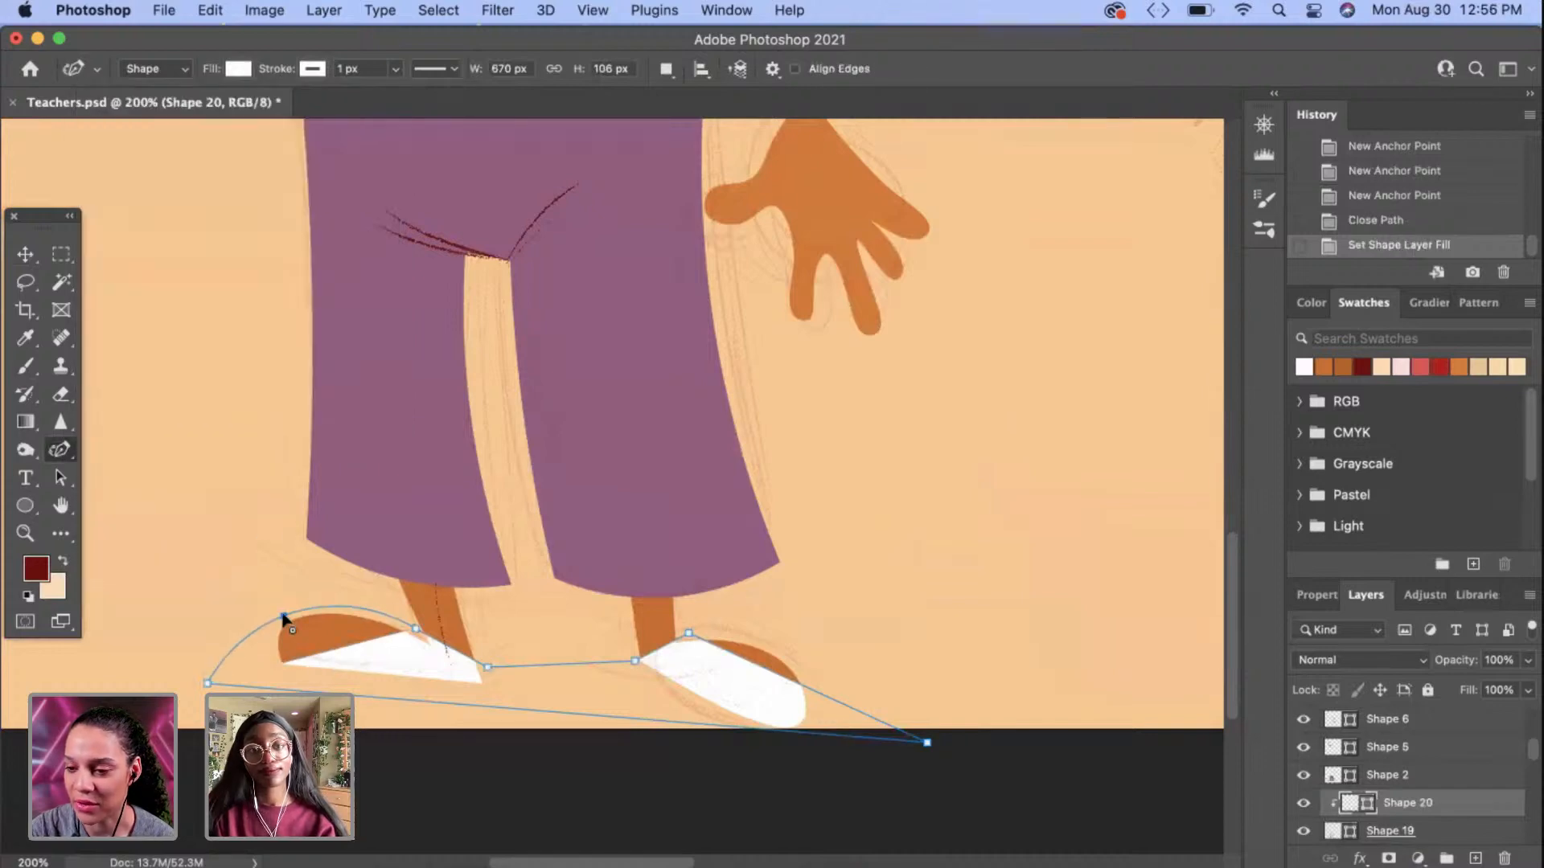
pyautogui.click(459, 661)
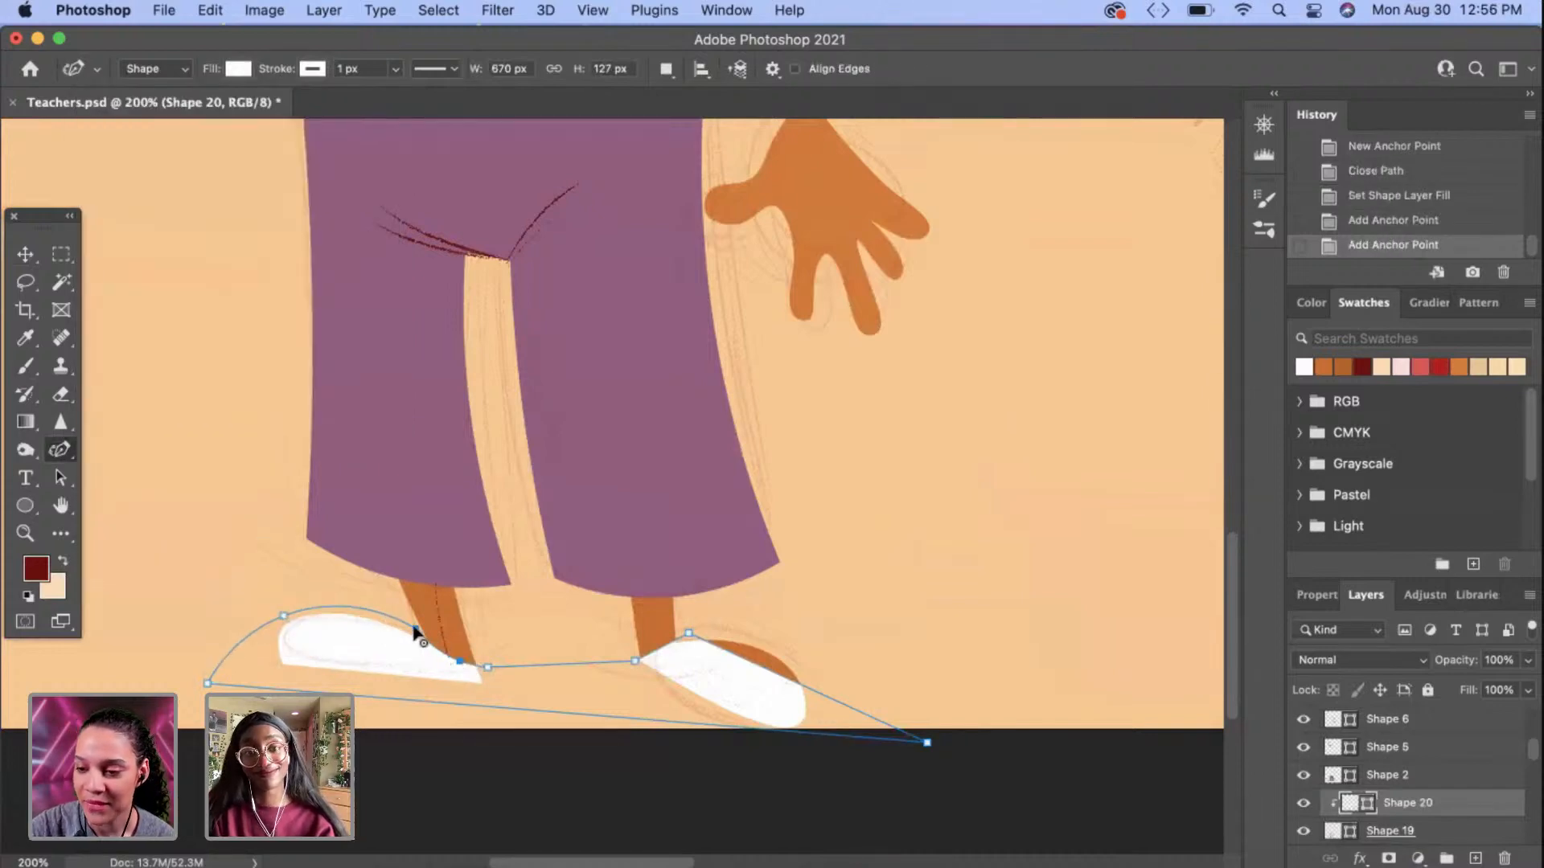
pyautogui.moveTo(424, 637); pyautogui.dragTo(424, 638)
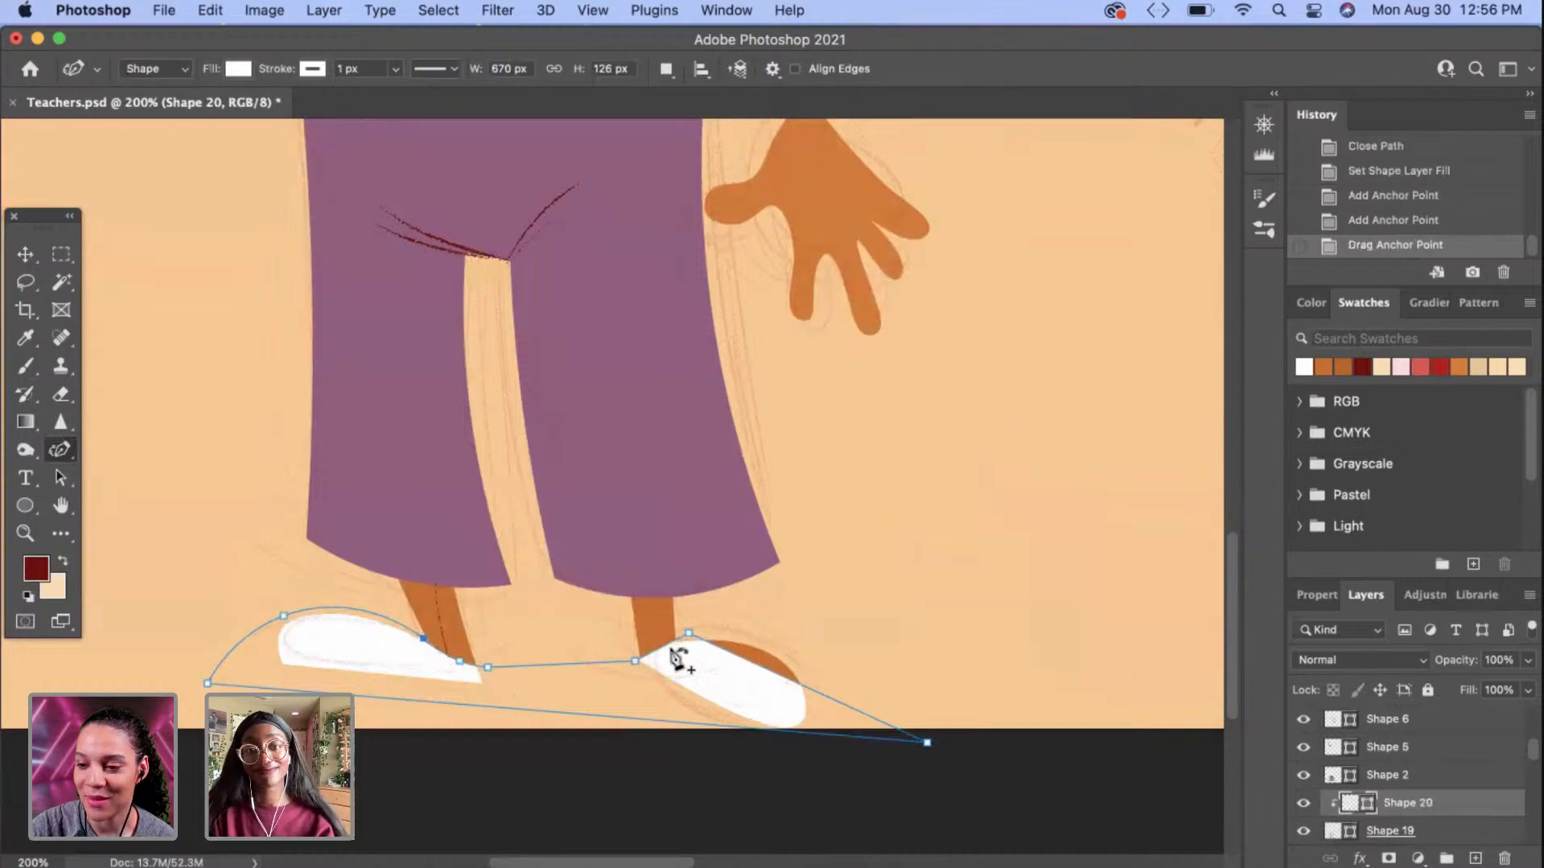
# Step: Curve the shoe shape's upper edge over the right foot and adjust its points around the ankle opening
pyautogui.click(816, 618)
pyautogui.click(666, 655)
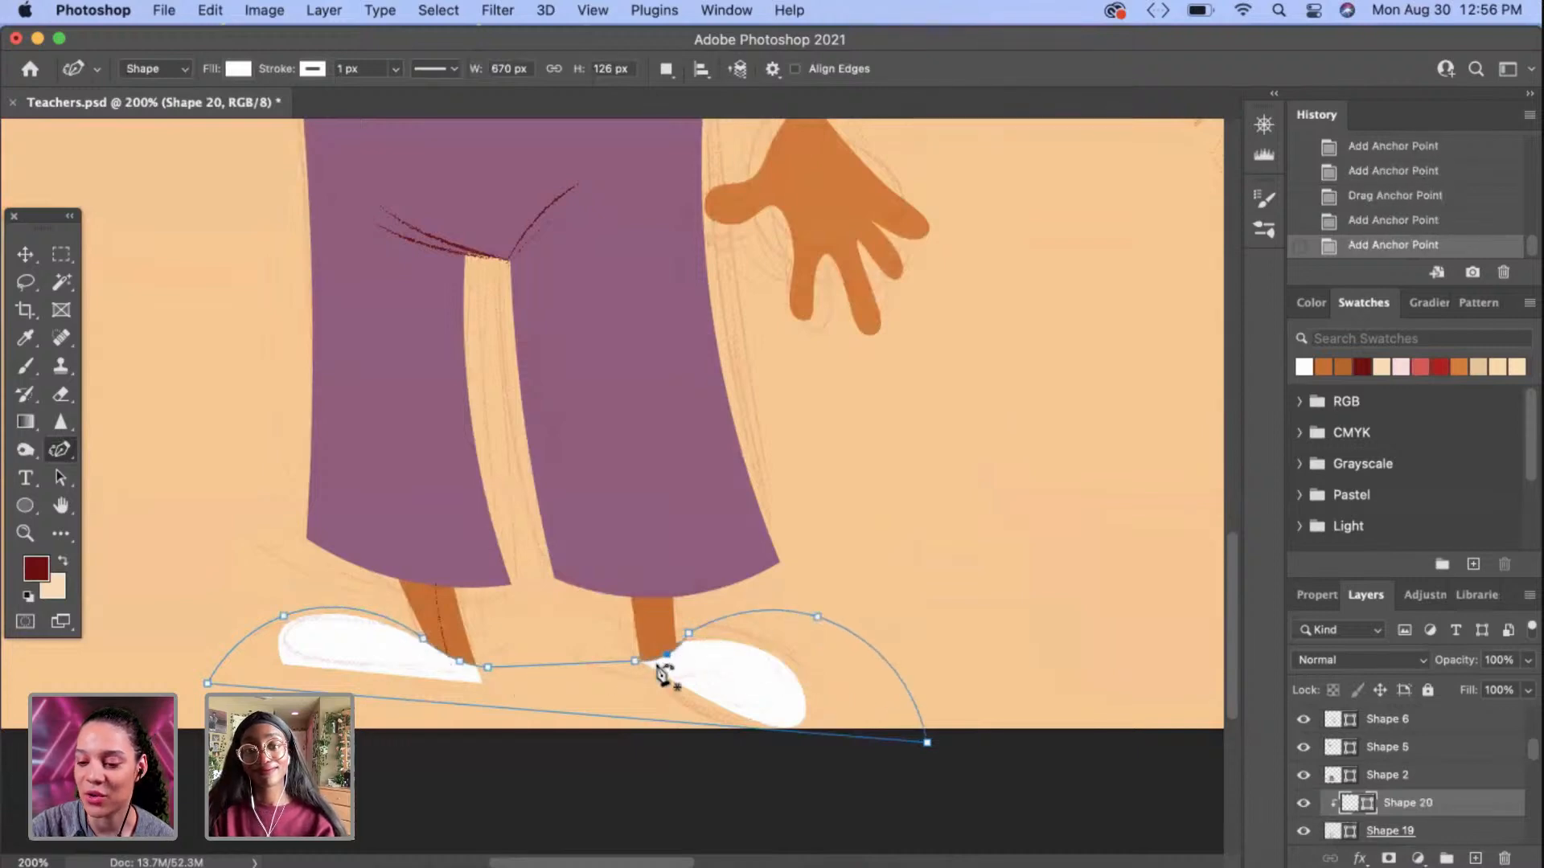
pyautogui.moveTo(628, 664); pyautogui.dragTo(689, 638)
pyautogui.press('Escape')
# Step: Set the fill of the shaded sleeve behind the raised arm to a beige of about H 37, S 38, B 93
pyautogui.scroll(10, 628, 527)
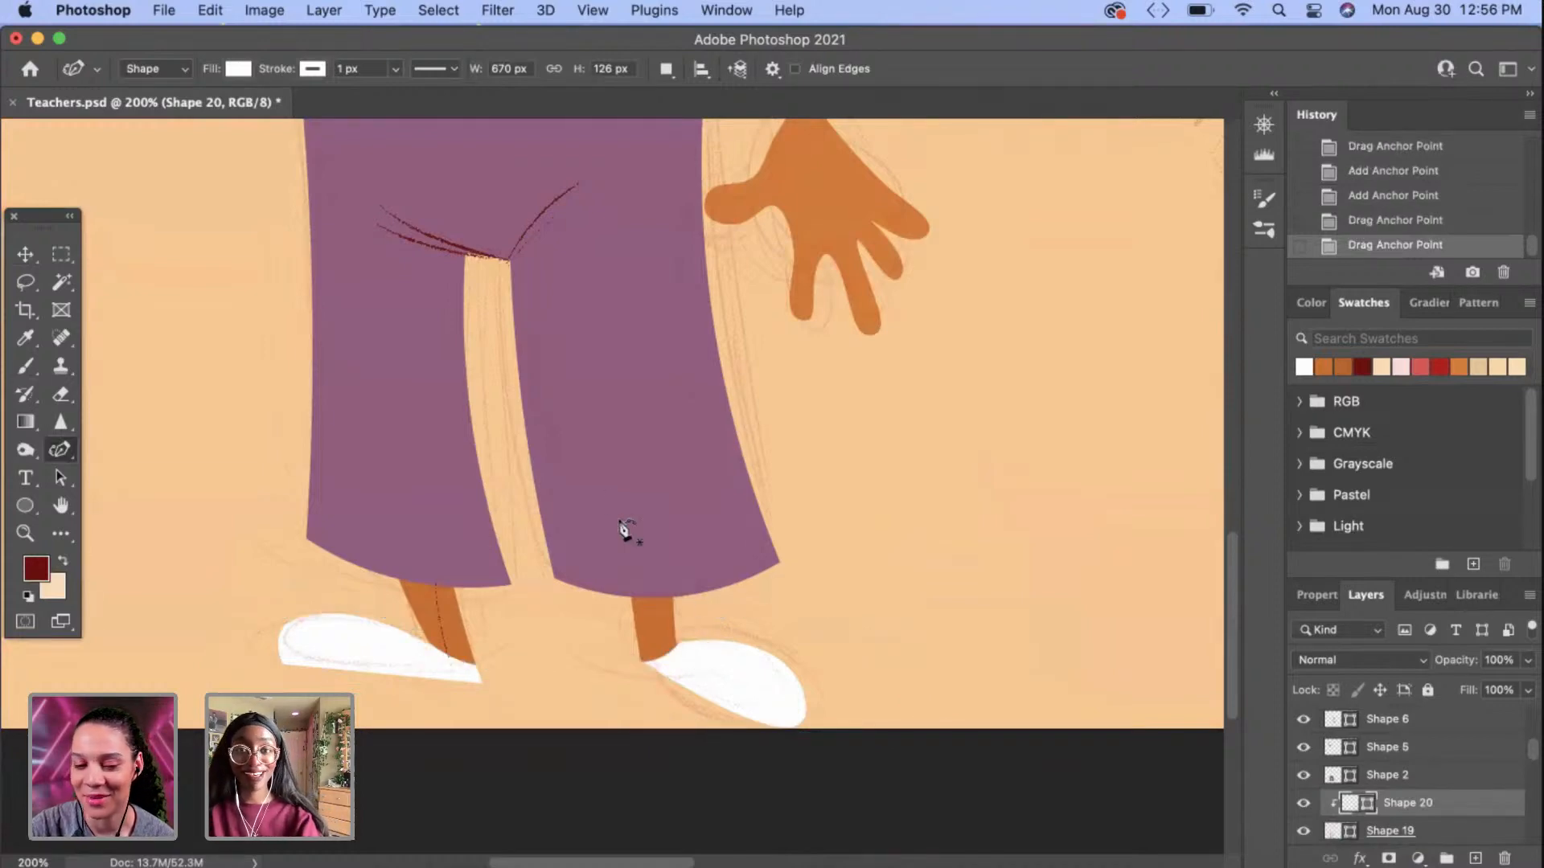
pyautogui.scroll(10, 587, 507)
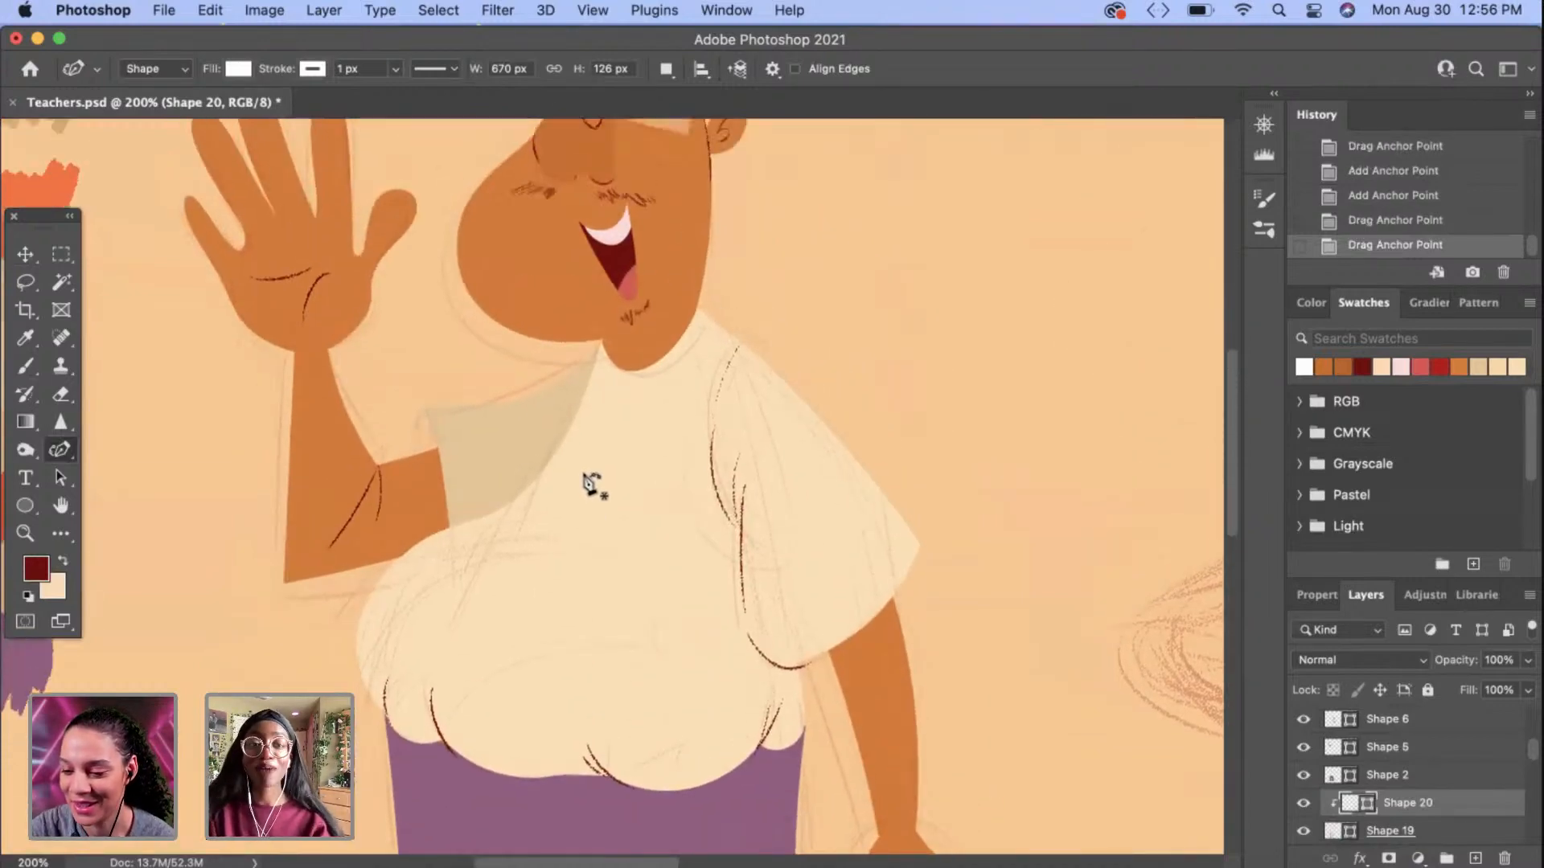
pyautogui.click(26, 254)
pyautogui.click(474, 484)
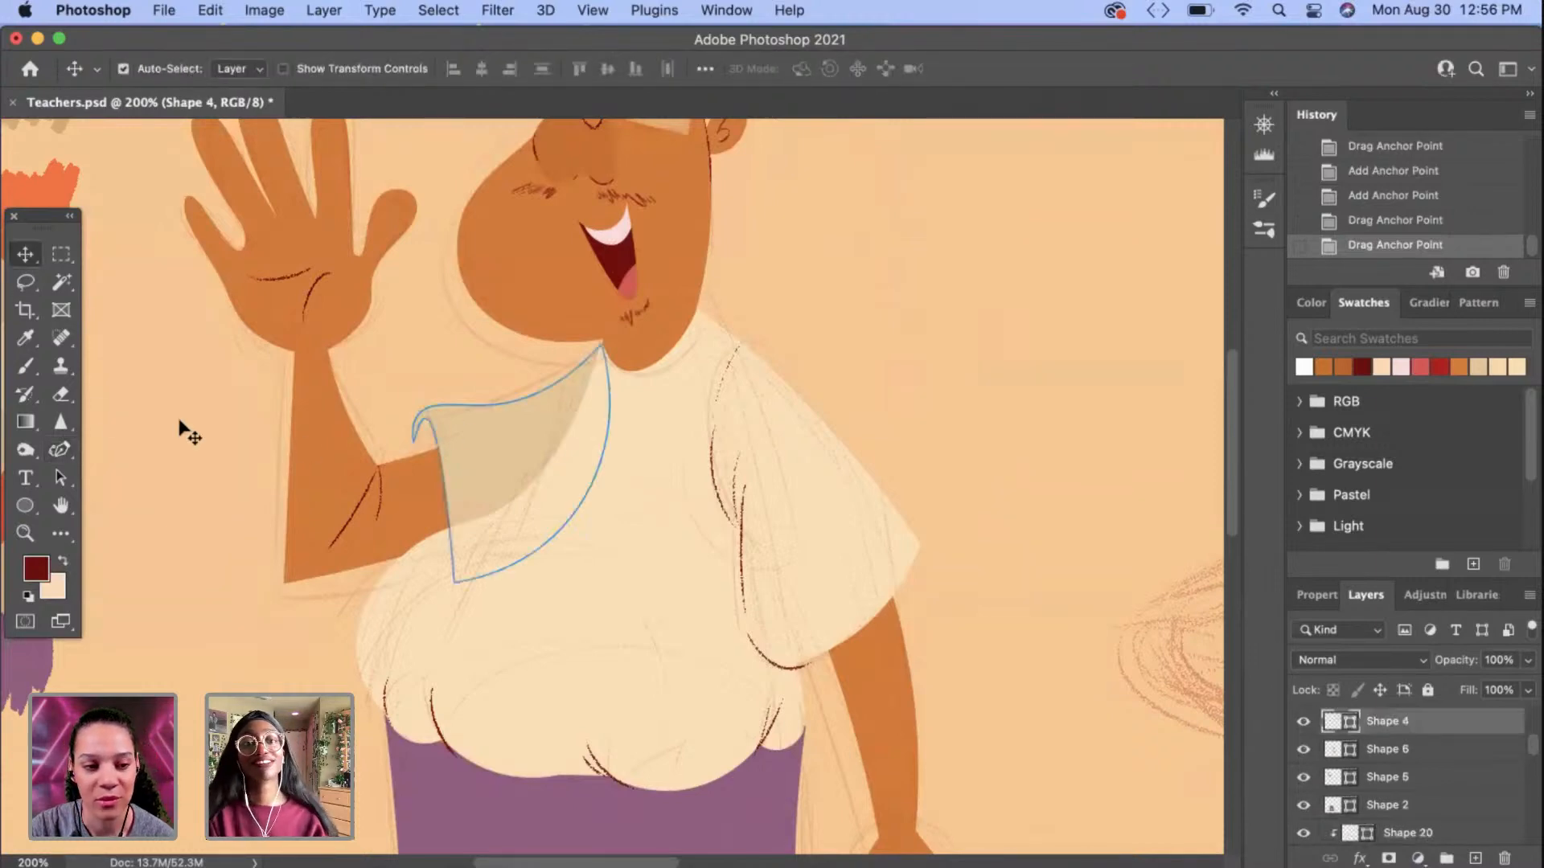
pyautogui.click(62, 451)
pyautogui.click(238, 68)
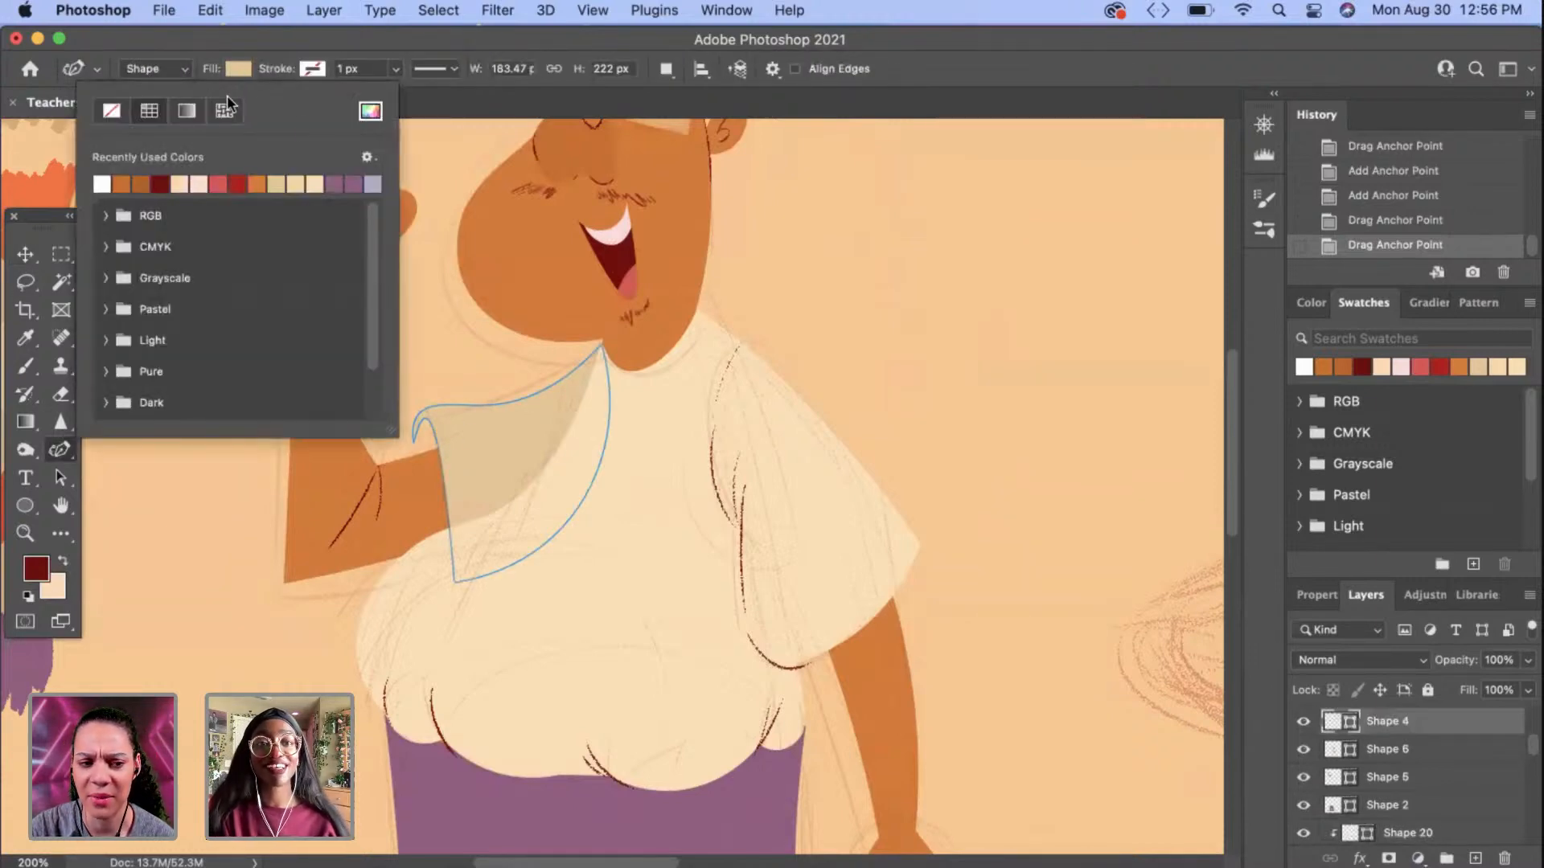
pyautogui.click(371, 111)
pyautogui.click(394, 569)
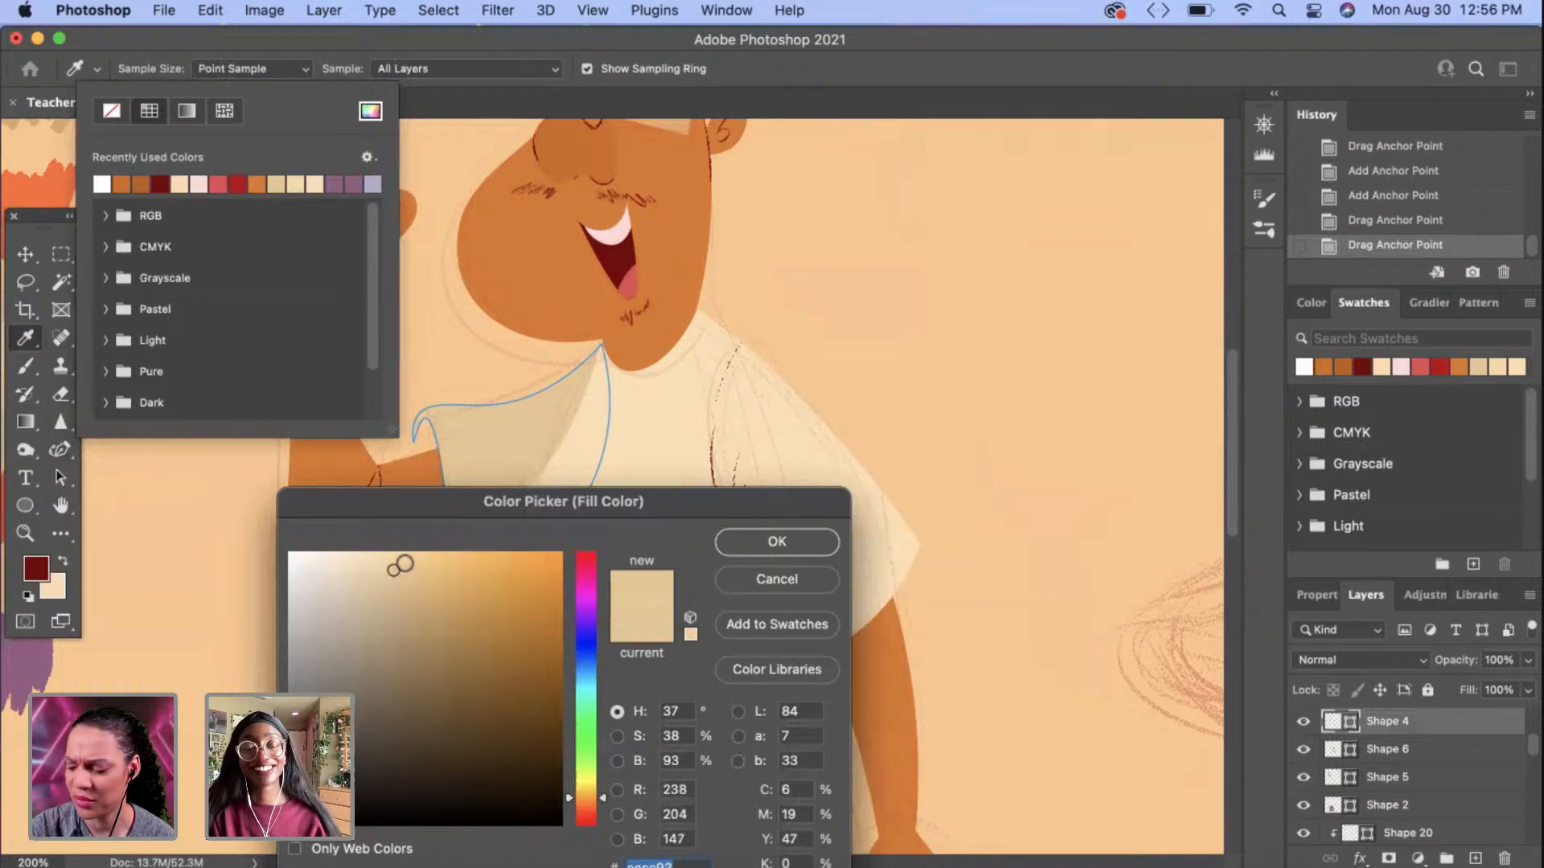
pyautogui.click(744, 547)
pyautogui.press('Return')
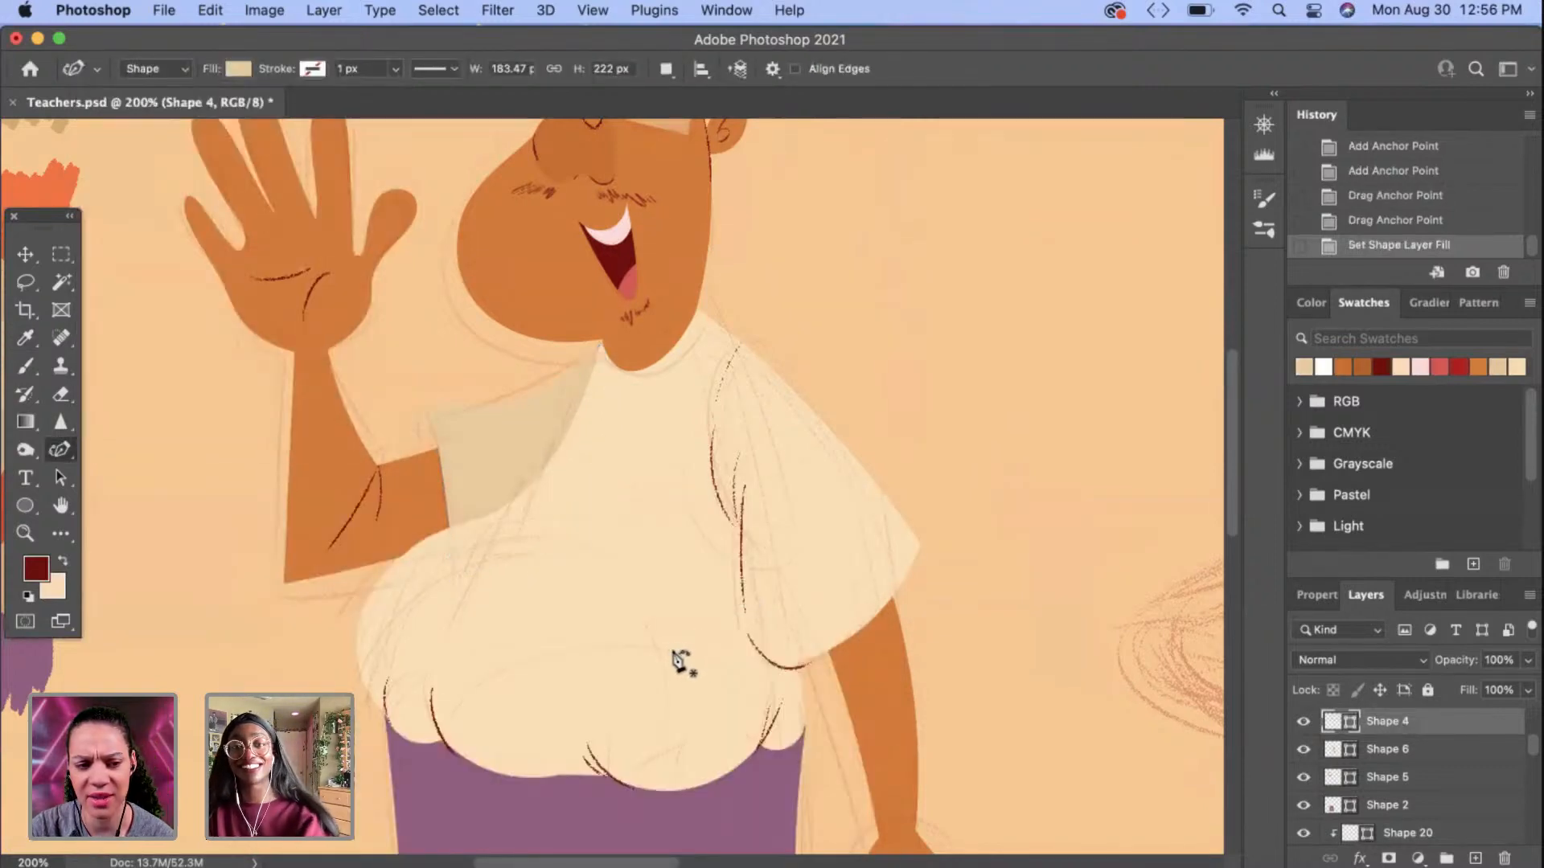
pyautogui.scroll(5, 675, 650)
pyautogui.scroll(1, 672, 643)
pyautogui.scroll(-1, 672, 643)
pyautogui.hscroll(1, 672, 643)
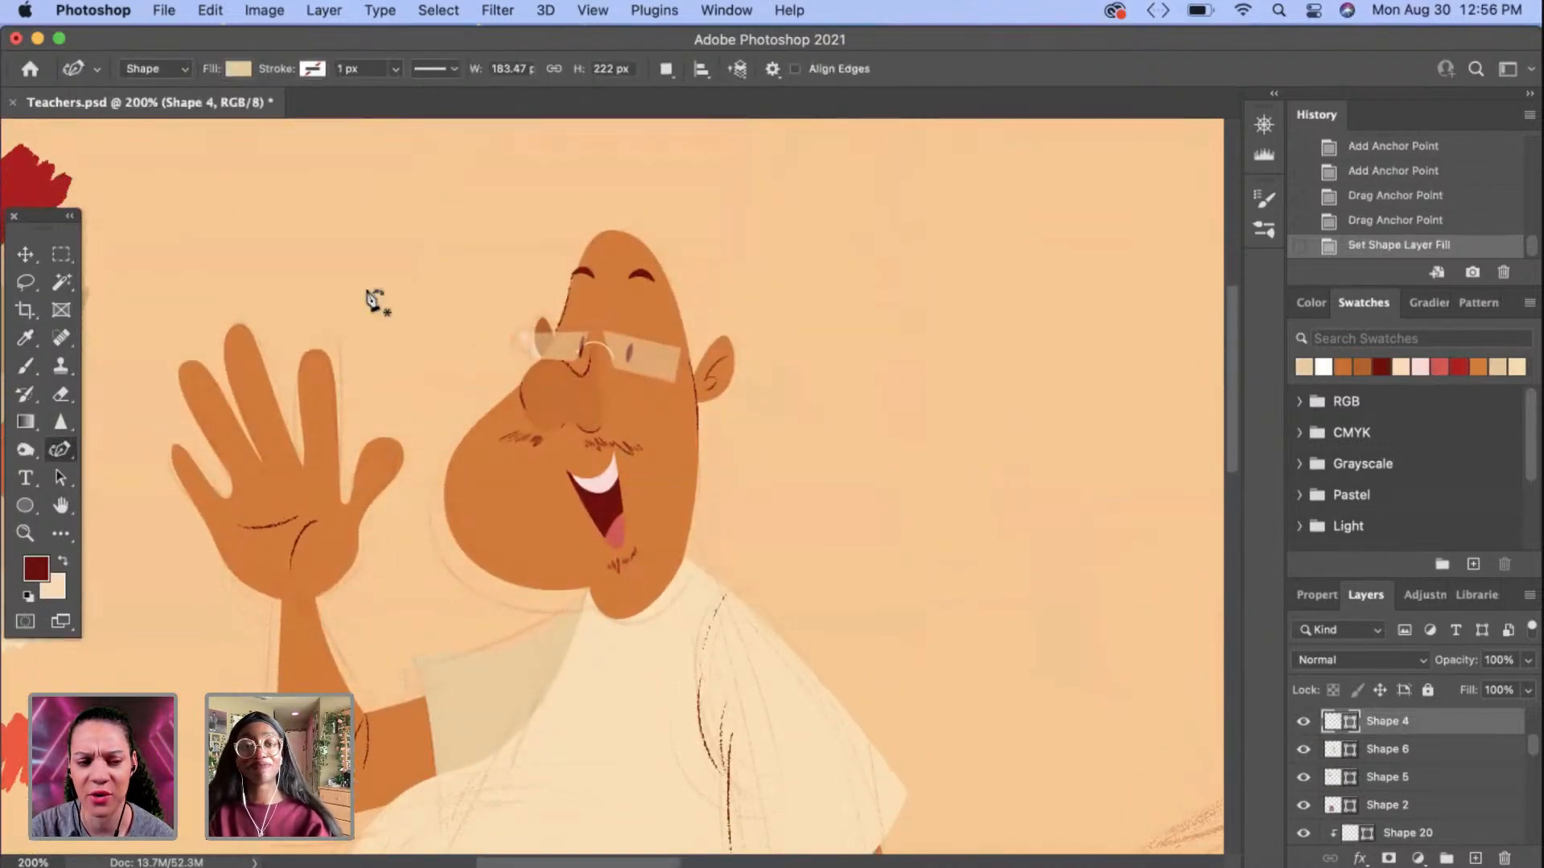
# Step: Refine the raised hand's outline between the fingers by adding, moving and deleting anchor points with the Curvature Pen tool
pyautogui.click(30, 256)
pyautogui.click(272, 415)
pyautogui.click(60, 449)
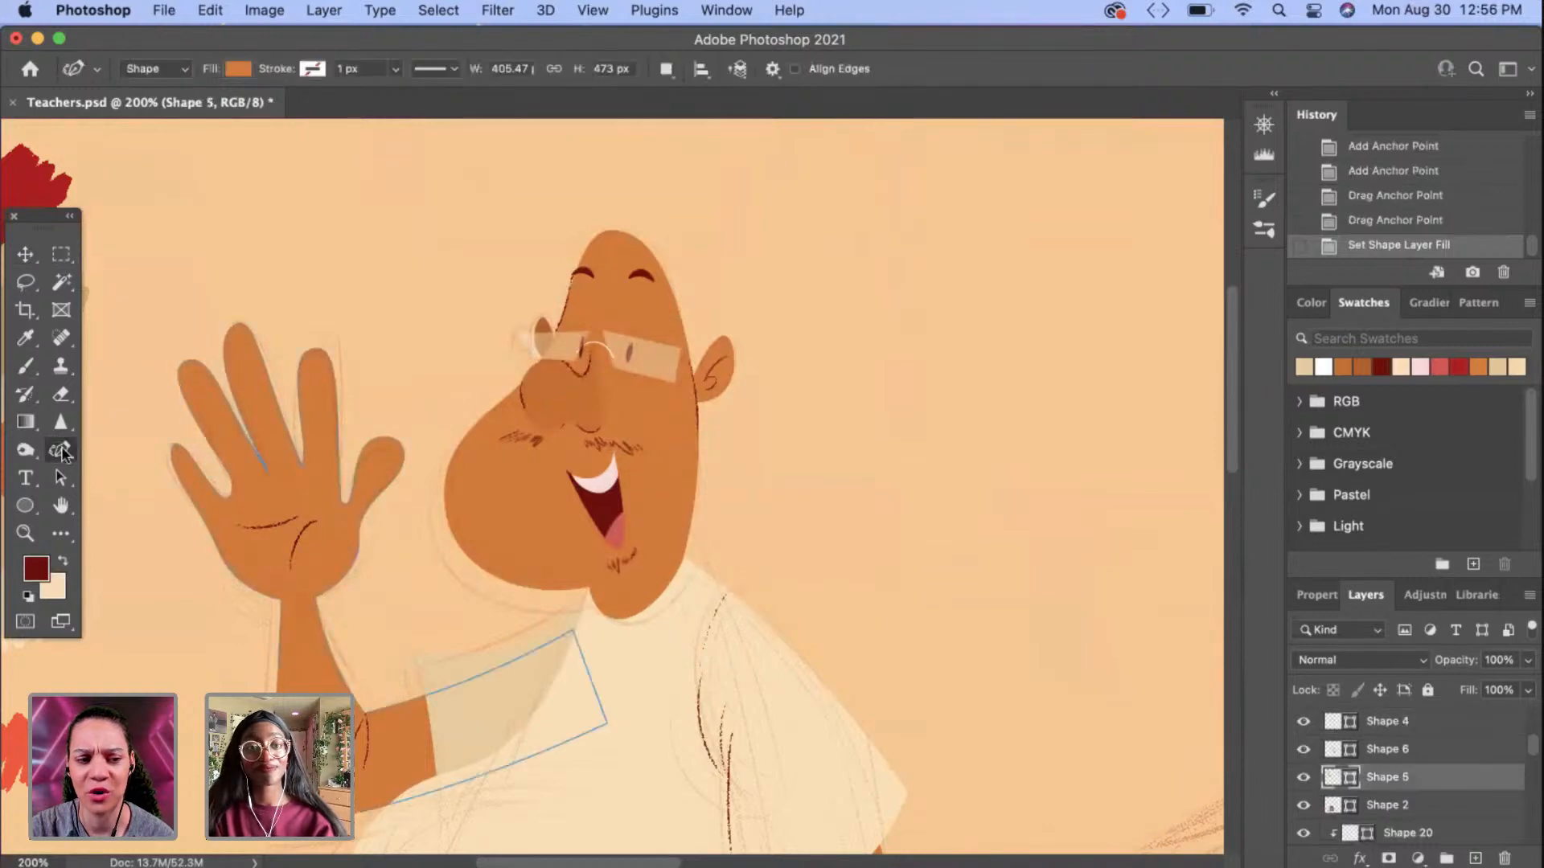
pyautogui.click(244, 416)
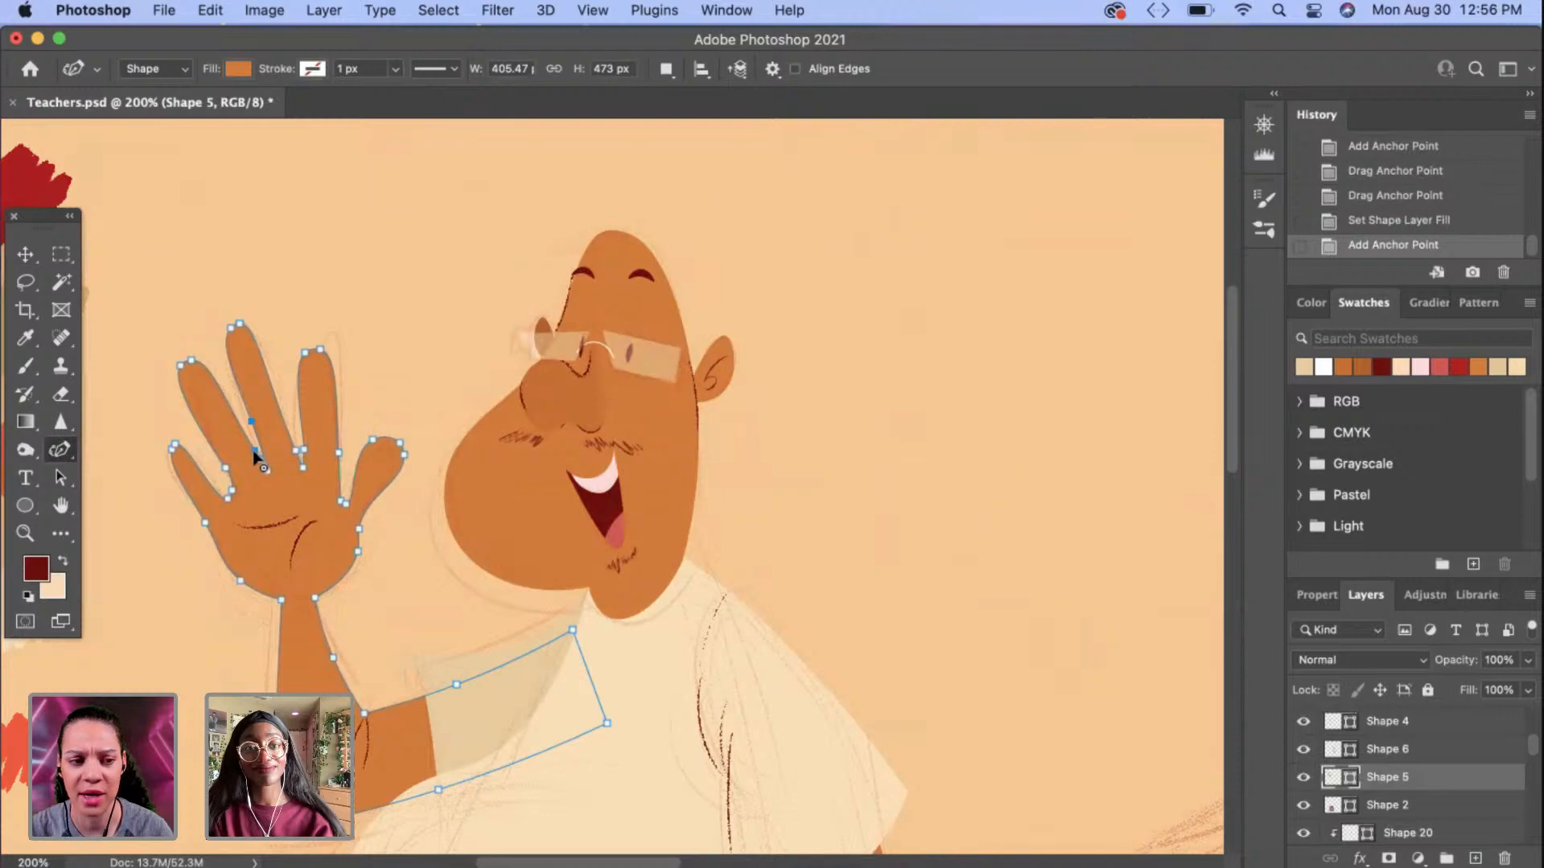
pyautogui.moveTo(254, 451); pyautogui.dragTo(263, 468)
pyautogui.press('Delete')
pyautogui.press('Escape')
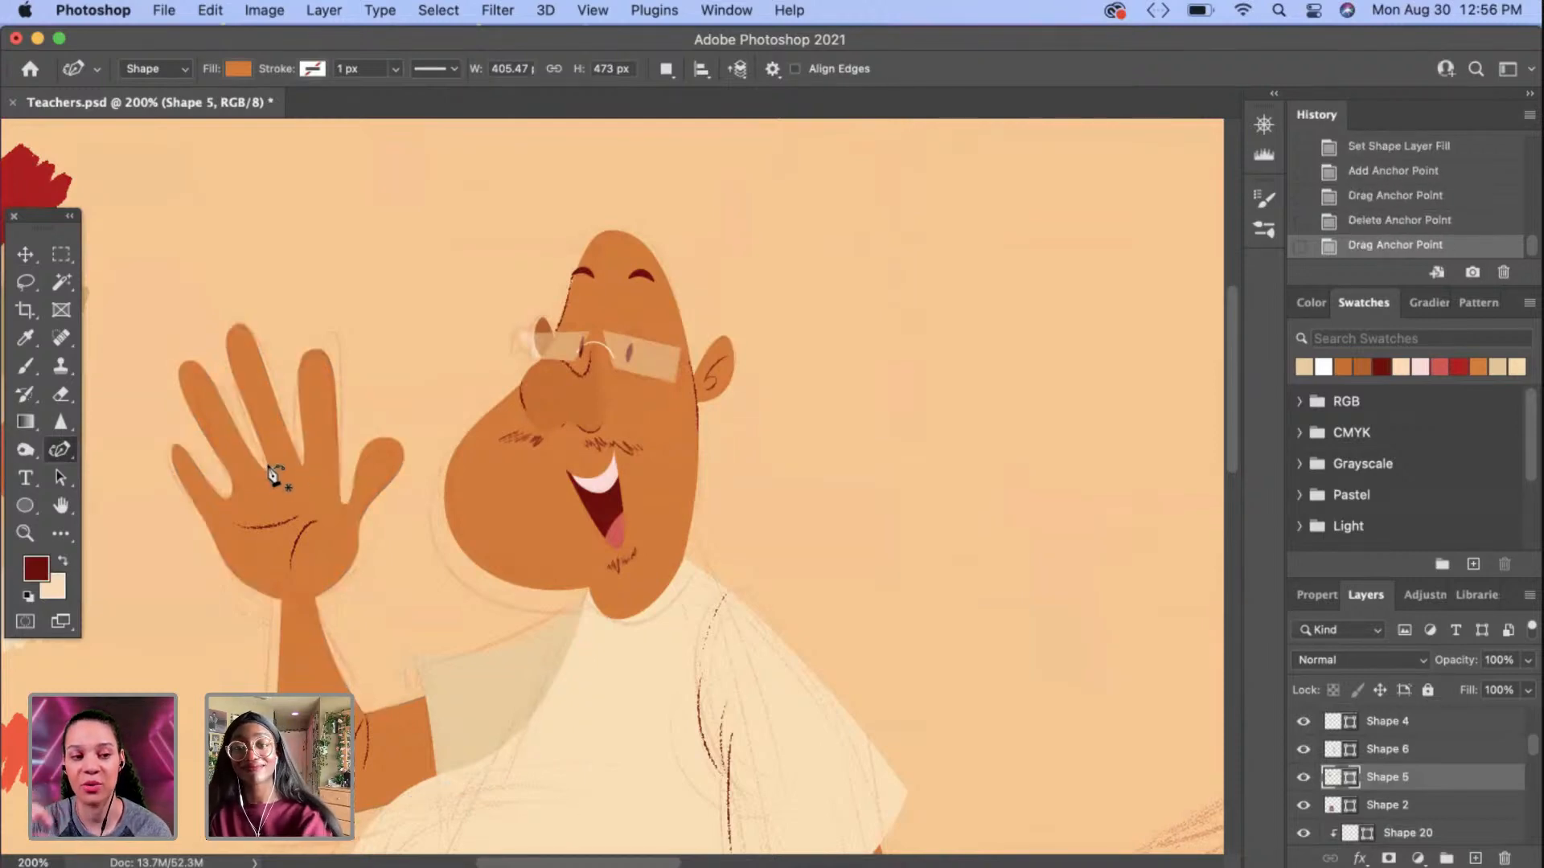
# Step: Hide the rough sketch group and sample the shirt's light cream colour for the shaded sleeve behind the raised arm
pyautogui.scroll(3, 1390, 766)
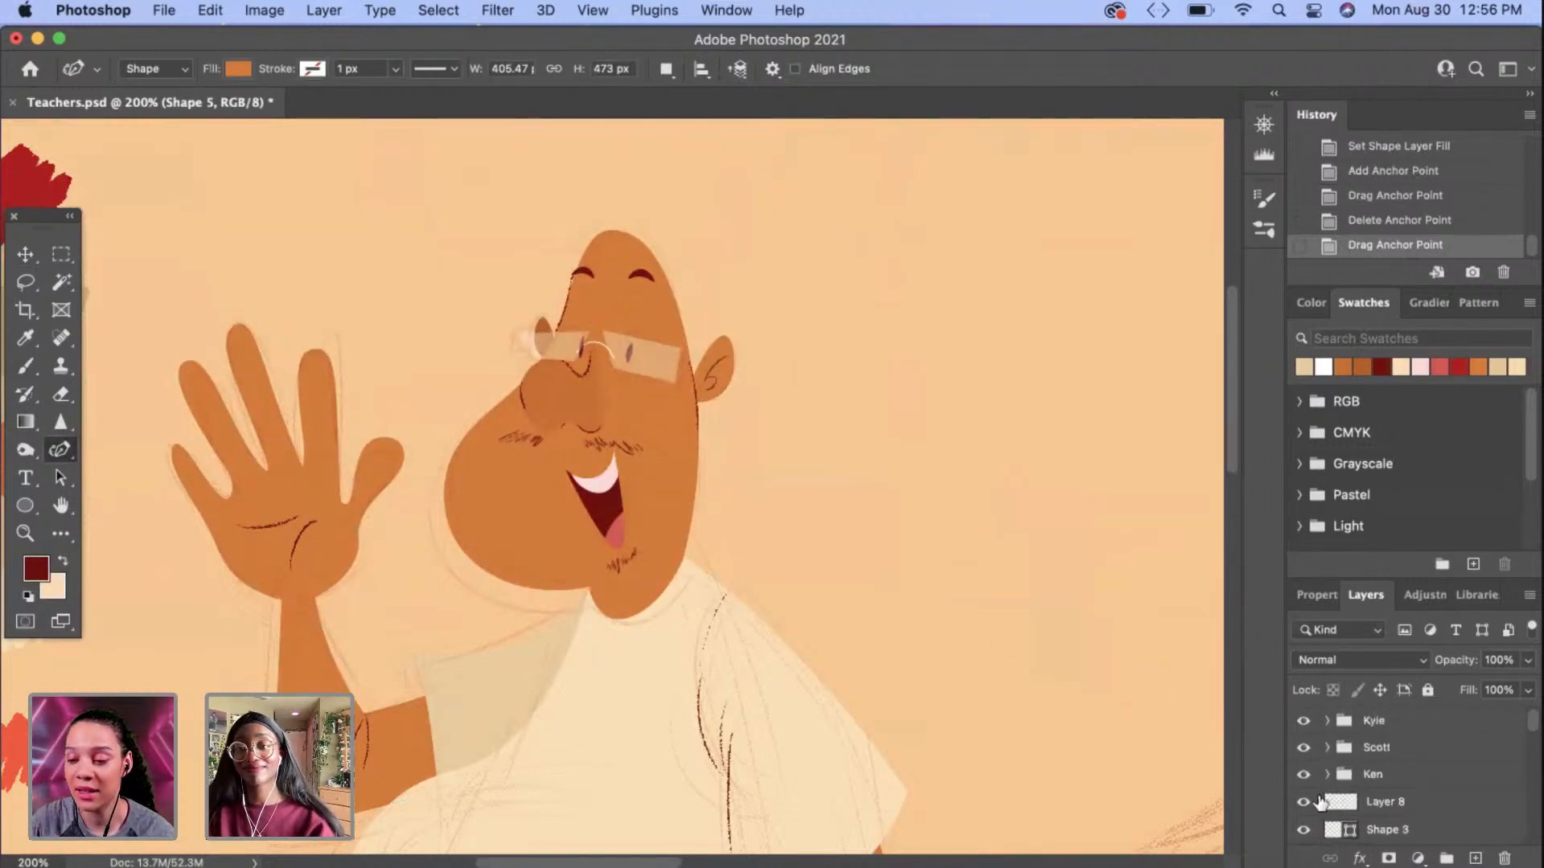
pyautogui.click(1303, 775)
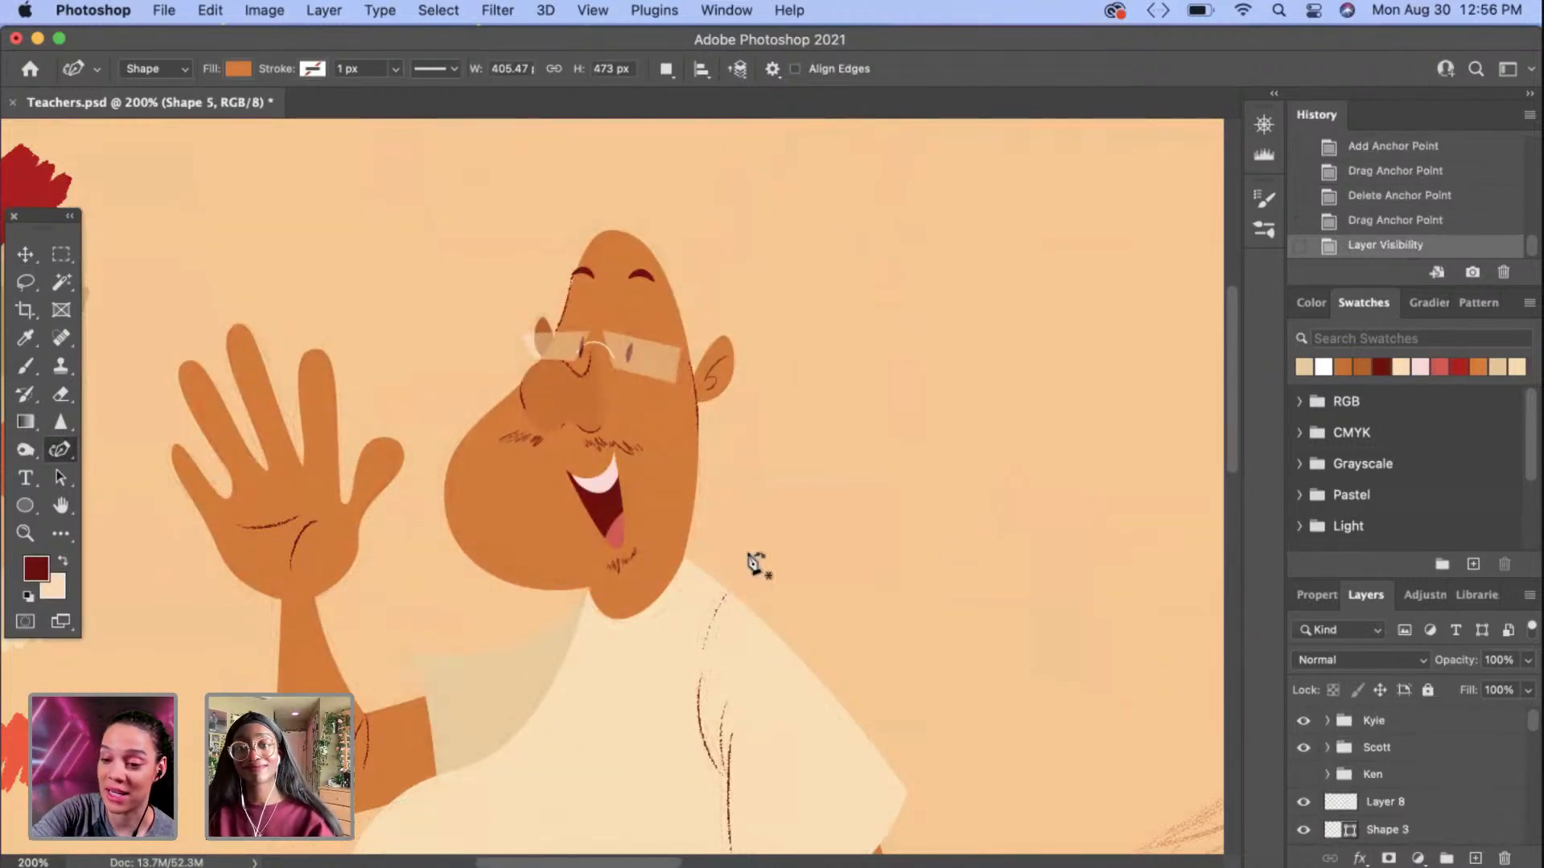
pyautogui.click(25, 255)
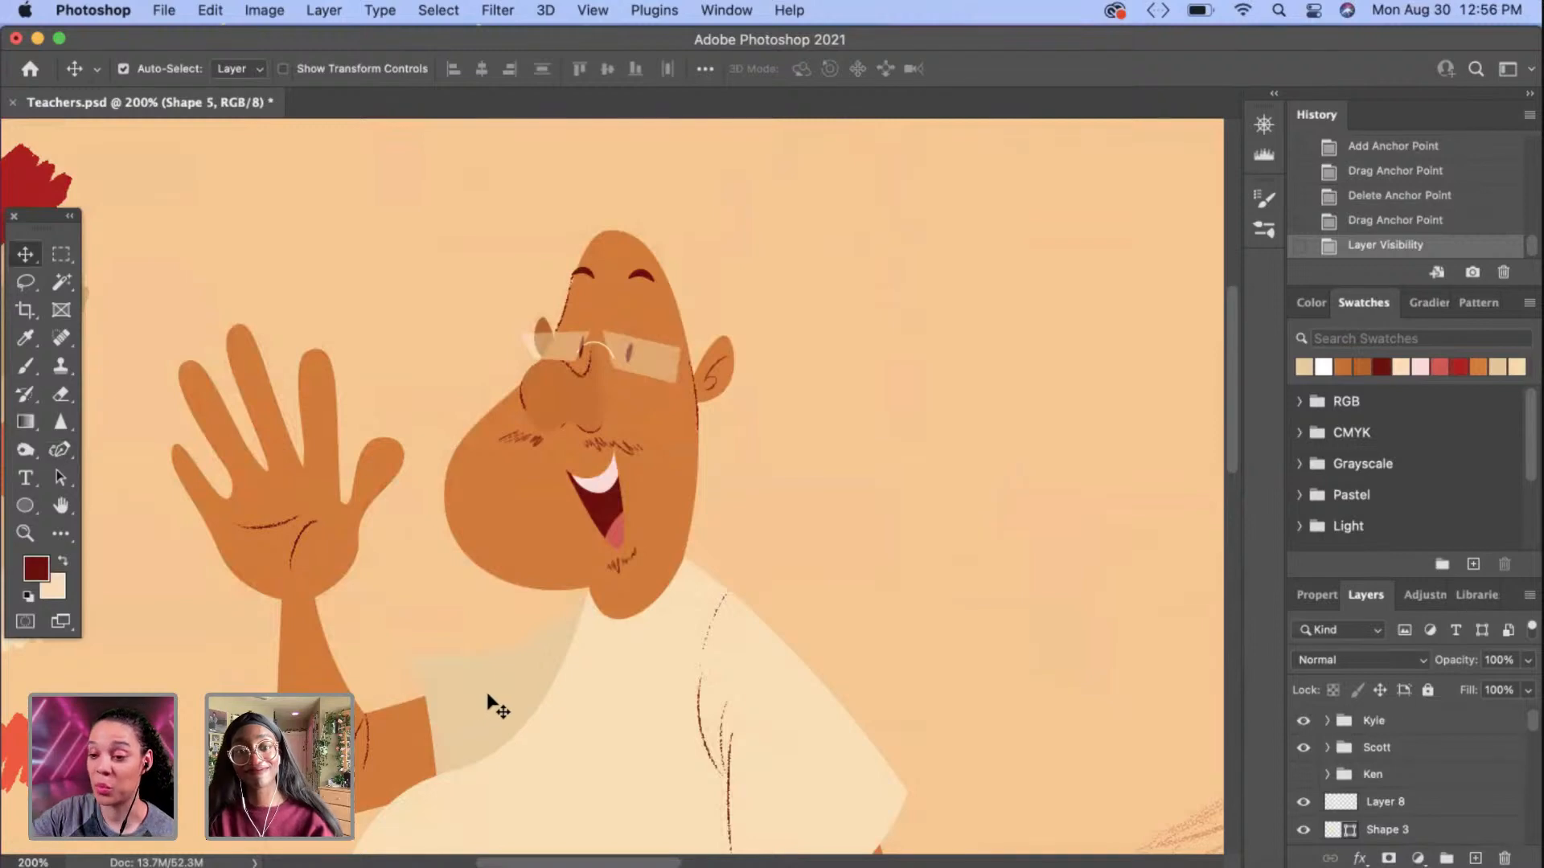
pyautogui.click(484, 704)
pyautogui.click(60, 449)
pyautogui.click(236, 71)
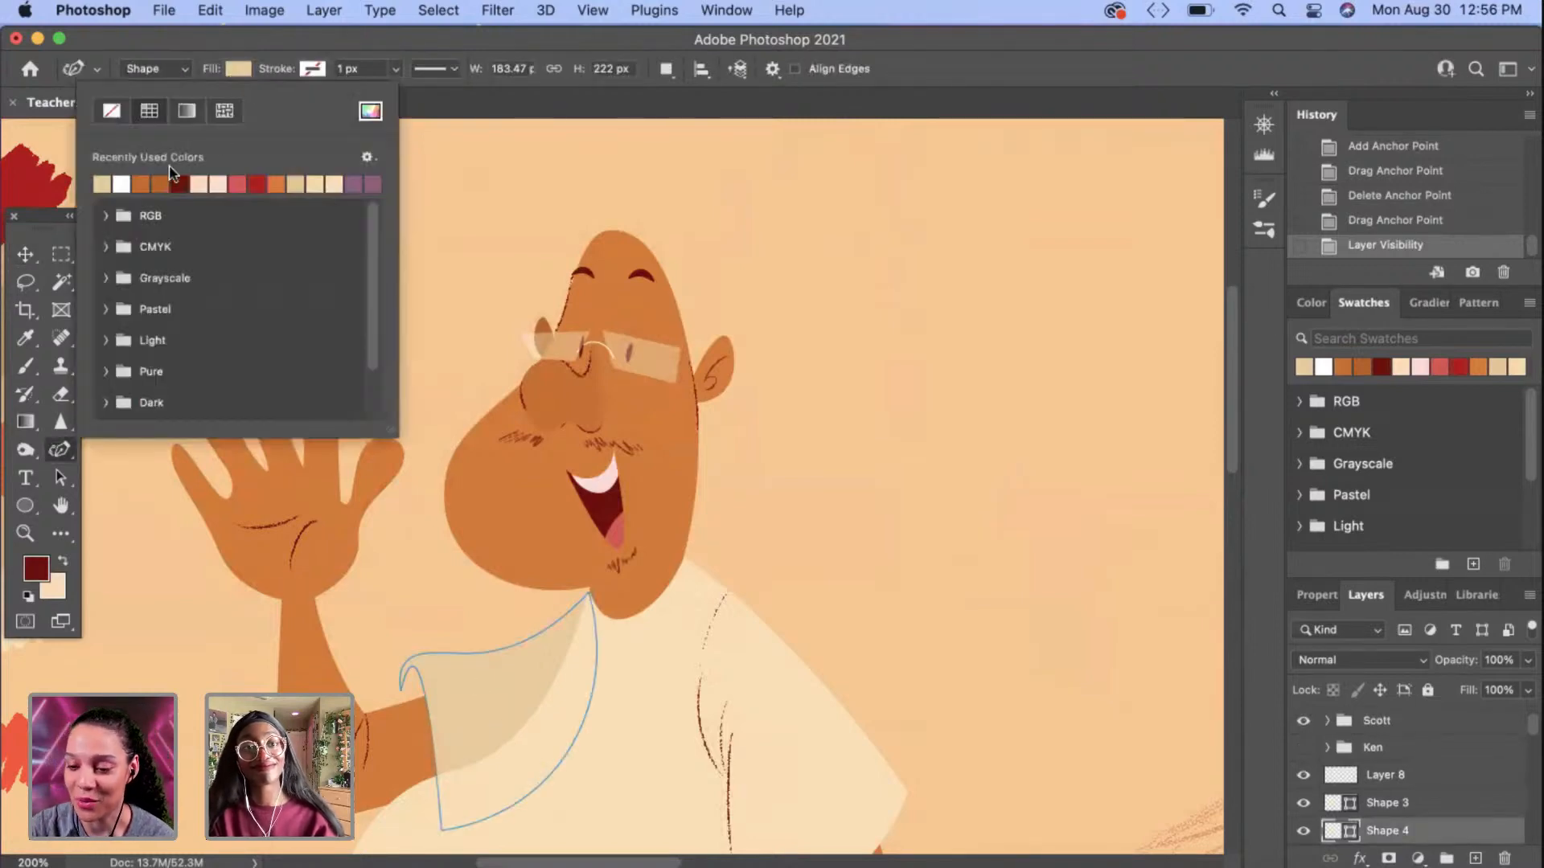
pyautogui.click(25, 338)
pyautogui.click(605, 697)
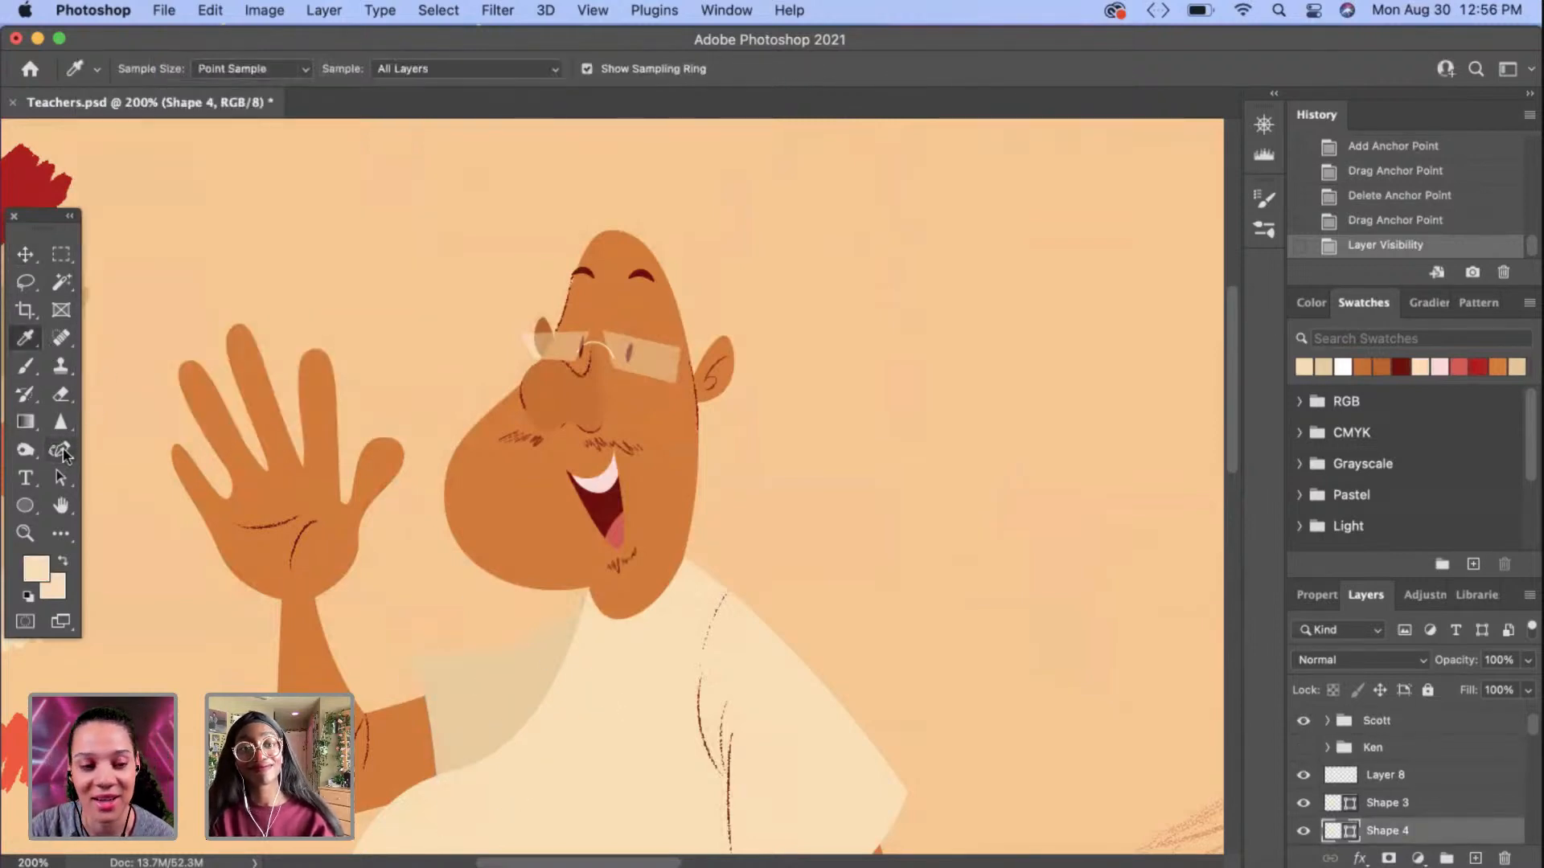
# Step: Set the shaded sleeve's fill to a lighter beige of about H 37, S 32, B 95
pyautogui.click(61, 449)
pyautogui.click(238, 68)
pyautogui.click(101, 184)
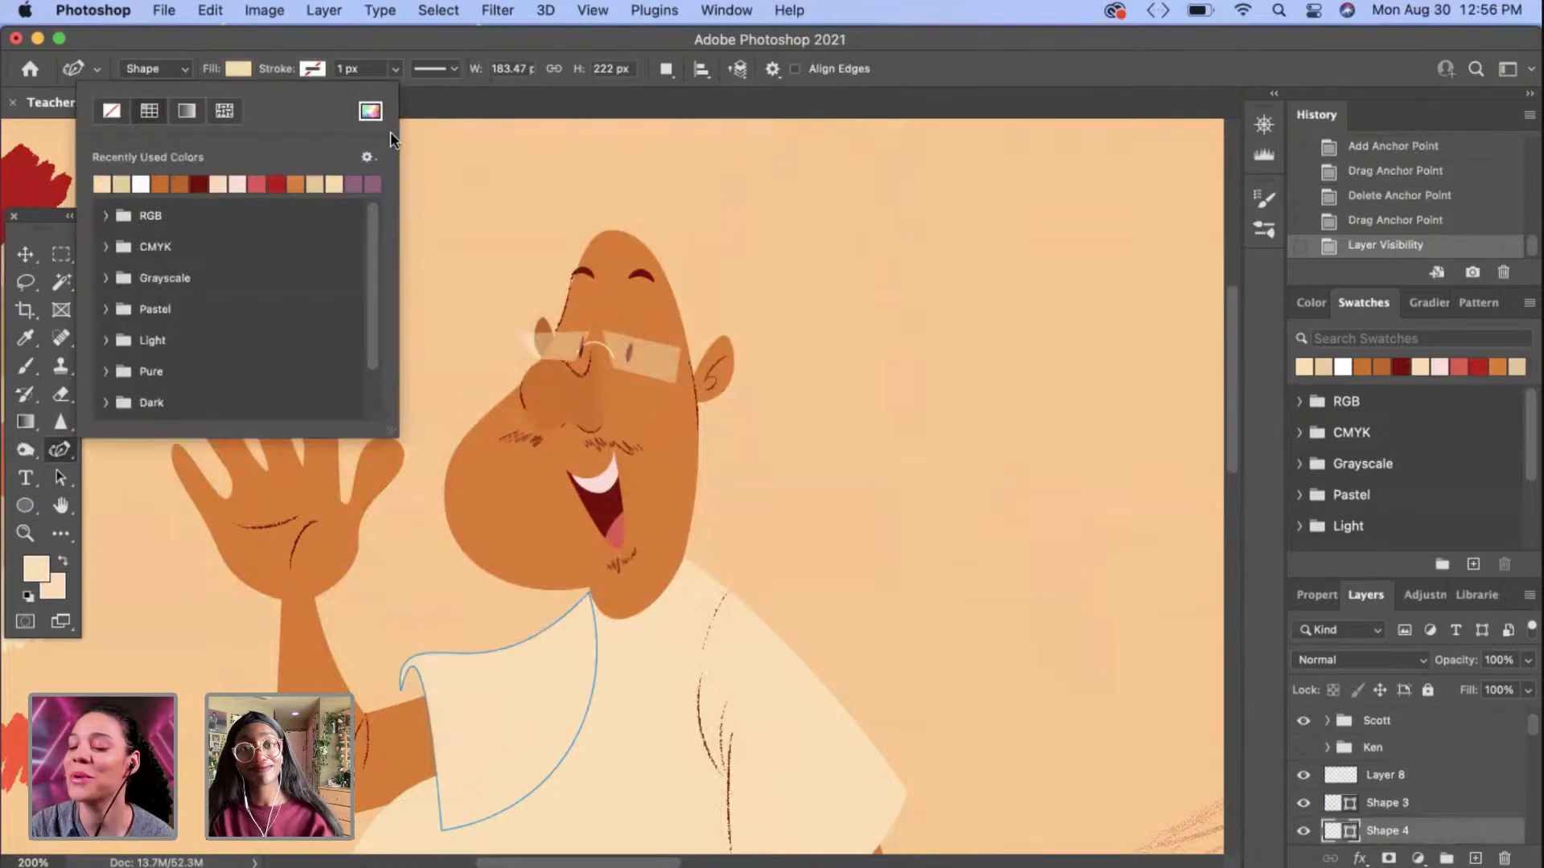
pyautogui.click(370, 110)
pyautogui.click(376, 566)
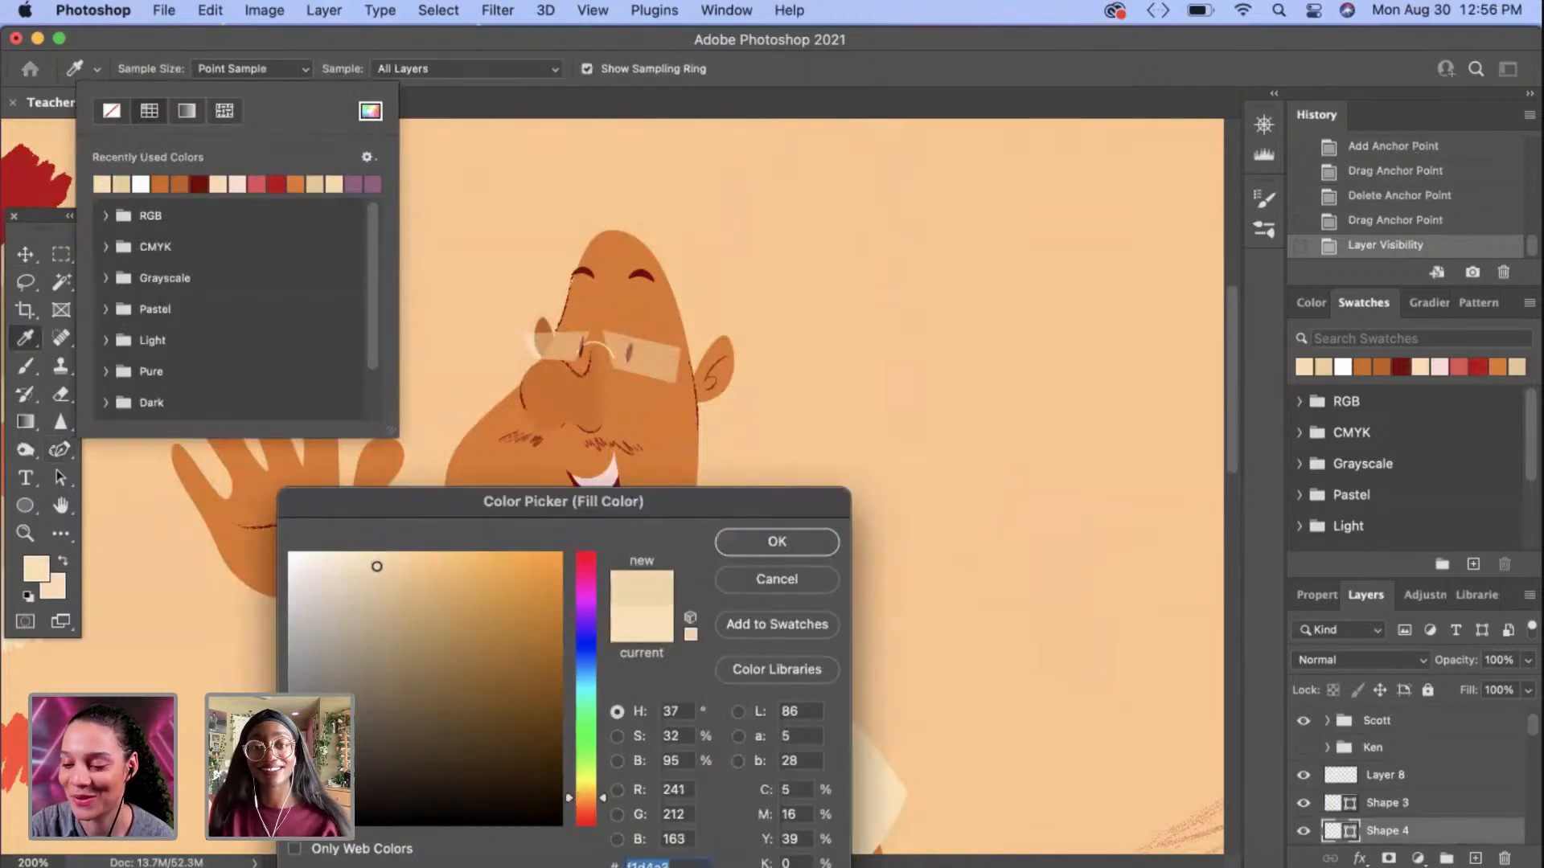
pyautogui.click(771, 541)
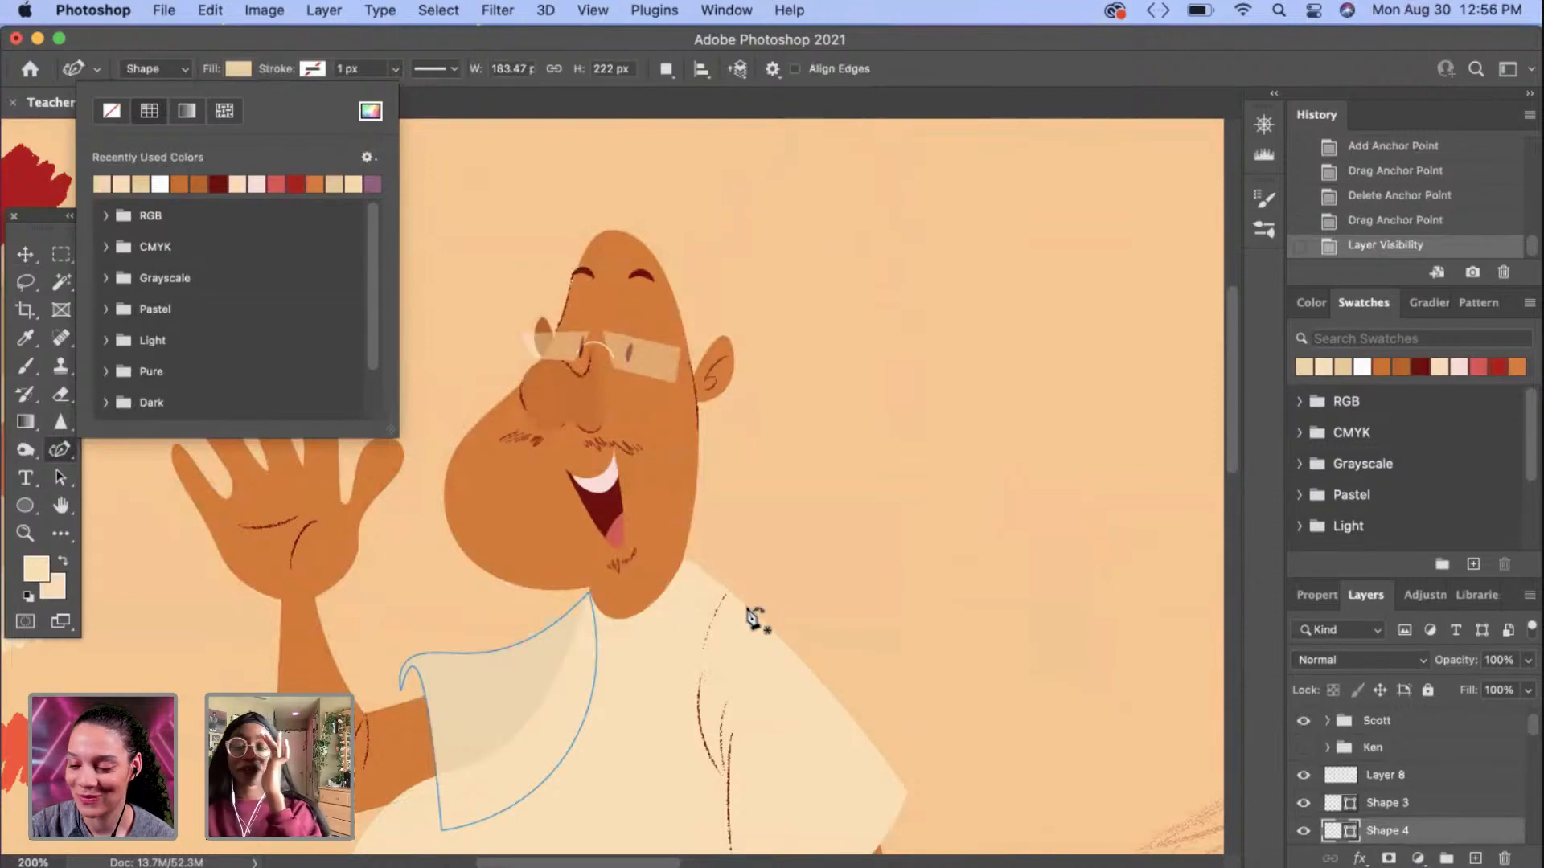
pyautogui.press('Return')
pyautogui.press('Return')
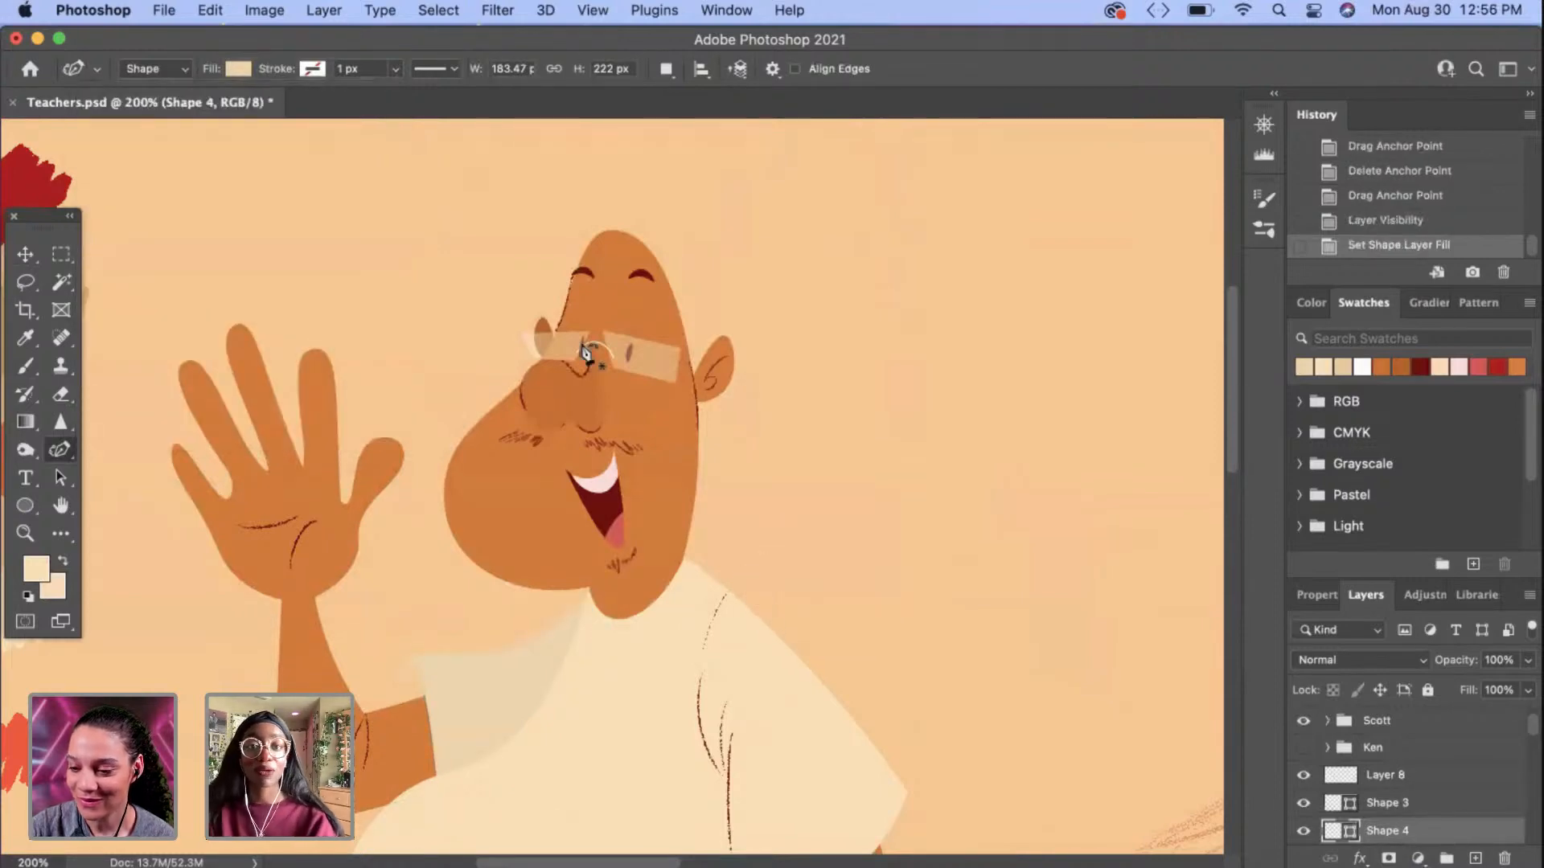
# Step: Hide the translucent glasses lenses layer to expose the teacher's eyes
pyautogui.click(26, 255)
pyautogui.press('super+equal')
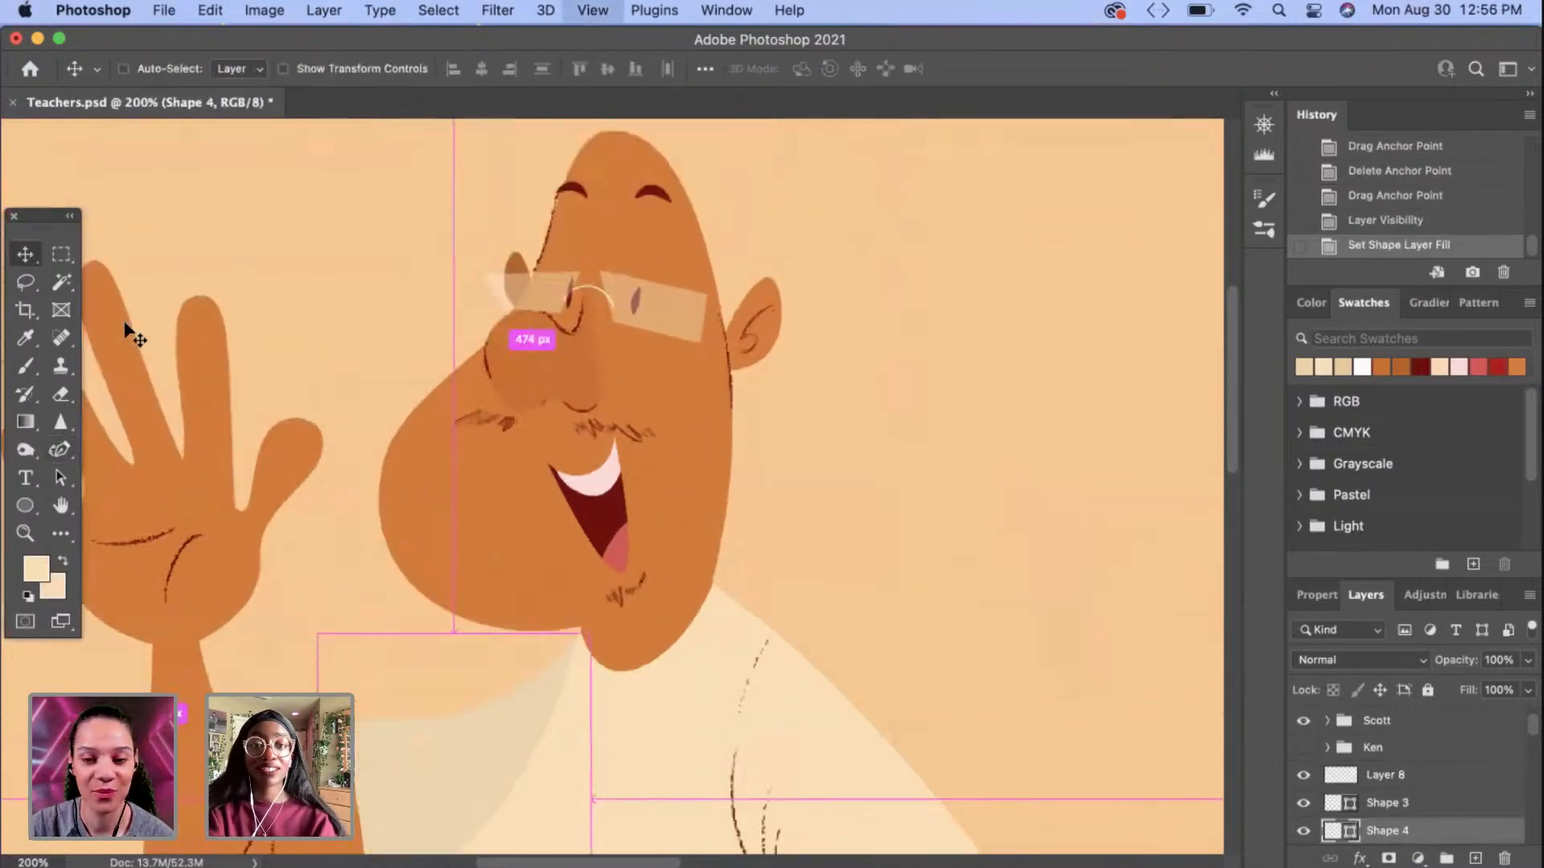
pyautogui.press('super+equal')
pyautogui.scroll(3, 700, 289)
pyautogui.click(686, 359)
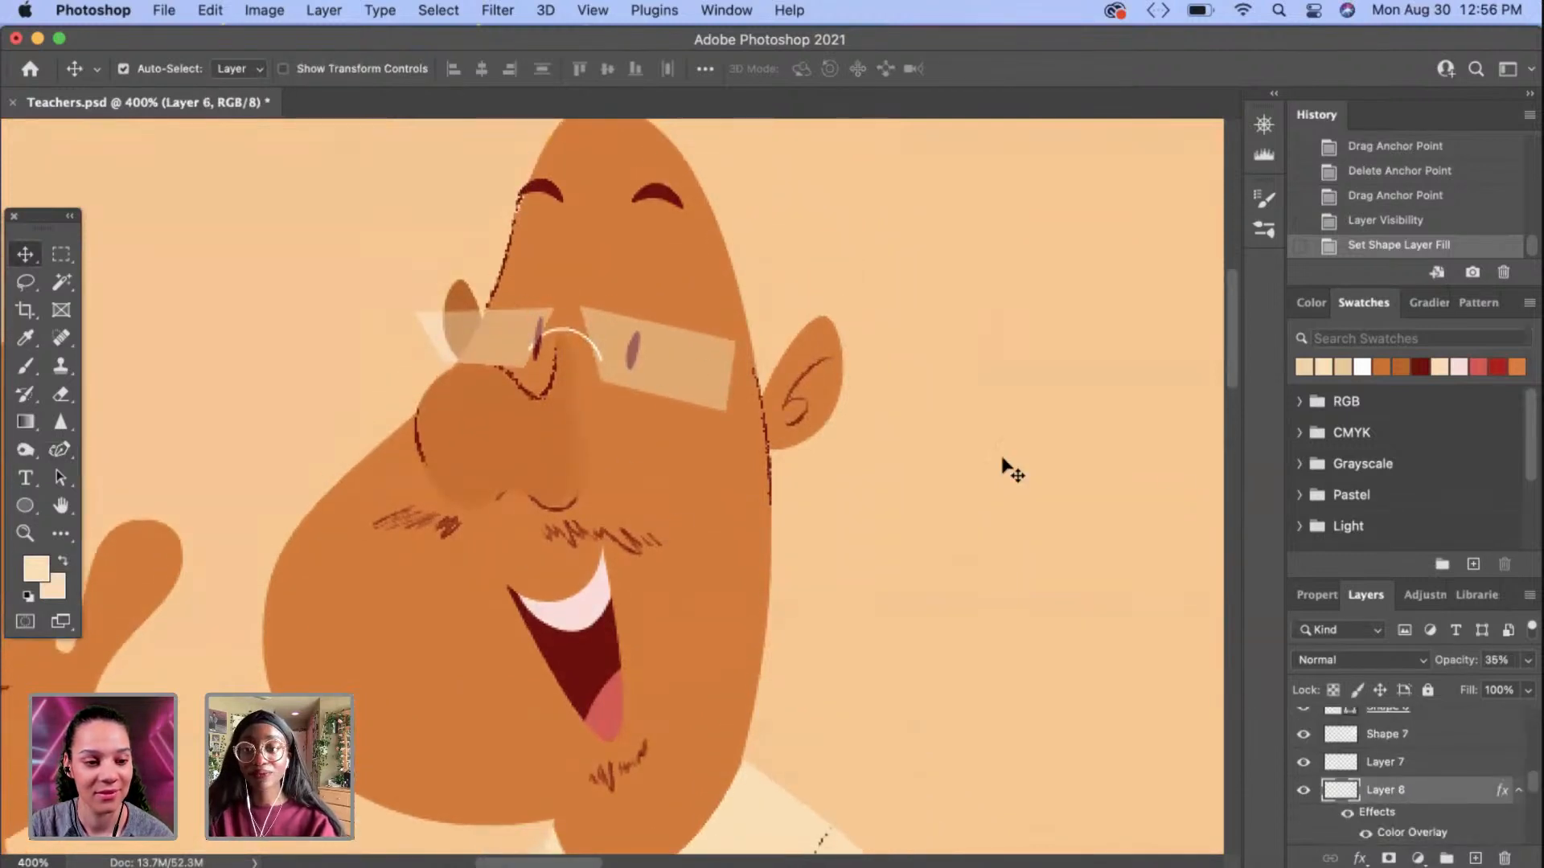
pyautogui.click(1303, 792)
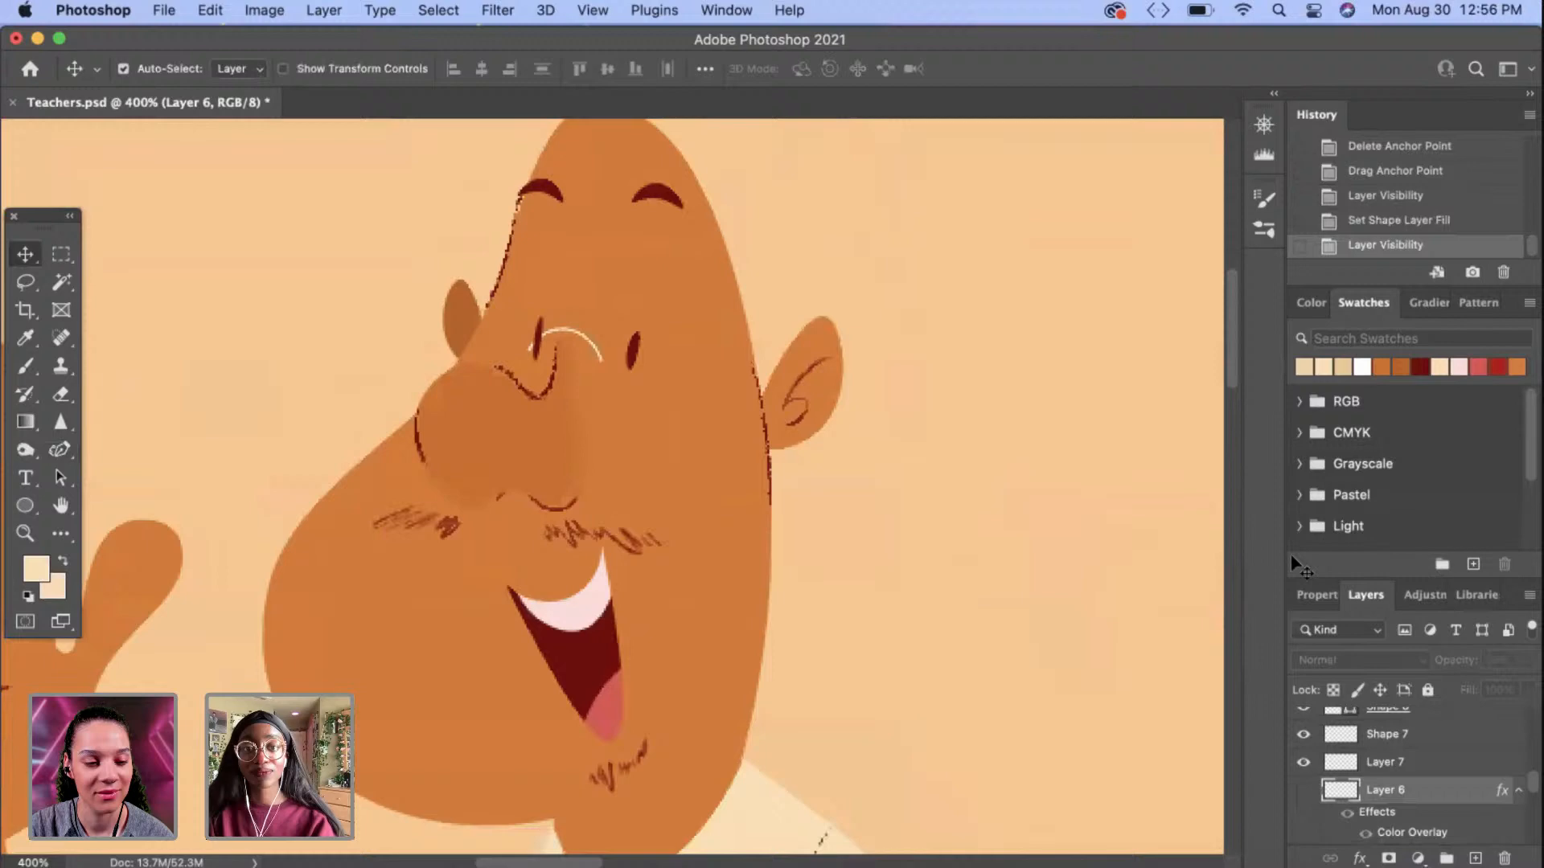
# Step: Widen the eye nearer the large ear to about 7 px by pulling out its side anchor point with the Curvature Pen tool
pyautogui.click(628, 354)
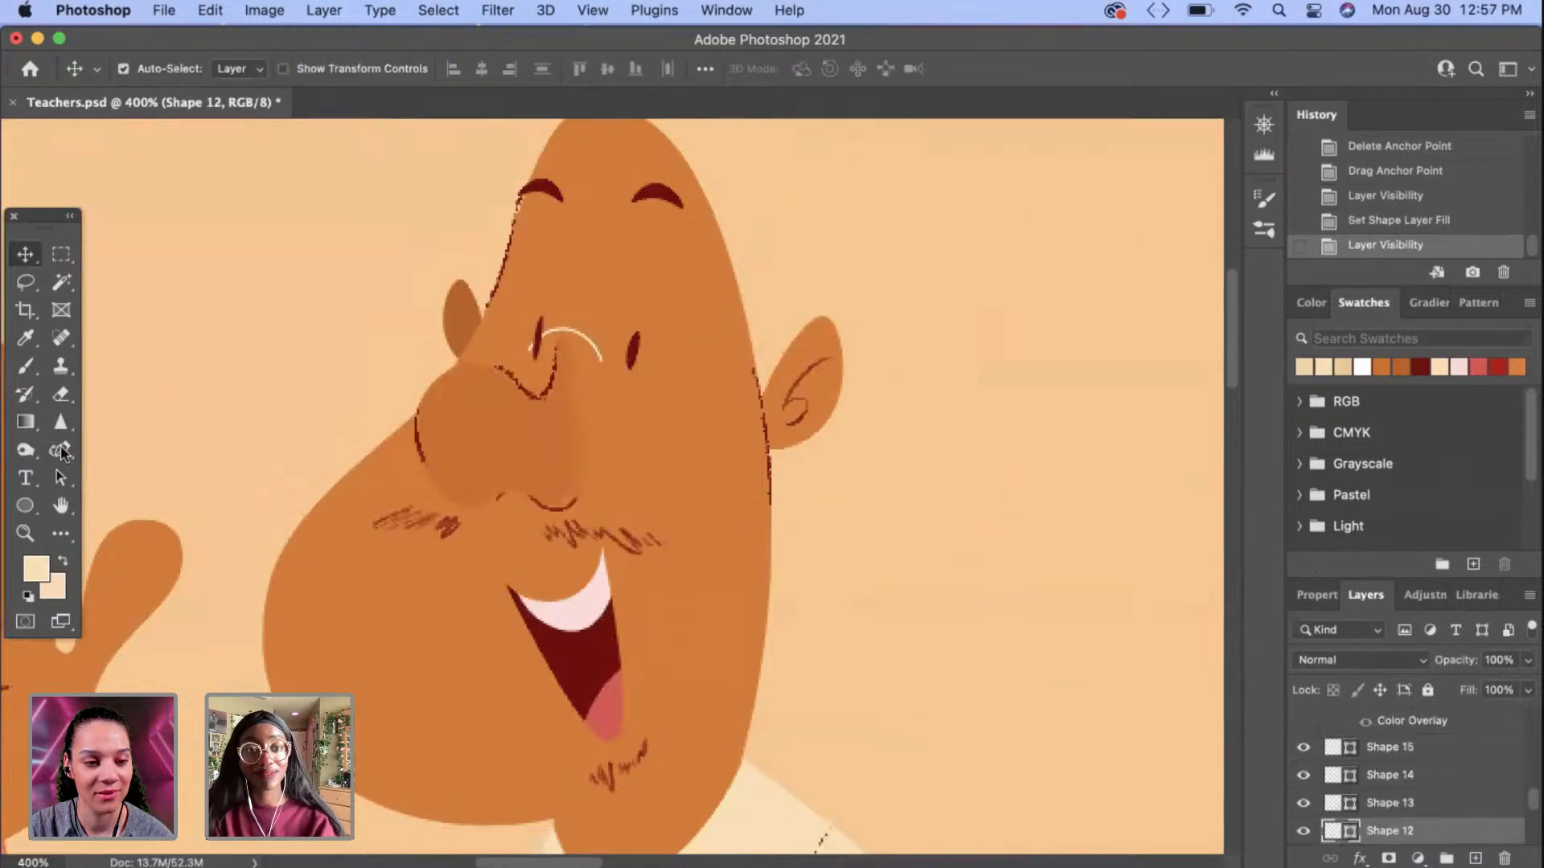
pyautogui.press('p')
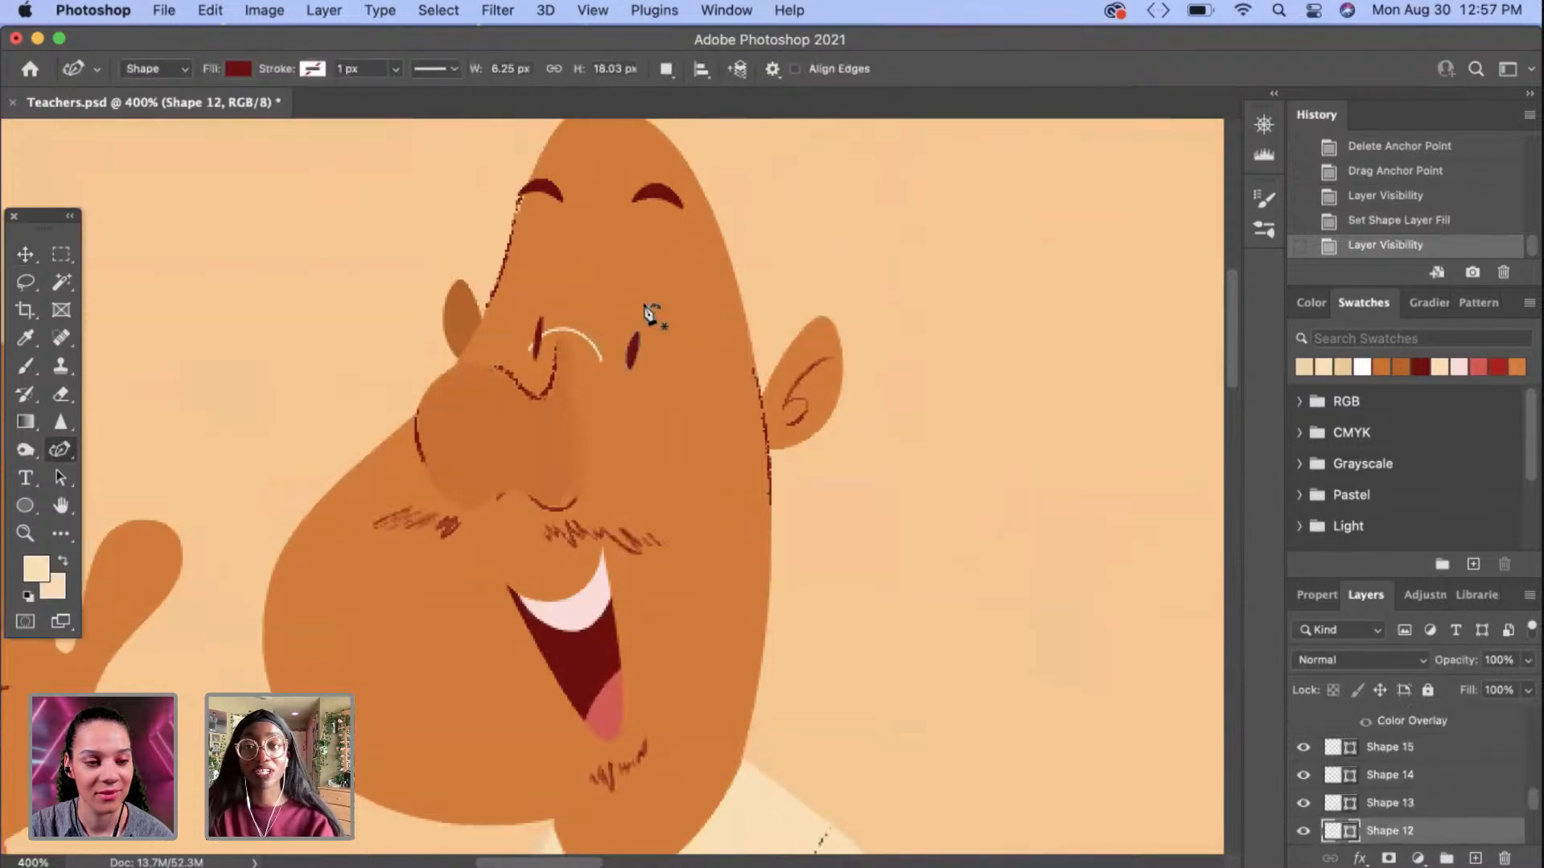
pyautogui.click(641, 353)
pyautogui.press('Delete')
pyautogui.click(636, 356)
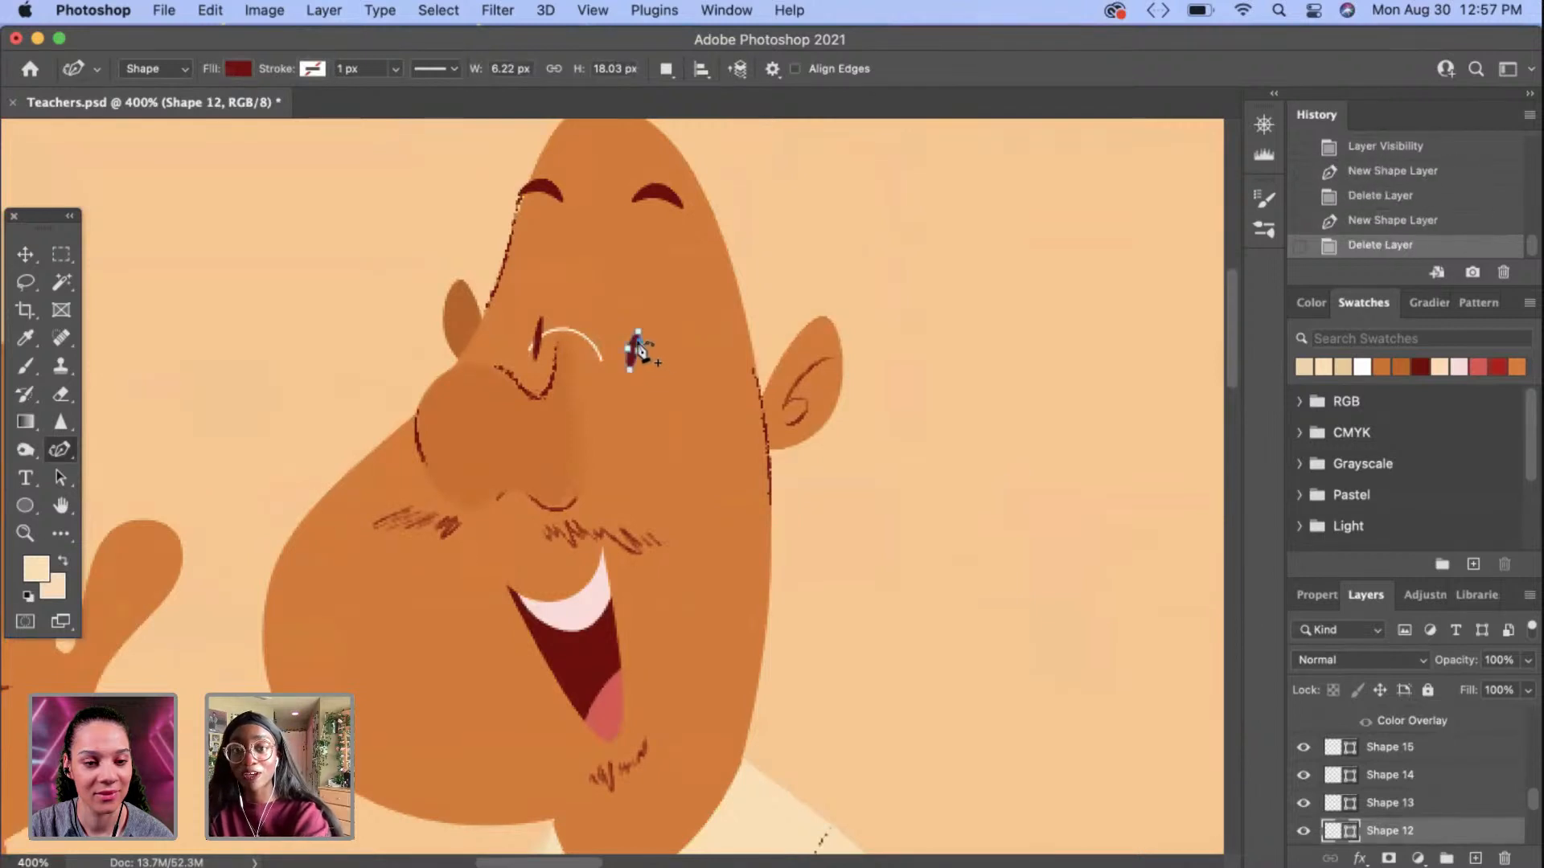
pyautogui.press('Delete')
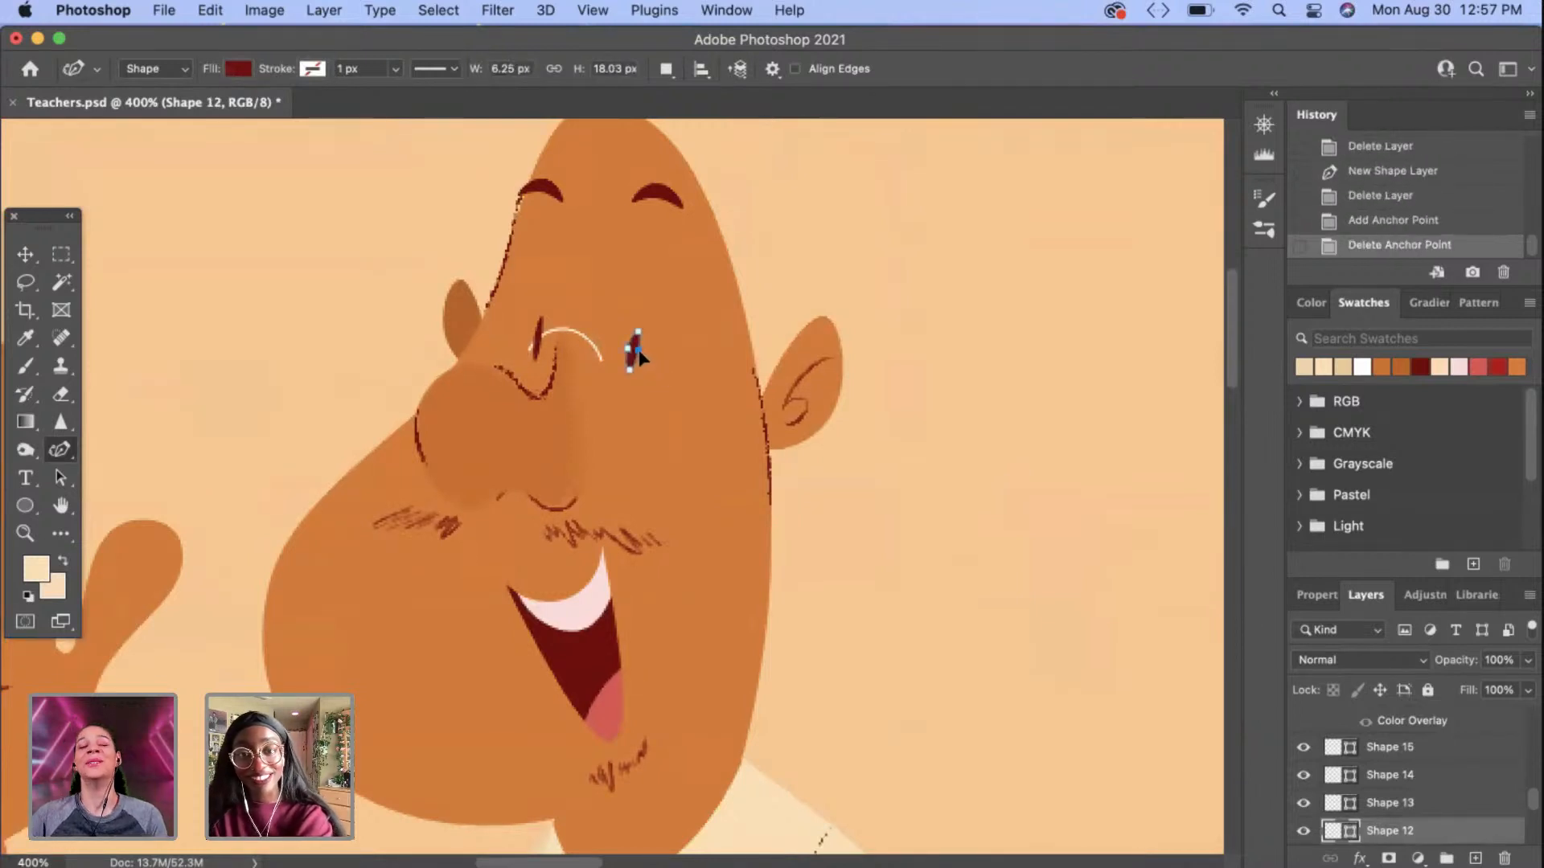
pyautogui.moveTo(638, 351); pyautogui.dragTo(640, 354)
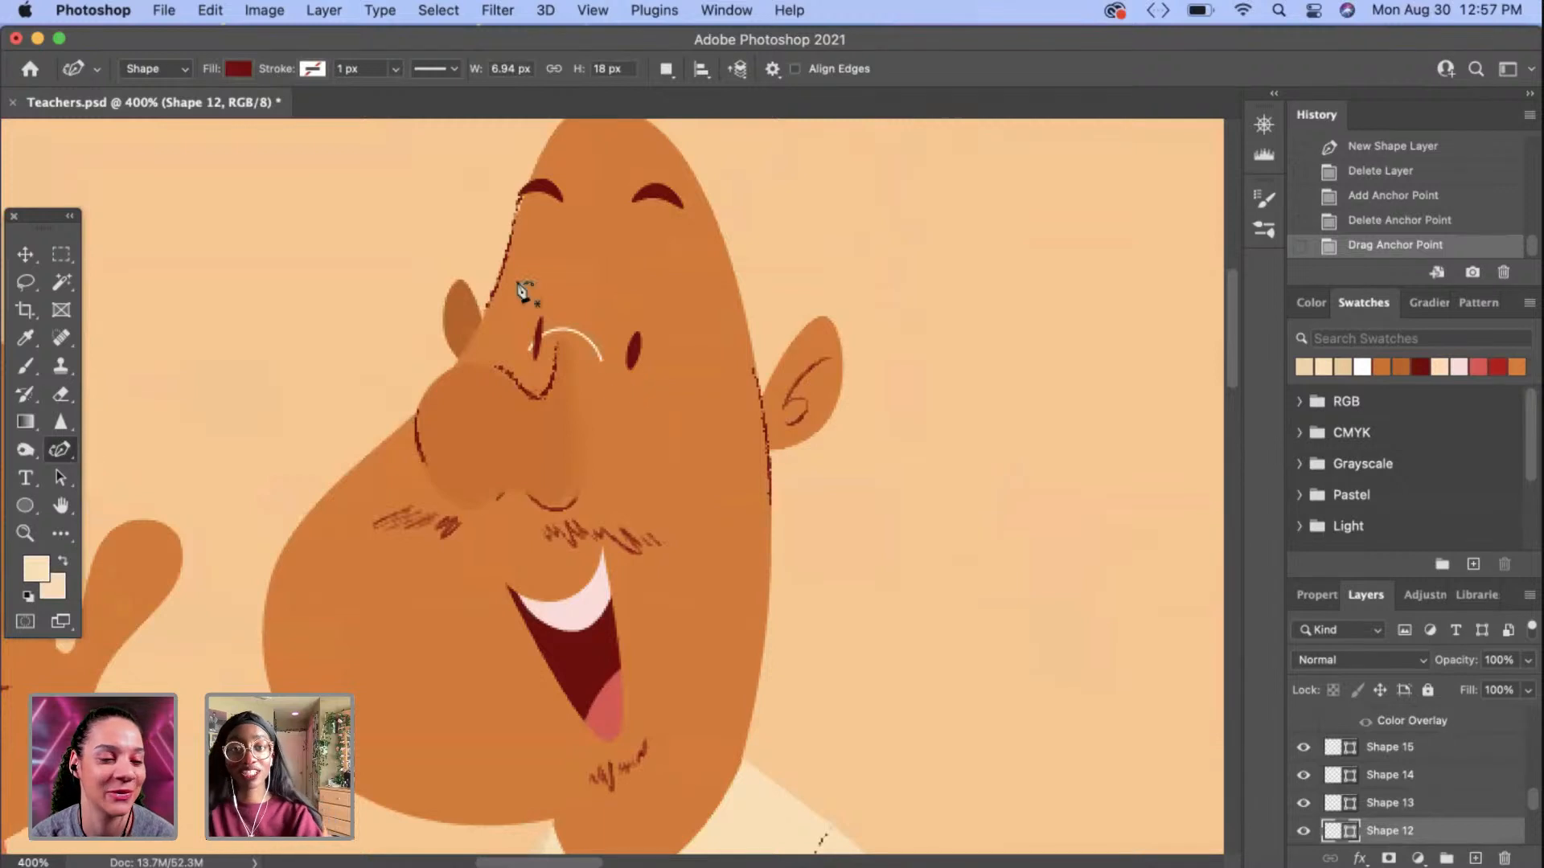
# Step: Move the glasses' white bridge layer above both eye layers and show the translucent lenses again
pyautogui.click(25, 254)
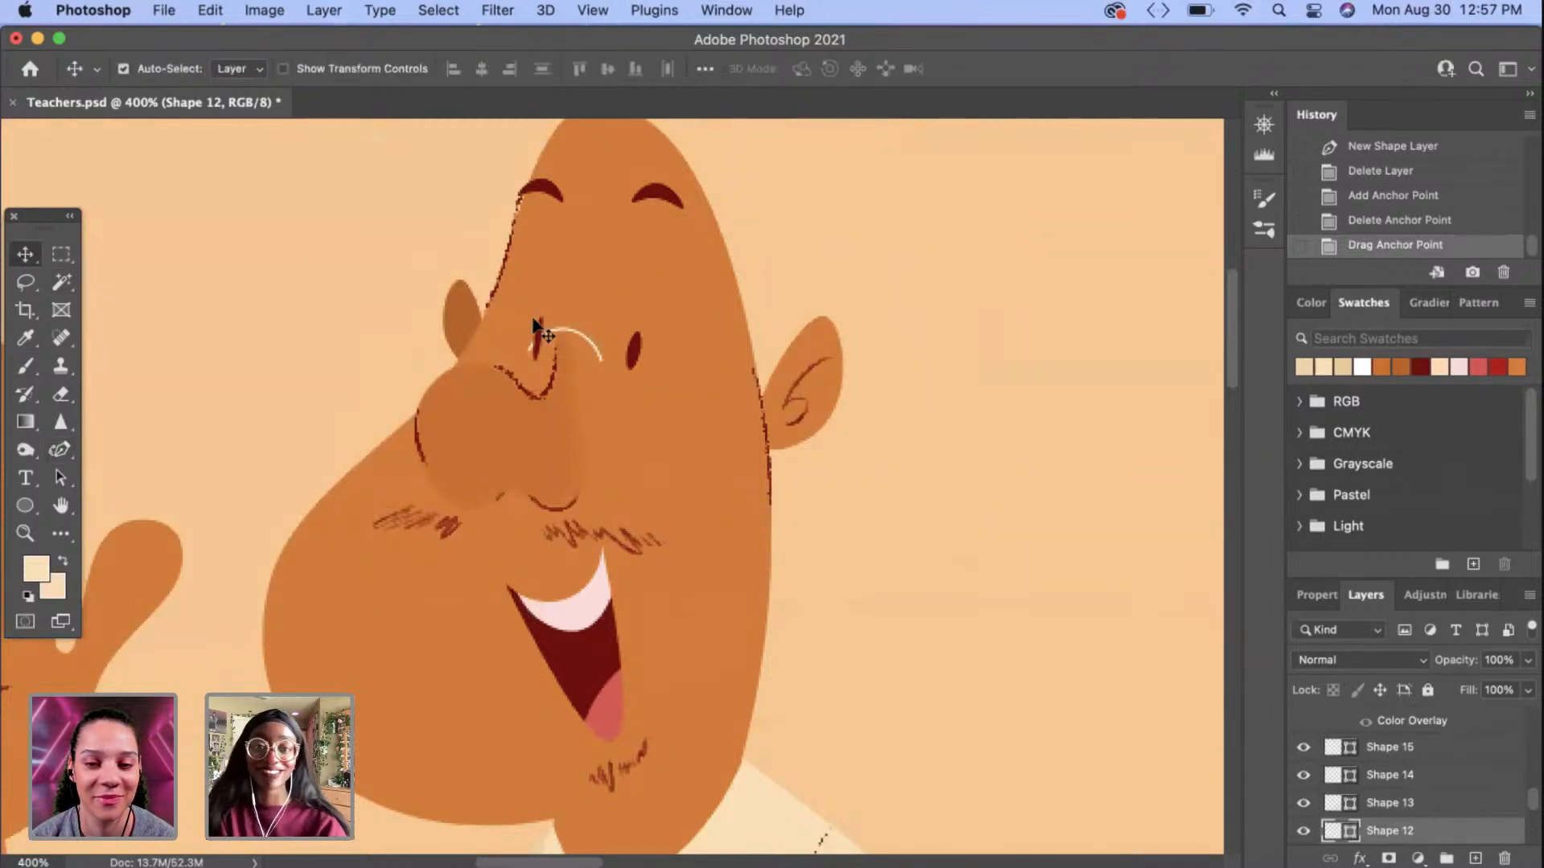
pyautogui.click(571, 333)
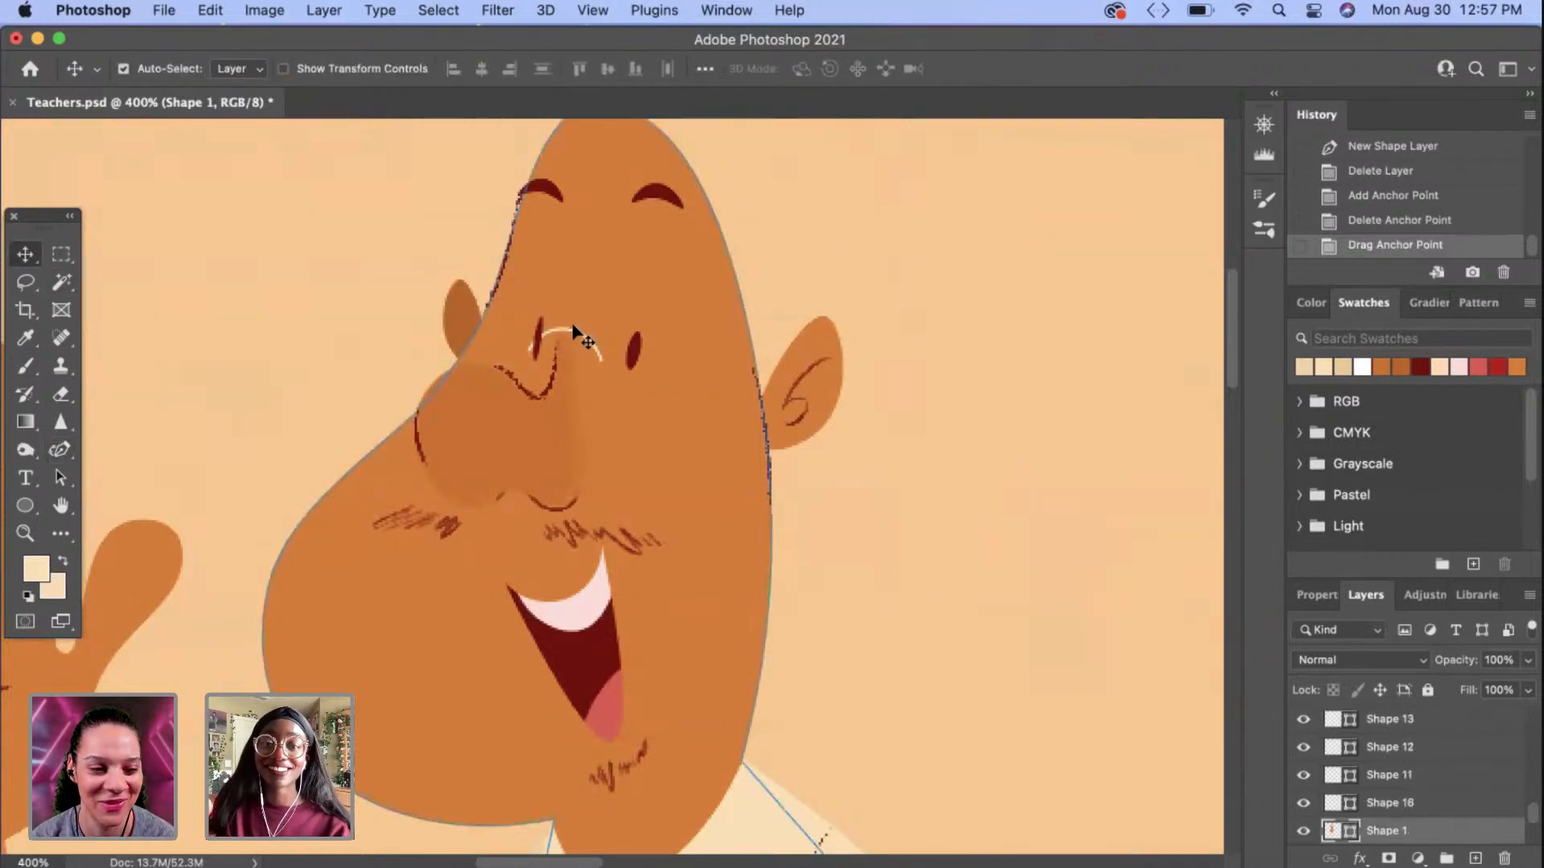
pyautogui.click(588, 341)
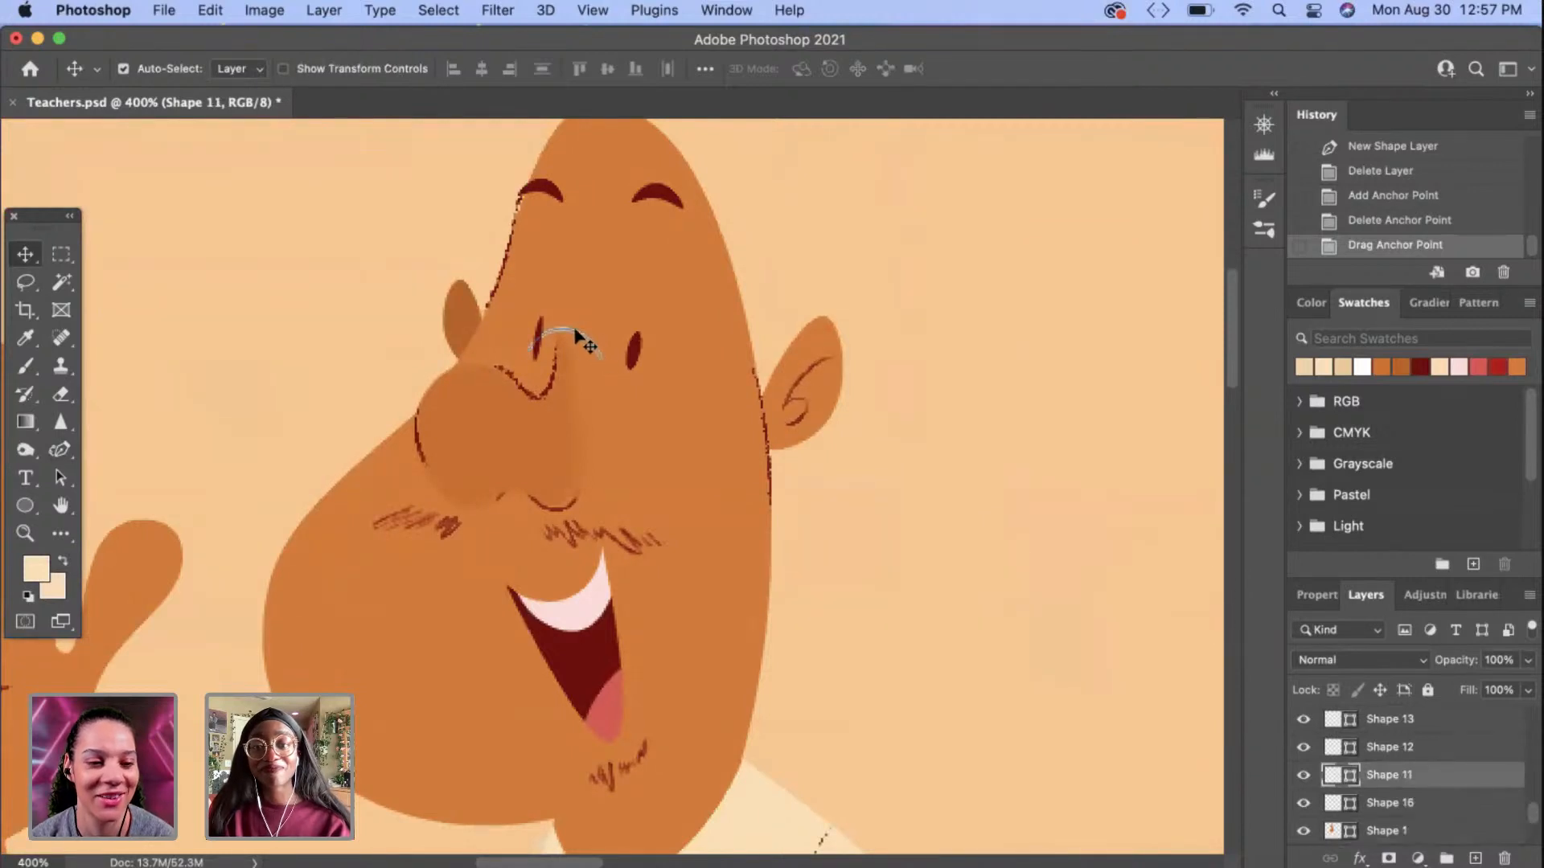
pyautogui.click(1303, 747)
pyautogui.click(1303, 749)
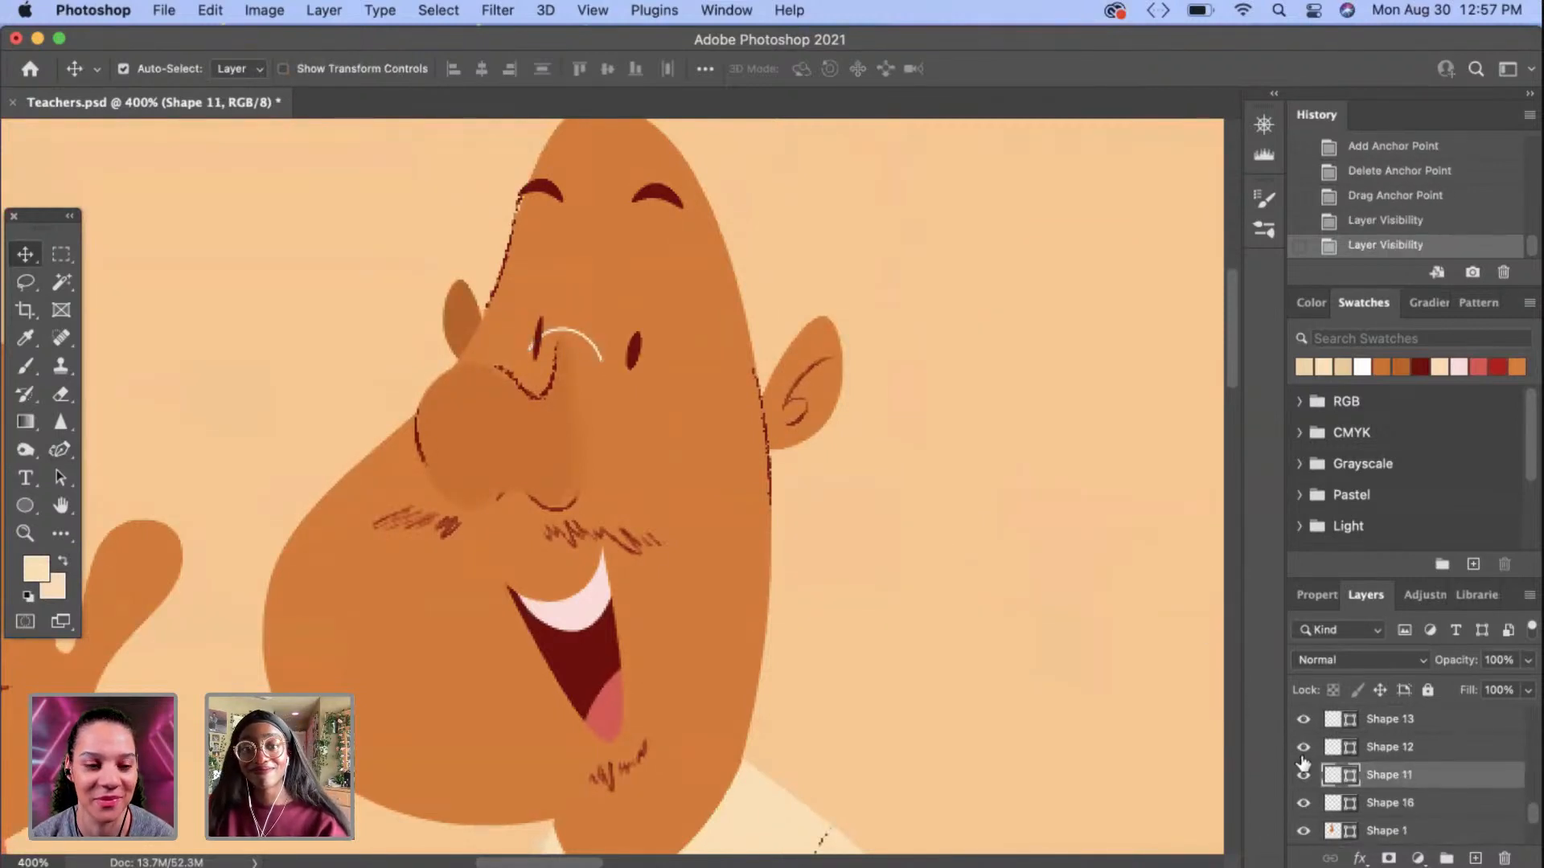
pyautogui.click(1303, 720)
pyautogui.click(1303, 720)
pyautogui.moveTo(1397, 782); pyautogui.dragTo(1380, 730)
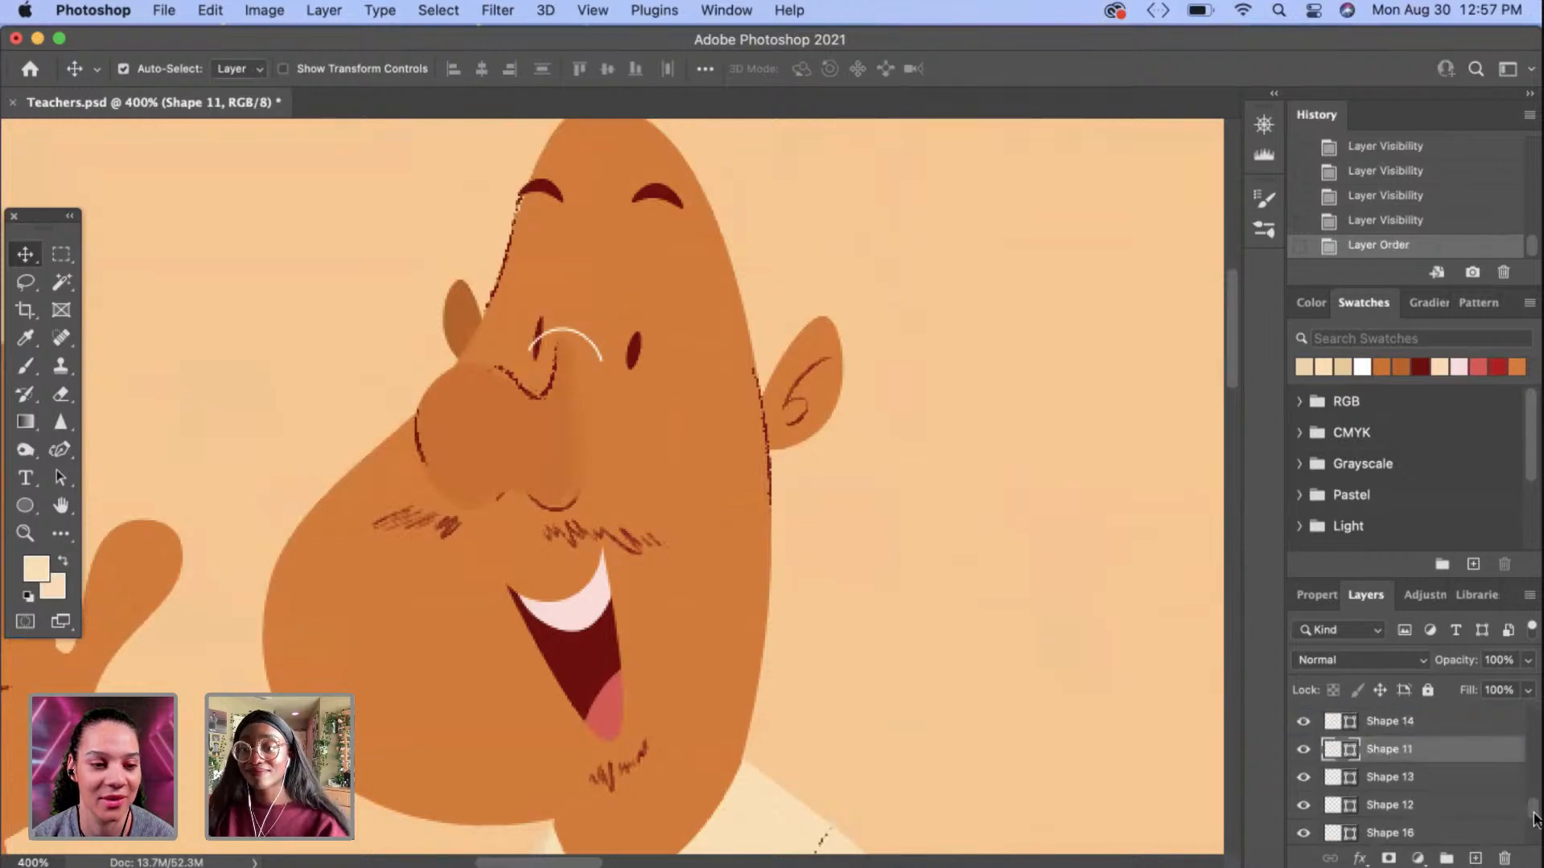
pyautogui.moveTo(1532, 815)
pyautogui.mouseDown()
pyautogui.moveTo(1531, 830)
pyautogui.moveTo(1526, 796)
pyautogui.mouseUp()
pyautogui.click(1303, 712)
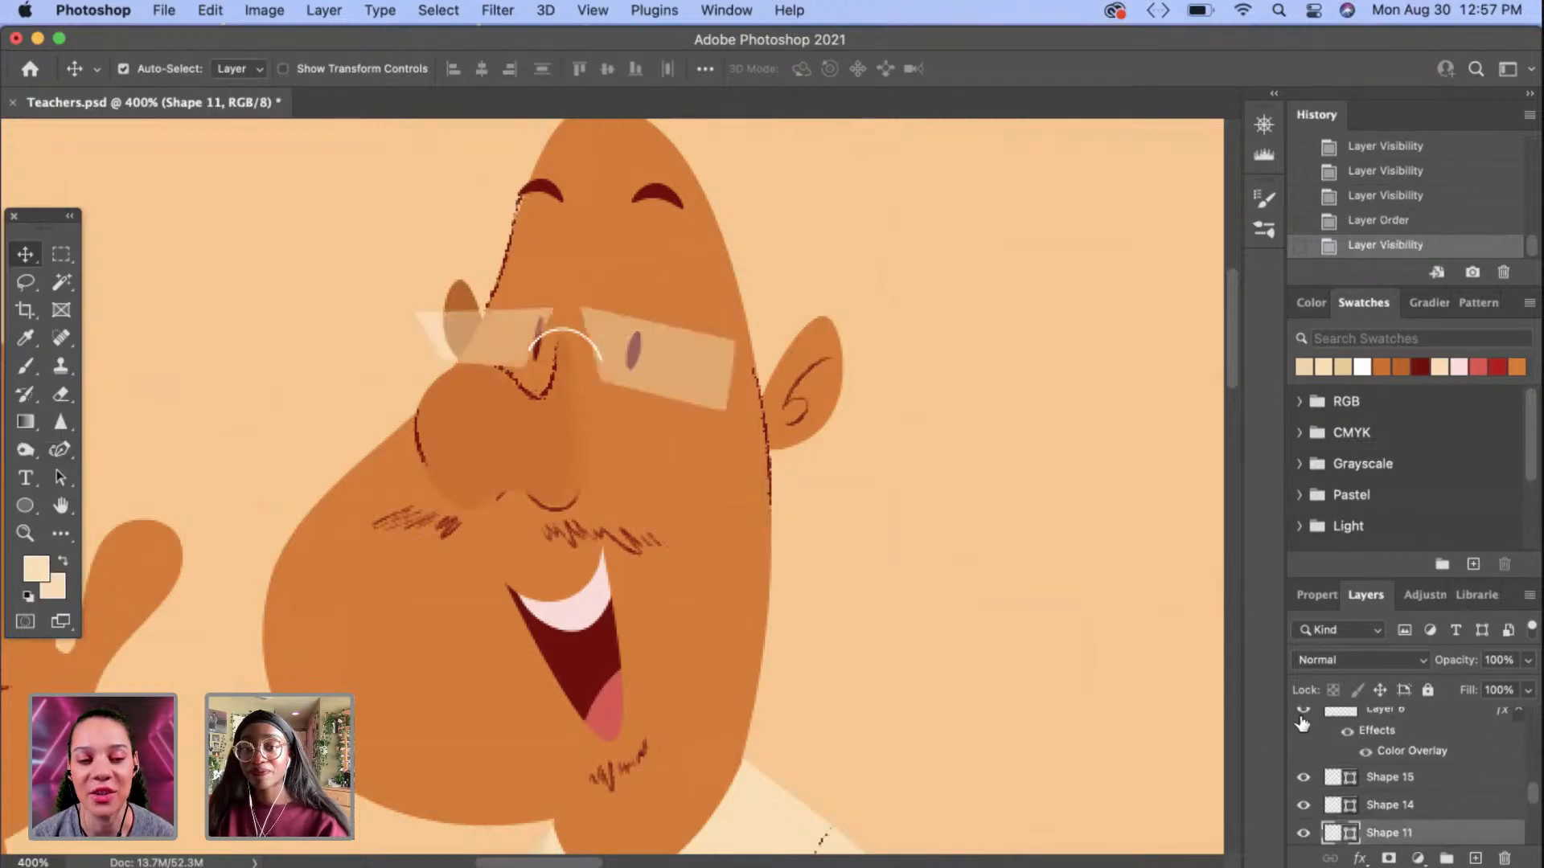
# Step: Erase the upper end of the dark contour line beside the large ear on Layer 8 with a 12 px eraser
pyautogui.press('super+1')
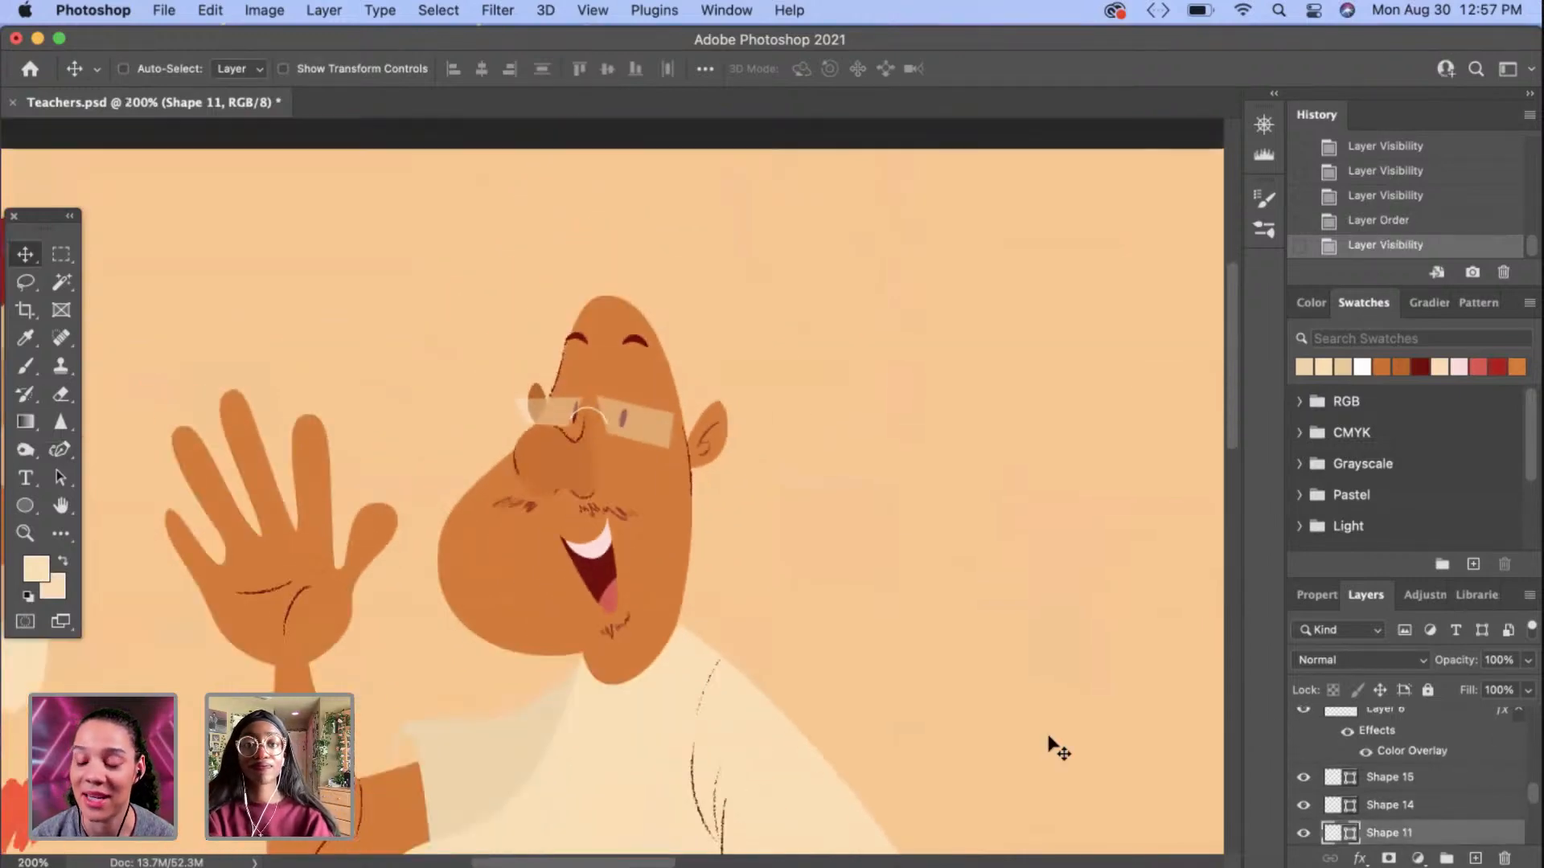
pyautogui.press('super+equal')
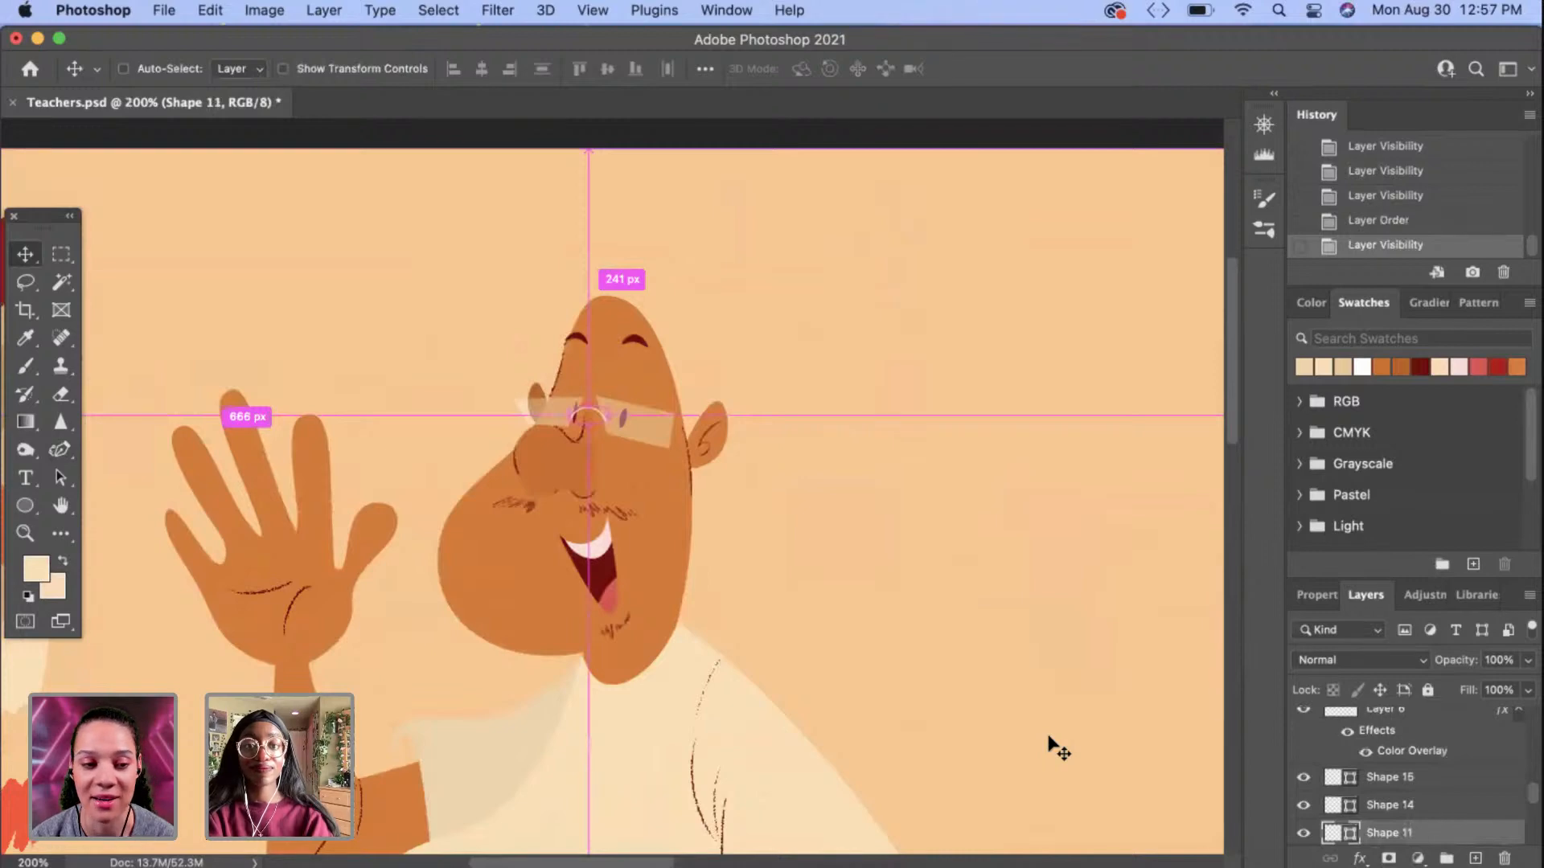
pyautogui.press('super+equal')
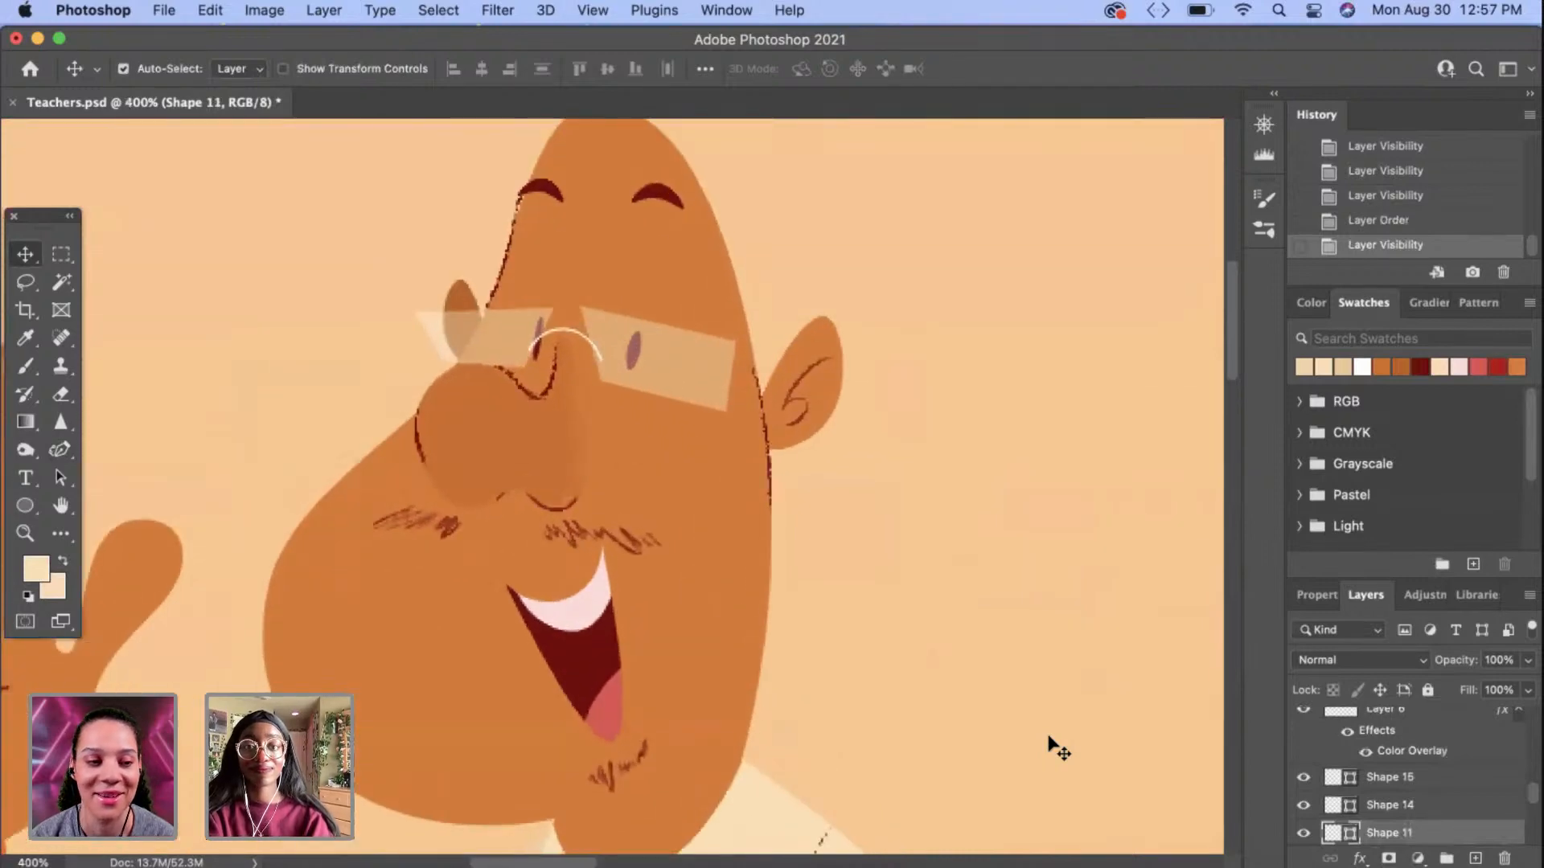
pyautogui.click(761, 390)
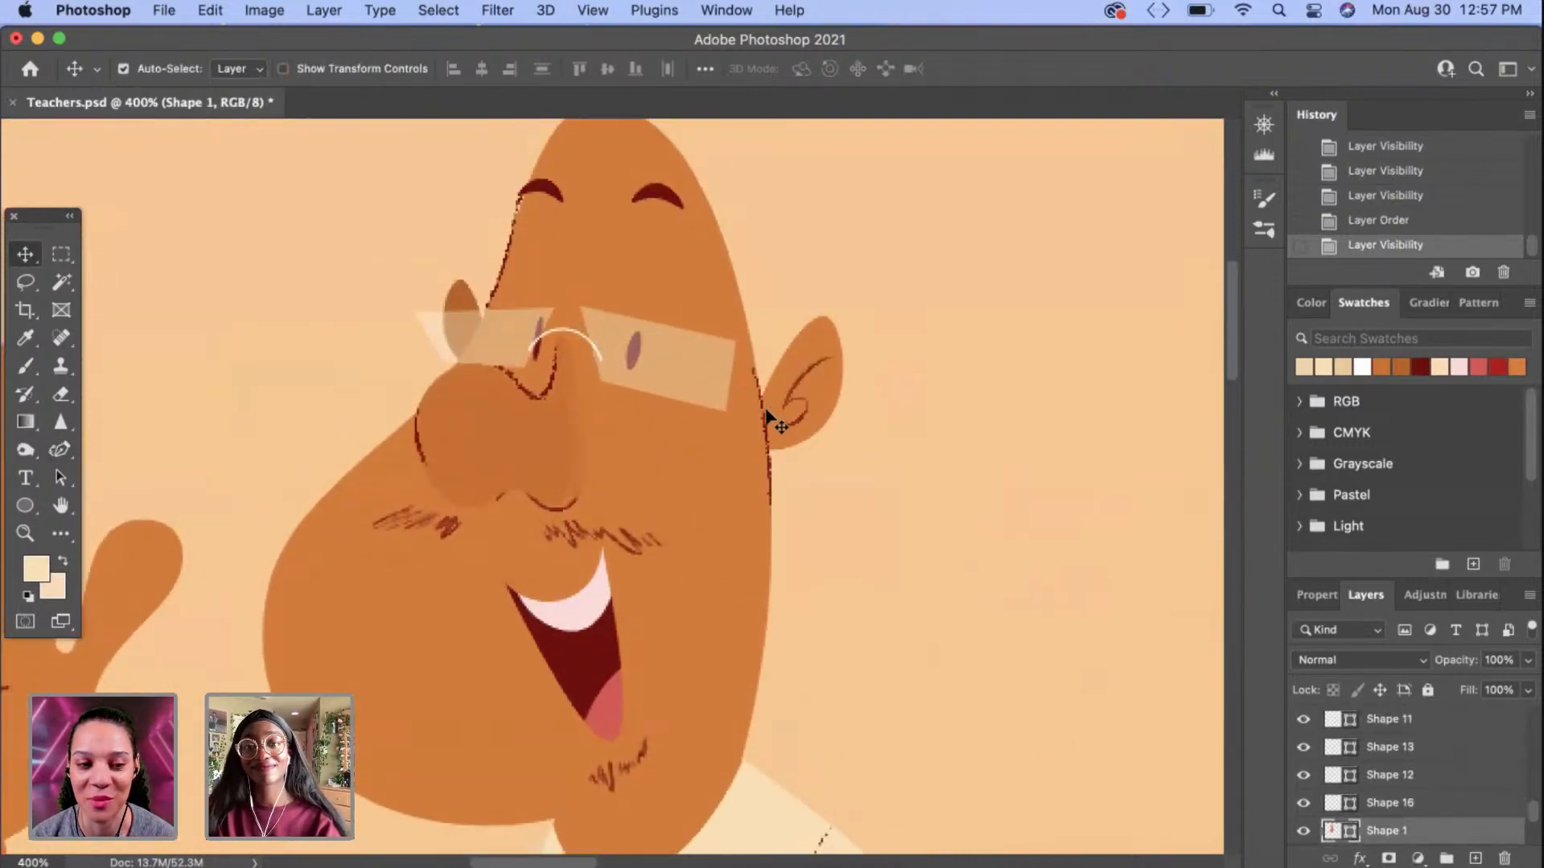
pyautogui.click(769, 420)
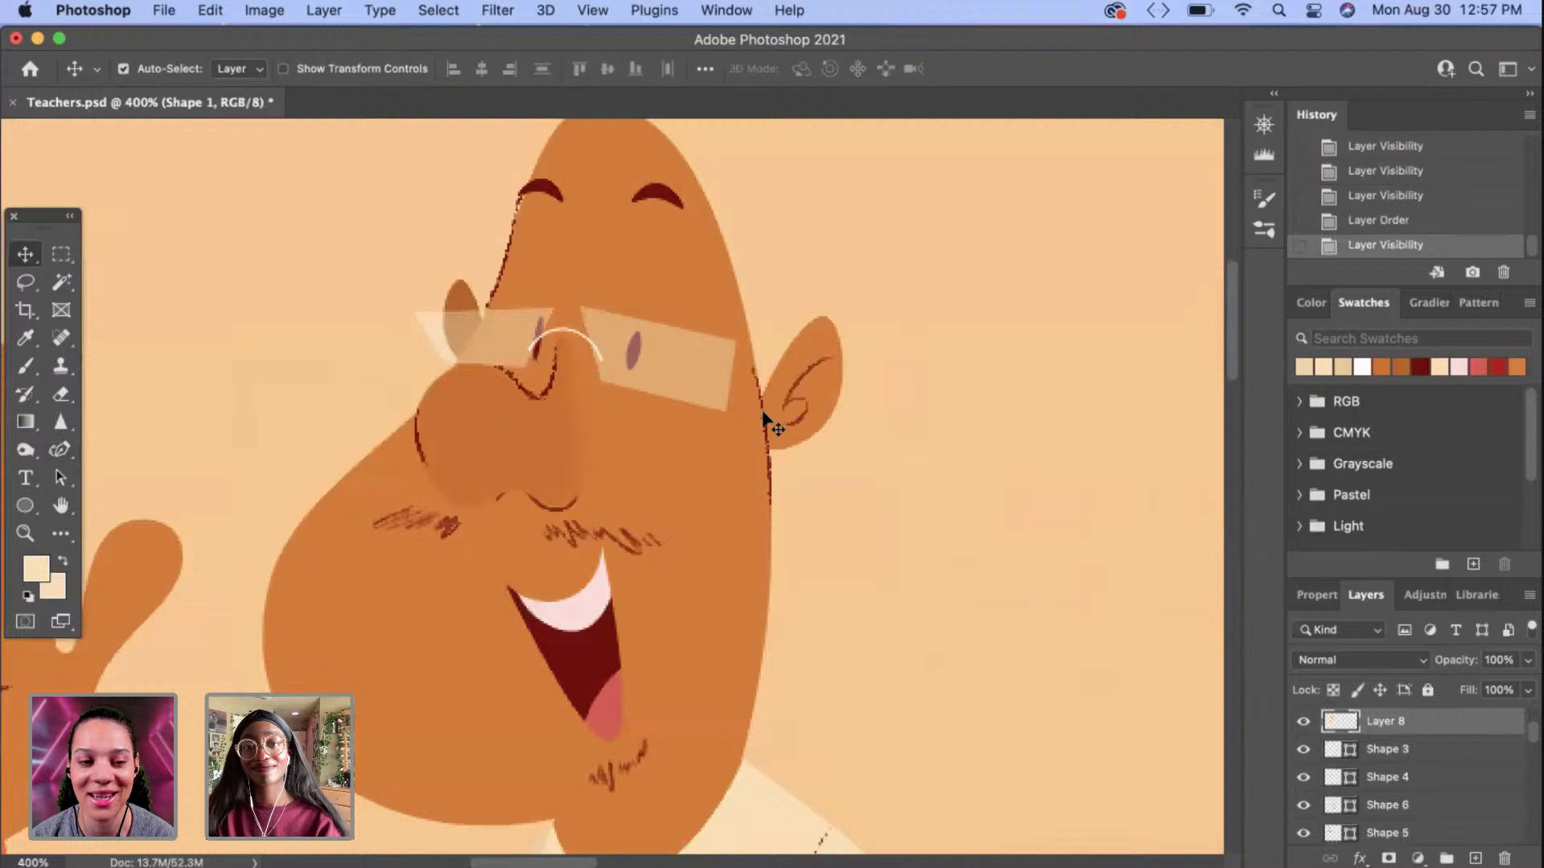
pyautogui.click(62, 394)
pyautogui.click(138, 69)
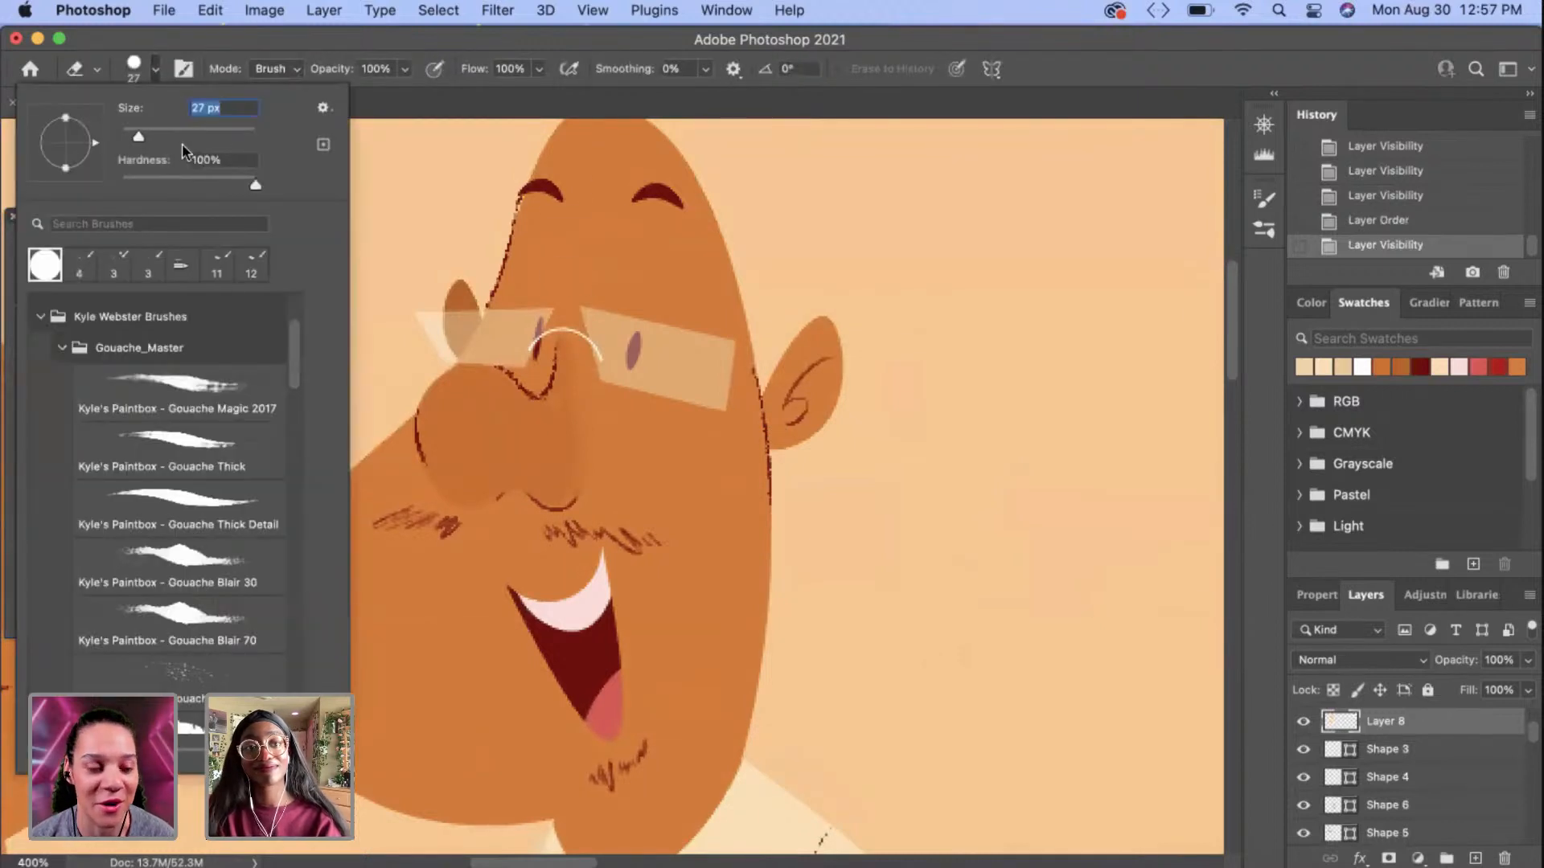
pyautogui.moveTo(746, 383); pyautogui.dragTo(740, 365)
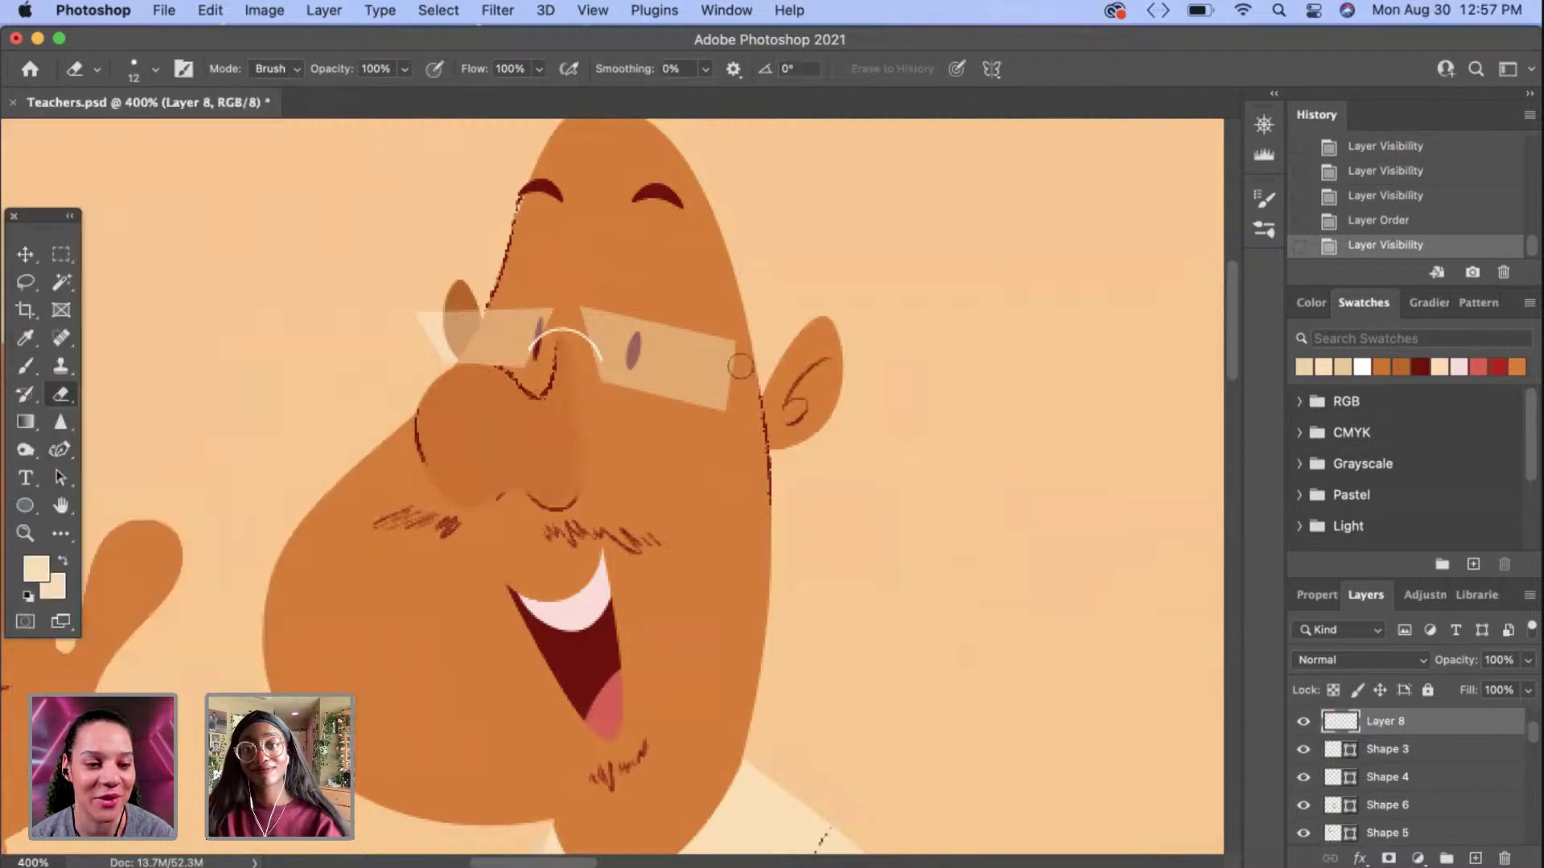
# Step: Draw a closed five-point Pen shape about 49 px by 104 px over the head's edge above the large ear, just above the head layer
pyautogui.click(25, 254)
pyautogui.click(712, 492)
pyautogui.click(61, 450)
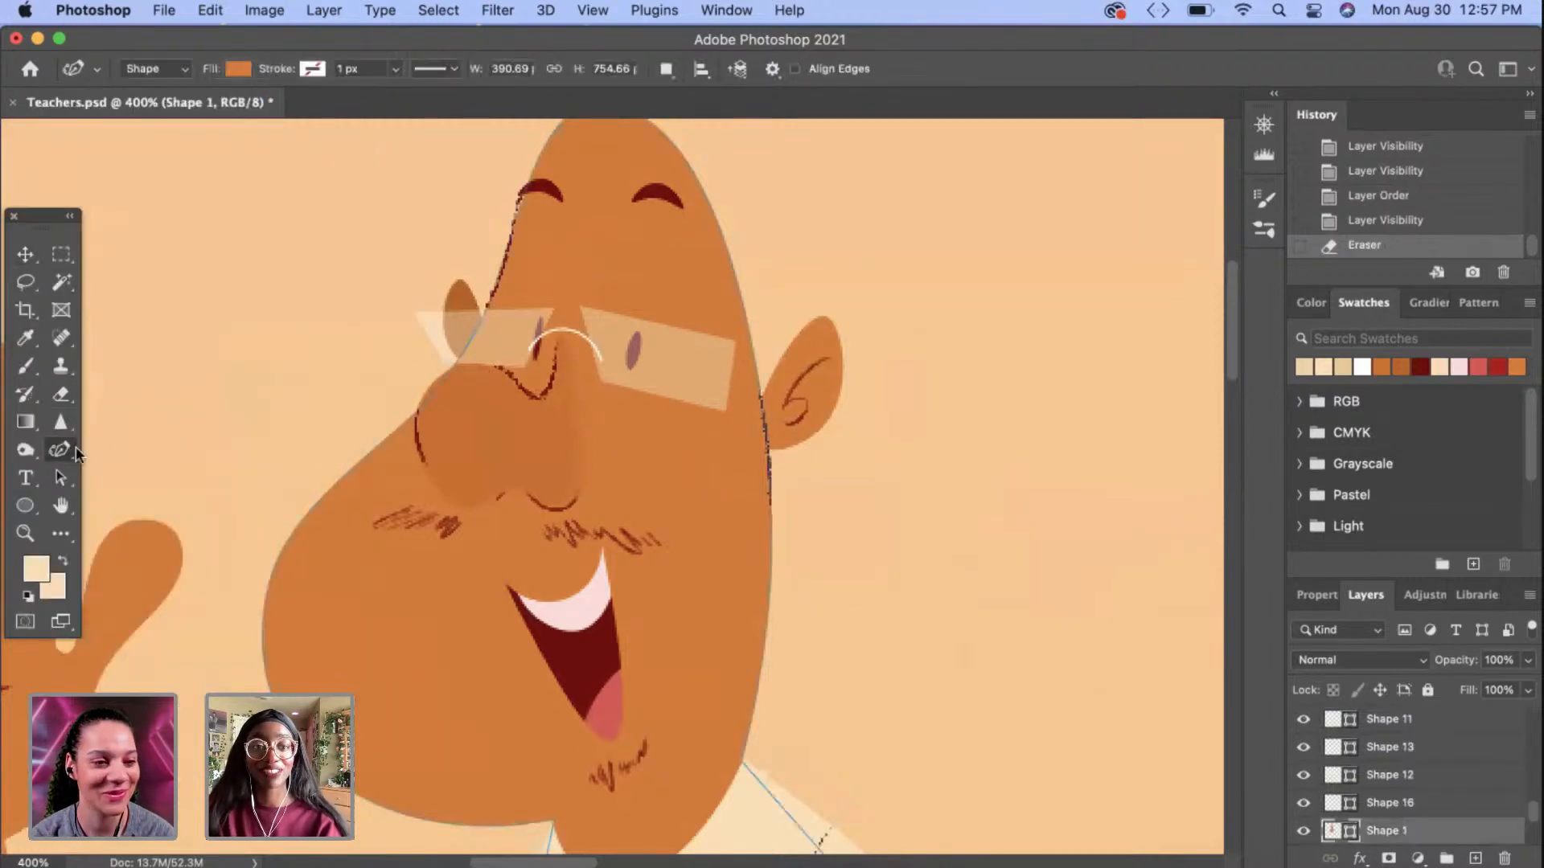
pyautogui.click(721, 175)
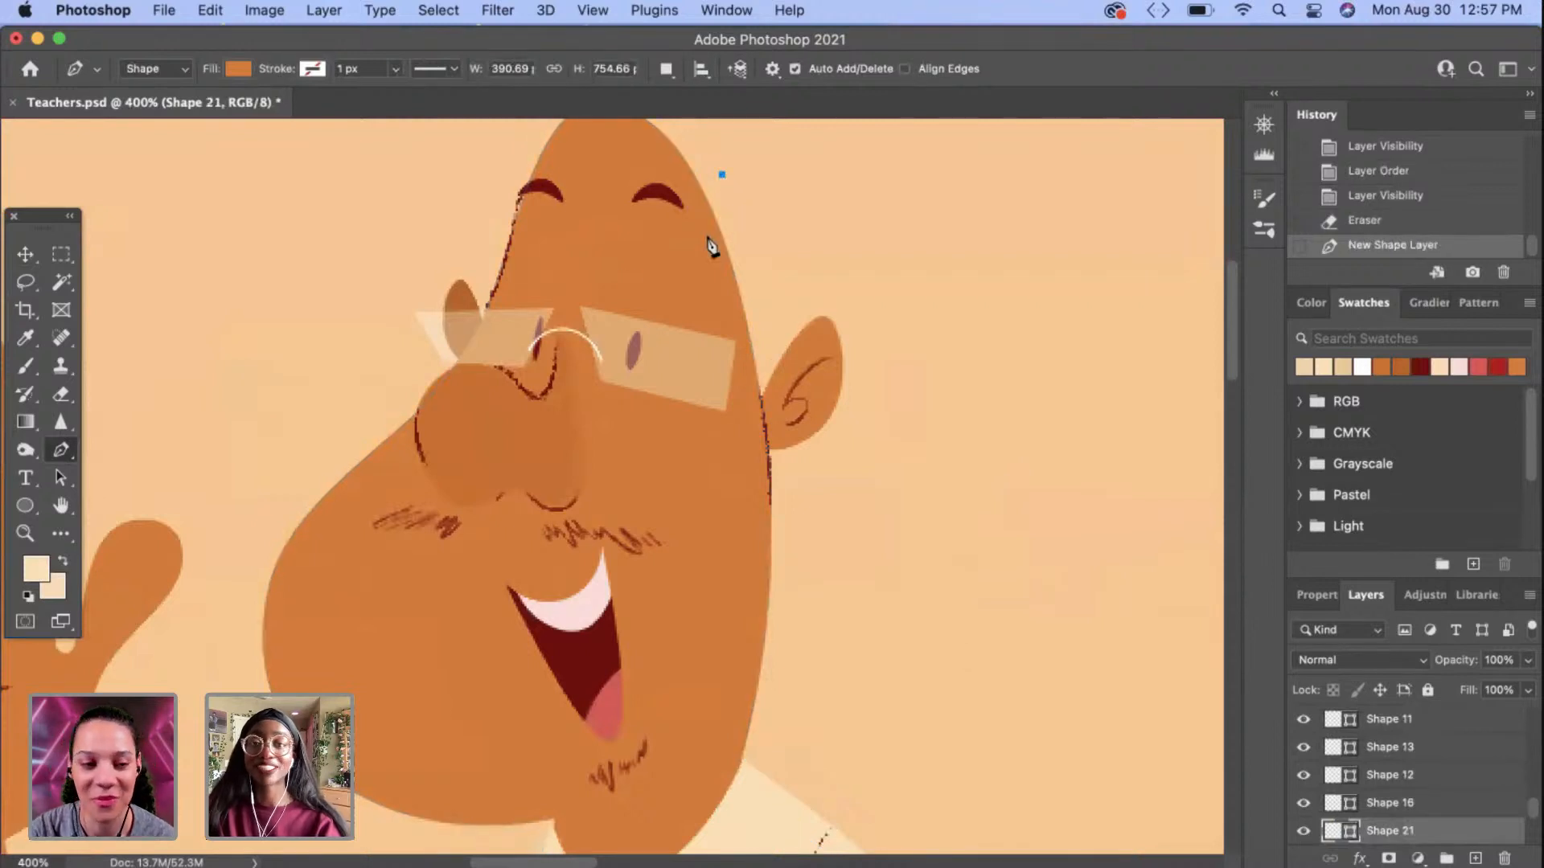
pyautogui.click(700, 219)
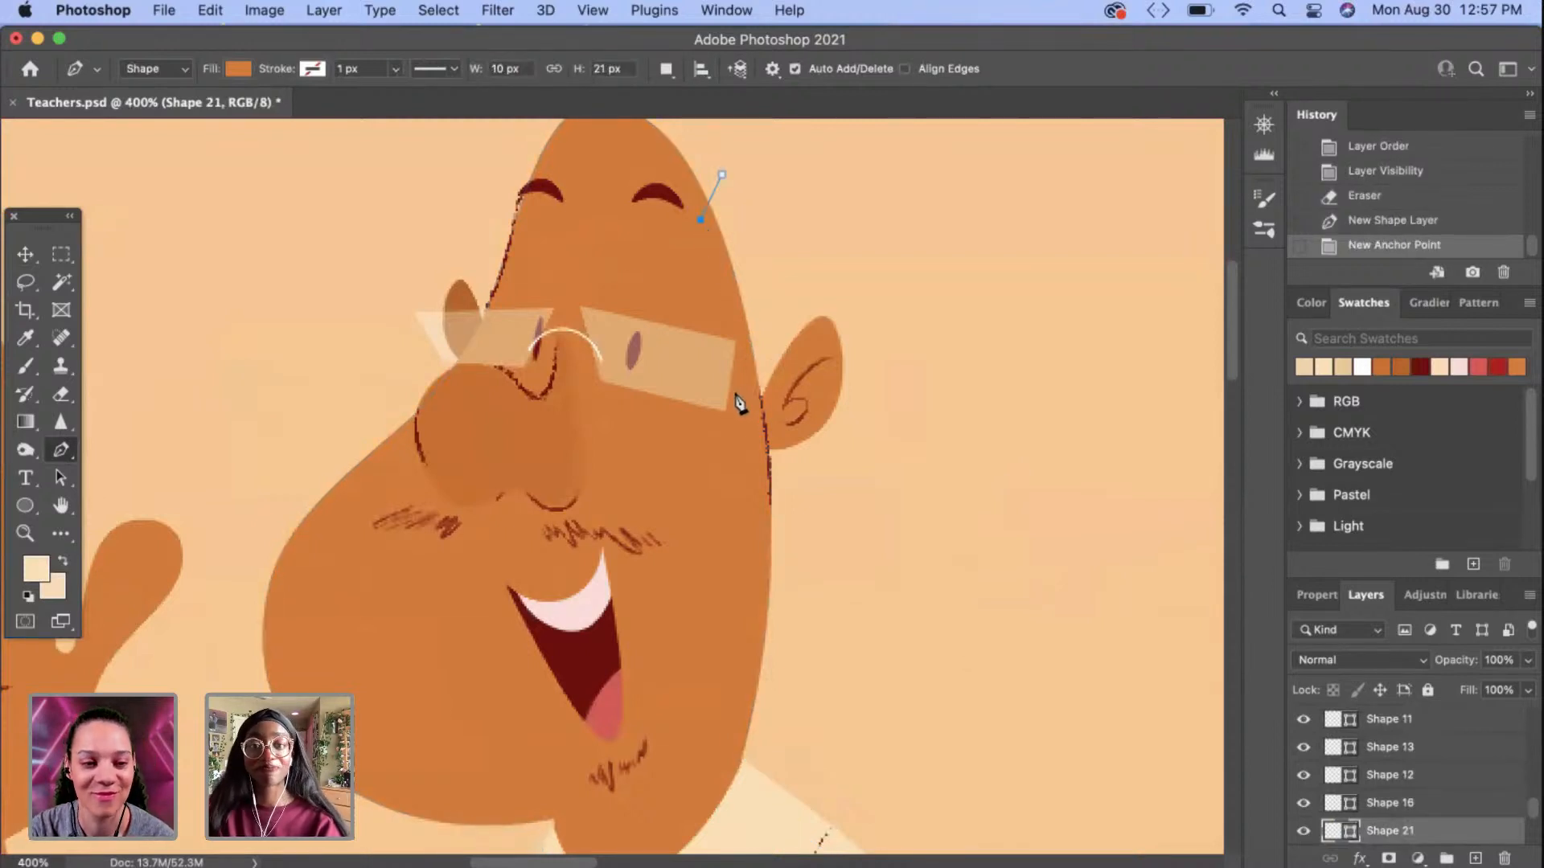
pyautogui.click(734, 383)
pyautogui.click(760, 397)
pyautogui.click(806, 262)
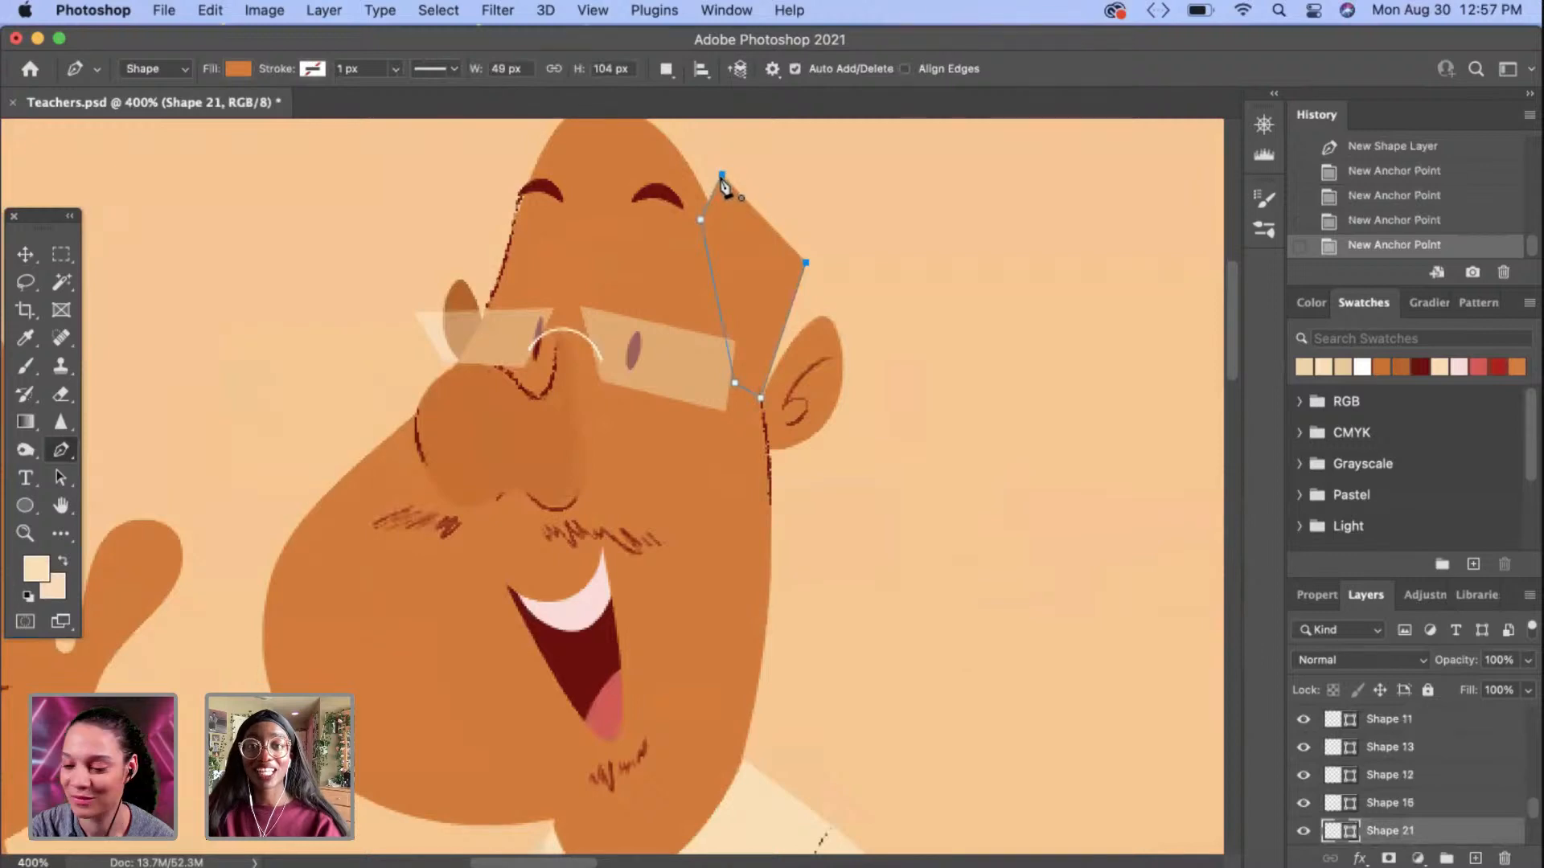
pyautogui.click(722, 175)
# Step: Clip the new side-hair shape to the head layer and fill it with the dark maroon swatch
pyautogui.rightClick(1422, 836)
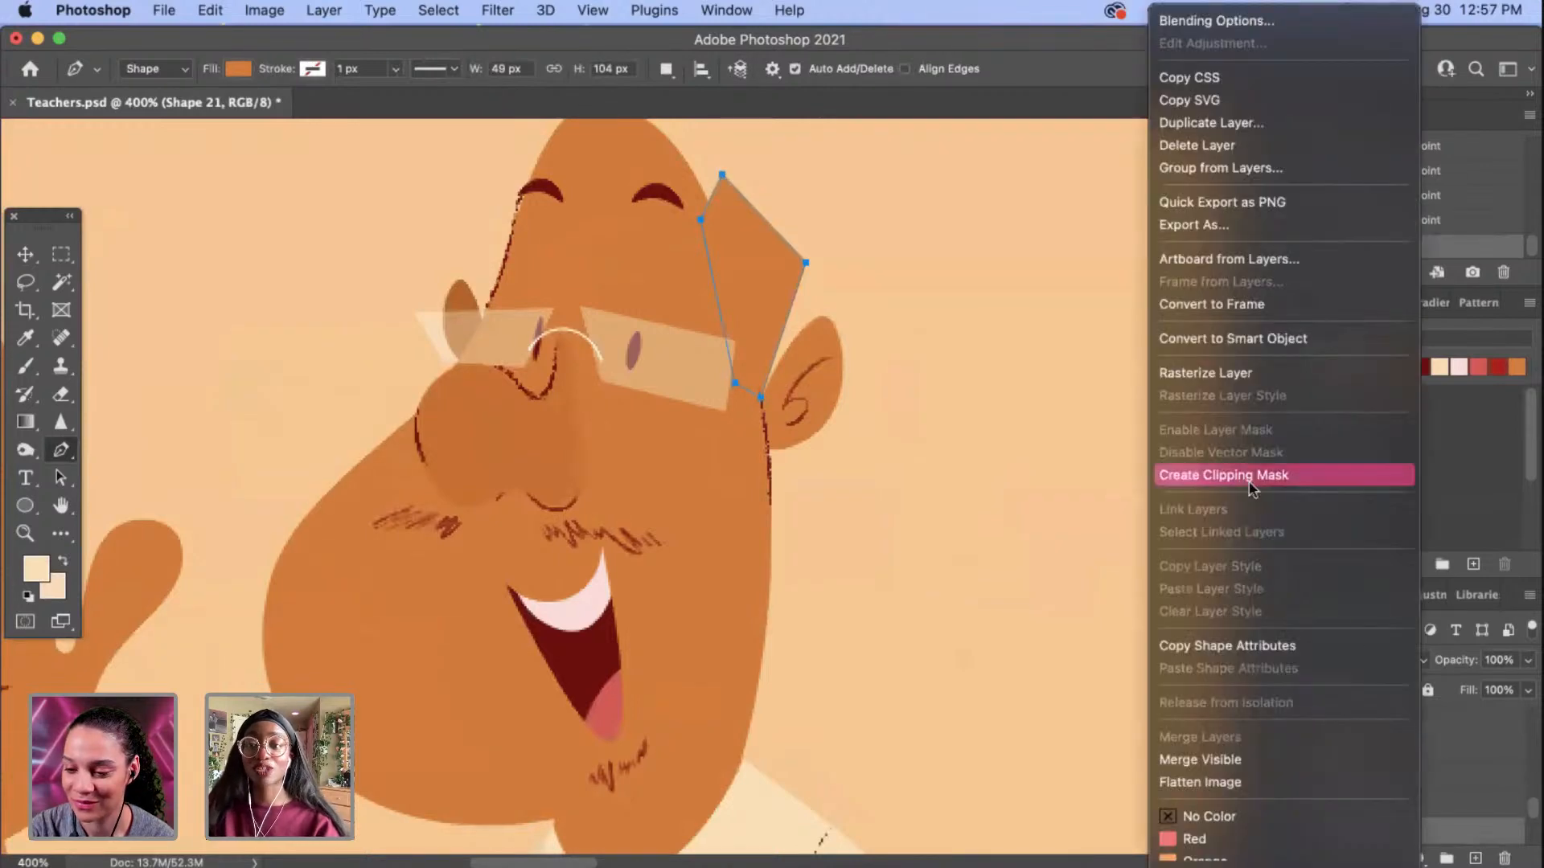
pyautogui.click(1242, 481)
pyautogui.click(238, 69)
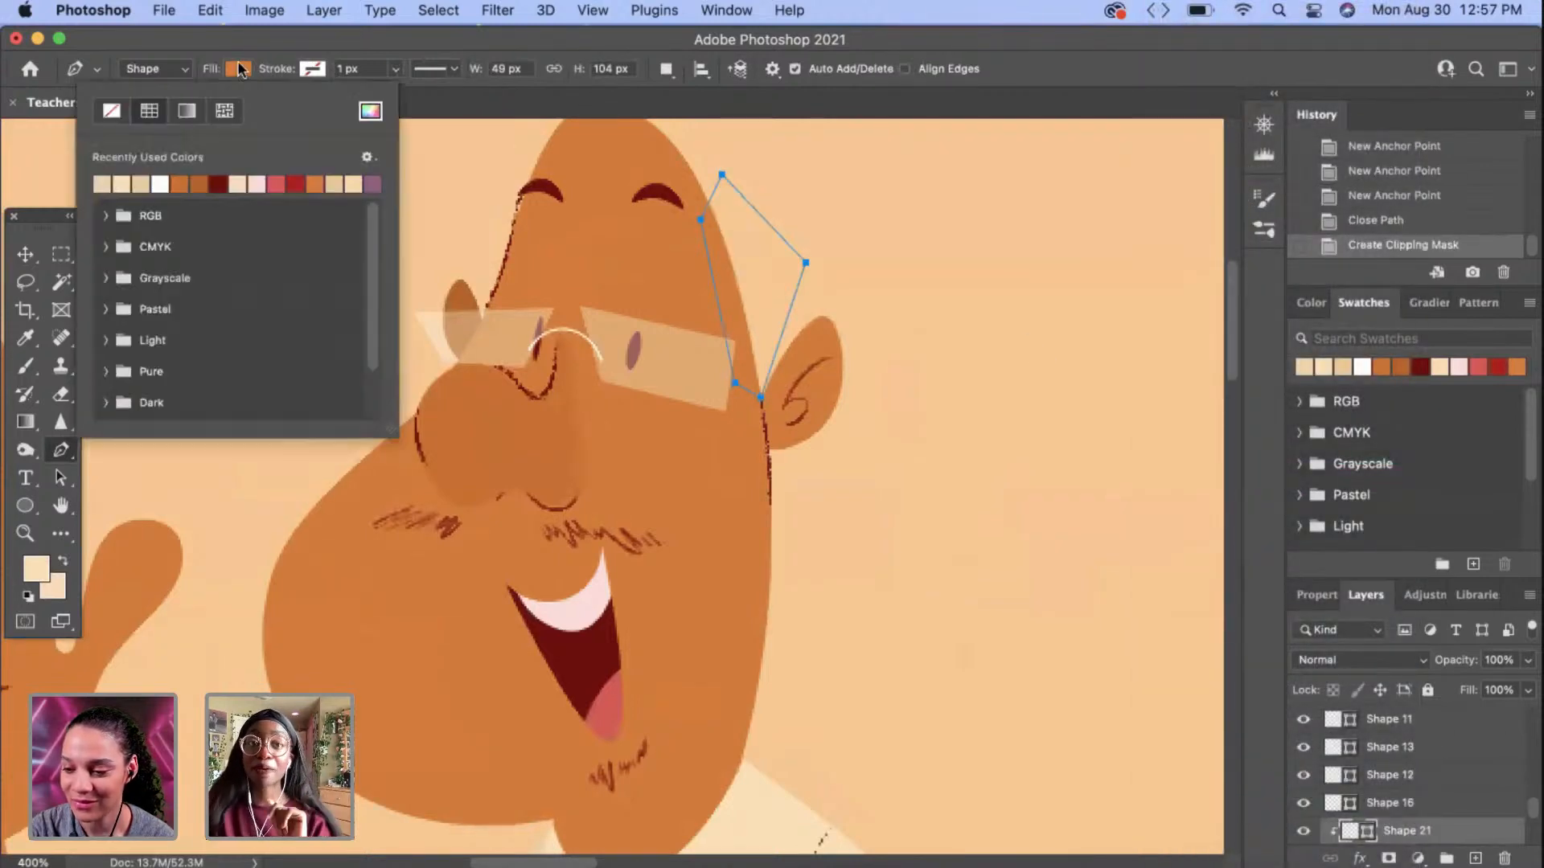
pyautogui.click(225, 185)
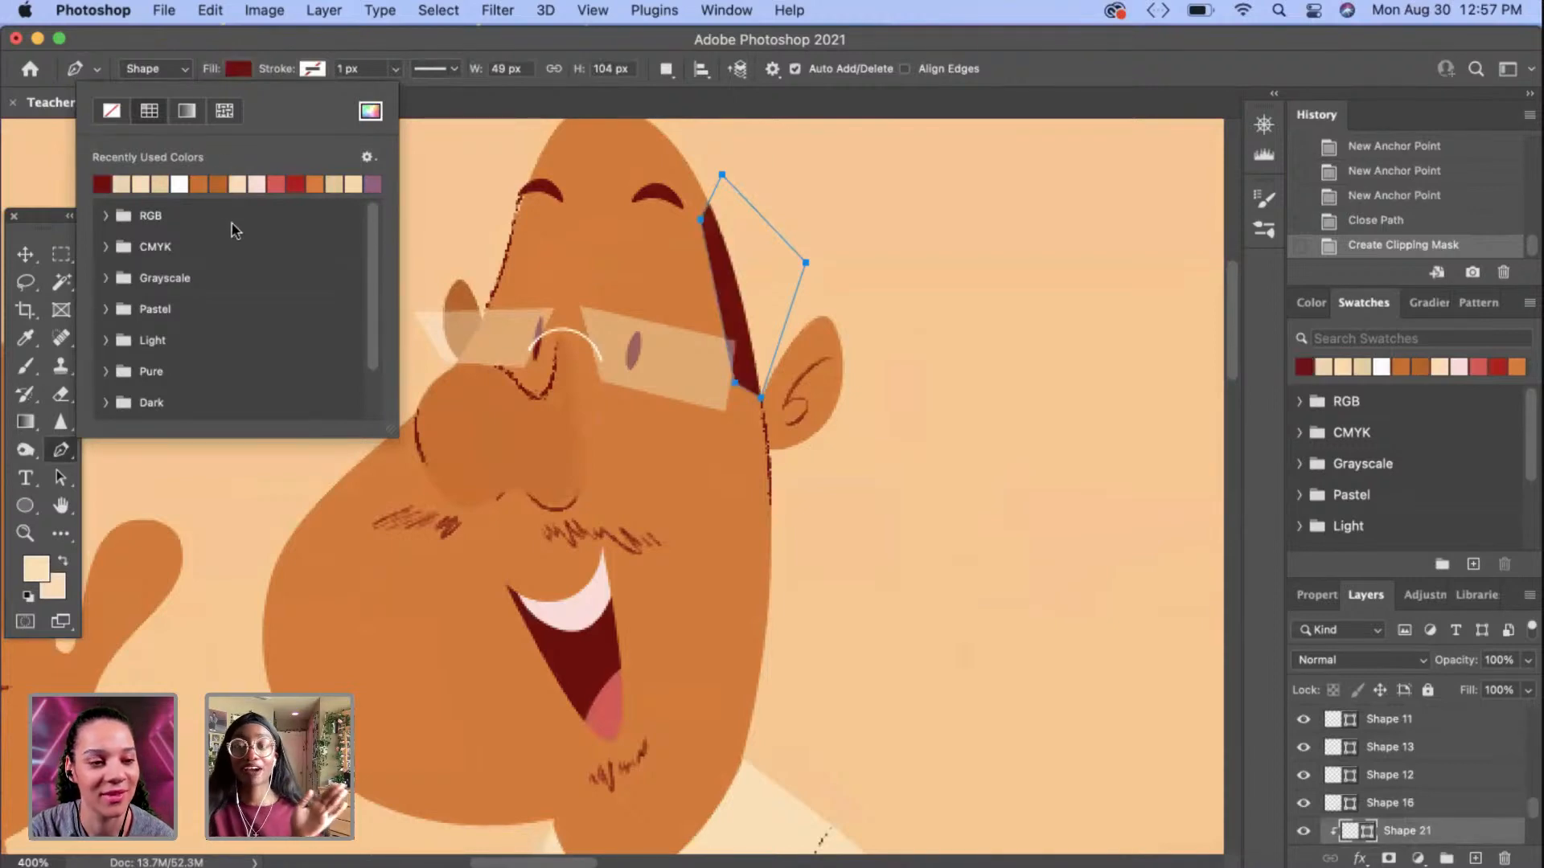
# Step: Refine the side-hair shape with the Curvature Pen tool, curving its inner and lower edges and pulling its outer corners outward to about 66 by 111 px
pyautogui.click(61, 449)
pyautogui.rightClick(61, 450)
pyautogui.click(144, 486)
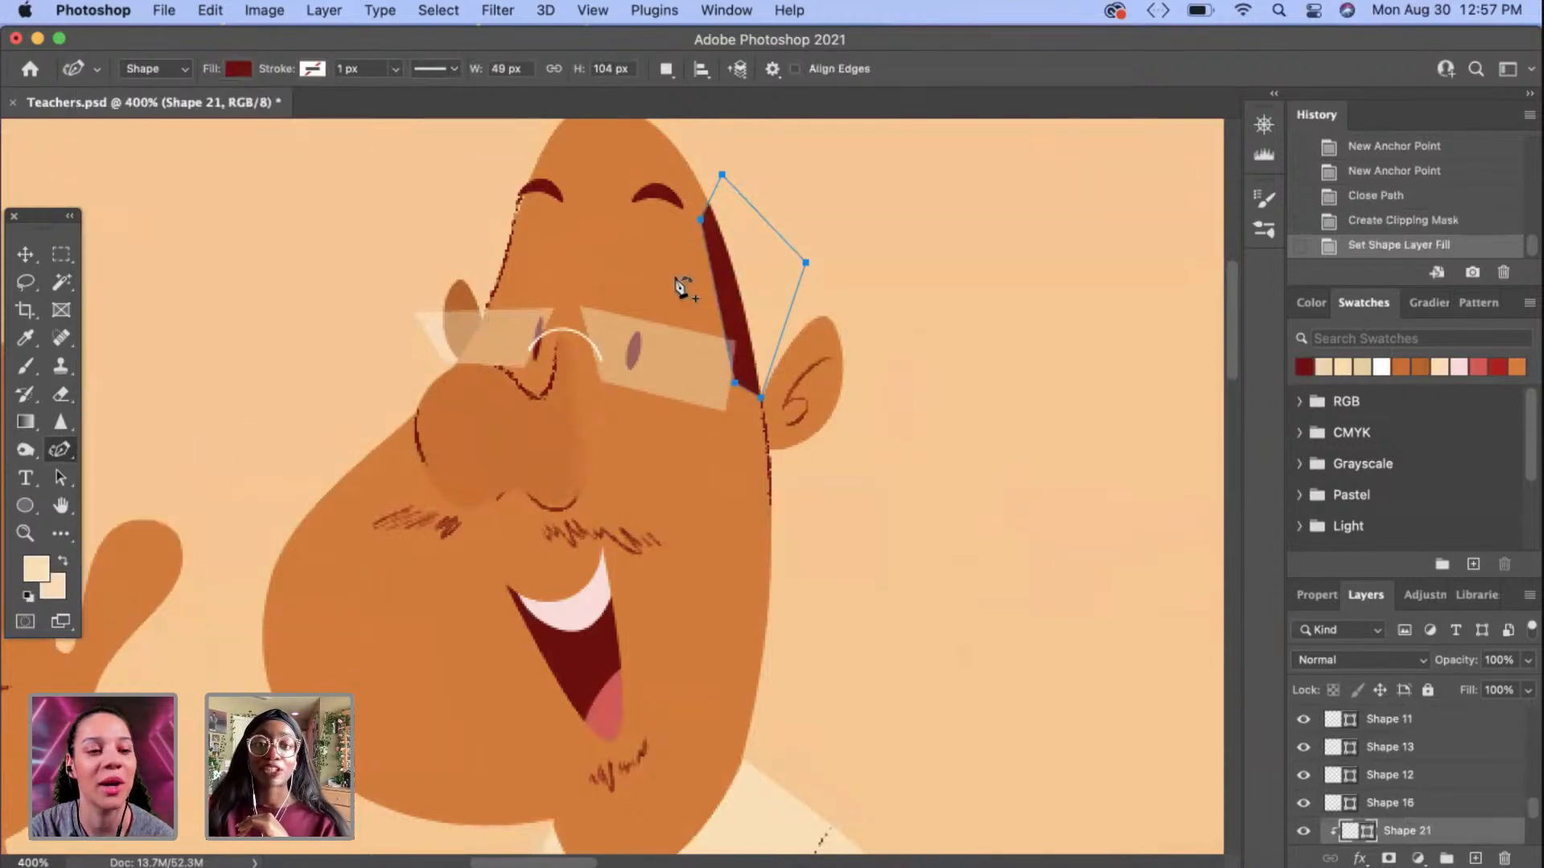
pyautogui.click(723, 308)
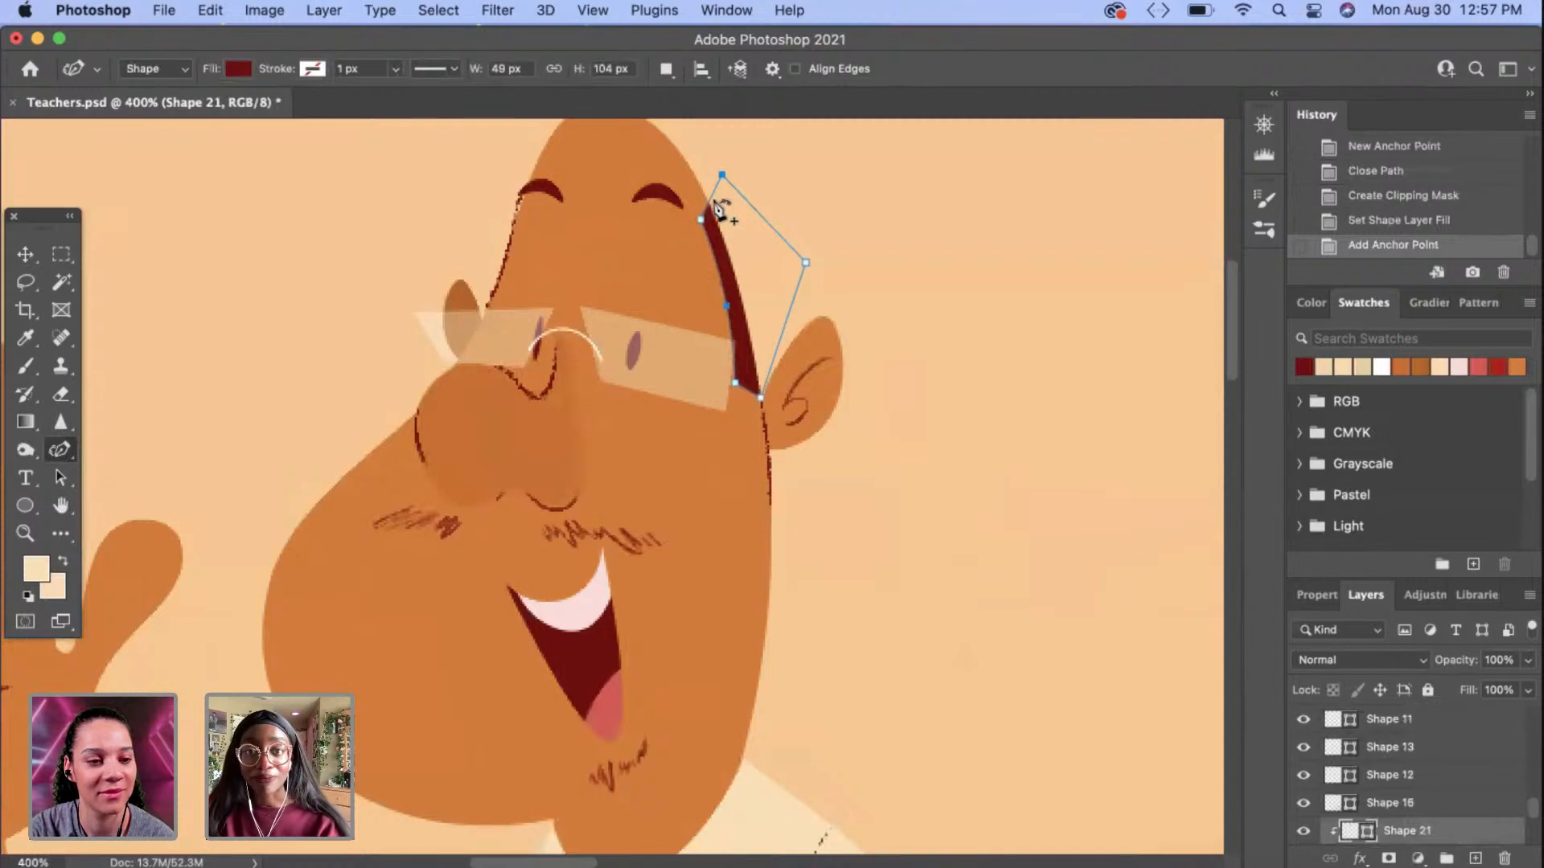
pyautogui.click(714, 205)
pyautogui.moveTo(722, 174); pyautogui.dragTo(718, 159)
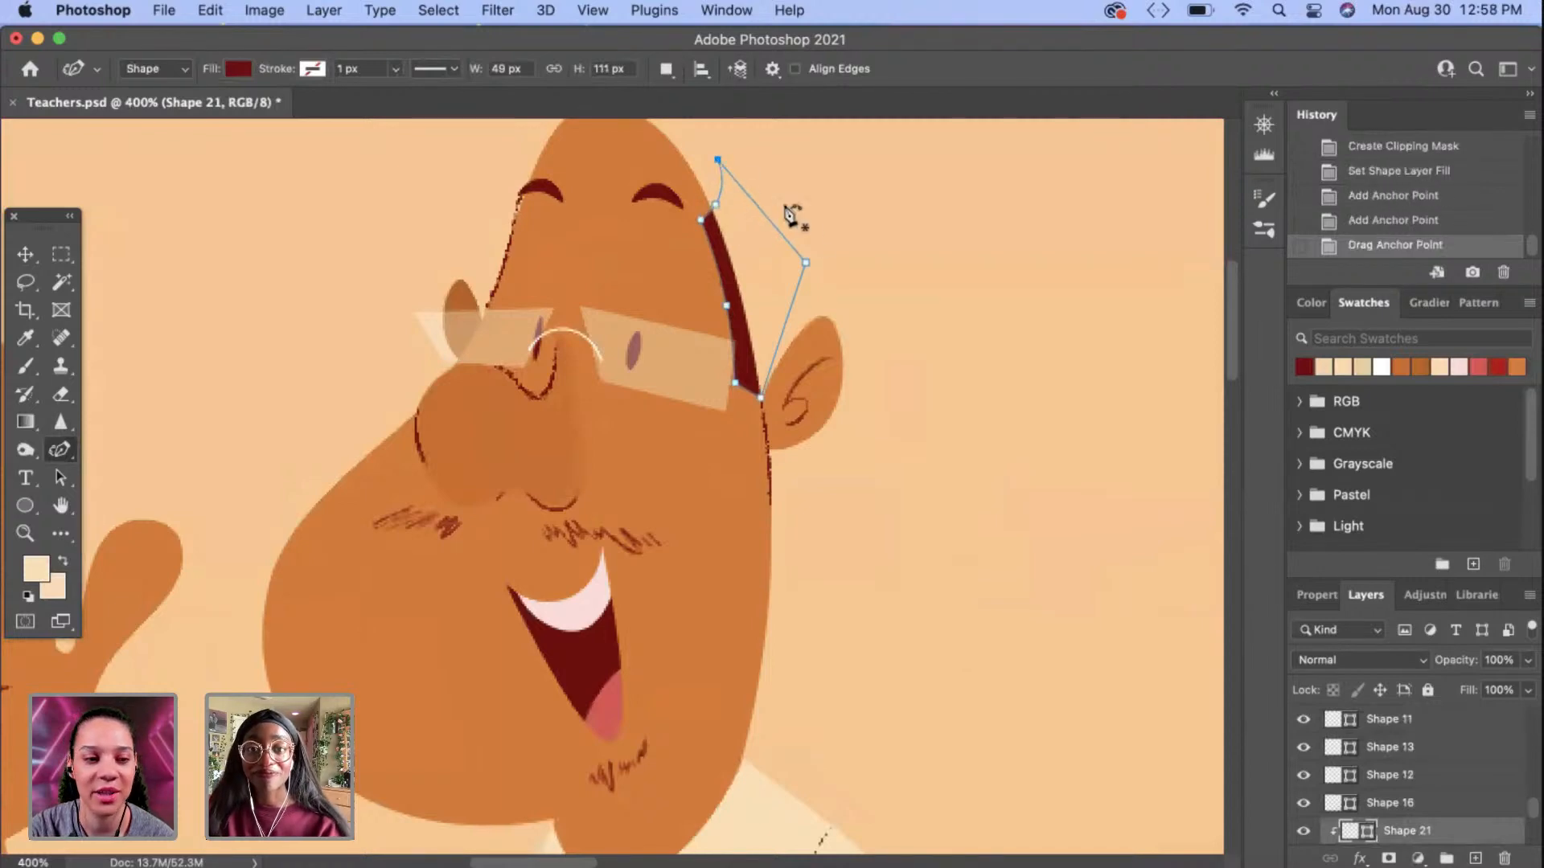
pyautogui.moveTo(807, 263); pyautogui.dragTo(842, 242)
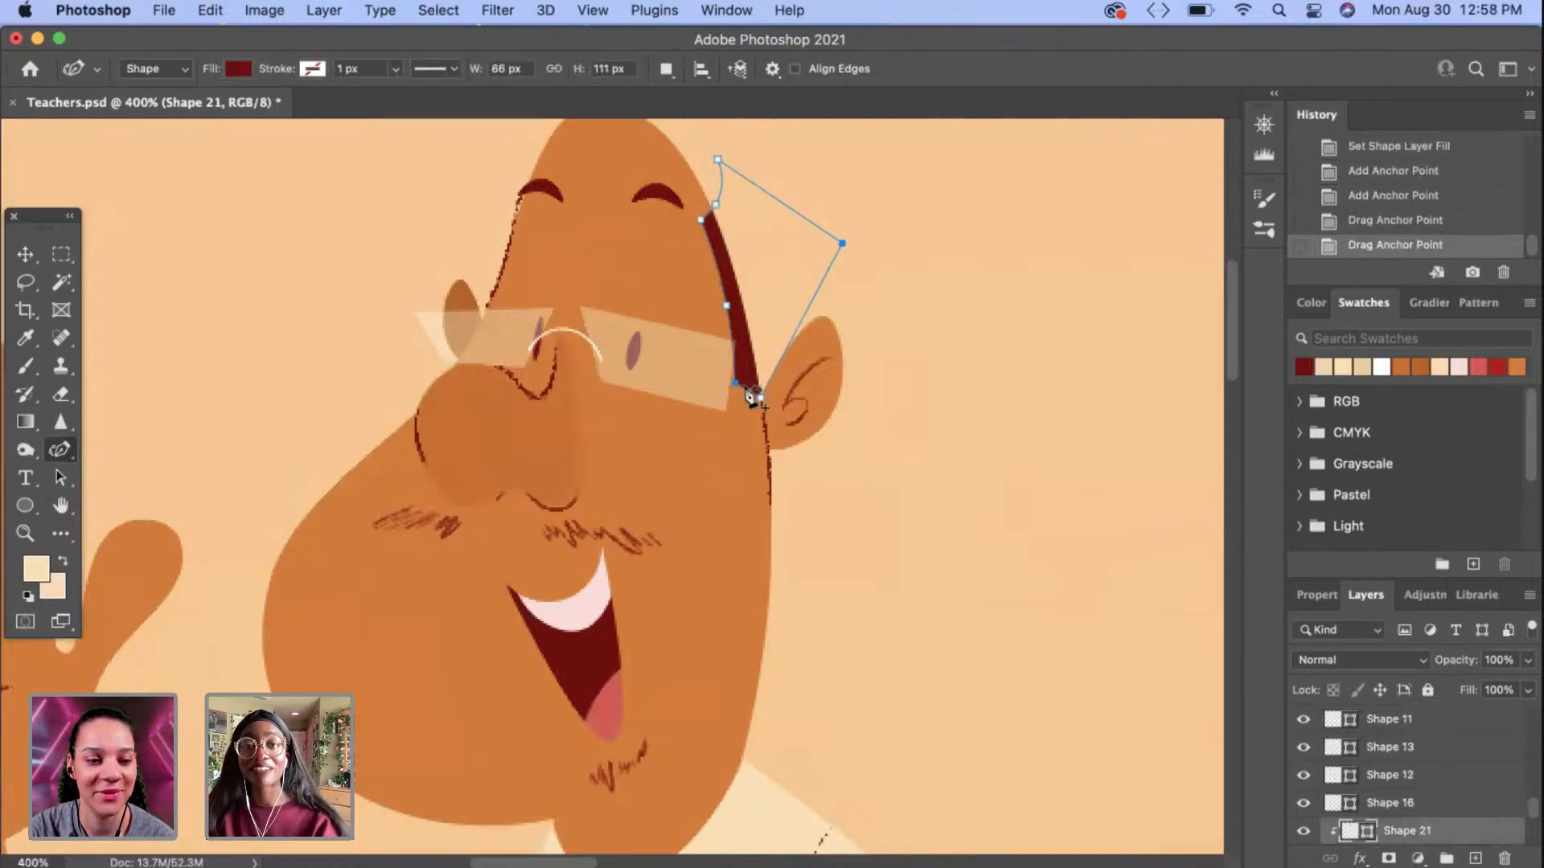
pyautogui.click(745, 384)
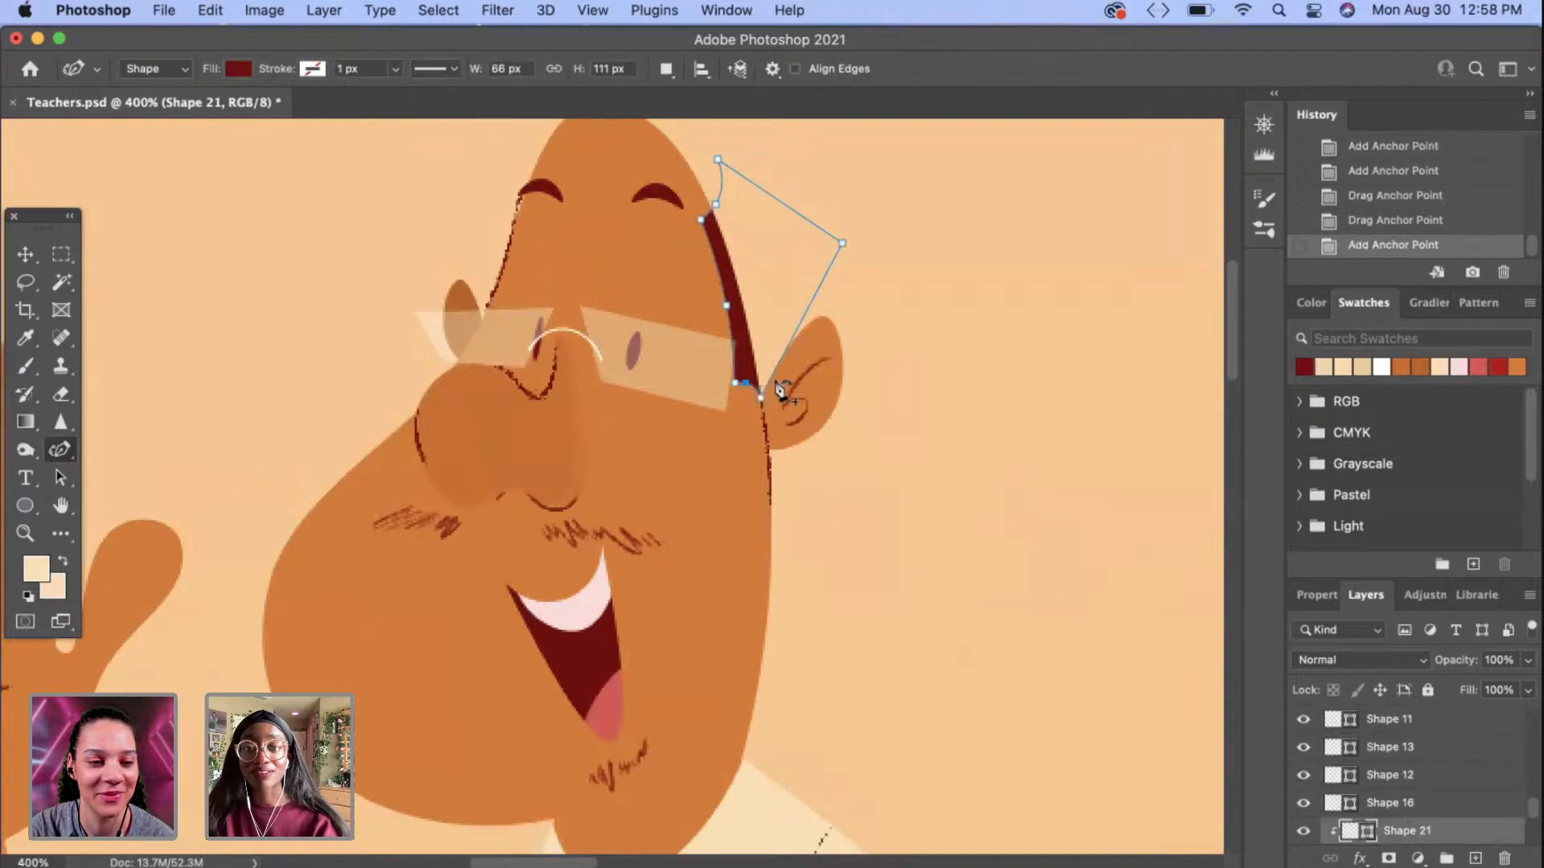
pyautogui.click(768, 384)
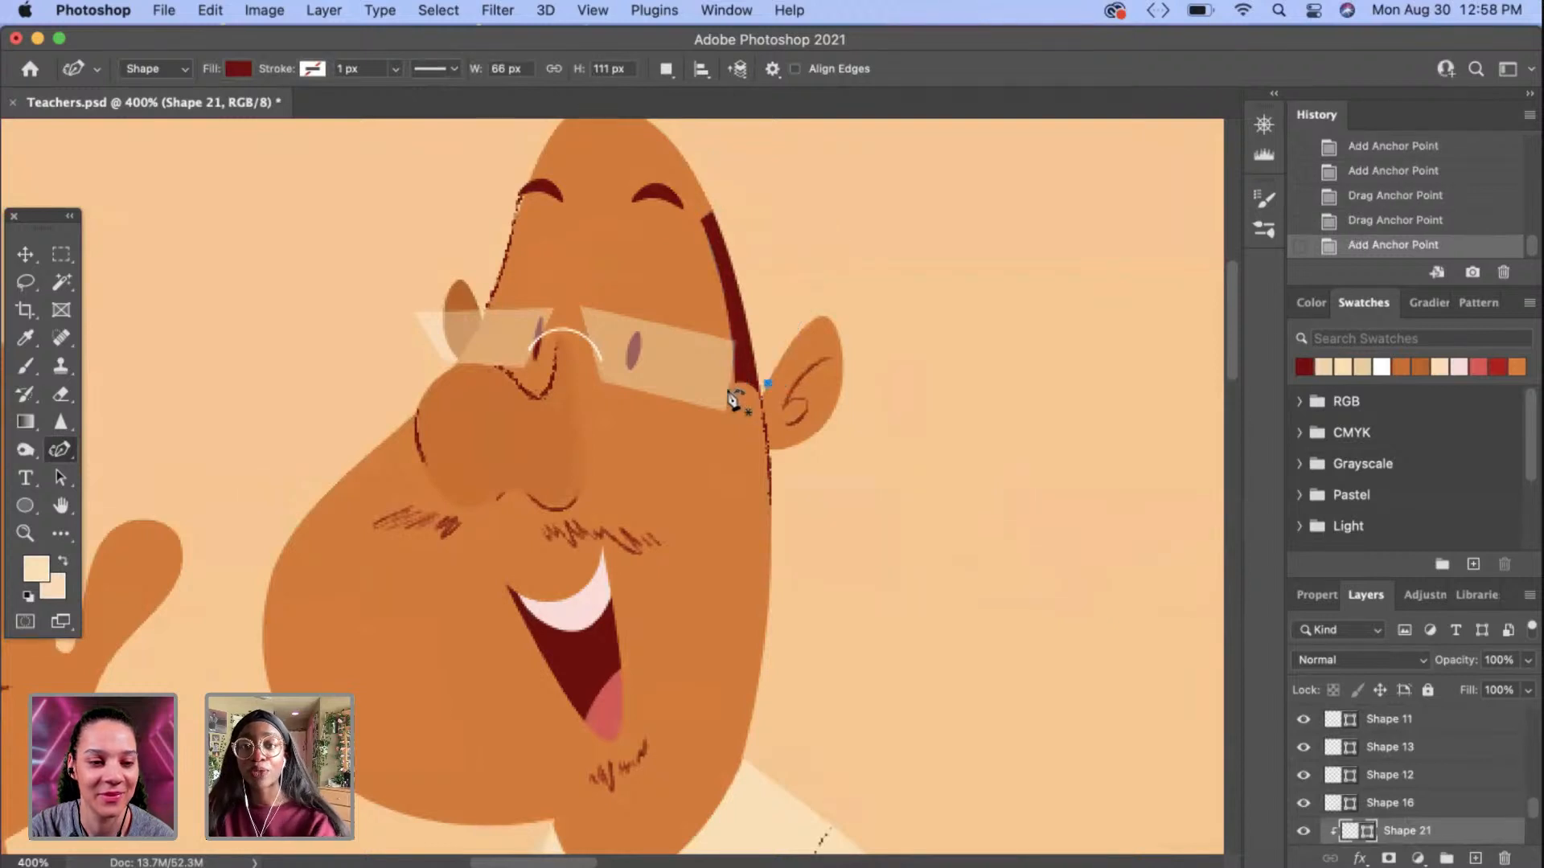
# Step: Lower the side-hair layer's opacity to 87% and rasterize the layer
pyautogui.click(1527, 660)
pyautogui.moveTo(1517, 693); pyautogui.dragTo(1515, 693)
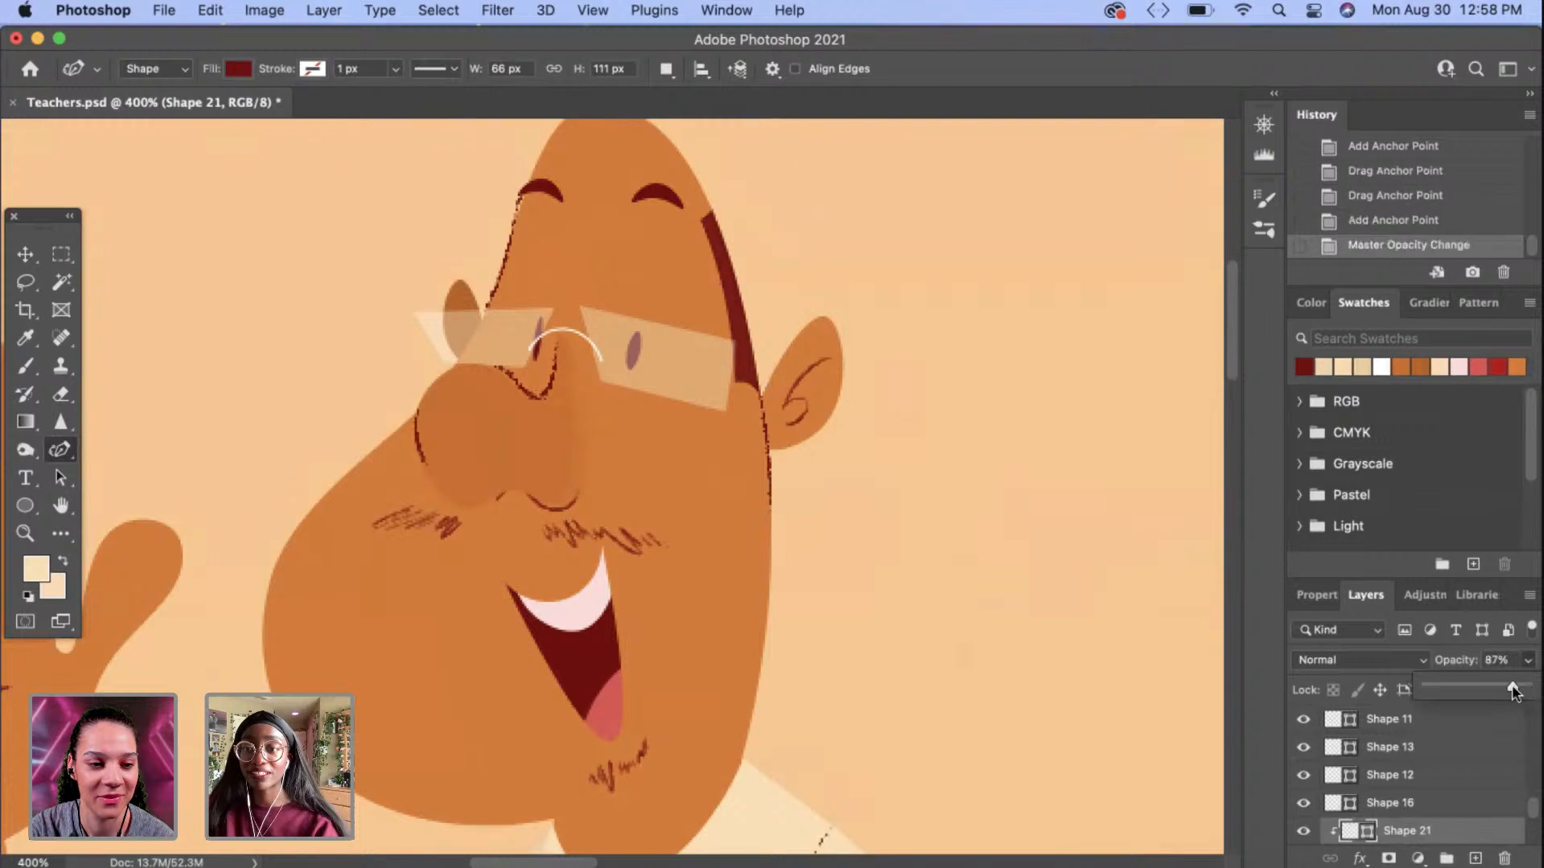
pyautogui.rightClick(1436, 836)
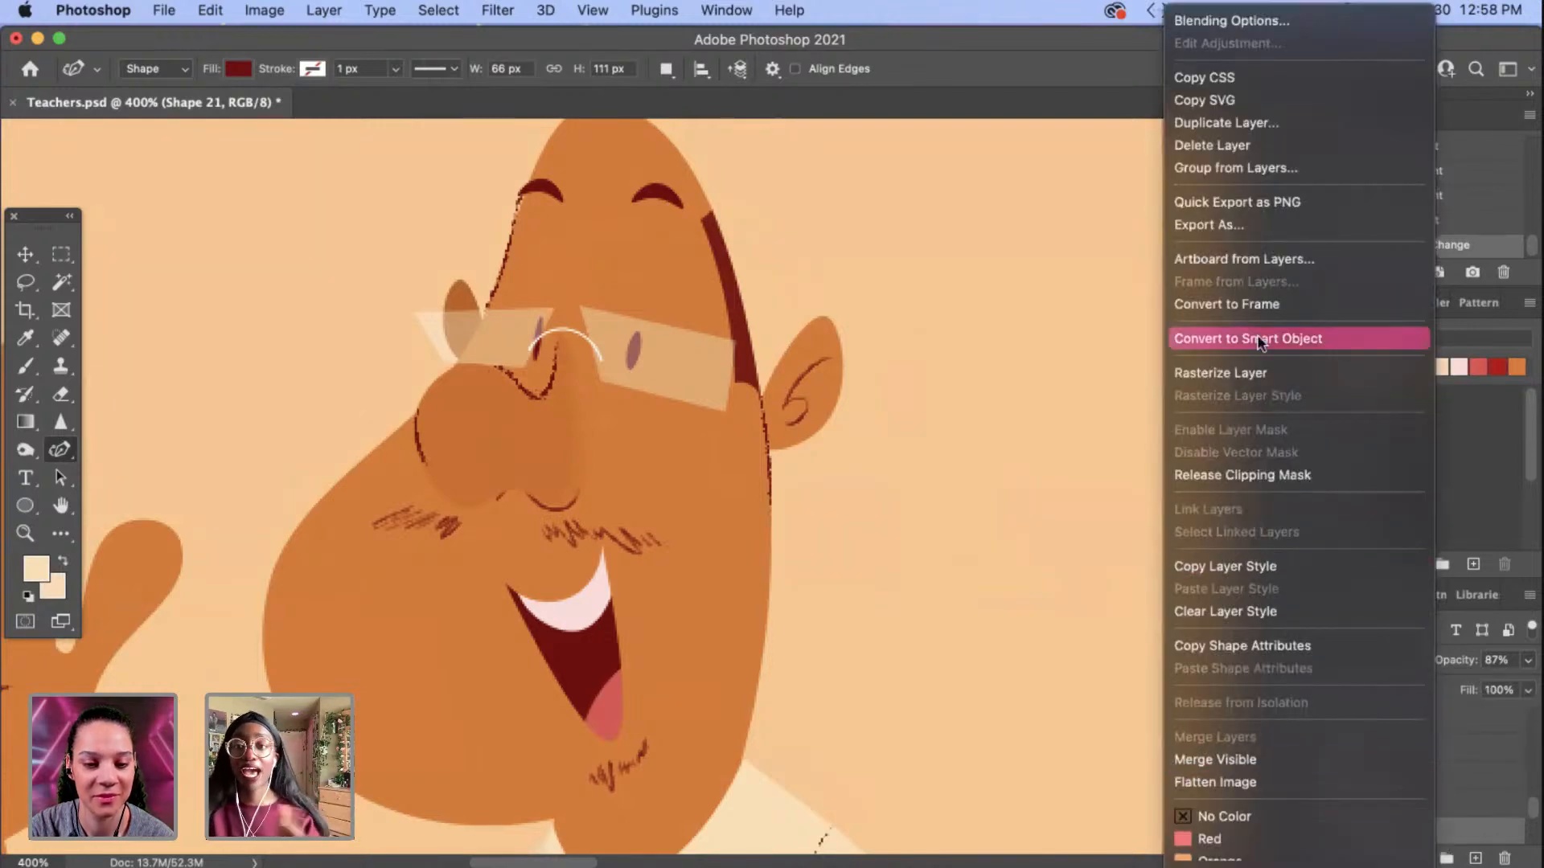
pyautogui.click(1234, 375)
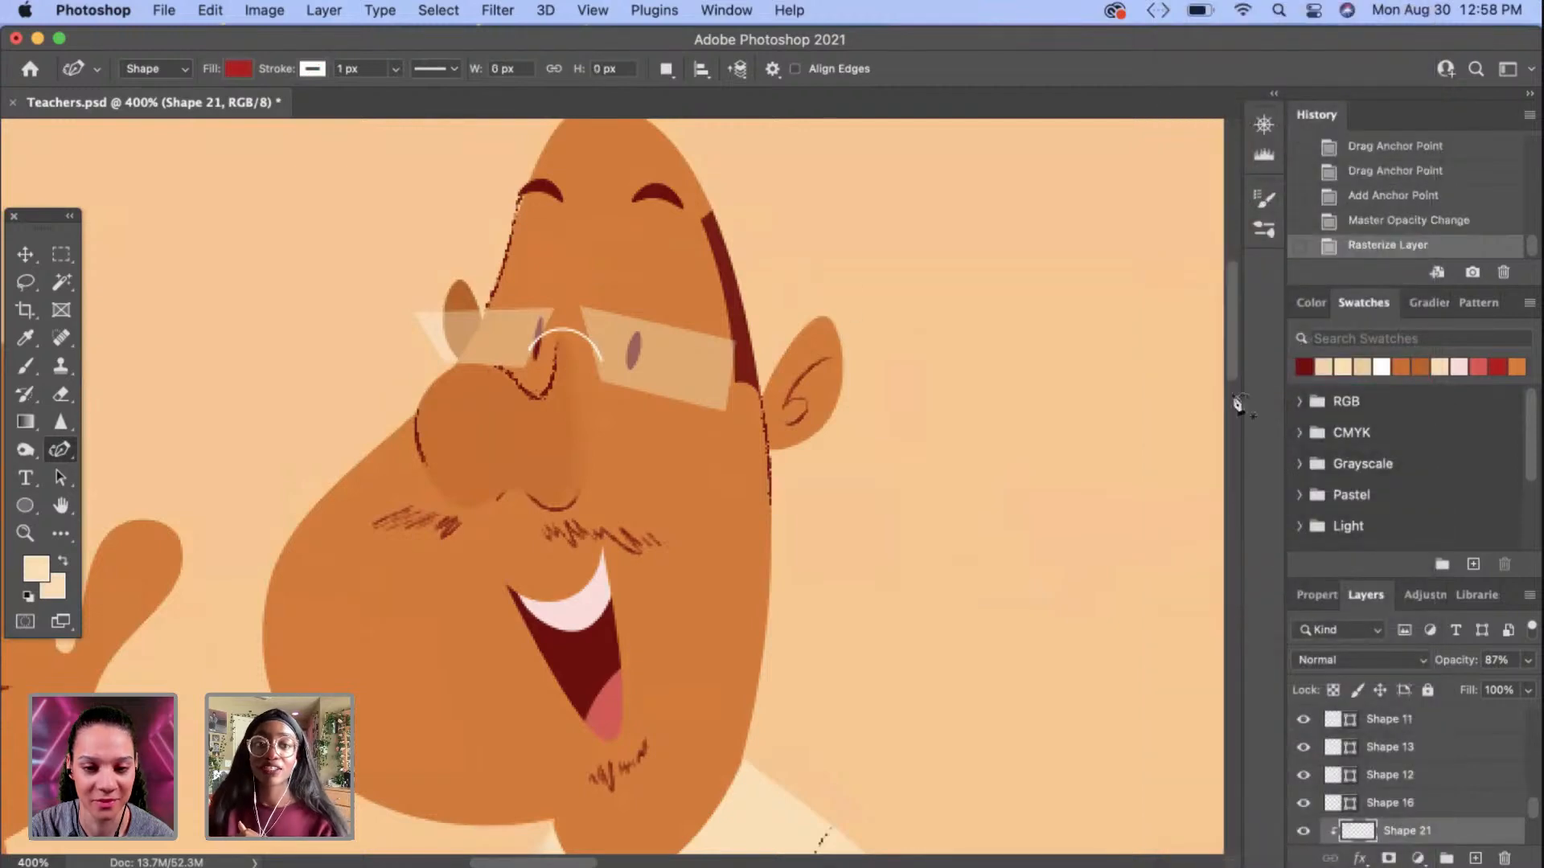
# Step: Fade the lower end of the side hair near the large ear with a textured 50 px eraser brush
pyautogui.click(58, 398)
pyautogui.click(130, 69)
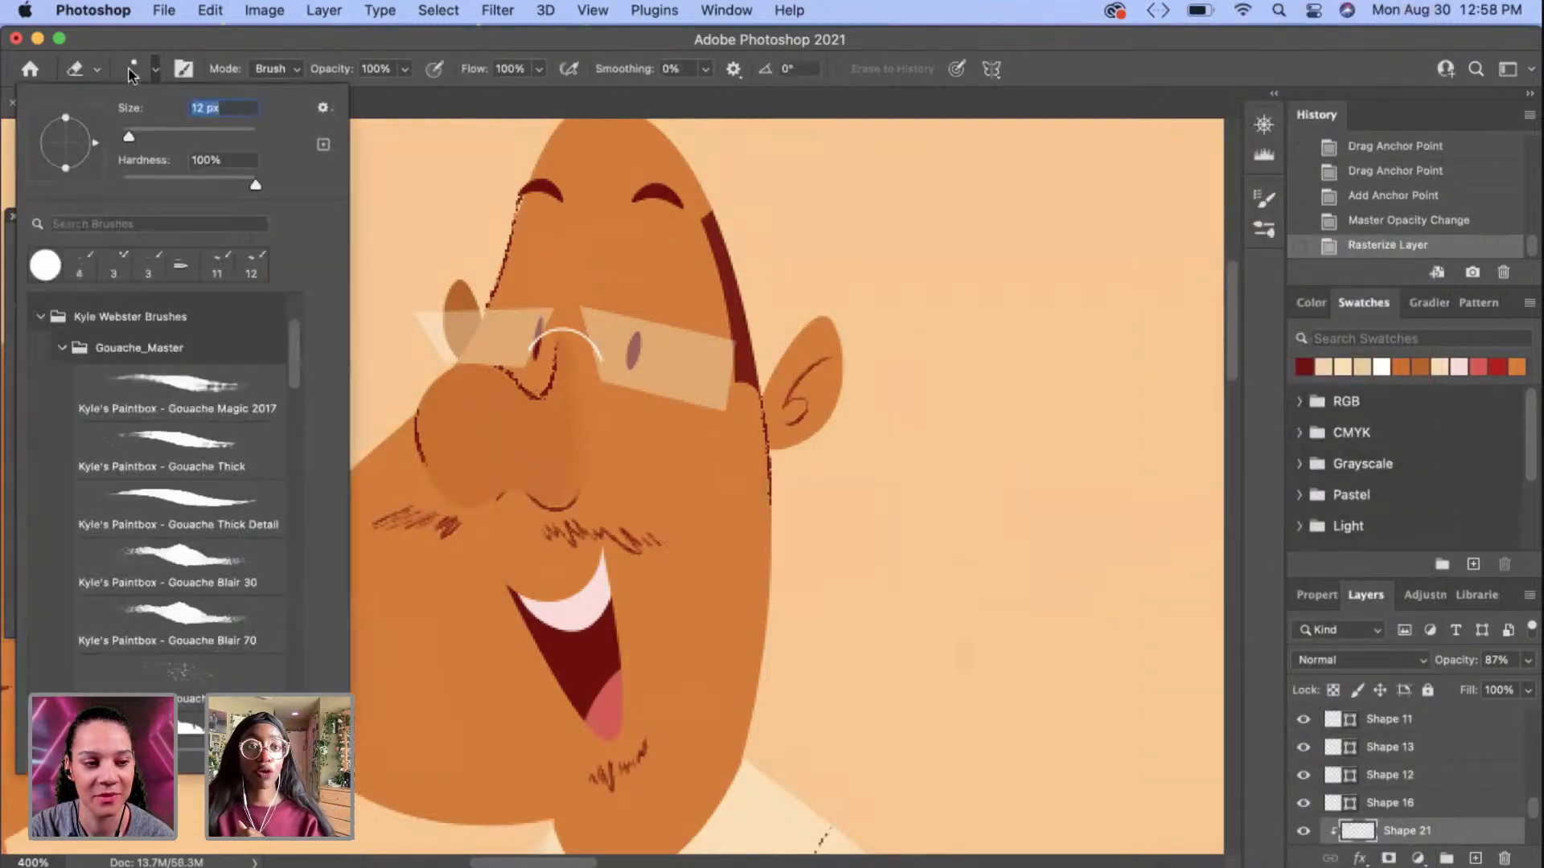
pyautogui.click(177, 272)
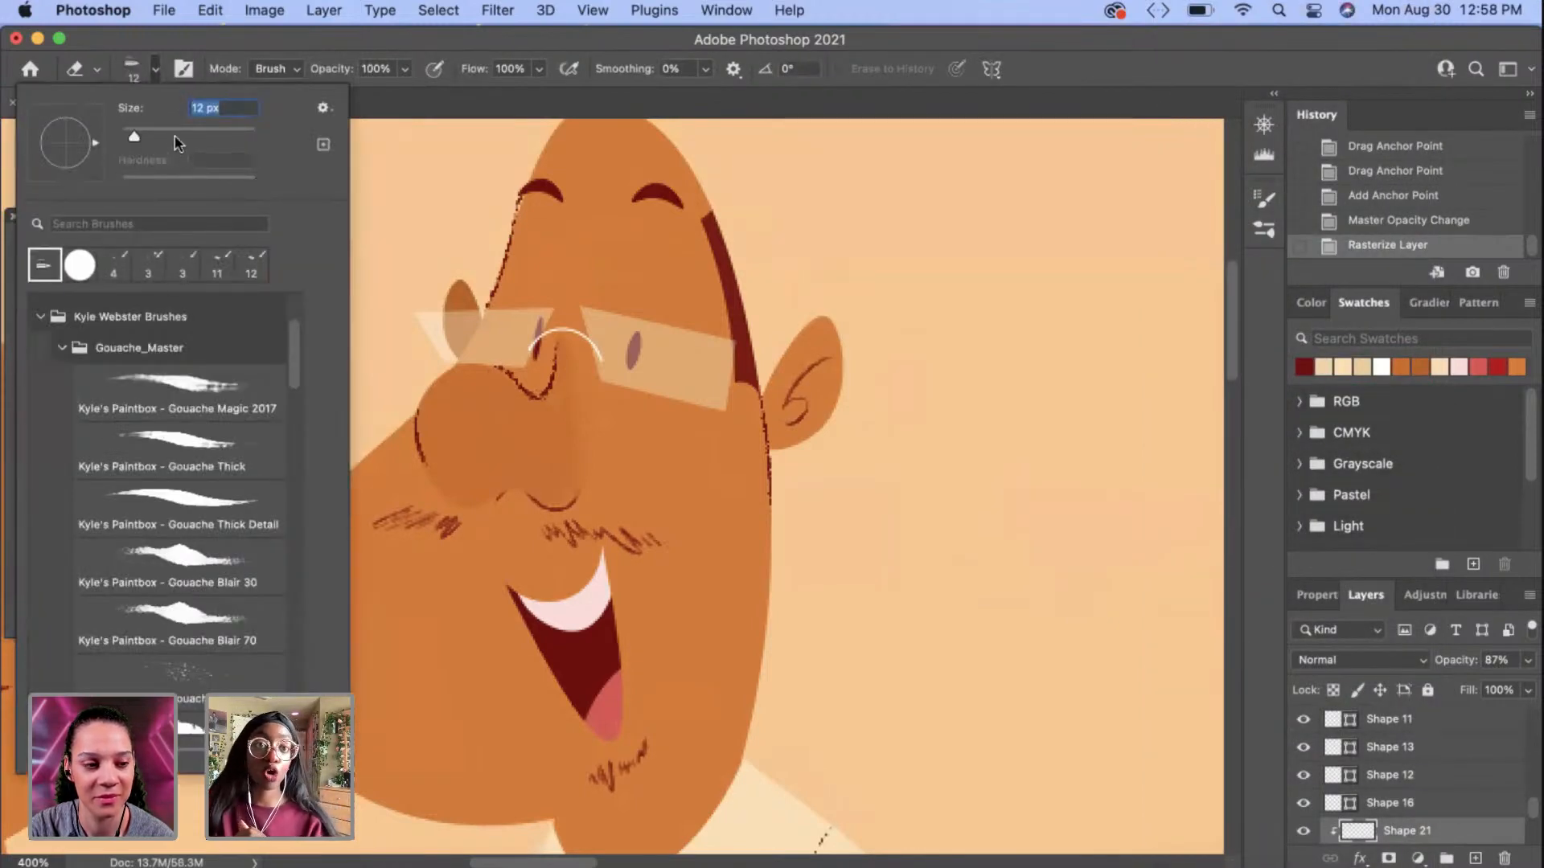
pyautogui.moveTo(183, 143); pyautogui.dragTo(181, 137)
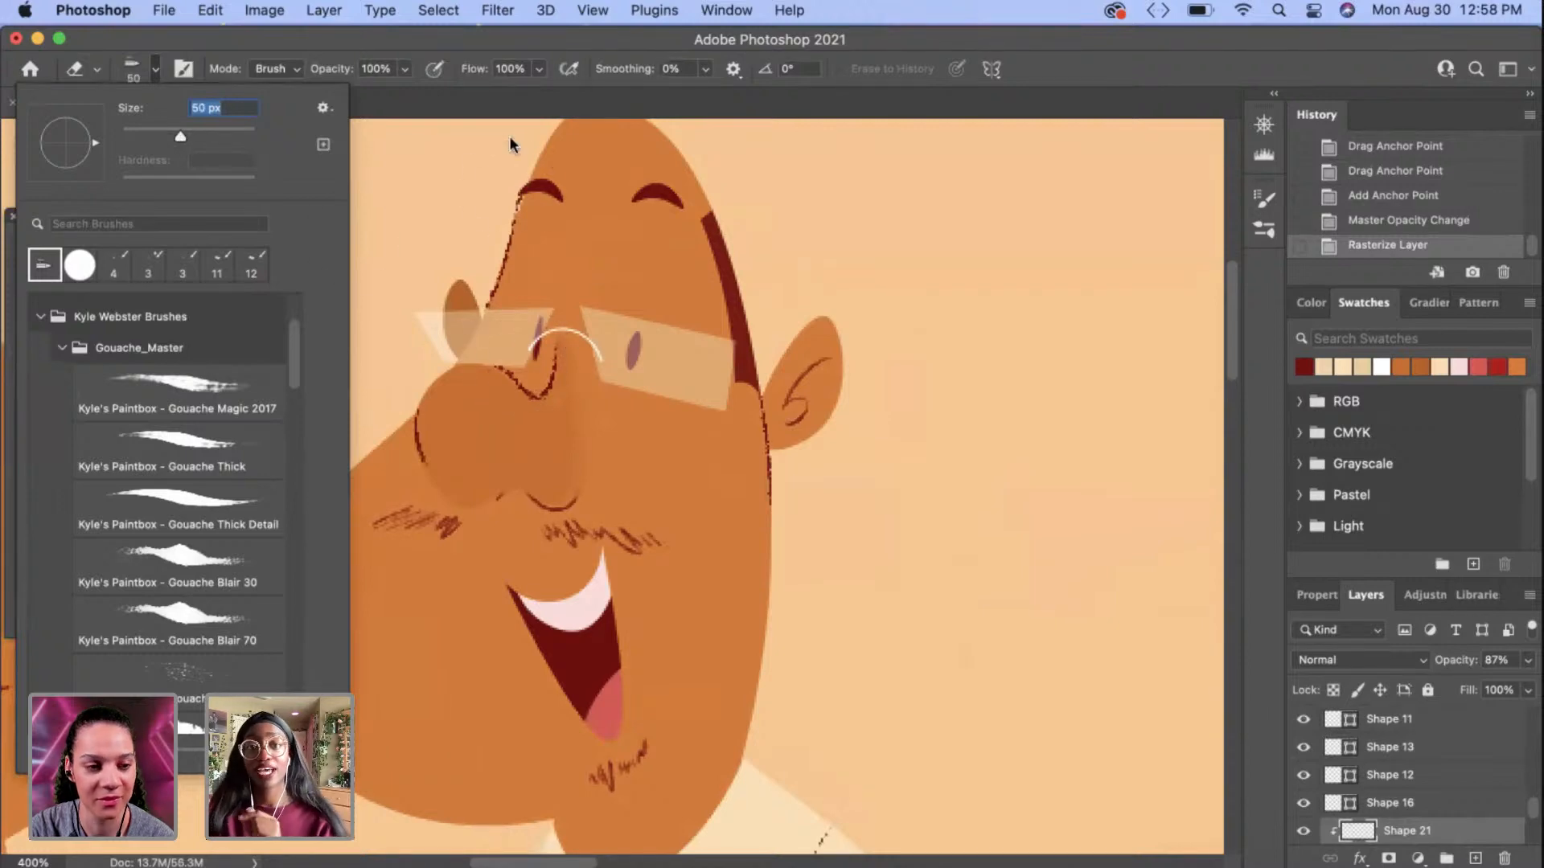
pyautogui.click(492, 50)
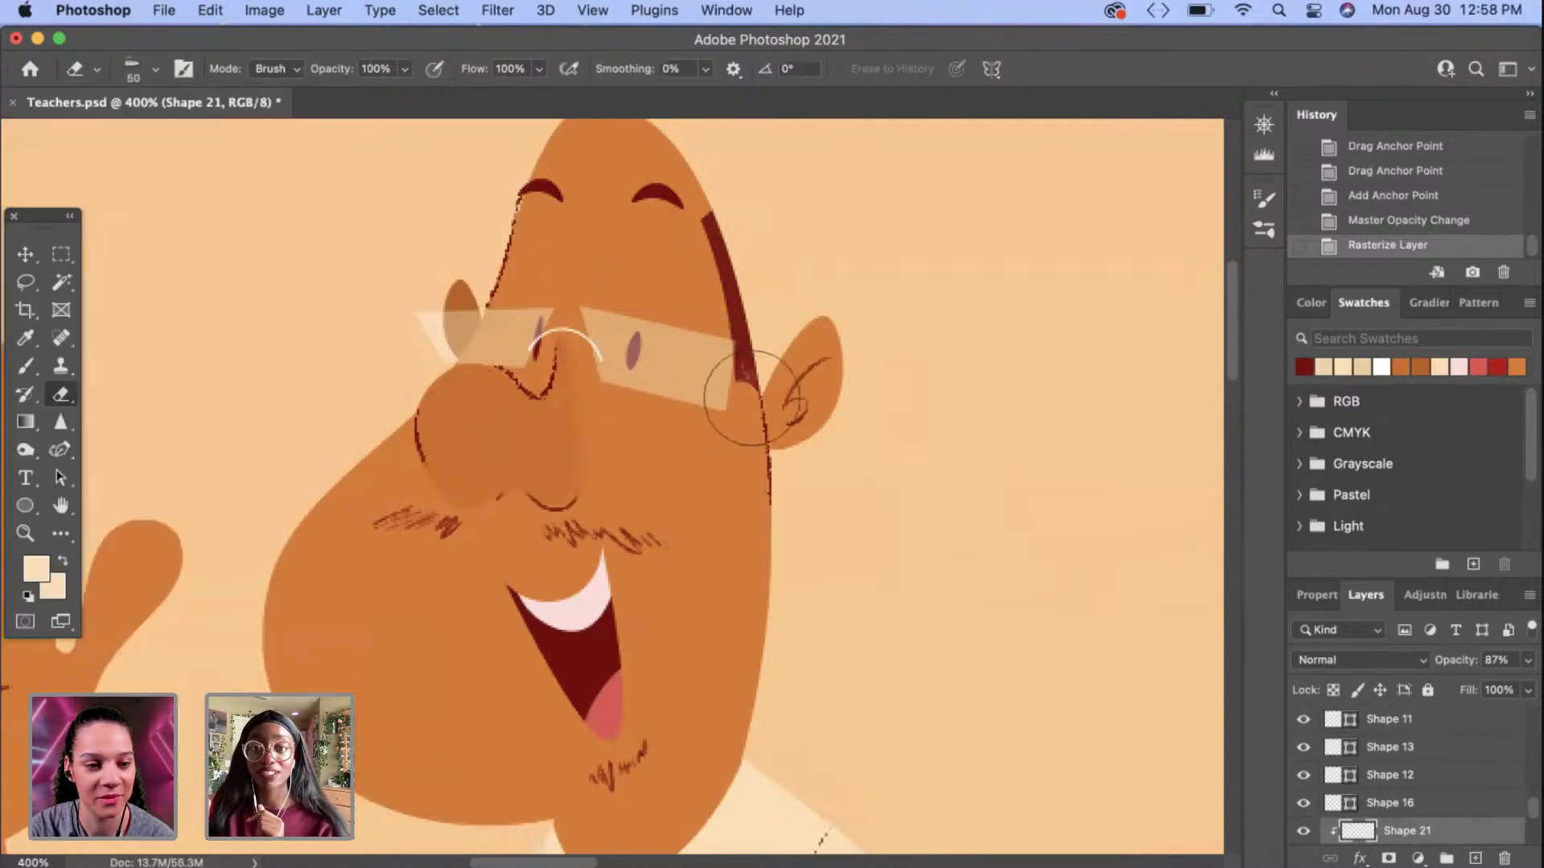
pyautogui.moveTo(733, 401)
pyautogui.mouseDown()
pyautogui.moveTo(761, 400)
pyautogui.moveTo(707, 380)
pyautogui.moveTo(741, 379)
pyautogui.moveTo(717, 379)
pyautogui.moveTo(736, 358)
pyautogui.mouseUp()
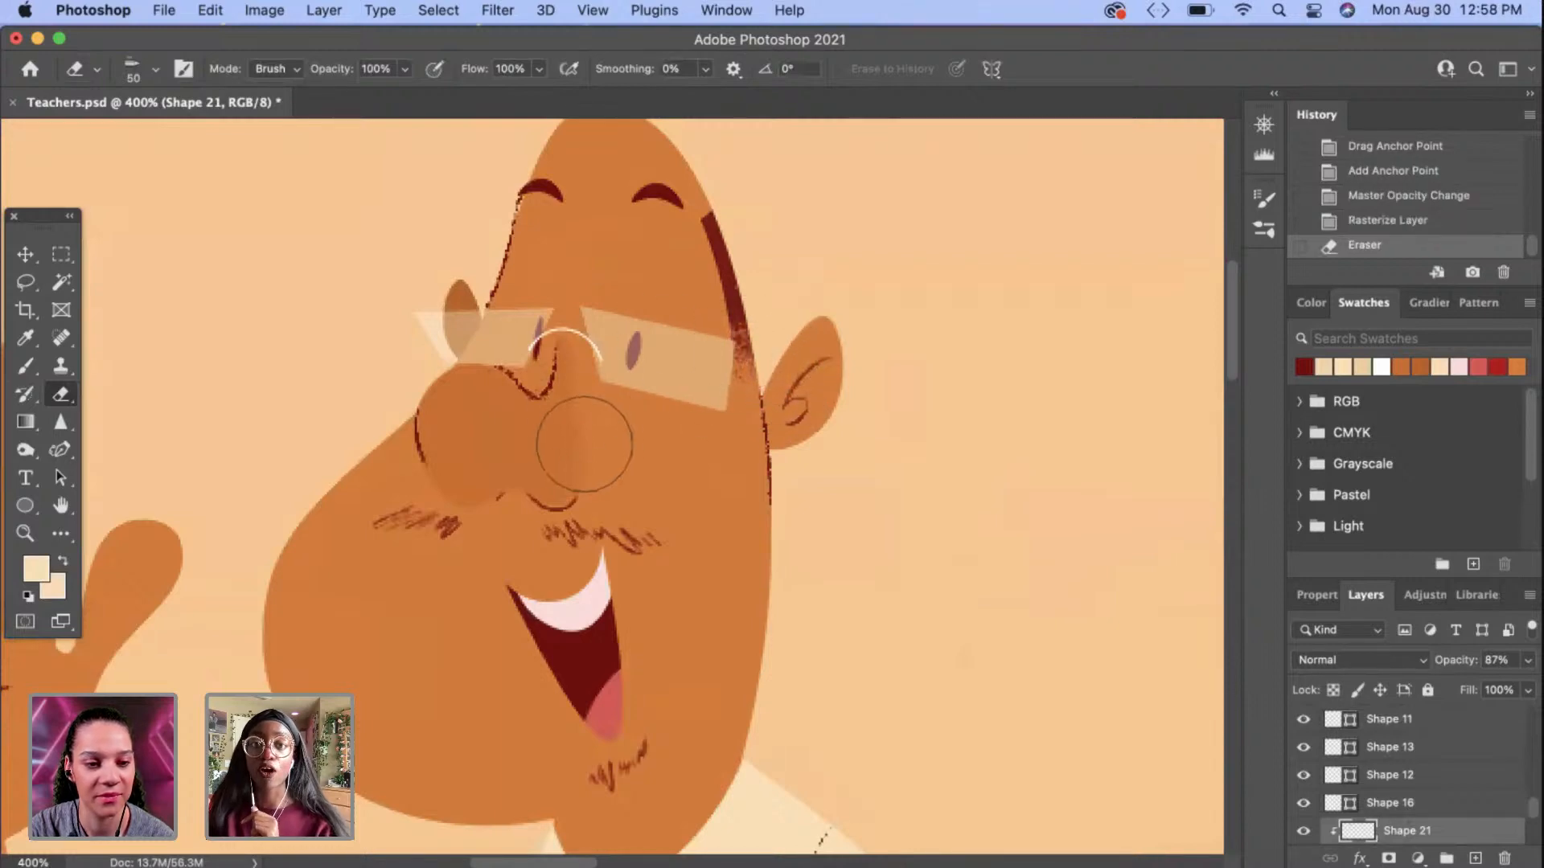
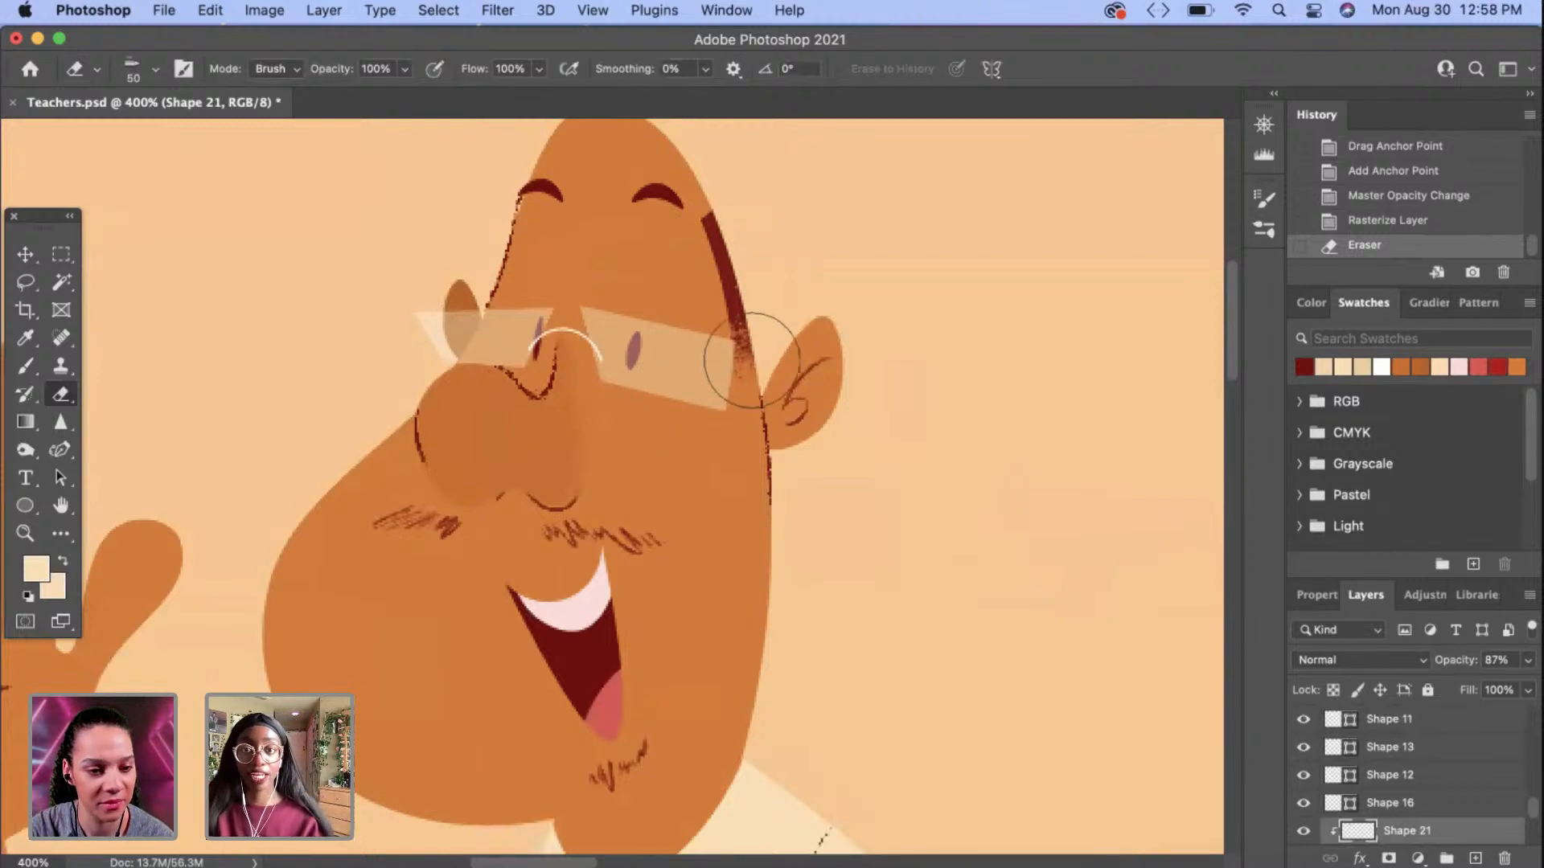
pyautogui.moveTo(804, 330); pyautogui.dragTo(799, 321)
pyautogui.click(795, 326)
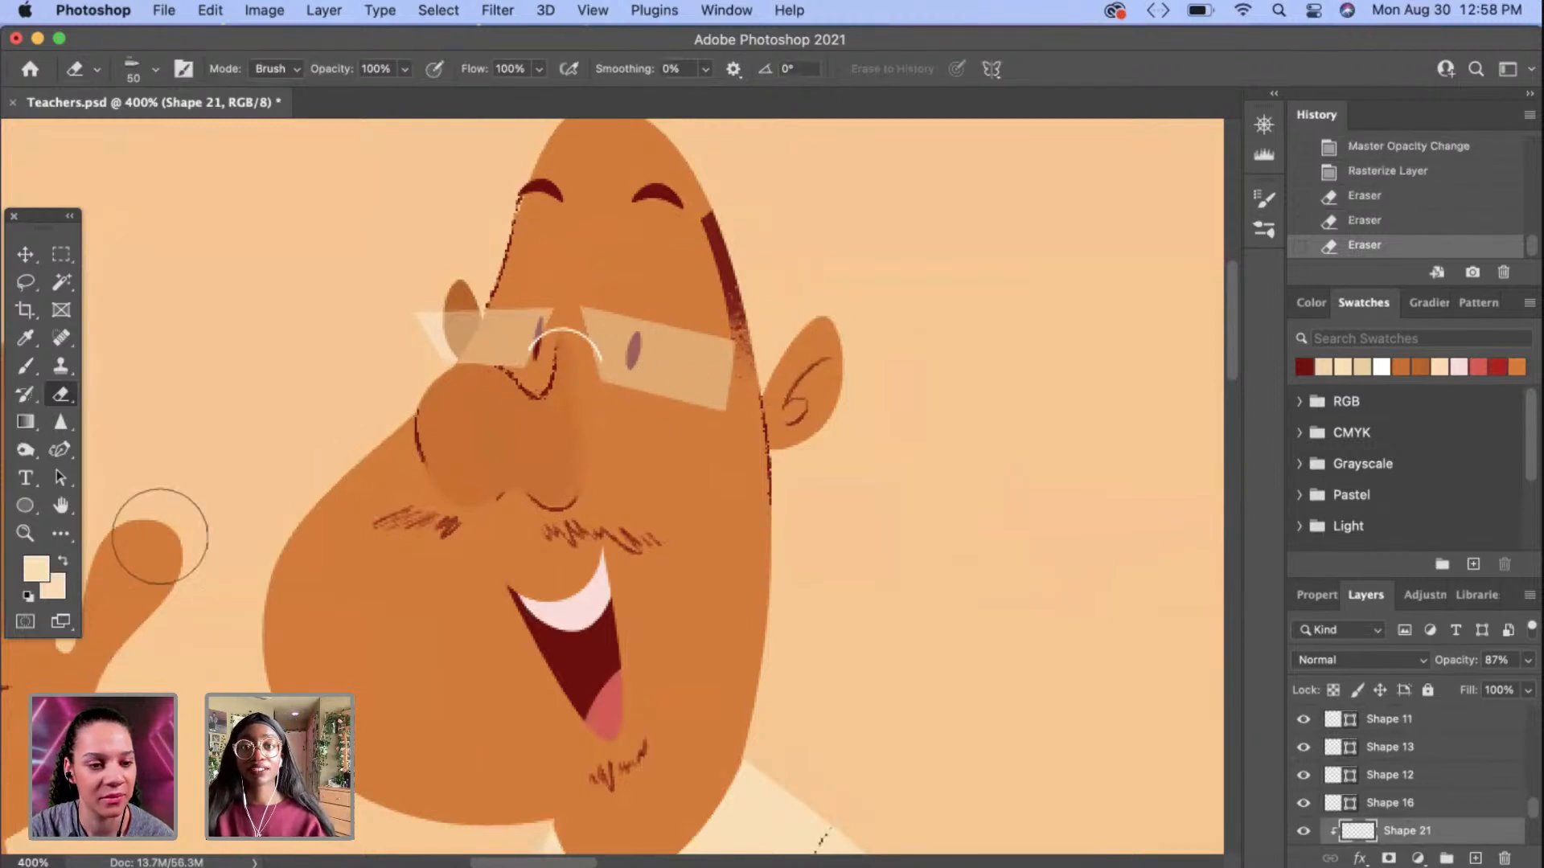
# Step: Draw a closed oval highlight about 23 px by 17 px near the top of the nose tip with the Curvature Pen tool, above the nose layer
pyautogui.click(26, 255)
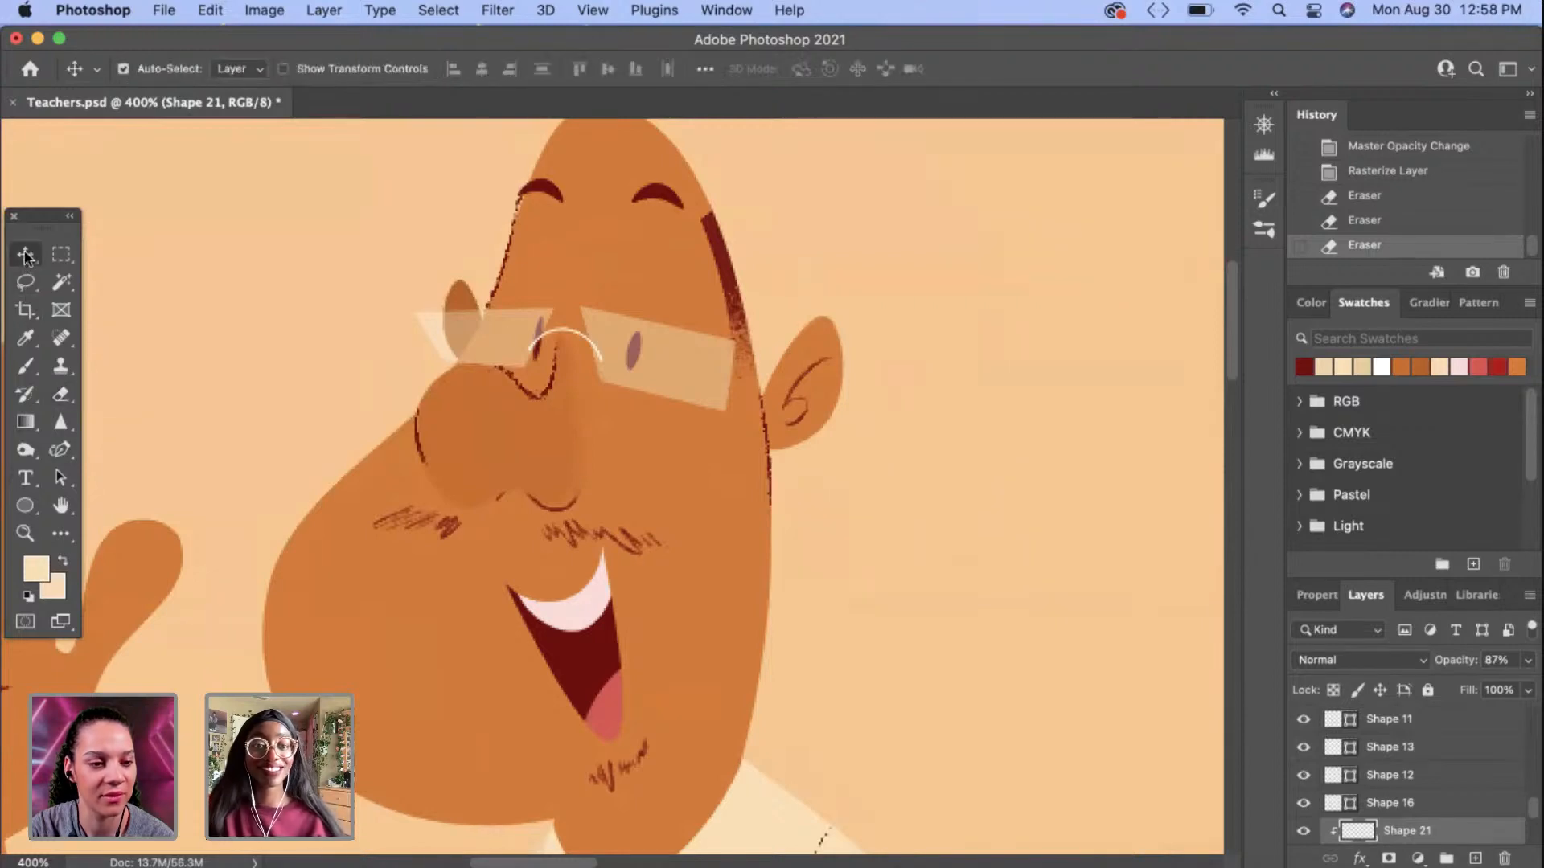
pyautogui.press('super+minus')
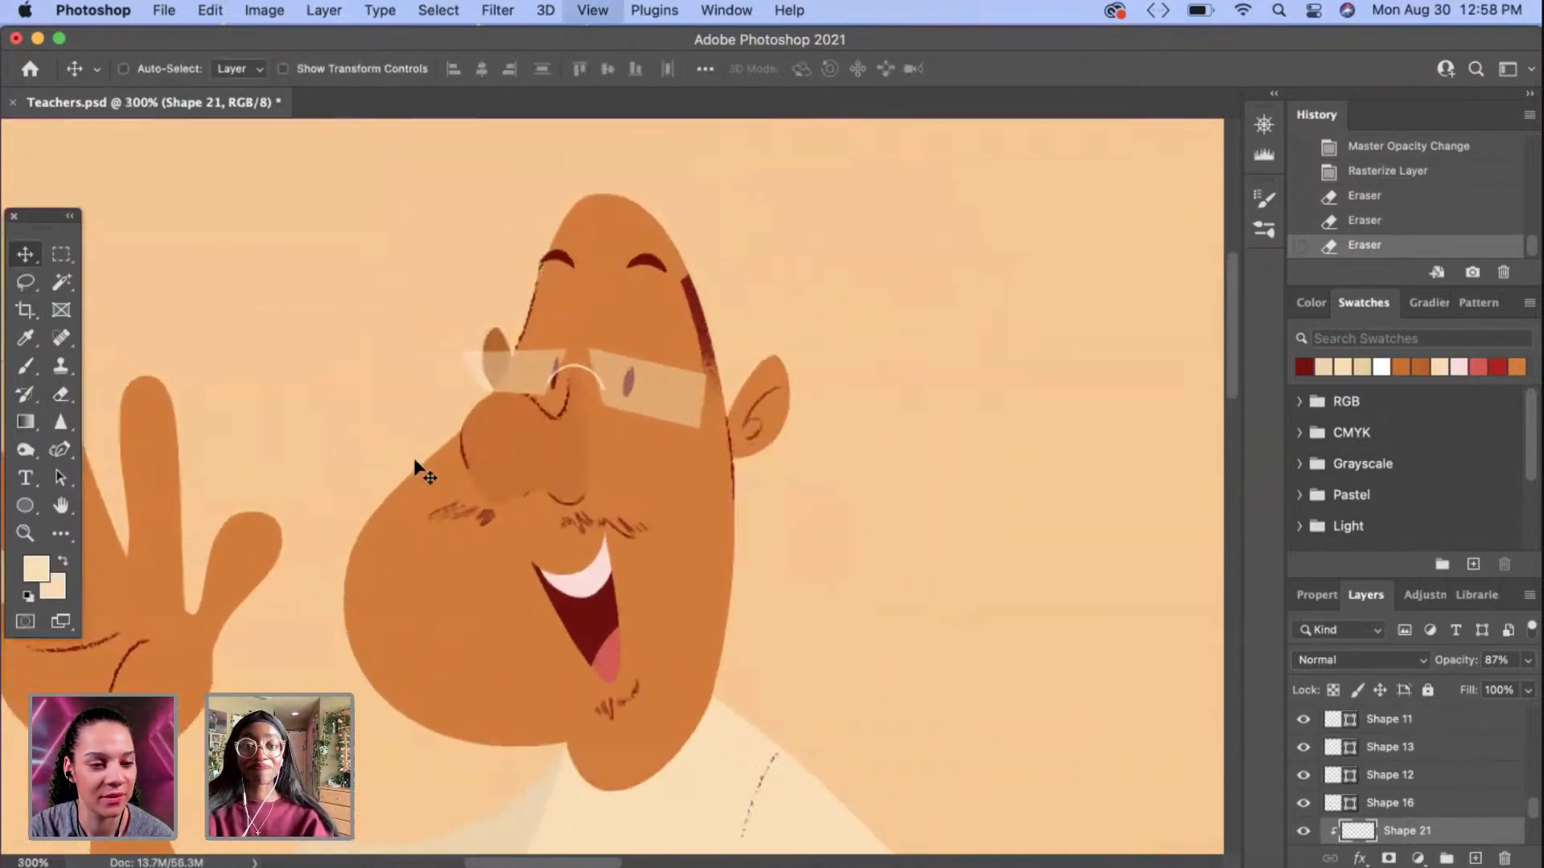
pyautogui.press('super+plus')
pyautogui.click(471, 434)
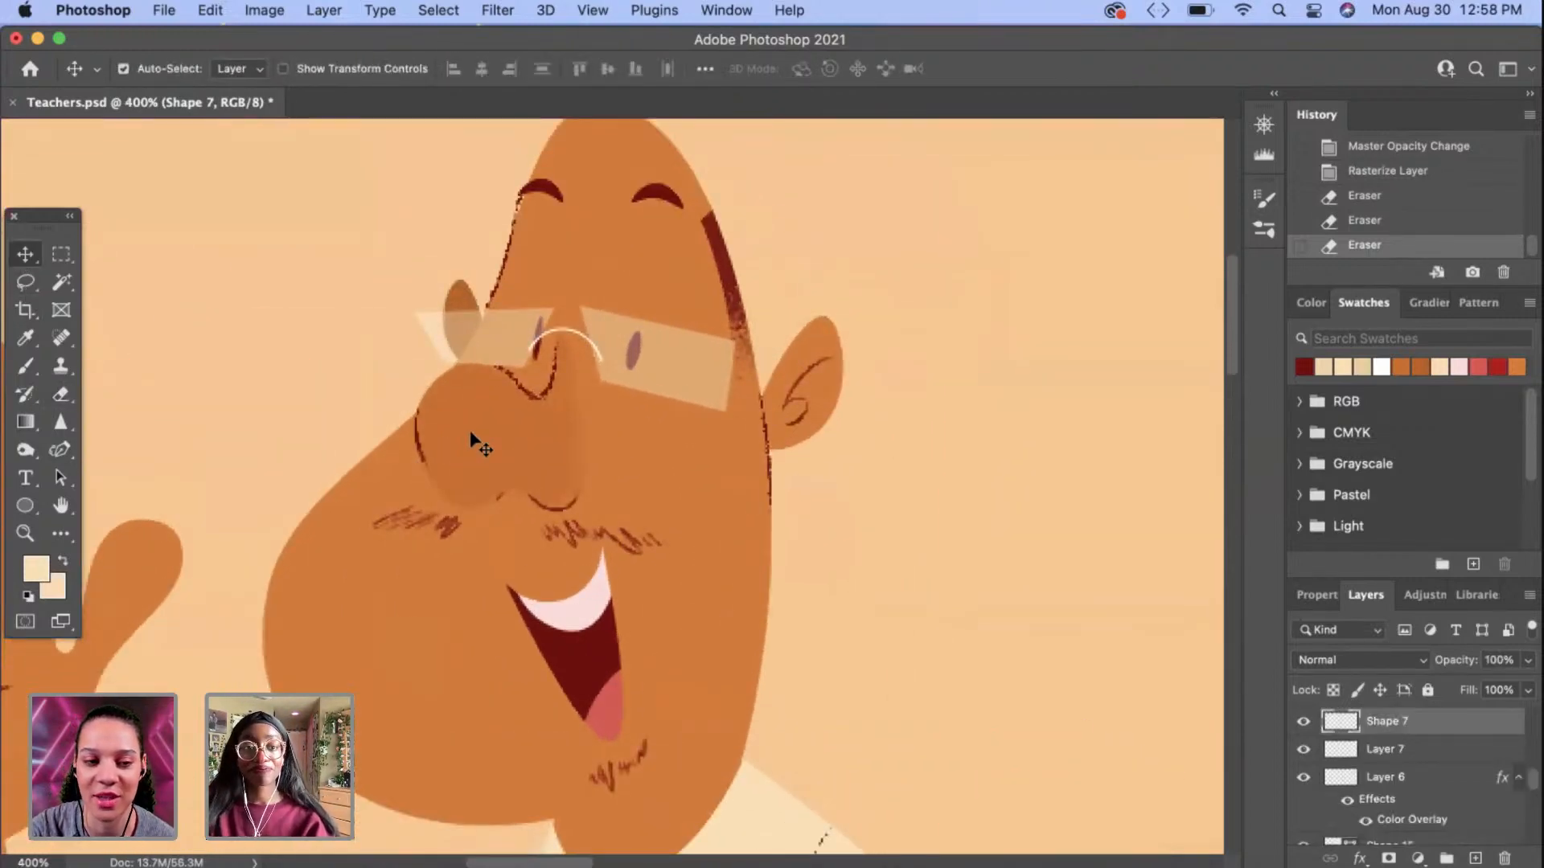
pyautogui.click(60, 449)
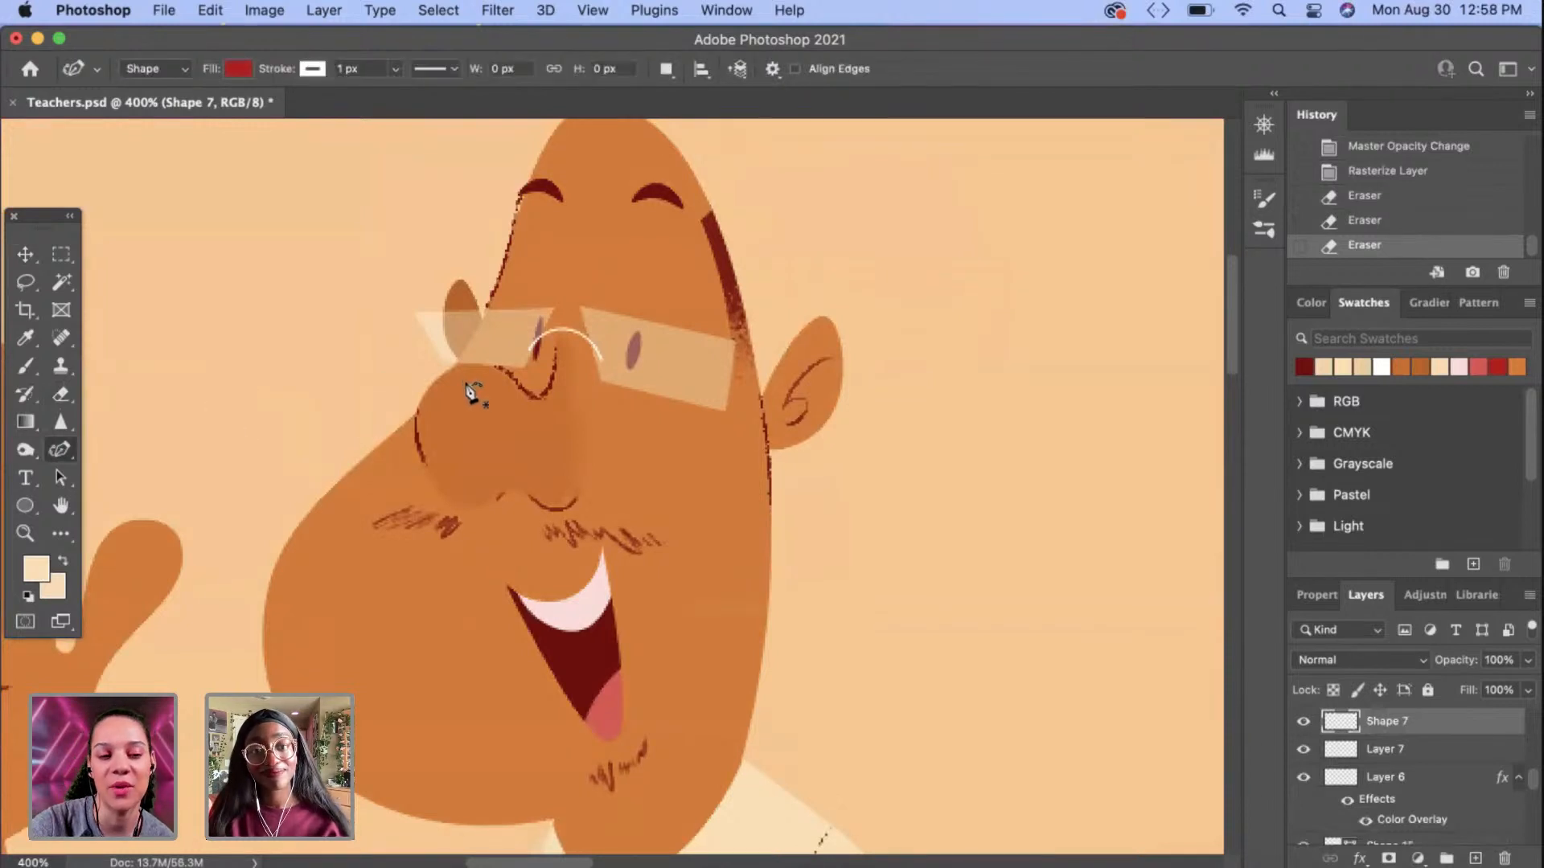
pyautogui.click(466, 381)
pyautogui.click(451, 377)
pyautogui.click(435, 393)
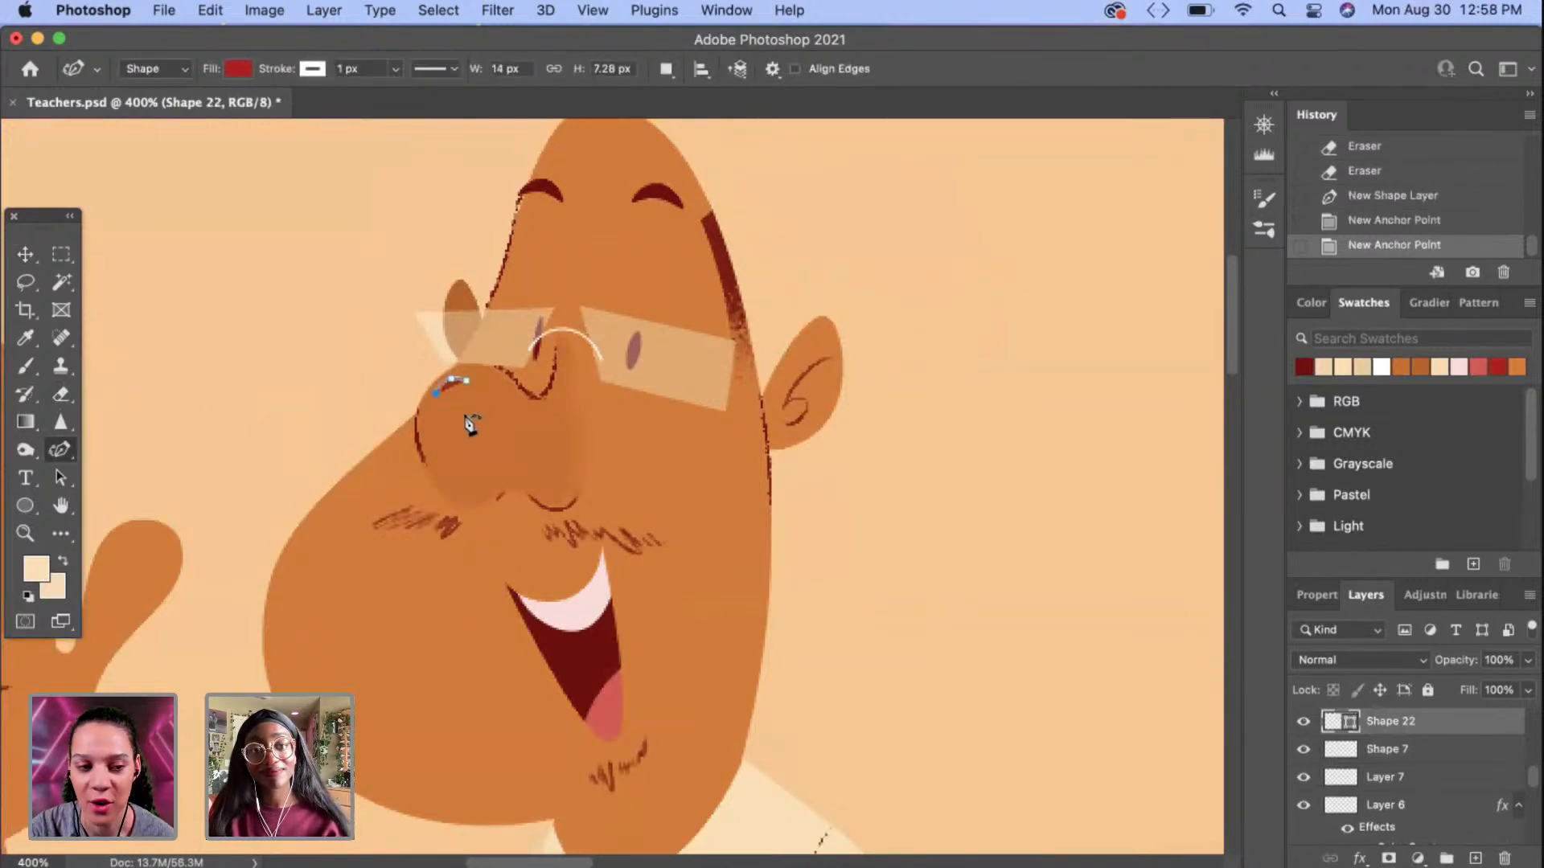
pyautogui.click(485, 398)
pyautogui.click(465, 415)
pyautogui.click(435, 393)
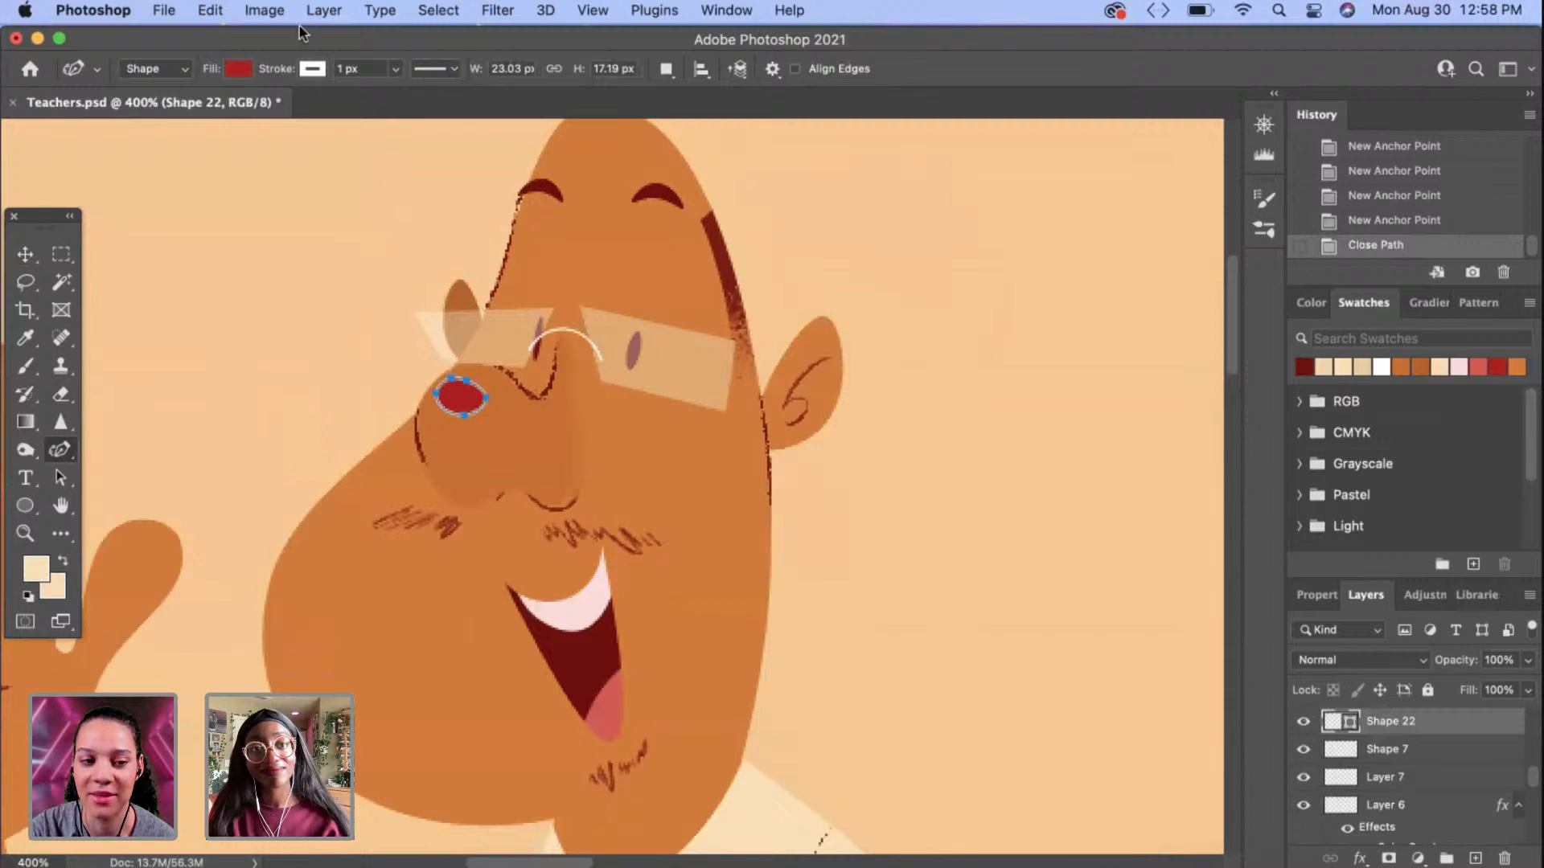
# Step: Remove the nose highlight's stroke and fill it with light pink, RGB 230, 181, 176
pyautogui.click(238, 69)
pyautogui.click(186, 113)
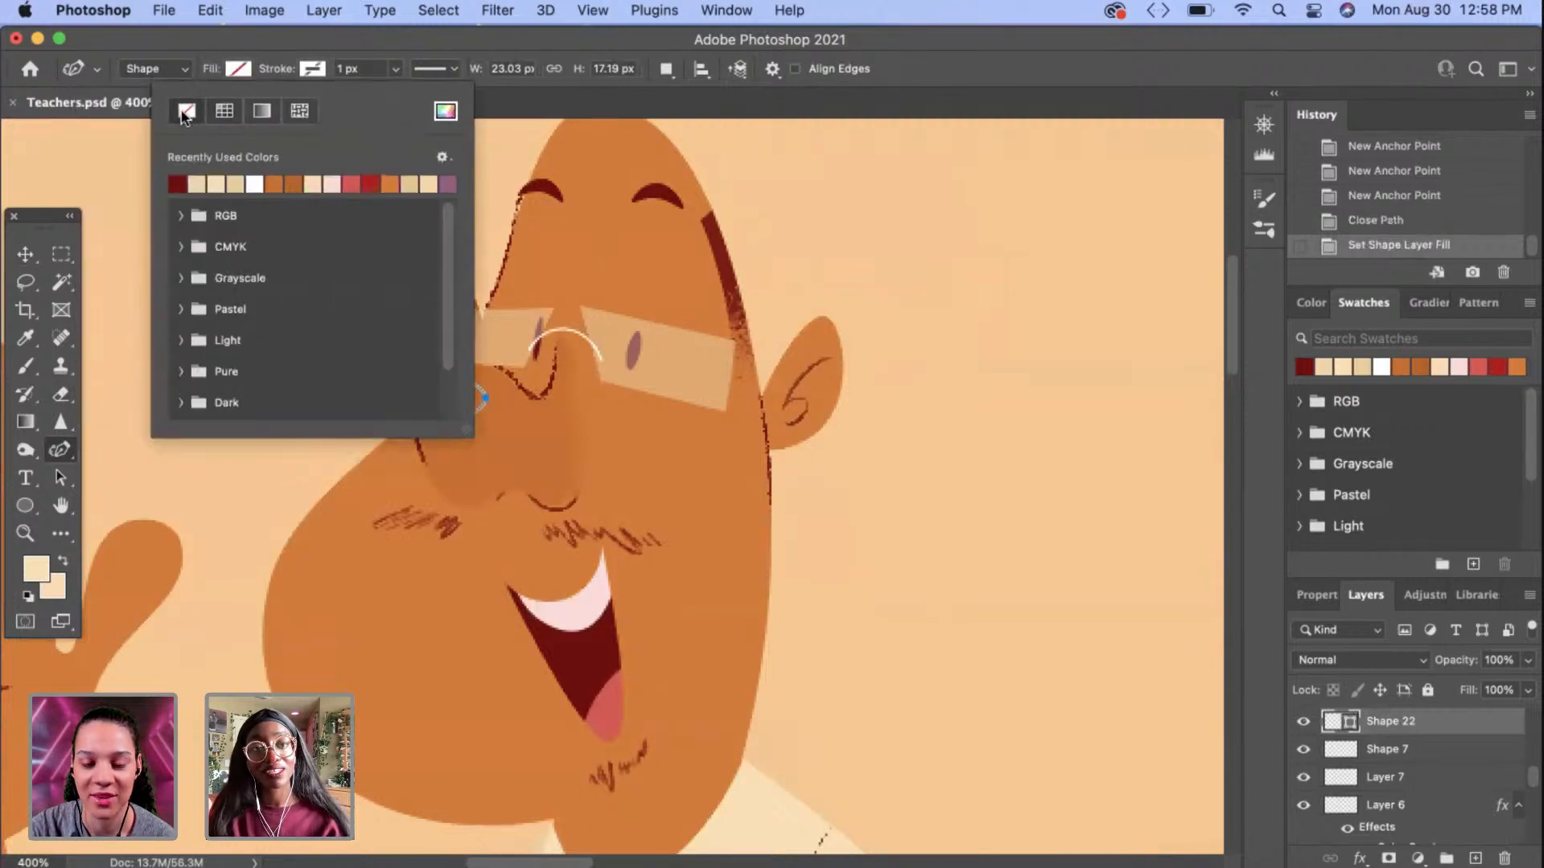
pyautogui.click(366, 114)
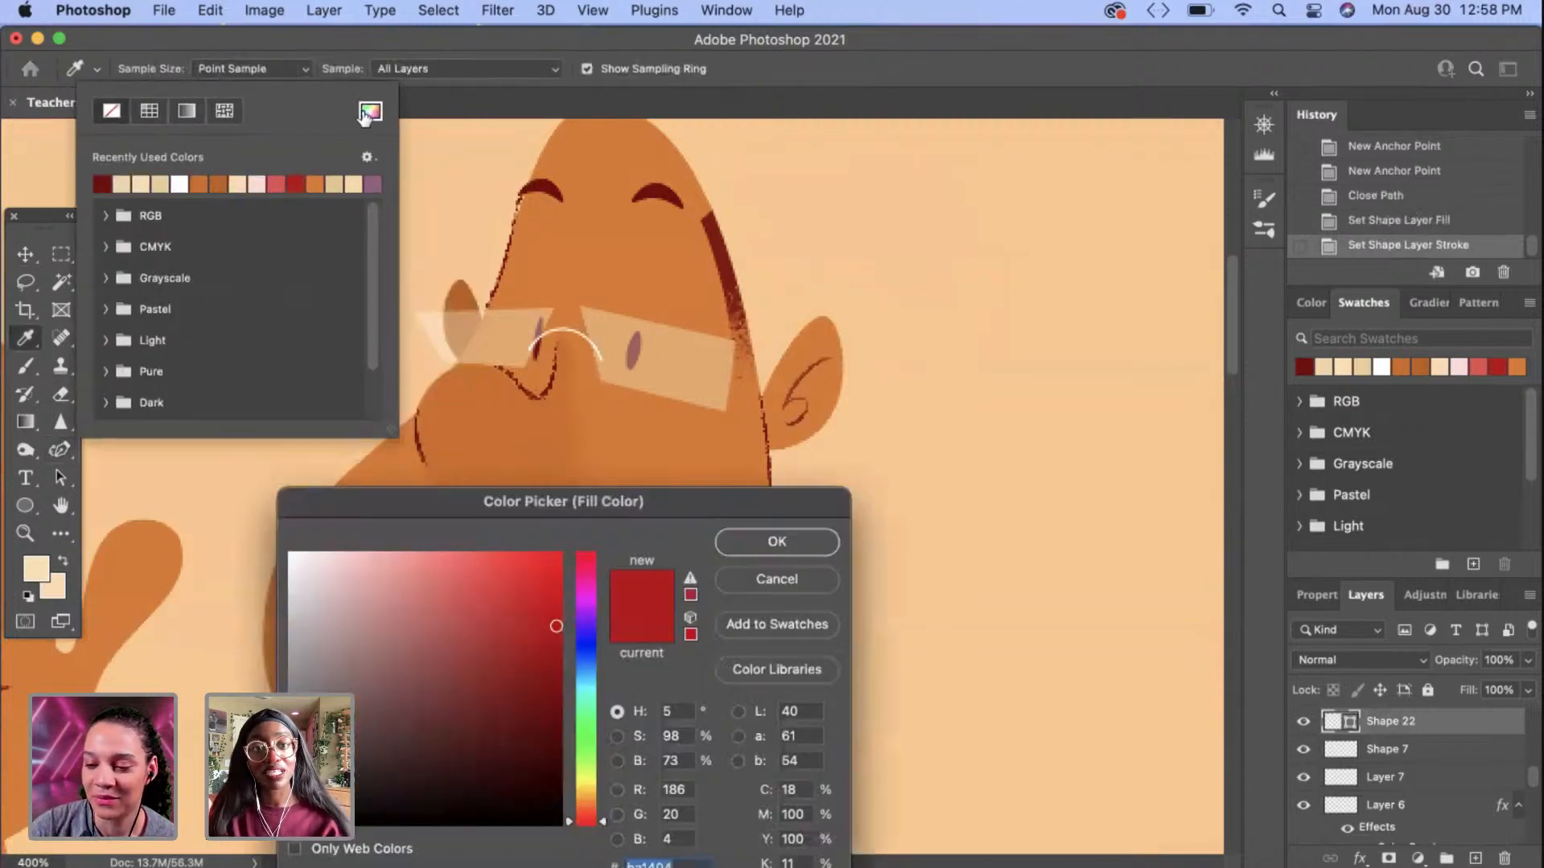
pyautogui.moveTo(444, 603); pyautogui.dragTo(353, 576)
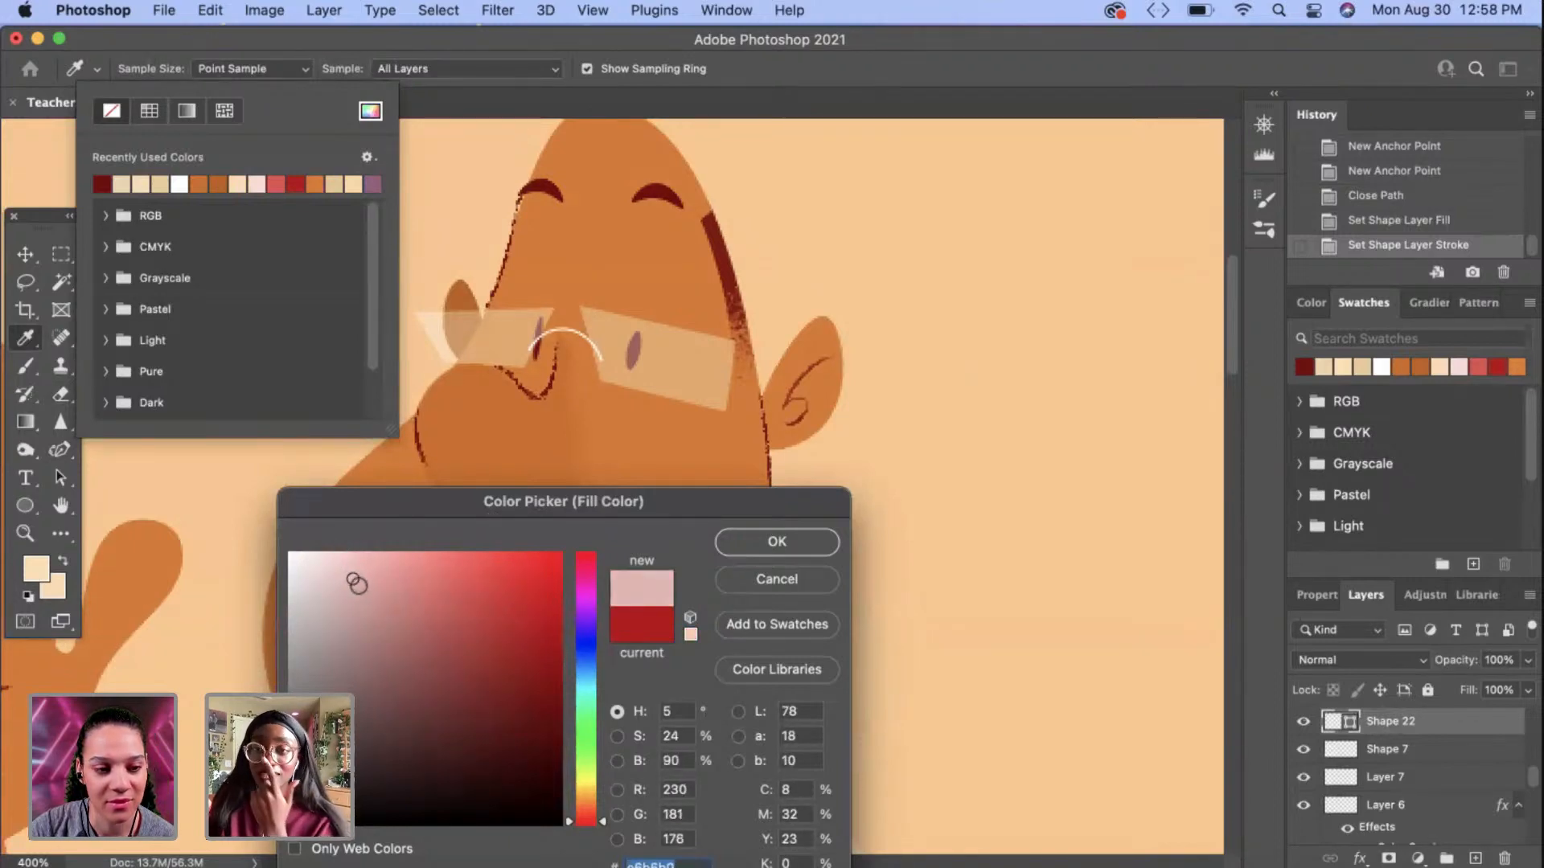
pyautogui.click(729, 544)
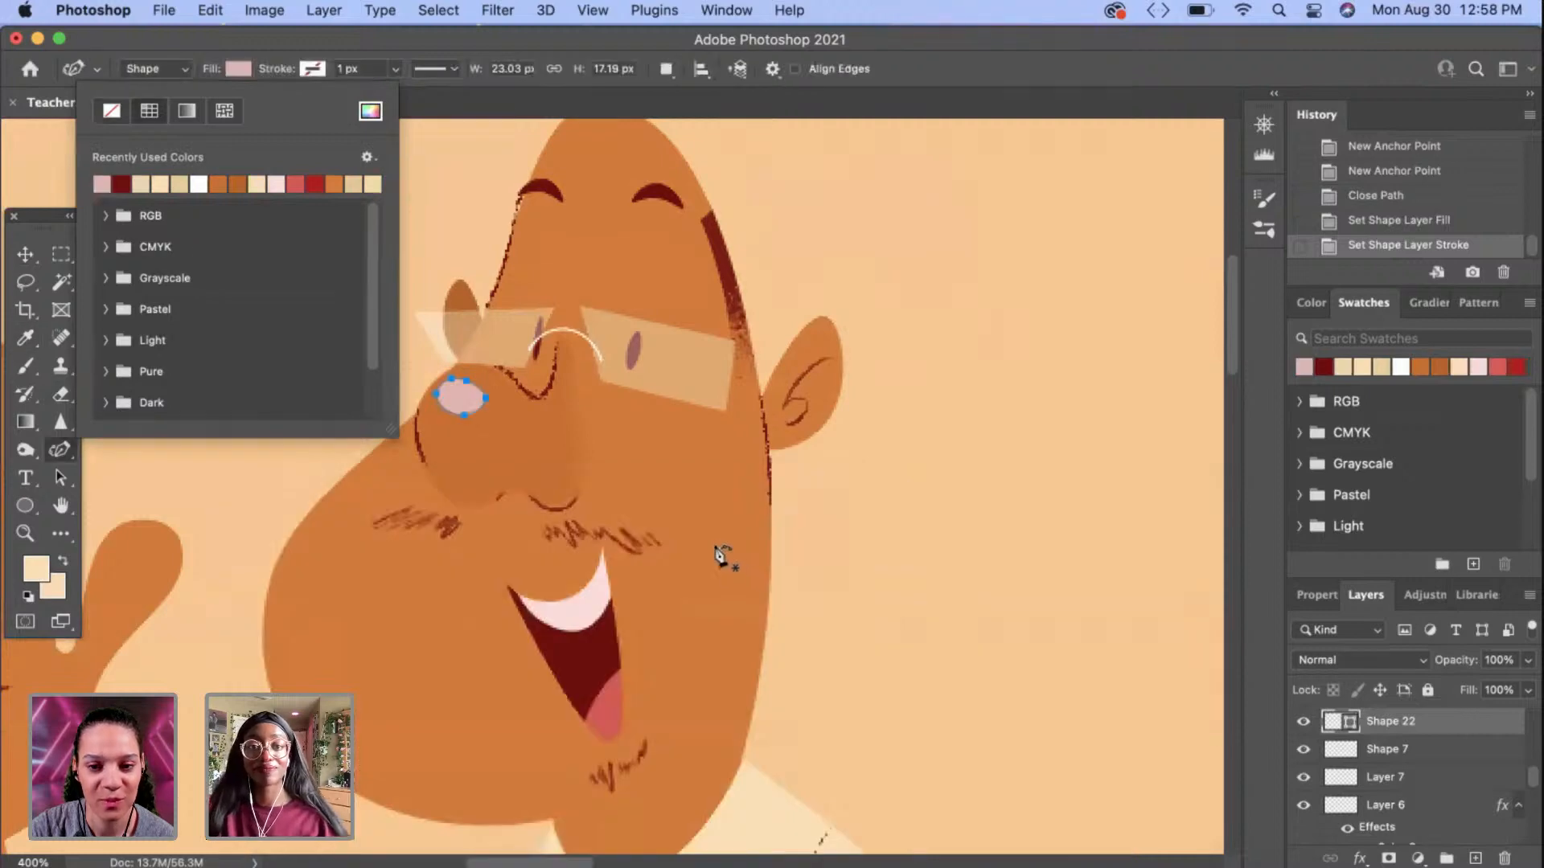
# Step: Narrow the nose highlight to about 17 px by adjusting its anchor points and deleting one on the side facing the bridge
pyautogui.click(466, 381)
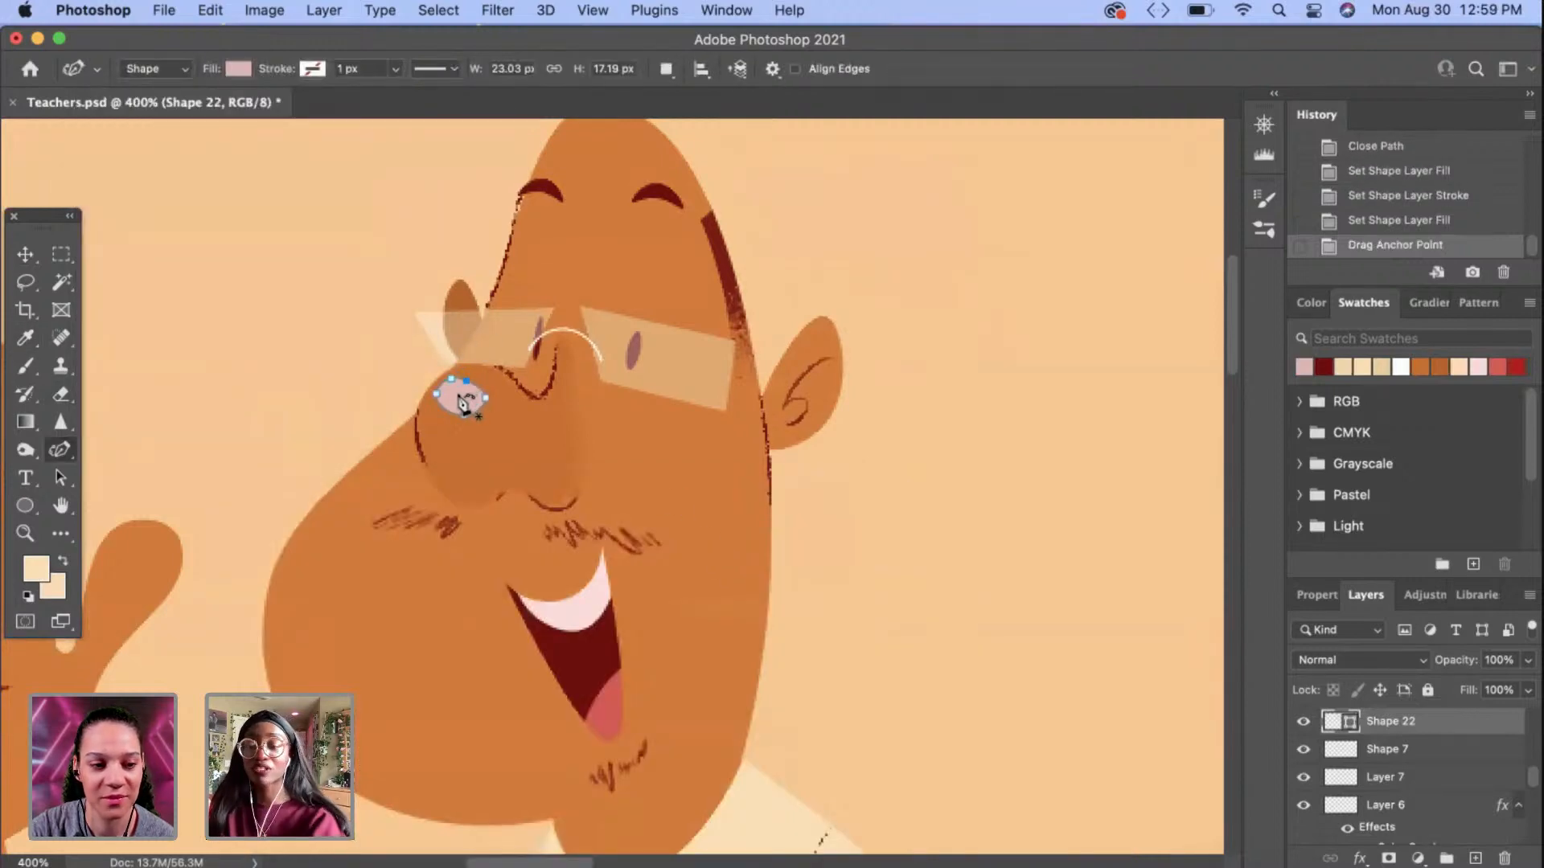
pyautogui.click(484, 396)
pyautogui.press('Delete')
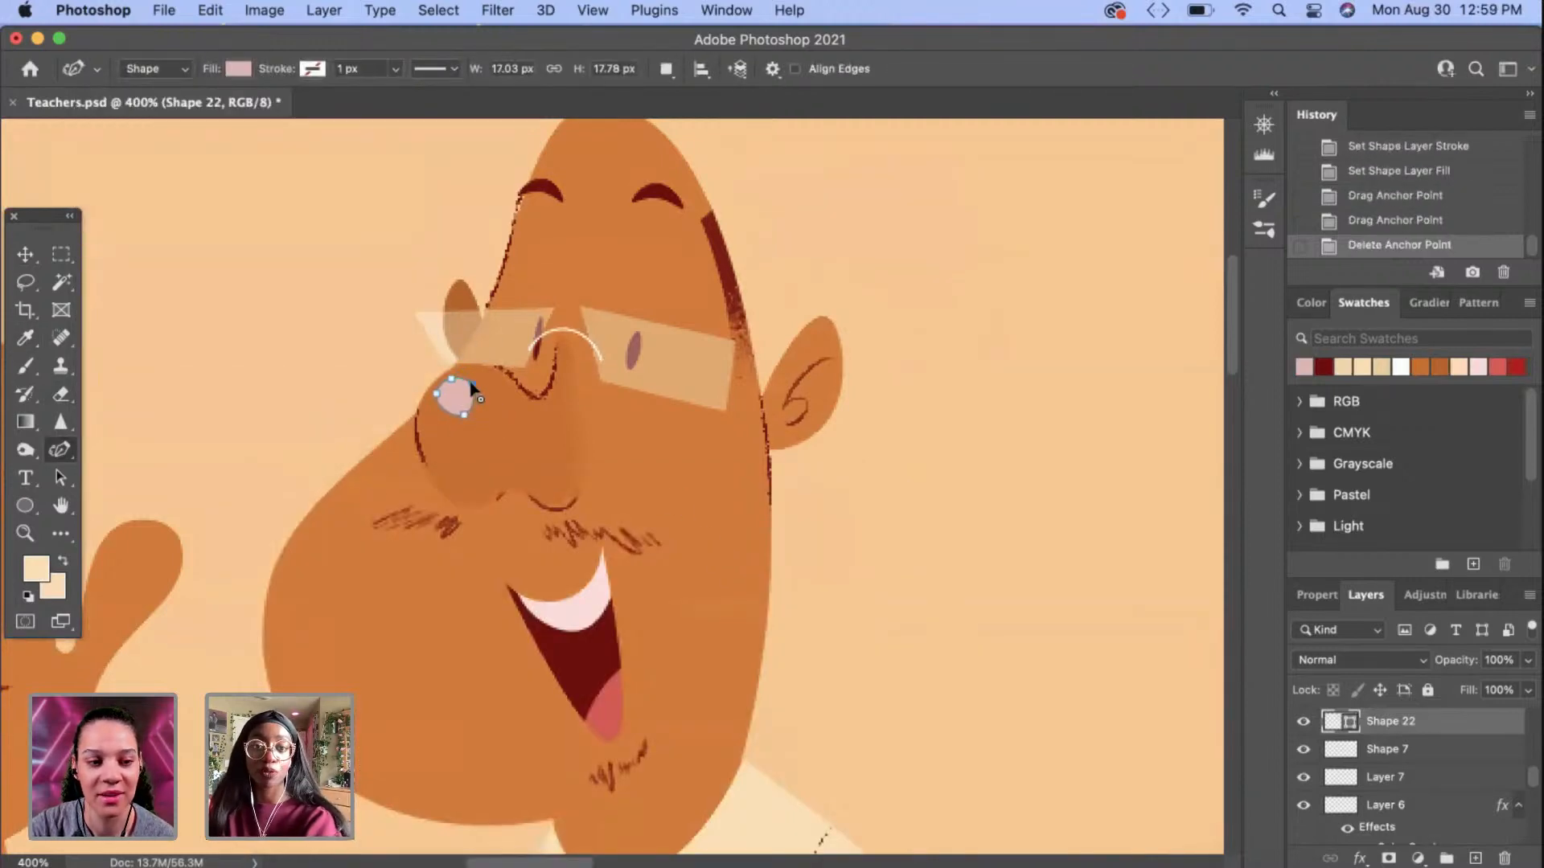
# Step: Widen the nose highlight to about 20 px and lower its layer opacity to 70%
pyautogui.moveTo(467, 382); pyautogui.dragTo(477, 390)
pyautogui.press('Return')
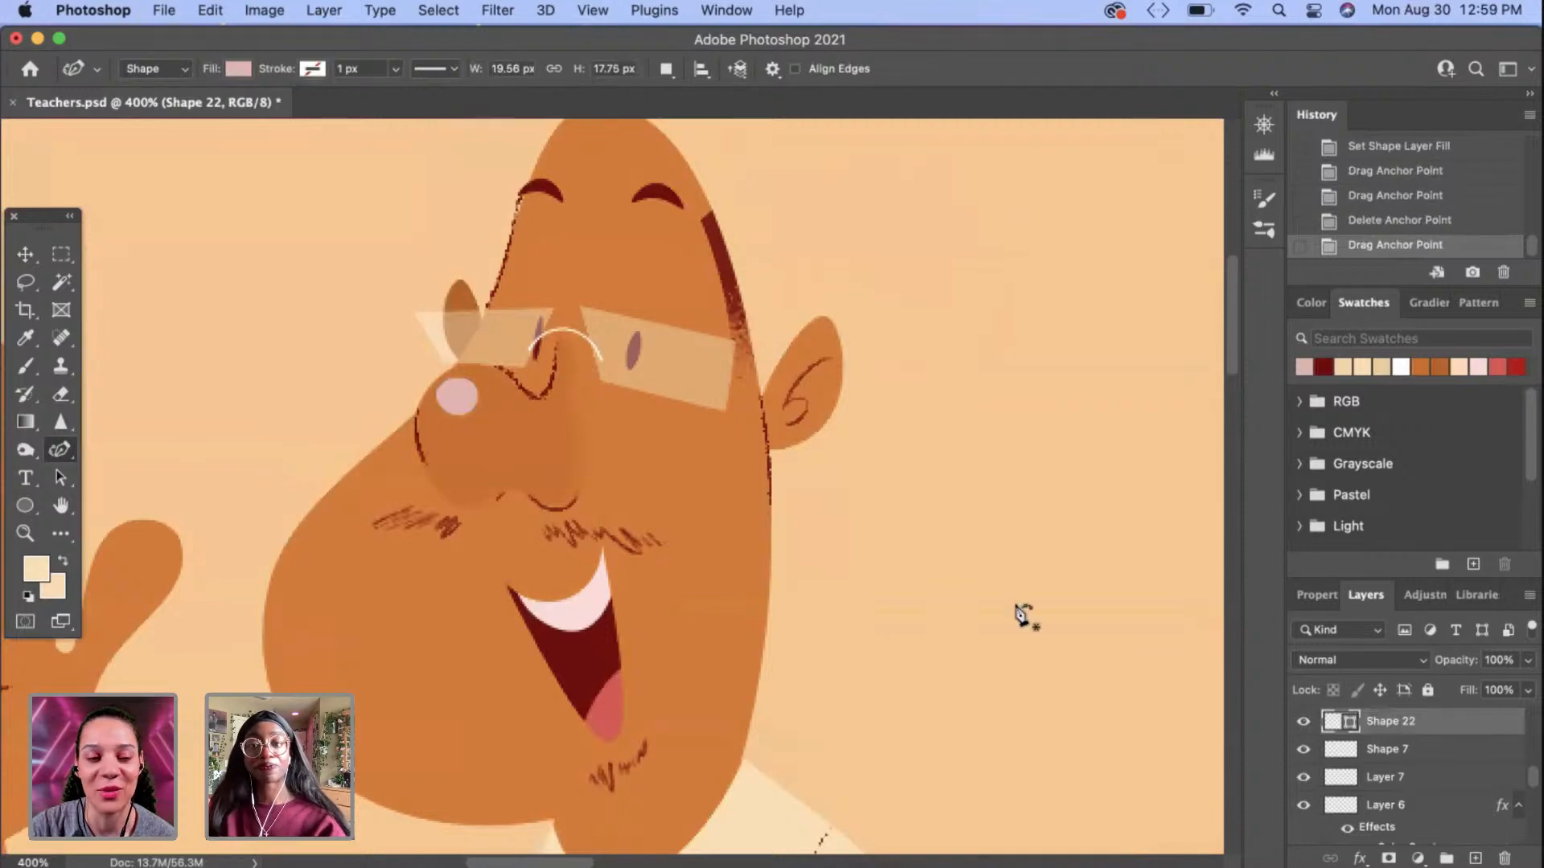
pyautogui.click(1527, 662)
pyautogui.click(1495, 688)
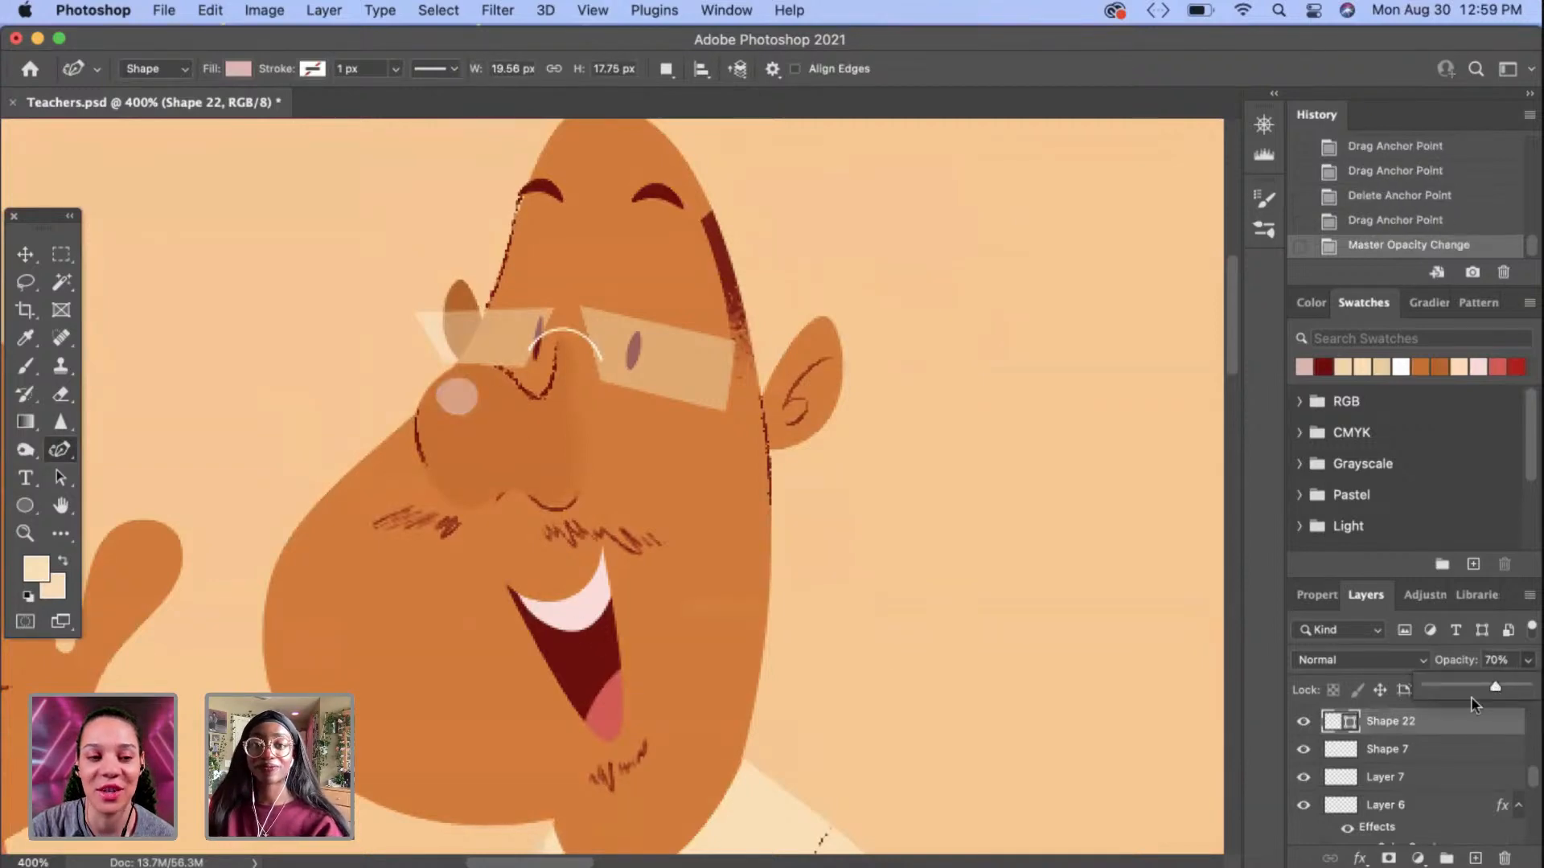
# Step: Rasterize the nose highlight layer and fade the highlight's lower edge with a textured 18 px eraser brush
pyautogui.rightClick(1389, 752)
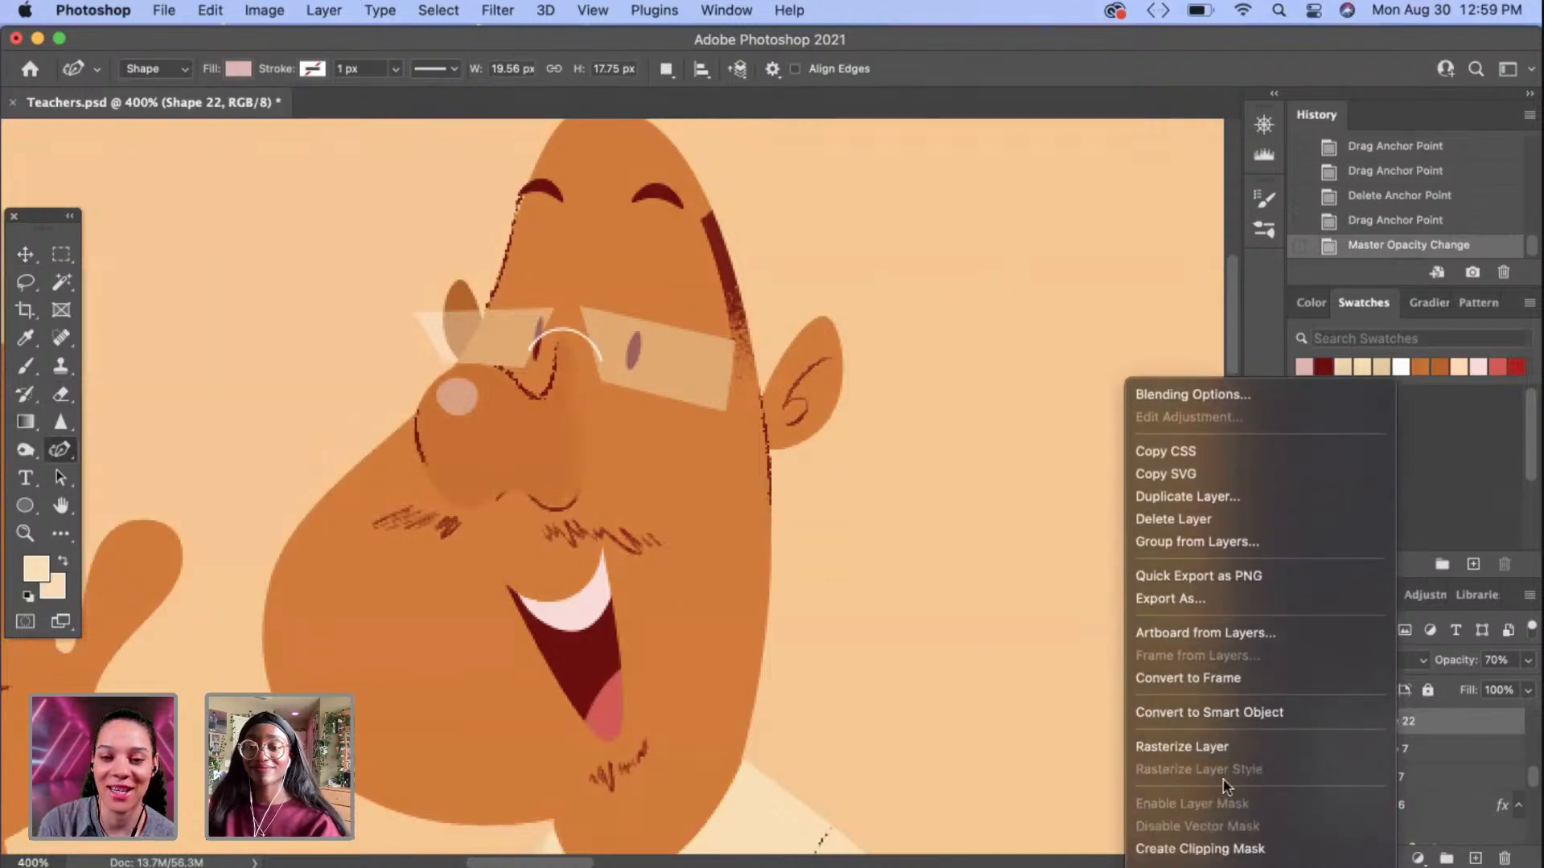
pyautogui.click(1216, 756)
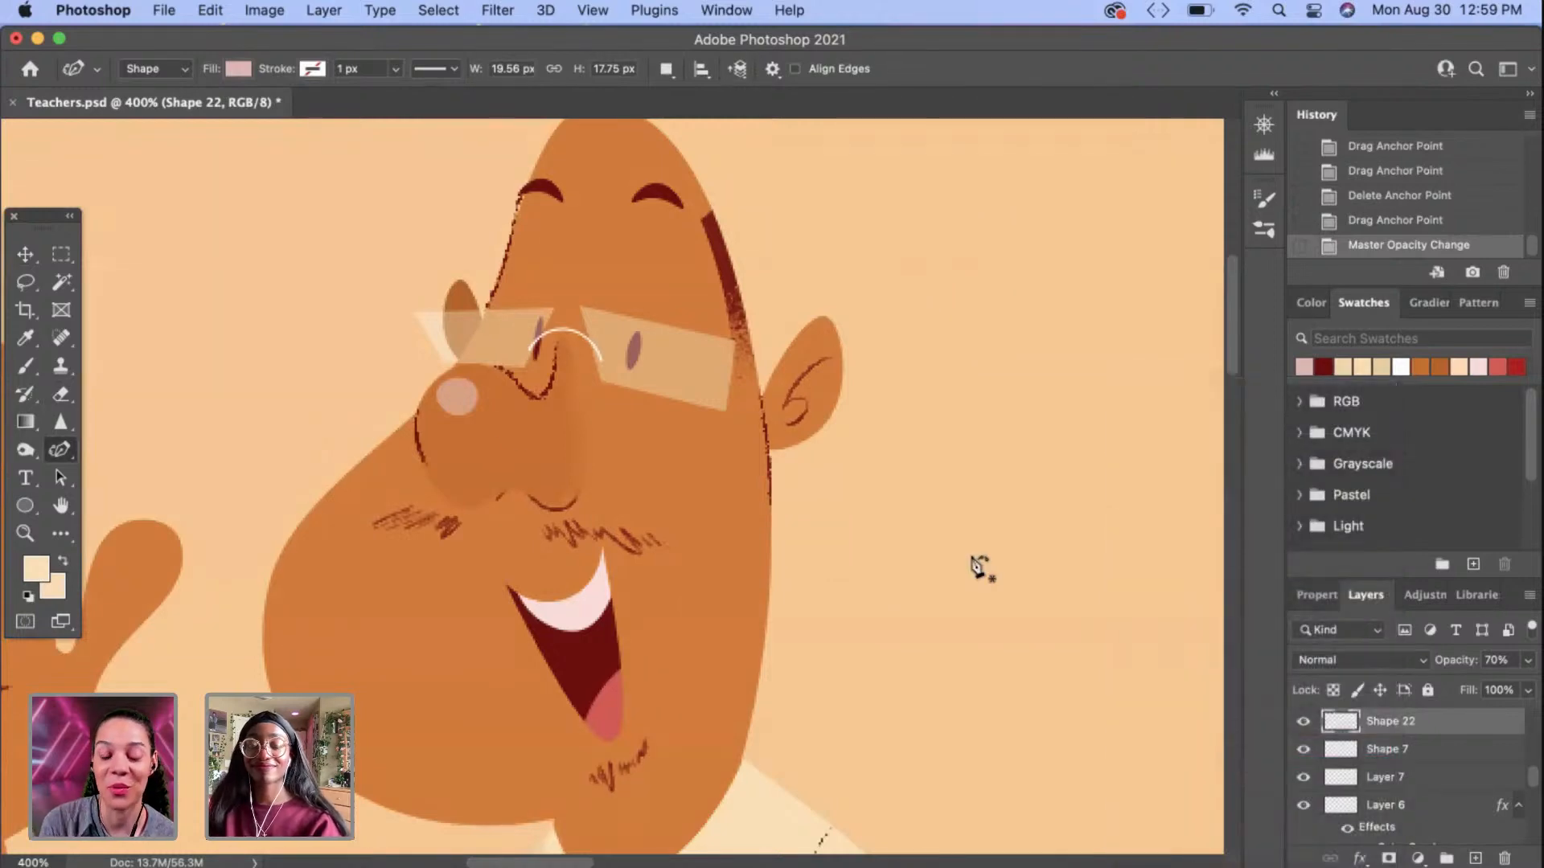
pyautogui.click(63, 395)
pyautogui.click(155, 71)
pyautogui.moveTo(158, 141); pyautogui.dragTo(142, 141)
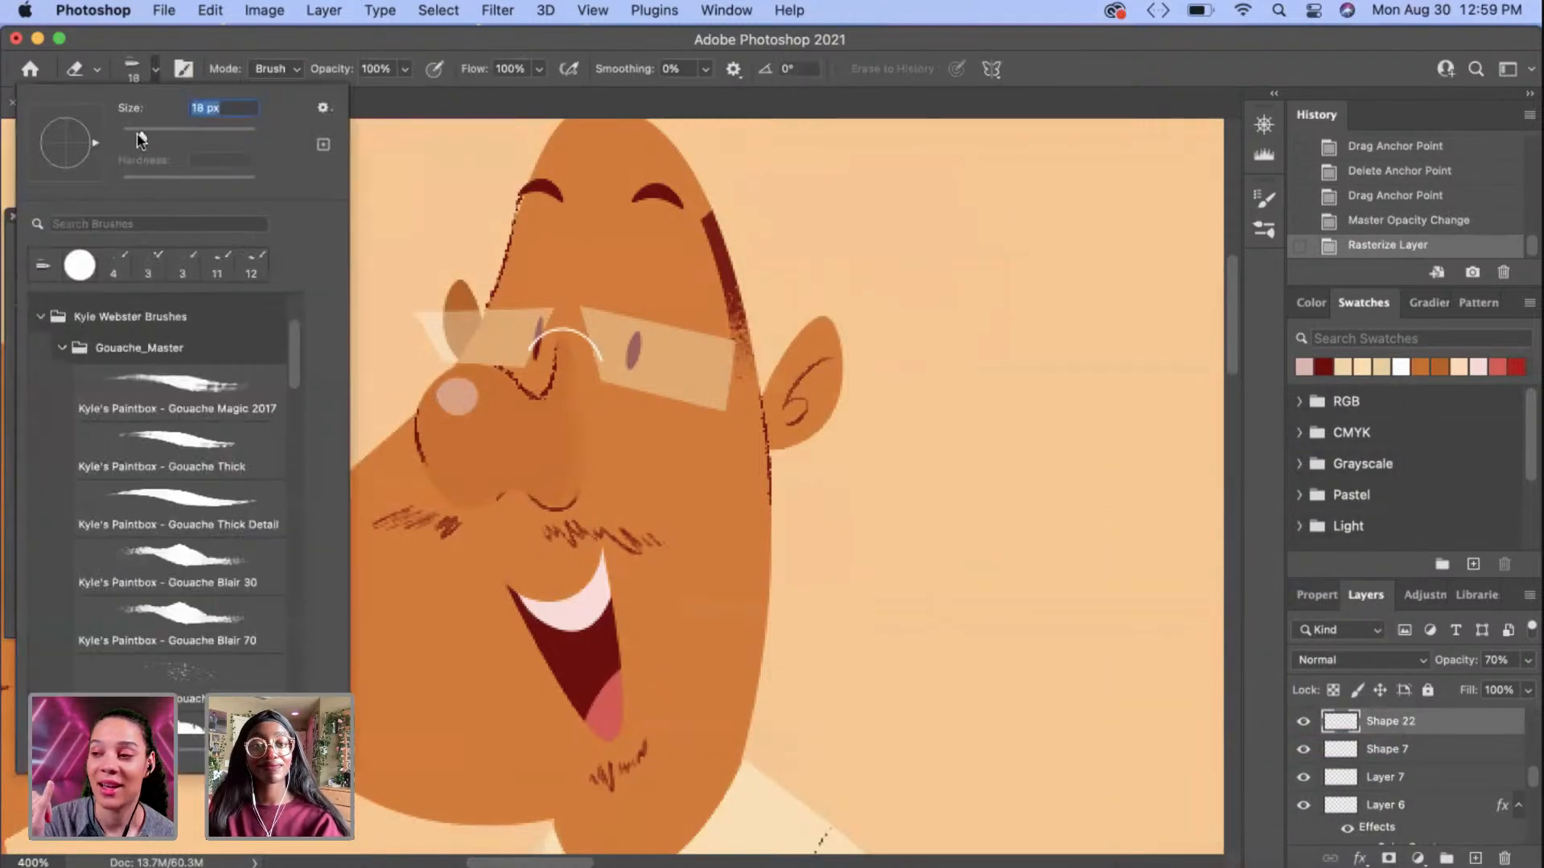
pyautogui.click(472, 416)
pyautogui.moveTo(489, 411); pyautogui.dragTo(451, 422)
pyautogui.moveTo(490, 405); pyautogui.dragTo(420, 419)
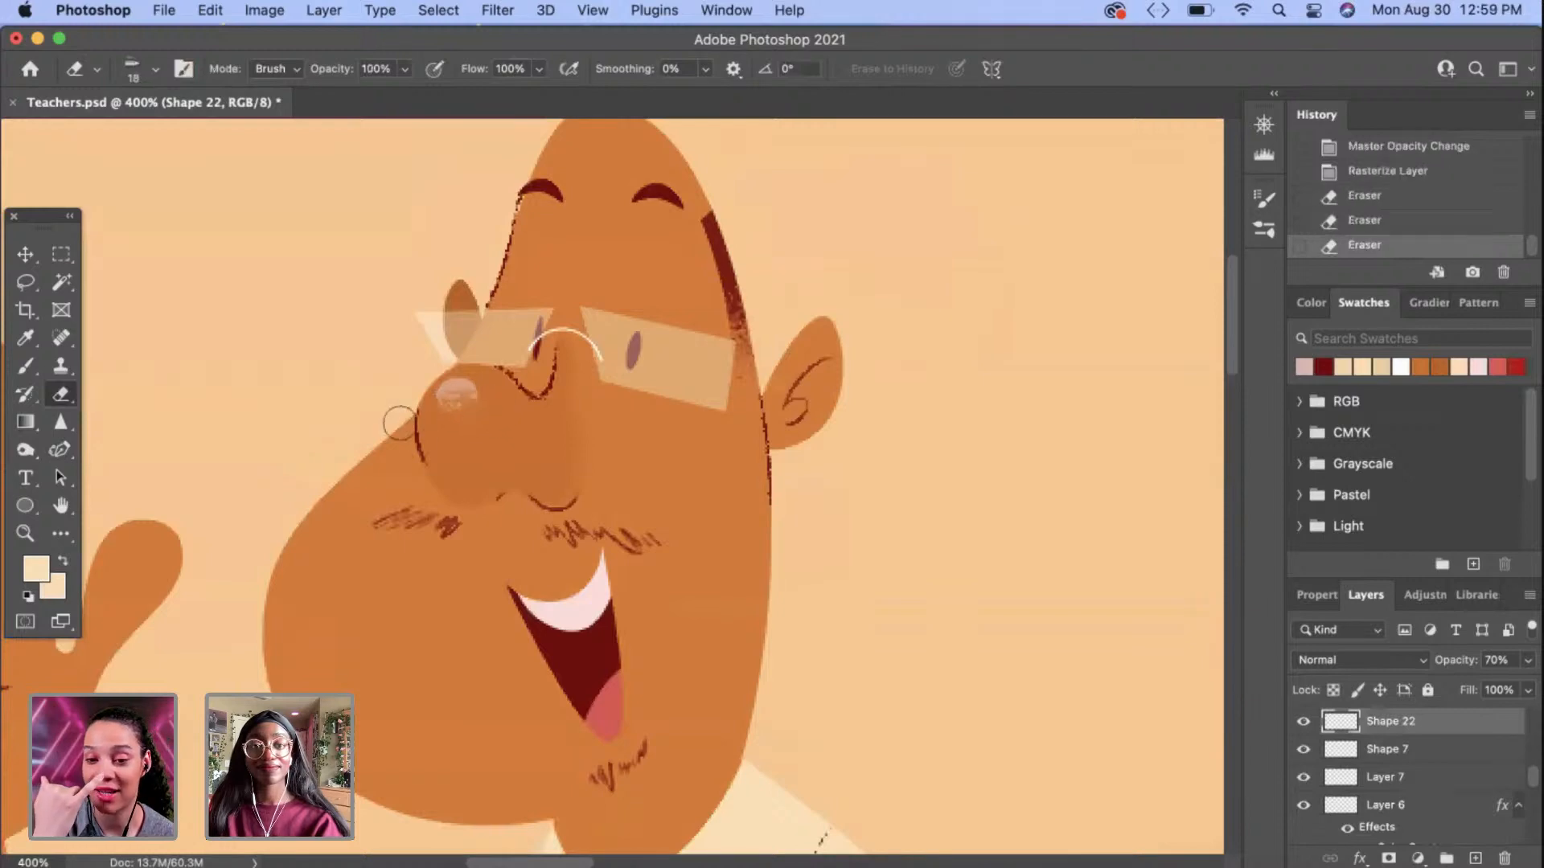
pyautogui.press('super+1')
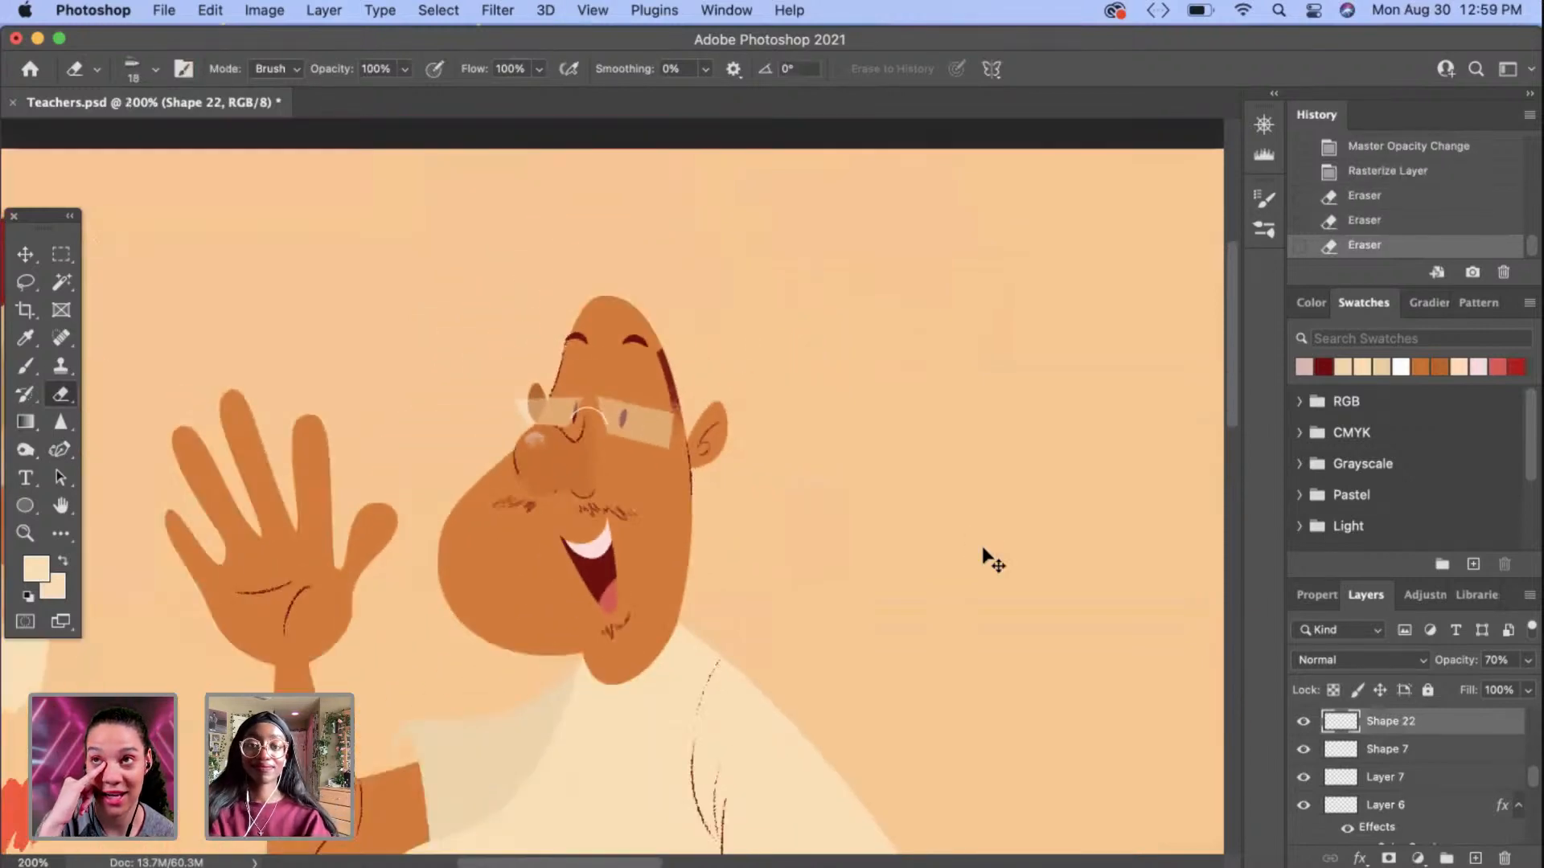
# Step: Draw a closed highlight about 19 px by 8 px at the crown of the head with the Curvature Pen tool, above the head shape
pyautogui.press('super+plus')
pyautogui.press('super+plus')
pyautogui.press('super+plus')
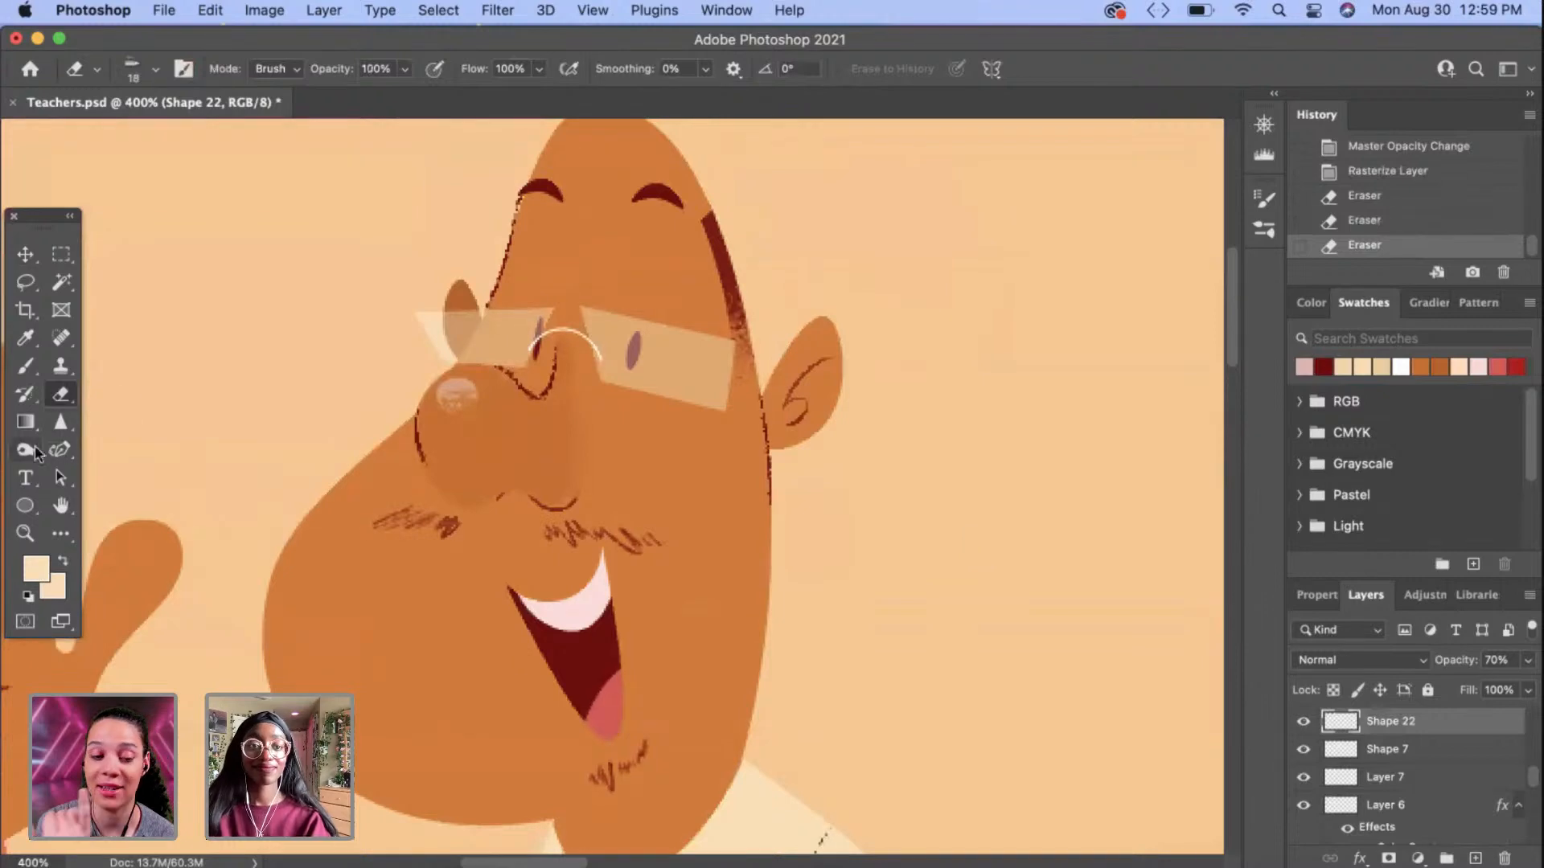
pyautogui.click(63, 452)
pyautogui.scroll(3, 406, 306)
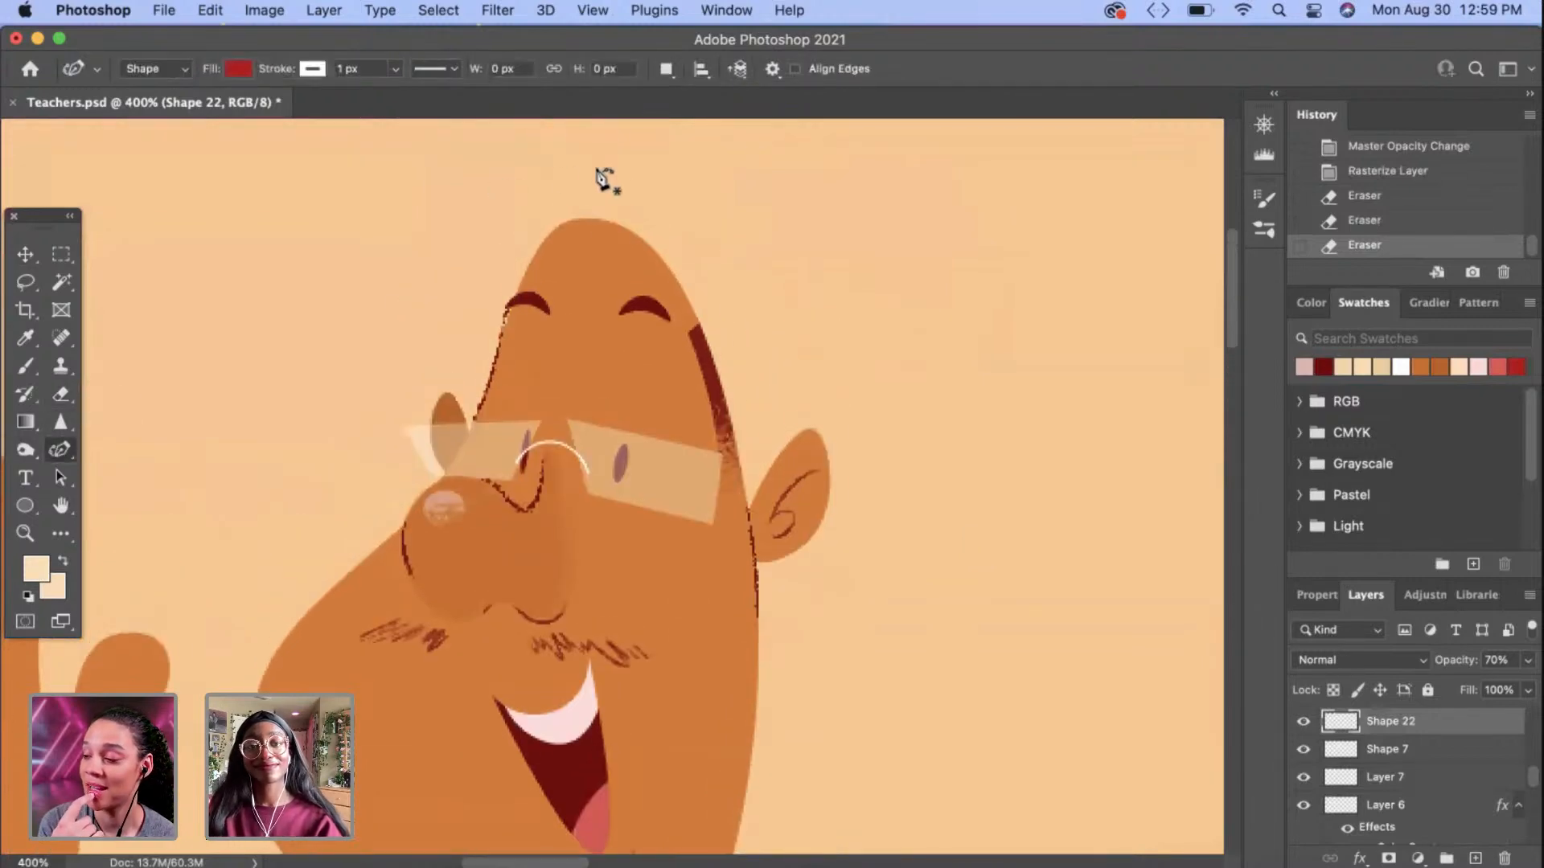
pyautogui.click(25, 254)
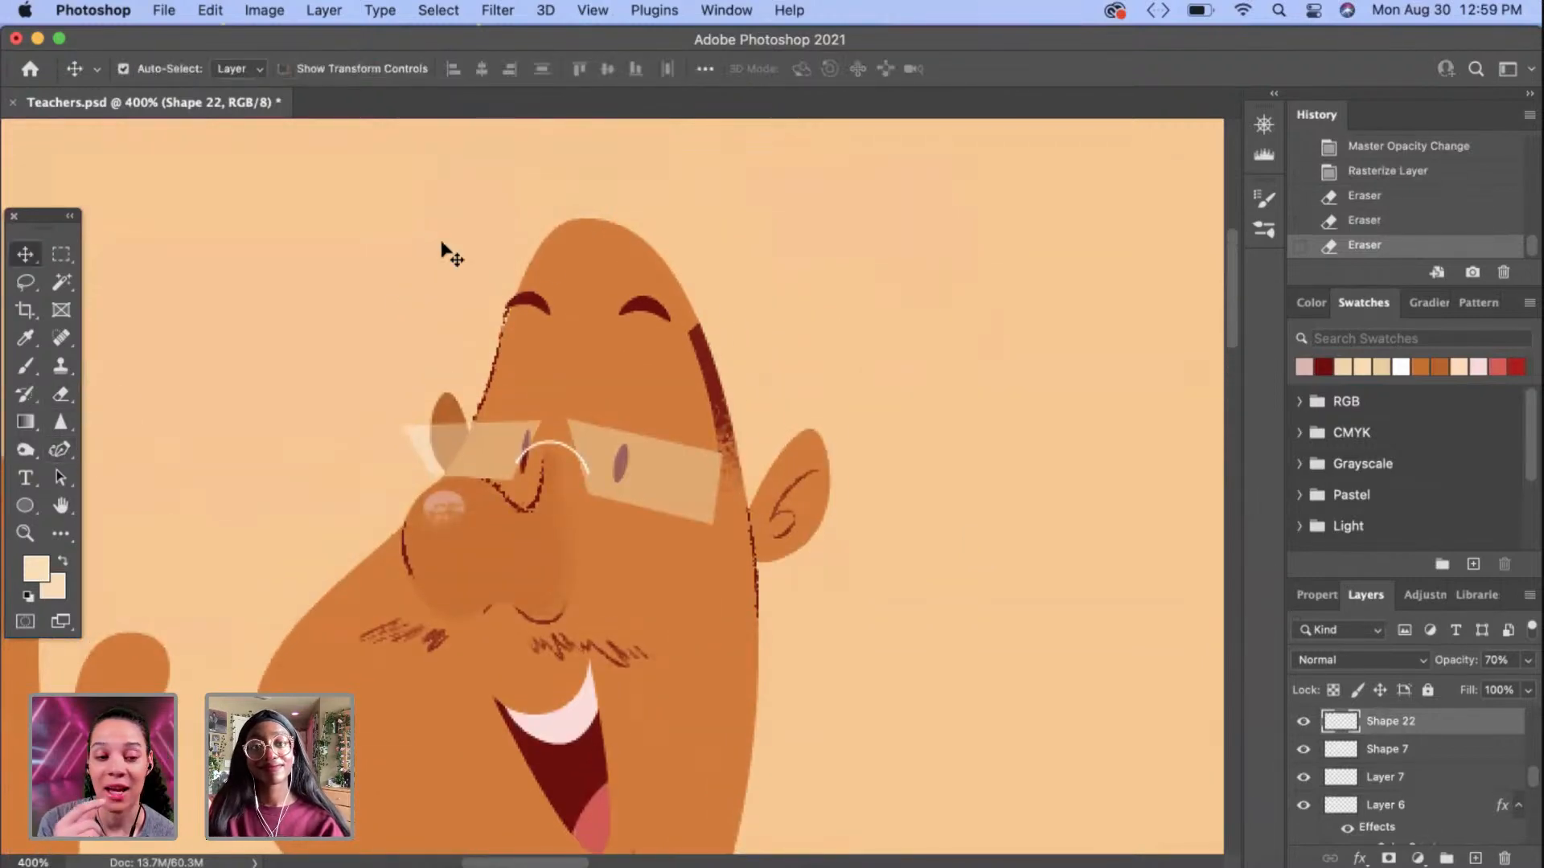
pyautogui.click(581, 288)
pyautogui.click(61, 450)
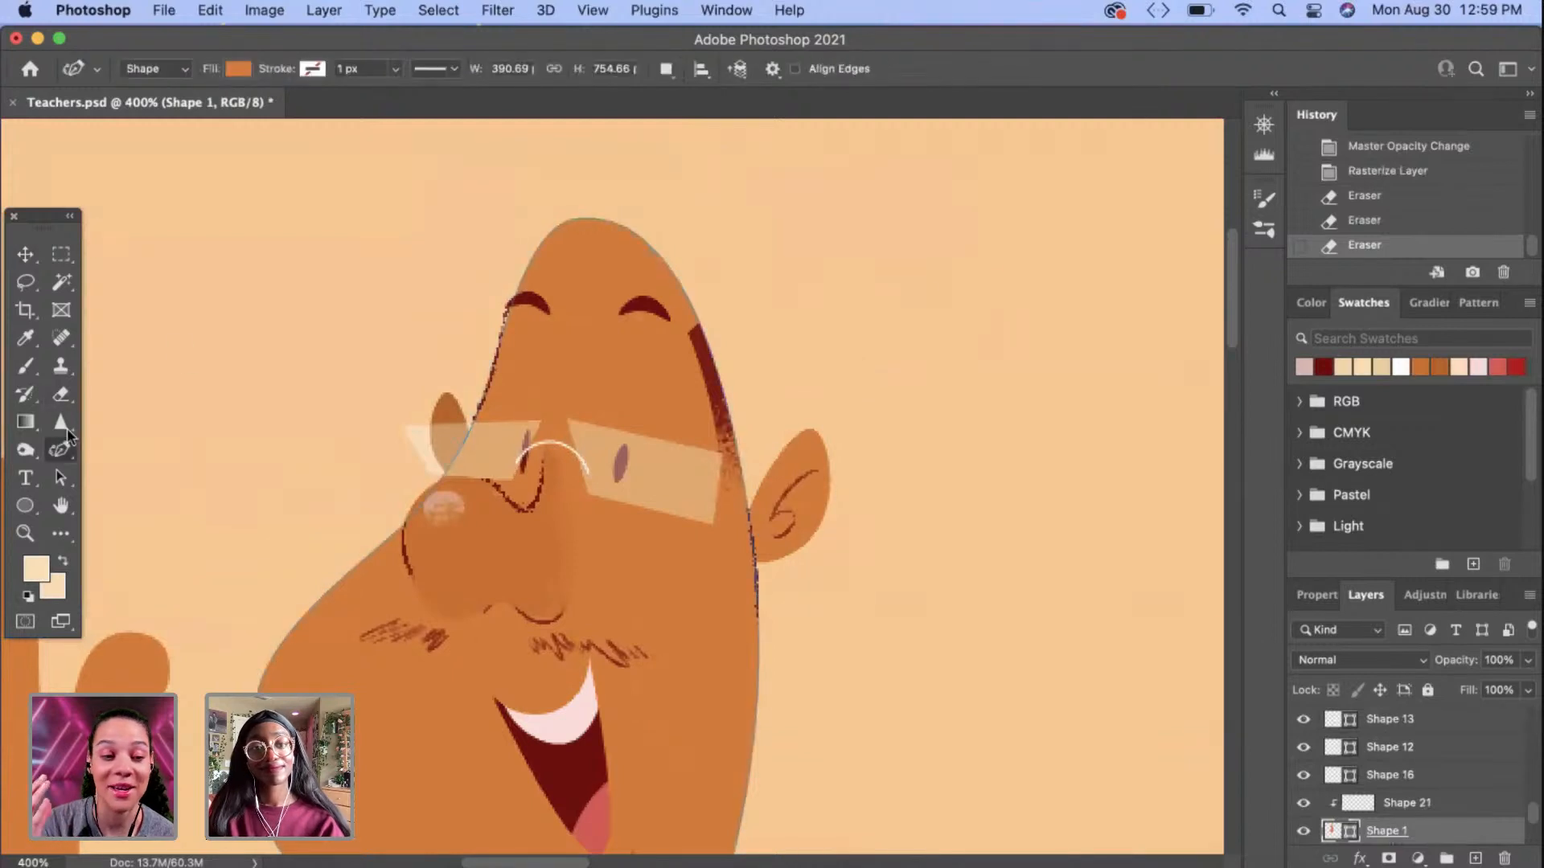
pyautogui.click(615, 242)
pyautogui.click(573, 229)
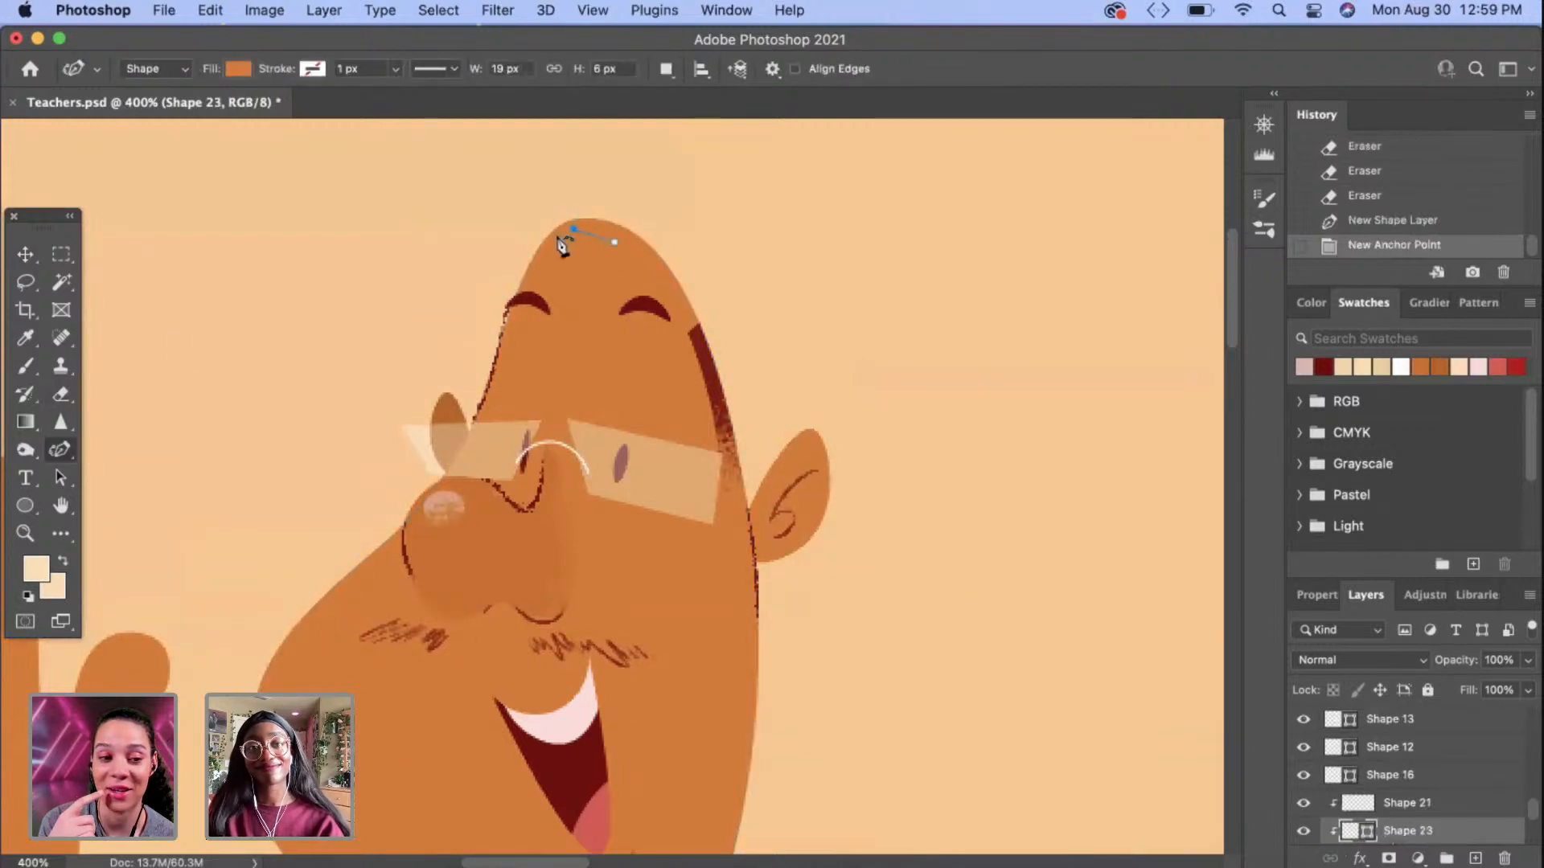
pyautogui.click(563, 244)
pyautogui.click(585, 242)
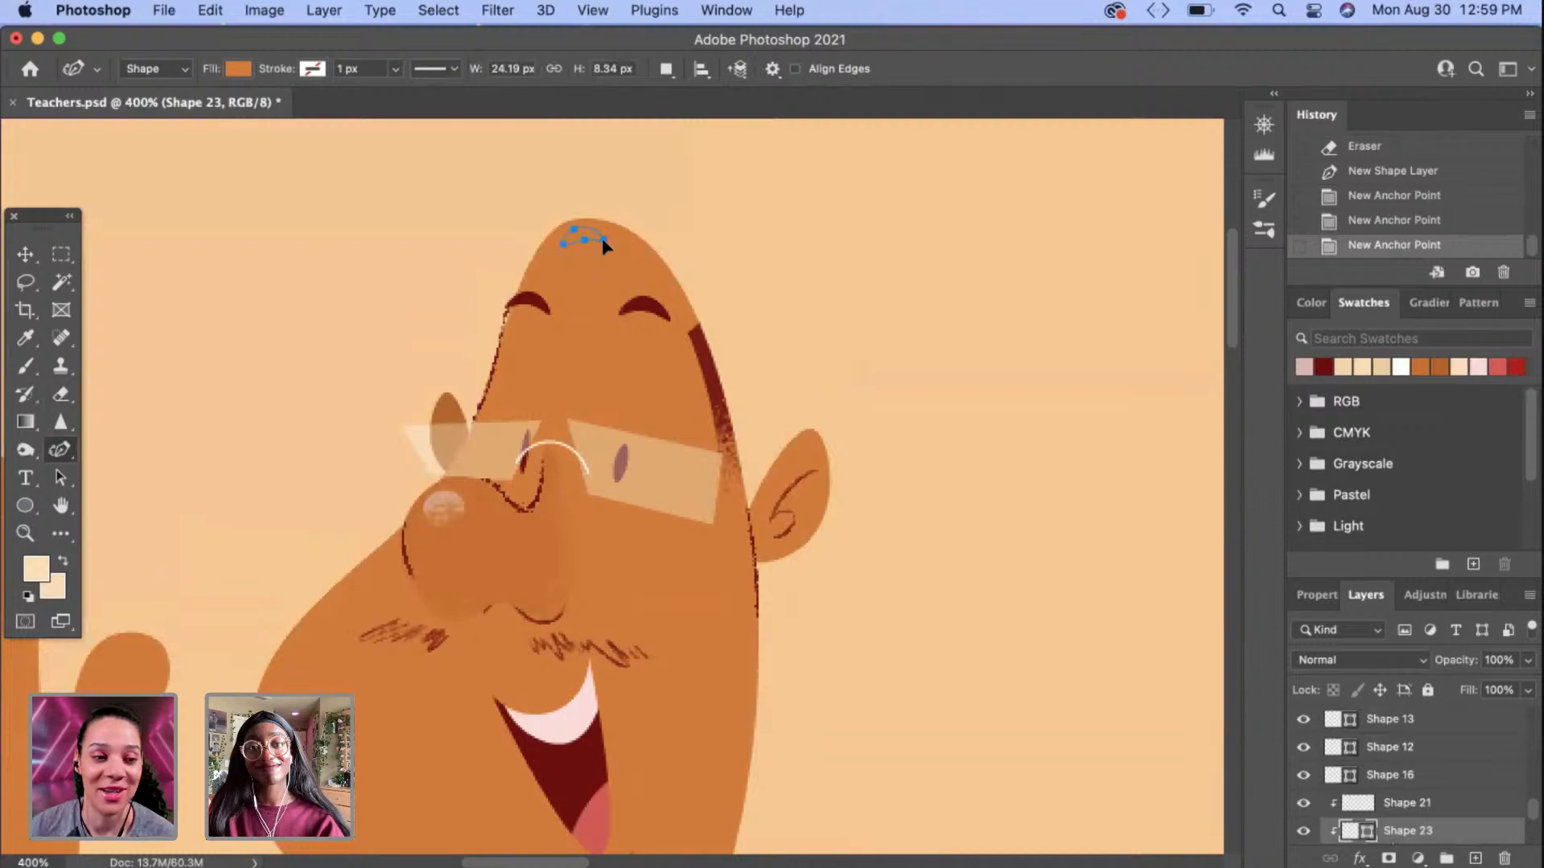
pyautogui.click(601, 238)
# Step: Fill the crown highlight with light orange and move its end anchor points to make it about 18 px by 8 px
pyautogui.click(238, 68)
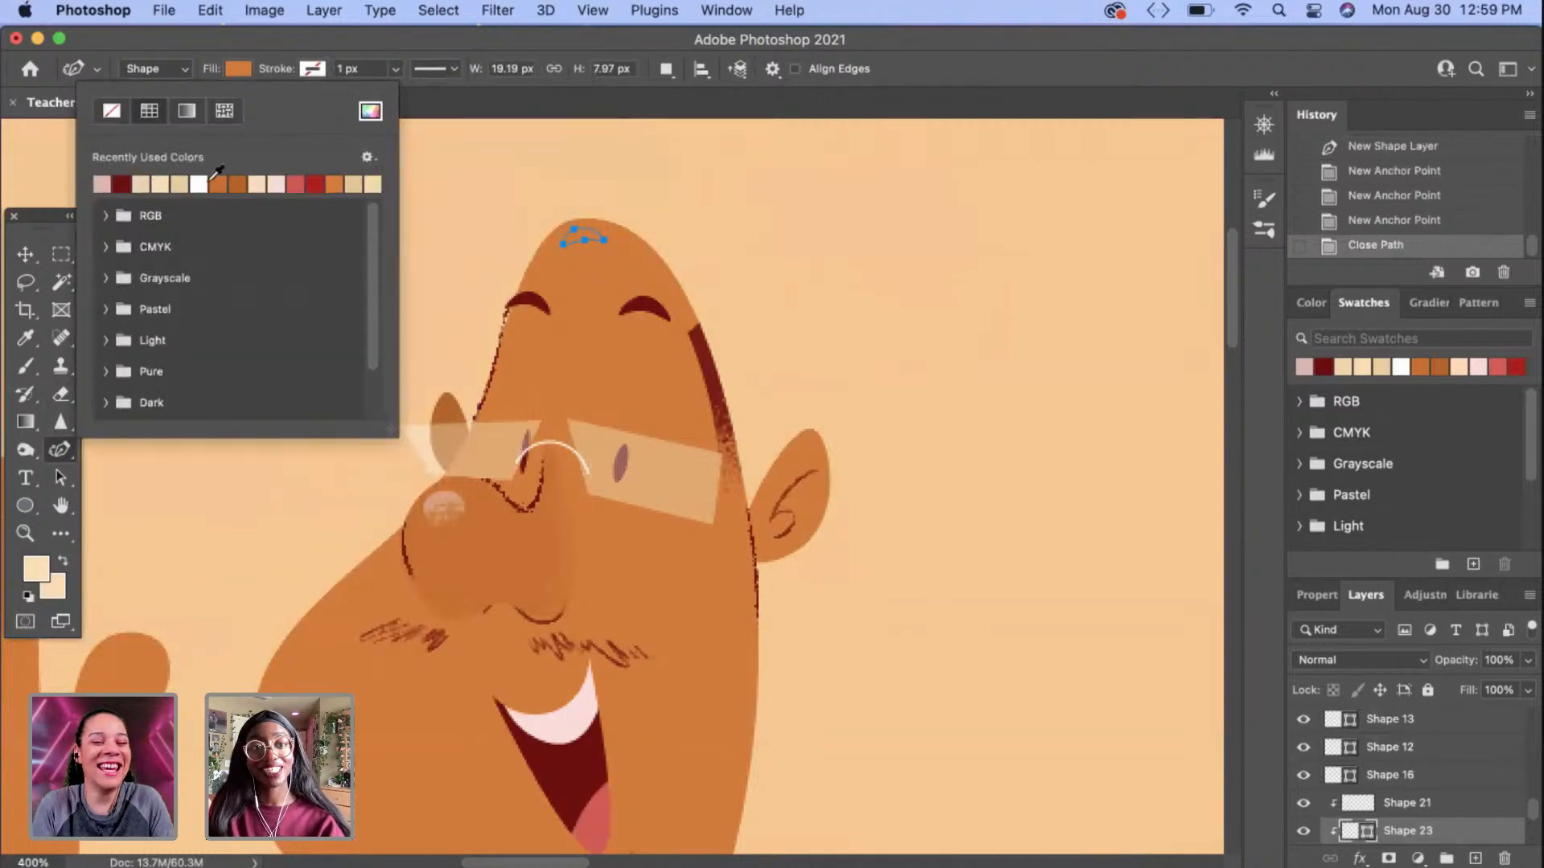
pyautogui.click(369, 112)
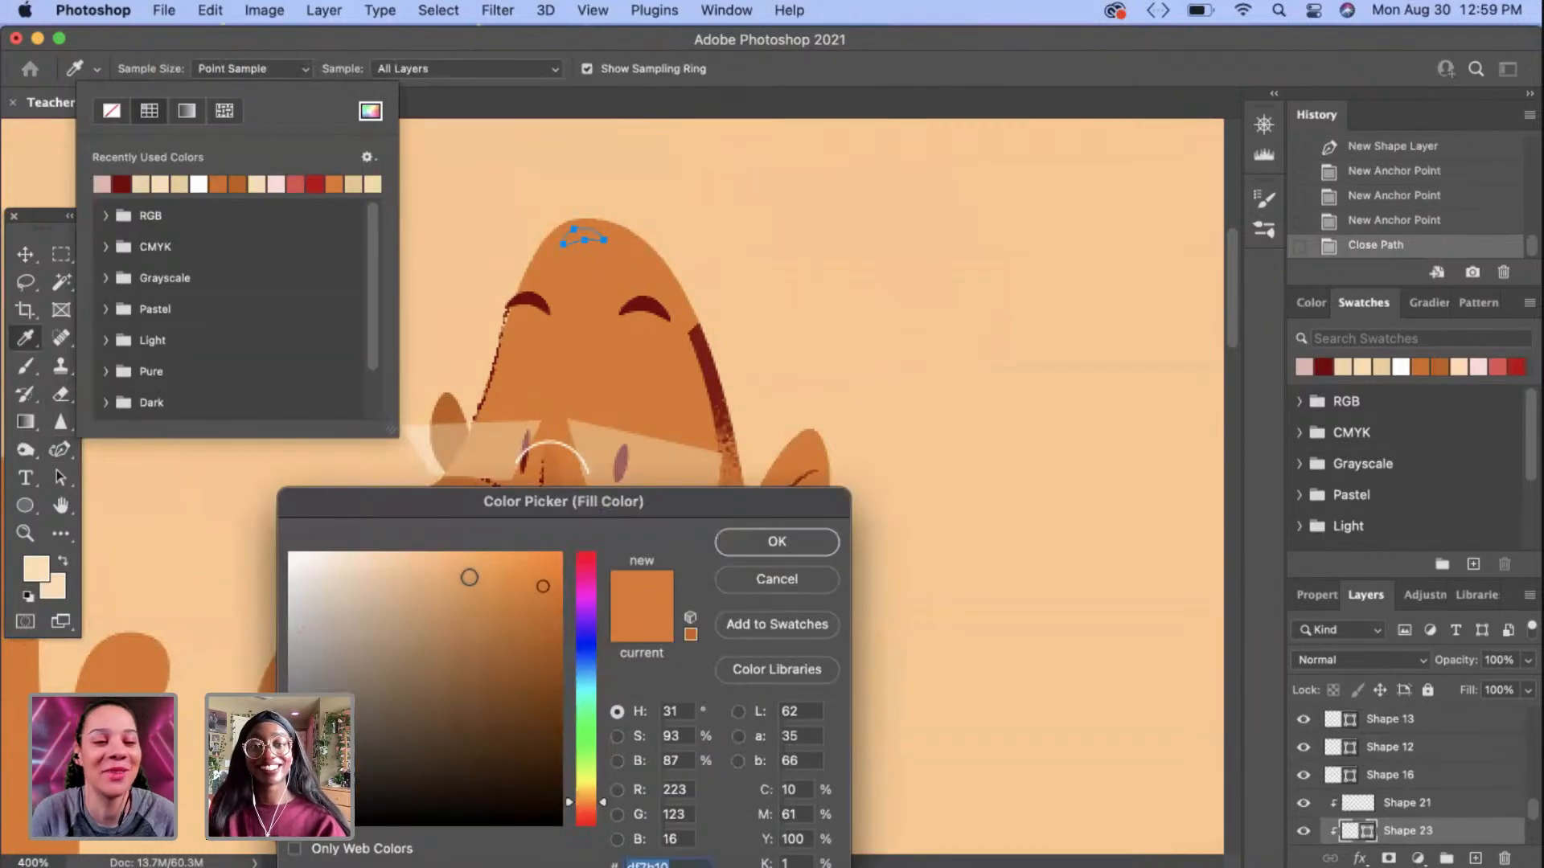
pyautogui.click(776, 541)
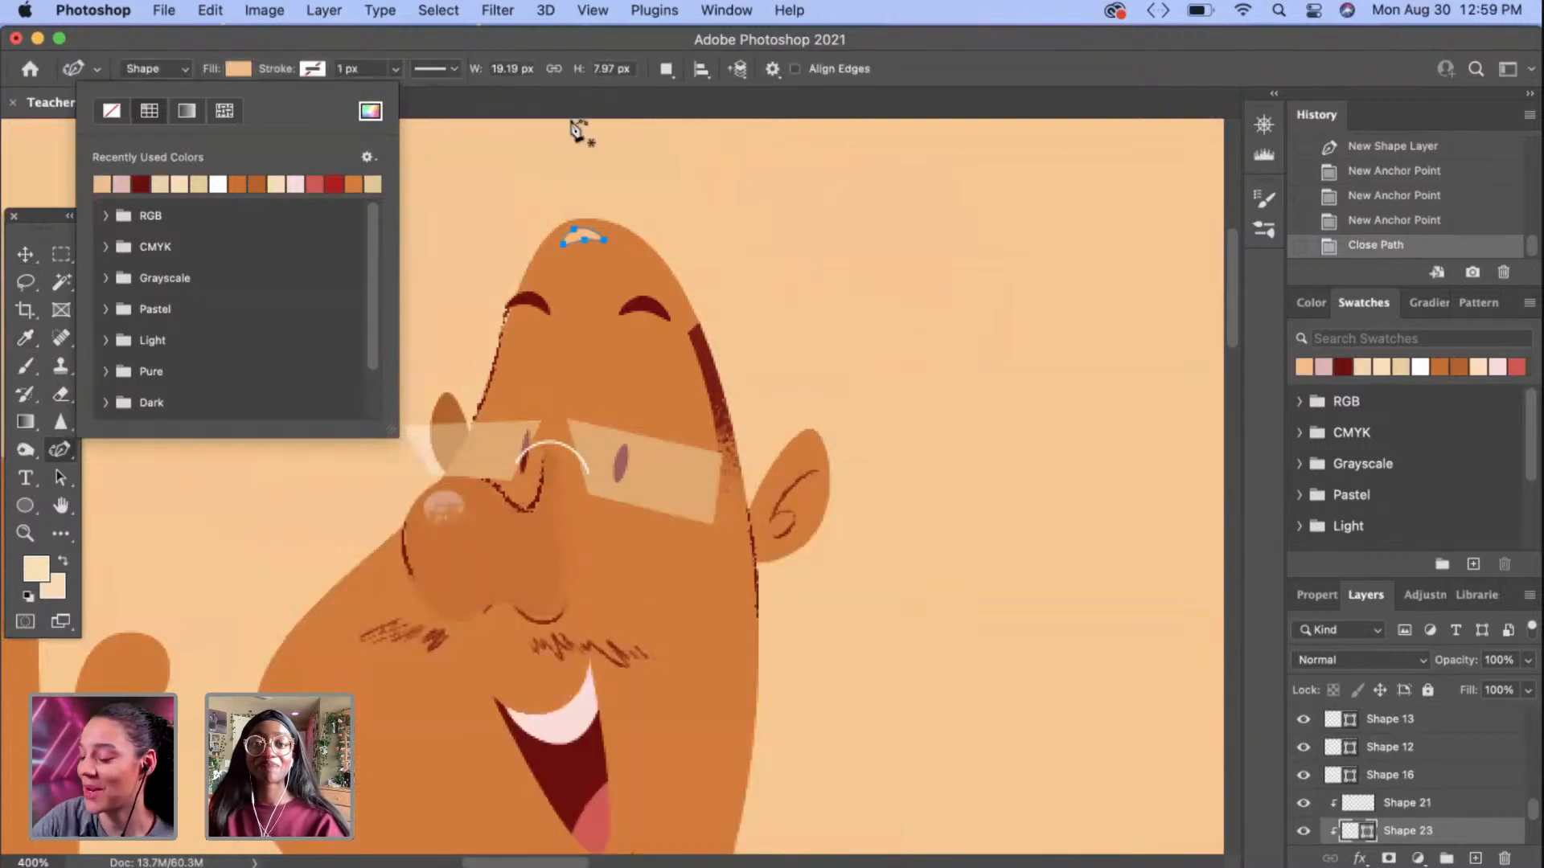
pyautogui.moveTo(563, 243); pyautogui.dragTo(594, 236)
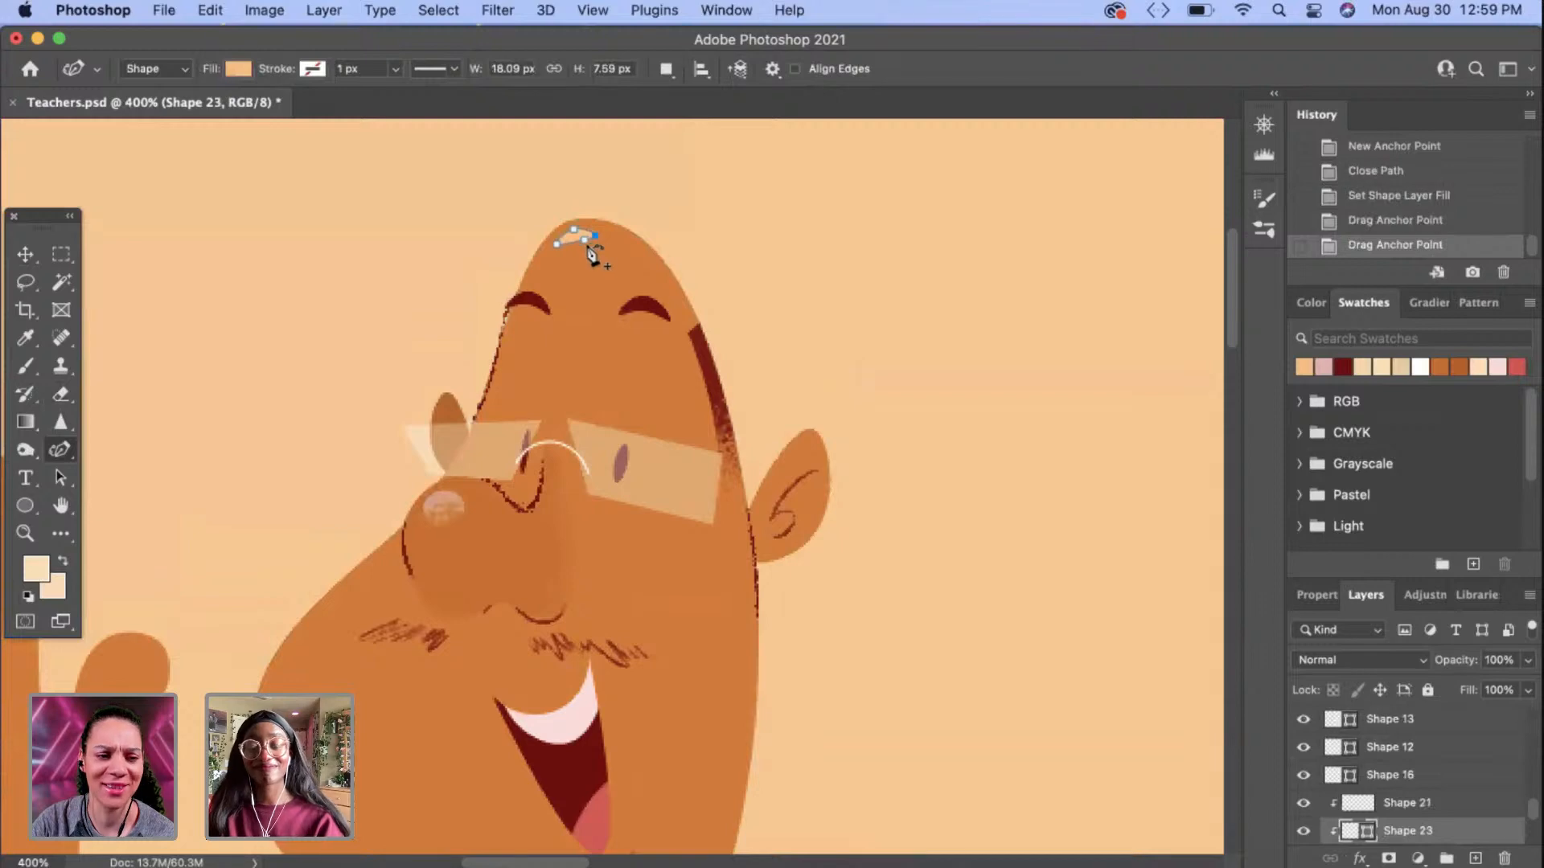
pyautogui.press('Return')
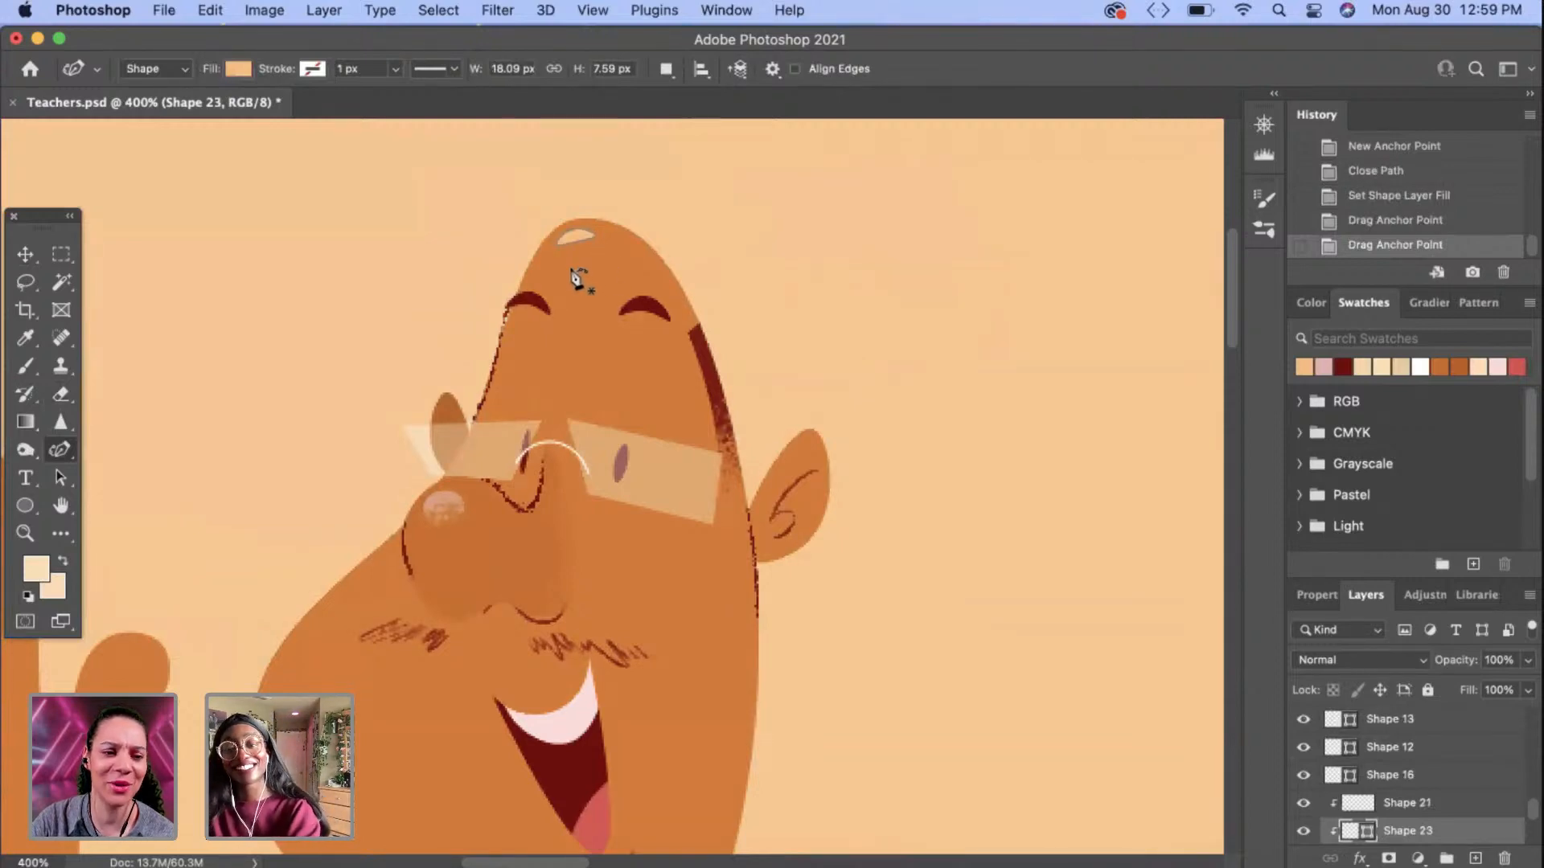
# Step: Rasterize the crown highlight layer and fade the highlight's edges with the textured 18 px eraser brush
pyautogui.rightClick(1449, 827)
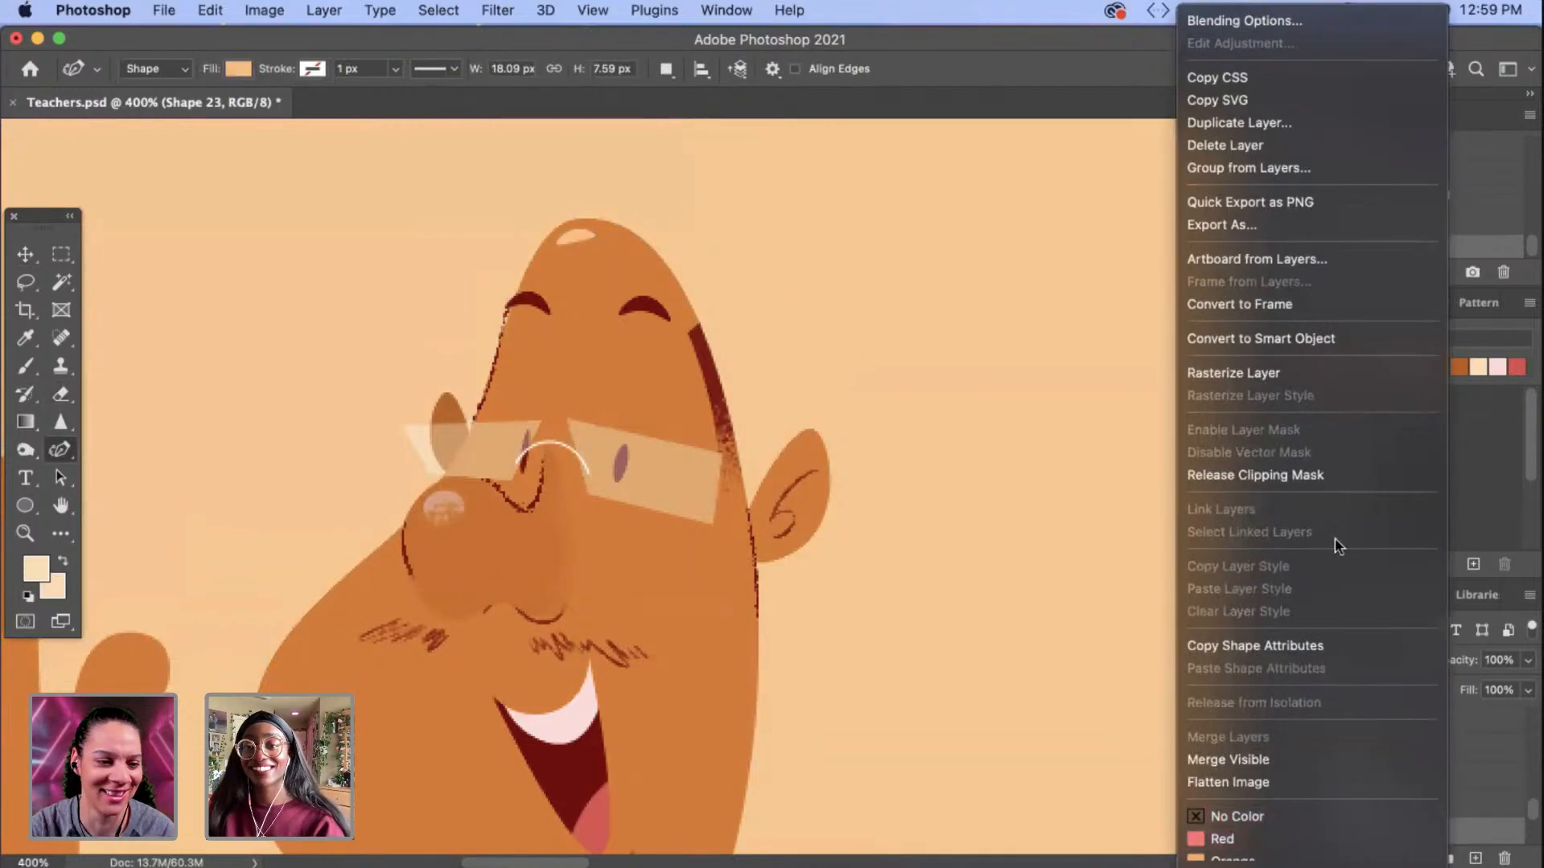
pyautogui.click(1258, 372)
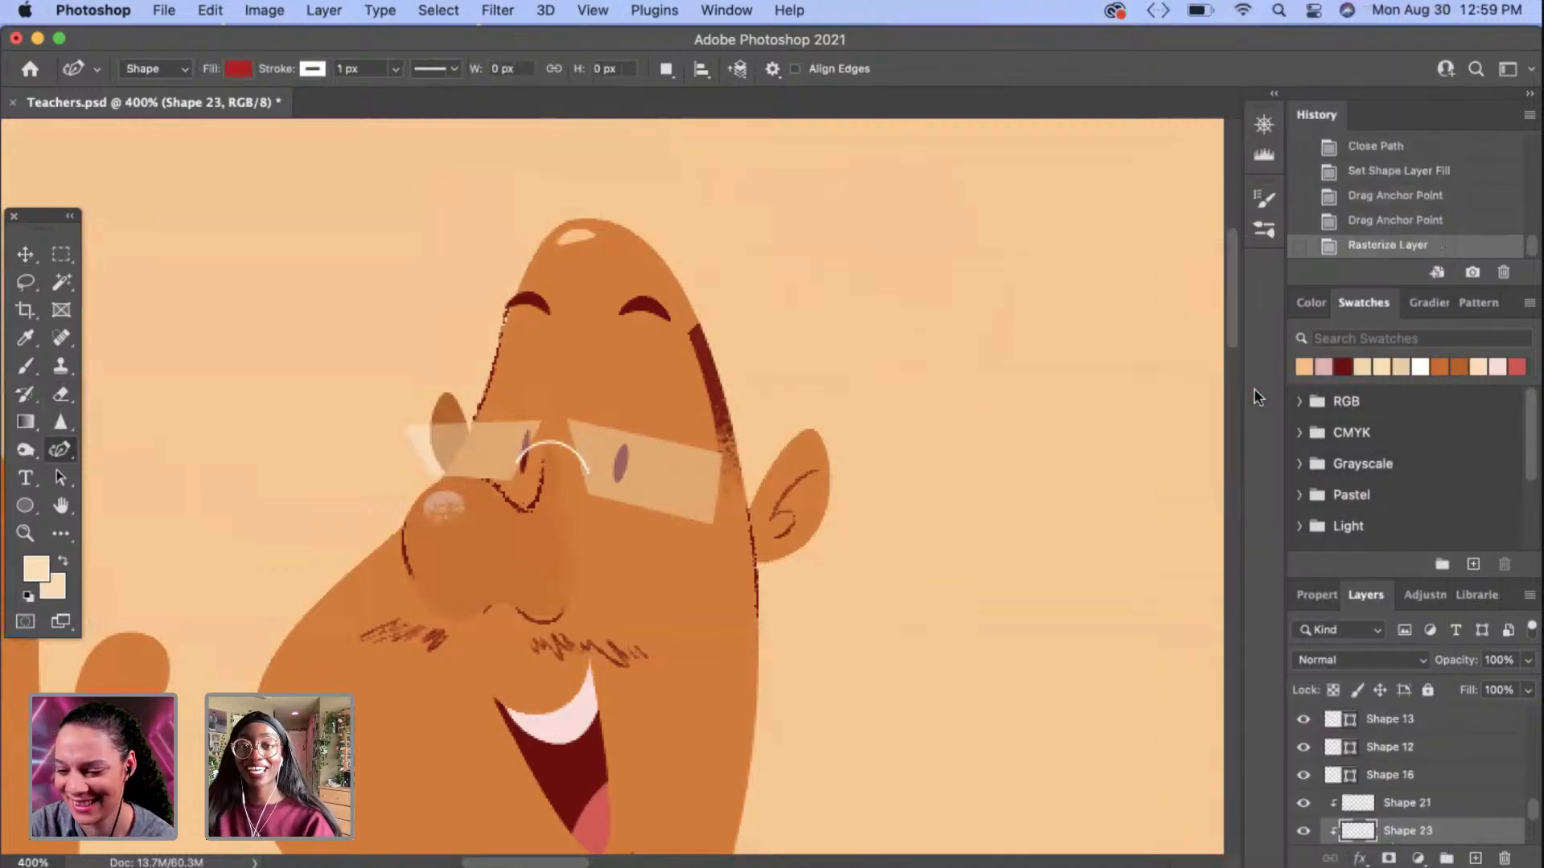
pyautogui.click(61, 394)
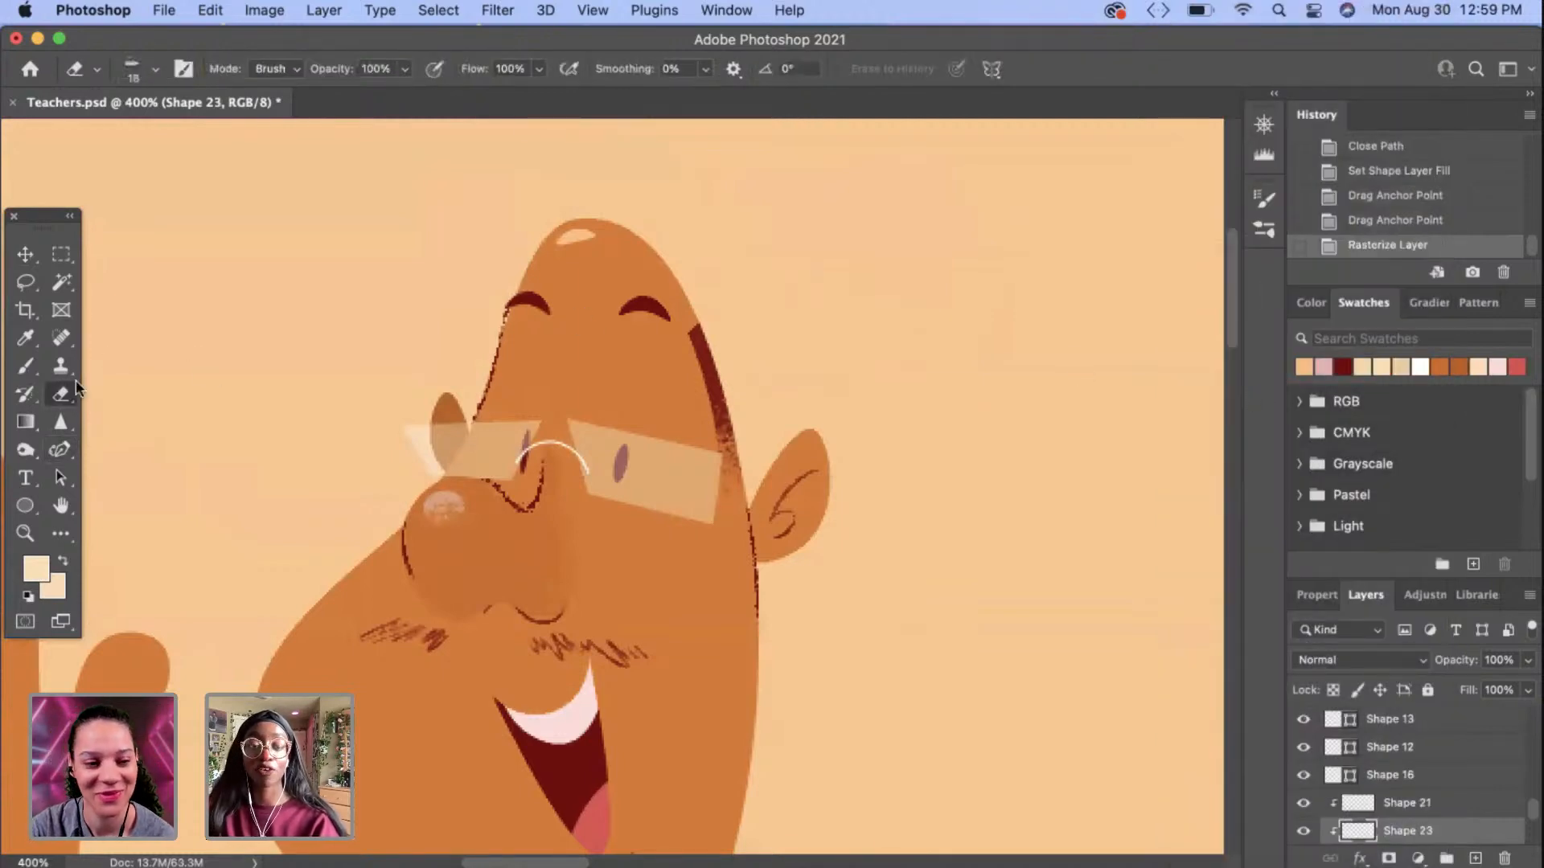
pyautogui.click(593, 248)
pyautogui.click(592, 243)
pyautogui.moveTo(585, 275); pyautogui.dragTo(587, 278)
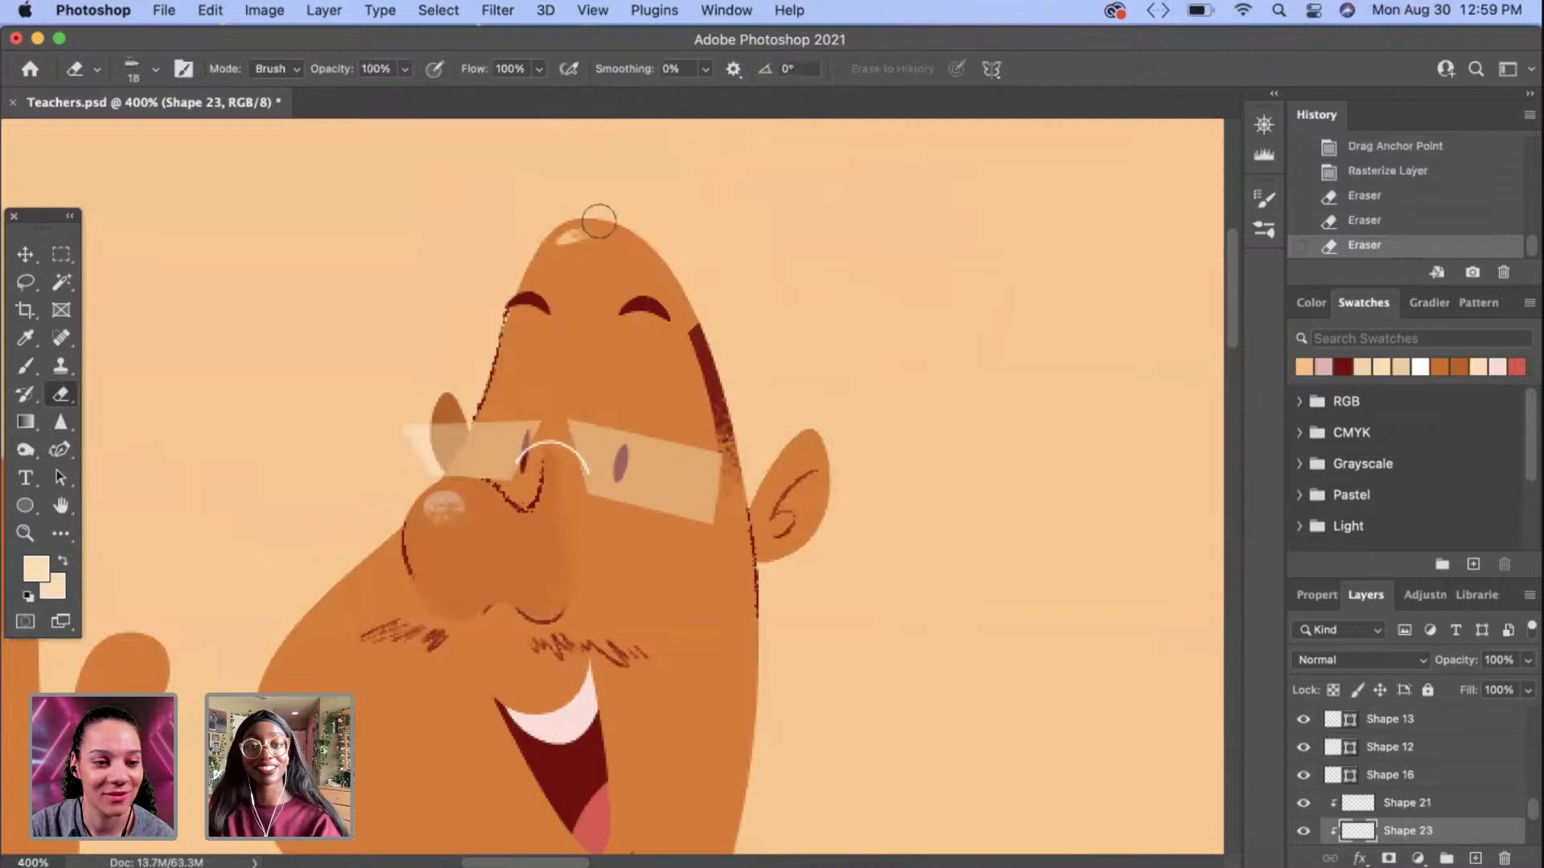
pyautogui.moveTo(597, 220); pyautogui.dragTo(611, 276)
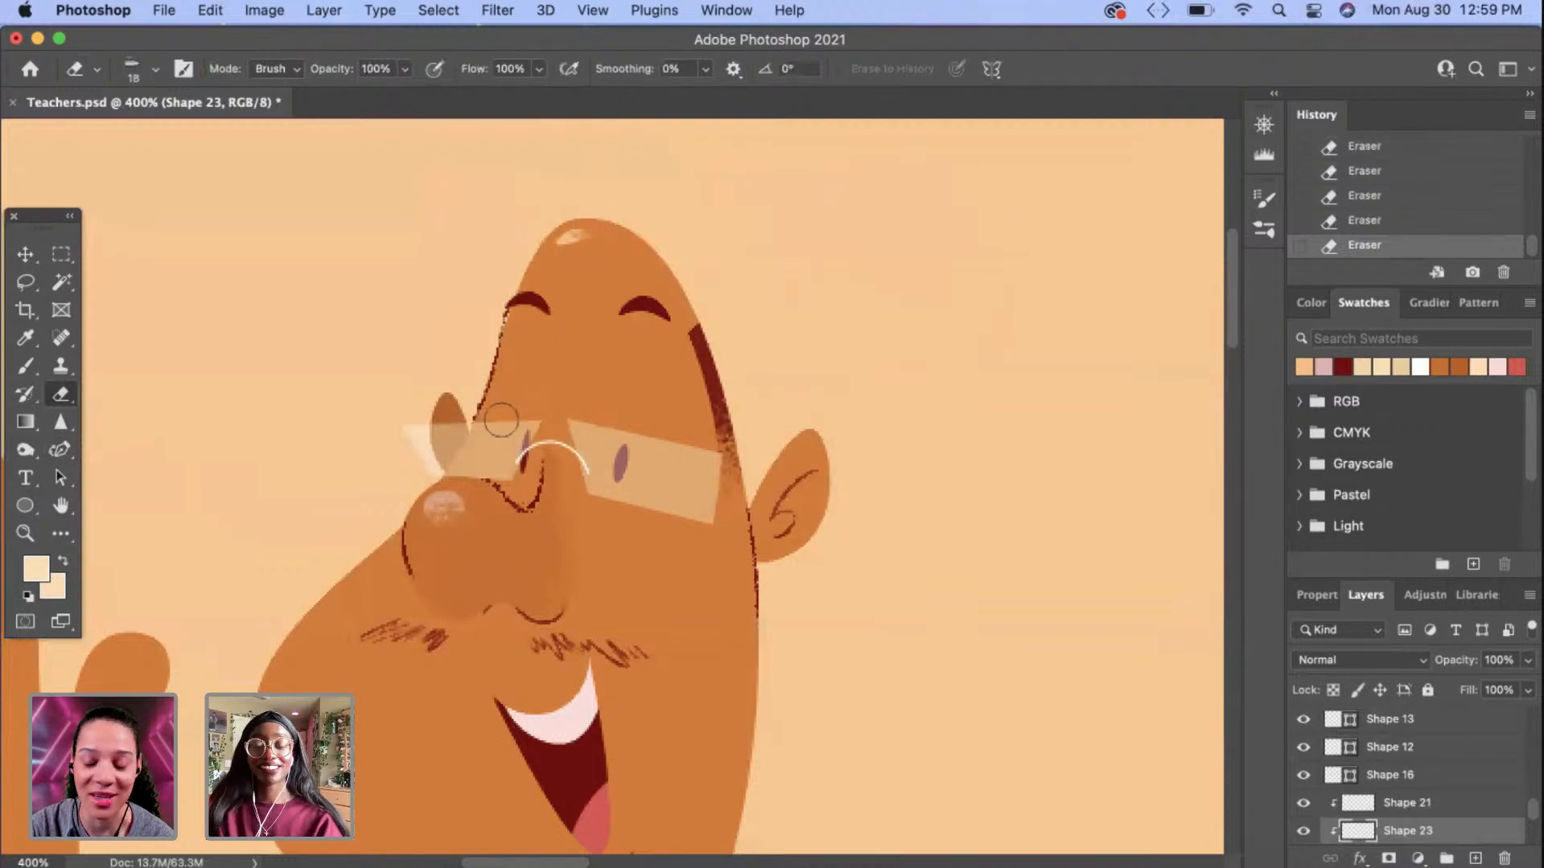
pyautogui.press('super+minus')
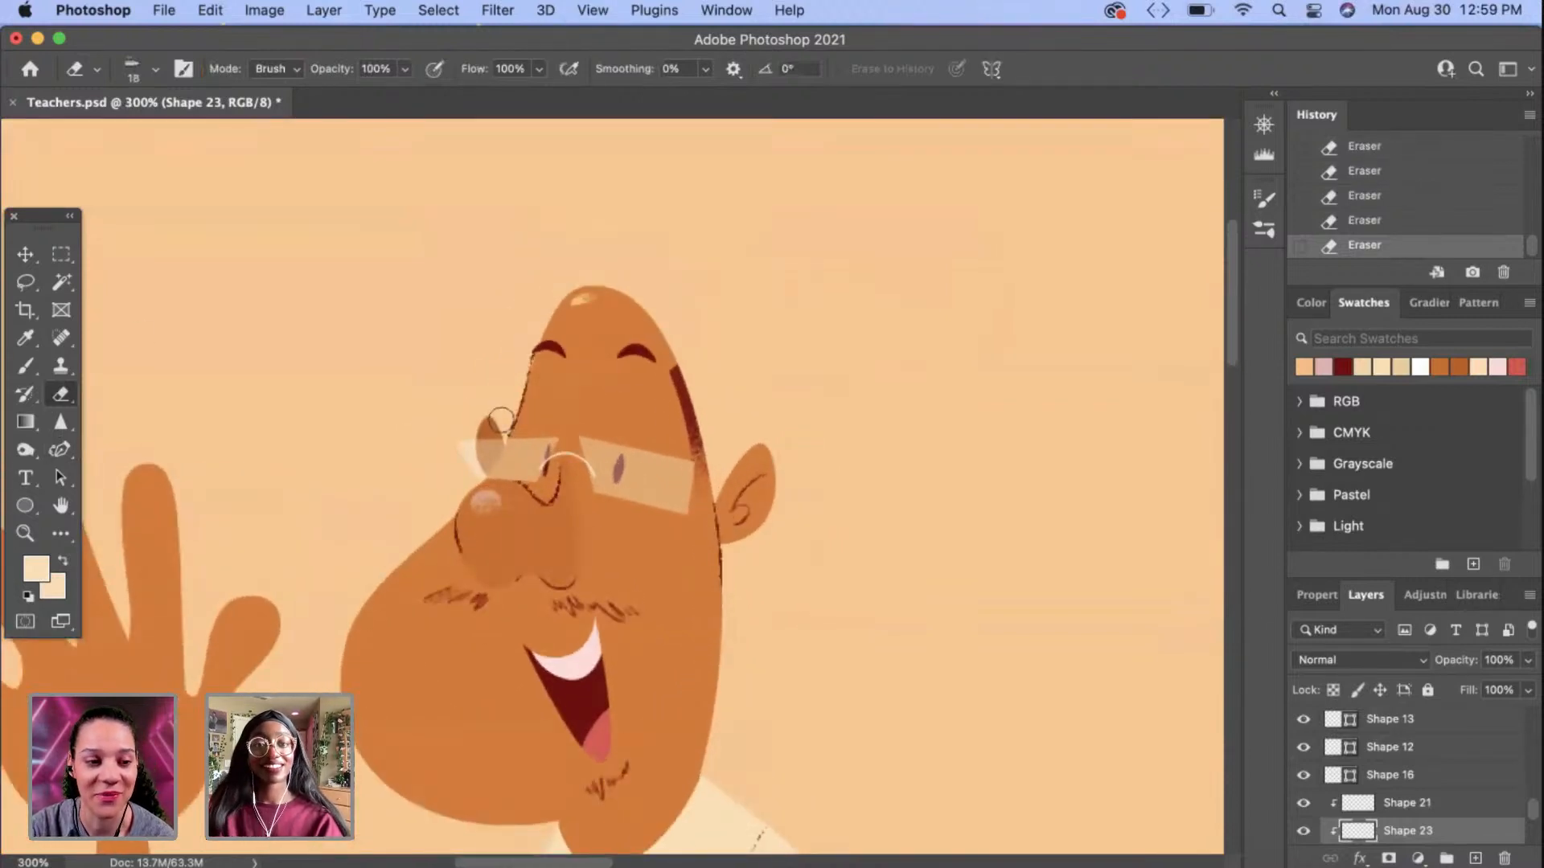
# Step: Add a new empty layer directly above the head shape, clipped to it
pyautogui.press('v')
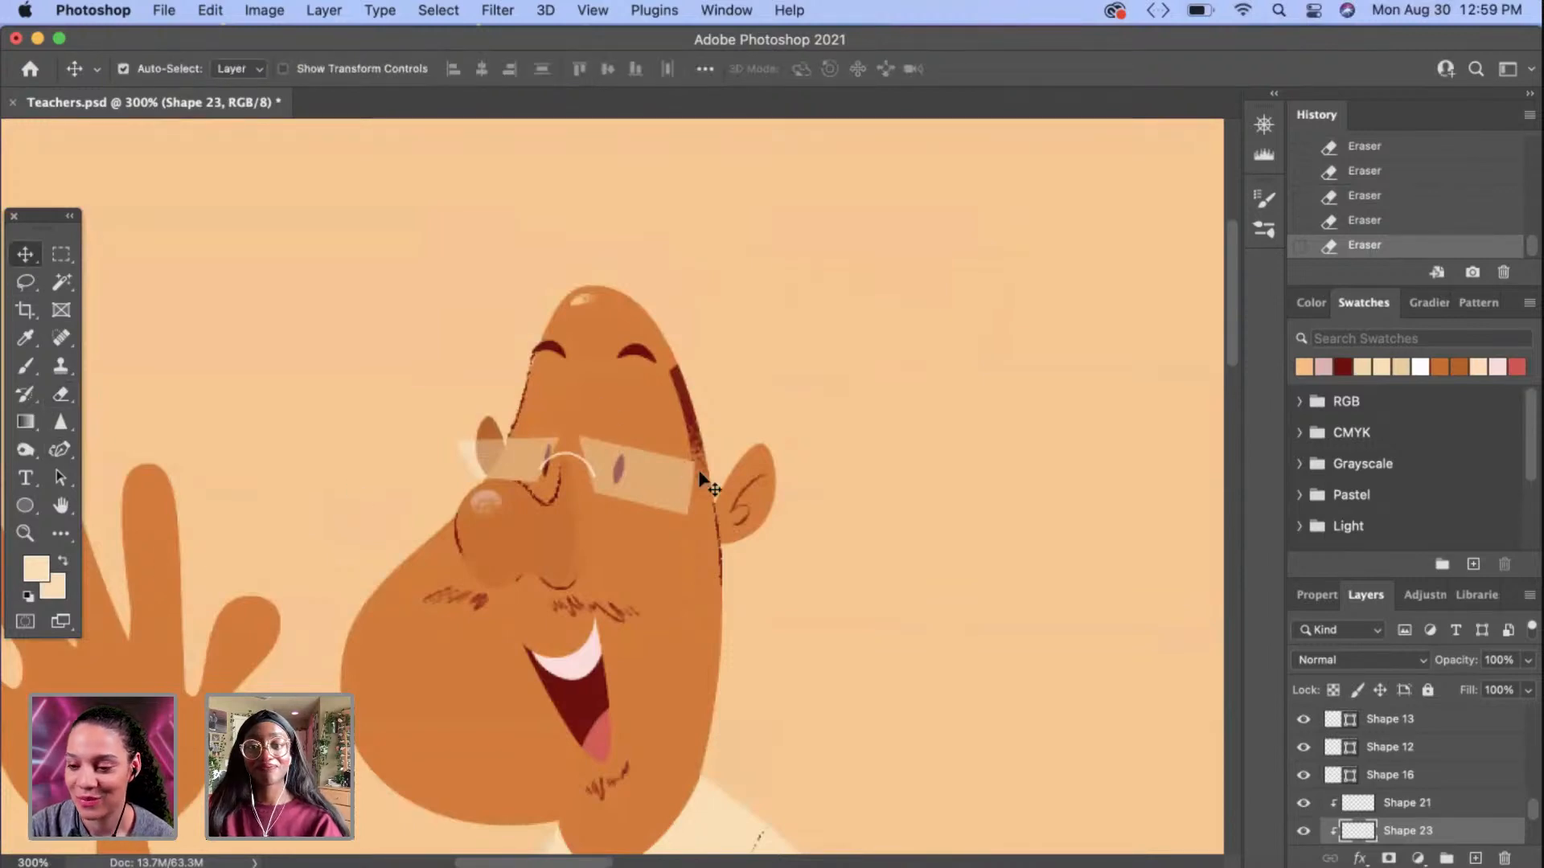
pyautogui.click(755, 480)
pyautogui.click(678, 569)
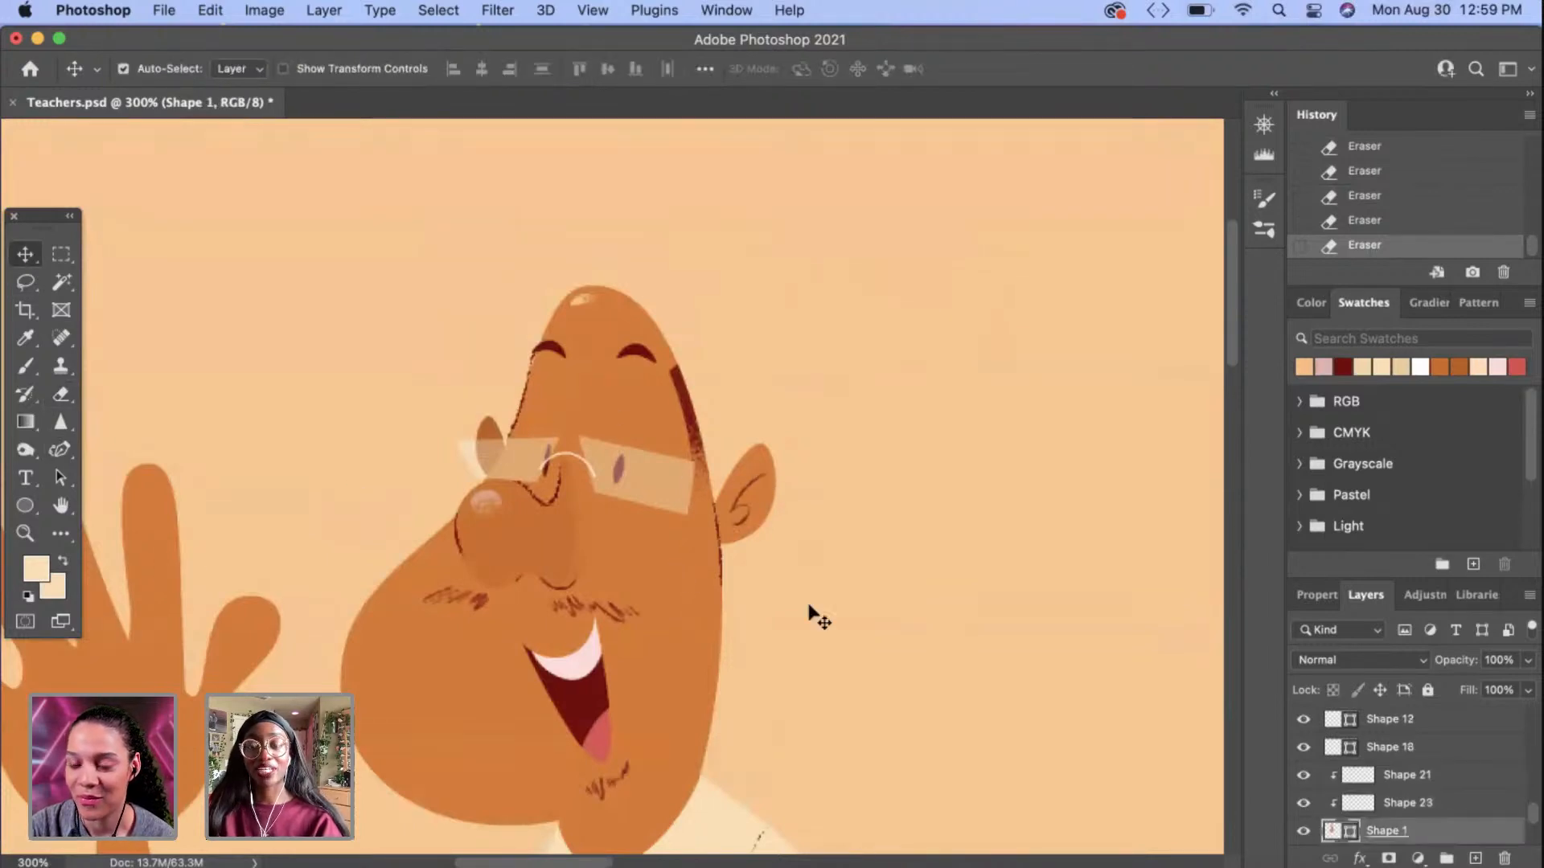
pyautogui.click(1465, 858)
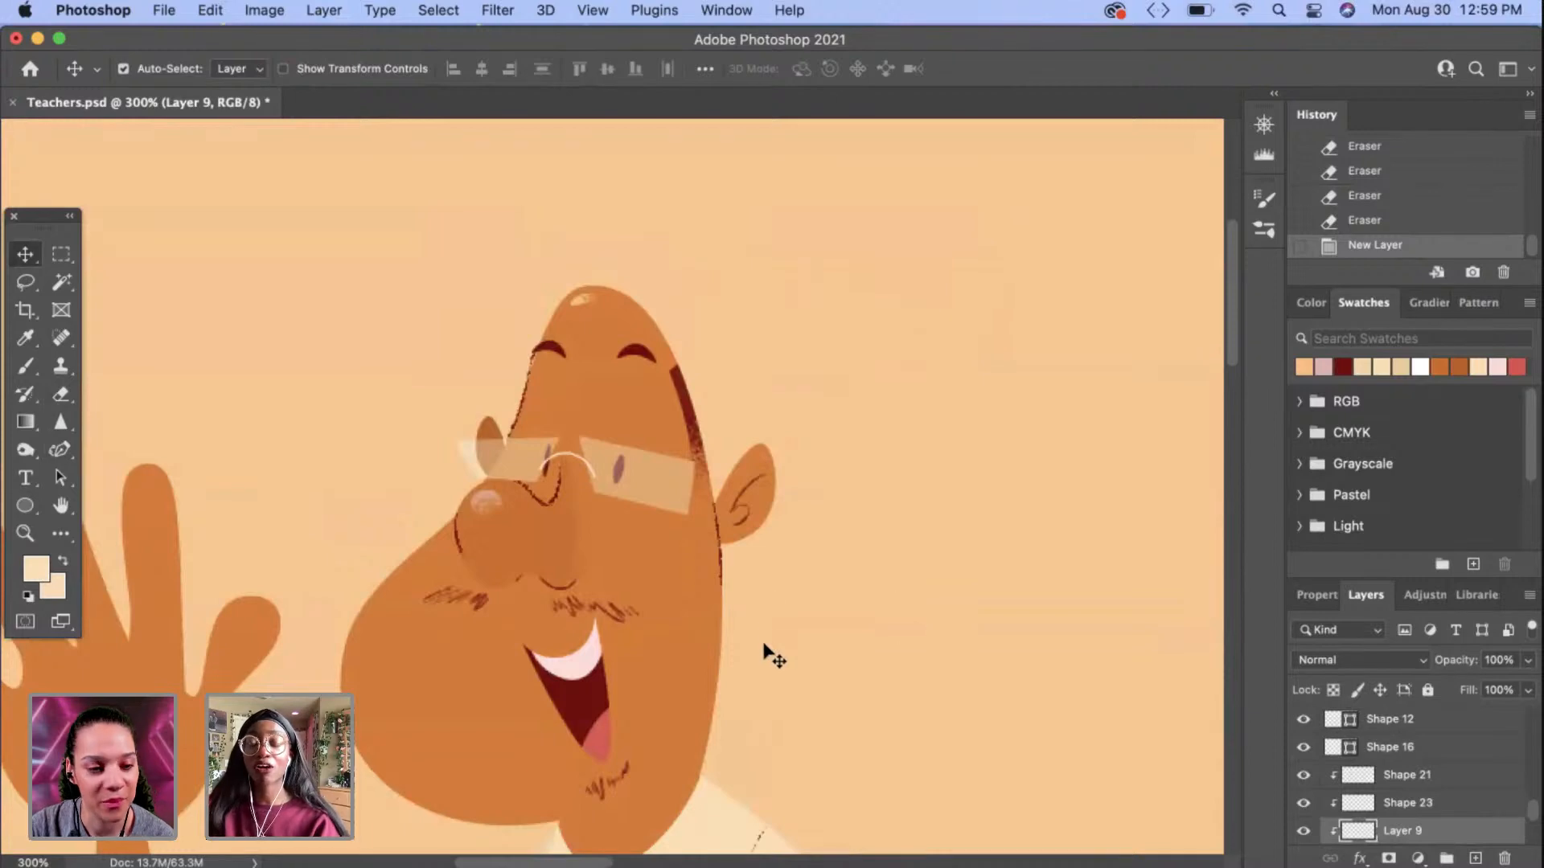
# Step: Sample the face's skin colour and shift the foreground colour to a darker, redder orange
pyautogui.click(36, 341)
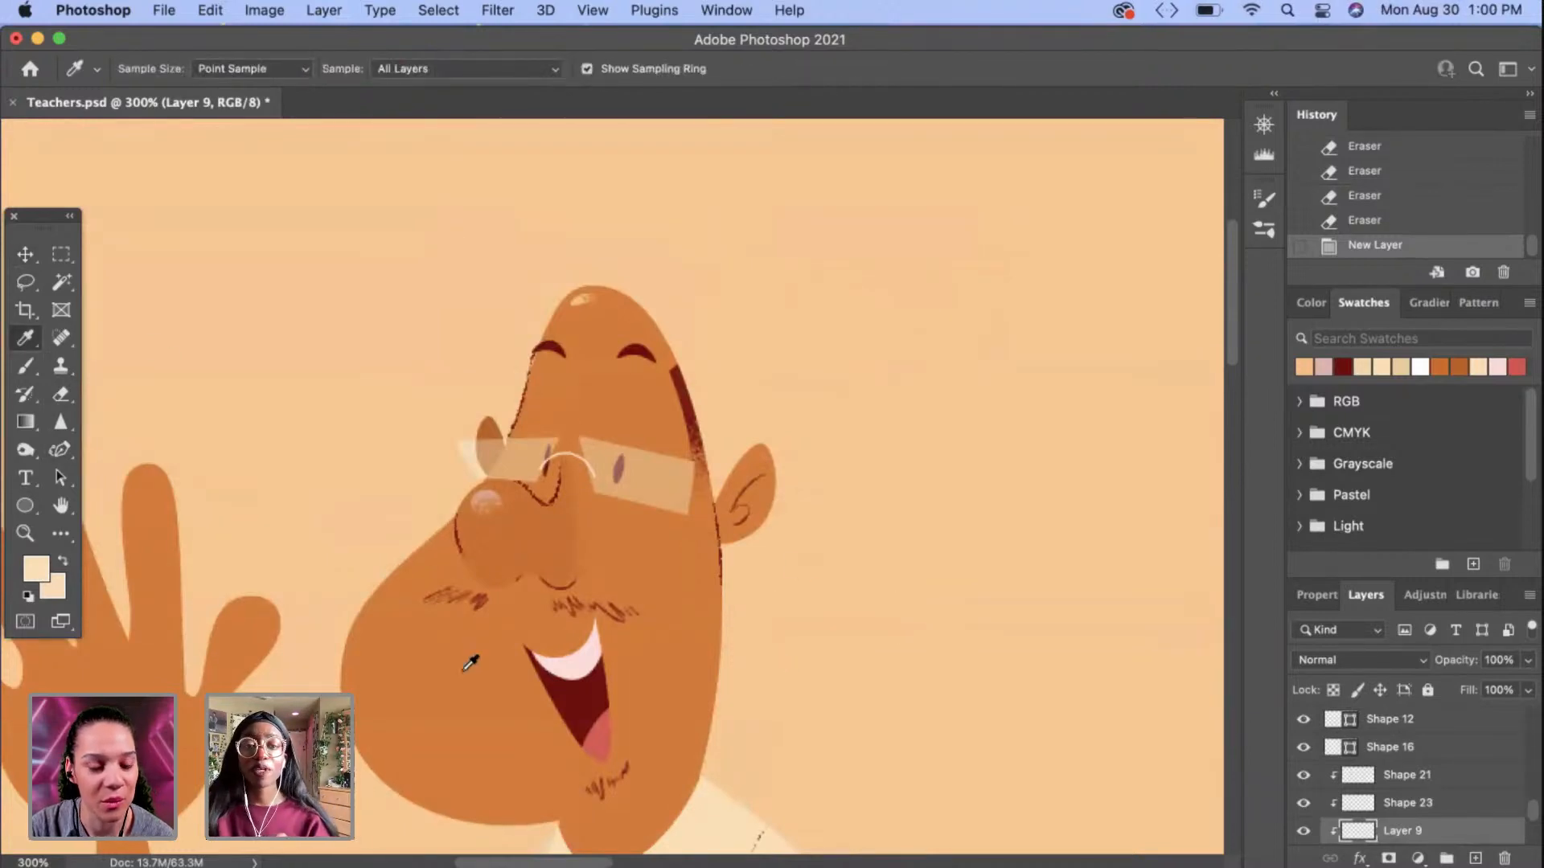
pyautogui.click(460, 709)
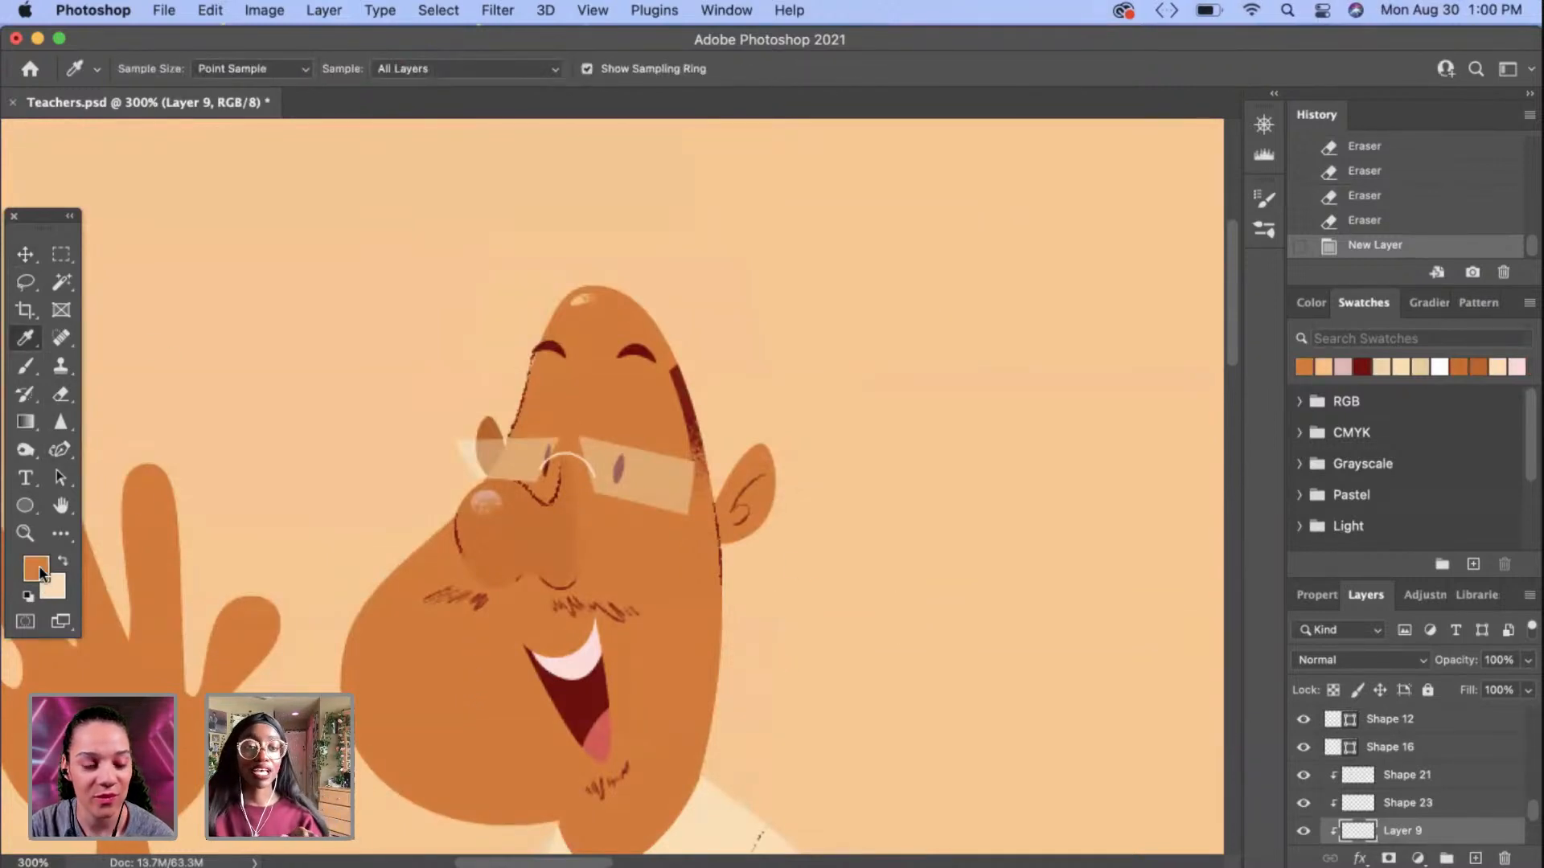
pyautogui.click(37, 569)
pyautogui.moveTo(537, 604); pyautogui.dragTo(573, 616)
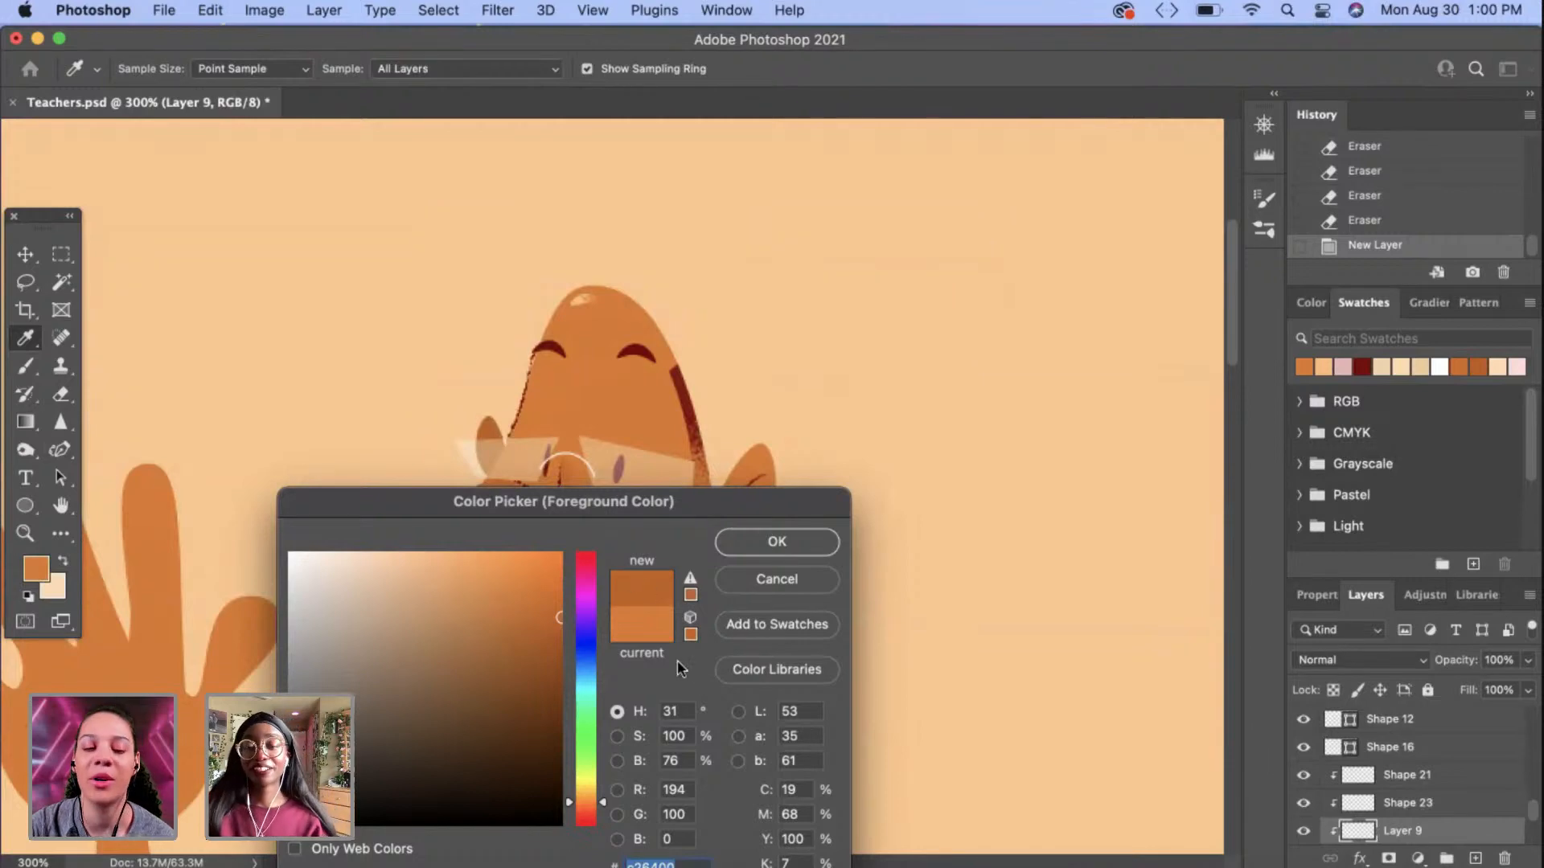
pyautogui.click(598, 805)
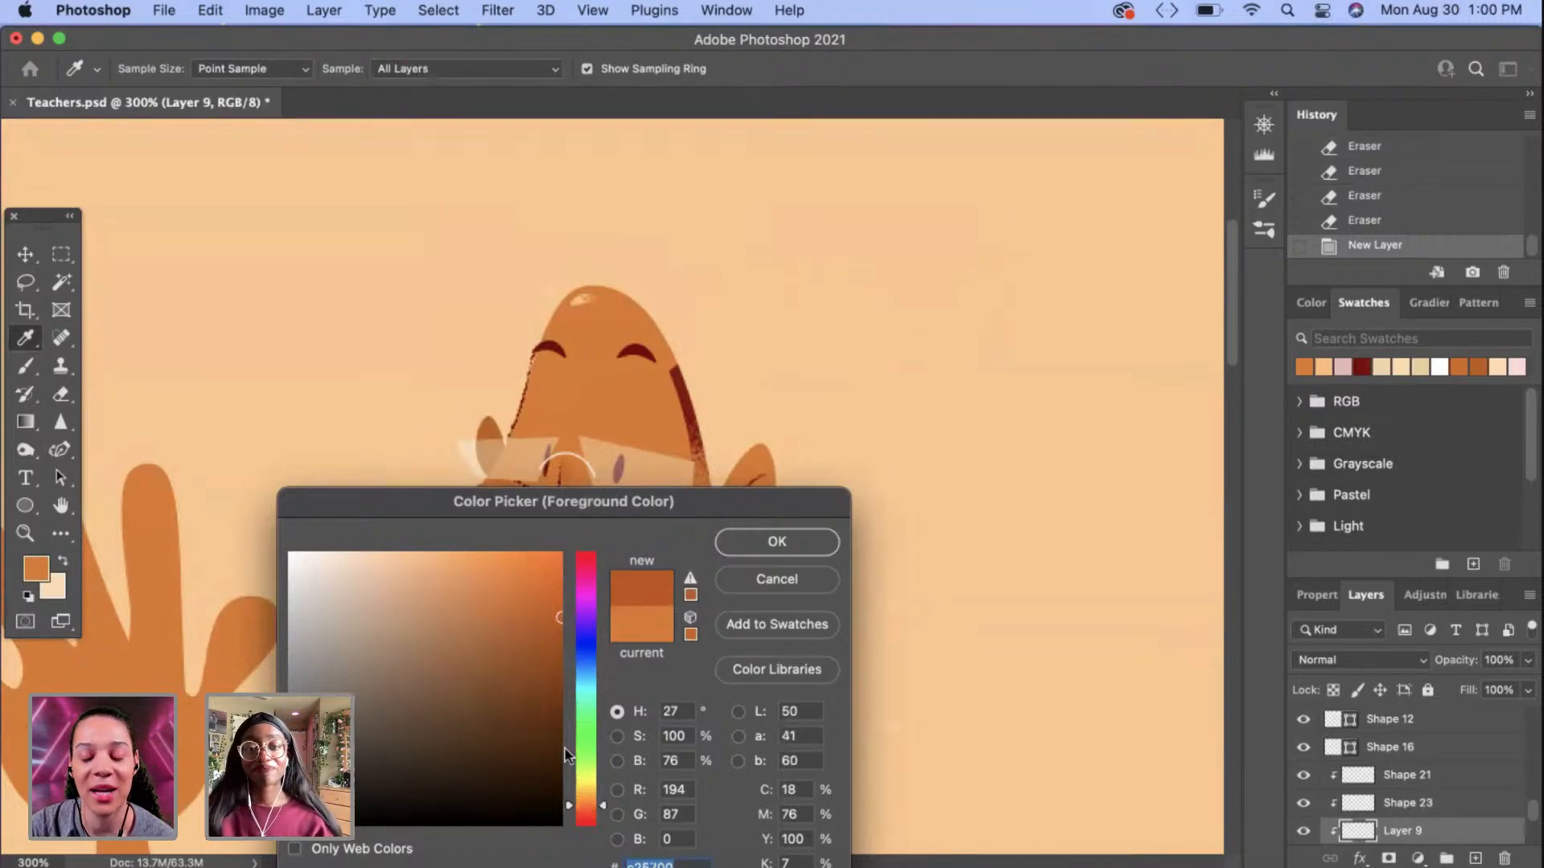
pyautogui.click(604, 811)
pyautogui.click(764, 547)
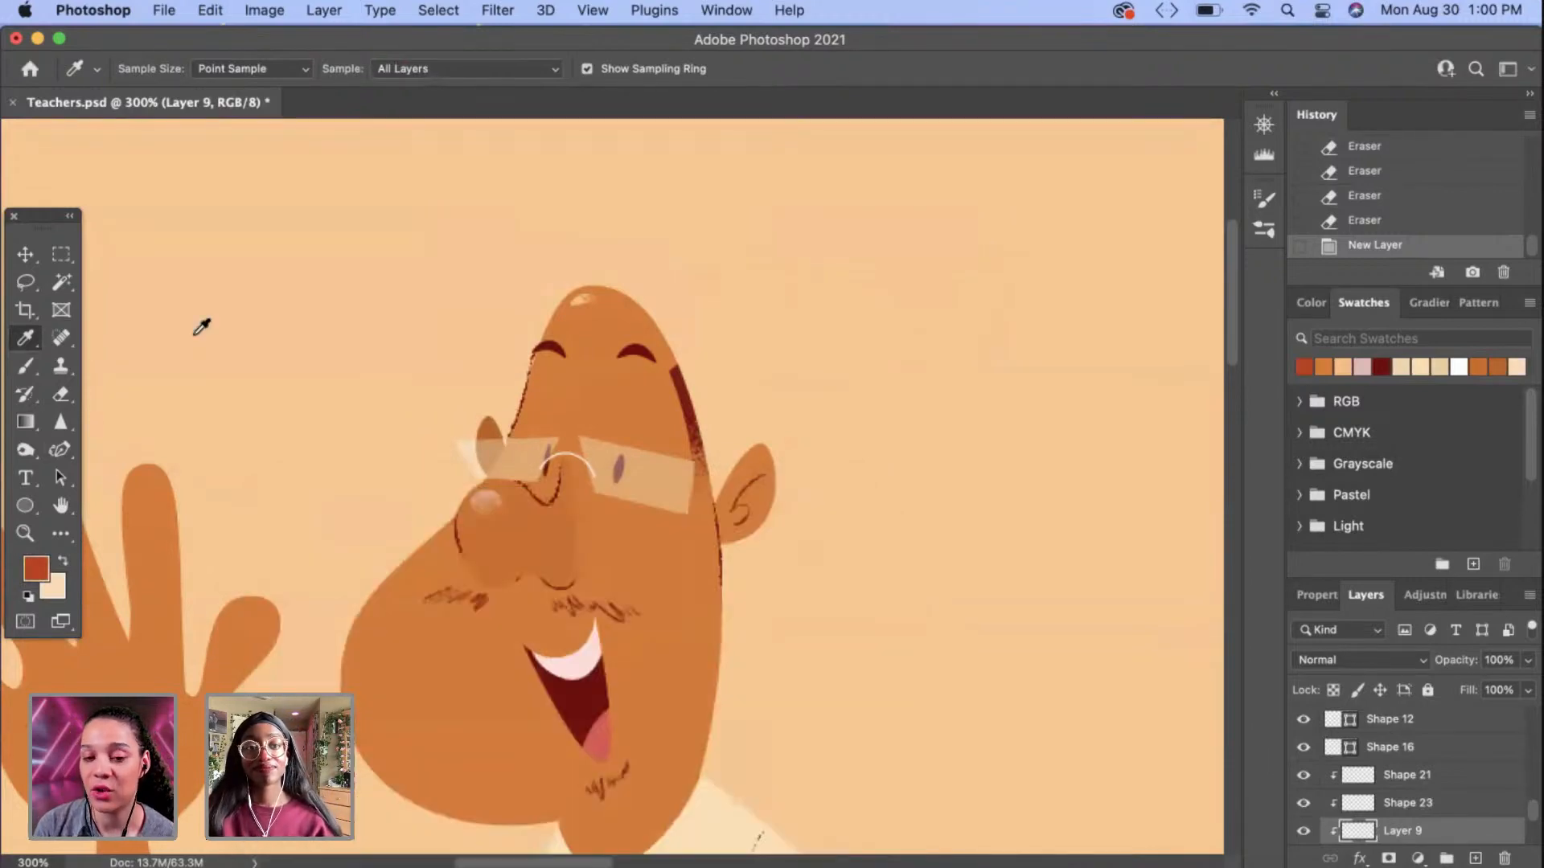
# Step: Switch to the Brush tool, choose the recently used round textured brush and set its size to 67 px
pyautogui.click(25, 366)
pyautogui.click(161, 70)
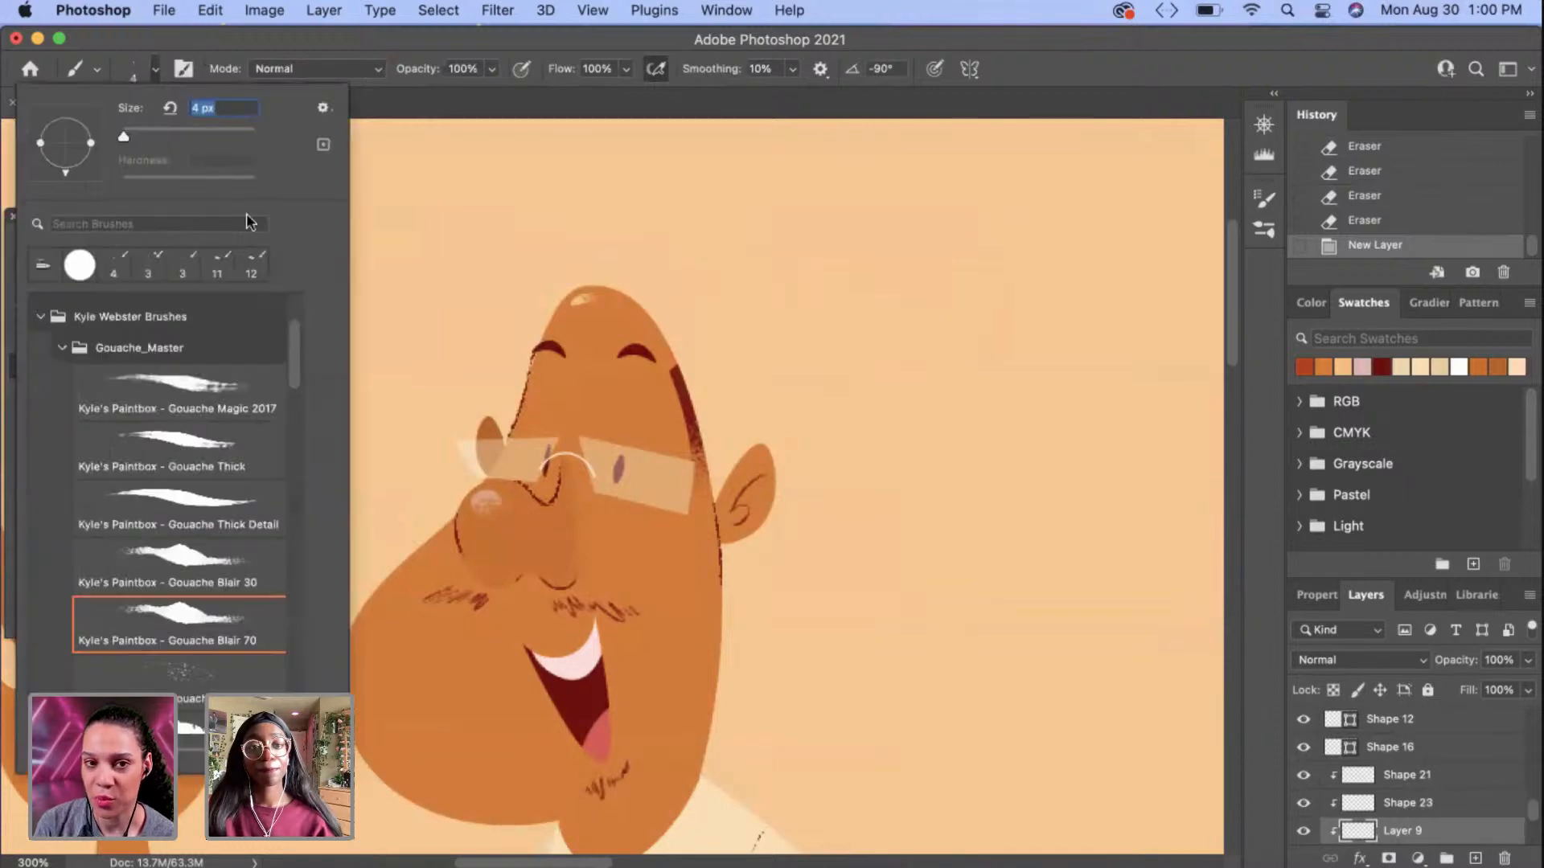
pyautogui.click(58, 276)
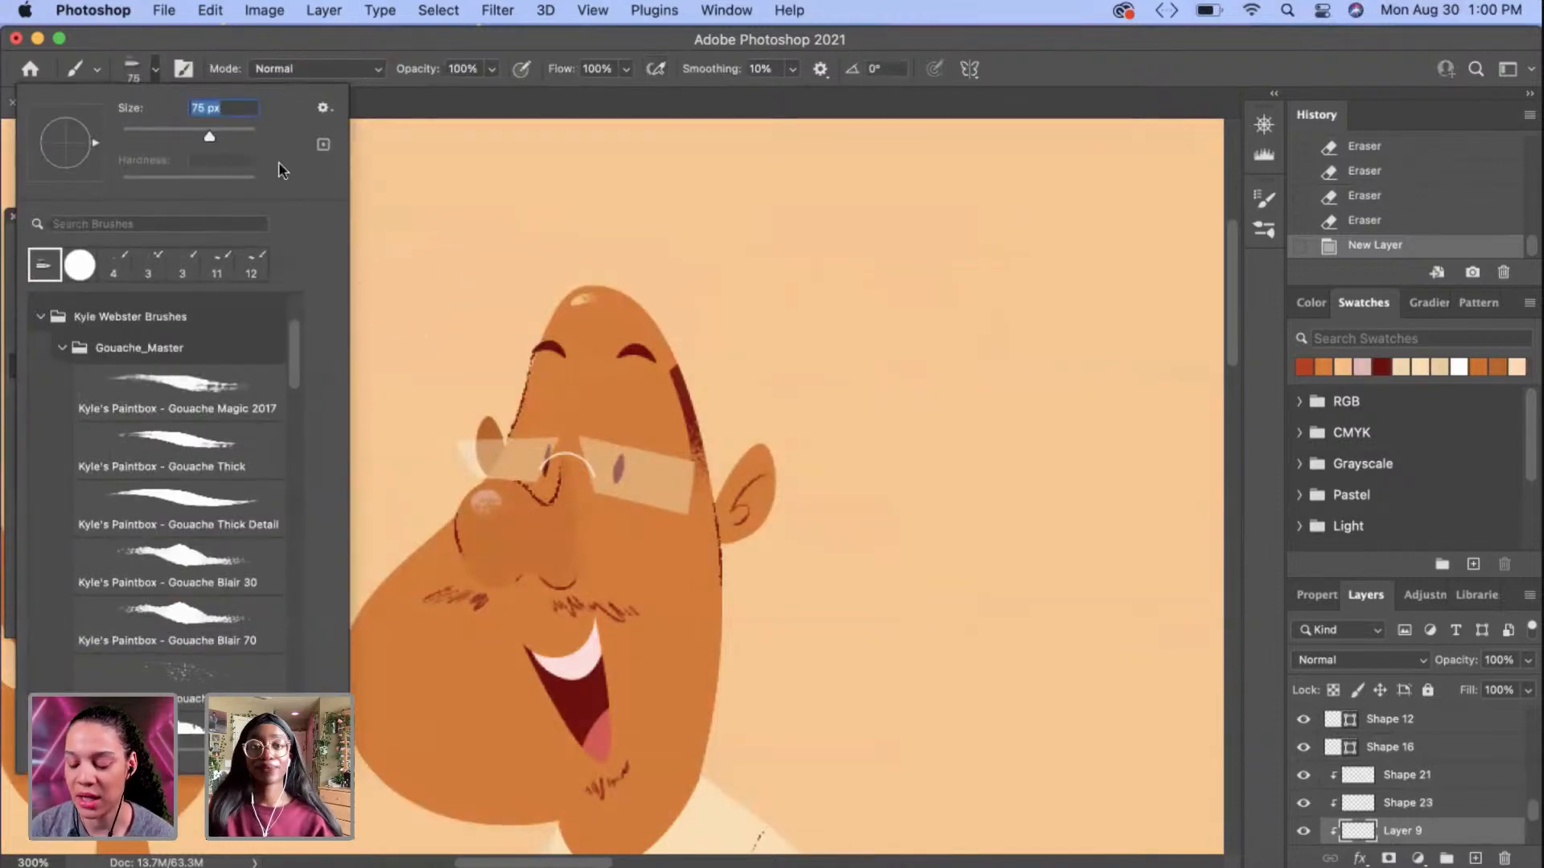
pyautogui.moveTo(211, 145); pyautogui.dragTo(194, 147)
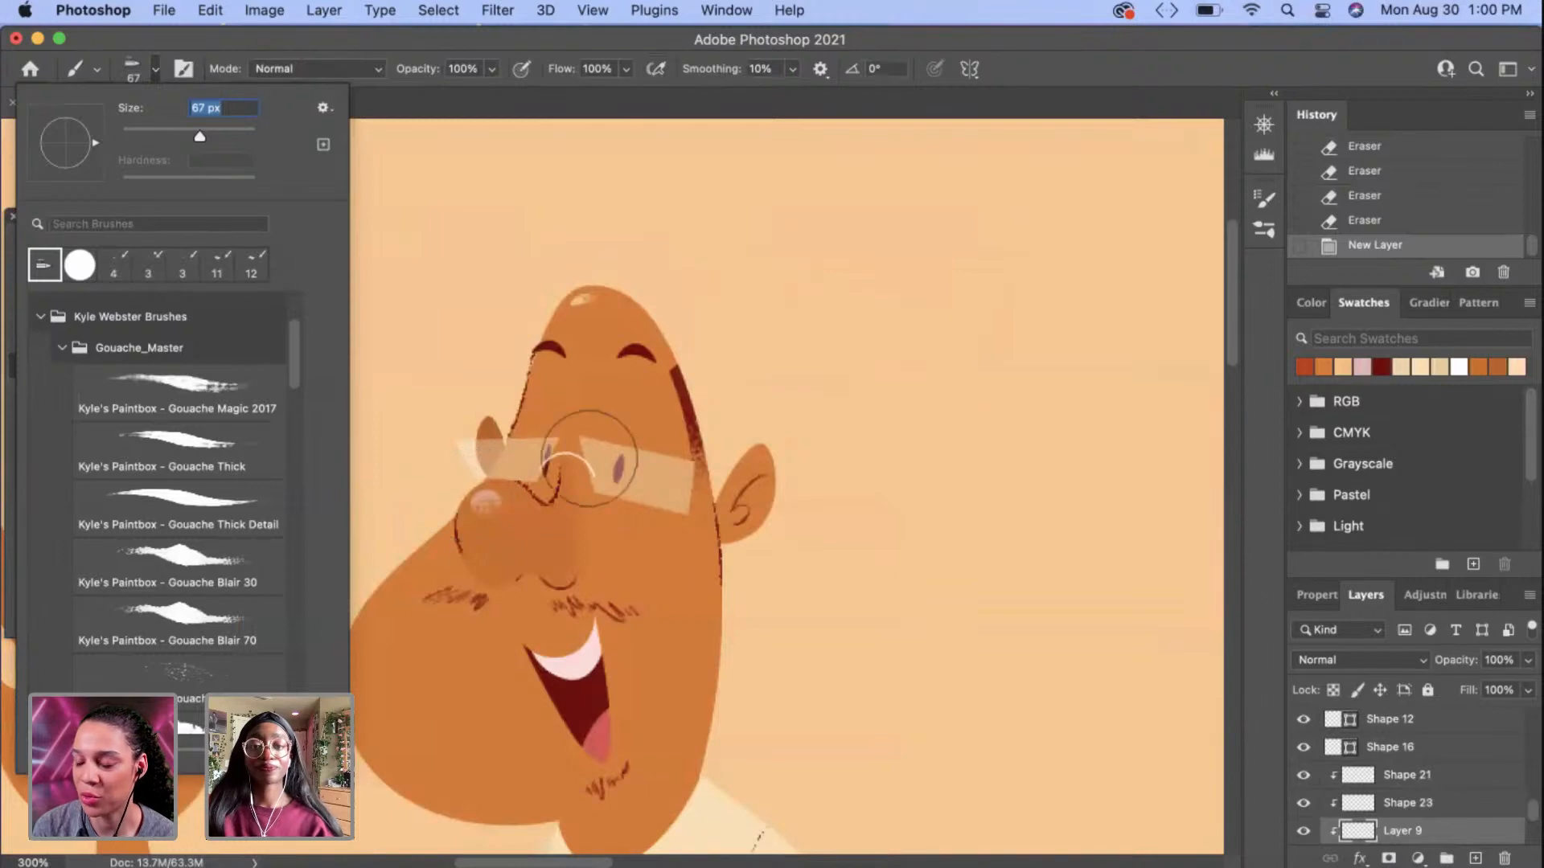
pyautogui.click(672, 577)
pyautogui.moveTo(676, 574); pyautogui.dragTo(764, 568)
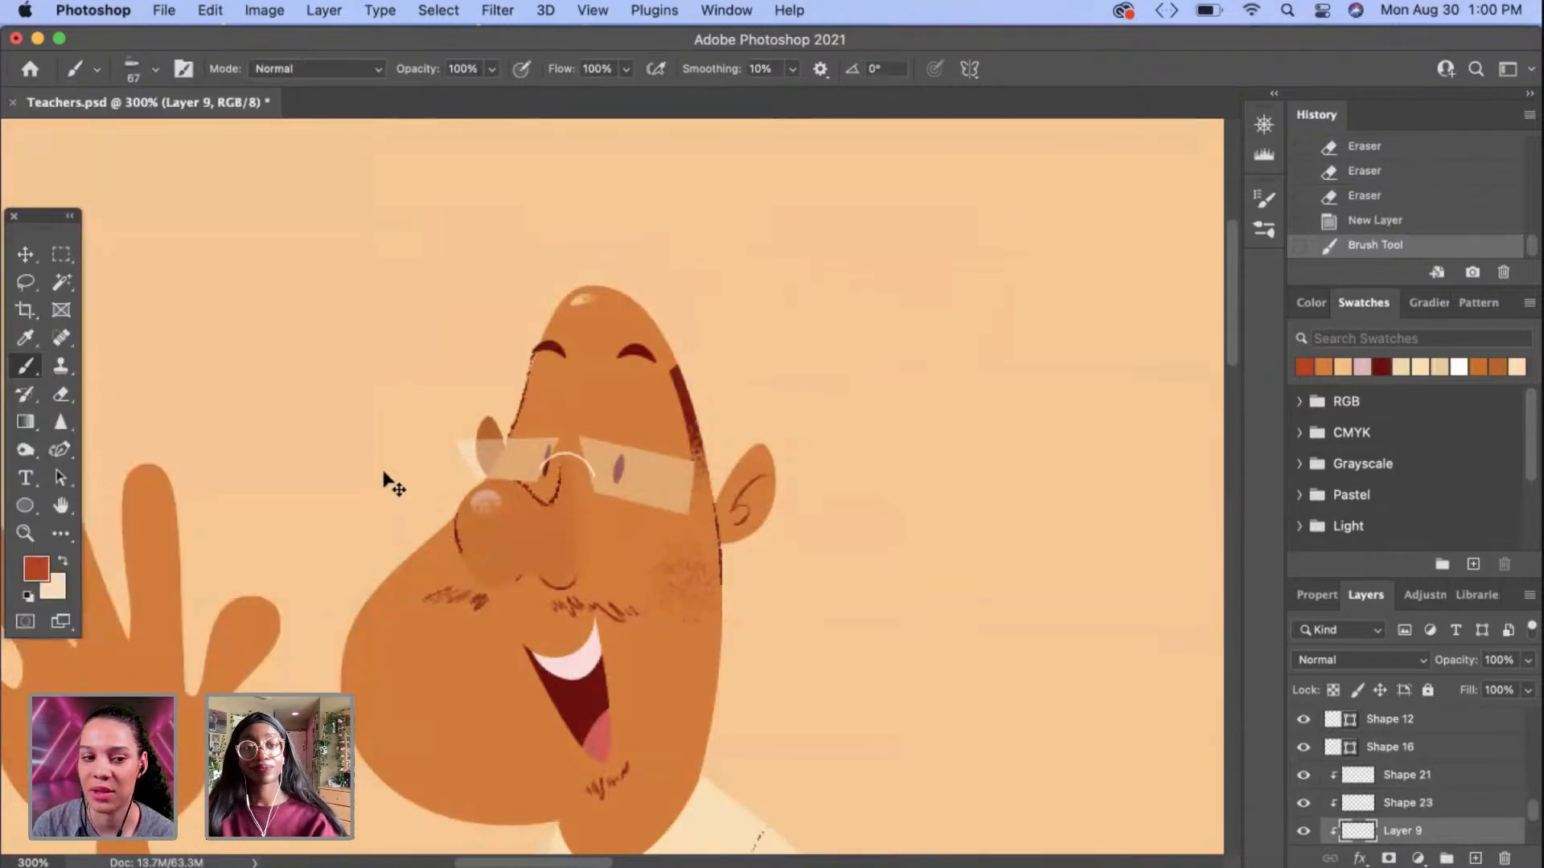
pyautogui.press('super+z')
pyautogui.click(49, 571)
pyautogui.moveTo(559, 630); pyautogui.dragTo(555, 619)
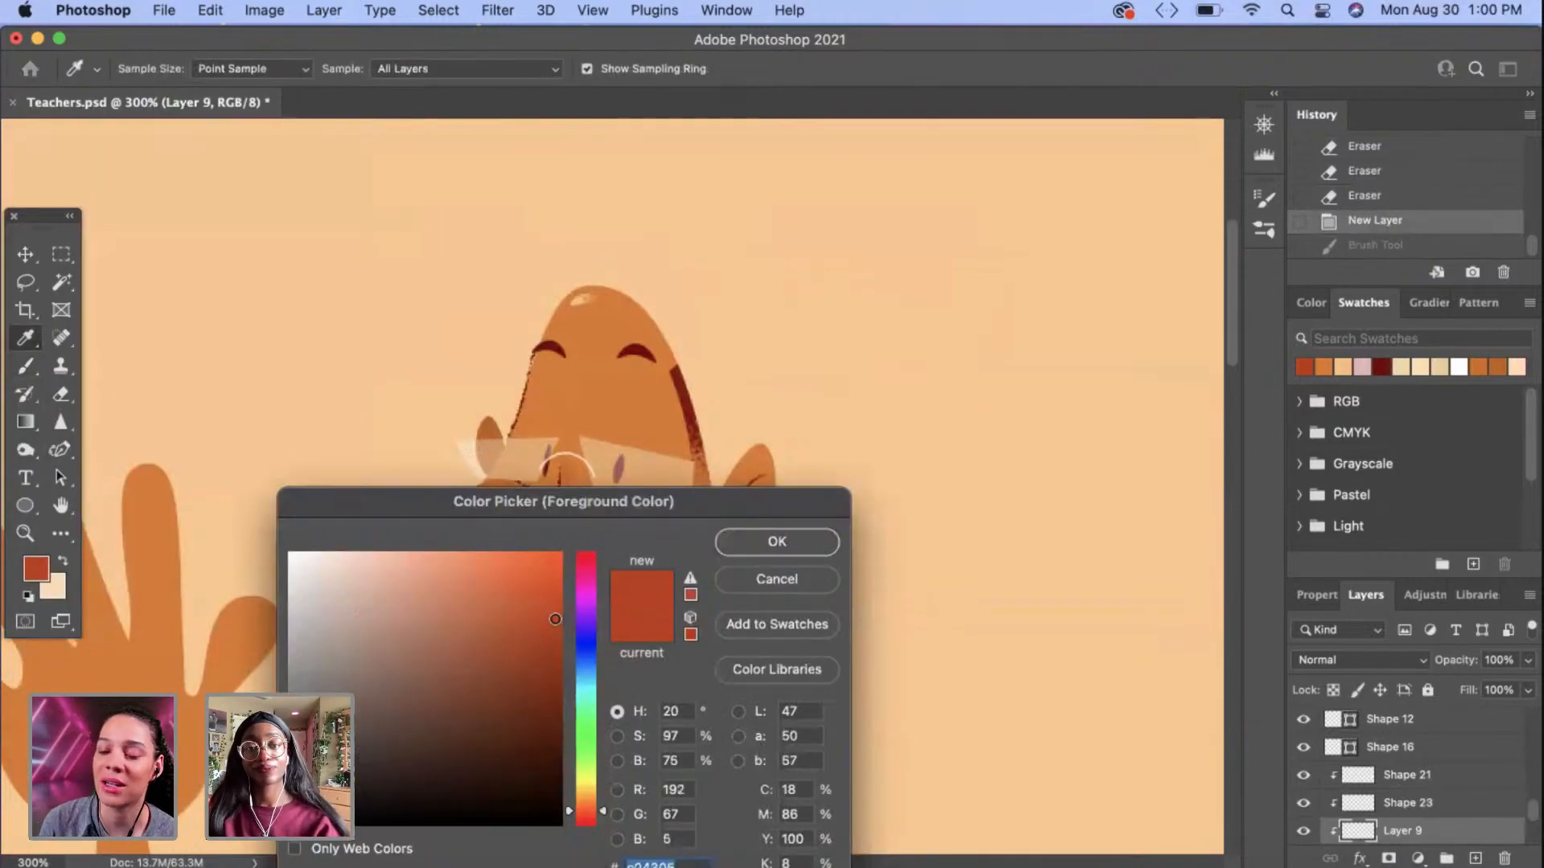
pyautogui.moveTo(601, 806); pyautogui.dragTo(604, 812)
pyautogui.click(747, 550)
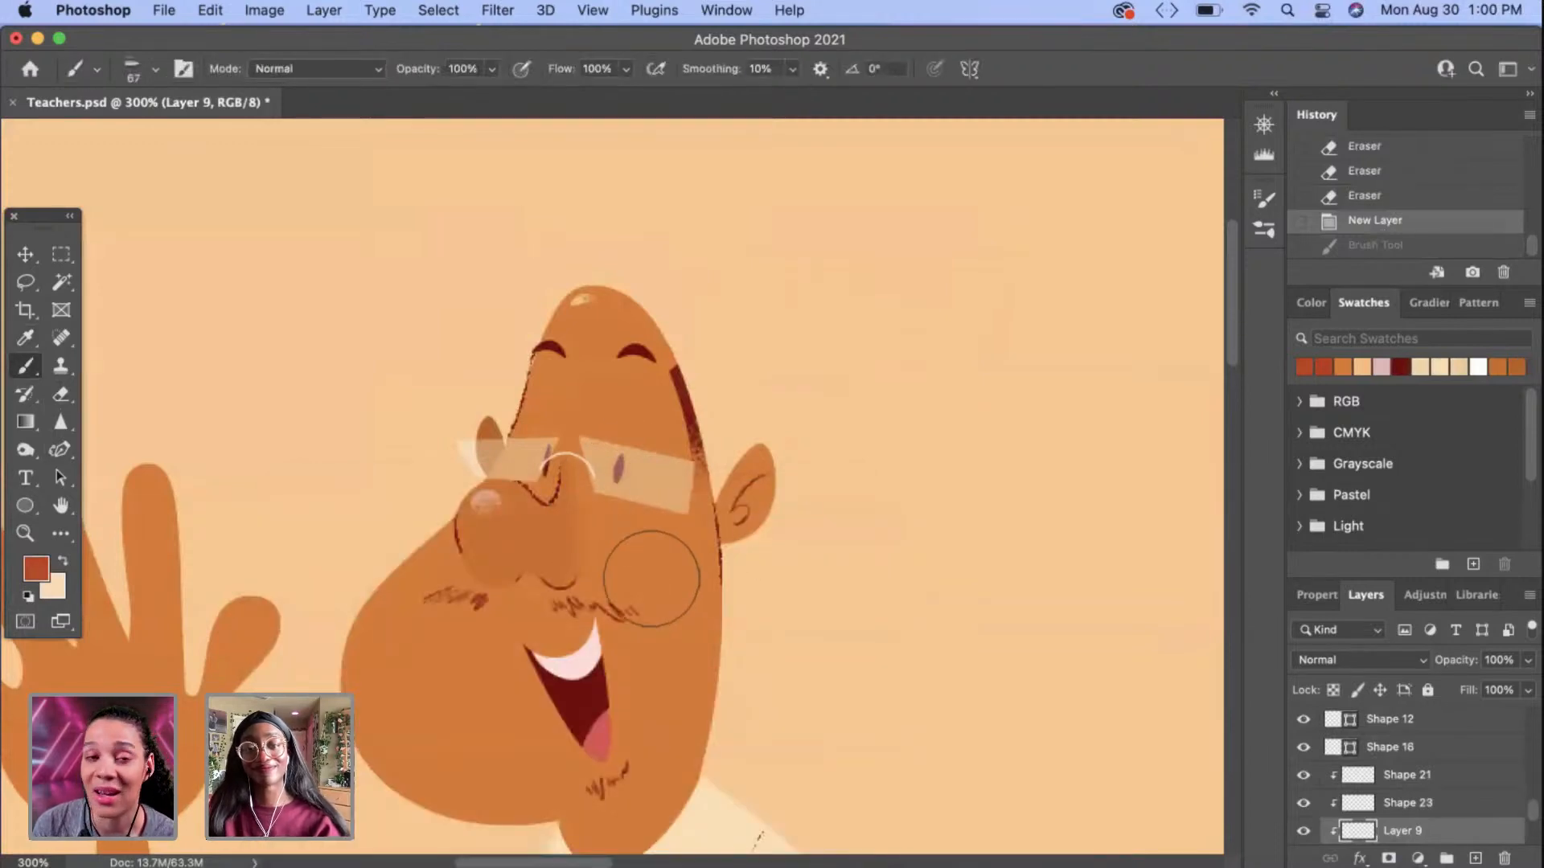
pyautogui.moveTo(700, 584)
pyautogui.mouseDown()
pyautogui.moveTo(682, 619)
pyautogui.moveTo(710, 560)
pyautogui.moveTo(641, 570)
pyautogui.moveTo(720, 607)
pyautogui.moveTo(659, 530)
pyautogui.moveTo(640, 608)
pyautogui.moveTo(743, 604)
pyautogui.mouseUp()
pyautogui.press('super+z')
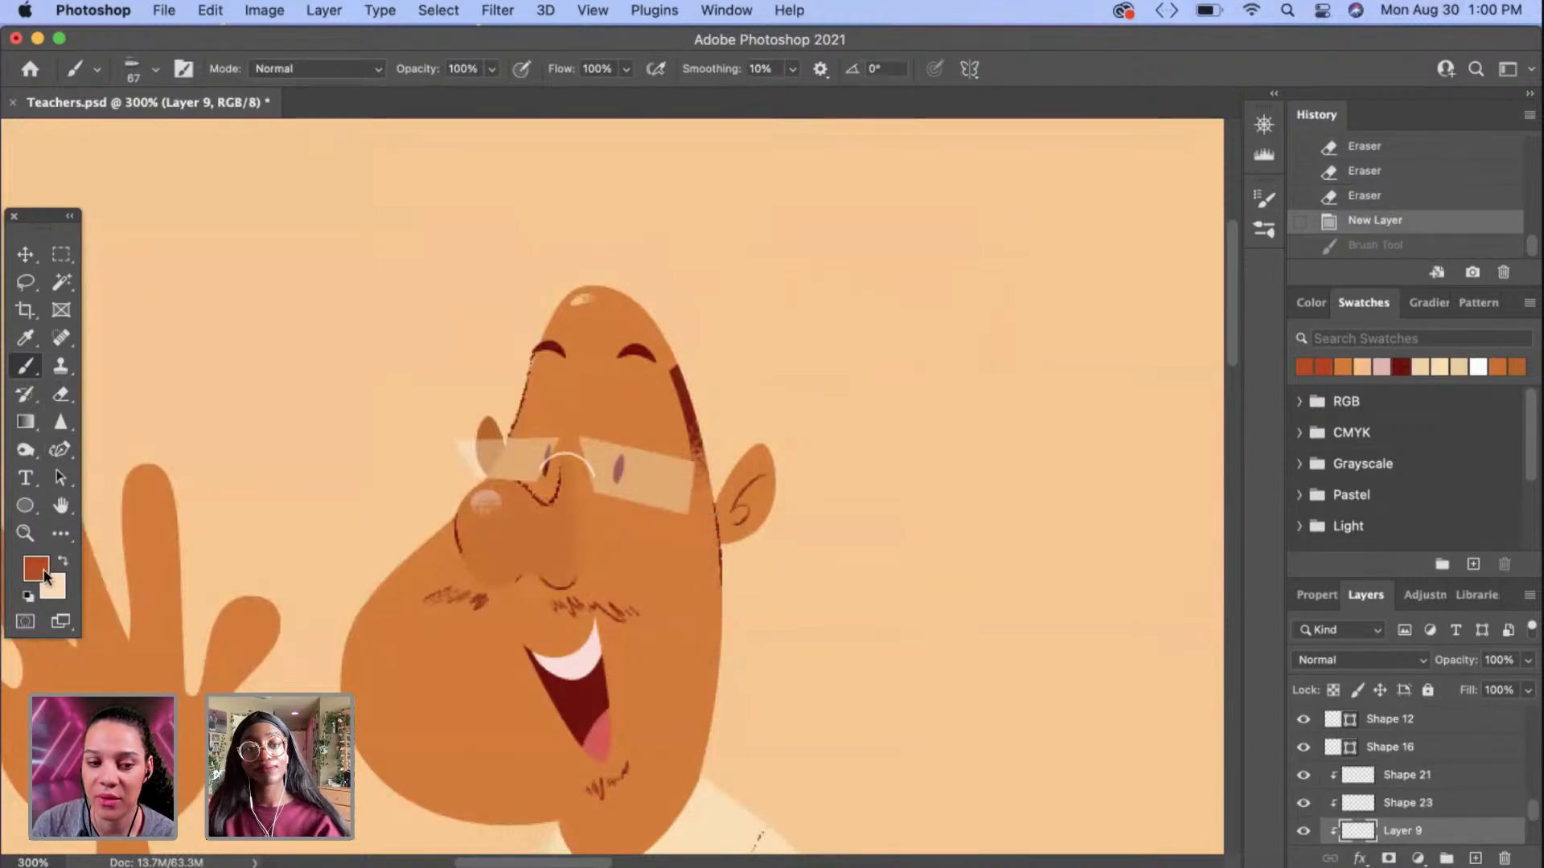
# Step: Change the foreground colour to a bright red with hue 0°, saturation 93% and brightness 85%
pyautogui.click(36, 568)
pyautogui.moveTo(596, 809); pyautogui.dragTo(596, 815)
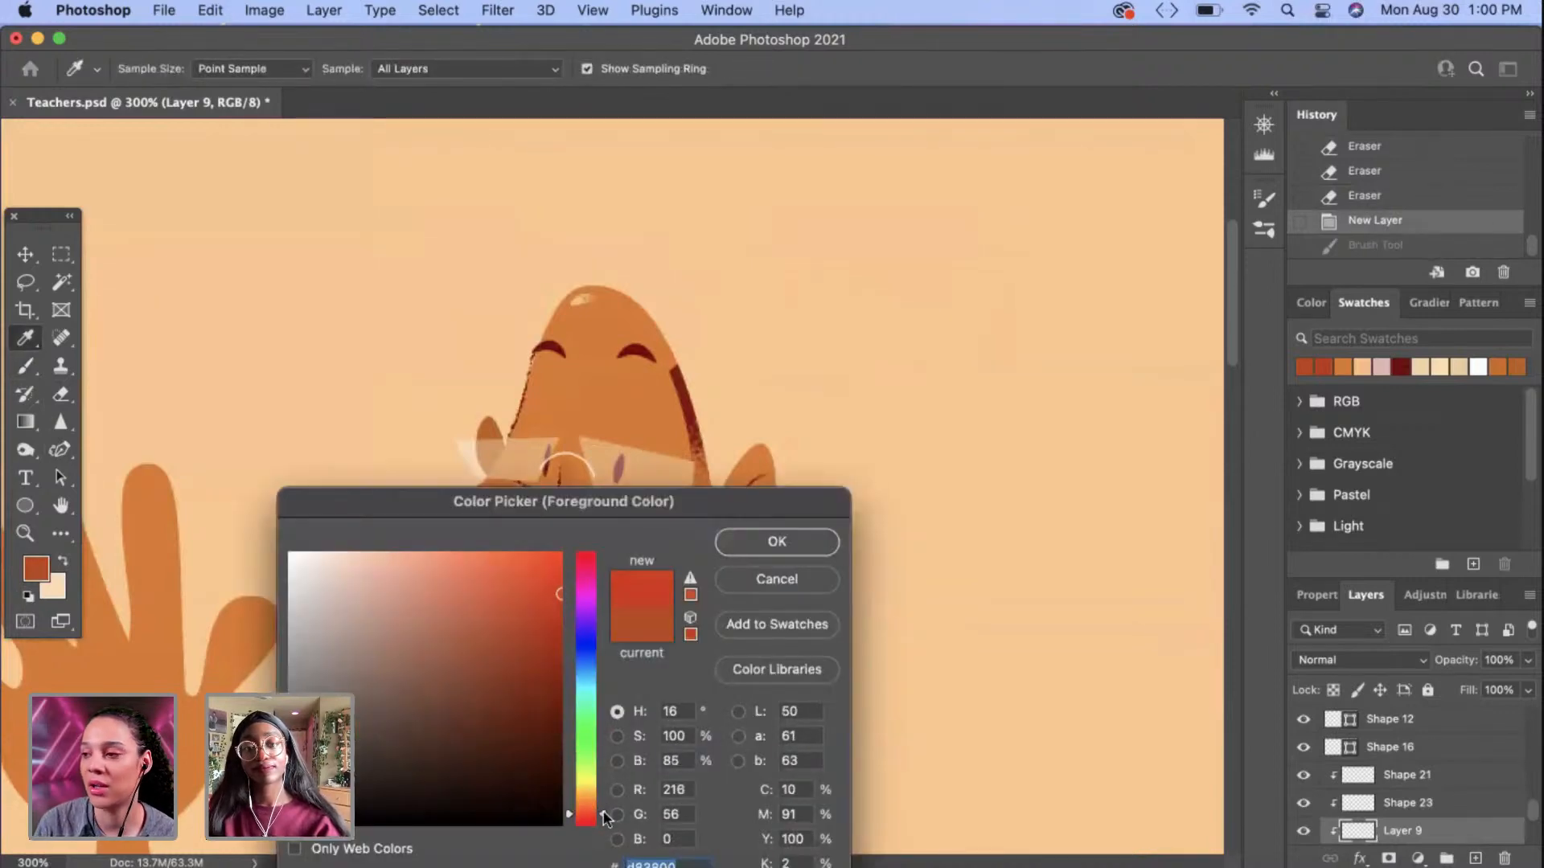
pyautogui.moveTo(578, 570); pyautogui.dragTo(577, 540)
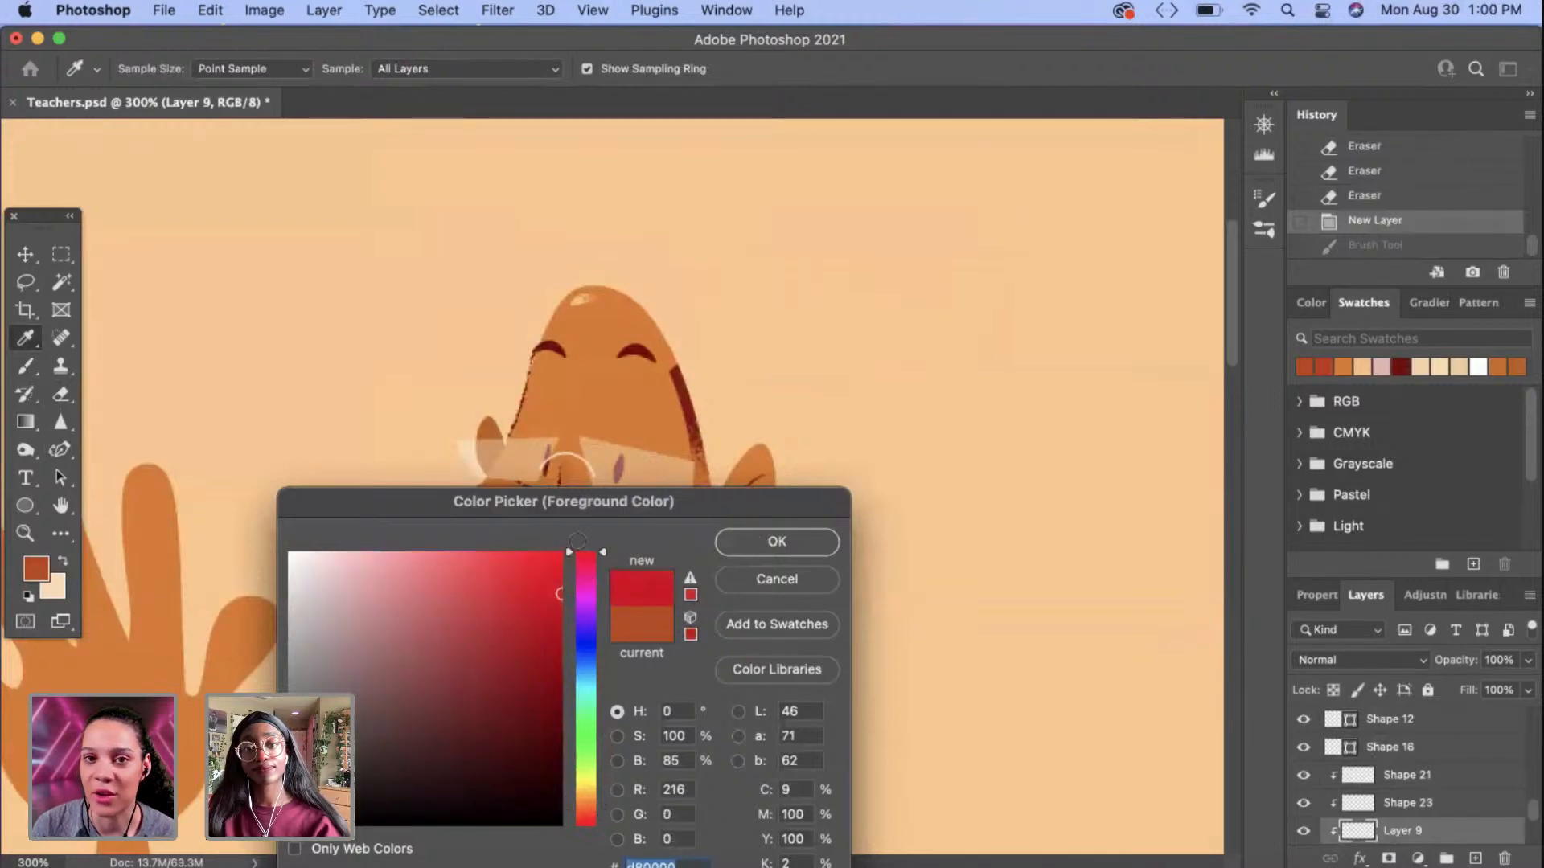
pyautogui.moveTo(552, 591); pyautogui.dragTo(544, 591)
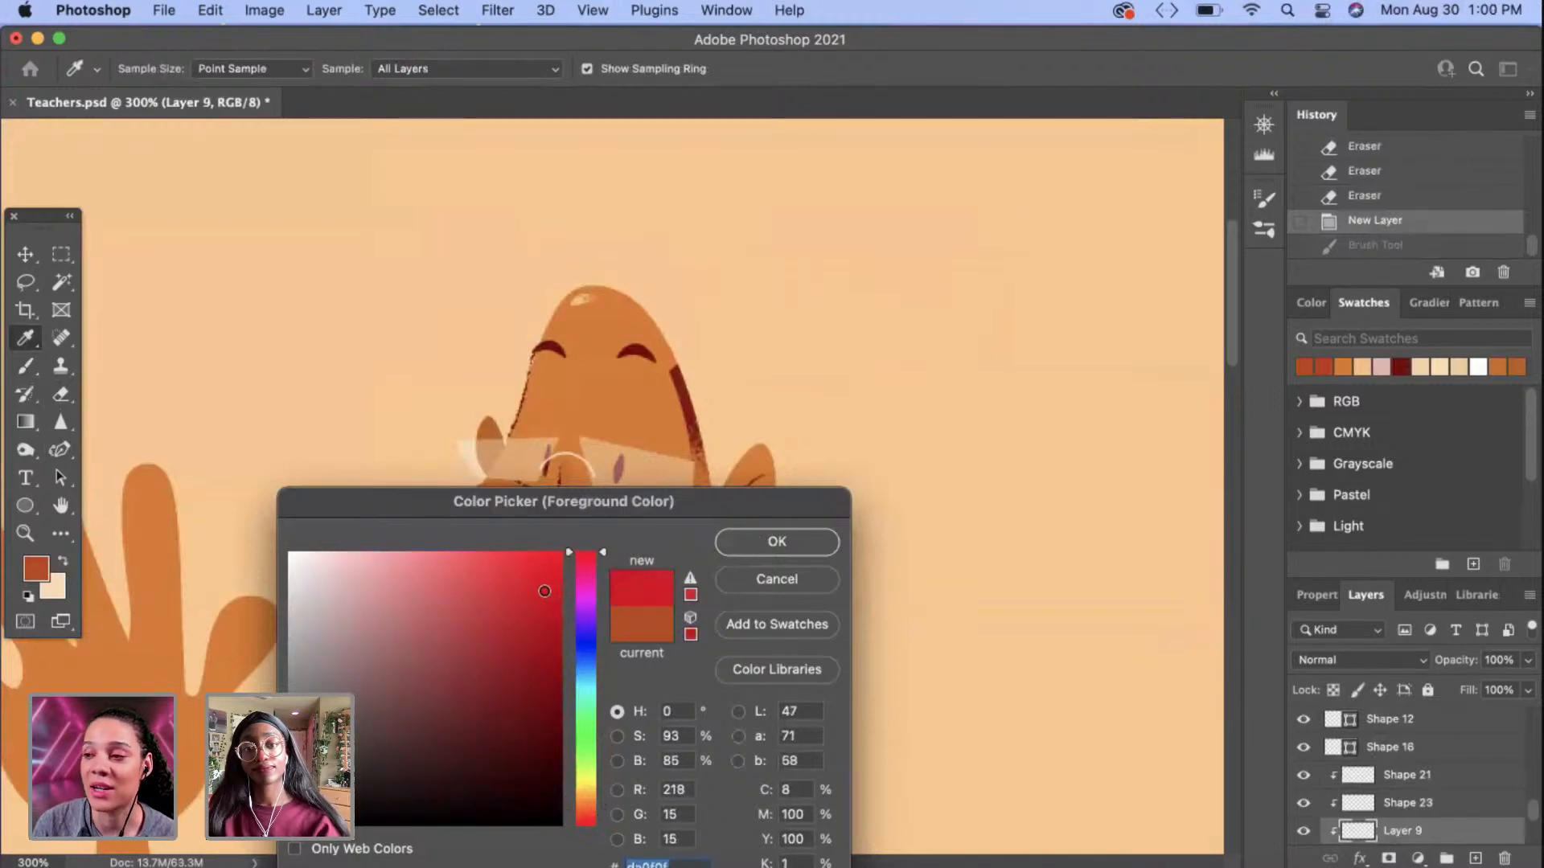
pyautogui.click(766, 546)
# Step: Brush a textured red blush on the cheek below the visible ear and reduce its layer's opacity to 35%
pyautogui.press('b')
pyautogui.moveTo(647, 578)
pyautogui.mouseDown()
pyautogui.moveTo(675, 590)
pyautogui.moveTo(679, 571)
pyautogui.moveTo(673, 633)
pyautogui.moveTo(708, 555)
pyautogui.mouseUp()
pyautogui.click(1528, 689)
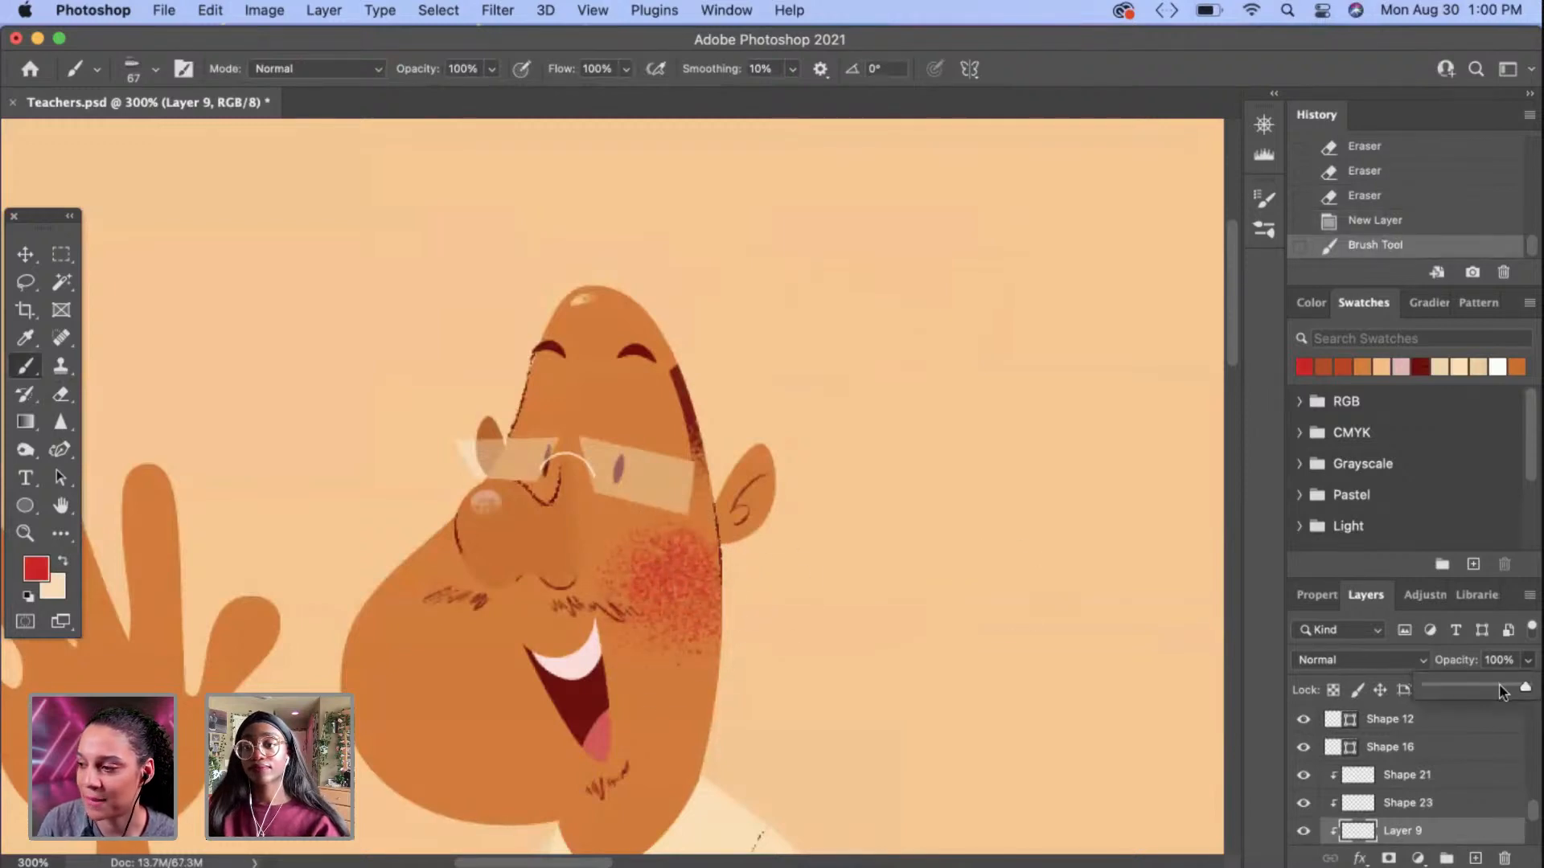
pyautogui.moveTo(1502, 693); pyautogui.dragTo(1460, 693)
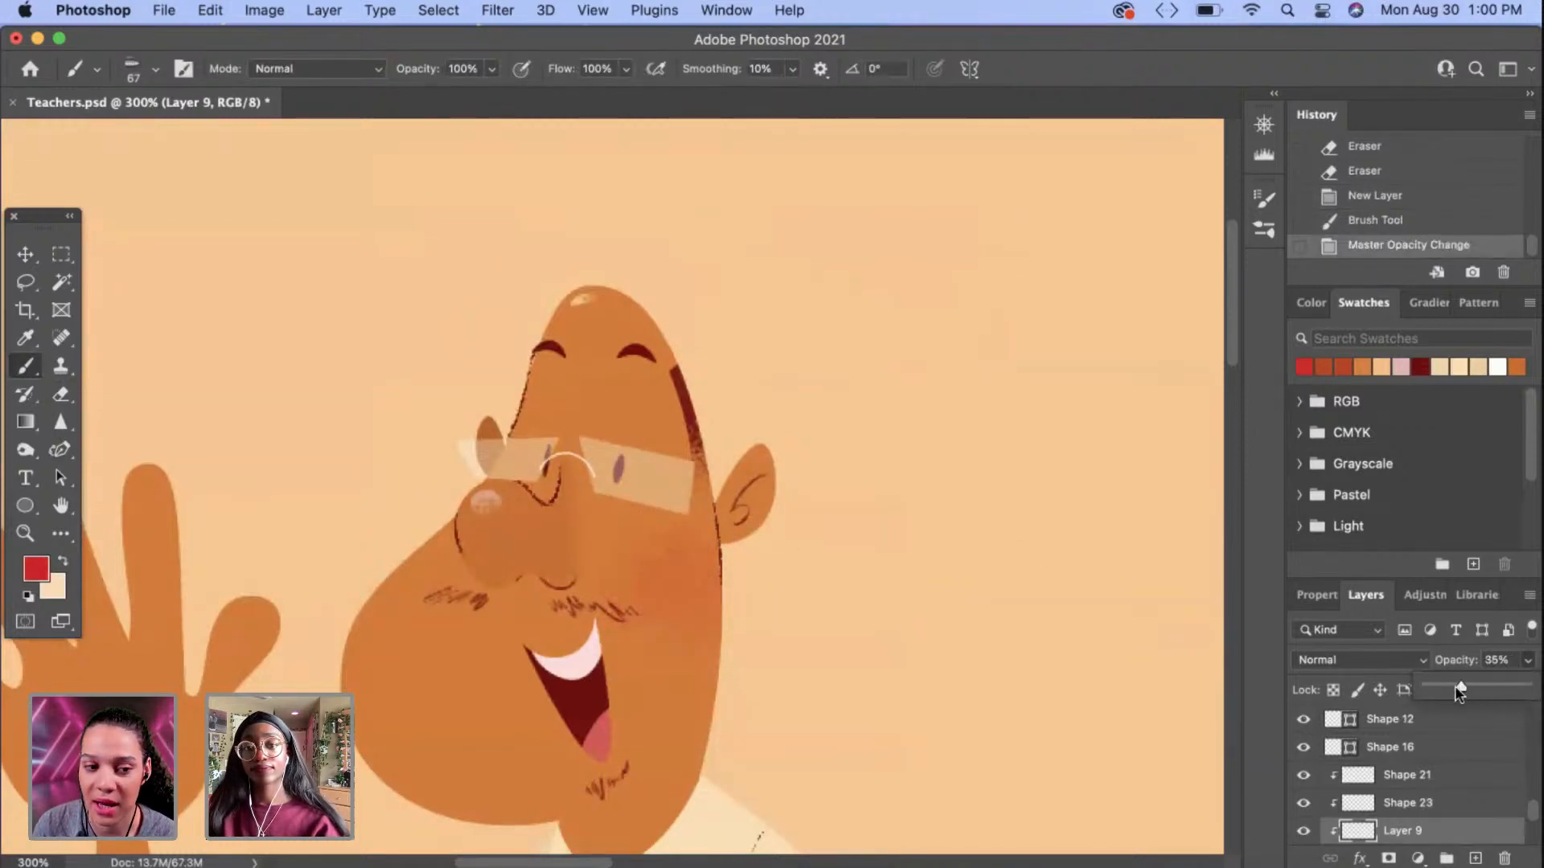
# Step: Brush matching red blush on the far cheek beside the nose and build up the blush on the near cheek
pyautogui.click(432, 494)
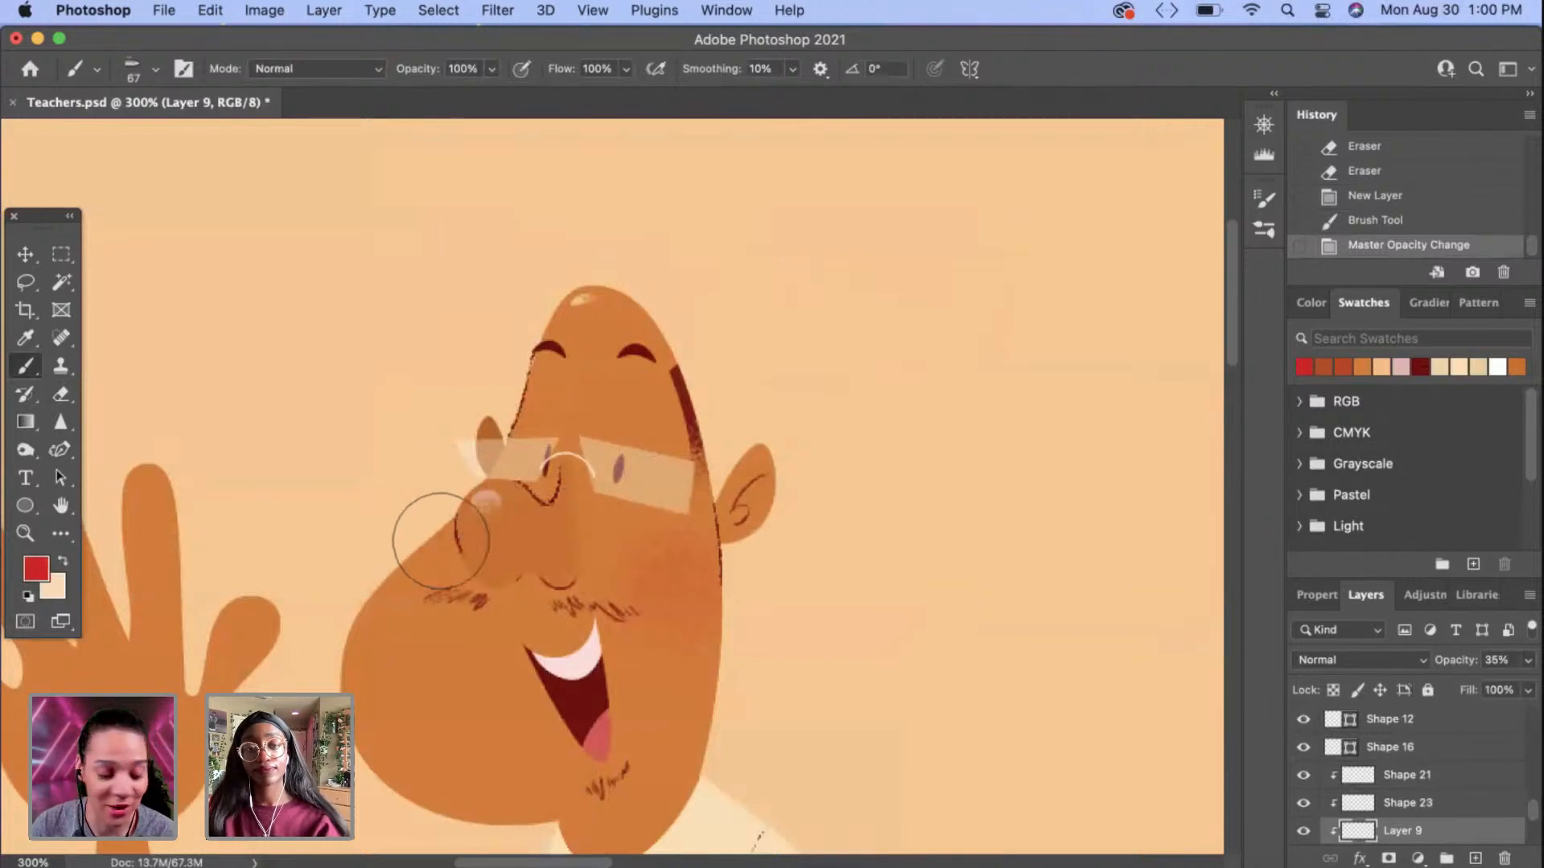
pyautogui.moveTo(393, 512); pyautogui.dragTo(386, 541)
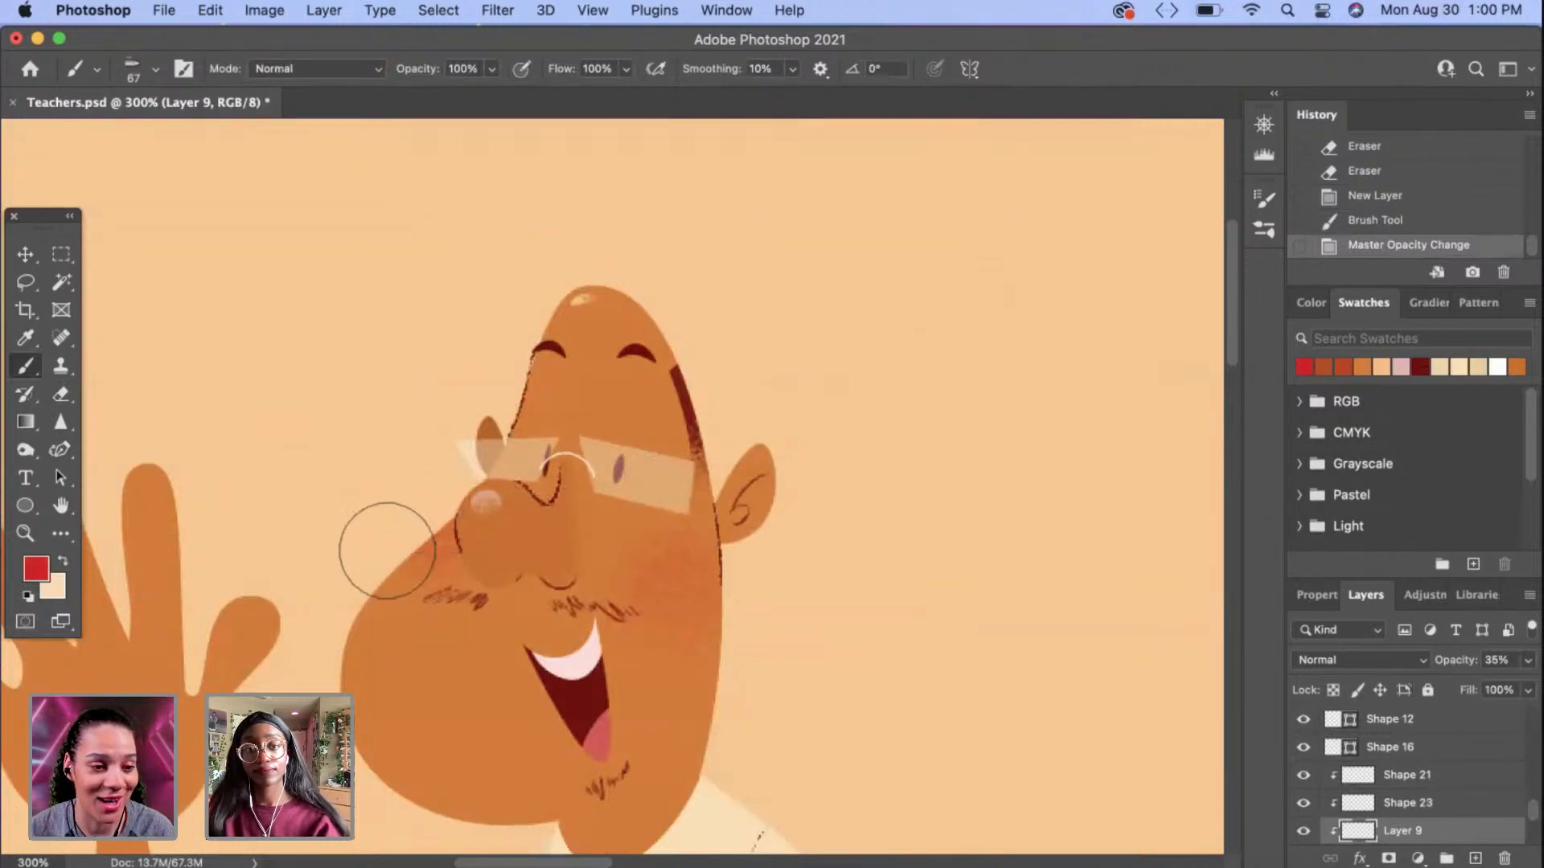
pyautogui.moveTo(828, 623); pyautogui.dragTo(796, 595)
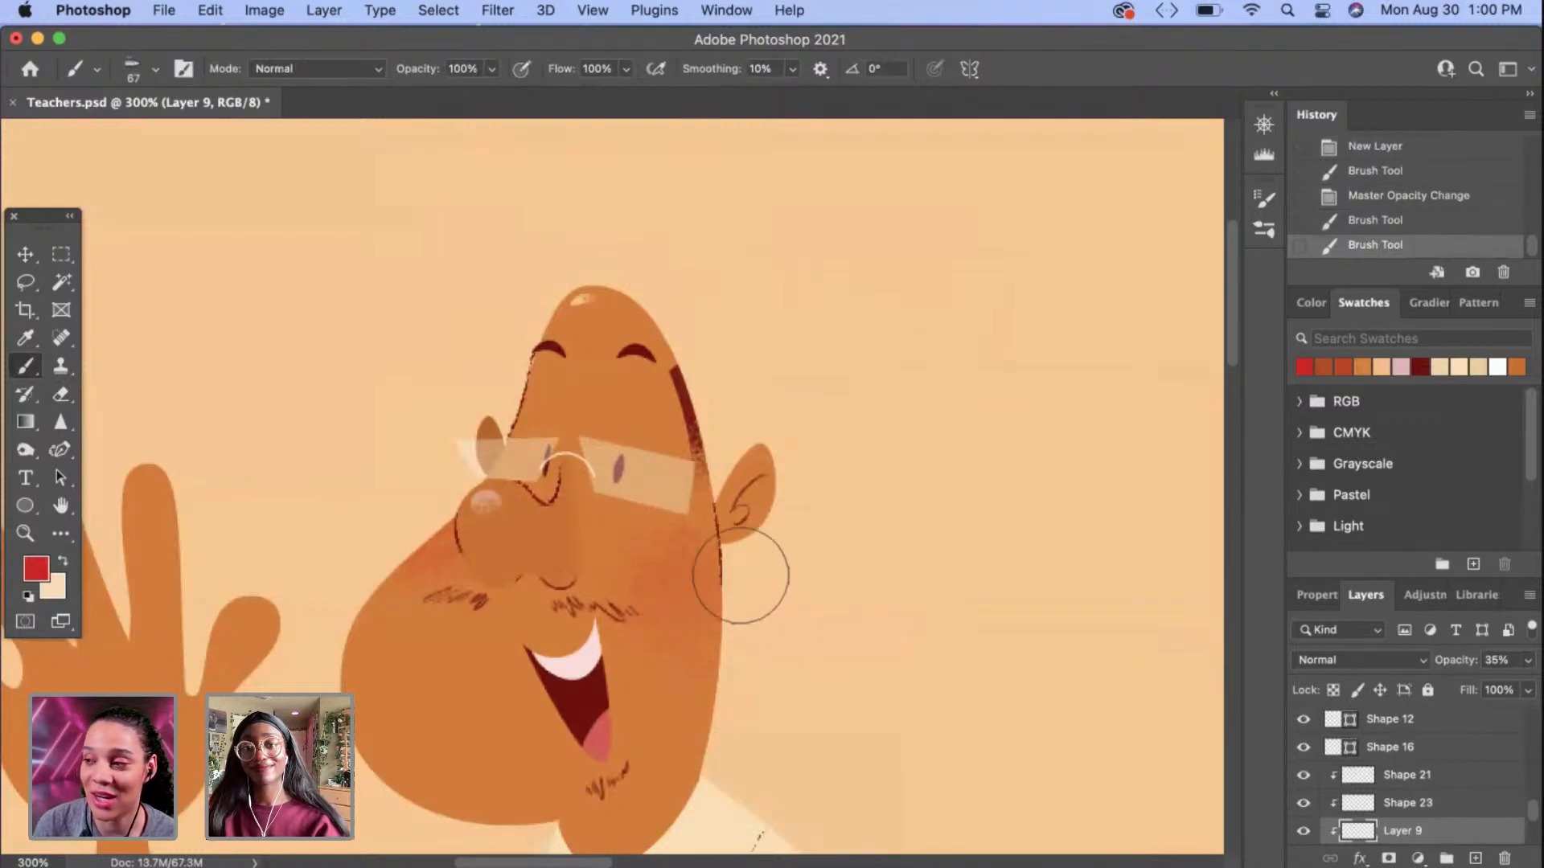
pyautogui.moveTo(386, 551); pyautogui.dragTo(358, 562)
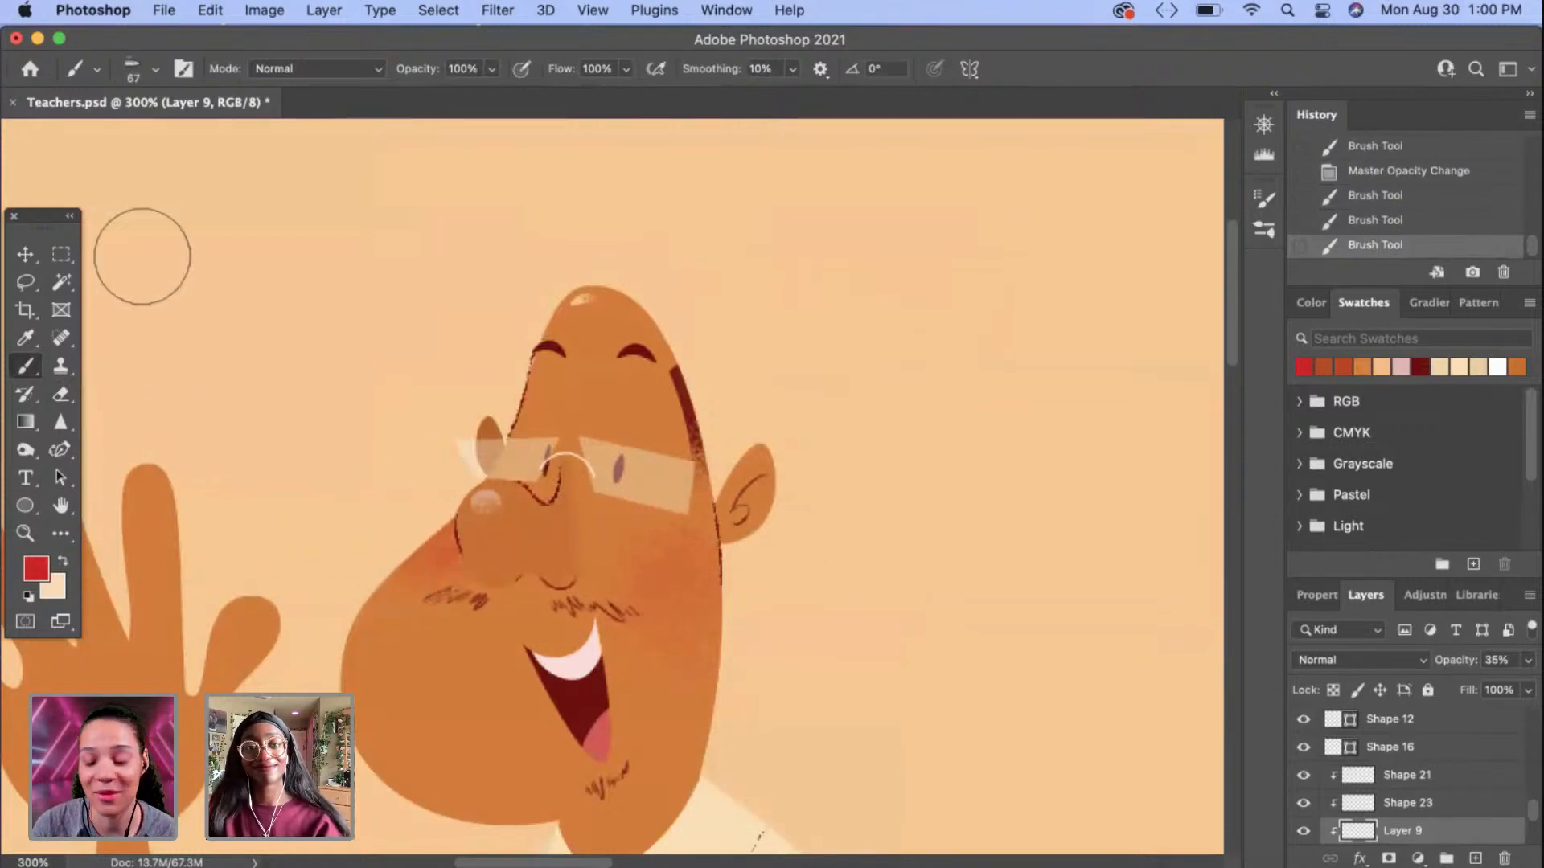
# Step: Select the waving hand shape and rework the anchor points in the gap between index and middle fingers with the Curvature Pen
pyautogui.click(22, 257)
pyautogui.hscroll(-2, 386, 532)
pyautogui.hscroll(-4, 386, 532)
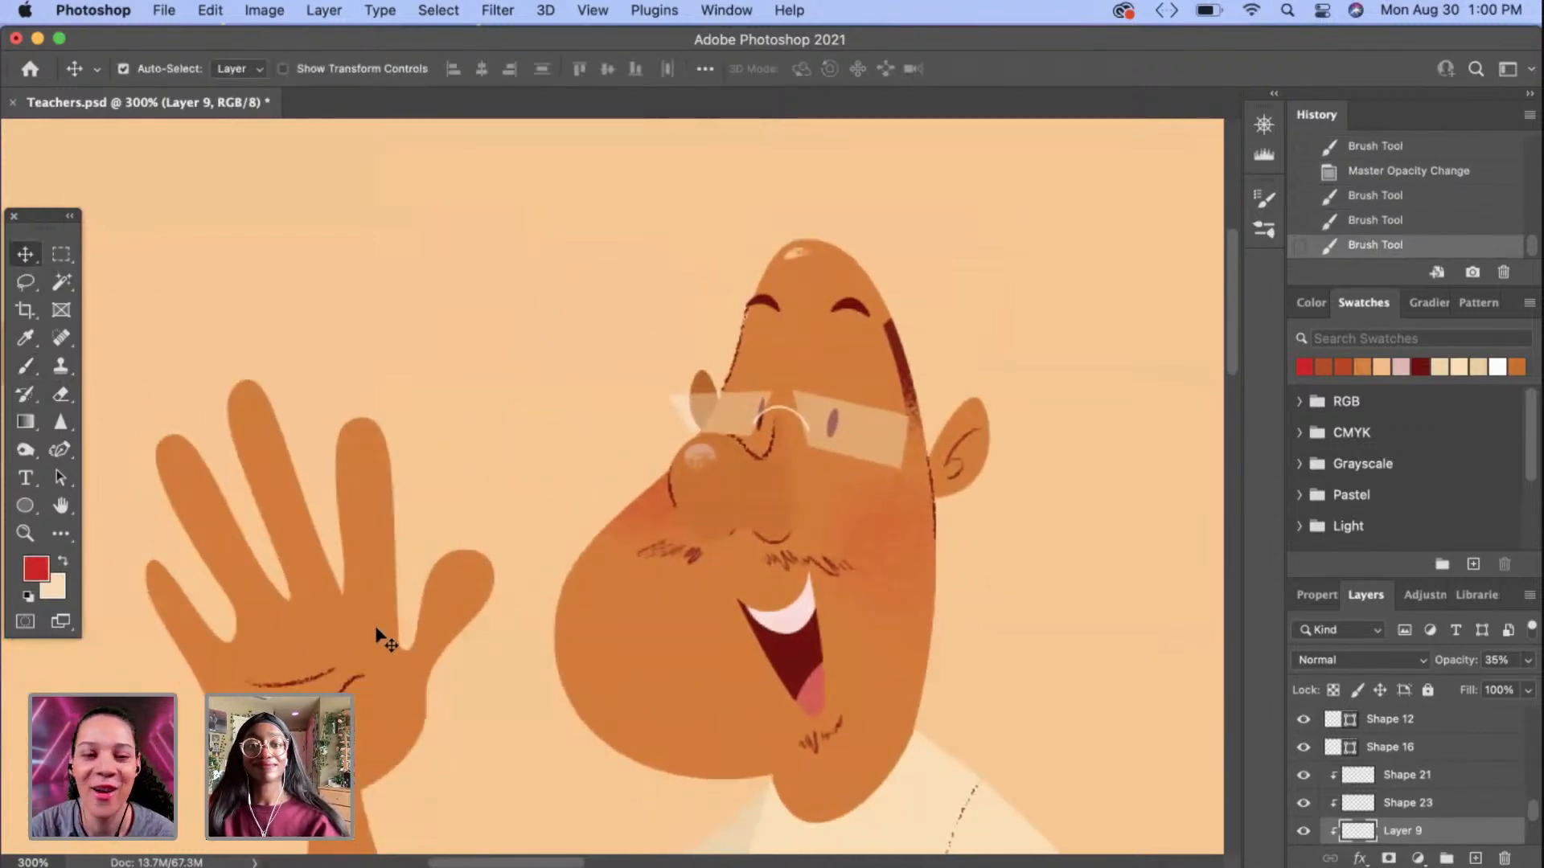
pyautogui.click(325, 572)
pyautogui.click(62, 453)
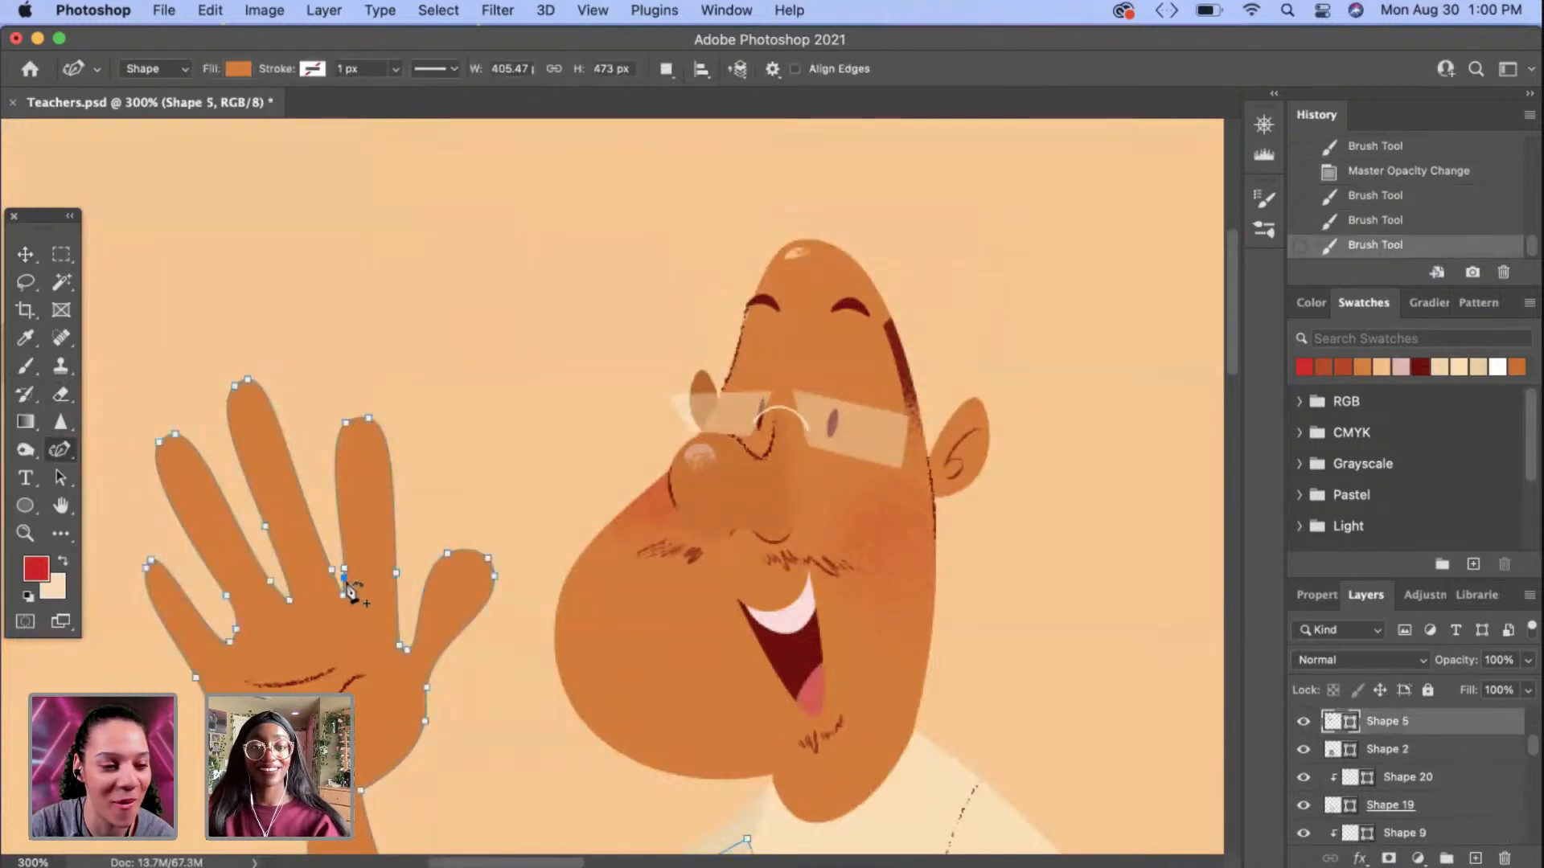
pyautogui.click(350, 594)
pyautogui.click(351, 595)
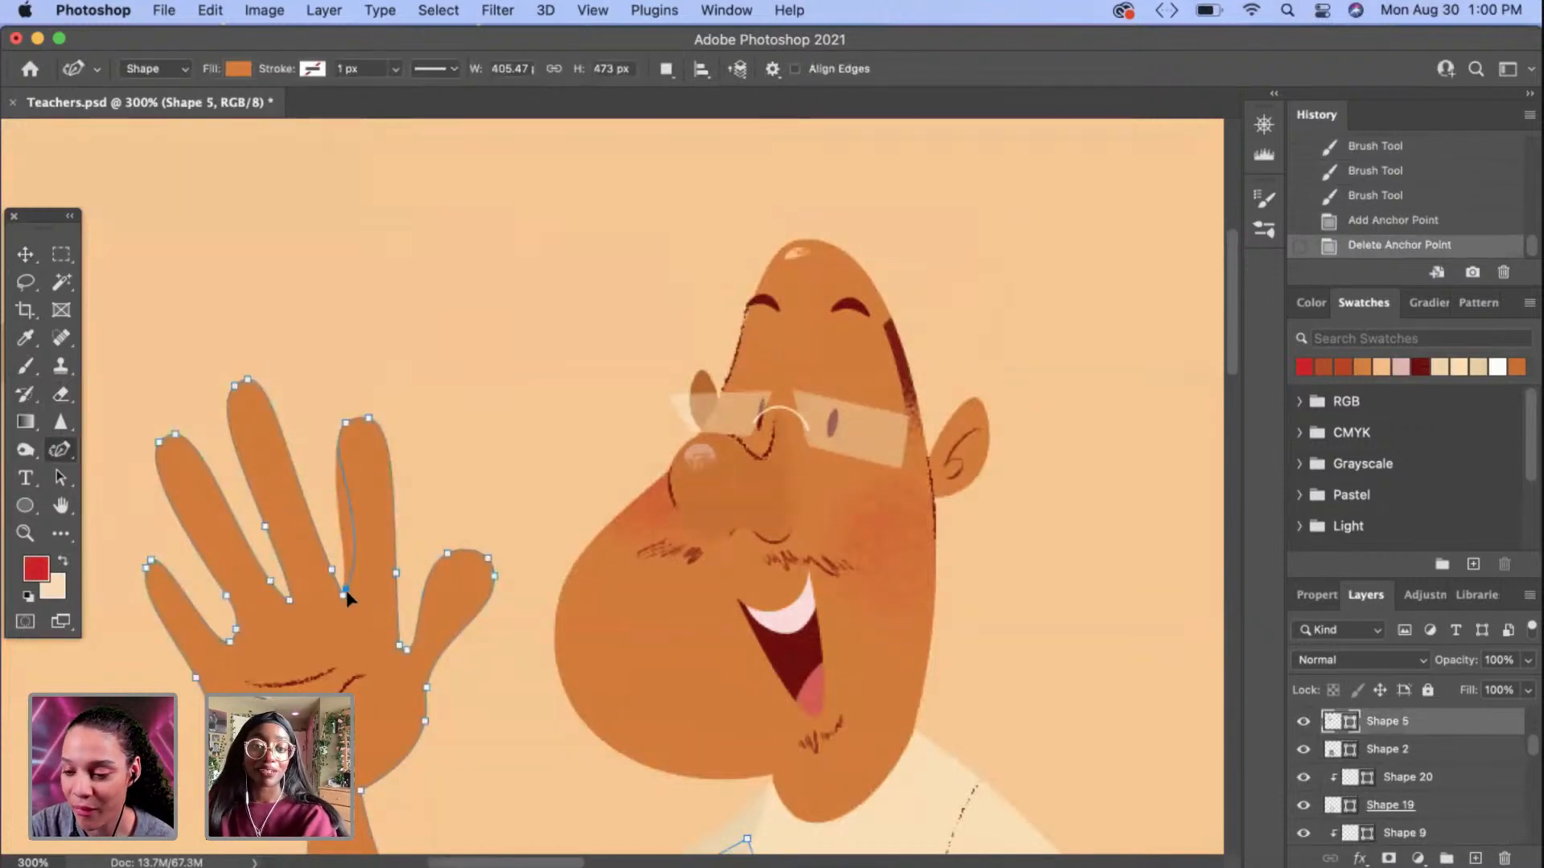
pyautogui.moveTo(344, 596); pyautogui.dragTo(348, 604)
pyautogui.press('Escape')
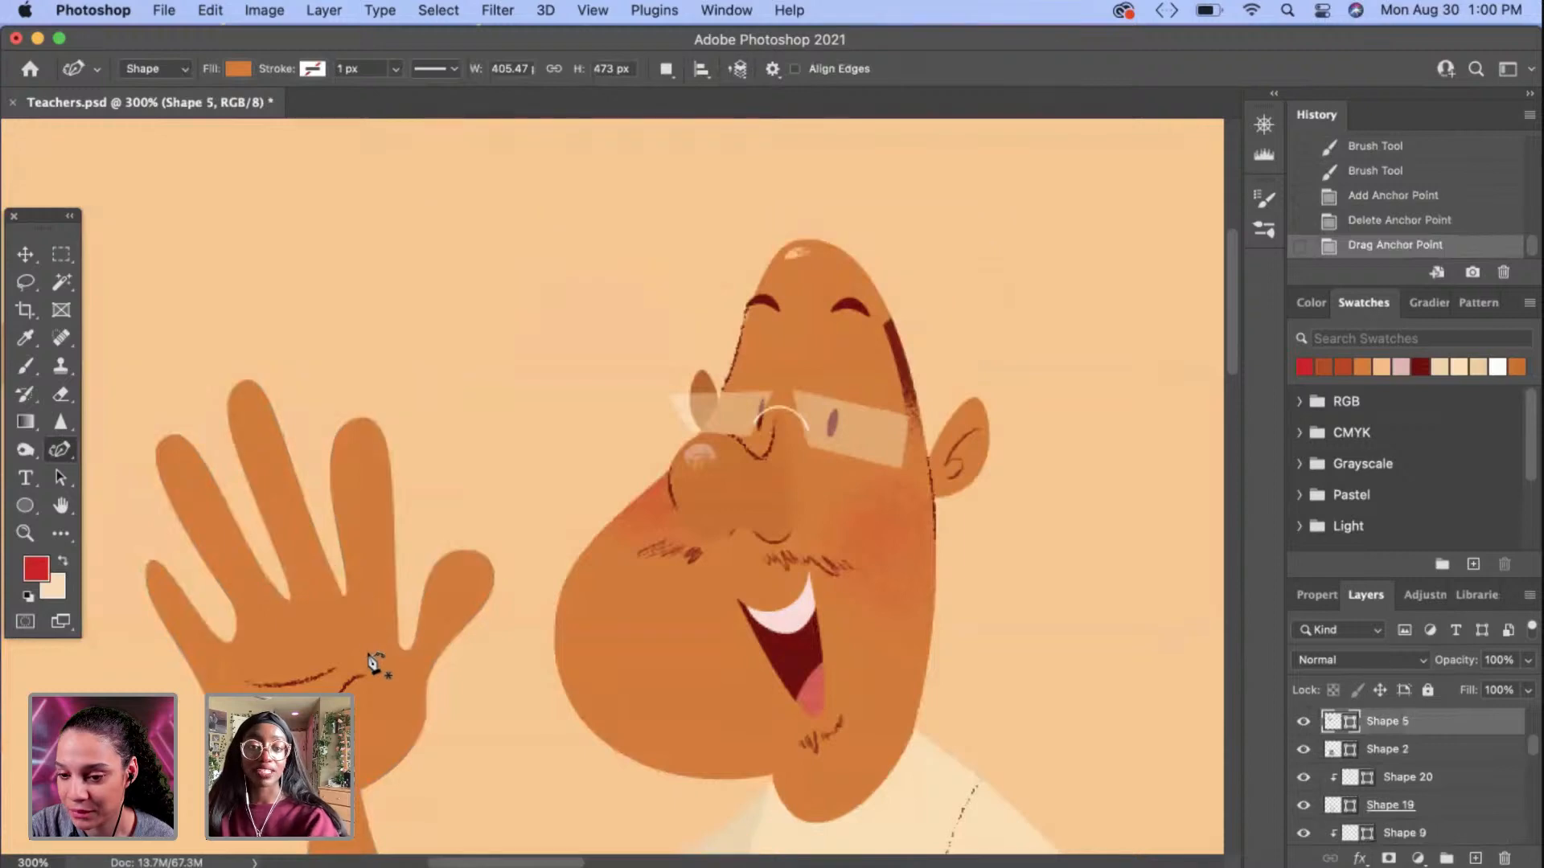
# Step: Delete the surplus anchor point between the index and middle fingers and reposition the remaining one to form a clean notch
pyautogui.doubleClick(345, 594)
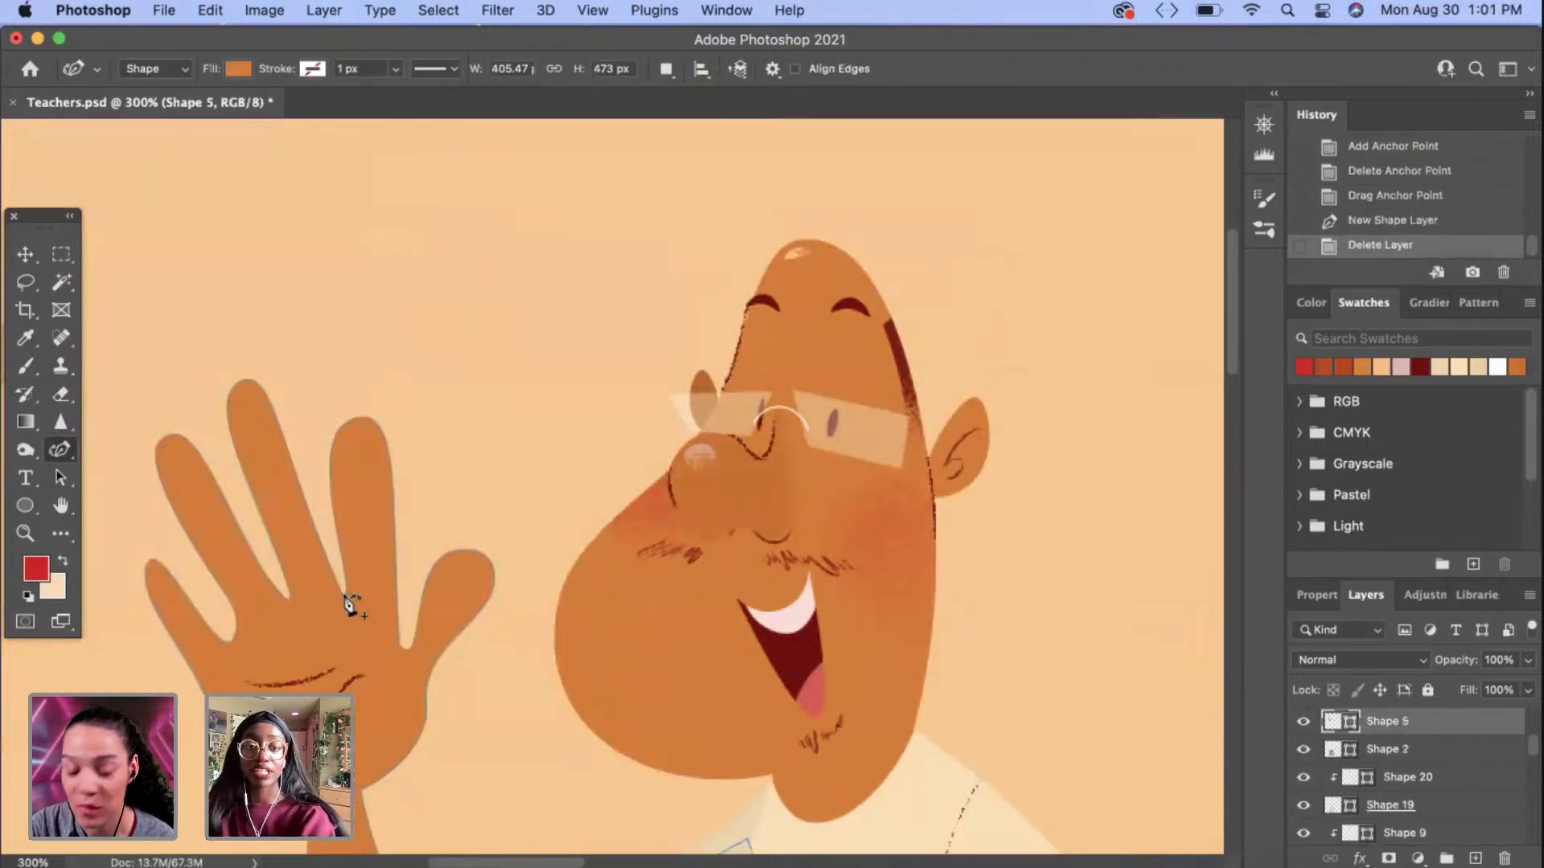
pyautogui.doubleClick(329, 571)
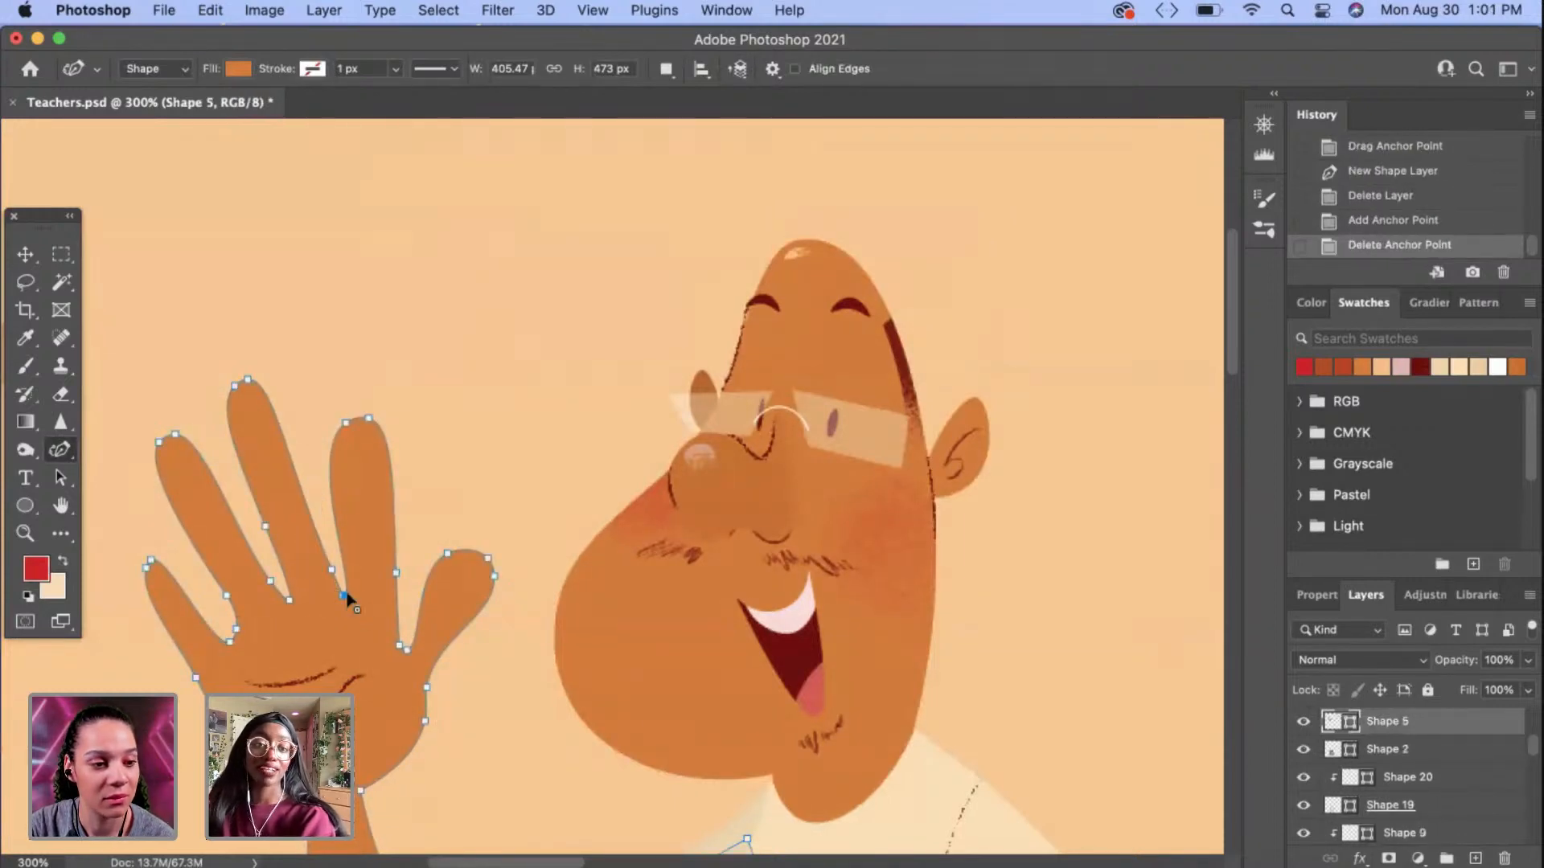
pyautogui.doubleClick(345, 596)
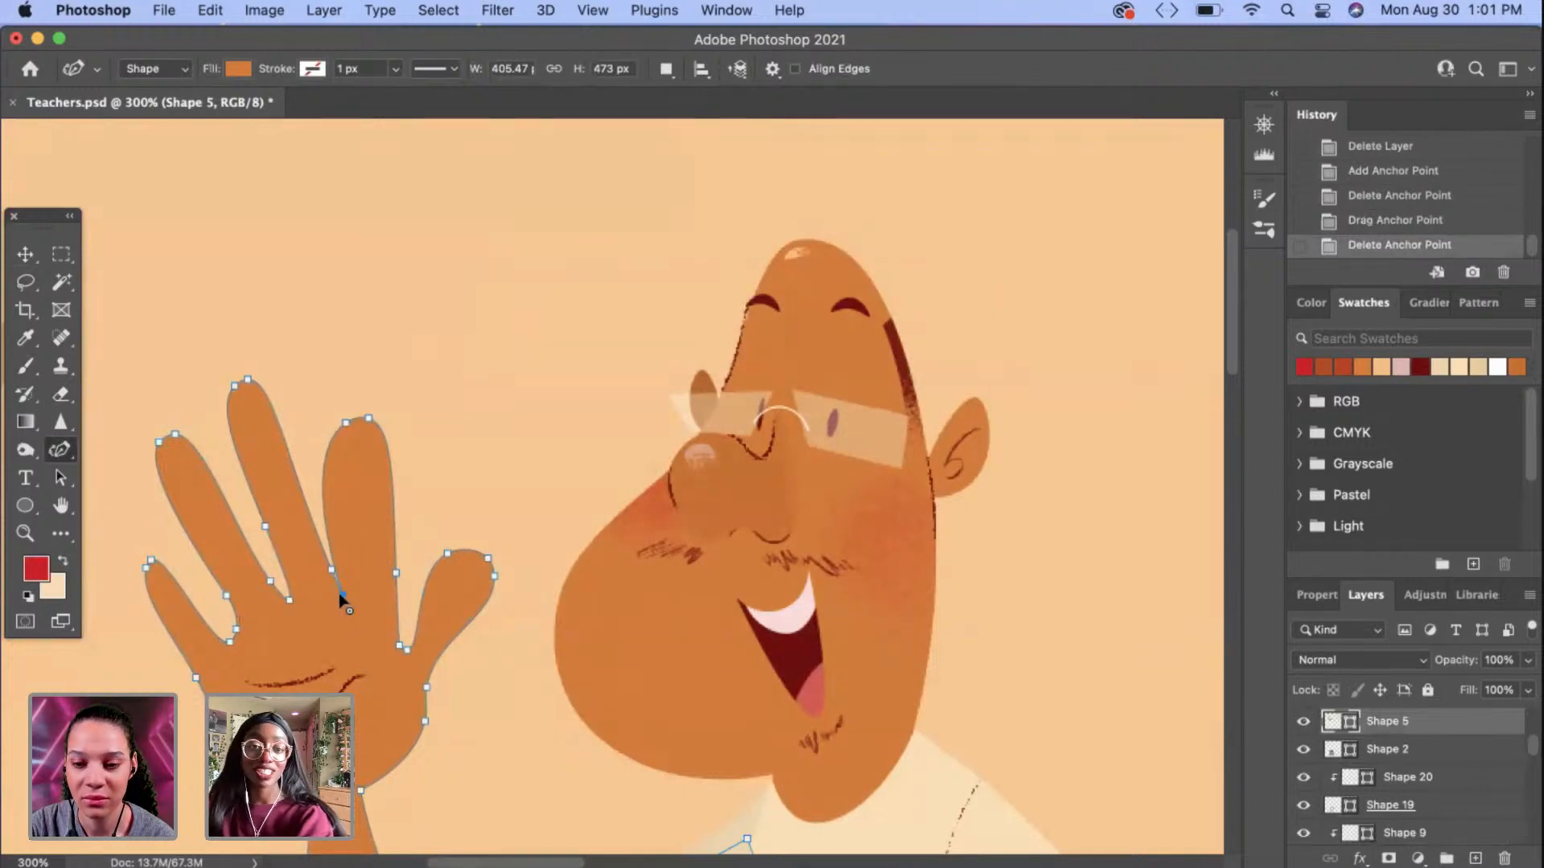
pyautogui.moveTo(333, 555); pyautogui.dragTo(341, 589)
pyautogui.click(344, 596)
pyautogui.press('Delete')
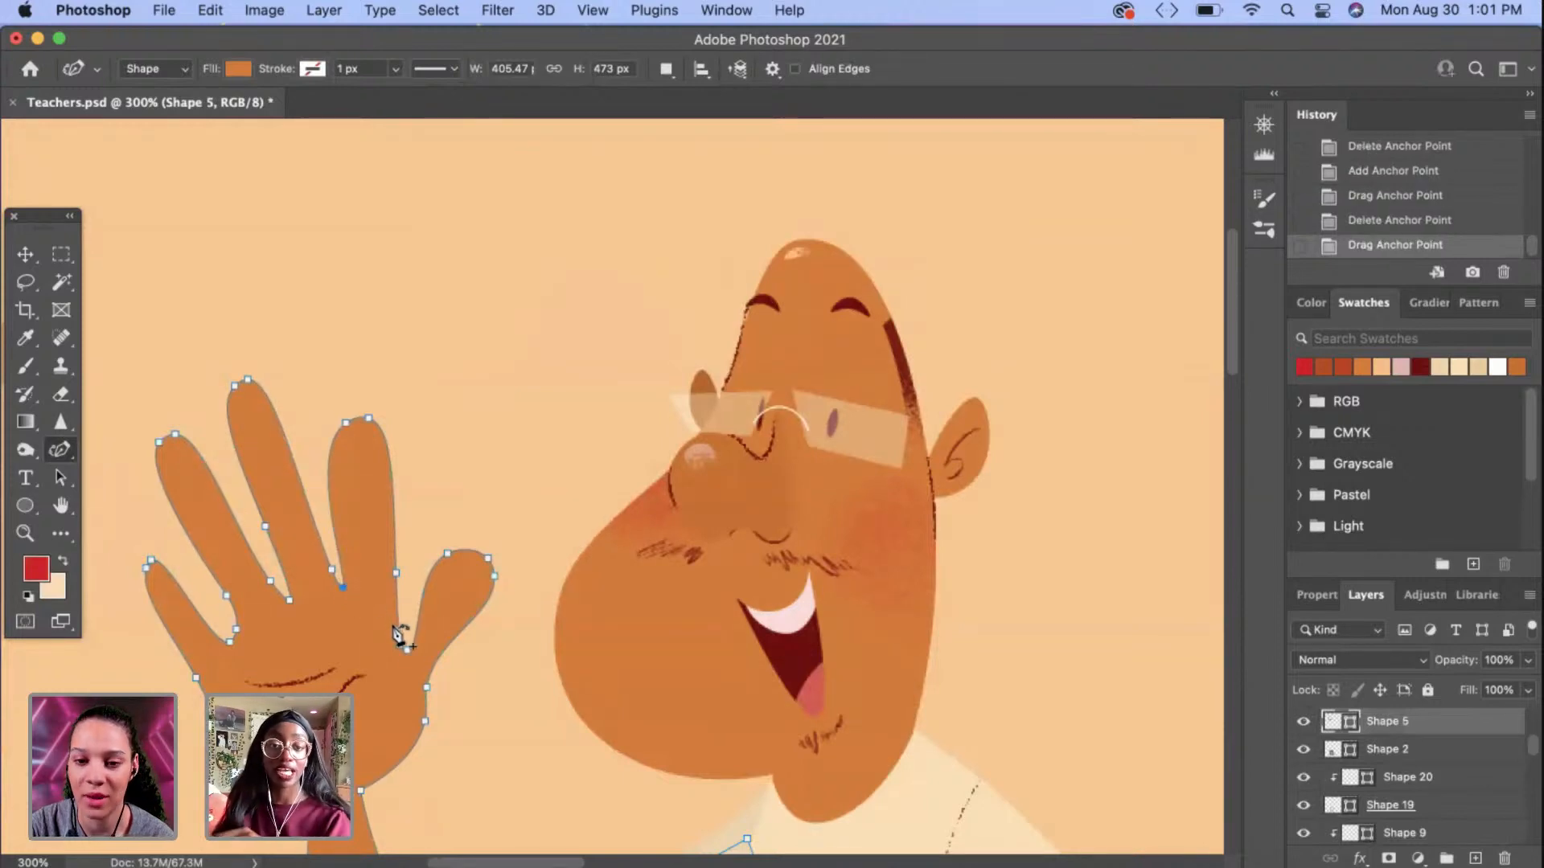
# Step: Refine the hand outline by reducing the thumb notch to one anchor point, adjusting the index finger's notch and slightly lowering the middle fingertip
pyautogui.moveTo(399, 643); pyautogui.dragTo(400, 655)
pyautogui.press('Delete')
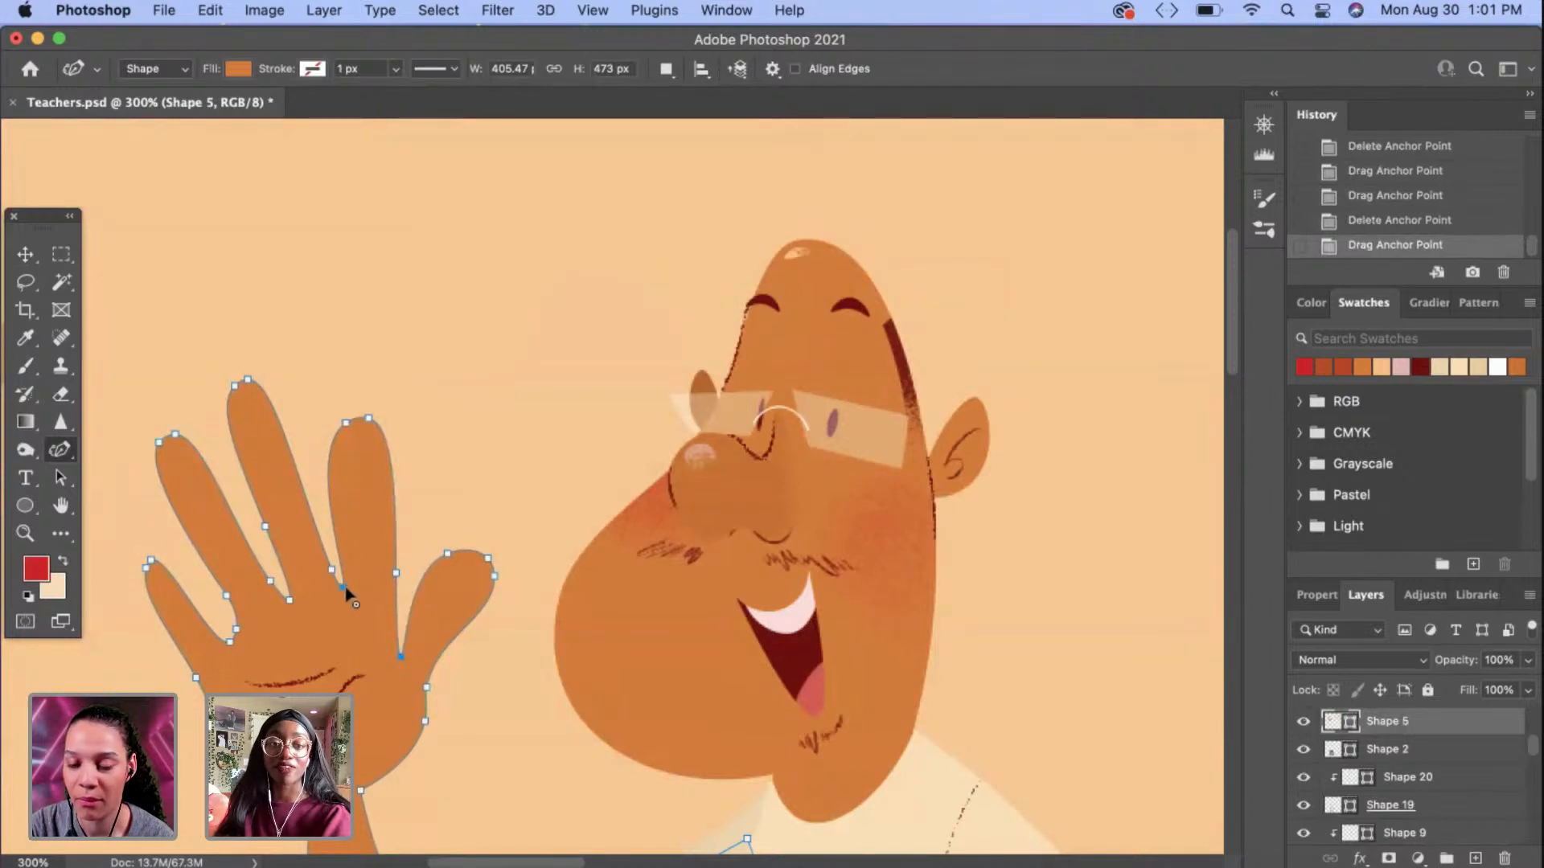
pyautogui.moveTo(351, 591); pyautogui.dragTo(349, 592)
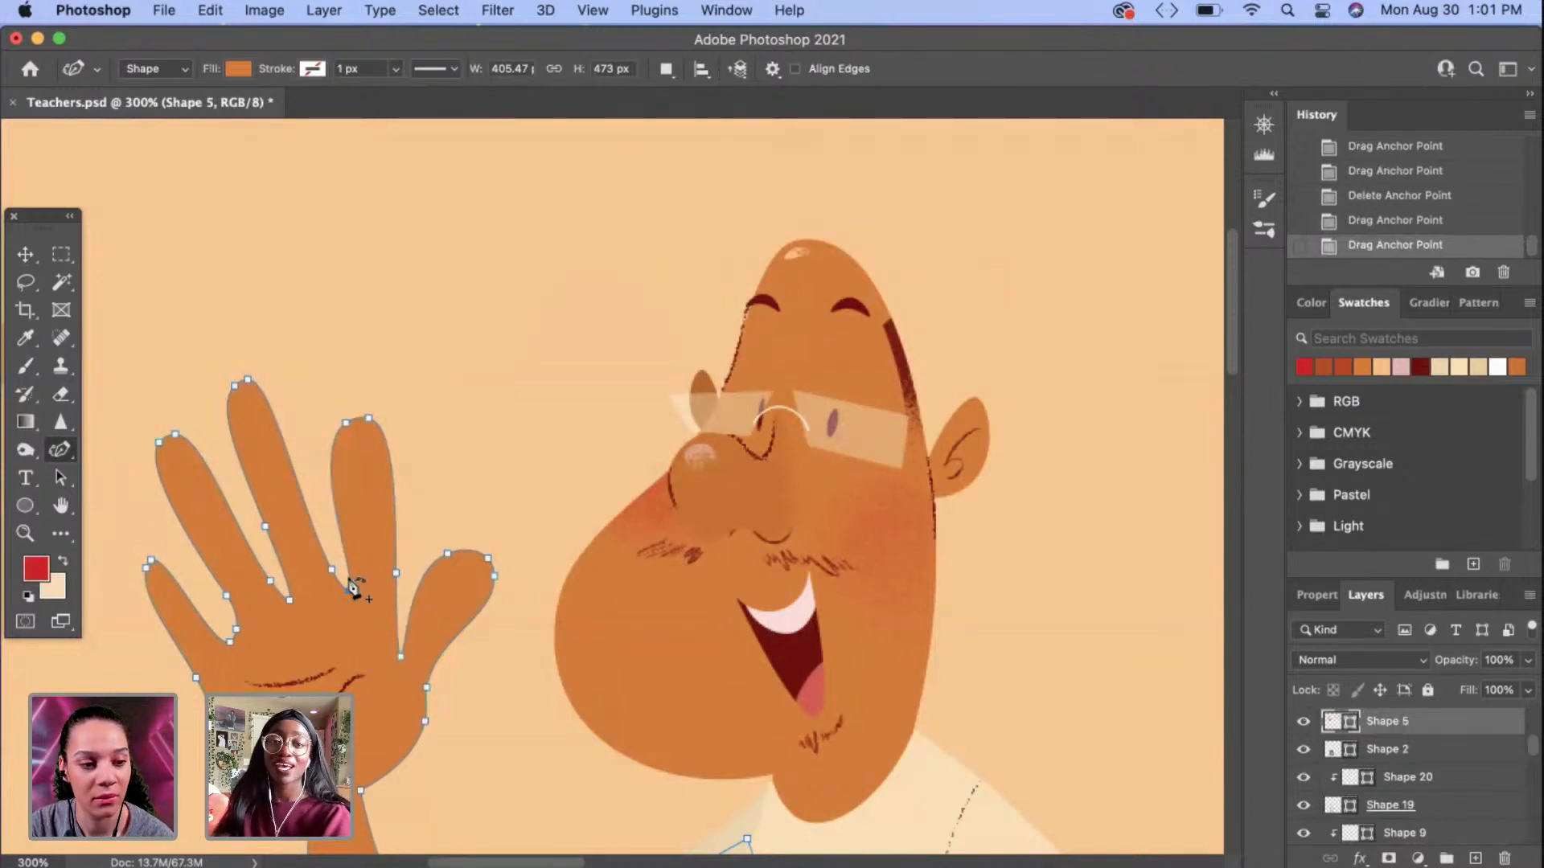
pyautogui.click(352, 569)
pyautogui.press('super+z')
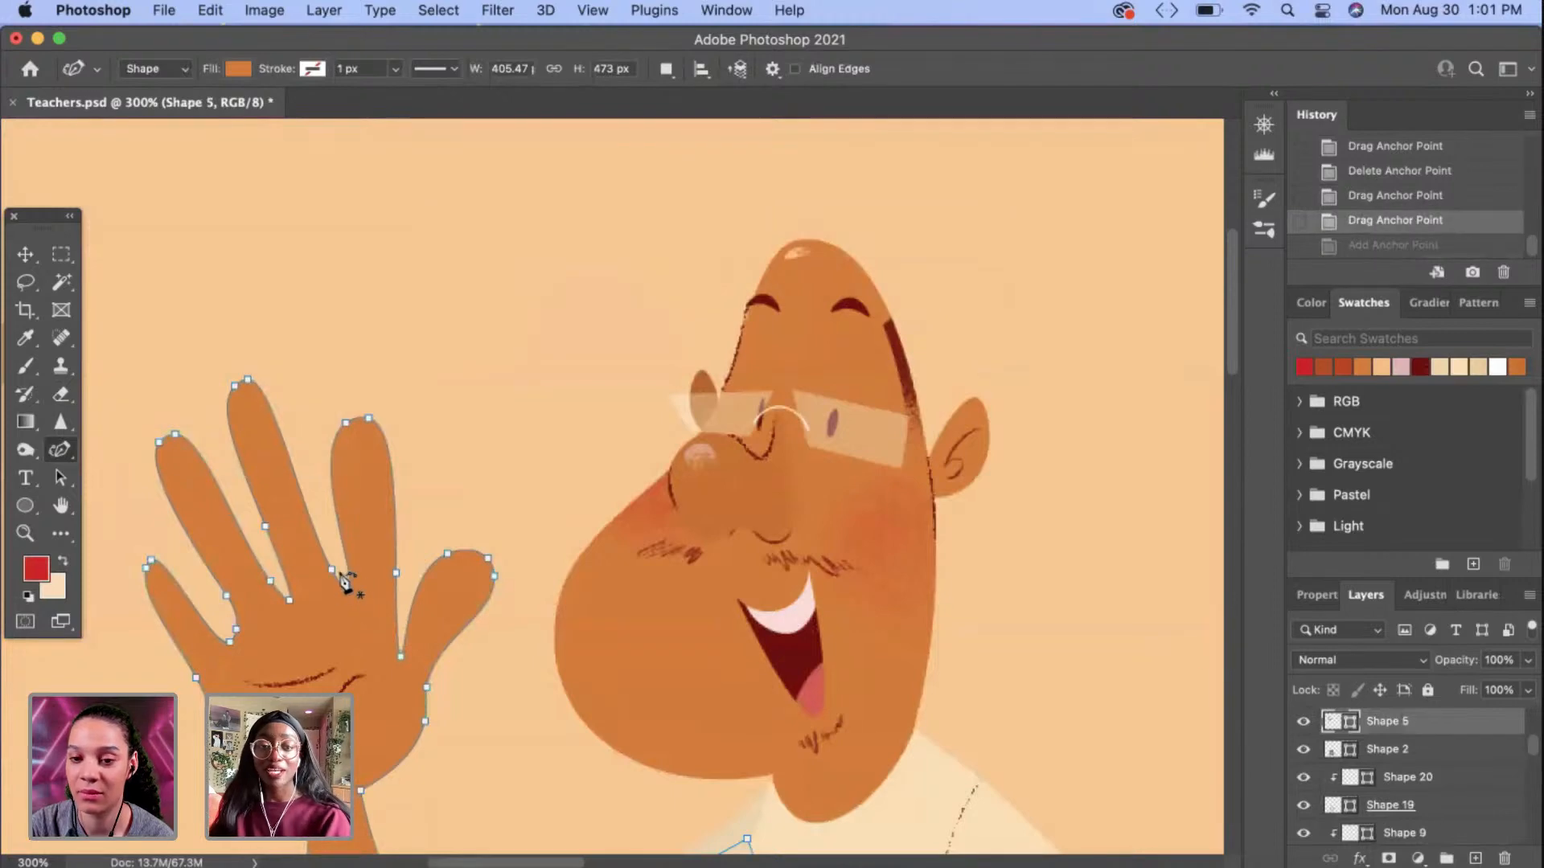
pyautogui.moveTo(254, 379); pyautogui.dragTo(265, 387)
pyautogui.press('Return')
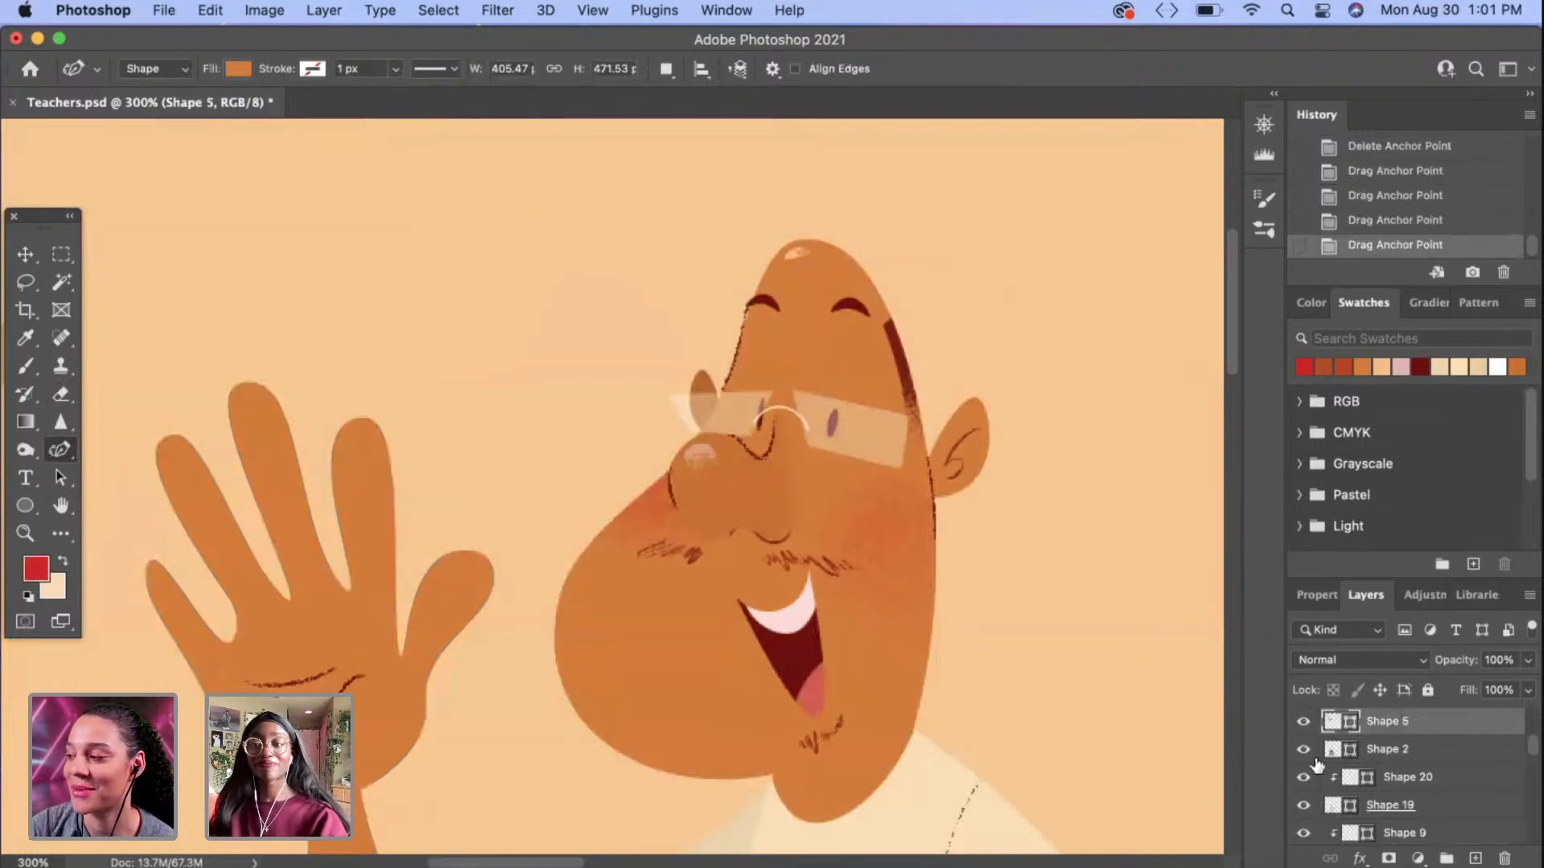
# Step: Add a new empty layer directly above the waving hand shape and clip it to the hand
pyautogui.click(1303, 748)
pyautogui.click(1304, 748)
pyautogui.click(1475, 859)
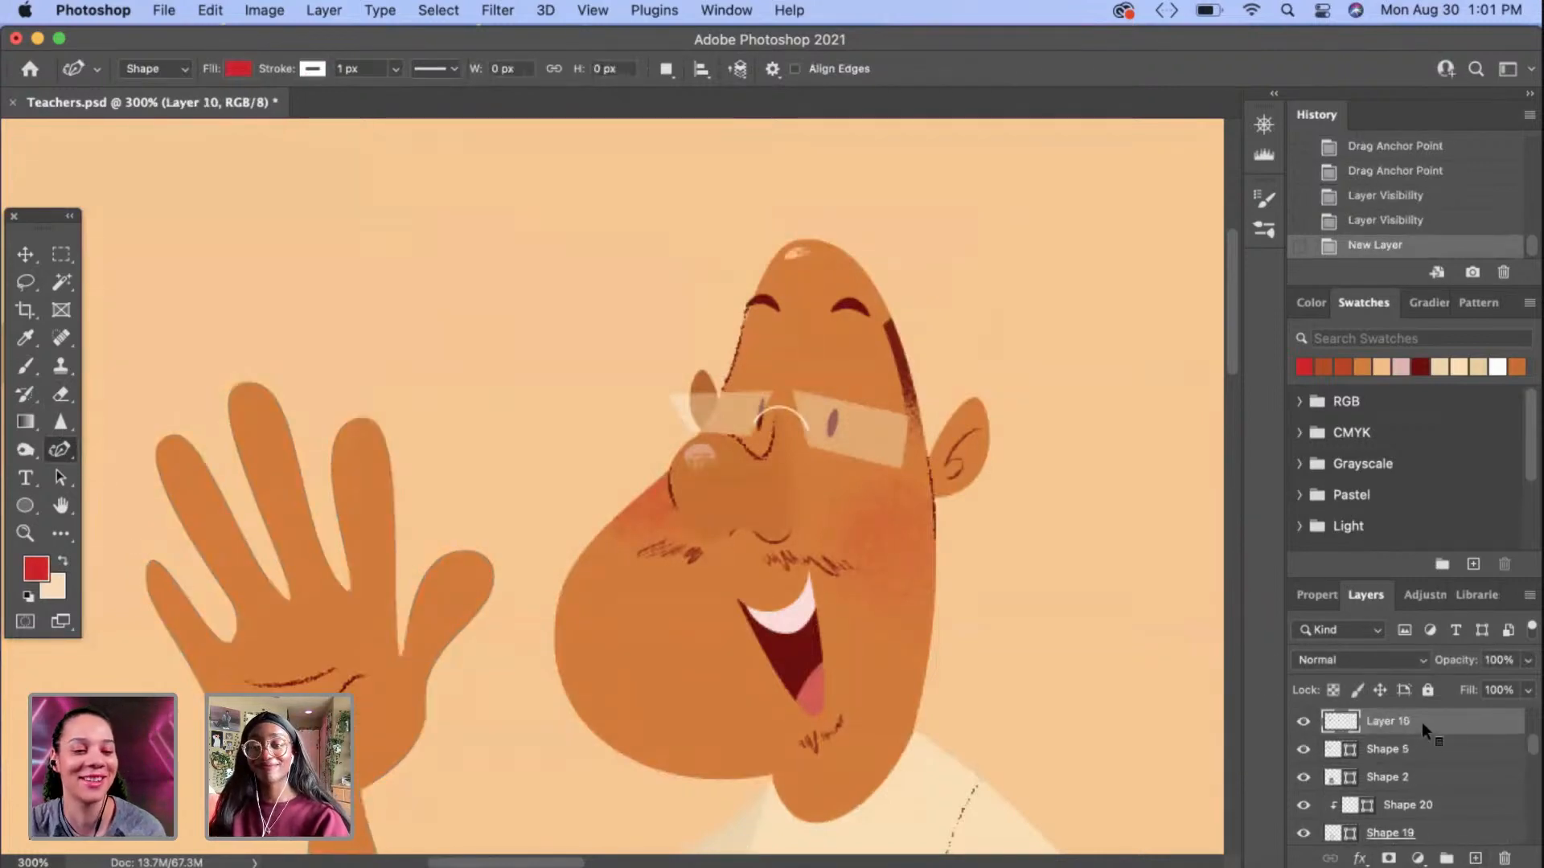
pyautogui.rightClick(1419, 721)
pyautogui.scroll(-5, 1286, 756)
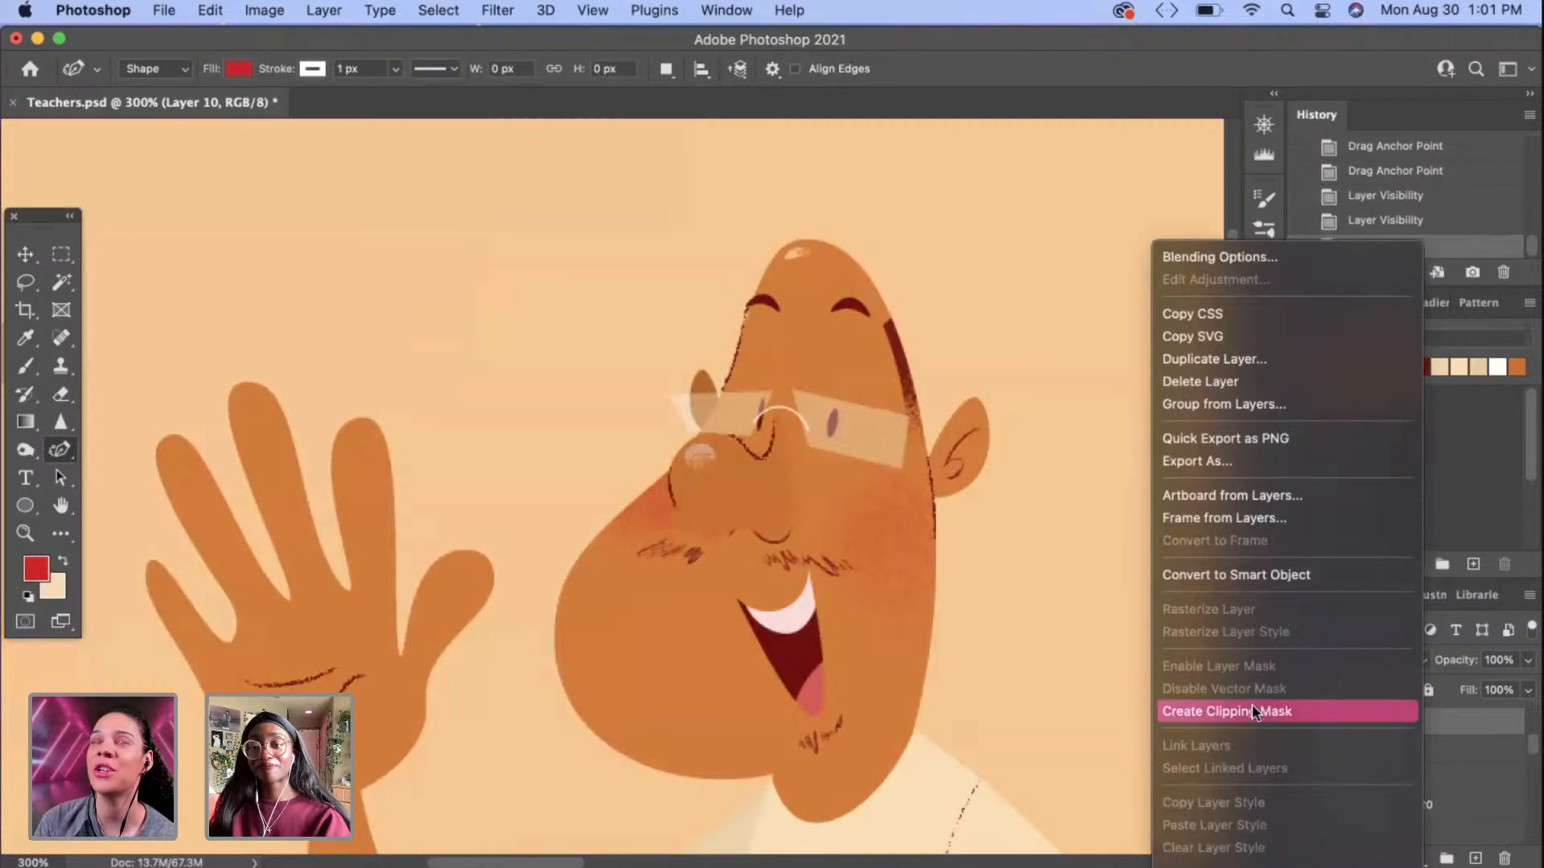
pyautogui.click(1250, 711)
# Step: Test a red brush stroke on the index fingertip, undo it and set the new layer's opacity to 74%
pyautogui.click(26, 366)
pyautogui.moveTo(346, 438)
pyautogui.mouseDown()
pyautogui.moveTo(373, 442)
pyautogui.moveTo(378, 418)
pyautogui.mouseUp()
pyautogui.press('super+z')
pyautogui.click(1527, 661)
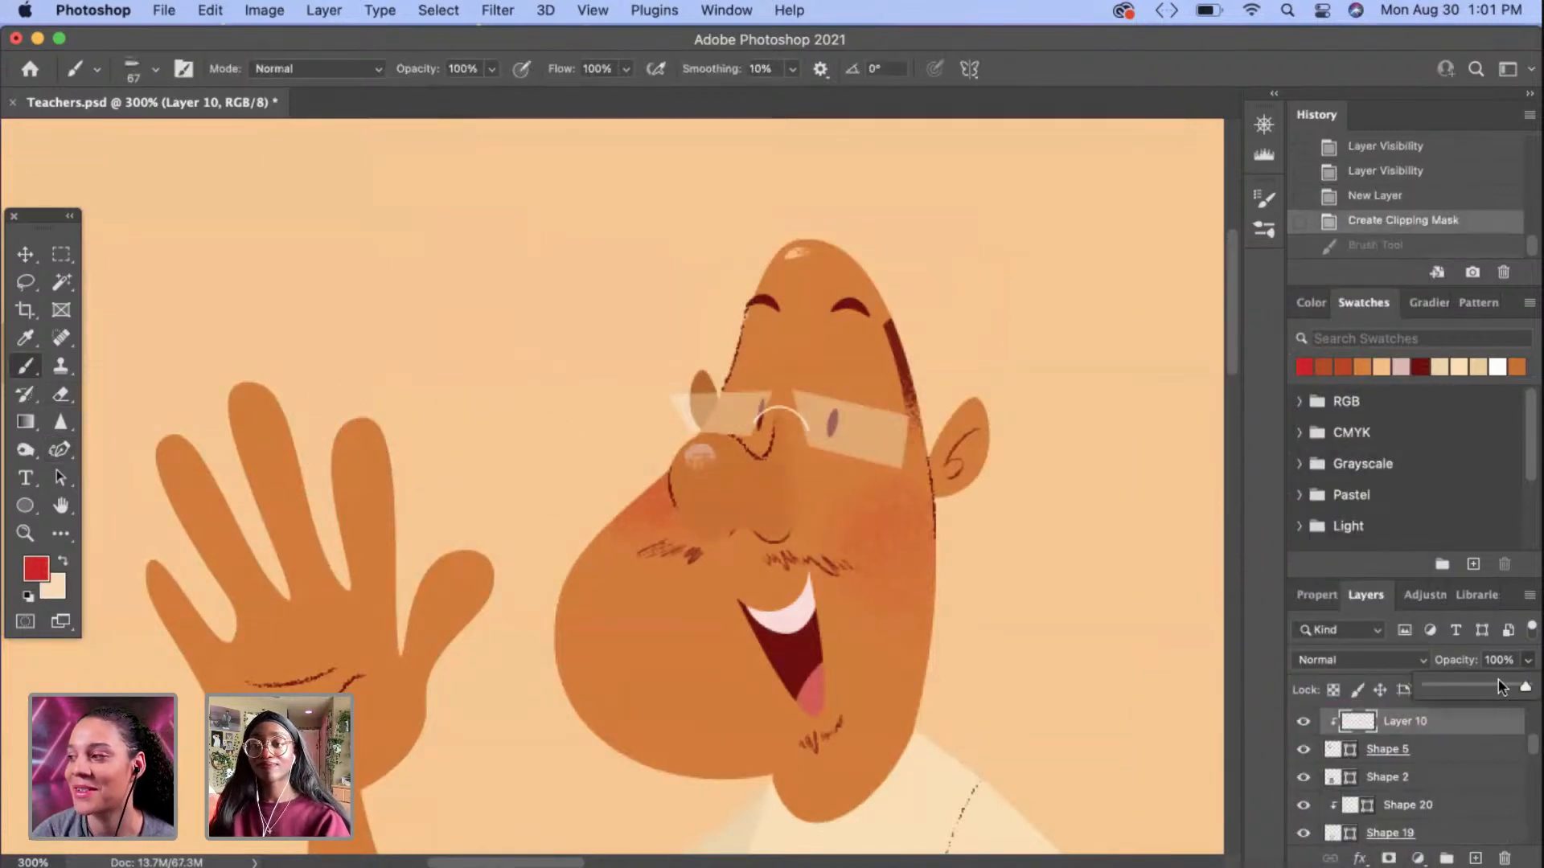
pyautogui.click(1502, 688)
# Step: Brush textured red shading over the tips of all four fingers and the thumb of the waving hand
pyautogui.click(351, 434)
pyautogui.moveTo(352, 429)
pyautogui.mouseDown()
pyautogui.moveTo(384, 454)
pyautogui.moveTo(394, 414)
pyautogui.mouseUp()
pyautogui.moveTo(276, 389)
pyautogui.mouseDown()
pyautogui.moveTo(246, 433)
pyautogui.moveTo(263, 434)
pyautogui.moveTo(248, 414)
pyautogui.moveTo(314, 410)
pyautogui.moveTo(172, 451)
pyautogui.moveTo(161, 492)
pyautogui.moveTo(205, 455)
pyautogui.moveTo(218, 472)
pyautogui.moveTo(160, 518)
pyautogui.moveTo(152, 483)
pyautogui.mouseUp()
pyautogui.moveTo(171, 579); pyautogui.dragTo(138, 579)
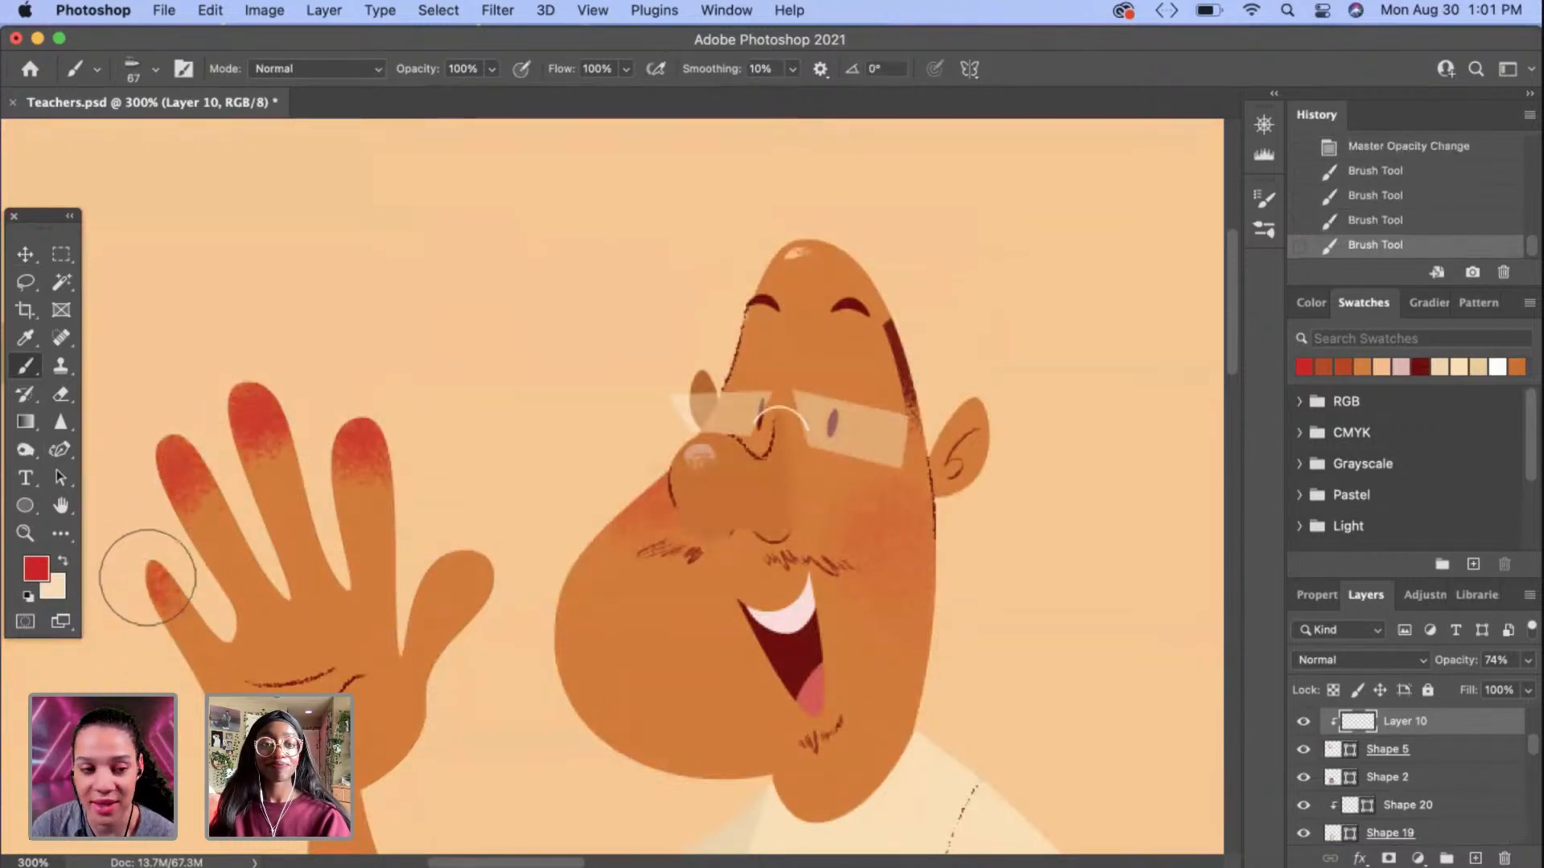
pyautogui.moveTo(450, 548)
pyautogui.mouseDown()
pyautogui.moveTo(487, 575)
pyautogui.moveTo(472, 568)
pyautogui.moveTo(458, 603)
pyautogui.mouseUp()
# Step: Soften the lower edges of the red shading on the thumb and fingers with a textured 58 px eraser
pyautogui.click(60, 394)
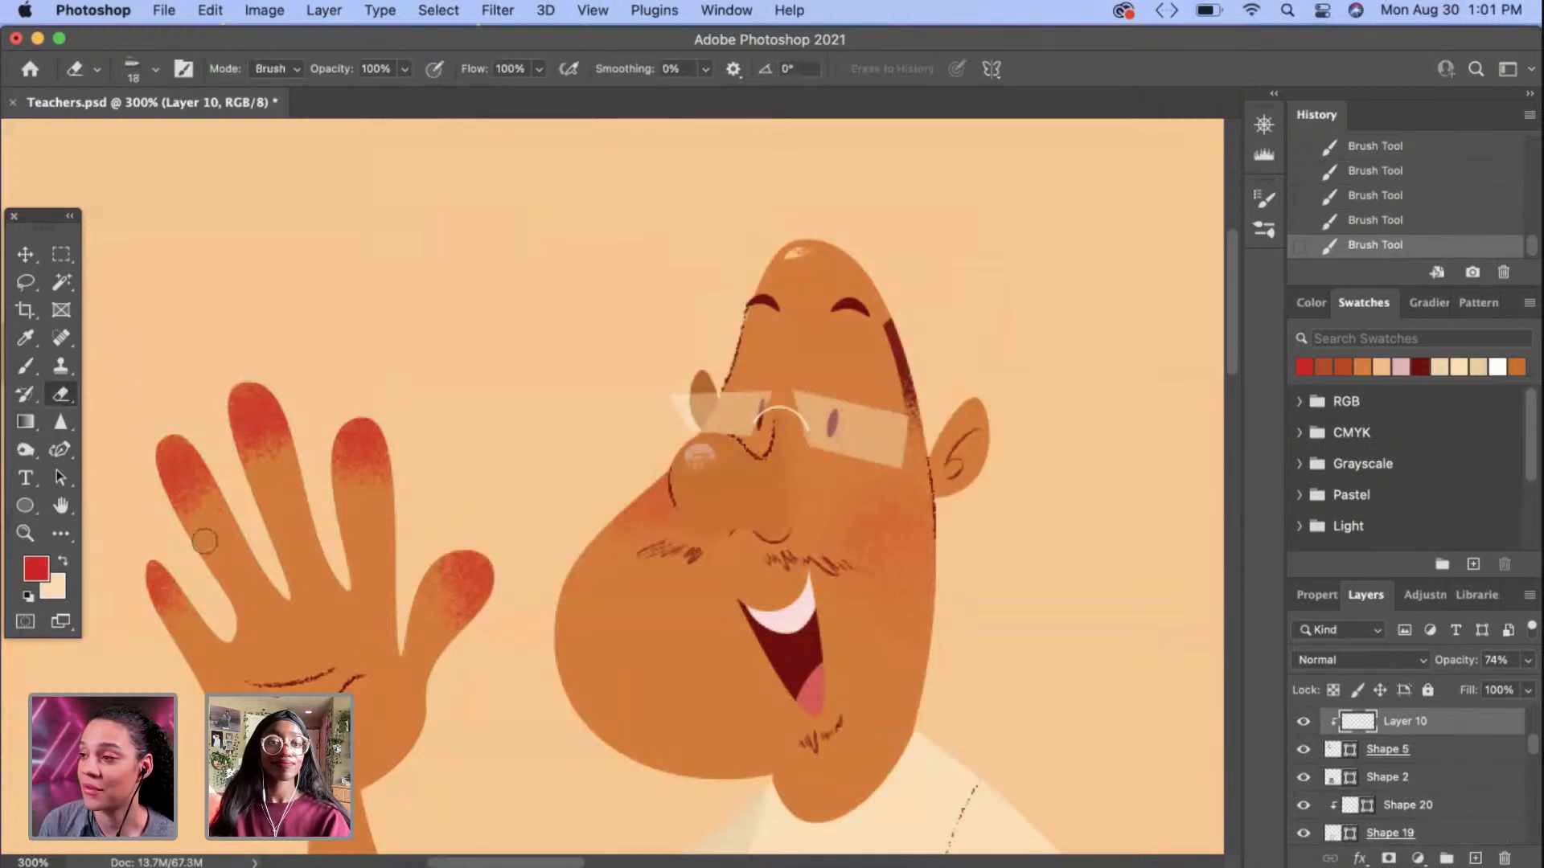
pyautogui.click(128, 74)
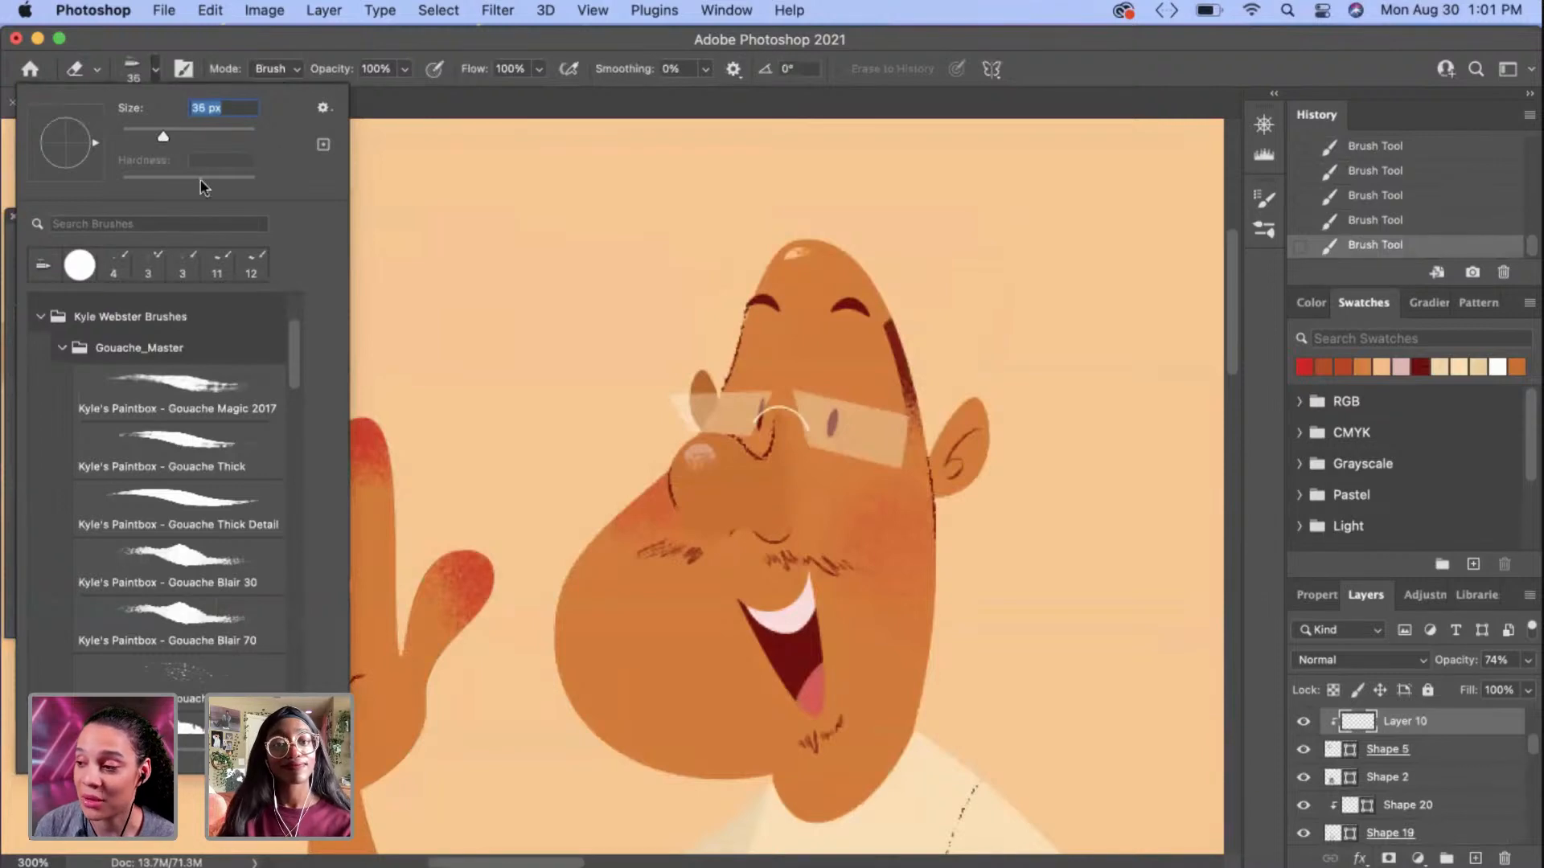
pyautogui.click(430, 622)
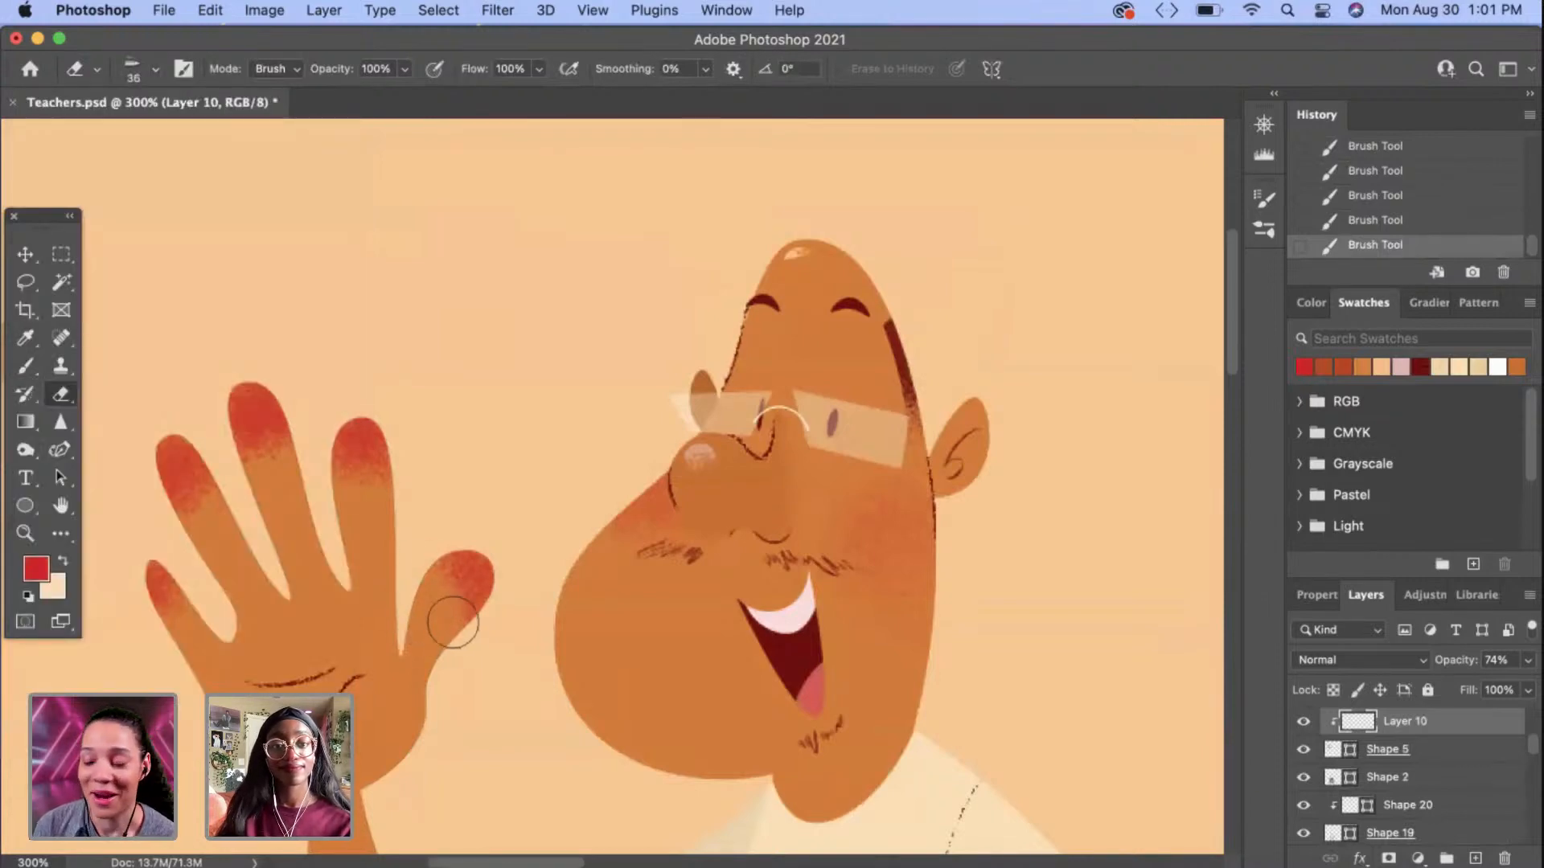
pyautogui.moveTo(452, 622); pyautogui.dragTo(461, 648)
pyautogui.press('super+z')
pyautogui.click(141, 74)
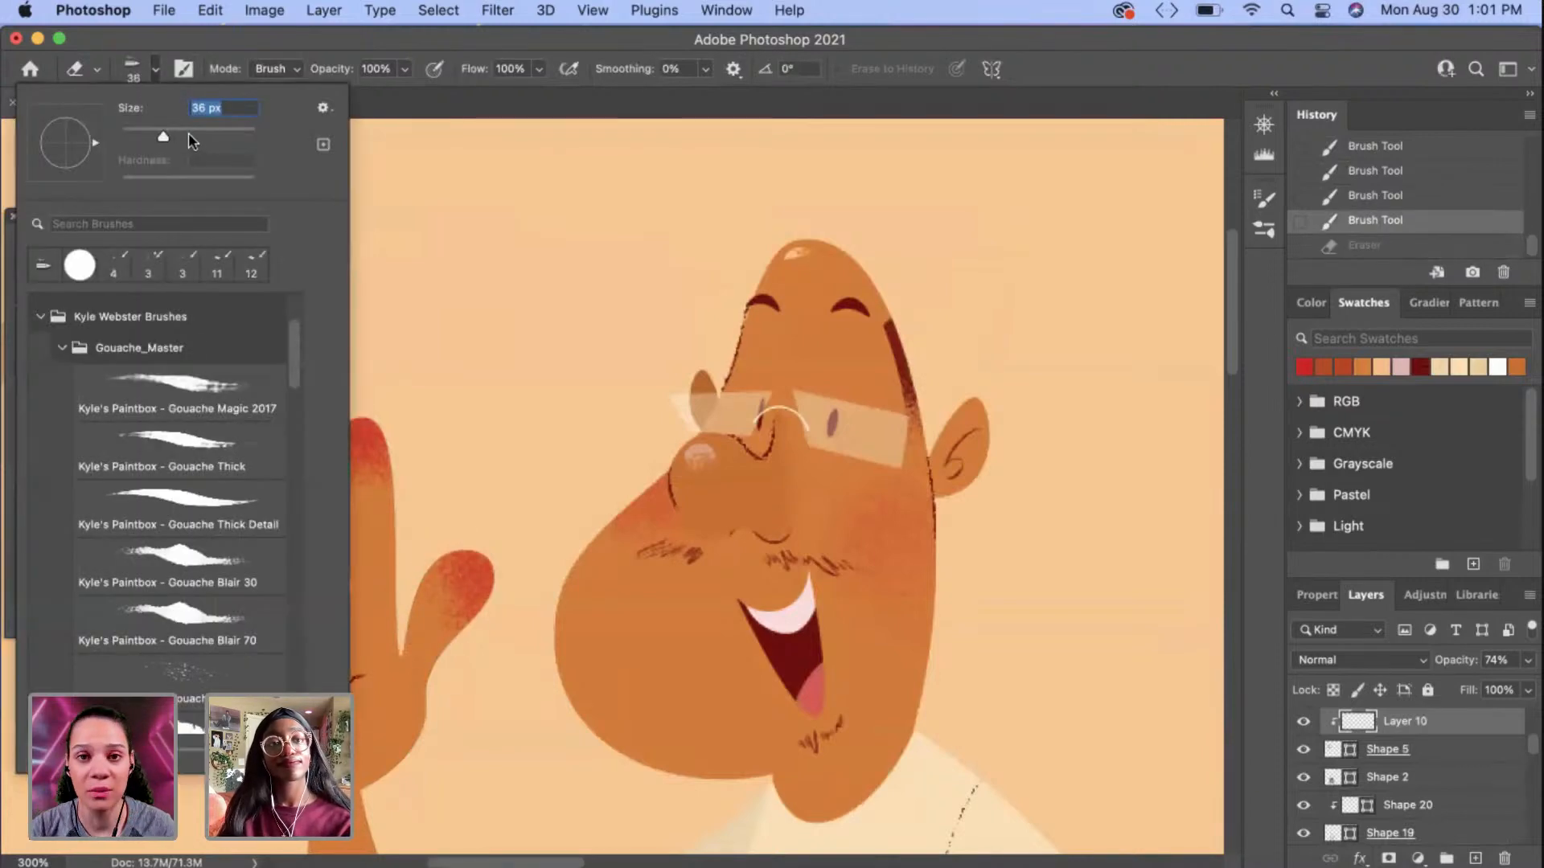
pyautogui.click(188, 133)
pyautogui.click(434, 591)
pyautogui.moveTo(448, 614)
pyautogui.mouseDown()
pyautogui.moveTo(456, 595)
pyautogui.moveTo(424, 572)
pyautogui.mouseUp()
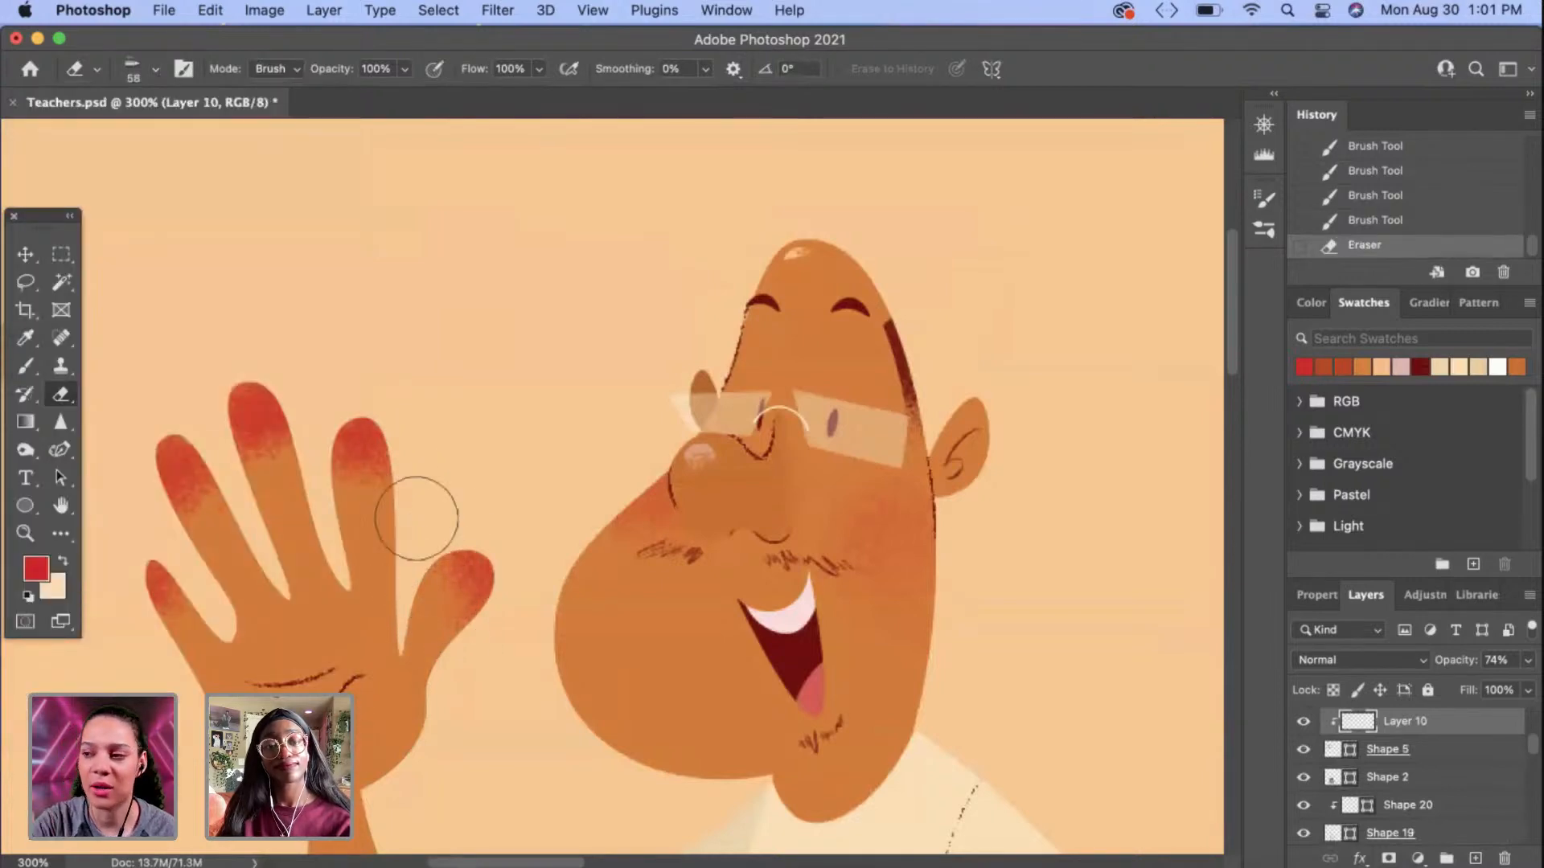
pyautogui.moveTo(417, 519)
pyautogui.mouseDown()
pyautogui.moveTo(354, 483)
pyautogui.moveTo(413, 458)
pyautogui.mouseUp()
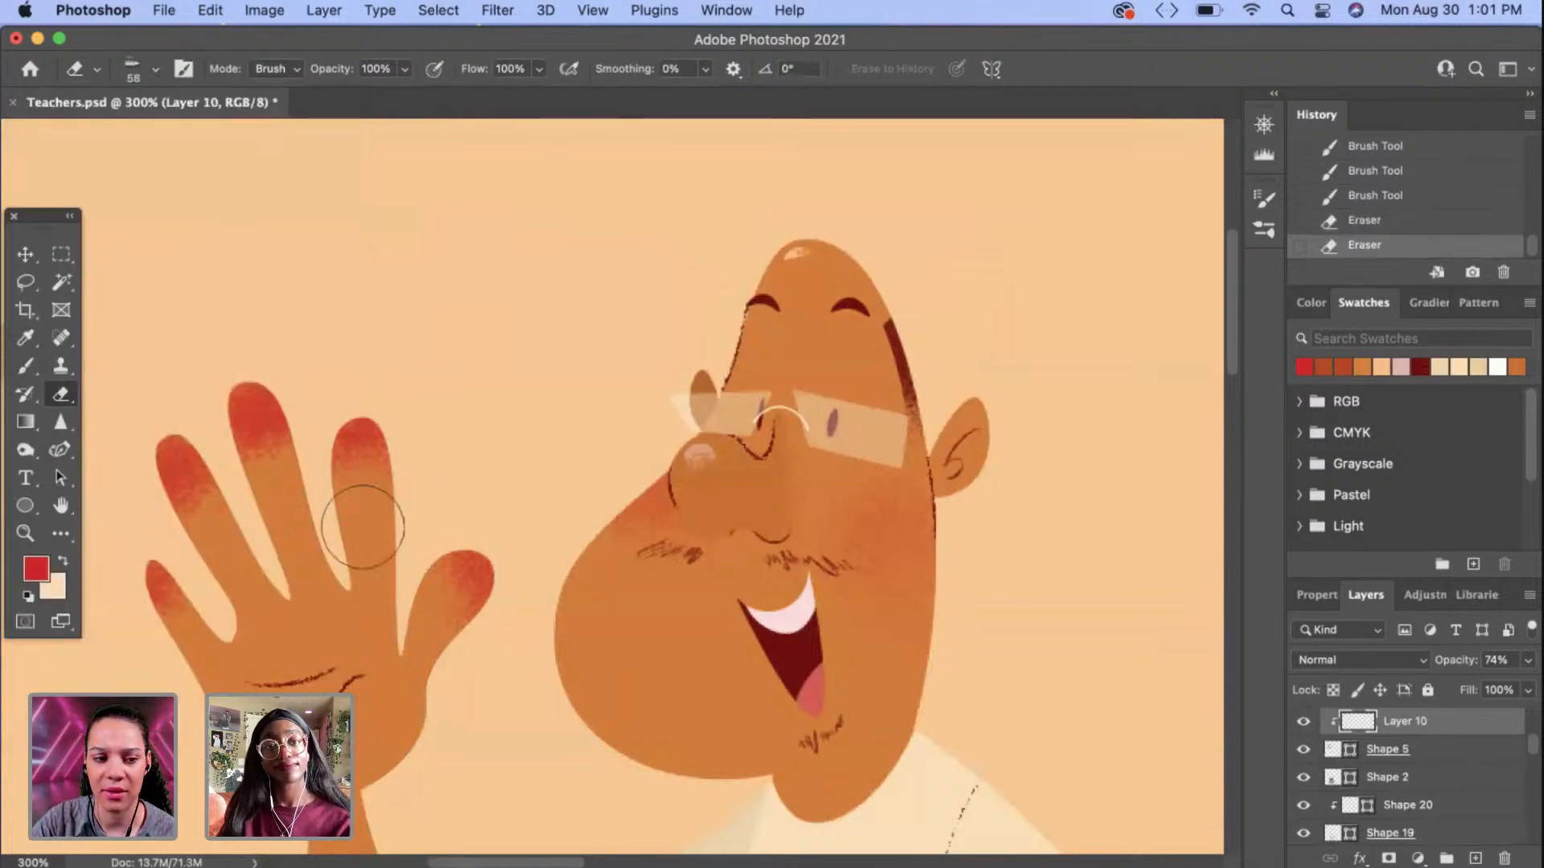
pyautogui.moveTo(363, 527)
pyautogui.mouseDown()
pyautogui.moveTo(286, 441)
pyautogui.moveTo(276, 490)
pyautogui.moveTo(257, 459)
pyautogui.moveTo(201, 492)
pyautogui.moveTo(202, 543)
pyautogui.mouseUp()
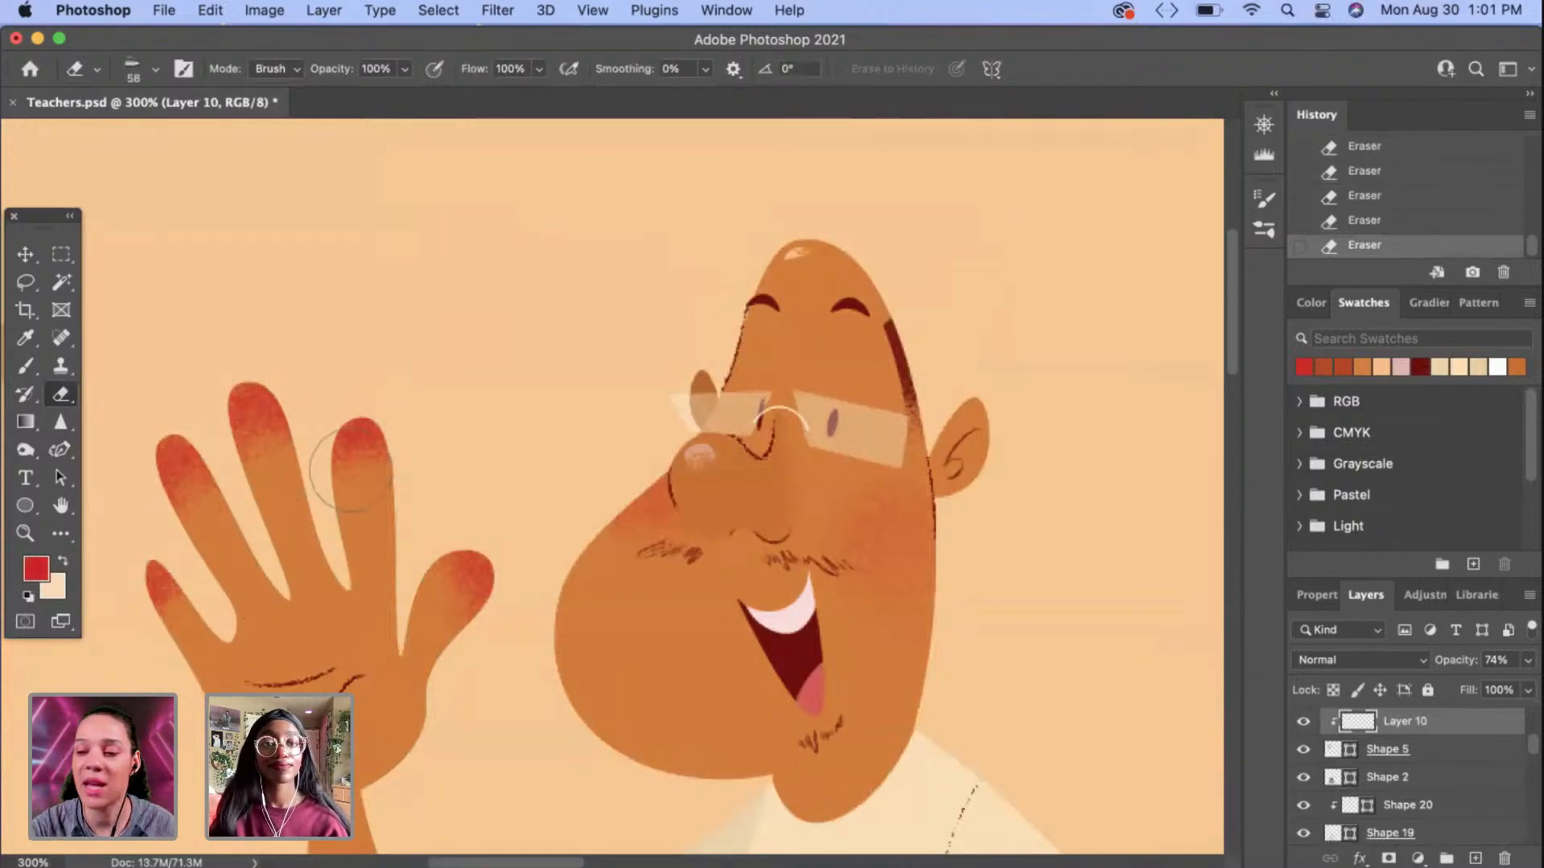
# Step: Lower the fingertip shading layer's opacity to 28%
pyautogui.click(1528, 661)
pyautogui.moveTo(1476, 690); pyautogui.dragTo(1459, 691)
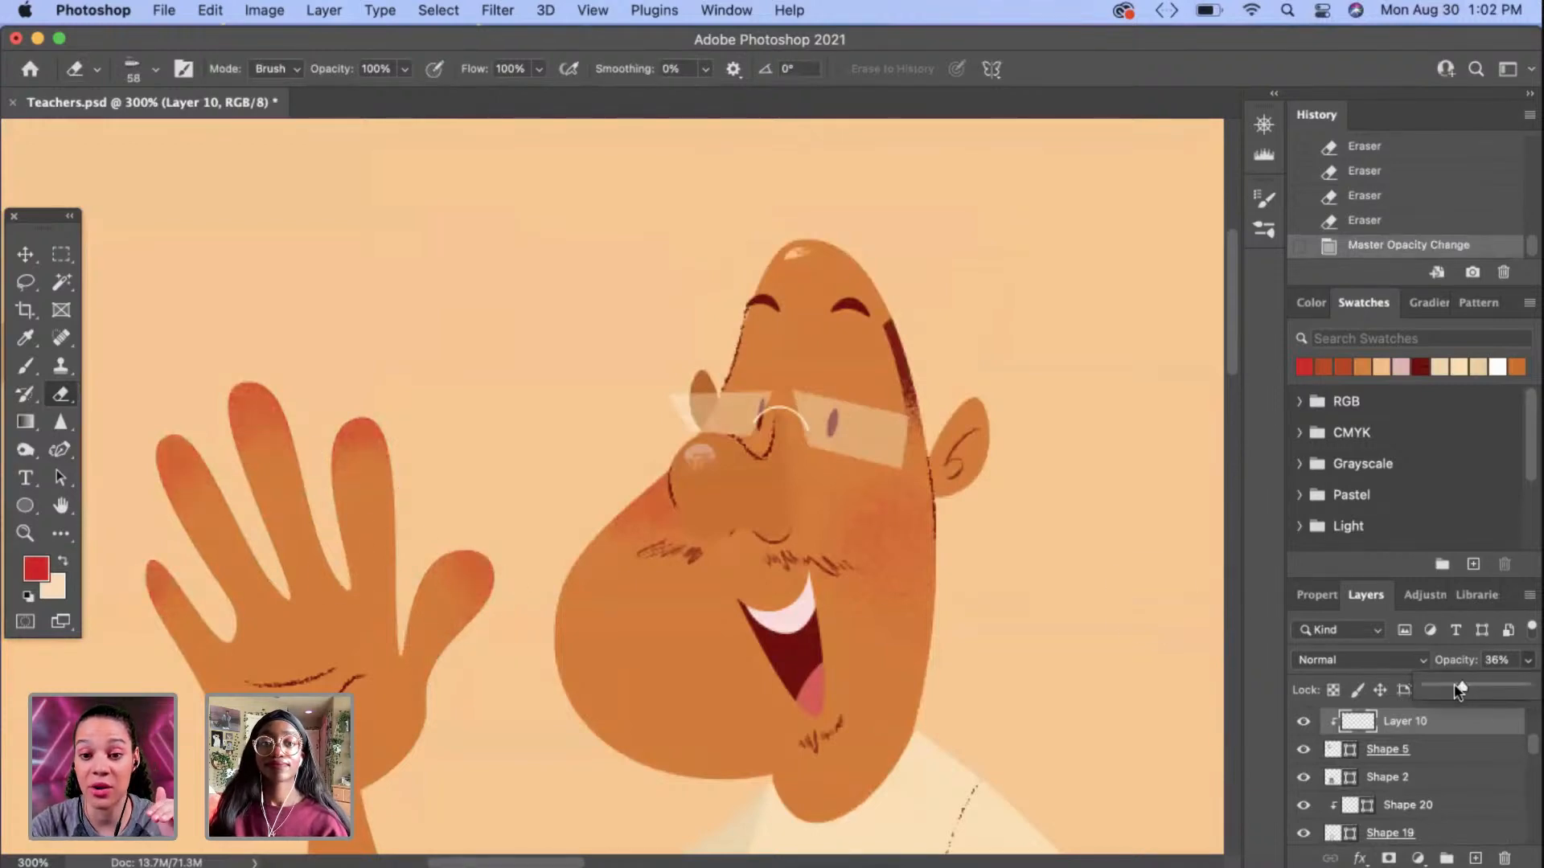
pyautogui.scroll(-2, 615, 406)
pyautogui.hscroll(1, 615, 406)
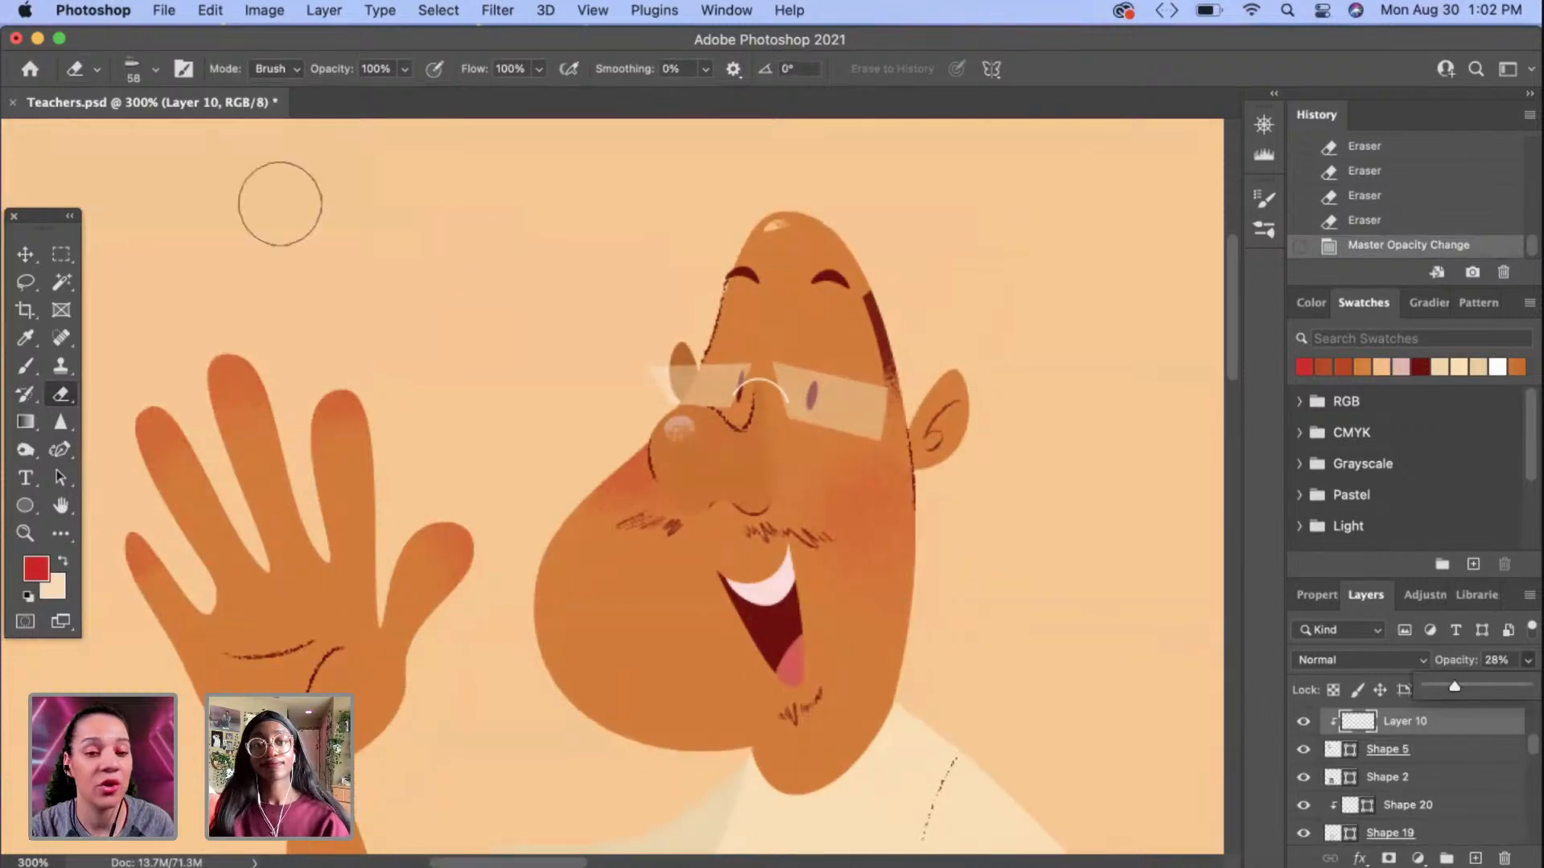
# Step: Load the nose shape as a selection and add a new layer above it, clipped to the nose
pyautogui.click(26, 254)
pyautogui.click(738, 480)
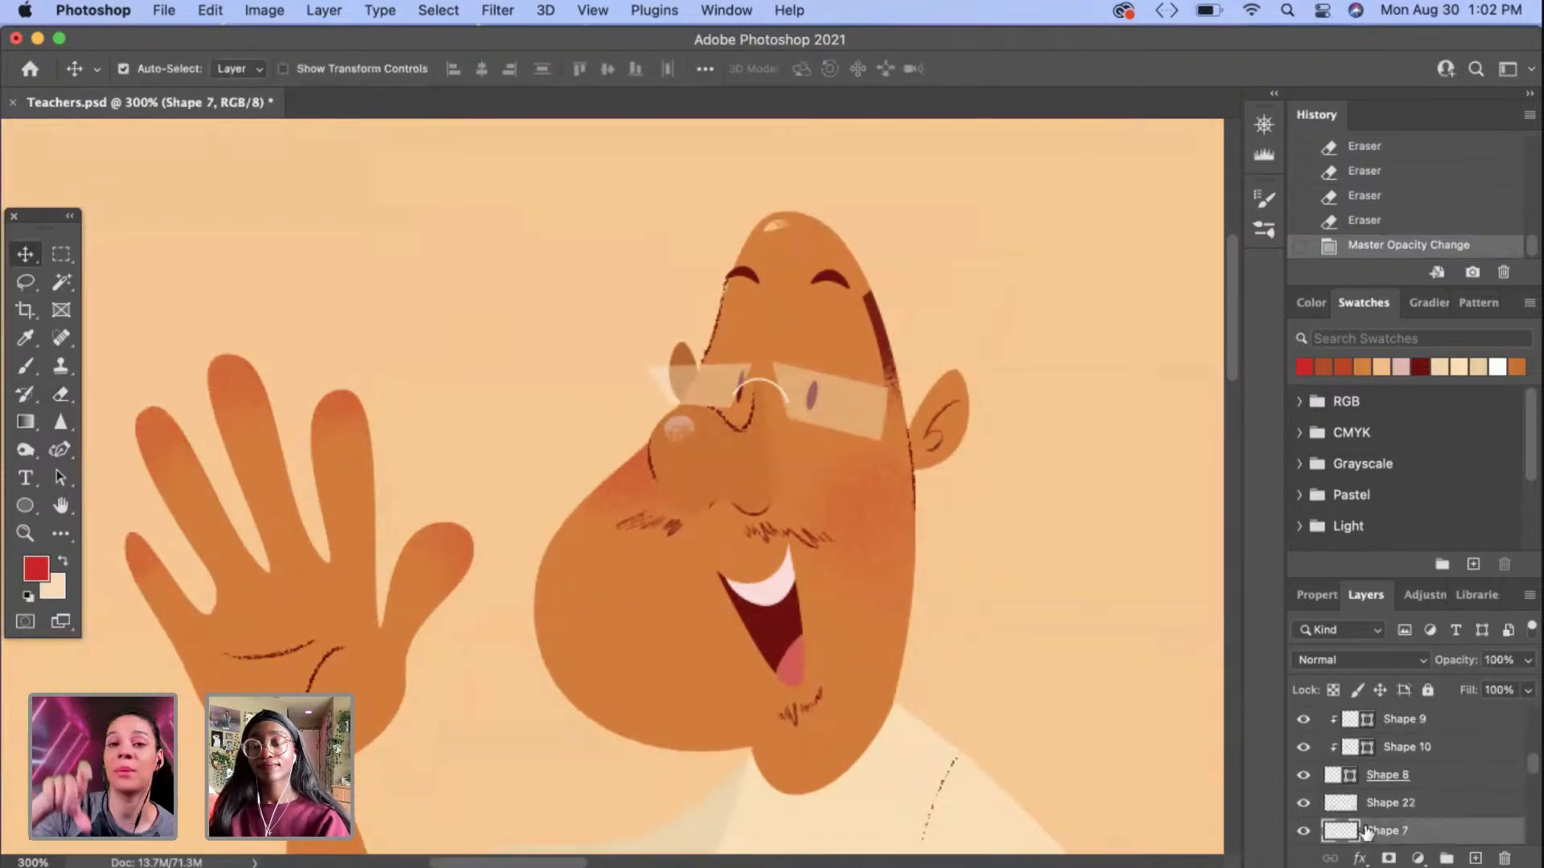
pyautogui.keyDown('super'); pyautogui.click(1341, 832); pyautogui.keyUp('super')
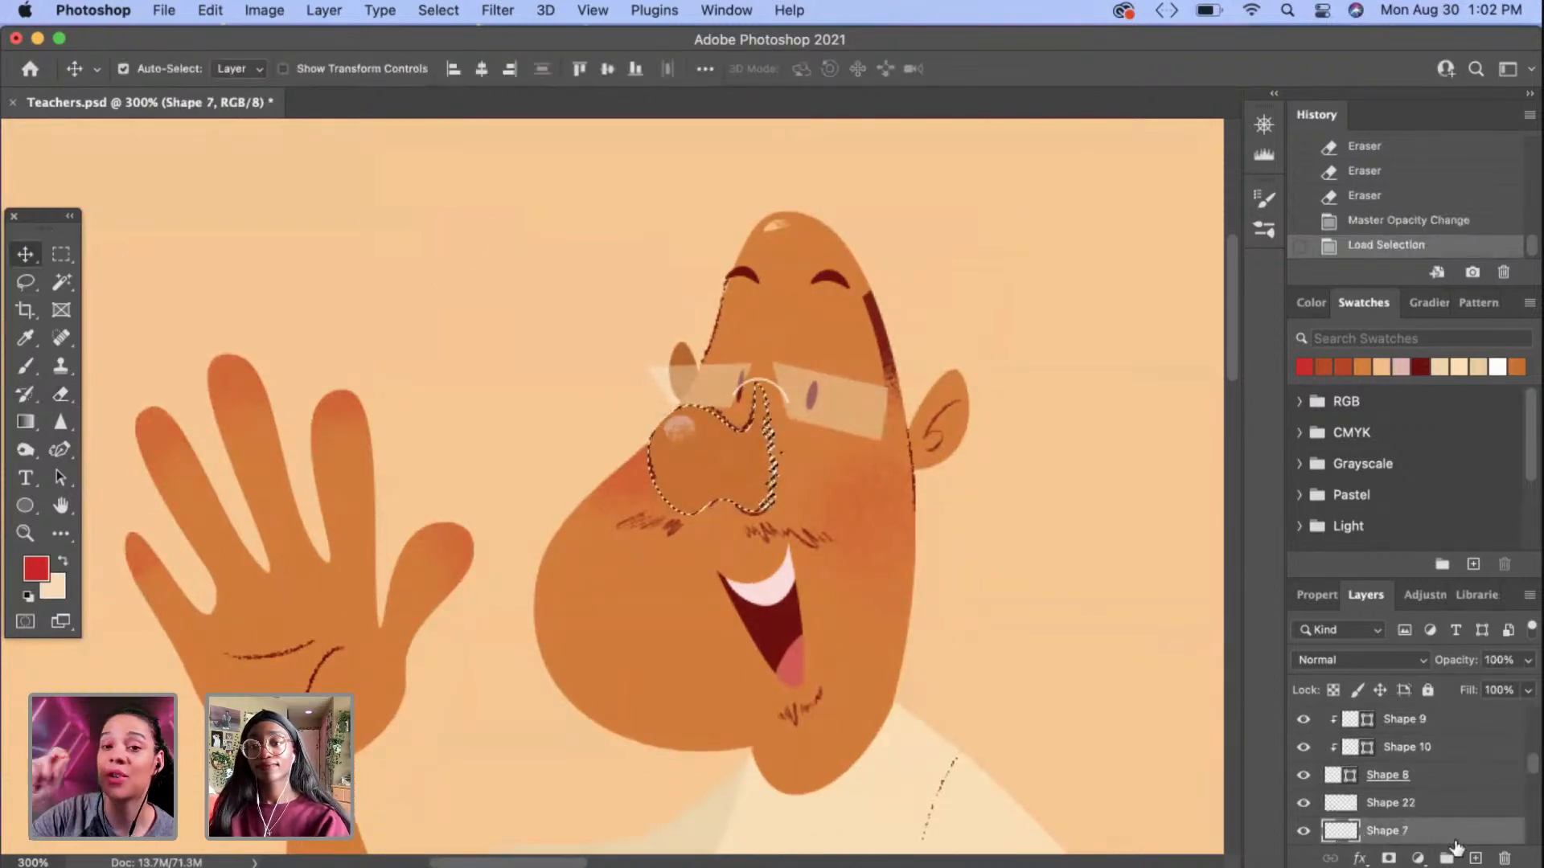
pyautogui.click(1474, 859)
pyautogui.rightClick(1441, 828)
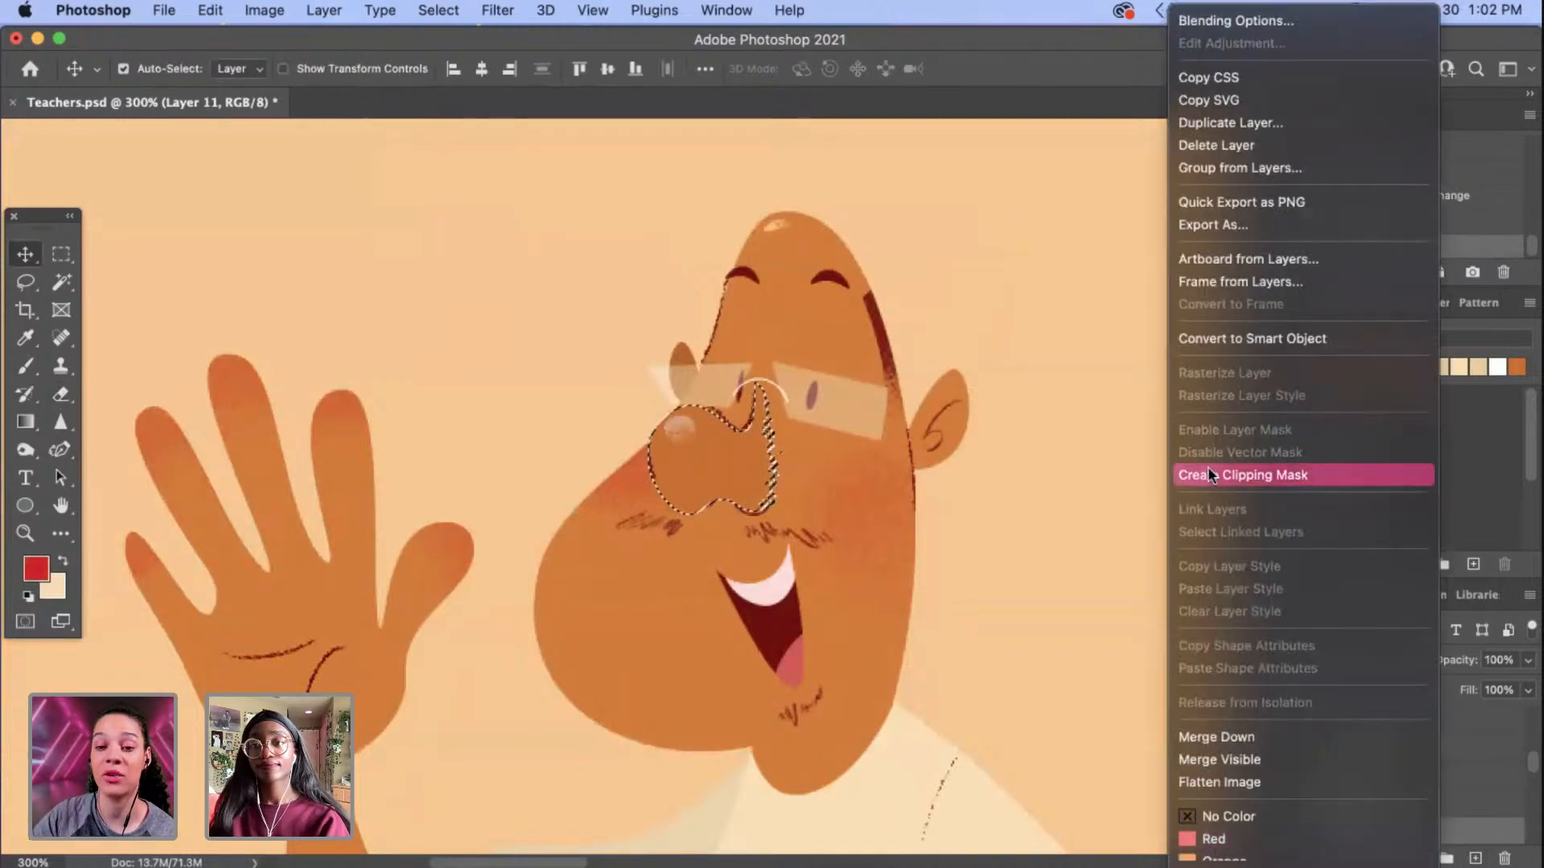
pyautogui.click(1245, 473)
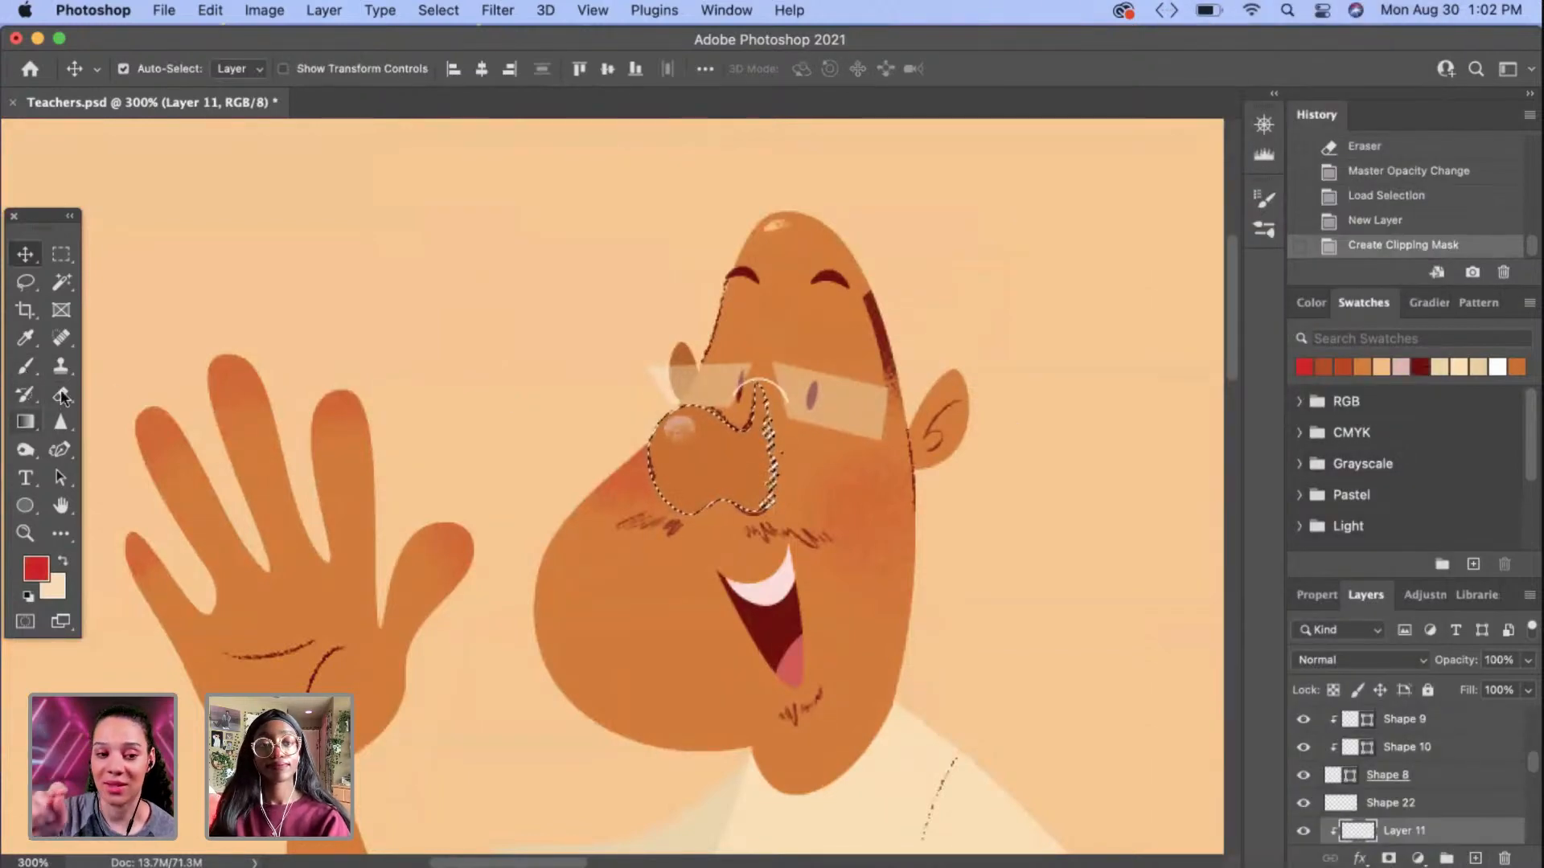
# Step: Apply a red-to-transparent radial gradient from the nose's lower edge and reduce the layer's opacity to 39%
pyautogui.click(25, 422)
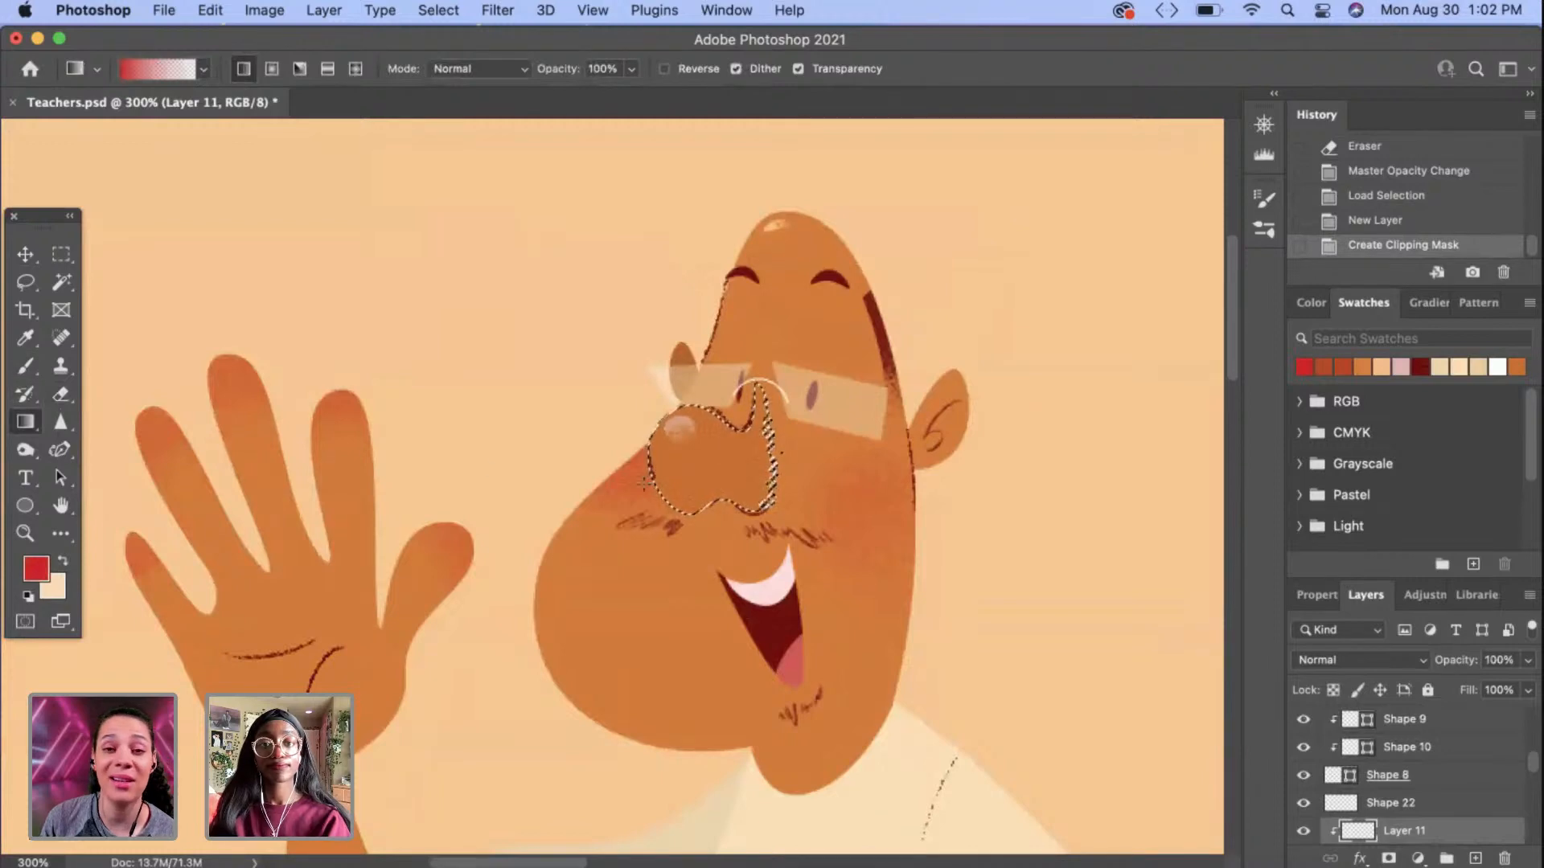
pyautogui.moveTo(643, 500); pyautogui.dragTo(634, 592)
pyautogui.press('cmd+z')
pyautogui.click(272, 69)
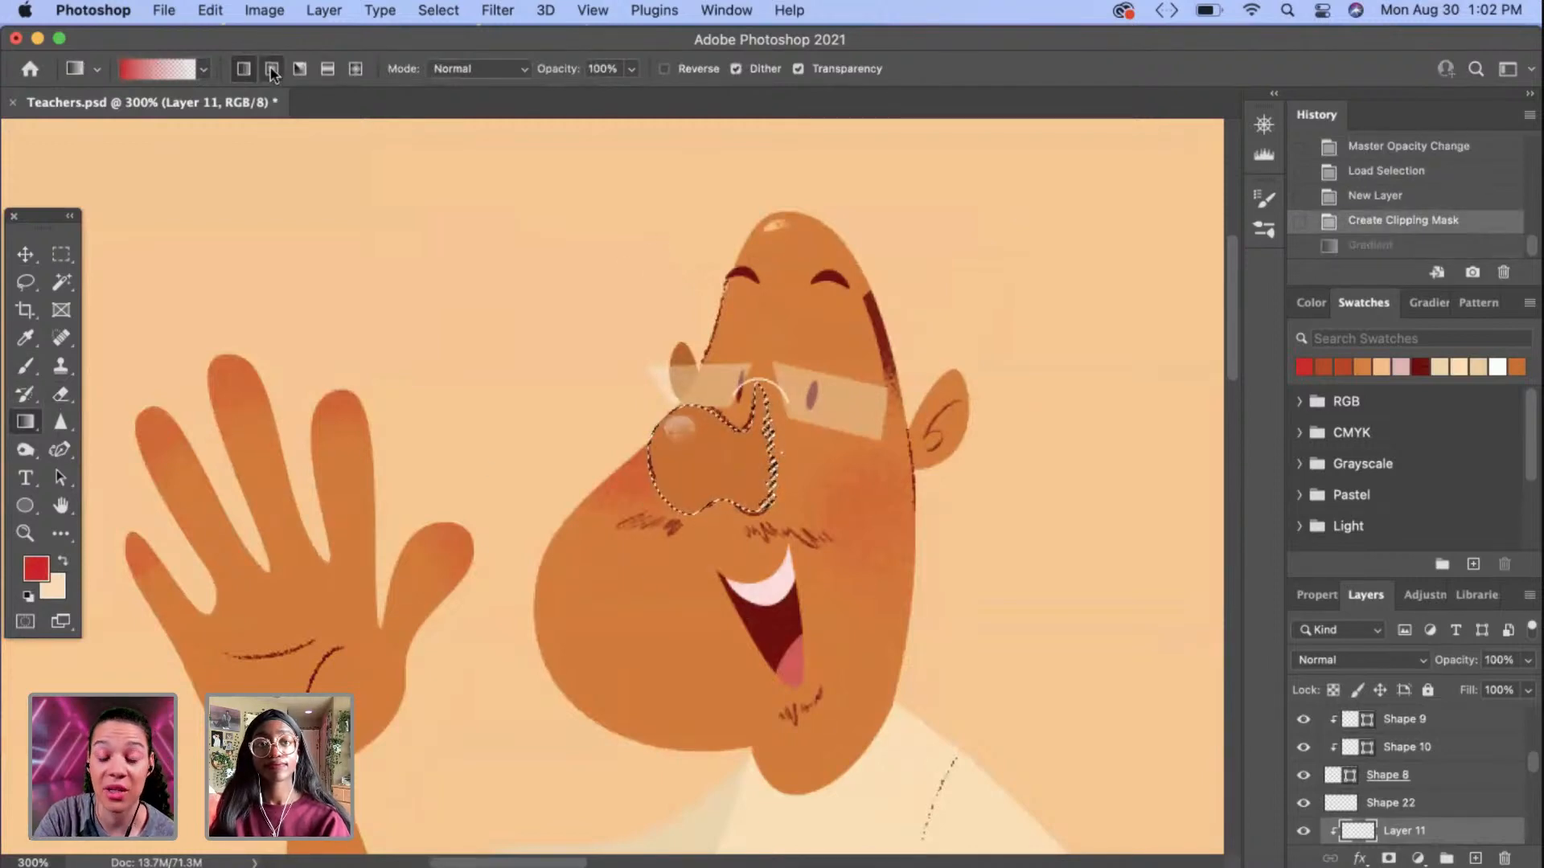
pyautogui.moveTo(644, 523); pyautogui.dragTo(750, 438)
pyautogui.press('super+z')
pyautogui.click(1527, 660)
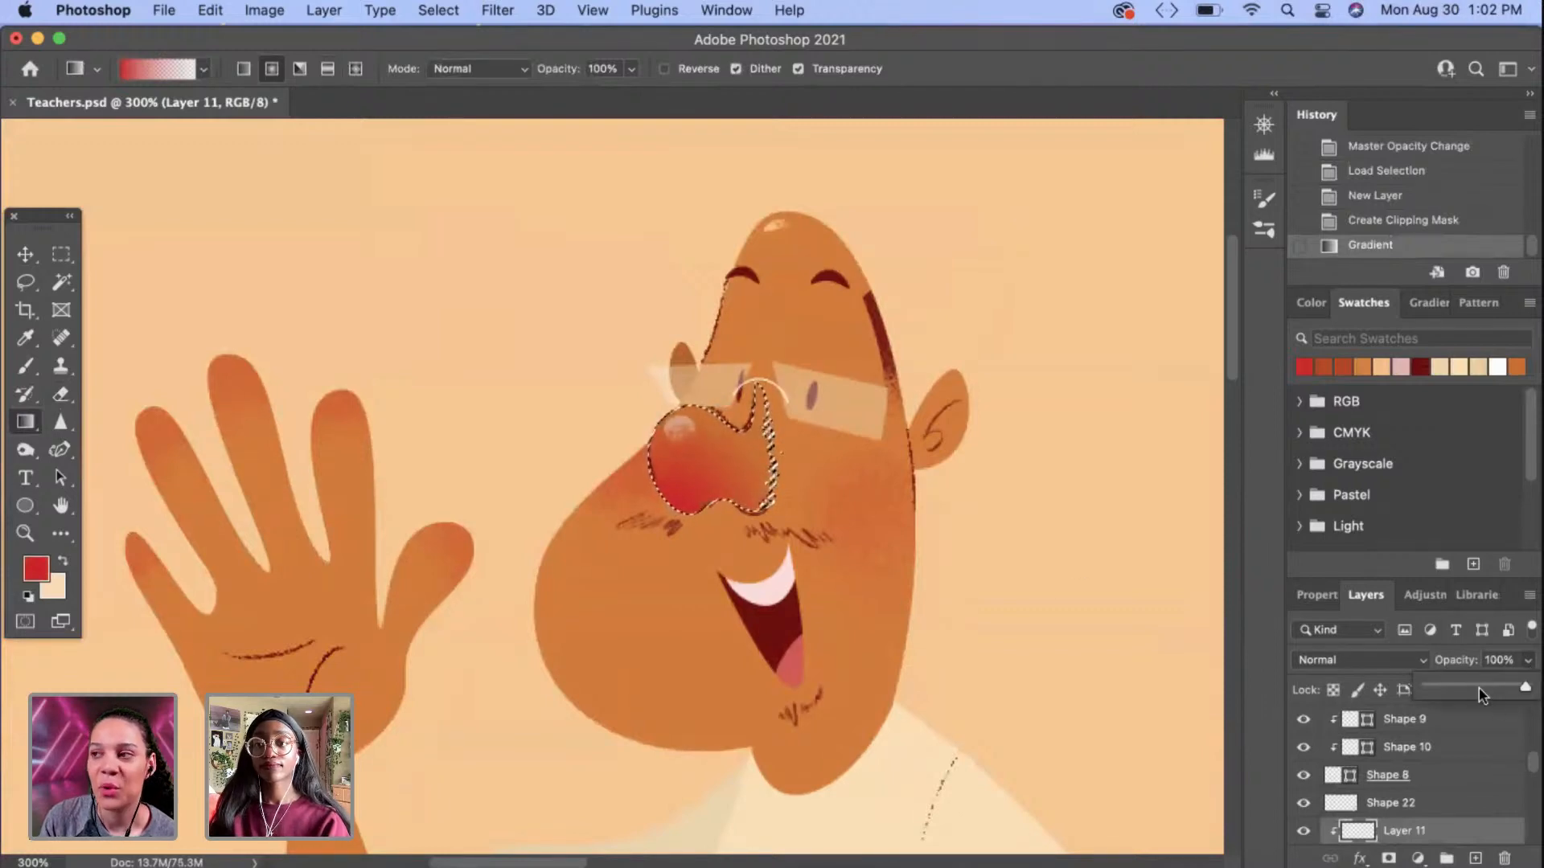
pyautogui.moveTo(1527, 686); pyautogui.dragTo(1465, 686)
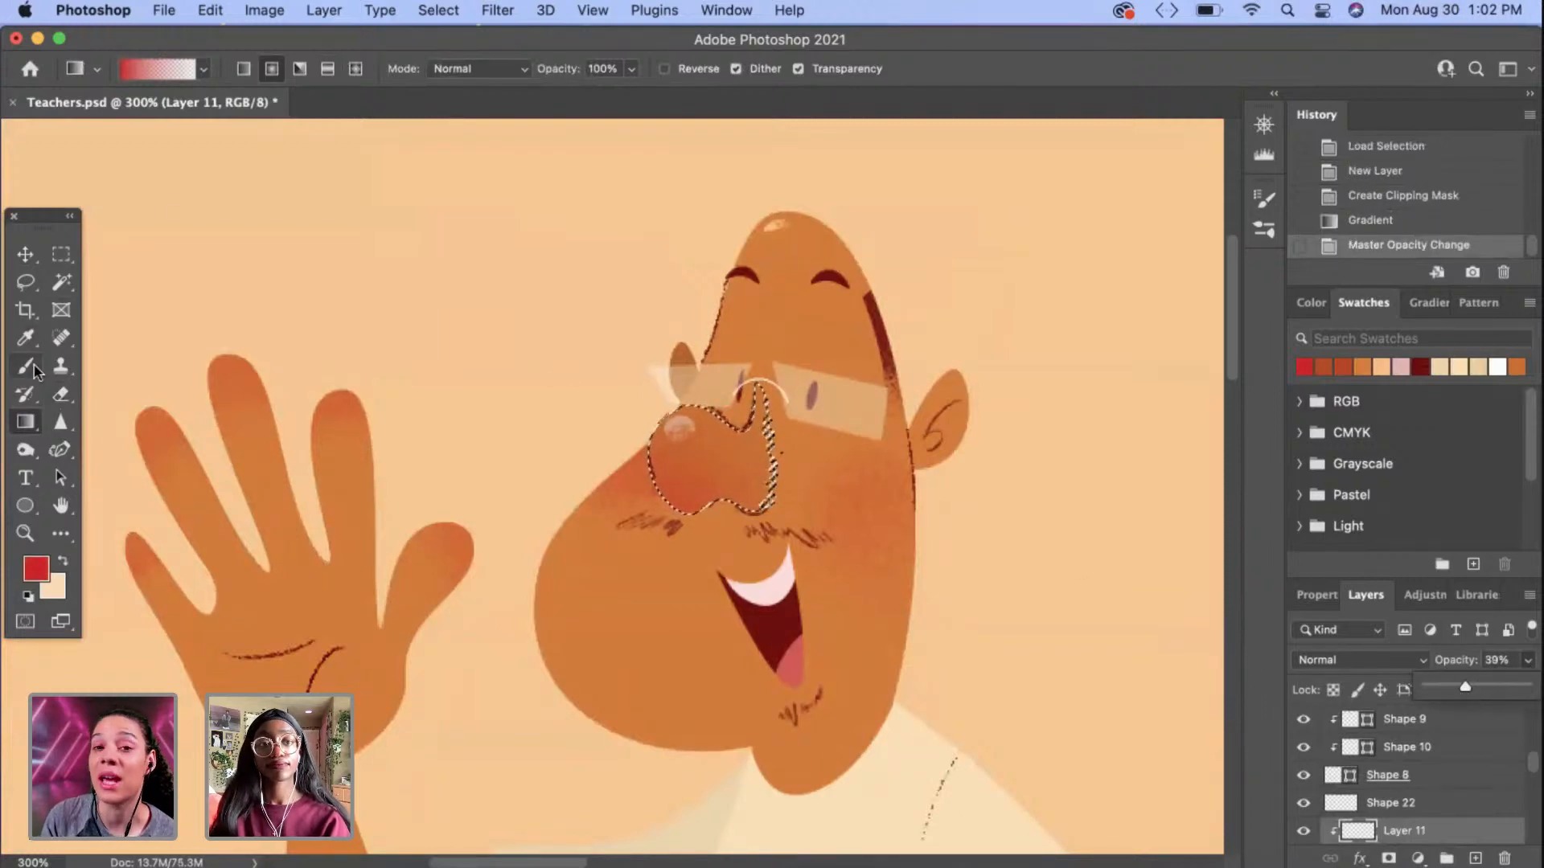
# Step: Brush textured red over the lower part of the nose and deselect it
pyautogui.press('b')
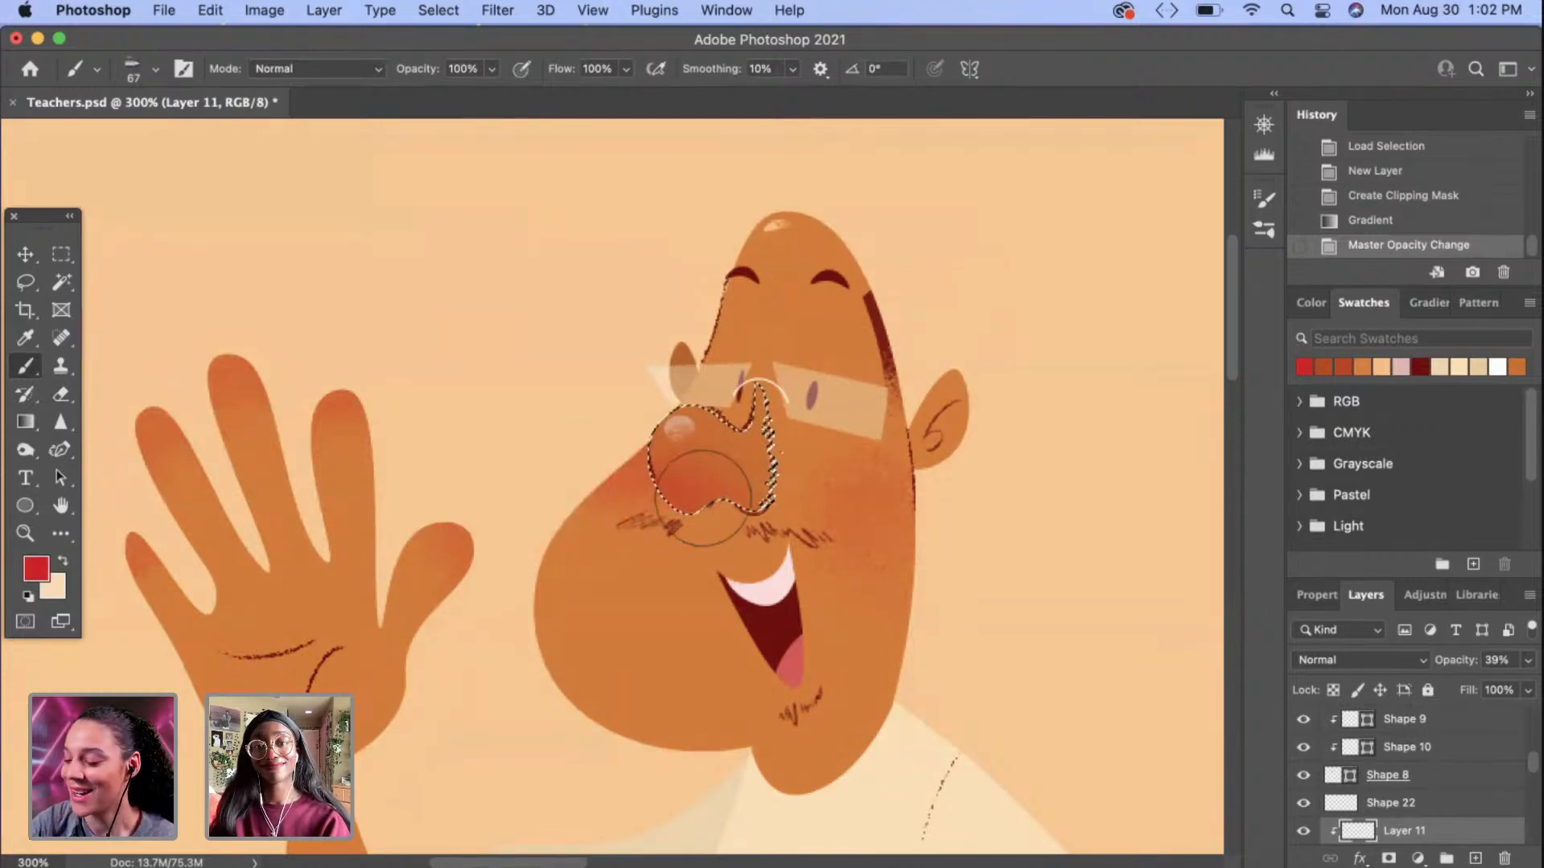
pyautogui.click(702, 498)
pyautogui.click(438, 10)
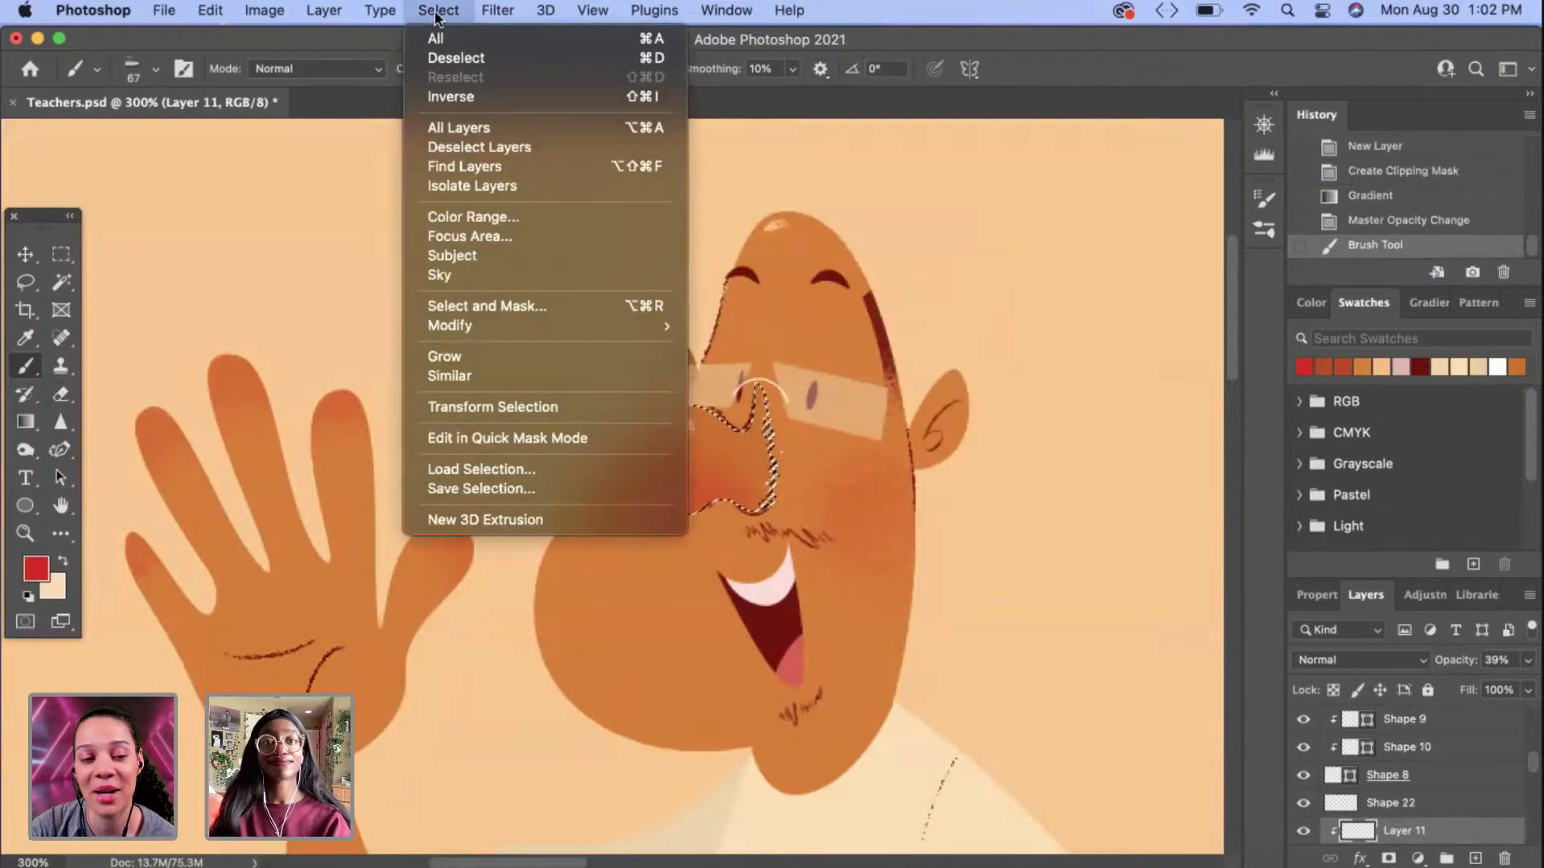
pyautogui.click(450, 58)
# Step: Select the arm crease line layer, Layer 8, and toggle its visibility off and on to check its content
pyautogui.scroll(3, 1441, 728)
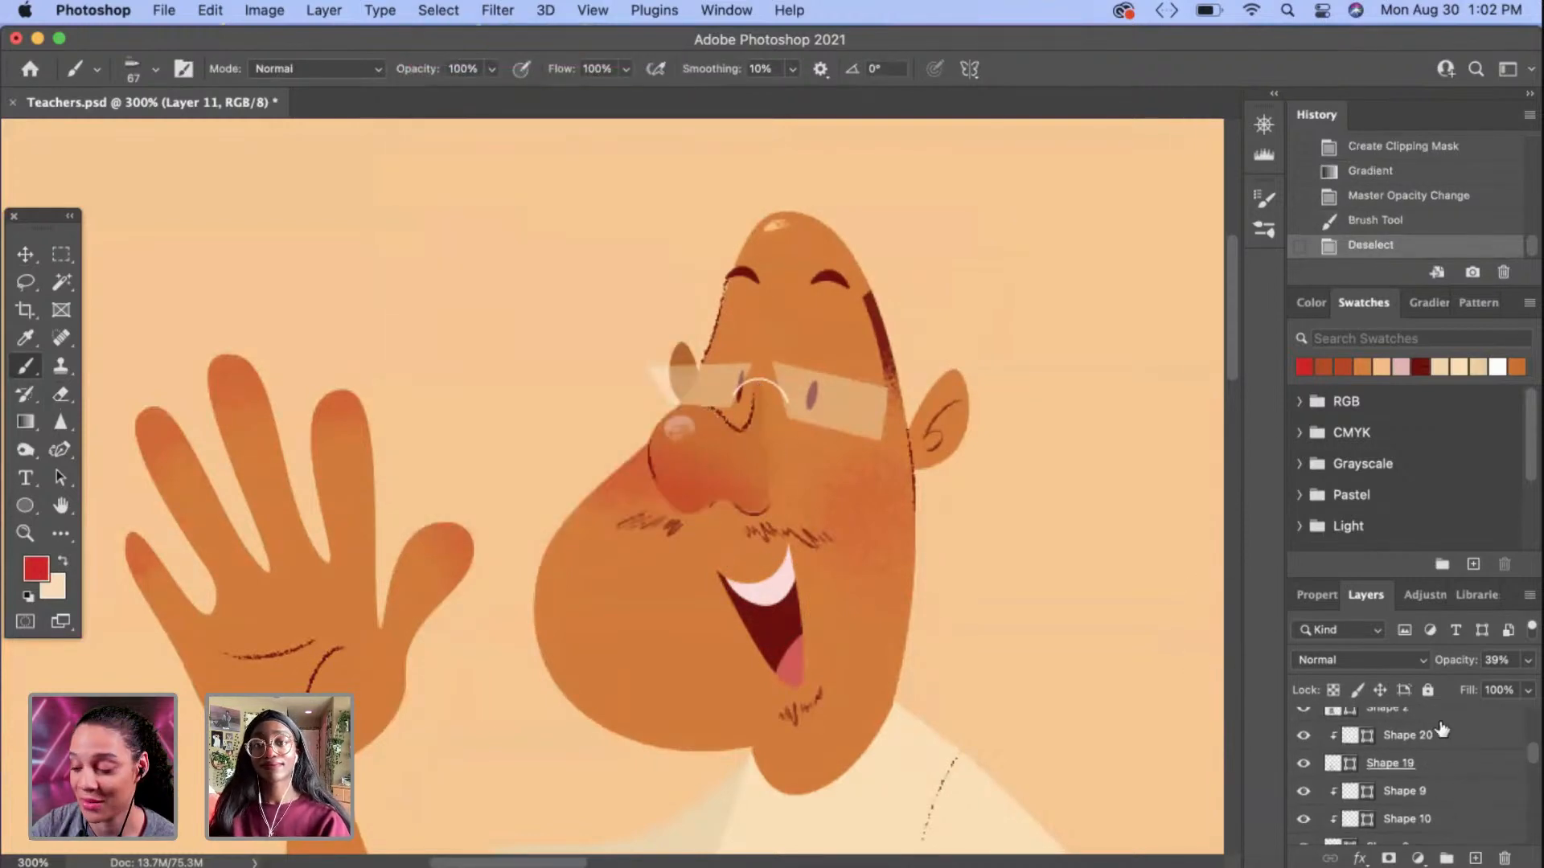
pyautogui.press('super+1')
pyautogui.scroll(-3, 1103, 657)
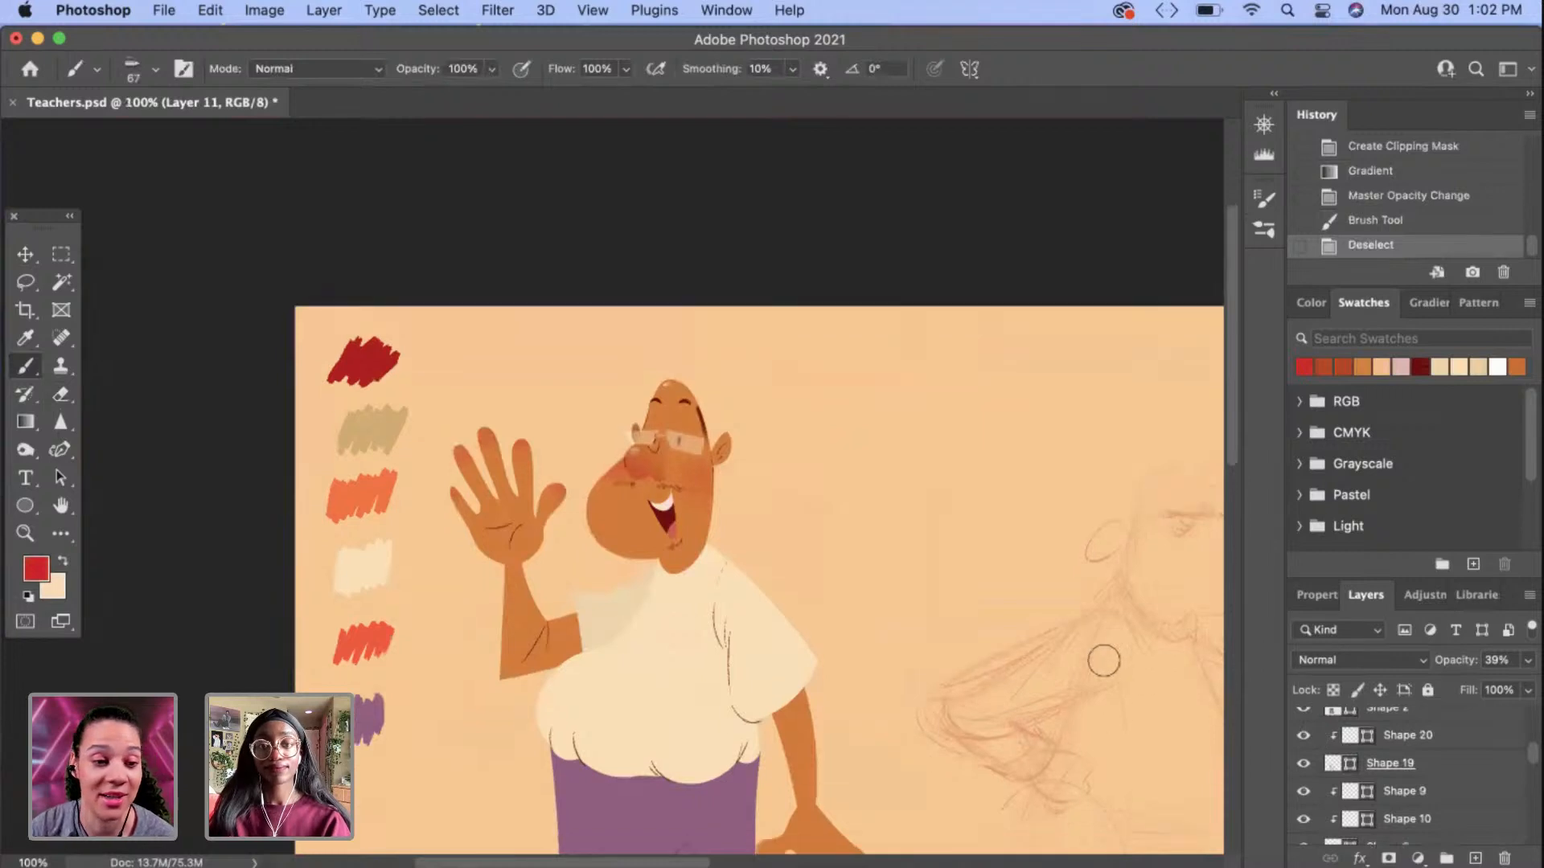
pyautogui.press('super+equal')
pyautogui.press('super+equal')
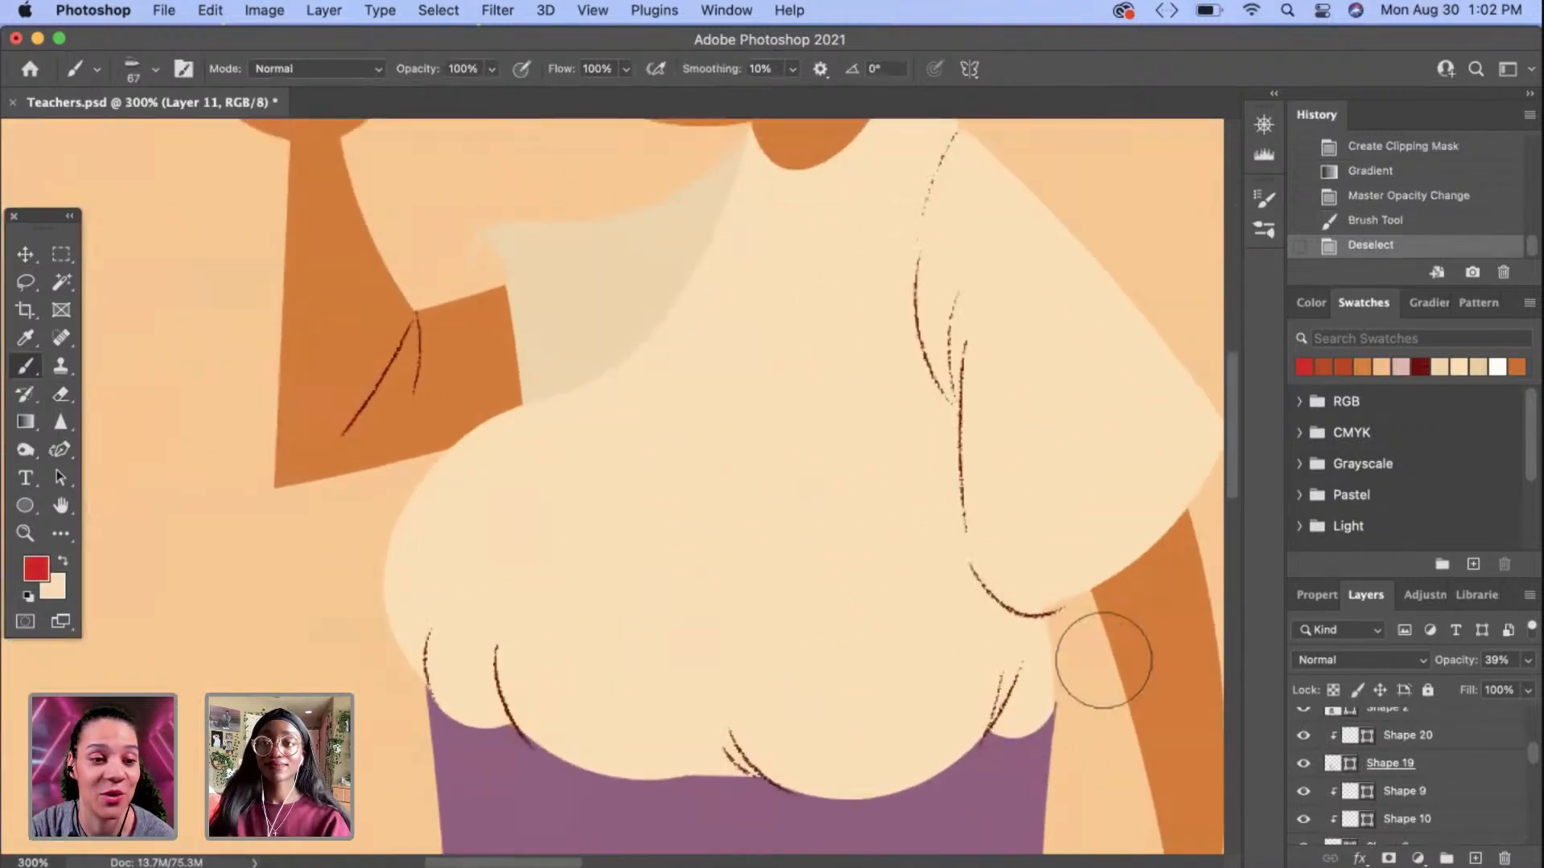
pyautogui.click(26, 254)
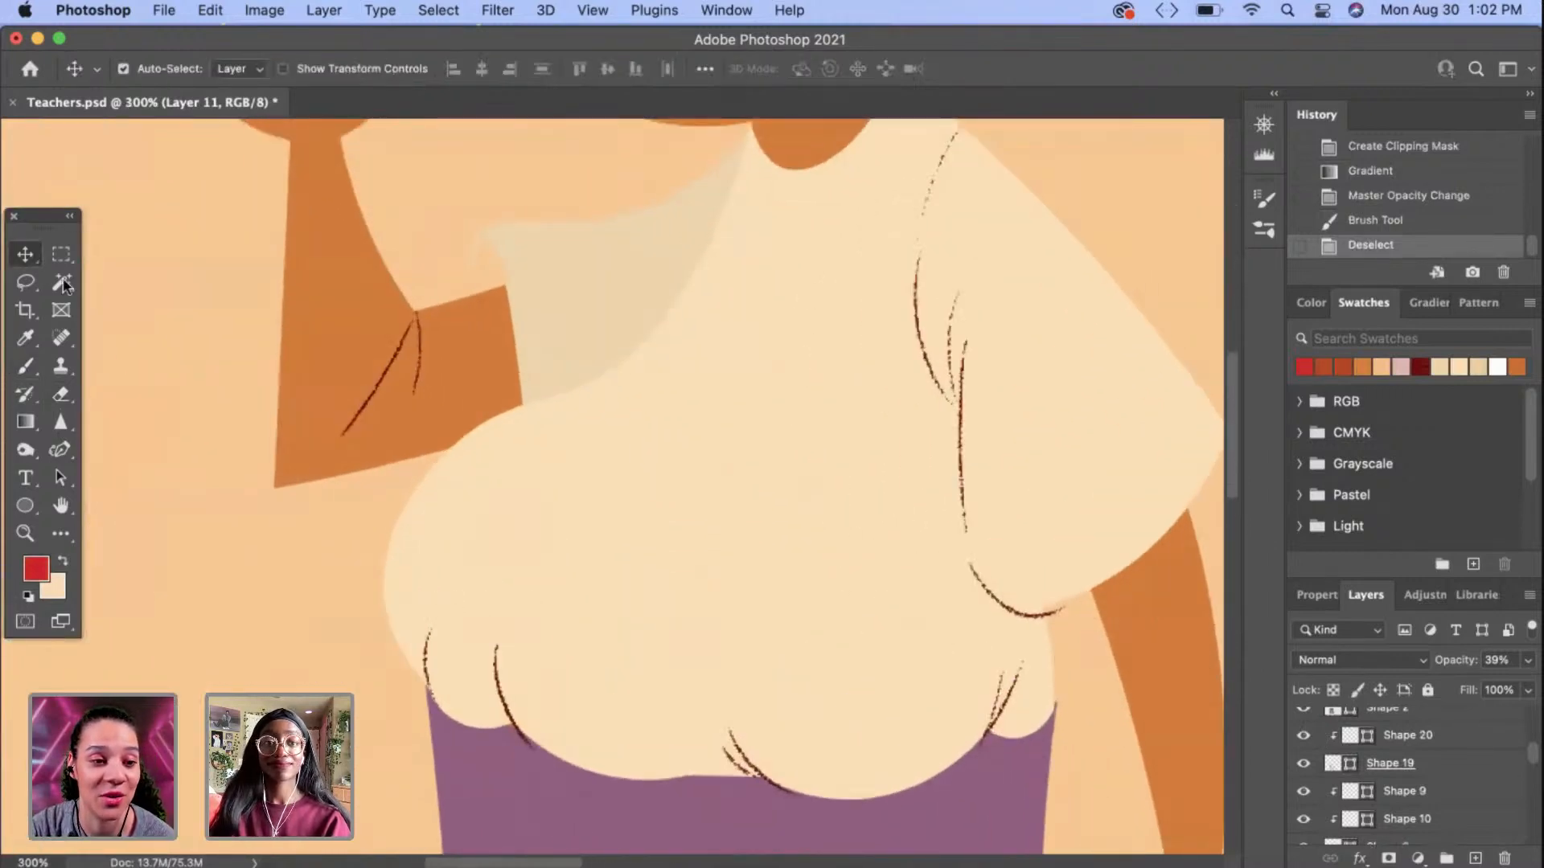
pyautogui.click(397, 362)
pyautogui.click(1305, 725)
pyautogui.click(1304, 726)
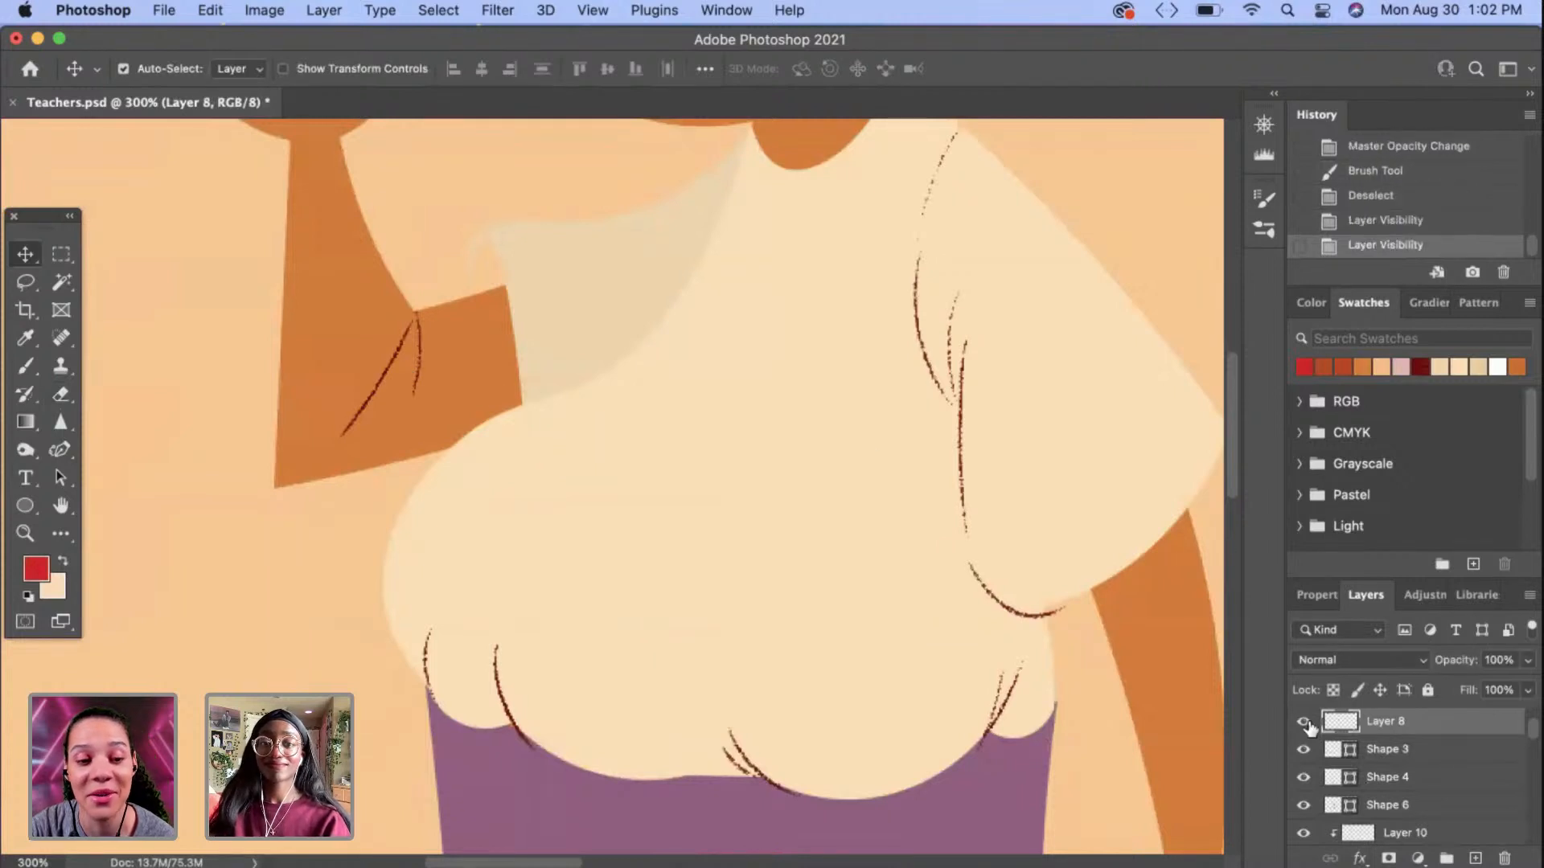
# Step: Choose the dark red swatch and the recent textured 4 px brush for drawing shirt folds
pyautogui.click(1420, 367)
pyautogui.click(25, 366)
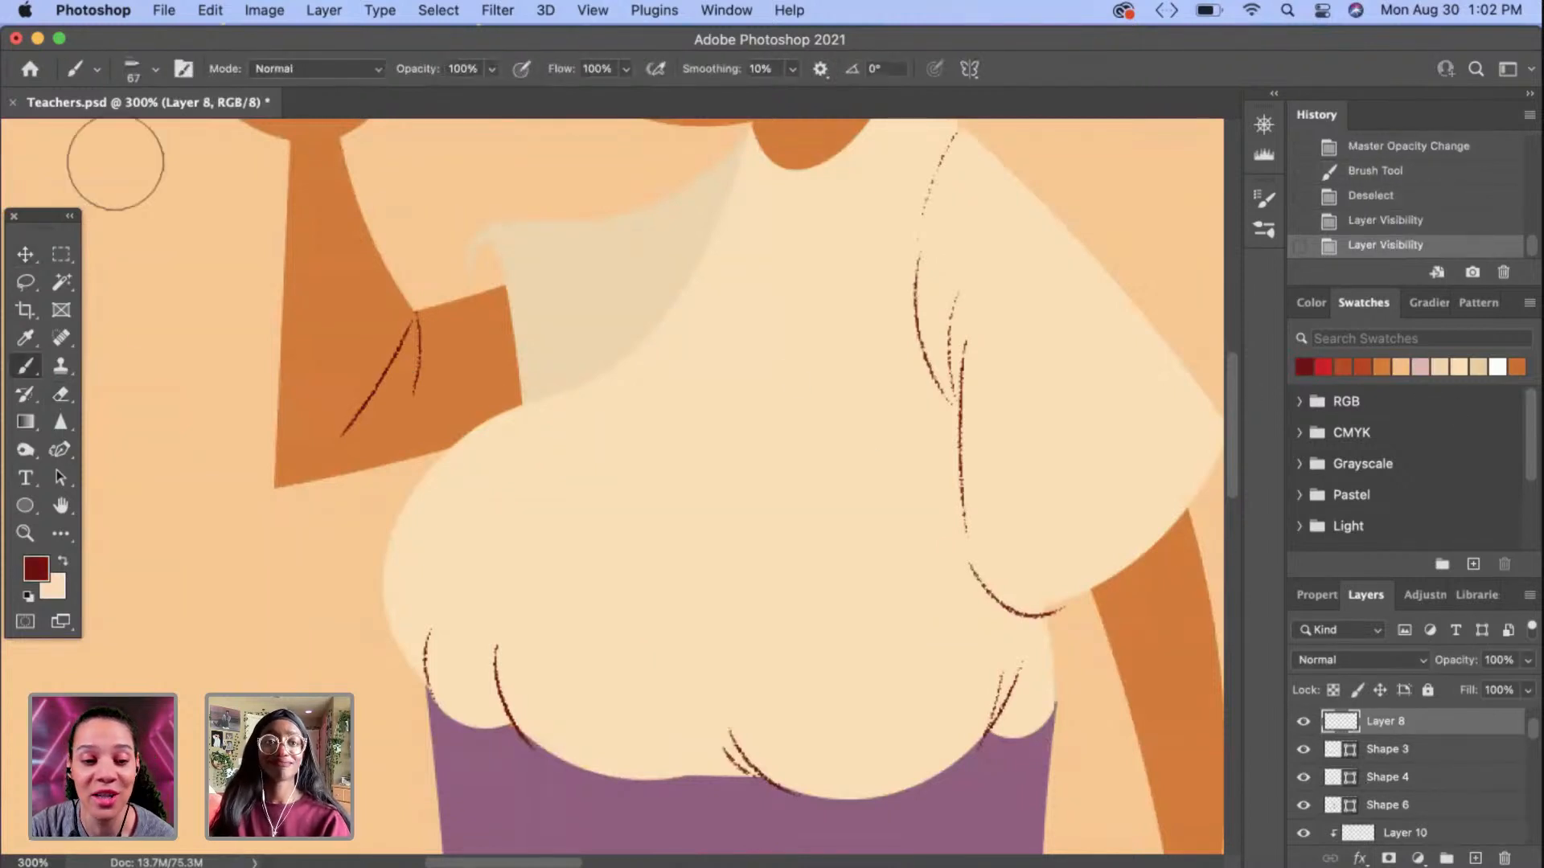
pyautogui.click(131, 71)
pyautogui.click(112, 269)
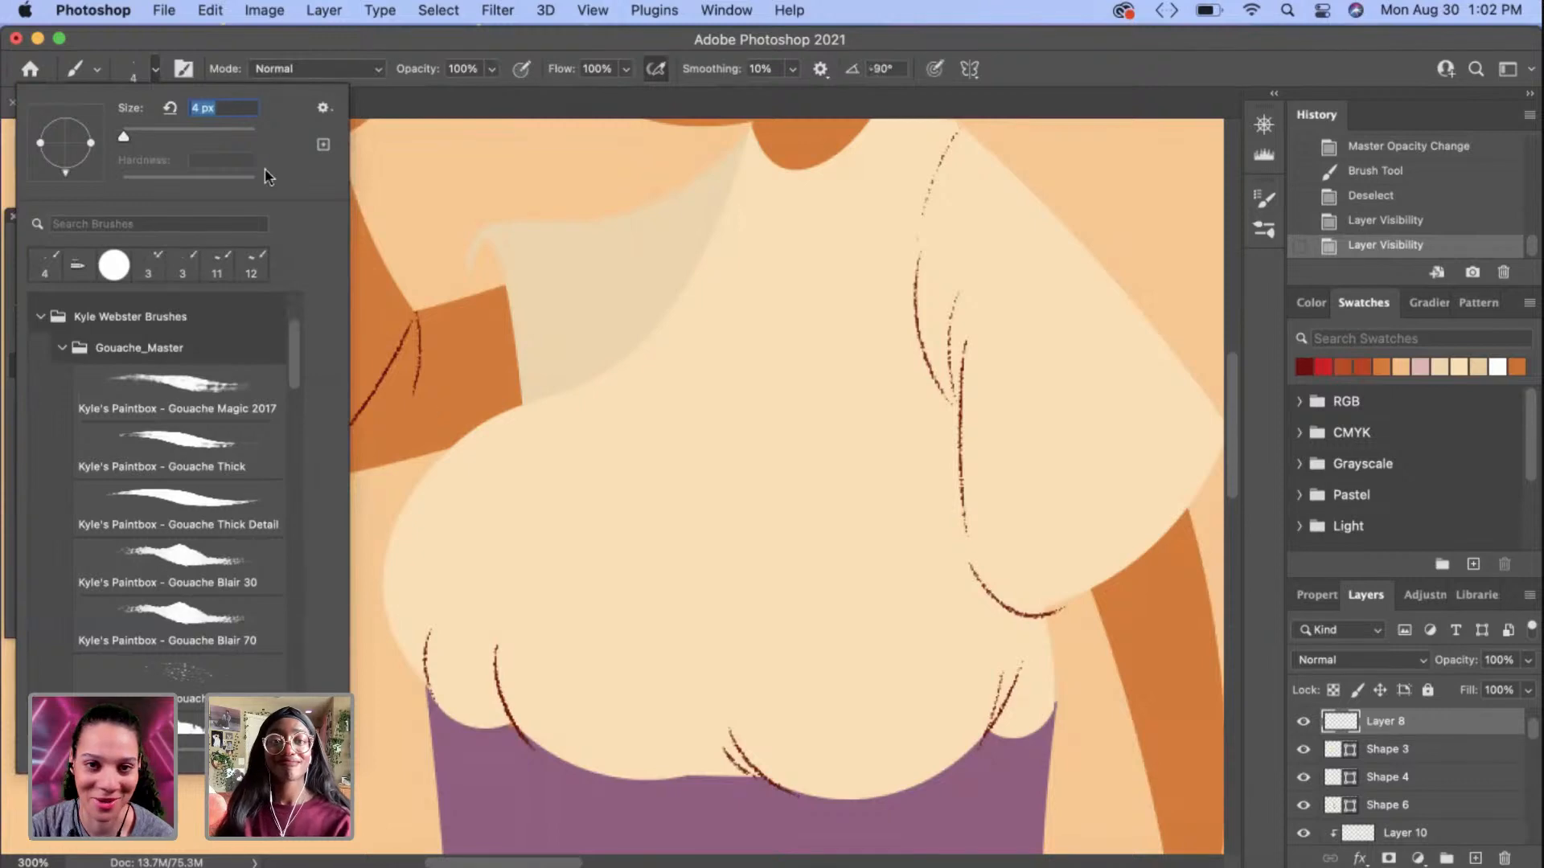
pyautogui.click(441, 38)
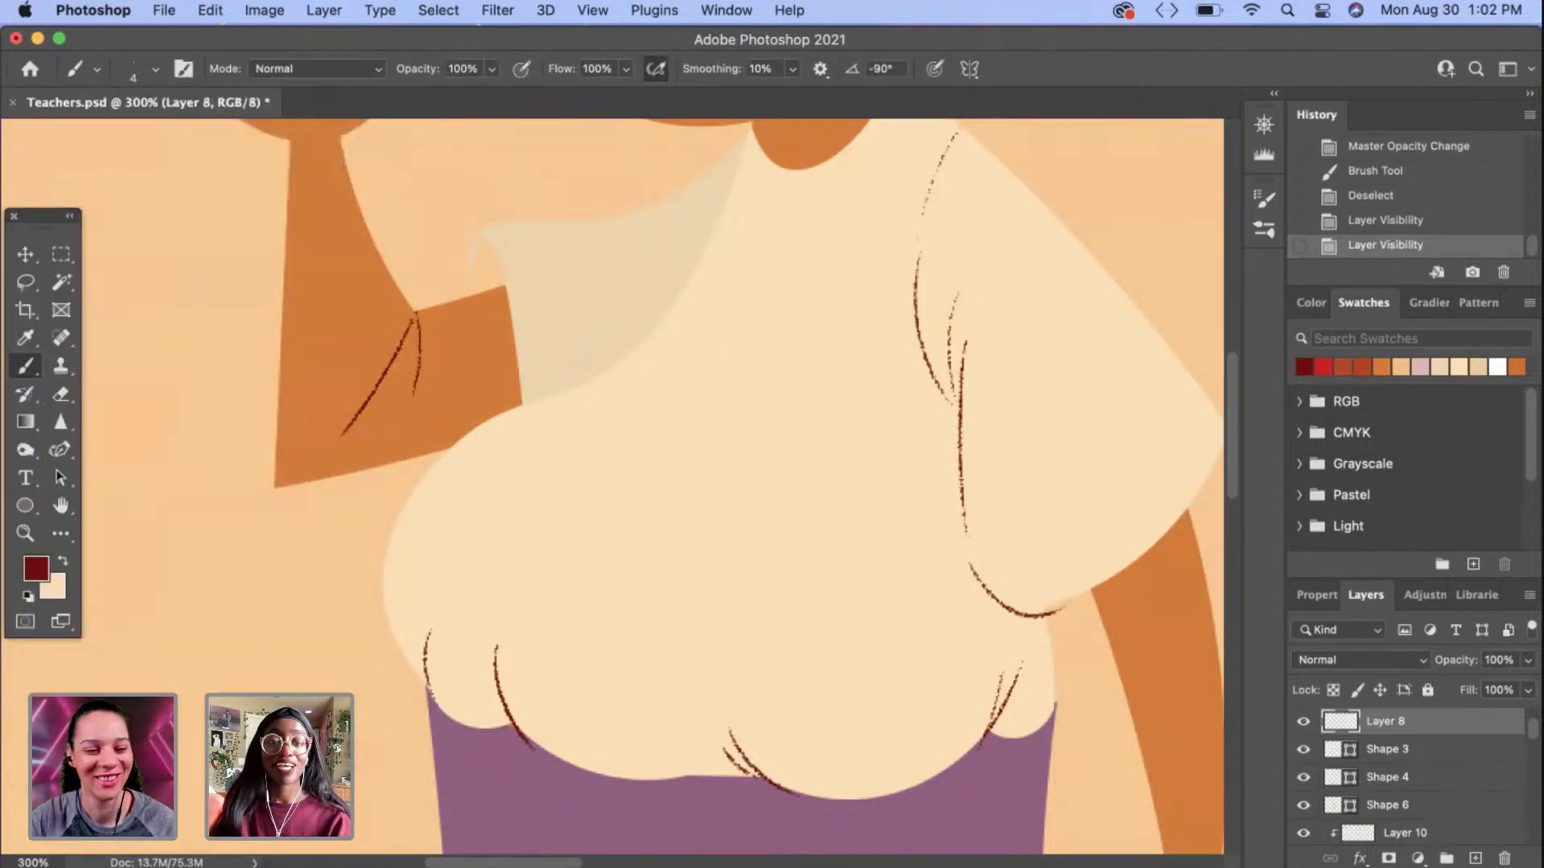
pyautogui.scroll(5, 425, 451)
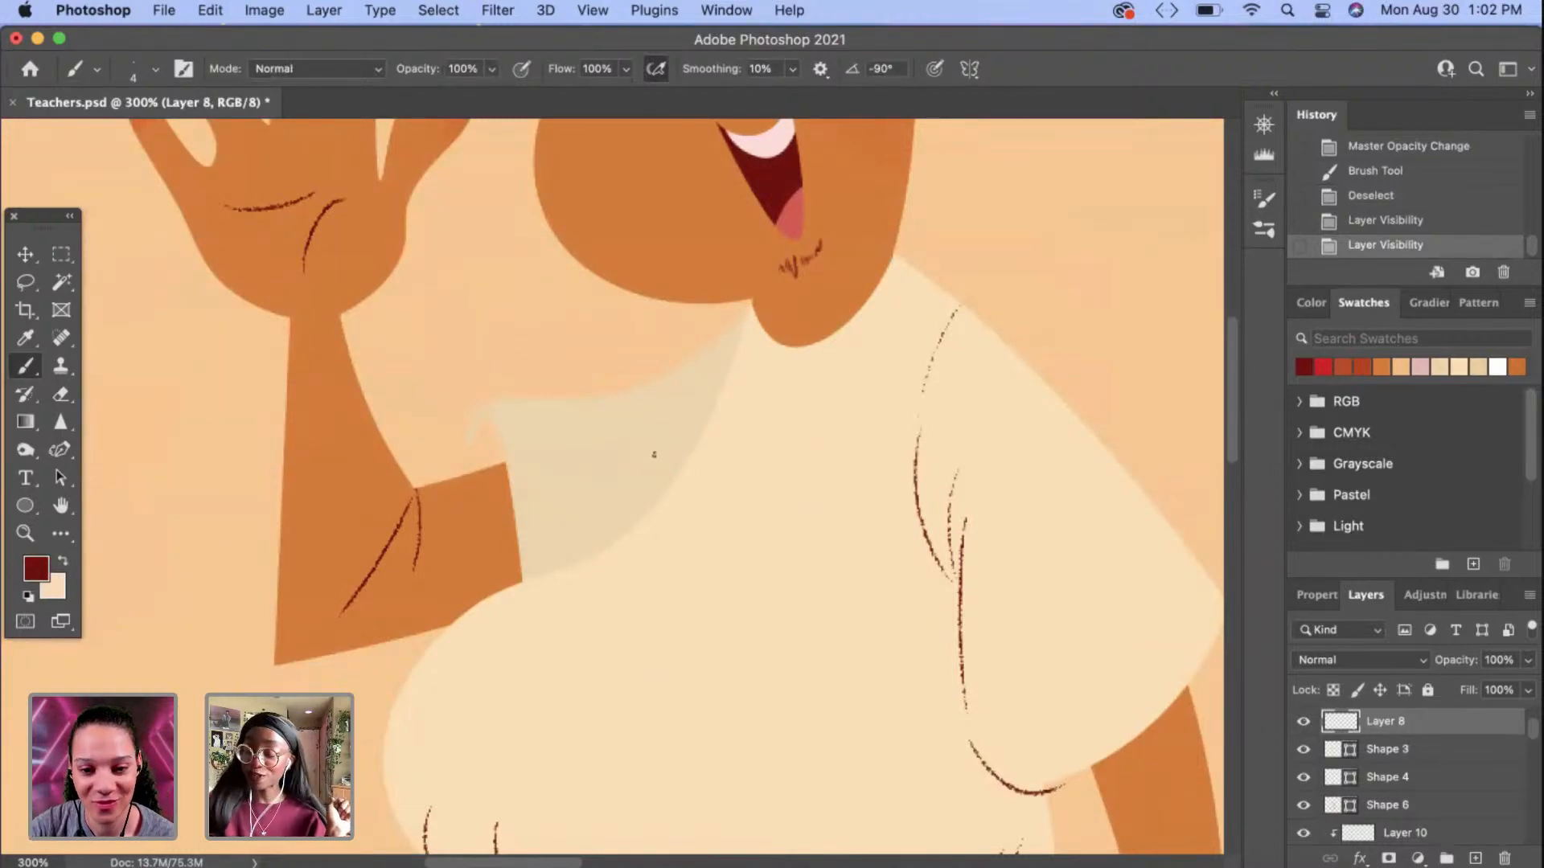
# Step: Draw a thin, curved dark red fold line down the shaded sleeve beside the raised arm, redoing unsatisfactory strokes
pyautogui.moveTo(632, 538); pyautogui.dragTo(634, 539)
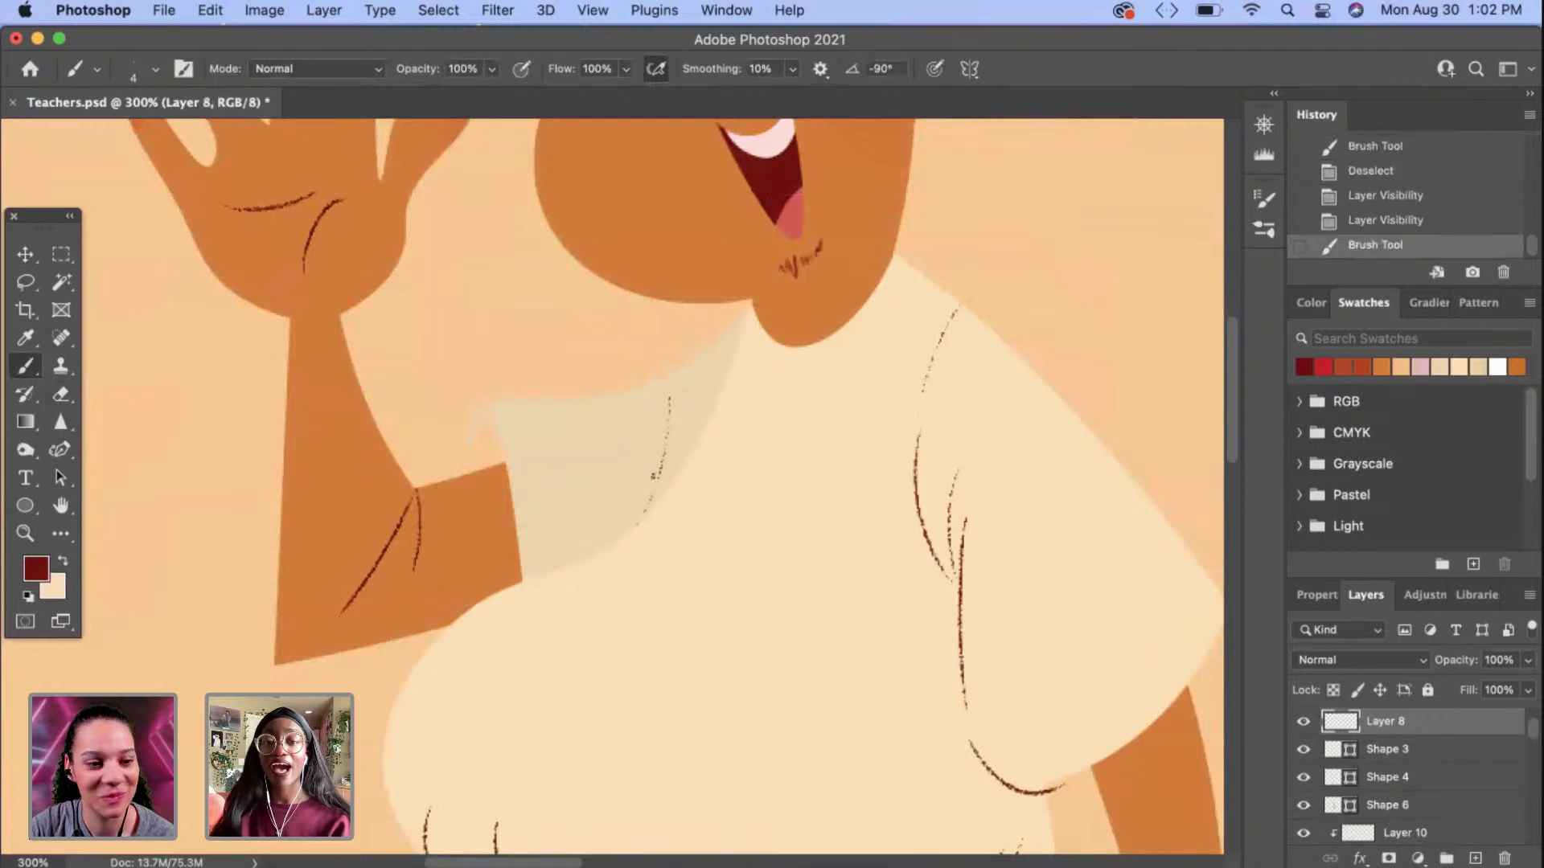
pyautogui.press('super+z')
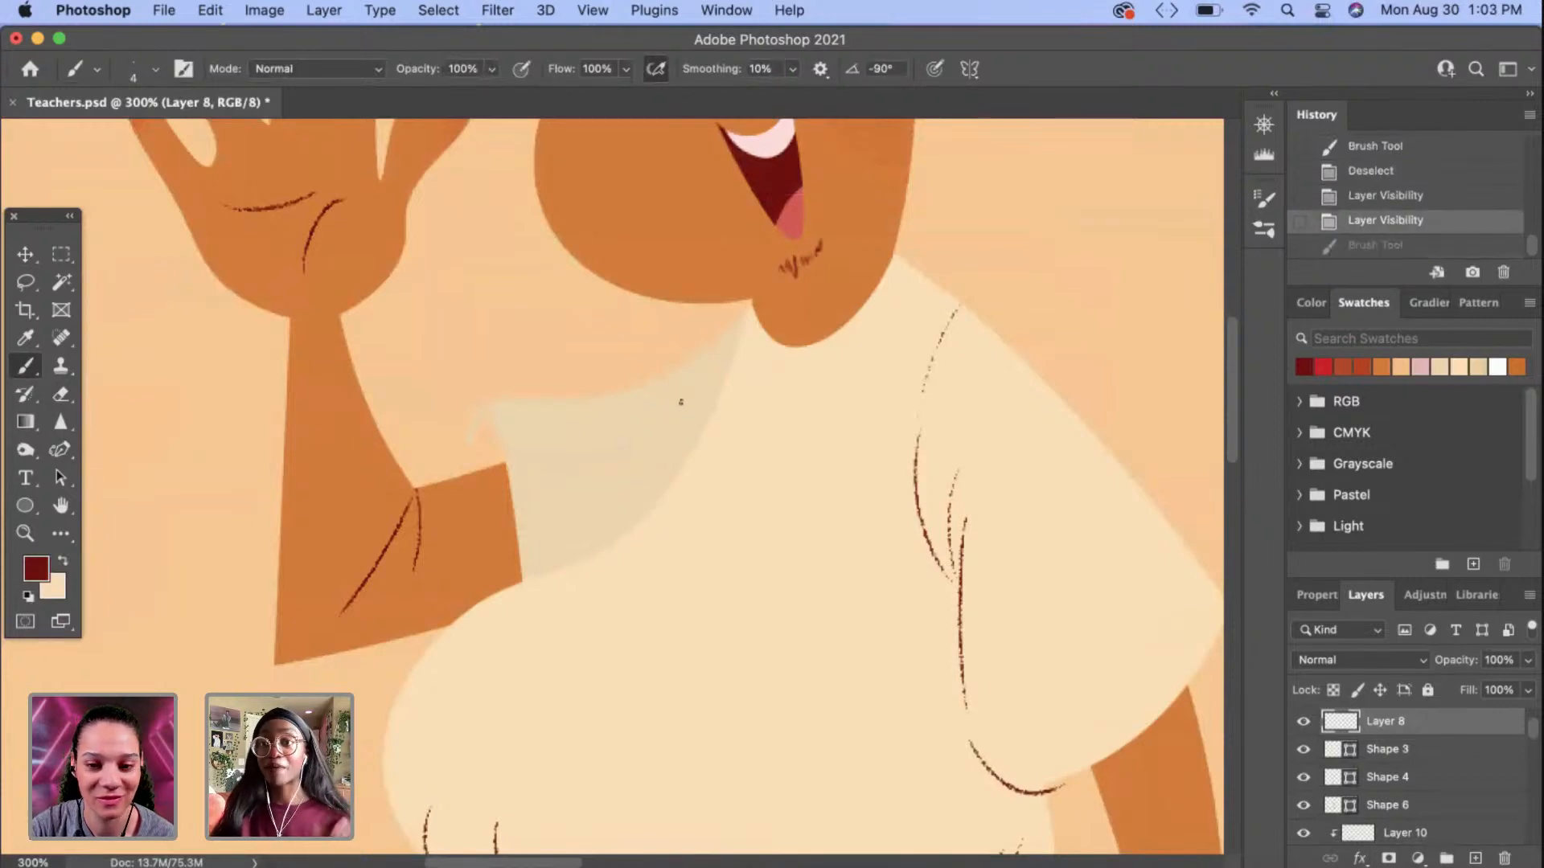
pyautogui.click(689, 359)
pyautogui.moveTo(683, 366); pyautogui.dragTo(648, 481)
pyautogui.press('super+z')
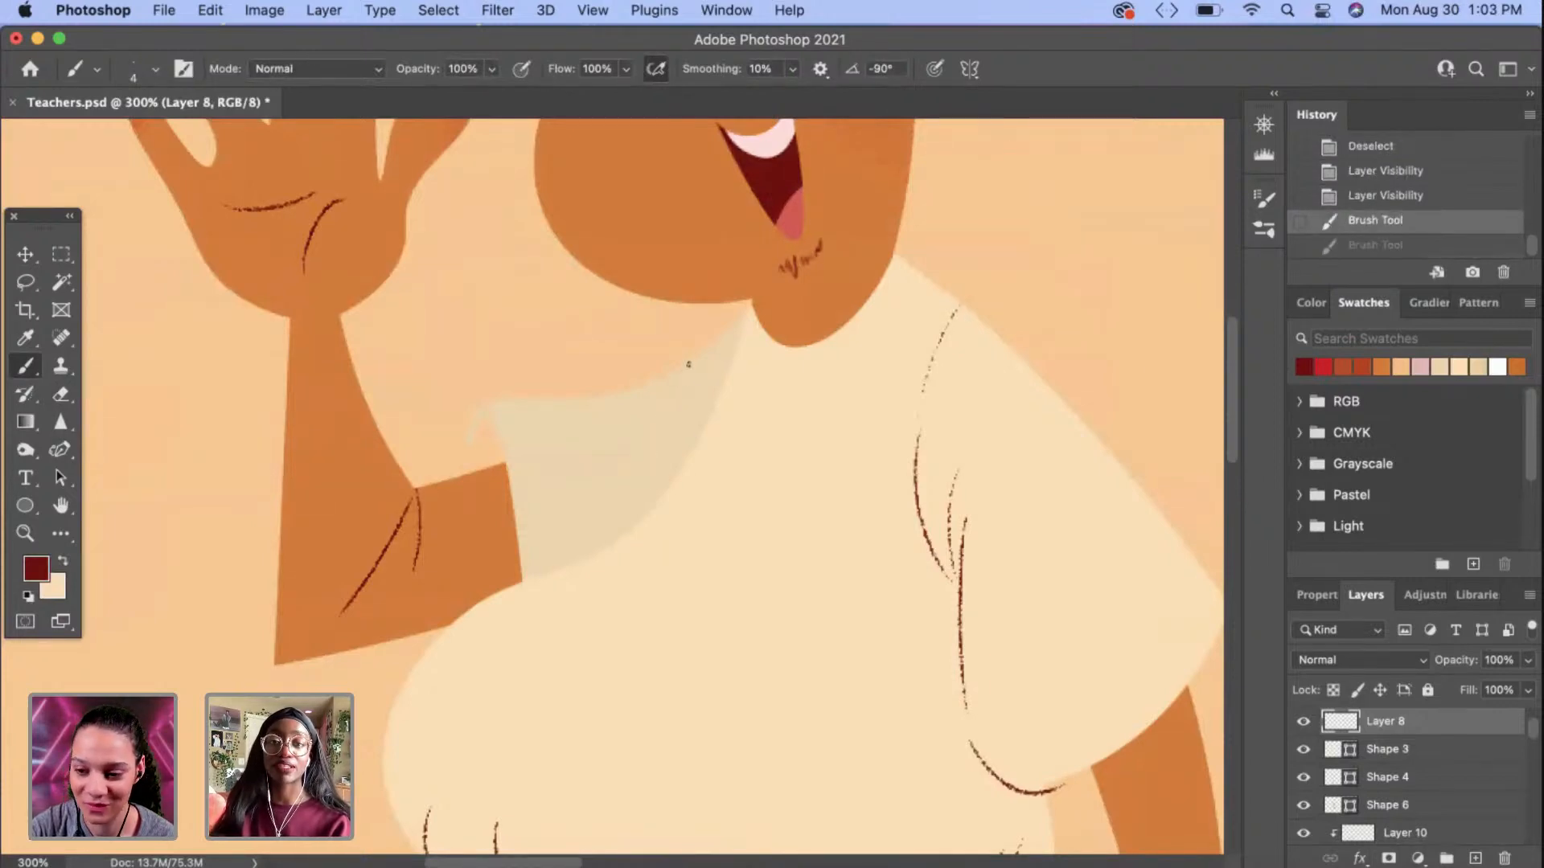
pyautogui.moveTo(683, 366); pyautogui.dragTo(647, 513)
# Step: Add a shorter fold line beside the first one on the shaded sleeve, converging with it at the lower end
pyautogui.moveTo(640, 459); pyautogui.dragTo(628, 531)
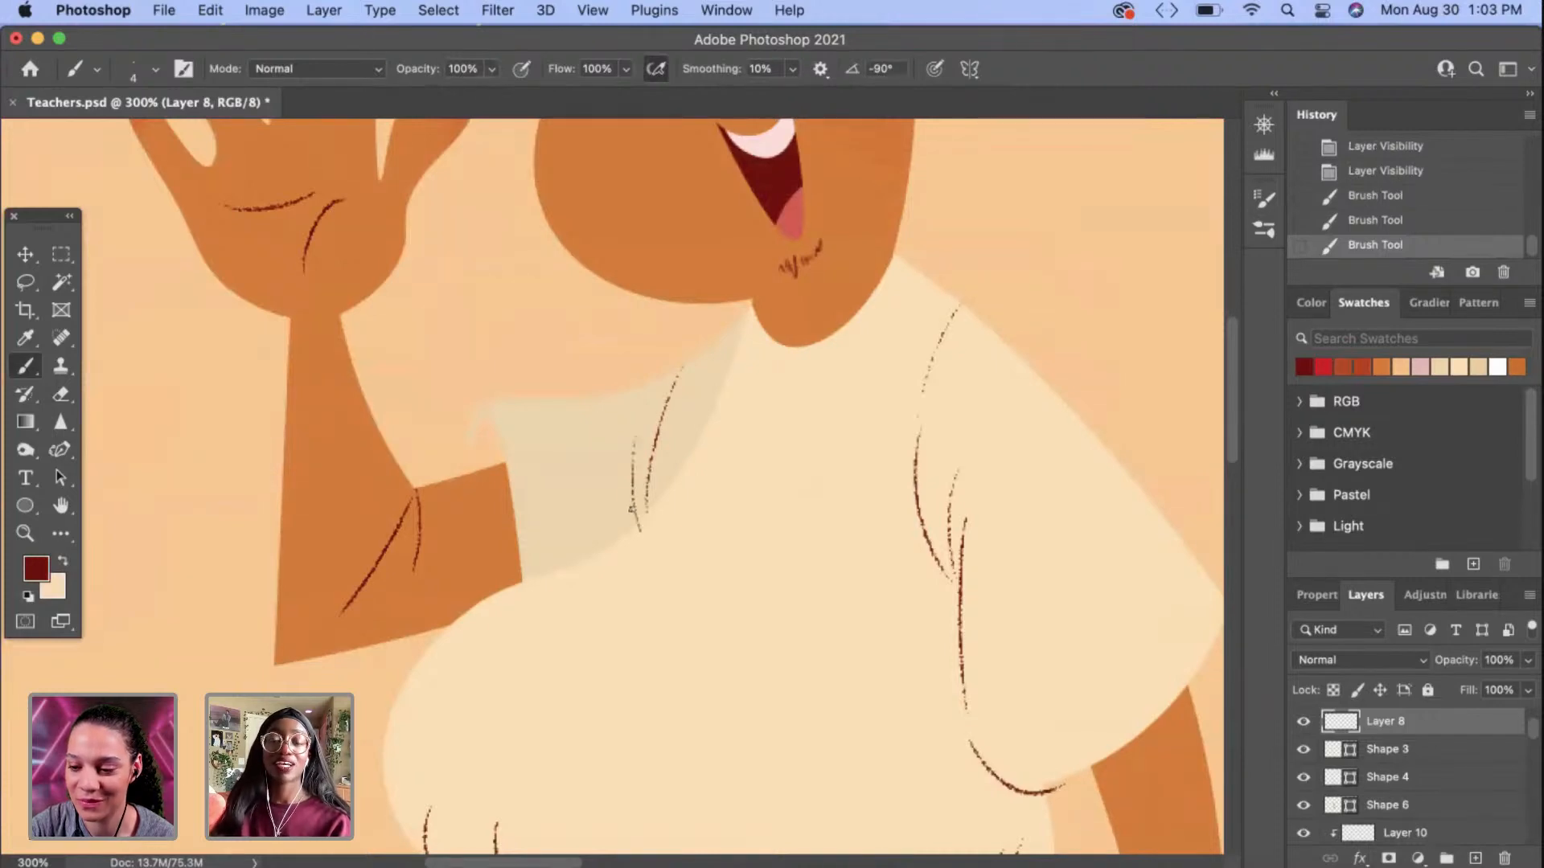
pyautogui.press('super+z')
pyautogui.moveTo(633, 454); pyautogui.dragTo(619, 517)
pyautogui.press('super+z')
pyautogui.moveTo(622, 449); pyautogui.dragTo(636, 527)
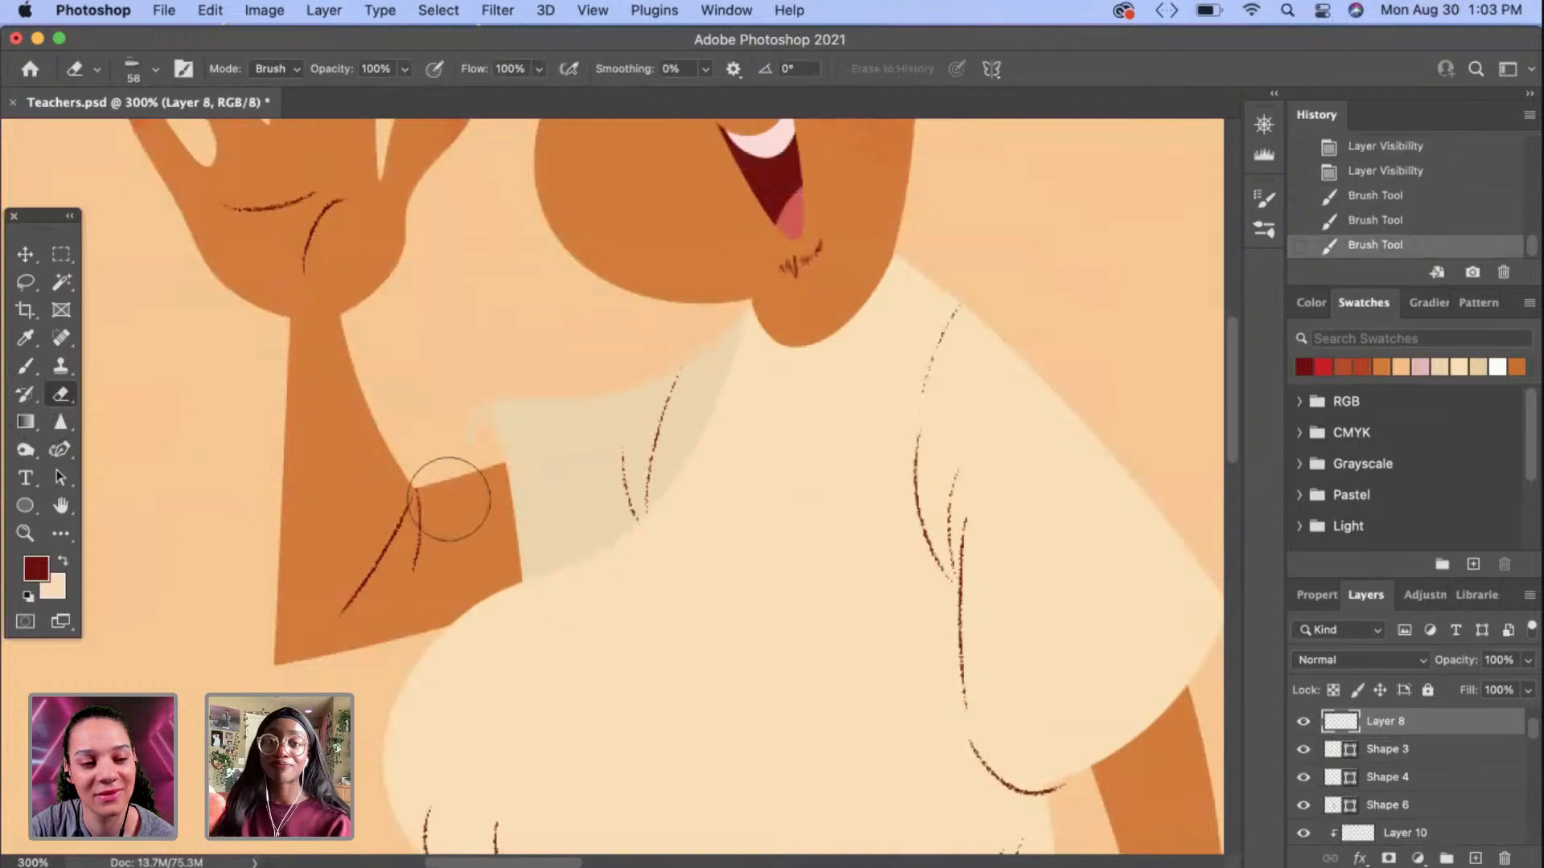
# Step: Switch the eraser to a hard round brush at 58 px with 100% hardness
pyautogui.click(133, 72)
pyautogui.click(107, 273)
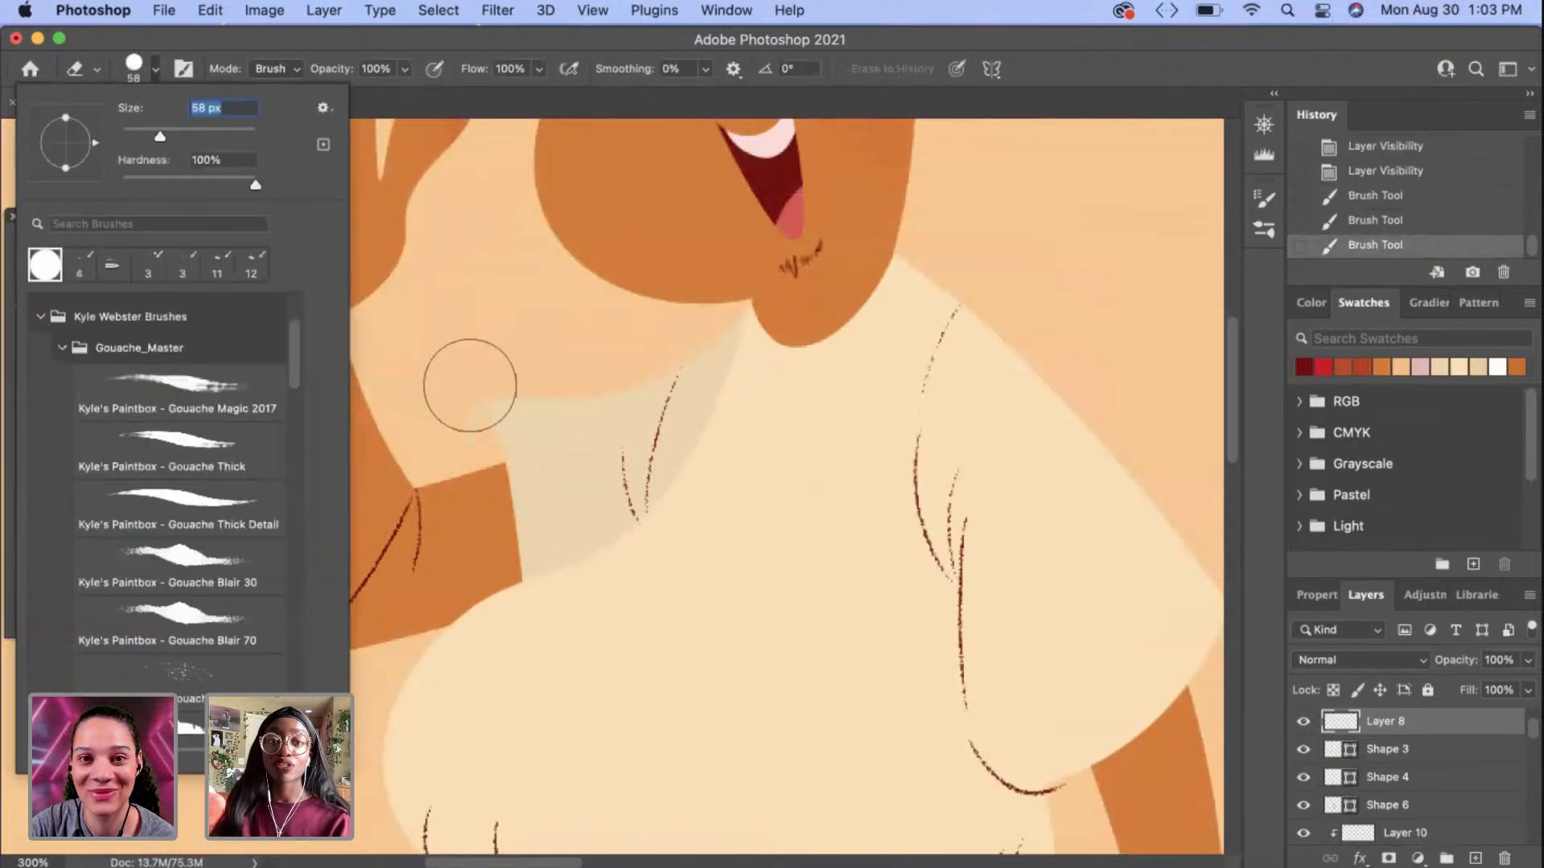
pyautogui.click(689, 554)
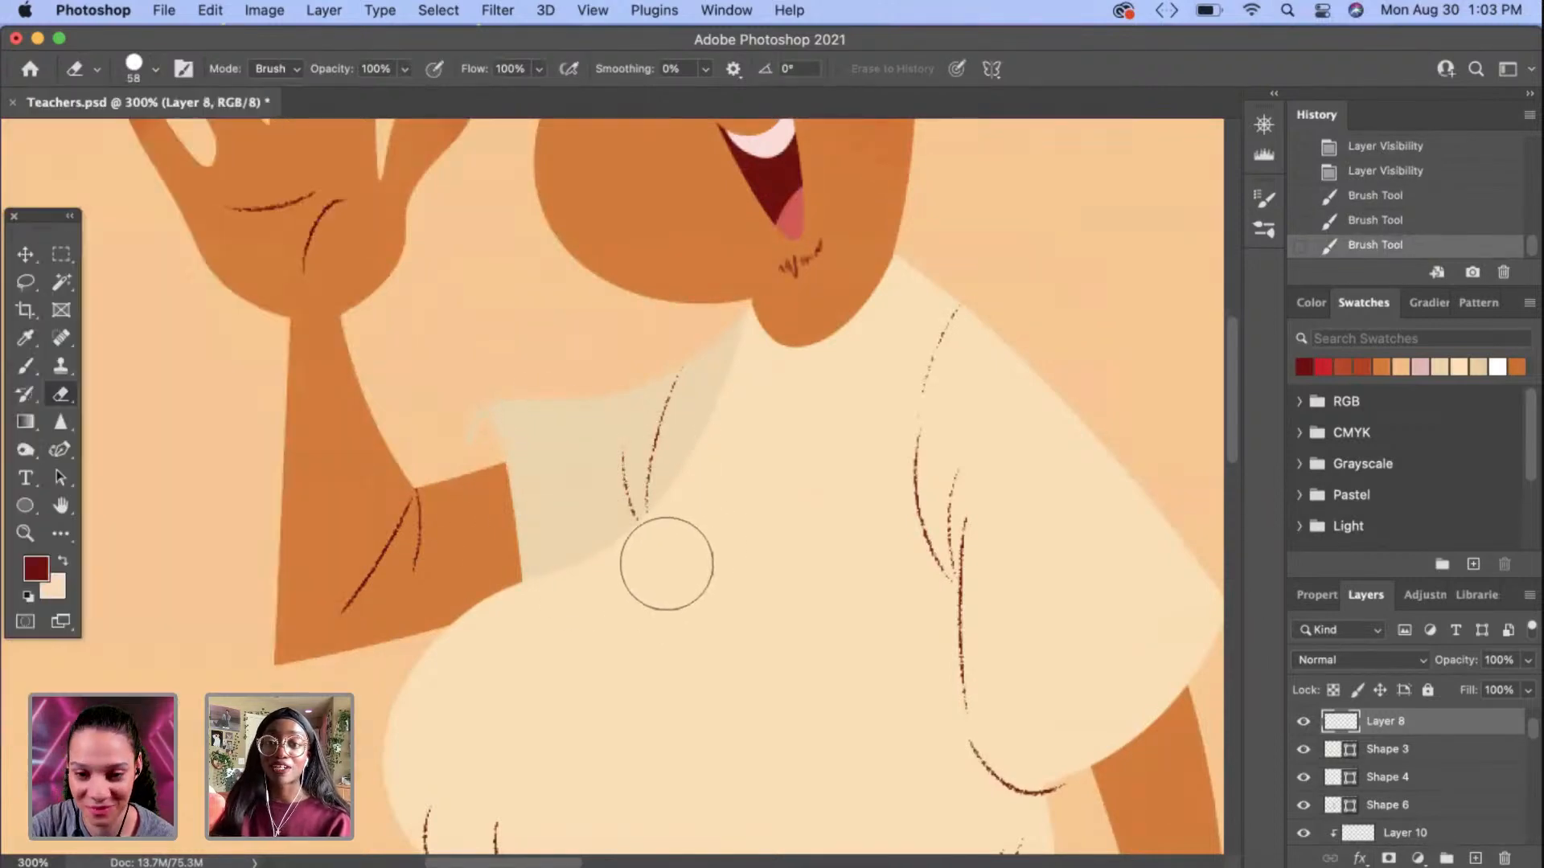
# Step: Erase the lower tip of the fold lines where they run past the shaded sleeve edge
pyautogui.moveTo(665, 555); pyautogui.dragTo(665, 575)
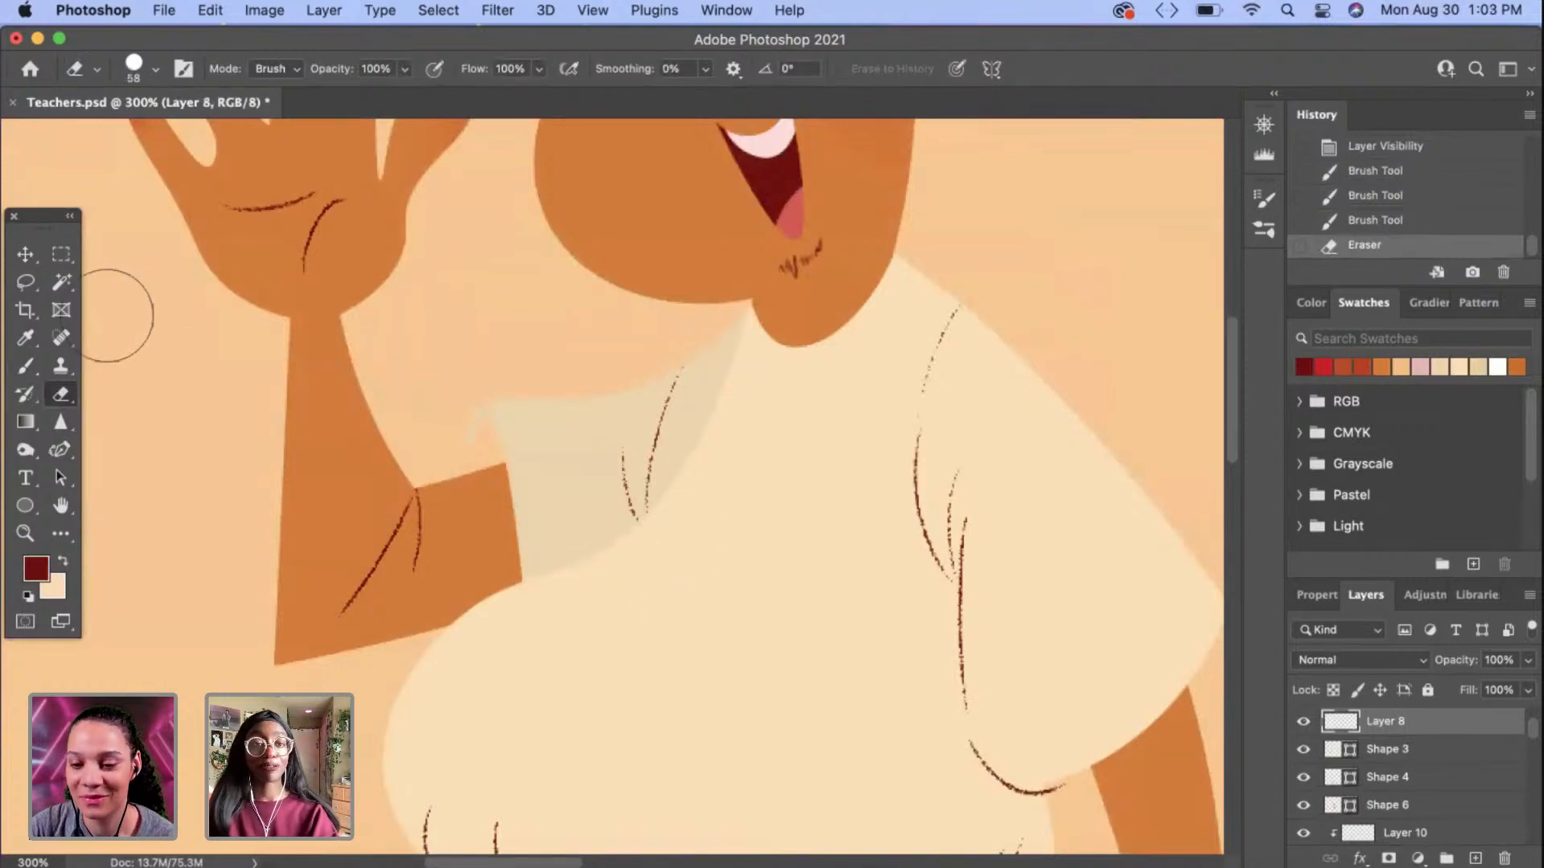
pyautogui.click(25, 256)
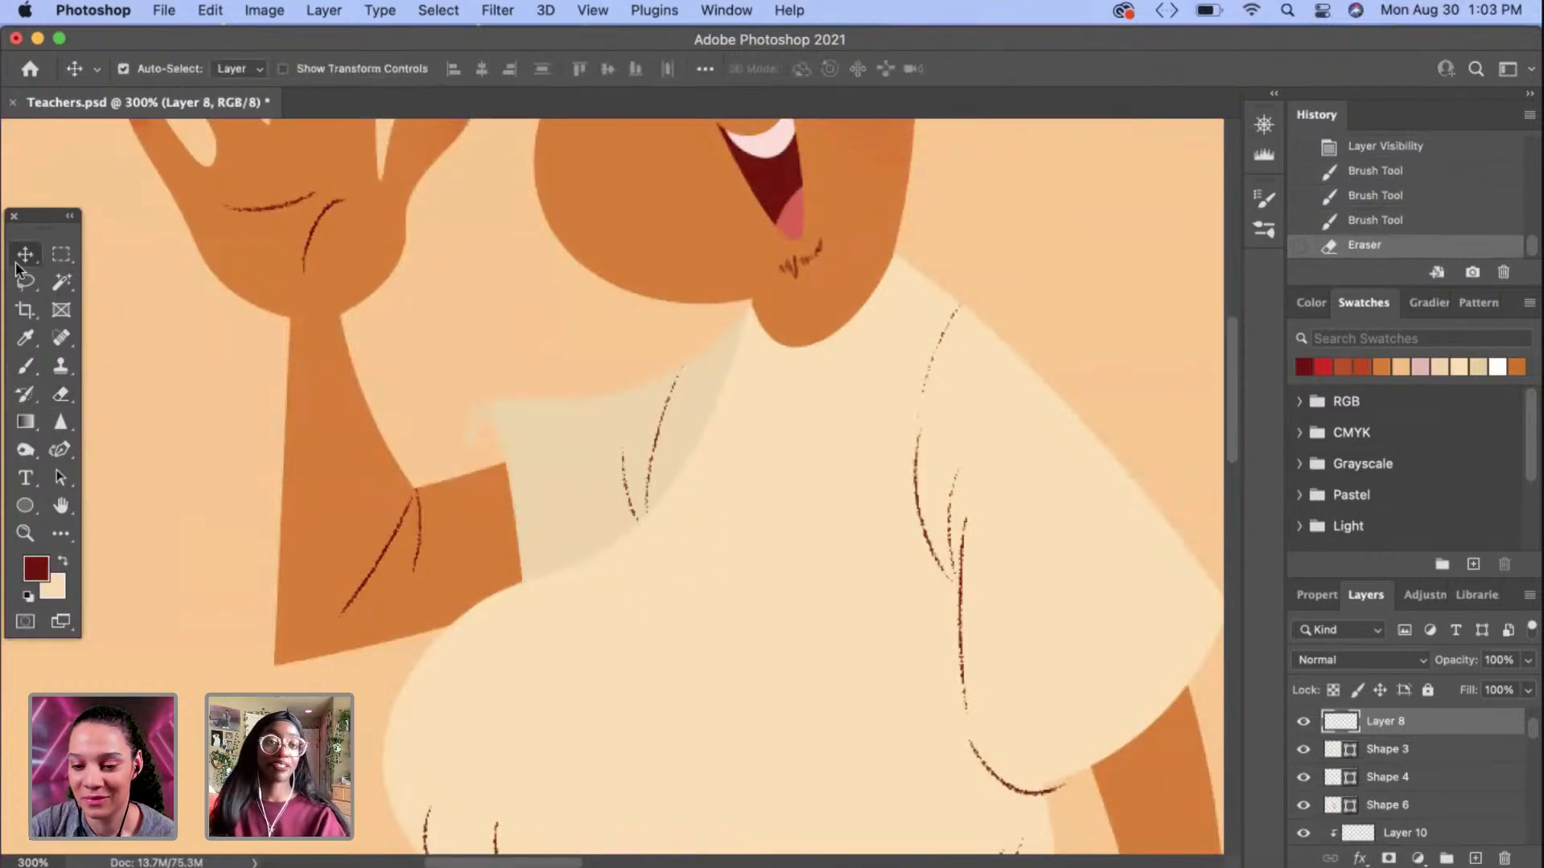
pyautogui.press('super+minus')
pyautogui.press('super+minus')
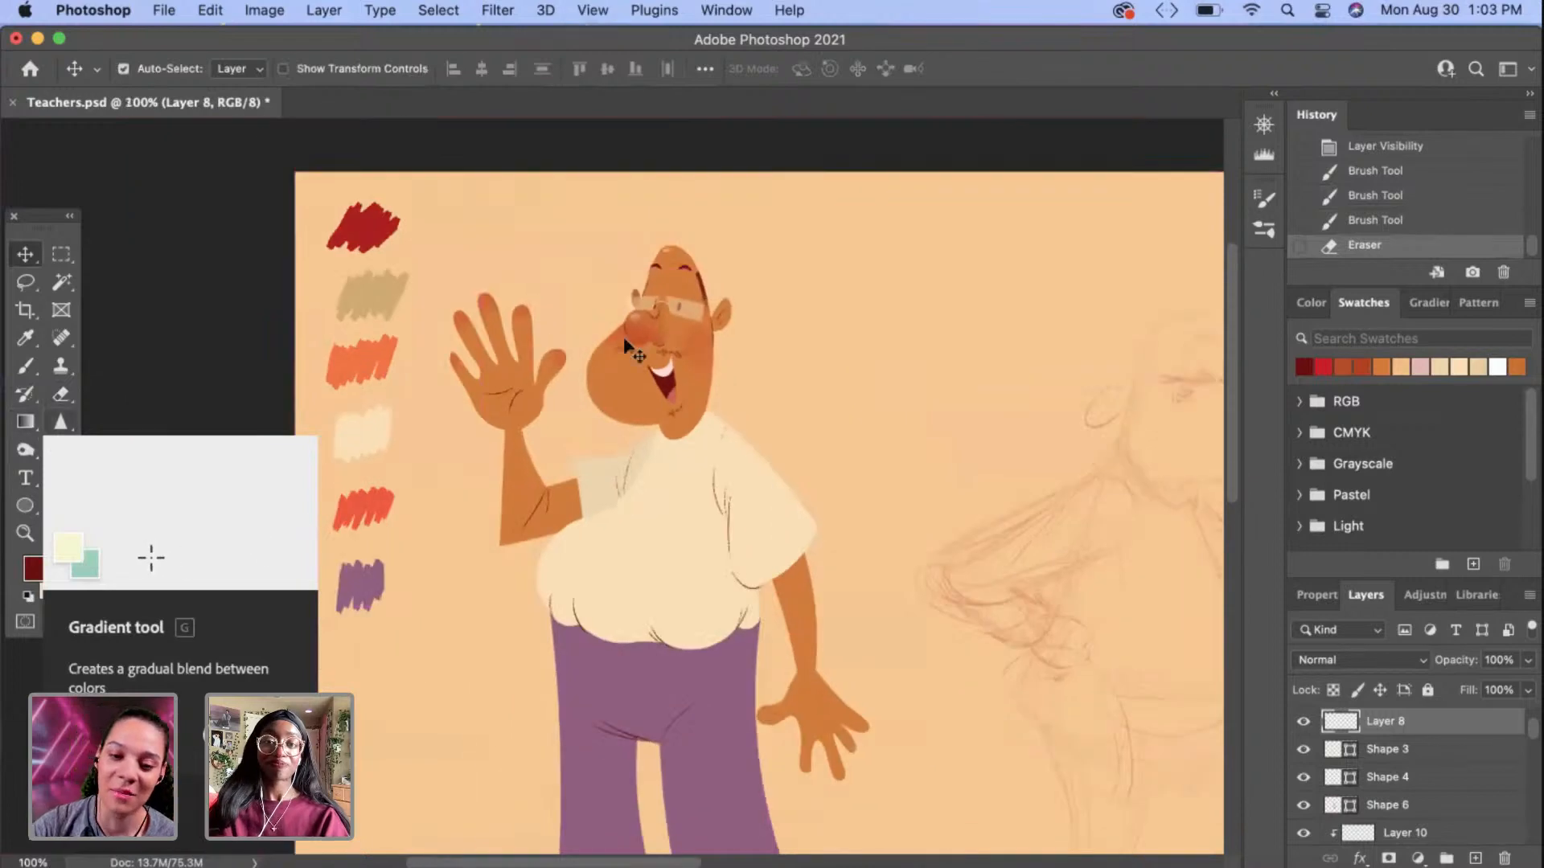
# Step: Erase the dark line running down the ankle above the shoe of the leg below the raised arm, on Layer 8
pyautogui.scroll(-5, 762, 392)
pyautogui.hscroll(2, 762, 391)
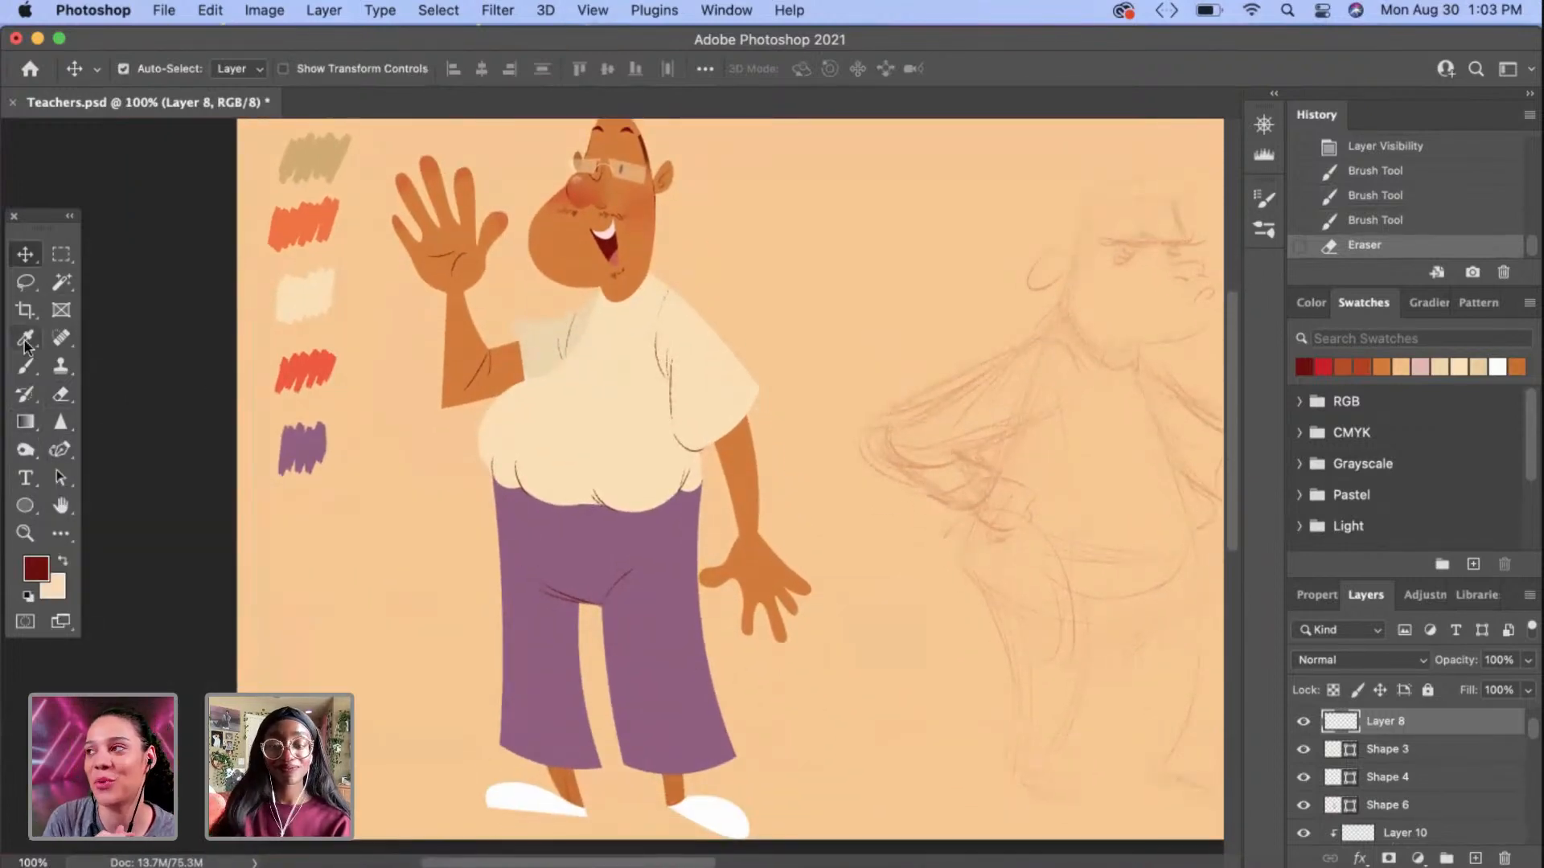
pyautogui.press('super+plus')
pyautogui.press('super+plus')
pyautogui.press('super+plus')
pyautogui.scroll(-5, 504, 482)
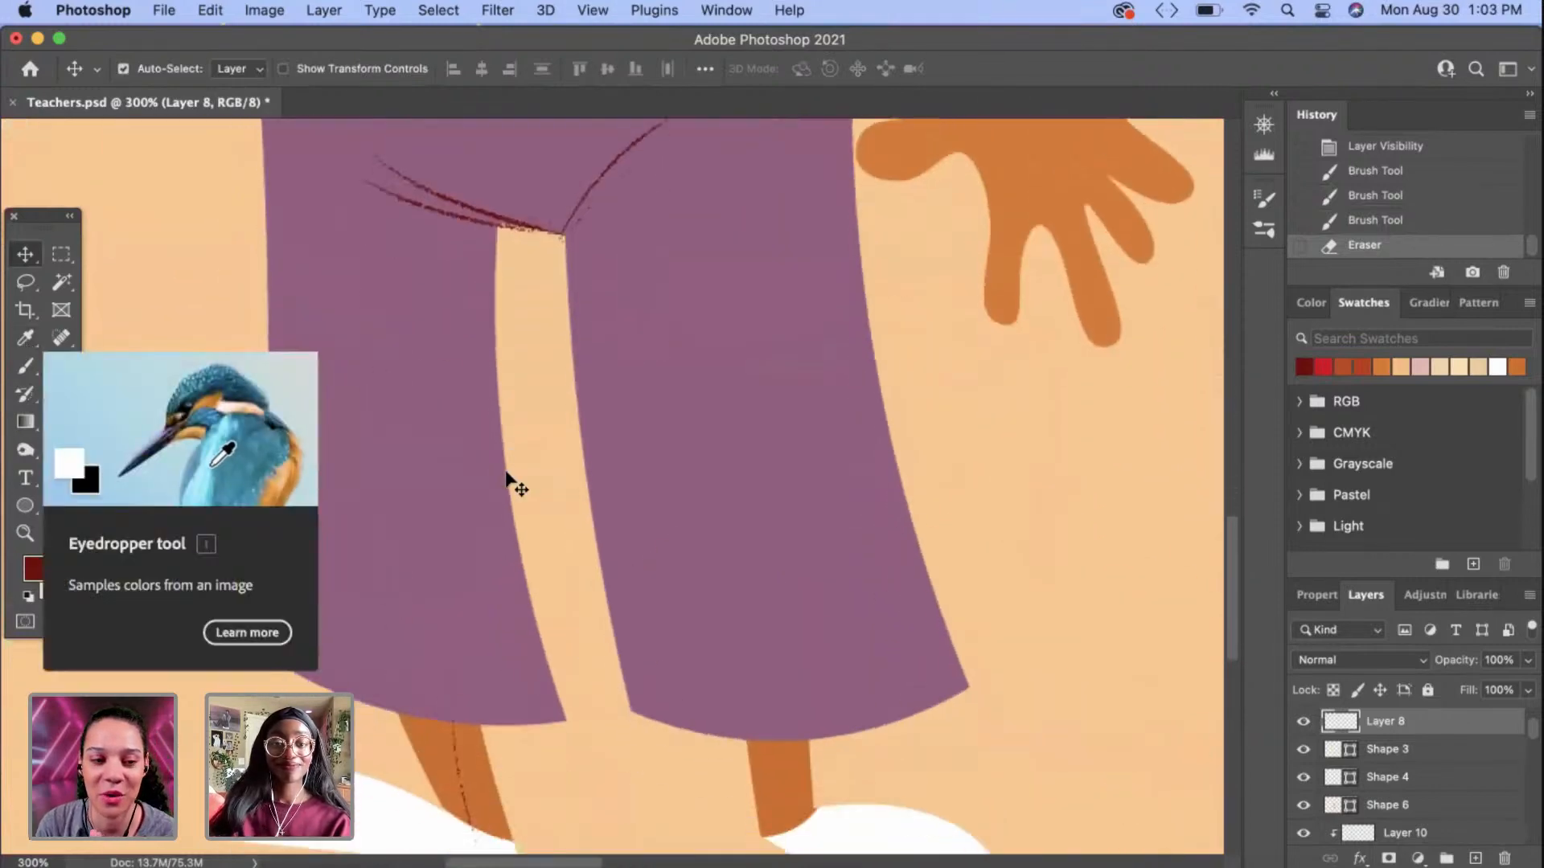
pyautogui.click(465, 687)
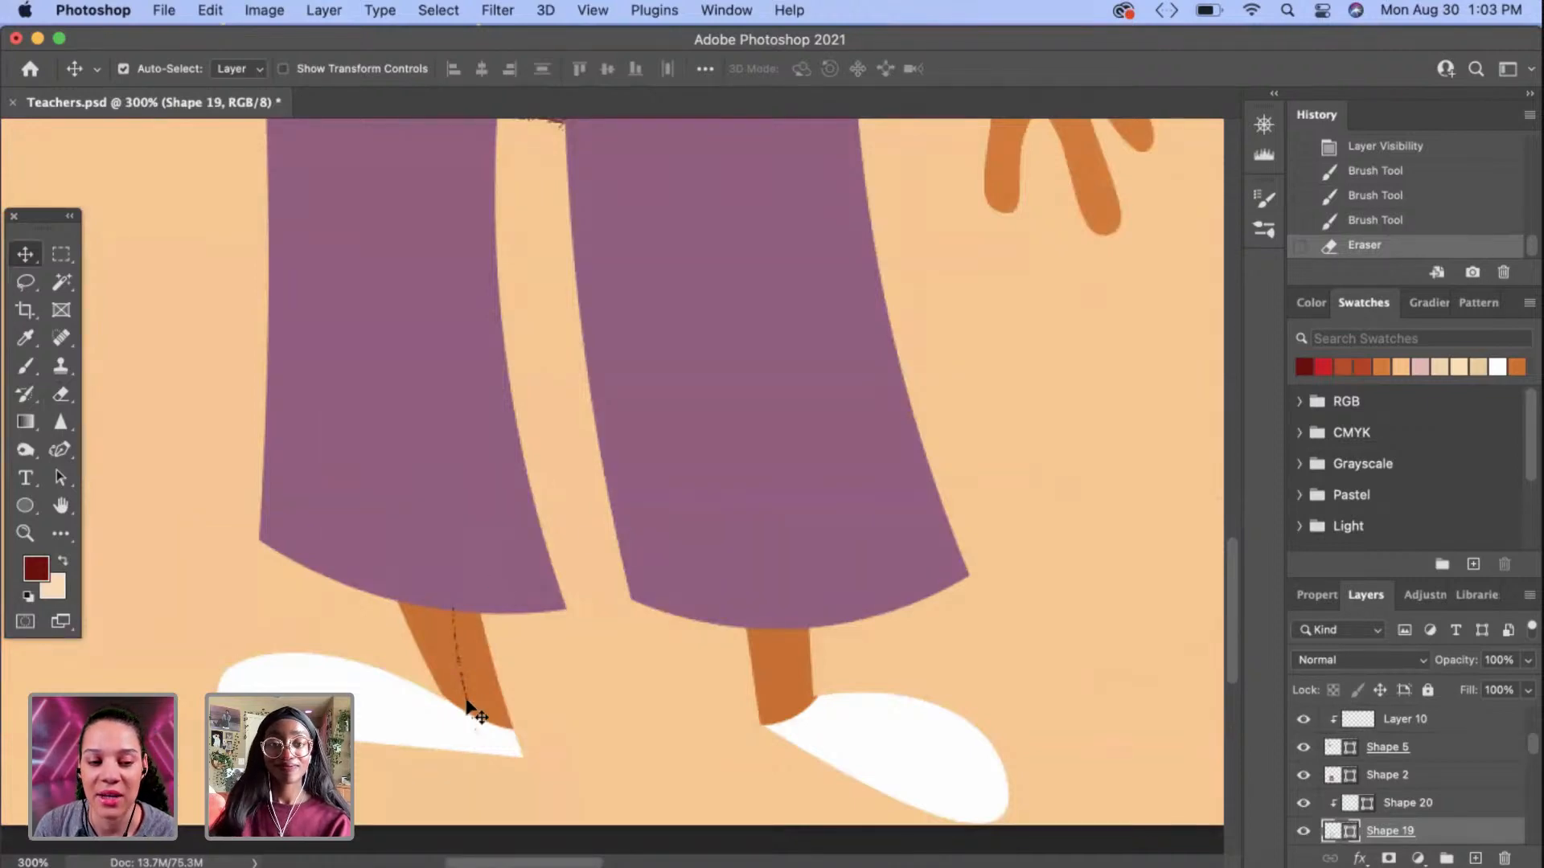
pyautogui.click(471, 712)
pyautogui.press('e')
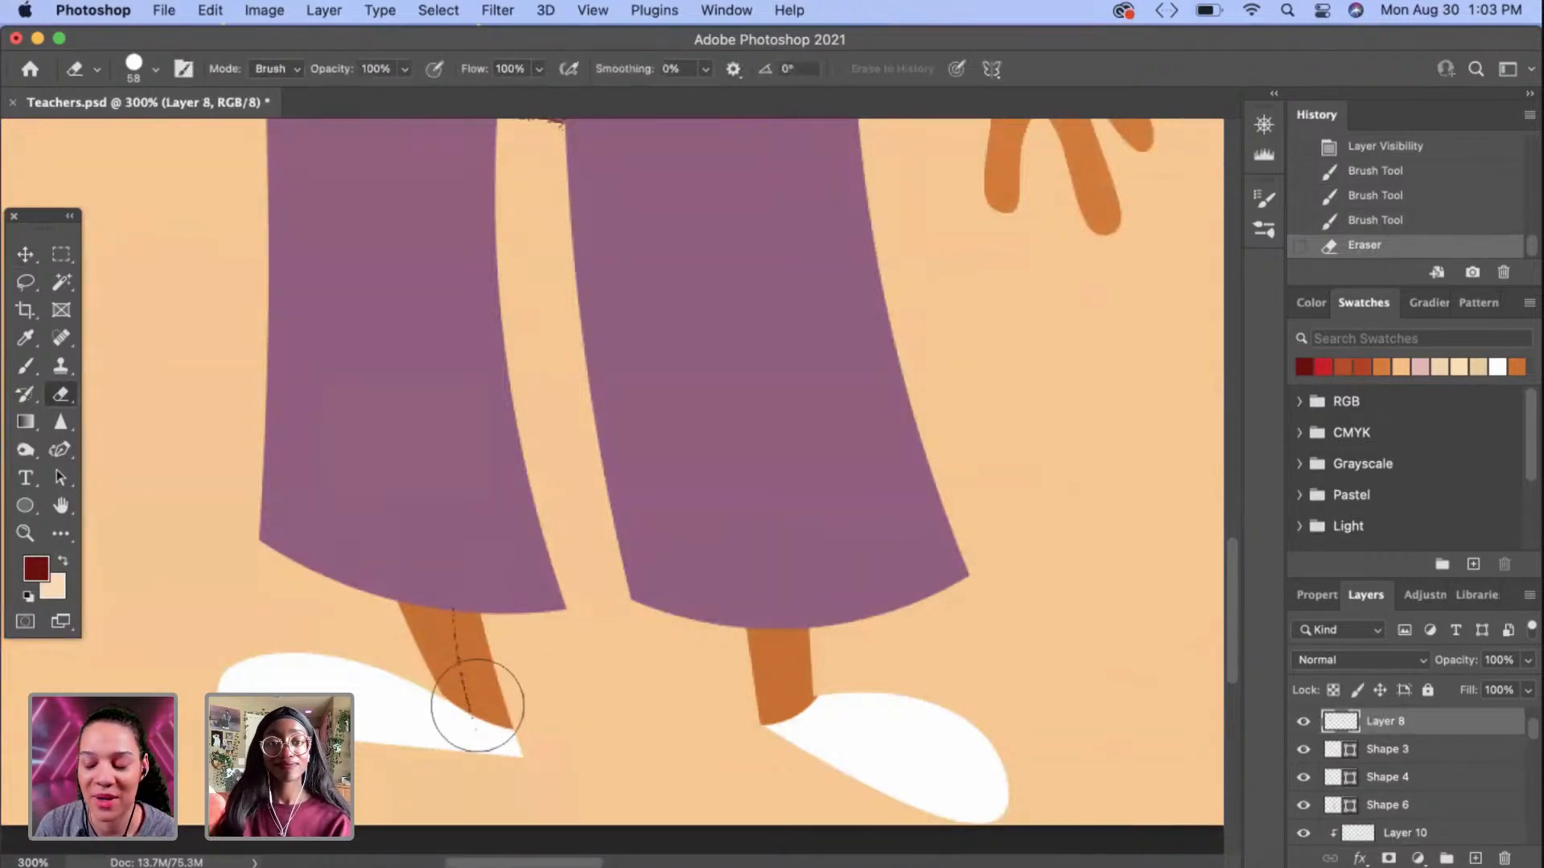
pyautogui.moveTo(477, 706)
pyautogui.mouseDown()
pyautogui.moveTo(498, 637)
pyautogui.moveTo(456, 599)
pyautogui.mouseUp()
# Step: Draw a closed three-point Pen shape about 97 by 221 px from the crotch fold down the inner thigh, on the raised-arm side
pyautogui.click(27, 283)
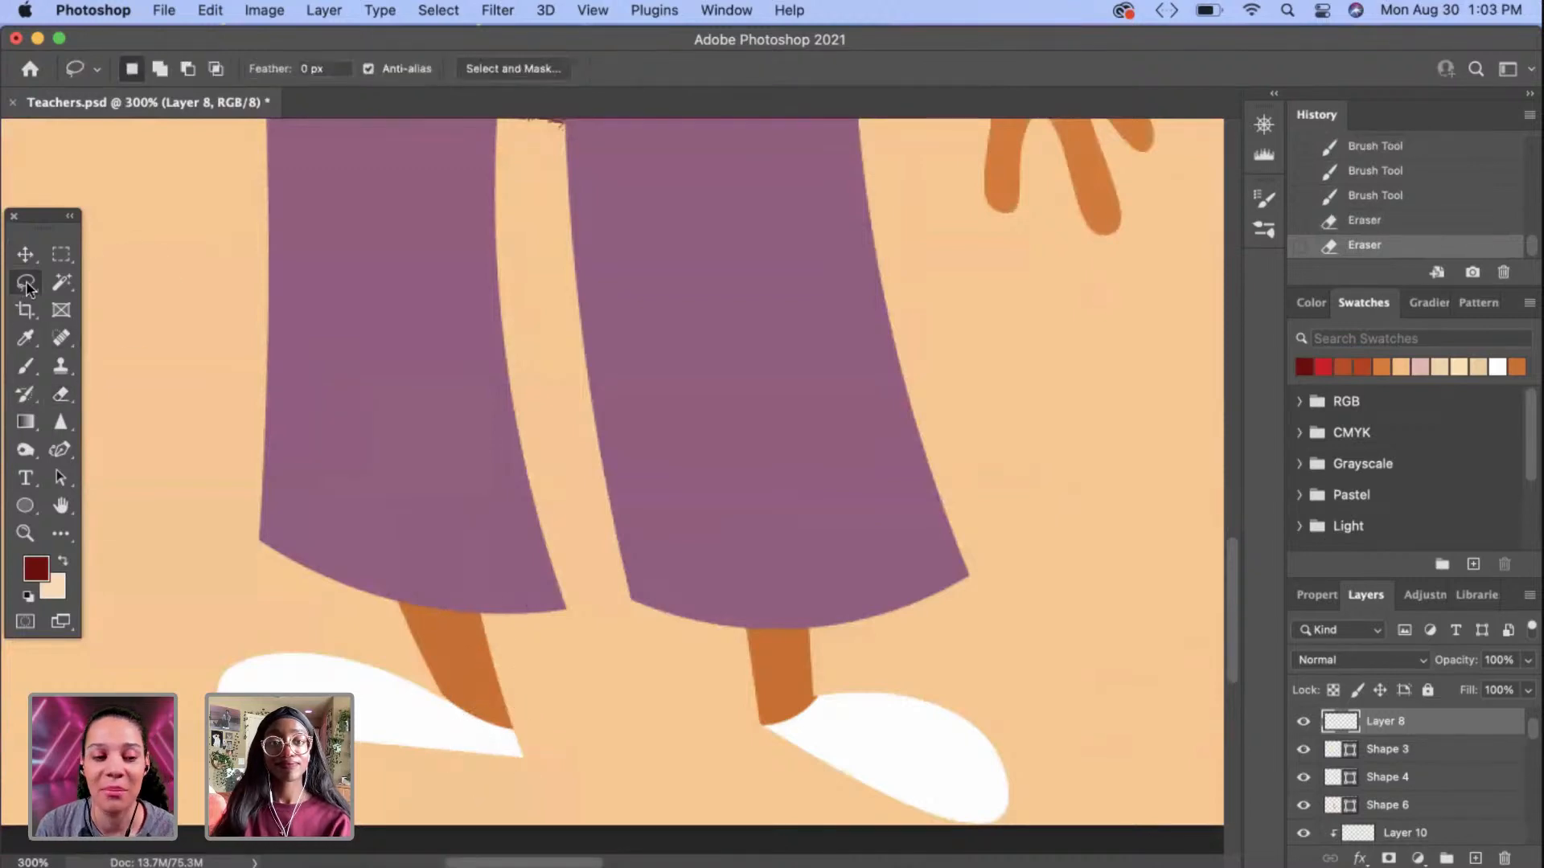
pyautogui.press('super+minus')
pyautogui.press('super+minus')
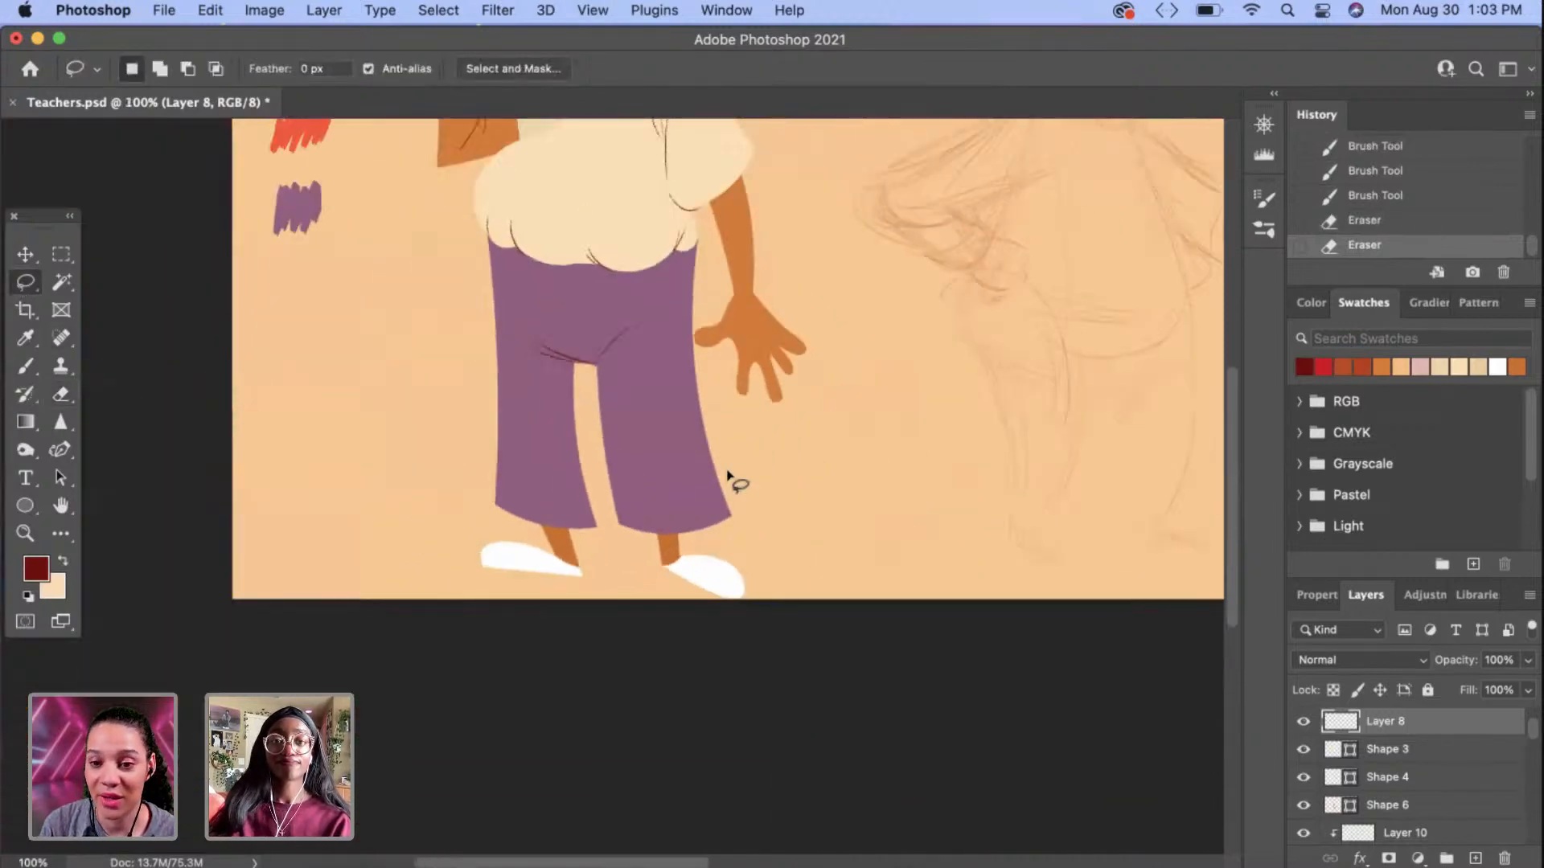
pyautogui.scroll(5, 728, 476)
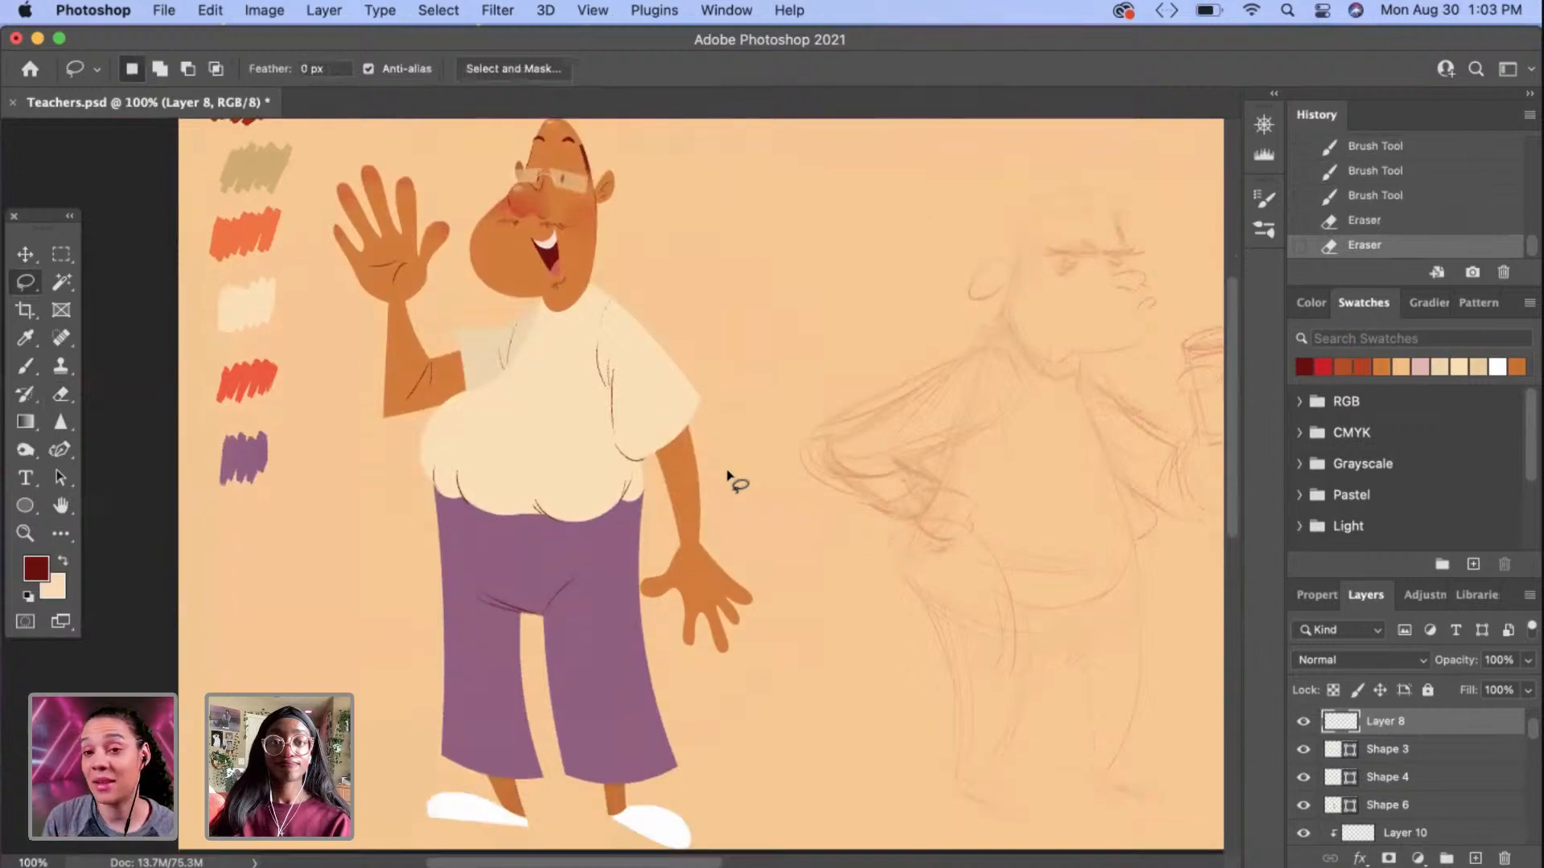
pyautogui.click(25, 254)
pyautogui.click(471, 678)
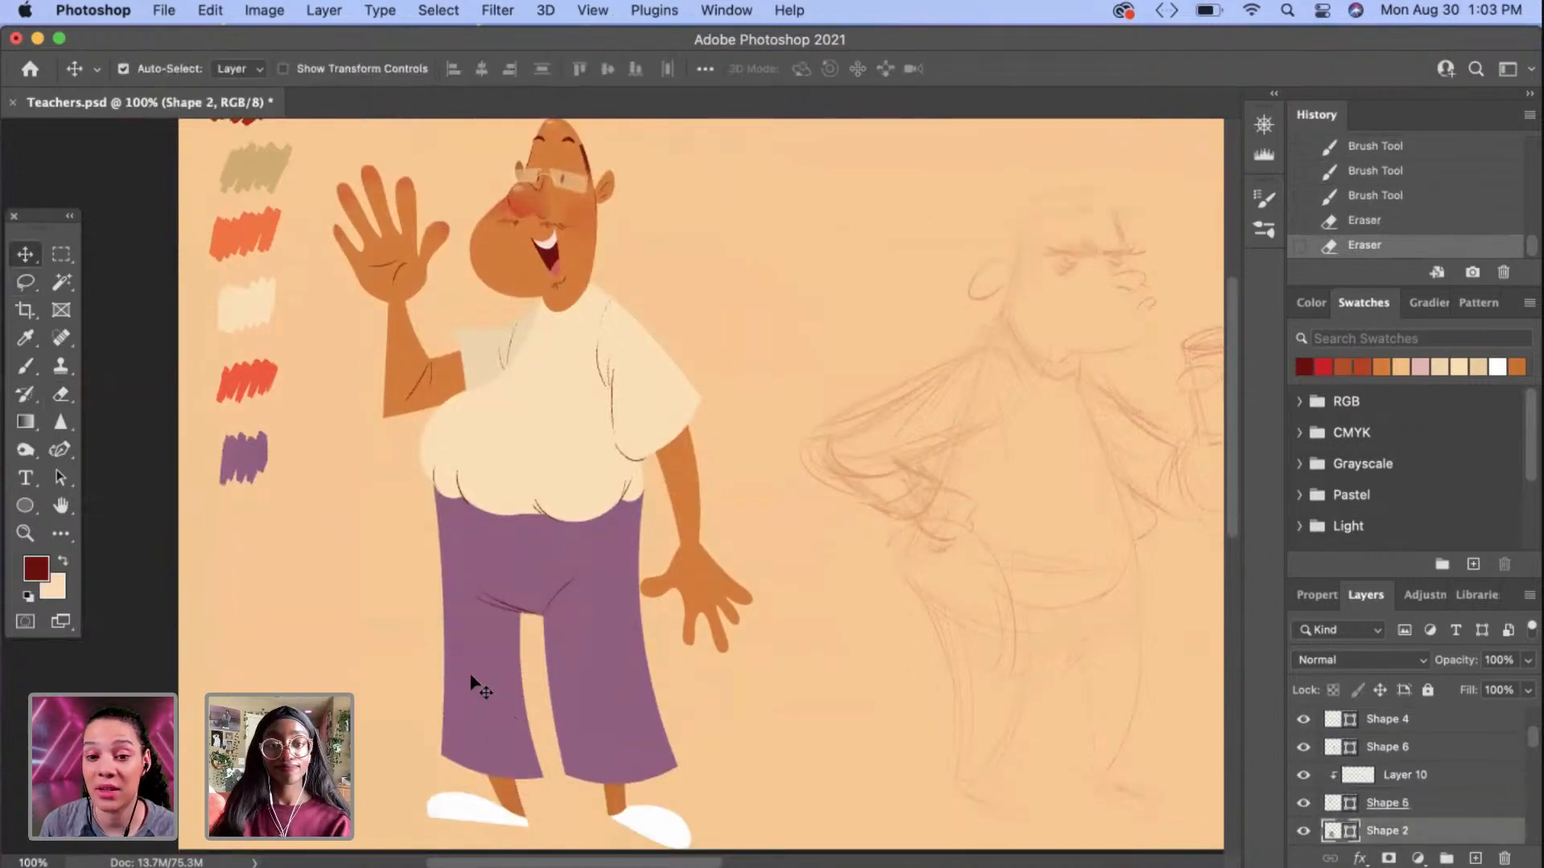
pyautogui.click(65, 447)
pyautogui.click(98, 451)
pyautogui.click(533, 616)
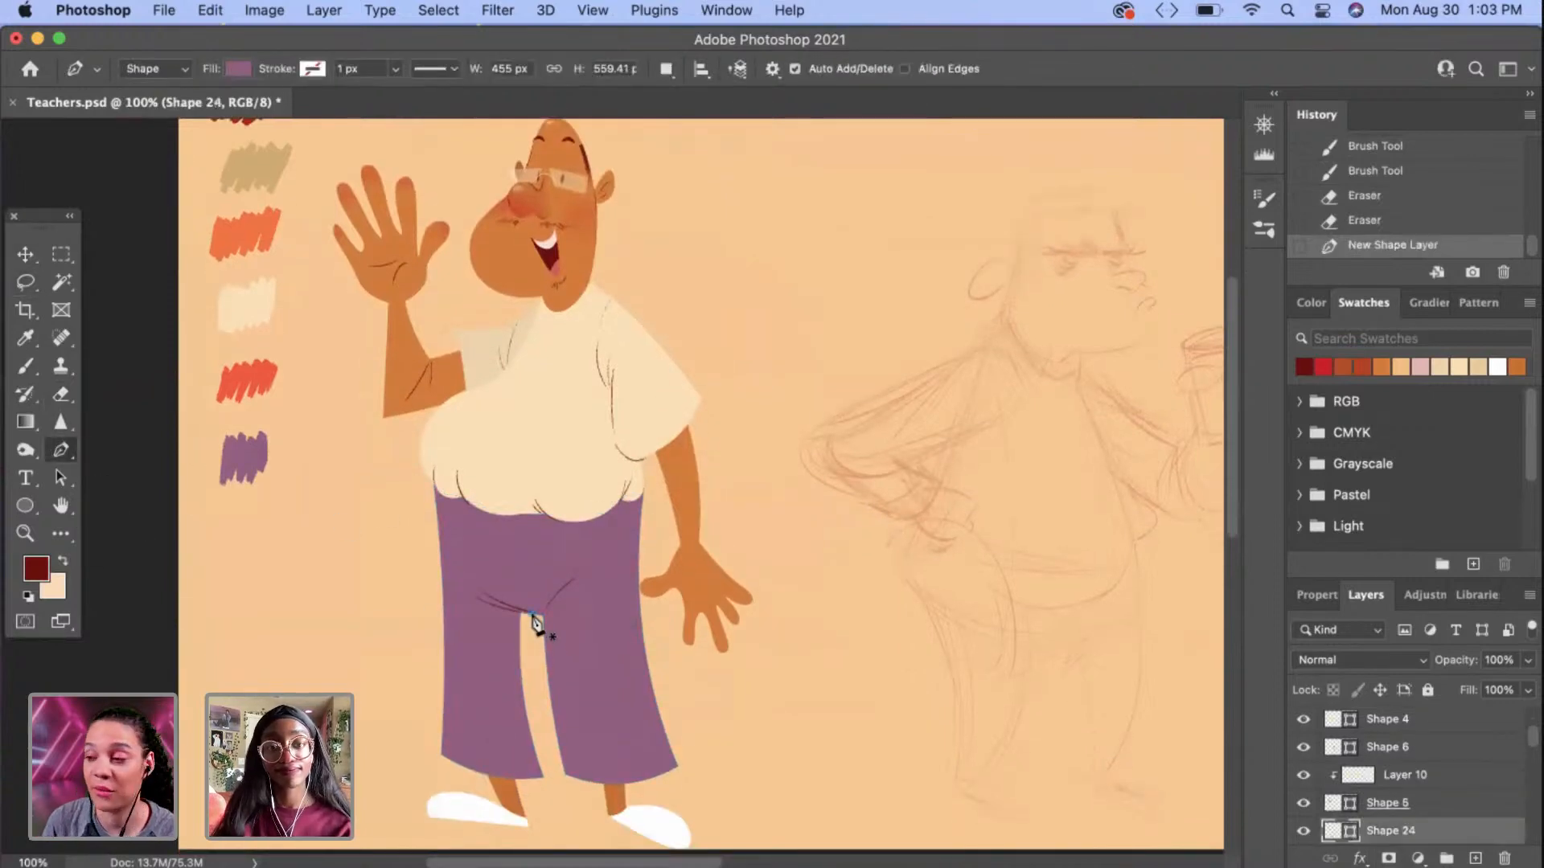
pyautogui.click(480, 602)
pyautogui.click(533, 720)
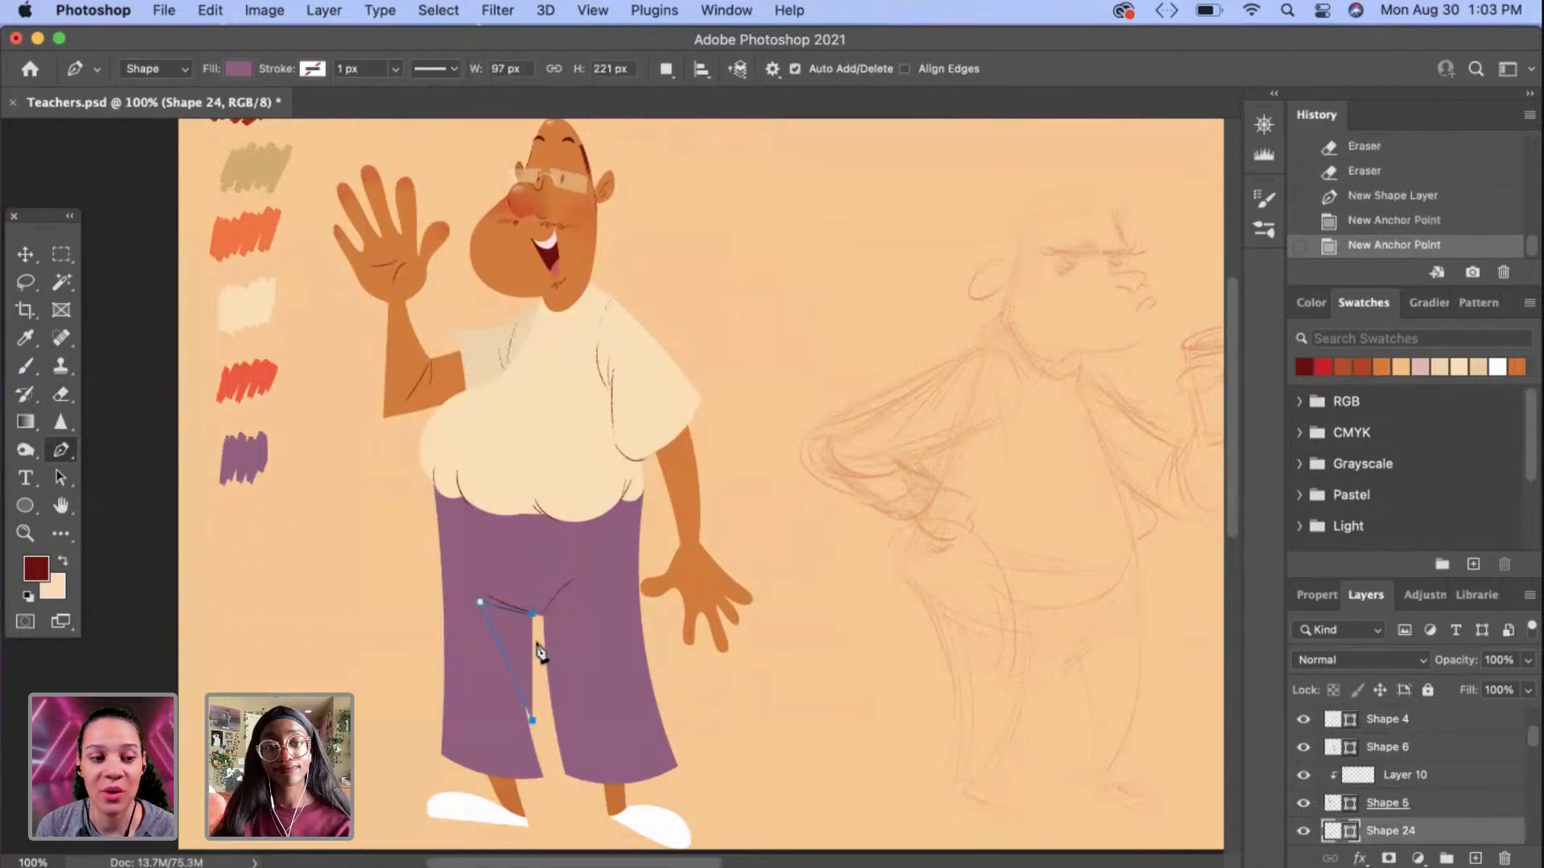
pyautogui.click(532, 615)
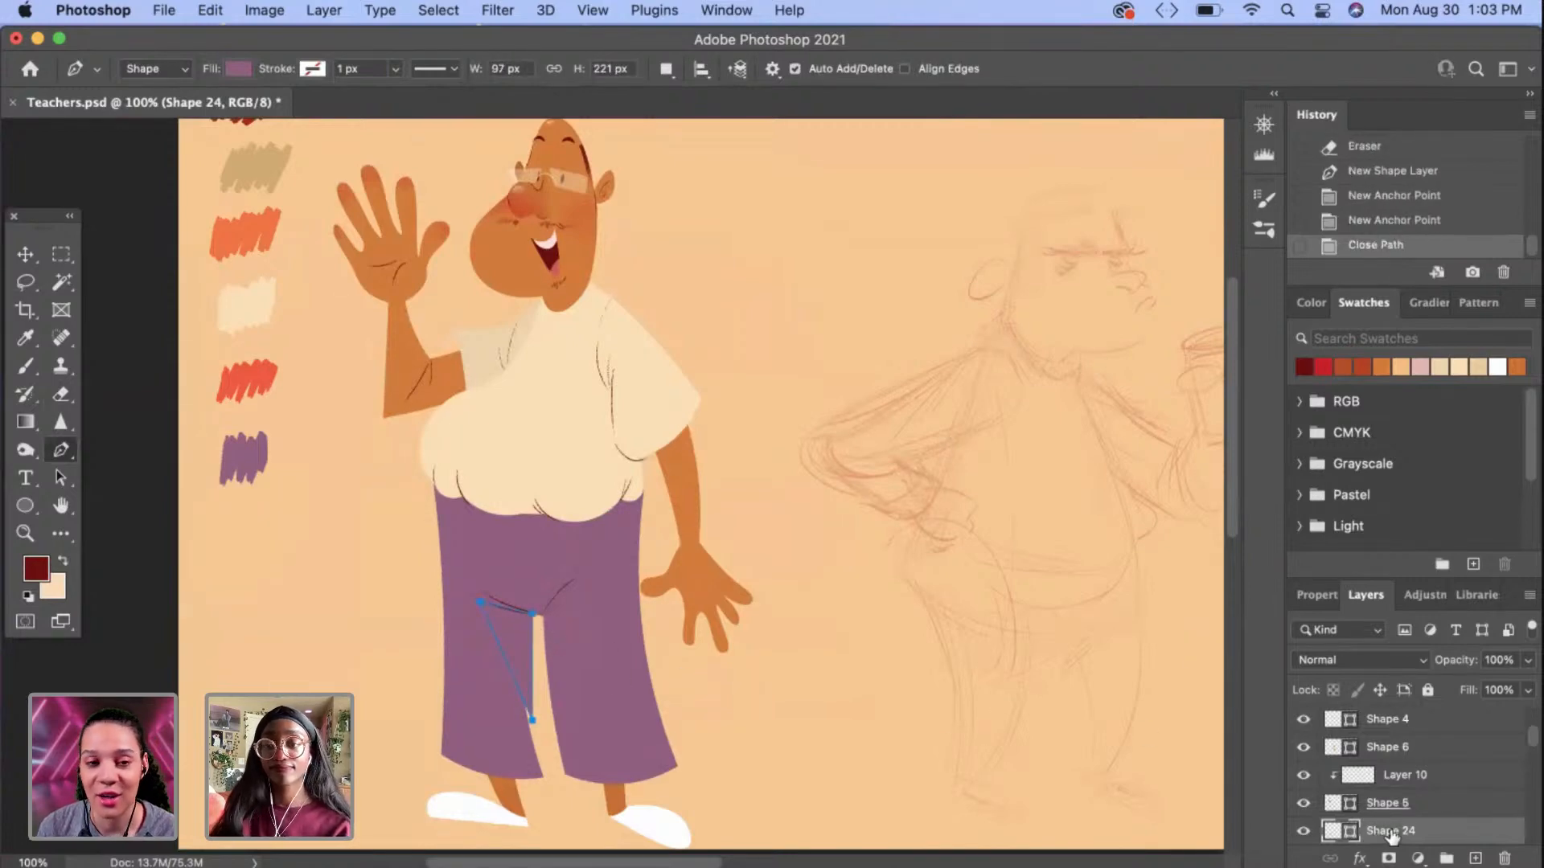
# Step: Clip the new thigh shape to the trousers and set its fill to a darker purple, RGB 133, 77, 113
pyautogui.rightClick(1439, 836)
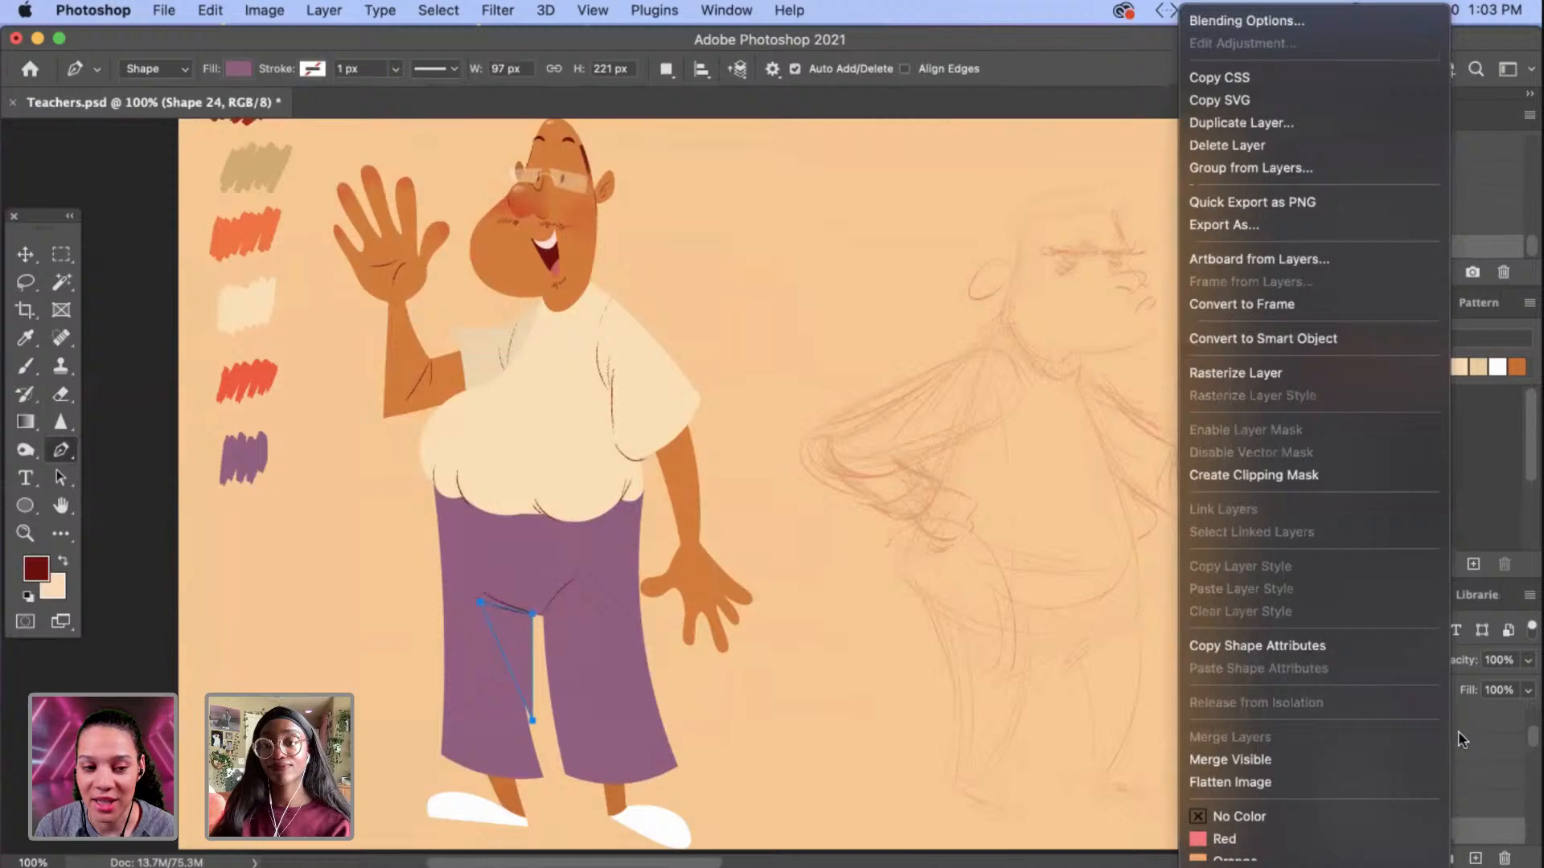
pyautogui.click(1274, 480)
pyautogui.click(238, 69)
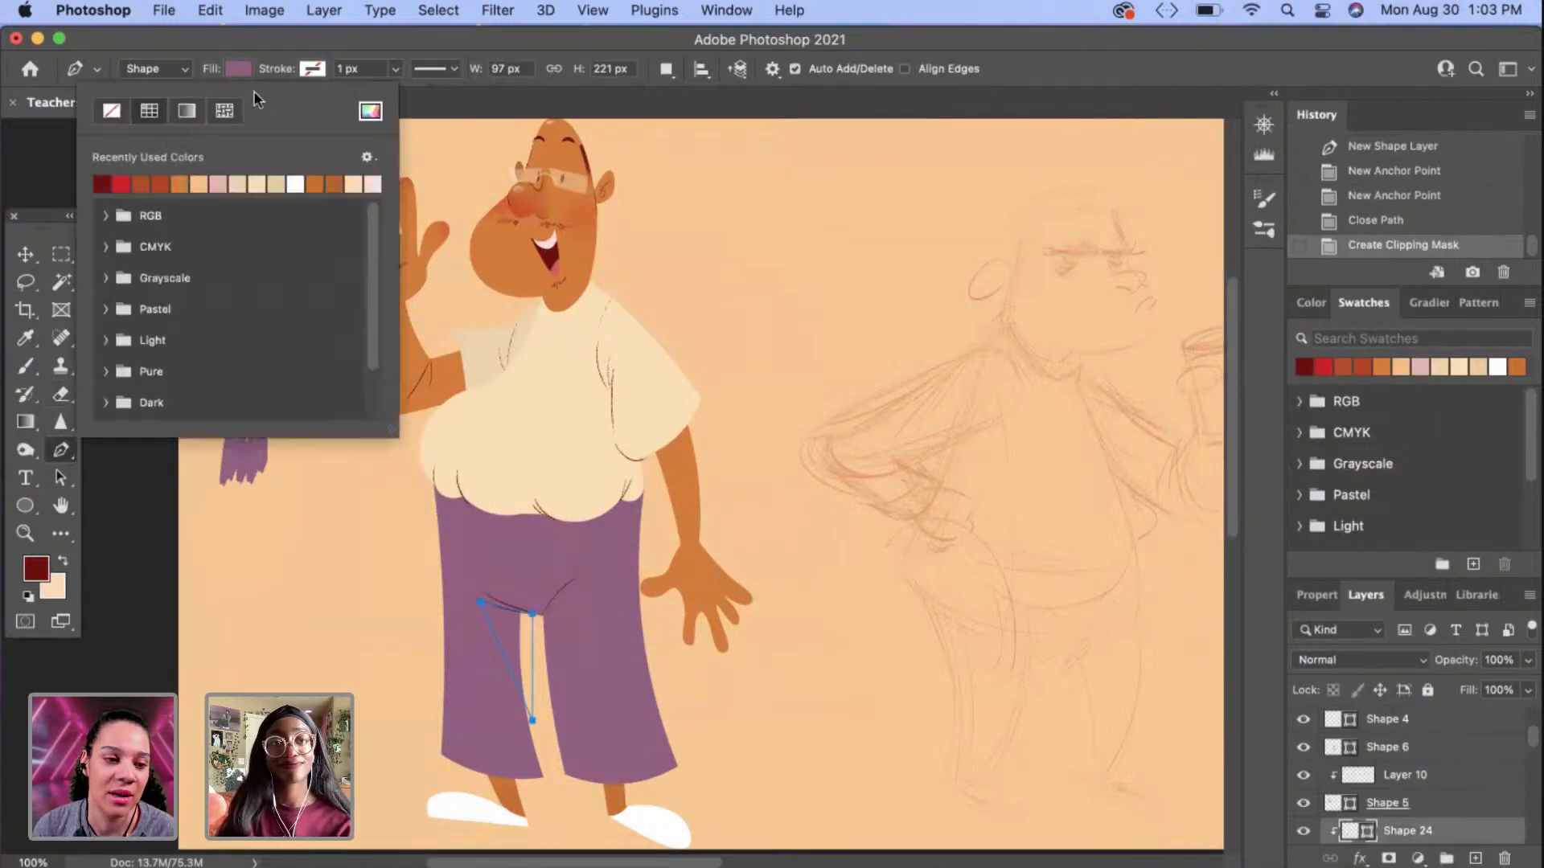
pyautogui.click(369, 111)
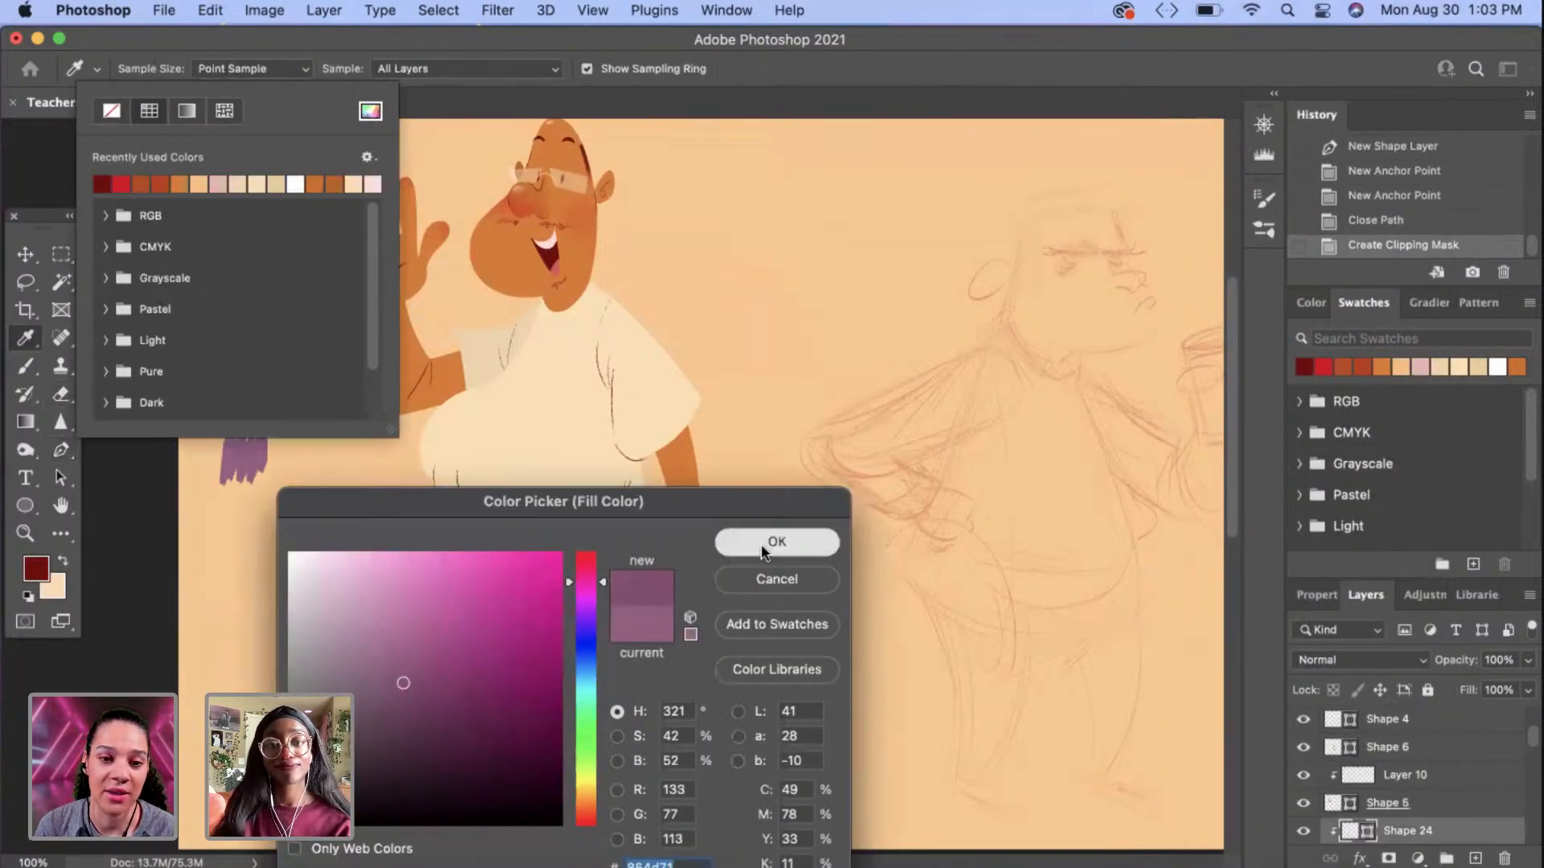
pyautogui.click(761, 544)
# Step: Reshape the thigh shadow with the Curvature Pen, curving its edges and extending it to the trouser gap, about 125 by 292 px
pyautogui.click(62, 449)
pyautogui.click(113, 487)
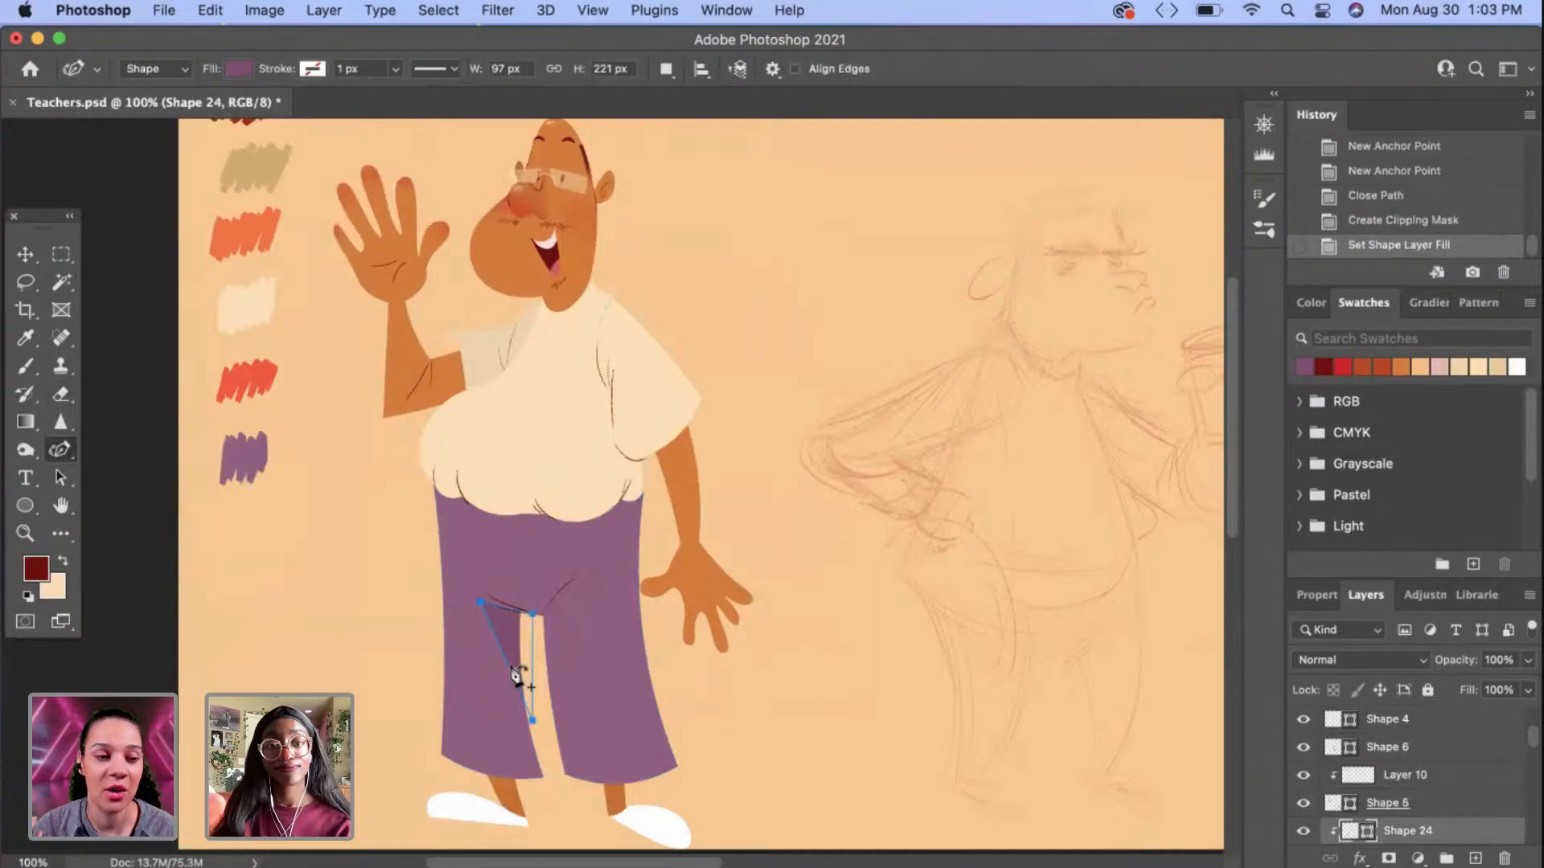
pyautogui.click(504, 676)
pyautogui.click(480, 591)
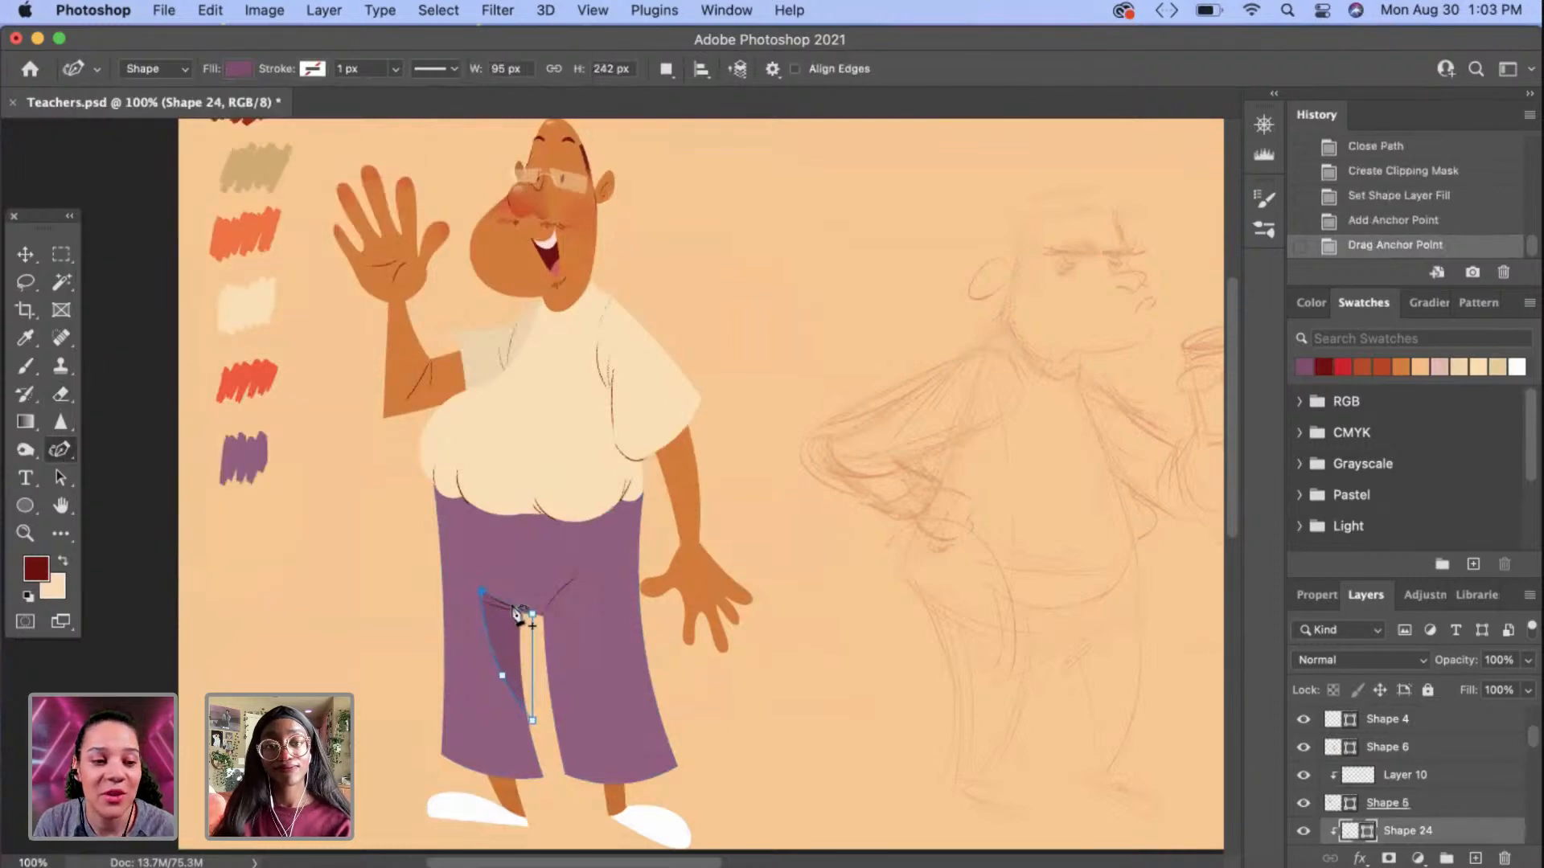
pyautogui.click(504, 603)
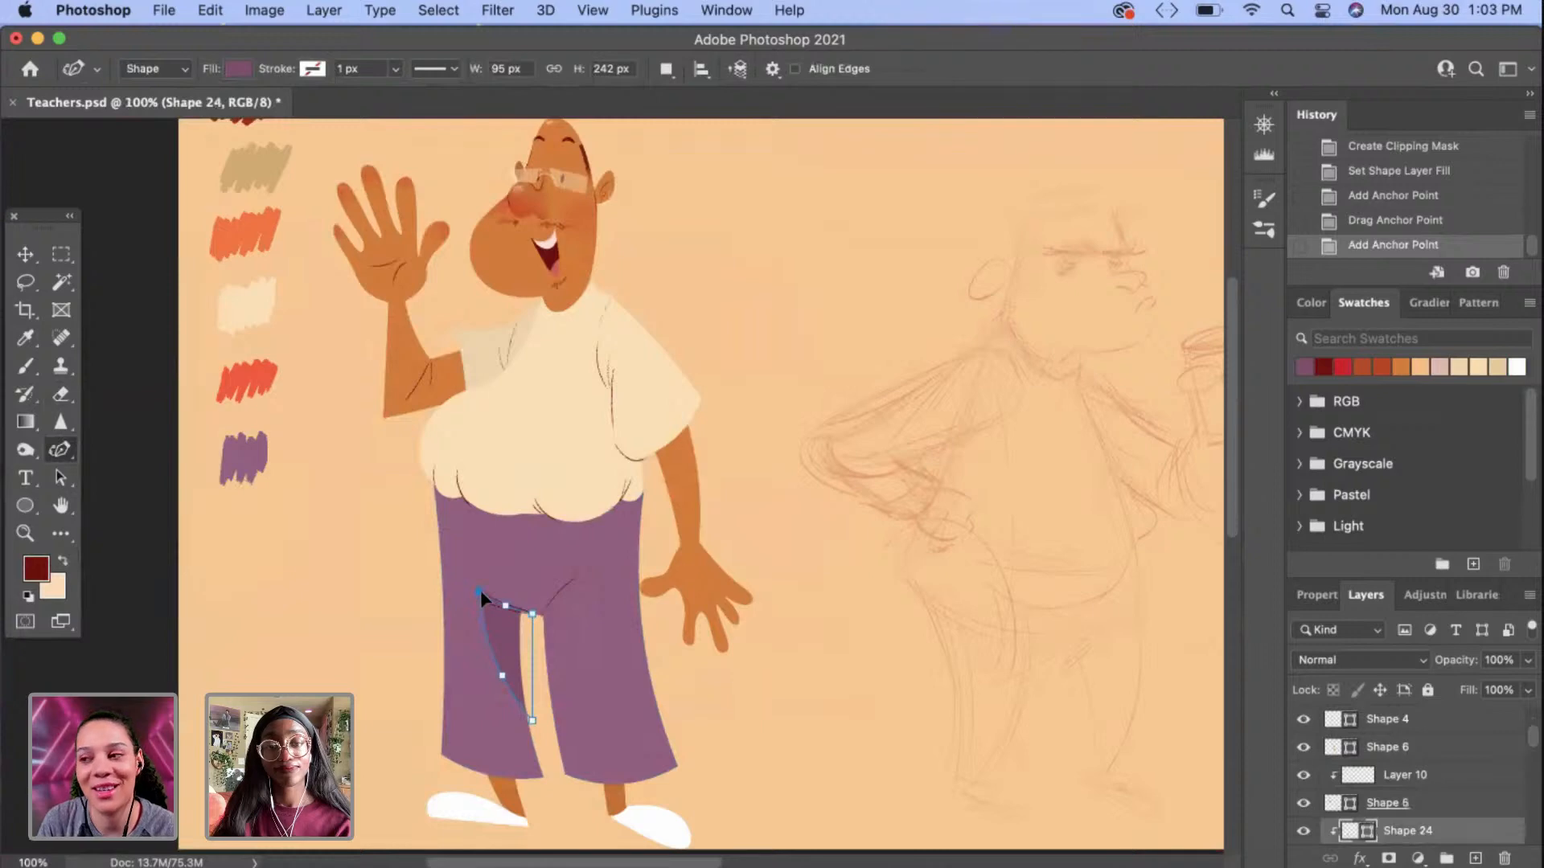
pyautogui.moveTo(480, 591); pyautogui.dragTo(477, 586)
pyautogui.click(541, 612)
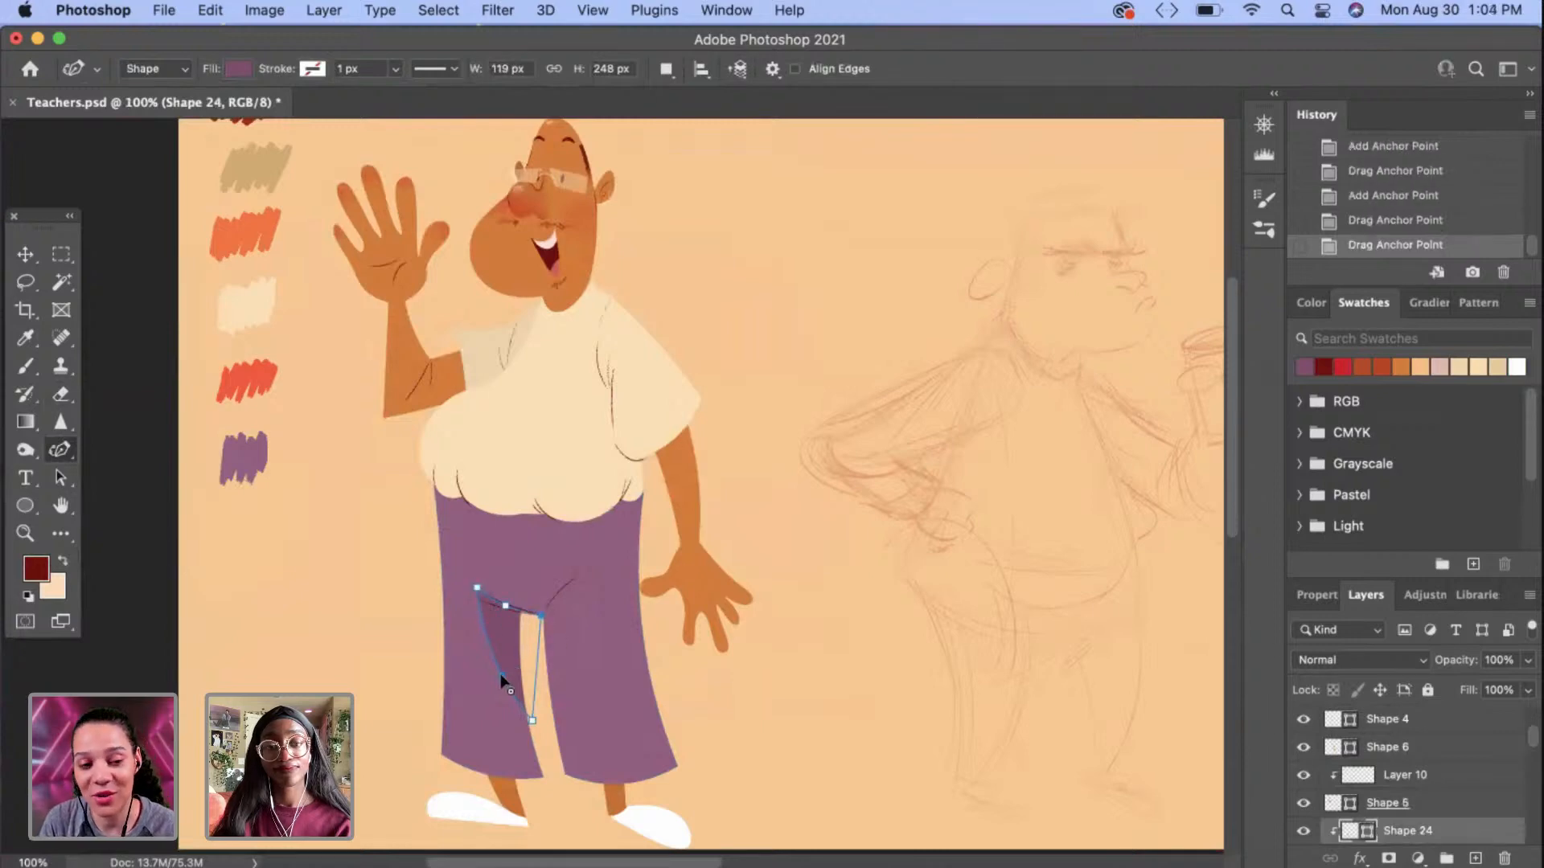
pyautogui.moveTo(500, 678); pyautogui.dragTo(544, 744)
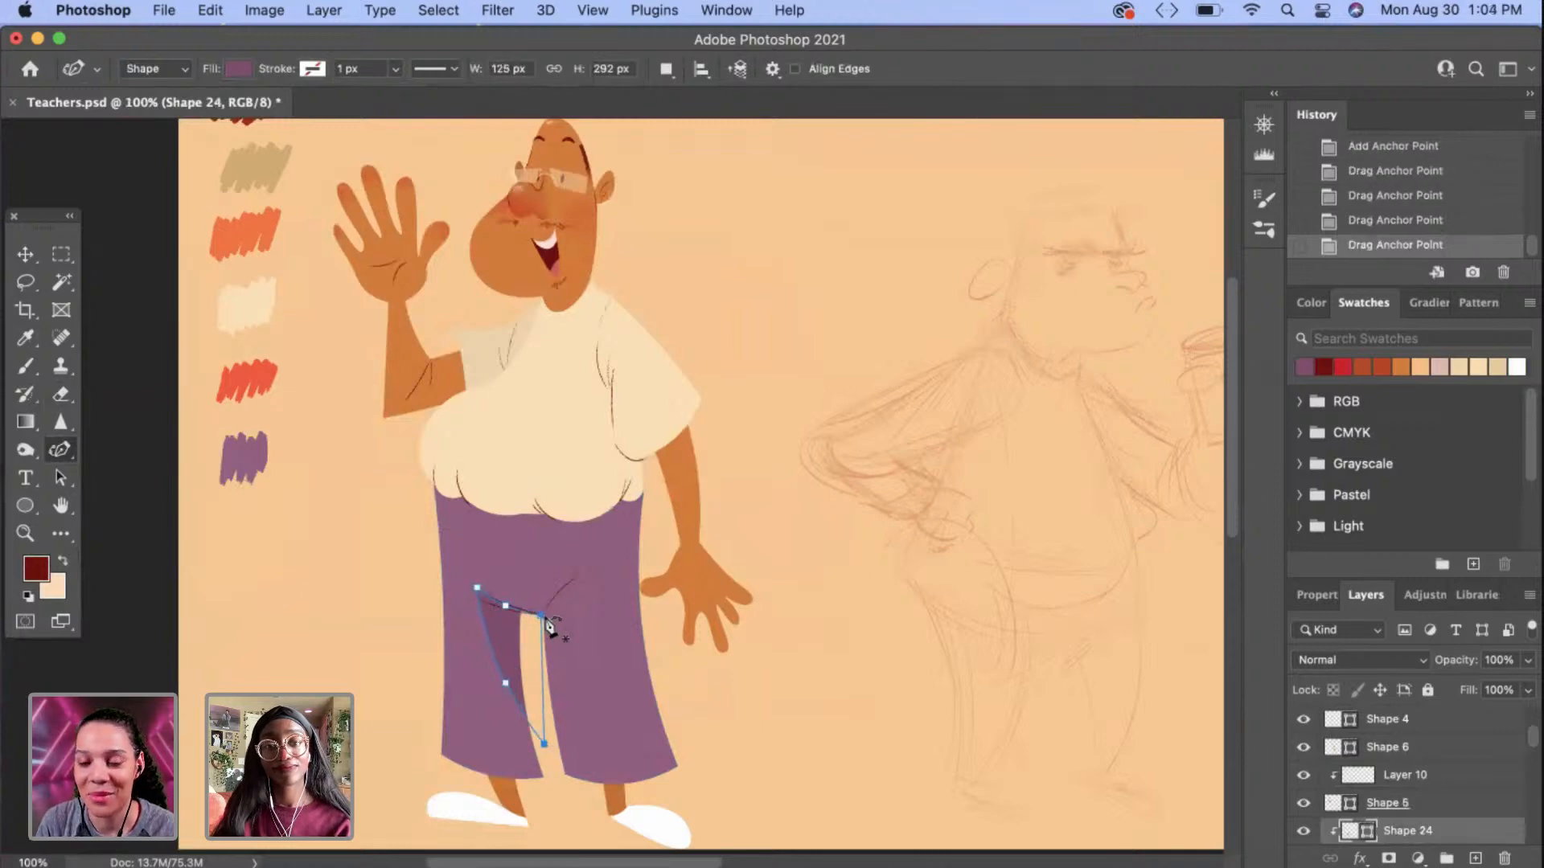
pyautogui.press('Escape')
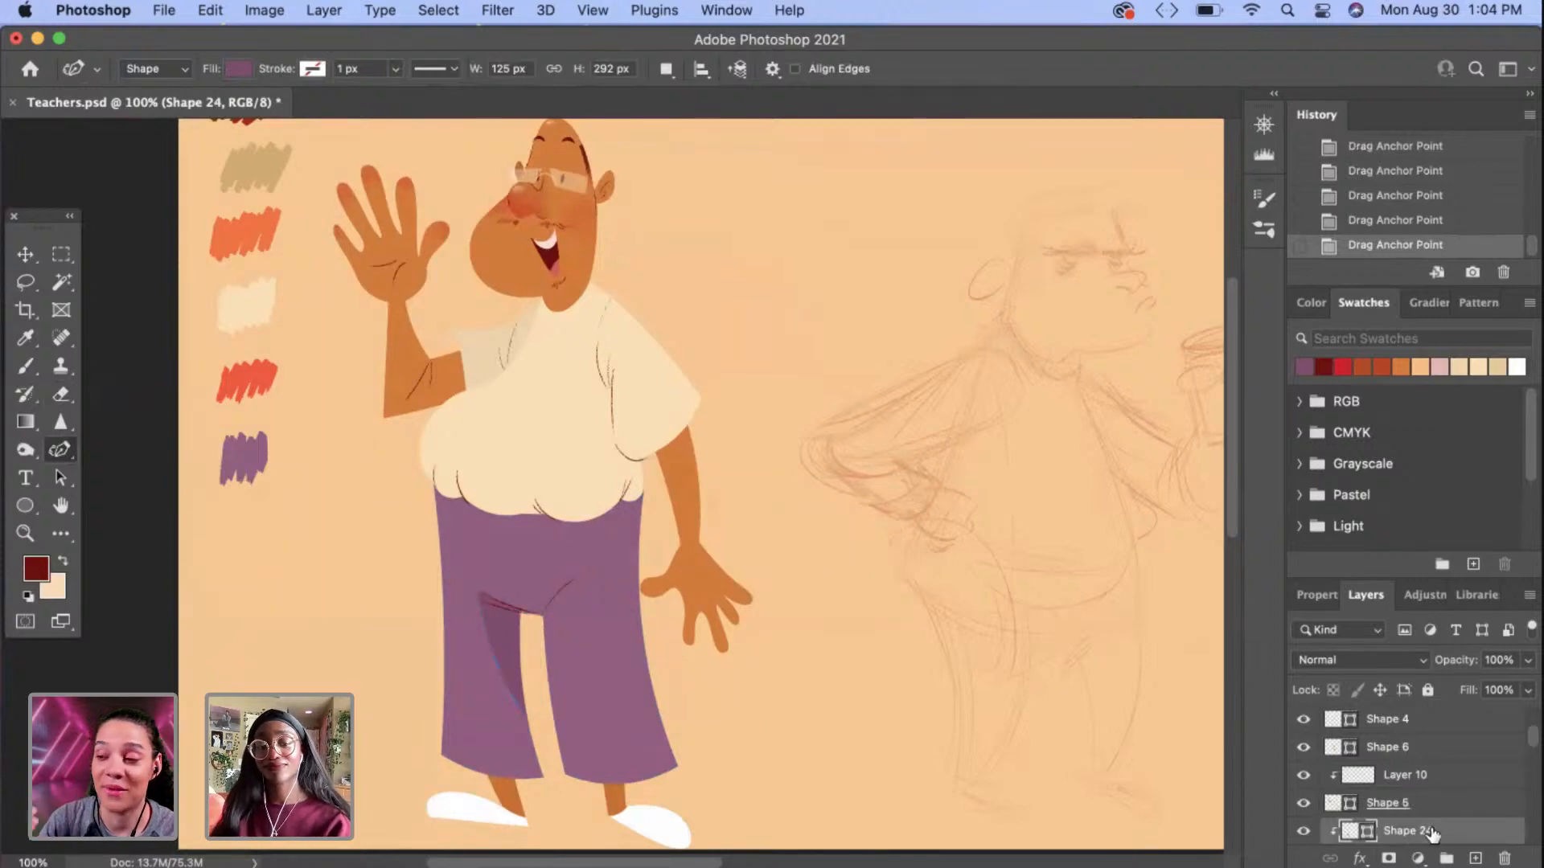
# Step: Rasterize the thigh shadow layer and switch the eraser to the recent textured brush at 91 px
pyautogui.rightClick(1435, 819)
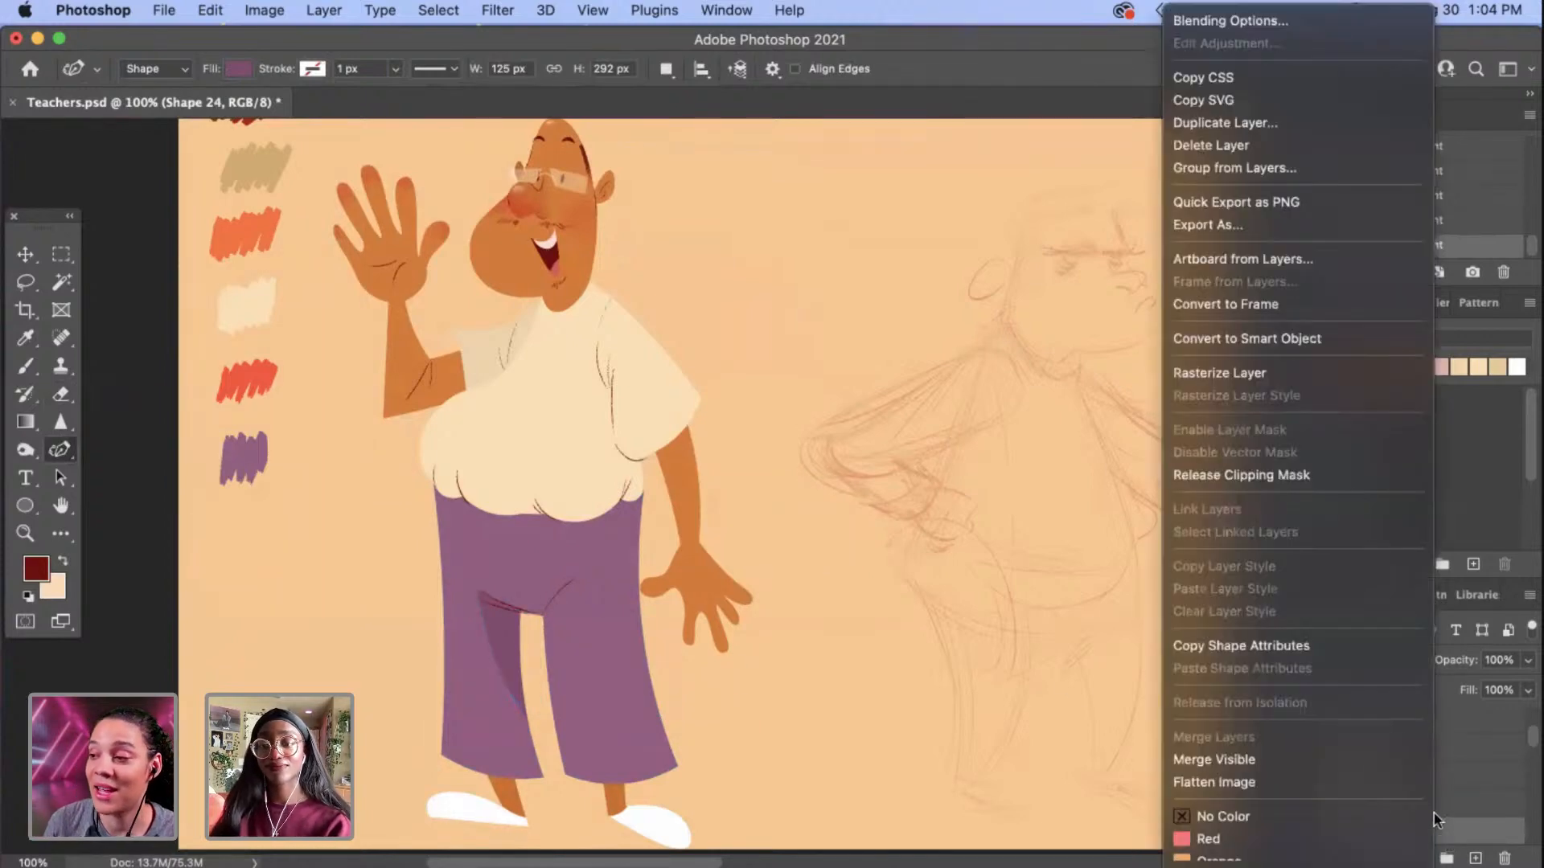
pyautogui.click(1187, 379)
pyautogui.press('e')
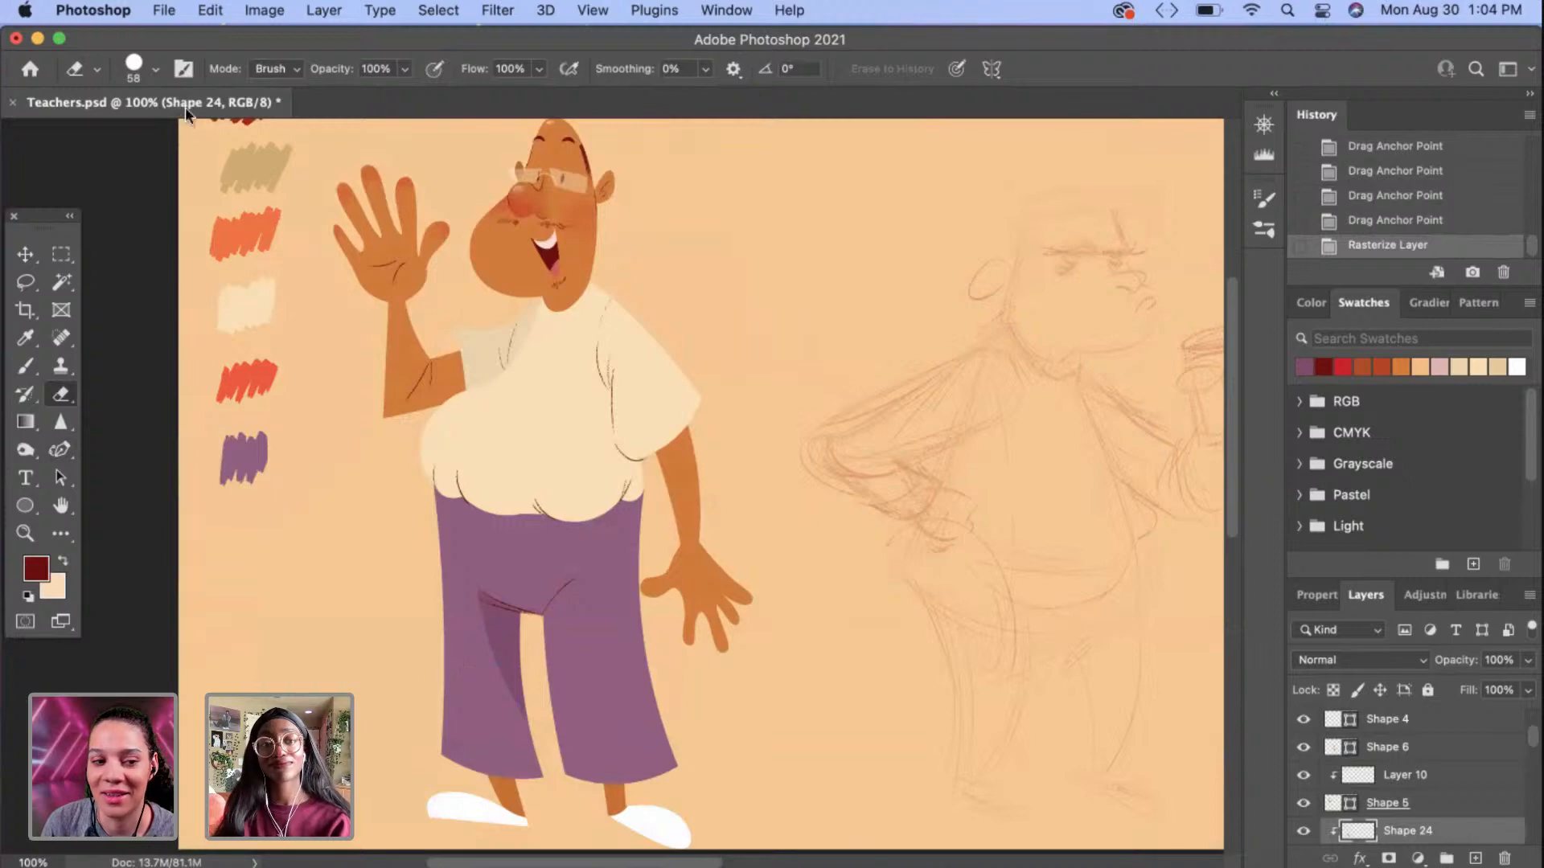
pyautogui.click(154, 69)
pyautogui.click(229, 137)
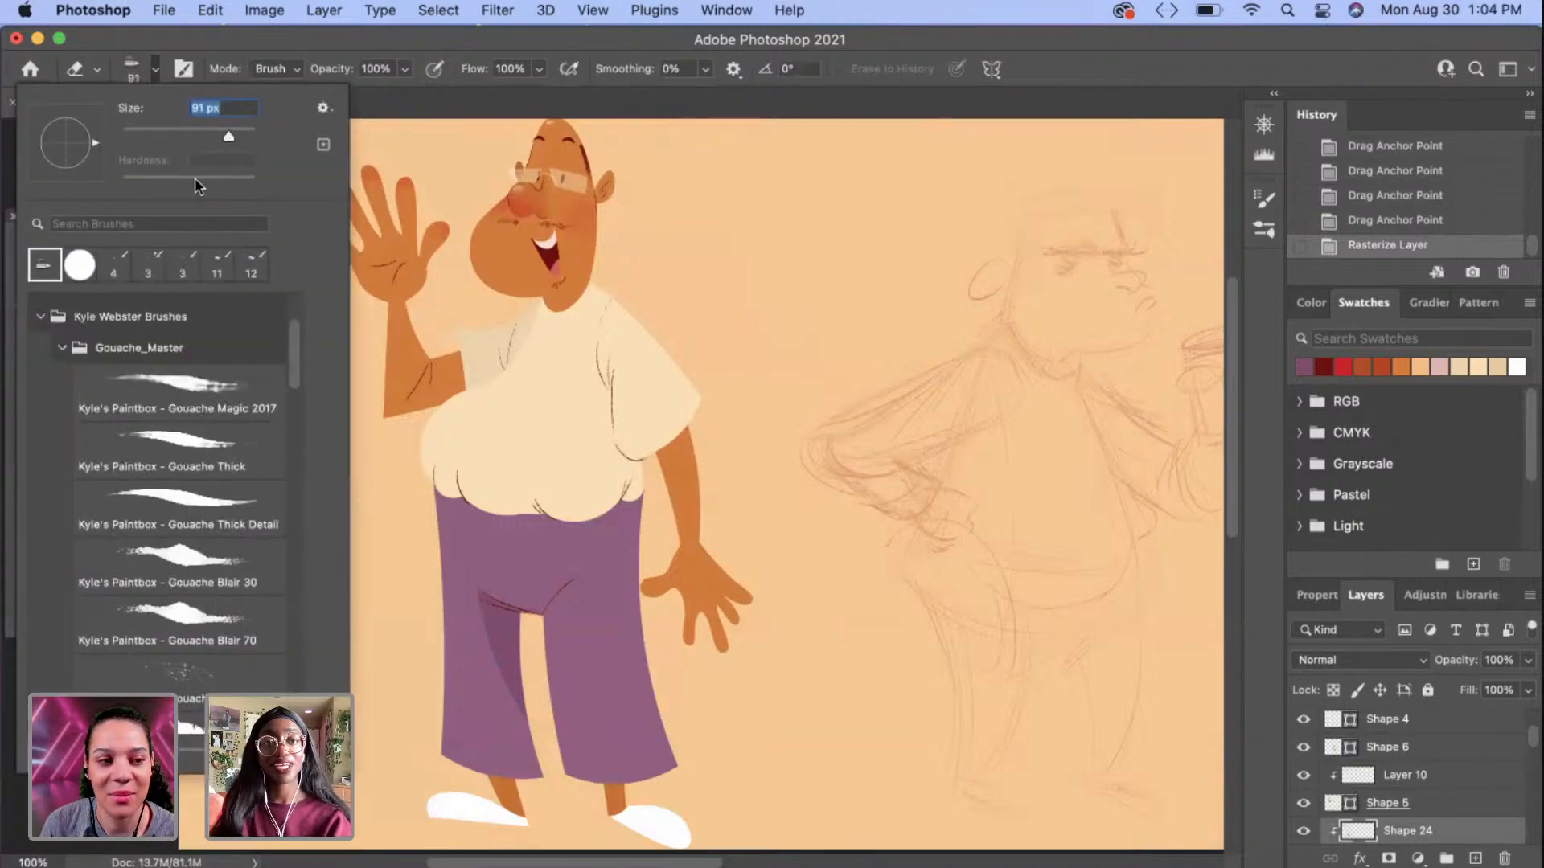
# Step: Erase across the lower part of the thigh shadow to fade it into the trouser leg with a textured edge
pyautogui.click(515, 726)
pyautogui.moveTo(542, 700)
pyautogui.mouseDown()
pyautogui.moveTo(493, 700)
pyautogui.moveTo(533, 684)
pyautogui.moveTo(446, 691)
pyautogui.mouseUp()
pyautogui.moveTo(530, 690); pyautogui.dragTo(460, 680)
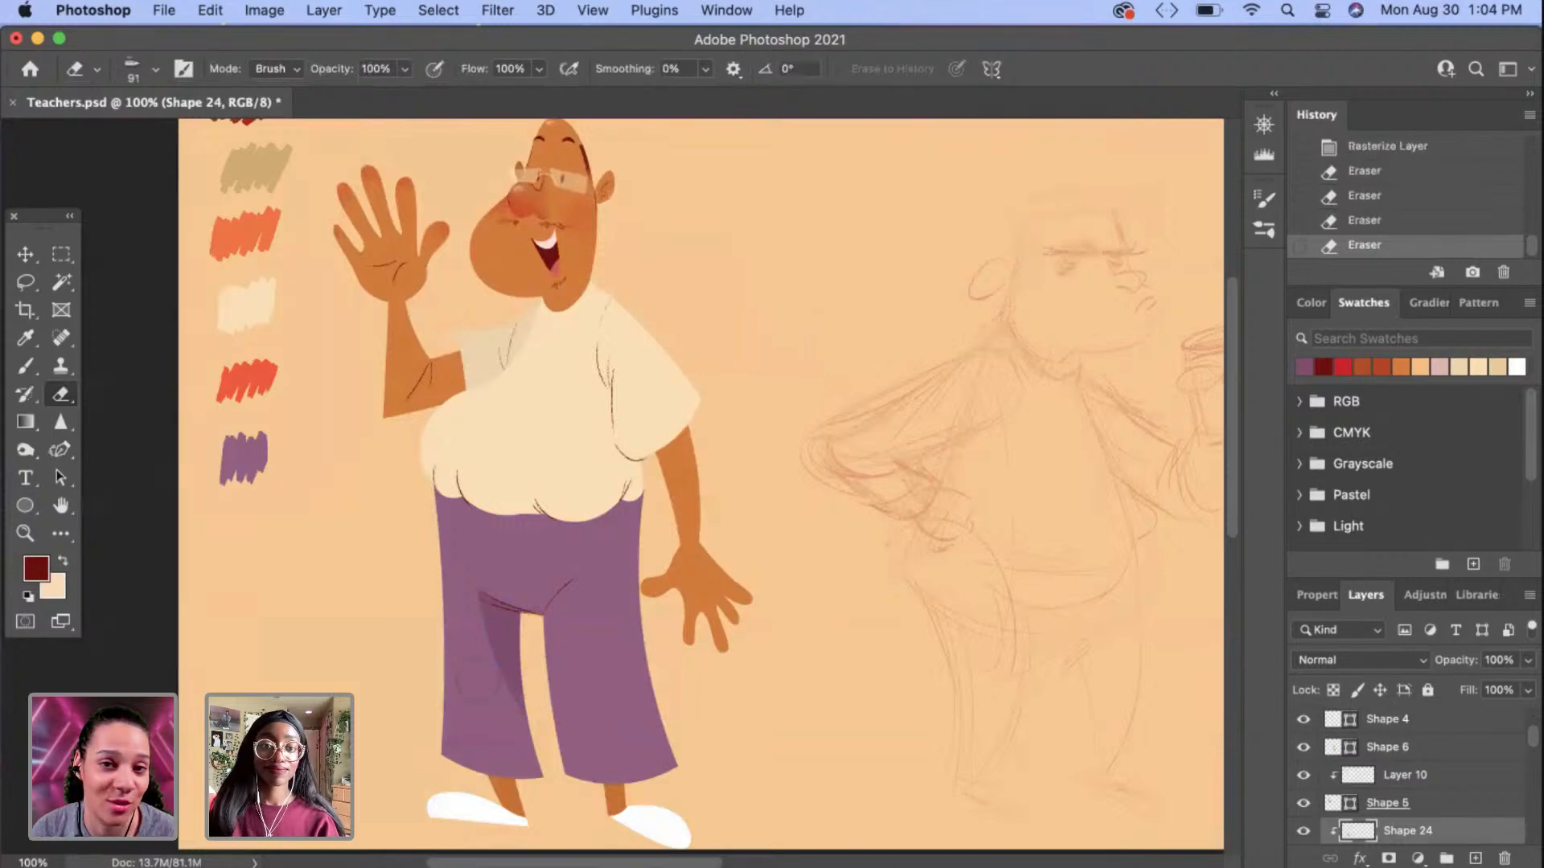
pyautogui.moveTo(561, 664); pyautogui.dragTo(459, 667)
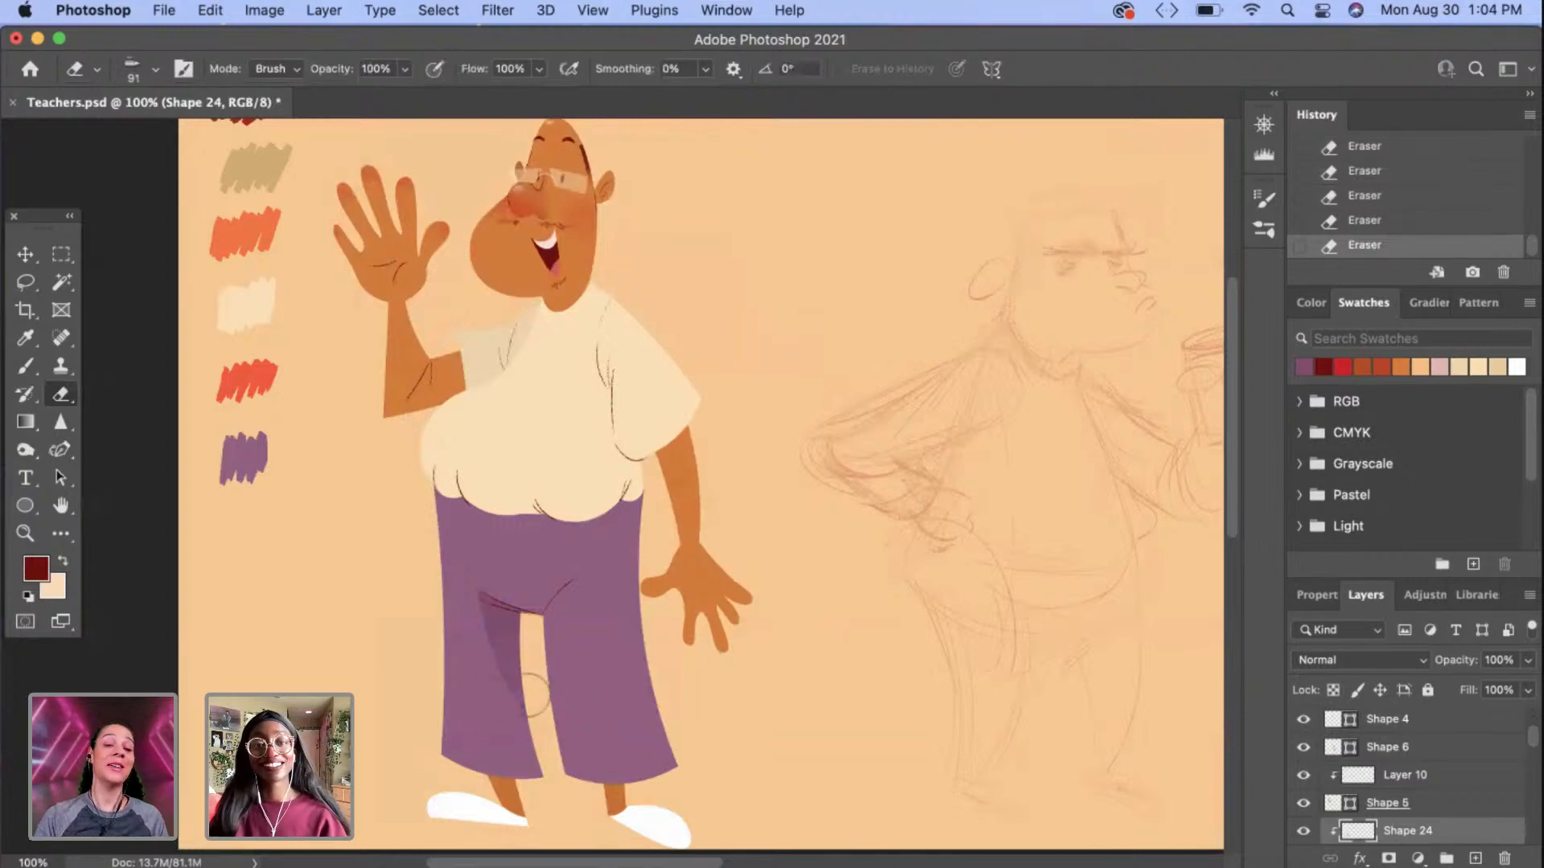
# Step: Start a Pen shape above the trousers layer, running from the shirt hem down the outer edge of the other leg past its cuff
pyautogui.press('v')
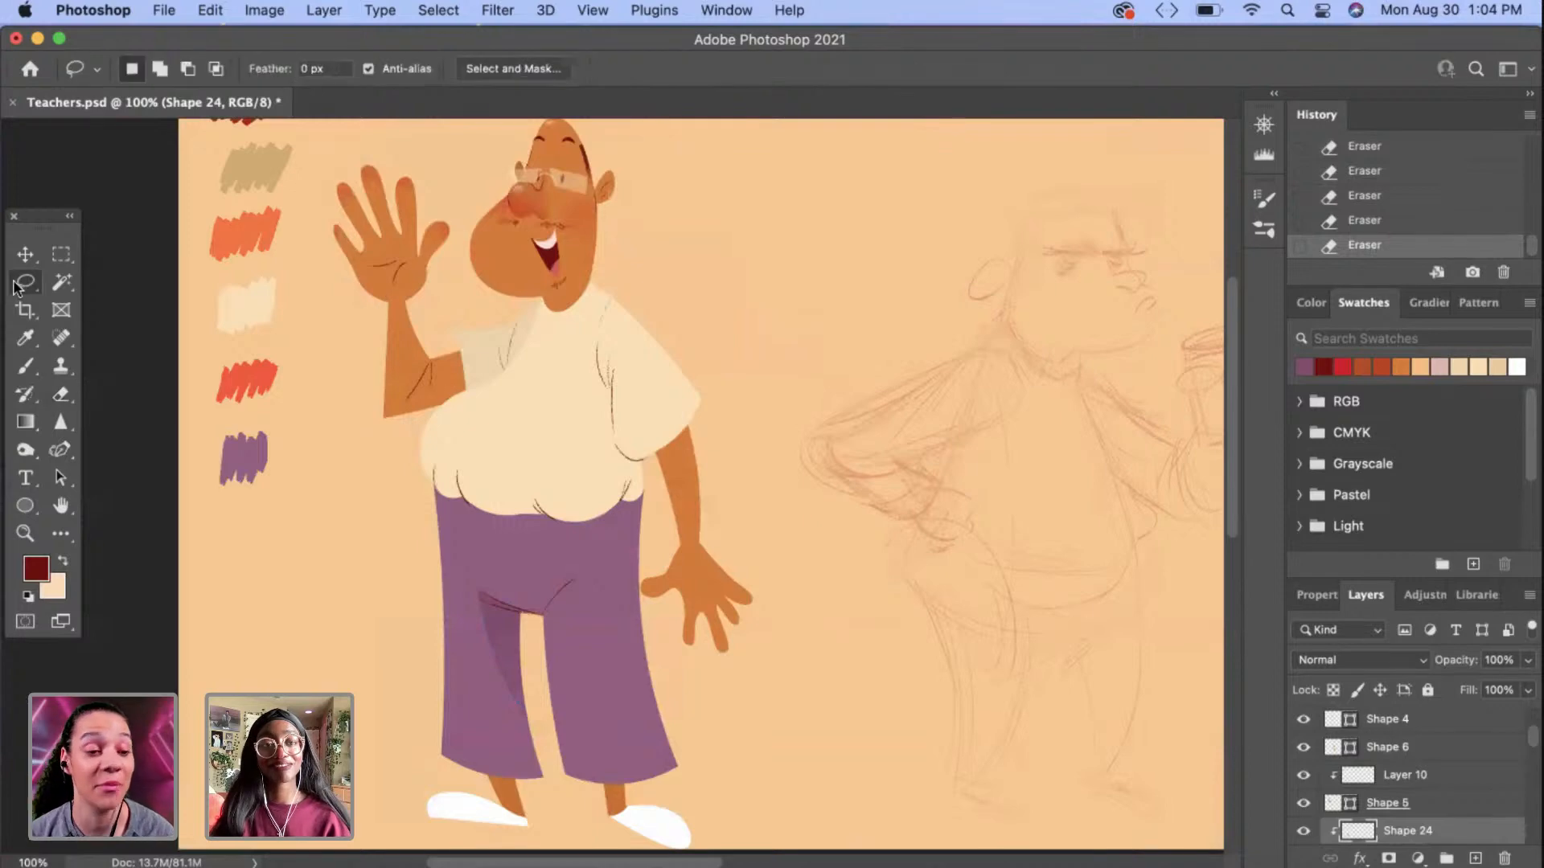
pyautogui.click(464, 590)
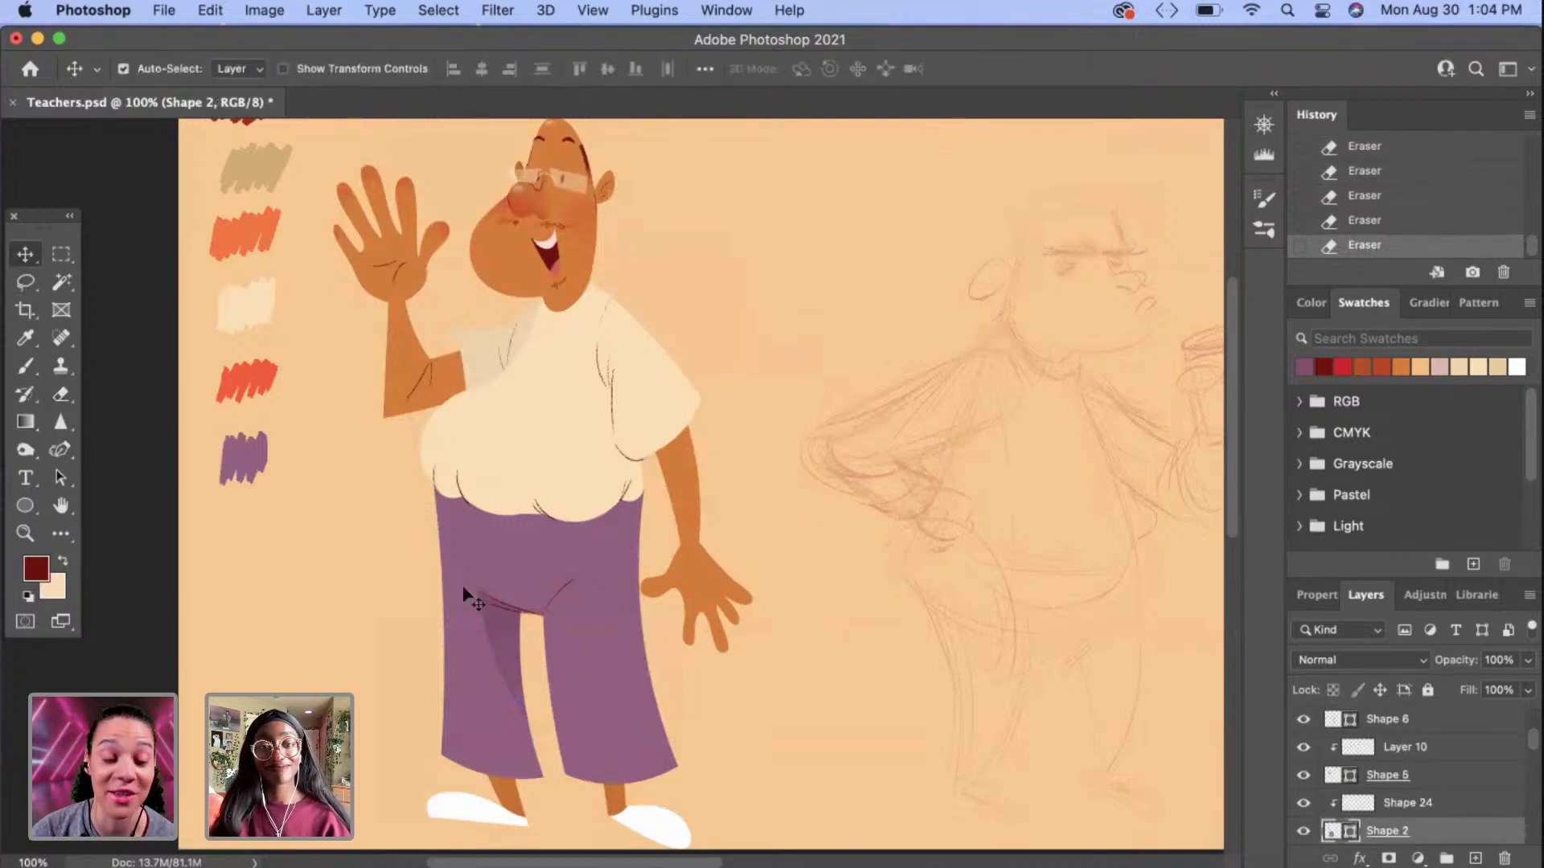
pyautogui.click(70, 453)
pyautogui.rightClick(71, 456)
pyautogui.click(130, 450)
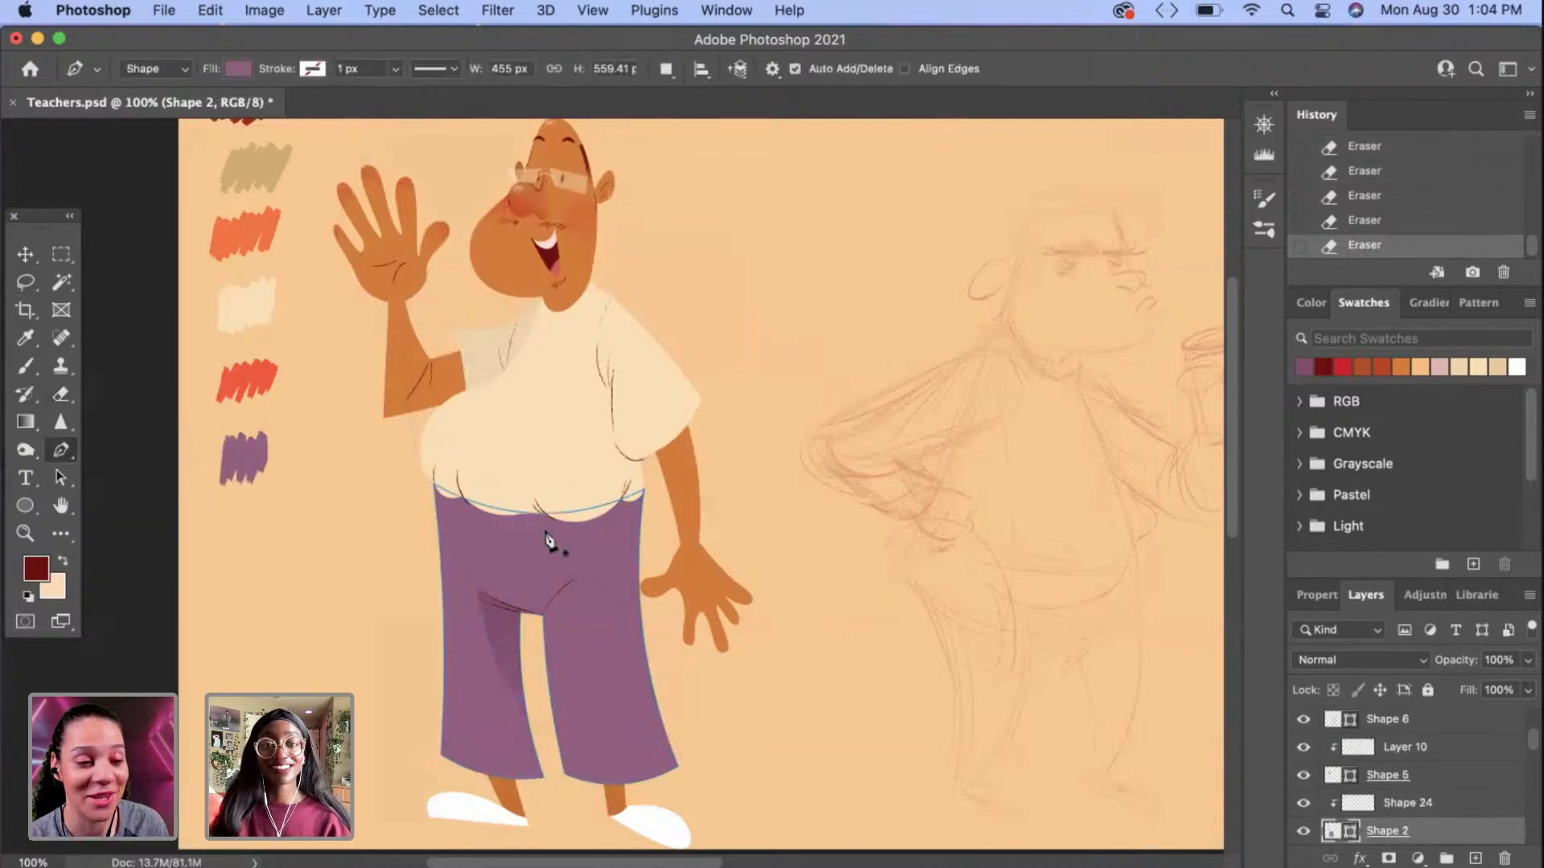
pyautogui.click(628, 475)
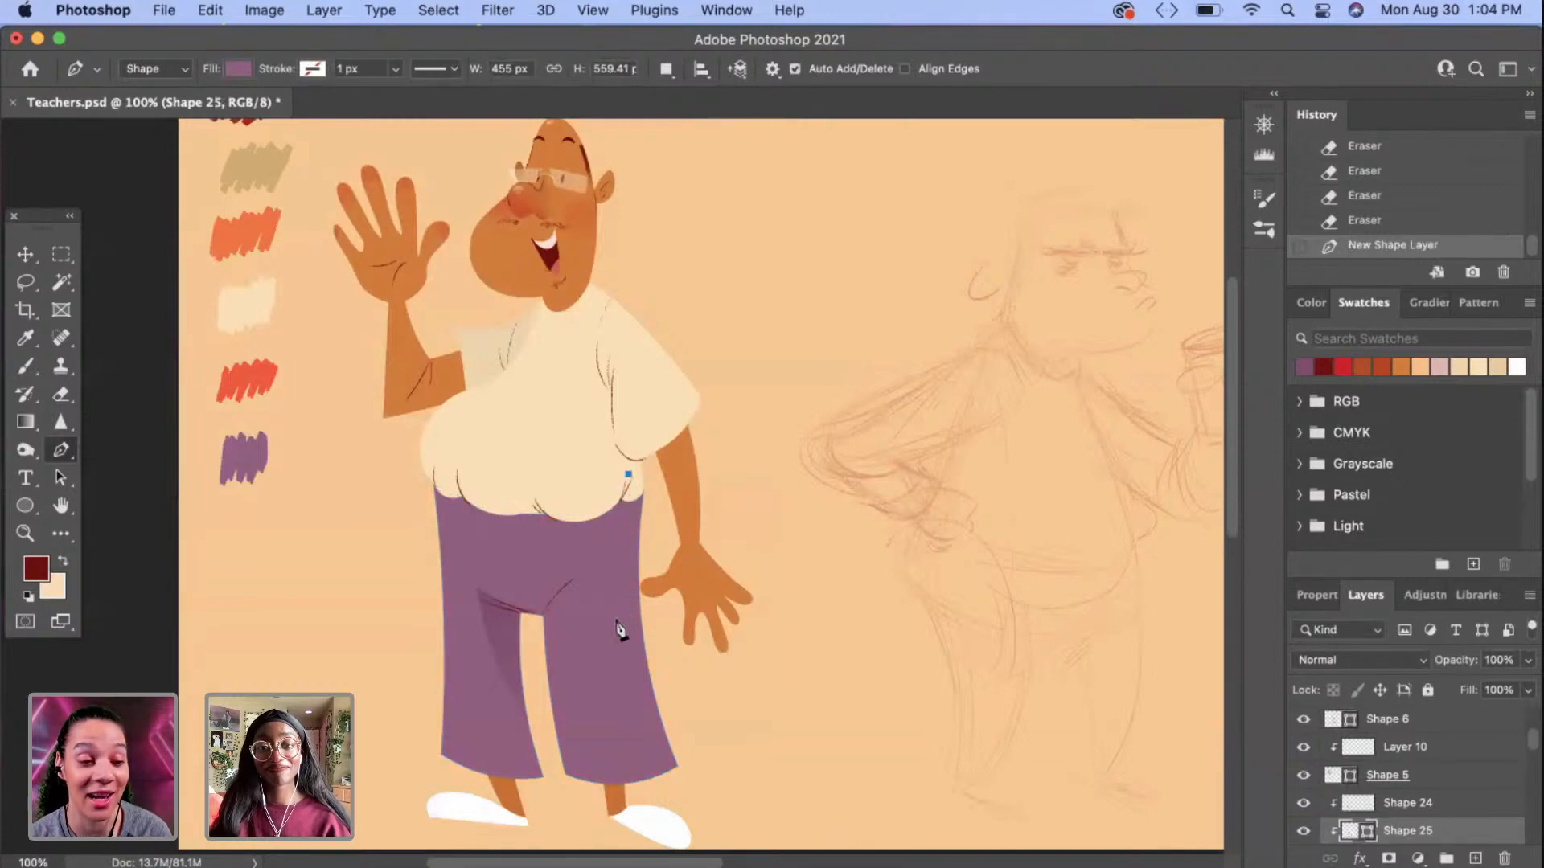
pyautogui.click(671, 790)
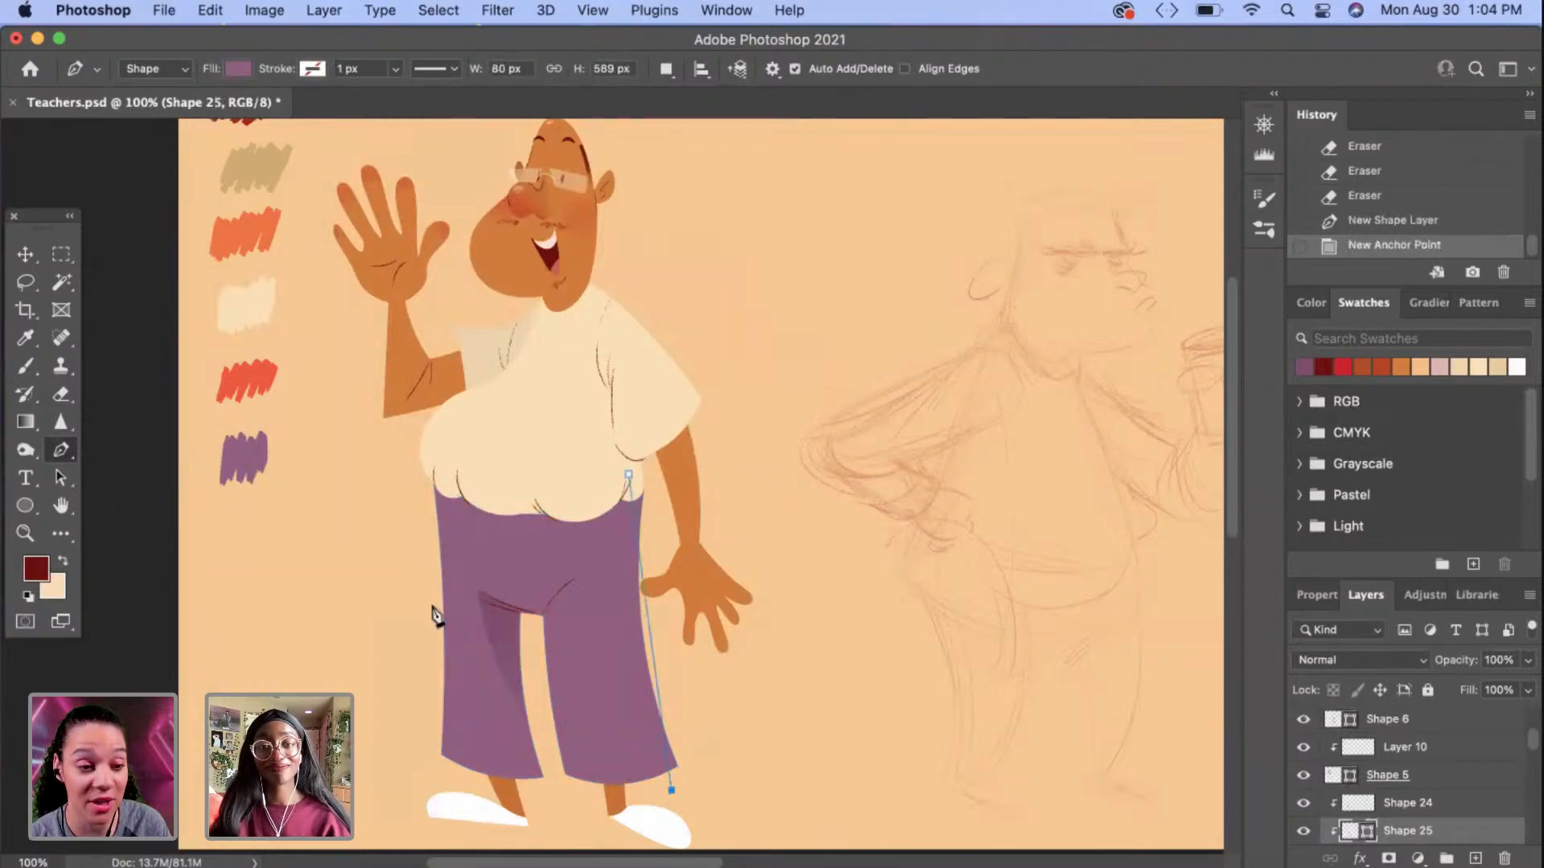
# Step: Switch to the Curvature Pen and set the outer-leg shape's fill to none
pyautogui.rightClick(65, 454)
pyautogui.click(101, 485)
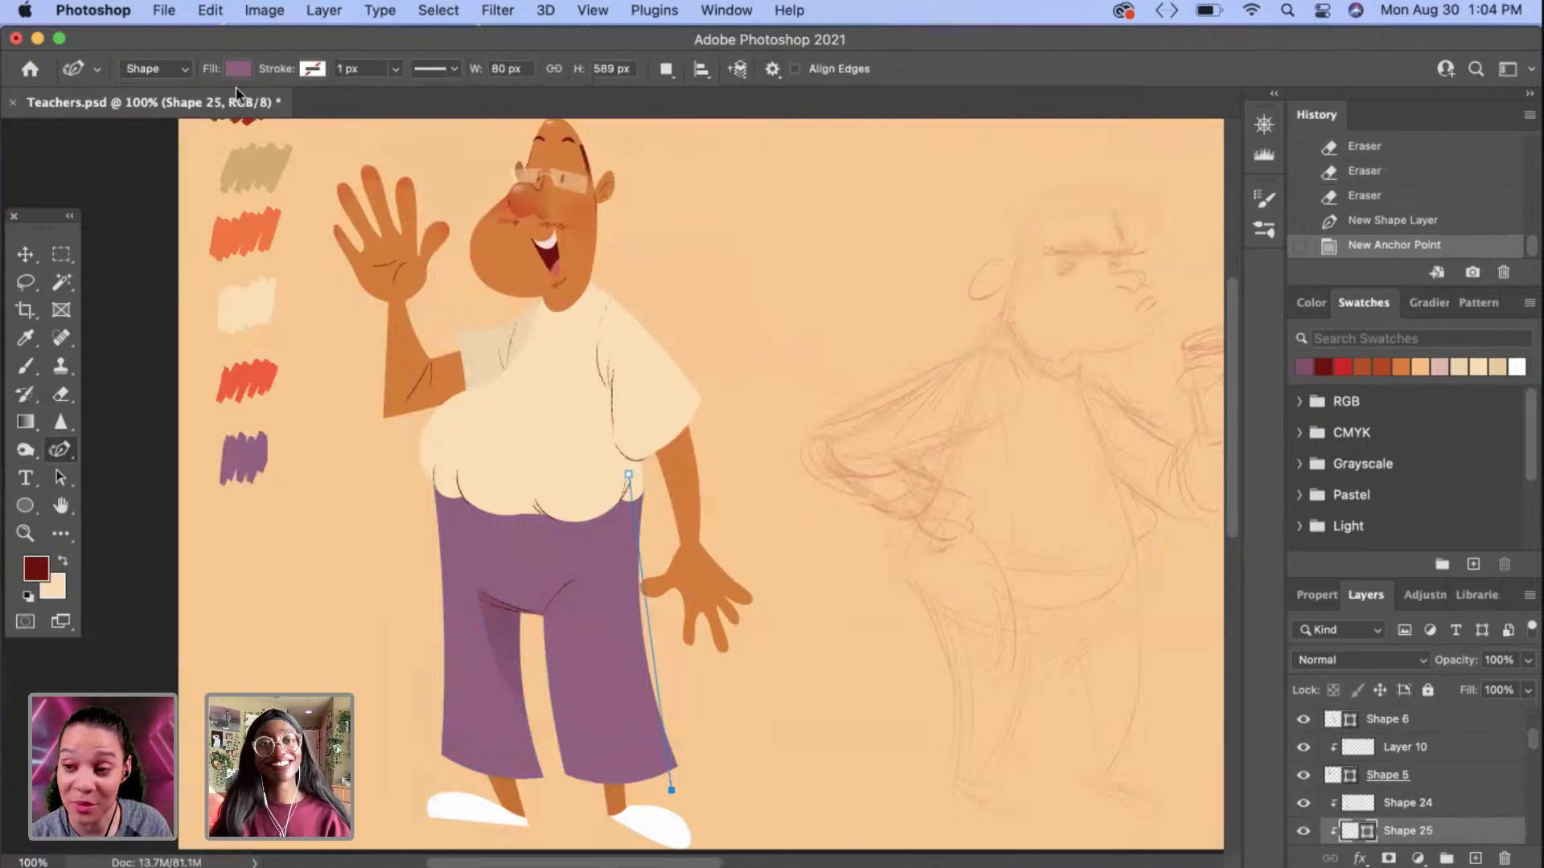
pyautogui.click(238, 68)
pyautogui.click(111, 113)
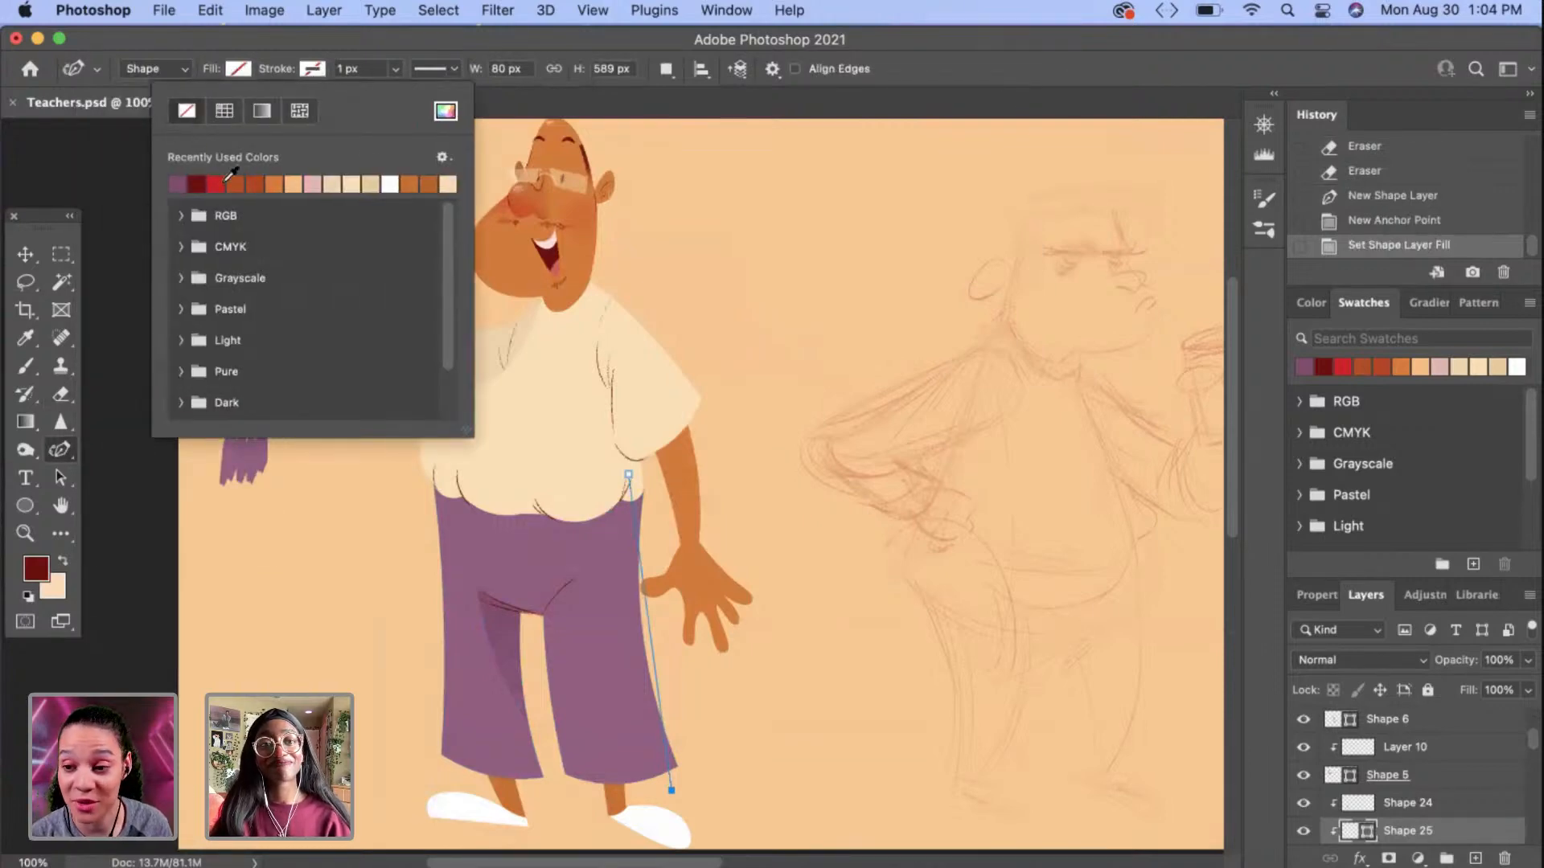
# Step: Give the outer-leg shape a darker purple 1 px stroke and curve its path inward to follow the trouser leg like a side seam
pyautogui.click(178, 184)
pyautogui.click(446, 111)
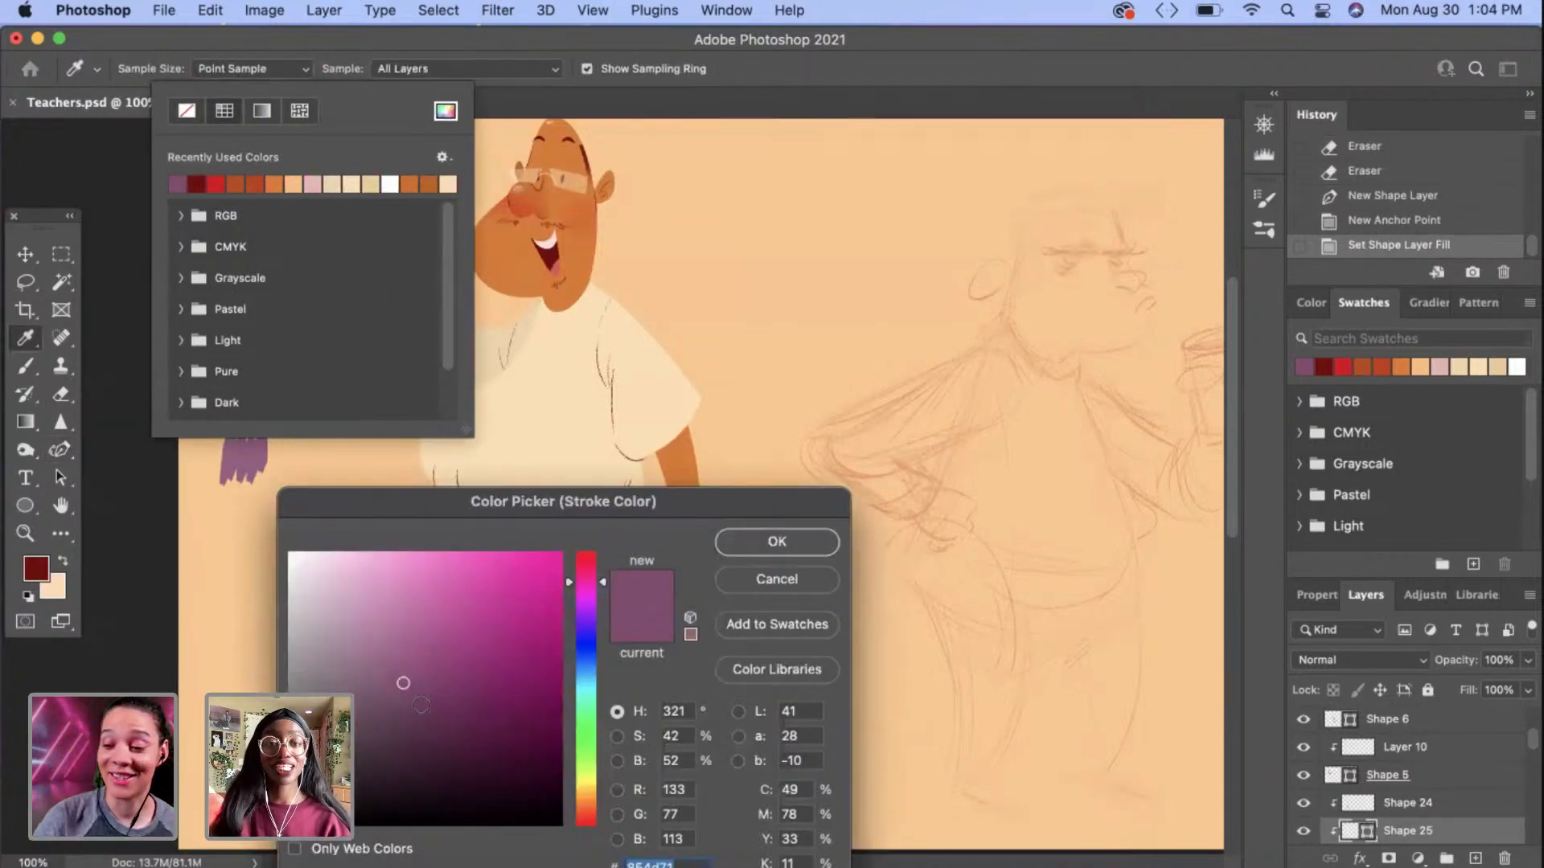
pyautogui.click(776, 541)
pyautogui.click(627, 652)
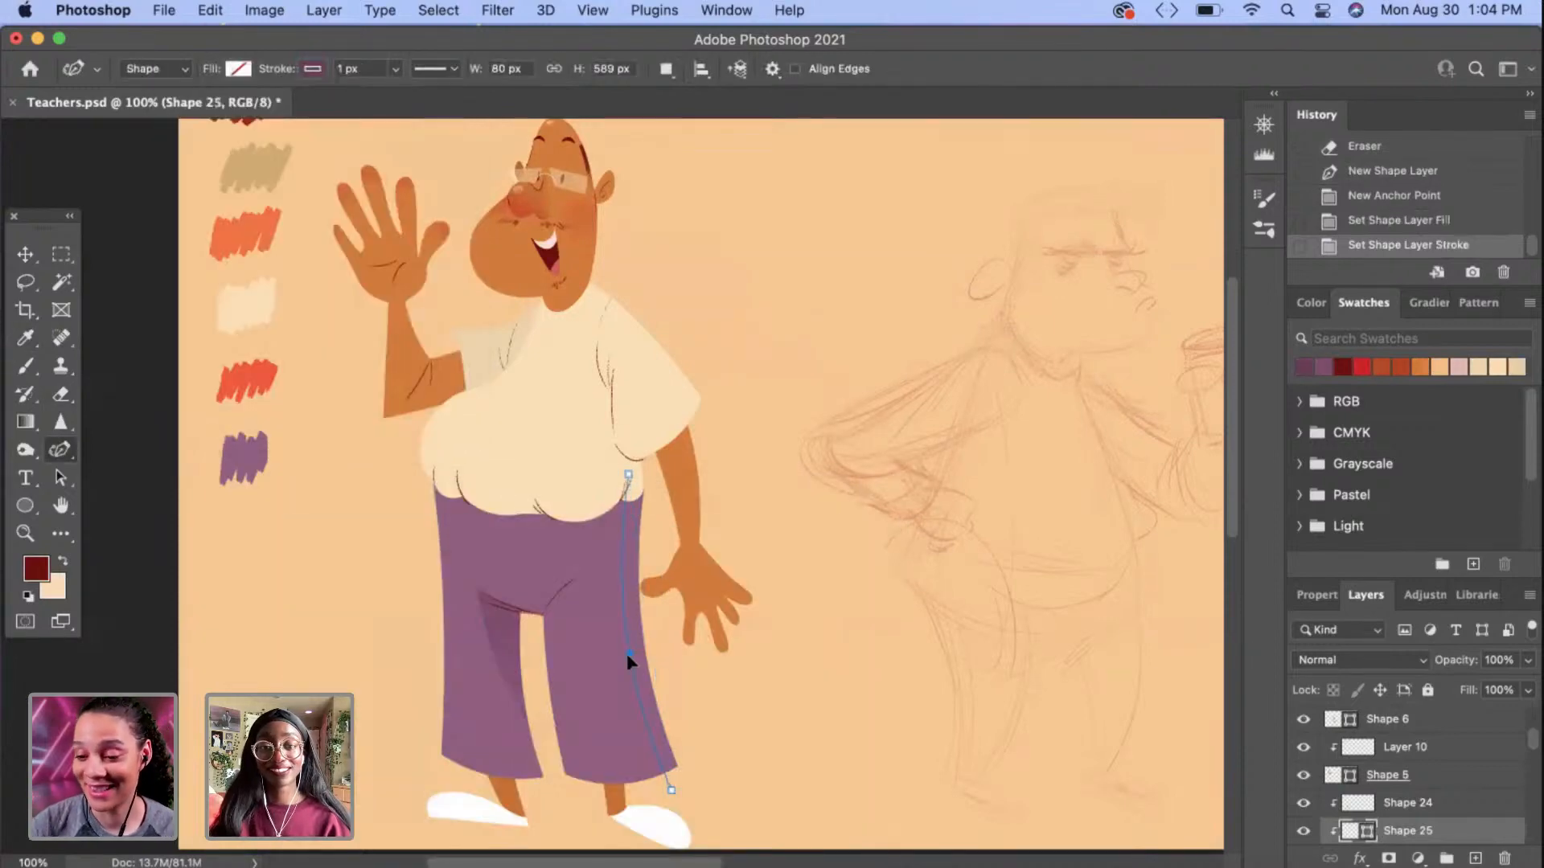
pyautogui.moveTo(626, 655); pyautogui.dragTo(629, 654)
pyautogui.press('Return')
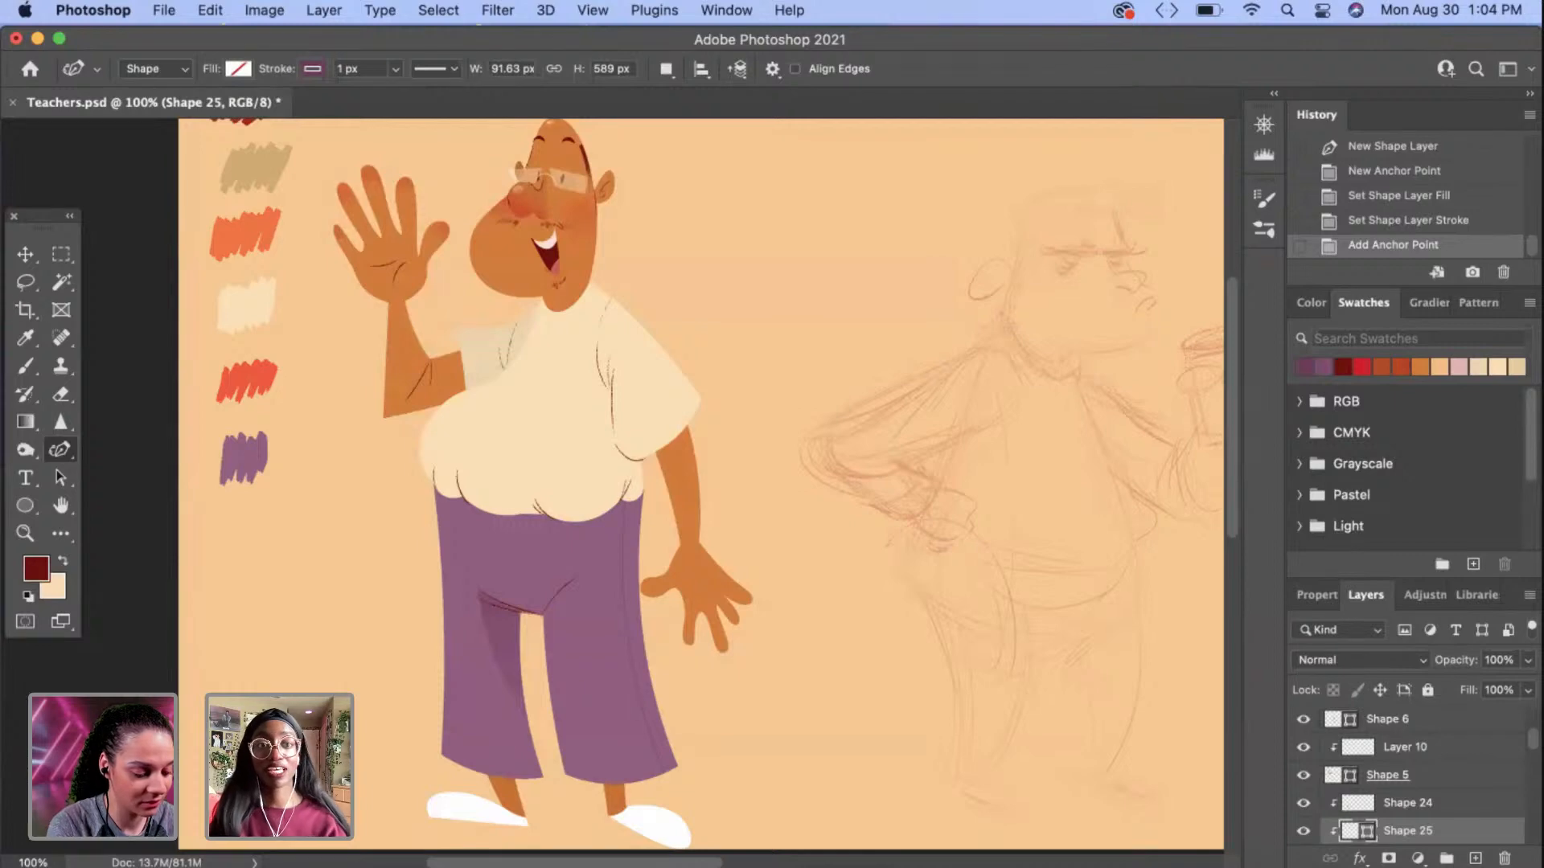
# Step: Select Layer 10, the shading layer clipped to the raised arm, and pick the bright red swatch as the foreground colour
pyautogui.click(25, 254)
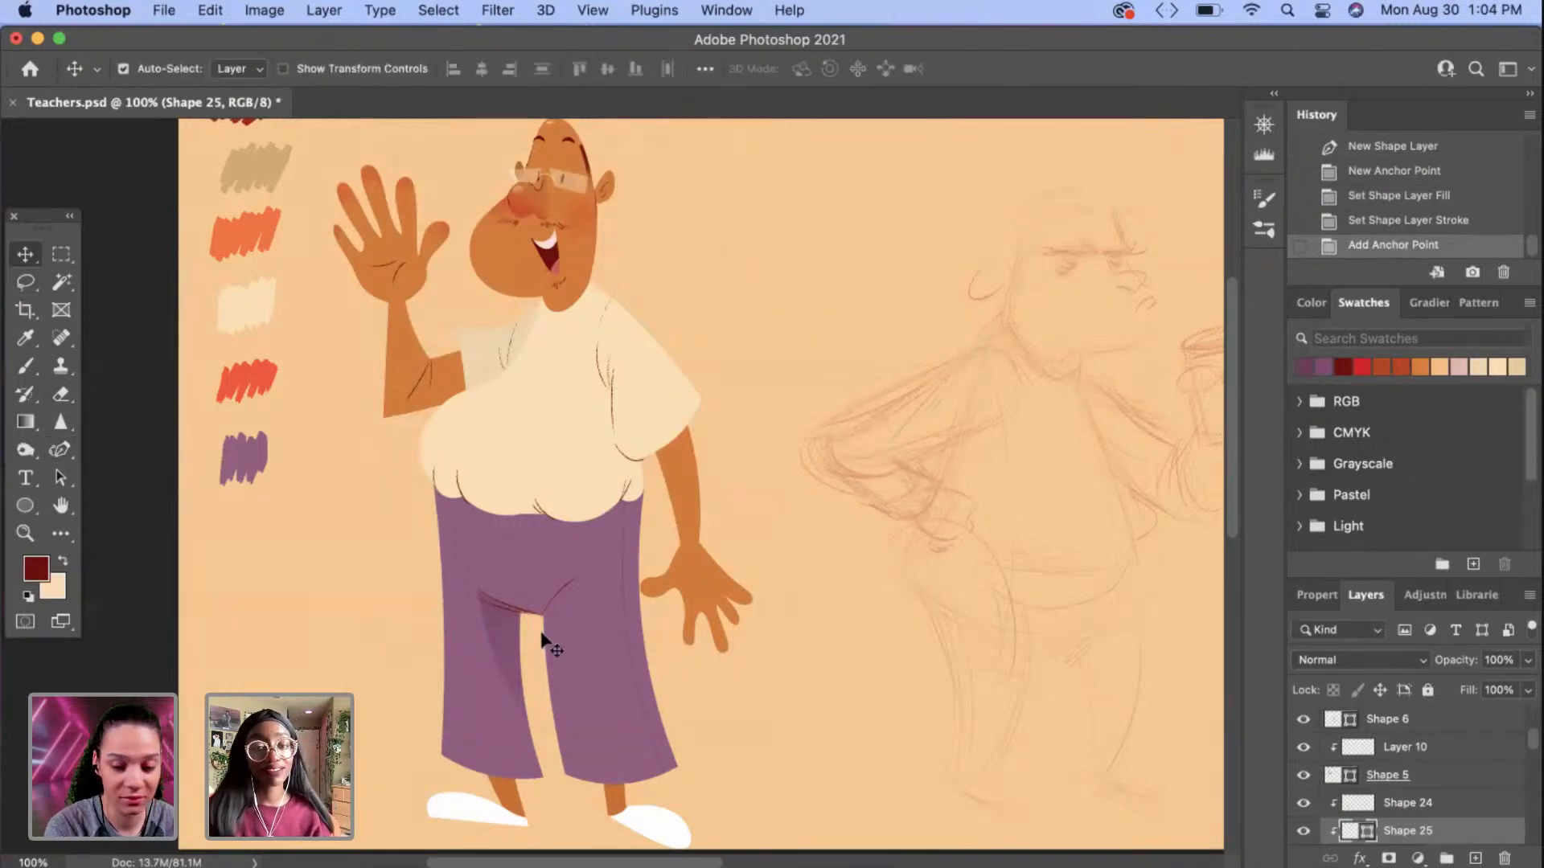
pyautogui.click(569, 651)
pyautogui.scroll(2, 455, 446)
pyautogui.hscroll(-2, 454, 447)
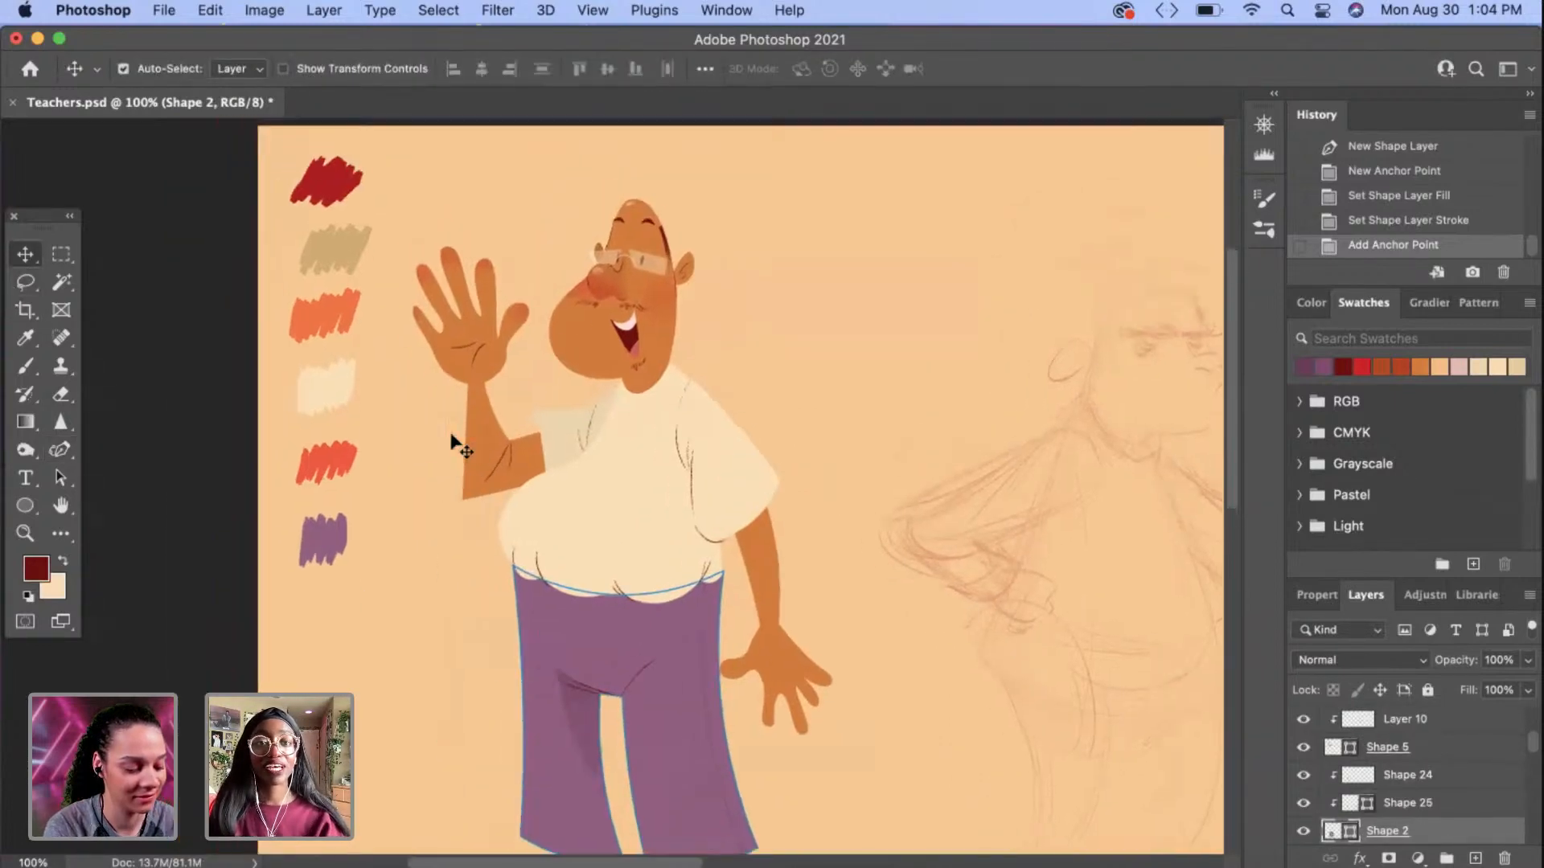
pyautogui.click(478, 454)
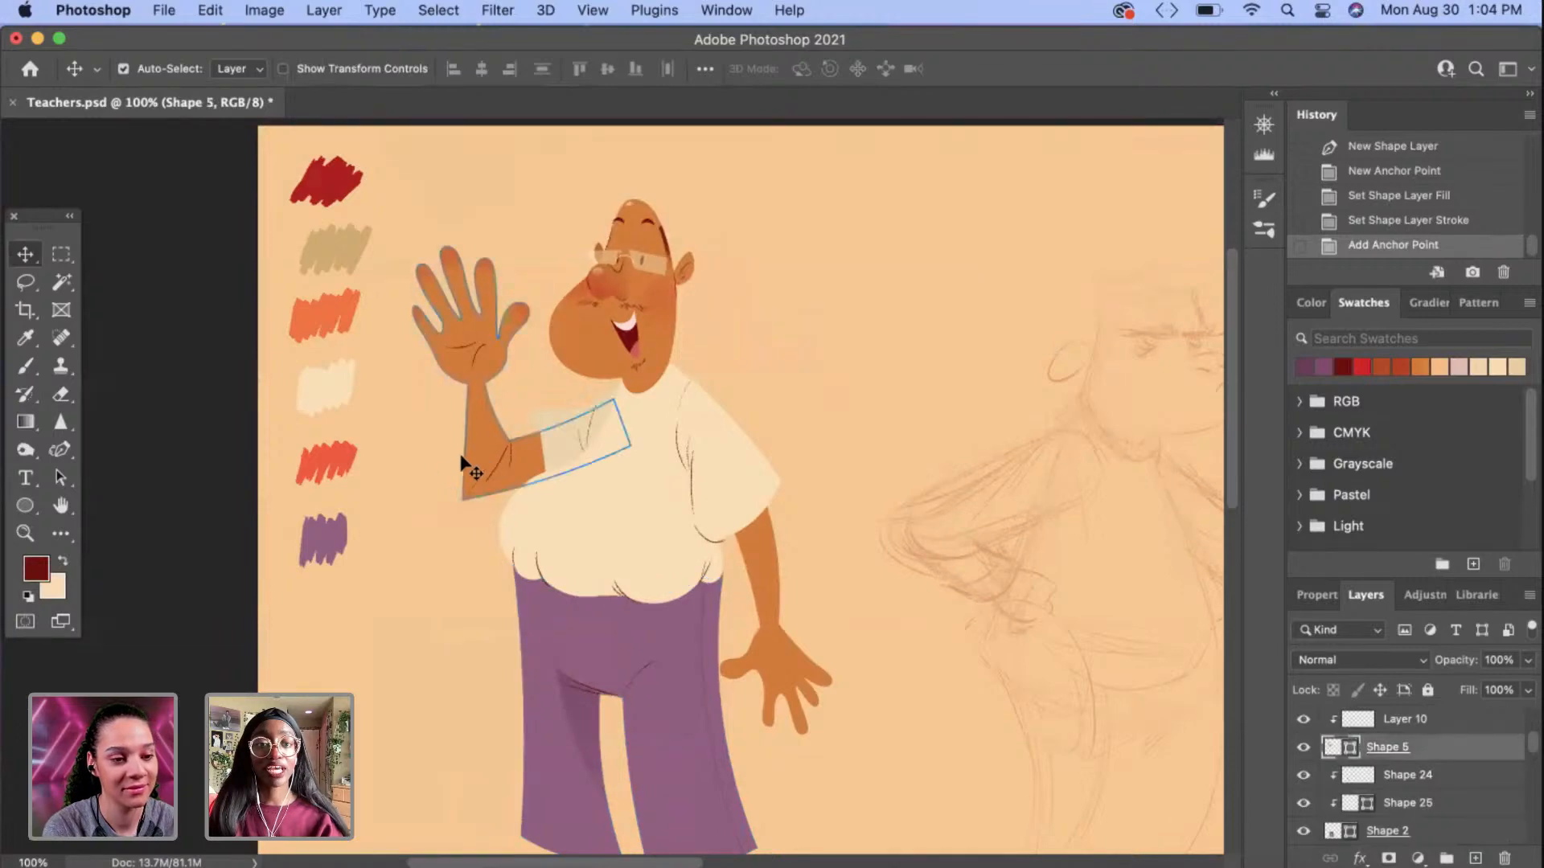
pyautogui.click(1385, 732)
pyautogui.click(1364, 366)
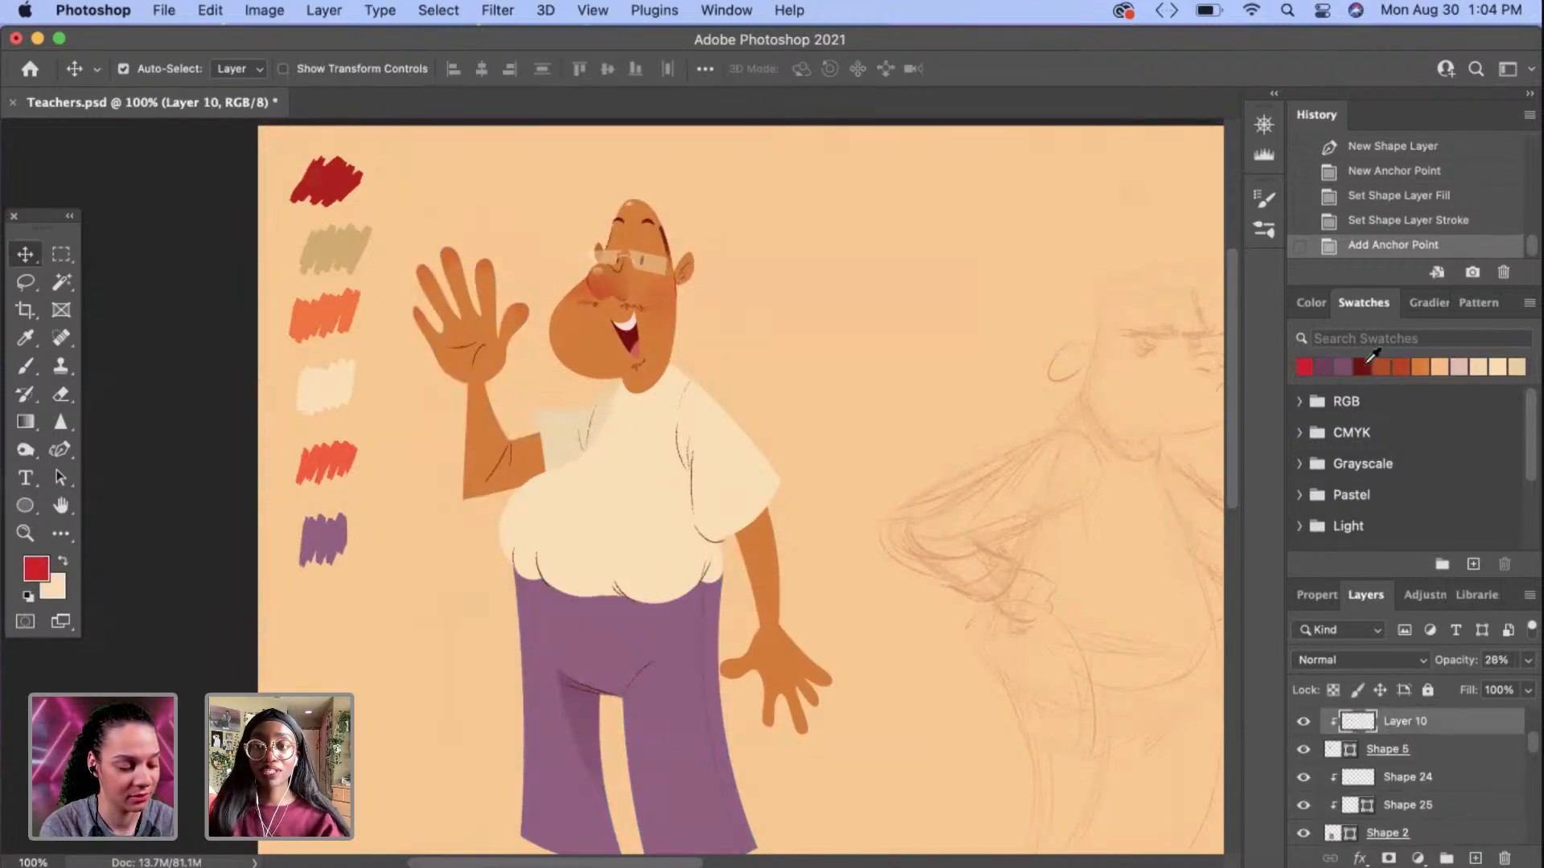
# Step: Switch to the Brush with the first recently used textured brush and set its size to 92 px
pyautogui.click(25, 366)
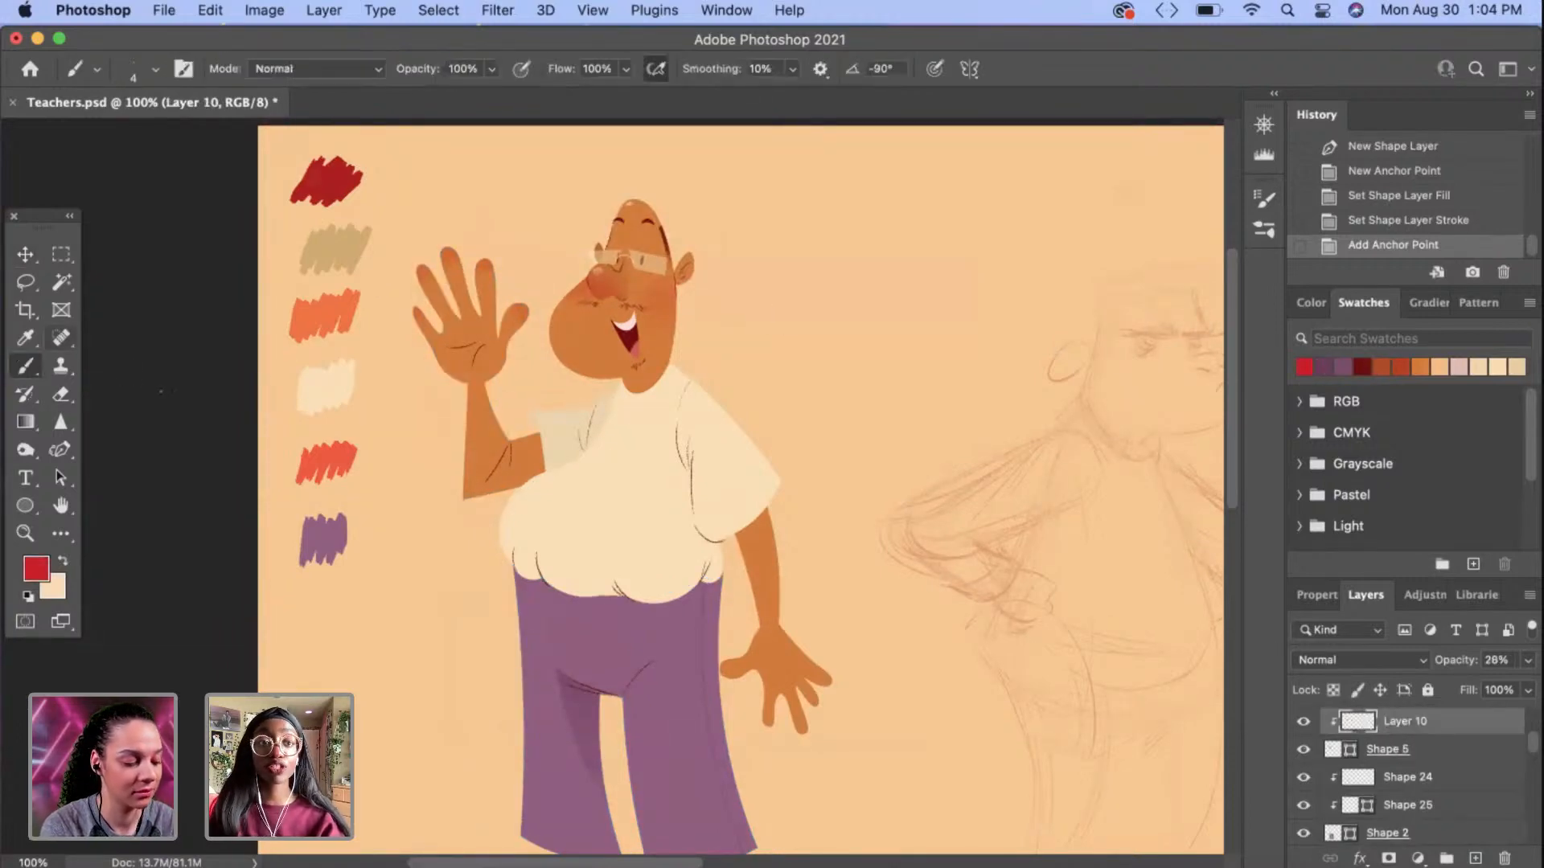
pyautogui.click(137, 69)
pyautogui.click(39, 271)
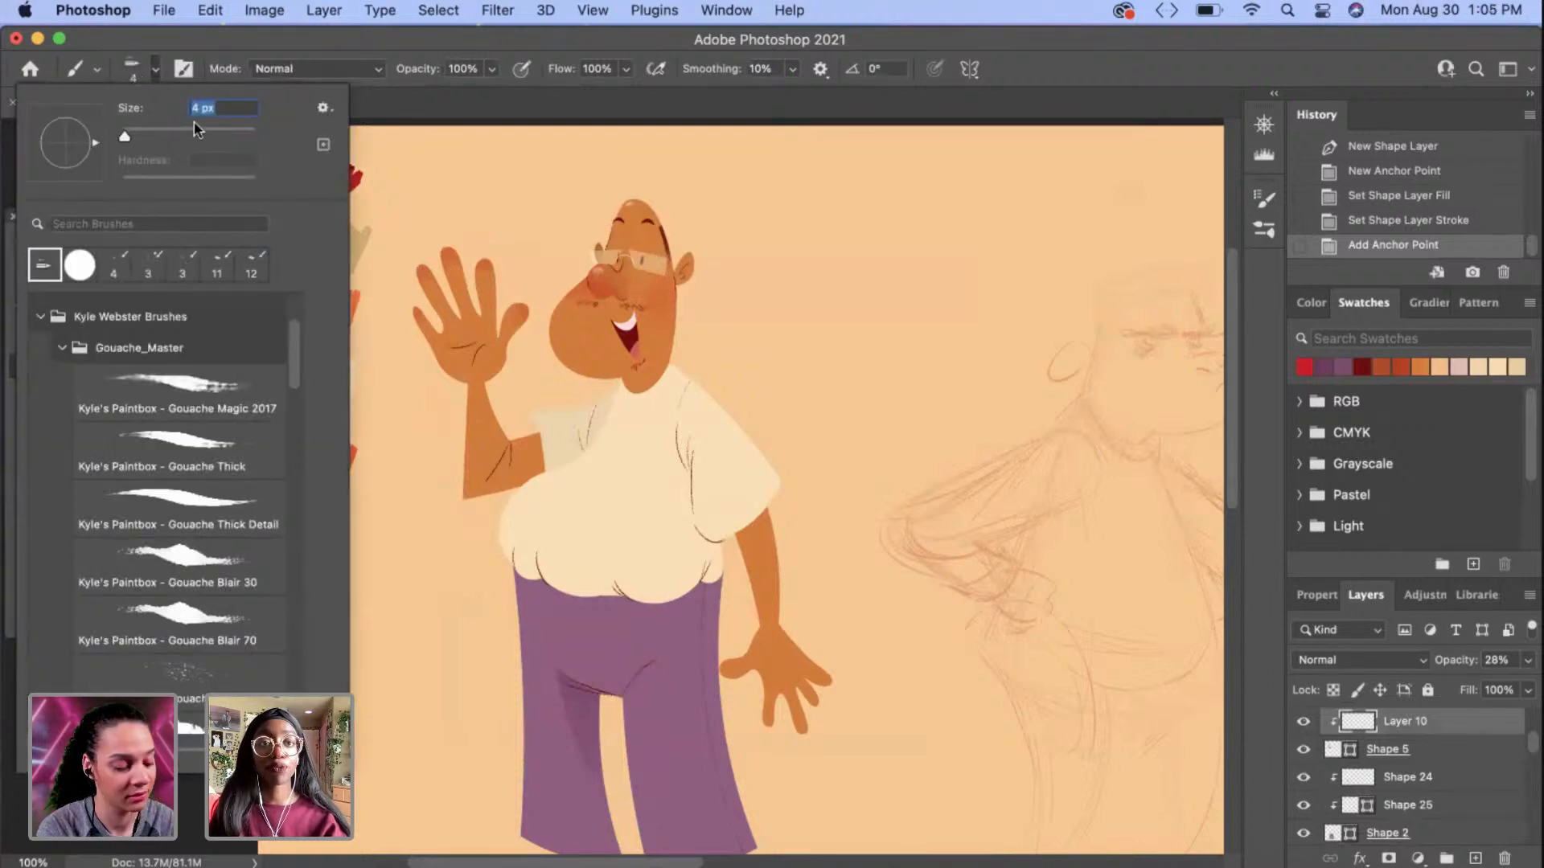
pyautogui.moveTo(194, 134); pyautogui.dragTo(235, 135)
pyautogui.click(257, 74)
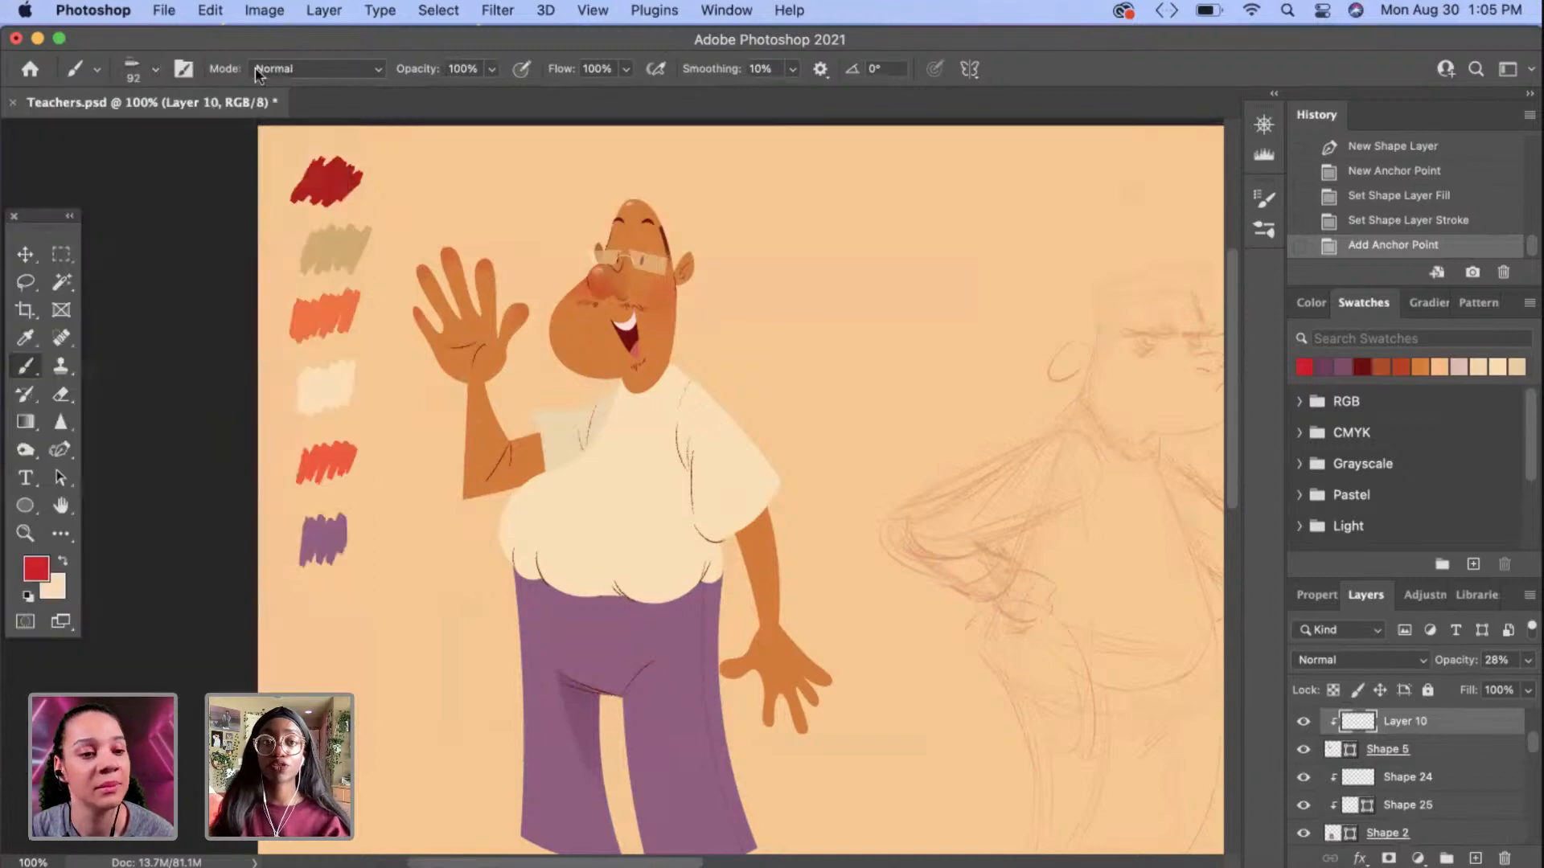
# Step: Sample the skin tone and shift it to a red-orange foreground colour (R 221, G 46, B 11) for the Brush
pyautogui.click(37, 570)
pyautogui.click(588, 349)
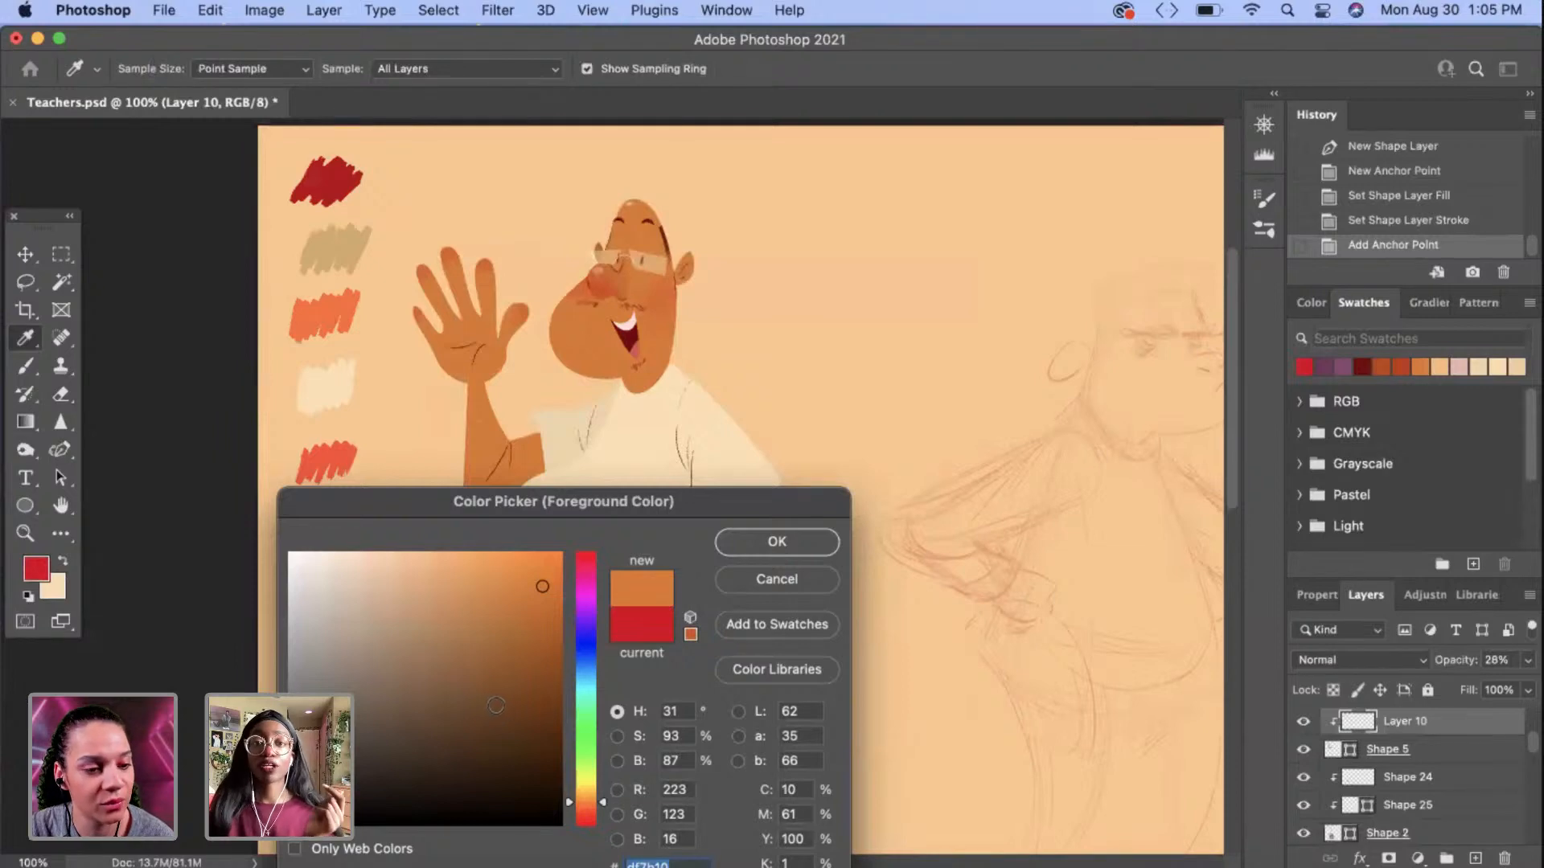
pyautogui.moveTo(609, 814); pyautogui.dragTo(602, 819)
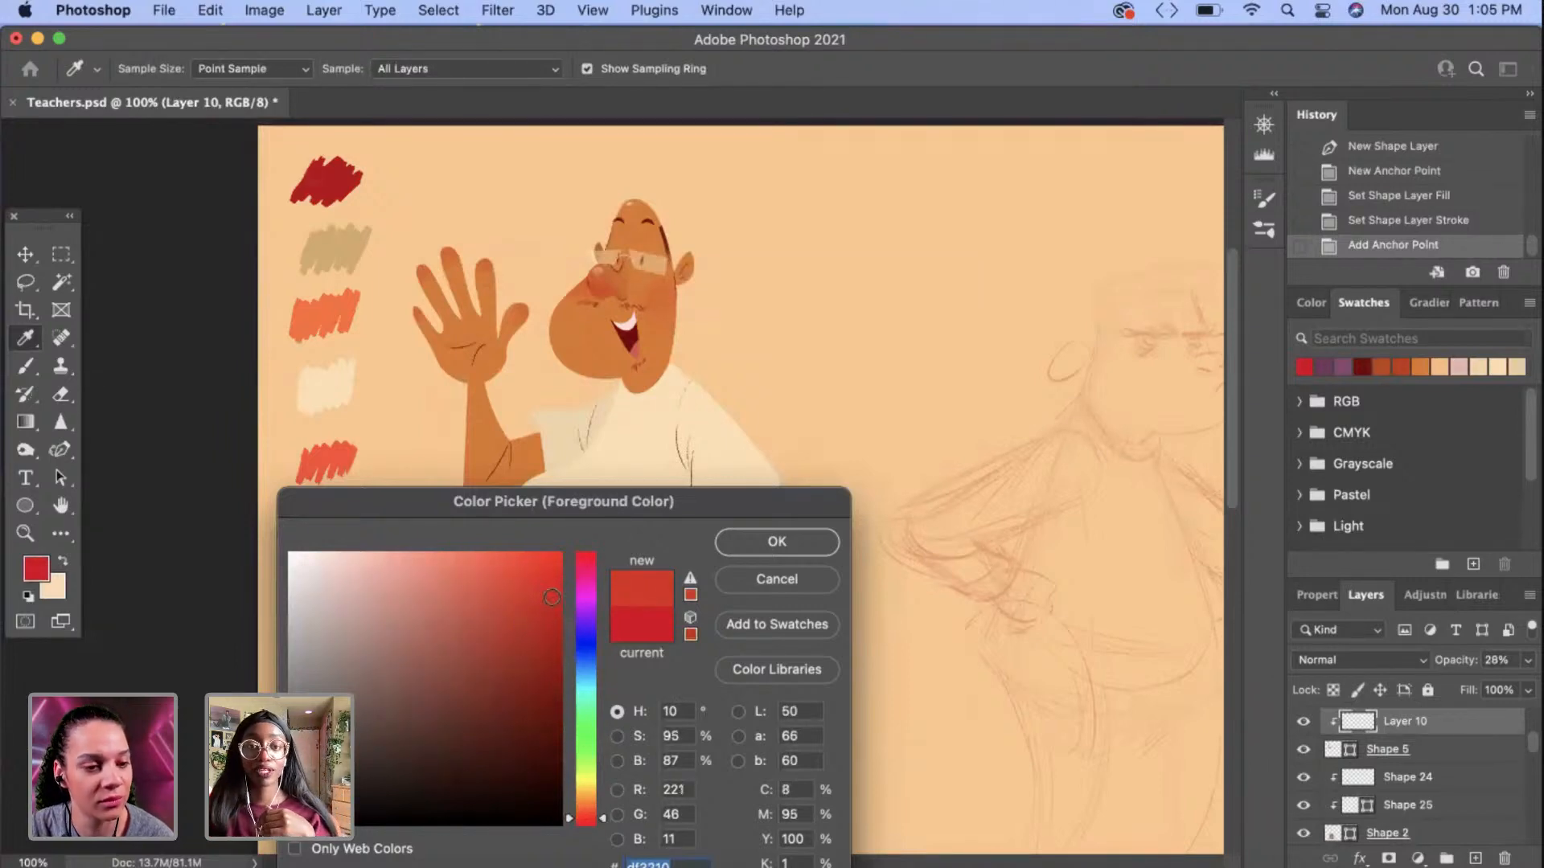
pyautogui.click(776, 542)
pyautogui.press('b')
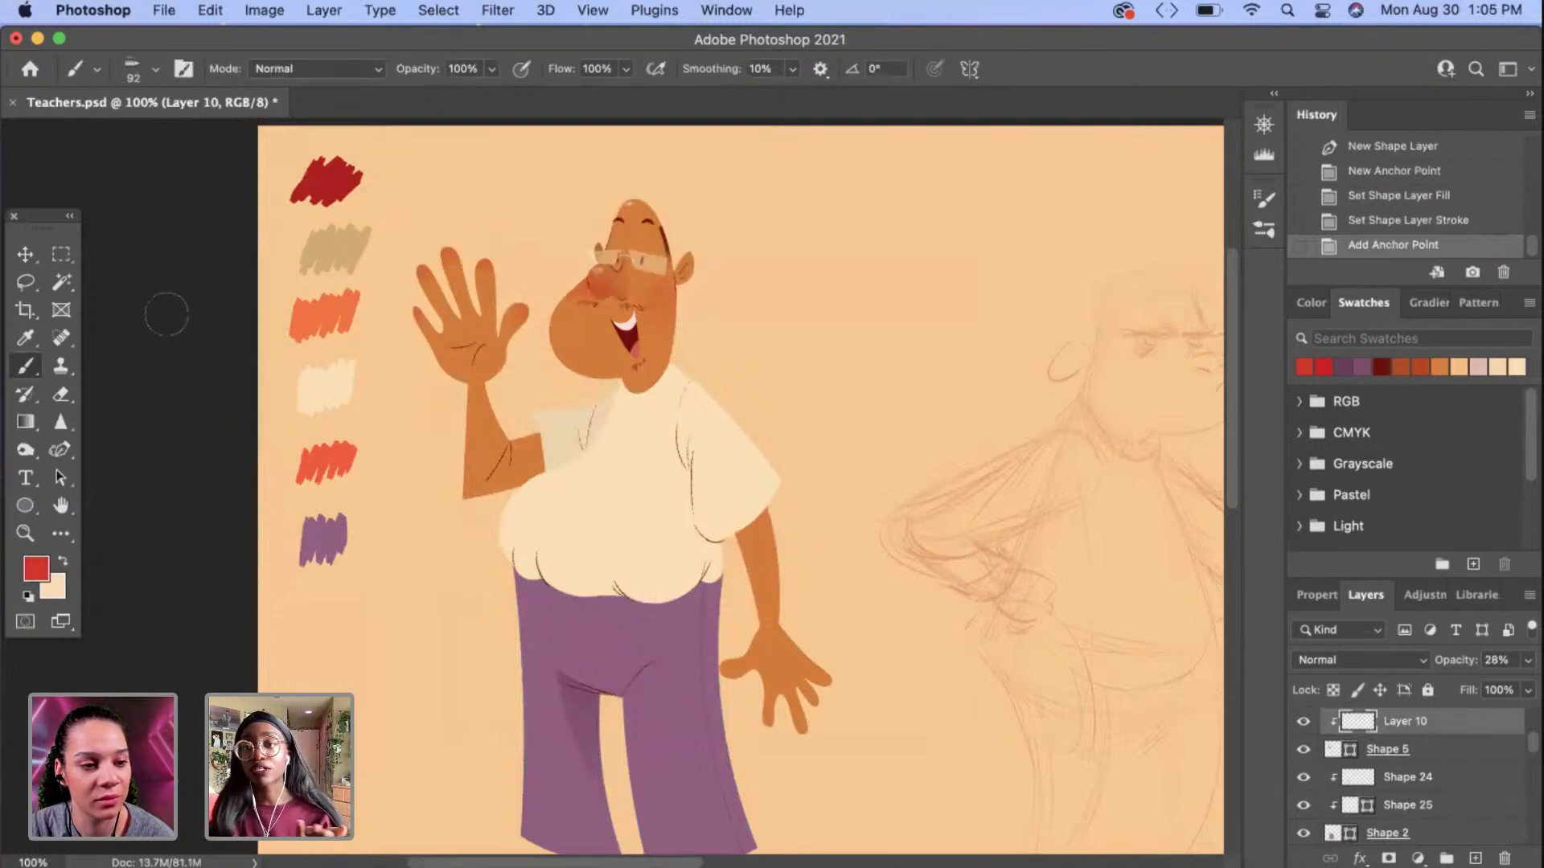
pyautogui.click(32, 347)
pyautogui.click(32, 370)
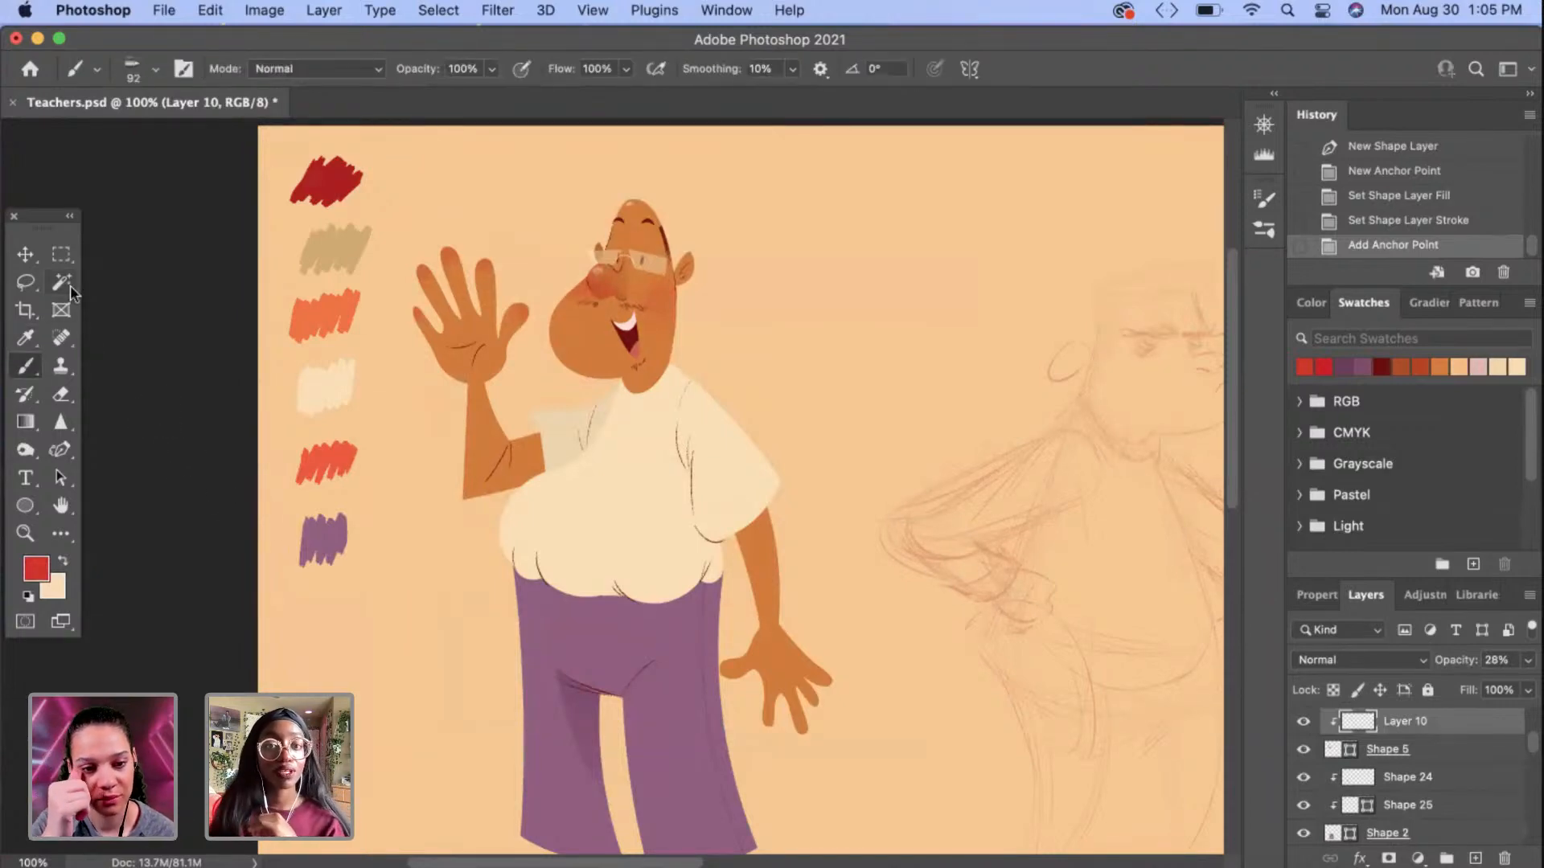
# Step: Set the foreground colour to burnt orange (R 197, G 74, B 0) and brush soft shading around the raised arm's elbow
pyautogui.click(36, 564)
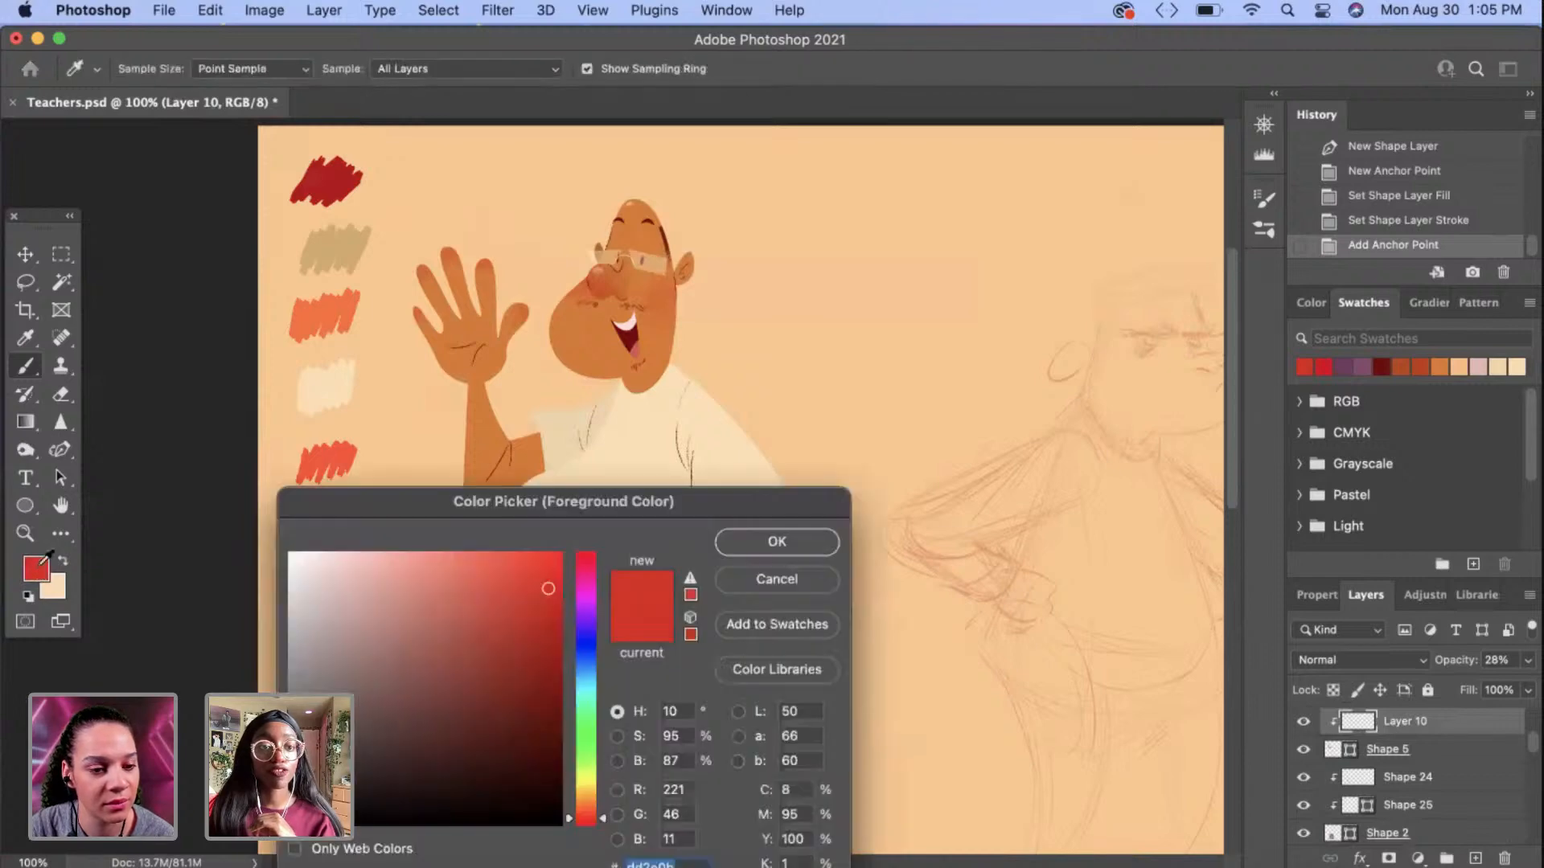
pyautogui.moveTo(584, 819); pyautogui.dragTo(583, 808)
pyautogui.moveTo(556, 612); pyautogui.dragTo(564, 614)
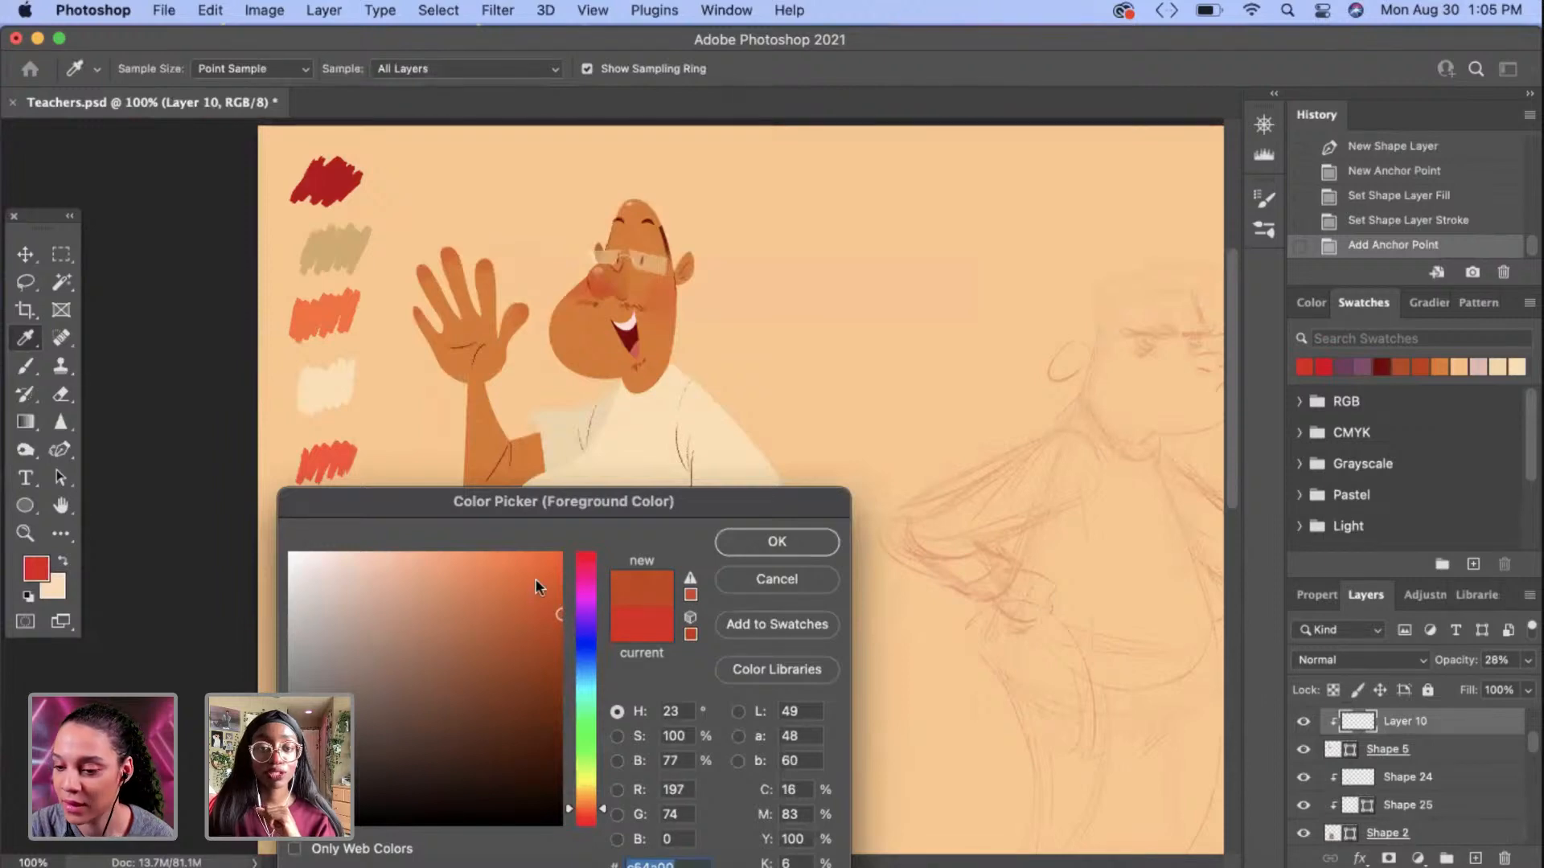
pyautogui.click(777, 542)
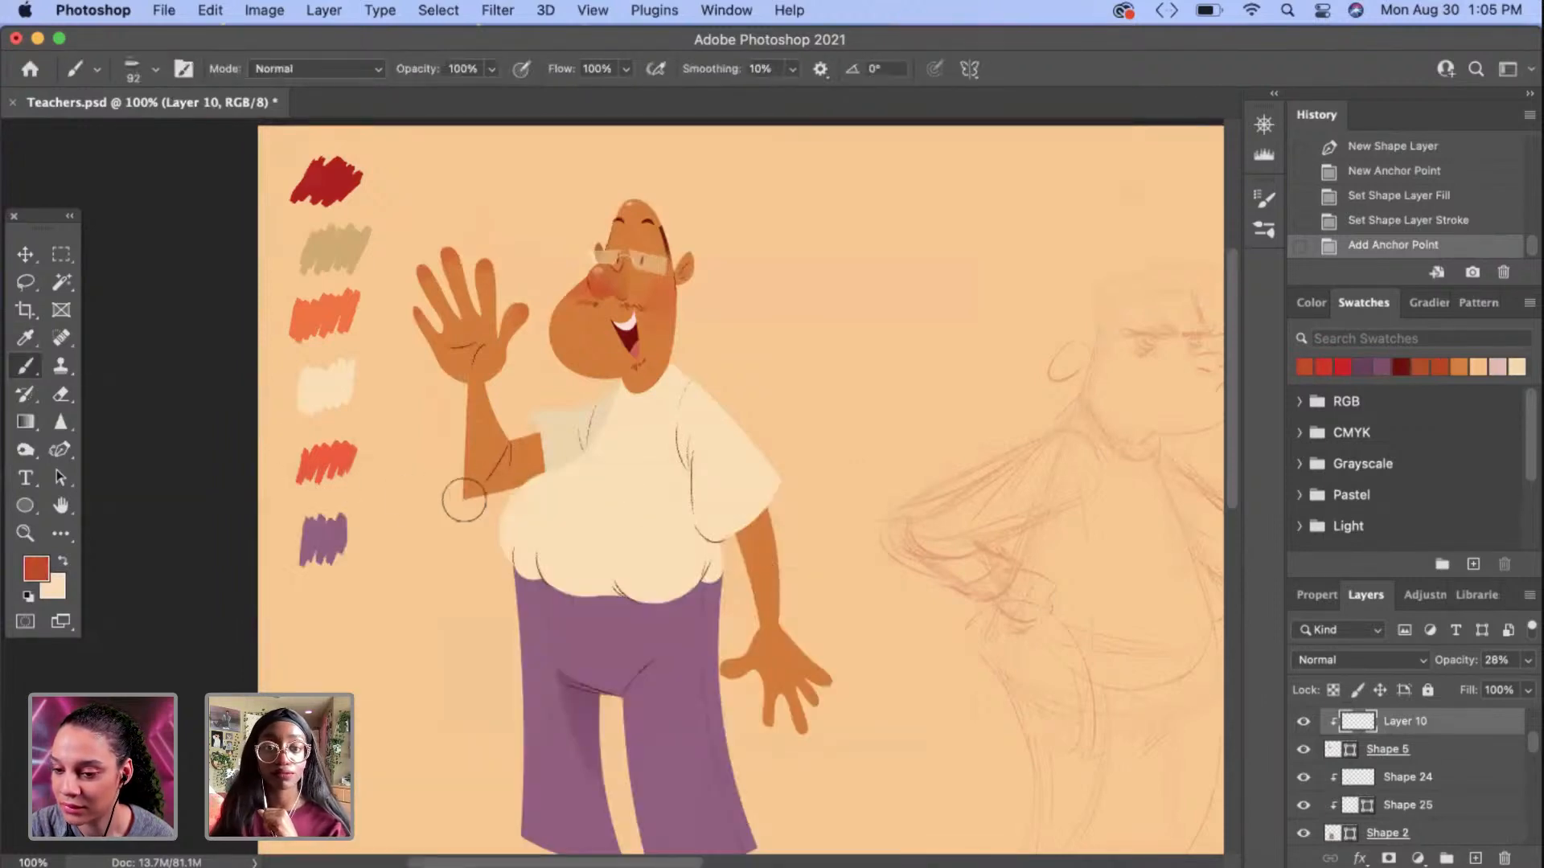
pyautogui.moveTo(494, 514); pyautogui.dragTo(518, 528)
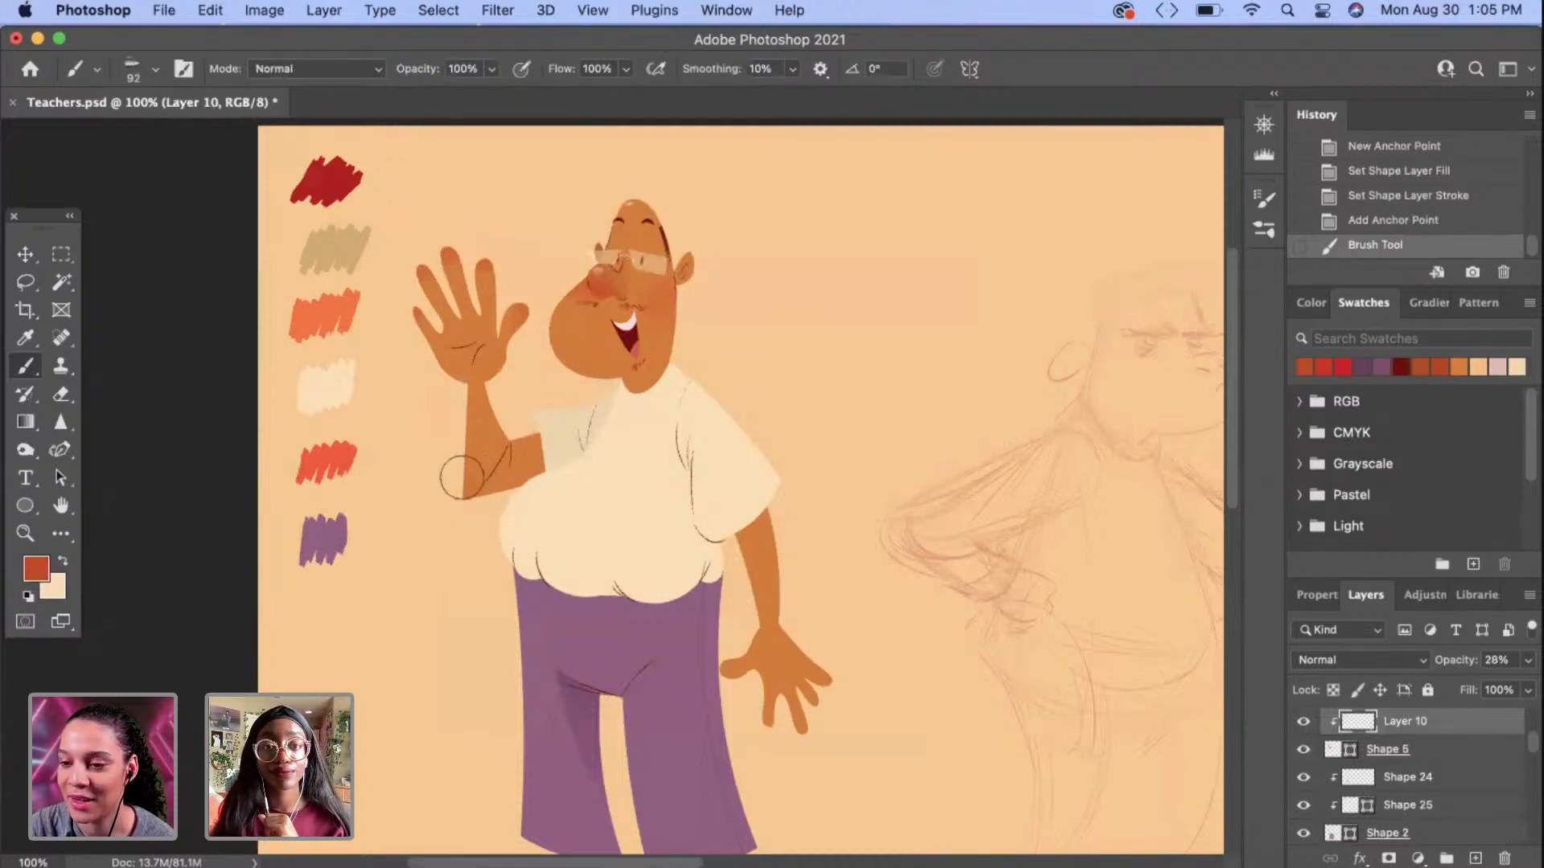
pyautogui.moveTo(485, 499)
pyautogui.mouseDown()
pyautogui.moveTo(475, 464)
pyautogui.moveTo(512, 492)
pyautogui.moveTo(490, 555)
pyautogui.mouseUp()
# Step: Add a new layer above the lowered arm's shape and clip it to that arm
pyautogui.press('super+equal')
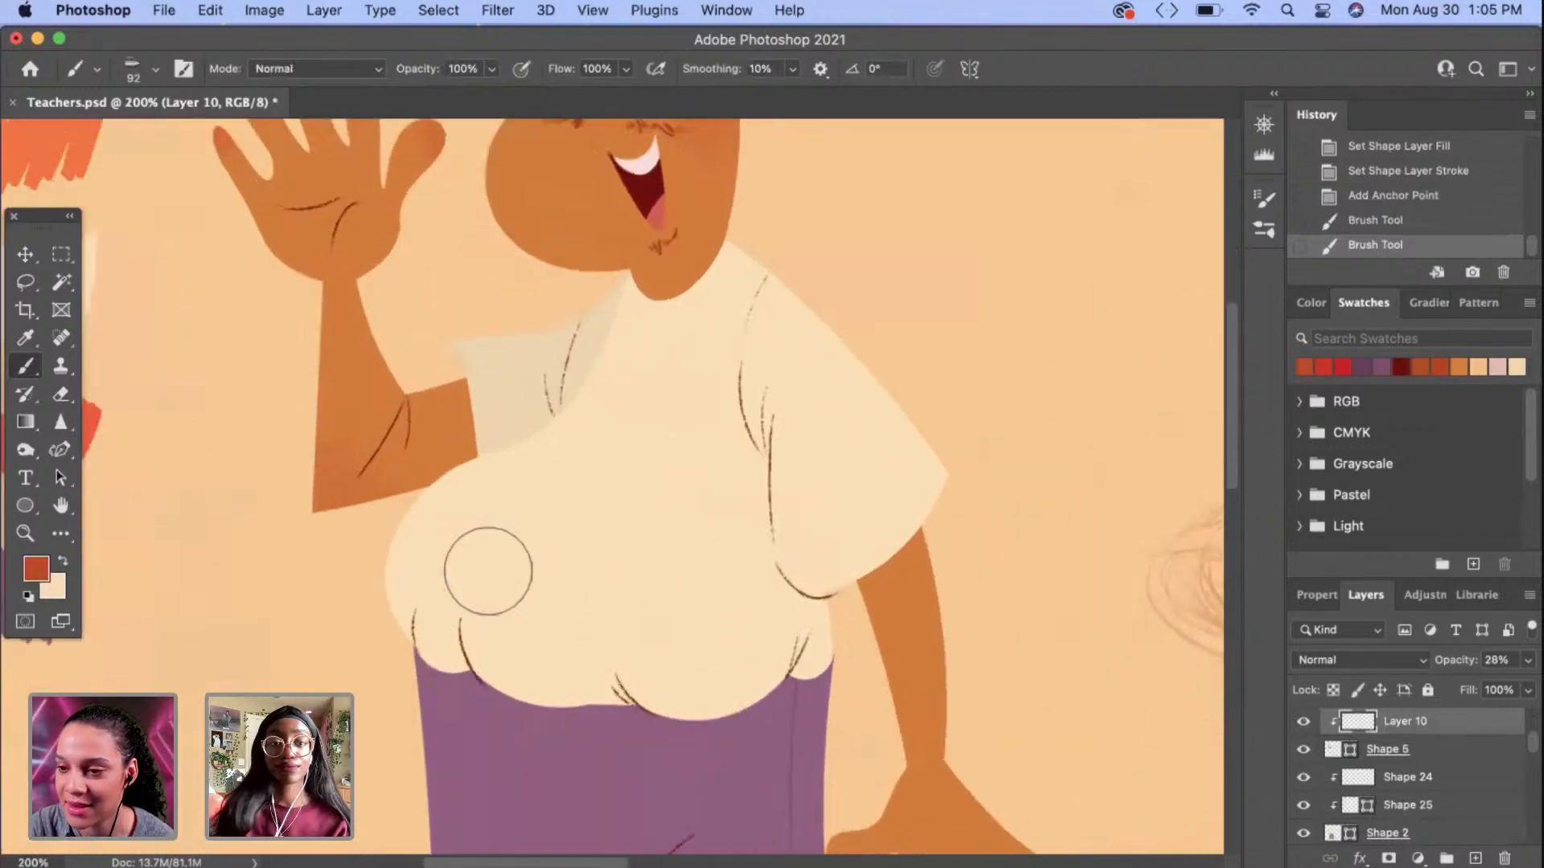
pyautogui.scroll(-5, 930, 665)
pyautogui.hscroll(3, 930, 665)
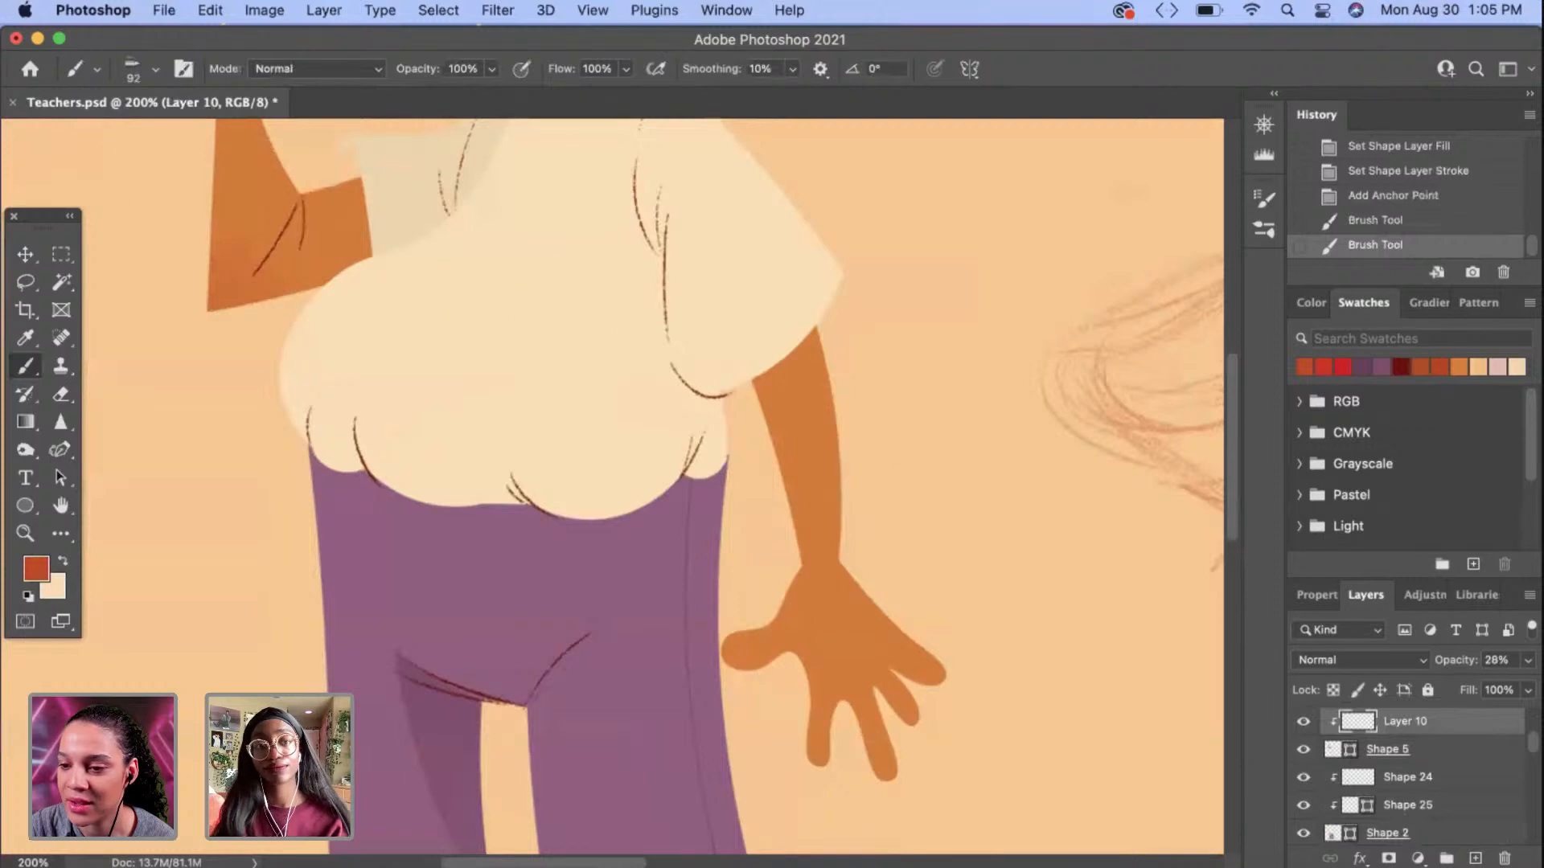
pyautogui.click(25, 255)
pyautogui.click(778, 613)
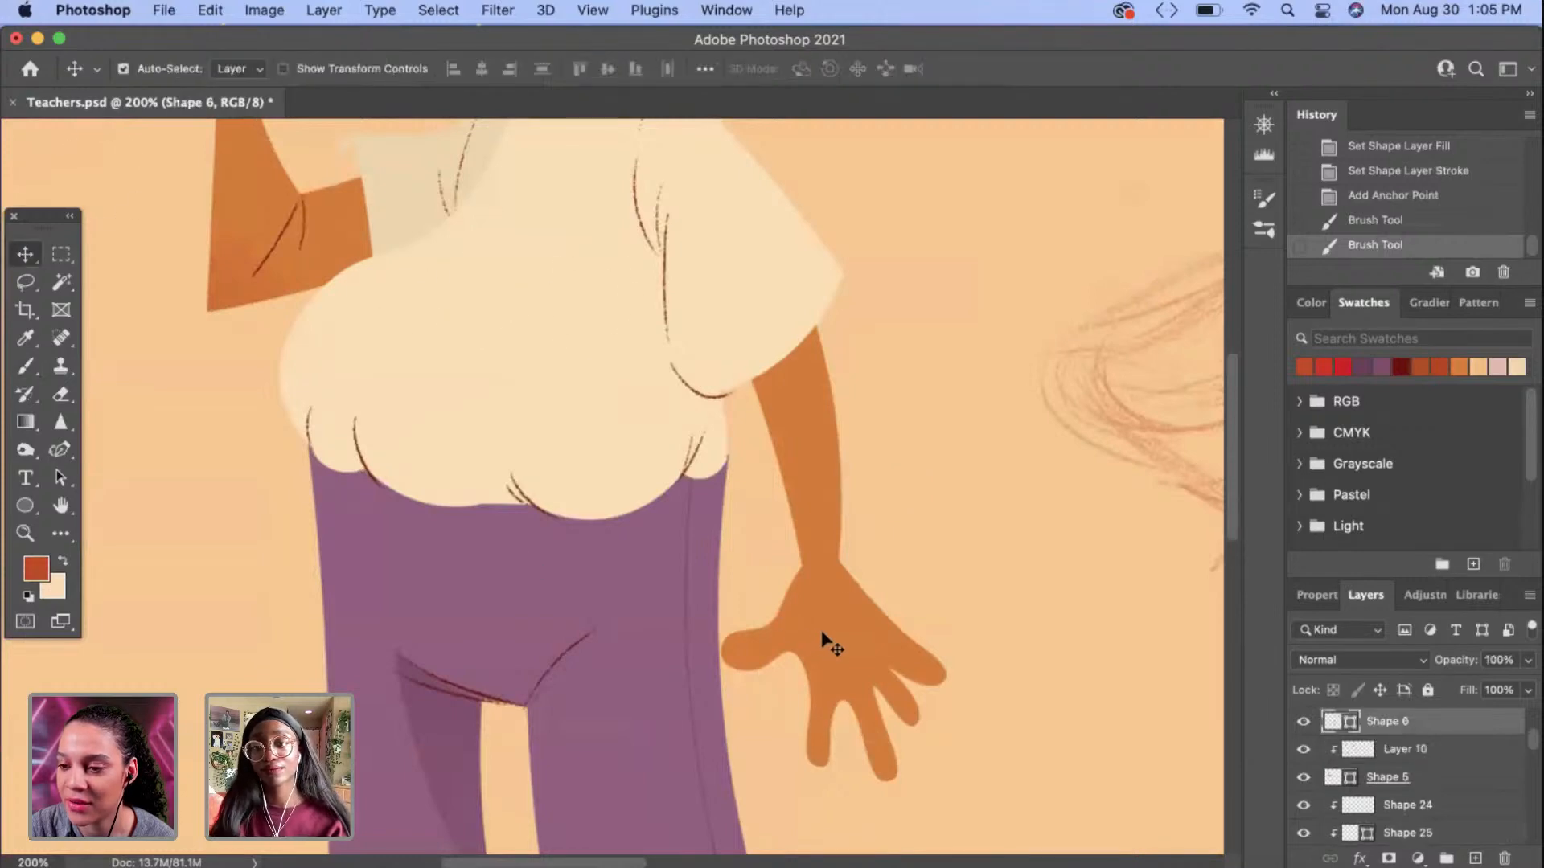
pyautogui.moveTo(1529, 744); pyautogui.dragTo(1529, 740)
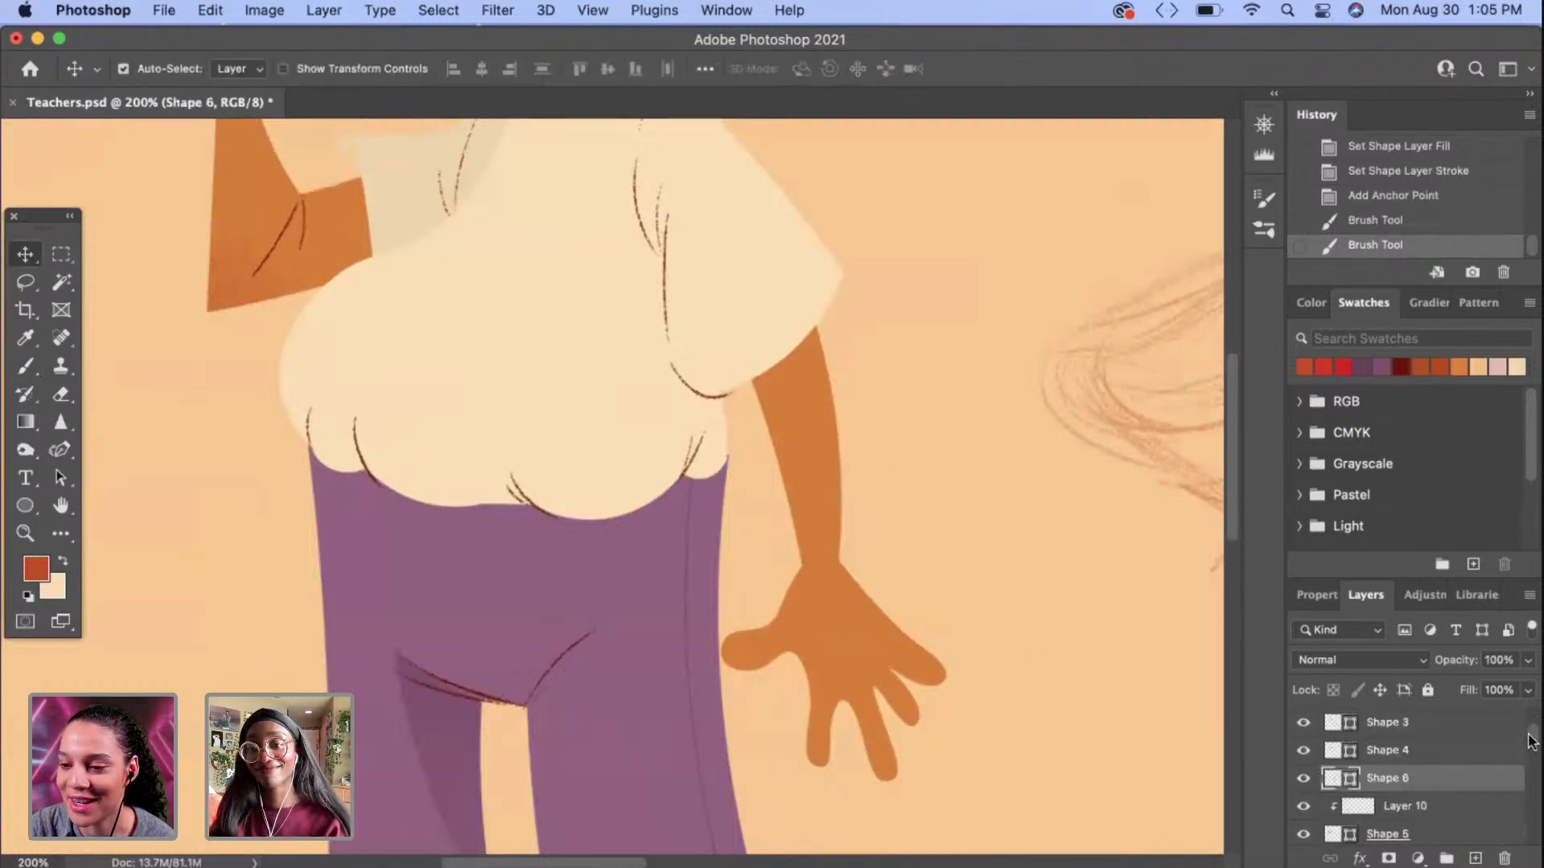
pyautogui.click(1478, 860)
pyautogui.rightClick(1425, 787)
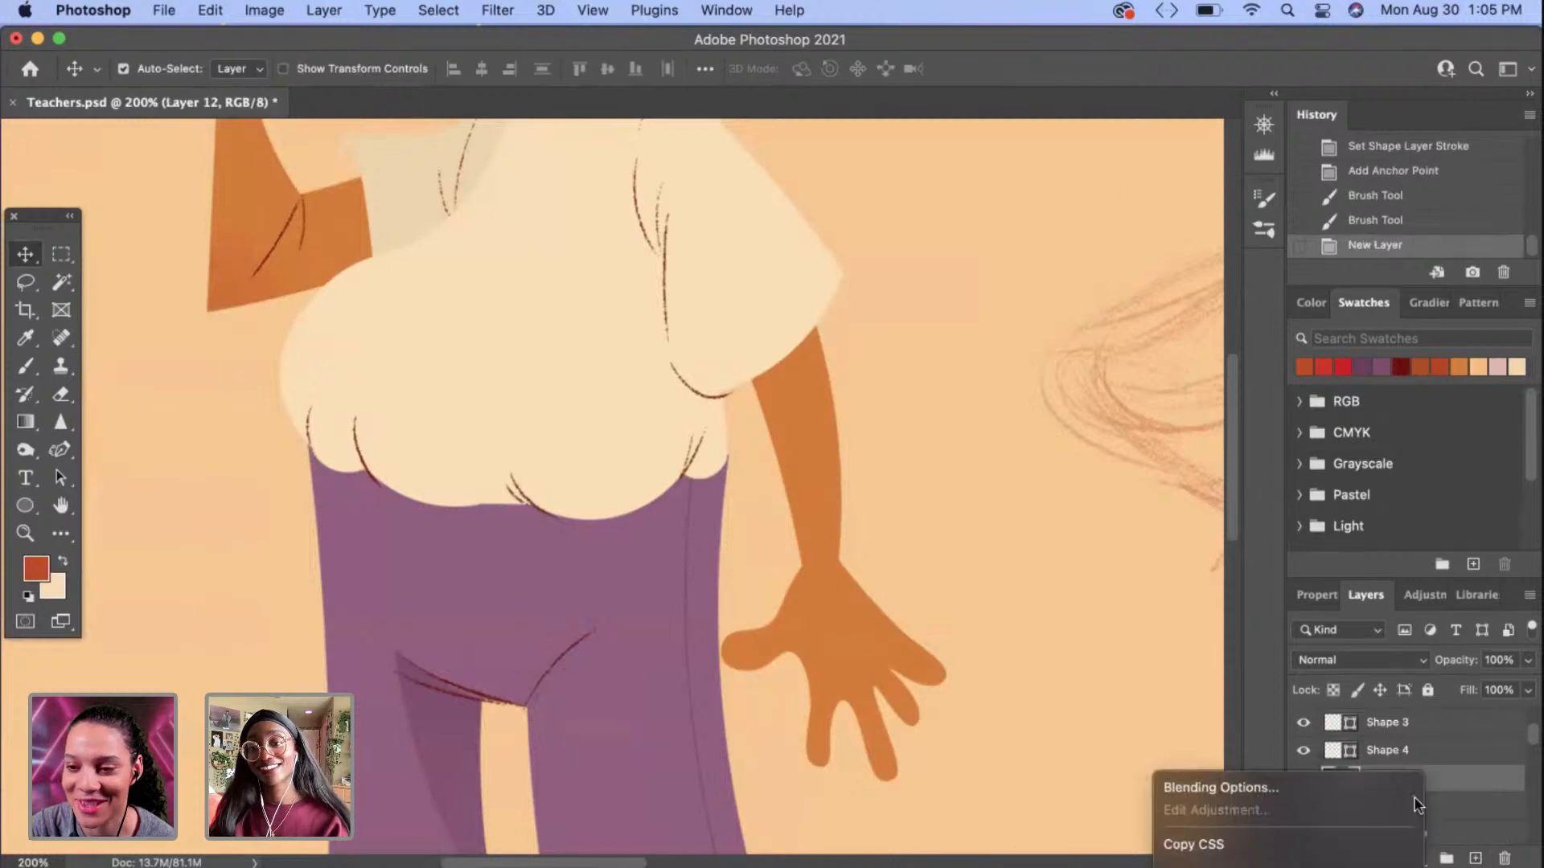
pyautogui.click(1190, 740)
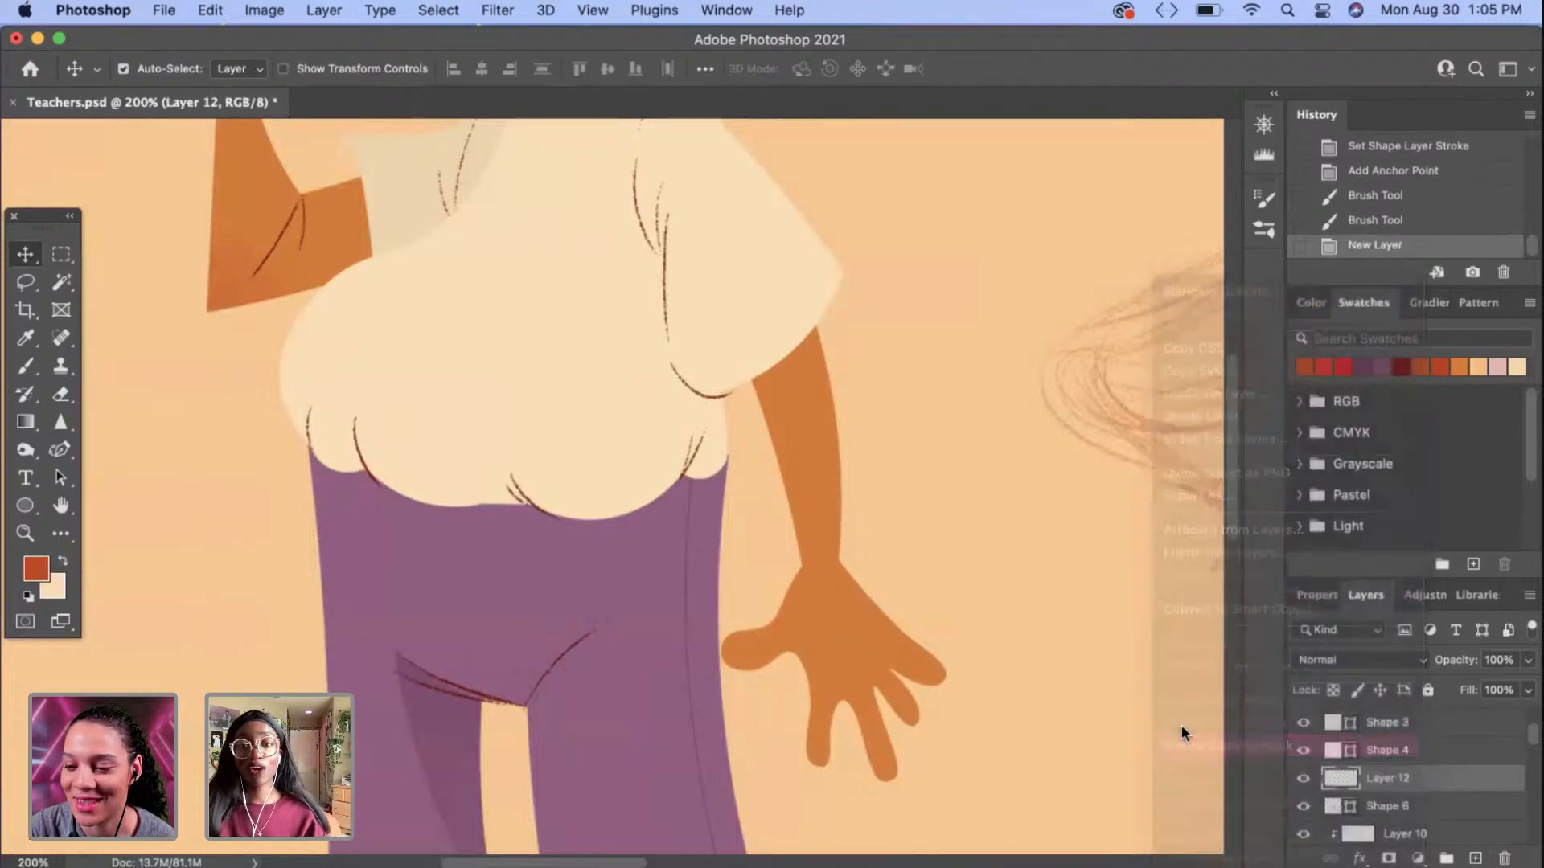
# Step: Brush burnt orange shading onto the thumb and fingertips of the lowered hand and reduce the layer's opacity to 51%
pyautogui.click(23, 368)
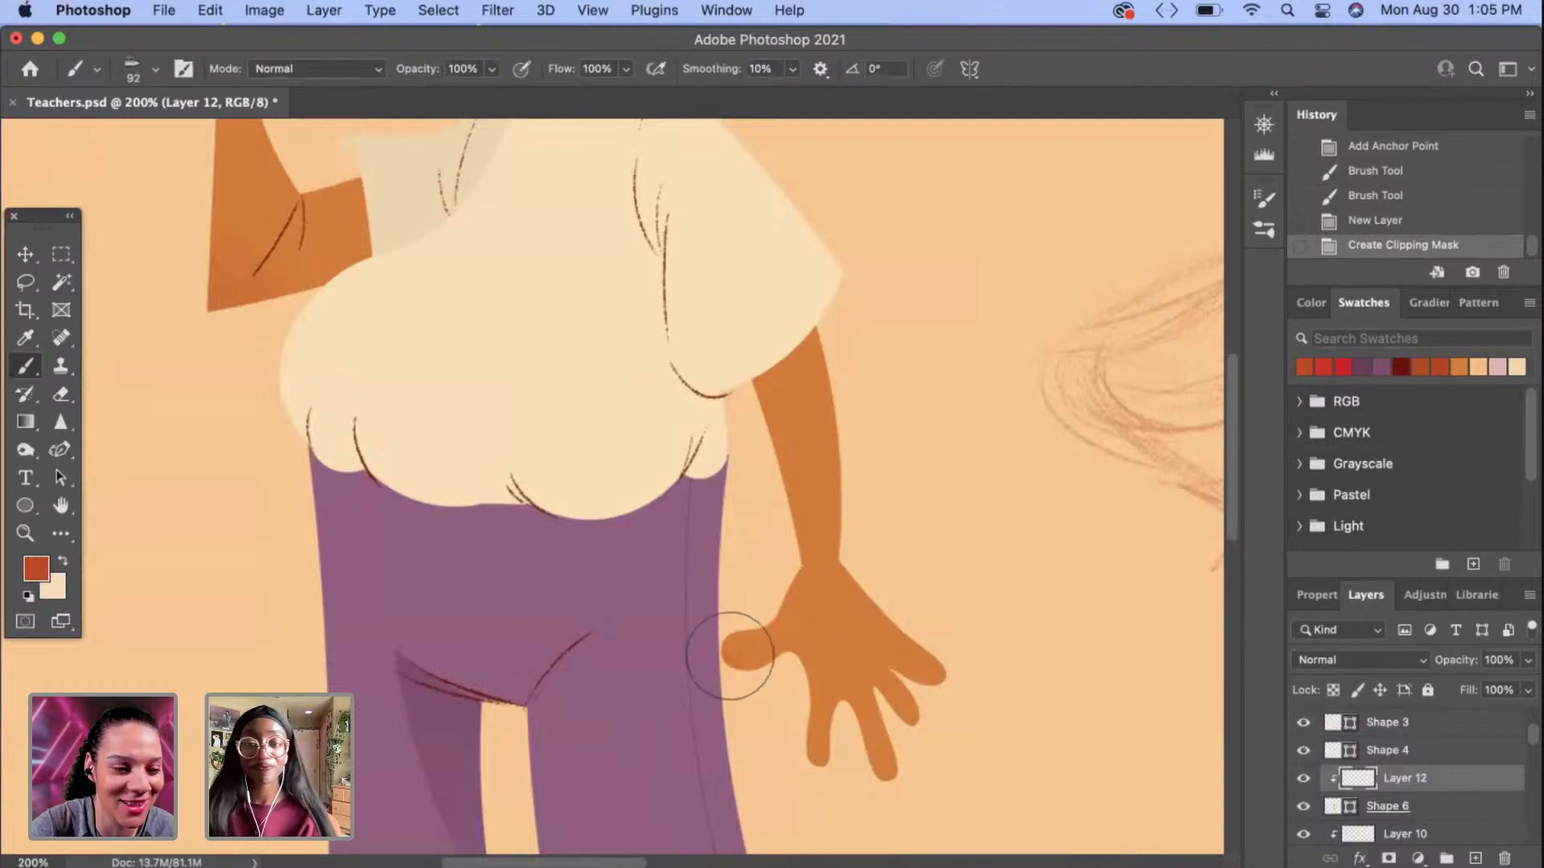
pyautogui.moveTo(734, 632); pyautogui.dragTo(793, 734)
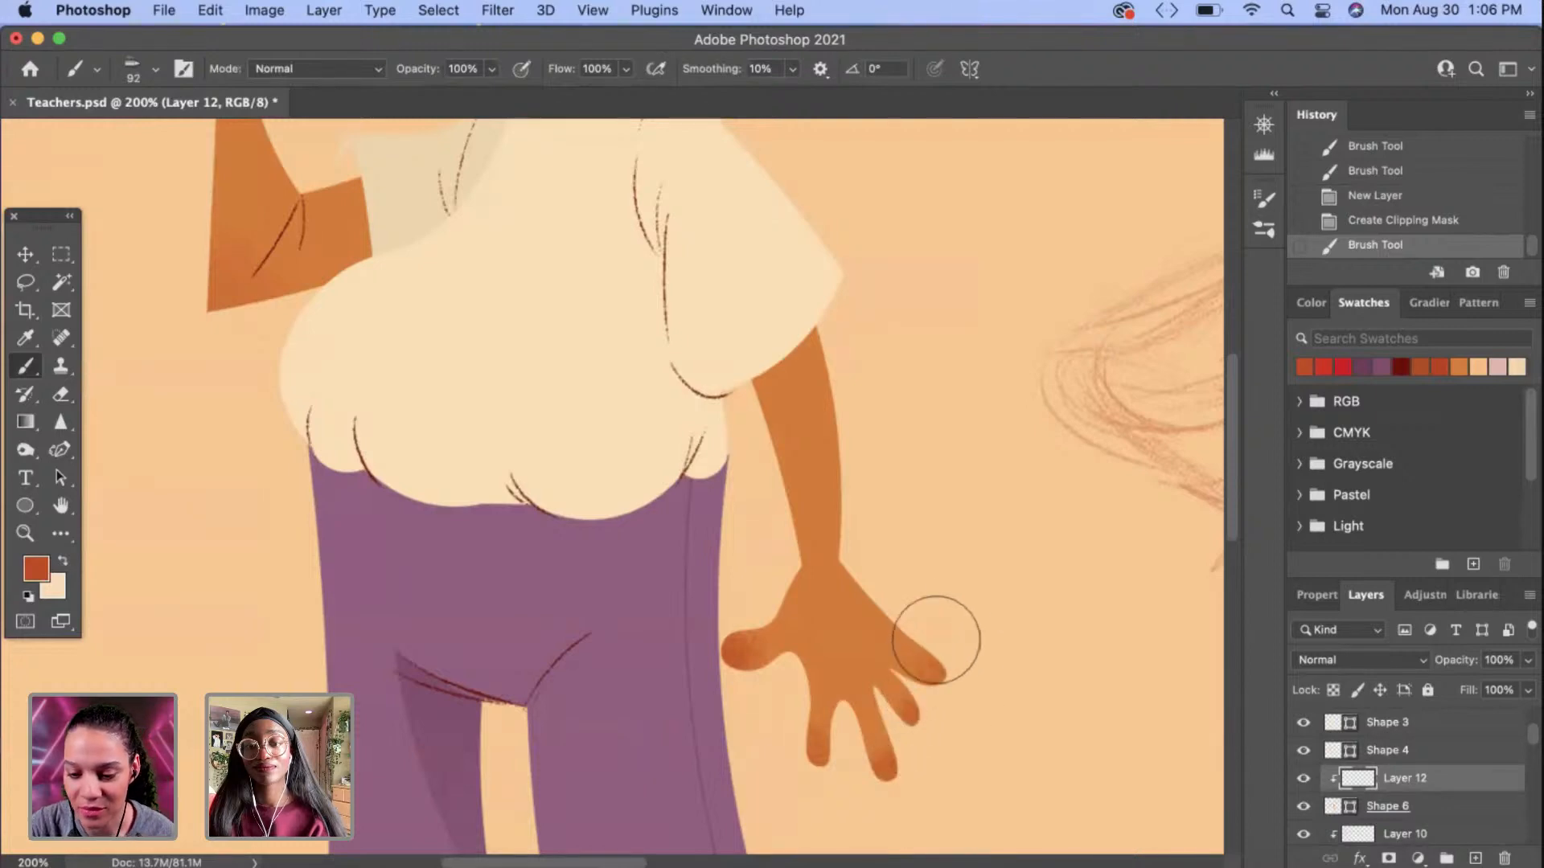
pyautogui.moveTo(857, 766); pyautogui.dragTo(857, 760)
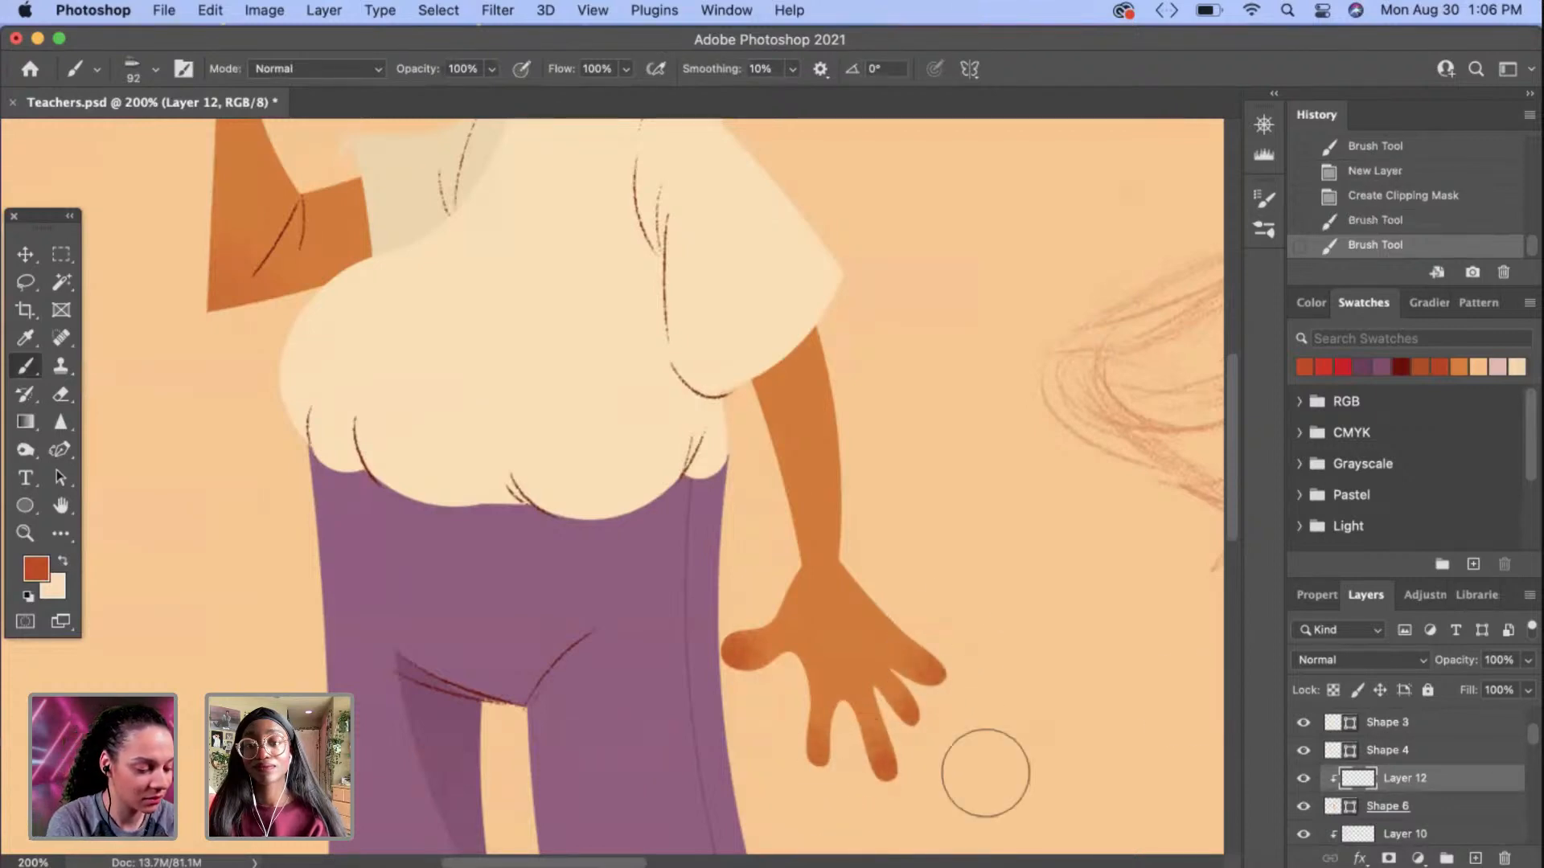
pyautogui.click(1529, 661)
pyautogui.click(1477, 685)
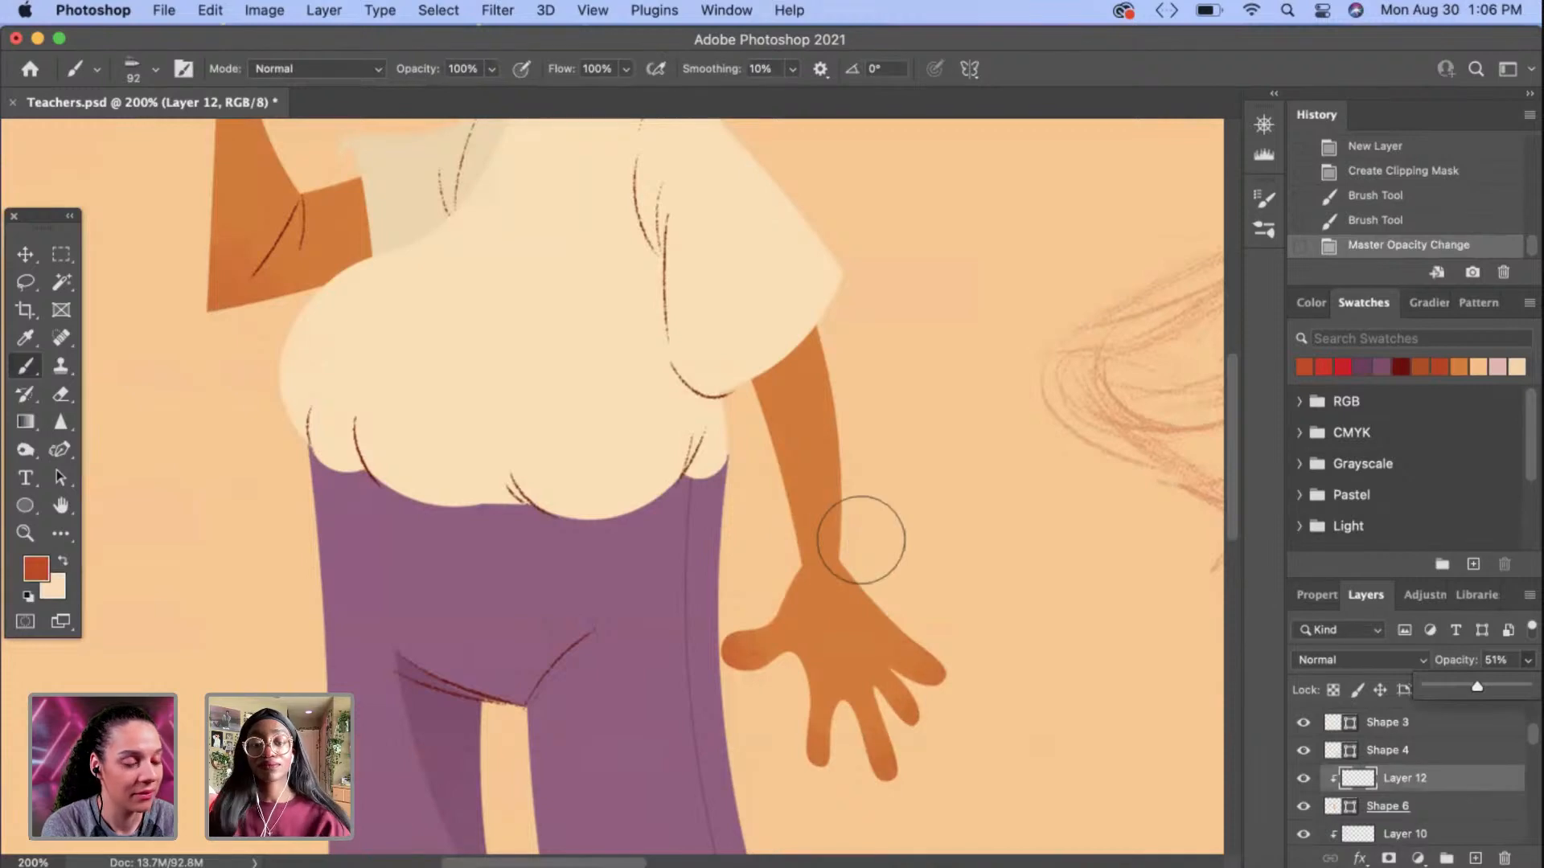
# Step: Select the raised arm's shape layer, Shape 5, and rasterize it
pyautogui.press('super+minus')
pyautogui.press('super+minus')
pyautogui.press('super+minus')
pyautogui.press('super+plus')
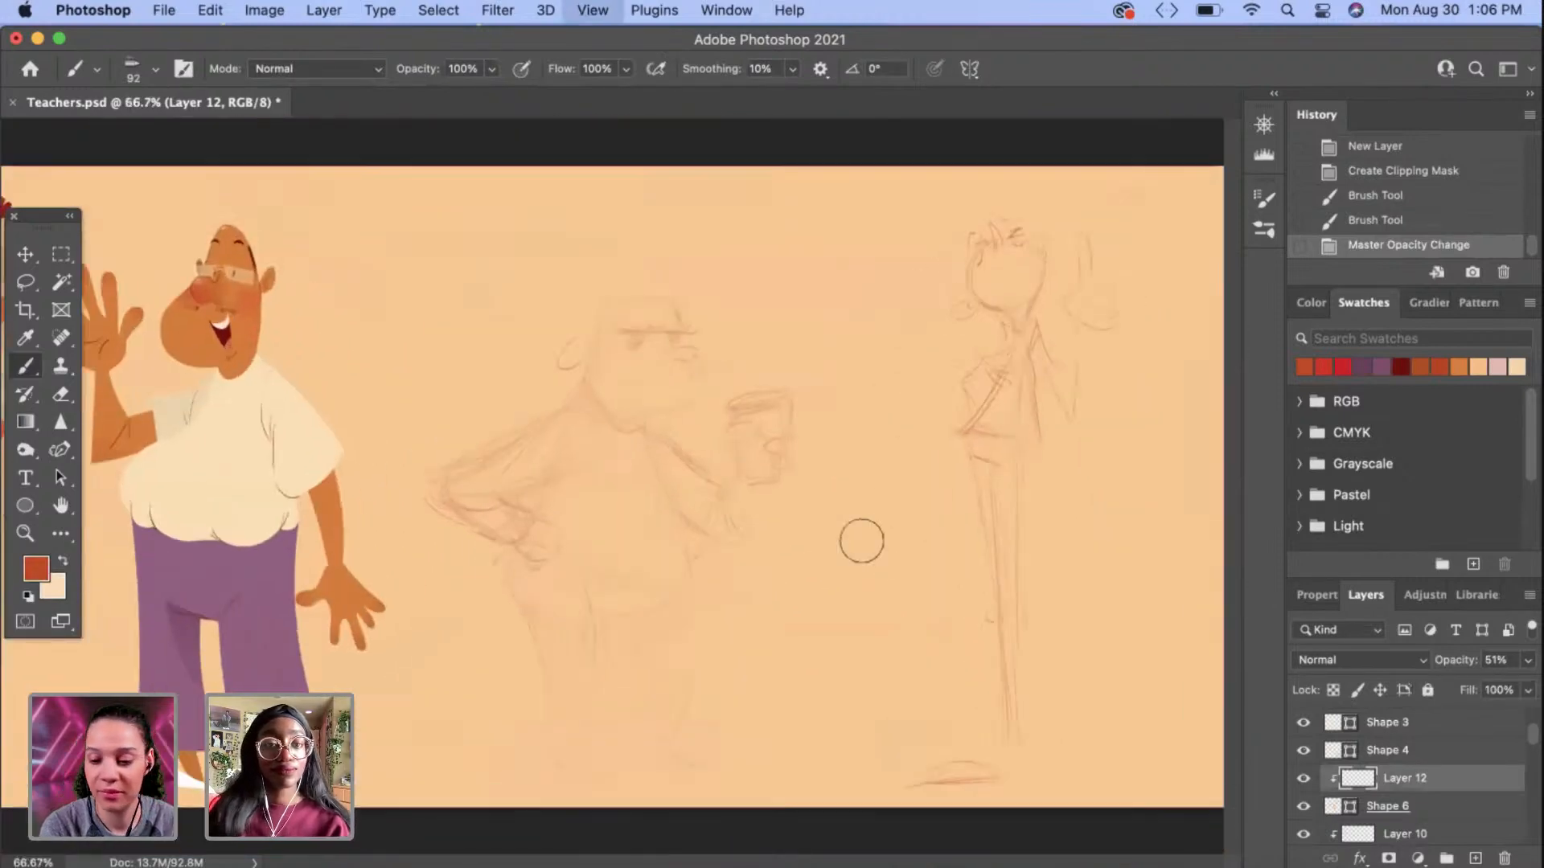
pyautogui.hscroll(-5, 861, 541)
pyautogui.scroll(-1, 861, 541)
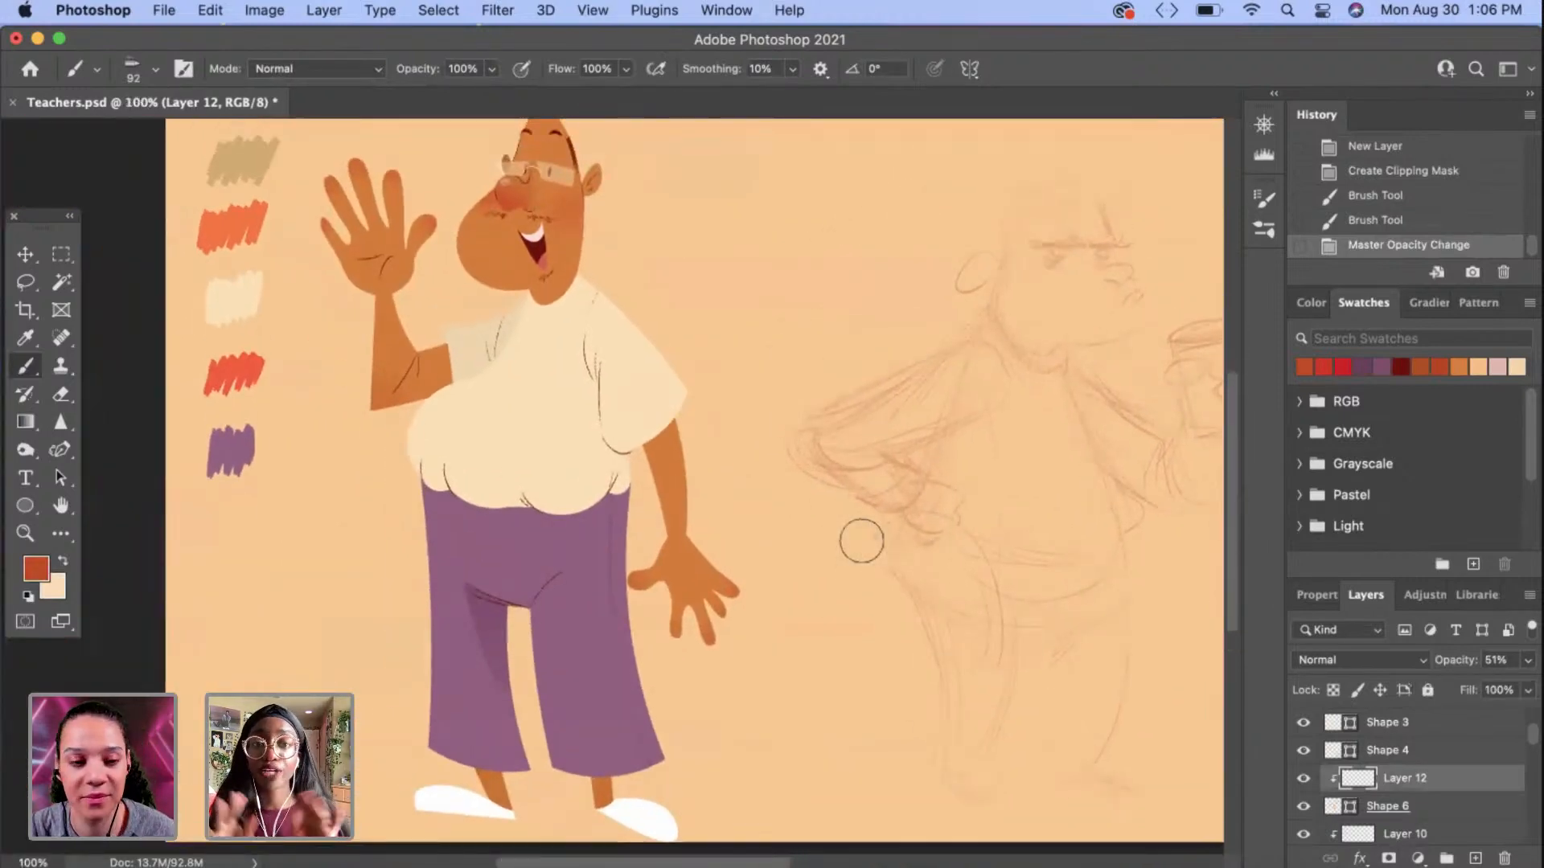
pyautogui.click(25, 254)
pyautogui.click(401, 345)
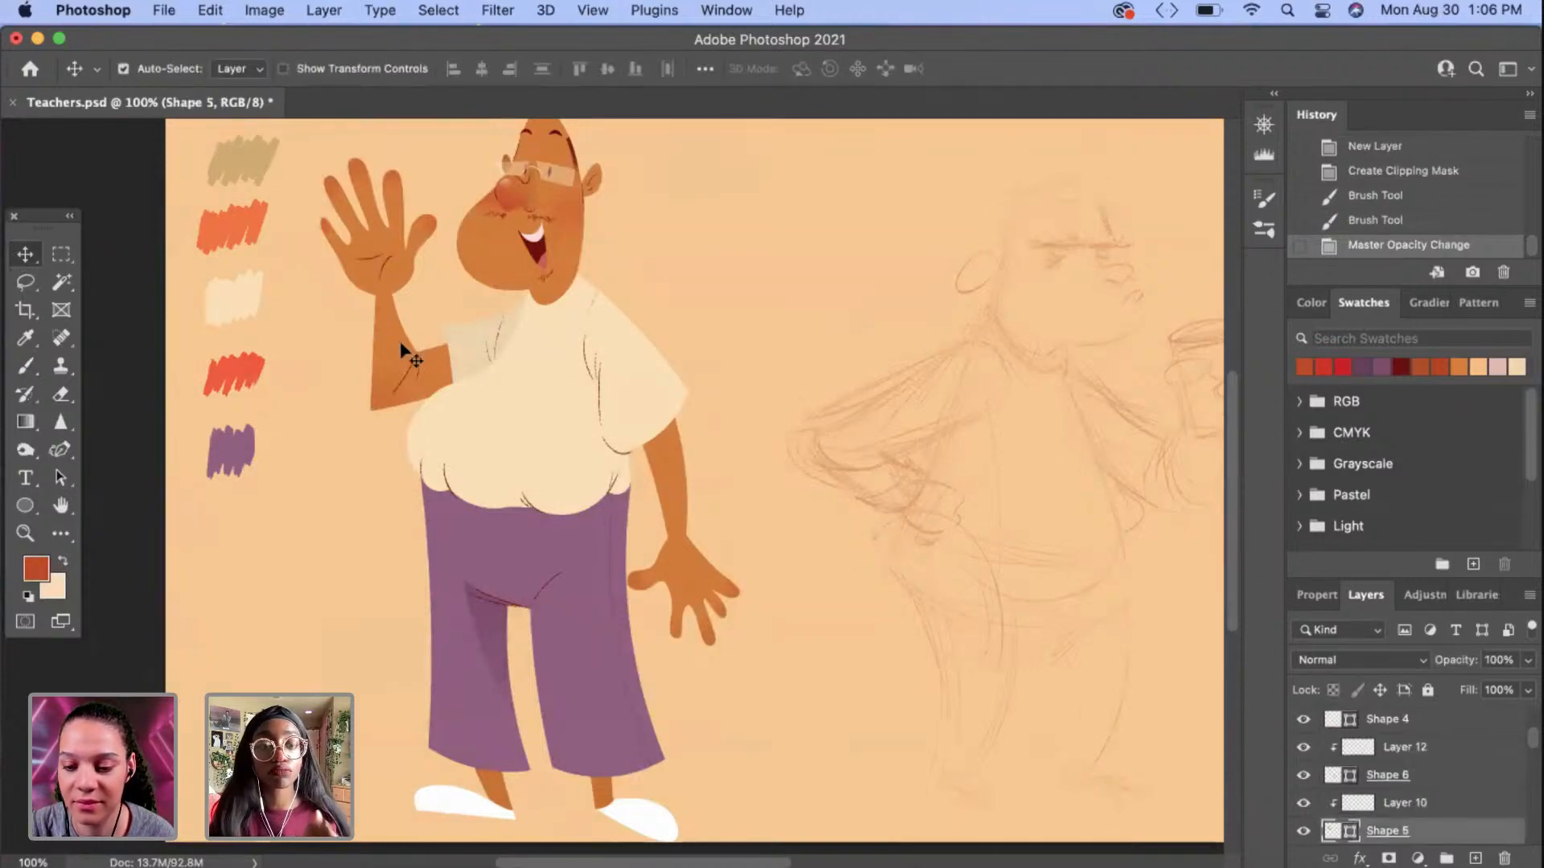
pyautogui.rightClick(1413, 826)
pyautogui.click(1217, 378)
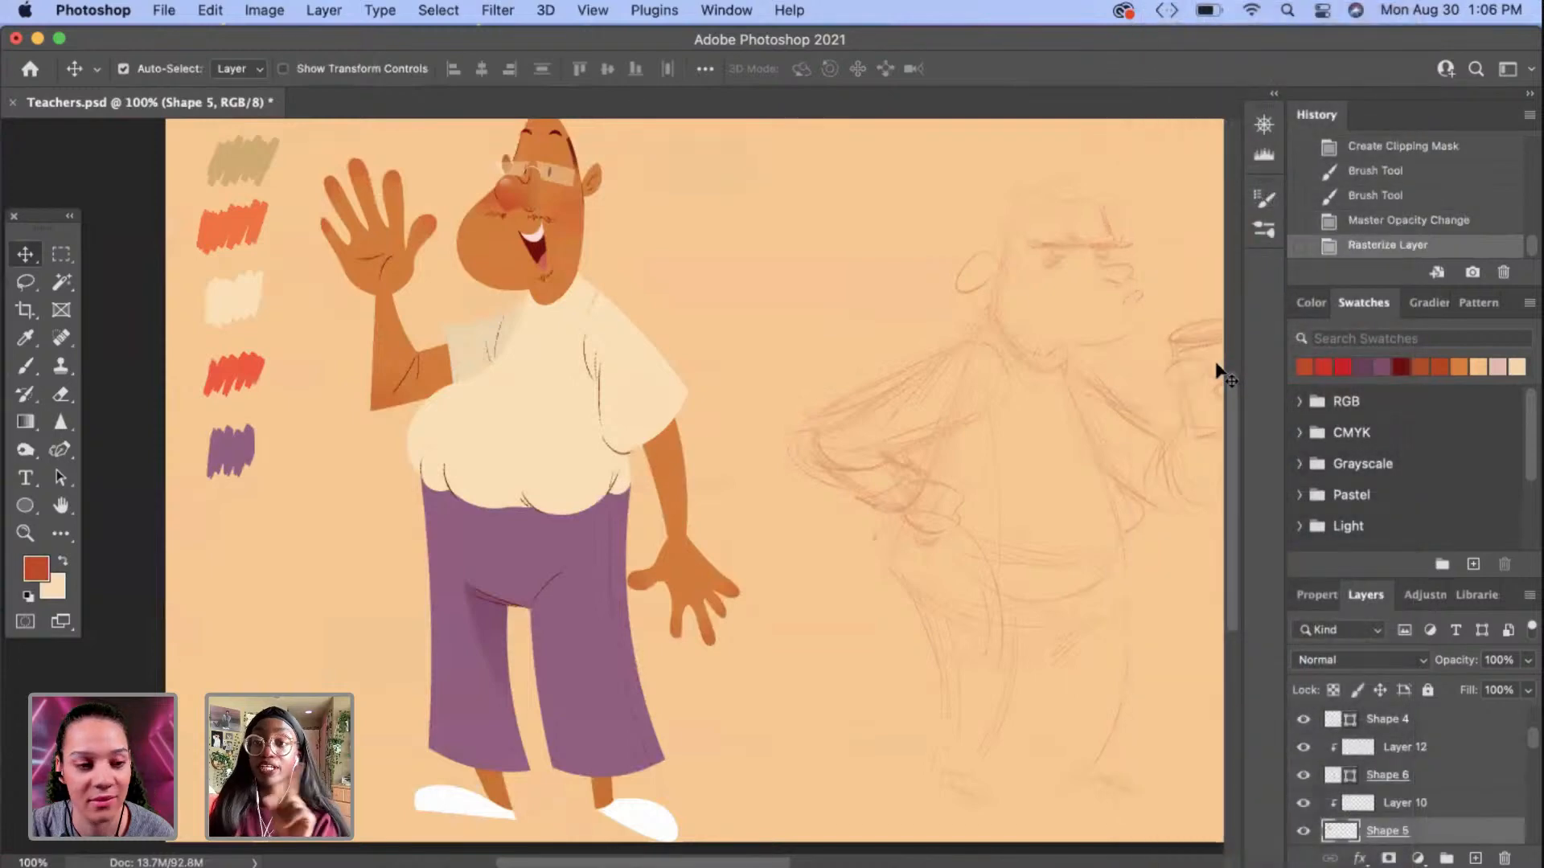
# Step: Lasso the raised hand on the Shape 5 layer, scale it down to 88.36% and apply the transform
pyautogui.click(25, 282)
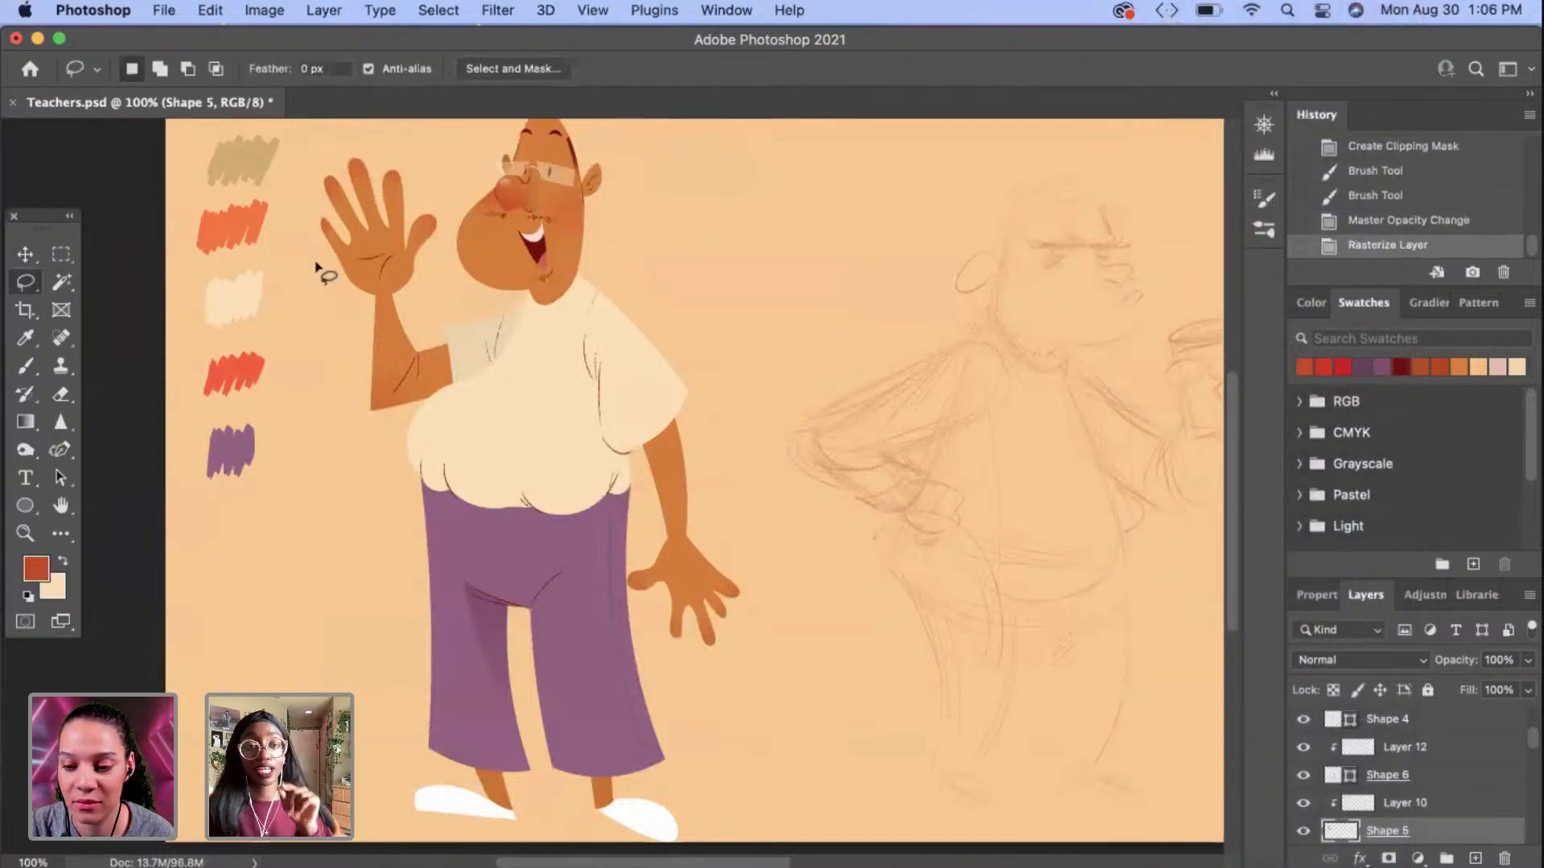
pyautogui.moveTo(382, 300)
pyautogui.mouseDown()
pyautogui.moveTo(433, 299)
pyautogui.moveTo(458, 206)
pyautogui.moveTo(363, 122)
pyautogui.moveTo(299, 202)
pyautogui.moveTo(317, 302)
pyautogui.moveTo(378, 304)
pyautogui.mouseUp()
pyautogui.press('super+t')
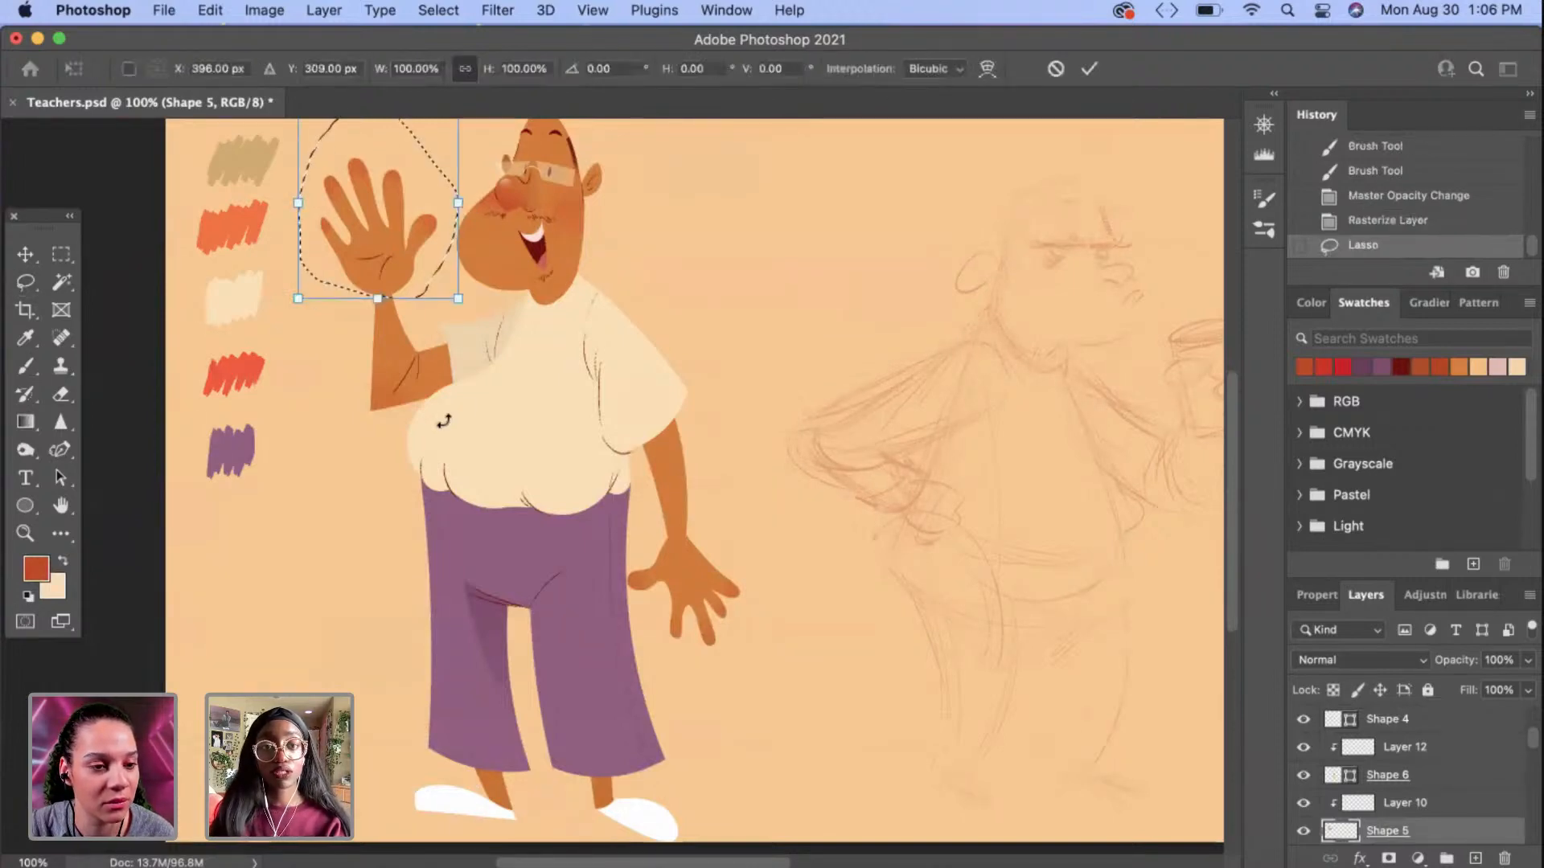
pyautogui.scroll(3, 442, 413)
pyautogui.moveTo(461, 209); pyautogui.dragTo(441, 225)
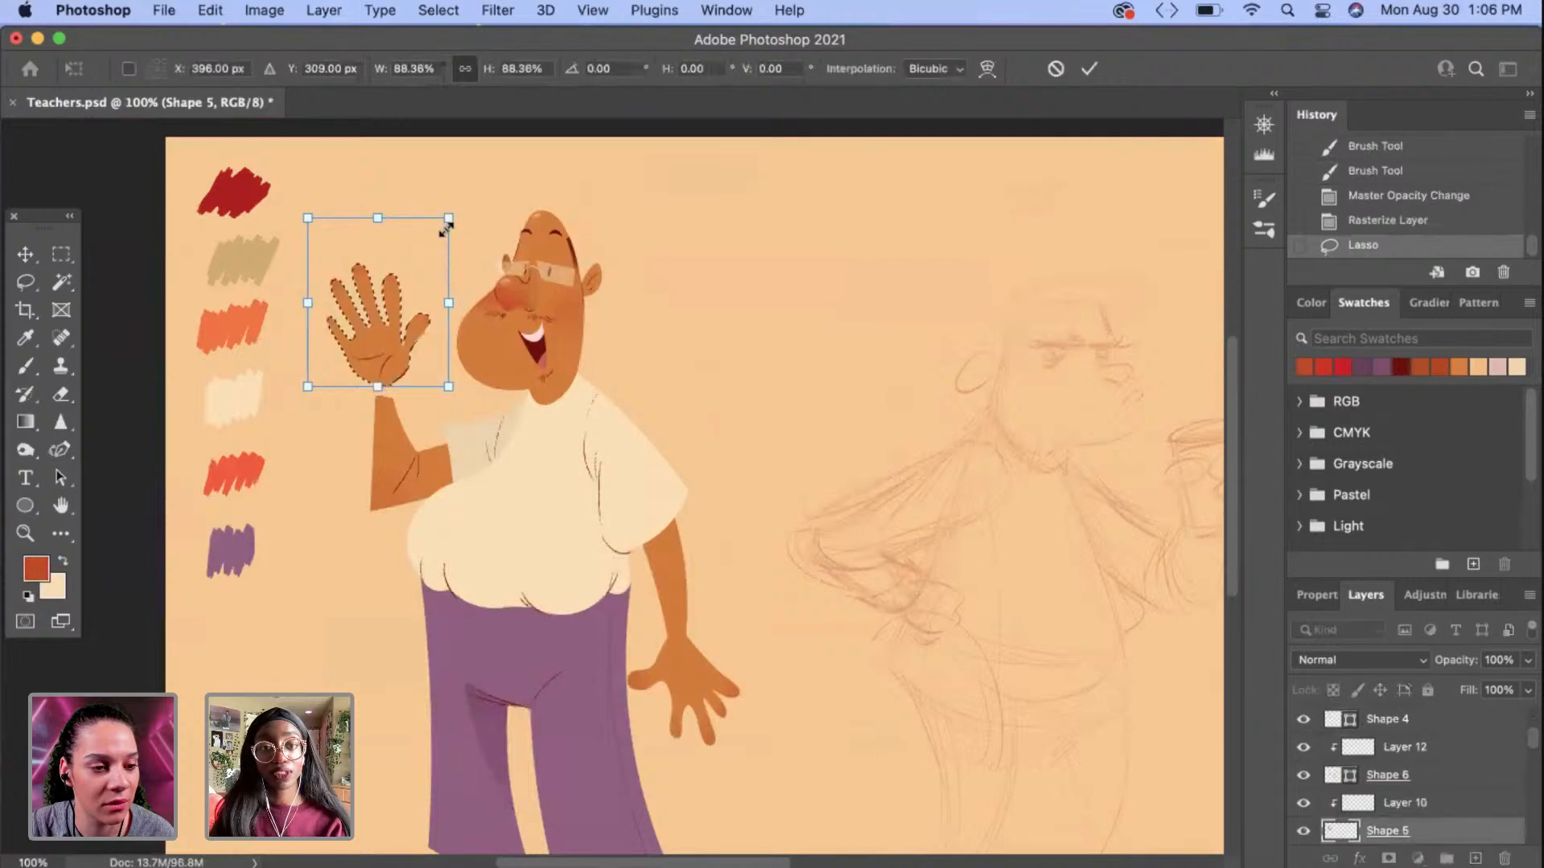
pyautogui.press('super+equal')
pyautogui.hscroll(-5, 410, 254)
pyautogui.scroll(2, 411, 254)
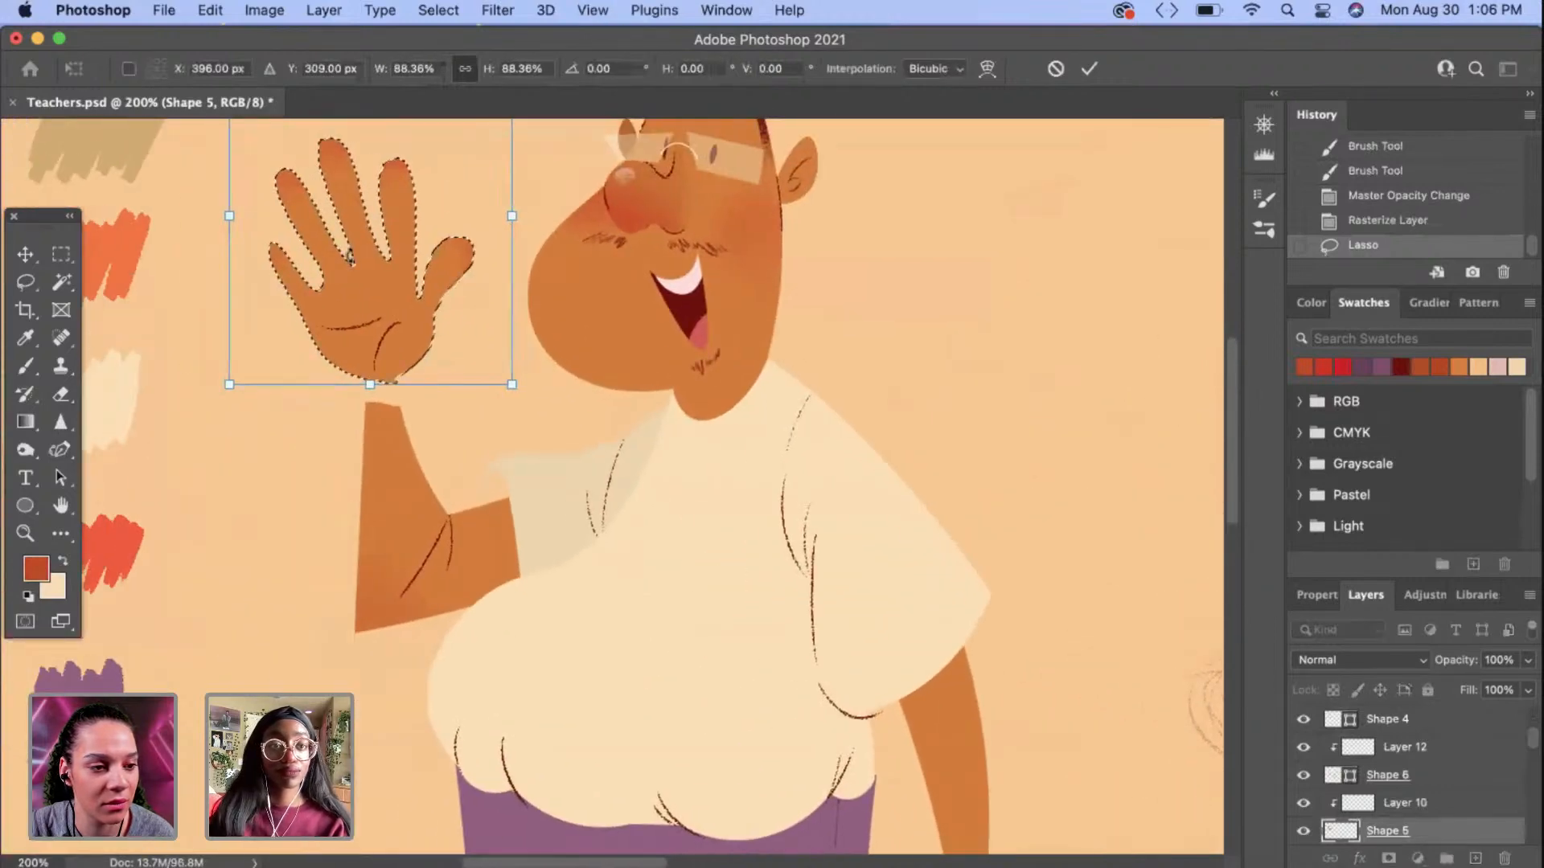
pyautogui.click(25, 255)
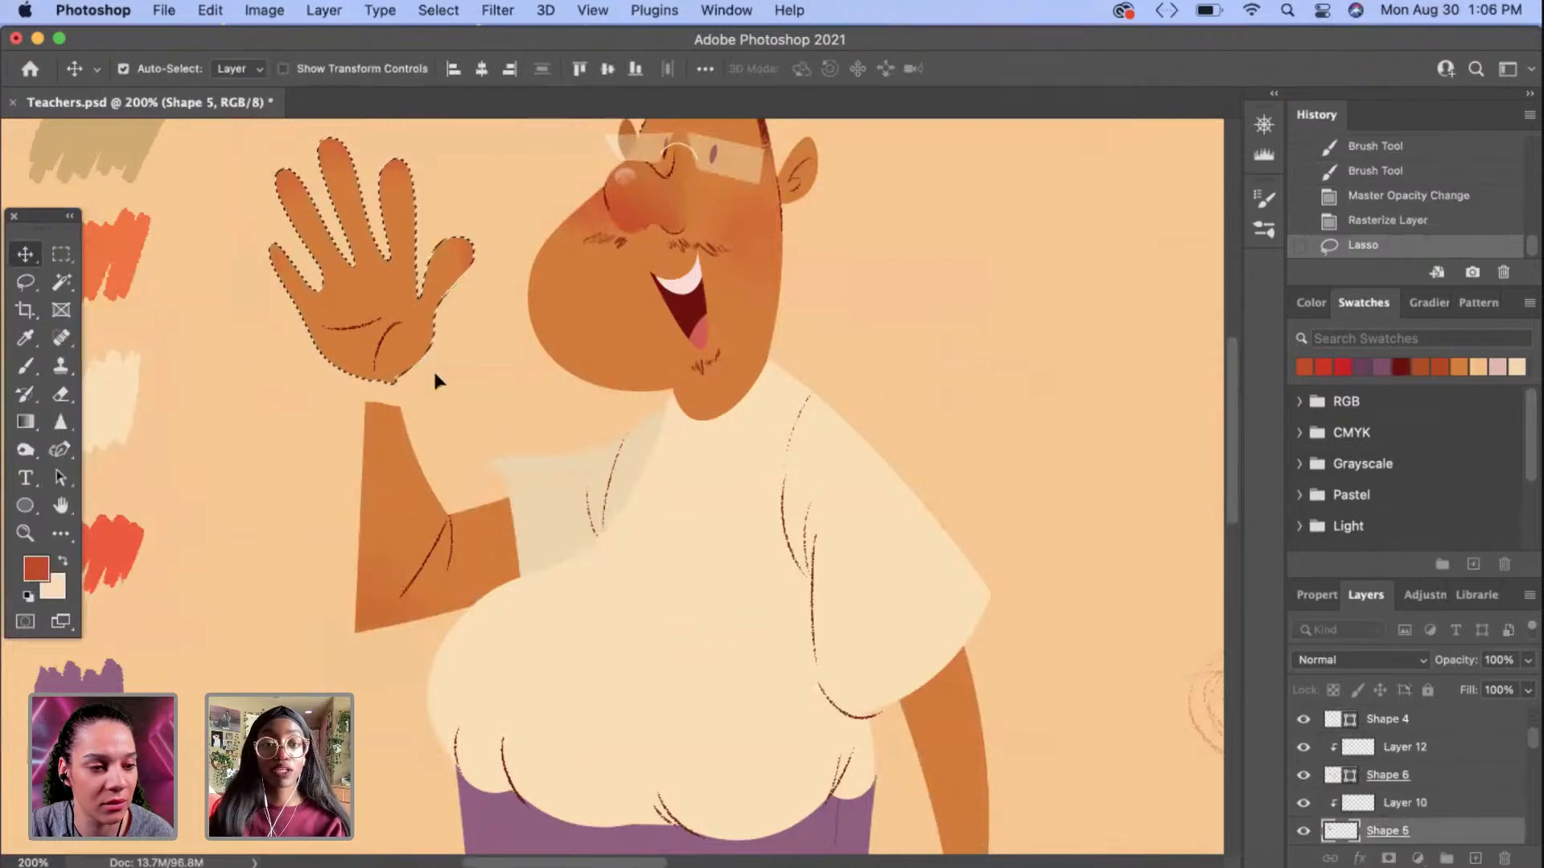
# Step: Nudge the shrunken hand down until it meets the wrist, and deselect it
pyautogui.press('Down')
pyautogui.press('Down')
pyautogui.press('Down')
pyautogui.press('Down')
pyautogui.press('Down')
pyautogui.press('Down')
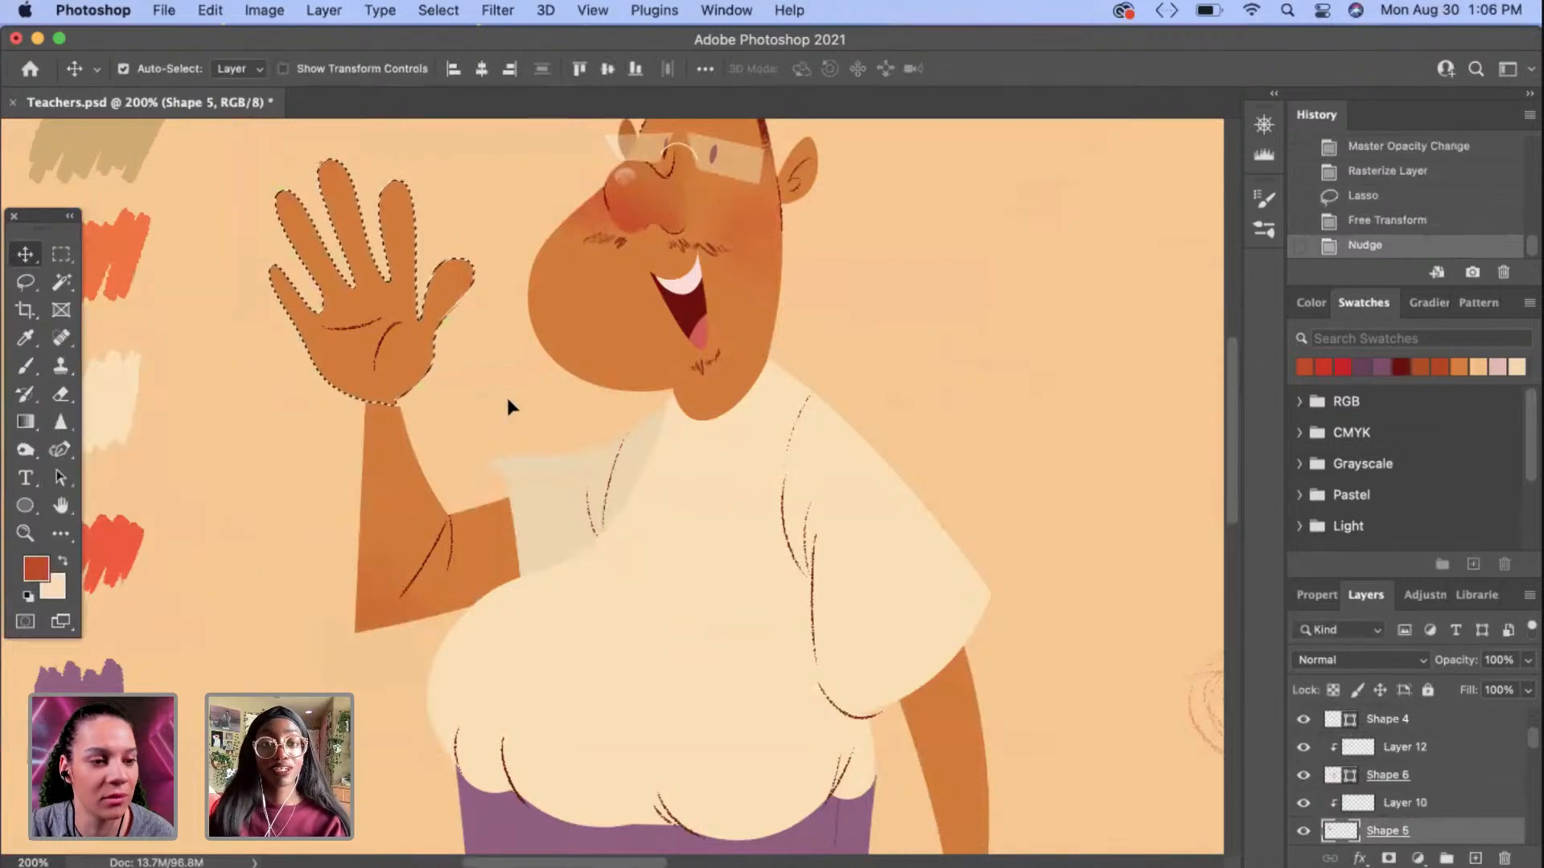
pyautogui.press('Down')
pyautogui.press('Down')
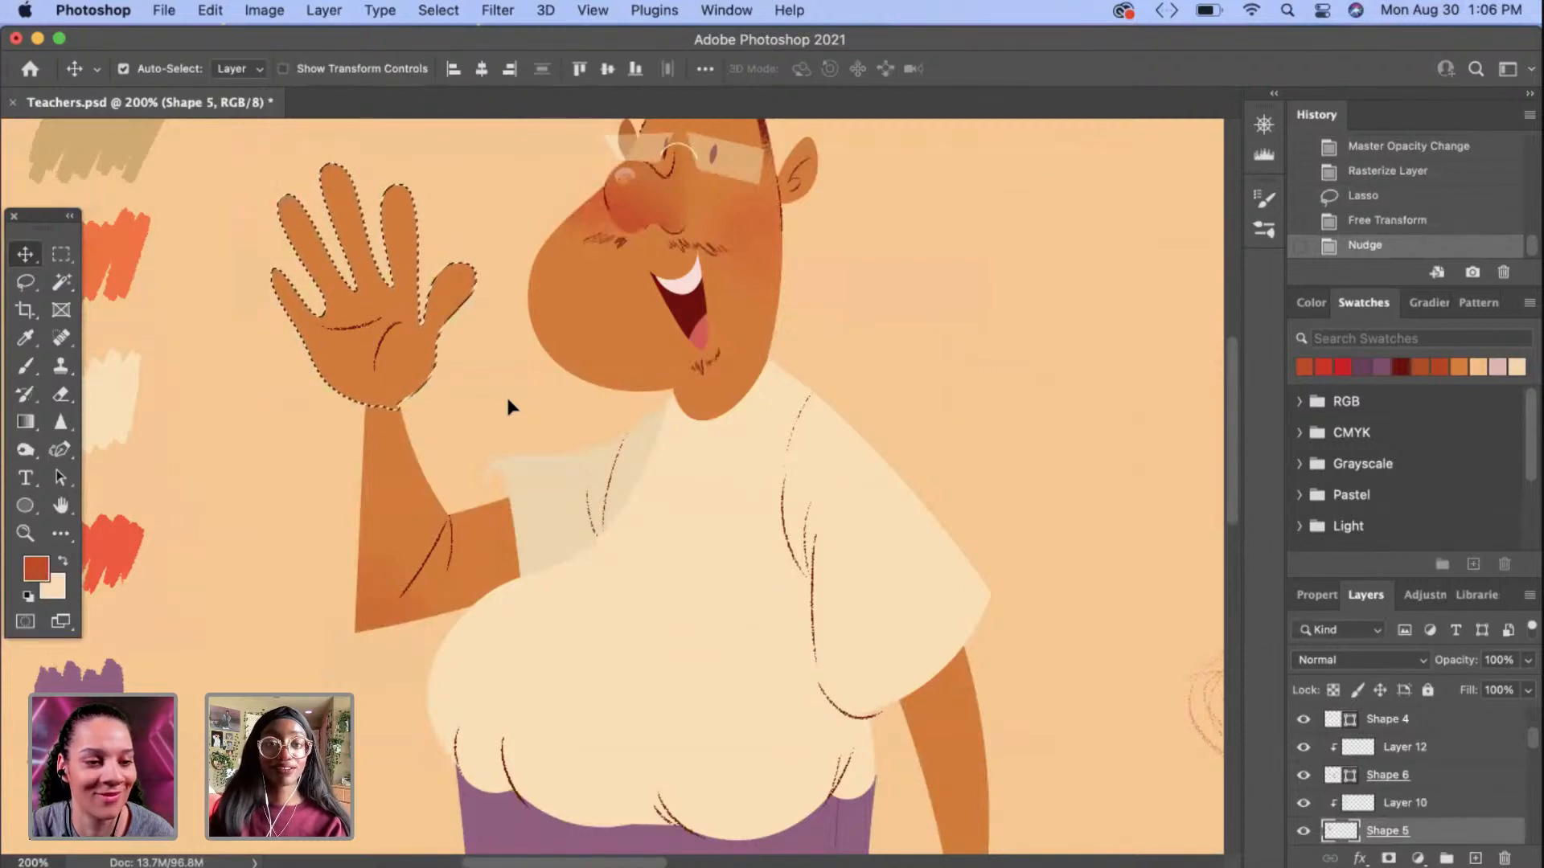
pyautogui.click(26, 283)
pyautogui.click(199, 400)
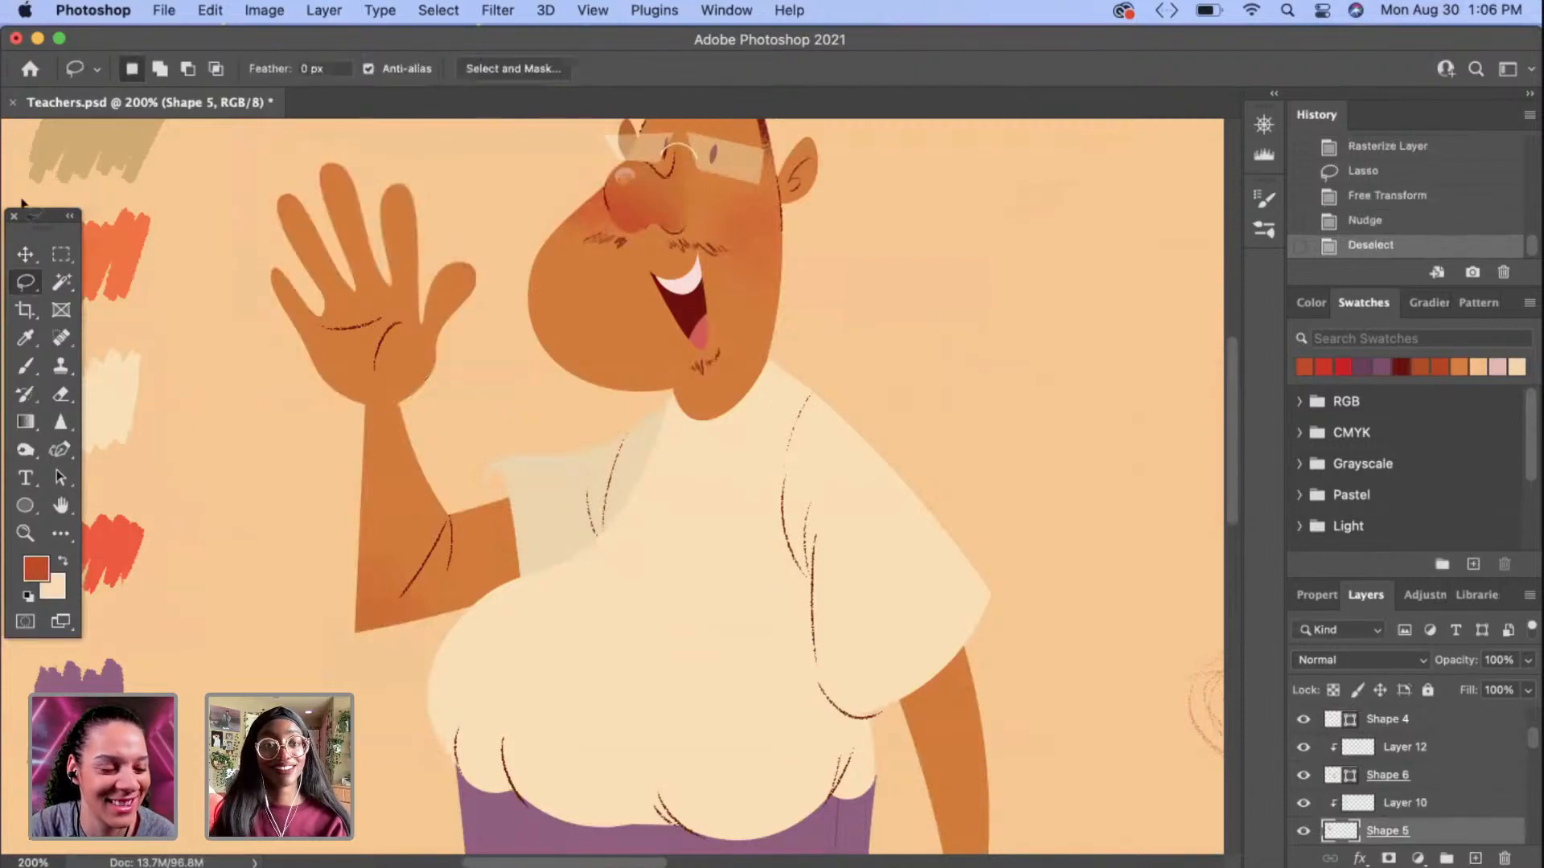
# Step: Sample the skin orange and touch up the raised hand near the wrist with a 4 px brush
pyautogui.click(25, 338)
pyautogui.click(355, 372)
pyautogui.click(25, 366)
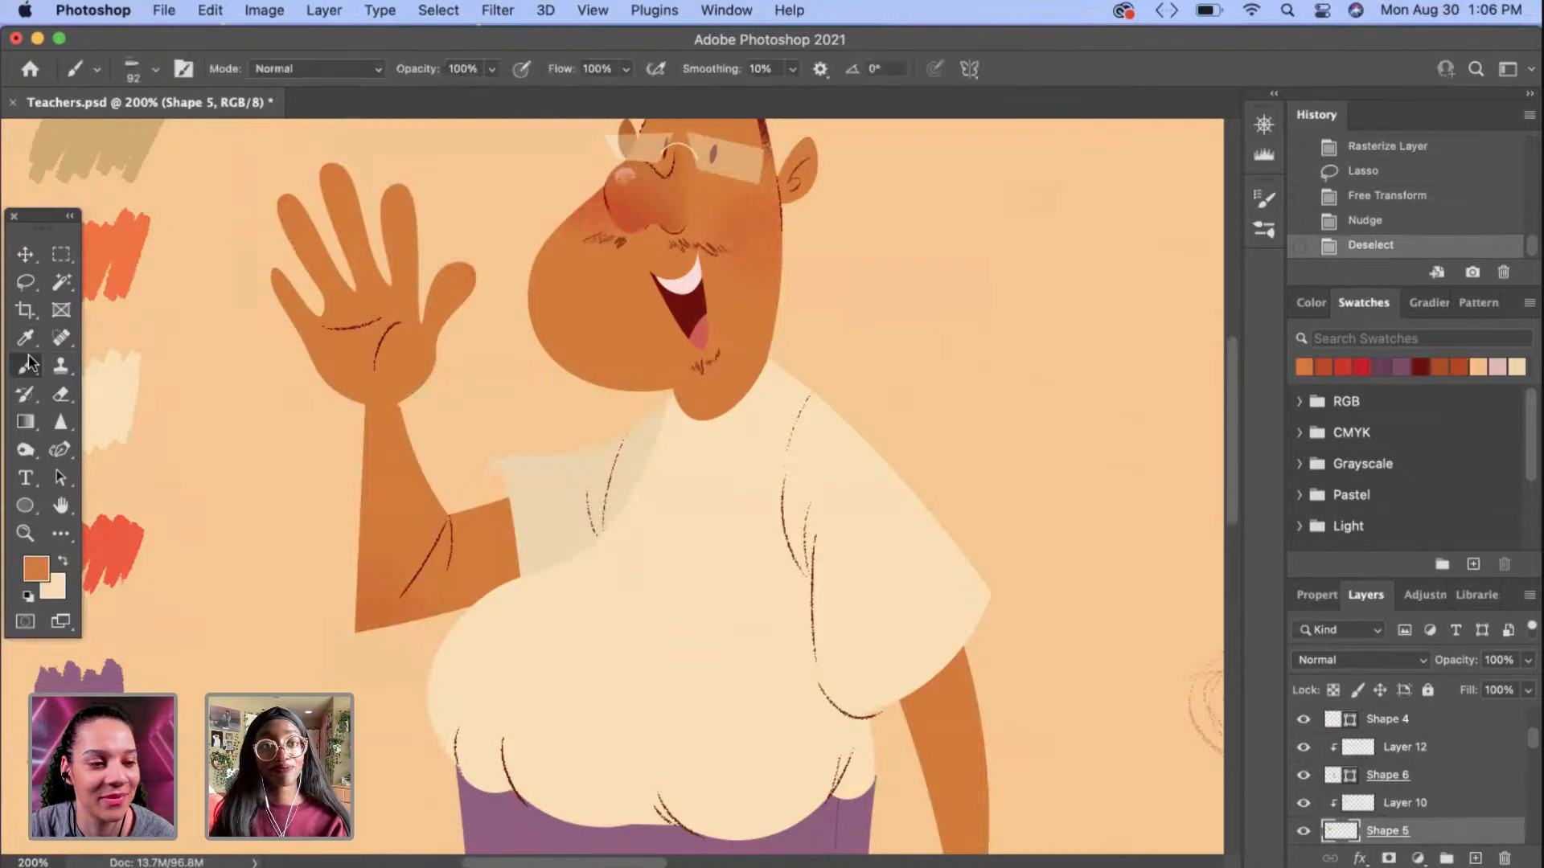
pyautogui.click(135, 69)
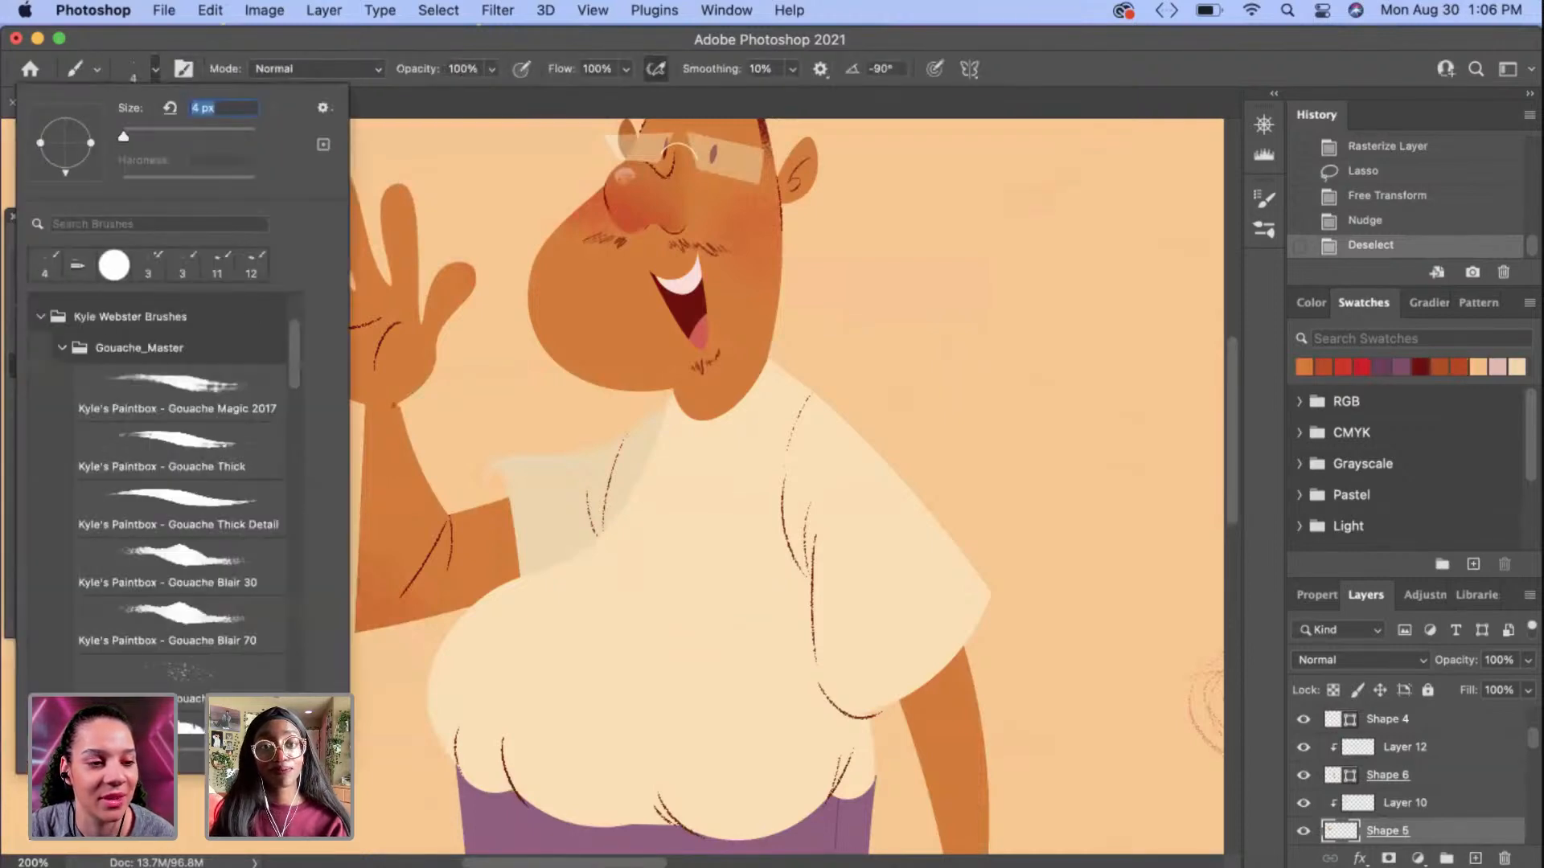
pyautogui.press('Escape')
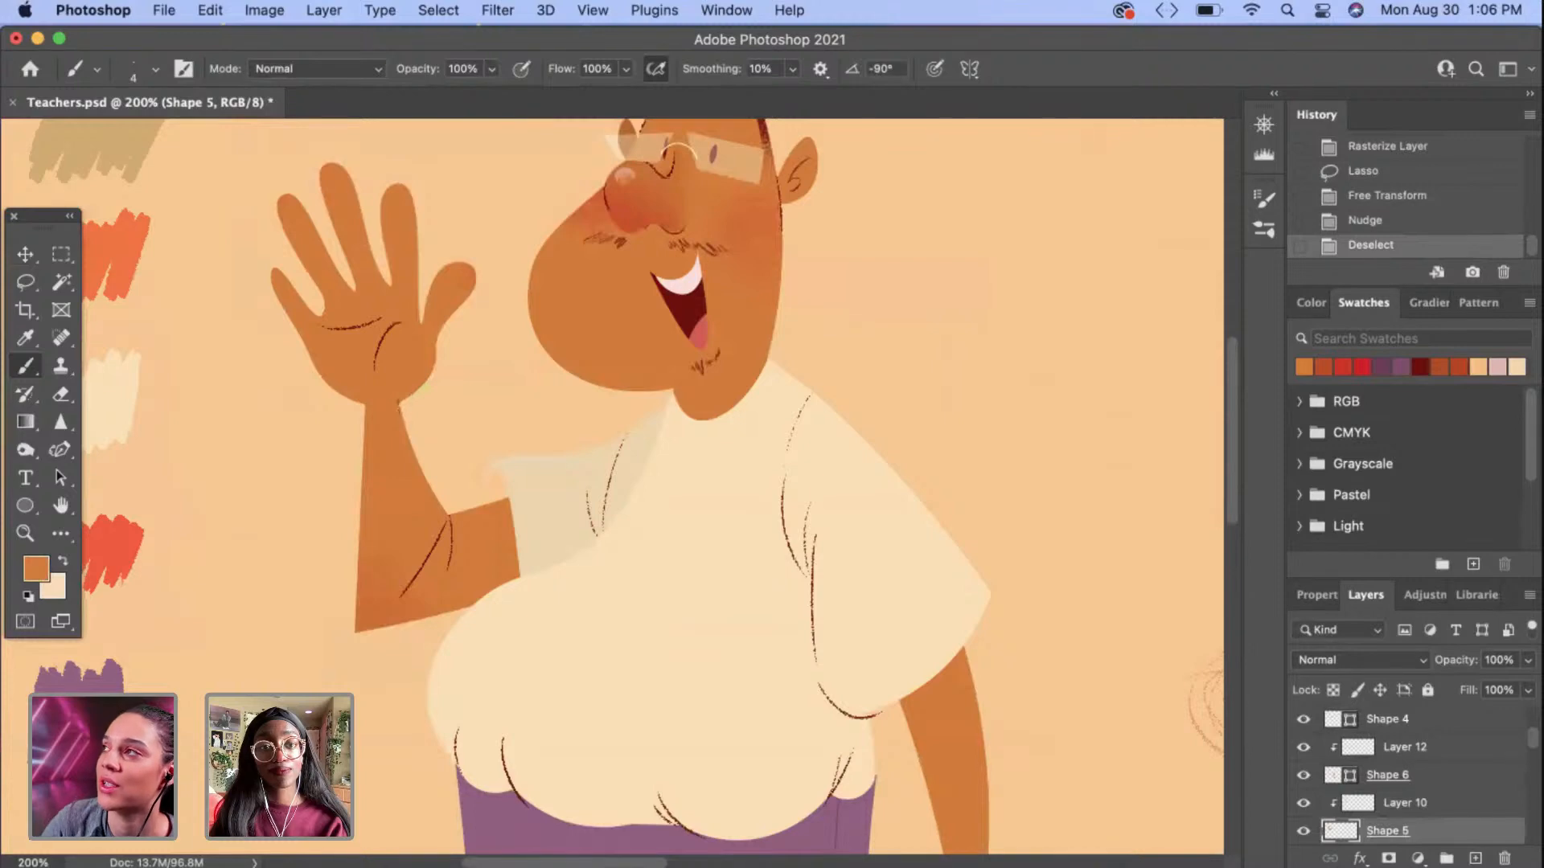
# Step: Lasso the palm crease lines on Layer 8, shift them slightly down within the smaller hand, and deselect
pyautogui.click(25, 254)
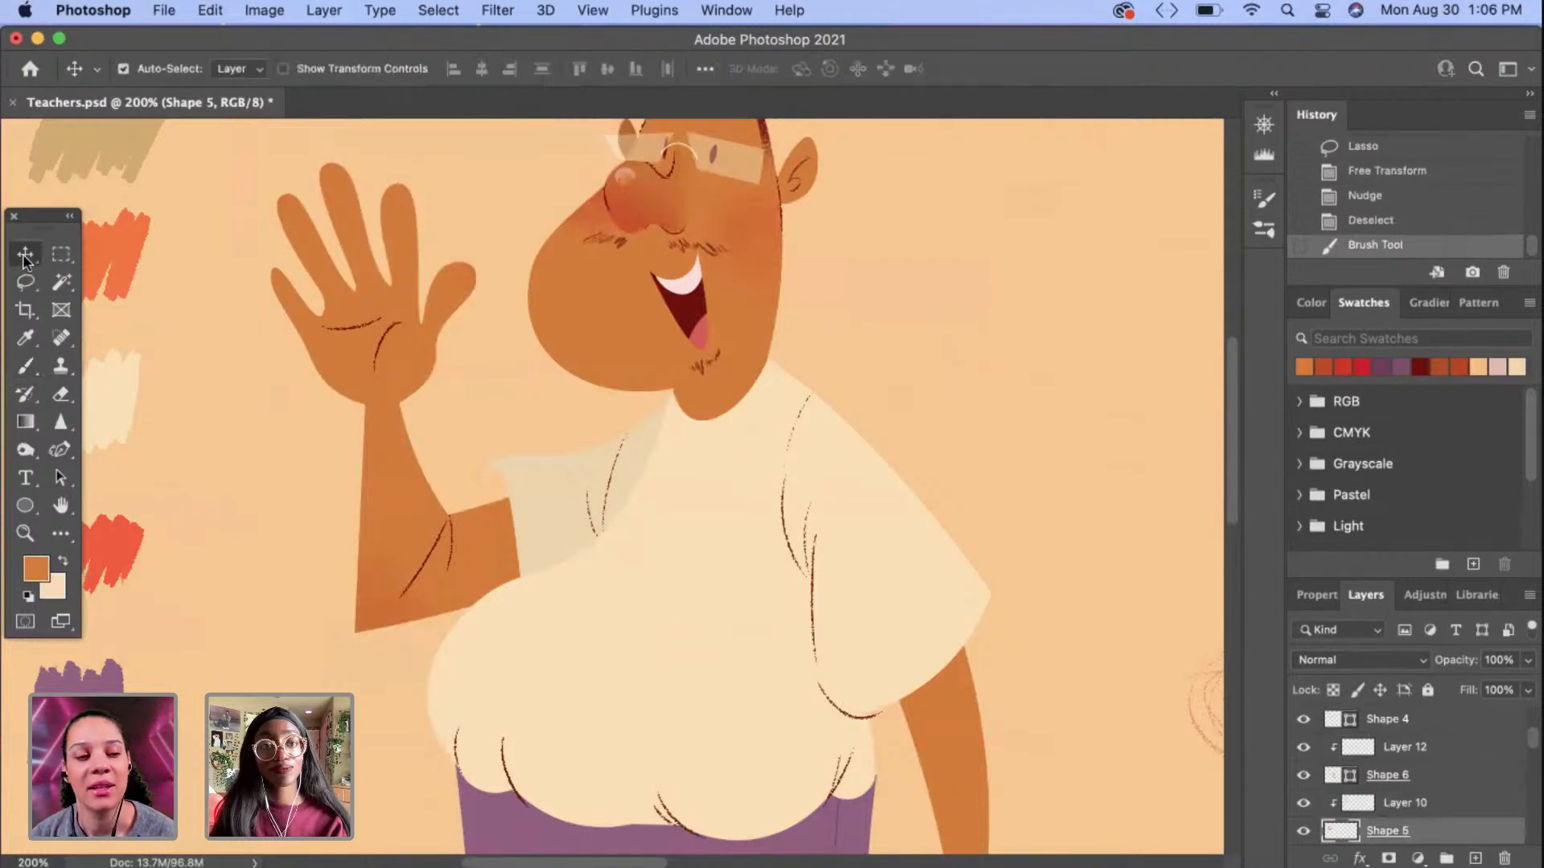
pyautogui.click(389, 344)
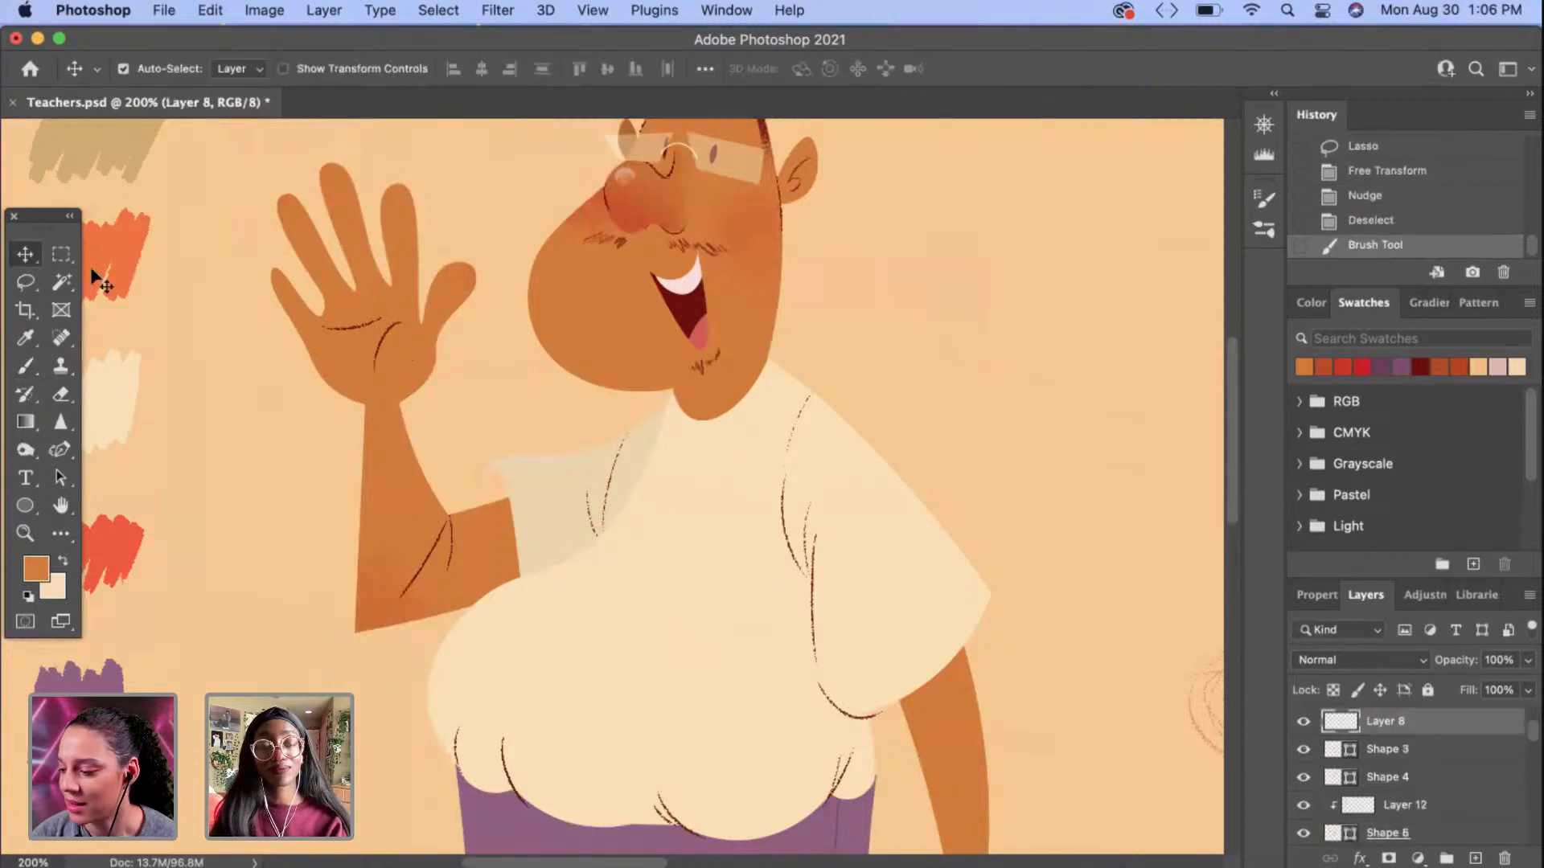
pyautogui.click(25, 283)
pyautogui.moveTo(374, 308)
pyautogui.mouseDown()
pyautogui.moveTo(403, 407)
pyautogui.moveTo(384, 265)
pyautogui.moveTo(376, 294)
pyautogui.mouseUp()
pyautogui.hotkey('ctrl', 't')
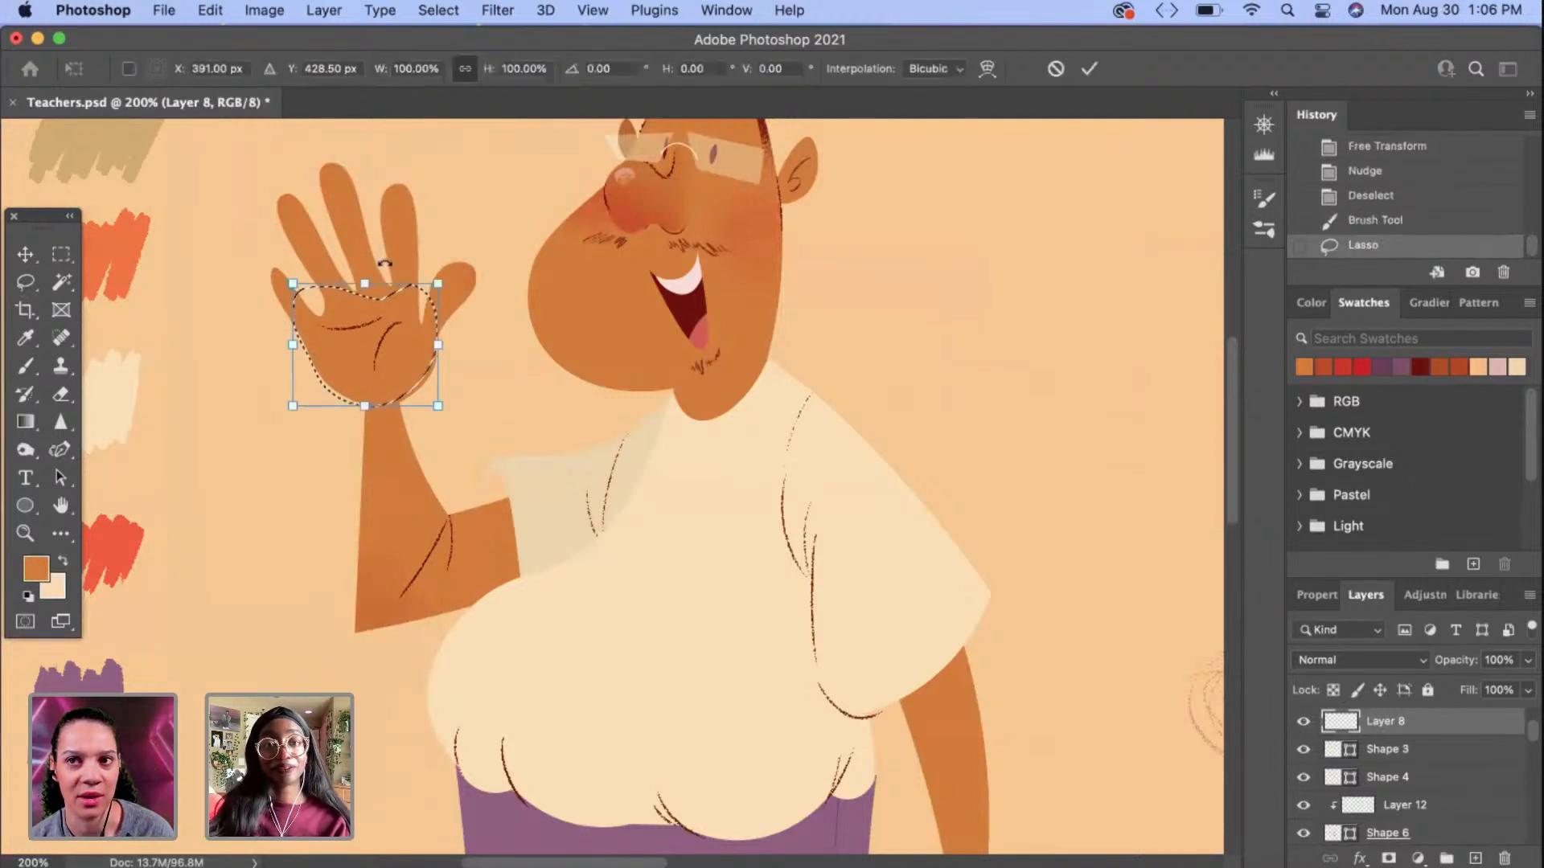
pyautogui.moveTo(397, 350); pyautogui.dragTo(400, 367)
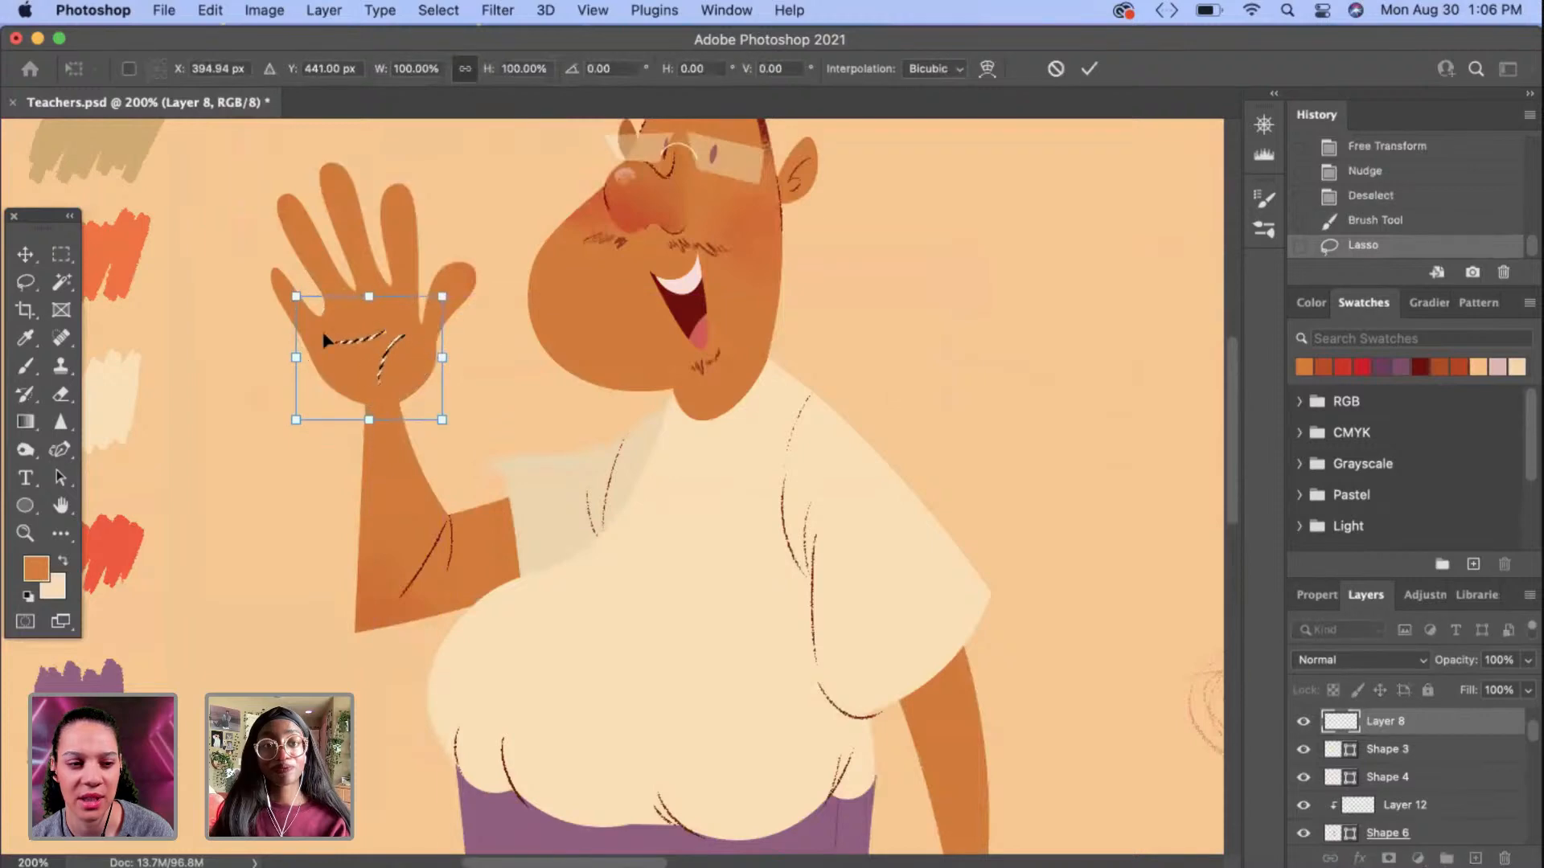
pyautogui.press('Return')
pyautogui.hotkey('ctrl', 'd')
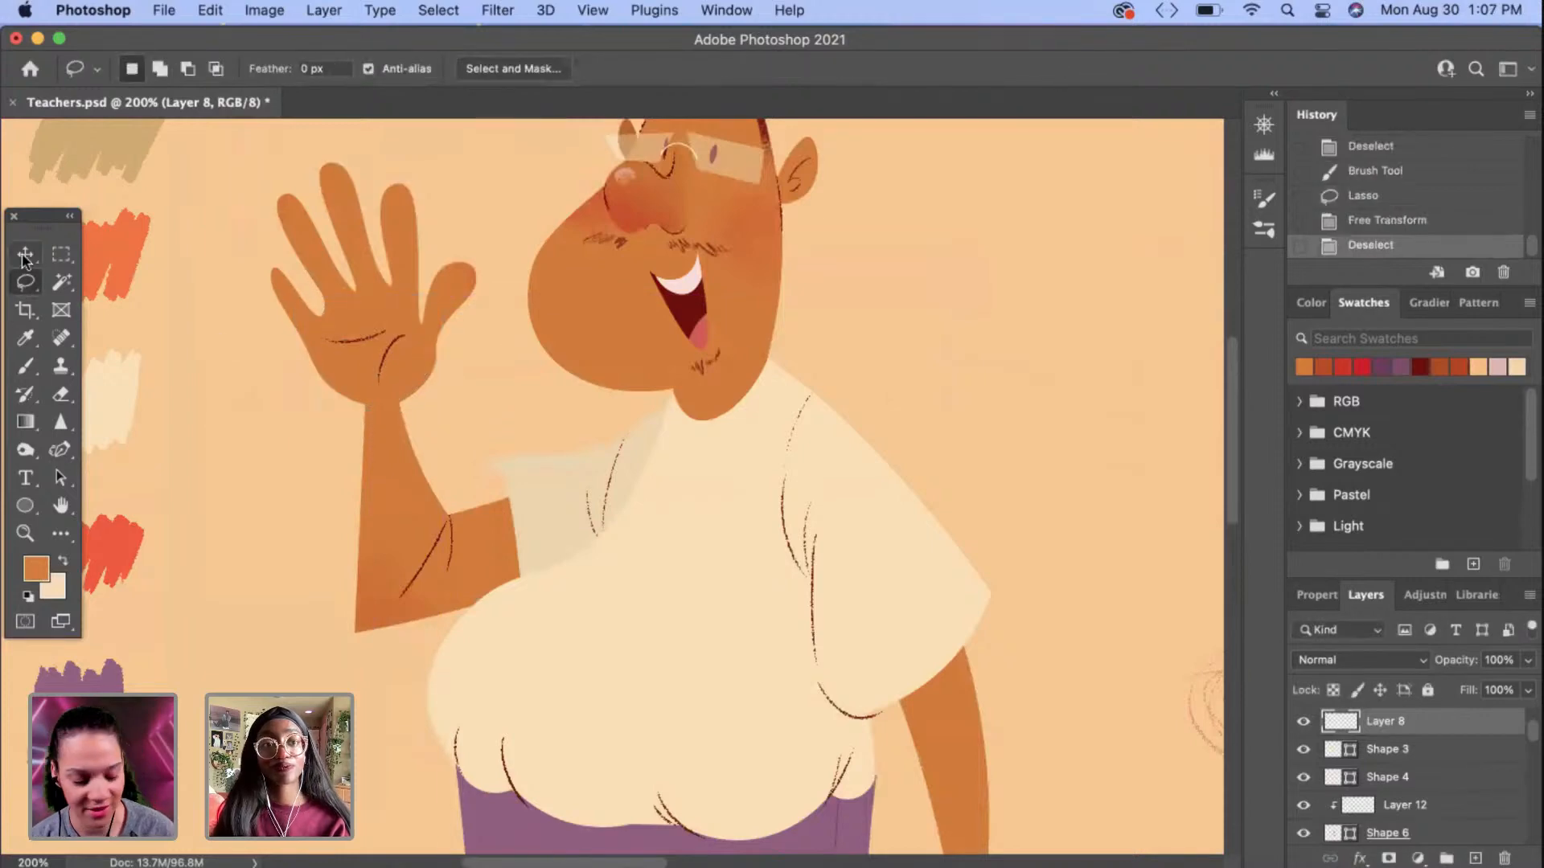
# Step: Select the raised hand's clipped shading layer, Layer 10, and toggle its visibility off and on to check it
pyautogui.click(25, 254)
pyautogui.click(478, 291)
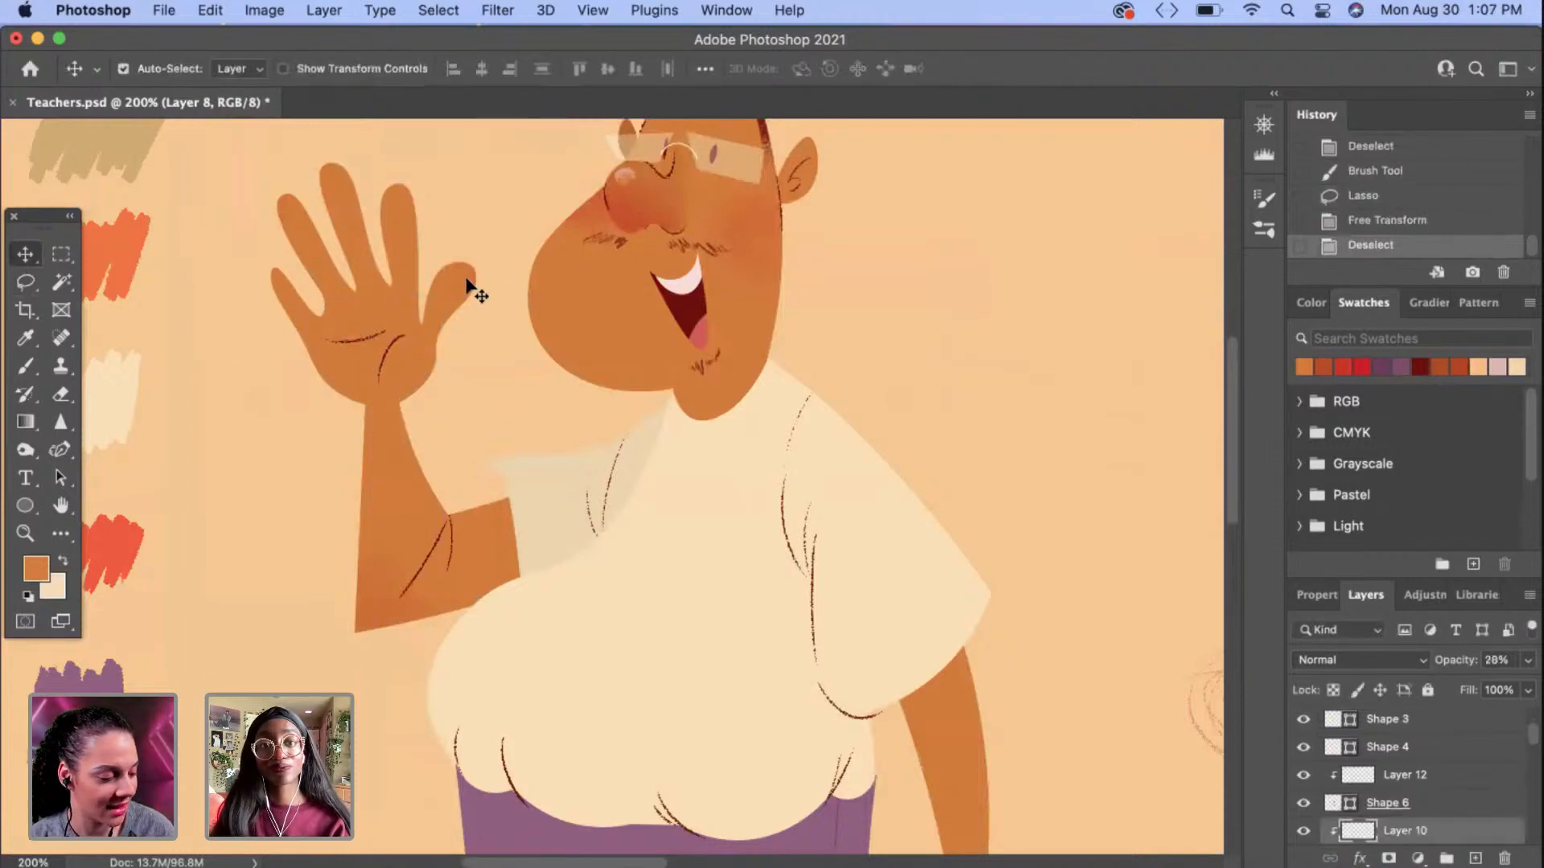
pyautogui.click(1305, 831)
pyautogui.click(1304, 831)
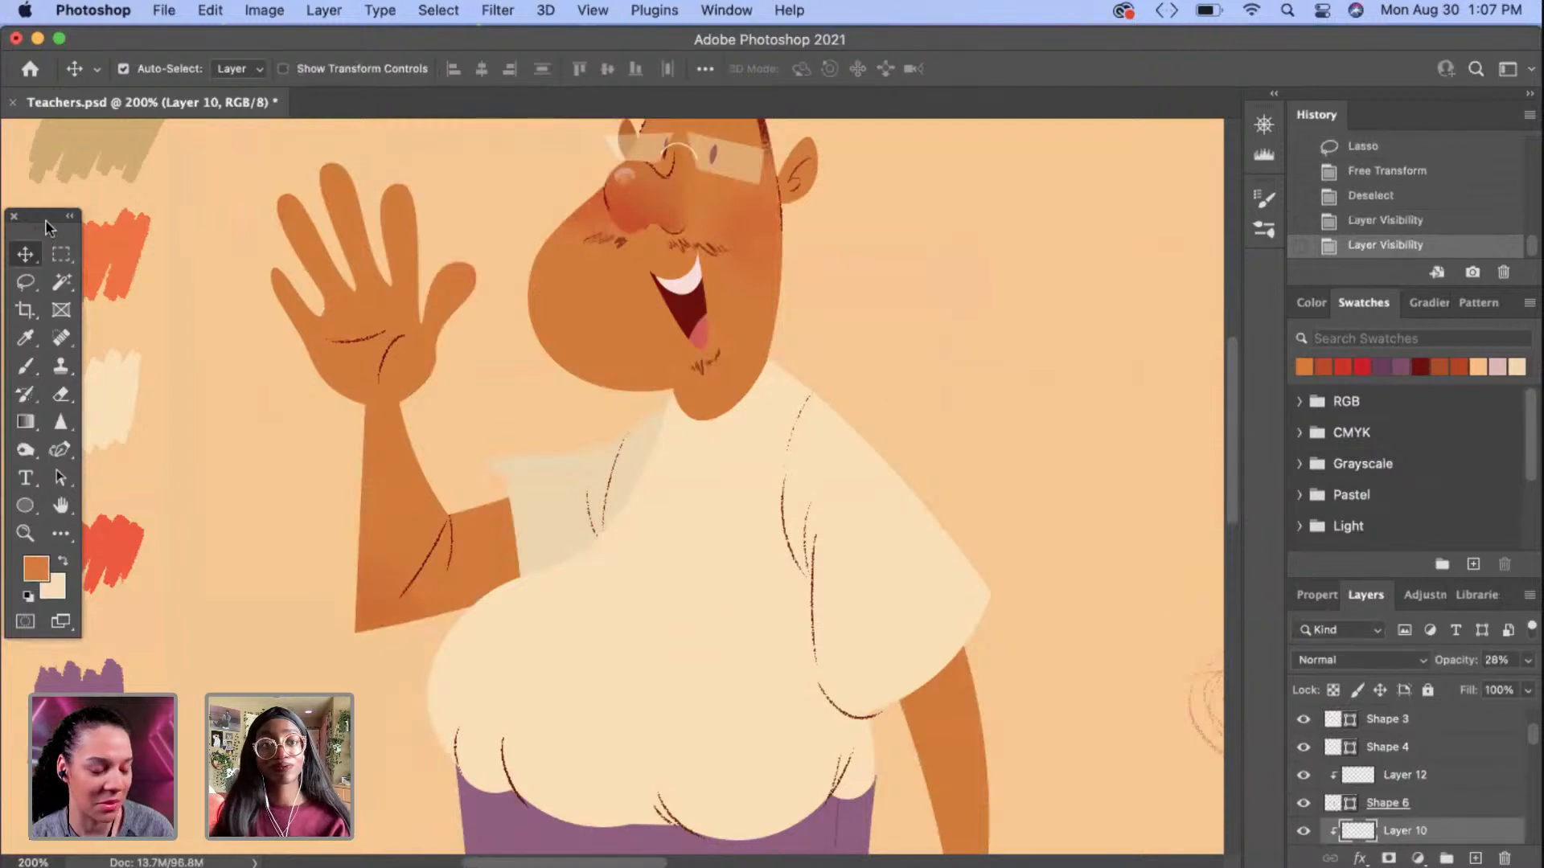
# Step: Lasso the hand's shading on Layer 10, scale it down to fit the smaller fingertips, and deselect
pyautogui.click(30, 272)
pyautogui.moveTo(334, 145)
pyautogui.mouseDown()
pyautogui.moveTo(196, 232)
pyautogui.moveTo(272, 406)
pyautogui.moveTo(423, 429)
pyautogui.moveTo(507, 326)
pyautogui.moveTo(515, 233)
pyautogui.moveTo(399, 164)
pyautogui.mouseUp()
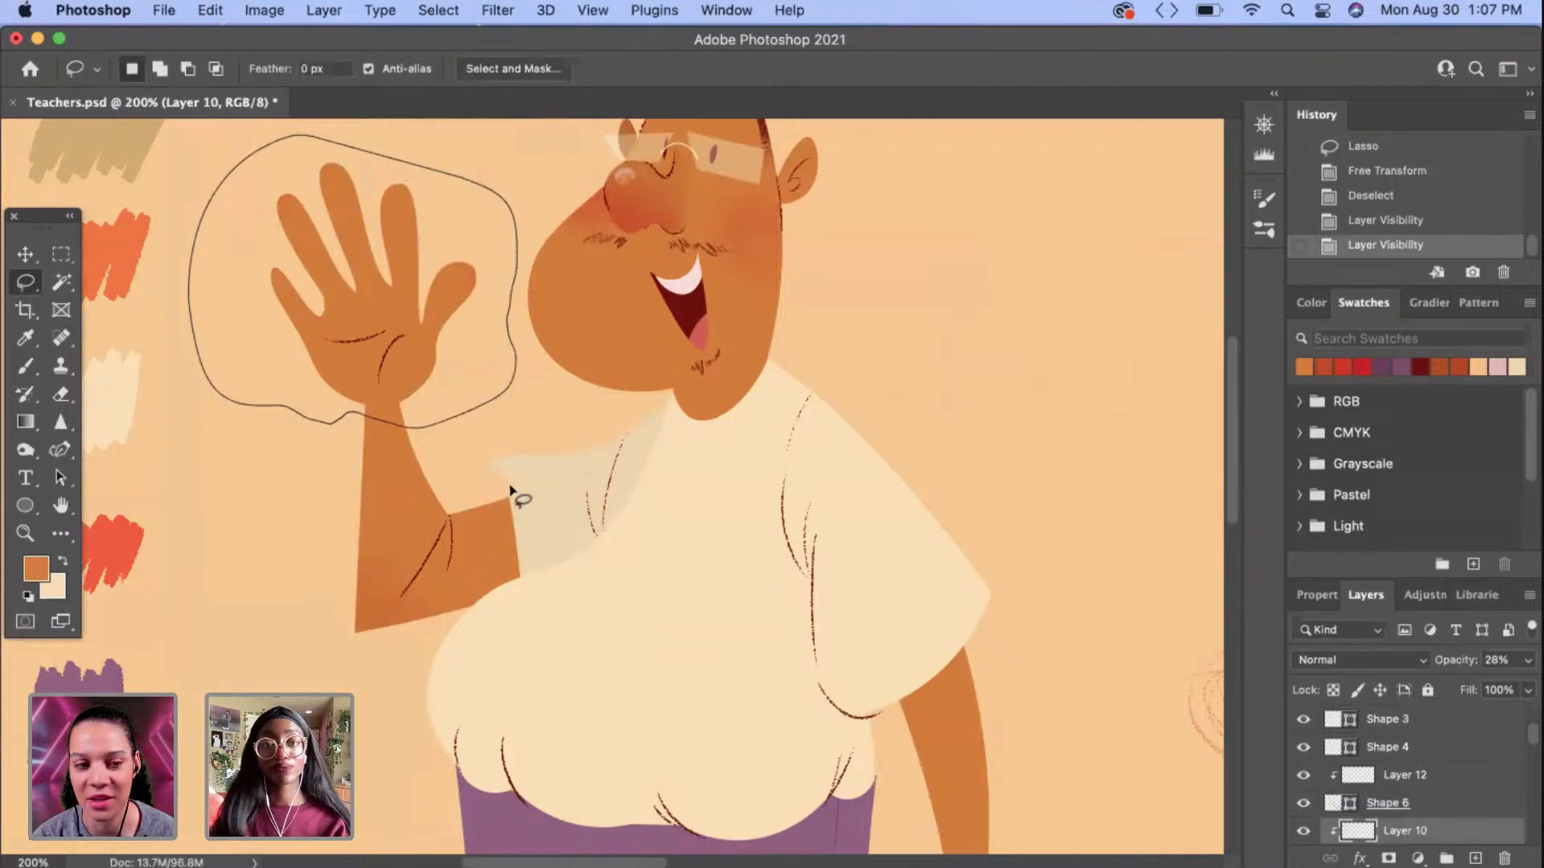
pyautogui.press('super+t')
pyautogui.scroll(1, 517, 495)
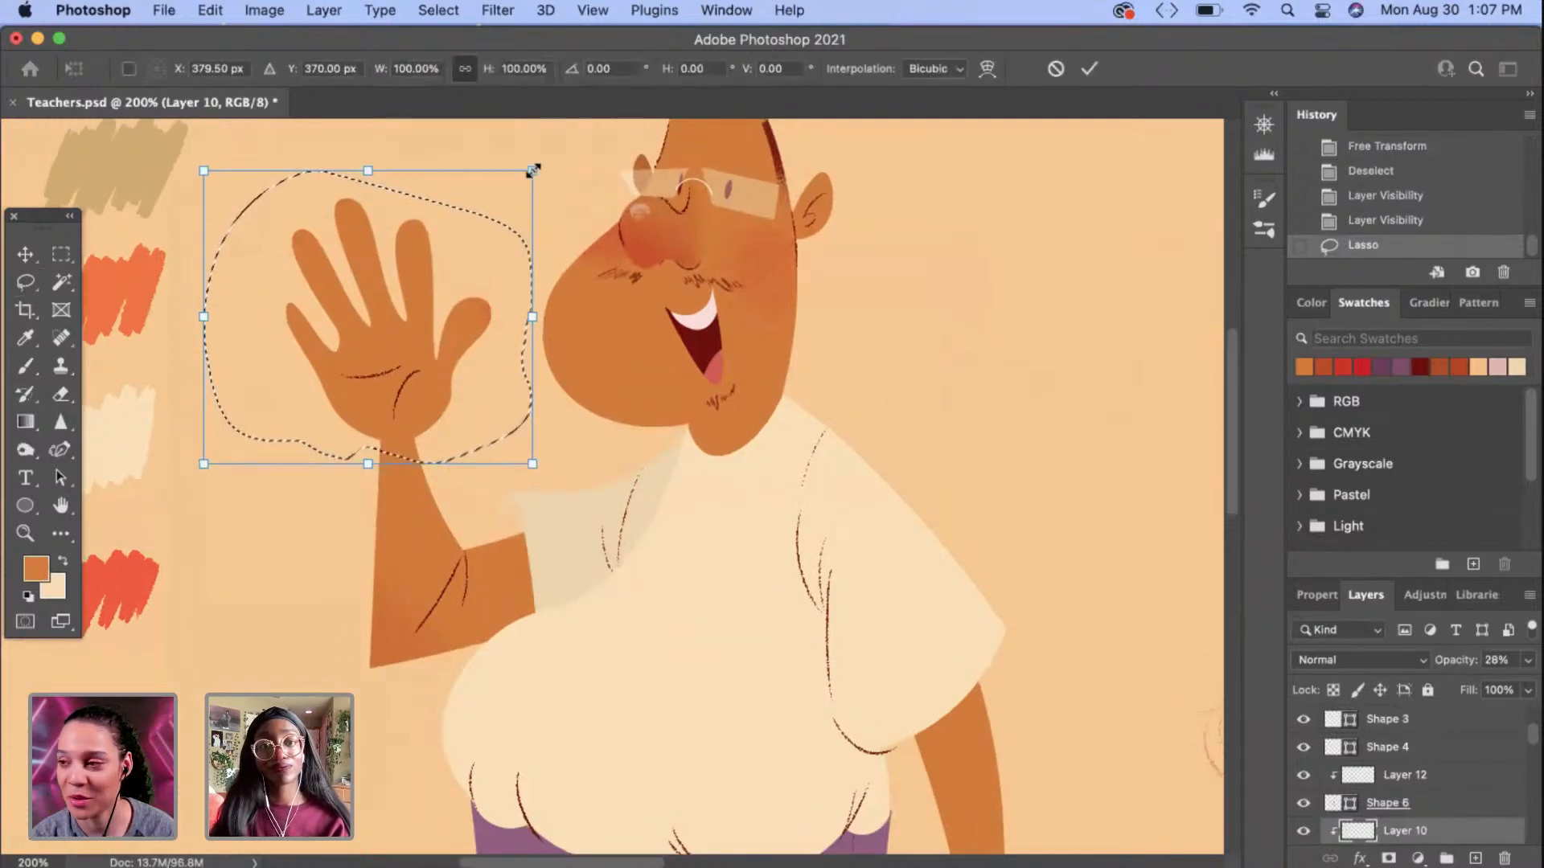
pyautogui.moveTo(533, 171)
pyautogui.mouseDown()
pyautogui.moveTo(494, 194)
pyautogui.moveTo(512, 193)
pyautogui.mouseUp()
pyautogui.press('Return')
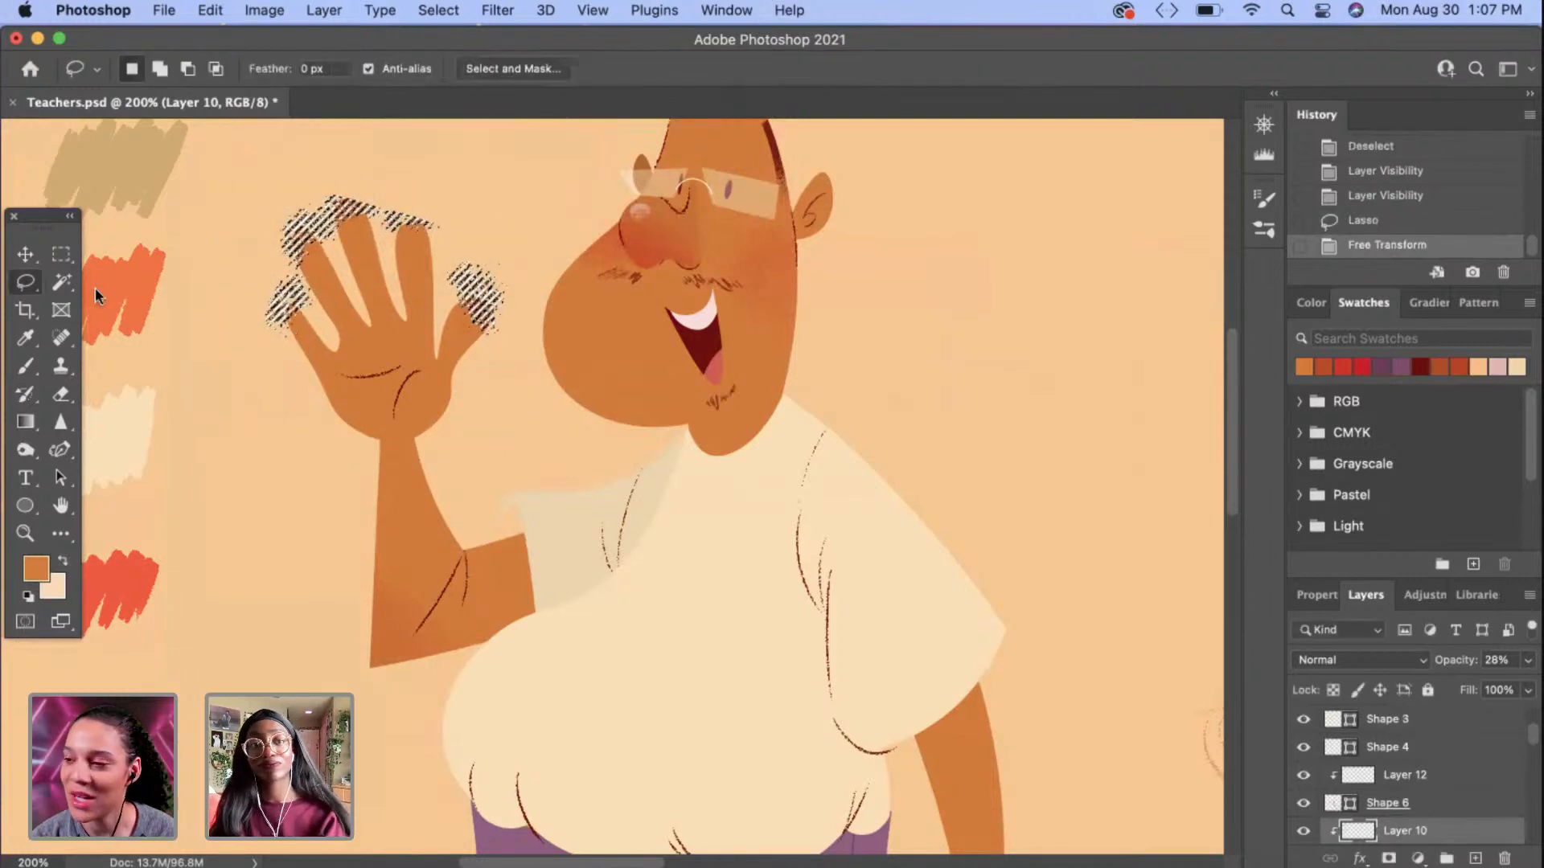
pyautogui.press('super+d')
pyautogui.press('super+minus')
pyautogui.press('super+minus')
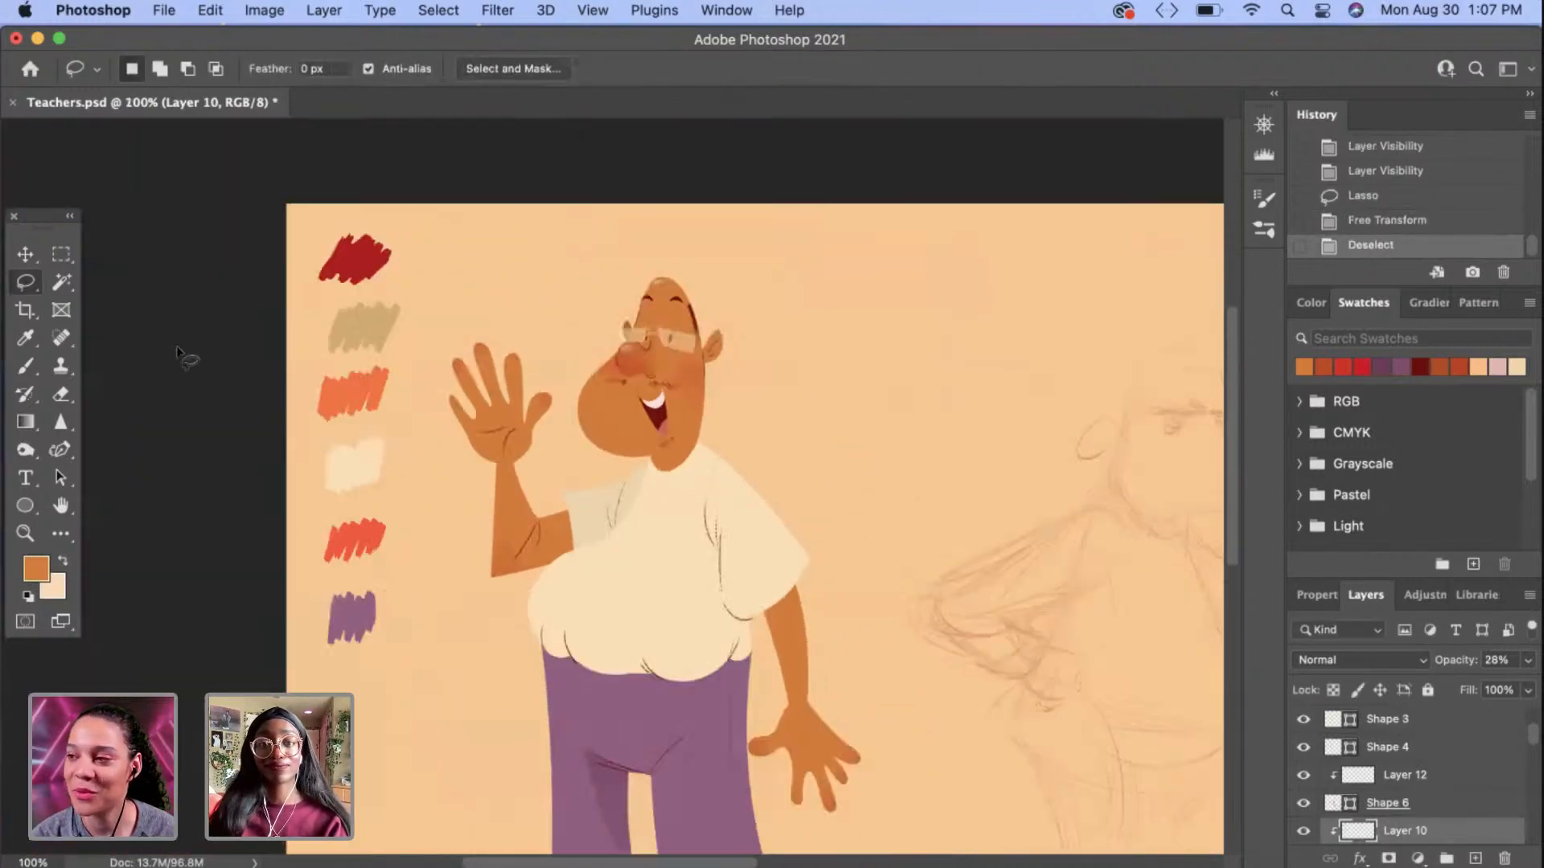
# Step: Select all of the waving teacher's layers from Layer 8 down and put them in a group
pyautogui.scroll(-5, 593, 384)
pyautogui.hscroll(4, 593, 384)
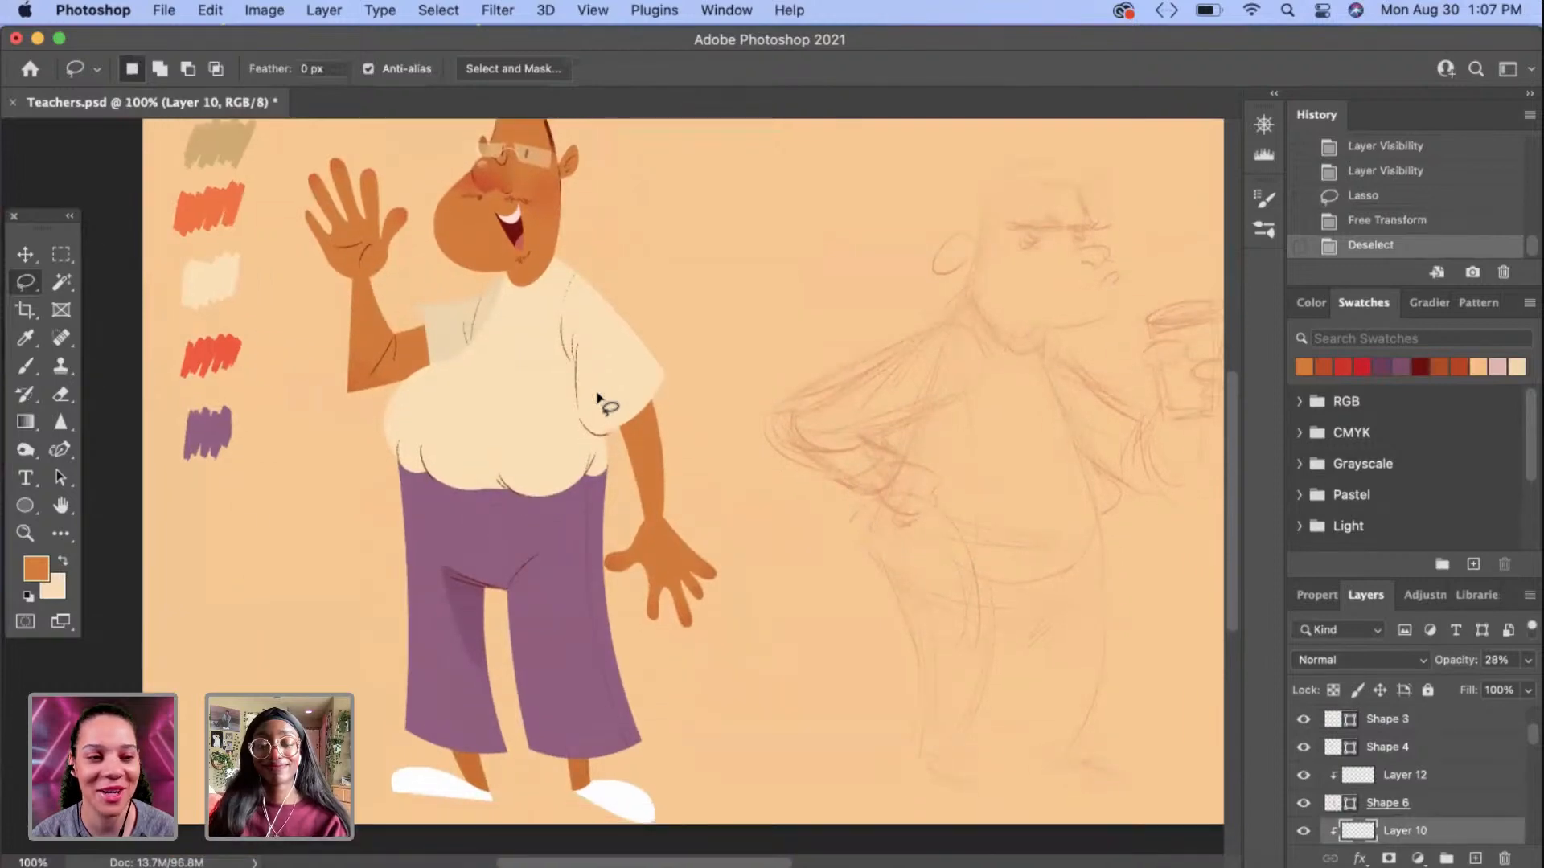
pyautogui.hscroll(5, 770, 412)
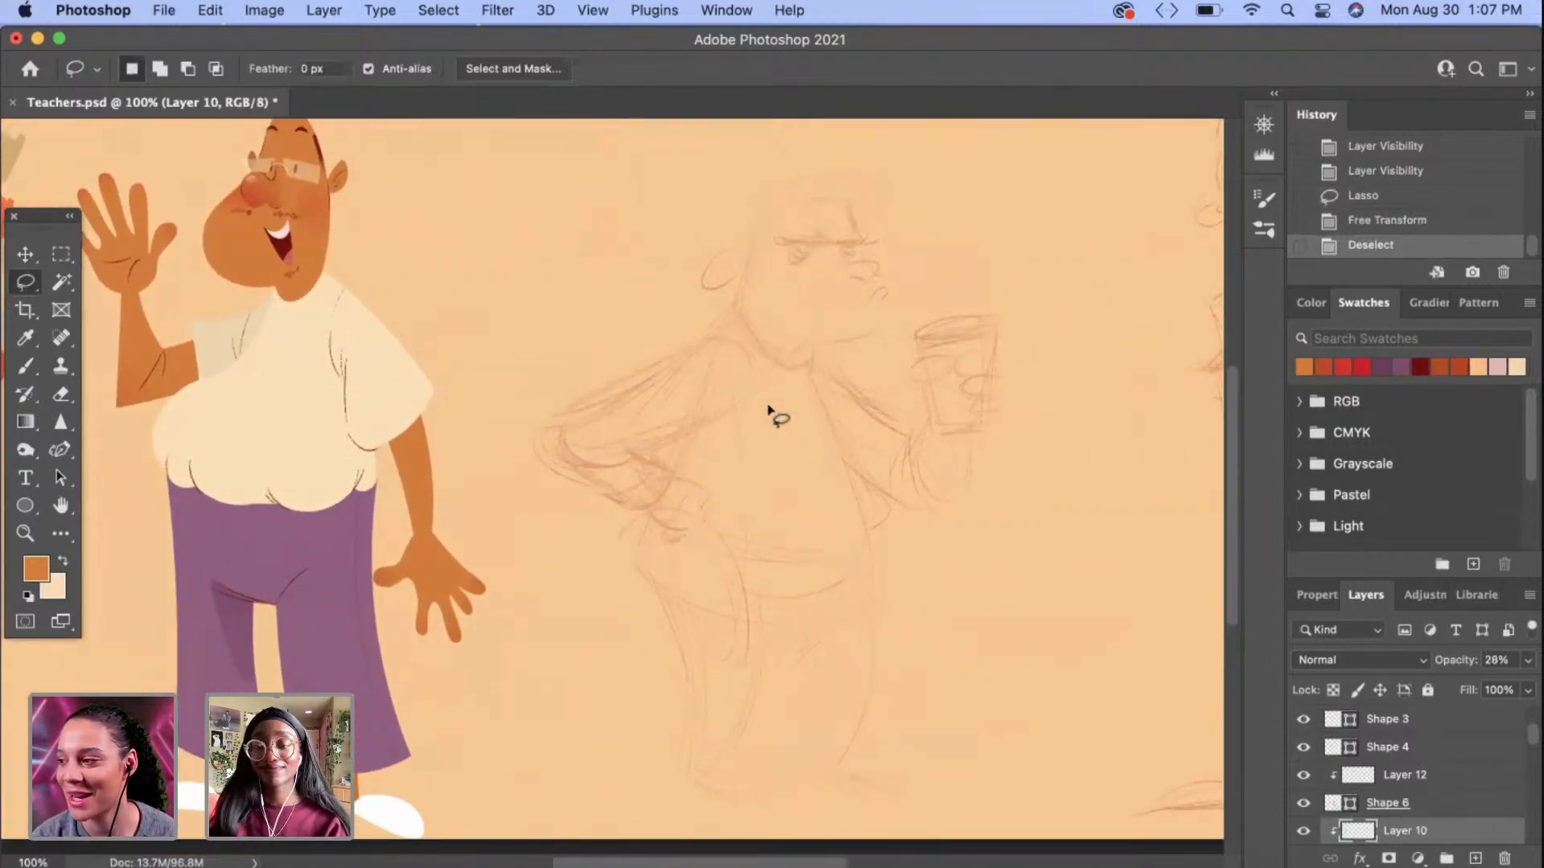
pyautogui.moveTo(1531, 742)
pyautogui.mouseDown()
pyautogui.moveTo(1526, 844)
pyautogui.moveTo(1522, 724)
pyautogui.mouseUp()
pyautogui.click(1432, 776)
pyautogui.keyDown('shift'); pyautogui.click(1428, 752); pyautogui.keyUp('shift')
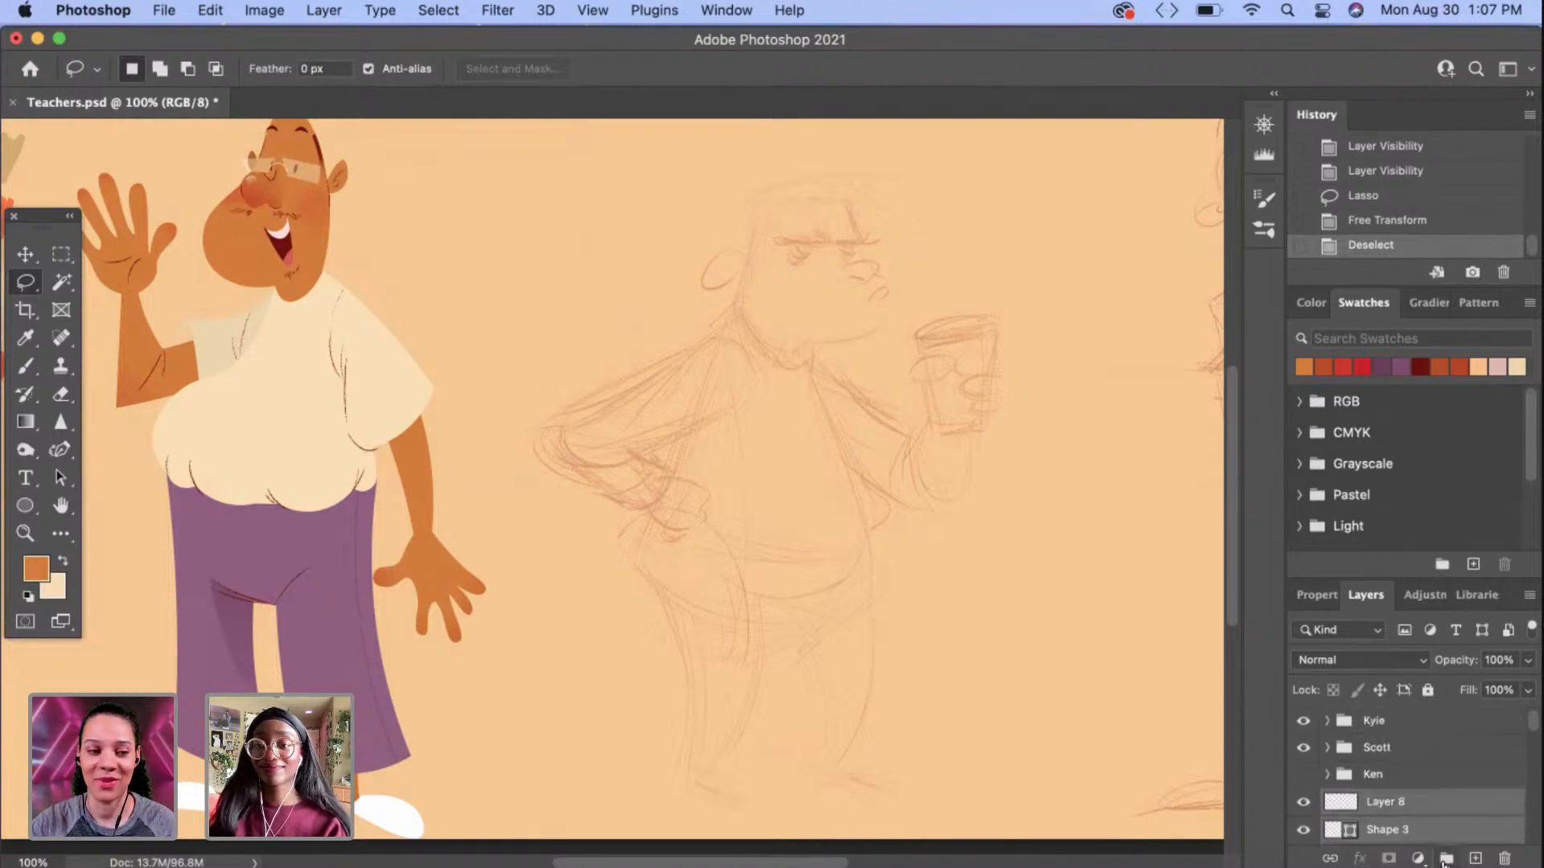
pyautogui.click(1446, 858)
# Step: Draw a closed four-point Pen shape, about 137 by 566 px, along the trousers' outer side seam beside the lowered hand
pyautogui.hscroll(-6, 652, 693)
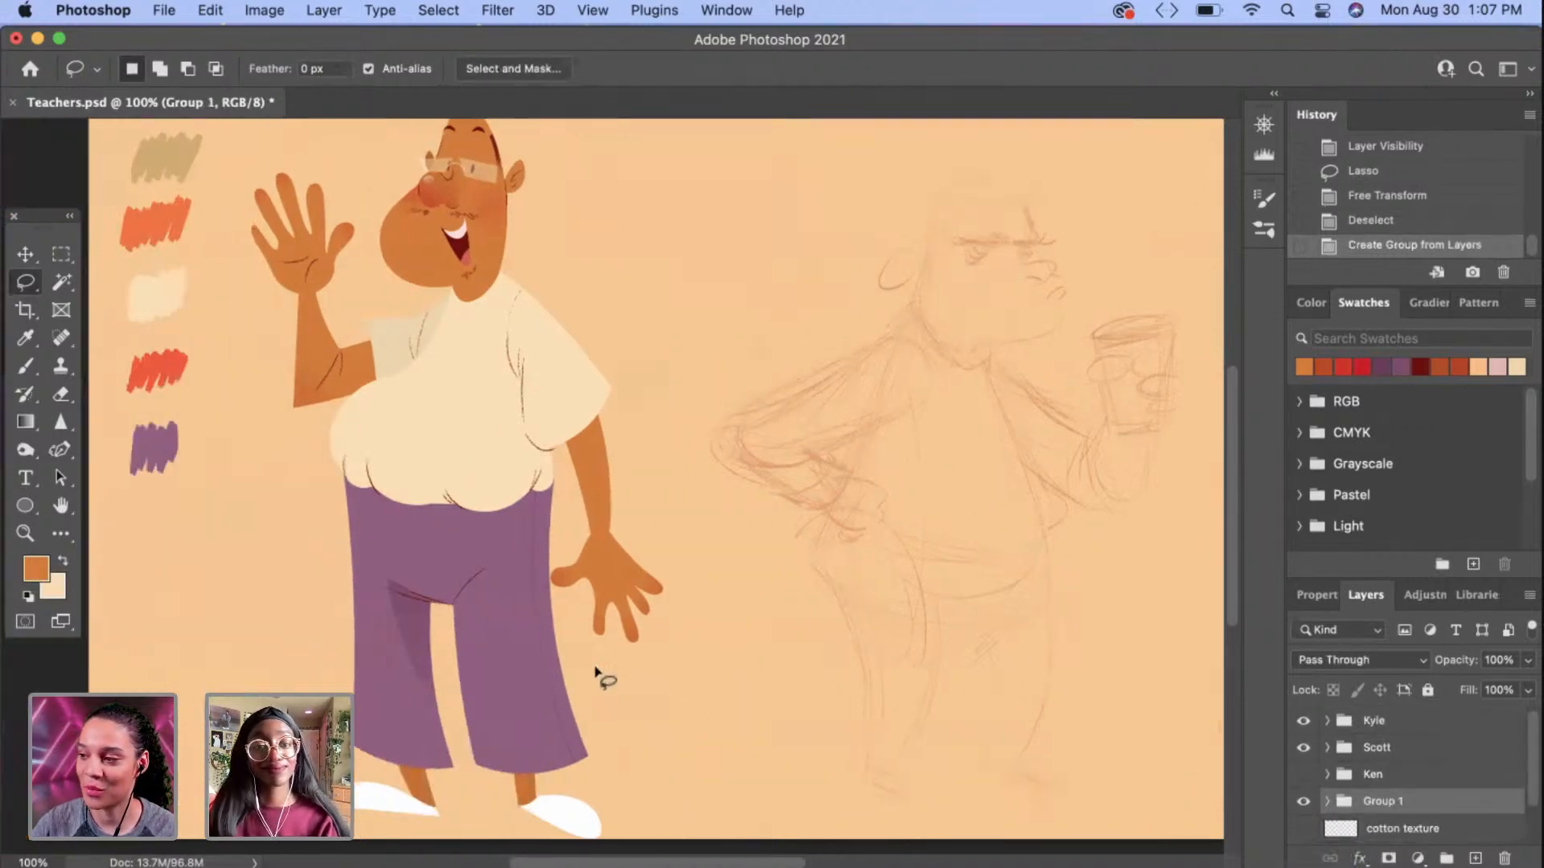
pyautogui.click(25, 254)
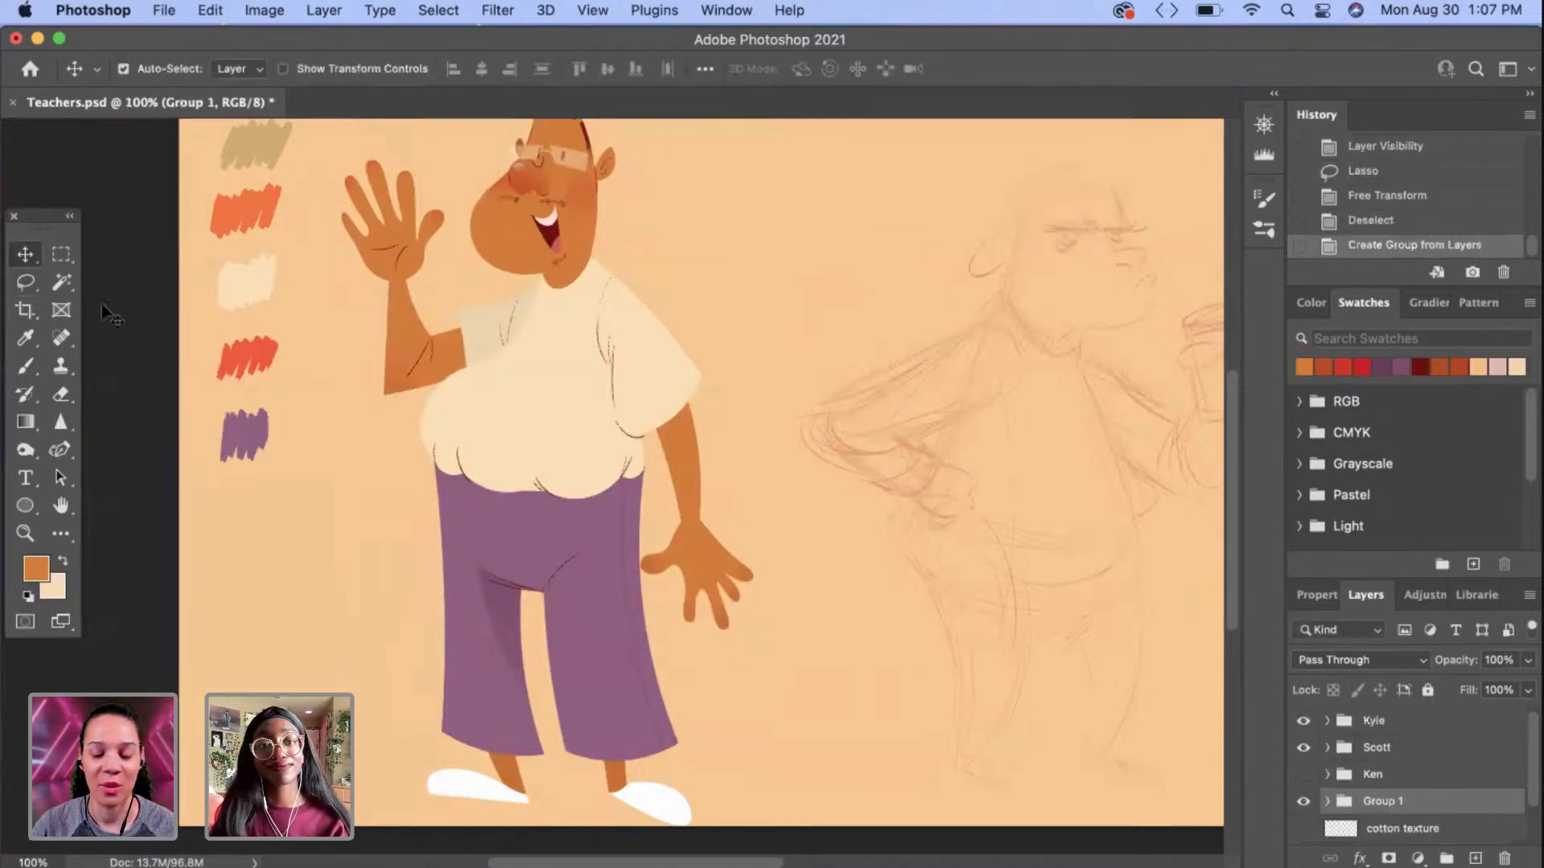
pyautogui.click(630, 544)
pyautogui.moveTo(61, 450); pyautogui.dragTo(129, 460)
pyautogui.click(623, 462)
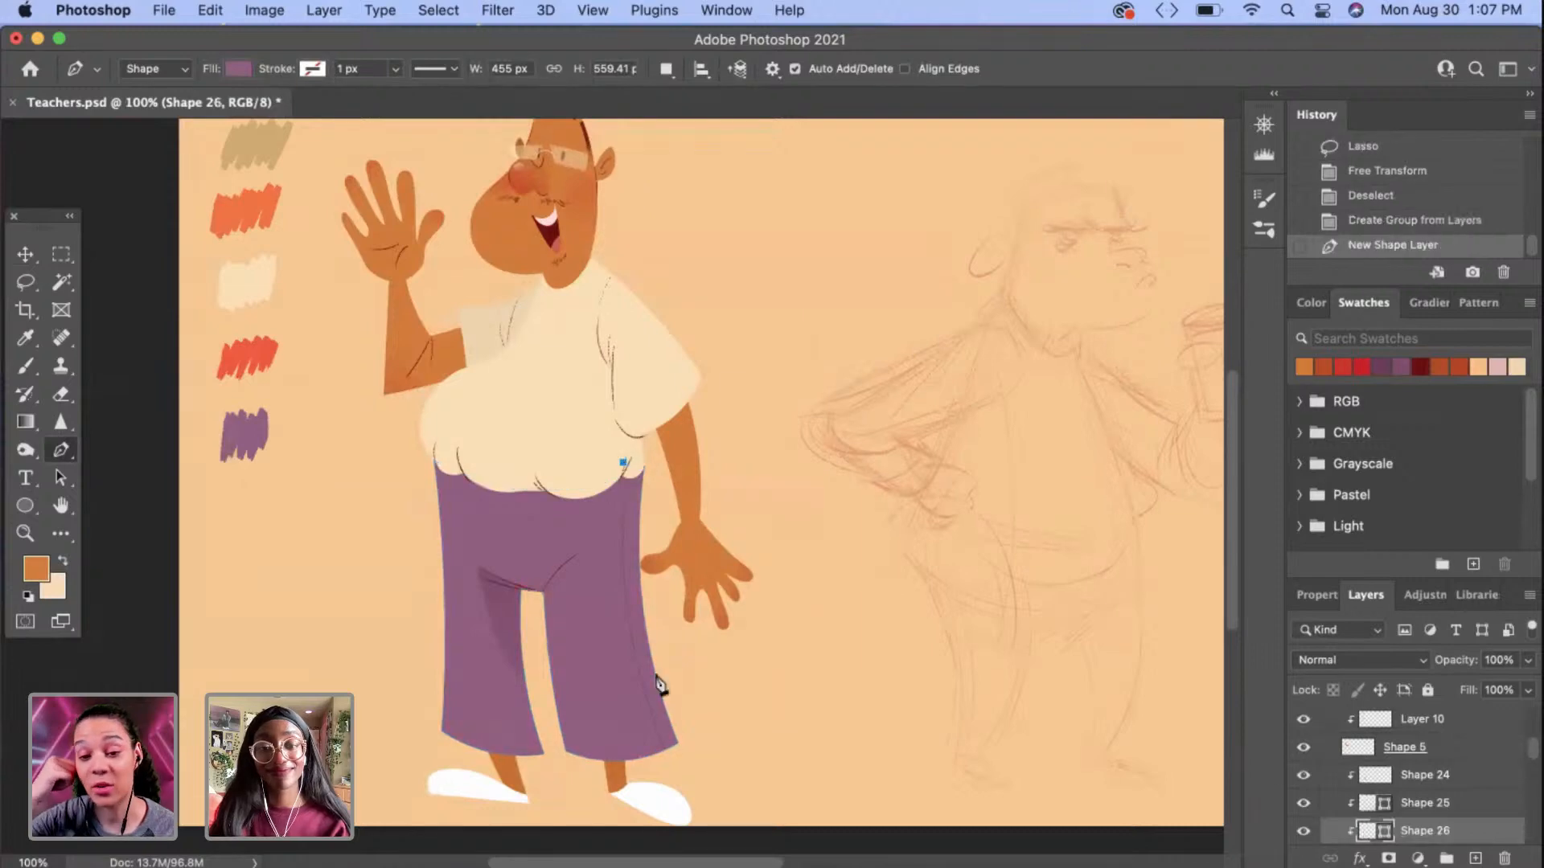
pyautogui.click(666, 759)
pyautogui.click(696, 748)
pyautogui.click(658, 457)
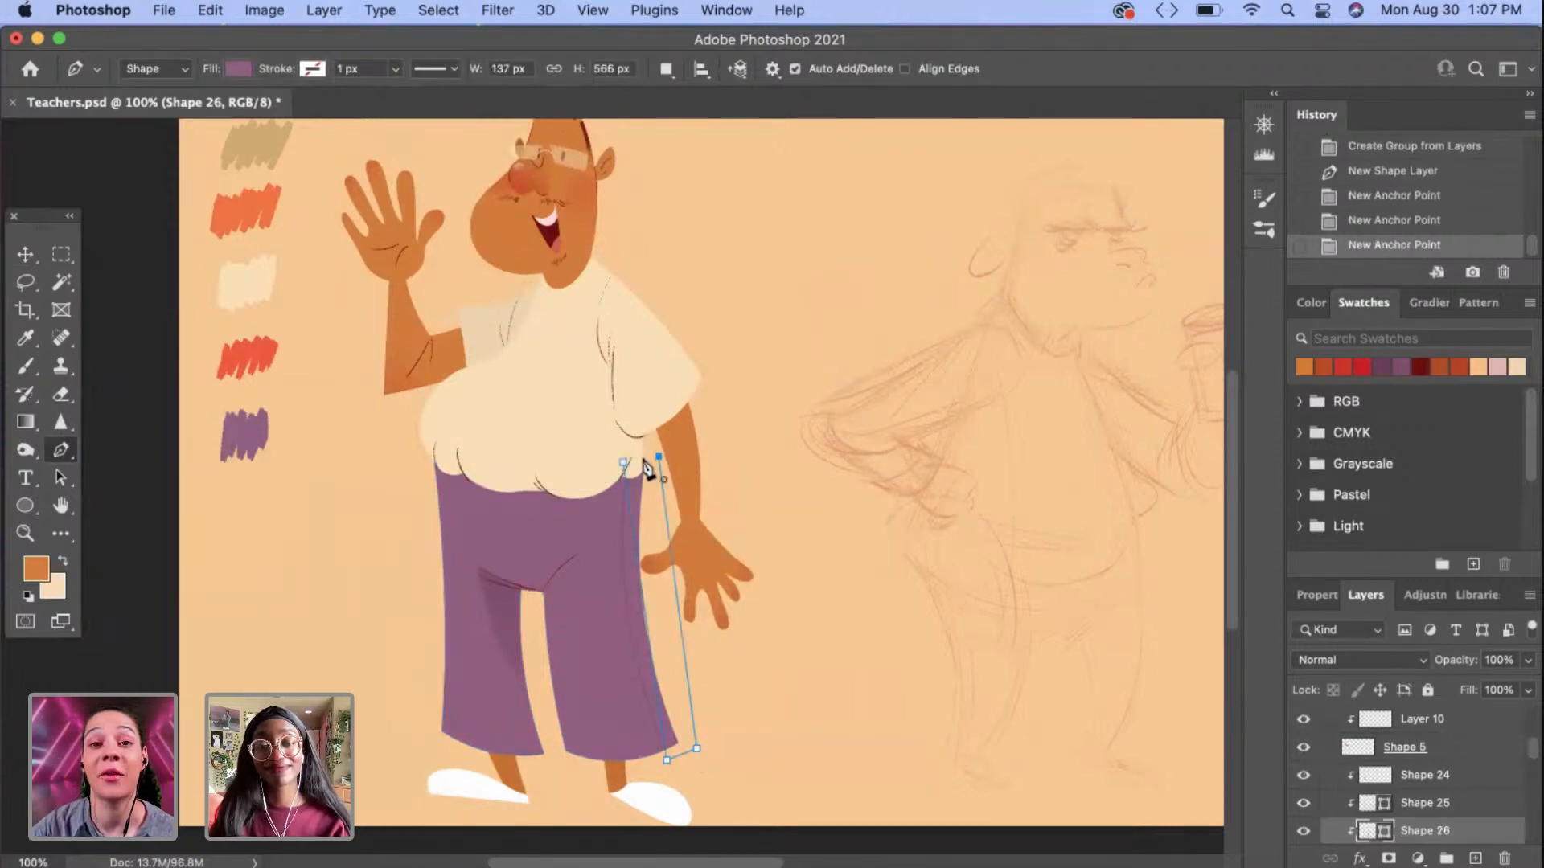
pyautogui.click(623, 463)
# Step: Change the trouser side panel's fill to a slightly lighter pinkish purple
pyautogui.click(238, 68)
pyautogui.click(370, 110)
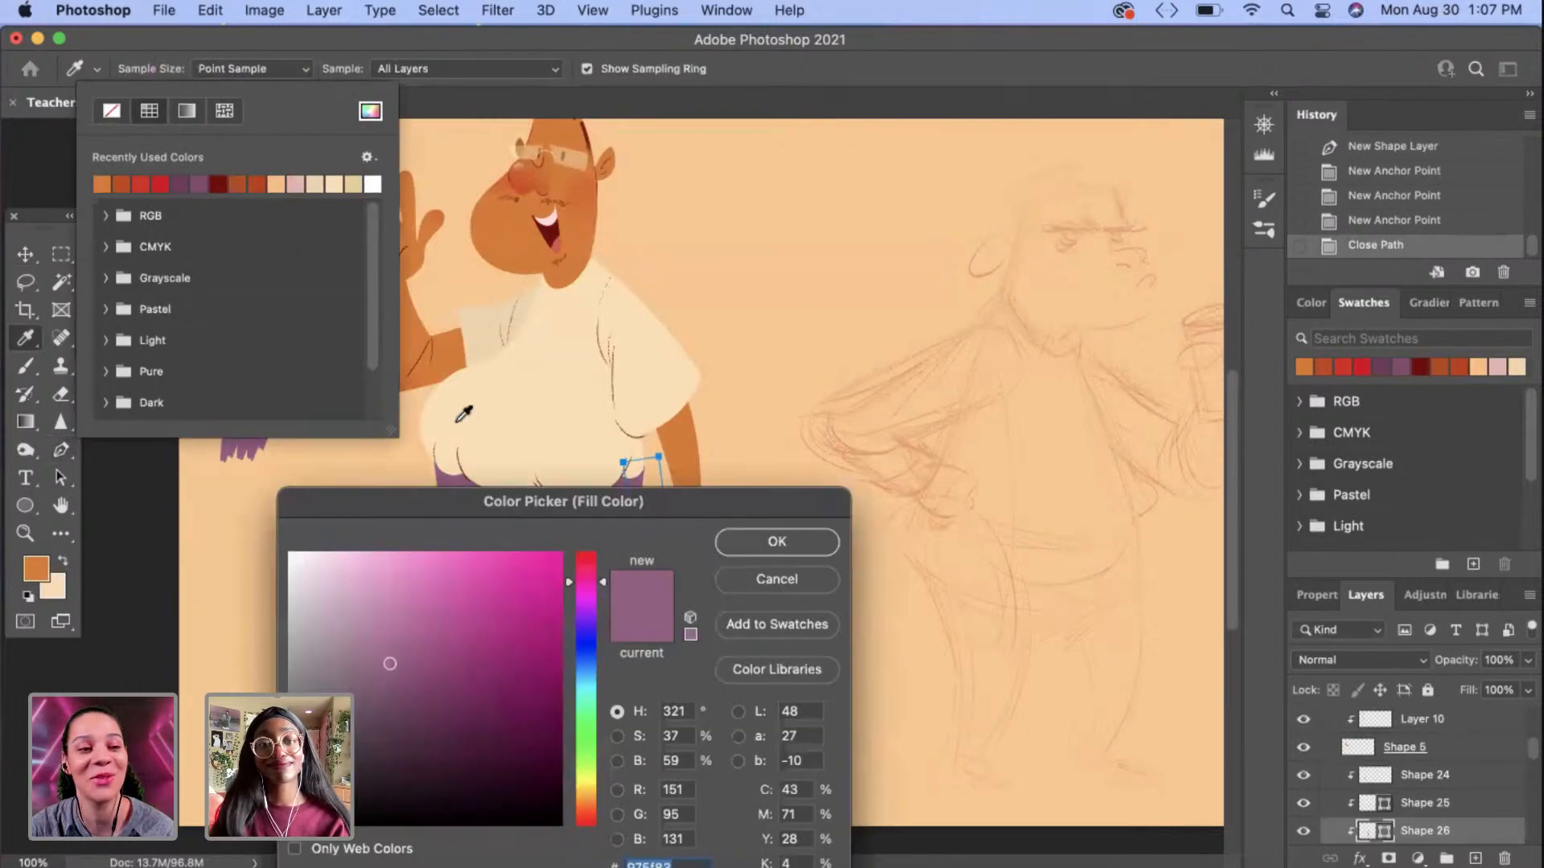
pyautogui.click(777, 541)
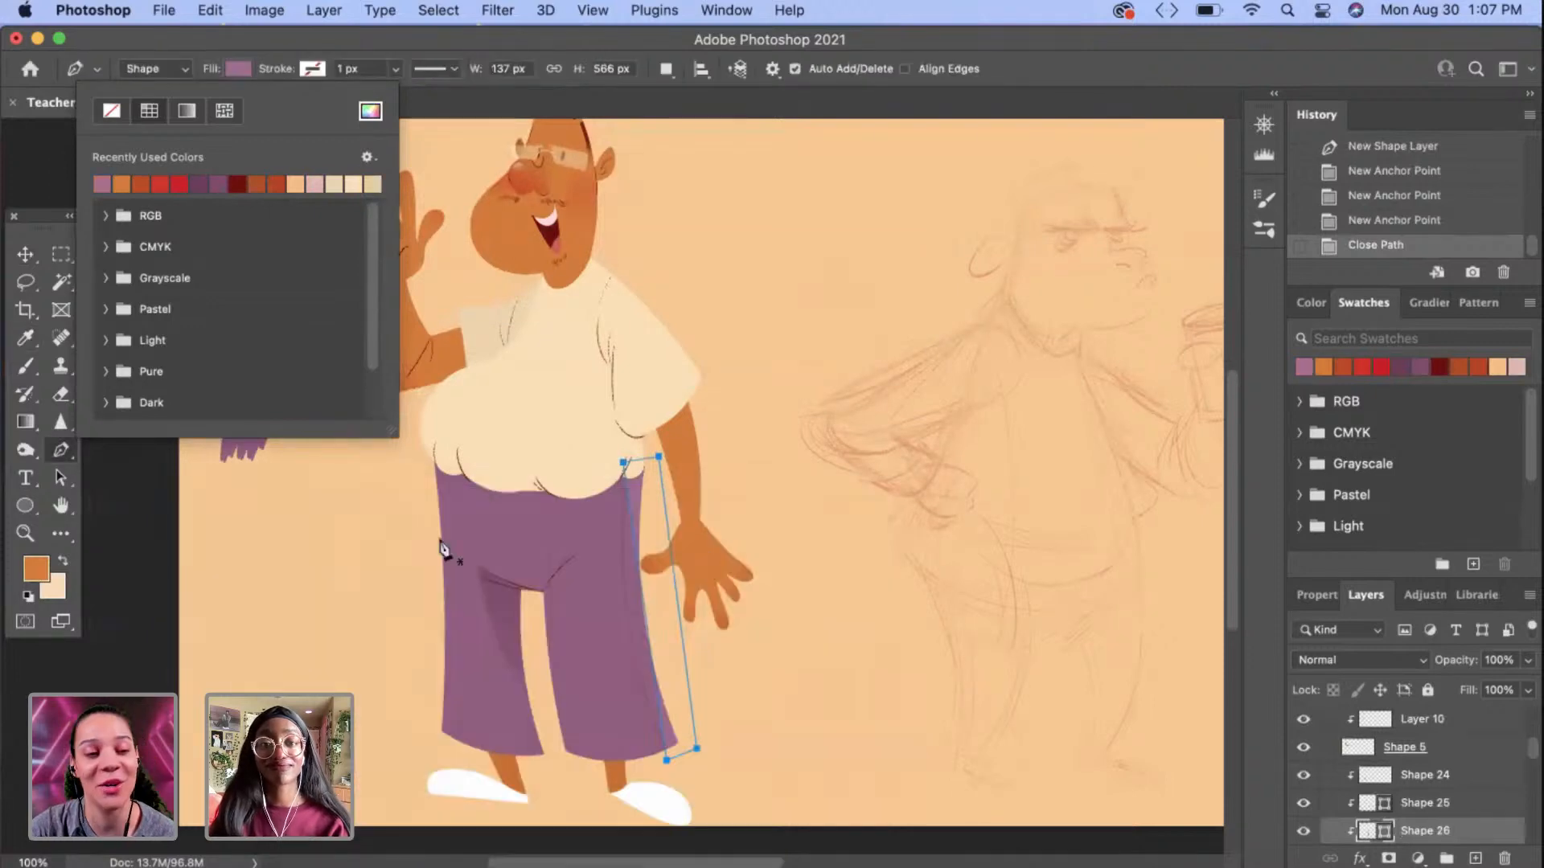
# Step: Curve the side panel's inner edge along the trouser seam with the Curvature Pen and adjust its hem and waist corners
pyautogui.moveTo(65, 462); pyautogui.dragTo(158, 492)
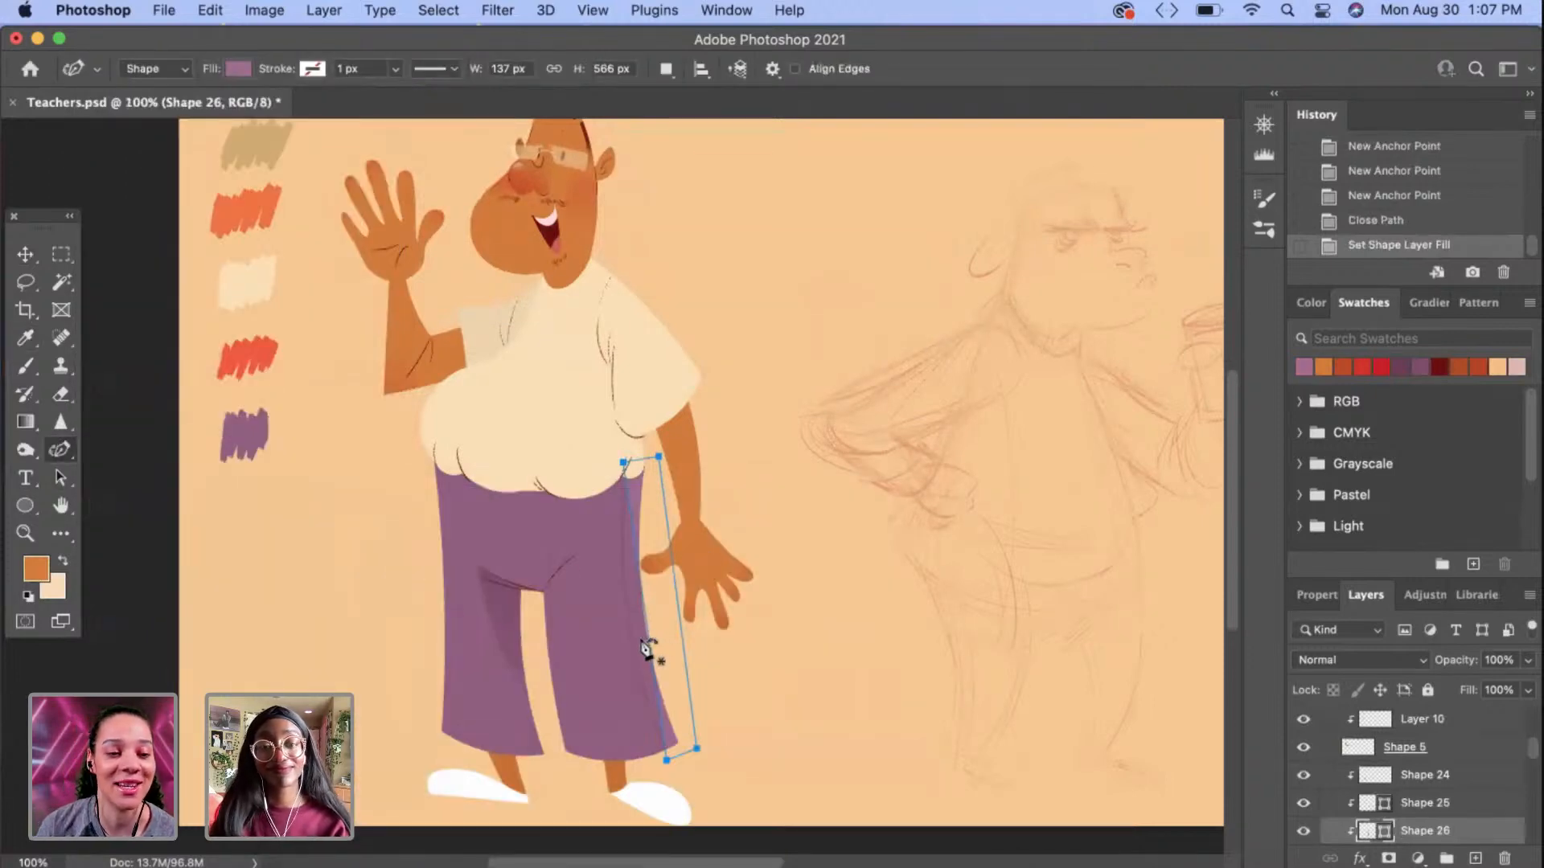
pyautogui.moveTo(651, 648); pyautogui.dragTo(635, 649)
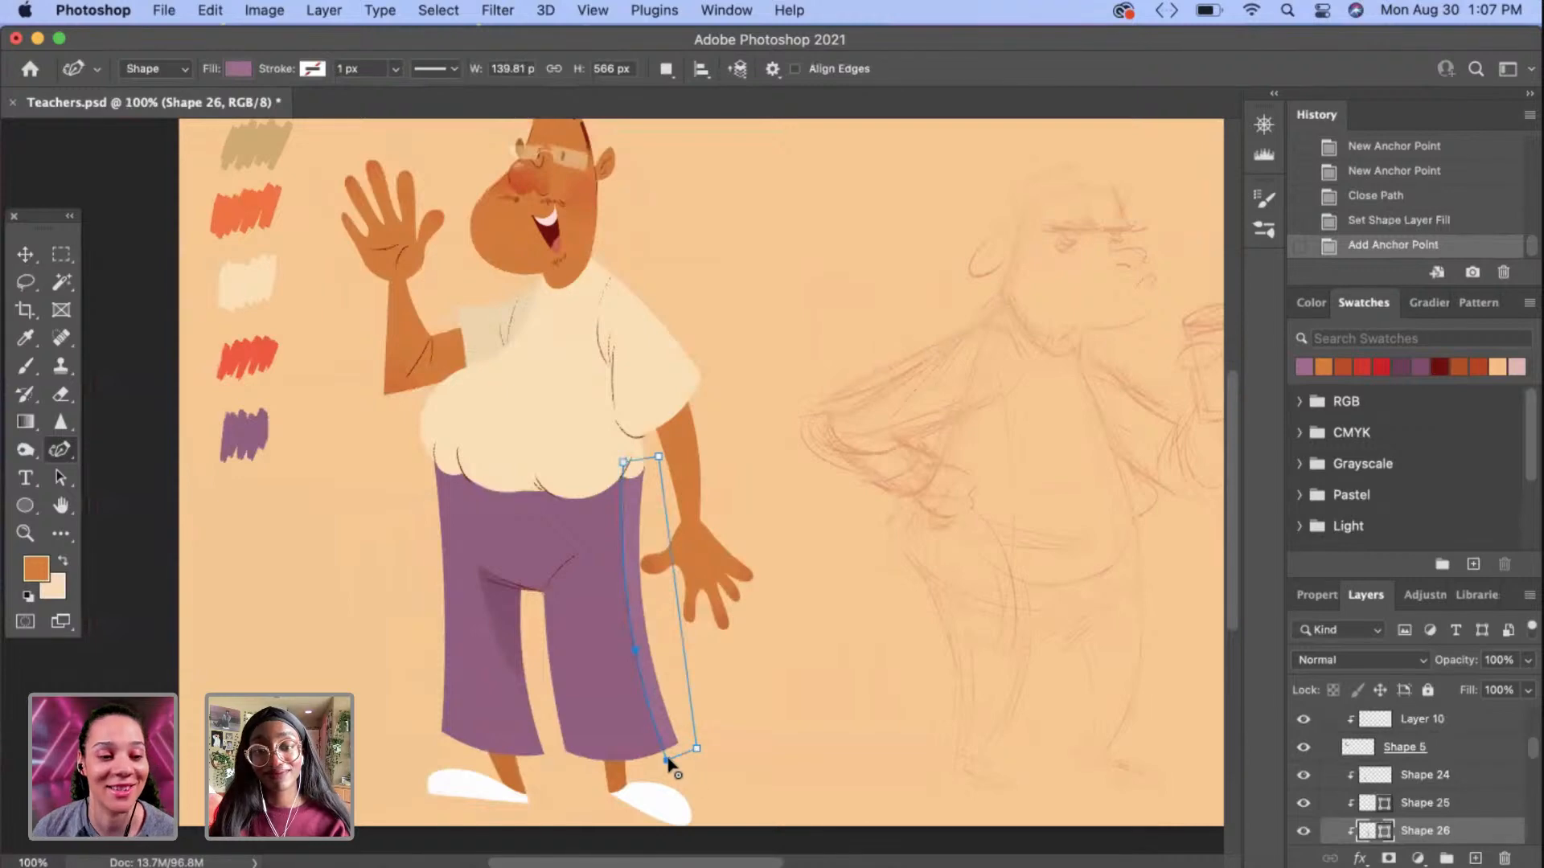
pyautogui.moveTo(669, 762); pyautogui.dragTo(670, 764)
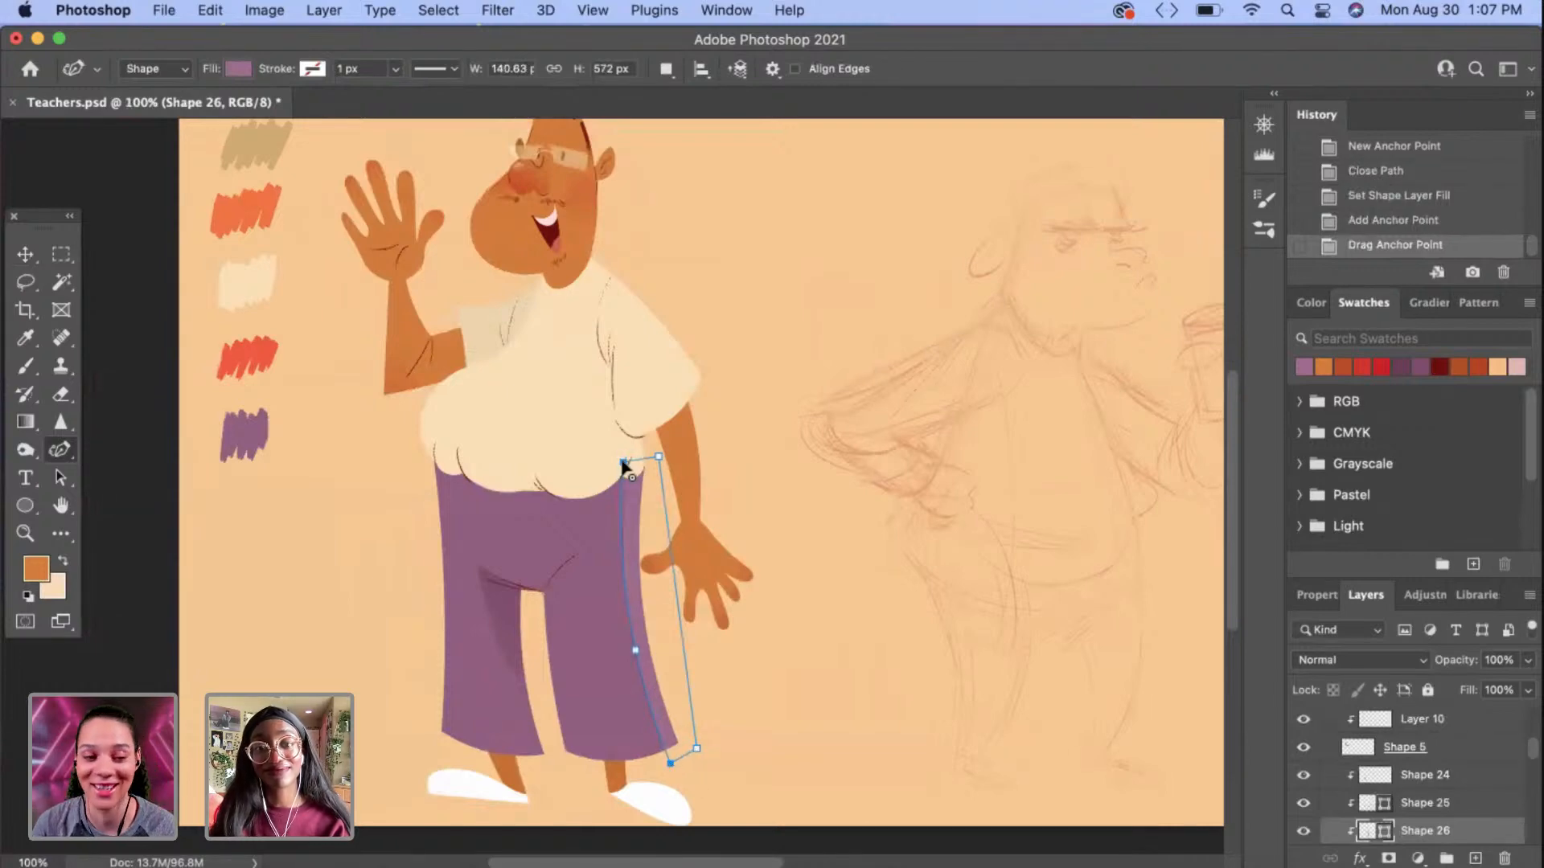
pyautogui.moveTo(626, 458); pyautogui.dragTo(627, 458)
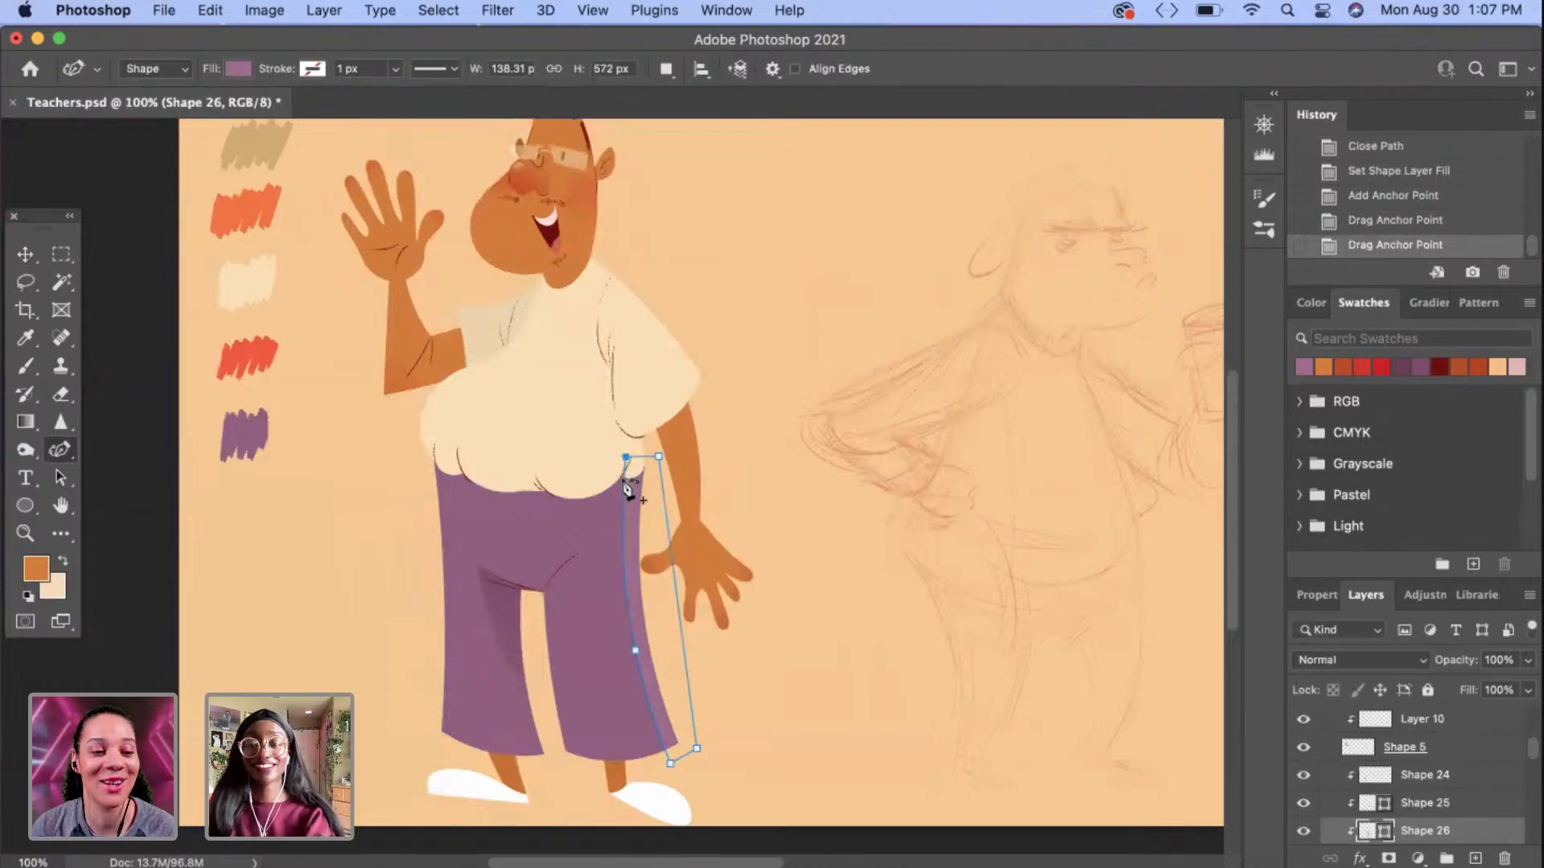
# Step: Hide and delete the Shape 25 layer above the trouser side panel
pyautogui.press('Escape')
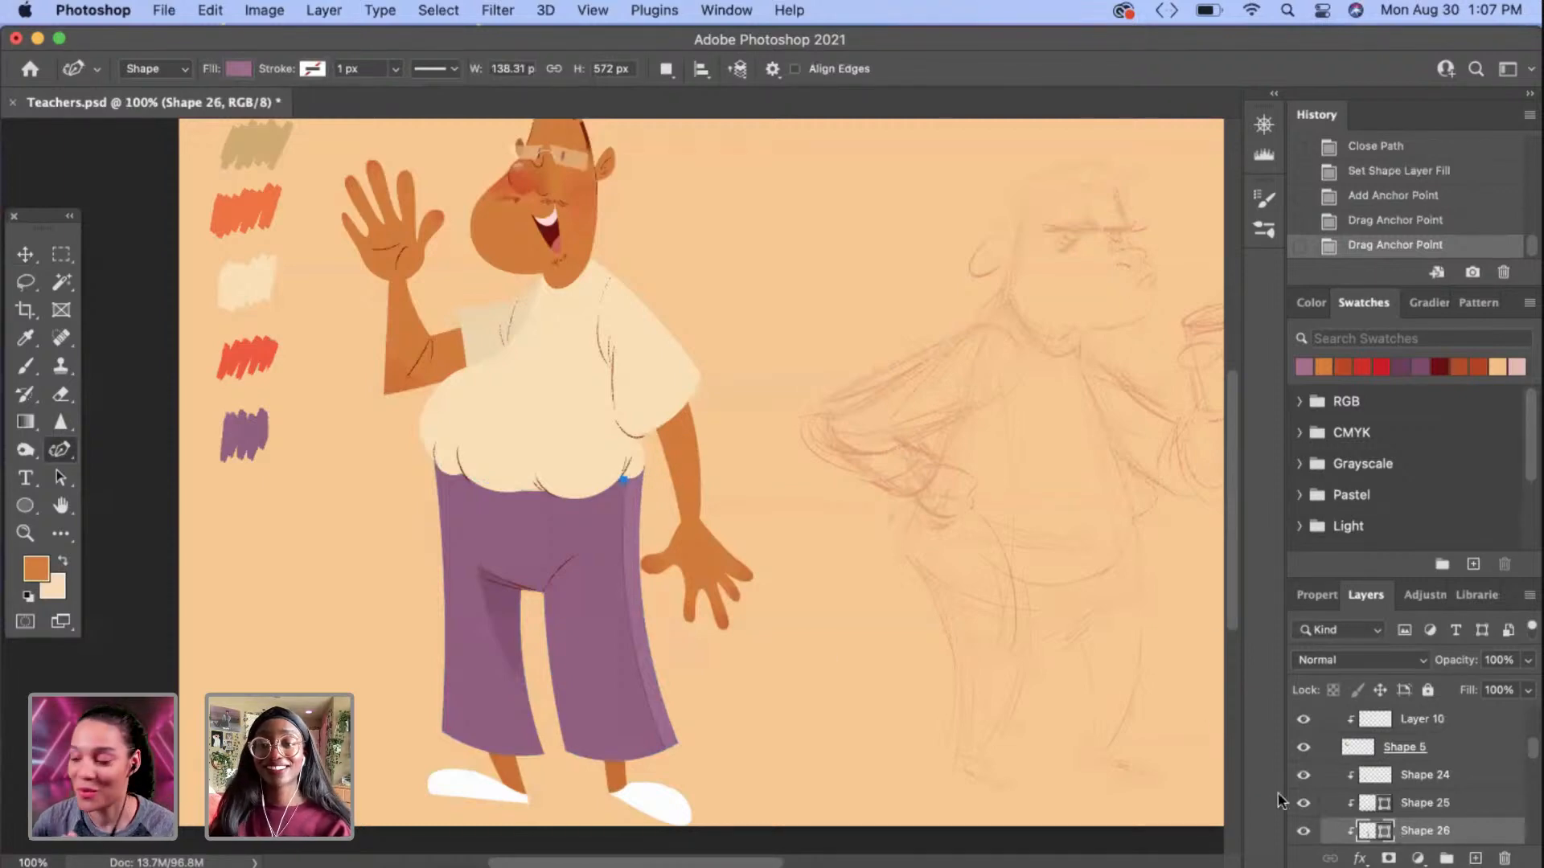
pyautogui.click(1302, 804)
pyautogui.click(1420, 812)
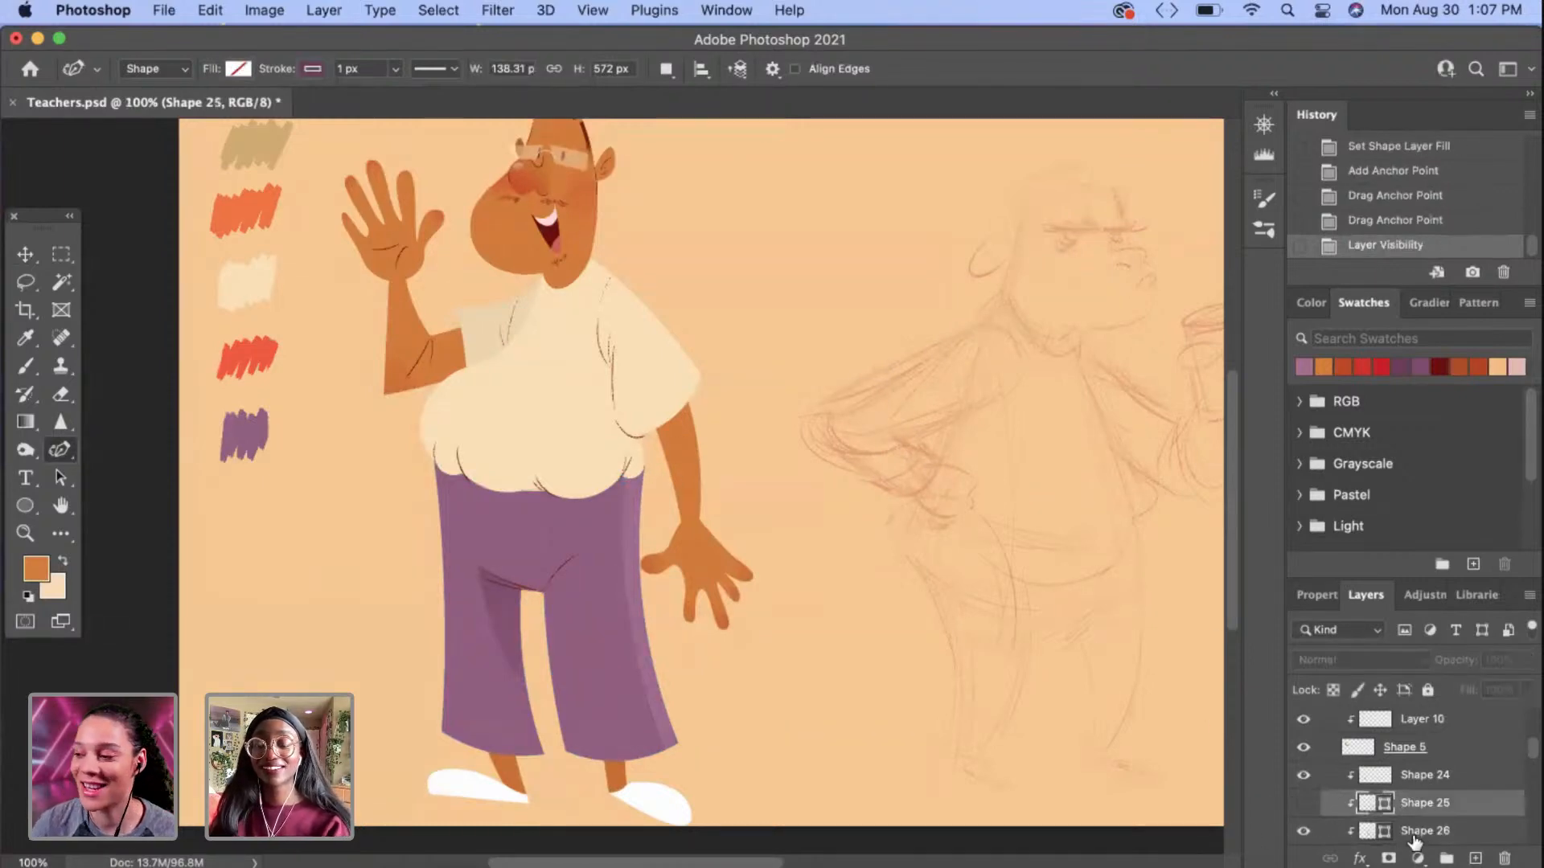
pyautogui.press('Delete')
# Step: Draw a closed triangular Pen shape, about 122 by 191 px, from below the chin down over the raised arm's sleeve
pyautogui.hscroll(-3, 679, 517)
pyautogui.scroll(1, 679, 517)
pyautogui.scroll(3, 682, 523)
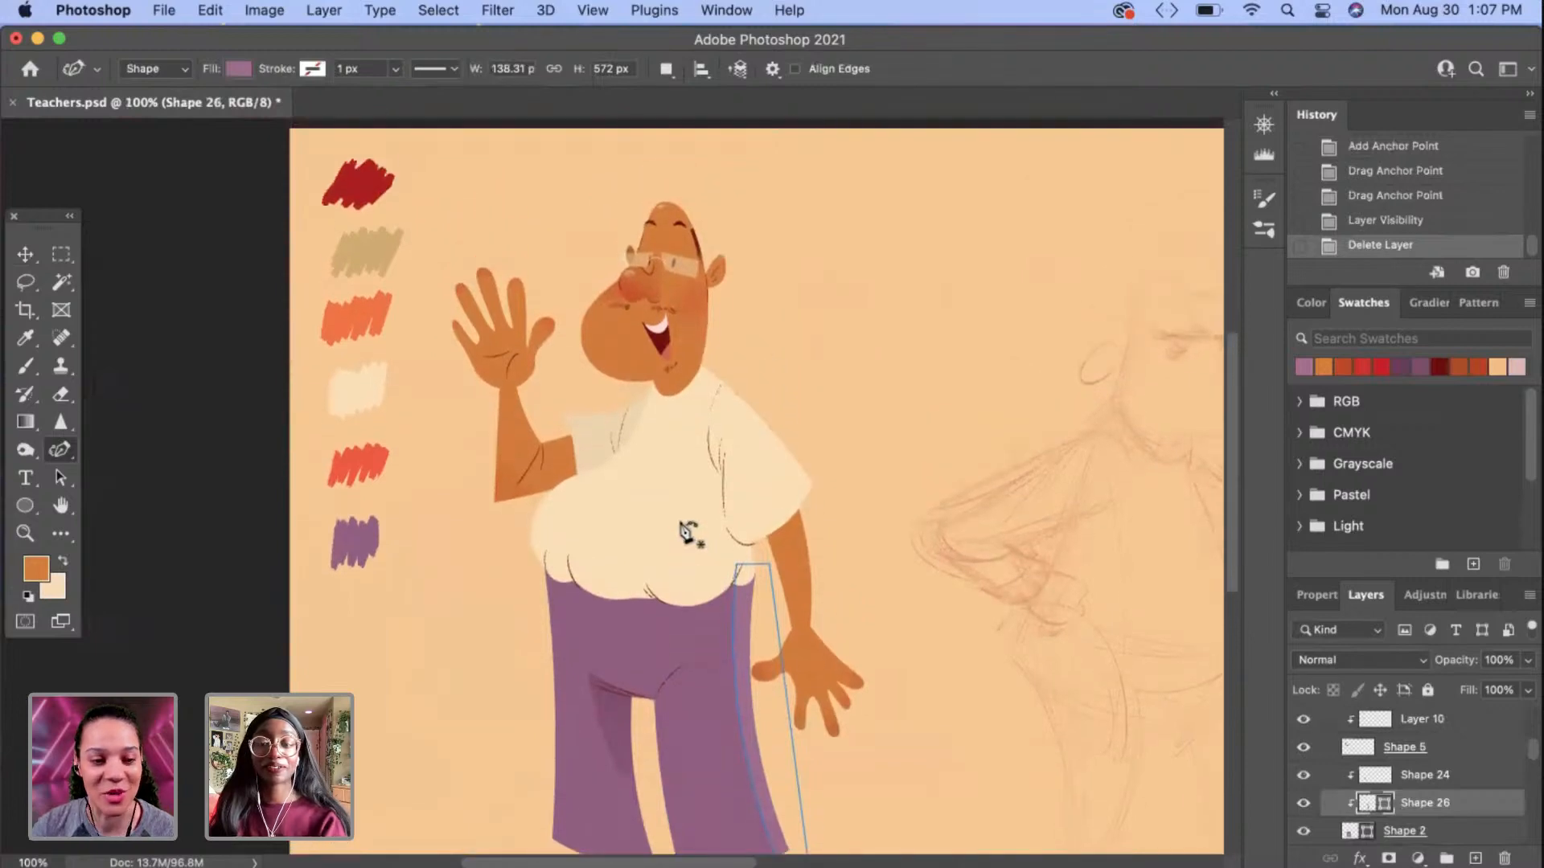
pyautogui.click(24, 256)
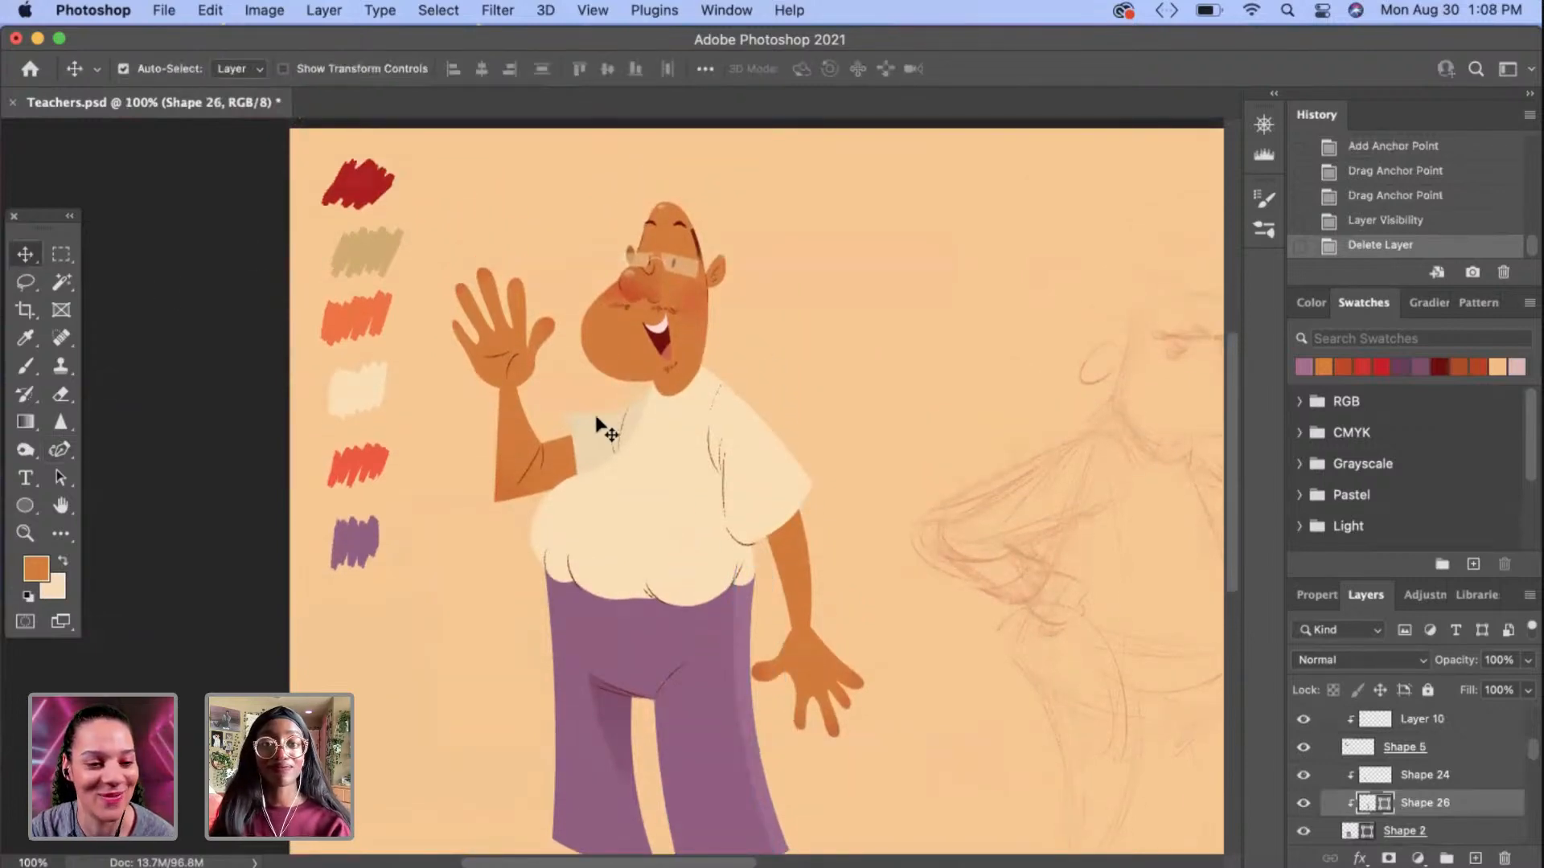
pyautogui.click(636, 444)
pyautogui.rightClick(64, 456)
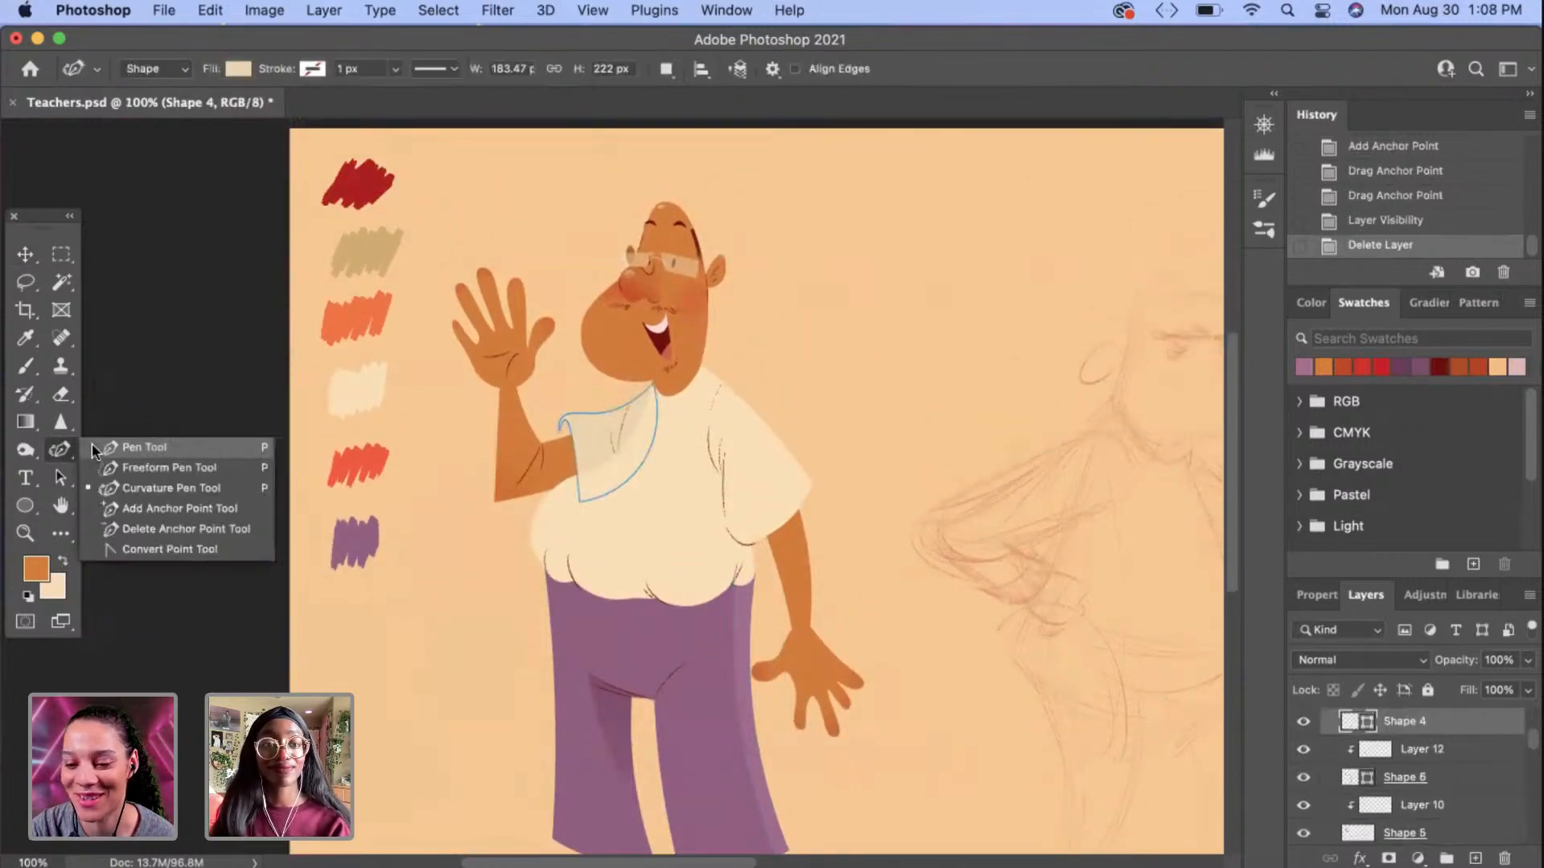
pyautogui.click(91, 444)
pyautogui.click(639, 378)
pyautogui.click(609, 481)
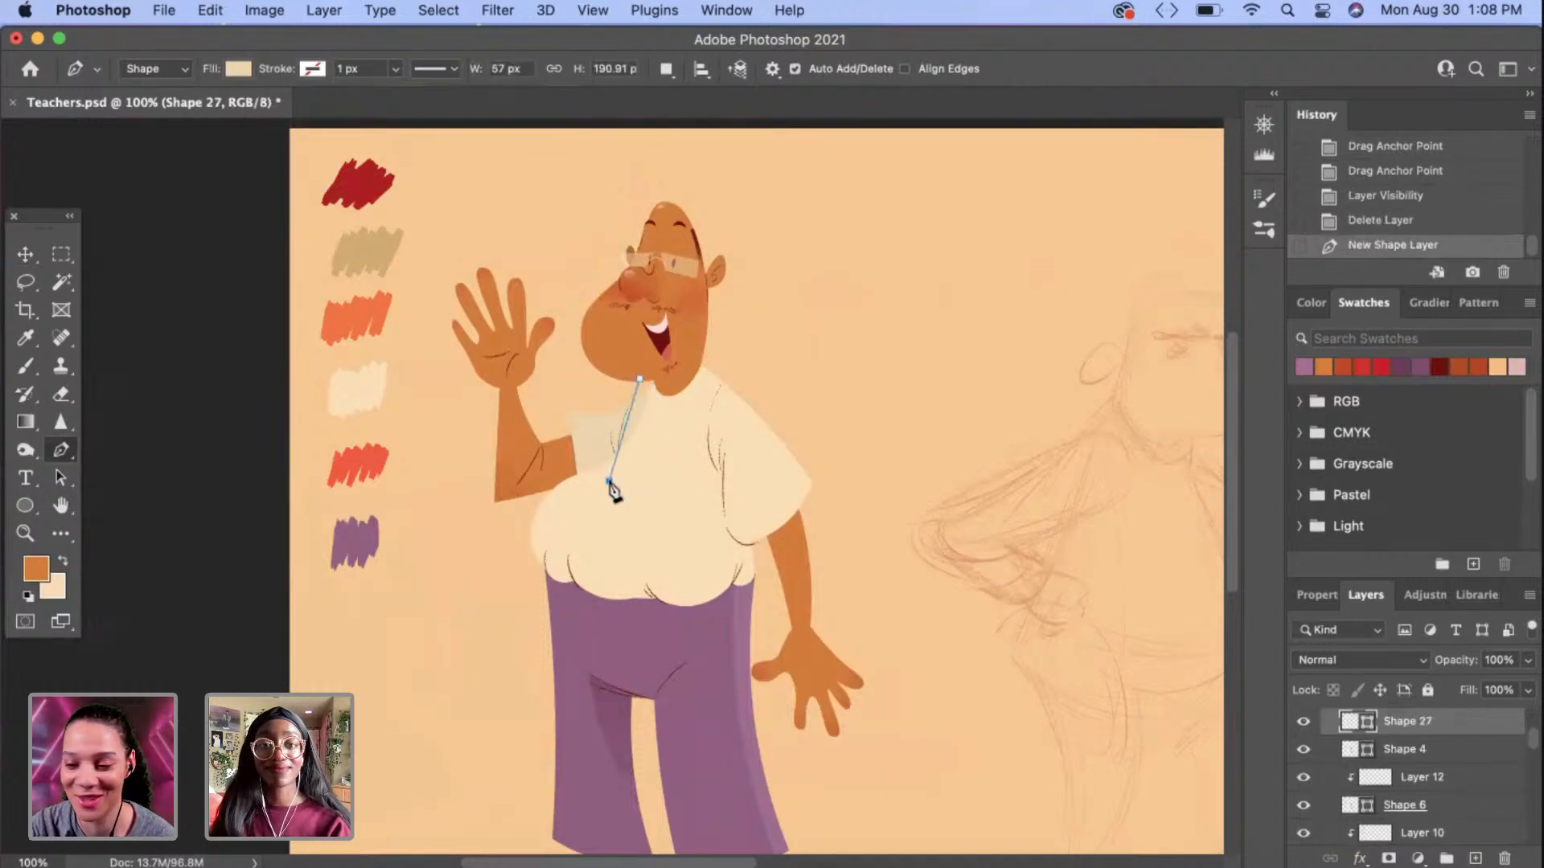
pyautogui.click(673, 378)
pyautogui.click(639, 379)
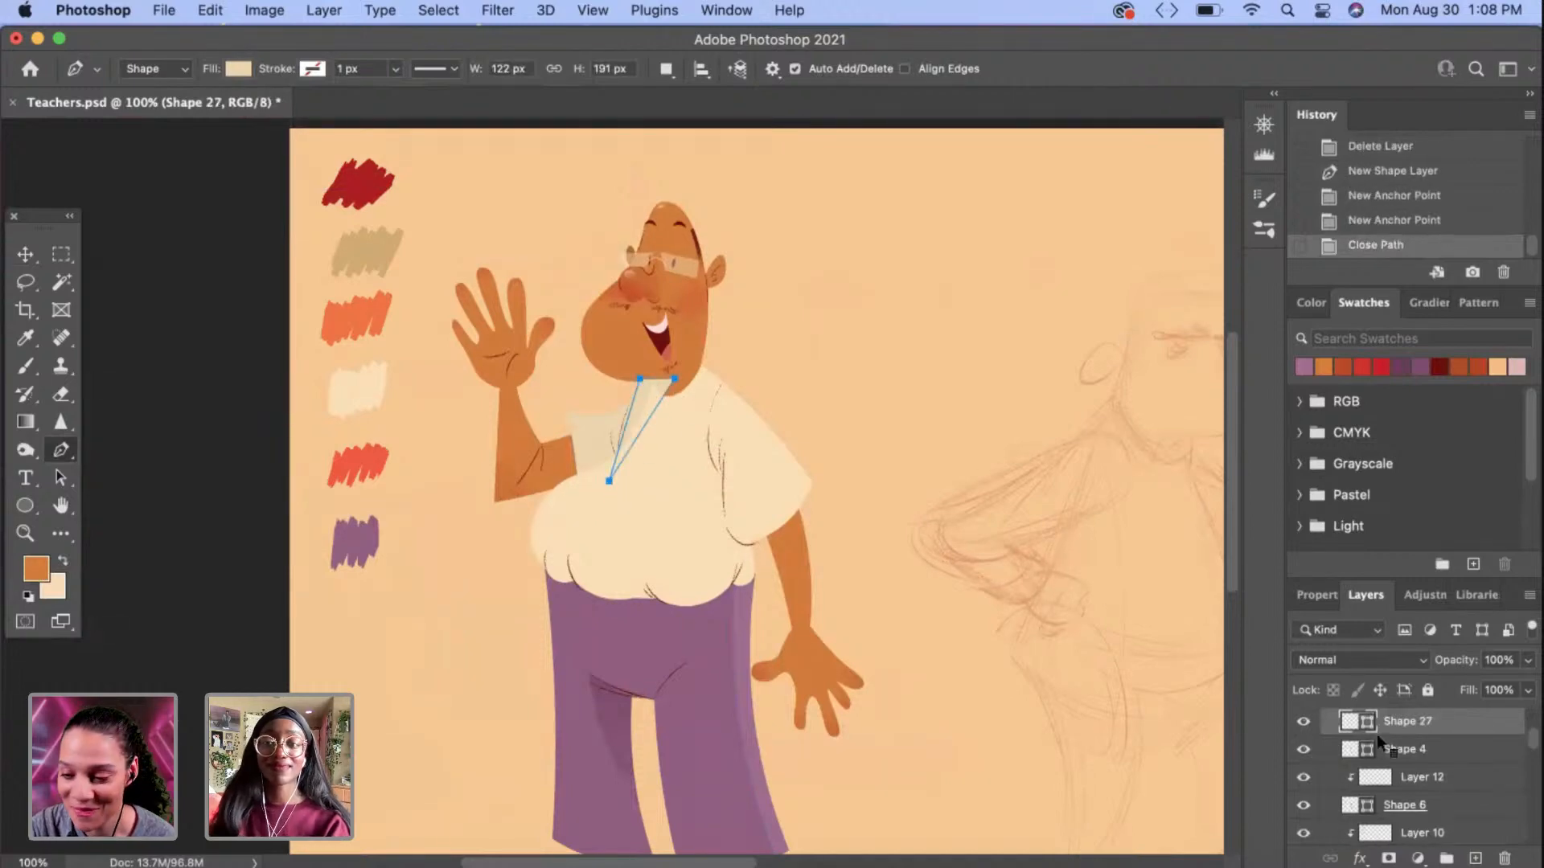
# Step: Clip the triangle to the raised arm's sleeve layer and set its fill to the darker tan debf8a
pyautogui.rightClick(1408, 721)
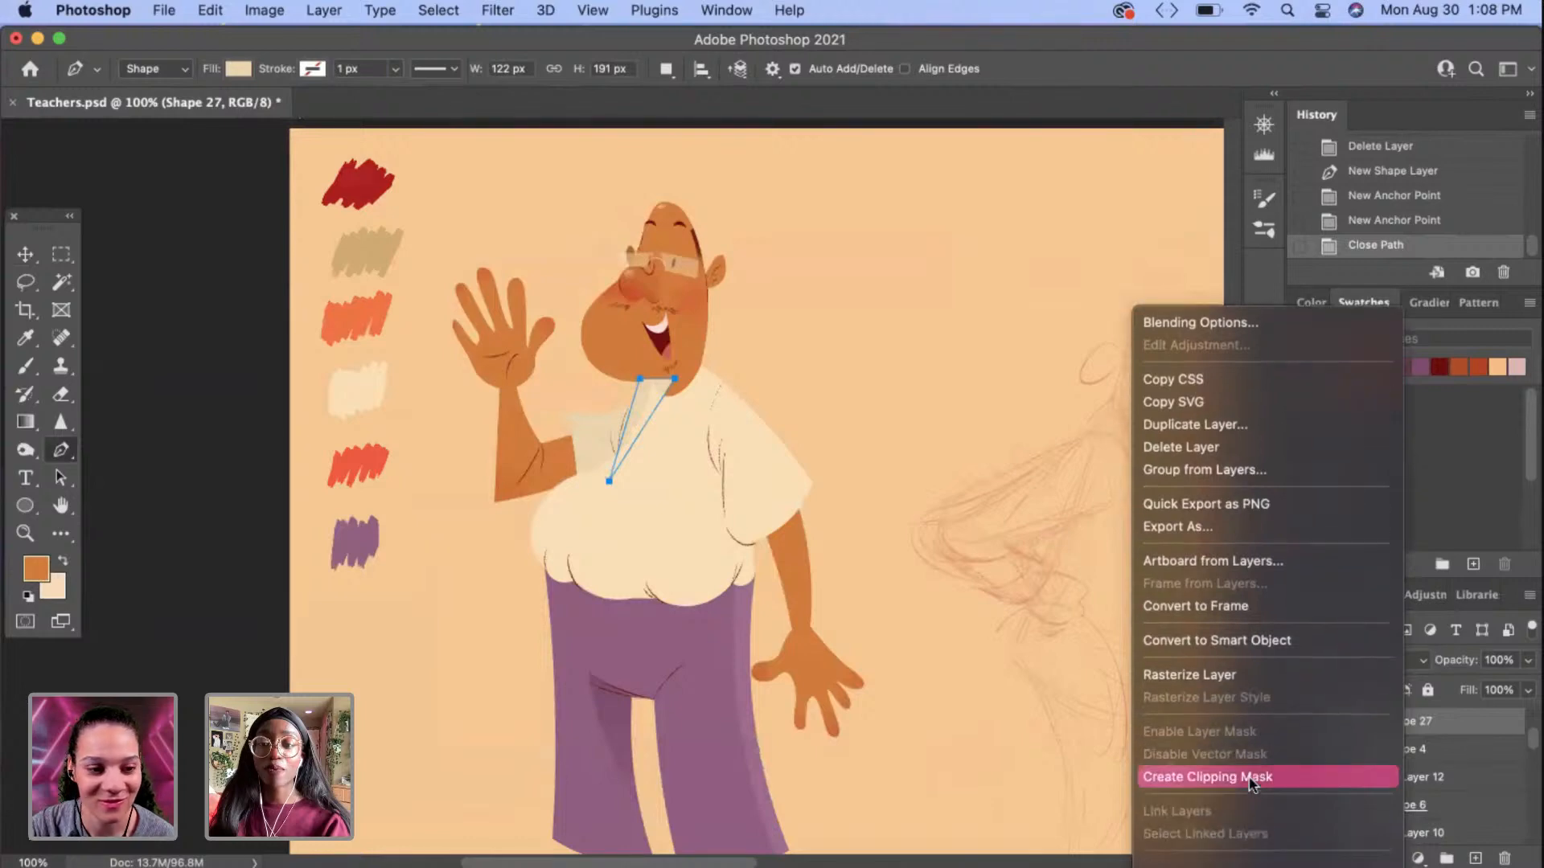
pyautogui.click(1251, 790)
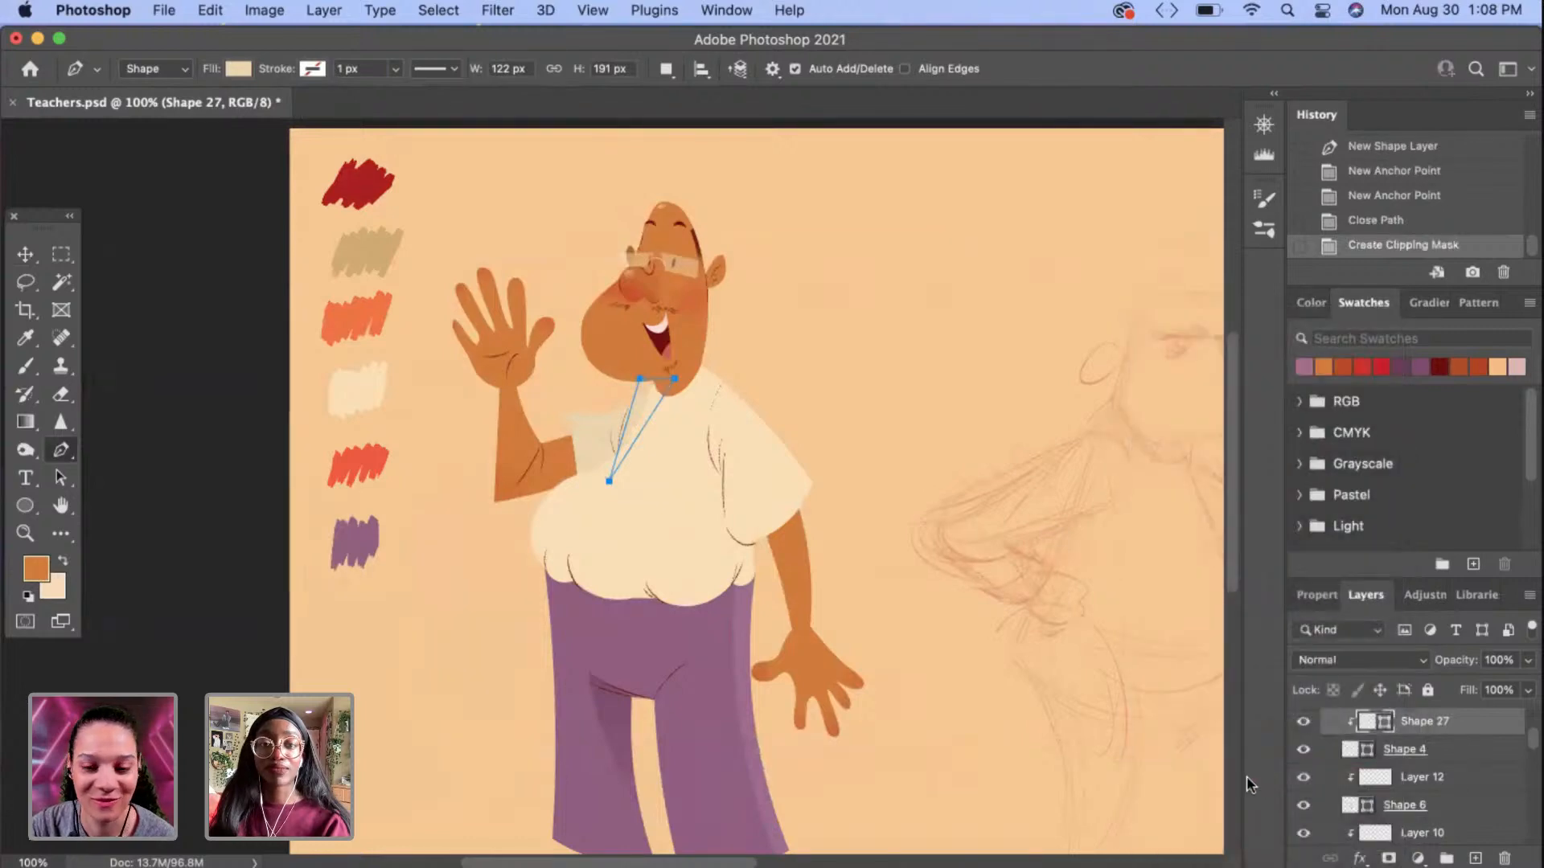
pyautogui.click(238, 70)
pyautogui.click(370, 111)
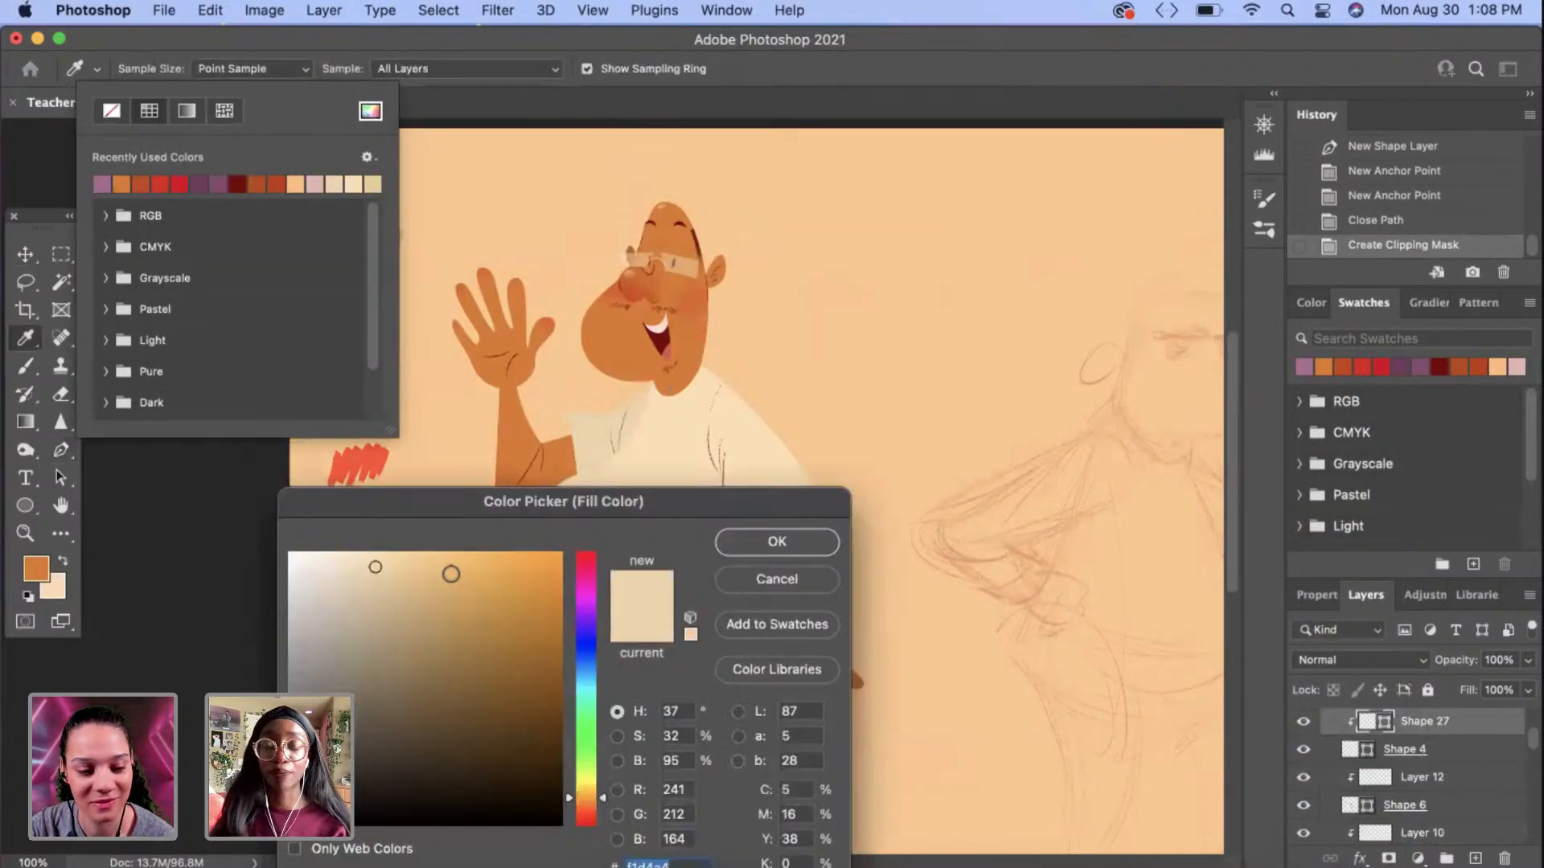
pyautogui.click(390, 595)
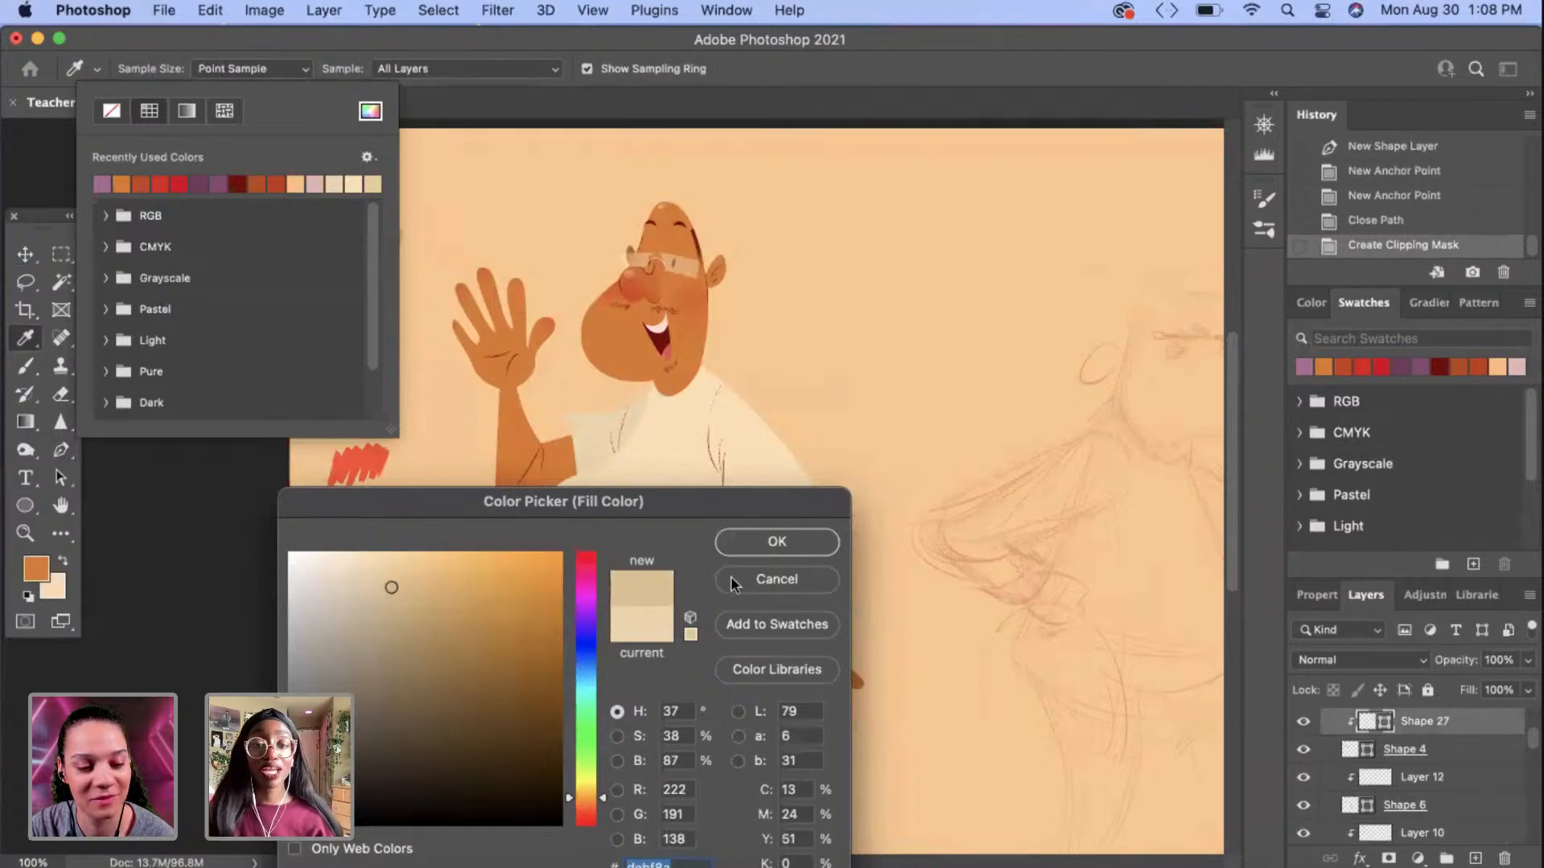
pyautogui.click(776, 542)
# Step: Reshape the sleeve shadow with the Curvature Pen, bending its outer edge along the armhole fold and adjusting its neck and lower corners
pyautogui.rightClick(62, 451)
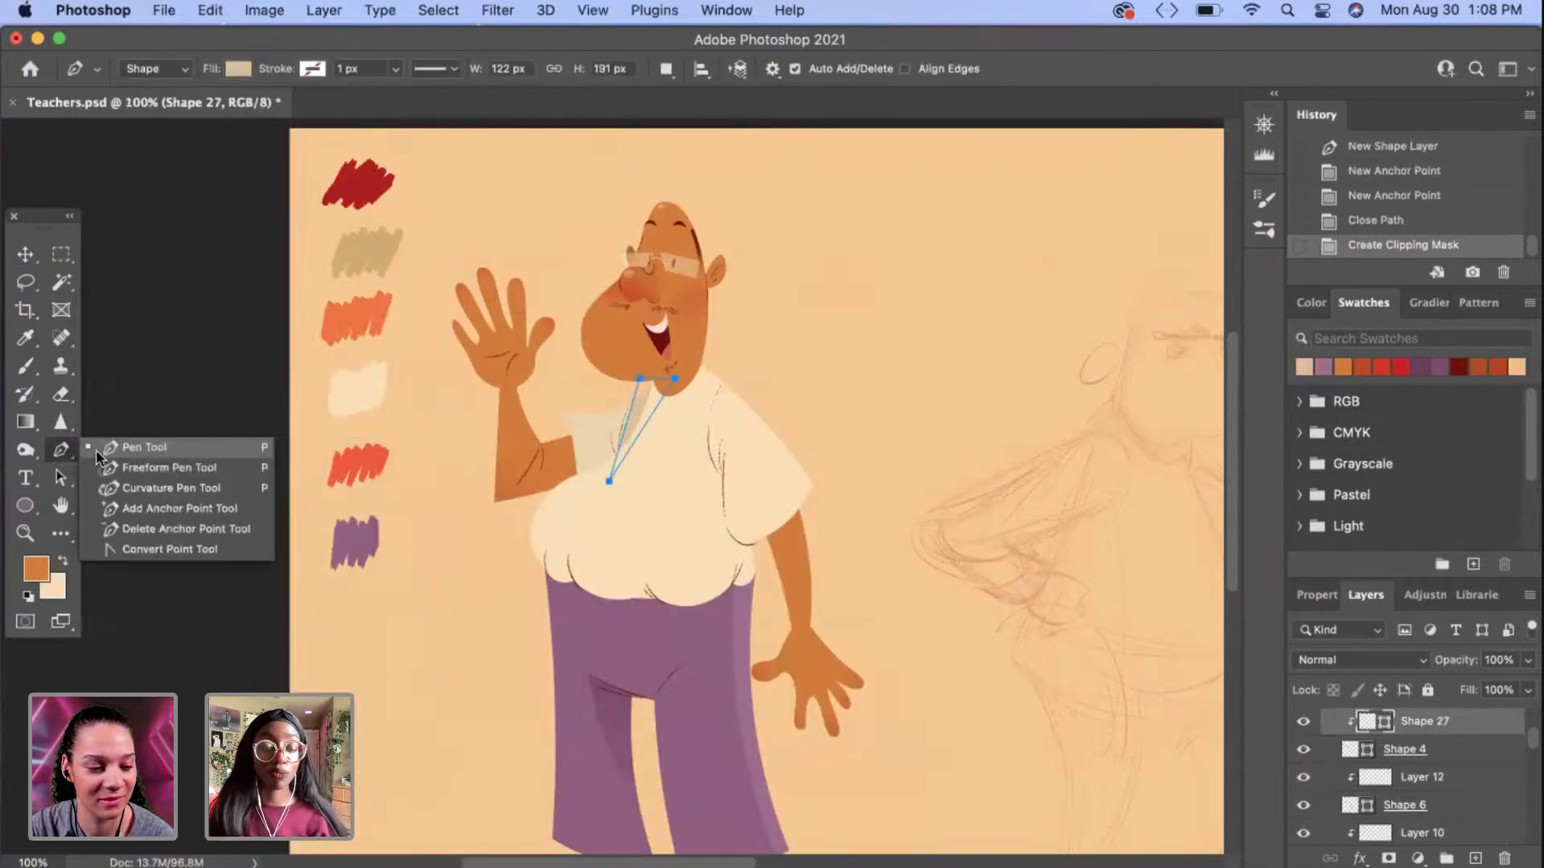
pyautogui.click(132, 488)
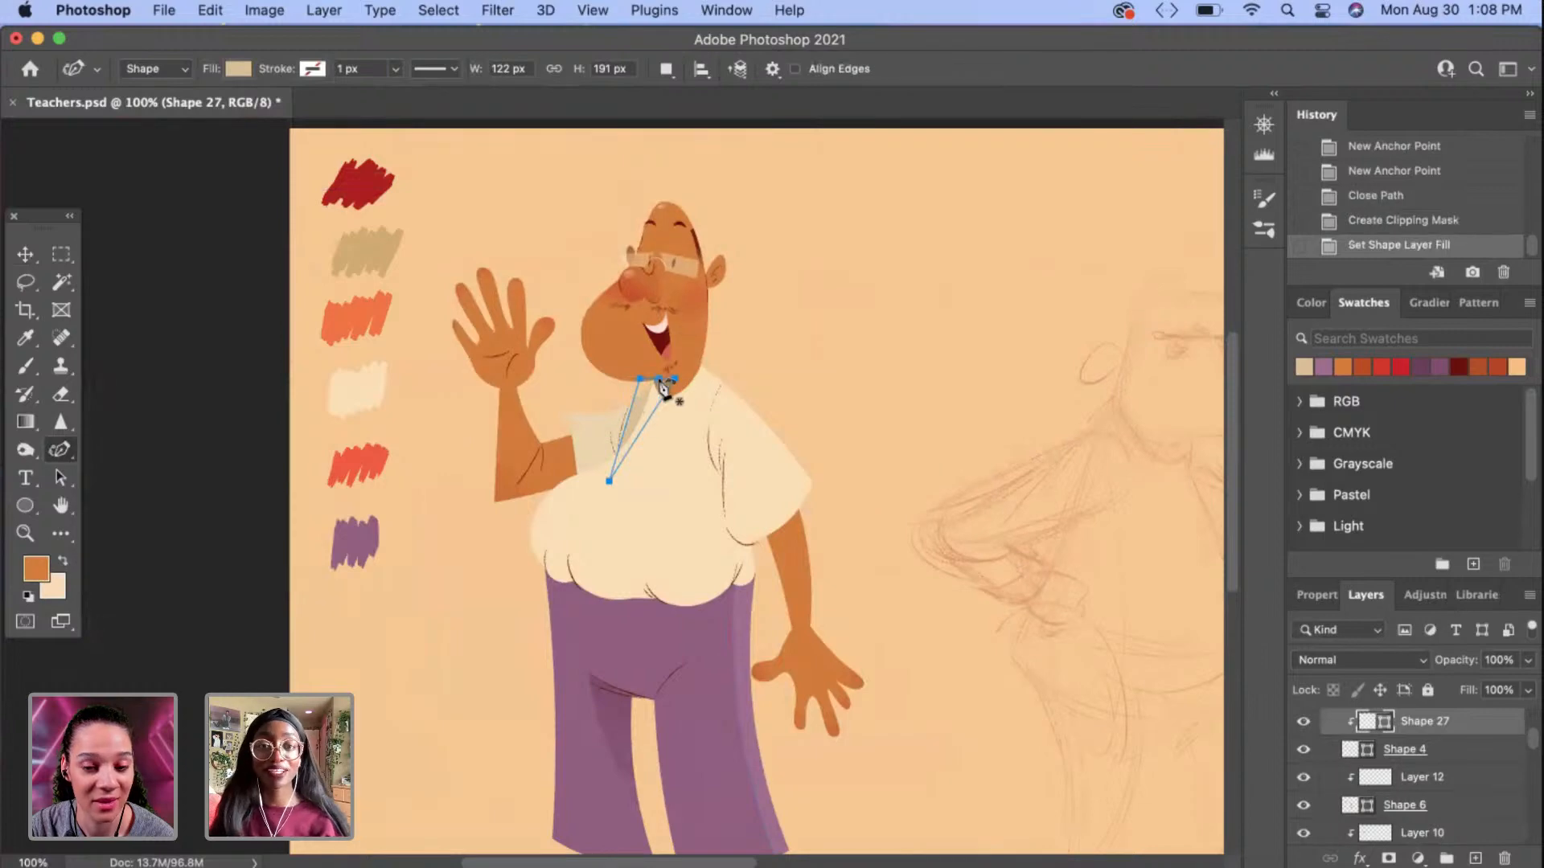
pyautogui.moveTo(664, 388); pyautogui.dragTo(635, 372)
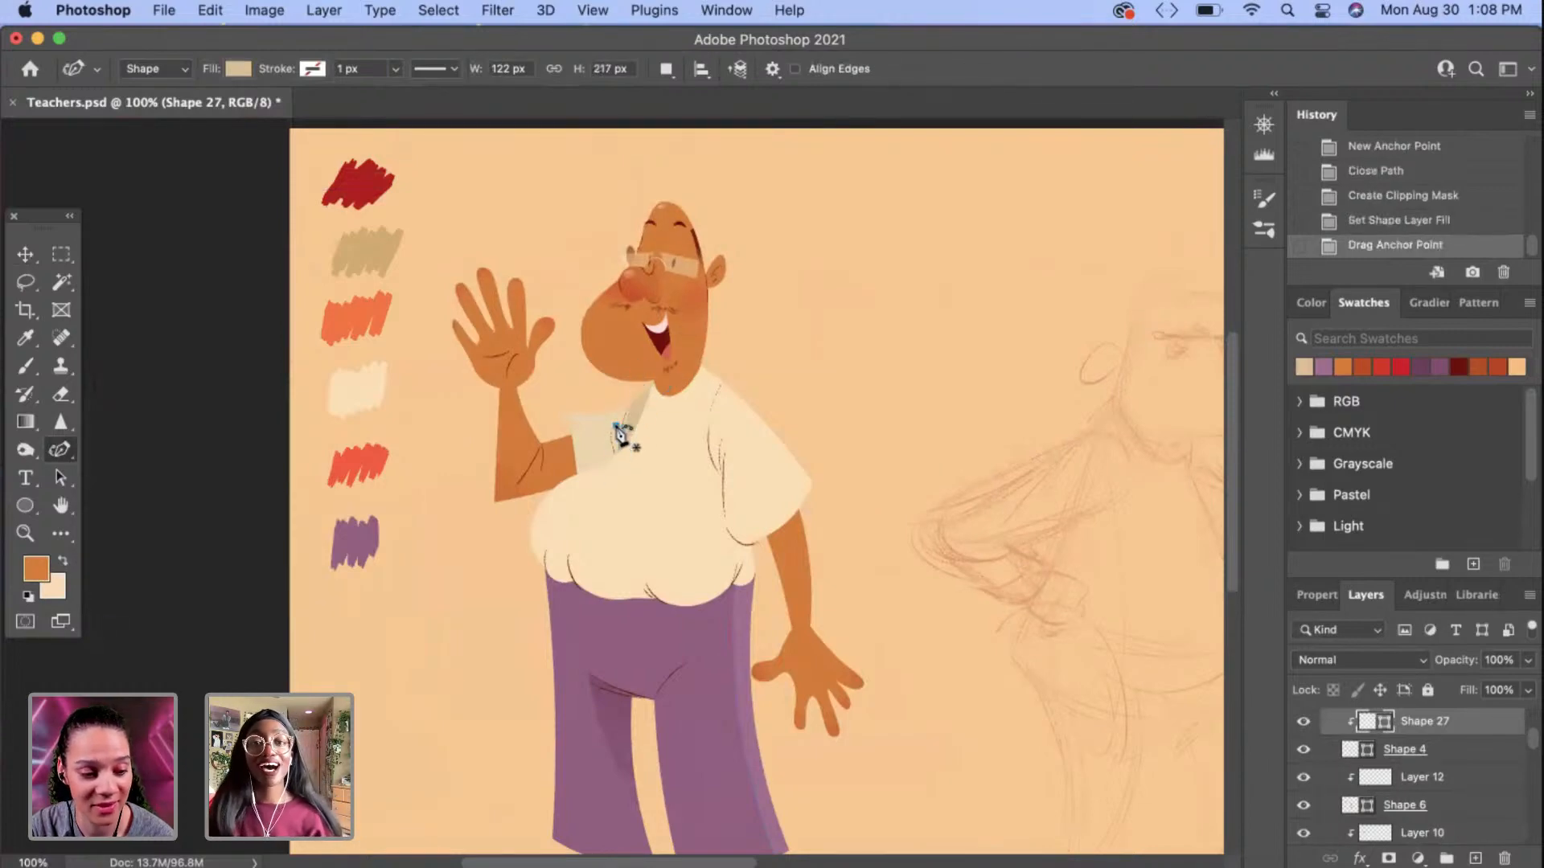
pyautogui.click(622, 434)
pyautogui.press('BackSpace')
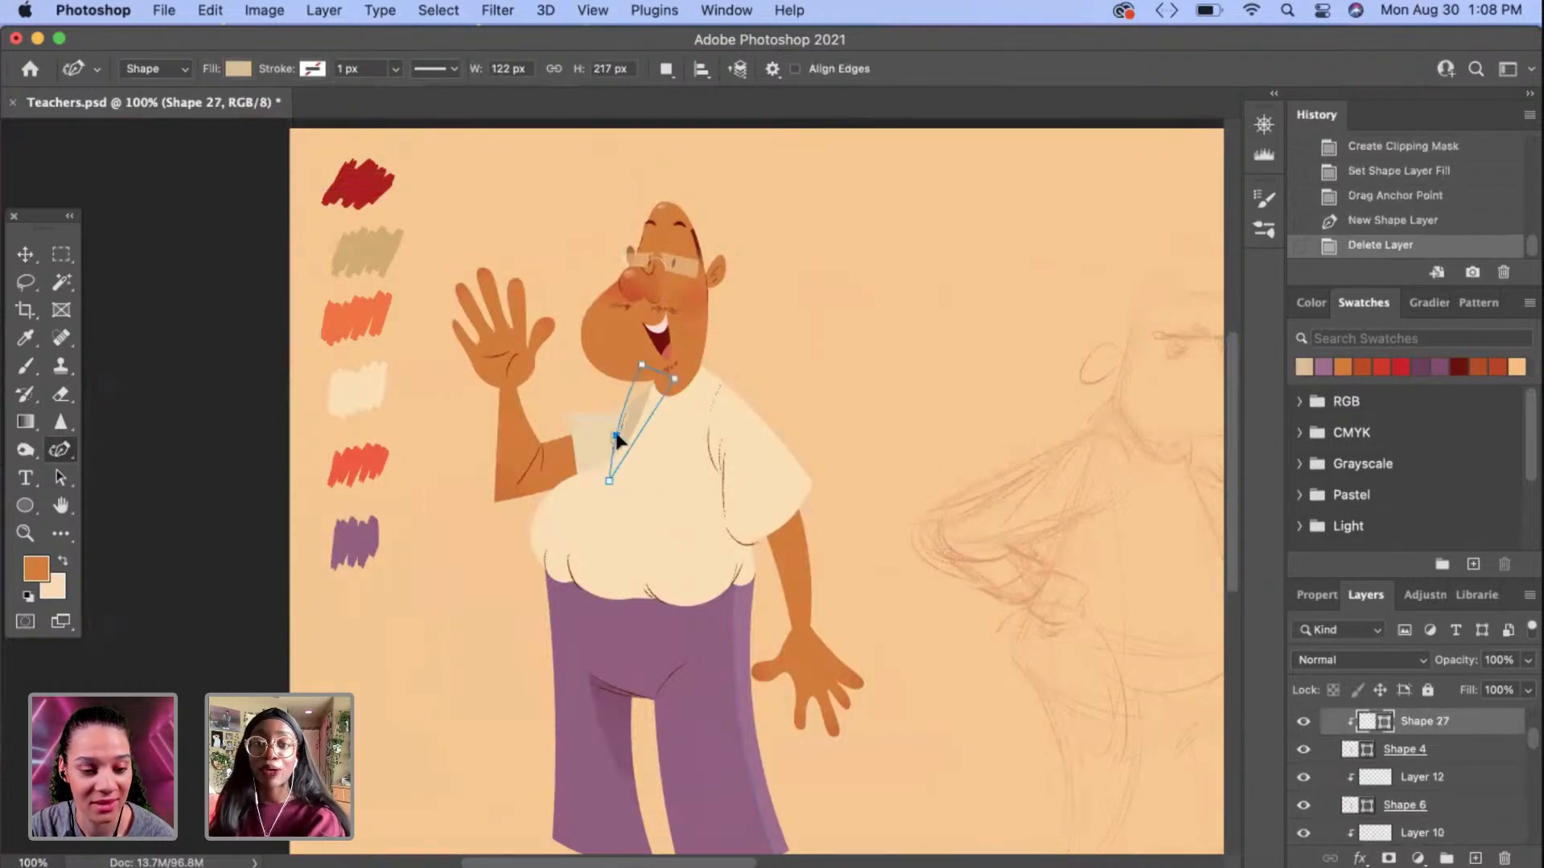
pyautogui.click(612, 434)
pyautogui.click(609, 483)
pyautogui.moveTo(609, 482); pyautogui.dragTo(619, 440)
pyautogui.moveTo(641, 366); pyautogui.dragTo(641, 362)
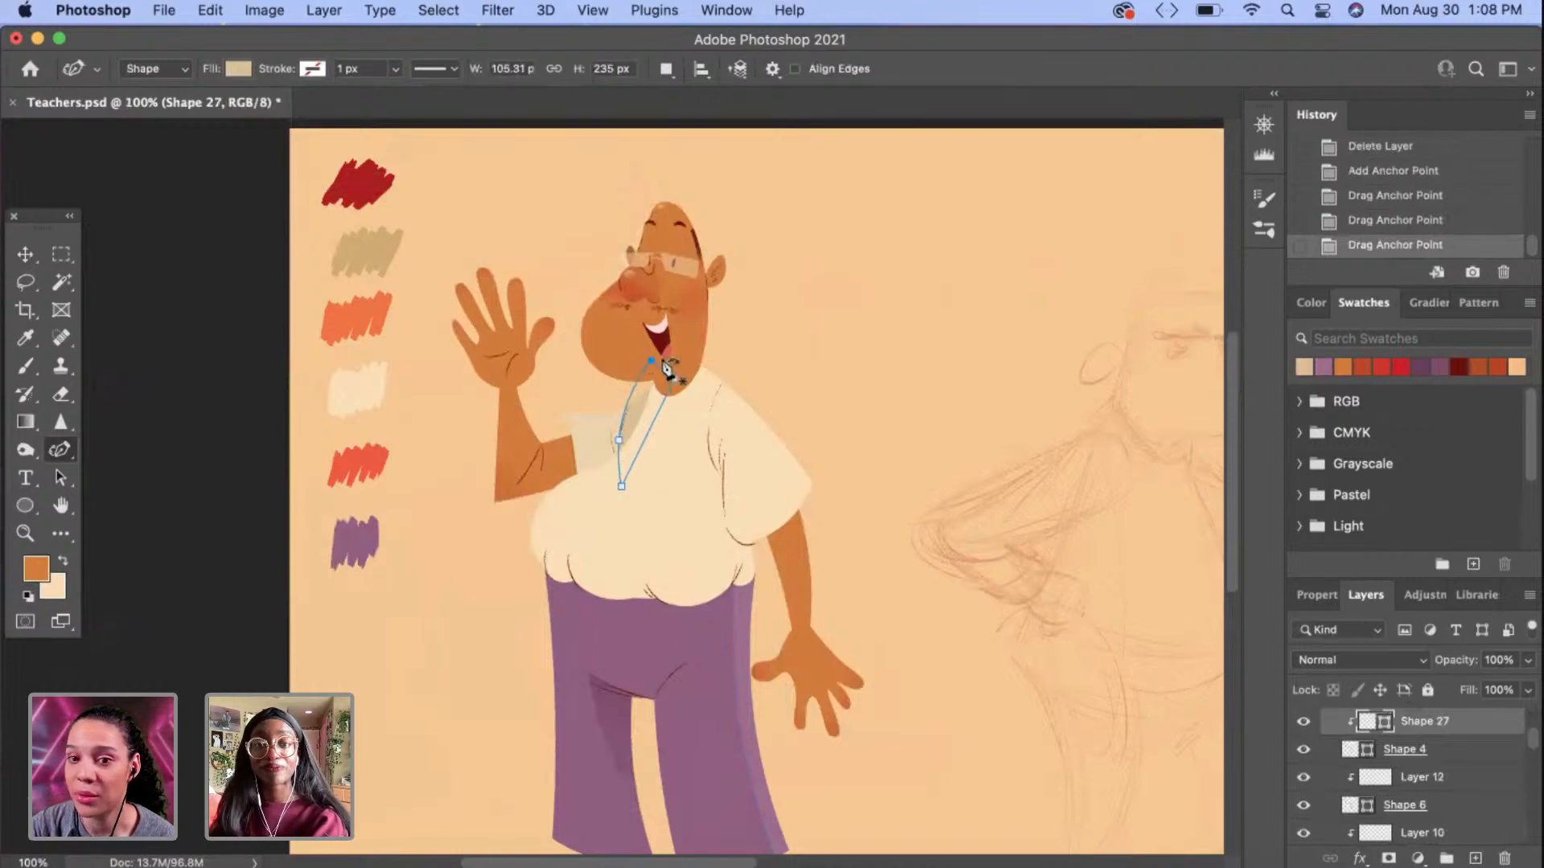
pyautogui.press('Return')
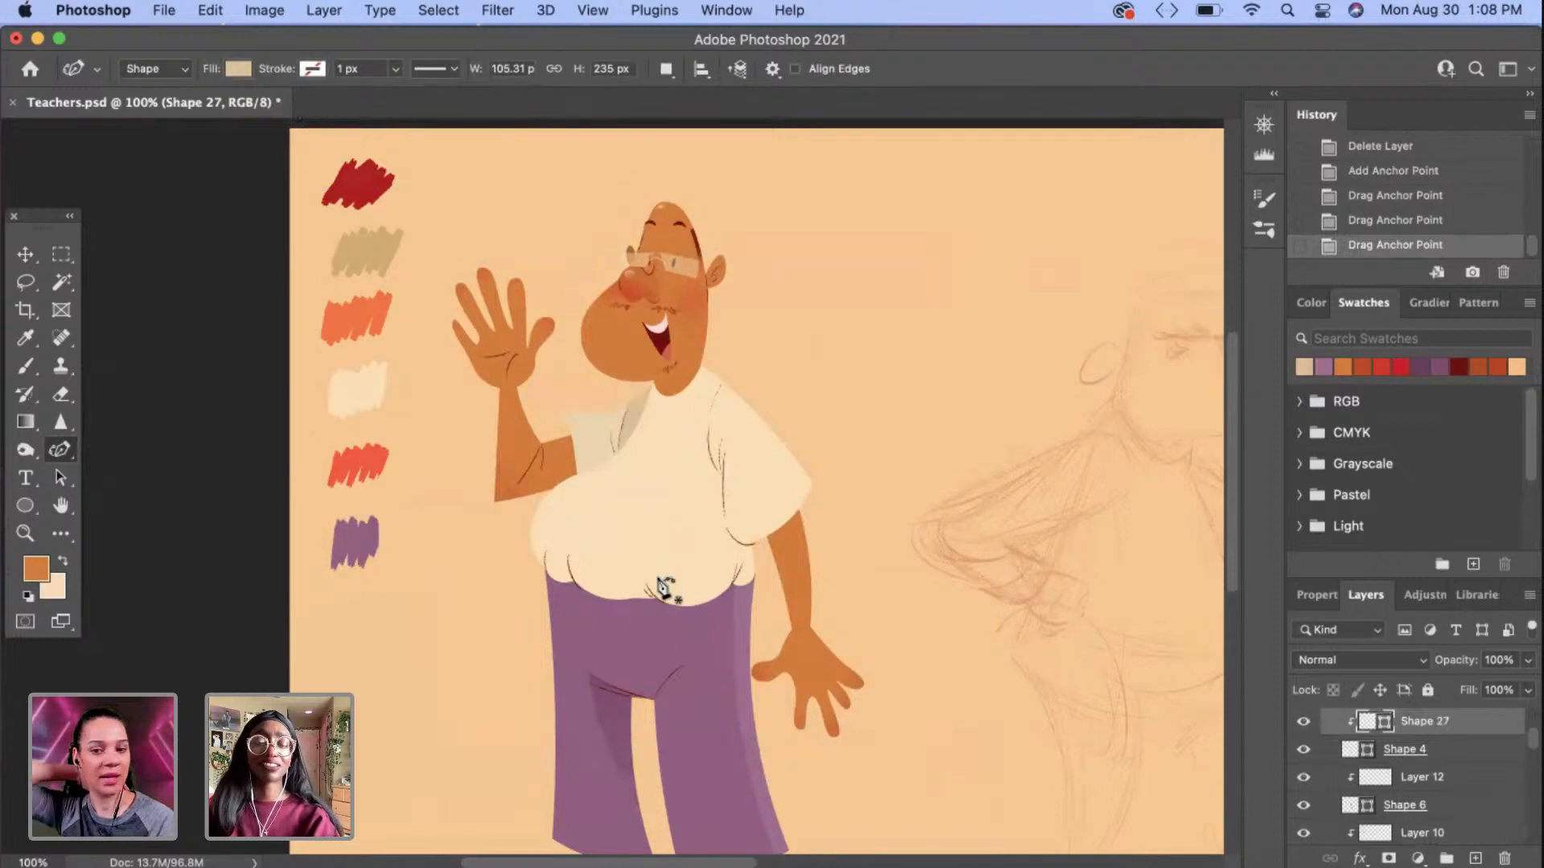
# Step: Set the sleeve shadow layer's opacity to 62%
pyautogui.click(1528, 660)
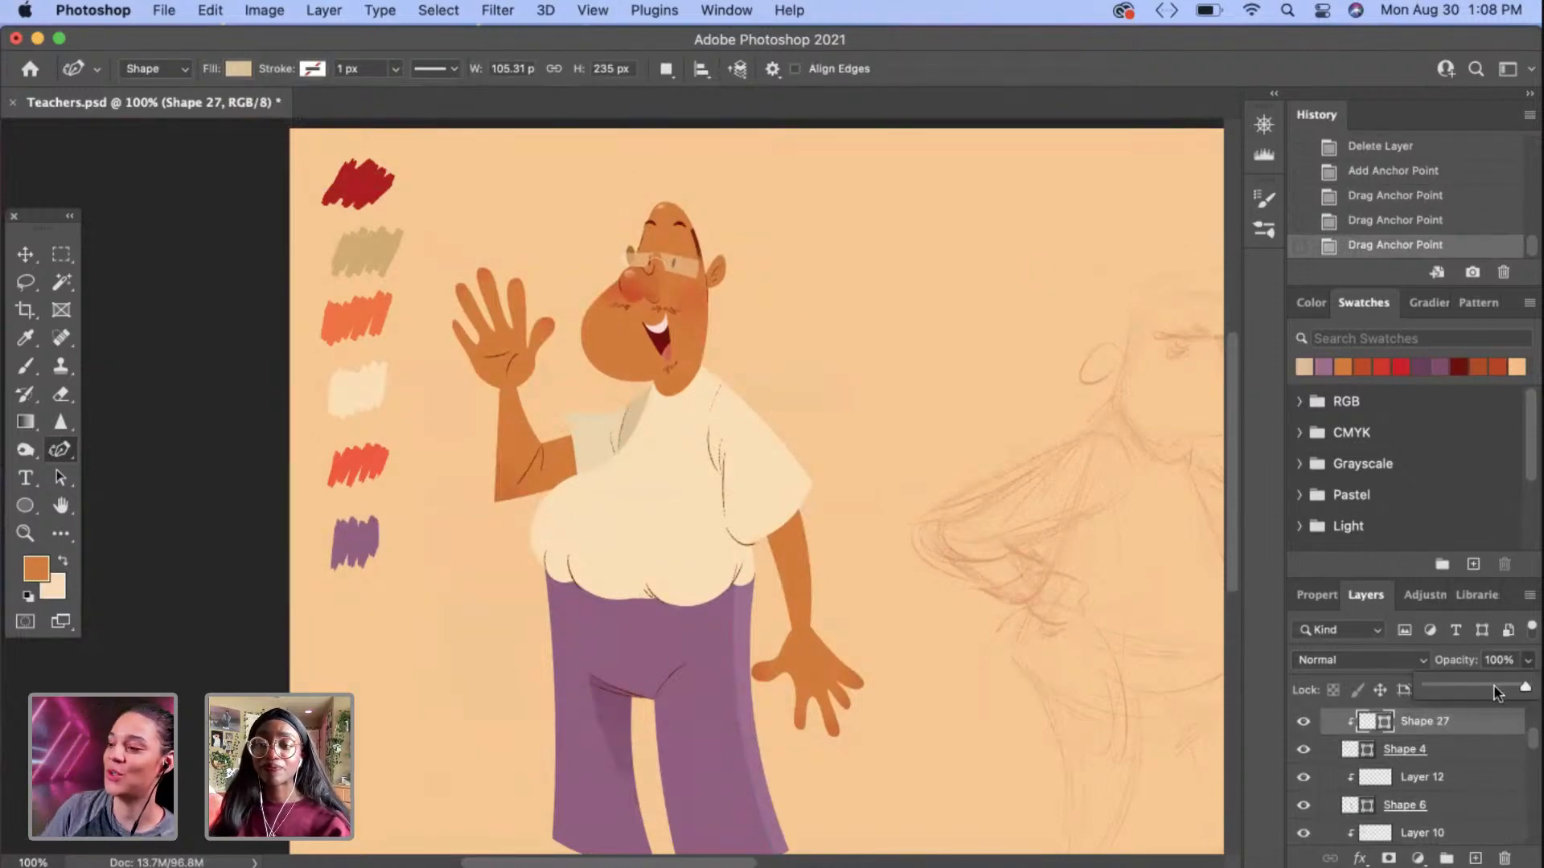
pyautogui.moveTo(1497, 690); pyautogui.dragTo(1486, 696)
pyautogui.scroll(5, 1395, 804)
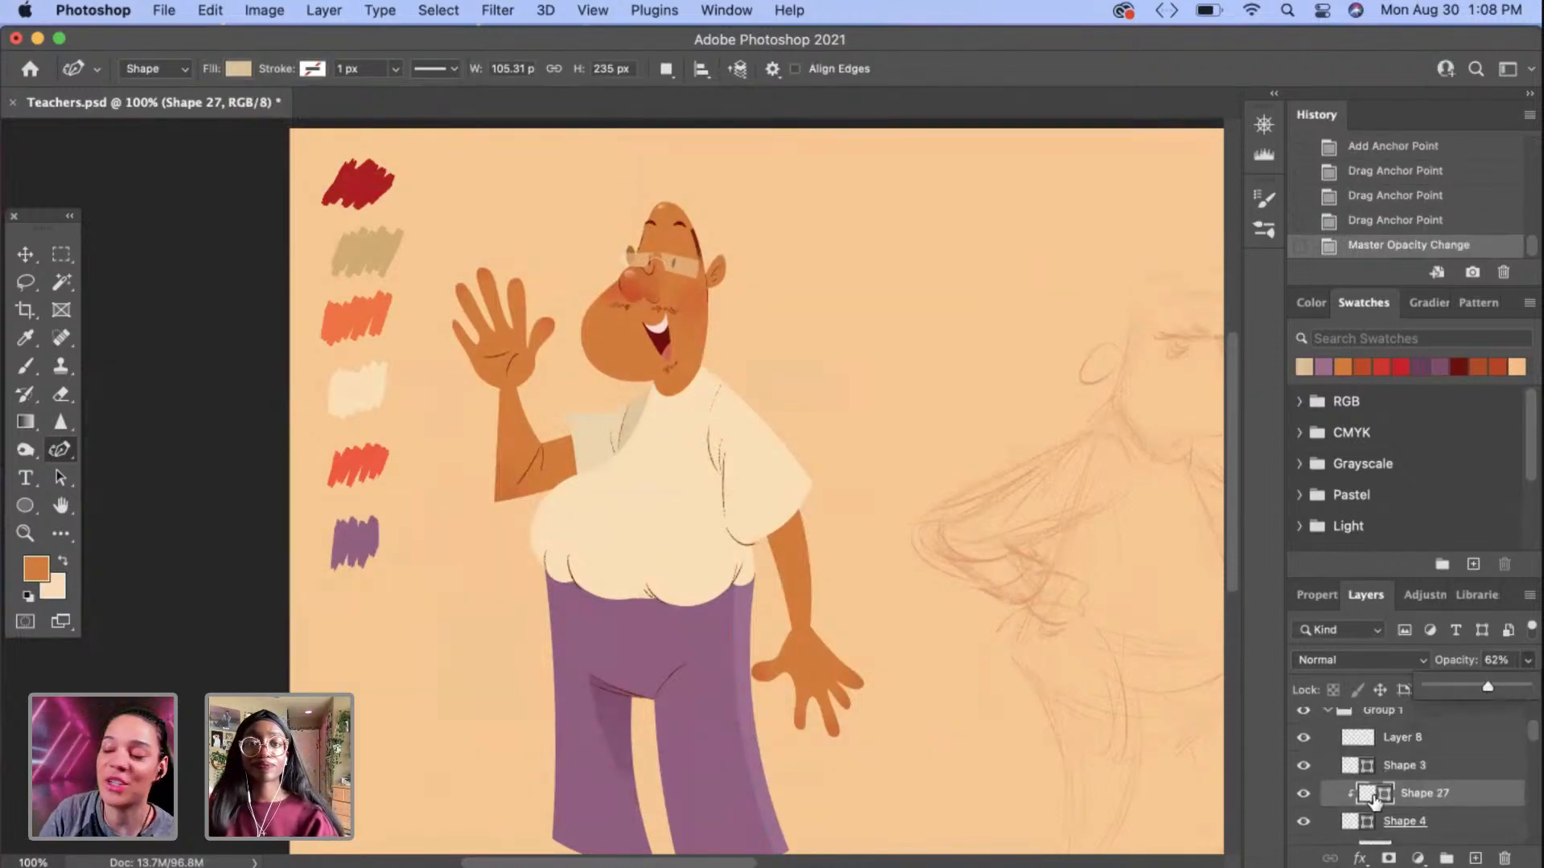
# Step: Collapse Group 1 and toggle its visibility off and on to check that it holds the whole teacher
pyautogui.click(1328, 801)
pyautogui.click(1329, 802)
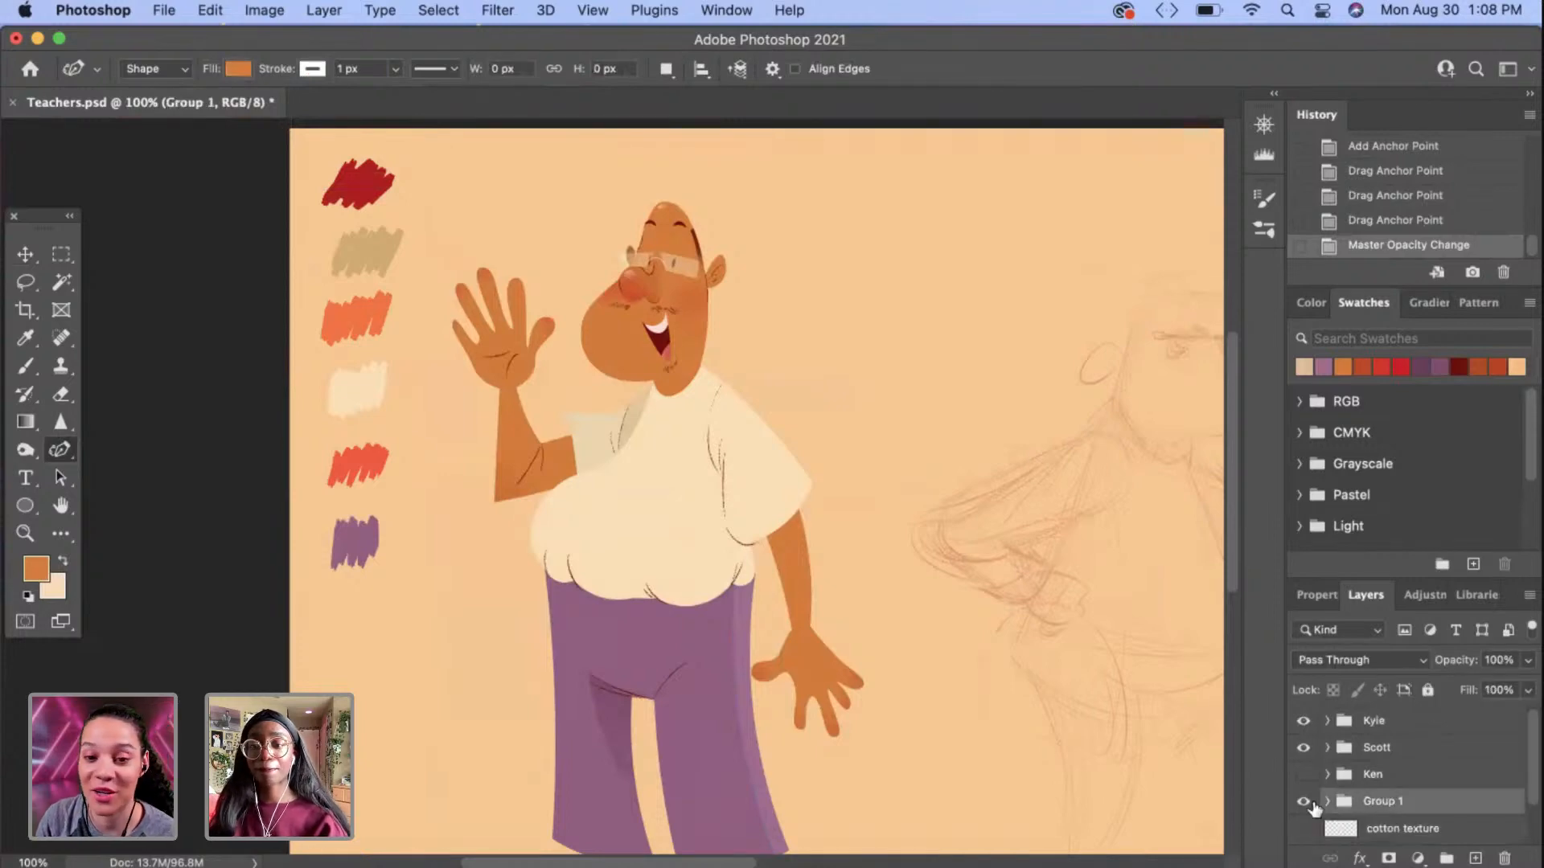
pyautogui.click(1303, 802)
pyautogui.click(1303, 802)
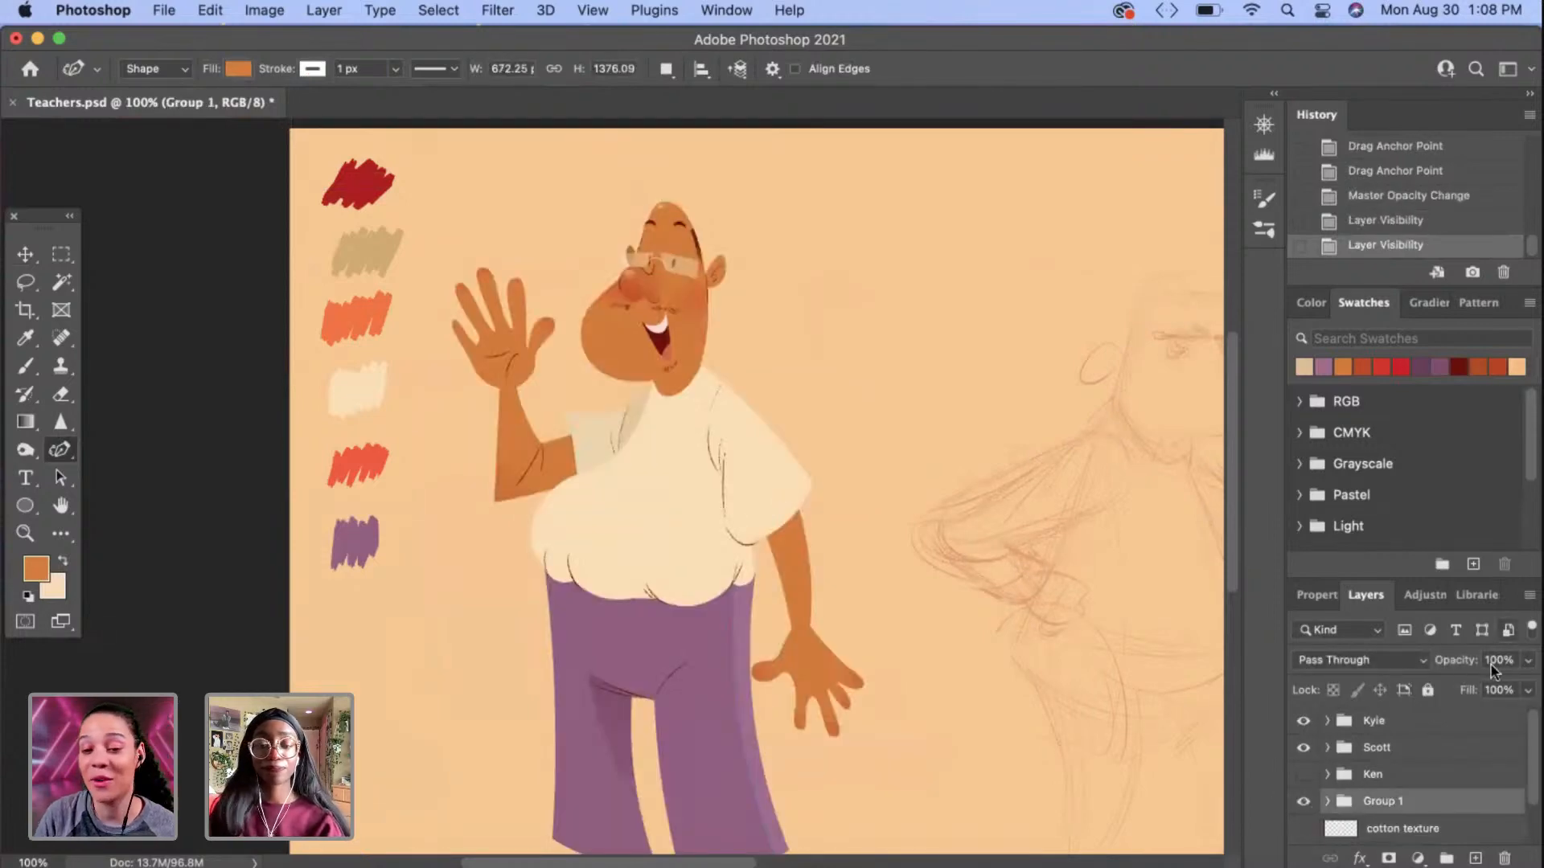
# Step: Nudge the waving teacher's group up by 20 px
pyautogui.scroll(-3, 1012, 632)
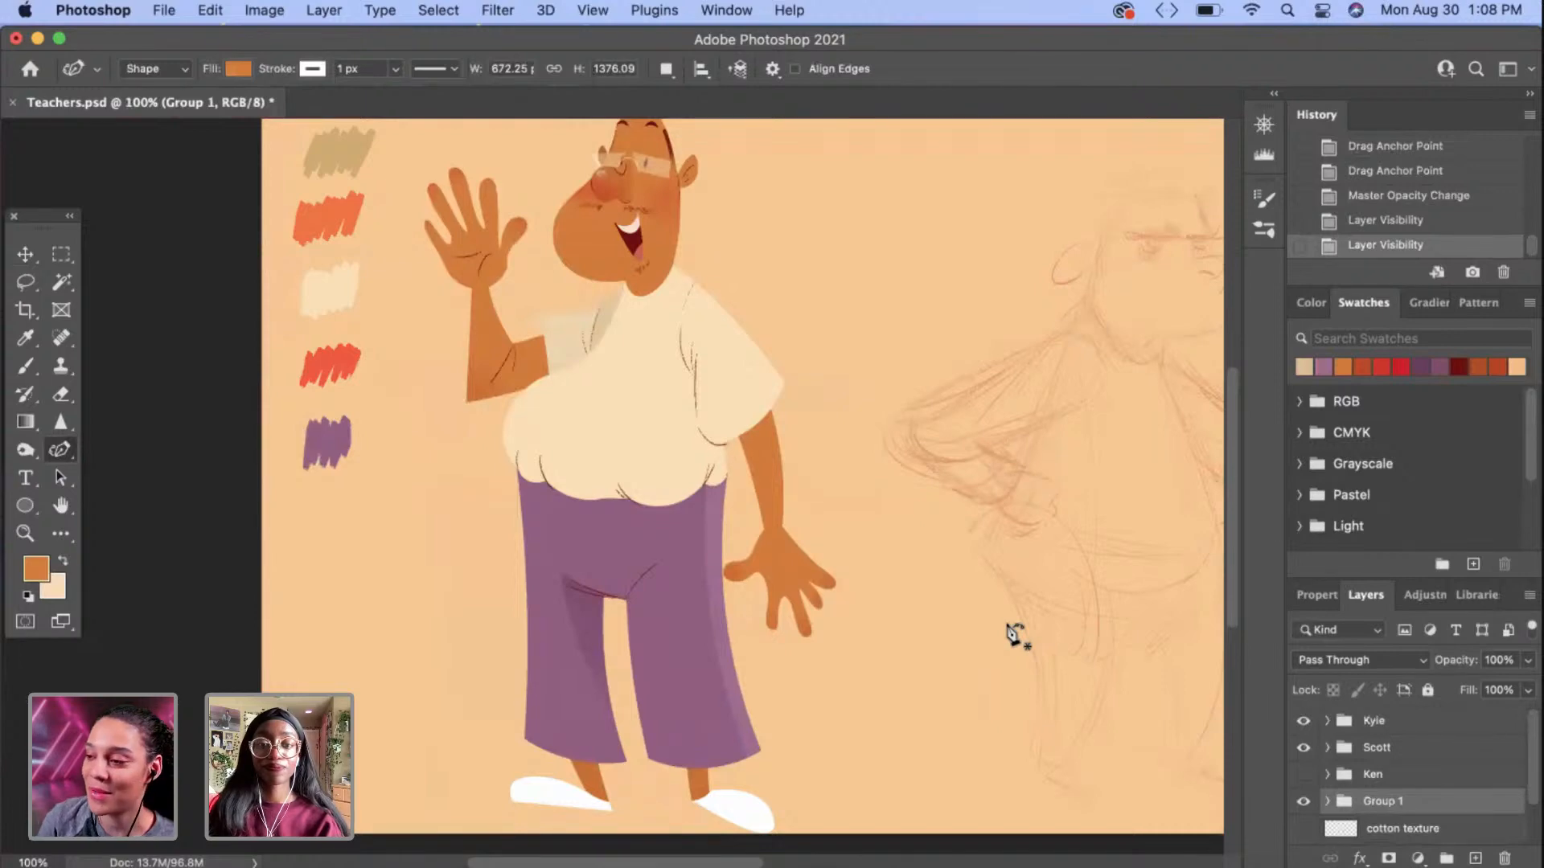
pyautogui.scroll(1, 993, 644)
pyautogui.hscroll(1, 993, 644)
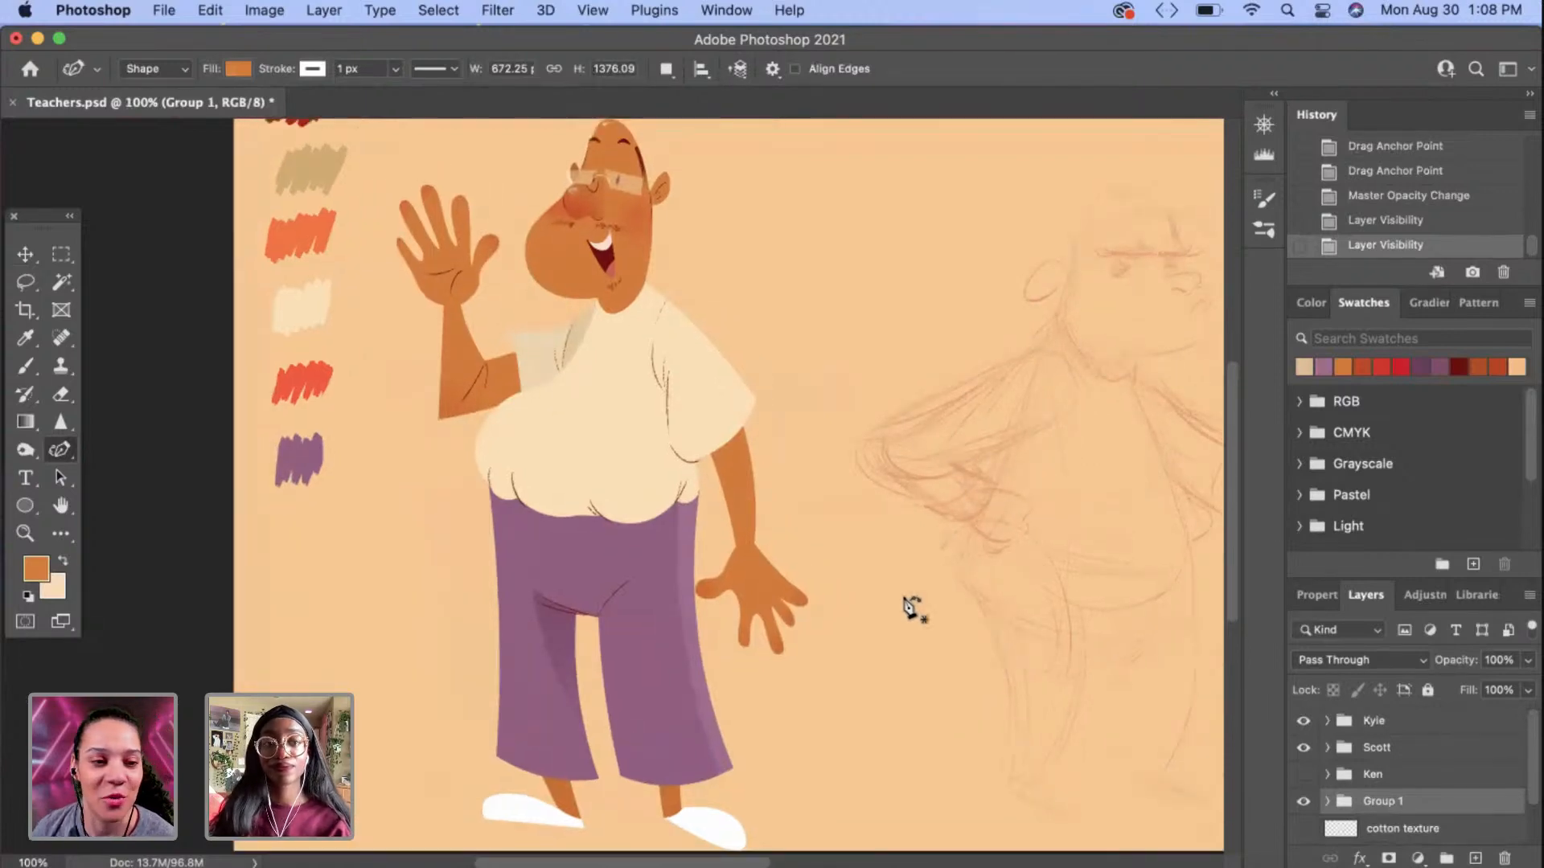
pyautogui.click(25, 254)
pyautogui.hotkey('shift', 'Up')
pyautogui.hotkey('shift', 'Up')
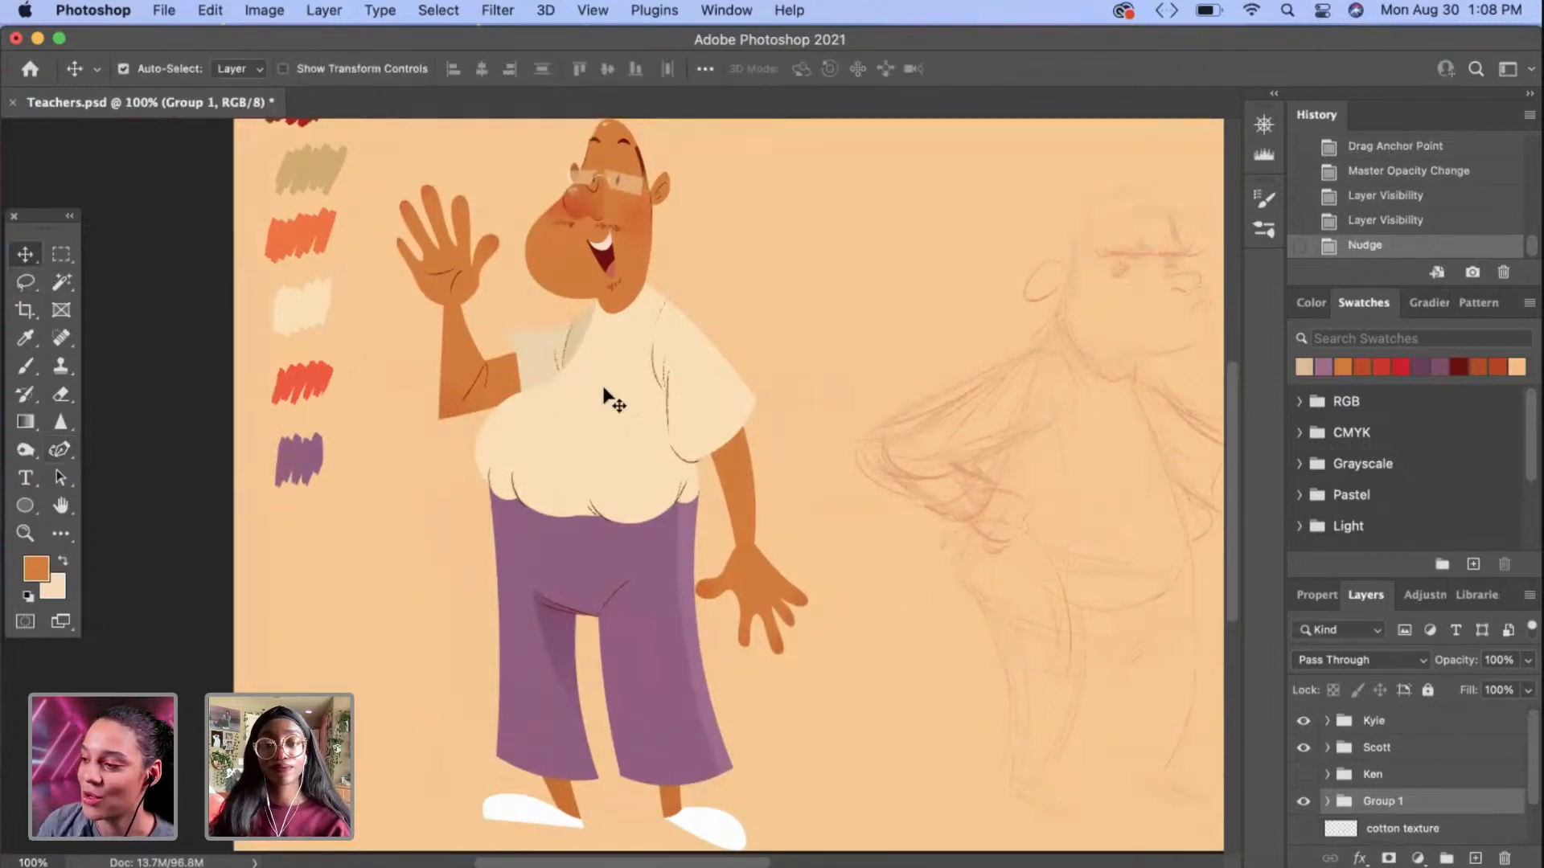
# Step: Handwrite the teacher's name with an underline flourish beside his head in dark red brush strokes on a new layer above Group 1
pyautogui.press('super+minus')
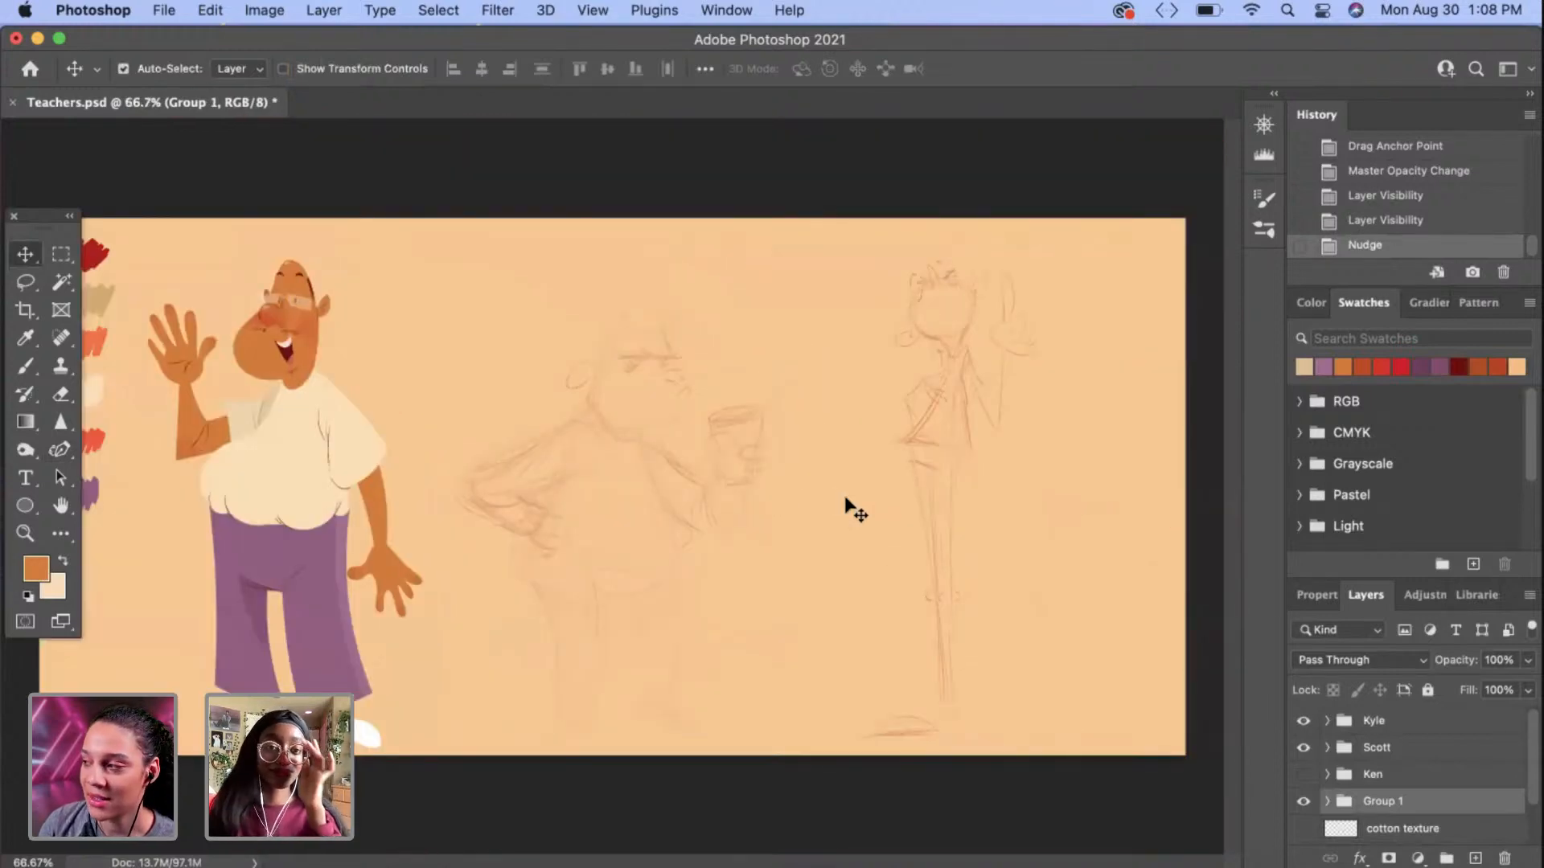
pyautogui.click(1475, 858)
pyautogui.click(1460, 367)
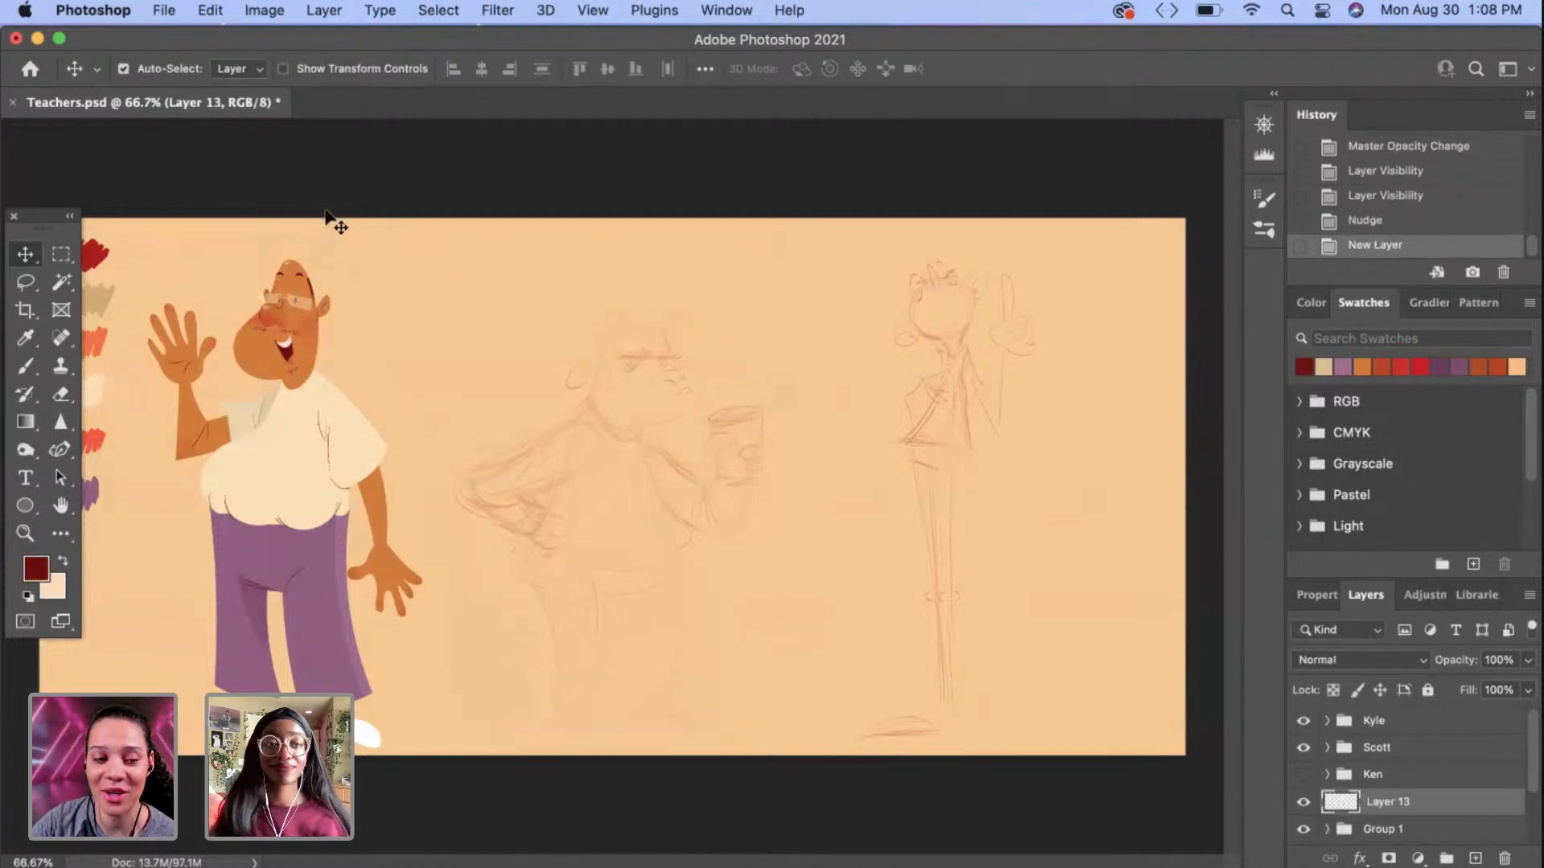
pyautogui.press('b')
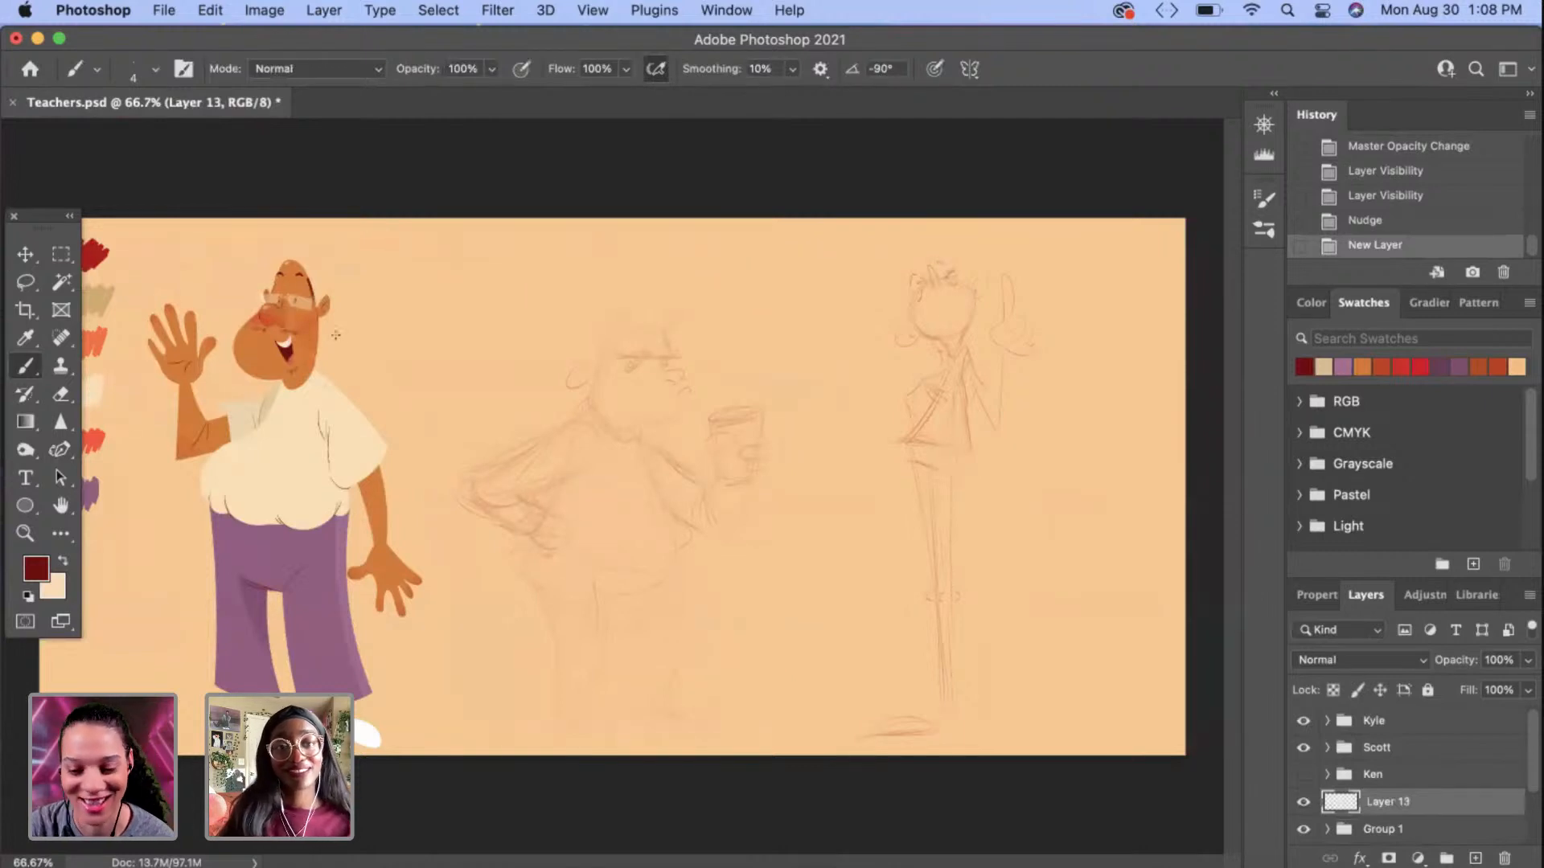
pyautogui.moveTo(354, 343); pyautogui.dragTo(404, 374)
pyautogui.press('super+plus')
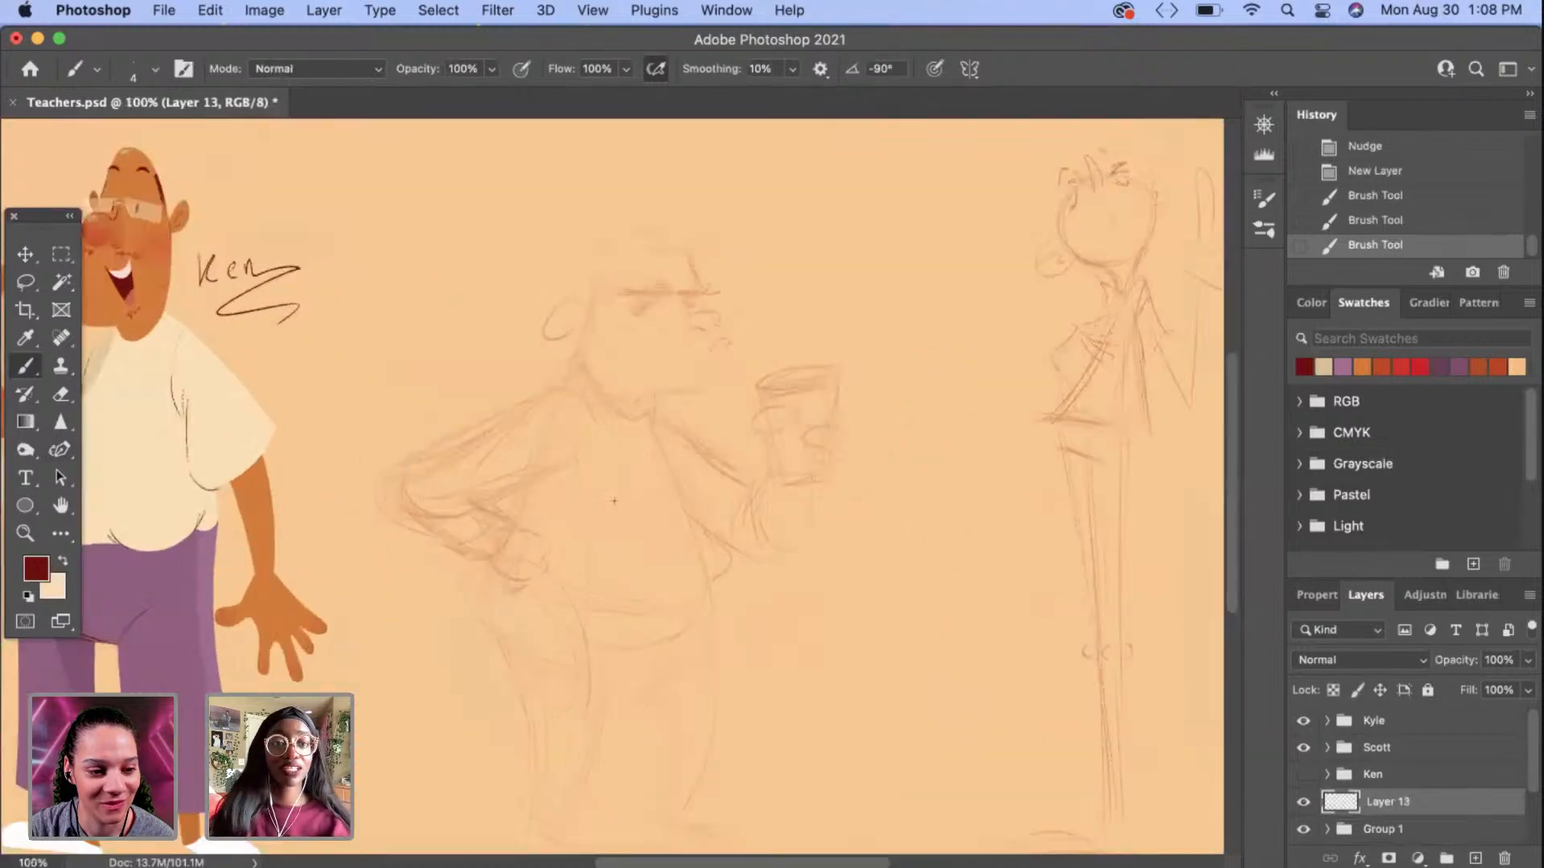
pyautogui.hscroll(-5, 615, 500)
pyautogui.scroll(-1, 615, 500)
pyautogui.scroll(1, 615, 500)
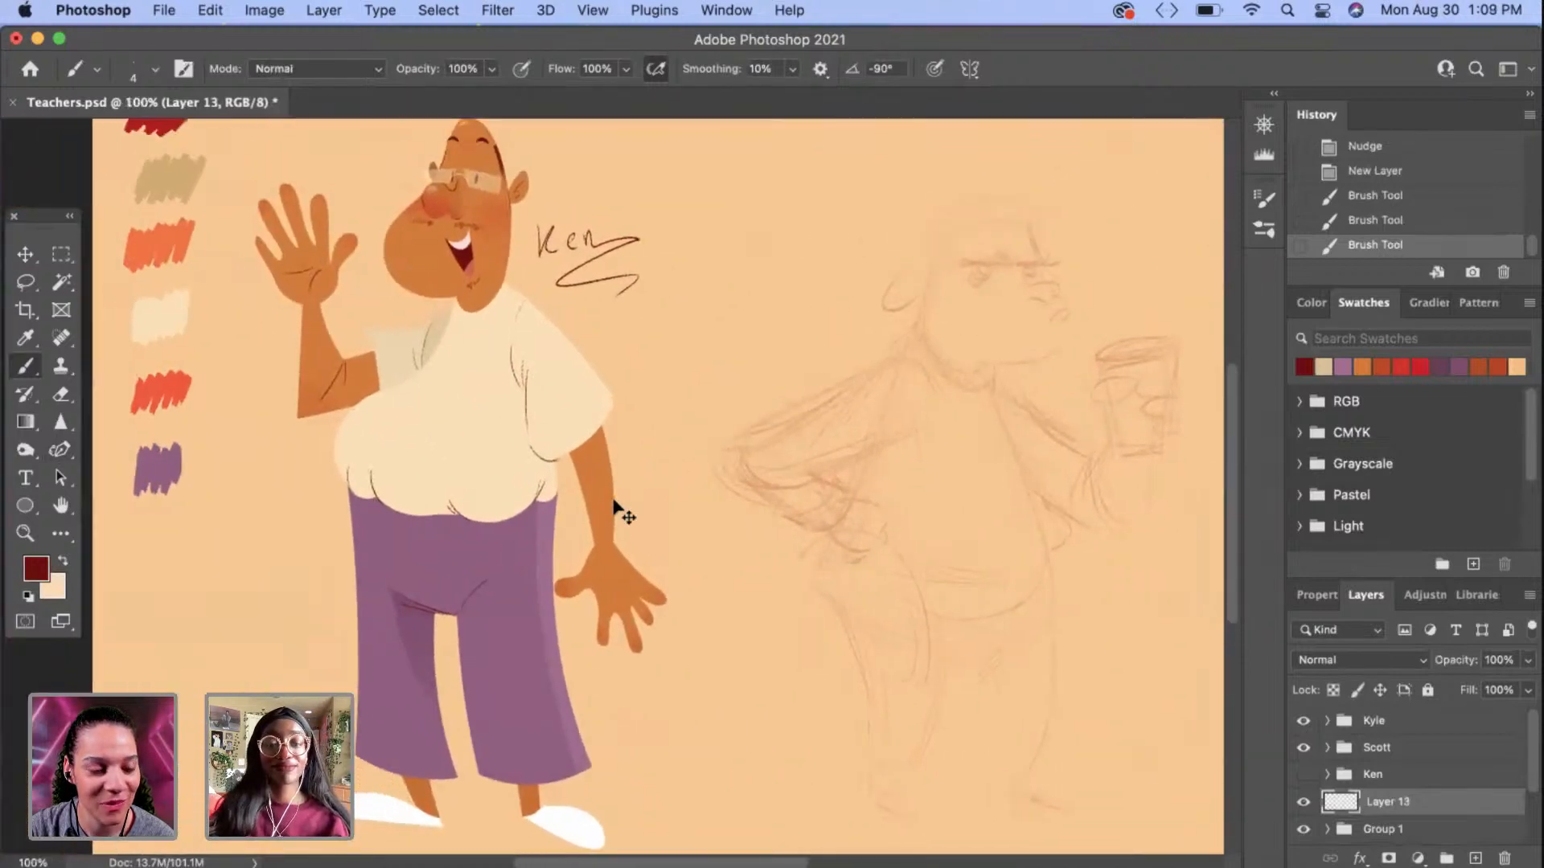
pyautogui.press('super+minus')
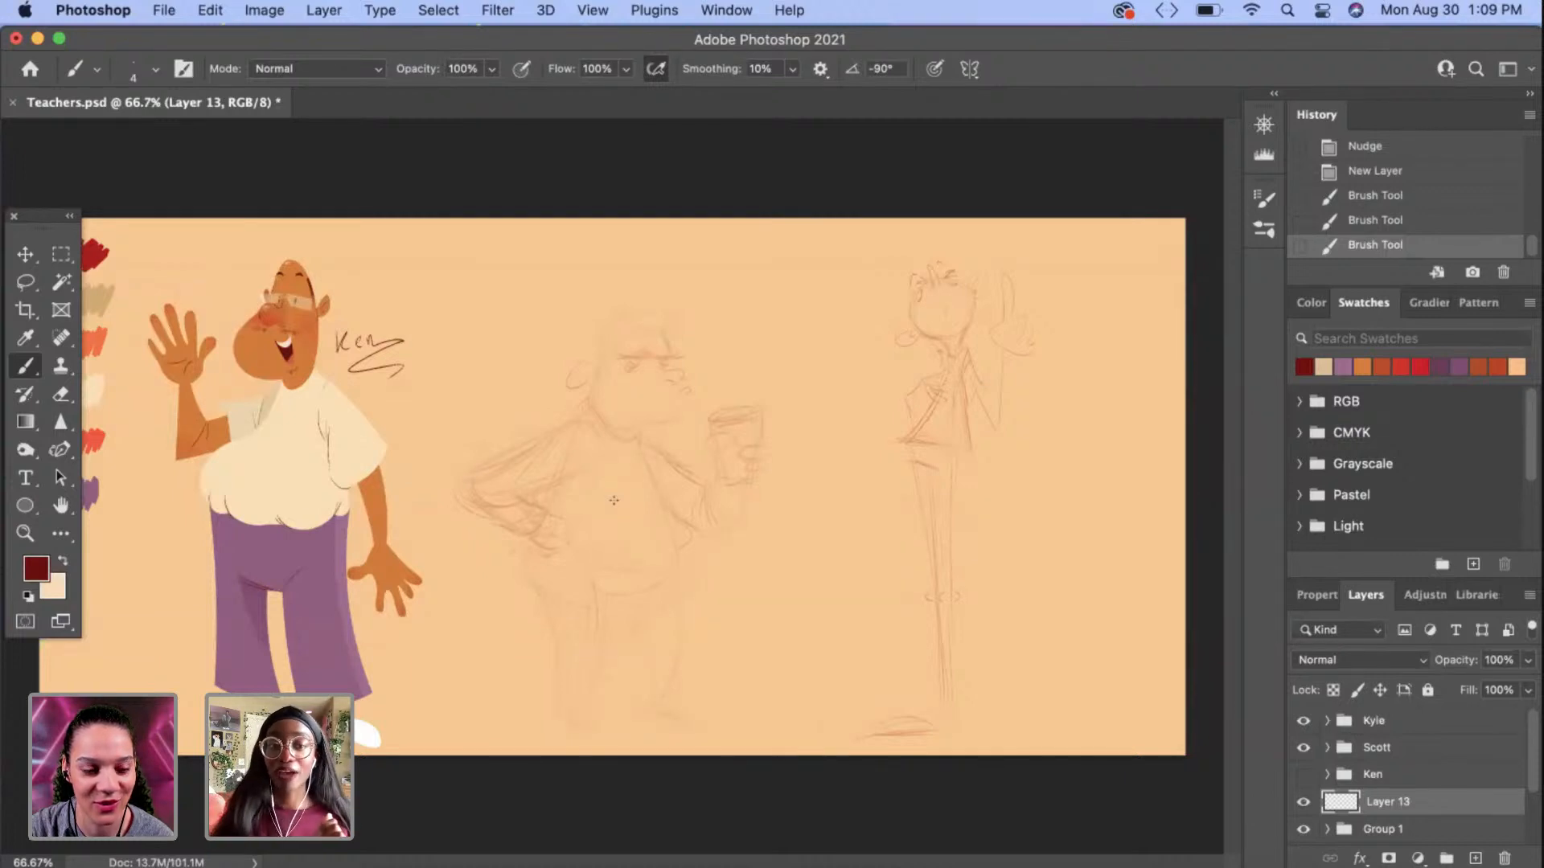
# Step: Group the handwritten name layer with the teacher's hidden sketch group and hide the new group
pyautogui.keyDown('shift'); pyautogui.click(1378, 784); pyautogui.keyUp('shift')
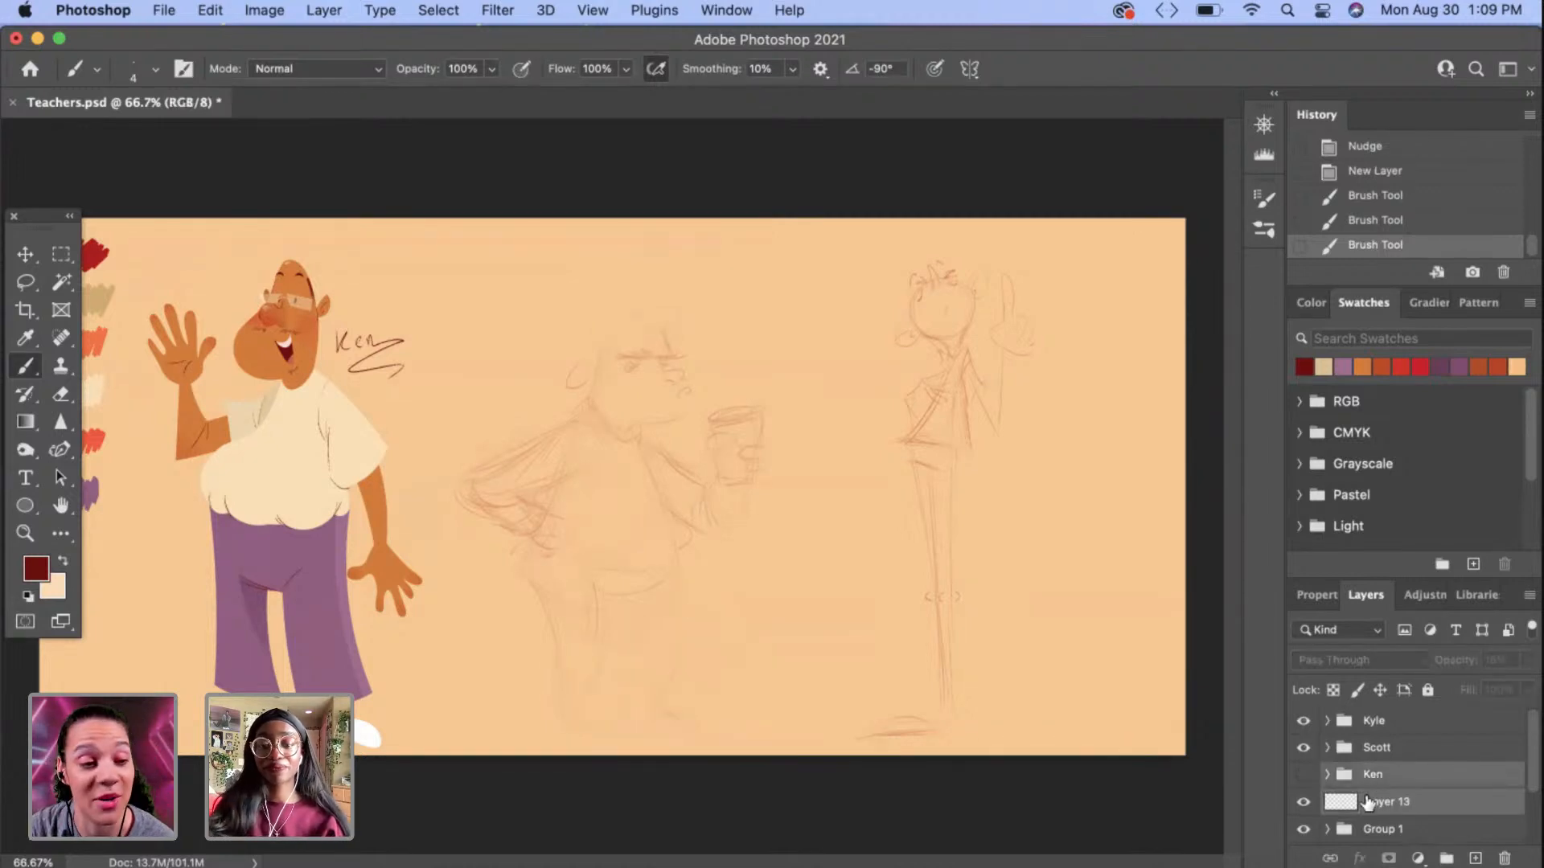
pyautogui.press('super+g')
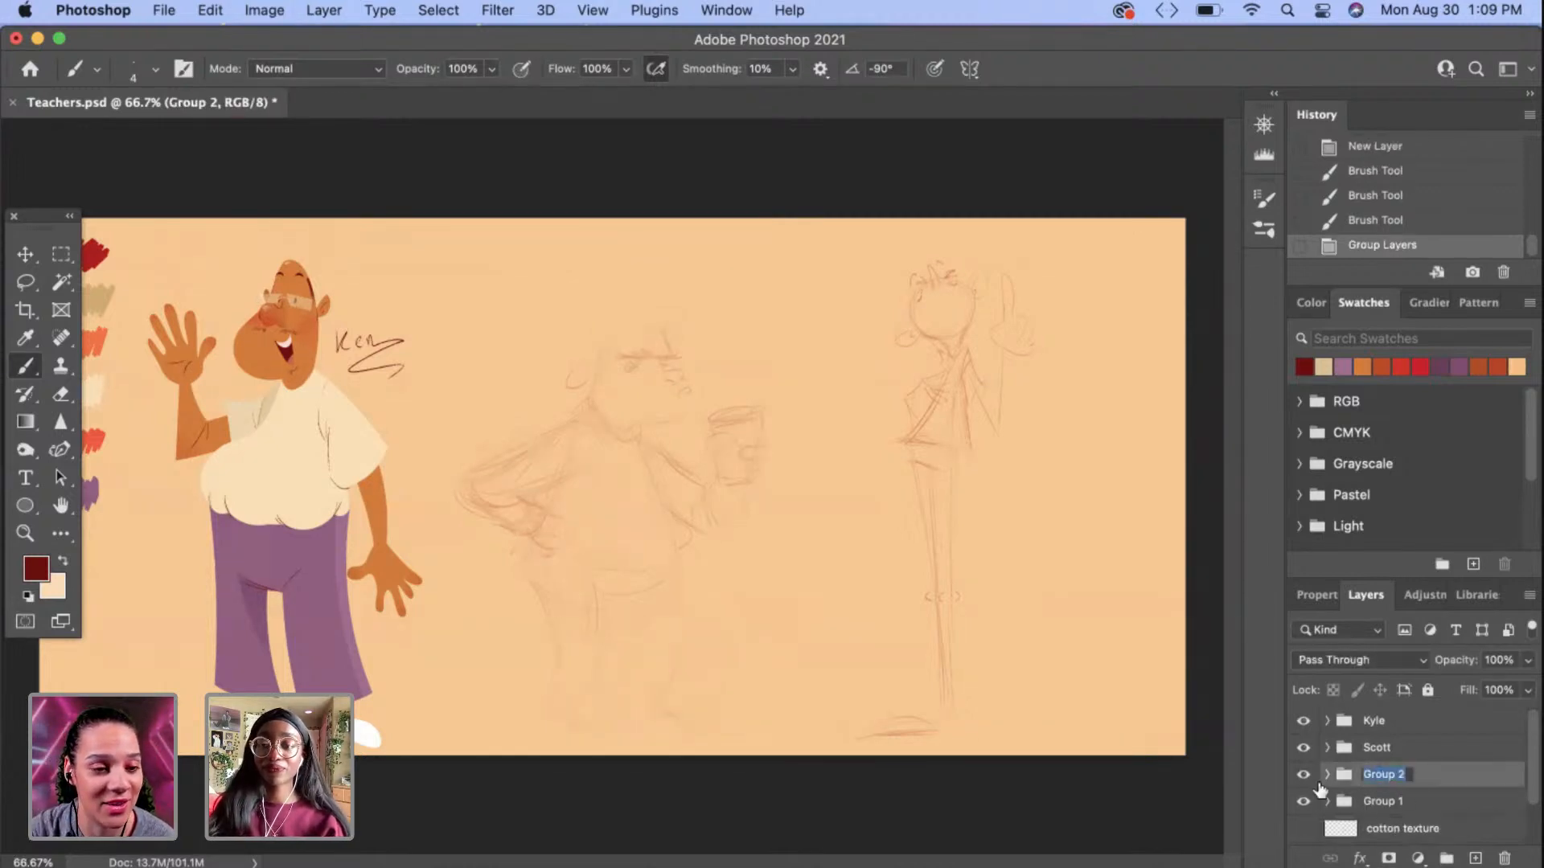
pyautogui.click(1304, 775)
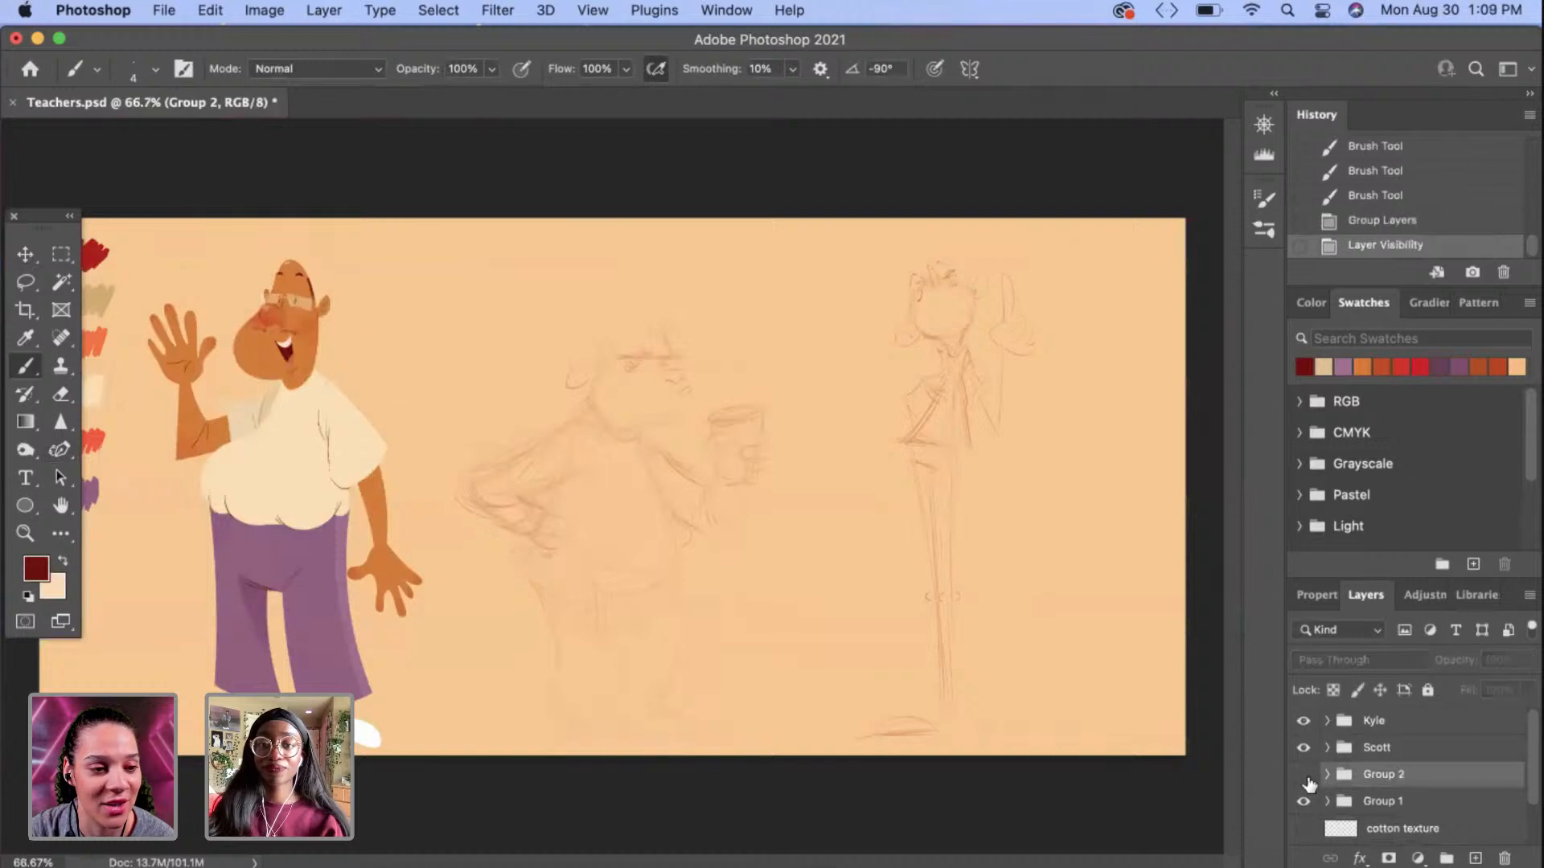
# Step: Group the hidden sketch-and-name group with Group 1 and rename the new group with the teacher's first name
pyautogui.keyDown('shift'); pyautogui.click(1413, 804); pyautogui.keyUp('shift')
pyautogui.press('super+g')
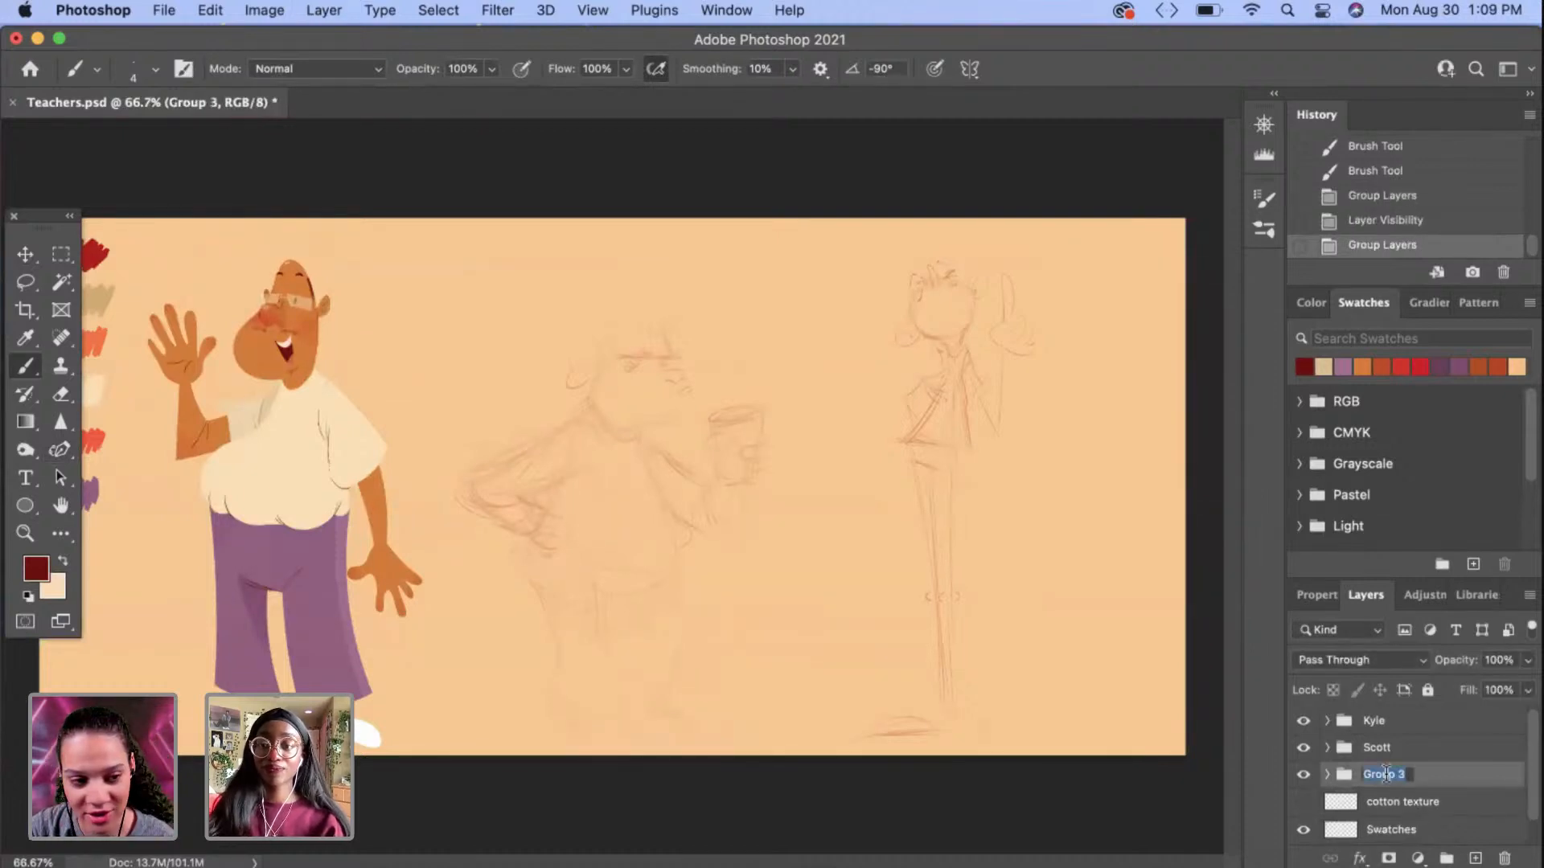
pyautogui.write('Ken')
pyautogui.press('Return')
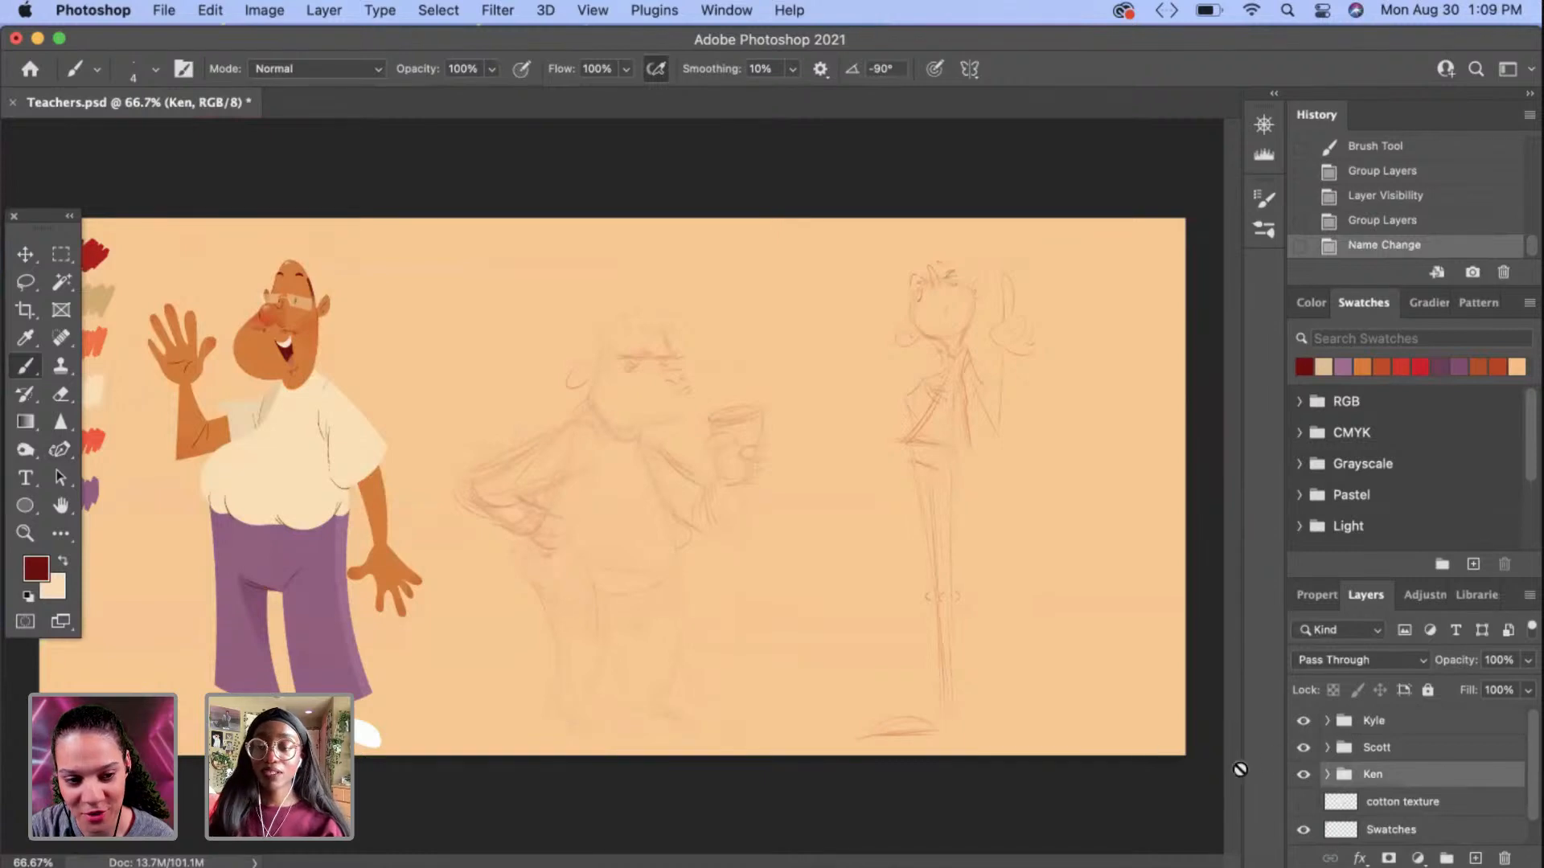
# Step: Identify the middle teacher's group by toggling its visibility and add a new layer beneath its Lineart layer
pyautogui.click(1303, 750)
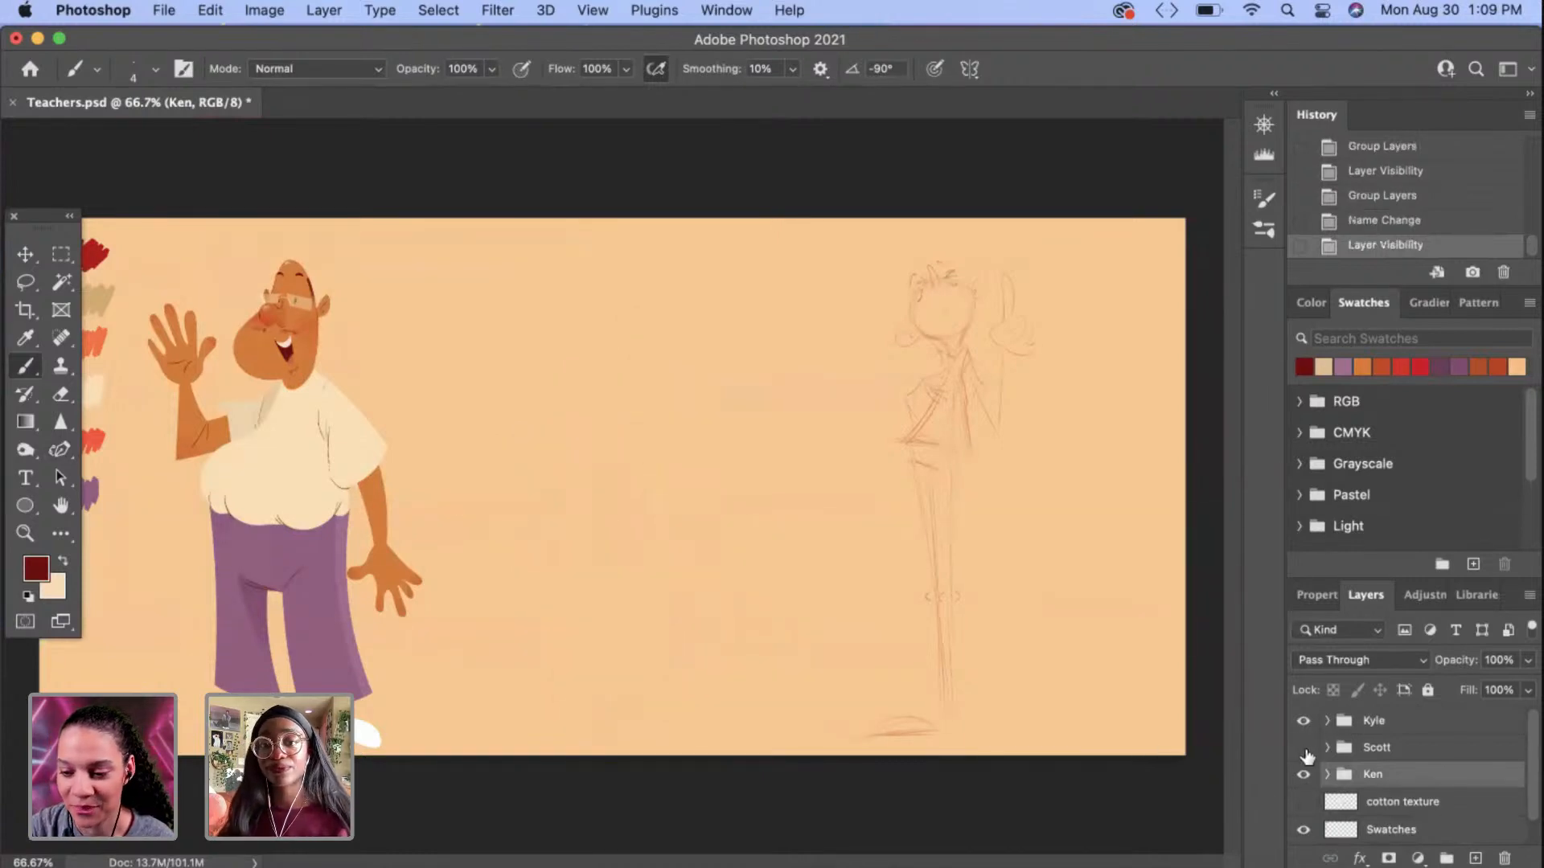
pyautogui.click(1303, 749)
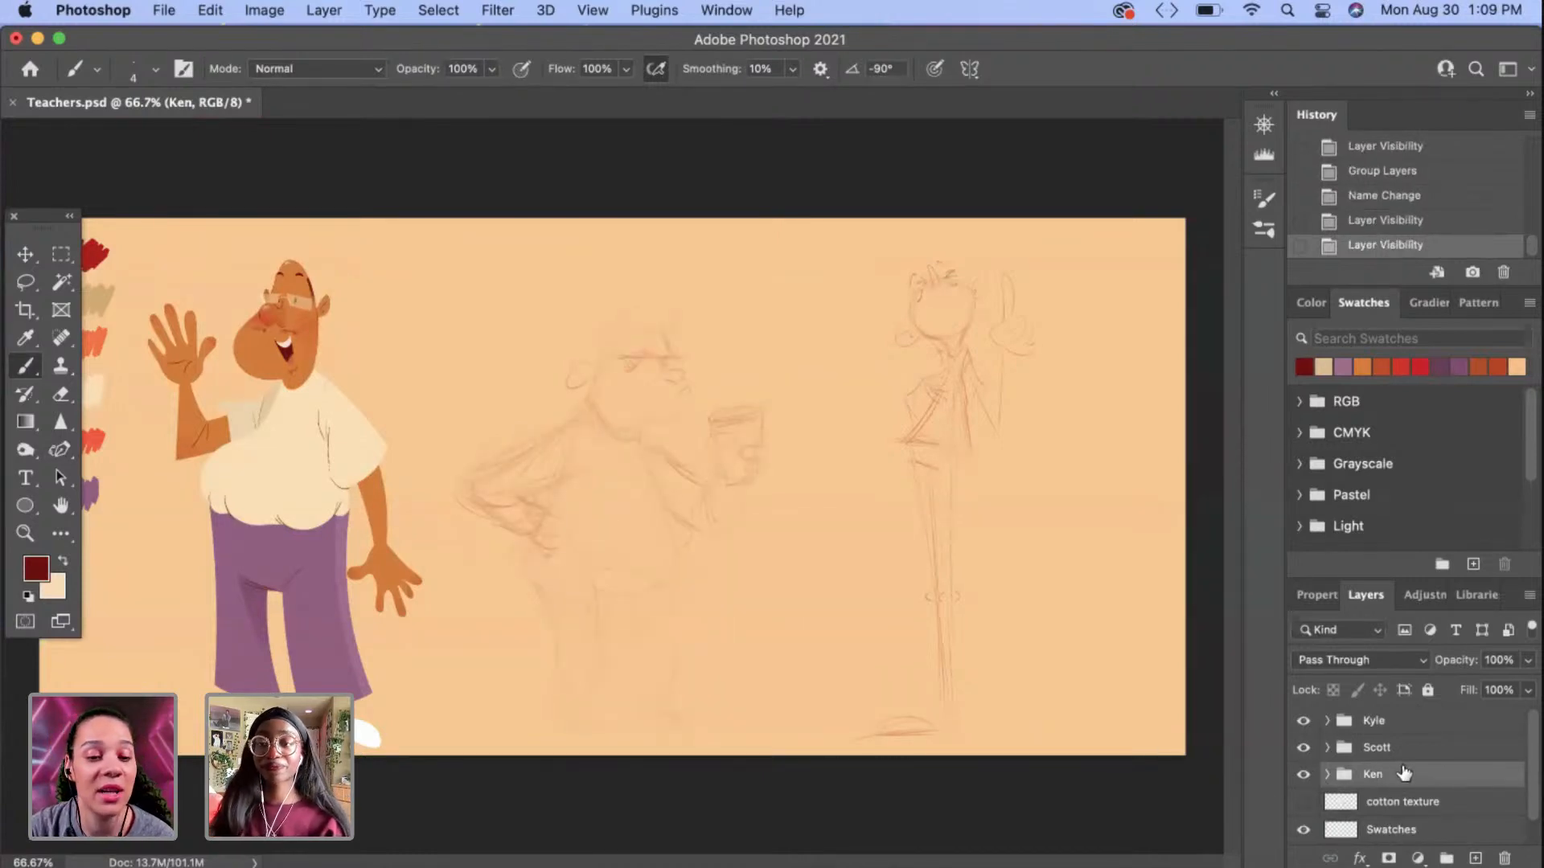
pyautogui.click(1327, 748)
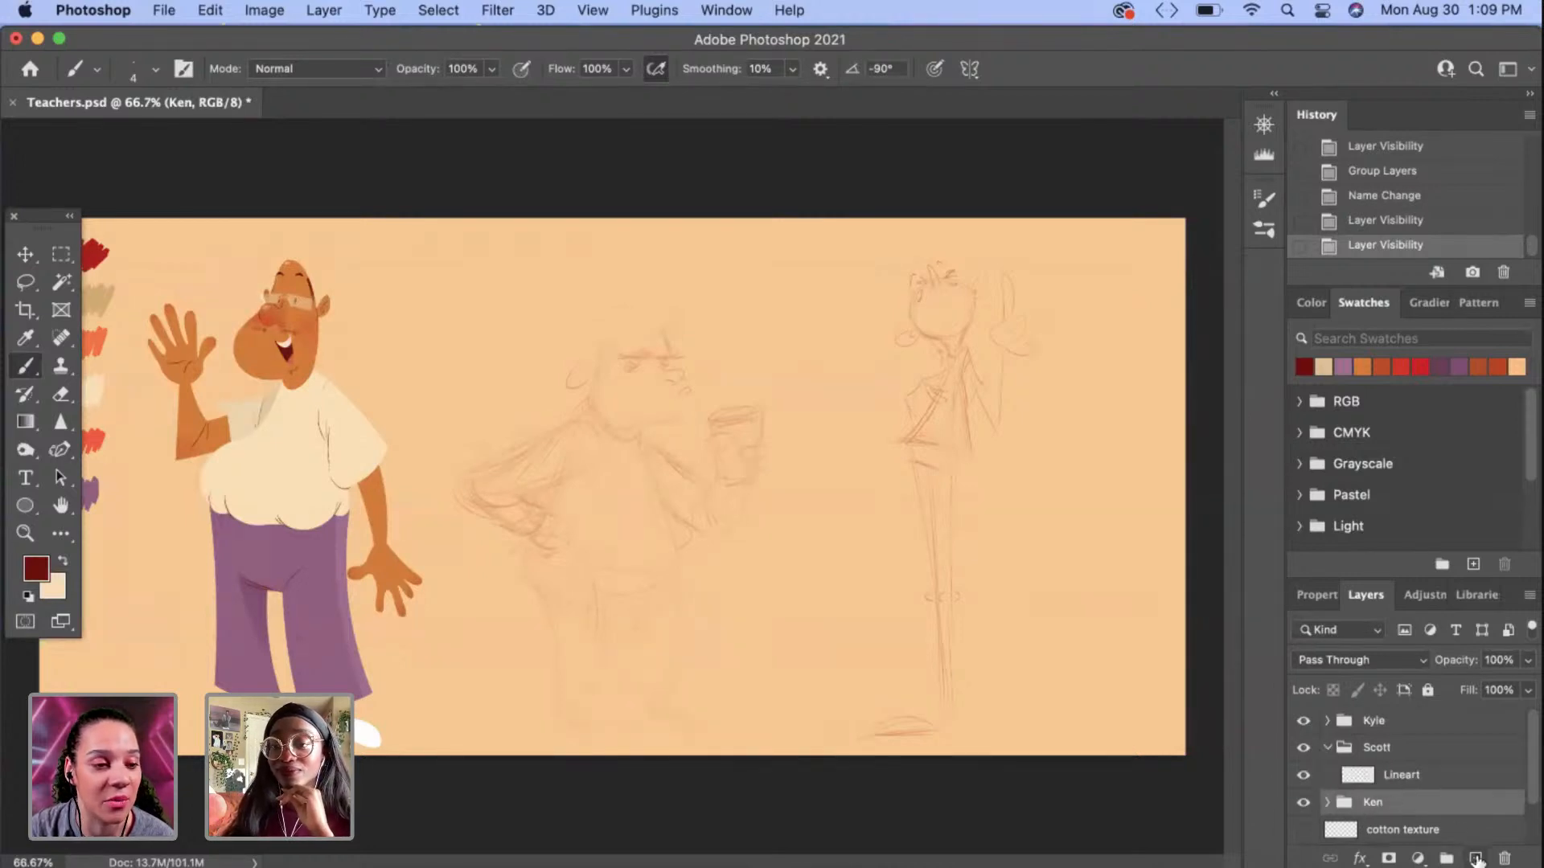
pyautogui.click(1477, 859)
pyautogui.moveTo(1419, 805); pyautogui.dragTo(1445, 817)
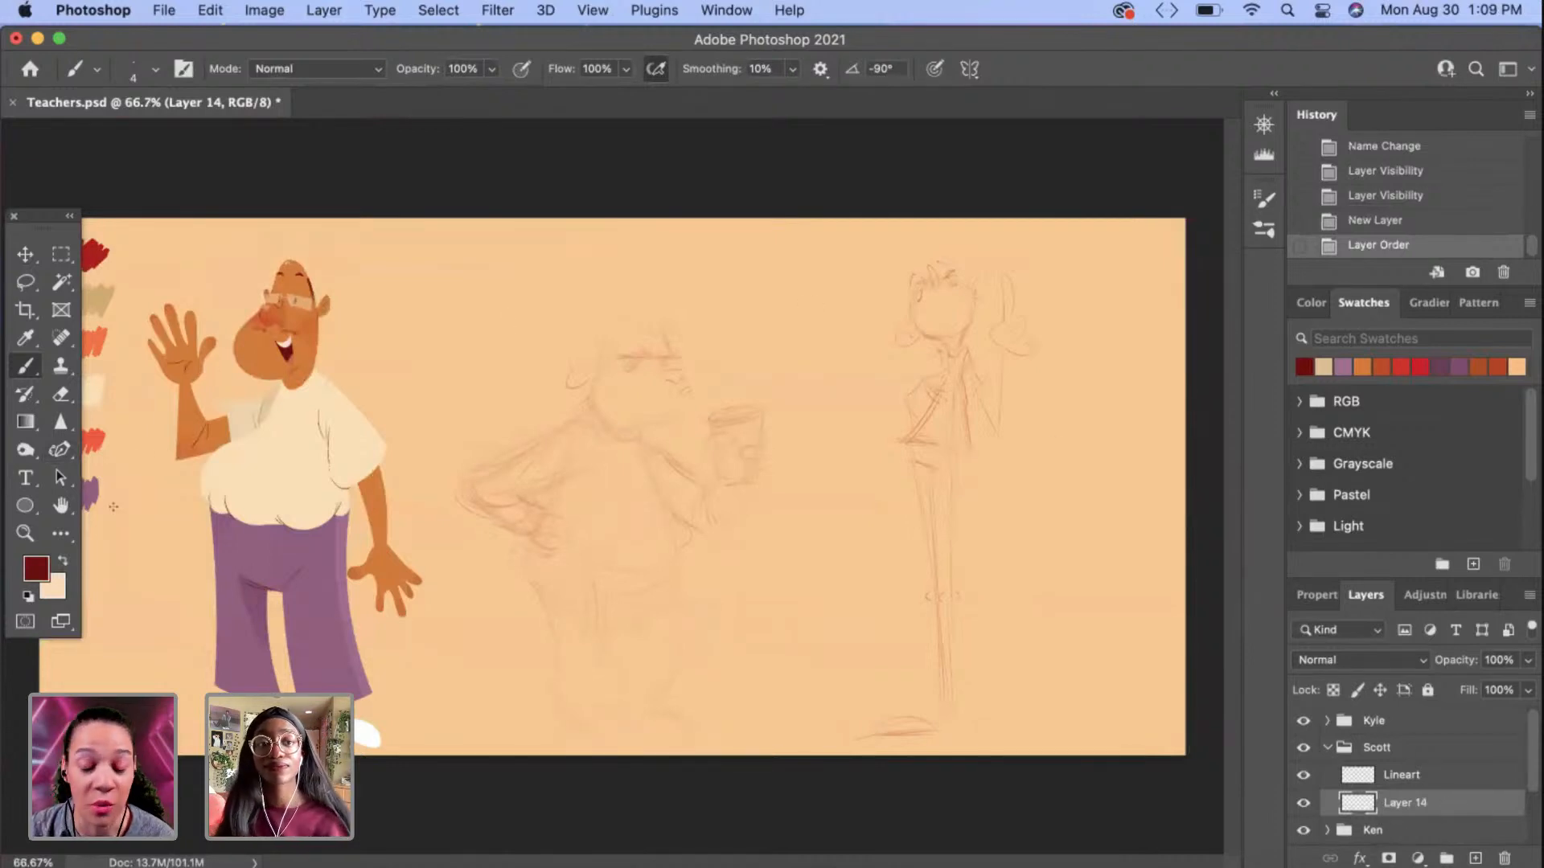
# Step: Draw a closed, straight-edged Pen shape about 445 by 665 px over the middle sketch's head and torso
pyautogui.click(58, 454)
pyautogui.click(96, 446)
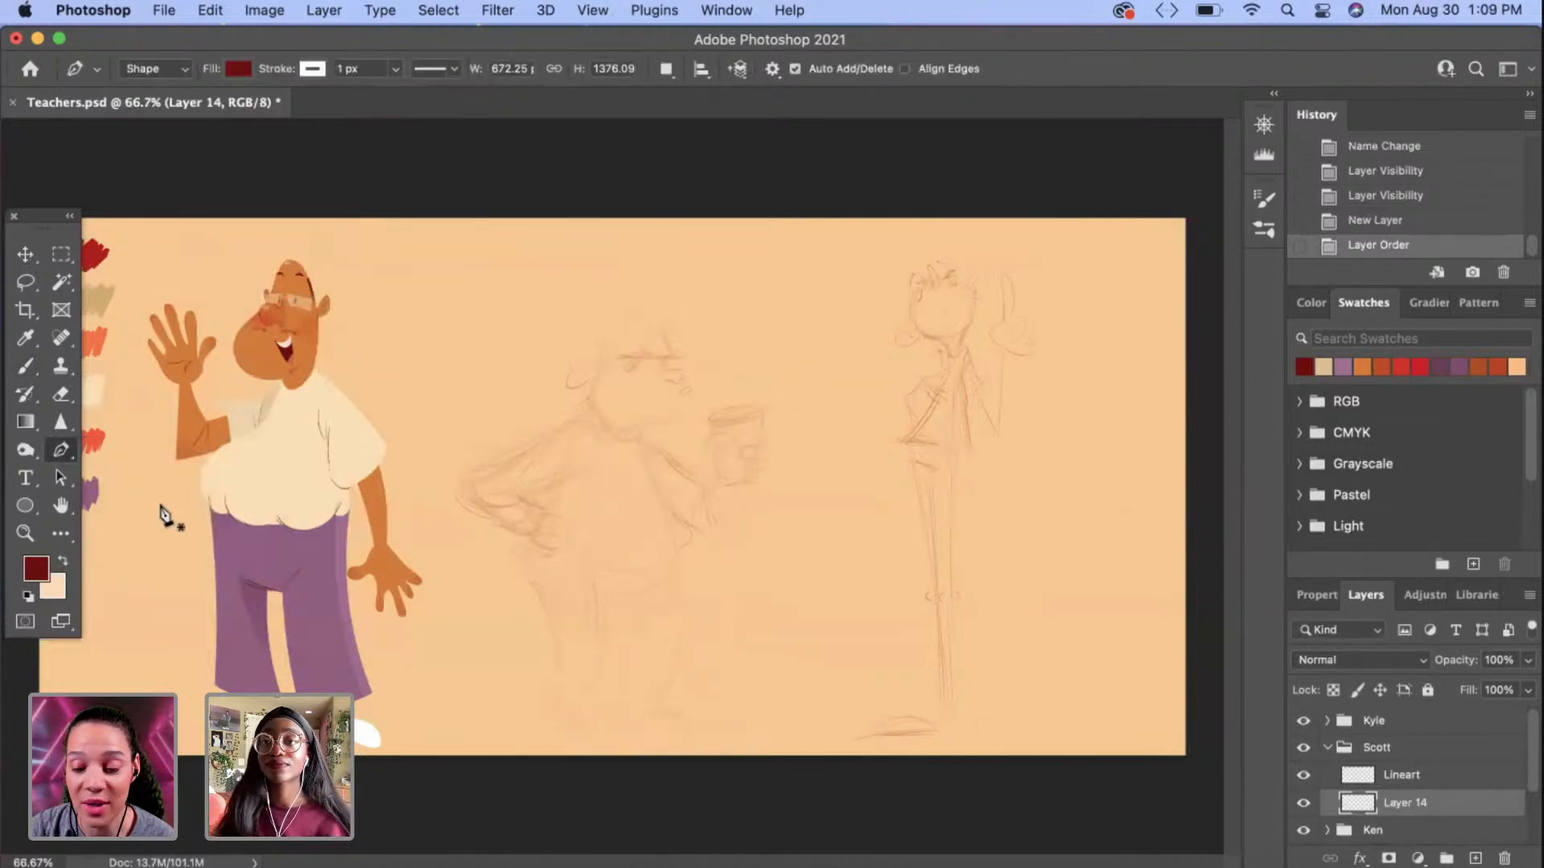
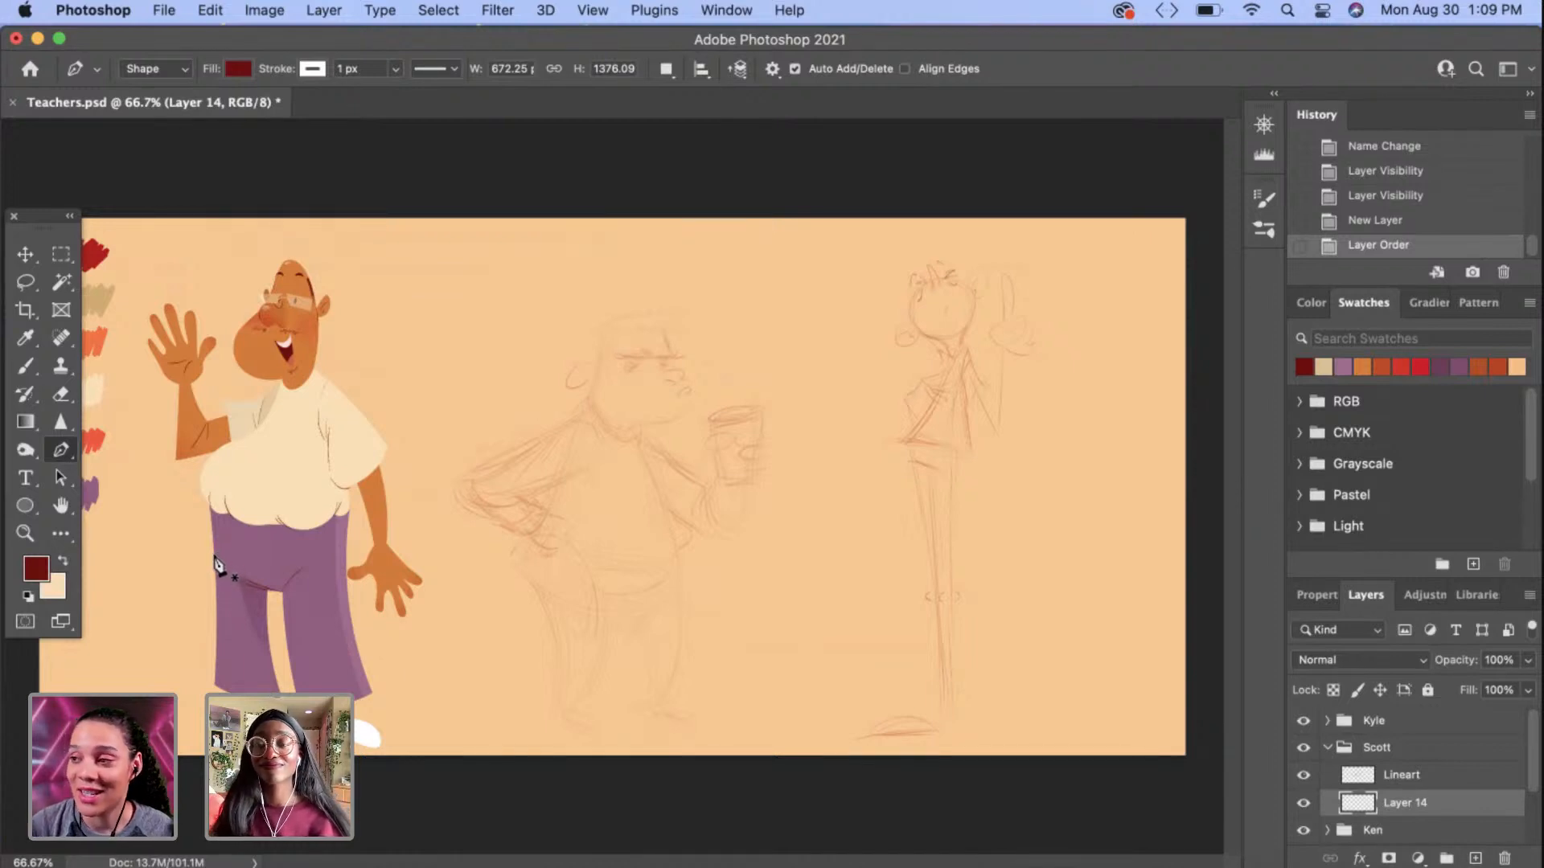
pyautogui.press('super+plus')
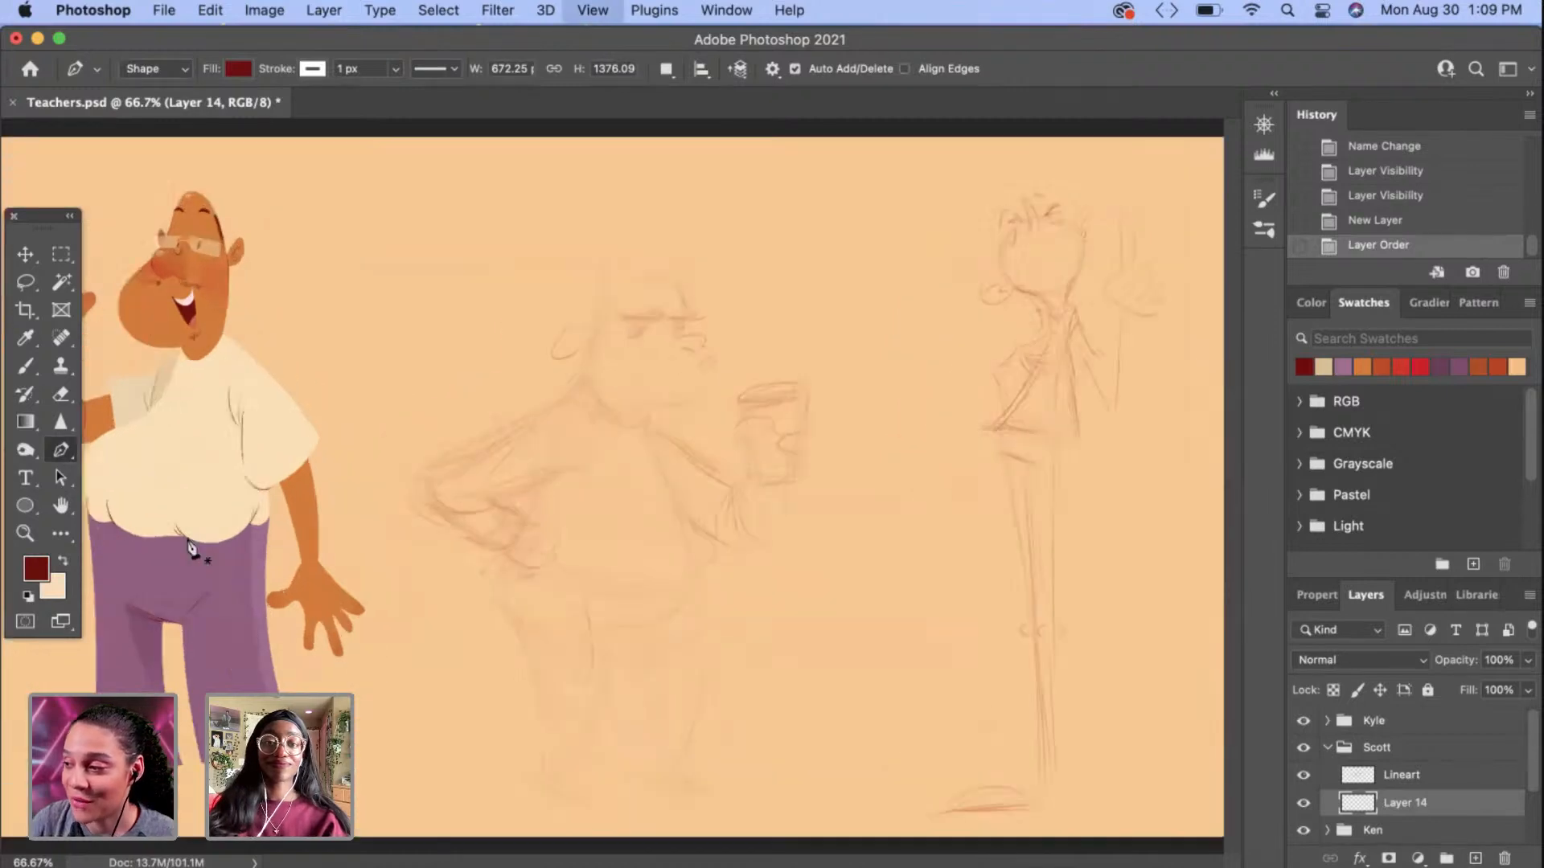
pyautogui.scroll(-1, 708, 517)
pyautogui.hscroll(-3, 708, 517)
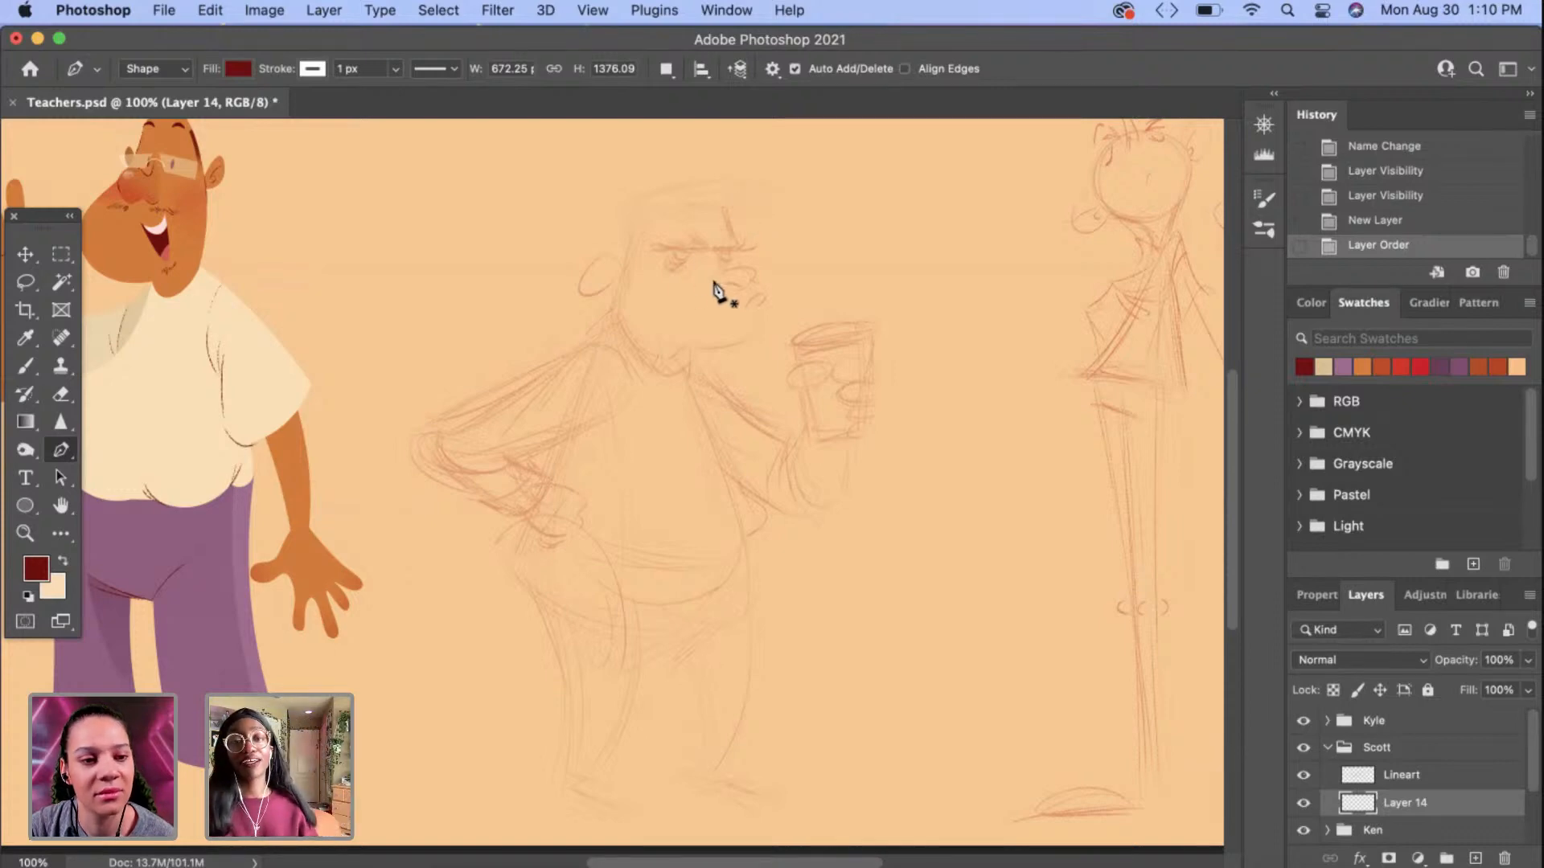
pyautogui.click(726, 208)
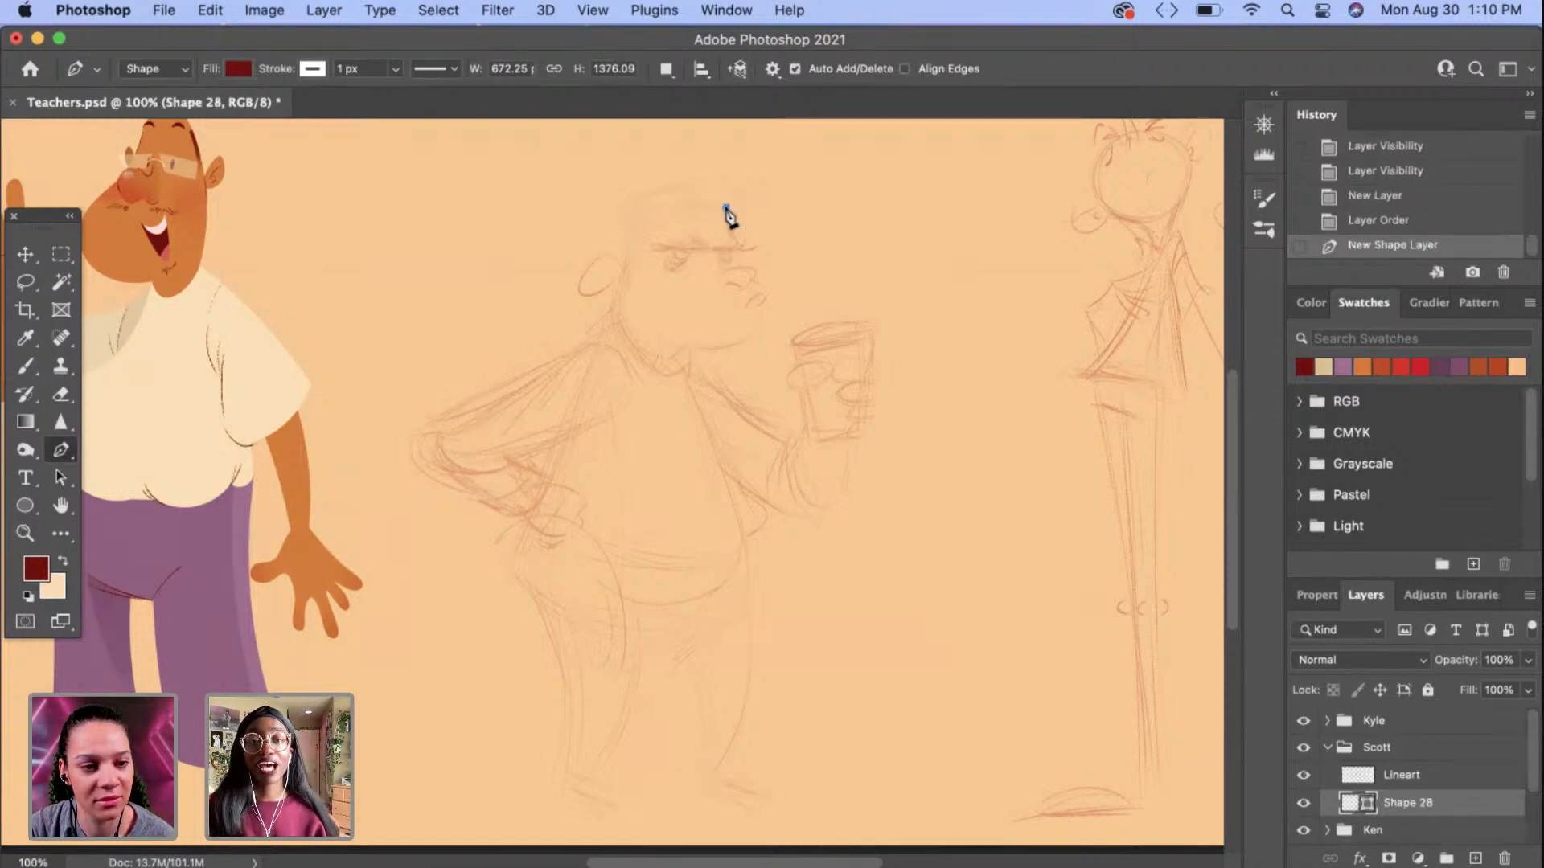
pyautogui.click(640, 205)
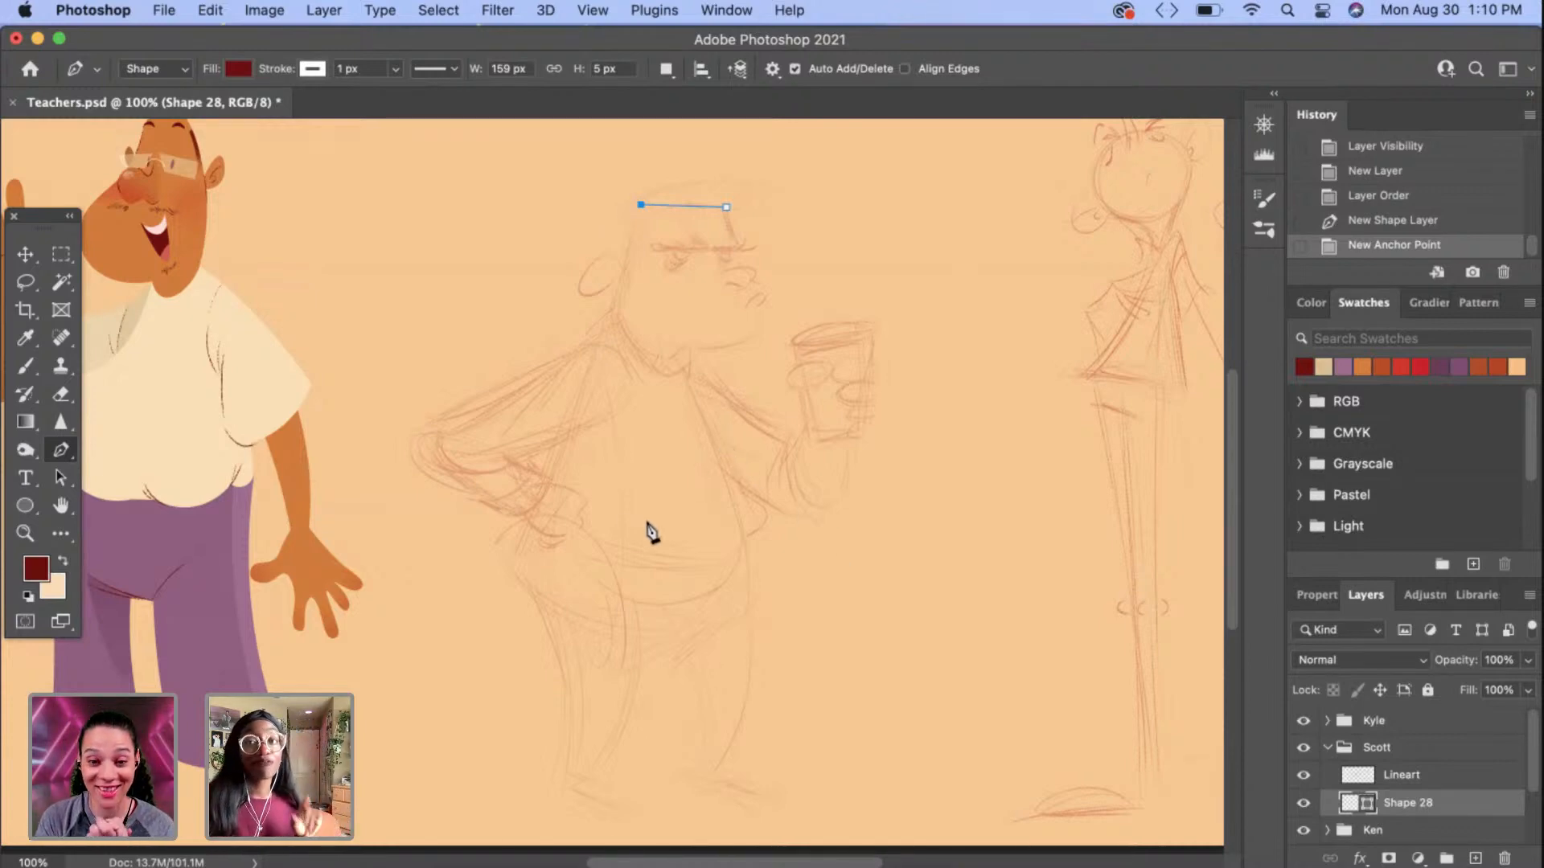
pyautogui.click(524, 561)
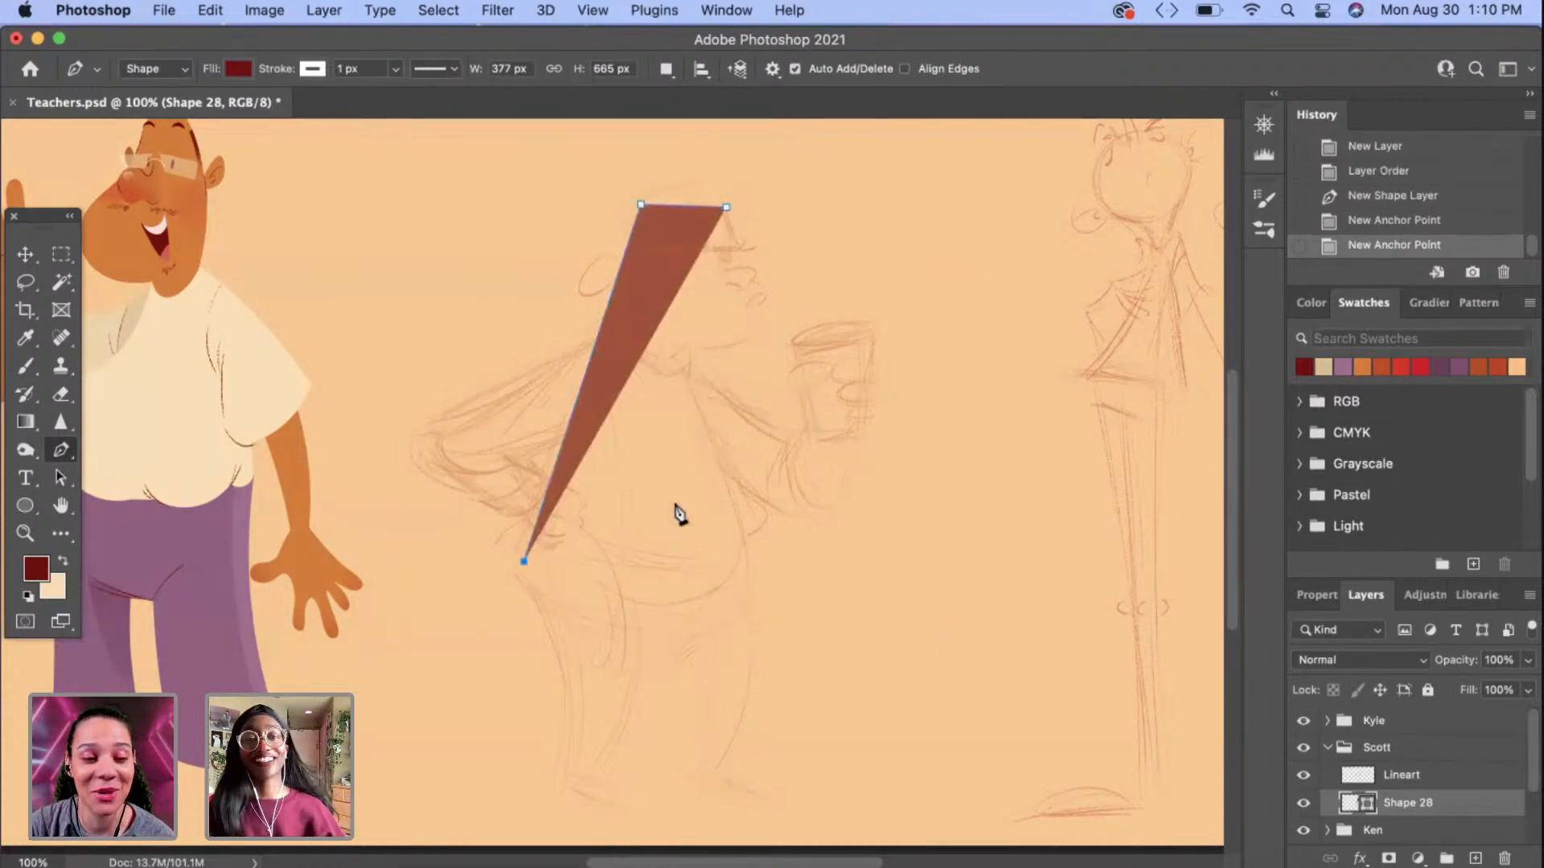
pyautogui.click(761, 553)
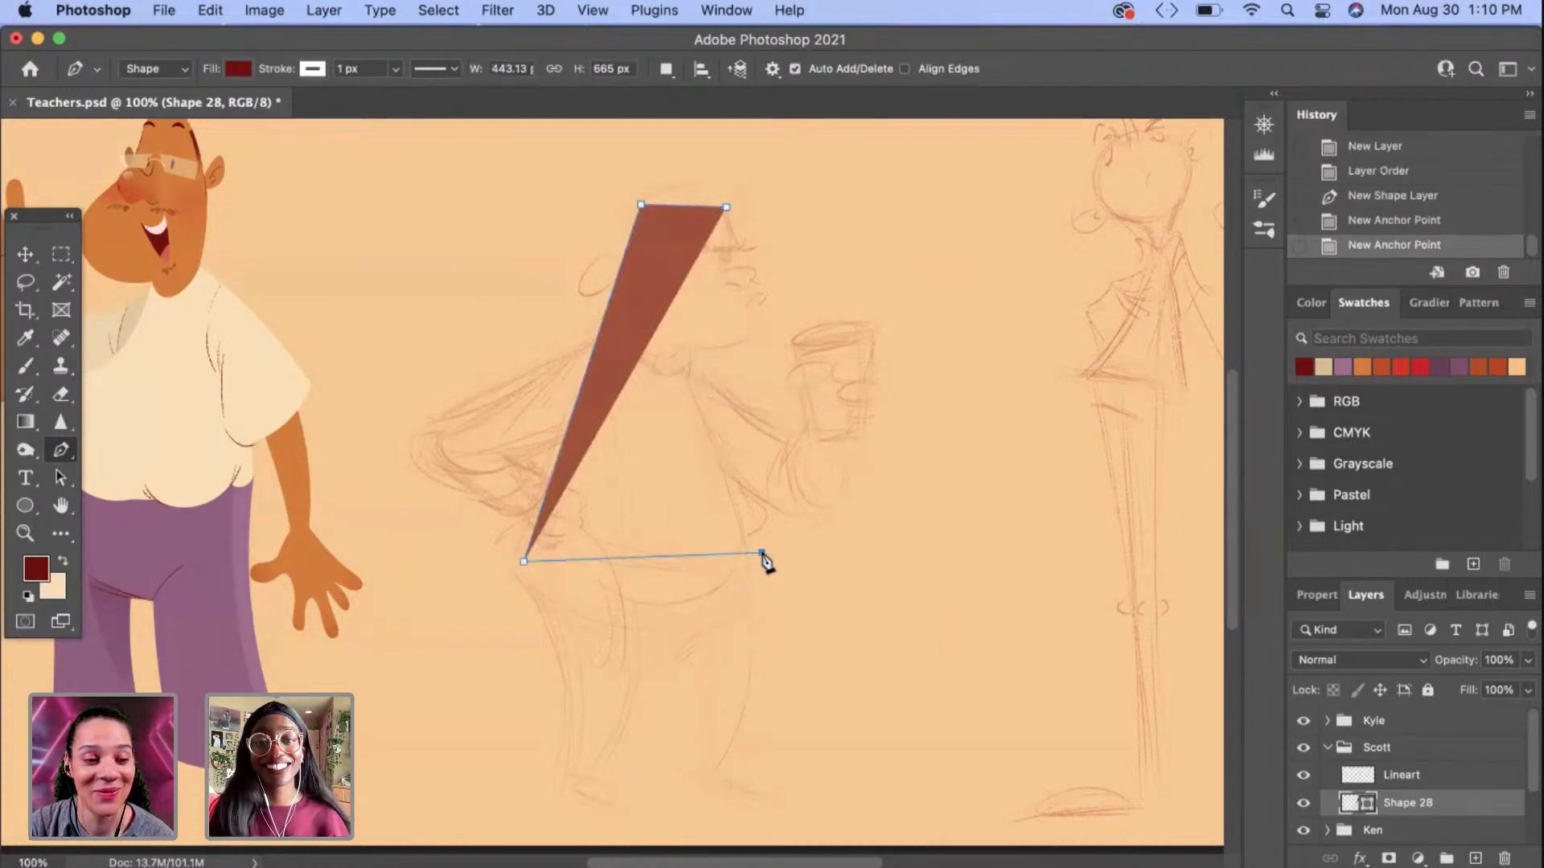
pyautogui.click(682, 354)
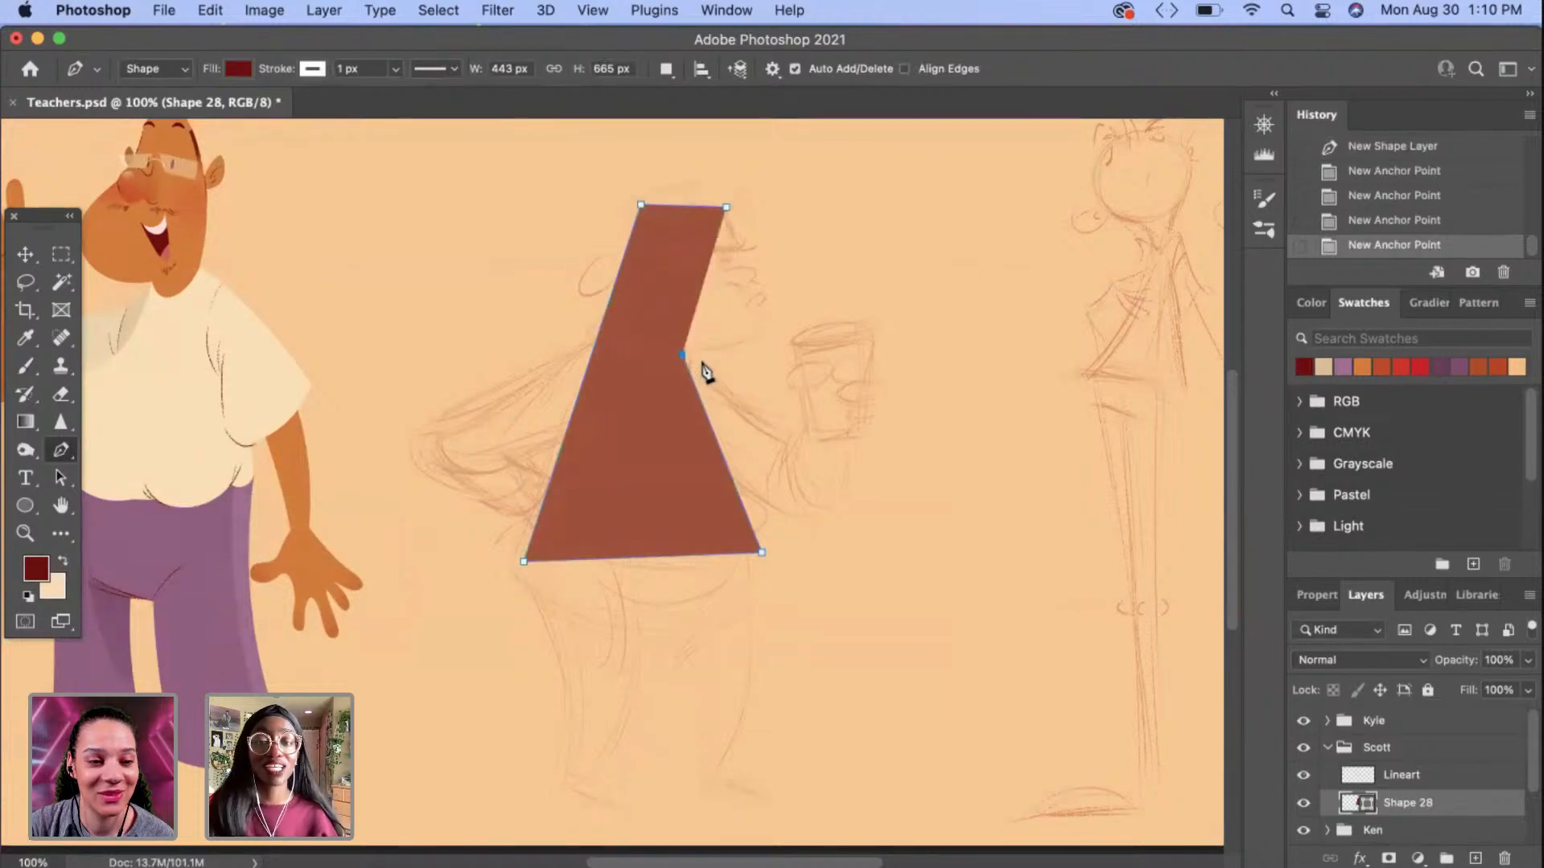
pyautogui.click(762, 325)
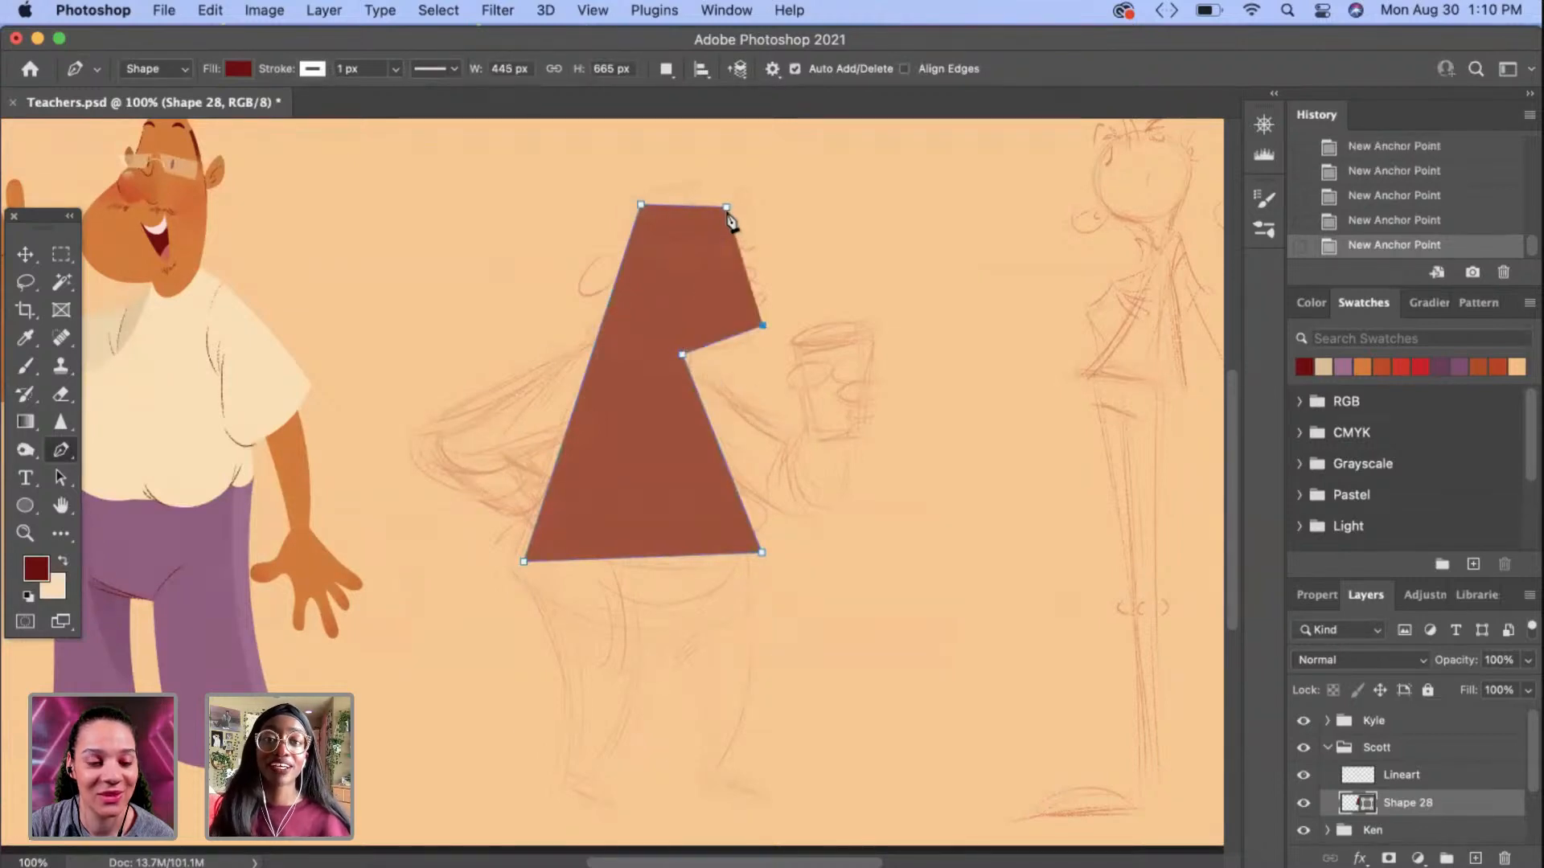
pyautogui.click(727, 211)
# Step: Set the head-and-torso shape's fill to light orange, RGB 255, 178, 67
pyautogui.click(238, 69)
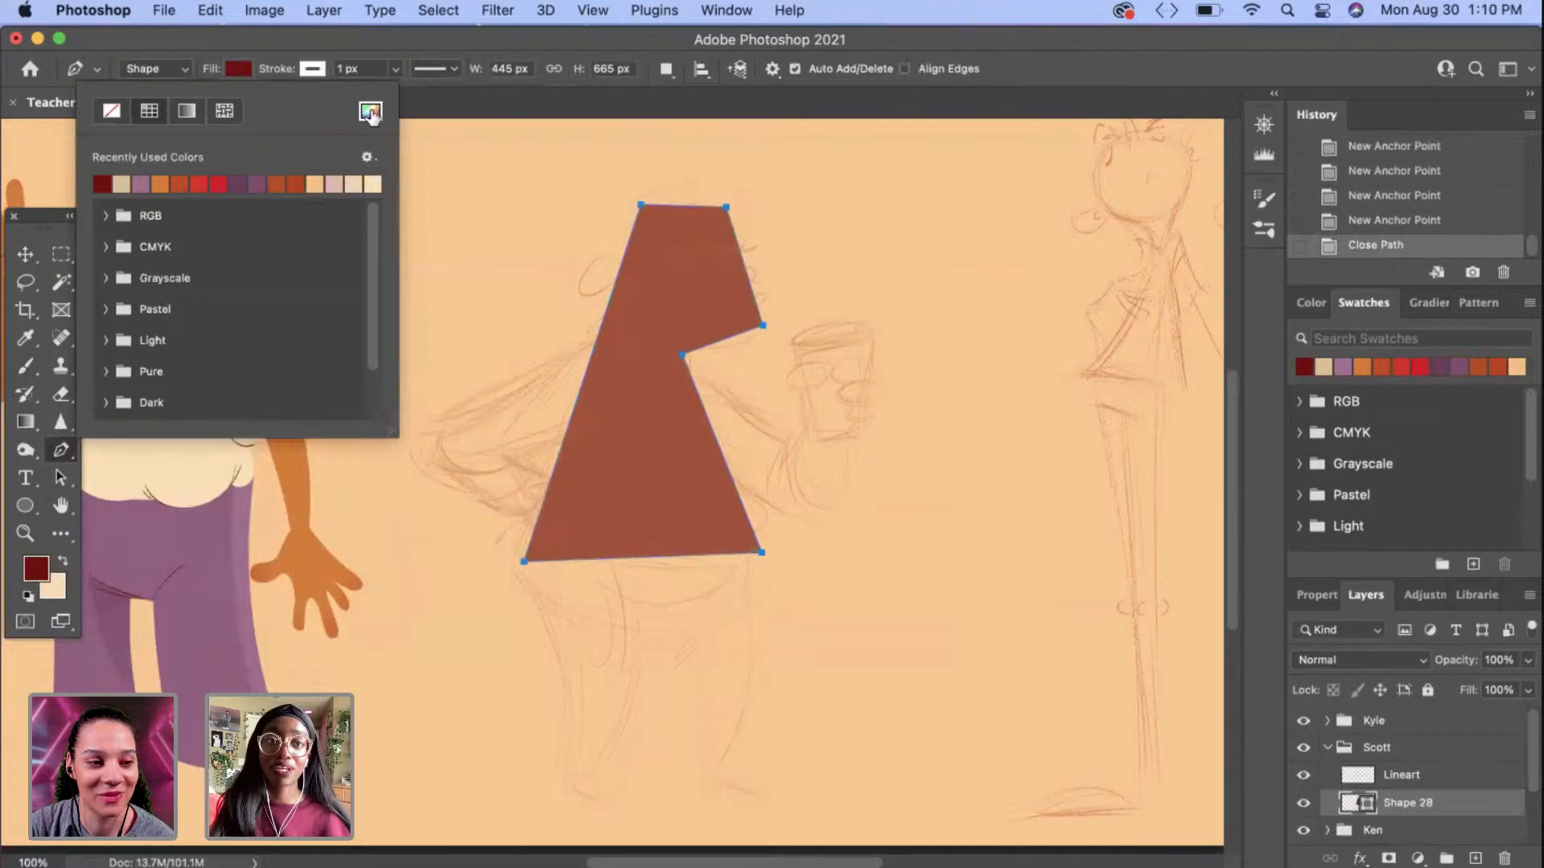
pyautogui.click(370, 112)
pyautogui.click(586, 792)
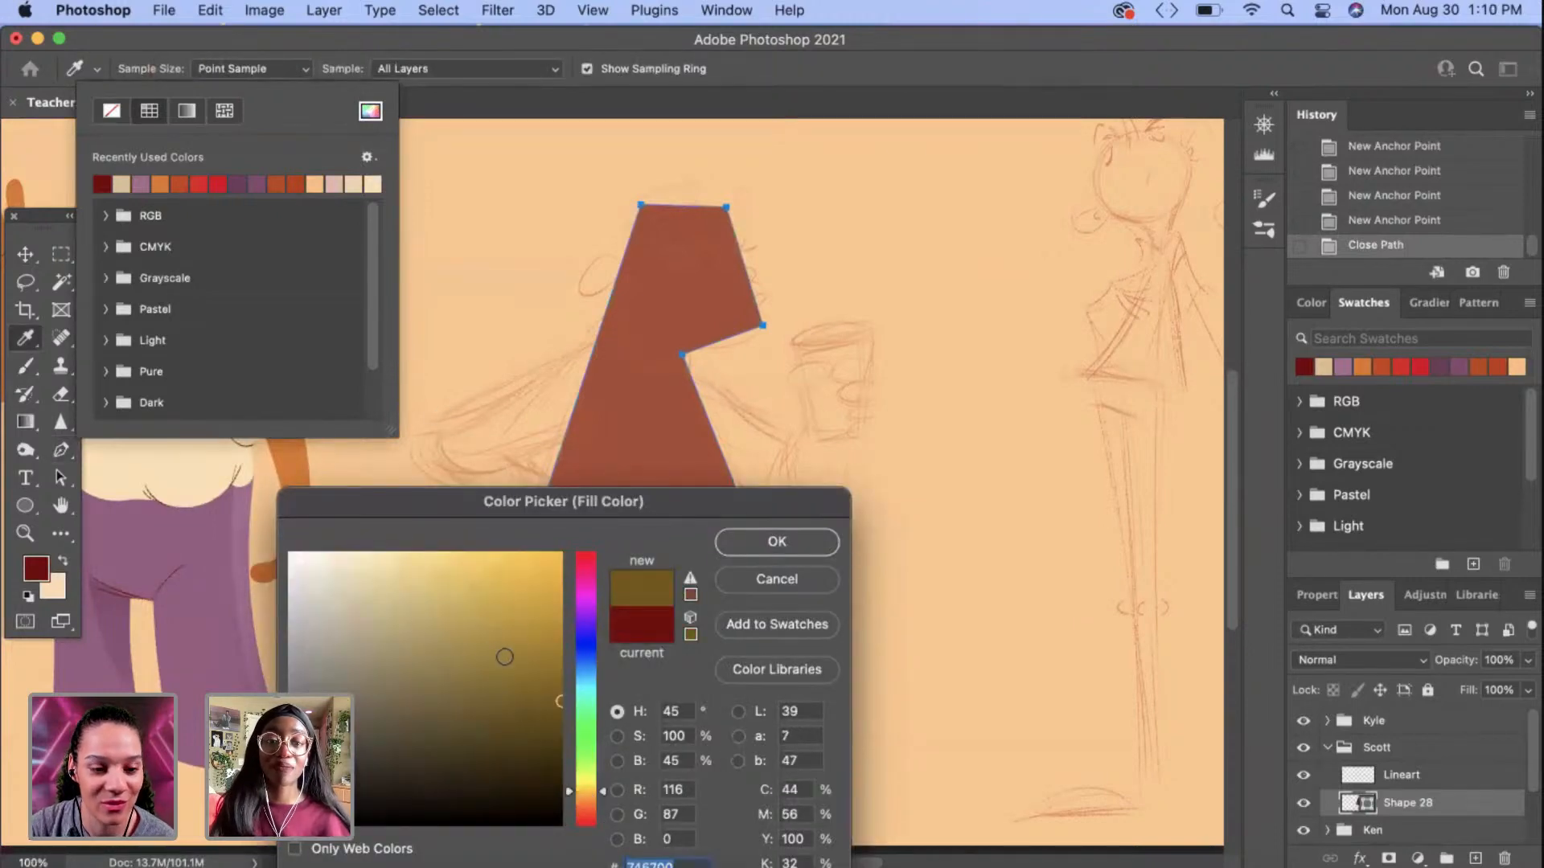
pyautogui.moveTo(554, 664); pyautogui.dragTo(567, 606)
pyautogui.moveTo(586, 793); pyautogui.dragTo(589, 802)
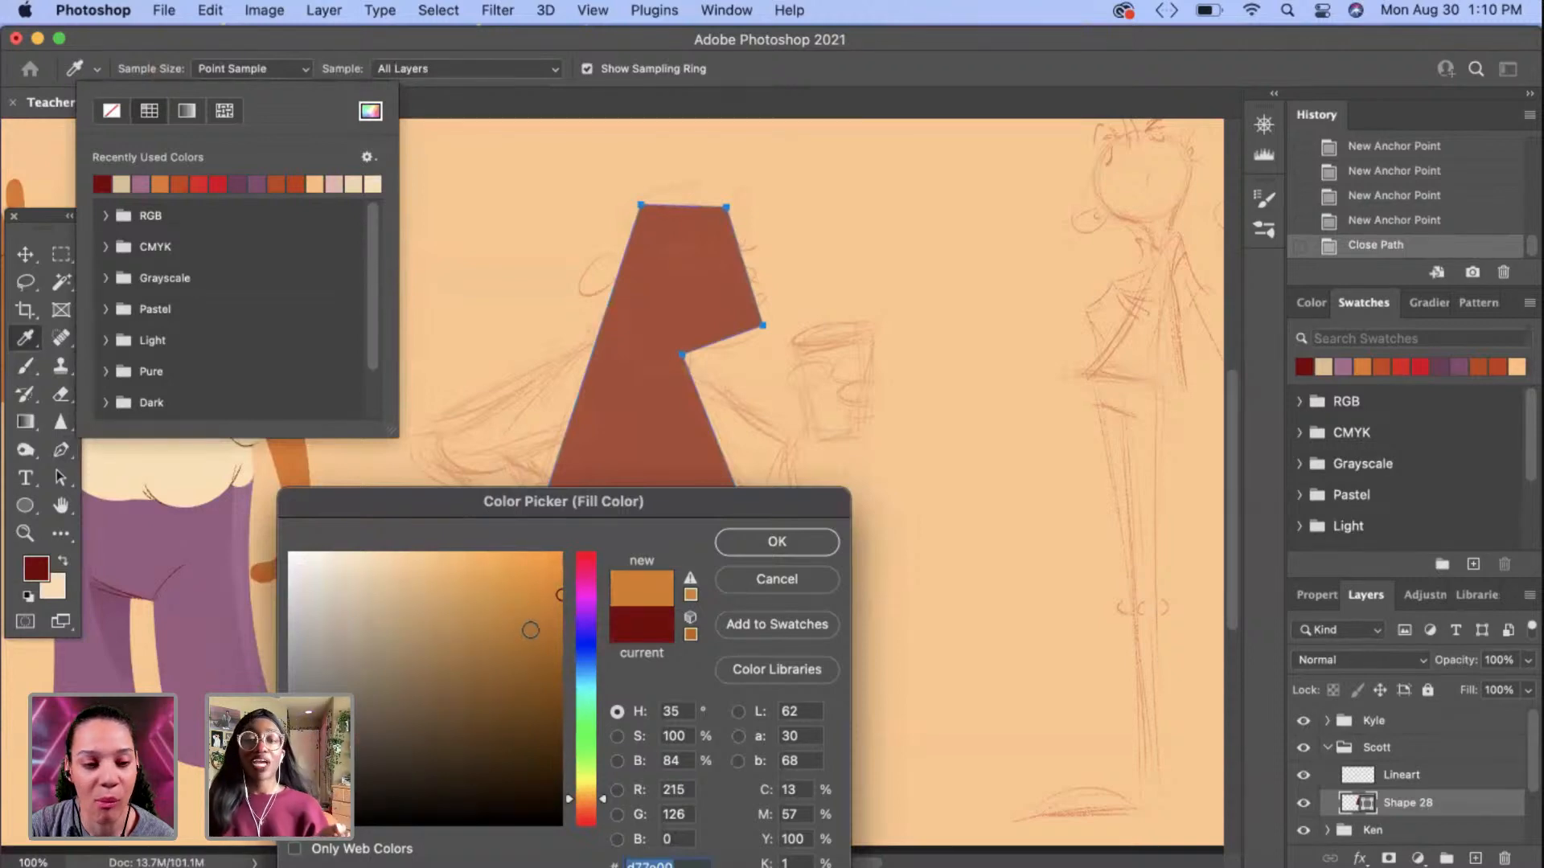
pyautogui.moveTo(530, 630); pyautogui.dragTo(479, 525)
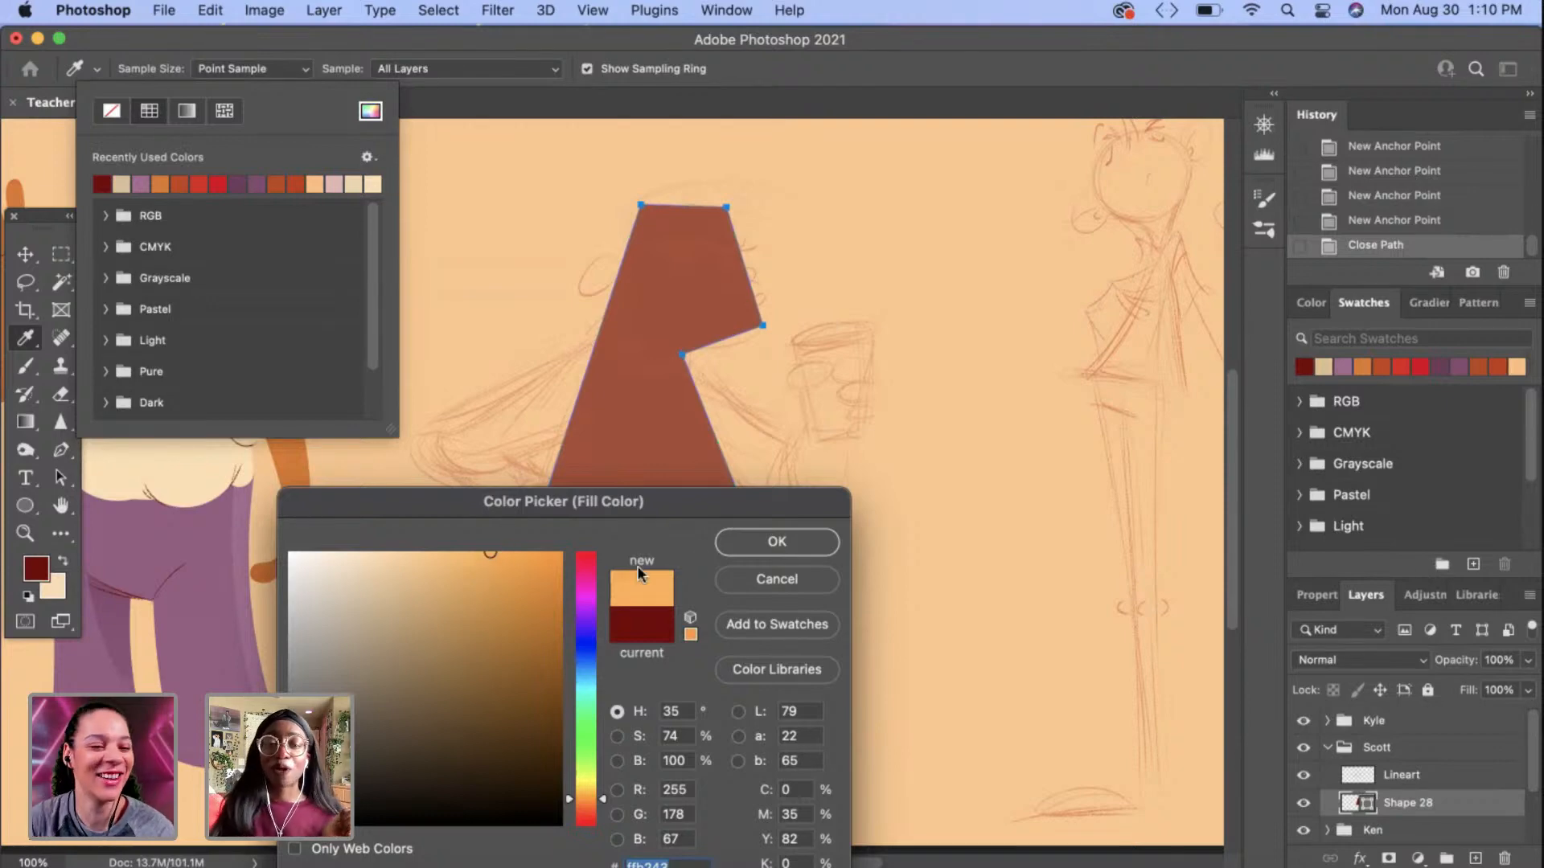
pyautogui.click(730, 547)
# Step: With the Curvature Pen, move the shape's lower-back corner slightly up and outward and bow its bottom edge down along the sketched belly
pyautogui.click(60, 450)
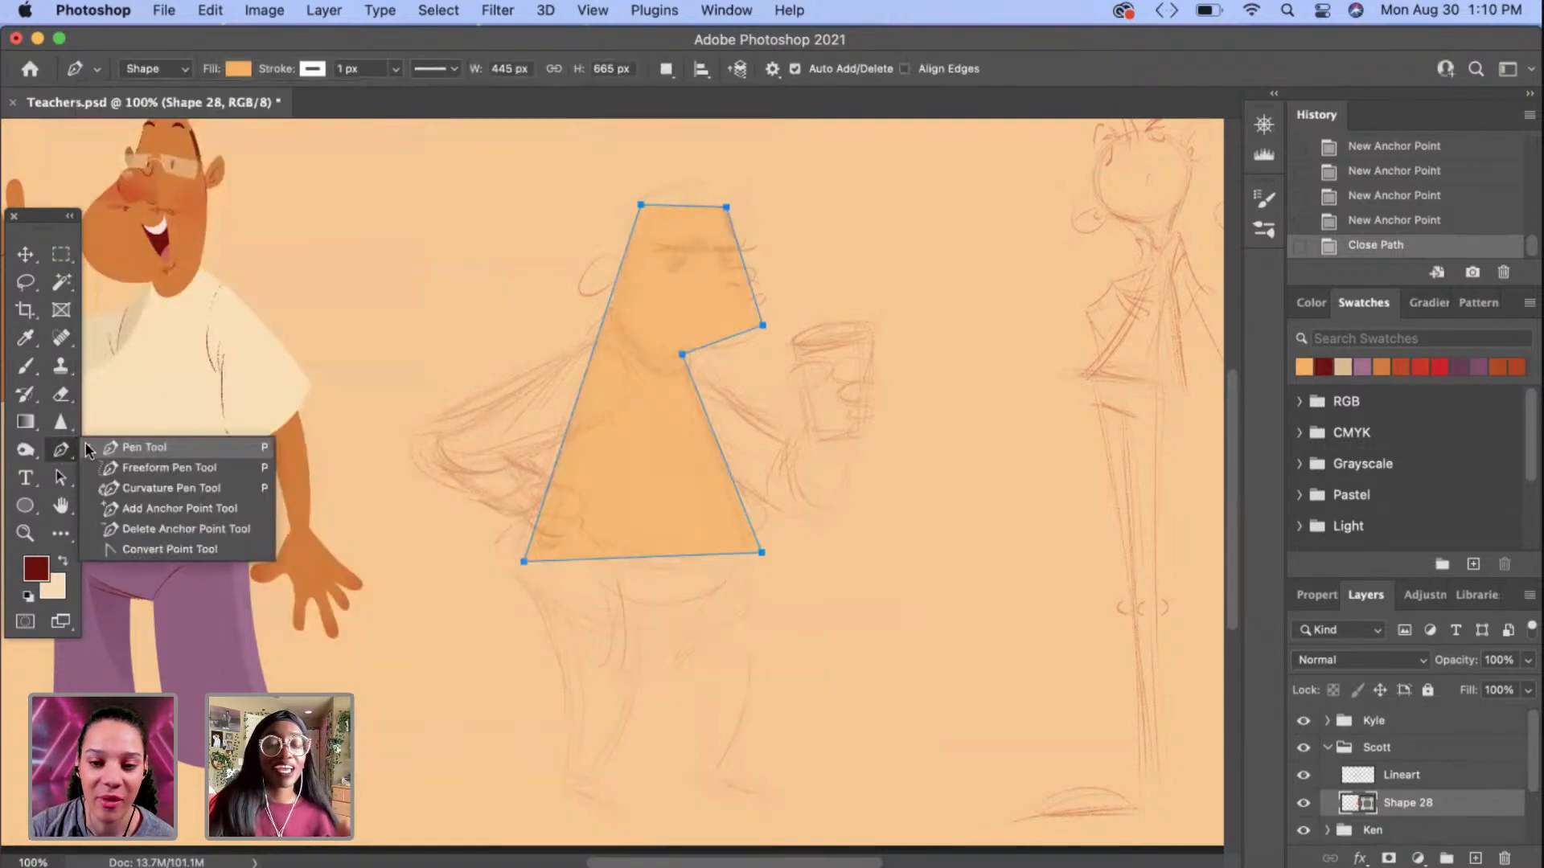
pyautogui.click(110, 490)
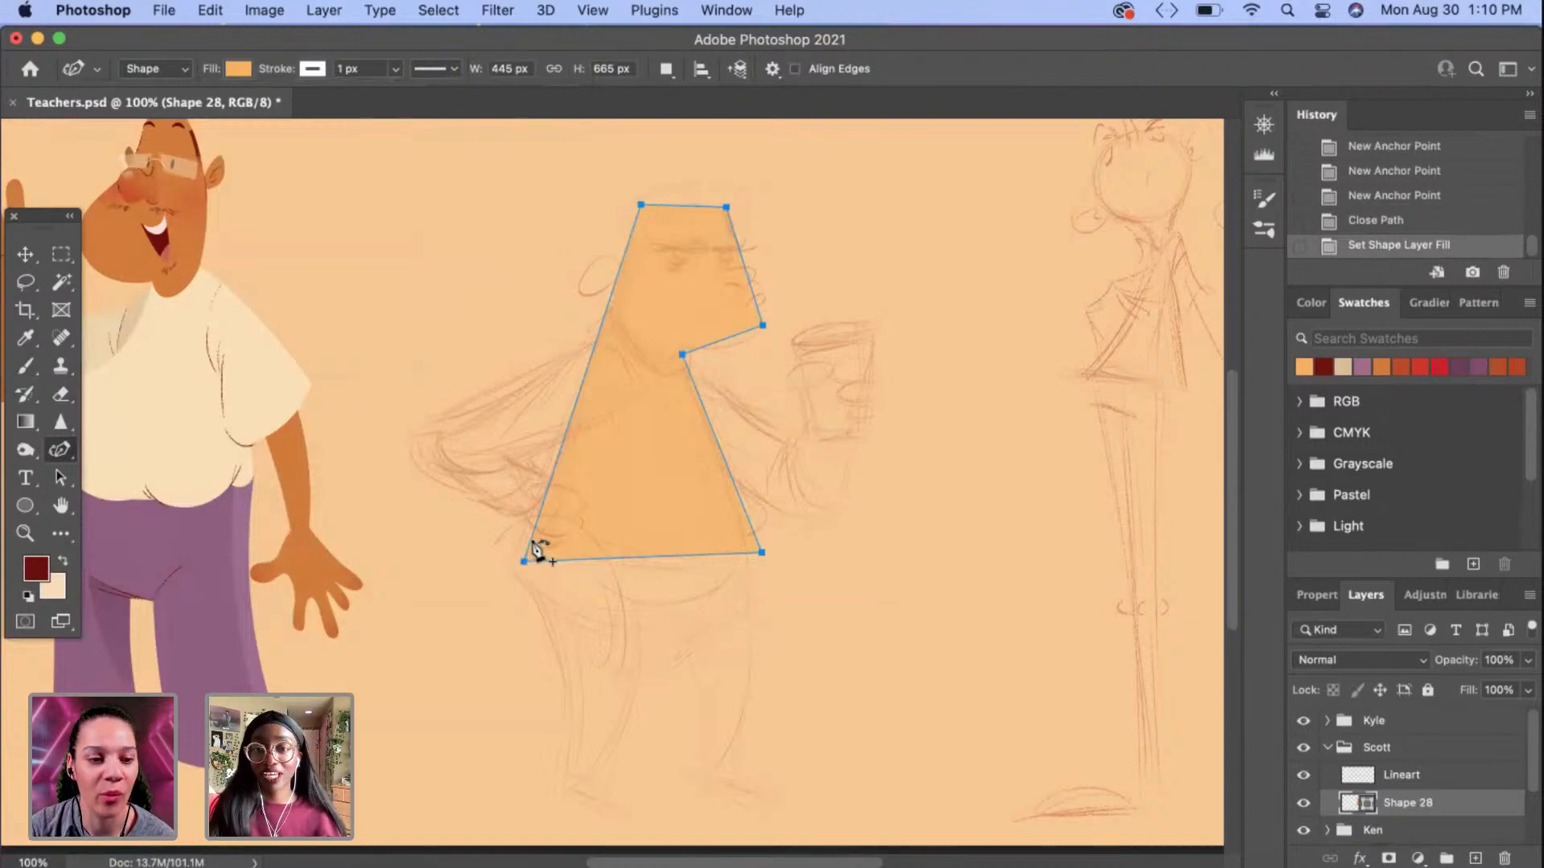
pyautogui.moveTo(523, 561); pyautogui.dragTo(516, 546)
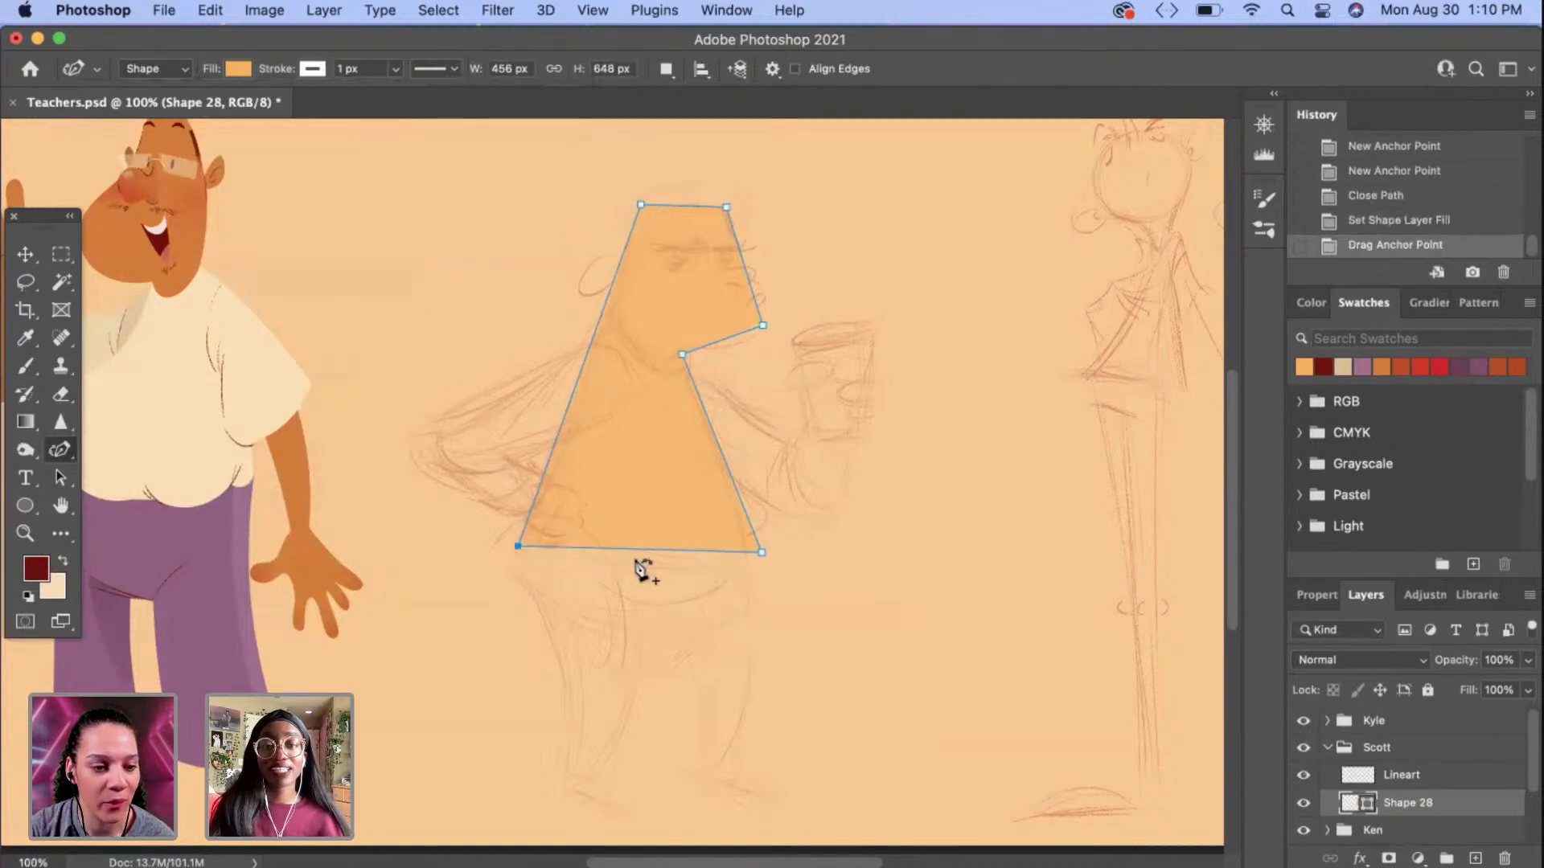
pyautogui.moveTo(641, 553); pyautogui.dragTo(674, 607)
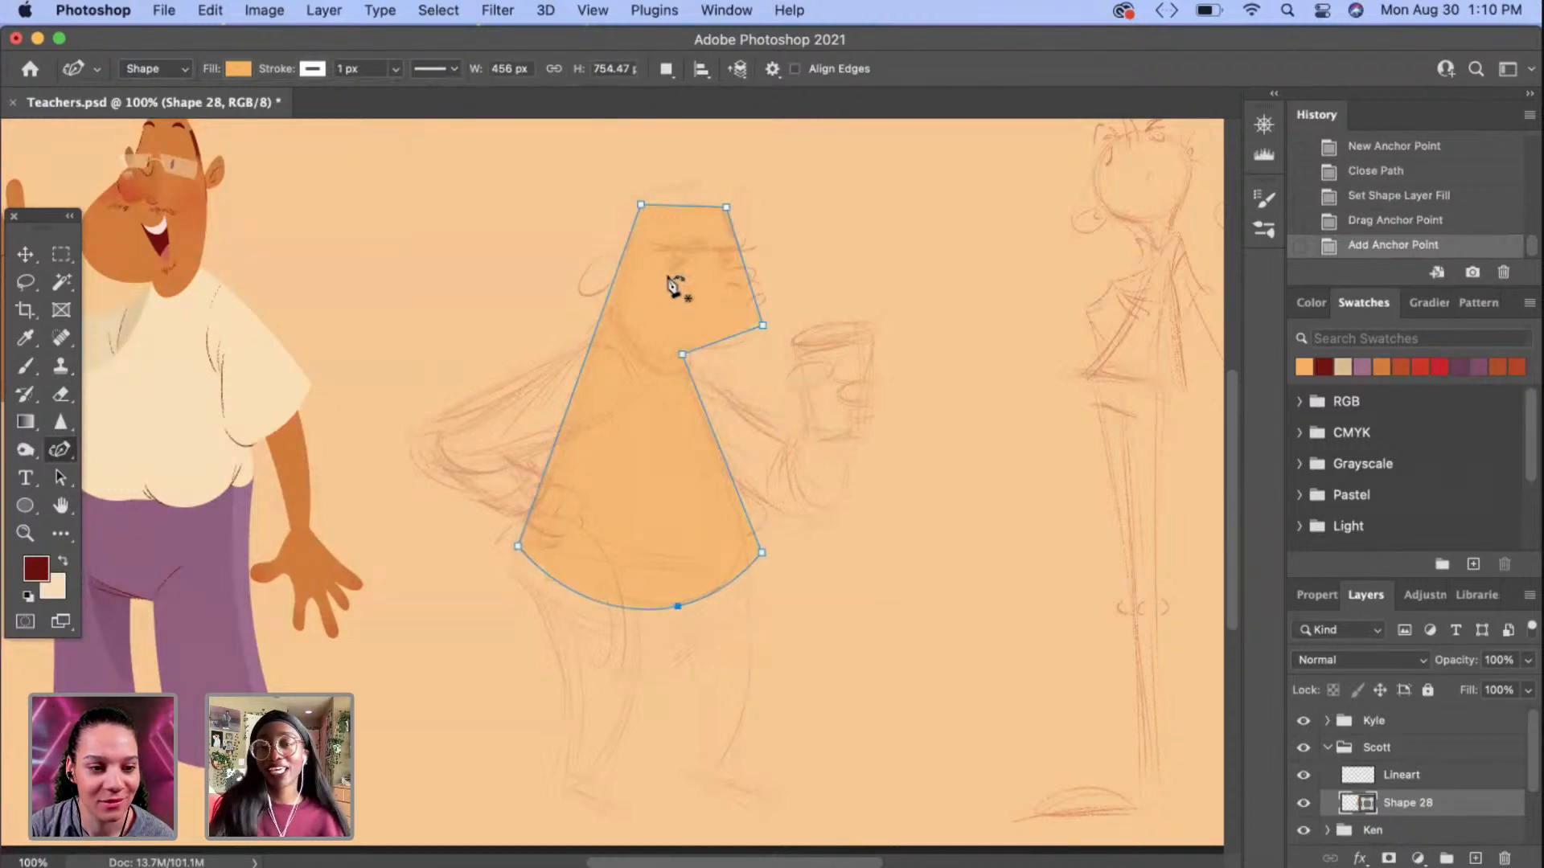
pyautogui.press('super+plus')
pyautogui.press('super+plus')
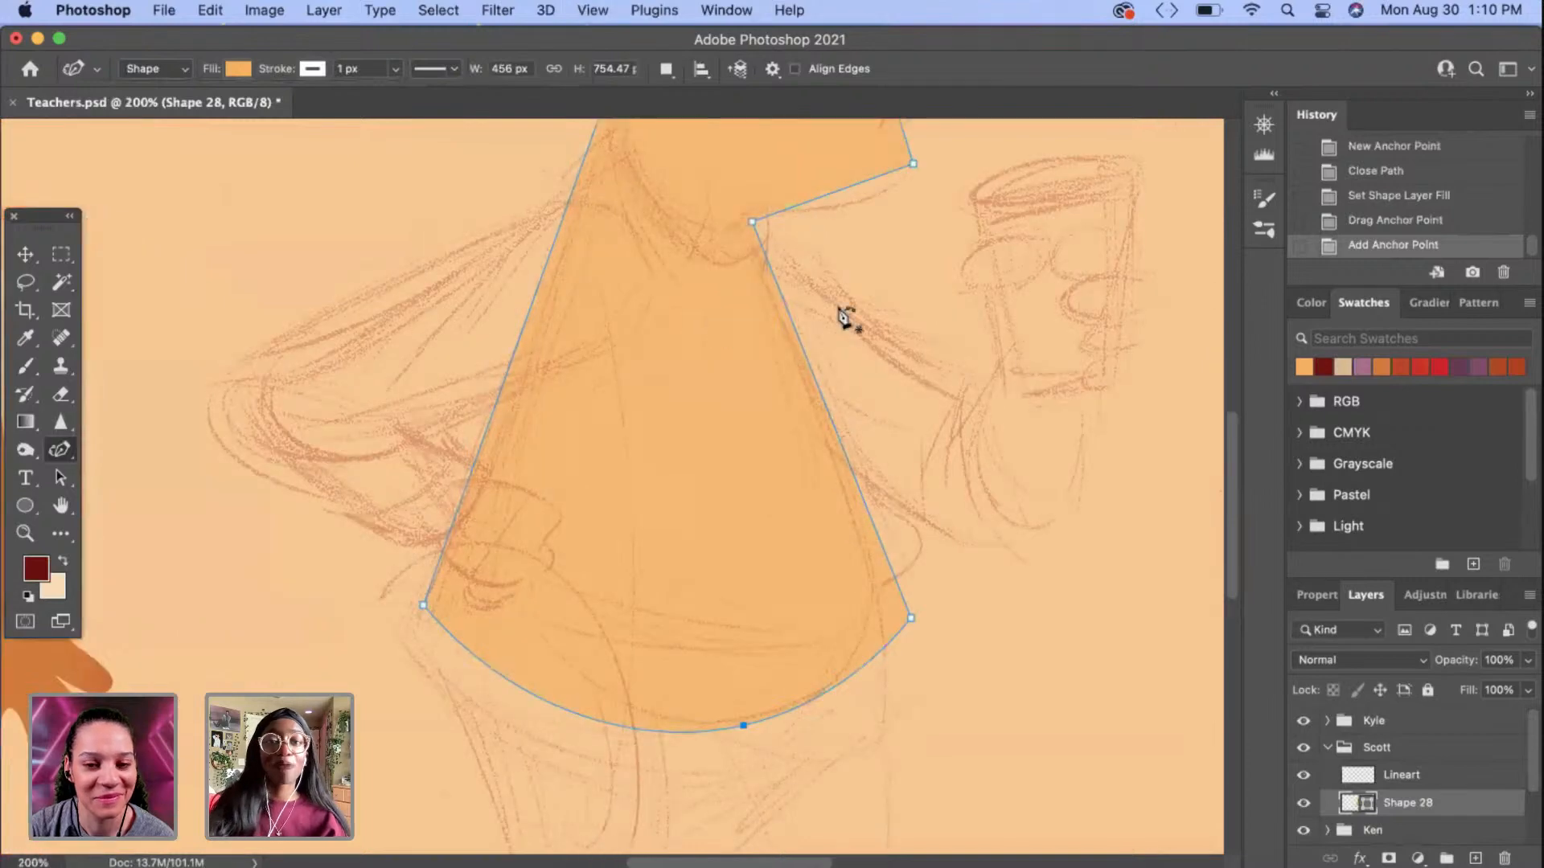
pyautogui.scroll(4, 851, 309)
pyautogui.scroll(2, 852, 313)
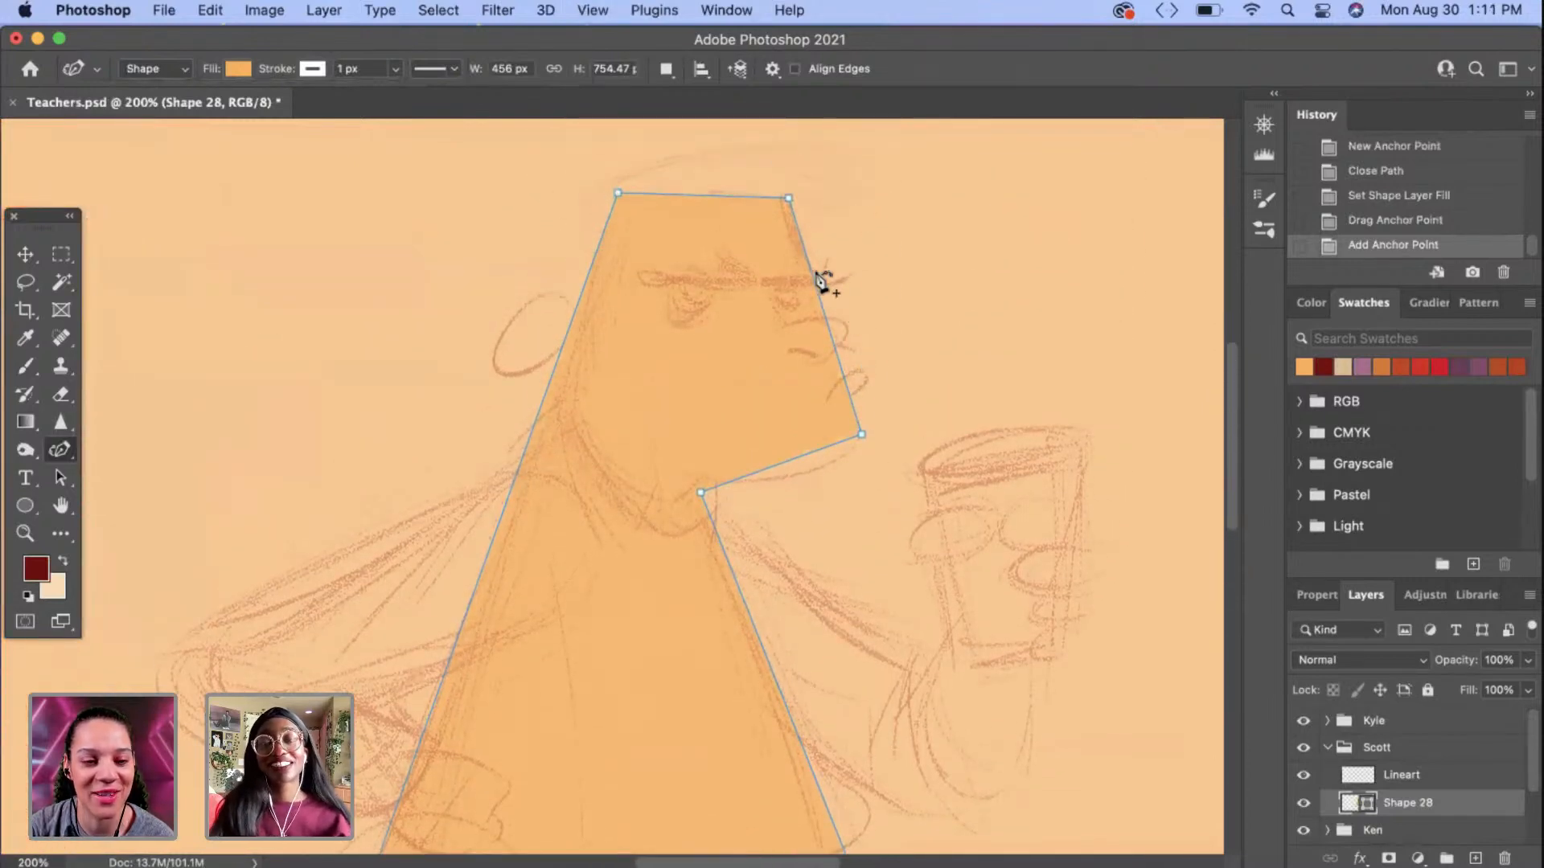
# Step: Reshape the front of the head with the Curvature Pen, indenting the face at the nose and rounding the chin to follow the sketch
pyautogui.moveTo(809, 303); pyautogui.dragTo(809, 303)
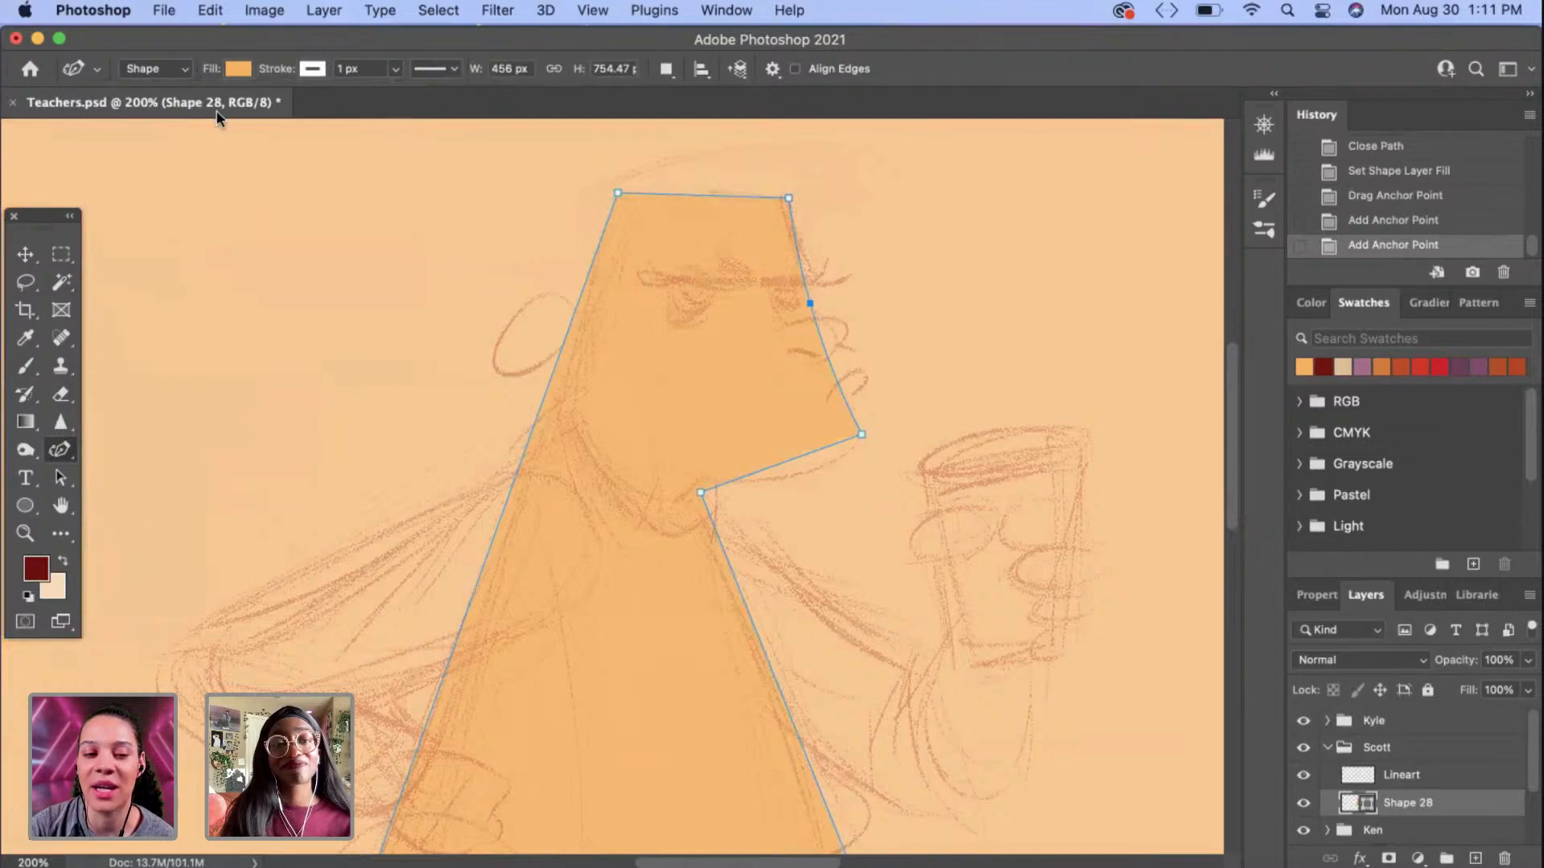
pyautogui.click(240, 71)
pyautogui.click(275, 75)
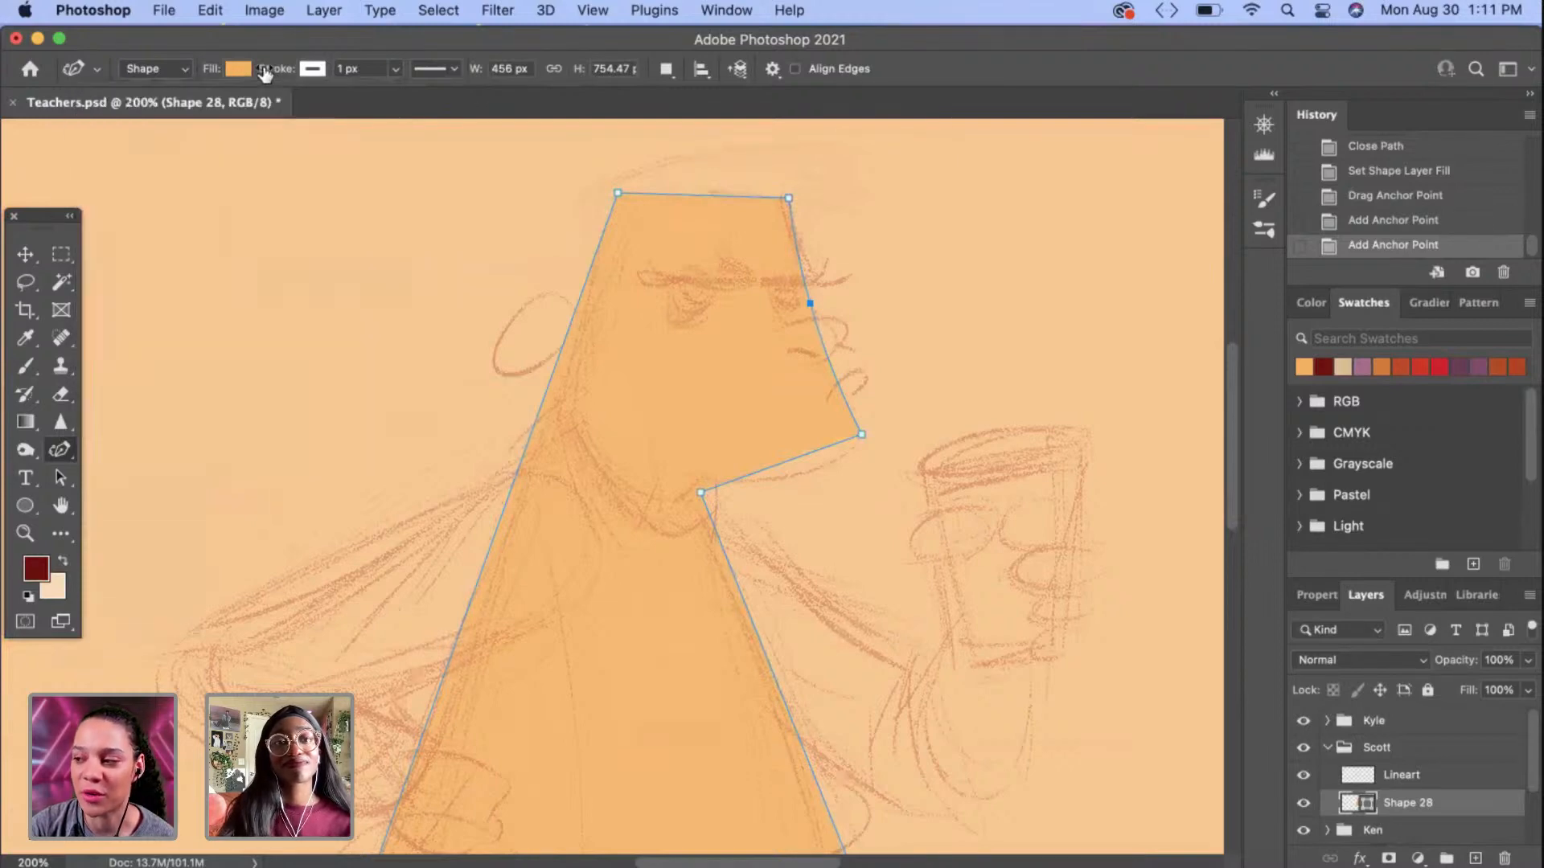
pyautogui.hscroll(5, 297, 161)
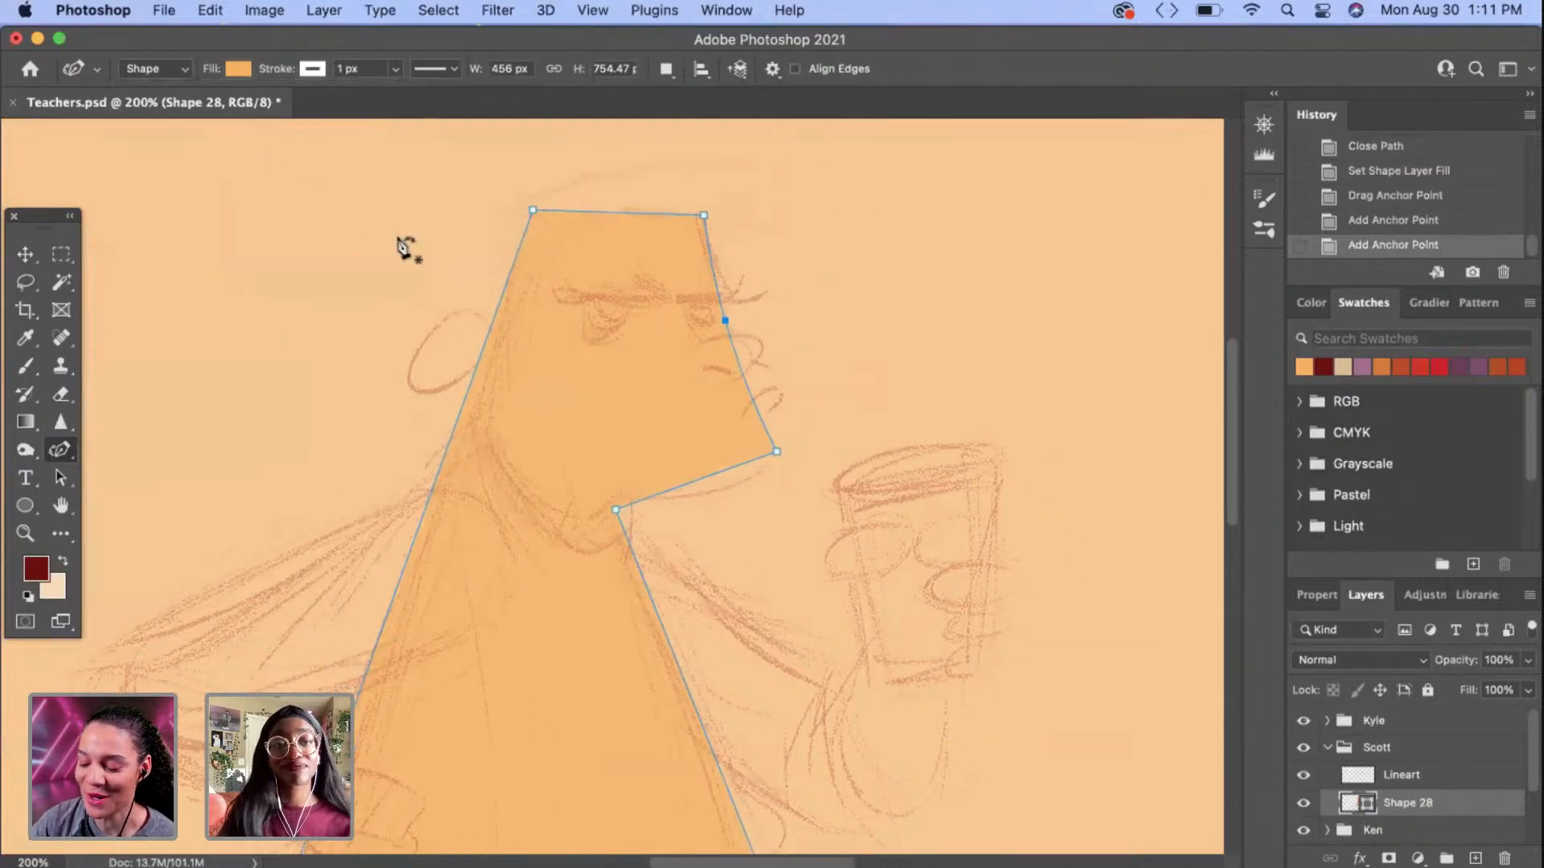
pyautogui.moveTo(717, 472); pyautogui.dragTo(774, 455)
pyautogui.press('Delete')
pyautogui.moveTo(726, 320); pyautogui.dragTo(728, 329)
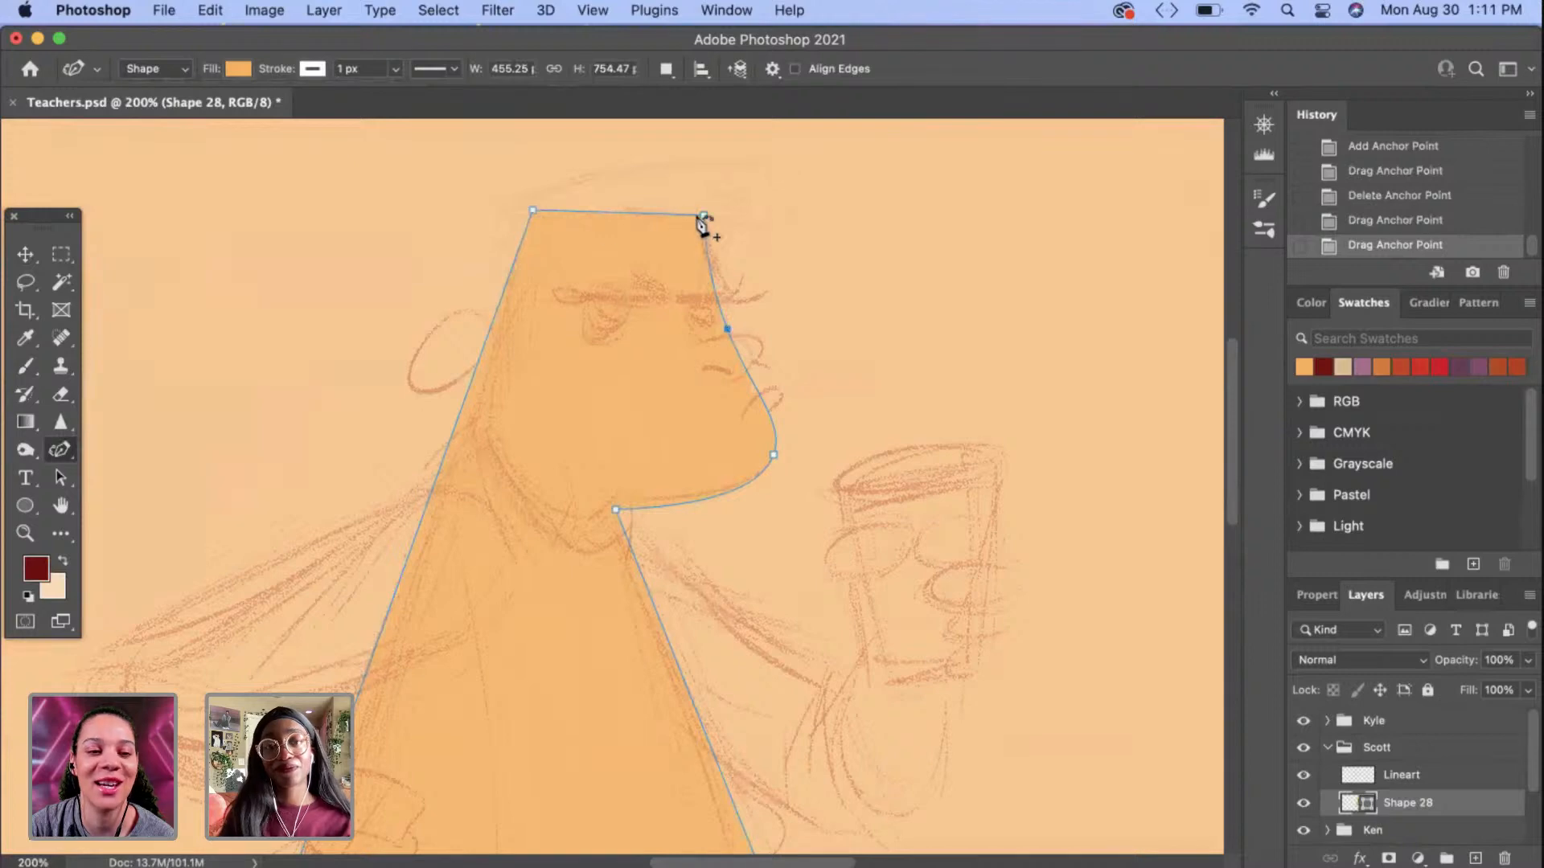
# Step: Pull in the head's front top corner, arch the top edge with an added anchor point, and remove the shape's stroke
pyautogui.moveTo(702, 215); pyautogui.dragTo(693, 214)
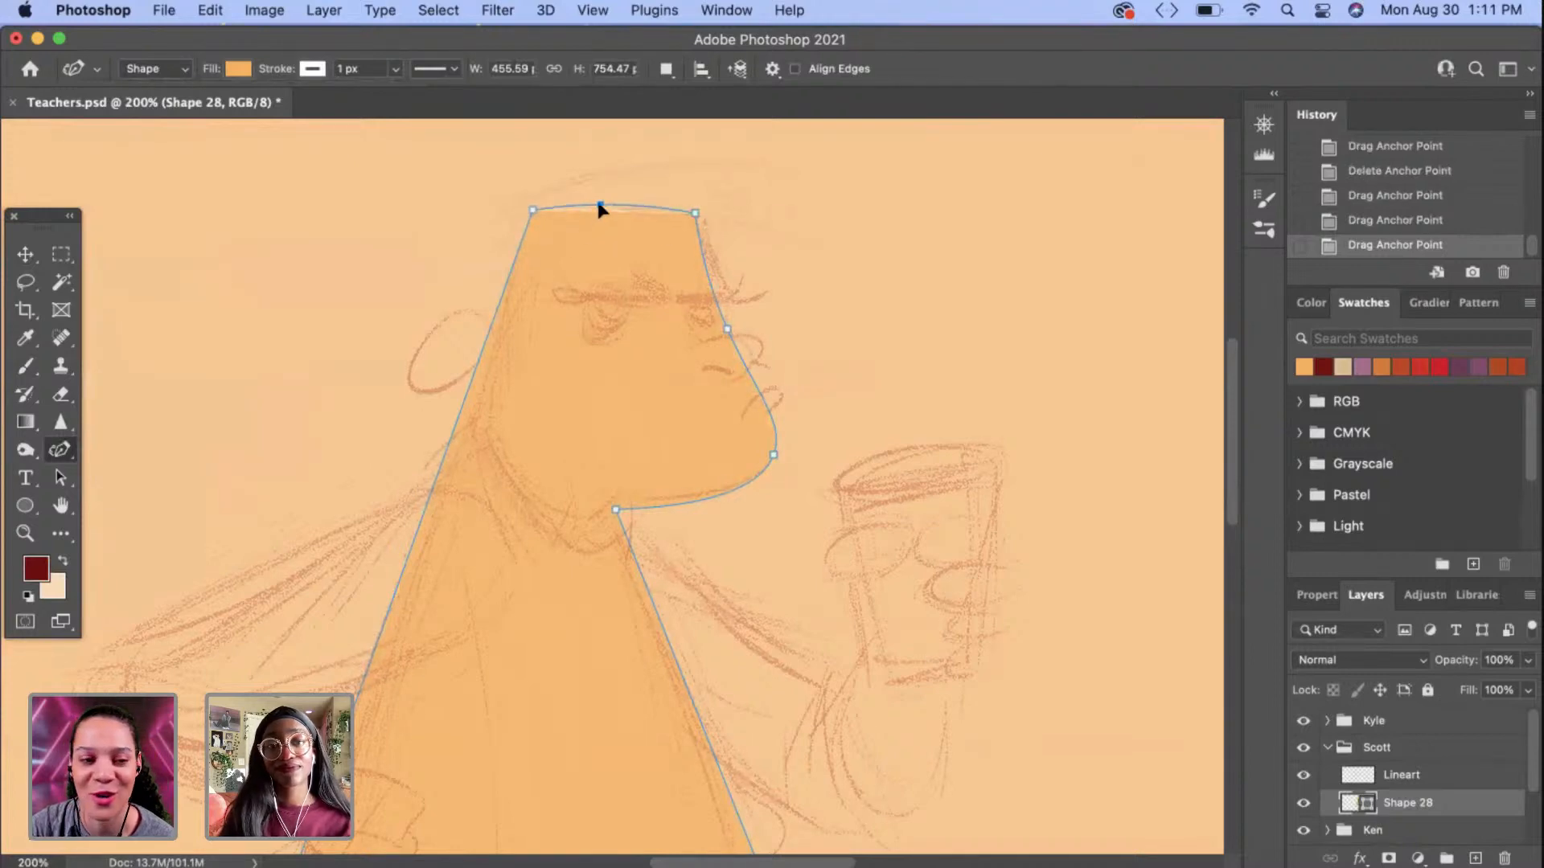
pyautogui.click(599, 205)
pyautogui.click(313, 70)
pyautogui.click(189, 117)
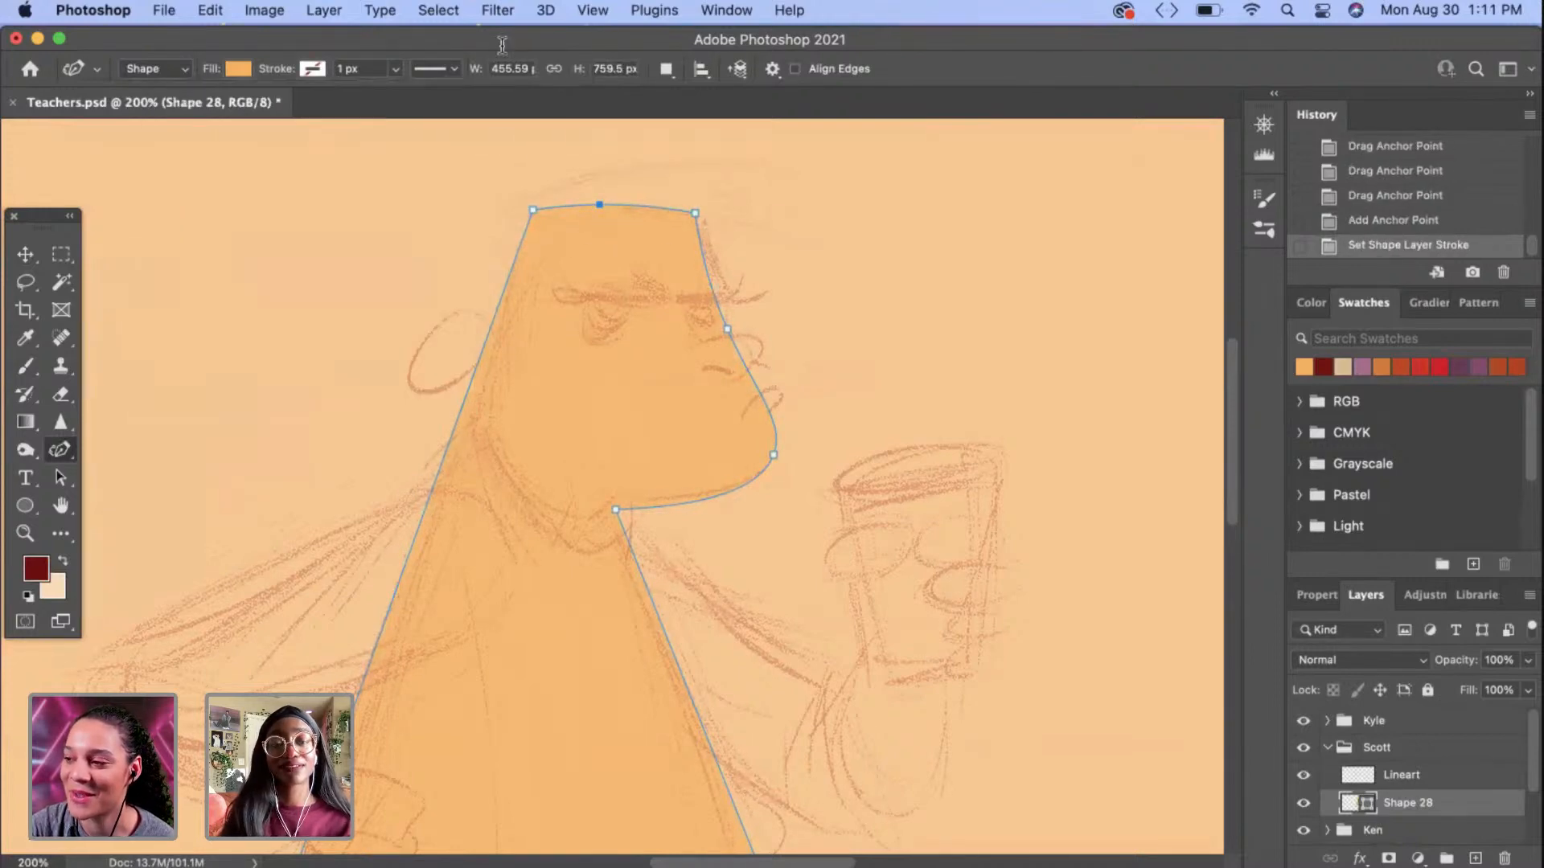
# Step: Tuck the neck corner inward under the chin and add anchor points along the torso's back and belly edges
pyautogui.click(448, 482)
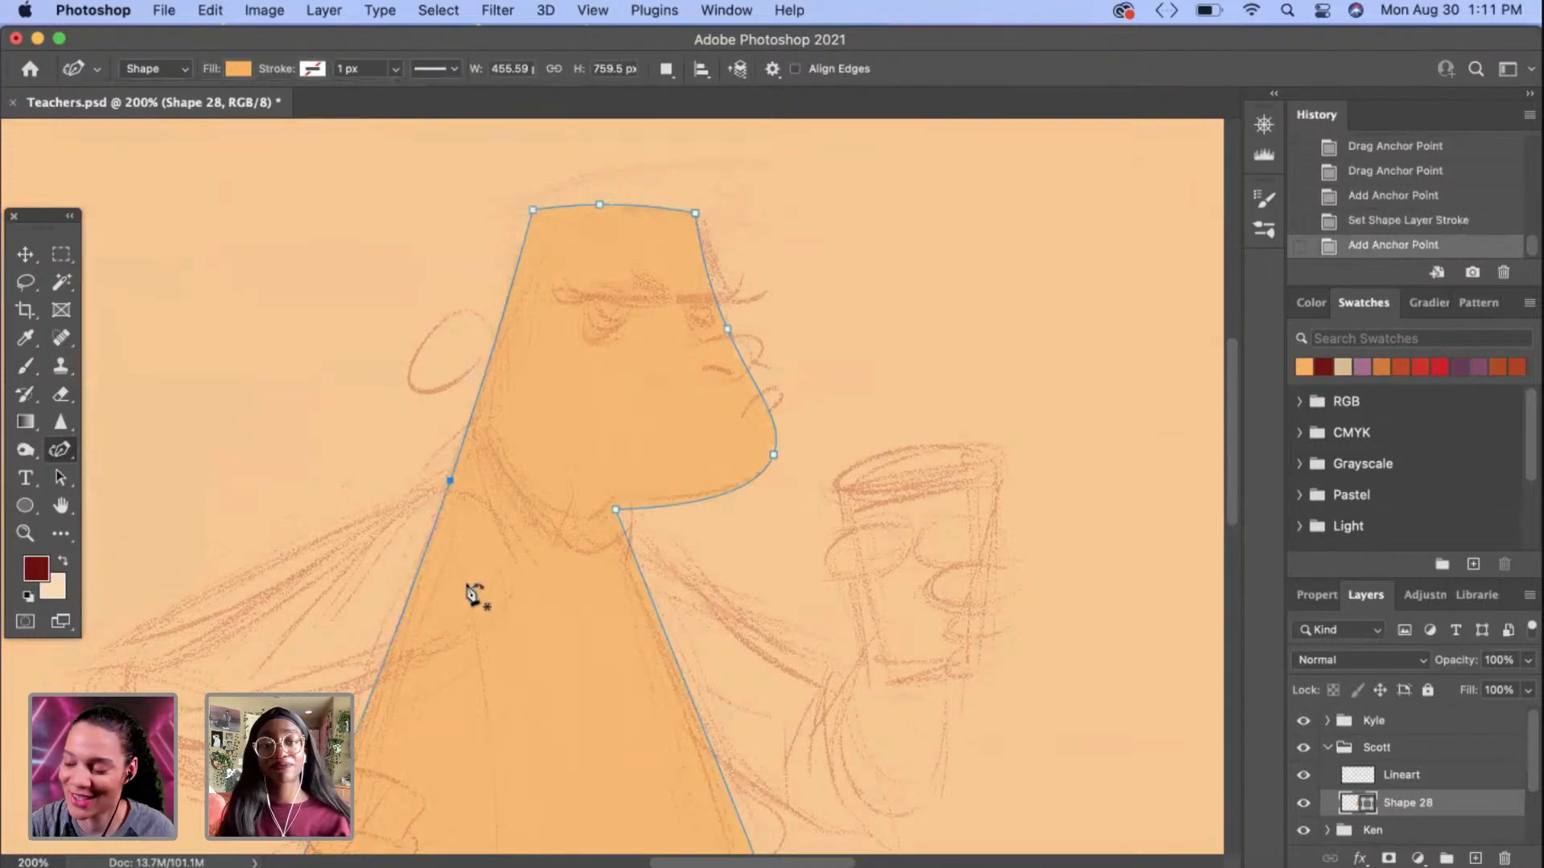
pyautogui.scroll(-4, 470, 587)
pyautogui.scroll(-2, 464, 580)
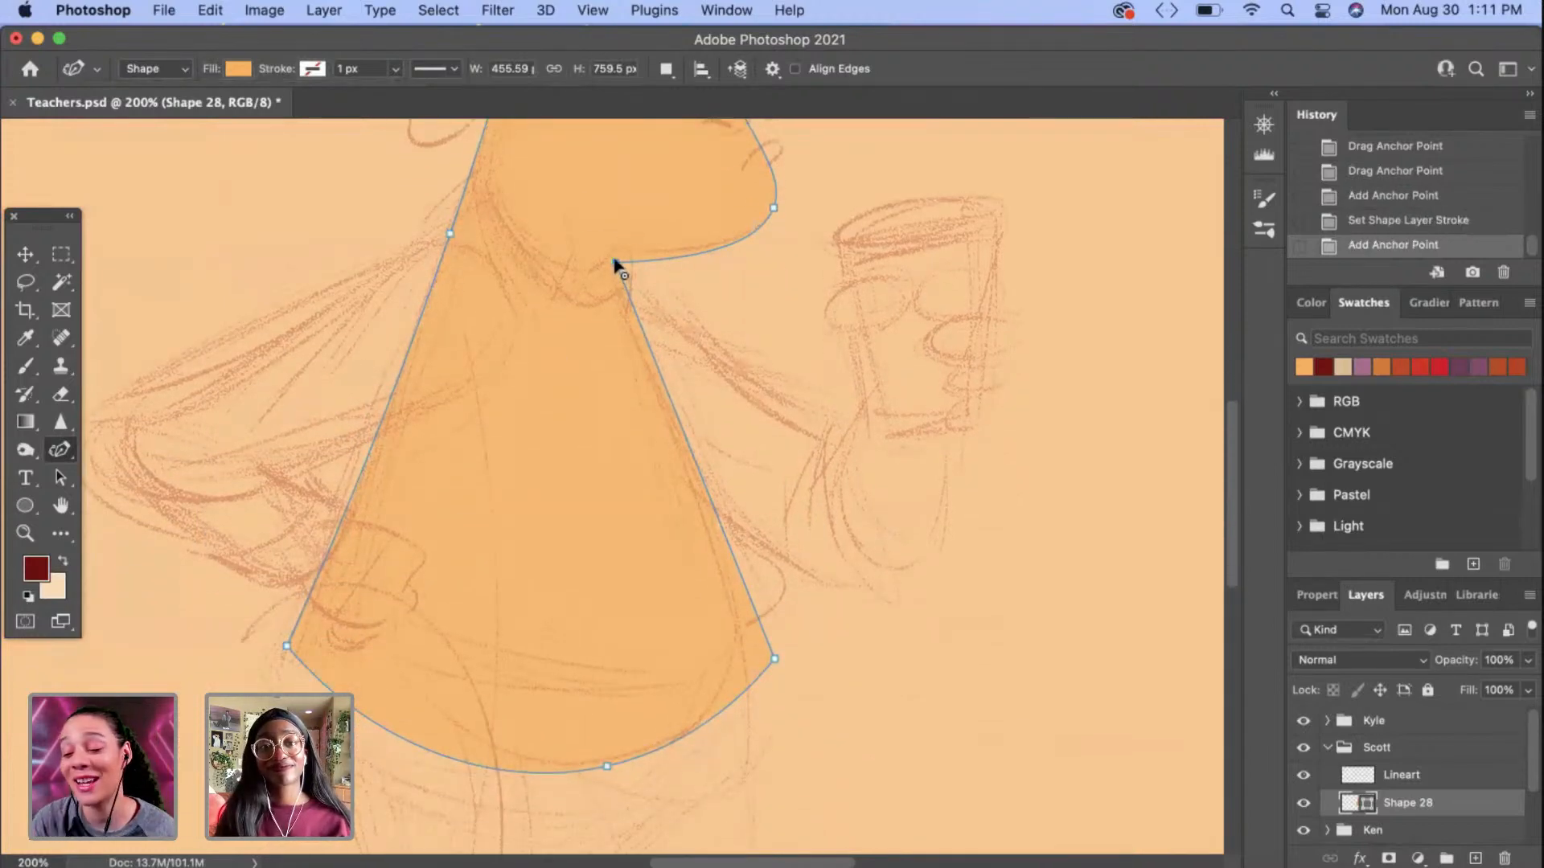
pyautogui.moveTo(615, 263); pyautogui.dragTo(599, 250)
pyautogui.click(690, 440)
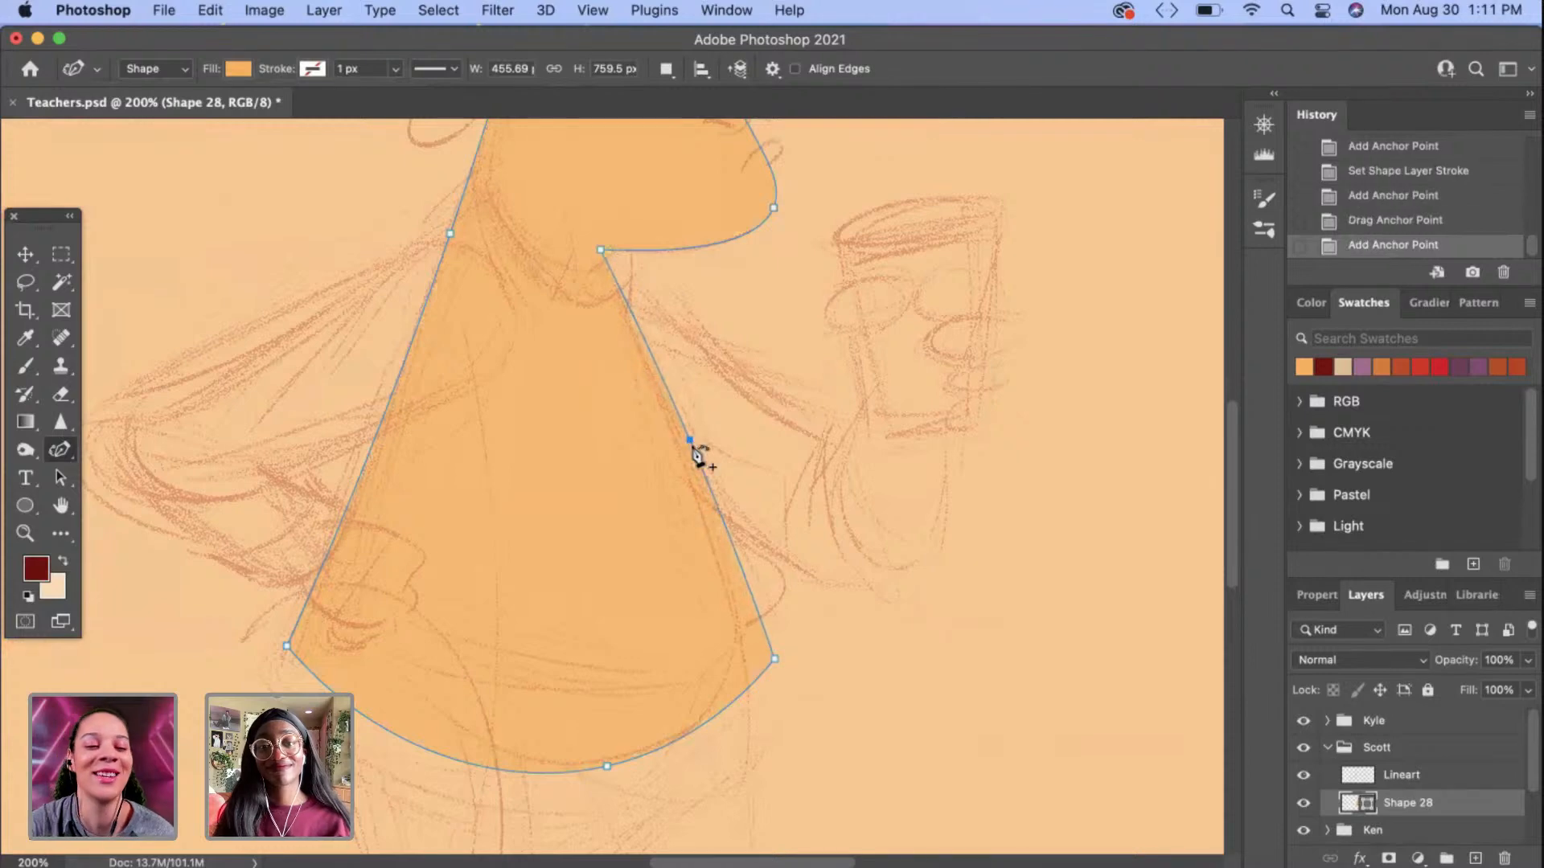
pyautogui.click(721, 545)
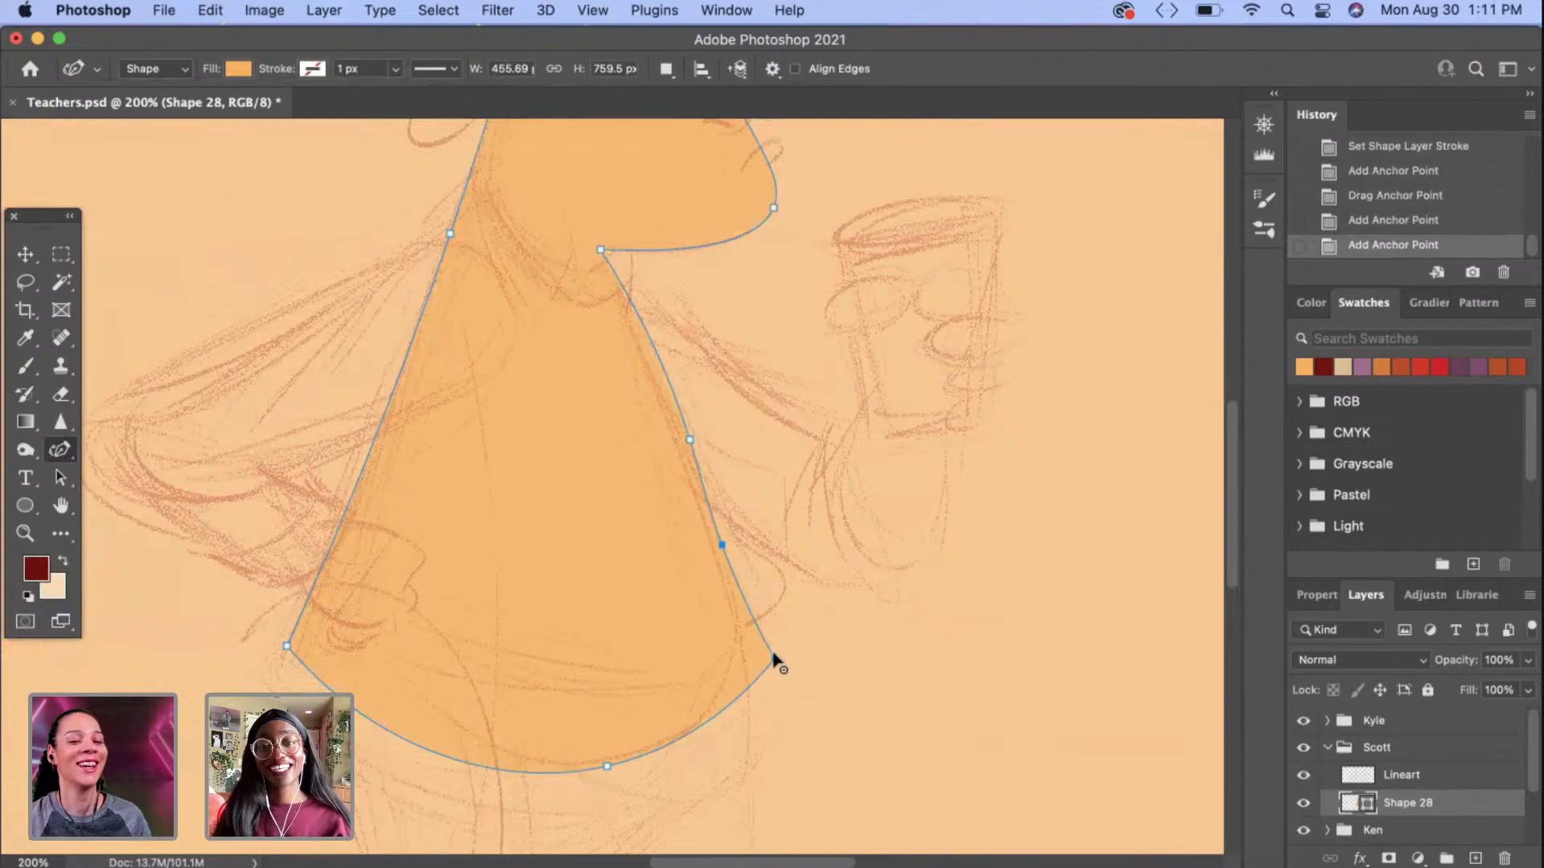
# Step: Move the torso's two lower corners onto the sketch lines and delete the lower extra anchor point on the belly edge
pyautogui.moveTo(773, 658); pyautogui.dragTo(751, 664)
pyautogui.click(721, 545)
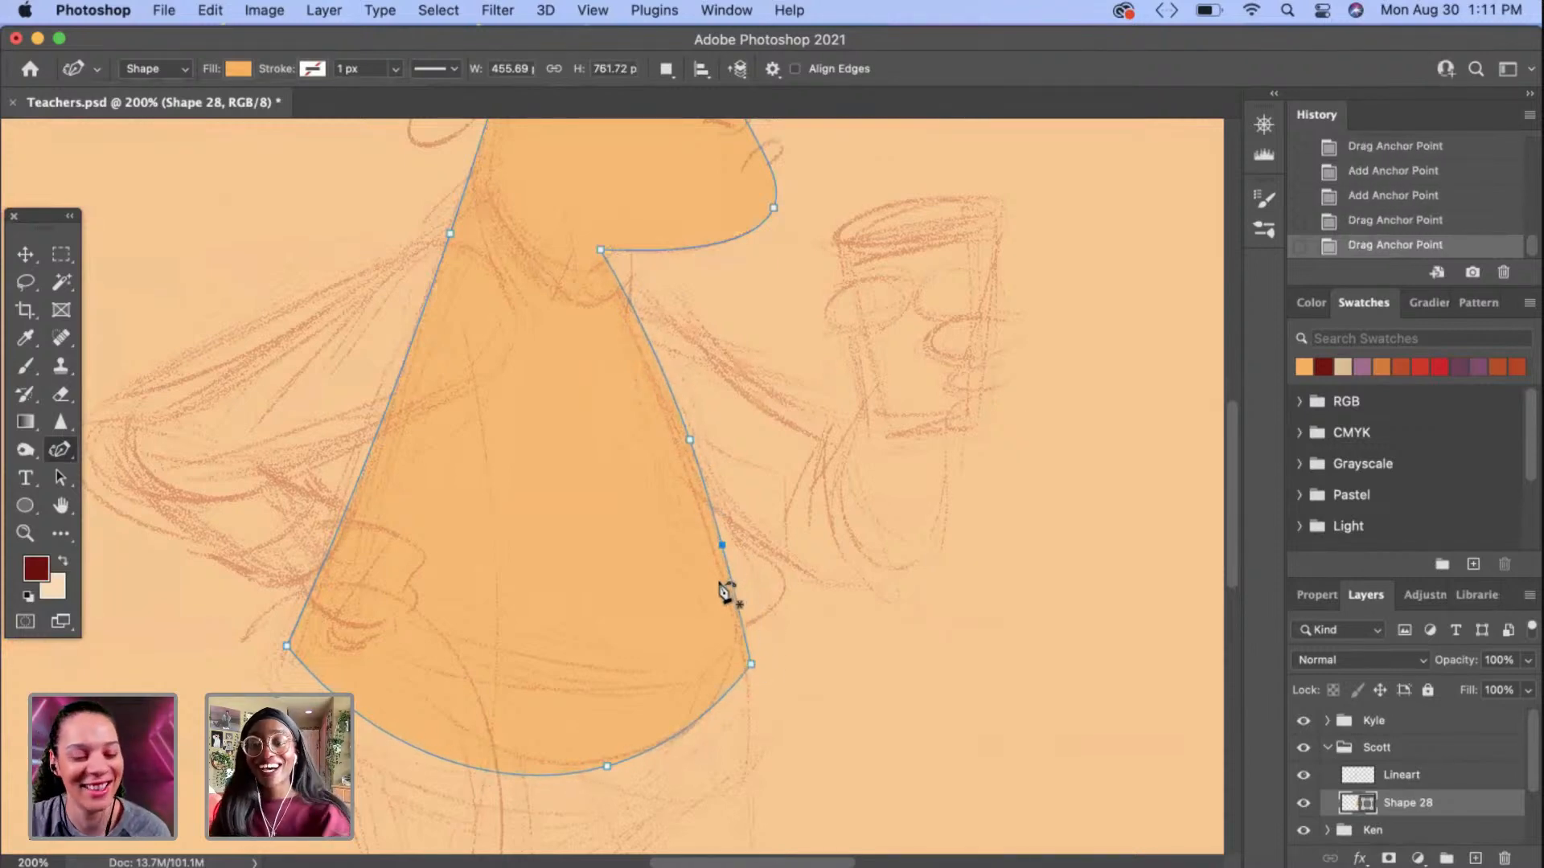
pyautogui.press('Delete')
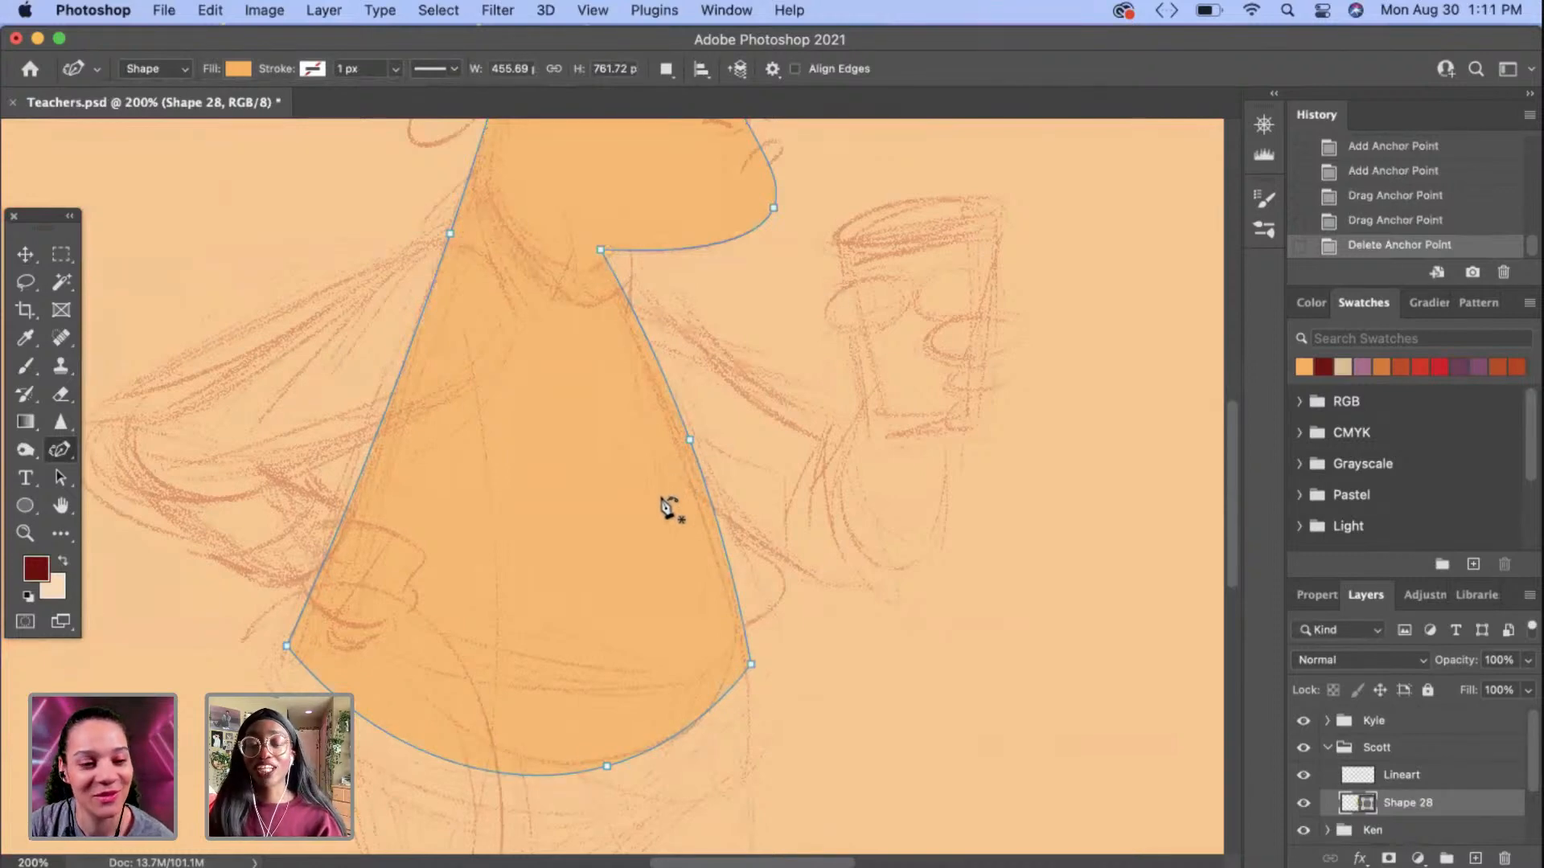
pyautogui.moveTo(287, 646); pyautogui.dragTo(291, 626)
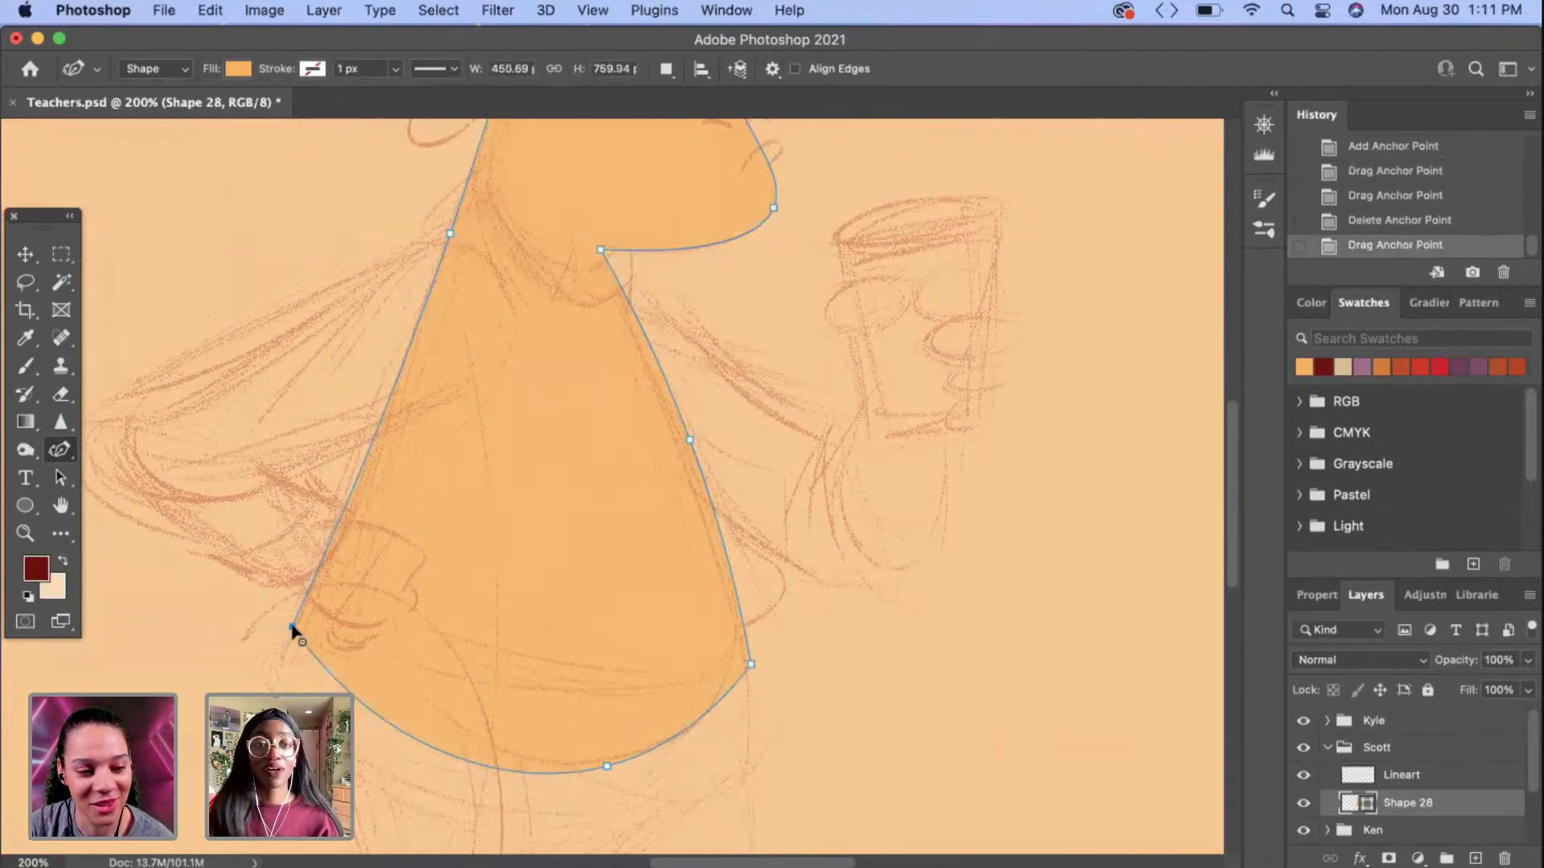
pyautogui.press('Return')
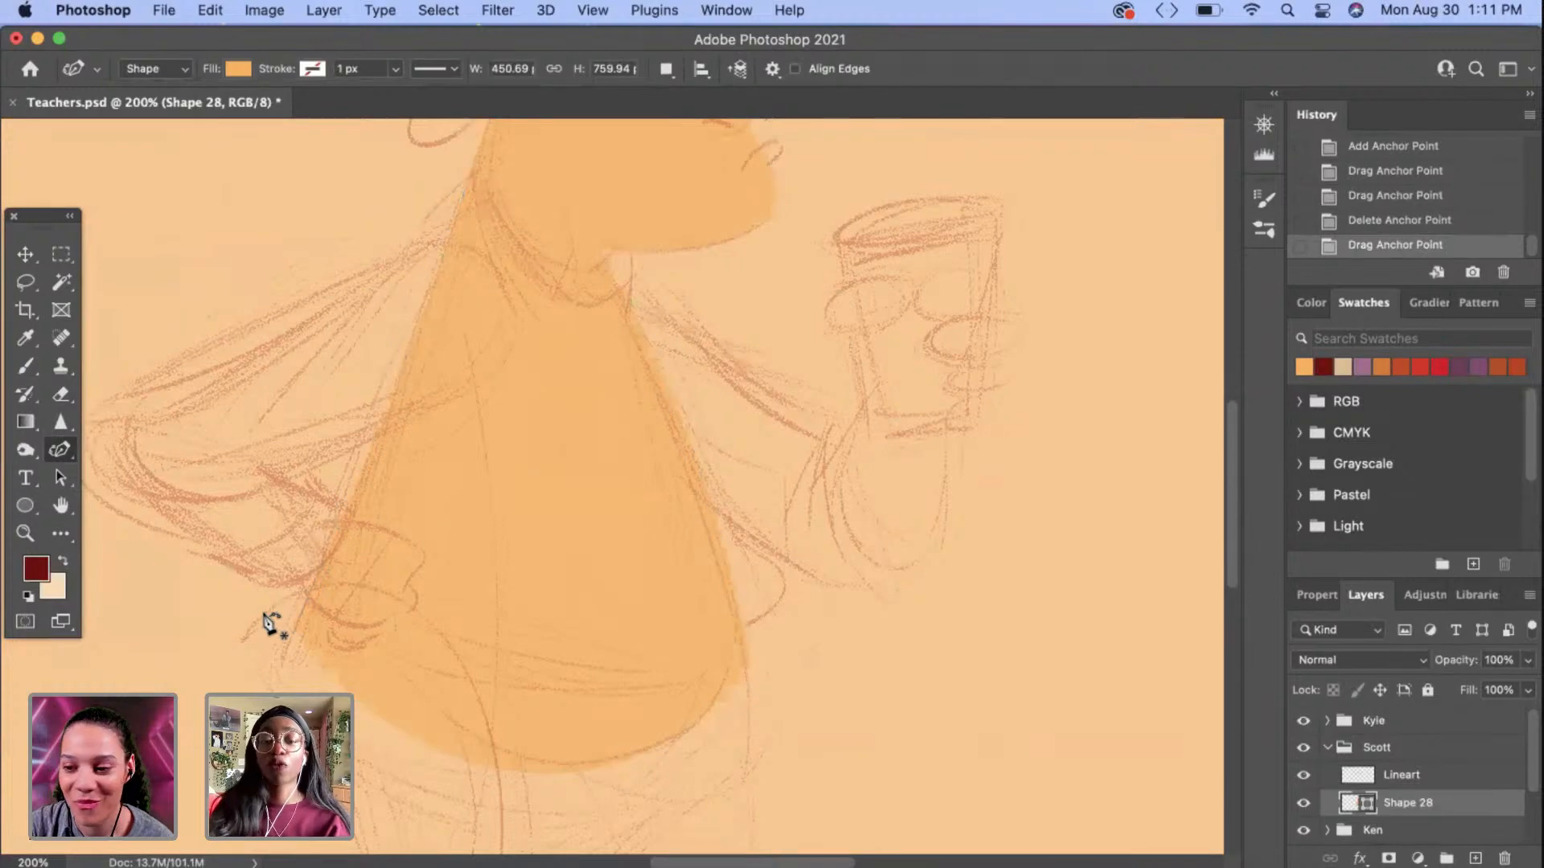
pyautogui.press('super+minus')
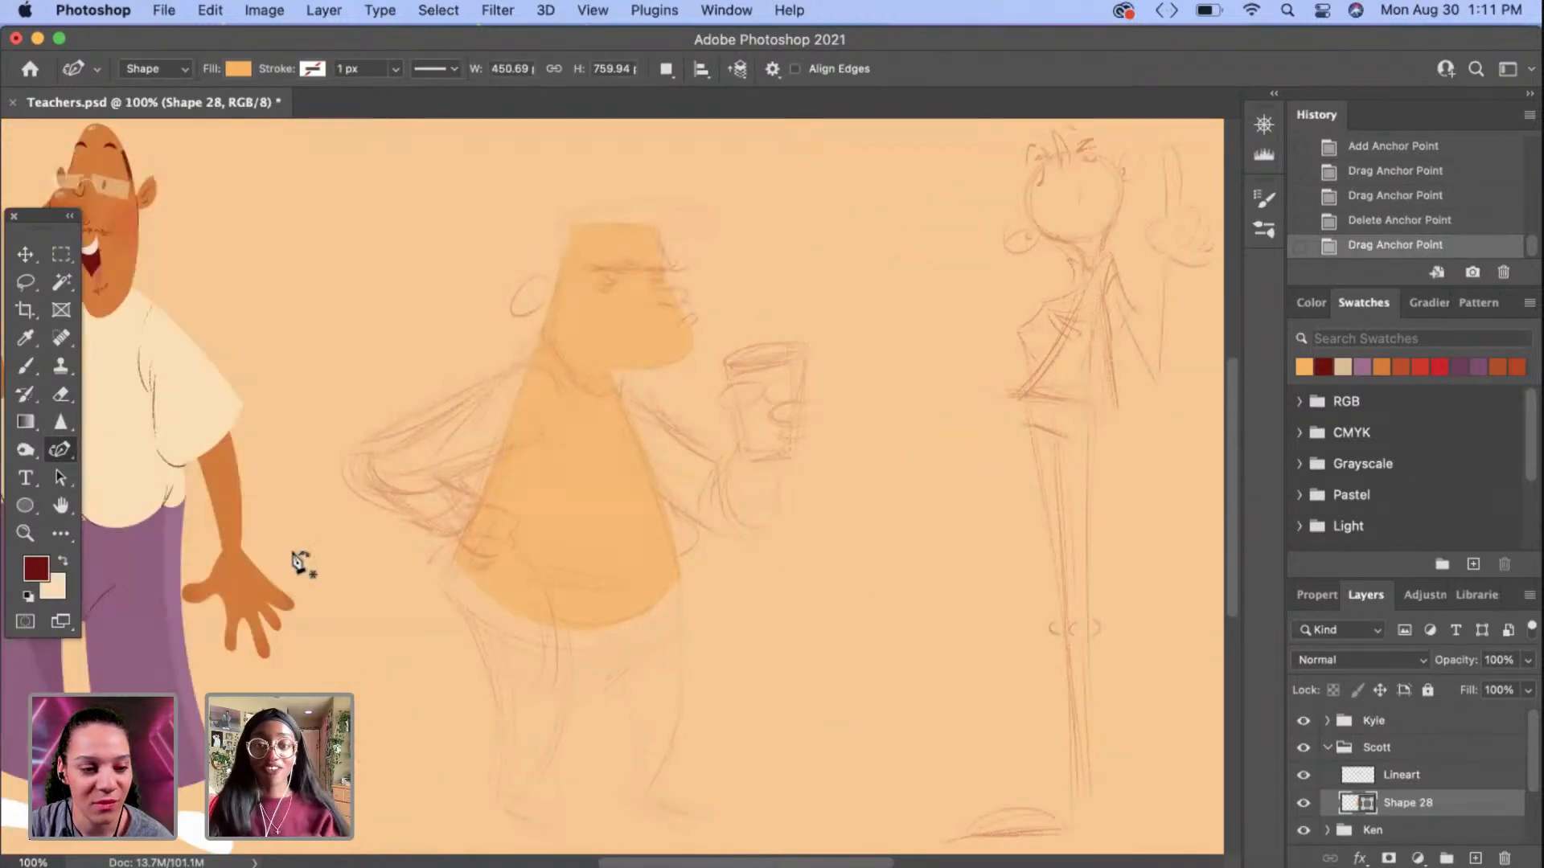
# Step: Draw a closed four-point shirt shape over the torso with the Pen tool, about 478 by 479 px, from neck to waist
pyautogui.moveTo(61, 449); pyautogui.dragTo(81, 447)
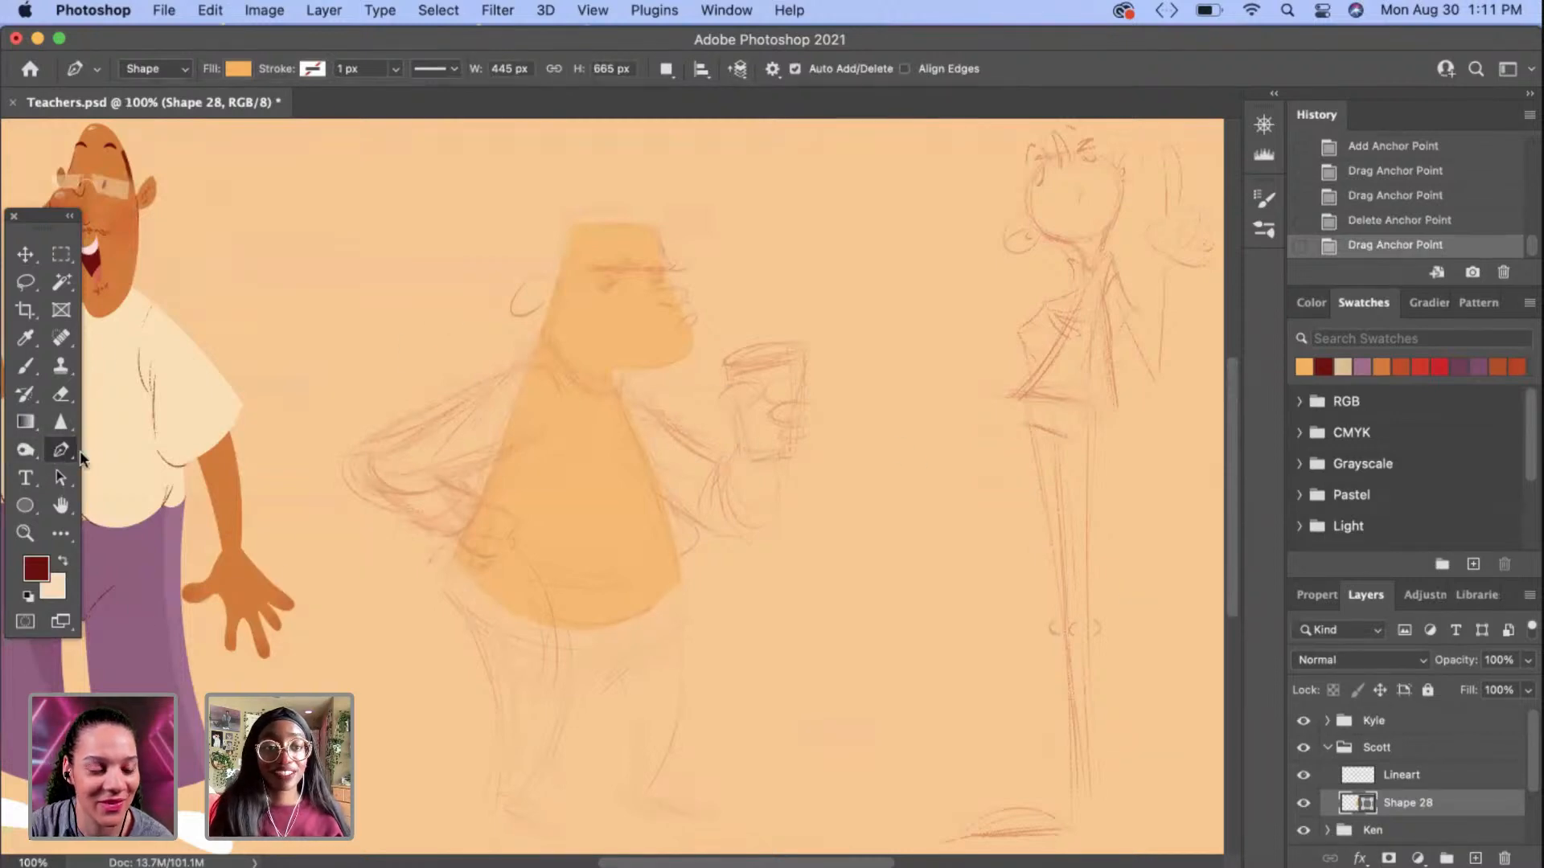
pyautogui.click(543, 318)
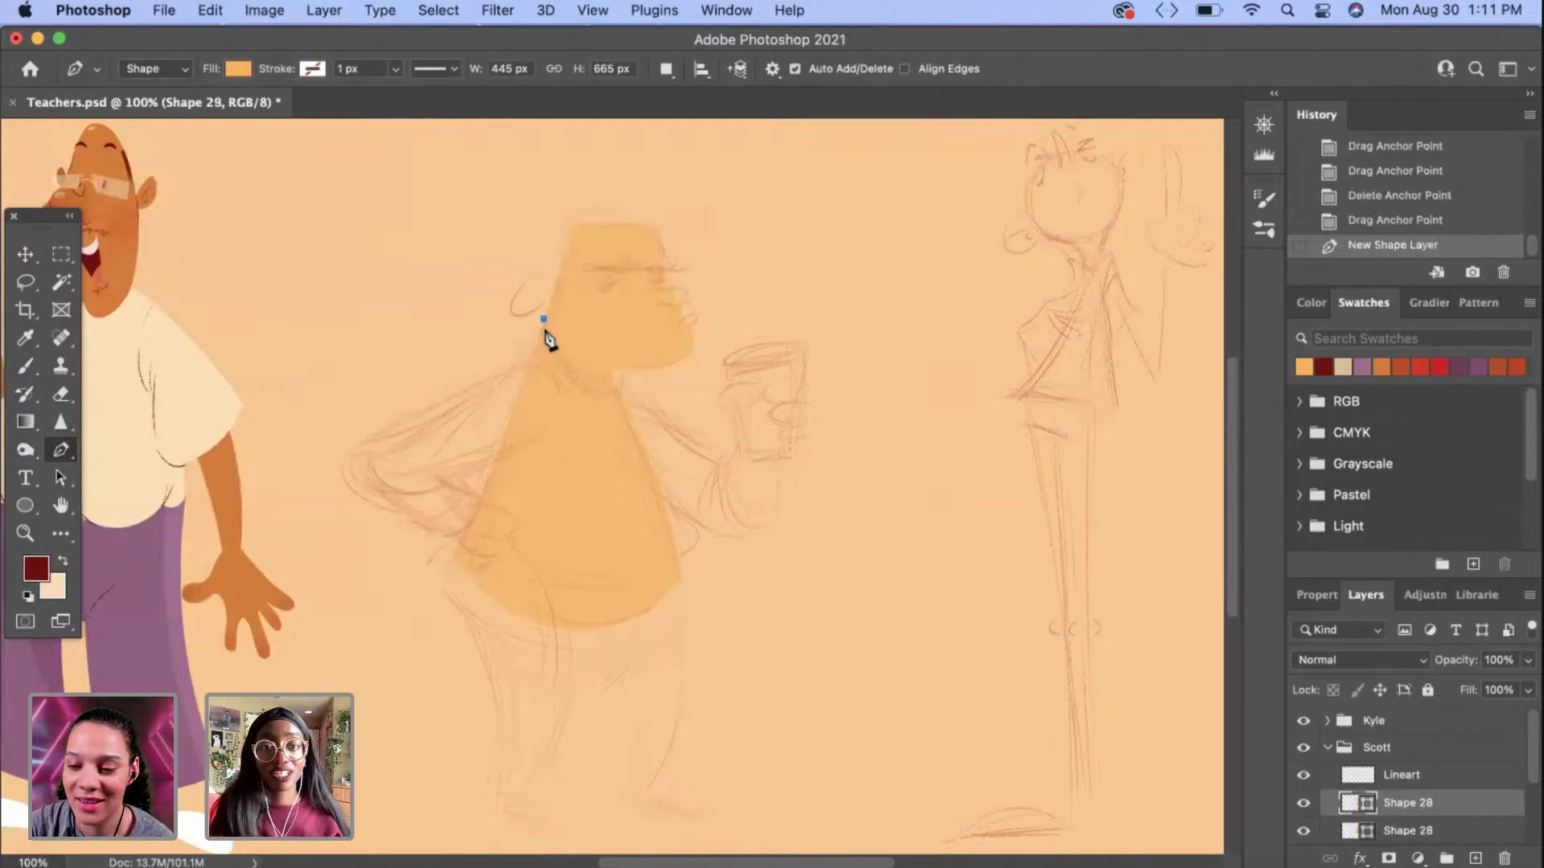
pyautogui.click(611, 376)
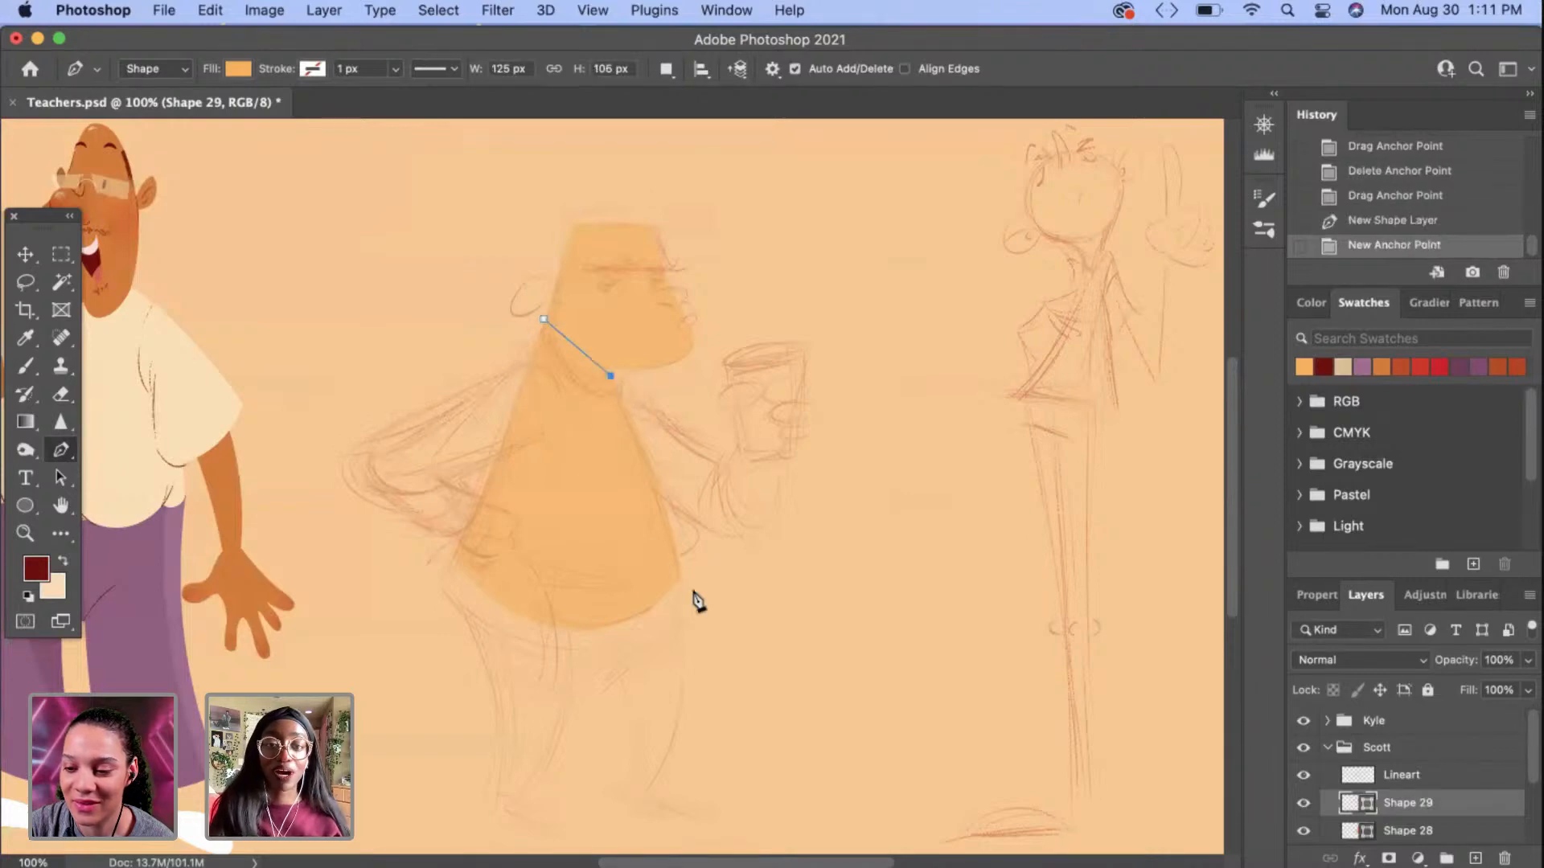
pyautogui.click(695, 576)
pyautogui.click(438, 574)
pyautogui.click(544, 320)
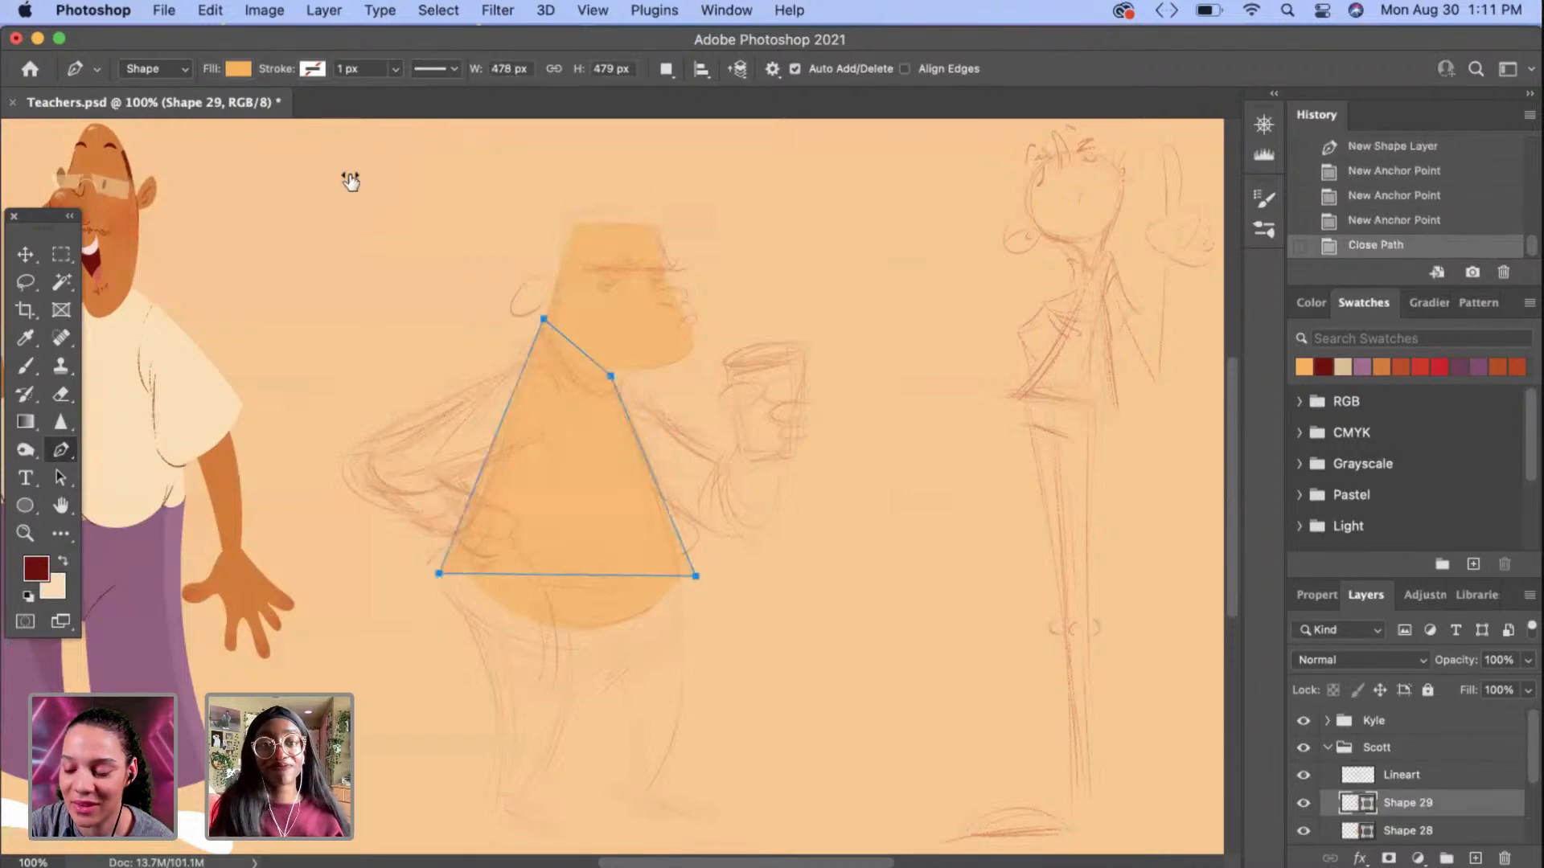
# Step: Fill the shirt shape with a darker orange (RGB 230, 114, 0) and clip it to the body shape below
pyautogui.click(238, 71)
pyautogui.click(370, 111)
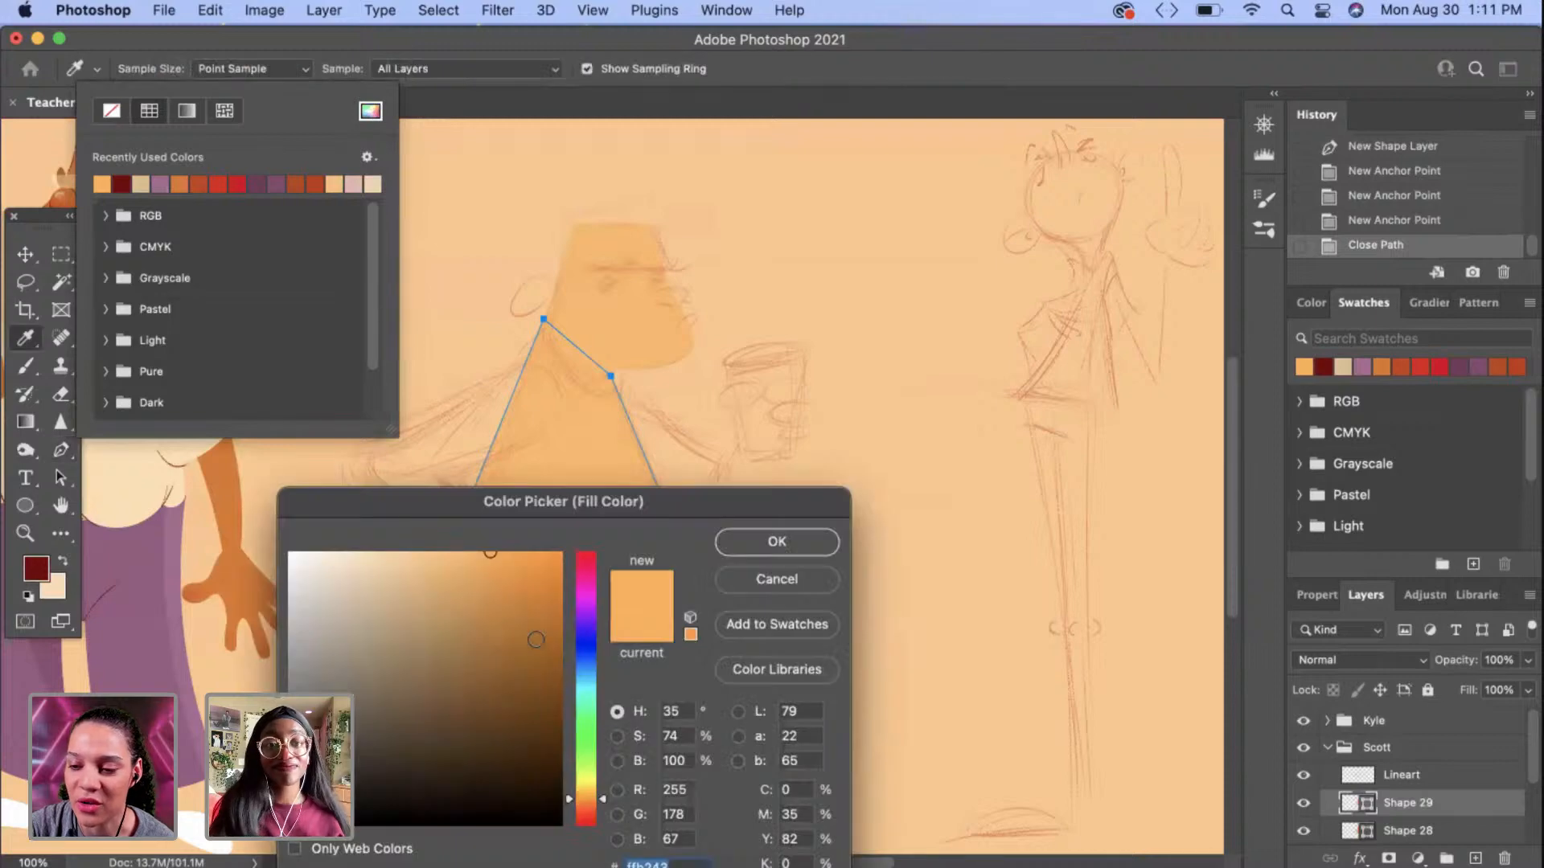
pyautogui.click(591, 803)
pyautogui.moveTo(533, 577)
pyautogui.mouseDown()
pyautogui.moveTo(590, 546)
pyautogui.moveTo(597, 578)
pyautogui.mouseUp()
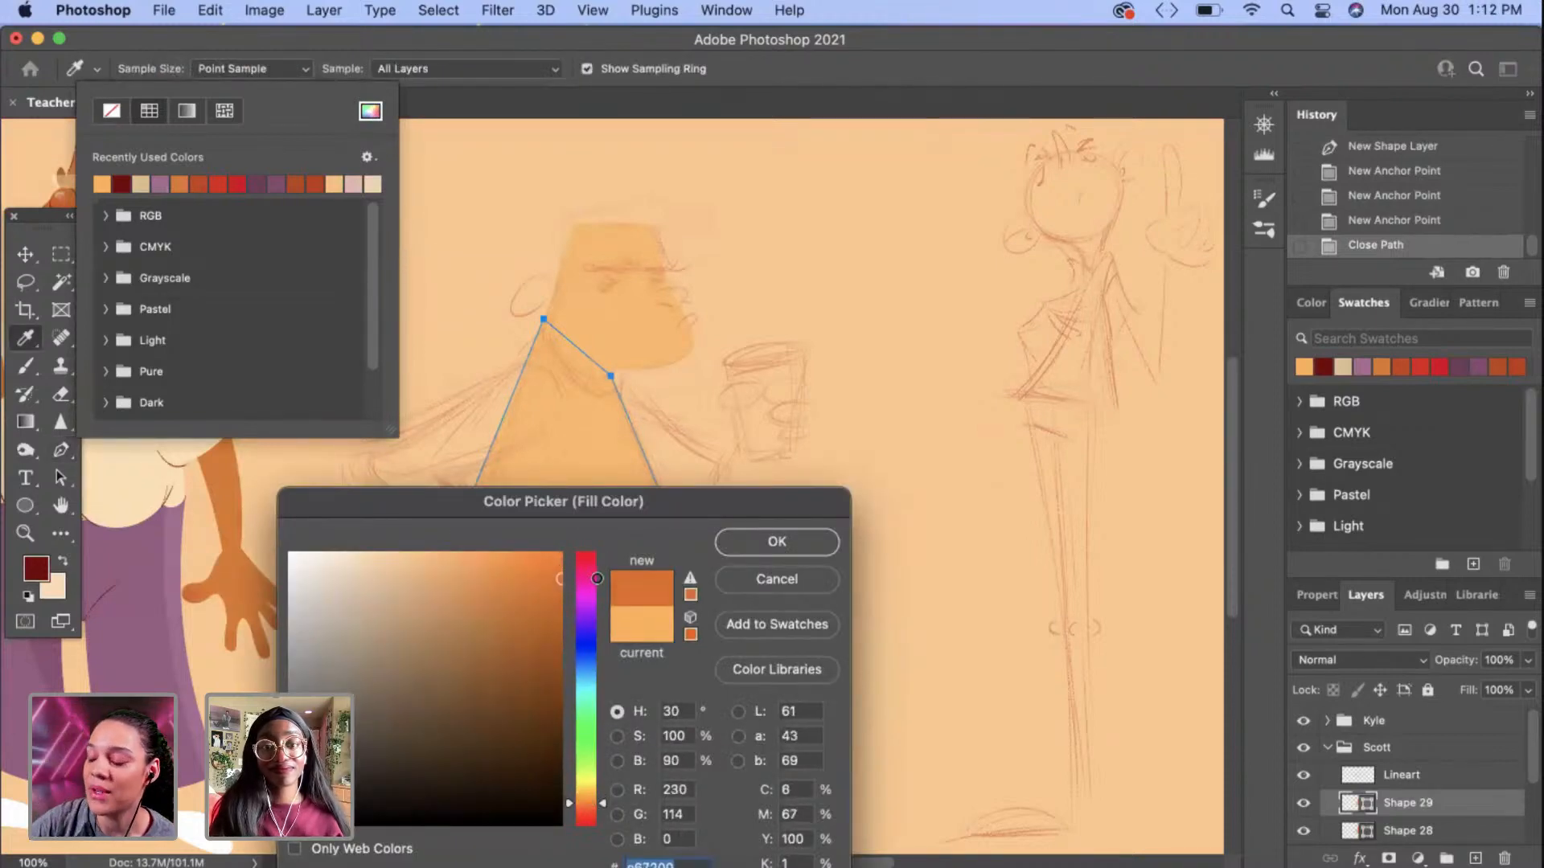
pyautogui.click(768, 555)
pyautogui.rightClick(1419, 806)
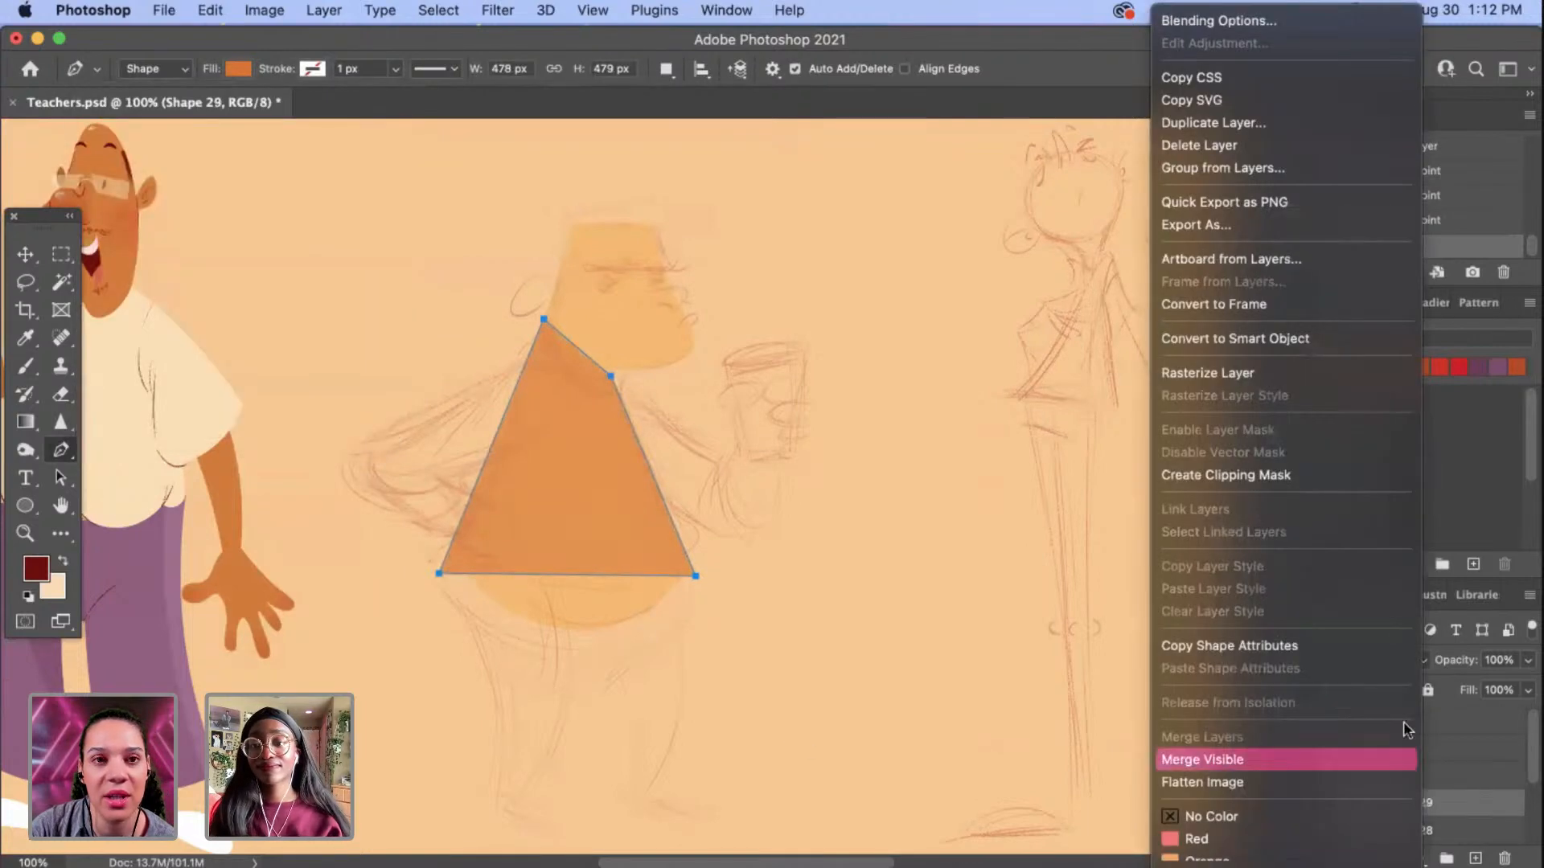
pyautogui.click(1207, 472)
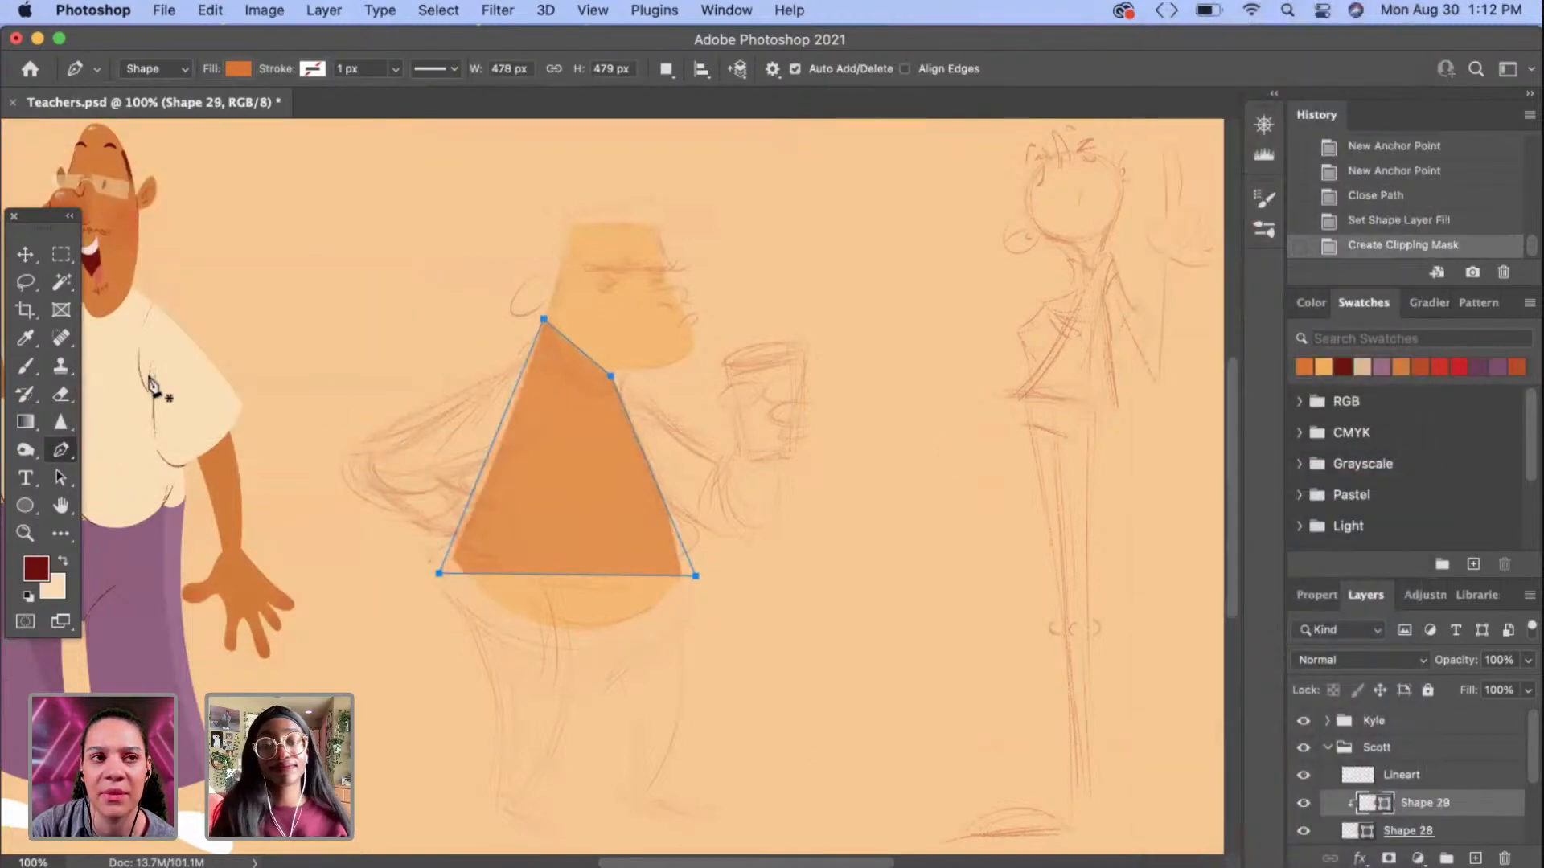
# Step: Curve the shirt's neckline, bottom hem and both sides outward with the Curvature Pen so it covers the whole torso
pyautogui.rightClick(60, 450)
pyautogui.click(145, 487)
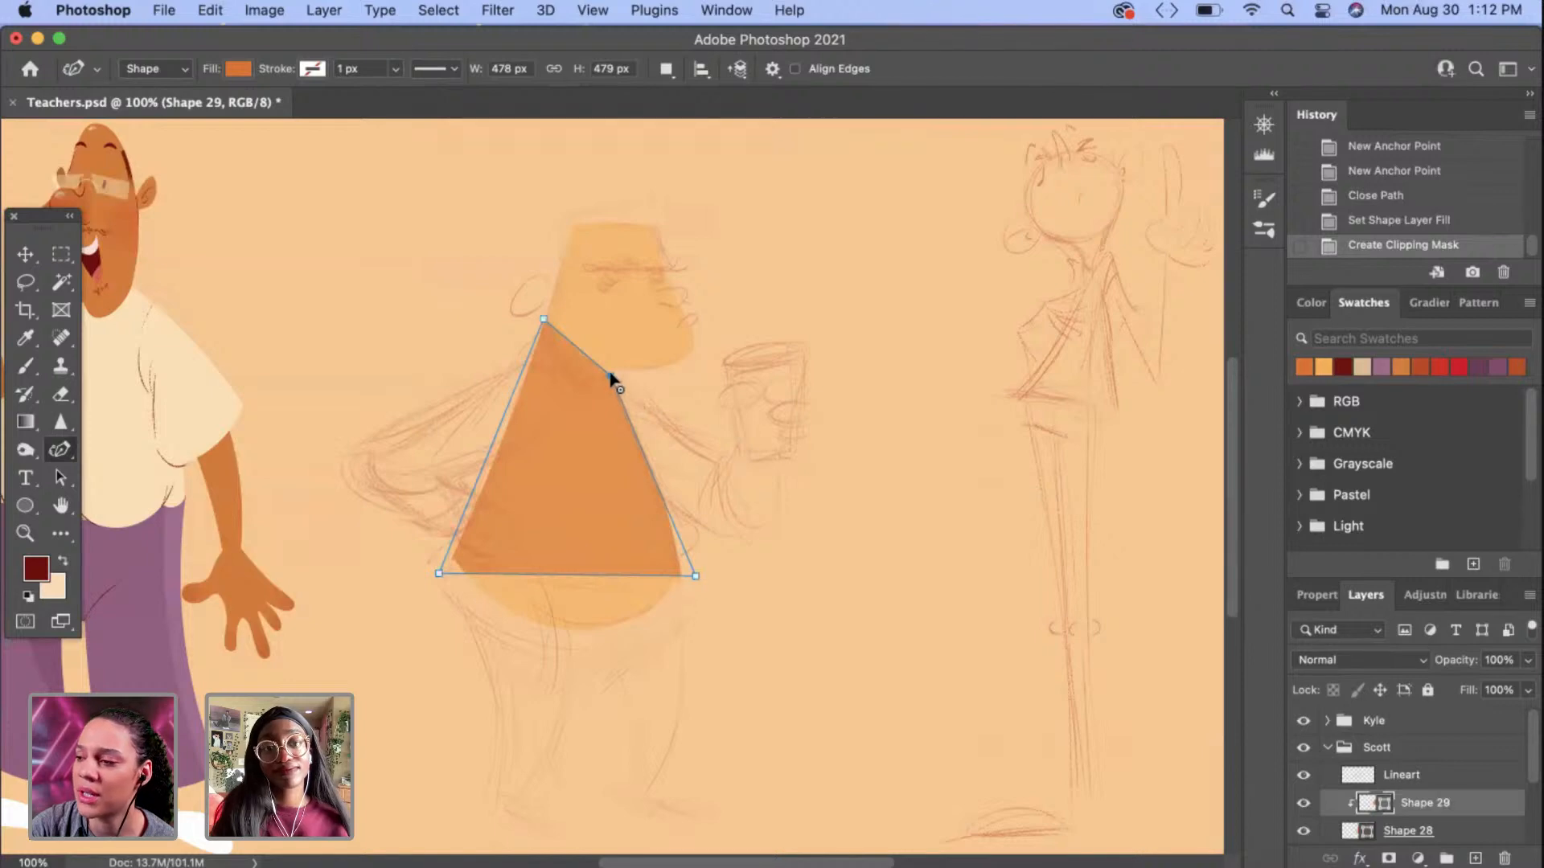
pyautogui.moveTo(611, 376); pyautogui.dragTo(612, 374)
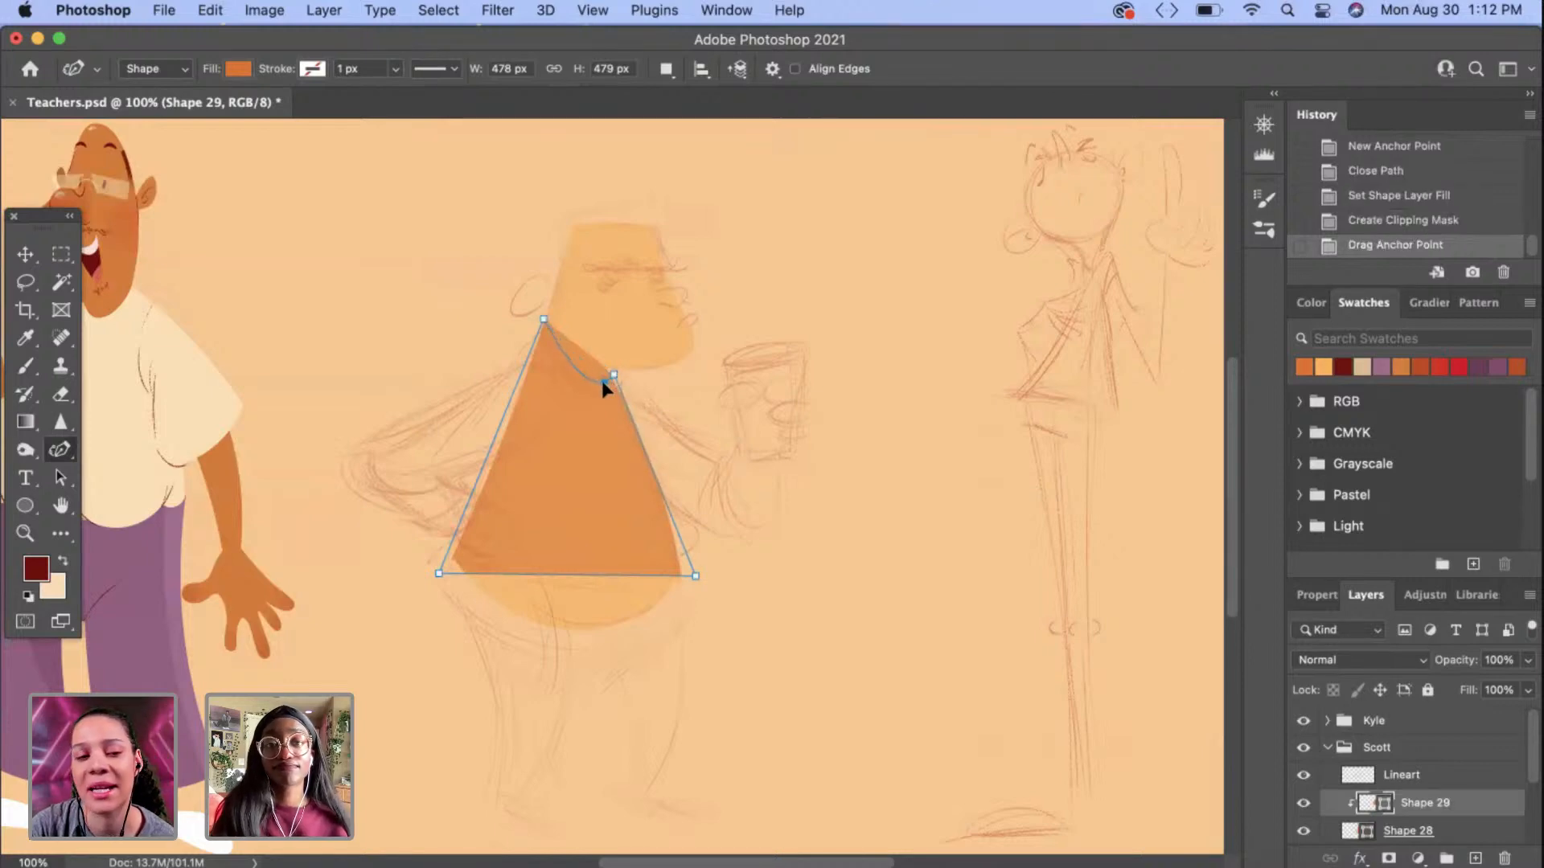
pyautogui.click(602, 379)
pyautogui.moveTo(592, 576); pyautogui.dragTo(597, 642)
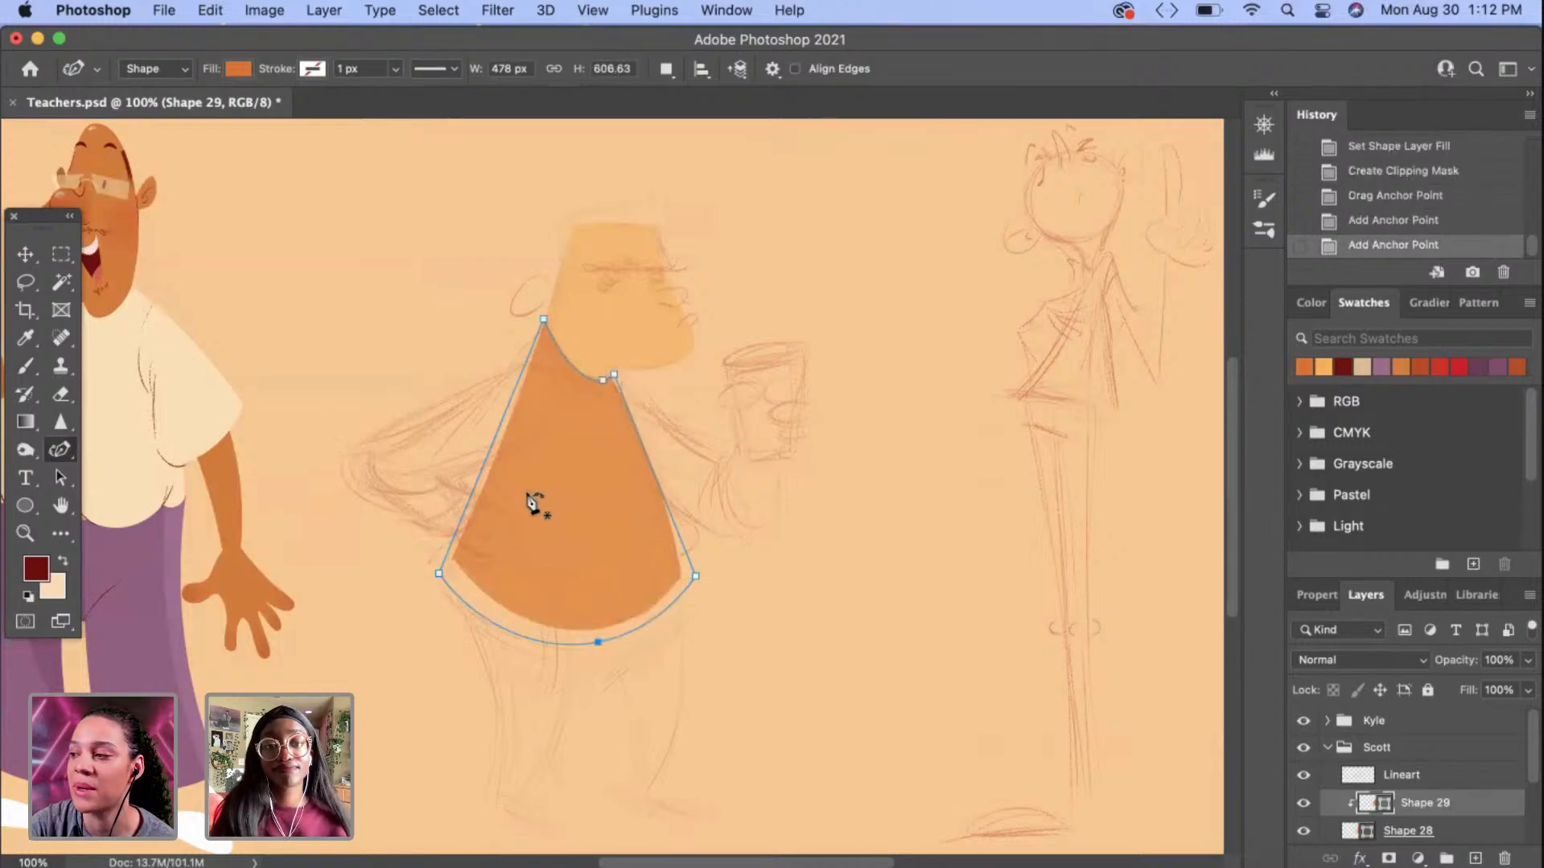
pyautogui.moveTo(477, 484); pyautogui.dragTo(462, 484)
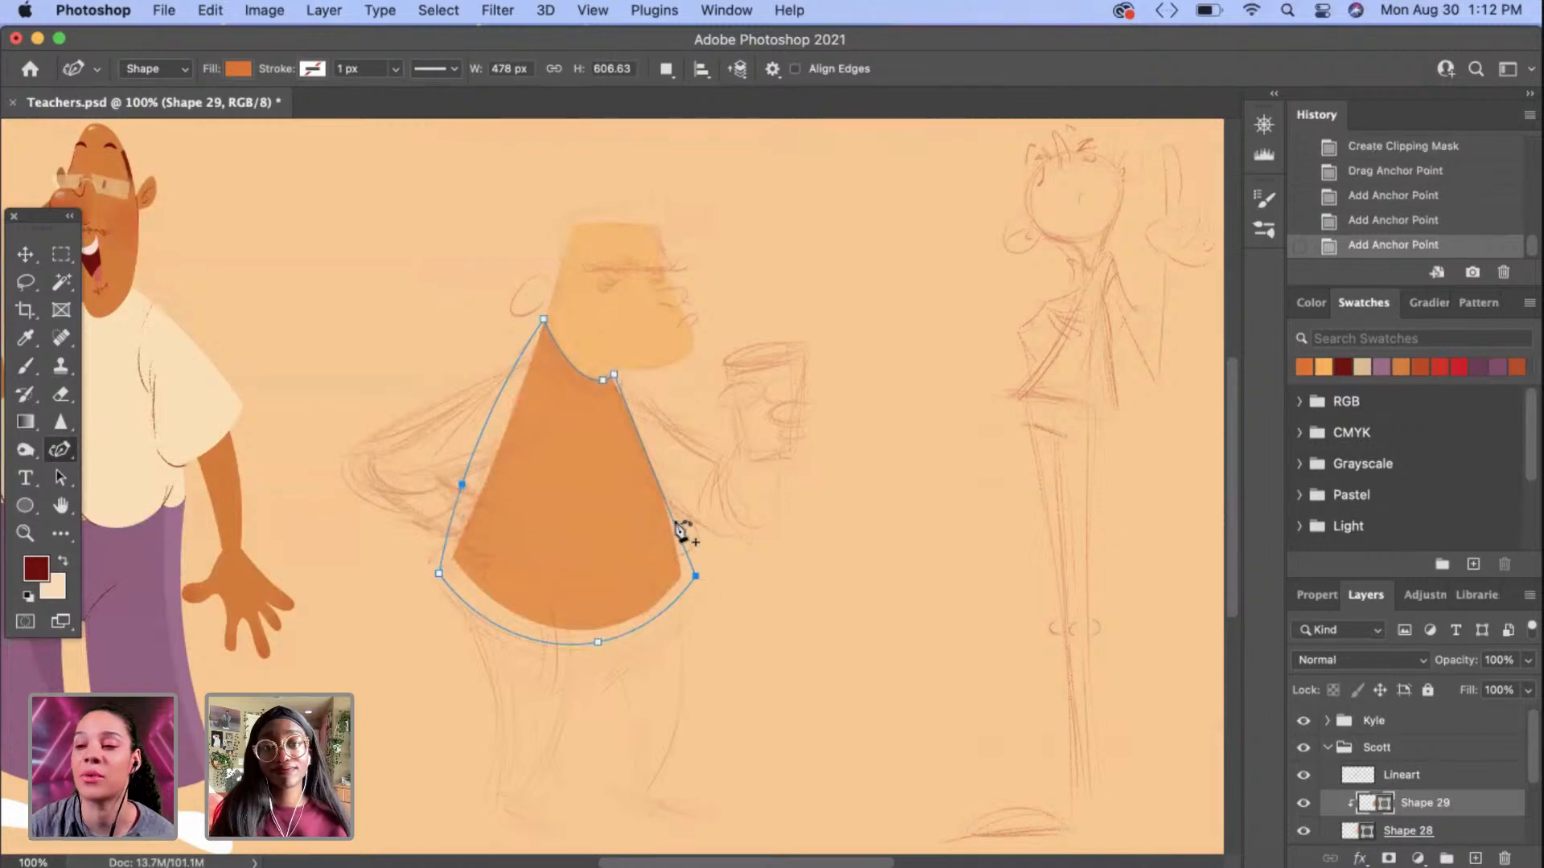
pyautogui.moveTo(675, 524); pyautogui.dragTo(690, 520)
pyautogui.moveTo(696, 578); pyautogui.dragTo(706, 586)
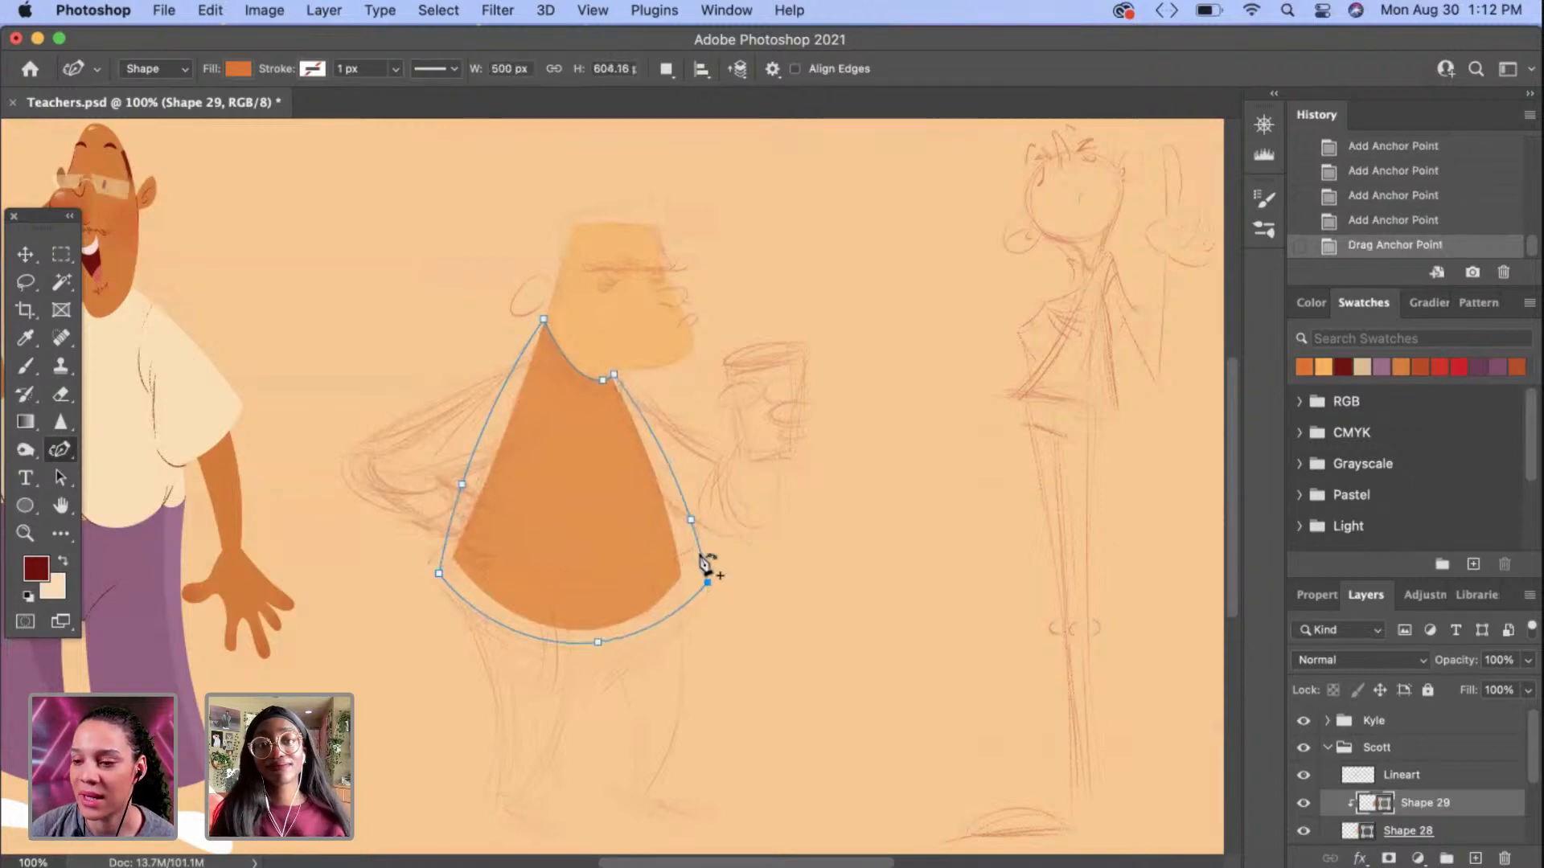
pyautogui.press('Escape')
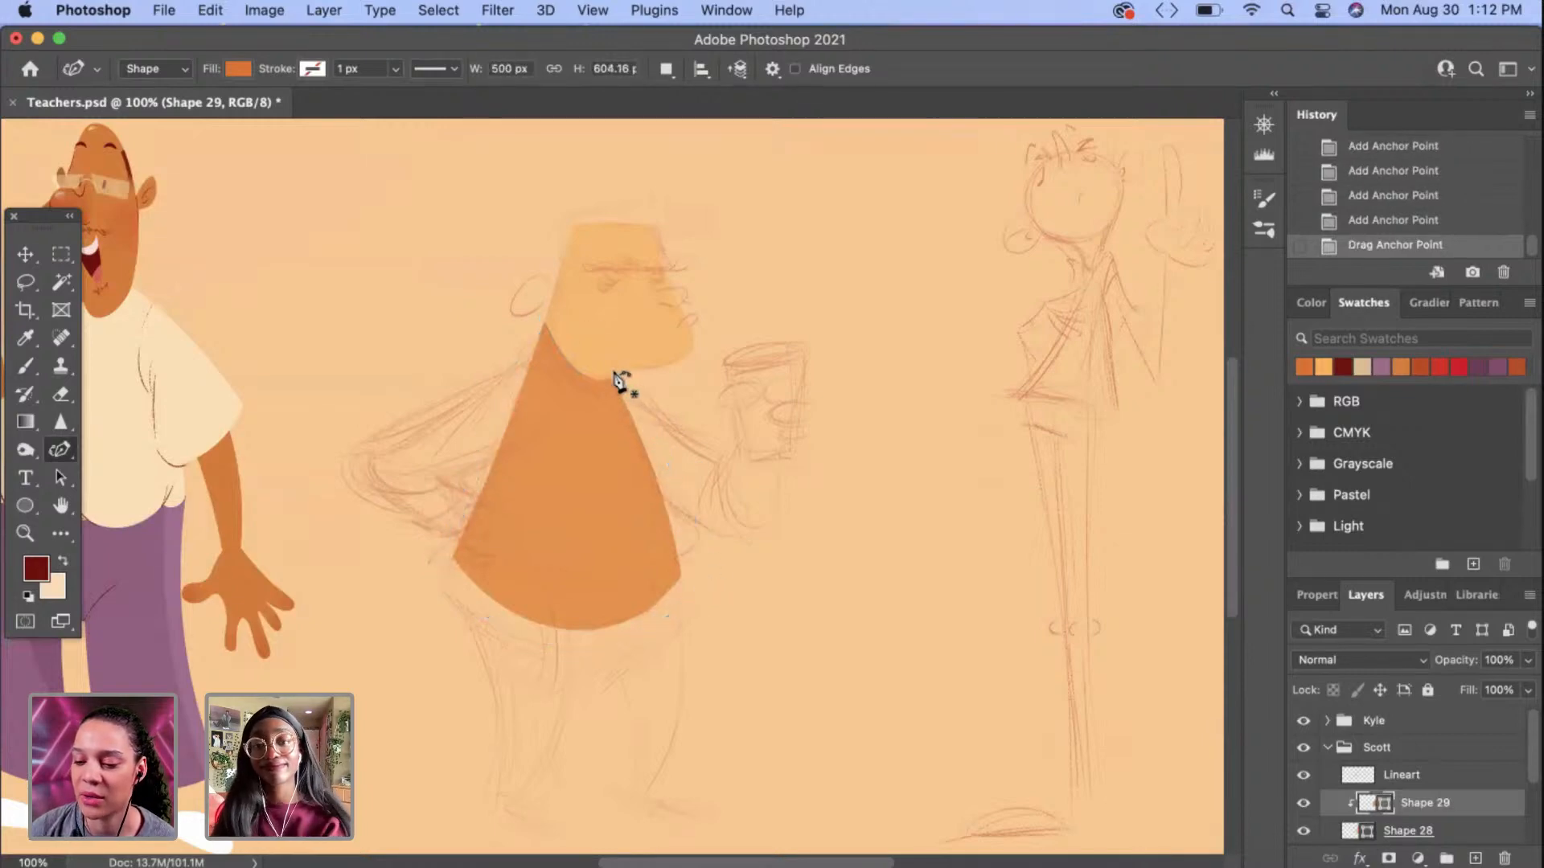
# Step: Draw a small closed triangle, about 99 by 70 px, under the chin with the Pen tool, directly above the body shape layer
pyautogui.click(1439, 832)
pyautogui.moveTo(60, 450); pyautogui.dragTo(121, 443)
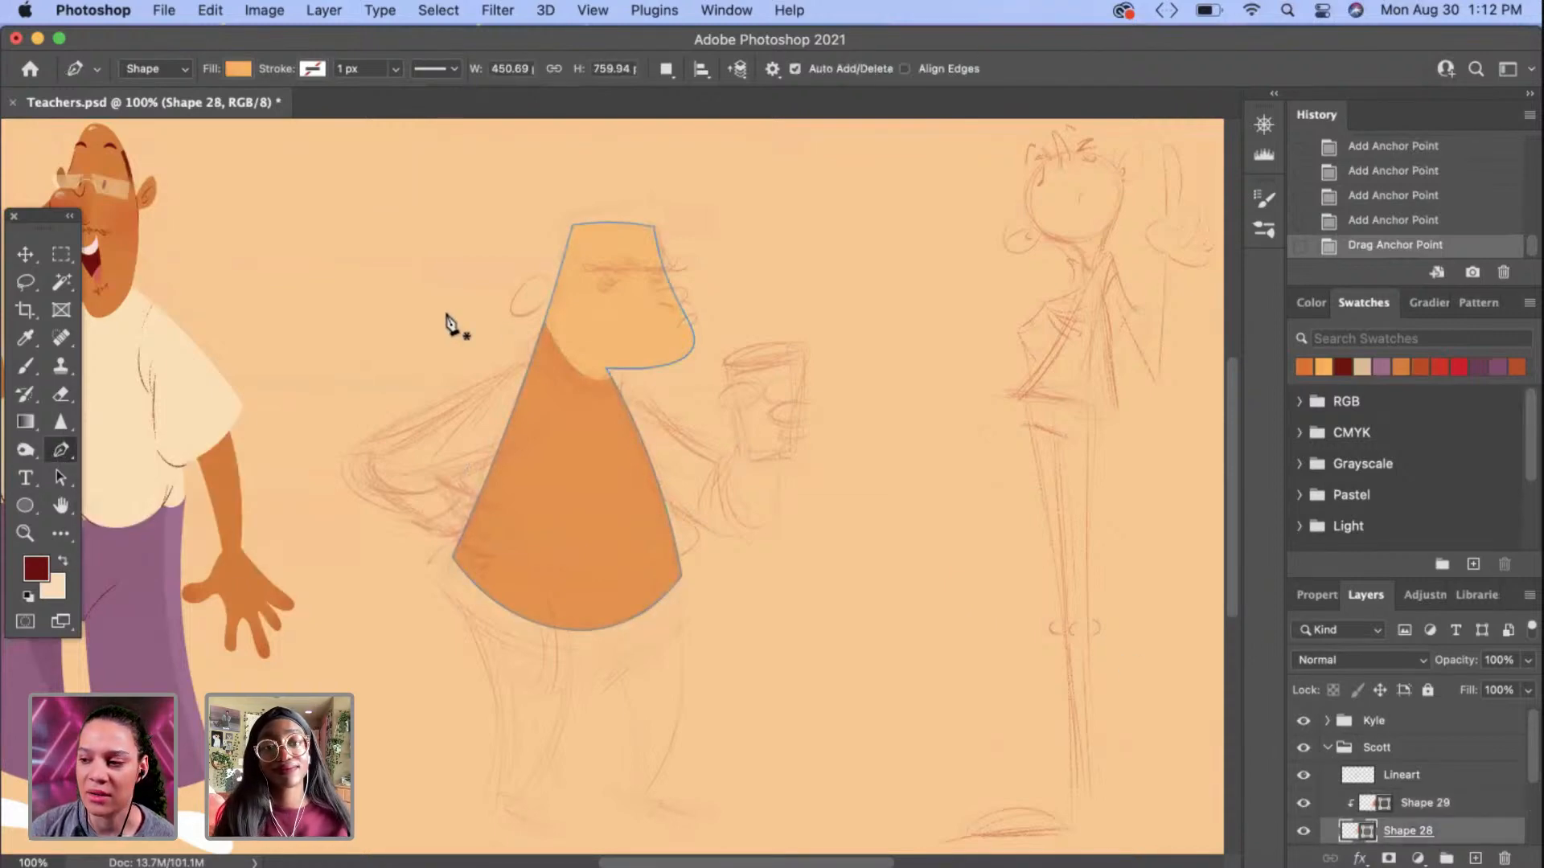
pyautogui.click(626, 371)
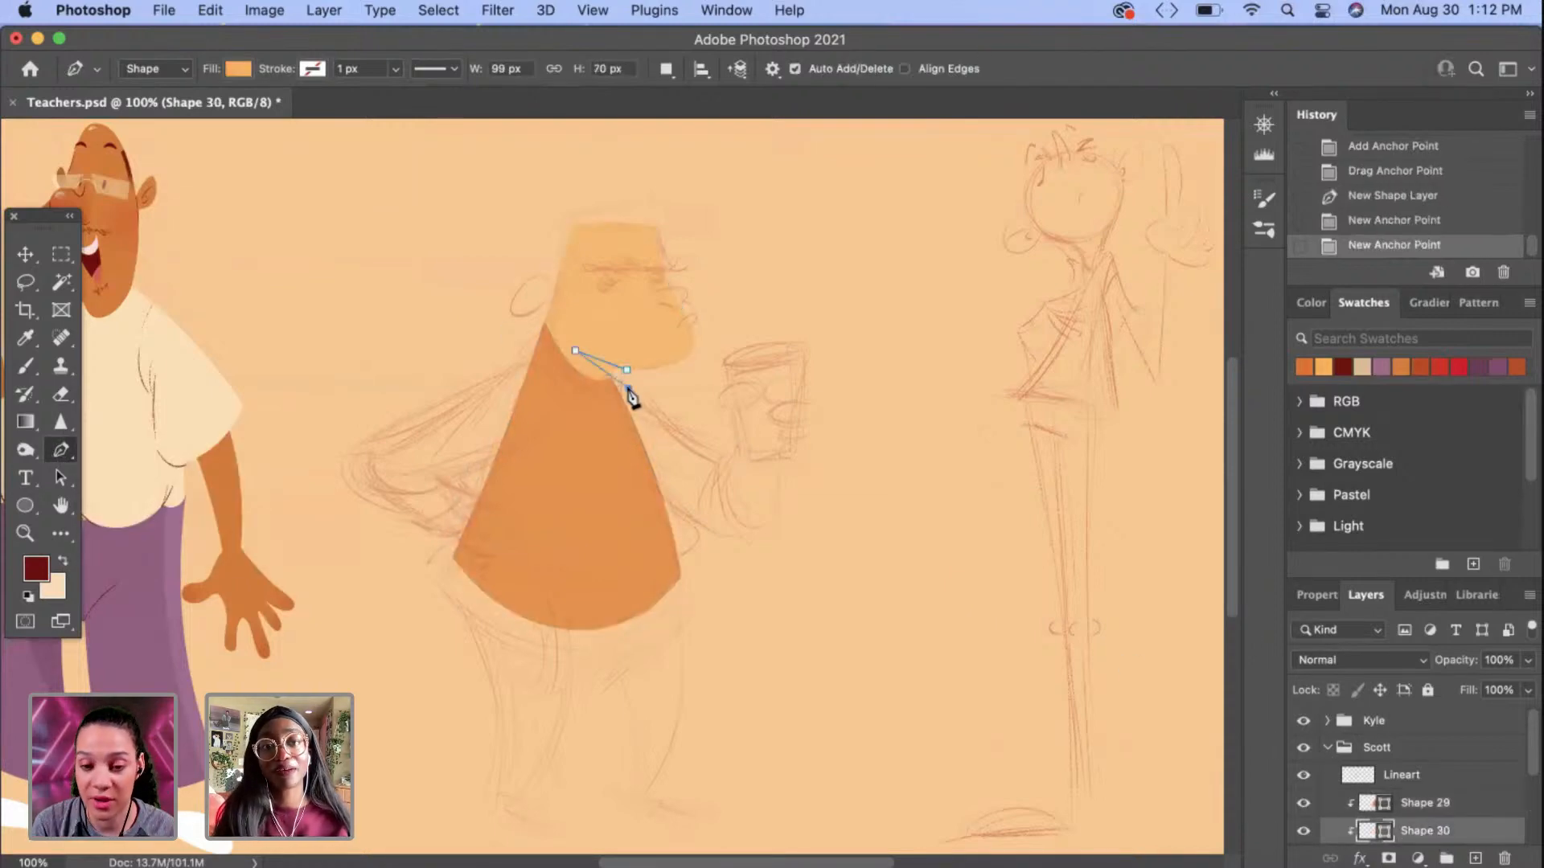
pyautogui.click(628, 388)
pyautogui.click(627, 370)
# Step: Fill the triangle under the chin with a slightly deeper orange than the skin and activate the Curvature Pen tool
pyautogui.click(239, 70)
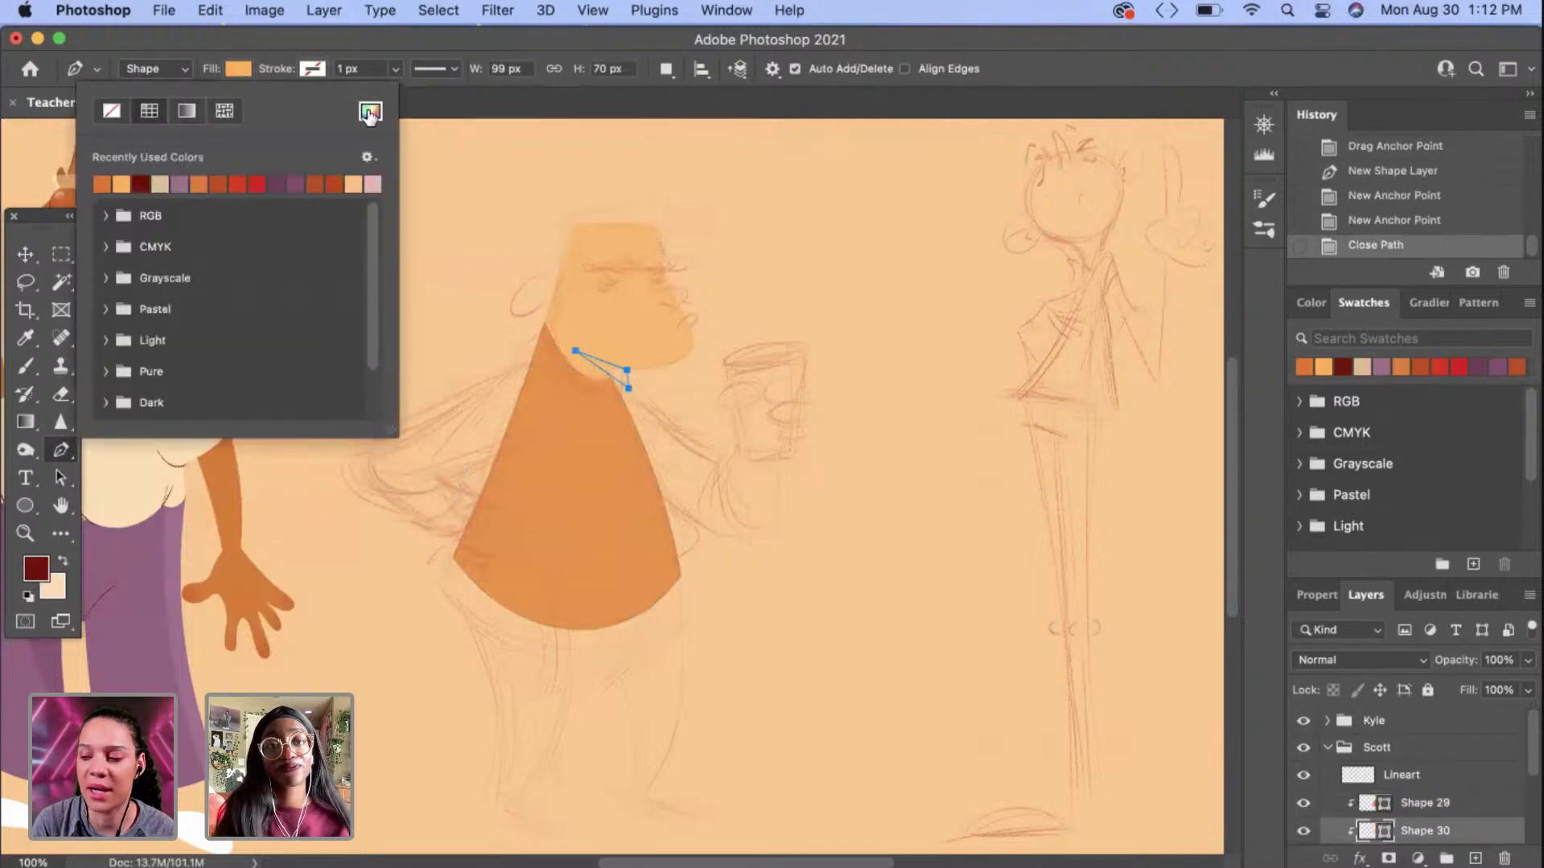
pyautogui.click(369, 113)
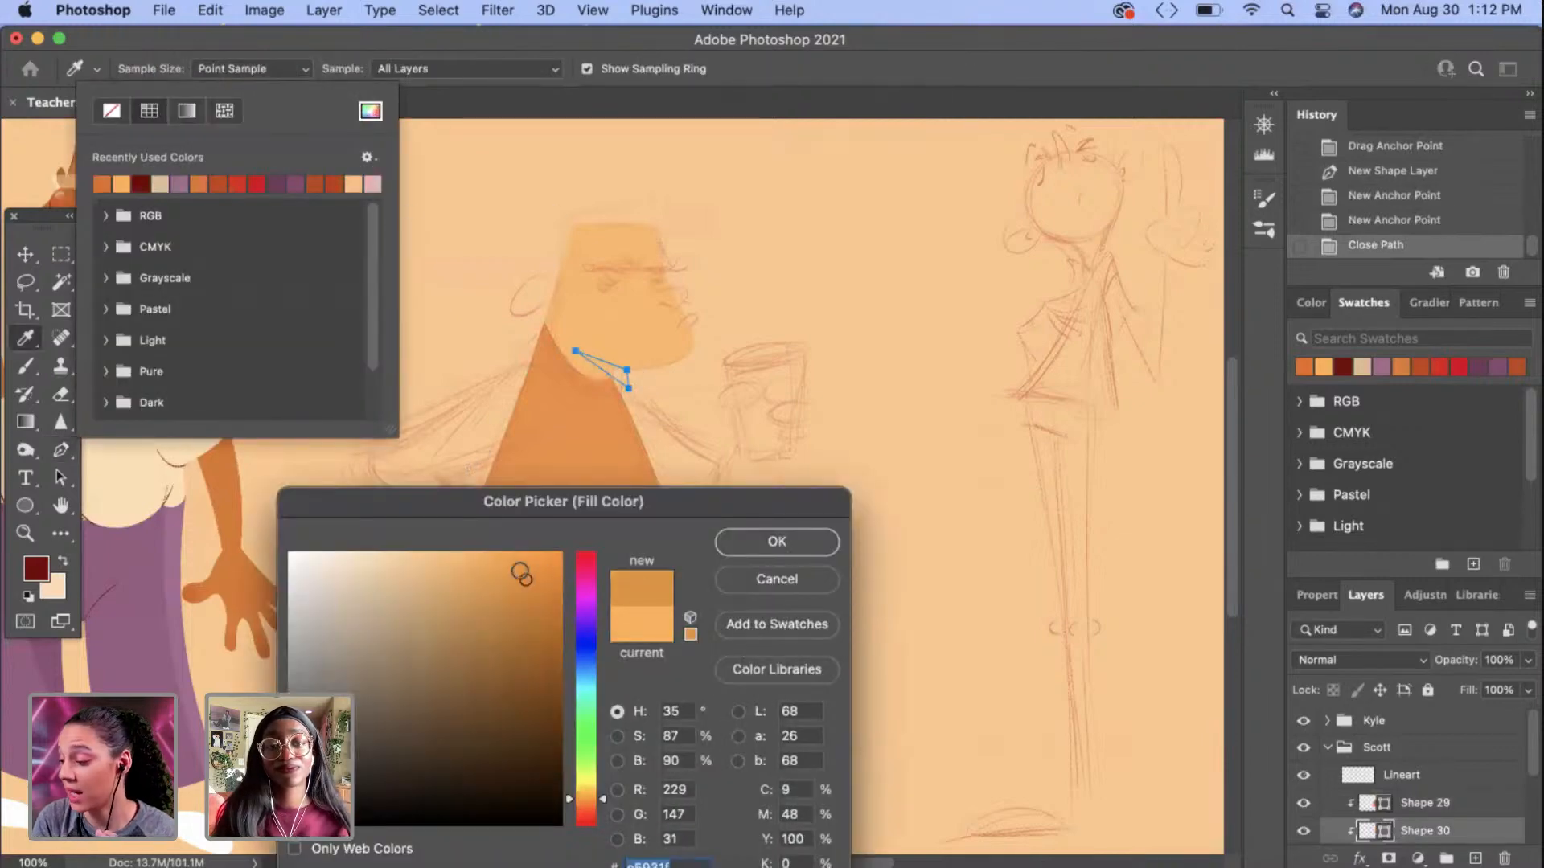
pyautogui.moveTo(522, 574); pyautogui.dragTo(515, 546)
pyautogui.click(764, 550)
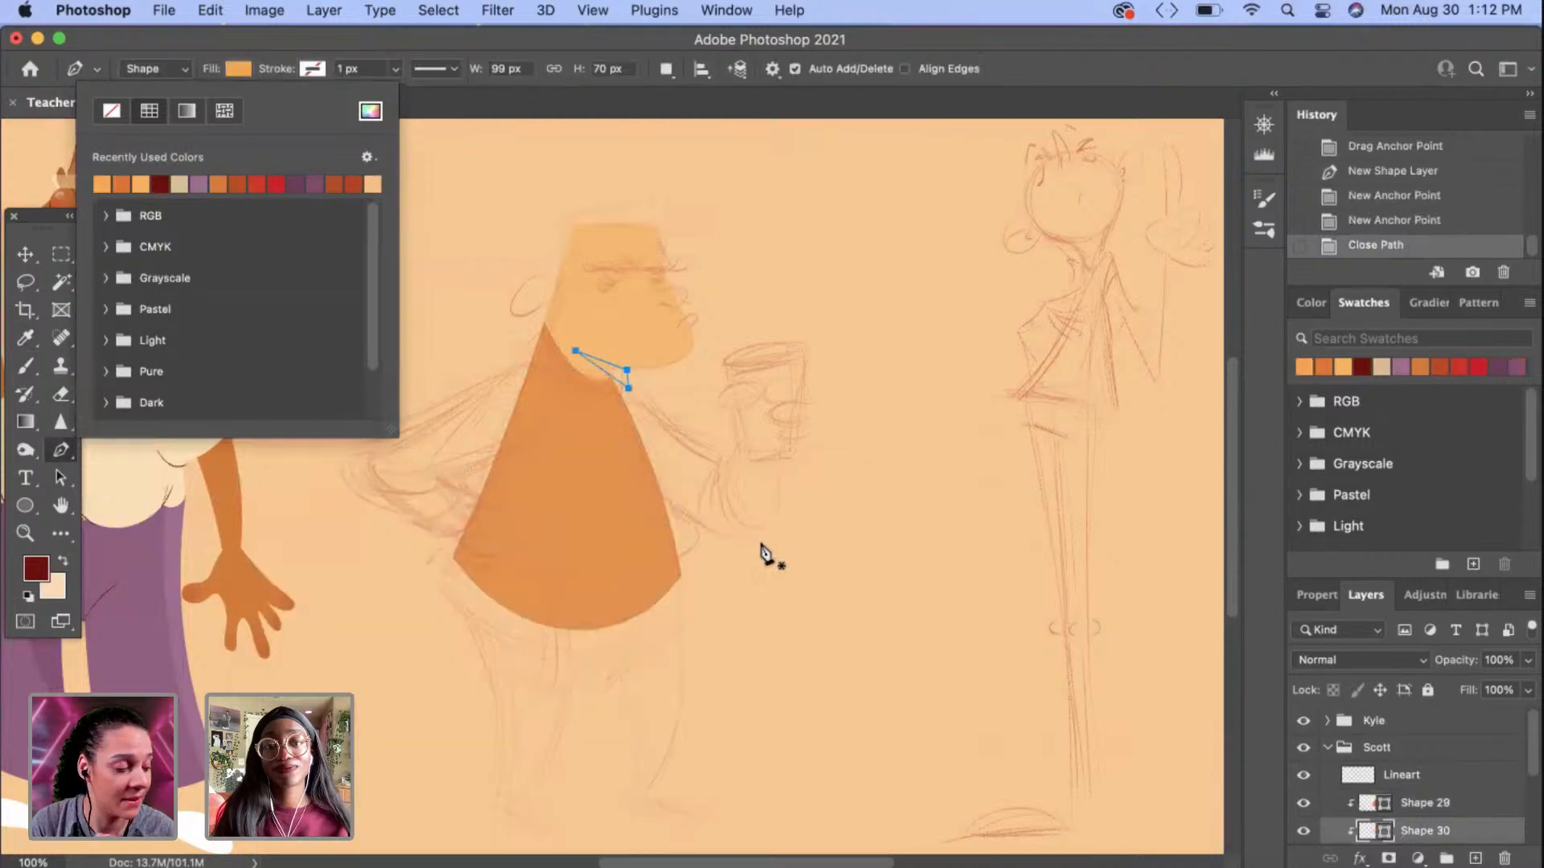
pyautogui.rightClick(60, 449)
pyautogui.click(123, 486)
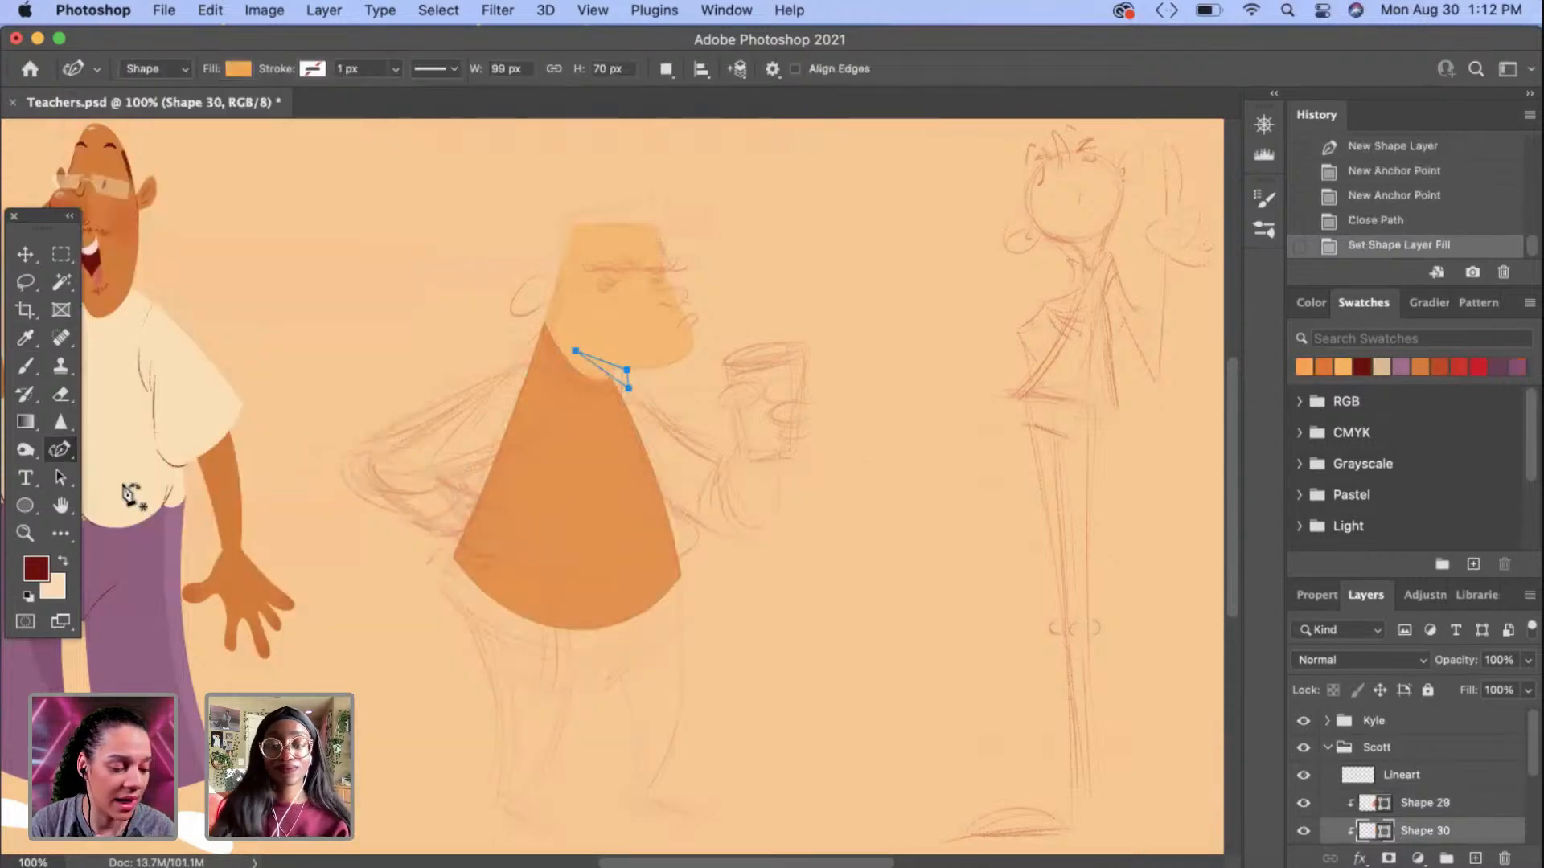
# Step: Bend the chin shadow's upper and lower edges into curves along the jaw and neckline, and reposition its two corners beside the neck
pyautogui.scroll(5, 128, 495)
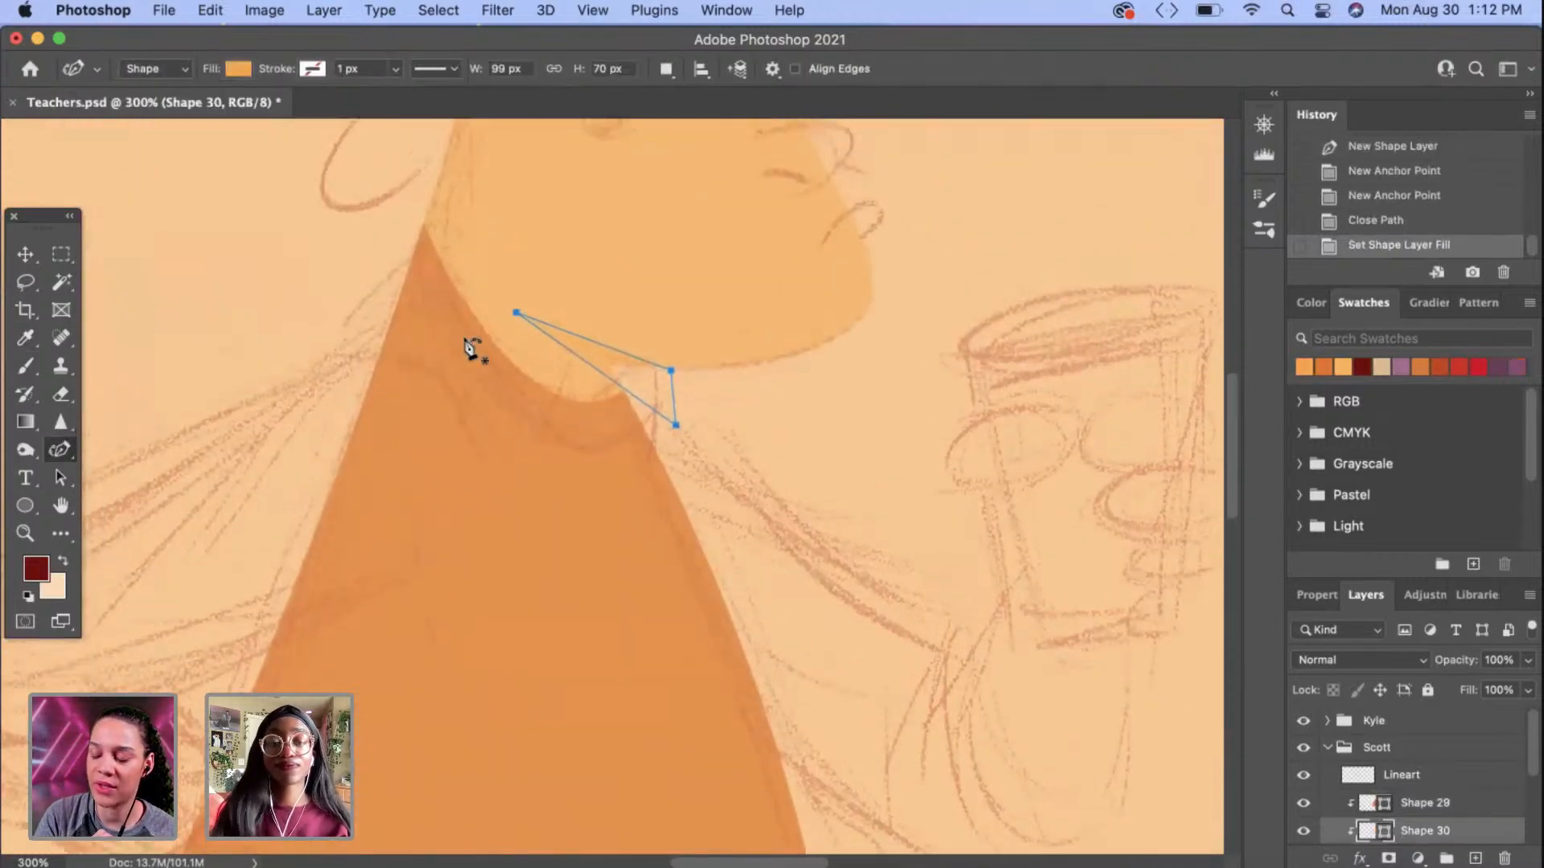
pyautogui.click(587, 389)
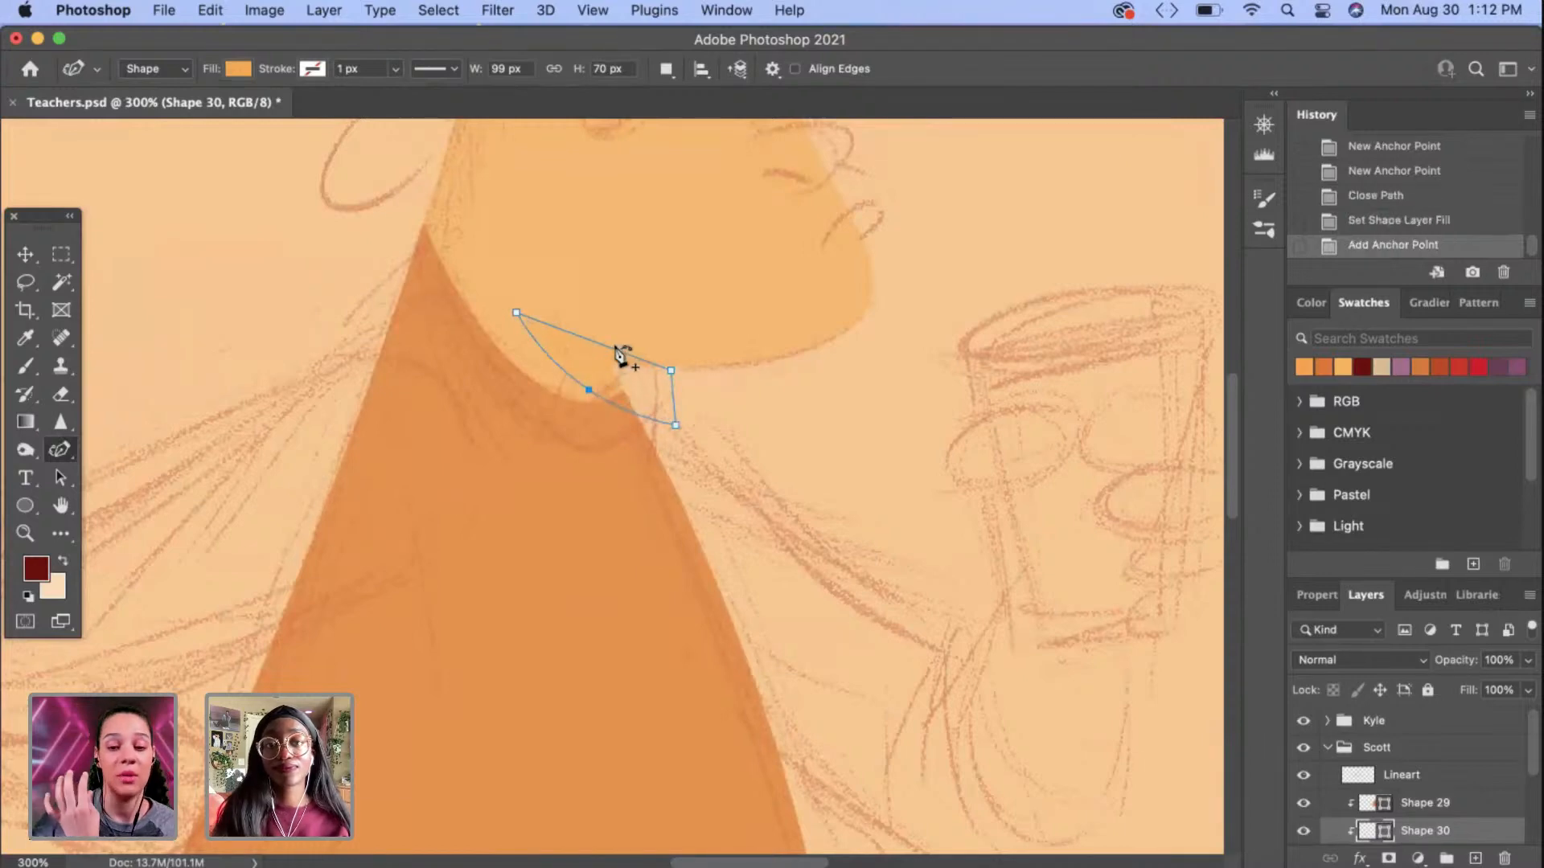
pyautogui.click(599, 359)
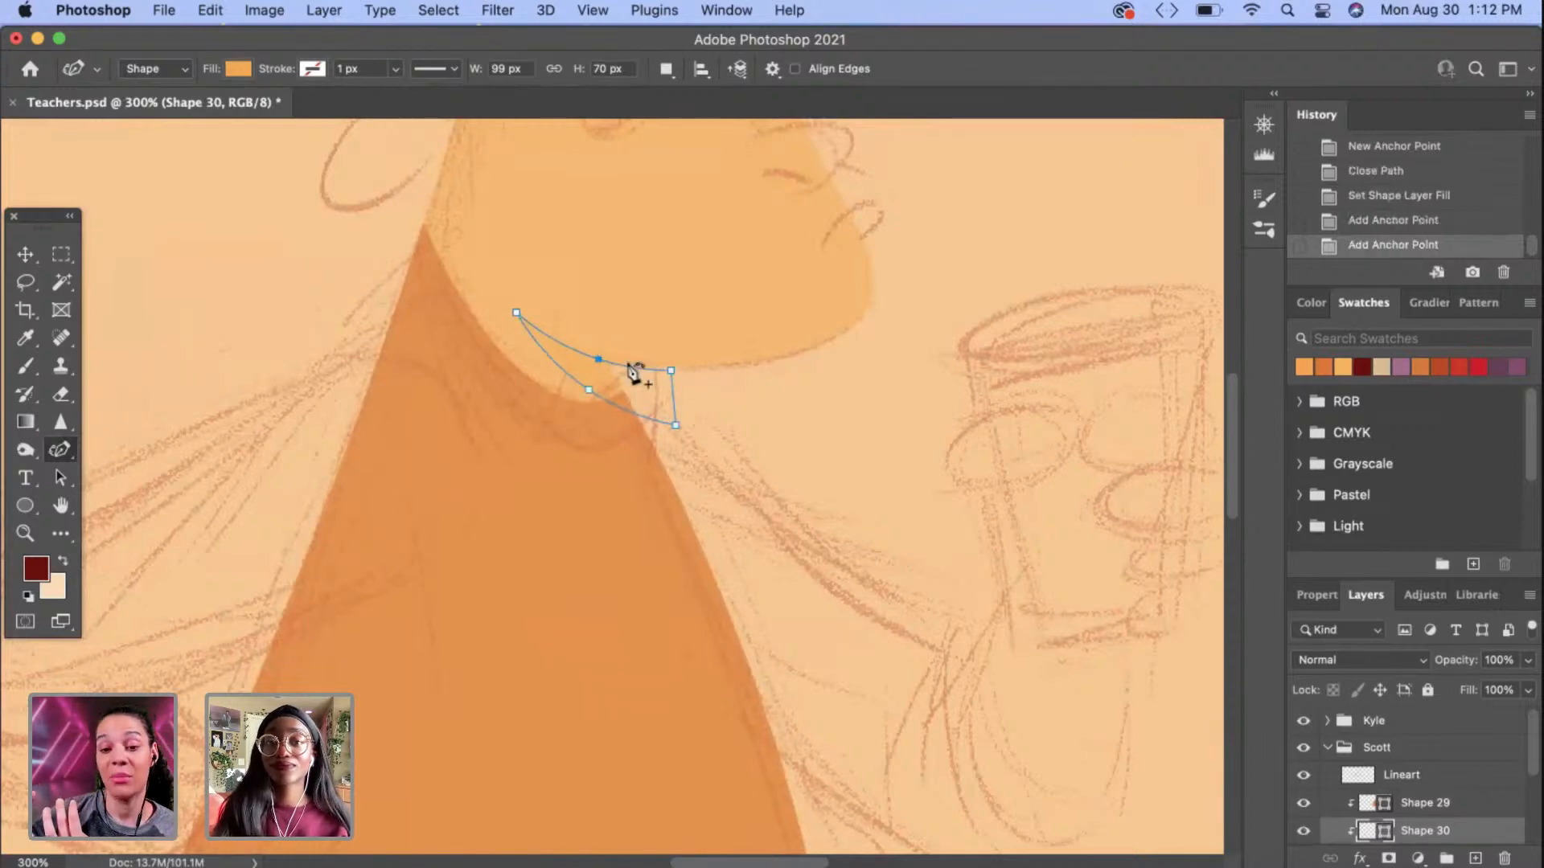
pyautogui.moveTo(670, 370); pyautogui.dragTo(688, 374)
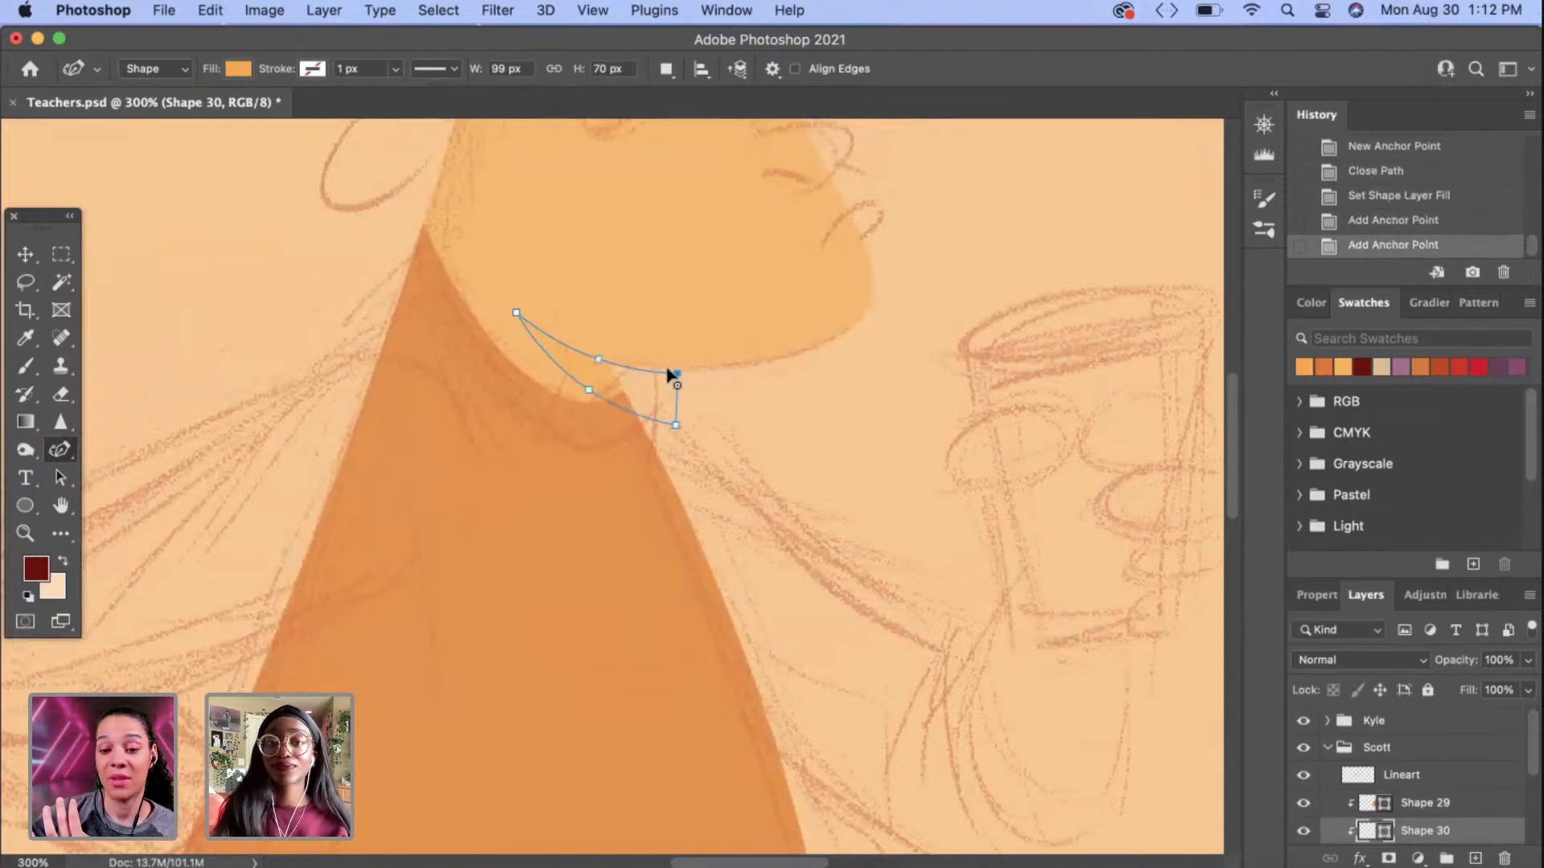
pyautogui.click(680, 418)
# Step: Set the chin shadow layer to Multiply blending at 52% opacity
pyautogui.click(1311, 660)
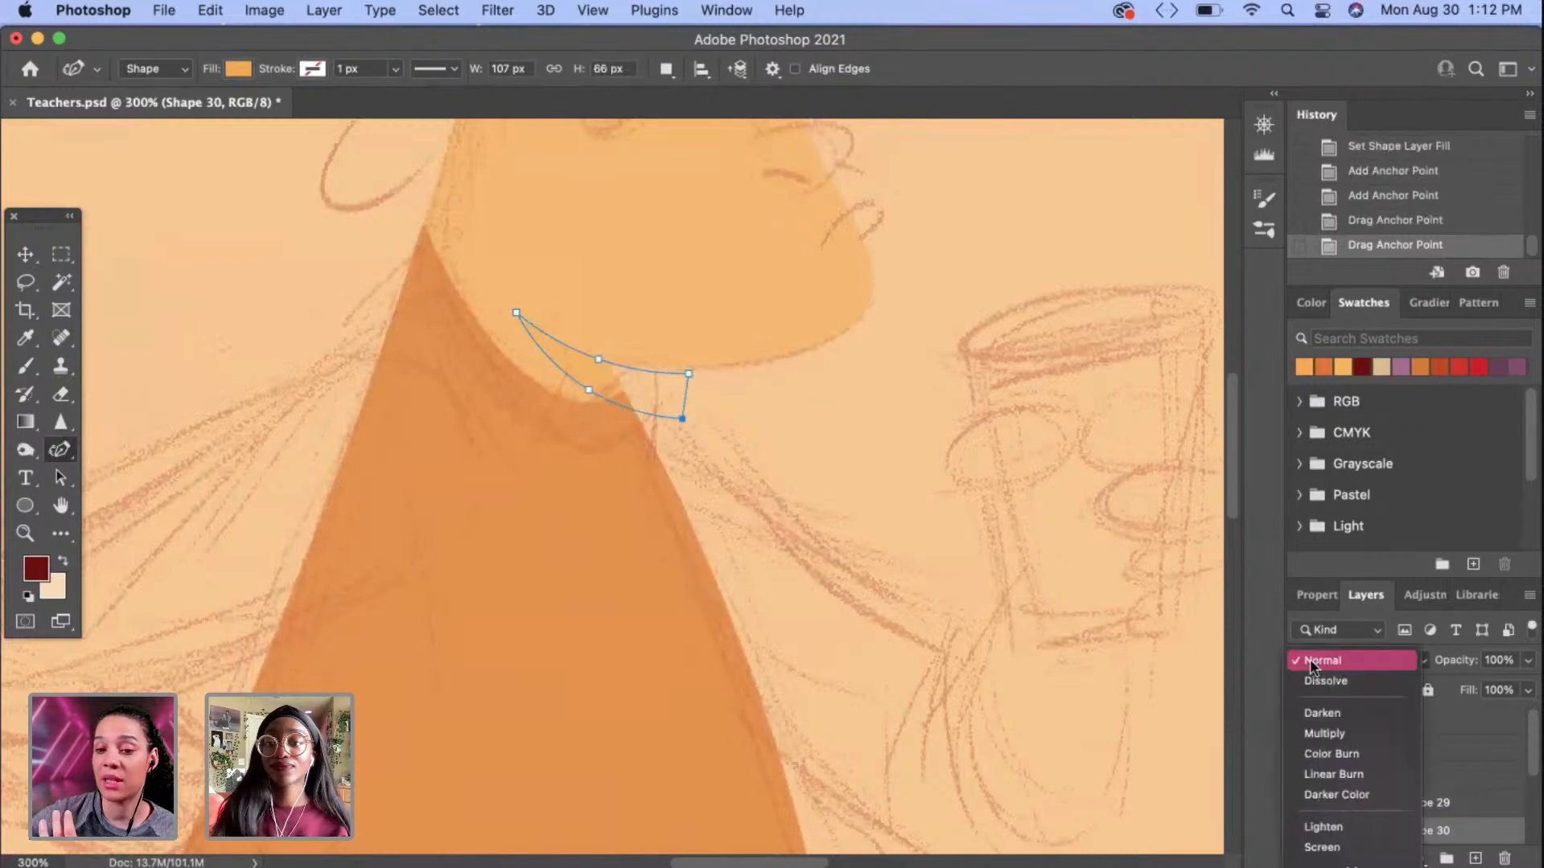
pyautogui.click(1337, 733)
pyautogui.click(1527, 660)
pyautogui.moveTo(1525, 685); pyautogui.dragTo(1479, 688)
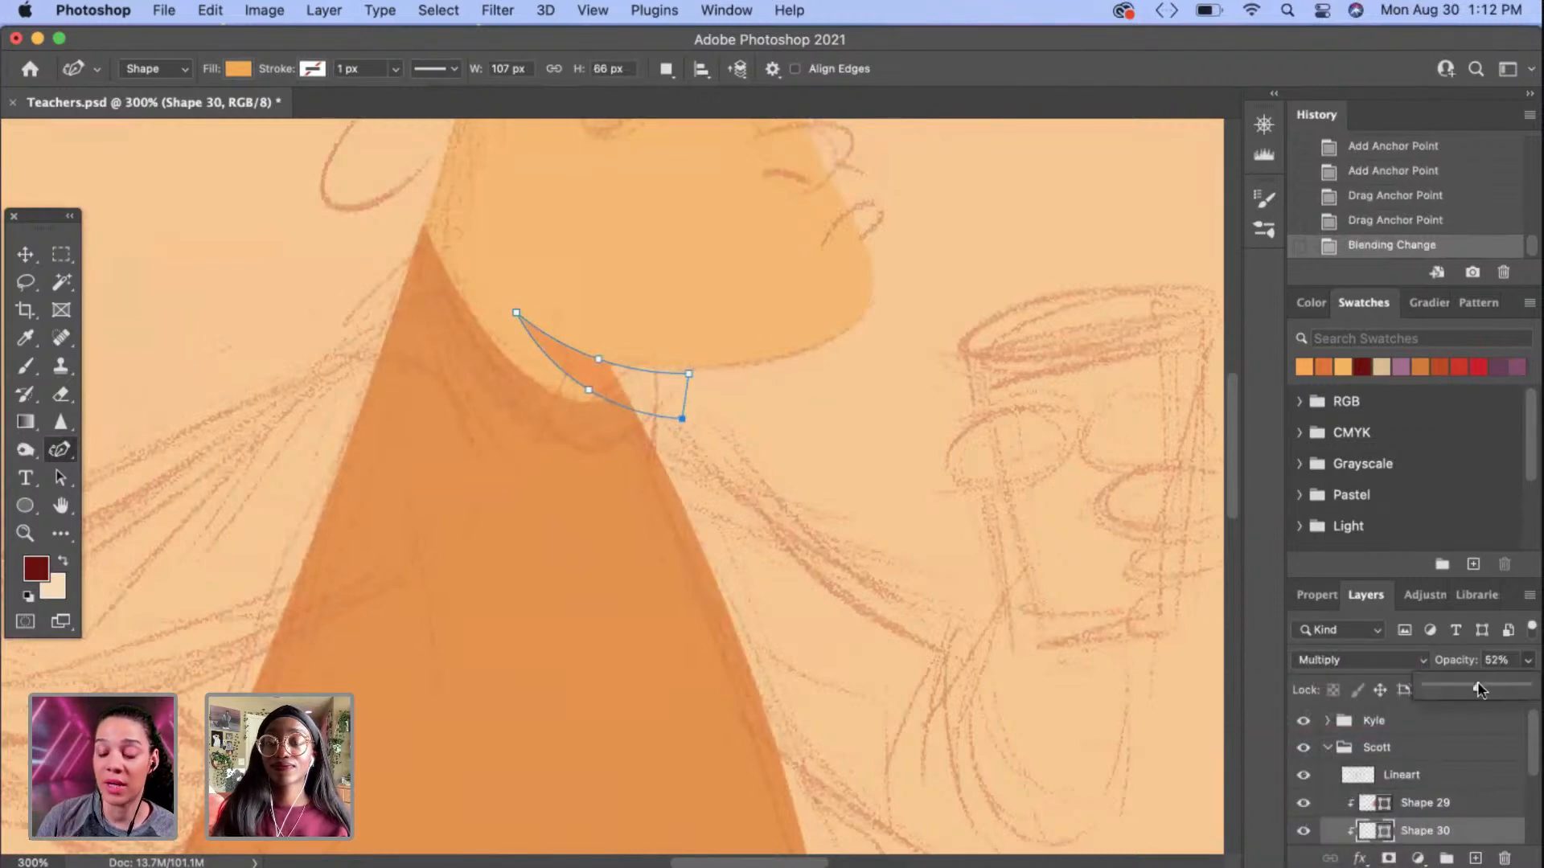
# Step: Slim the chin shadow to a crescent about 90 by 51 px by deleting its outer lower anchor point and pulling the remaining points inside the neck
pyautogui.moveTo(517, 311); pyautogui.dragTo(512, 309)
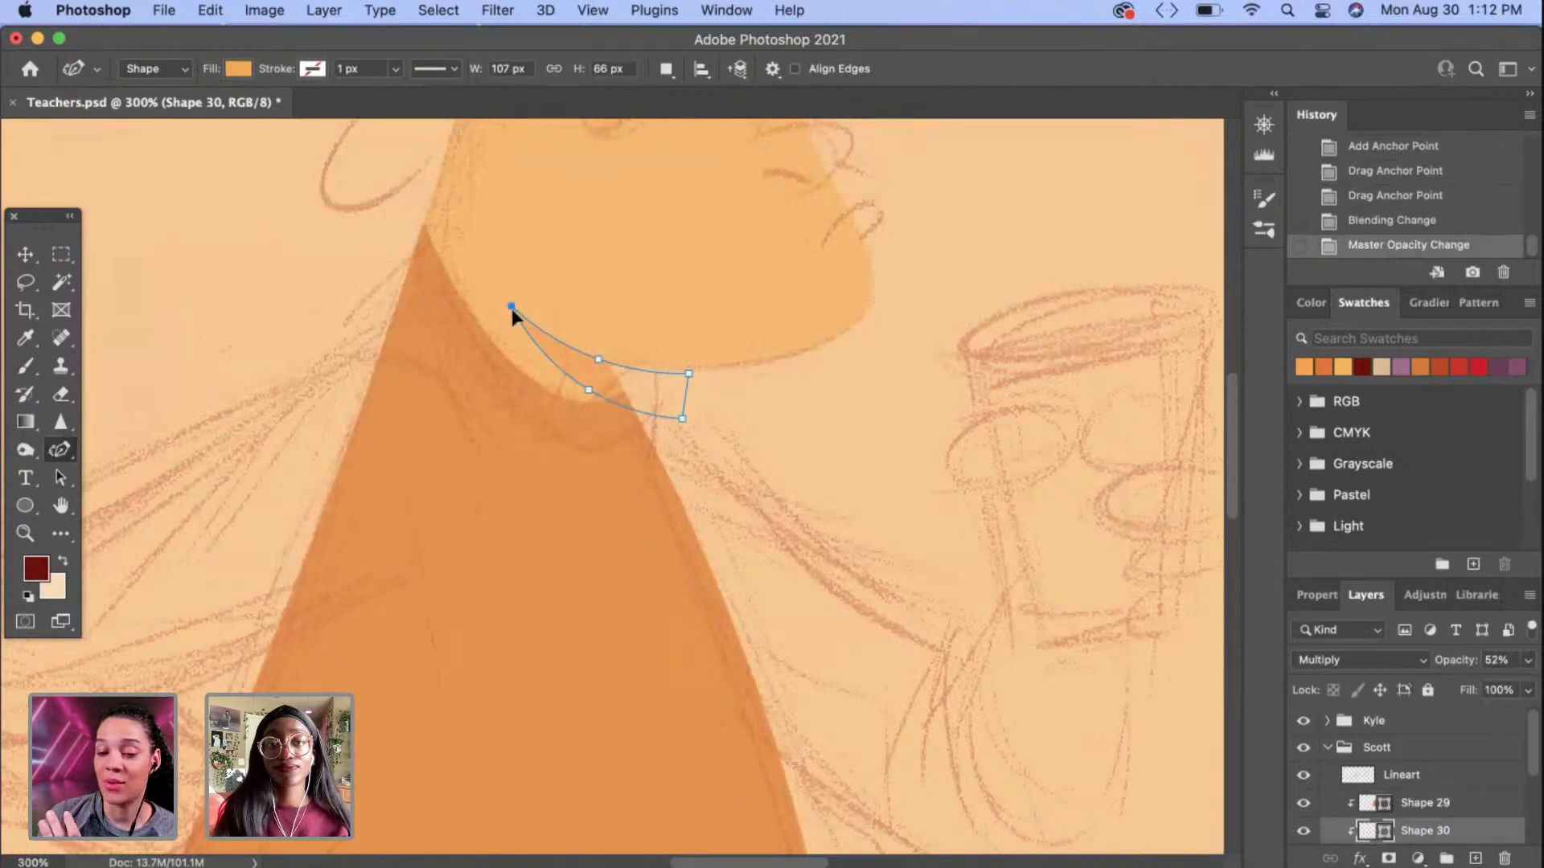
pyautogui.click(681, 419)
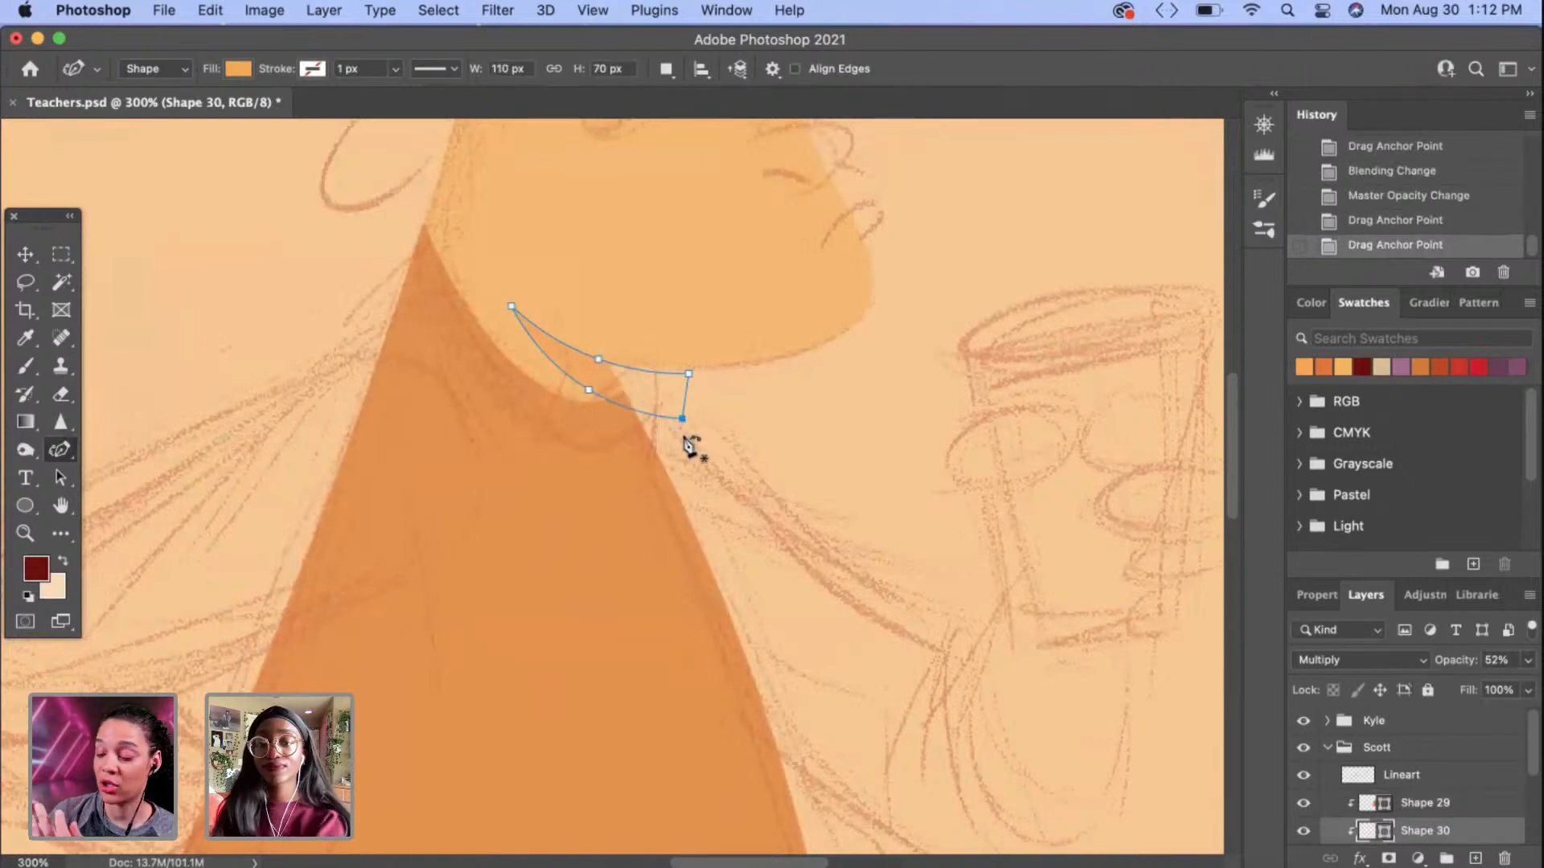
pyautogui.click(682, 419)
pyautogui.moveTo(589, 390); pyautogui.dragTo(627, 387)
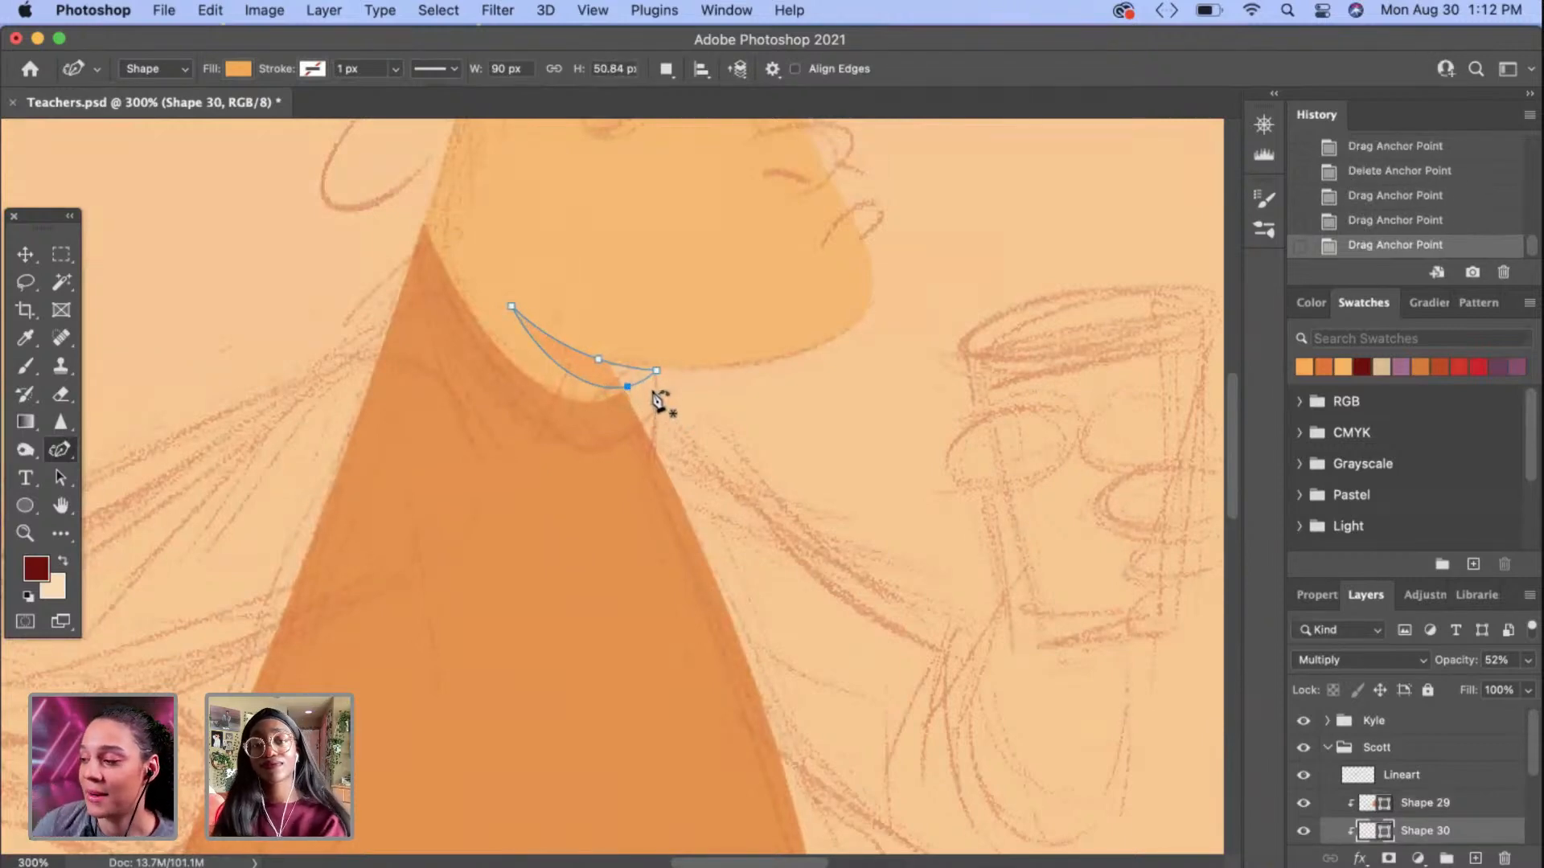
pyautogui.press('Escape')
# Step: Change the shirt shape's fill to a redder orange, RGB 231, 92, 0
pyautogui.click(27, 256)
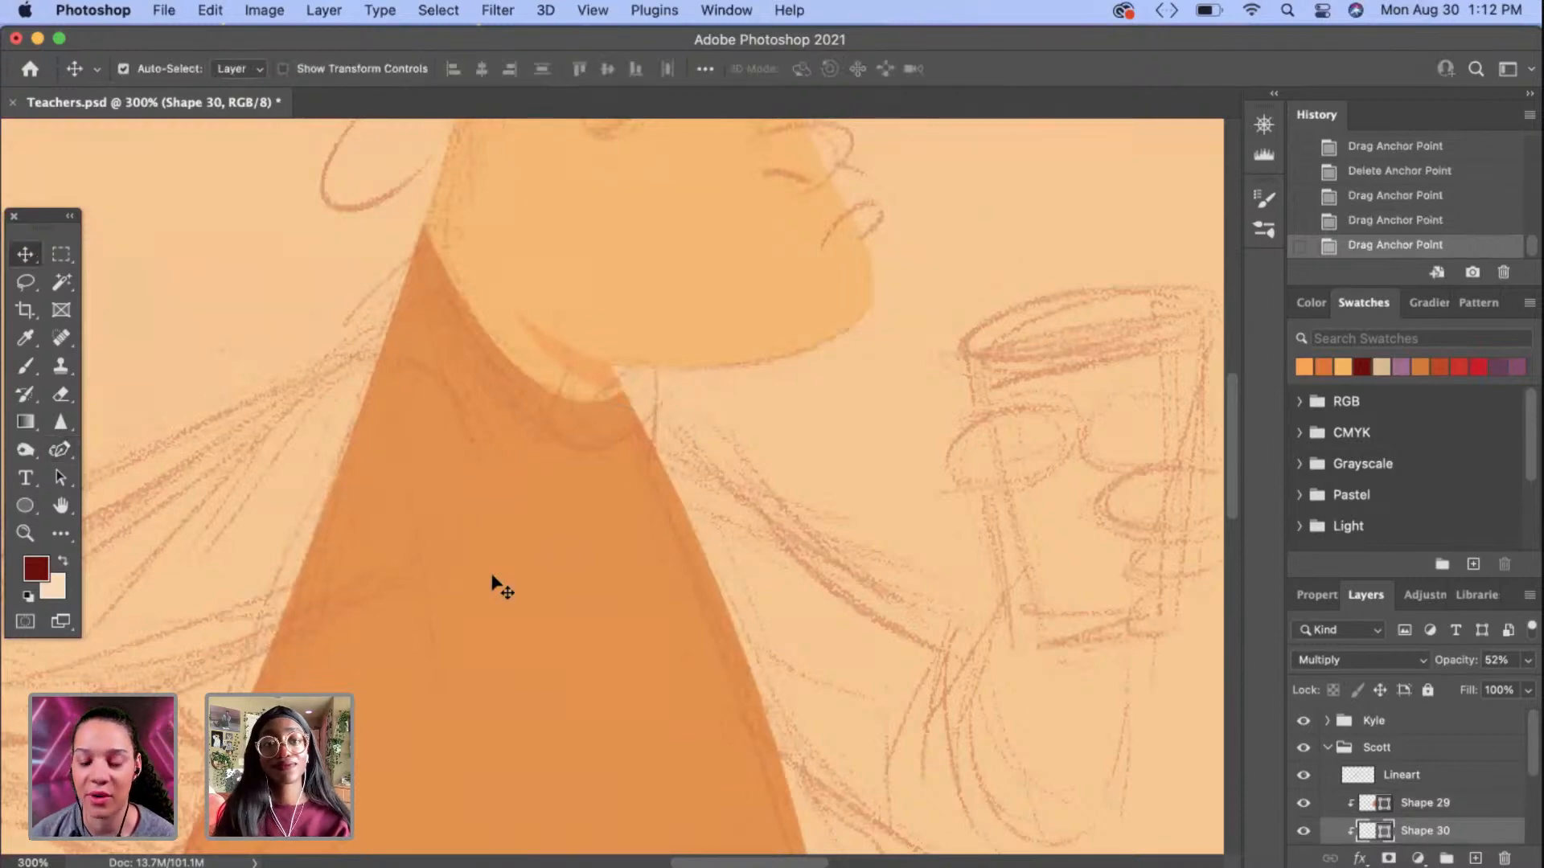
pyautogui.click(495, 580)
pyautogui.click(66, 455)
pyautogui.click(238, 68)
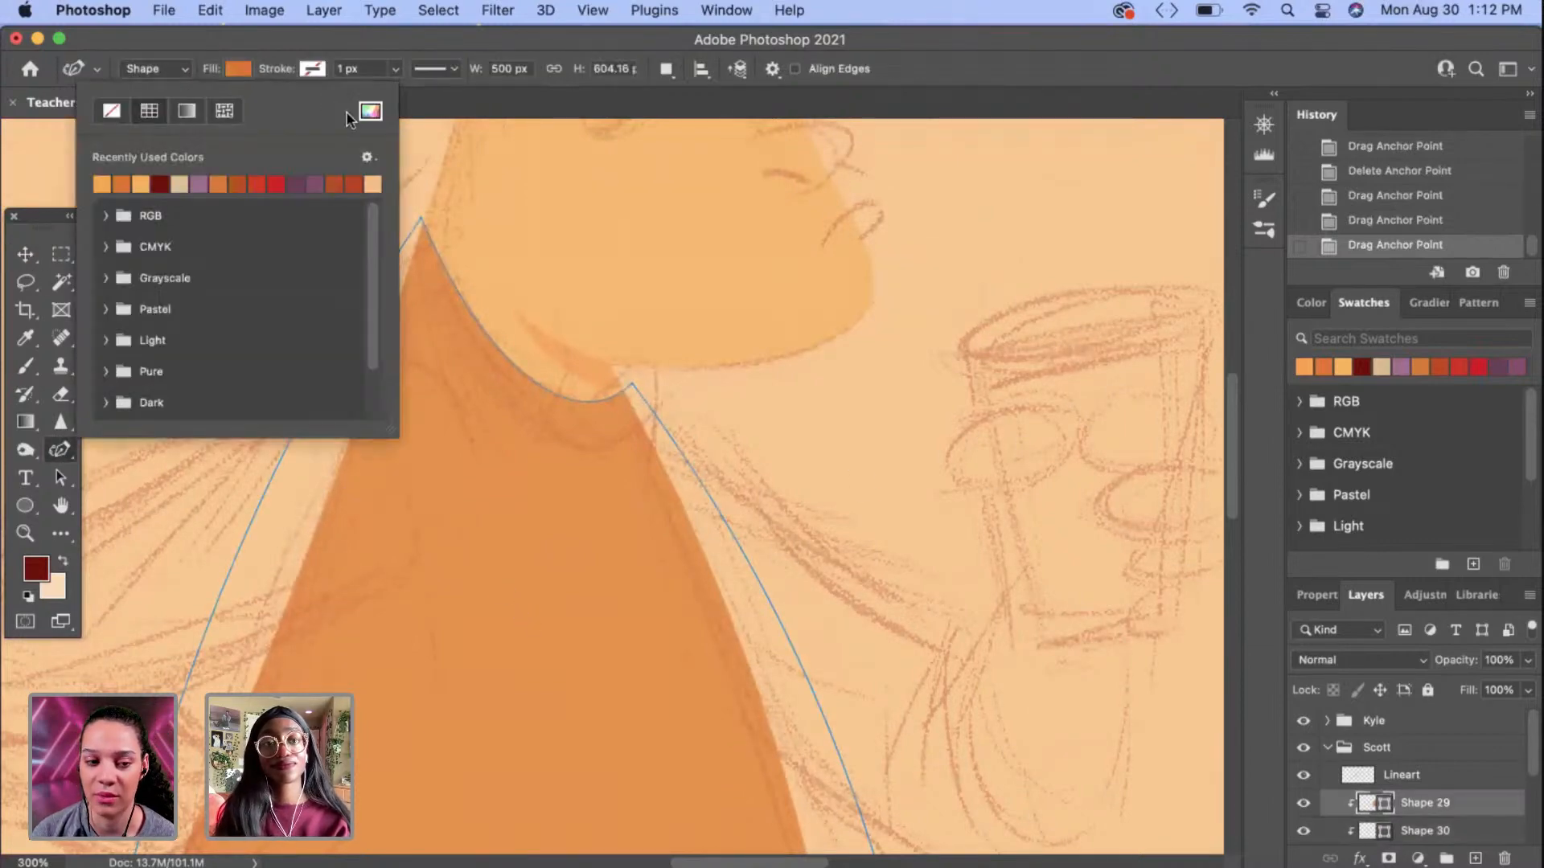
pyautogui.click(363, 115)
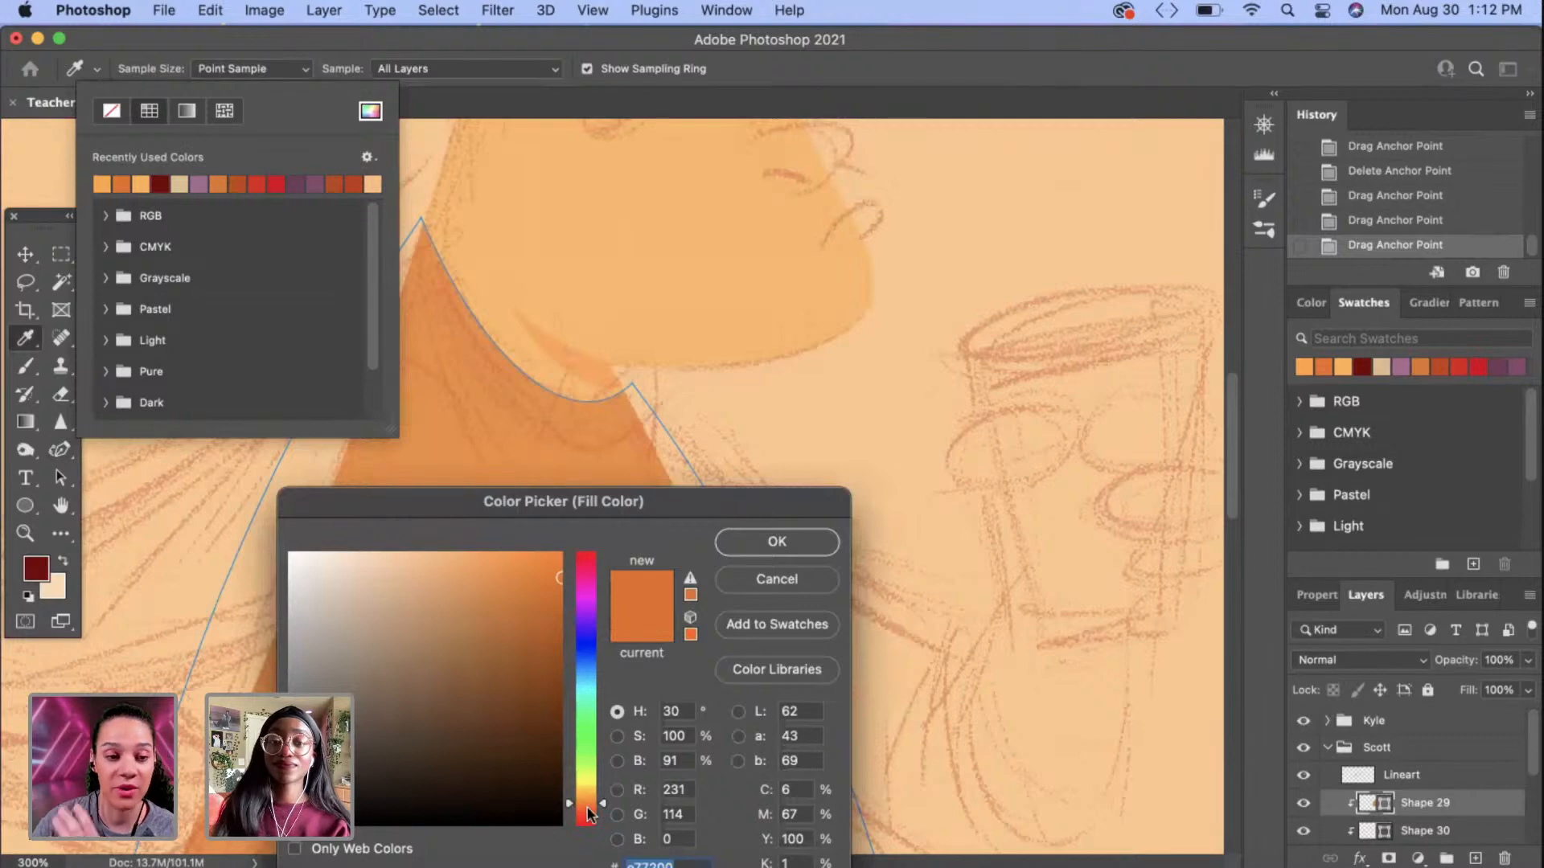
pyautogui.moveTo(592, 804); pyautogui.dragTo(594, 808)
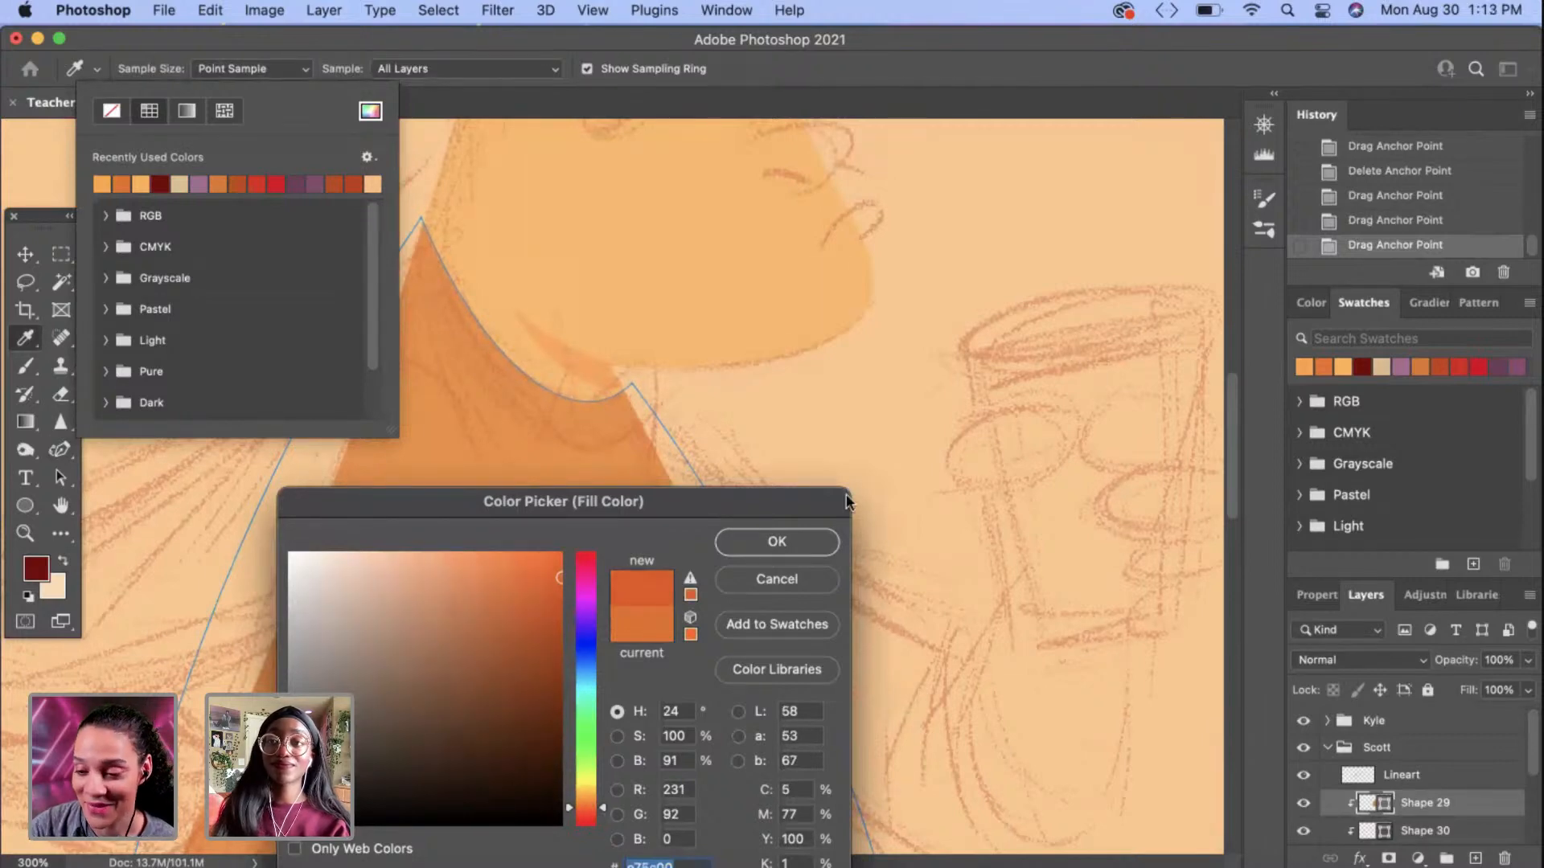
pyautogui.click(800, 551)
pyautogui.press('Return')
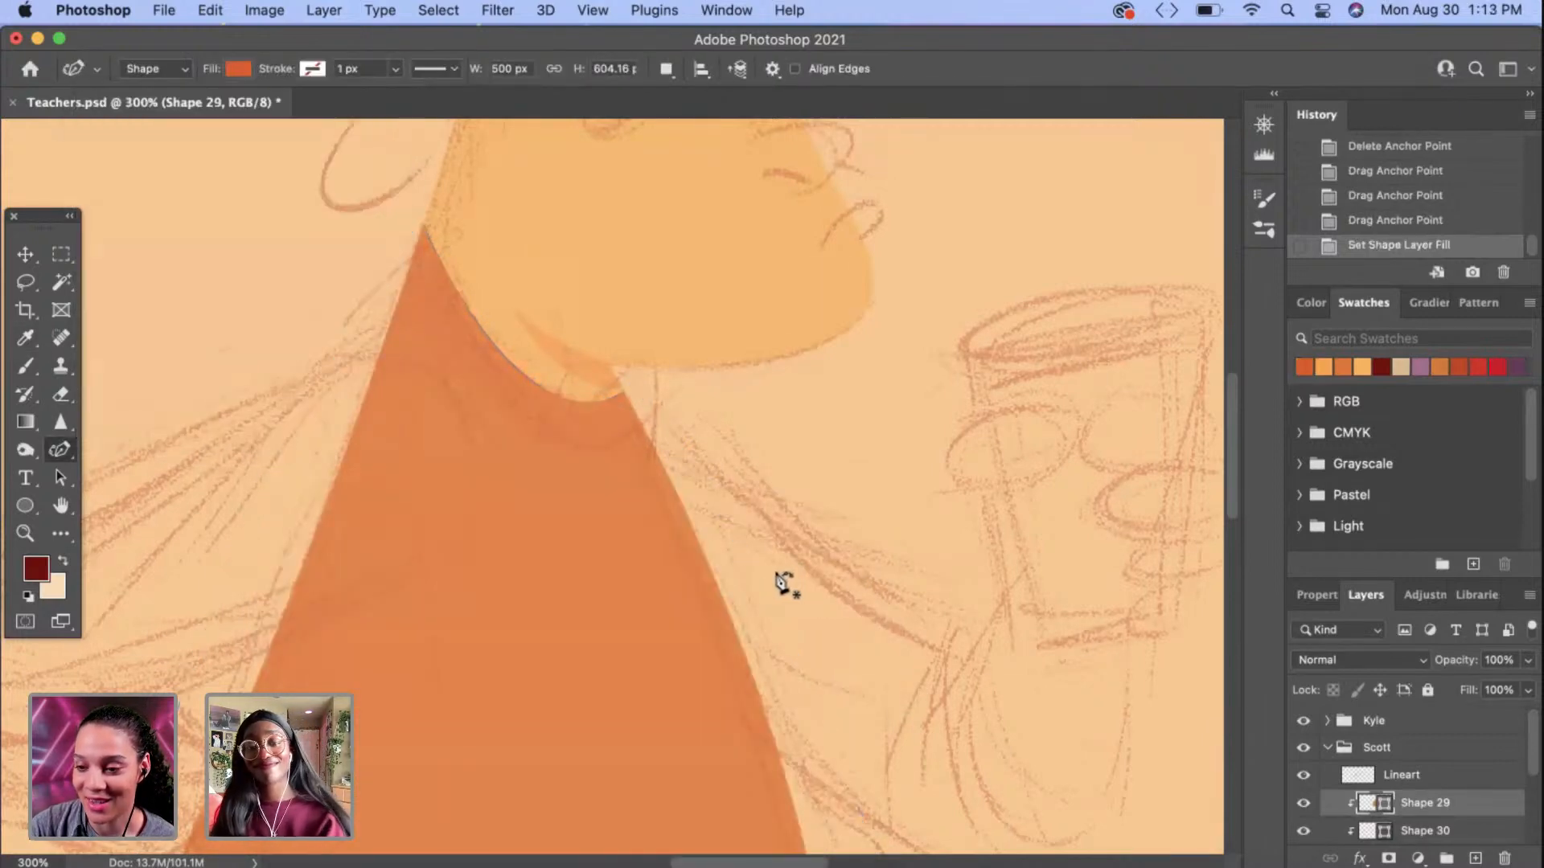
# Step: Draw a closed bent-sleeve shape, about 389 by 358 px, over the sketched arm resting on the hip with the Pen tool
pyautogui.press('super+minus')
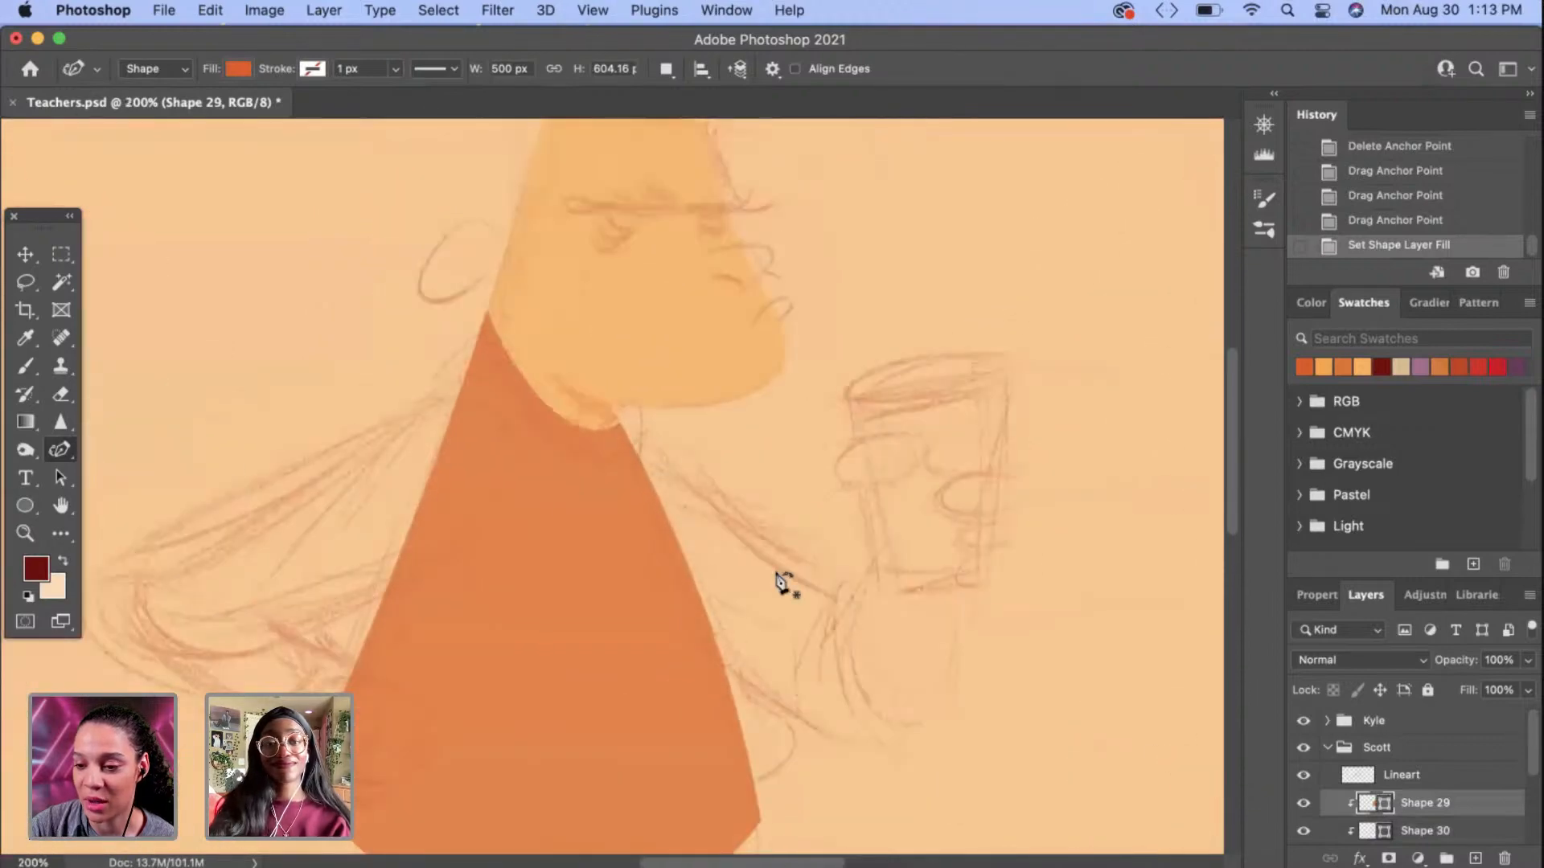
pyautogui.scroll(-2, 784, 583)
pyautogui.hscroll(-3, 784, 583)
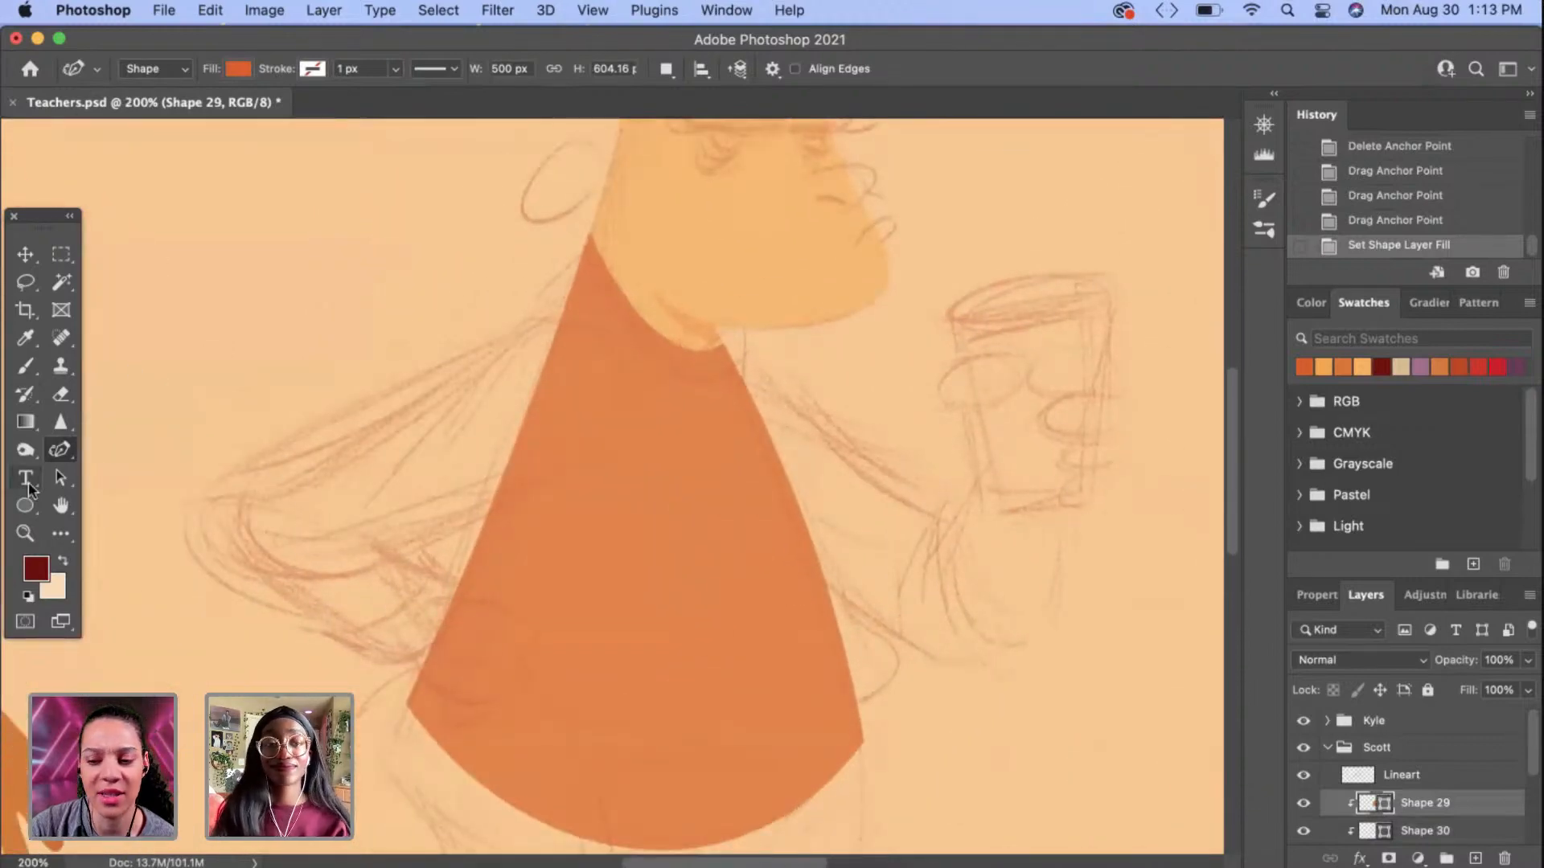
pyautogui.moveTo(74, 450); pyautogui.dragTo(96, 444)
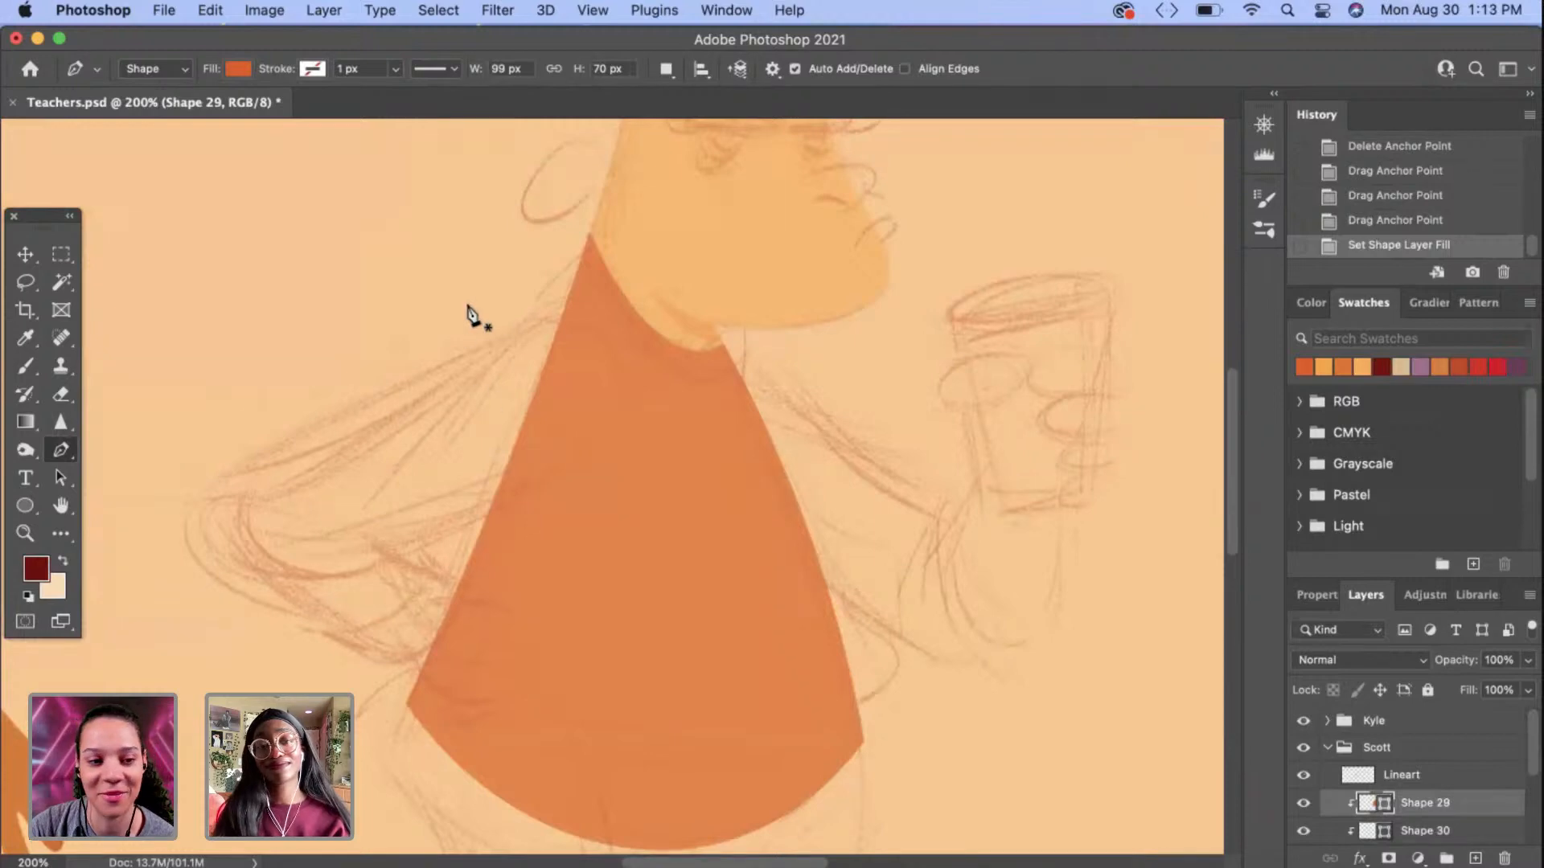
pyautogui.click(577, 282)
pyautogui.click(194, 496)
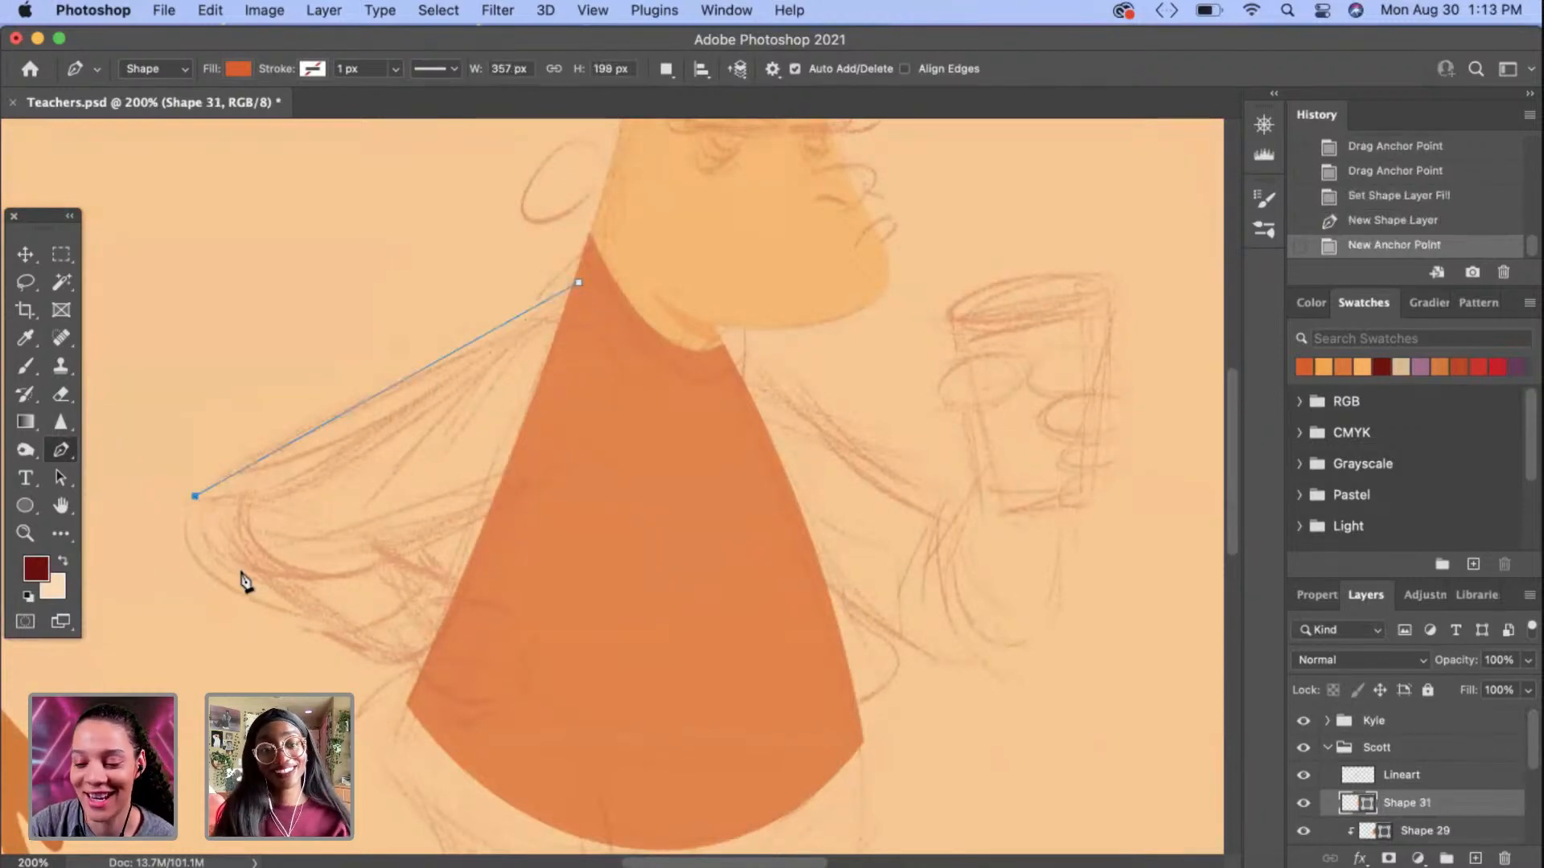
pyautogui.click(366, 667)
pyautogui.click(468, 579)
pyautogui.click(397, 533)
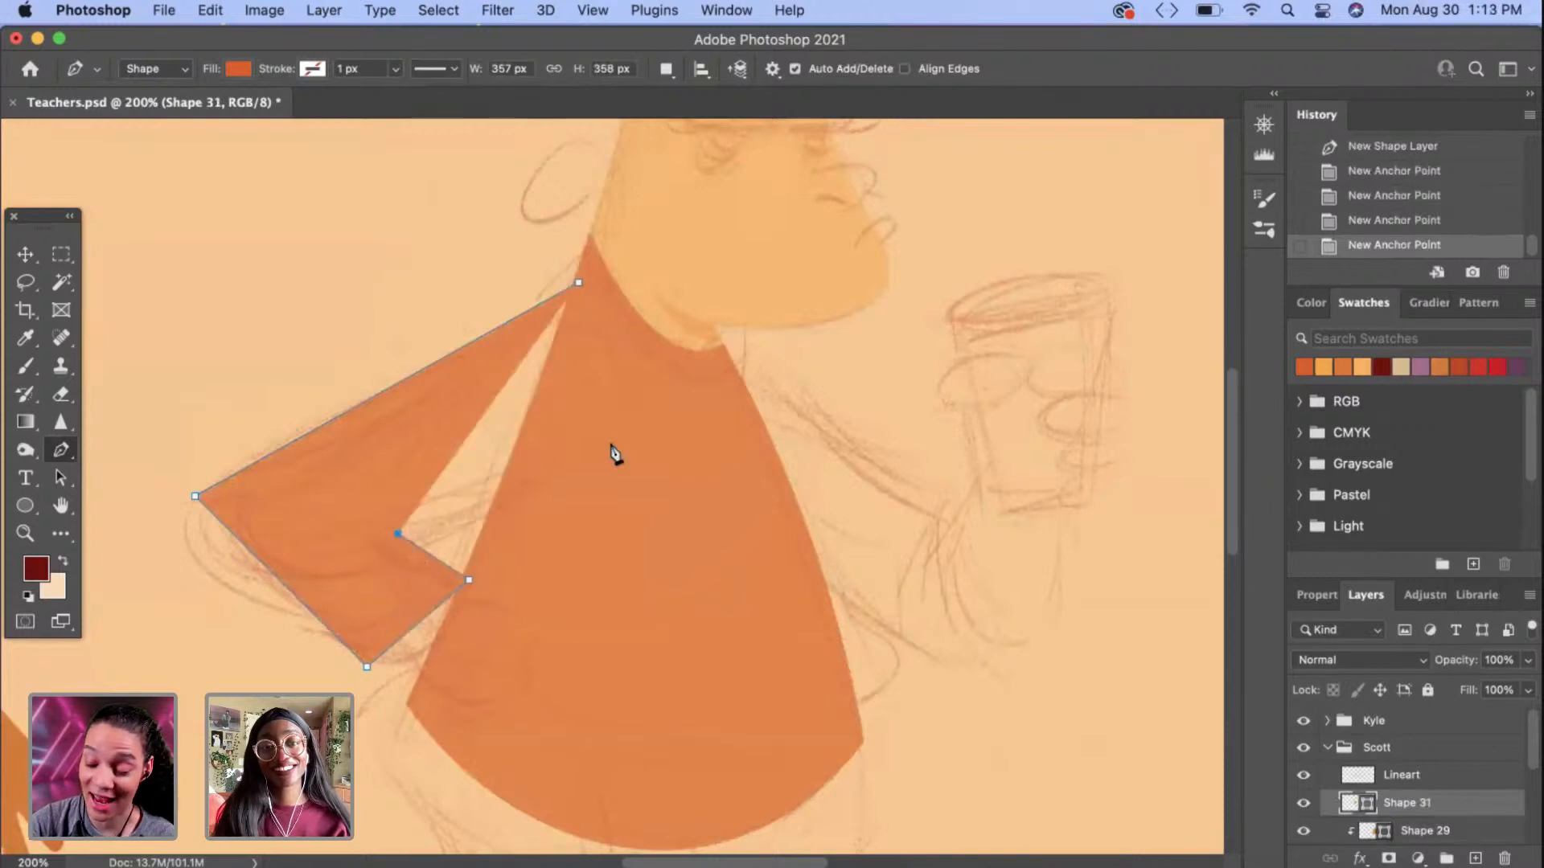
pyautogui.click(613, 443)
pyautogui.click(578, 283)
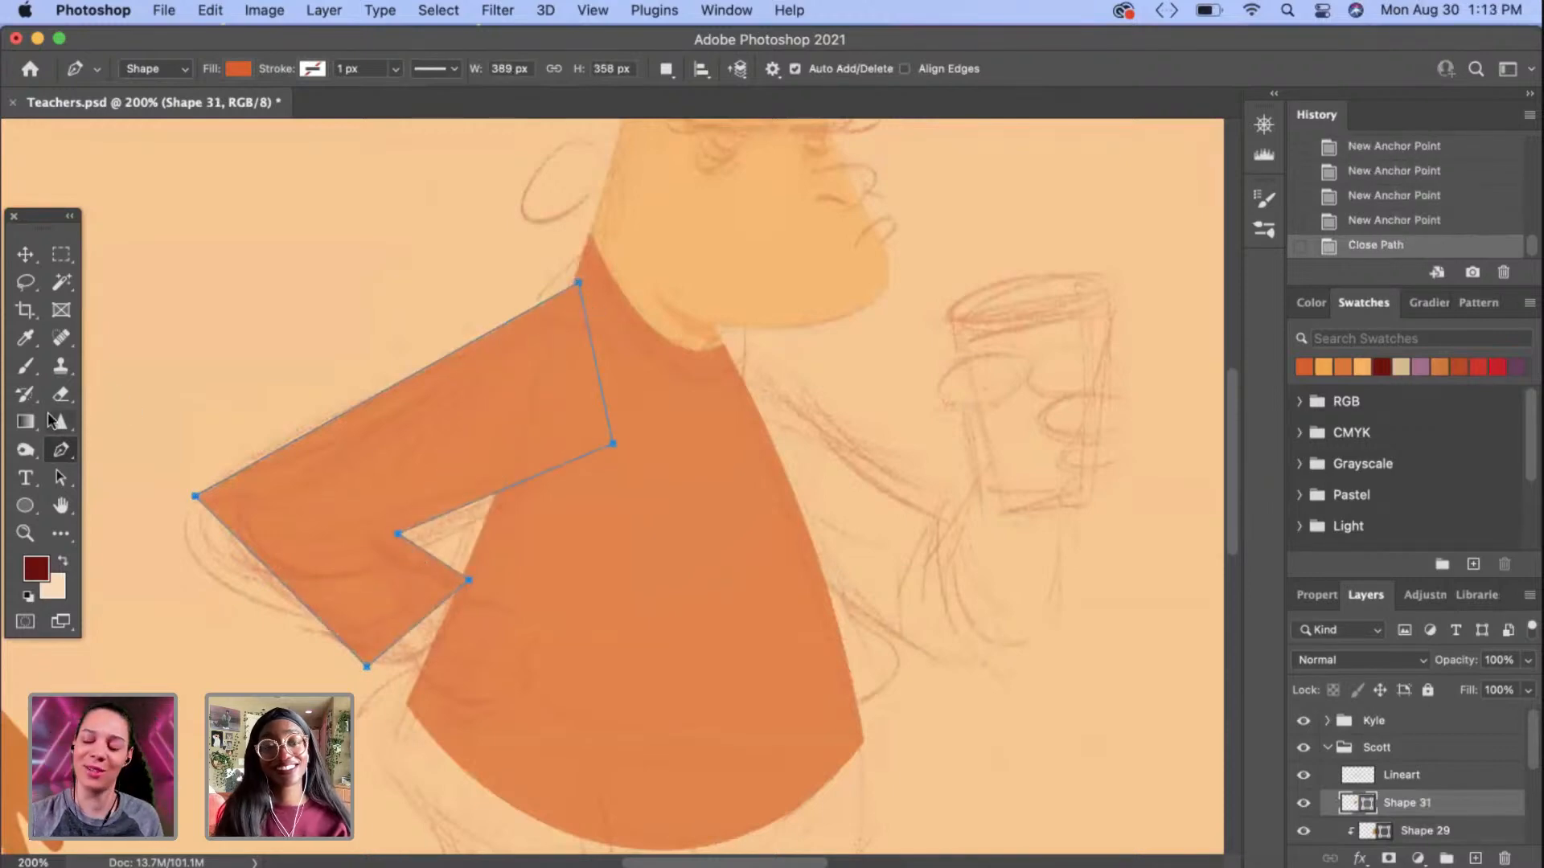
# Step: Round the sleeve's cuff end over the shirt and adjust its inner elbow corner with the Curvature Pen
pyautogui.click(71, 447)
pyautogui.click(120, 486)
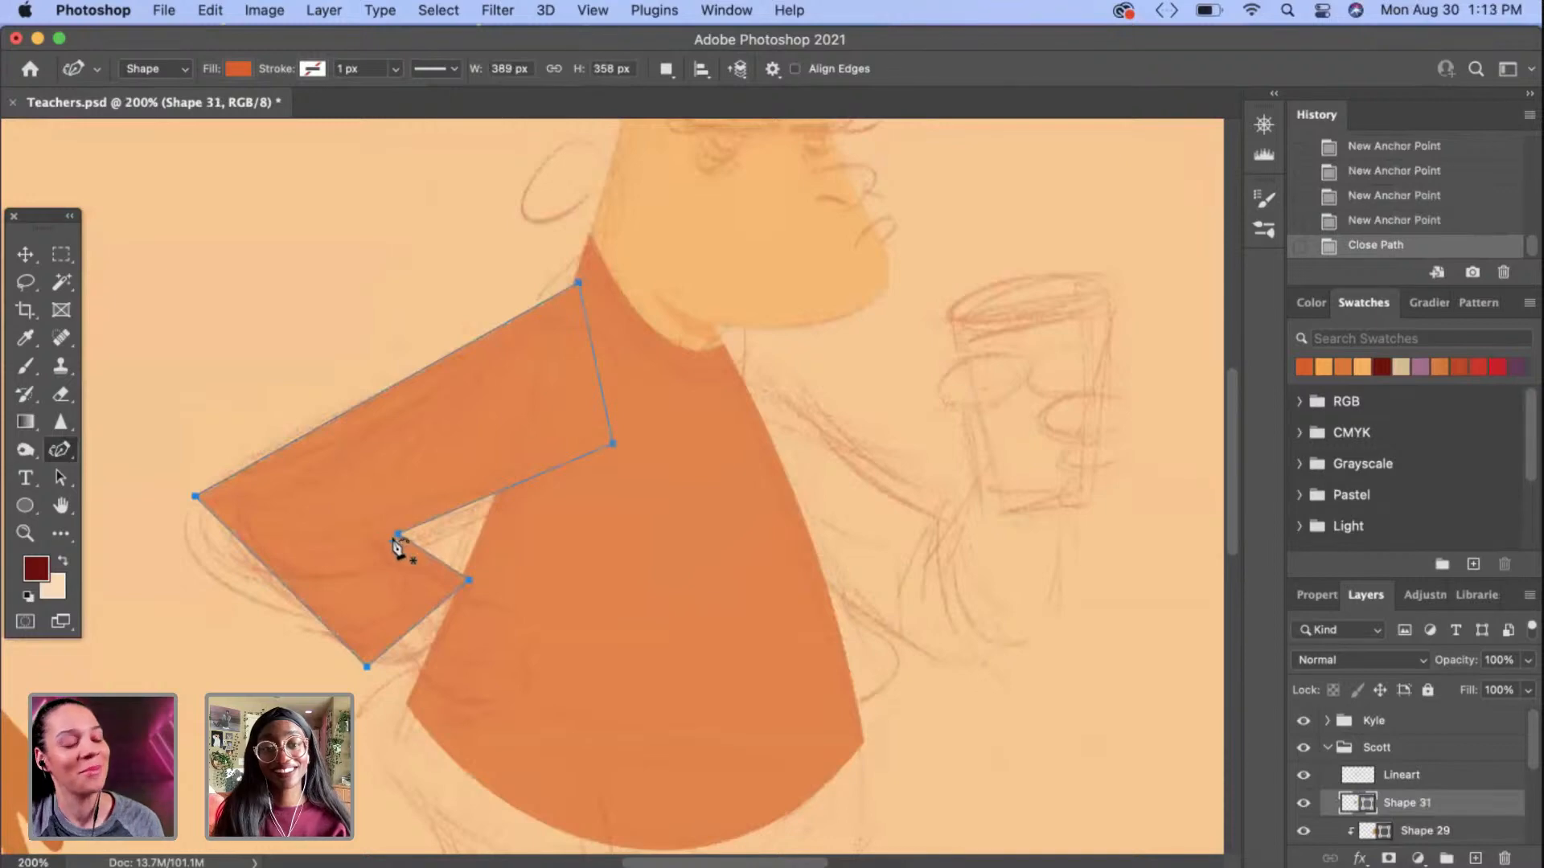
pyautogui.moveTo(394, 536); pyautogui.dragTo(402, 526)
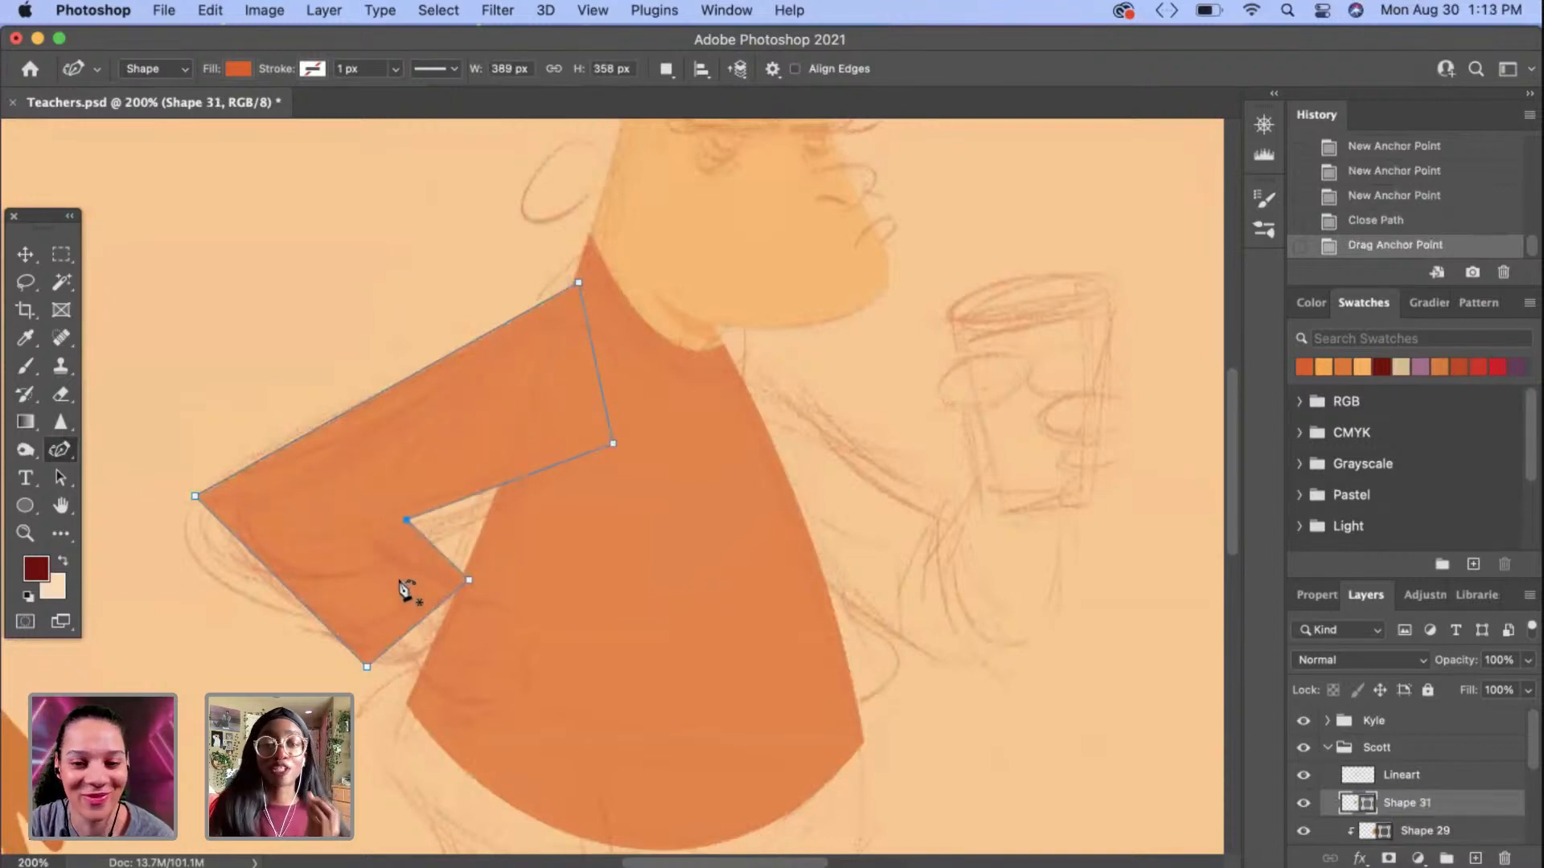
pyautogui.moveTo(469, 580); pyautogui.dragTo(479, 620)
pyautogui.click(450, 558)
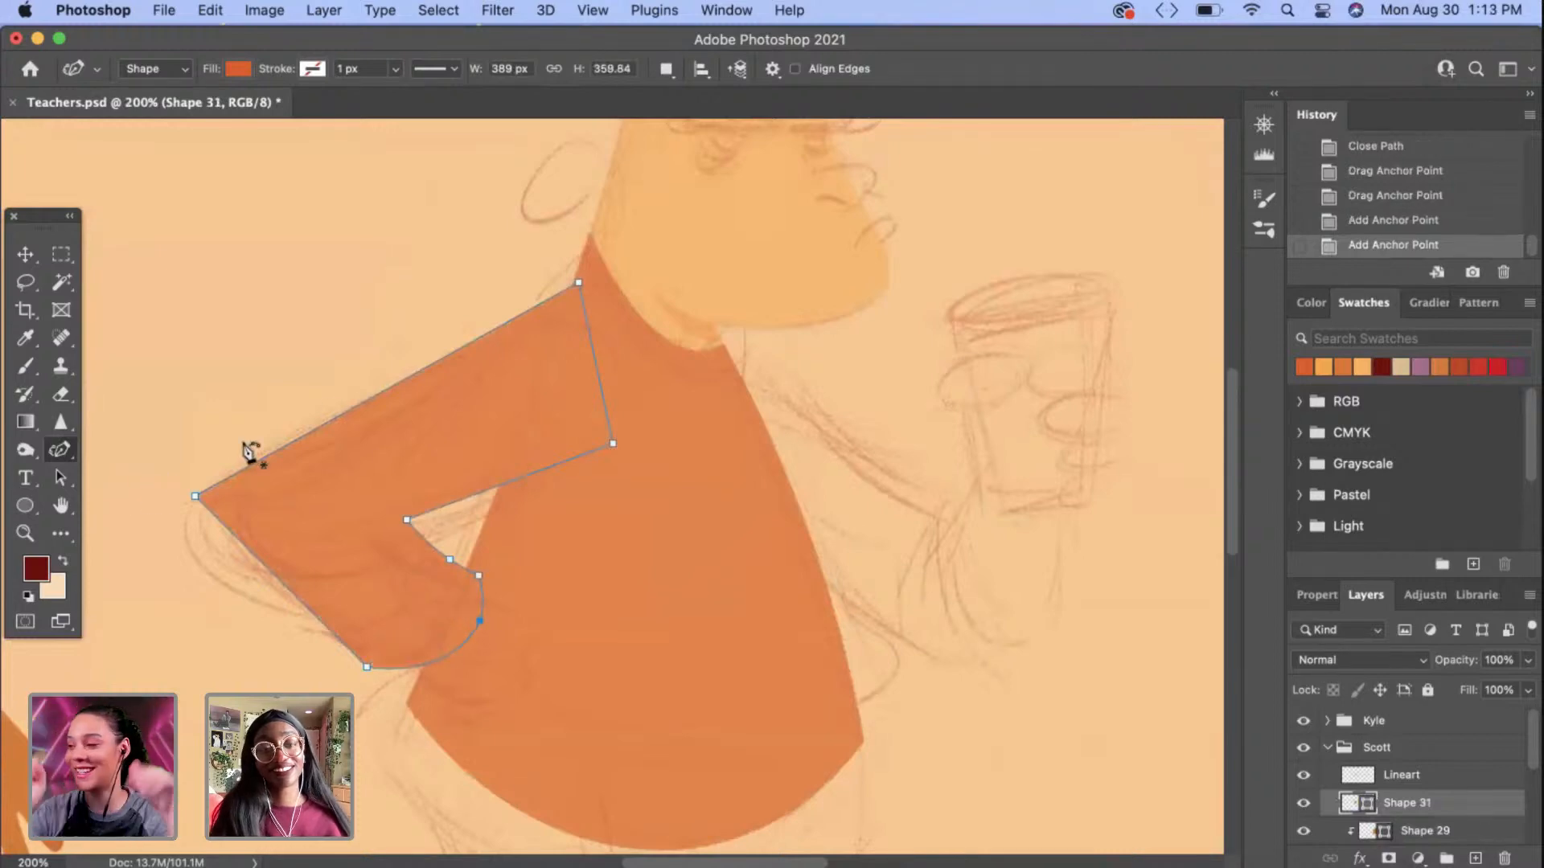
# Step: Curve the sleeve's upper edge and round off the shoulder, deleting the two sharp corner points where it overlaps the shirt
pyautogui.moveTo(369, 405); pyautogui.dragTo(427, 410)
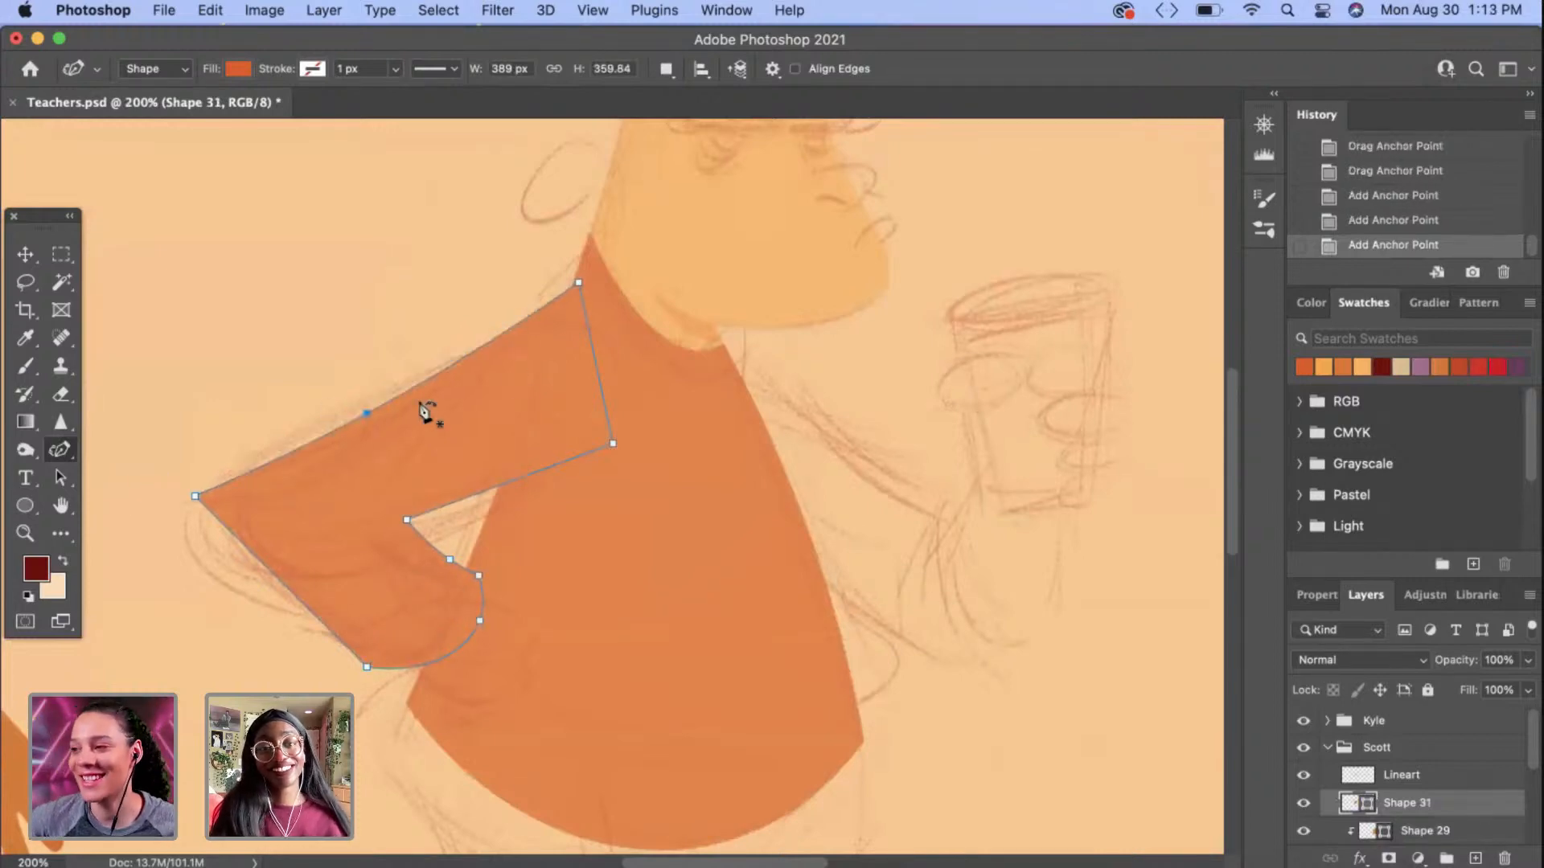
pyautogui.moveTo(604, 293); pyautogui.dragTo(613, 291)
pyautogui.click(579, 284)
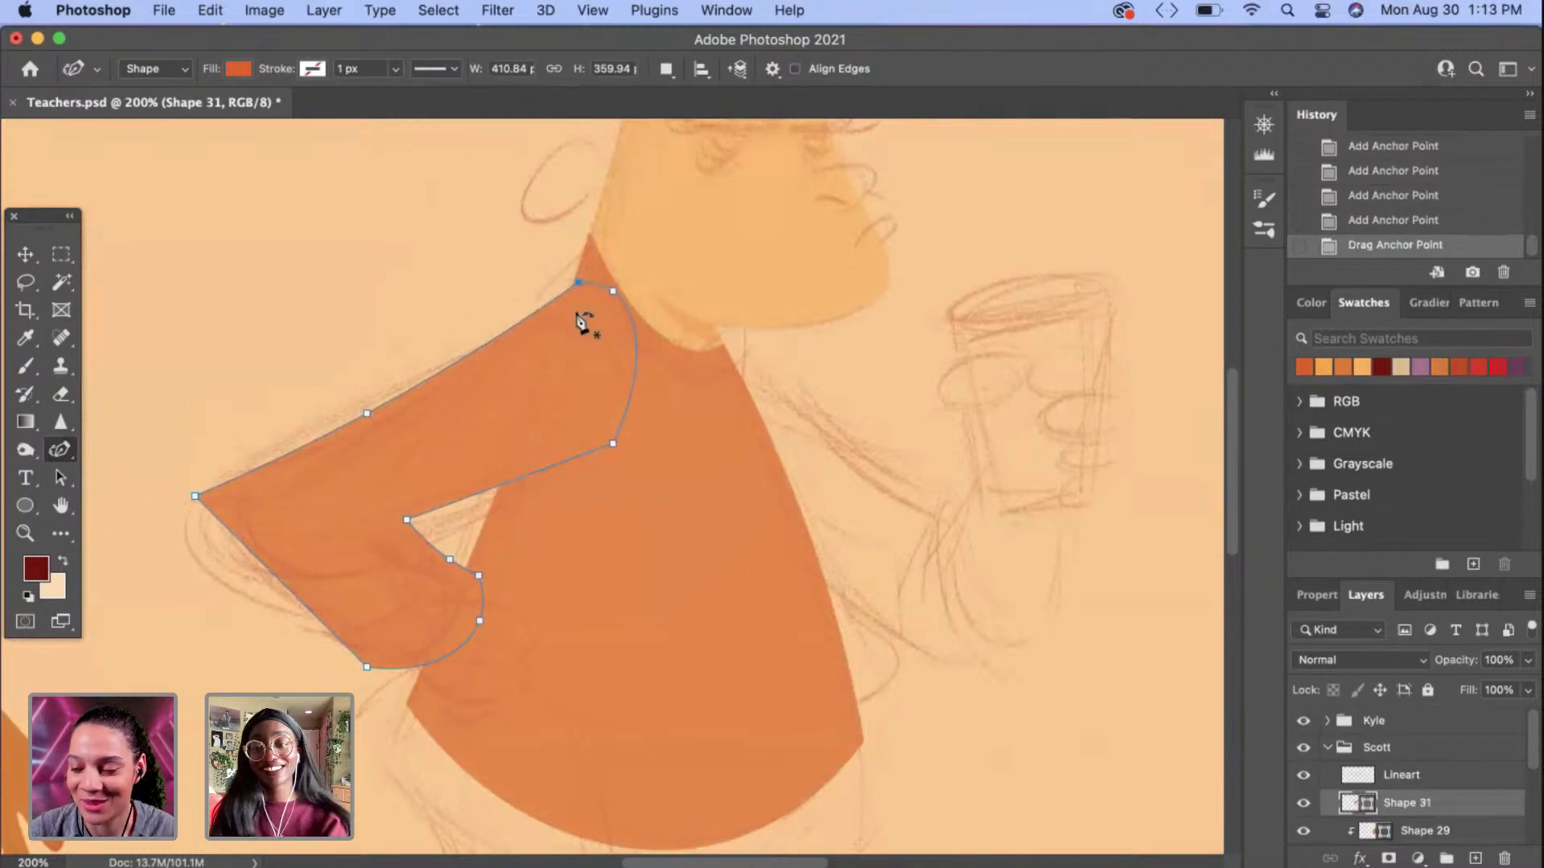
pyautogui.press('Delete')
pyautogui.click(616, 448)
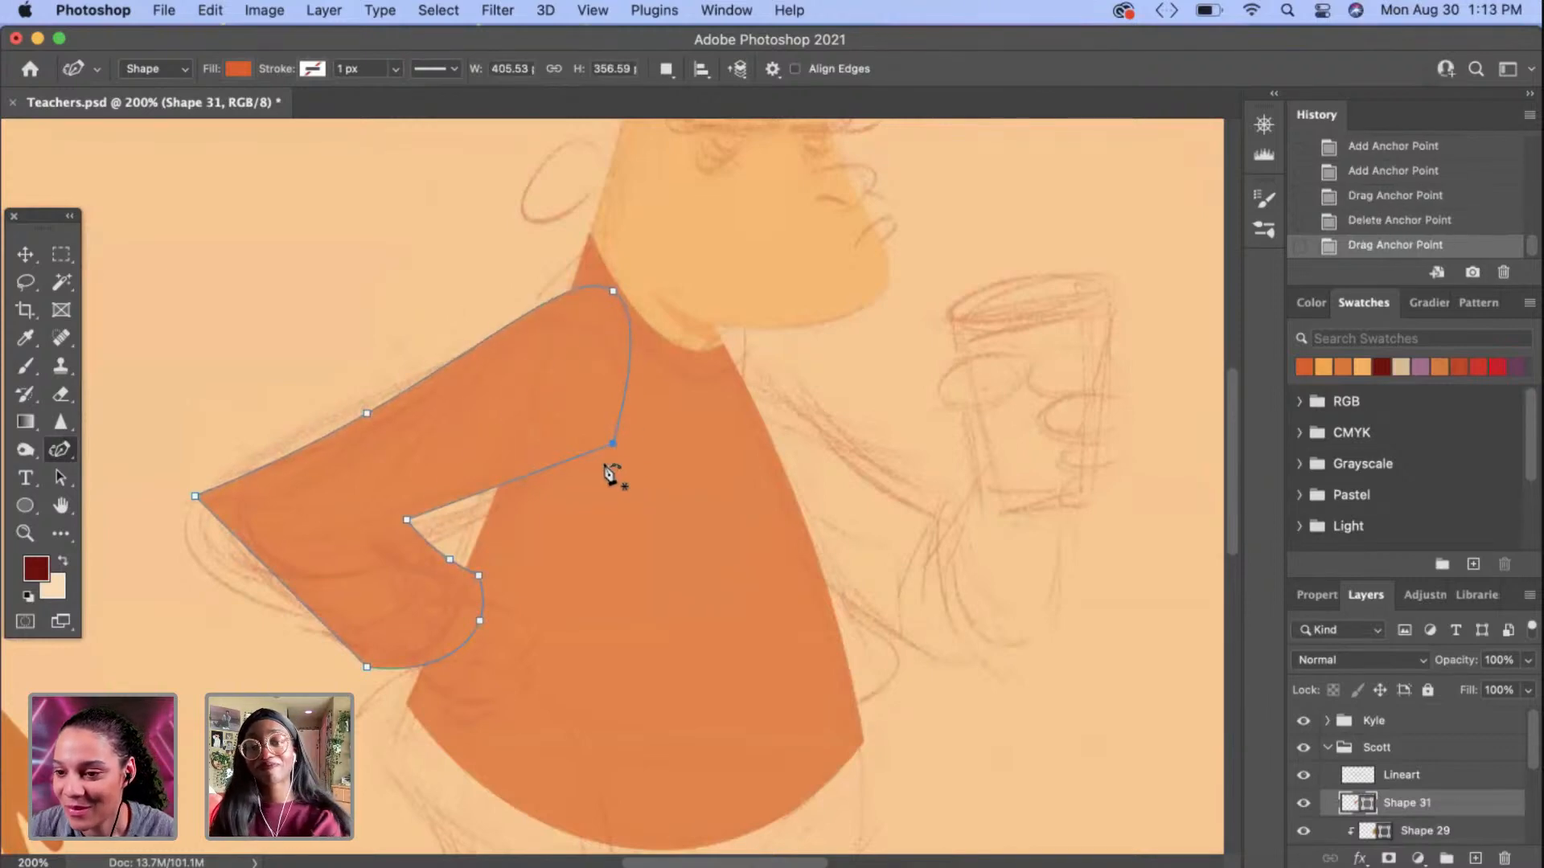
pyautogui.press('Delete')
pyautogui.moveTo(553, 385); pyautogui.dragTo(639, 389)
pyautogui.moveTo(607, 298); pyautogui.dragTo(596, 303)
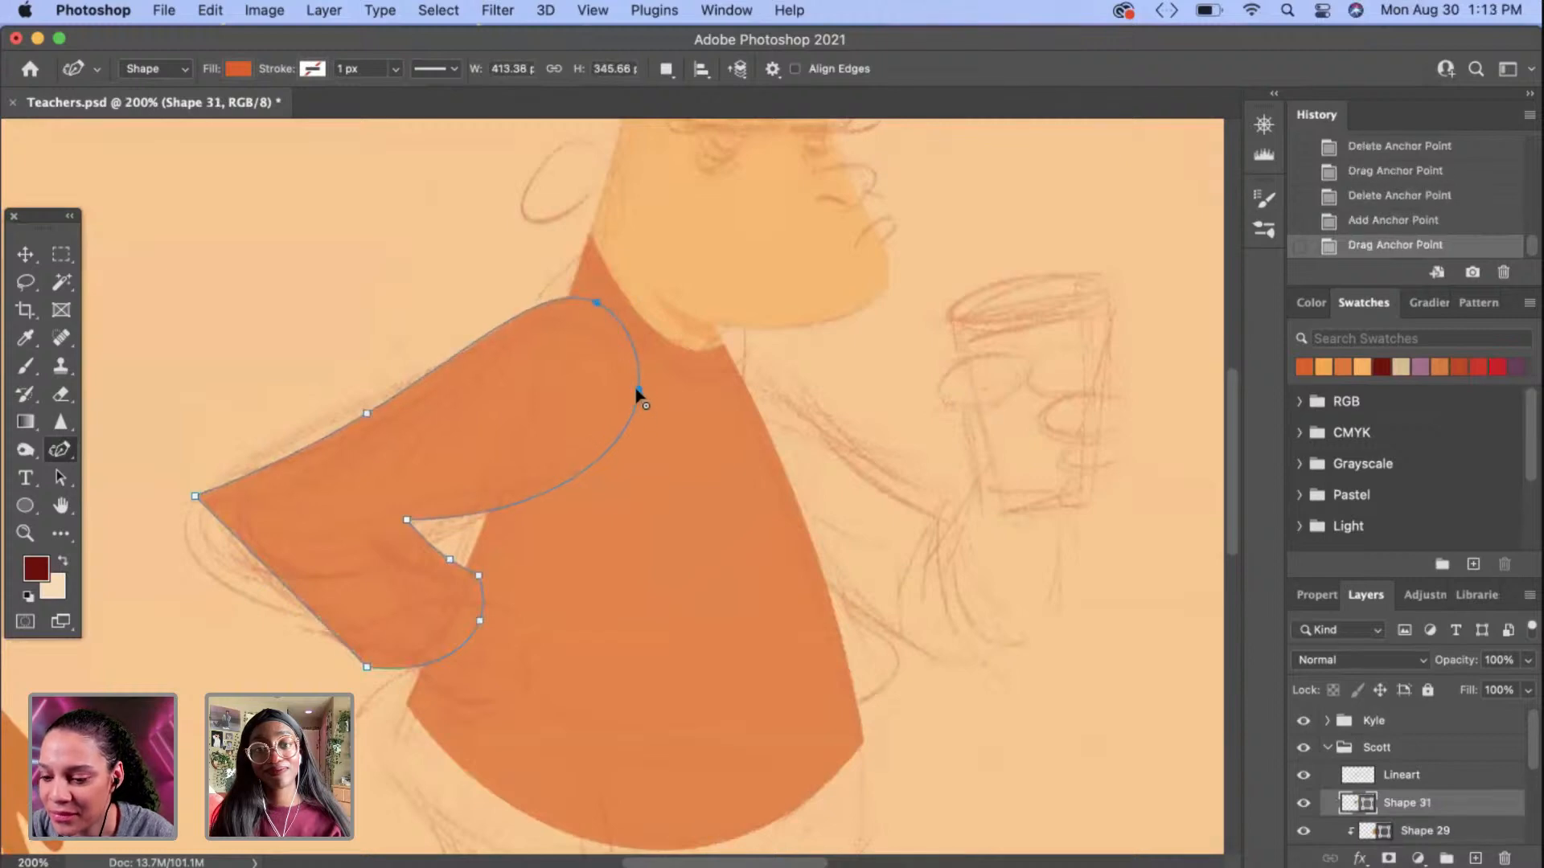
pyautogui.moveTo(624, 382); pyautogui.dragTo(624, 377)
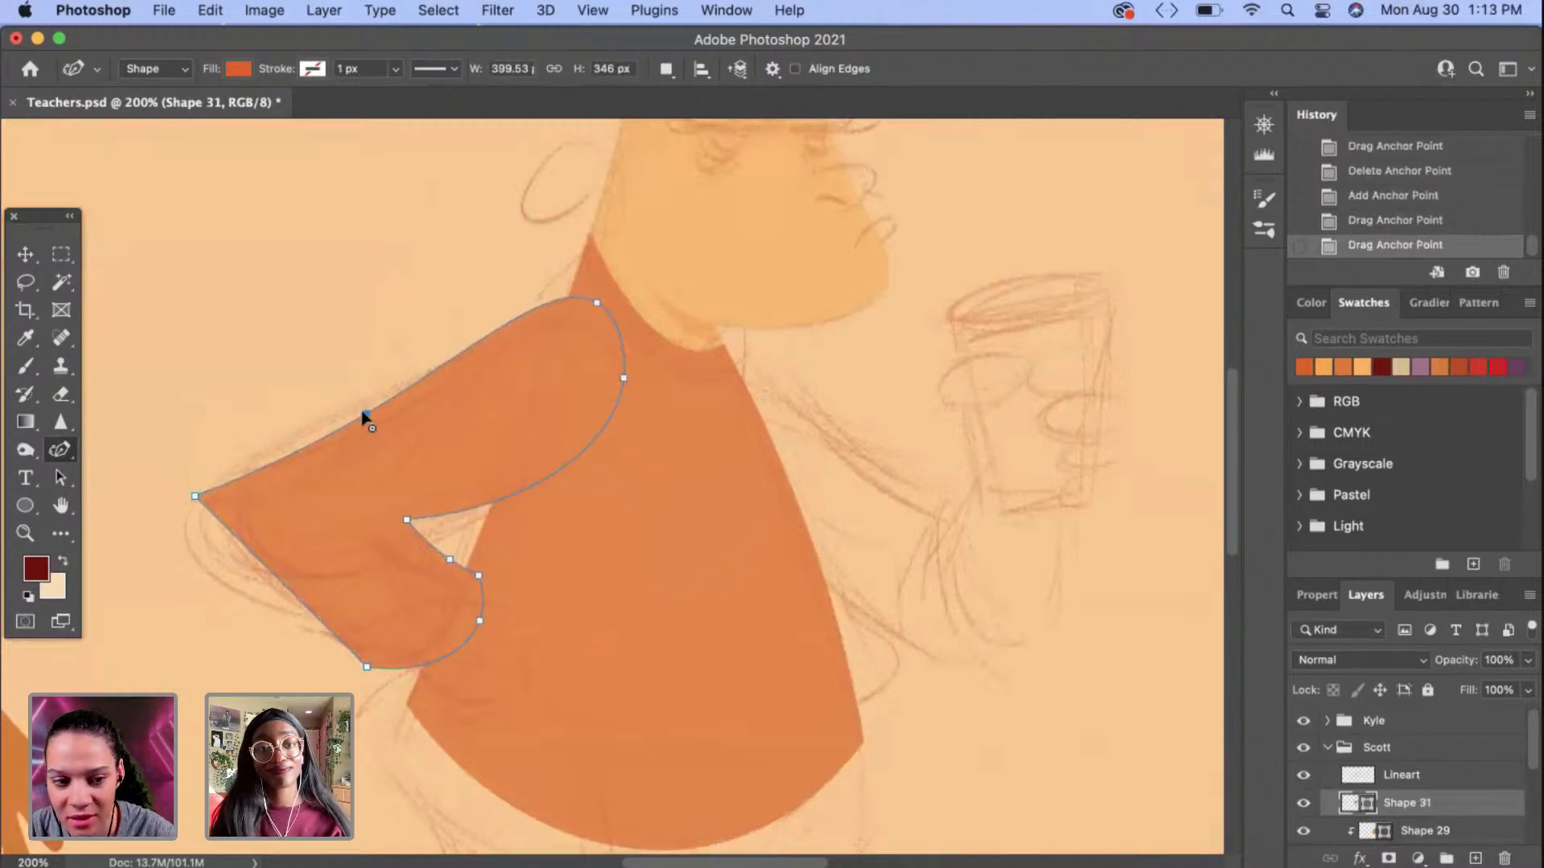
# Step: Raise the sleeve's elbow tip, shift the upper-edge point toward the shoulder, and curve the forearm's outer edge outward
pyautogui.moveTo(363, 416); pyautogui.dragTo(385, 412)
pyautogui.moveTo(196, 497); pyautogui.dragTo(198, 474)
pyautogui.click(255, 564)
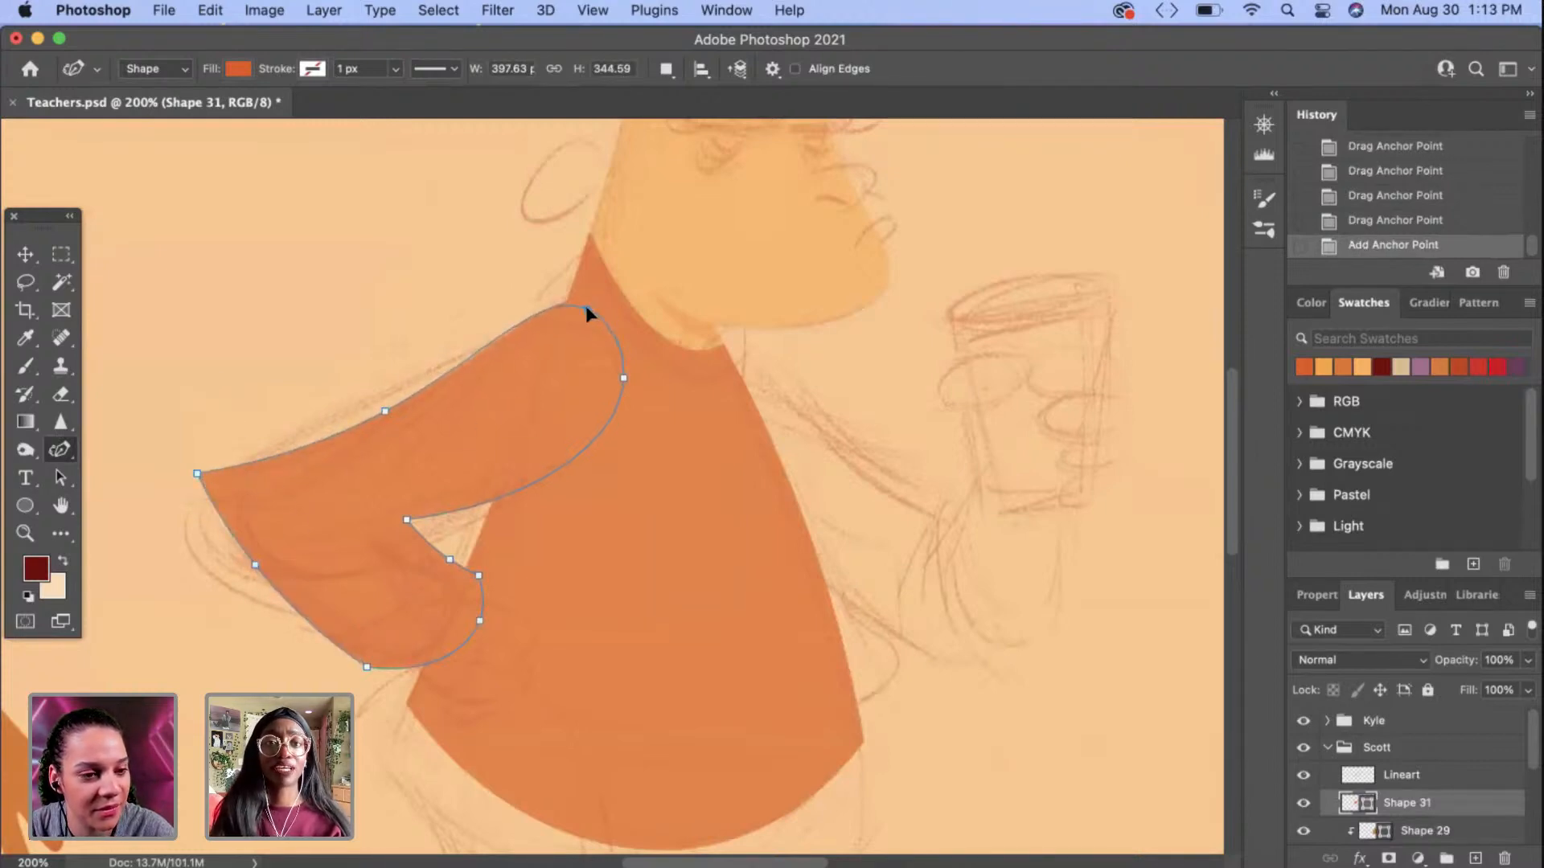
# Step: Fine-tune the sleeve's shoulder curve, upper edge and elbow tip, undoing the last adjustment to the forearm's outer edge
pyautogui.moveTo(585, 306); pyautogui.dragTo(588, 309)
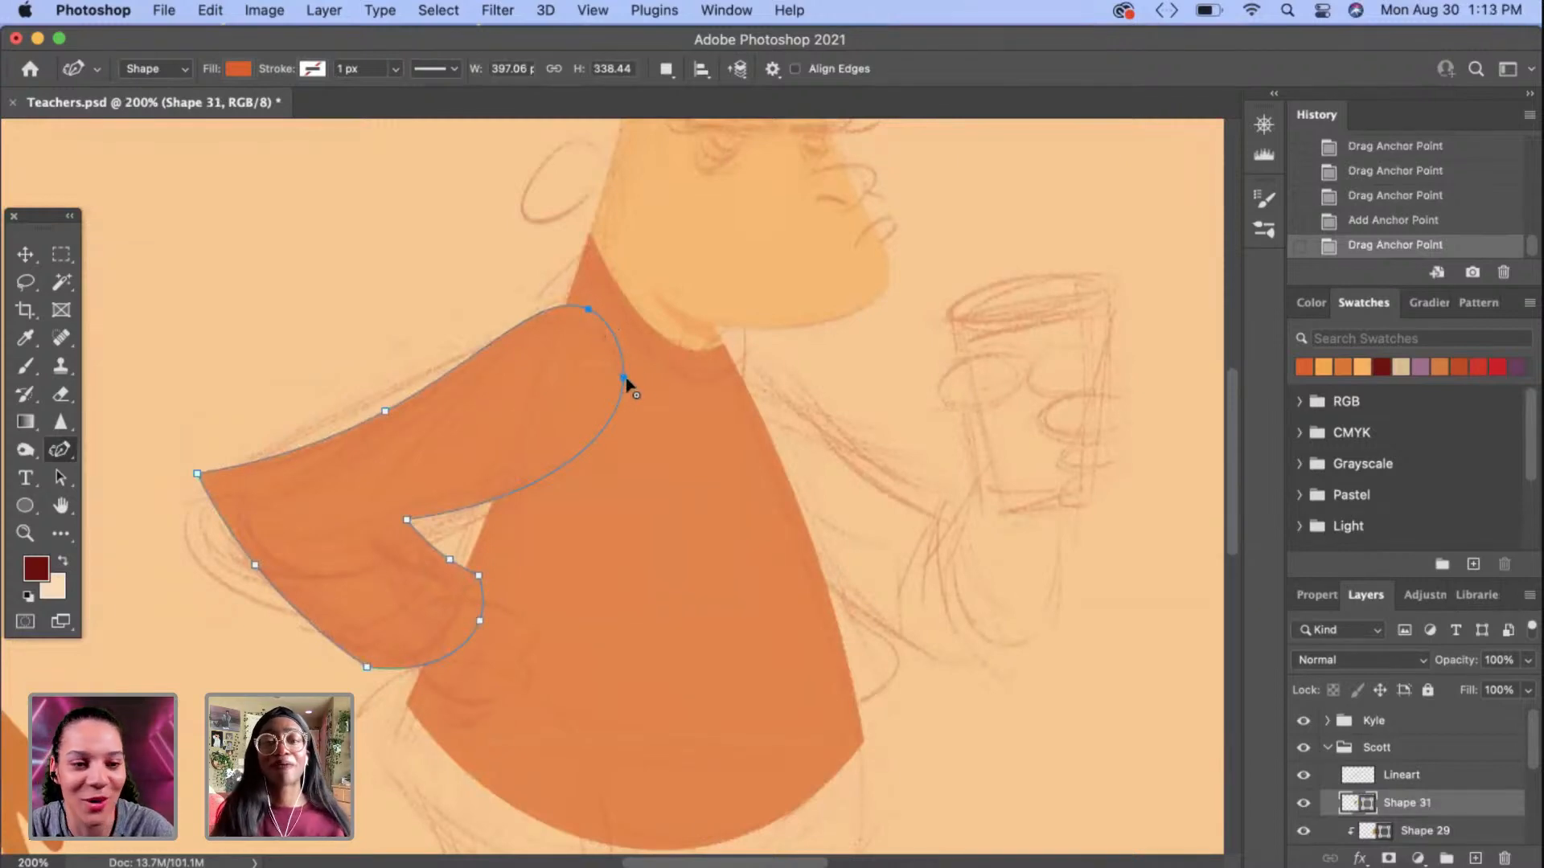
pyautogui.moveTo(628, 379); pyautogui.dragTo(627, 381)
pyautogui.moveTo(386, 411); pyautogui.dragTo(393, 400)
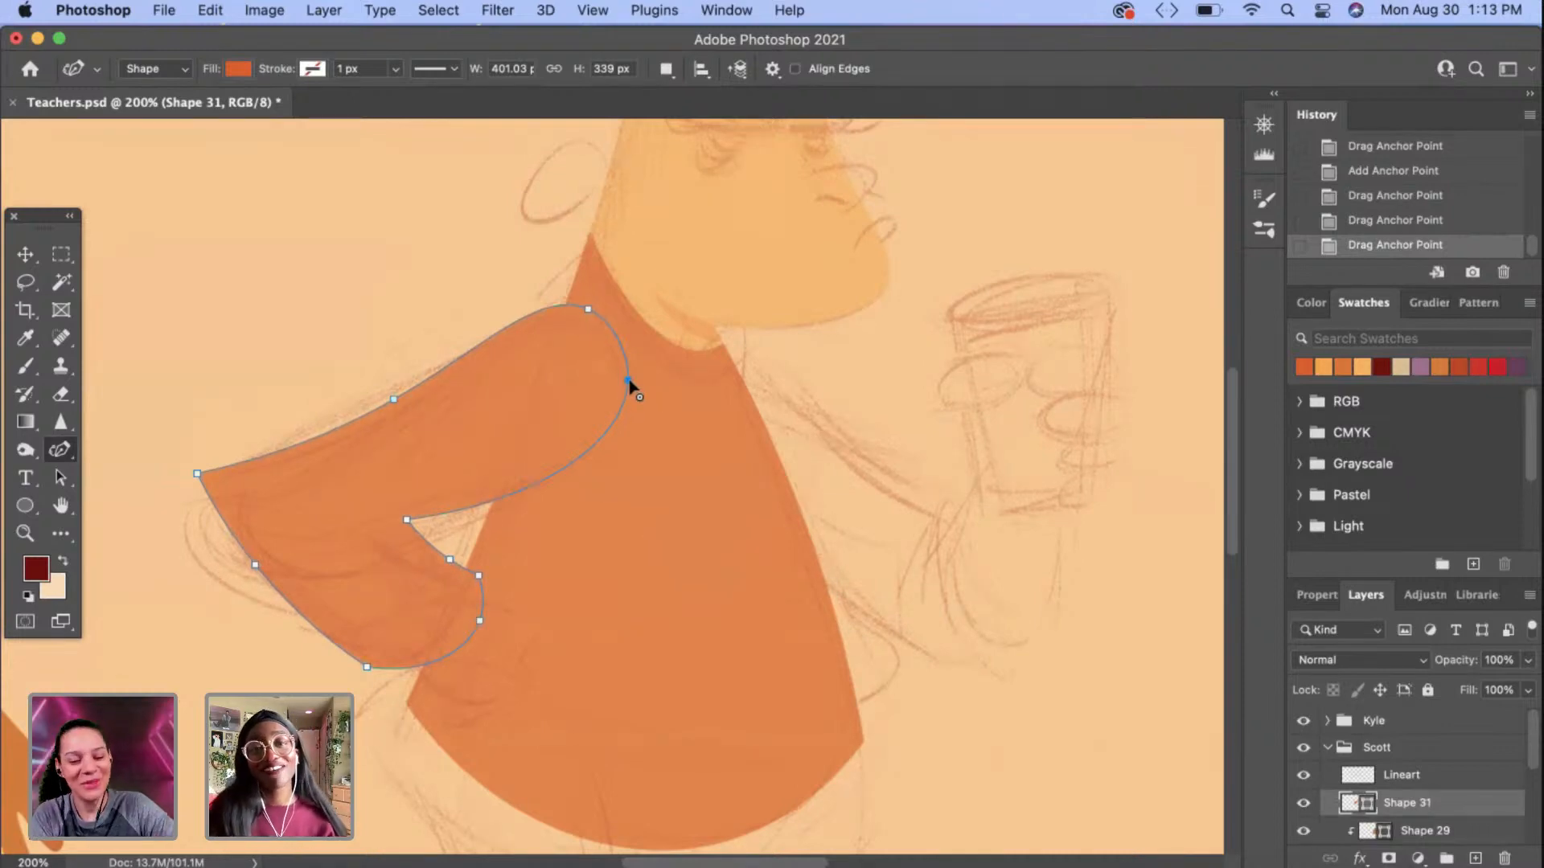
pyautogui.moveTo(628, 380); pyautogui.dragTo(627, 372)
pyautogui.moveTo(584, 318); pyautogui.dragTo(587, 309)
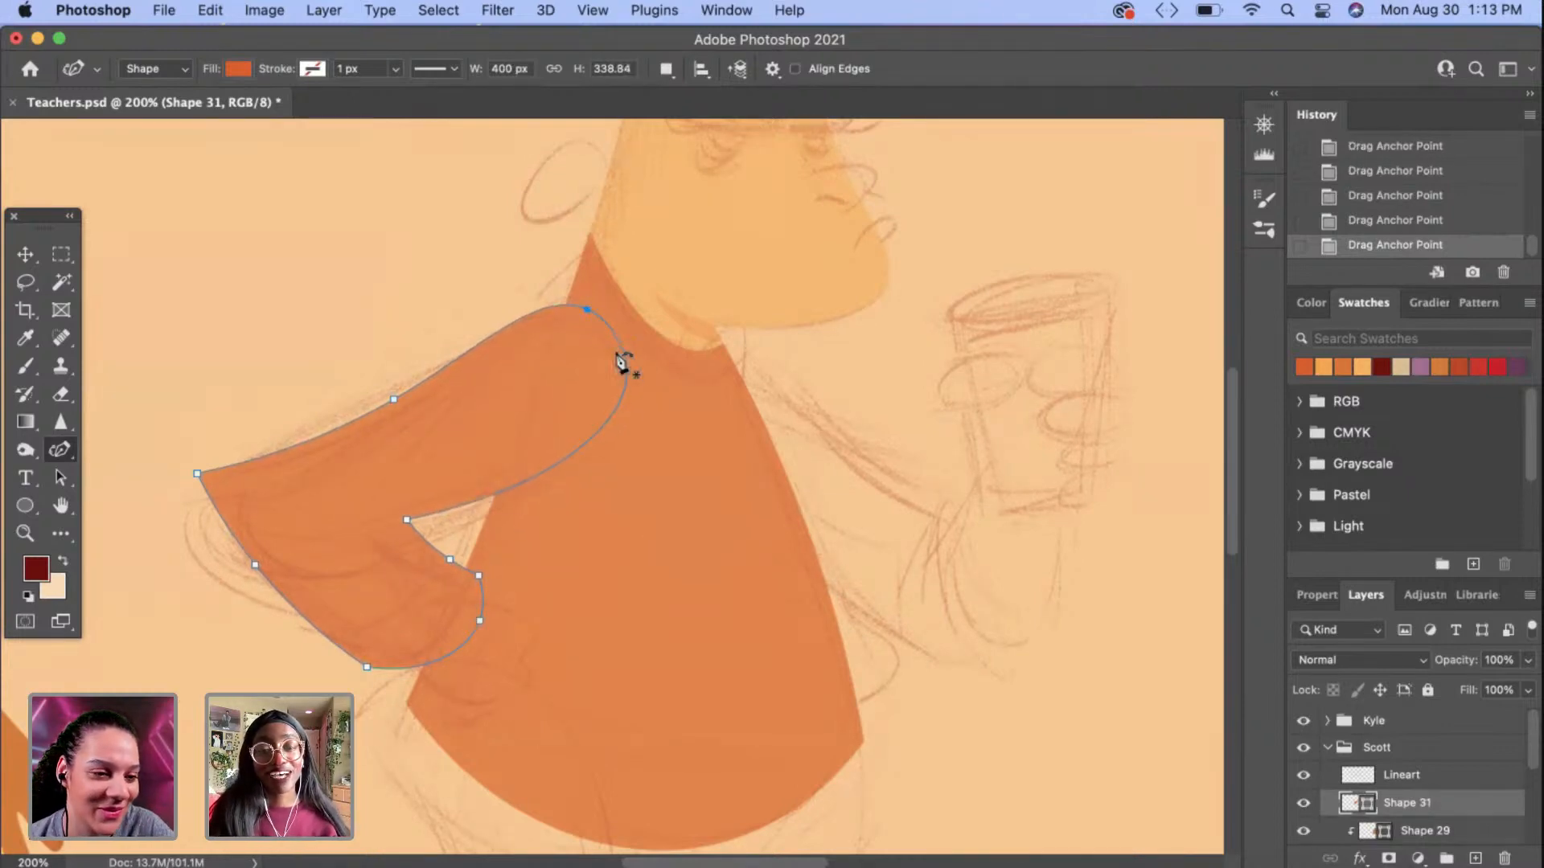
pyautogui.moveTo(628, 372); pyautogui.dragTo(629, 379)
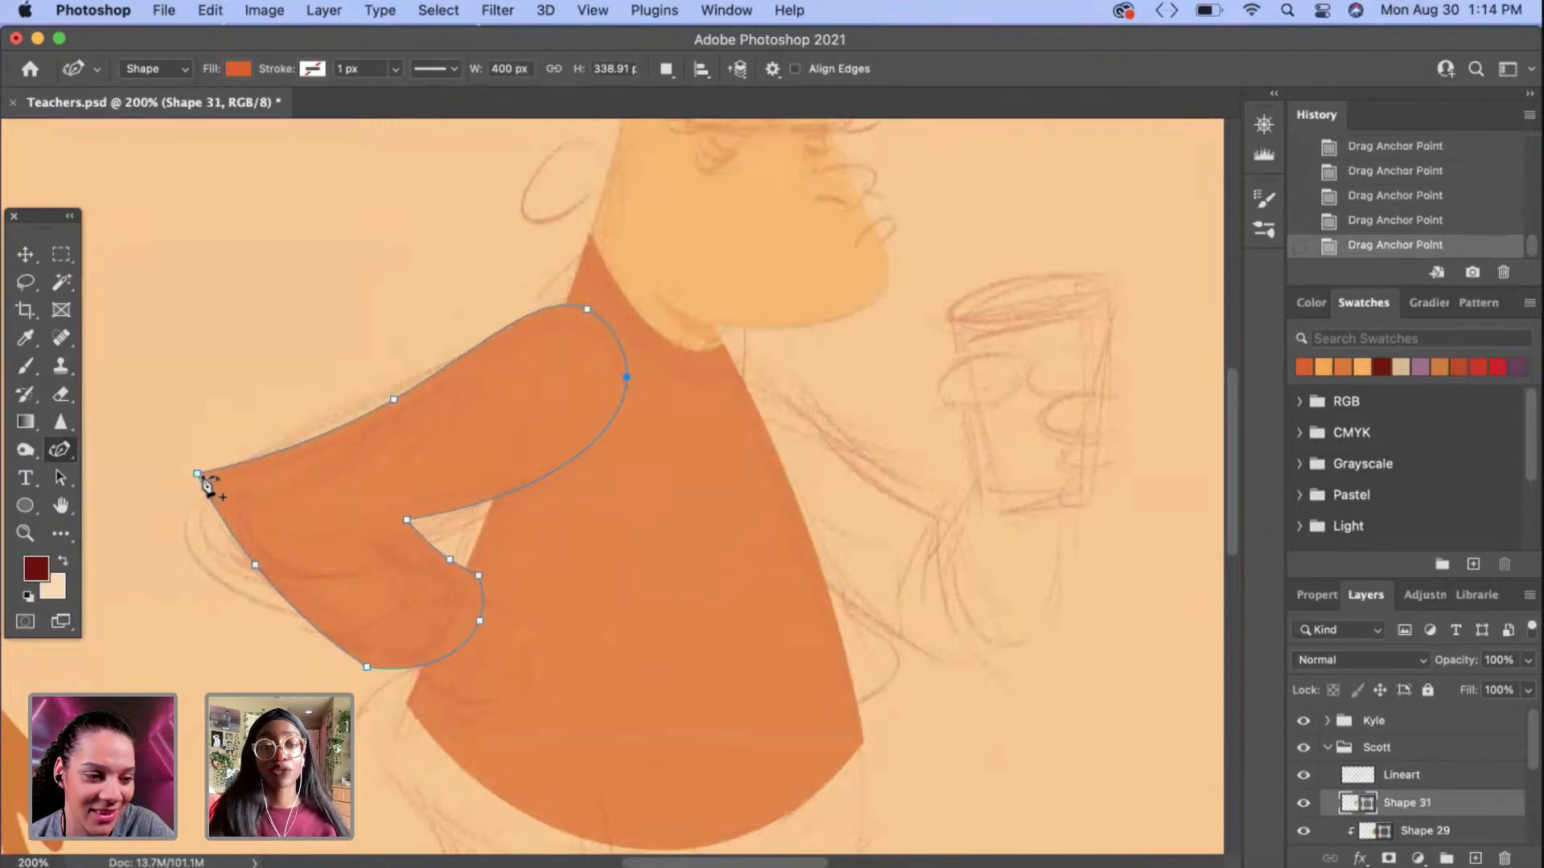
pyautogui.moveTo(199, 476); pyautogui.dragTo(202, 468)
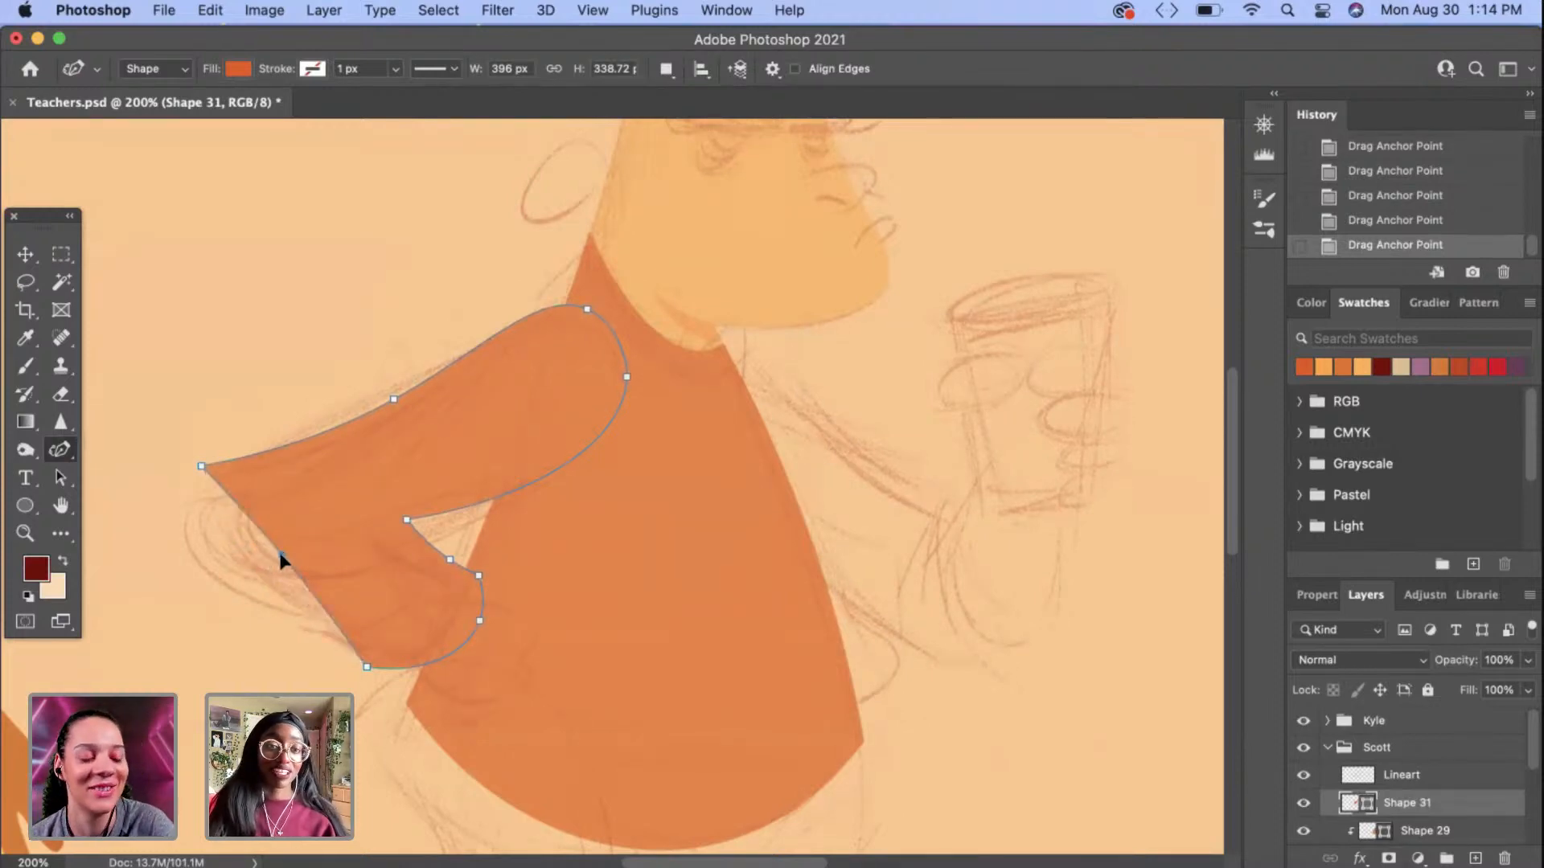
pyautogui.press('super+z')
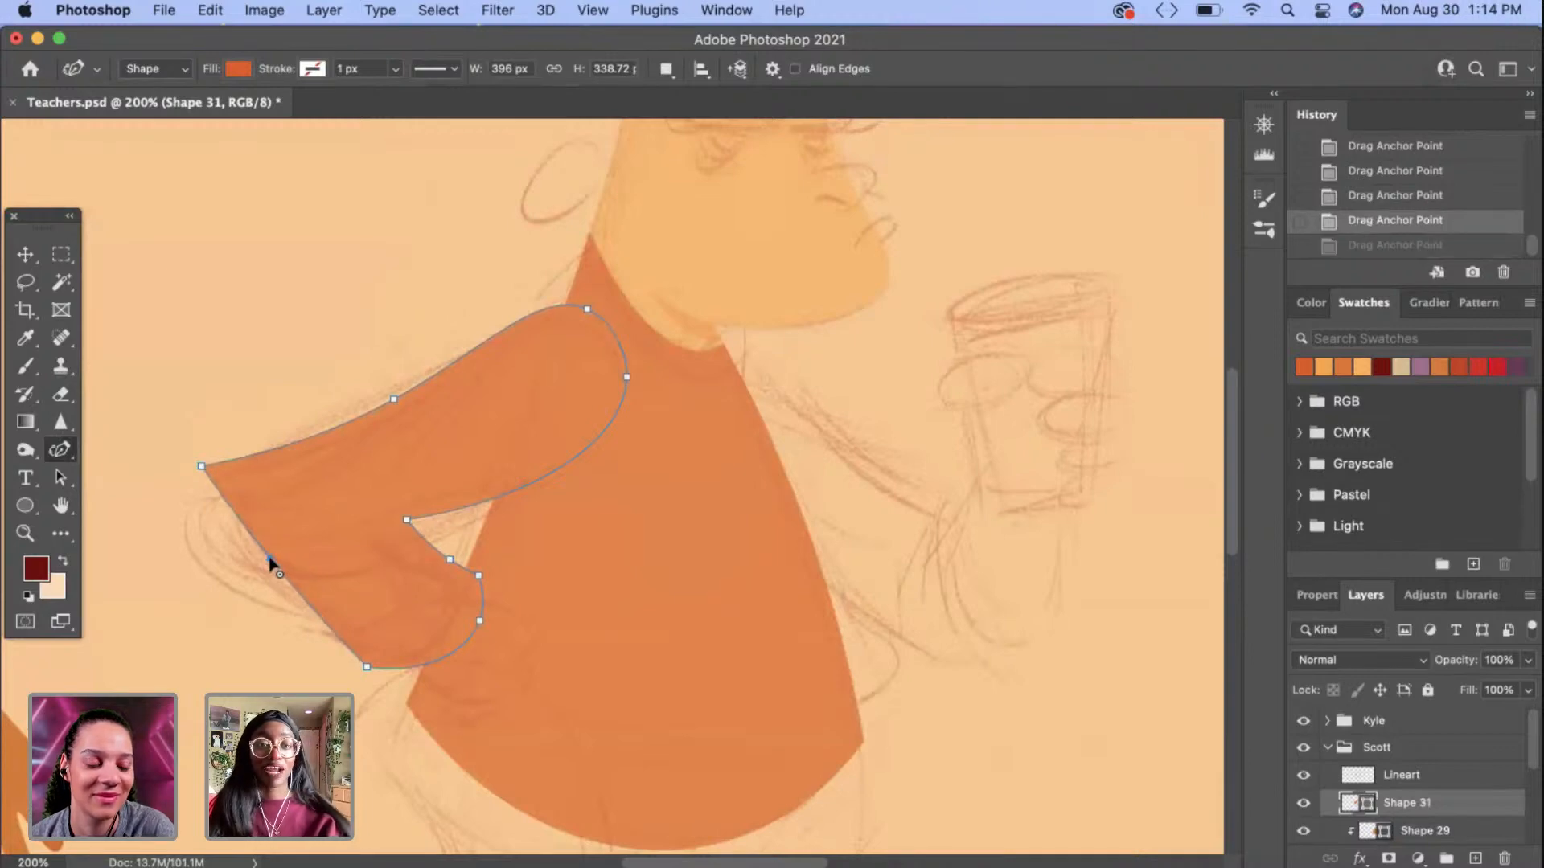
# Step: Refine the sleeve by bowing the forearm's outer edge outward, pulling the elbow tip slightly inward and nudging the shoulder curve
pyautogui.moveTo(270, 561); pyautogui.dragTo(265, 569)
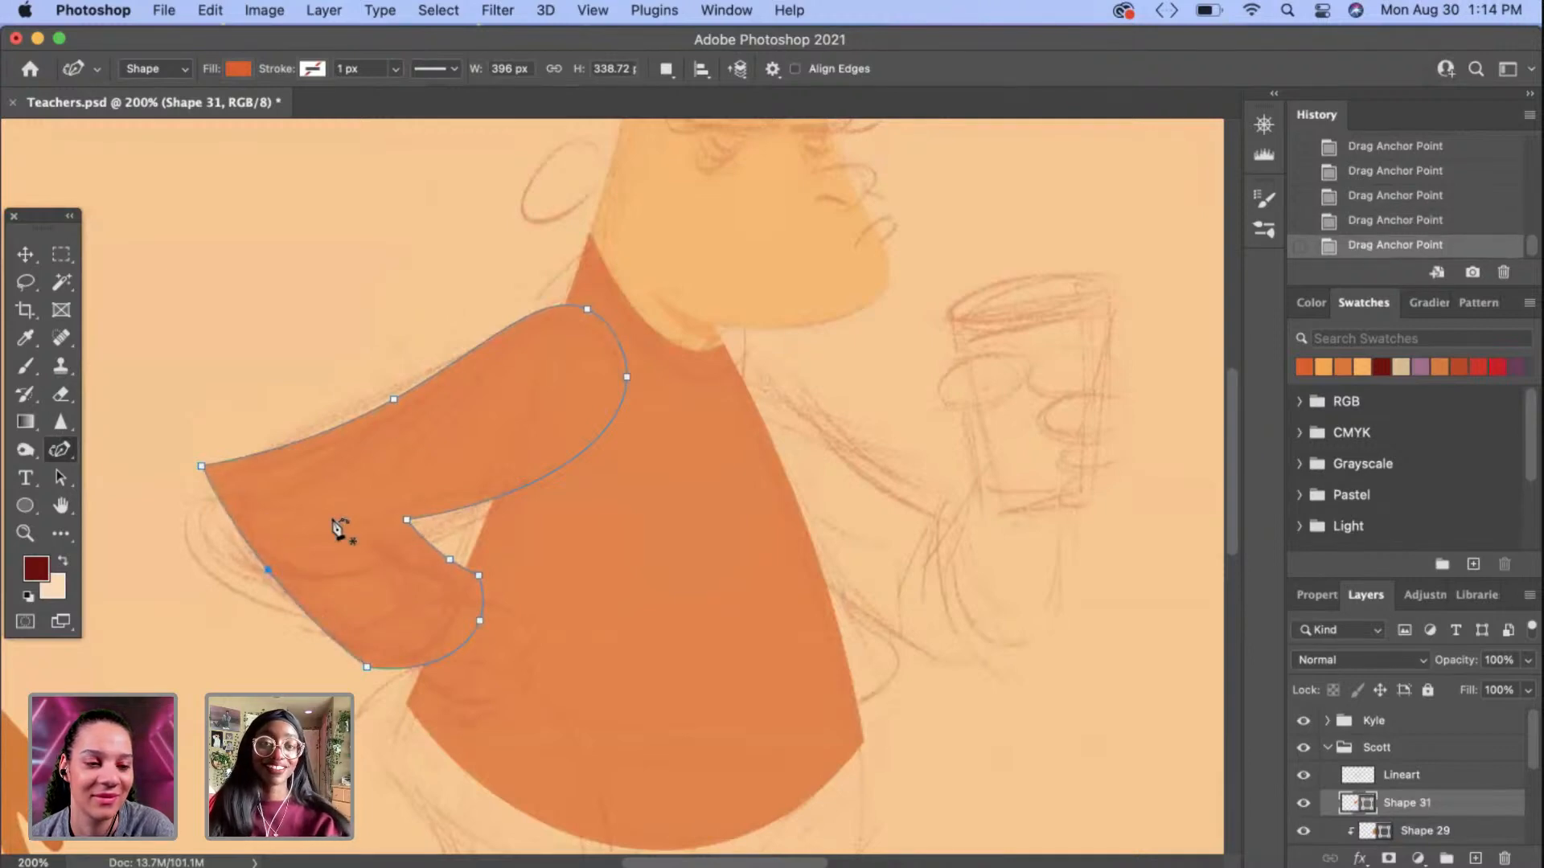
pyautogui.moveTo(201, 467); pyautogui.dragTo(208, 469)
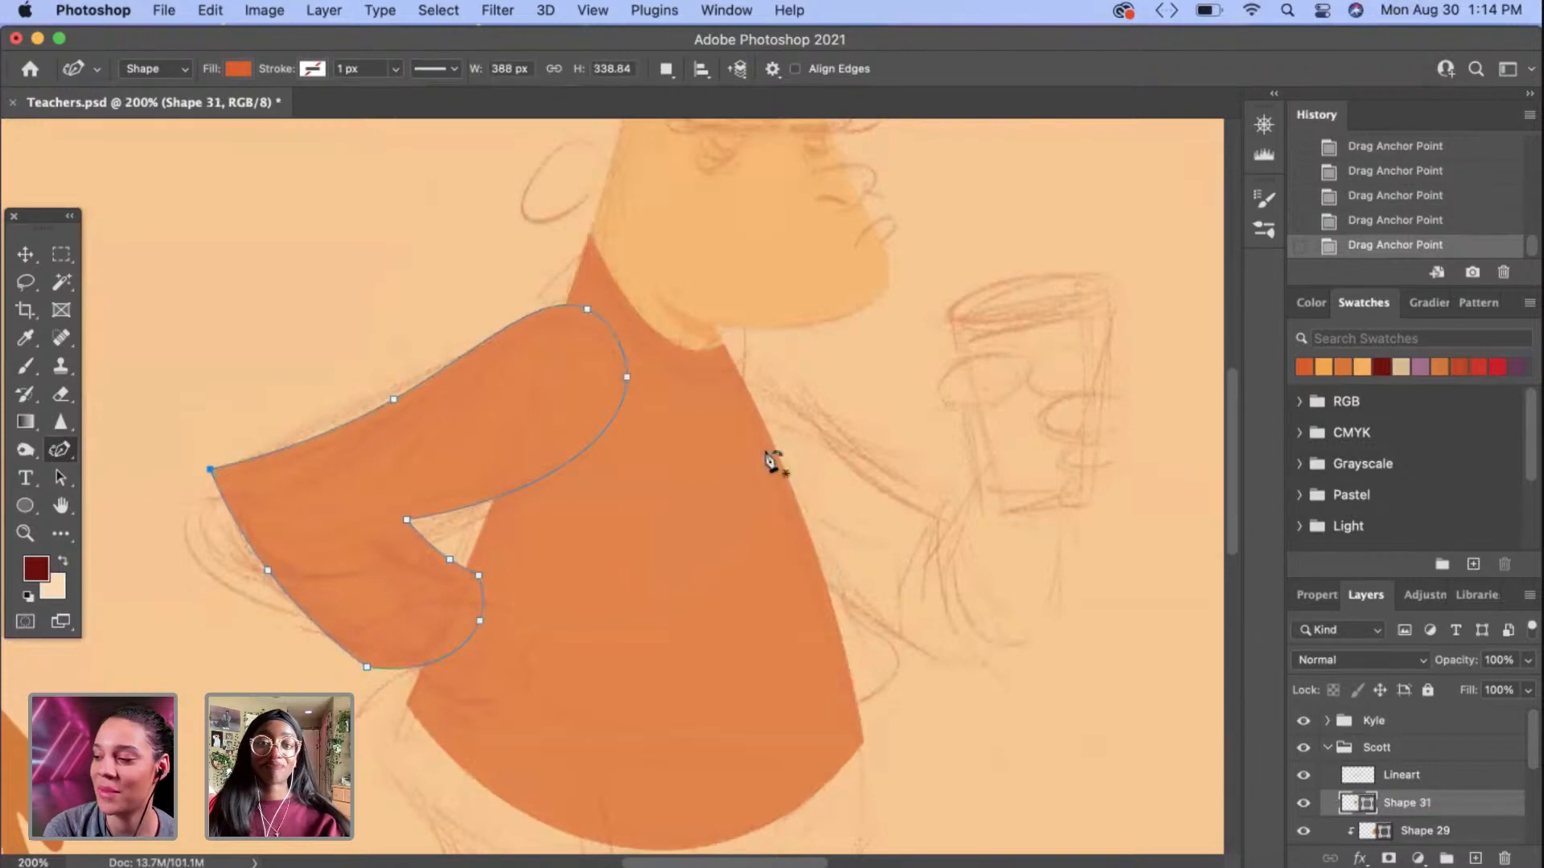
pyautogui.moveTo(590, 307); pyautogui.dragTo(593, 309)
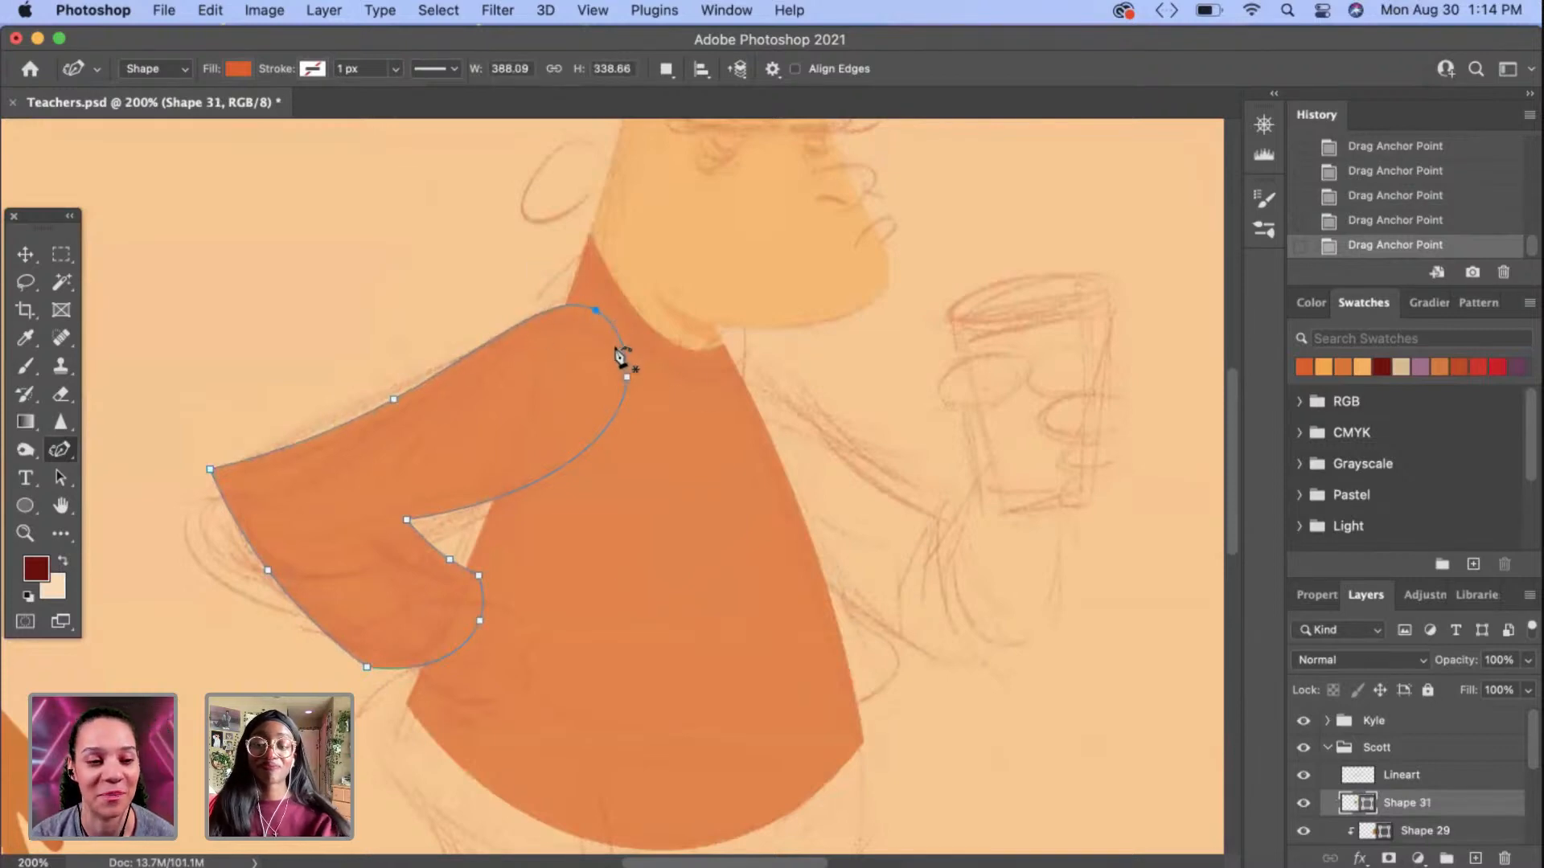
pyautogui.press('Return')
pyautogui.press('super+minus')
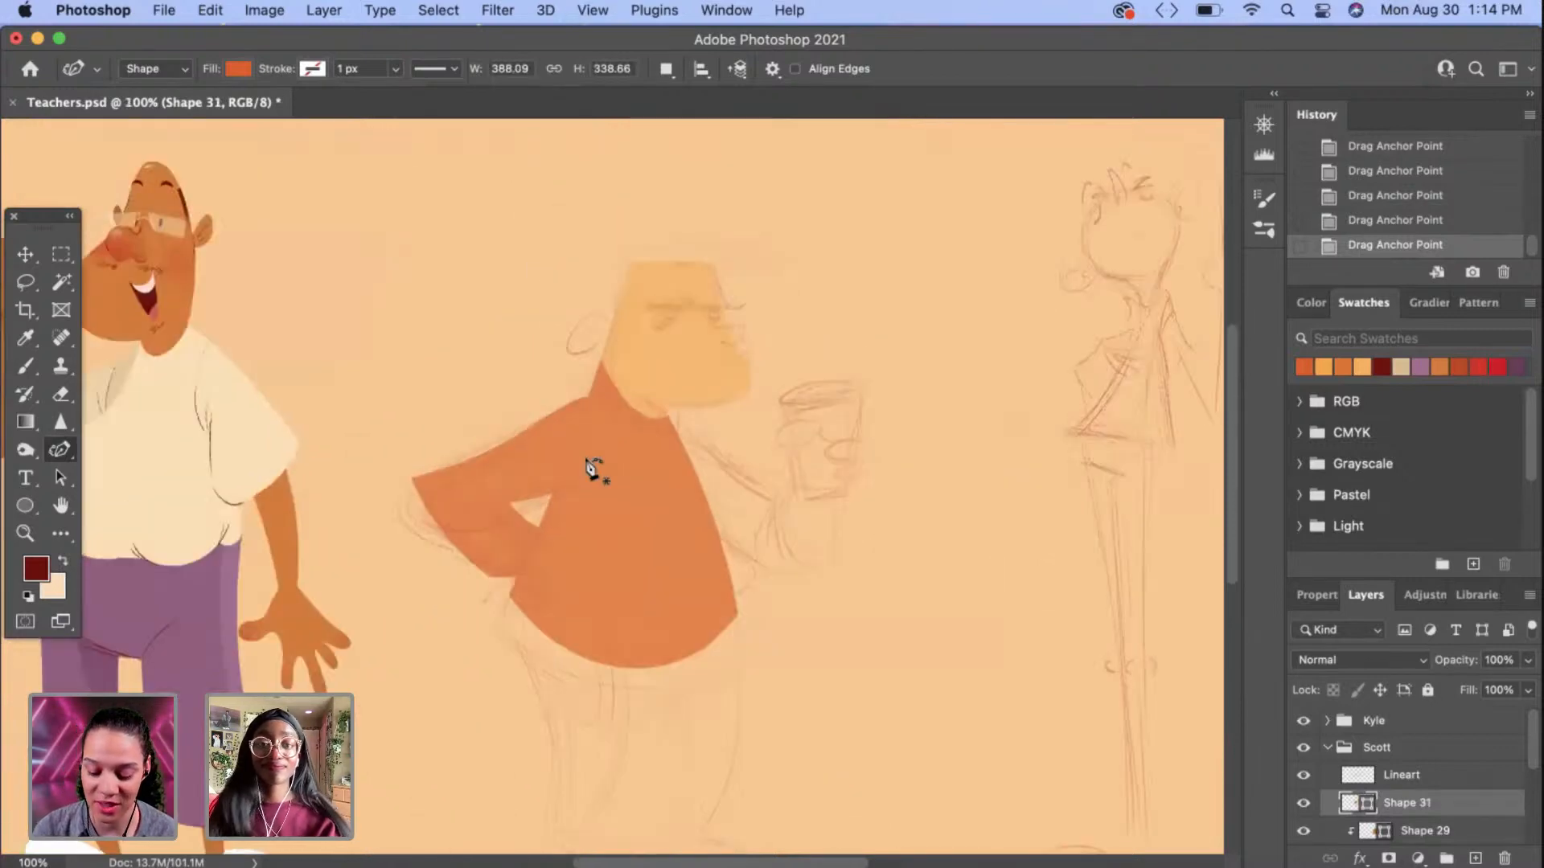
# Step: Recolor the shirt's shape fill to an orange slightly darker than the sleeve
pyautogui.press('v')
pyautogui.click(607, 521)
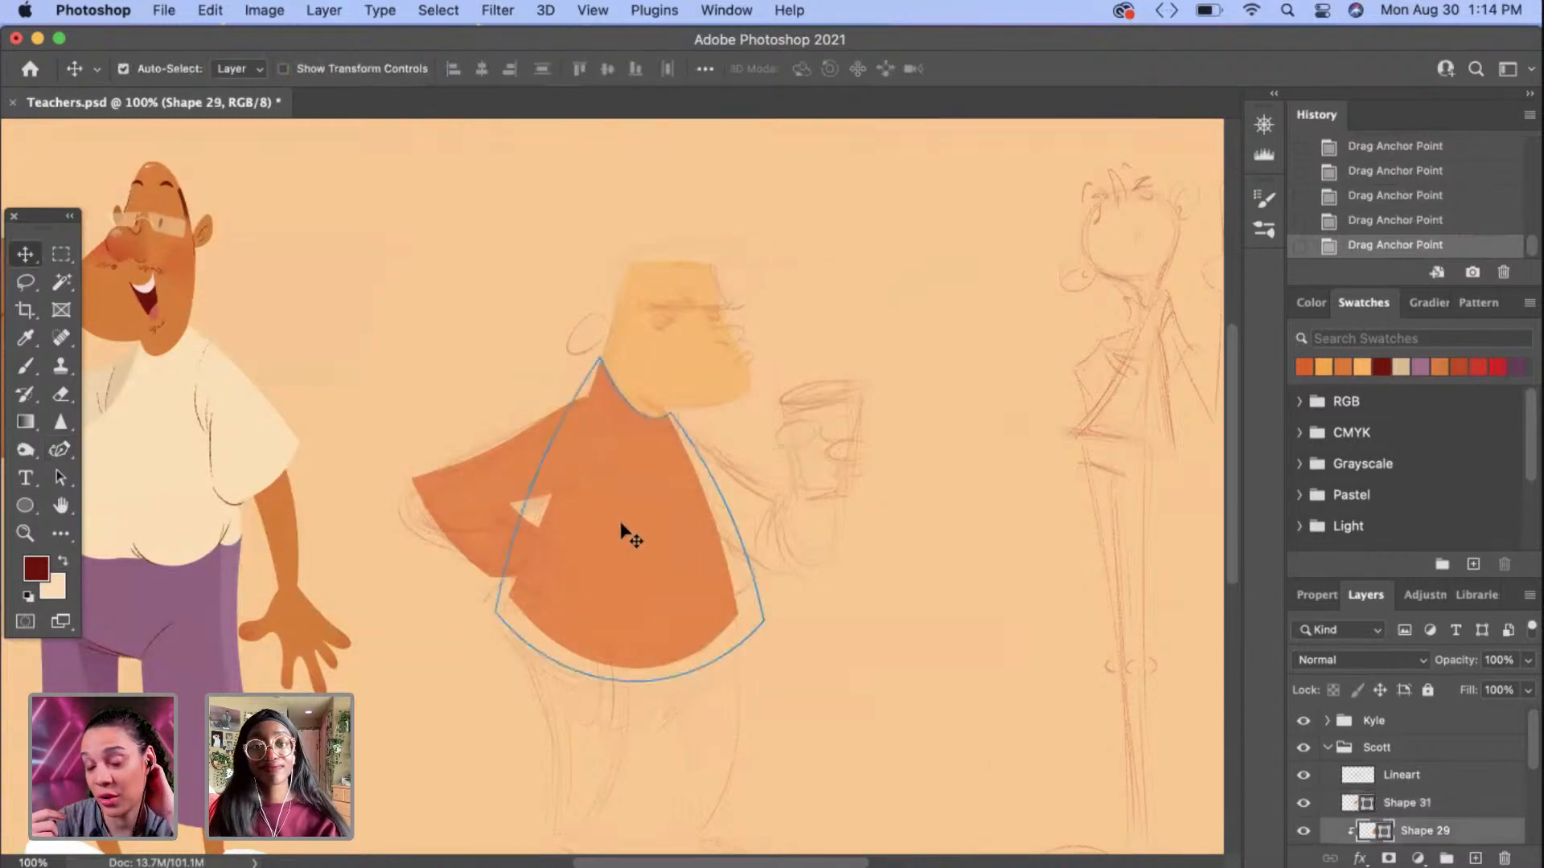
pyautogui.click(61, 450)
pyautogui.click(238, 68)
pyautogui.click(368, 112)
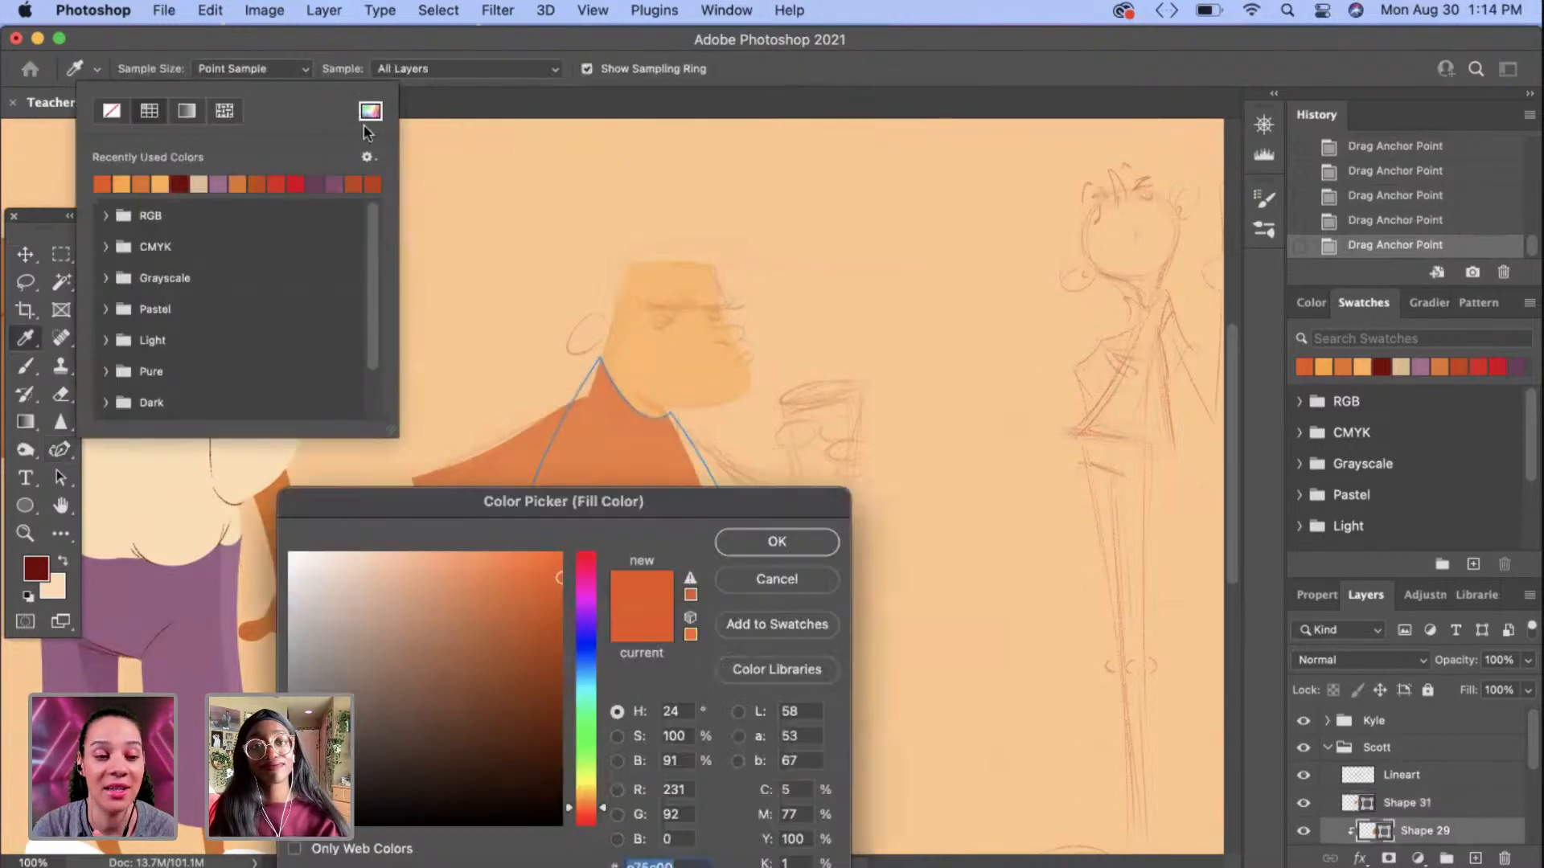
pyautogui.click(730, 547)
pyautogui.press('Return')
pyautogui.press('Return')
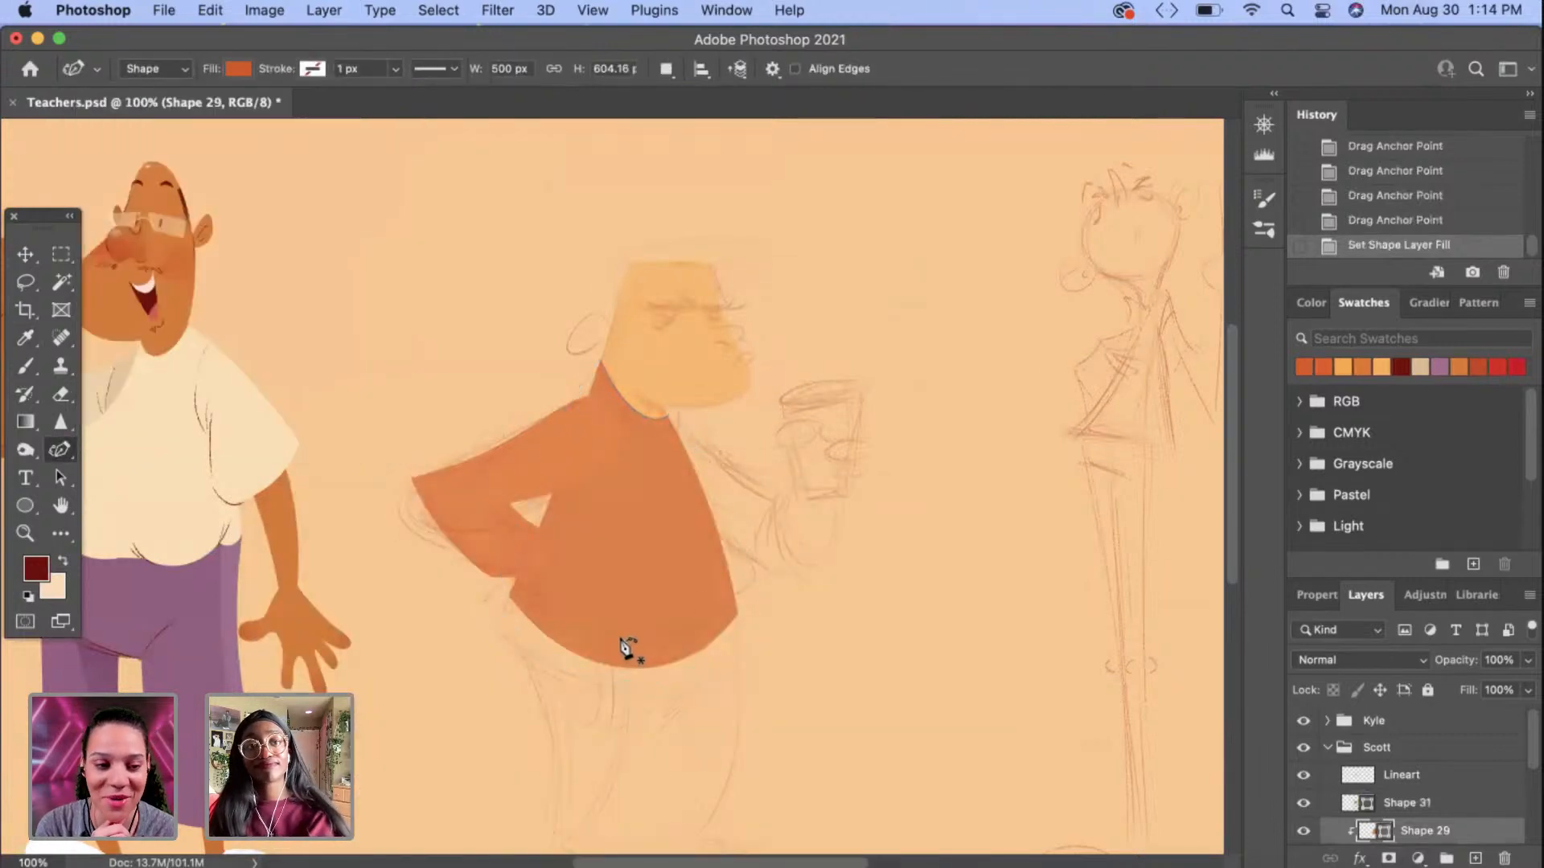
pyautogui.press('super+equal')
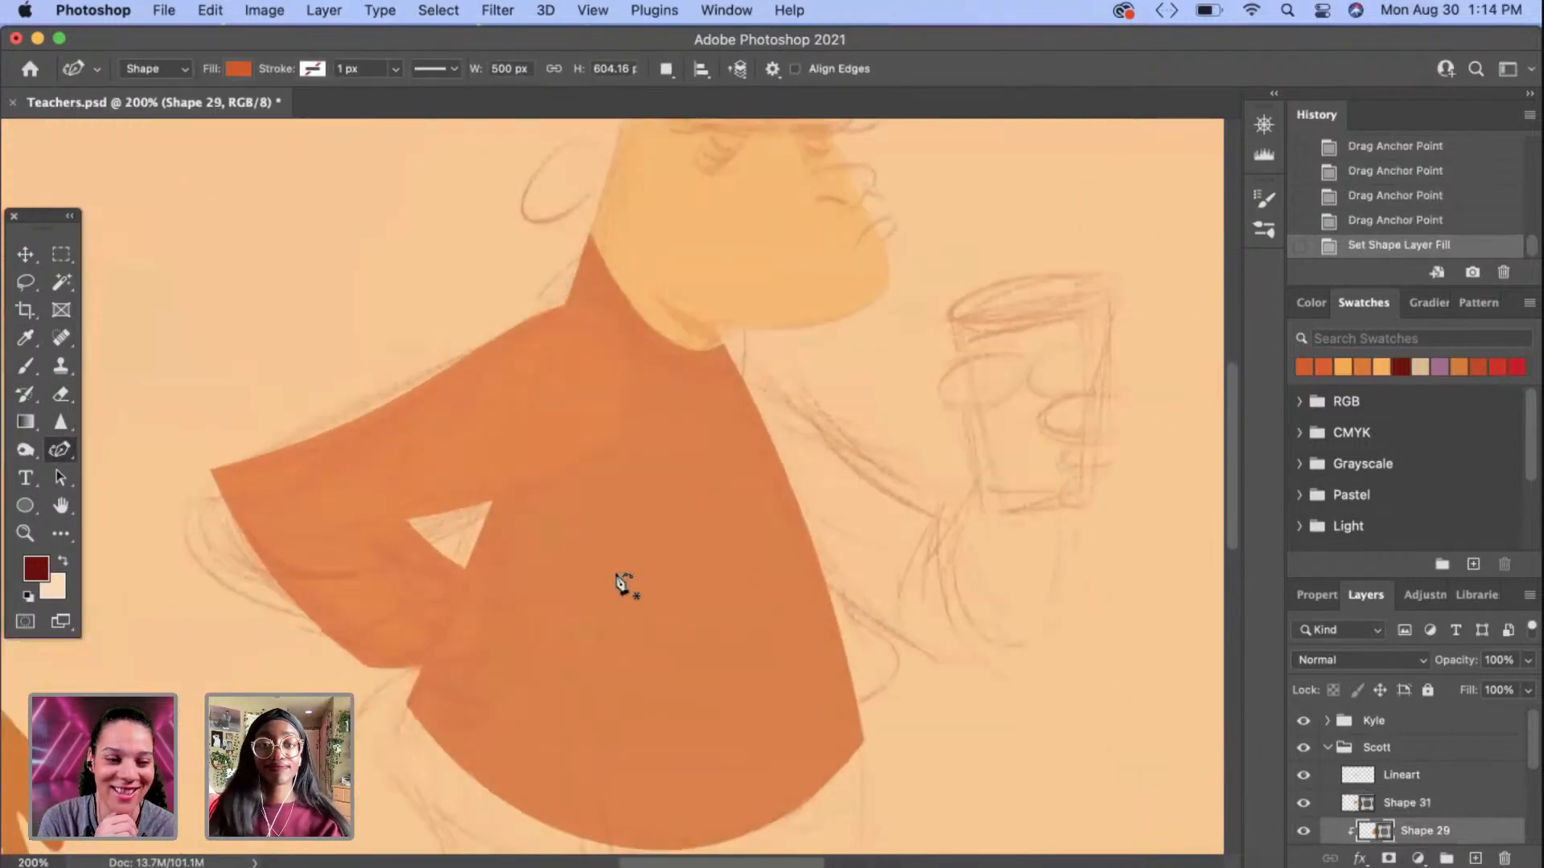
pyautogui.click(233, 68)
pyautogui.click(370, 111)
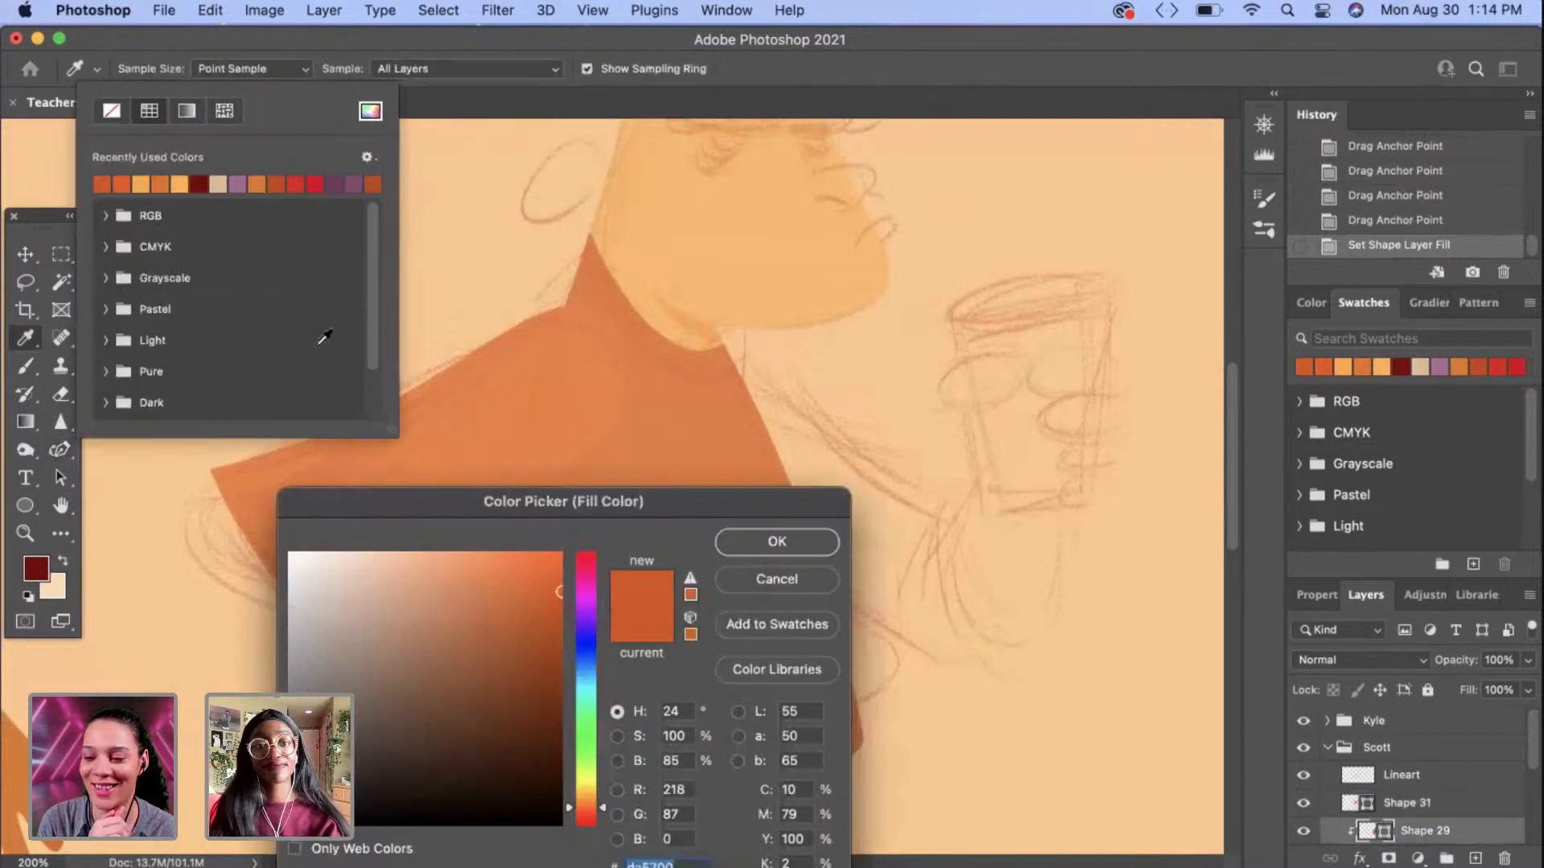
pyautogui.moveTo(557, 585); pyautogui.dragTo(575, 580)
pyautogui.press('Return')
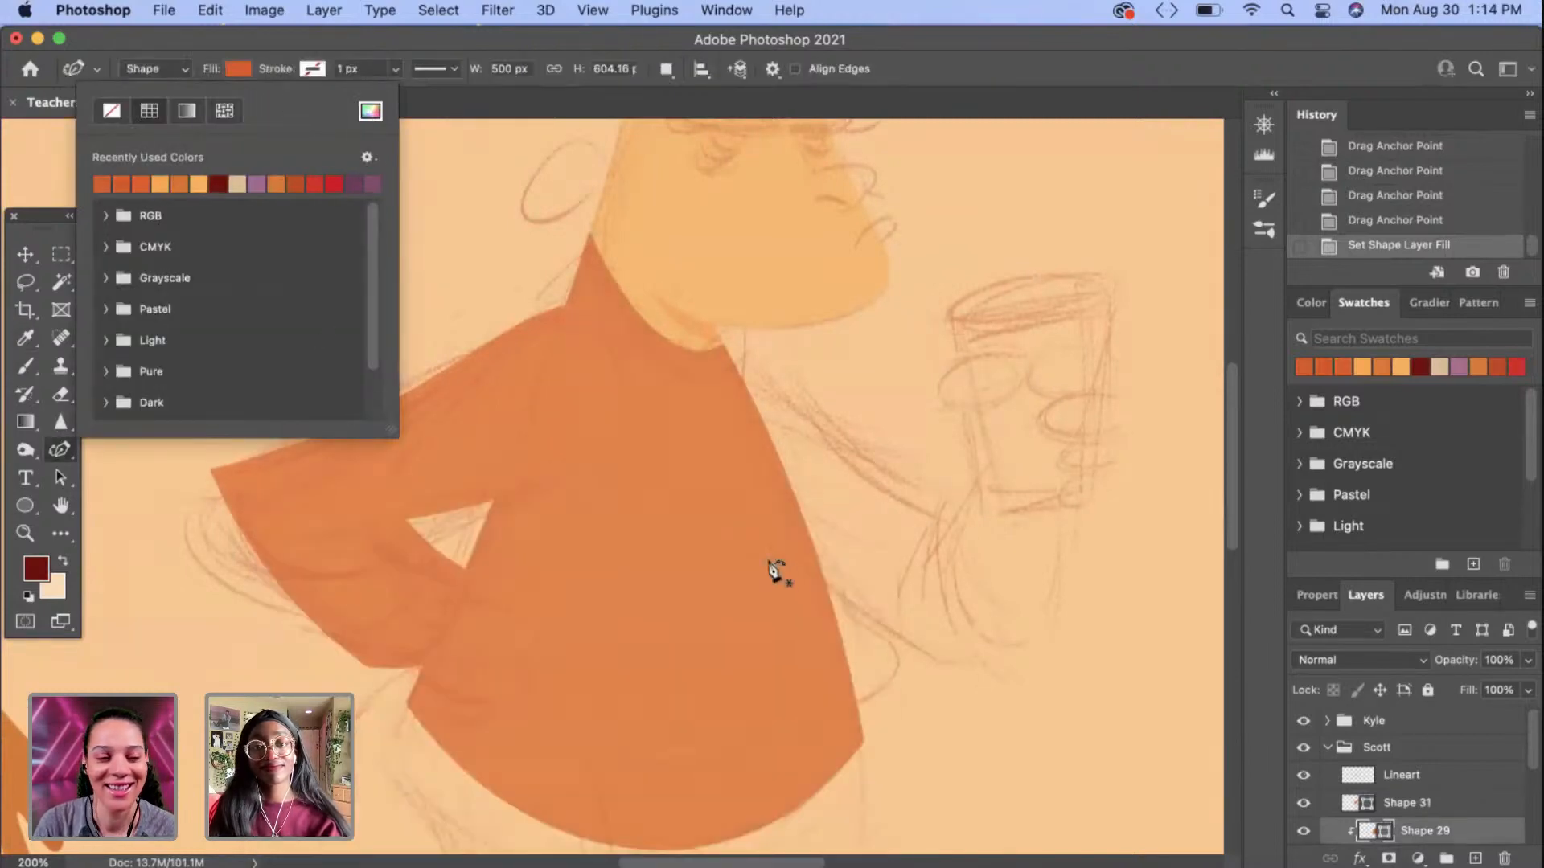
# Step: Hide and show the sleeve's layer to compare it with the shirt beneath
pyautogui.click(25, 254)
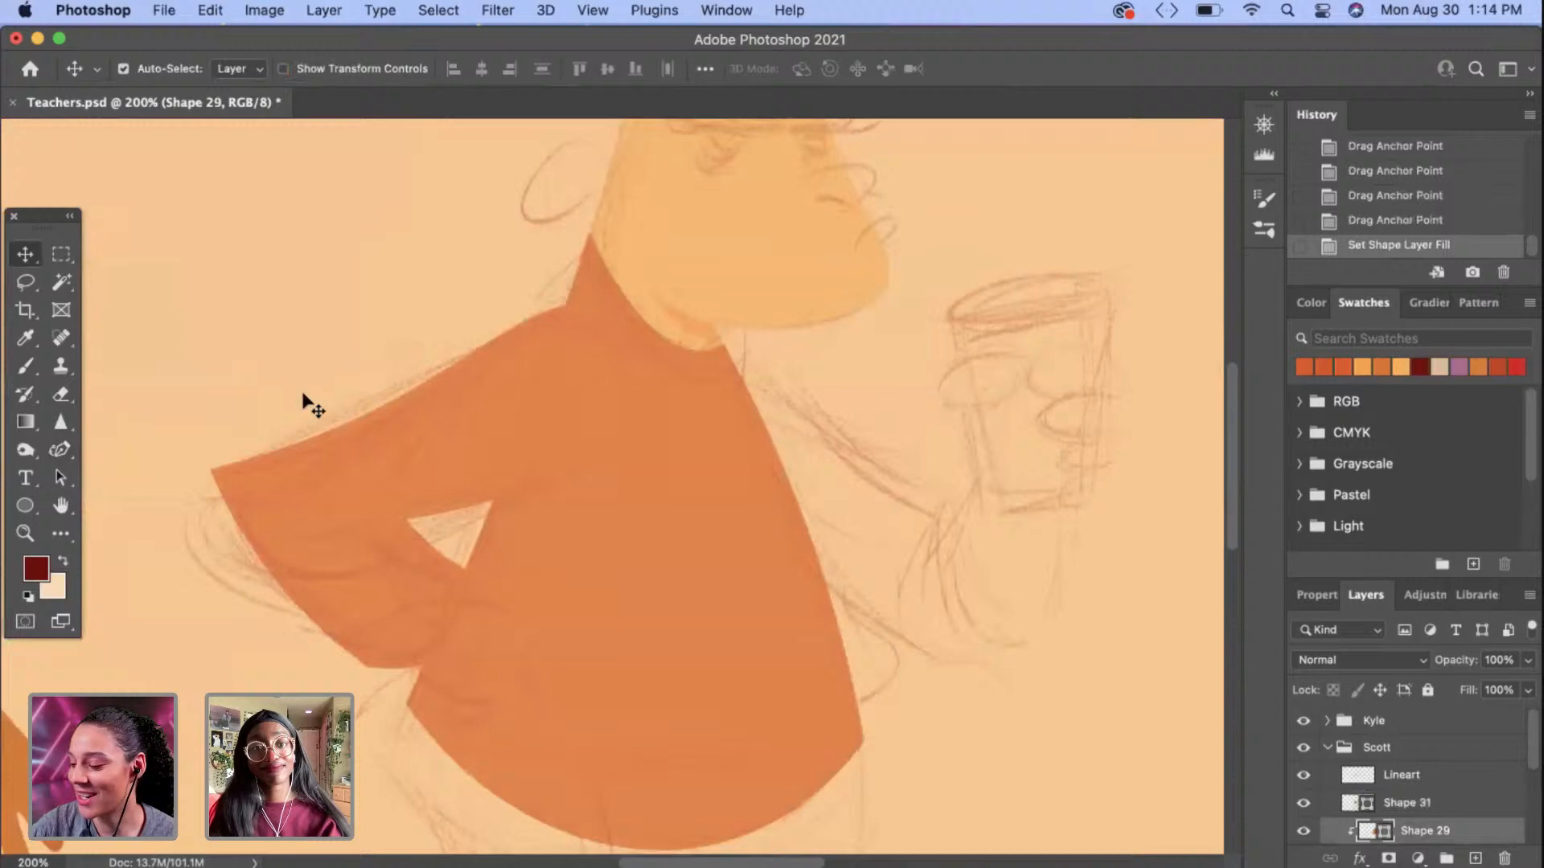
pyautogui.click(468, 486)
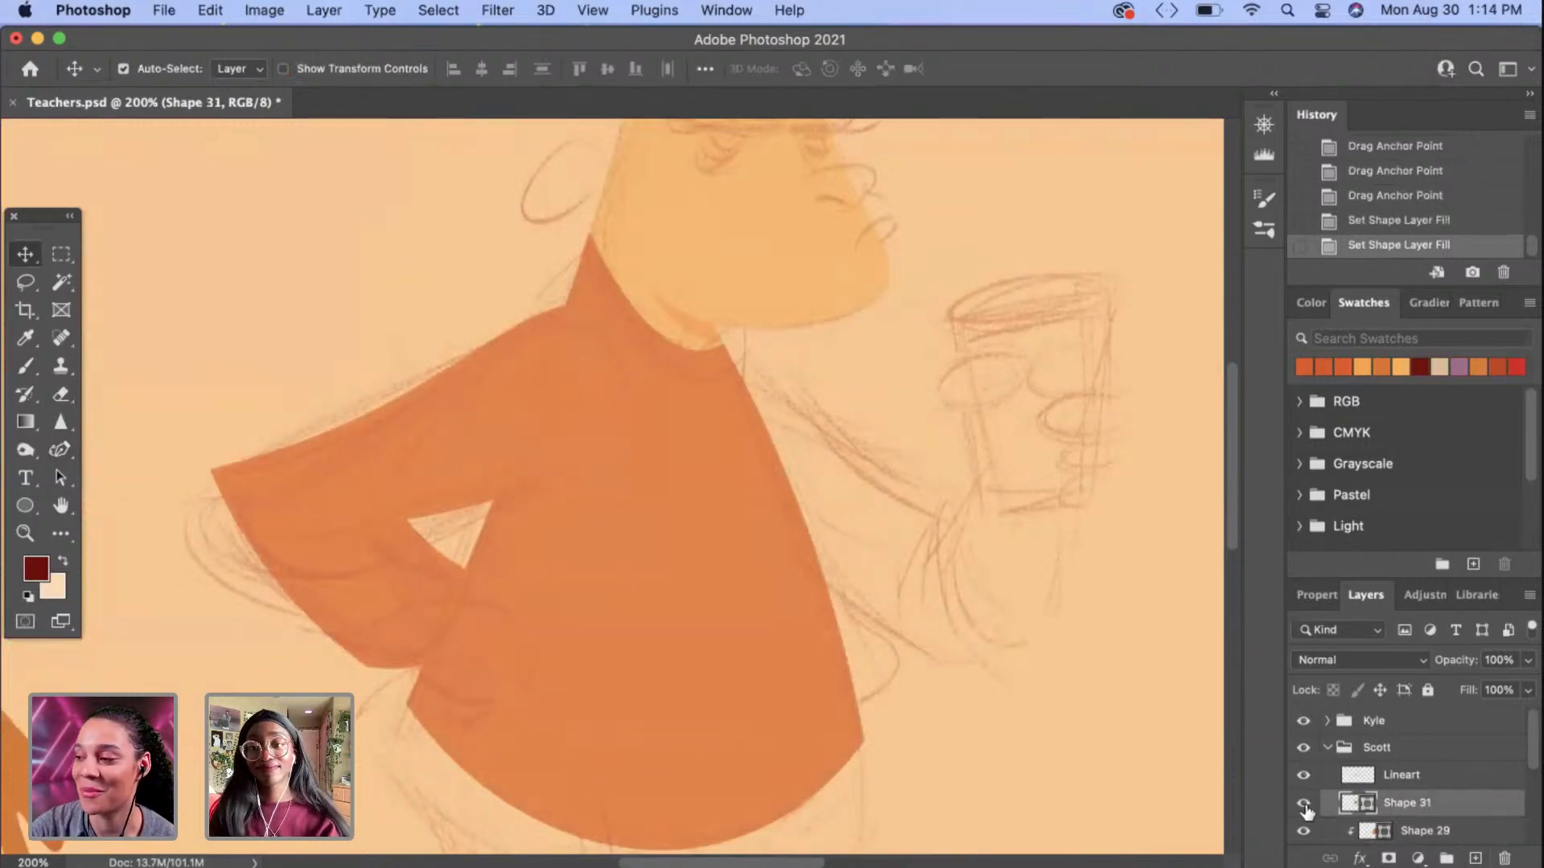
pyautogui.click(1303, 804)
pyautogui.click(1304, 804)
# Step: Draw a closed triangular Pen shape of about 147 by 159 px at the armpit, on a layer just above the shirt
pyautogui.click(570, 603)
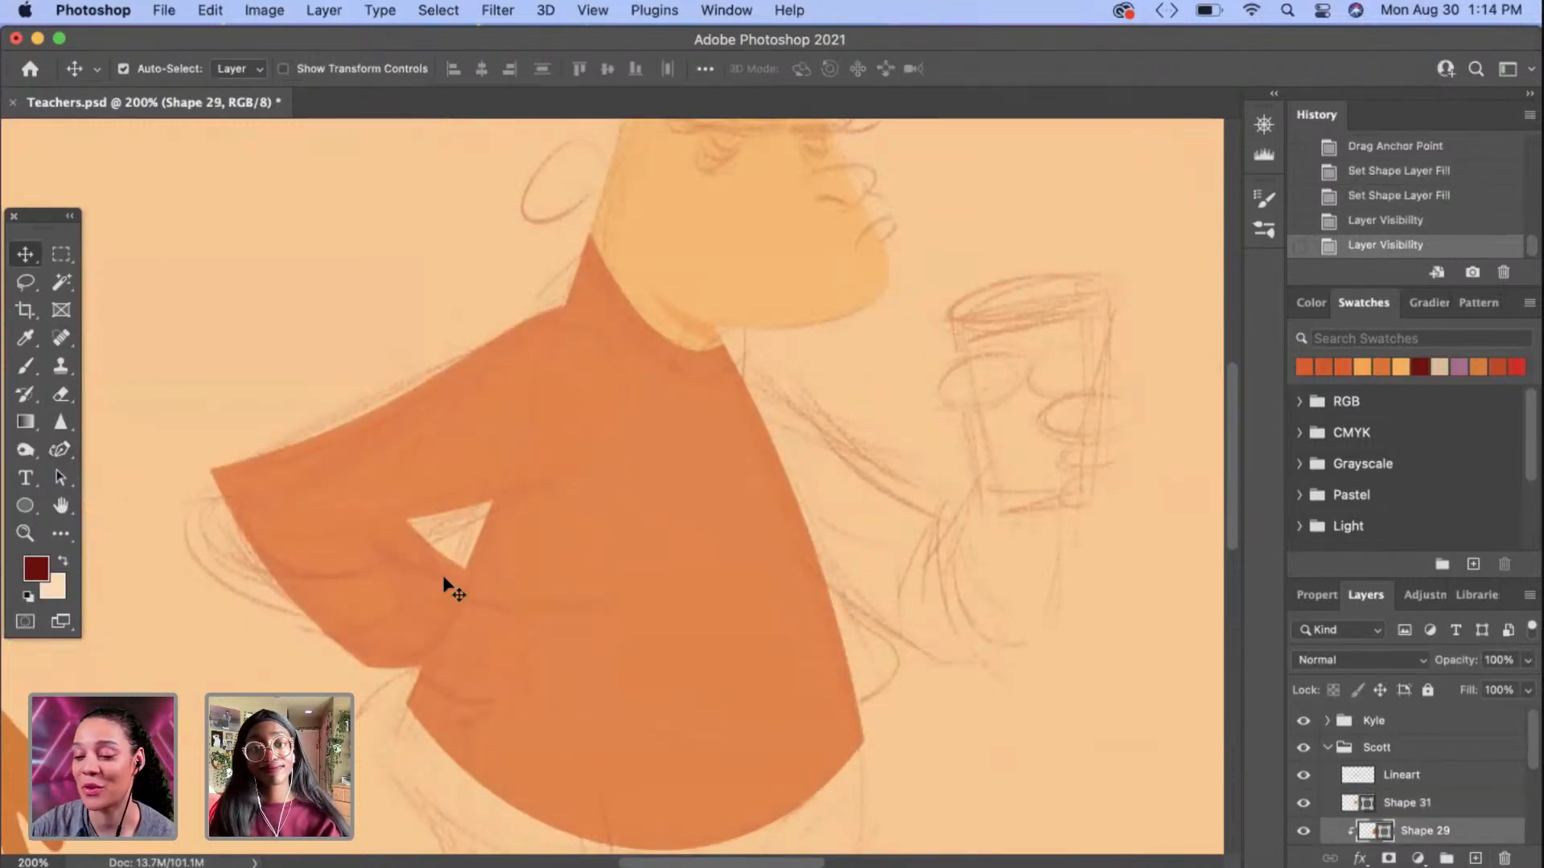
pyautogui.rightClick(65, 453)
pyautogui.click(100, 444)
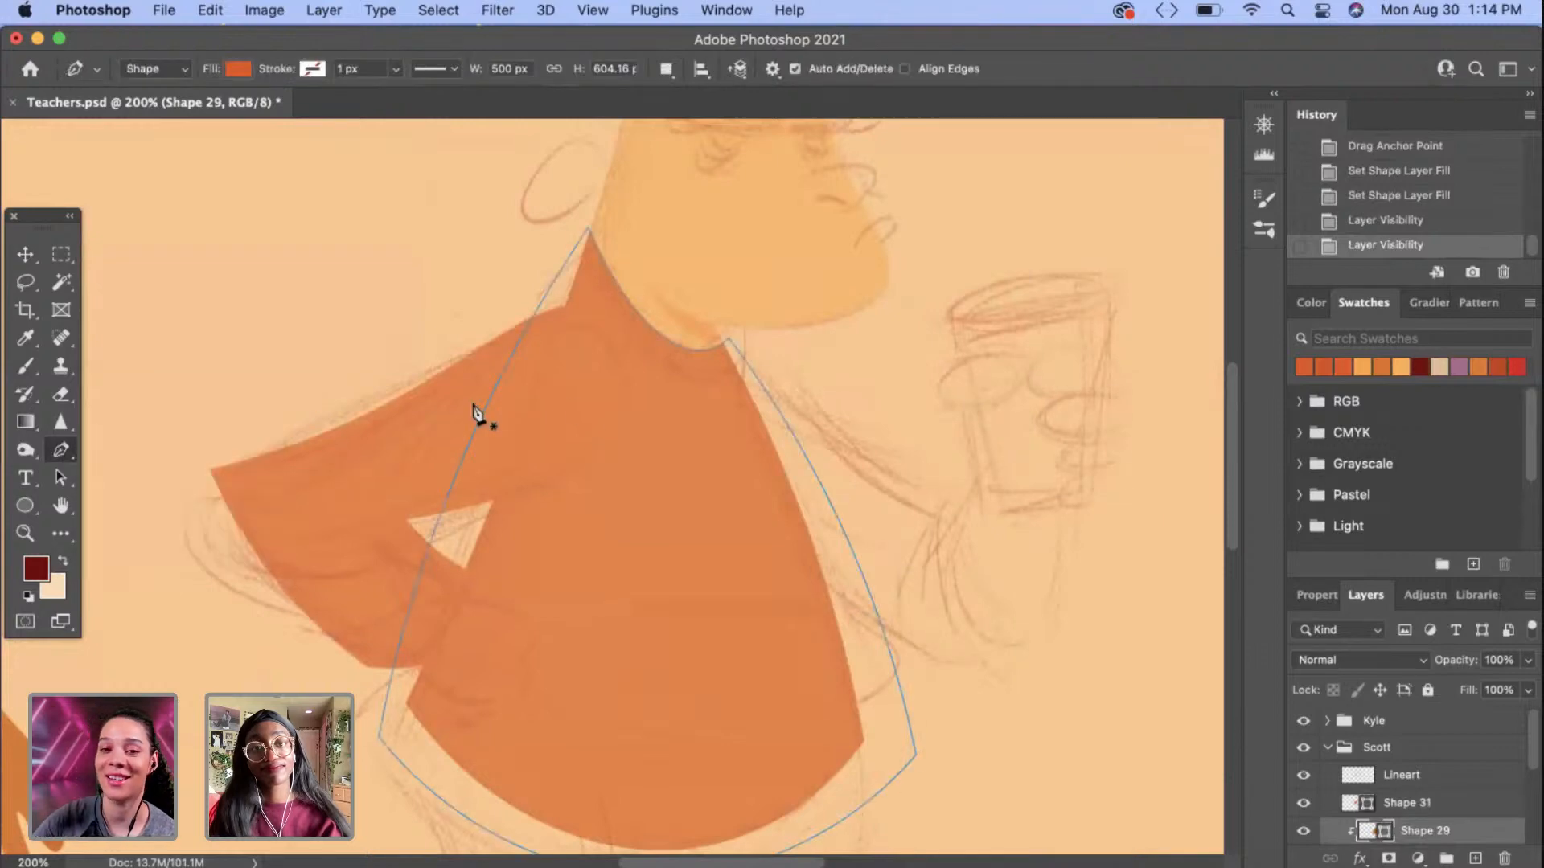
pyautogui.click(621, 387)
pyautogui.click(464, 557)
pyautogui.click(512, 392)
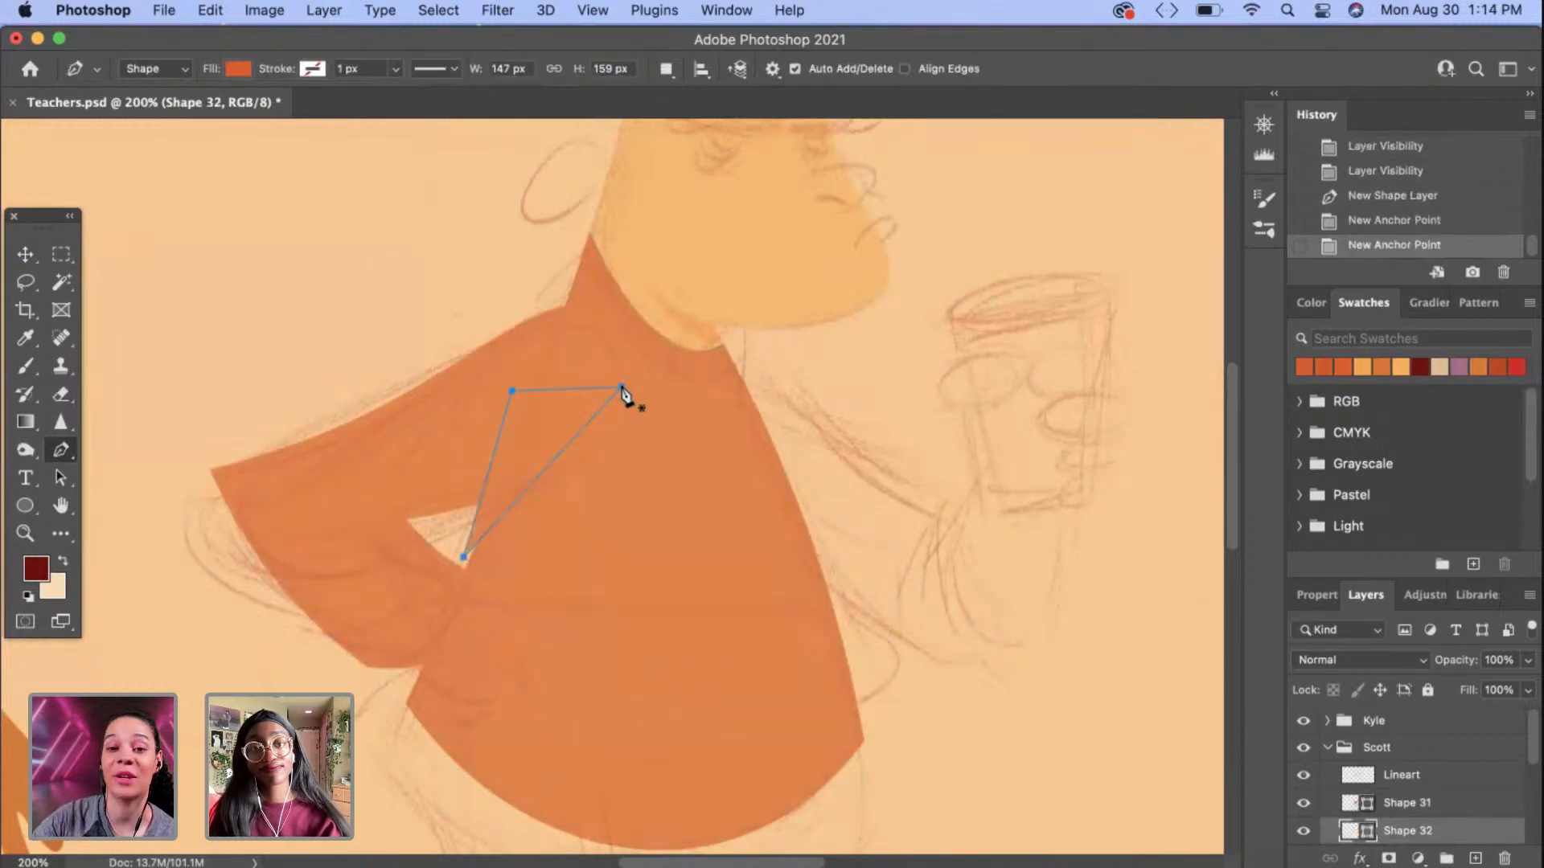
pyautogui.click(622, 387)
# Step: Clip the triangular underarm shape to the layers below and set its blend mode to Multiply
pyautogui.rightClick(1429, 838)
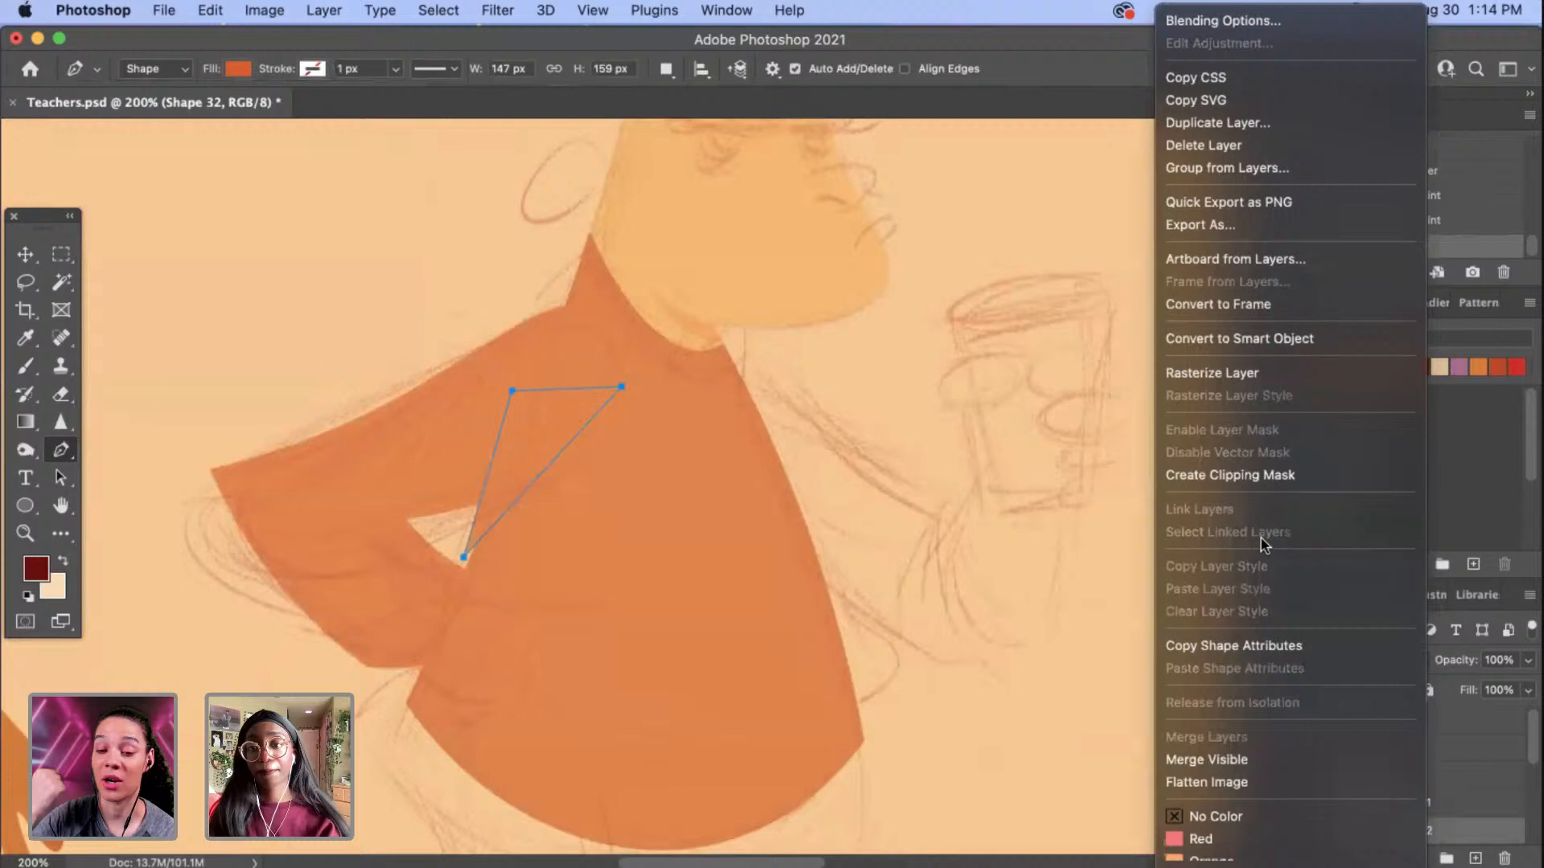
pyautogui.click(1280, 476)
pyautogui.click(1359, 659)
pyautogui.click(1325, 733)
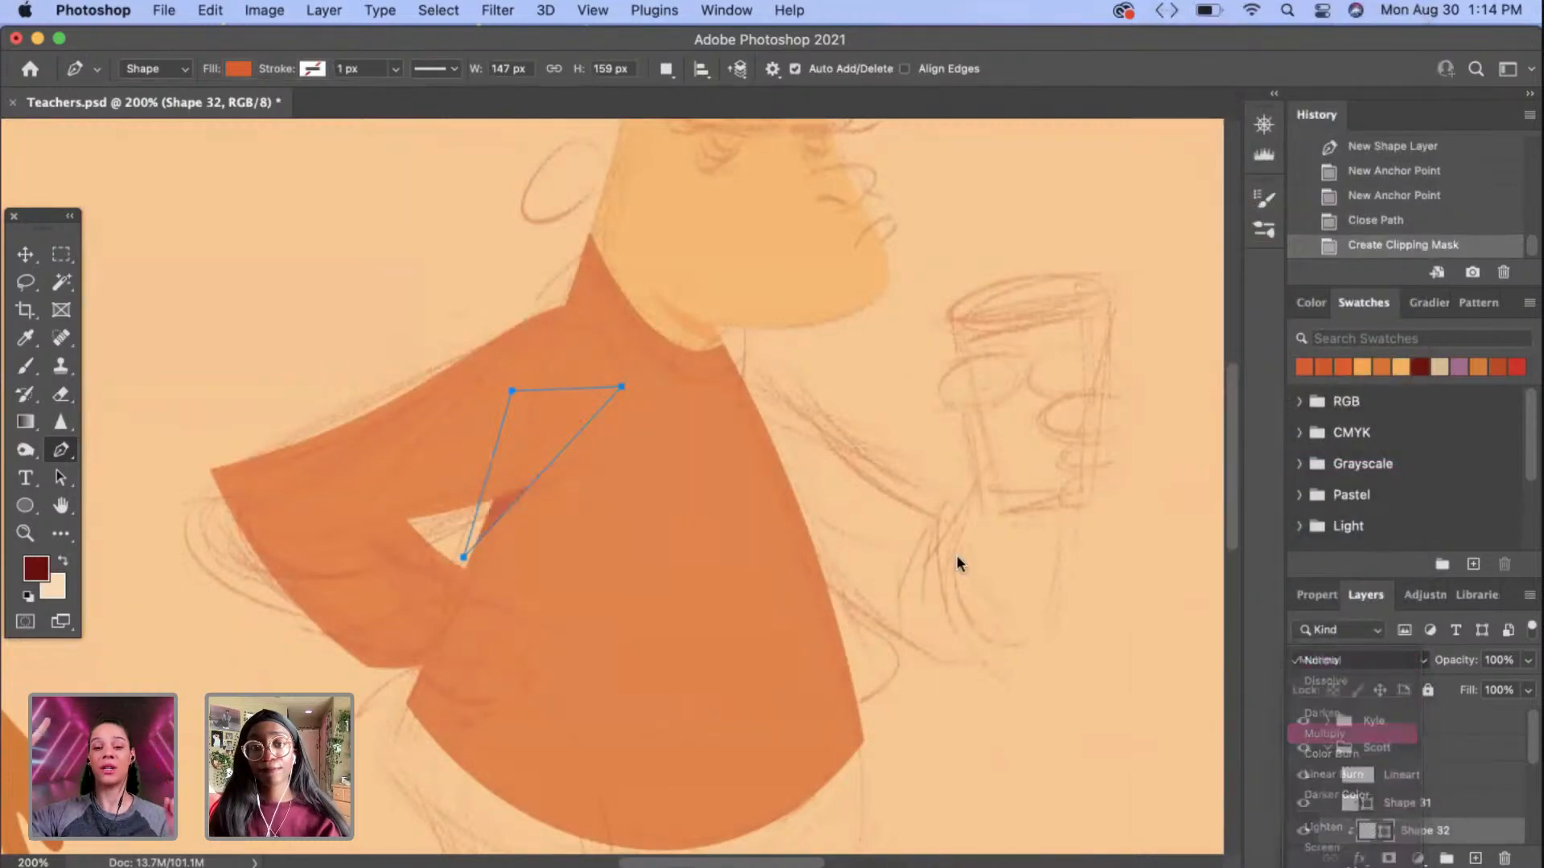
# Step: Bend the triangle's lower edge into a rounded underarm shadow and adjust its corner points with the Curvature Pen
pyautogui.hotkey('shift', 'p')
pyautogui.hotkey('shift', 'p')
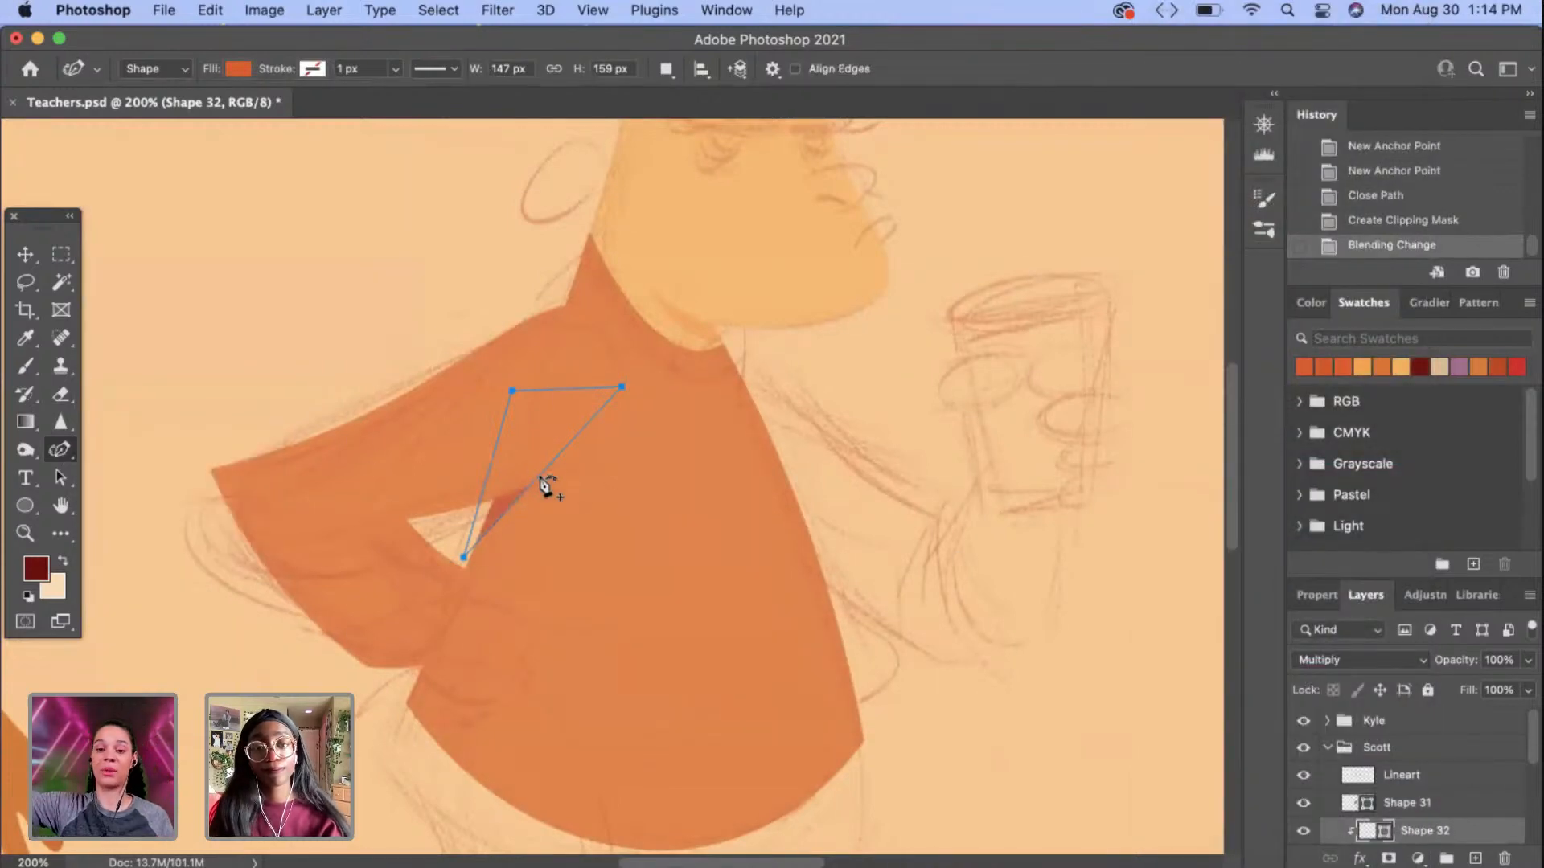
pyautogui.moveTo(546, 509); pyautogui.dragTo(463, 532)
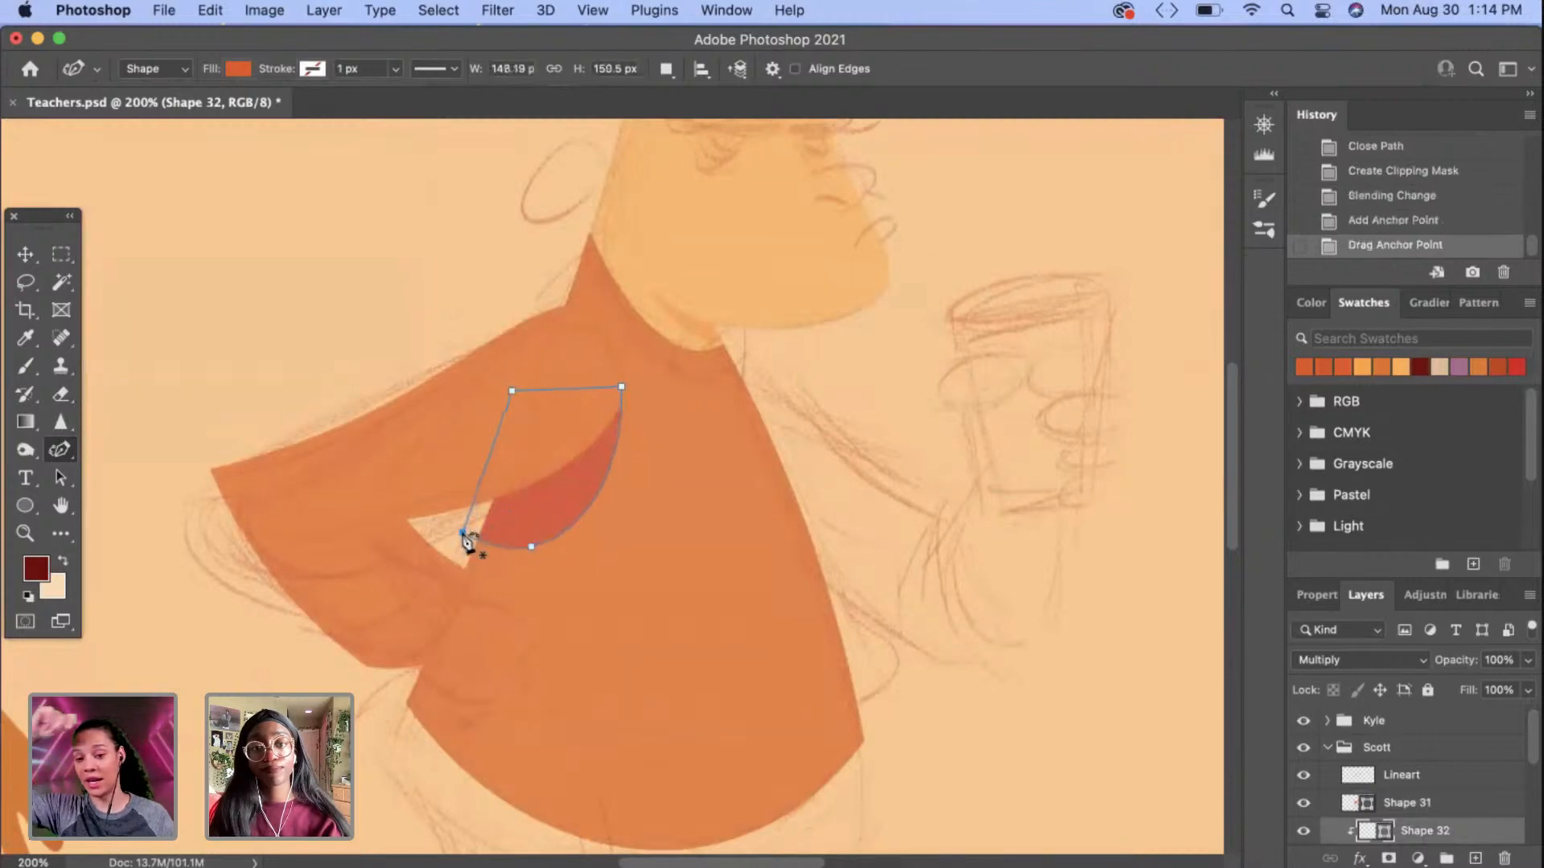
pyautogui.moveTo(622, 387); pyautogui.dragTo(622, 380)
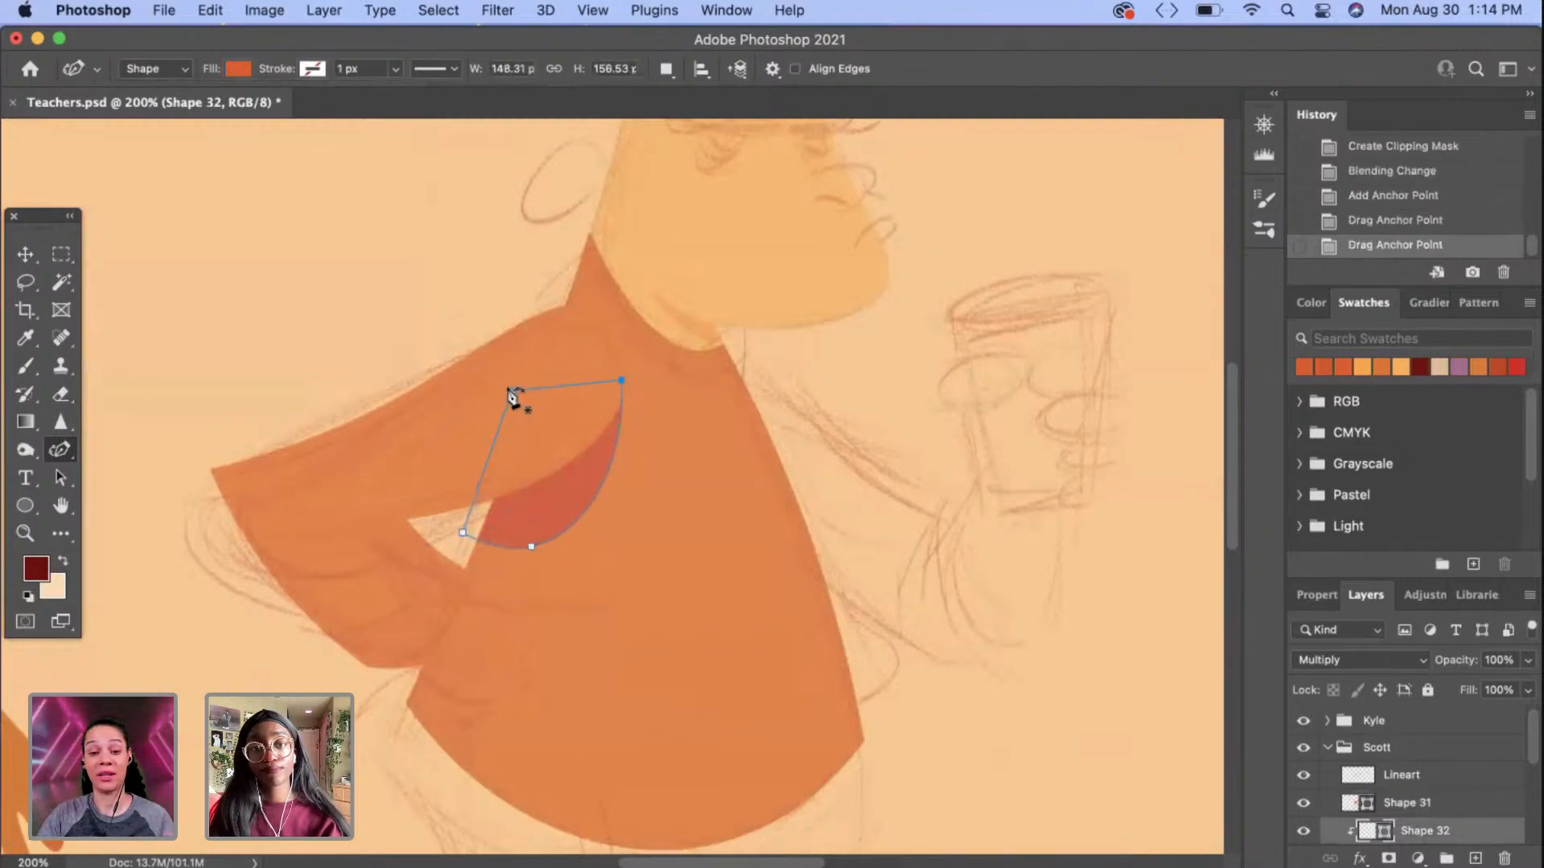
pyautogui.moveTo(510, 384); pyautogui.dragTo(514, 386)
pyautogui.moveTo(460, 527); pyautogui.dragTo(459, 523)
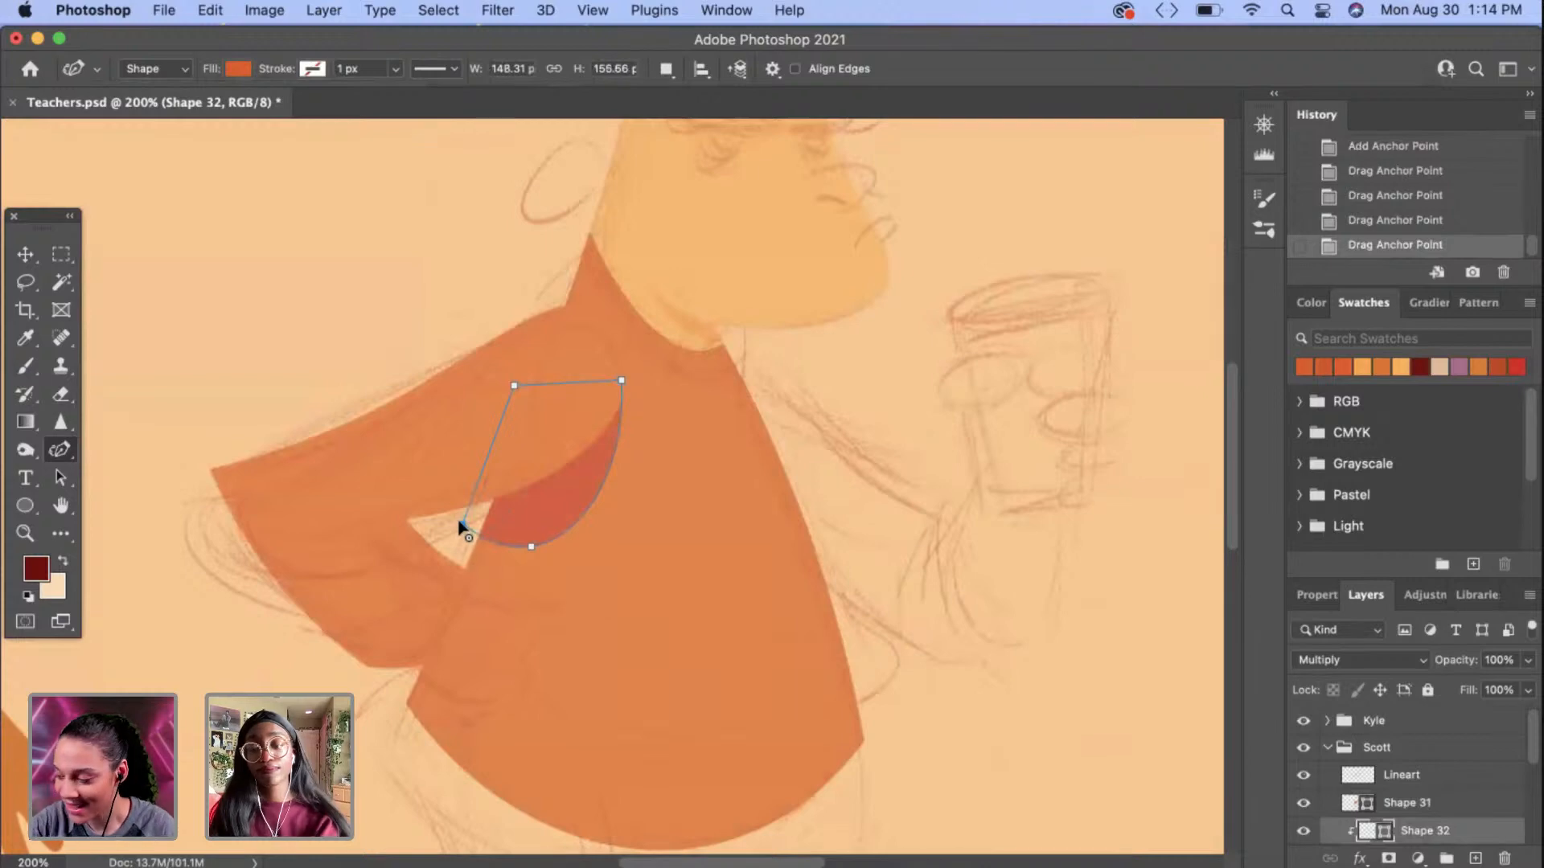
pyautogui.press('Escape')
# Step: Rasterize the underarm shadow layer and soften the shadow's lower edge and inner tip with the size 91 eraser
pyautogui.rightClick(1450, 832)
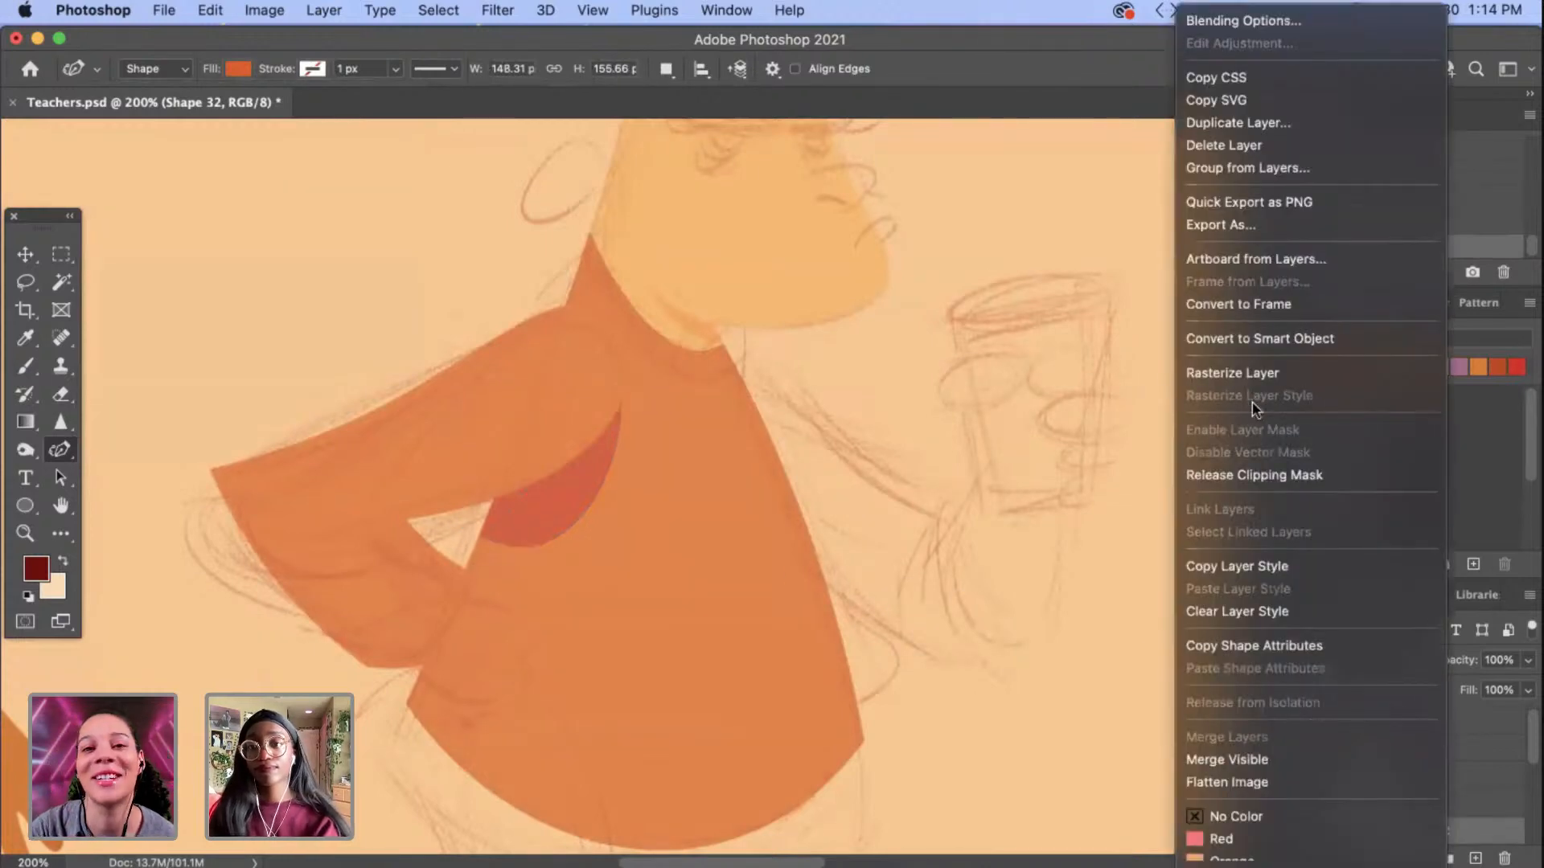
pyautogui.click(1232, 373)
pyautogui.click(60, 394)
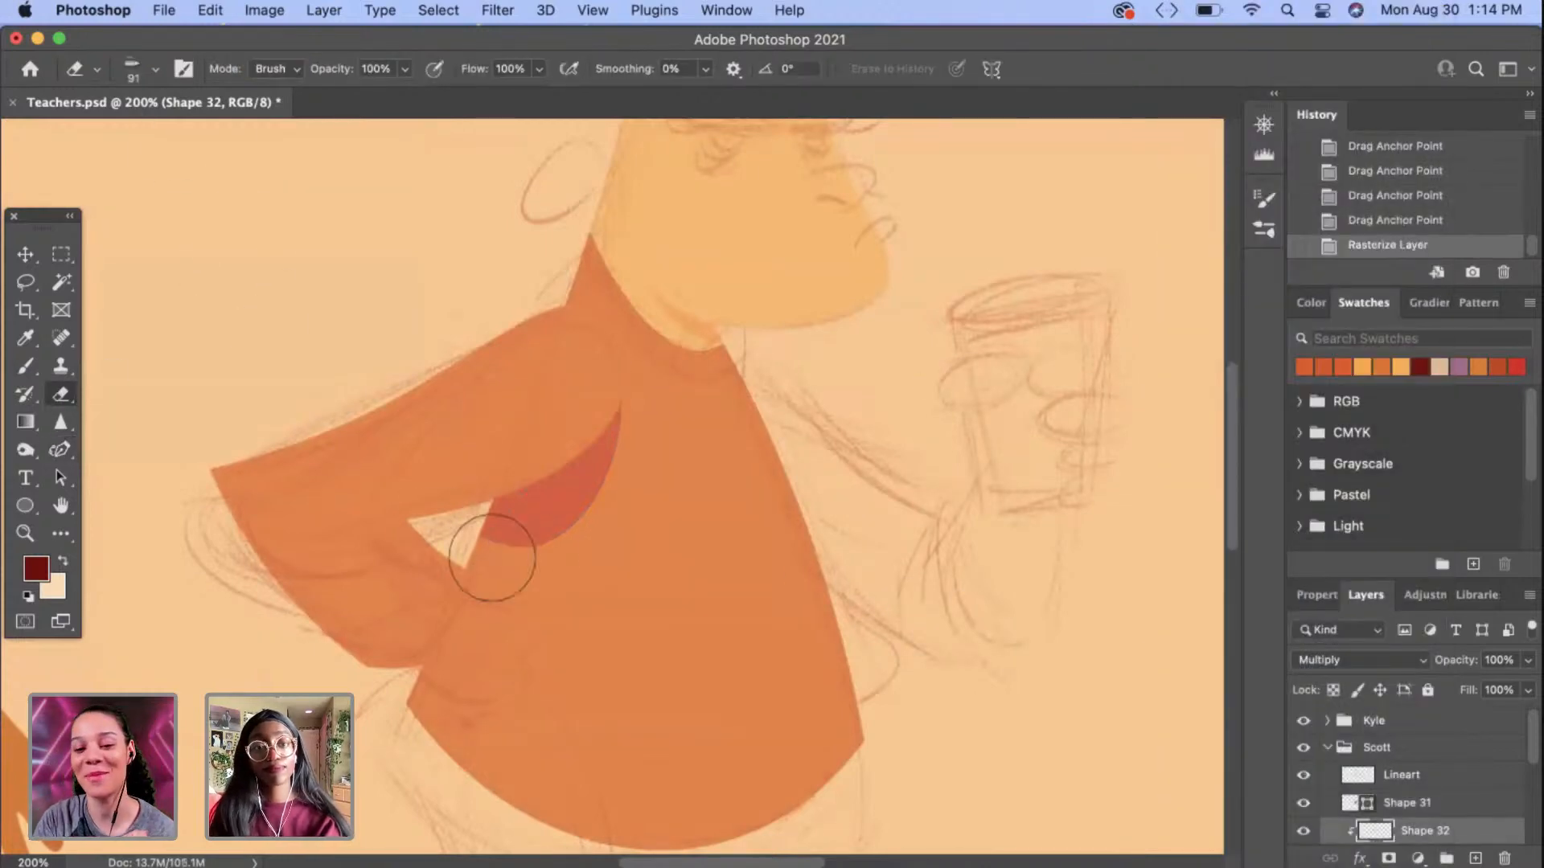
pyautogui.moveTo(526, 553)
pyautogui.mouseDown()
pyautogui.moveTo(510, 541)
pyautogui.moveTo(517, 509)
pyautogui.moveTo(617, 506)
pyautogui.moveTo(386, 550)
pyautogui.mouseUp()
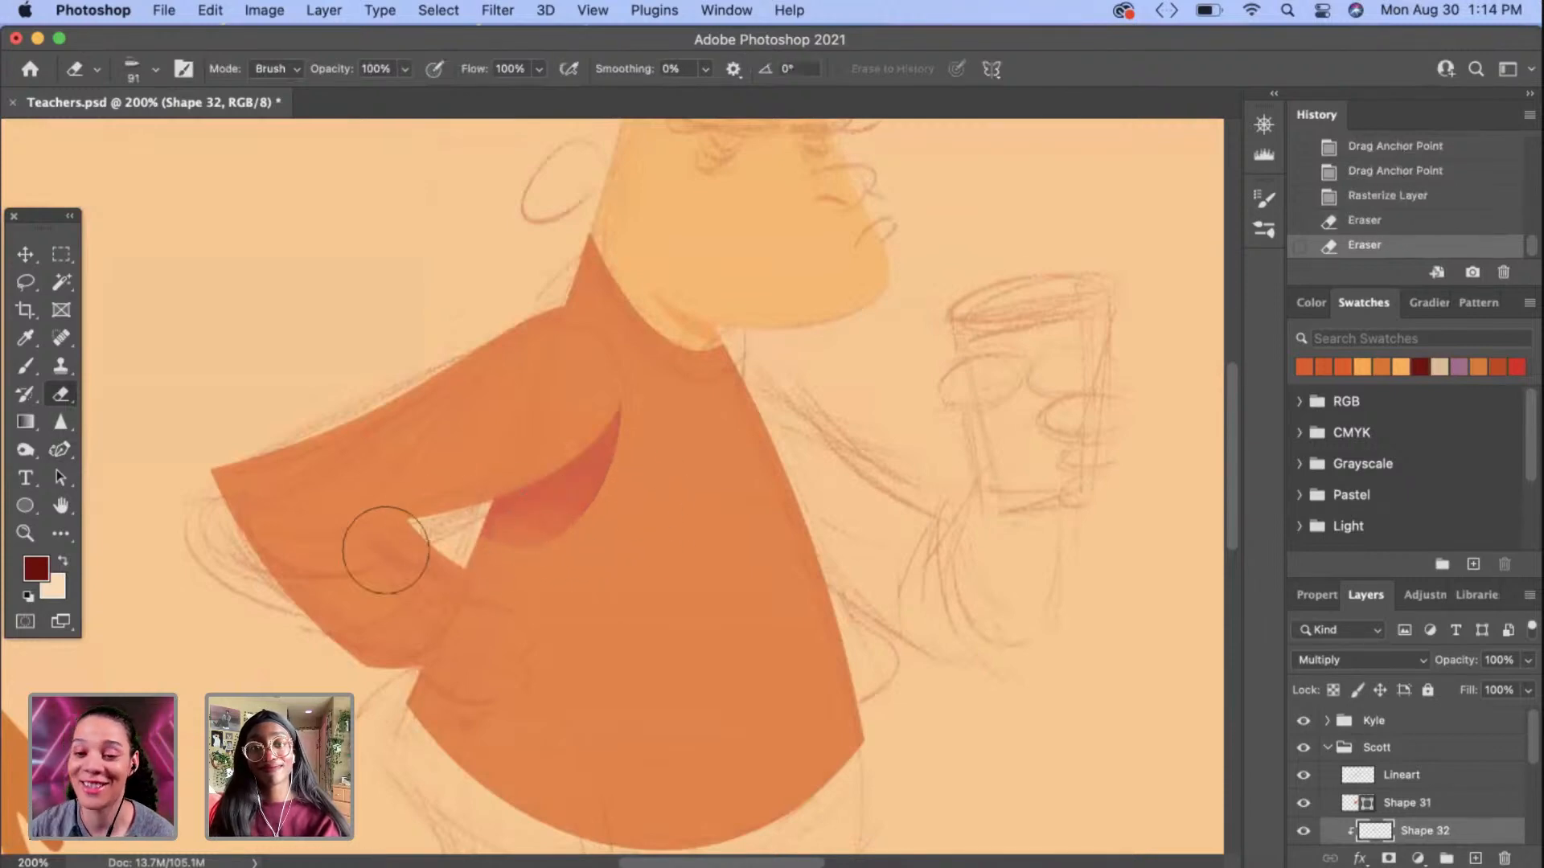
pyautogui.moveTo(508, 545); pyautogui.dragTo(461, 541)
pyautogui.moveTo(461, 542)
pyautogui.mouseDown()
pyautogui.moveTo(587, 514)
pyautogui.moveTo(626, 480)
pyautogui.mouseUp()
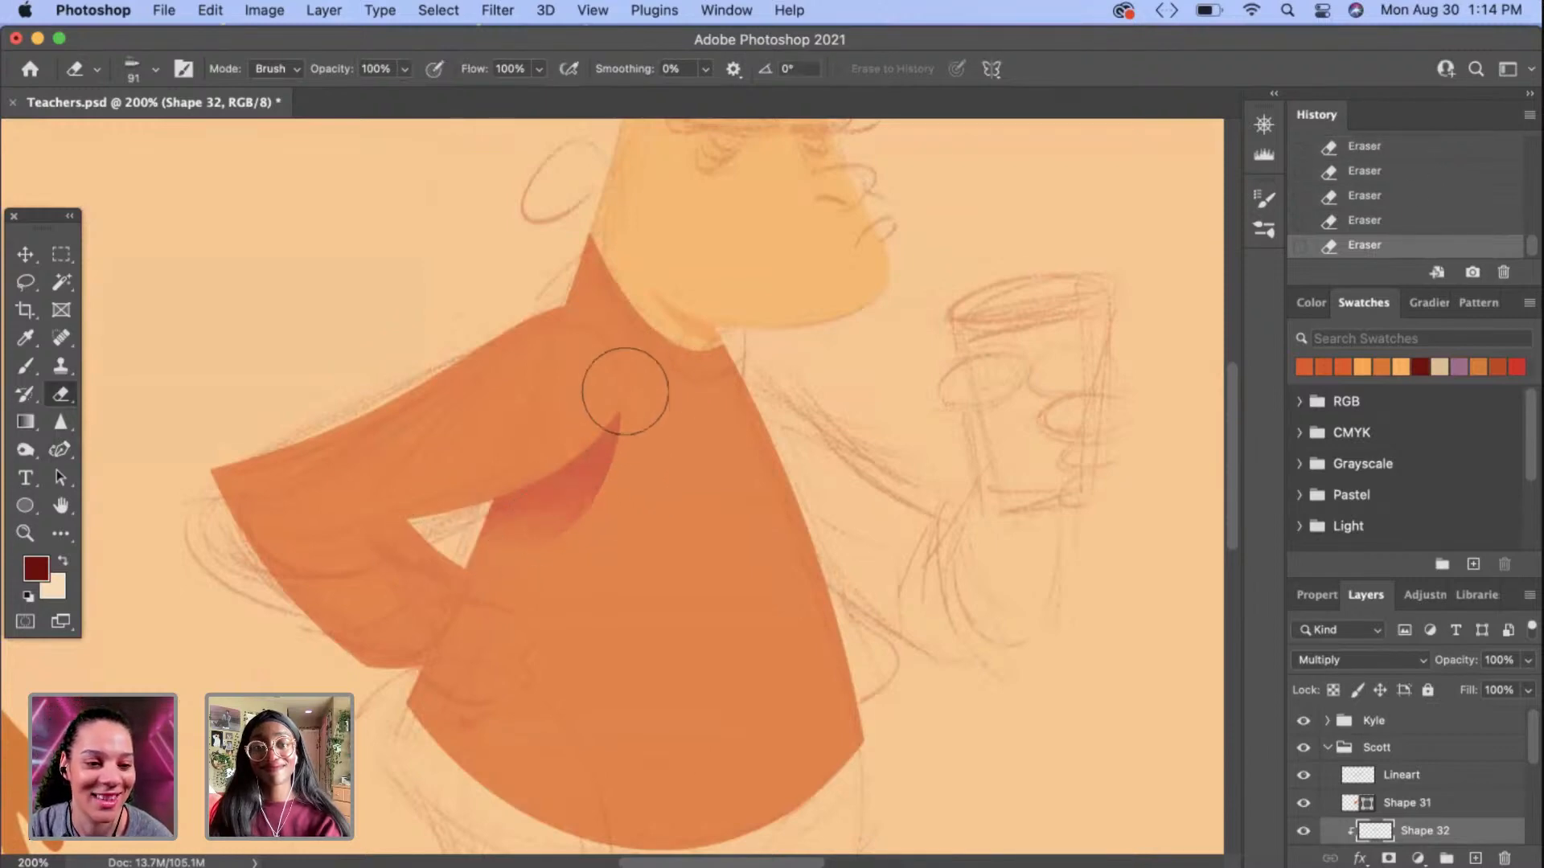
pyautogui.moveTo(616, 415); pyautogui.dragTo(626, 491)
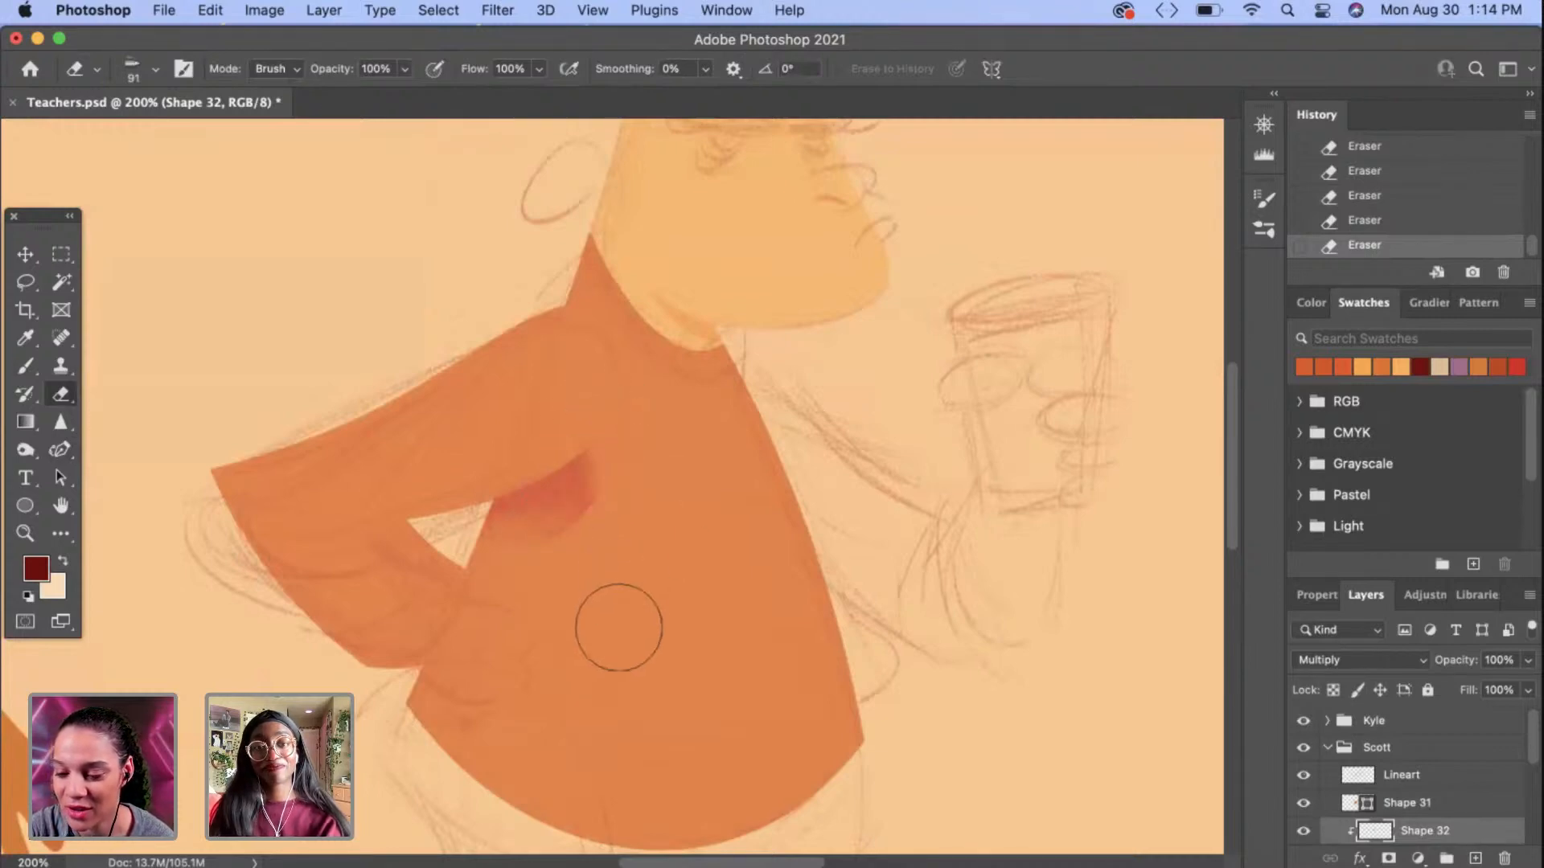
pyautogui.moveTo(607, 493); pyautogui.dragTo(606, 563)
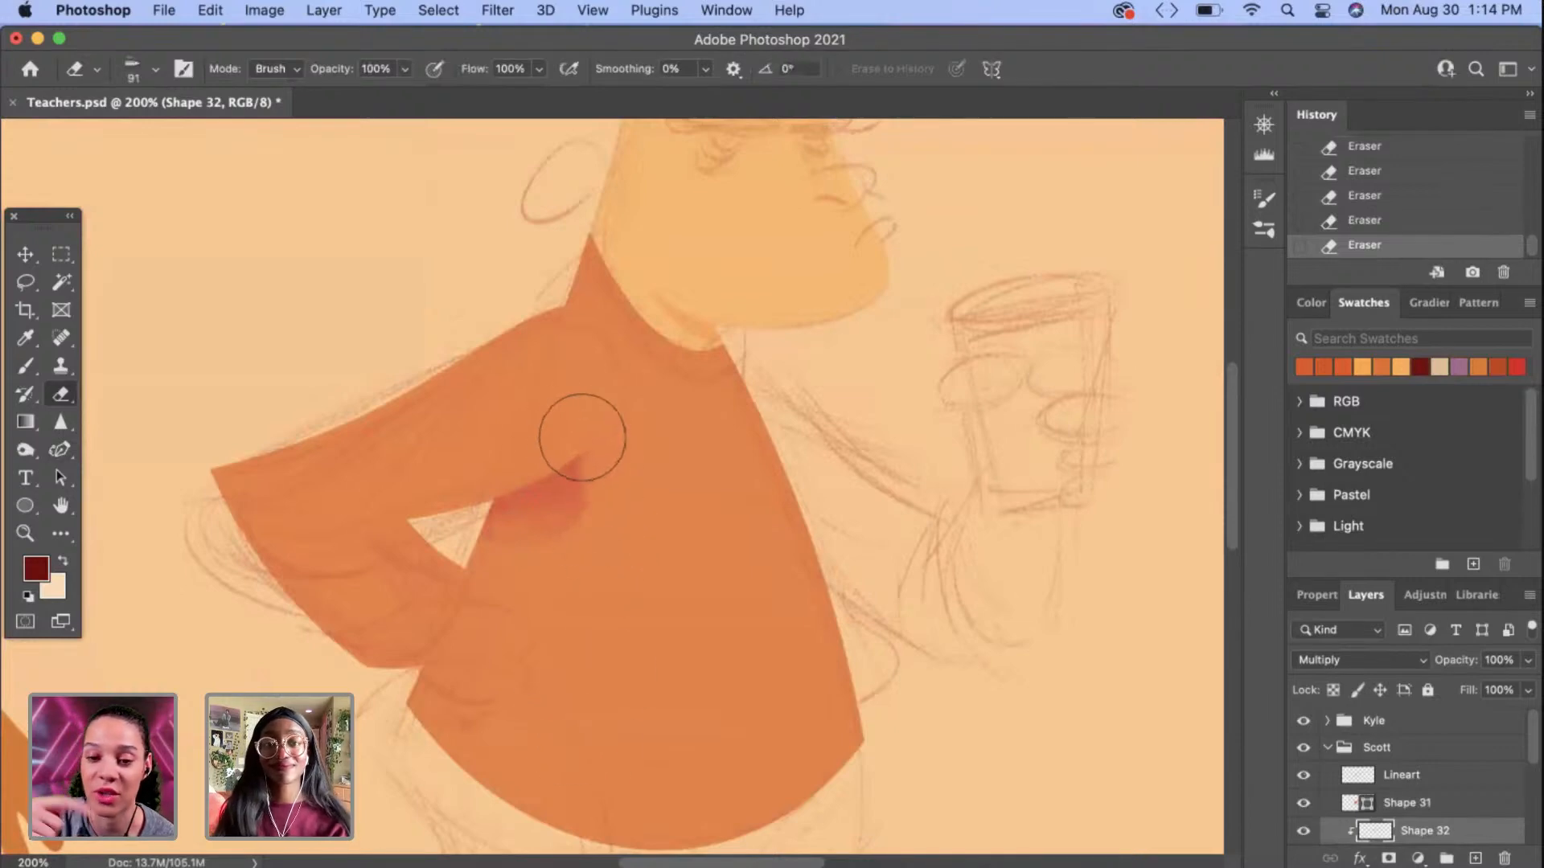
# Step: Check the shadow against the whole figure and undo the last eraser stroke
pyautogui.press('super+minus')
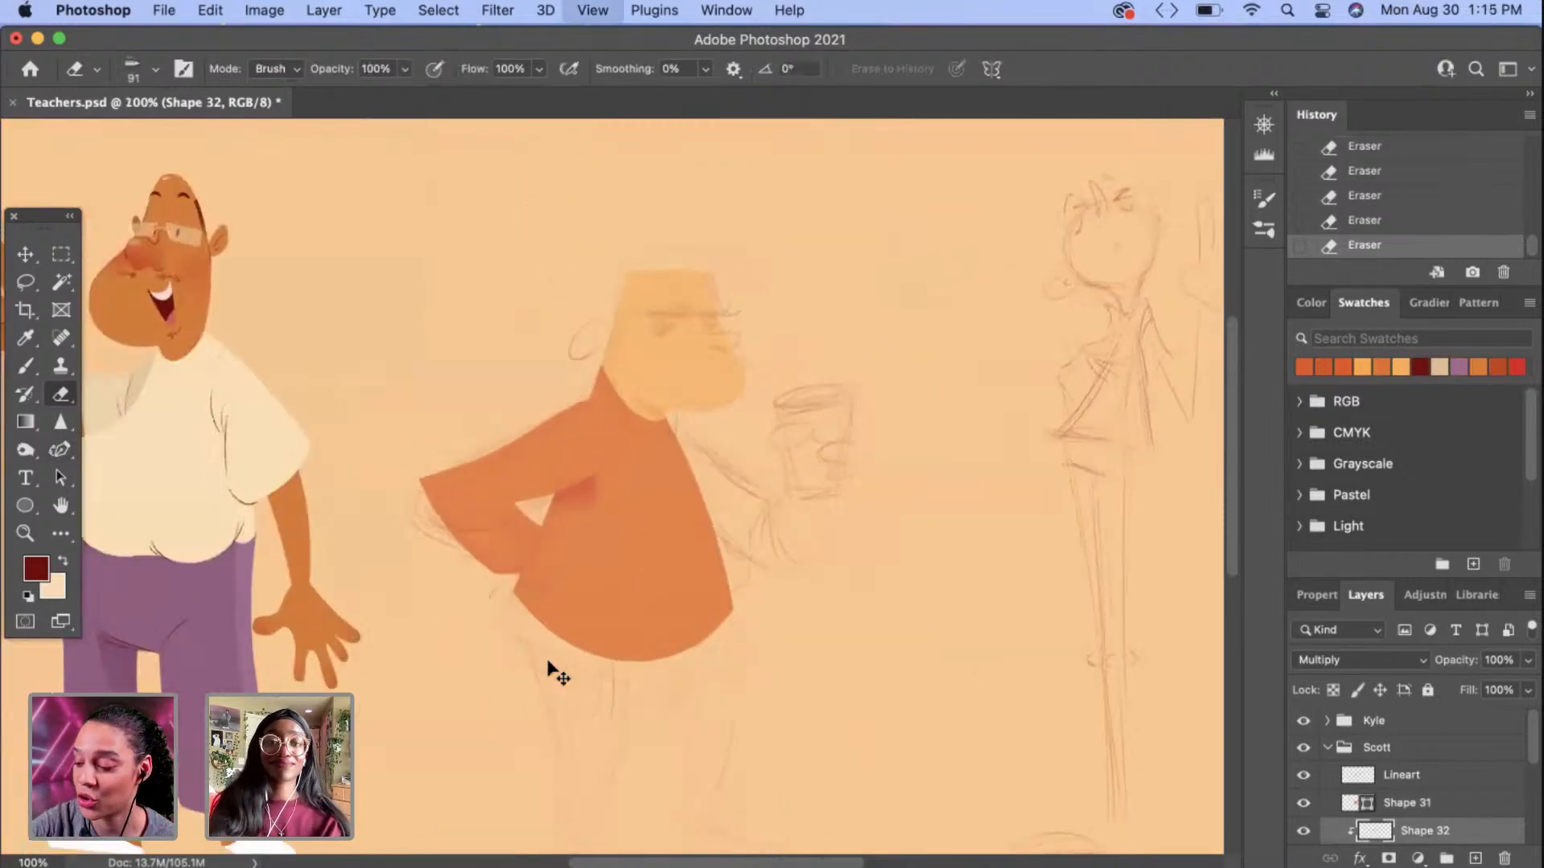
pyautogui.press('super+minus')
pyautogui.press('super+equal')
pyautogui.press('super+equal')
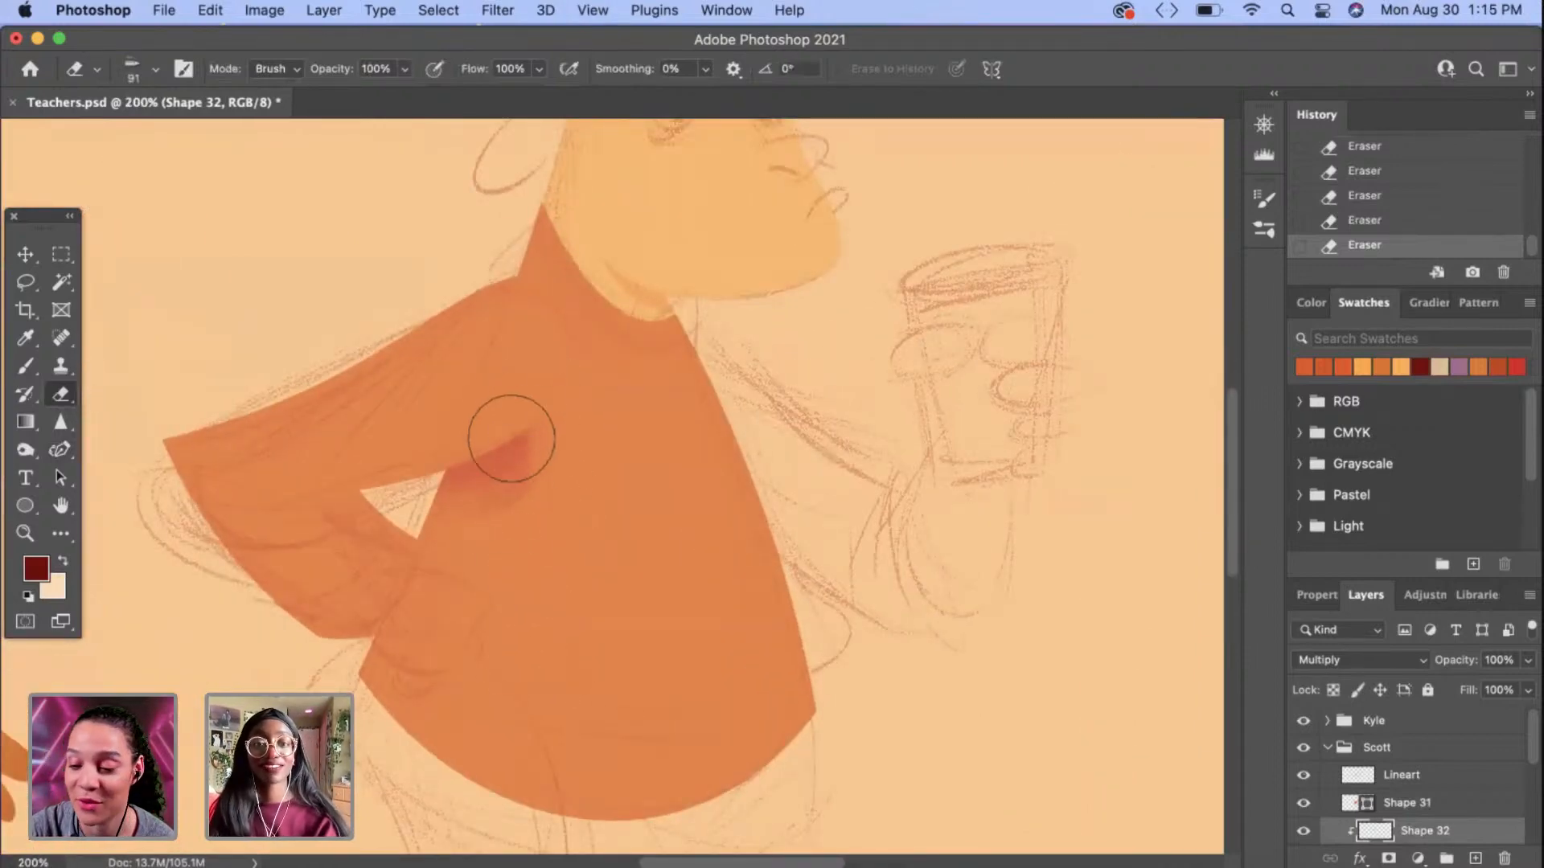
pyautogui.press('super+z')
# Step: Trim the underarm shadow's inner end to a straight edge by clearing a Polygonal Lasso selection beside its tip, and remove the selection
pyautogui.click(26, 285)
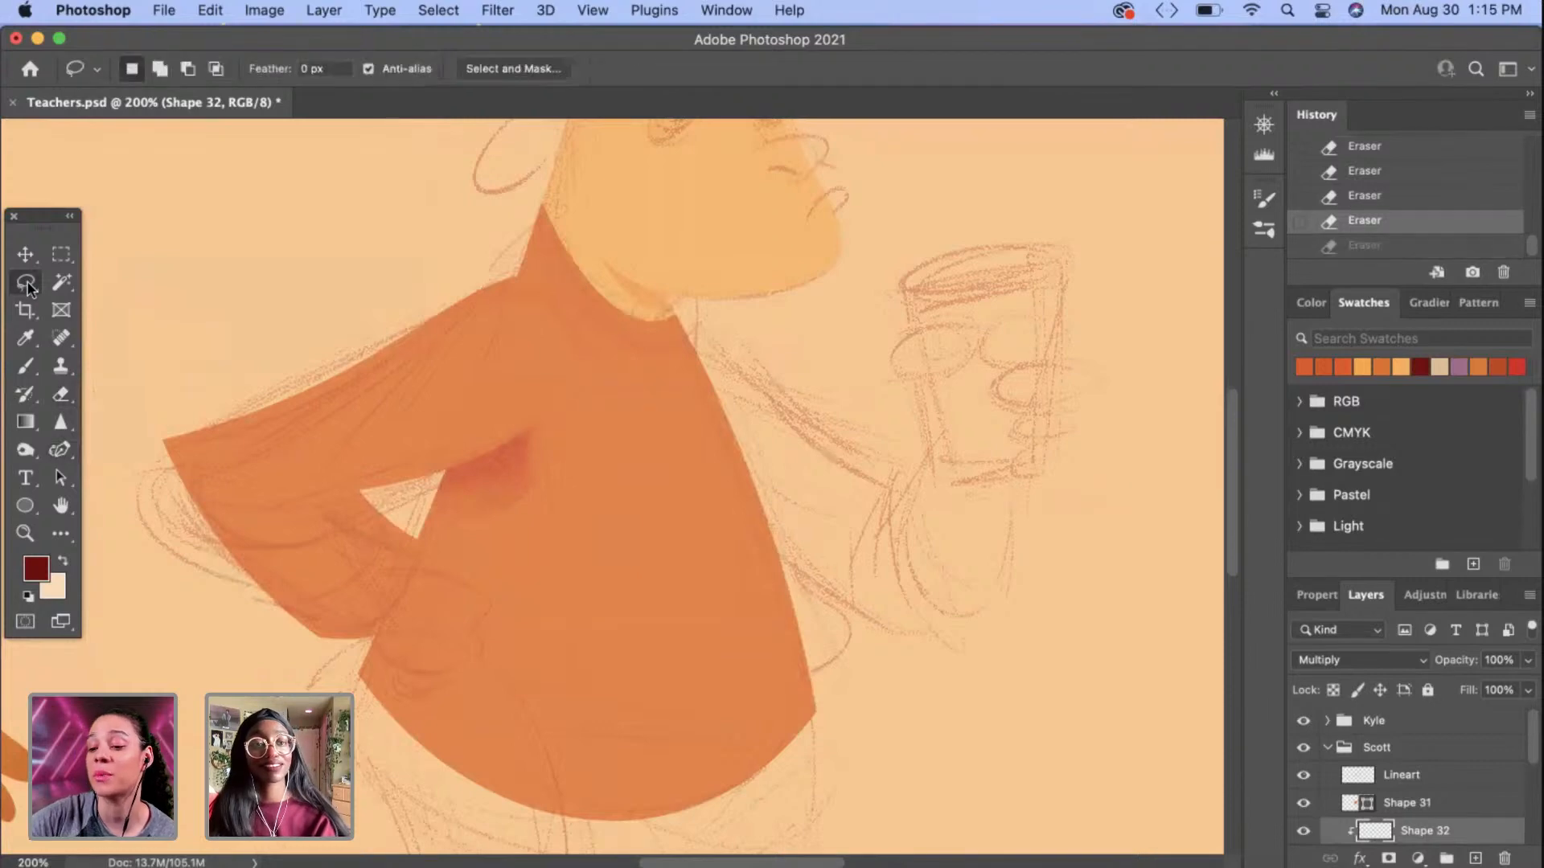
pyautogui.click(138, 300)
pyautogui.click(523, 402)
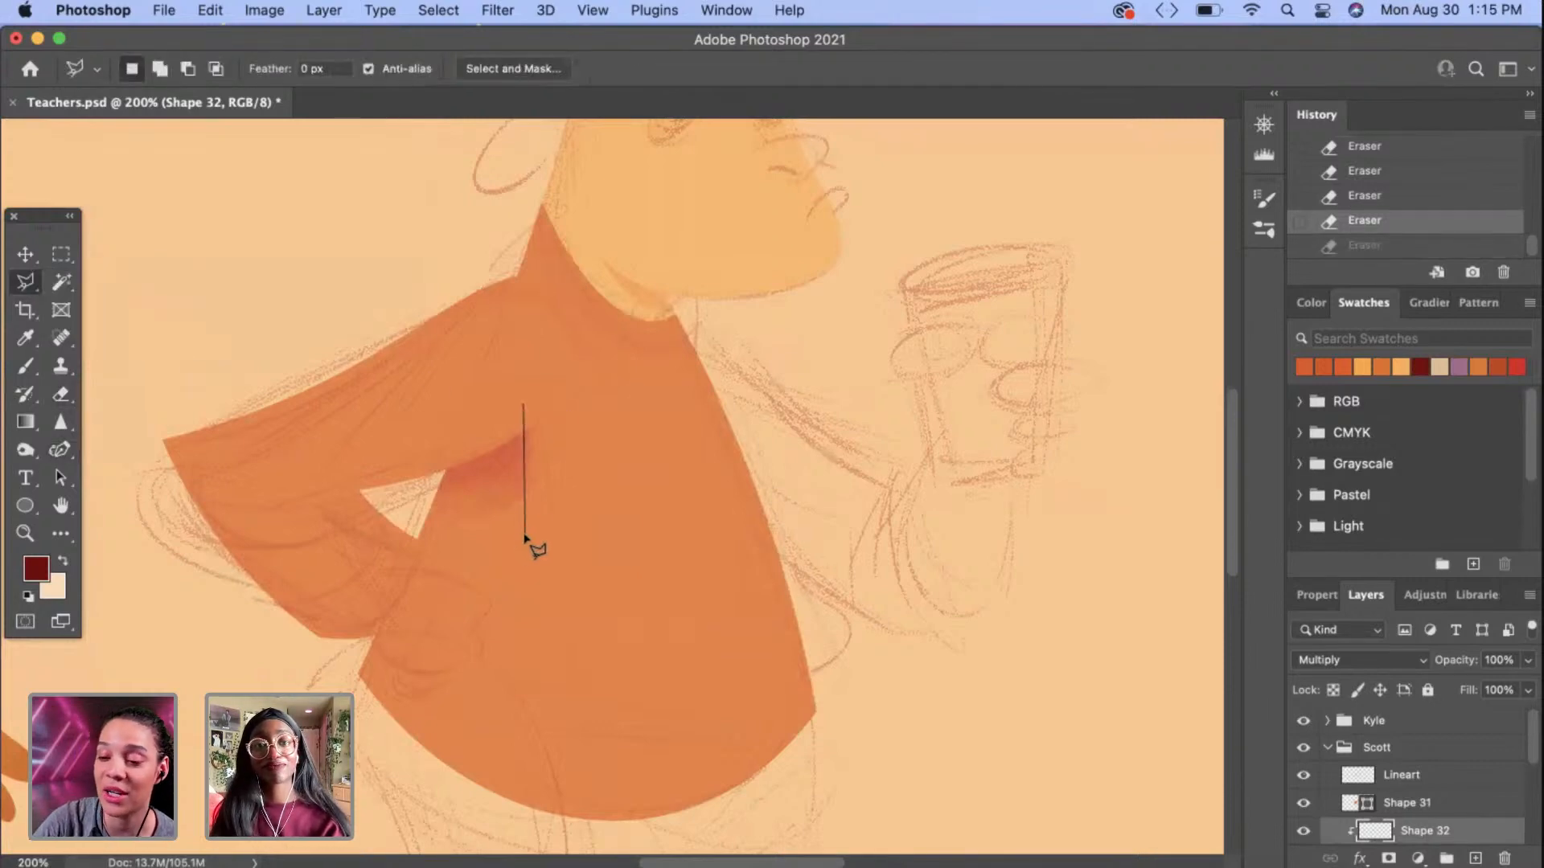
pyautogui.click(523, 534)
pyautogui.click(609, 432)
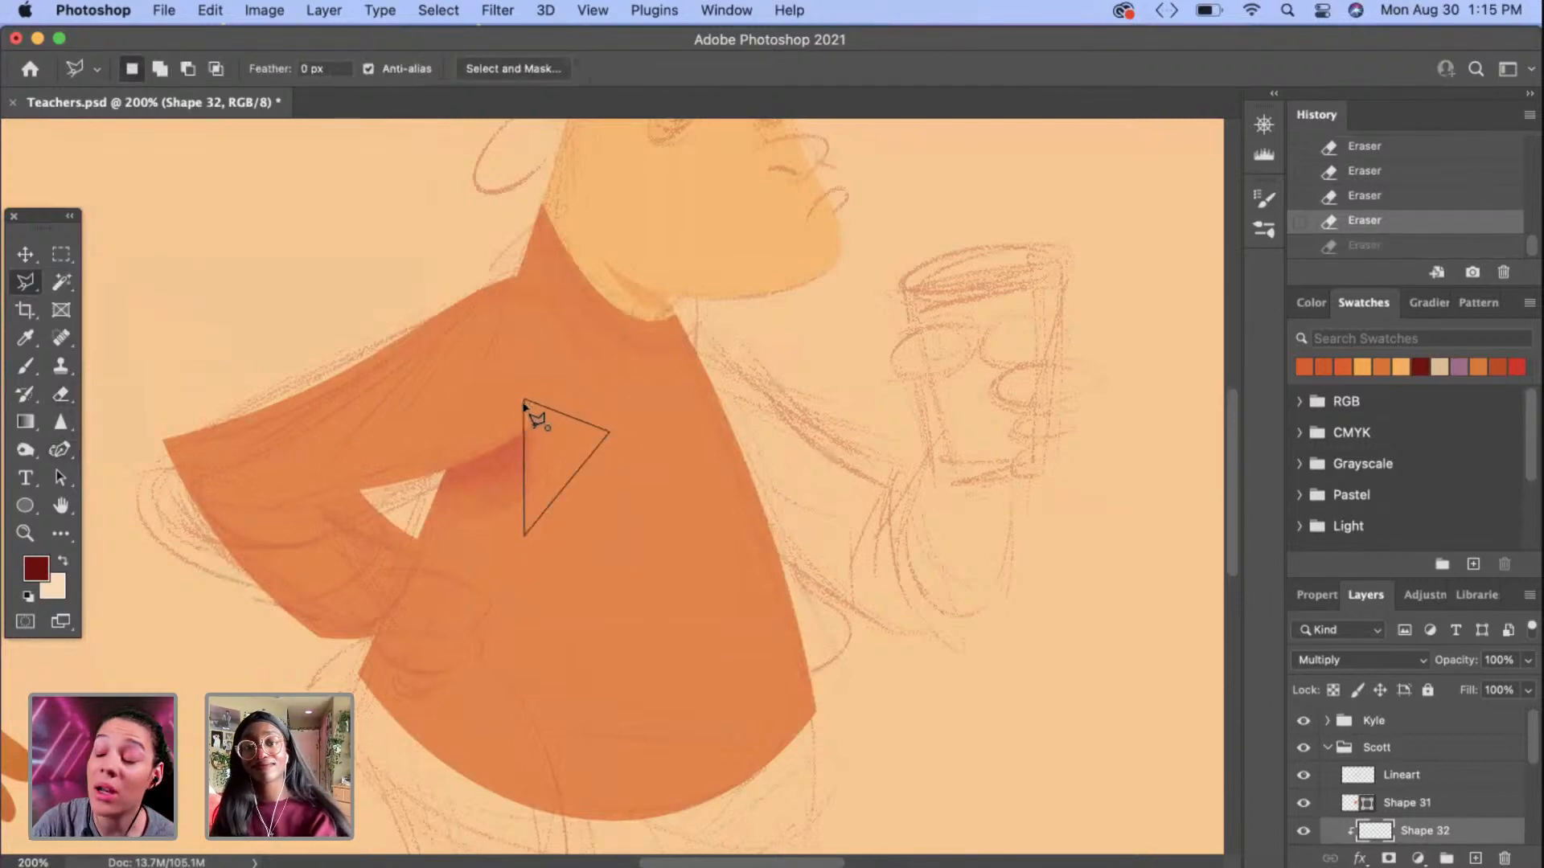
pyautogui.click(523, 402)
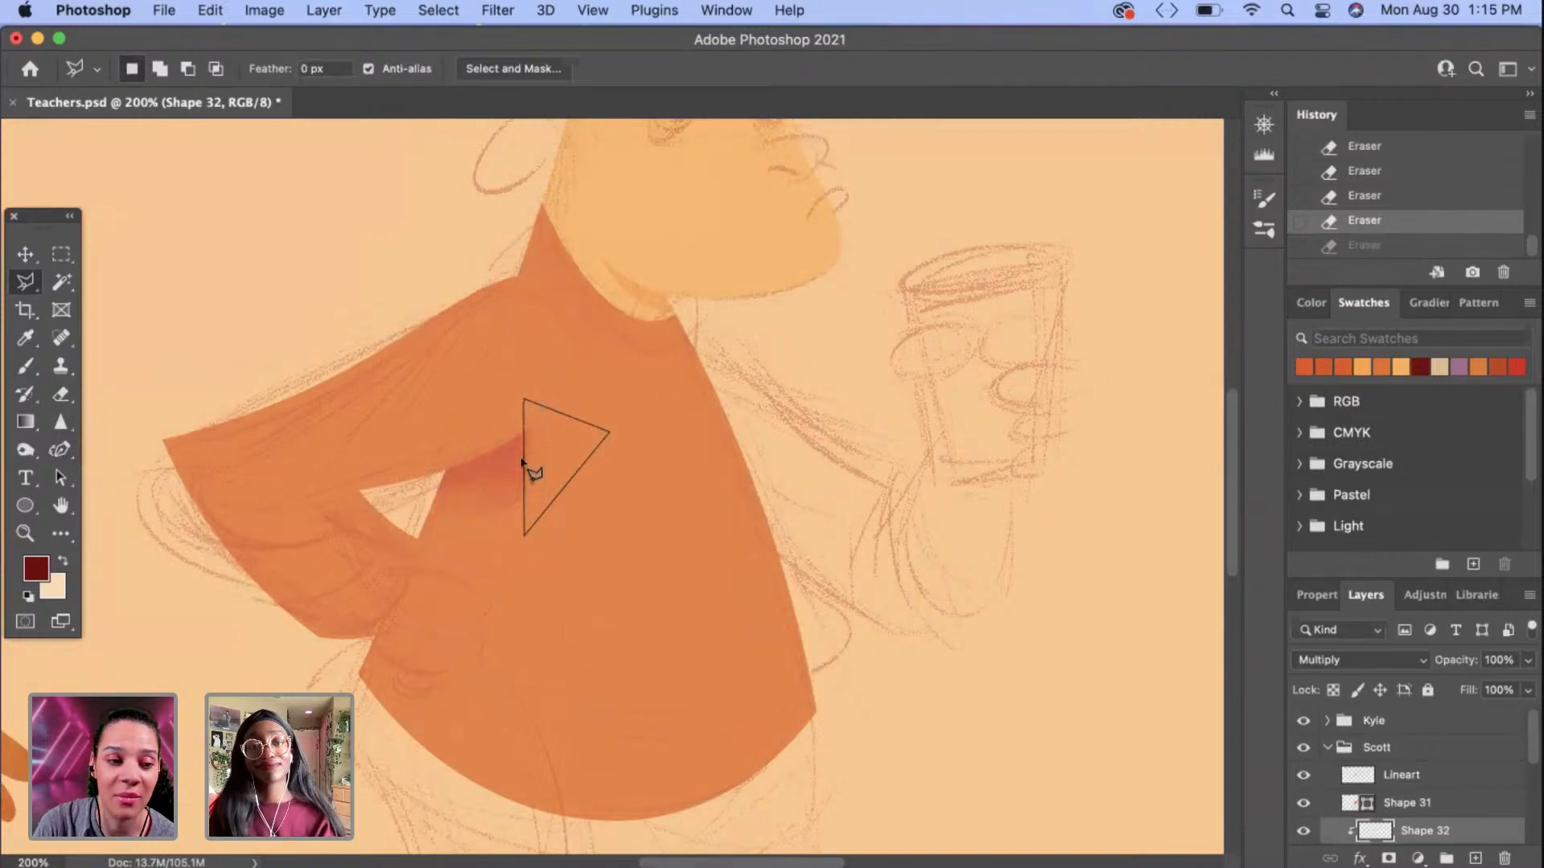
pyautogui.click(523, 402)
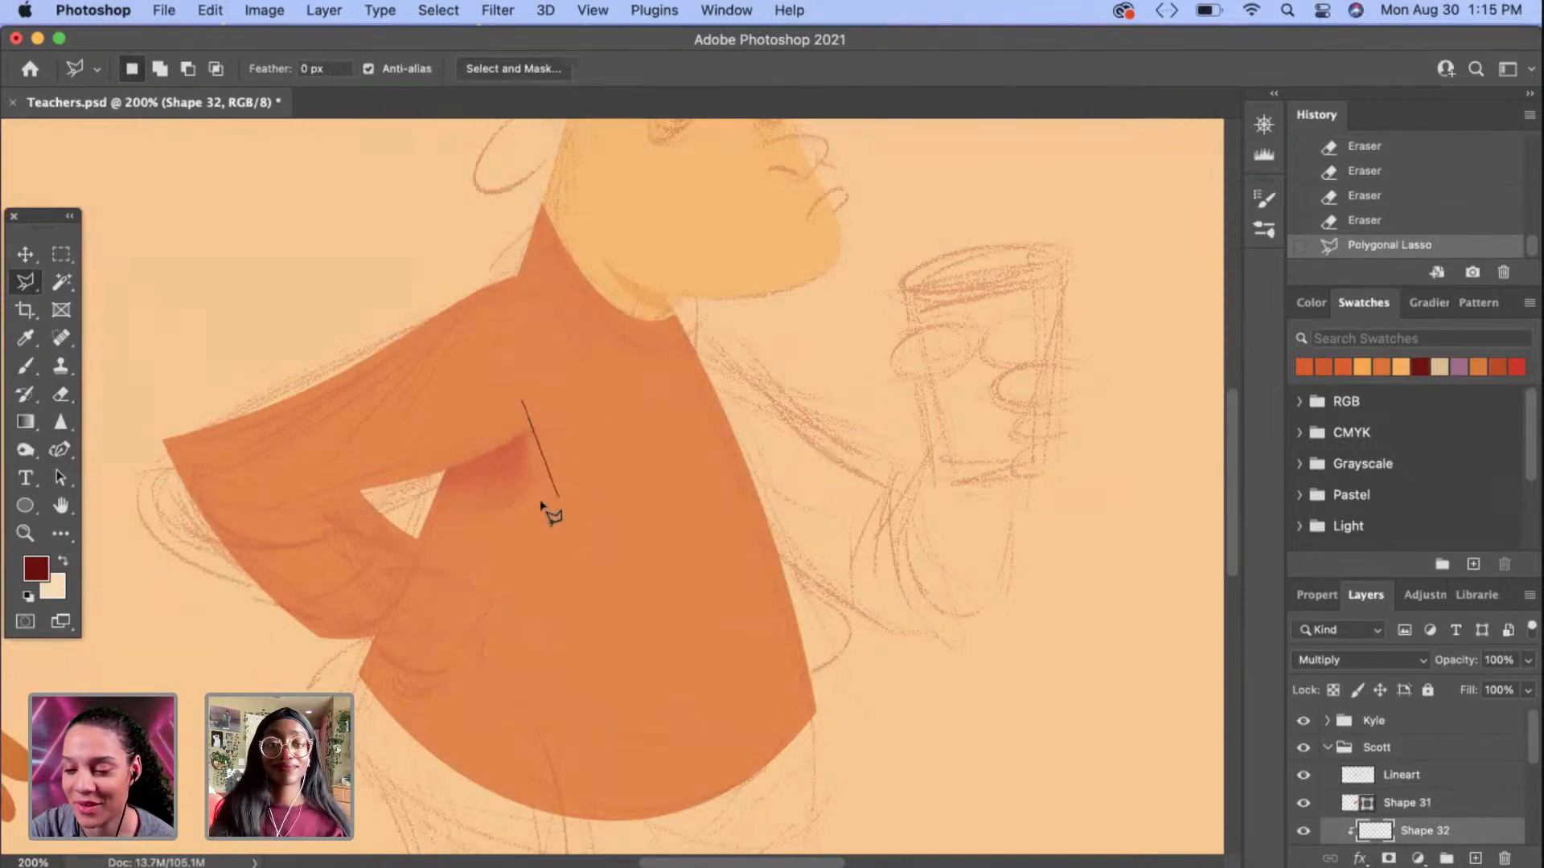
pyautogui.click(534, 510)
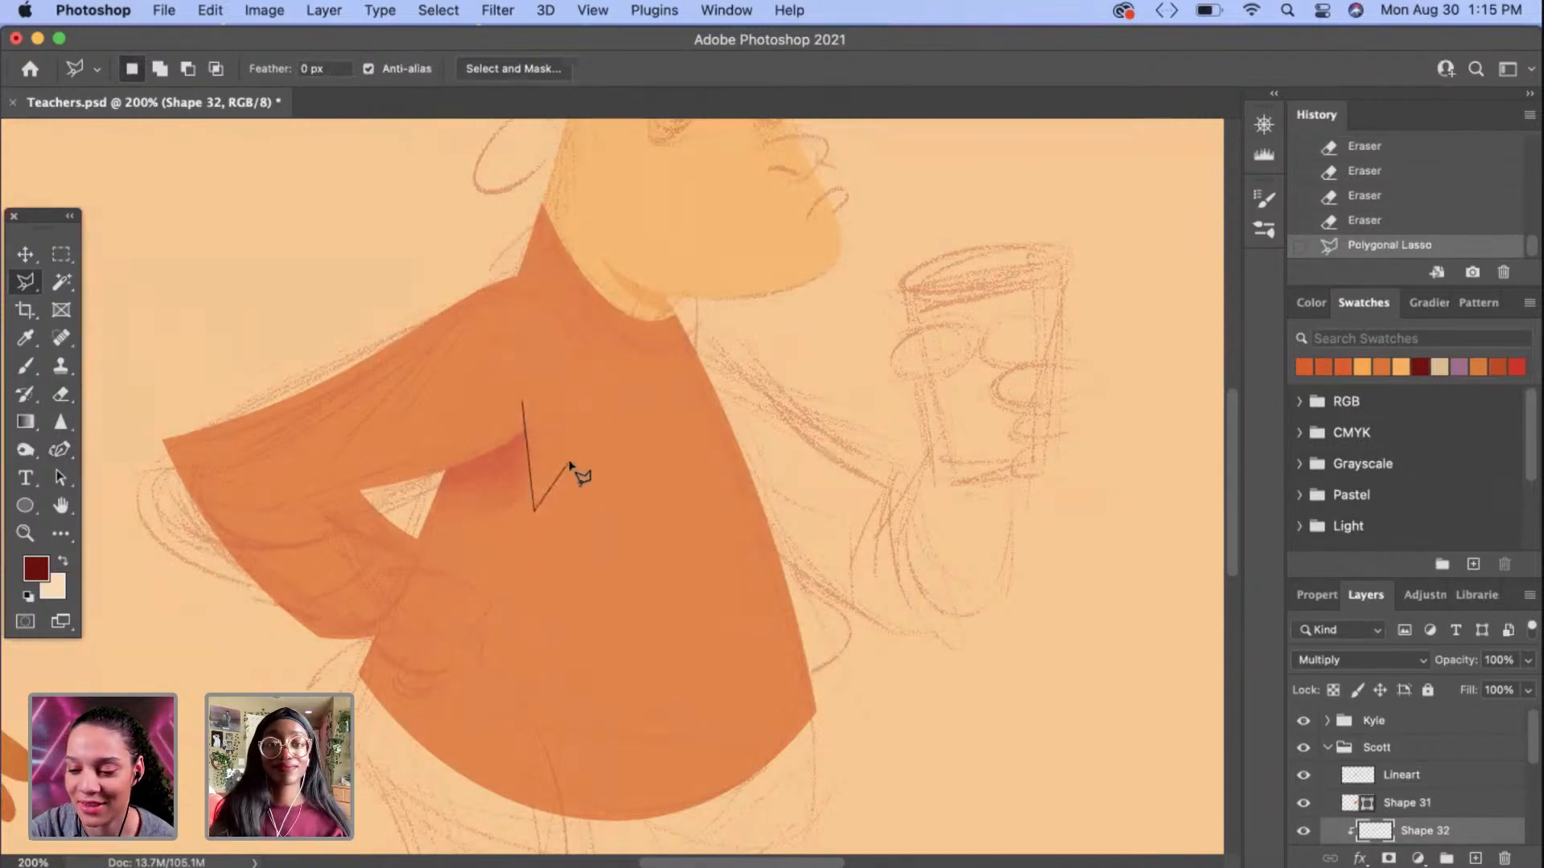
pyautogui.click(561, 385)
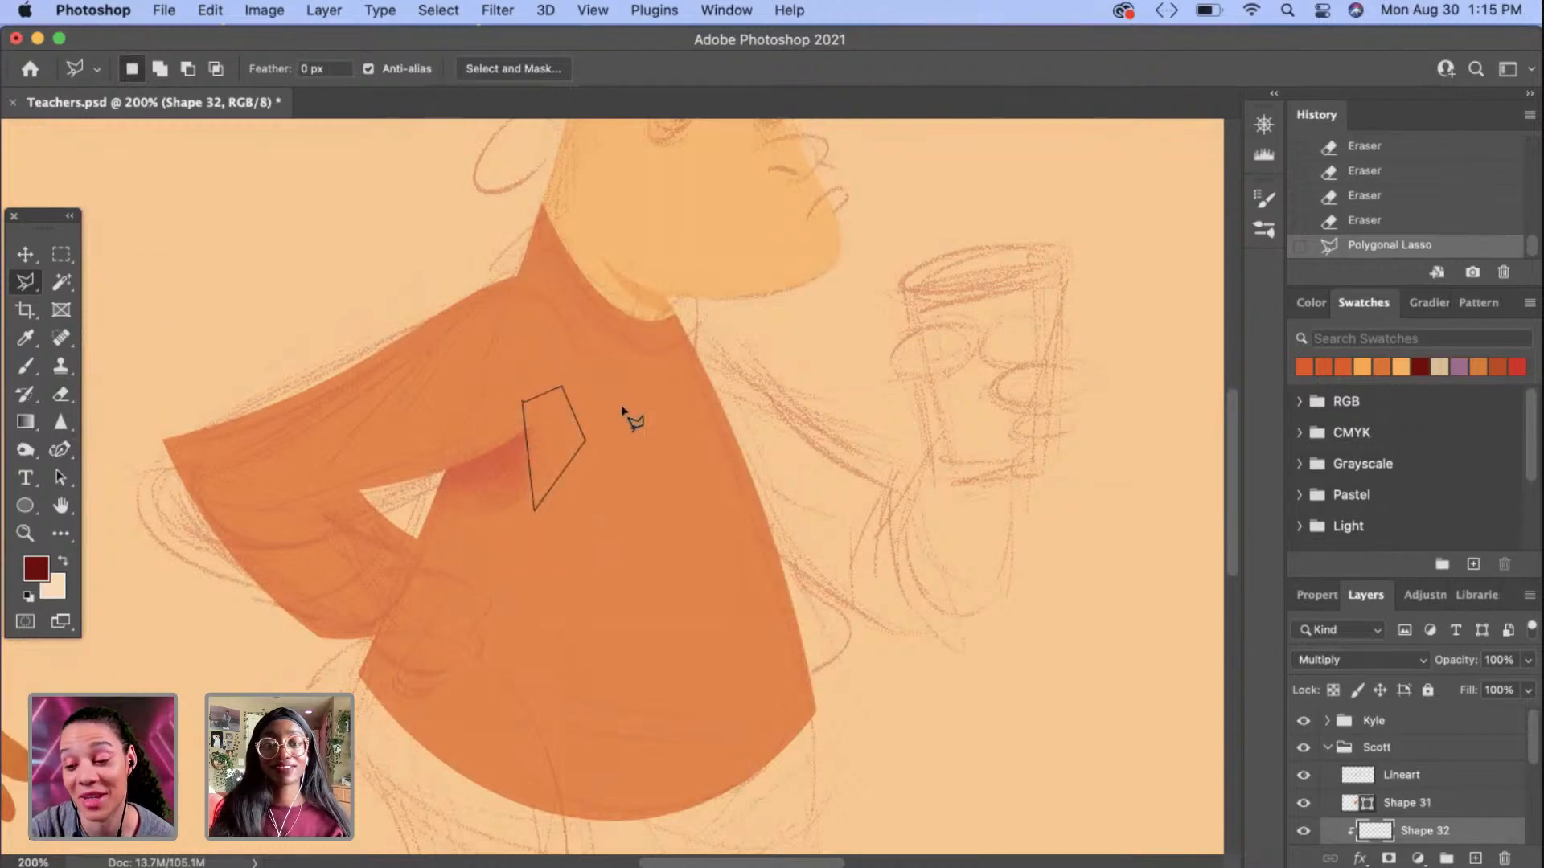
pyautogui.press('Delete')
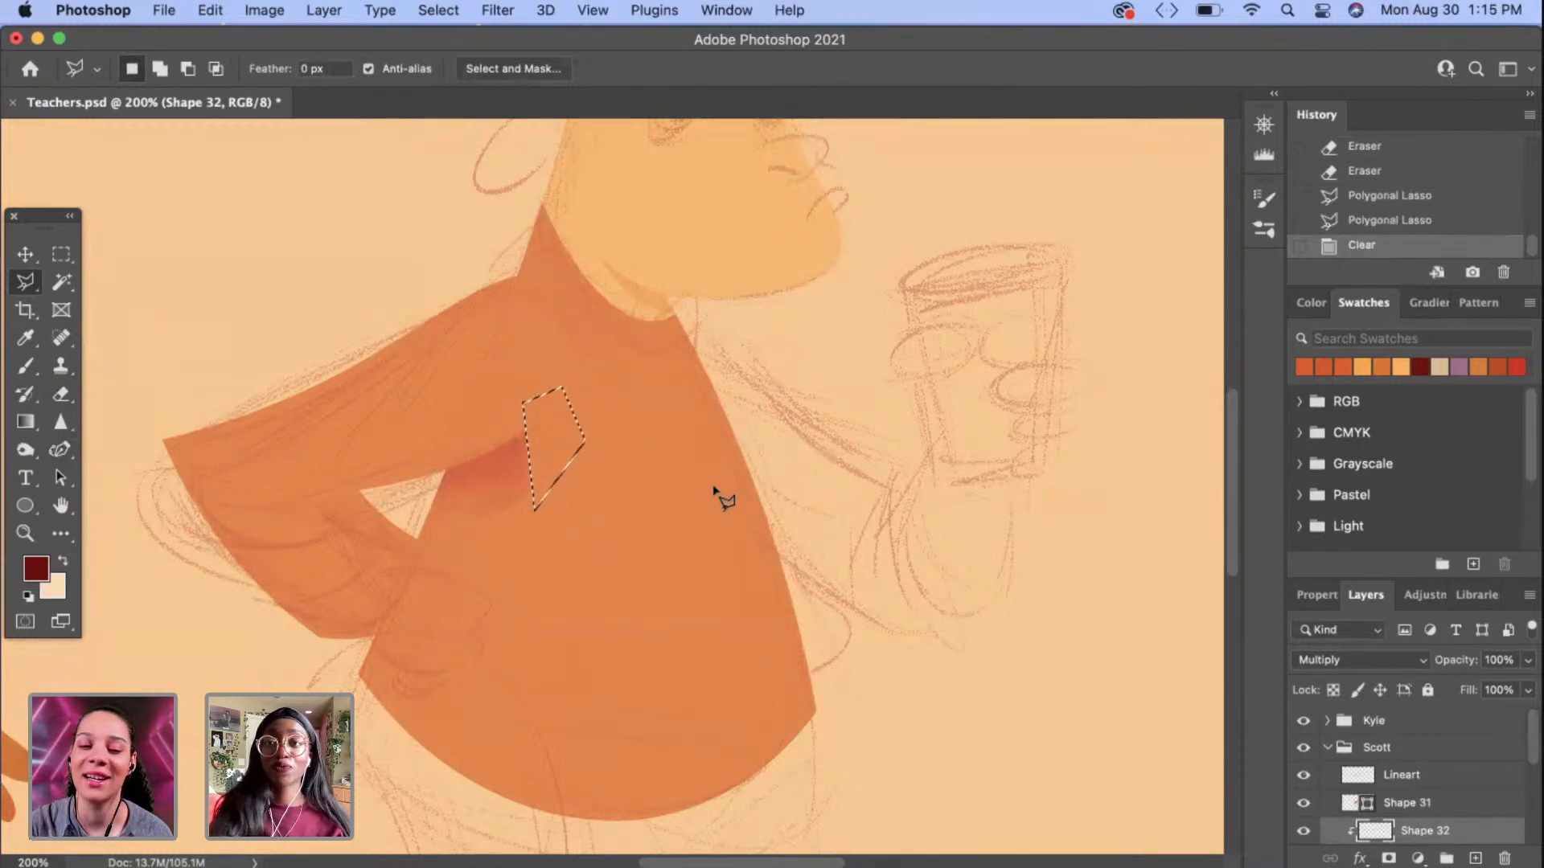
pyautogui.click(441, 11)
pyautogui.click(453, 58)
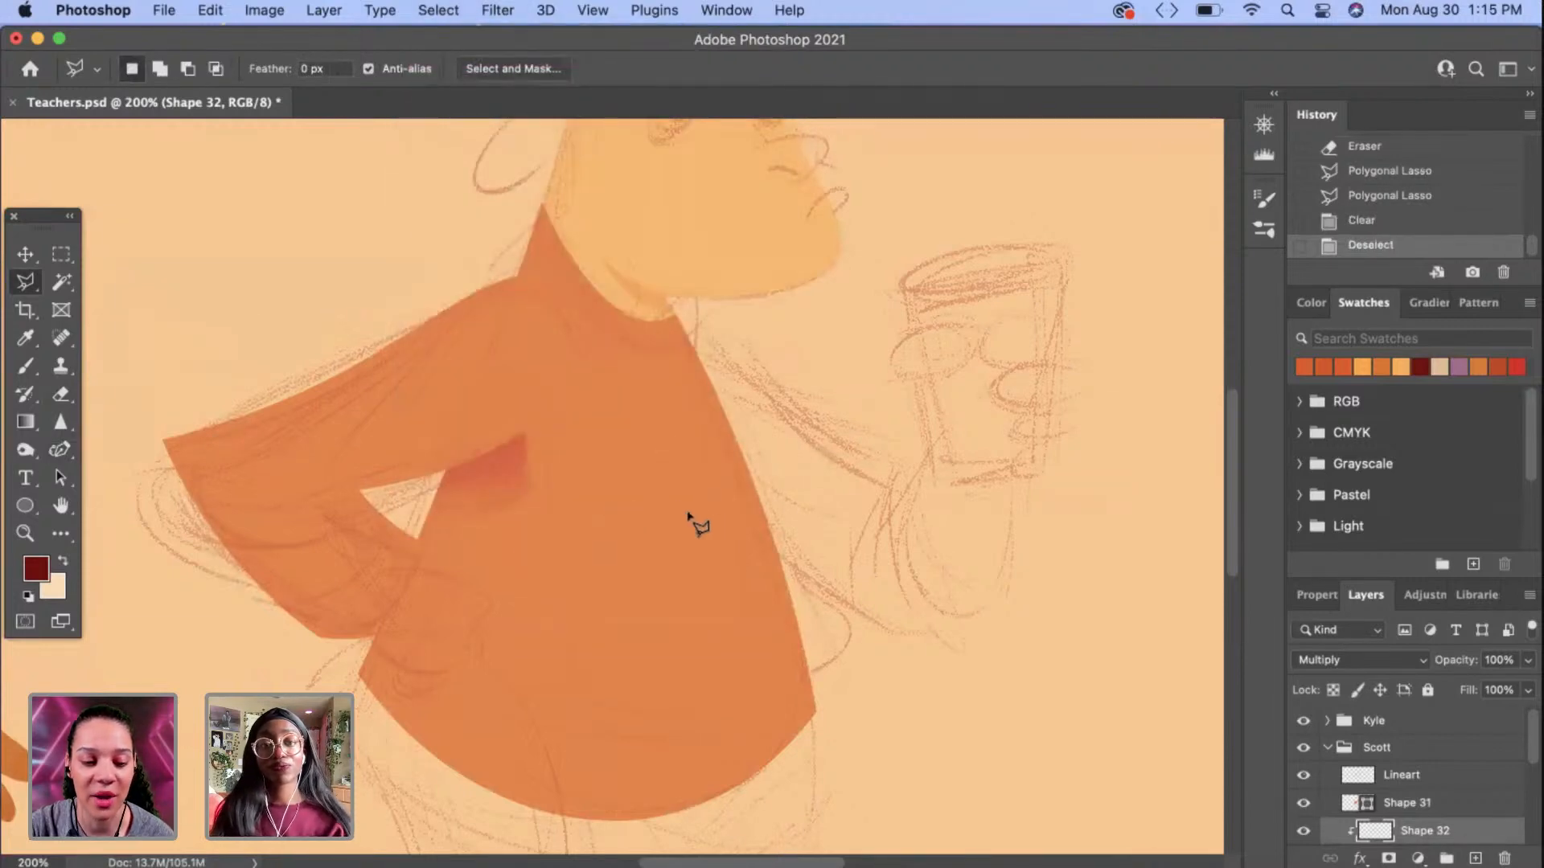
# Step: Check the trimmed underarm shadow against the whole figure
pyautogui.press('super+minus')
pyautogui.press('super+minus')
pyautogui.press('super+minus')
pyautogui.press('super+equal')
pyautogui.press('super+equal')
pyautogui.press('super+equal')
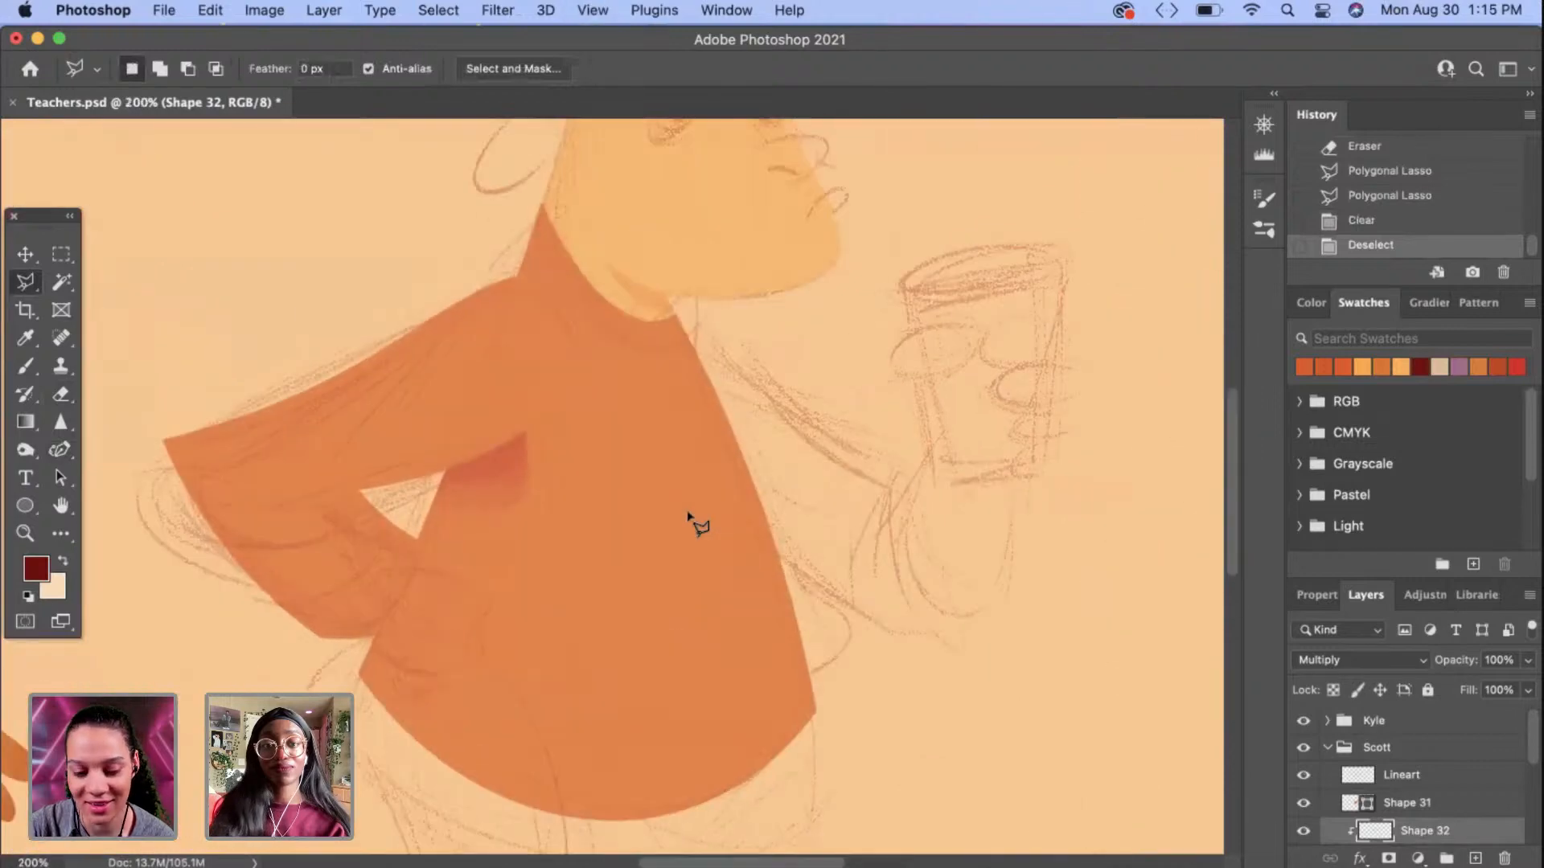
# Step: Draw a closed four-cornered Pen shape over the lower forearm of the bent sleeve, directly above the sleeve layer
pyautogui.scroll(-2, 688, 515)
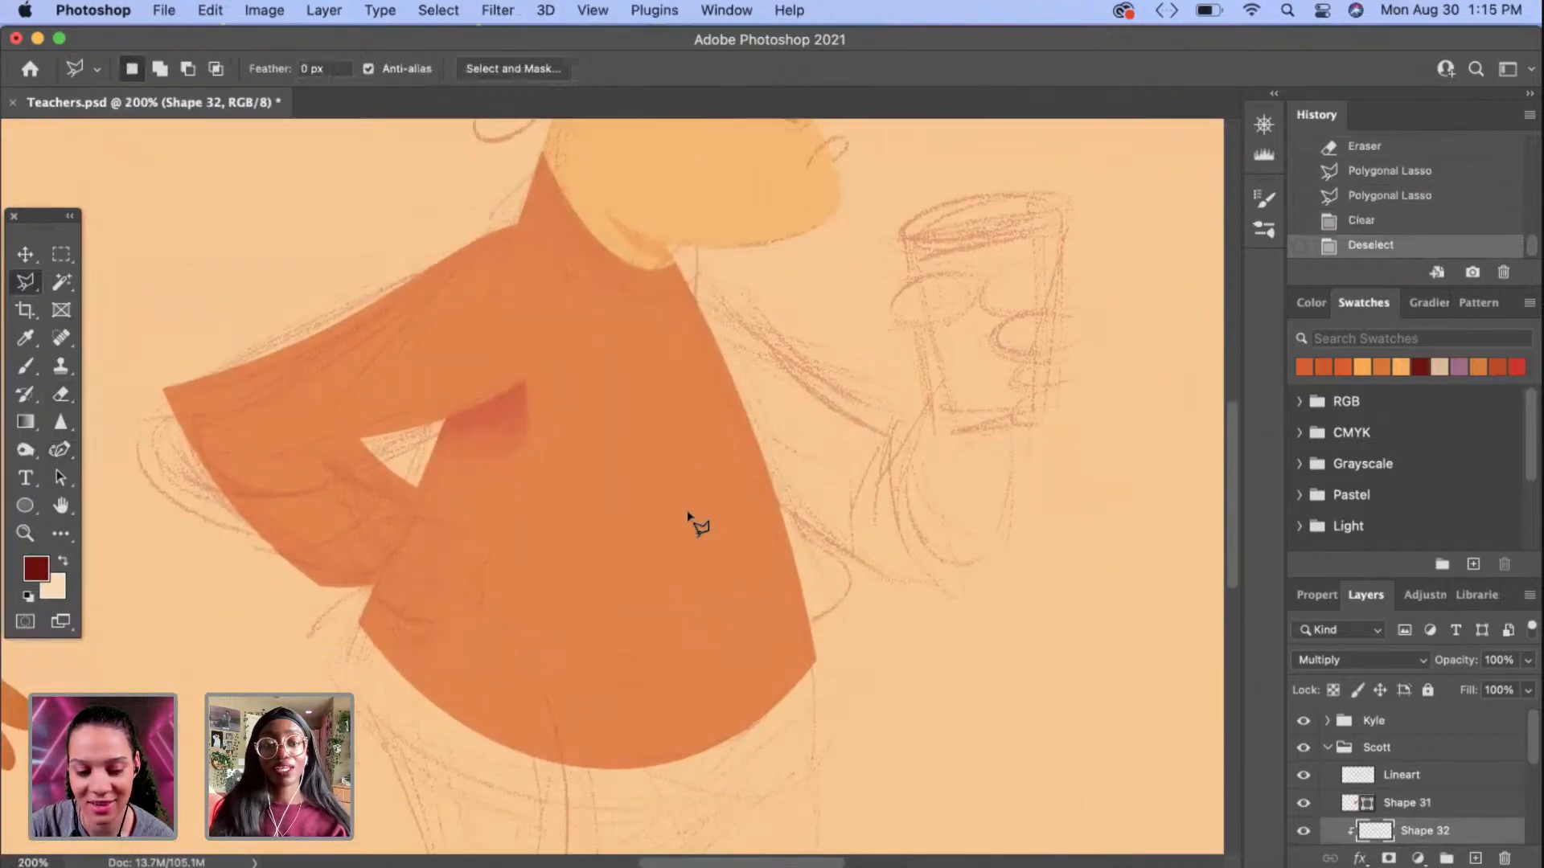
pyautogui.click(24, 255)
pyautogui.click(316, 524)
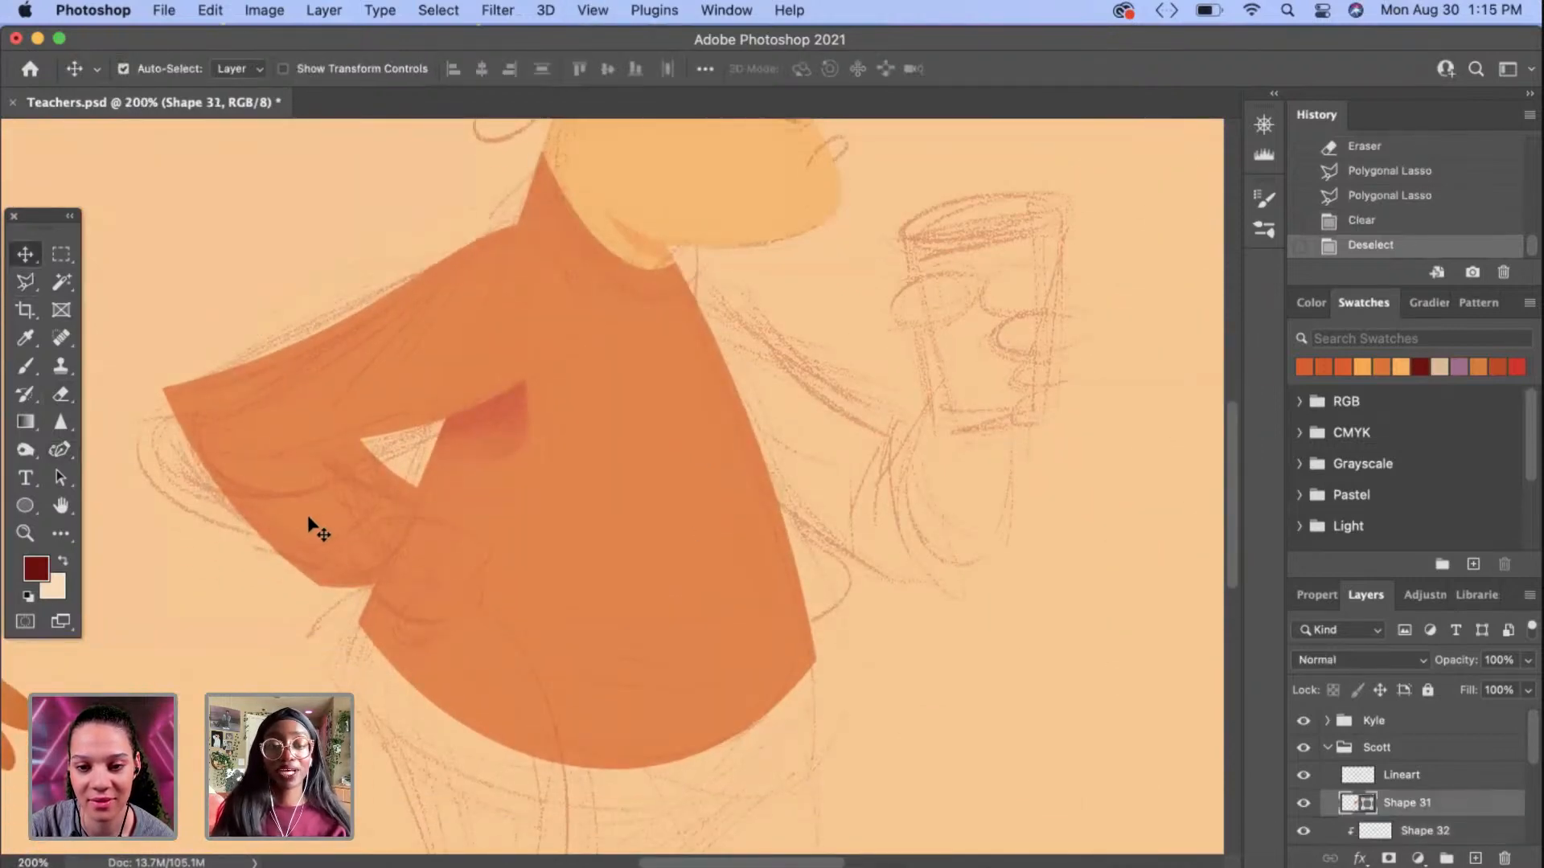
pyautogui.click(61, 450)
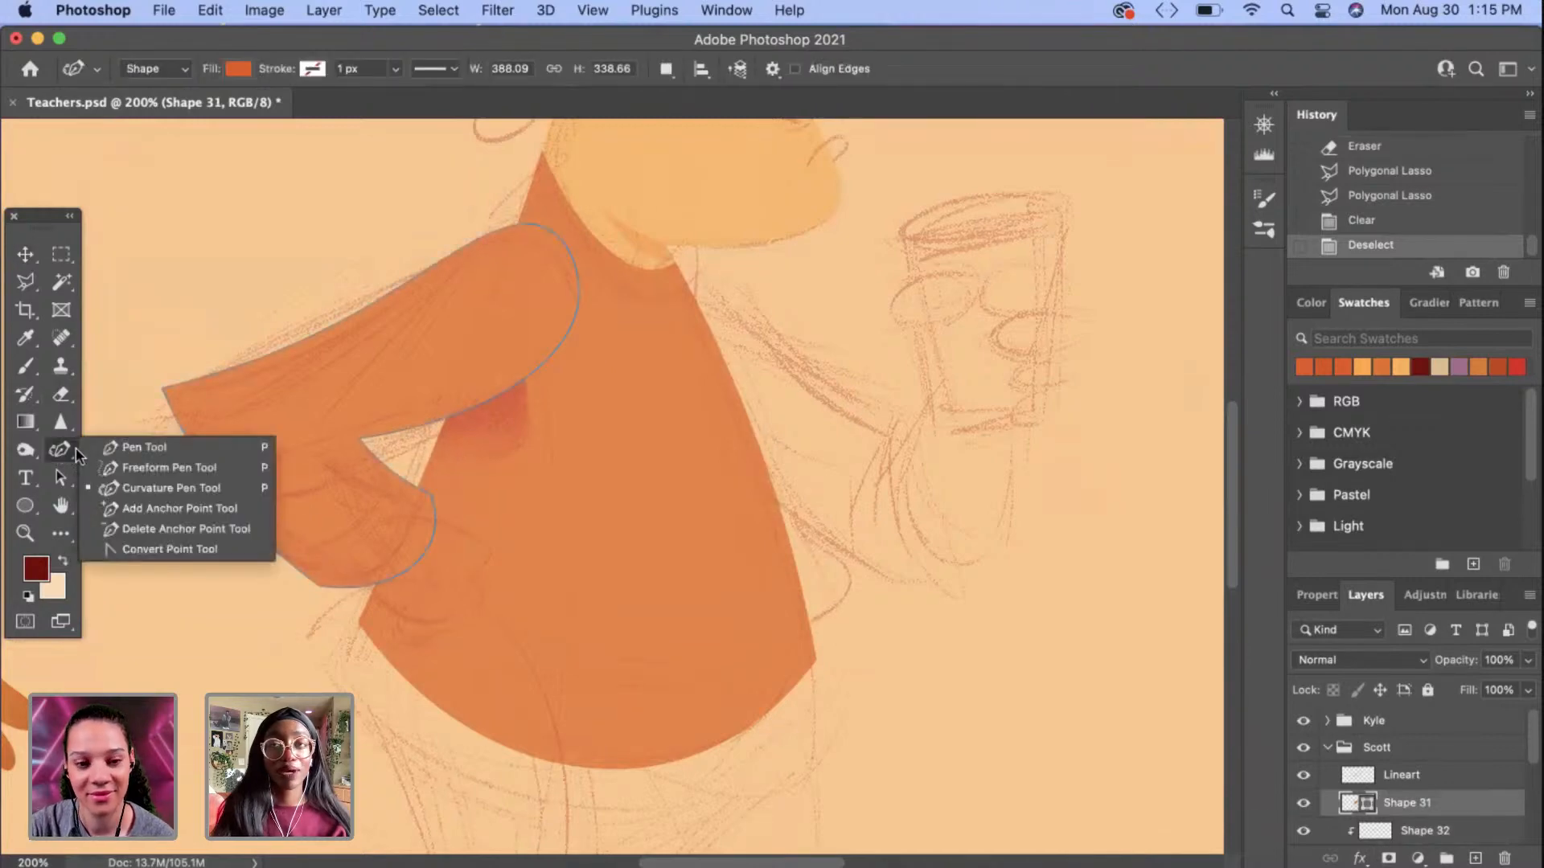
pyautogui.click(143, 448)
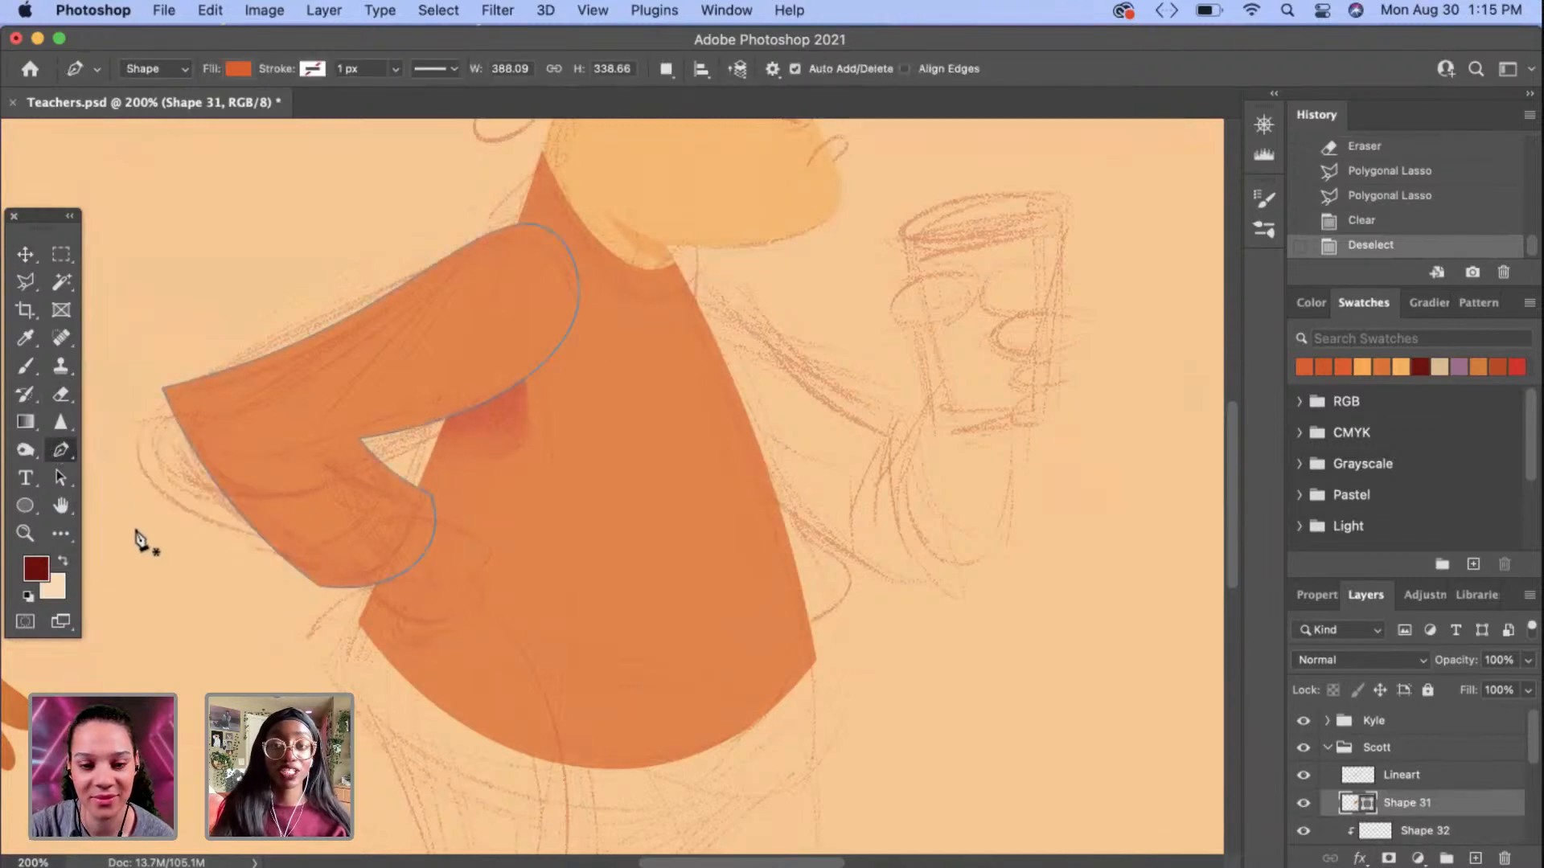
pyautogui.click(407, 465)
pyautogui.click(259, 545)
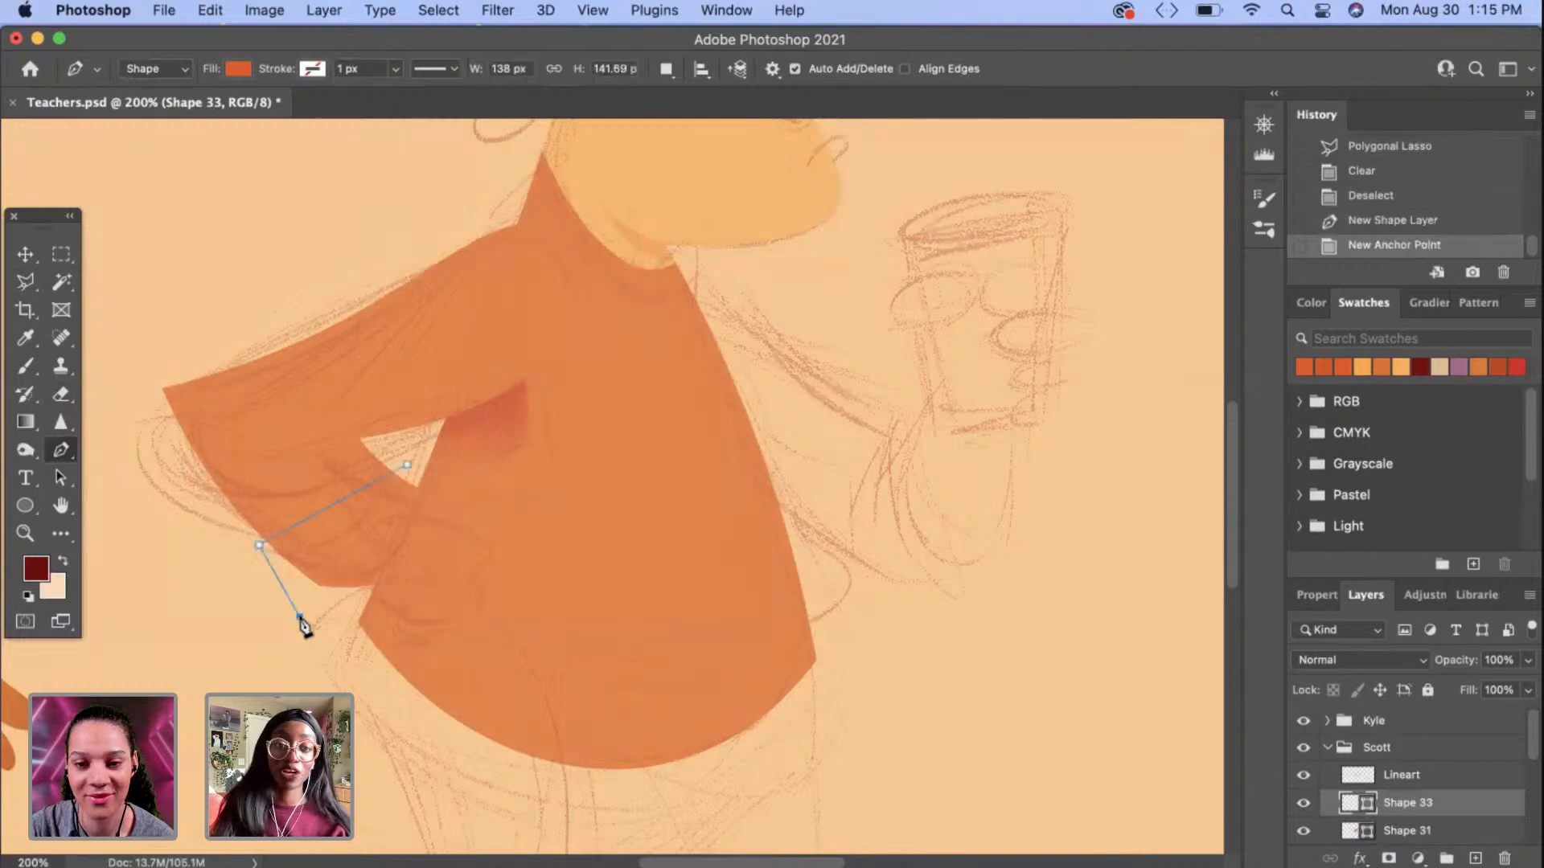
pyautogui.click(299, 617)
pyautogui.click(481, 495)
pyautogui.click(407, 466)
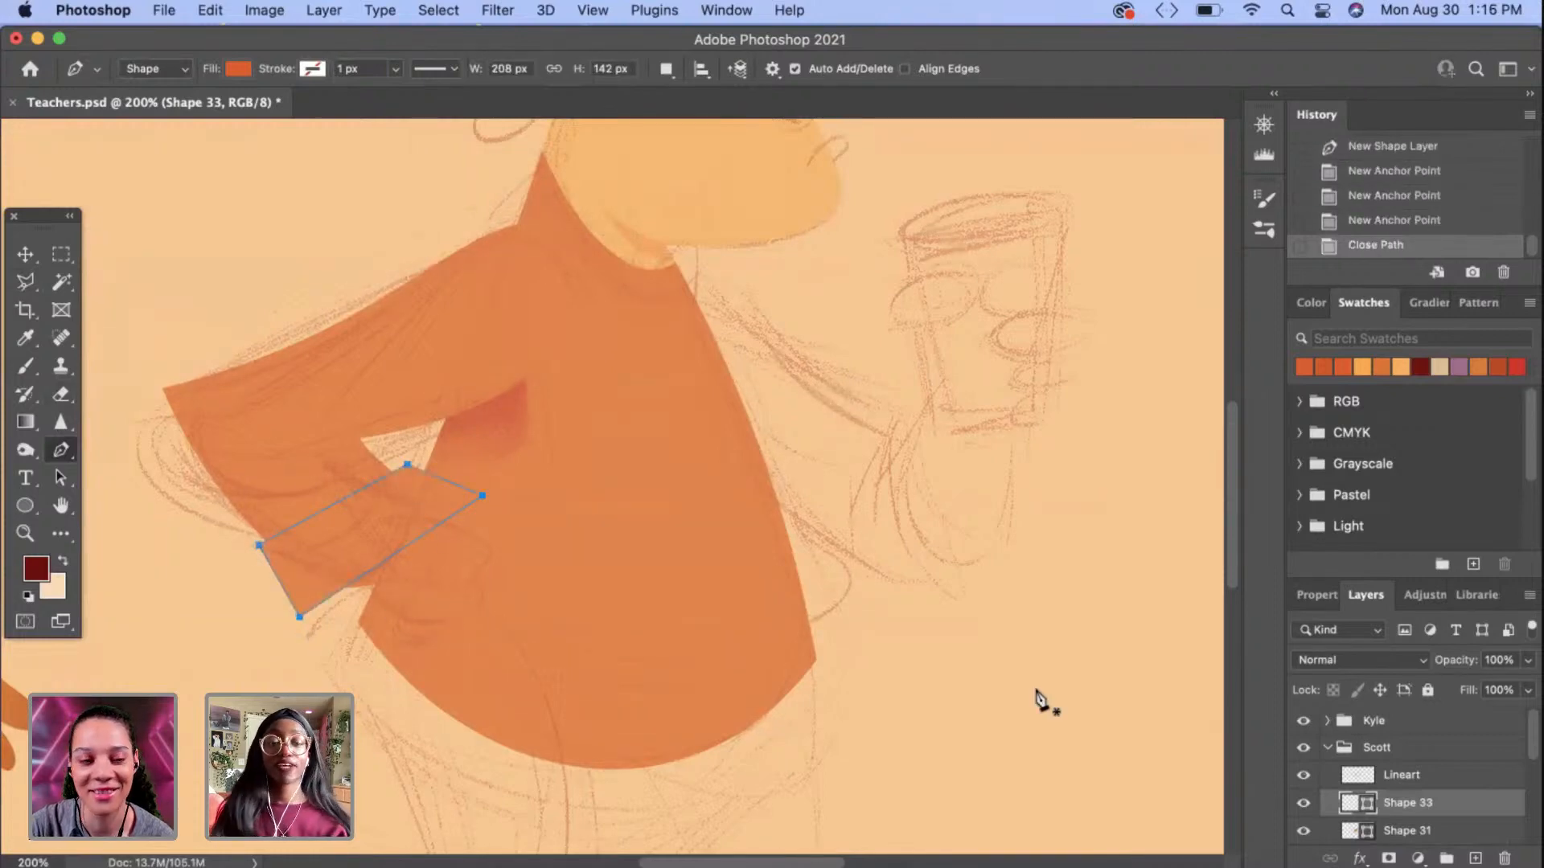
# Step: Clip the forearm shape to the sleeve layer and set its fill to the darker orange #d45500
pyautogui.rightClick(1448, 812)
pyautogui.click(1420, 478)
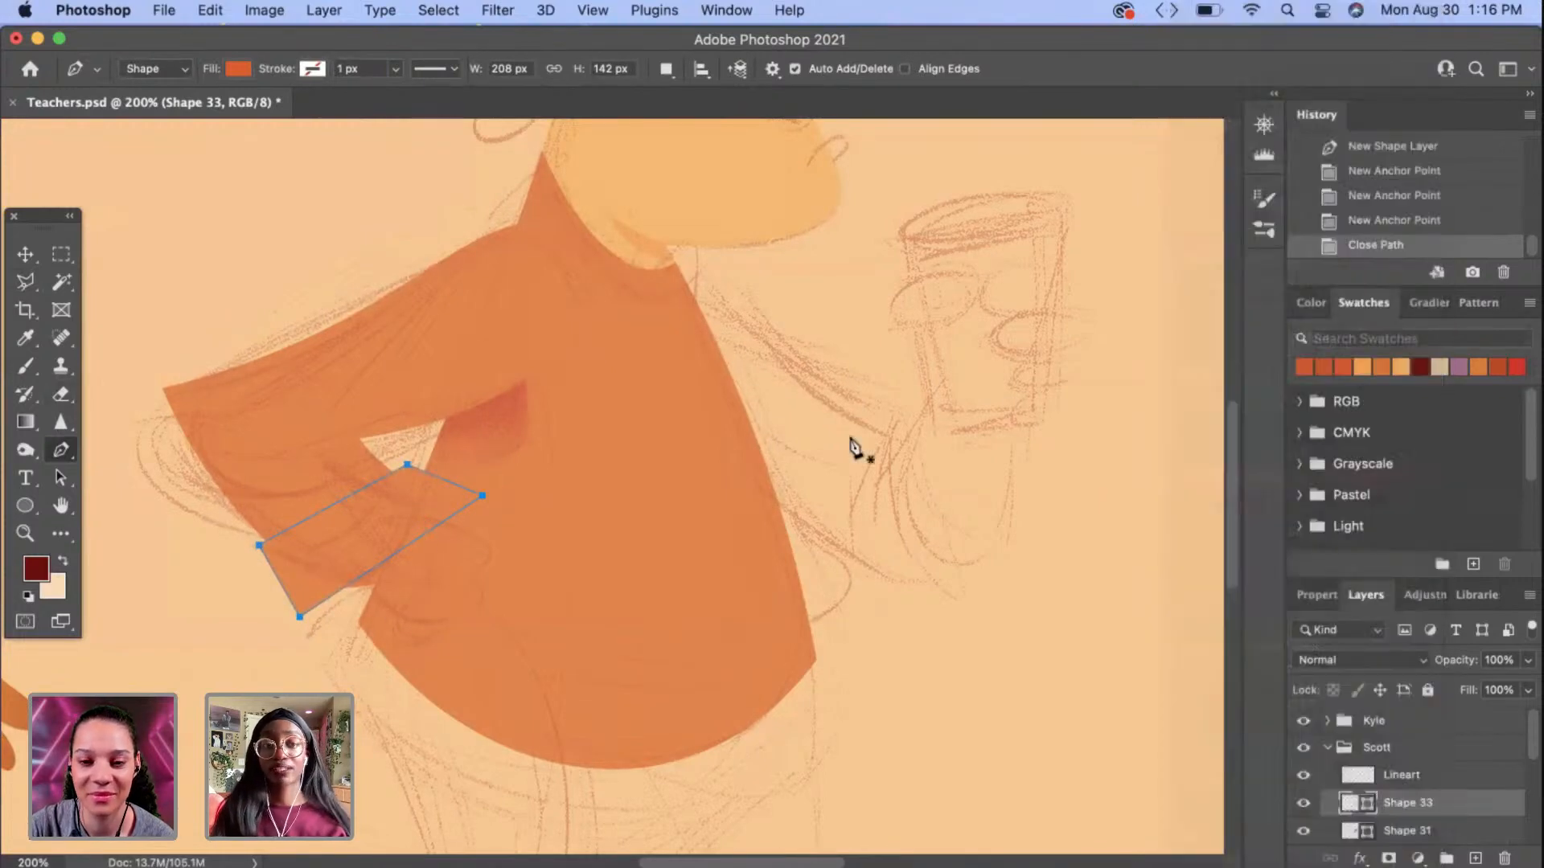
pyautogui.rightClick(61, 450)
pyautogui.click(145, 483)
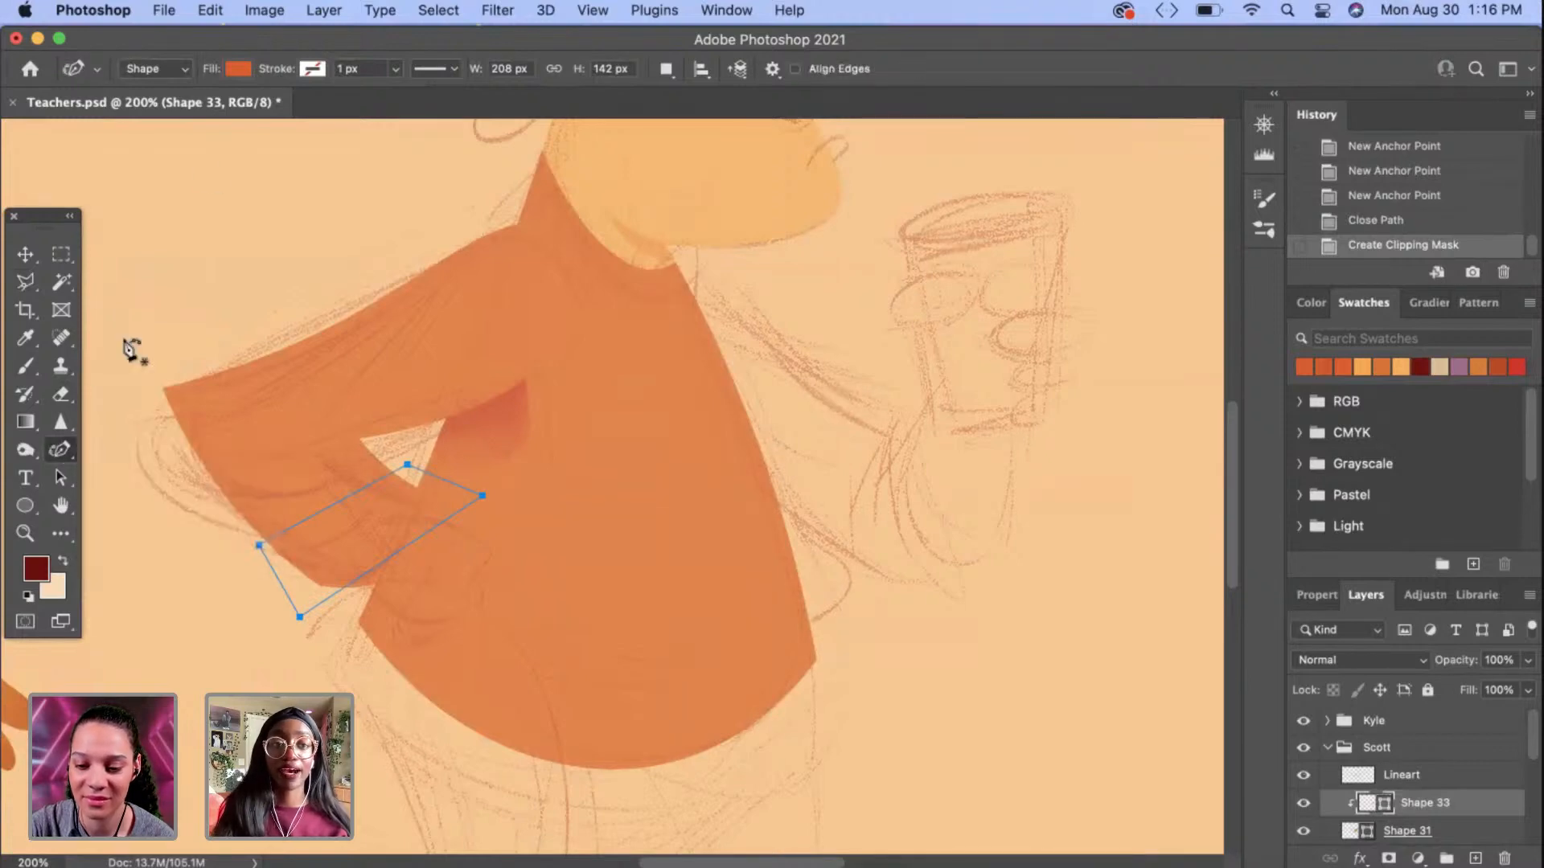
pyautogui.click(239, 71)
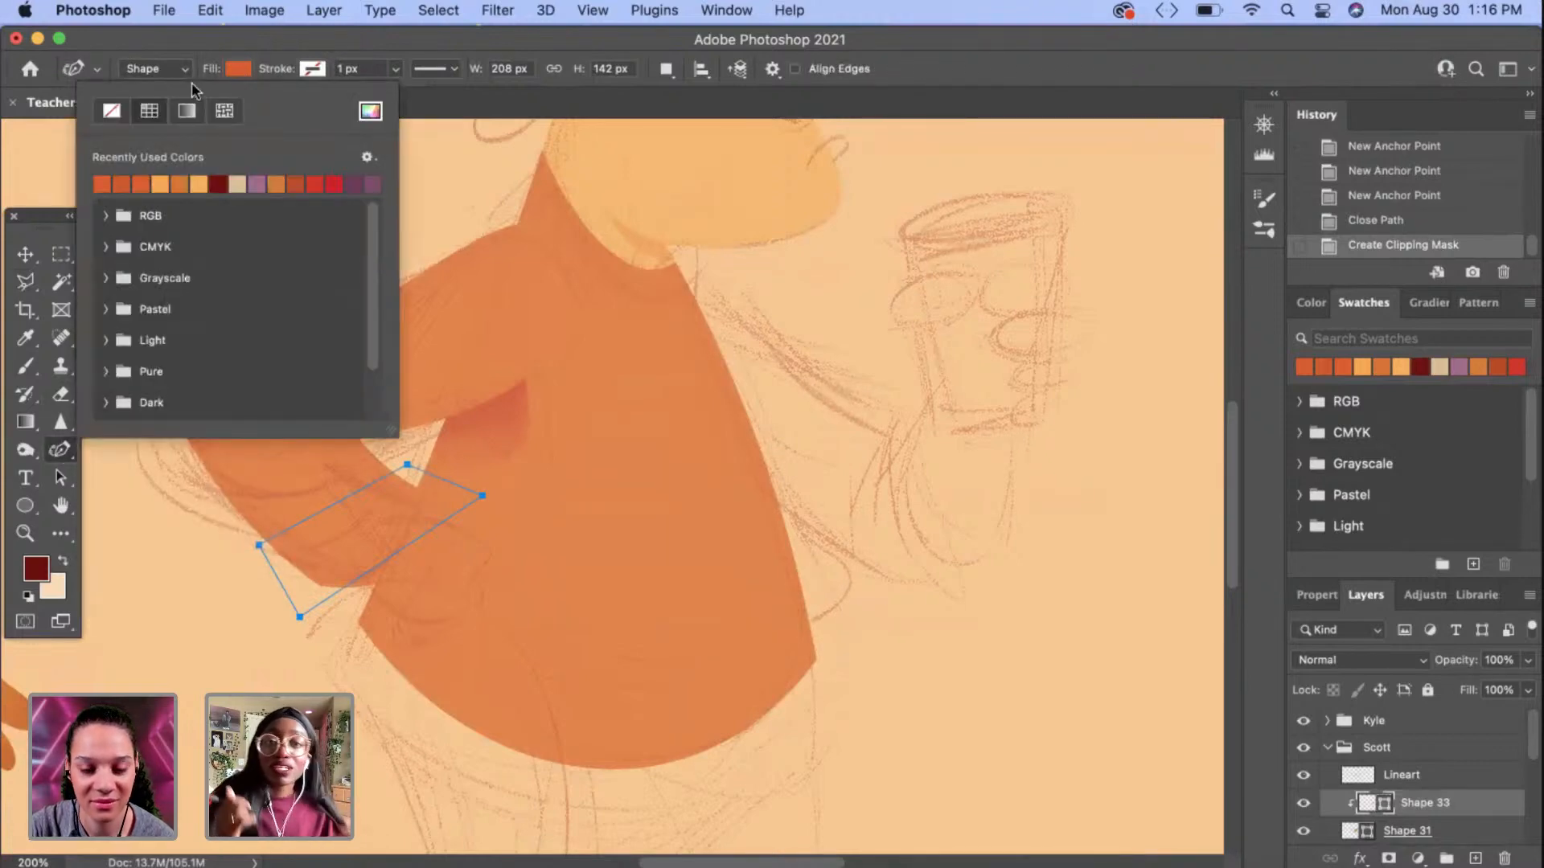
pyautogui.click(370, 111)
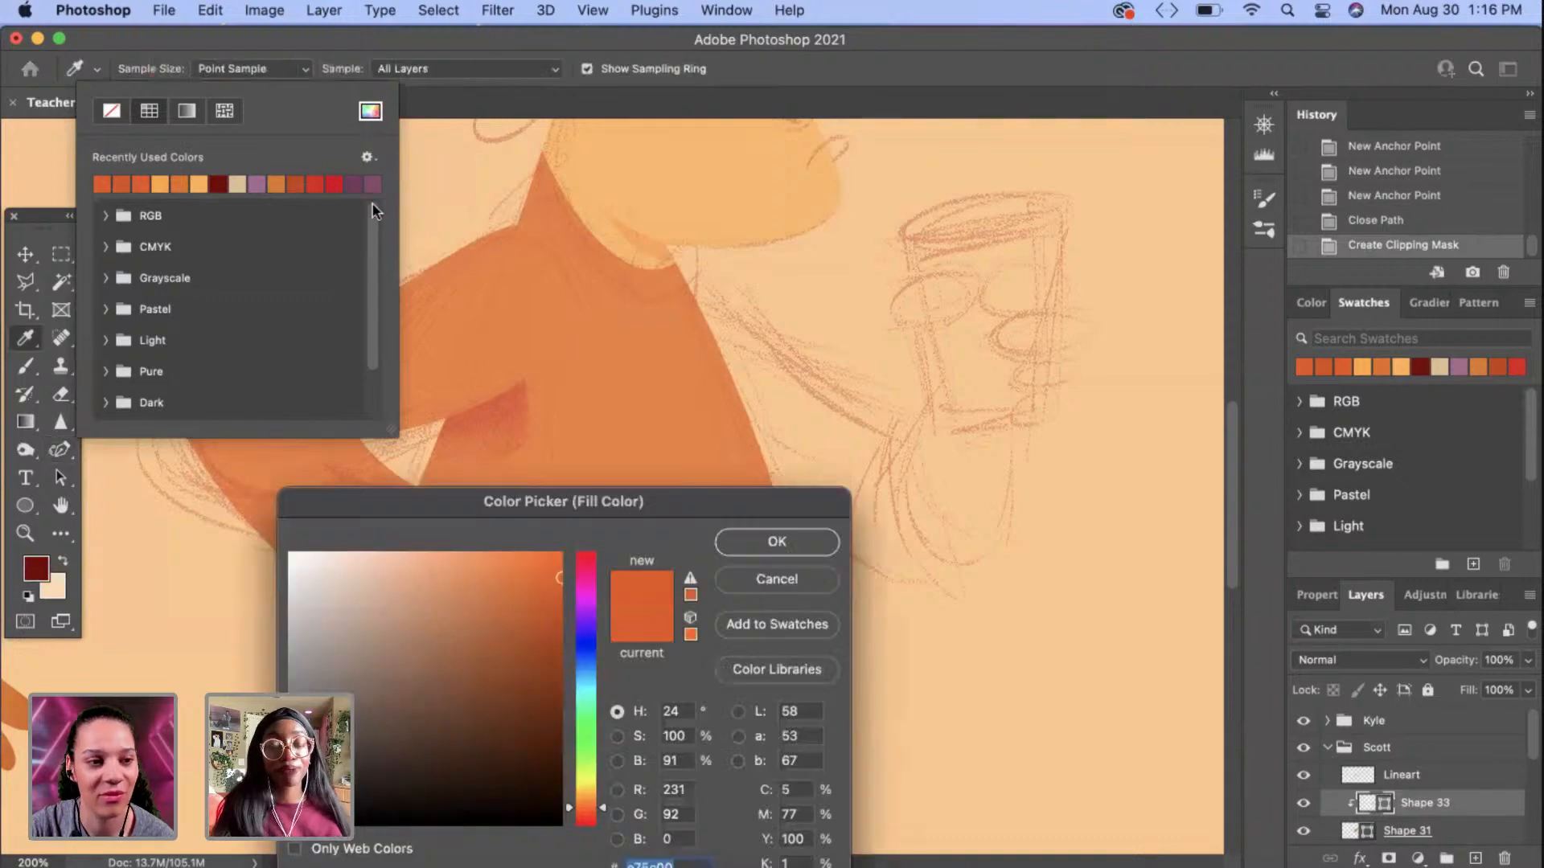
pyautogui.moveTo(579, 620)
pyautogui.mouseDown()
pyautogui.moveTo(582, 595)
pyautogui.moveTo(595, 605)
pyautogui.mouseUp()
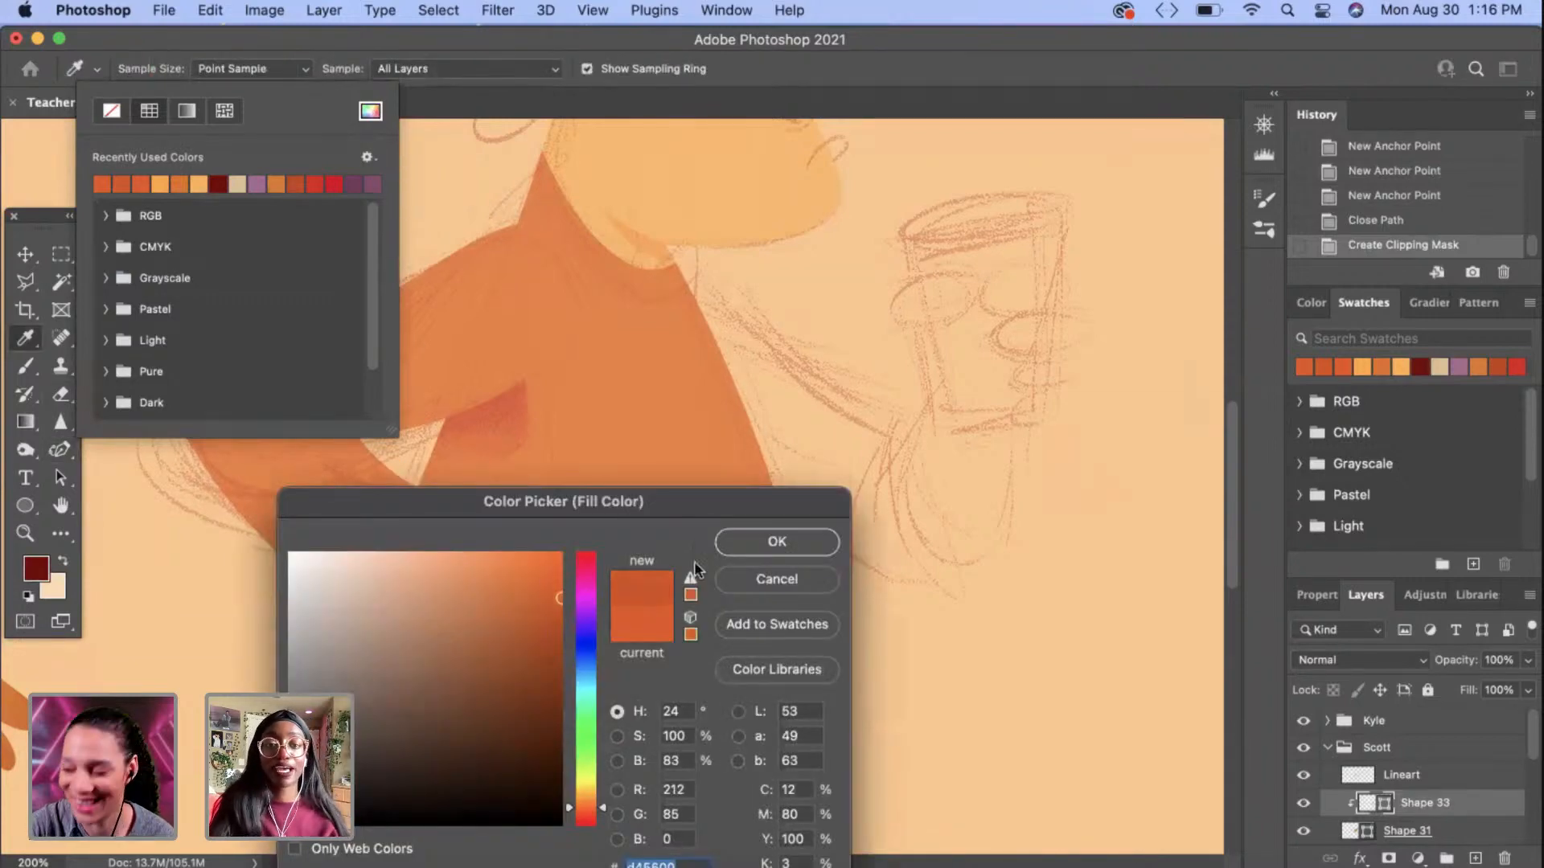
pyautogui.click(768, 543)
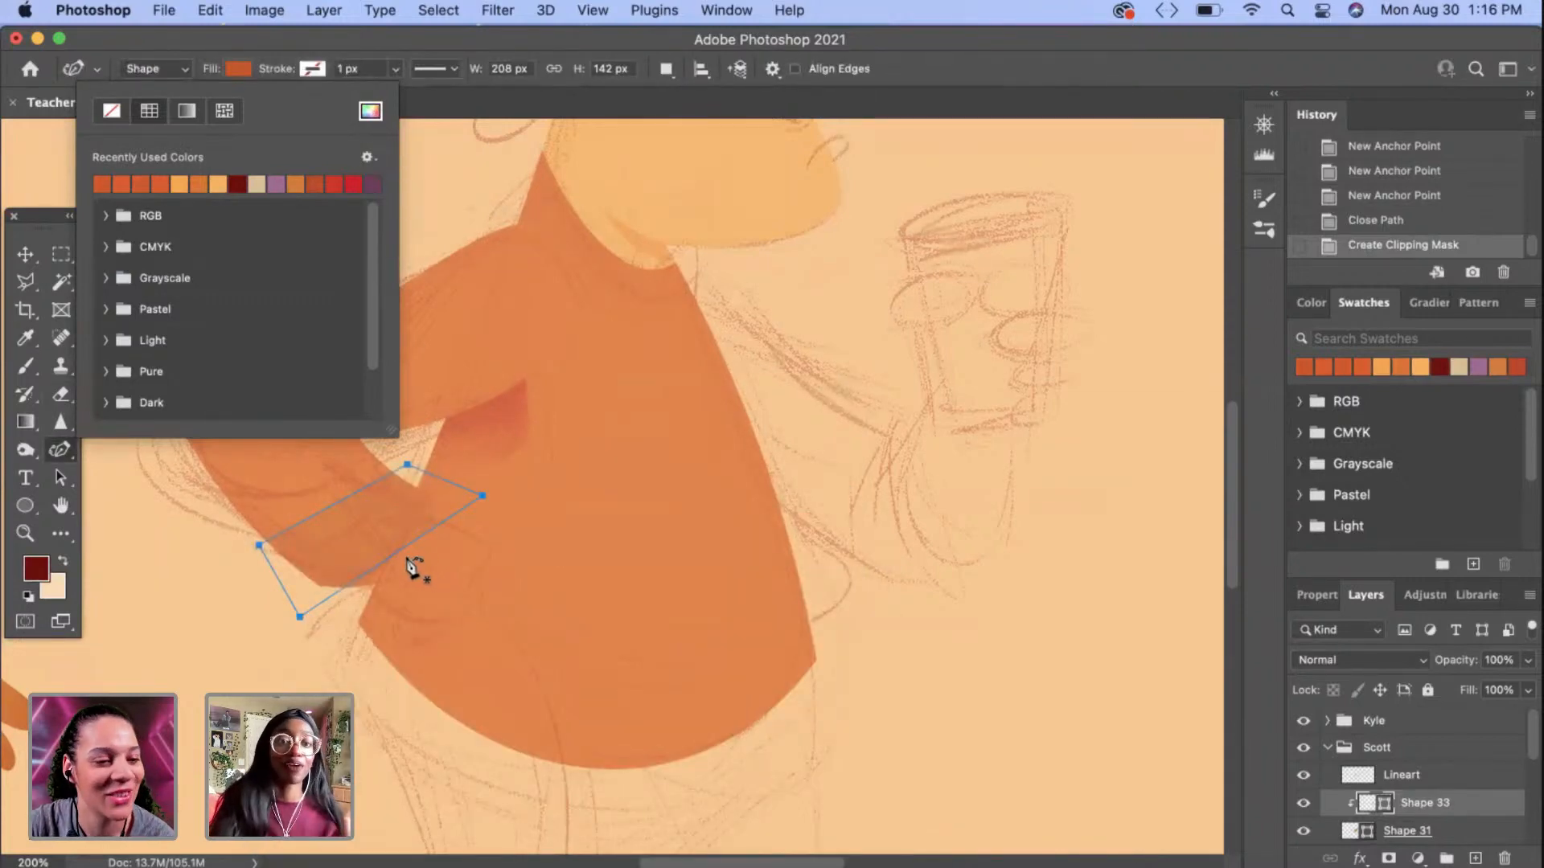
pyautogui.click(404, 565)
pyautogui.click(456, 574)
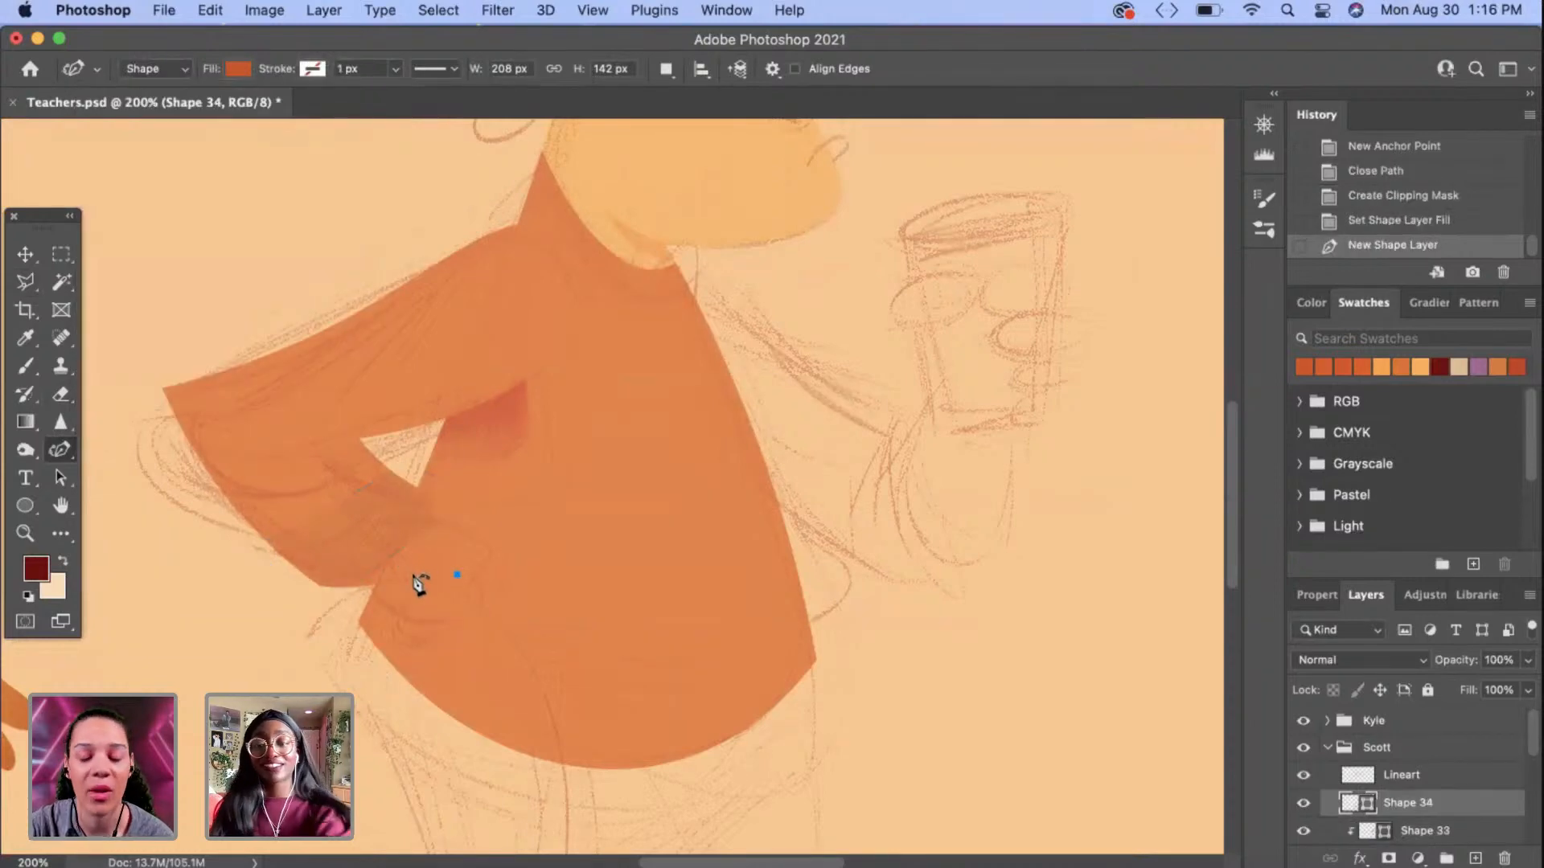
pyautogui.press('BackSpace')
# Step: Curve the forearm shading's lower and upper edges with the Curvature Pen and adjust its upper corner near the elbow gap
pyautogui.click(456, 573)
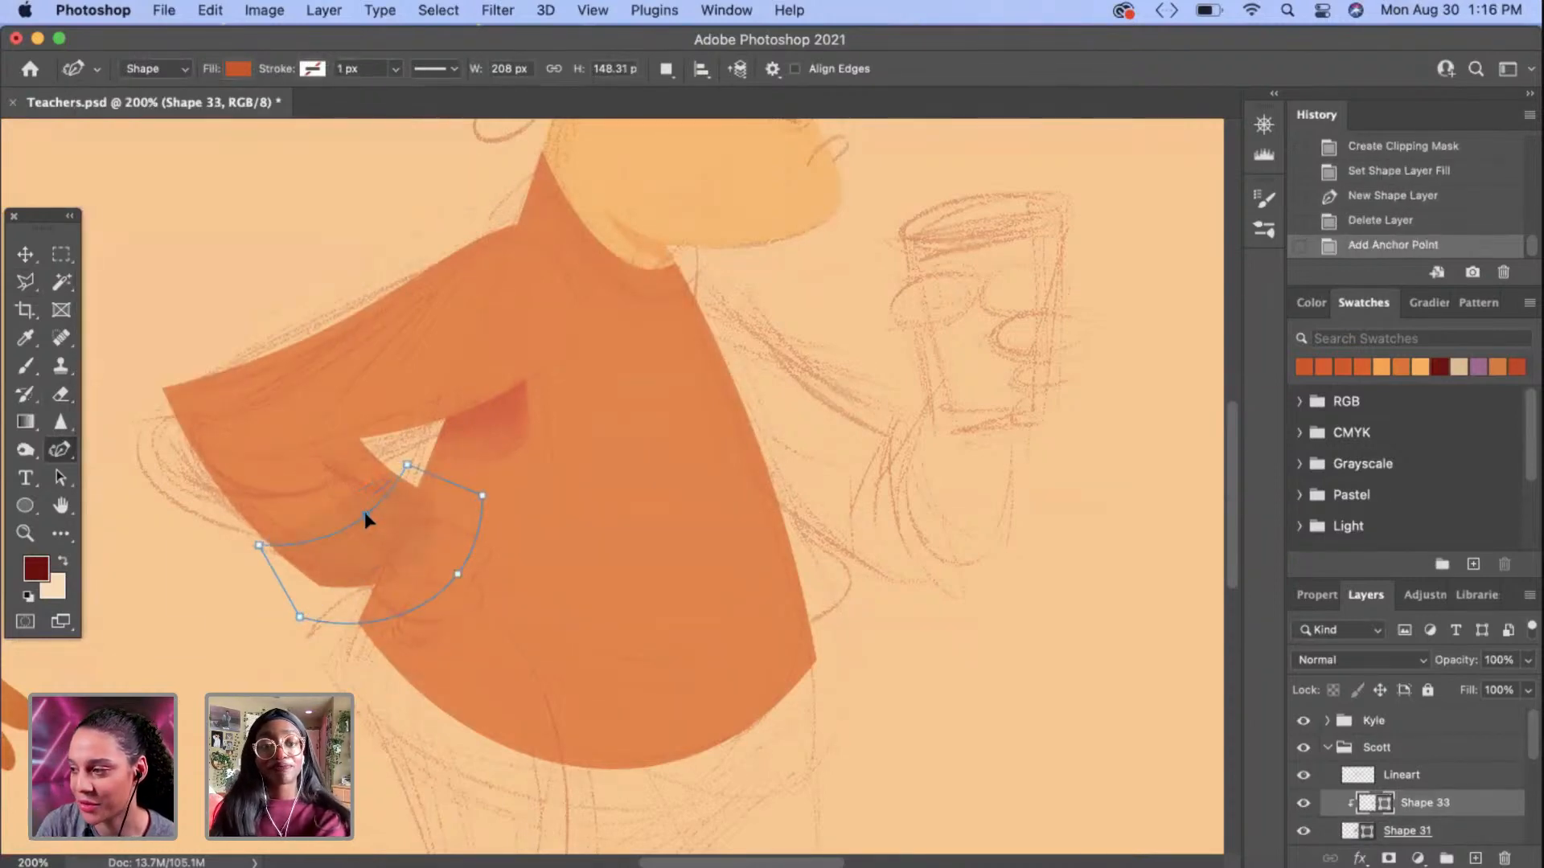
pyautogui.click(366, 521)
pyautogui.moveTo(406, 465); pyautogui.dragTo(372, 500)
pyautogui.press('Return')
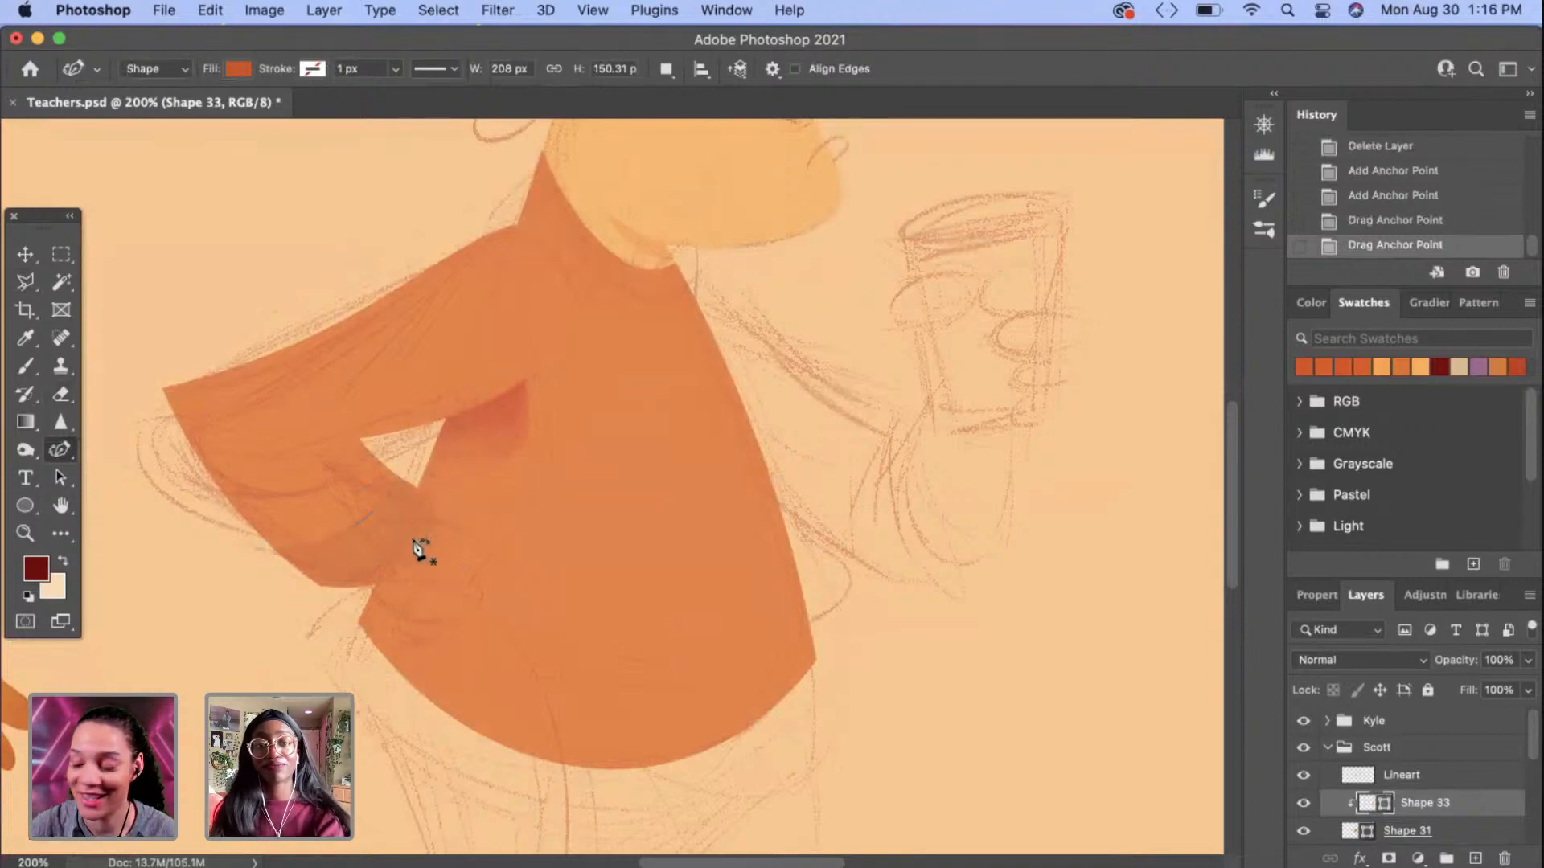
# Step: Draw a closed four-cornered Pen shape for the hand on the hip, layered beneath the sleeve and above the underarm shadow
pyautogui.press('super+minus')
pyautogui.press('super+minus')
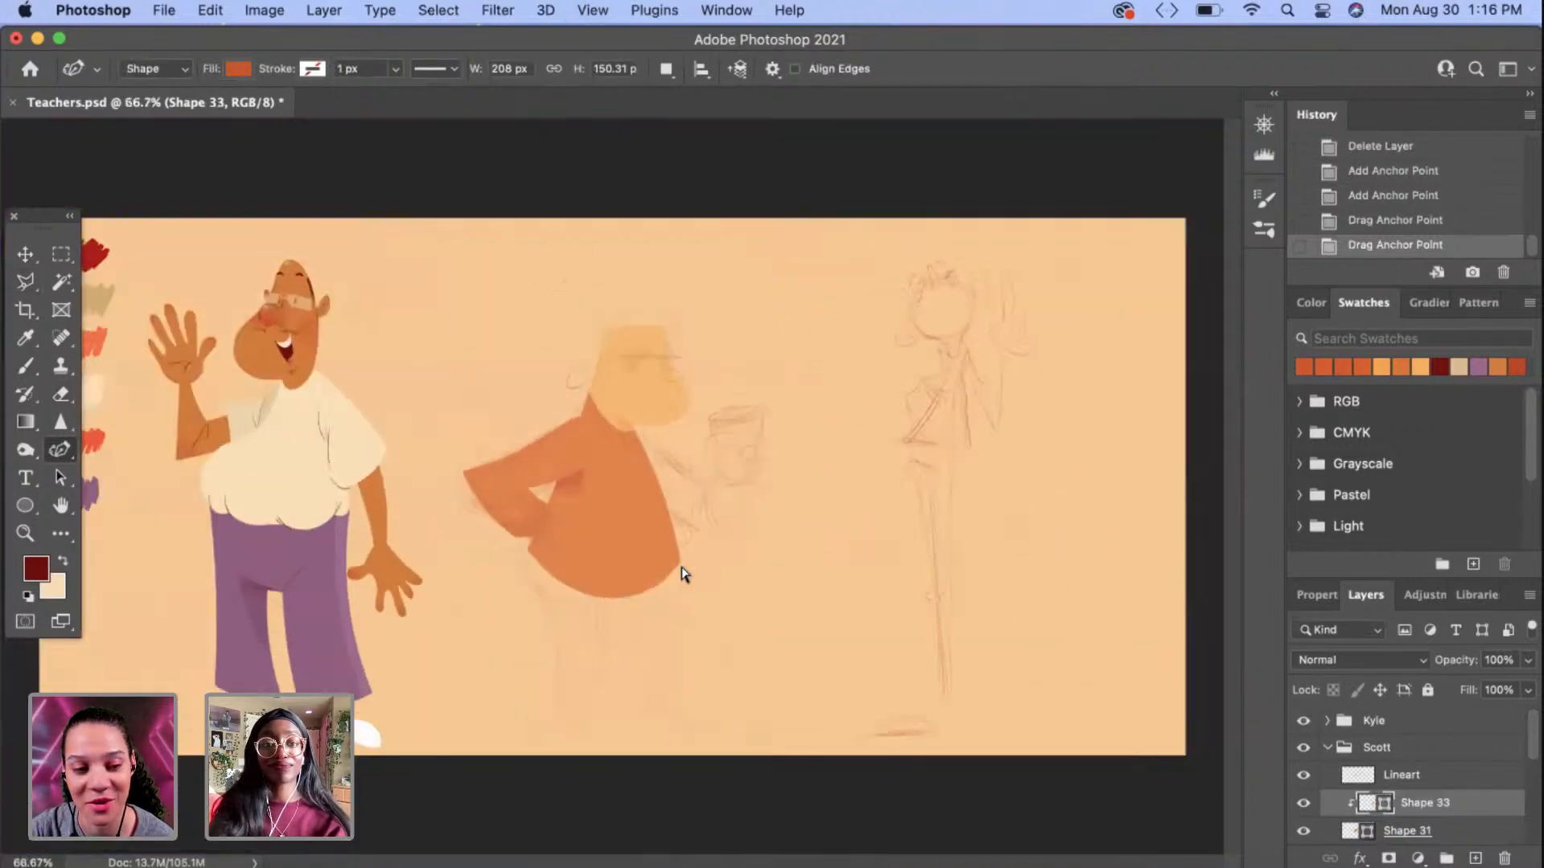
pyautogui.press('super+equal')
pyautogui.press('super+equal')
pyautogui.scroll(2, 718, 576)
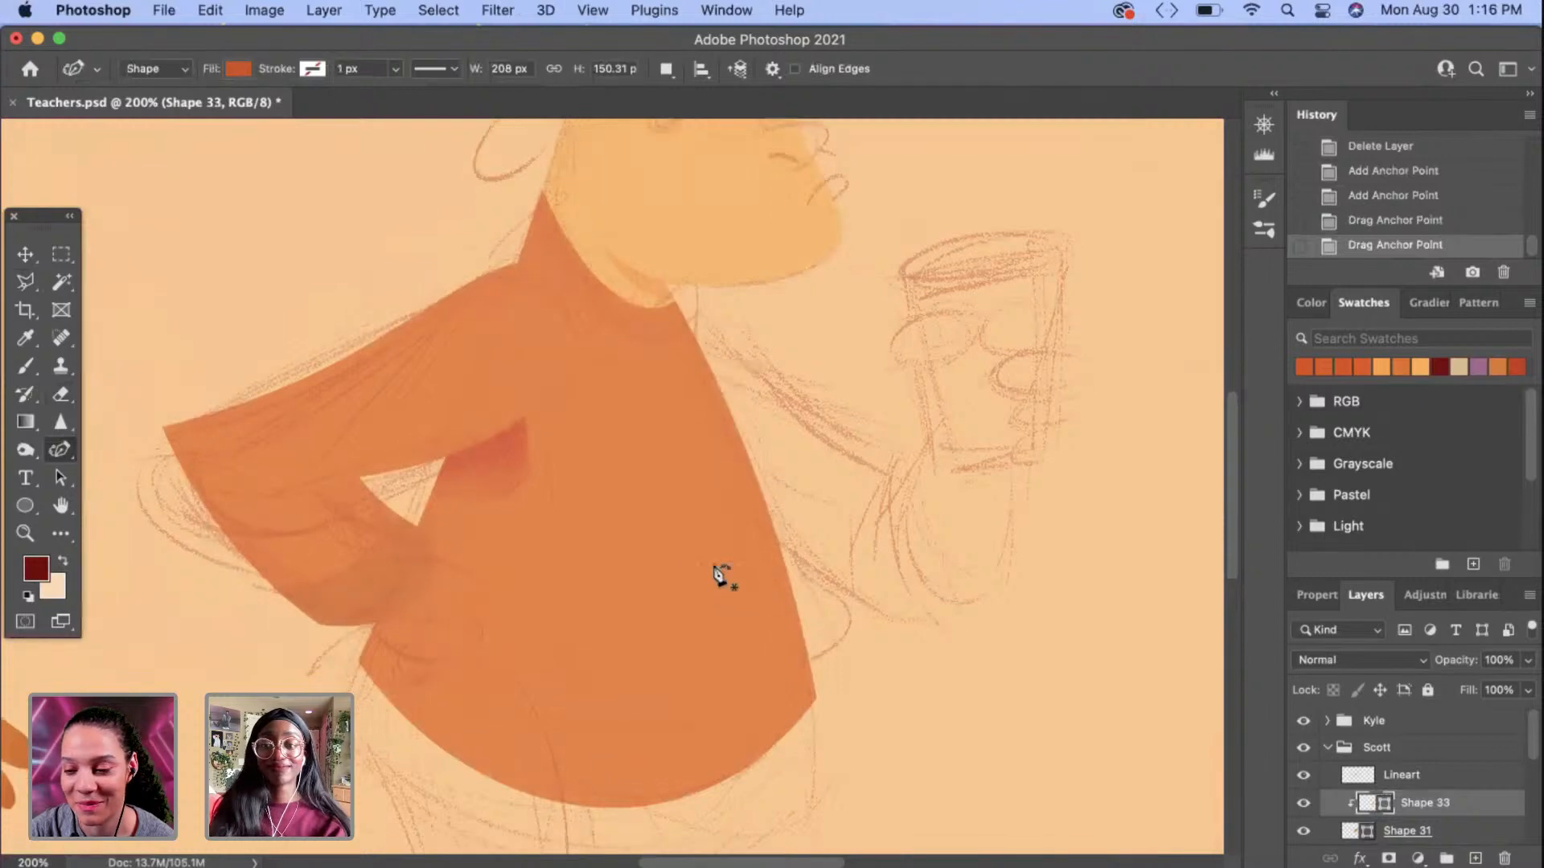
pyautogui.scroll(-2, 1395, 804)
pyautogui.click(1416, 796)
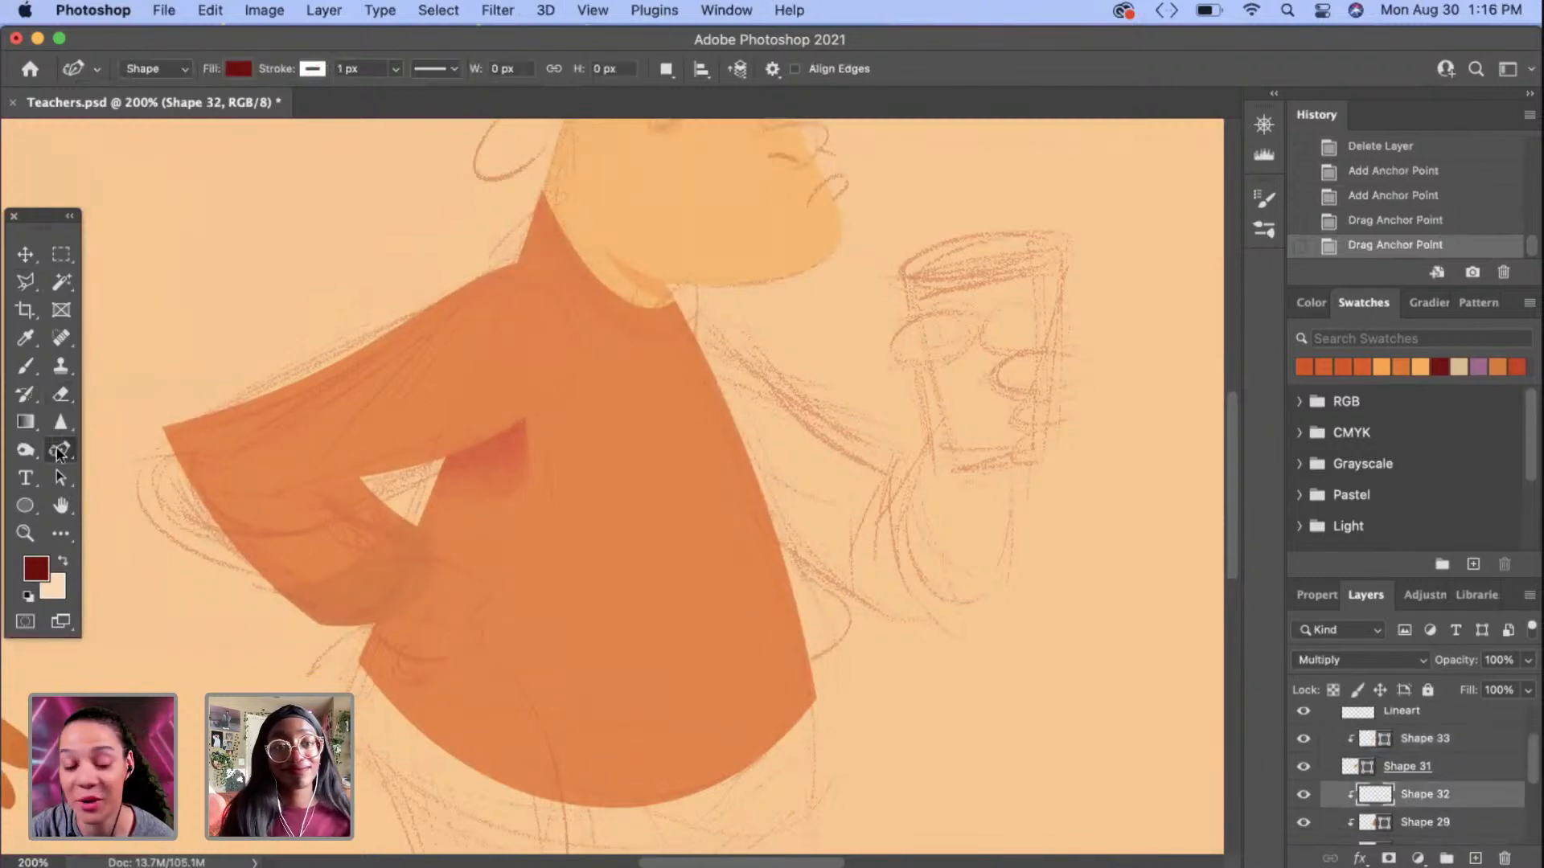
pyautogui.press('p')
pyautogui.click(431, 550)
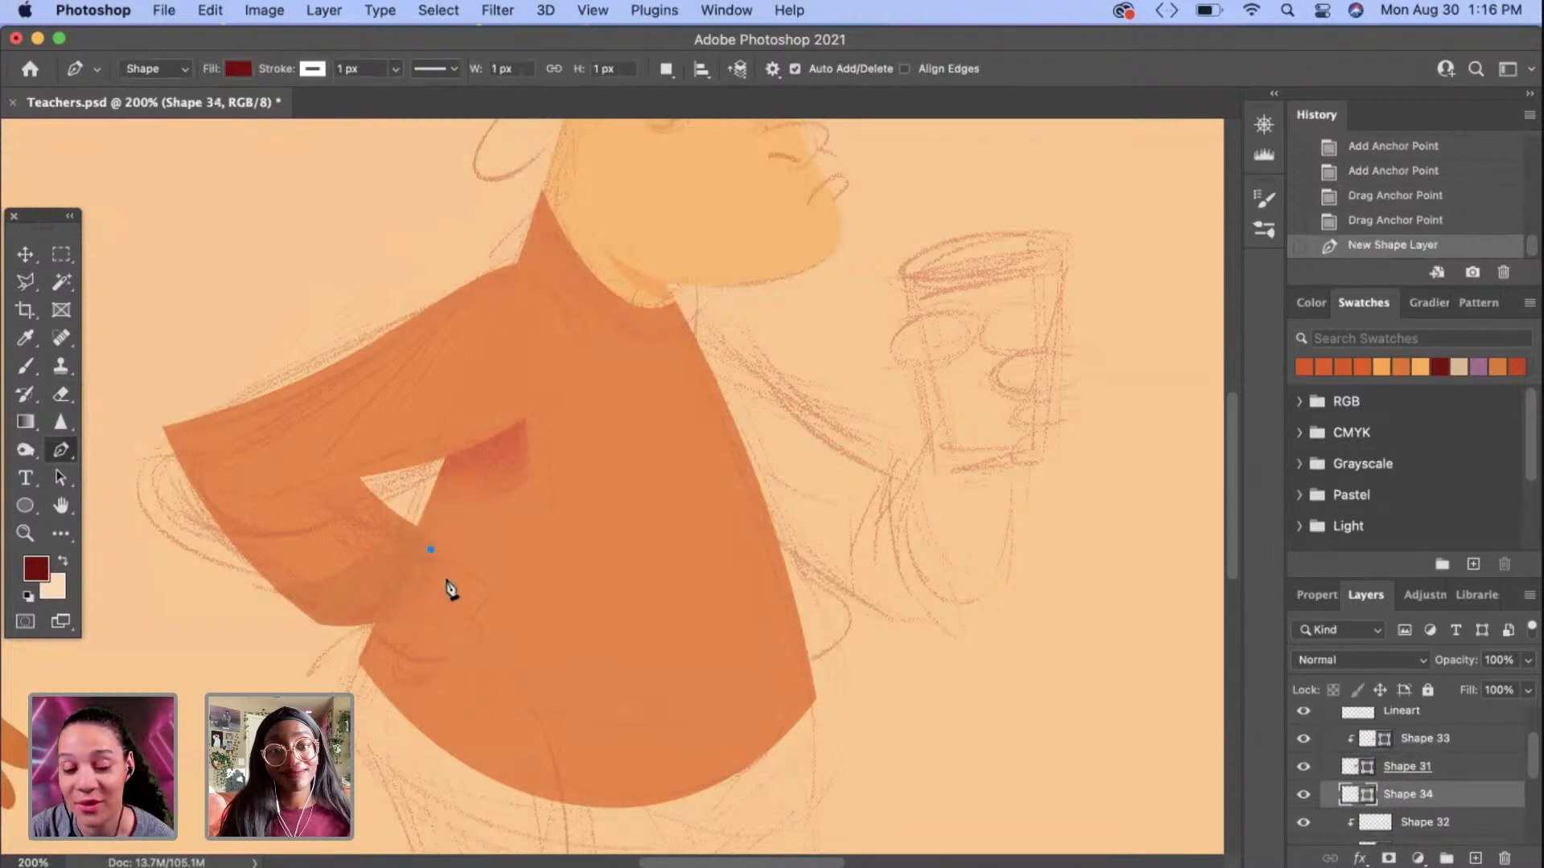
pyautogui.click(455, 665)
pyautogui.click(407, 657)
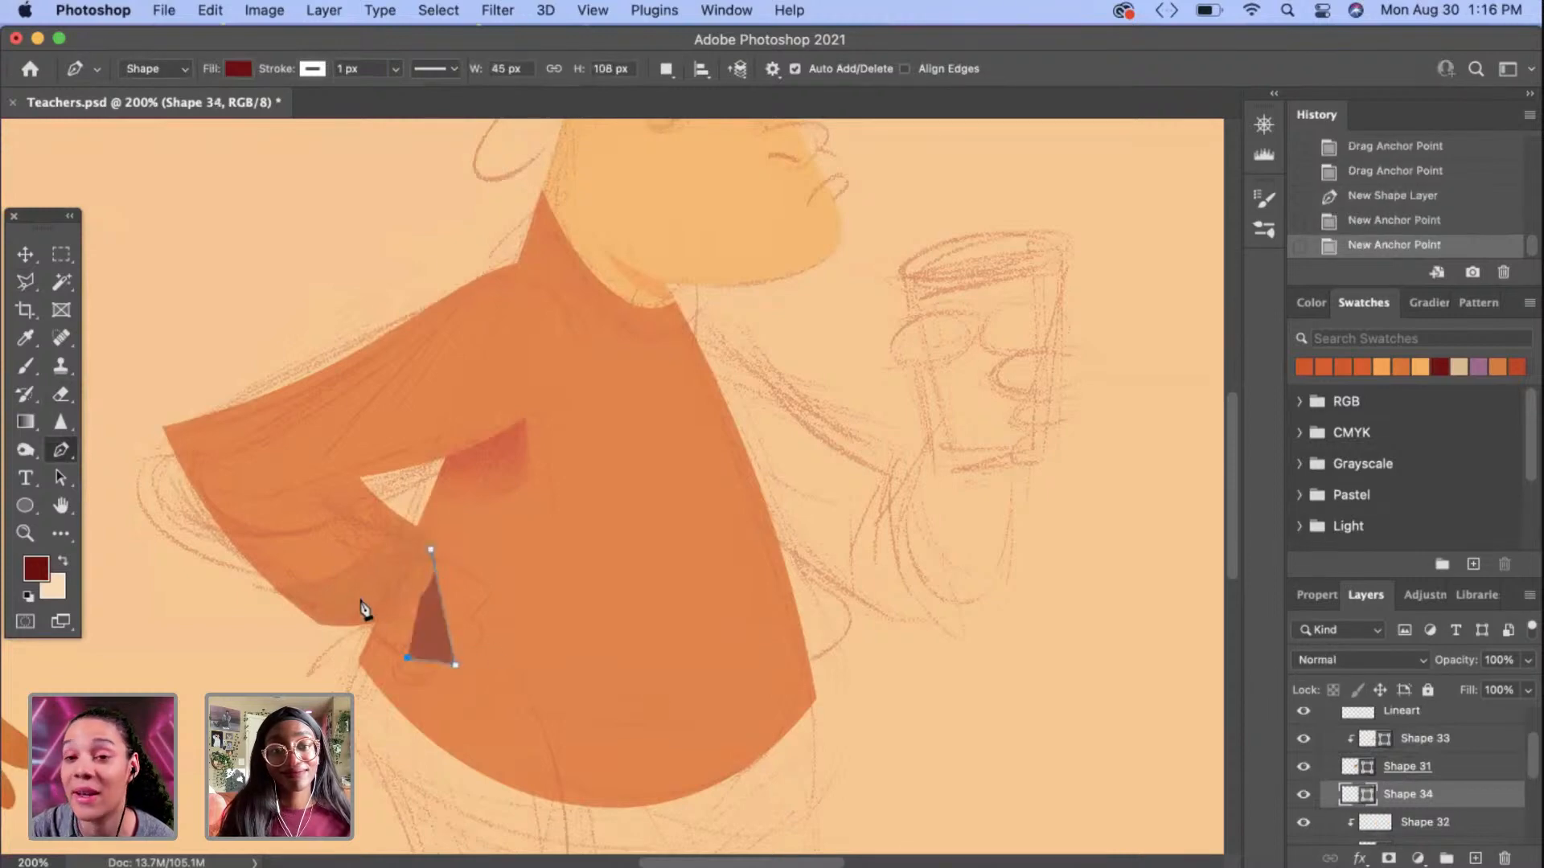
pyautogui.click(346, 591)
pyautogui.click(431, 551)
# Step: Set the hip hand's fill to the recently used light orange skin colour and extend its lower end into a rounded fingertip with the Curvature Pen
pyautogui.click(238, 68)
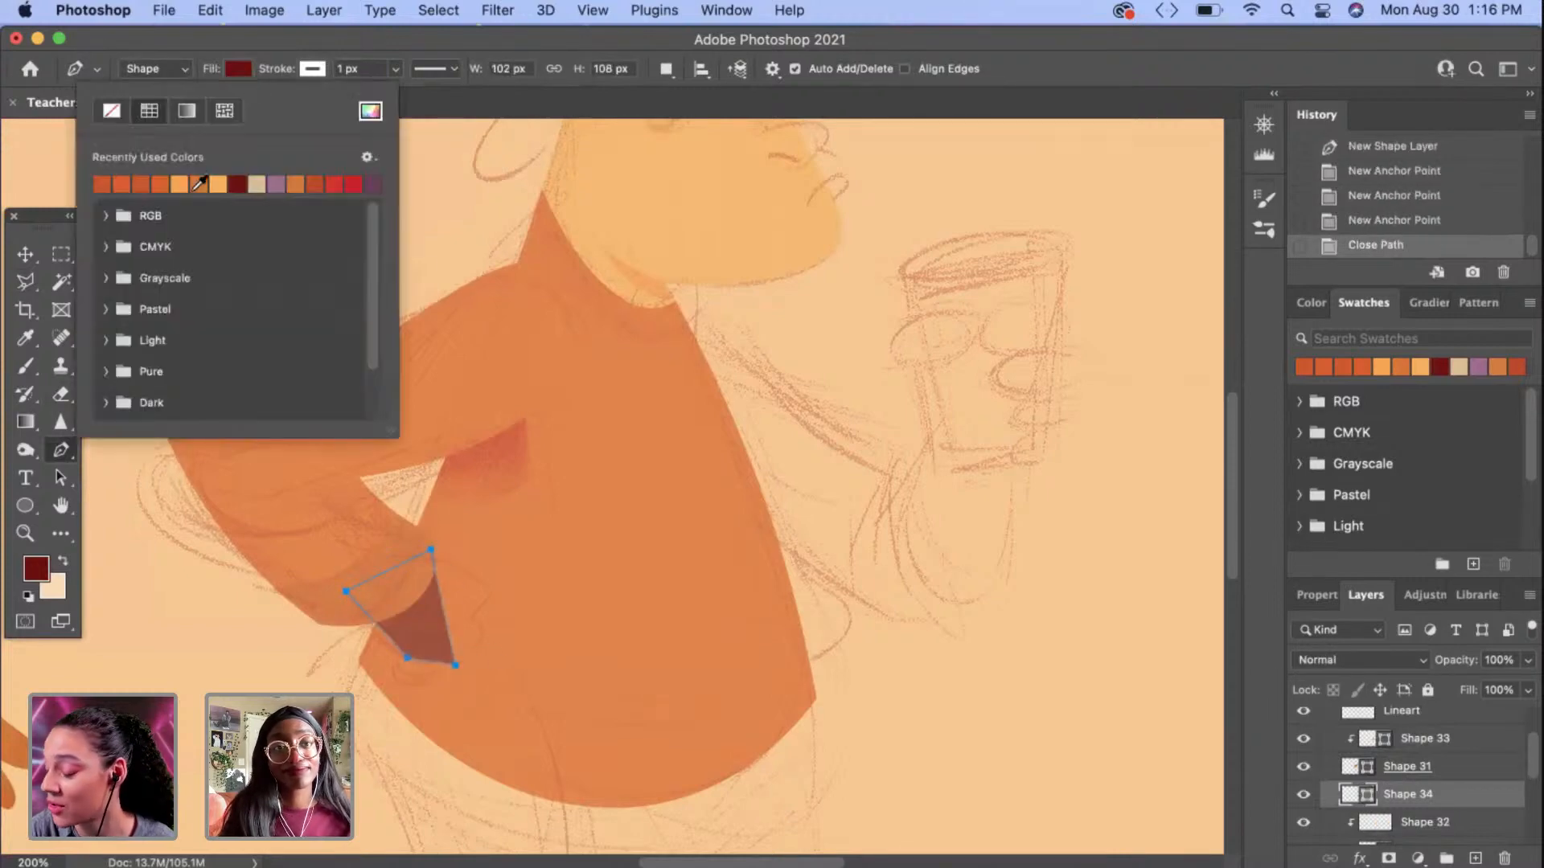
pyautogui.click(223, 187)
pyautogui.moveTo(62, 449); pyautogui.dragTo(125, 487)
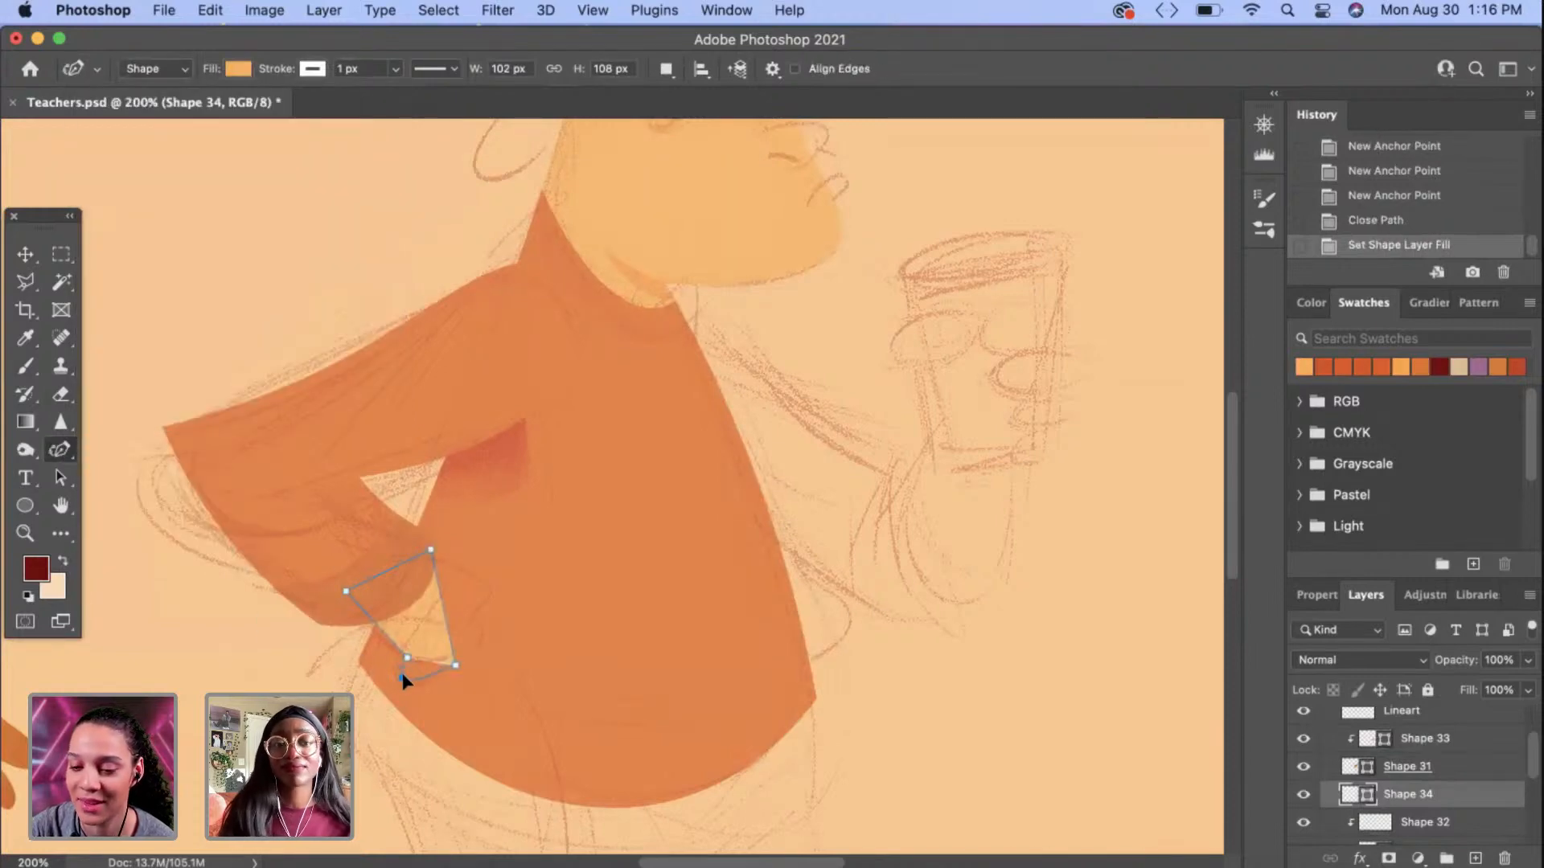
pyautogui.click(395, 678)
pyautogui.click(413, 680)
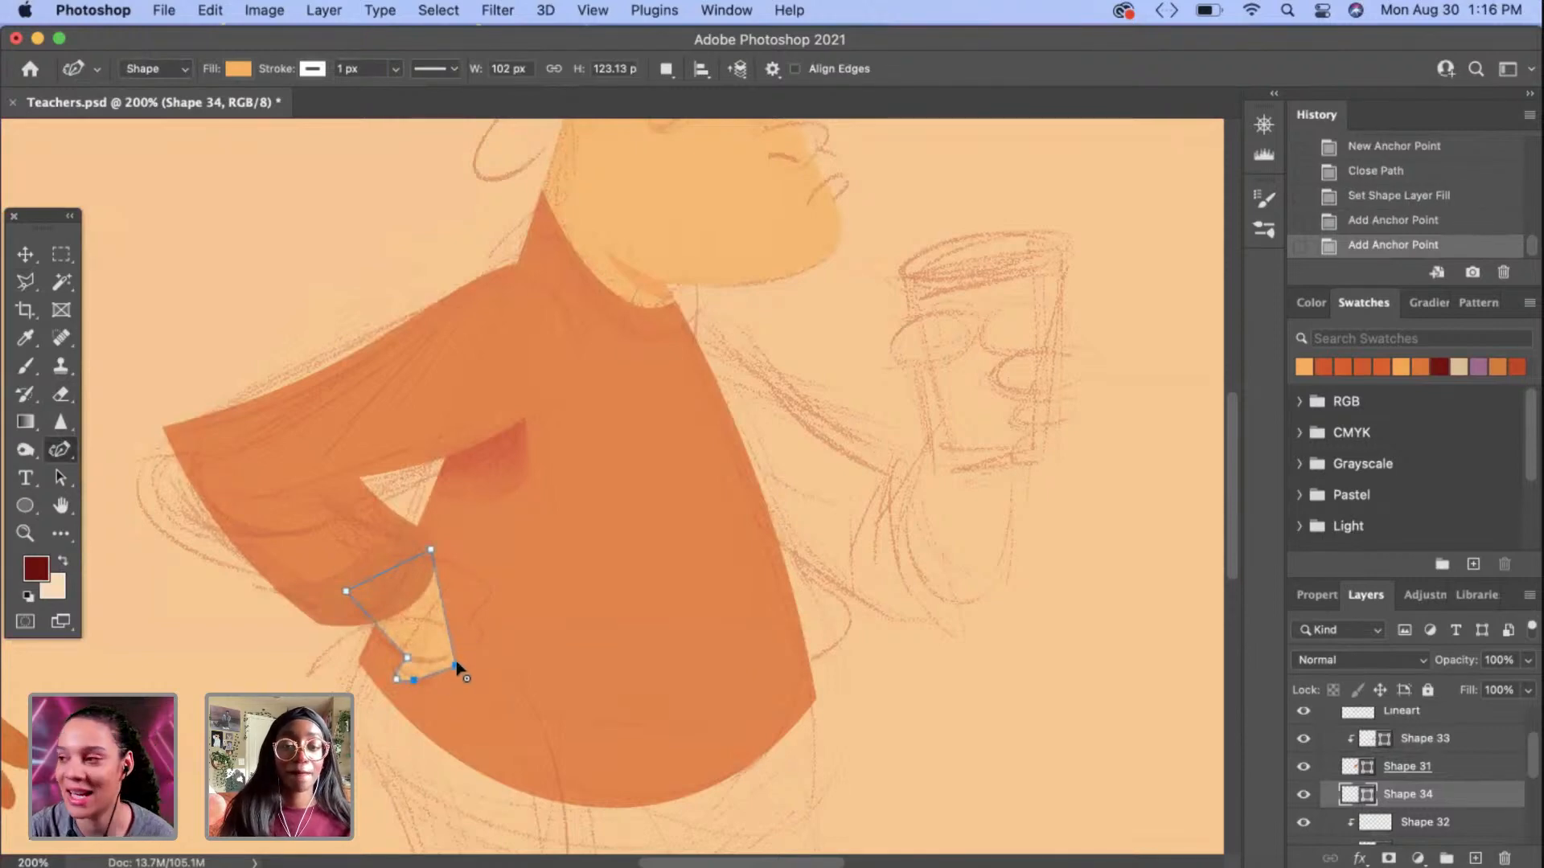
pyautogui.moveTo(414, 690); pyautogui.dragTo(413, 688)
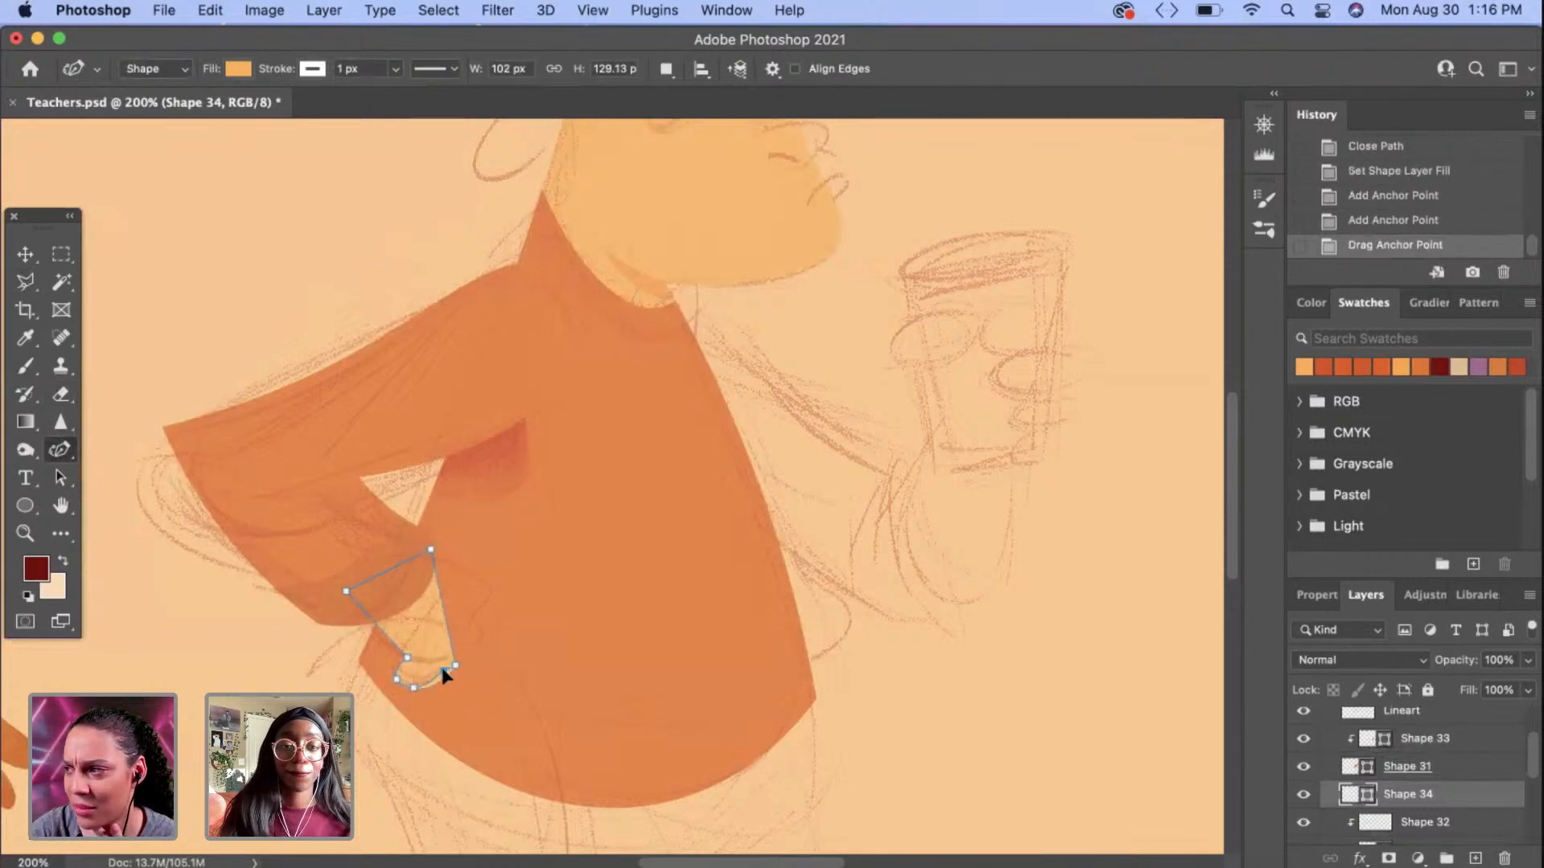
# Step: Add curve points around the hand to form the rounded back, knuckle edge and wrist side following the sketch
pyautogui.click(443, 668)
pyautogui.moveTo(445, 609); pyautogui.dragTo(403, 544)
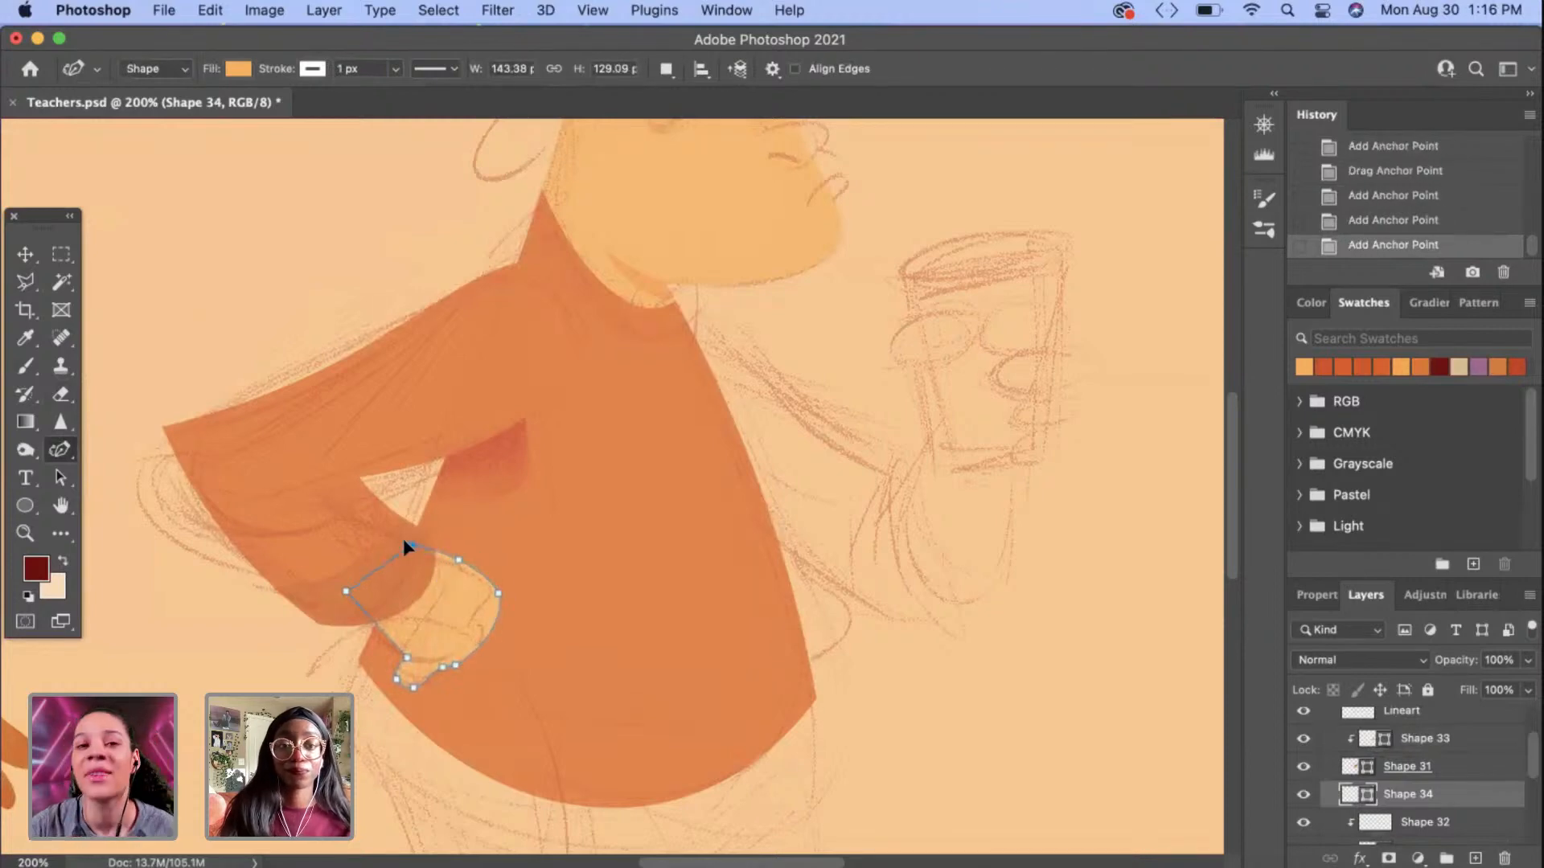
pyautogui.click(480, 617)
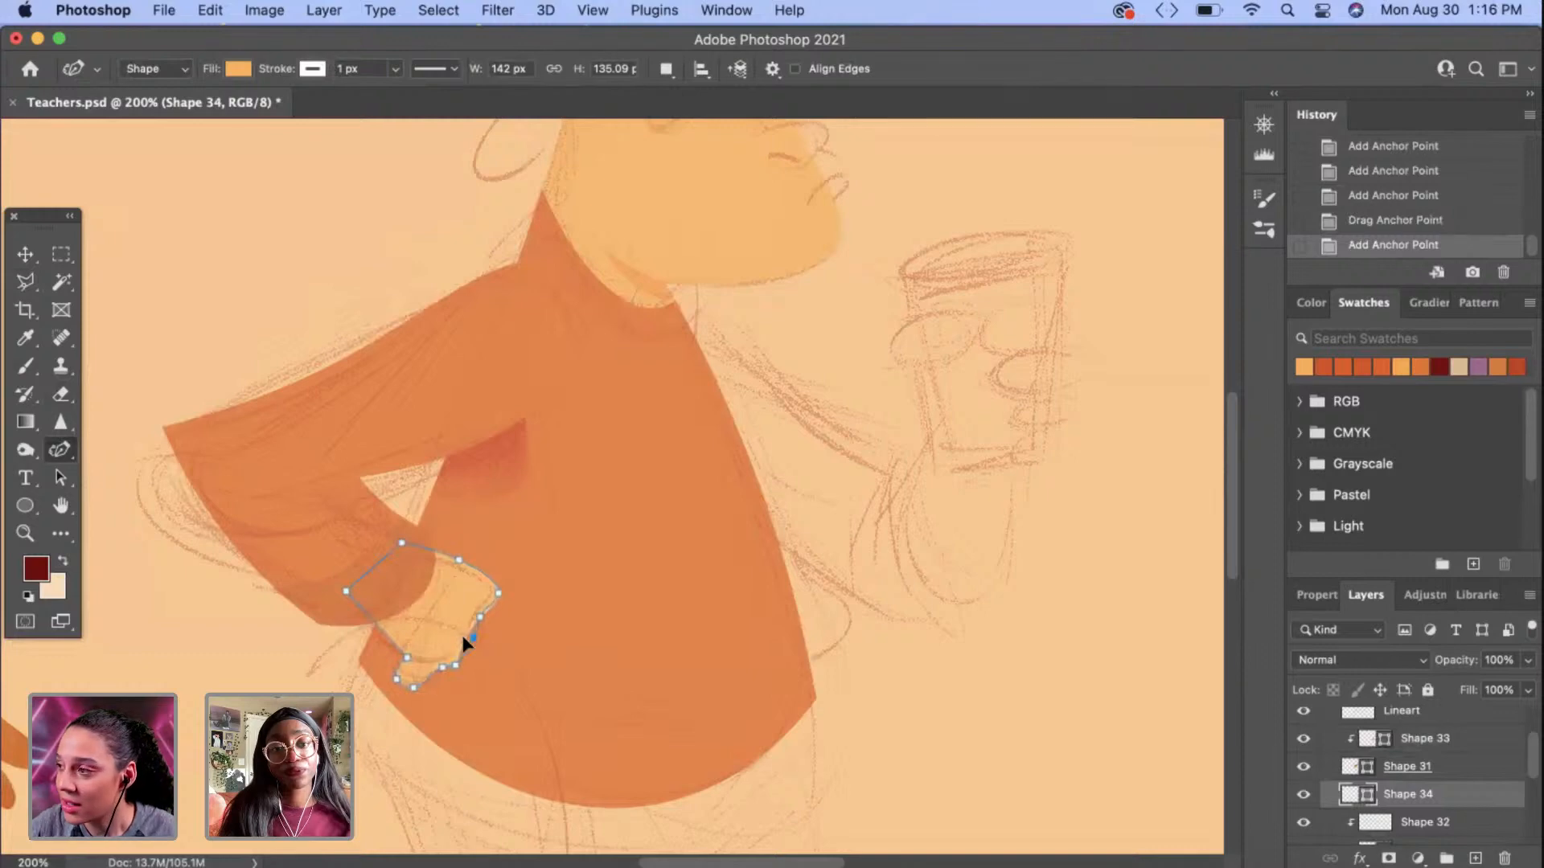
pyautogui.click(477, 640)
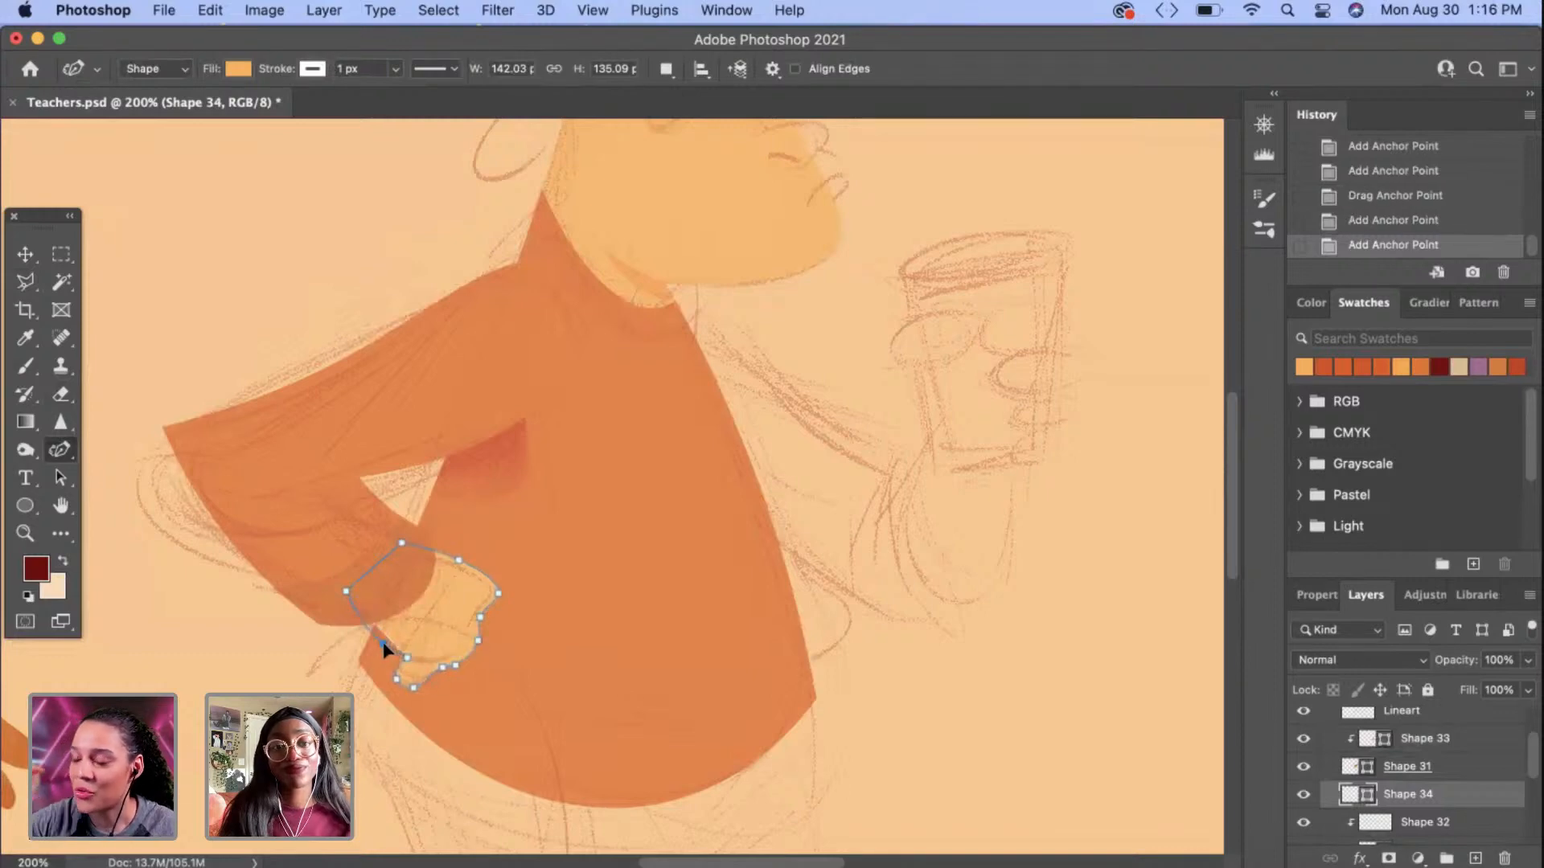
pyautogui.click(382, 642)
# Step: Refine the hand's outline by adjusting the points at the wrist, the back of the hand and the finger bumps
pyautogui.moveTo(398, 546); pyautogui.dragTo(390, 551)
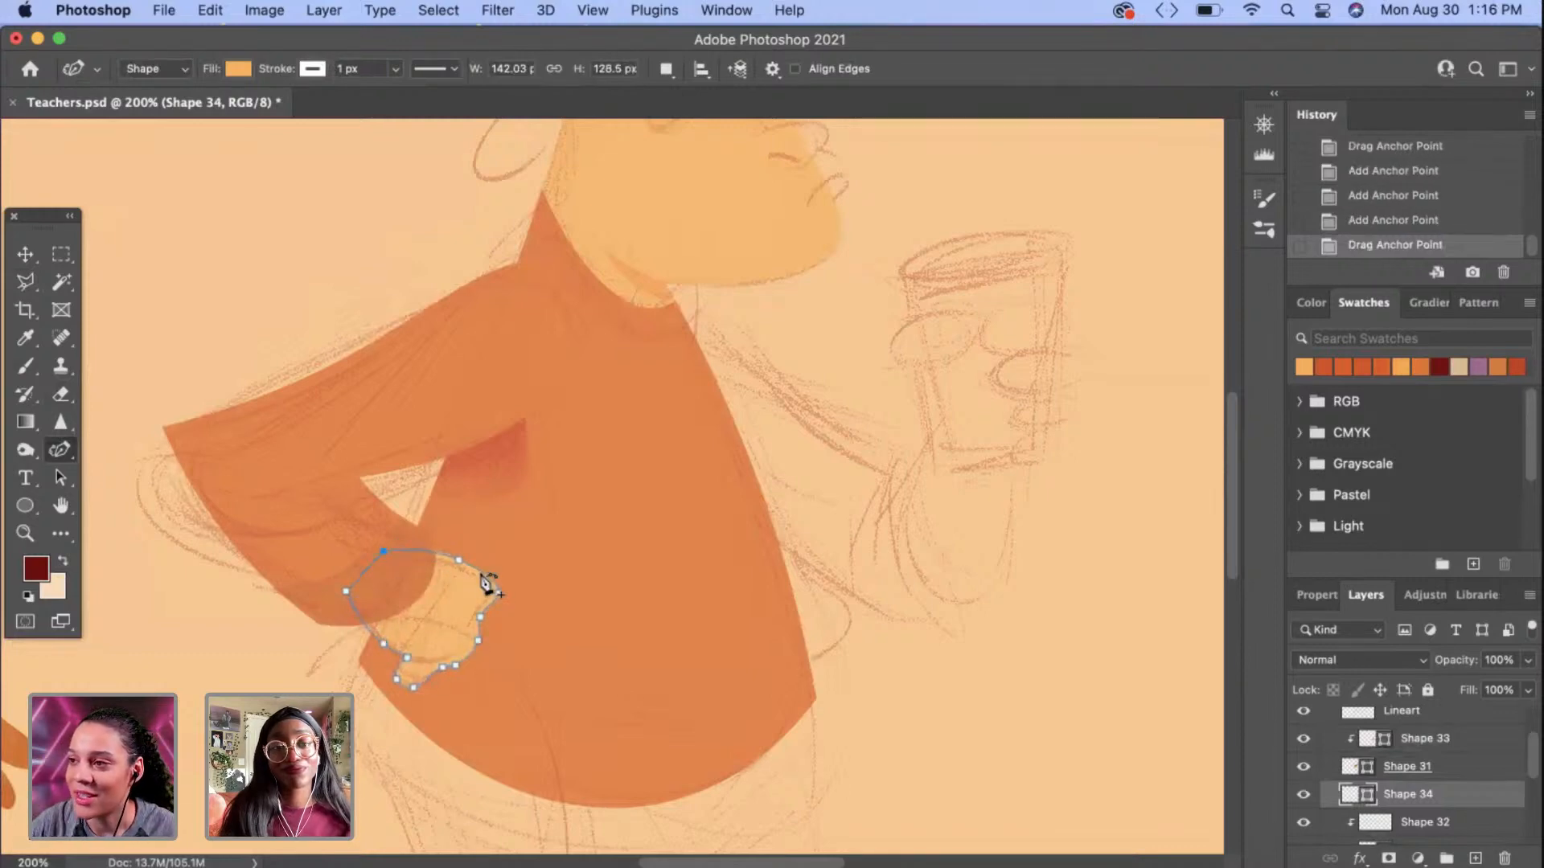
pyautogui.moveTo(501, 593); pyautogui.dragTo(459, 565)
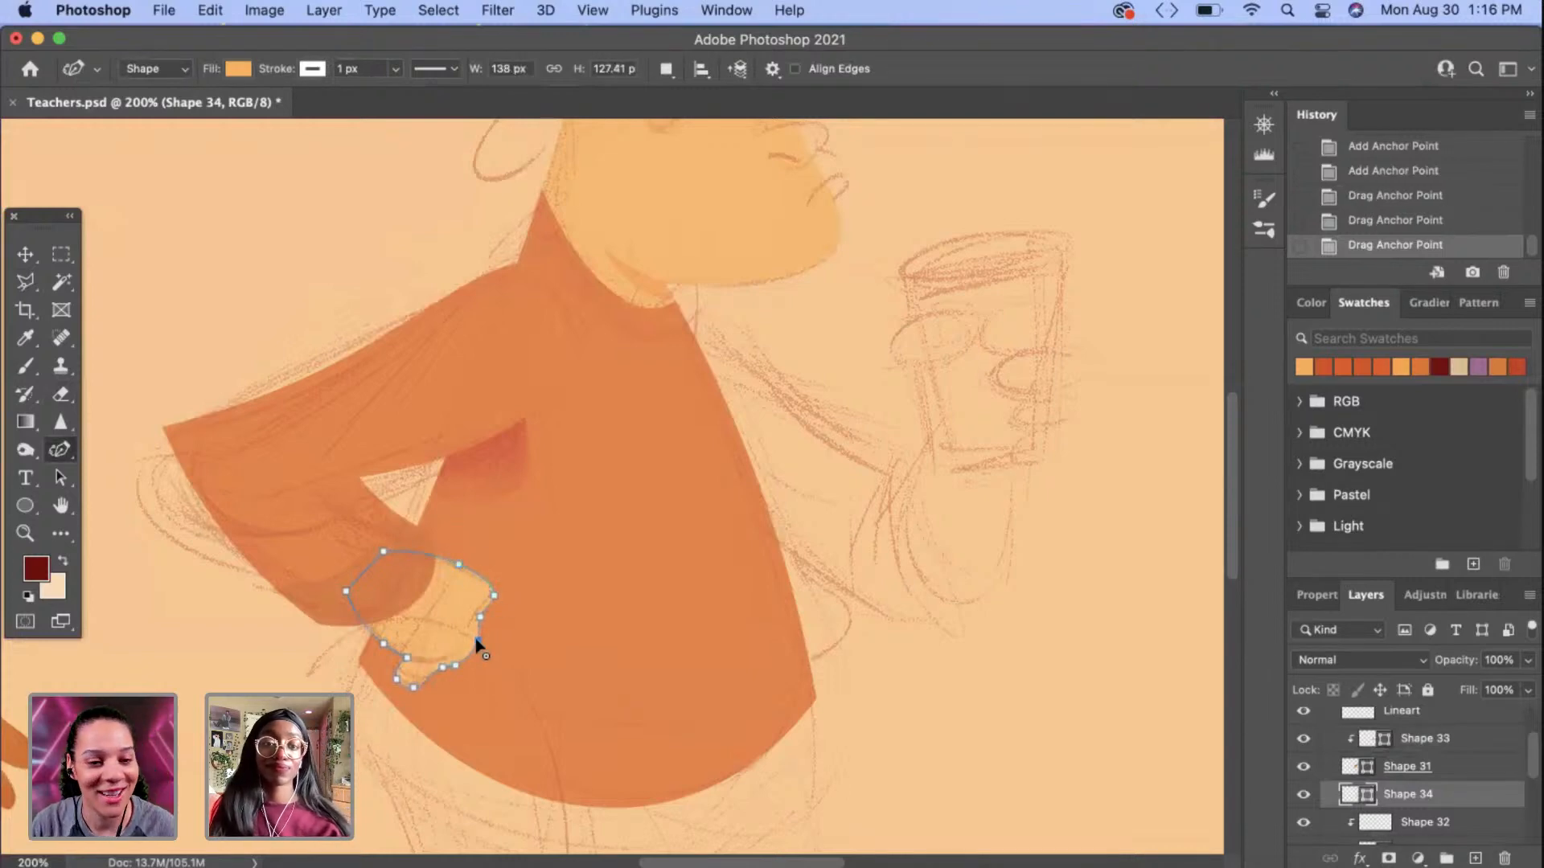
pyautogui.moveTo(479, 641)
pyautogui.mouseDown()
pyautogui.moveTo(453, 664)
pyautogui.moveTo(483, 613)
pyautogui.moveTo(463, 645)
pyautogui.mouseUp()
pyautogui.click(442, 670)
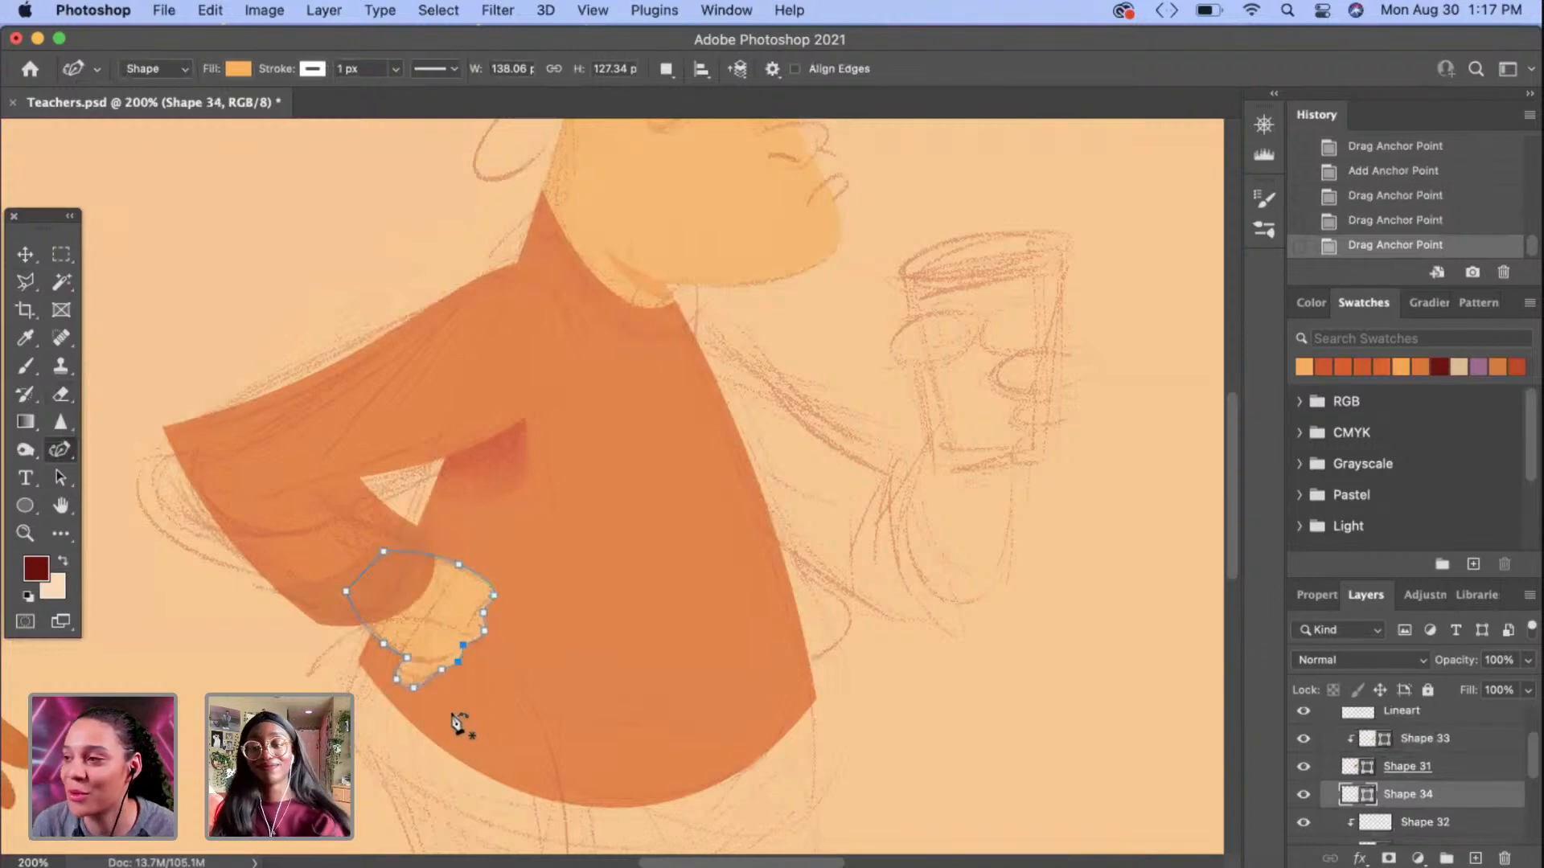
pyautogui.press('Escape')
# Step: Remove the stroke from the hand shape
pyautogui.click(314, 69)
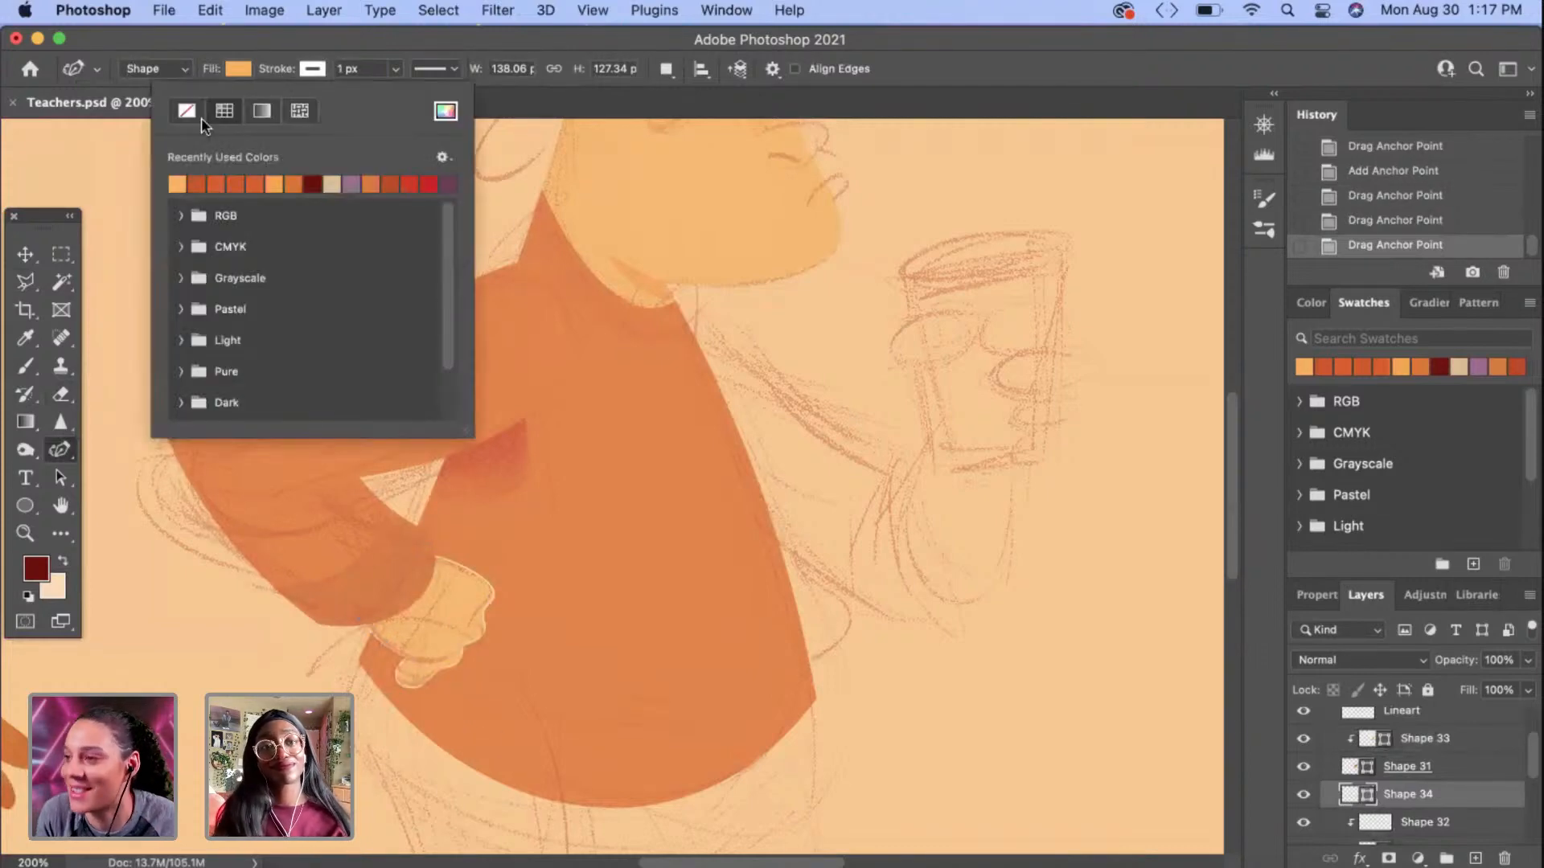
pyautogui.click(492, 42)
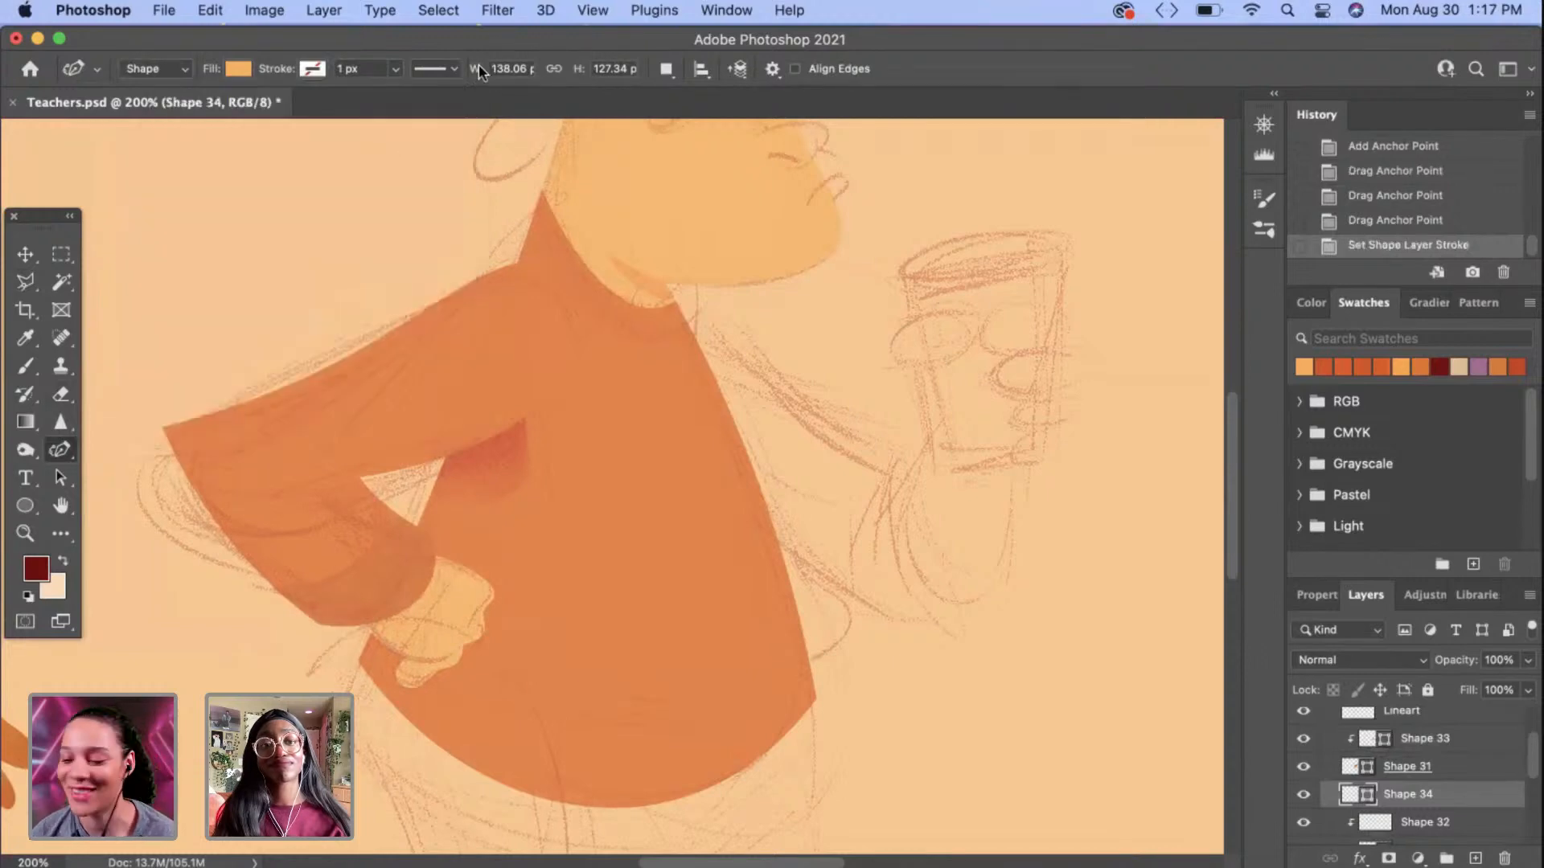
# Step: Free Transform the hand to 110.58% scale, shift it slightly down toward the cuff and rotate it 3.48°
pyautogui.click(25, 250)
pyautogui.press('super+t')
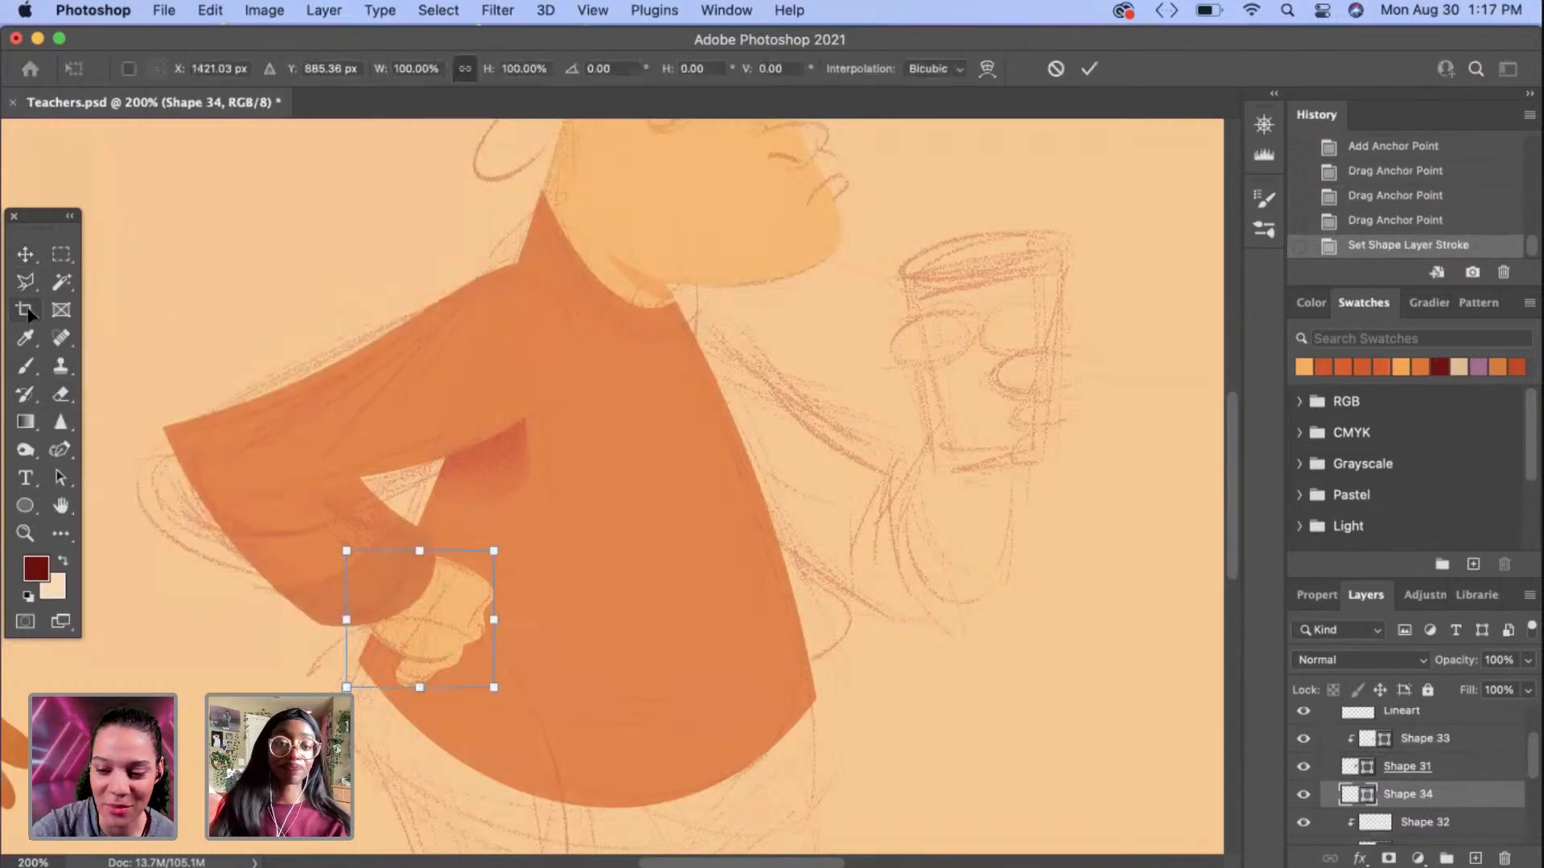
pyautogui.moveTo(498, 554); pyautogui.dragTo(509, 557)
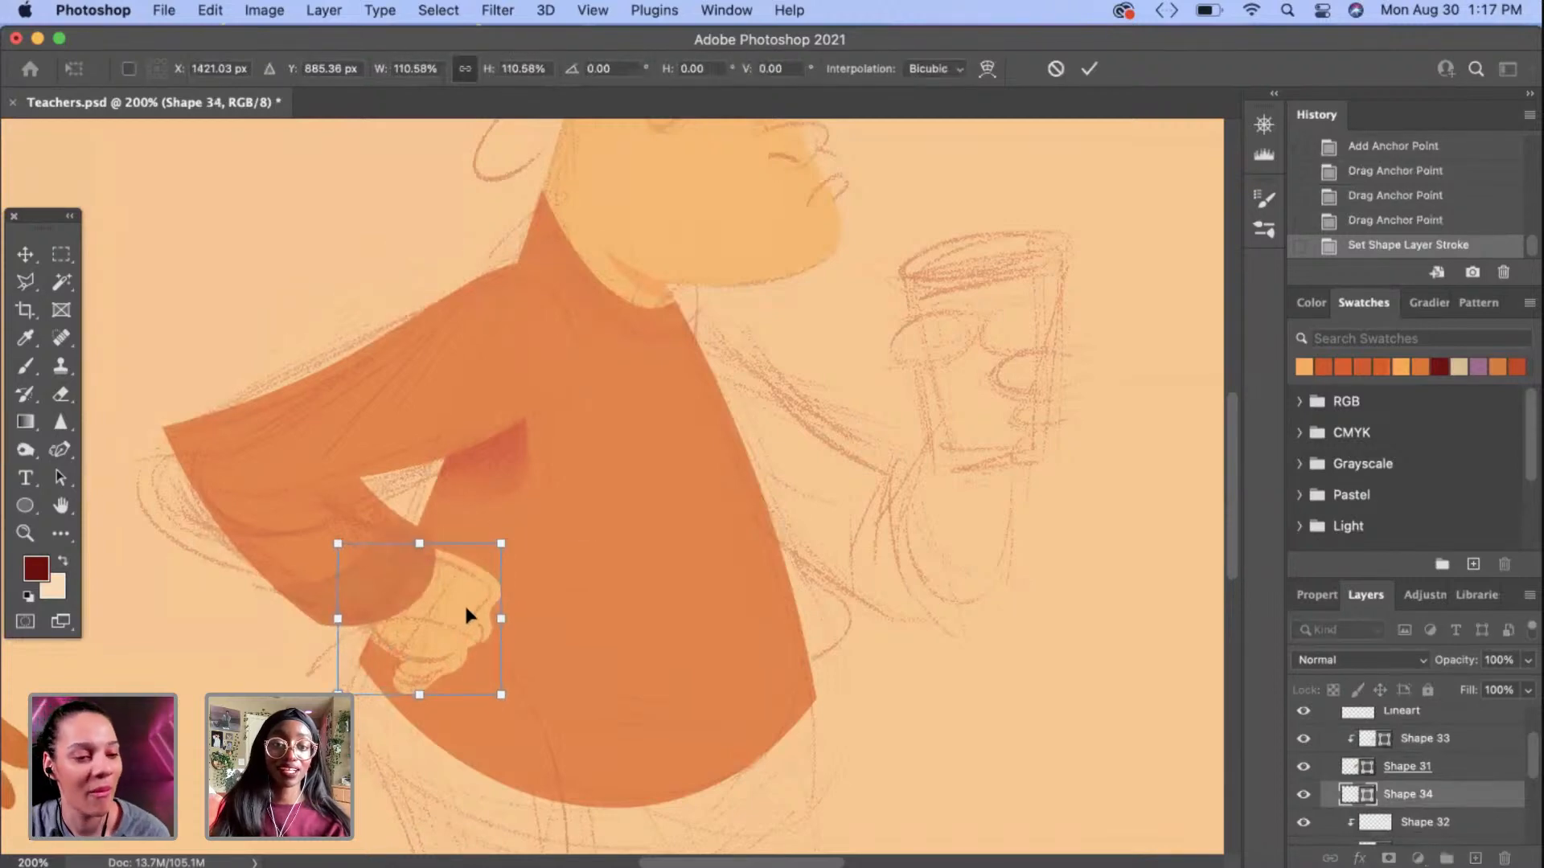
pyautogui.moveTo(466, 608); pyautogui.dragTo(467, 622)
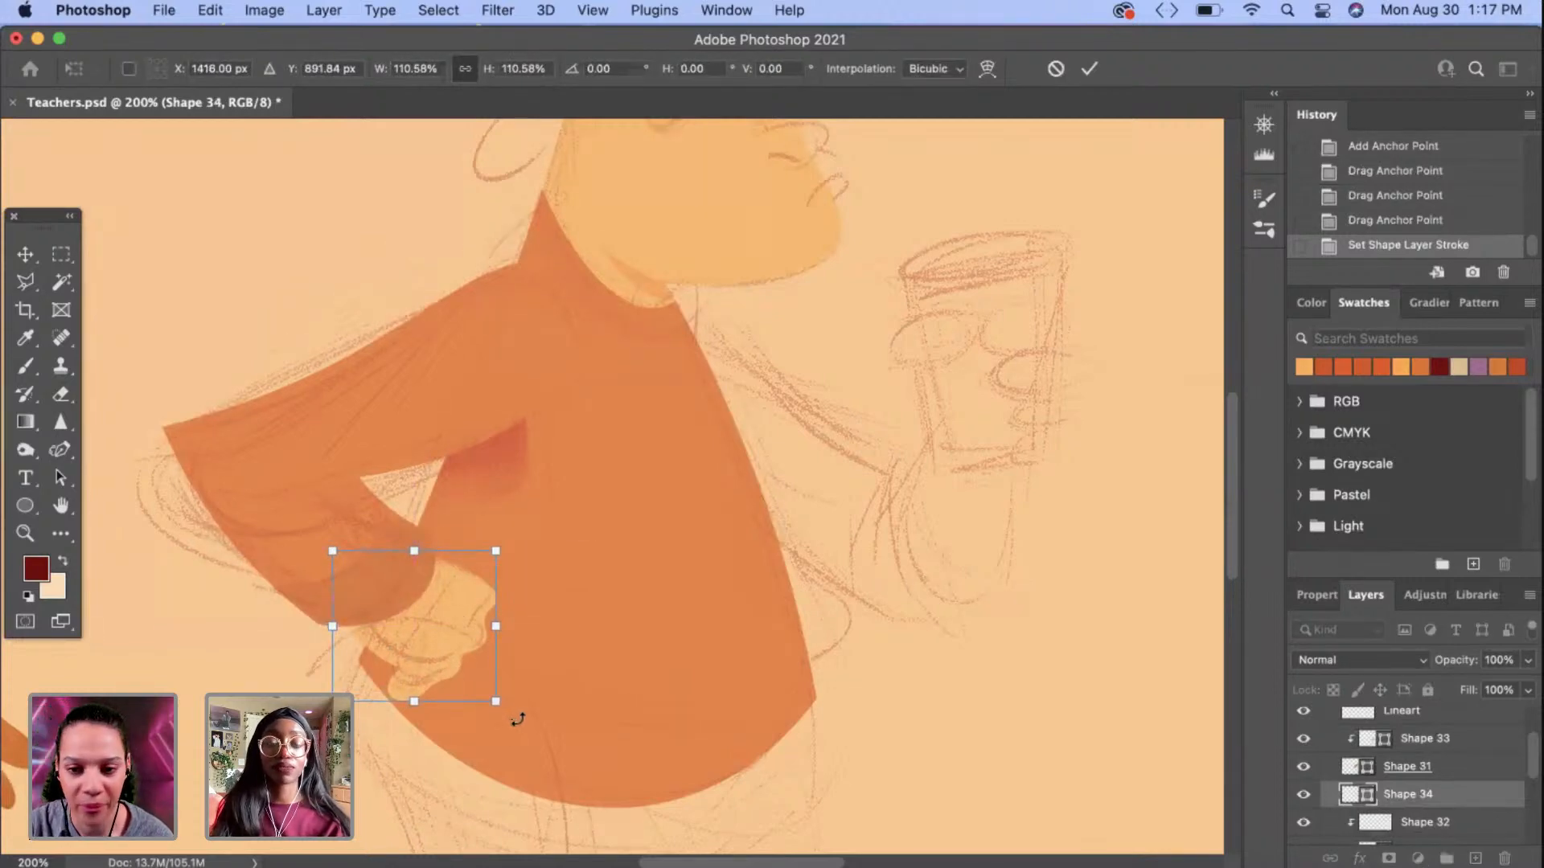
pyautogui.moveTo(517, 718); pyautogui.dragTo(519, 728)
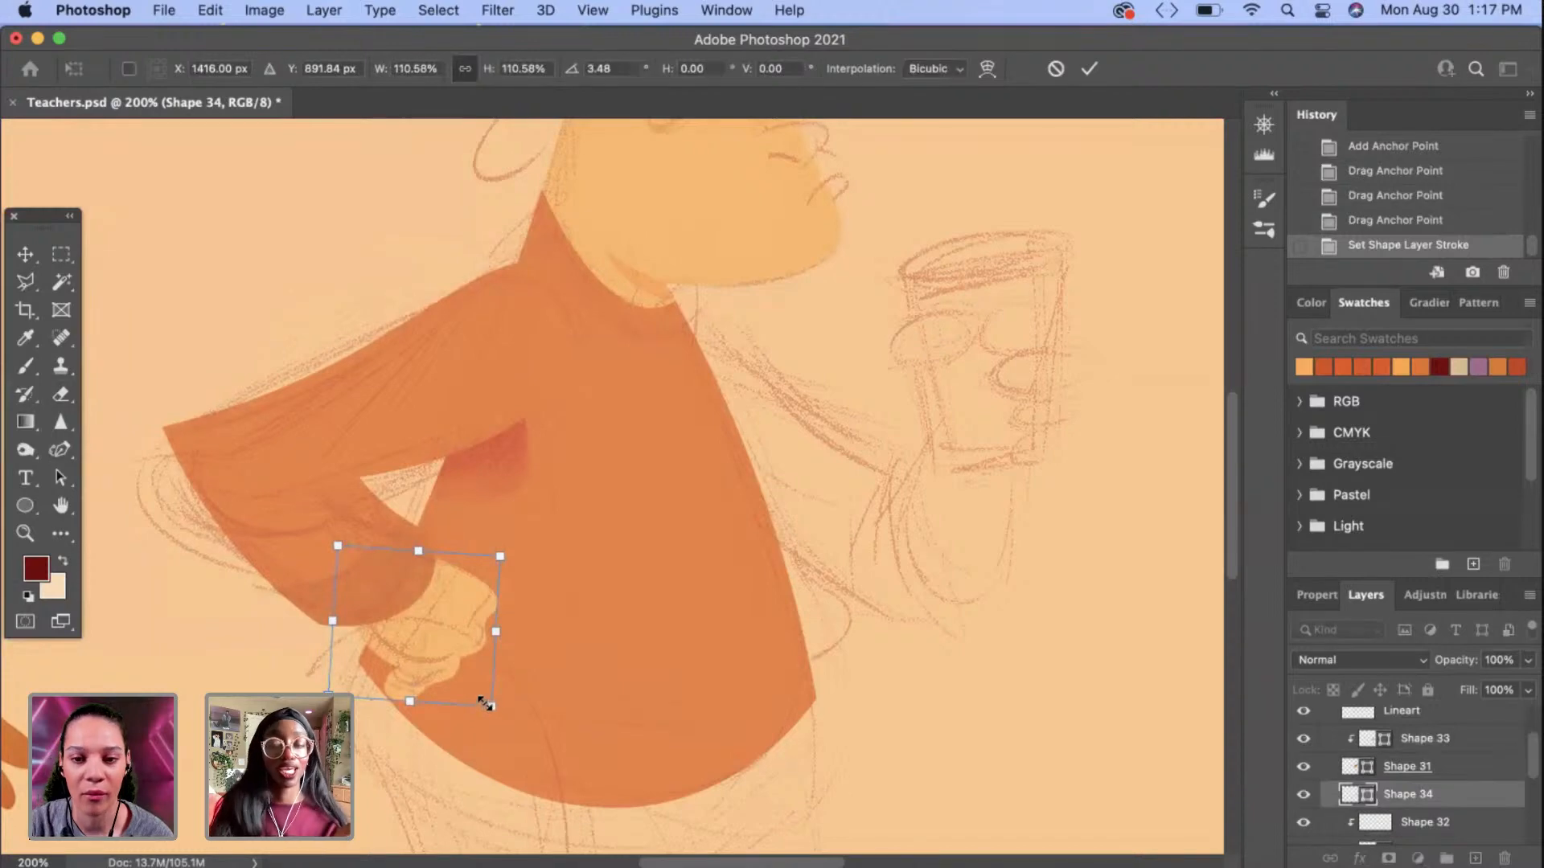
pyautogui.press('Return')
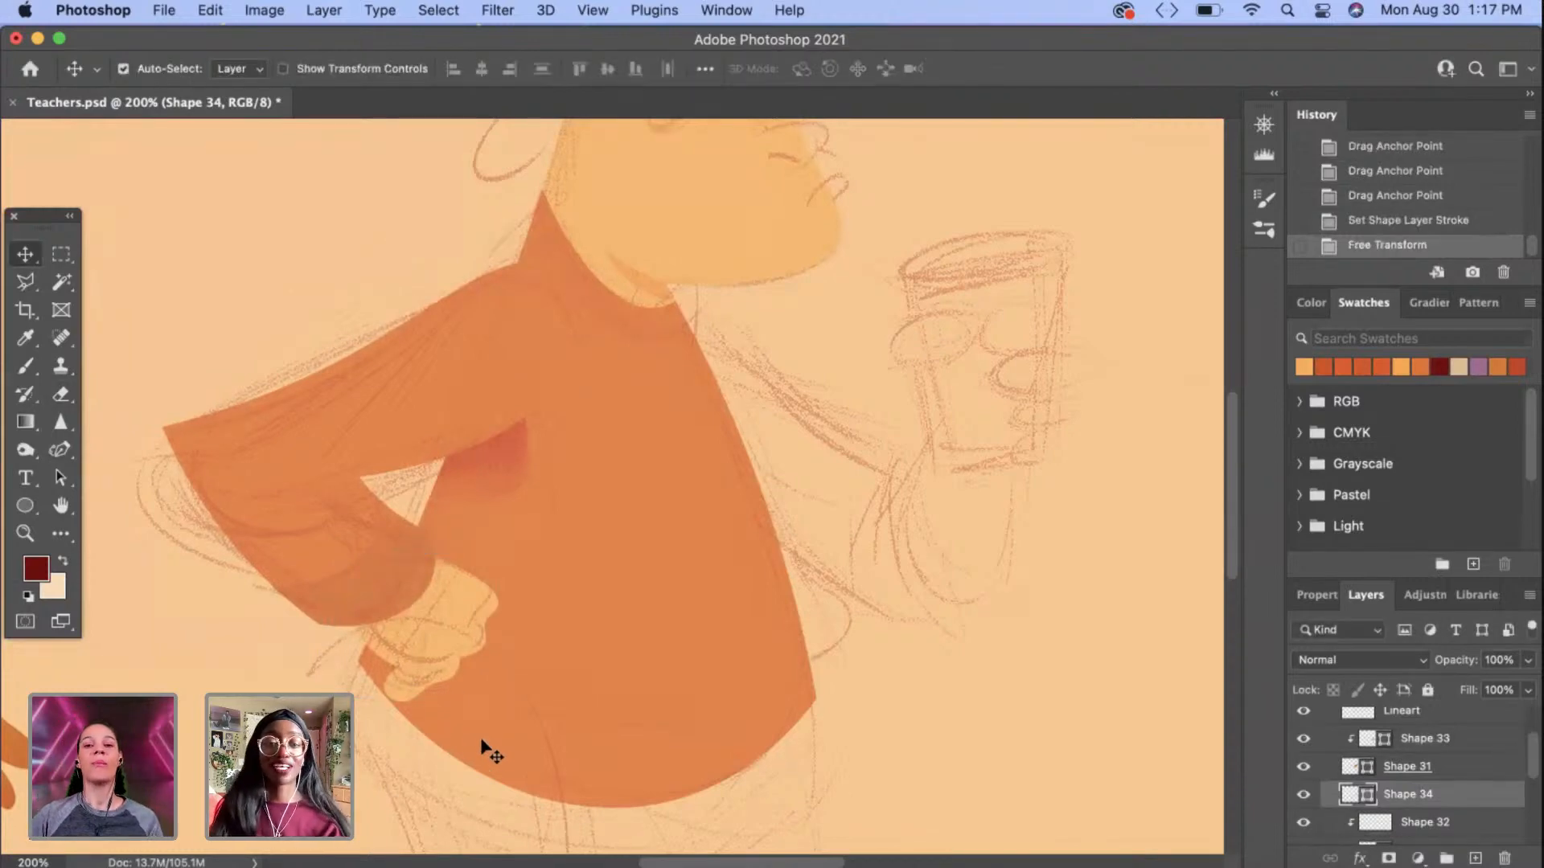
# Step: Select the base body shape beneath the clipped sweater layers for editing with the Curvature Pen
pyautogui.click(461, 759)
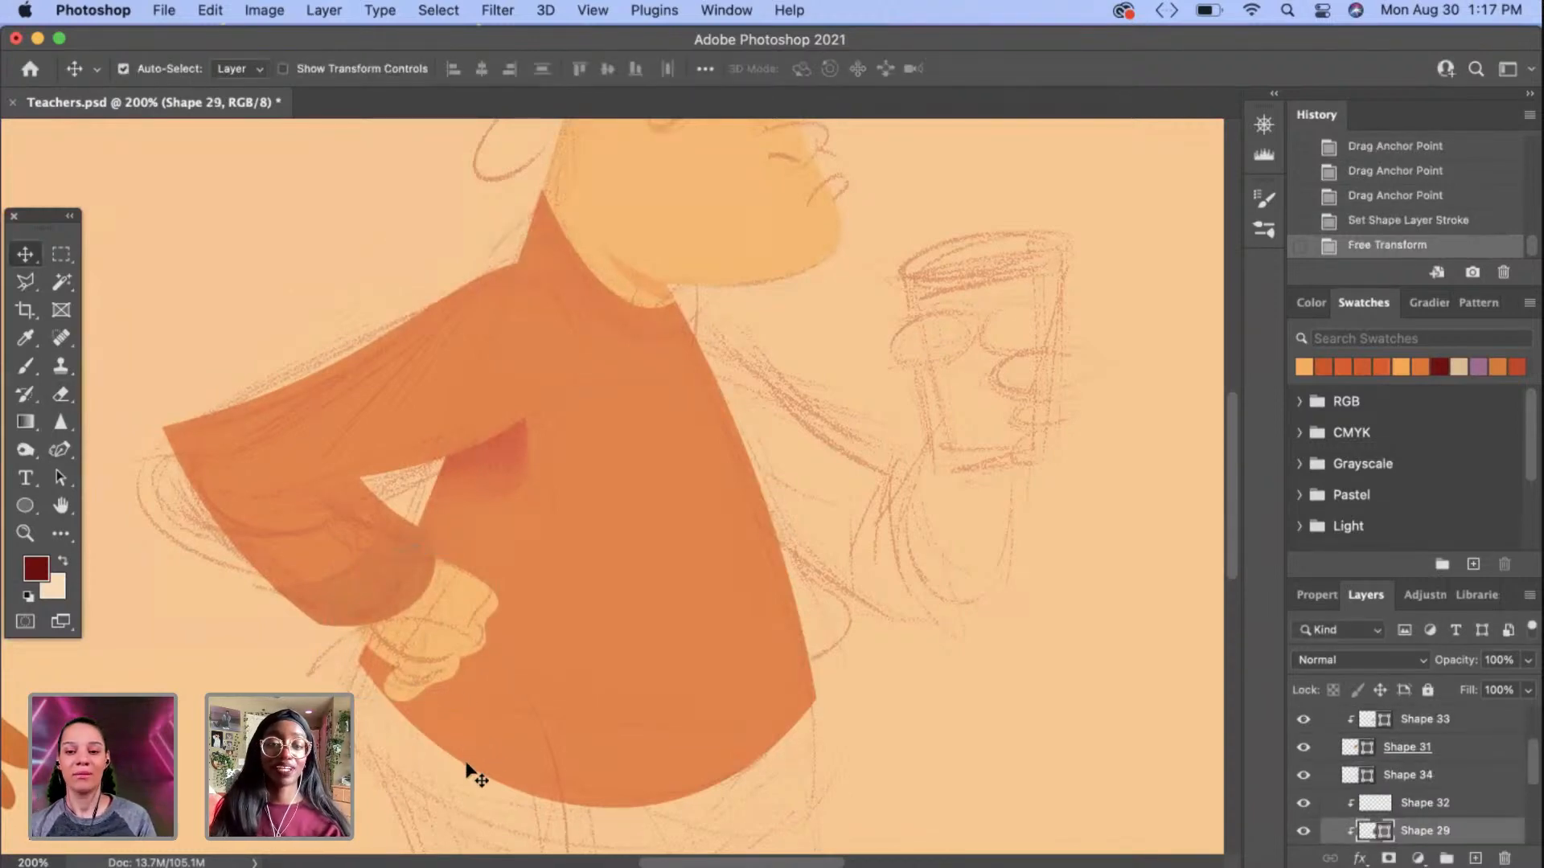
pyautogui.click(58, 452)
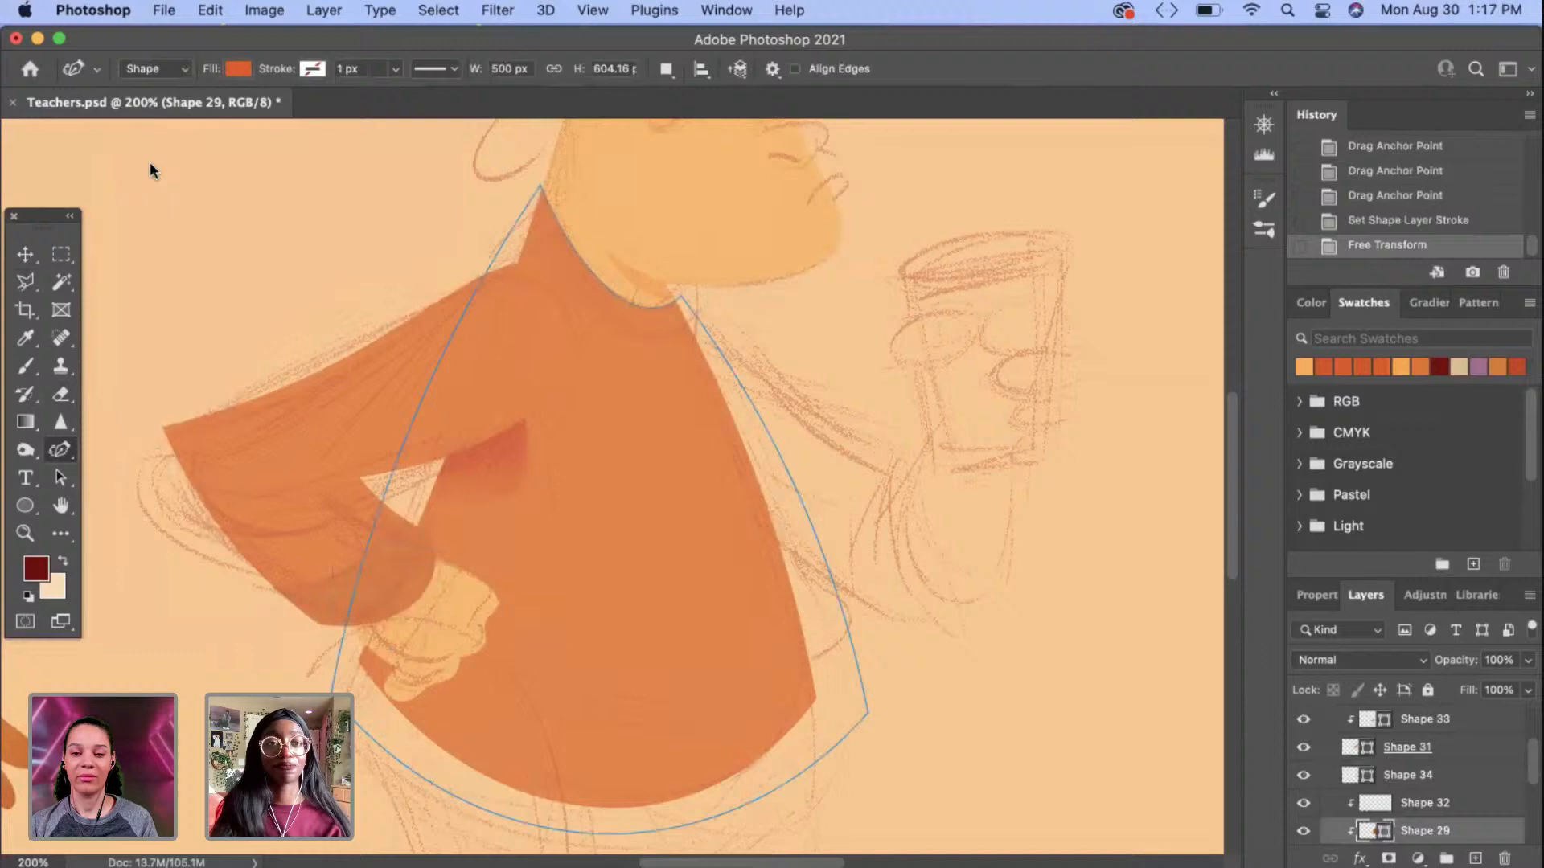
pyautogui.scroll(-2, 1386, 788)
pyautogui.scroll(-2, 1413, 828)
pyautogui.click(1408, 795)
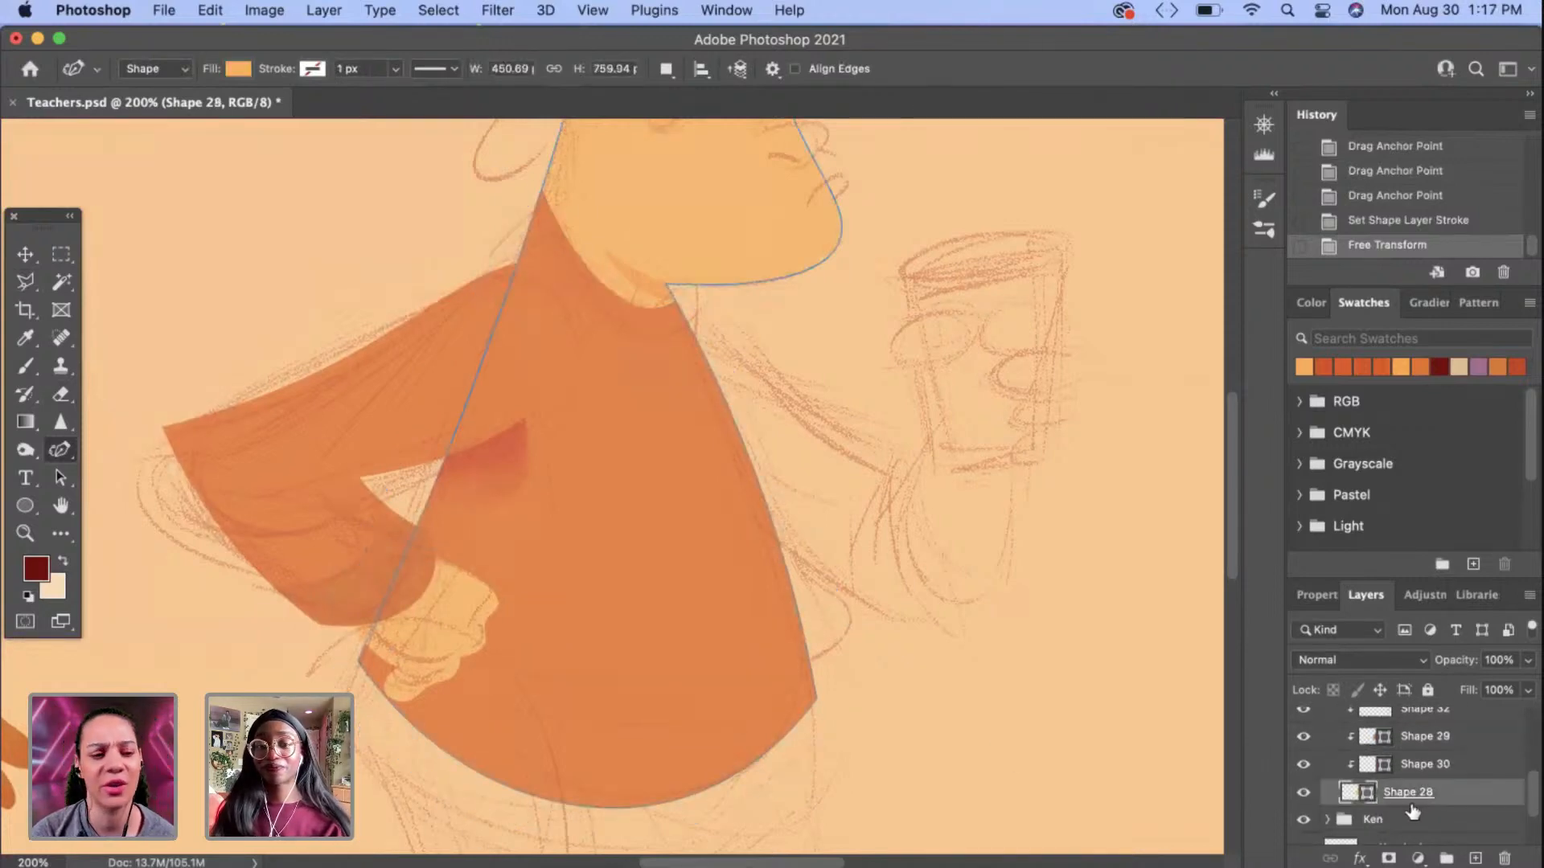
pyautogui.click(431, 742)
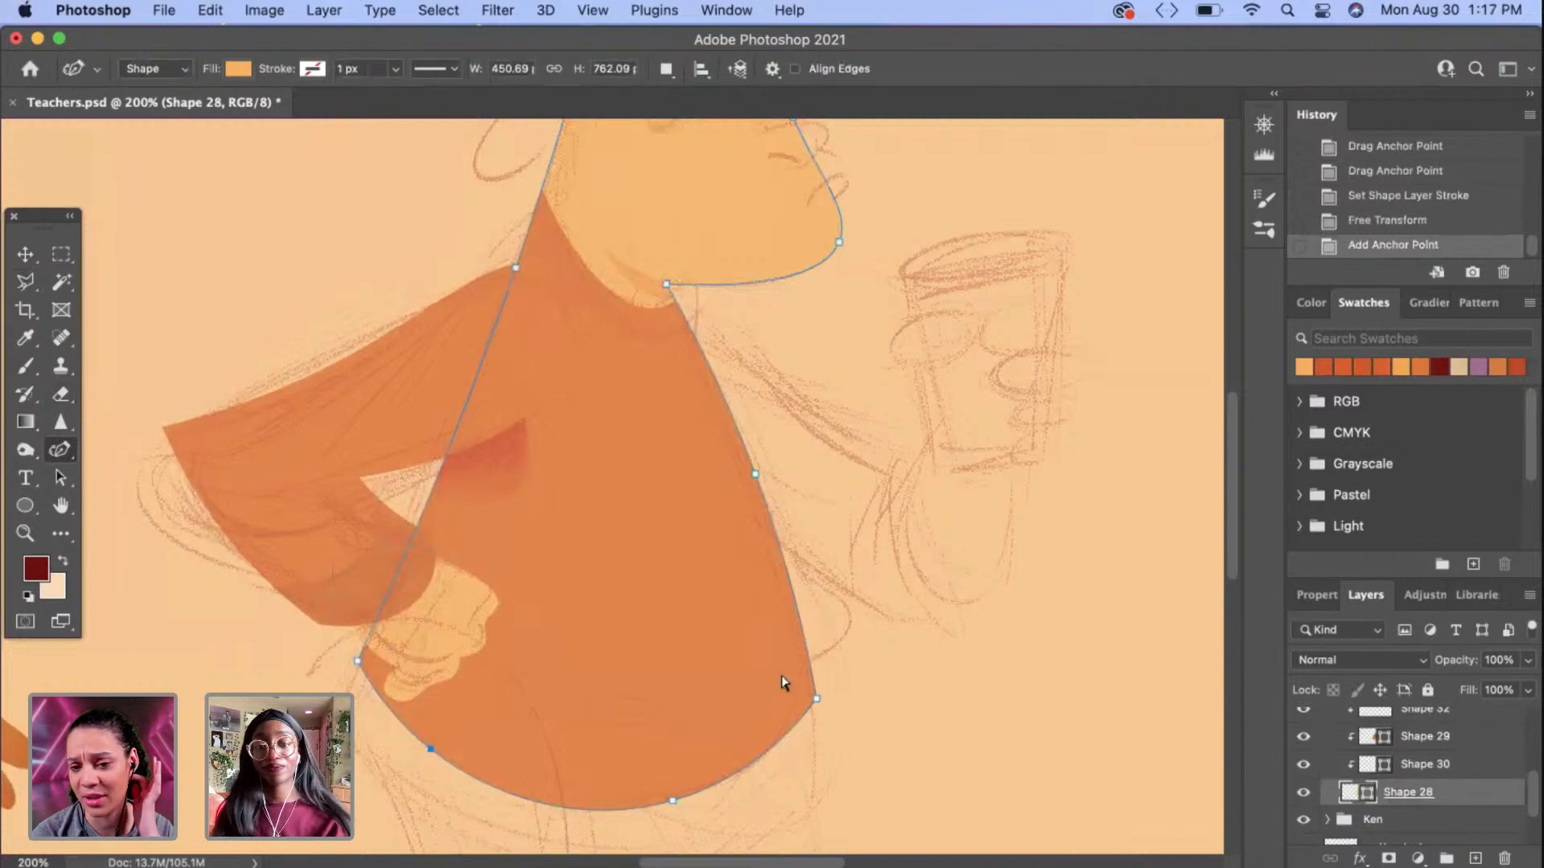
pyautogui.press('super+z')
pyautogui.click(796, 736)
pyautogui.click(797, 736)
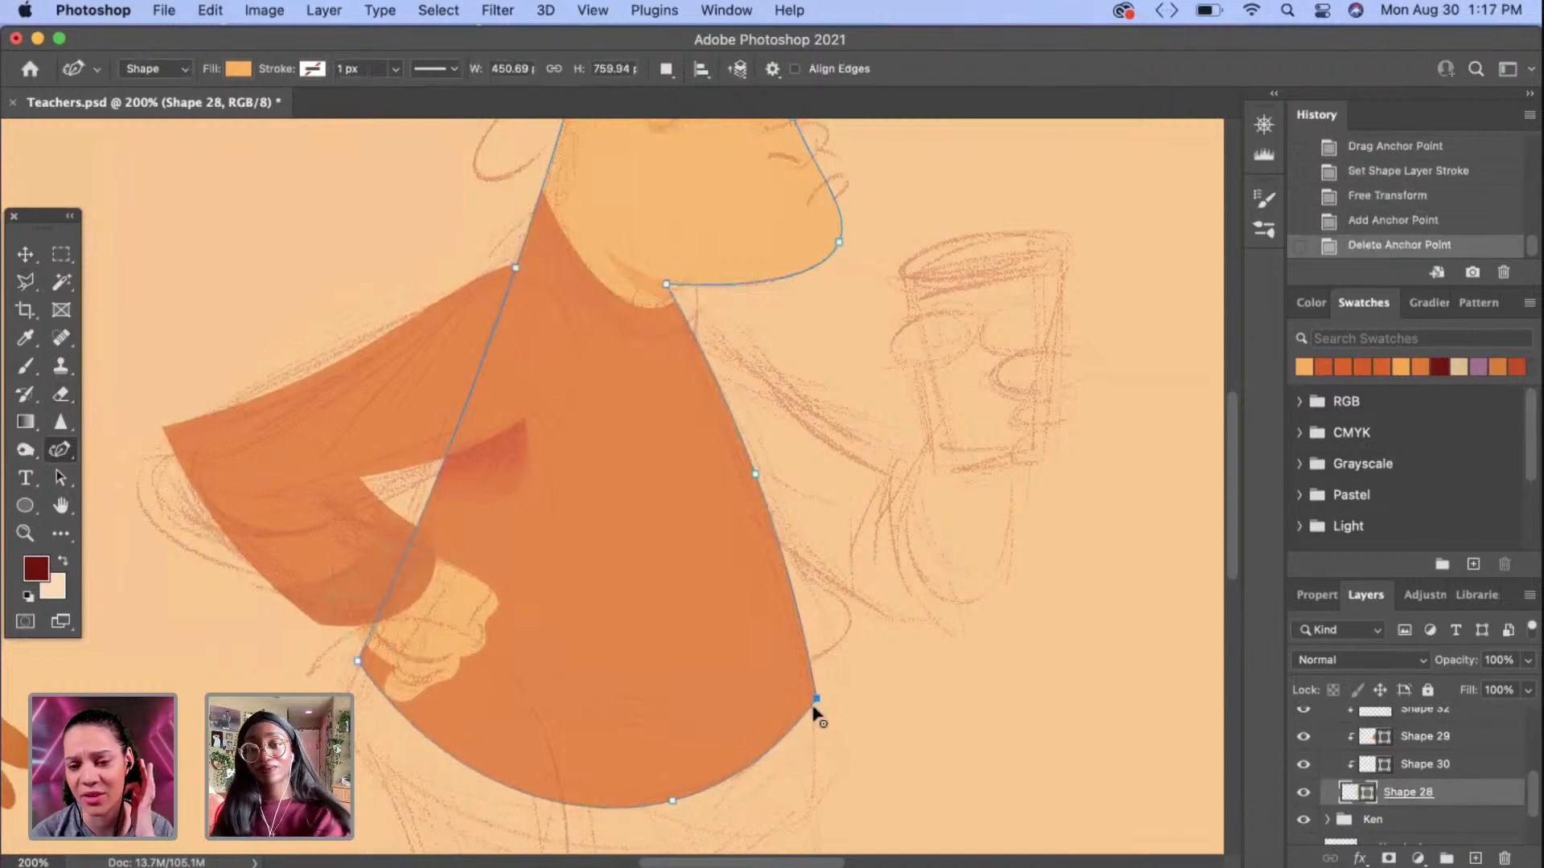
# Step: Widen the sweater hem by moving the base body shape's front and back lower corners slightly outward and down
pyautogui.moveTo(817, 699); pyautogui.dragTo(822, 703)
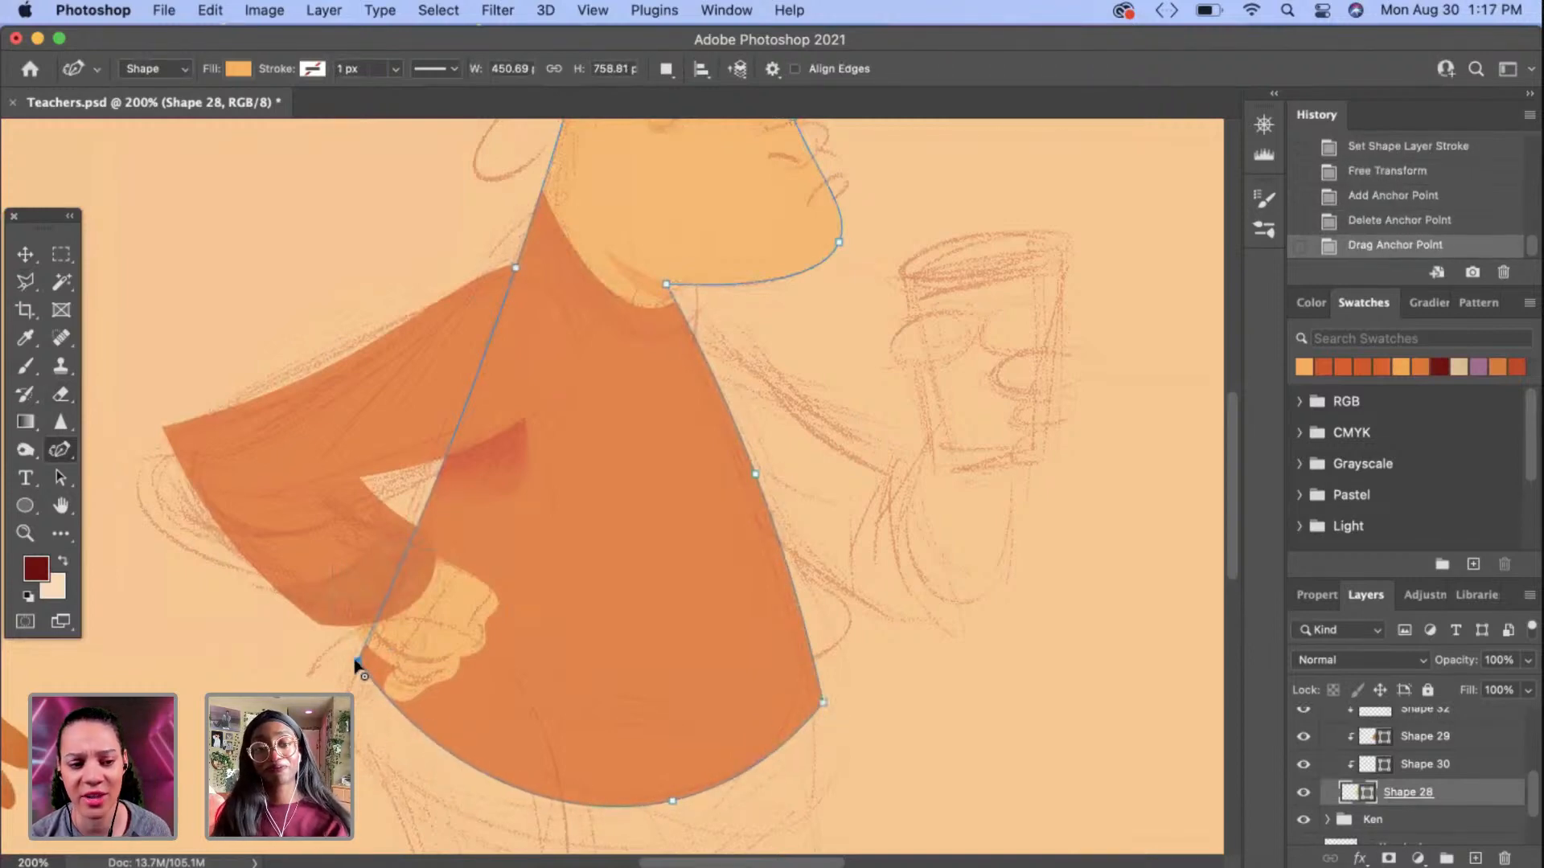
pyautogui.moveTo(357, 662); pyautogui.dragTo(341, 681)
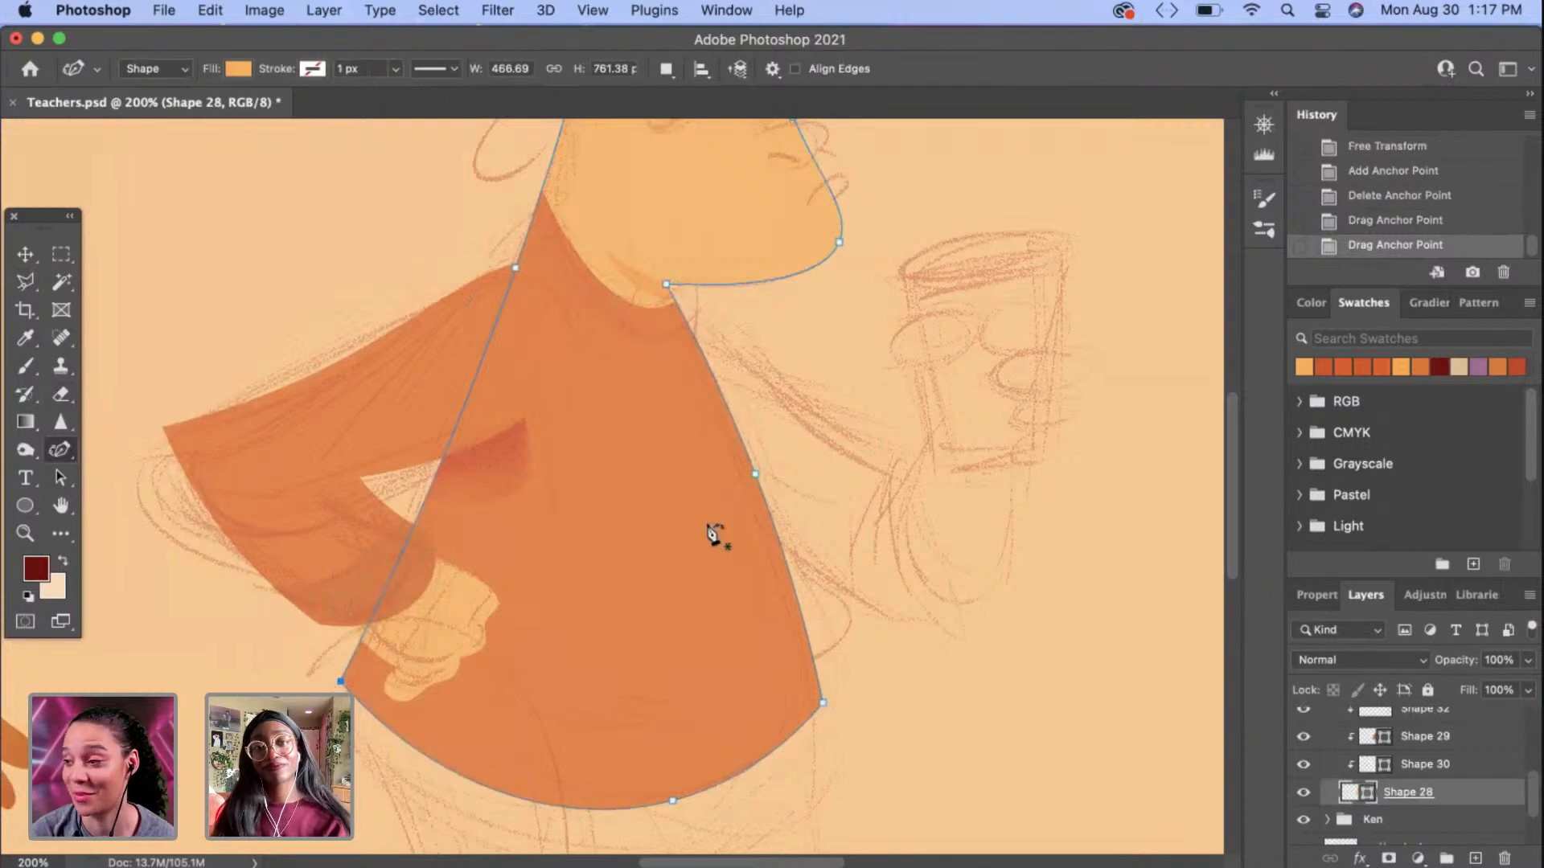
pyautogui.press('Return')
pyautogui.press('super+0')
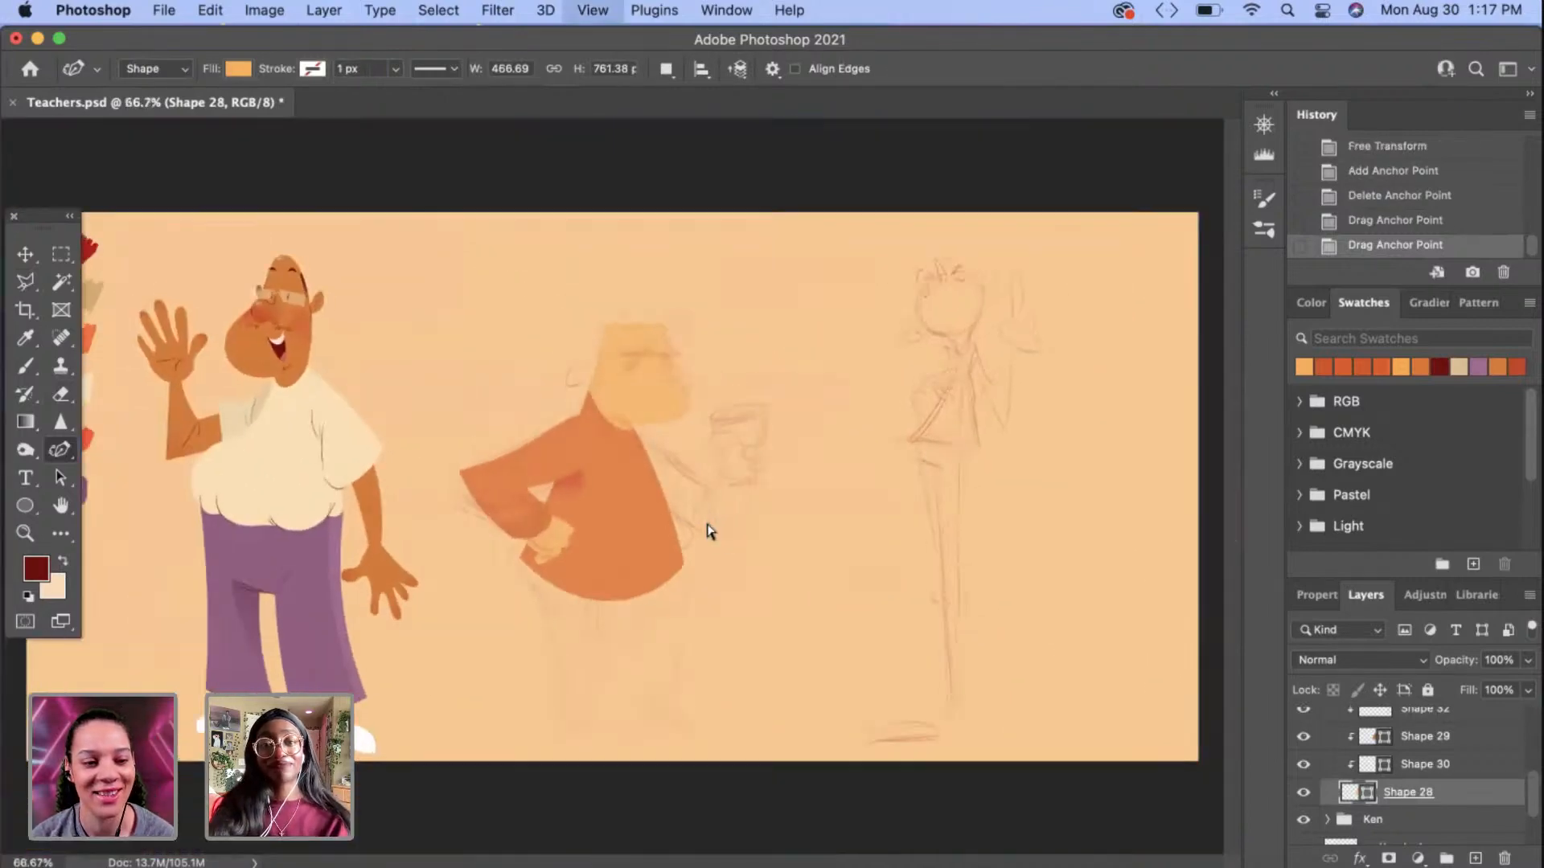
pyautogui.press('super+1')
pyautogui.press('super+equal')
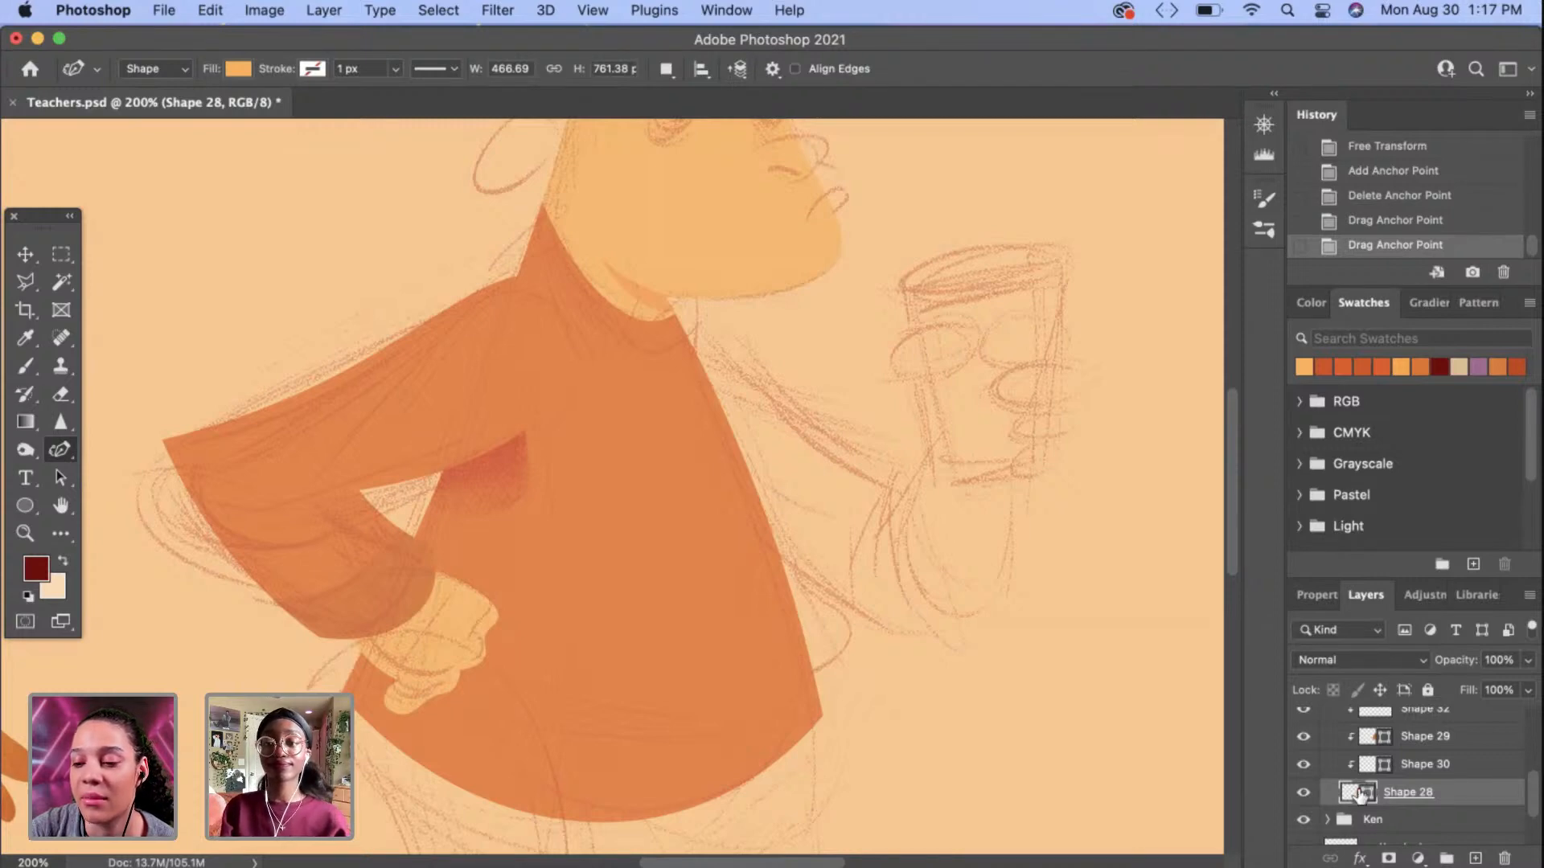
# Step: Draw a closed six-cornered Pen shape about 230 by 285 px for the far upper arm, layered between the body and the Ken group
pyautogui.click(1303, 792)
pyautogui.click(1303, 792)
pyautogui.click(1367, 820)
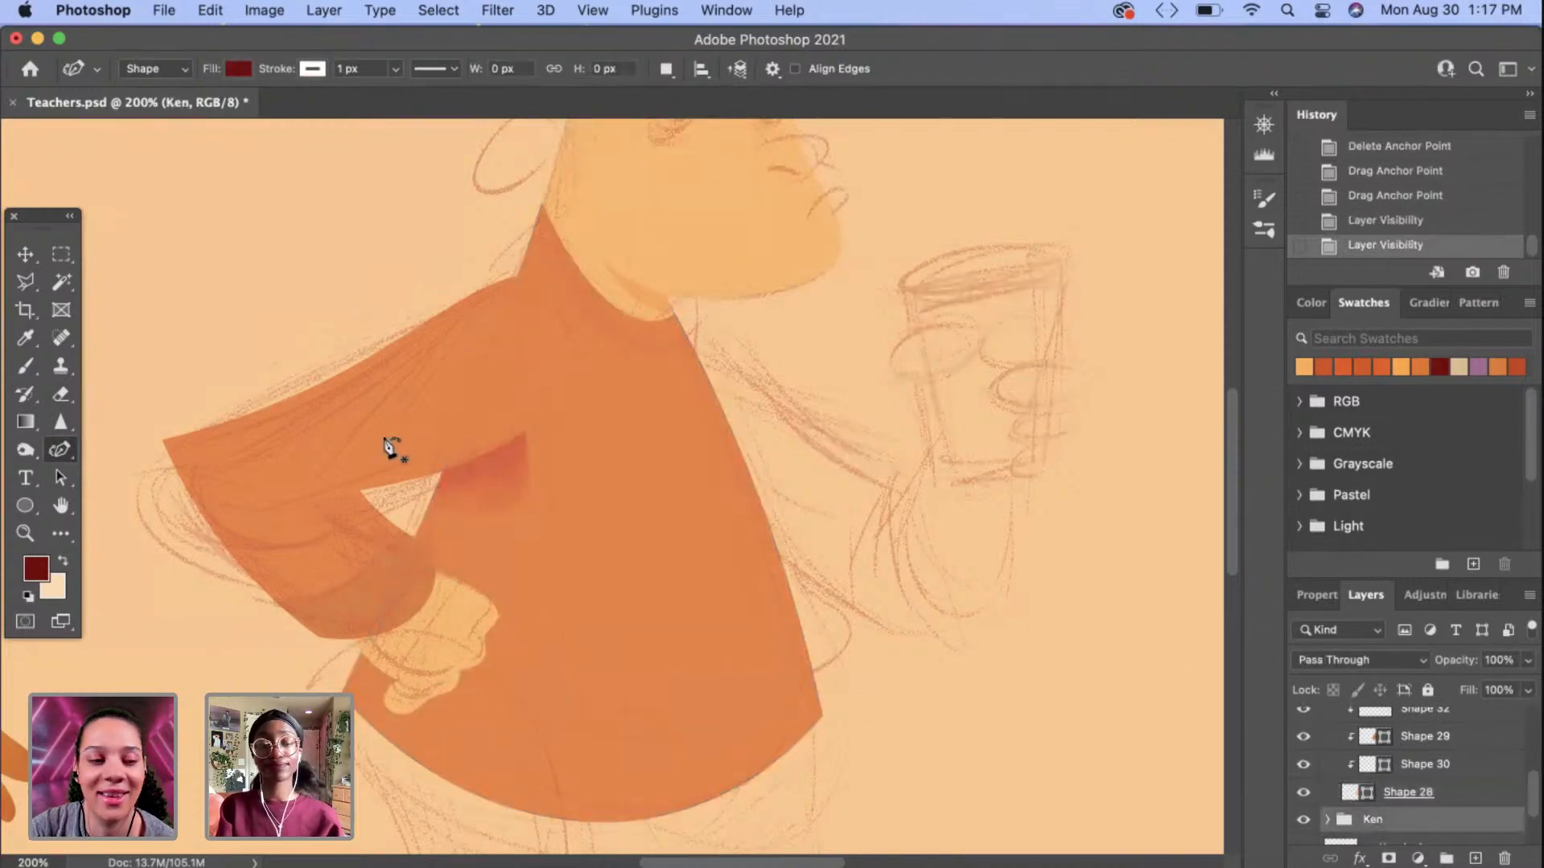
pyautogui.rightClick(70, 452)
pyautogui.click(144, 445)
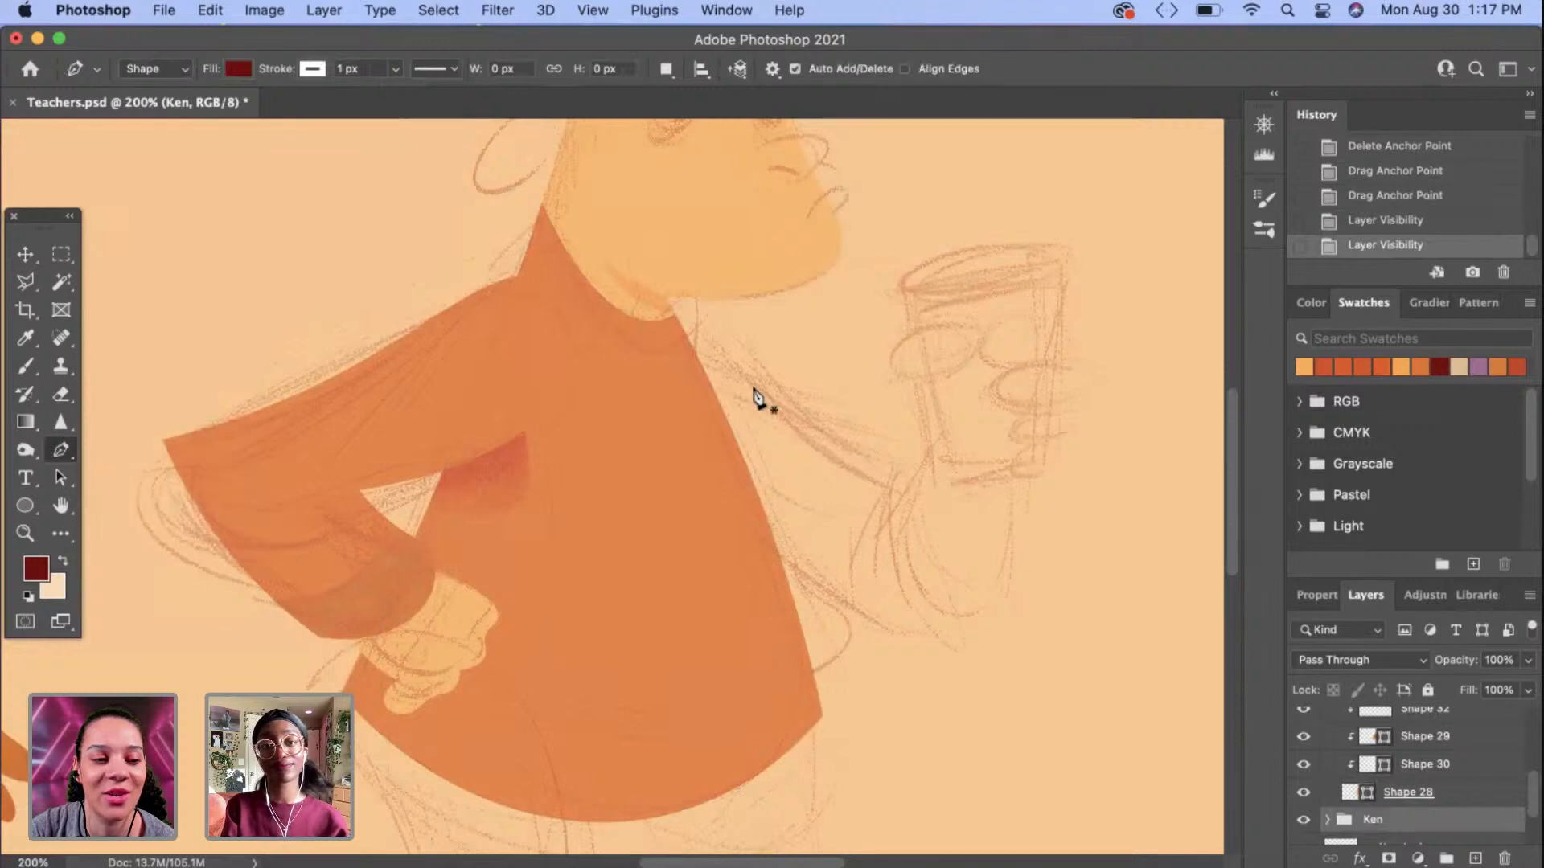
pyautogui.click(668, 330)
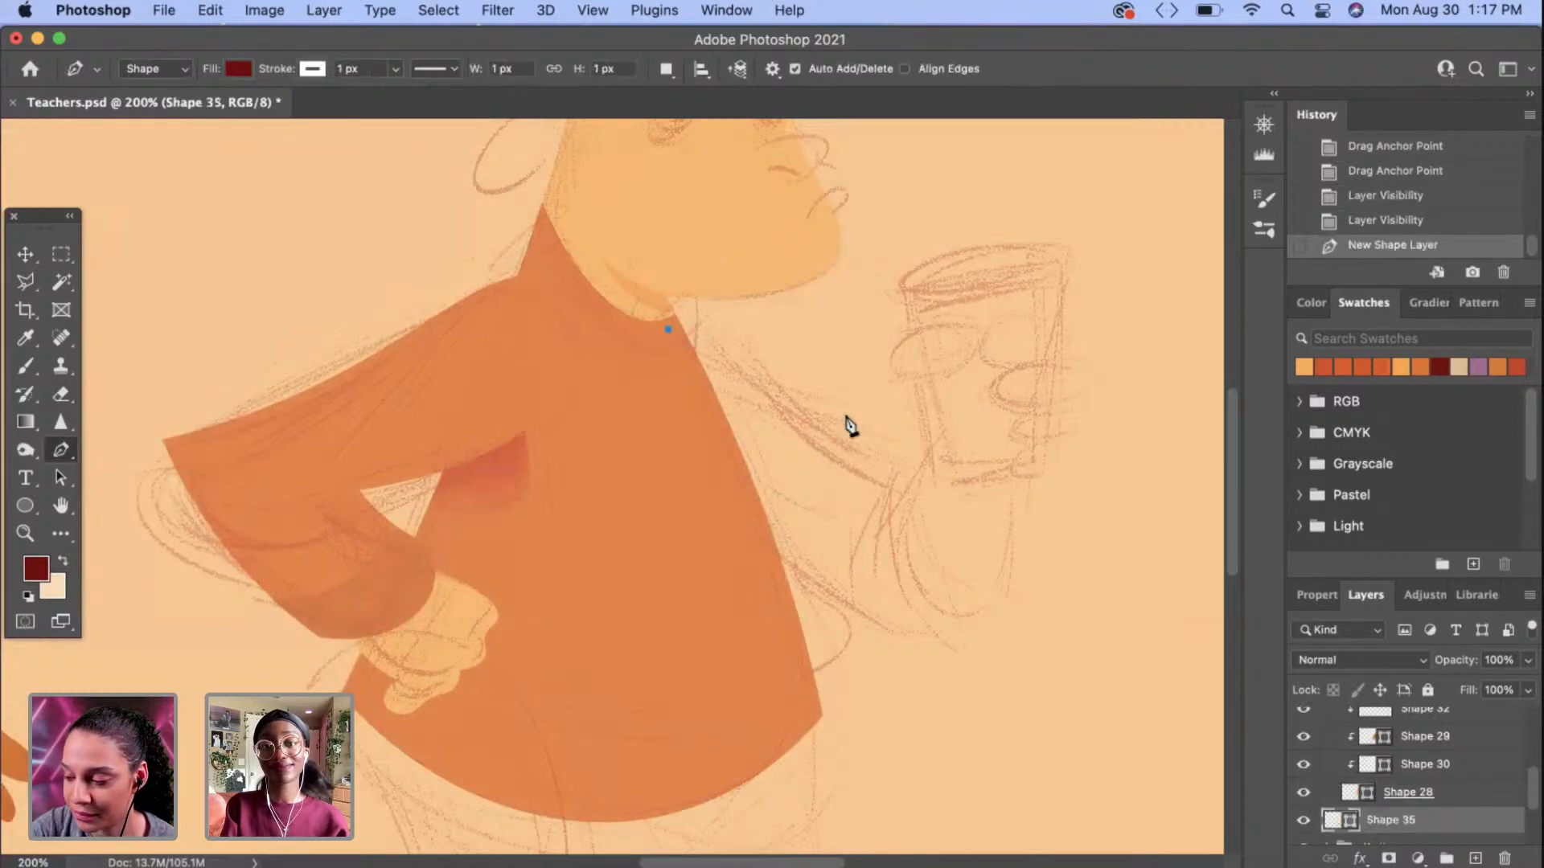
pyautogui.click(882, 473)
pyautogui.click(899, 475)
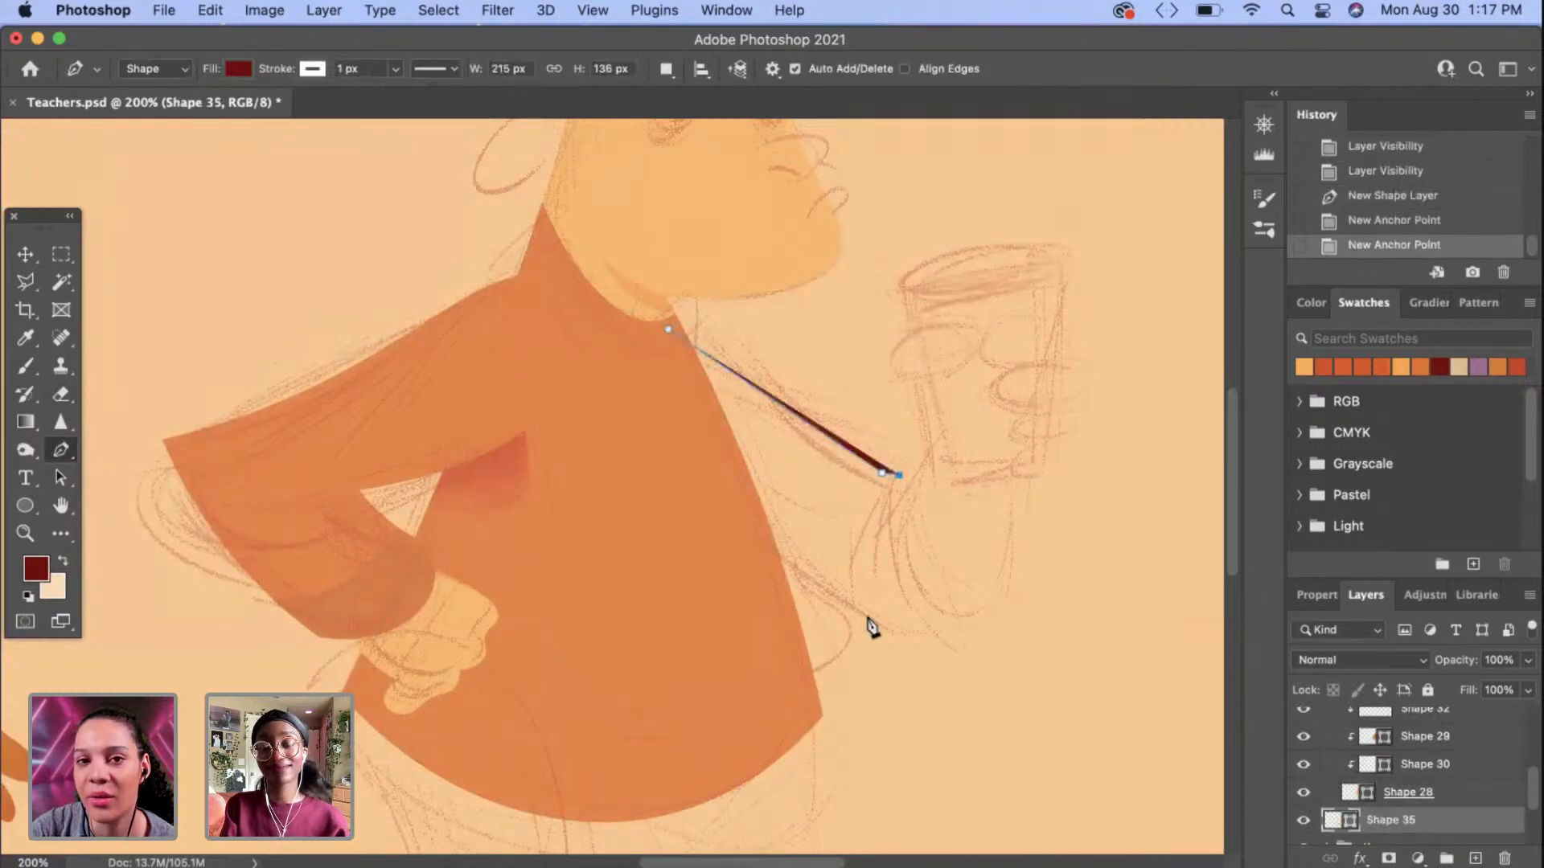
pyautogui.click(915, 635)
pyautogui.click(890, 635)
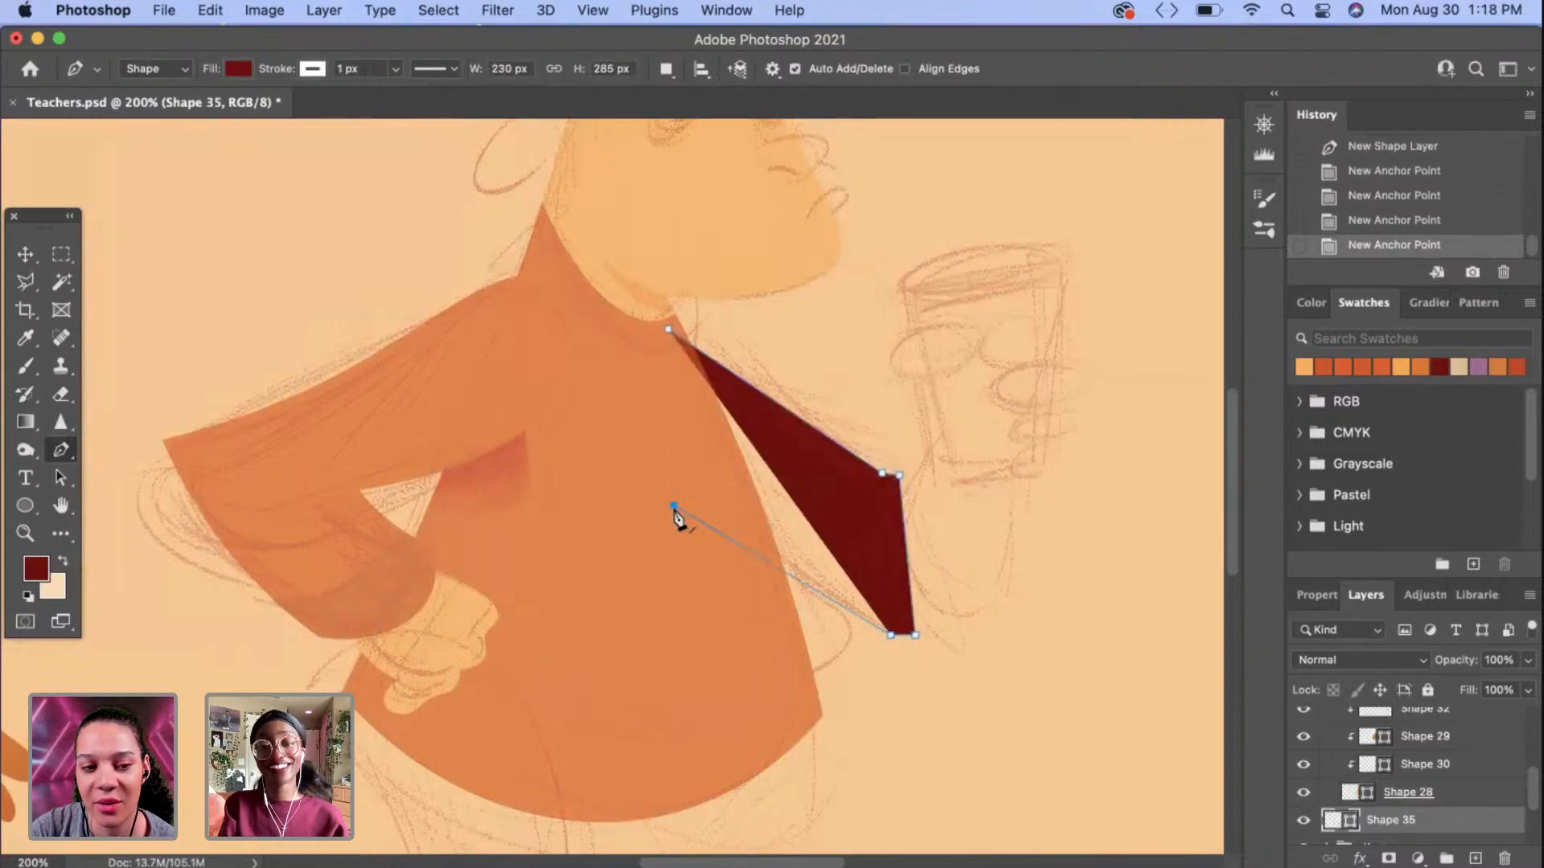
pyautogui.click(674, 506)
pyautogui.click(668, 332)
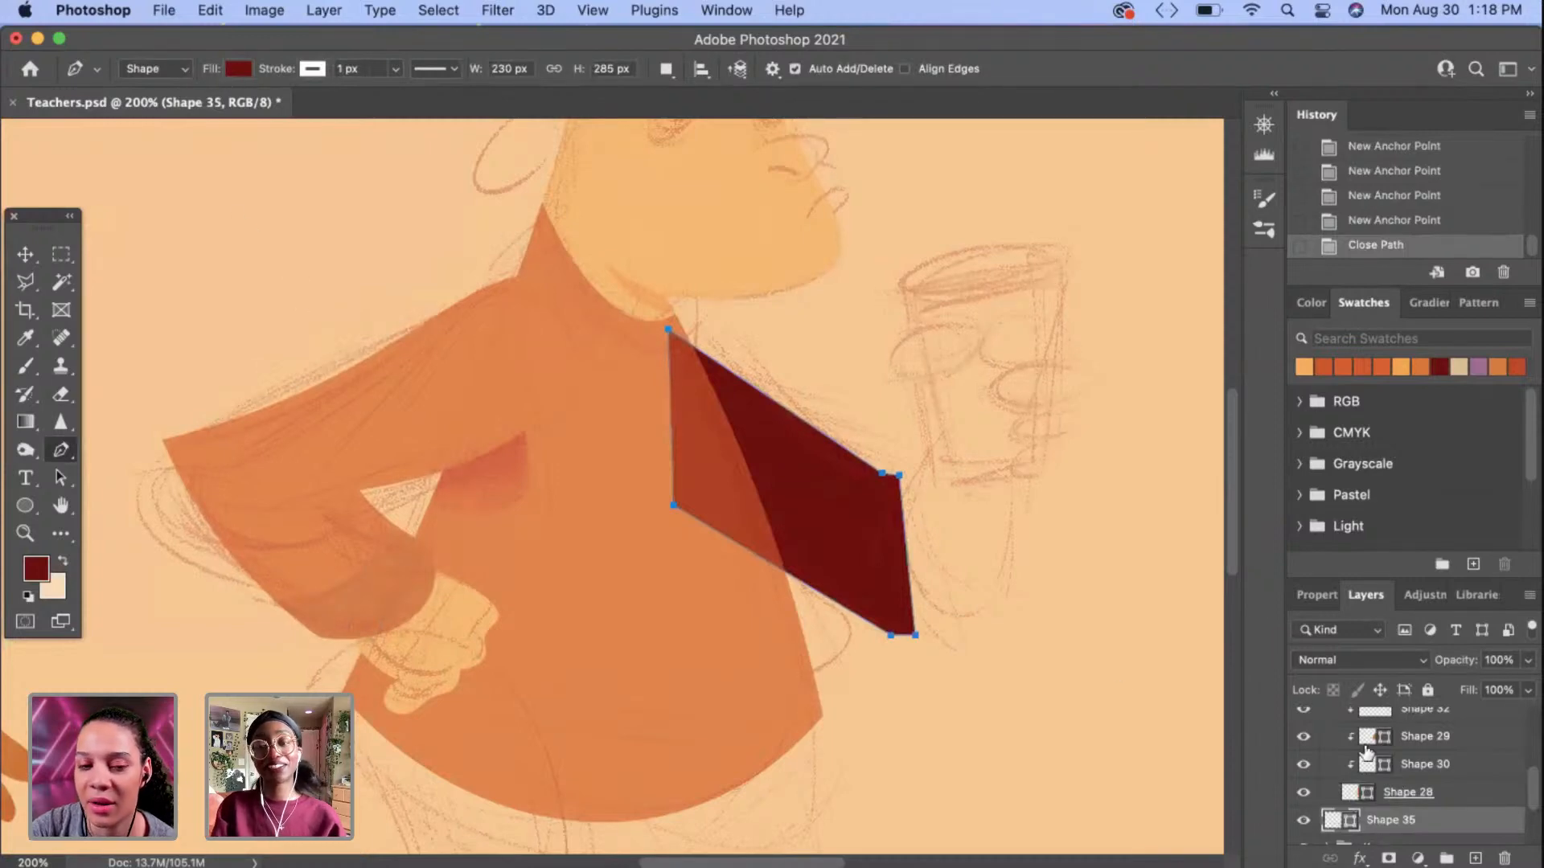
# Step: Toggle the visibility of the far arm shape and the body layer above it to check how they overlap
pyautogui.scroll(-3, 1365, 751)
pyautogui.click(1303, 735)
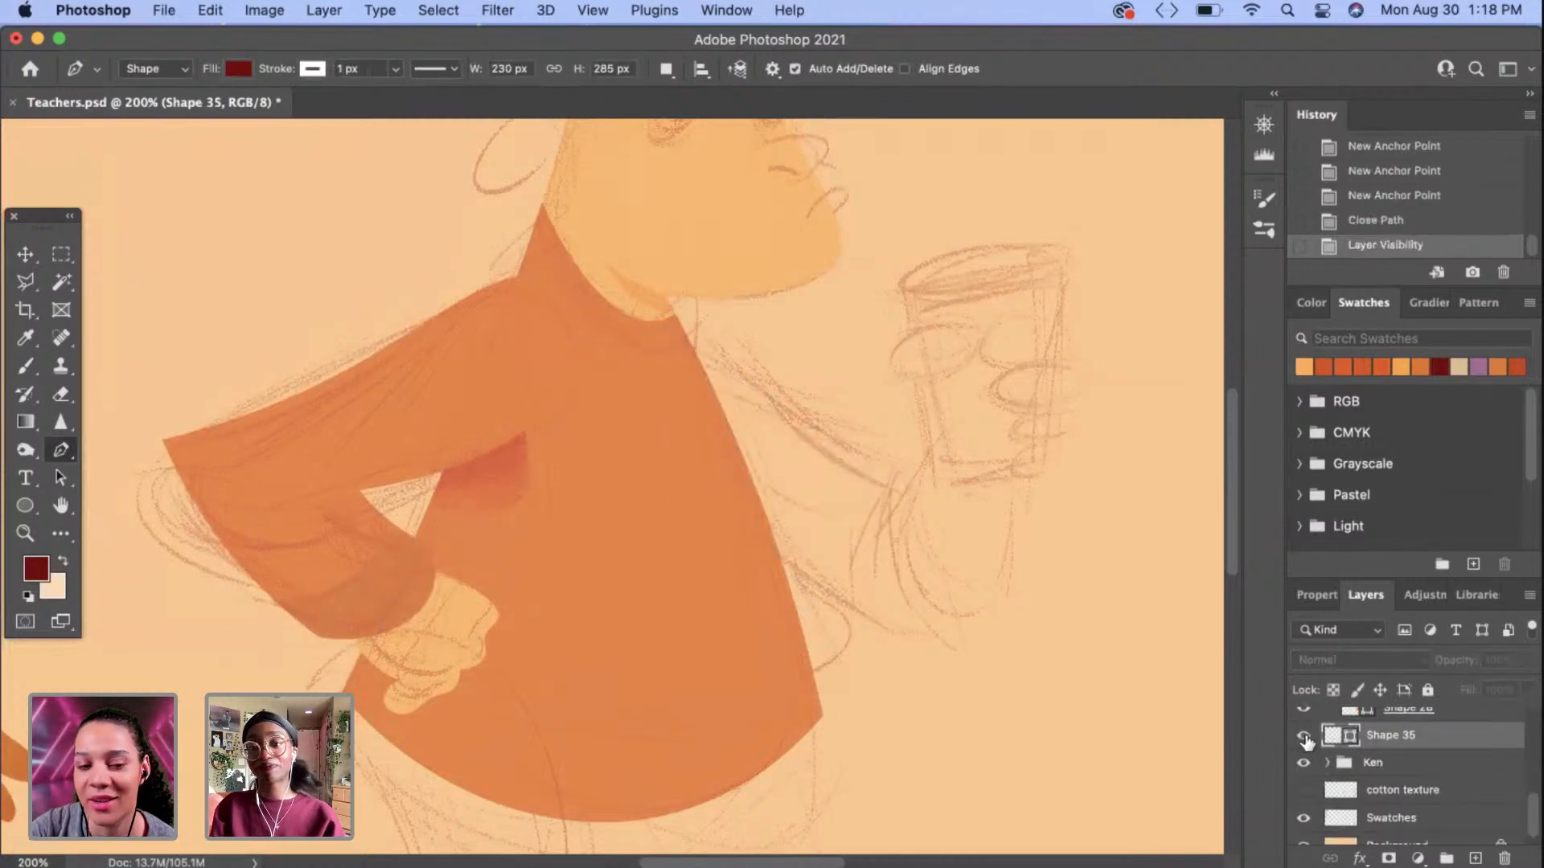
pyautogui.click(1303, 737)
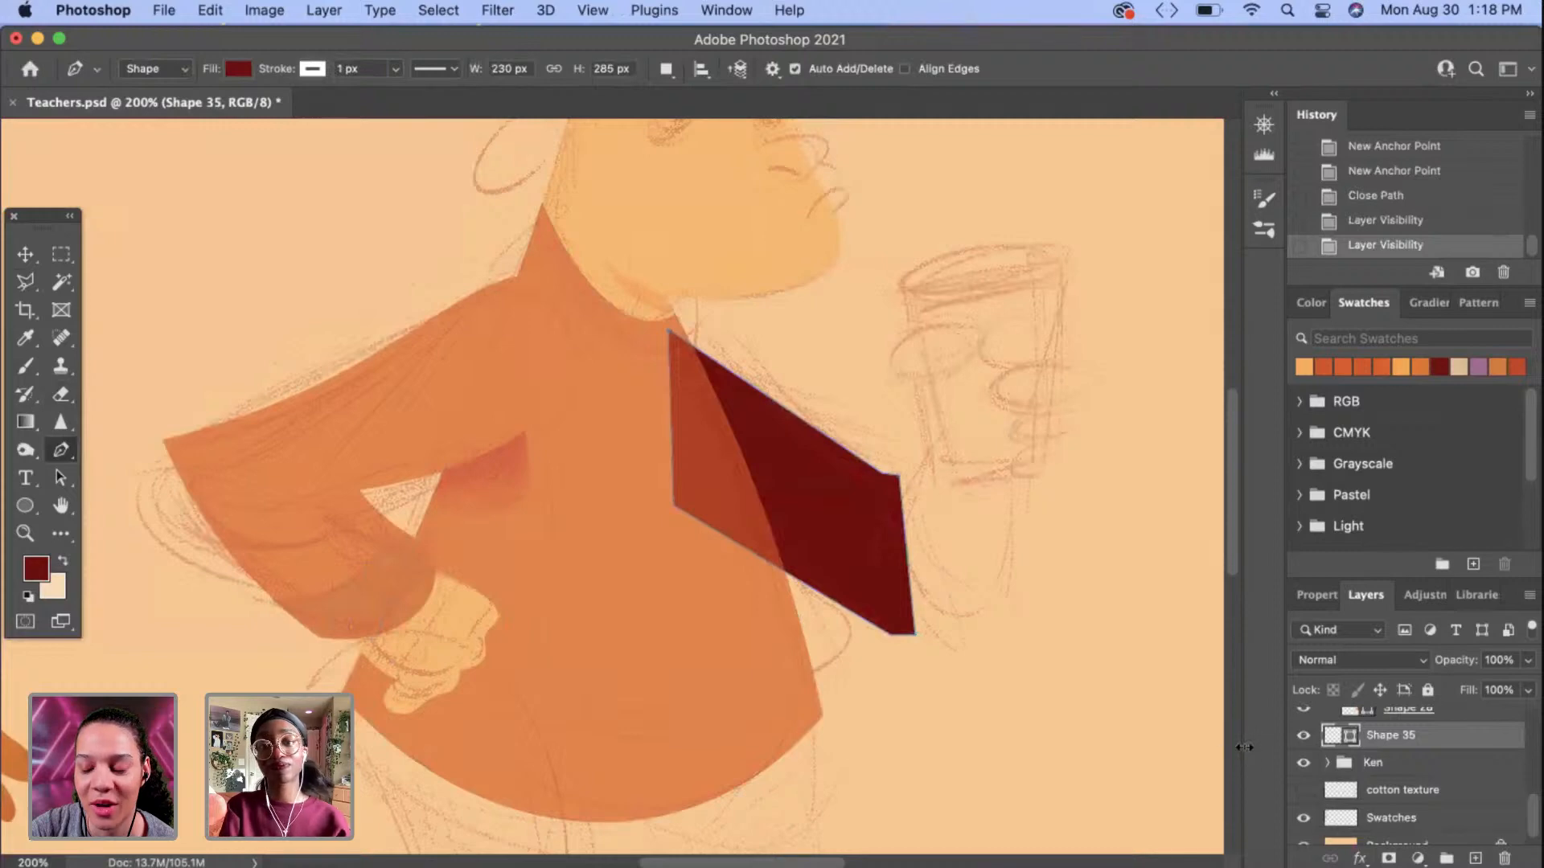
pyautogui.click(1304, 718)
pyautogui.click(1304, 718)
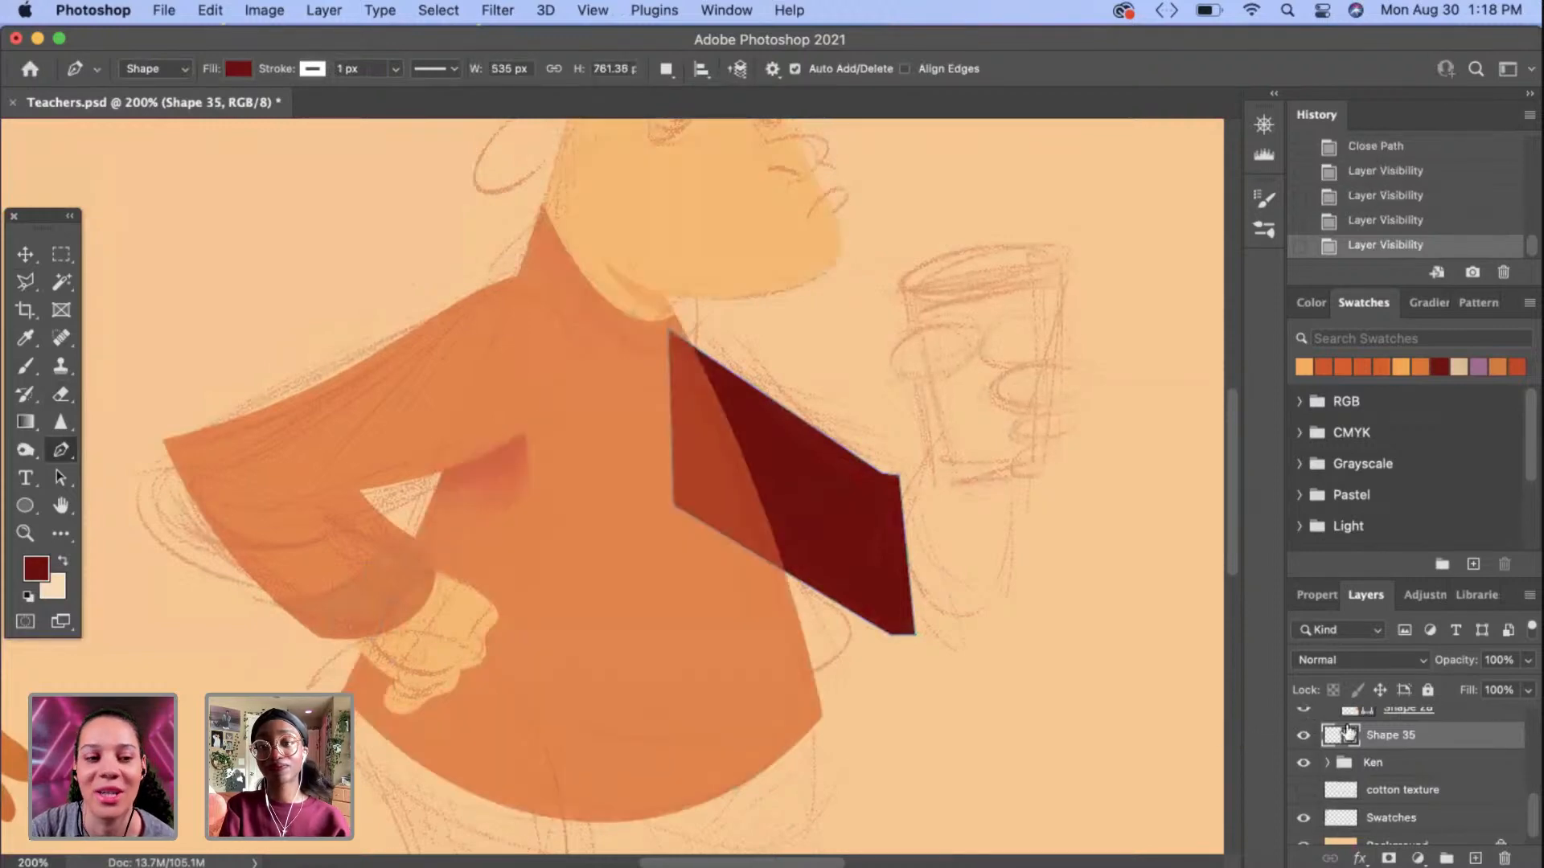
# Step: Check how the base body shape and its clipped sweater layers overlap the far arm by selecting them and toggling their visibility
pyautogui.click(1457, 716)
pyautogui.scroll(2, 1473, 730)
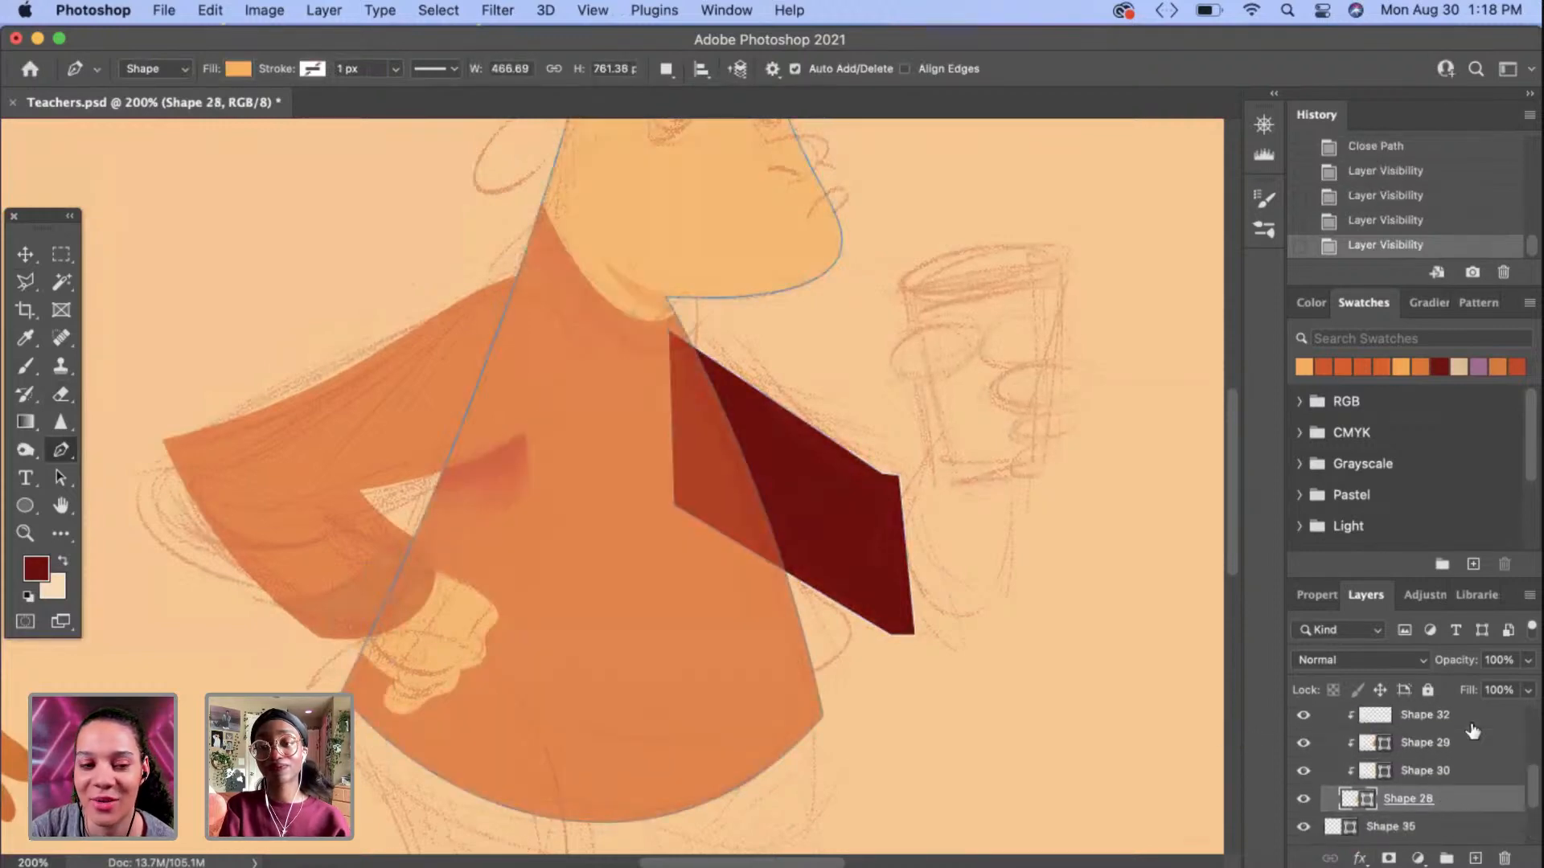
pyautogui.click(1427, 772)
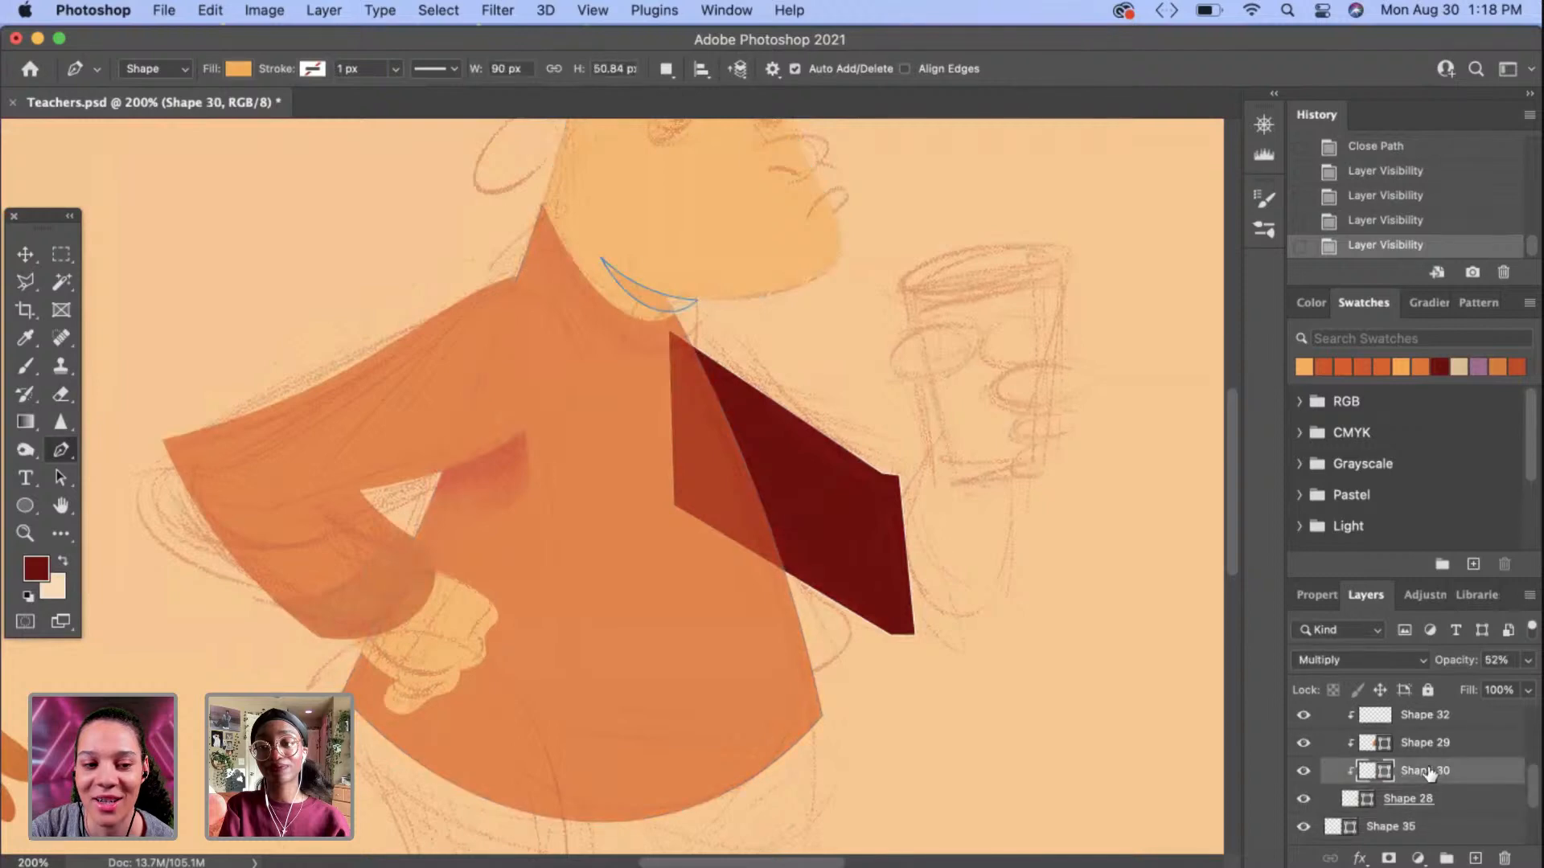
pyautogui.click(1302, 774)
pyautogui.click(1368, 744)
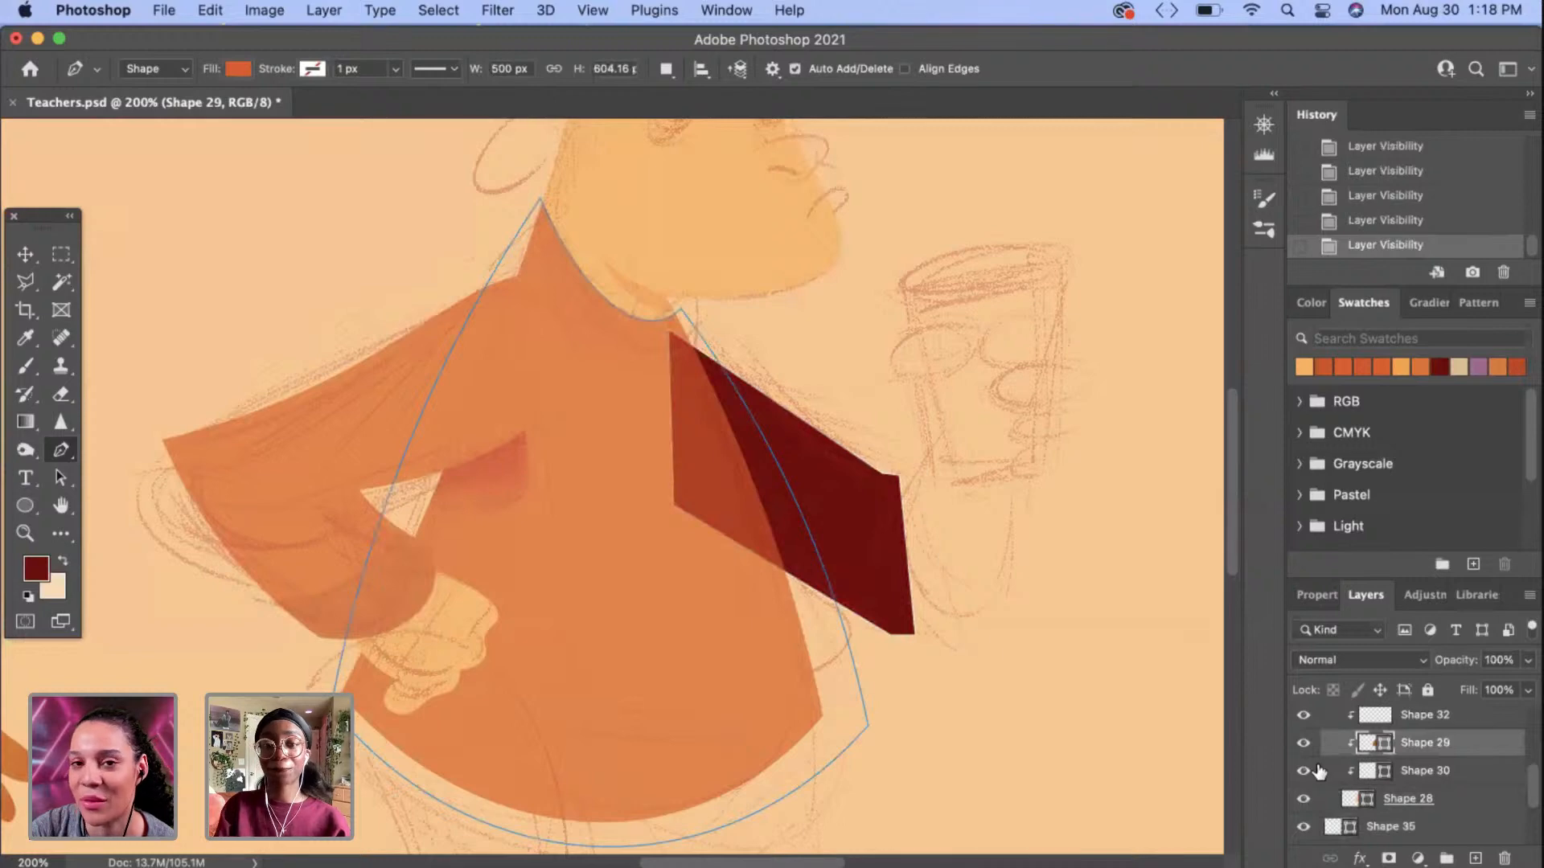
pyautogui.click(1303, 799)
pyautogui.click(1303, 800)
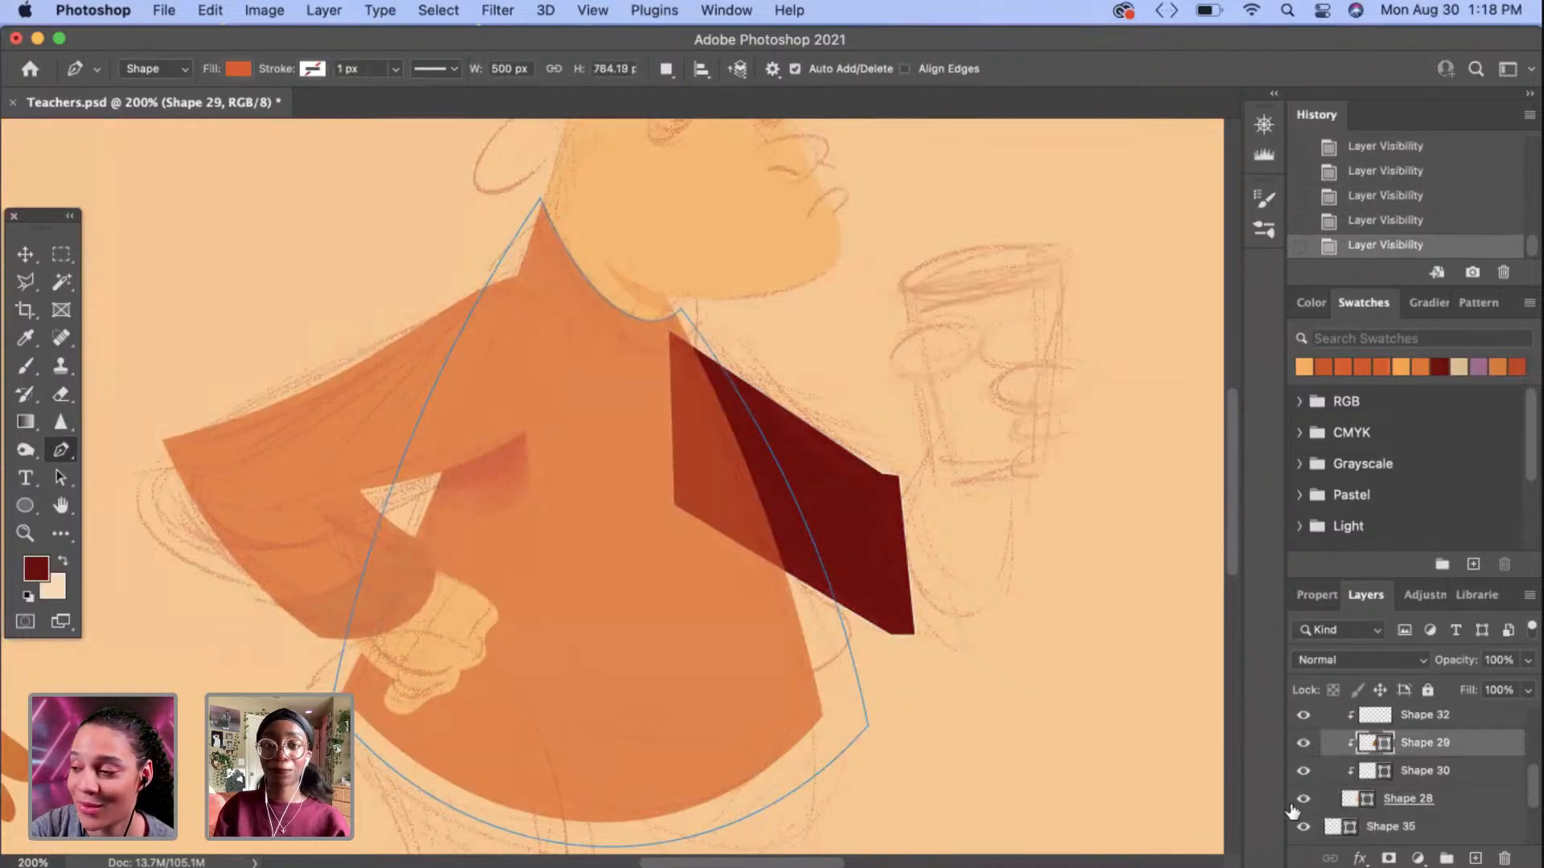
pyautogui.click(1408, 836)
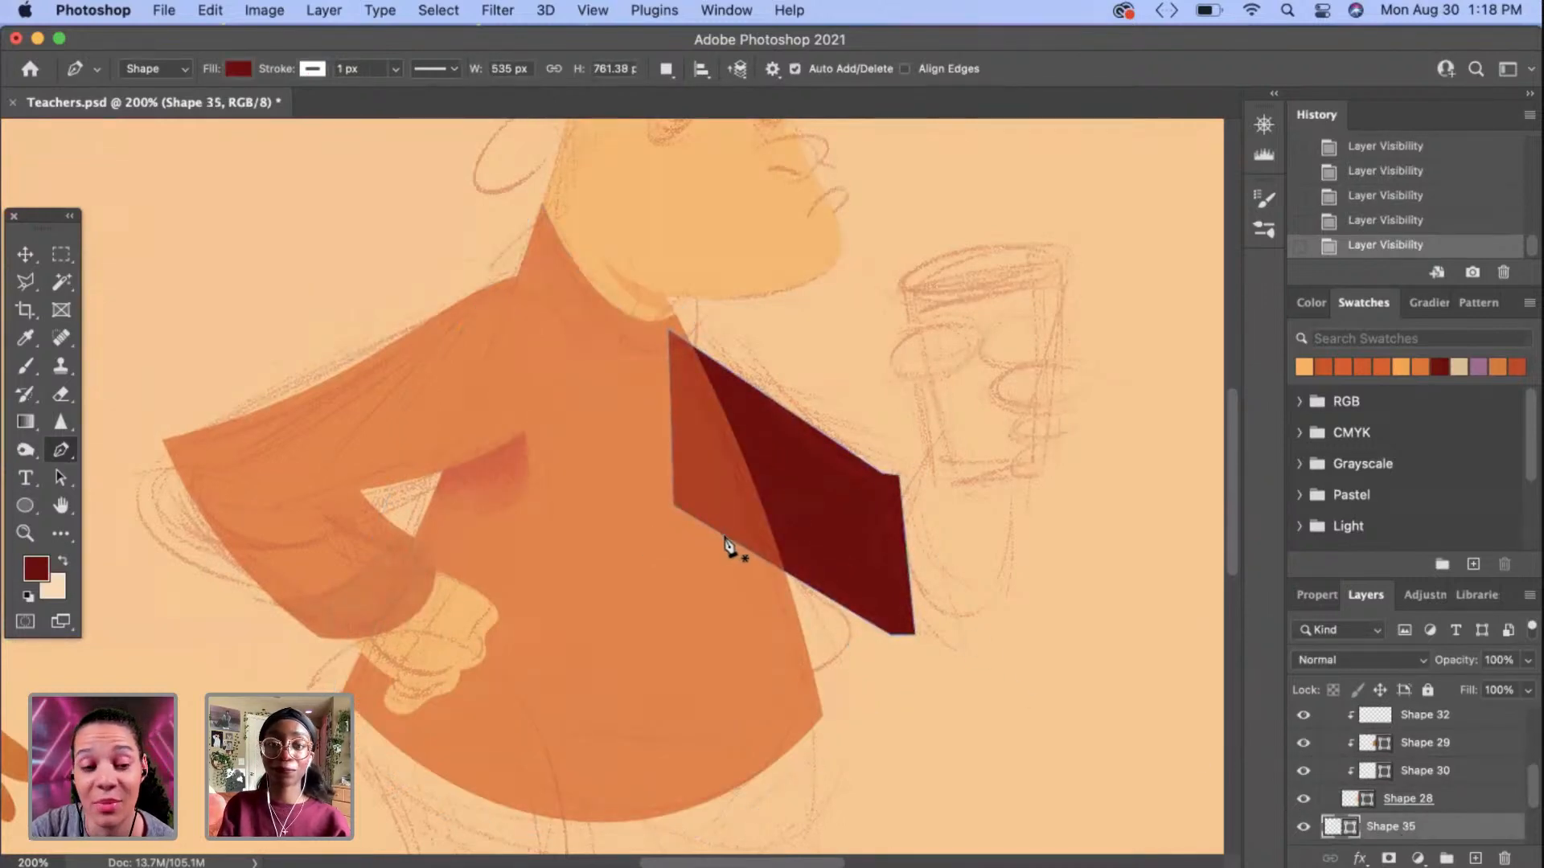
# Step: Undo the stray shape started on the far arm's lower edge and switch to the Curvature Pen tool
pyautogui.moveTo(726, 536); pyautogui.dragTo(725, 546)
pyautogui.press('super+z')
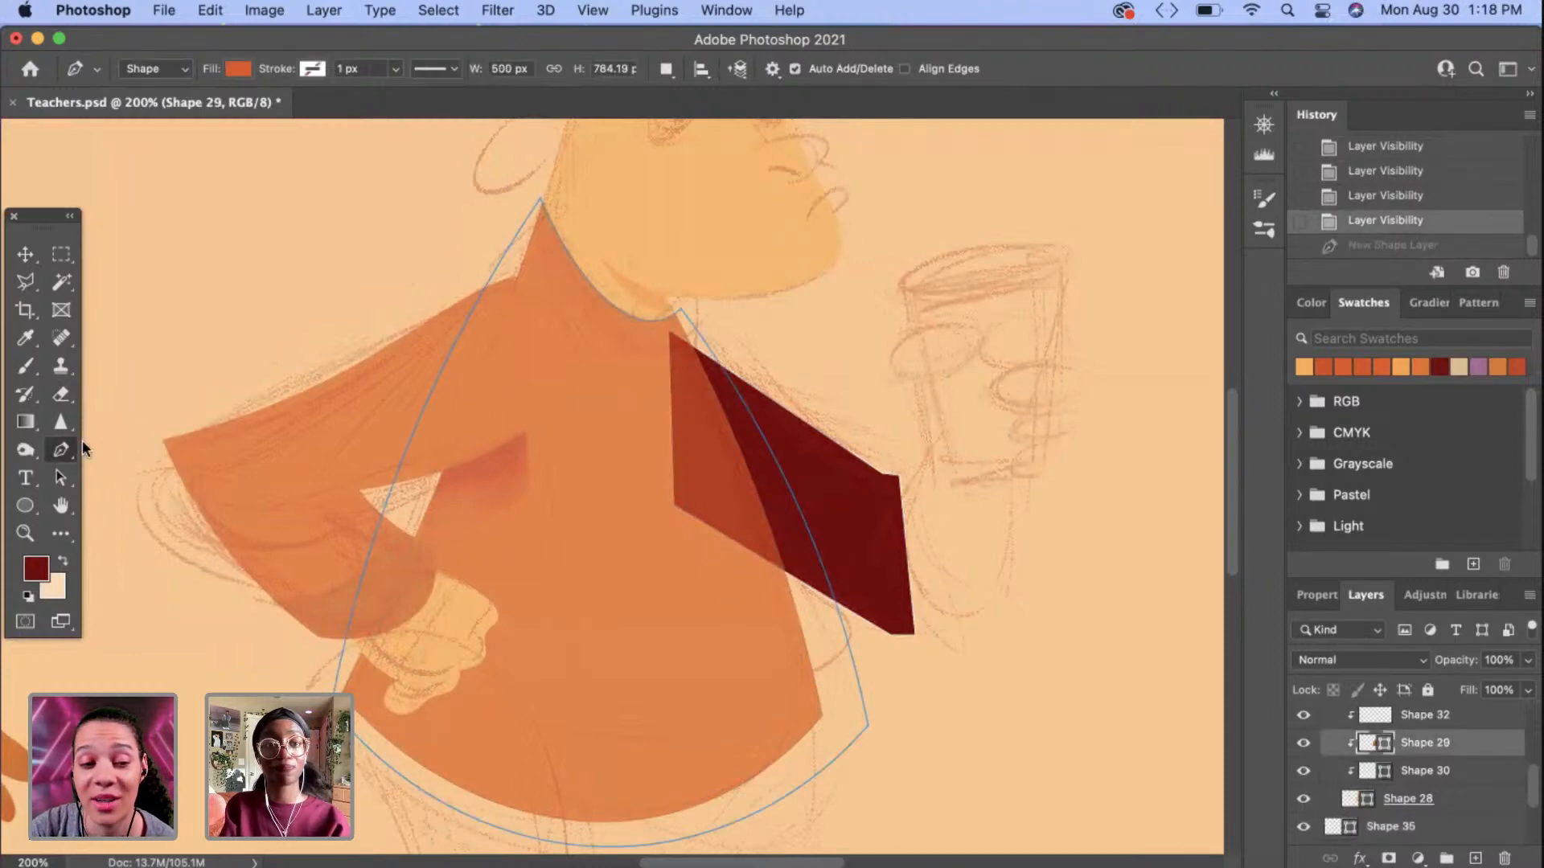
pyautogui.rightClick(81, 446)
pyautogui.click(153, 489)
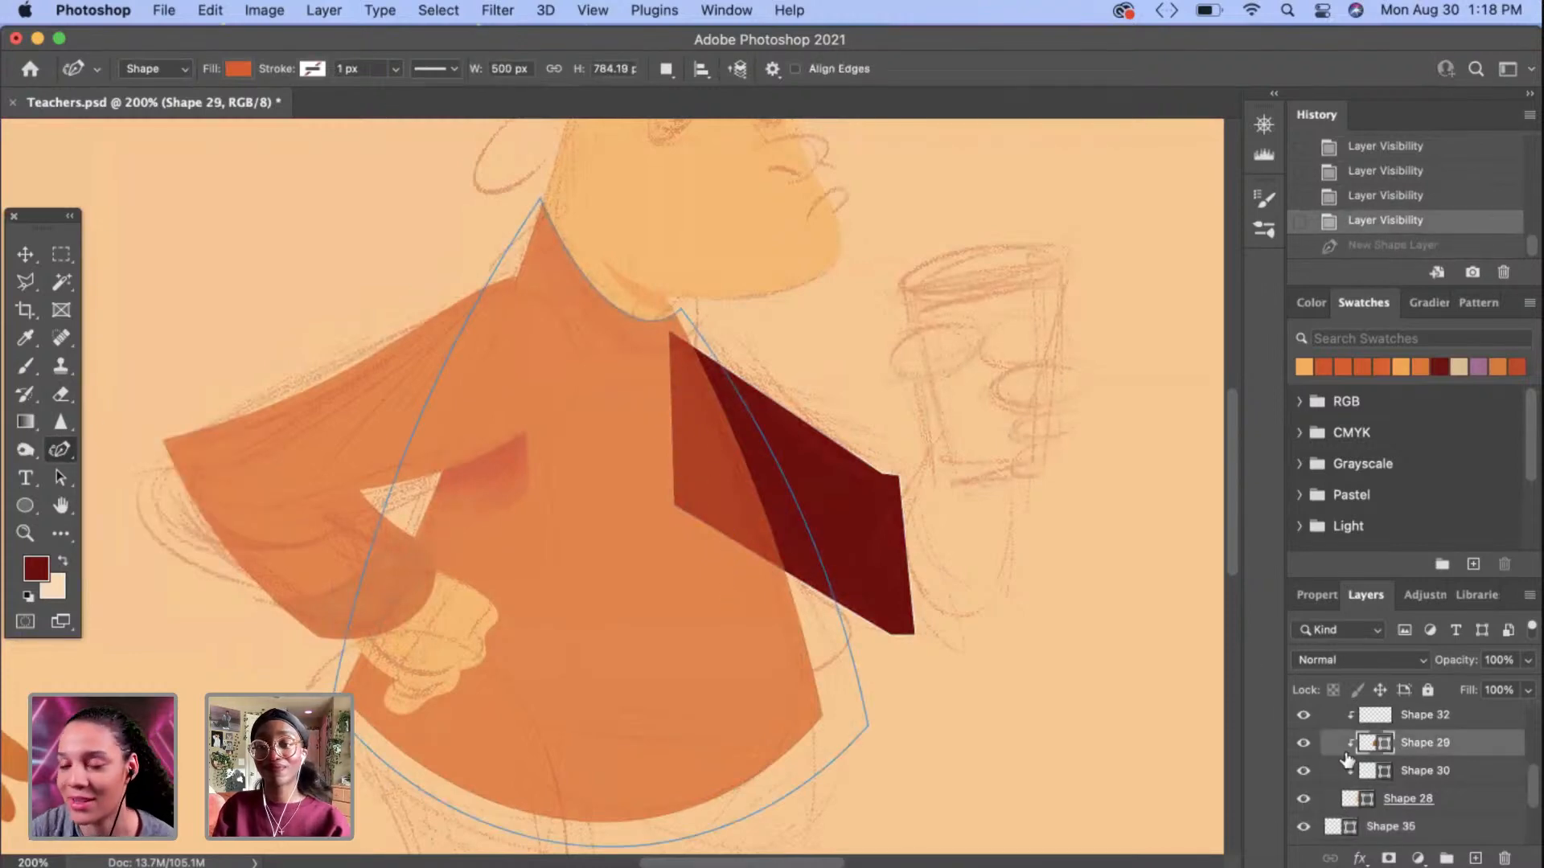
# Step: Toggle the clipped sweater shape's visibility and examine the layer order from the top of the Scott group down to the far arm shape
pyautogui.click(1310, 744)
pyautogui.click(1311, 745)
pyautogui.click(1403, 821)
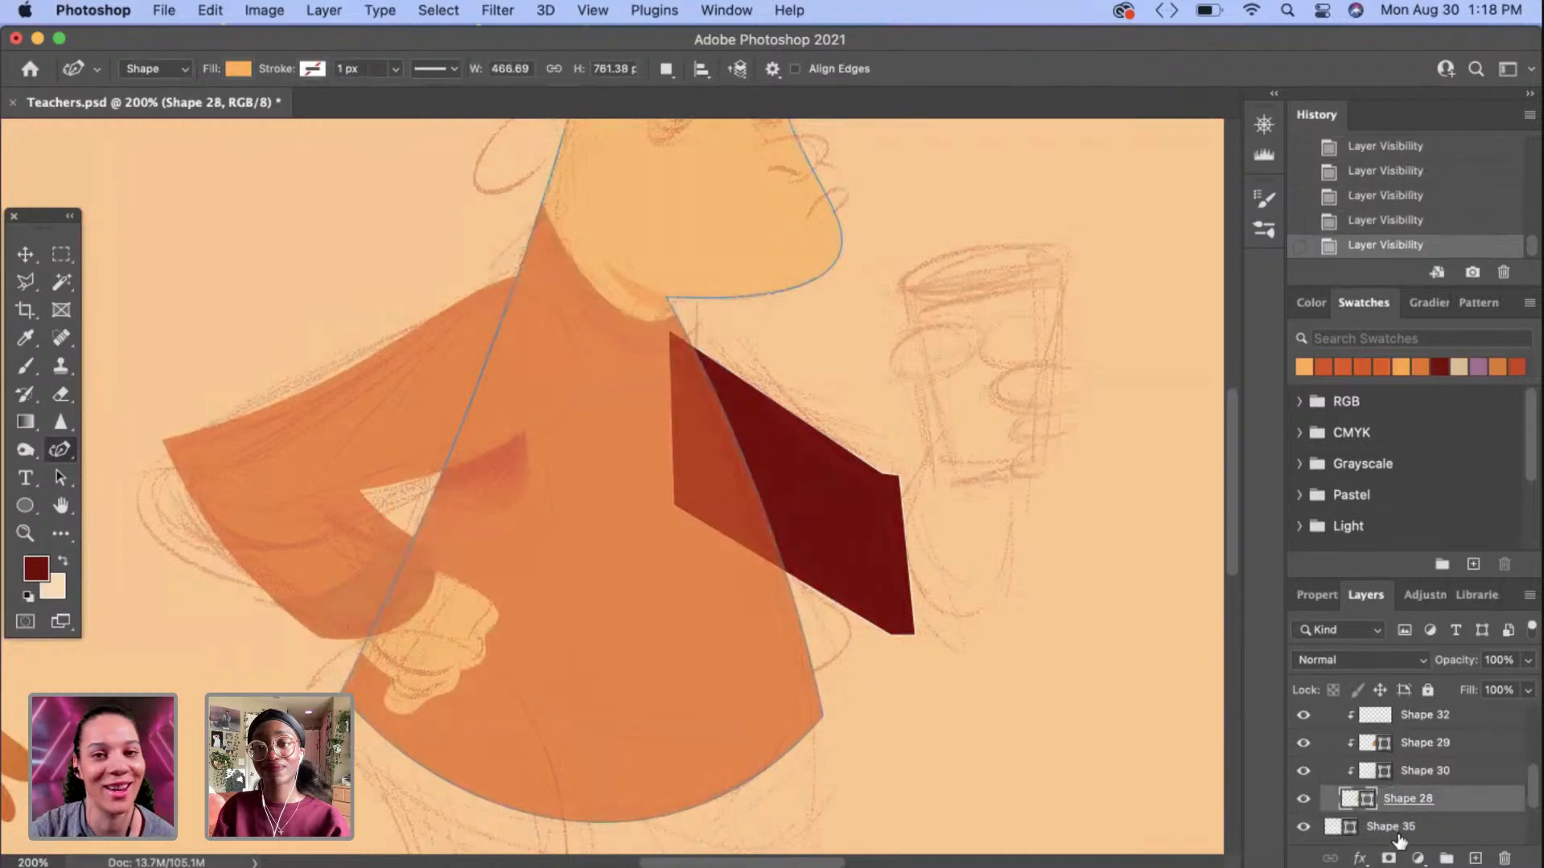
pyautogui.scroll(-2, 1355, 836)
pyautogui.scroll(-4, 1351, 788)
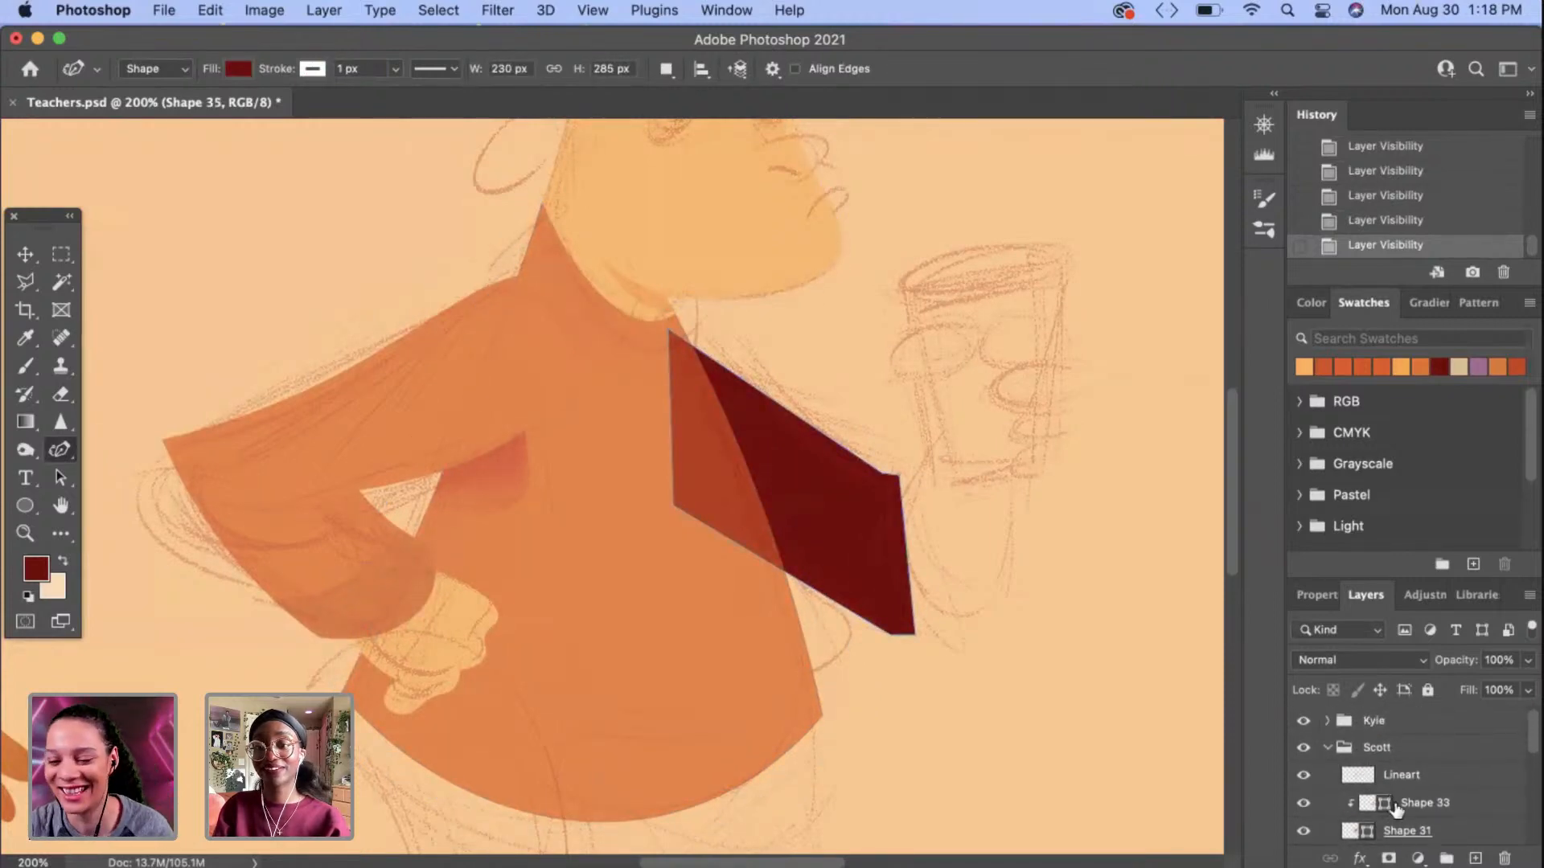
pyautogui.click(1396, 804)
pyautogui.scroll(5, 1396, 808)
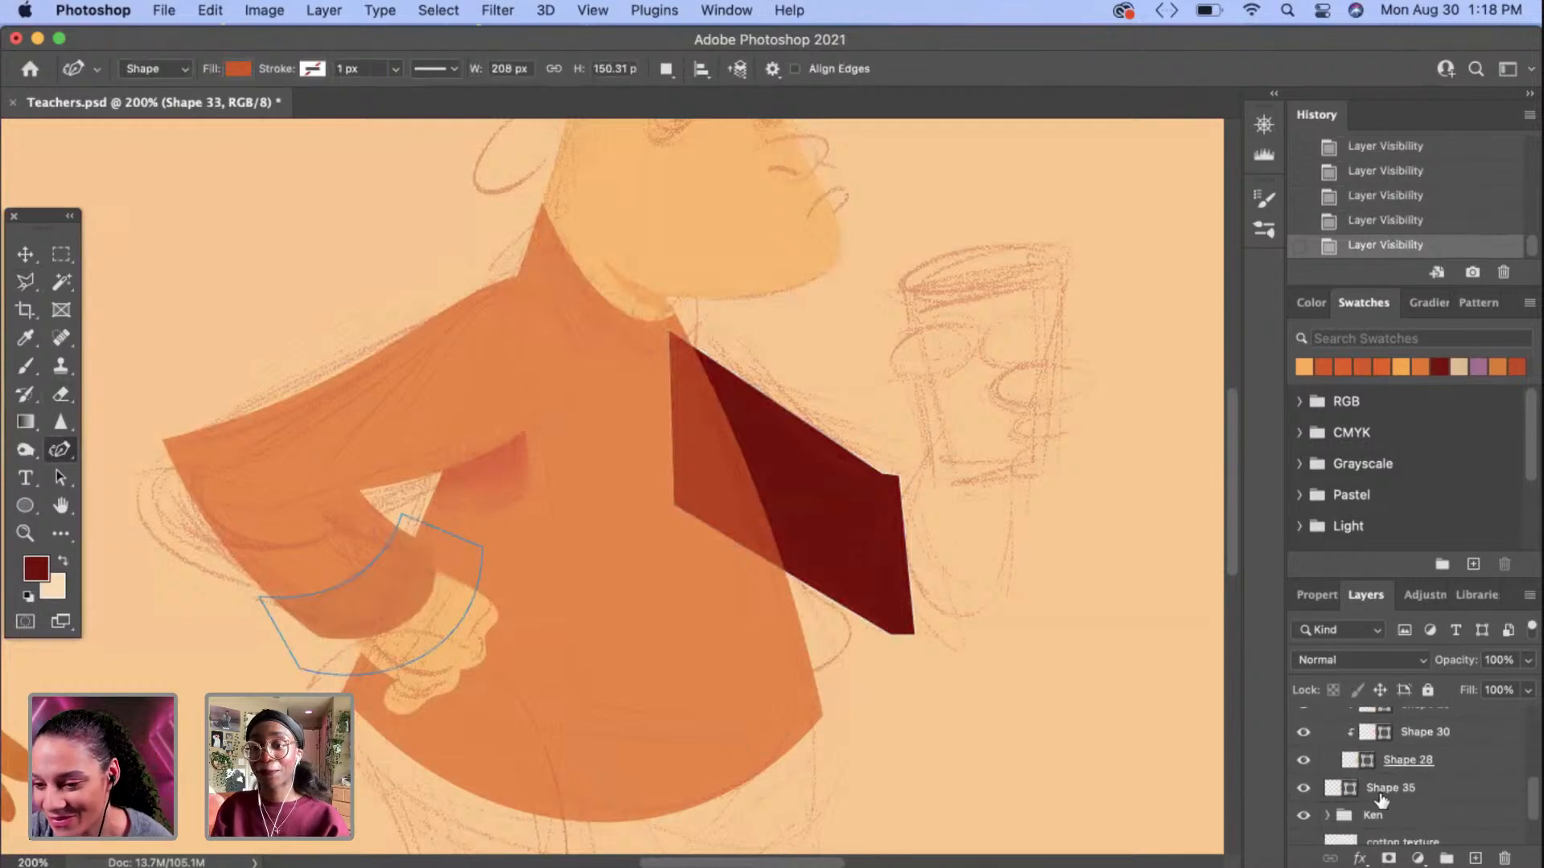
pyautogui.keyDown('shift'); pyautogui.click(1405, 790); pyautogui.keyUp('shift')
pyautogui.click(1377, 792)
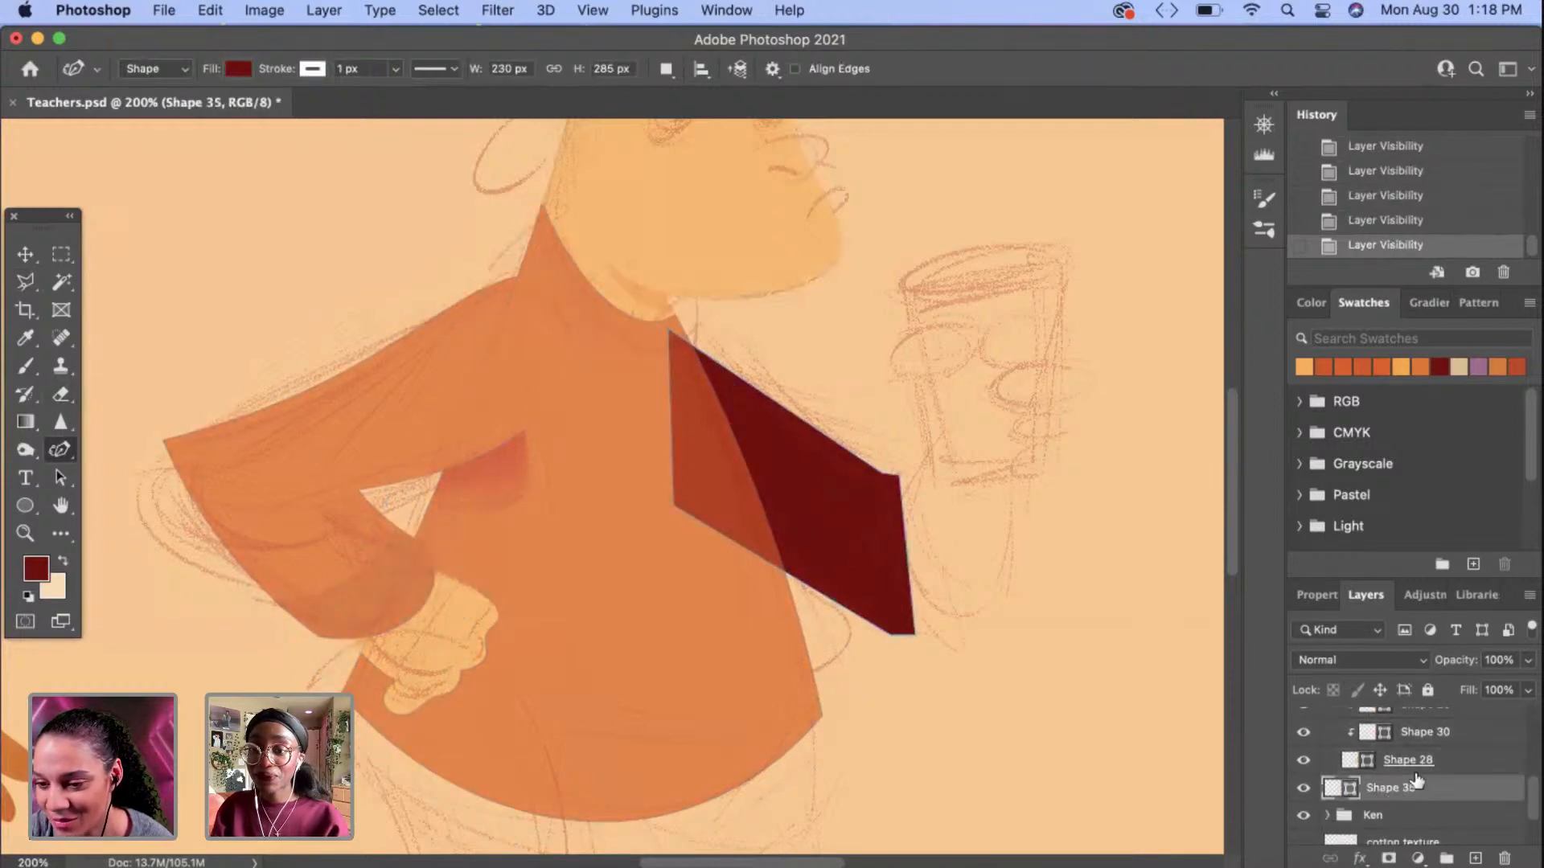
# Step: Move all layers from Shape 33 down to Shape 28 out of the Scott group, keeping them above the far arm shape
pyautogui.click(1416, 761)
pyautogui.scroll(-5, 1429, 773)
pyautogui.scroll(2, 1429, 773)
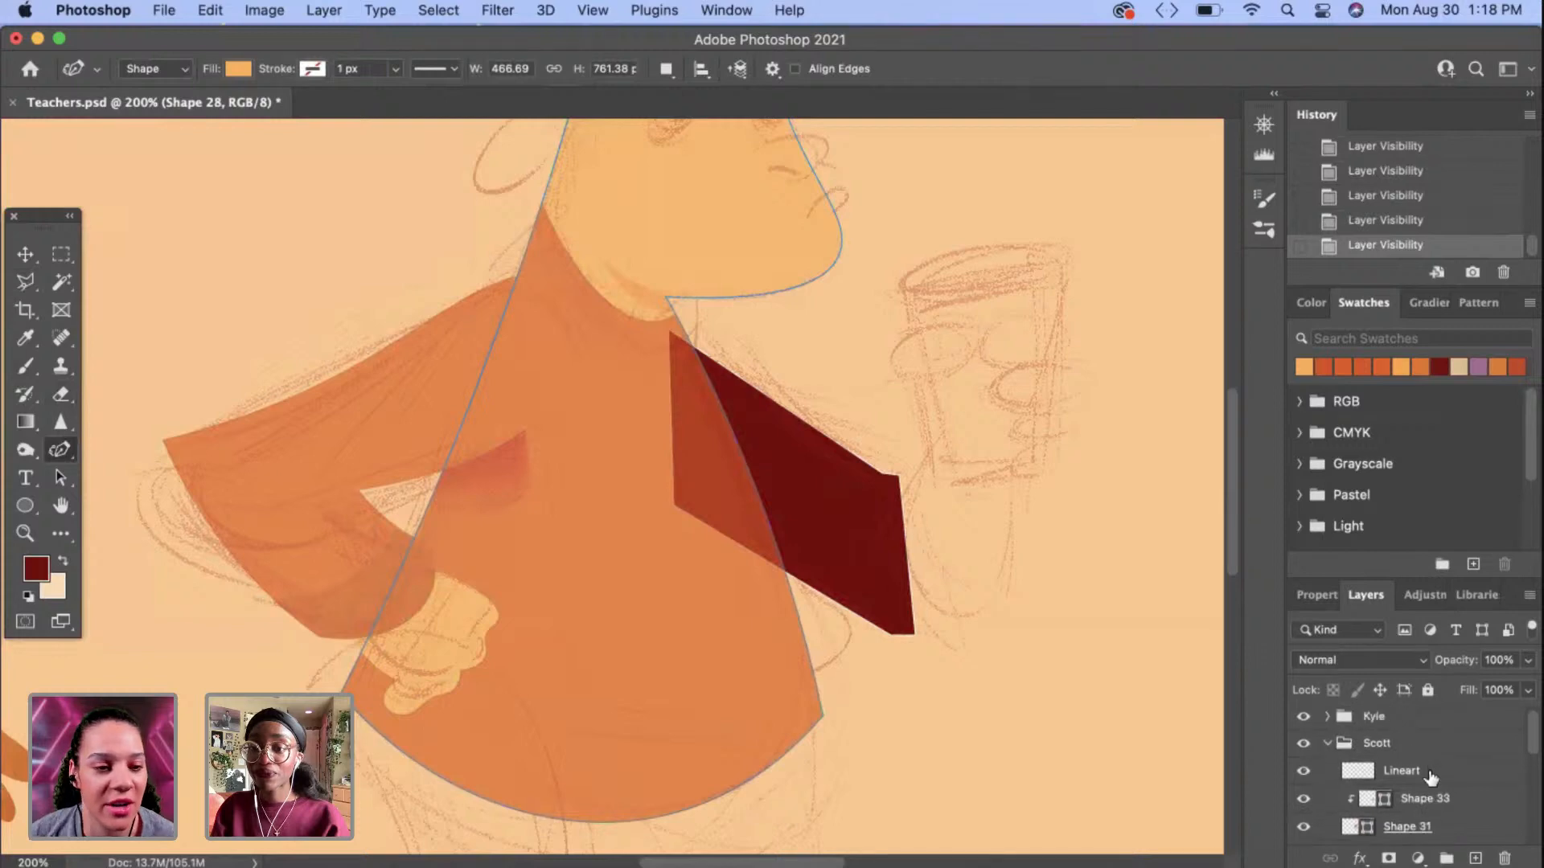
pyautogui.keyDown('shift'); pyautogui.click(1412, 804); pyautogui.keyUp('shift')
pyautogui.scroll(-4, 1419, 788)
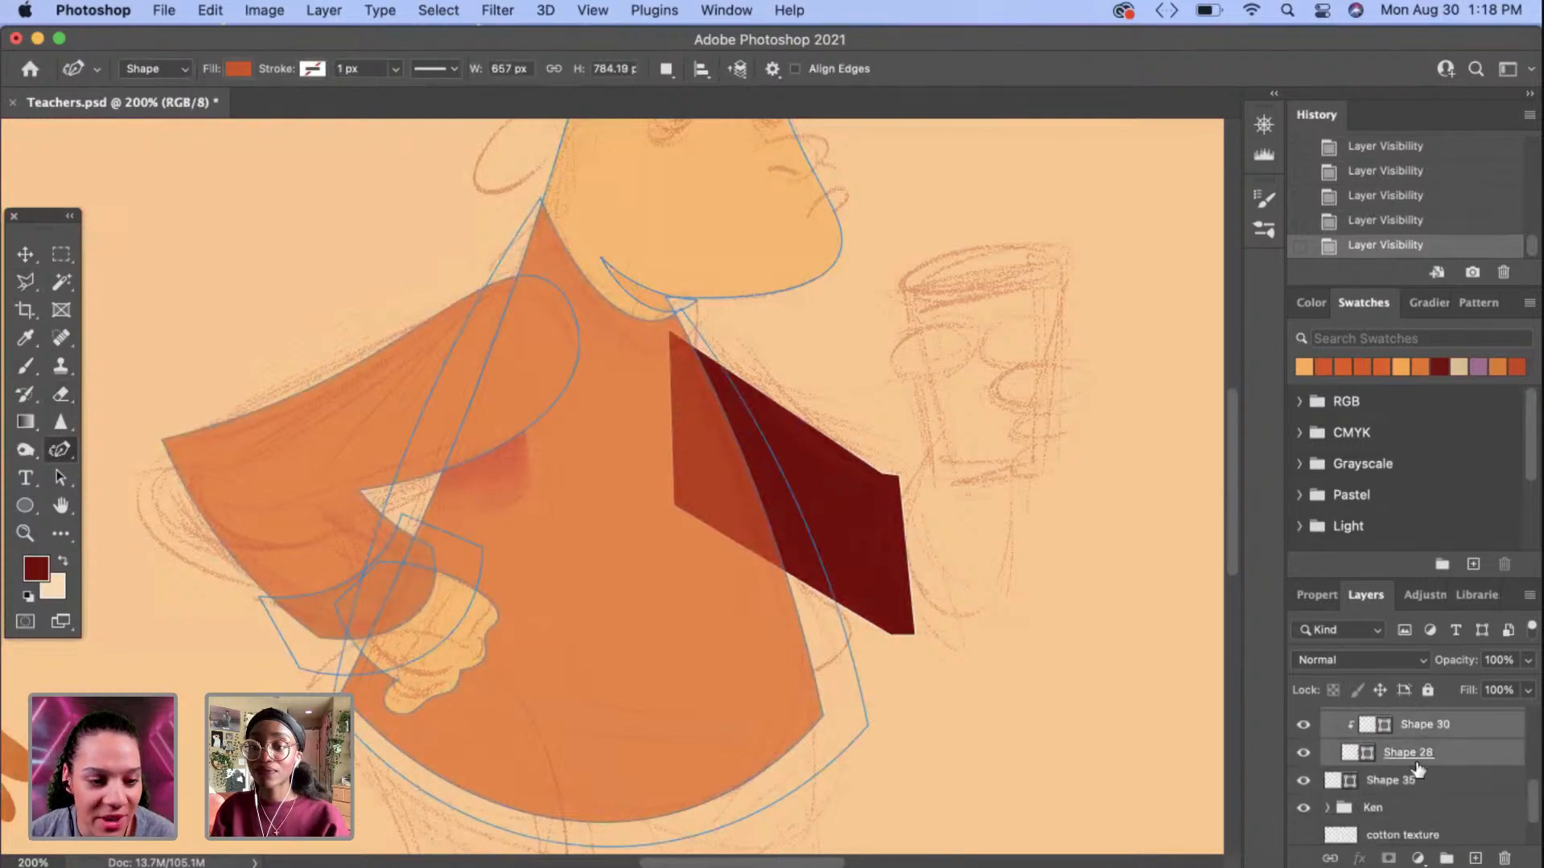
pyautogui.moveTo(1444, 762); pyautogui.dragTo(1435, 796)
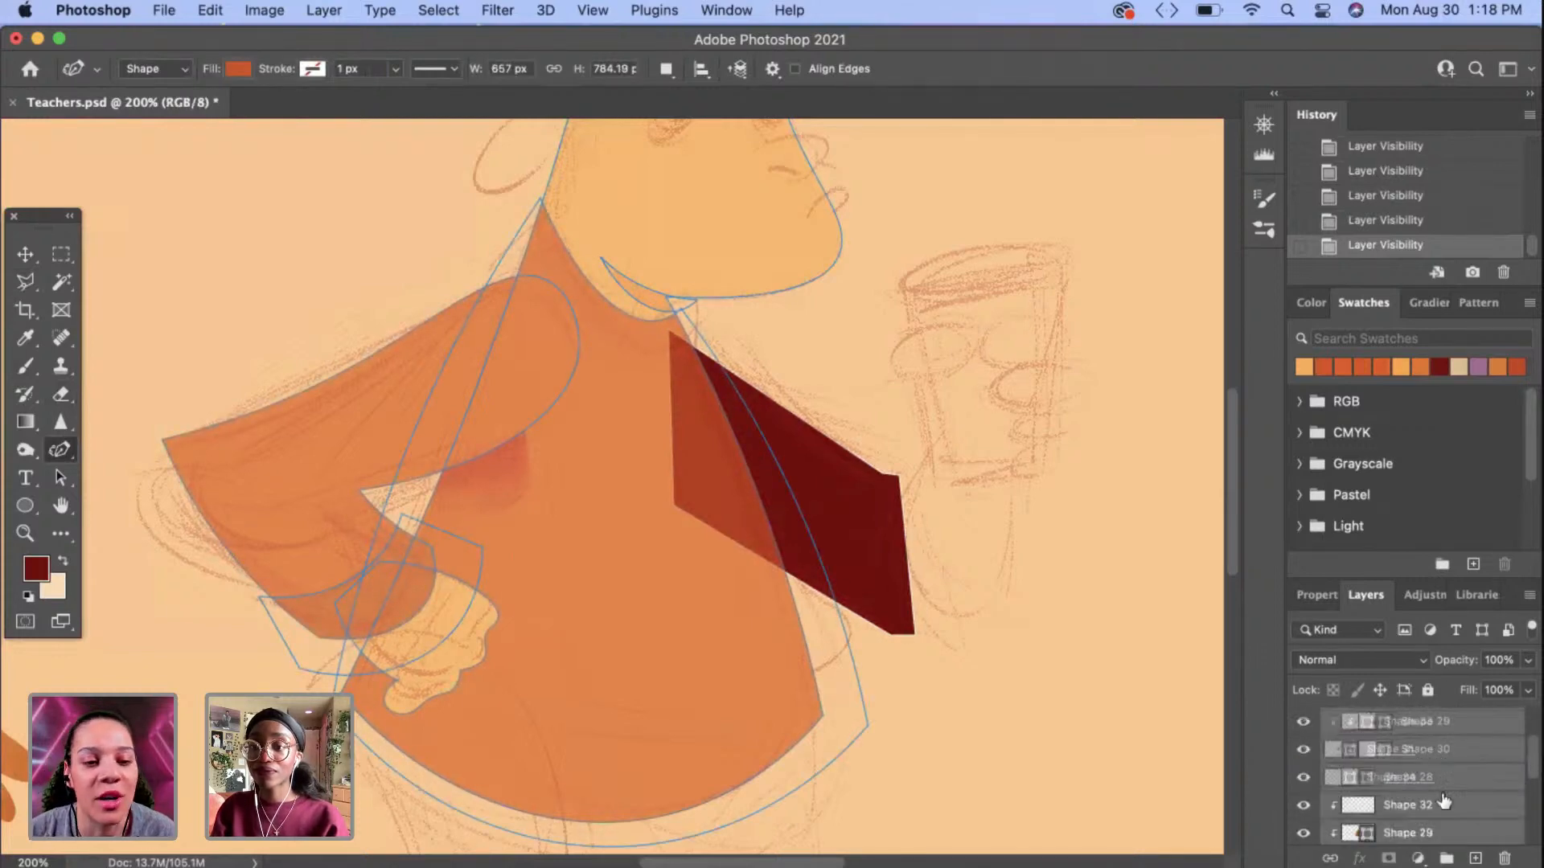
pyautogui.scroll(-3, 1430, 792)
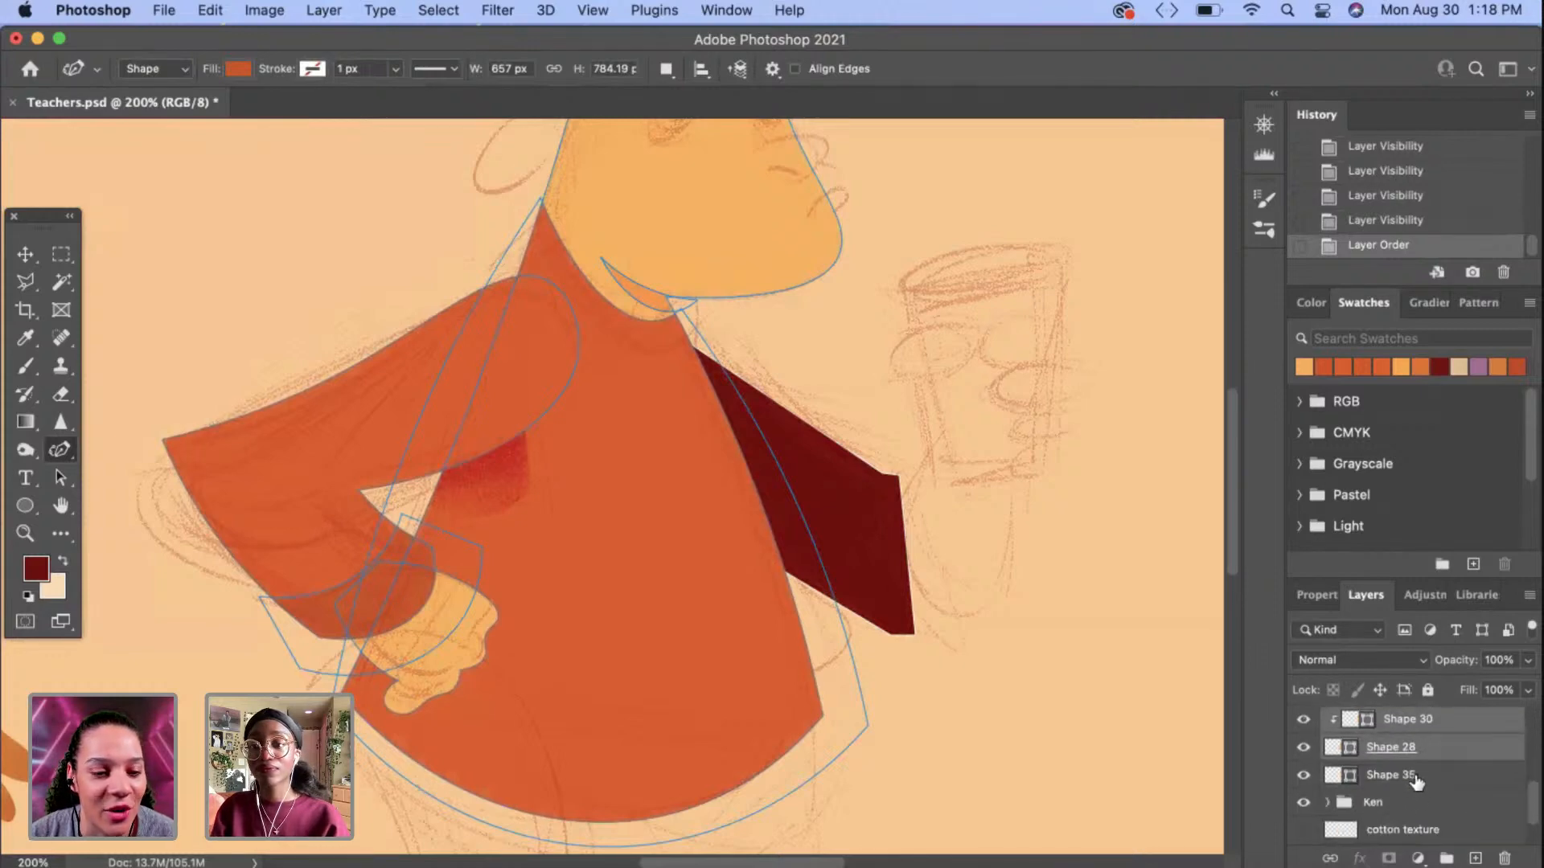
# Step: Lighten the fill of the head and body base shape to #ffc066
pyautogui.click(1415, 776)
pyautogui.click(25, 255)
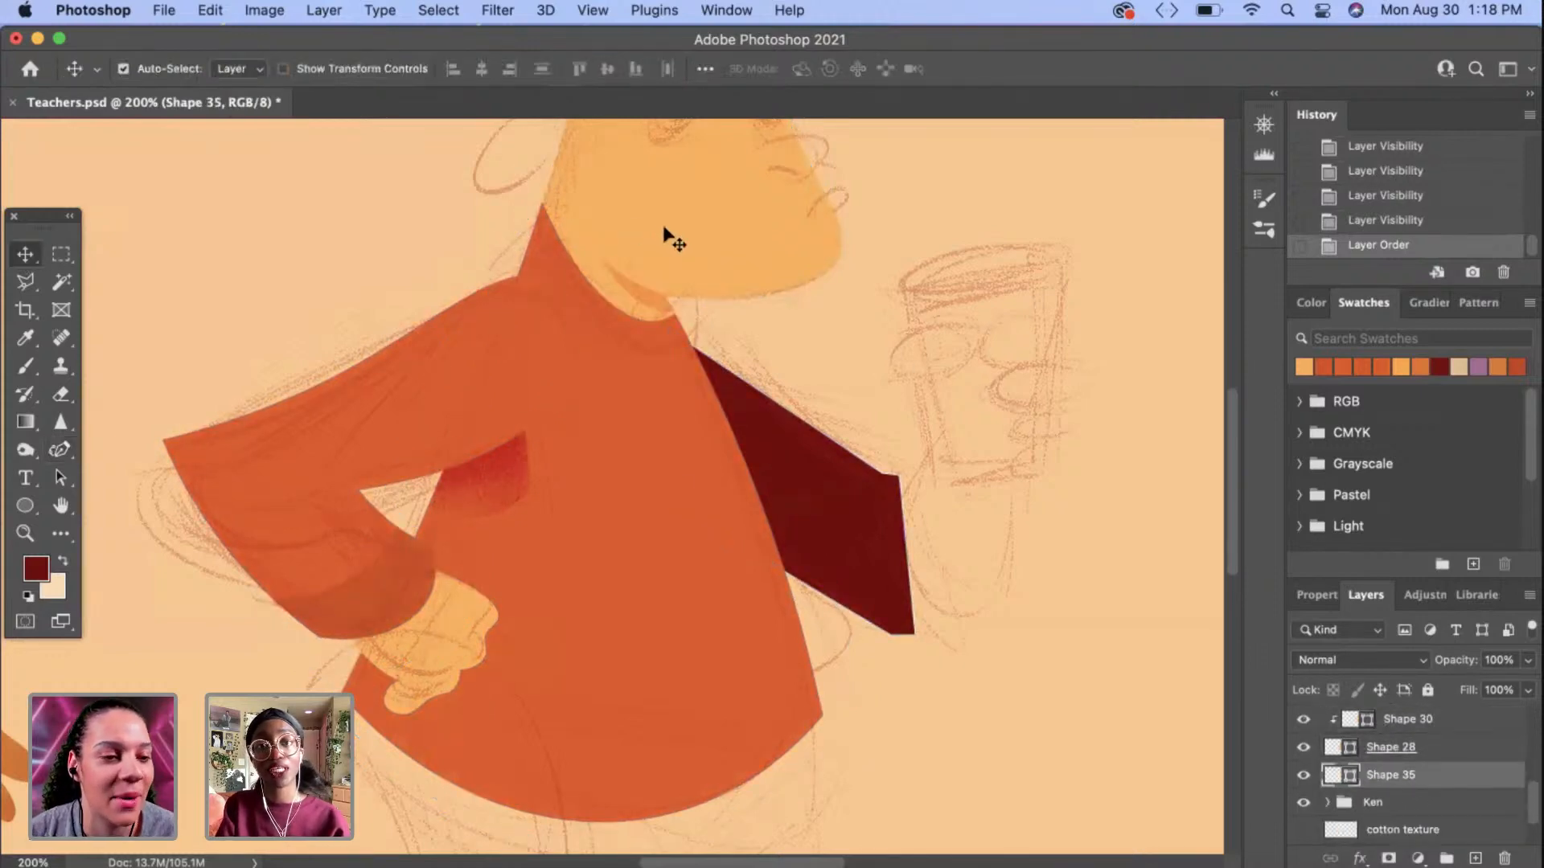
pyautogui.click(675, 227)
pyautogui.click(61, 450)
pyautogui.click(235, 71)
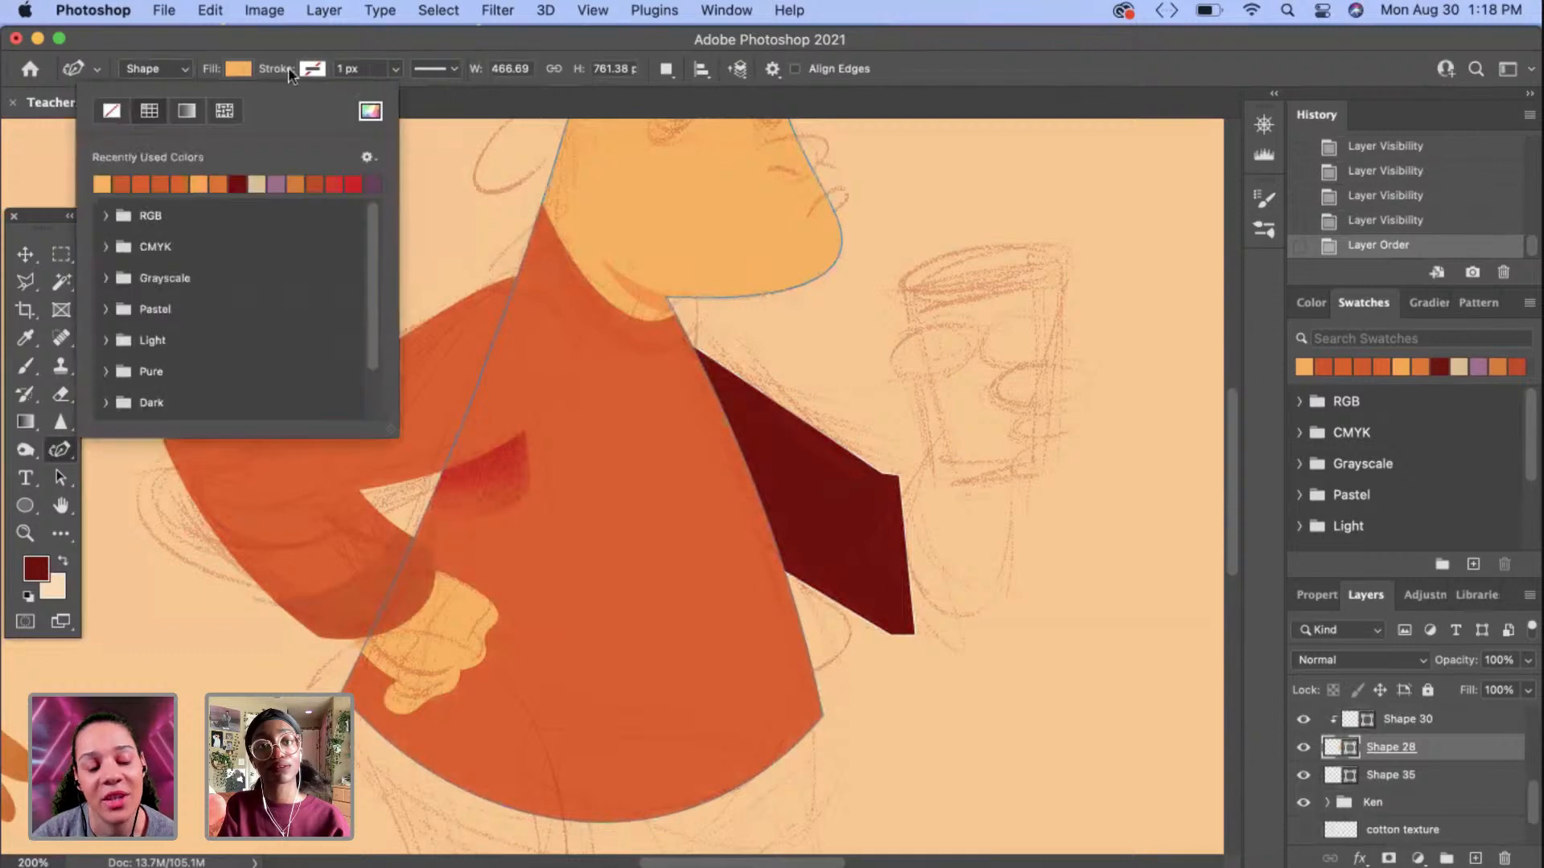
pyautogui.click(370, 111)
pyautogui.scroll(5, 784, 410)
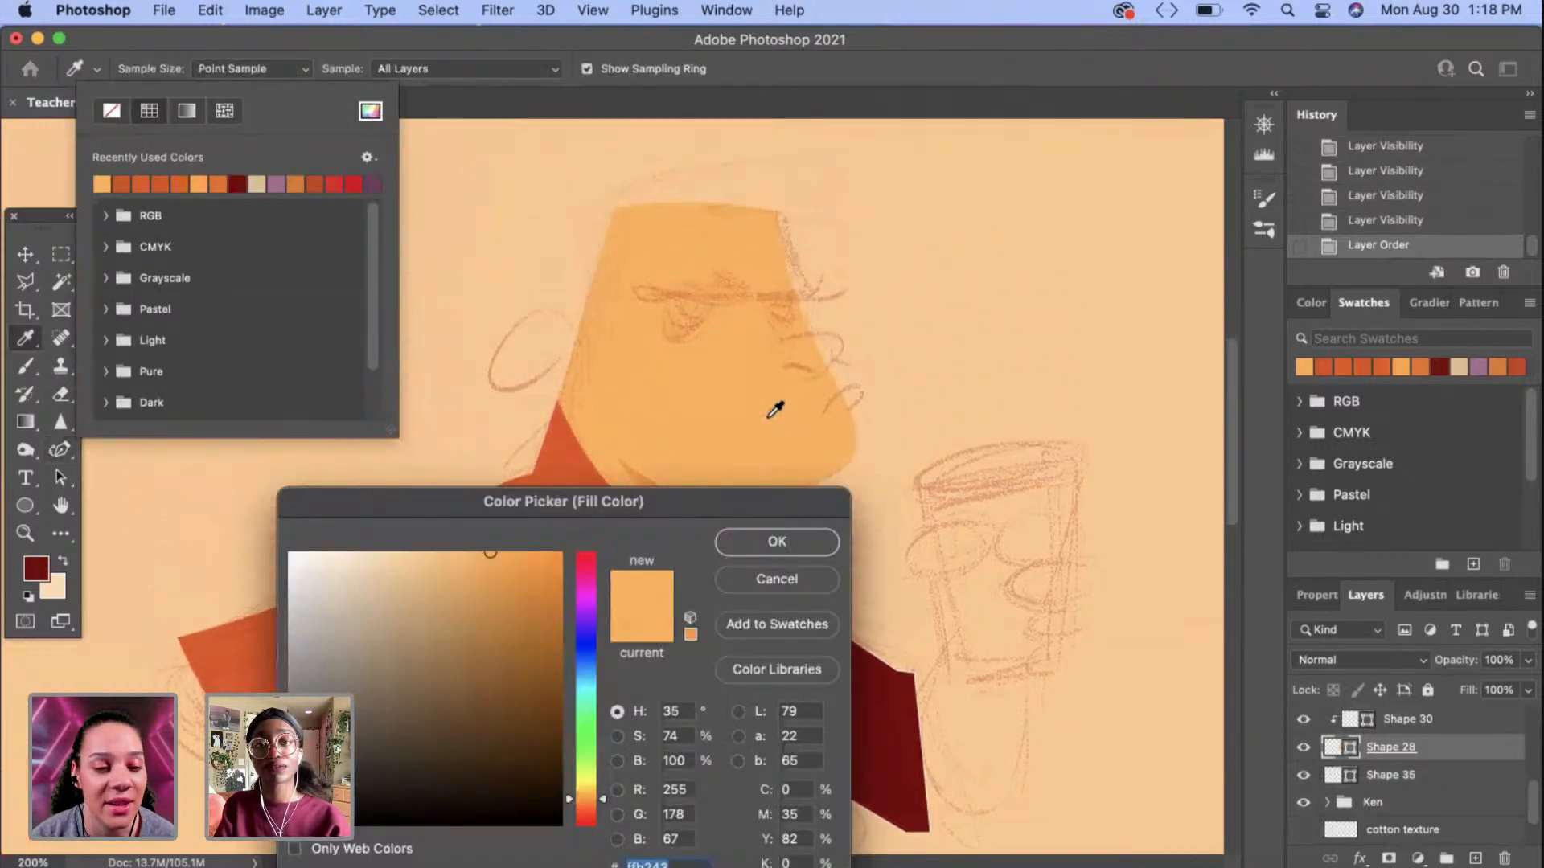
pyautogui.moveTo(480, 571); pyautogui.dragTo(454, 520)
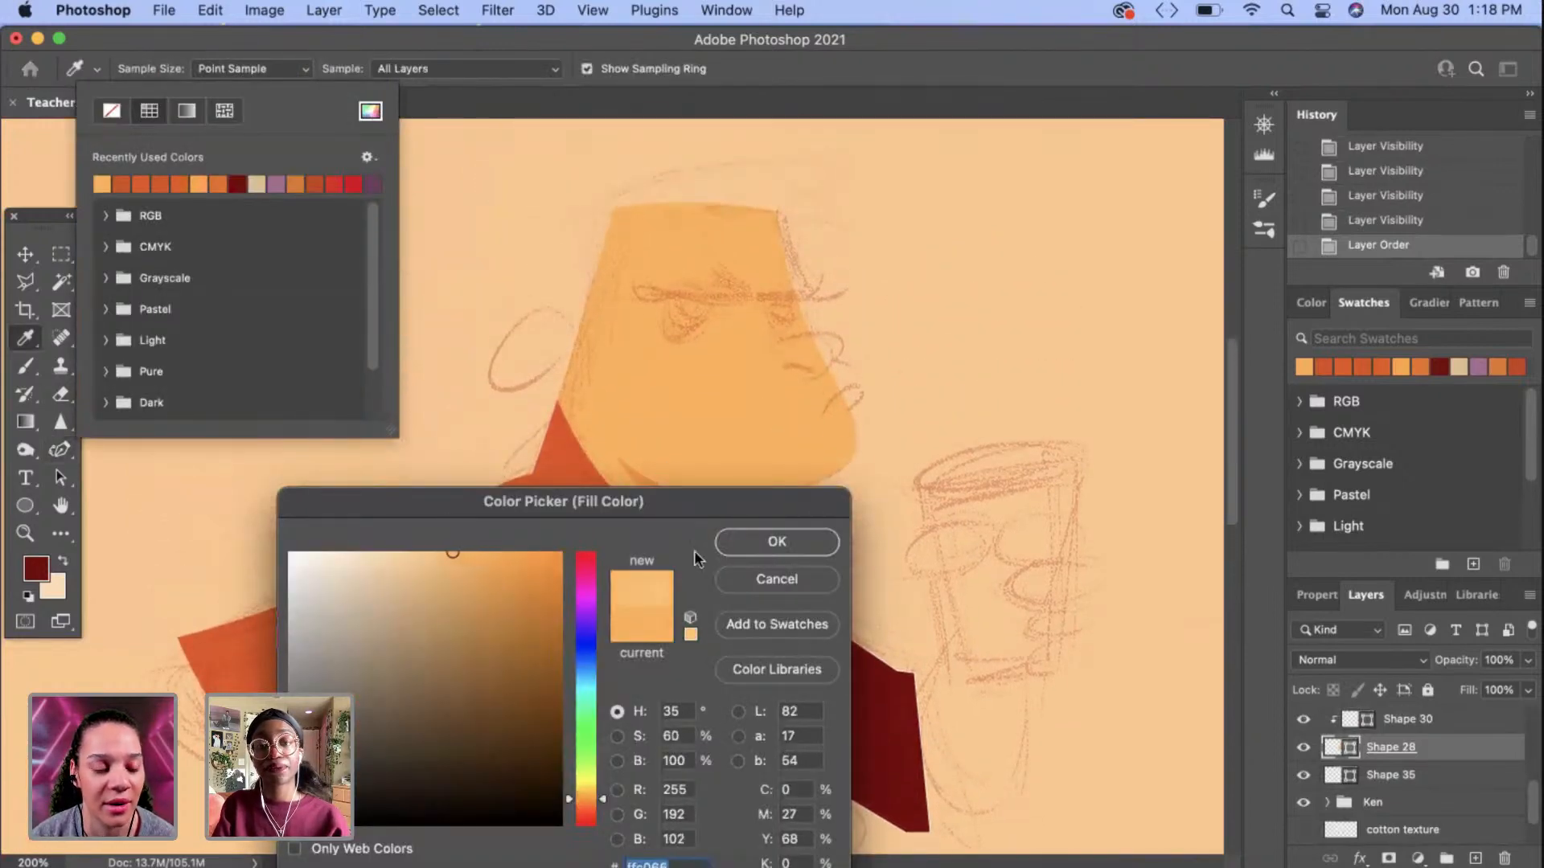
pyautogui.click(774, 542)
pyautogui.press('Return')
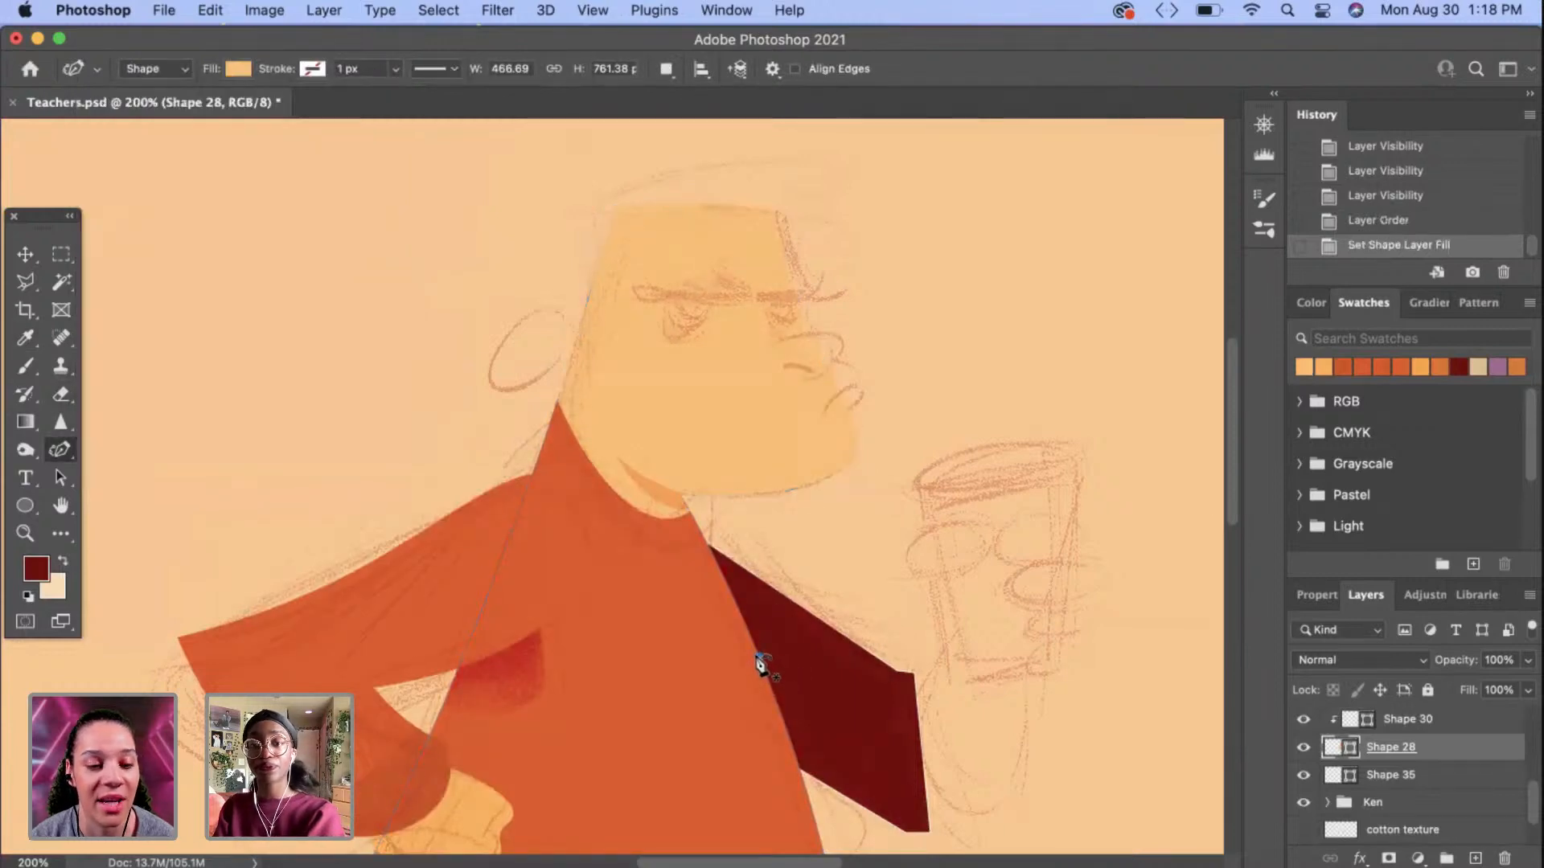
# Step: Curve the far arm's upper edge with an added middle anchor and reshape its shoulder end up toward the neckline
pyautogui.click(25, 254)
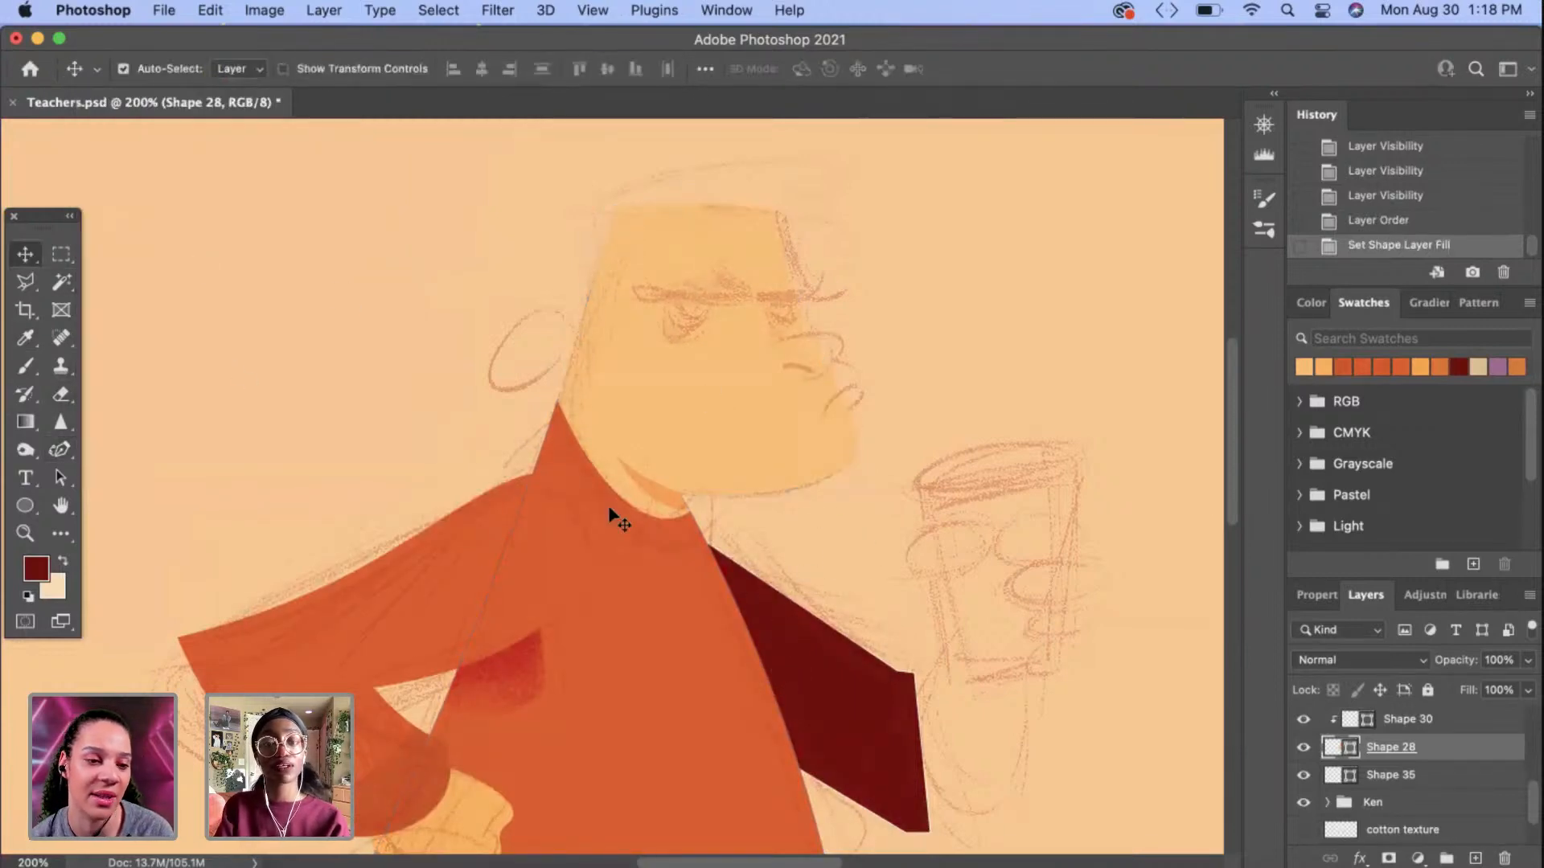
pyautogui.click(810, 651)
pyautogui.click(60, 450)
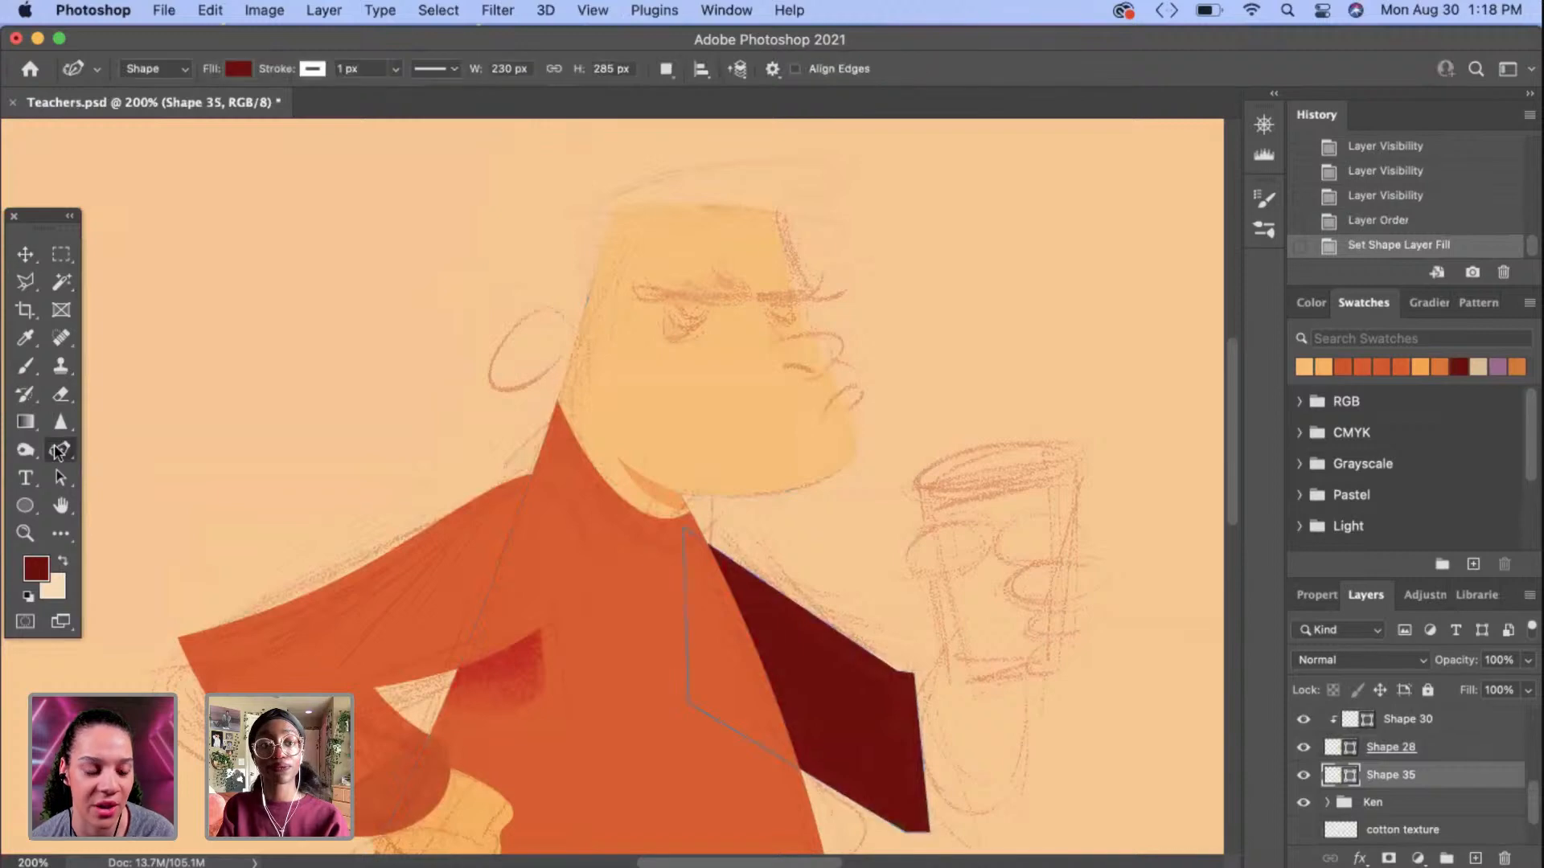
pyautogui.click(804, 620)
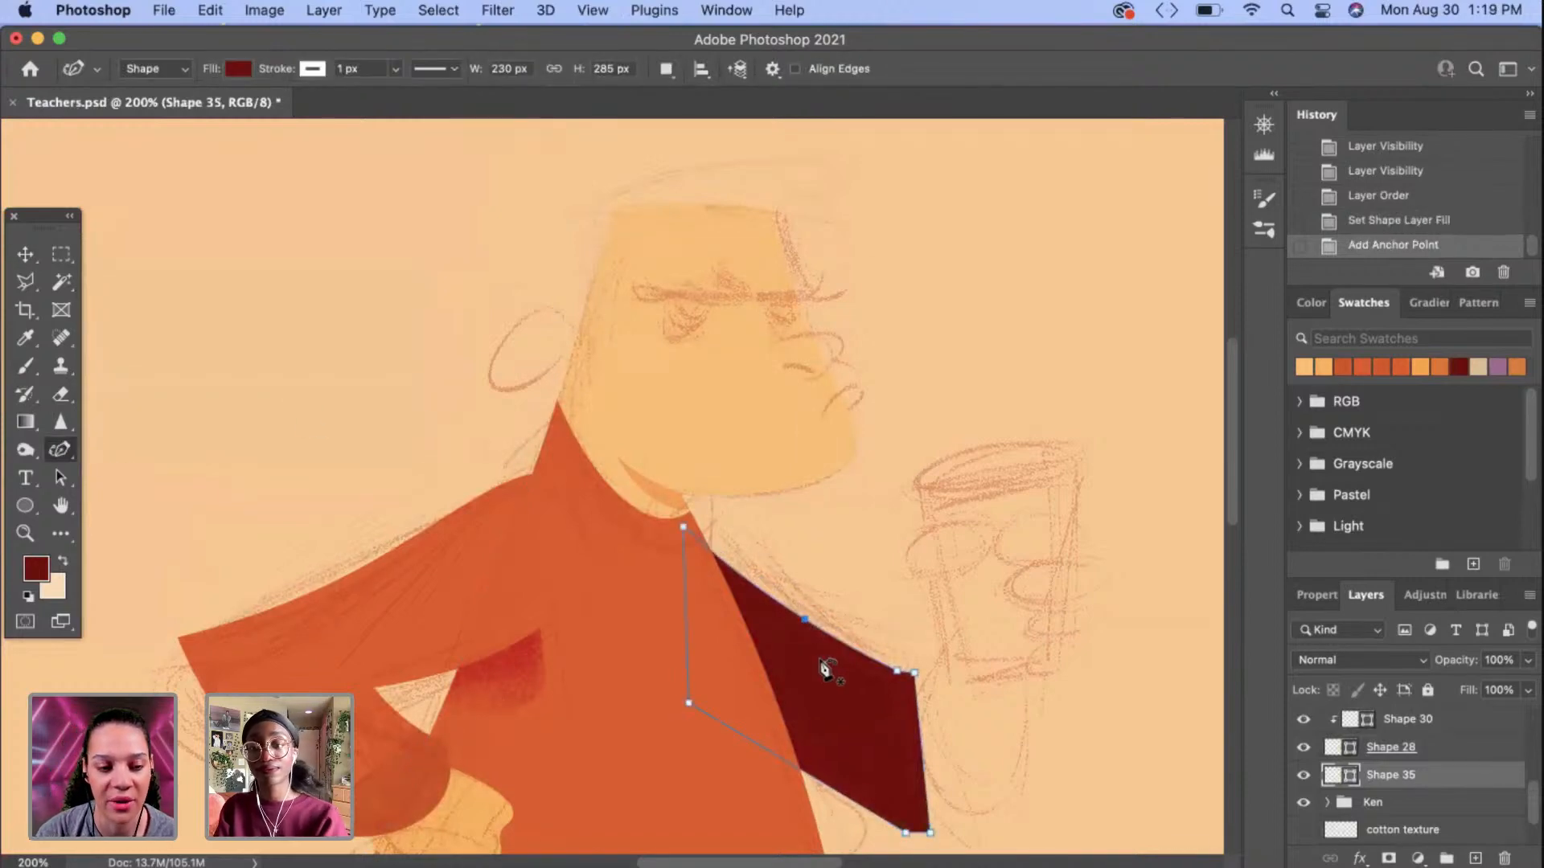
pyautogui.moveTo(683, 527)
pyautogui.mouseDown()
pyautogui.moveTo(670, 509)
pyautogui.moveTo(700, 534)
pyautogui.moveTo(682, 504)
pyautogui.moveTo(639, 537)
pyautogui.moveTo(678, 506)
pyautogui.mouseUp()
pyautogui.click(668, 518)
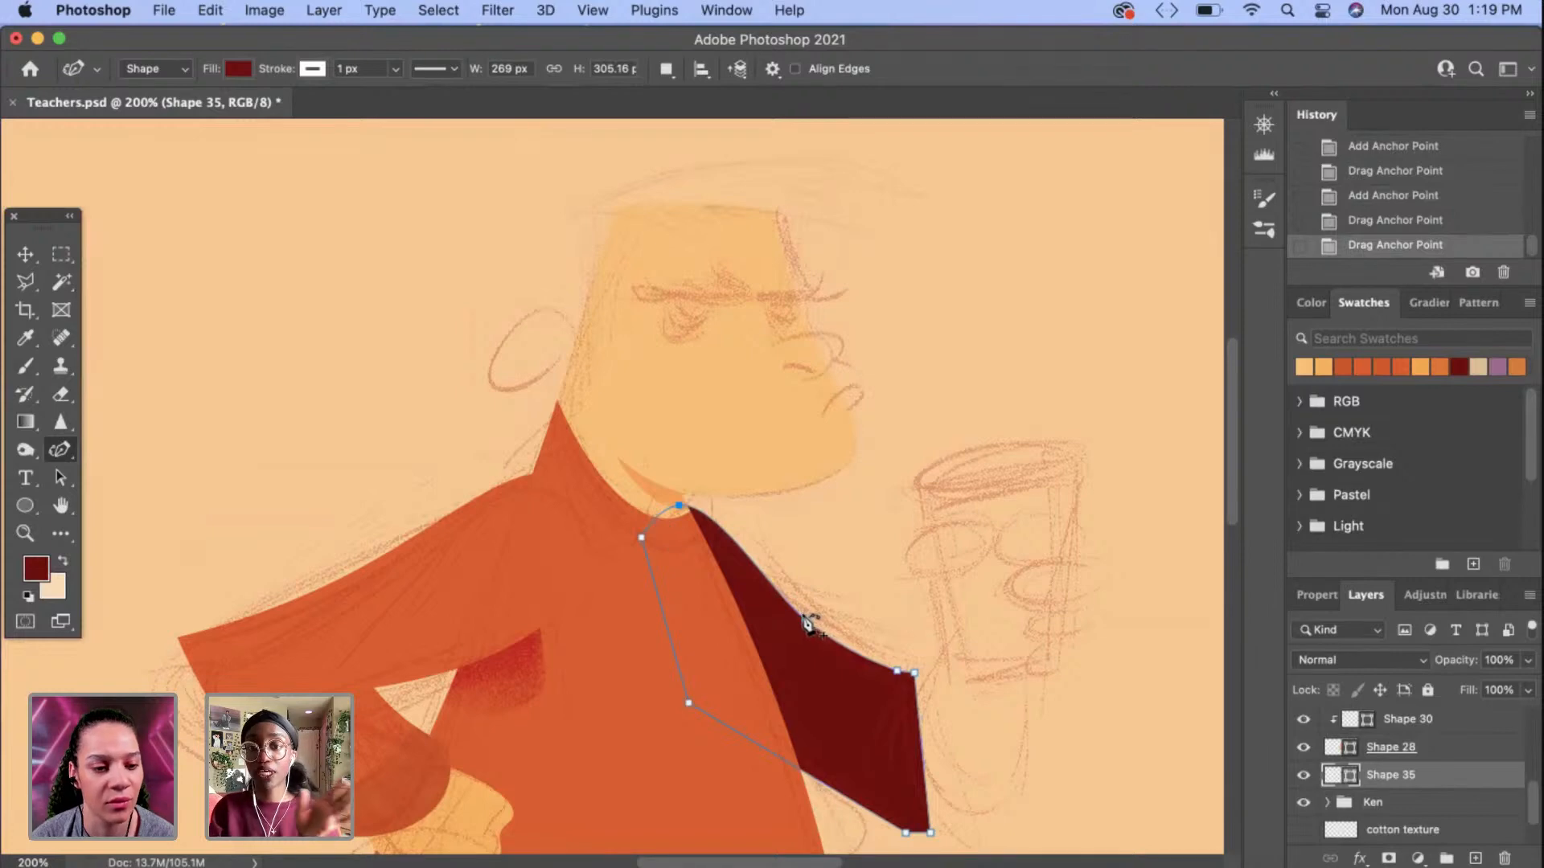
pyautogui.moveTo(805, 619); pyautogui.dragTo(795, 624)
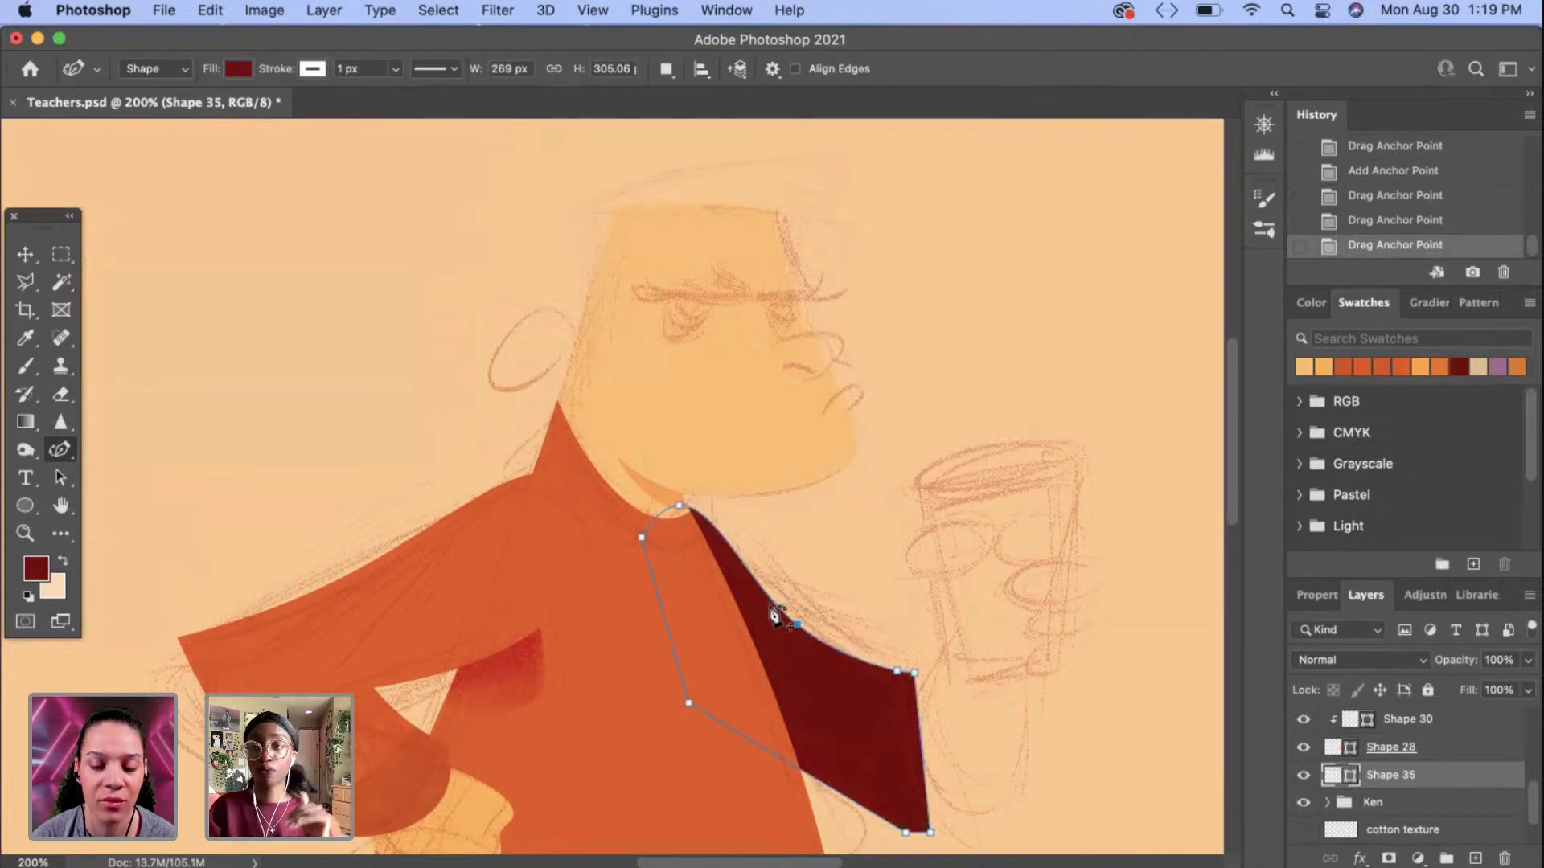
# Step: Raise a small rounded bump at the far arm's upper cuff corner and shift its hidden lower corner farther under the sweater
pyautogui.moveTo(882, 677); pyautogui.dragTo(883, 676)
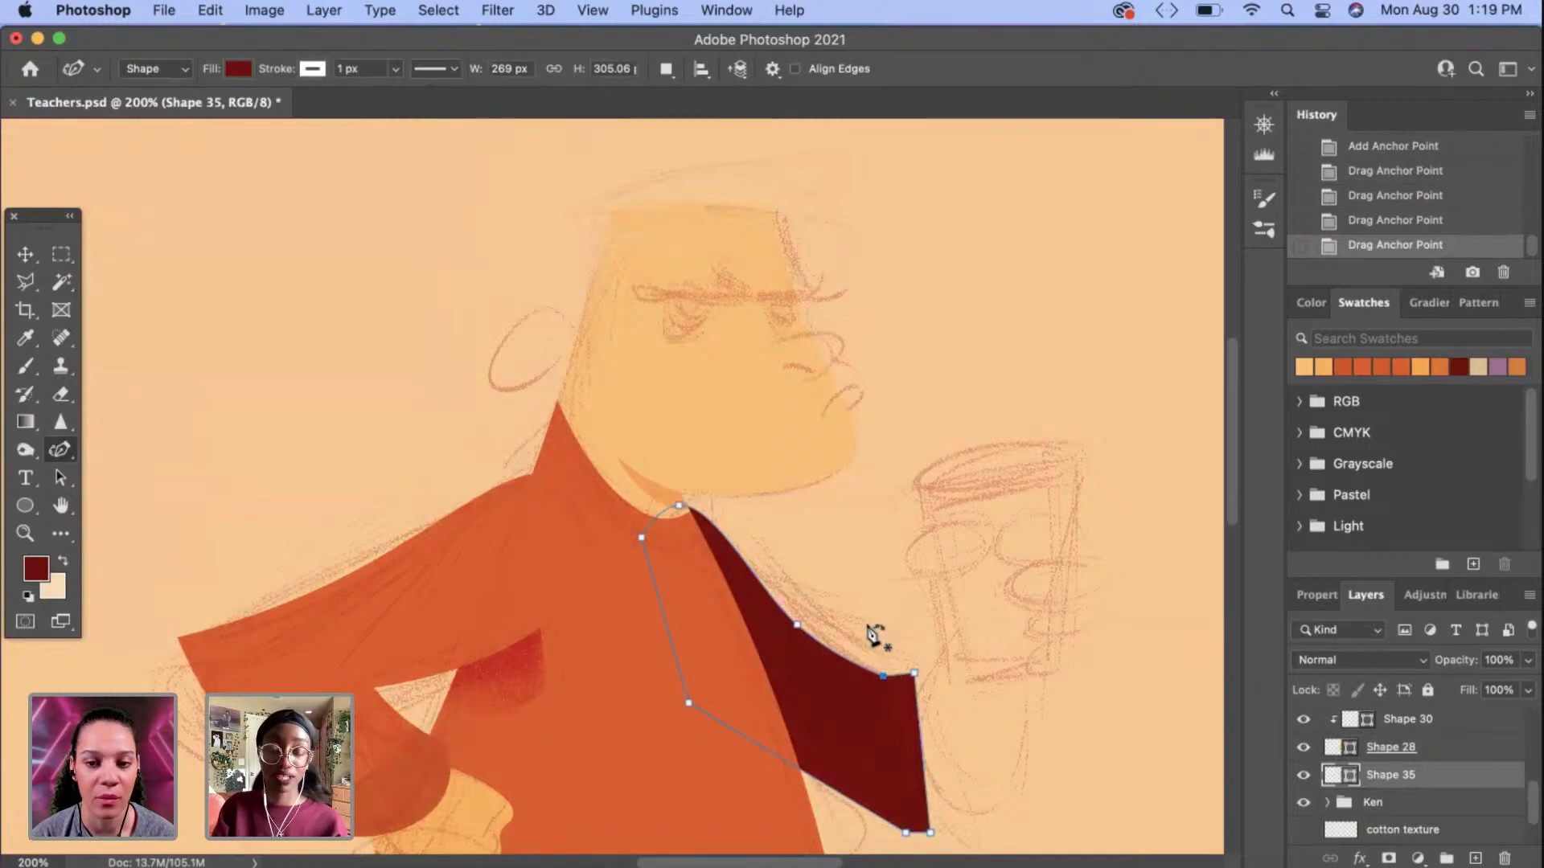
pyautogui.moveTo(900, 674); pyautogui.dragTo(899, 669)
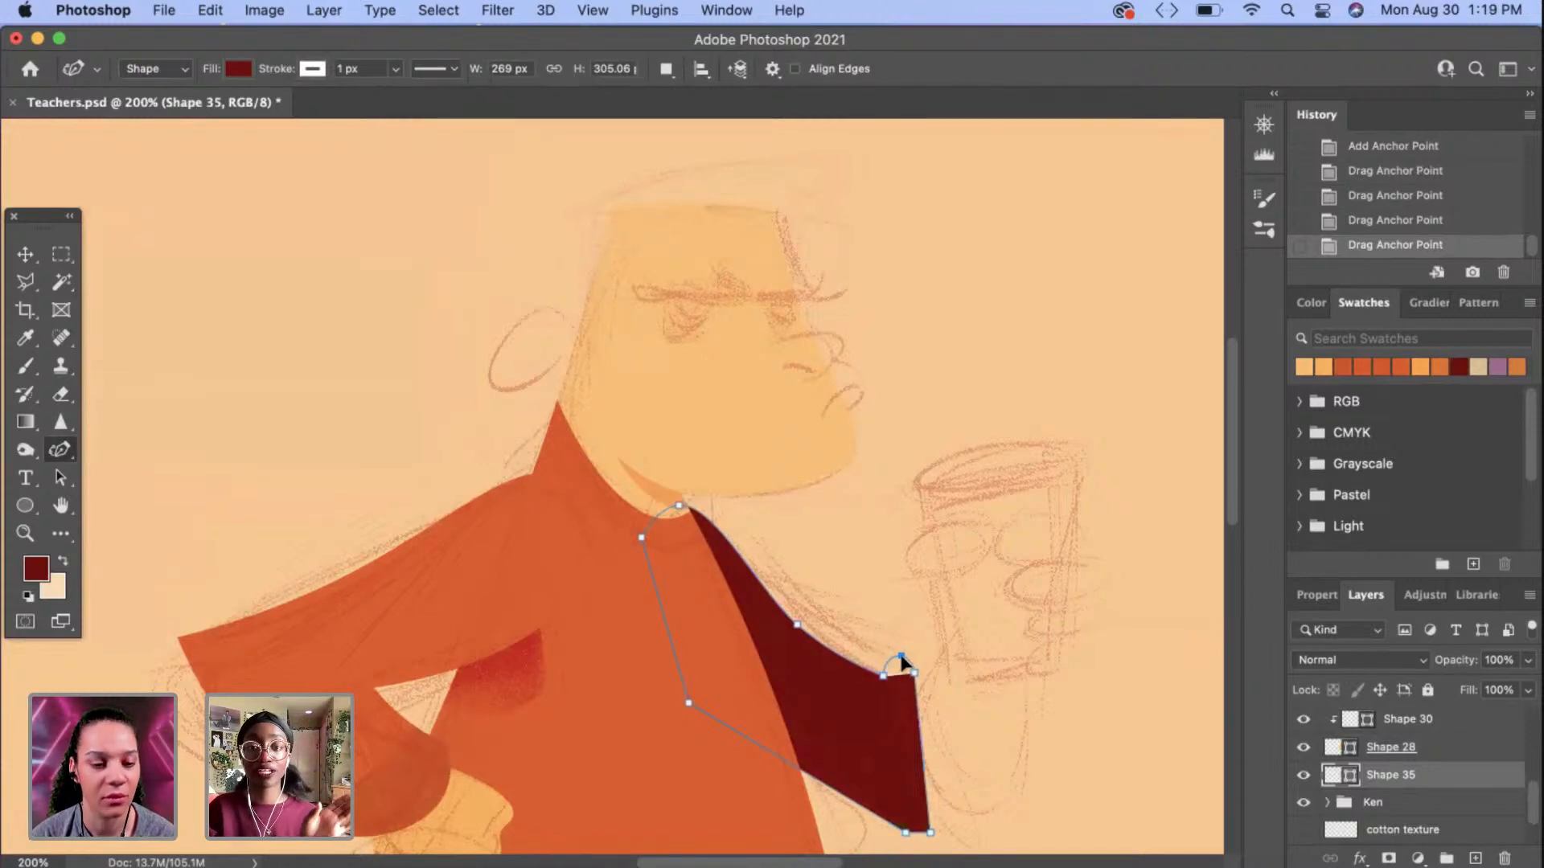
pyautogui.click(901, 658)
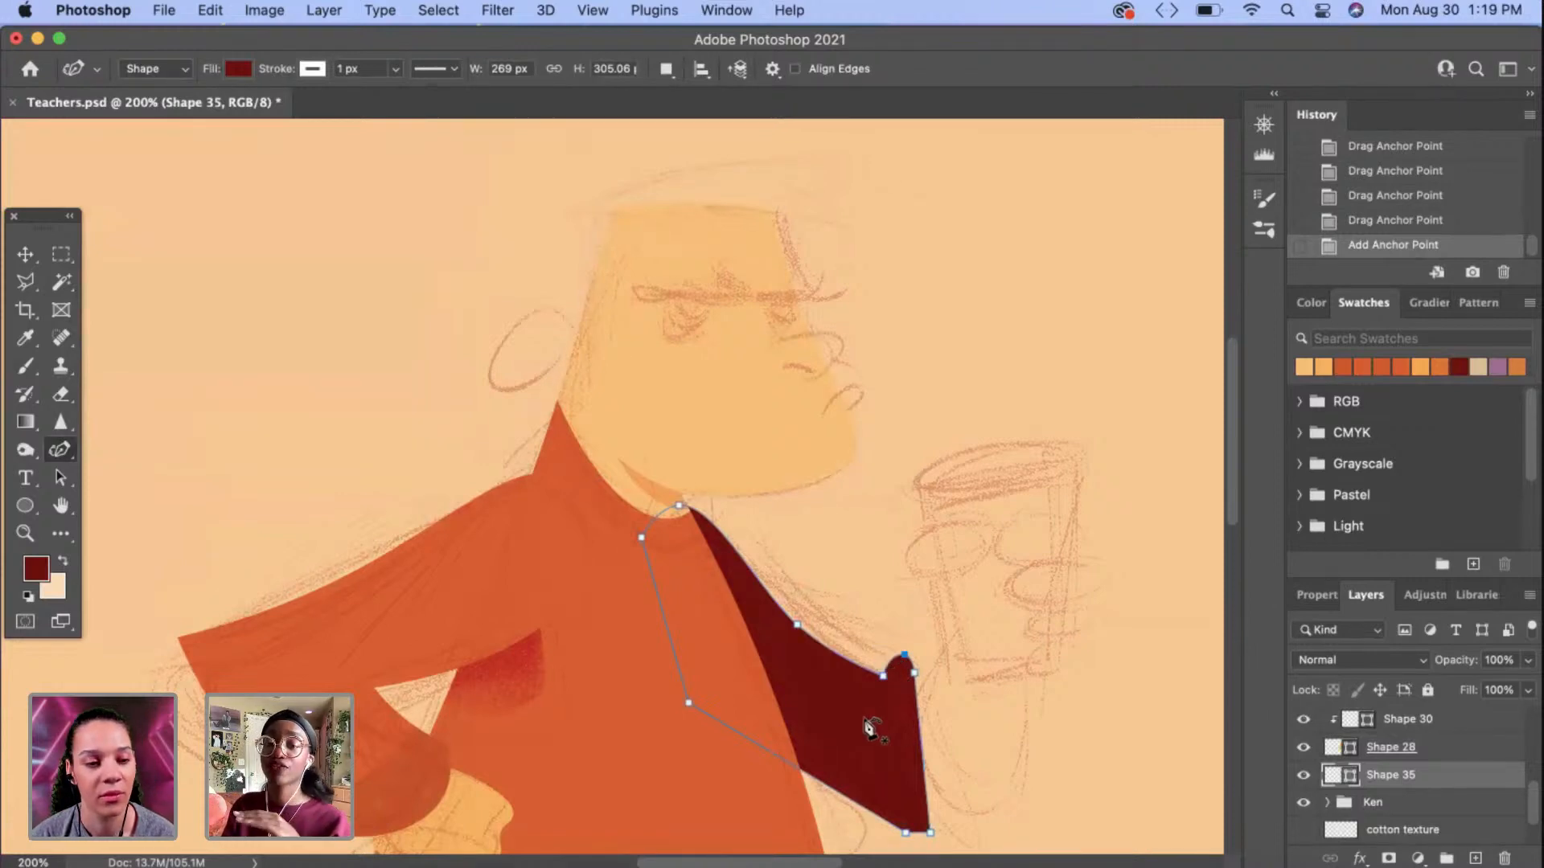
pyautogui.moveTo(688, 703); pyautogui.dragTo(651, 691)
pyautogui.click(750, 757)
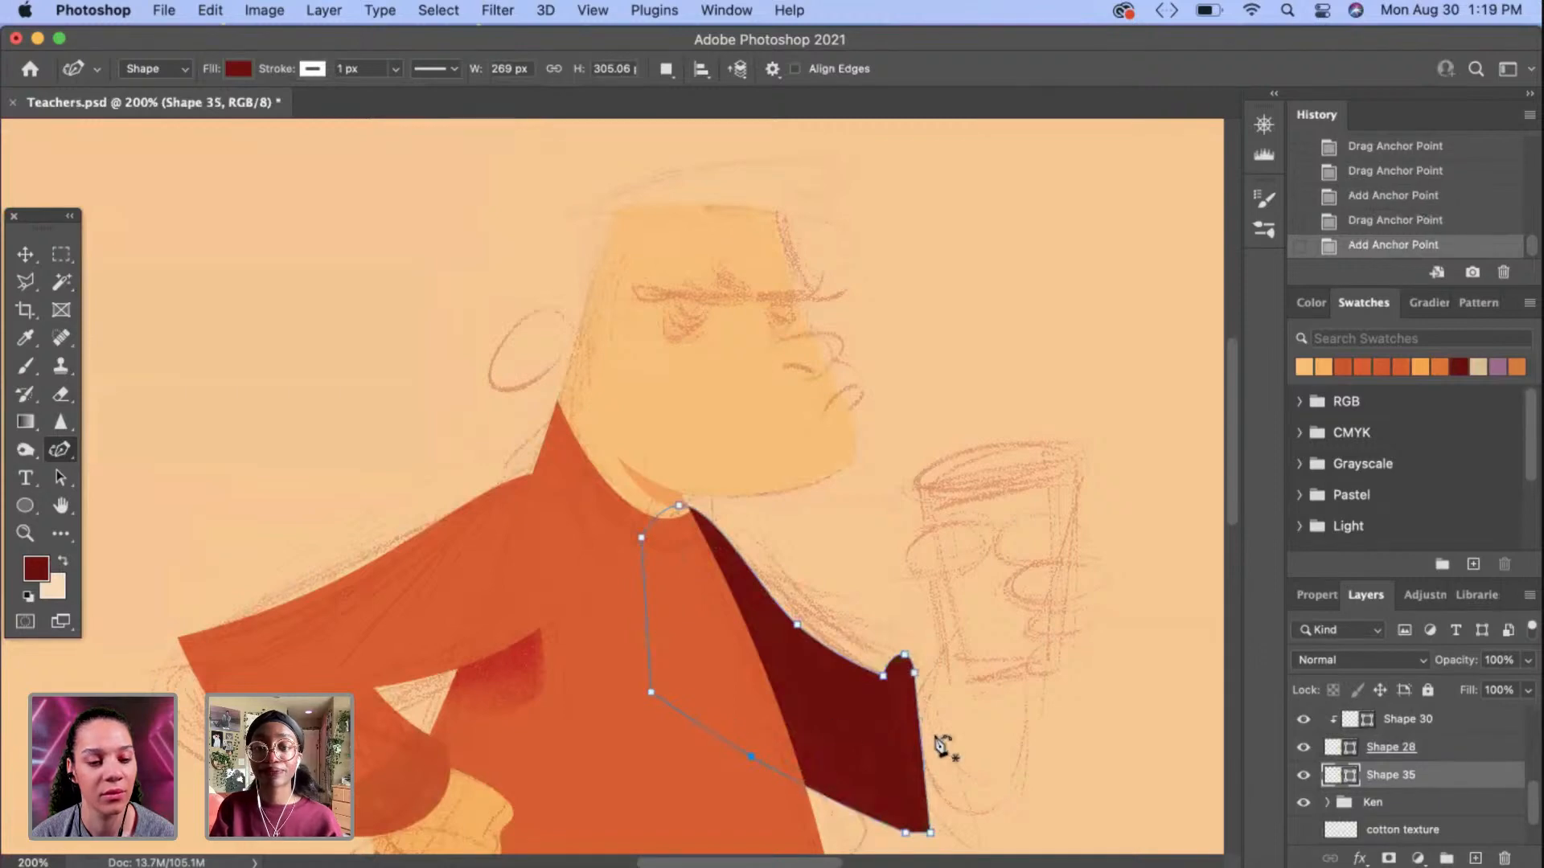
# Step: Curve the far arm's cuff opening inward with added anchors and extend its lower corner slightly downward
pyautogui.moveTo(920, 727); pyautogui.dragTo(901, 668)
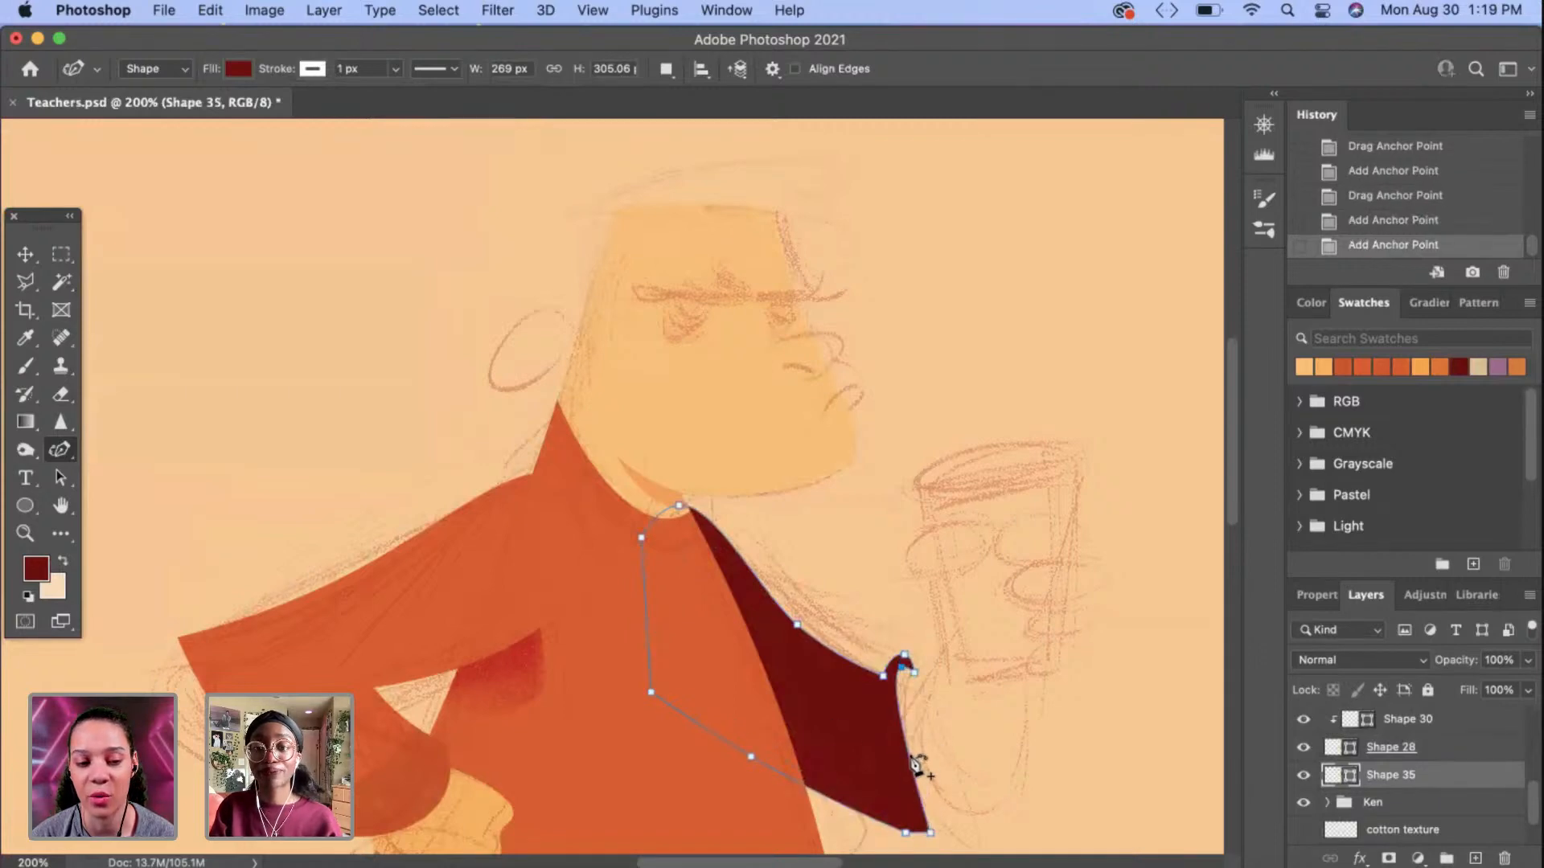
pyautogui.moveTo(915, 765); pyautogui.dragTo(899, 765)
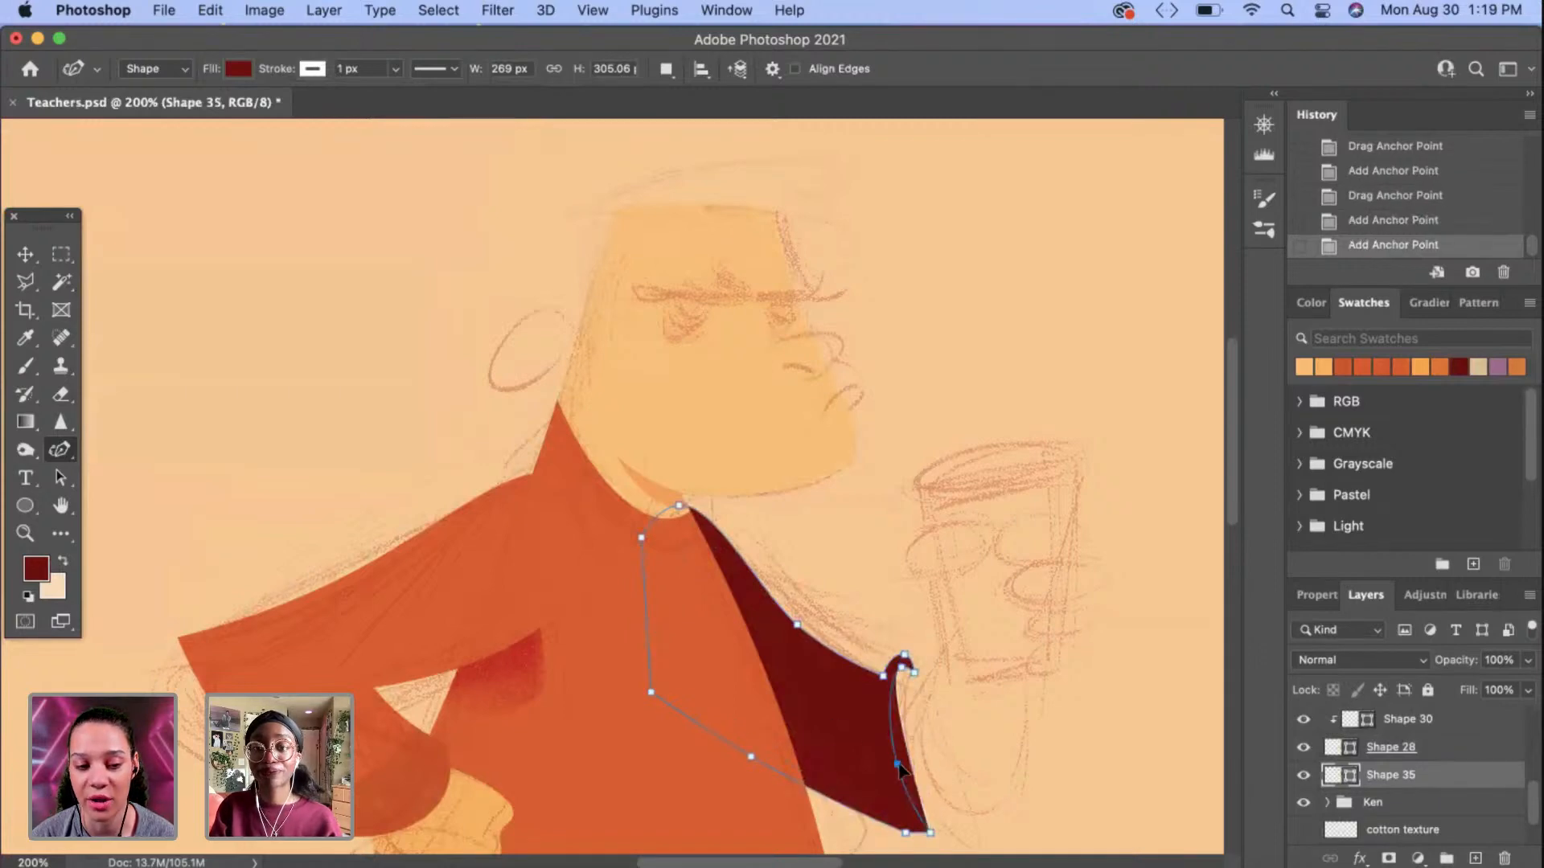
pyautogui.click(929, 846)
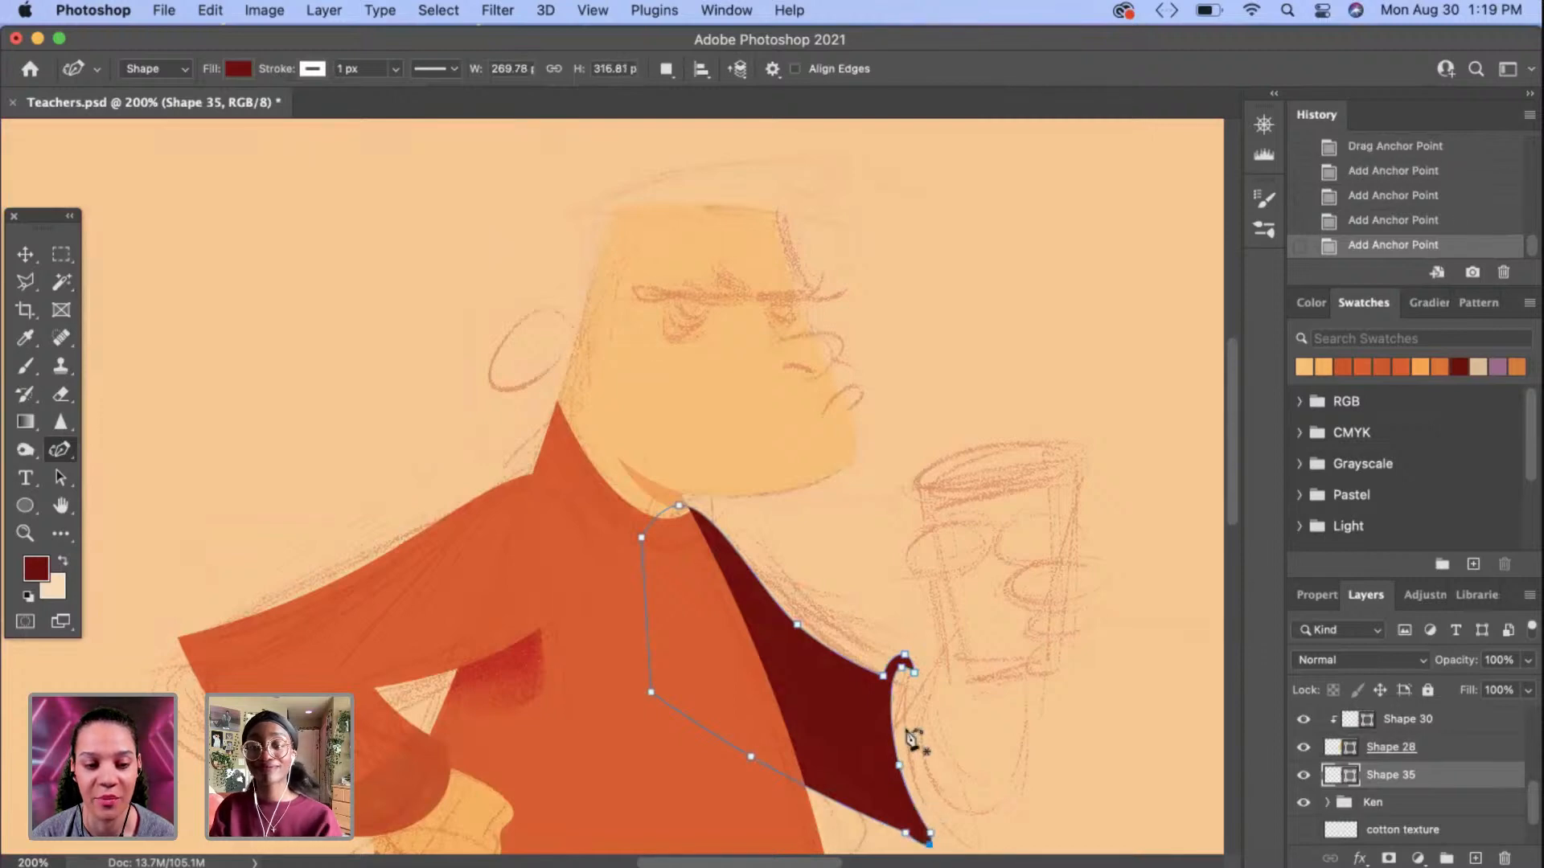
# Step: Simplify the far arm's hidden shoulder end by deleting its extra anchor, and reposition the remaining top anchor at the sweater's neckline
pyautogui.moveTo(679, 507); pyautogui.dragTo(637, 535)
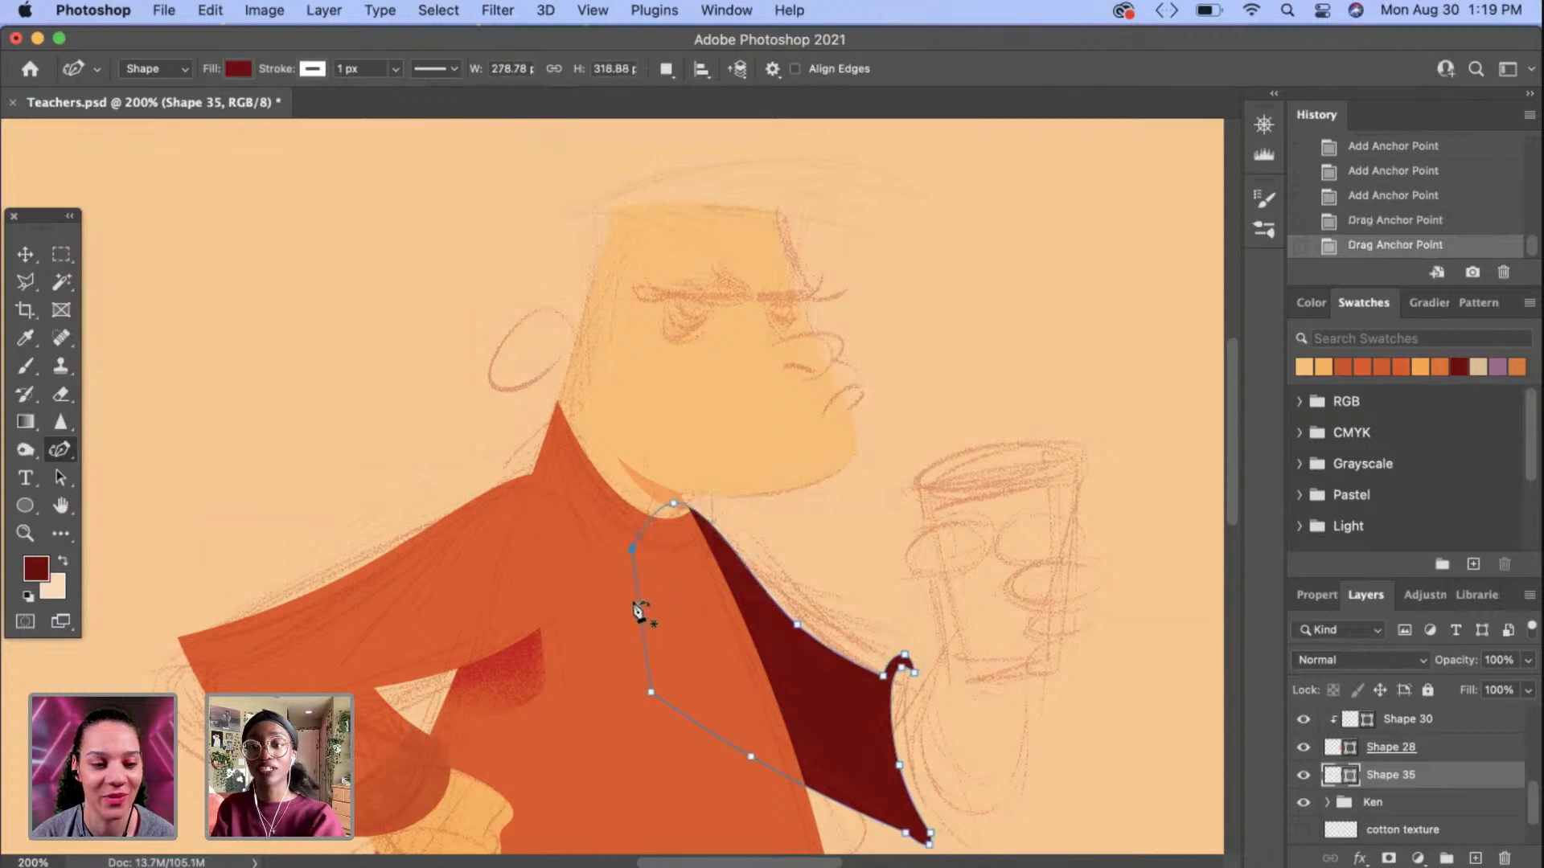
pyautogui.press('Delete')
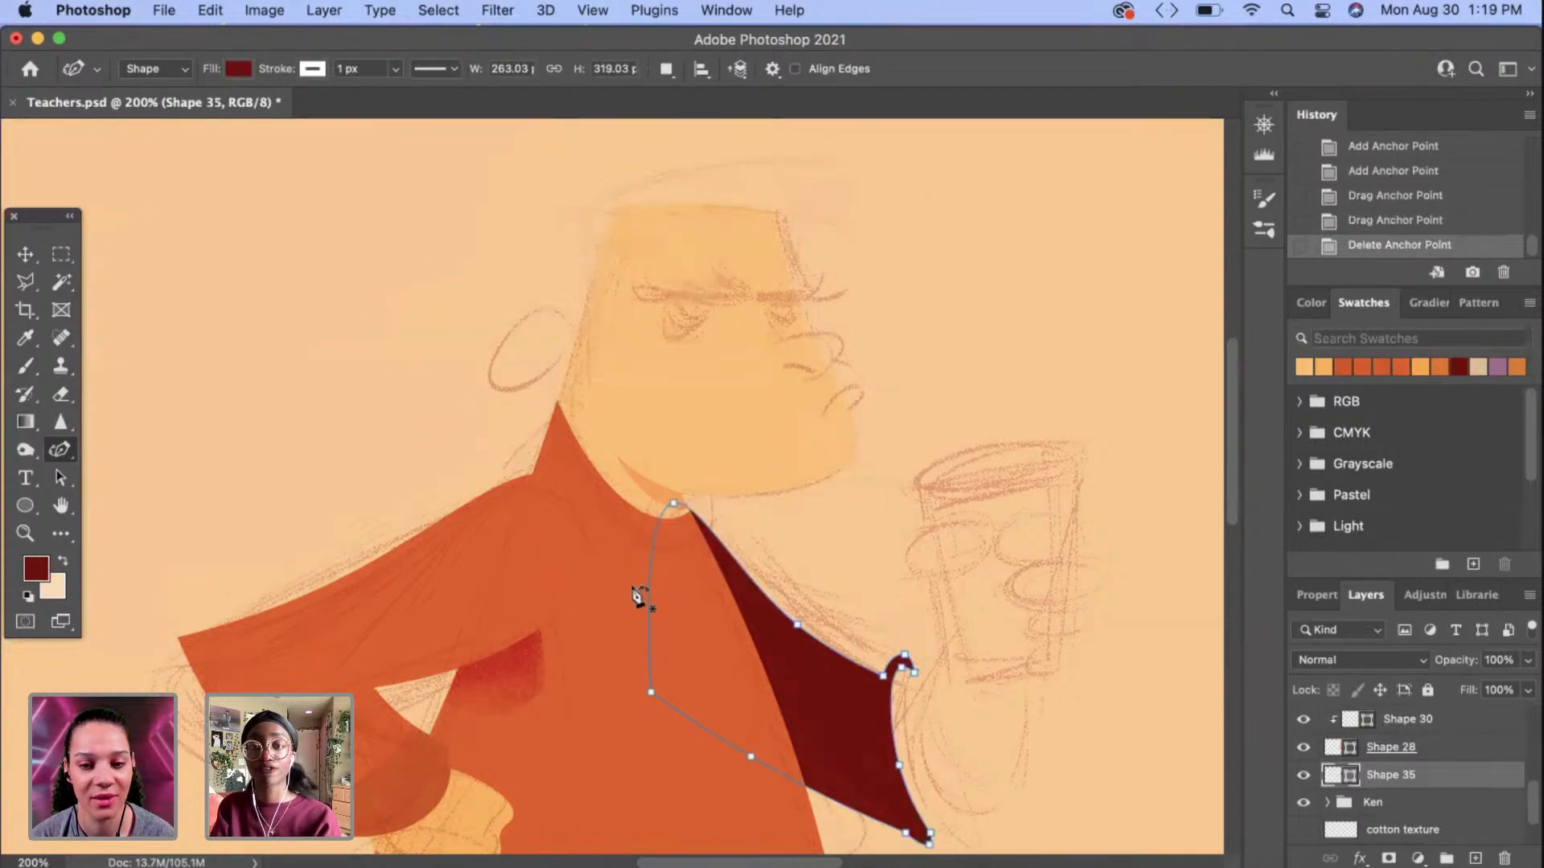
pyautogui.click(672, 497)
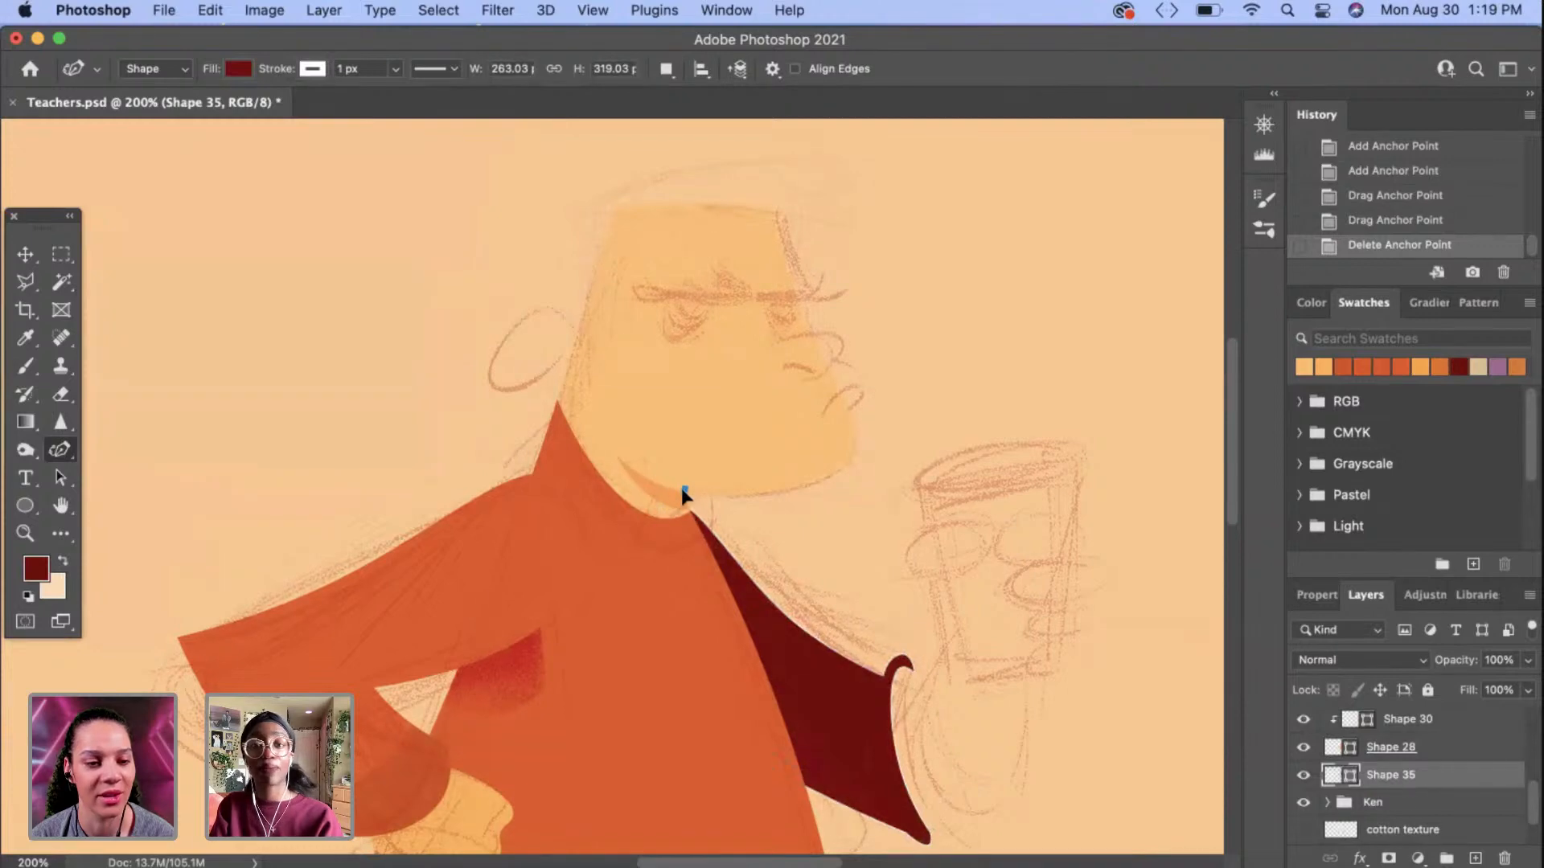
pyautogui.press('Delete')
pyautogui.click(703, 504)
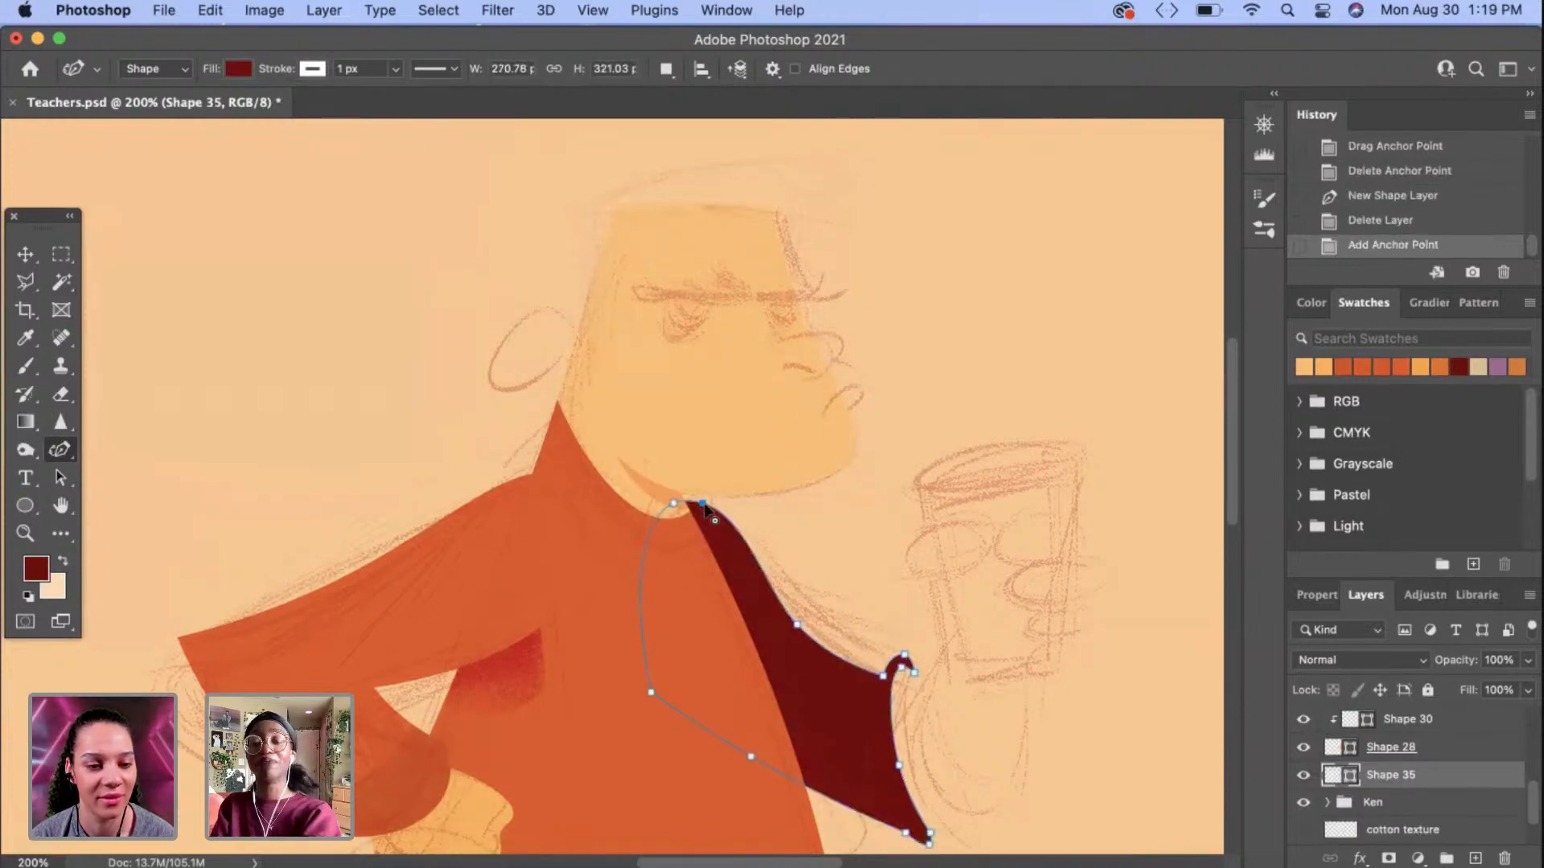
pyautogui.press('Delete')
pyautogui.moveTo(671, 501); pyautogui.dragTo(685, 507)
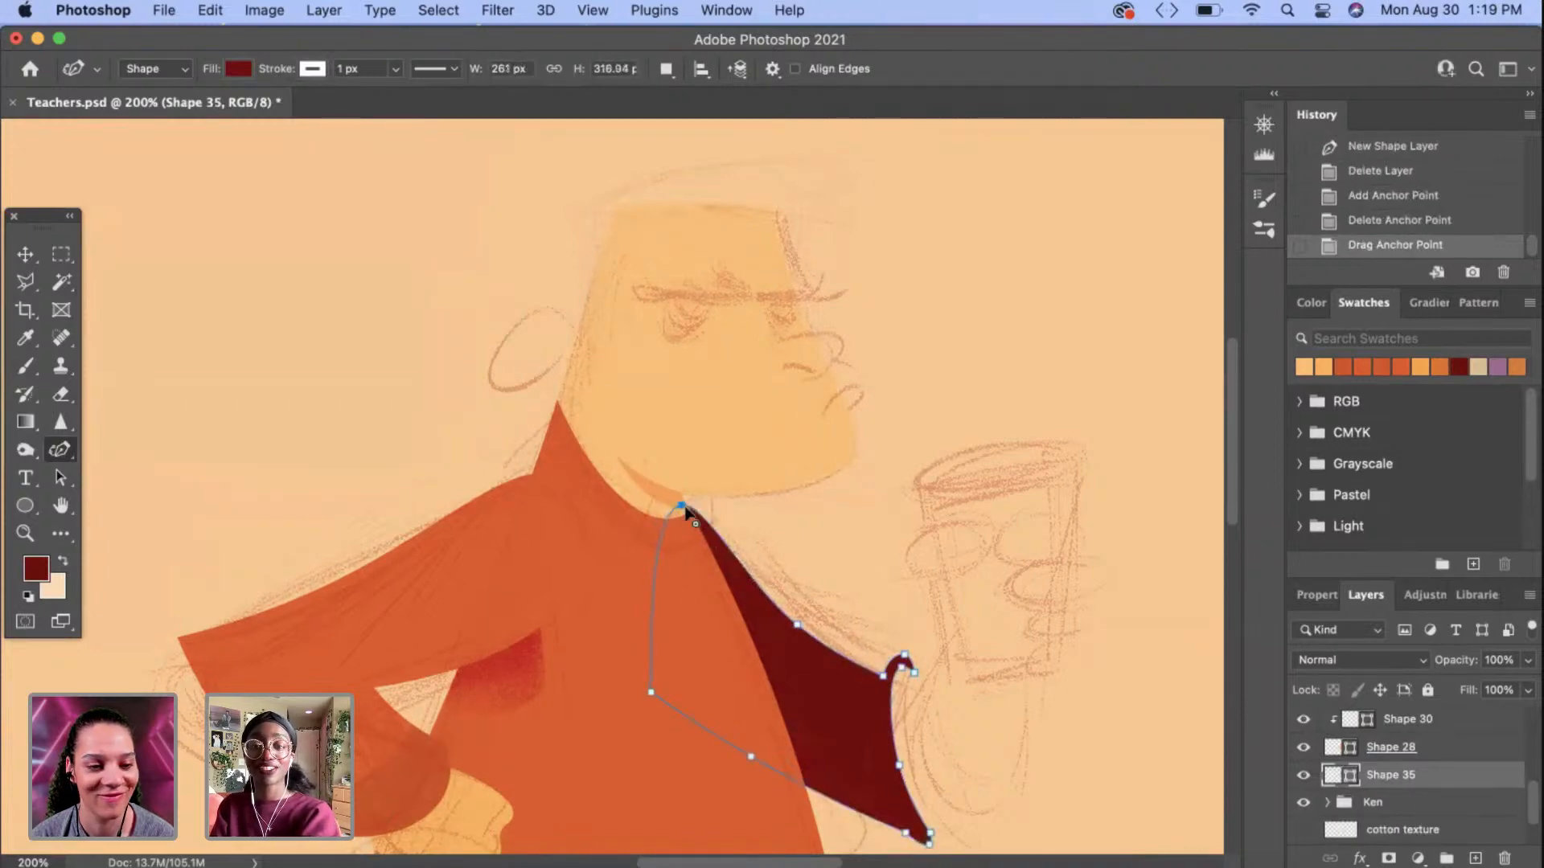
# Step: Extend the far arm's lower cuff corner slightly downward and remove the arm shape's stroke
pyautogui.scroll(-3, 690, 555)
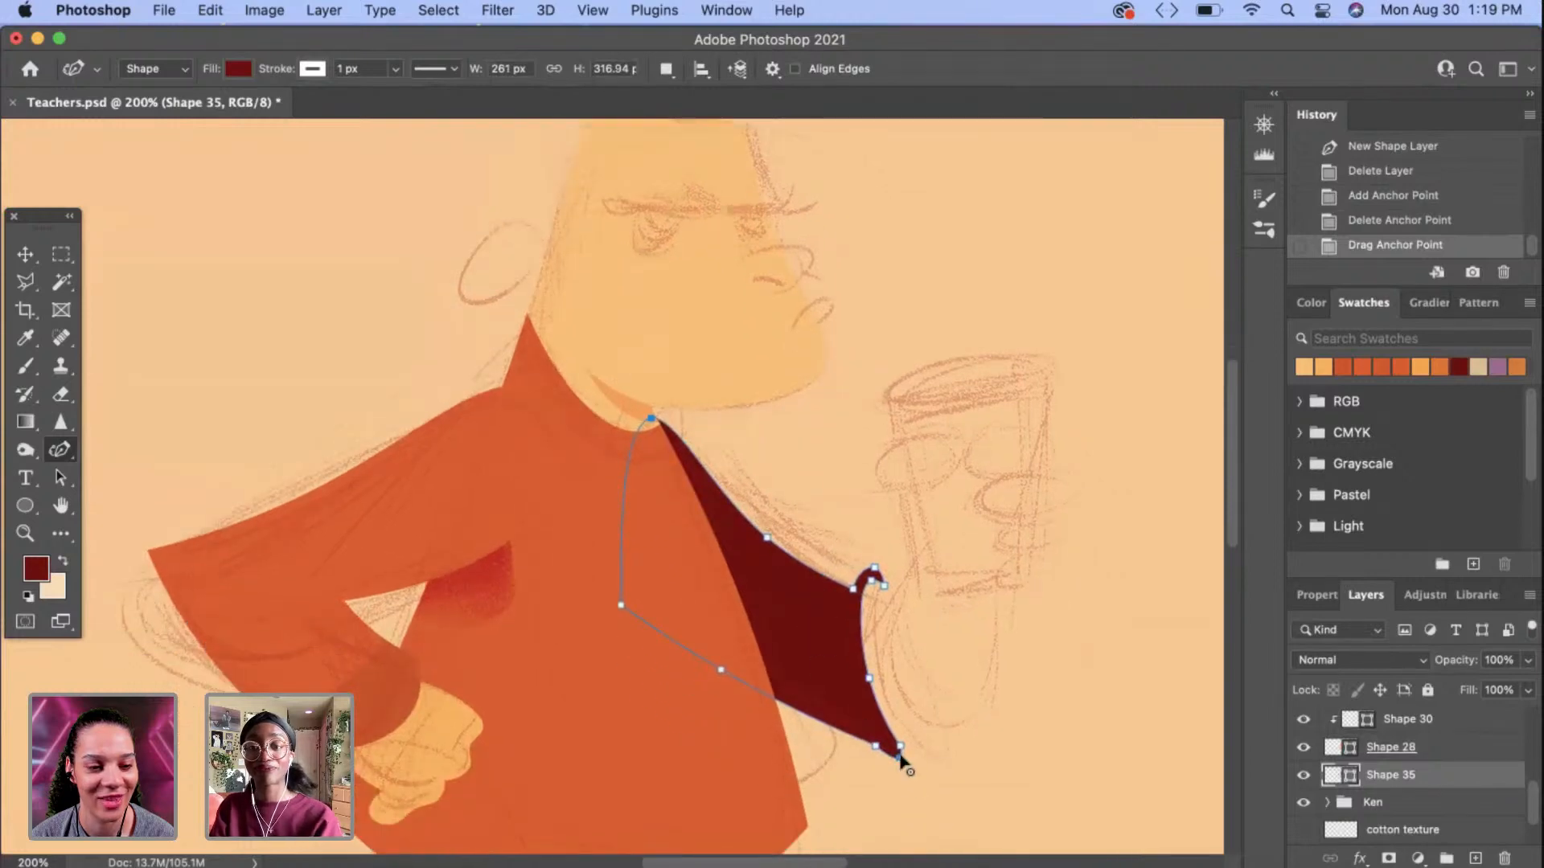
pyautogui.moveTo(894, 759); pyautogui.dragTo(902, 770)
pyautogui.press('Escape')
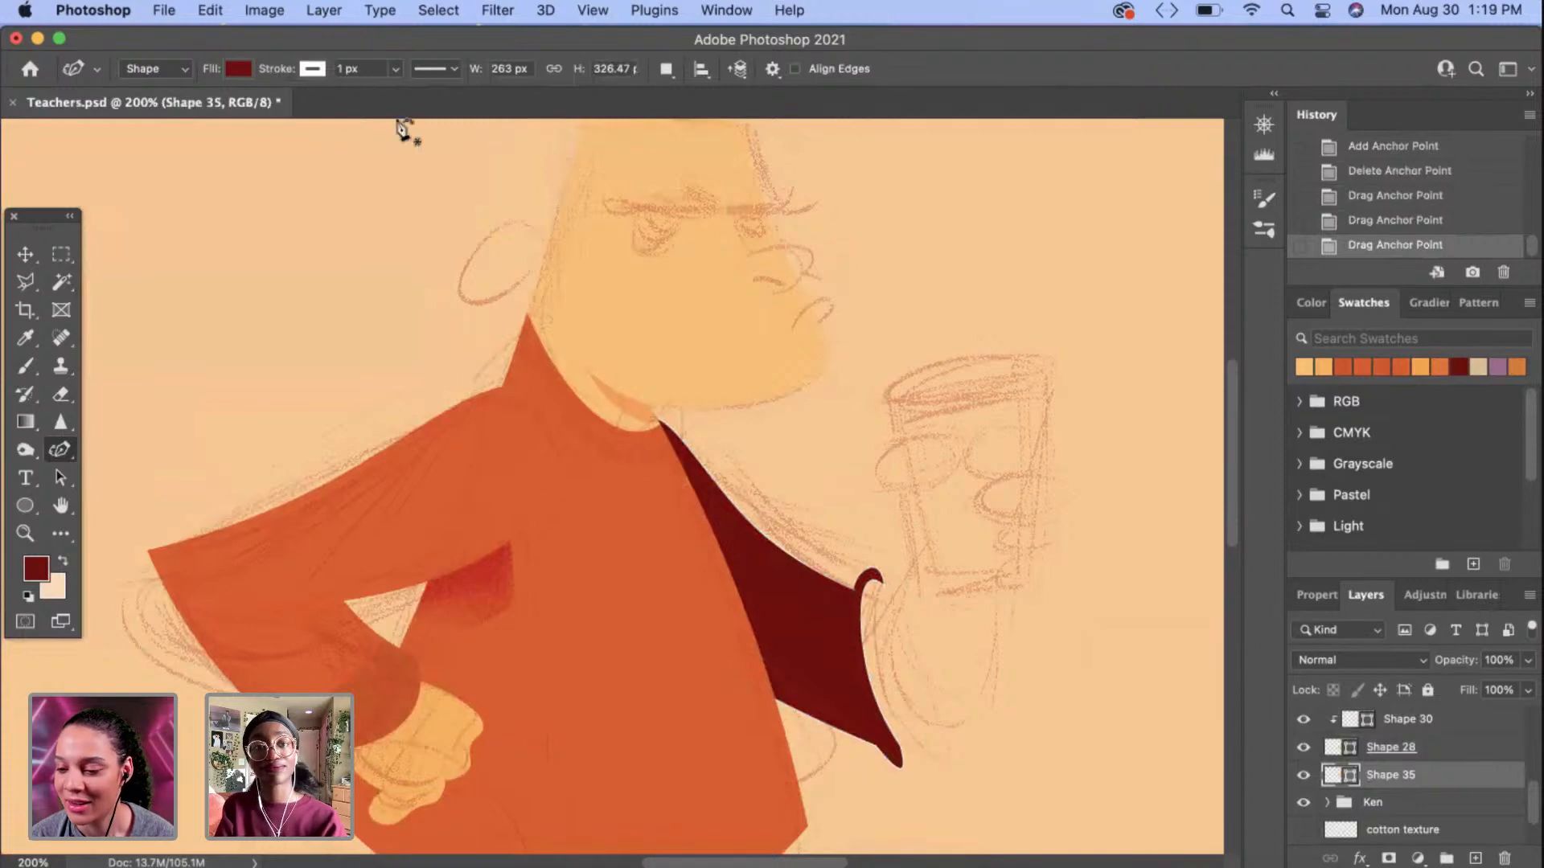
pyautogui.click(312, 69)
pyautogui.click(185, 112)
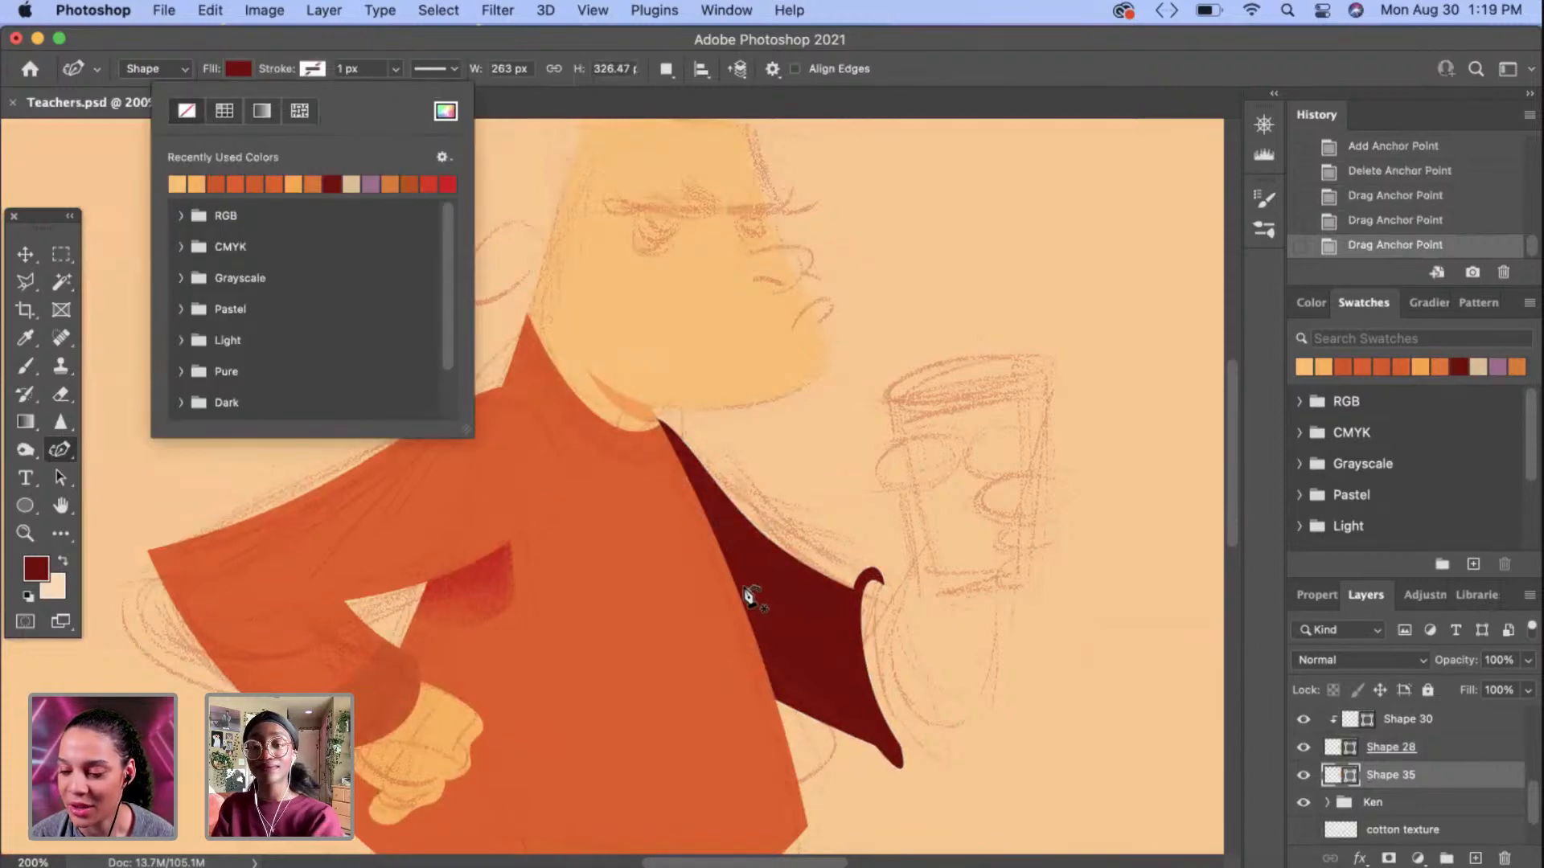
pyautogui.press('Return')
# Step: Draw a closed shirt collar shape about 176 by 157 px around the neck with the Pen tool, above the Shape 32 layer
pyautogui.click(26, 255)
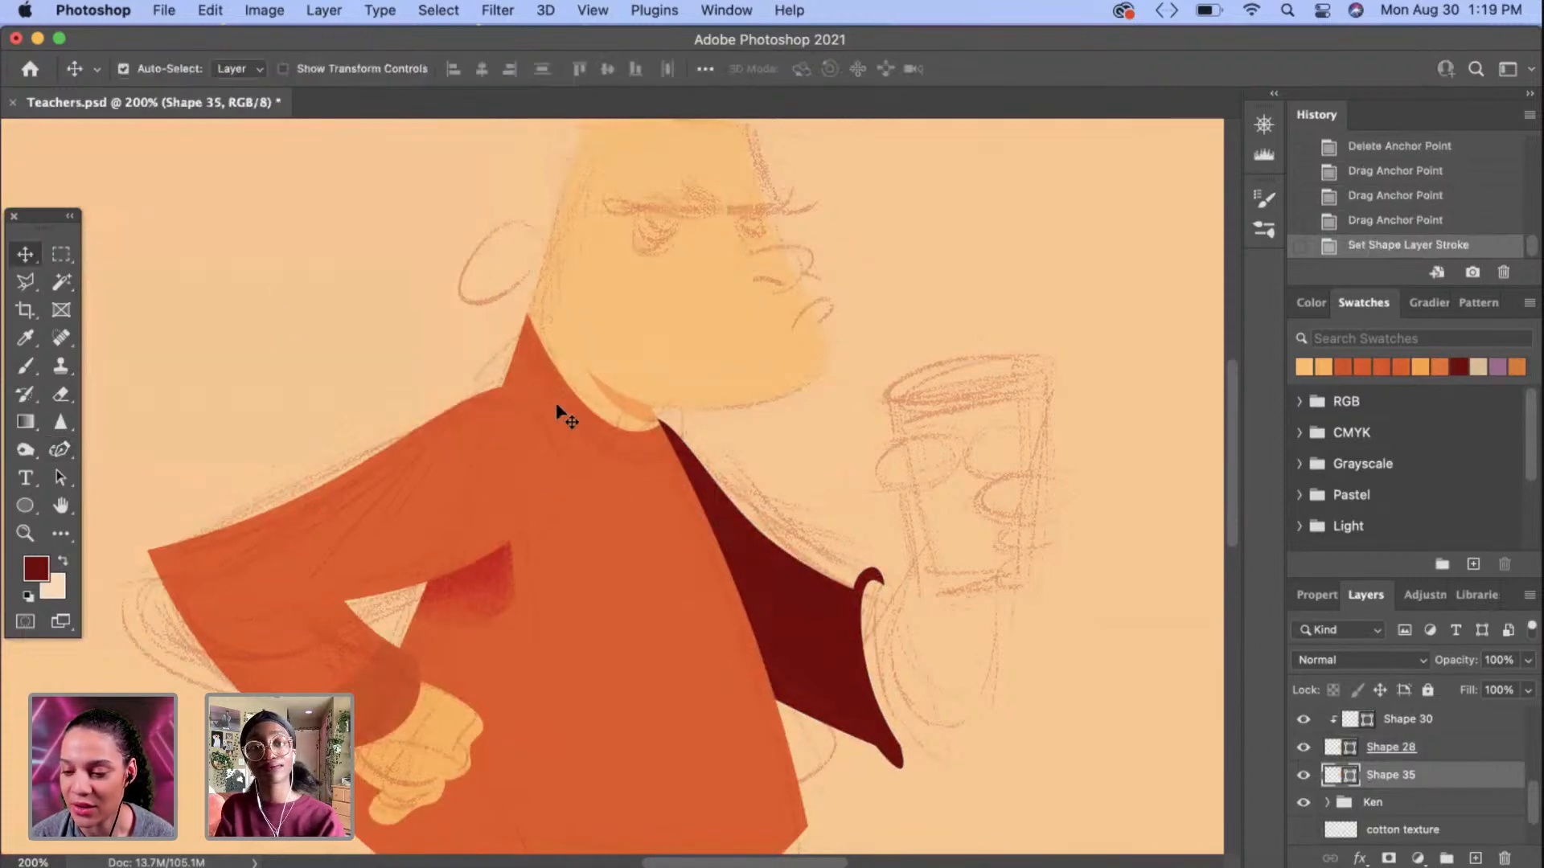
pyautogui.click(629, 558)
pyautogui.scroll(3, 1395, 772)
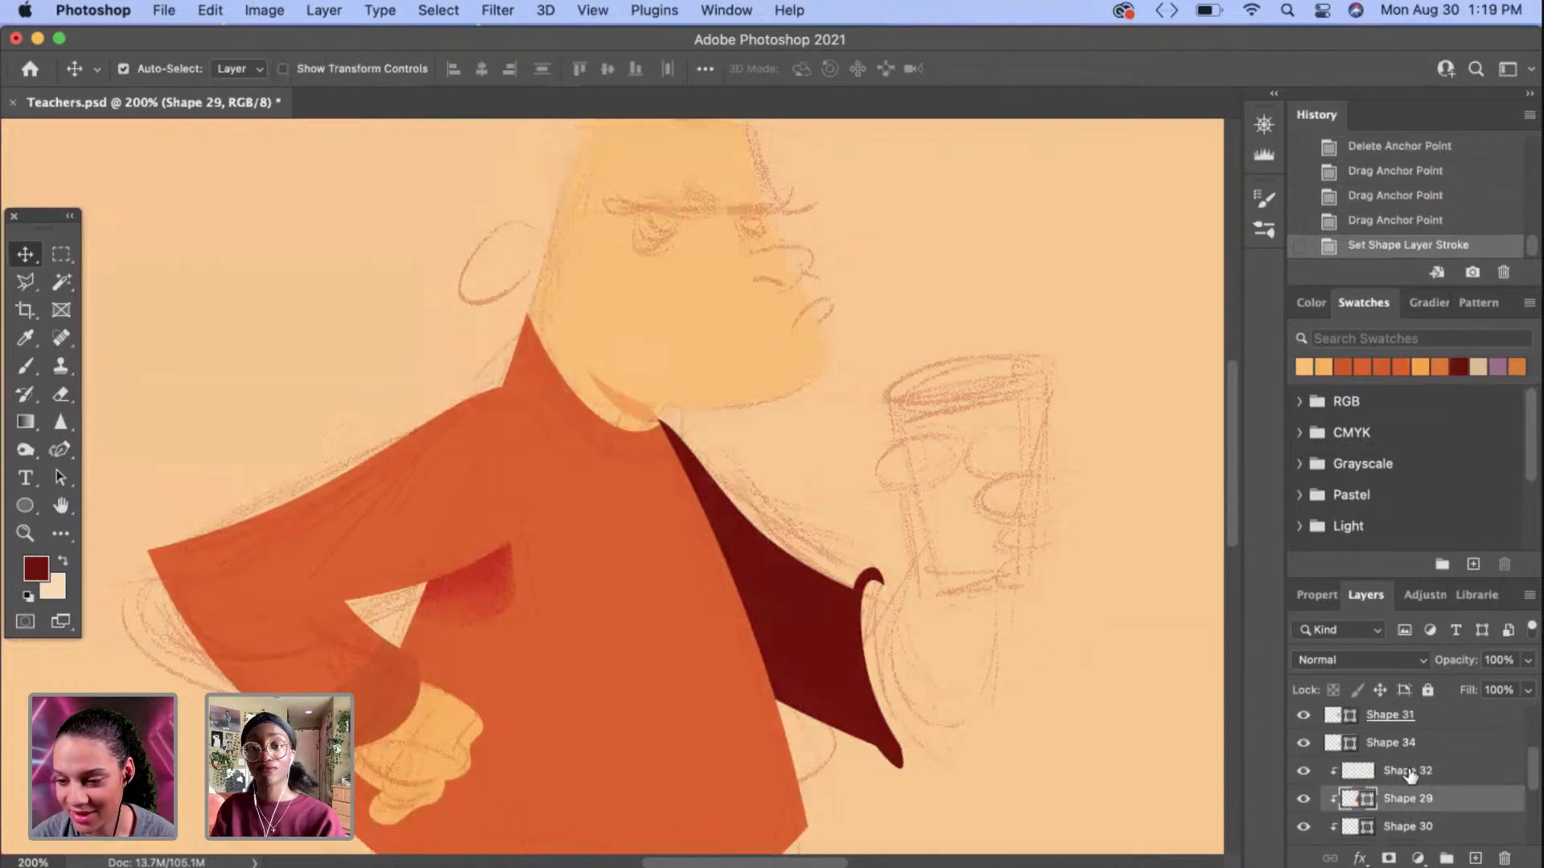
pyautogui.click(1412, 774)
pyautogui.click(61, 450)
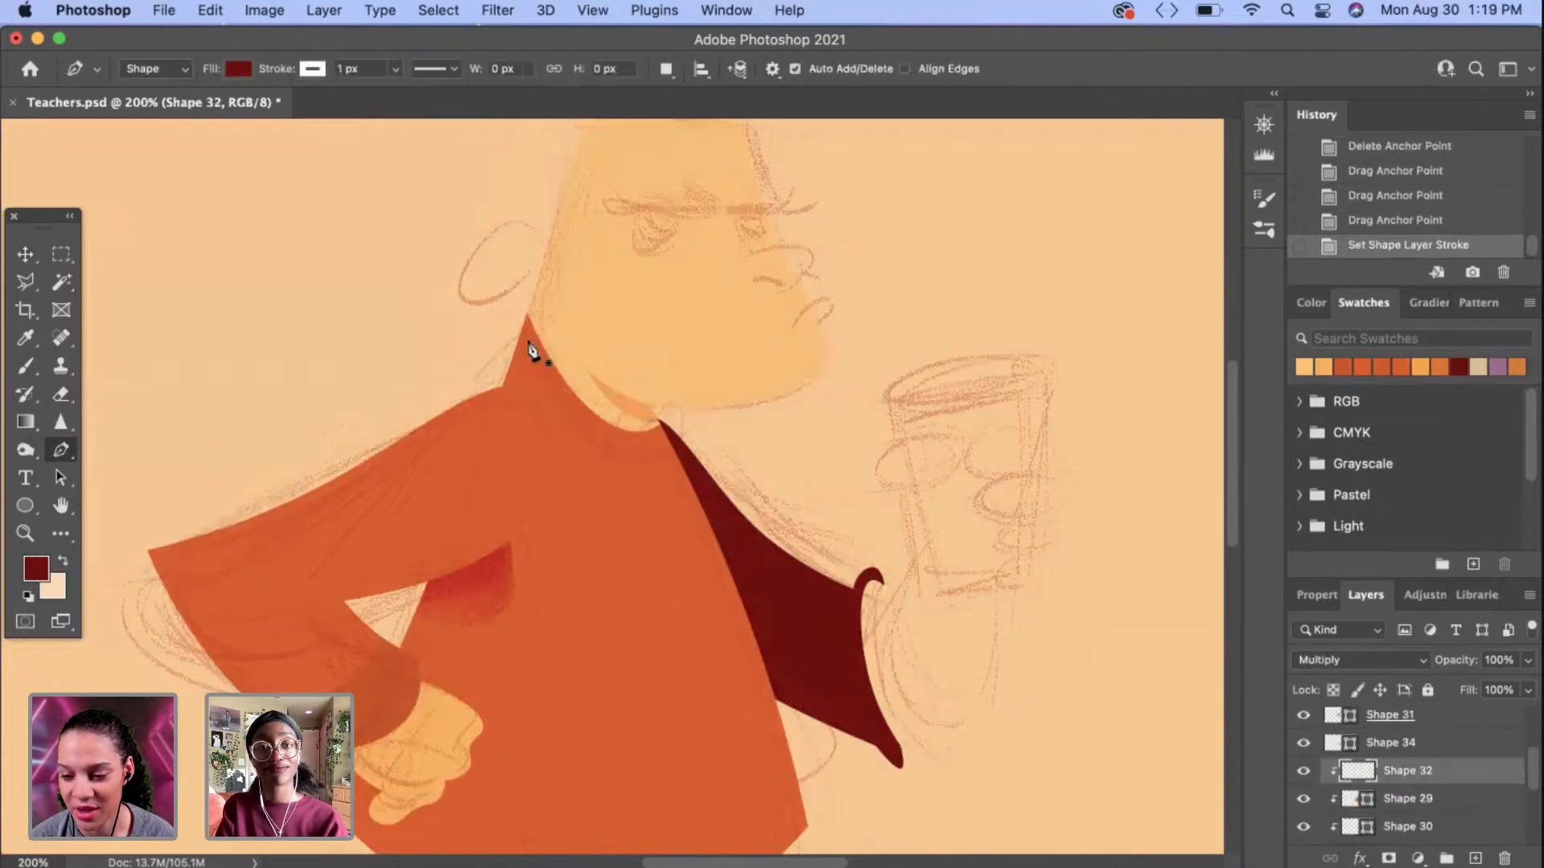
pyautogui.click(524, 306)
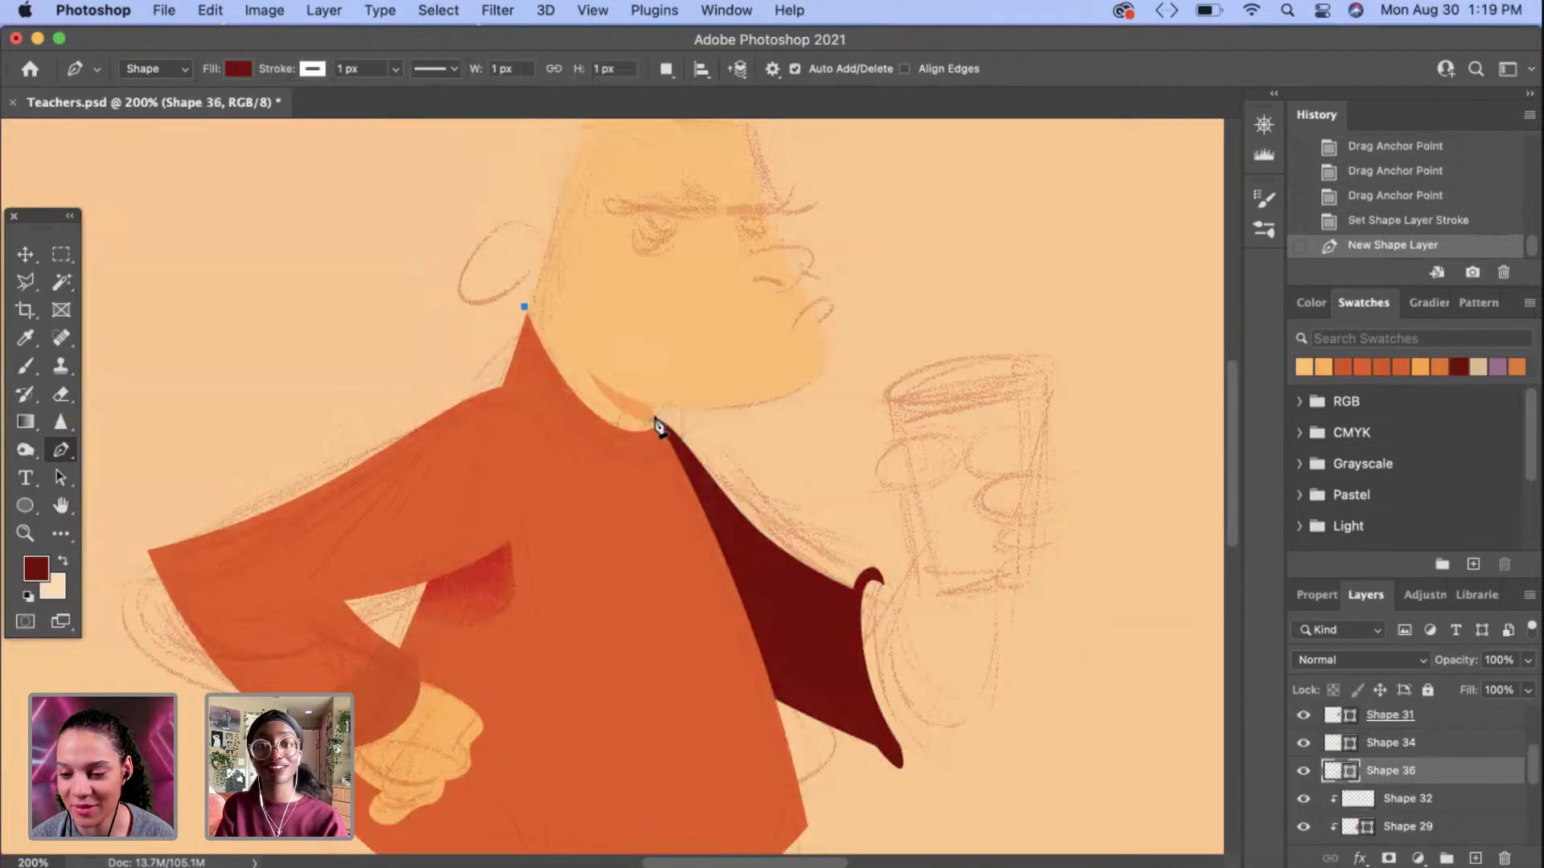
pyautogui.click(655, 411)
pyautogui.click(690, 456)
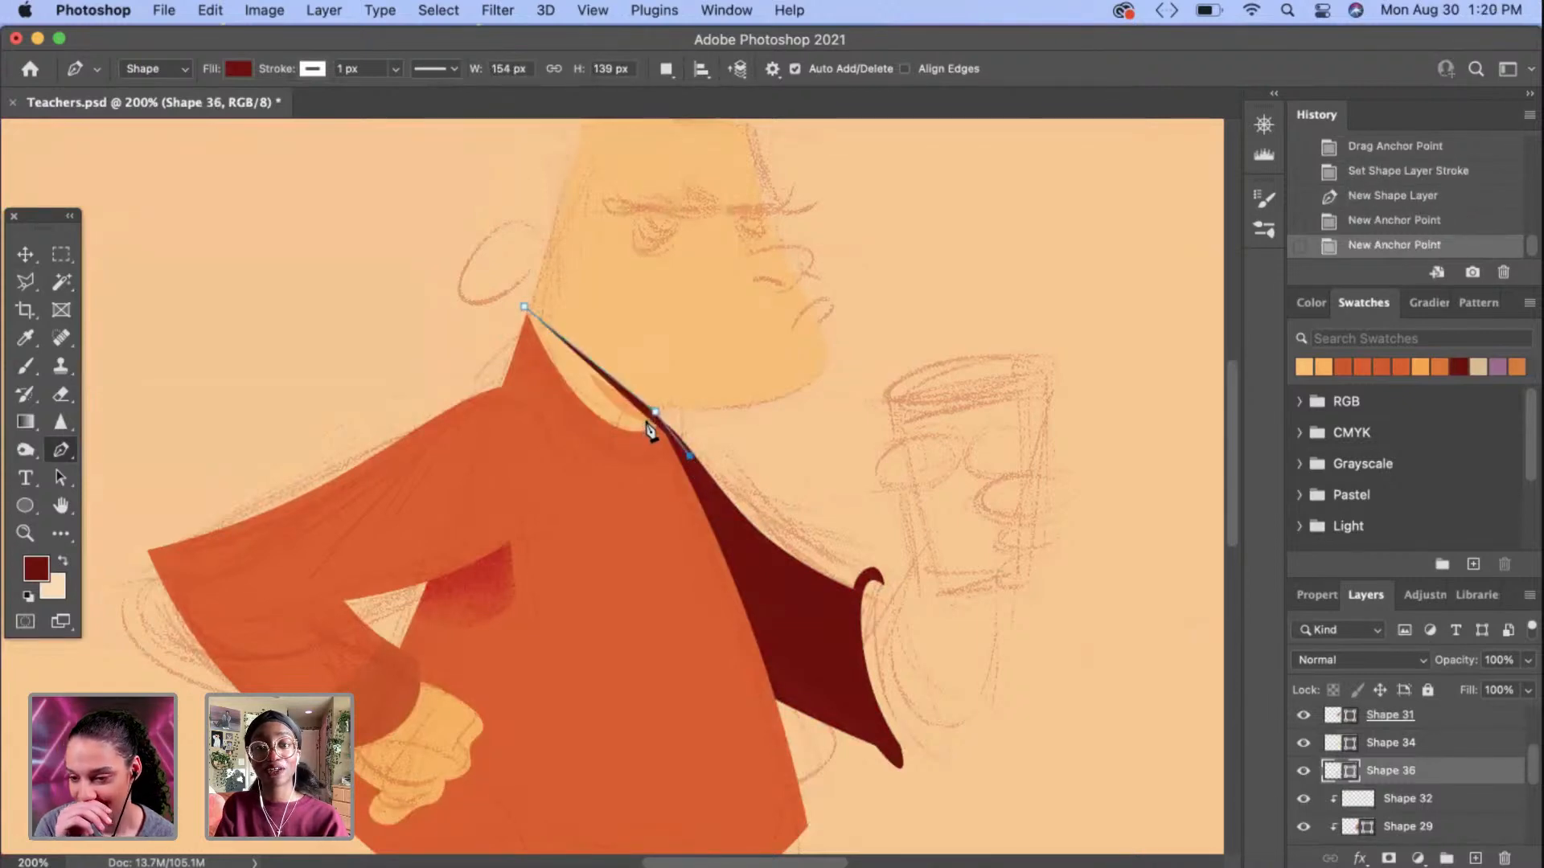
pyautogui.click(646, 420)
pyautogui.moveTo(601, 410); pyautogui.dragTo(594, 479)
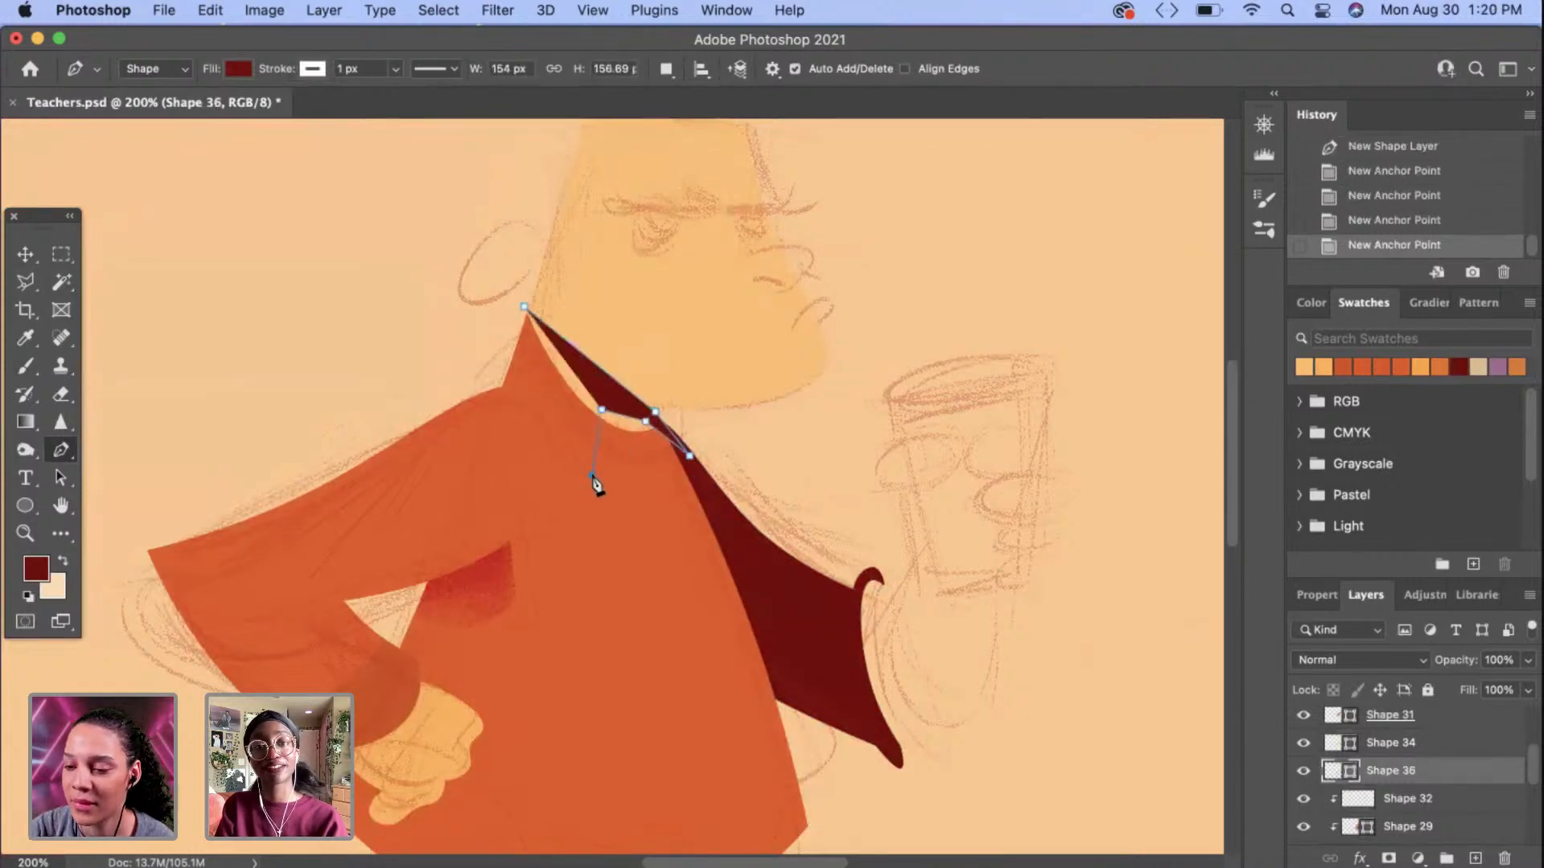
pyautogui.click(592, 475)
pyautogui.click(501, 382)
pyautogui.click(524, 306)
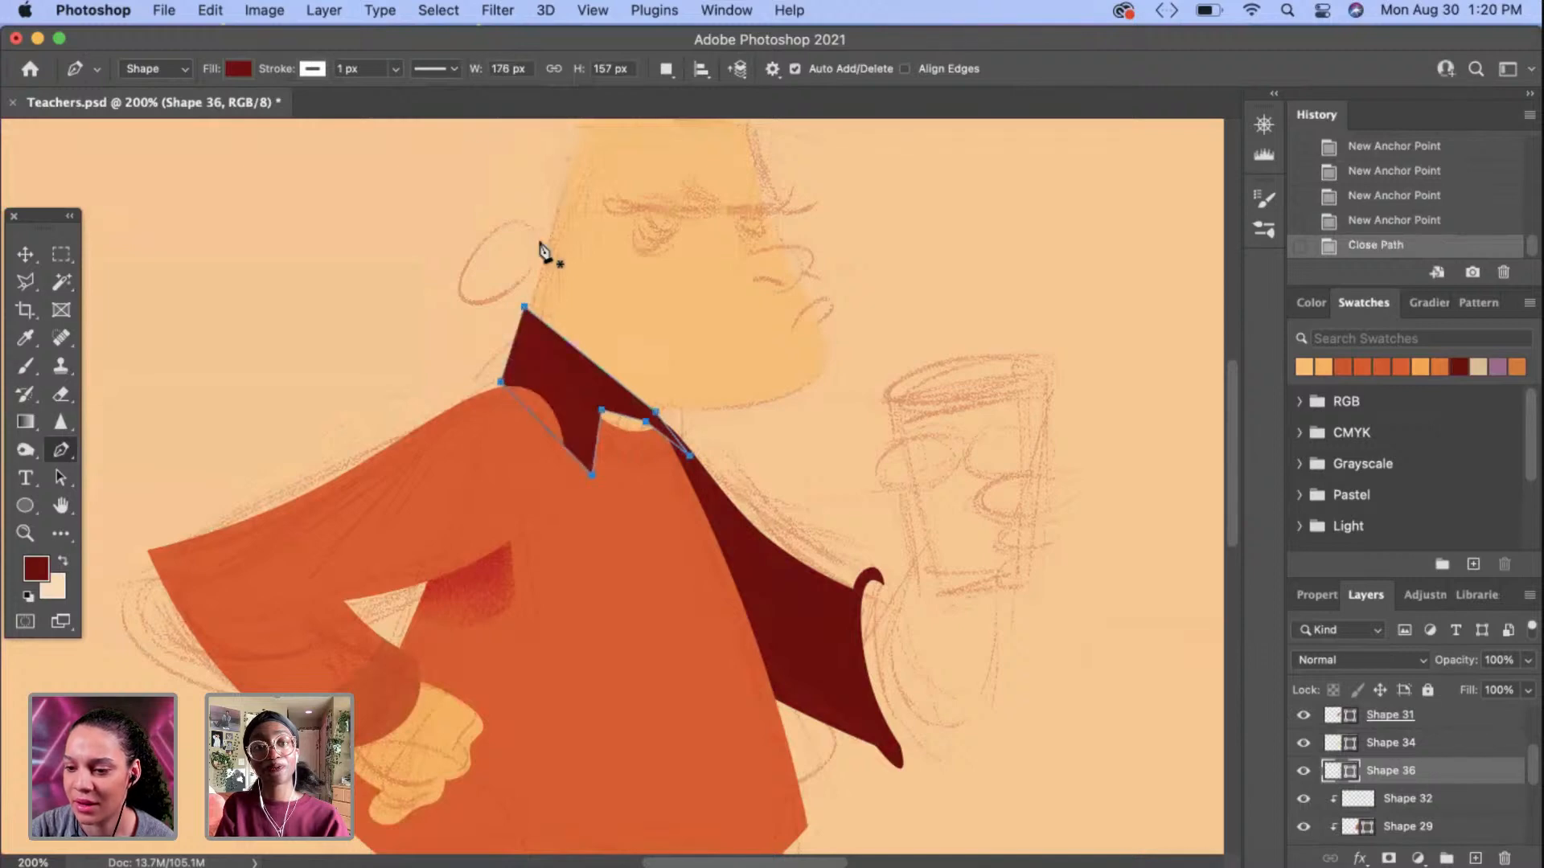
# Step: Set the collar's fill to pale peach with RGB 255, 208, 177
pyautogui.click(239, 69)
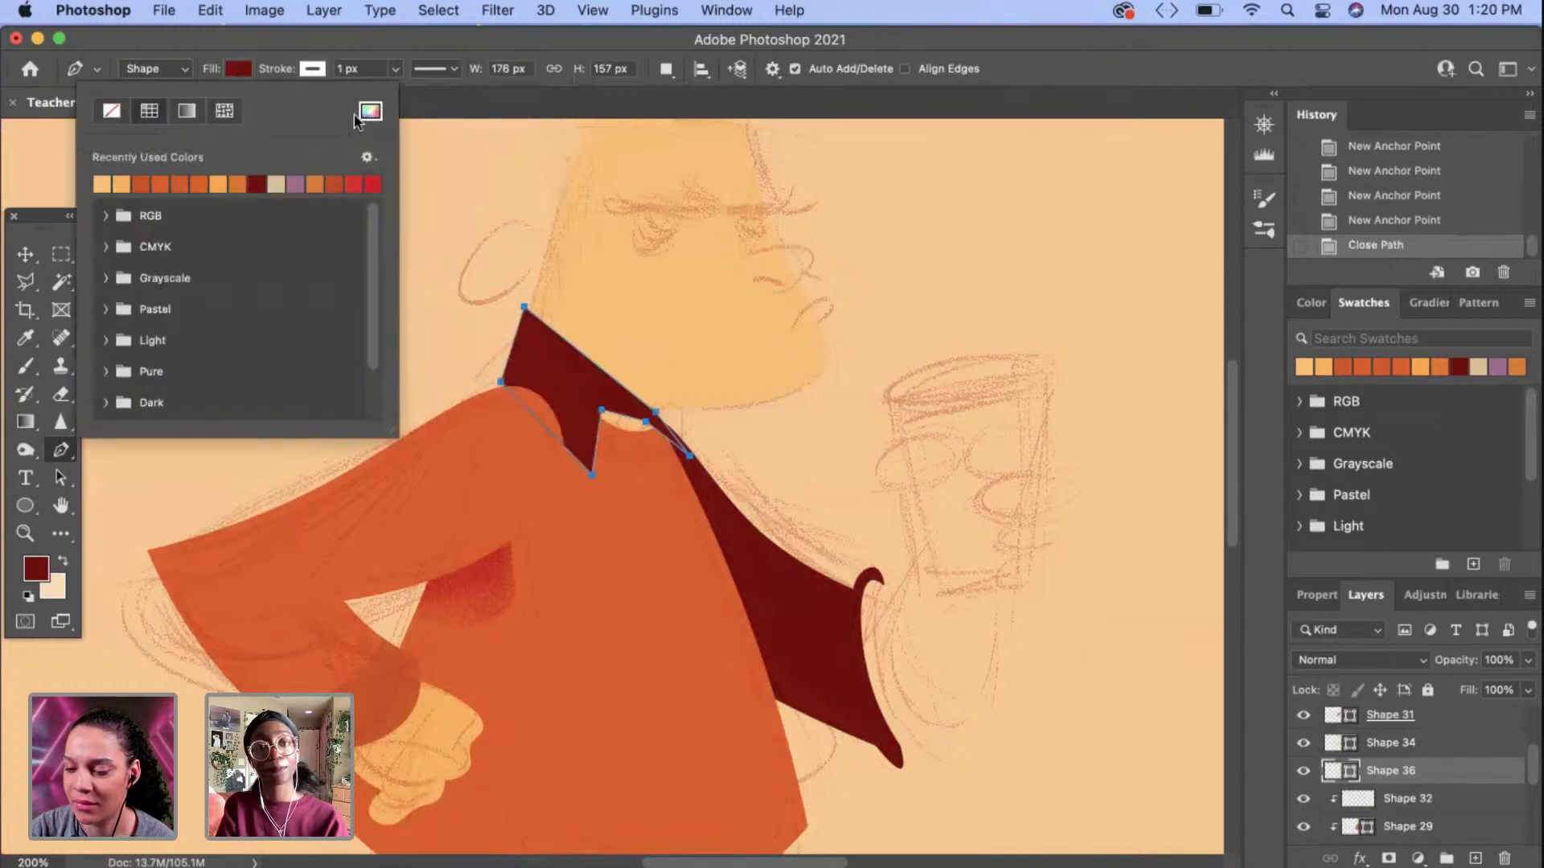
pyautogui.click(363, 114)
pyautogui.click(345, 555)
pyautogui.click(516, 464)
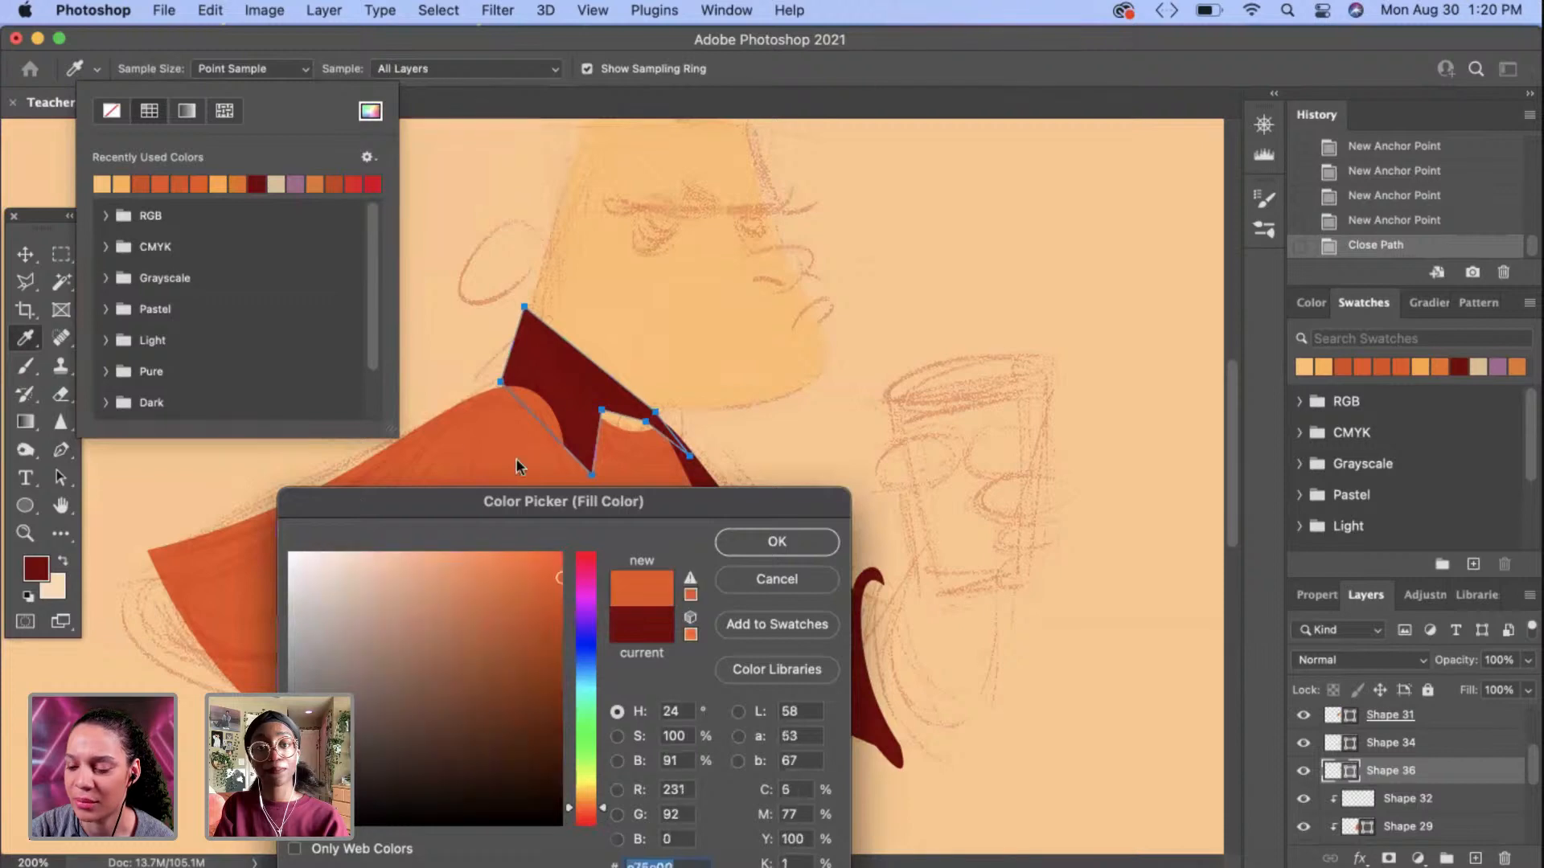
pyautogui.click(375, 523)
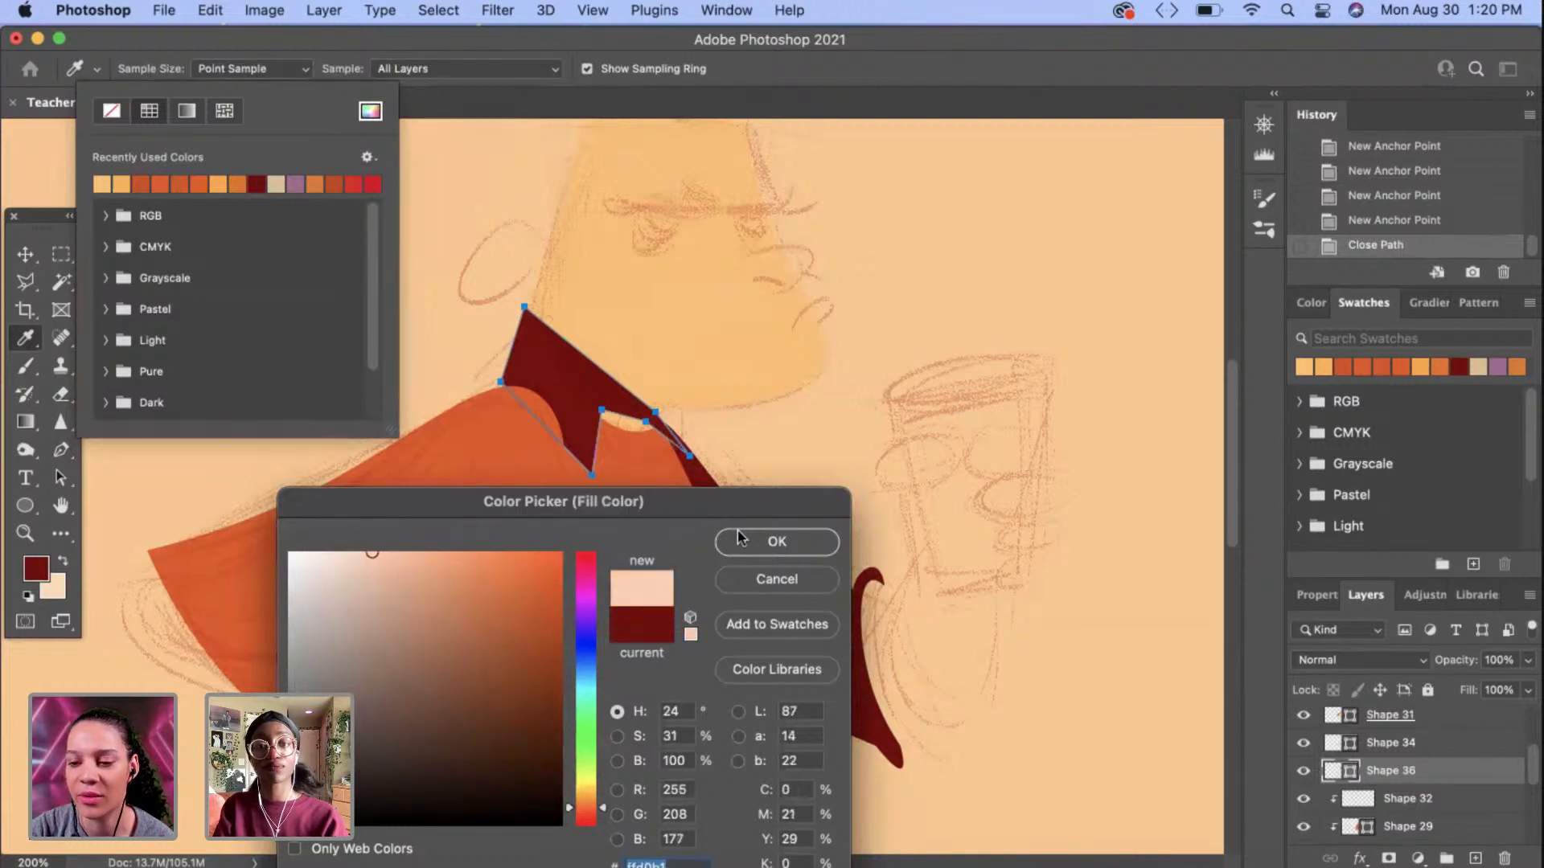
pyautogui.click(776, 542)
# Step: Curve the collar's outer edge with an added anchor, lengthen its front tip and raise its back corner using the Curvature Pen tool
pyautogui.rightClick(60, 449)
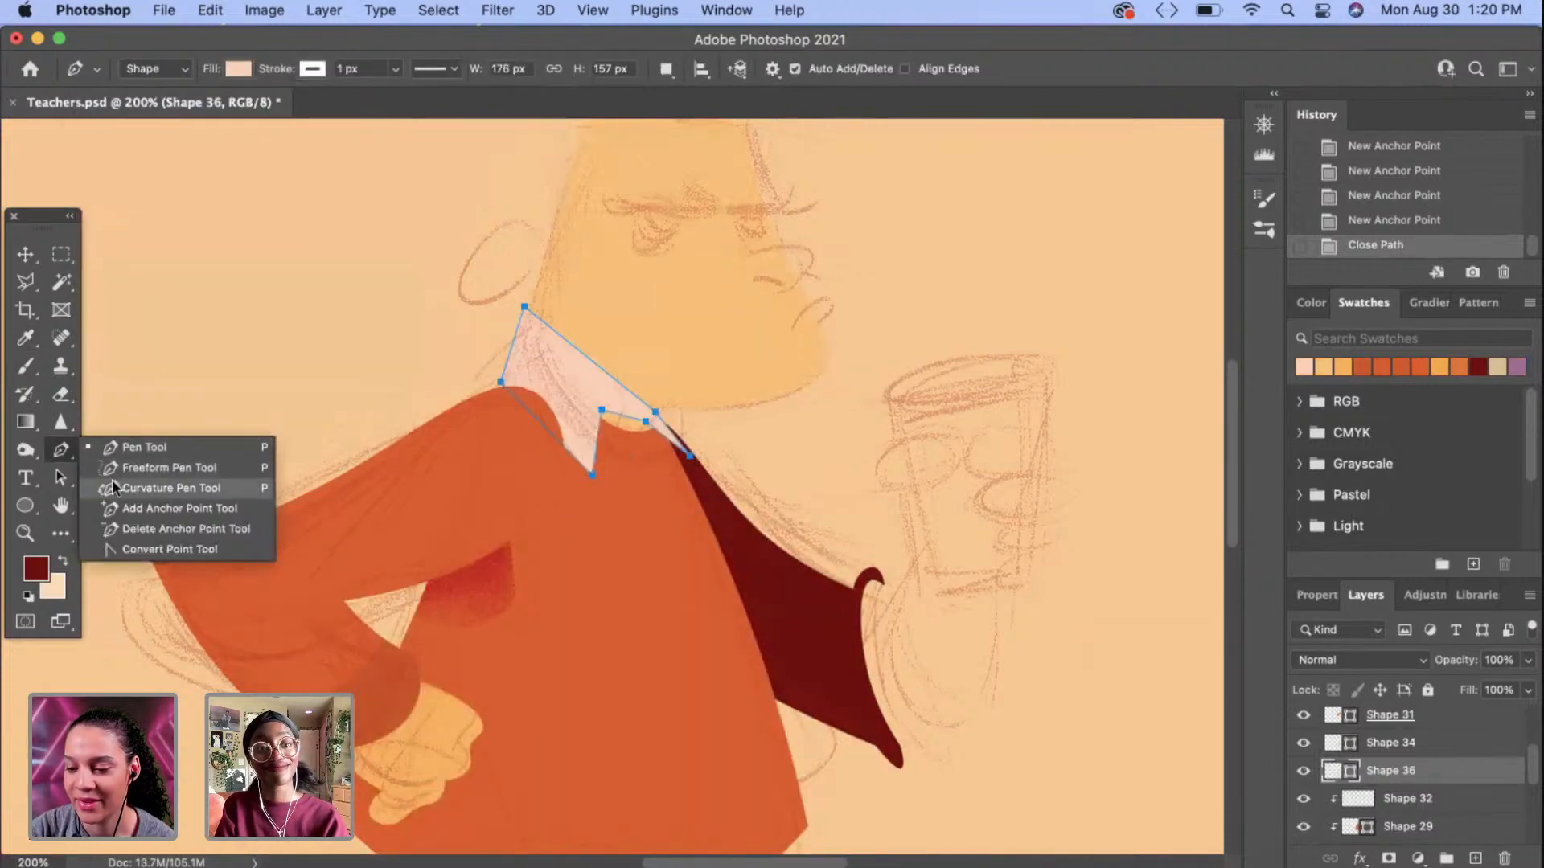
pyautogui.click(118, 488)
pyautogui.click(556, 451)
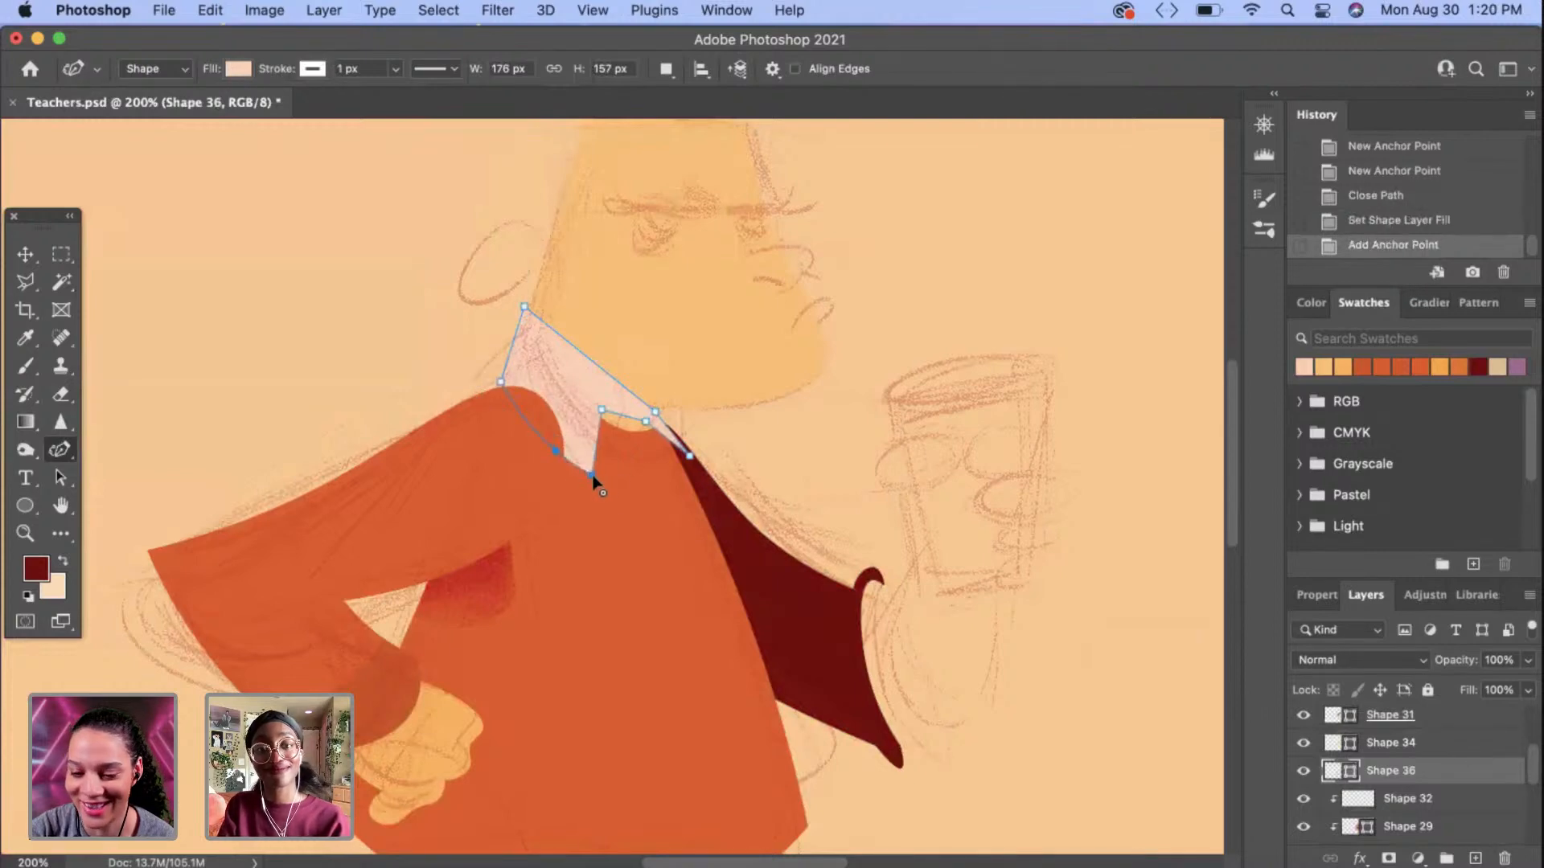
pyautogui.moveTo(608, 484); pyautogui.dragTo(608, 486)
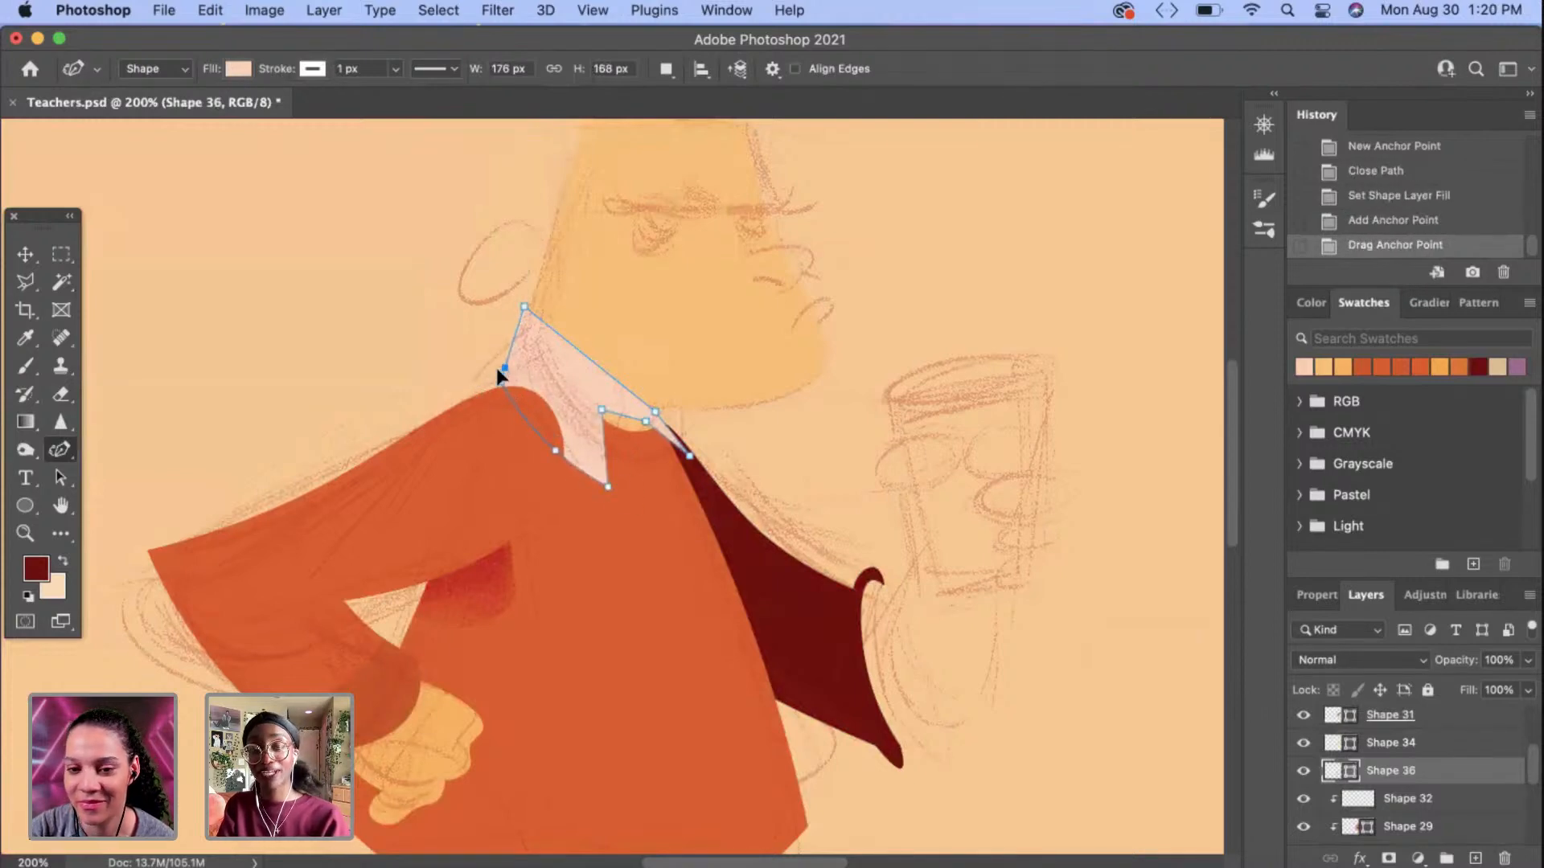
pyautogui.click(497, 372)
pyautogui.press('super+z')
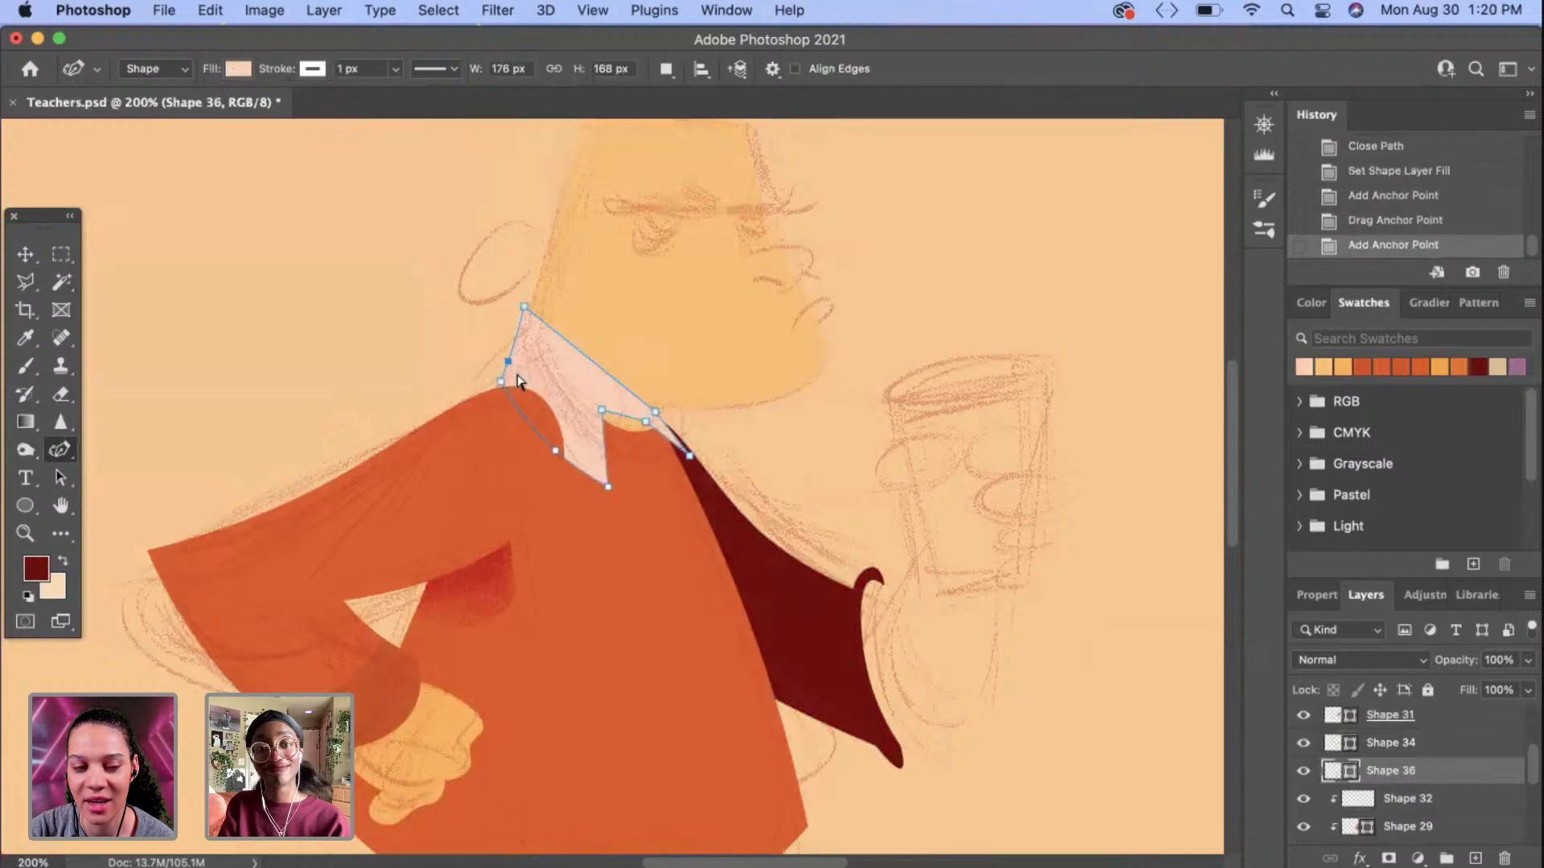
pyautogui.moveTo(500, 381); pyautogui.dragTo(501, 368)
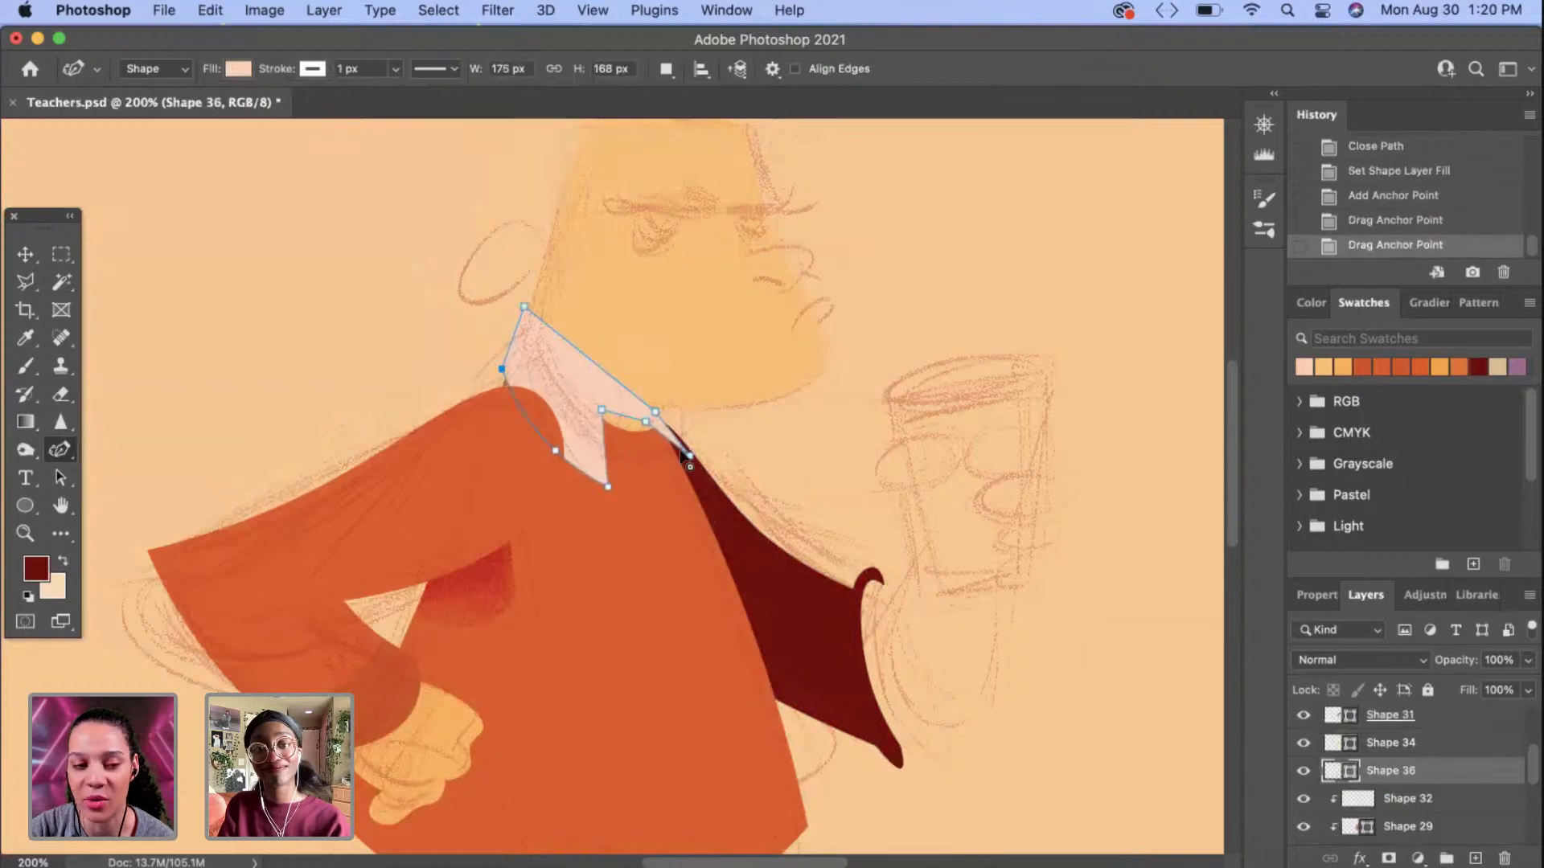
# Step: Move the collar's far tip down, shift its inner notch toward the chin and curve the neckline edge with an added anchor
pyautogui.moveTo(690, 457); pyautogui.dragTo(687, 471)
pyautogui.click(601, 411)
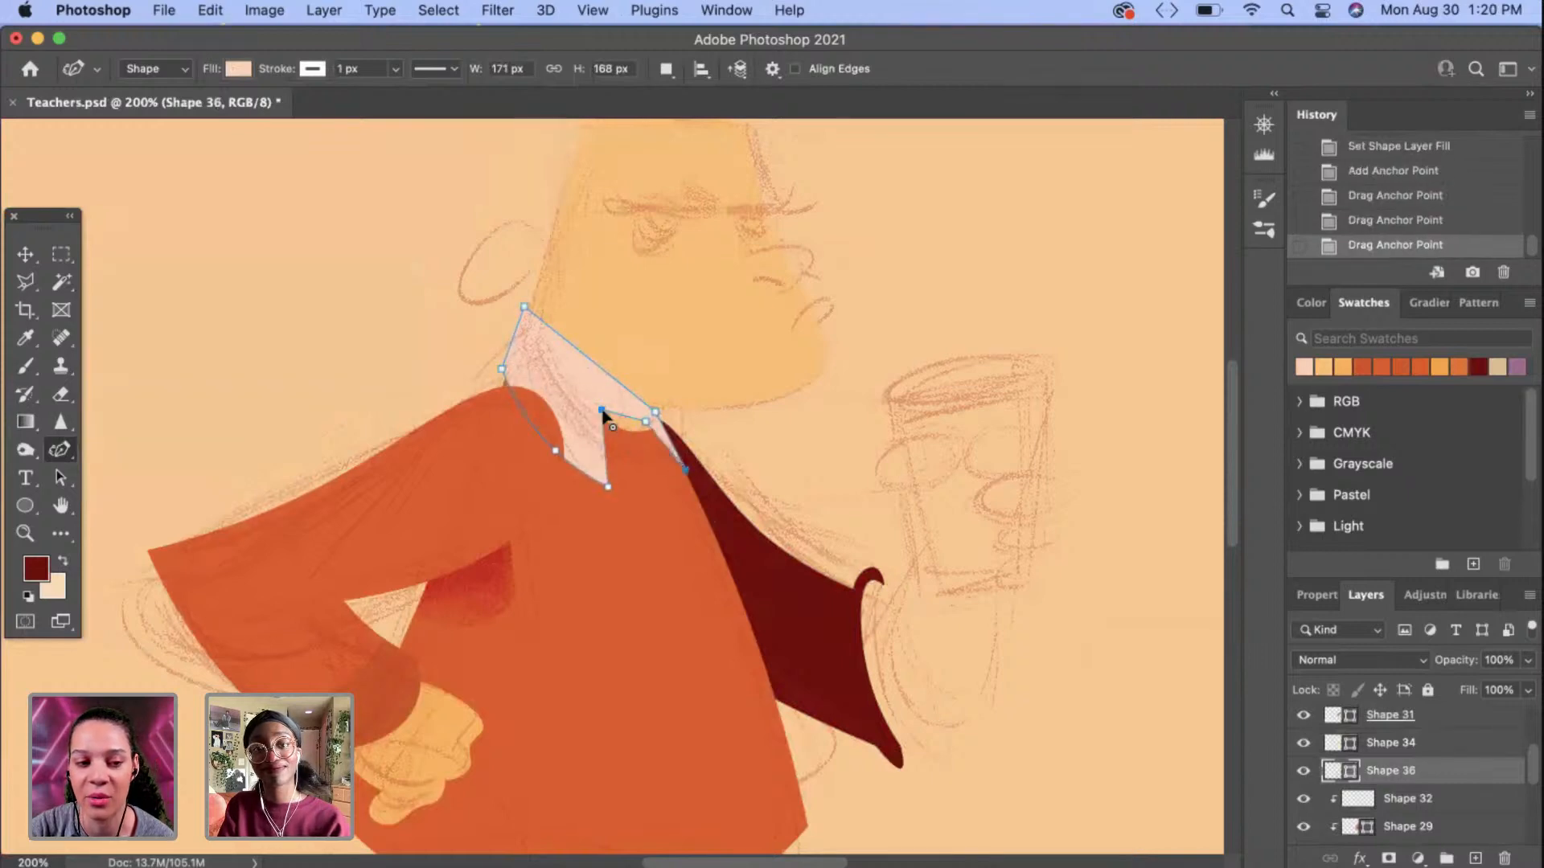
pyautogui.moveTo(624, 427); pyautogui.dragTo(626, 420)
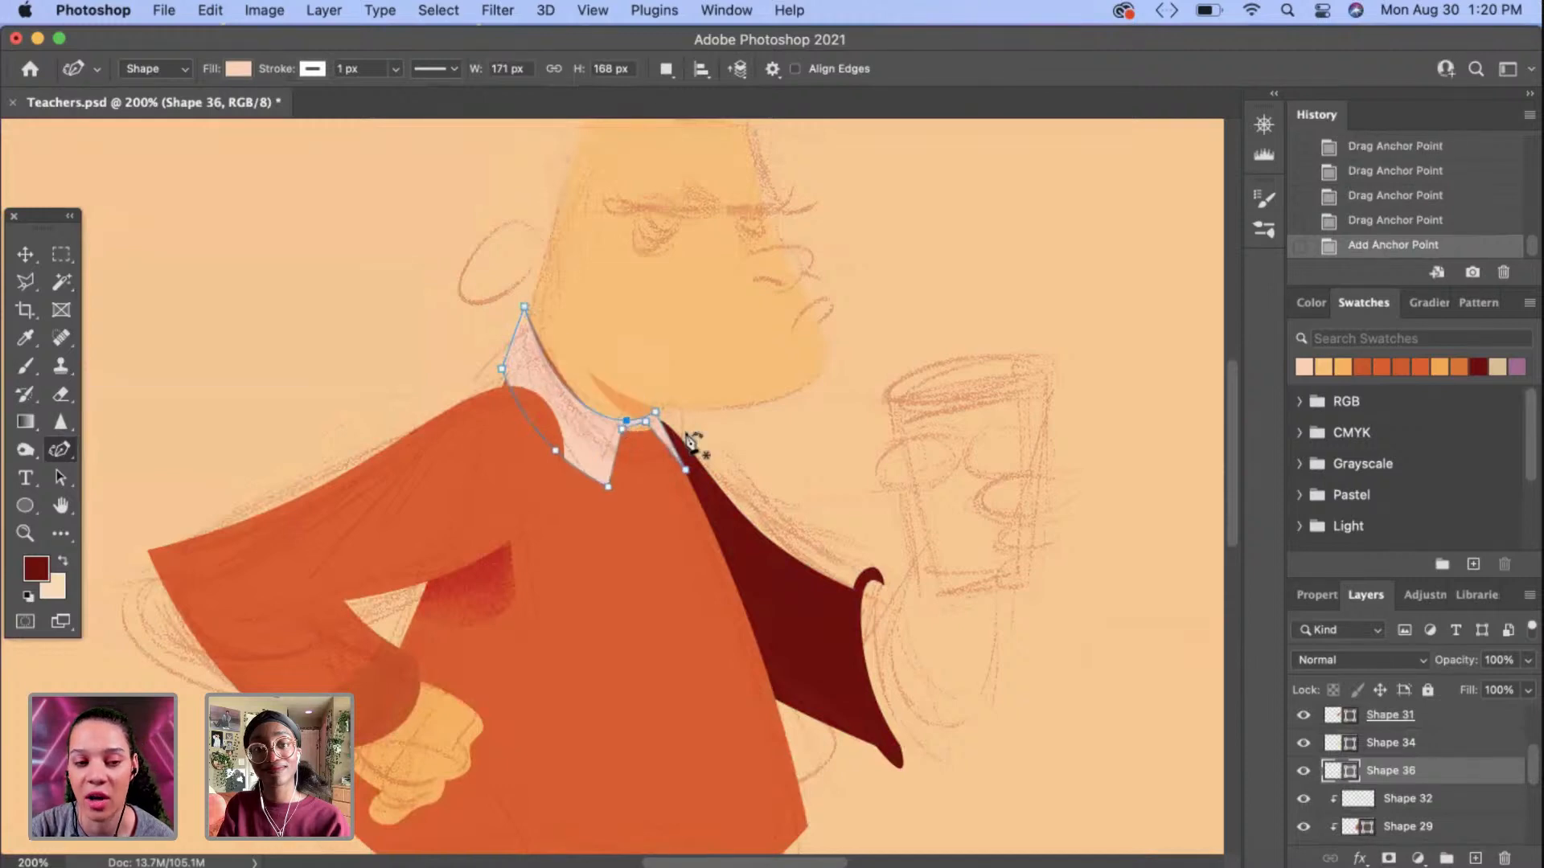
pyautogui.press('Escape')
pyautogui.click(624, 418)
pyautogui.press('Delete')
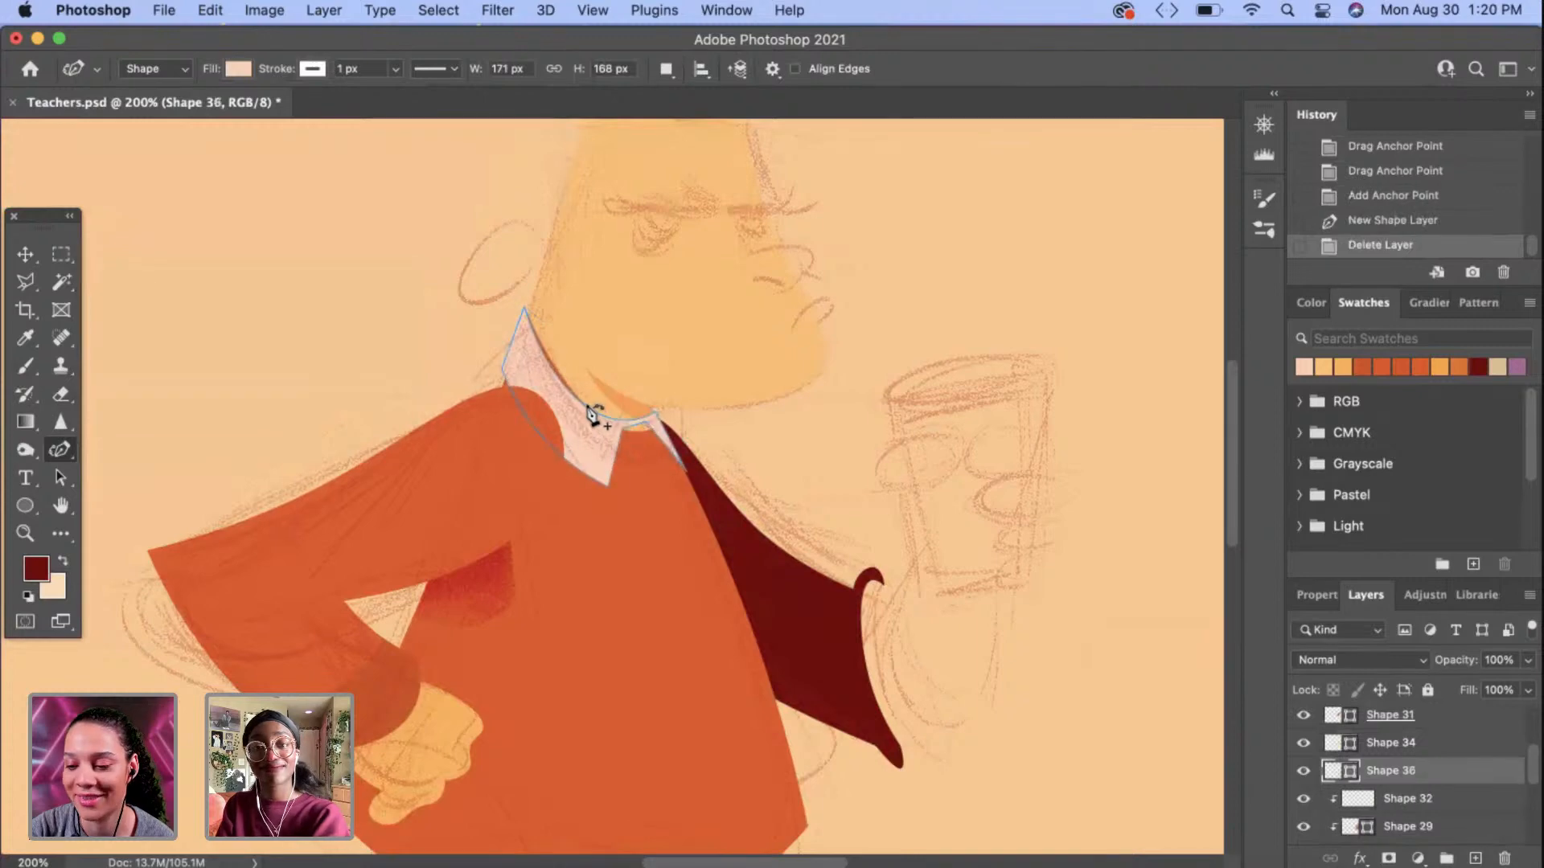
pyautogui.click(591, 410)
pyautogui.press('Delete')
pyautogui.press('Escape')
pyautogui.click(623, 419)
pyautogui.press('Delete')
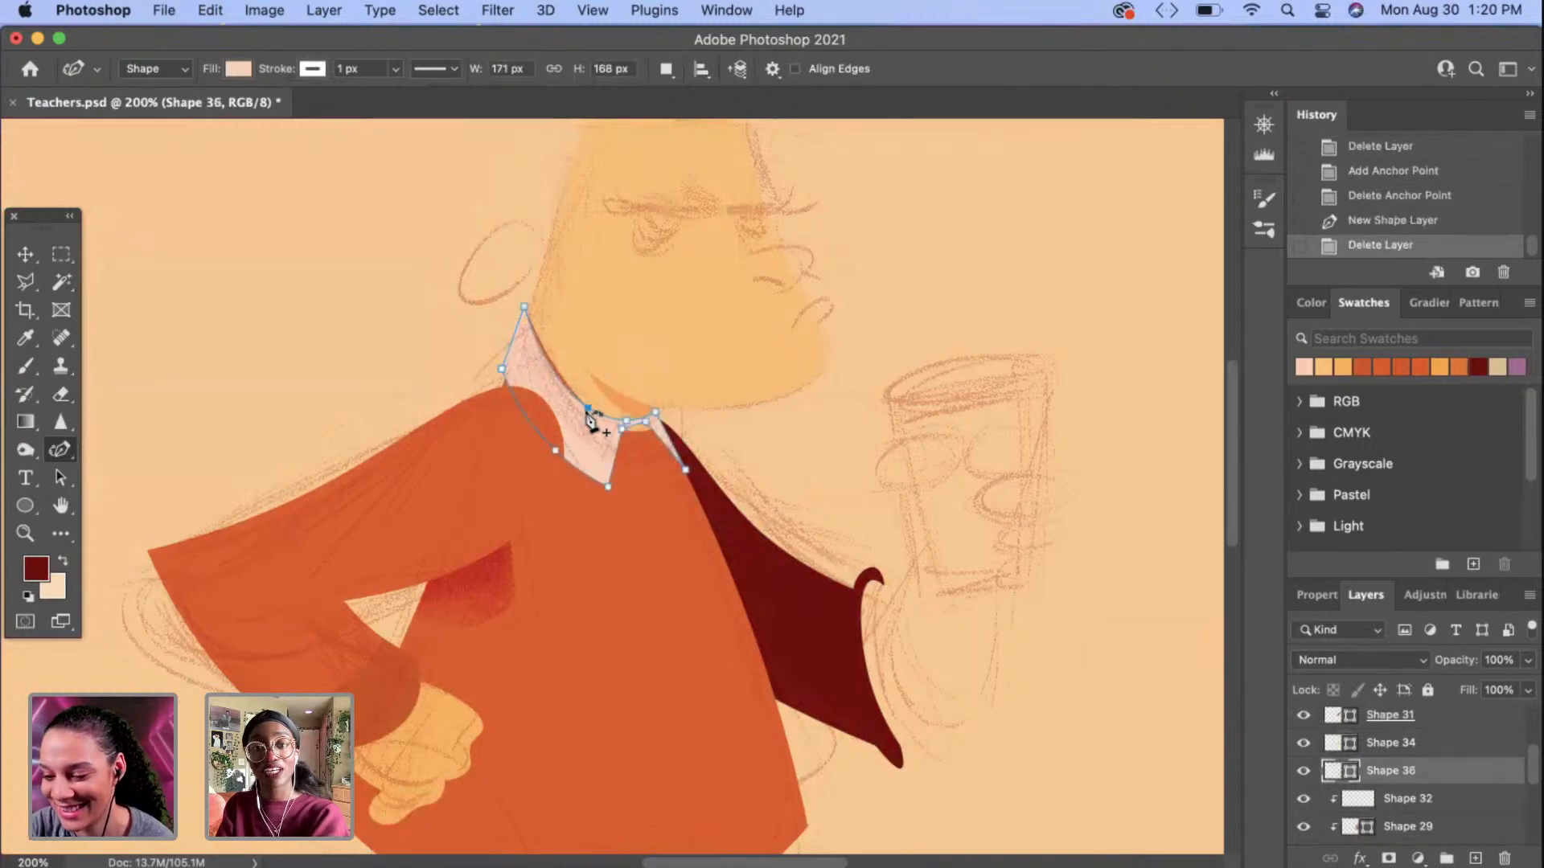
pyautogui.click(591, 409)
pyautogui.press('Delete')
pyautogui.press('Escape')
pyautogui.click(625, 419)
pyautogui.press('Delete')
pyautogui.click(592, 409)
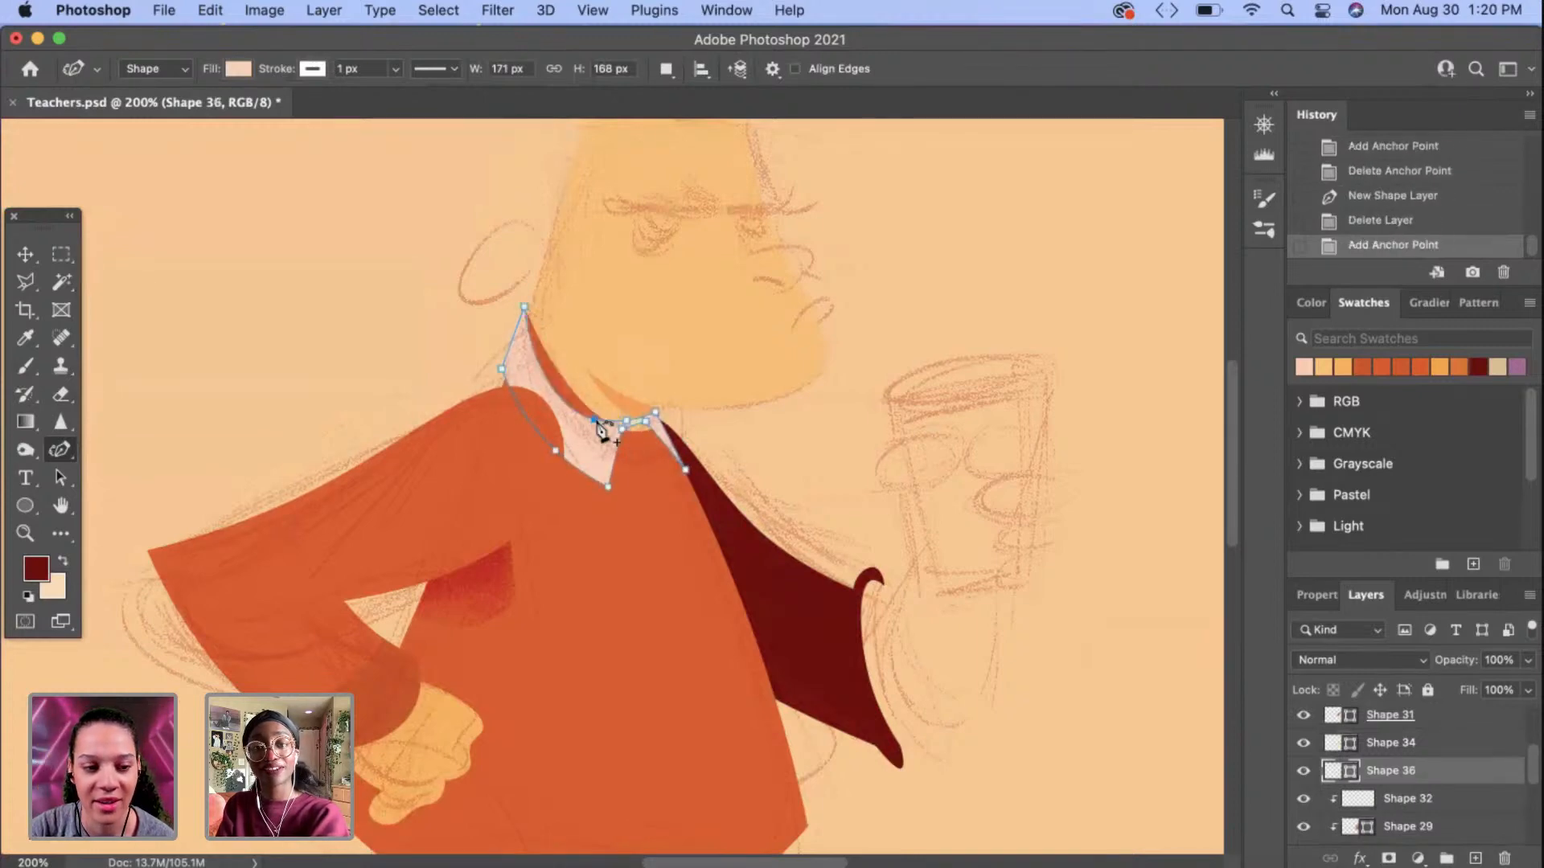
pyautogui.press('Delete')
# Step: Adjust the collar's neckline anchor, far tip and top point, and delete the back corner anchor to smooth its outer edge
pyautogui.moveTo(625, 420); pyautogui.dragTo(631, 418)
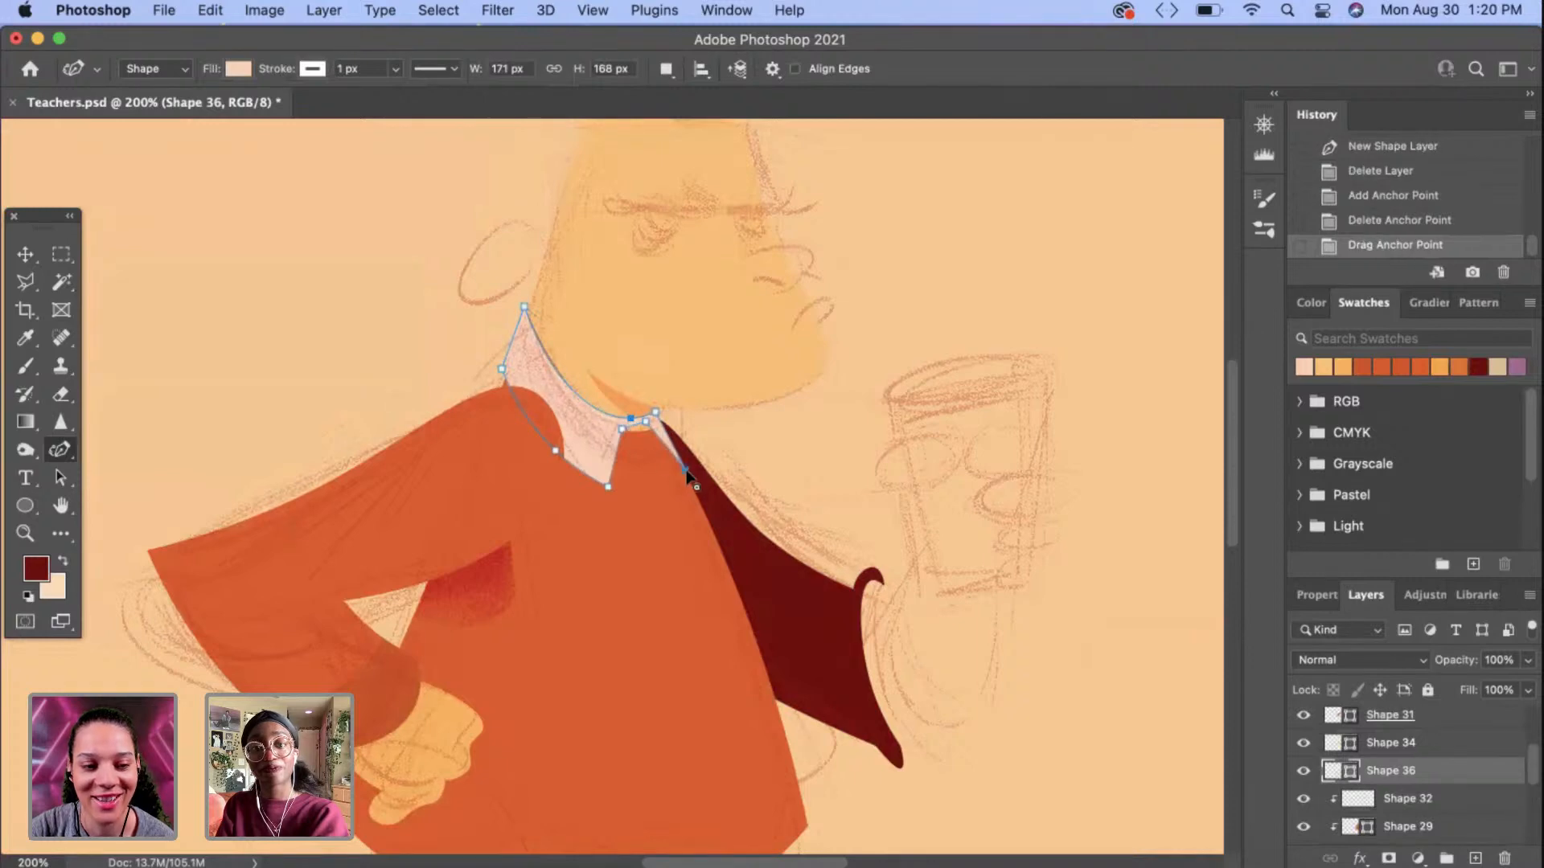
pyautogui.moveTo(686, 471); pyautogui.dragTo(691, 475)
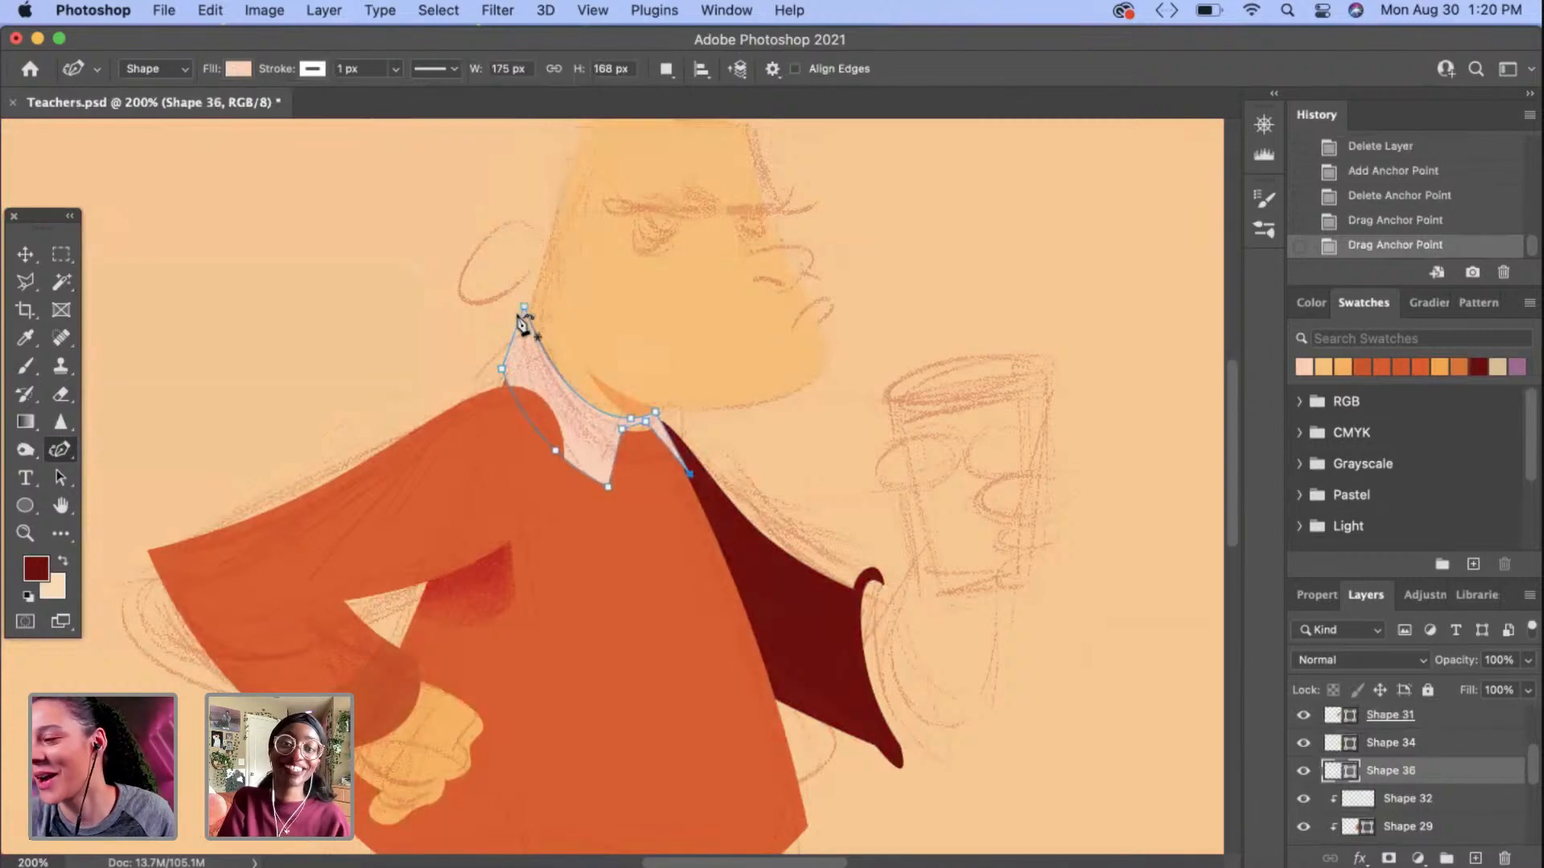
pyautogui.moveTo(526, 312); pyautogui.dragTo(528, 309)
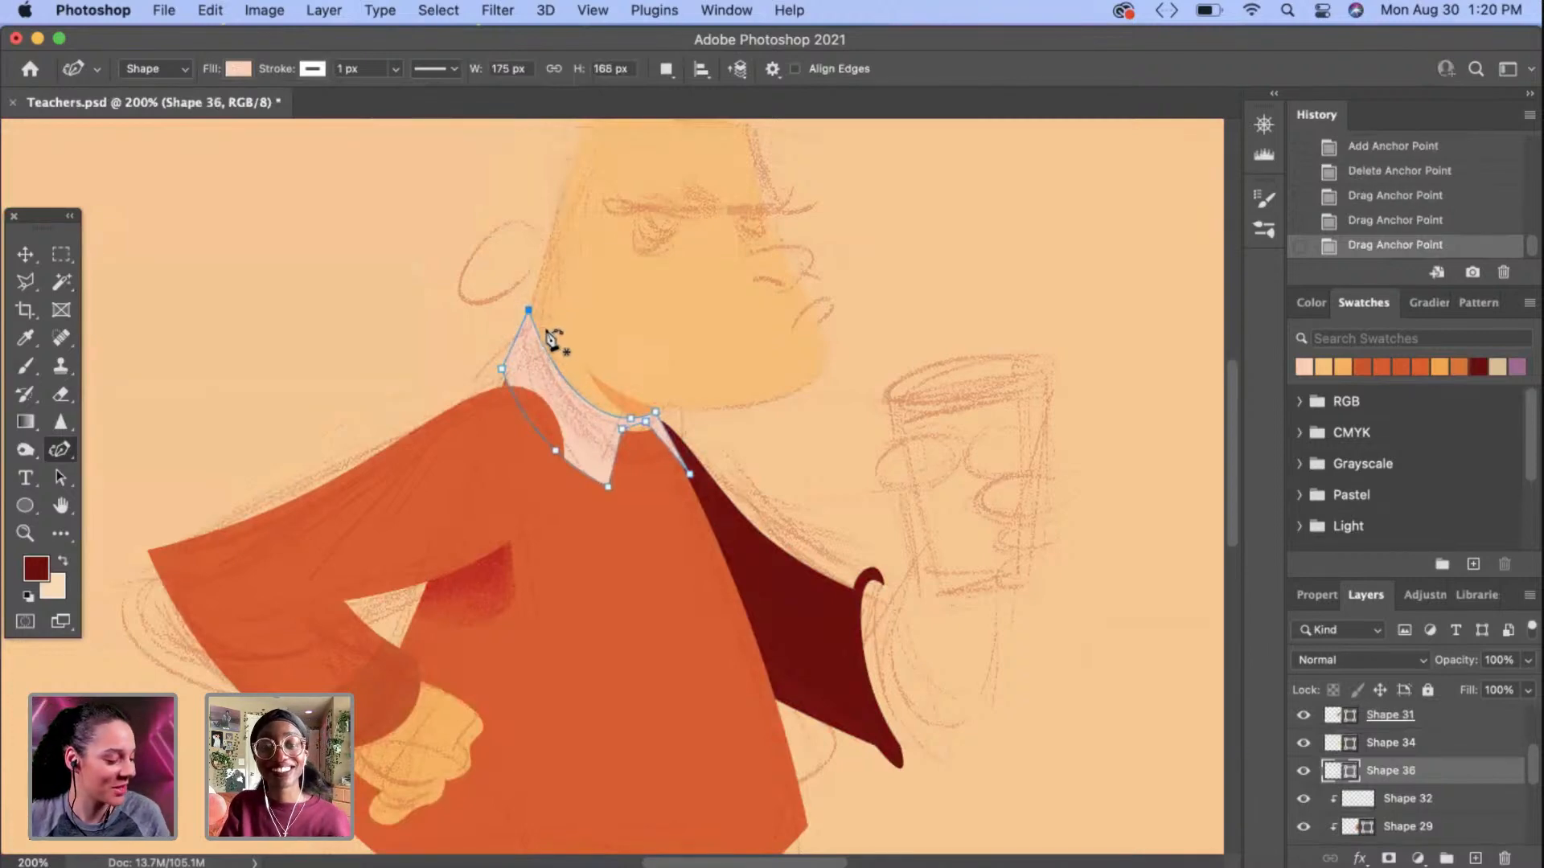
pyautogui.moveTo(502, 369); pyautogui.dragTo(502, 370)
pyautogui.press('Delete')
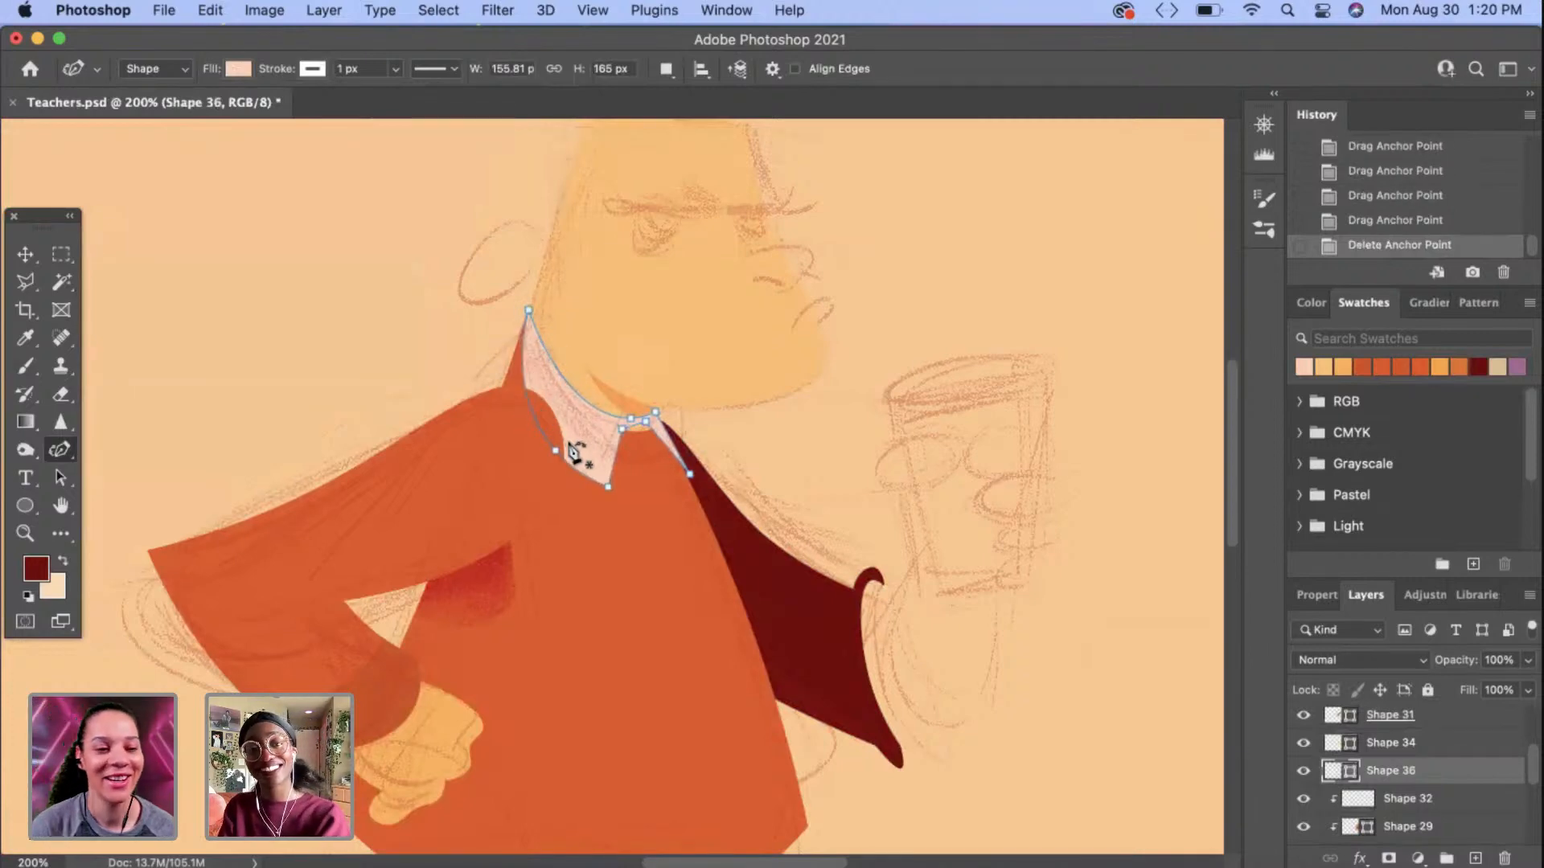
# Step: Reshape the narrow collar join below the chin and add an anchor midway along the neckline curve
pyautogui.press('super+equal')
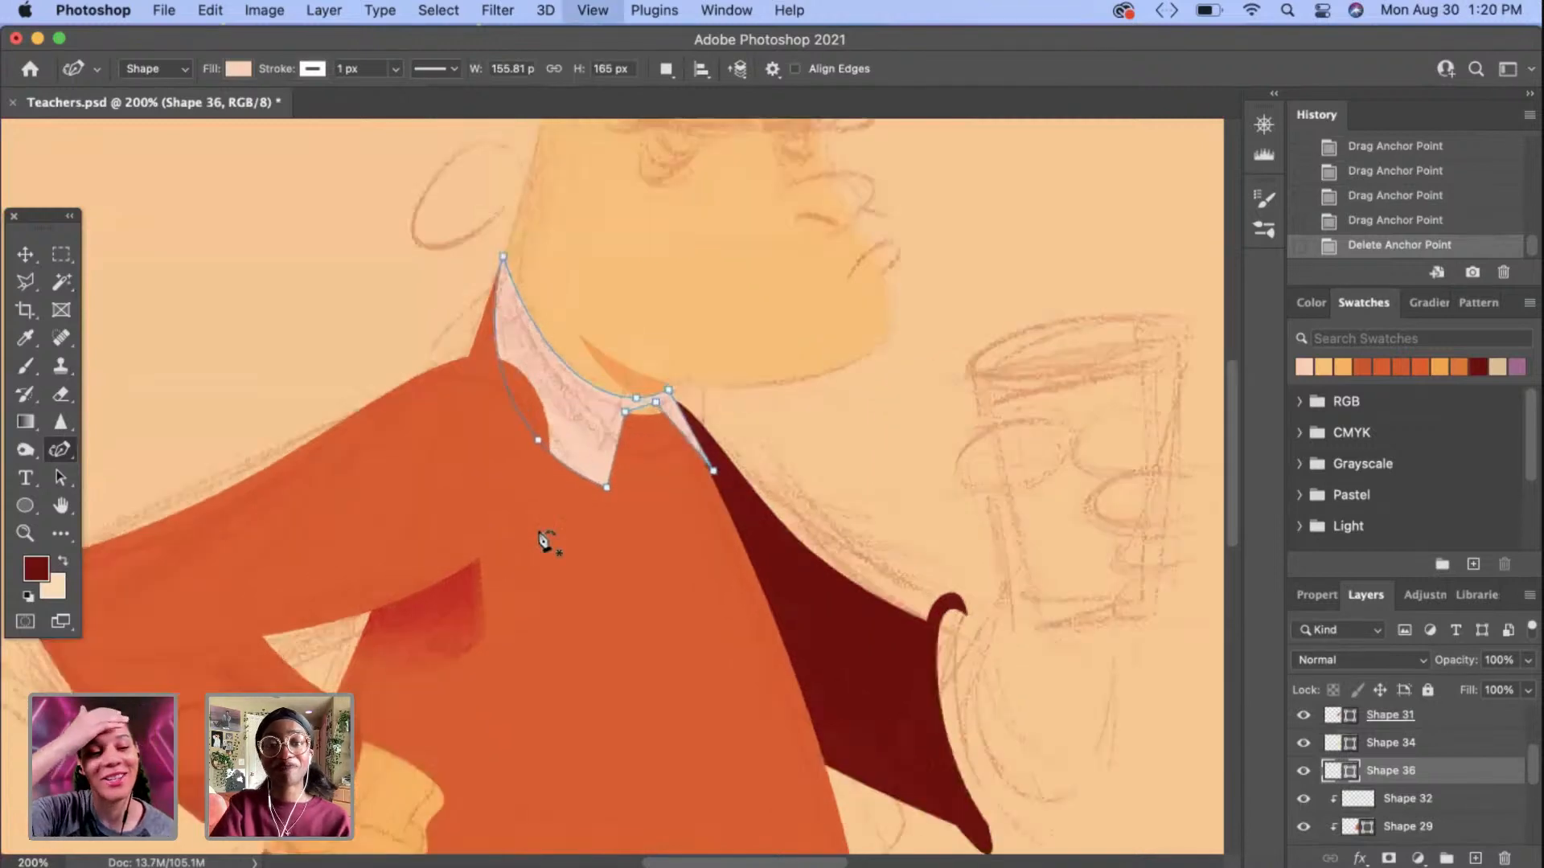
pyautogui.moveTo(663, 389)
pyautogui.mouseDown()
pyautogui.moveTo(675, 404)
pyautogui.moveTo(631, 407)
pyautogui.moveTo(655, 400)
pyautogui.mouseUp()
pyautogui.click(658, 408)
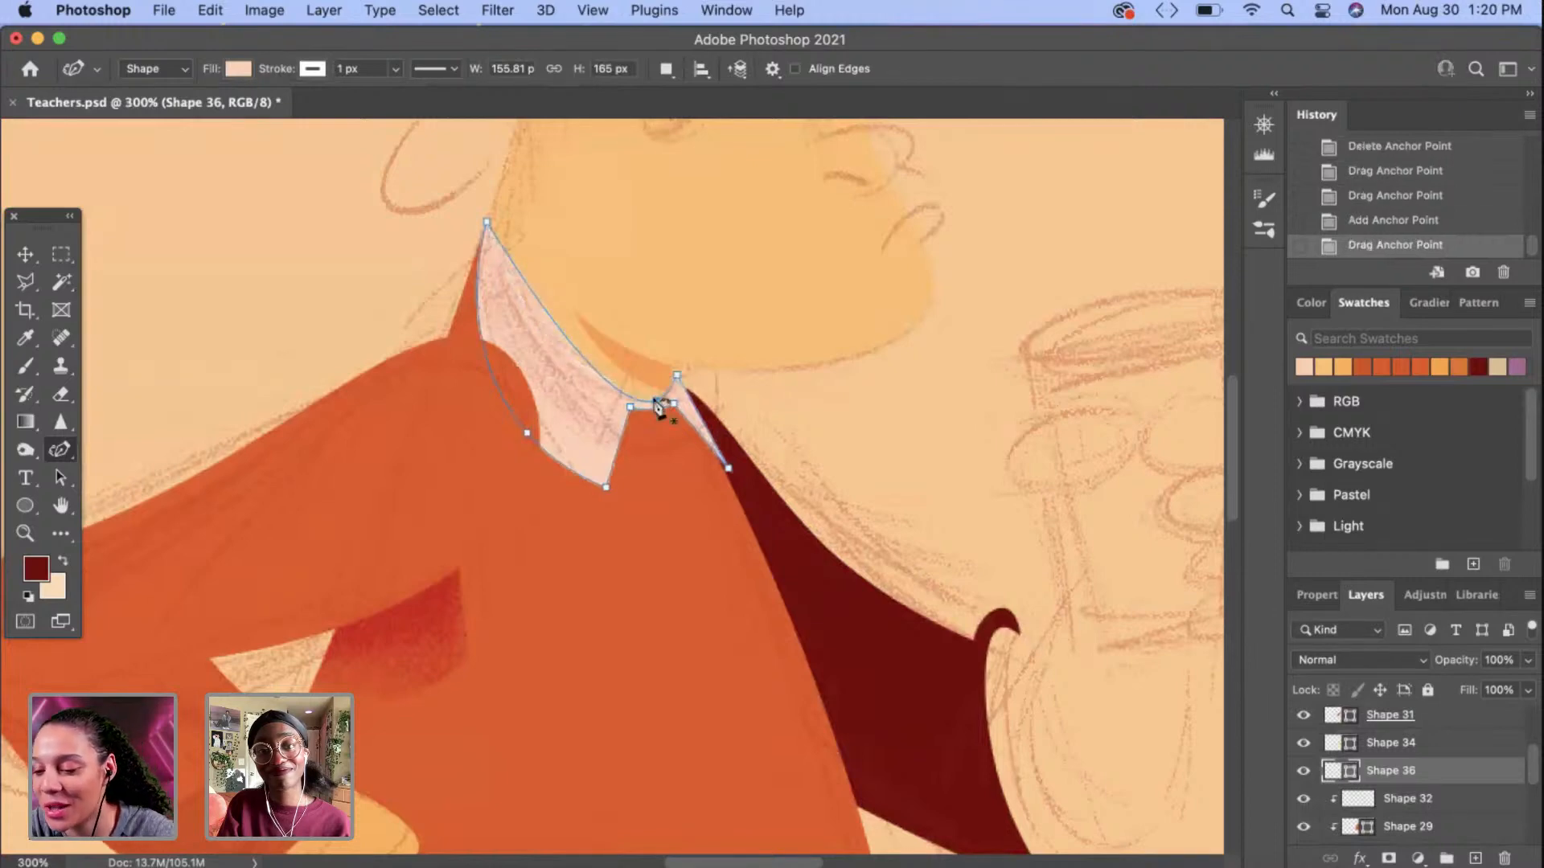
pyautogui.click(581, 366)
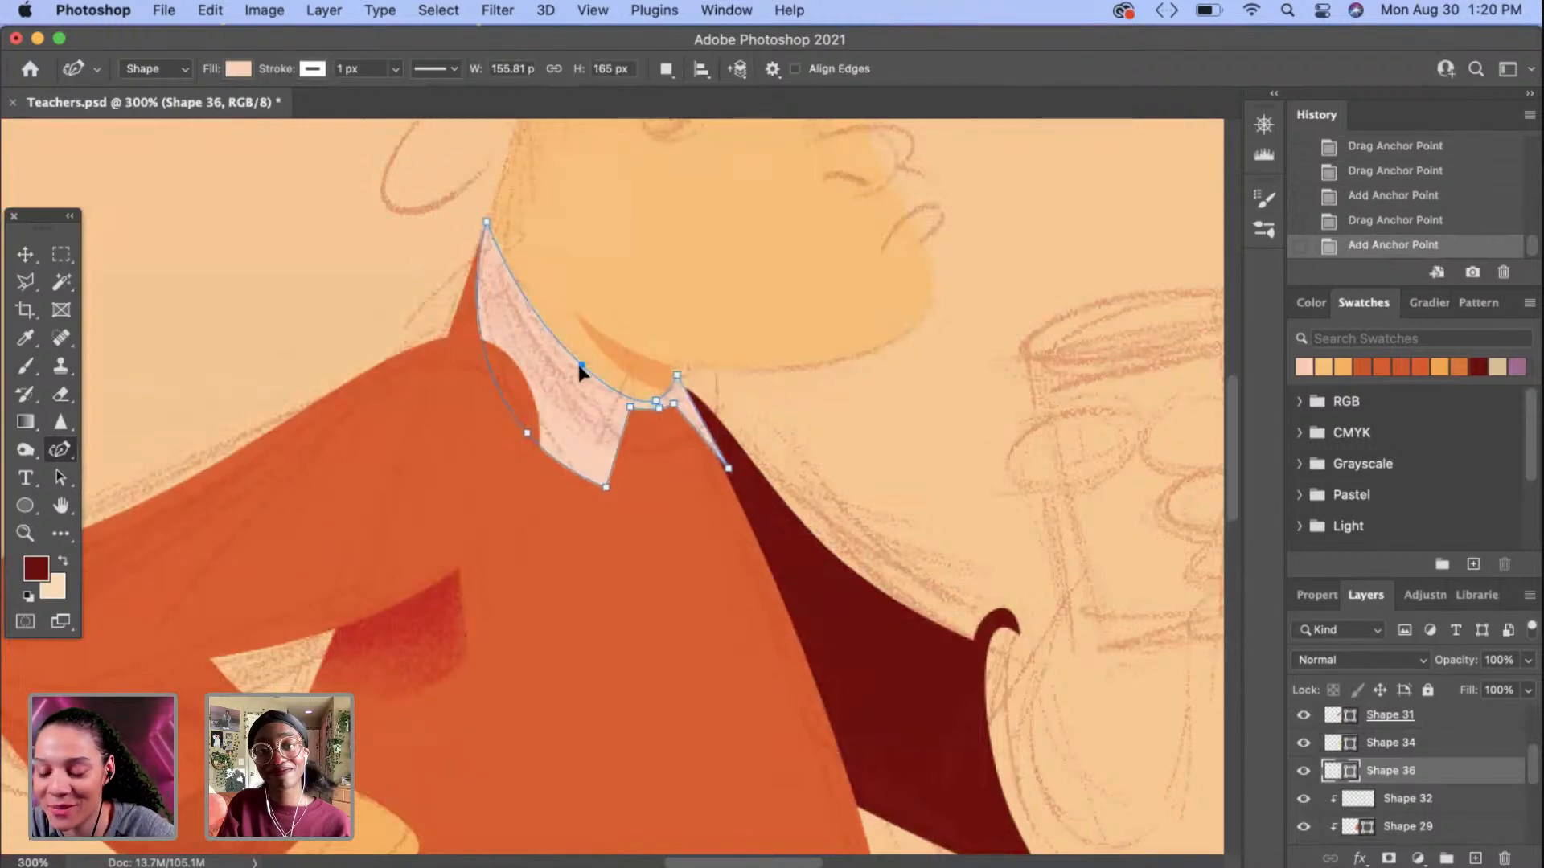
# Step: Add anchors along both collar tips, pull its back edge outward behind the neck and slightly lower the front tip
pyautogui.click(720, 439)
pyautogui.click(610, 453)
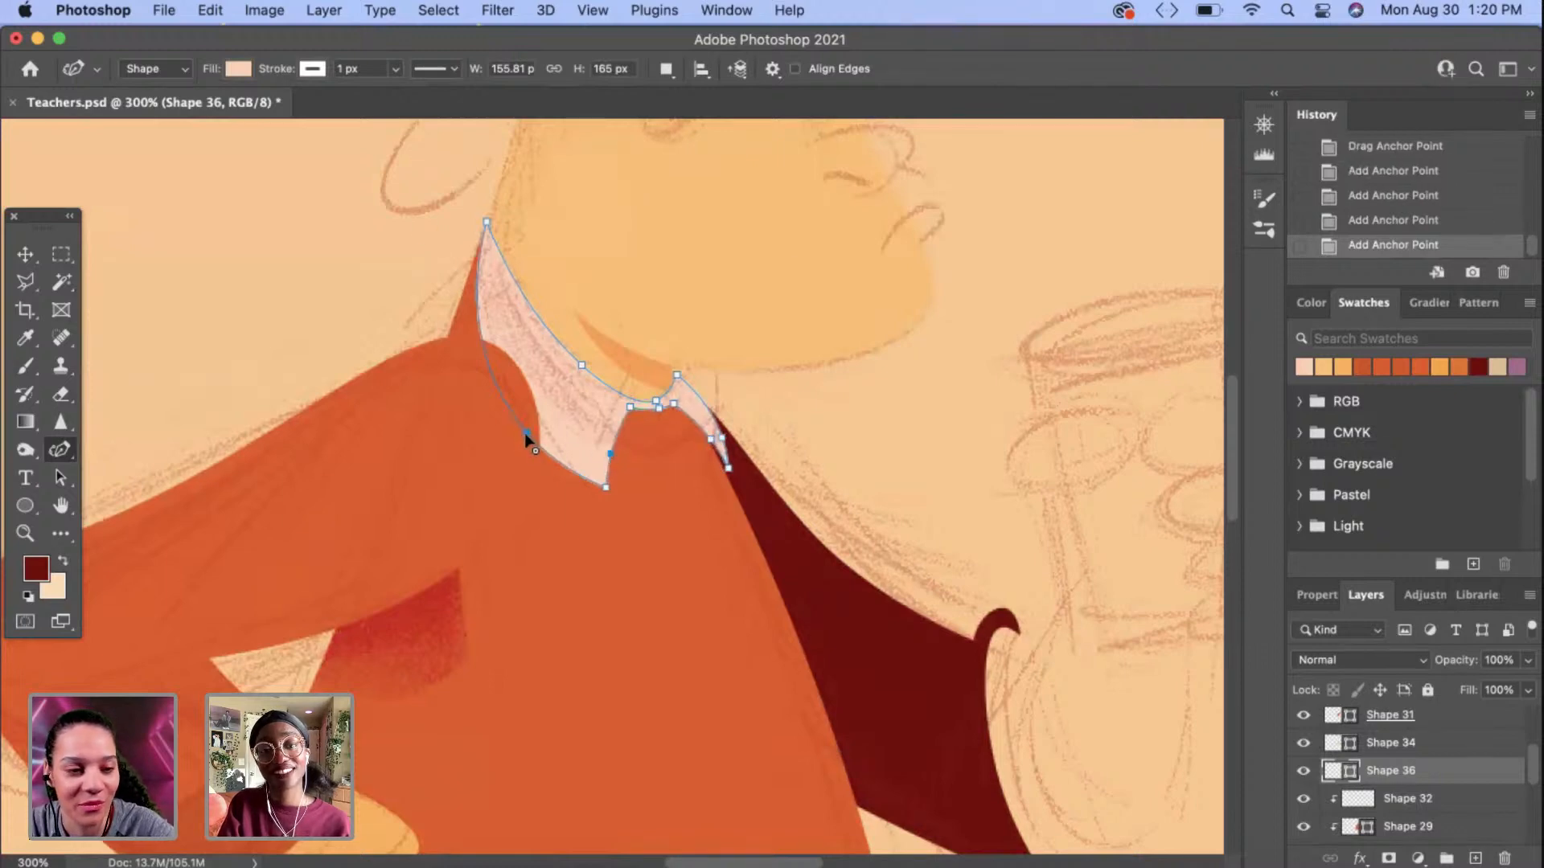
pyautogui.moveTo(525, 433); pyautogui.dragTo(495, 391)
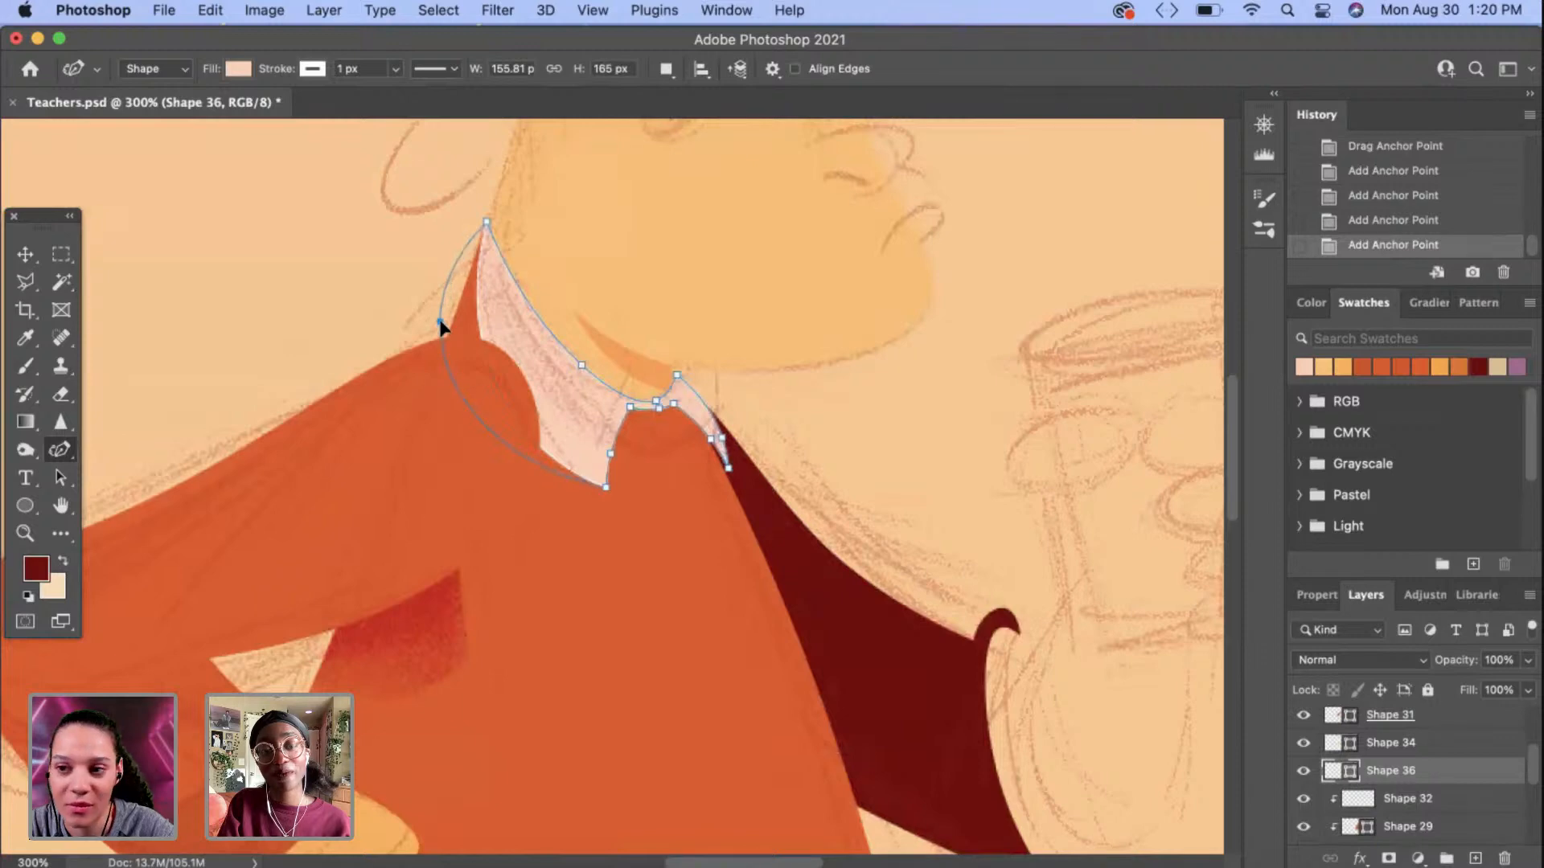
pyautogui.moveTo(441, 325); pyautogui.dragTo(455, 281)
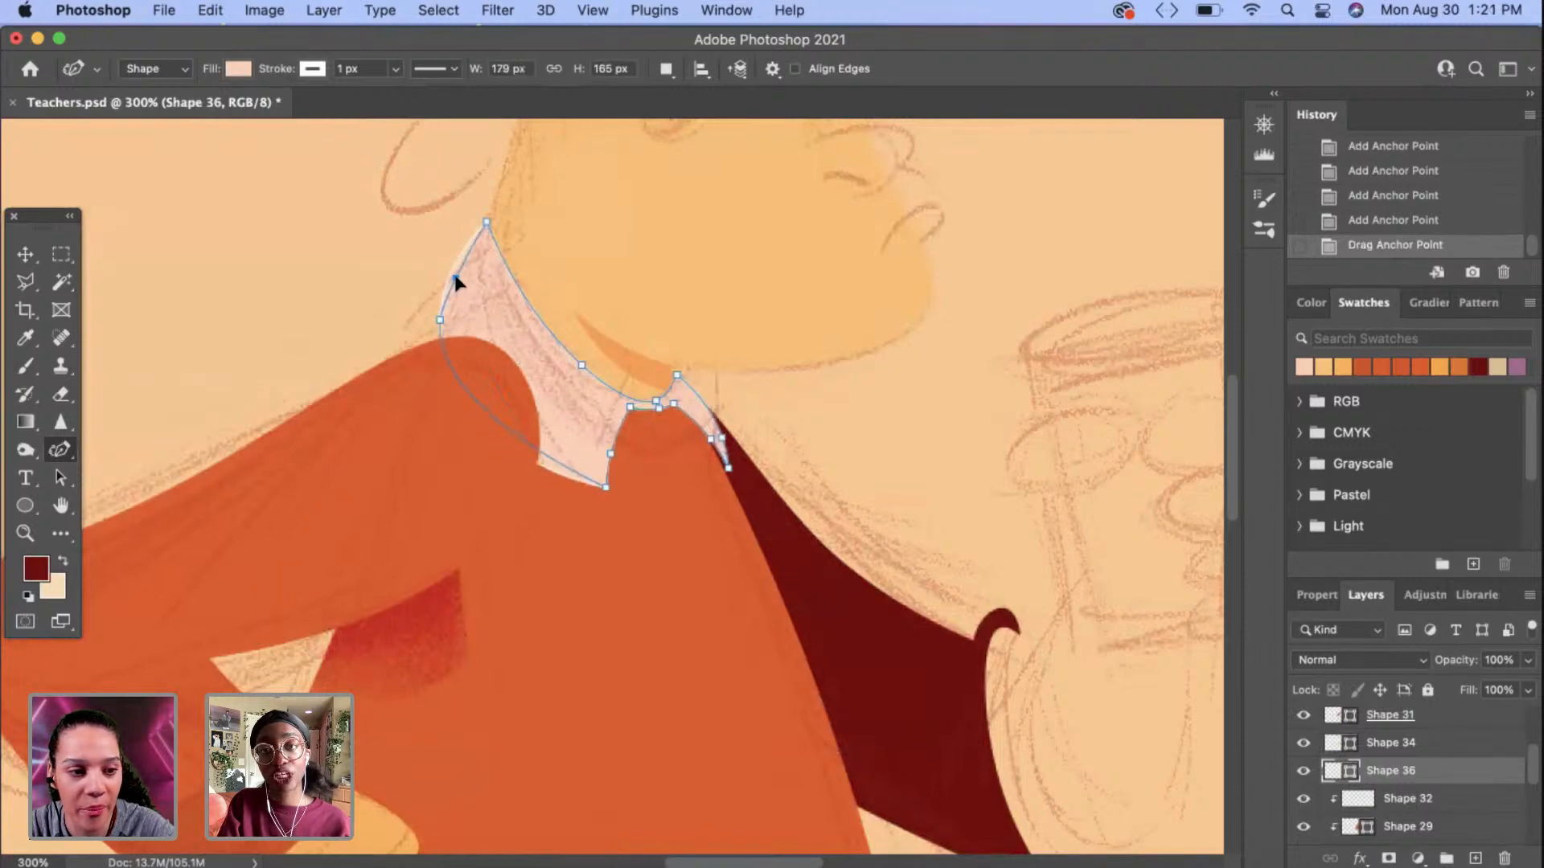
pyautogui.click(456, 279)
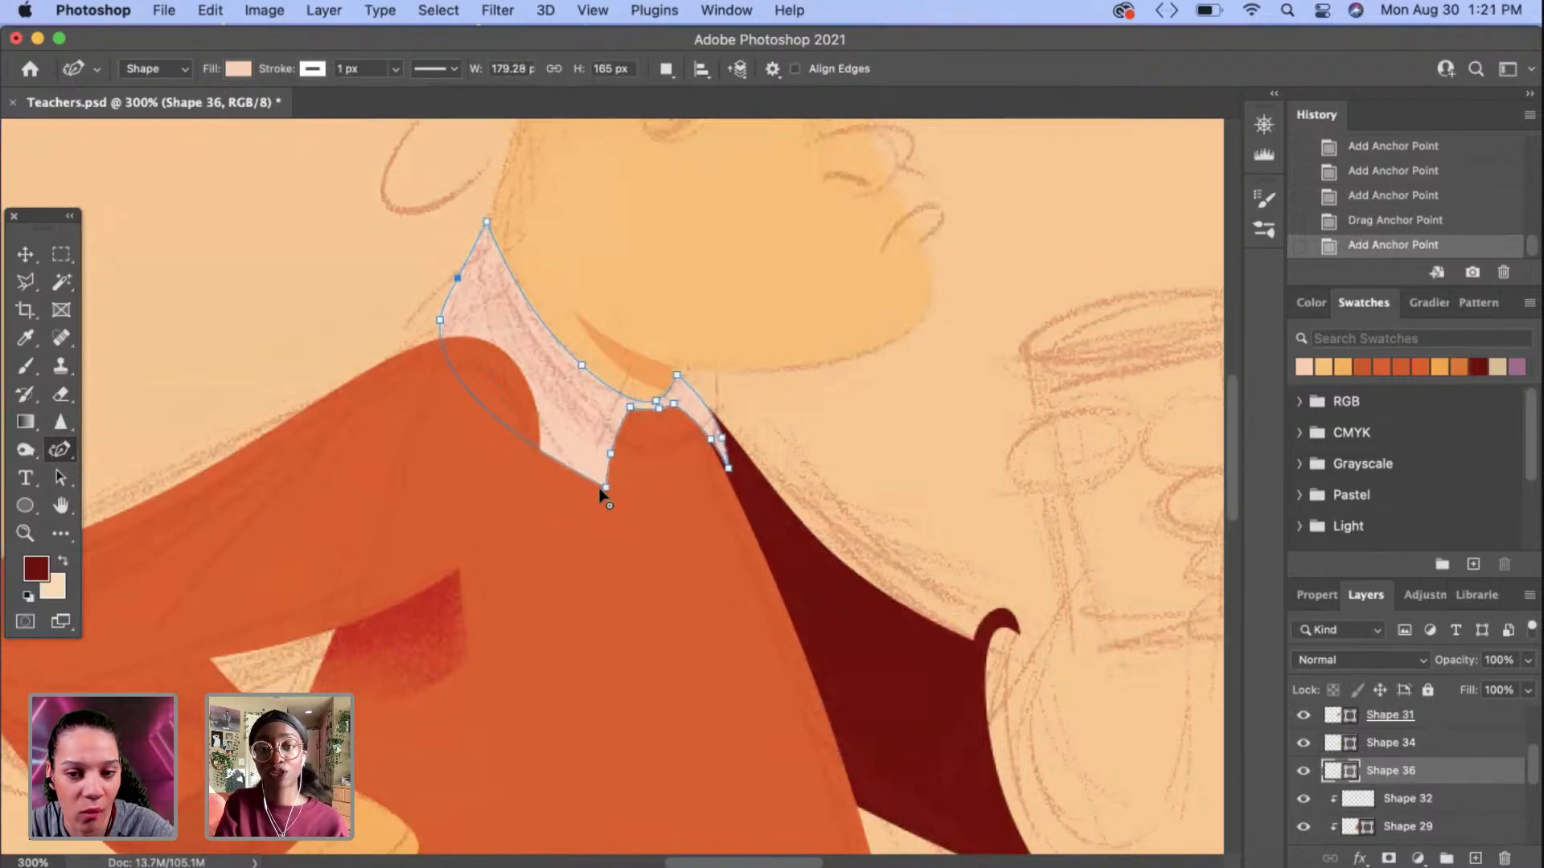
pyautogui.moveTo(602, 487); pyautogui.dragTo(607, 492)
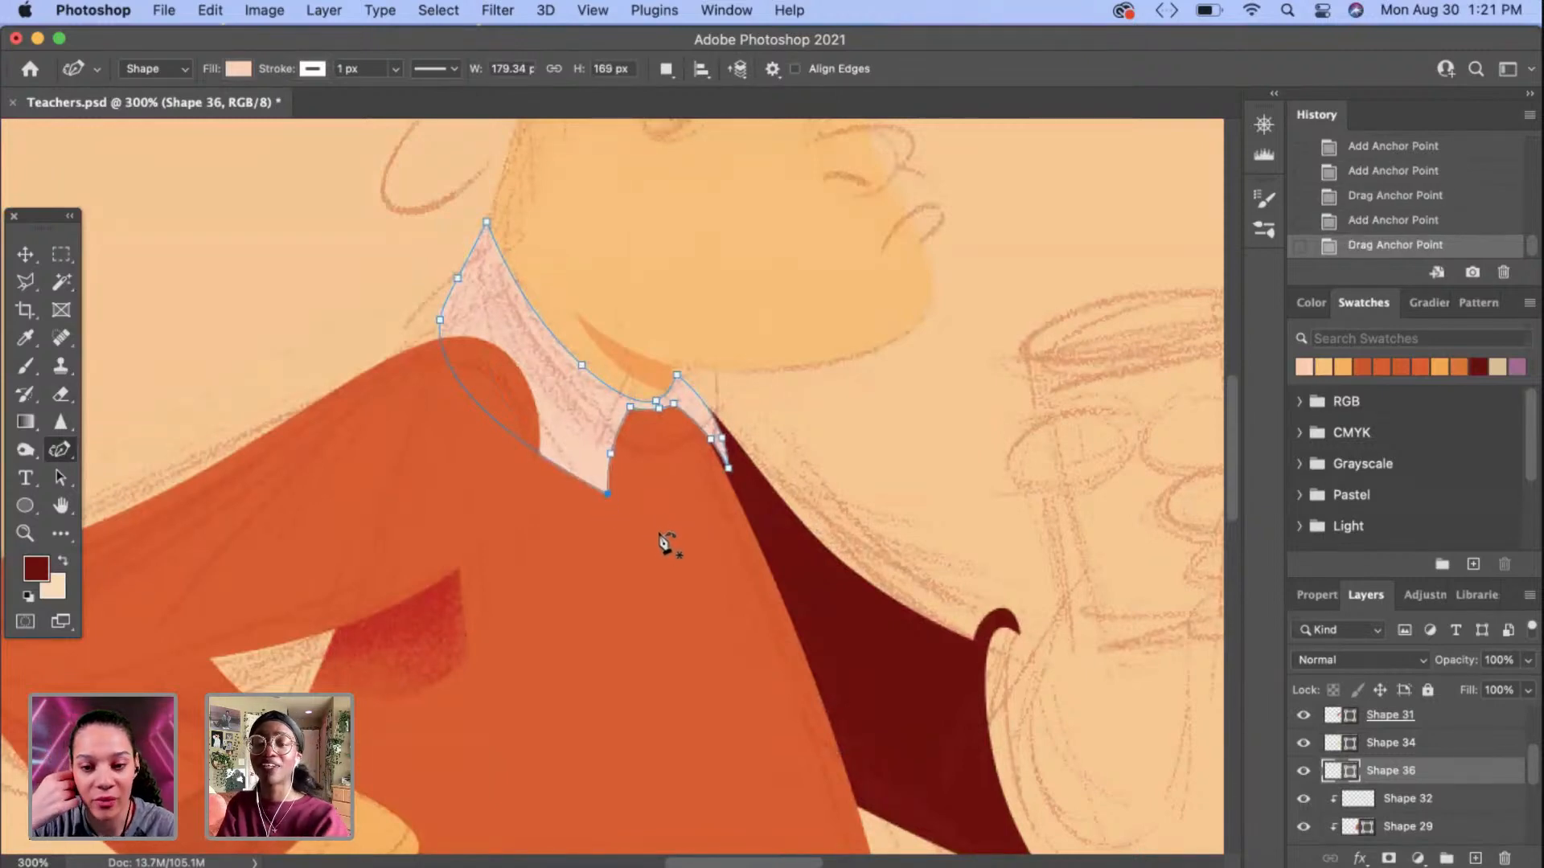
pyautogui.press('Return')
# Step: Remove the stroke from the collar shape
pyautogui.click(313, 69)
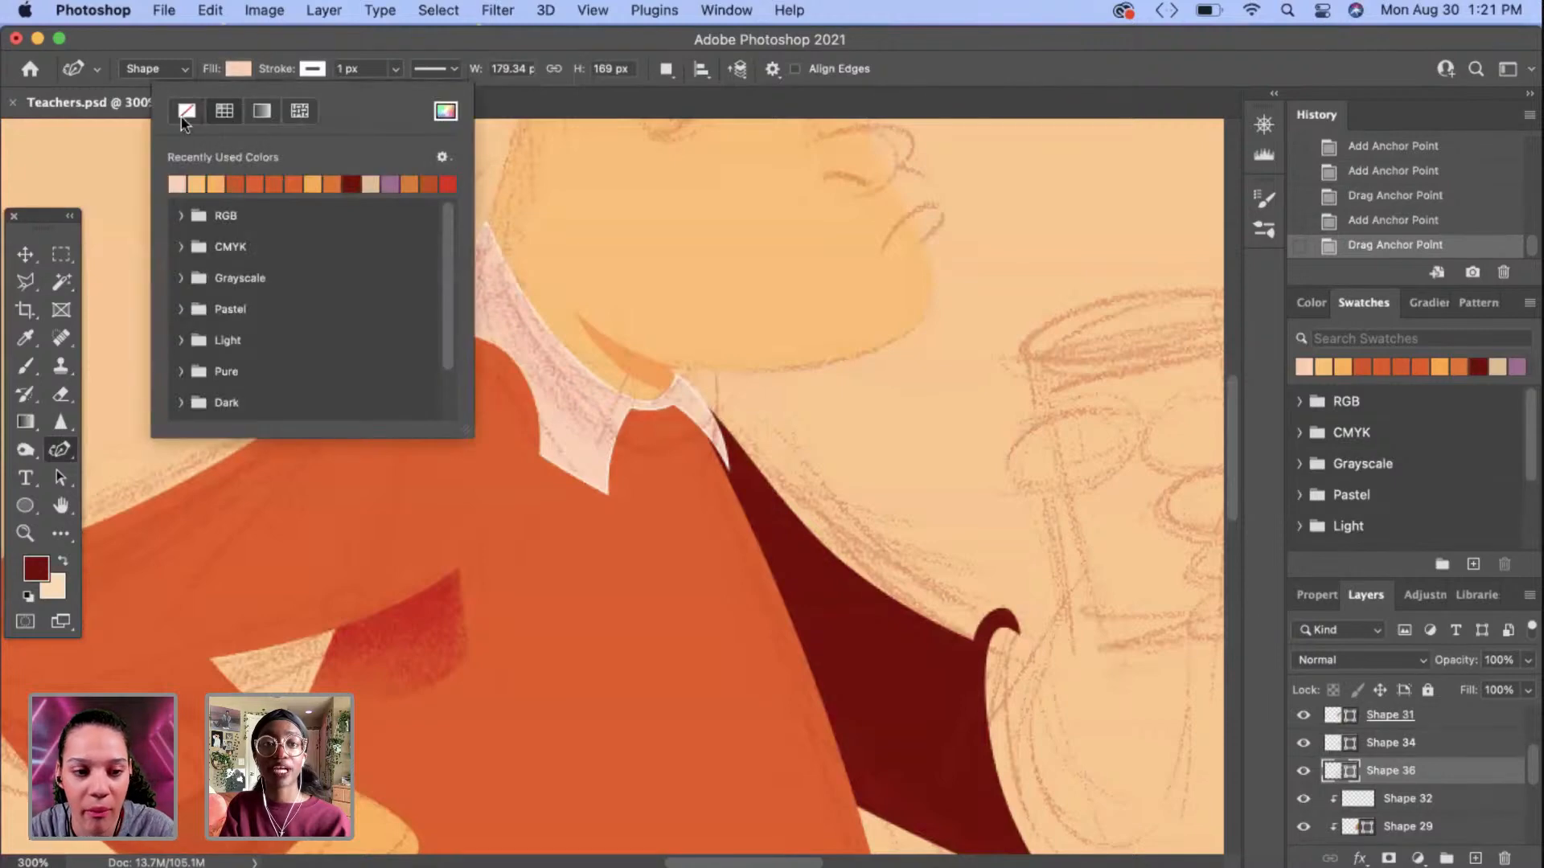
pyautogui.click(188, 111)
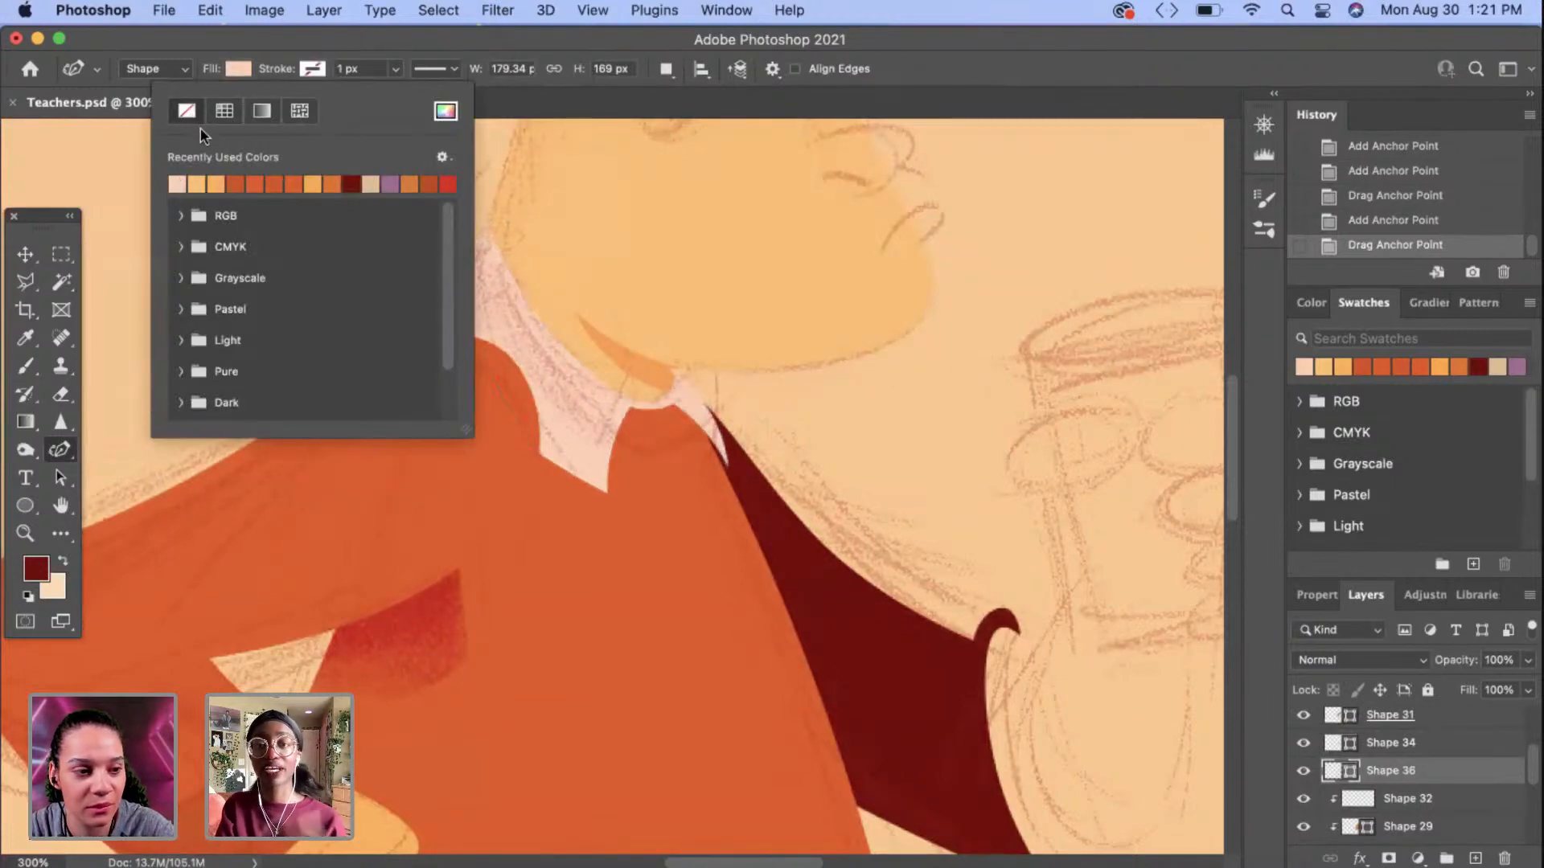
pyautogui.click(417, 37)
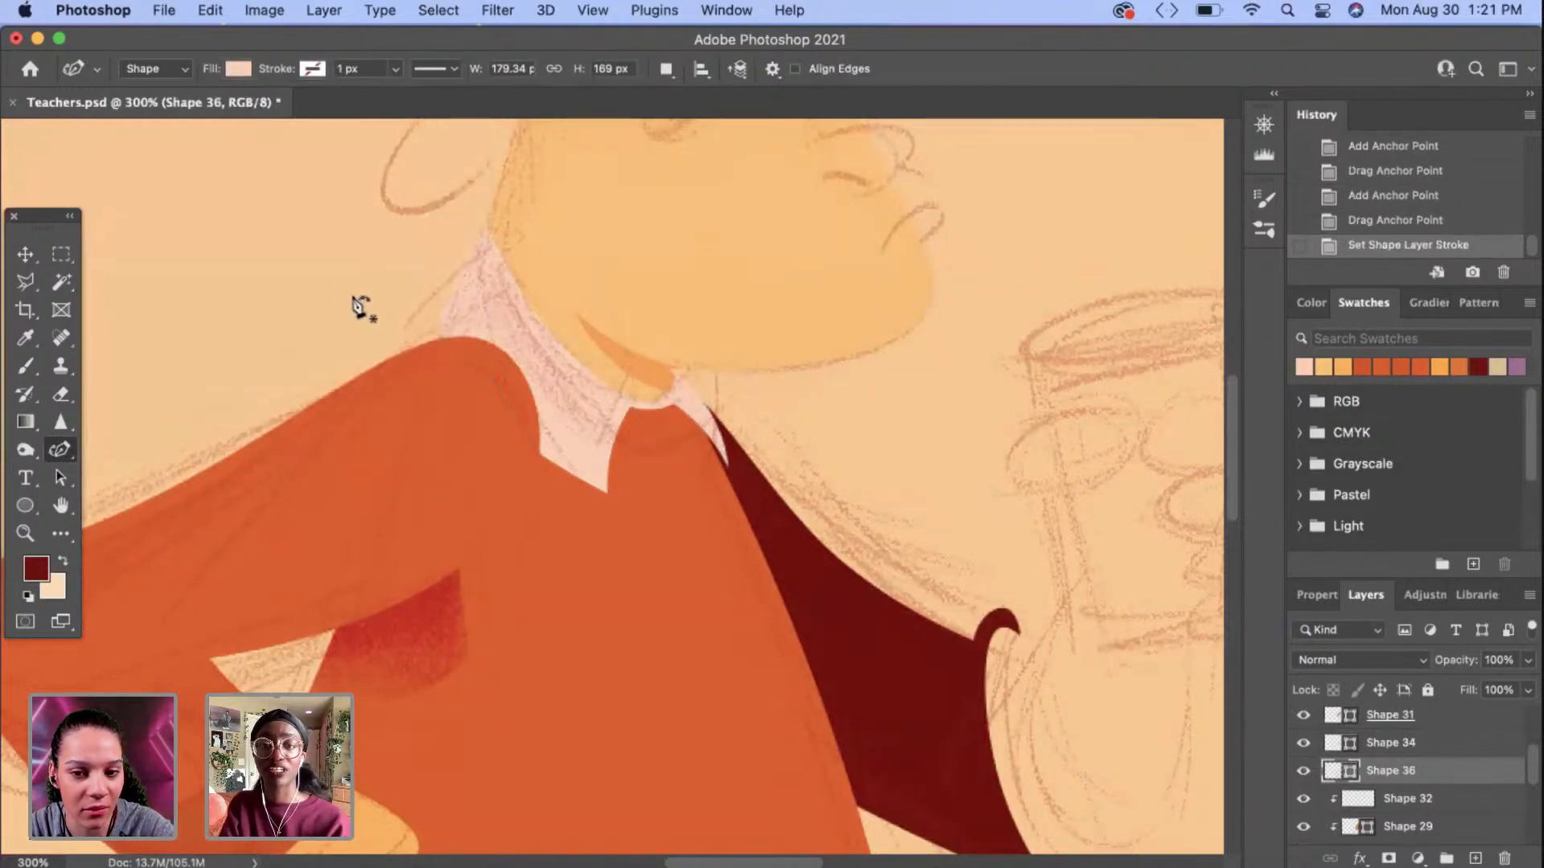
pyautogui.click(516, 318)
pyautogui.press('BackSpace')
pyautogui.click(475, 407)
pyautogui.click(474, 405)
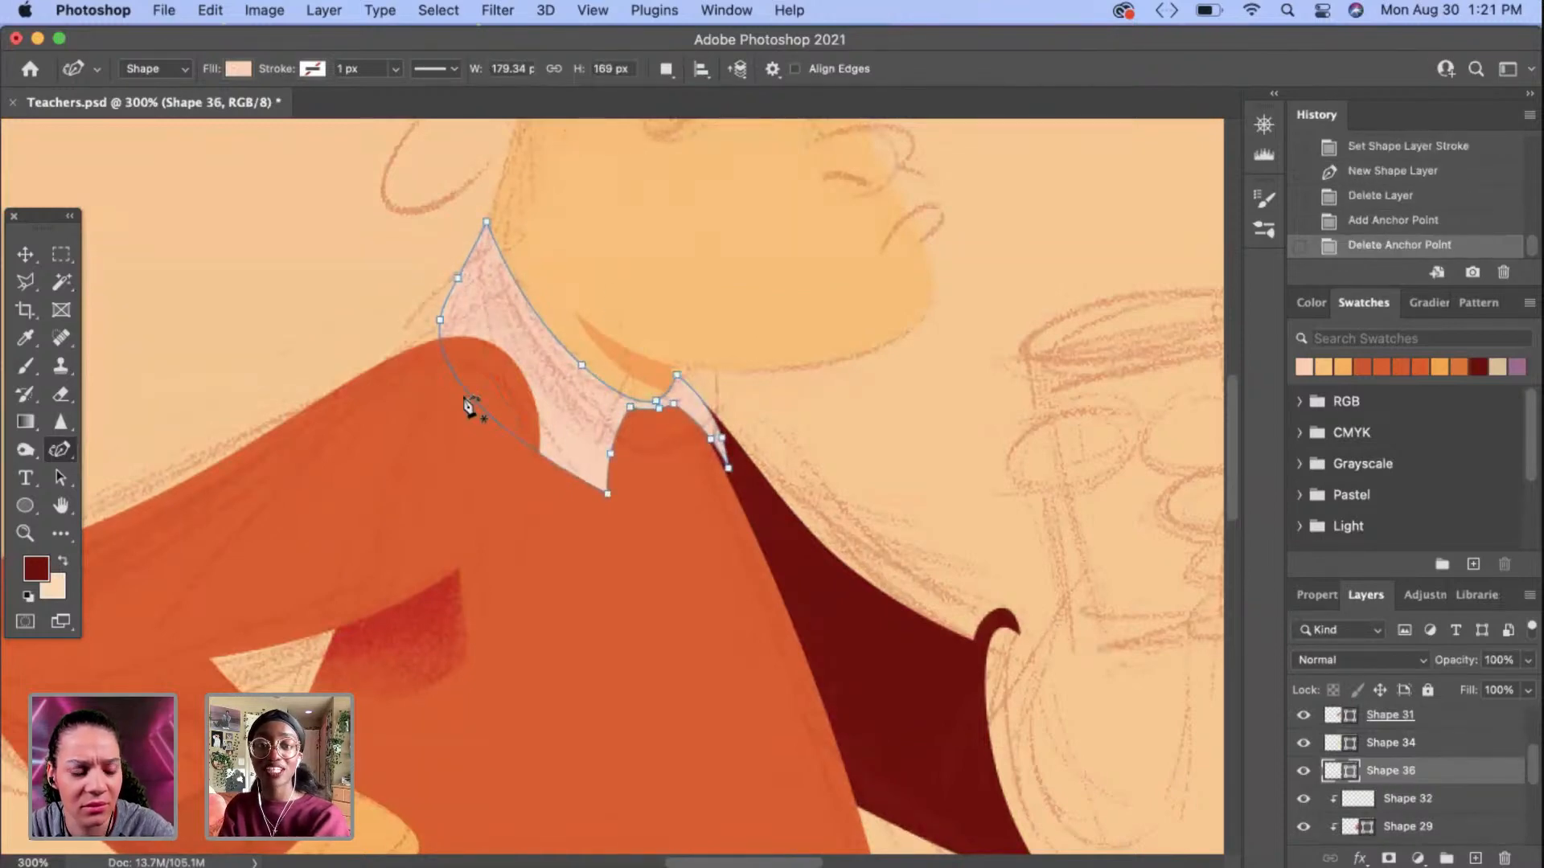
# Step: Pull the collar's back corner farther outward and add an anchor on its lower edge over the shoulder
pyautogui.moveTo(441, 324); pyautogui.dragTo(425, 330)
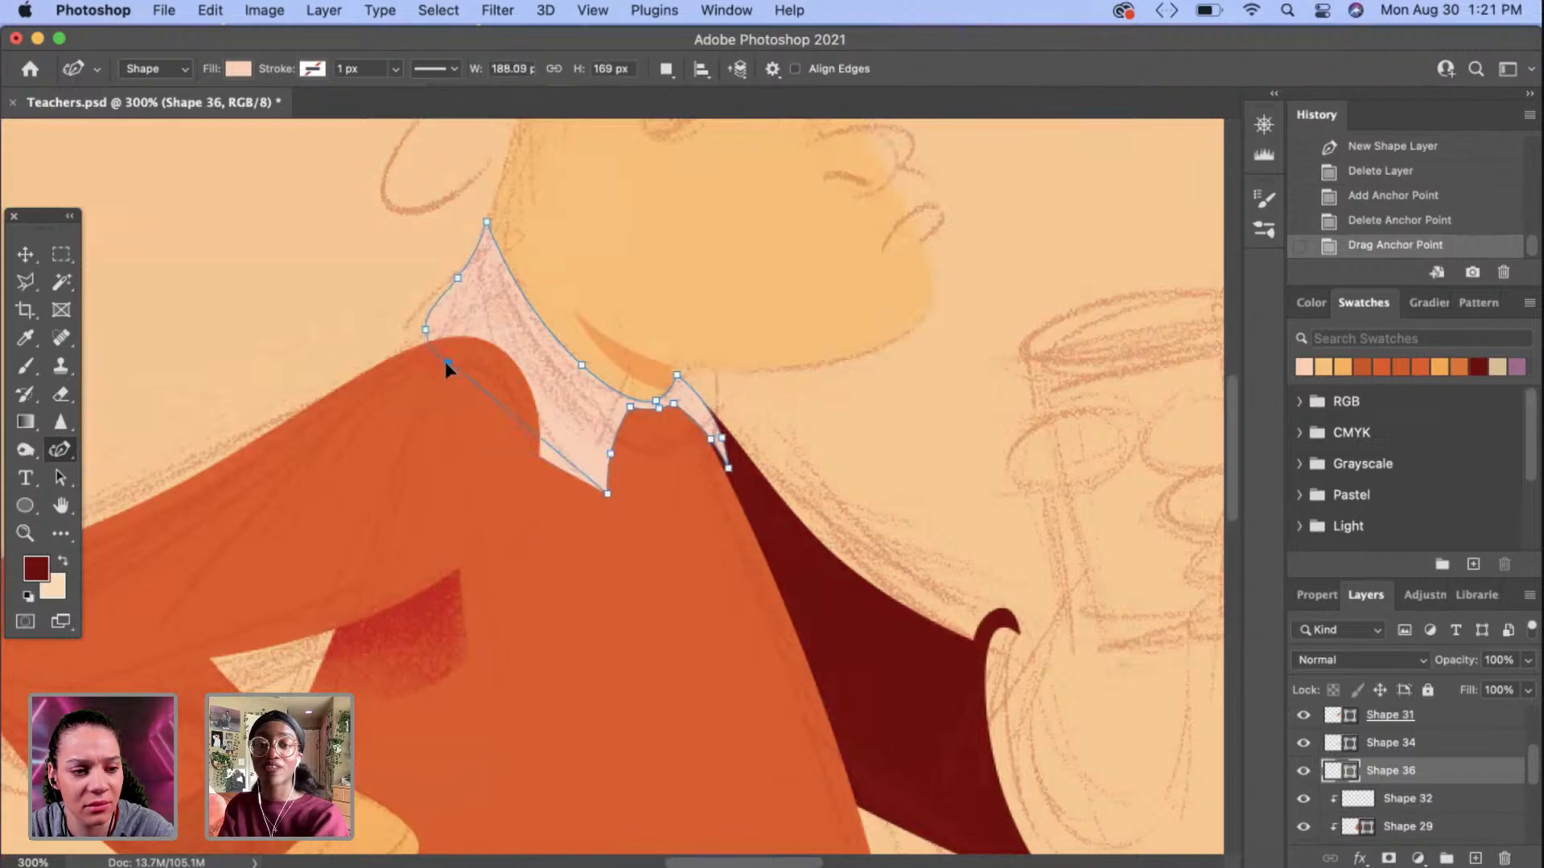
pyautogui.click(447, 361)
pyautogui.press('Escape')
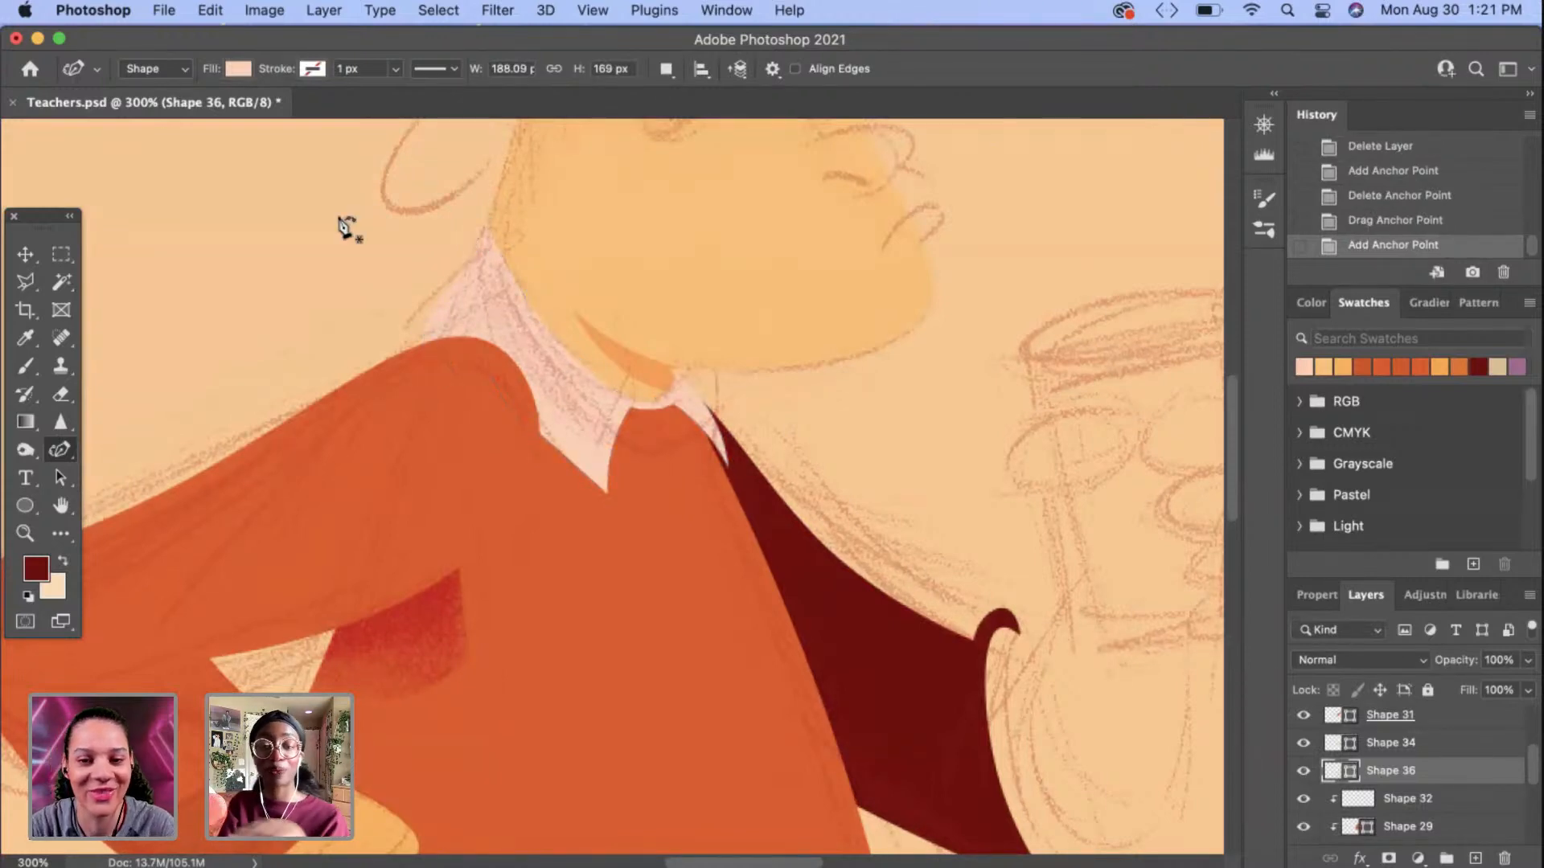
# Step: Change the collar's fill to a paler pink
pyautogui.click(238, 68)
pyautogui.click(370, 112)
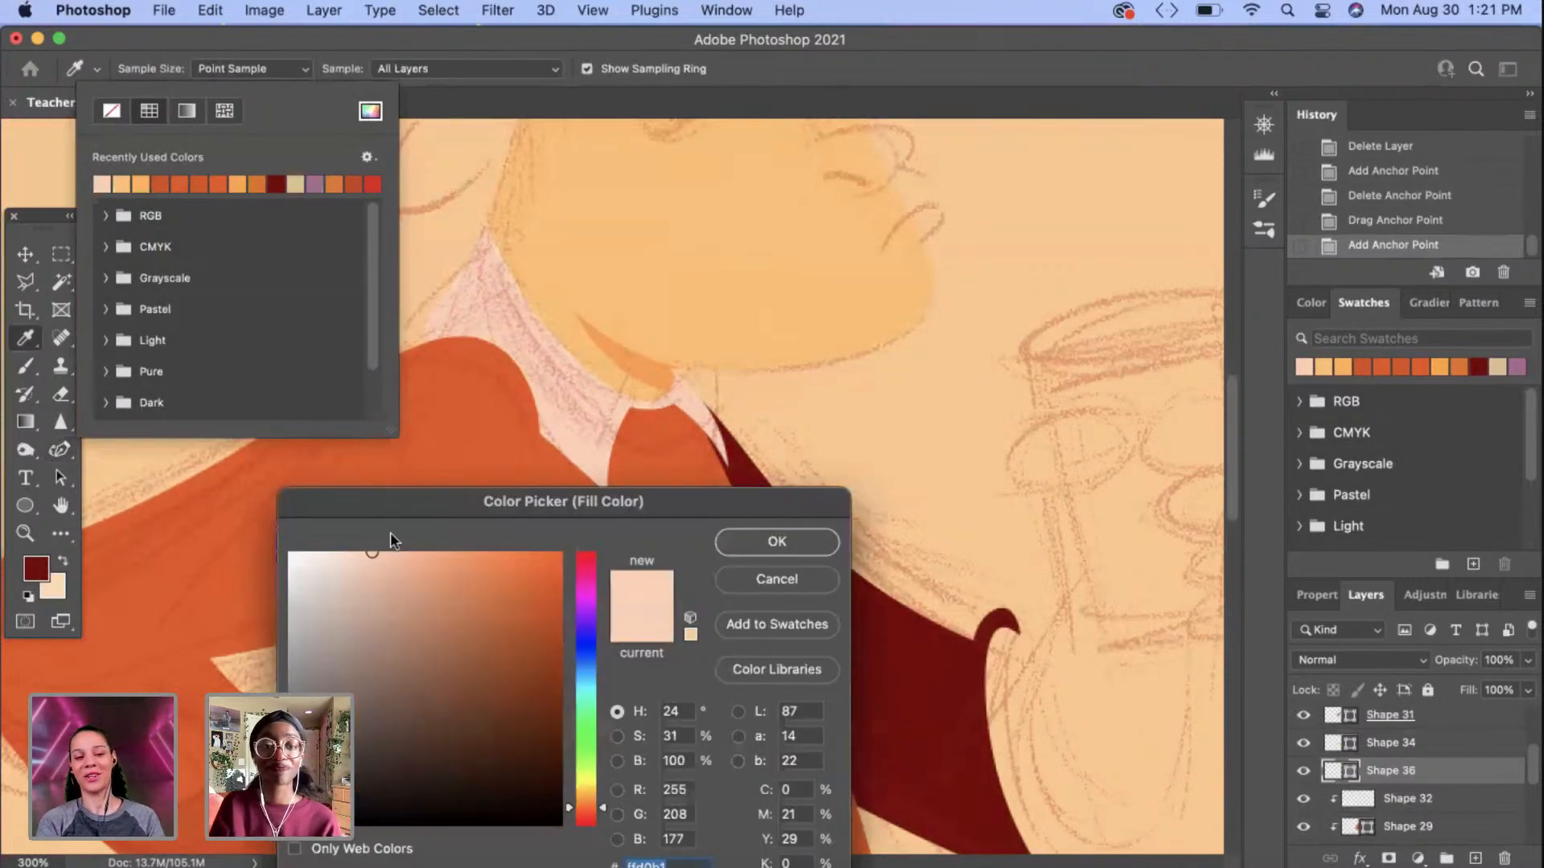
pyautogui.click(741, 540)
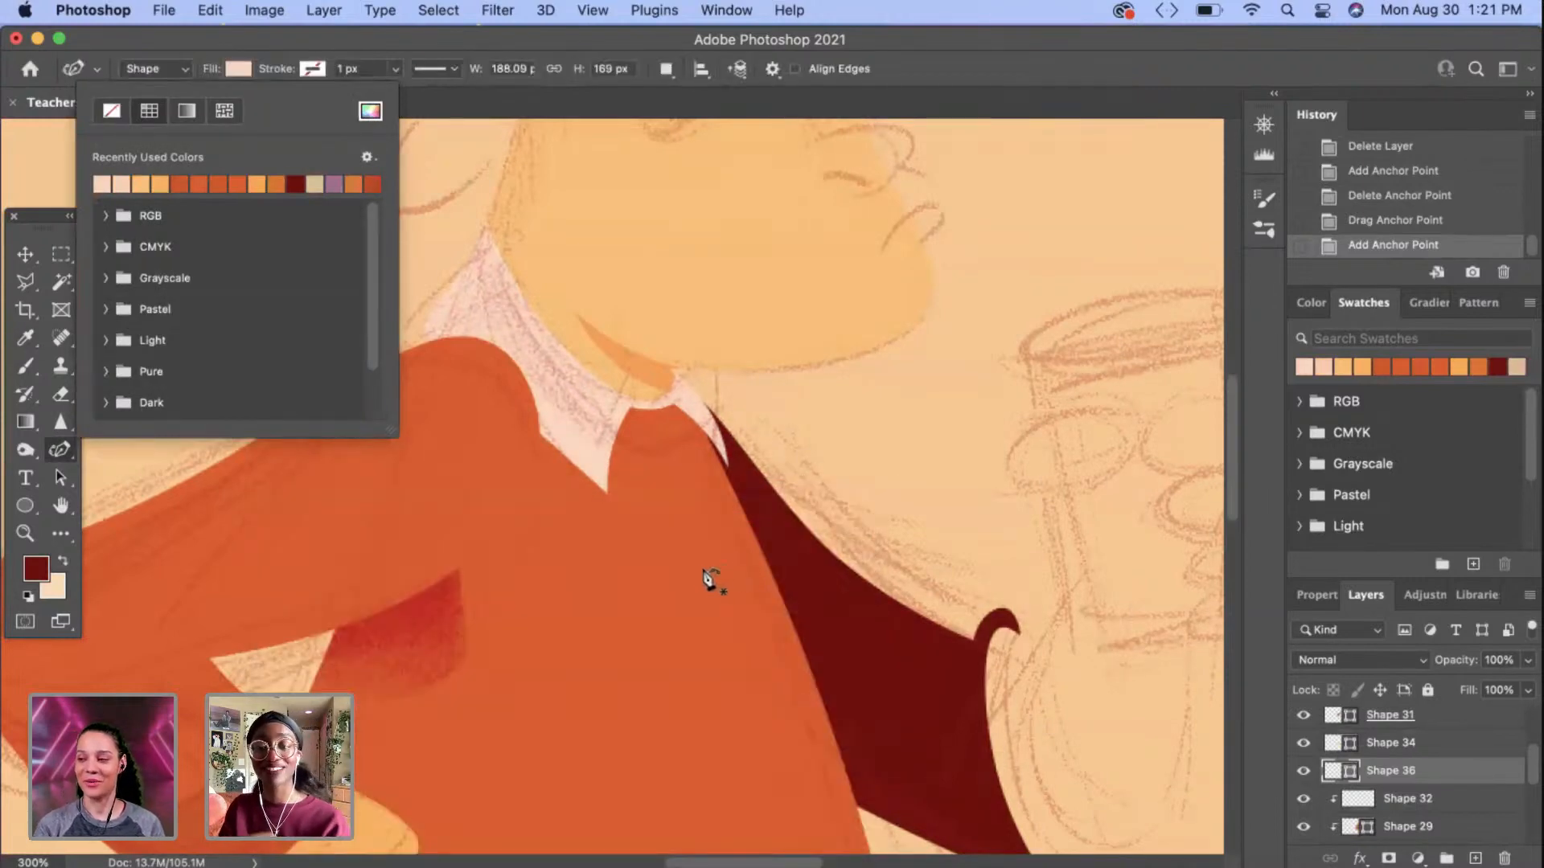
pyautogui.click(707, 579)
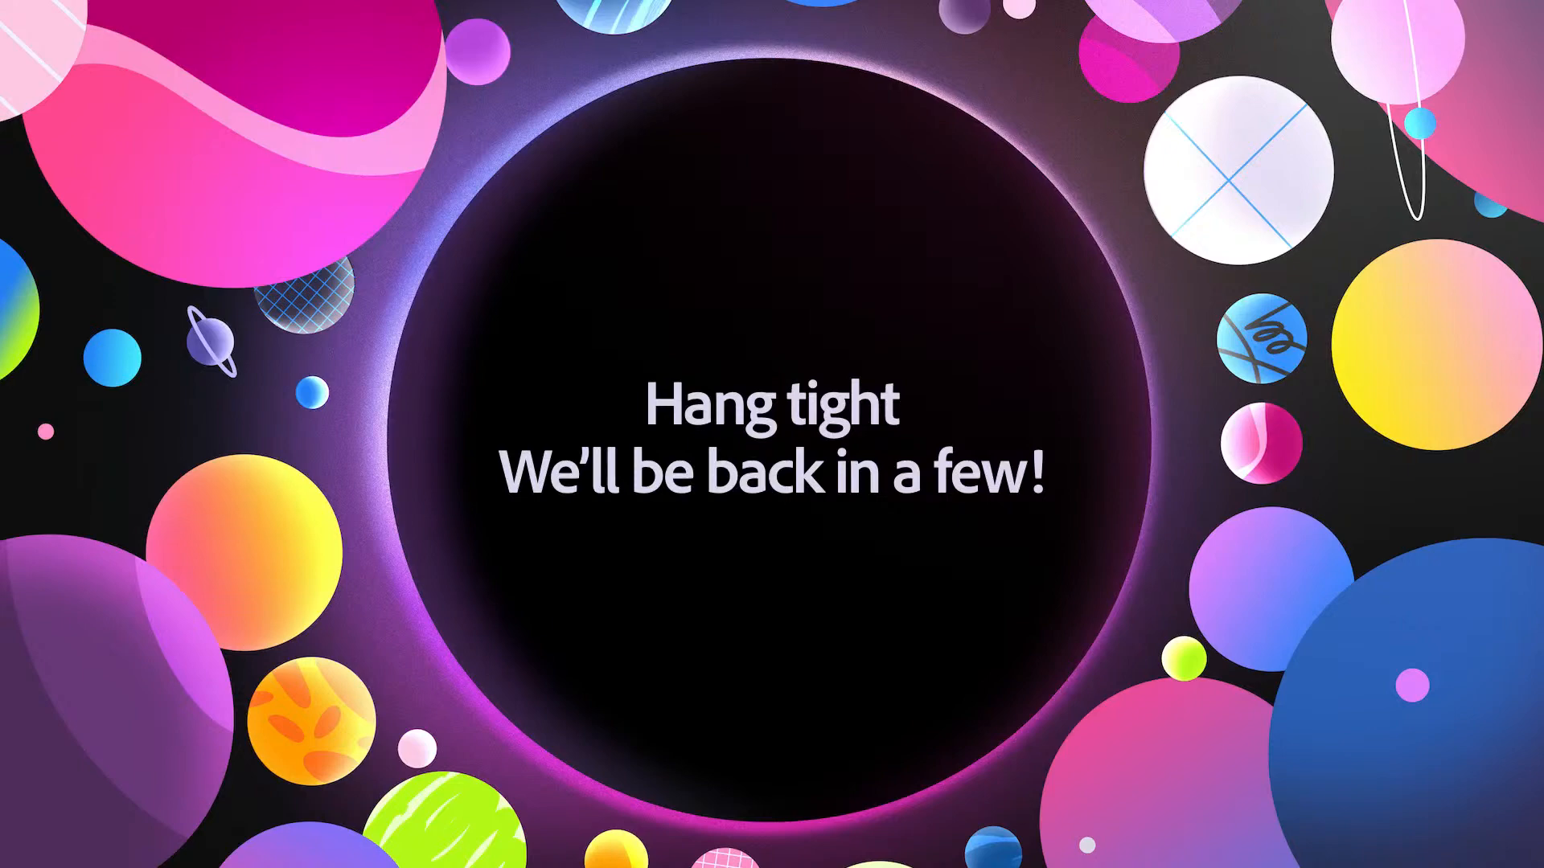
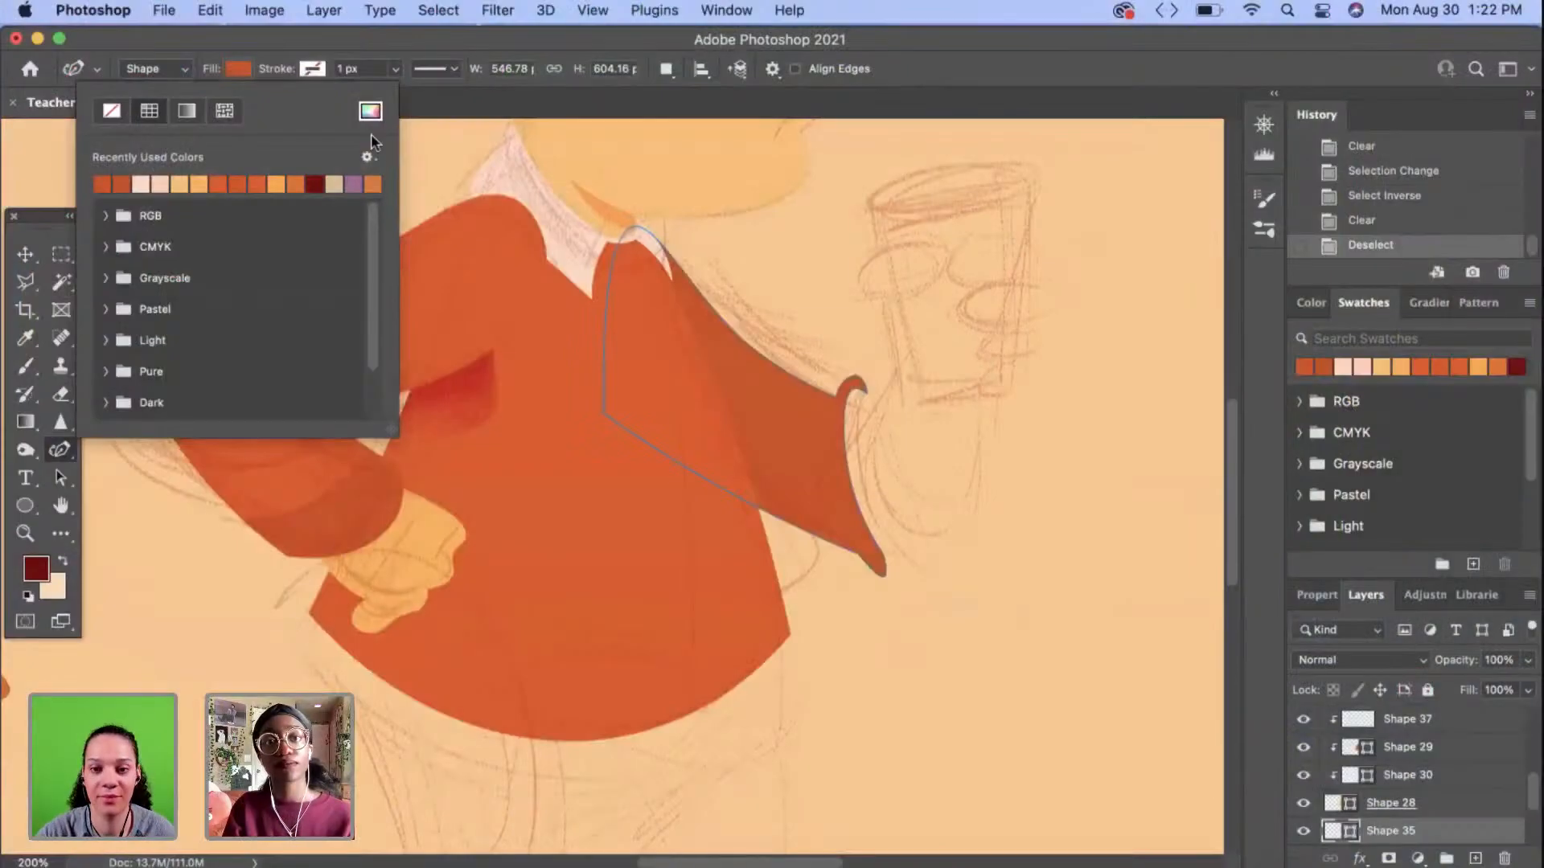
# Step: Darken the far sleeve's fill to a burnt orange of RGB 196, 78, 0
pyautogui.click(370, 111)
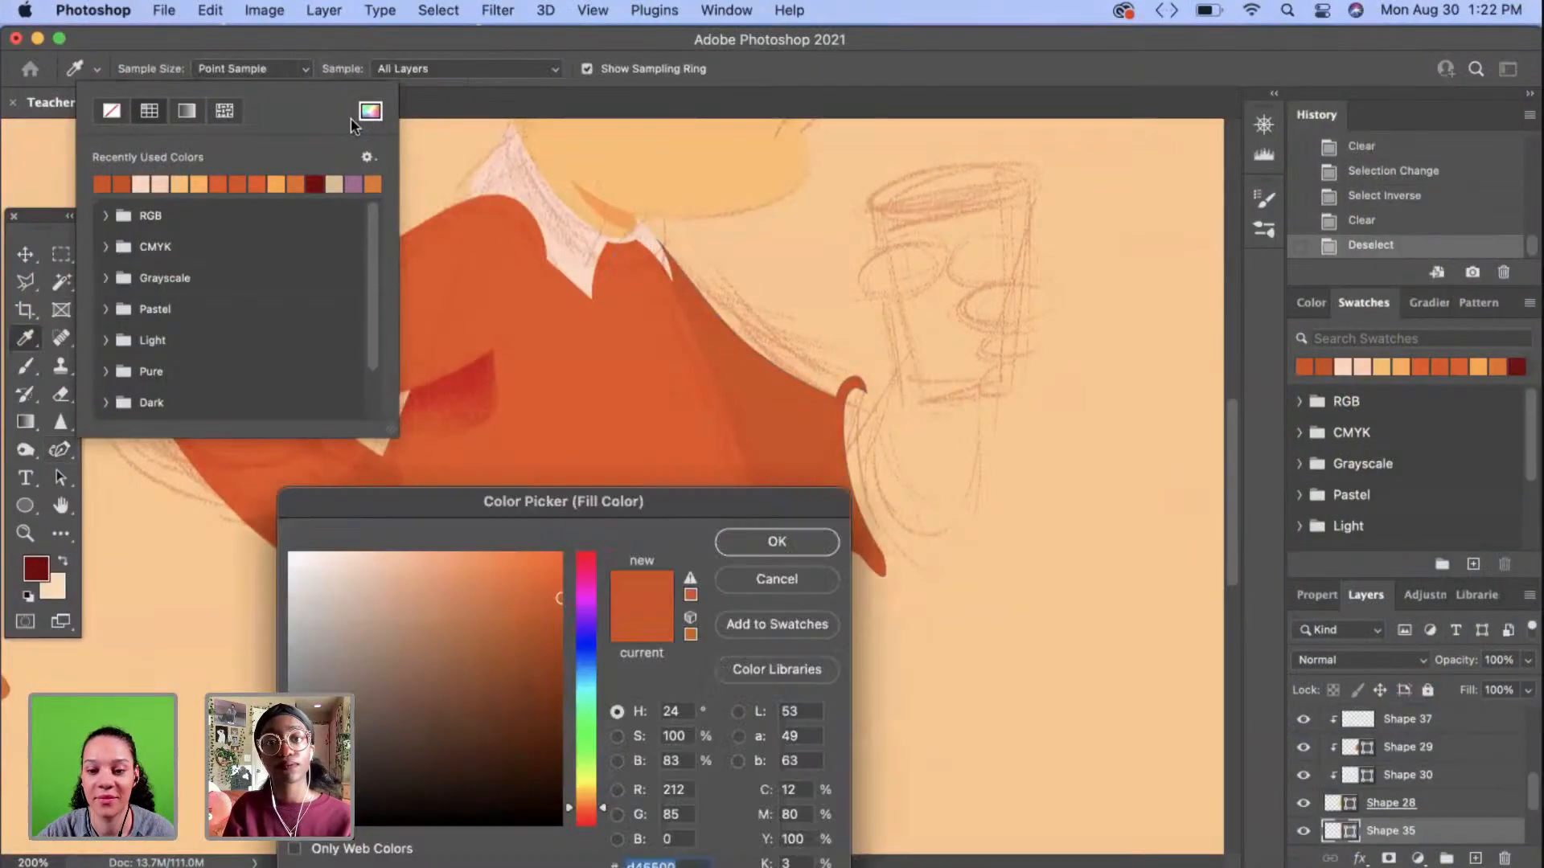
pyautogui.moveTo(559, 605); pyautogui.dragTo(567, 617)
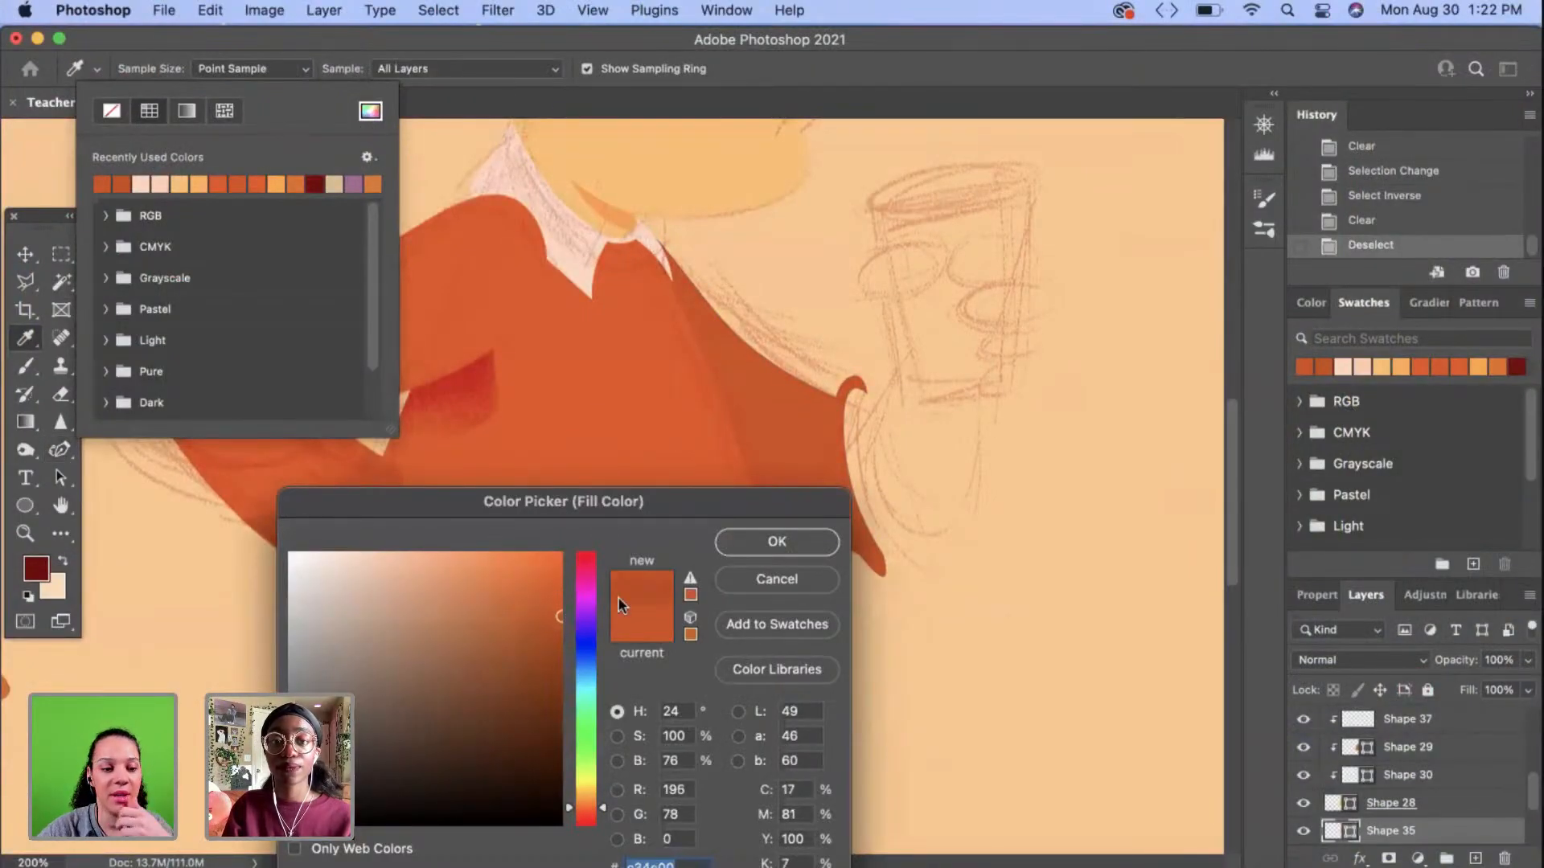
pyautogui.click(740, 555)
pyautogui.click(1087, 732)
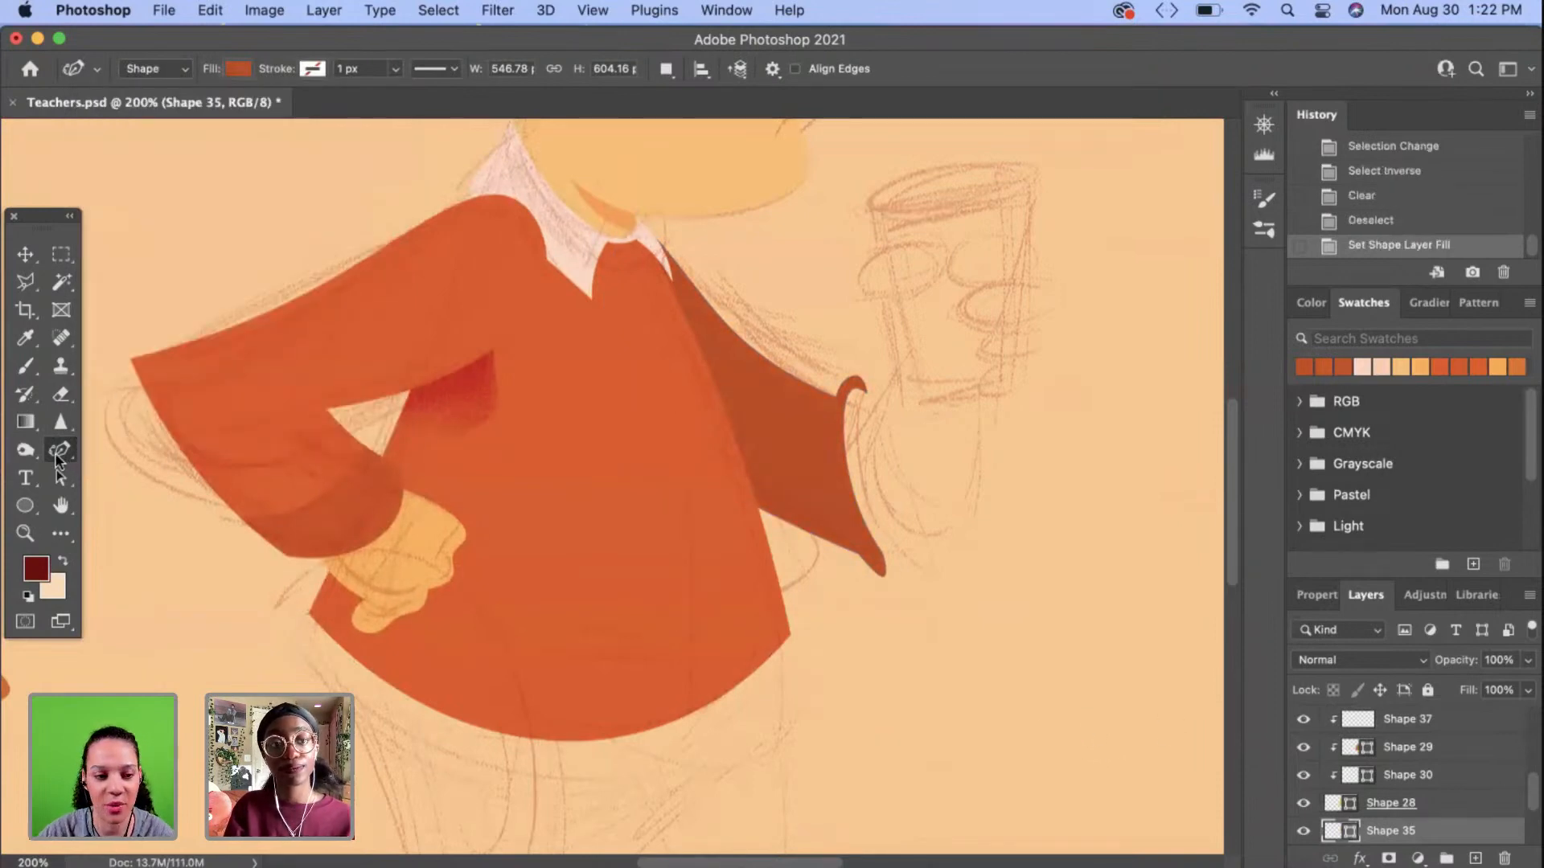
# Step: Start the far hand as a closed two-point Pen path about 74 px wide at the glass's base, filled with the light orange skin swatch
pyautogui.rightClick(60, 449)
pyautogui.click(144, 444)
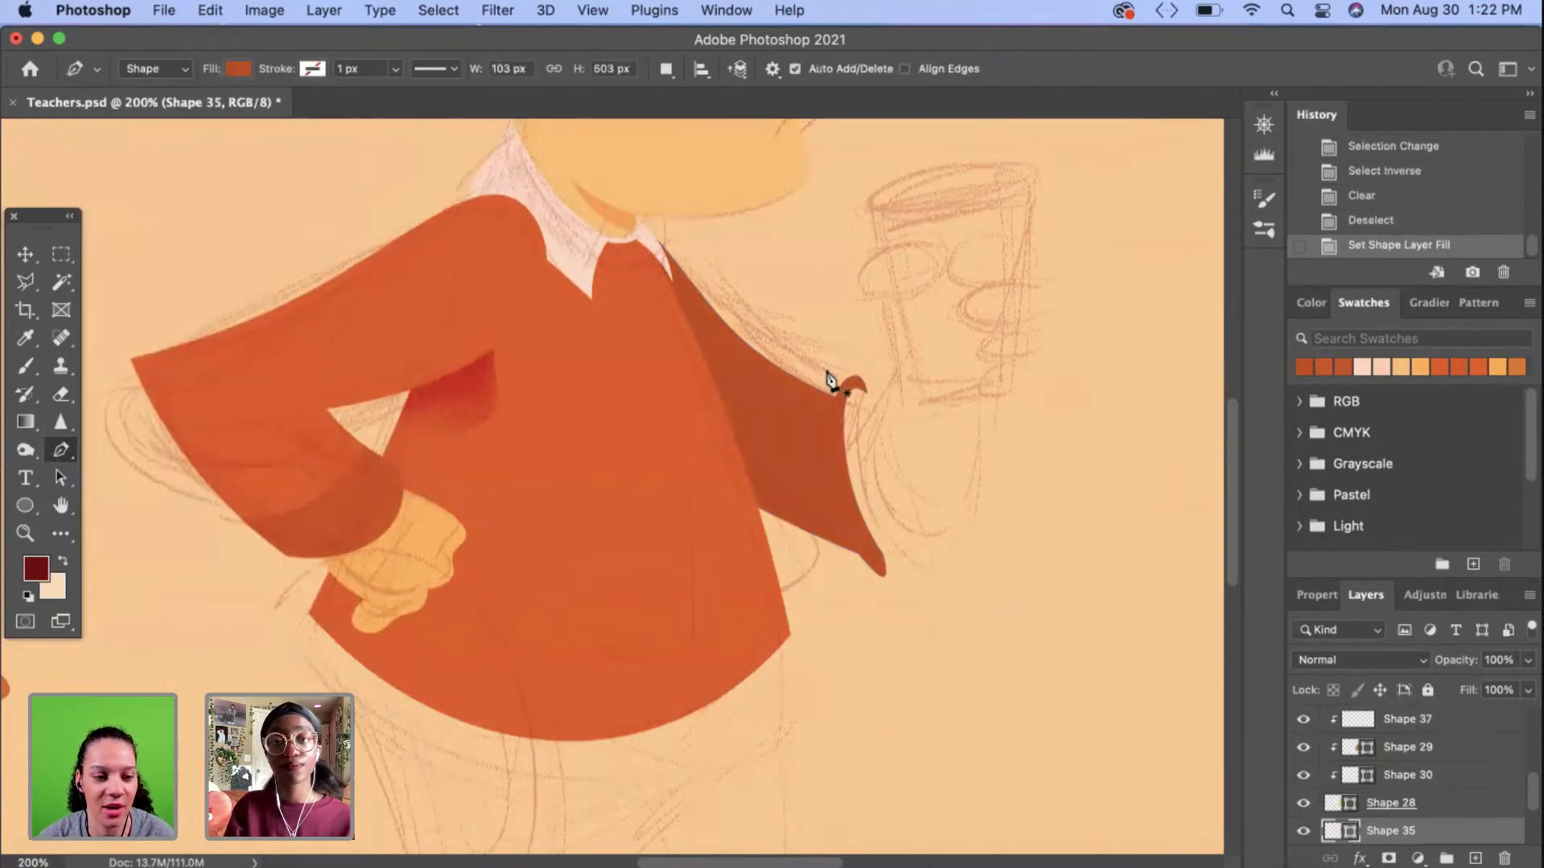
pyautogui.click(902, 350)
pyautogui.click(981, 390)
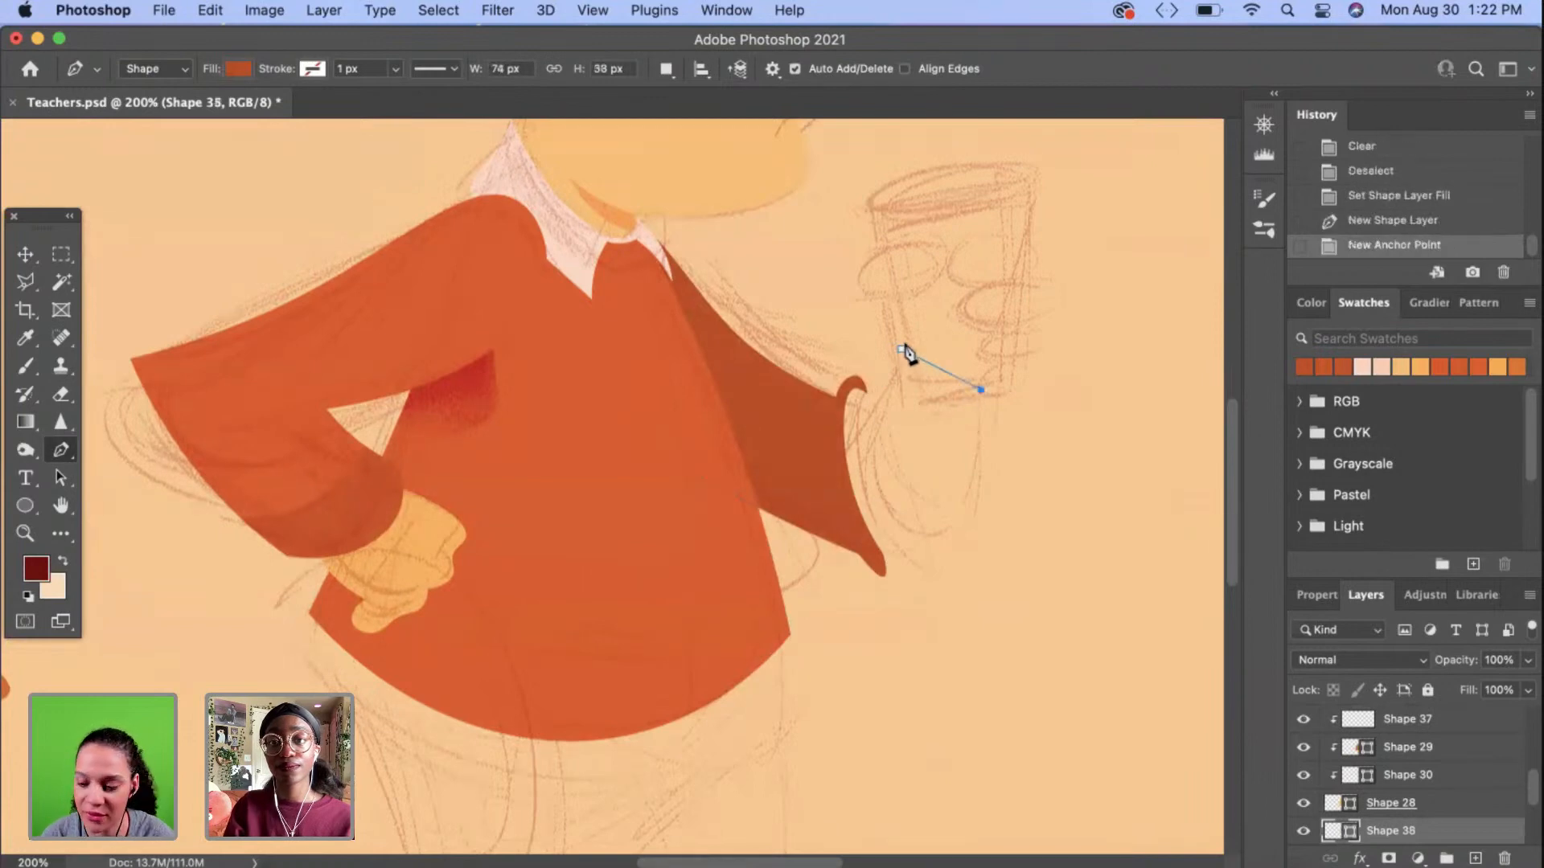
pyautogui.click(901, 349)
pyautogui.click(239, 69)
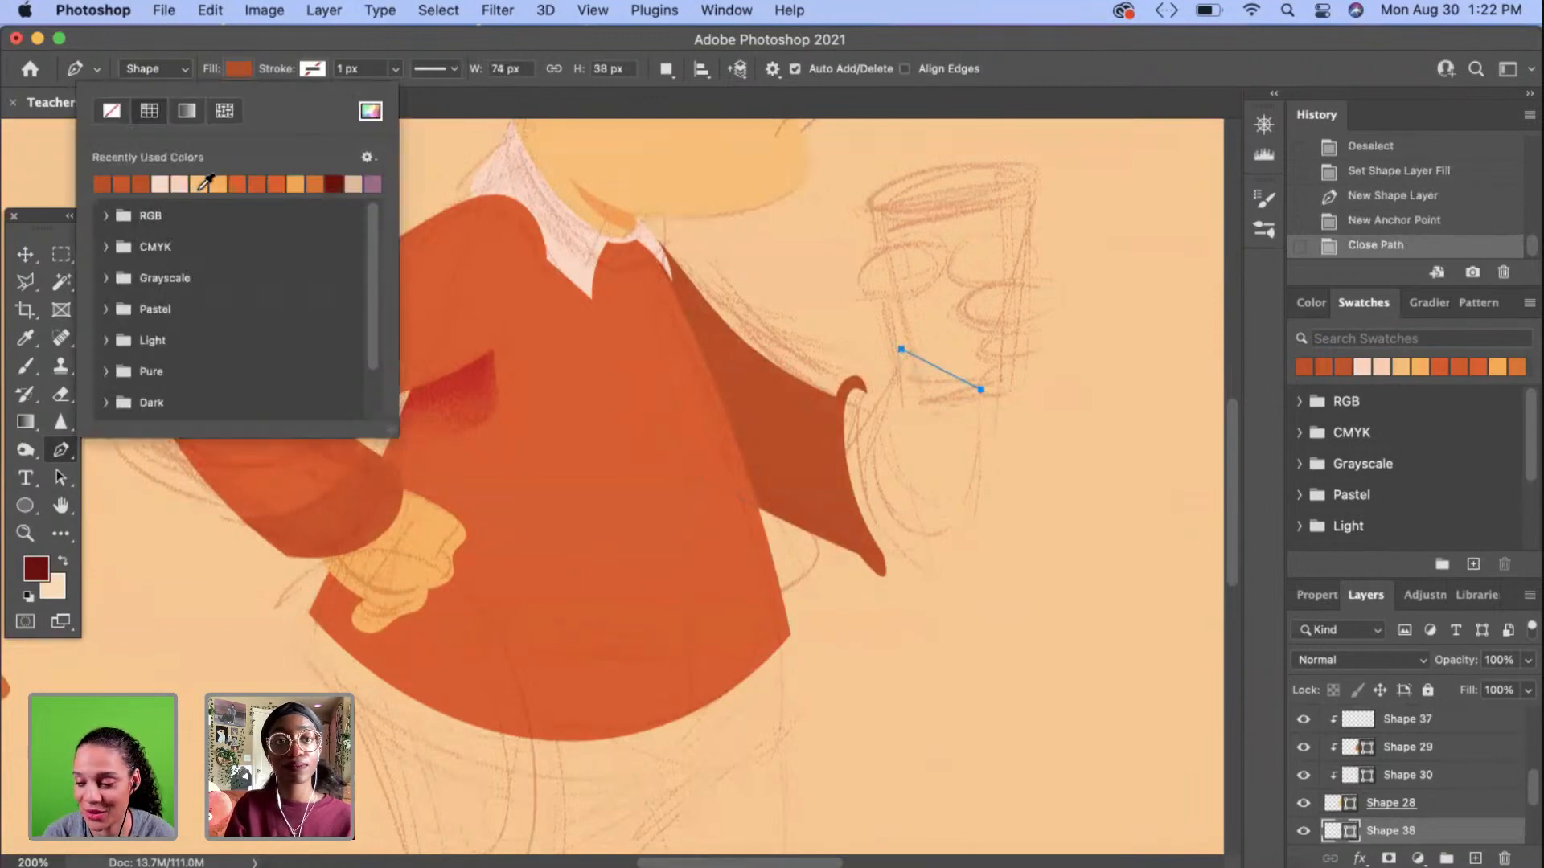
pyautogui.click(201, 186)
# Step: Round the hand path into a long palm about 97 by 207 px with the Curvature Pen, adding bottom anchors and raising its upper edge
pyautogui.click(73, 452)
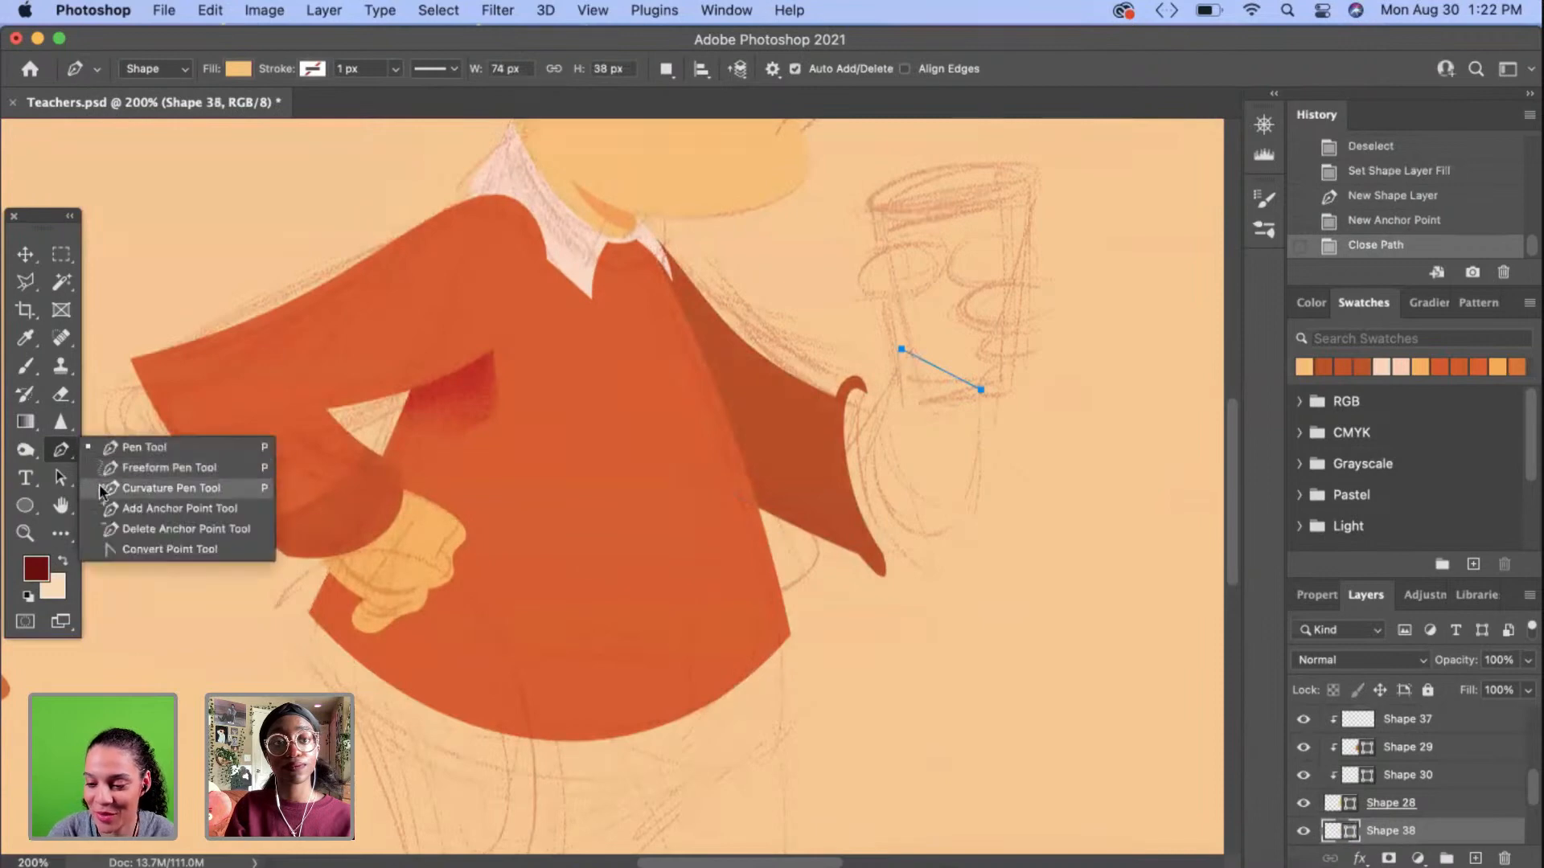
pyautogui.click(171, 489)
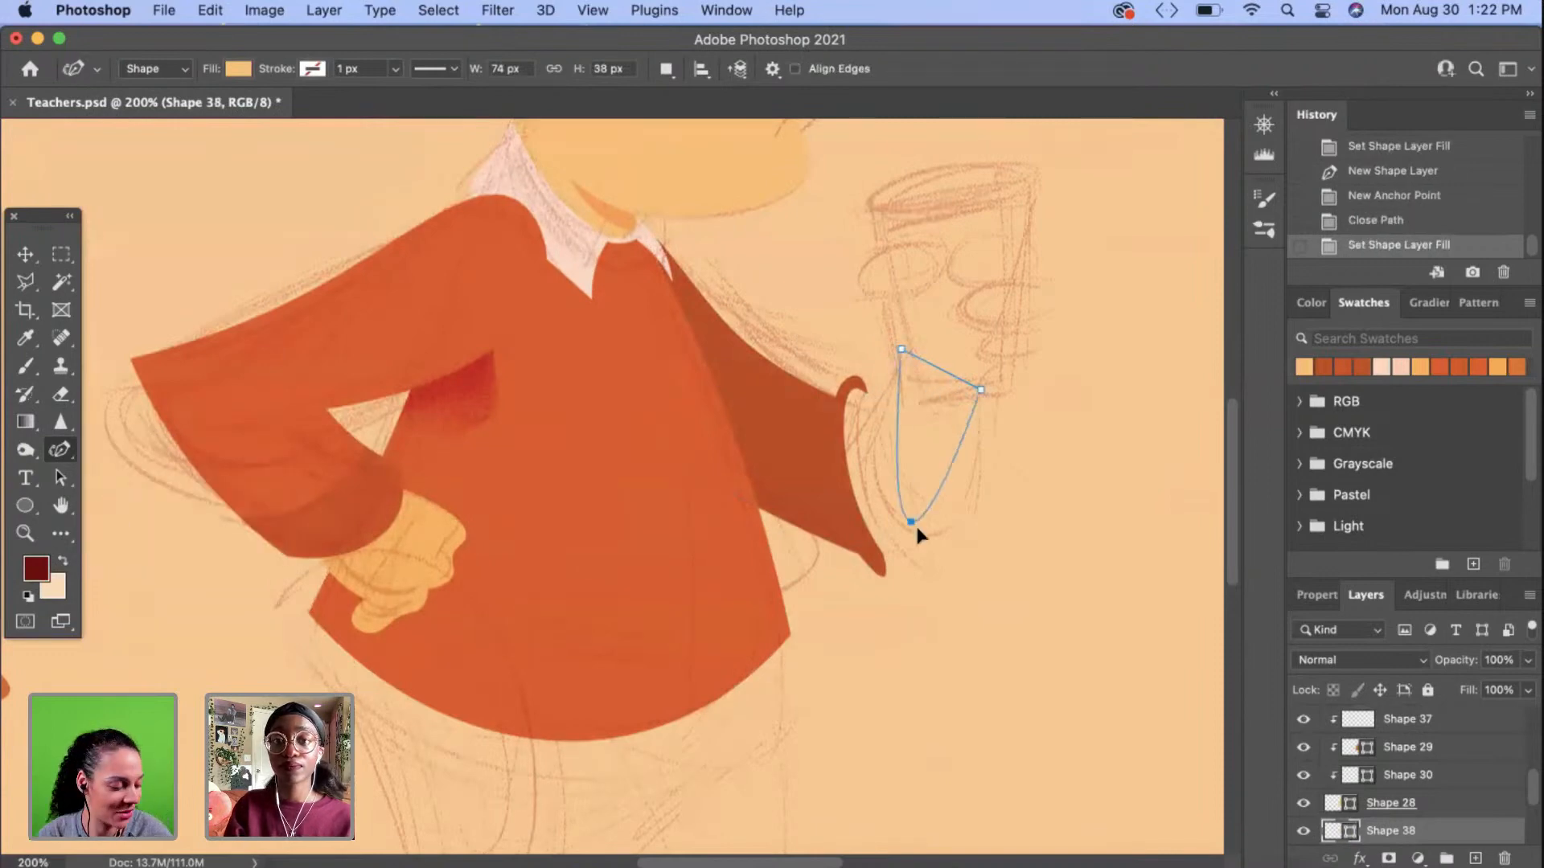
pyautogui.moveTo(917, 528)
pyautogui.mouseDown()
pyautogui.moveTo(943, 541)
pyautogui.moveTo(910, 536)
pyautogui.mouseUp()
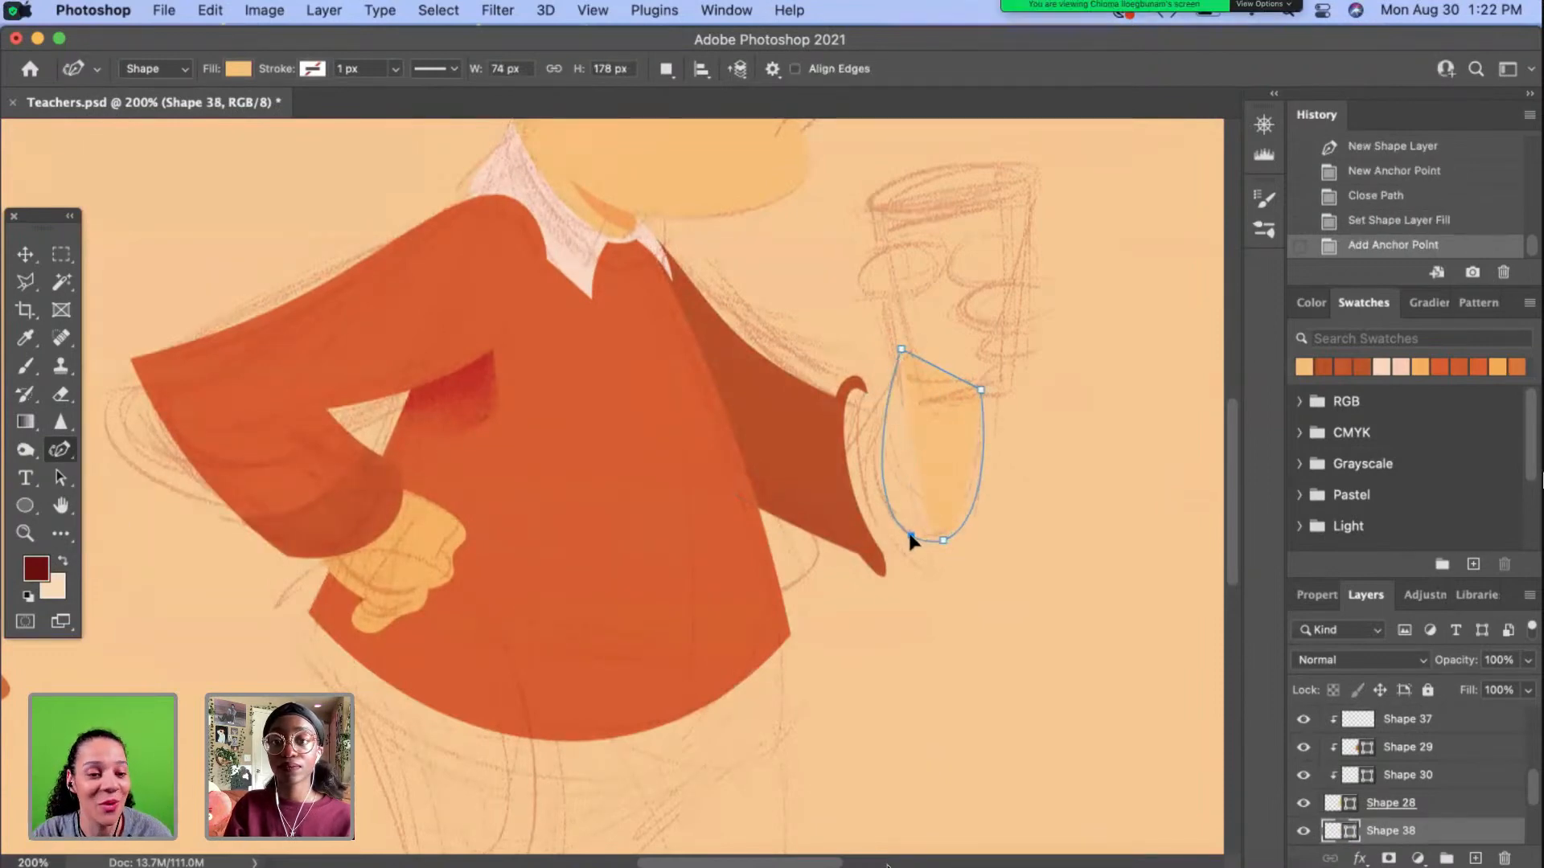
pyautogui.moveTo(980, 390); pyautogui.dragTo(910, 320)
pyautogui.moveTo(912, 537); pyautogui.dragTo(902, 534)
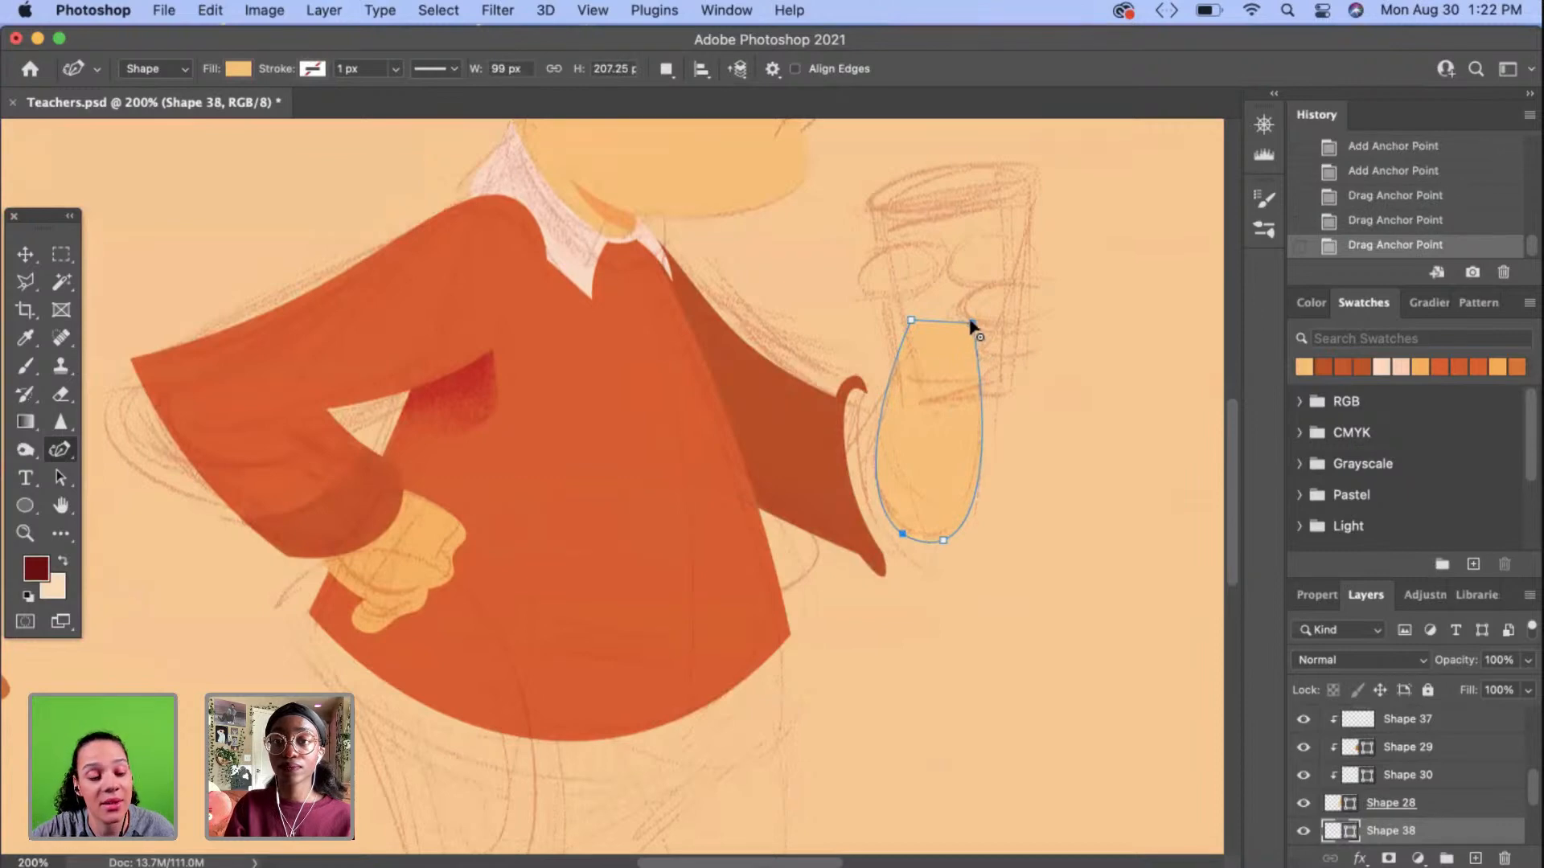
pyautogui.moveTo(971, 324); pyautogui.dragTo(970, 336)
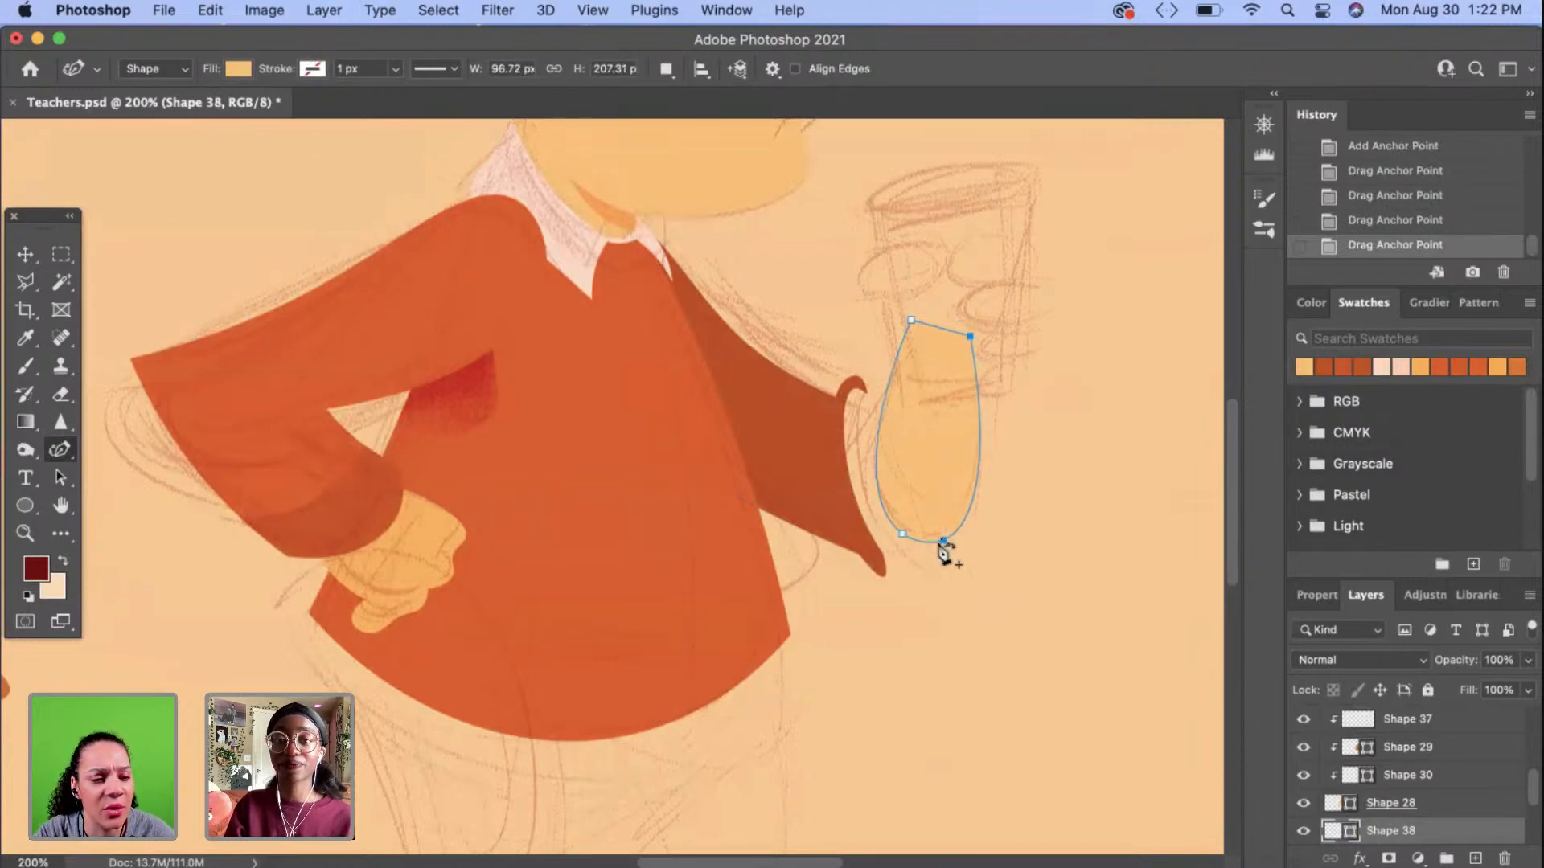
pyautogui.press('Return')
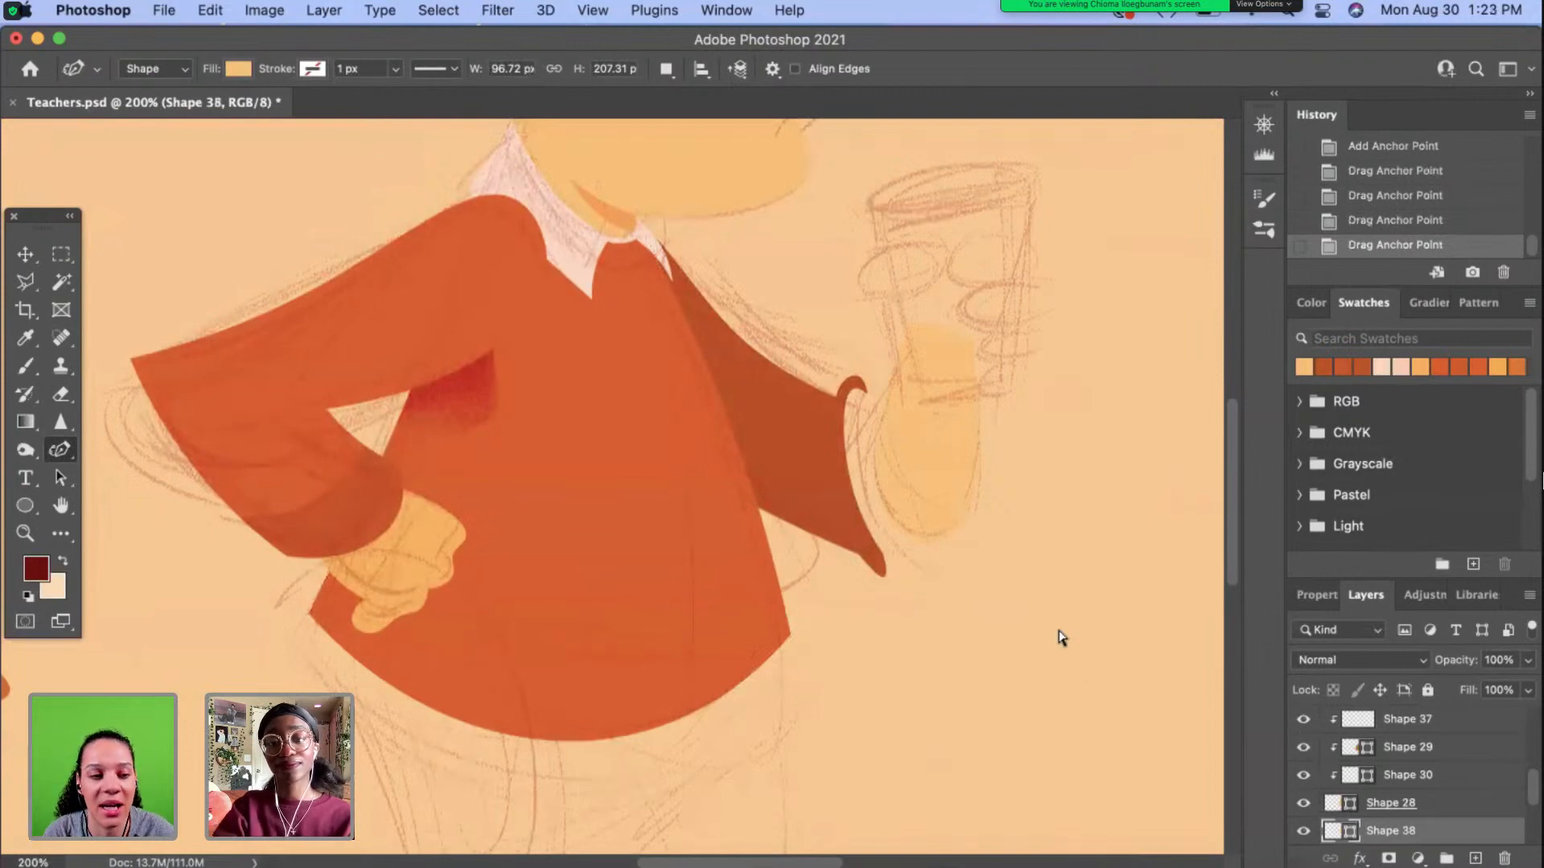
pyautogui.press('super+minus')
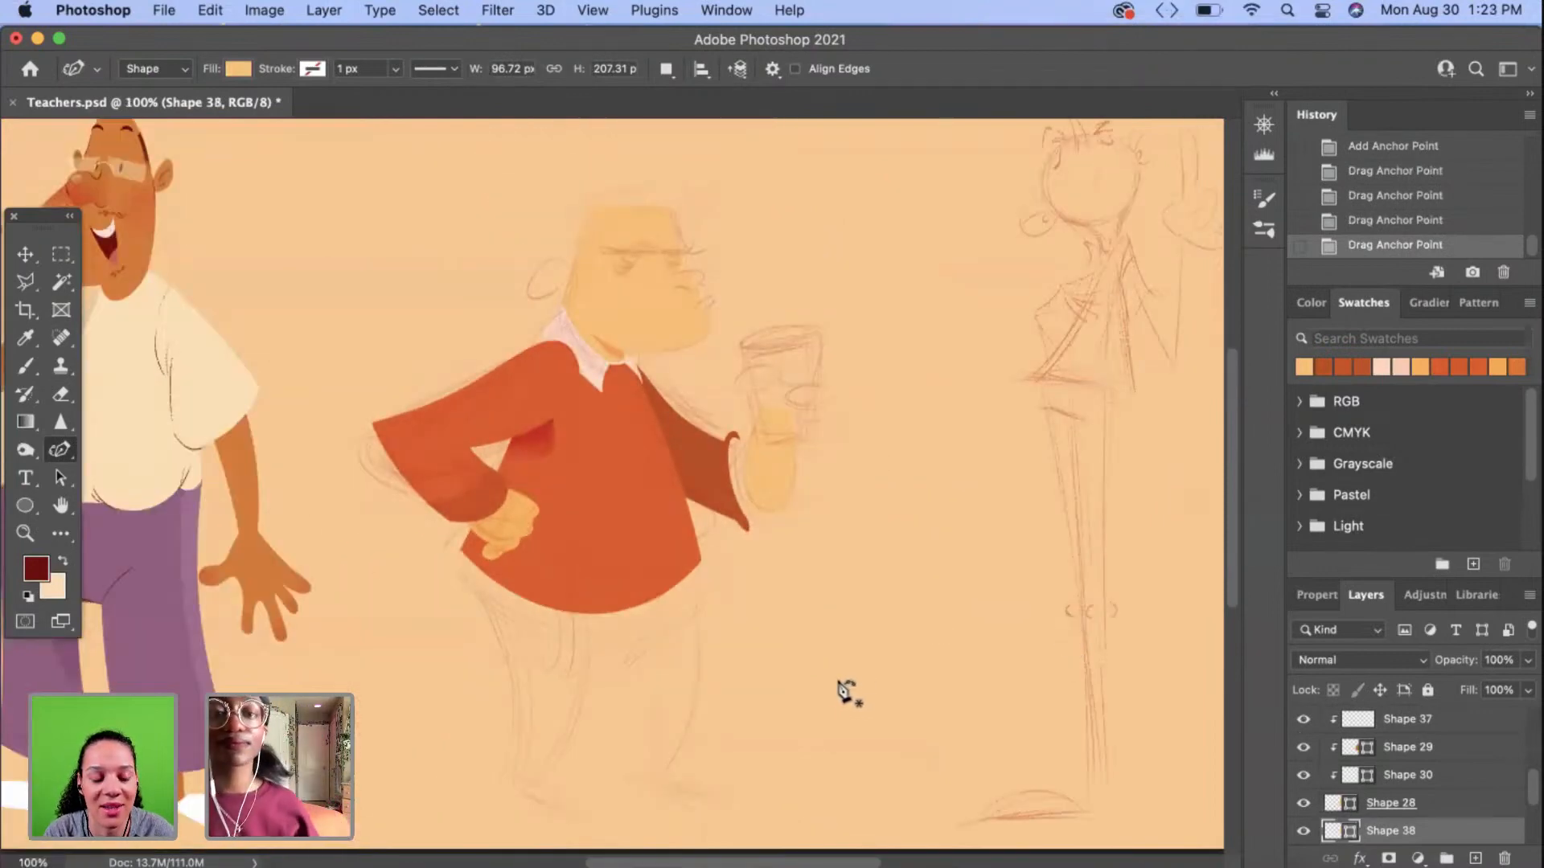
pyautogui.press('super+plus')
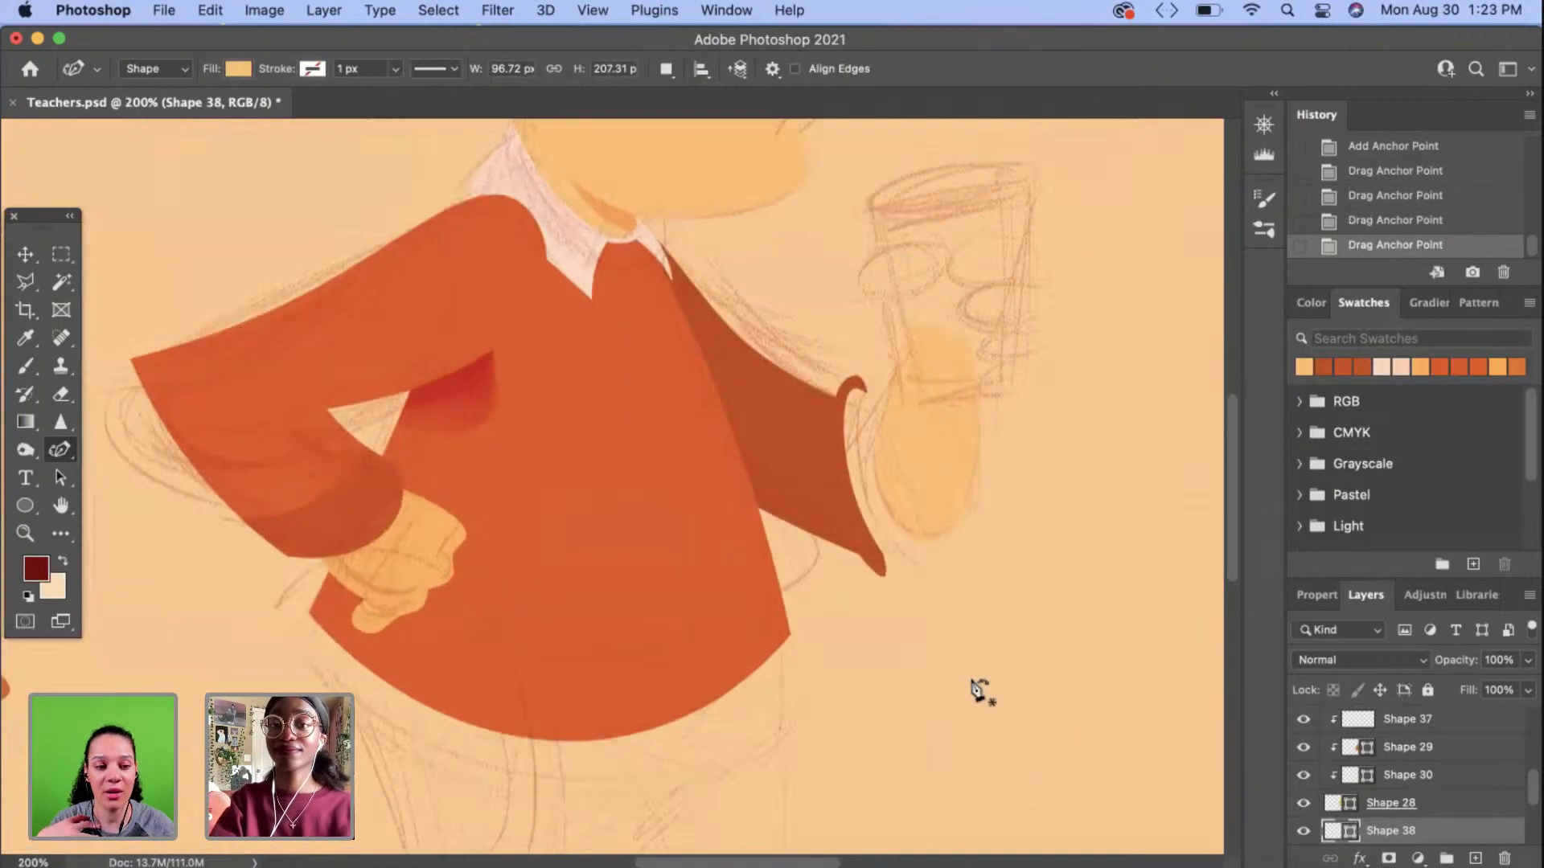
pyautogui.scroll(5, 816, 636)
pyautogui.hscroll(3, 816, 636)
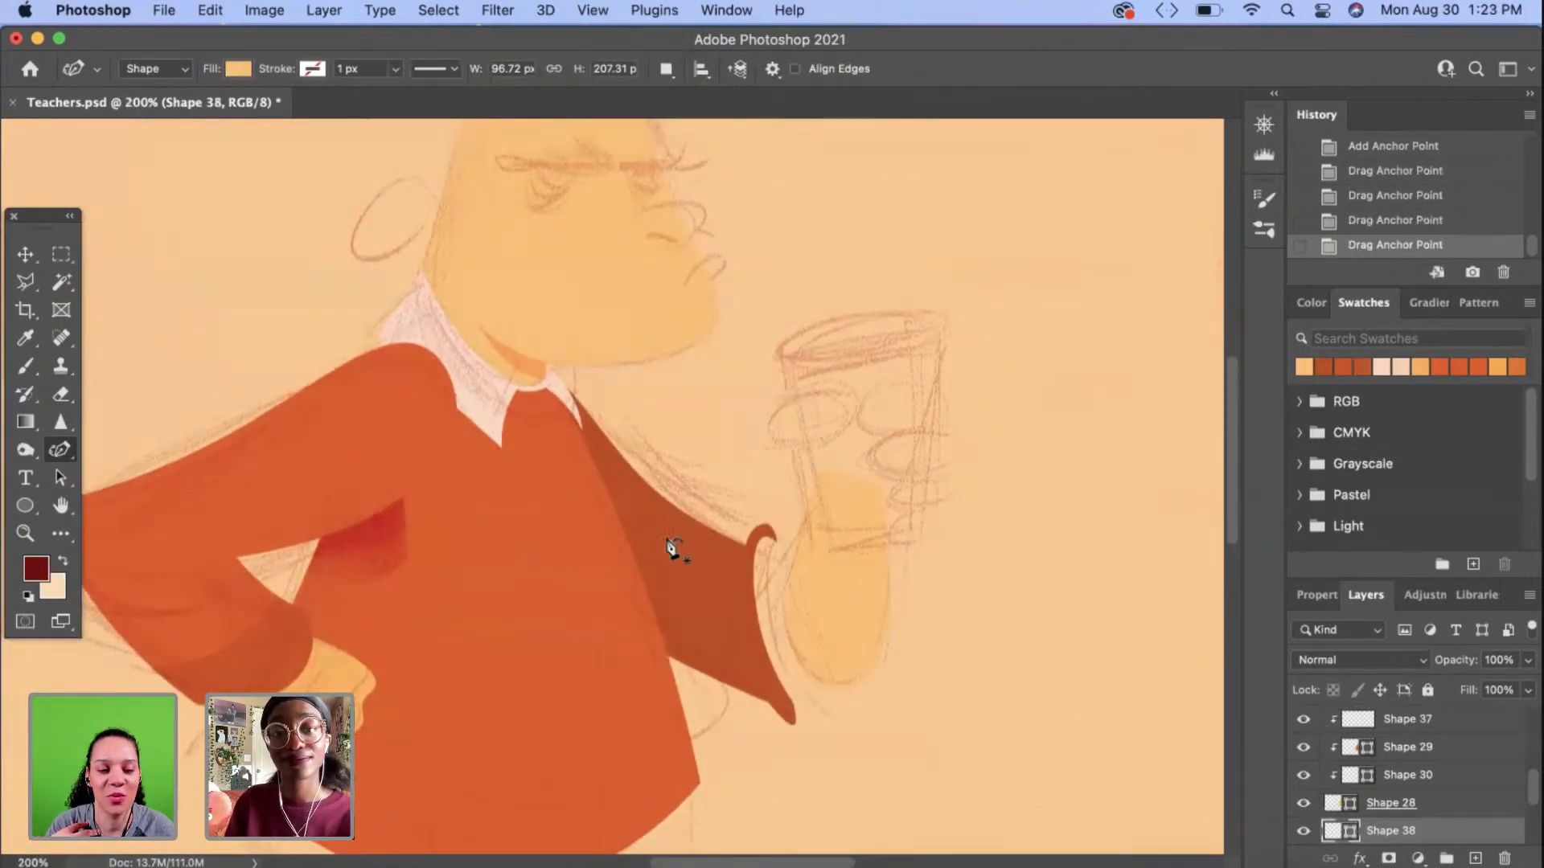
# Step: Collapse the character's lineart group, lower its opacity to fade the sketch, and select the hand shape again
pyautogui.press('v')
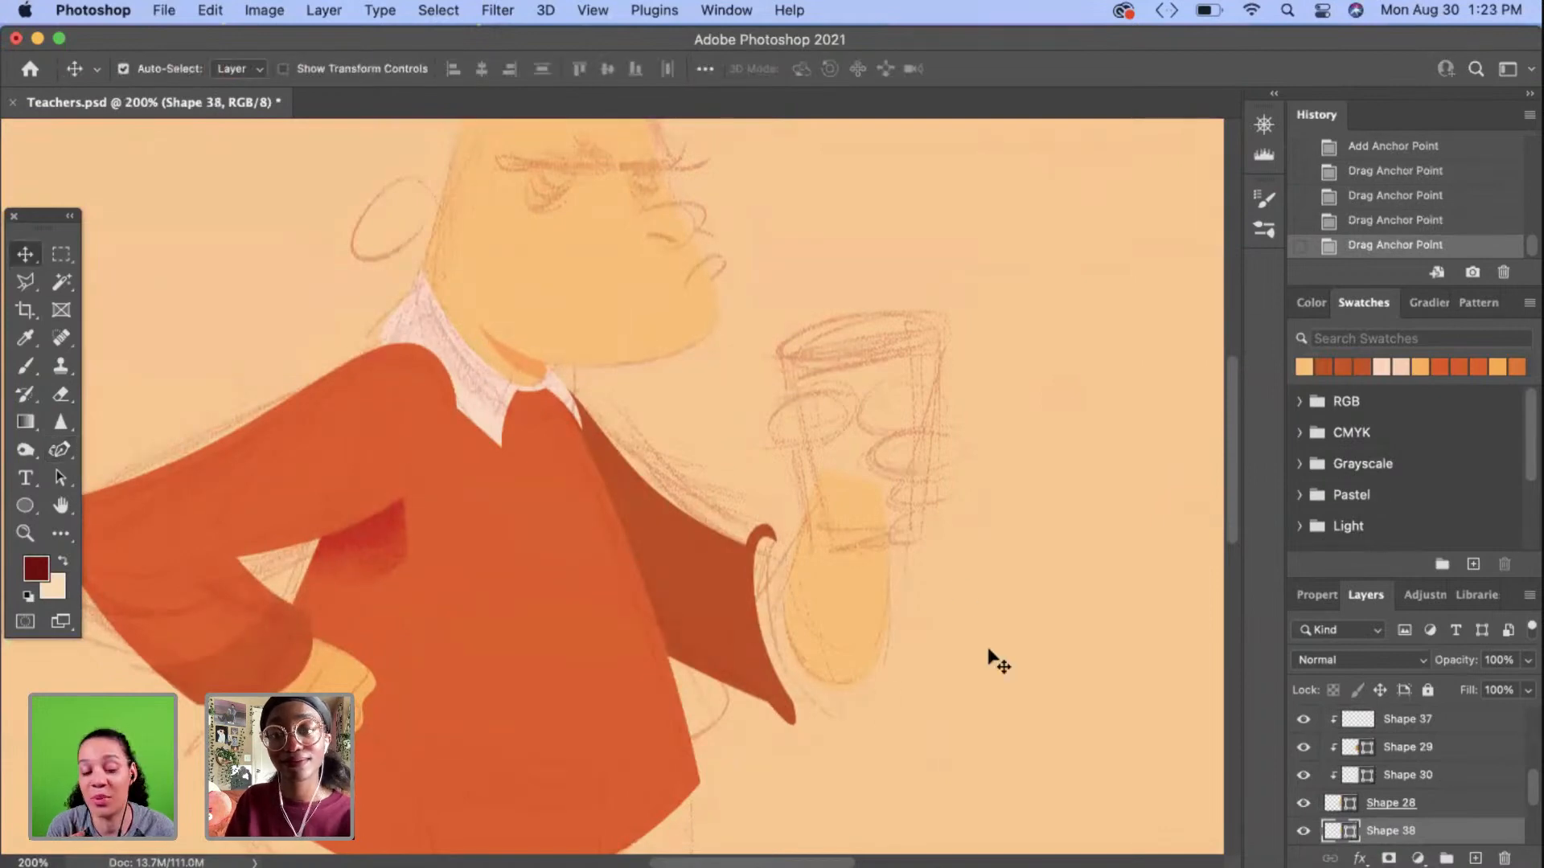
pyautogui.scroll(8, 1425, 784)
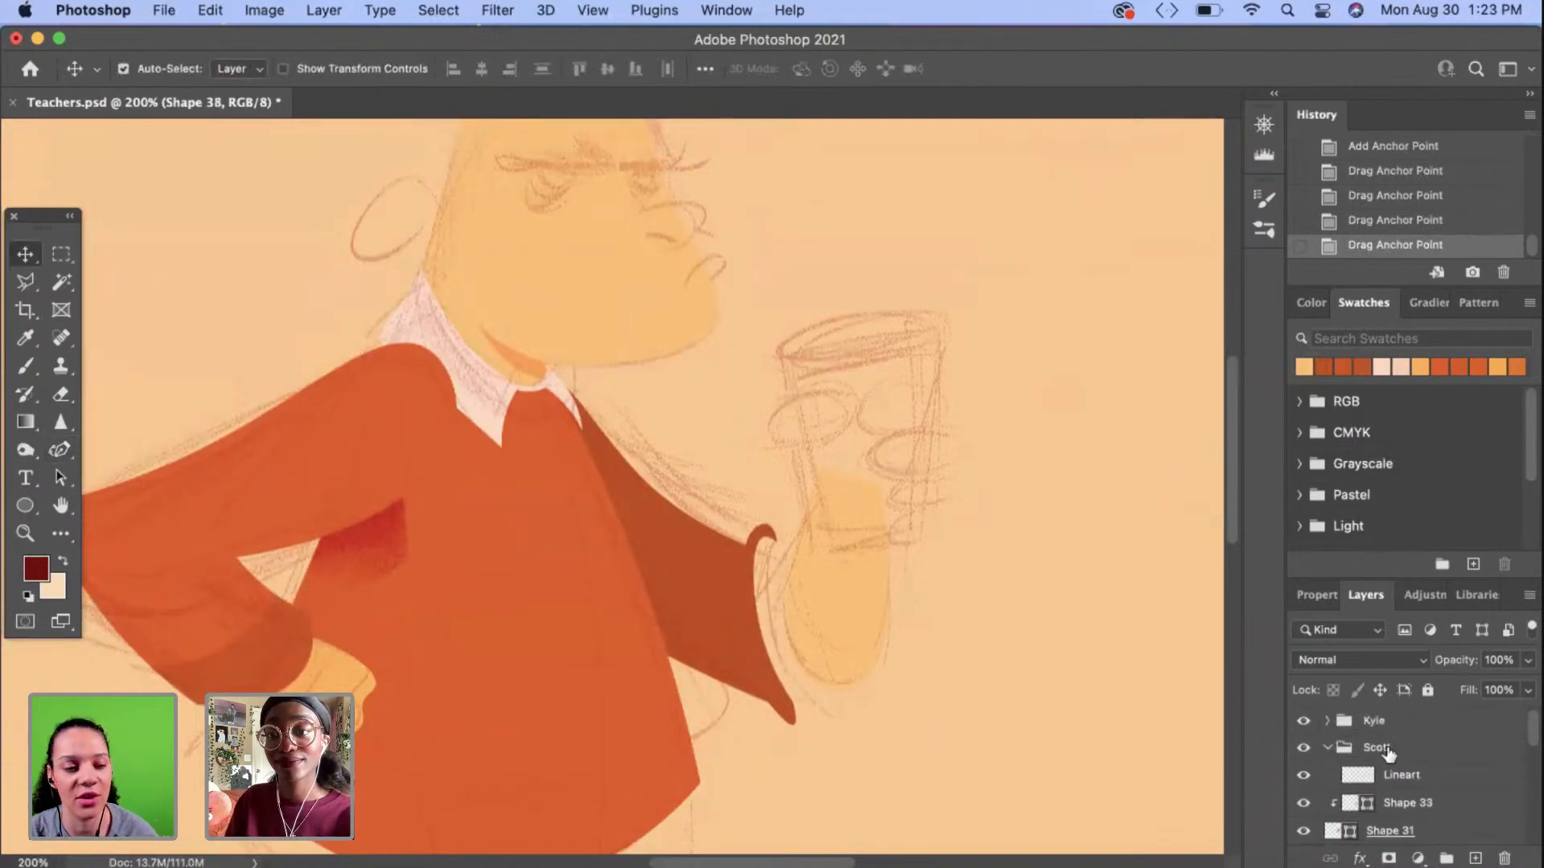
pyautogui.click(1349, 750)
pyautogui.click(1327, 747)
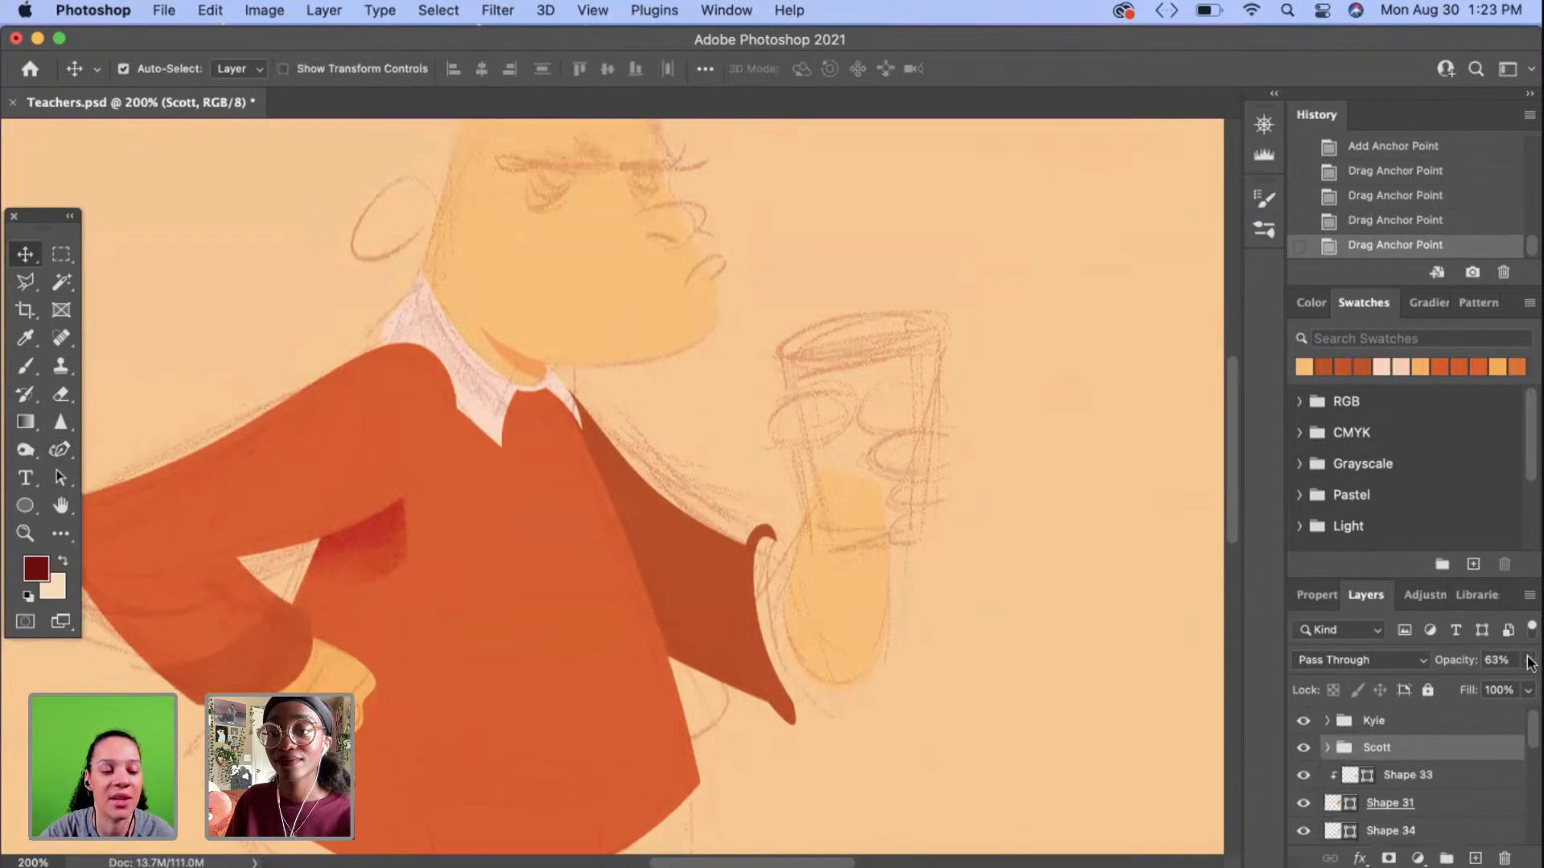
pyautogui.click(1528, 660)
pyautogui.moveTo(1460, 689); pyautogui.dragTo(1445, 691)
pyautogui.click(1423, 774)
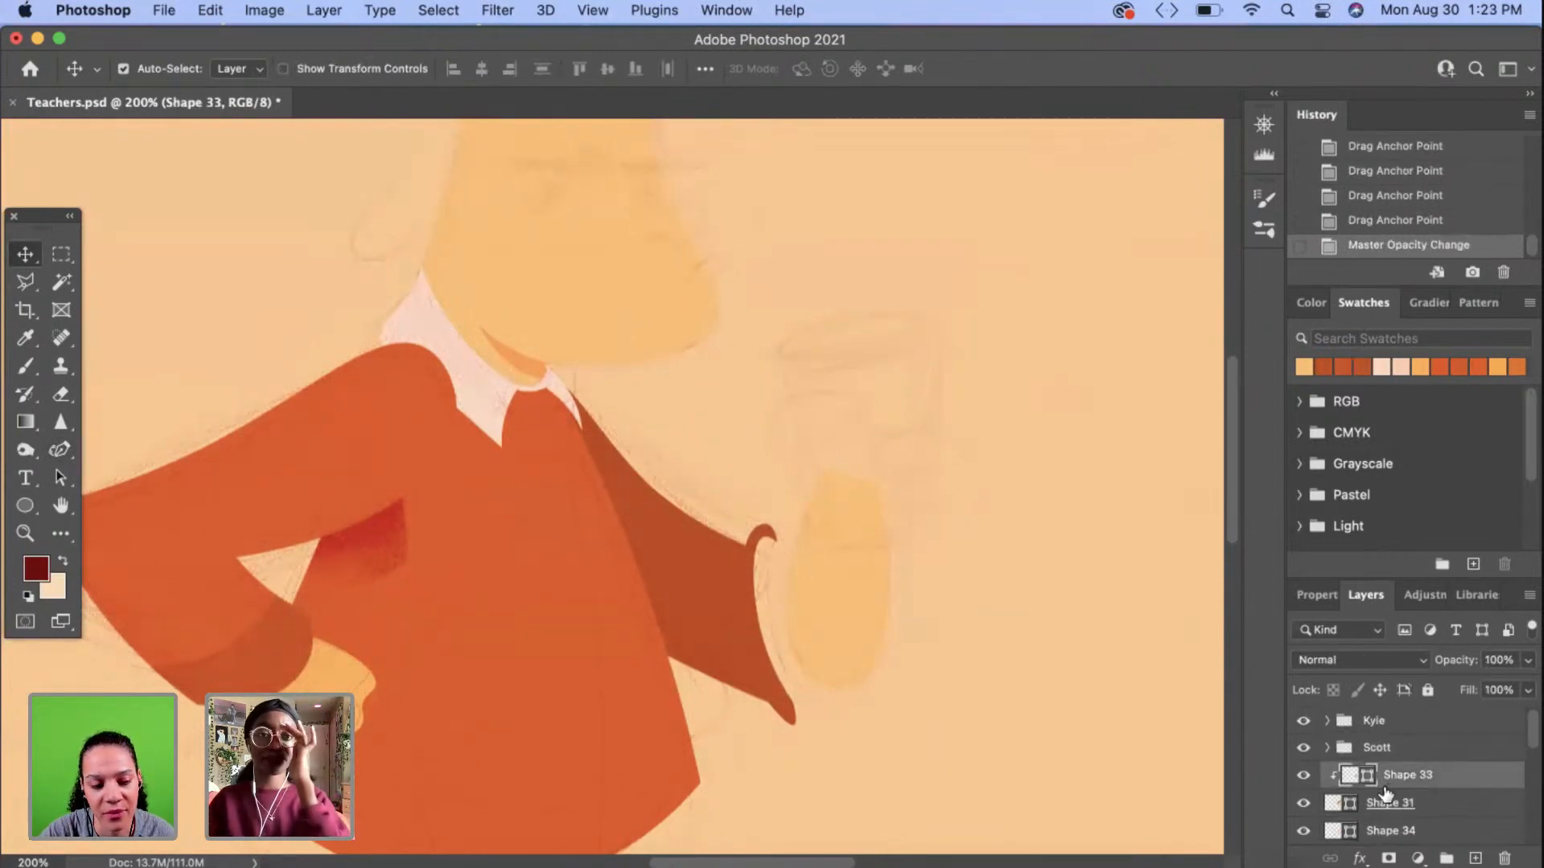
pyautogui.click(860, 612)
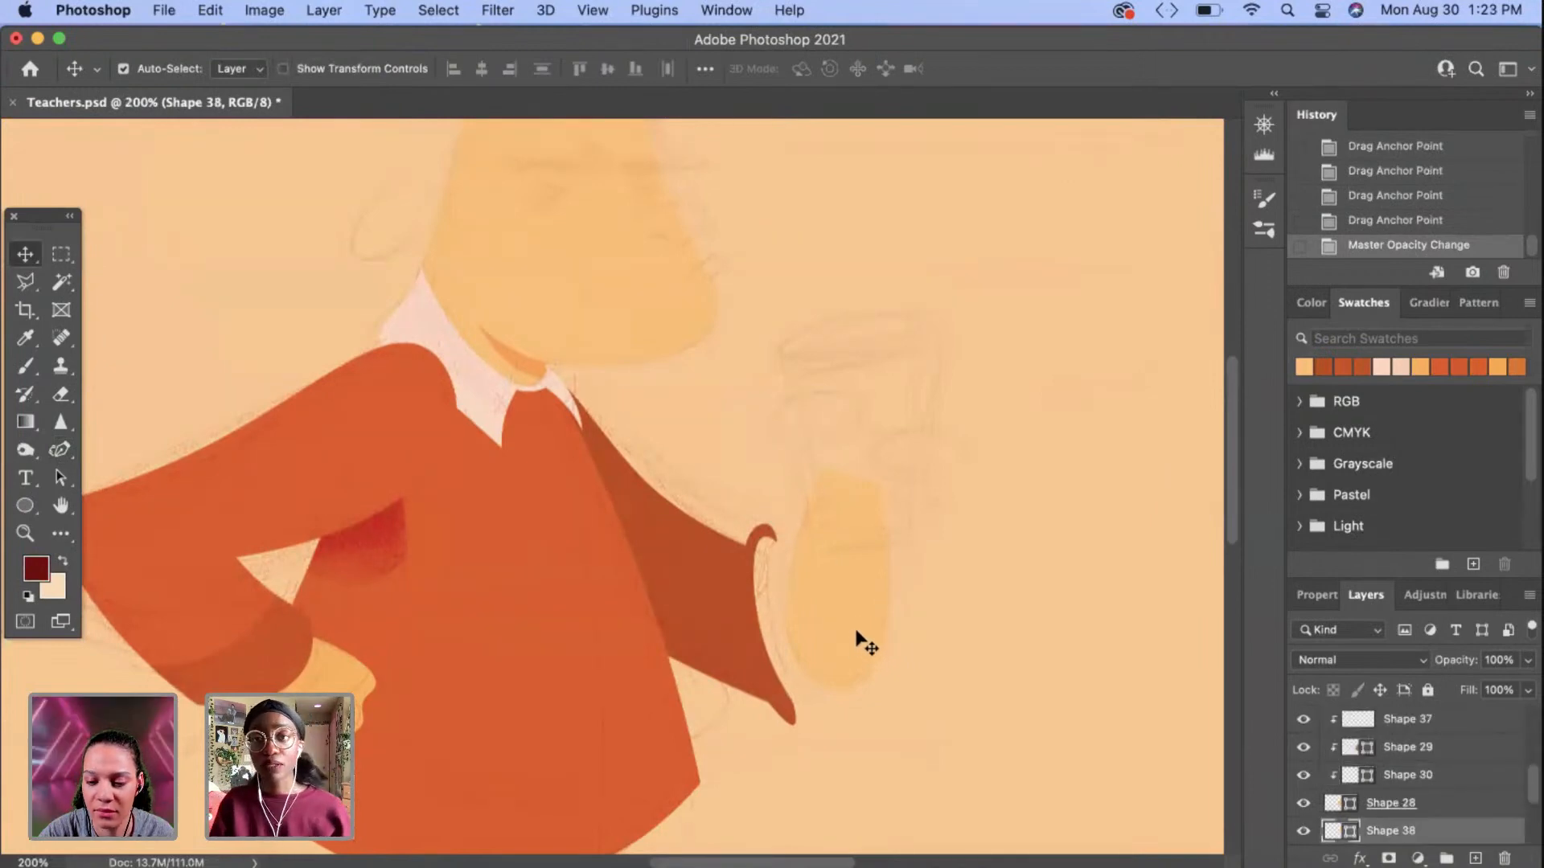
# Step: Try adding side anchor points to the palm outline with the Curvature Pen
pyautogui.click(53, 454)
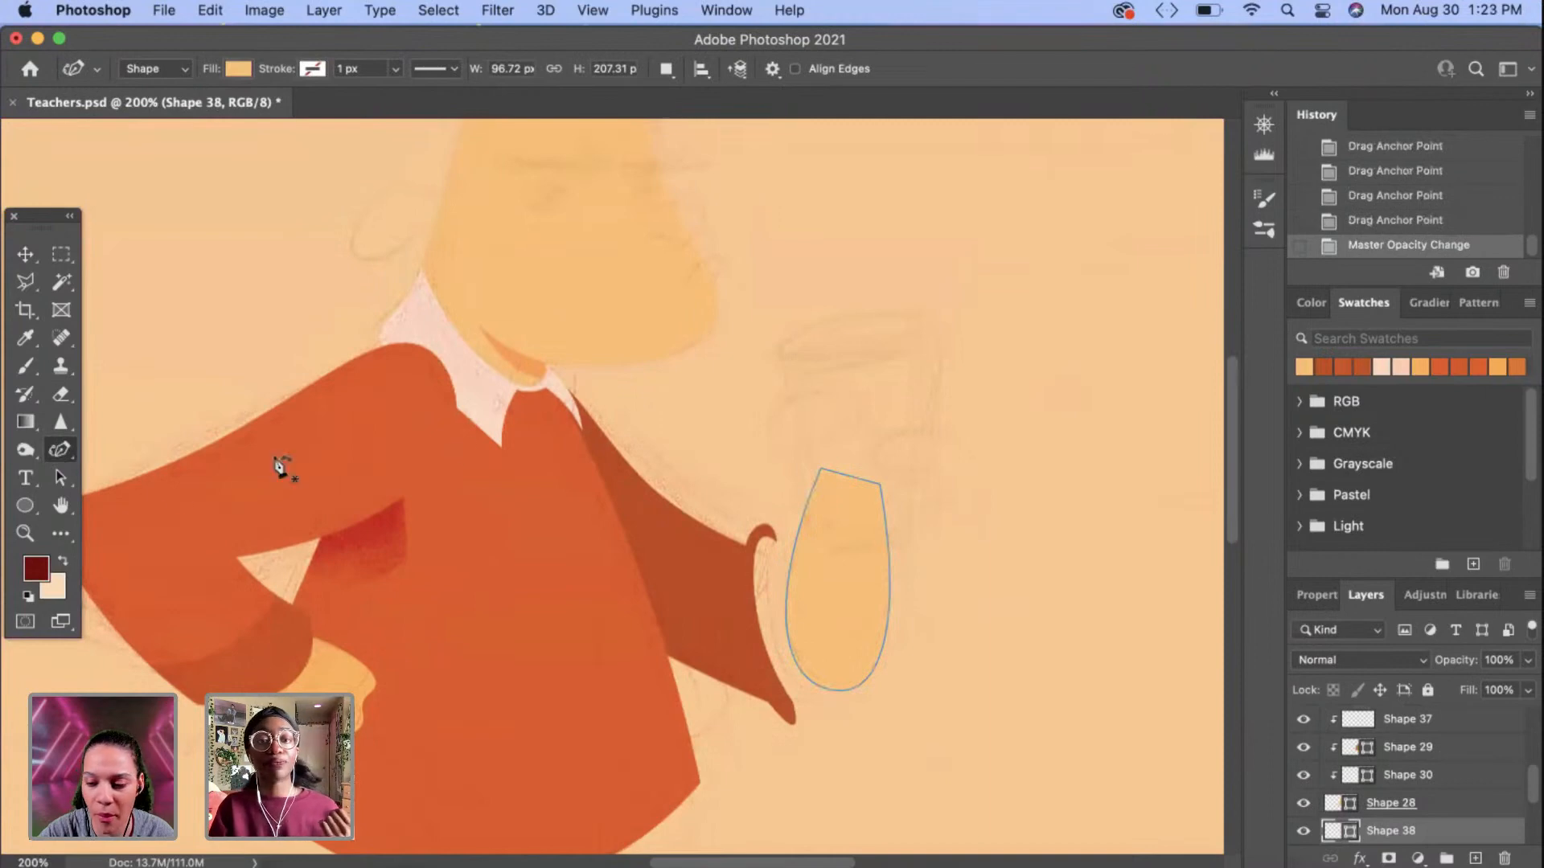
pyautogui.click(790, 533)
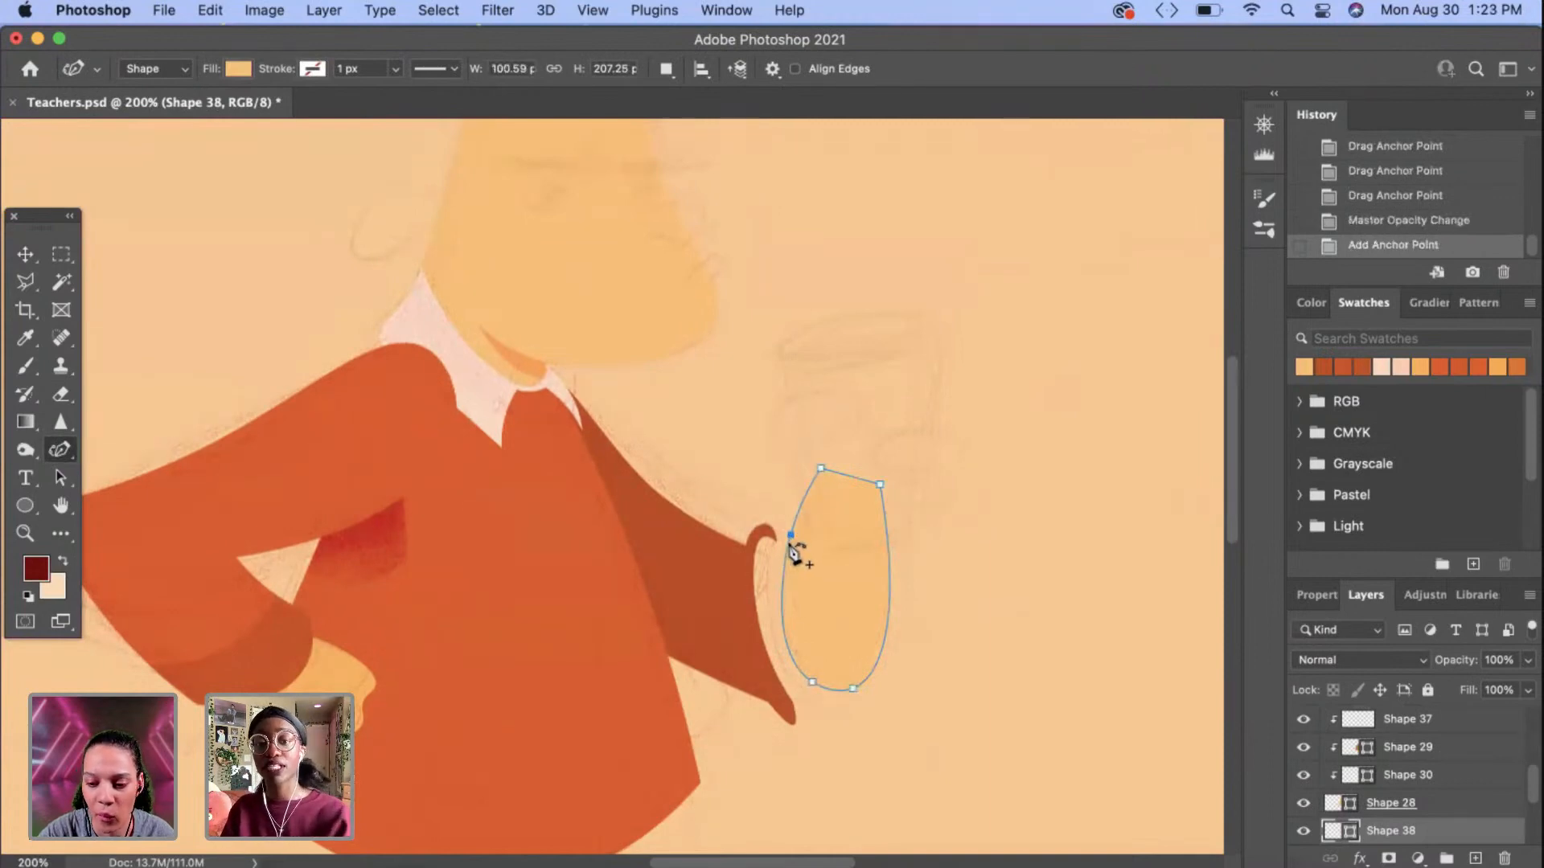
pyautogui.press('super+z')
pyautogui.click(890, 639)
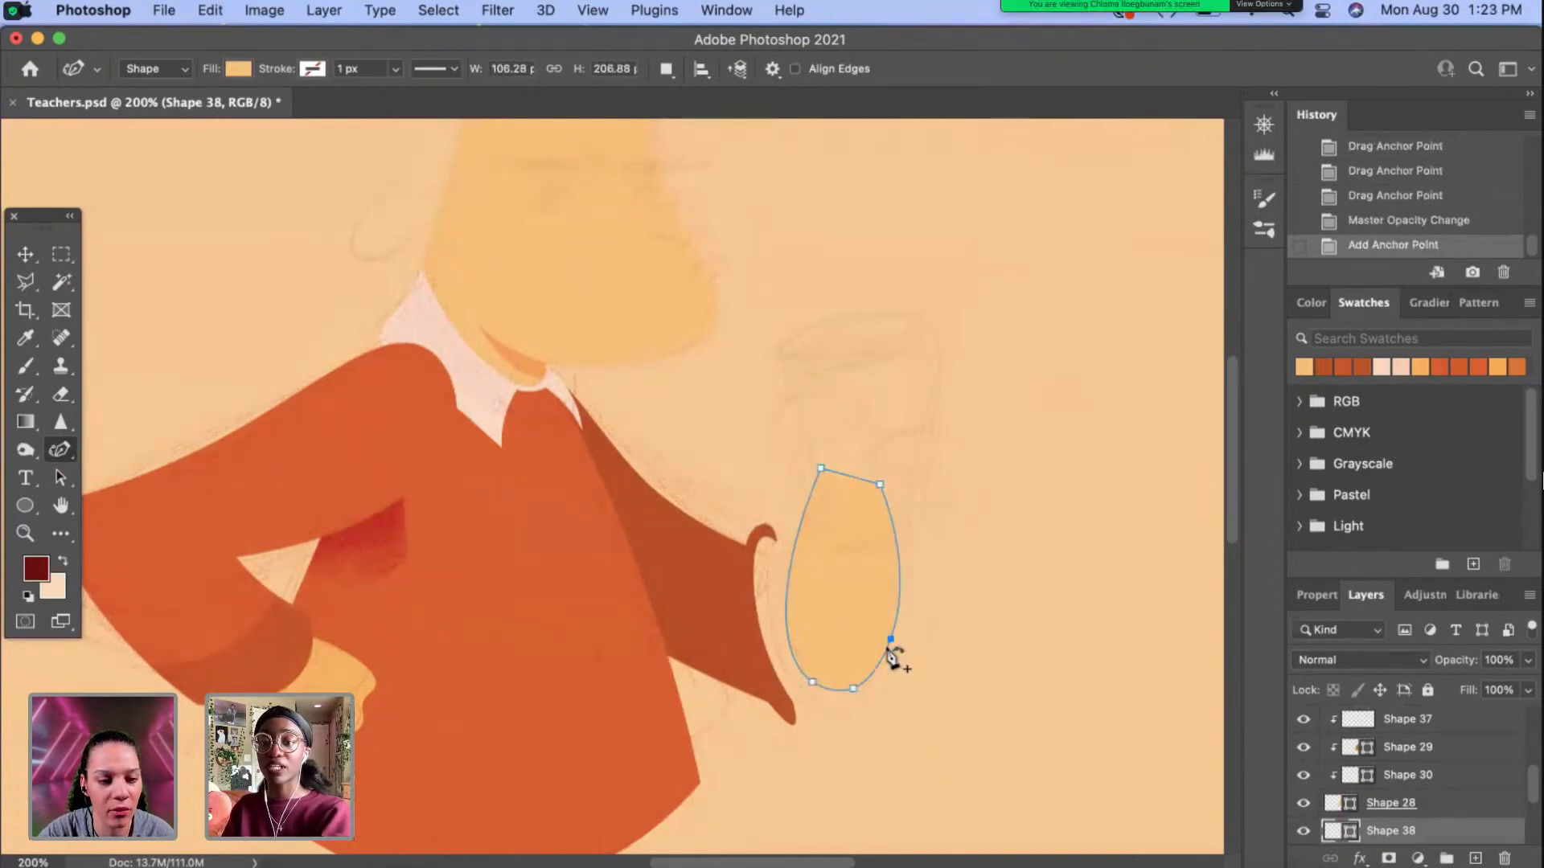
pyautogui.click(889, 643)
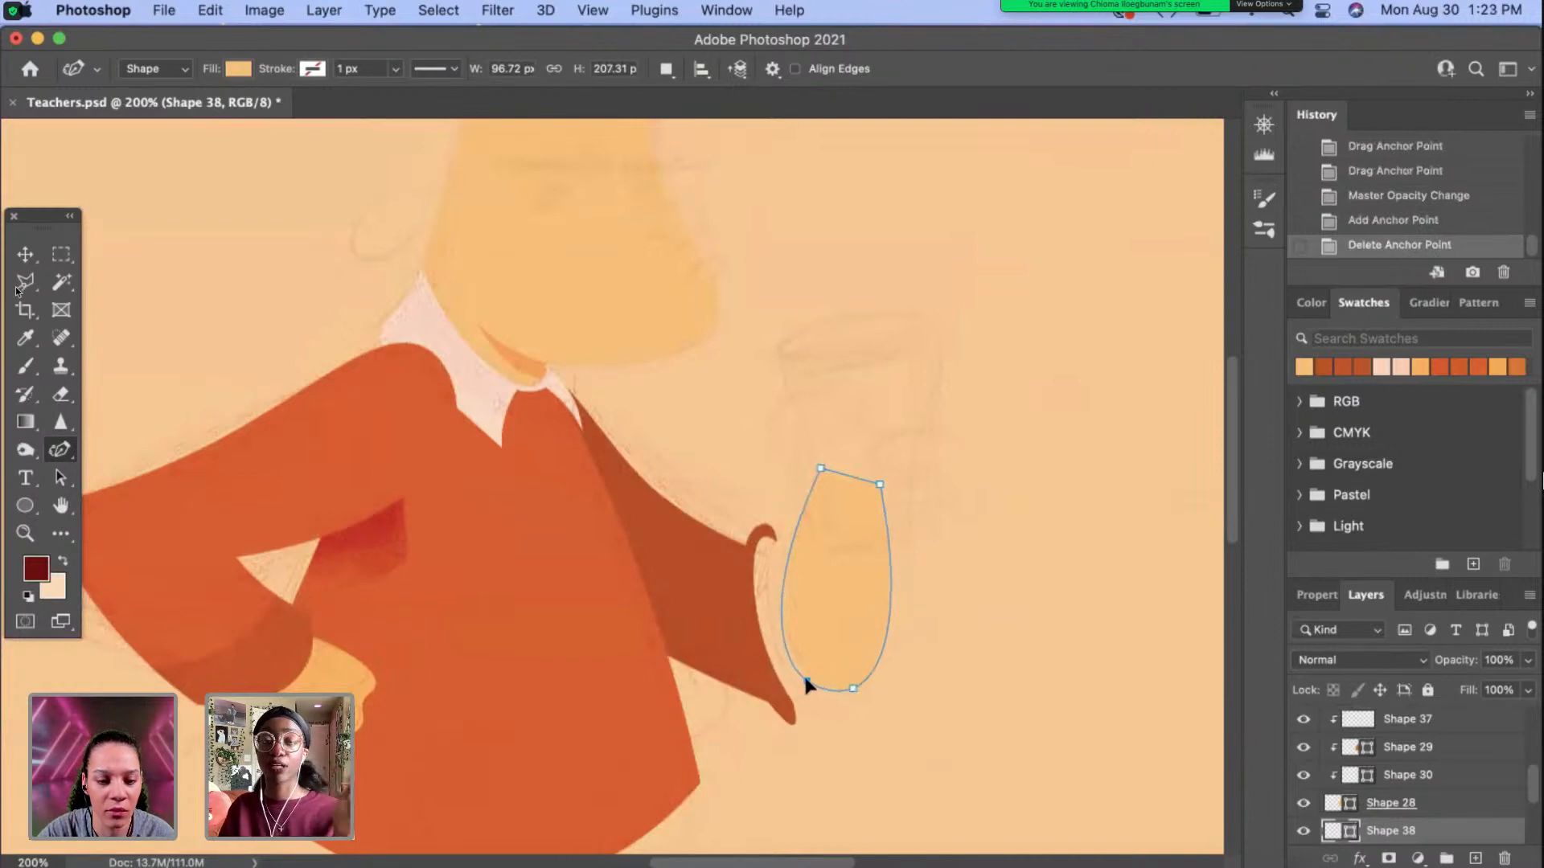
# Step: Nudge the palm's two bottom anchors to refine its rounded base, making the shape about 100 by 208 px
pyautogui.moveTo(805, 681); pyautogui.dragTo(806, 680)
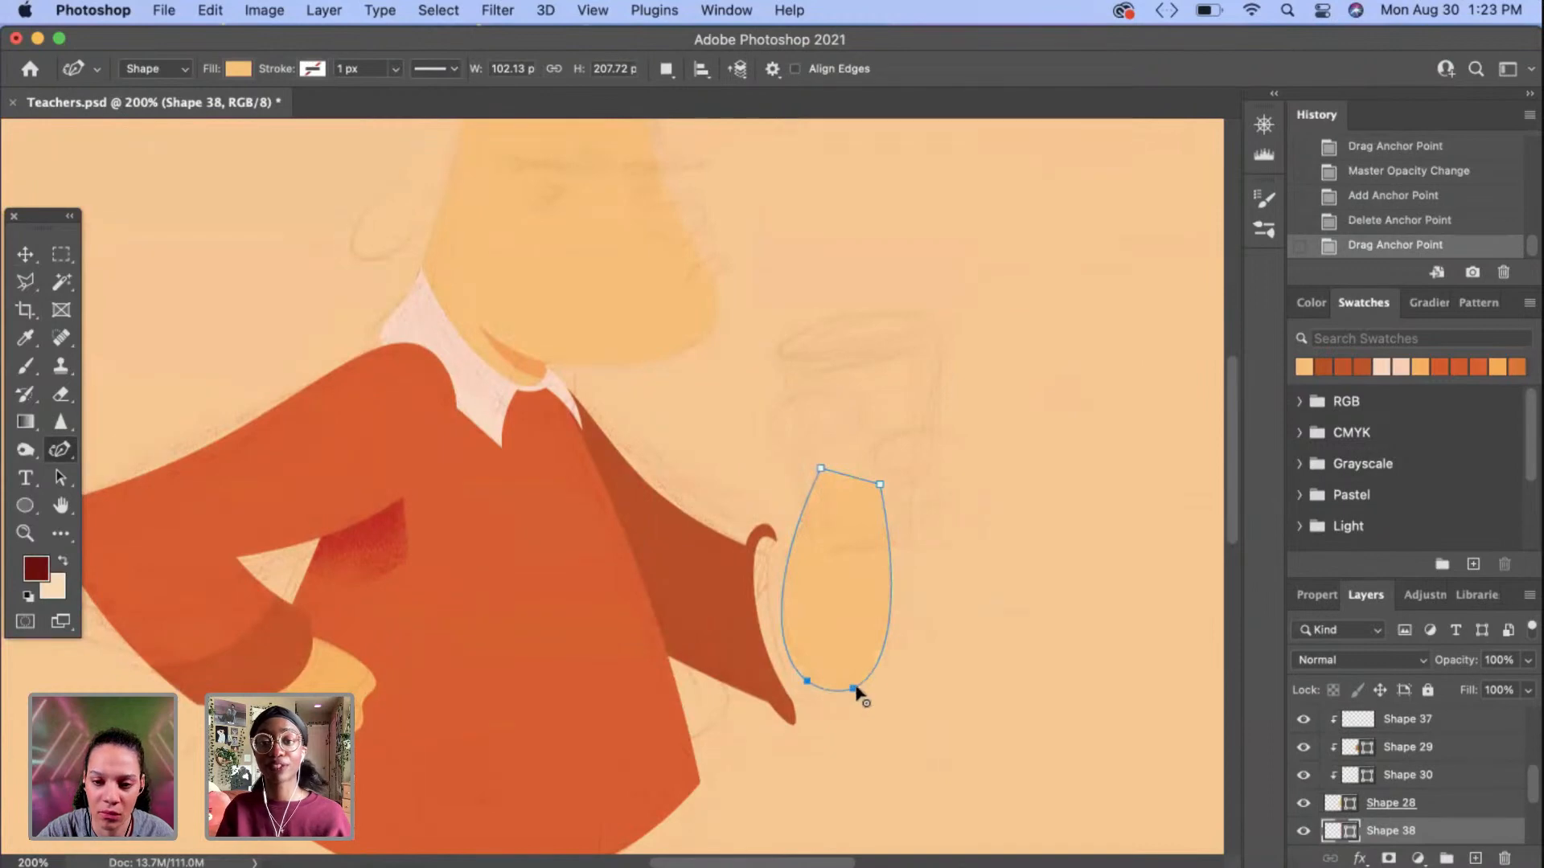
pyautogui.moveTo(855, 689); pyautogui.dragTo(856, 688)
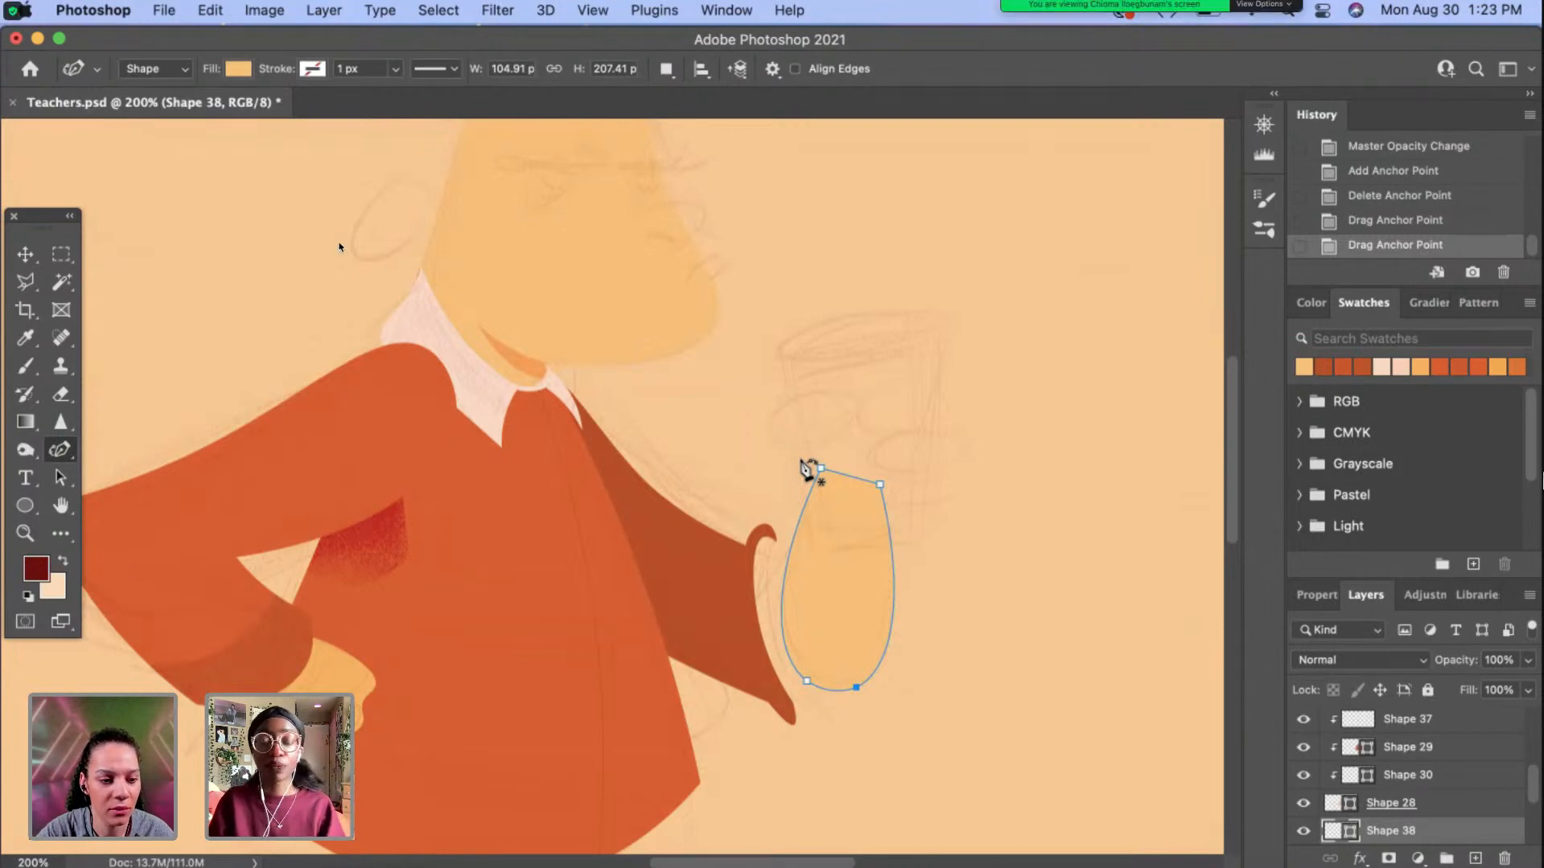
pyautogui.moveTo(808, 680); pyautogui.dragTo(851, 689)
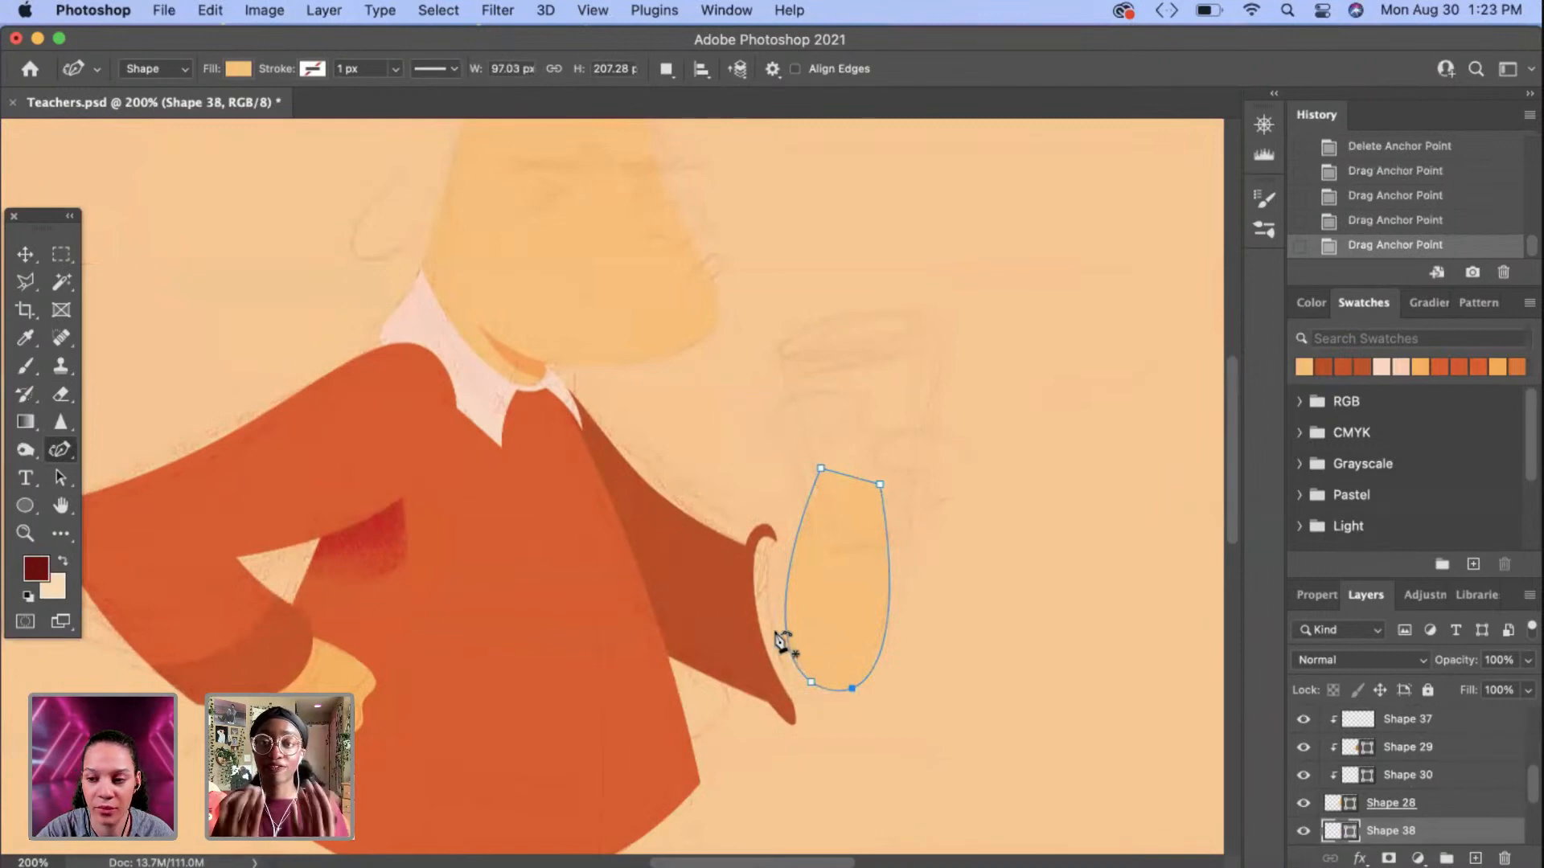
pyautogui.hotkey('ctrl', '-')
pyautogui.hotkey('ctrl', '-')
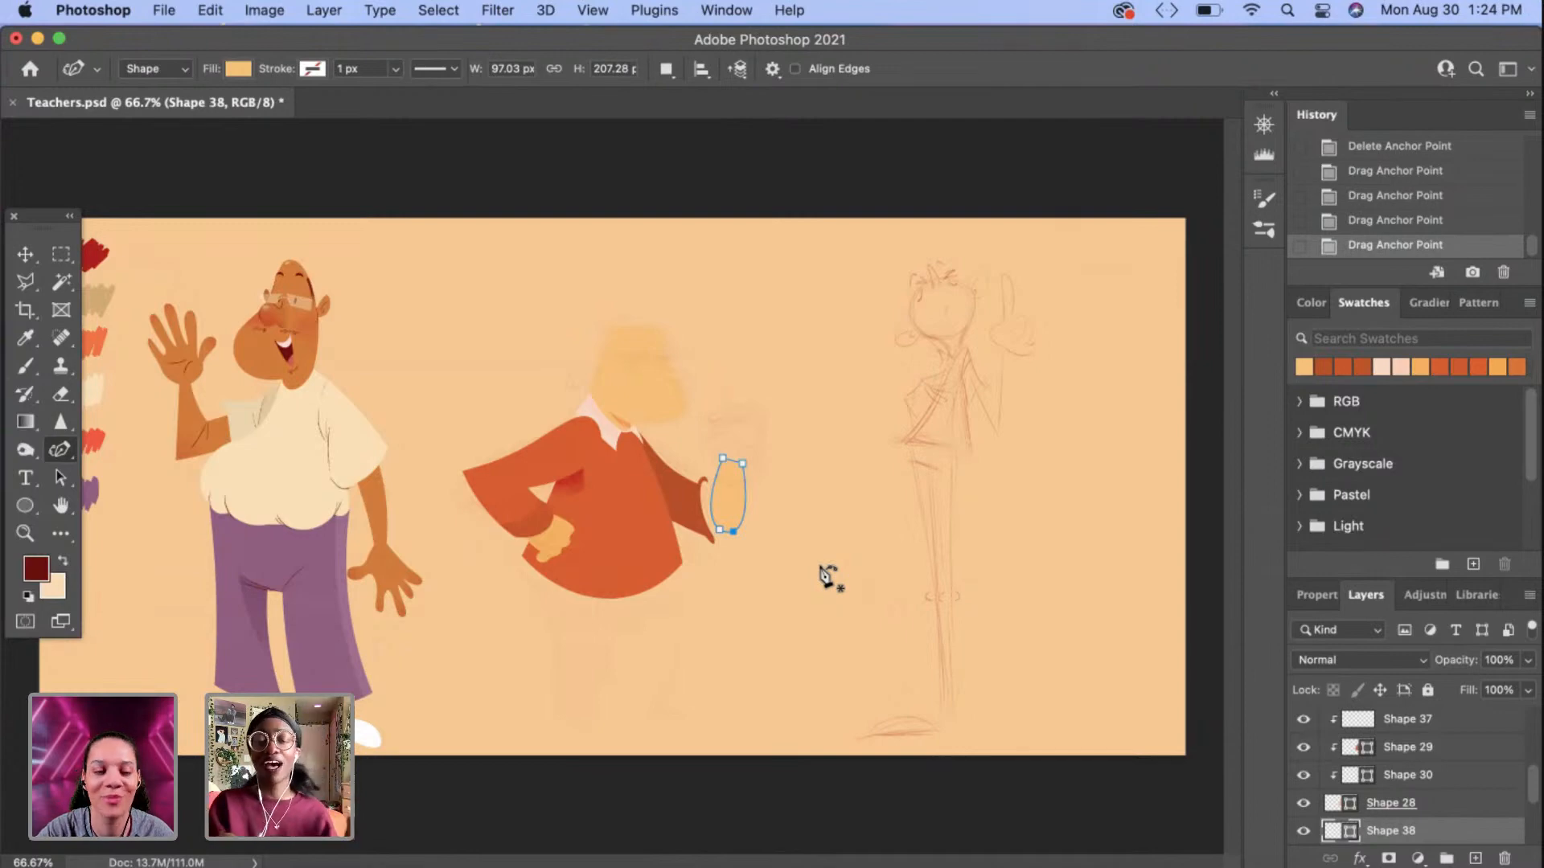
pyautogui.scroll(5, 820, 573)
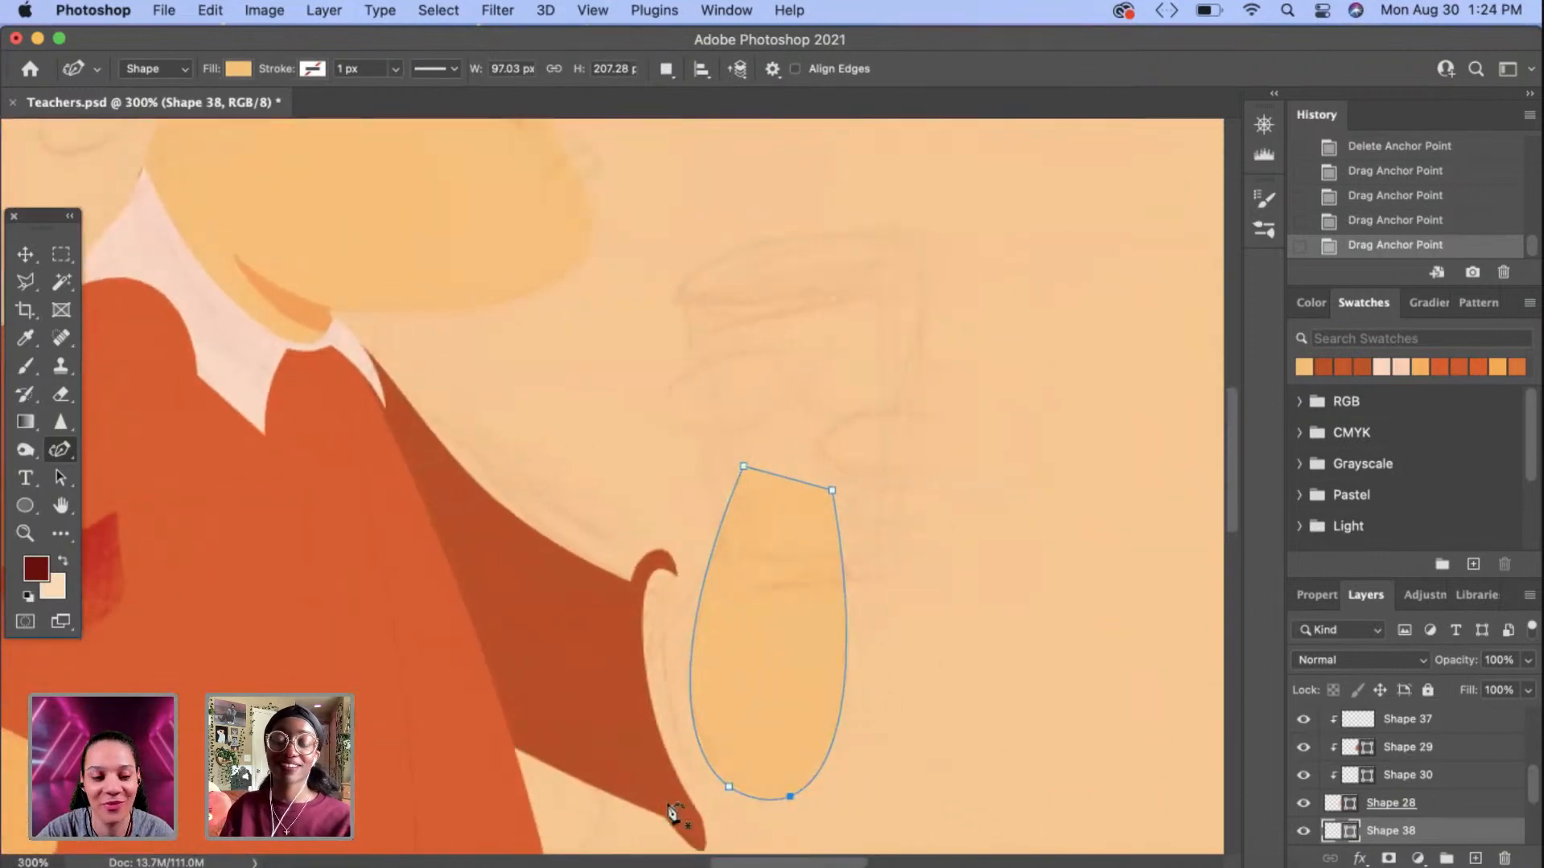
pyautogui.moveTo(730, 788); pyautogui.dragTo(723, 795)
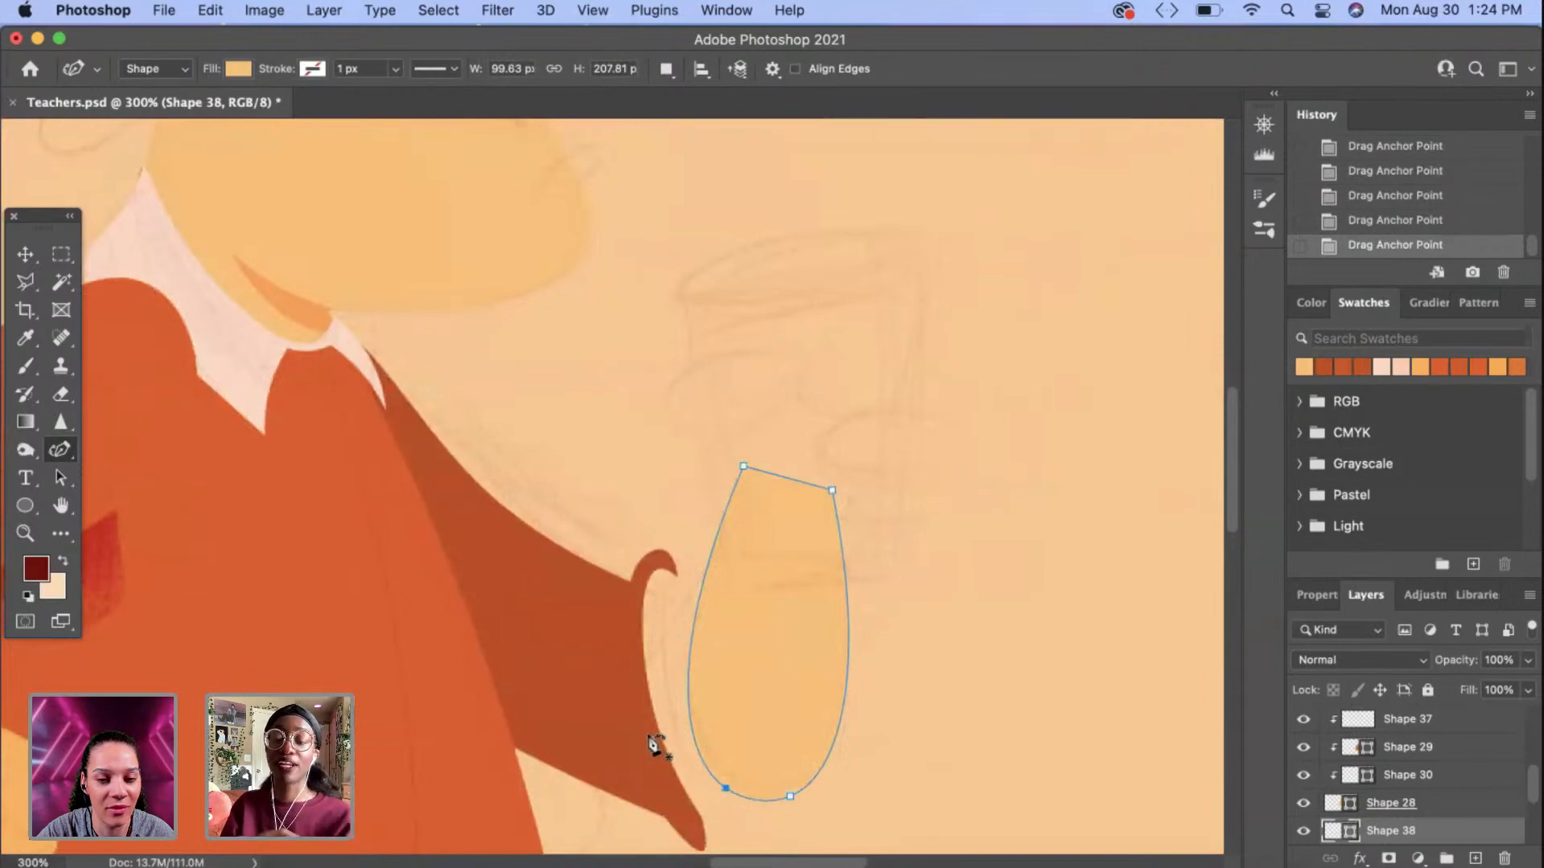
pyautogui.press('Escape')
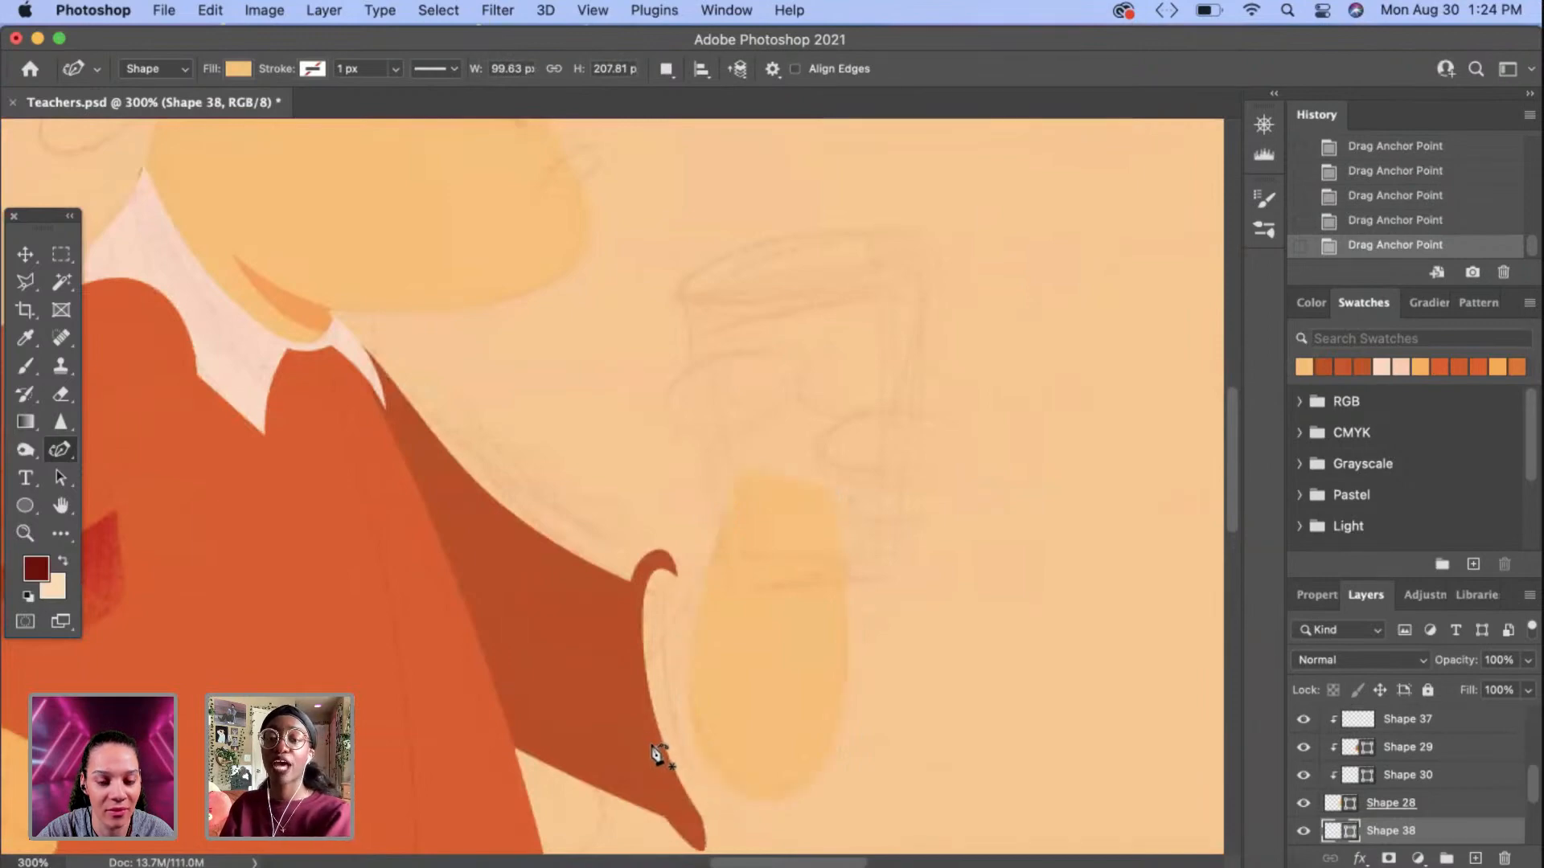
# Step: Draw the thumb as a closed, tilted four-point oval about 79 by 43 px on the sketched glass's near side
pyautogui.click(666, 411)
pyautogui.click(696, 376)
pyautogui.click(790, 373)
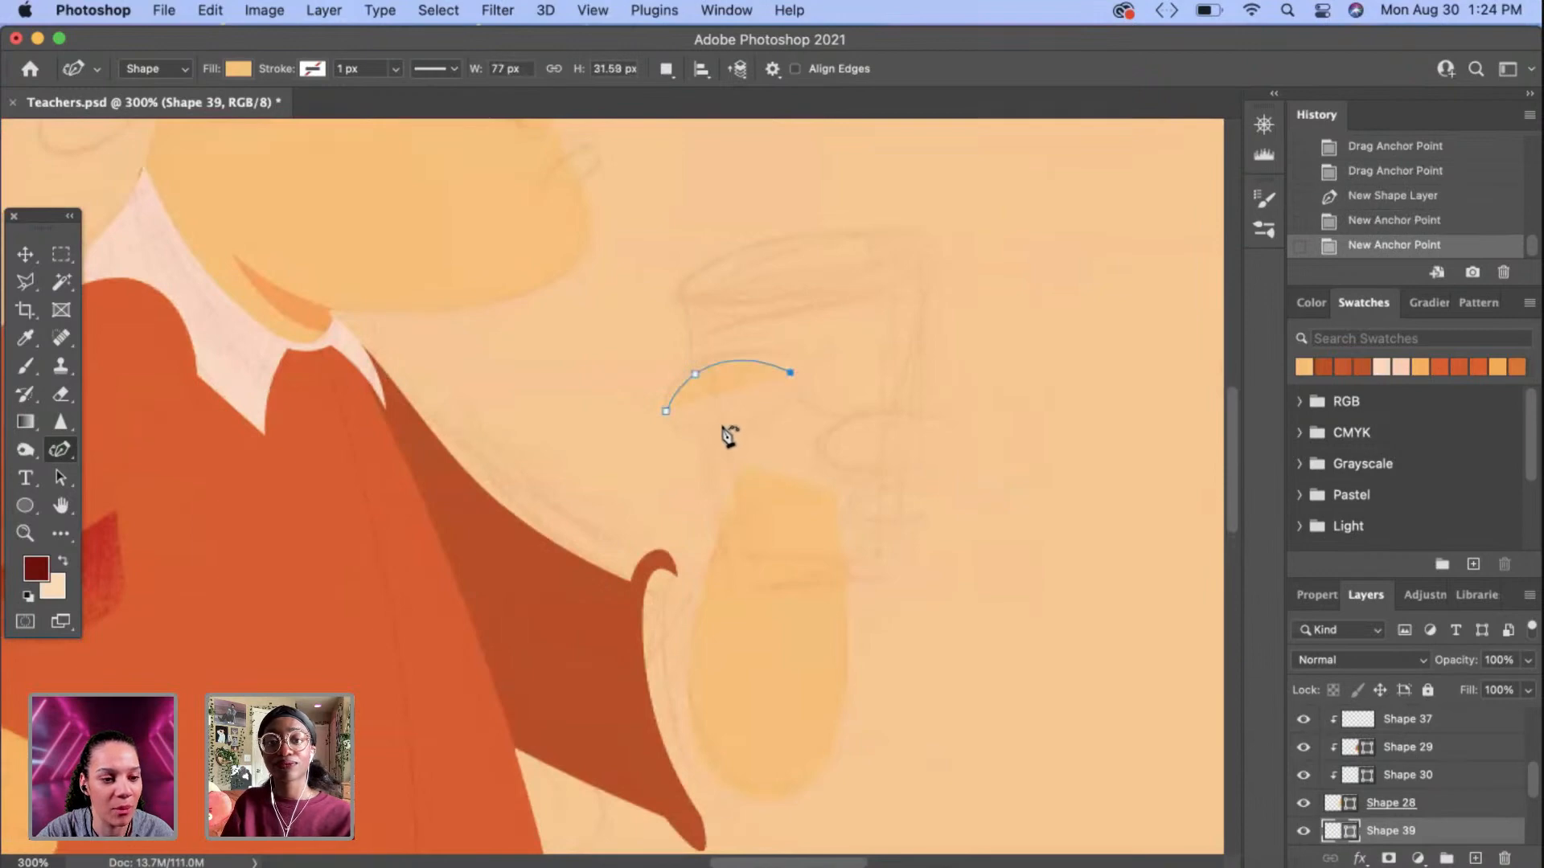
pyautogui.click(720, 426)
pyautogui.click(658, 417)
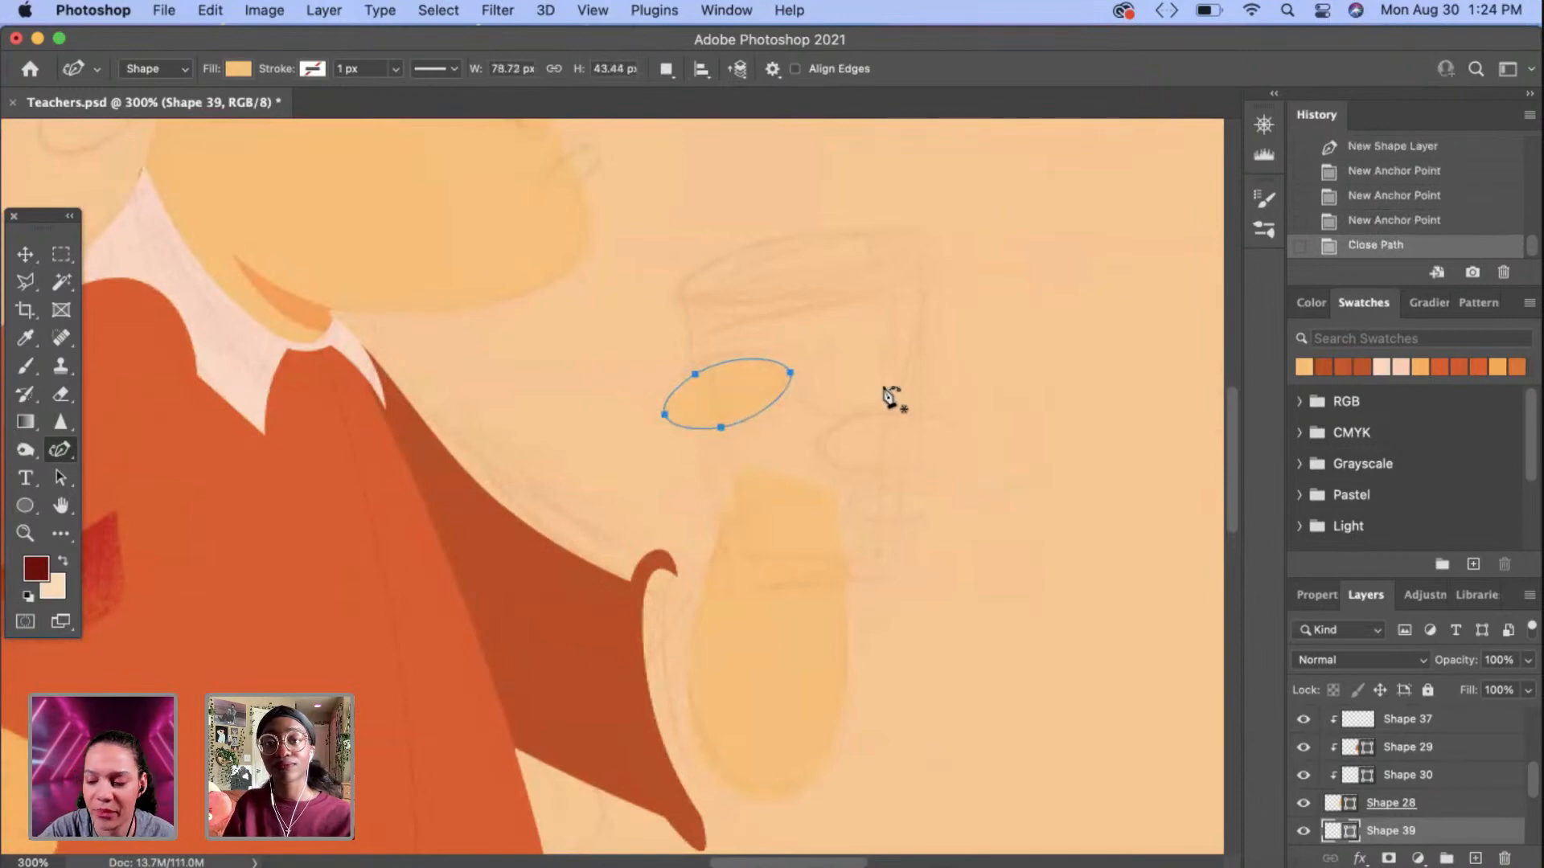
# Step: Draw the topmost finger as a closed four-point oval about 73 by 35 px on the glass's far side
pyautogui.click(927, 373)
pyautogui.click(881, 348)
pyautogui.click(813, 377)
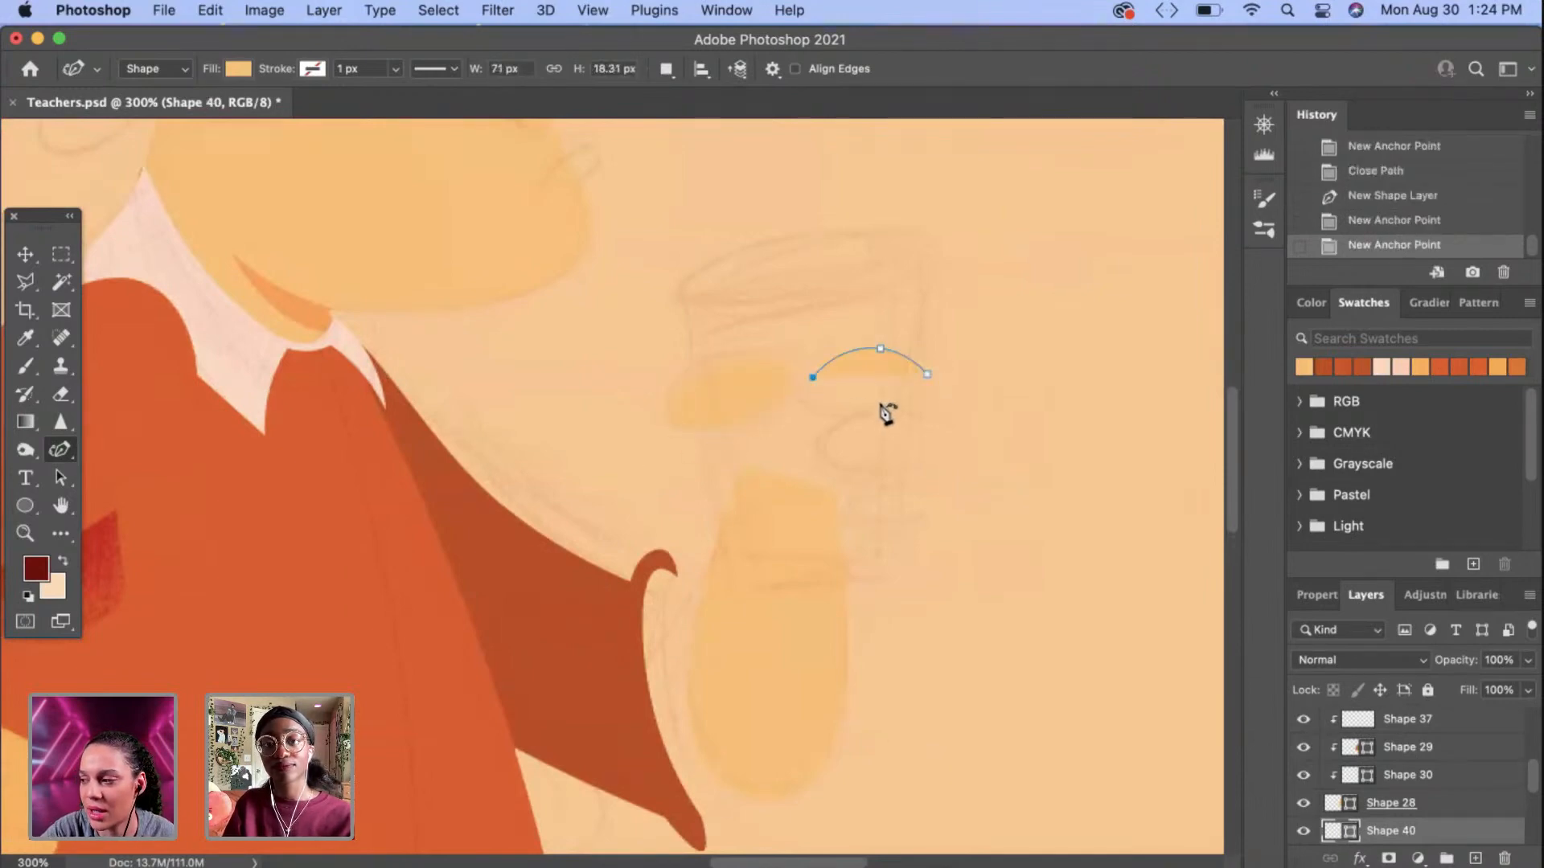
pyautogui.click(881, 404)
pyautogui.click(933, 375)
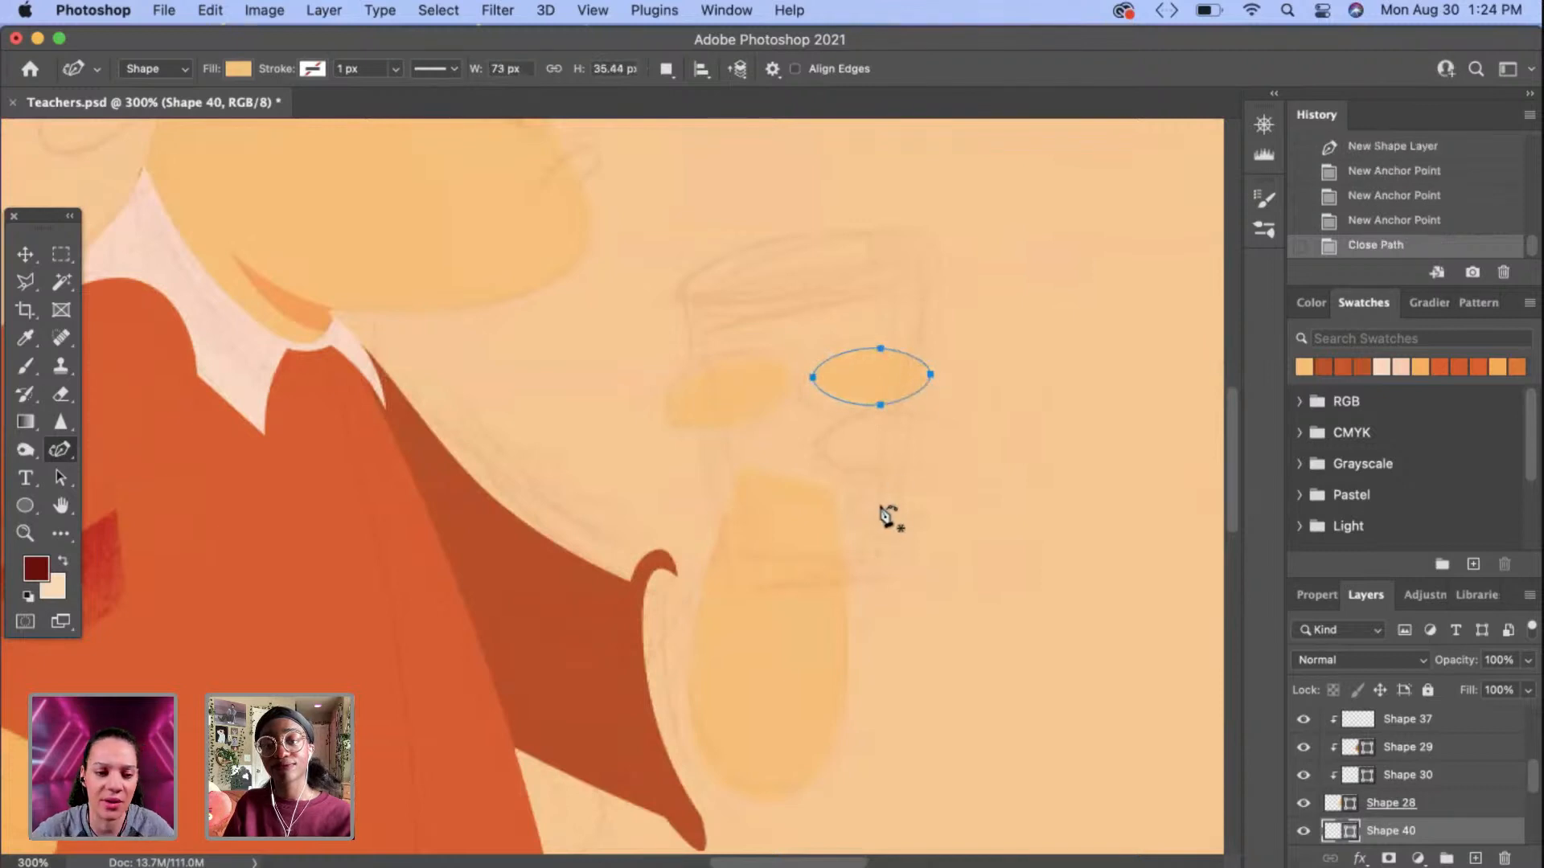
pyautogui.press('Return')
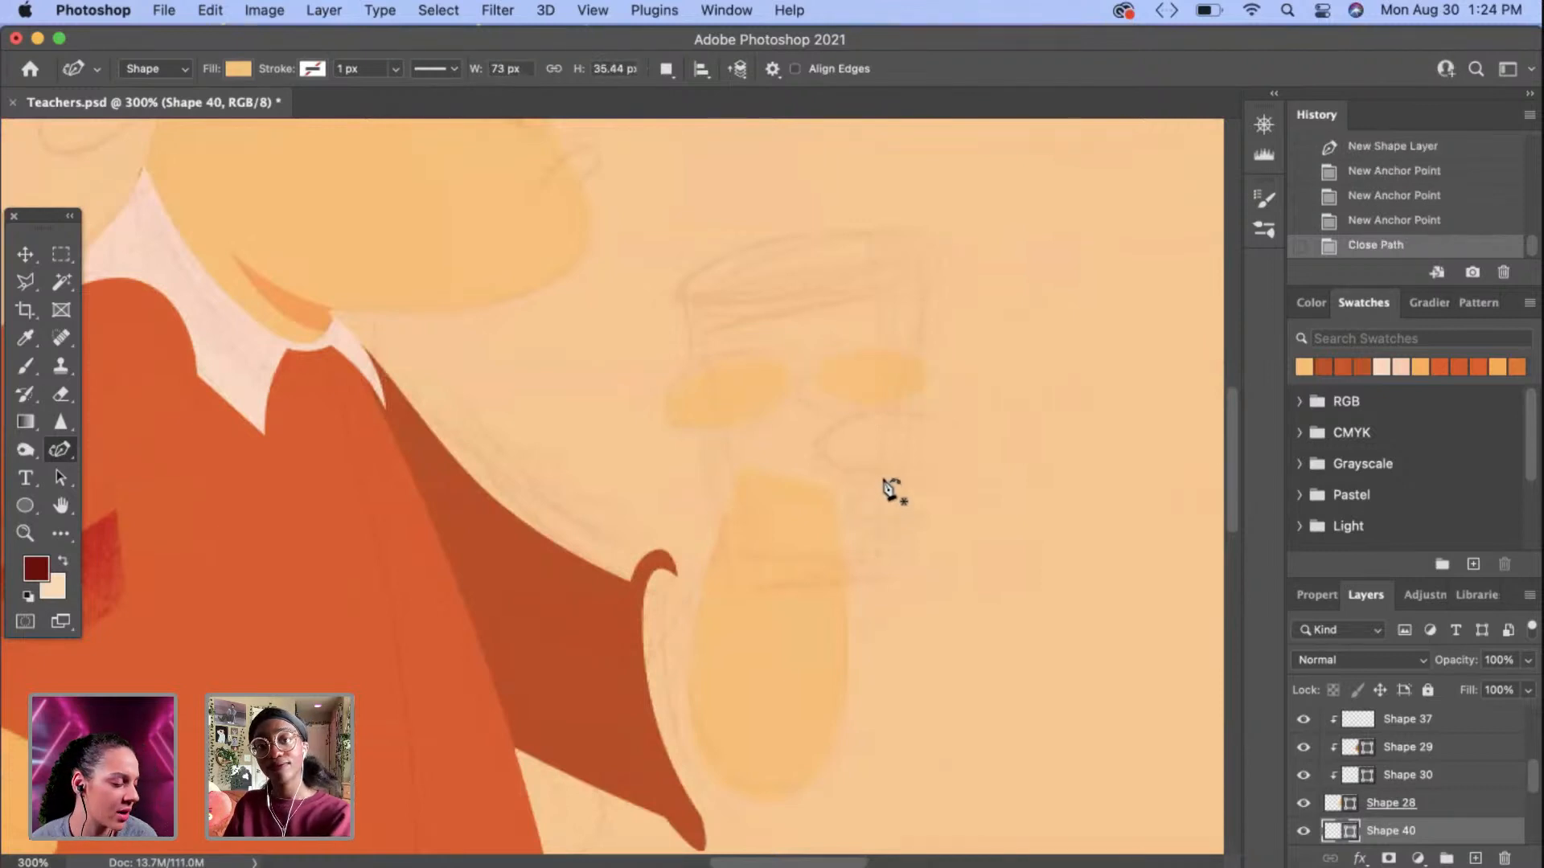
# Step: Draw the second finger as a closed oval about 85 by 34 px just below the topmost finger
pyautogui.click(960, 425)
pyautogui.click(890, 411)
pyautogui.click(823, 448)
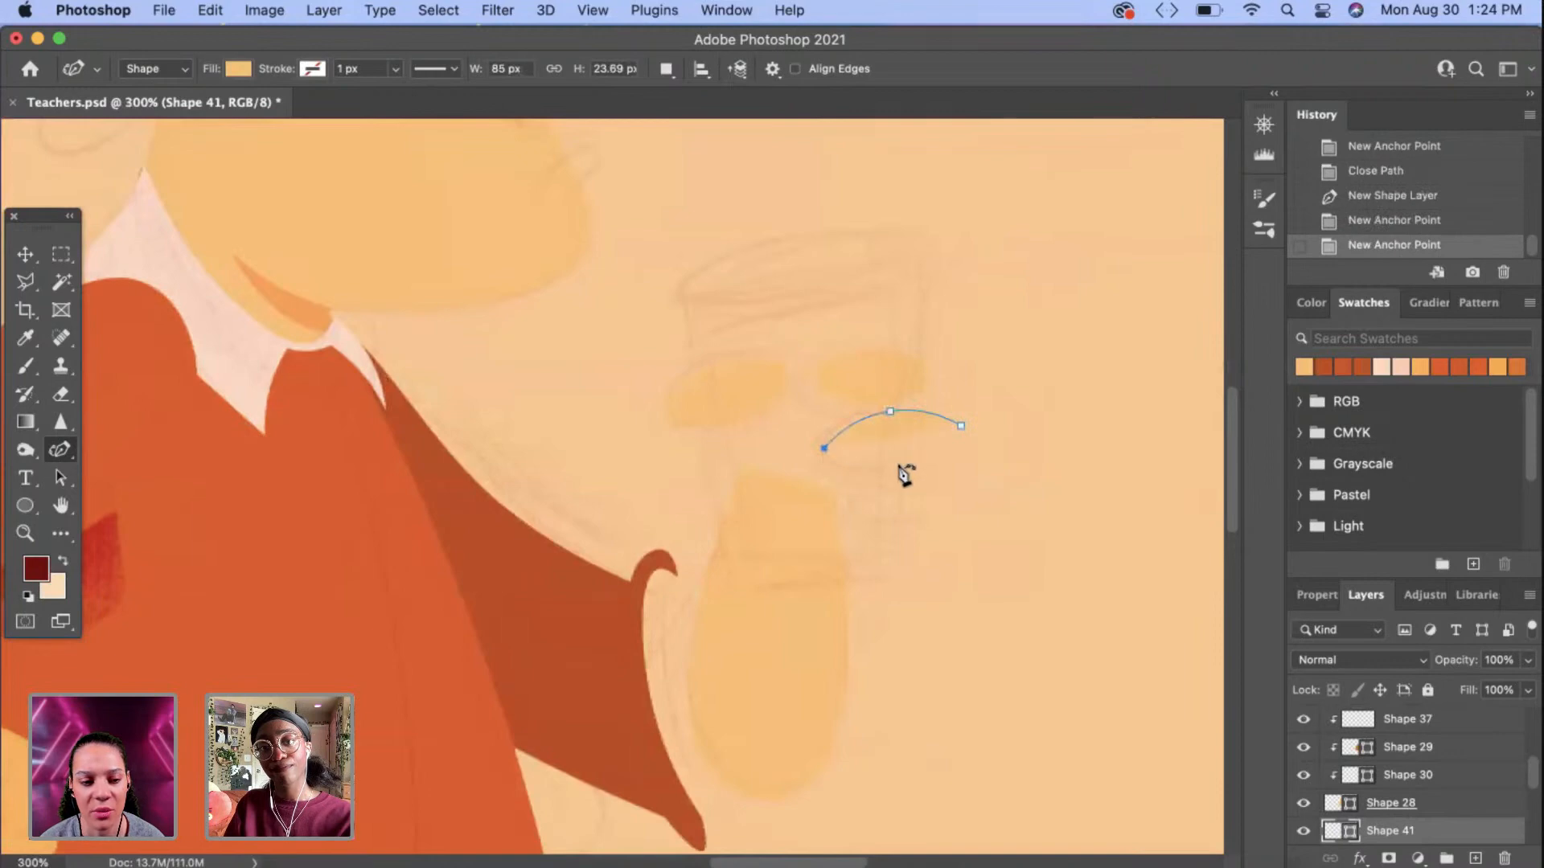
pyautogui.click(898, 465)
pyautogui.click(962, 432)
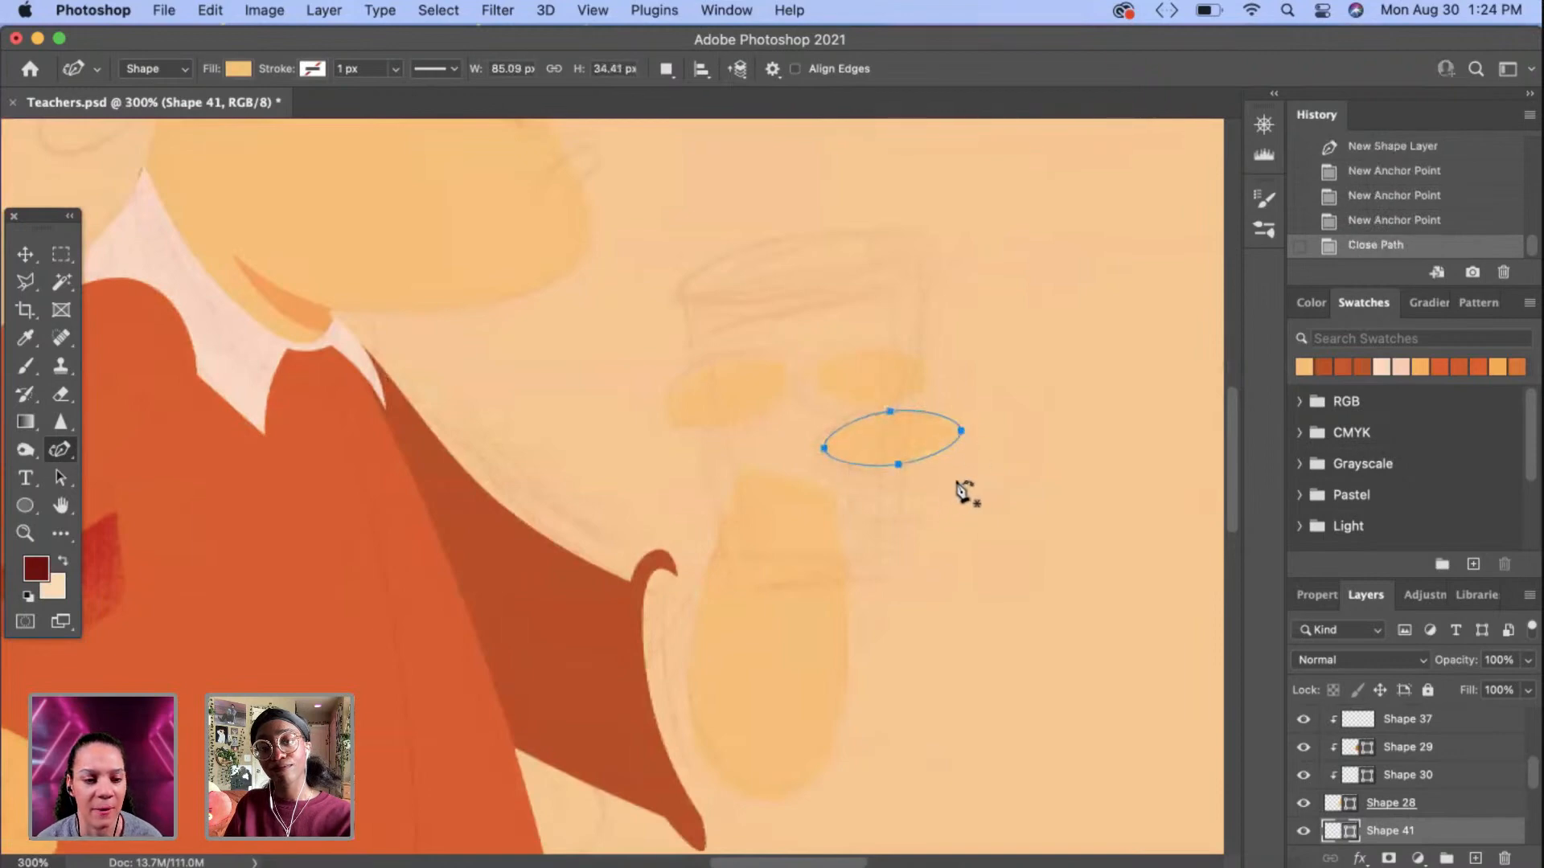
# Step: Draw the third finger as a closed, slightly tilted oval about 67 by 26 px beneath the second finger
pyautogui.click(956, 481)
pyautogui.click(900, 481)
pyautogui.click(845, 508)
pyautogui.click(906, 520)
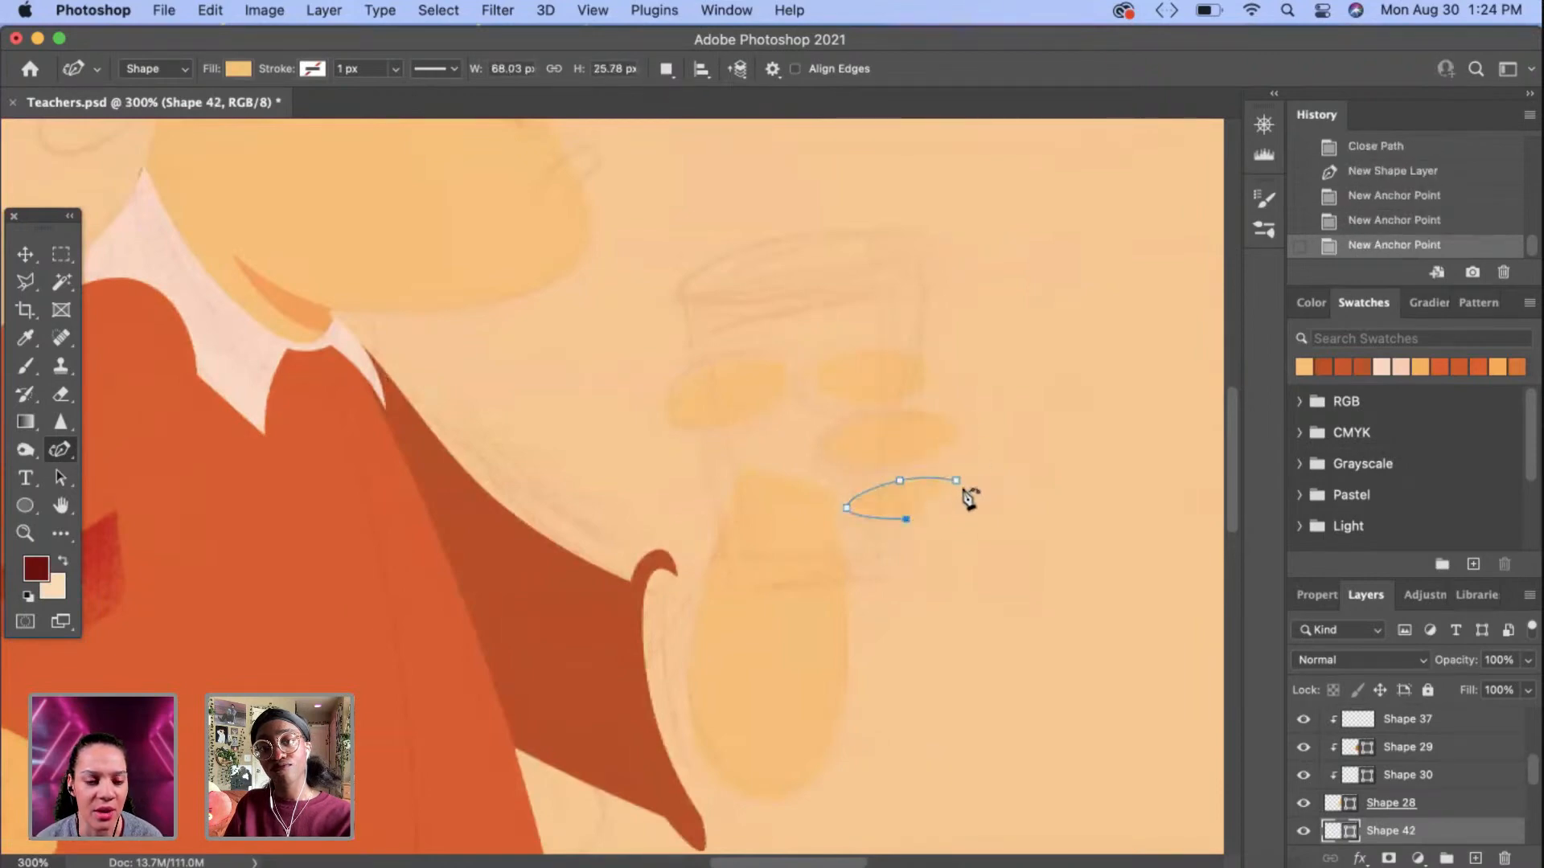
pyautogui.click(954, 492)
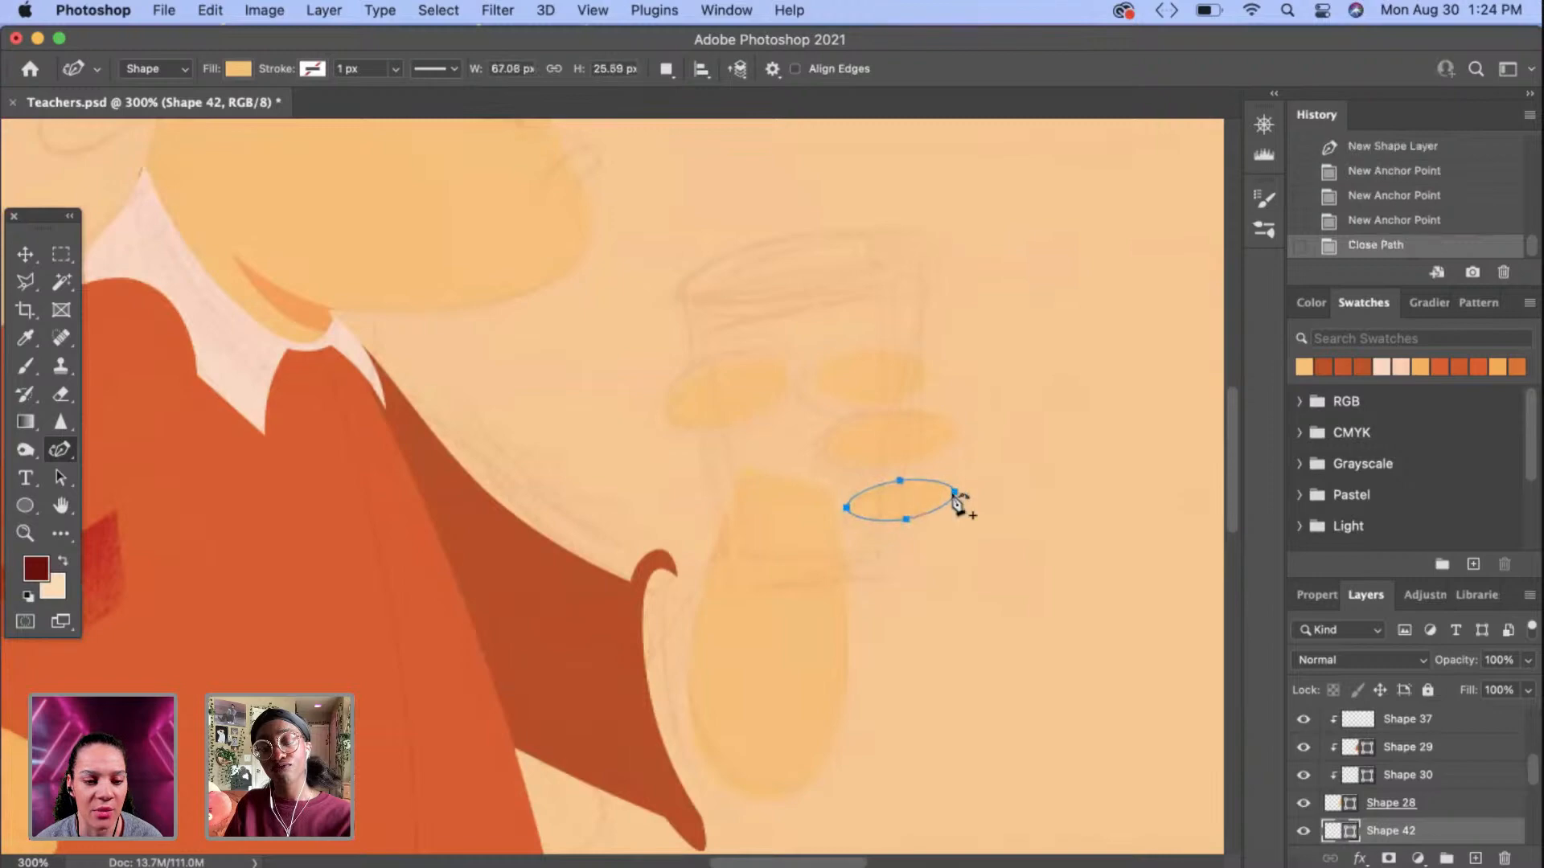
# Step: Draw the little finger as a small closed four-point oval beneath the third finger, beside the palm
pyautogui.click(924, 537)
pyautogui.click(895, 536)
pyautogui.click(863, 554)
pyautogui.click(906, 564)
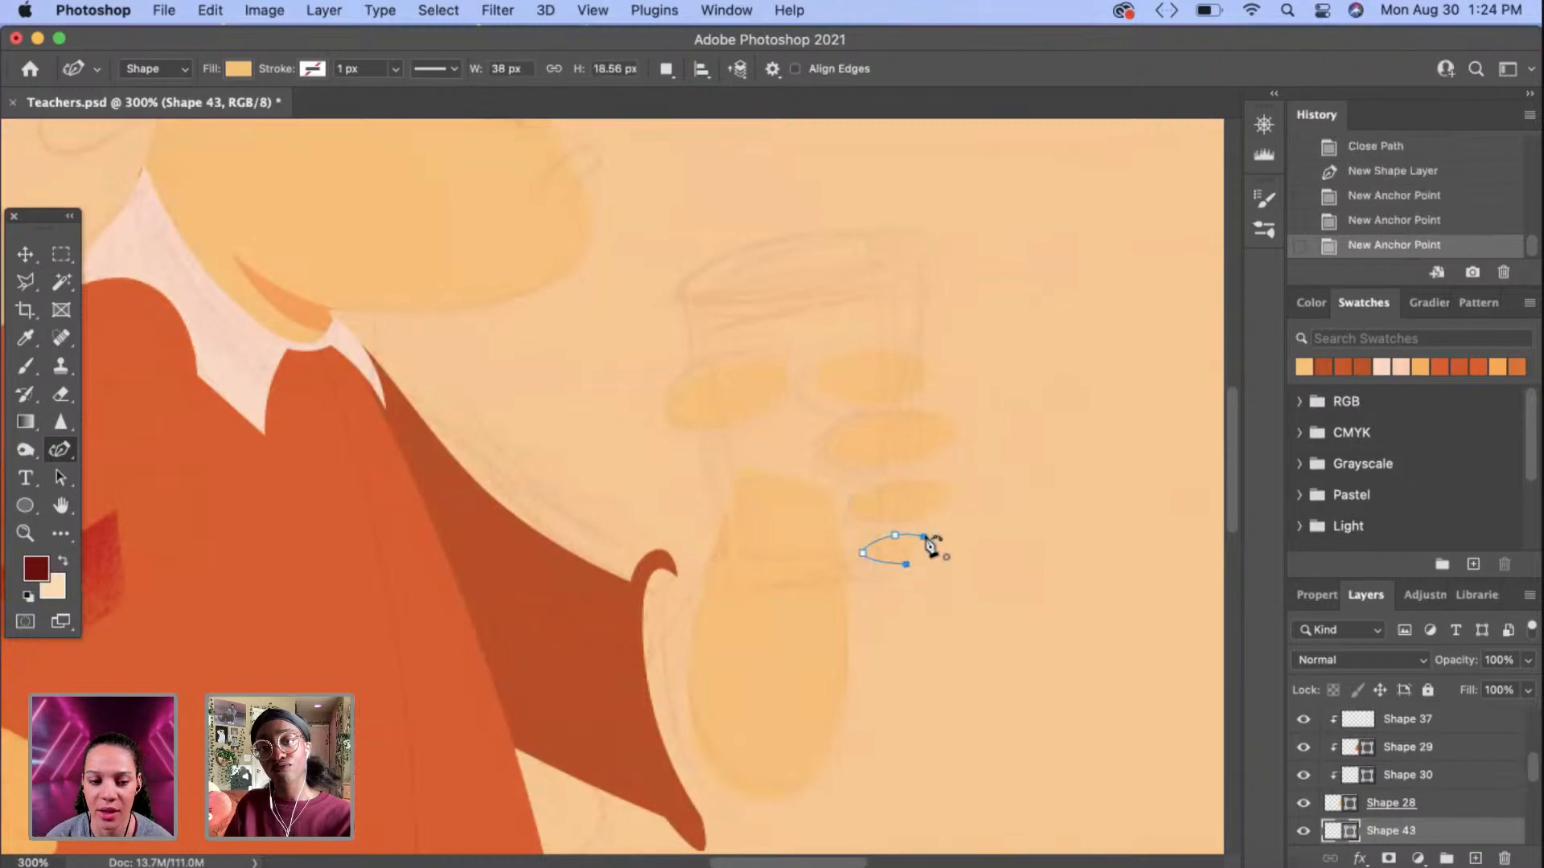
pyautogui.click(926, 542)
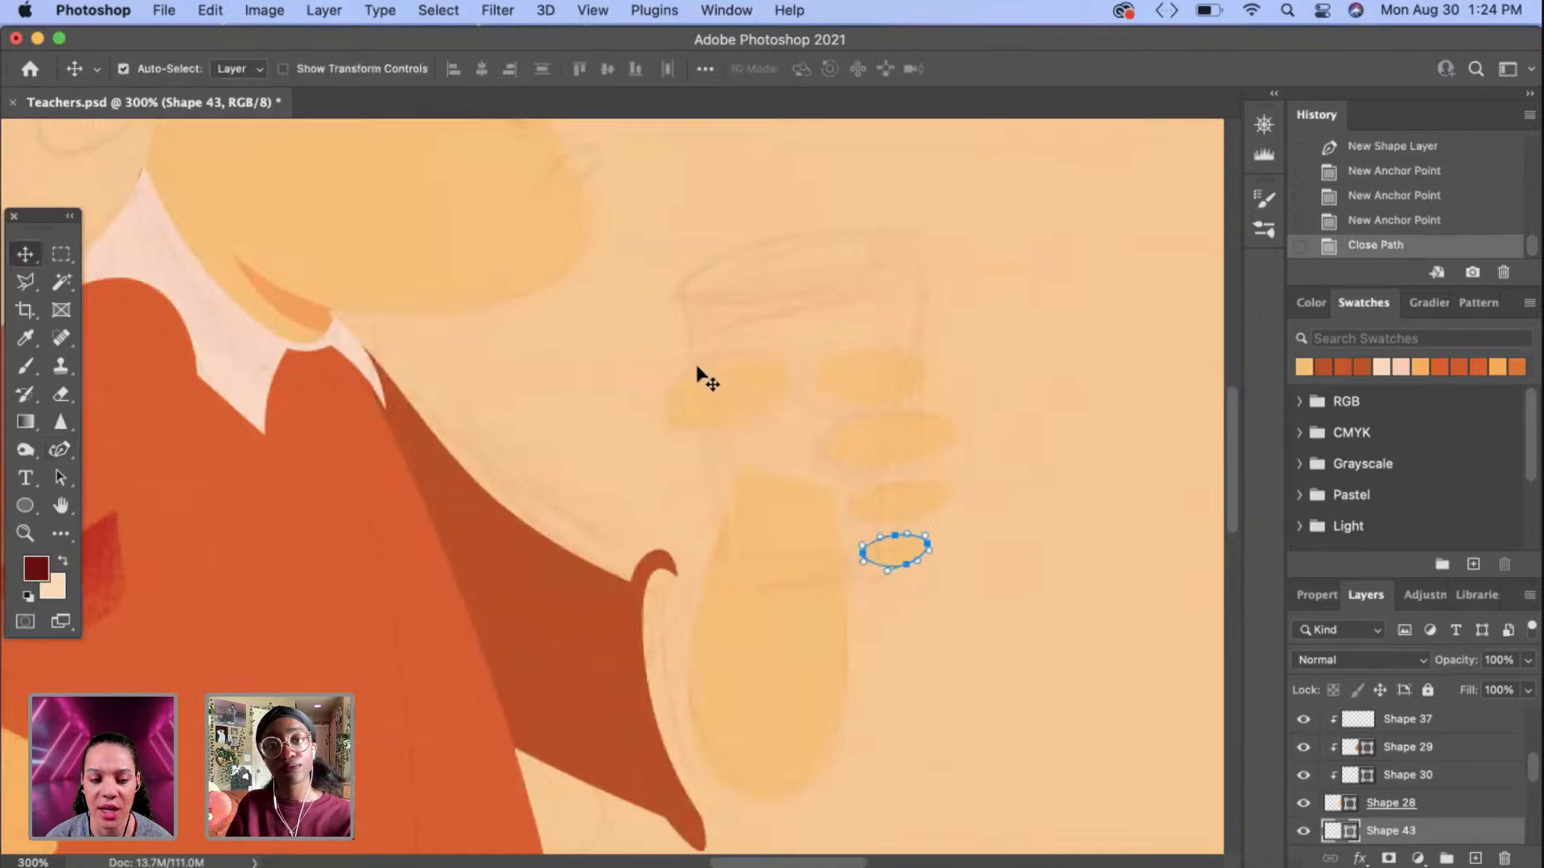
# Step: Shorten the thumb oval to about 57 by 39 px by pulling its two end anchors inward
pyautogui.keyDown('super'); pyautogui.click(732, 392); pyautogui.keyUp('super')
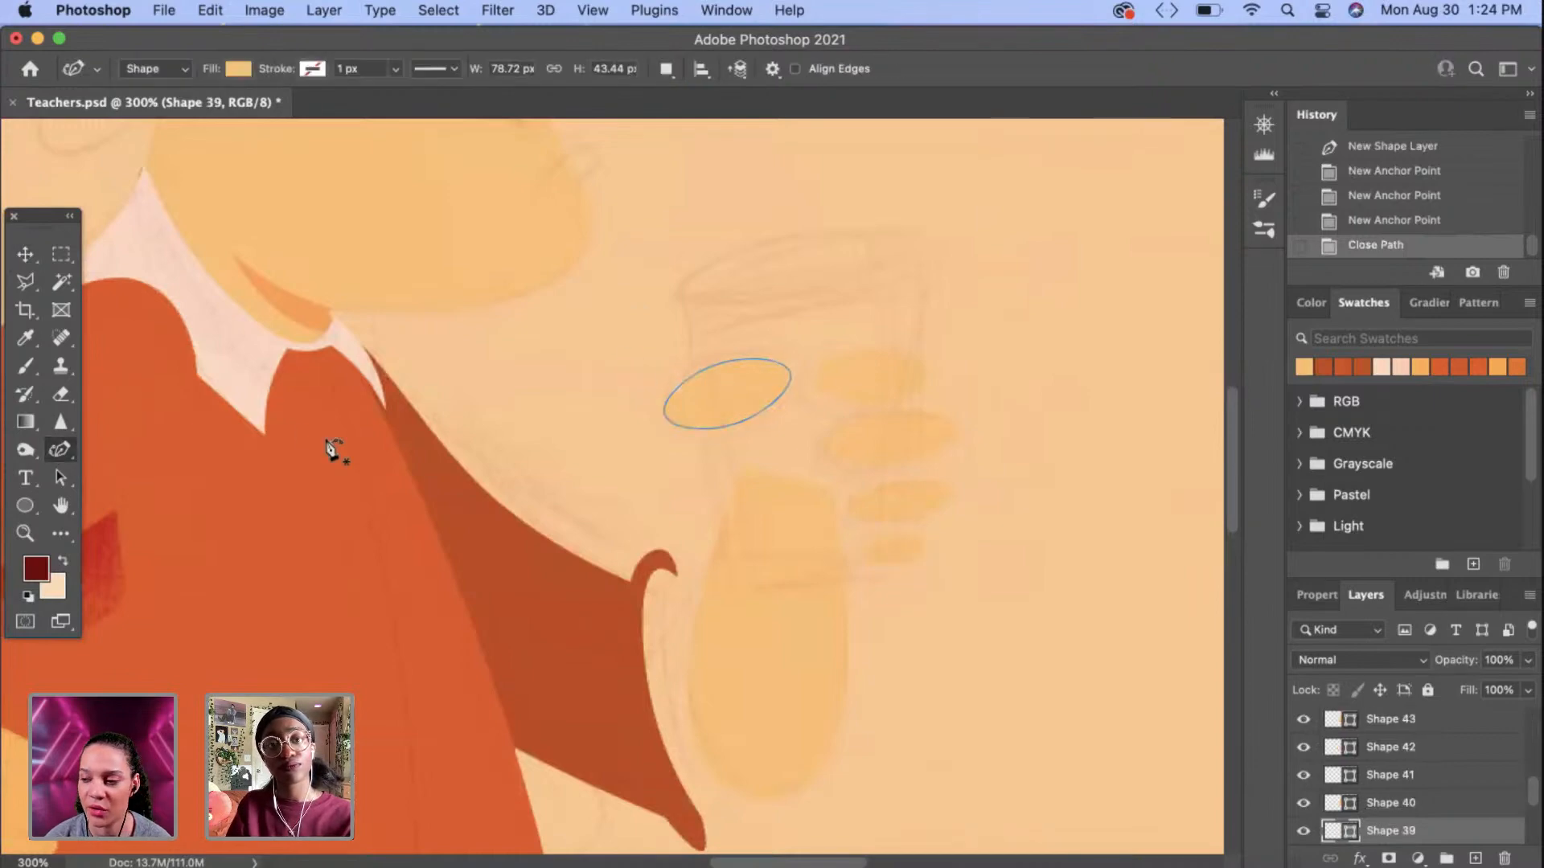
pyautogui.click(740, 427)
pyautogui.press('Delete')
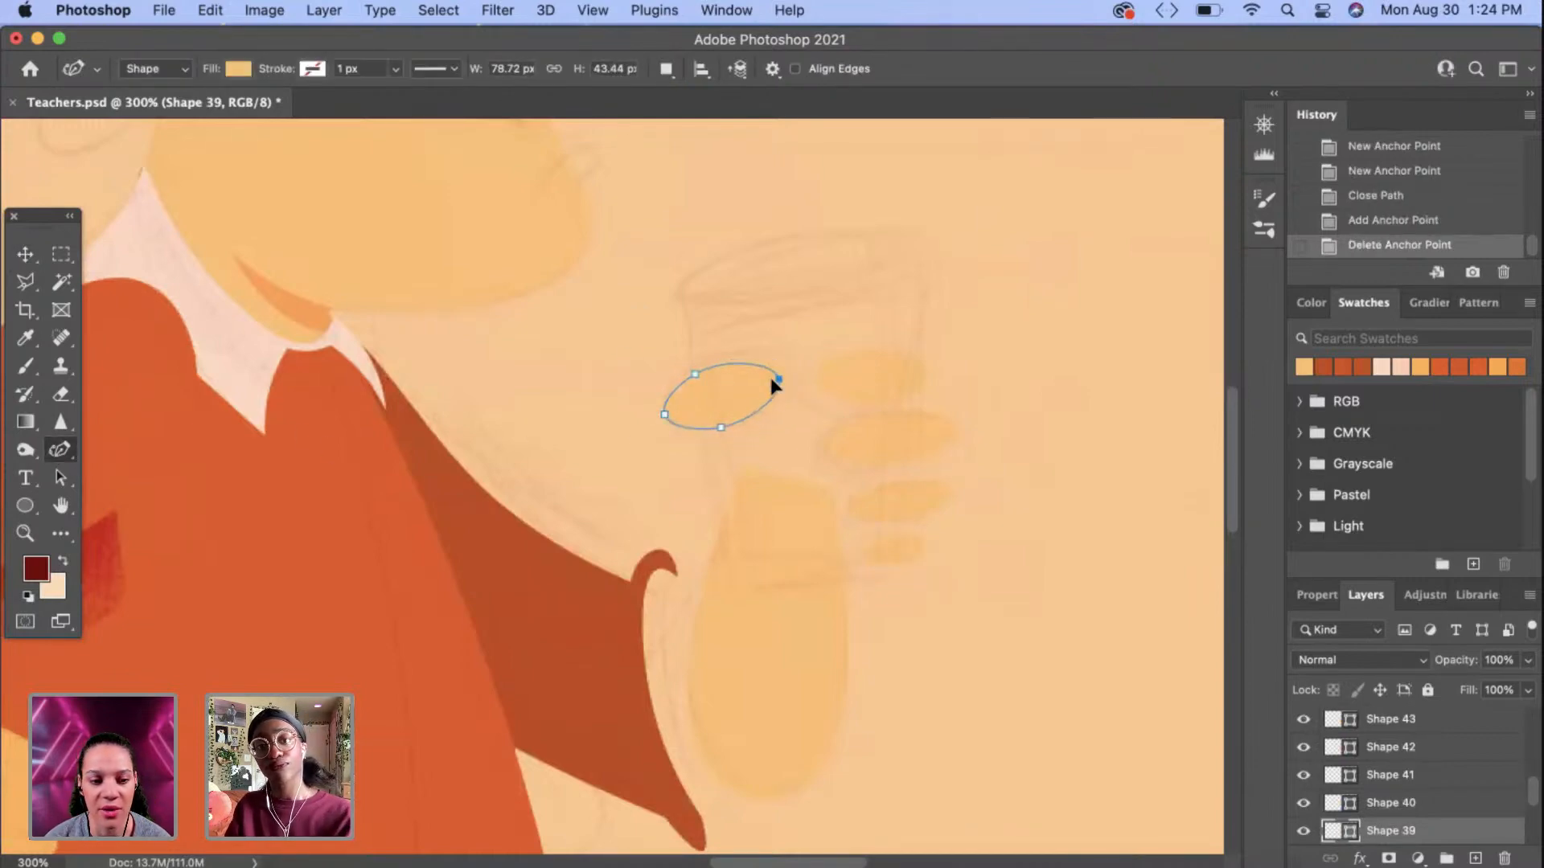
pyautogui.moveTo(771, 378); pyautogui.dragTo(766, 382)
pyautogui.moveTo(665, 414); pyautogui.dragTo(680, 411)
pyautogui.press('Escape')
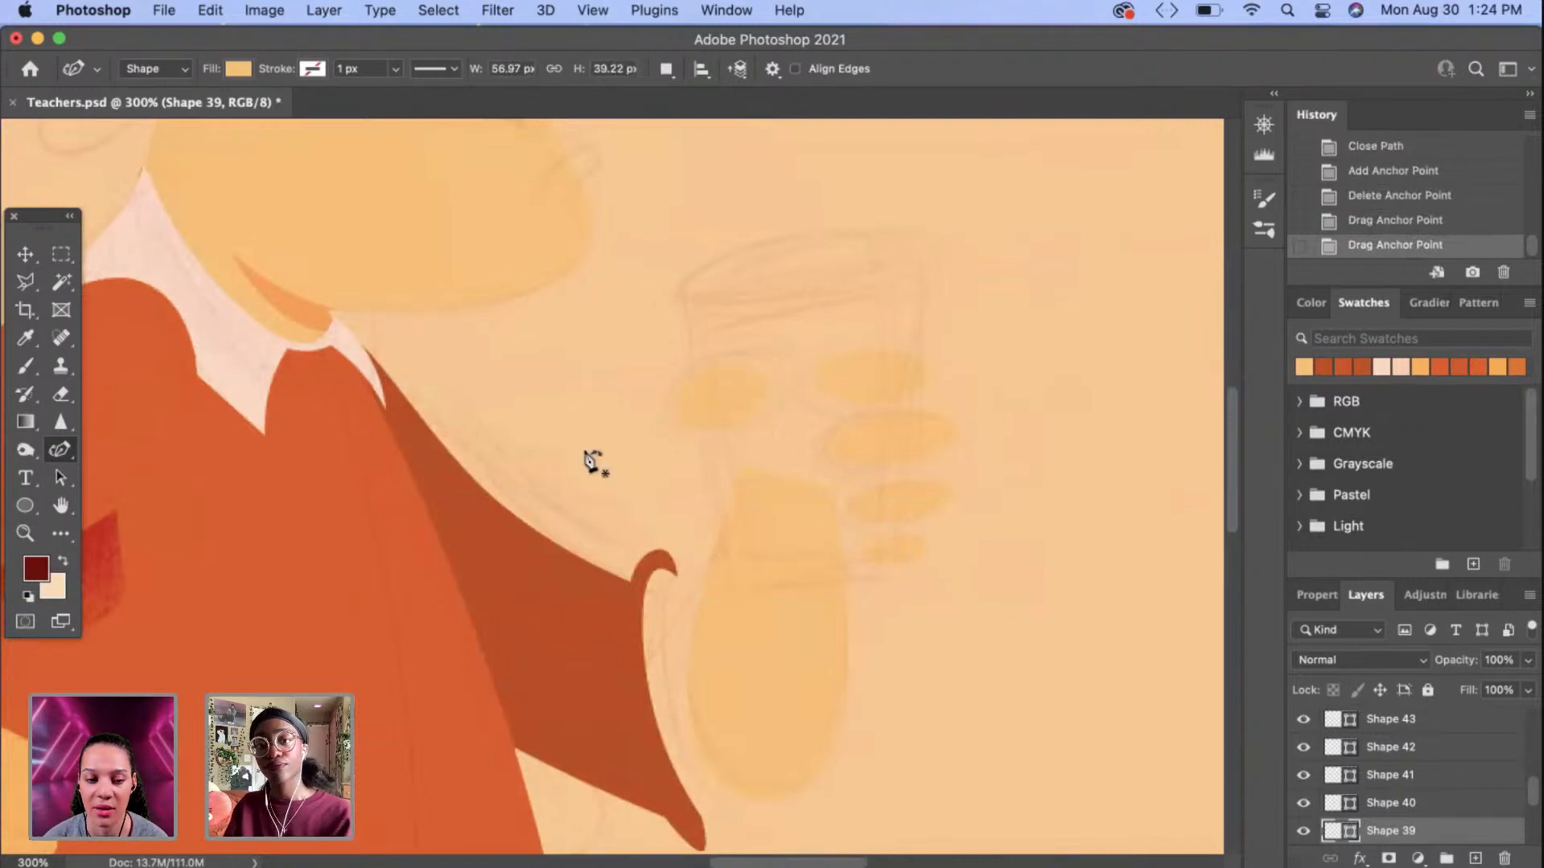
# Step: Merge the thumb and four finger ovals into one shape layer and toggle its visibility to check it
pyautogui.click(24, 254)
pyautogui.keyDown('shift'); pyautogui.click(855, 386); pyautogui.keyUp('shift')
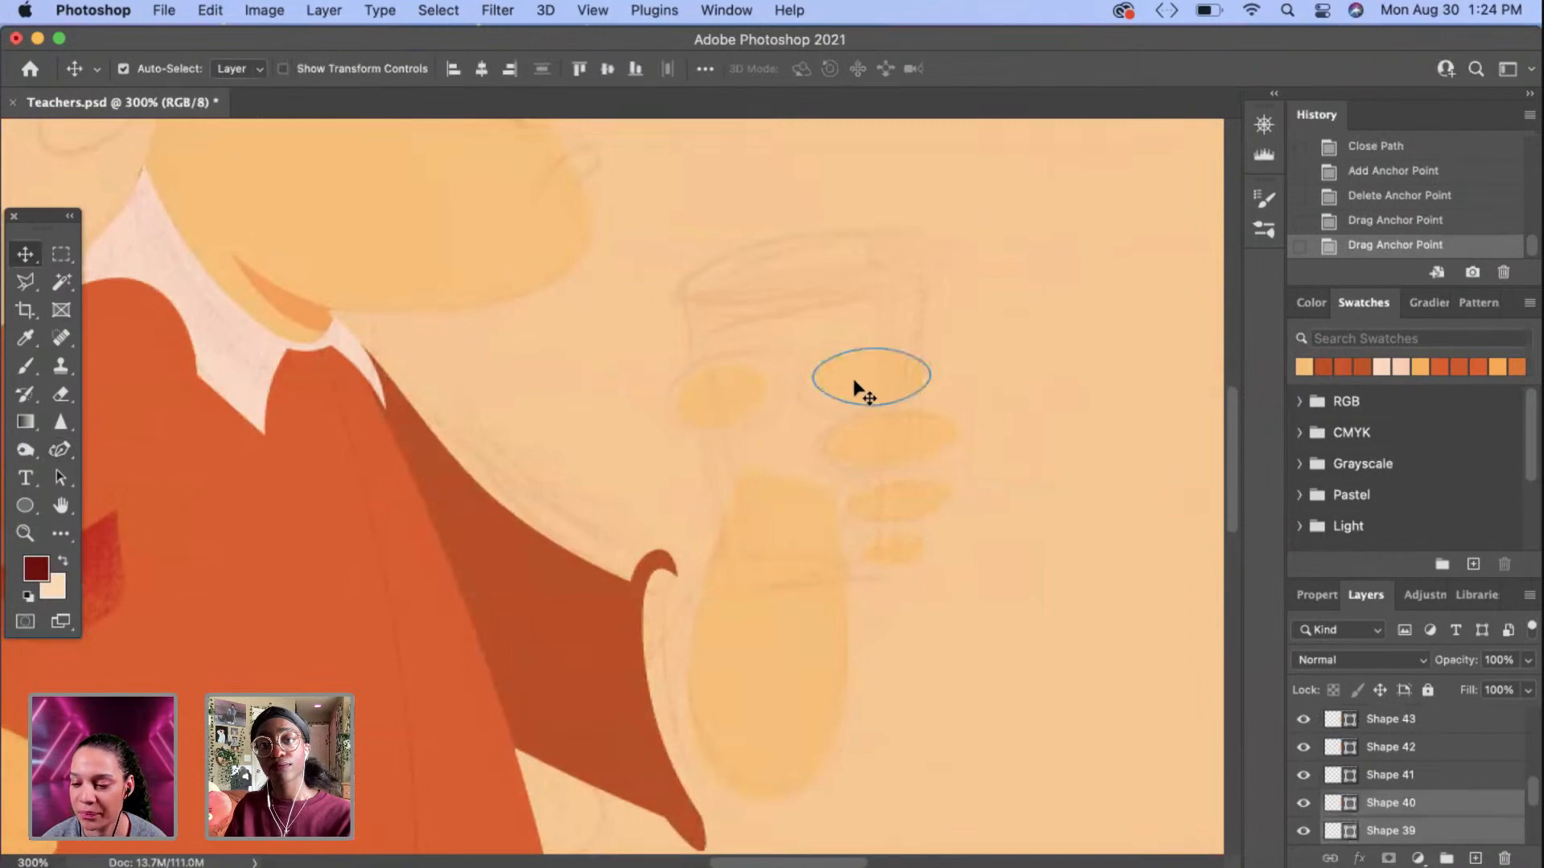
pyautogui.keyDown('shift'); pyautogui.click(937, 449); pyautogui.keyUp('shift')
pyautogui.keyDown('shift'); pyautogui.click(935, 509); pyautogui.keyUp('shift')
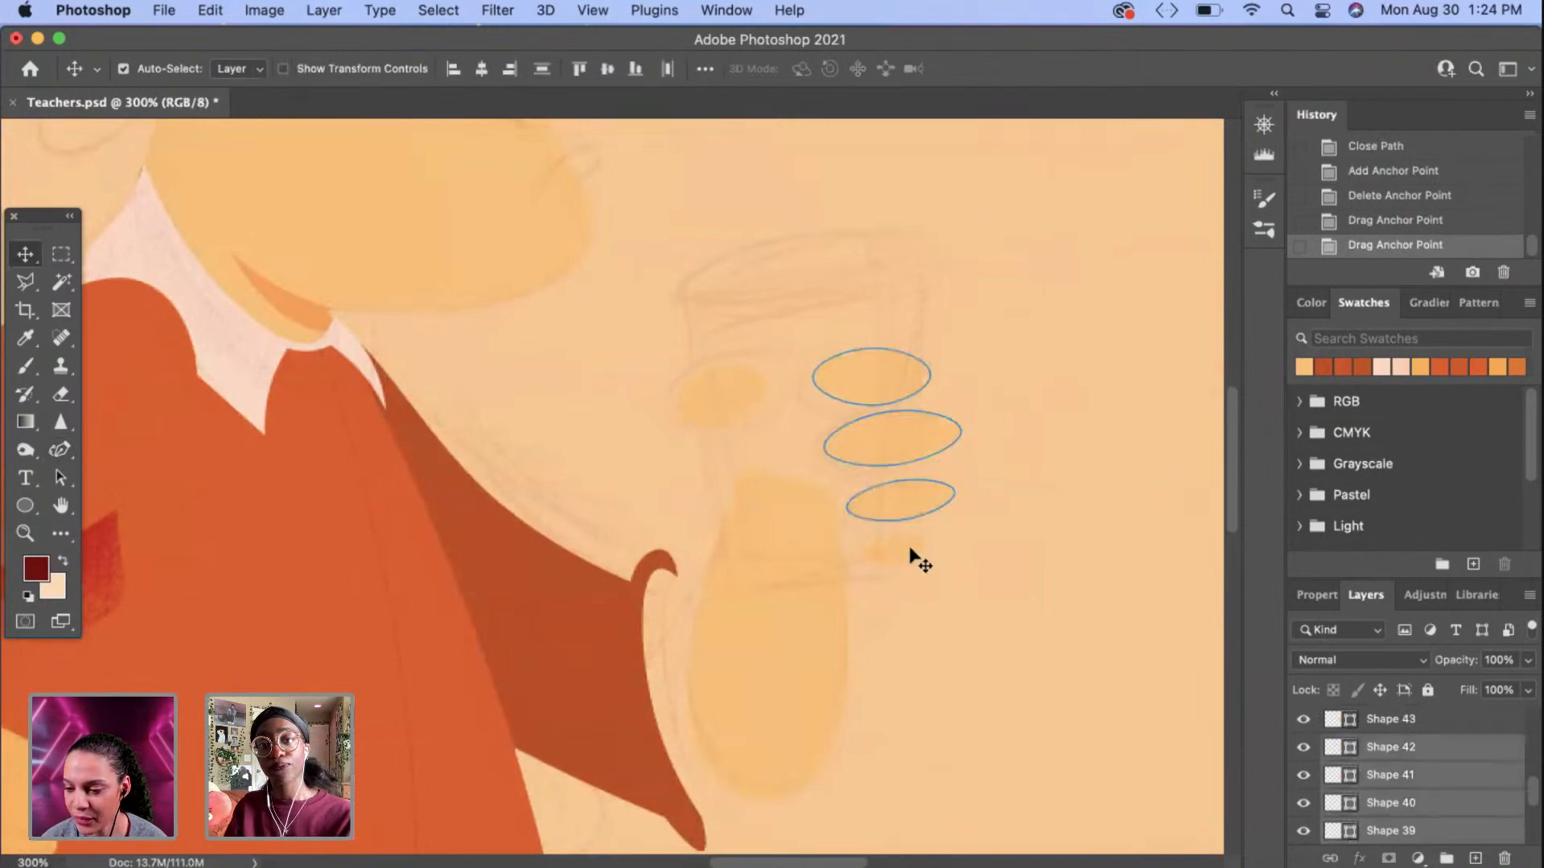
pyautogui.keyDown('shift'); pyautogui.click(917, 553); pyautogui.keyUp('shift')
pyautogui.rightClick(1425, 774)
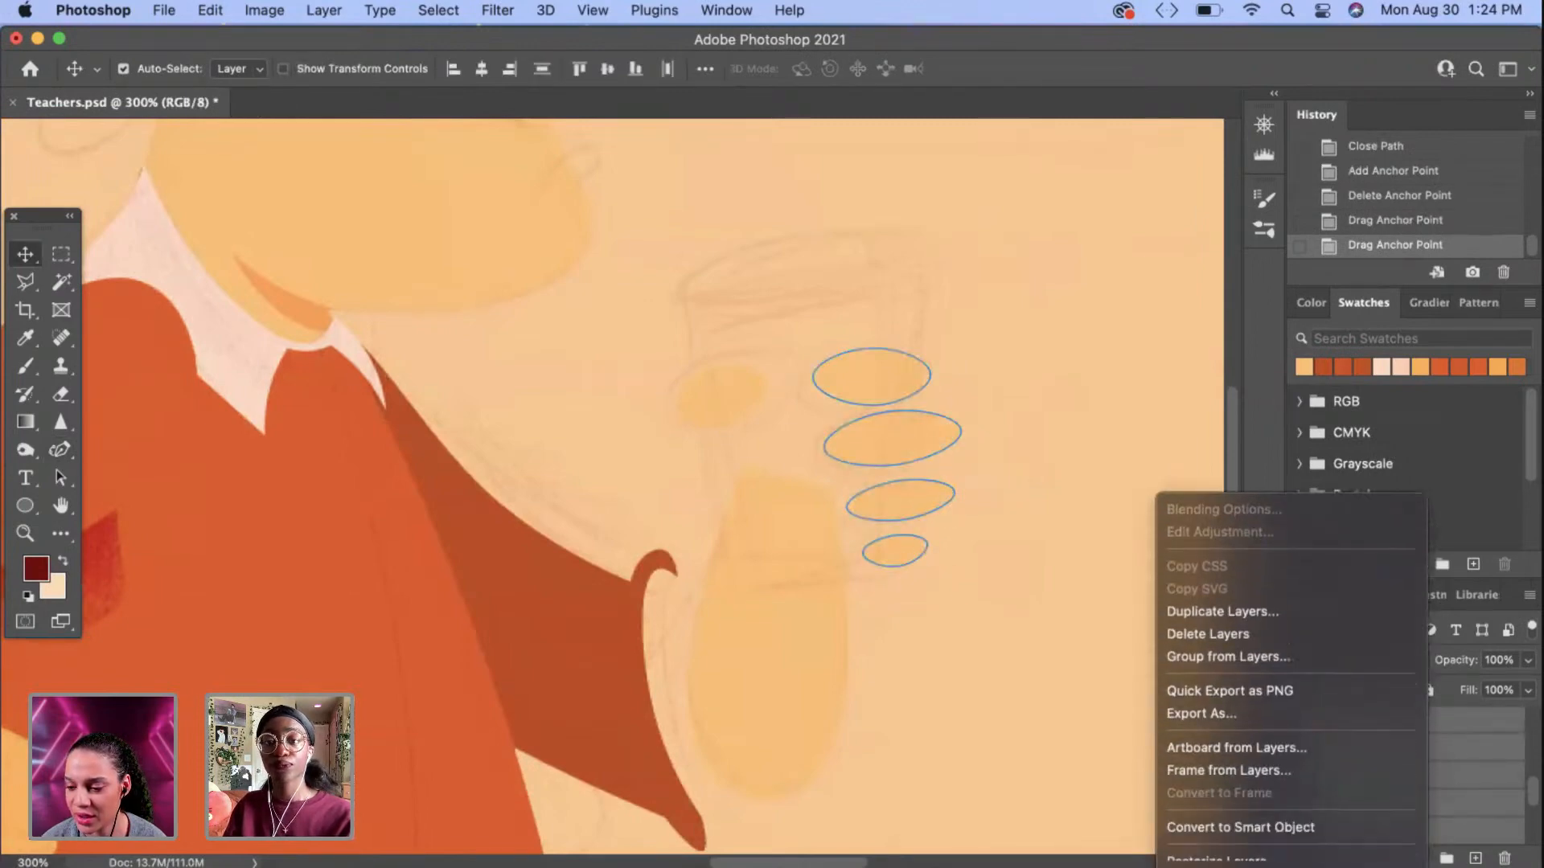
pyautogui.click(1214, 775)
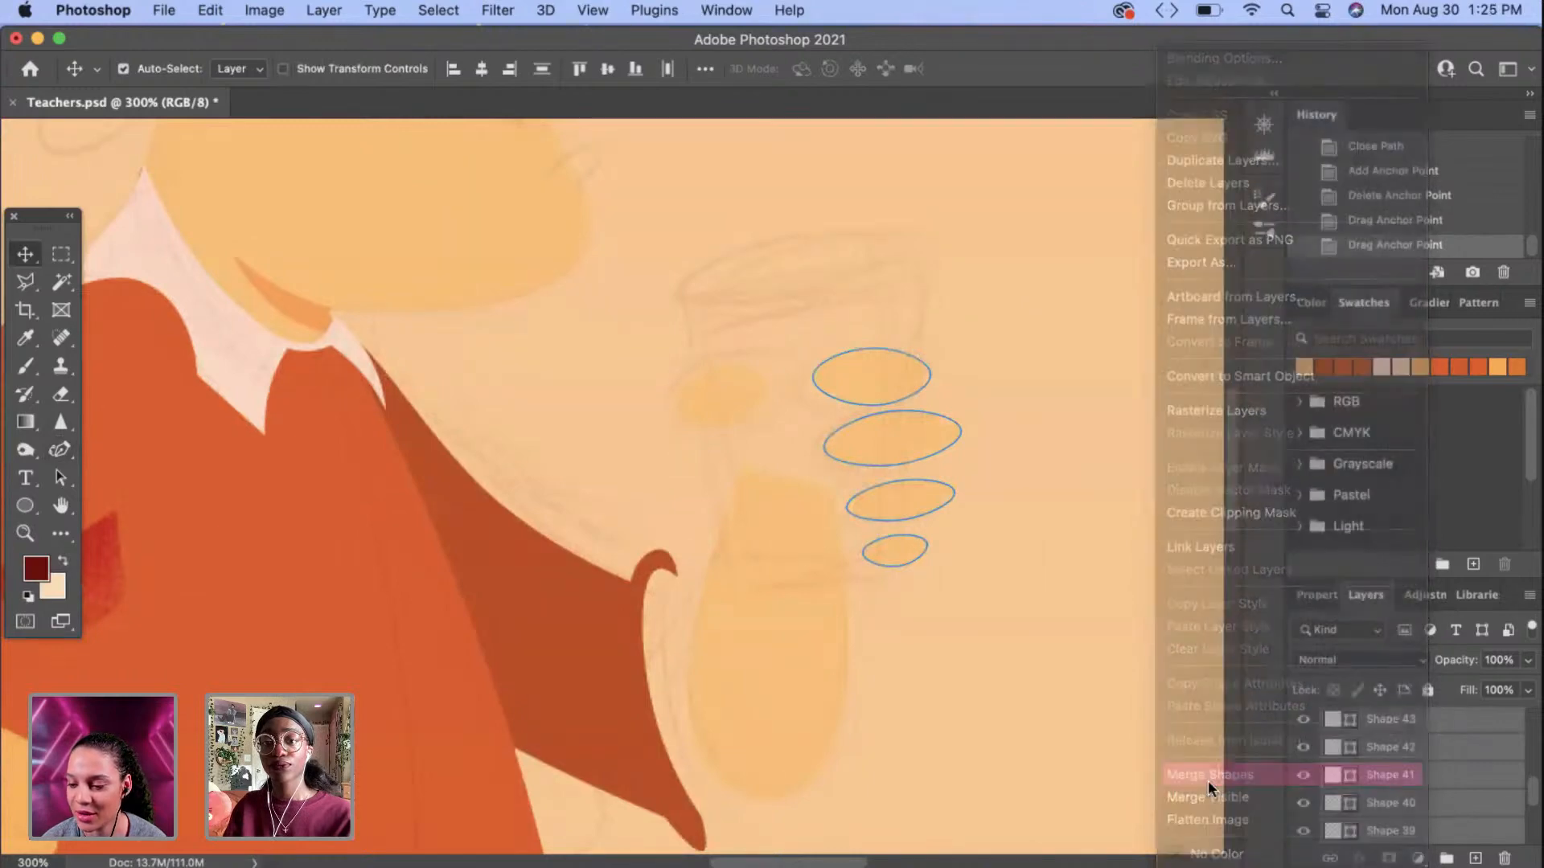
pyautogui.press('super+comma')
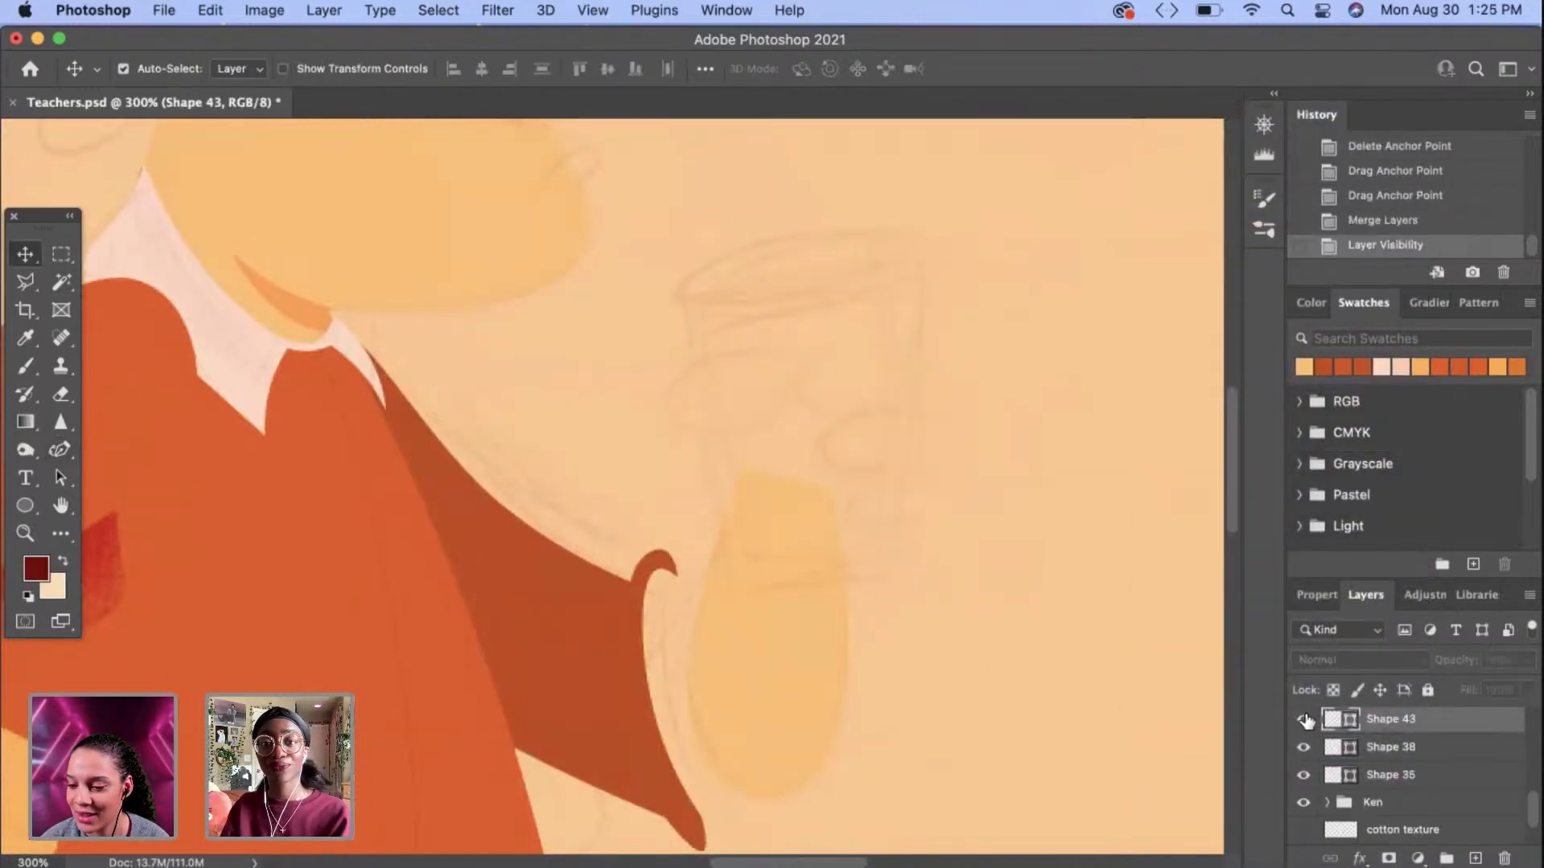
pyautogui.press('super+comma')
# Step: Add an empty layer between the palm and the merged fingers, and activate the Curvature Pen
pyautogui.click(807, 685)
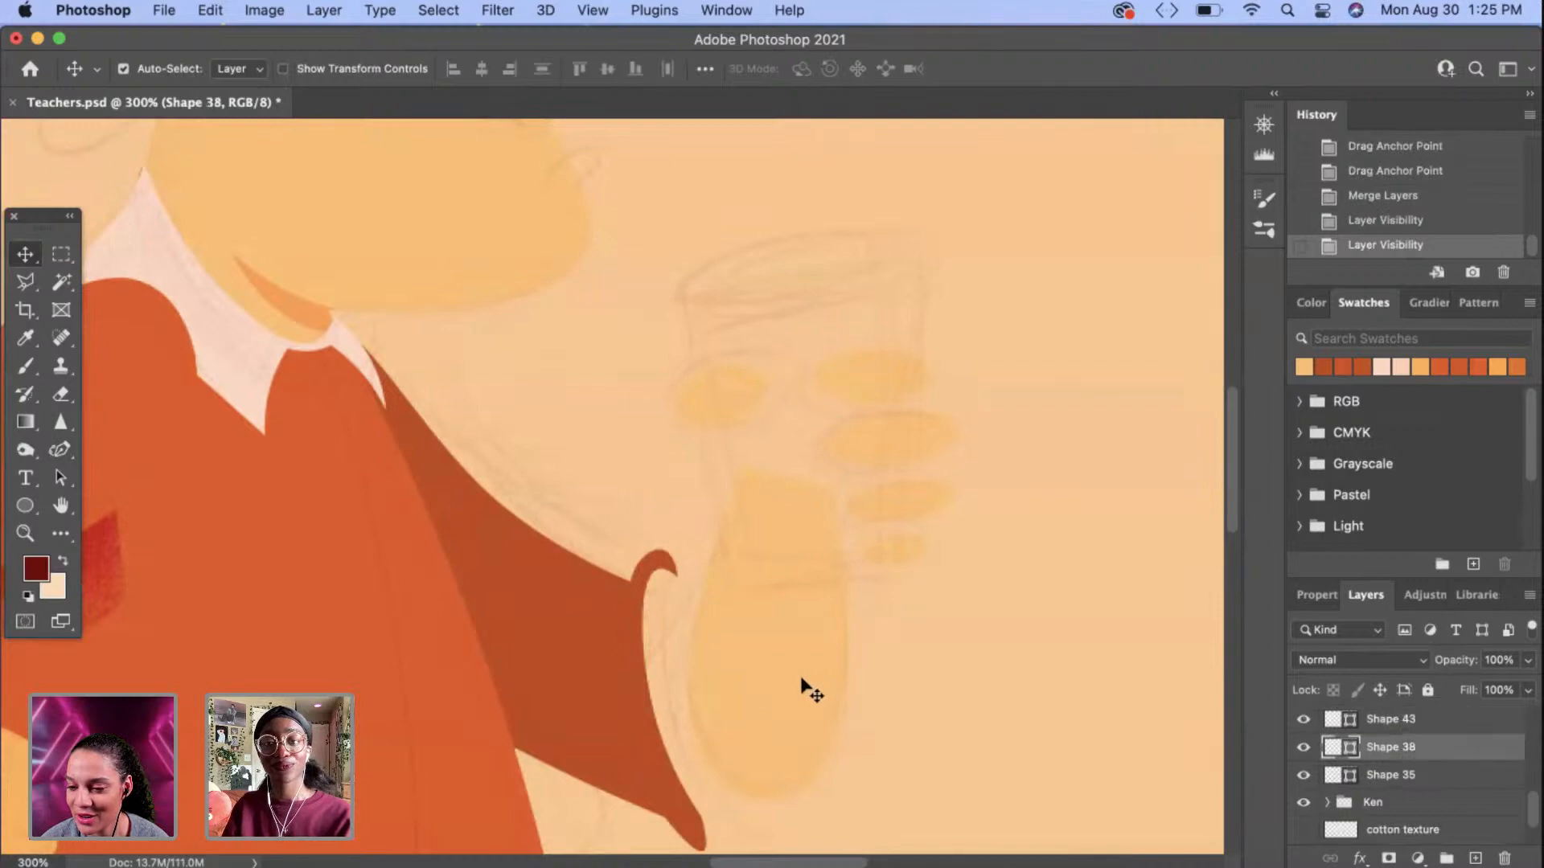
pyautogui.keyDown('shift'); pyautogui.click(1369, 723); pyautogui.keyUp('shift')
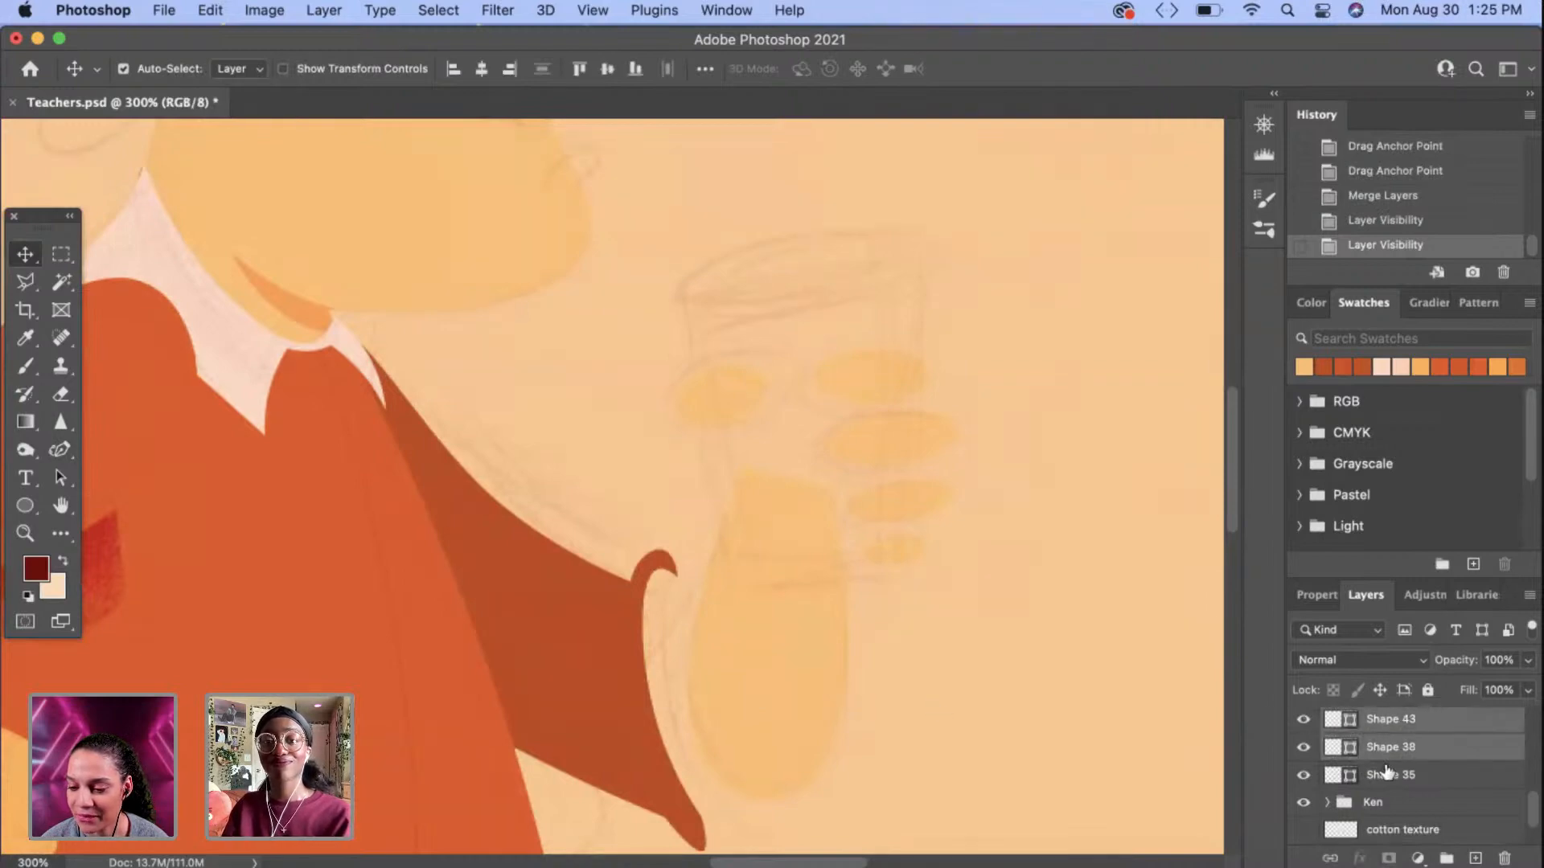
pyautogui.keyDown('super'); pyautogui.click(1380, 755); pyautogui.keyUp('super')
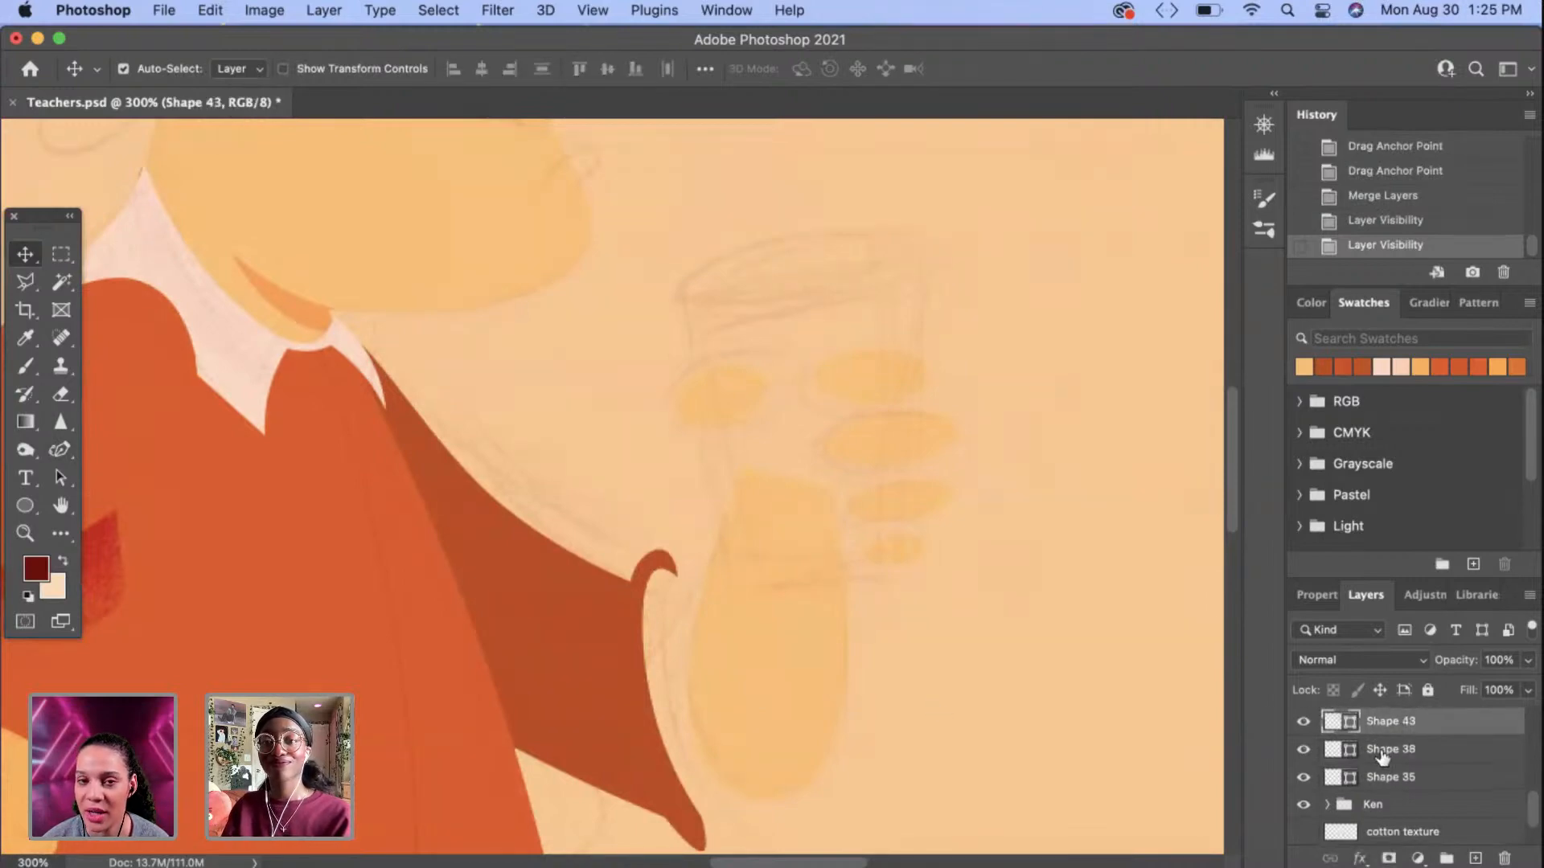
pyautogui.click(1303, 722)
pyautogui.click(1303, 722)
pyautogui.click(1382, 752)
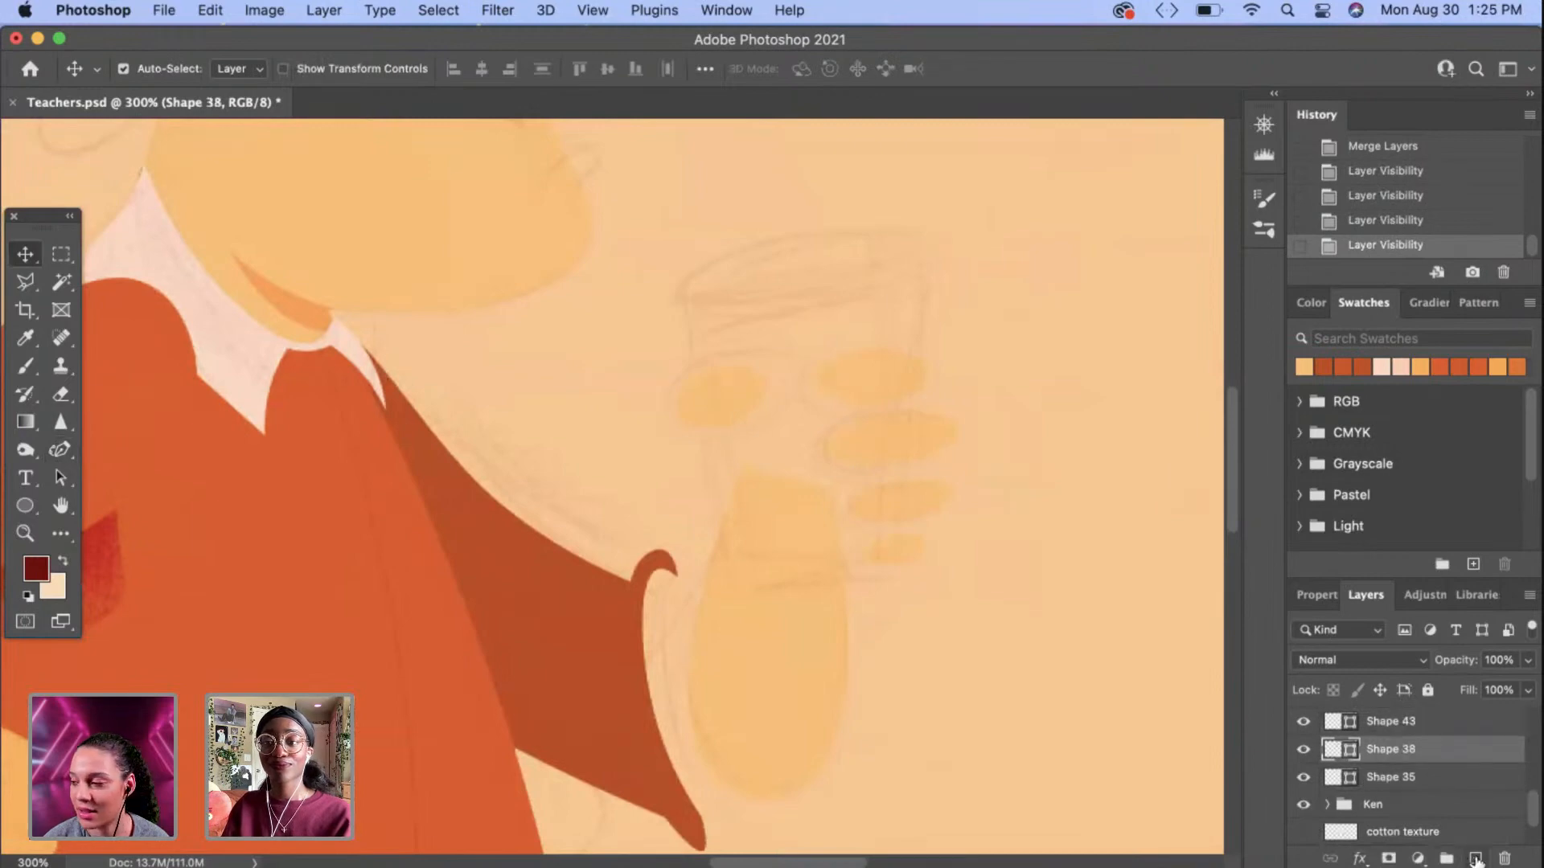
pyautogui.click(1476, 859)
pyautogui.click(62, 451)
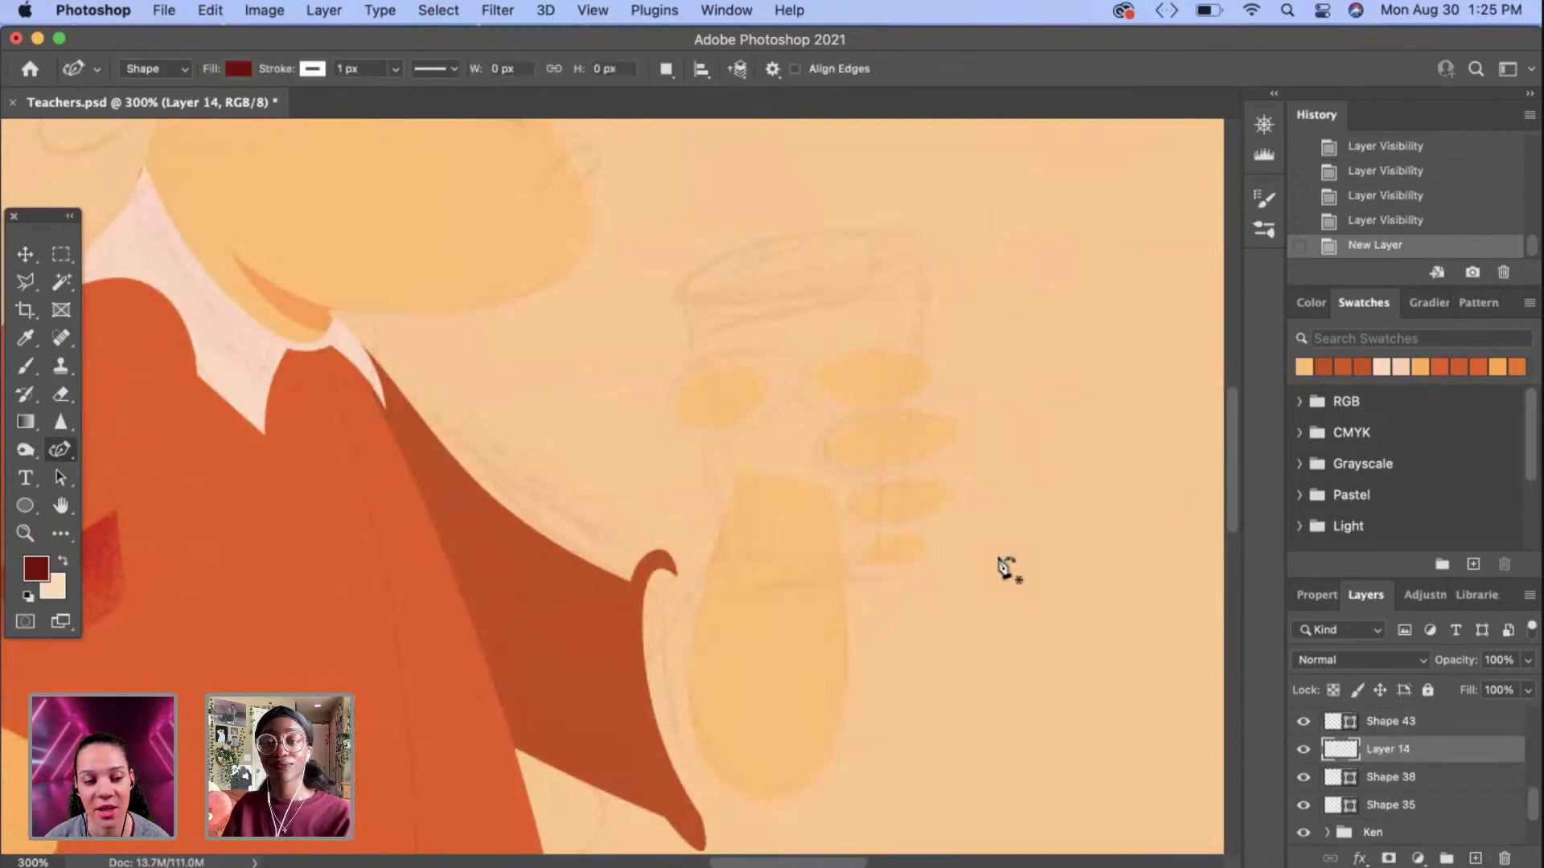
# Step: Delete the empty layer and outline the cup over the sketch as a closed four-point Pen shape, about 144 by 205 px
pyautogui.press('BackSpace')
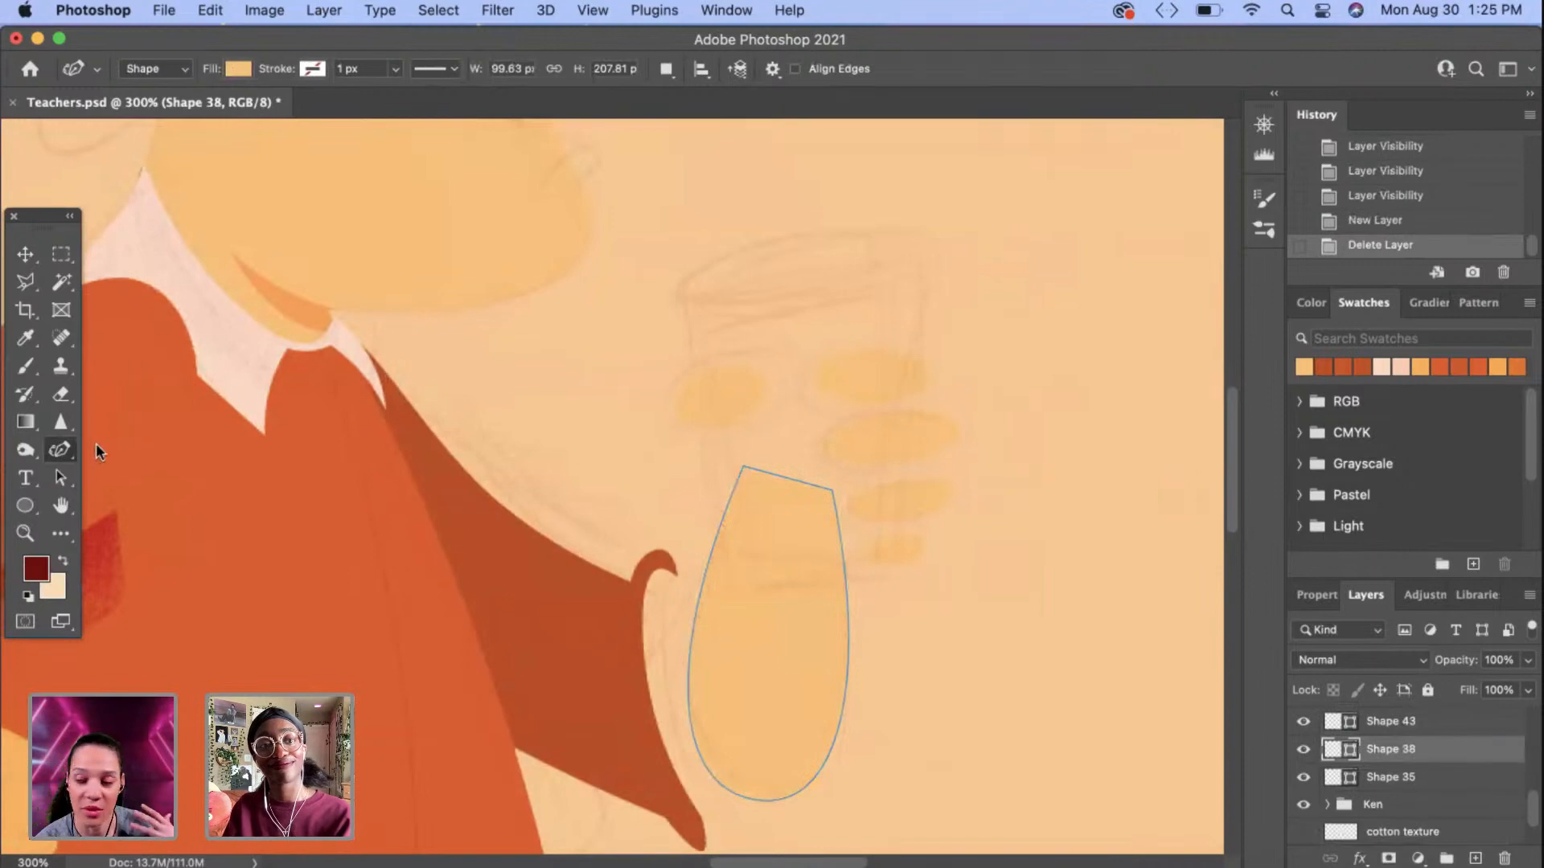
pyautogui.moveTo(62, 451); pyautogui.dragTo(96, 446)
pyautogui.click(675, 289)
pyautogui.click(908, 258)
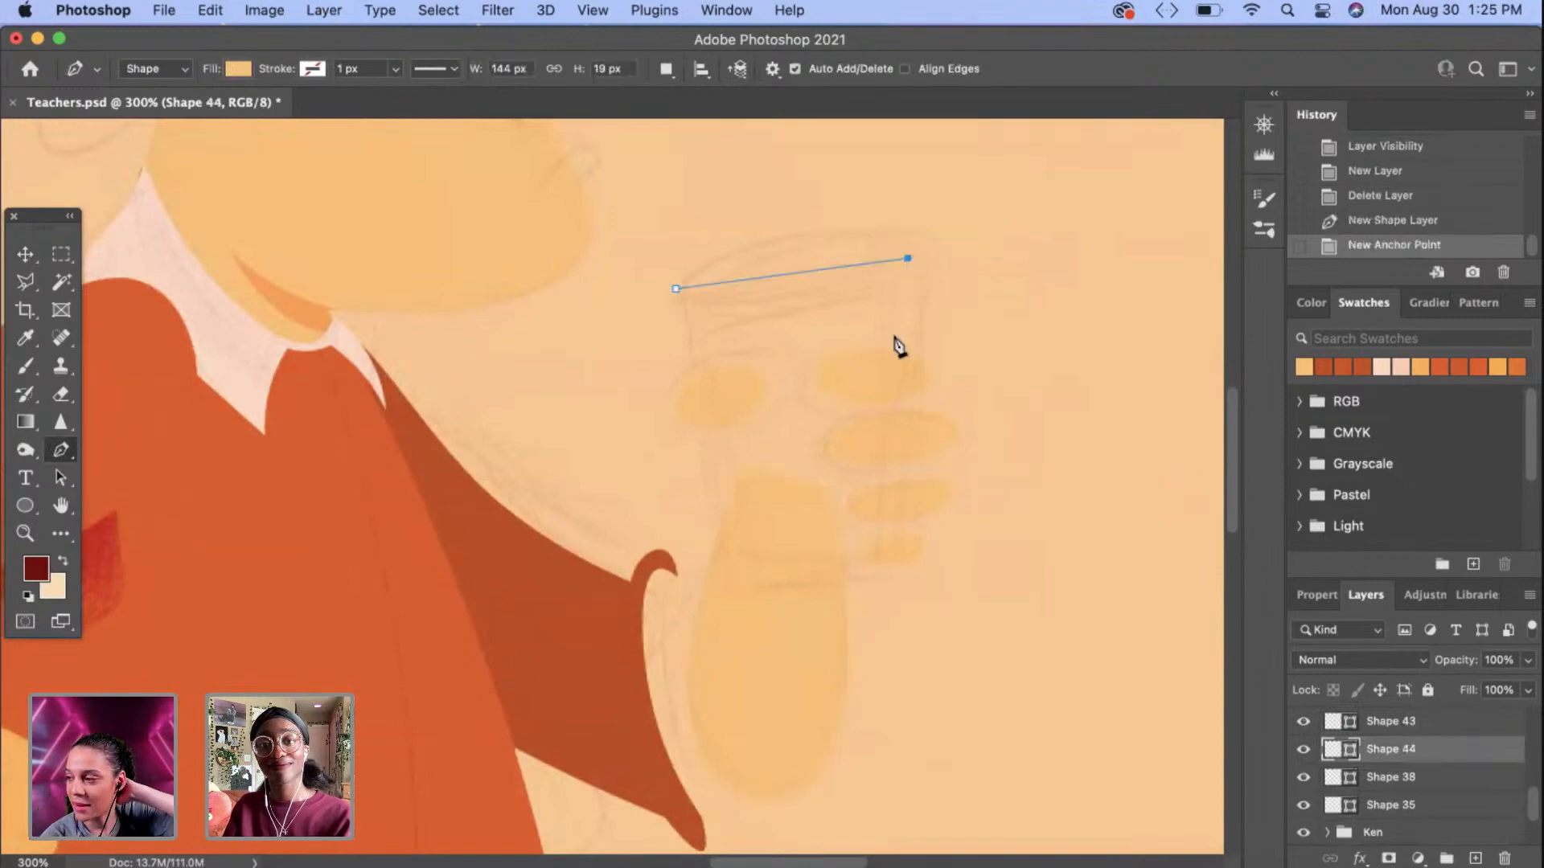
pyautogui.click(890, 583)
pyautogui.click(748, 589)
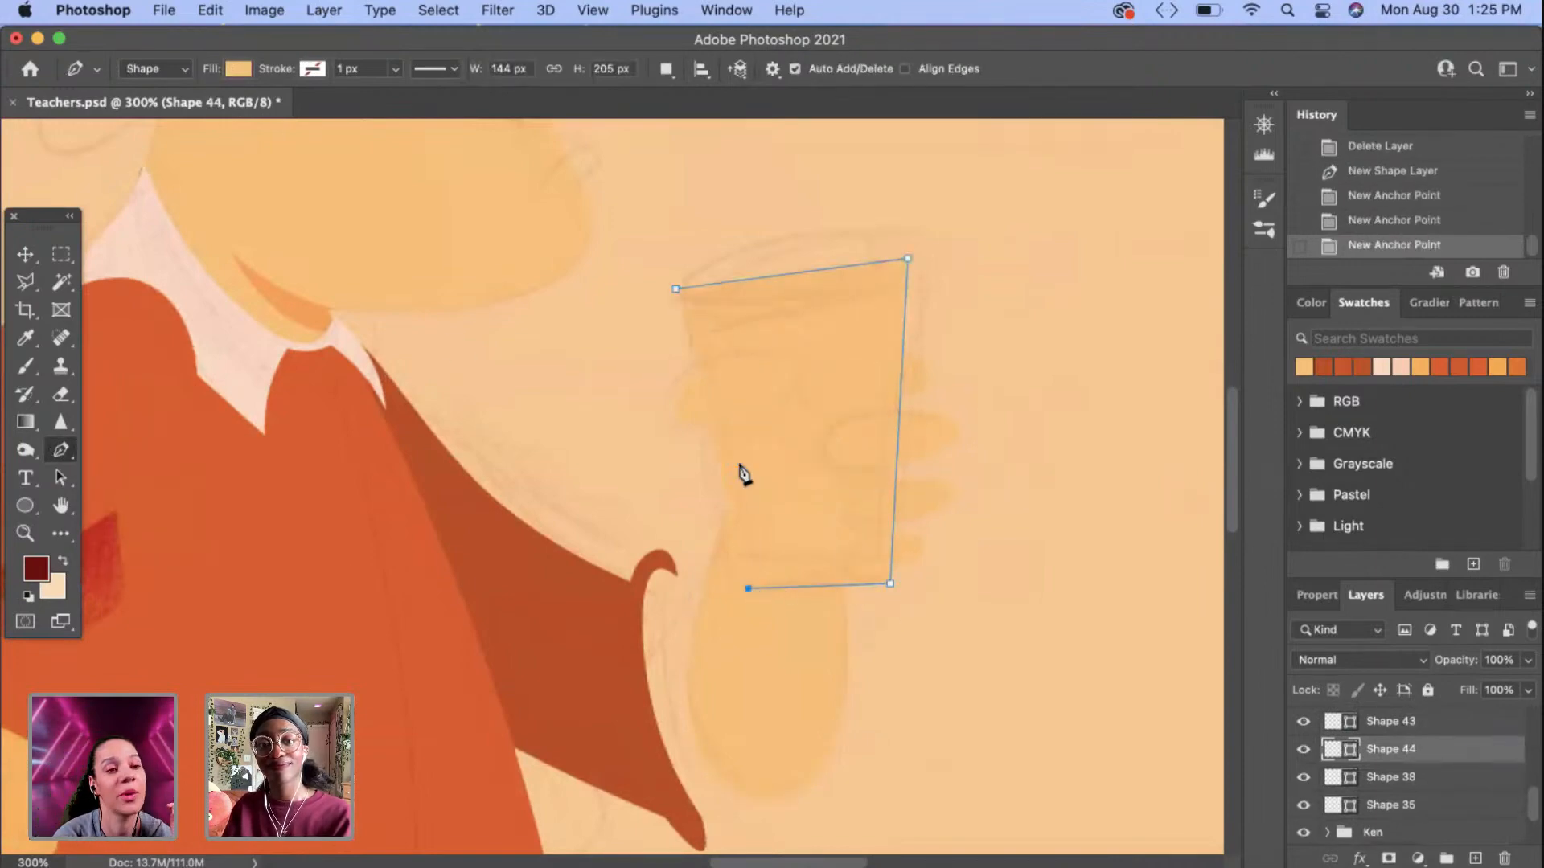
pyautogui.click(676, 289)
# Step: Set the cup shape's fill to a pale cream, RGB 255, 242, 225
pyautogui.click(238, 68)
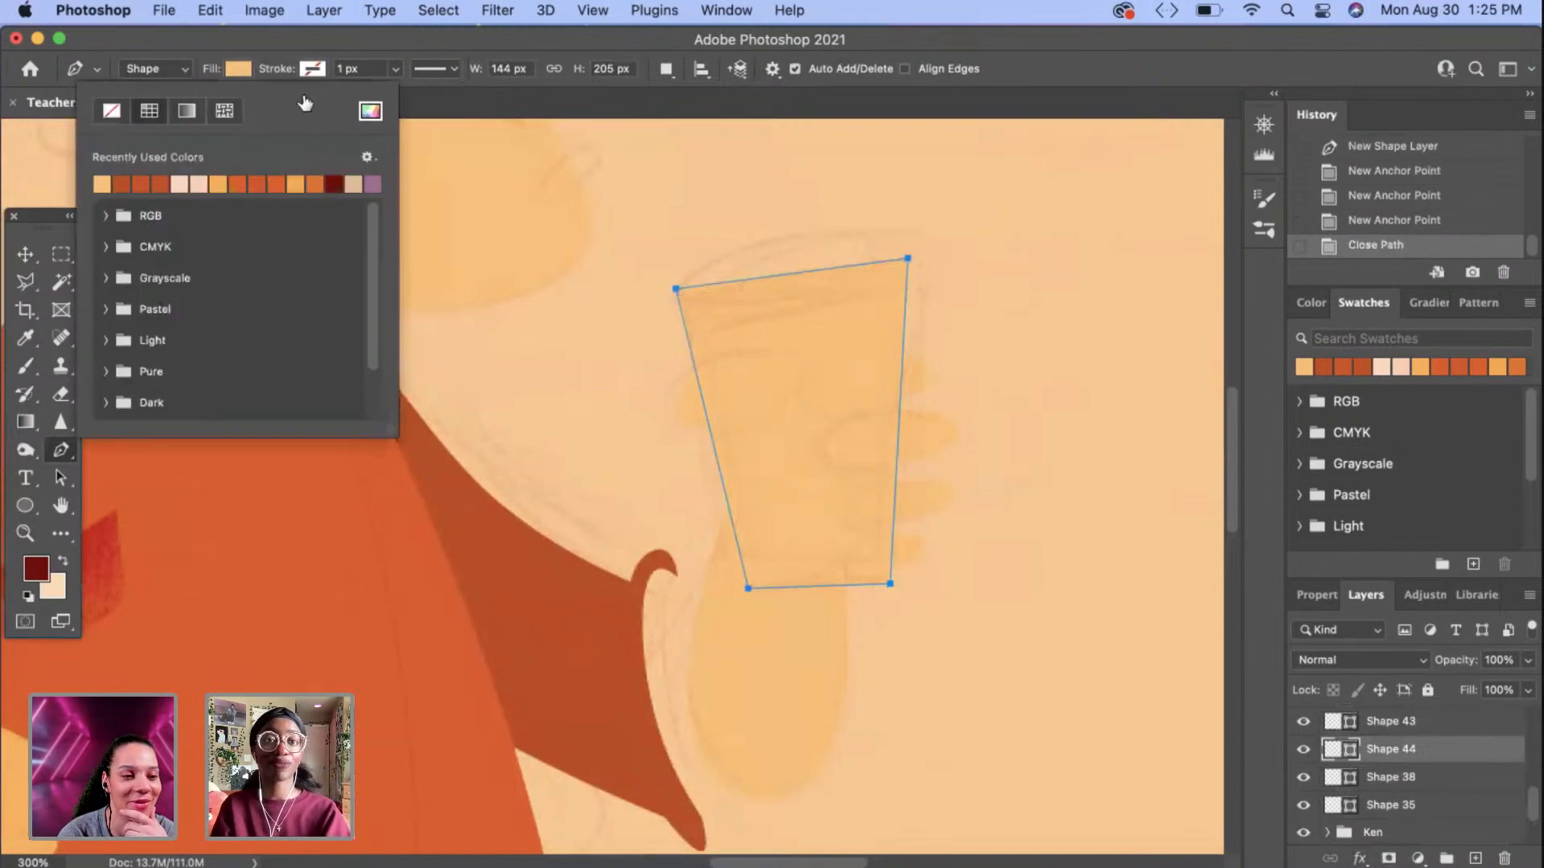
pyautogui.click(179, 184)
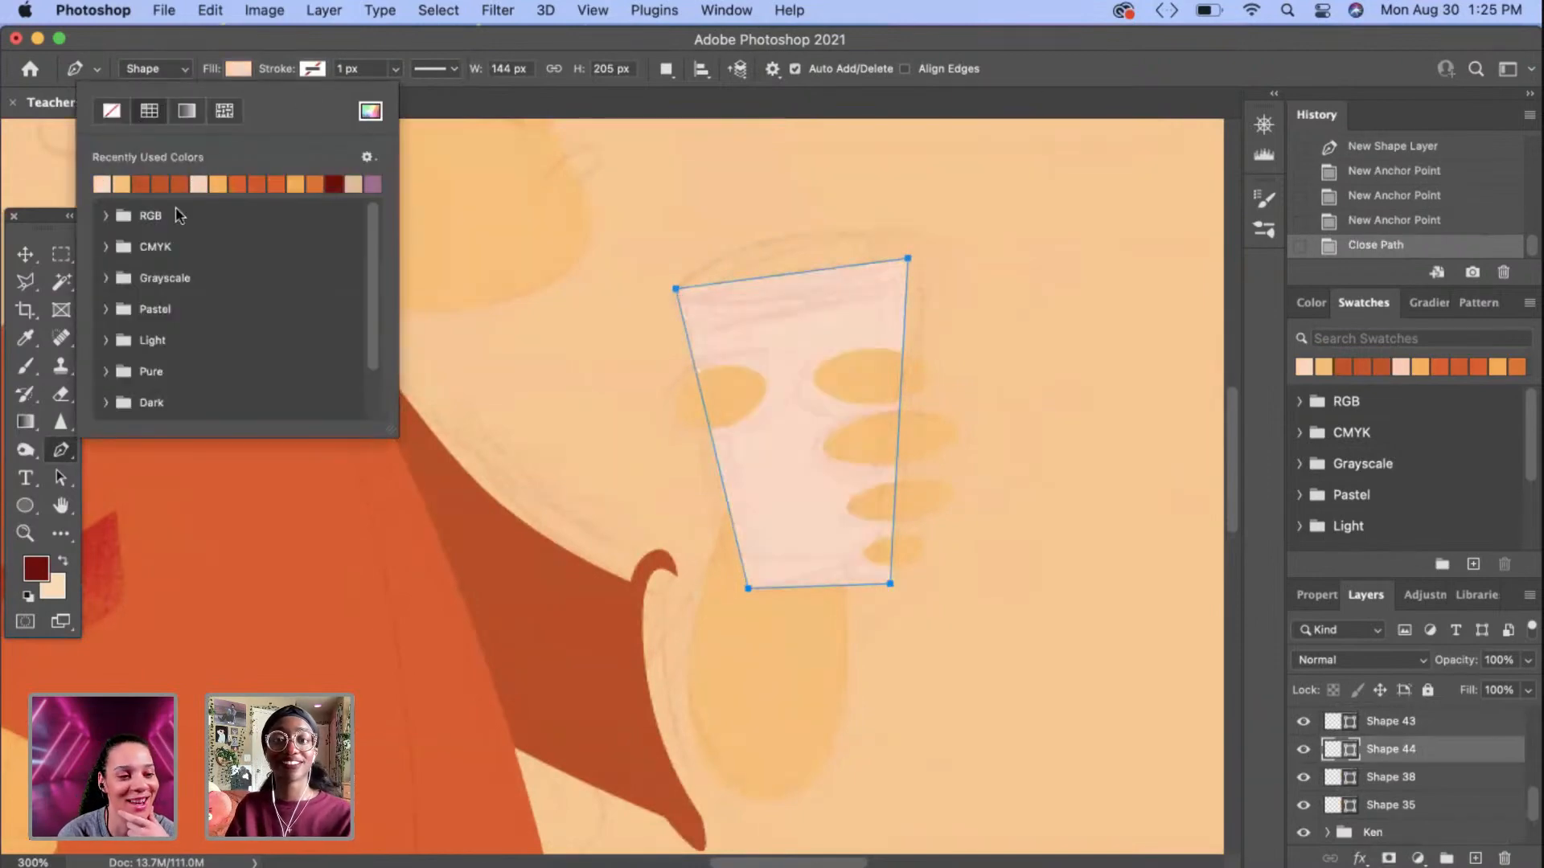
pyautogui.click(370, 111)
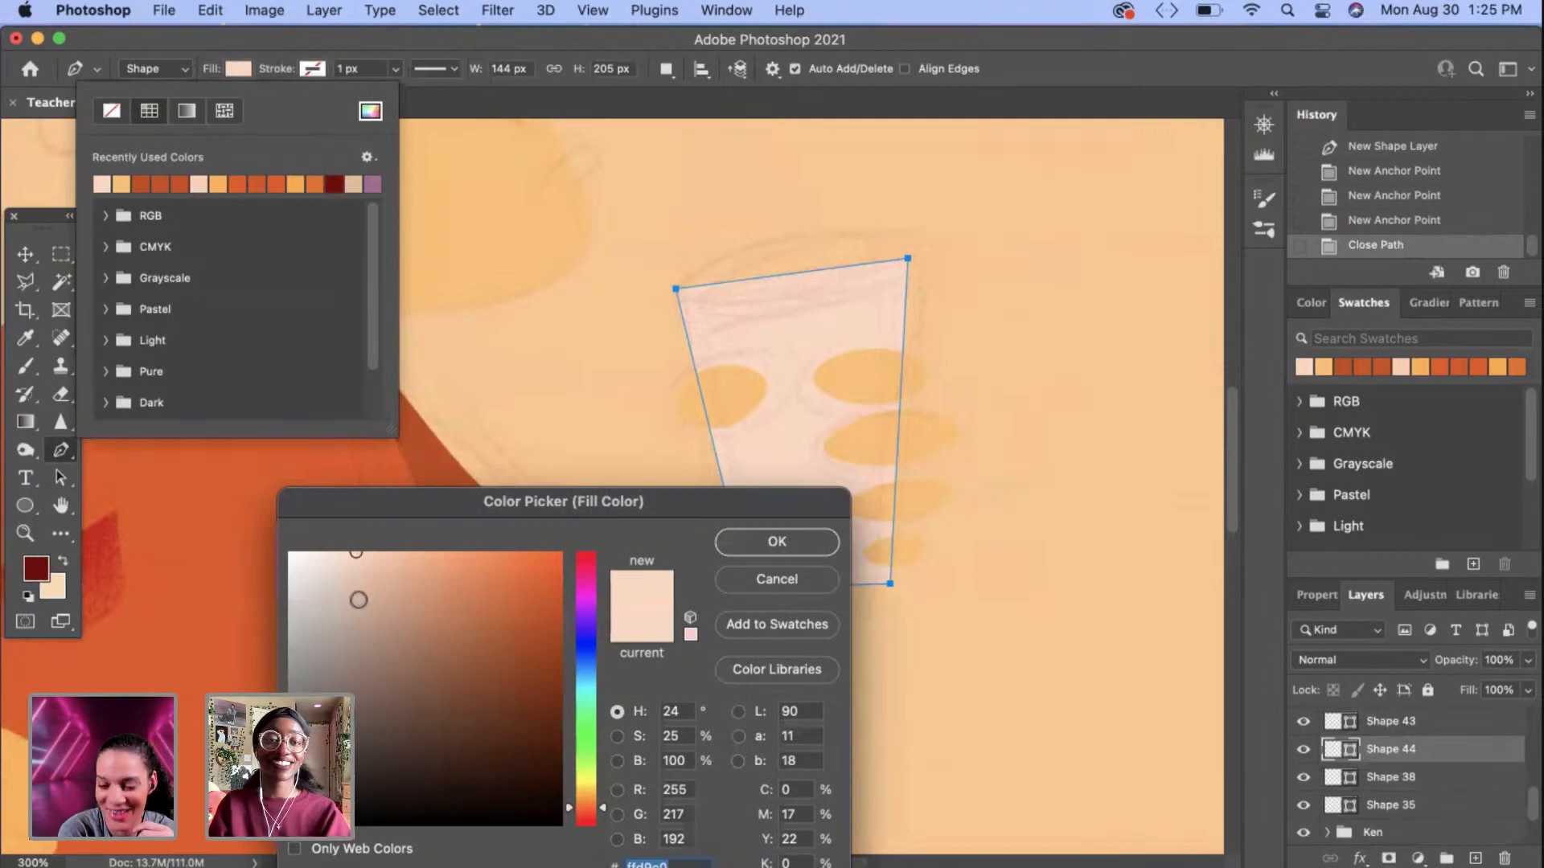
pyautogui.moveTo(358, 600); pyautogui.dragTo(383, 552)
pyautogui.click(583, 696)
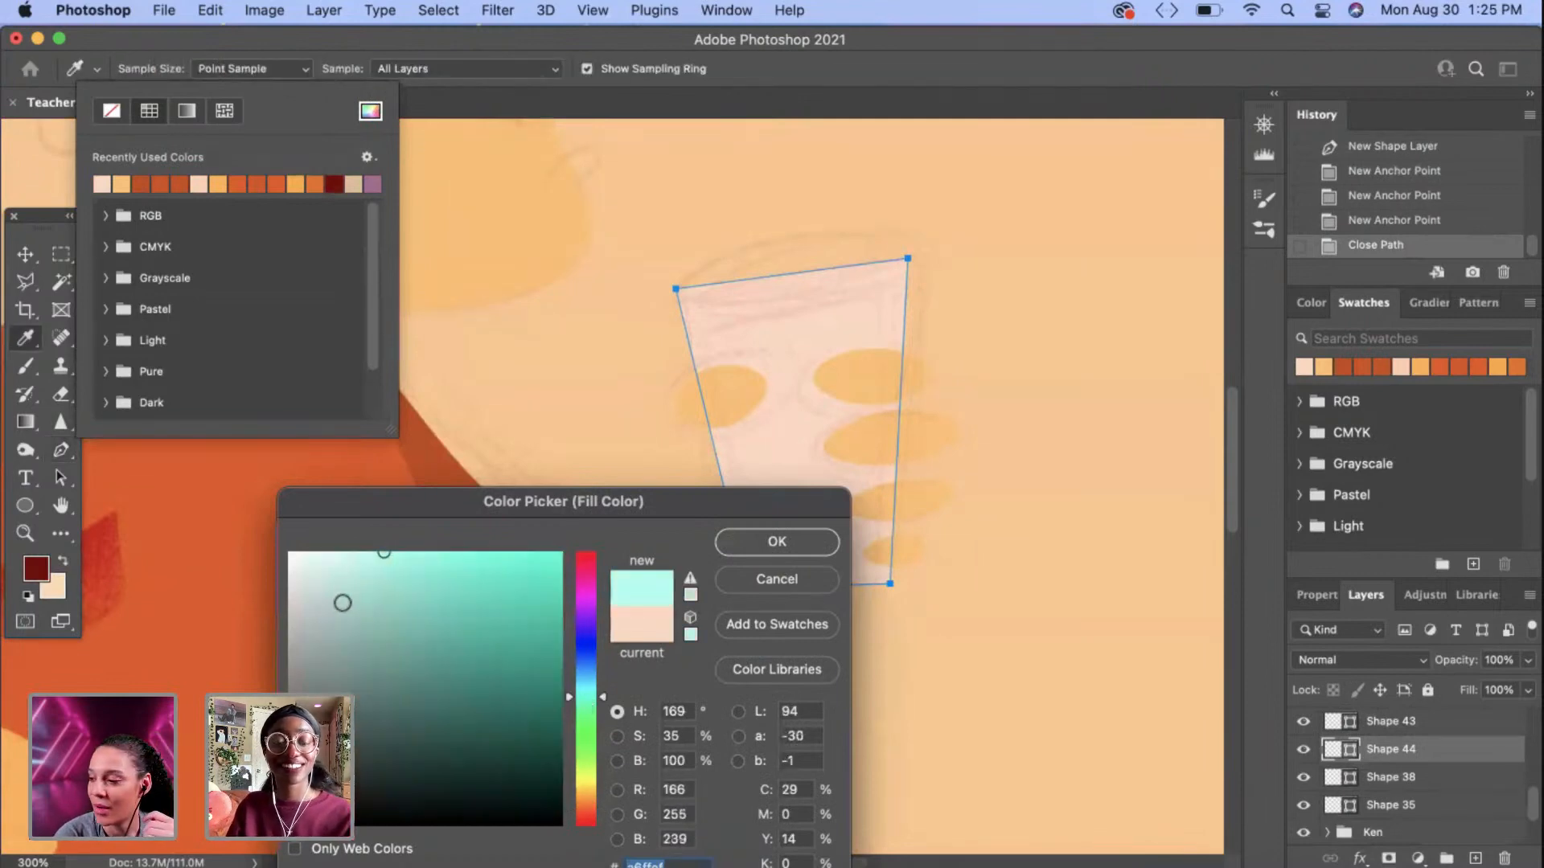
pyautogui.moveTo(343, 603)
pyautogui.mouseDown()
pyautogui.moveTo(312, 609)
pyautogui.moveTo(346, 547)
pyautogui.moveTo(333, 621)
pyautogui.mouseUp()
pyautogui.moveTo(344, 567); pyautogui.dragTo(321, 537)
pyautogui.click(582, 794)
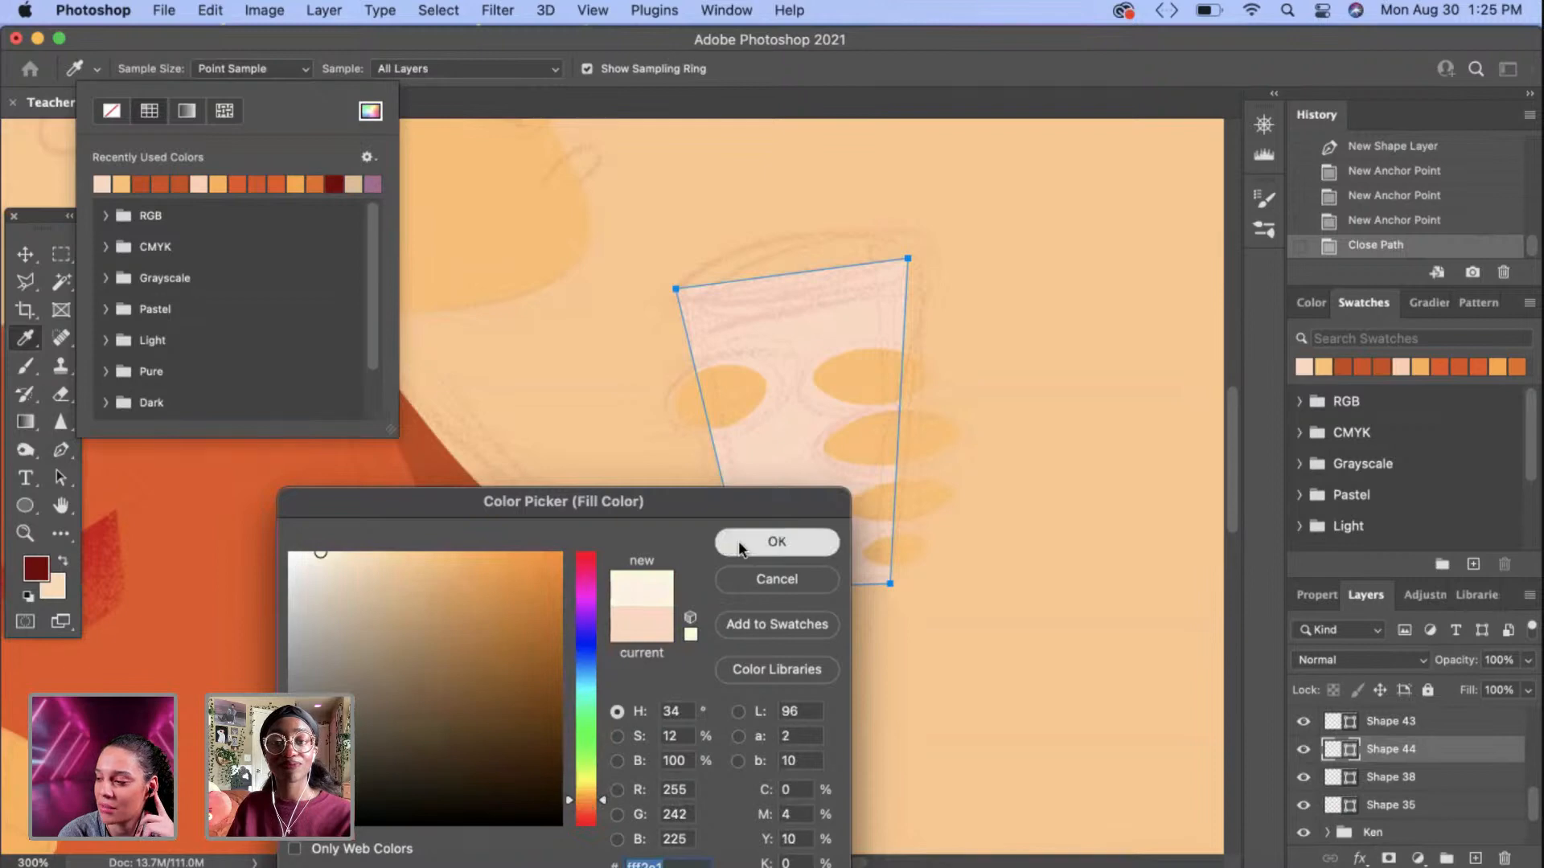
pyautogui.click(775, 541)
# Step: Reshape the cup with the Curvature Pen to about 148 by 215 px, adjusting its four corners and bowing the rim upward
pyautogui.click(62, 452)
pyautogui.click(121, 486)
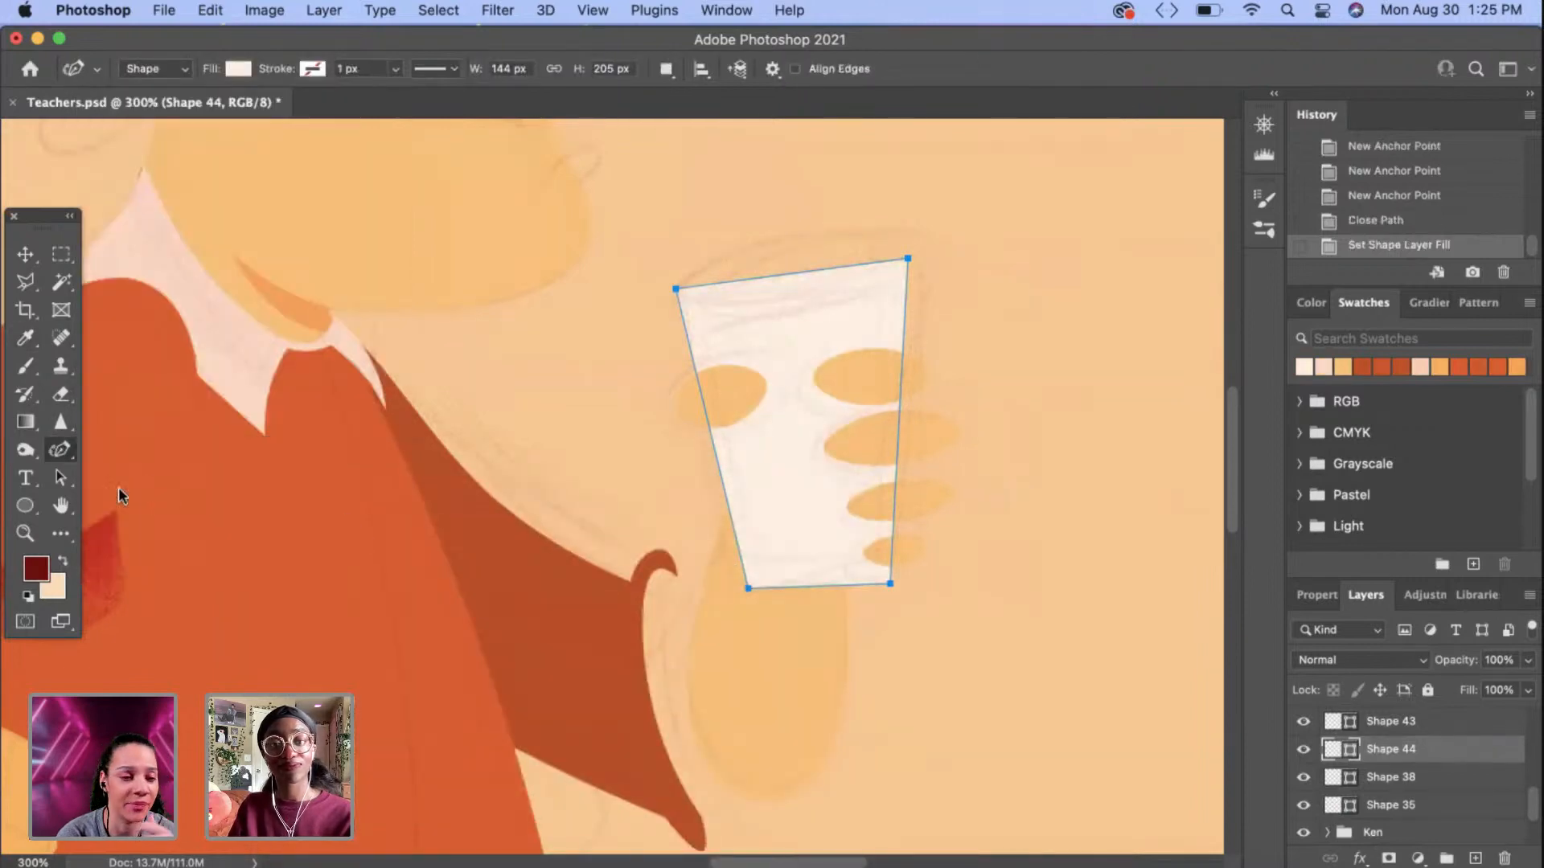
pyautogui.moveTo(675, 289); pyautogui.dragTo(673, 266)
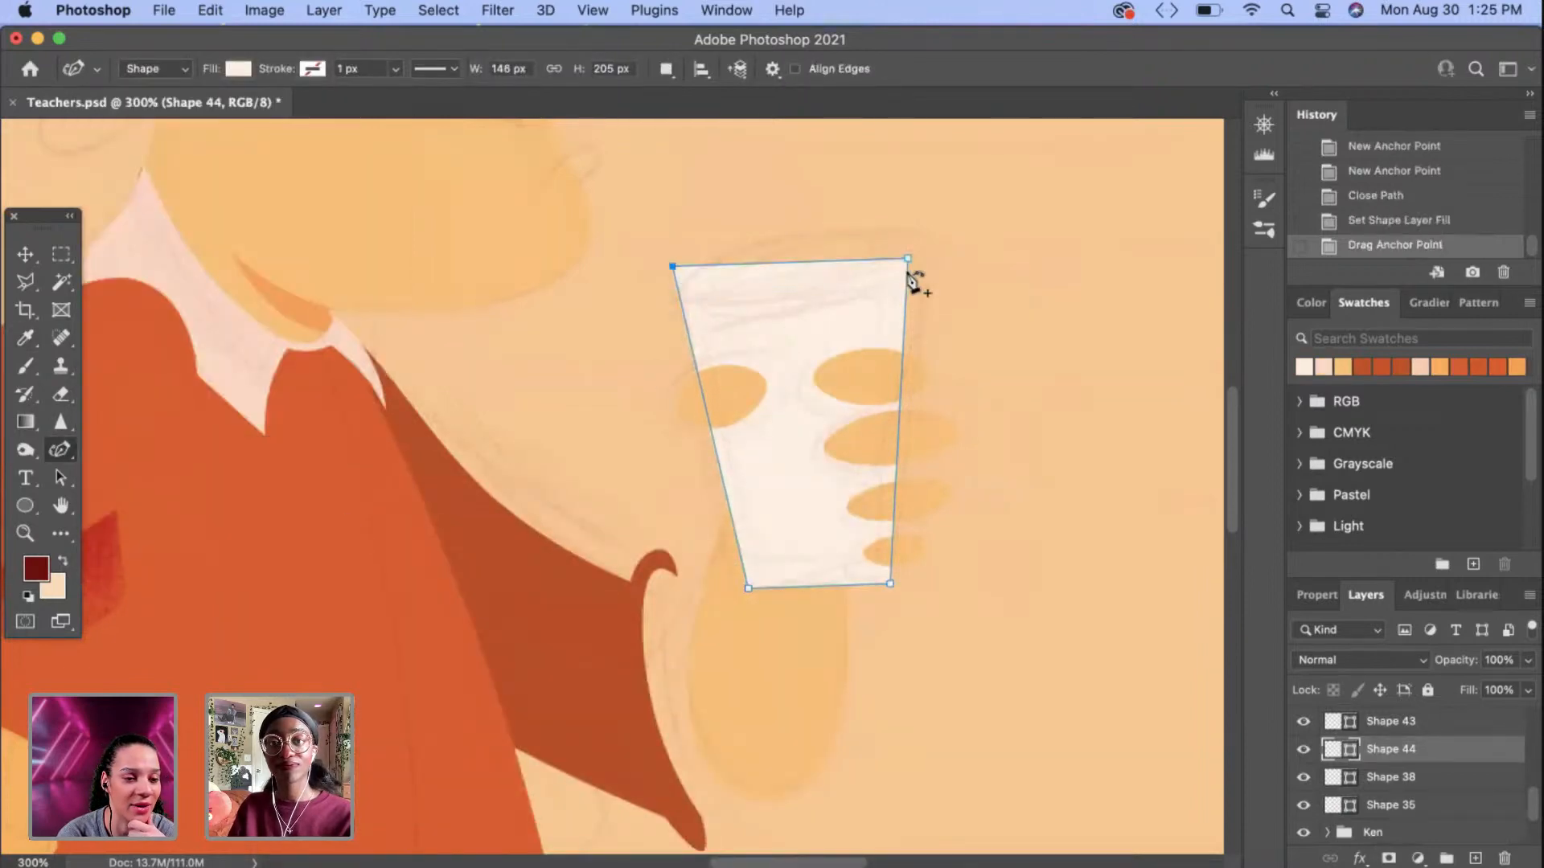
pyautogui.moveTo(907, 260); pyautogui.dragTo(910, 274)
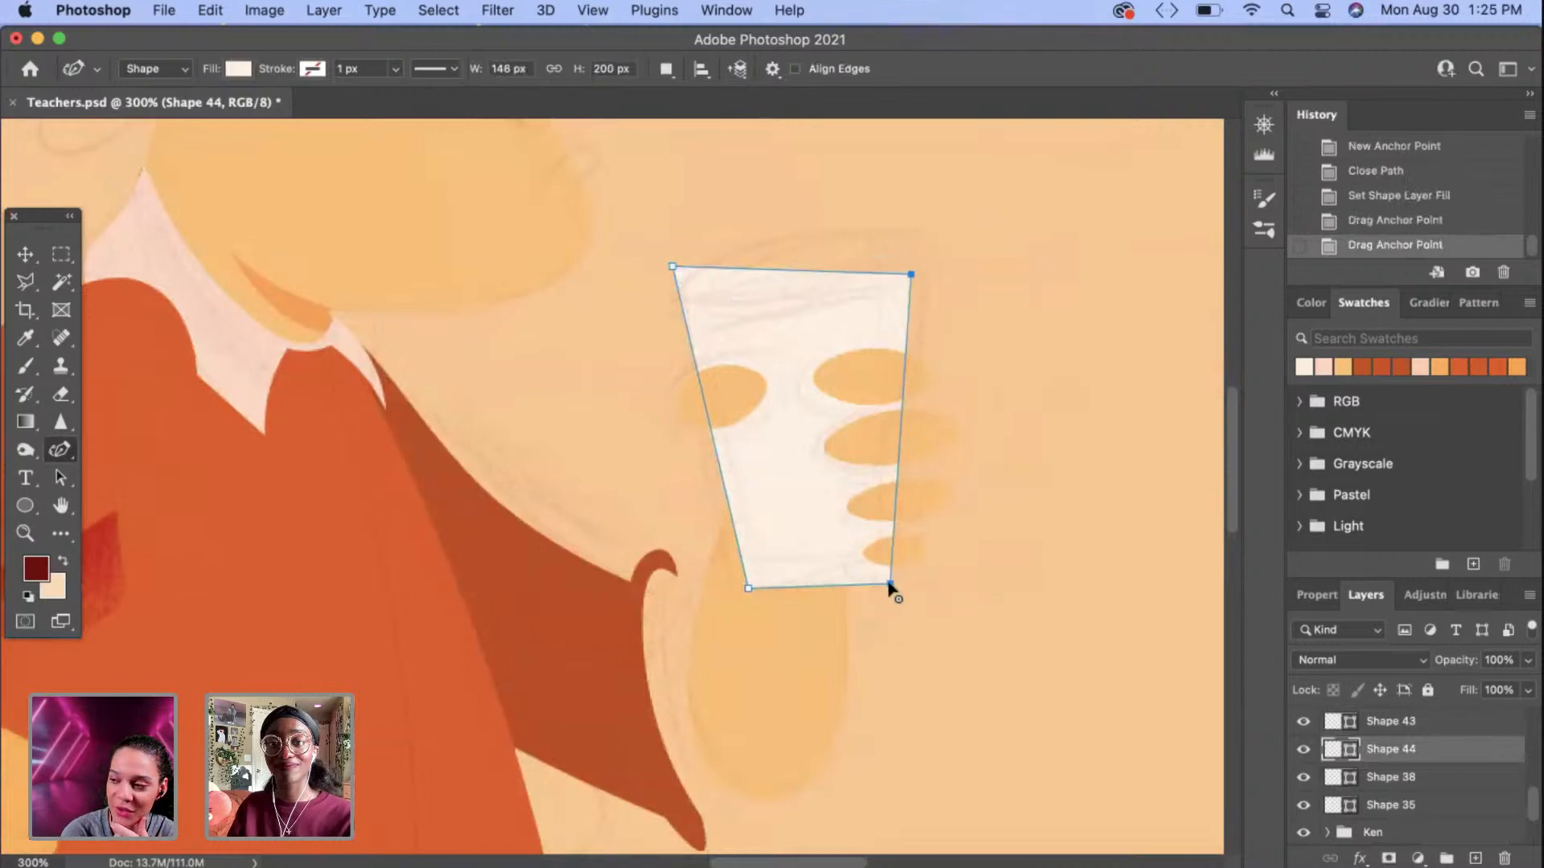
pyautogui.moveTo(890, 585); pyautogui.dragTo(898, 596)
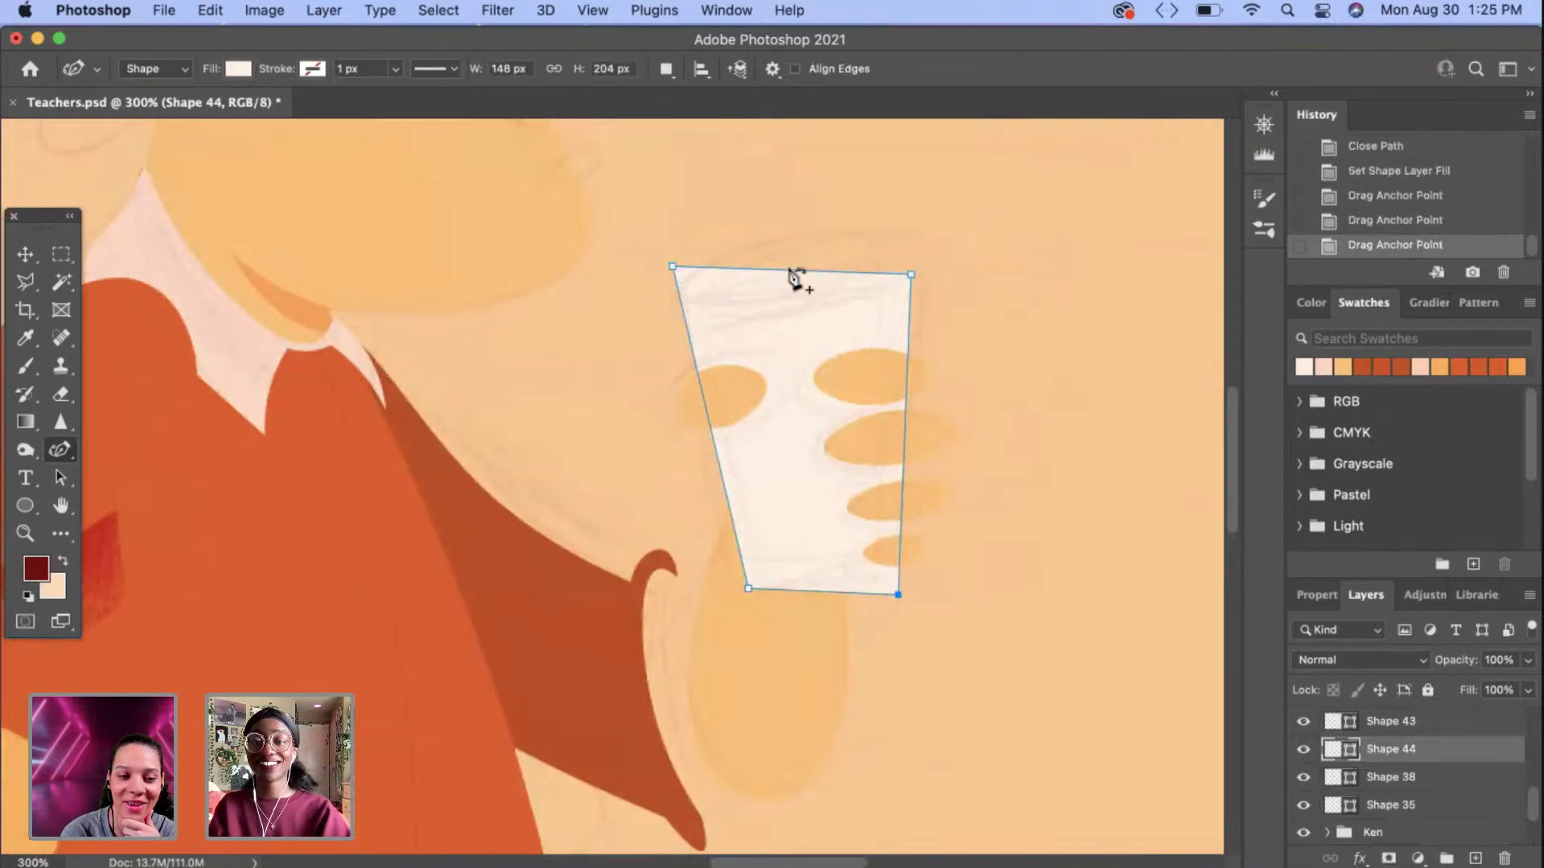
pyautogui.moveTo(797, 271); pyautogui.dragTo(786, 248)
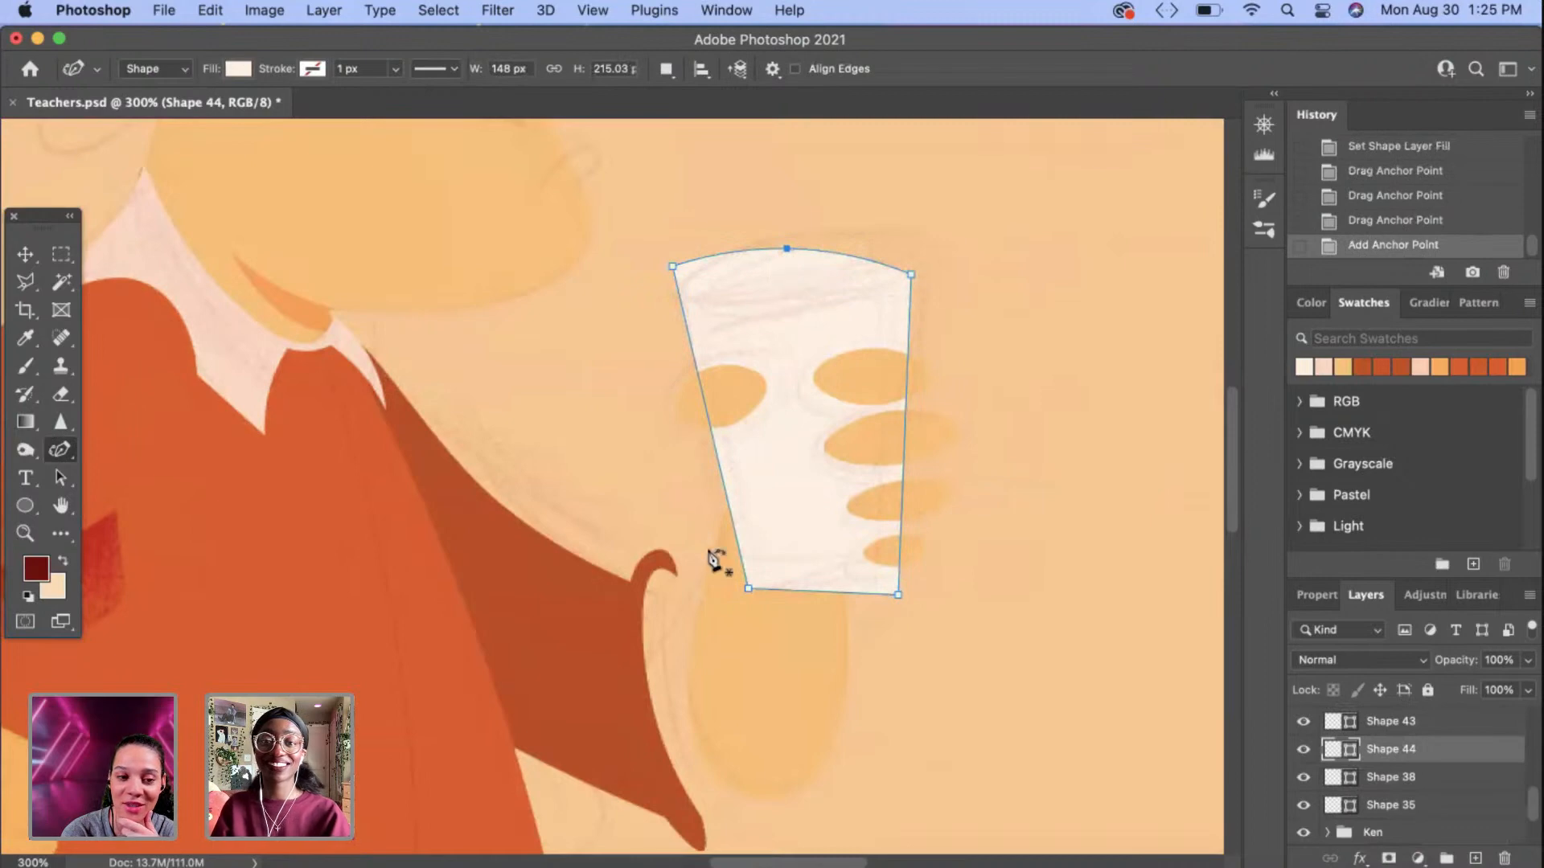
pyautogui.moveTo(747, 589); pyautogui.dragTo(754, 579)
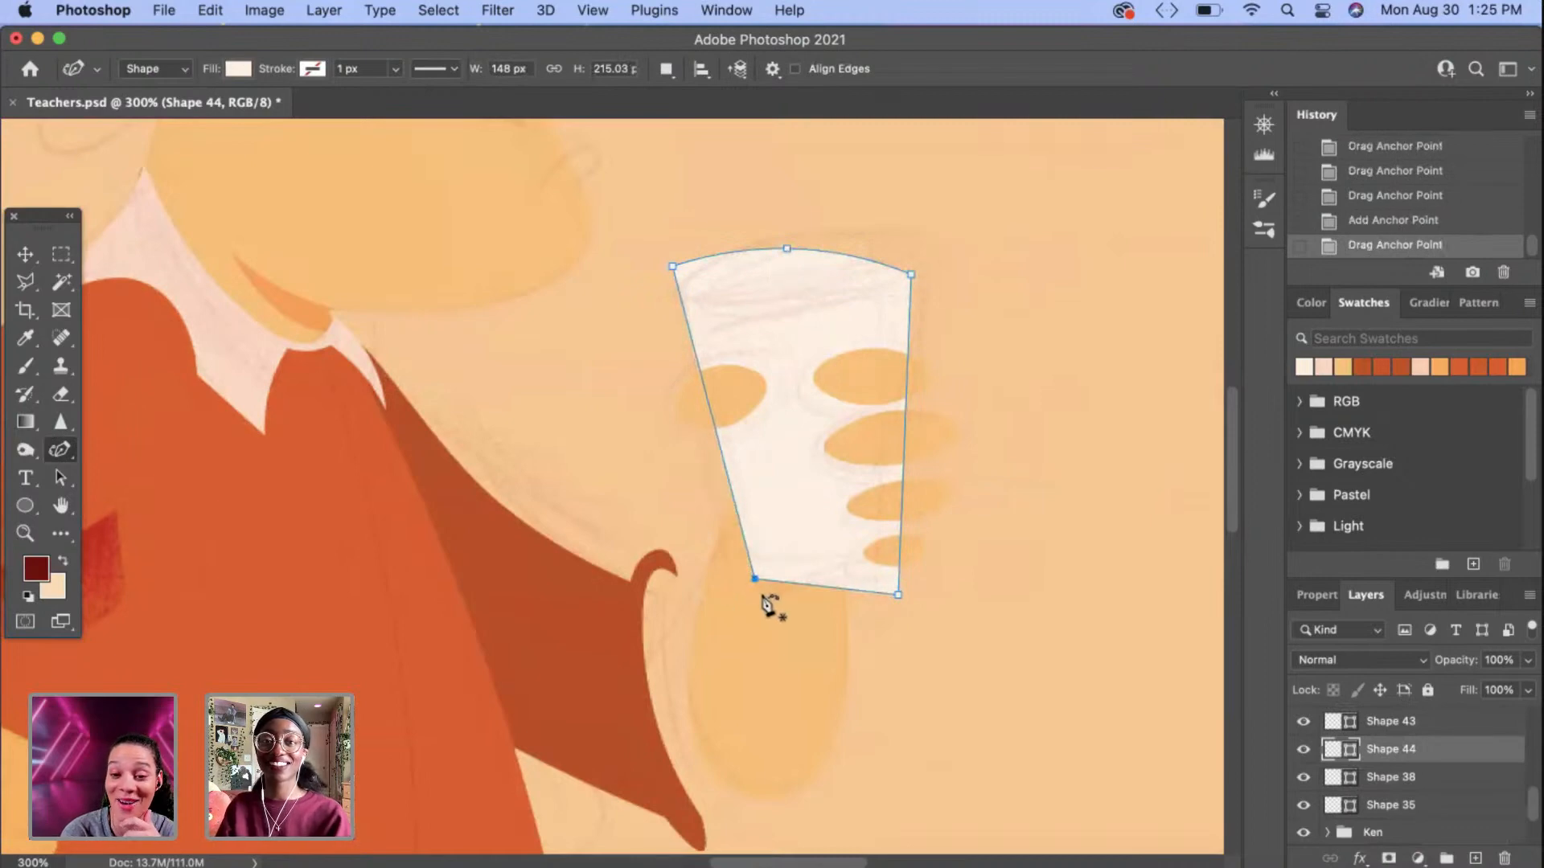
pyautogui.press('Escape')
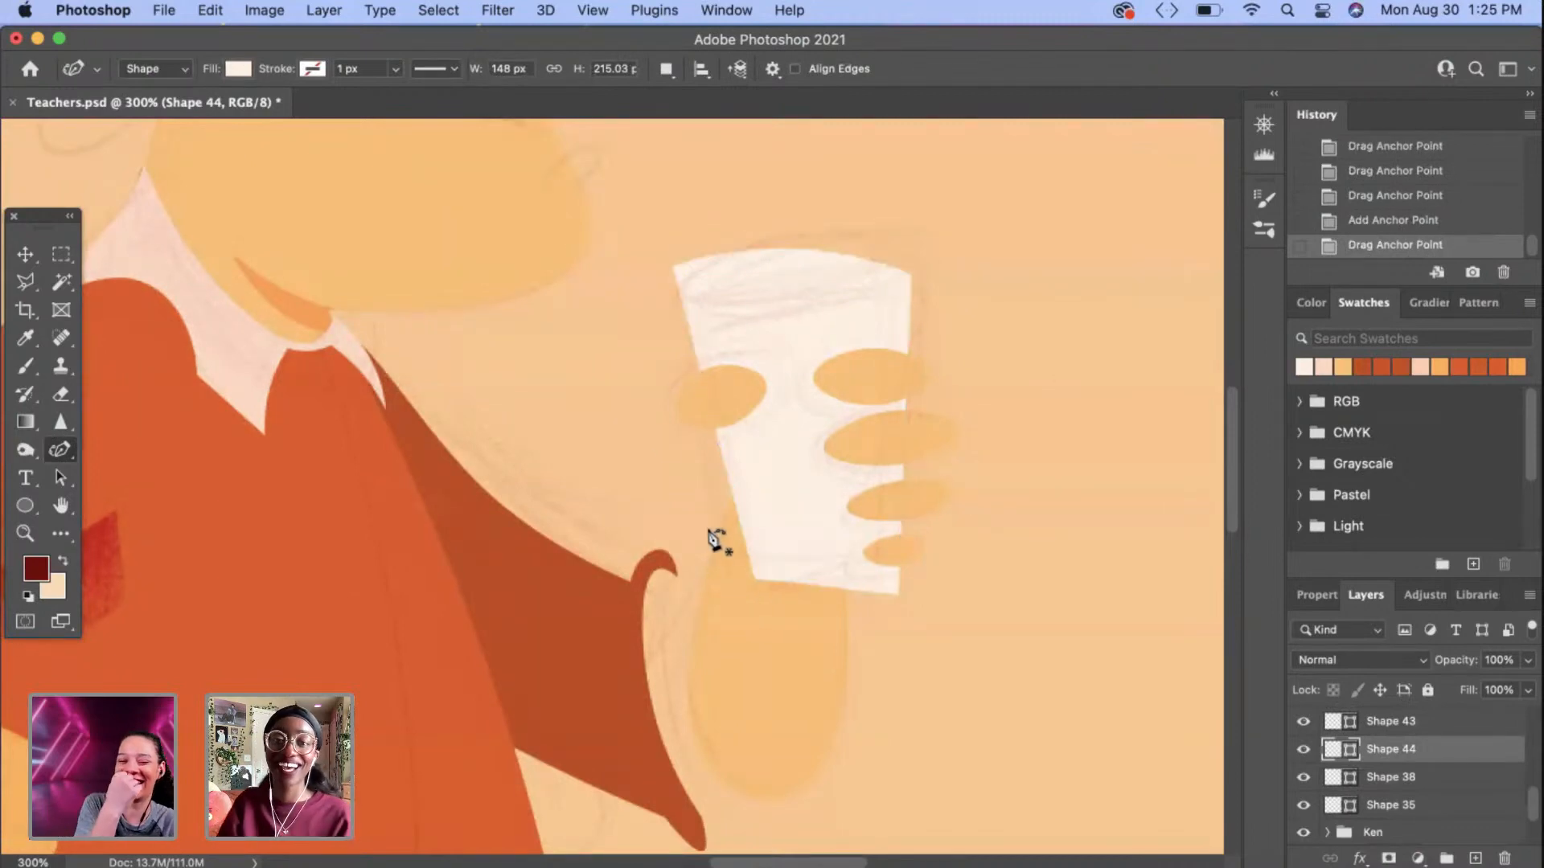
# Step: Move the cup slightly up and to the left, and nudge it back right to sit between palm and fingers
pyautogui.click(23, 254)
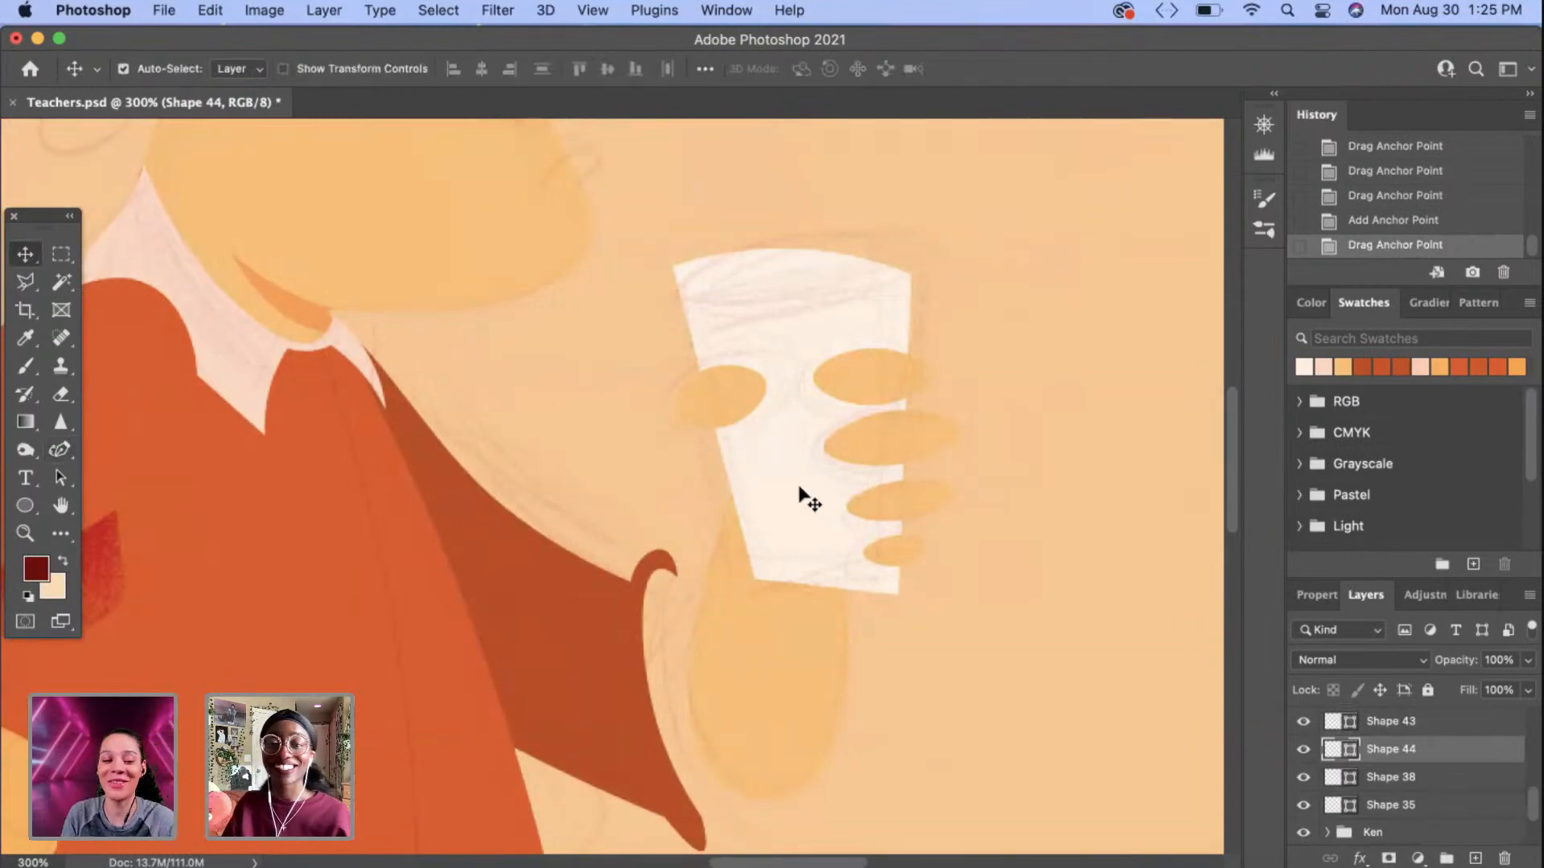
pyautogui.moveTo(808, 517); pyautogui.dragTo(784, 491)
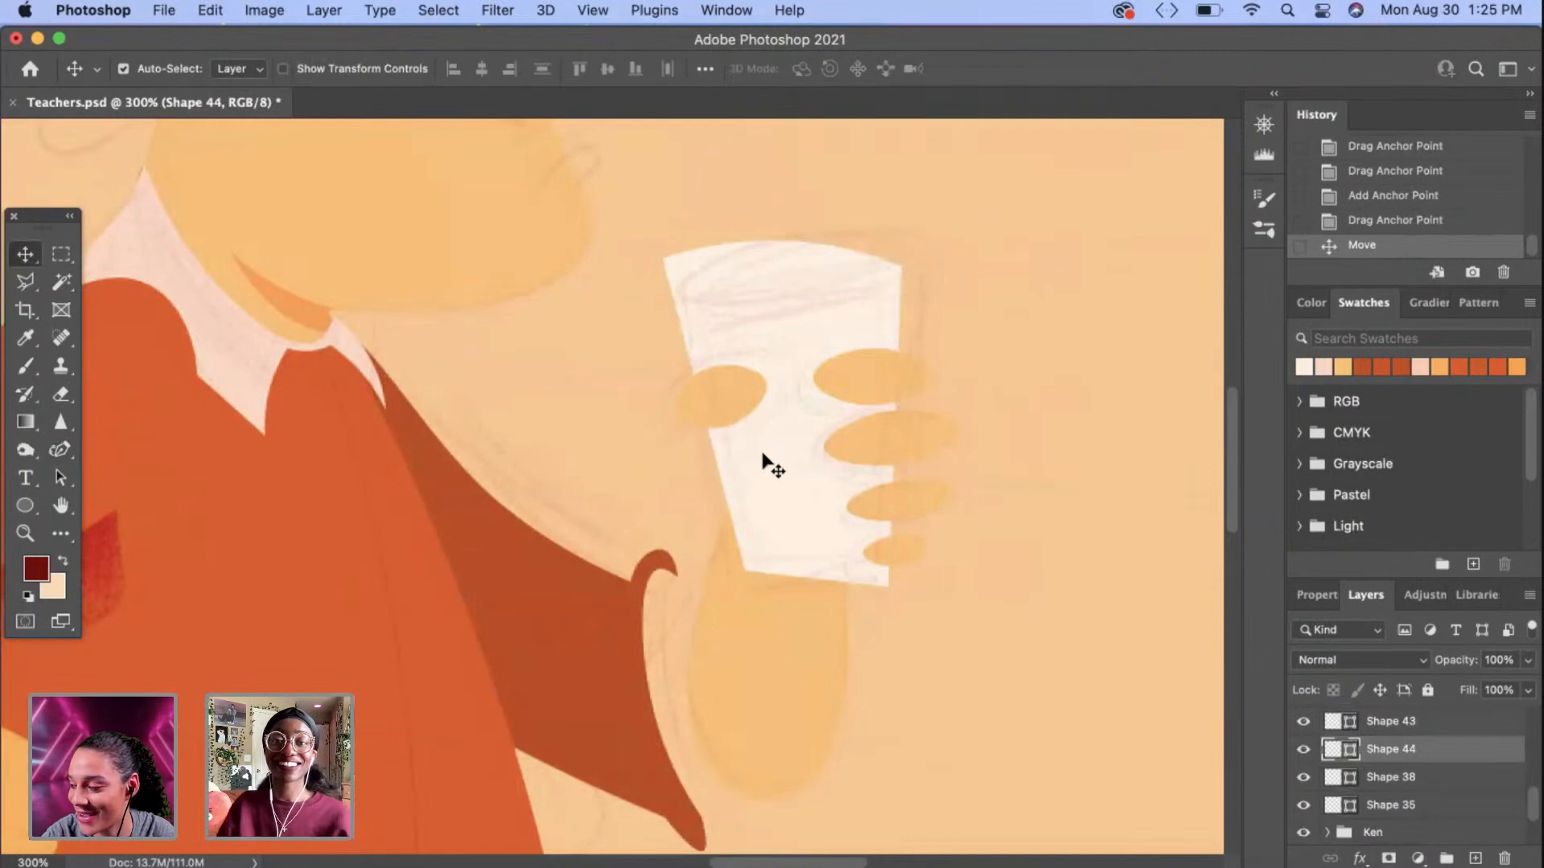
pyautogui.press('Right')
pyautogui.press('Right')
pyautogui.press('Right')
pyautogui.press('Right')
# Step: Add a layer above the merged thumb and fingers and clip it to them with a clipping mask
pyautogui.click(735, 412)
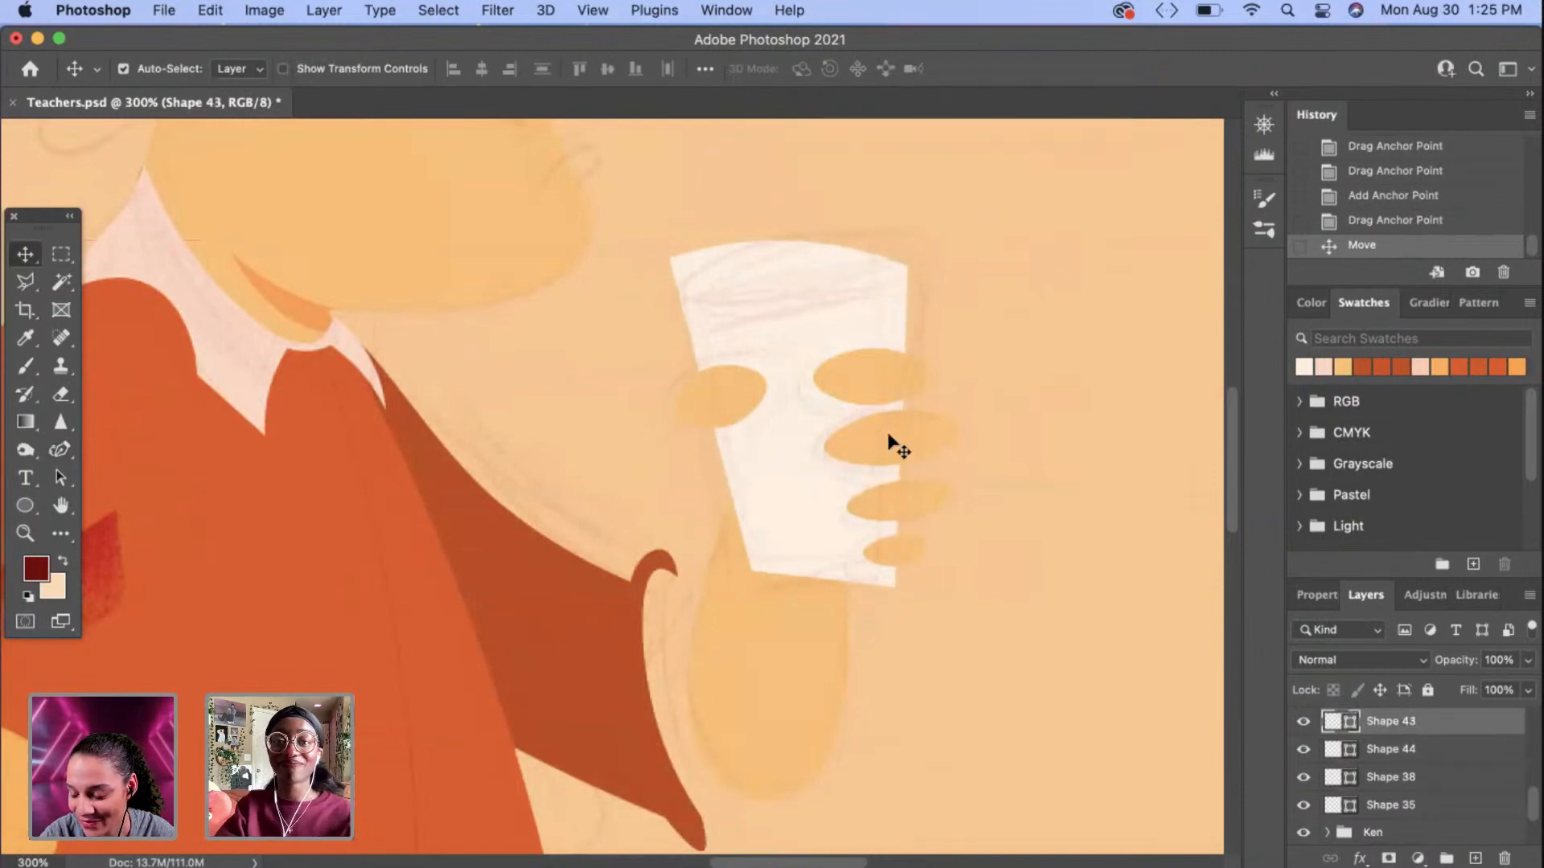
pyautogui.click(1475, 858)
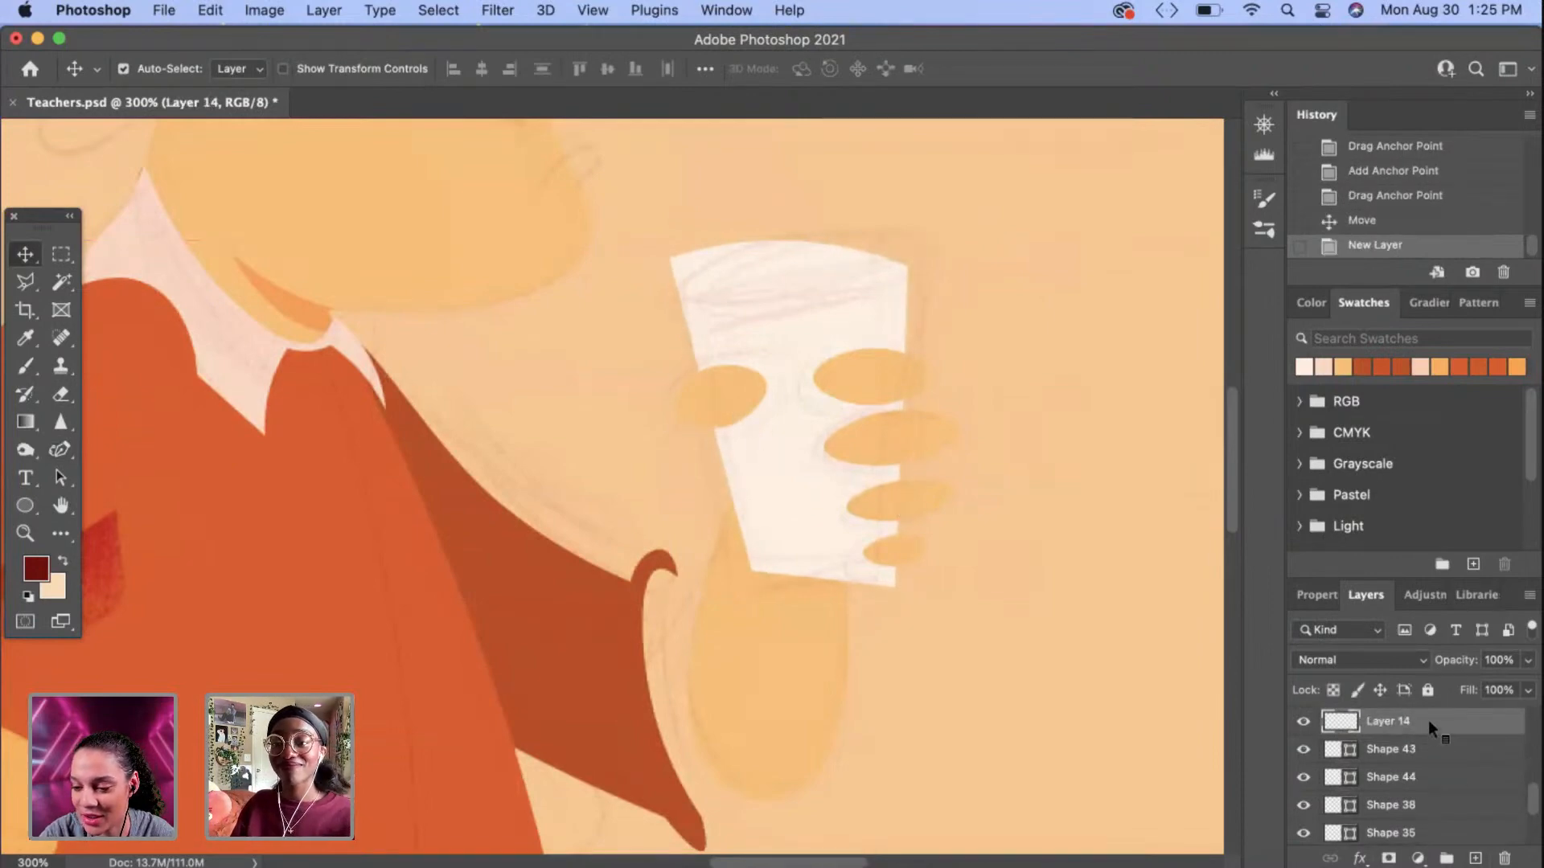
pyautogui.rightClick(1435, 722)
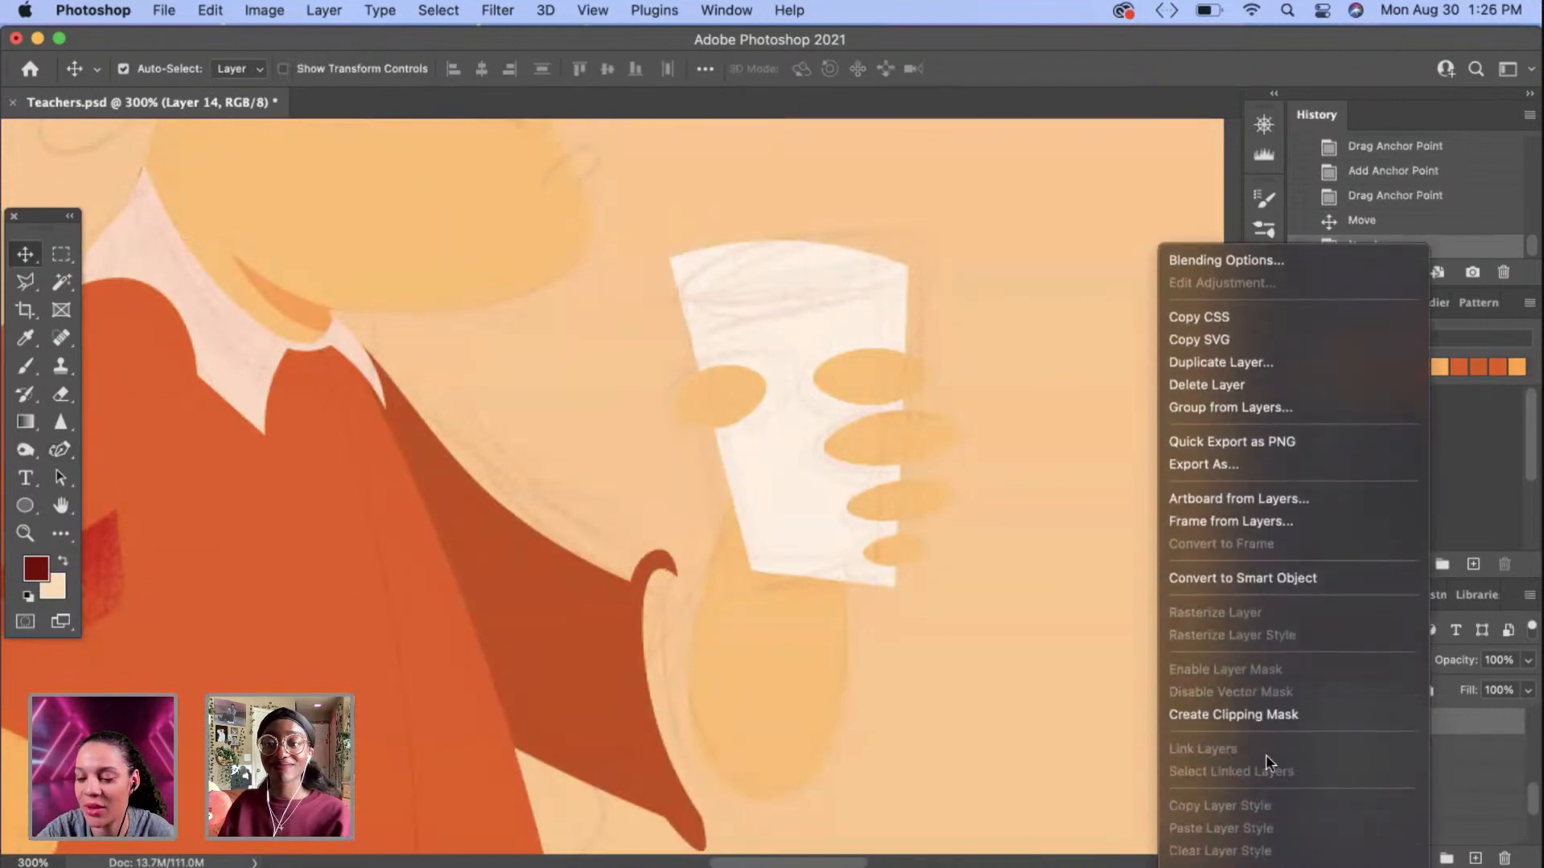
pyautogui.click(1263, 714)
# Step: Set the foreground color to a coral orange, starting from the sampled finger color and shifting it redder and more saturated
pyautogui.press('i')
pyautogui.click(36, 569)
pyautogui.click(859, 383)
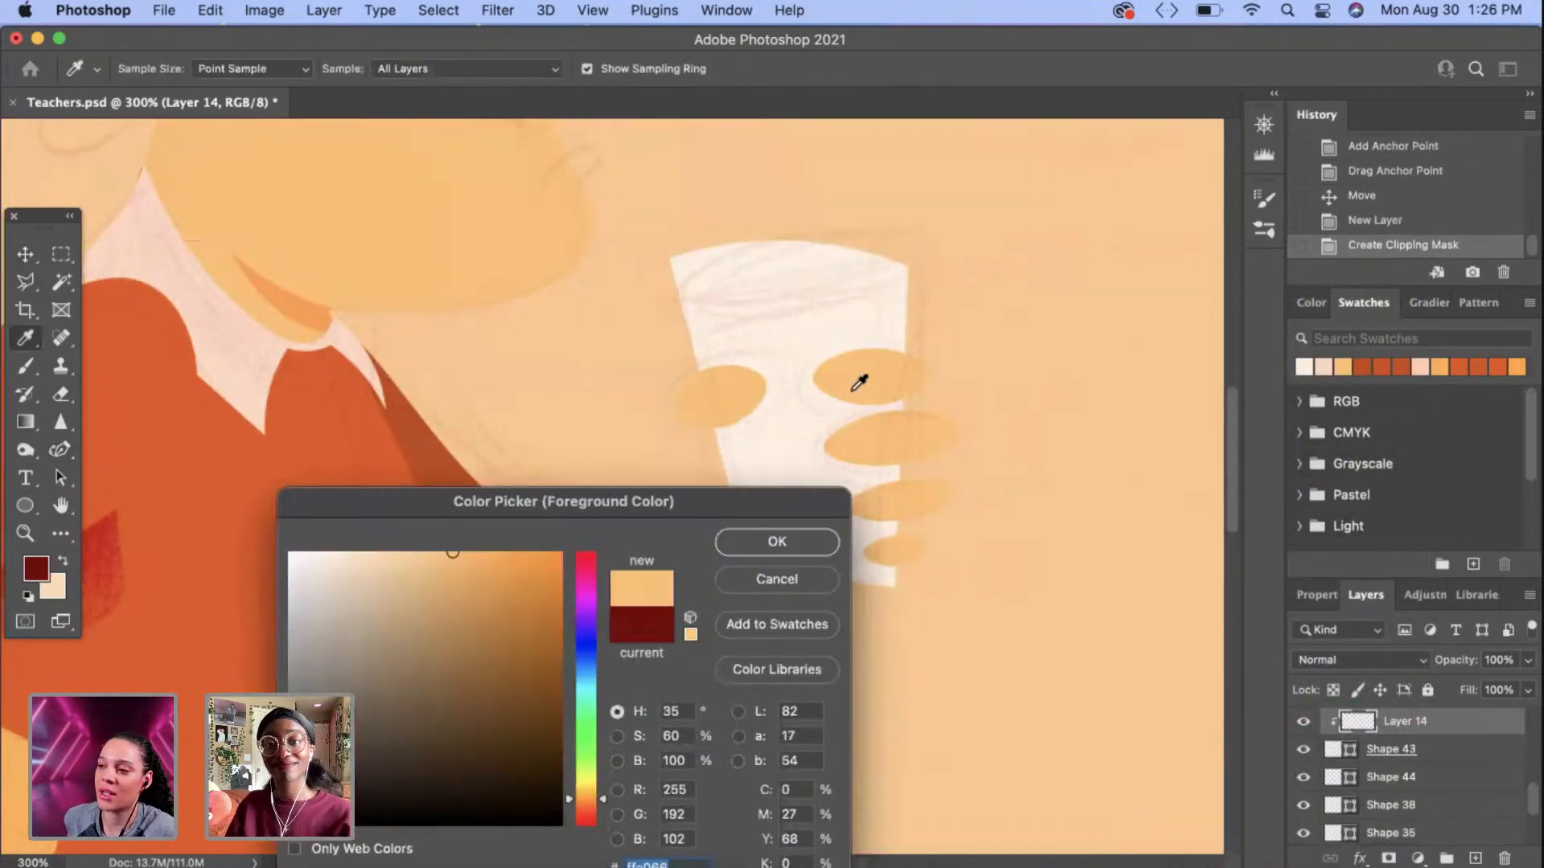
pyautogui.click(481, 553)
pyautogui.moveTo(600, 799); pyautogui.dragTo(595, 820)
pyautogui.click(754, 554)
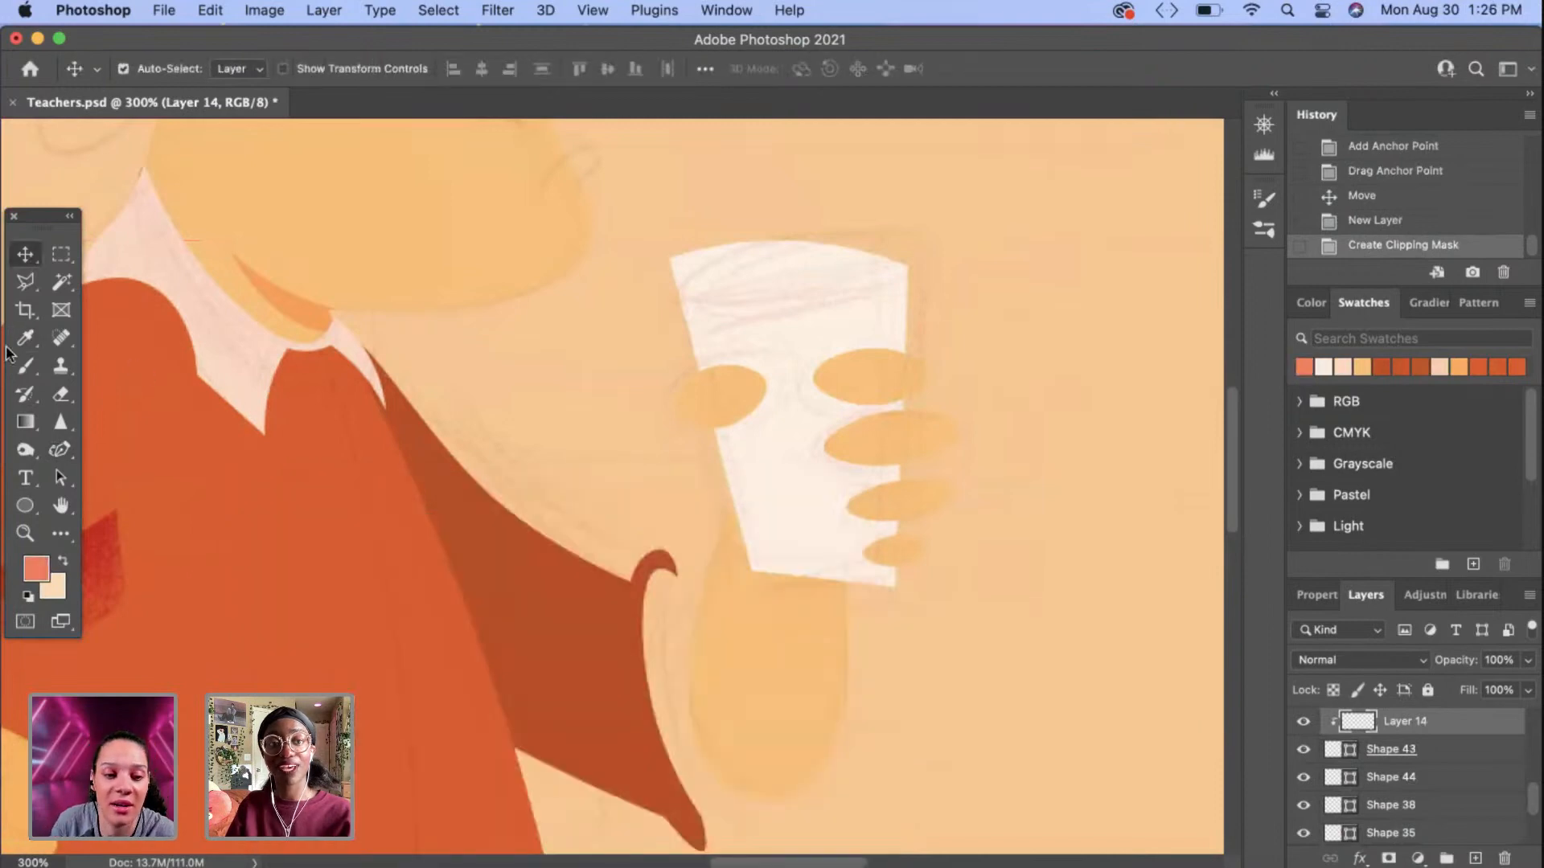
# Step: Shade the inner ends of the thumb and fingers with the Airbrush Soft Low Density Grainy brush at 71 px
pyautogui.press('b')
pyautogui.click(155, 70)
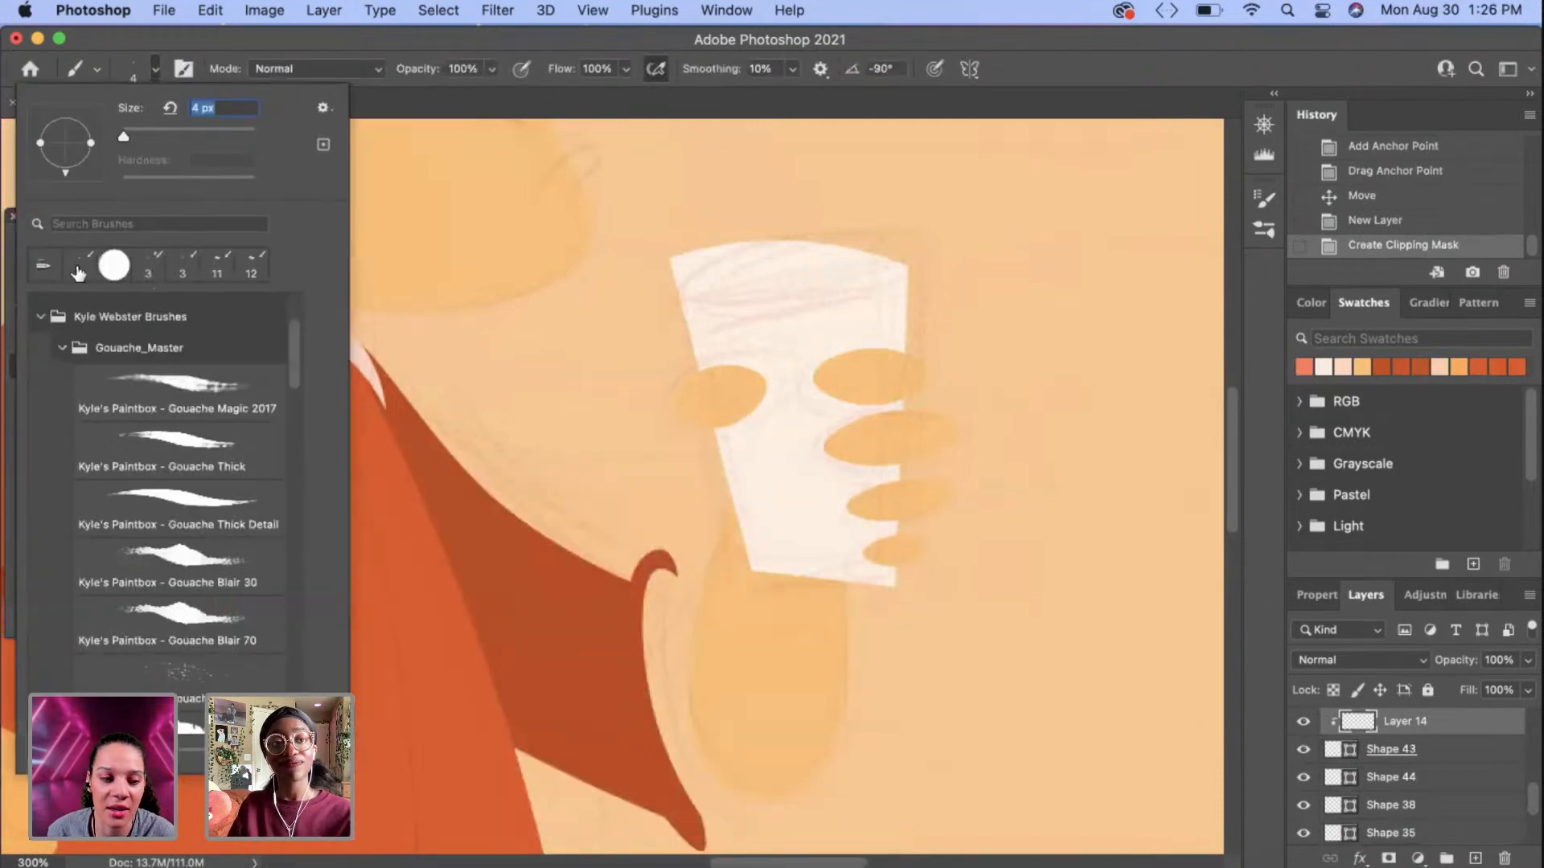
pyautogui.click(219, 134)
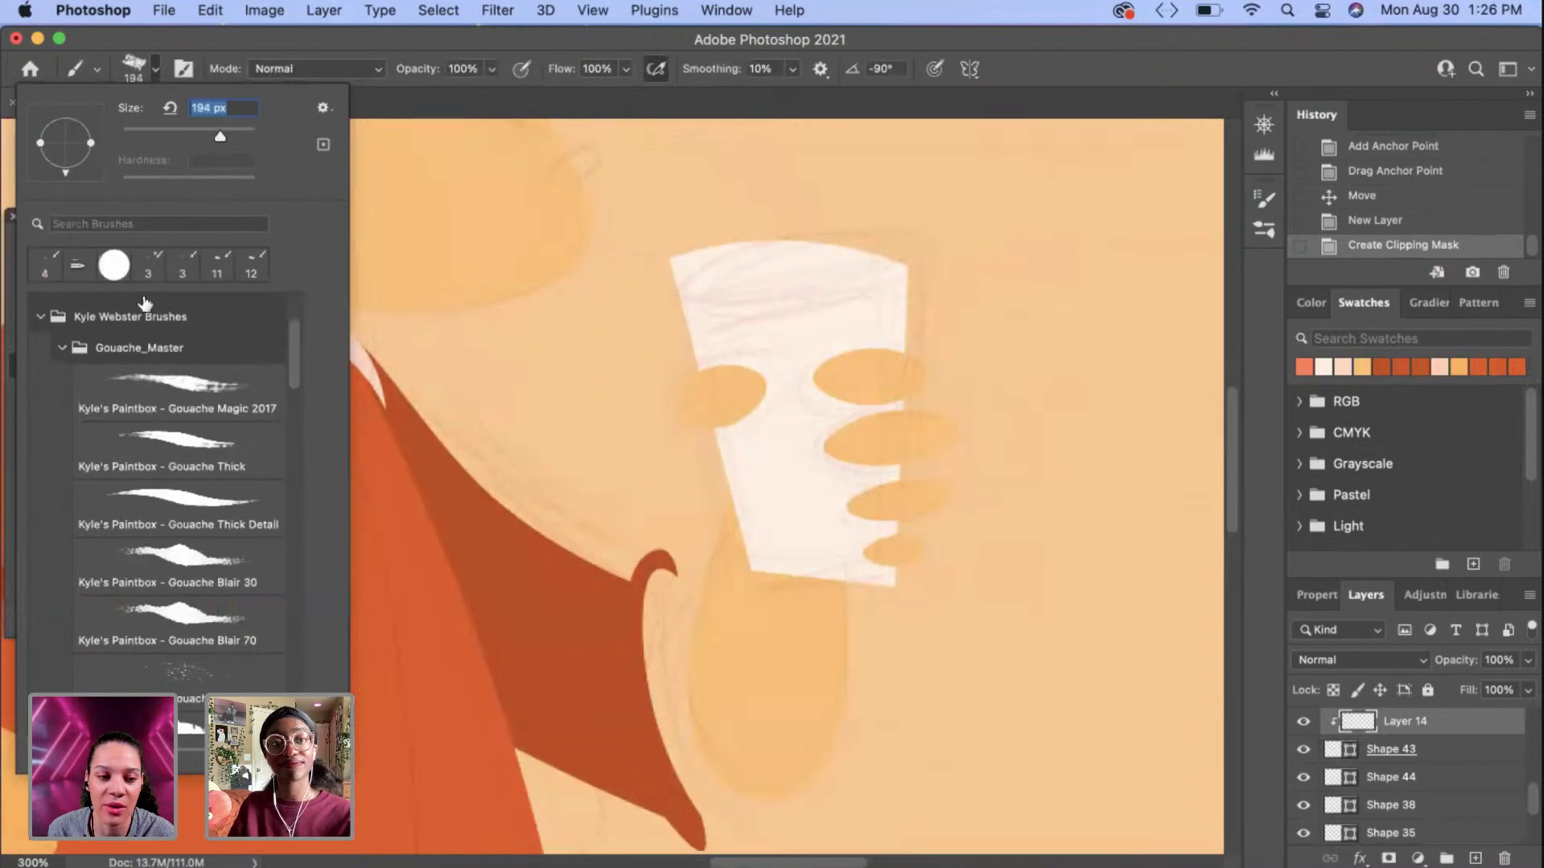
pyautogui.scroll(5, 284, 376)
pyautogui.click(62, 496)
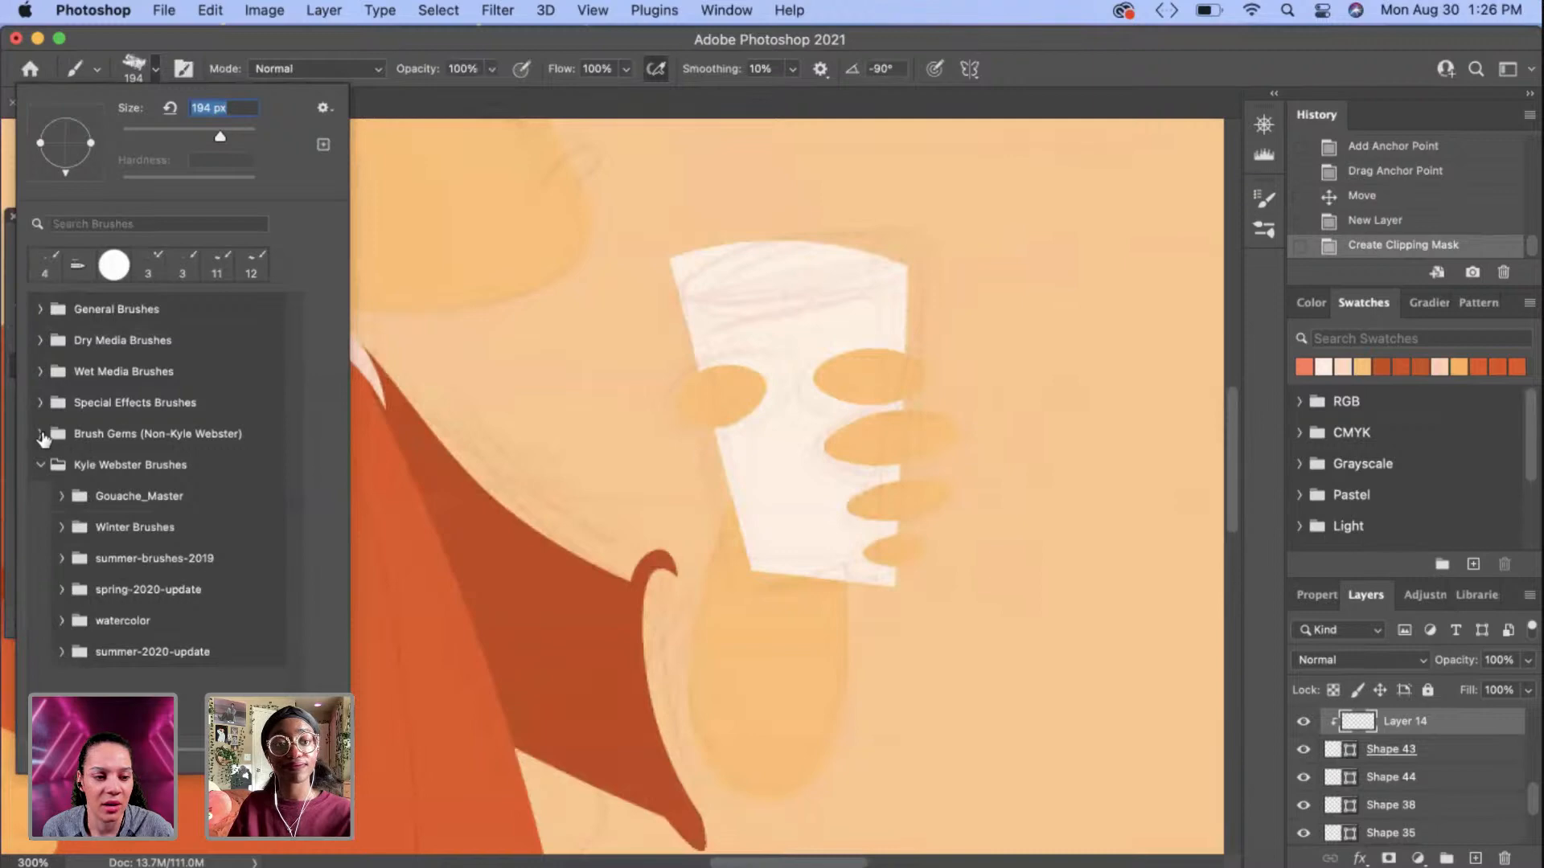
pyautogui.click(41, 435)
pyautogui.click(62, 528)
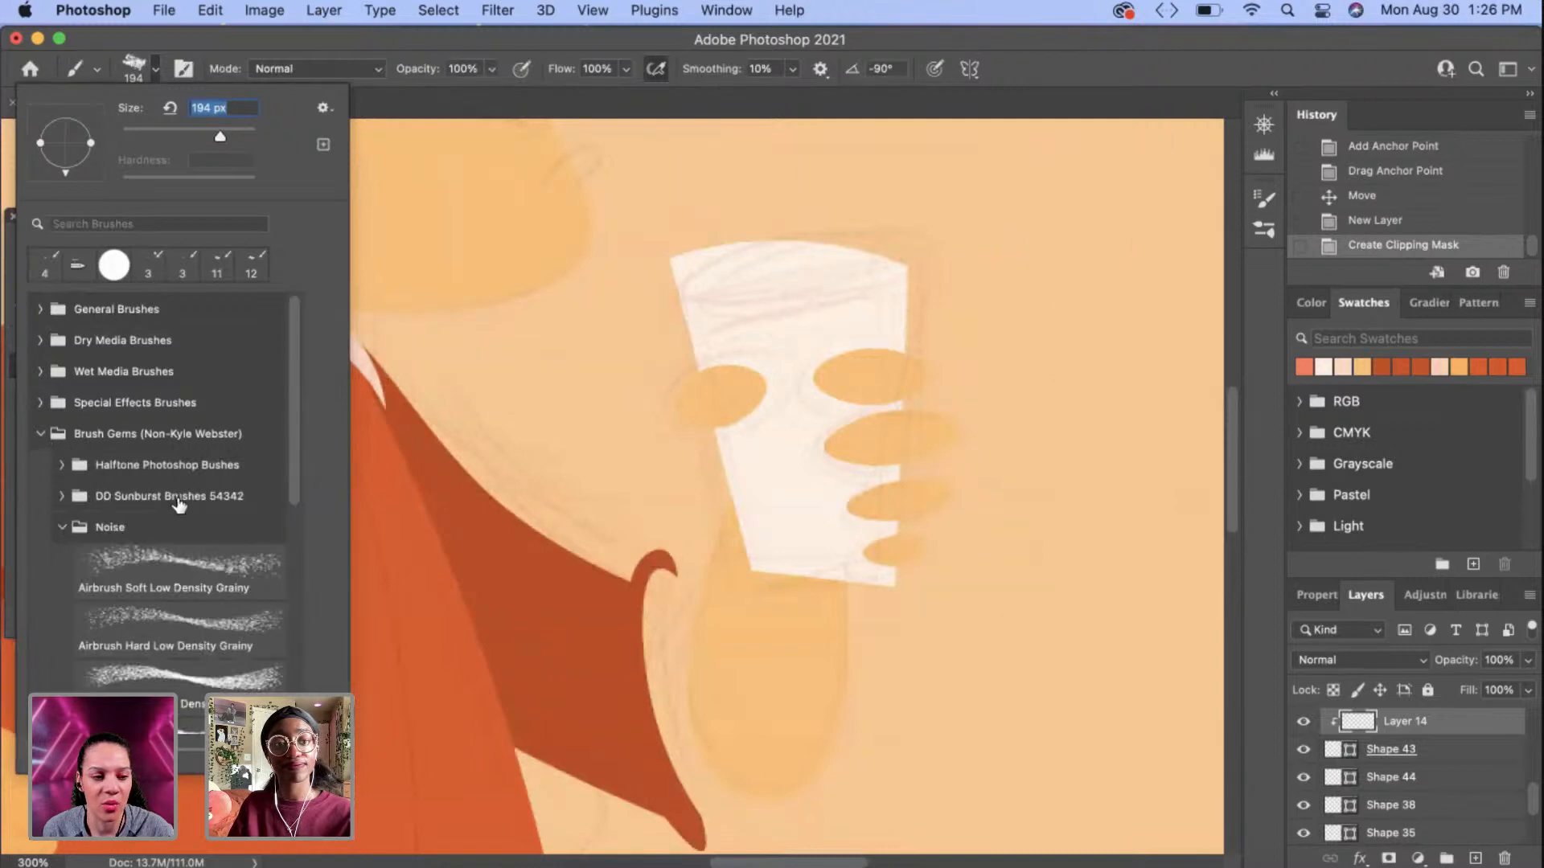
pyautogui.click(223, 570)
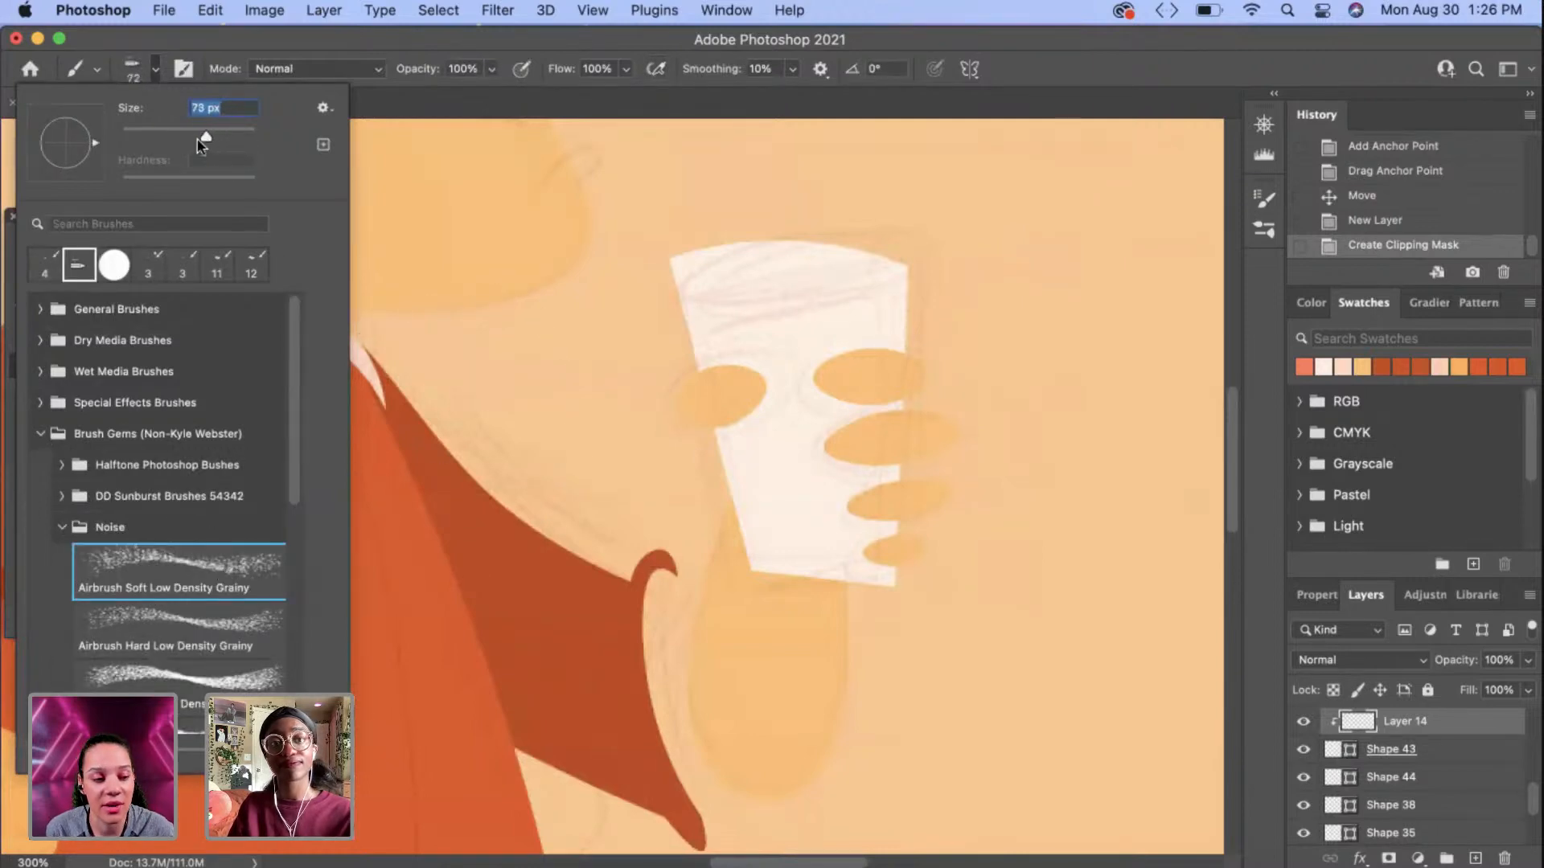
pyautogui.click(343, 56)
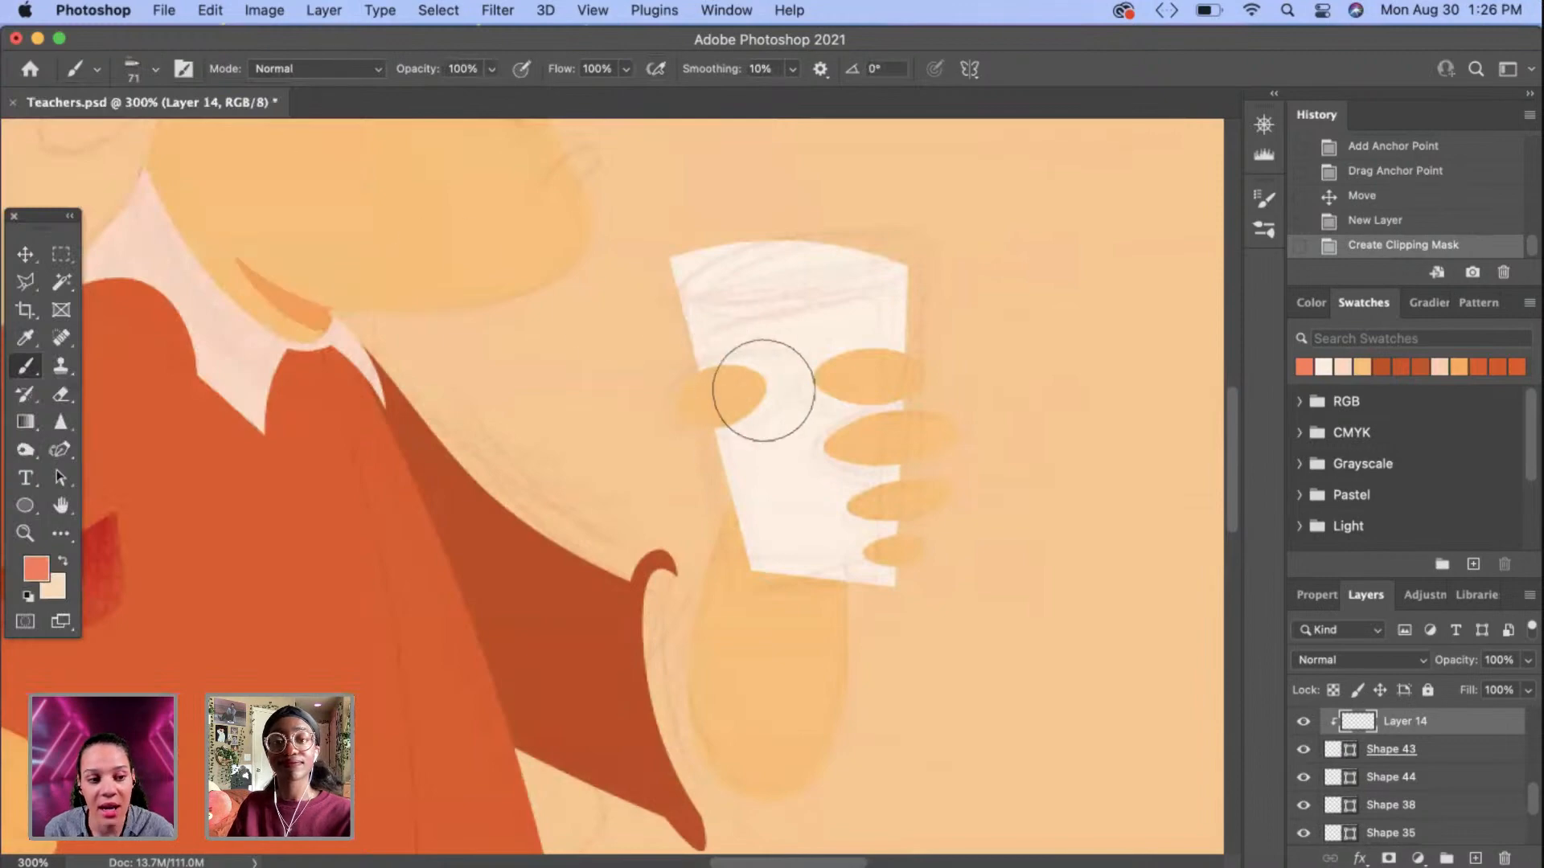
pyautogui.moveTo(763, 410)
pyautogui.mouseDown()
pyautogui.moveTo(750, 354)
pyautogui.moveTo(841, 377)
pyautogui.moveTo(841, 358)
pyautogui.moveTo(824, 373)
pyautogui.moveTo(821, 355)
pyautogui.moveTo(818, 445)
pyautogui.moveTo(851, 461)
pyautogui.moveTo(823, 420)
pyautogui.moveTo(830, 447)
pyautogui.moveTo(841, 422)
pyautogui.moveTo(847, 511)
pyautogui.moveTo(856, 501)
pyautogui.moveTo(830, 508)
pyautogui.moveTo(857, 525)
pyautogui.moveTo(830, 512)
pyautogui.moveTo(842, 564)
pyautogui.moveTo(860, 555)
pyautogui.moveTo(839, 556)
pyautogui.moveTo(842, 577)
pyautogui.moveTo(871, 579)
pyautogui.moveTo(871, 537)
pyautogui.moveTo(855, 560)
pyautogui.moveTo(876, 603)
pyautogui.mouseUp()
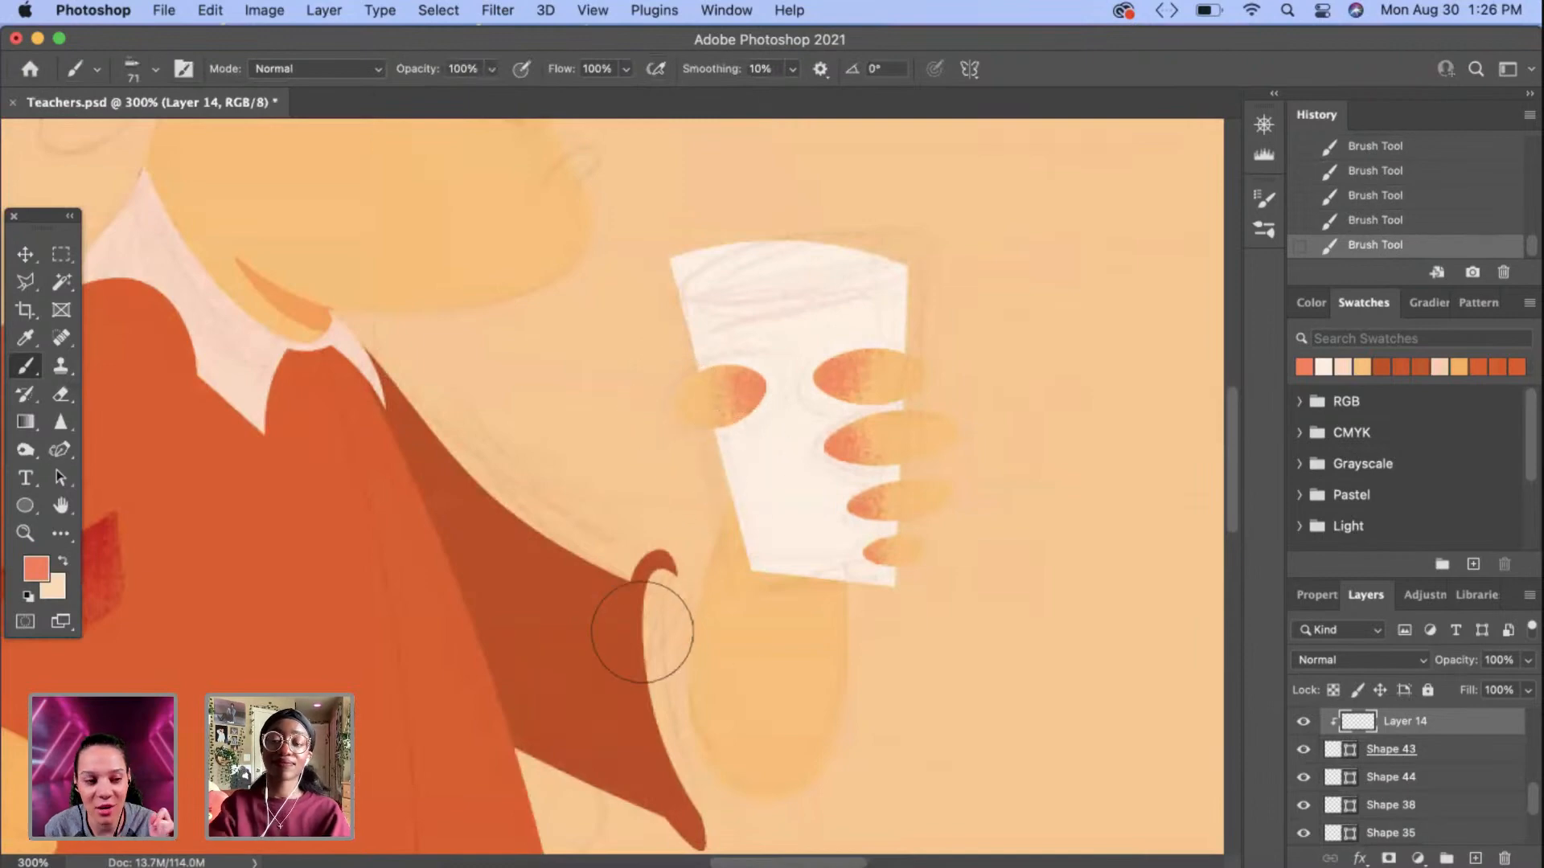
# Step: Select the sleeve shape beside the cup-holding hand and toggle the sleeve and palm layers' visibility to identify them
pyautogui.scroll(-5, 642, 632)
pyautogui.scroll(4, 643, 632)
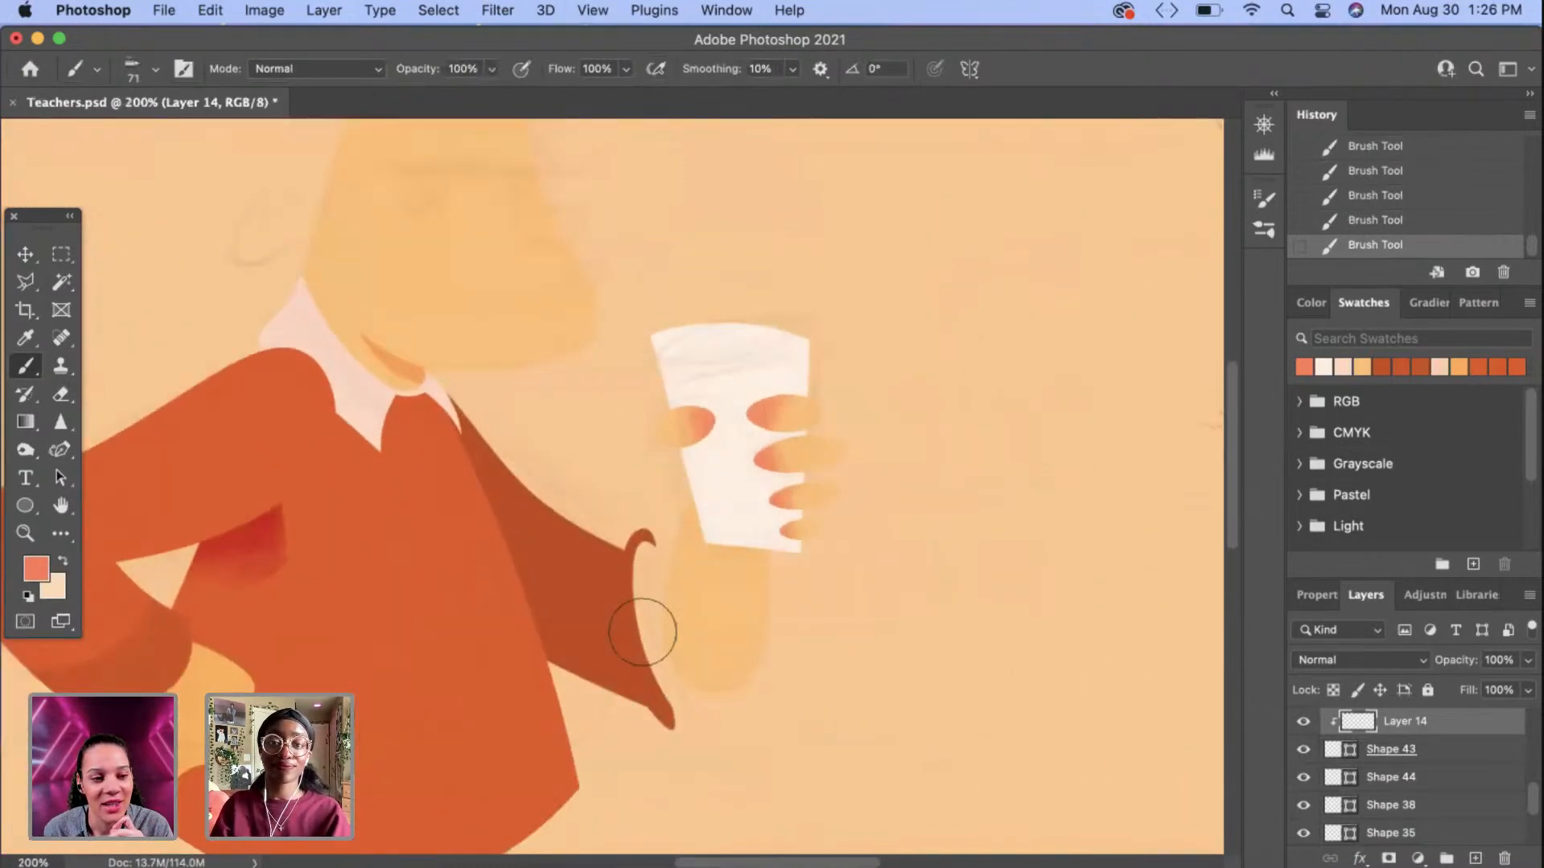
pyautogui.click(25, 254)
pyautogui.click(586, 582)
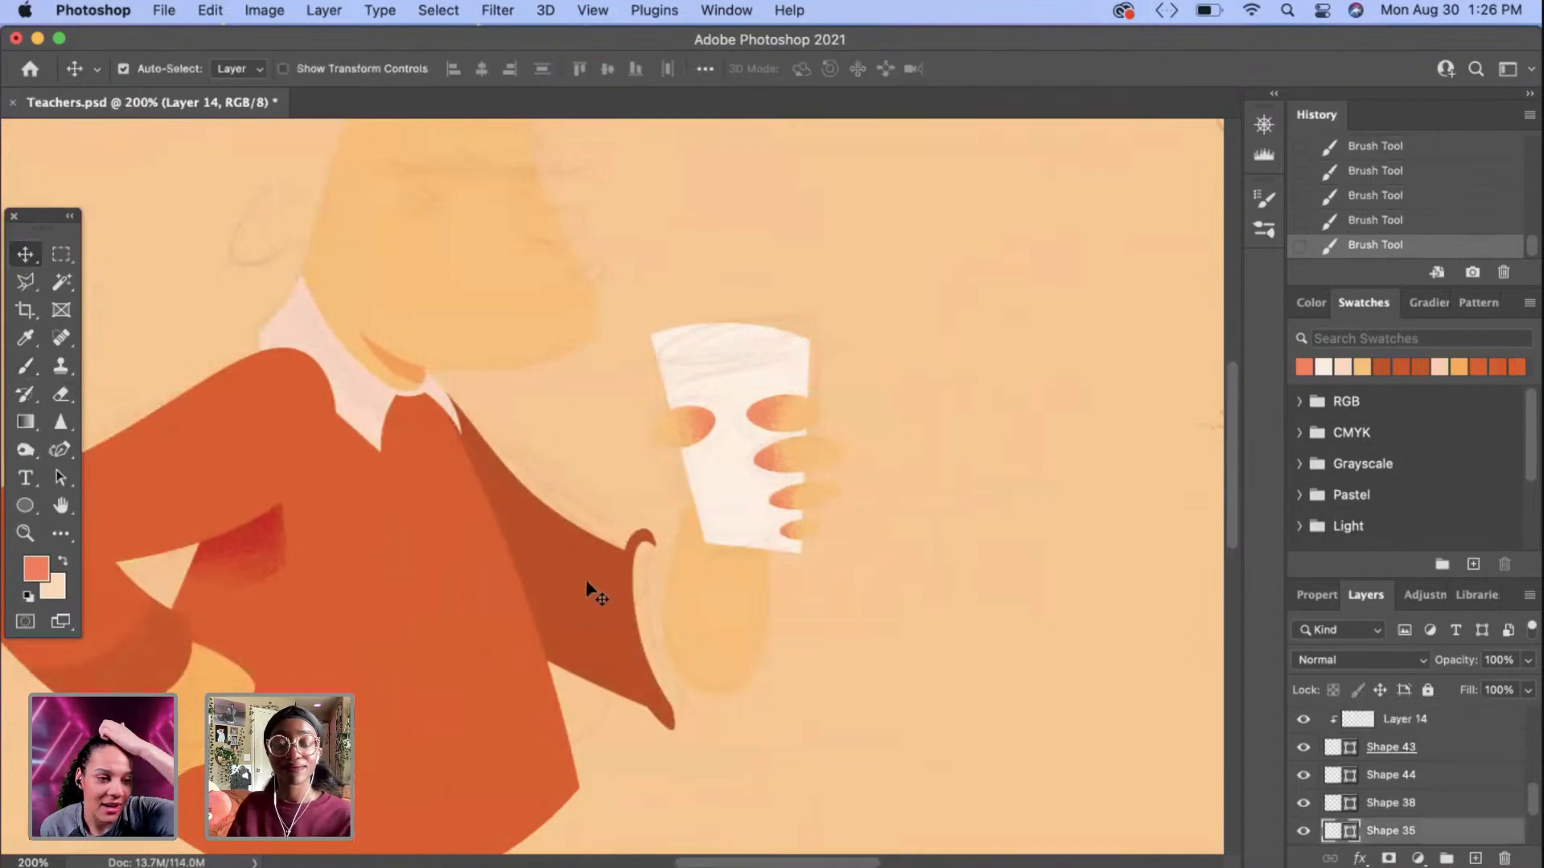
pyautogui.scroll(-1, 1307, 828)
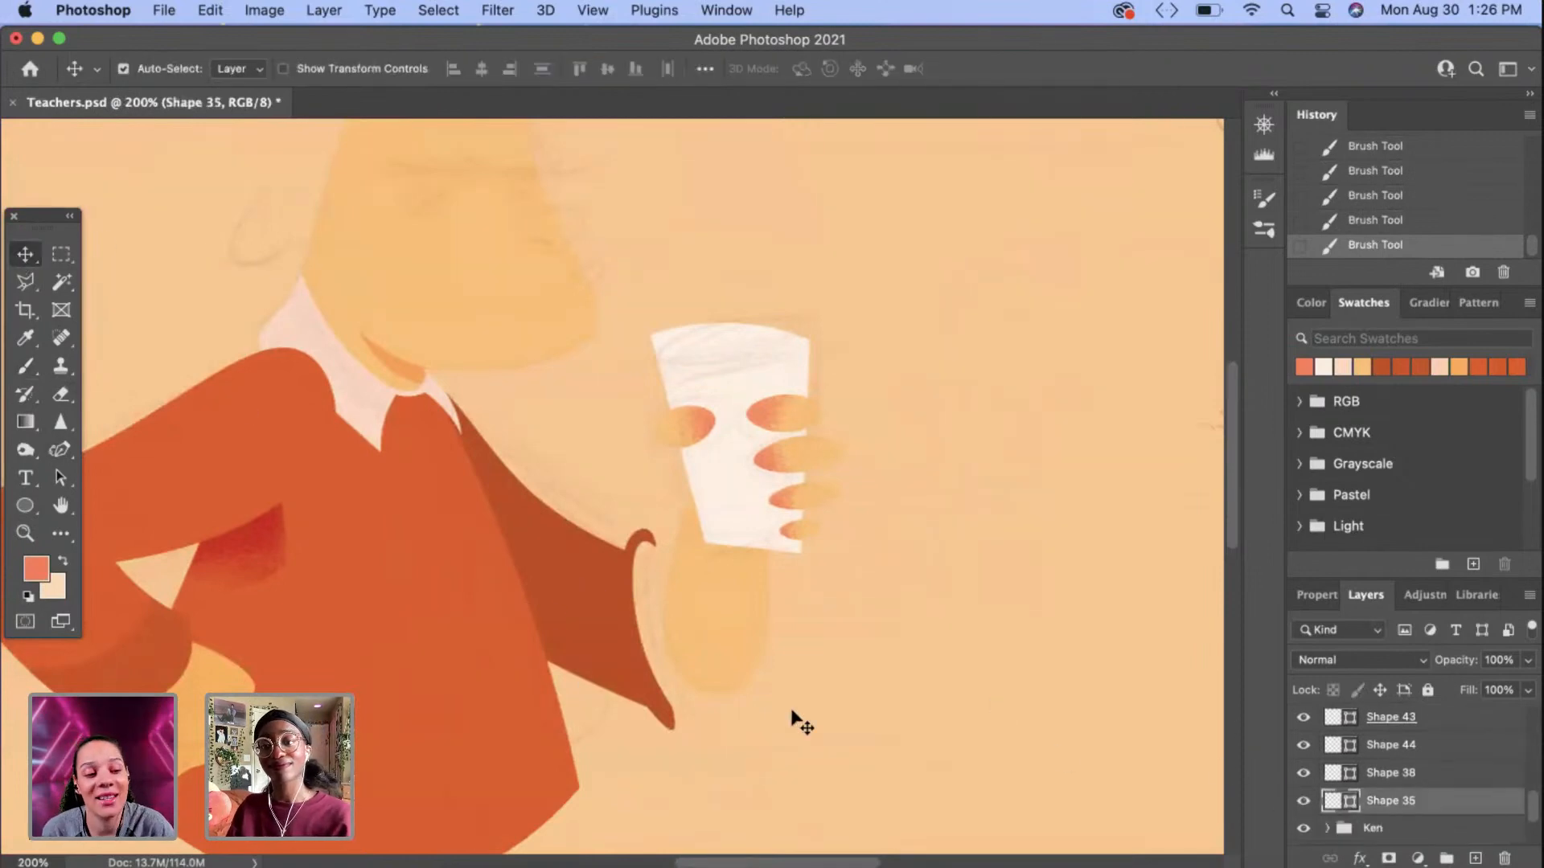
pyautogui.scroll(-1, 732, 727)
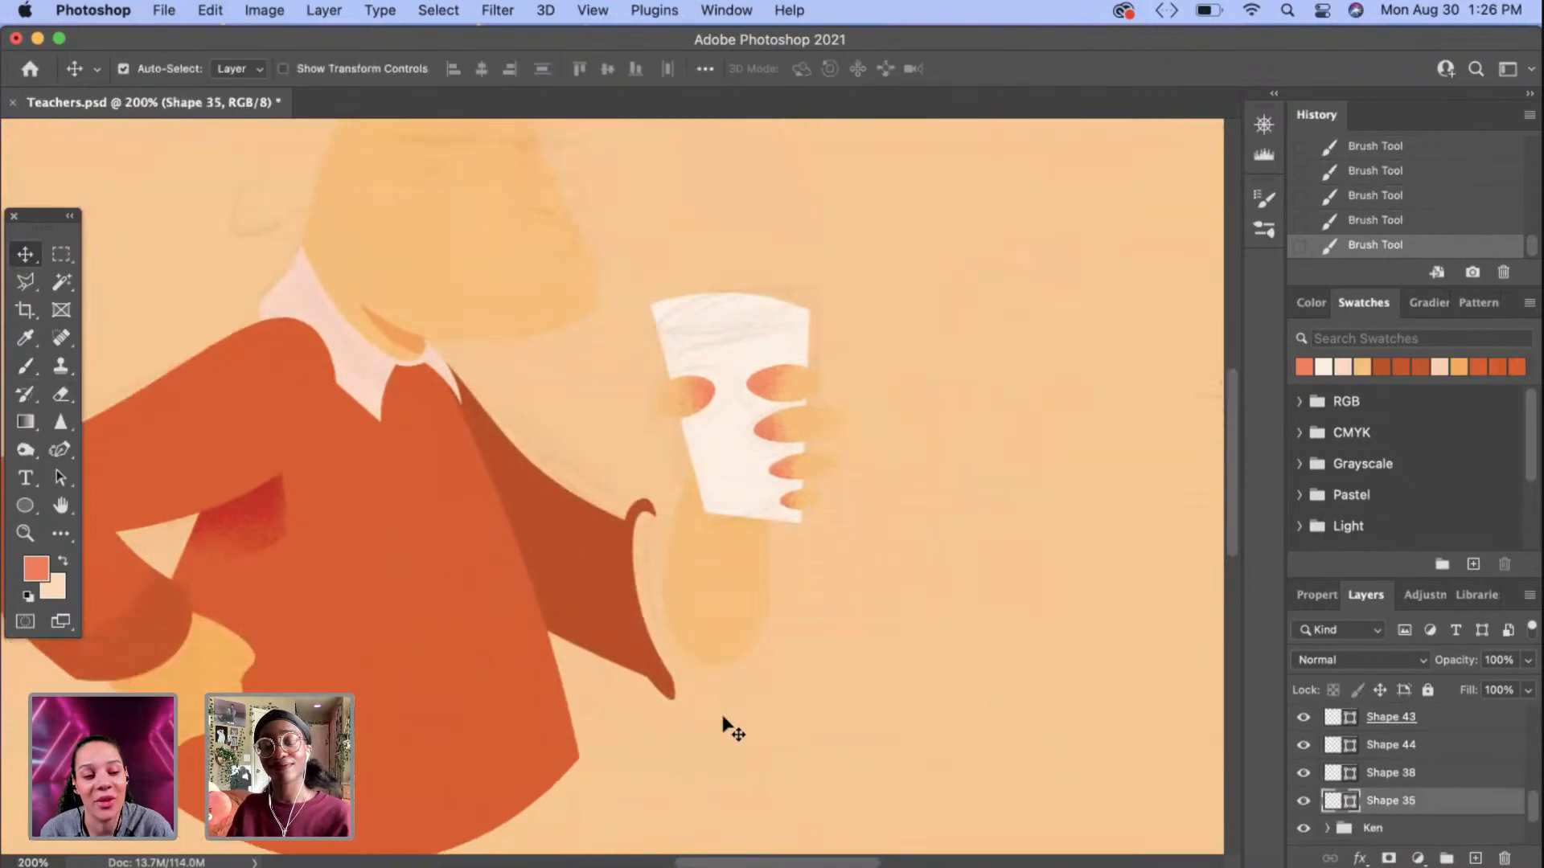
pyautogui.click(1303, 804)
pyautogui.click(1303, 804)
pyautogui.click(1303, 778)
pyautogui.click(1303, 778)
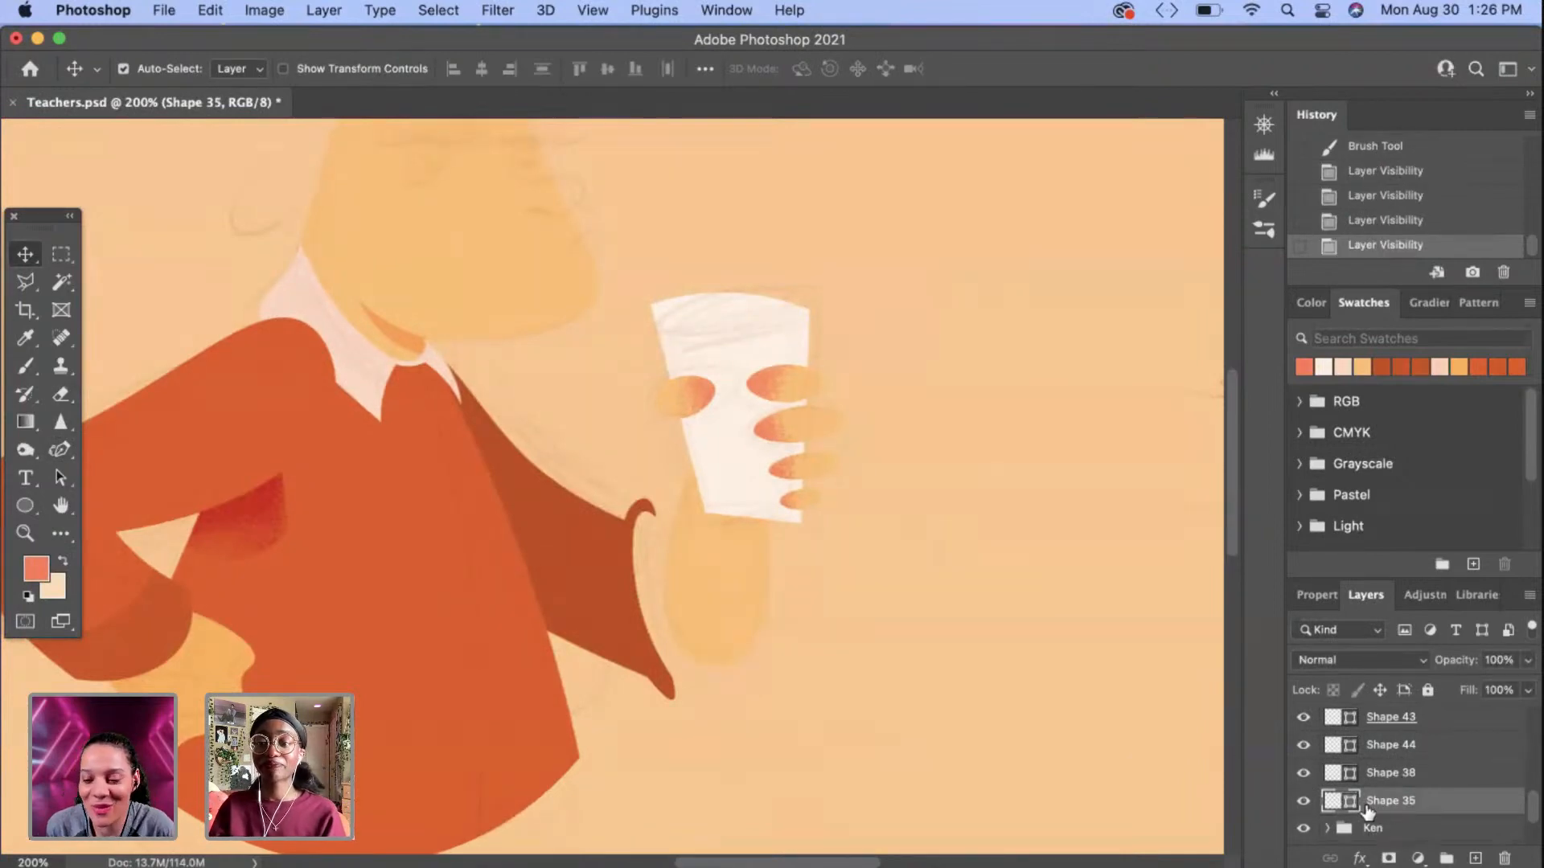
# Step: Select the palm shape below the cup and refine the curve of its rounded lower end by adjusting its anchor points
pyautogui.click(62, 450)
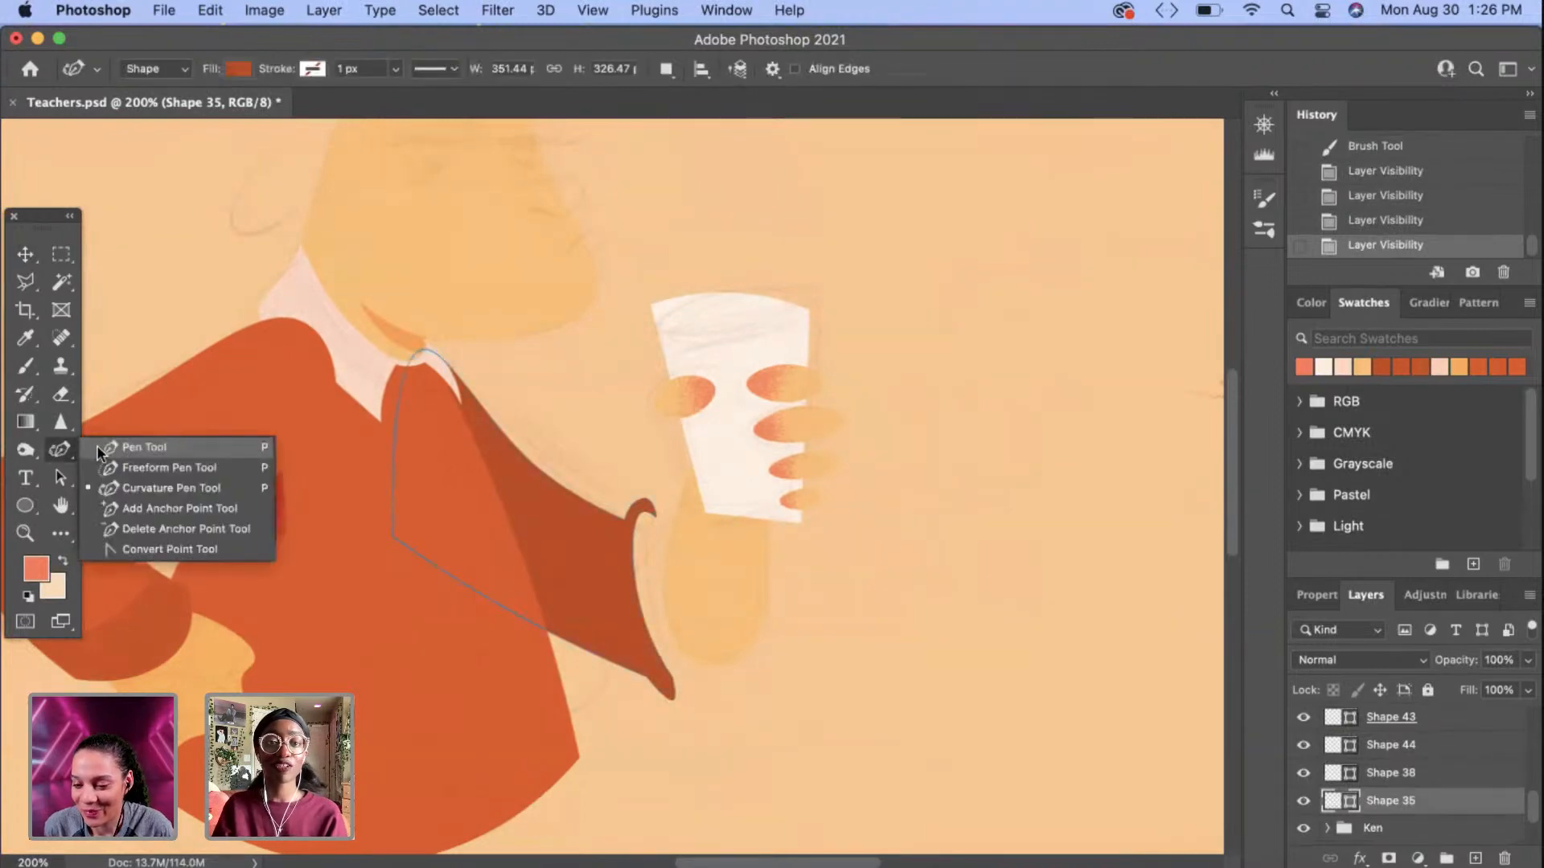
pyautogui.click(101, 451)
pyautogui.click(25, 254)
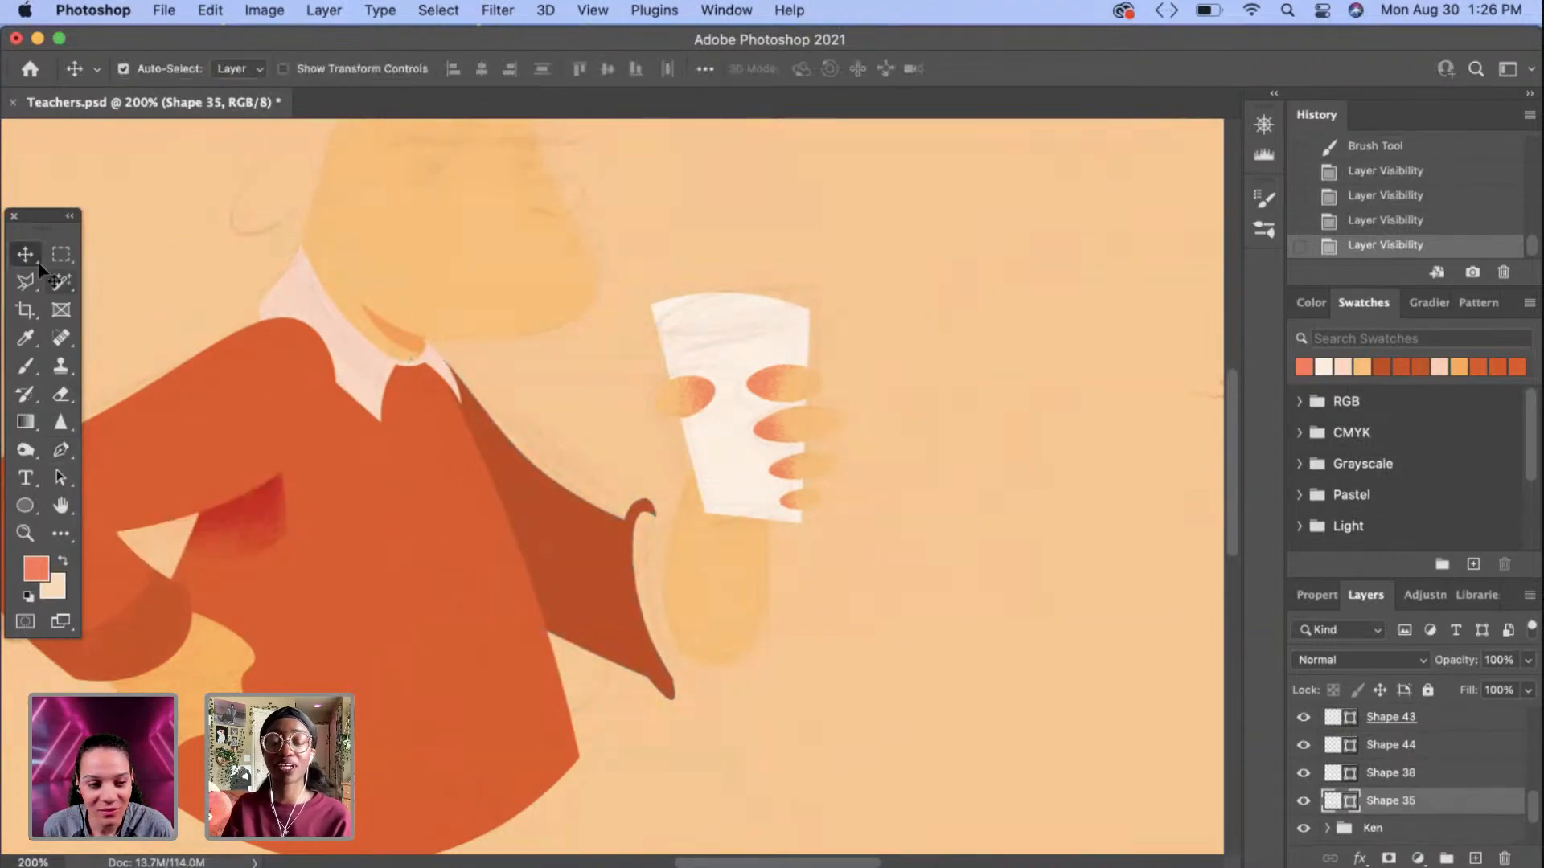
pyautogui.click(756, 592)
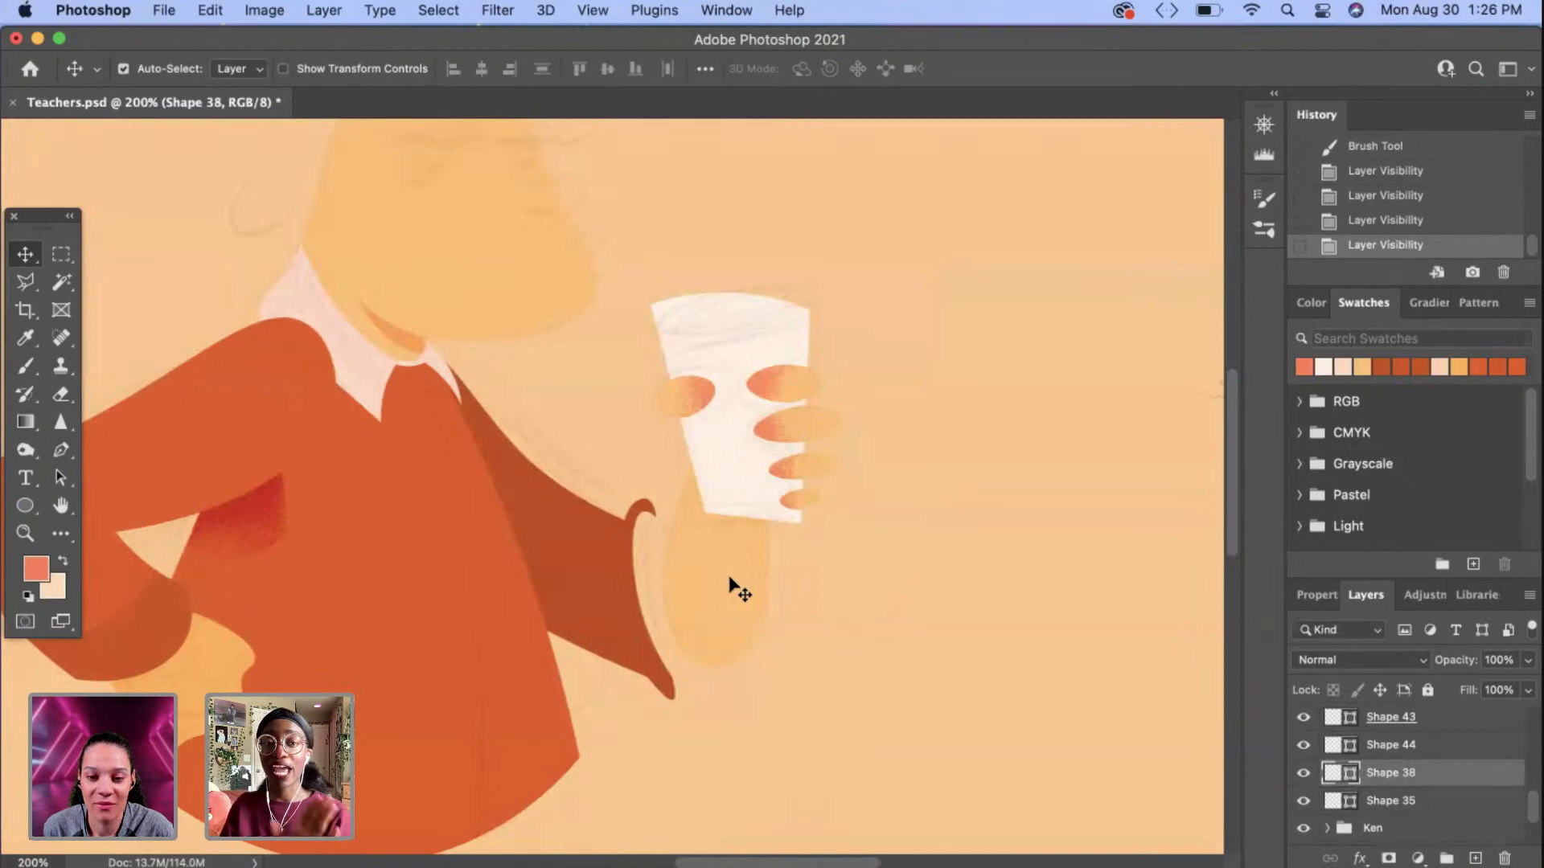
pyautogui.click(62, 450)
pyautogui.click(136, 467)
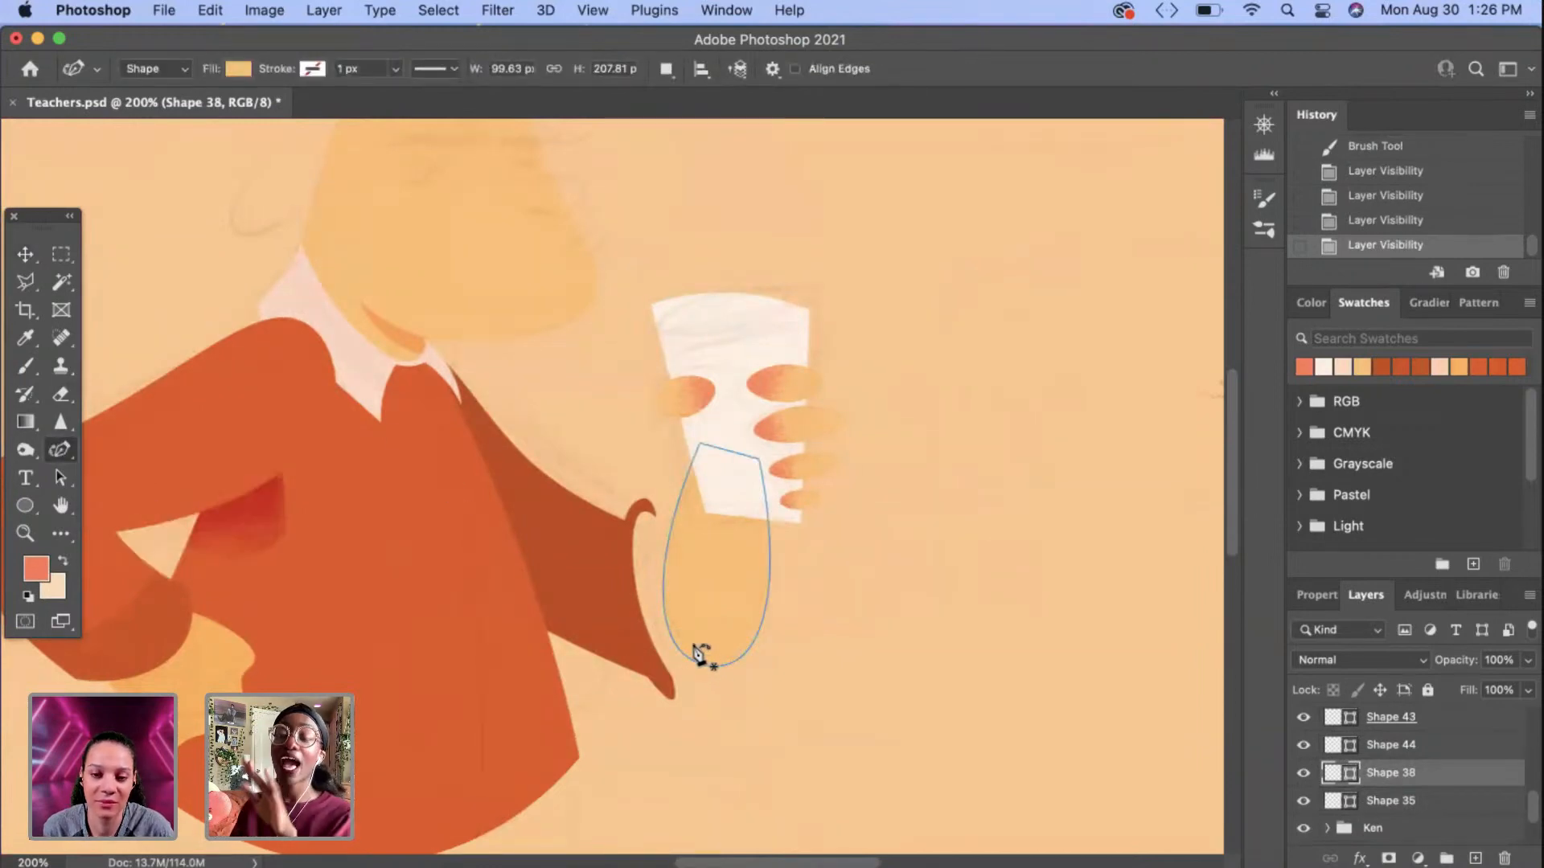
pyautogui.moveTo(751, 654); pyautogui.dragTo(754, 679)
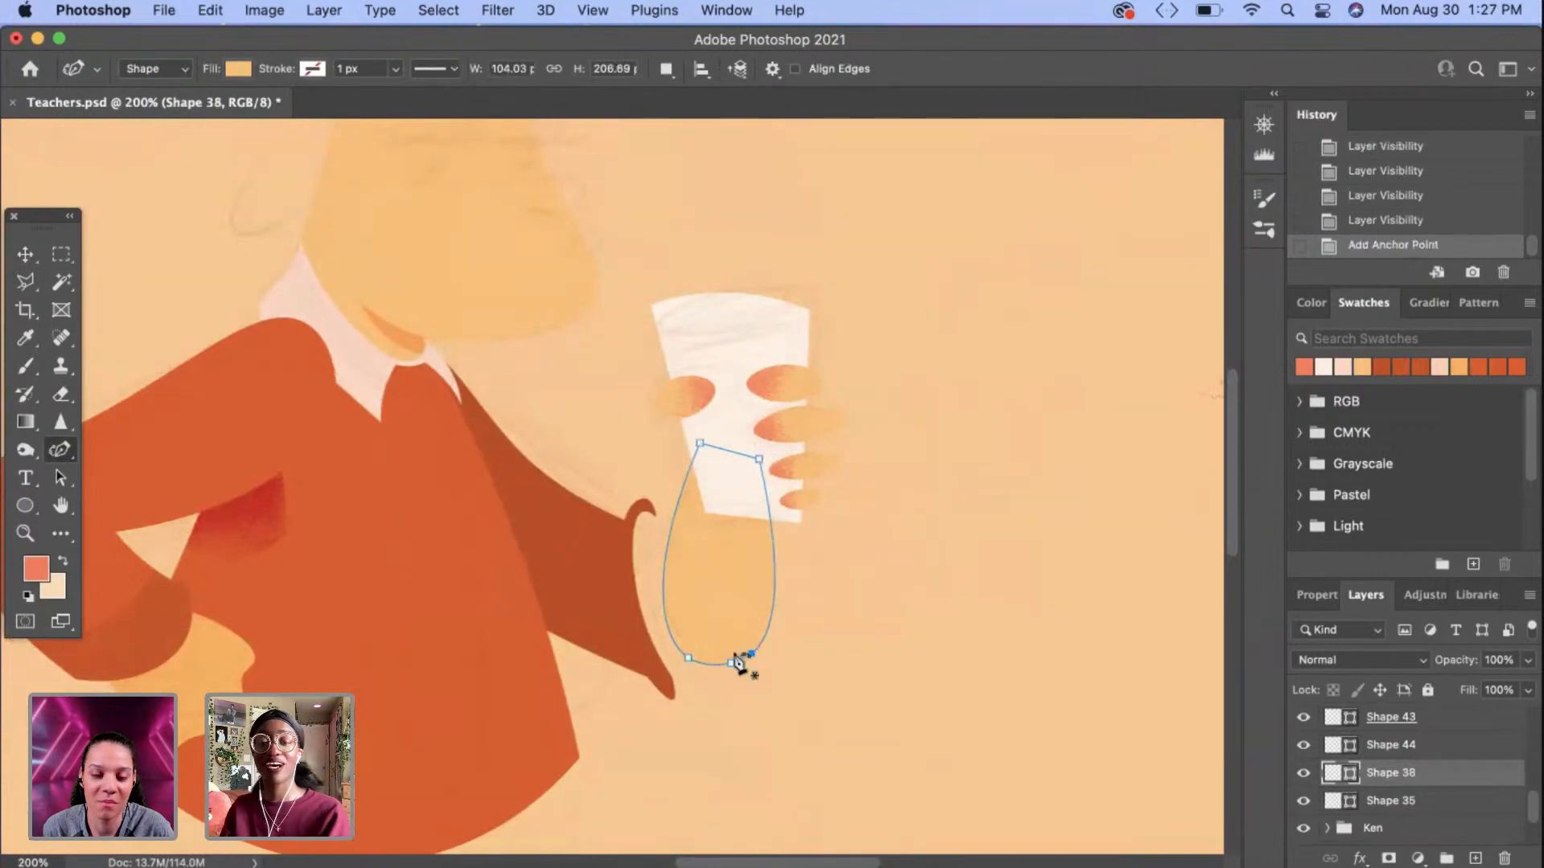
pyautogui.click(756, 655)
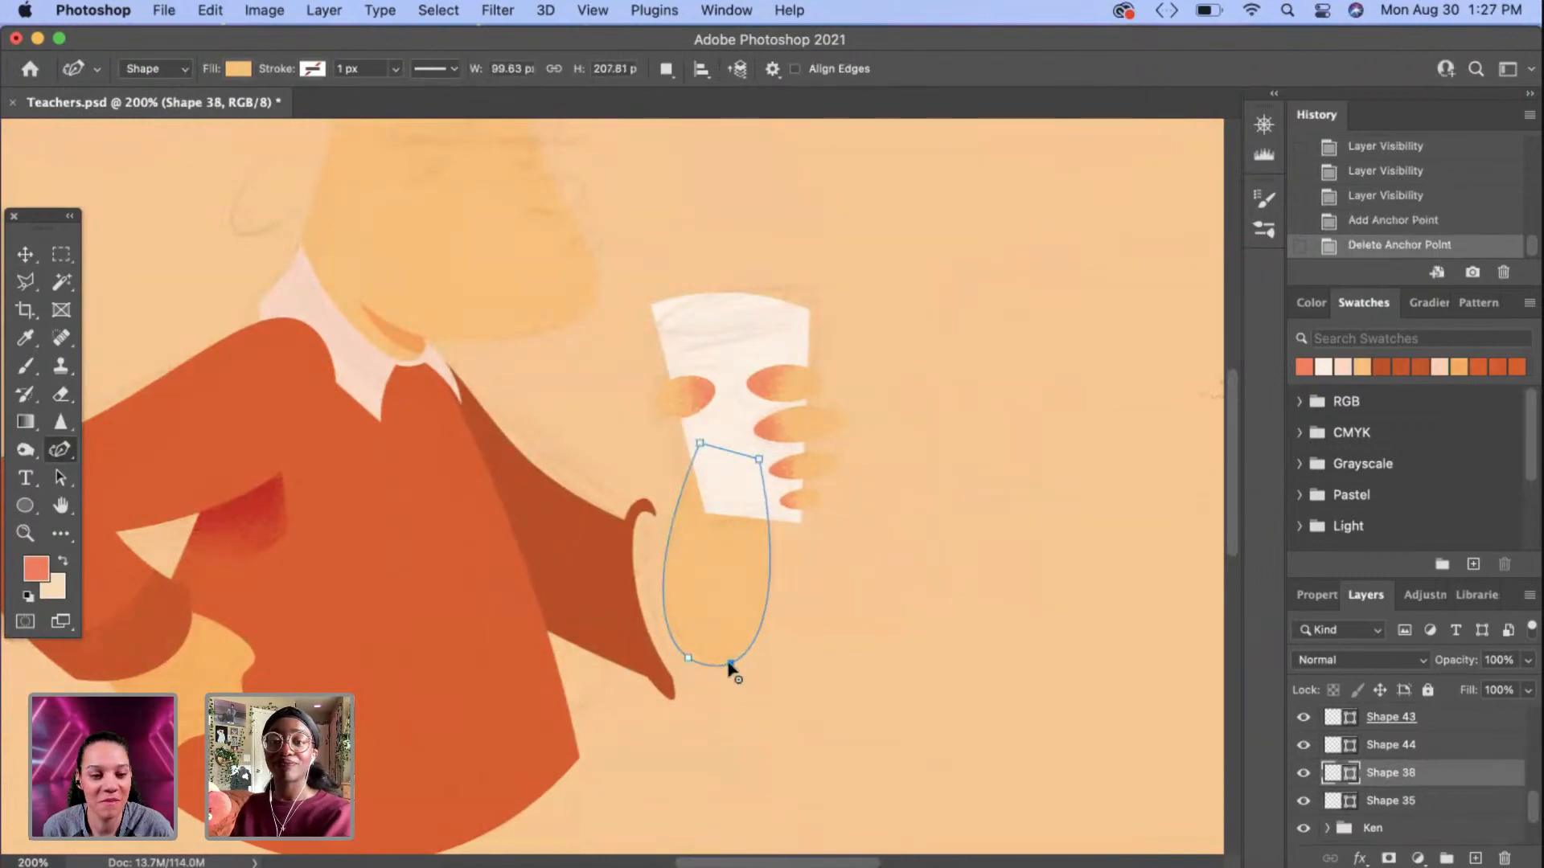
pyautogui.moveTo(730, 663)
pyautogui.mouseDown()
pyautogui.moveTo(682, 666)
pyautogui.moveTo(720, 668)
pyautogui.mouseUp()
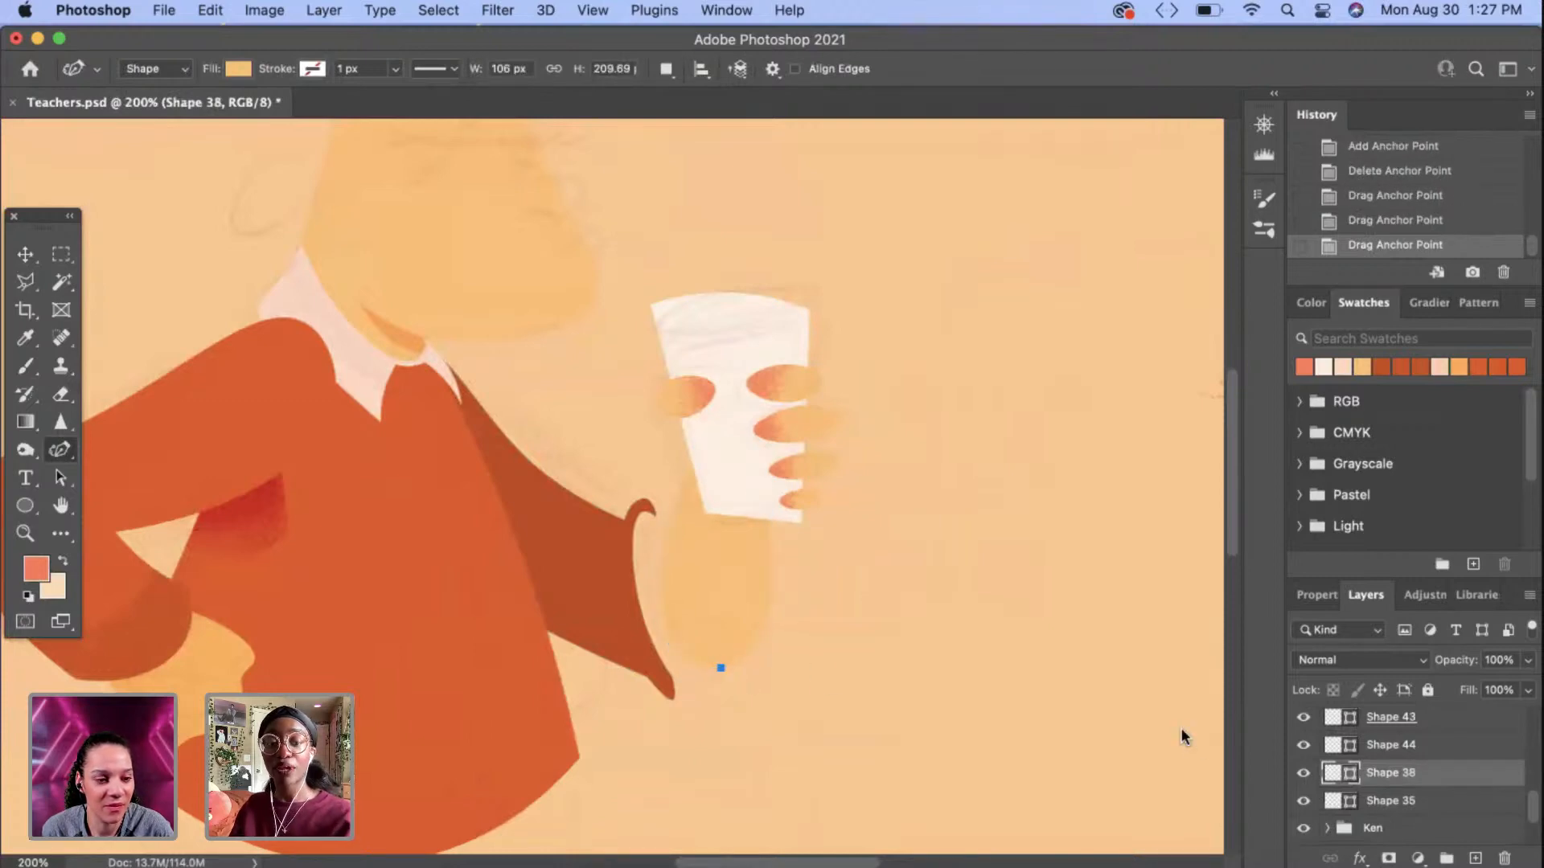
# Step: Add a layer above the palm shape and clip it to the palm with a clipping mask
pyautogui.click(1474, 859)
pyautogui.rightClick(1419, 770)
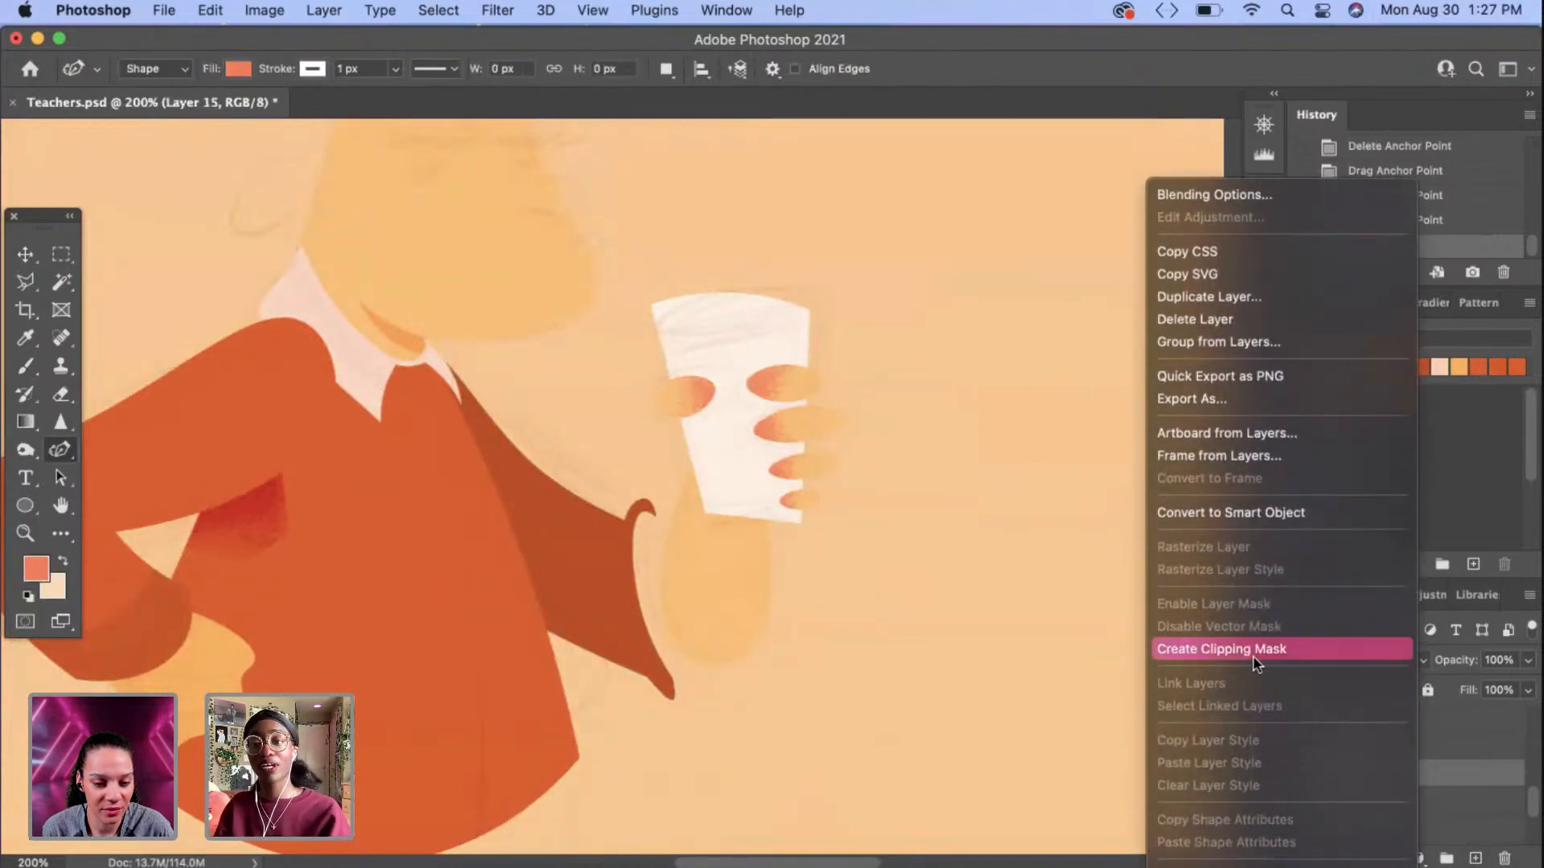
pyautogui.click(1250, 649)
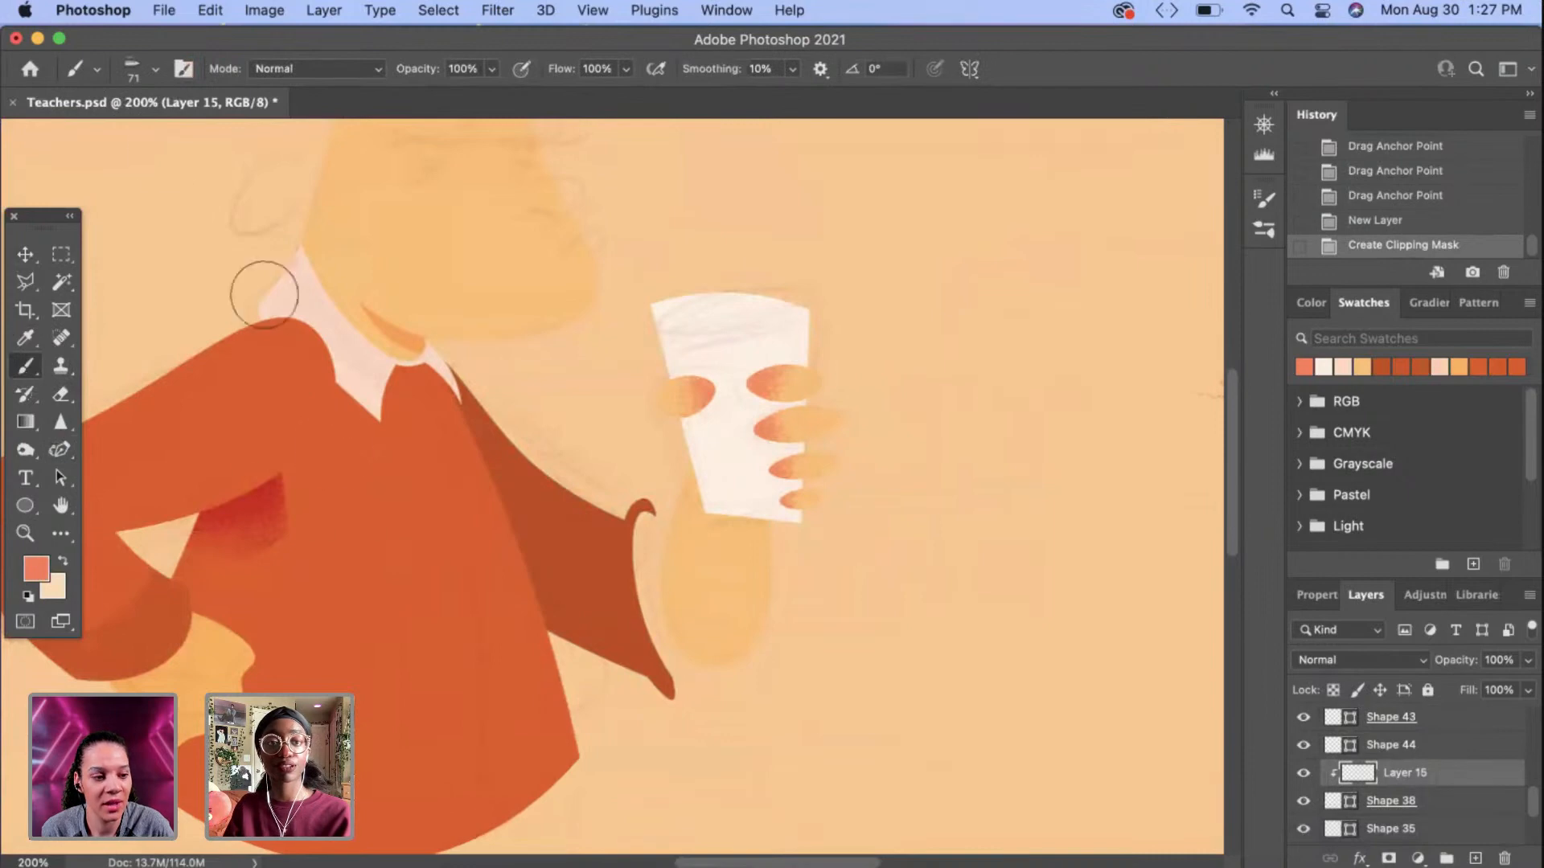
# Step: Try shading the palm's lower end with the Airbrush Soft Low Density Grainy brush at 78 px, then undo the stroke
pyautogui.click(135, 71)
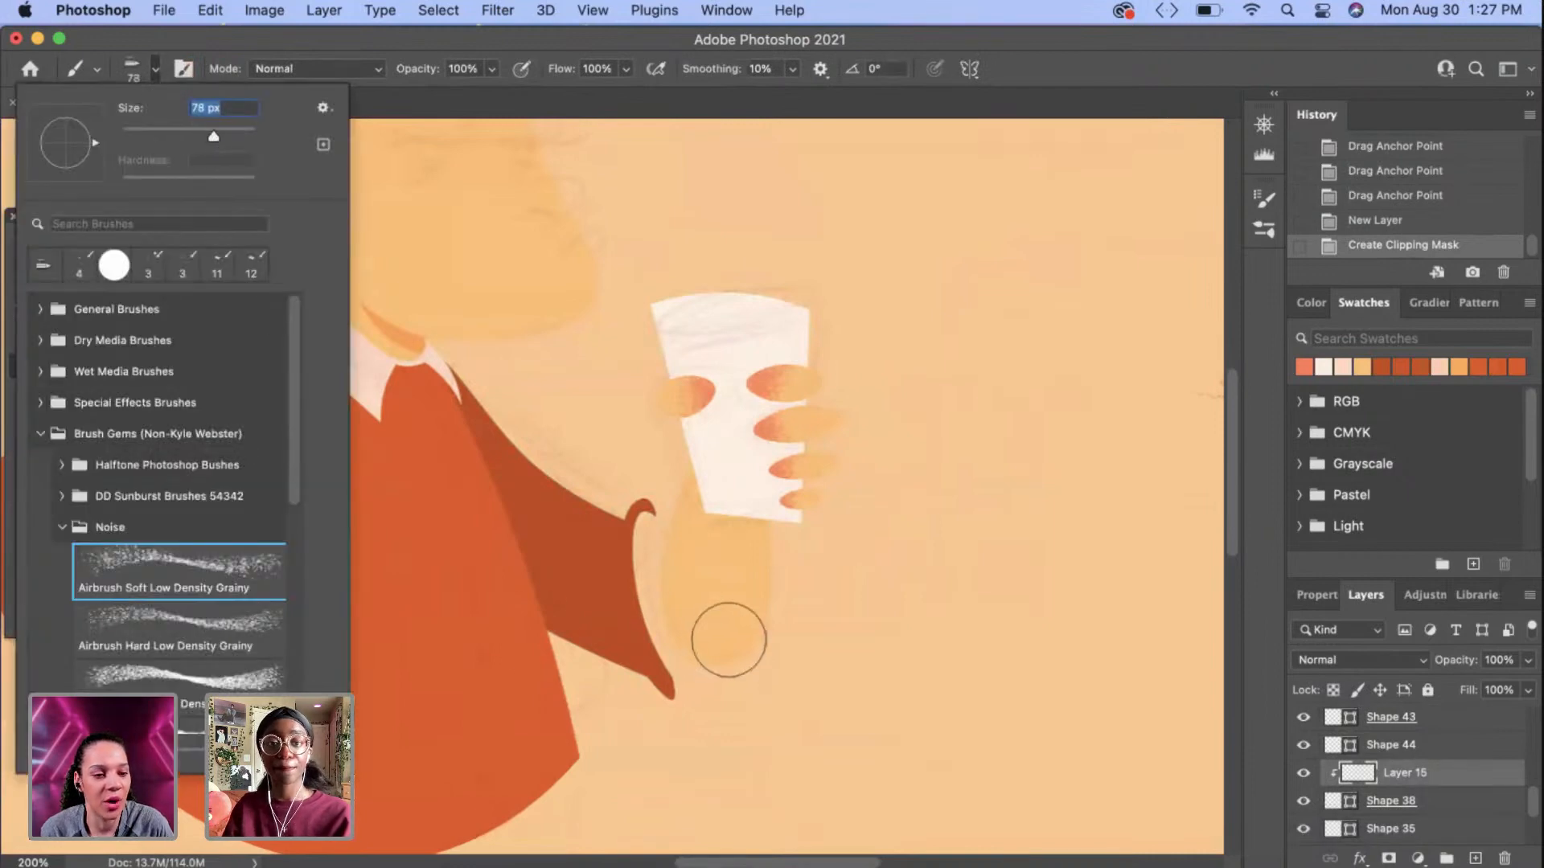
pyautogui.moveTo(754, 650); pyautogui.dragTo(664, 666)
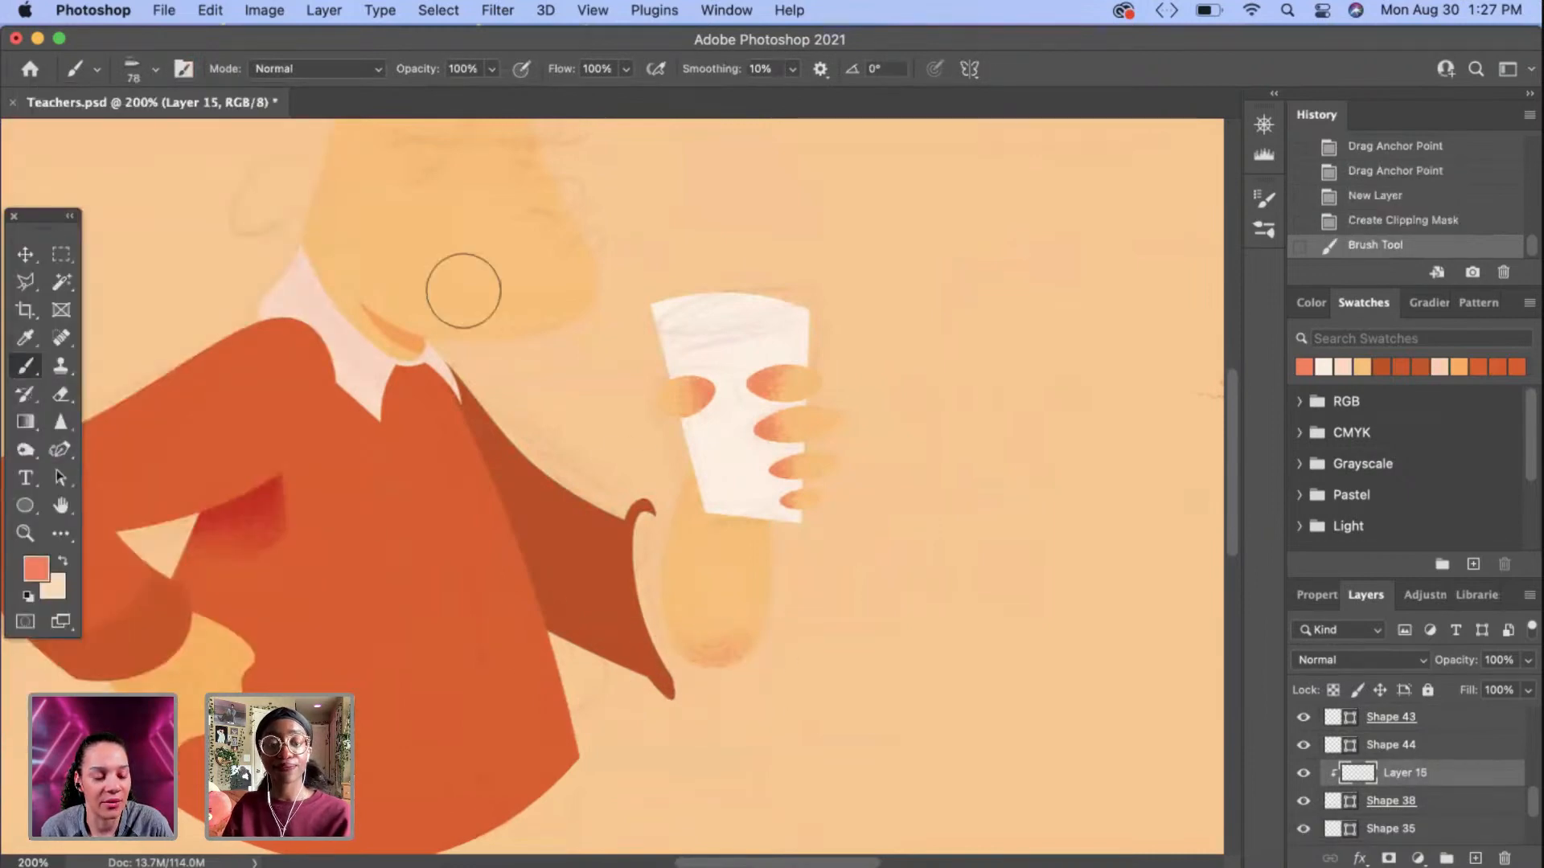
pyautogui.press('super+z')
# Step: Shade the palm's lower end in coral orange with the Airbrush Soft Low Density Grainy brush at 86 px
pyautogui.click(135, 69)
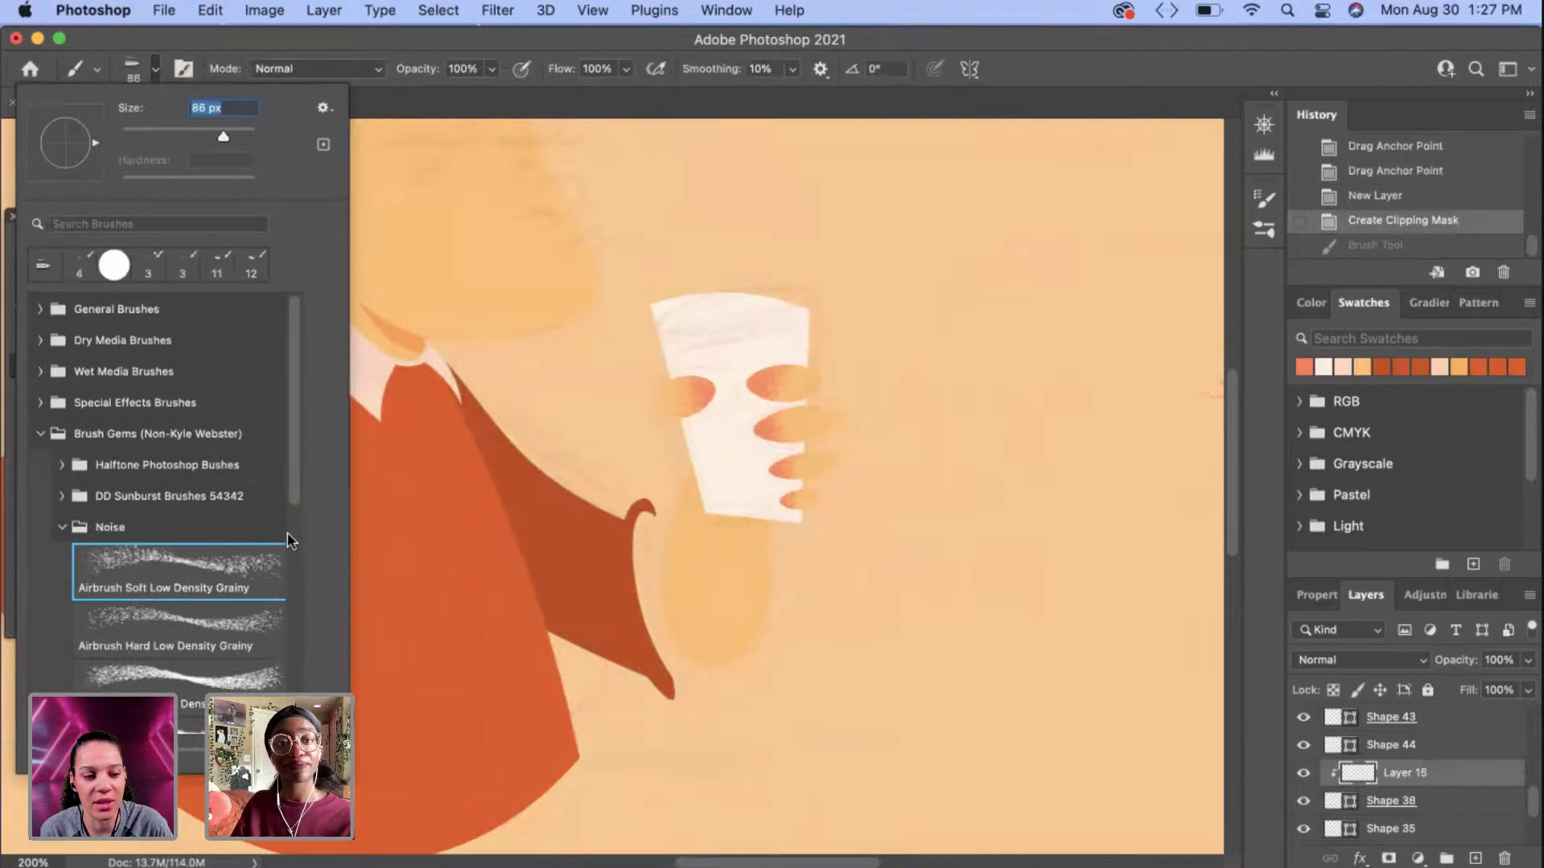
pyautogui.scroll(-3, 290, 540)
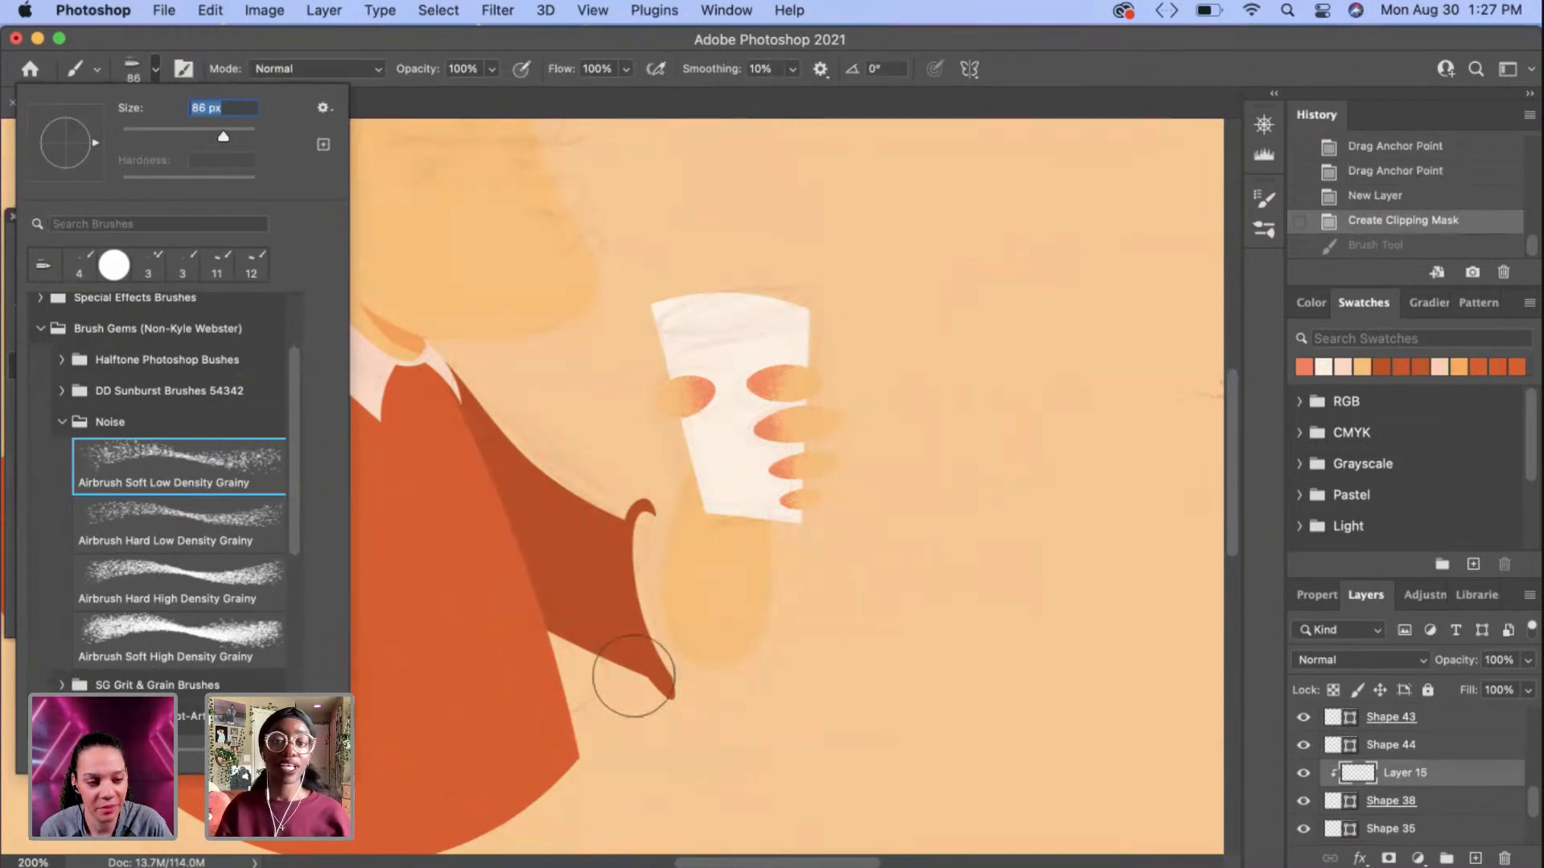
pyautogui.click(698, 671)
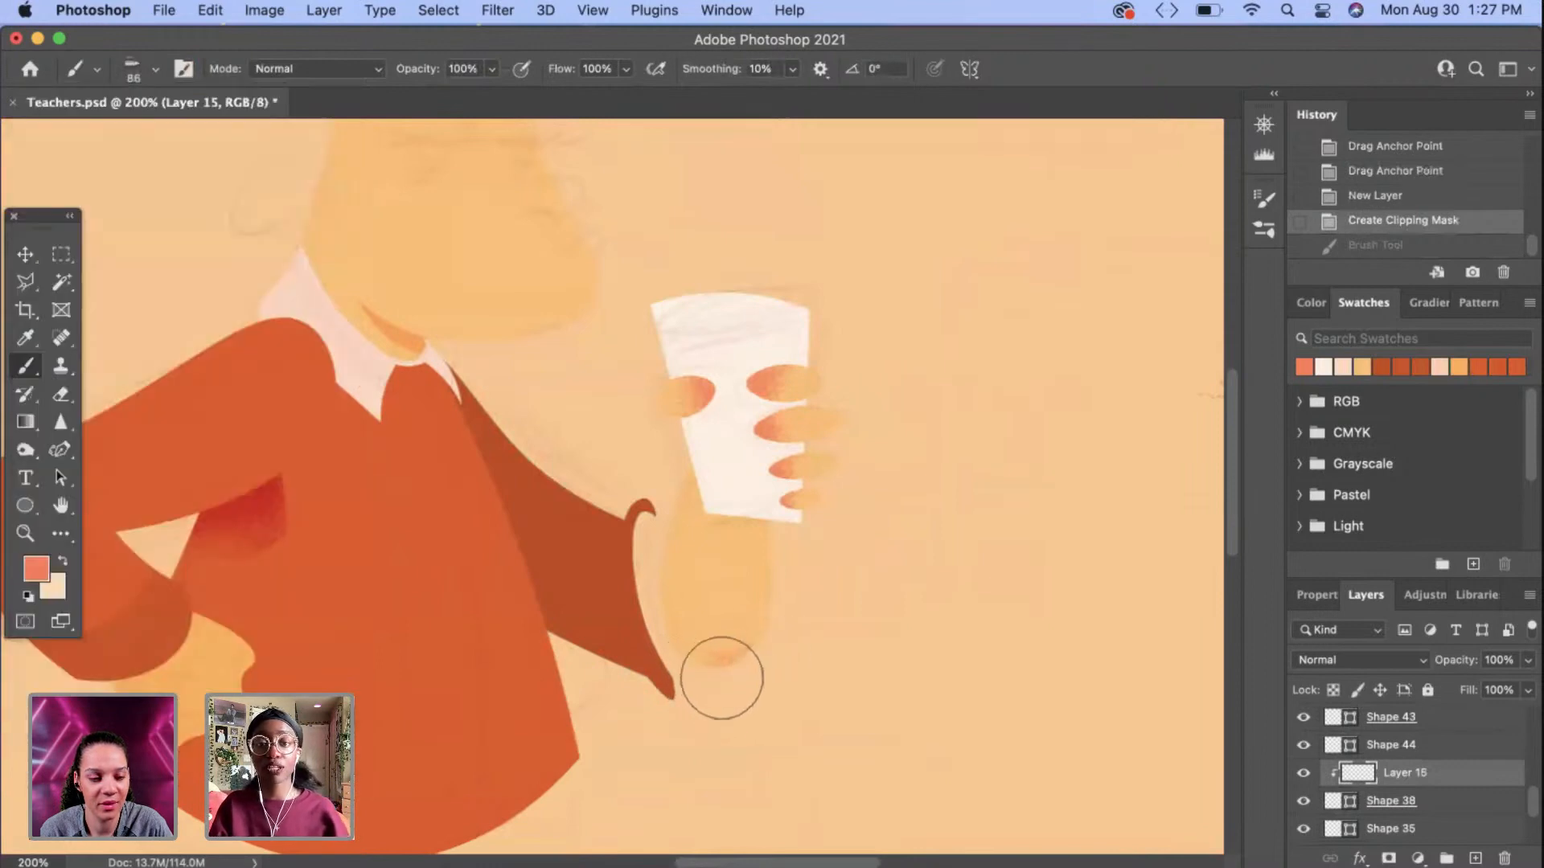
pyautogui.moveTo(672, 673)
pyautogui.mouseDown()
pyautogui.moveTo(758, 644)
pyautogui.moveTo(662, 661)
pyautogui.moveTo(759, 635)
pyautogui.moveTo(663, 641)
pyautogui.moveTo(770, 628)
pyautogui.moveTo(643, 635)
pyautogui.mouseUp()
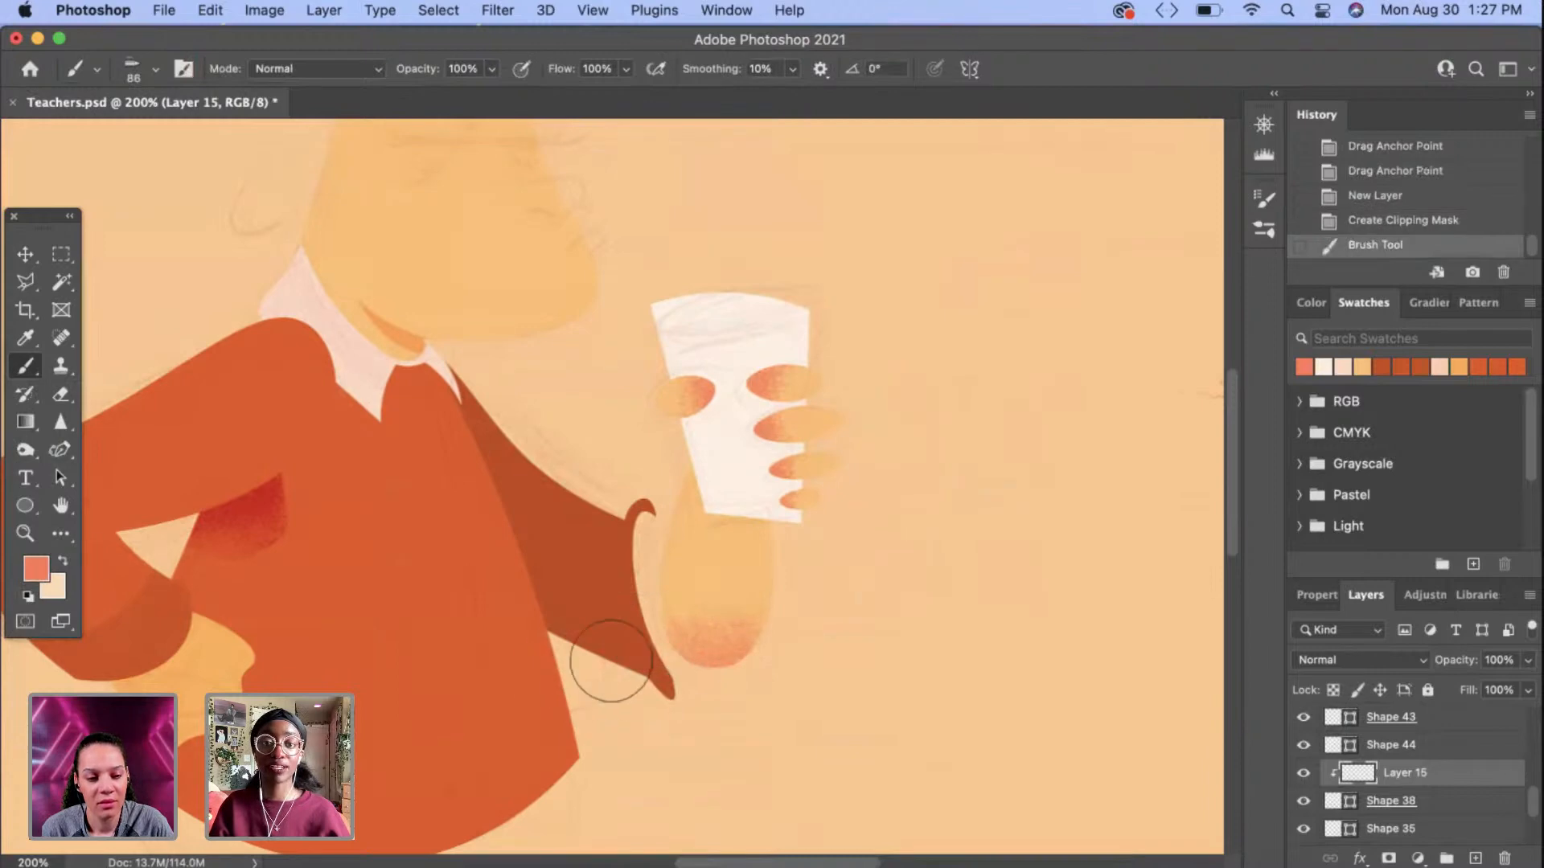
# Step: Identify the layer of the hand resting on the hip by toggling its visibility, and nudge the hand slightly with Free Transform
pyautogui.click(25, 255)
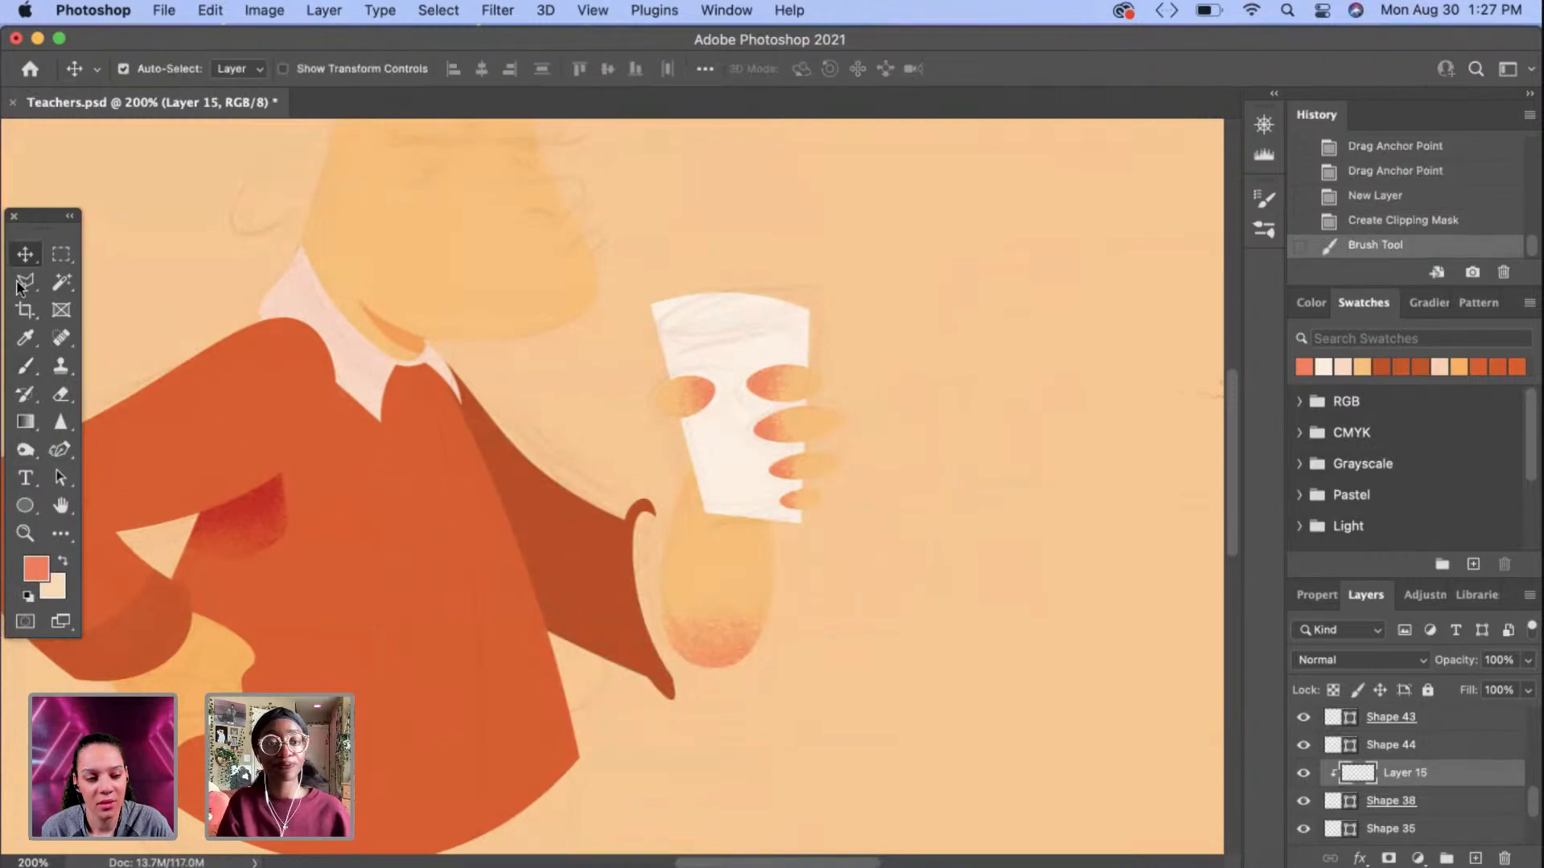
pyautogui.click(208, 668)
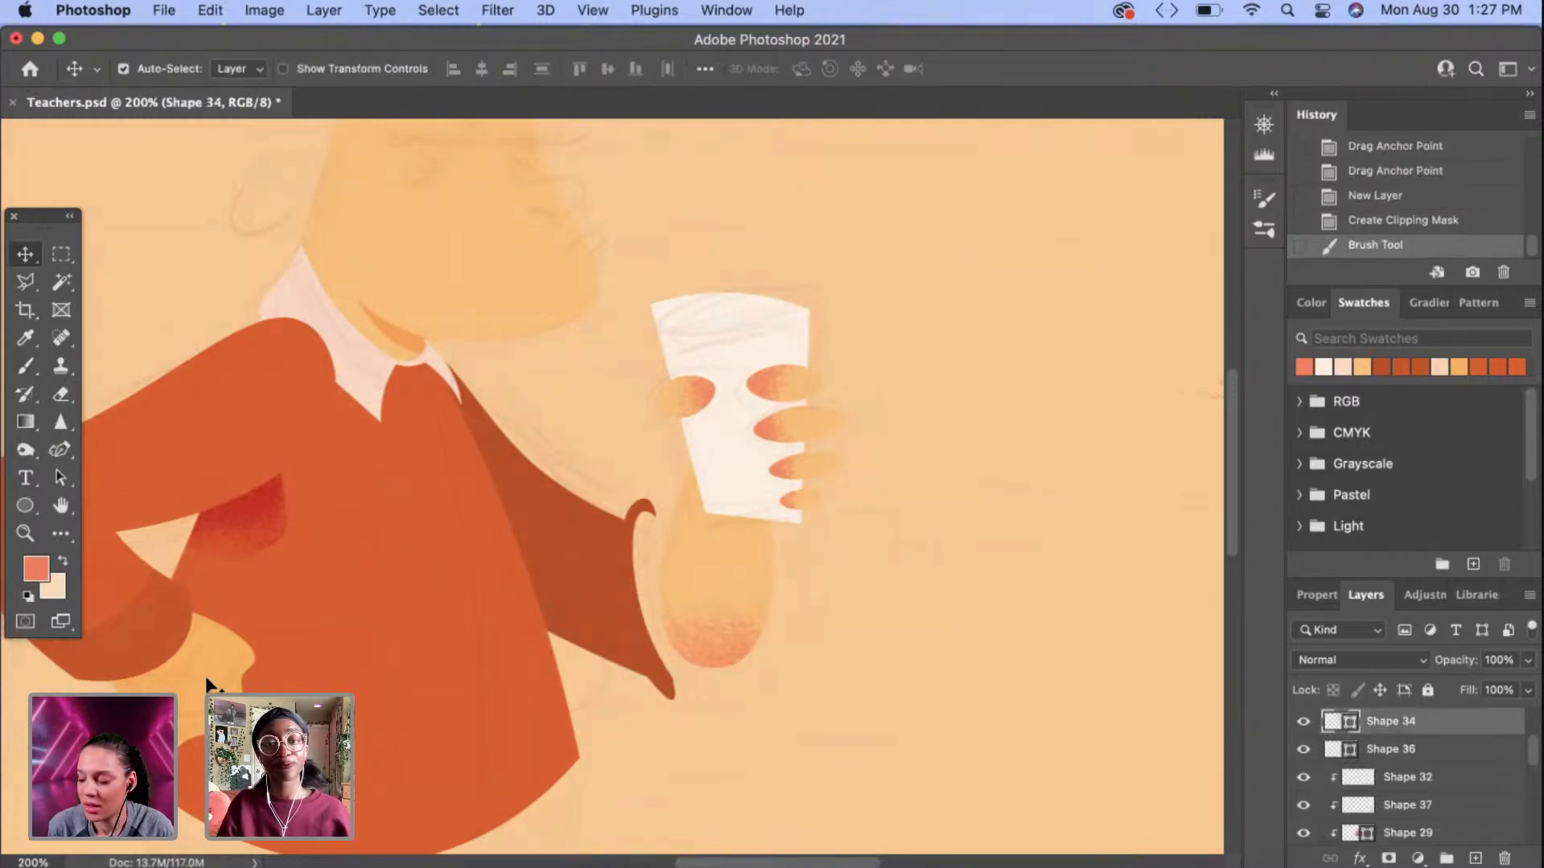
pyautogui.doubleClick(1303, 721)
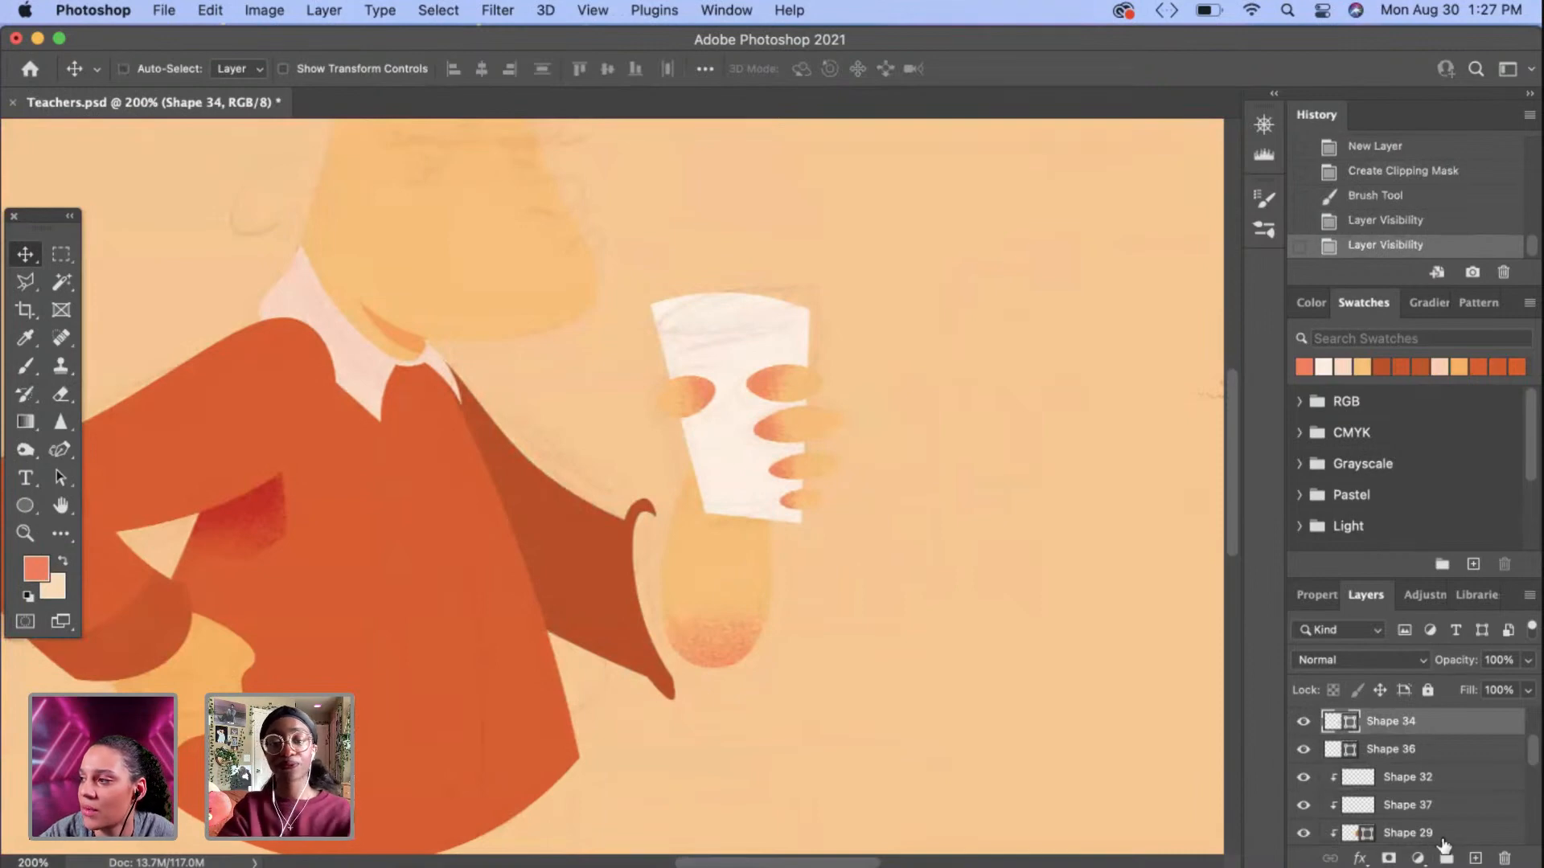
pyautogui.press('super+t')
pyautogui.moveTo(254, 603); pyautogui.dragTo(244, 612)
pyautogui.press('Return')
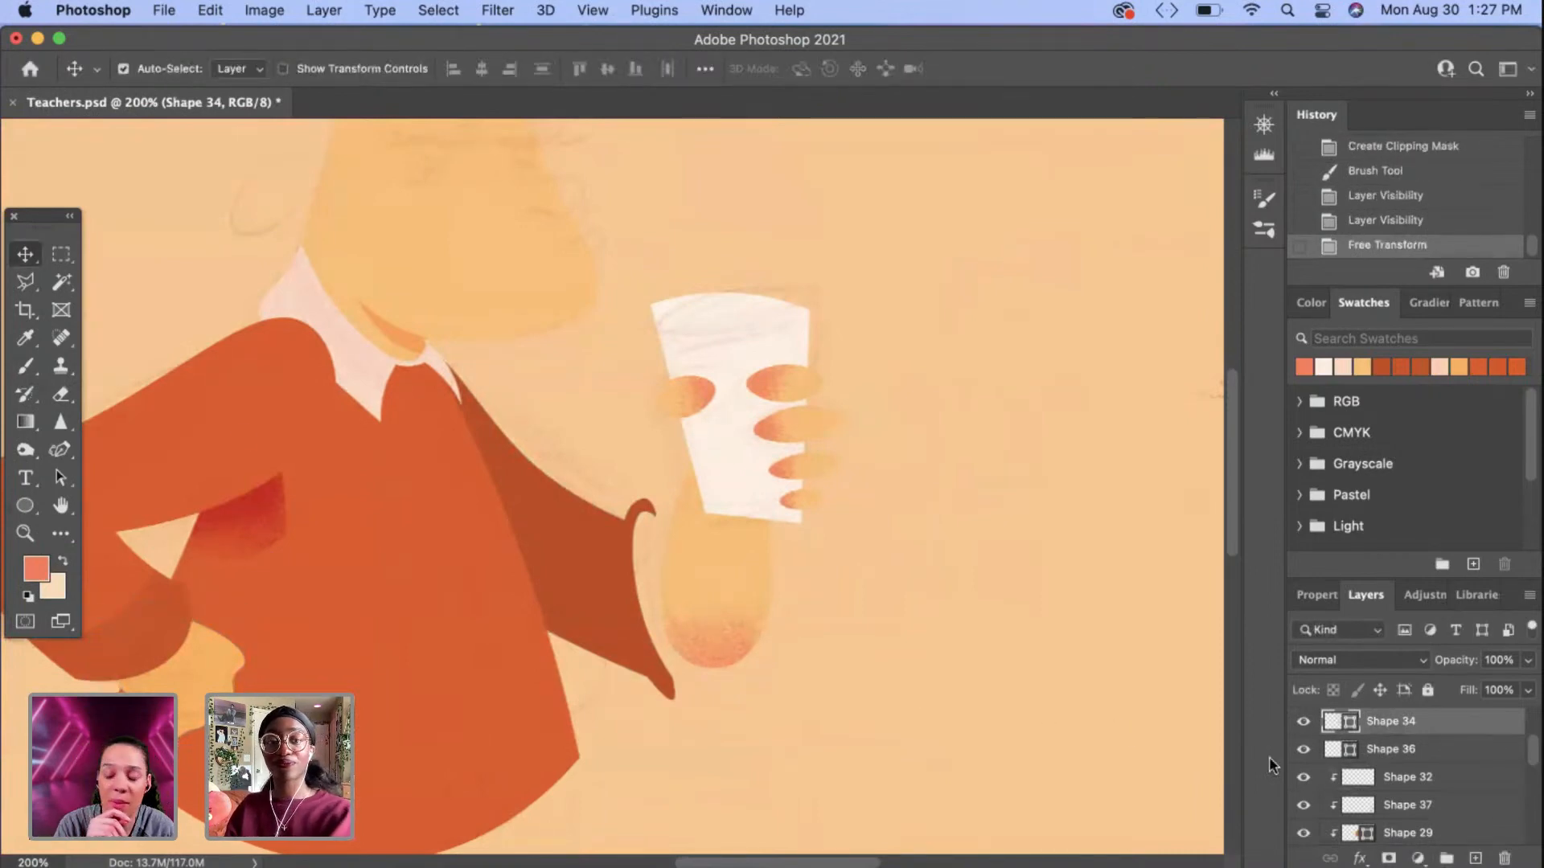
# Step: Add a layer clipped to the hand on the hip and shade its lower fingers with the grainy brush at 86 px
pyautogui.click(1474, 858)
pyautogui.rightClick(1404, 724)
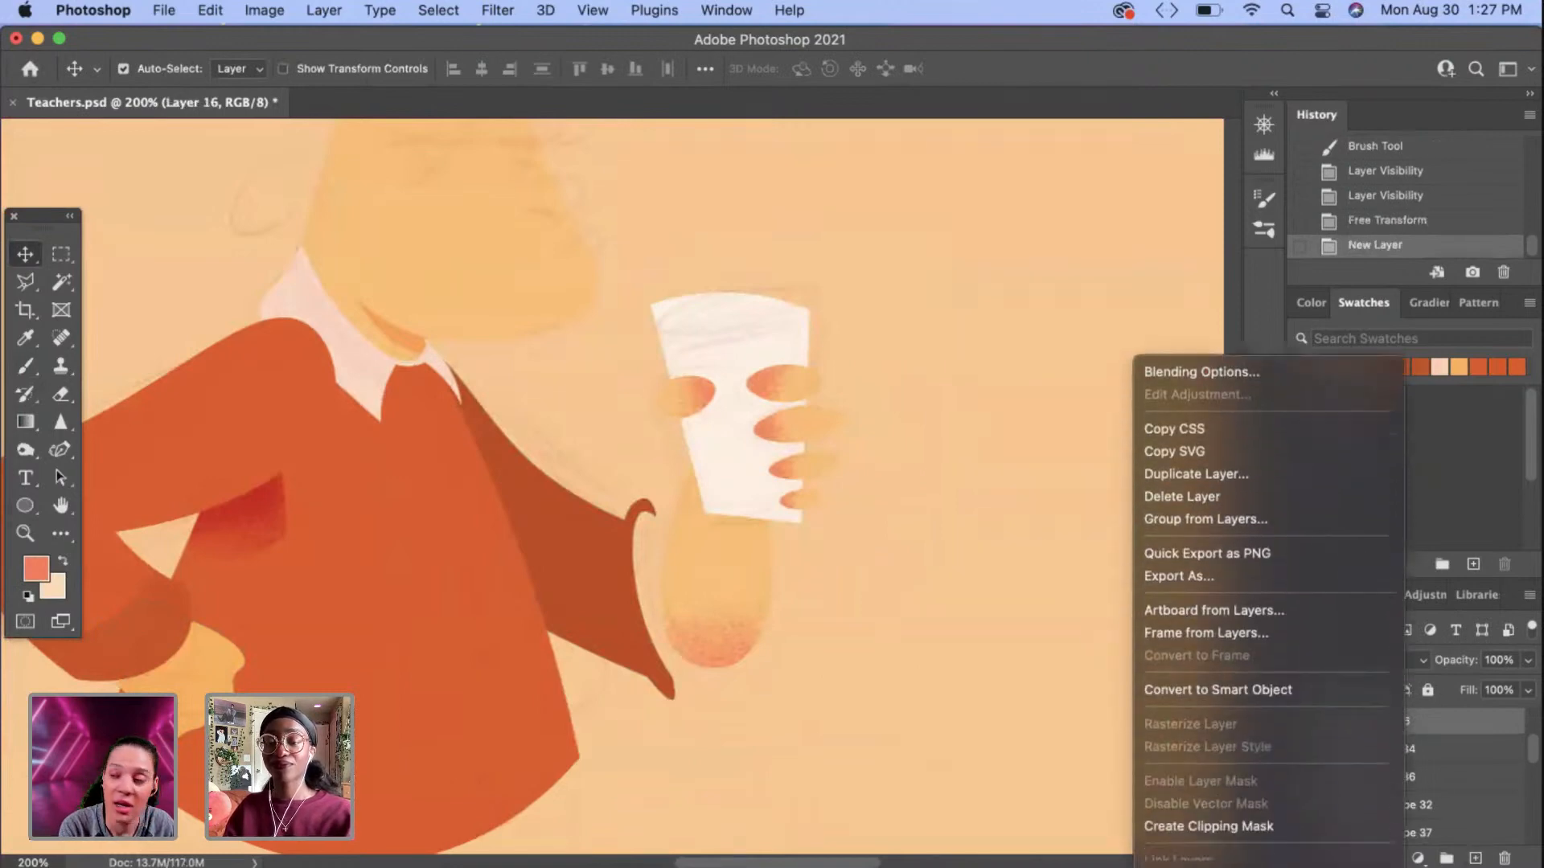
pyautogui.click(1290, 724)
pyautogui.hscroll(-5, 289, 583)
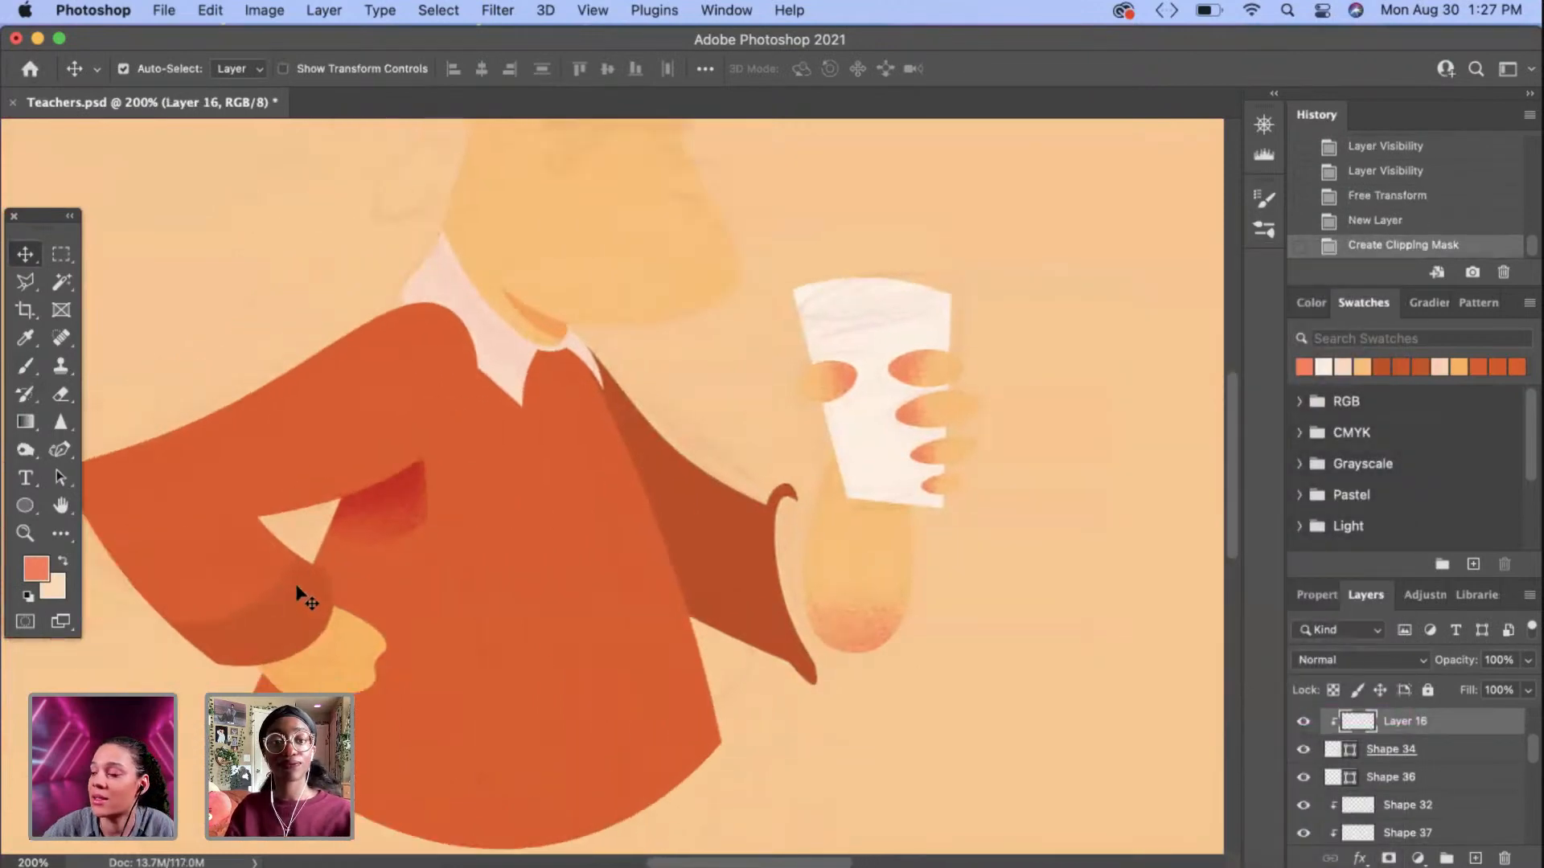
pyautogui.press('b')
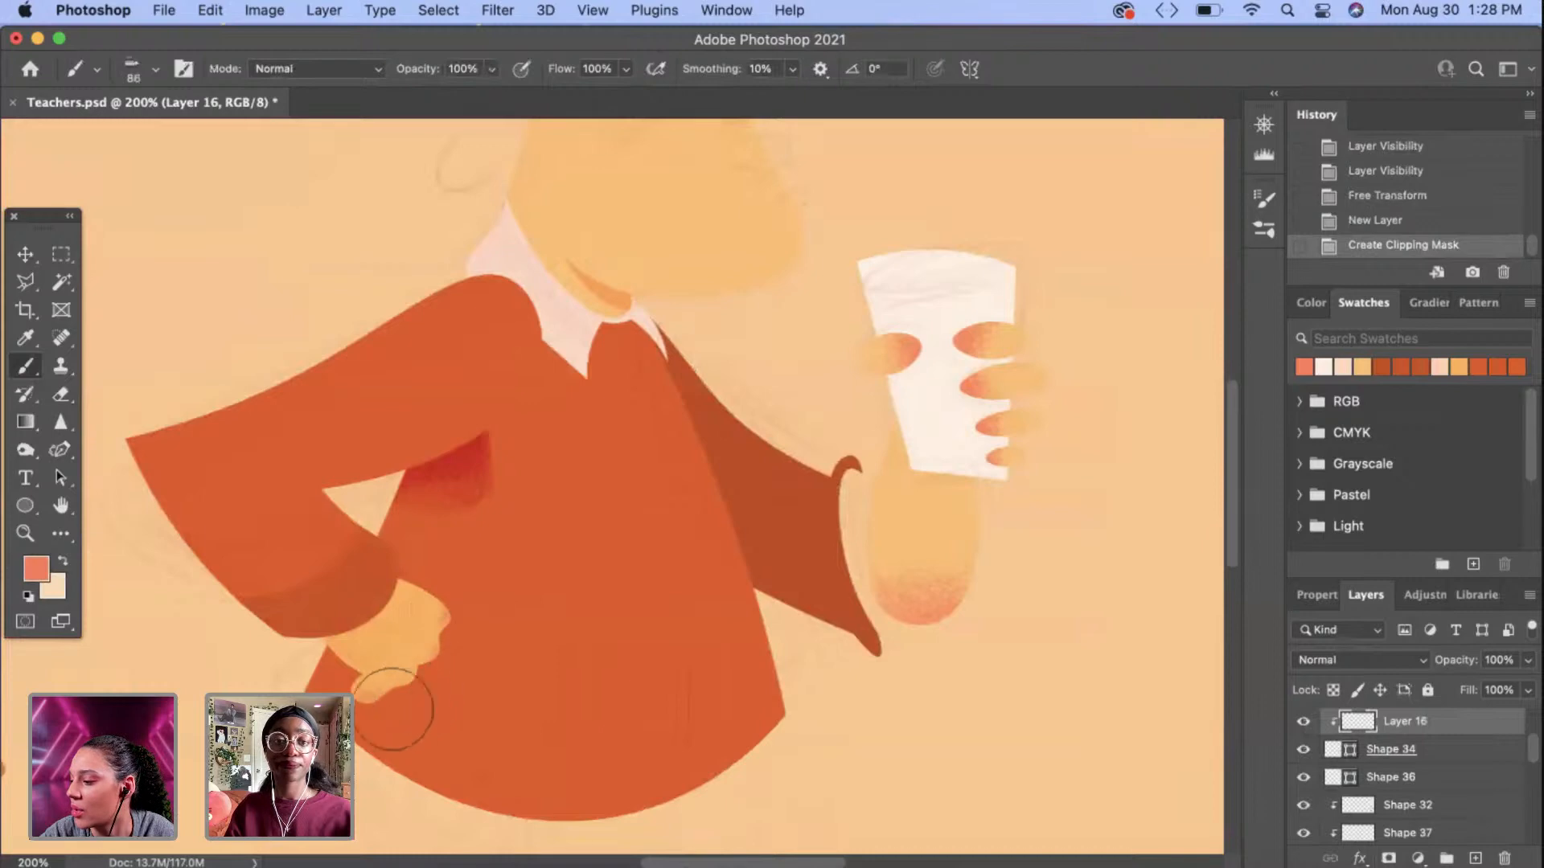
pyautogui.moveTo(354, 694); pyautogui.dragTo(400, 730)
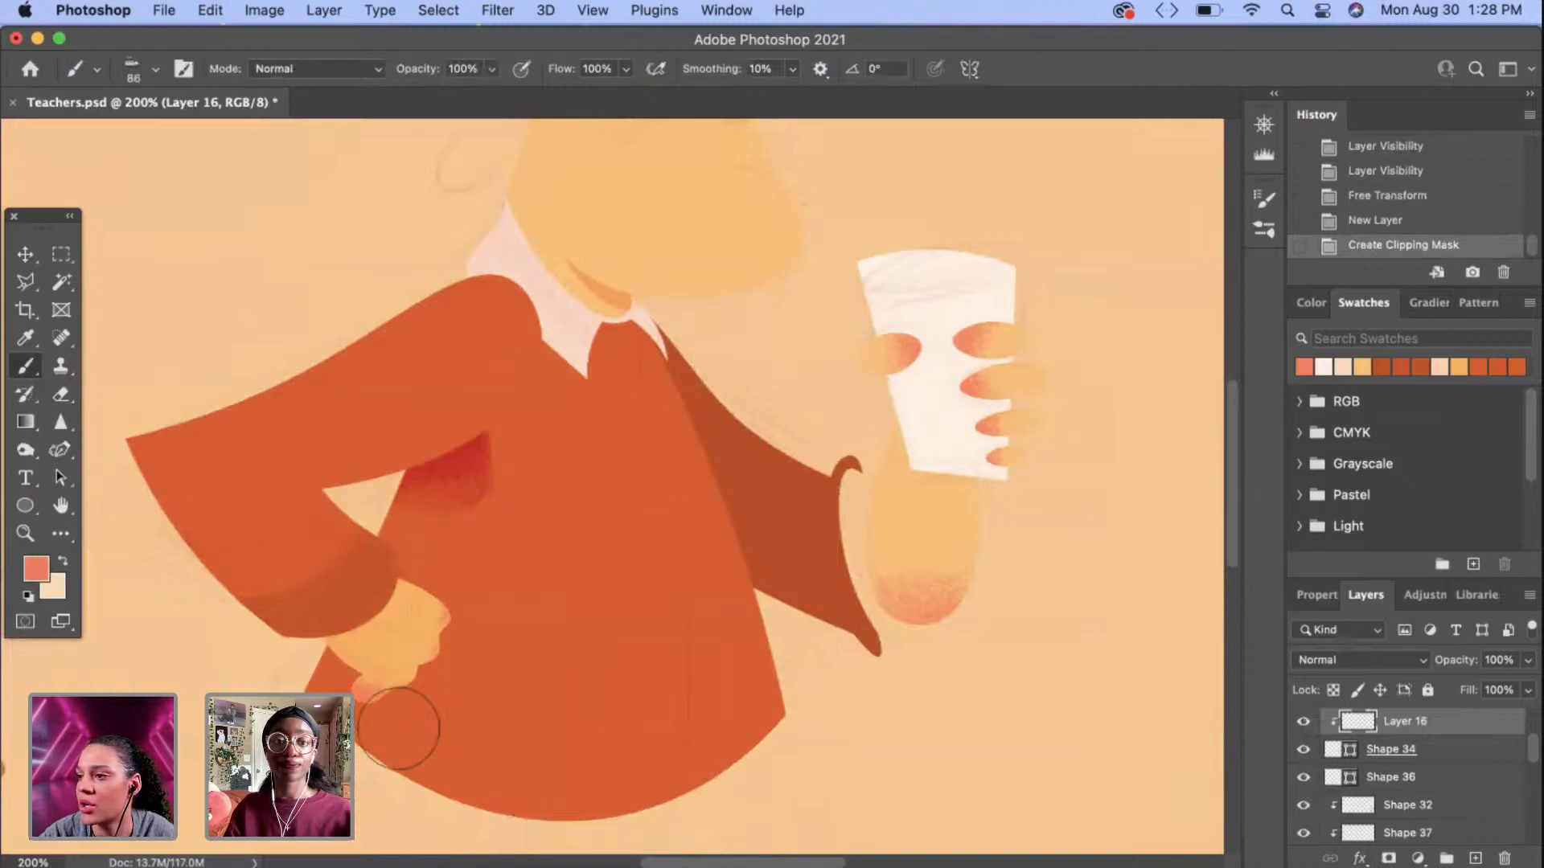
# Step: Draw a rounded ear about 87 by 81 px over the sketched ear with the Curvature Pen, layered above the head's clipped Shape 32
pyautogui.scroll(5, 544, 327)
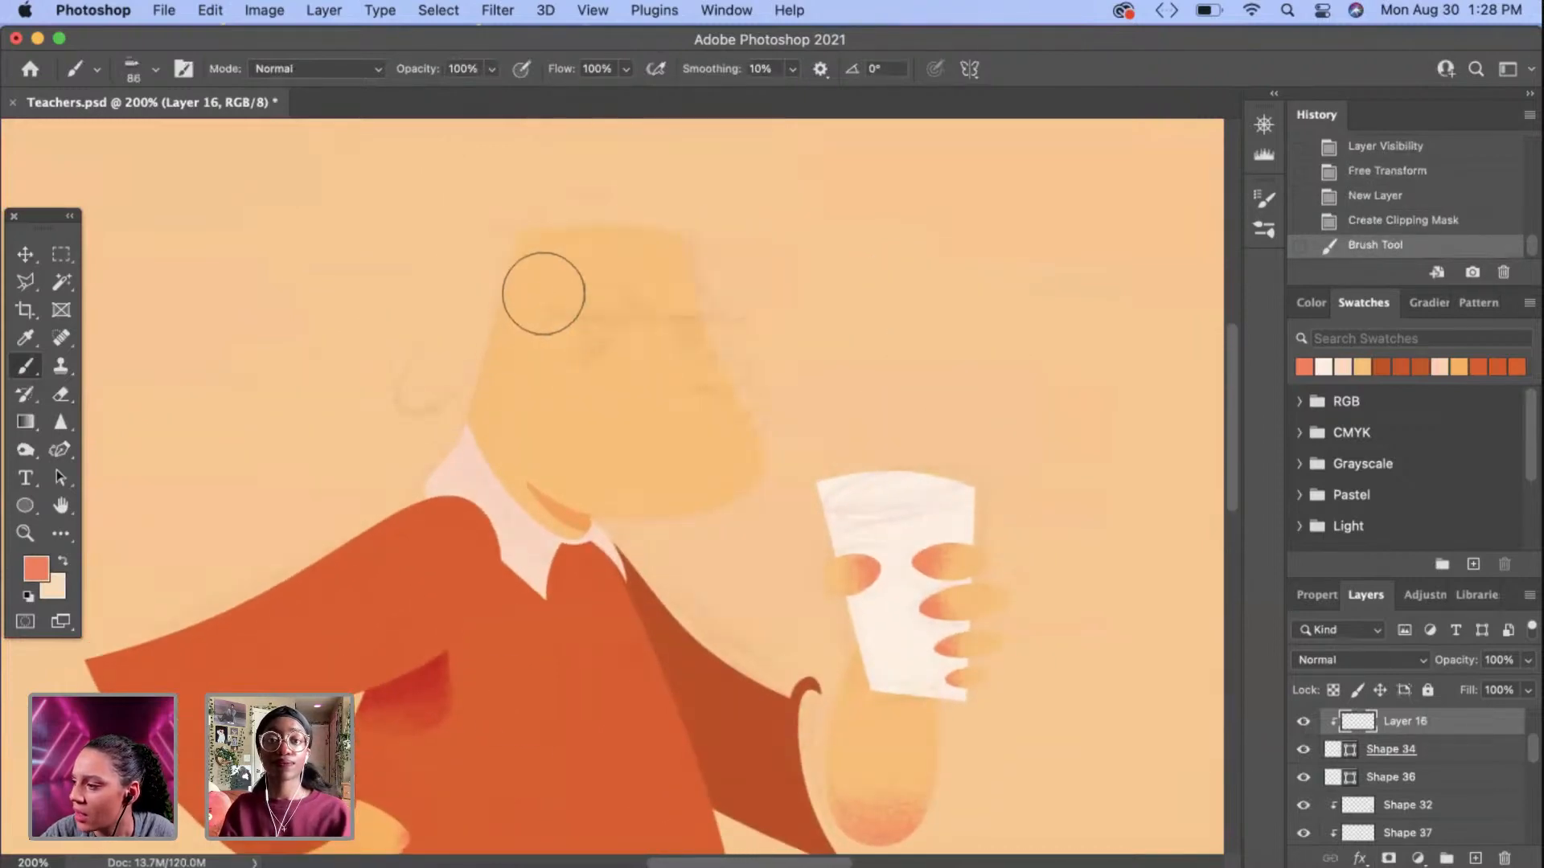
pyautogui.click(40, 253)
pyautogui.click(657, 416)
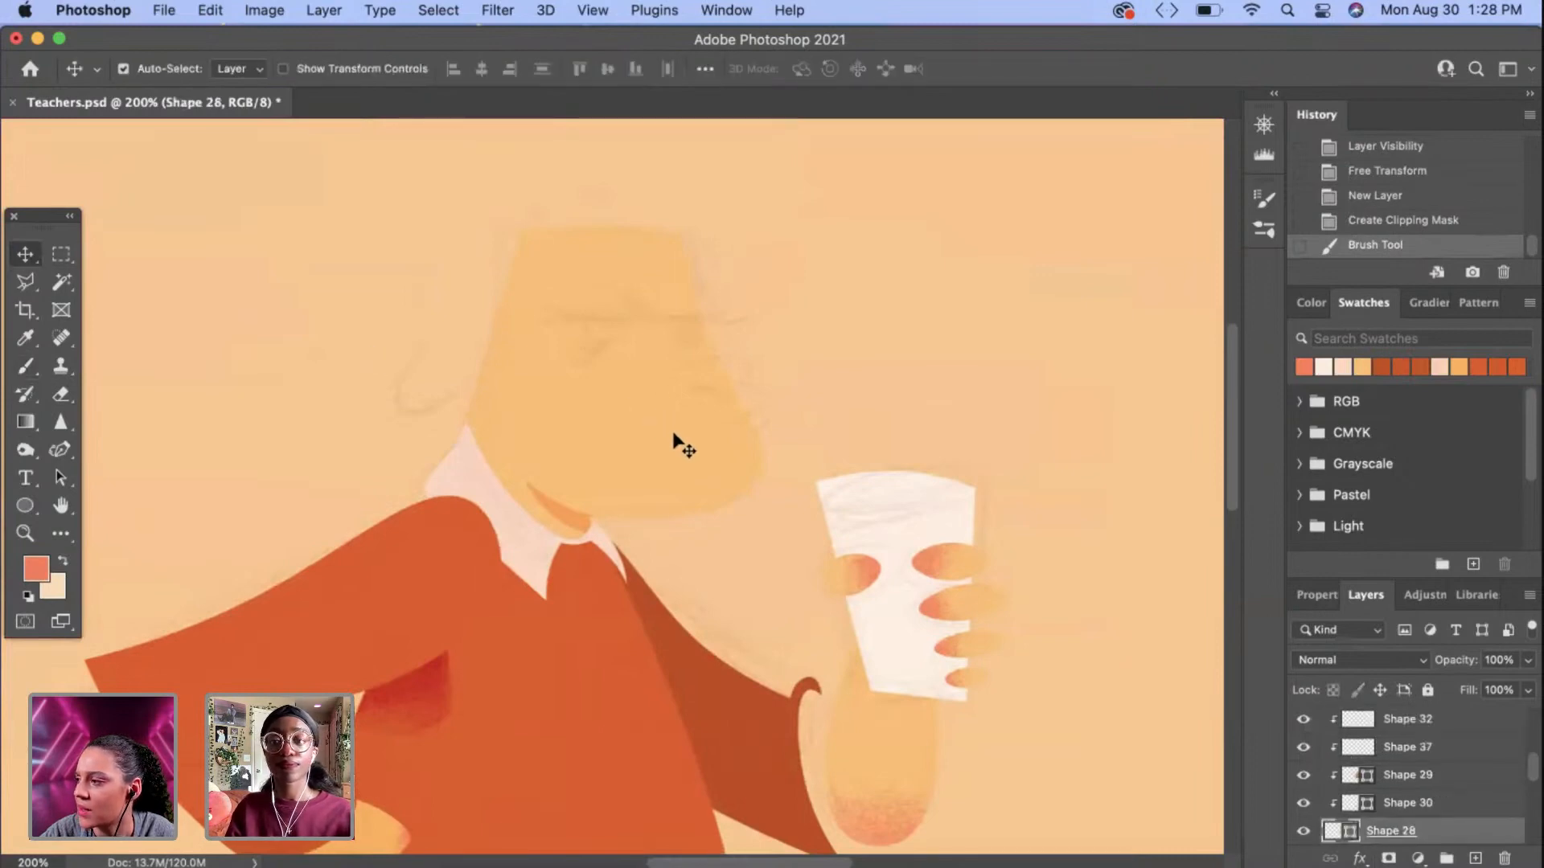
pyautogui.press('super+equal')
pyautogui.scroll(3, 627, 482)
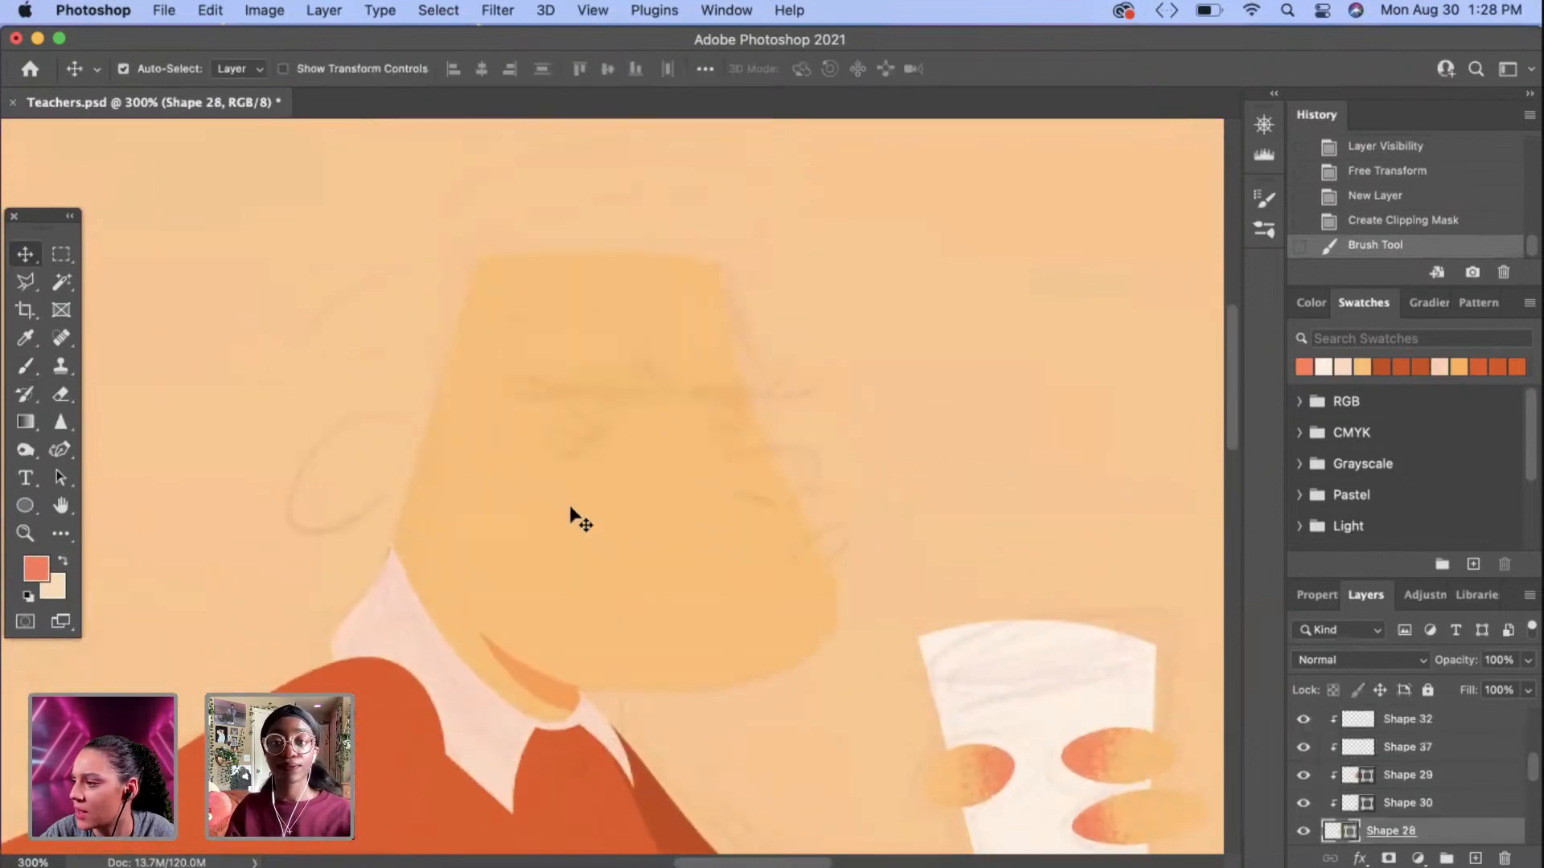
pyautogui.click(61, 449)
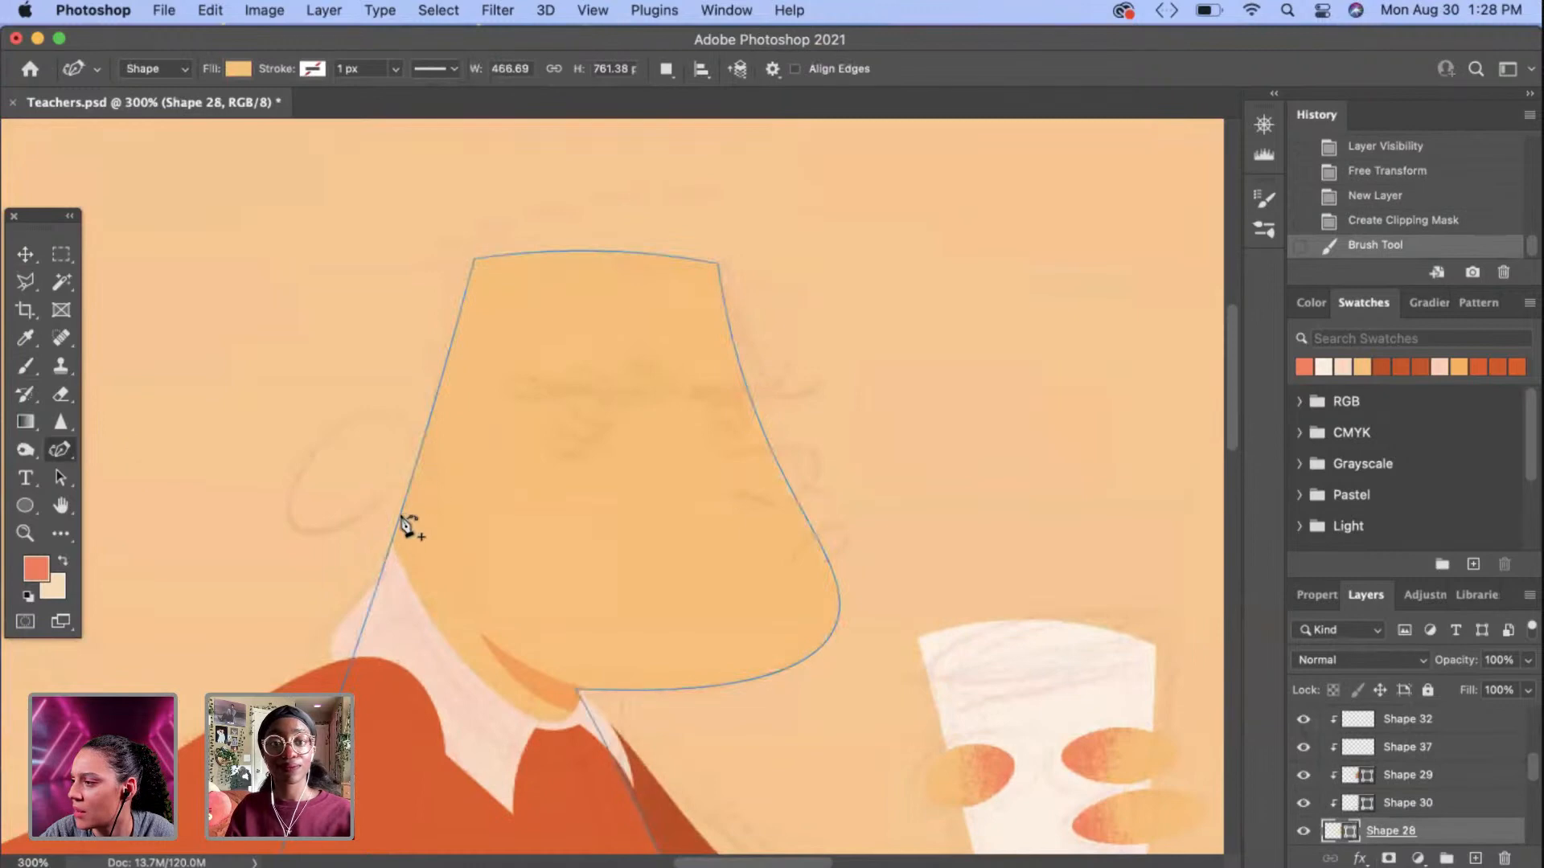
pyautogui.scroll(2, 1452, 771)
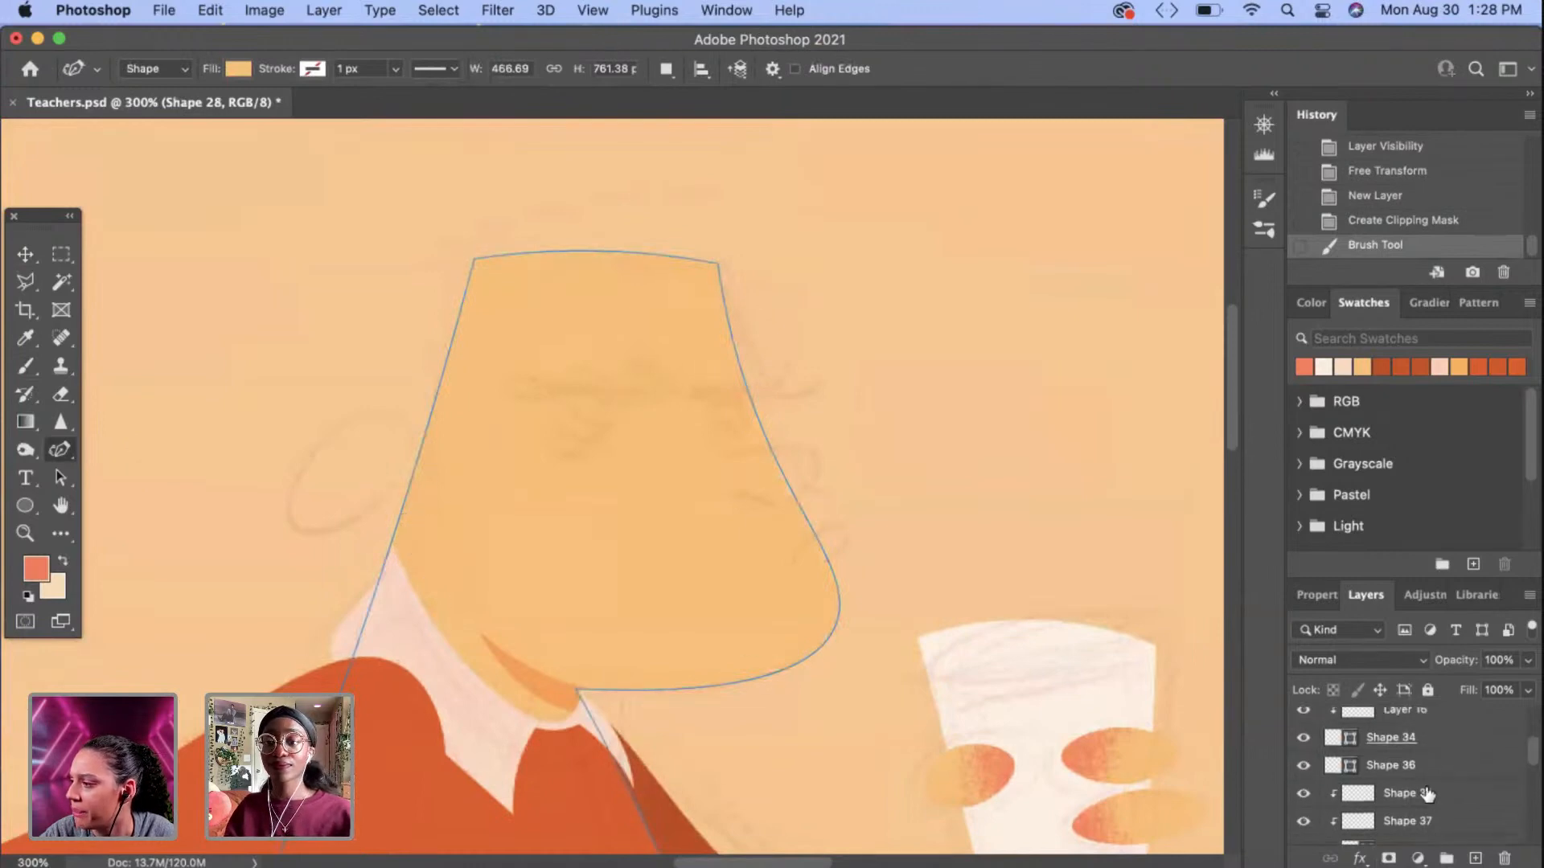
pyautogui.click(1426, 796)
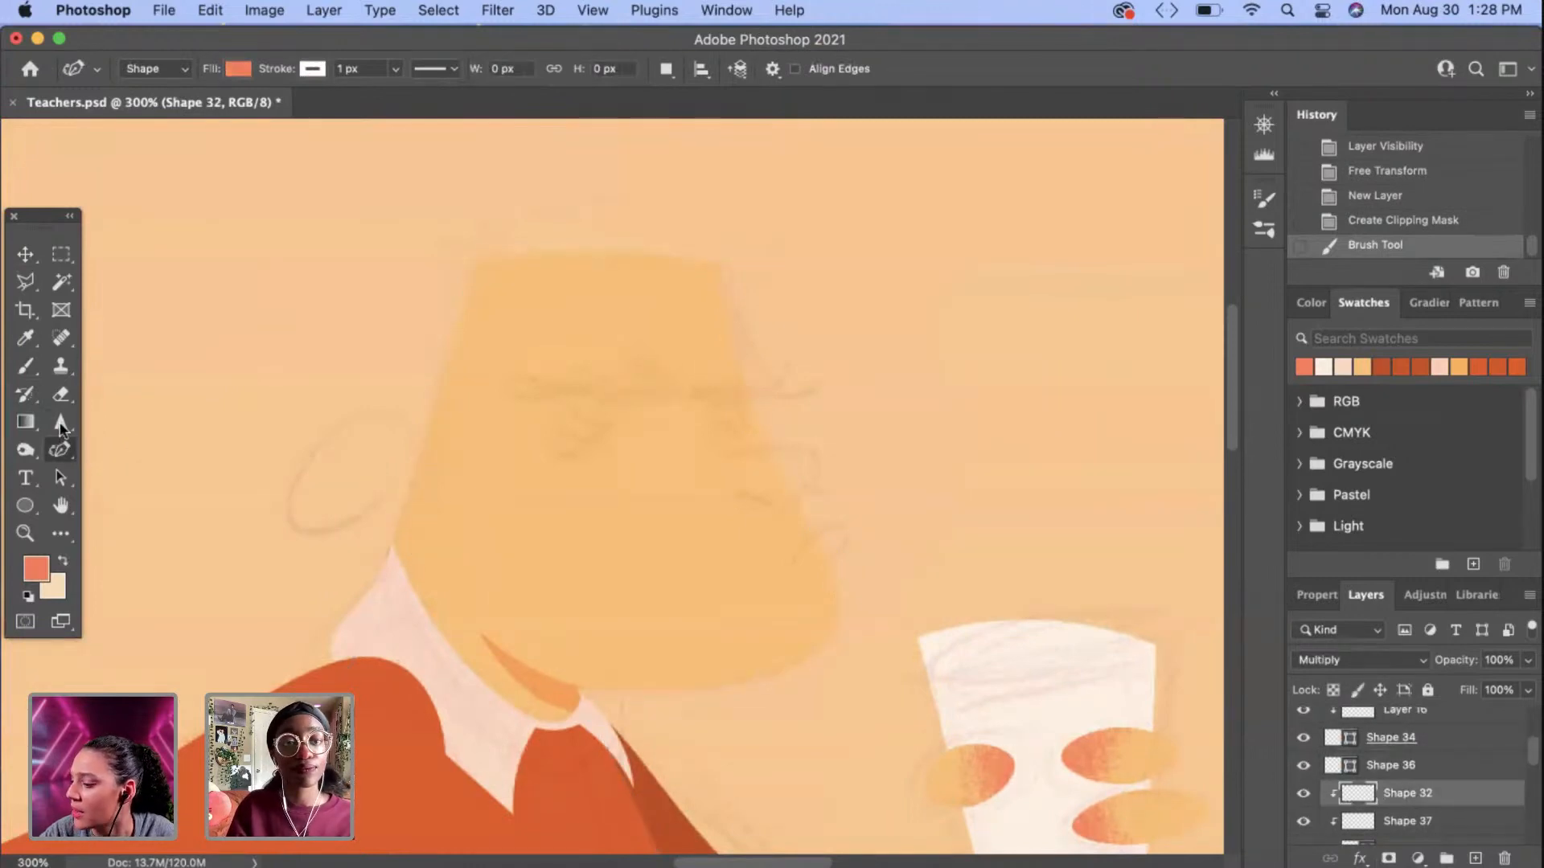
pyautogui.click(435, 461)
pyautogui.click(374, 408)
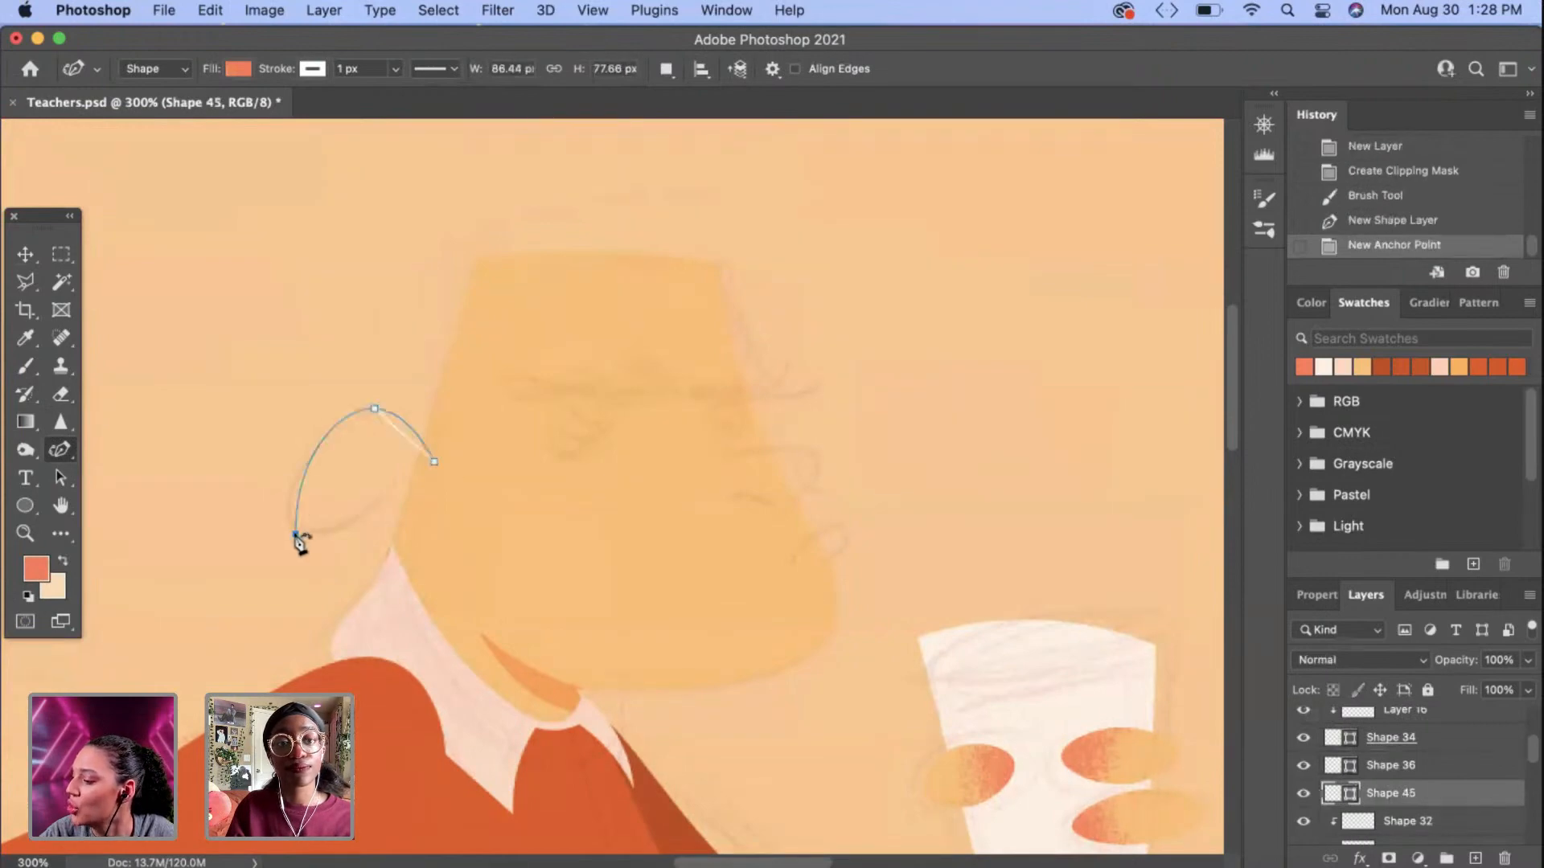
pyautogui.click(296, 534)
pyautogui.click(431, 463)
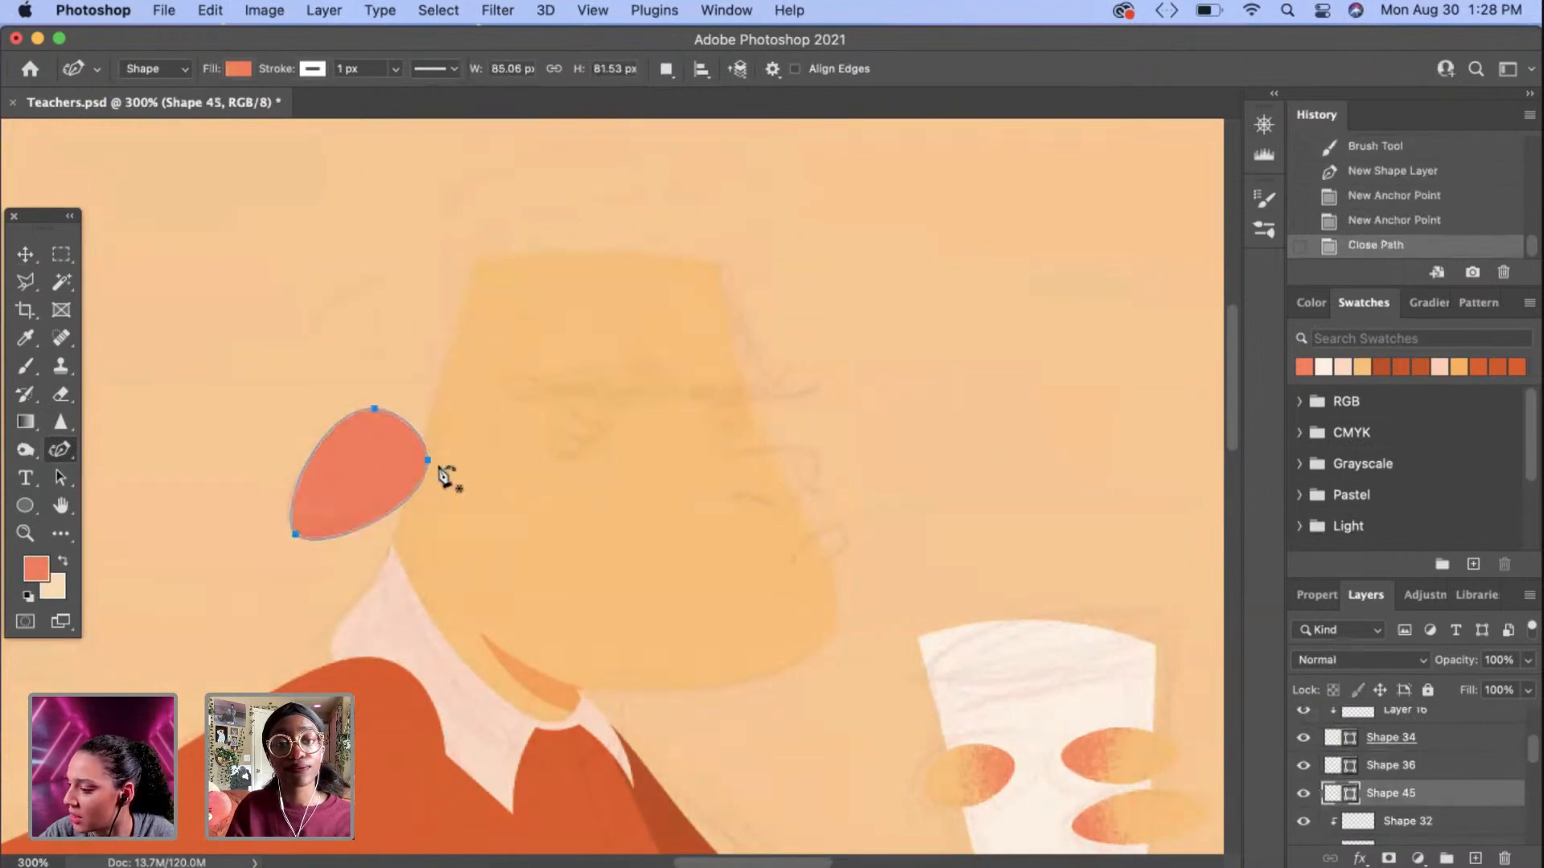
pyautogui.moveTo(428, 462); pyautogui.dragTo(431, 456)
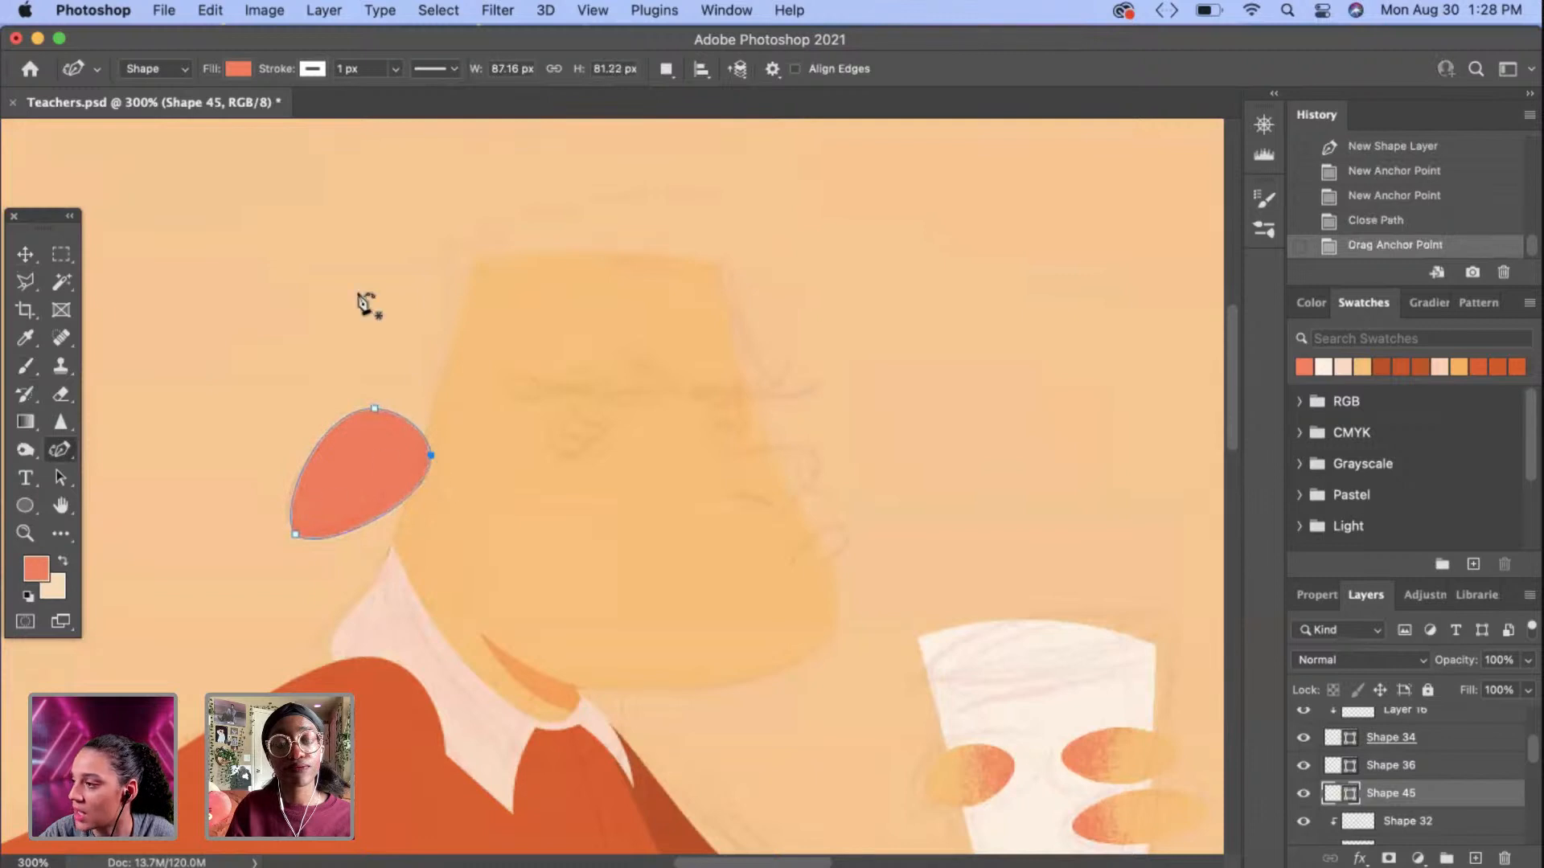
# Step: Remove the ear's stroke and fill the ear with the recently used yellow-orange skin color
pyautogui.click(308, 66)
pyautogui.click(179, 115)
pyautogui.click(232, 73)
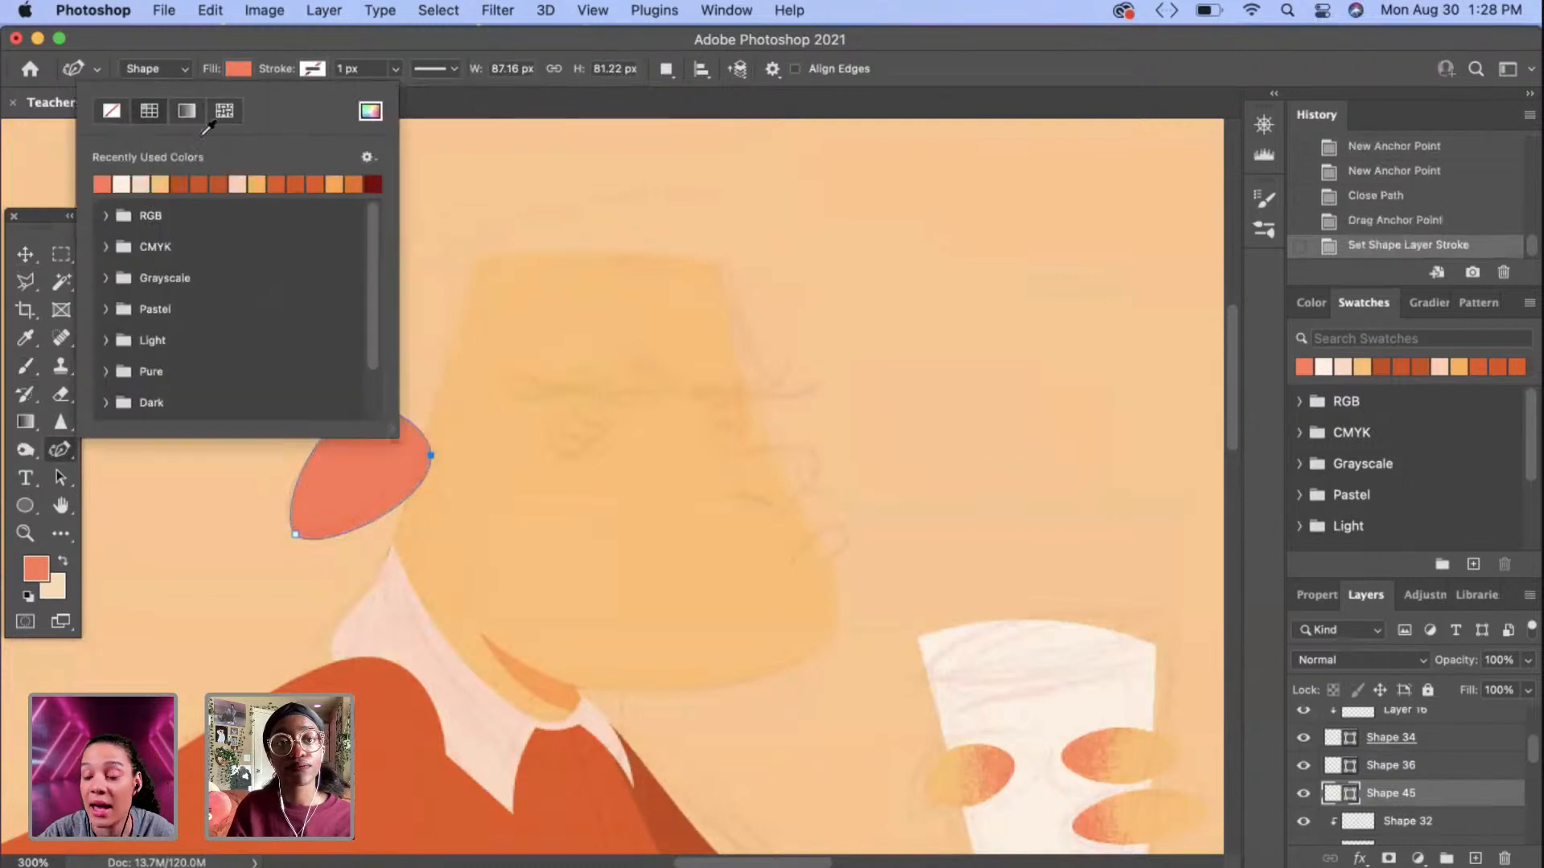
pyautogui.click(162, 184)
pyautogui.click(899, 464)
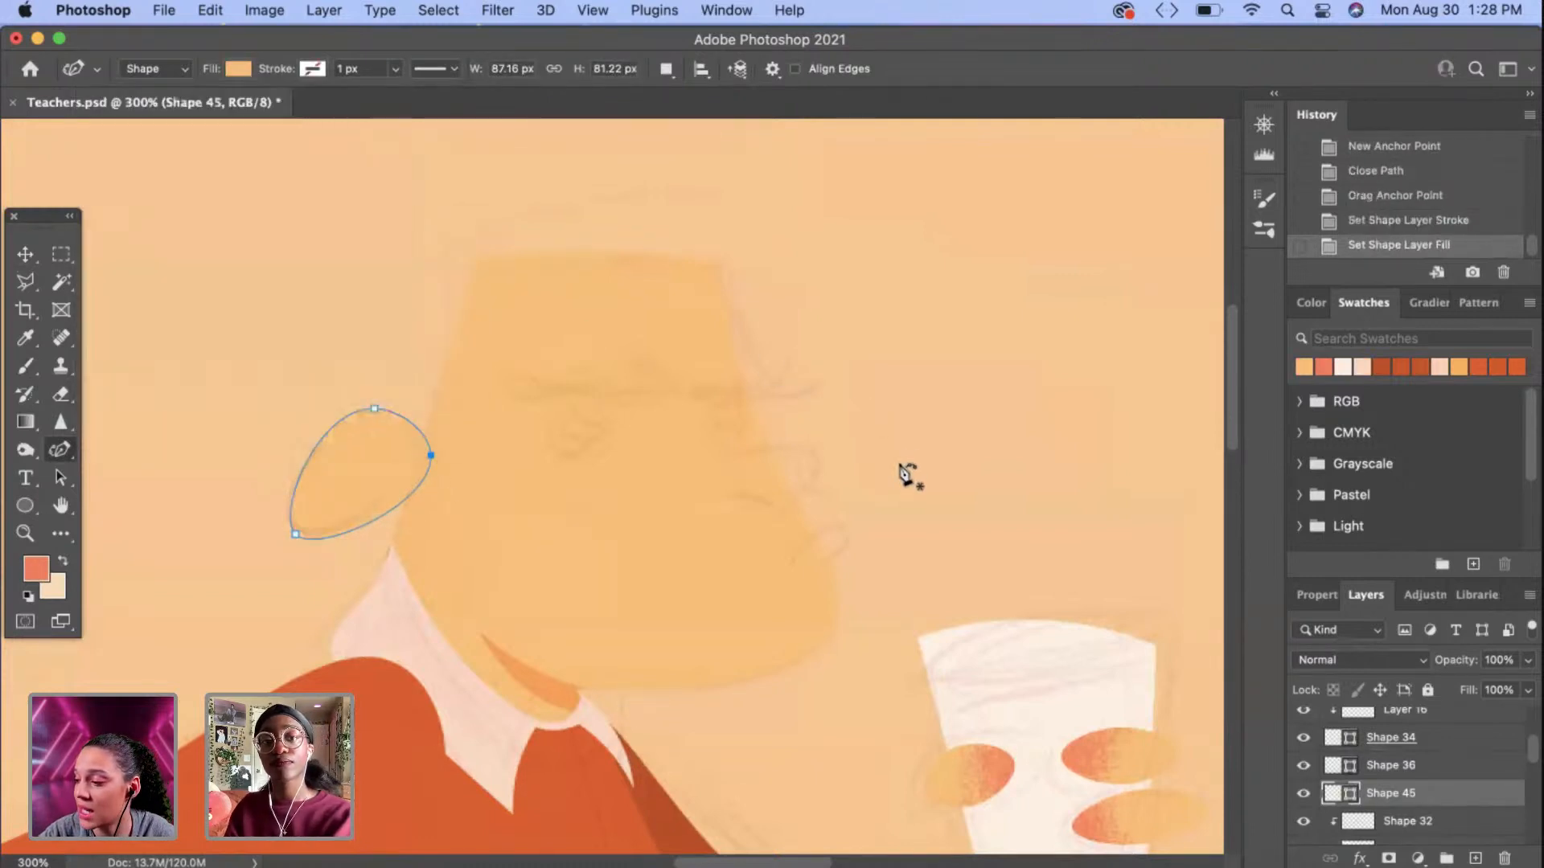
pyautogui.press('Return')
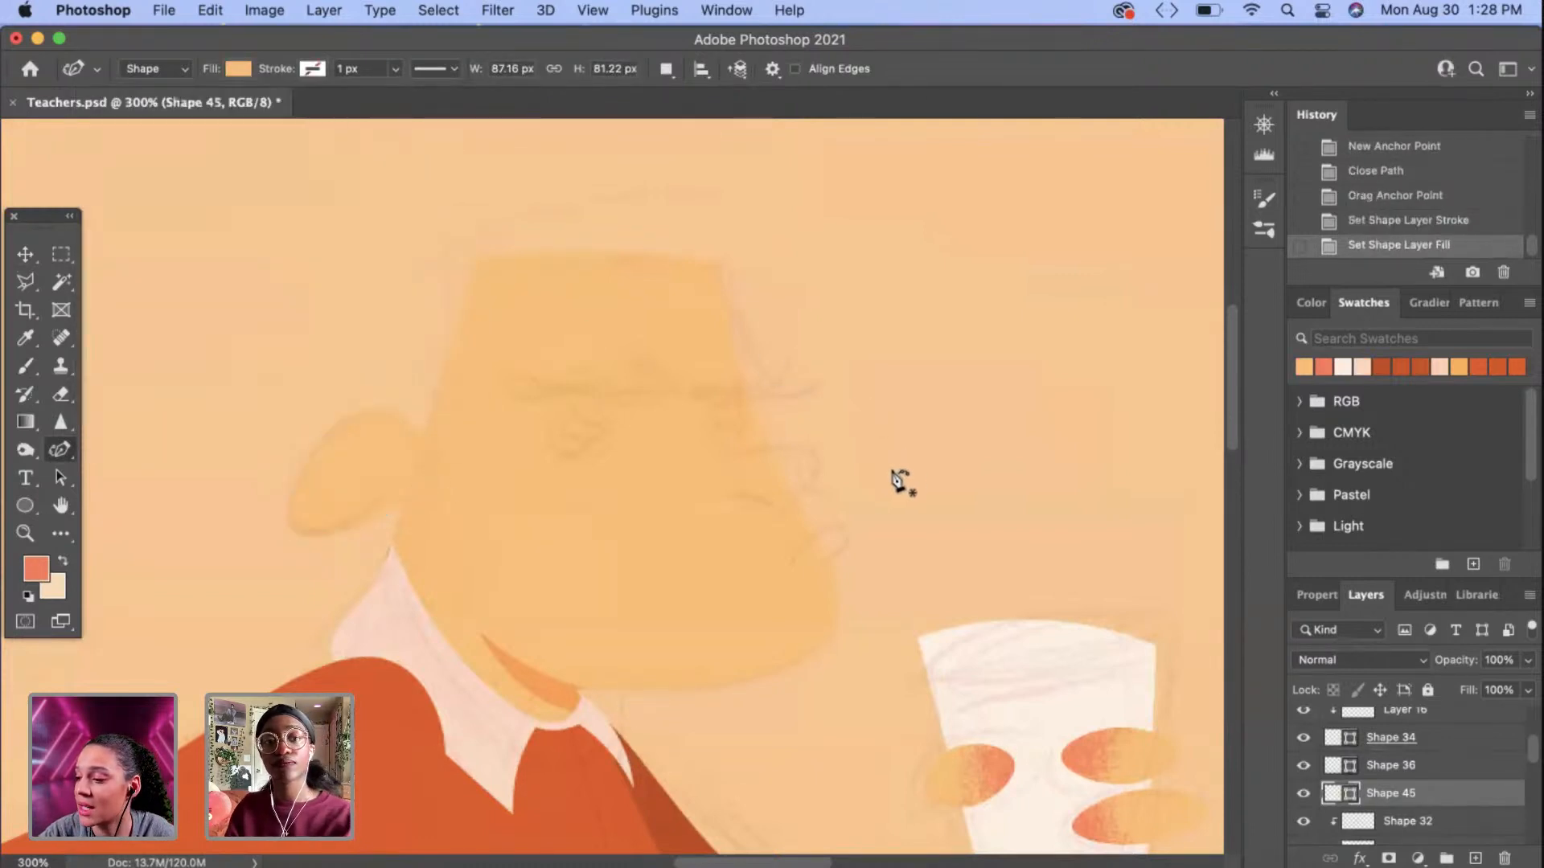
# Step: Add a layer clipped to the ear and set the foreground color to a darker orange, RGB 236, 165, 65
pyautogui.click(1475, 858)
pyautogui.rightClick(1440, 787)
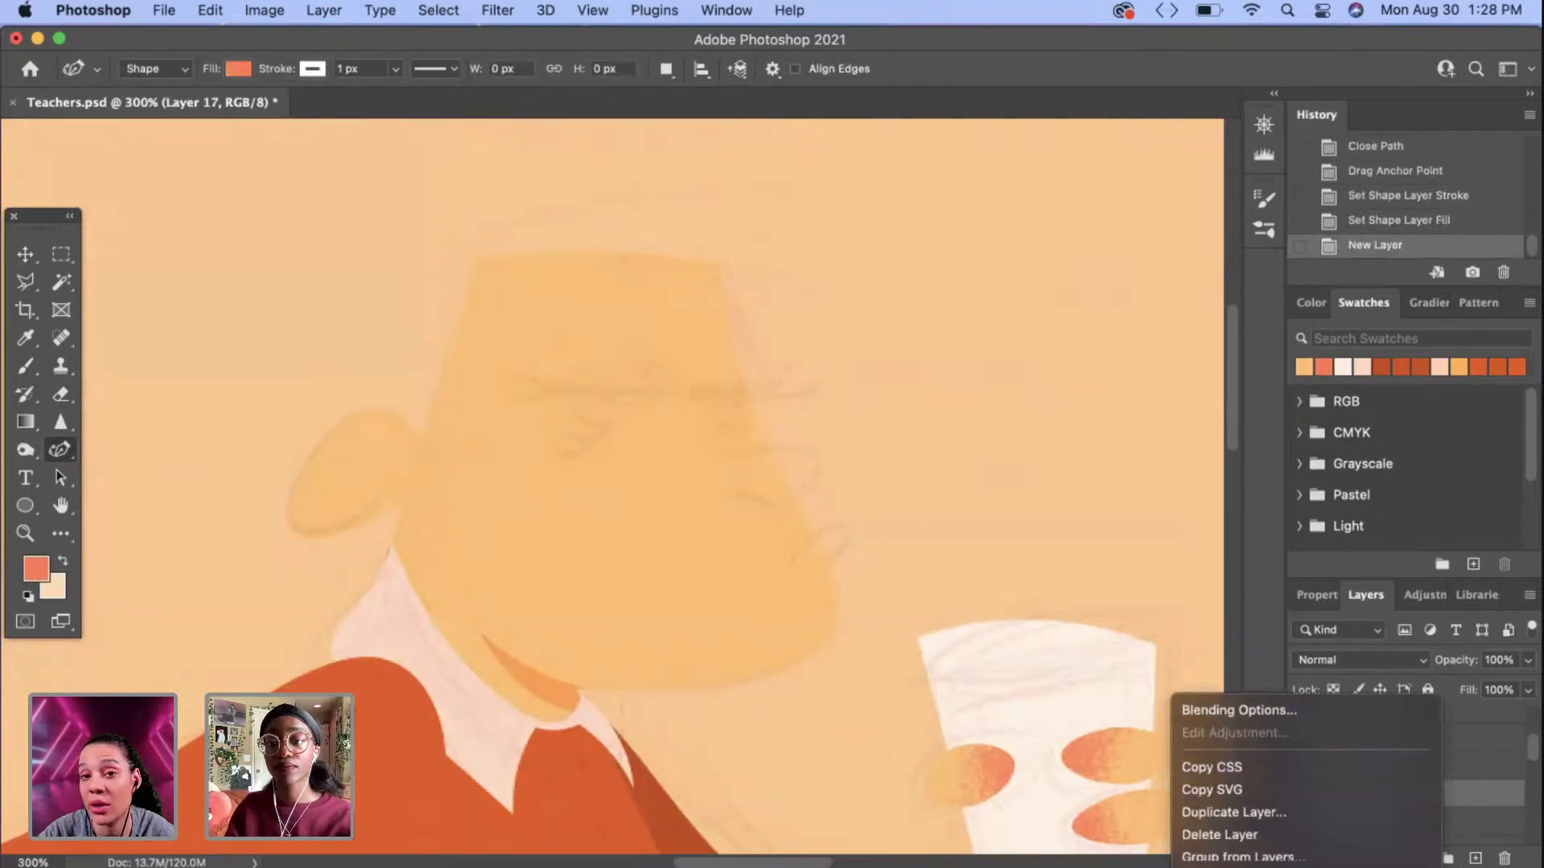
pyautogui.click(1254, 714)
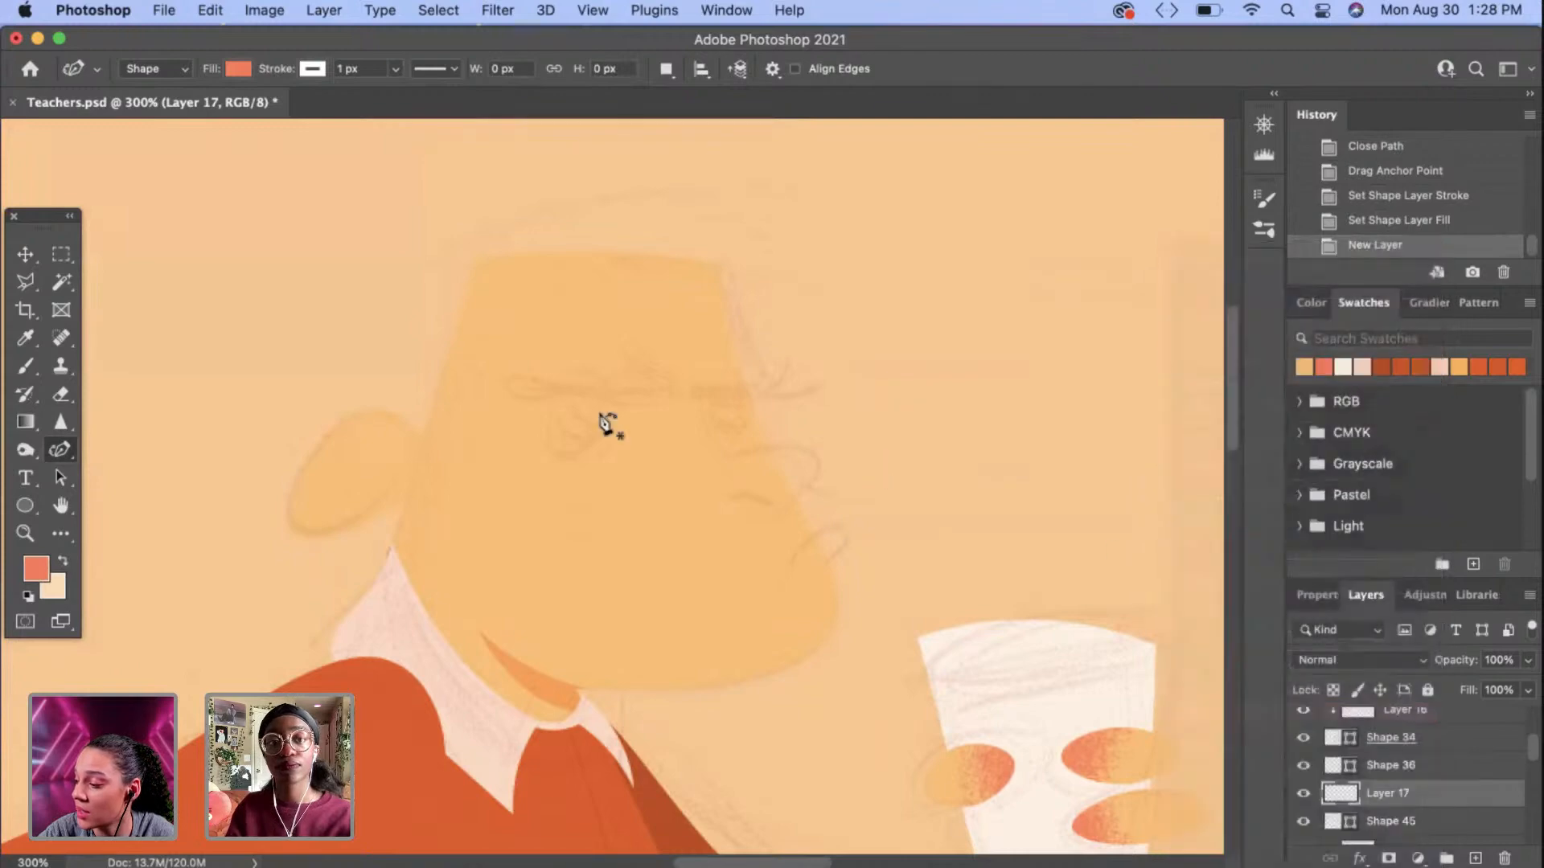
pyautogui.click(25, 337)
pyautogui.click(288, 494)
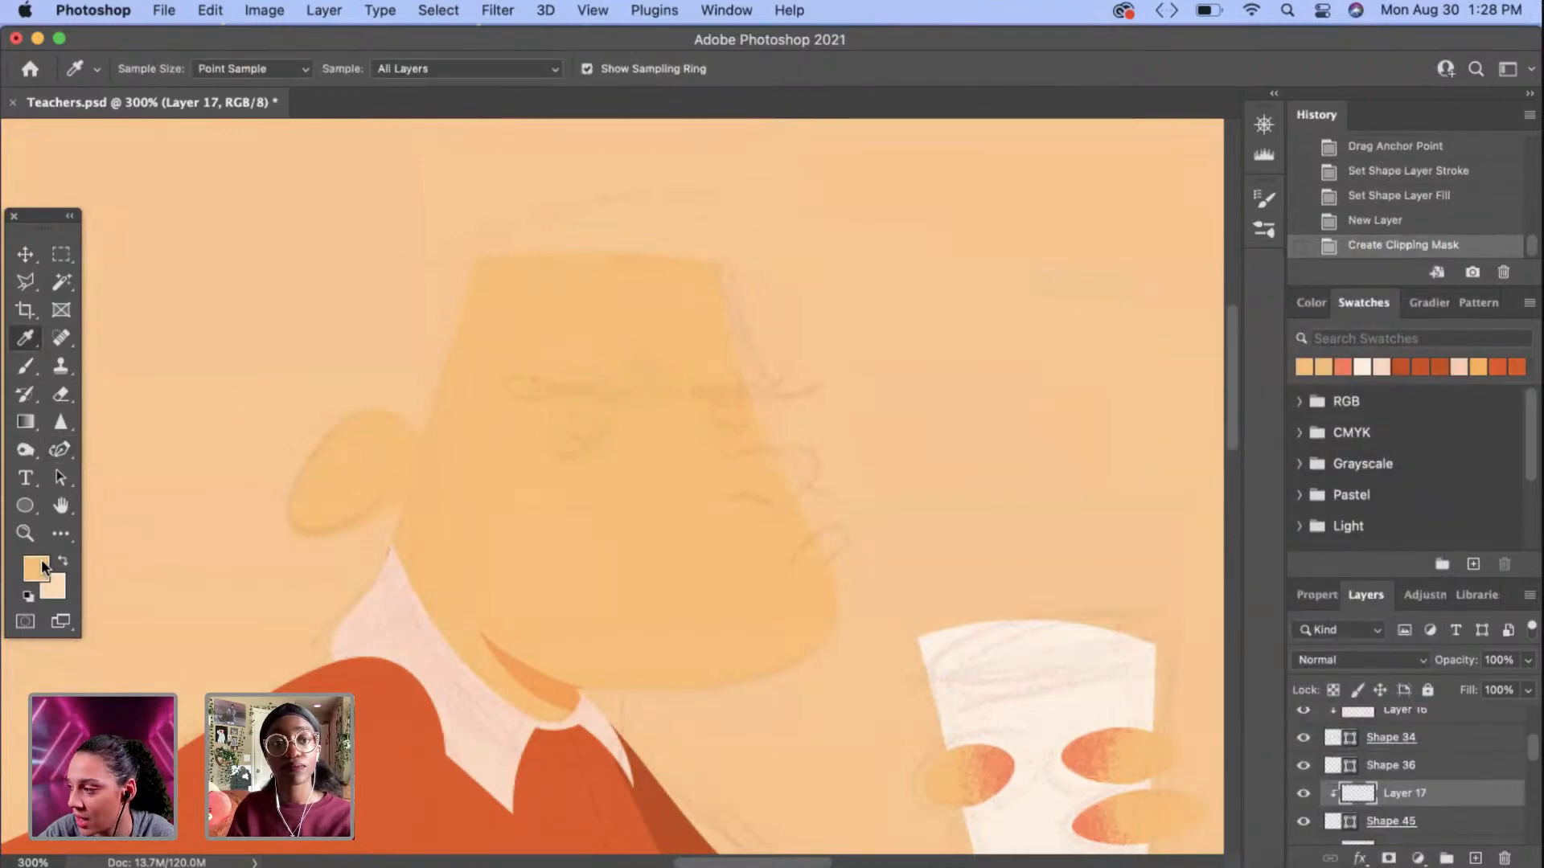
pyautogui.click(45, 567)
pyautogui.click(488, 571)
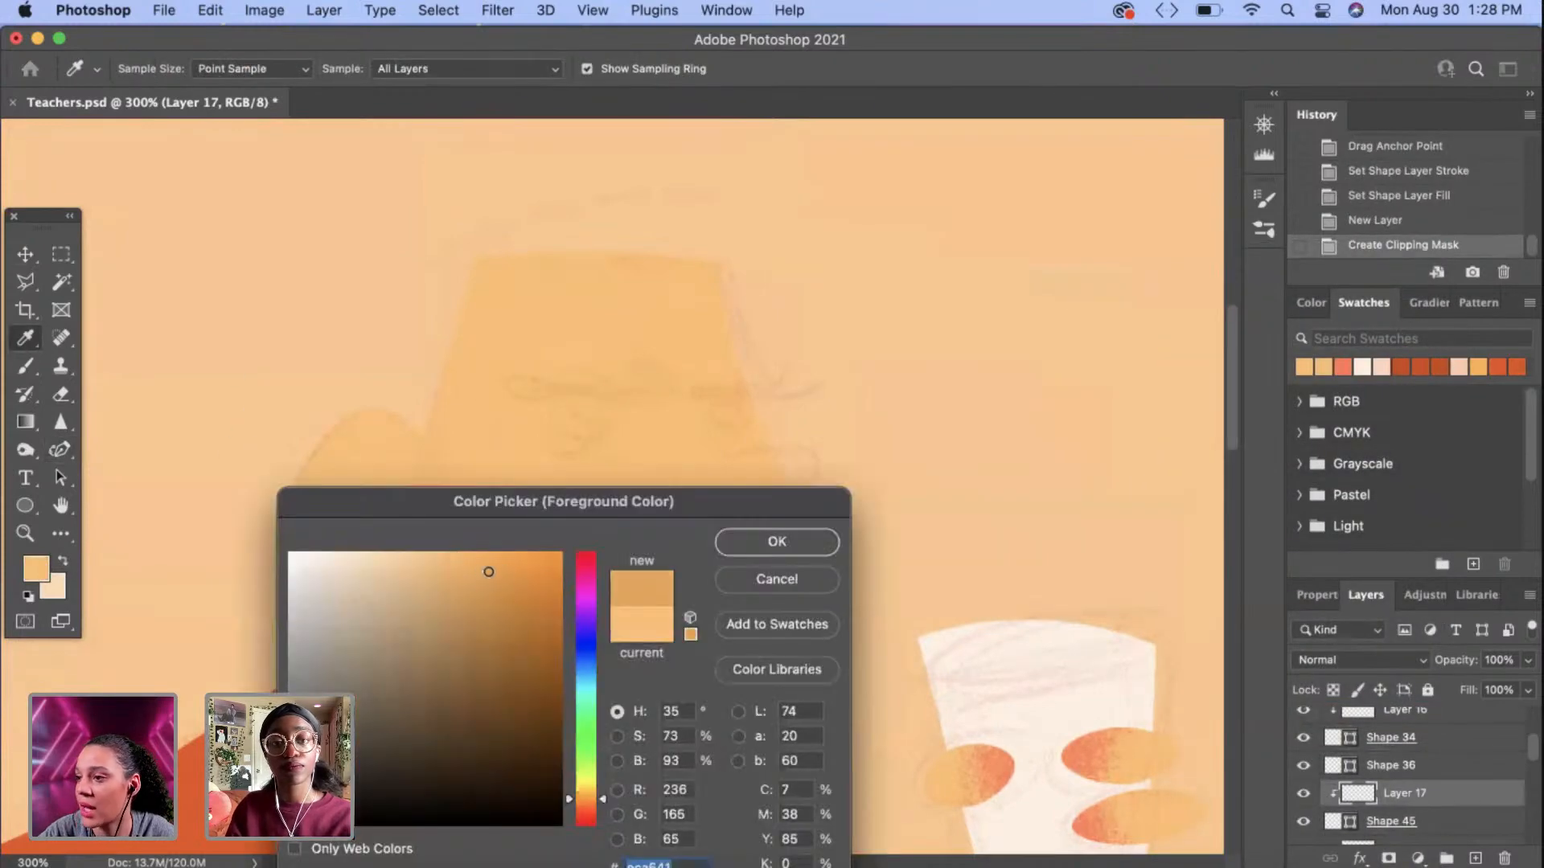
pyautogui.click(745, 543)
# Step: Draw the inner-ear fold lines over the sketch with the recent 4 px brush, undoing the last stray stroke
pyautogui.click(25, 366)
pyautogui.click(140, 68)
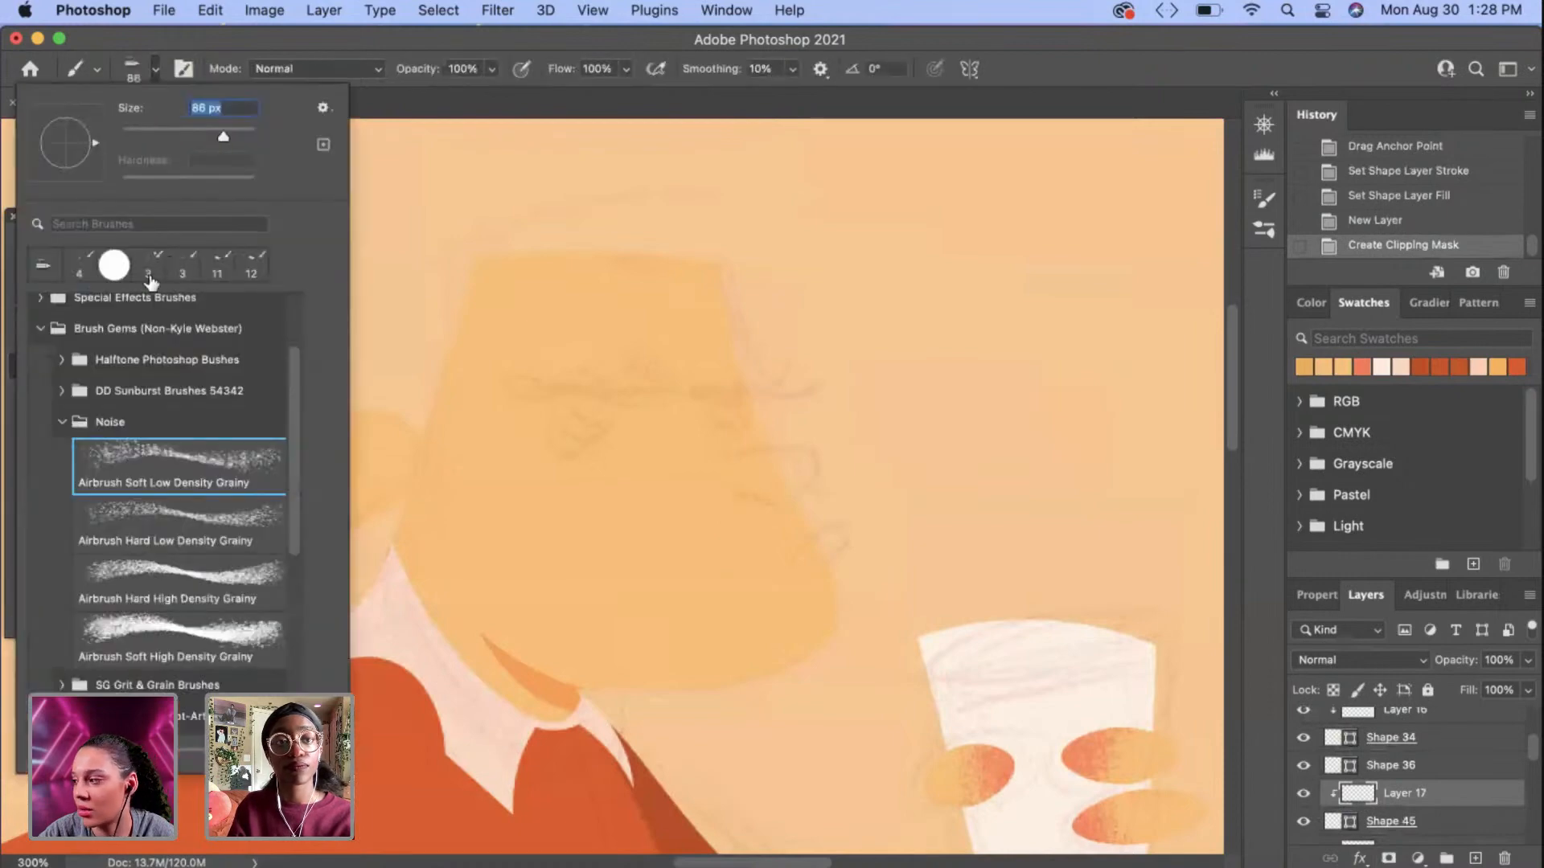
pyautogui.click(79, 269)
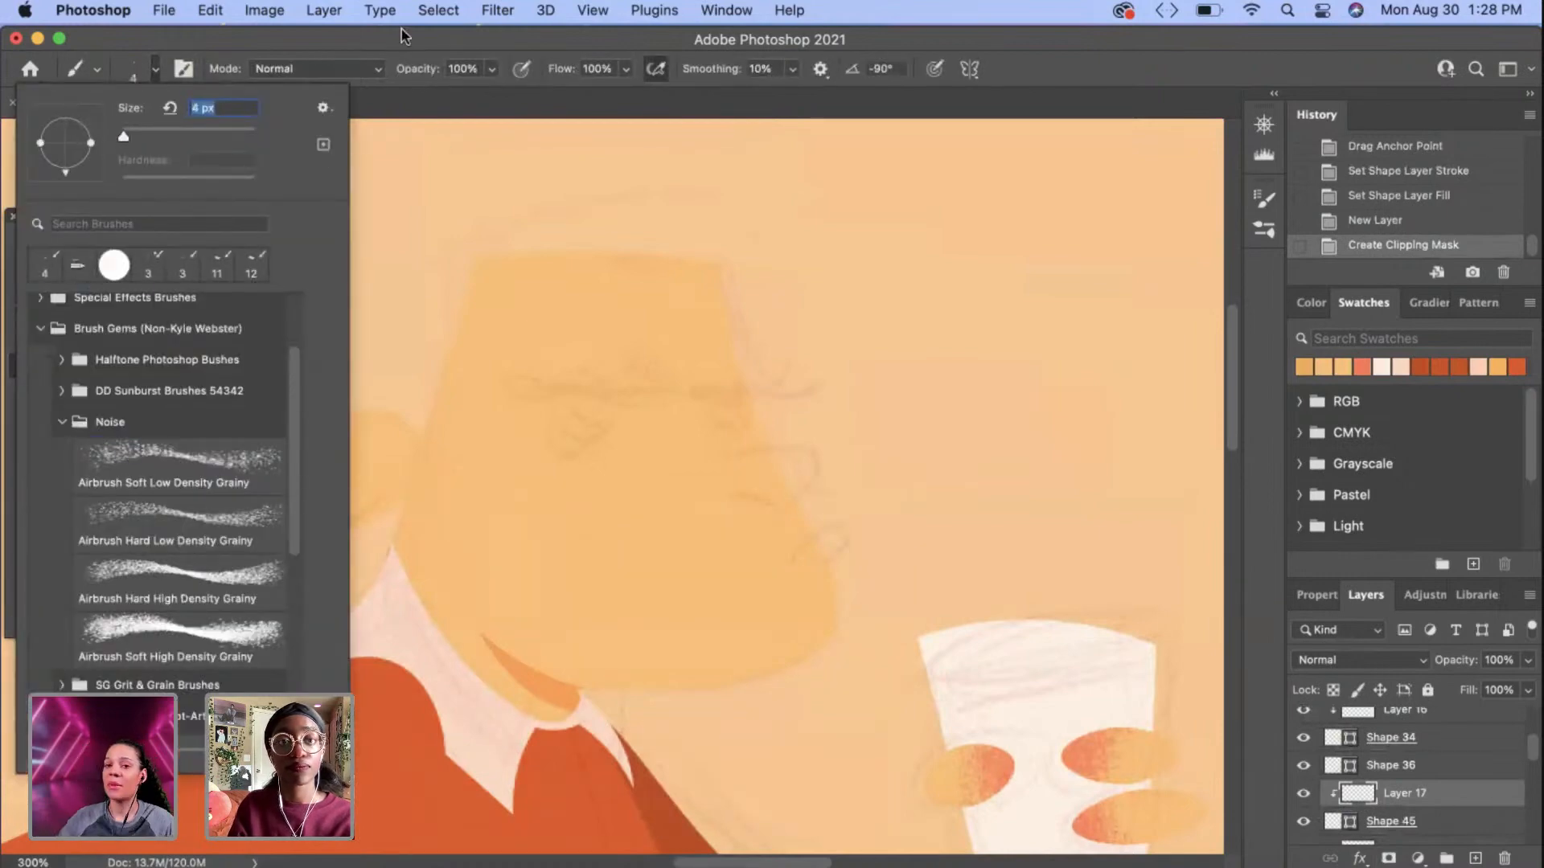
pyautogui.press('Return')
pyautogui.moveTo(401, 464); pyautogui.dragTo(387, 492)
pyautogui.click(355, 526)
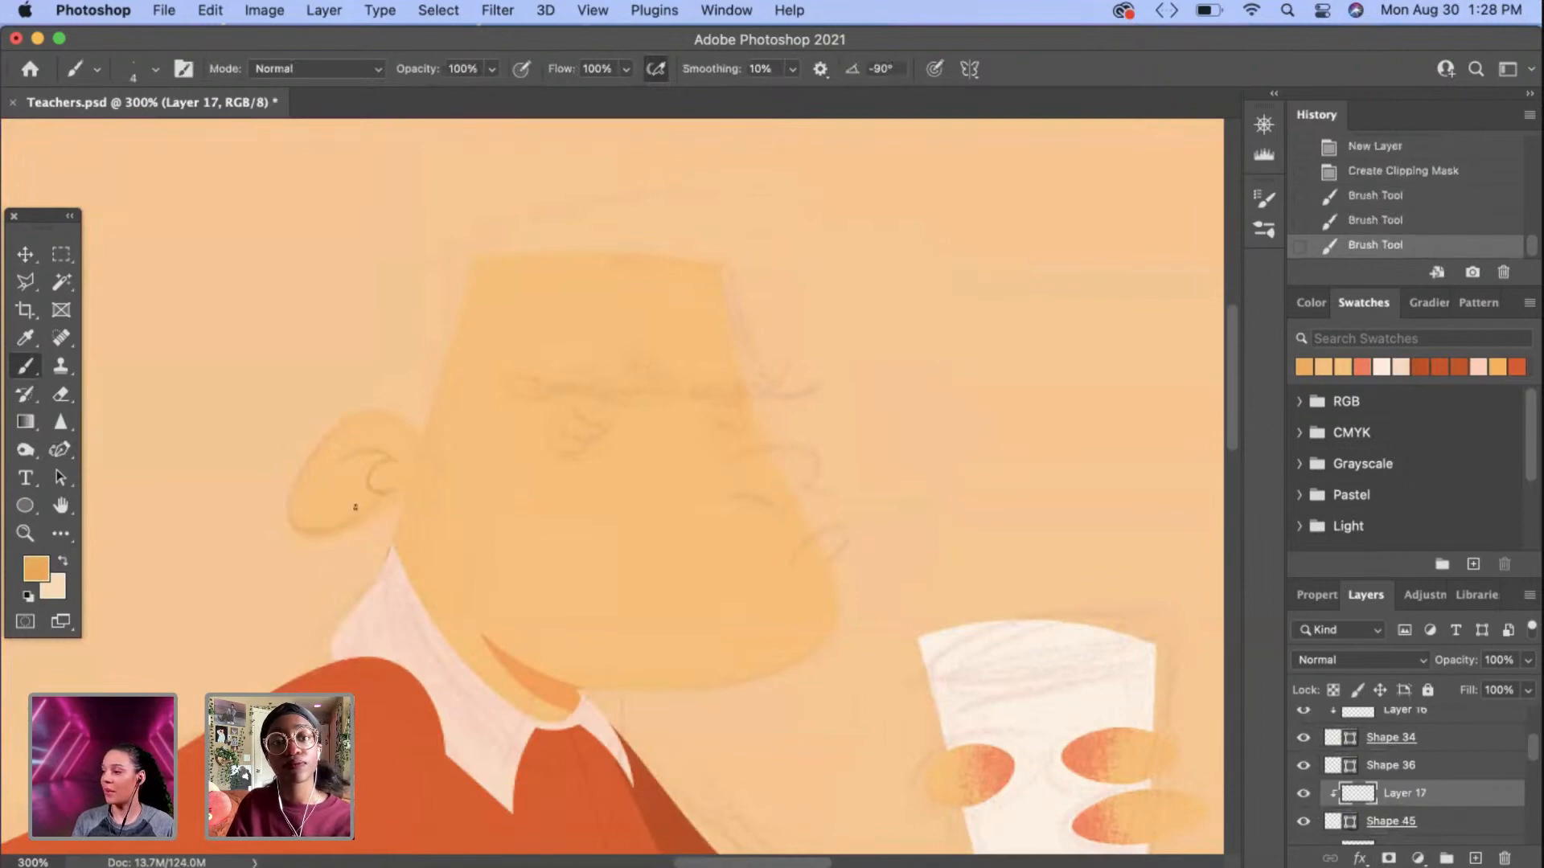
pyautogui.press('super+z')
# Step: Draw a rounded shadow shape about 34 by 54 px behind the ear's lower edge with the Curvature Pen, clipped to the head shape
pyautogui.click(31, 255)
pyautogui.click(457, 604)
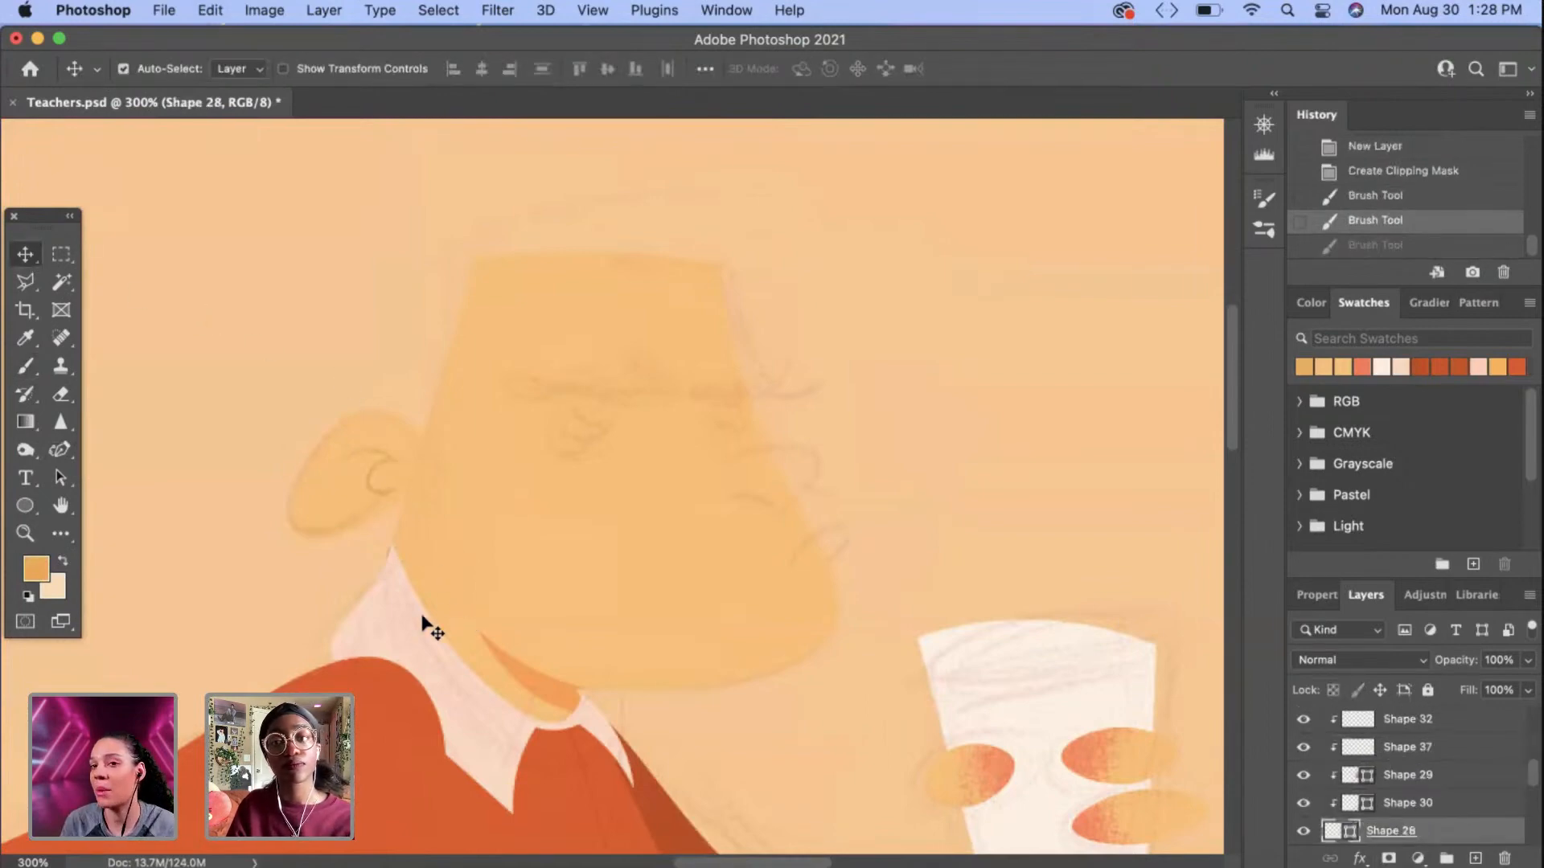
pyautogui.click(61, 449)
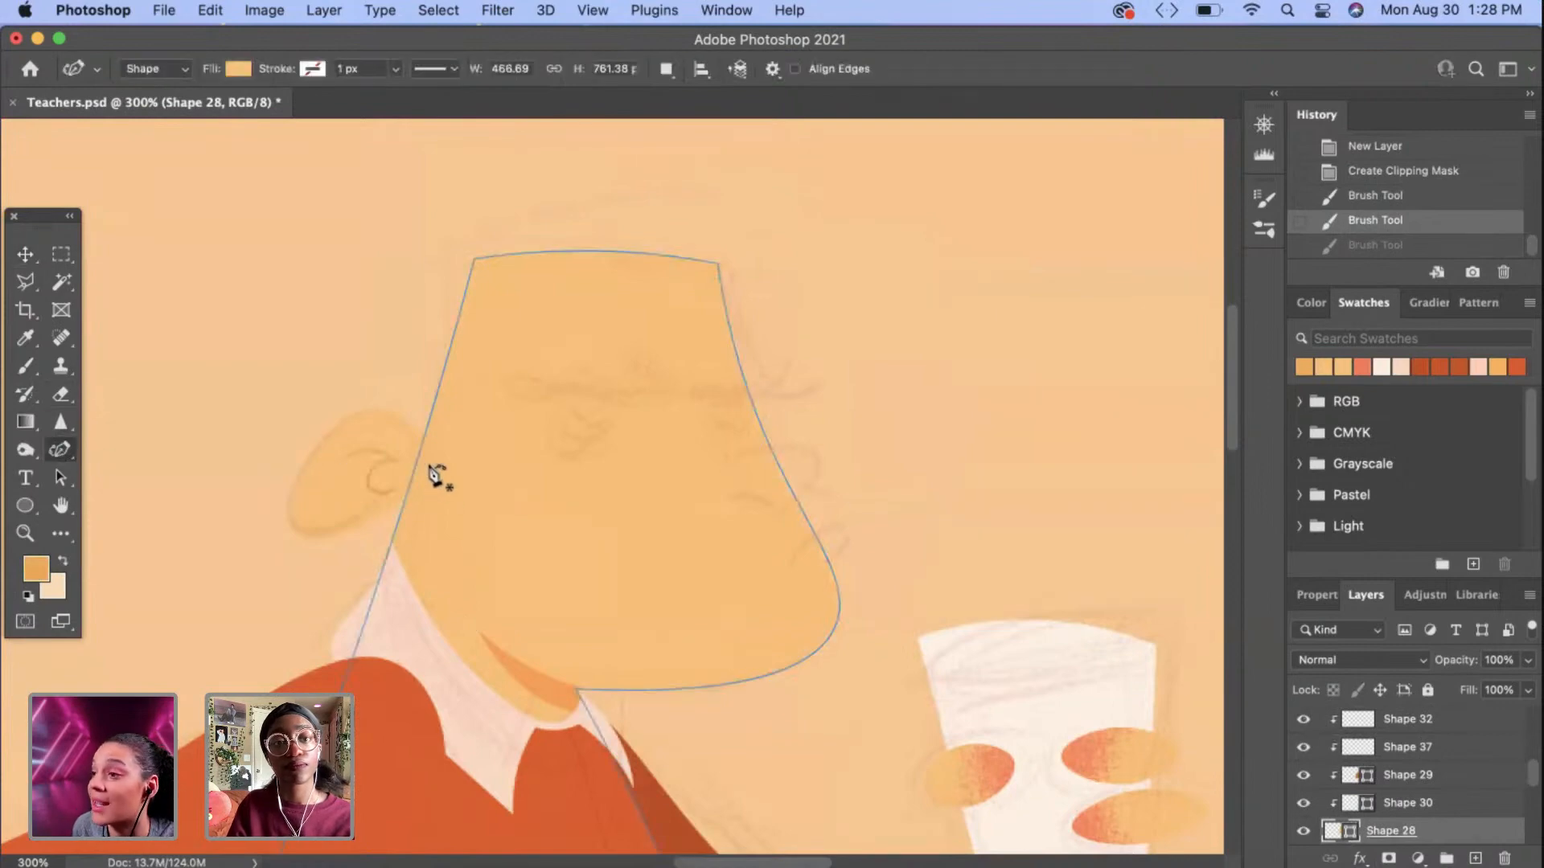
pyautogui.click(419, 465)
pyautogui.press('Escape')
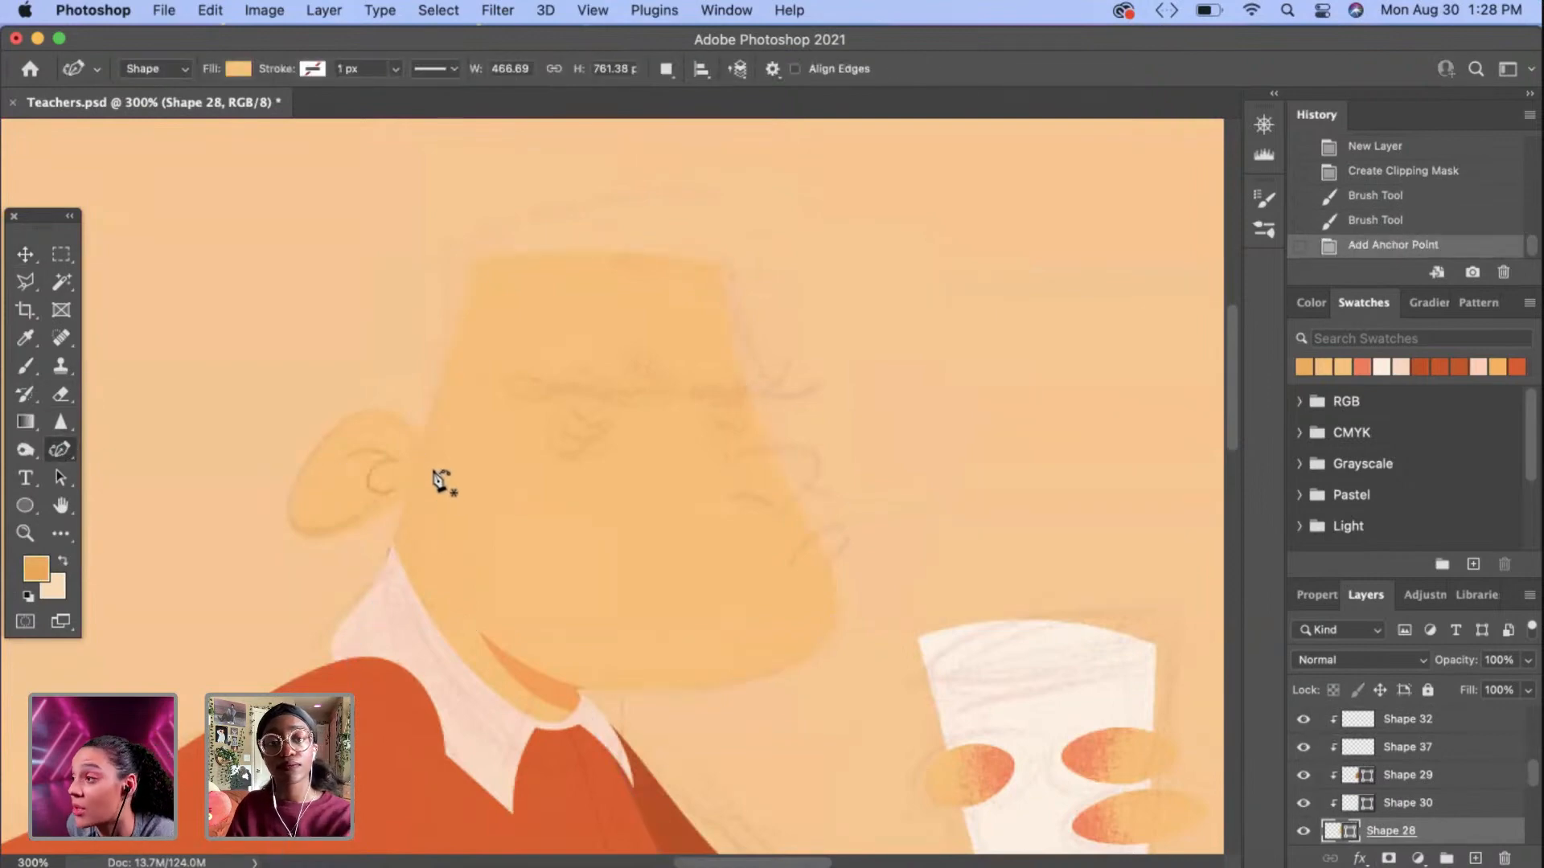
pyautogui.click(437, 458)
pyautogui.moveTo(409, 535); pyautogui.dragTo(373, 534)
pyautogui.click(383, 476)
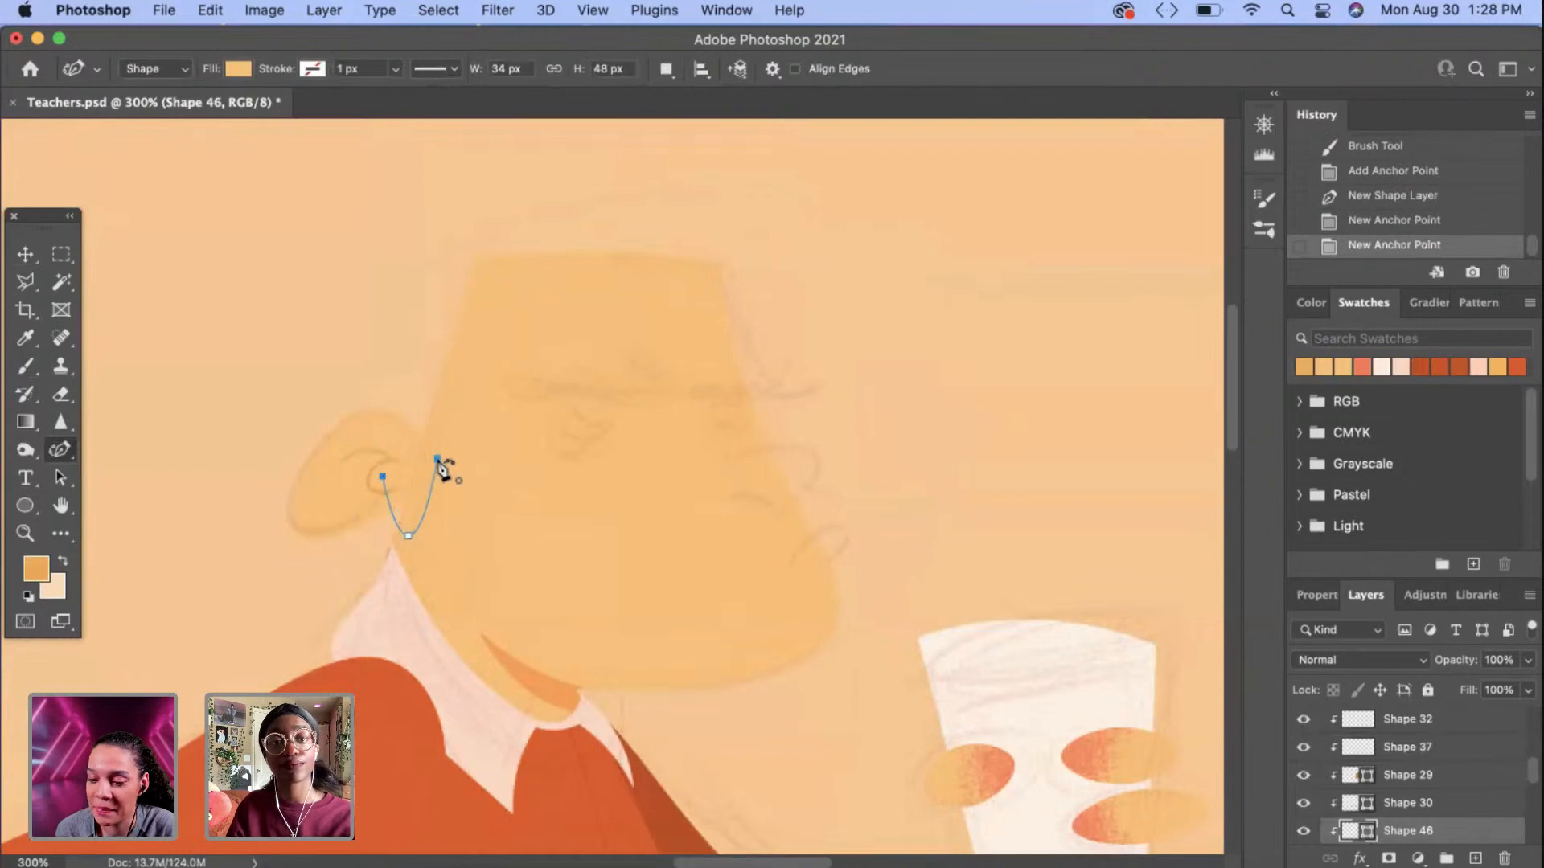
pyautogui.moveTo(437, 459); pyautogui.dragTo(424, 456)
pyautogui.moveTo(408, 536); pyautogui.dragTo(406, 541)
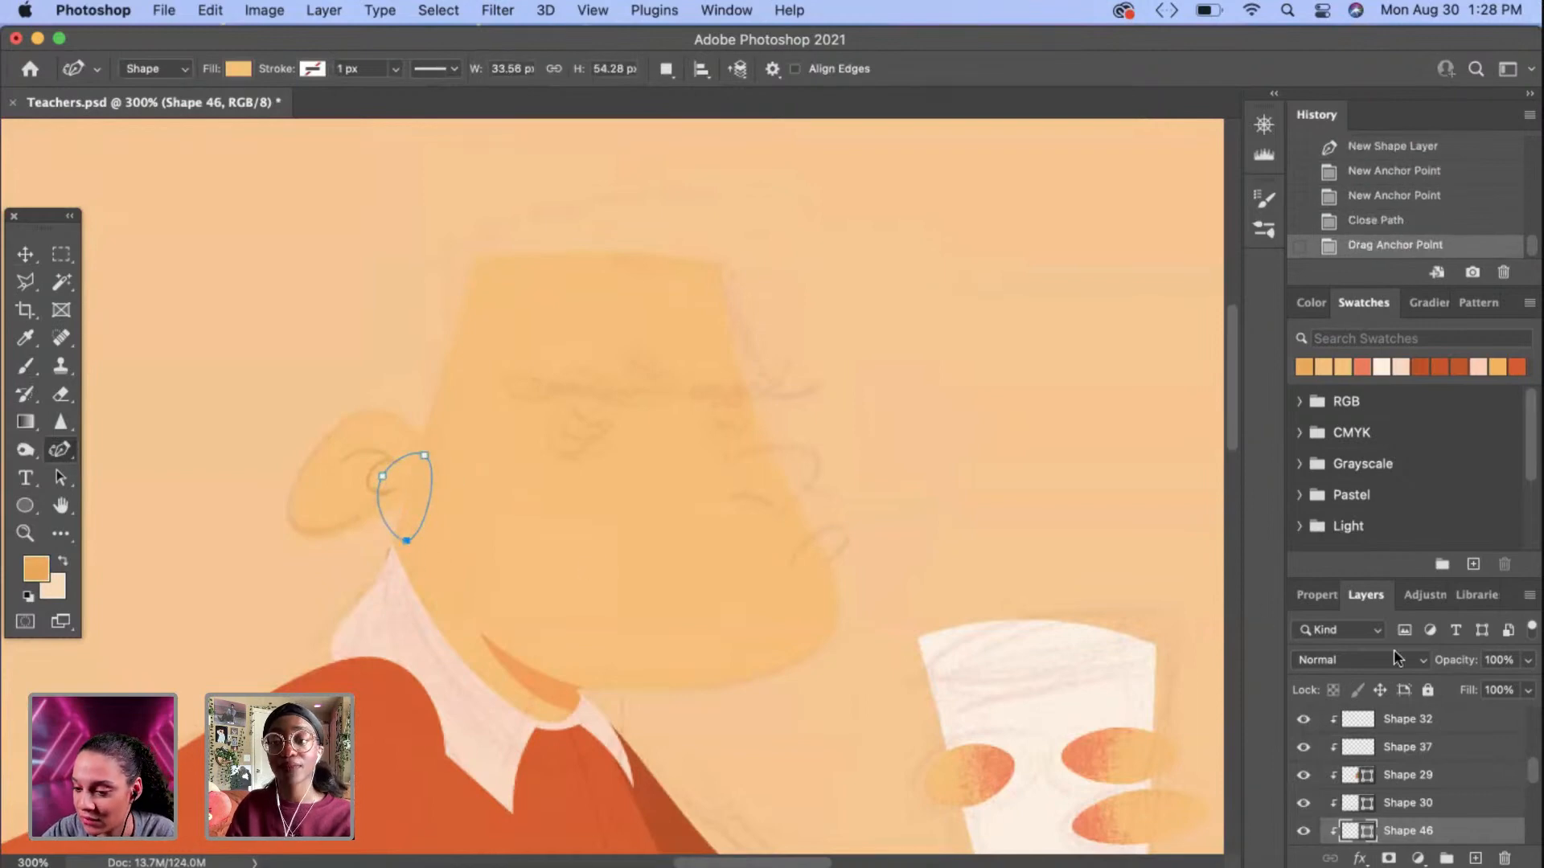
# Step: Set the ear's shadow shape to Multiply blending at 49% opacity
pyautogui.click(1377, 669)
pyautogui.click(1357, 734)
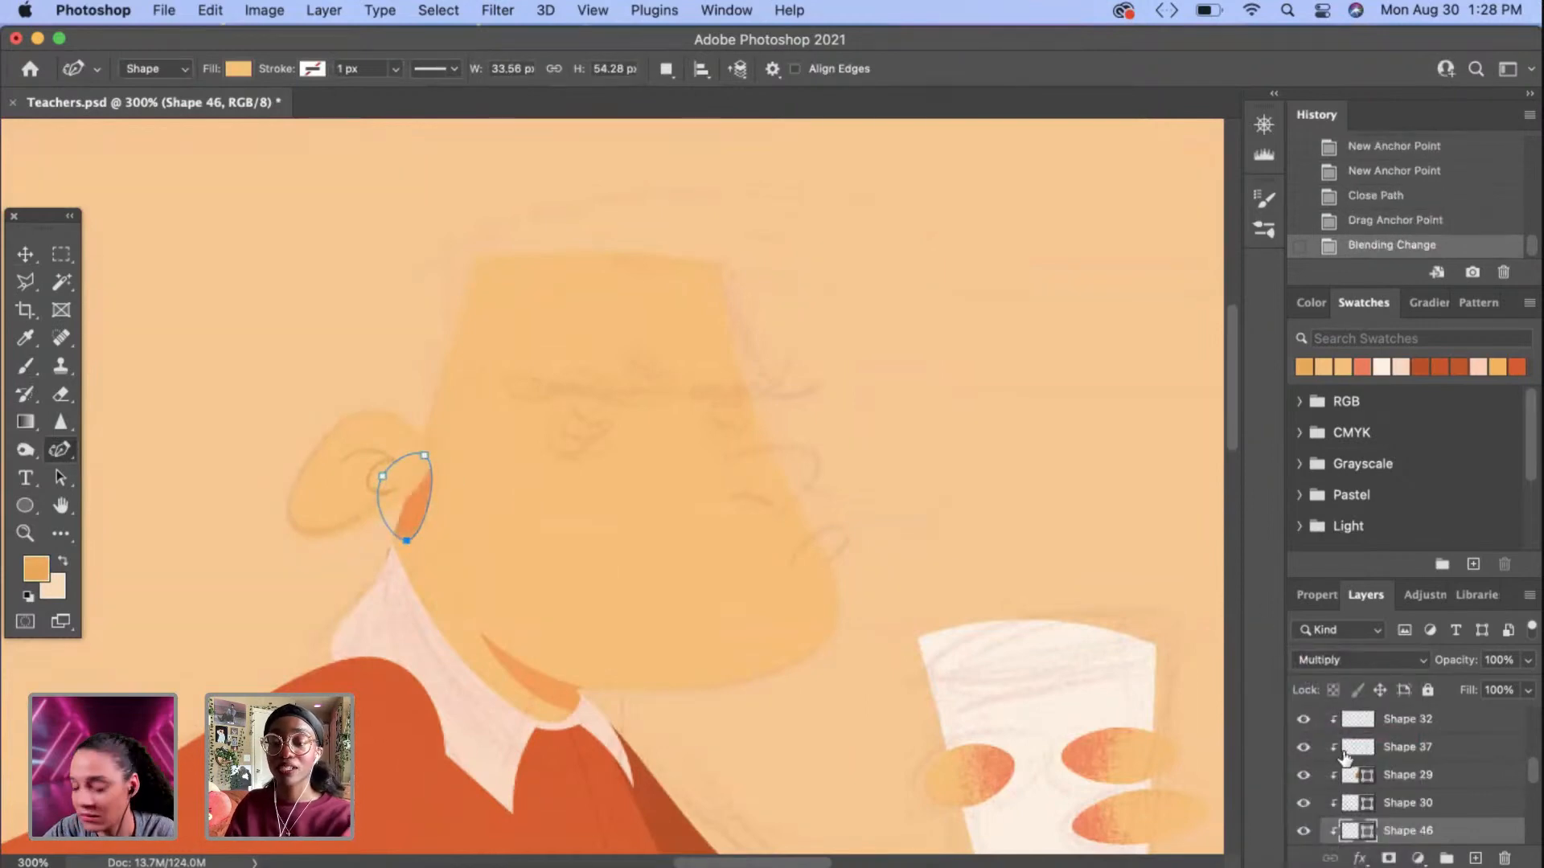
pyautogui.click(1525, 661)
pyautogui.click(1477, 690)
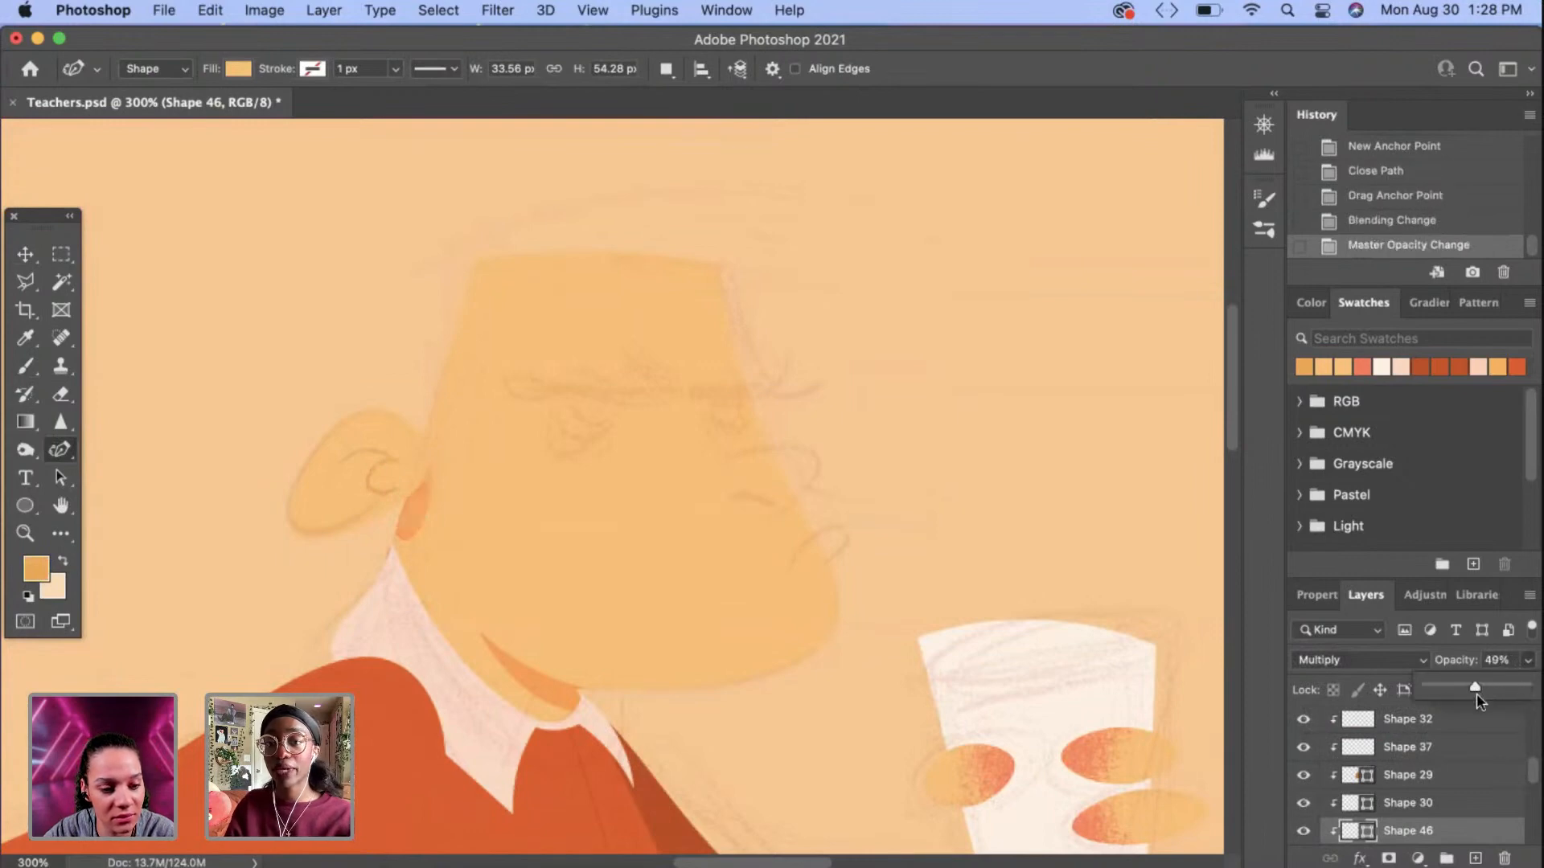
# Step: Draw a closed angular shape about 105 by 176 px along the face's front edge with the Pen tool, layered above Layer 17
pyautogui.scroll(4, 1408, 772)
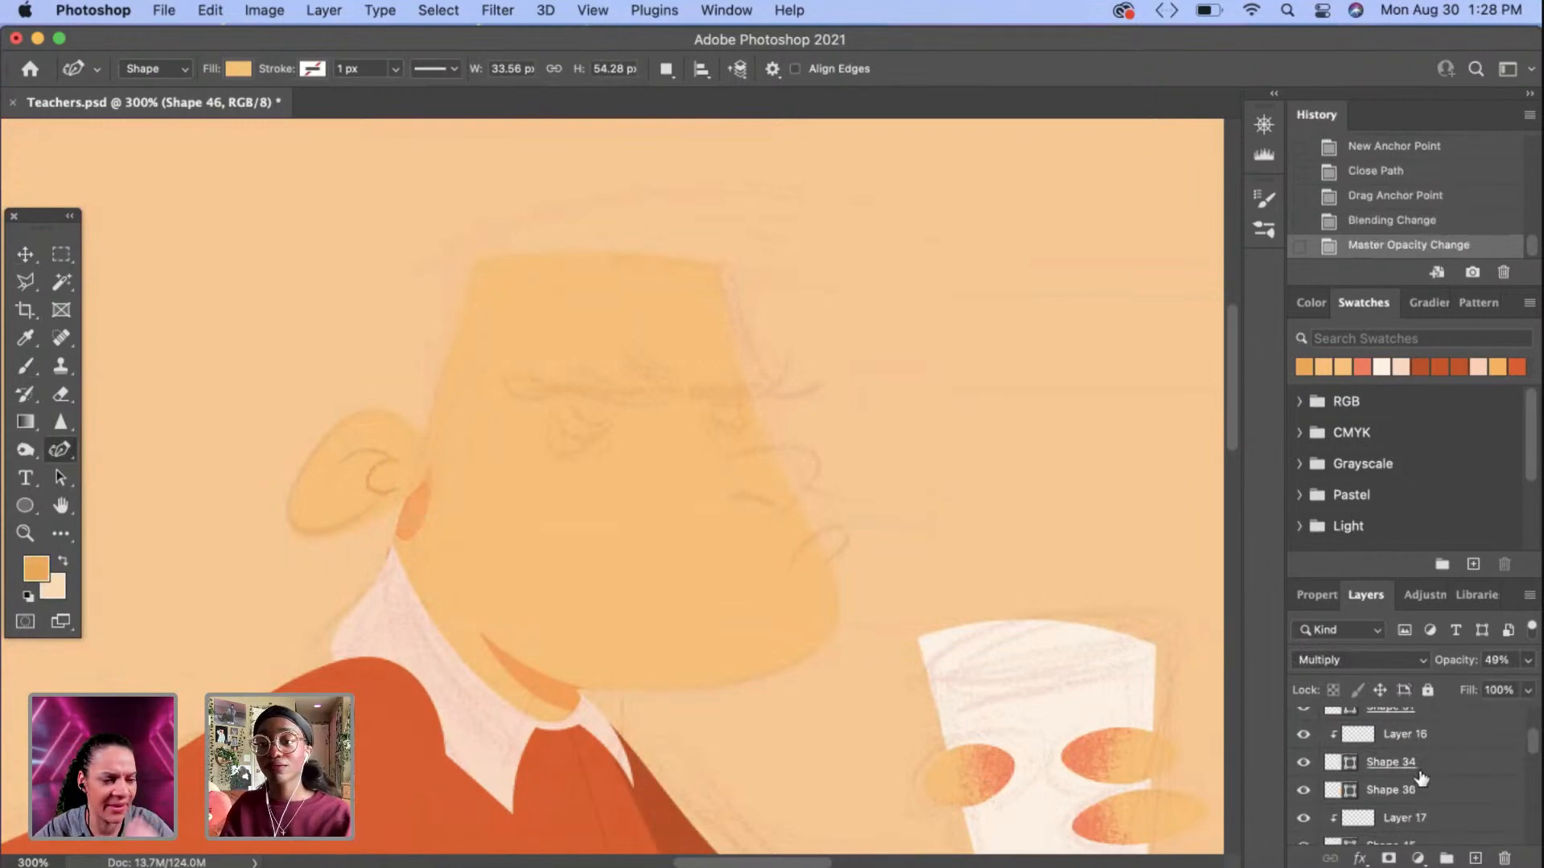
pyautogui.click(1401, 776)
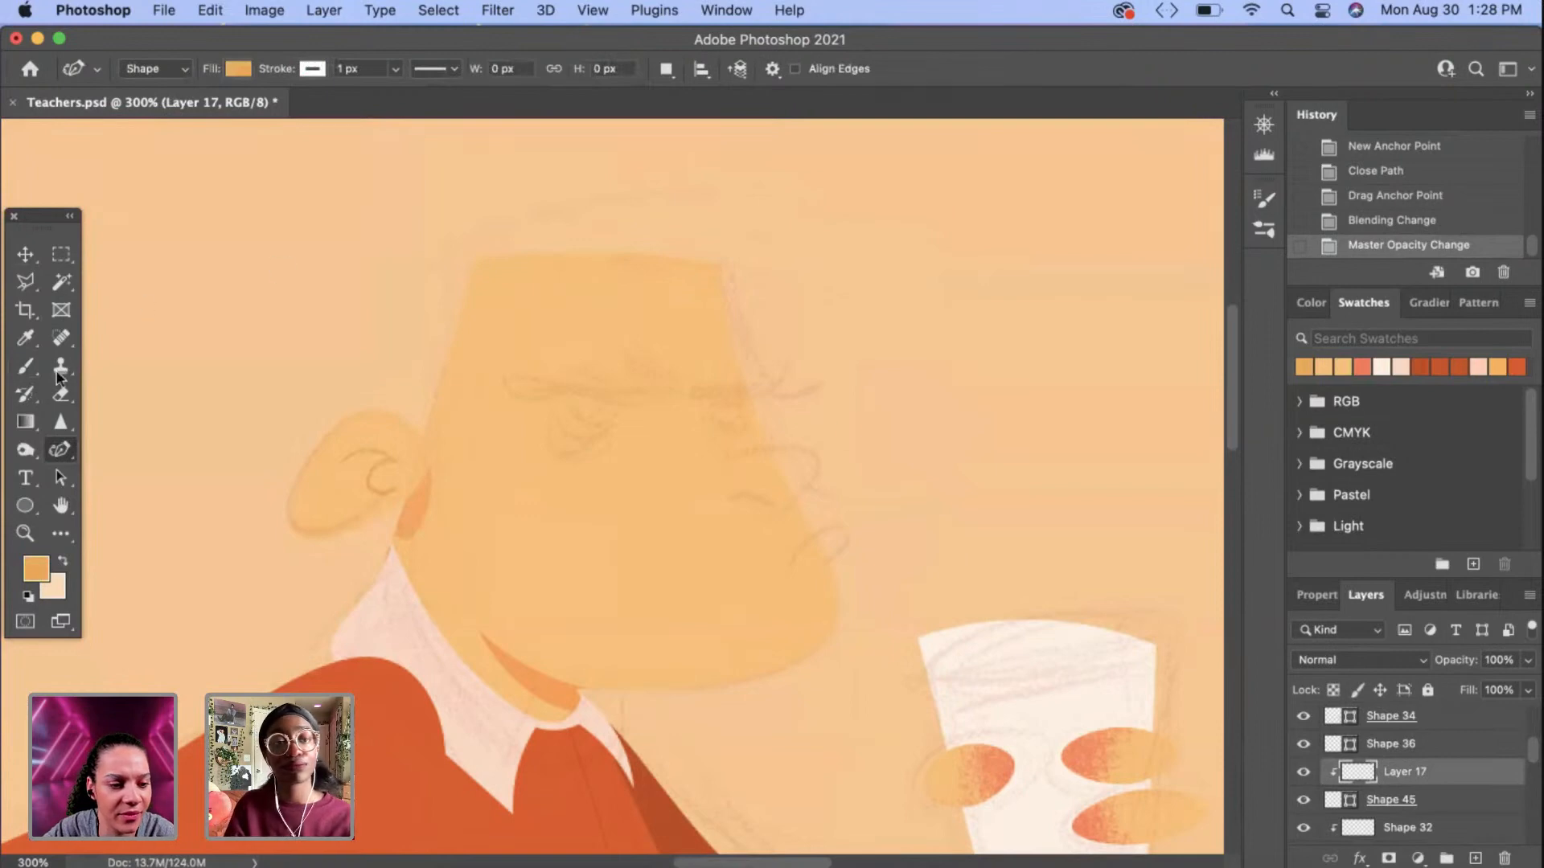
pyautogui.moveTo(66, 452); pyautogui.dragTo(146, 454)
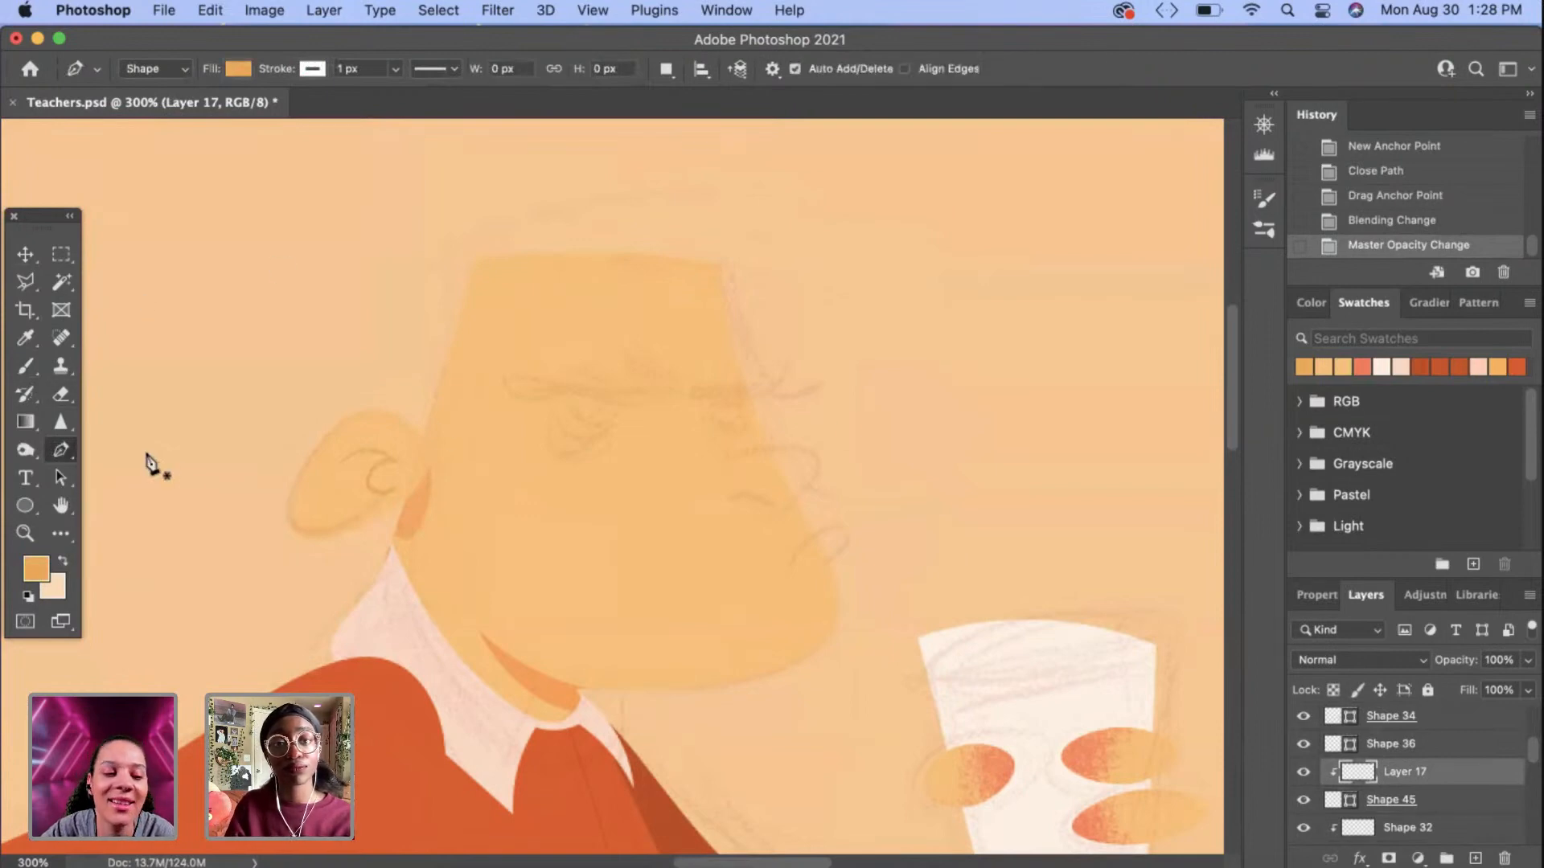
pyautogui.click(716, 265)
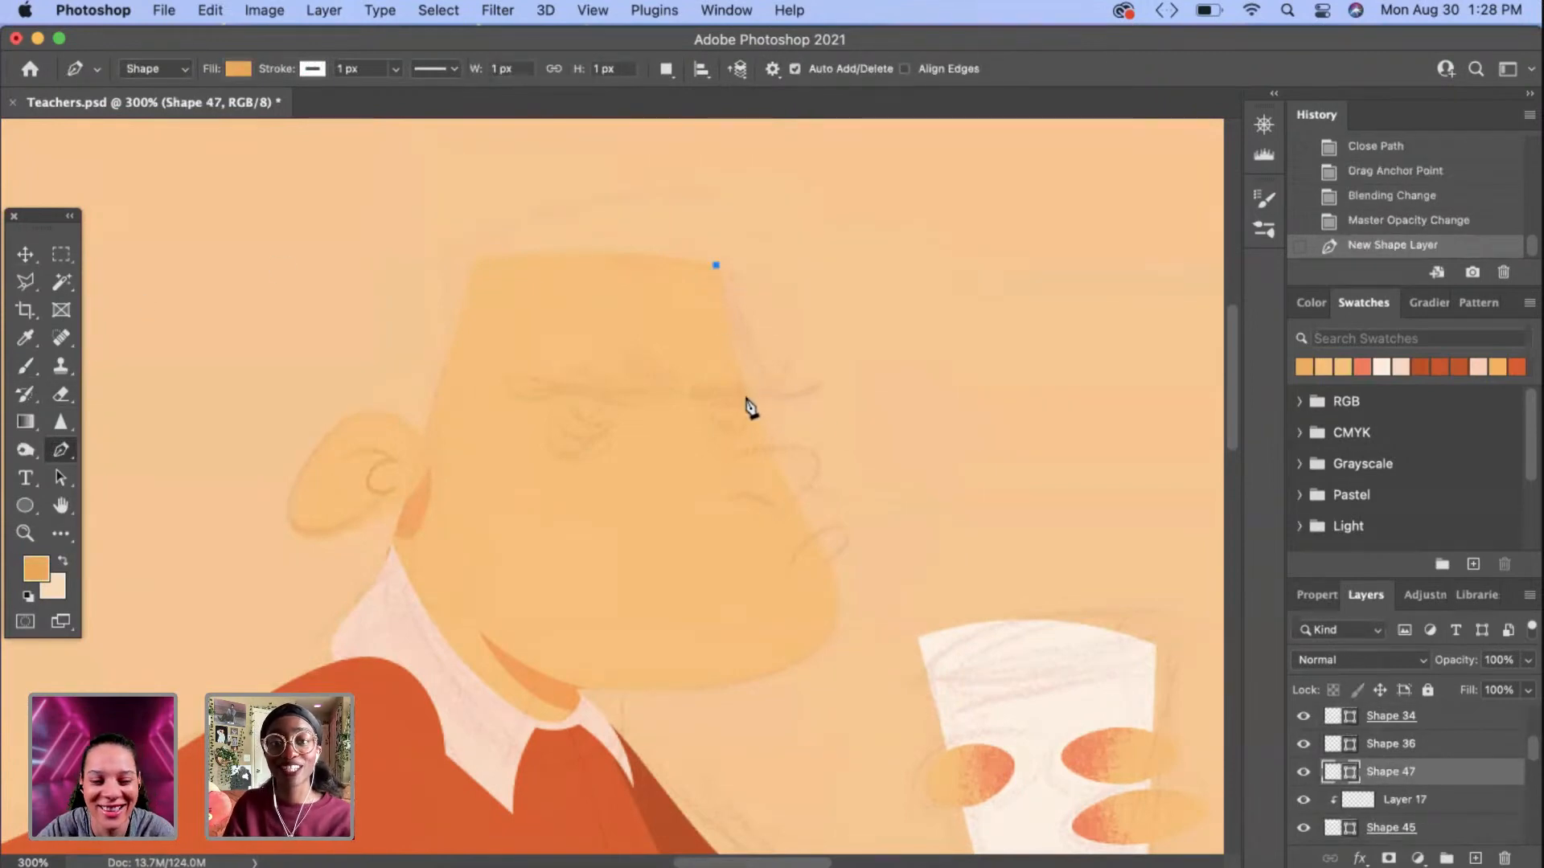
pyautogui.click(747, 397)
pyautogui.click(762, 446)
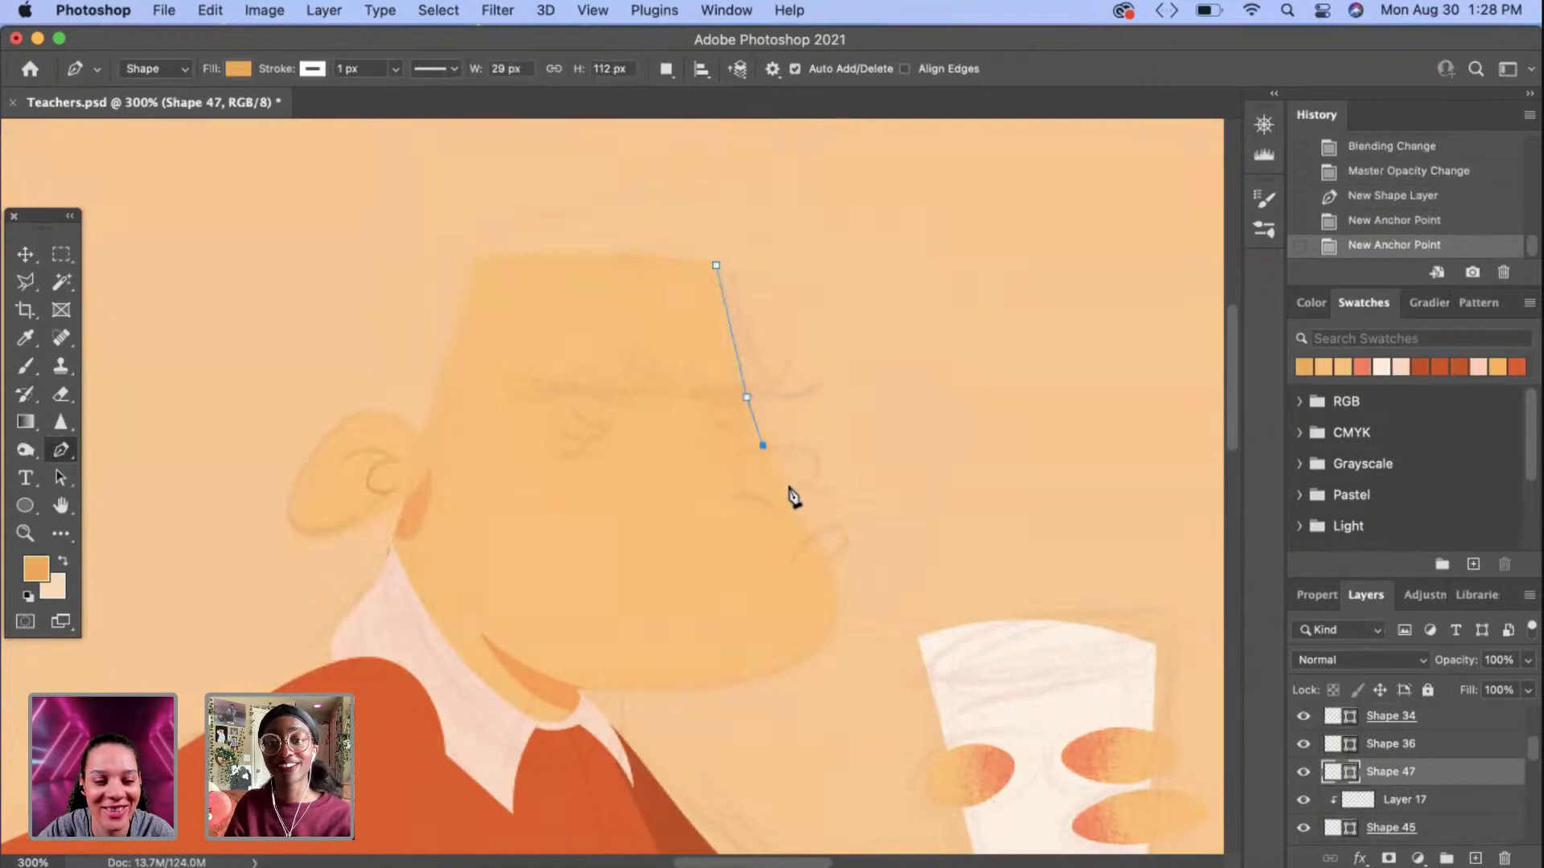
pyautogui.click(788, 485)
pyautogui.click(819, 549)
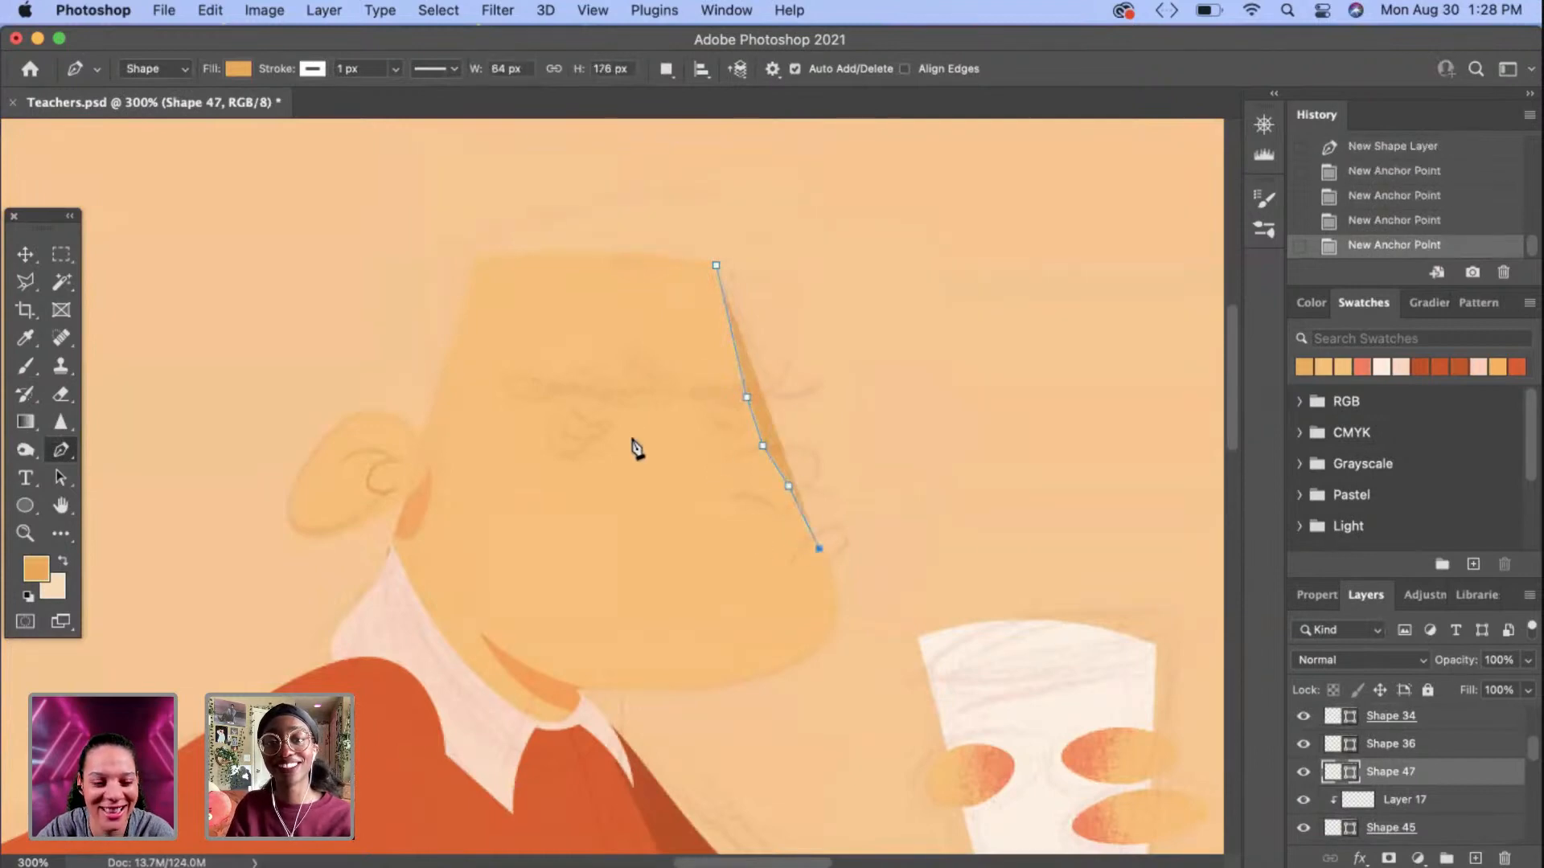
pyautogui.click(650, 439)
pyautogui.click(715, 265)
# Step: Fill the face profile shape with the recently used yellow-orange skin color and remove its stroke
pyautogui.click(258, 71)
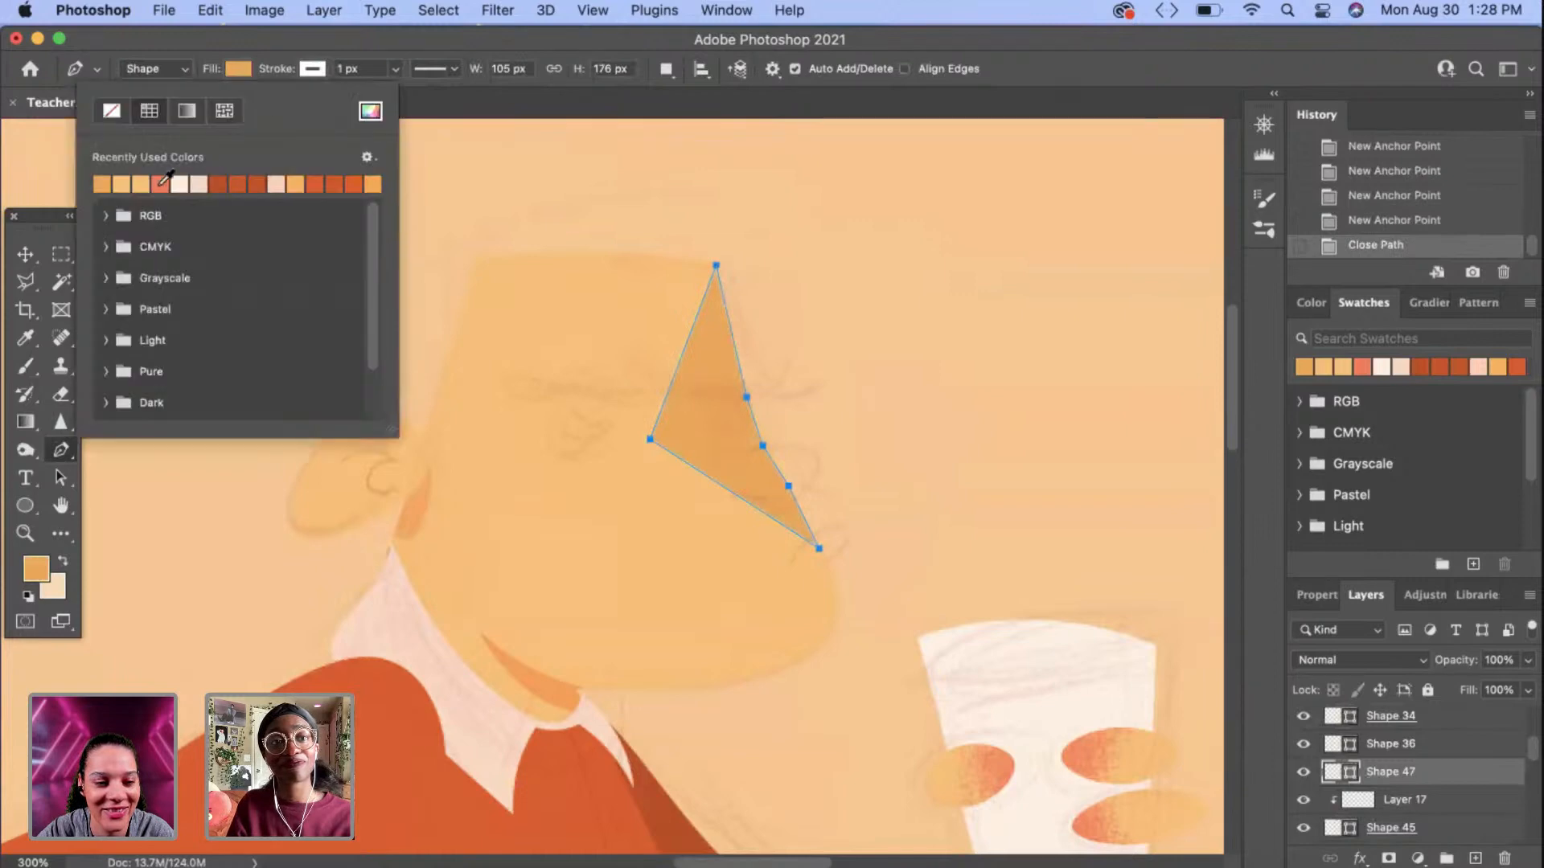
pyautogui.click(132, 184)
pyautogui.click(316, 70)
pyautogui.click(186, 111)
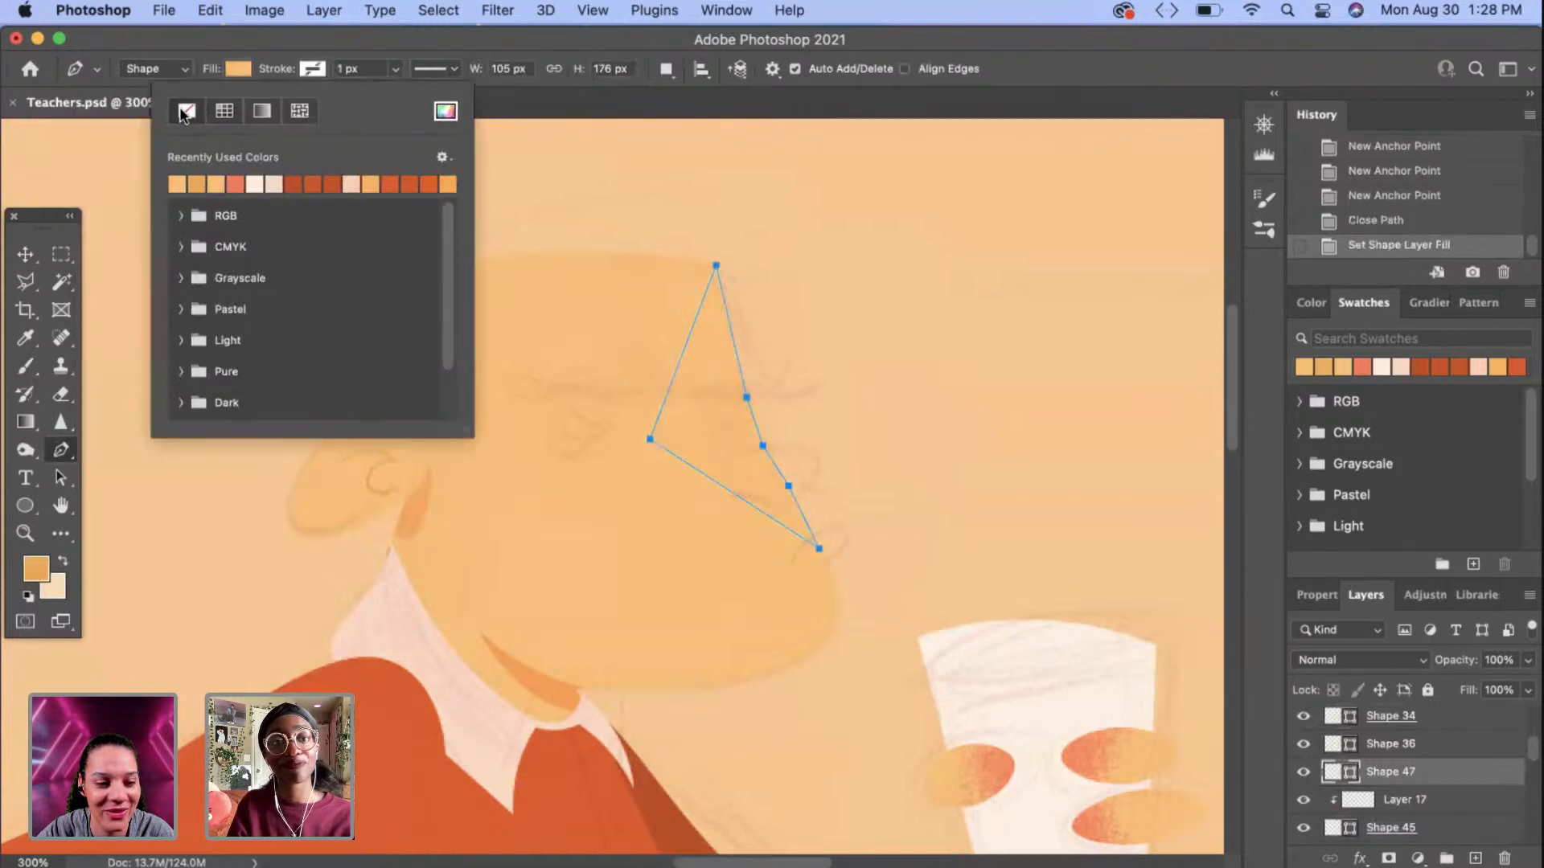
# Step: Curve the profile shape's front edge with the Curvature Pen to form the brow, nose and upper lip over the sketch
pyautogui.click(64, 456)
pyautogui.click(133, 486)
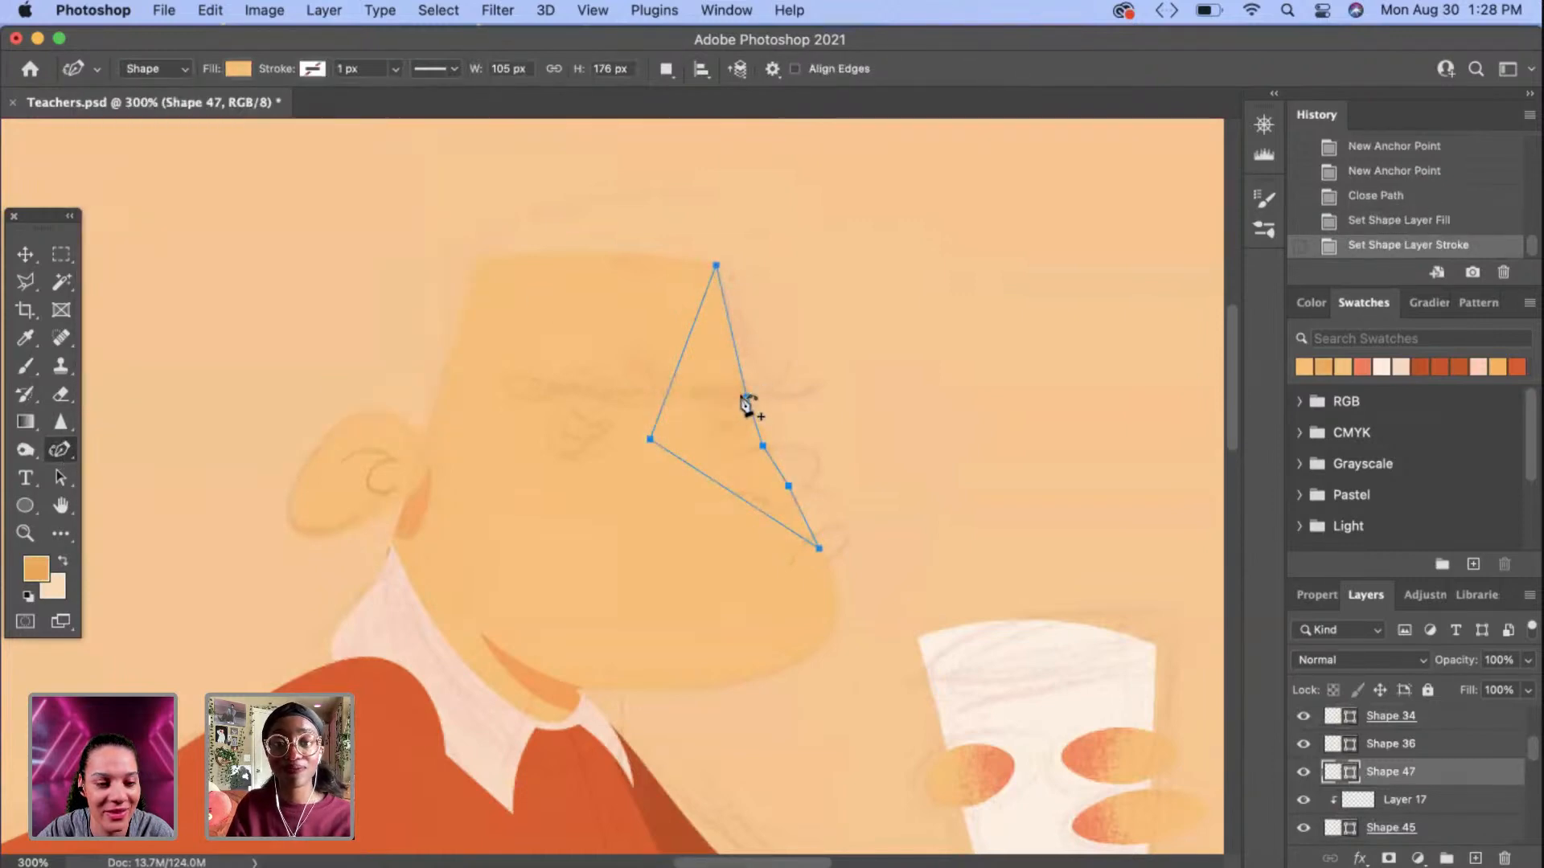
pyautogui.moveTo(746, 392)
pyautogui.mouseDown()
pyautogui.moveTo(766, 388)
pyautogui.moveTo(762, 361)
pyautogui.mouseUp()
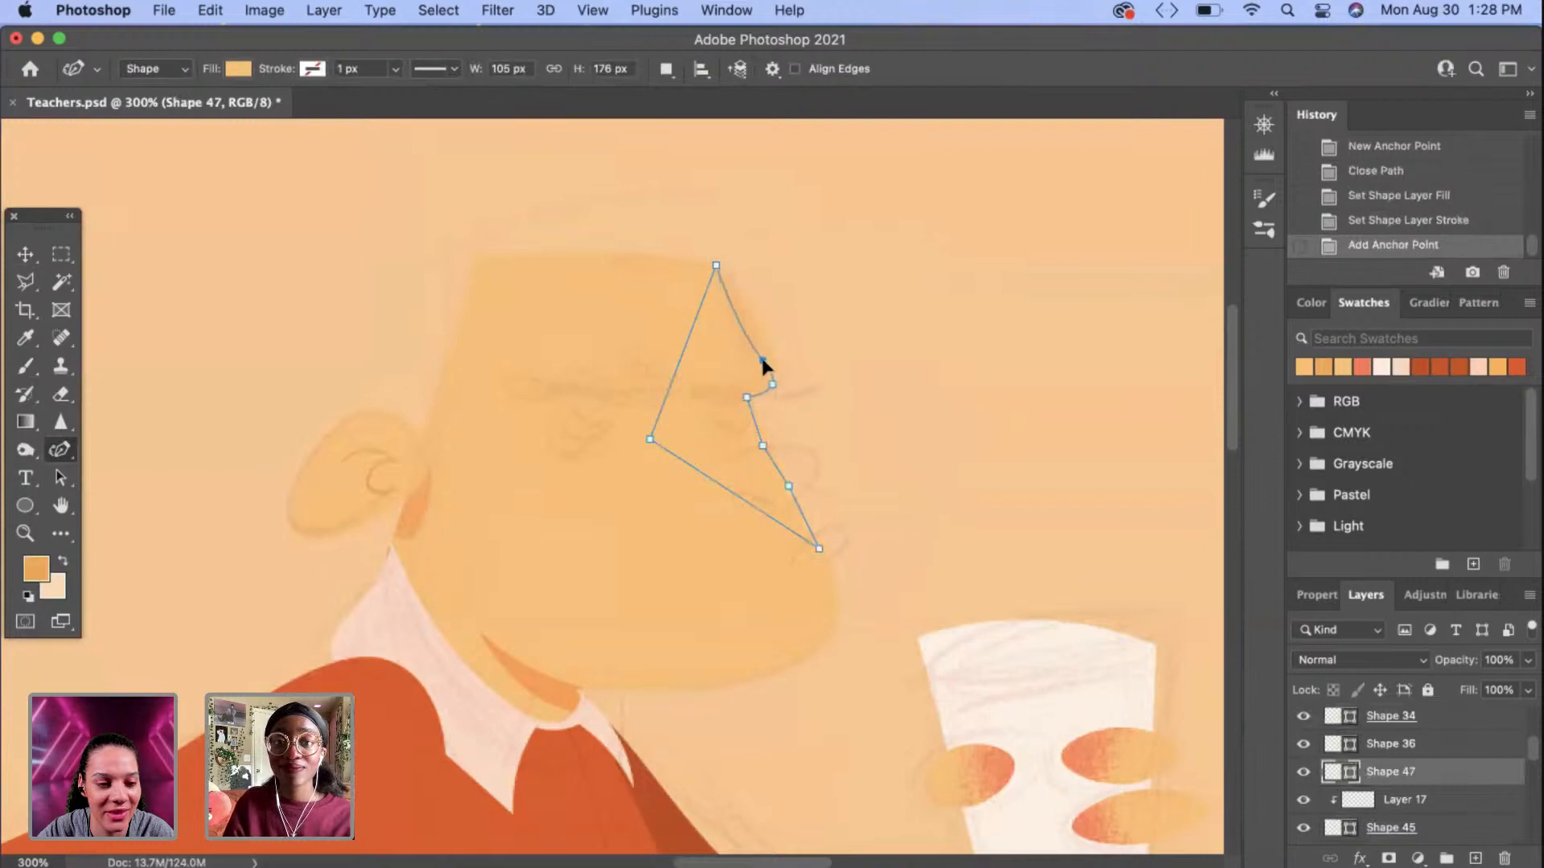
pyautogui.moveTo(787, 475)
pyautogui.mouseDown()
pyautogui.moveTo(819, 469)
pyautogui.moveTo(795, 498)
pyautogui.mouseUp()
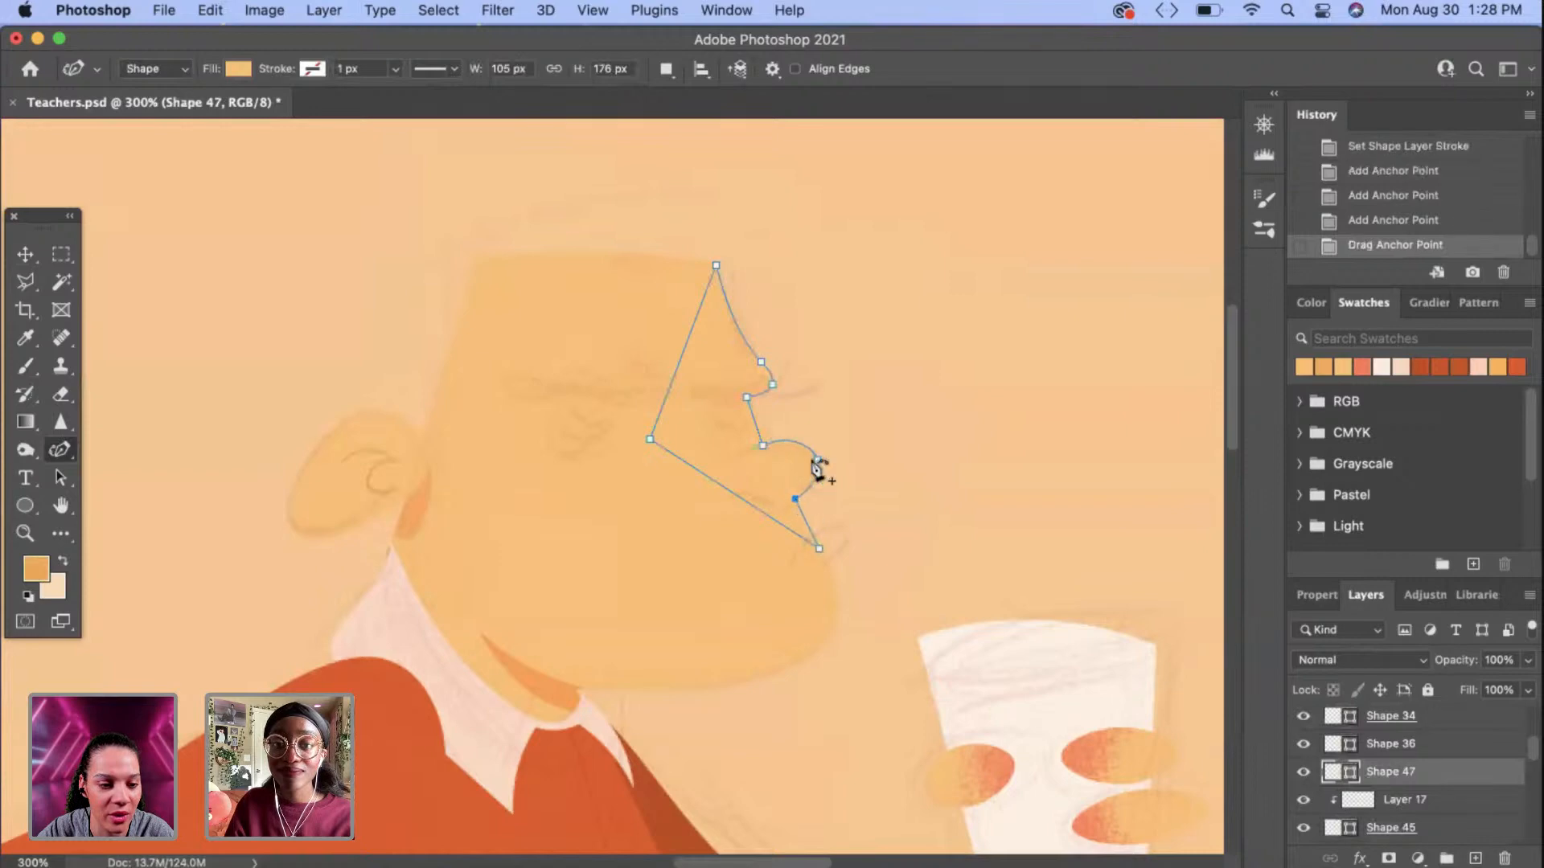
pyautogui.click(794, 447)
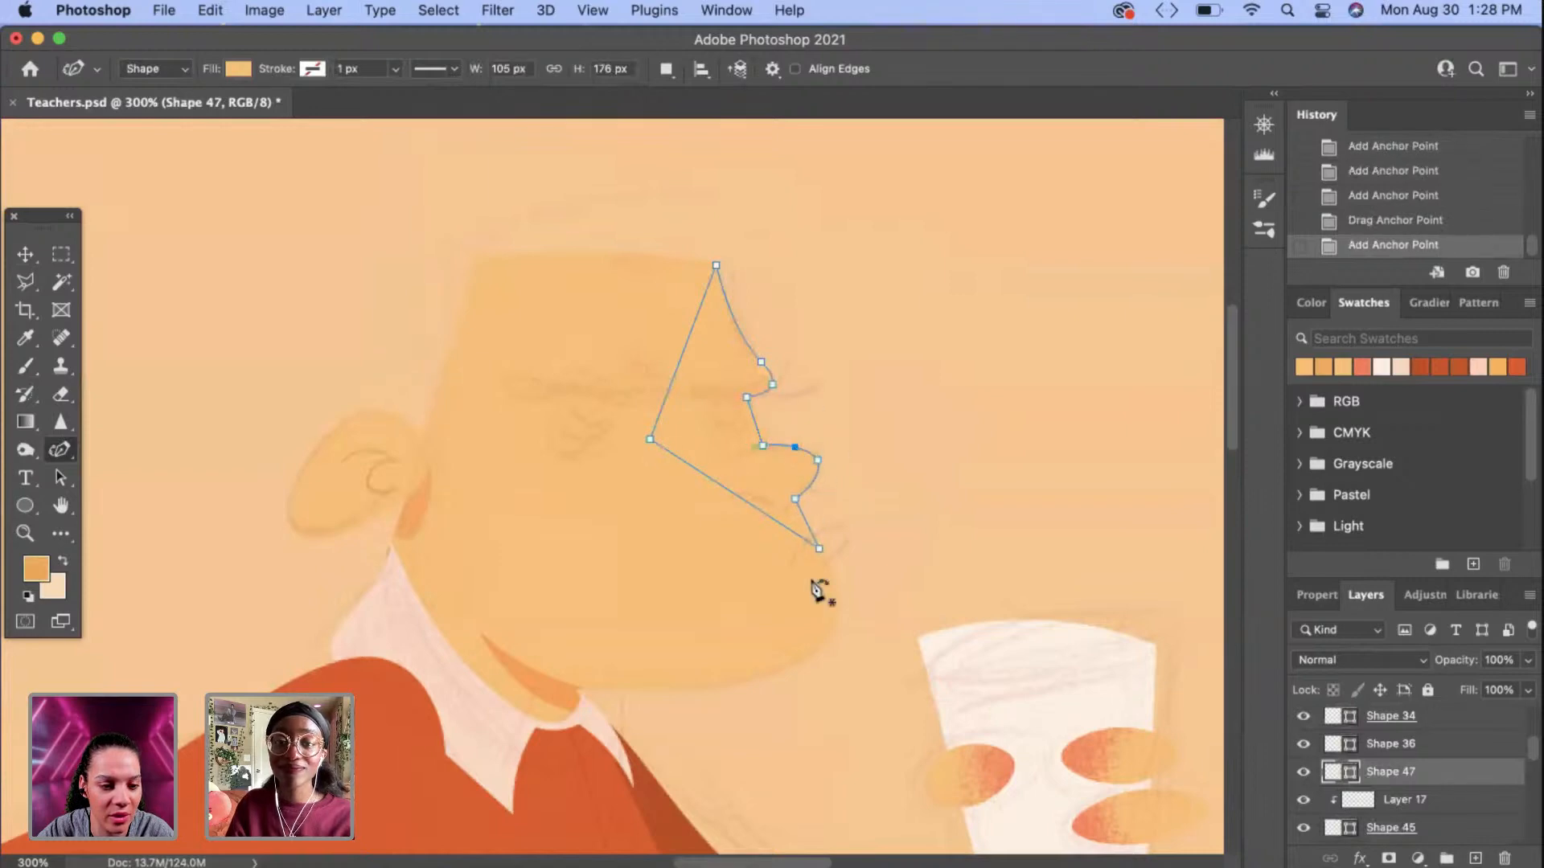
pyautogui.click(816, 524)
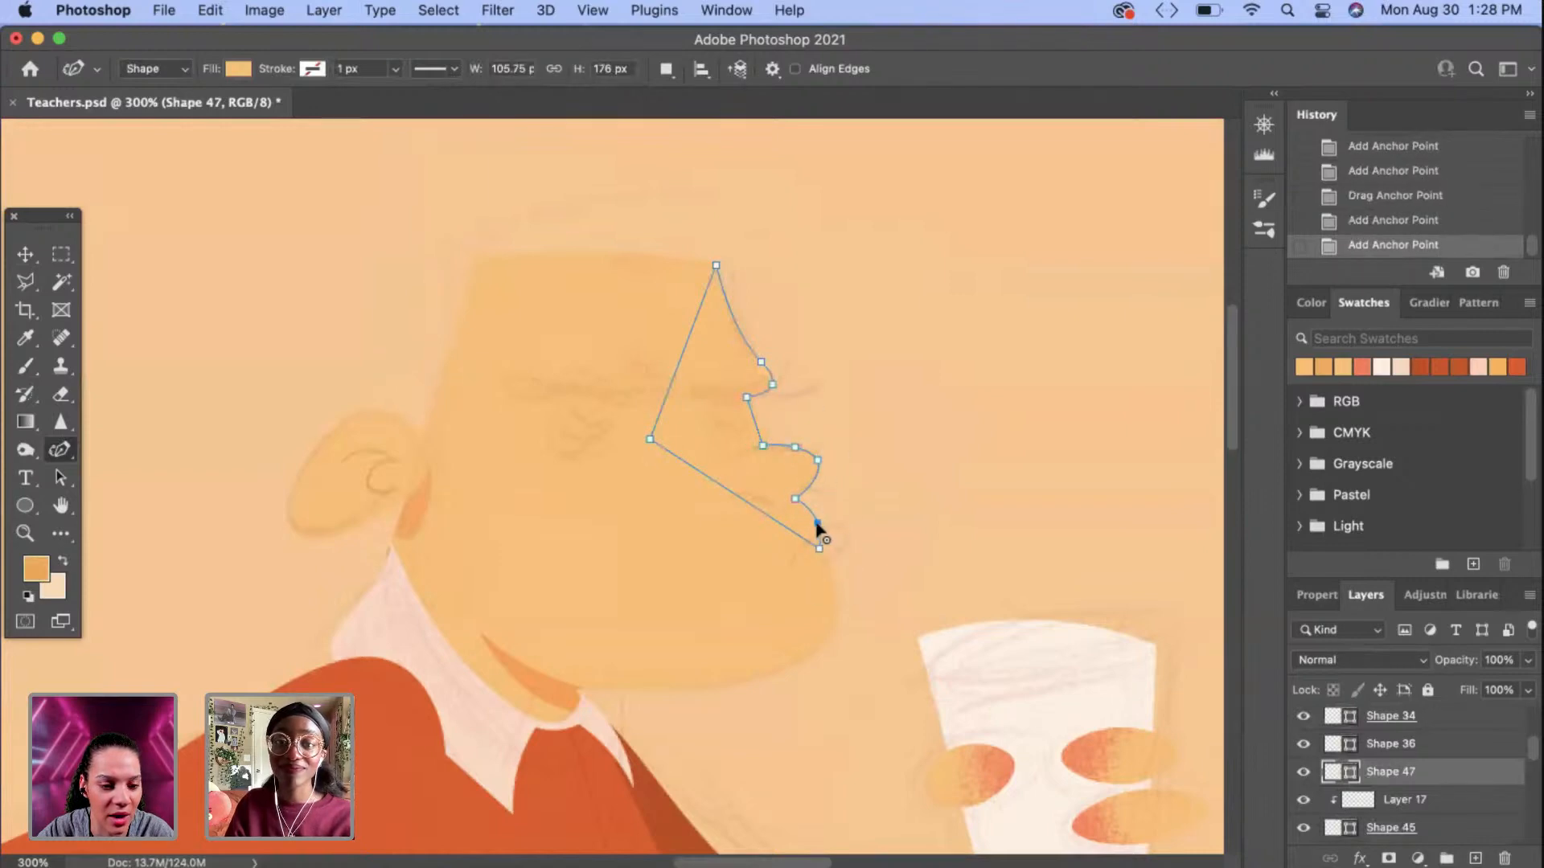
pyautogui.moveTo(820, 527); pyautogui.dragTo(823, 531)
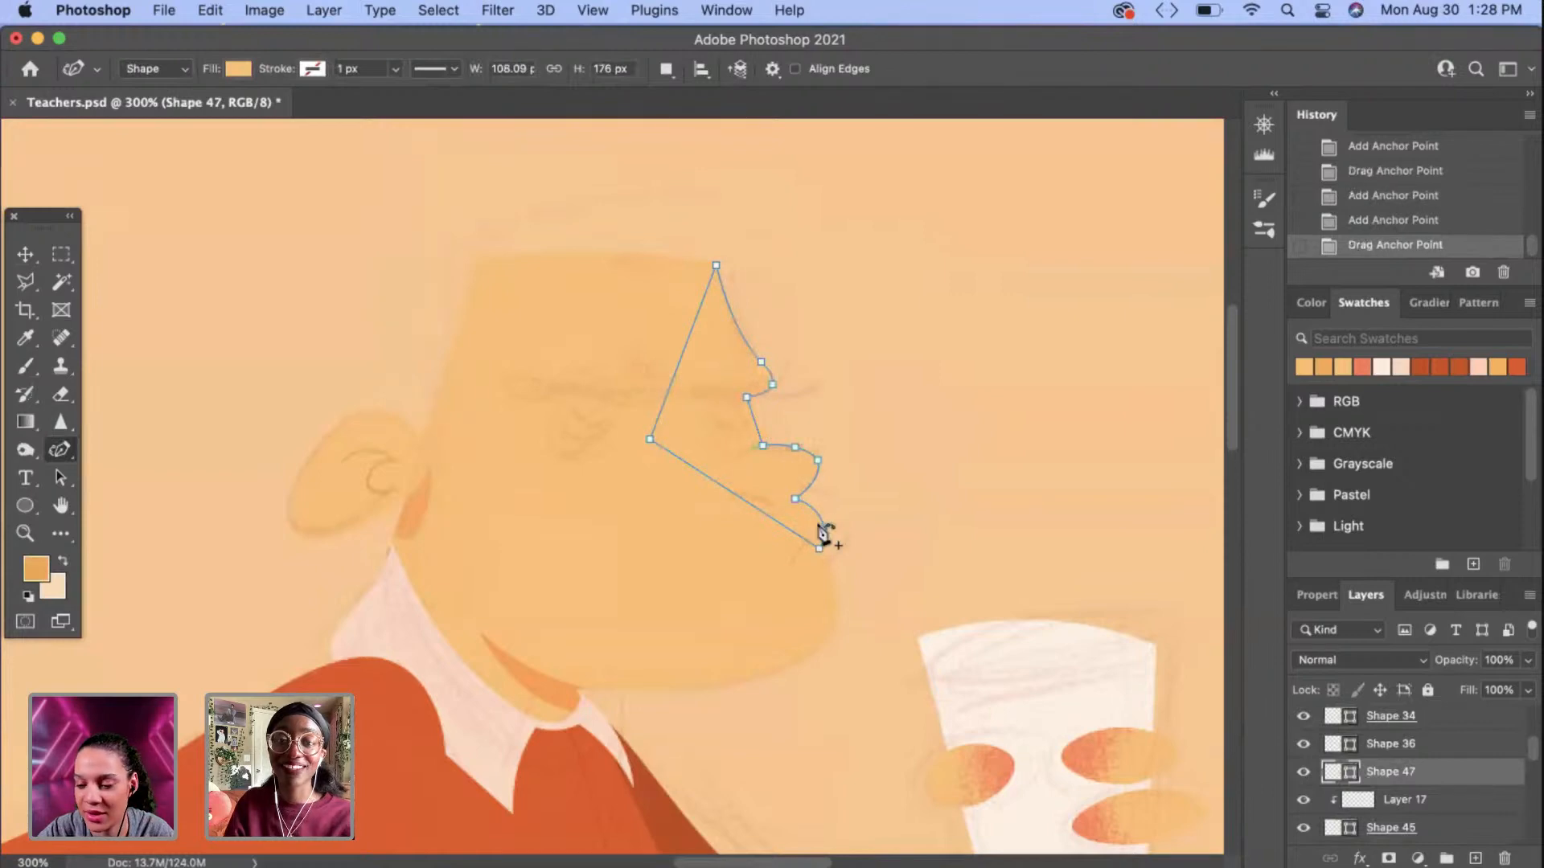
# Step: Refine the face profile shape along the forehead, brow and nose bridge, removing the surplus nose-bridge anchor and shifting the inner corner outward
pyautogui.click(757, 418)
pyautogui.moveTo(750, 392); pyautogui.dragTo(750, 393)
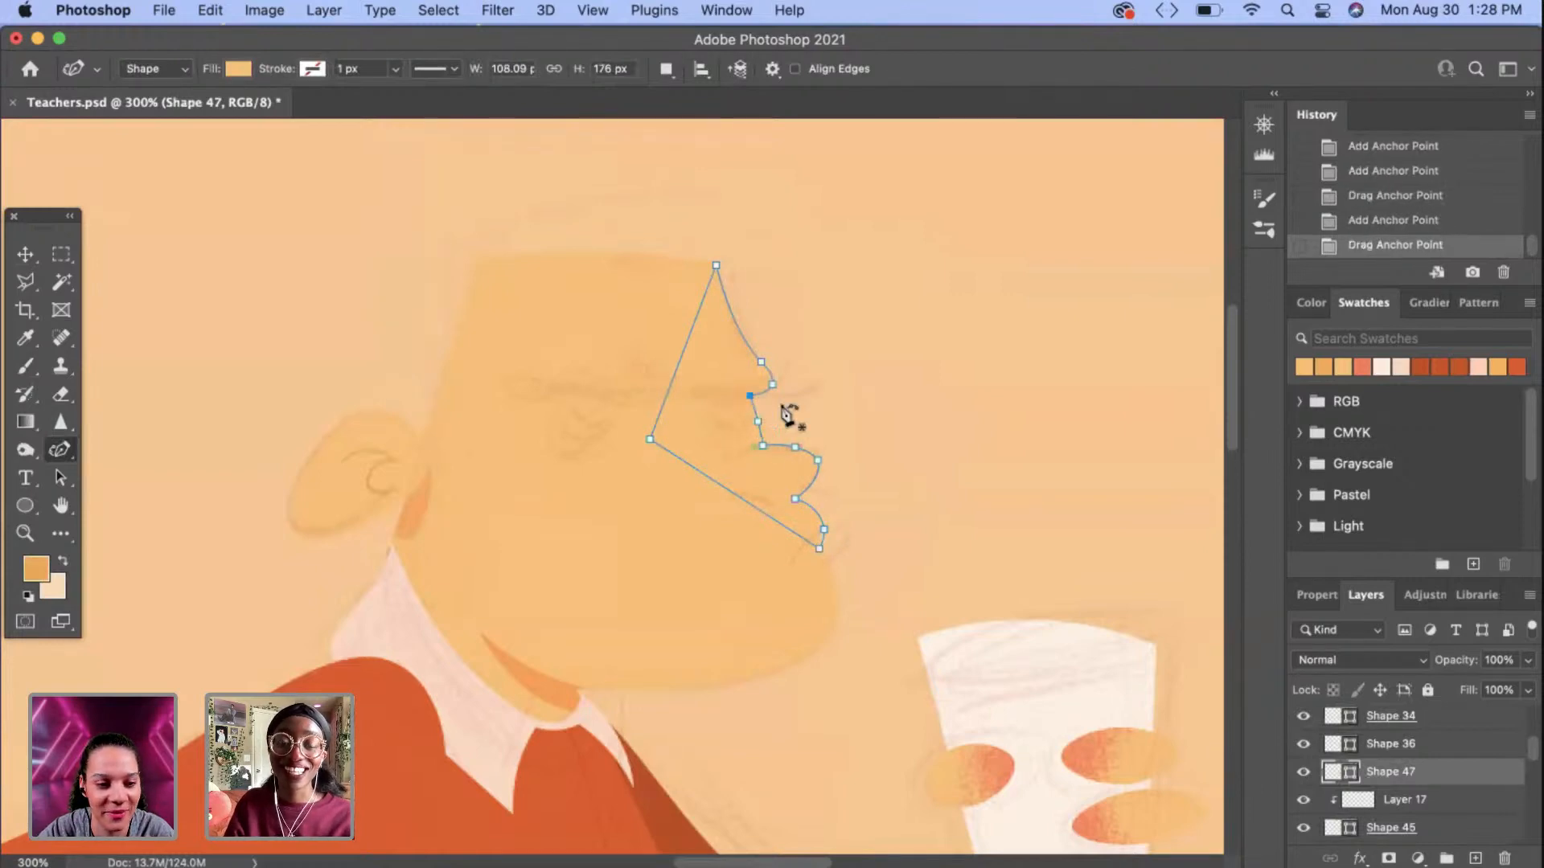
pyautogui.click(756, 421)
pyautogui.press('Delete')
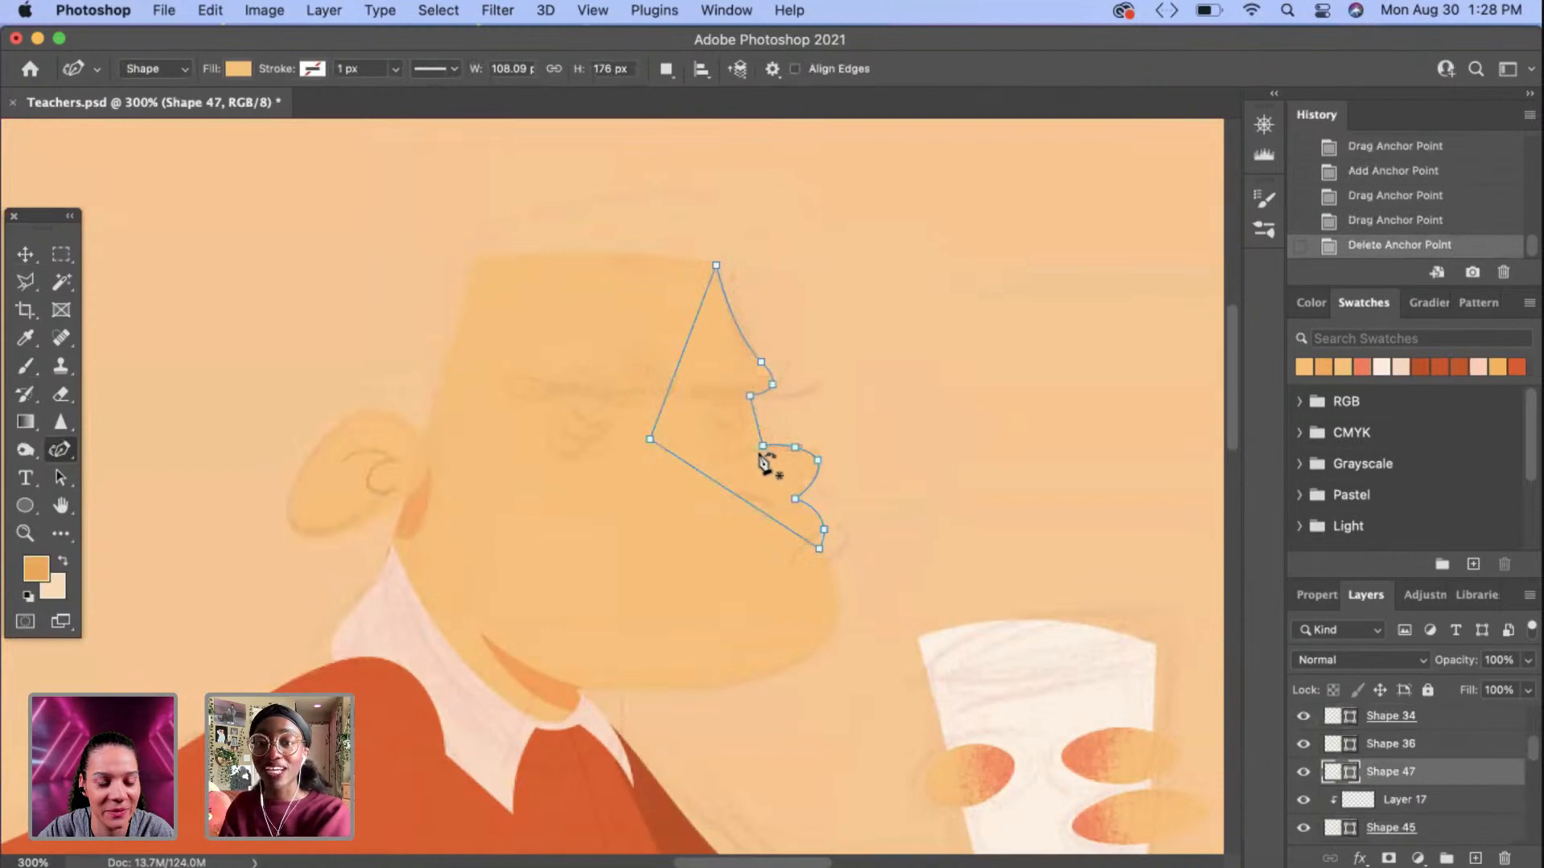
pyautogui.moveTo(768, 450); pyautogui.dragTo(771, 445)
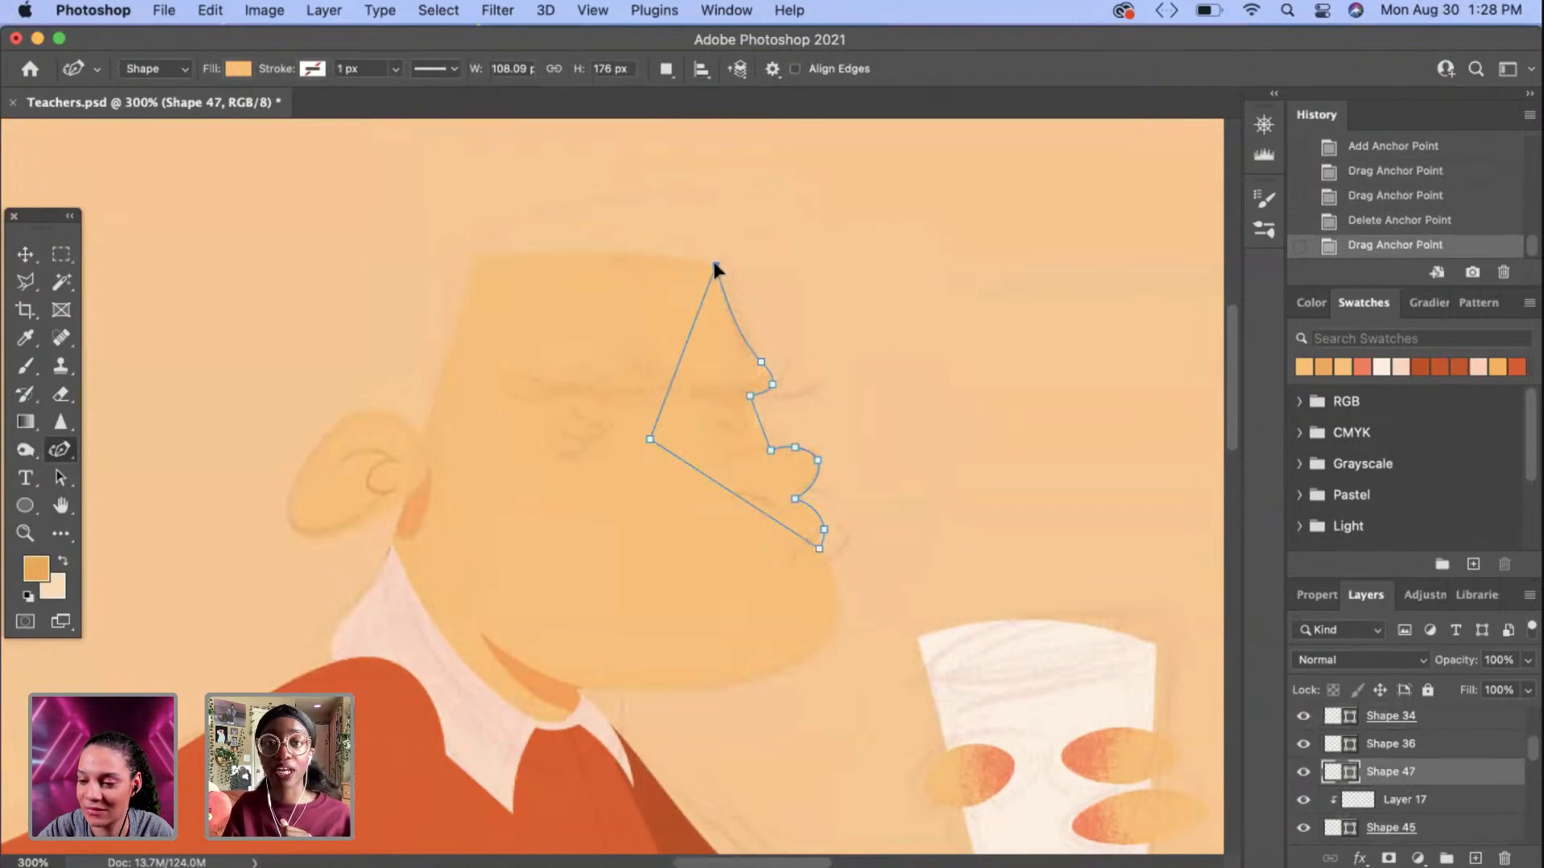
pyautogui.moveTo(715, 265); pyautogui.dragTo(712, 266)
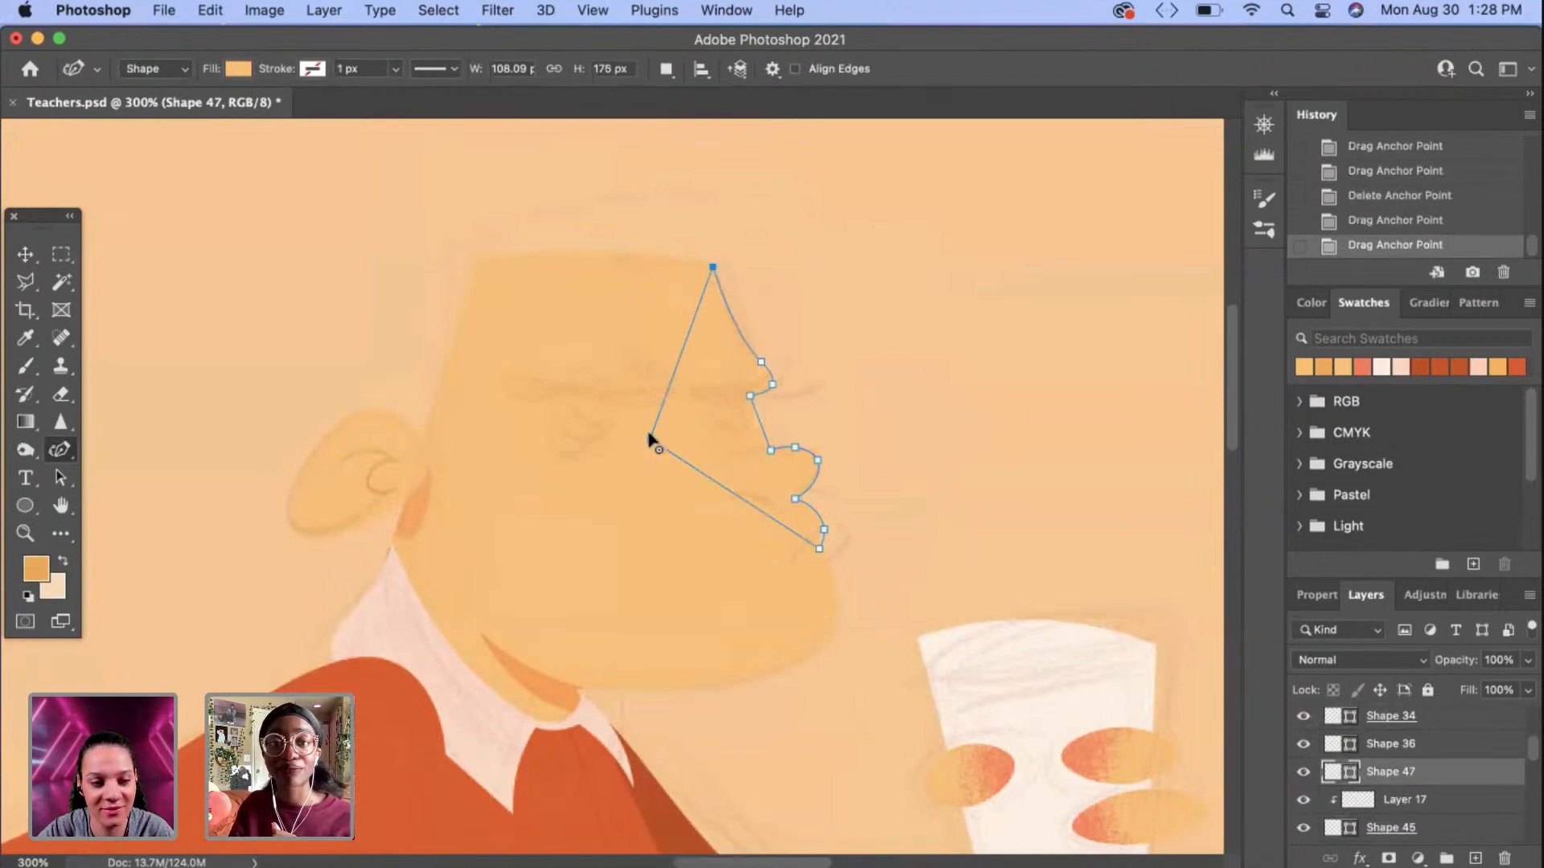
pyautogui.moveTo(648, 437); pyautogui.dragTo(640, 447)
pyautogui.press('Escape')
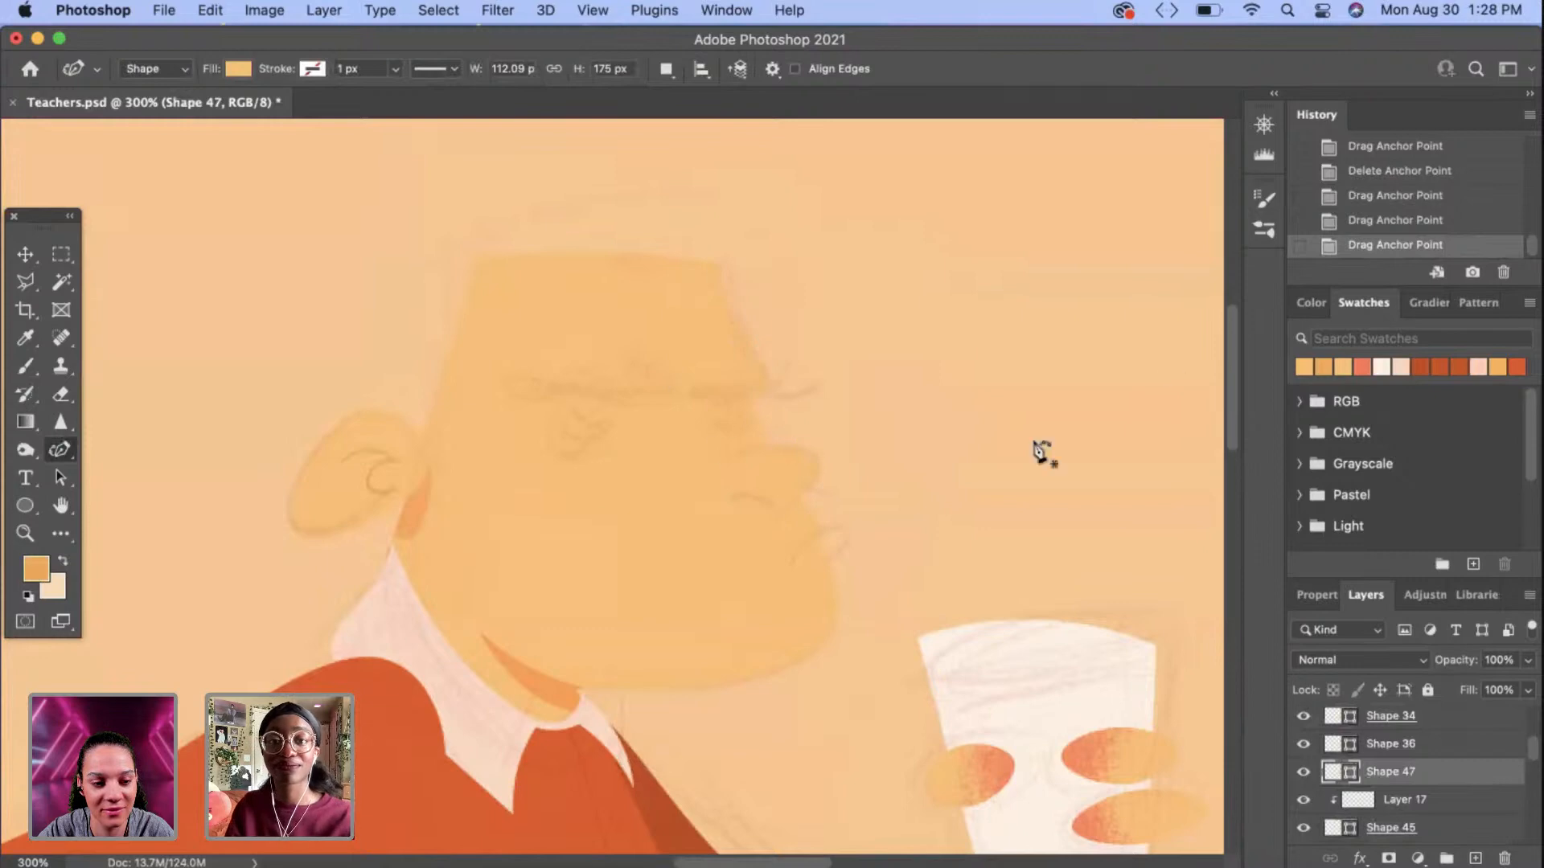
# Step: Draw a closed two-point Pen path about 90 px wide and 24 px high along the sketched eyebrow
pyautogui.rightClick(62, 452)
pyautogui.click(137, 445)
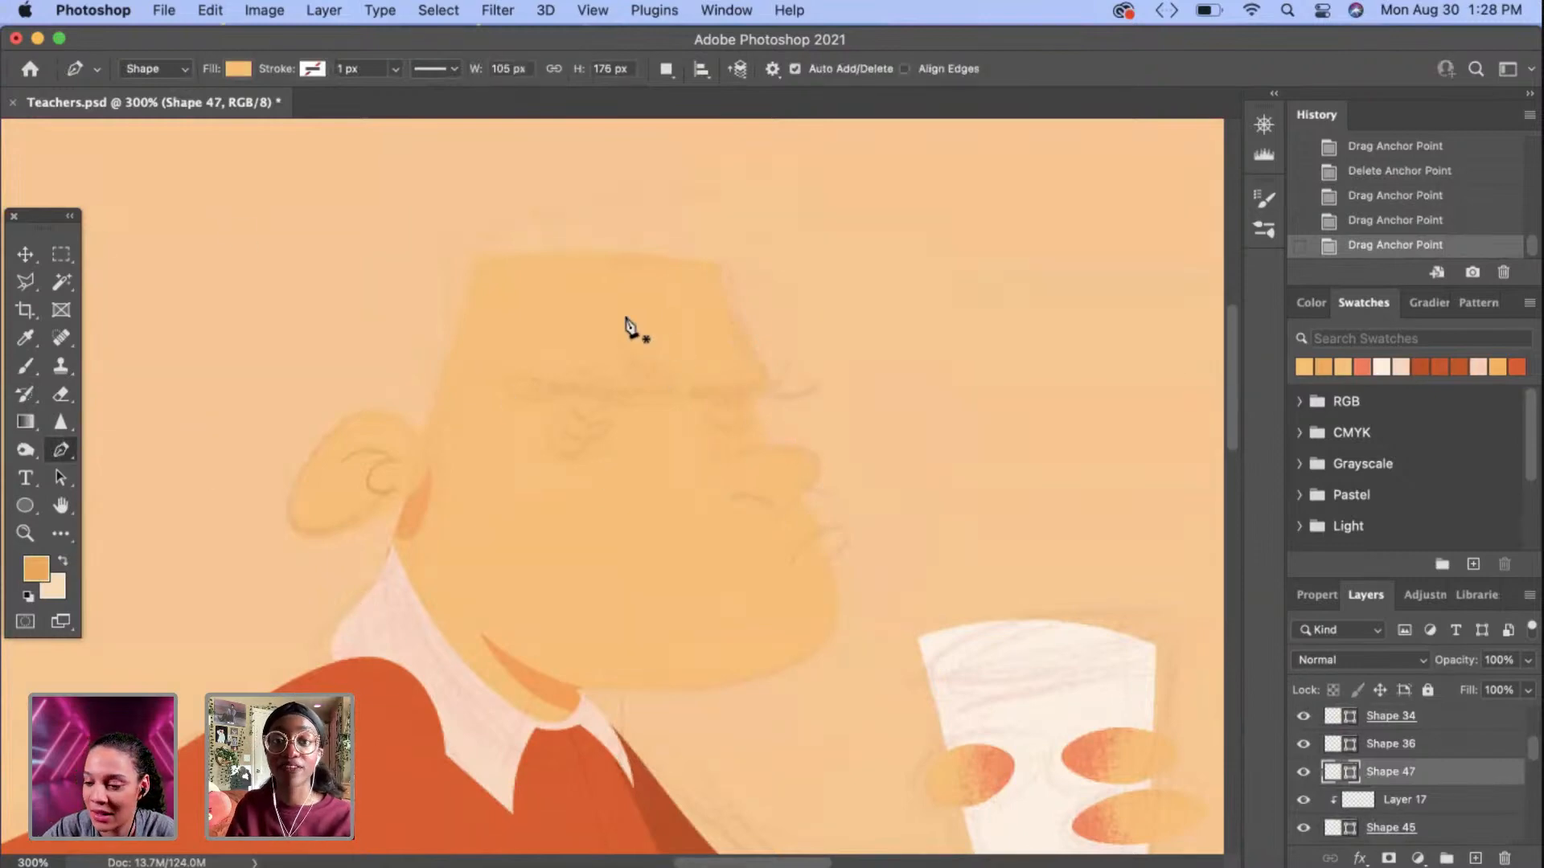
pyautogui.click(656, 351)
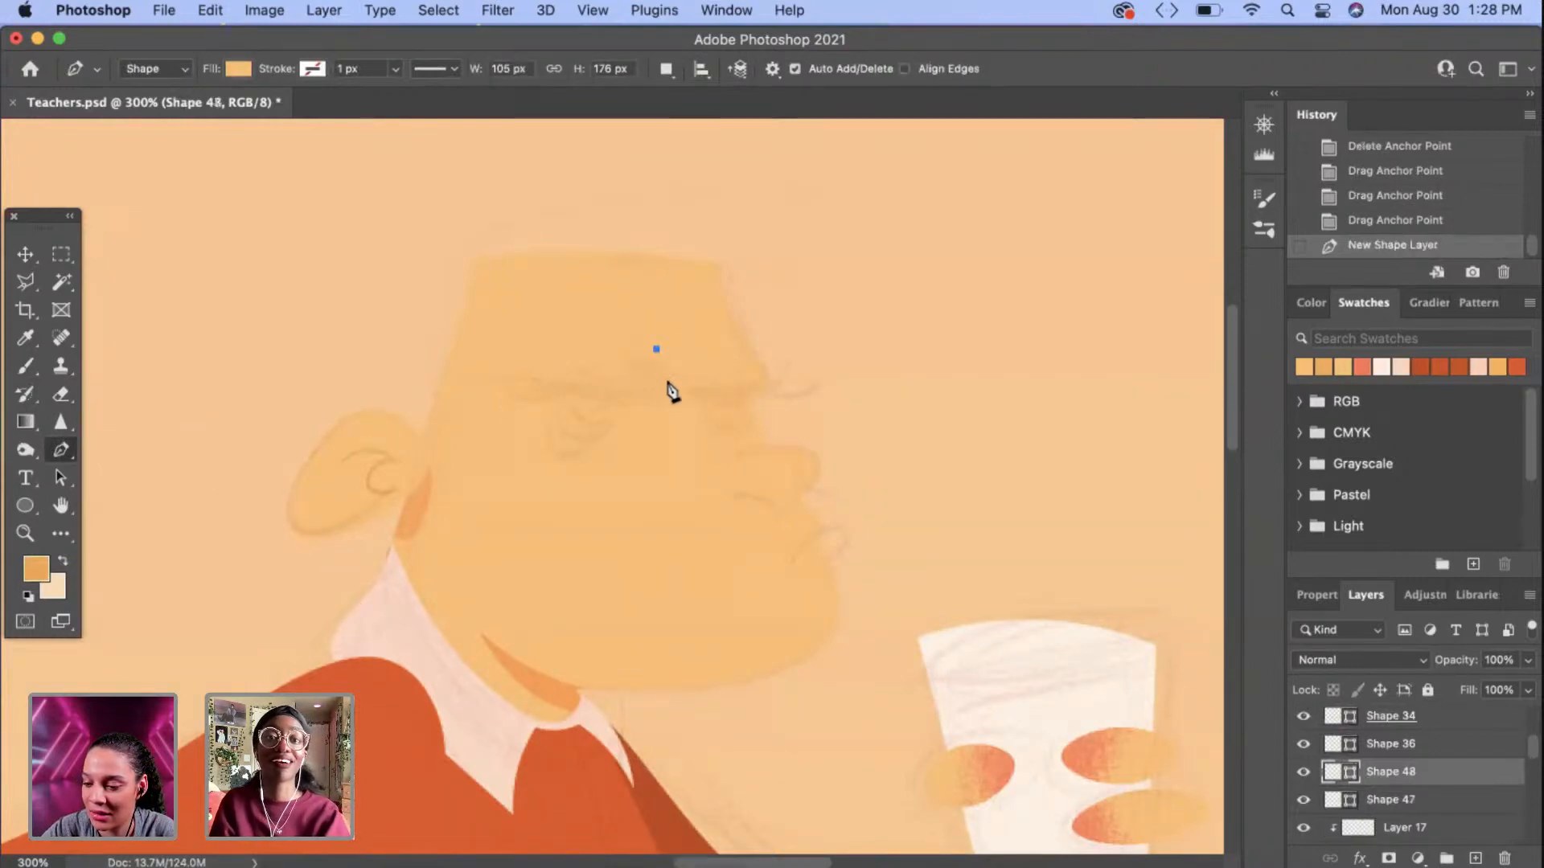
pyautogui.click(511, 388)
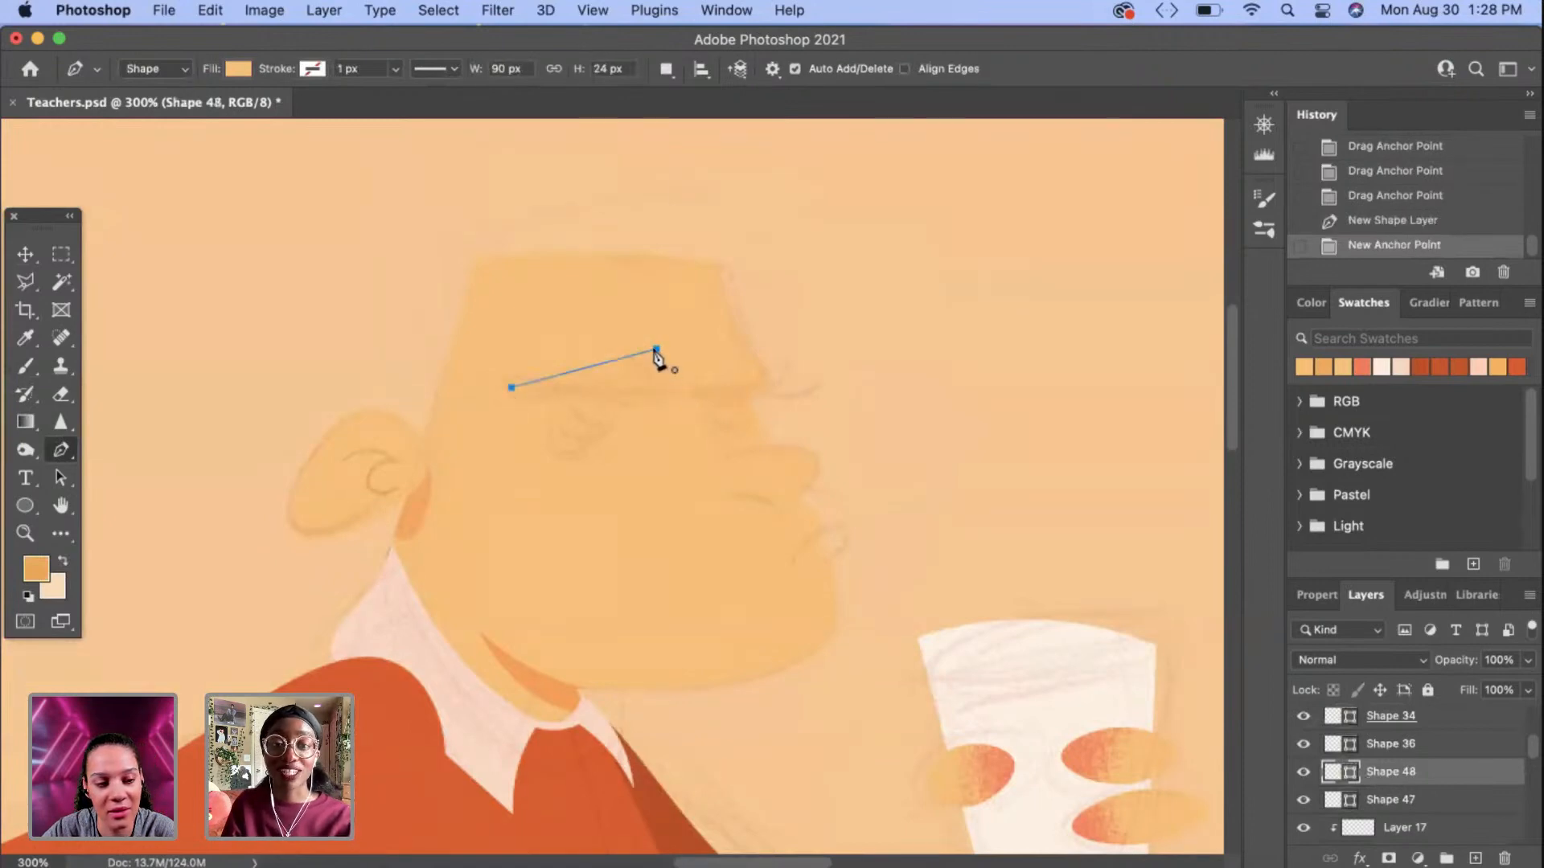
pyautogui.click(656, 350)
# Step: Set the eyebrow shape's fill to dark brown, hex 562200
pyautogui.click(240, 70)
pyautogui.click(234, 185)
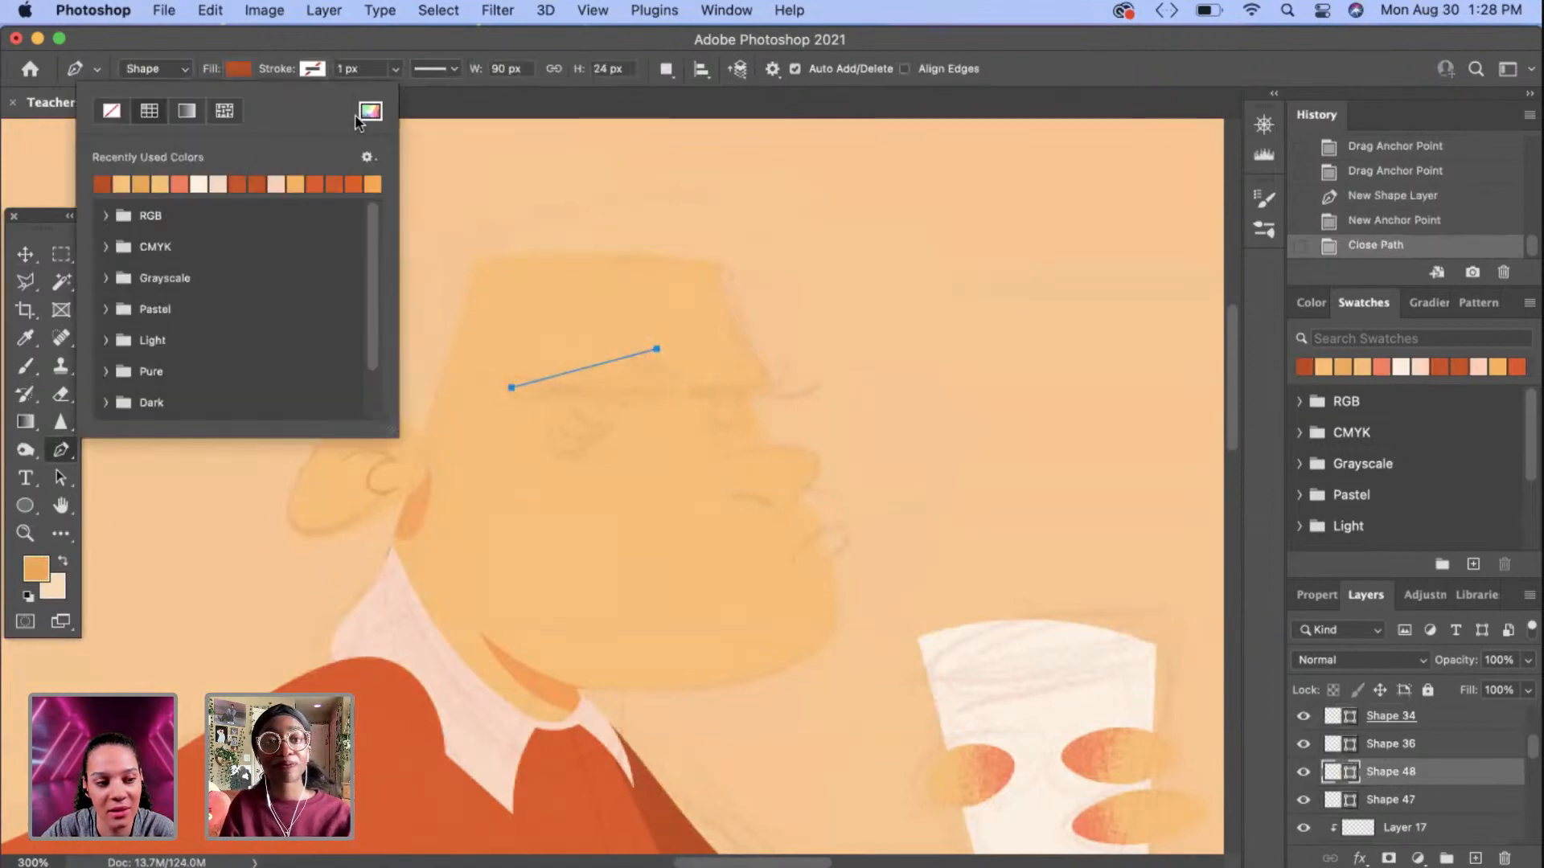
pyautogui.click(370, 111)
pyautogui.click(537, 711)
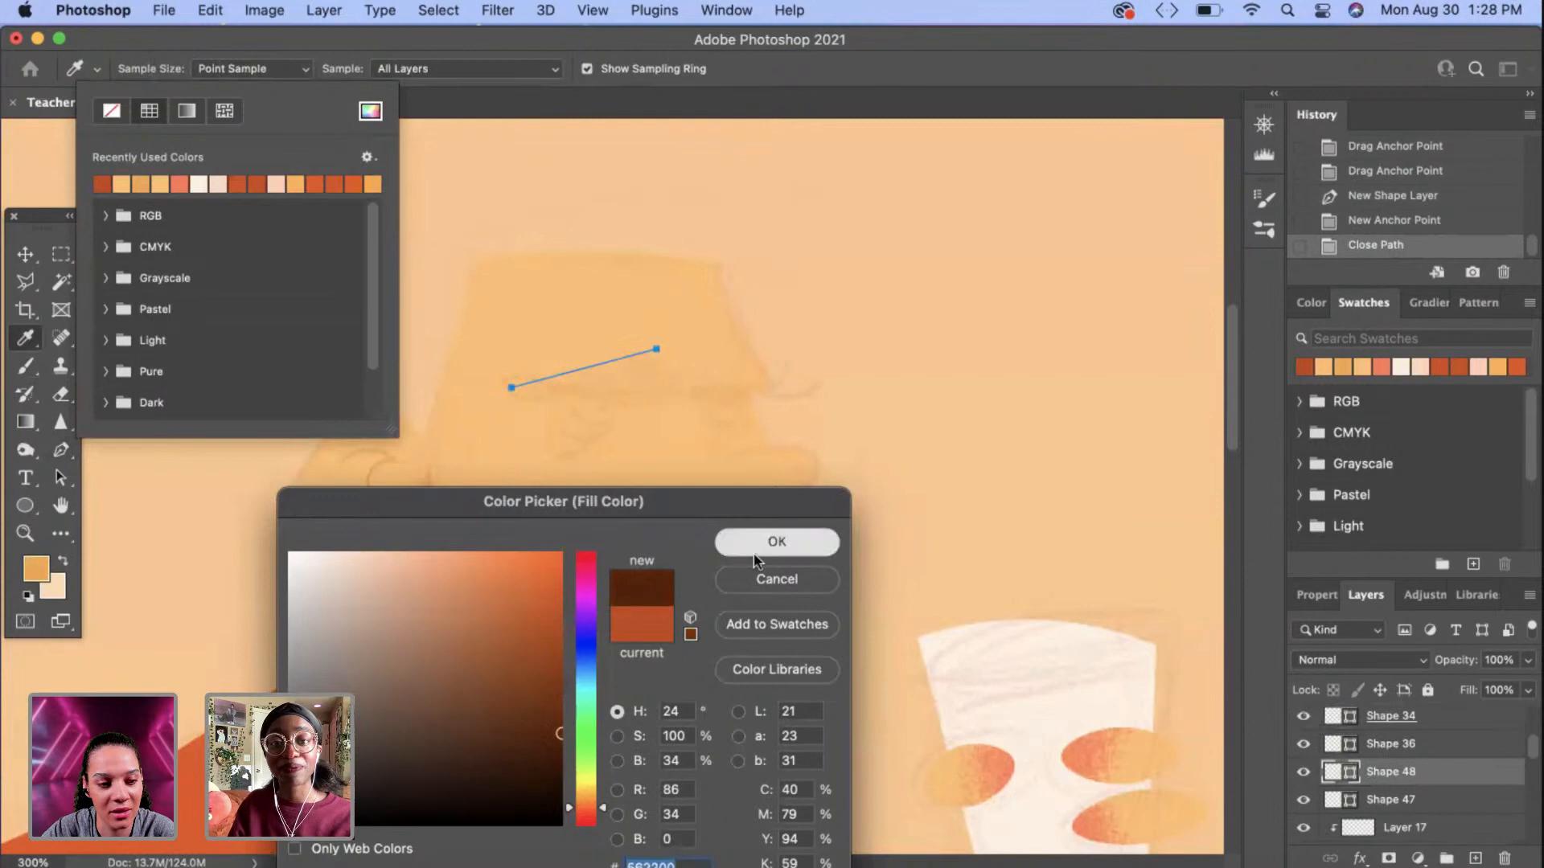
pyautogui.click(777, 541)
# Step: Bend the eyebrow path into a curved, tapered shape about 110 px wide with the Curvature Pen tool
pyautogui.click(106, 448)
pyautogui.rightClick(61, 449)
pyautogui.click(137, 486)
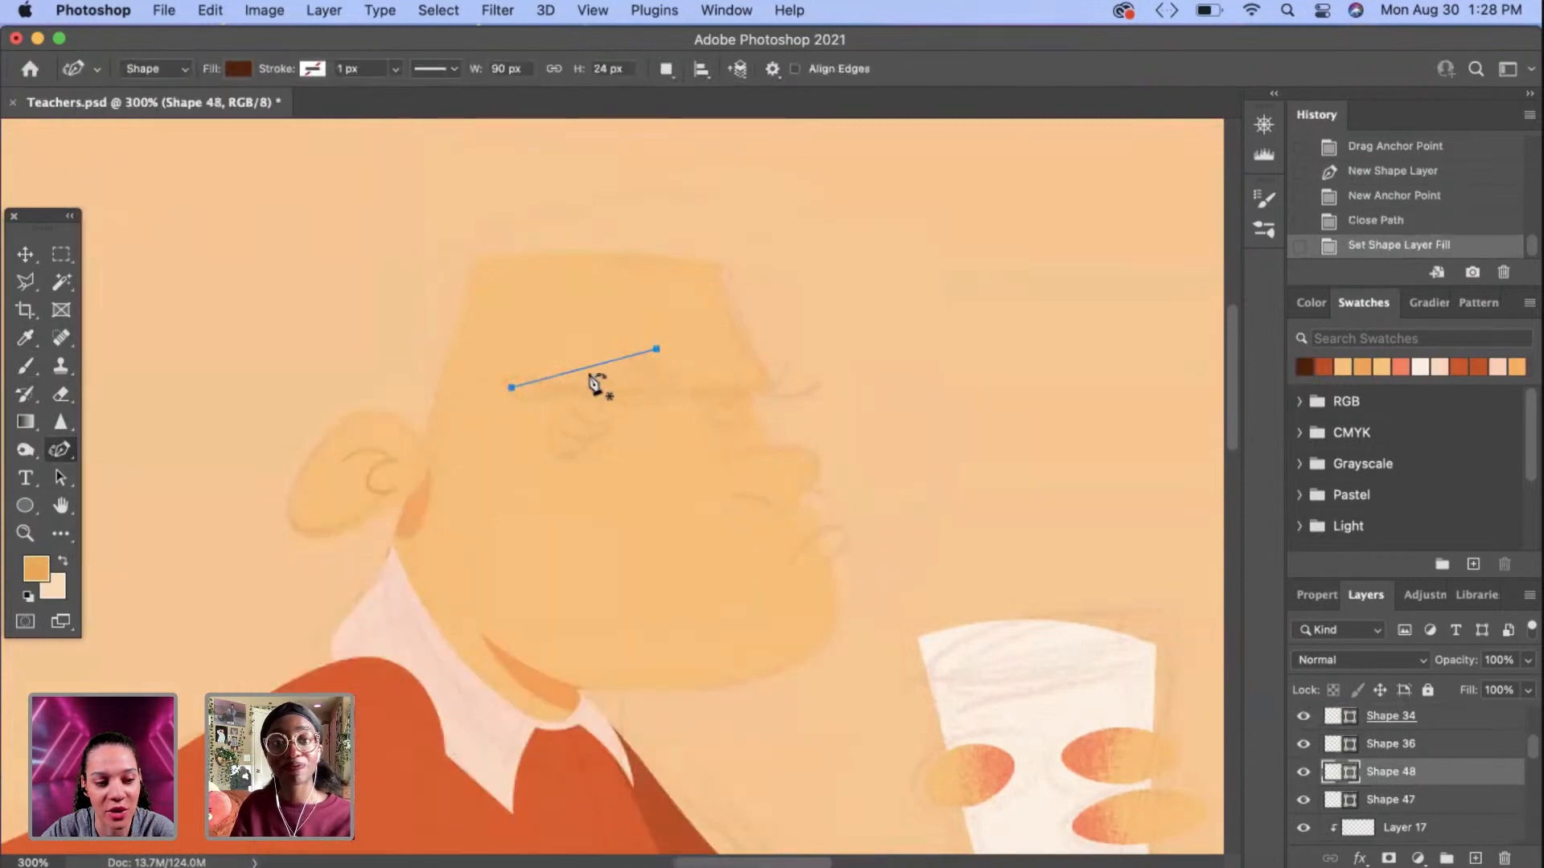
pyautogui.moveTo(586, 378); pyautogui.dragTo(666, 376)
pyautogui.scroll(5, 657, 358)
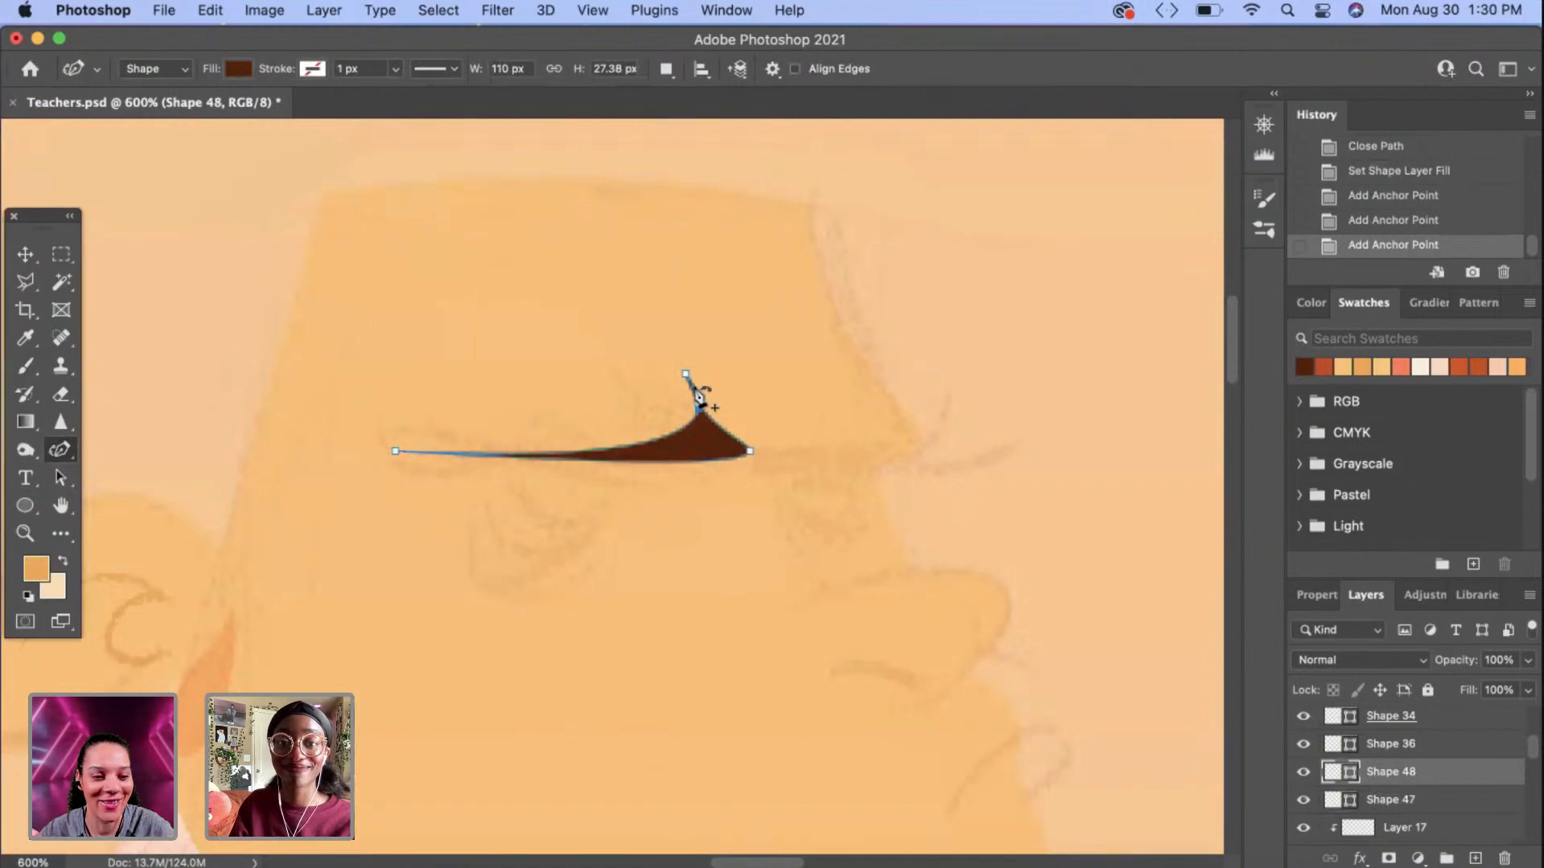
# Step: Rework the eyebrow's anchors to form a sharp inner peak and a longer outer tip, about 113 px wide overall
pyautogui.press('BackSpace')
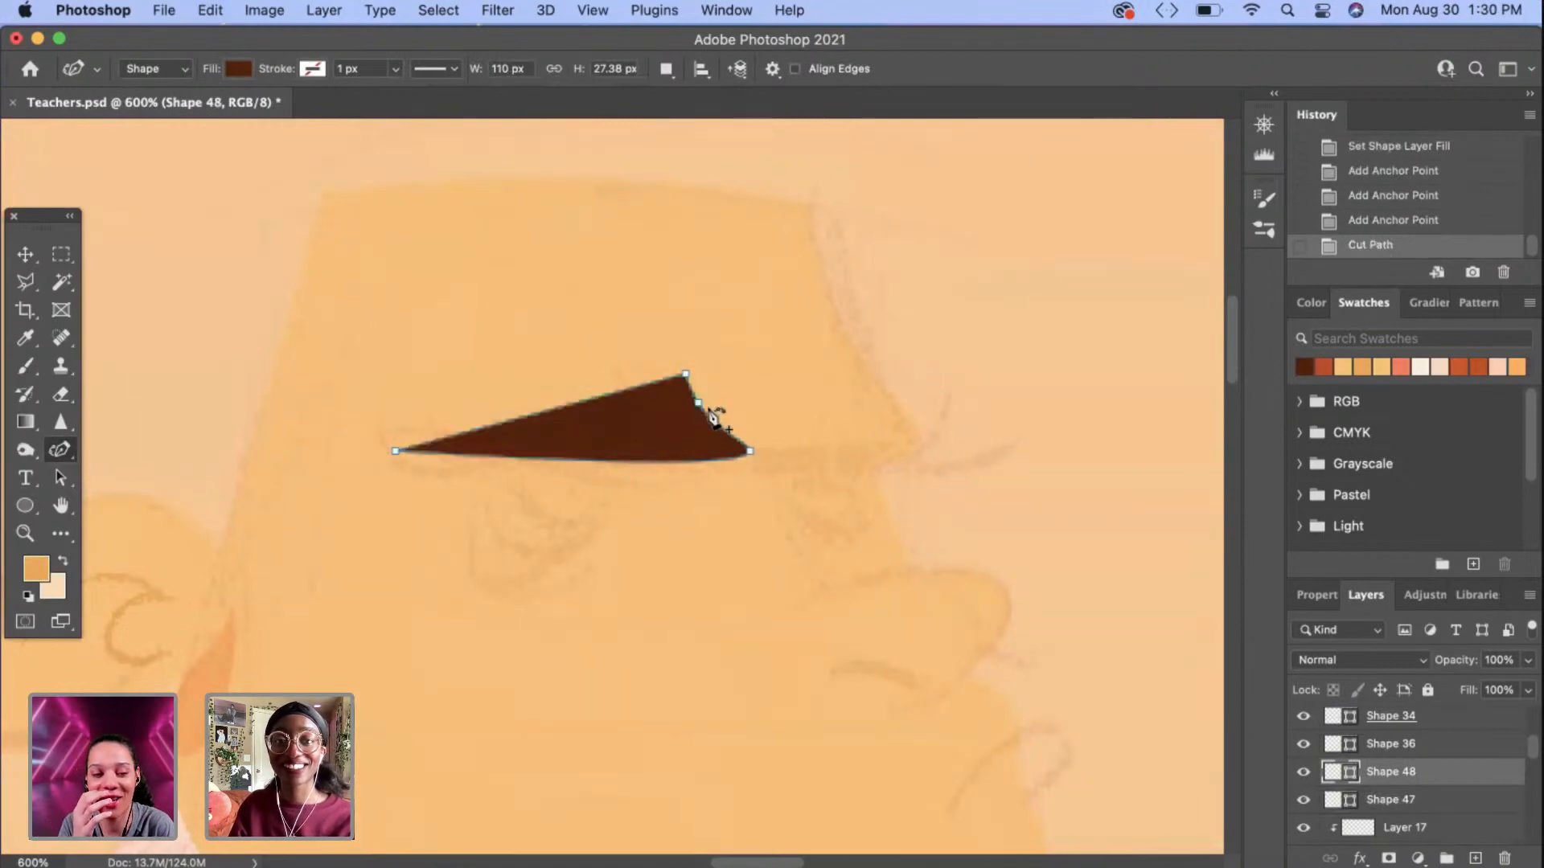
pyautogui.click(705, 419)
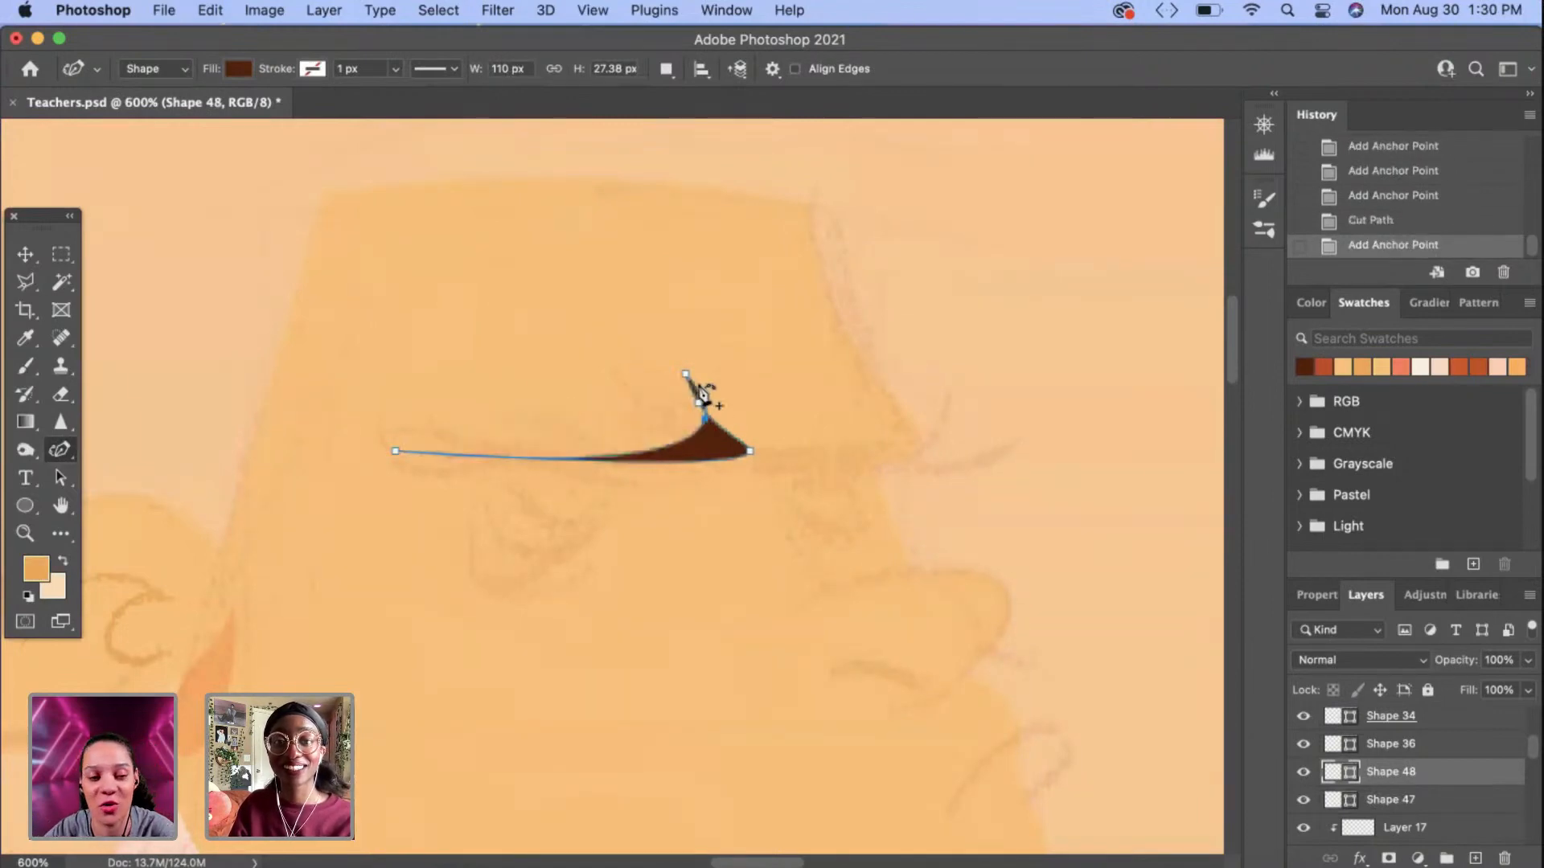
pyautogui.click(701, 420)
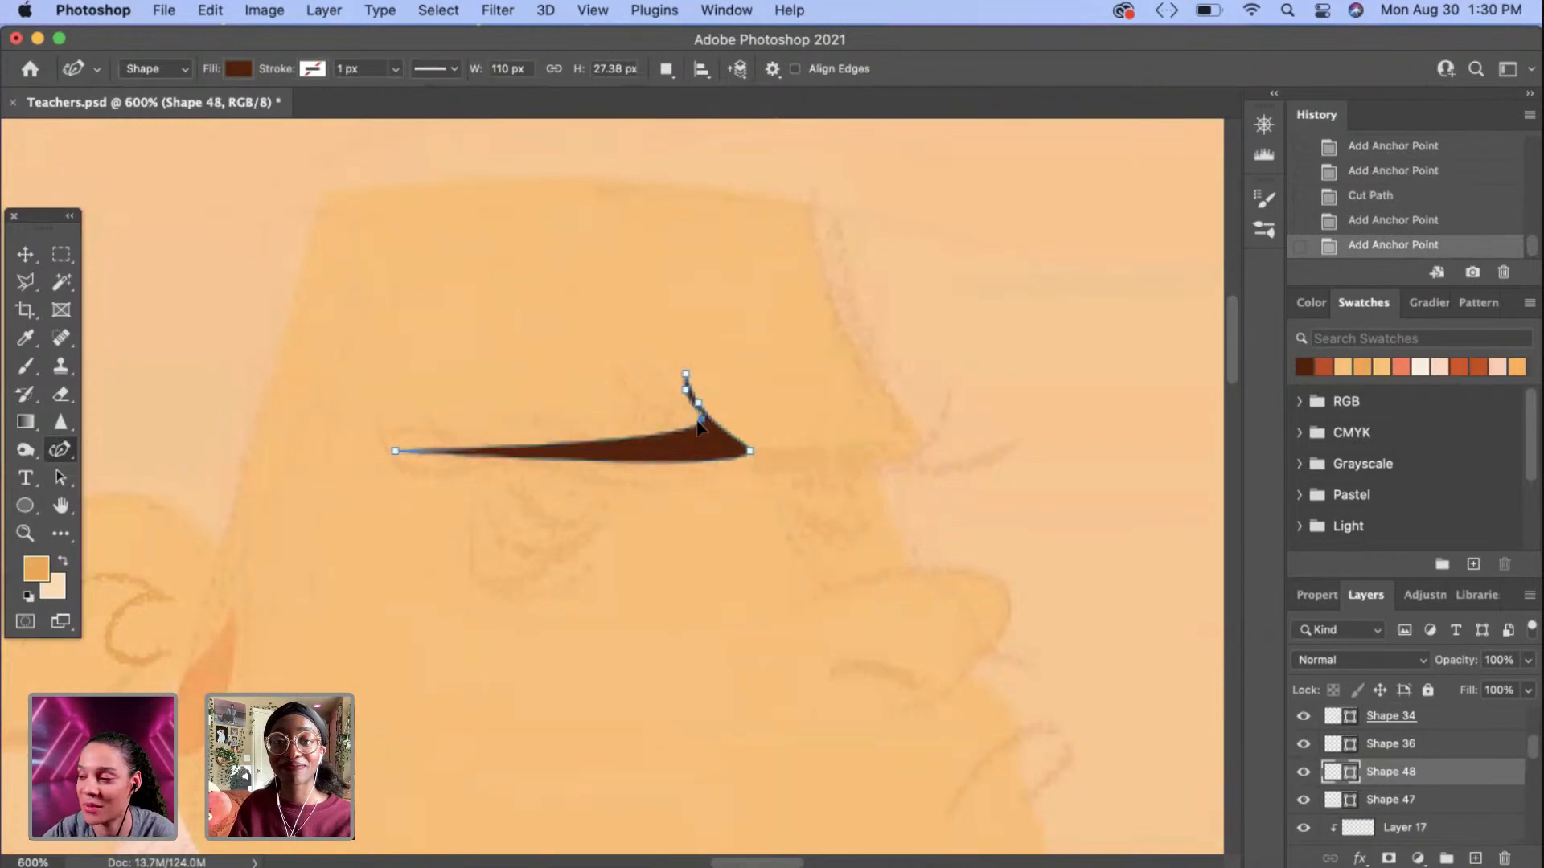
pyautogui.moveTo(698, 423); pyautogui.dragTo(696, 417)
pyautogui.moveTo(395, 451); pyautogui.dragTo(386, 451)
pyautogui.moveTo(698, 418); pyautogui.dragTo(685, 406)
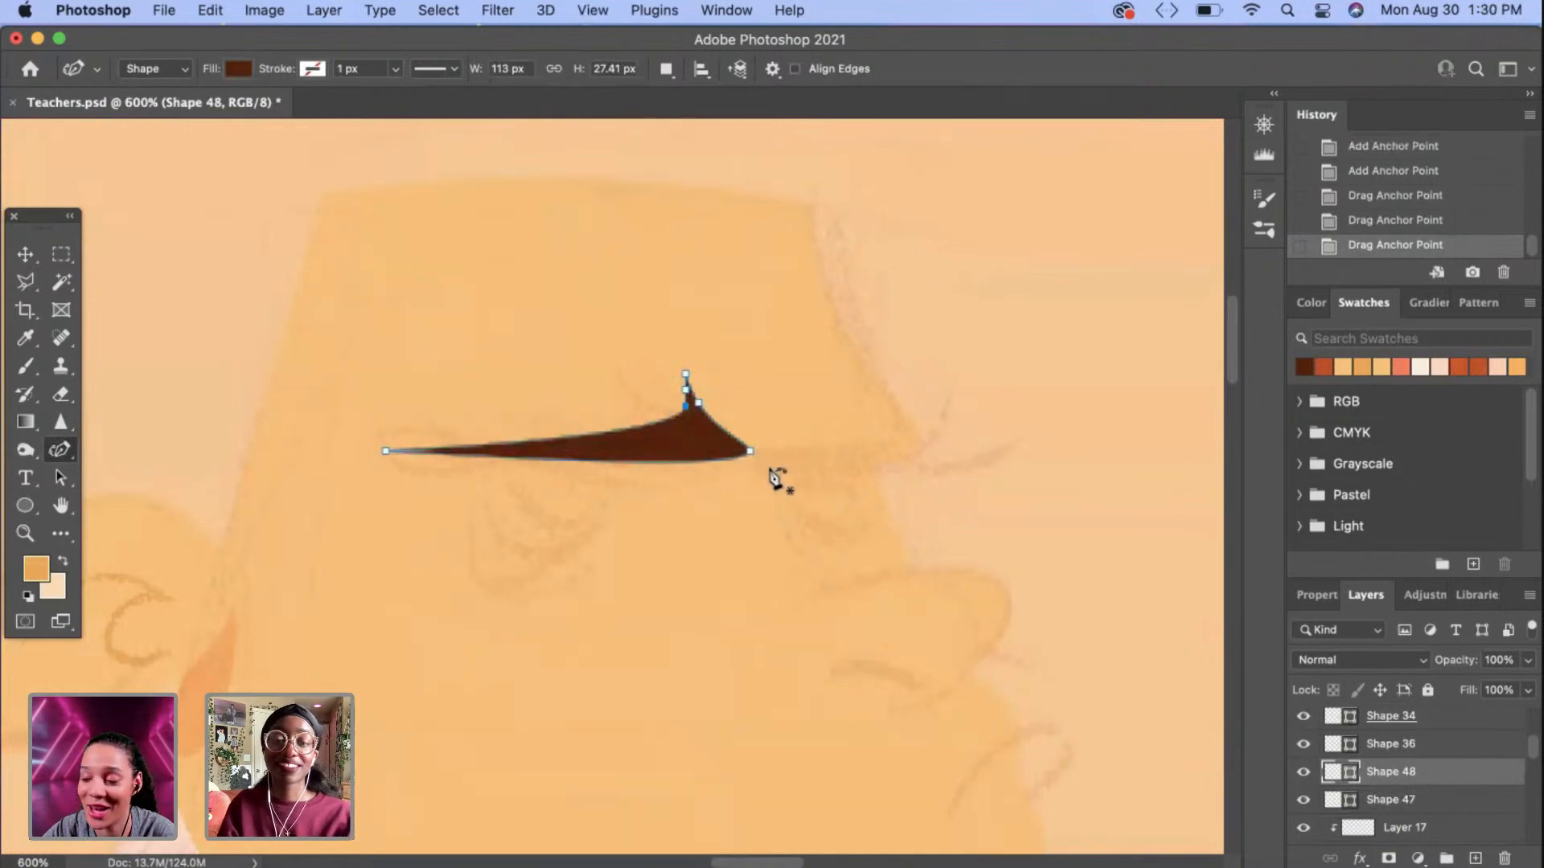
pyautogui.press('Escape')
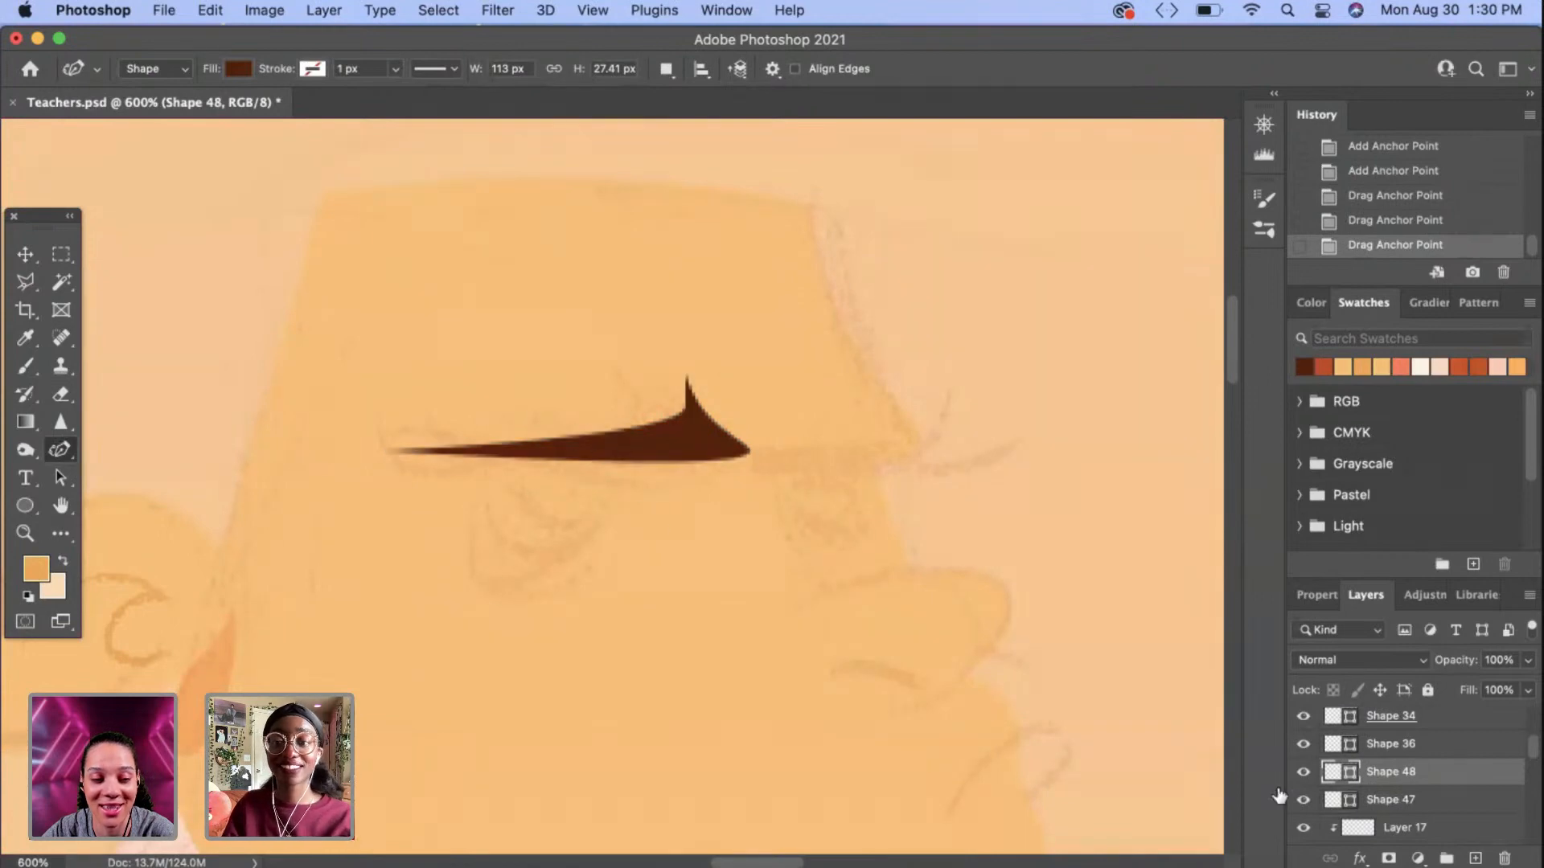
# Step: Draw a closed two-point Pen path about 41 px wide along the eyebrow's lower edge, layered between the eyebrow and Shape 47
pyautogui.click(1388, 804)
pyautogui.click(61, 448)
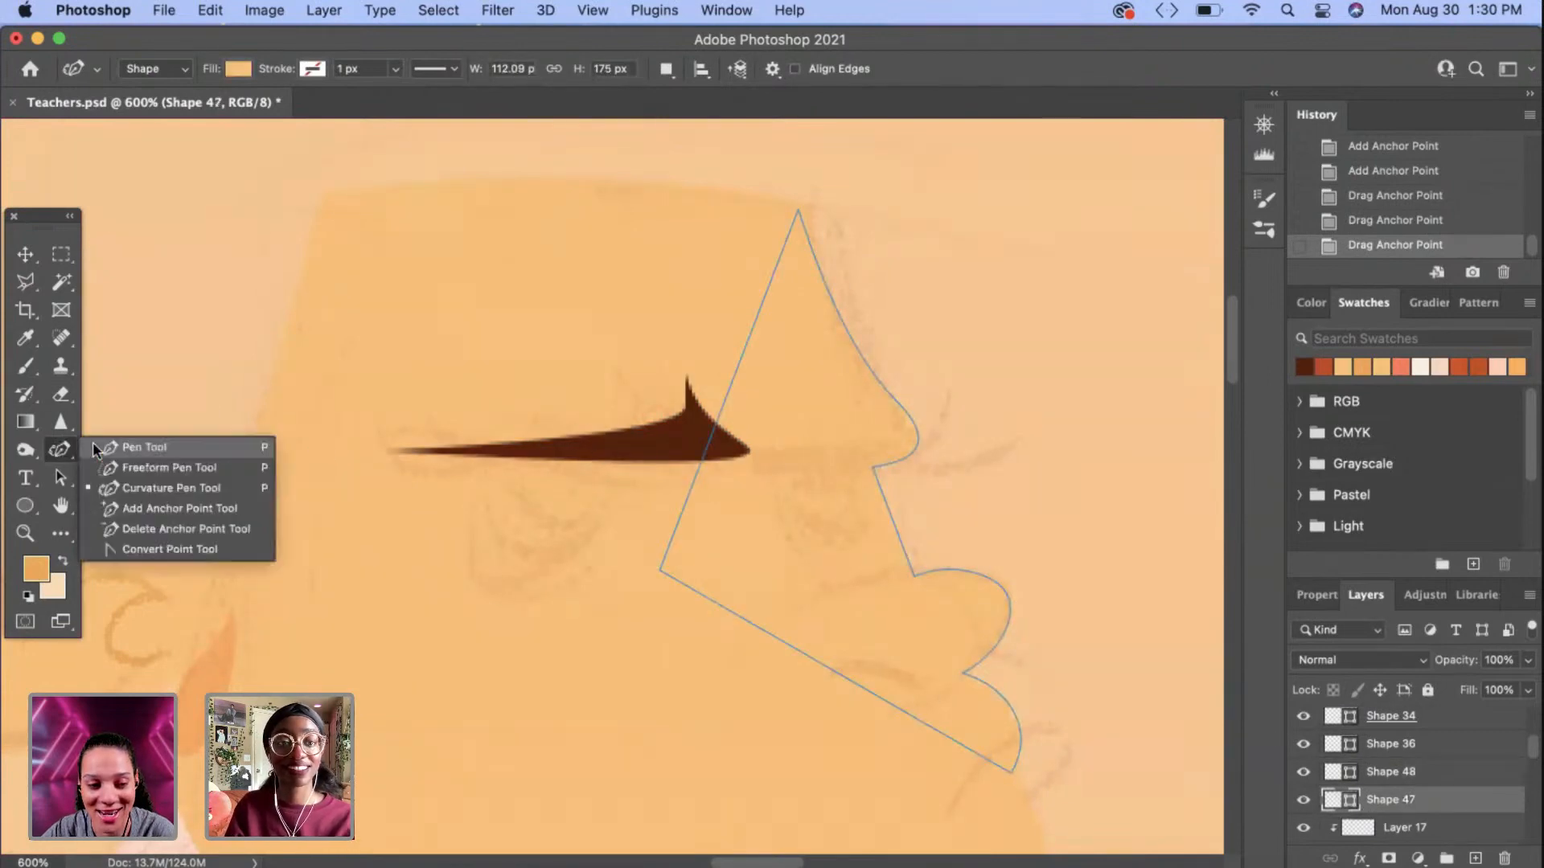
pyautogui.click(109, 445)
pyautogui.click(501, 454)
pyautogui.click(634, 455)
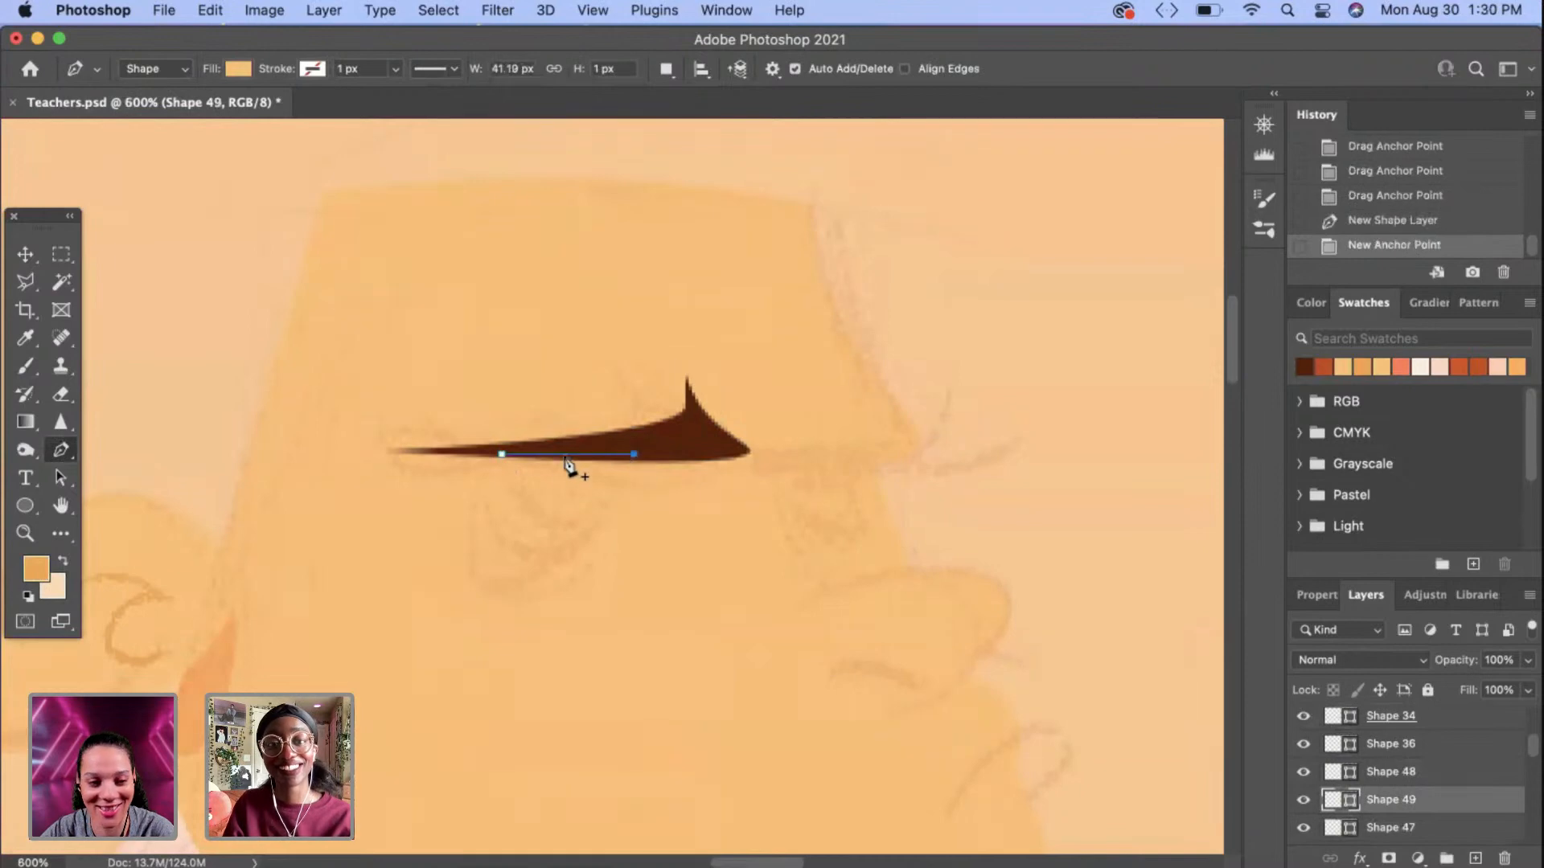
pyautogui.click(502, 455)
# Step: Set the new eye shape's fill to pale cream, RGB 255, 236, 208
pyautogui.click(238, 68)
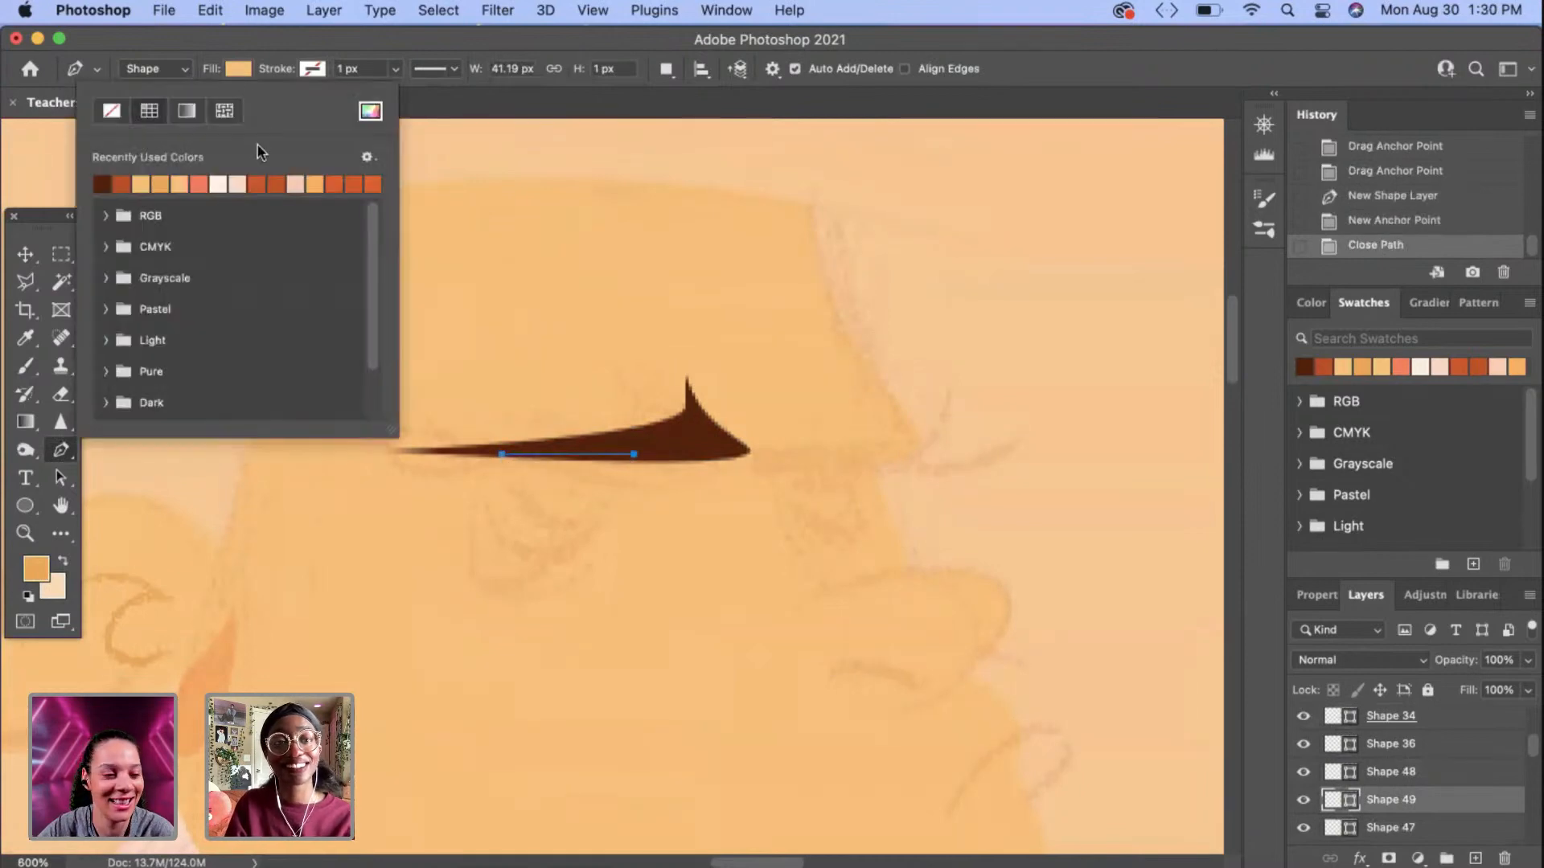
pyautogui.click(370, 113)
pyautogui.moveTo(391, 577); pyautogui.dragTo(339, 527)
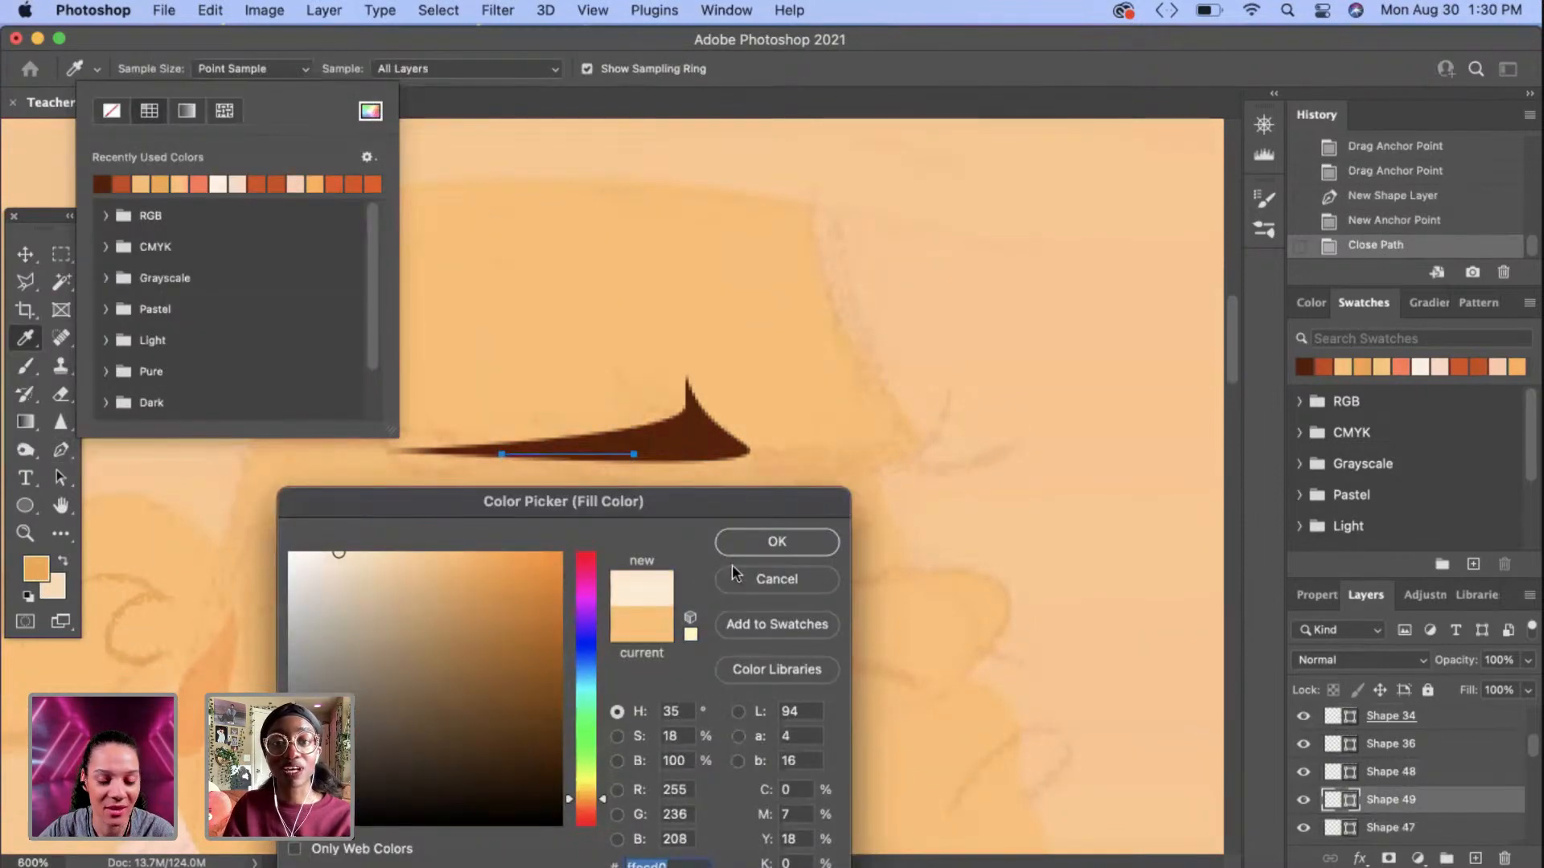
pyautogui.press('Return')
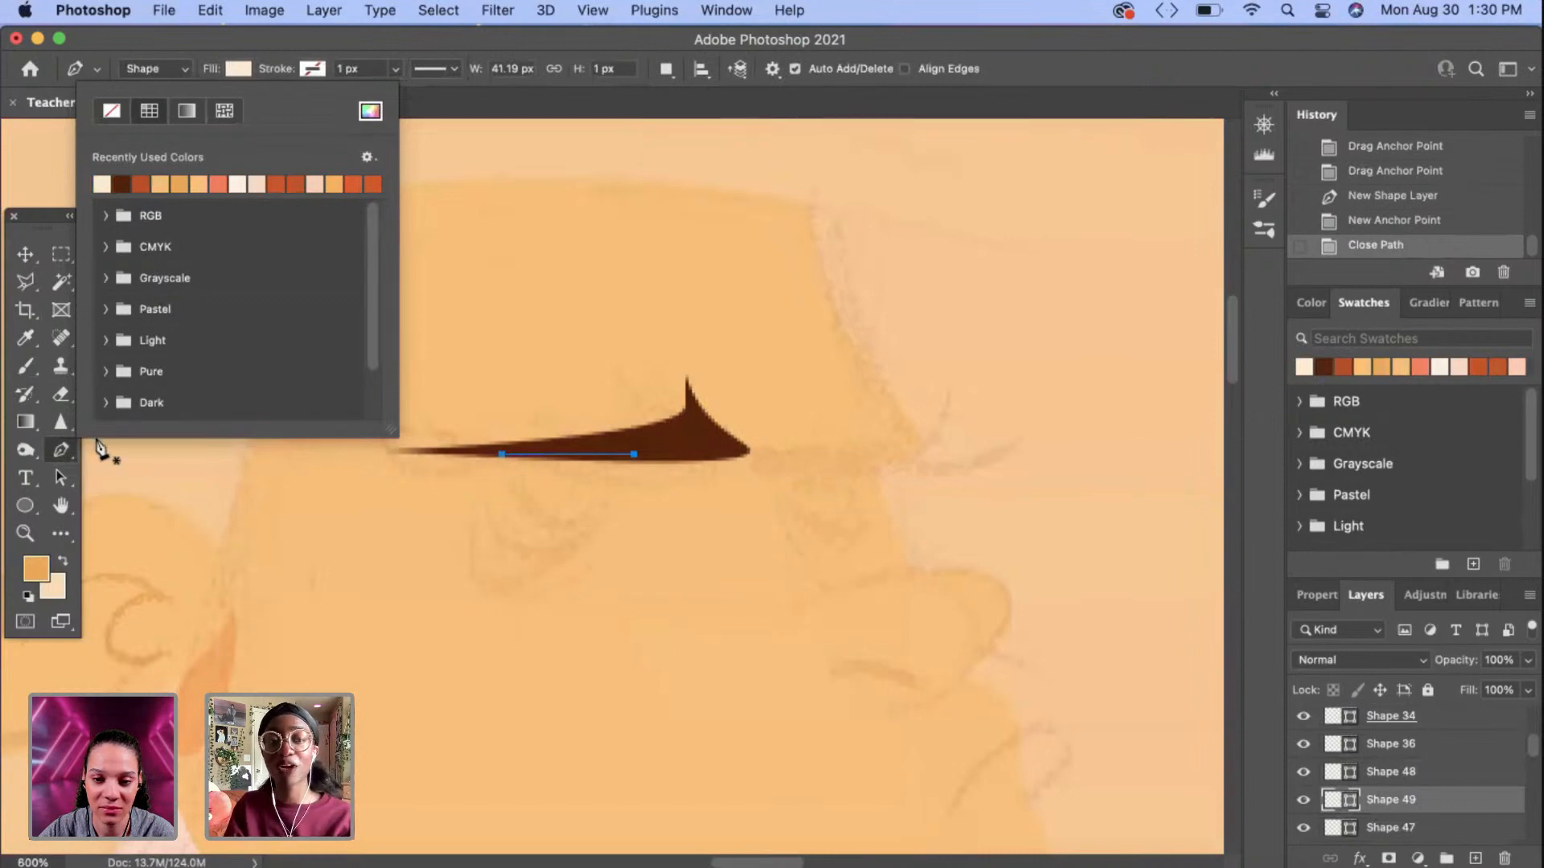
# Step: Curve the eye path downward into a rounded eye white about 46 × 30 px and adjust both upper corners
pyautogui.moveTo(61, 451); pyautogui.dragTo(137, 505)
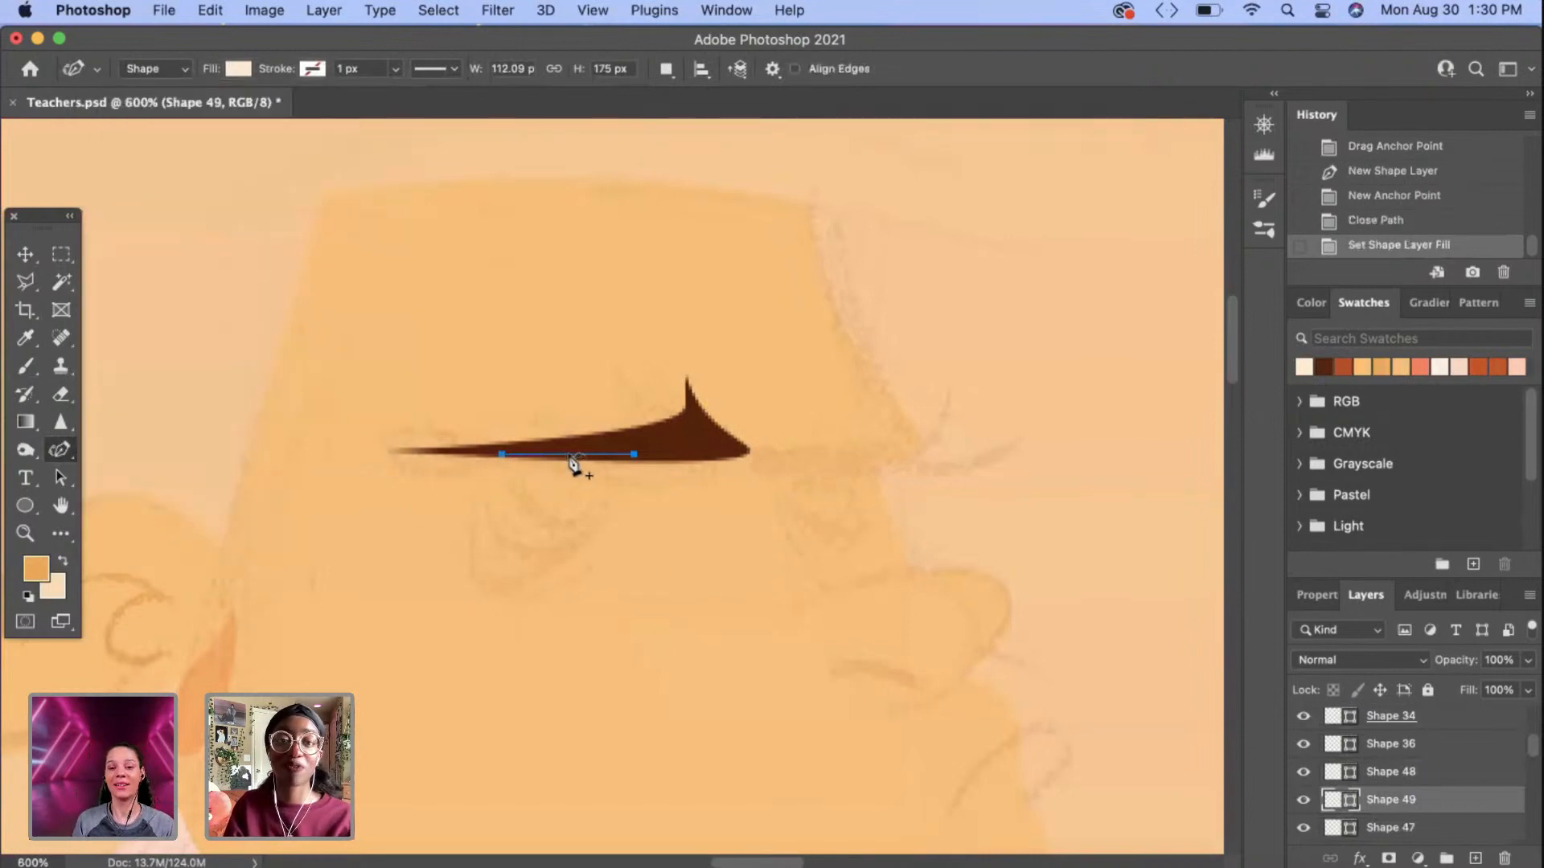
pyautogui.moveTo(517, 531); pyautogui.dragTo(522, 544)
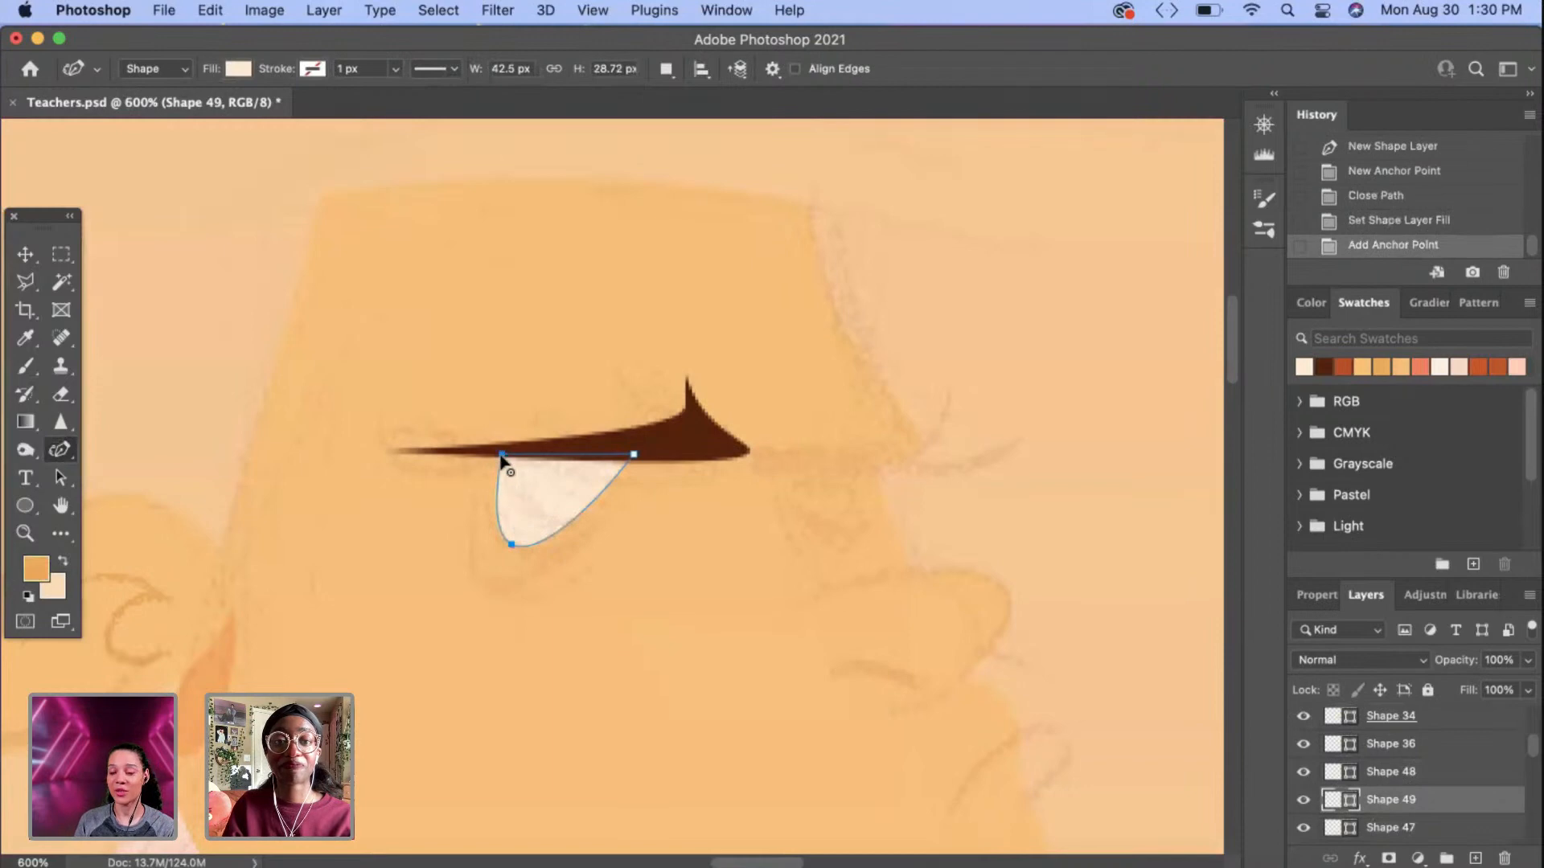
pyautogui.moveTo(500, 456); pyautogui.dragTo(492, 457)
pyautogui.moveTo(635, 455); pyautogui.dragTo(637, 450)
pyautogui.click(475, 456)
pyautogui.press('Delete')
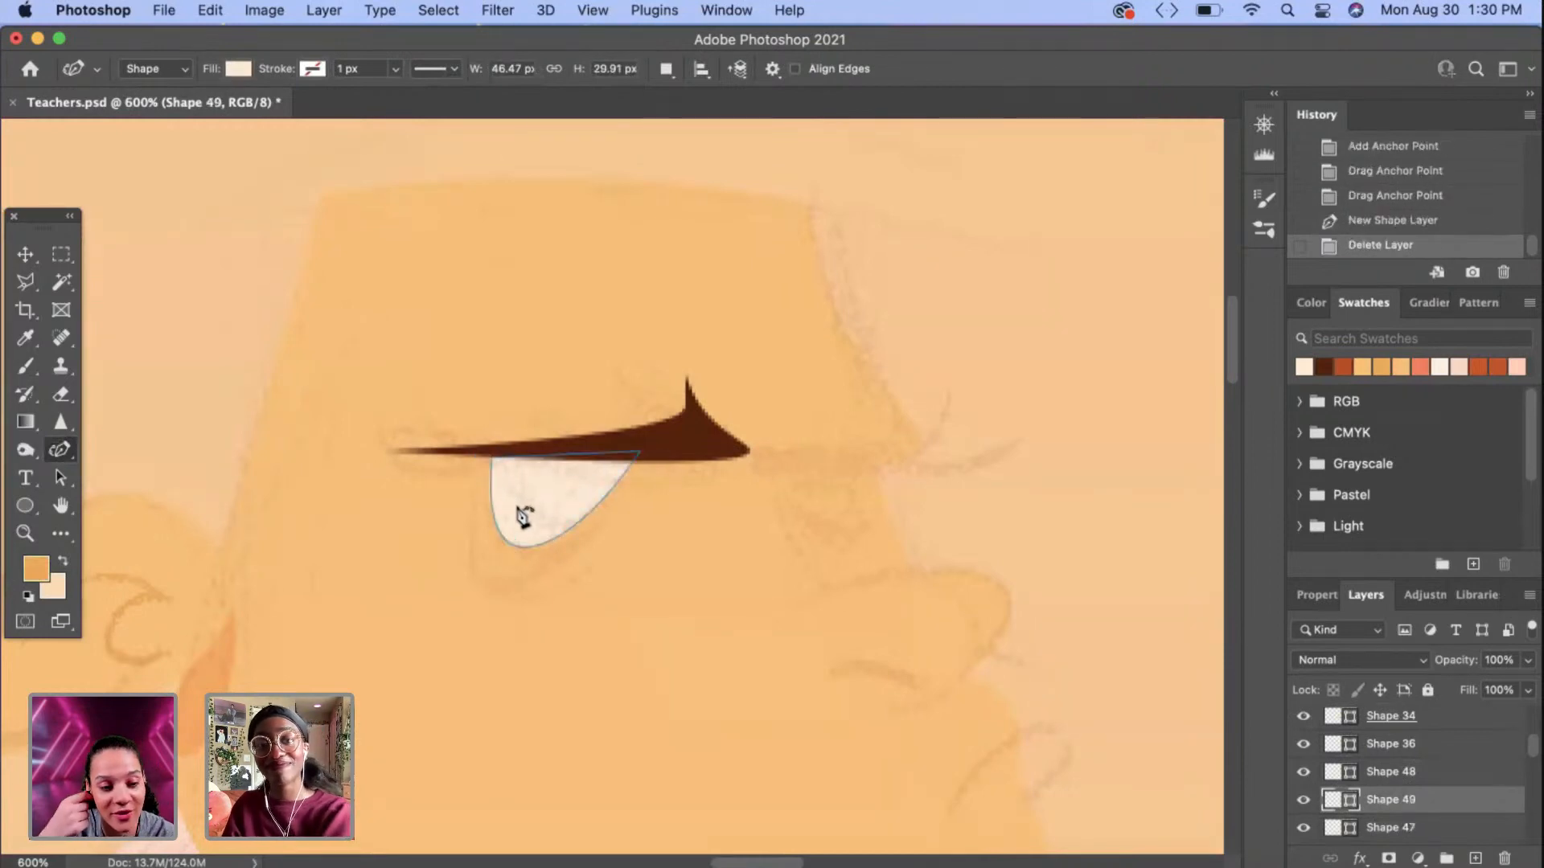
pyautogui.click(498, 491)
pyautogui.press('Delete')
# Step: Move the eye white's upper outer corner outward so the shape is about 48 px wide, and finish the path
pyautogui.moveTo(490, 456); pyautogui.dragTo(484, 456)
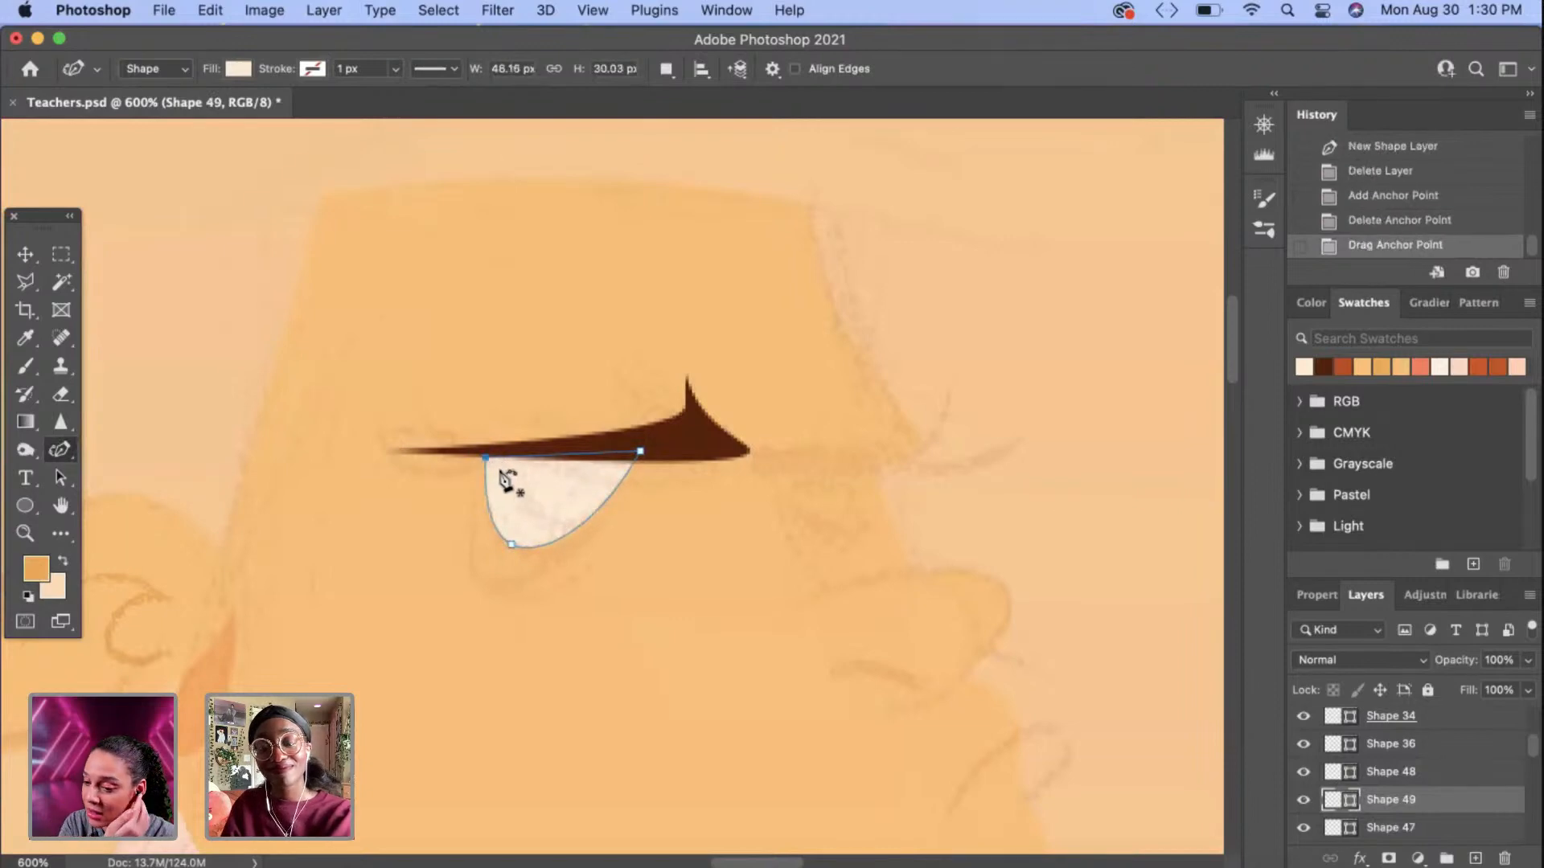
pyautogui.press('Return')
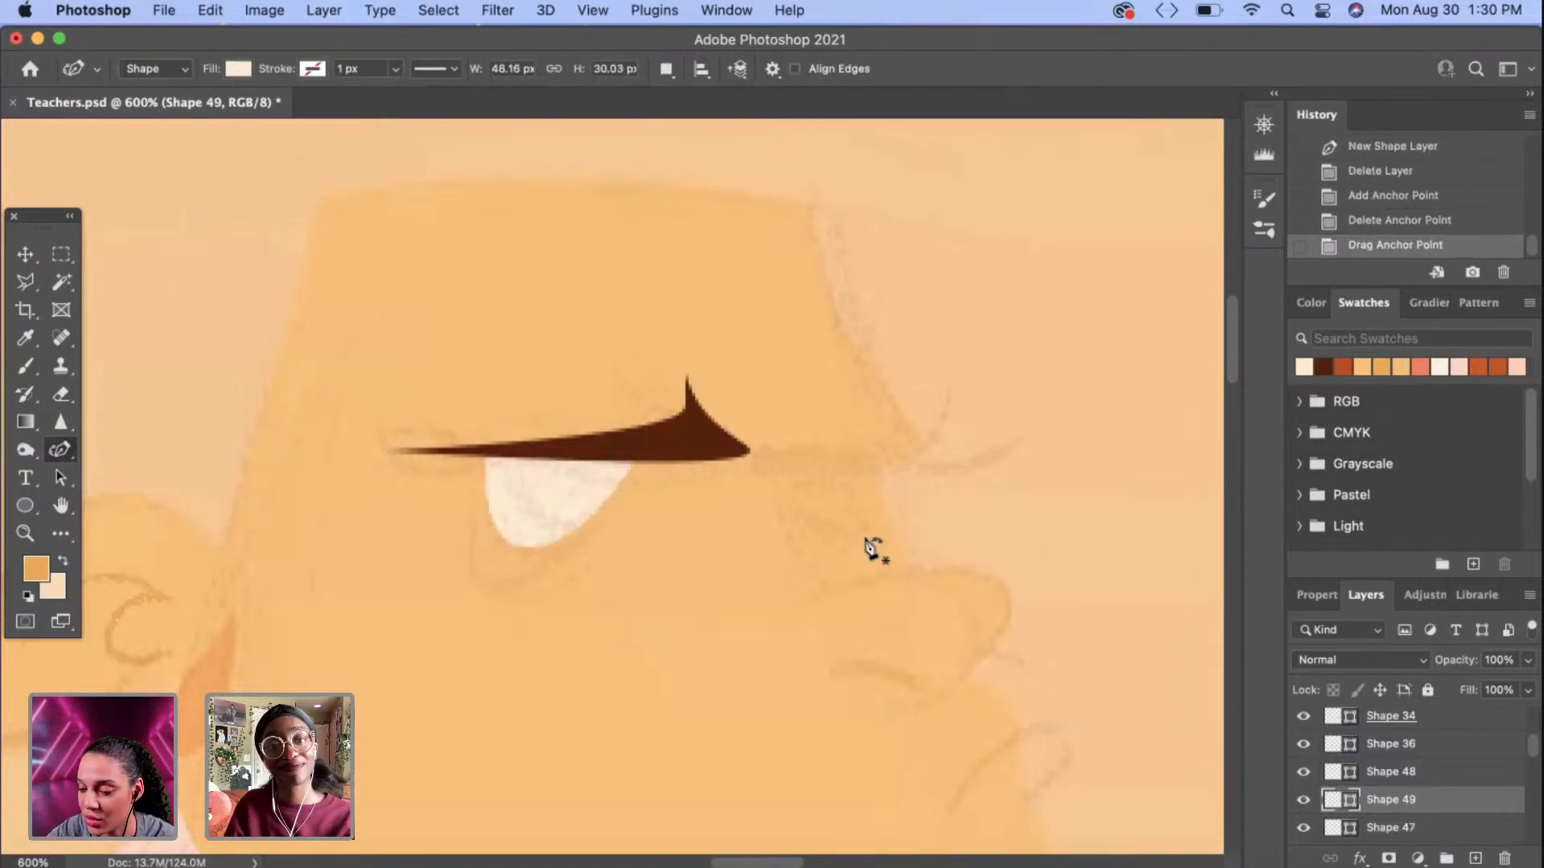
# Step: Draw a closed curved eye-bag shape about 51 × 49 px around the eye white, layered directly above Shape 47
pyautogui.click(1396, 828)
pyautogui.click(486, 446)
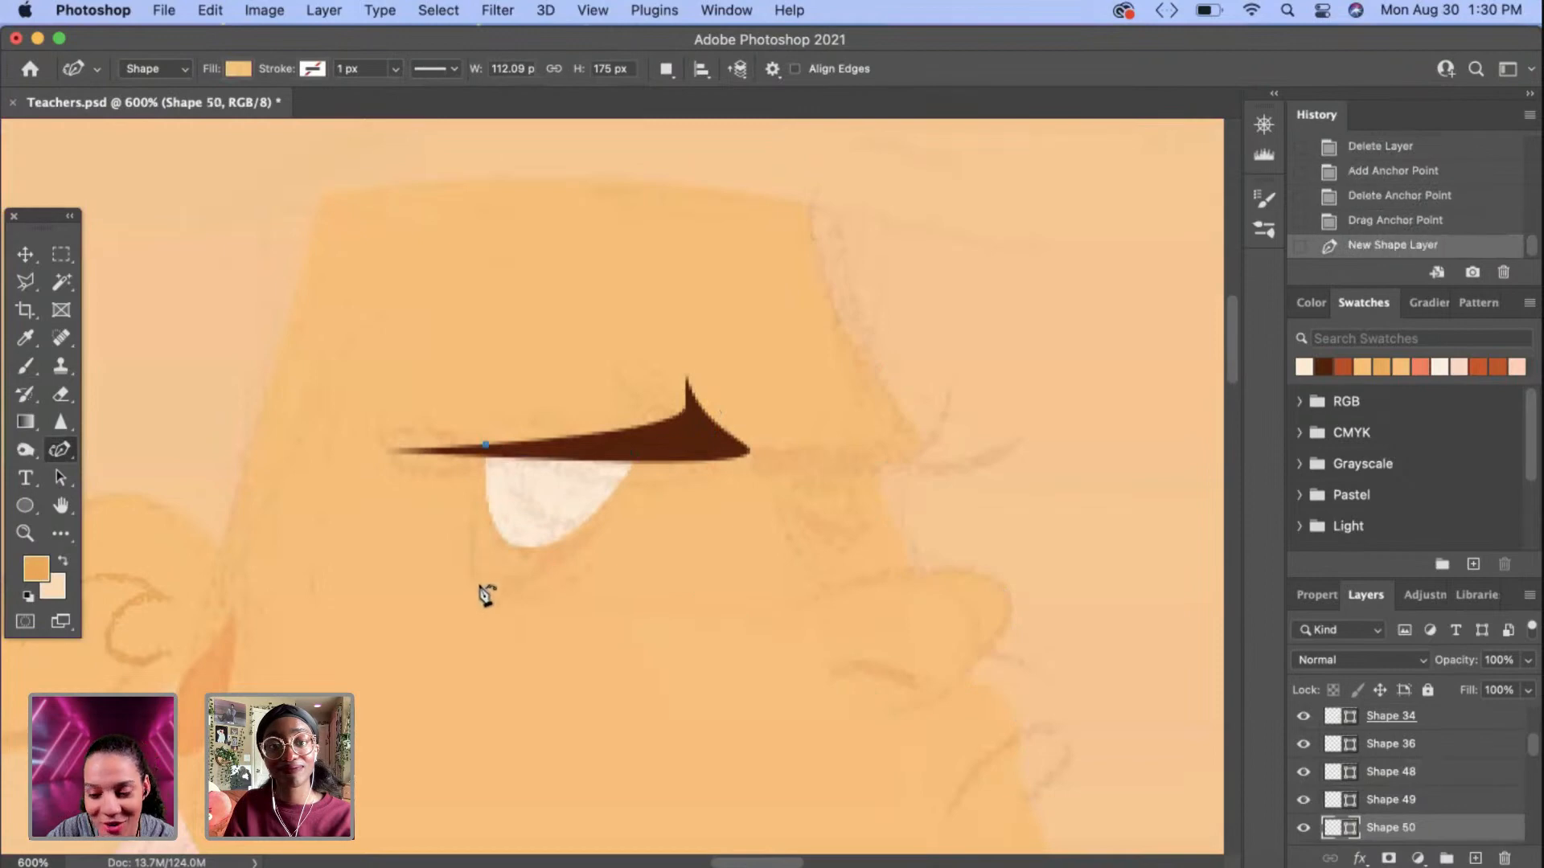
pyautogui.click(467, 537)
pyautogui.click(495, 599)
pyautogui.click(605, 514)
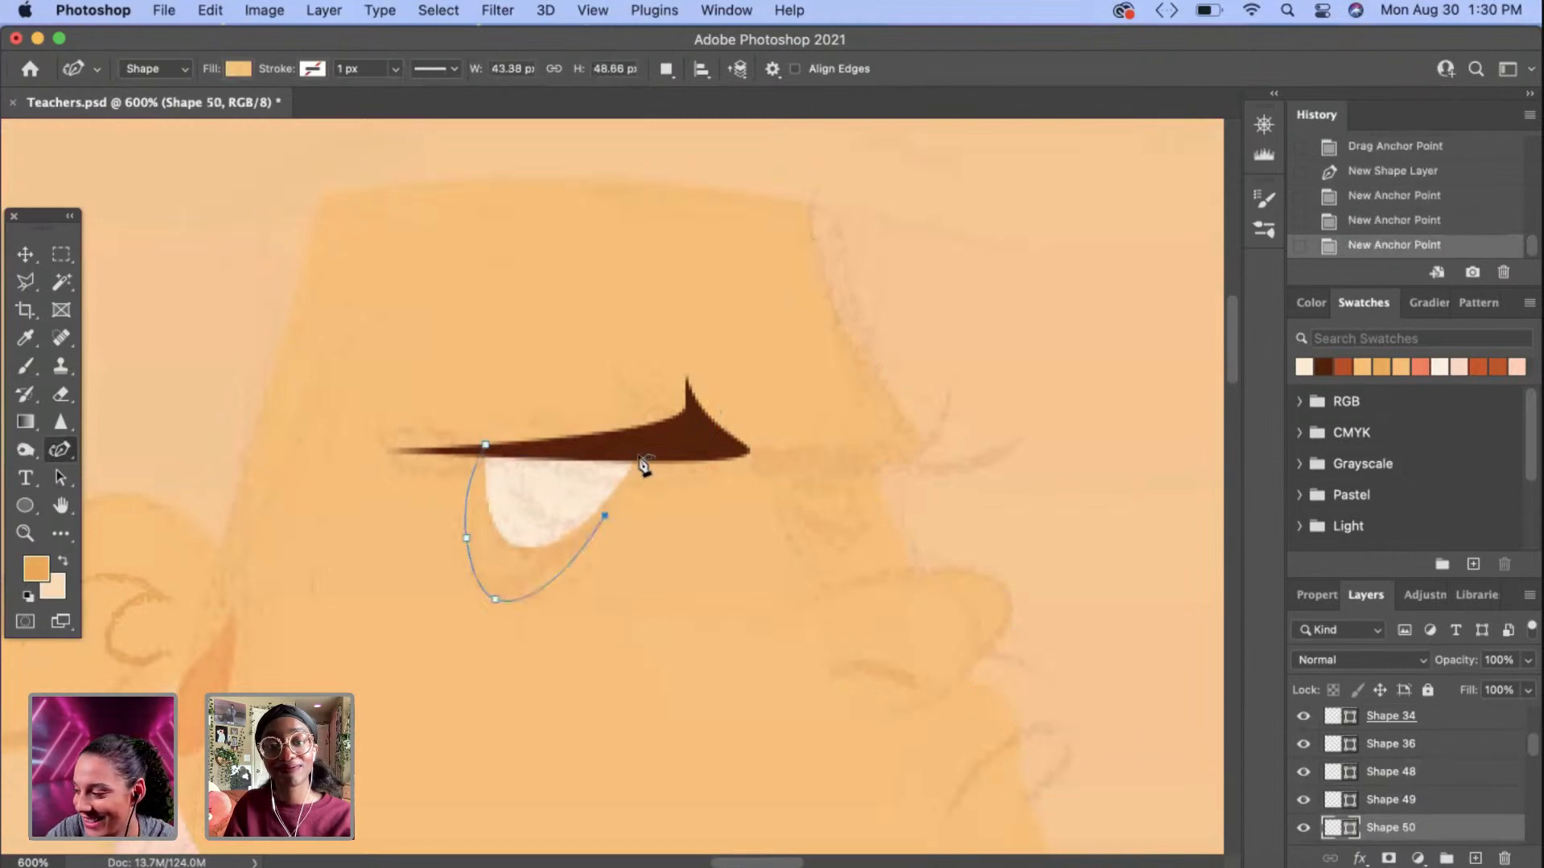
pyautogui.click(634, 455)
pyautogui.moveTo(487, 447); pyautogui.dragTo(540, 451)
pyautogui.moveTo(466, 537); pyautogui.dragTo(467, 563)
# Step: Set the eye-bag shape's fill to a darker orange, RGB 245, 179, 85
pyautogui.click(239, 69)
pyautogui.click(370, 111)
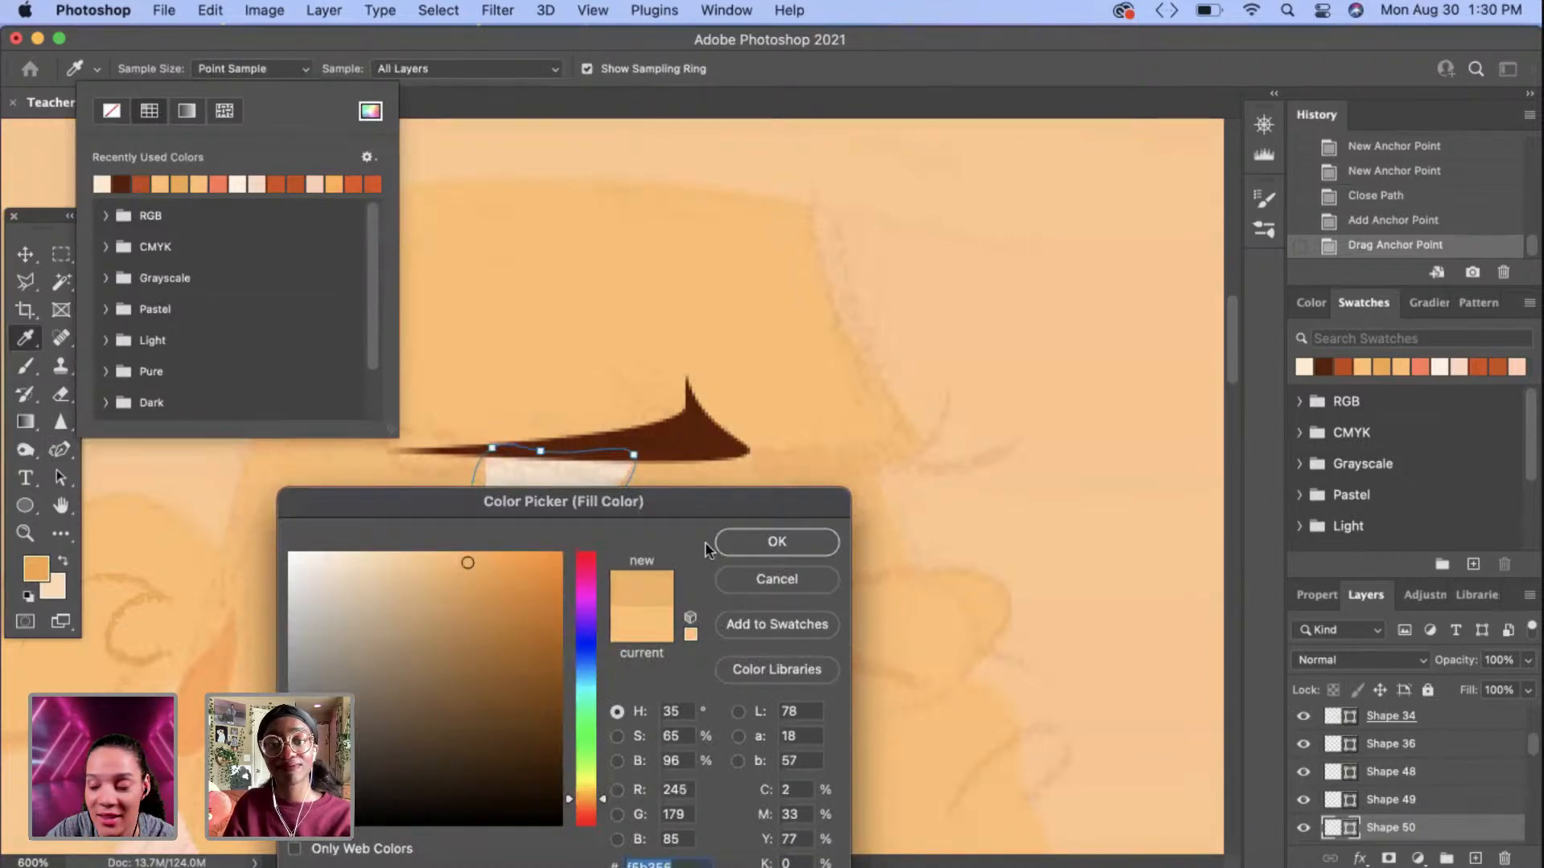
pyautogui.click(759, 540)
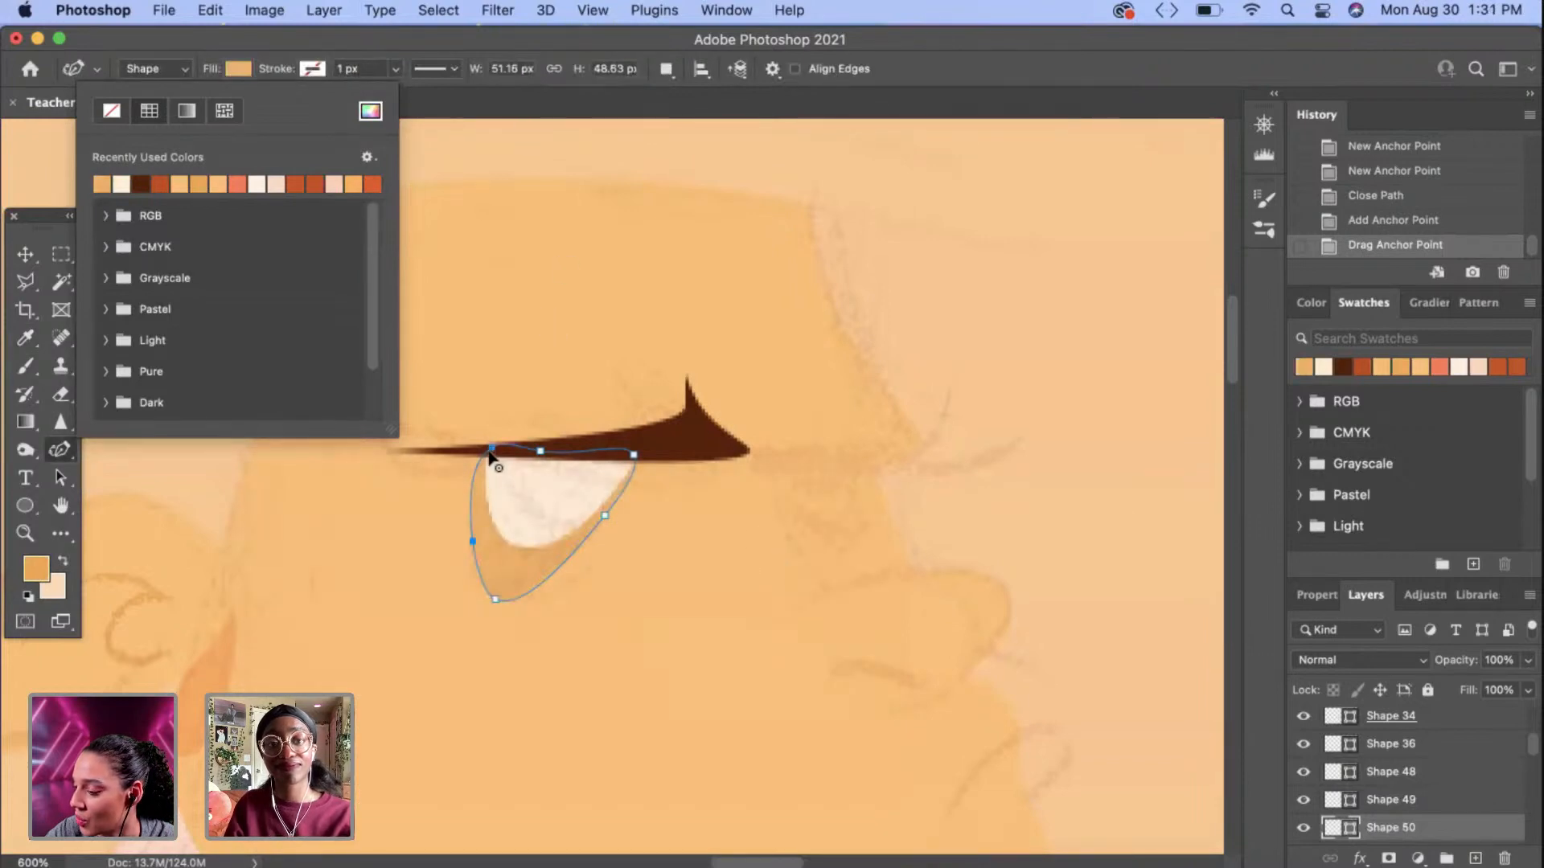
# Step: Smooth the eye bag's outer edge by adding an anchor near its upper end, nudging the lower one and deleting a surplus anchor
pyautogui.click(475, 487)
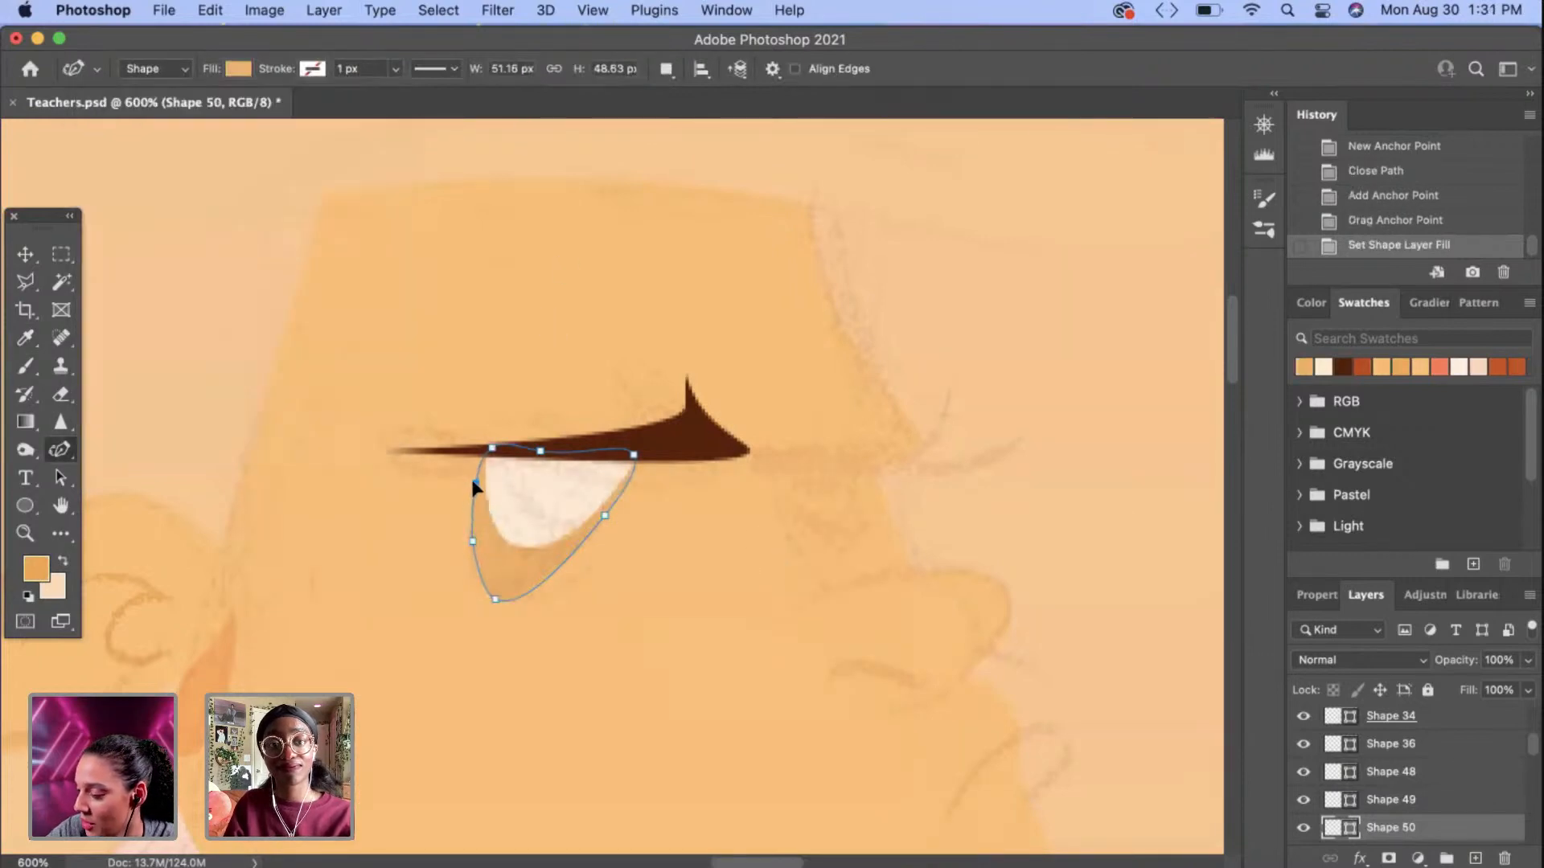
pyautogui.click(475, 483)
pyautogui.moveTo(471, 550); pyautogui.dragTo(472, 551)
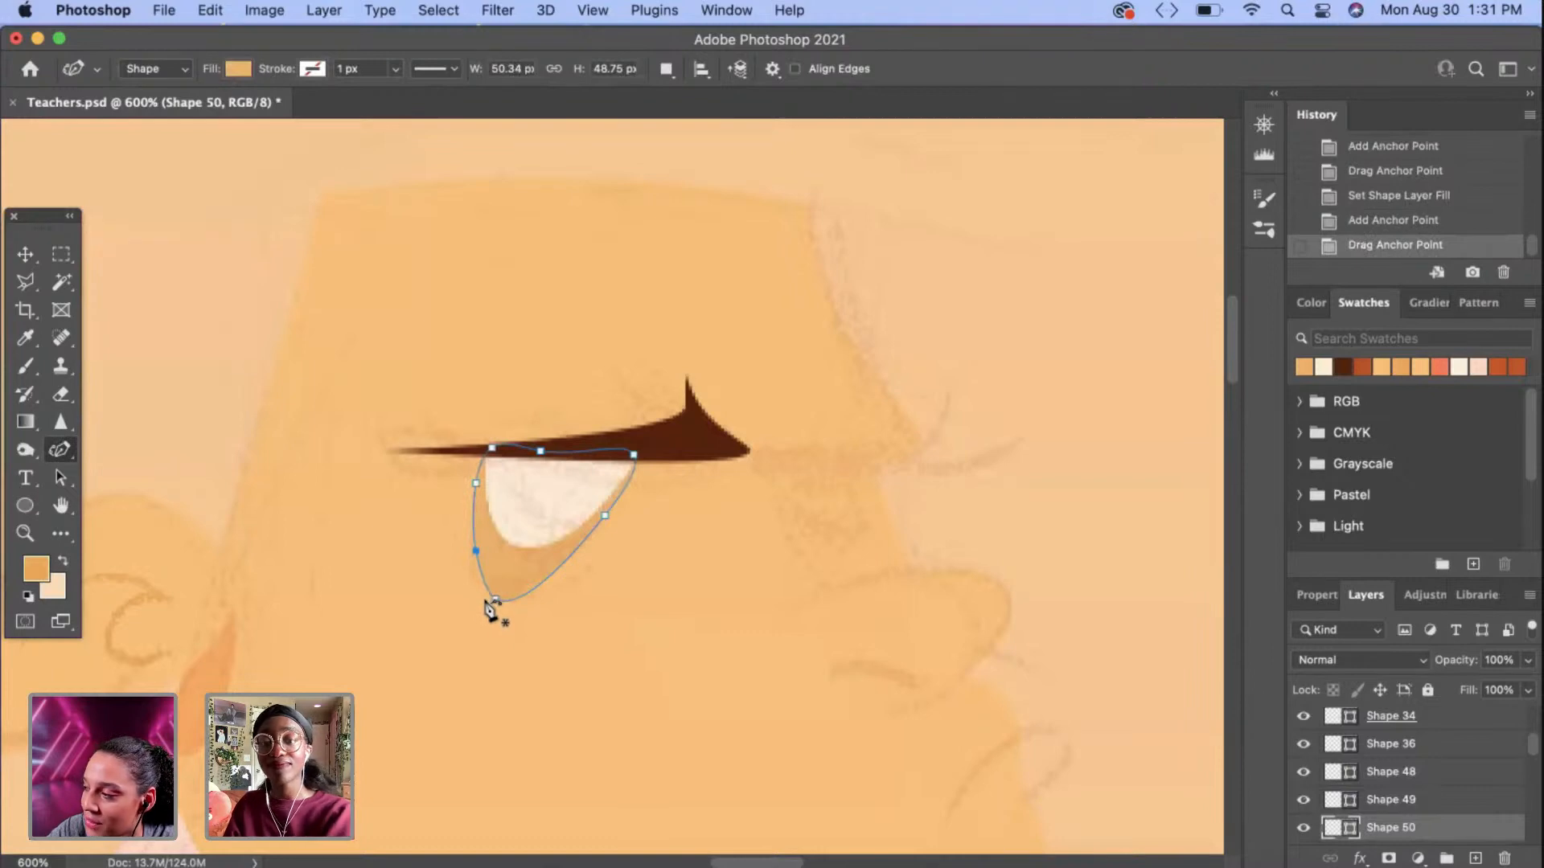
pyautogui.press('Delete')
pyautogui.press('Return')
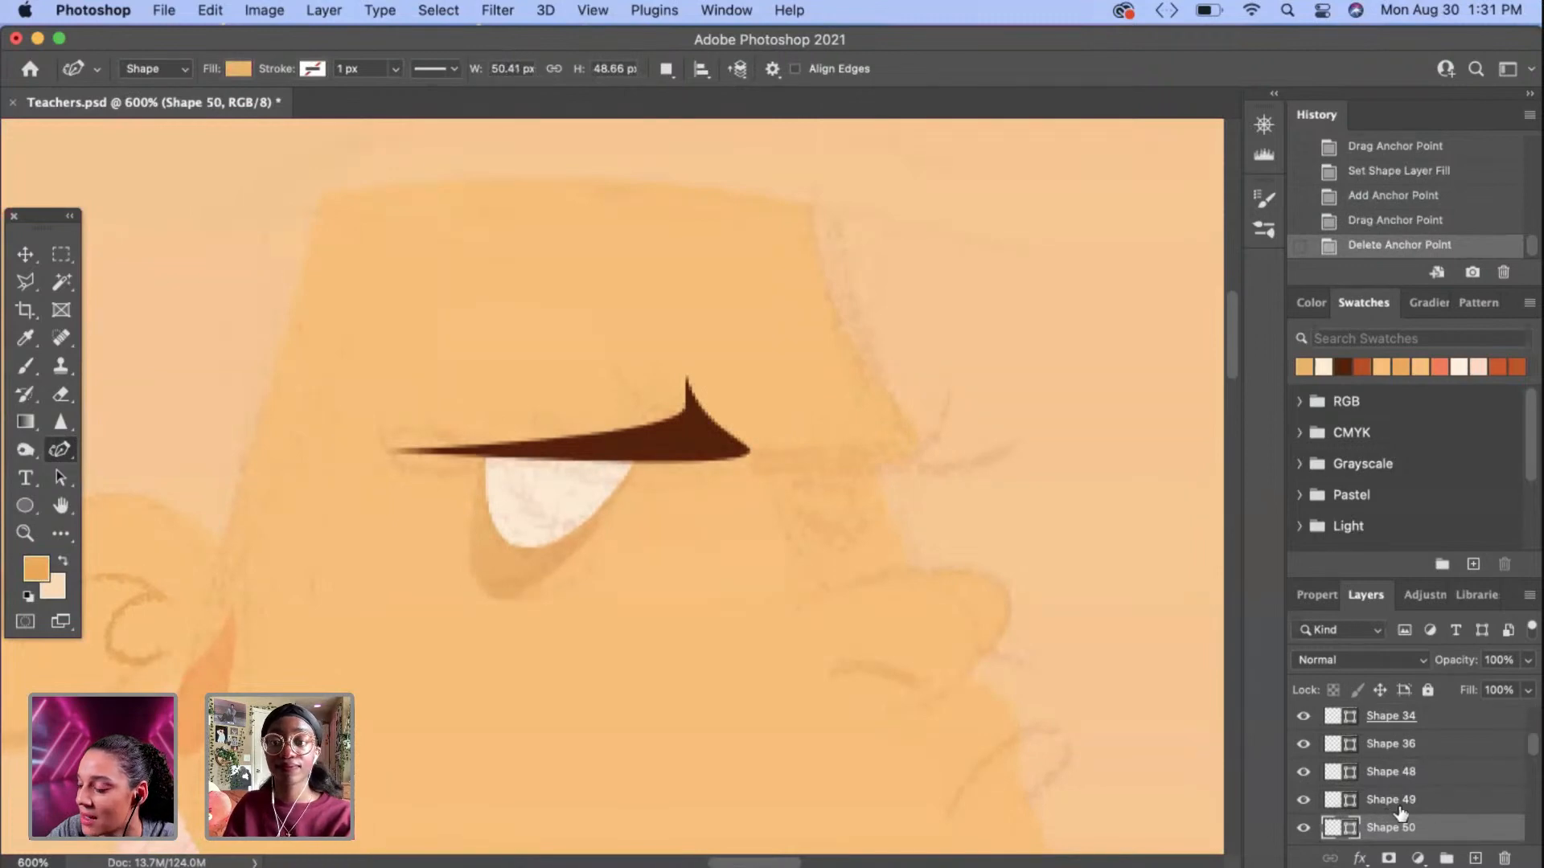
# Step: Draw a closed curved iris about 31 × 25 px under the eyebrow, on a new layer clipped to the eye white
pyautogui.click(1475, 857)
pyautogui.rightClick(1432, 805)
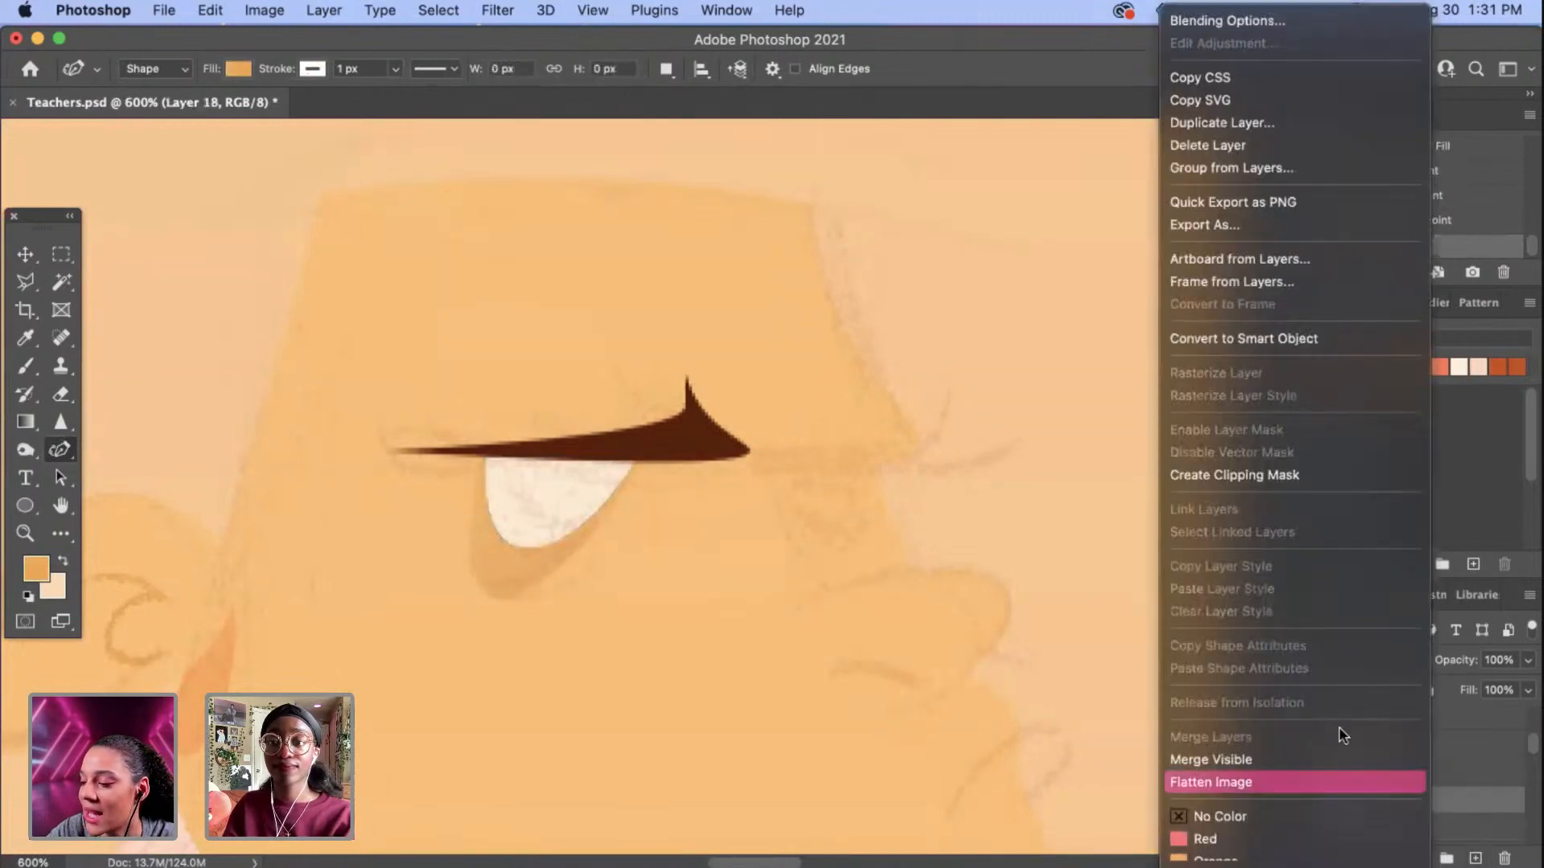
pyautogui.click(1213, 476)
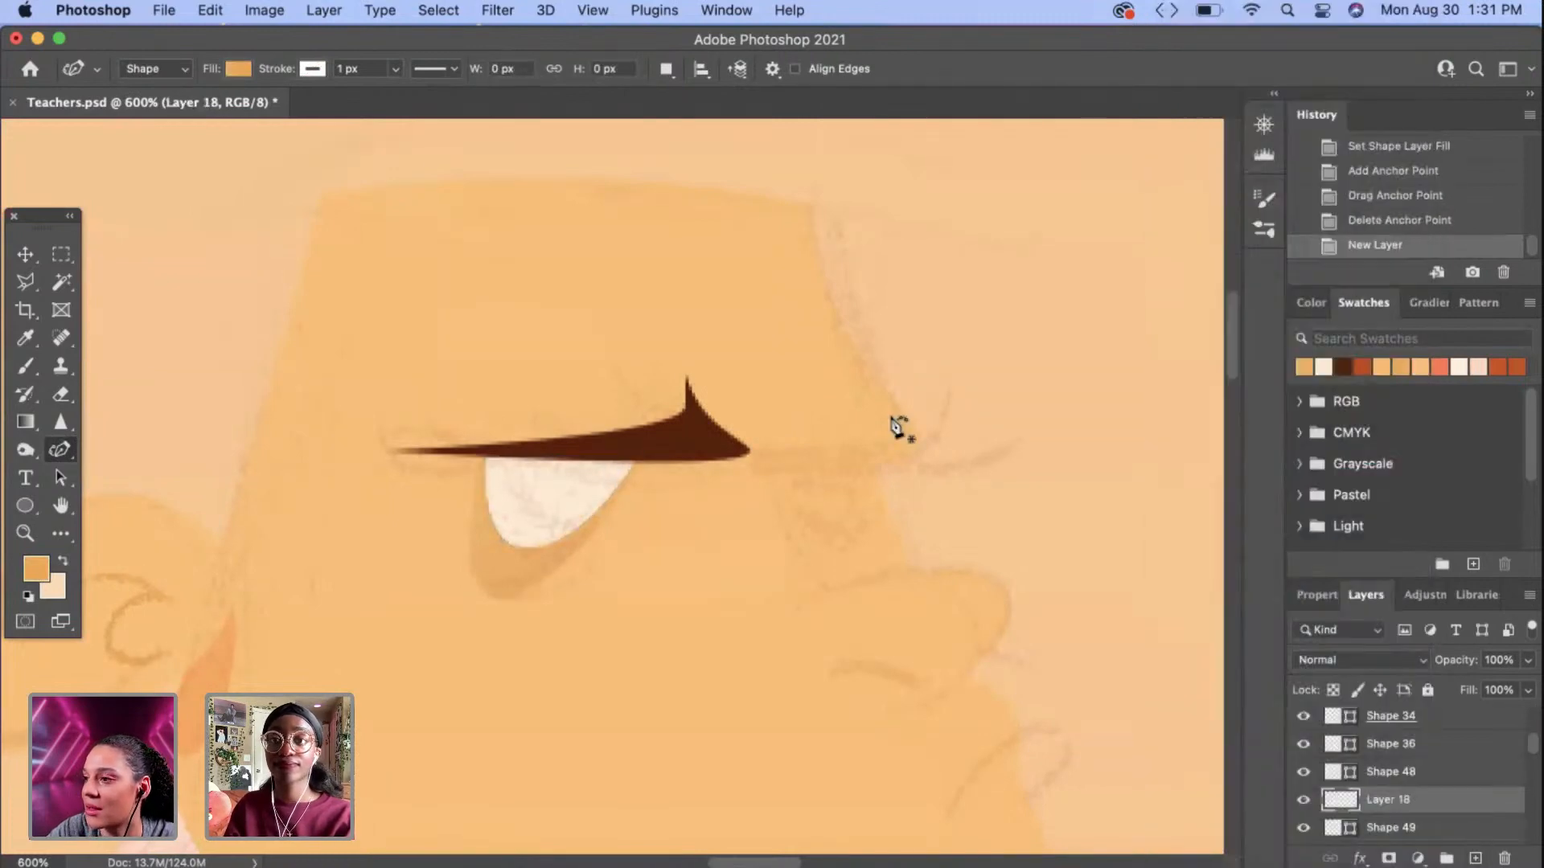
pyautogui.click(540, 442)
pyautogui.click(557, 502)
pyautogui.click(627, 480)
pyautogui.click(644, 452)
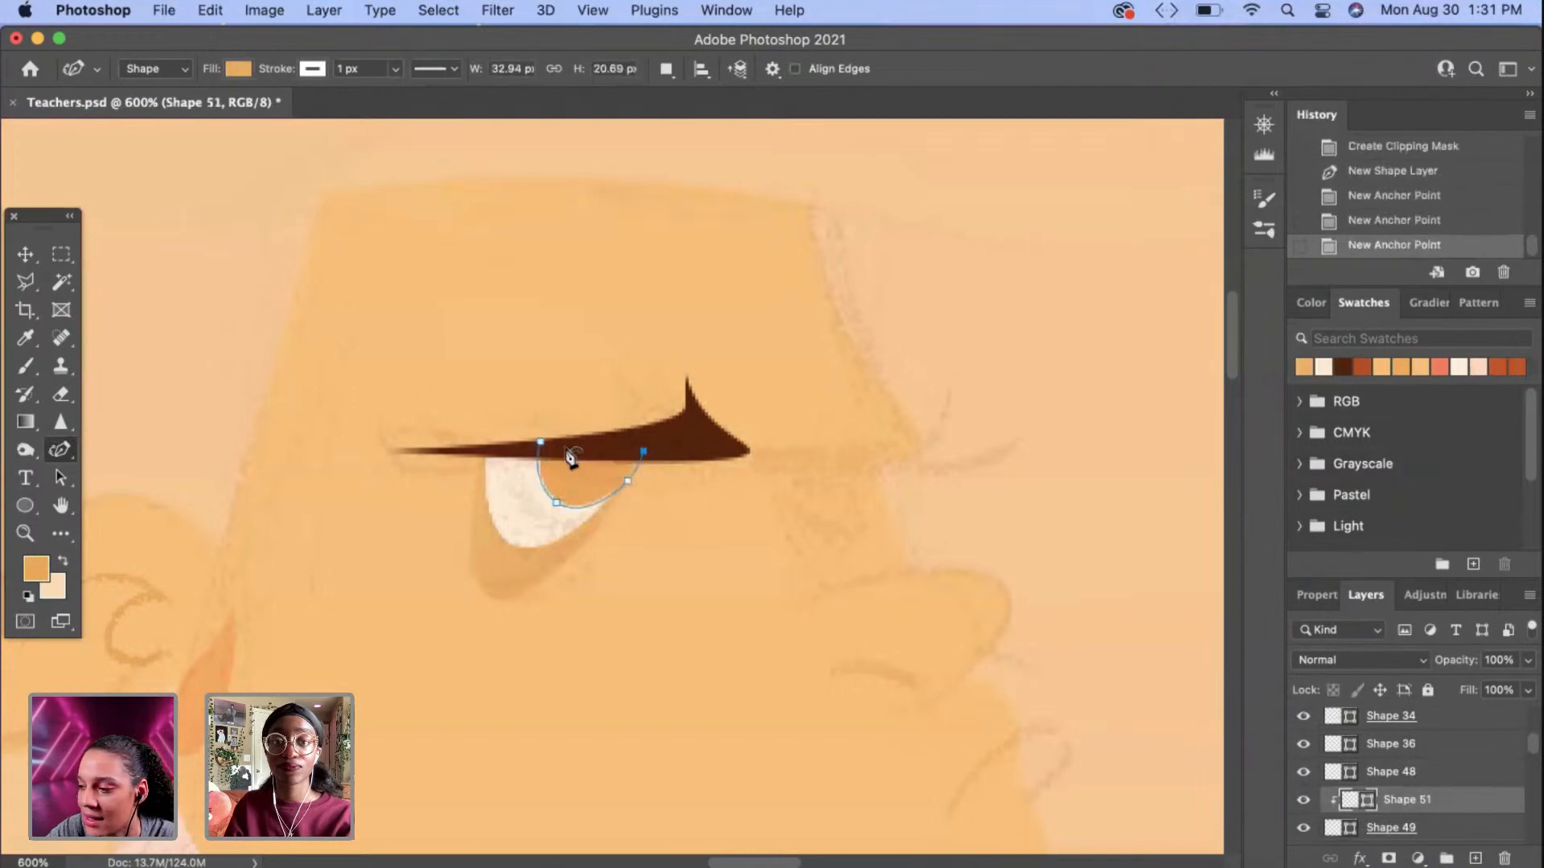
pyautogui.click(542, 443)
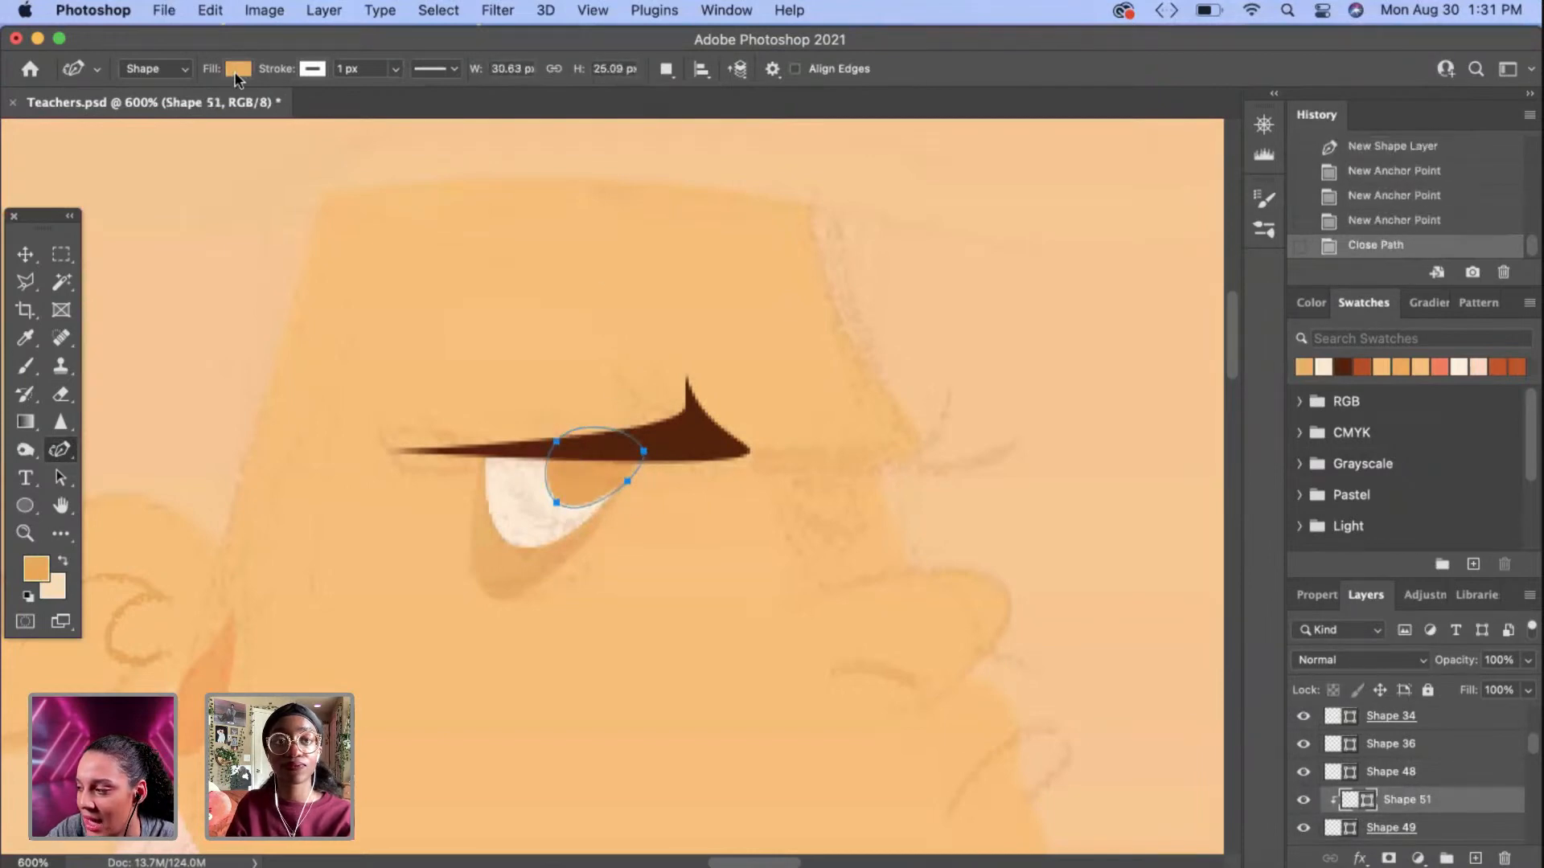
# Step: Set the iris fill to brown, RGB 106, 42, 0, remove its stroke, and finish the path
pyautogui.click(237, 71)
pyautogui.click(143, 185)
pyautogui.click(370, 111)
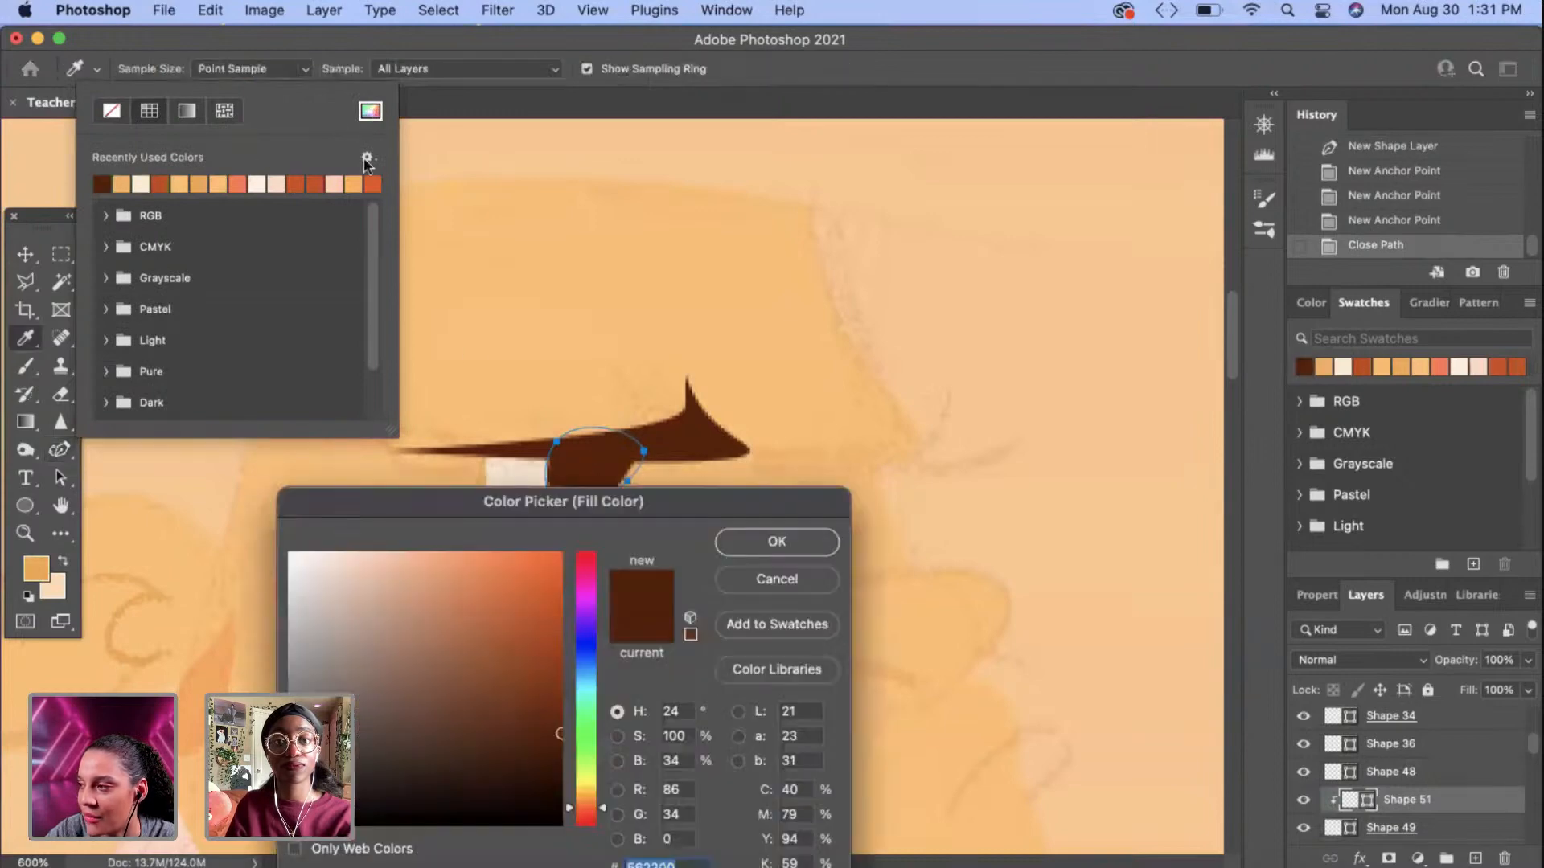
pyautogui.moveTo(545, 738); pyautogui.dragTo(568, 711)
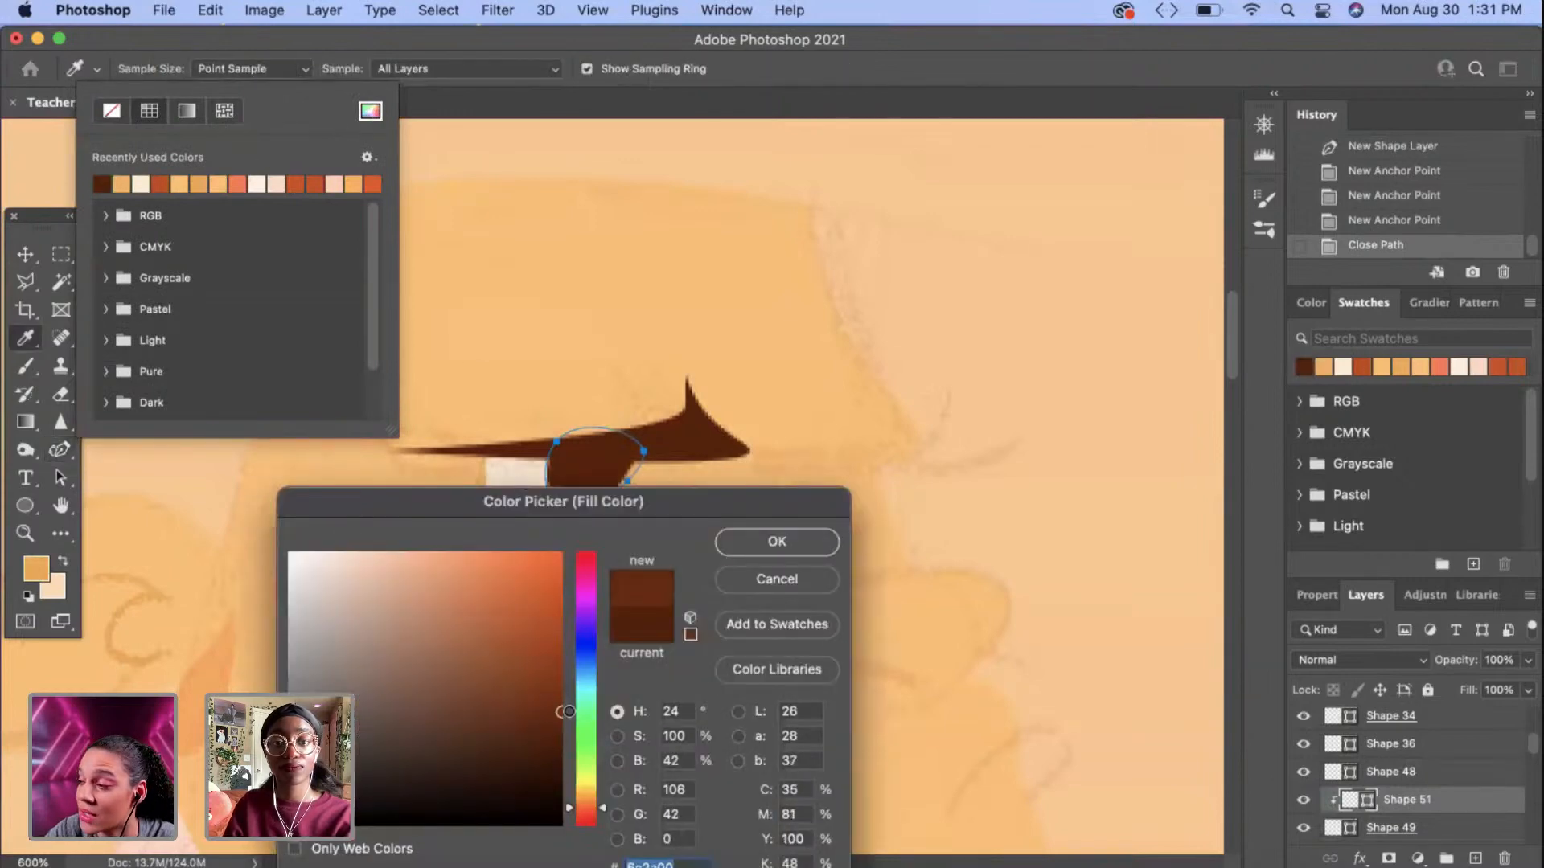
pyautogui.click(739, 552)
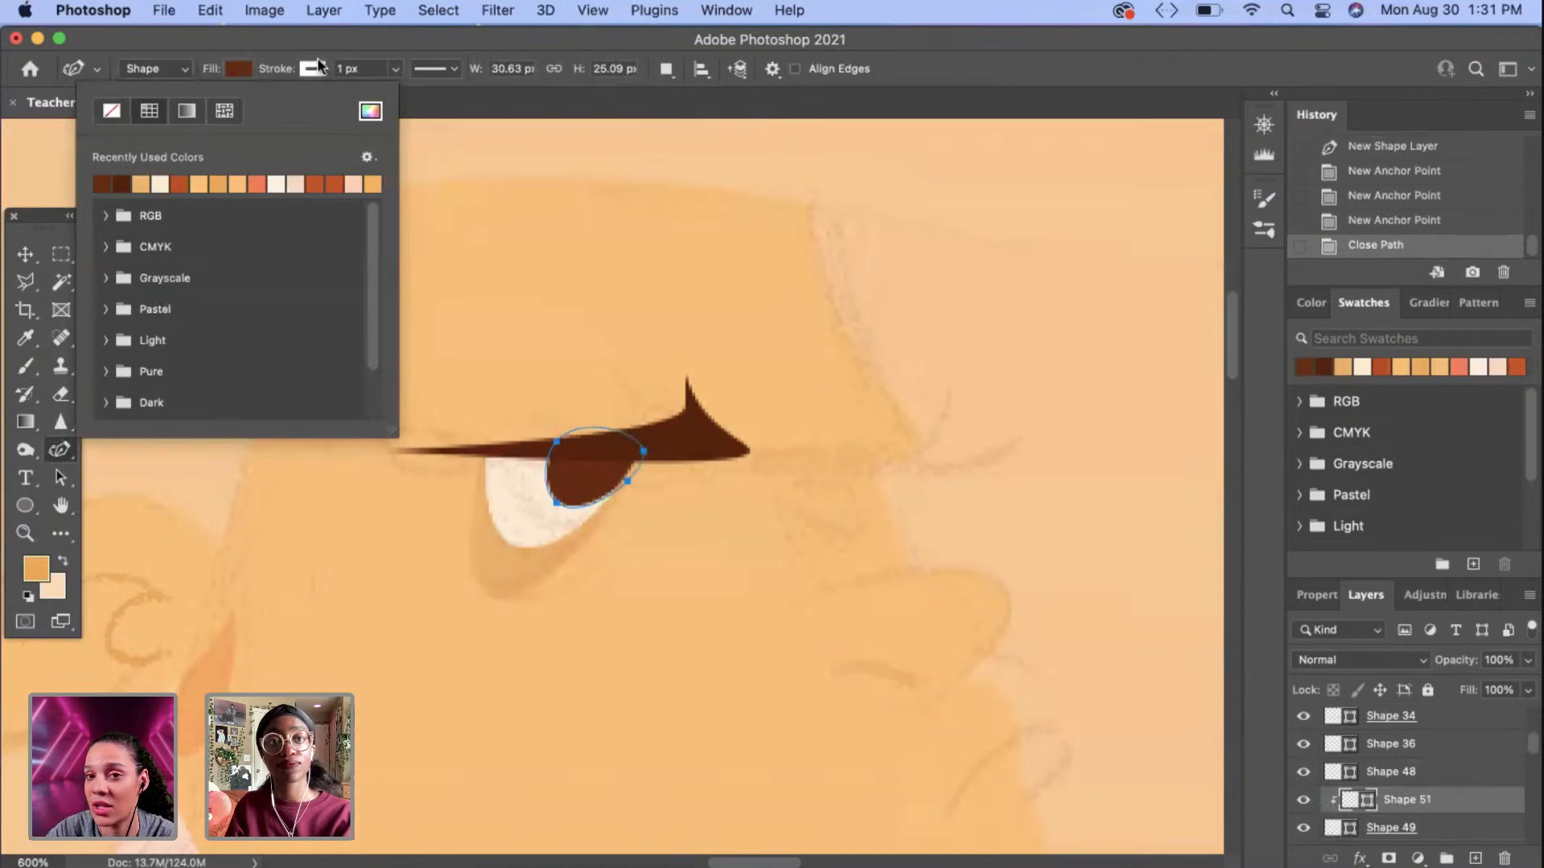
pyautogui.click(317, 66)
pyautogui.click(187, 113)
pyautogui.click(889, 533)
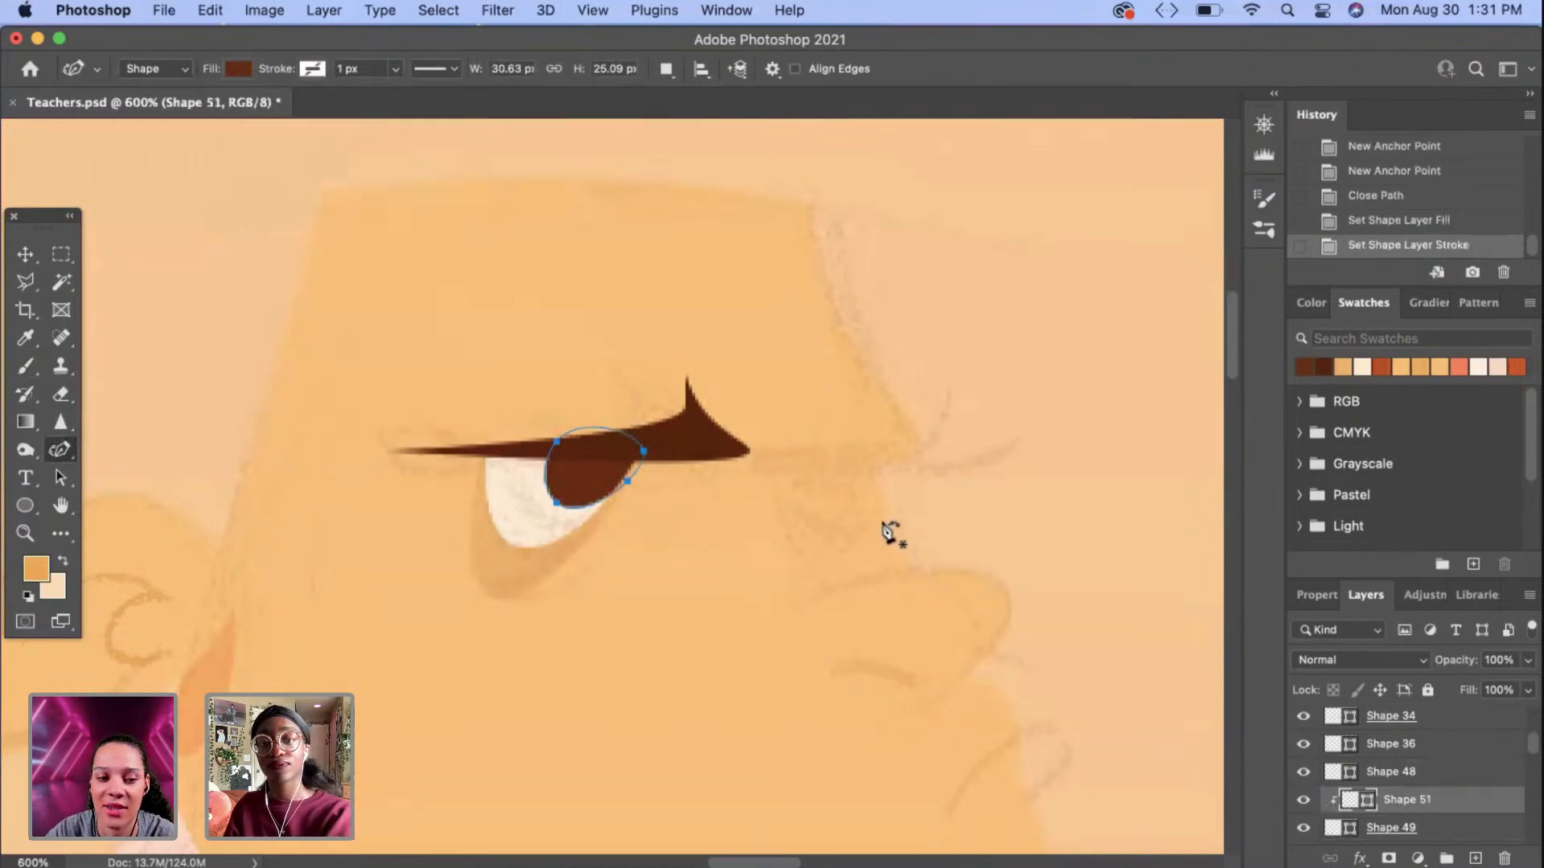
pyautogui.press('Return')
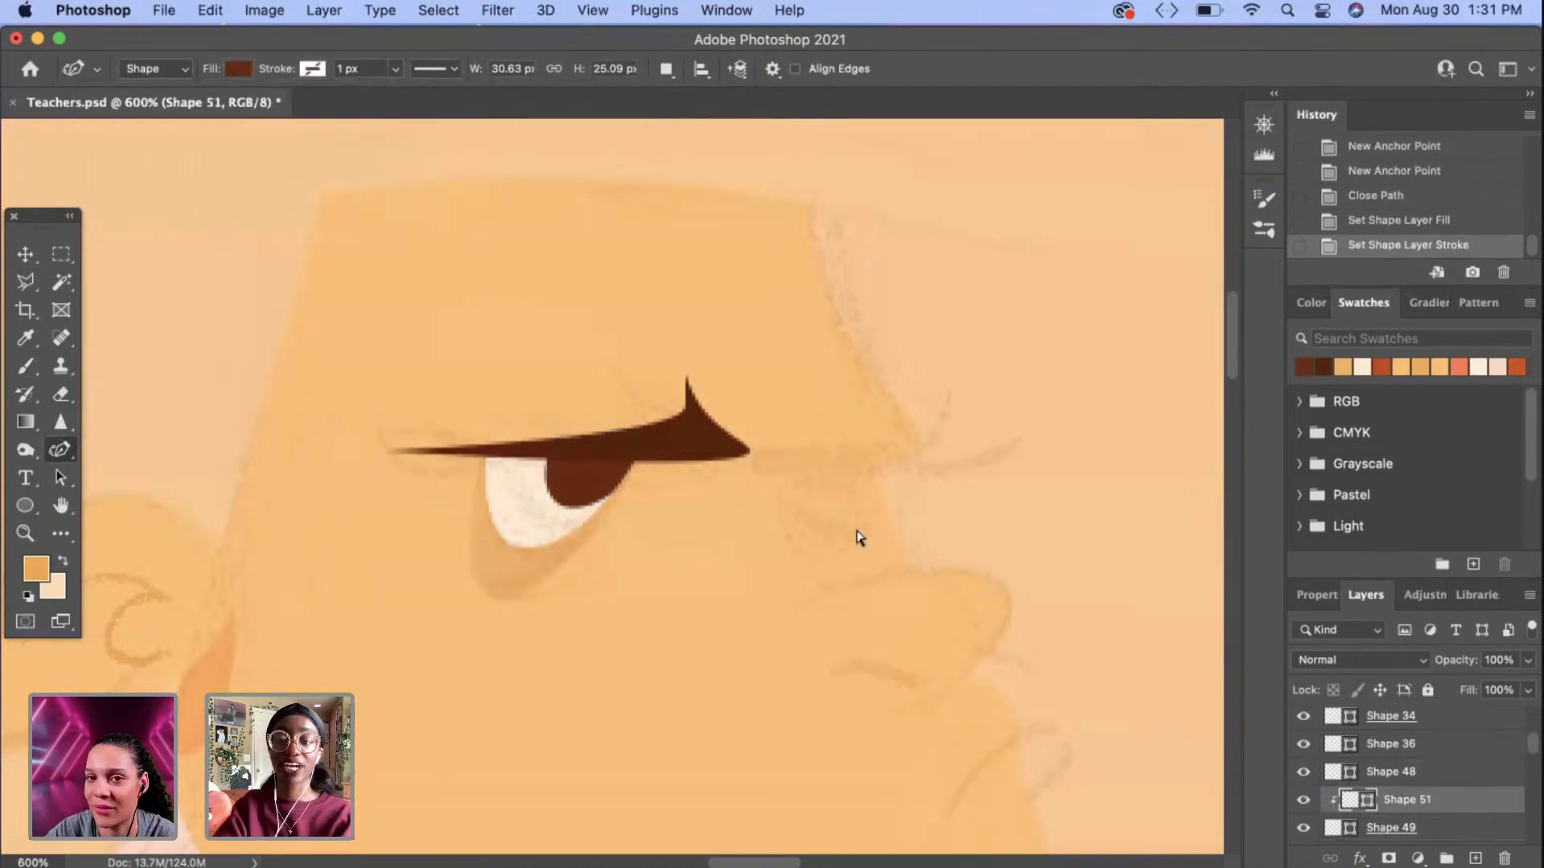
pyautogui.press('super+minus')
pyautogui.press('super+minus')
pyautogui.press('super+minus')
pyautogui.press('super+plus')
pyautogui.press('super+plus')
pyautogui.press('super+plus')
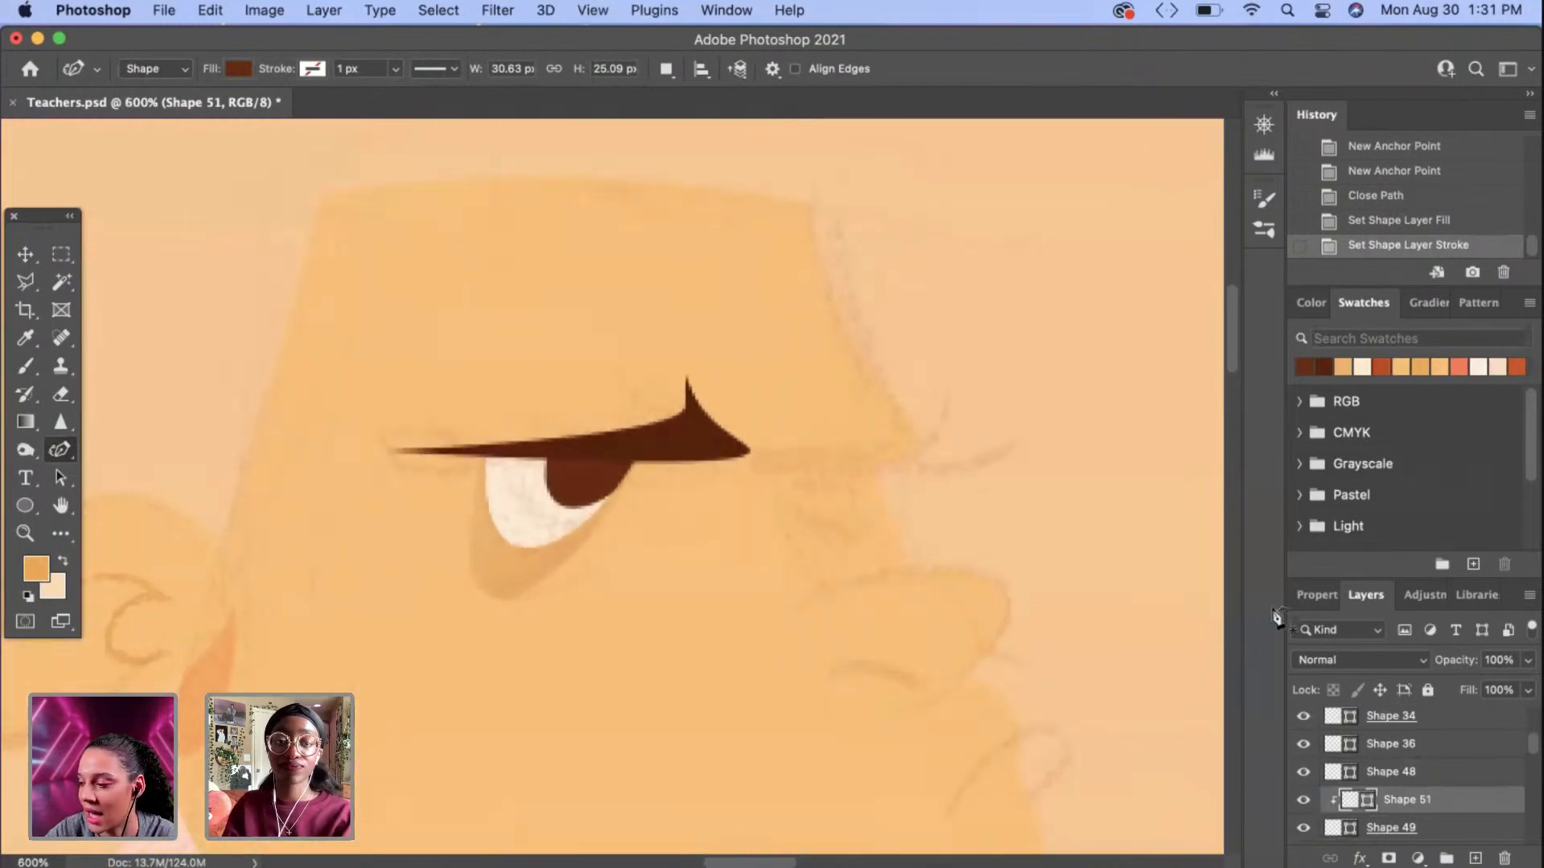
# Step: Draw a straight two-point closed lash path about 39 × 12 px, running up and outward from the eye white's upper outer corner
pyautogui.rightClick(61, 449)
pyautogui.click(145, 446)
pyautogui.click(493, 452)
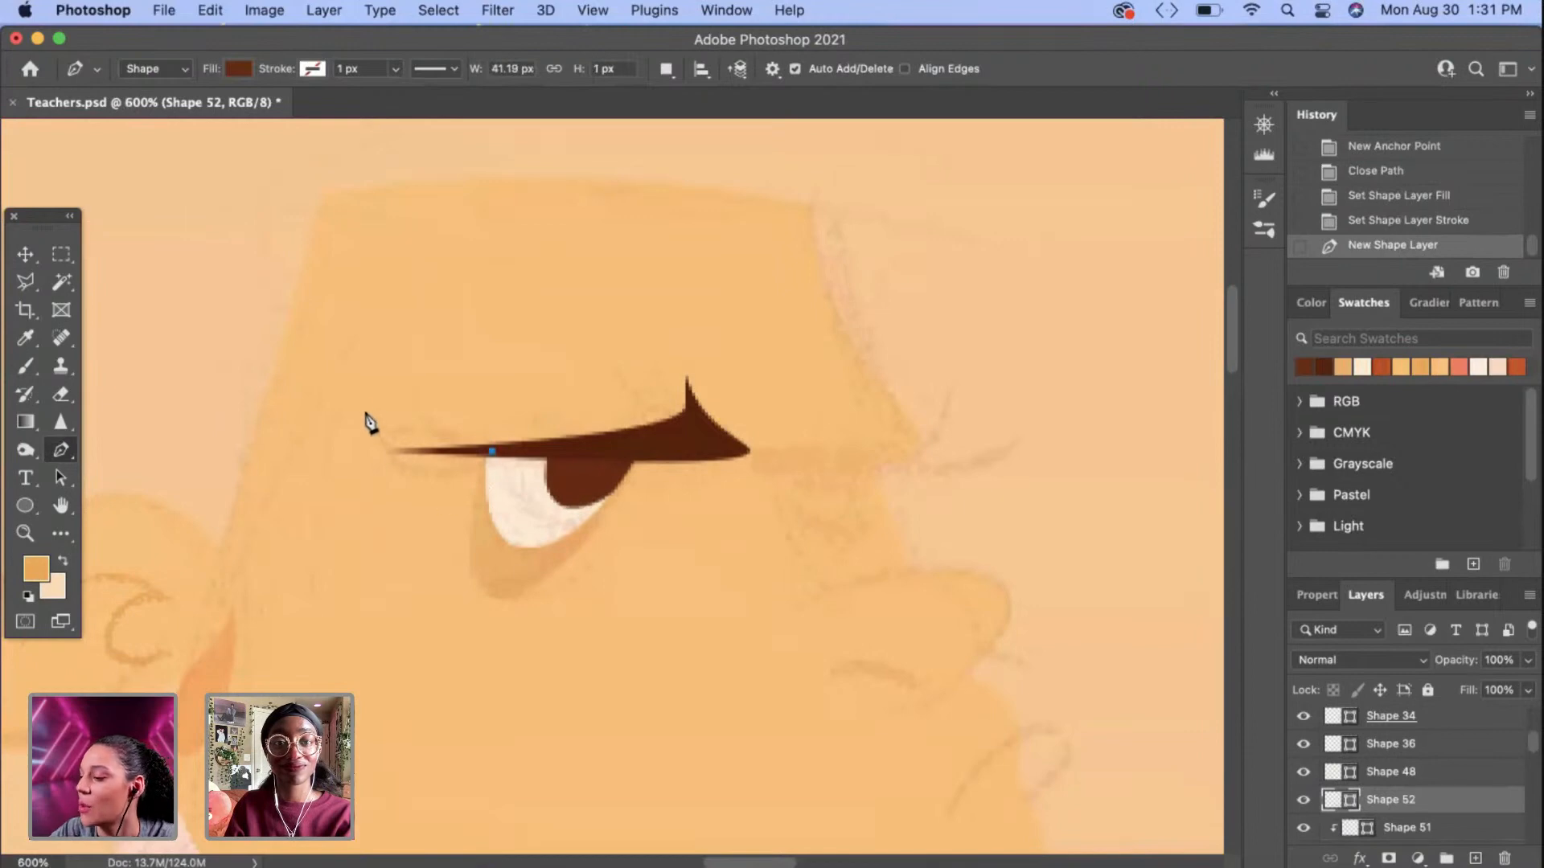
pyautogui.click(366, 414)
pyautogui.click(493, 453)
# Step: Set the lash path's fill to a very dark brown, RGB 71, 28, 0
pyautogui.click(239, 70)
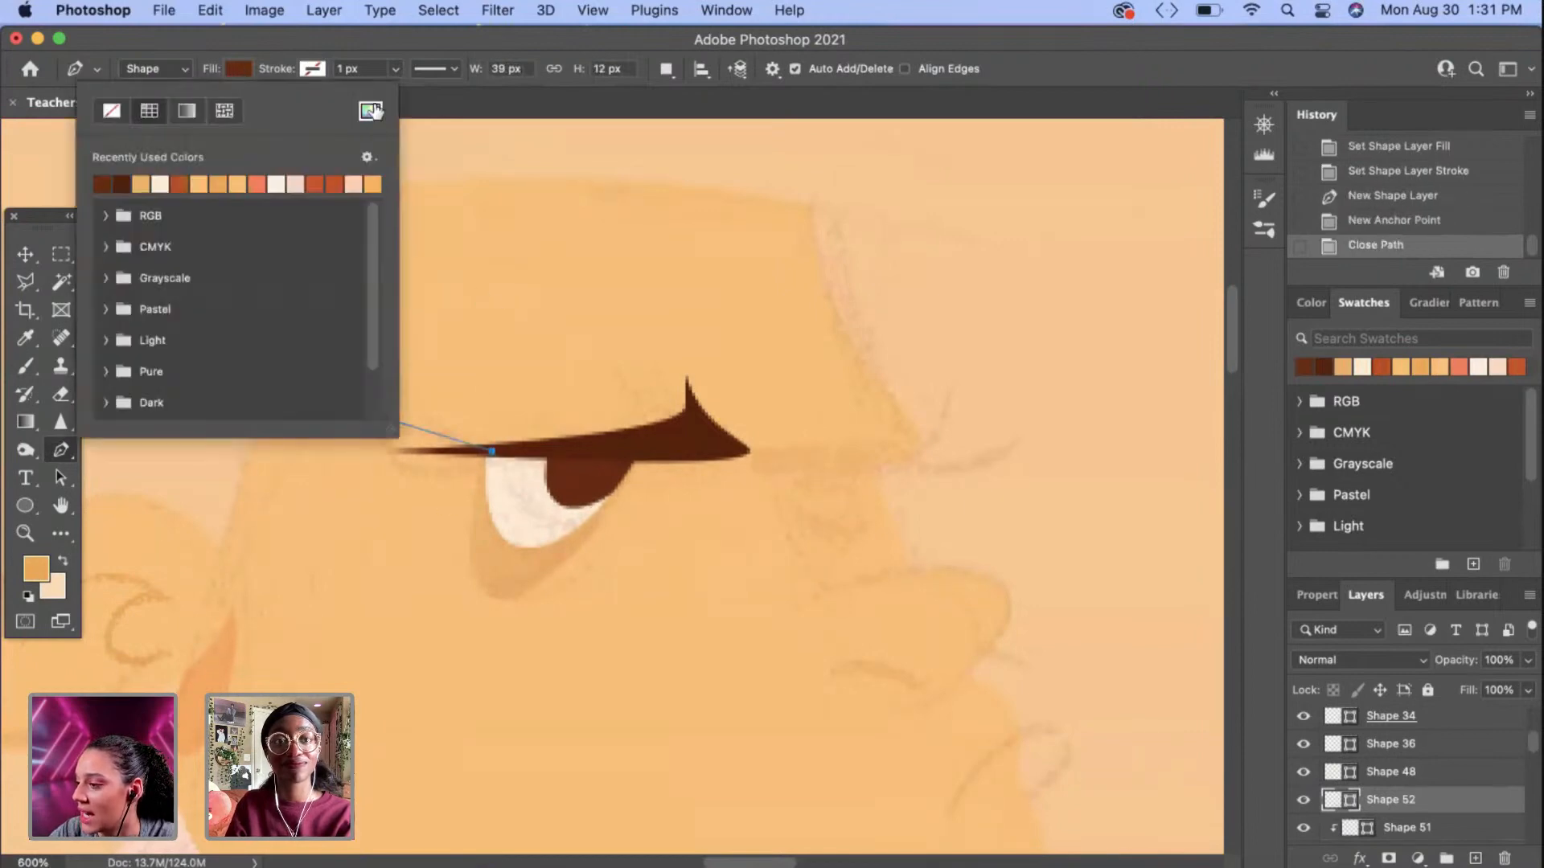
pyautogui.click(370, 111)
pyautogui.click(547, 738)
pyautogui.click(753, 543)
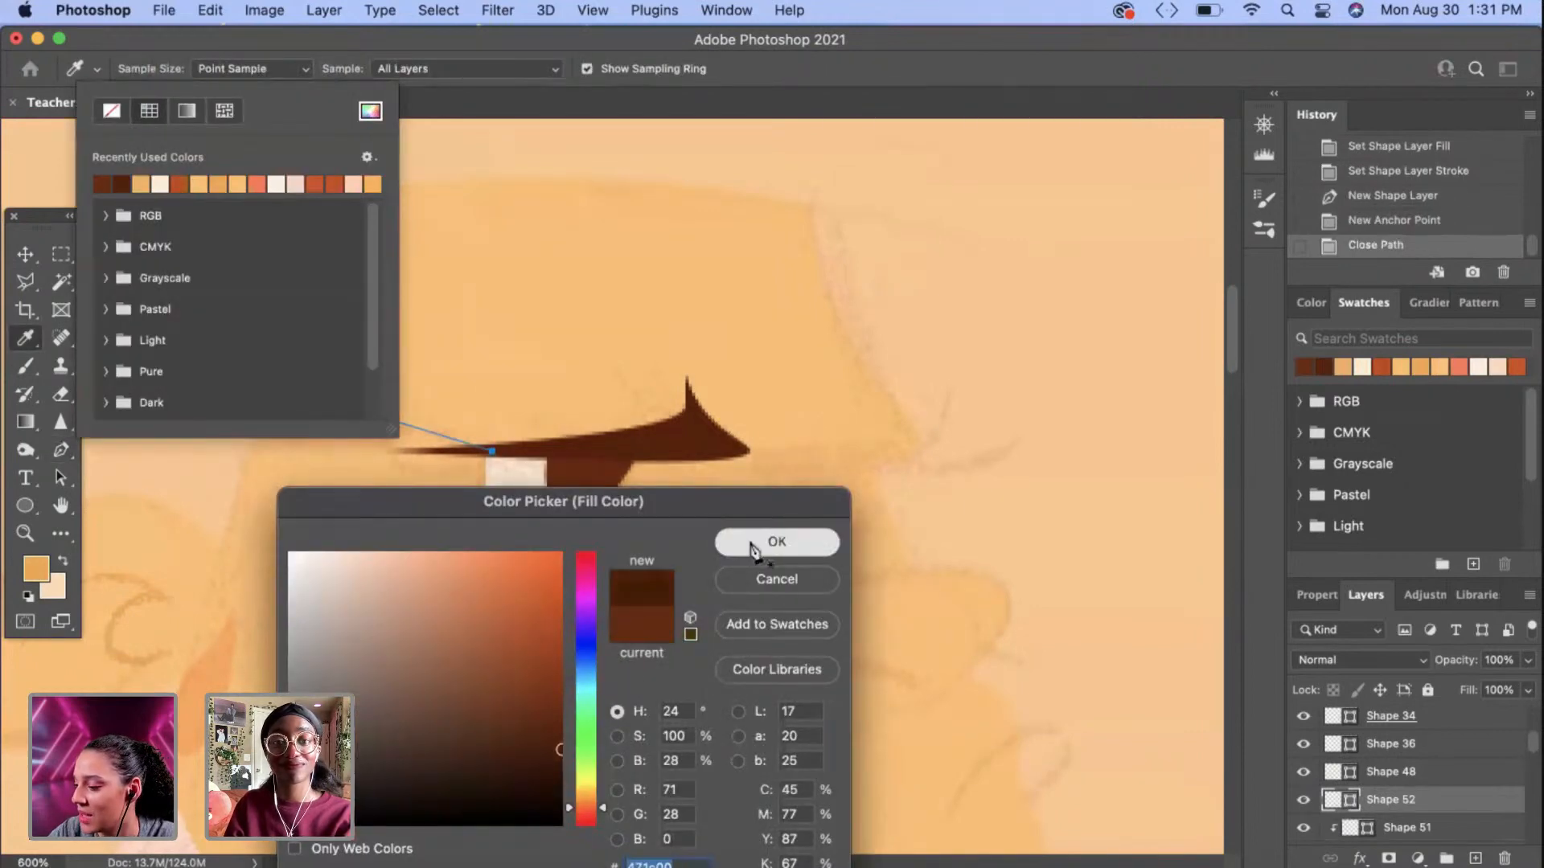
# Step: Bend the first lash downward into a thin crescent about 21 px high by adding an anchor on each edge, and finish the path
pyautogui.click(63, 452)
pyautogui.rightClick(61, 450)
pyautogui.click(193, 487)
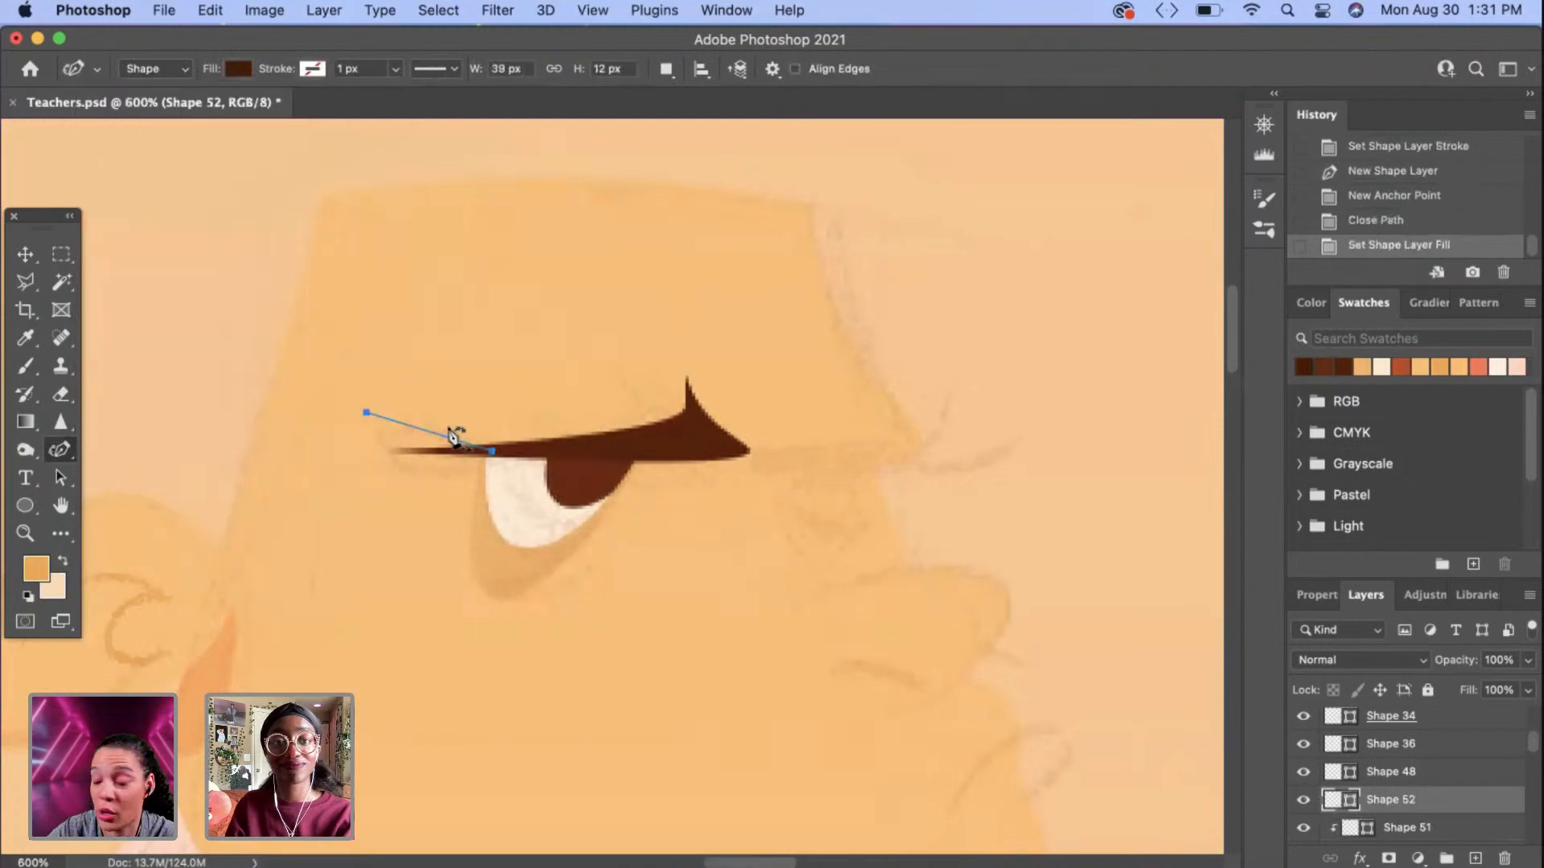
pyautogui.moveTo(454, 441); pyautogui.dragTo(408, 473)
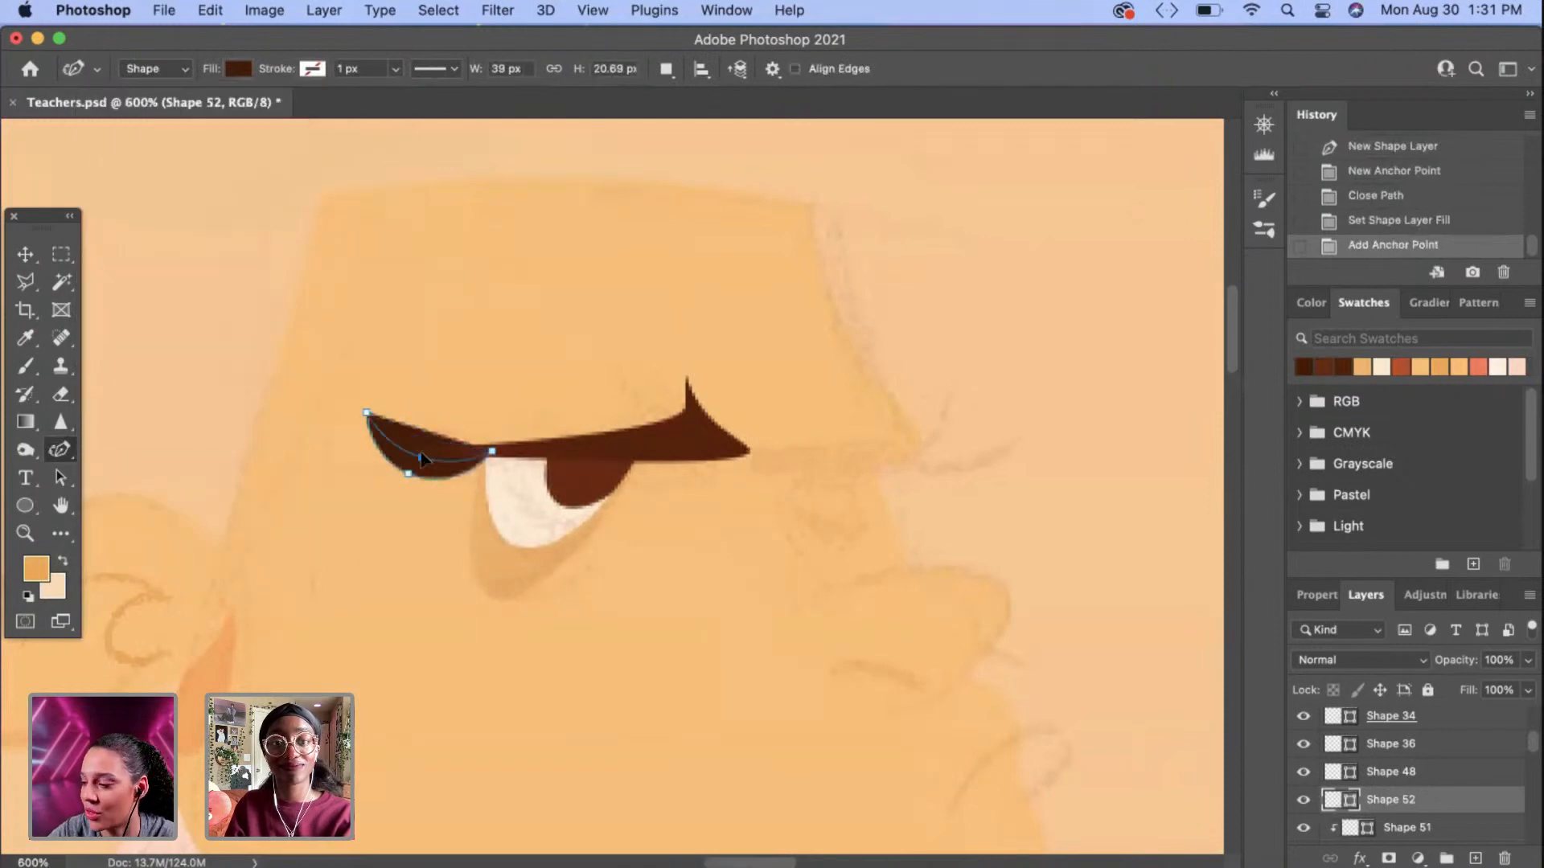
pyautogui.click(414, 467)
pyautogui.press('Escape')
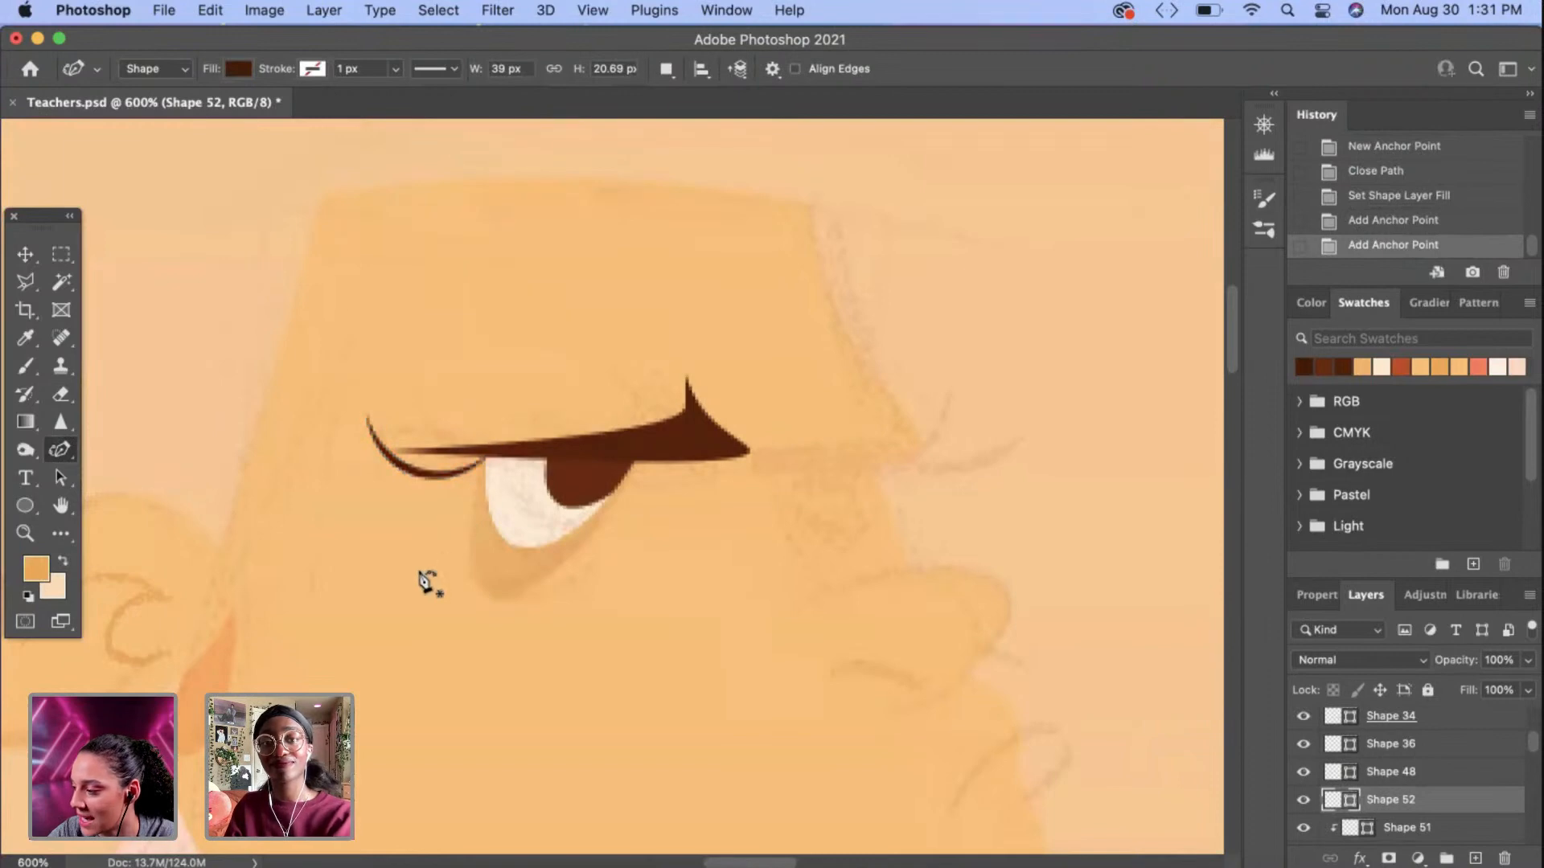
# Step: Draw a second two-point closed lash path about 35 × 19 px, slanting down and outward from the eyelid across the eye white
pyautogui.rightClick(65, 451)
pyautogui.click(125, 440)
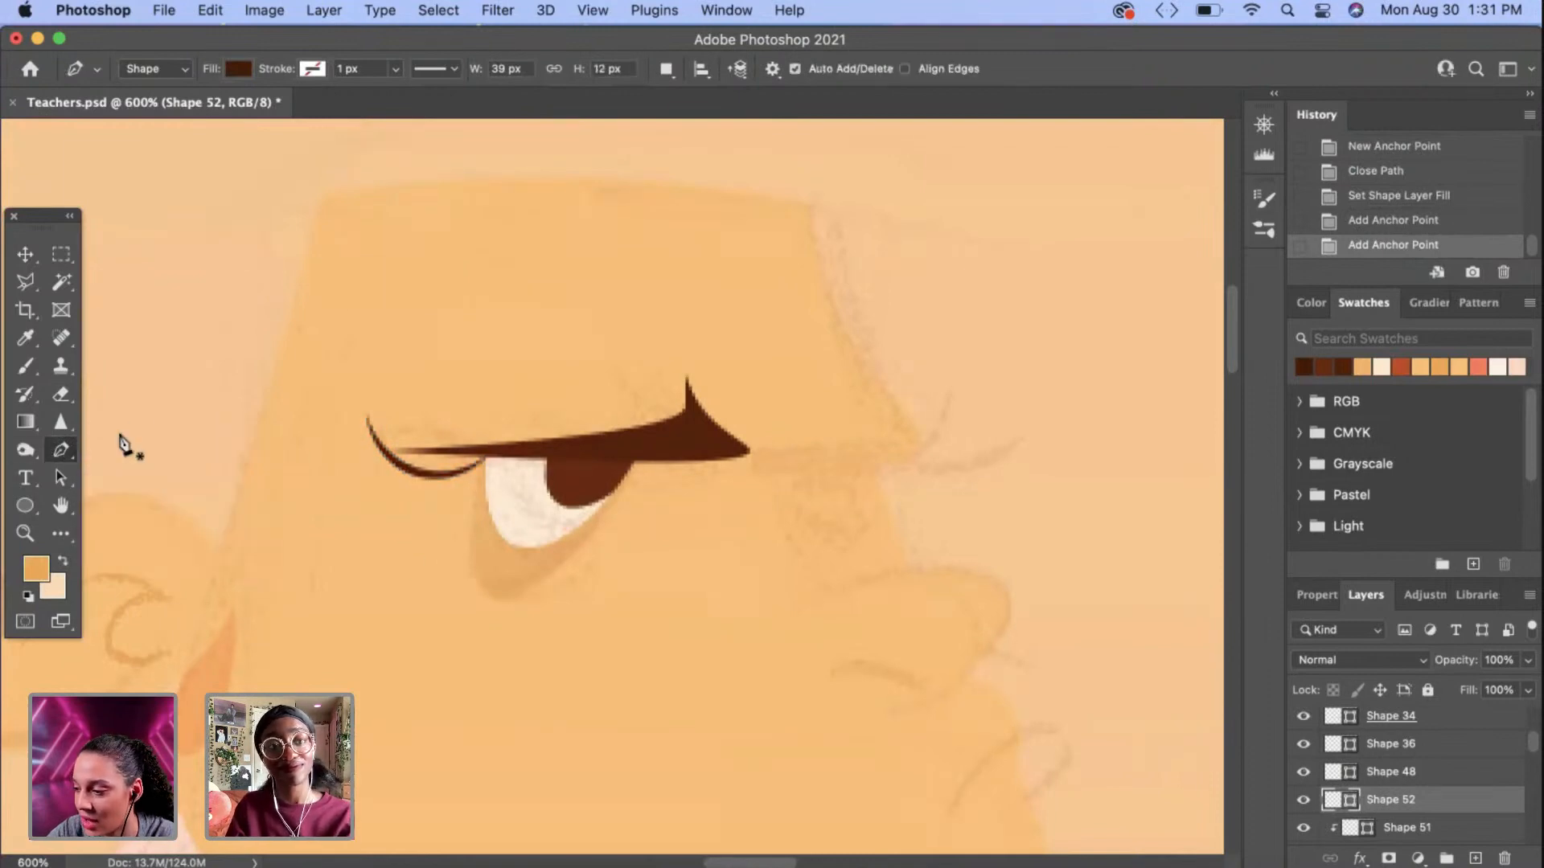
pyautogui.click(533, 451)
pyautogui.click(424, 511)
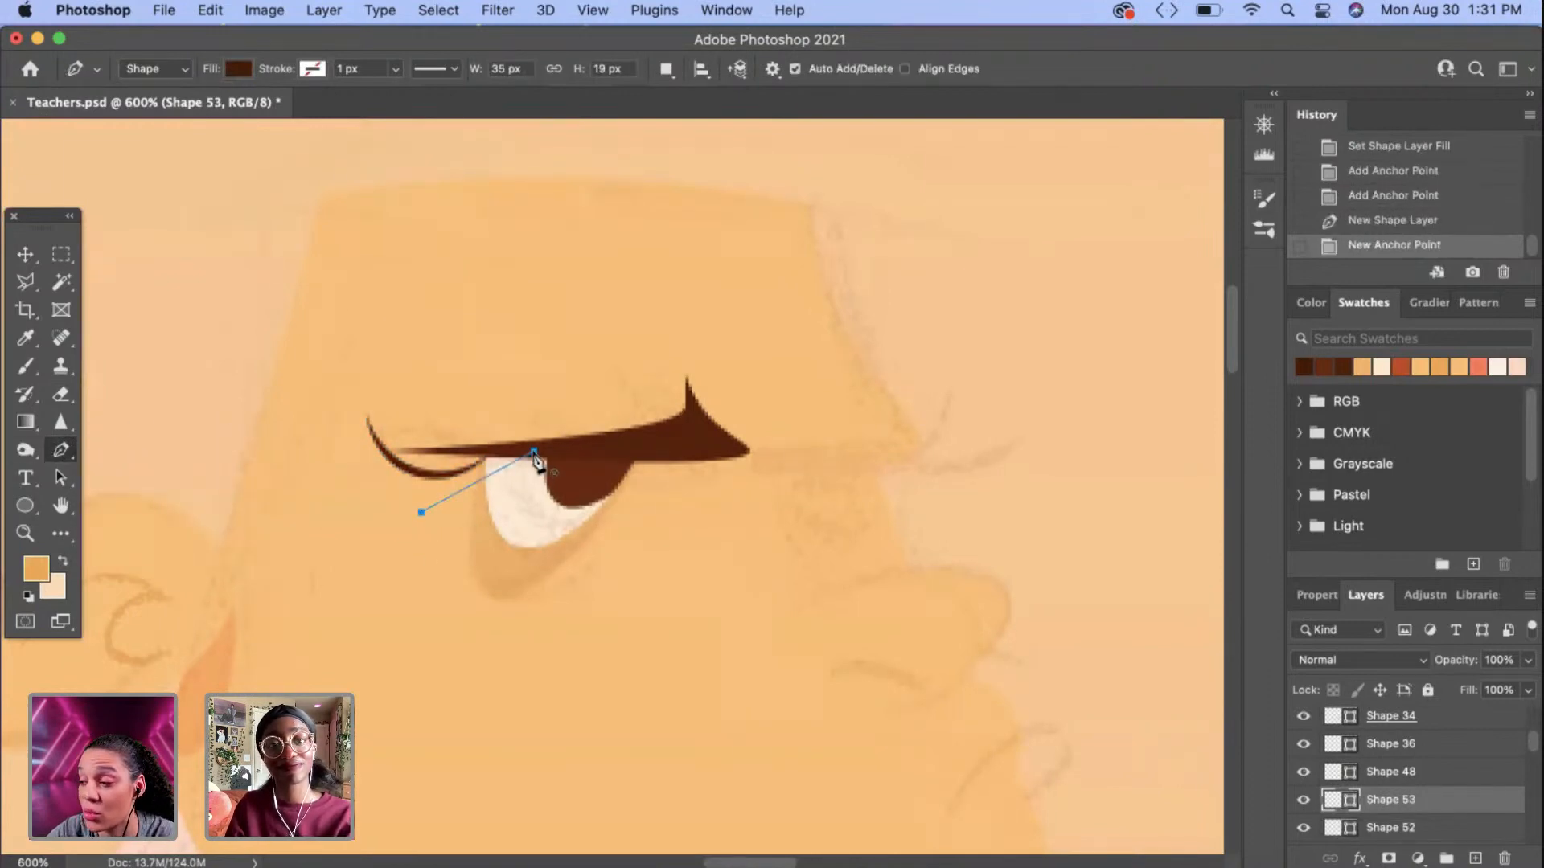
pyautogui.click(533, 452)
# Step: Bend the second lash into a thin downward curve by adding an anchor to each of its two edges
pyautogui.press('super+minus')
pyautogui.press('super+minus')
pyautogui.press('super+minus')
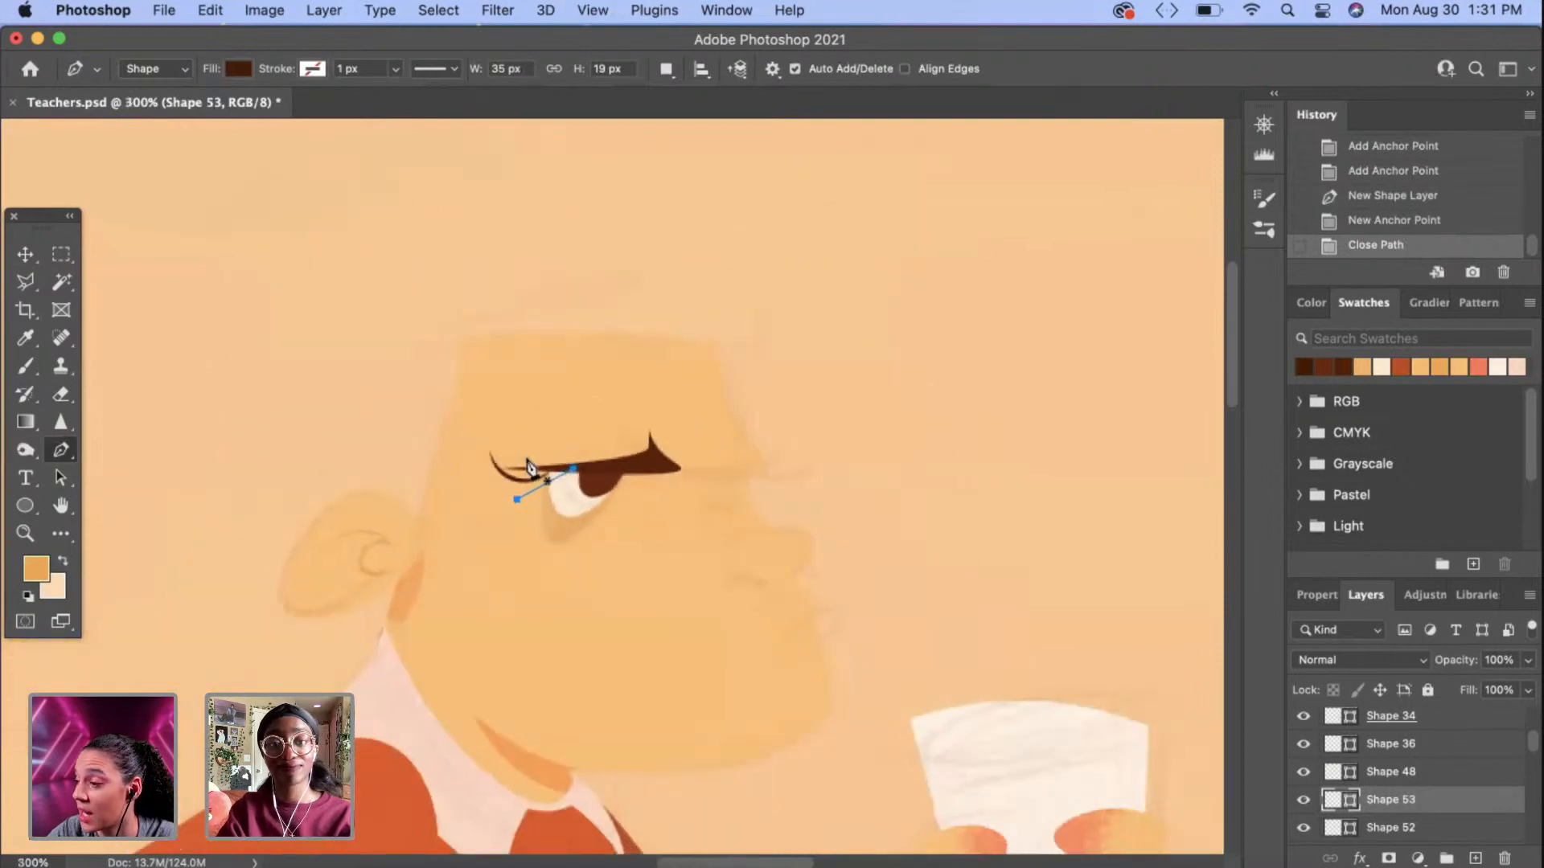
pyautogui.press('super+plus')
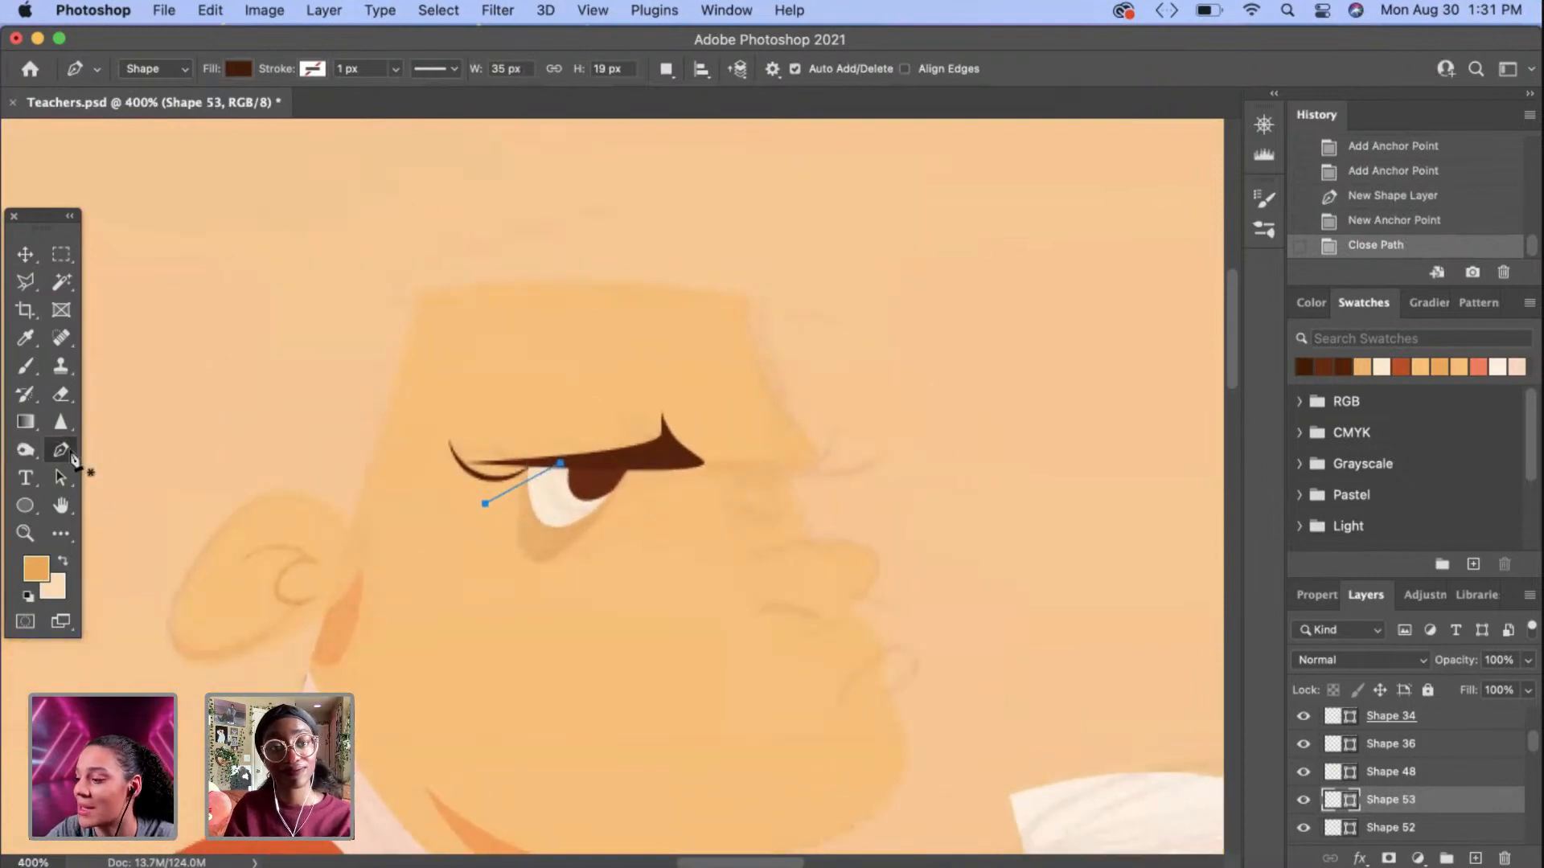
pyautogui.moveTo(73, 458); pyautogui.dragTo(140, 488)
pyautogui.click(535, 488)
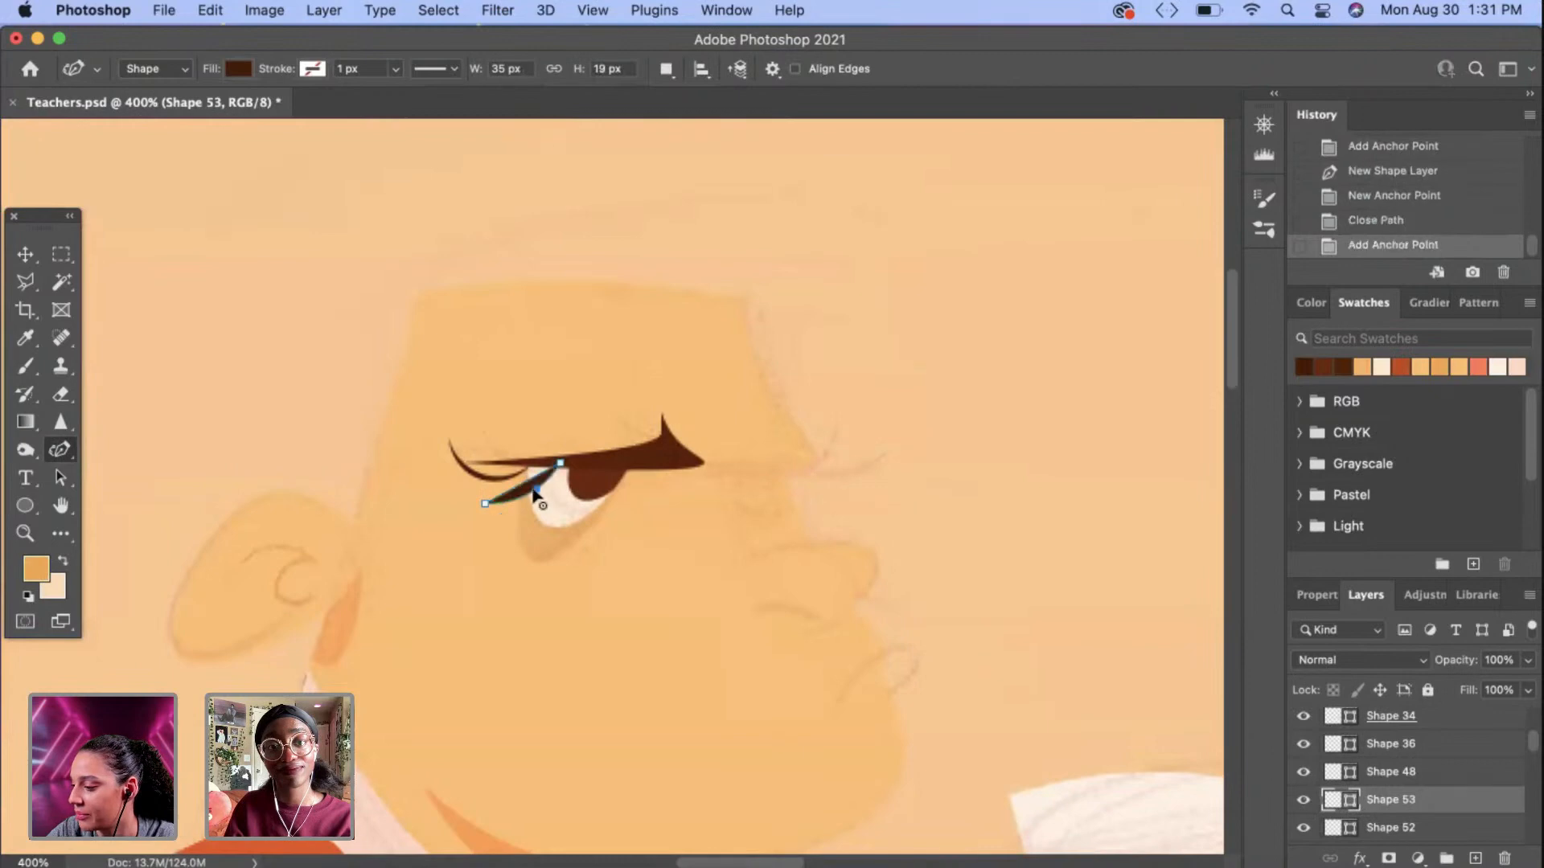
pyautogui.click(534, 490)
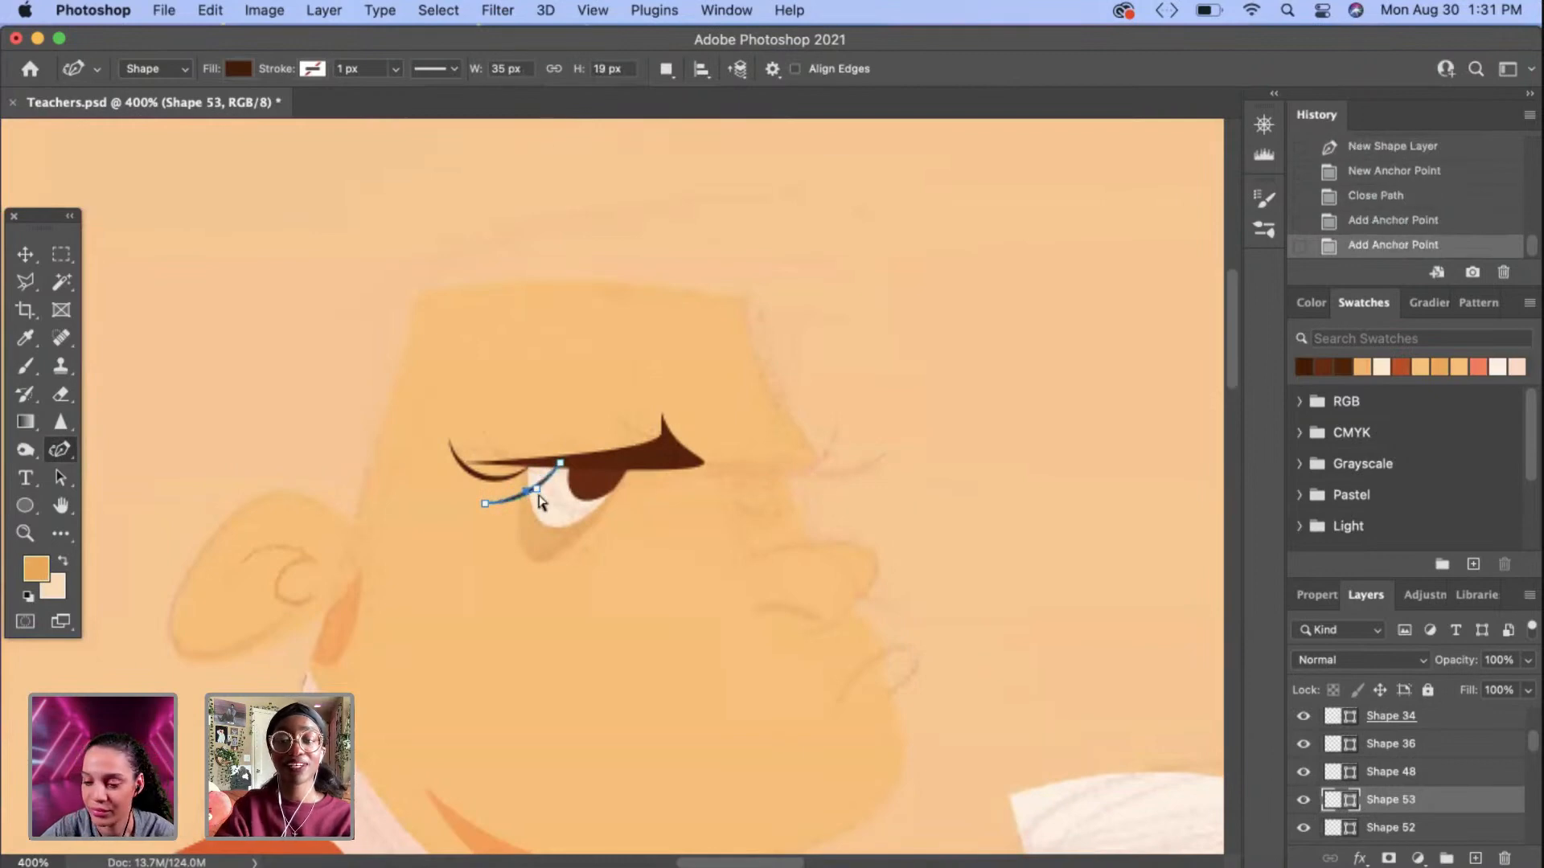
# Step: Refine the second lash's middle anchors and pull in both ends so it is about 29 × 18 px, and finish the path
pyautogui.press('super+plus')
pyautogui.press('super+plus')
pyautogui.press('super+plus')
pyautogui.press('super+plus')
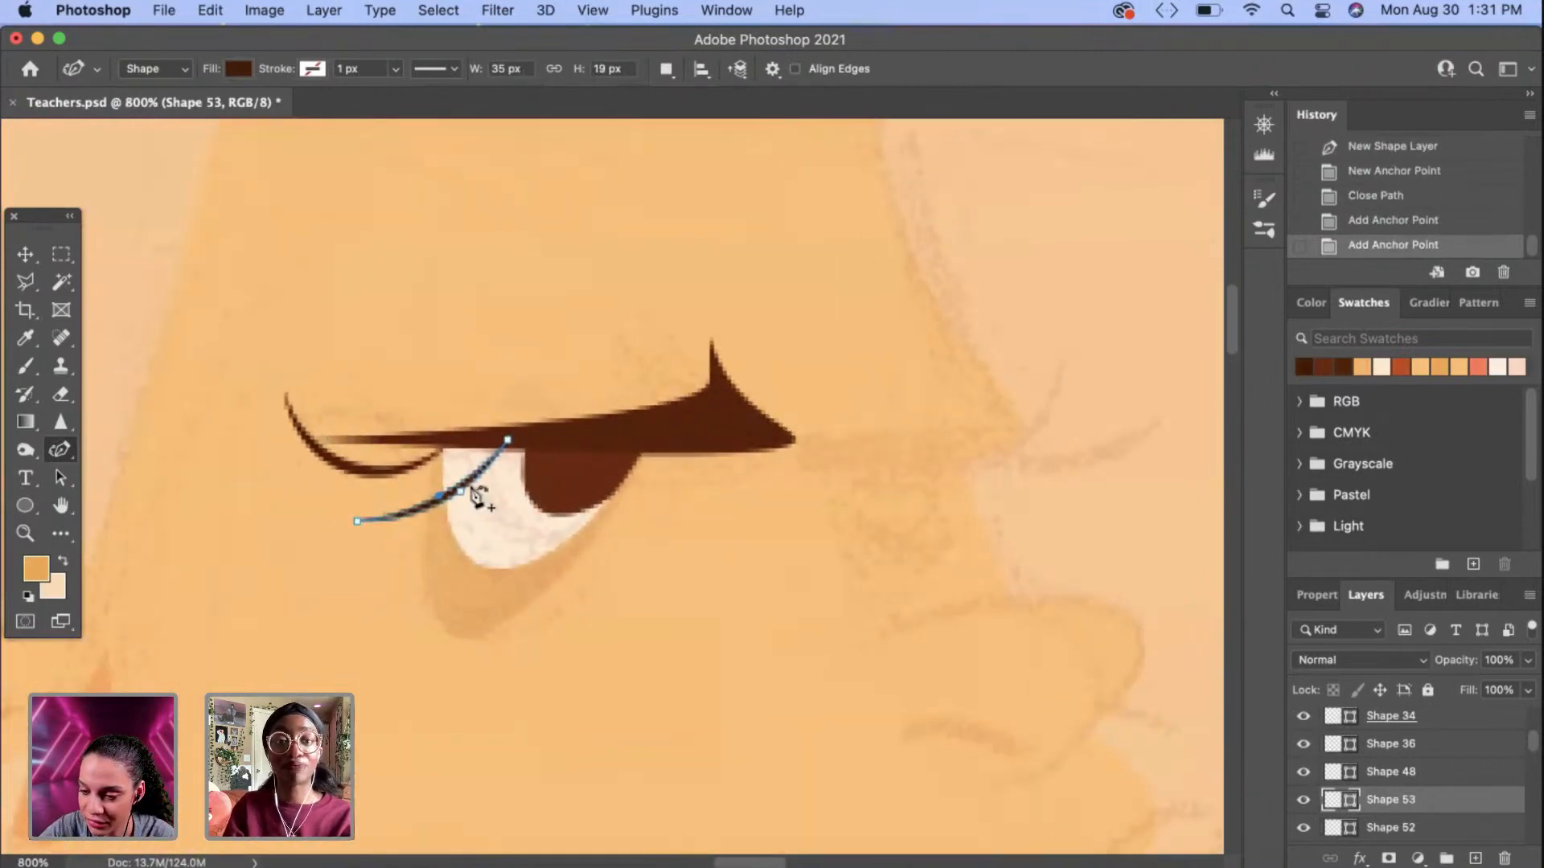
pyautogui.moveTo(471, 496); pyautogui.dragTo(449, 502)
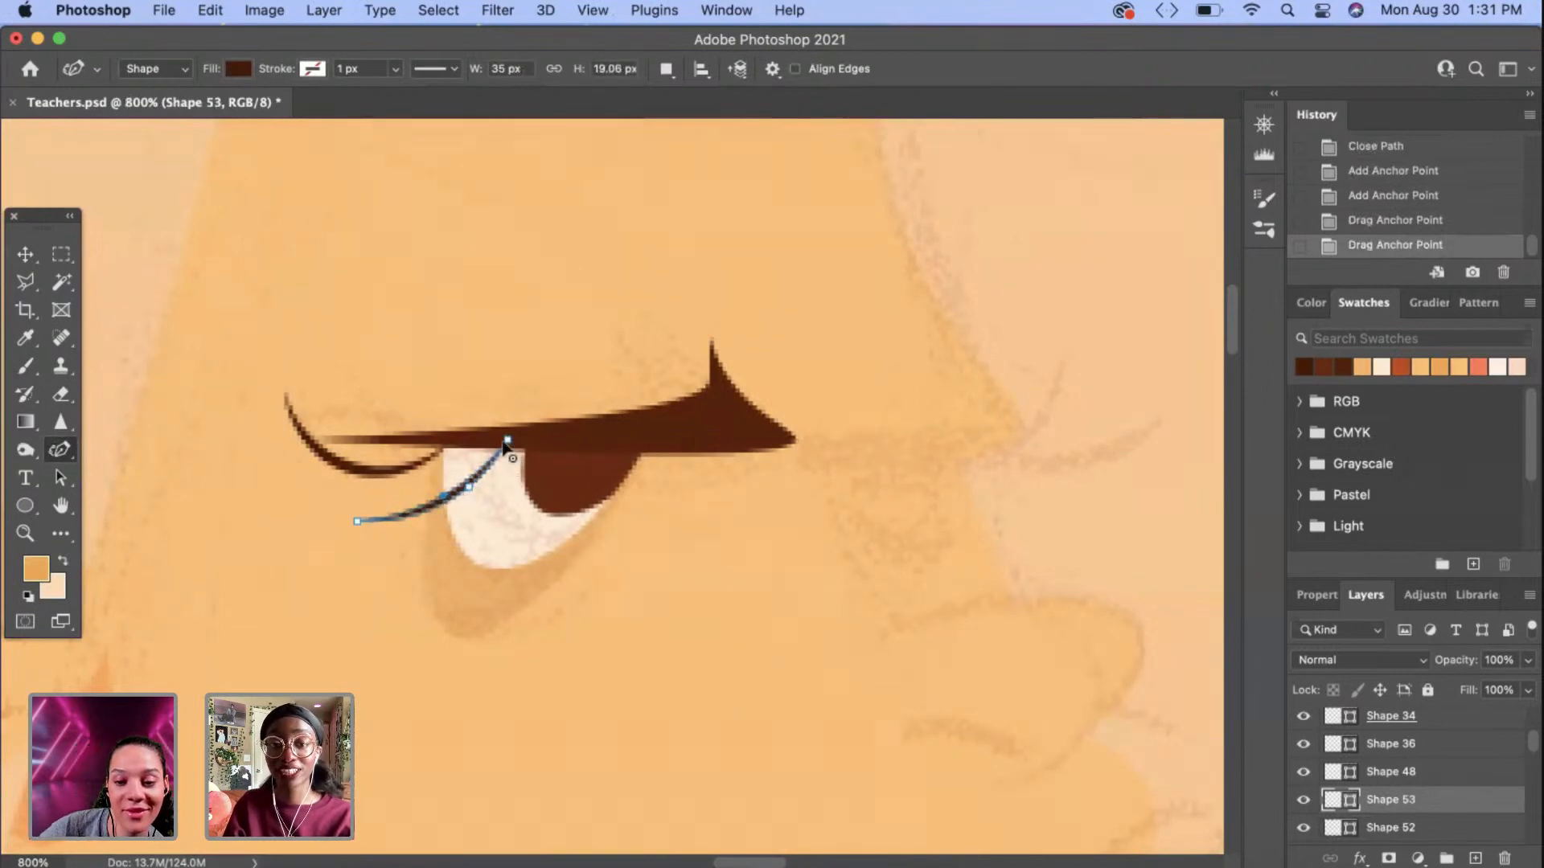
pyautogui.moveTo(503, 441); pyautogui.dragTo(481, 441)
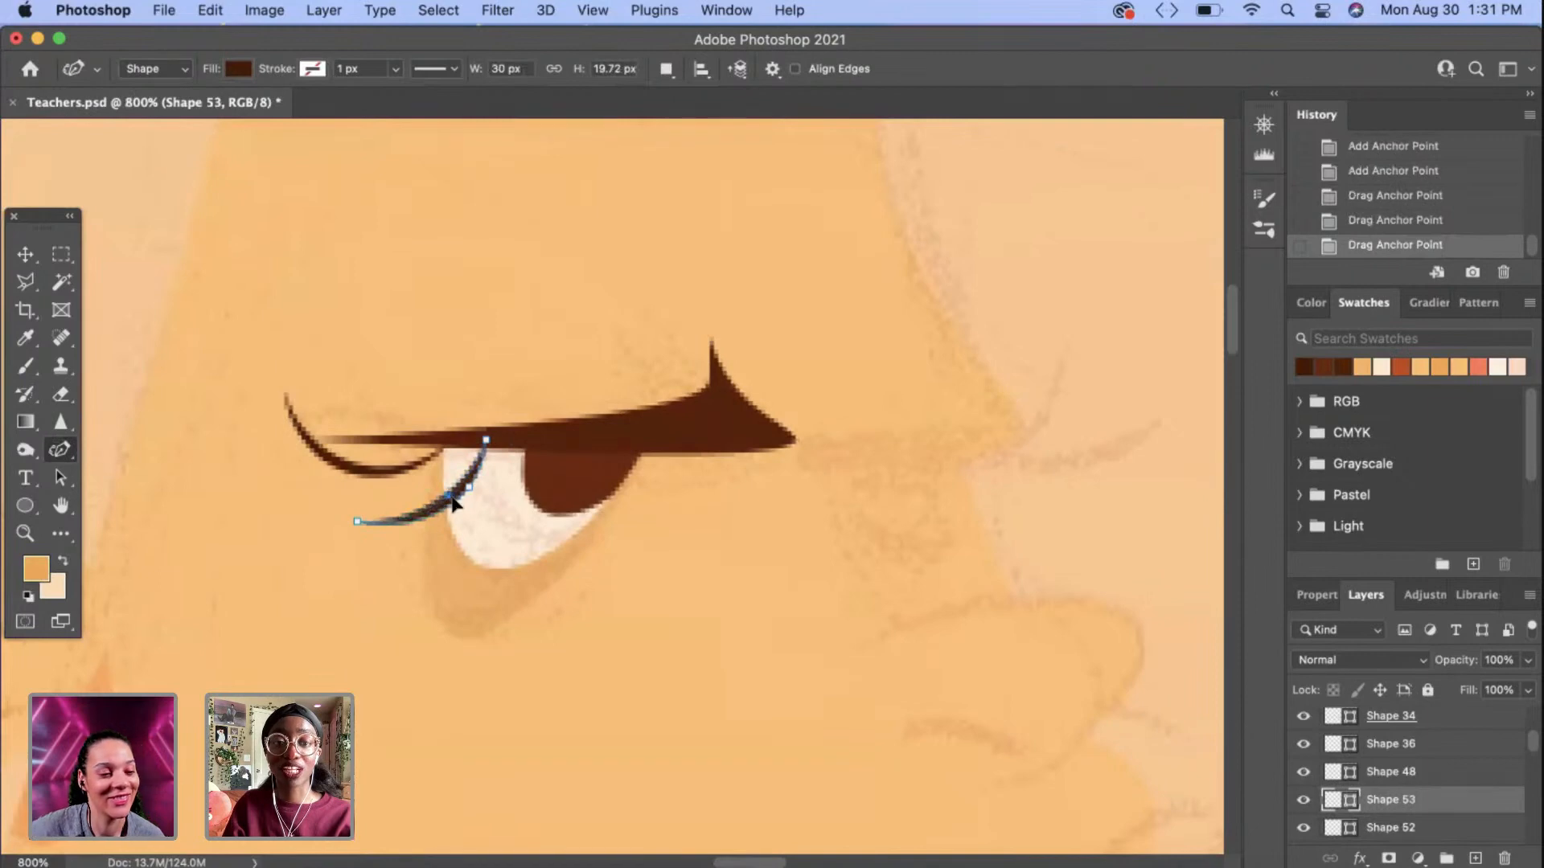
pyautogui.moveTo(454, 504); pyautogui.dragTo(451, 499)
pyautogui.moveTo(359, 523); pyautogui.dragTo(361, 508)
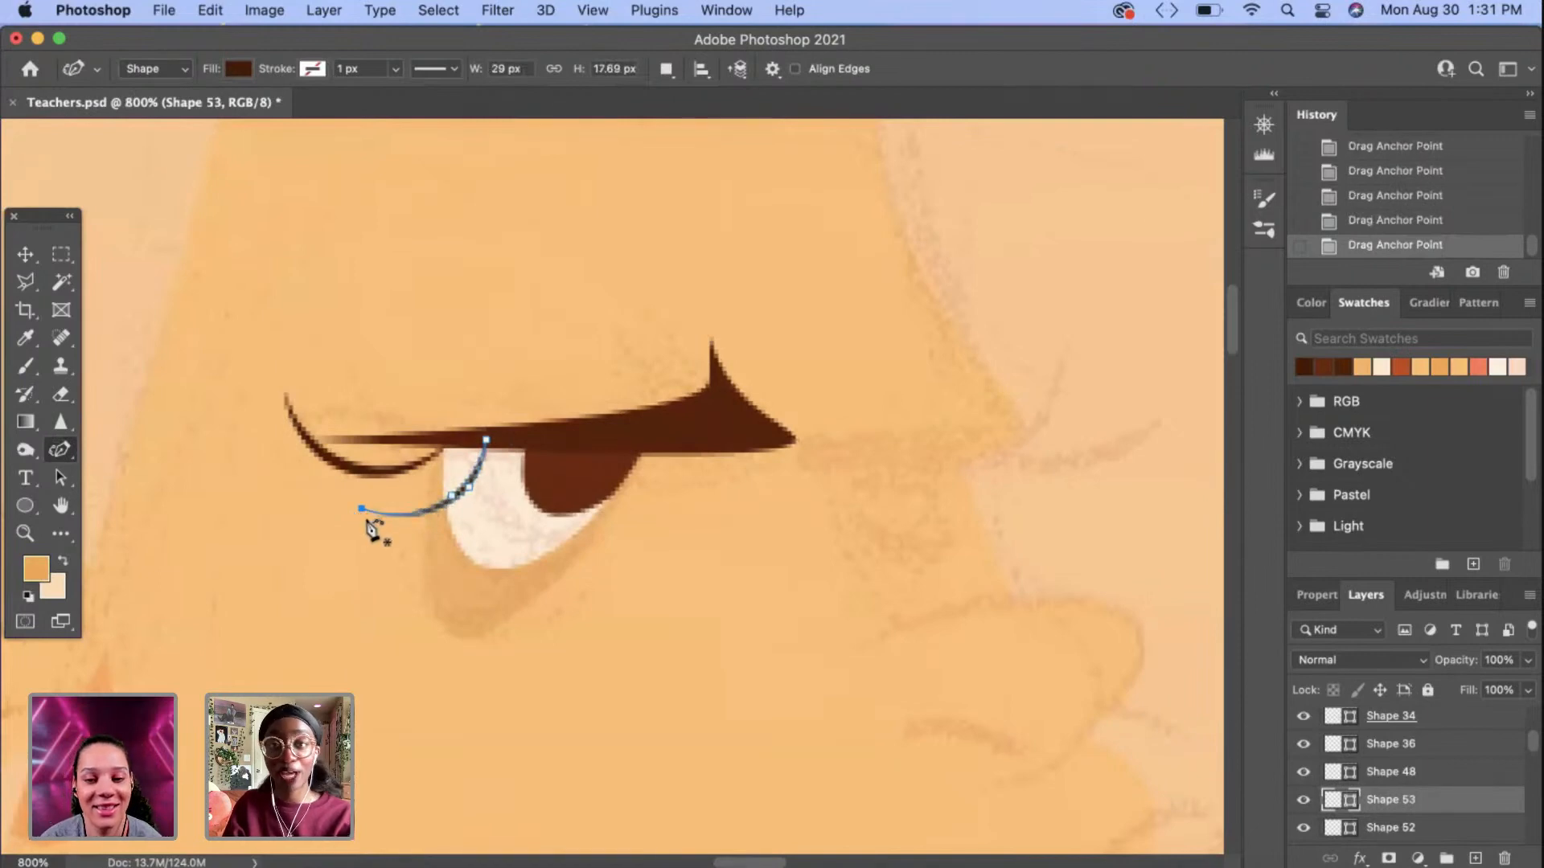
pyautogui.press('Return')
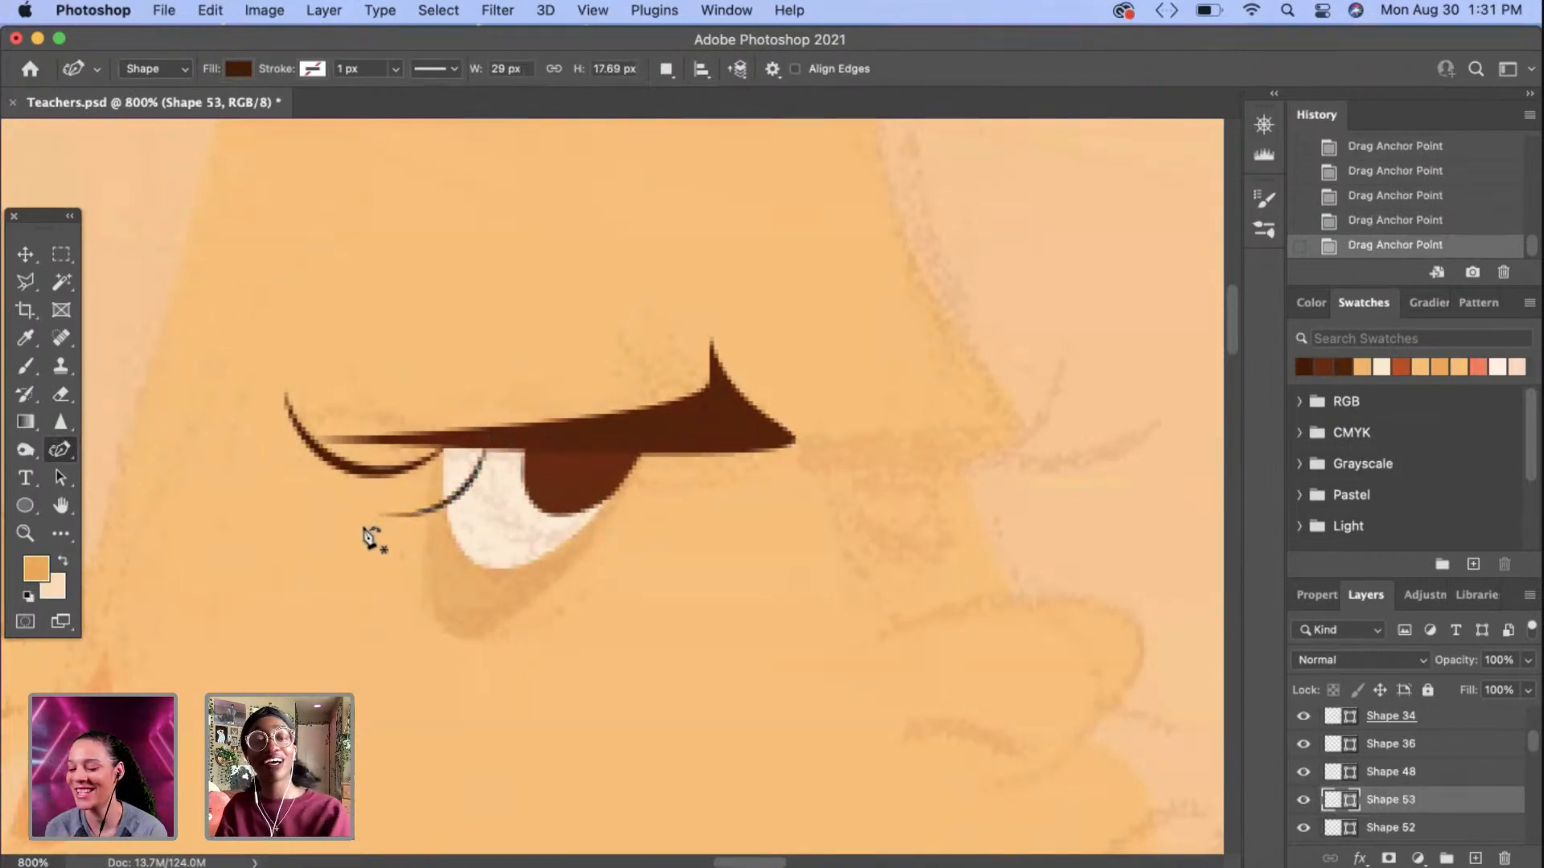
# Step: Draw a third two-point closed path about 6 × 22 px, running from the eyelid down across the iris
pyautogui.rightClick(58, 452)
pyautogui.click(137, 445)
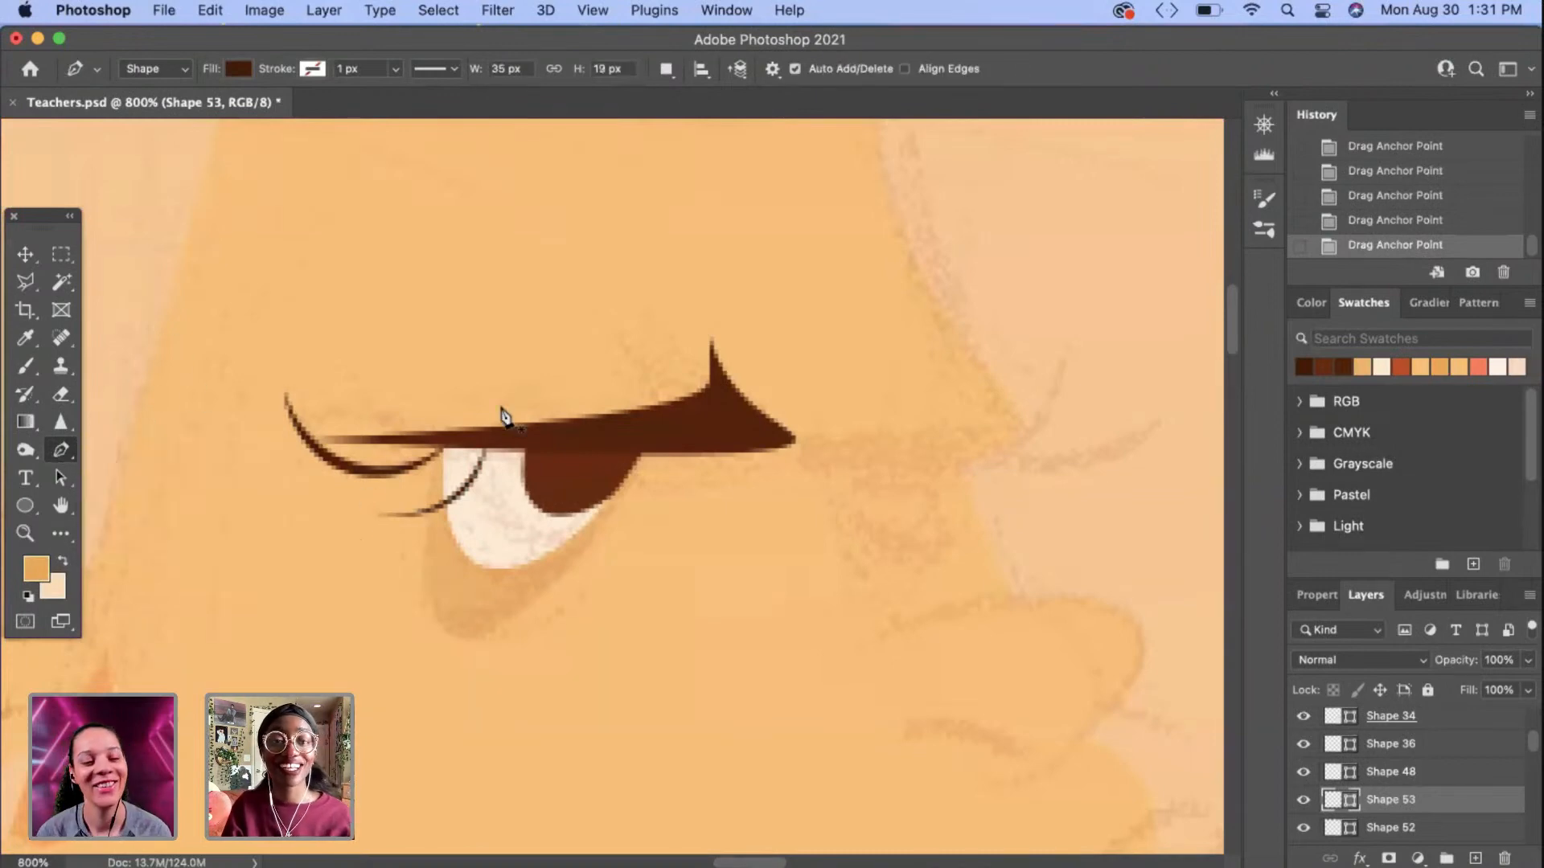
pyautogui.click(550, 444)
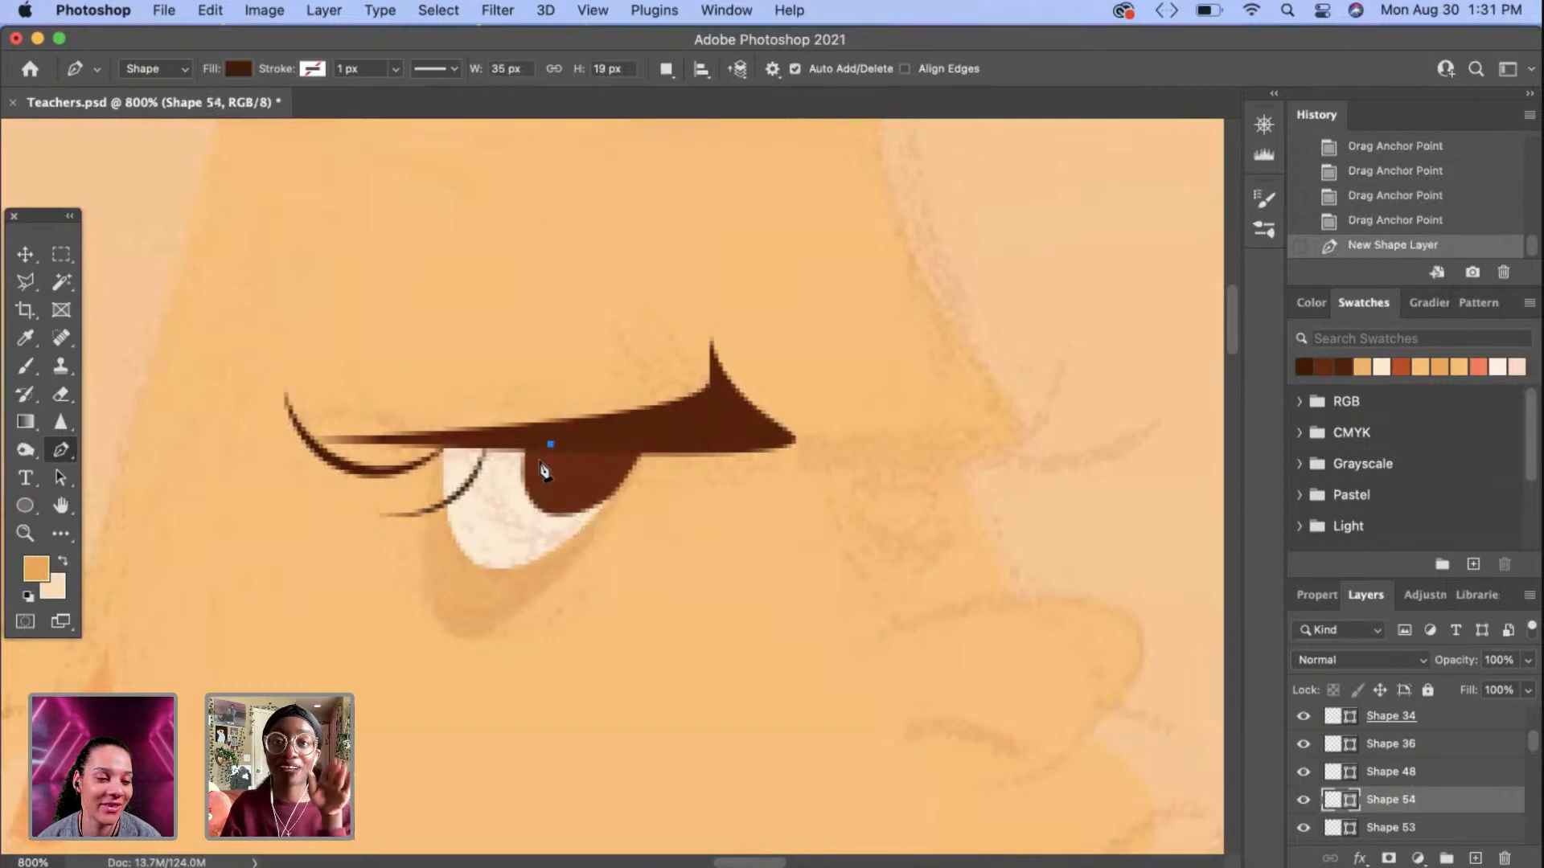
pyautogui.click(576, 538)
pyautogui.click(550, 443)
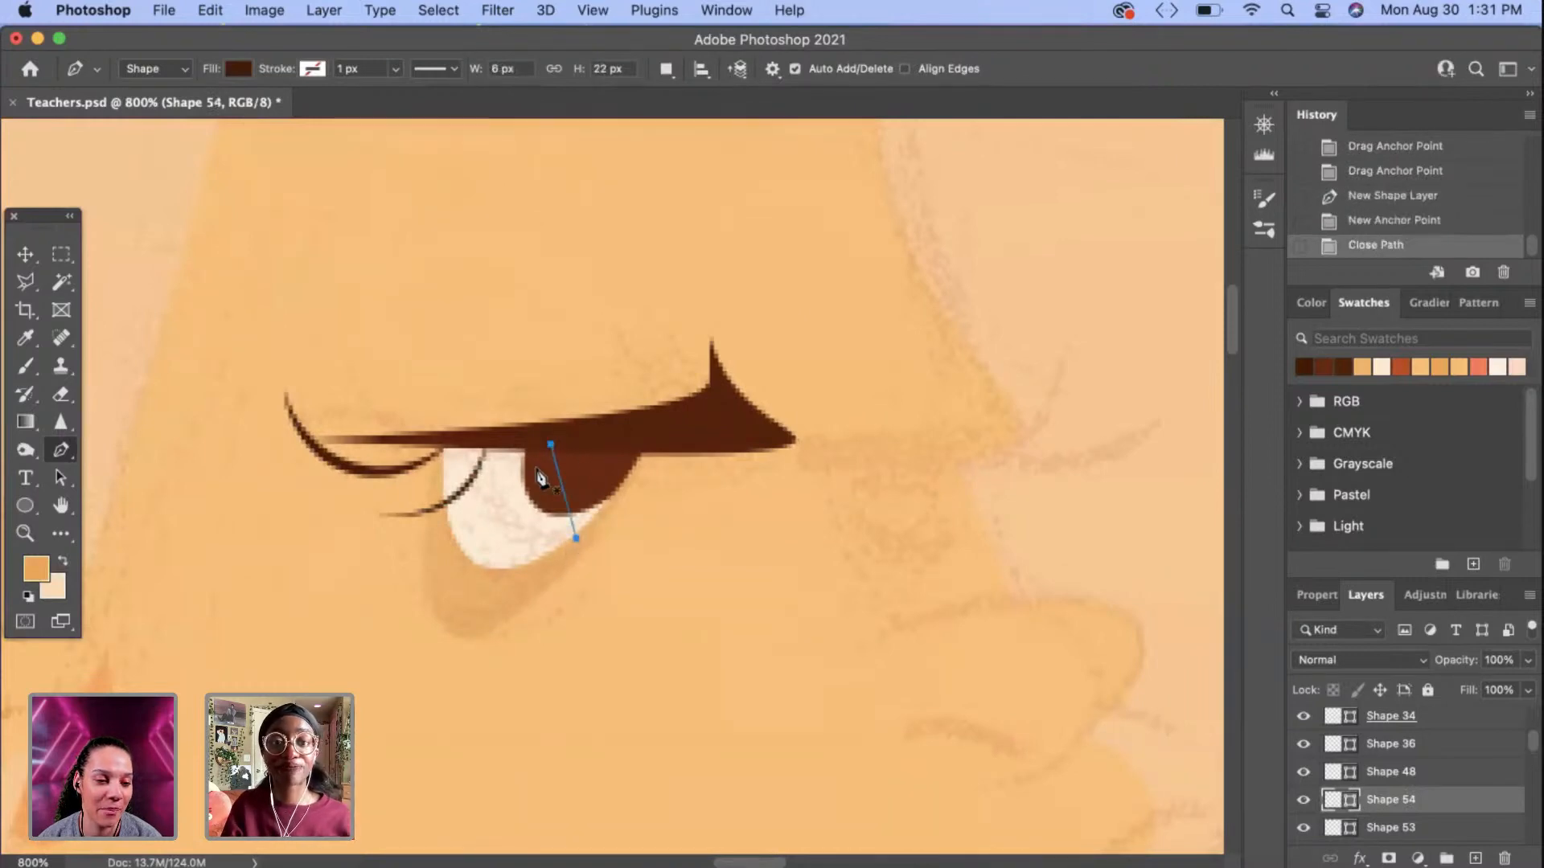
# Step: Reshape the third path into a thin curve about 16 × 14 px following the iris's lower edge, and finish it
pyautogui.rightClick(61, 451)
pyautogui.click(139, 487)
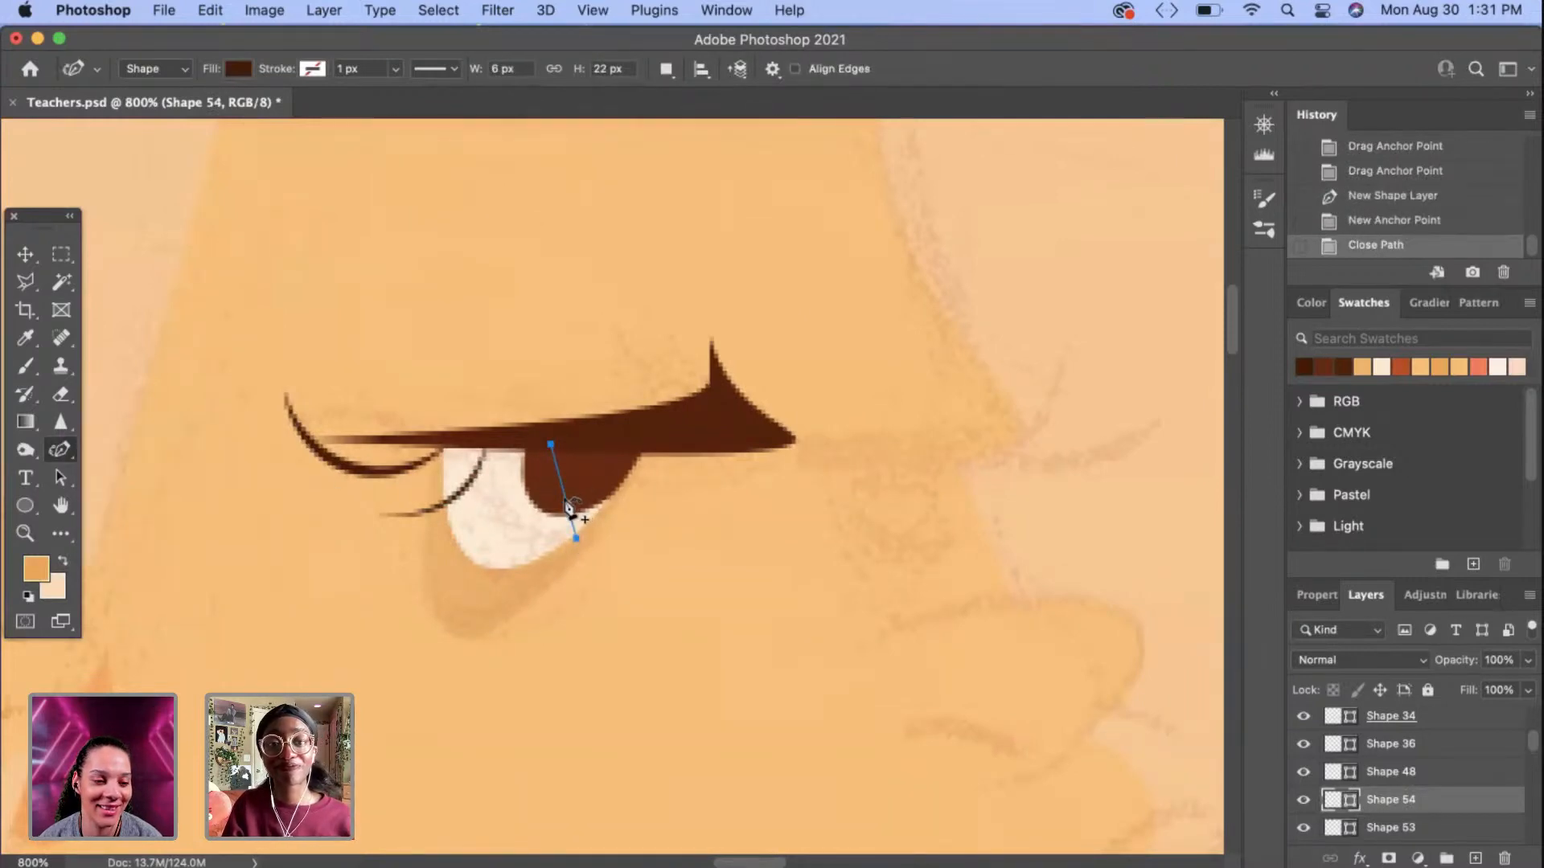
pyautogui.moveTo(570, 514)
pyautogui.mouseDown()
pyautogui.moveTo(538, 508)
pyautogui.moveTo(598, 497)
pyautogui.moveTo(559, 507)
pyautogui.mouseUp()
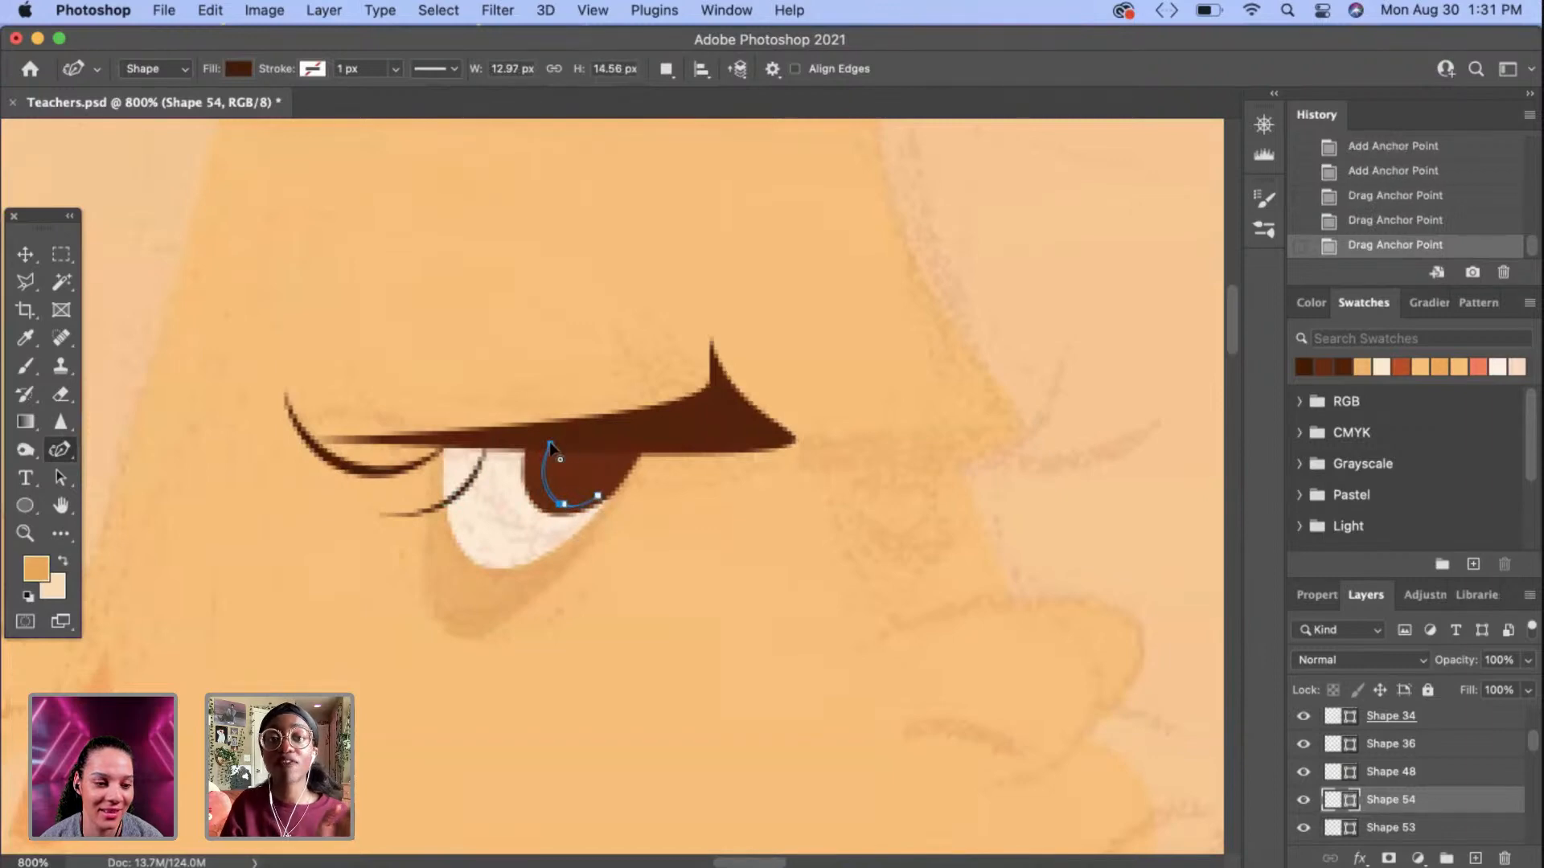
pyautogui.moveTo(550, 444); pyautogui.dragTo(533, 445)
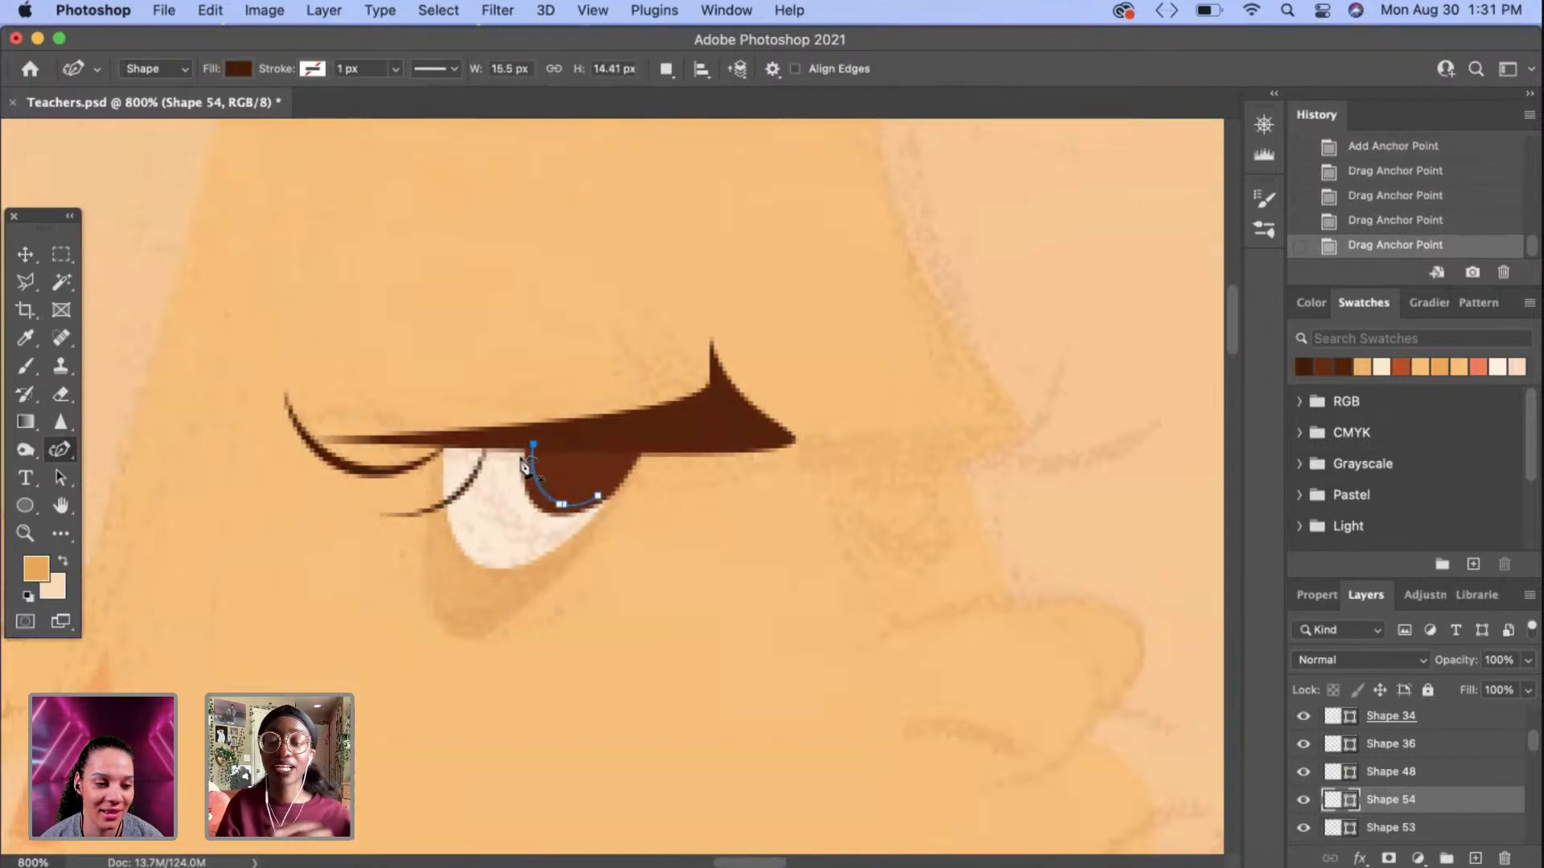
pyautogui.press('Escape')
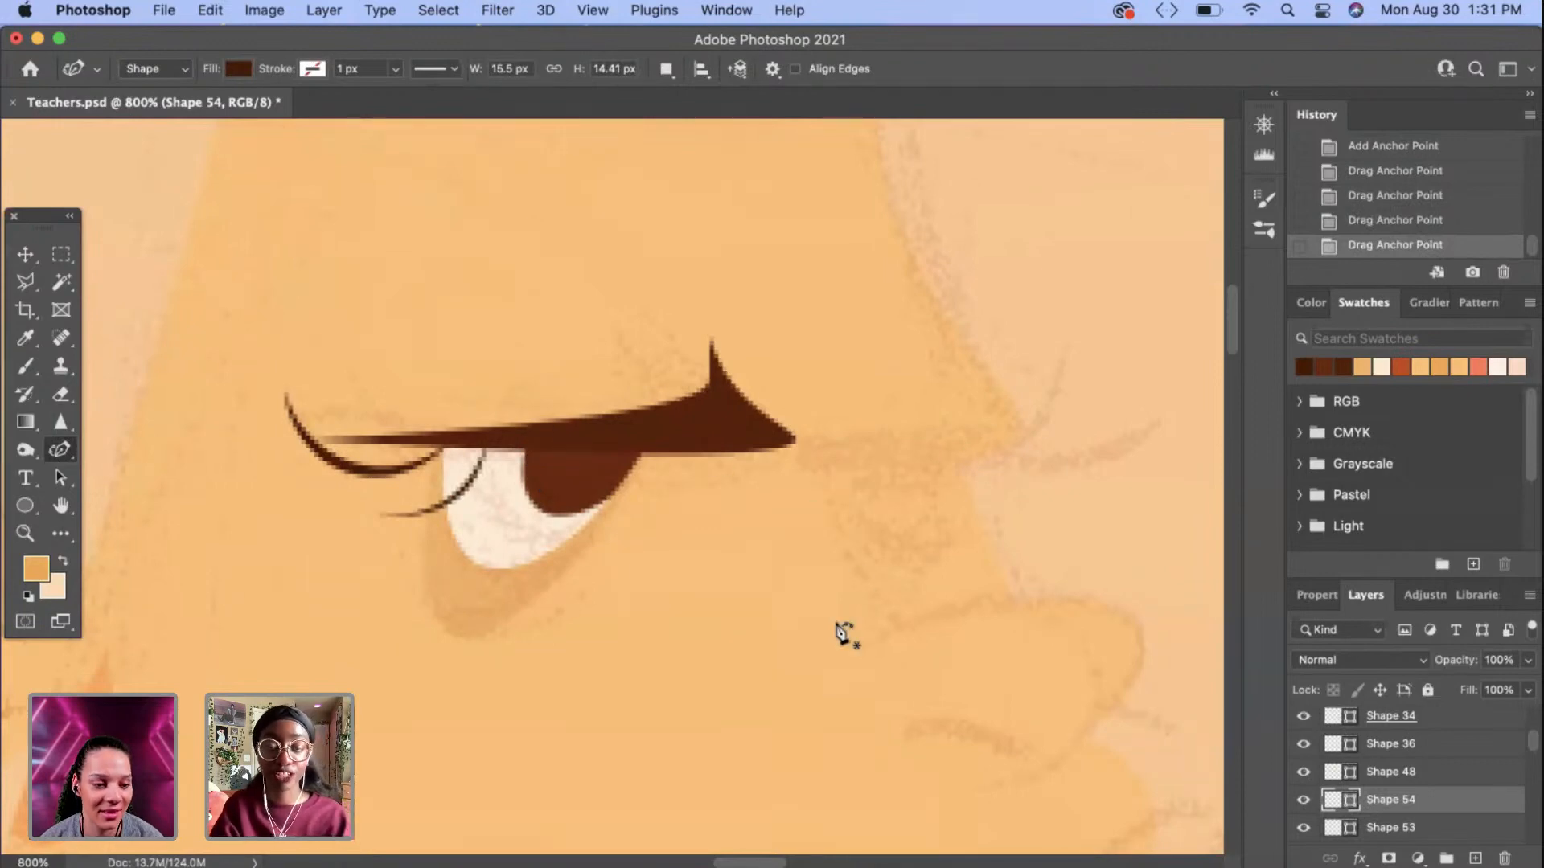
pyautogui.press('super+minus')
pyautogui.press('super+minus')
pyautogui.press('super+minus')
pyautogui.press('super+minus')
pyautogui.press('super+minus')
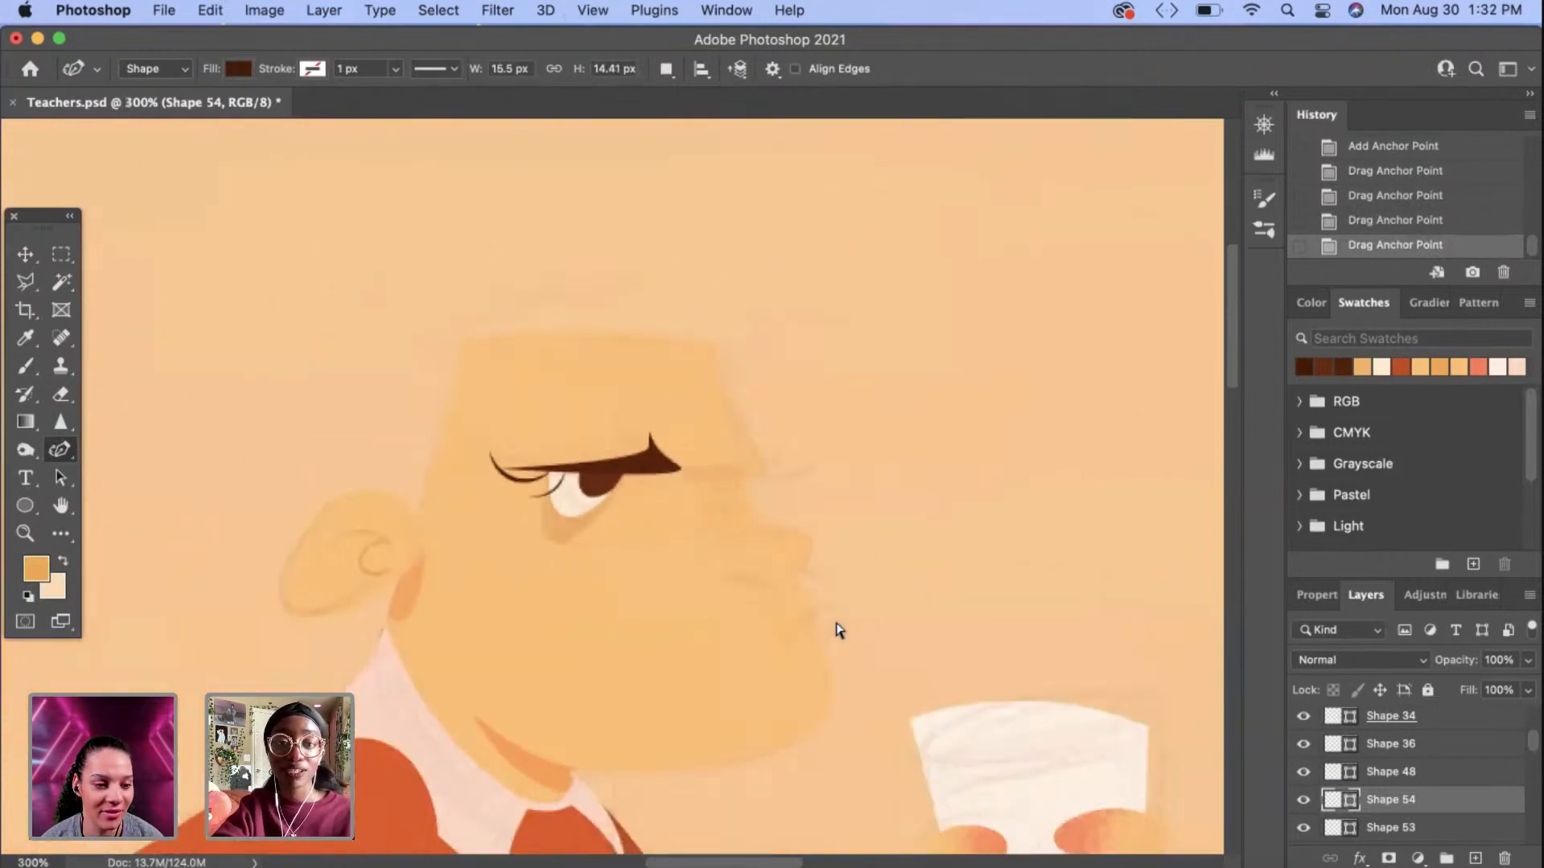
# Step: Draw a two-point closed path about 50 px wide along the upper eyelid, on a new shape layer directly above the face profile shape
pyautogui.press('super+plus')
pyautogui.press('super+plus')
pyautogui.press('super+plus')
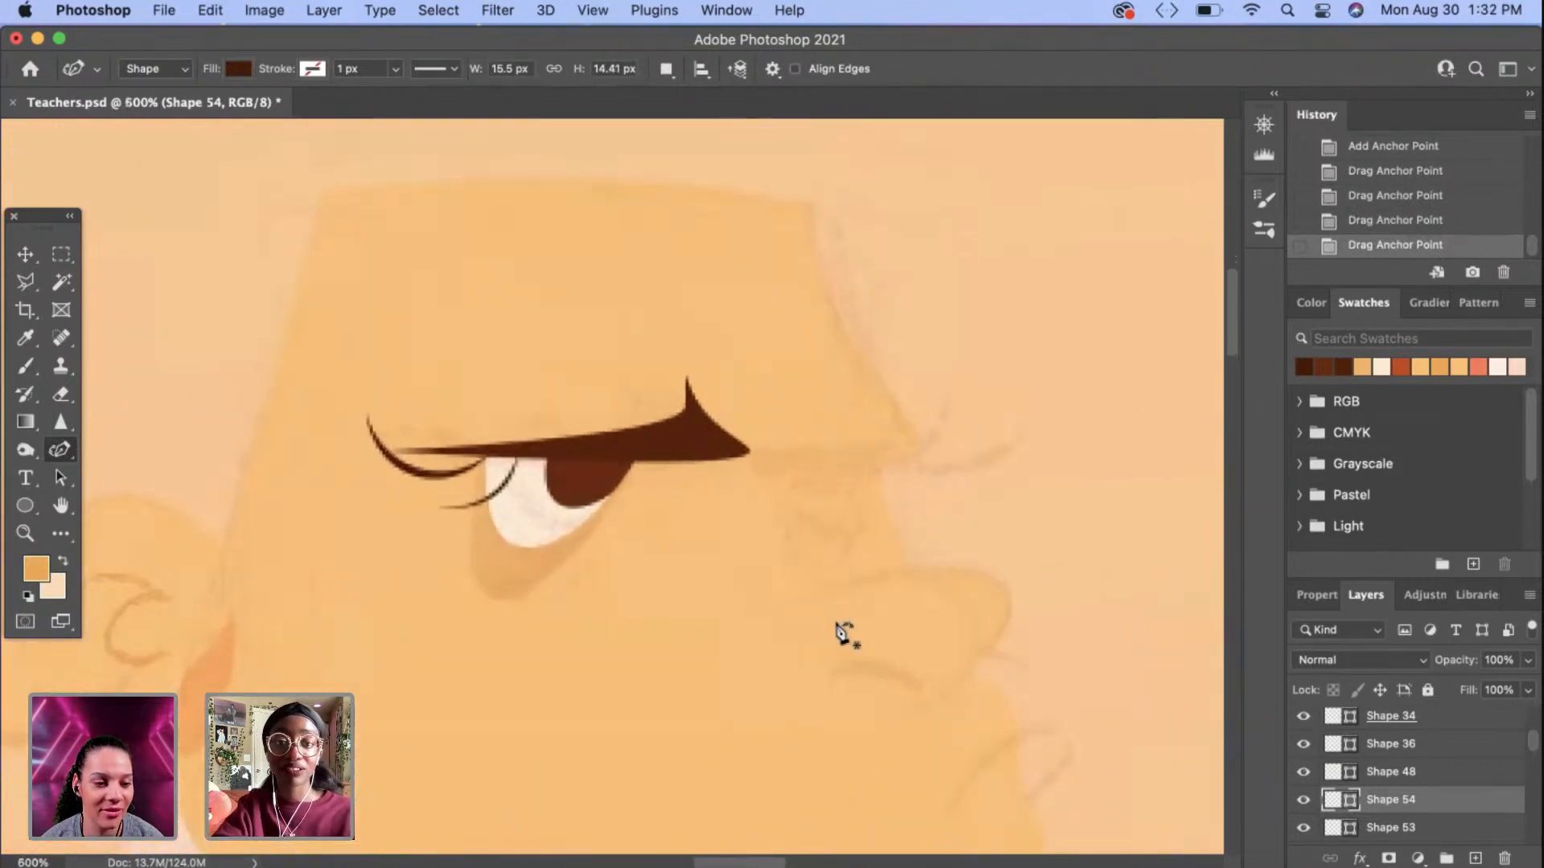
pyautogui.click(26, 255)
pyautogui.click(500, 582)
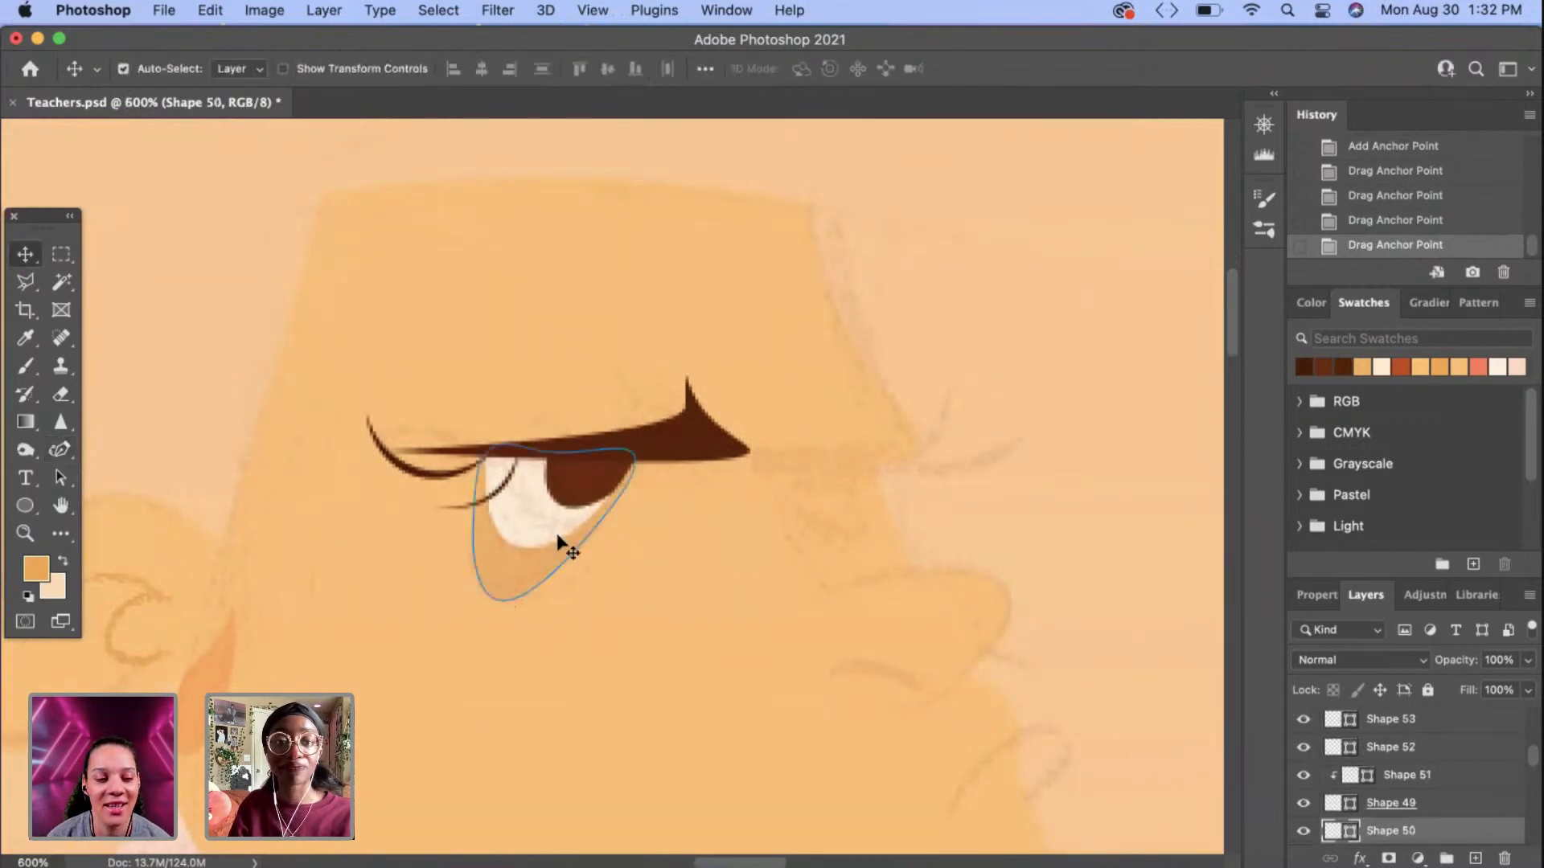
pyautogui.scroll(-2, 1383, 822)
pyautogui.click(1384, 800)
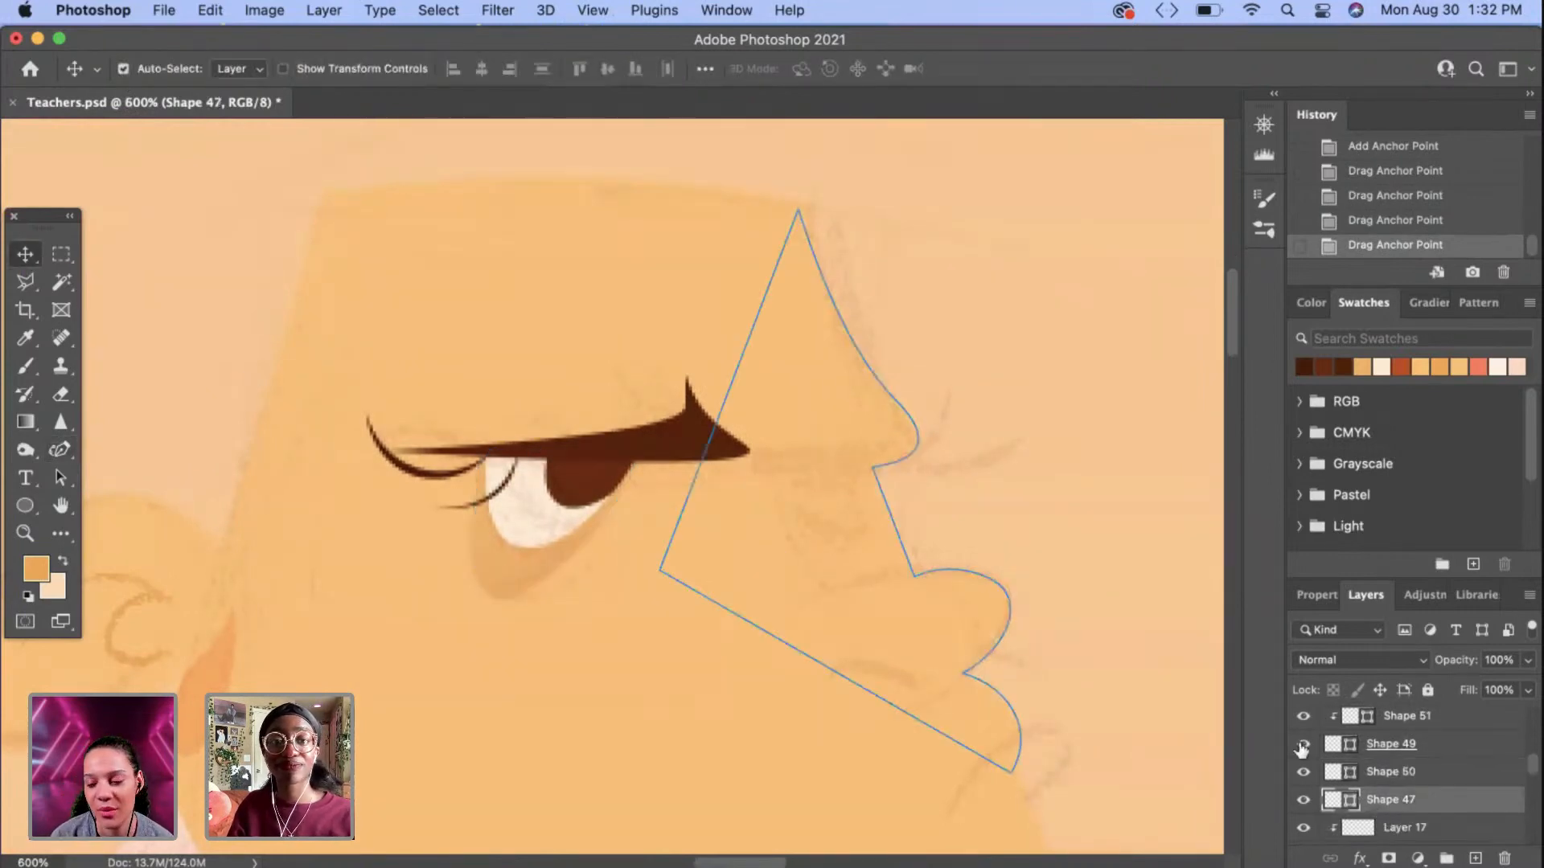
pyautogui.click(61, 450)
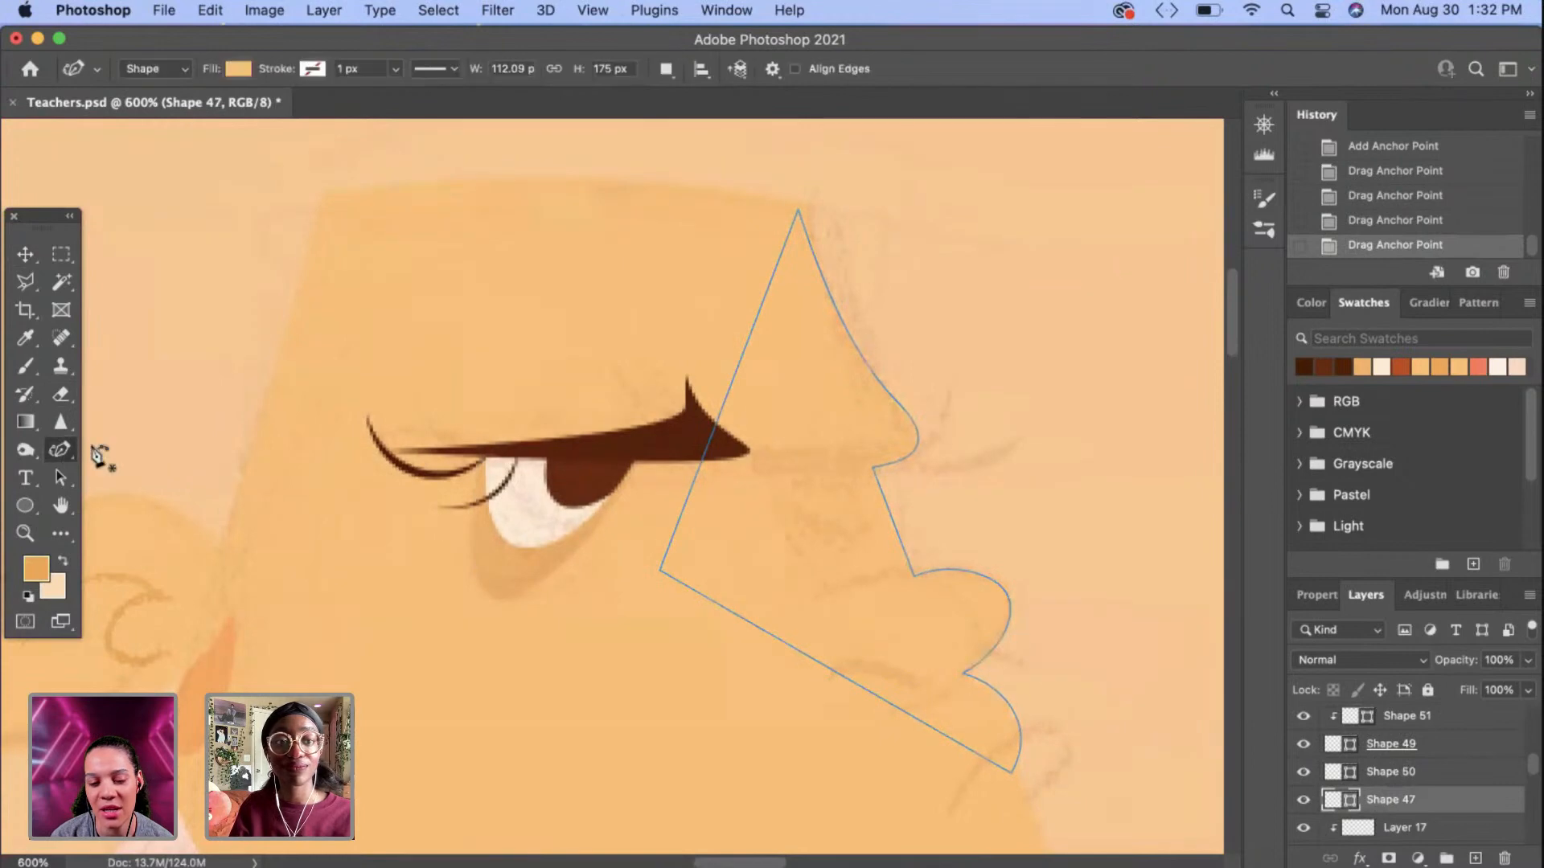
pyautogui.click(475, 452)
pyautogui.click(637, 454)
pyautogui.click(476, 452)
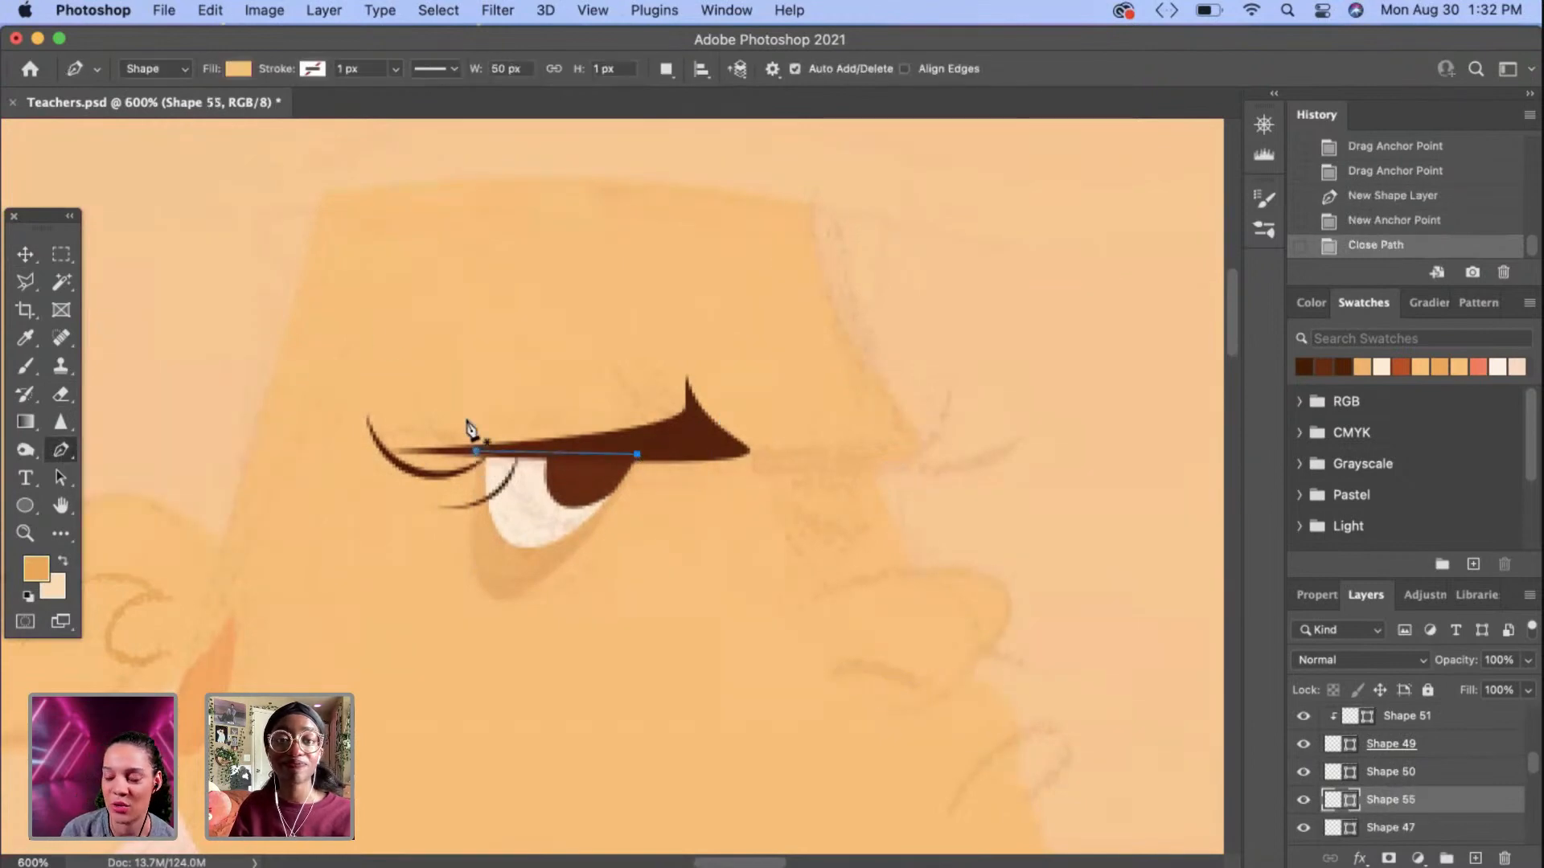
# Step: Set the new path's fill to a slightly darker skin tone, RGB 245, 181, 89
pyautogui.click(239, 70)
pyautogui.click(370, 110)
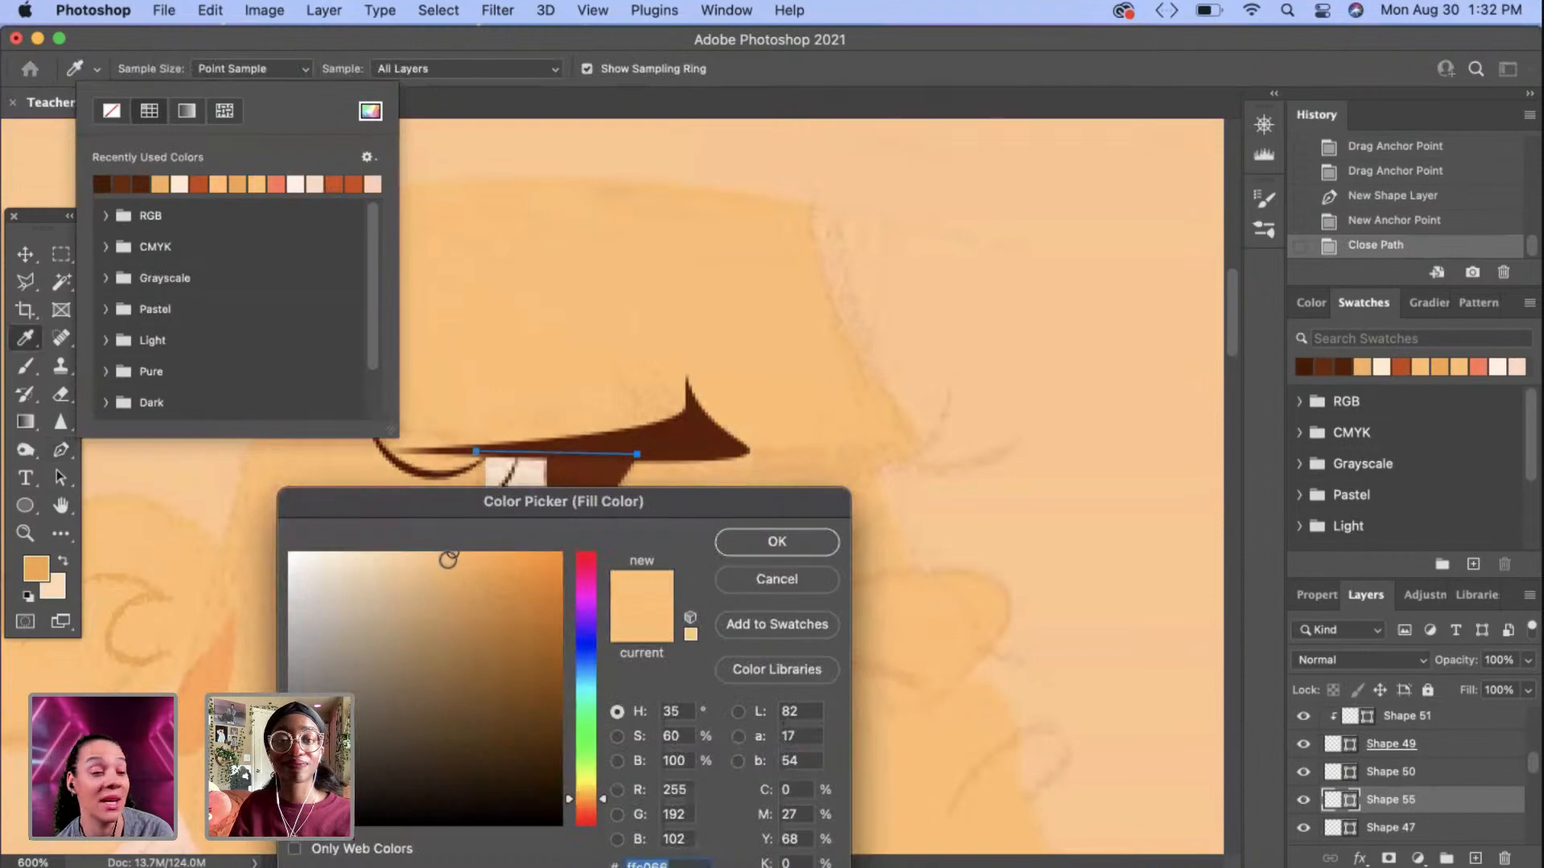
pyautogui.moveTo(448, 560)
pyautogui.mouseDown()
pyautogui.moveTo(443, 547)
pyautogui.moveTo(461, 561)
pyautogui.mouseUp()
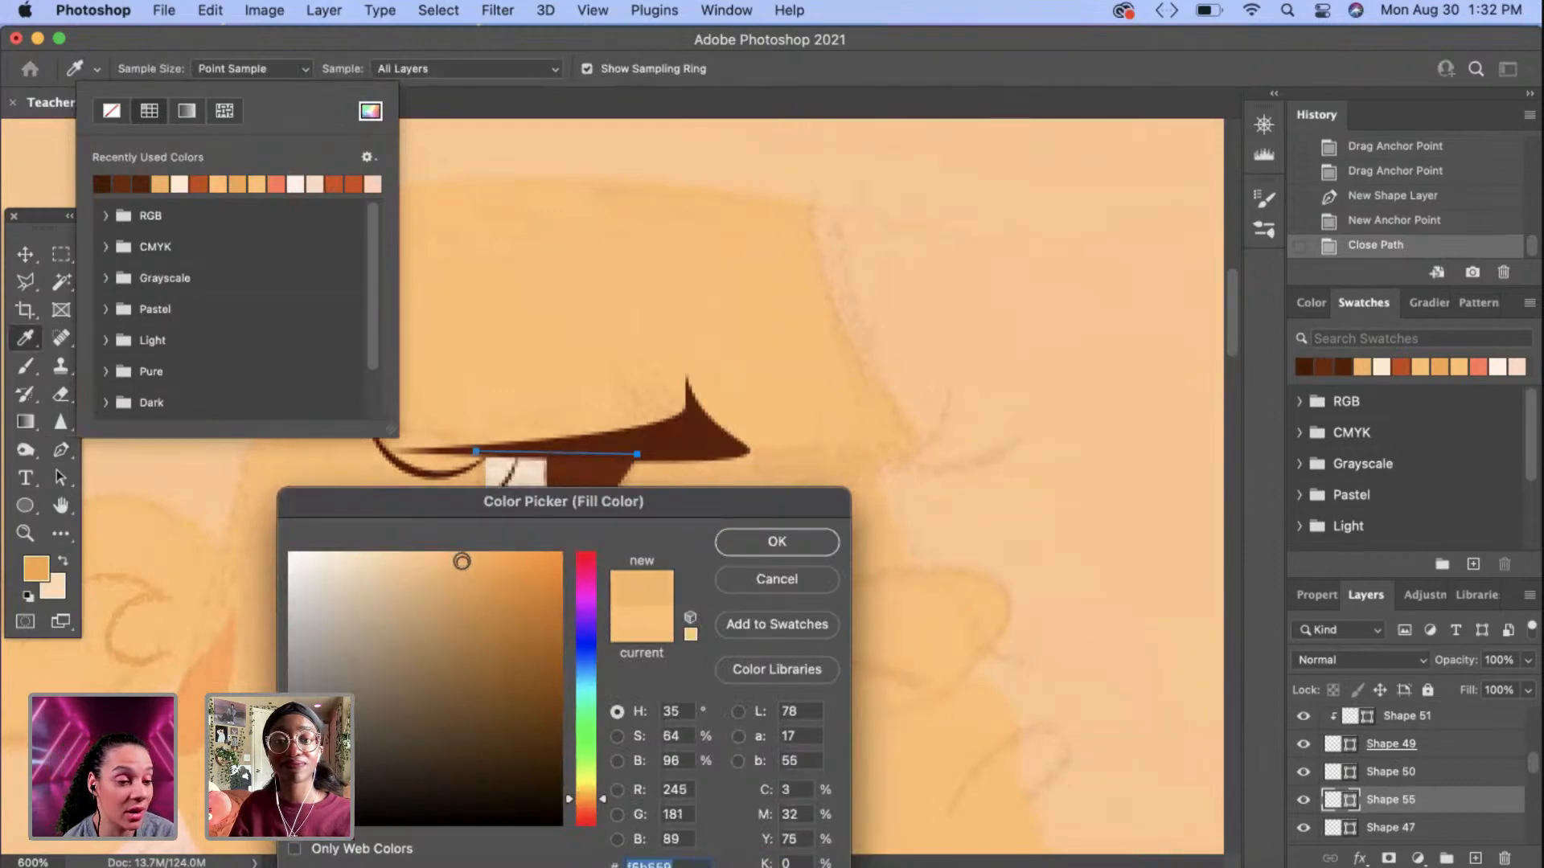
pyautogui.click(762, 550)
# Step: Bend the path into a lower eyelid shape about 53 × 49 px by adding two curved anchors below the eye, and finish it
pyautogui.rightClick(65, 451)
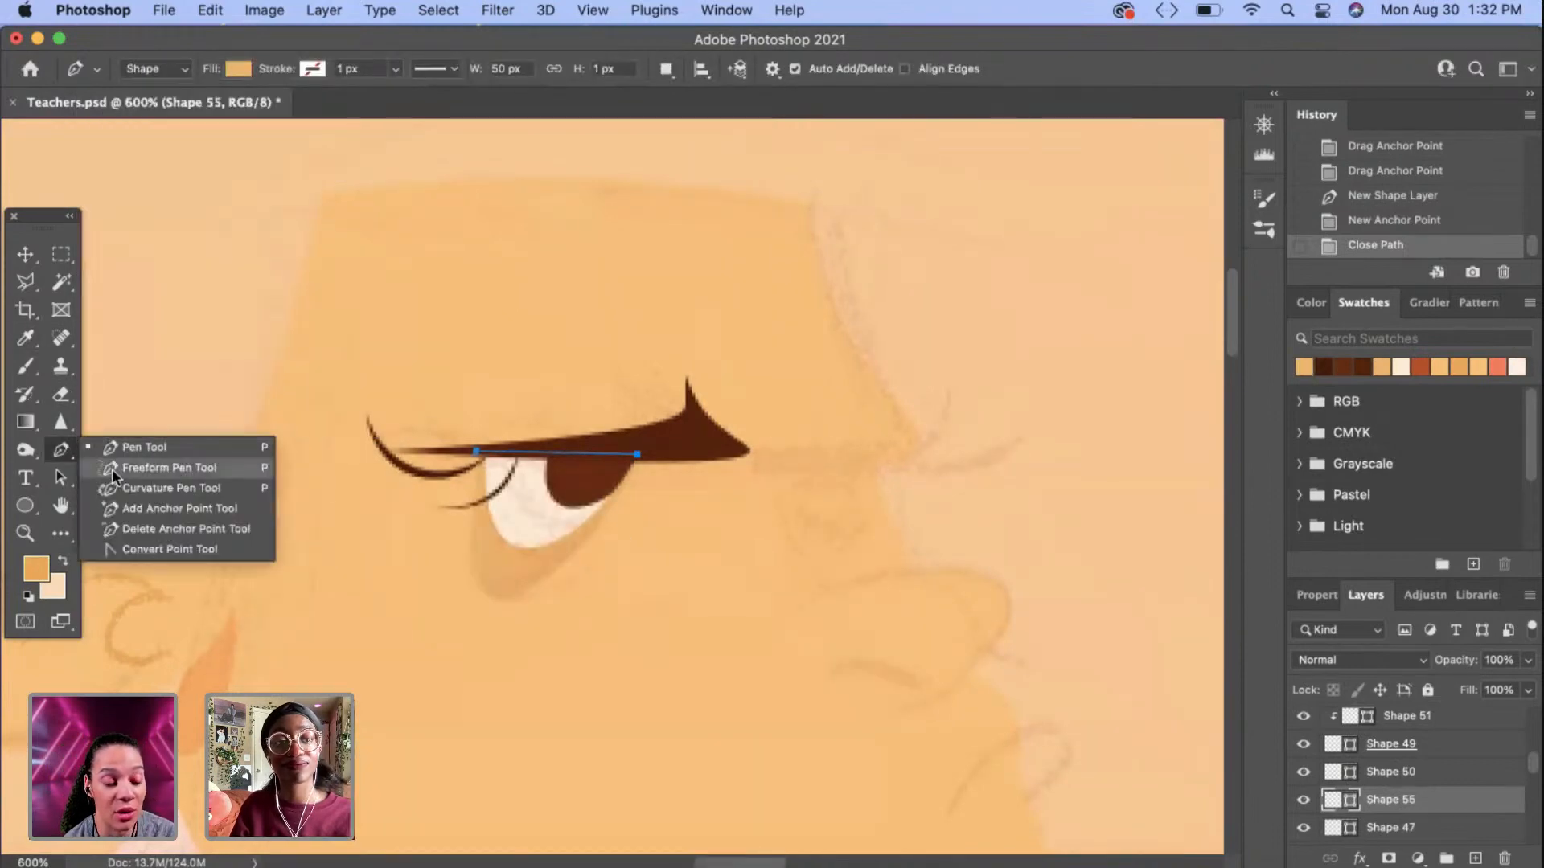
pyautogui.click(152, 486)
pyautogui.moveTo(494, 587); pyautogui.dragTo(558, 571)
pyautogui.click(554, 573)
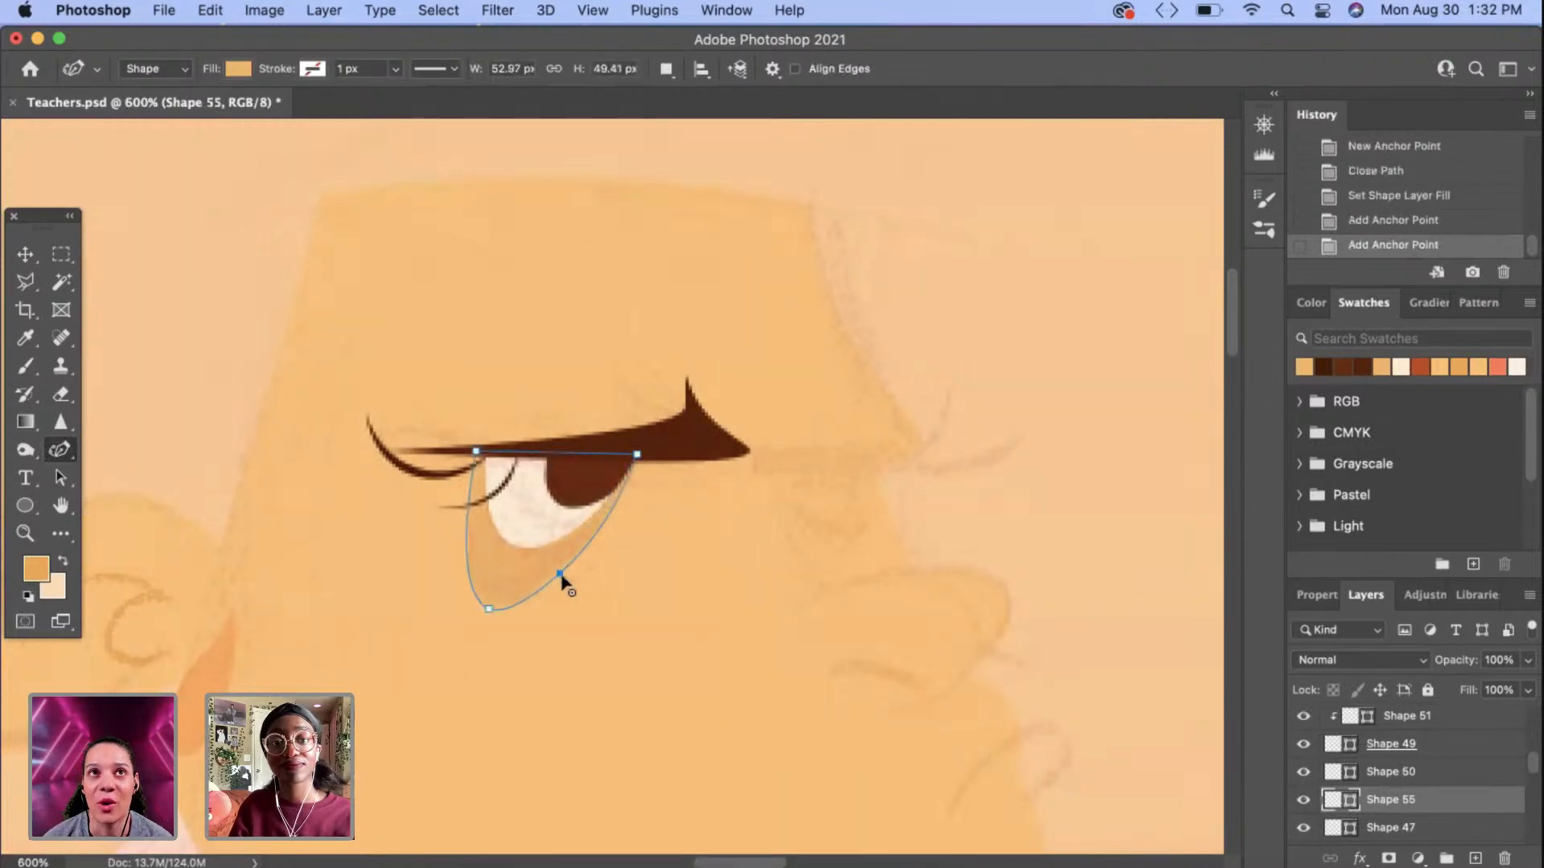
pyautogui.press('Return')
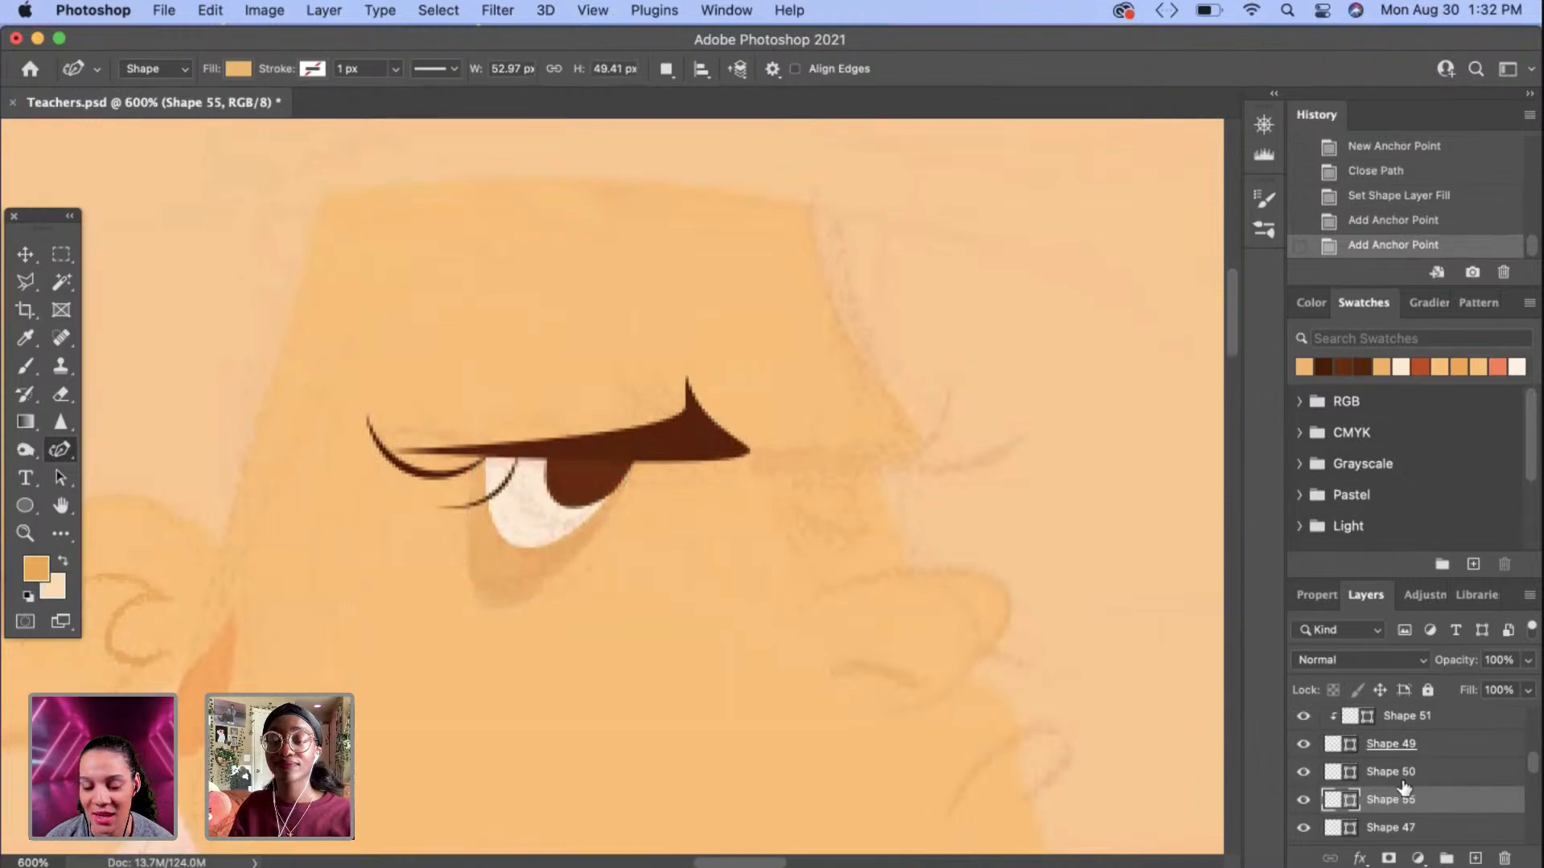
# Step: Change the lower eyelid shape's fill to a darker skin tone, hiding the Scott group only while the colour is adjusted
pyautogui.scroll(5, 1381, 792)
pyautogui.click(1303, 749)
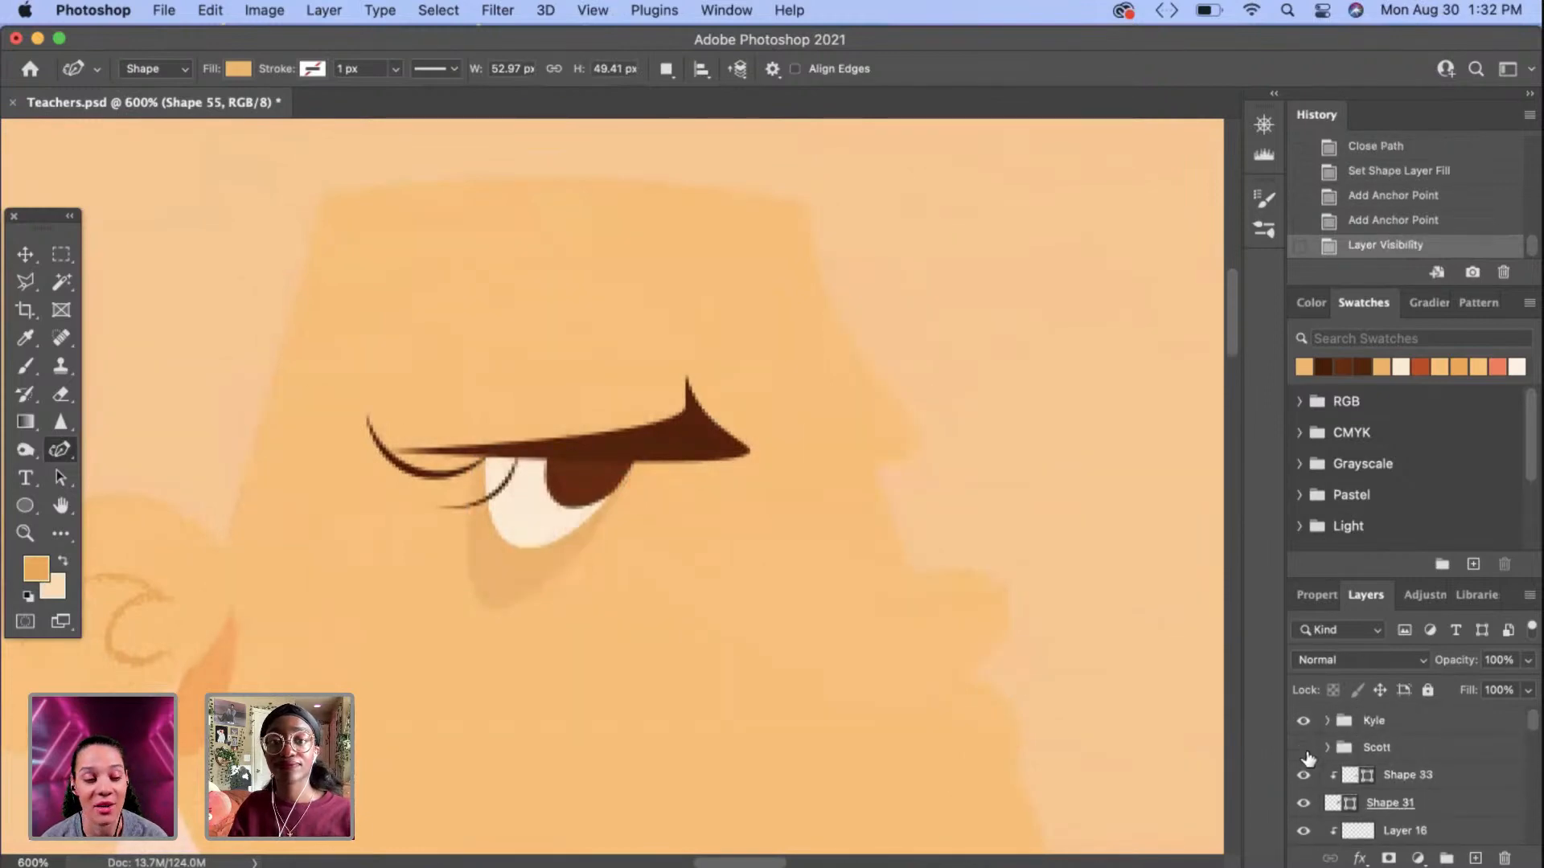
pyautogui.click(237, 70)
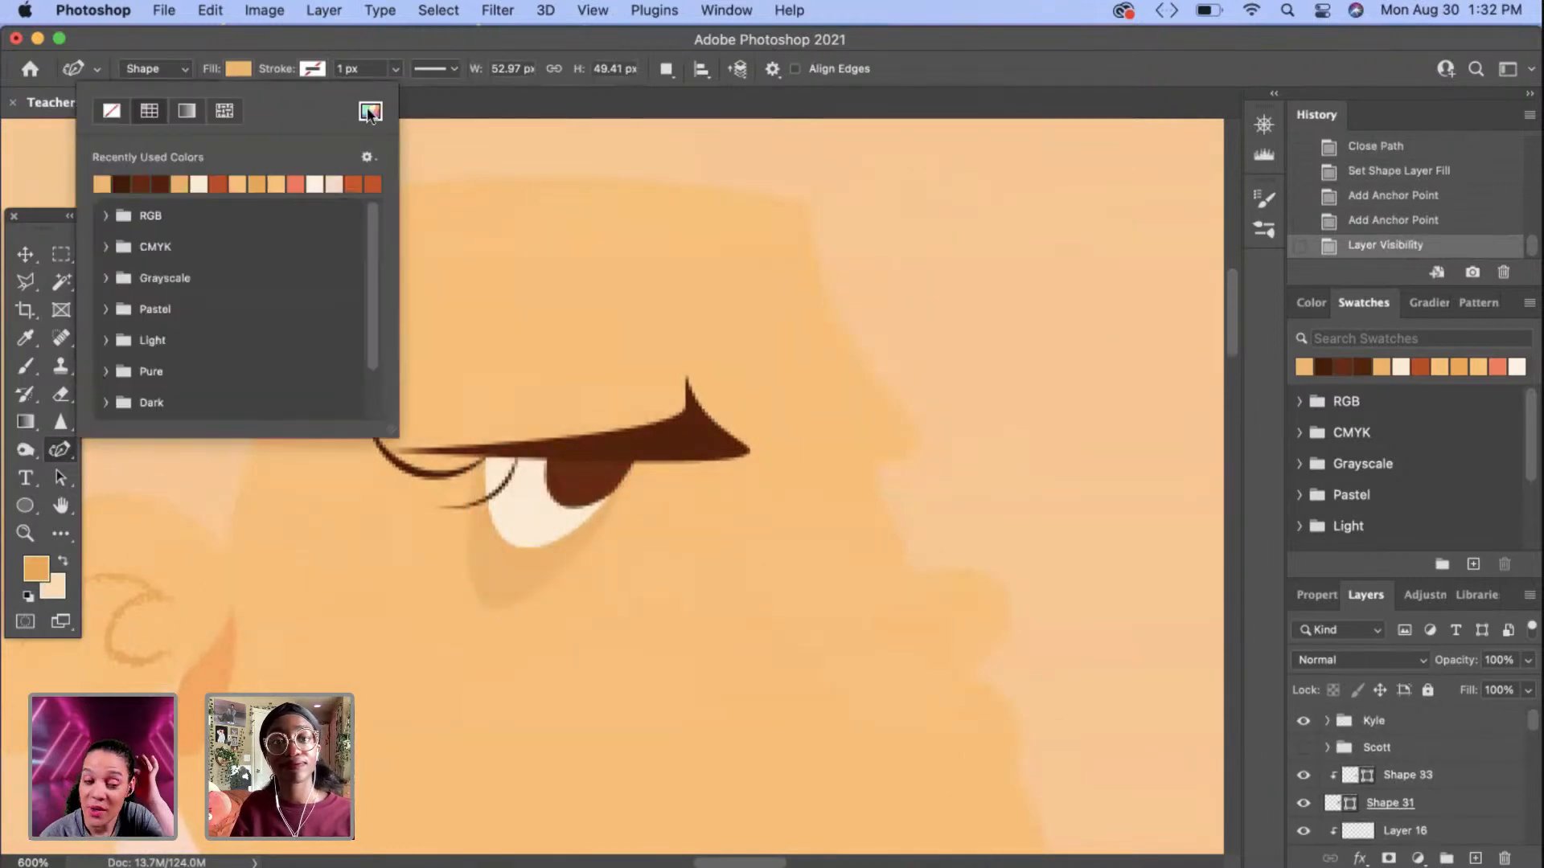
pyautogui.click(369, 111)
pyautogui.click(753, 549)
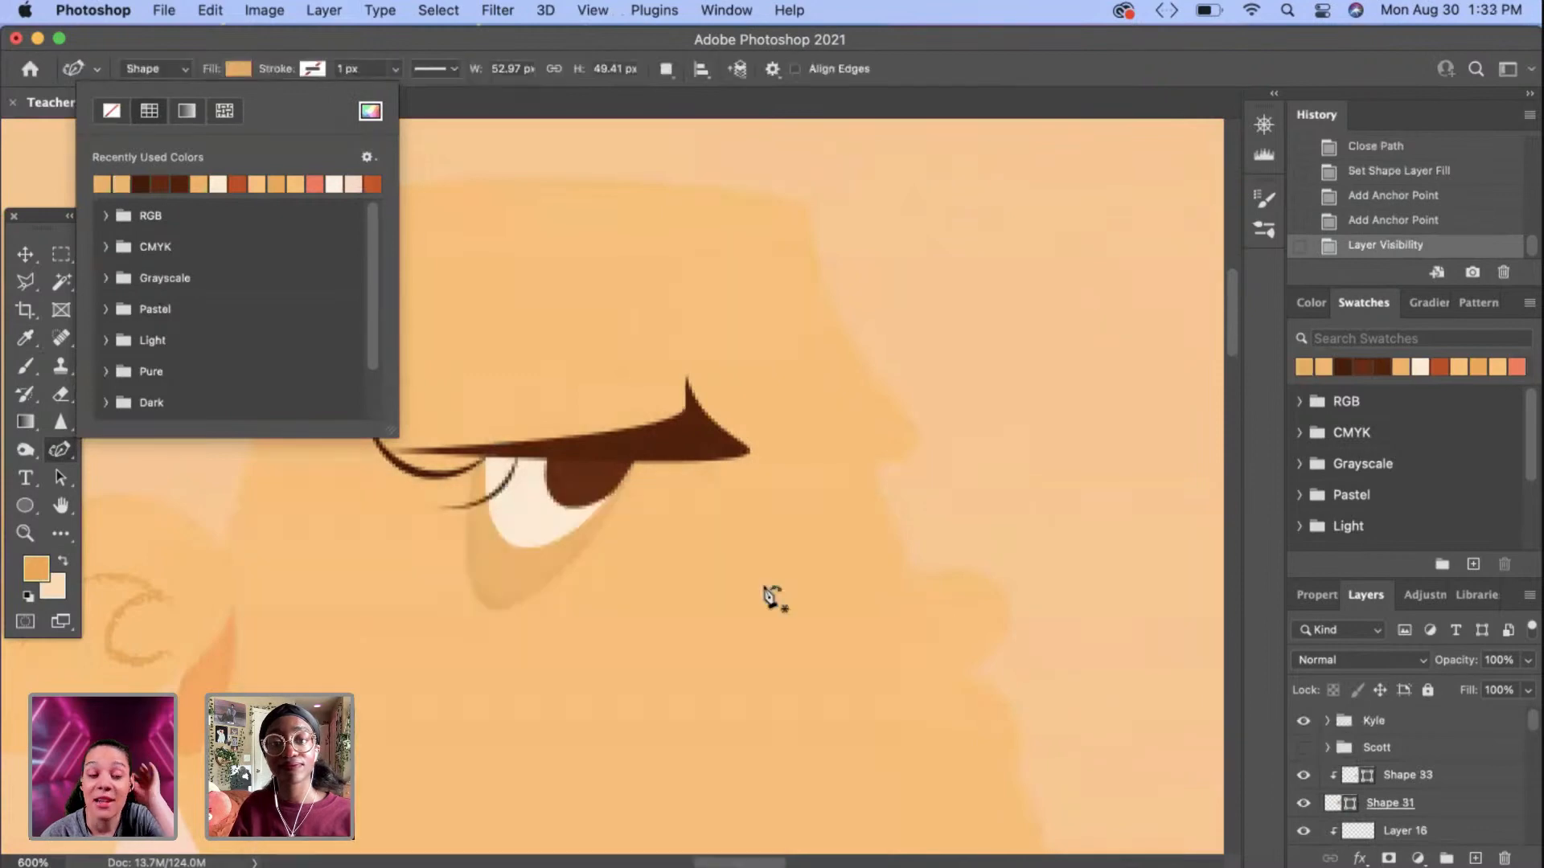
pyautogui.click(736, 723)
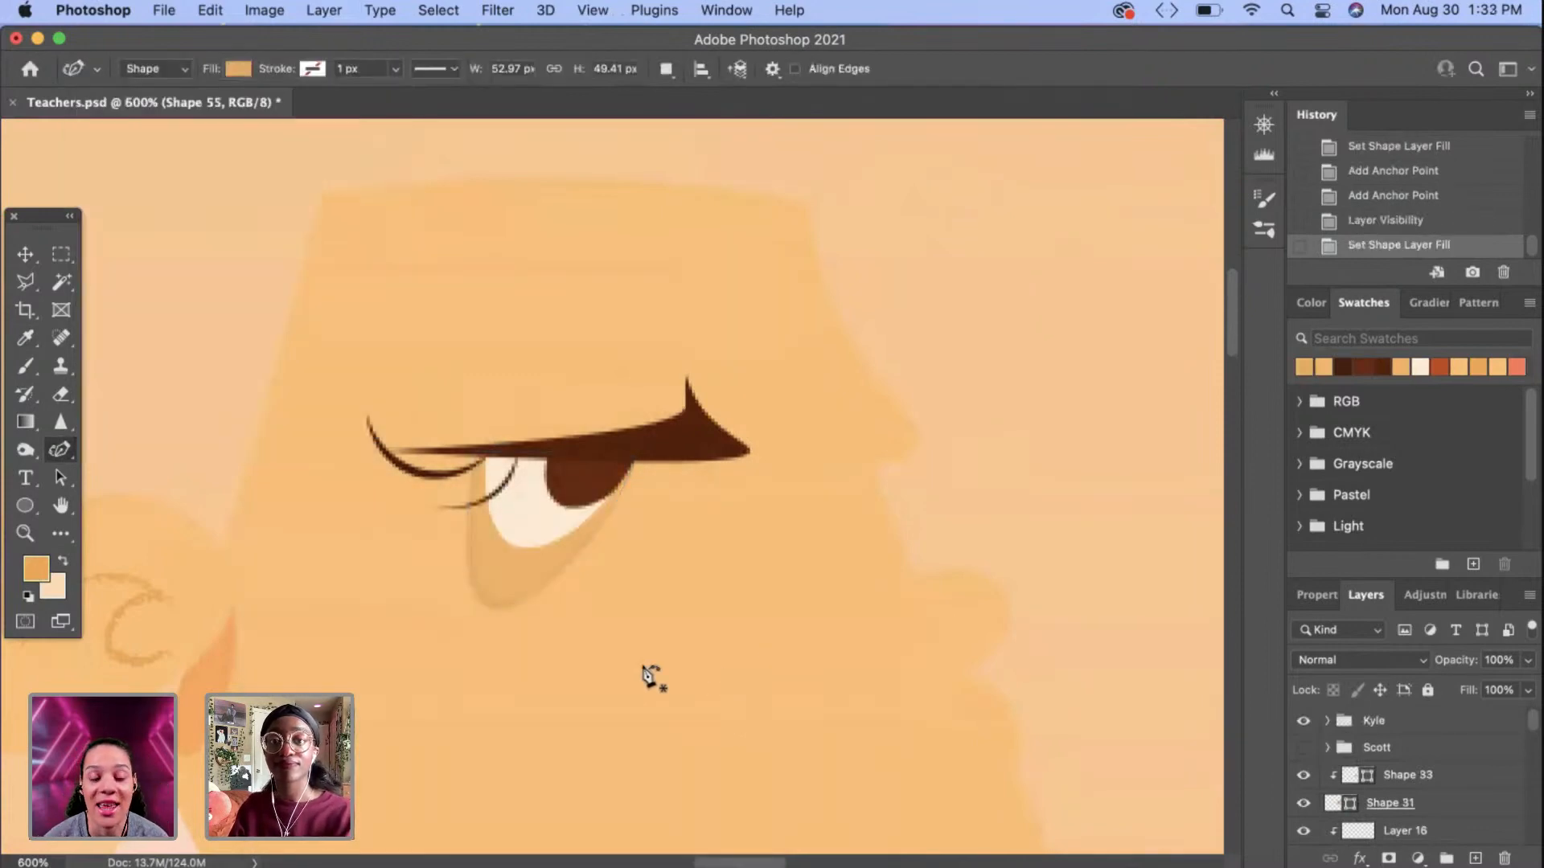
pyautogui.click(1303, 748)
# Step: Add an empty layer directly above the face profile shape and choose the rust-orange swatch for the Brush
pyautogui.press('v')
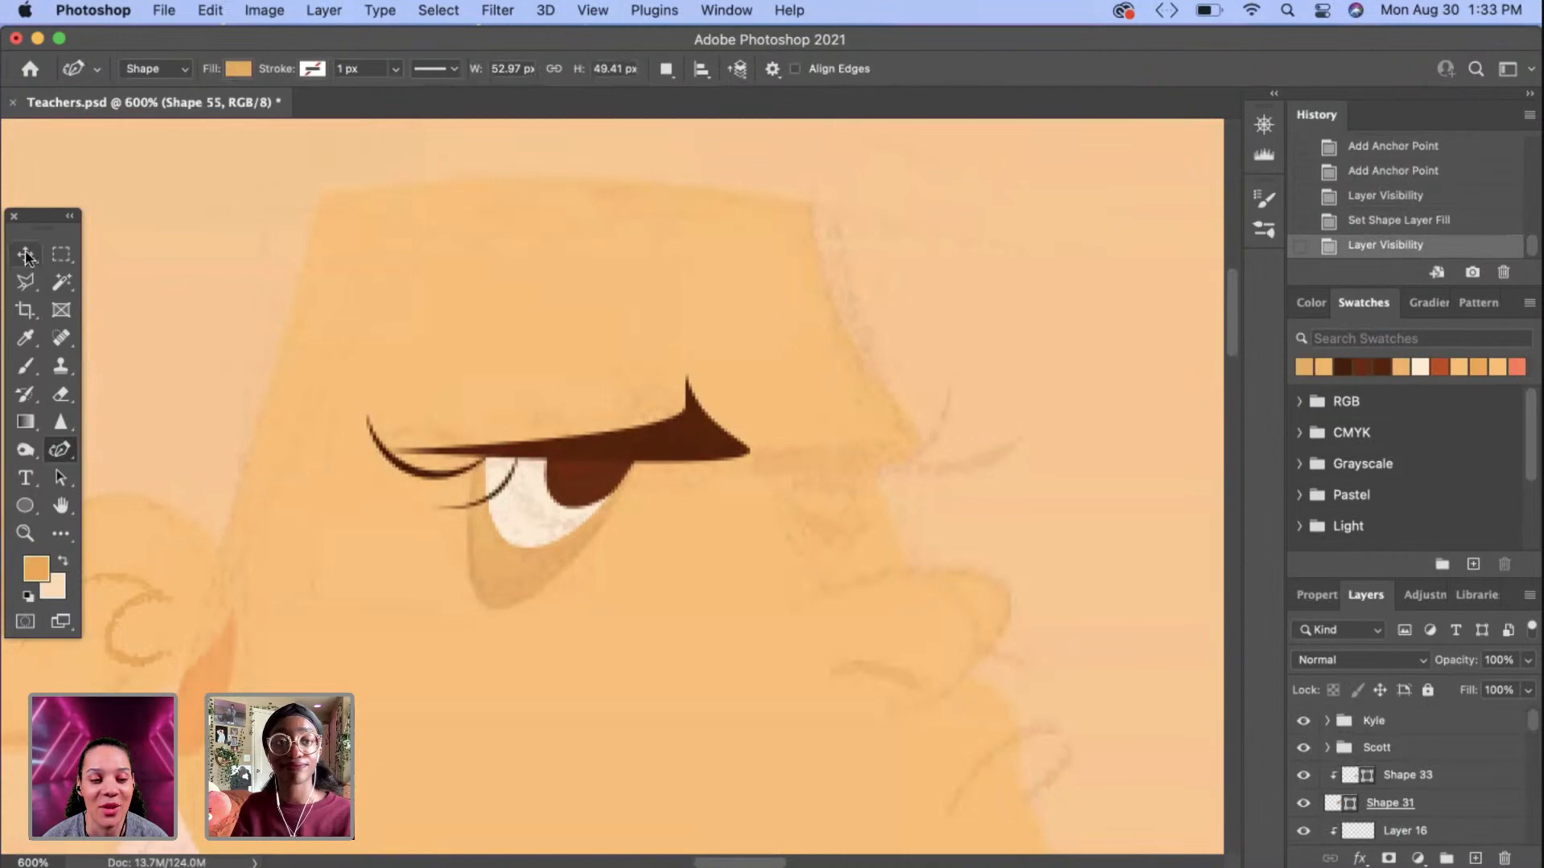
pyautogui.click(933, 647)
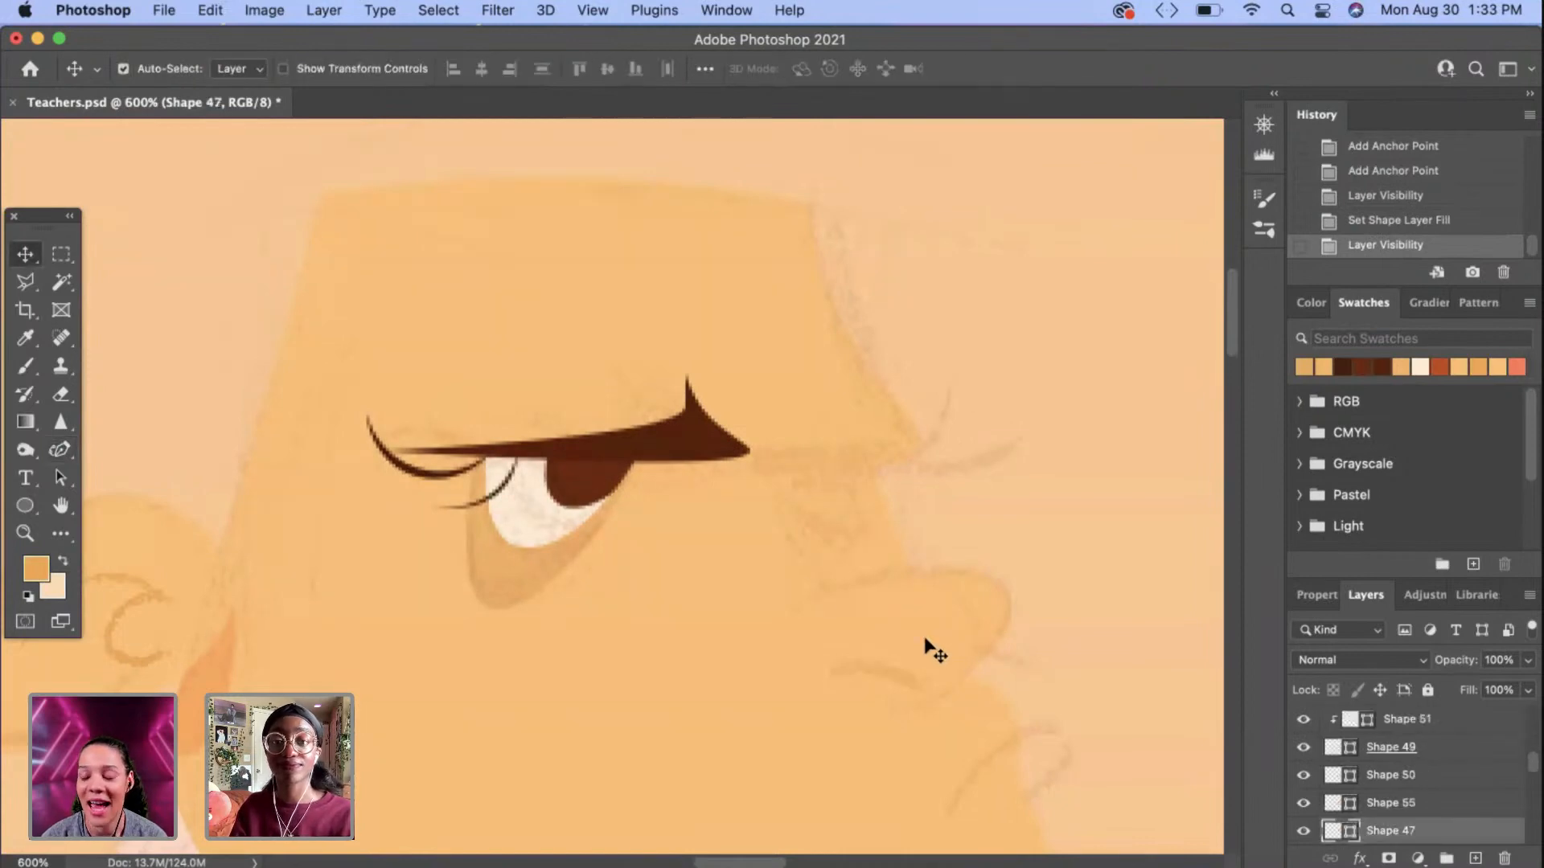
pyautogui.click(1479, 861)
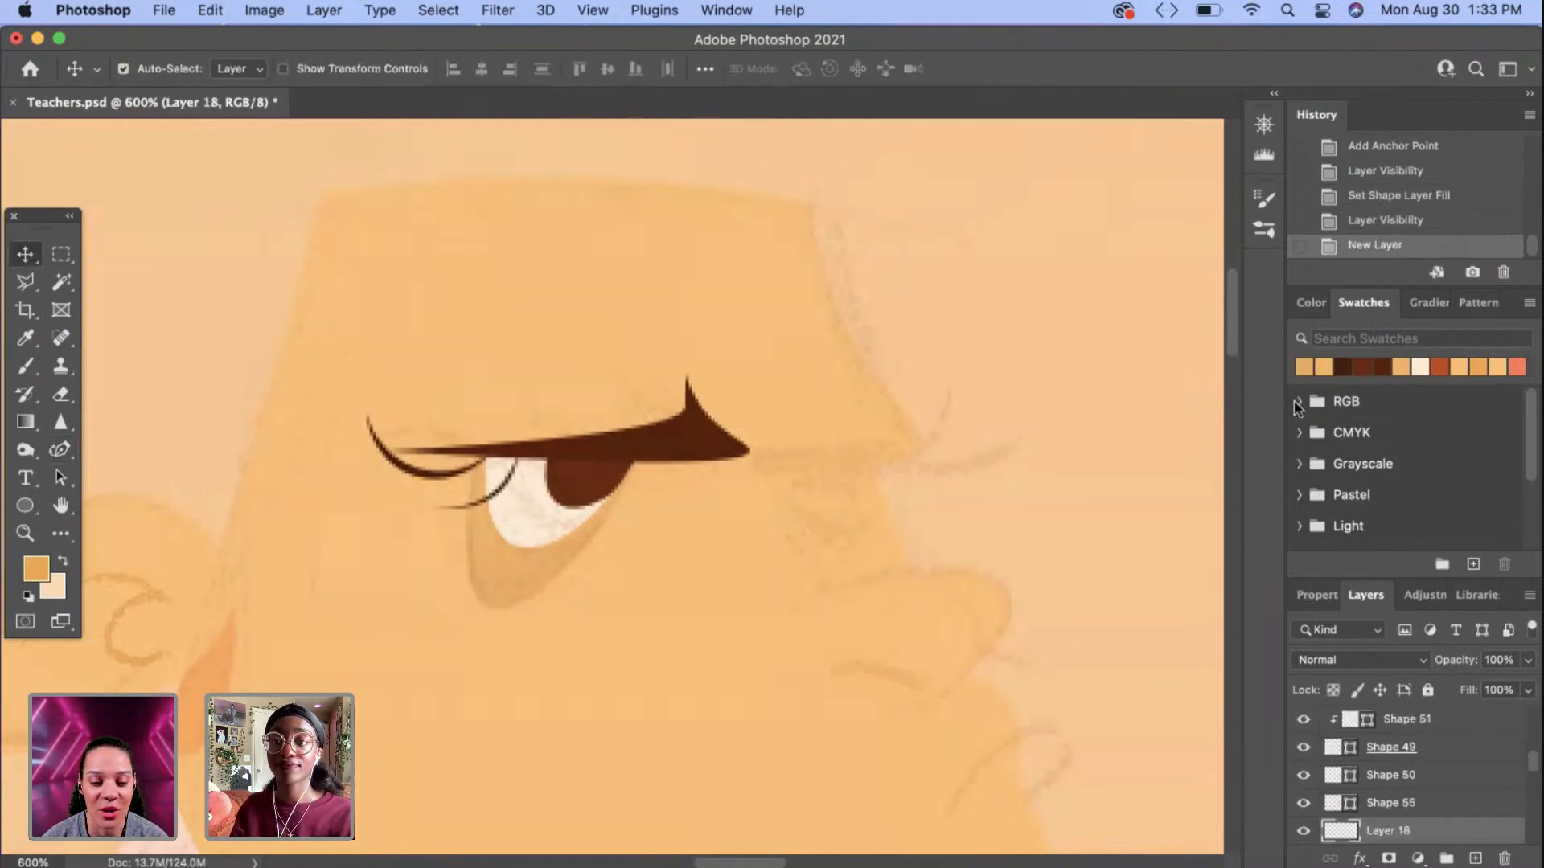
pyautogui.click(1439, 369)
pyautogui.press('b')
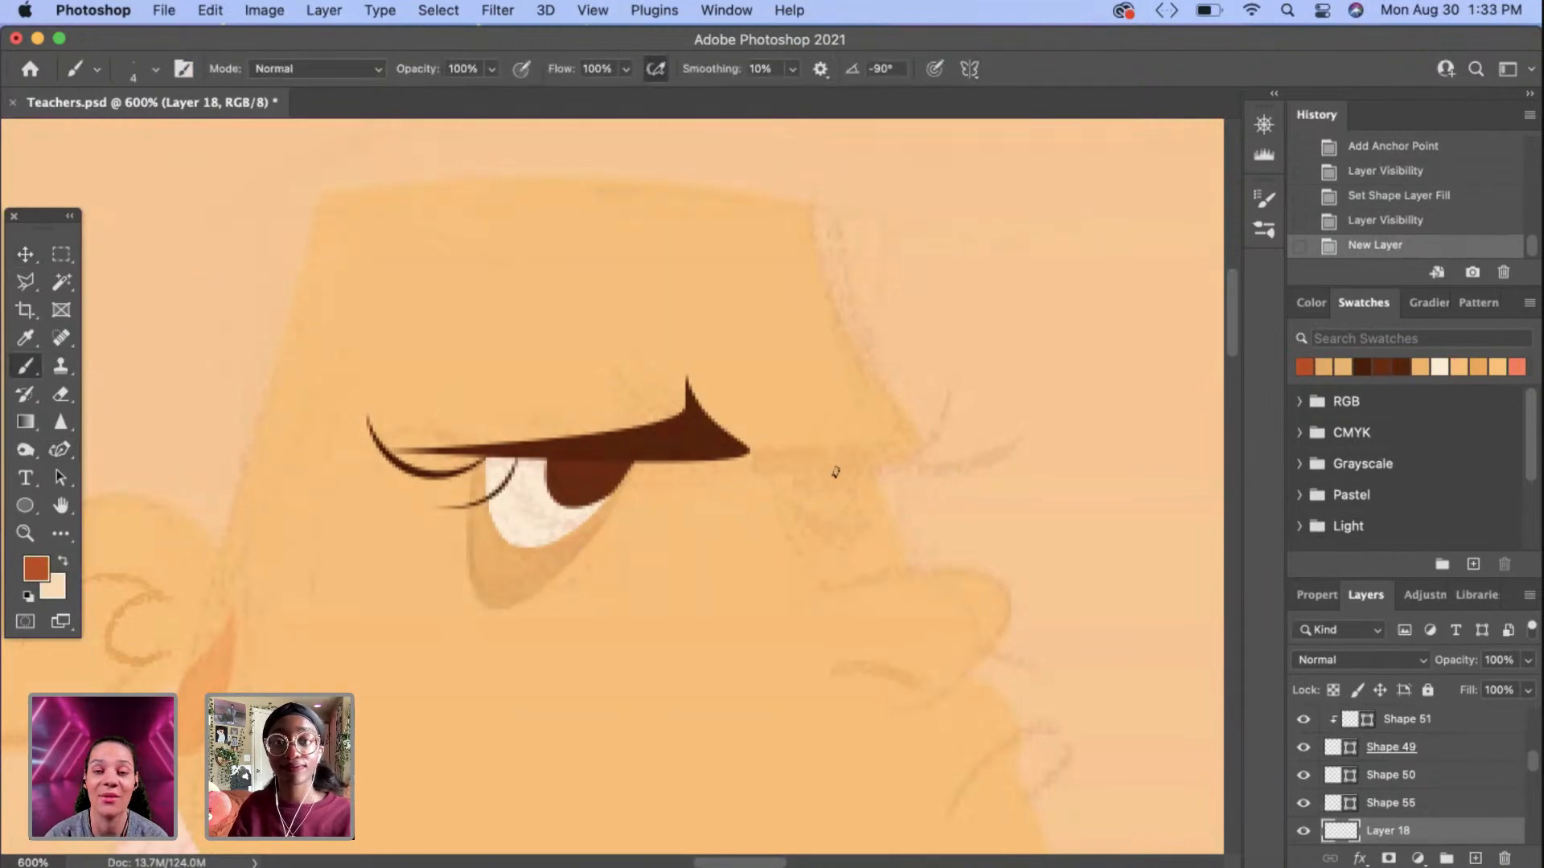
# Step: Try brushing a thin line from the eyelid's inner corner down the bridge of the nose
pyautogui.moveTo(775, 460); pyautogui.dragTo(830, 554)
pyautogui.press('super+z')
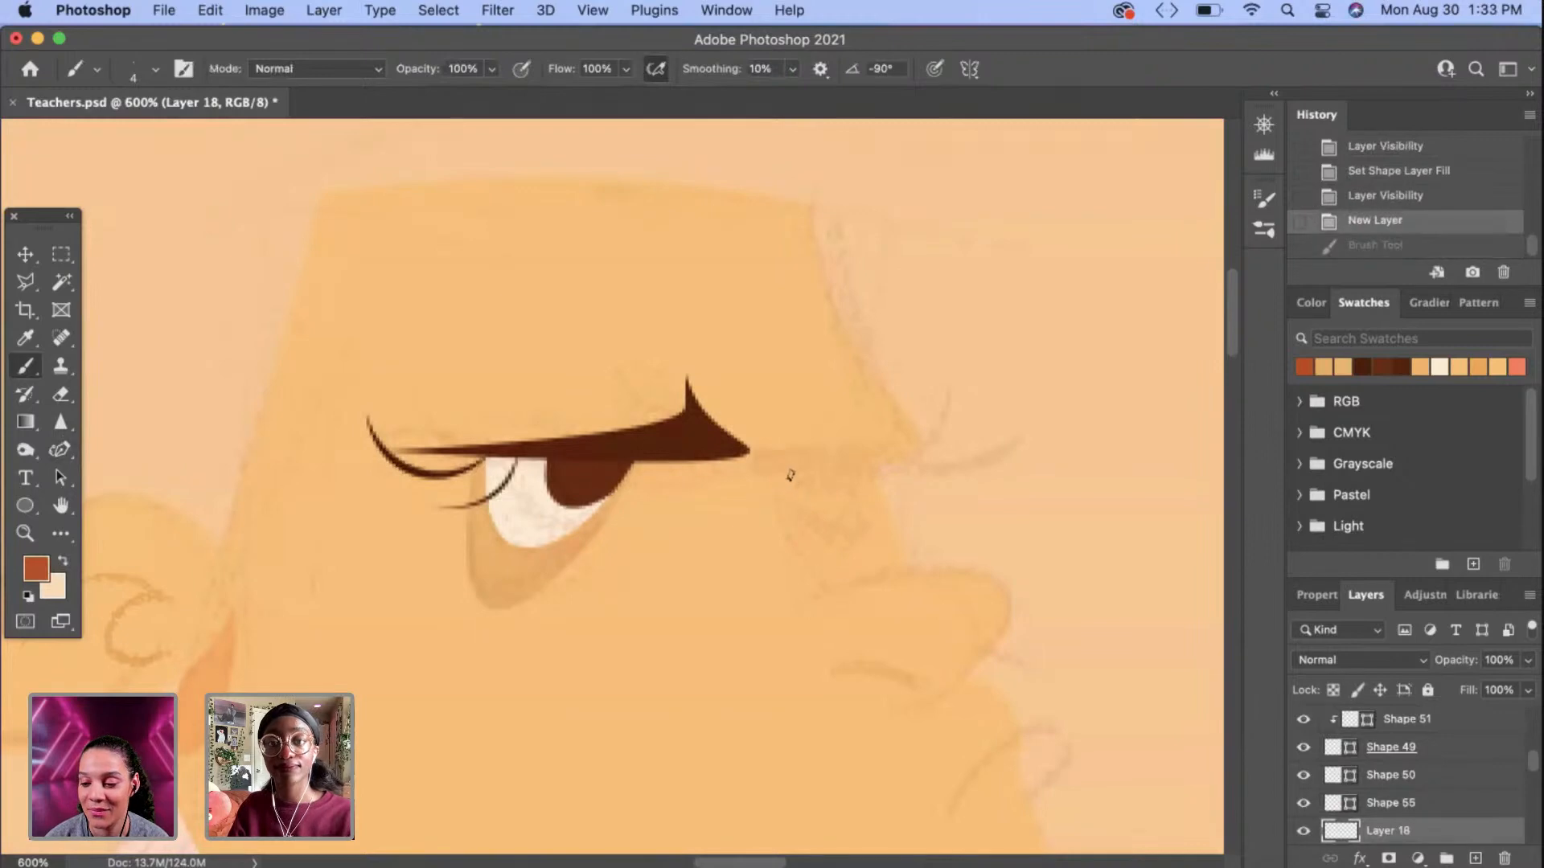
pyautogui.moveTo(774, 463); pyautogui.dragTo(834, 599)
pyautogui.press('super+z')
pyautogui.moveTo(784, 485); pyautogui.dragTo(828, 587)
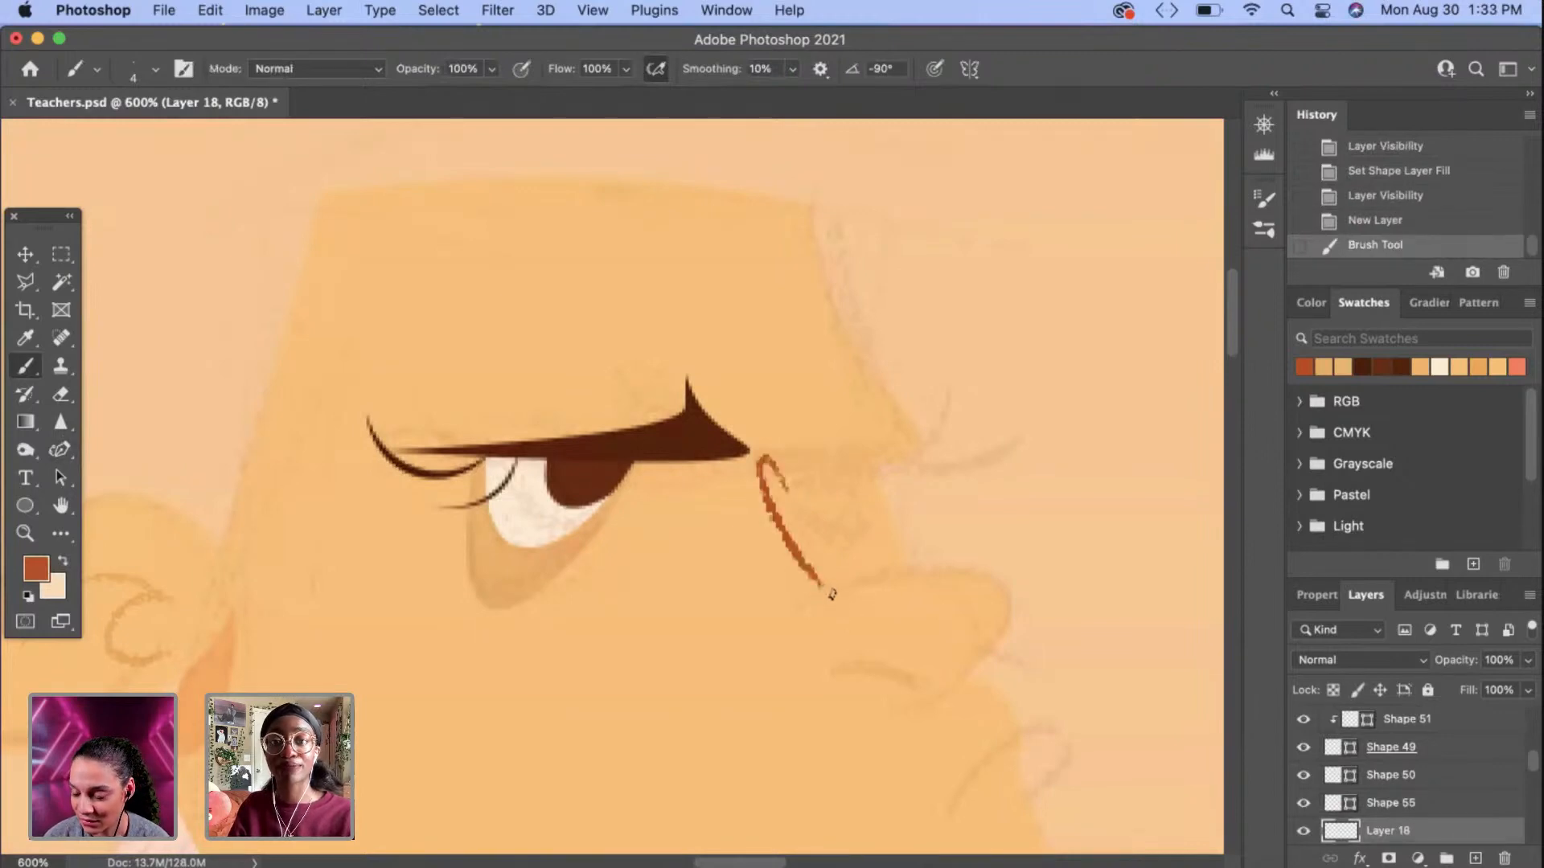
pyautogui.click(131, 73)
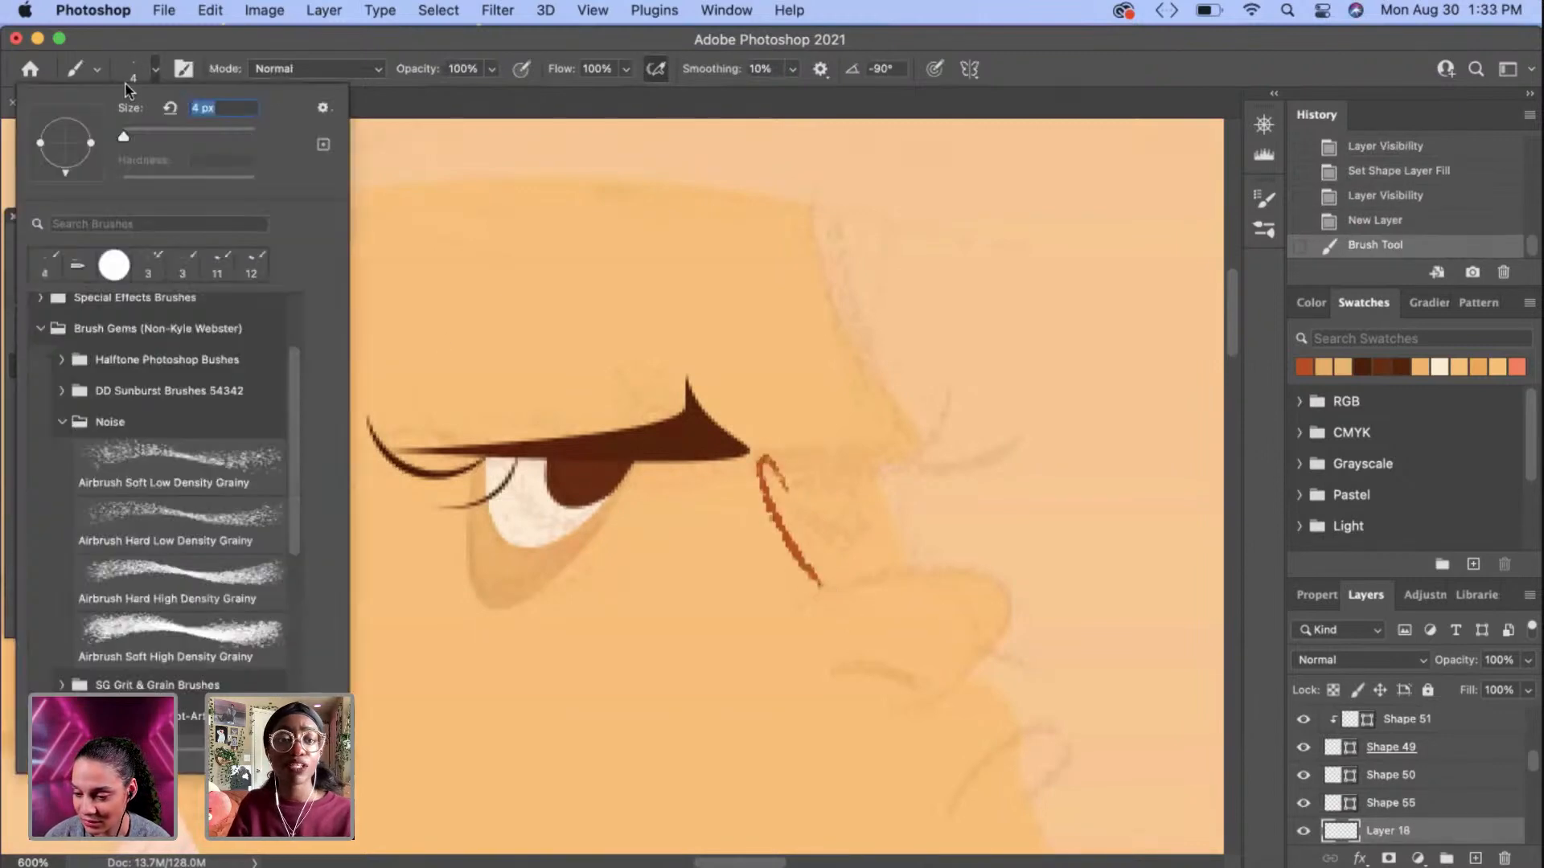
pyautogui.click(62, 424)
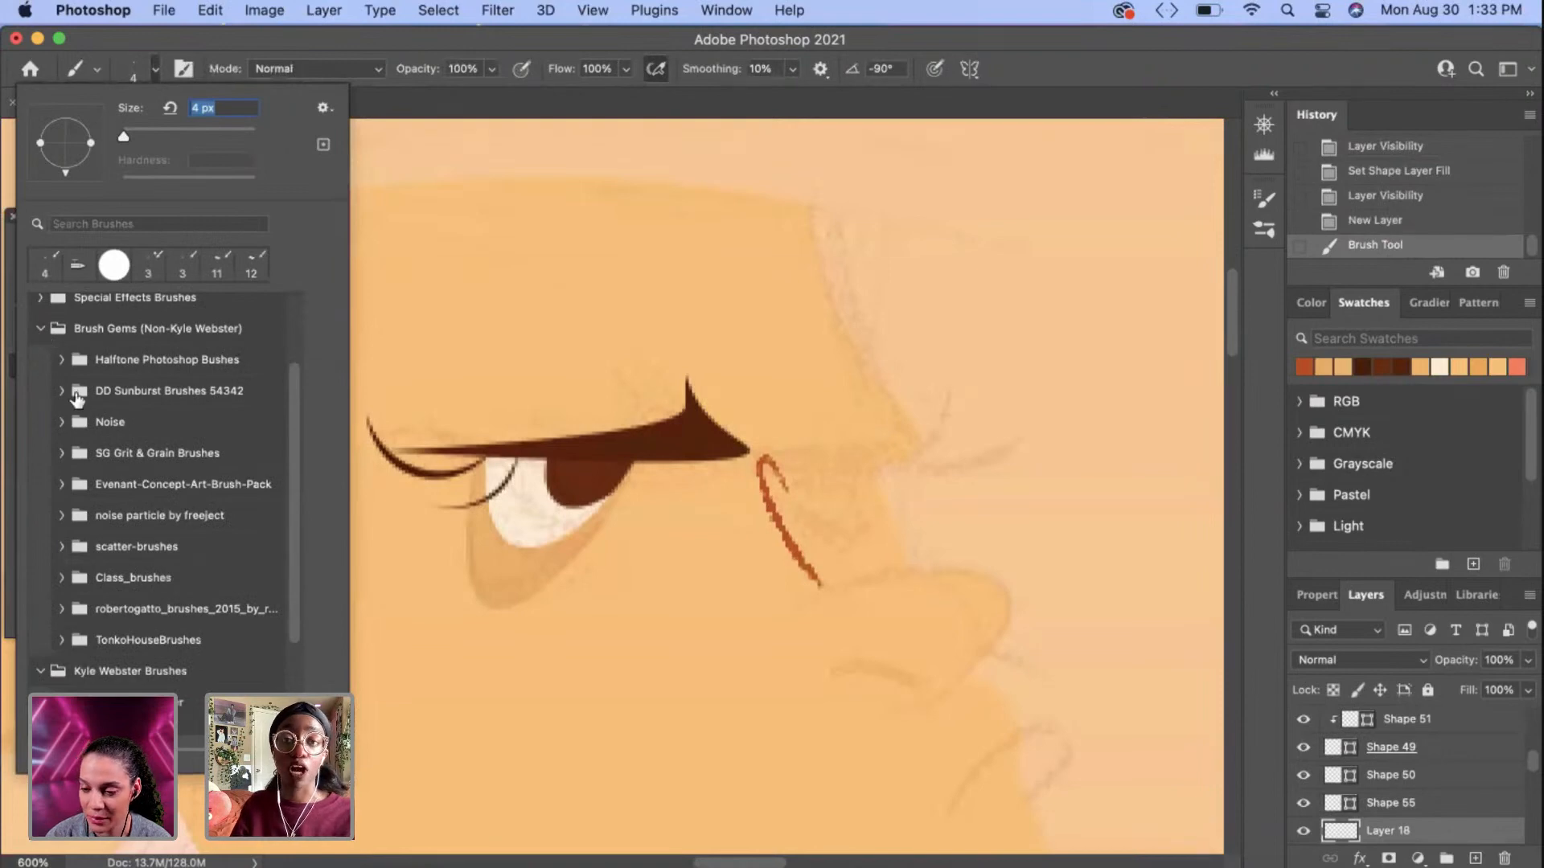
pyautogui.click(382, 68)
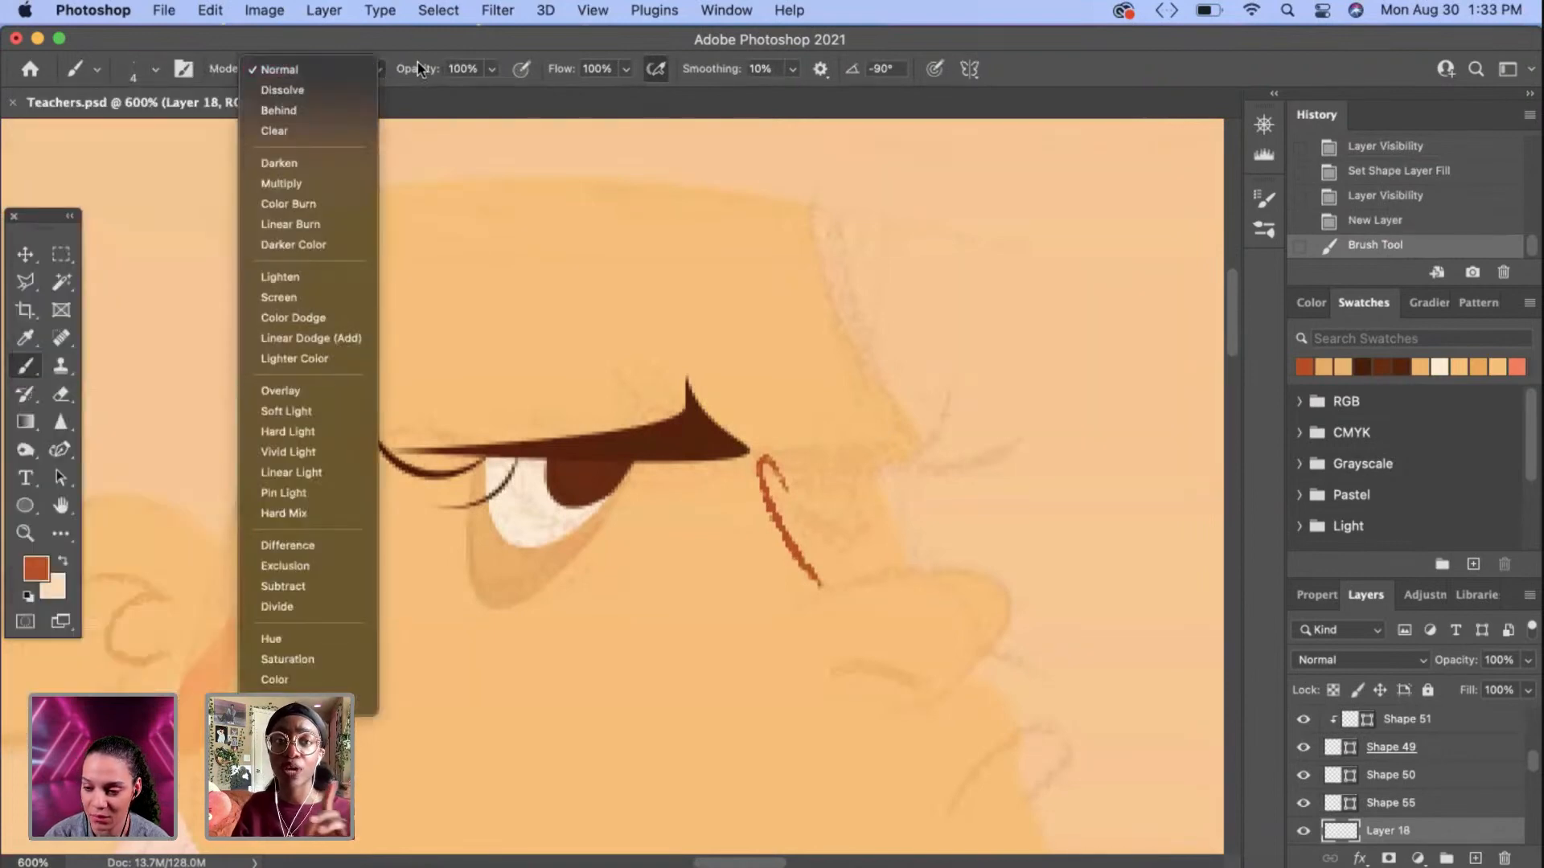
pyautogui.click(413, 50)
pyautogui.press('super+z')
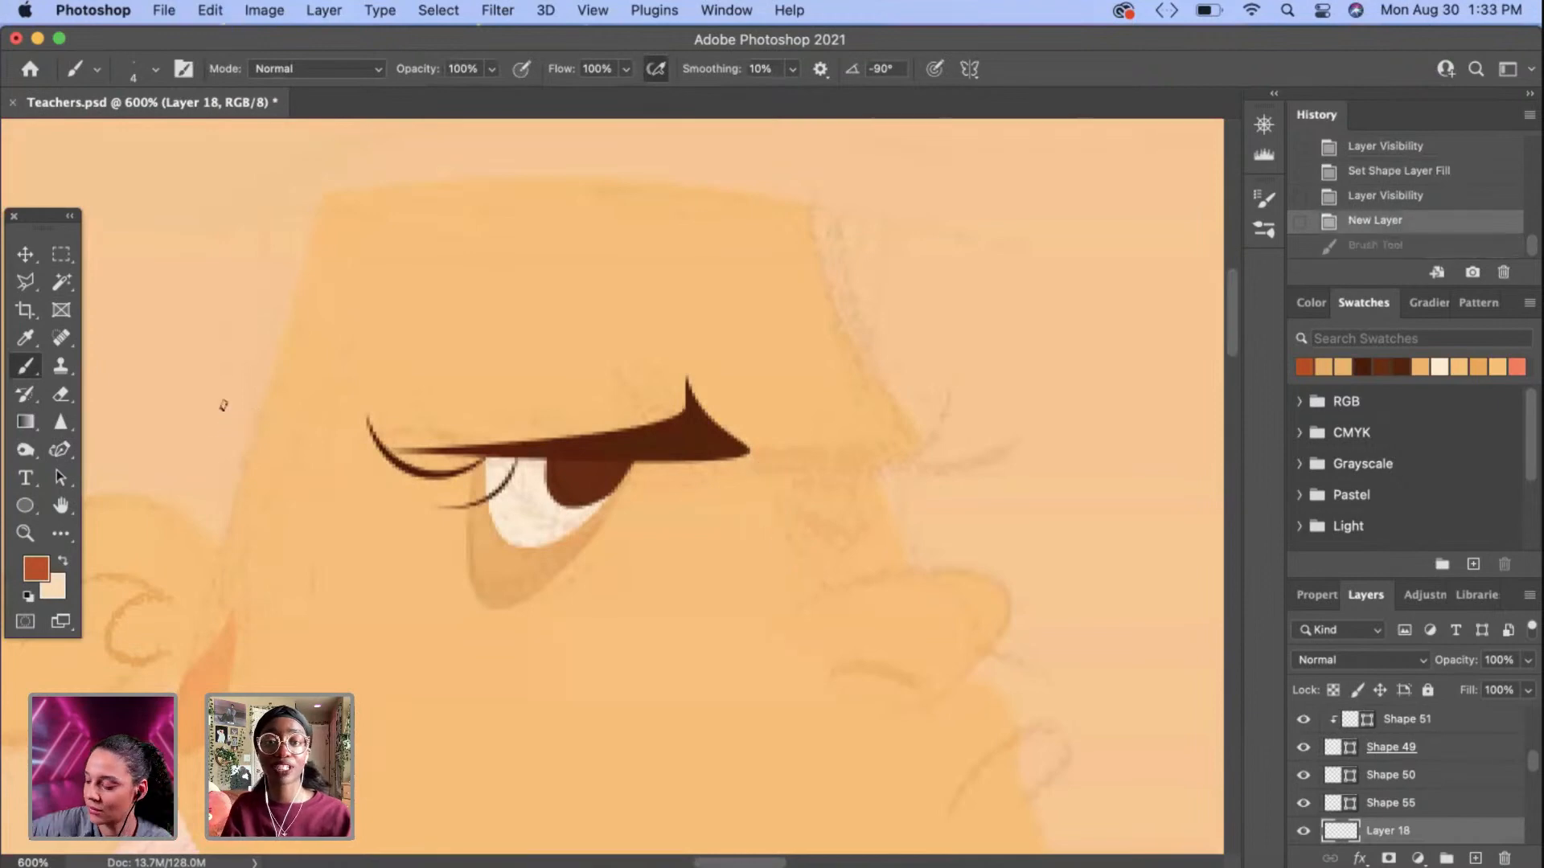
# Step: Brush thin rust-orange lines along the sketch for the nose's underside, nostril, top edge and bridge
pyautogui.moveTo(1003, 619)
pyautogui.mouseDown()
pyautogui.moveTo(862, 717)
pyautogui.moveTo(925, 691)
pyautogui.mouseUp()
pyautogui.press('super+z')
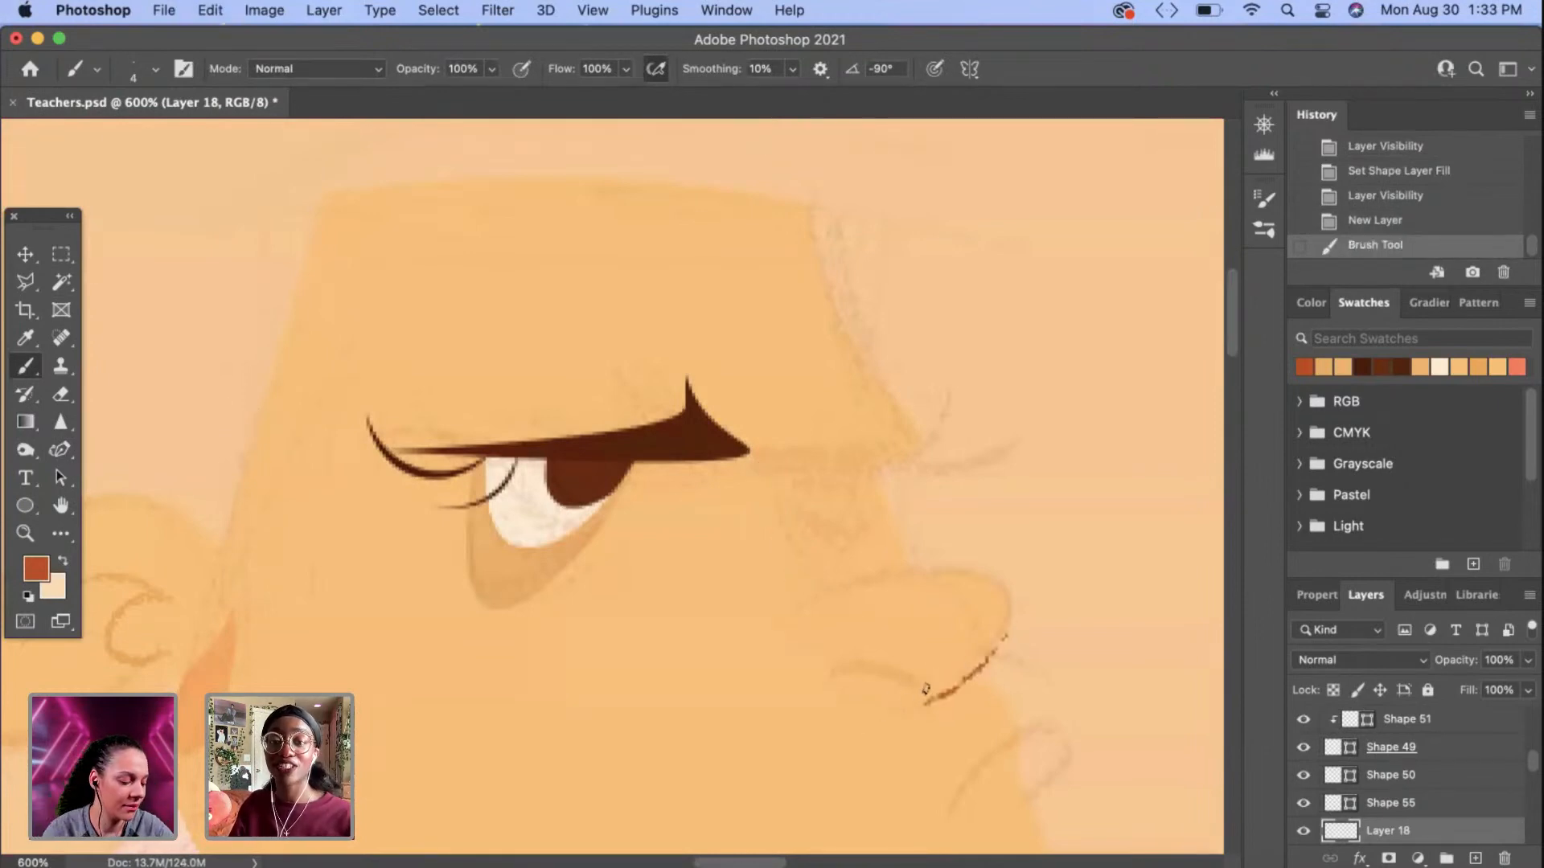
pyautogui.moveTo(830, 666); pyautogui.dragTo(908, 693)
pyautogui.moveTo(772, 619); pyautogui.dragTo(950, 573)
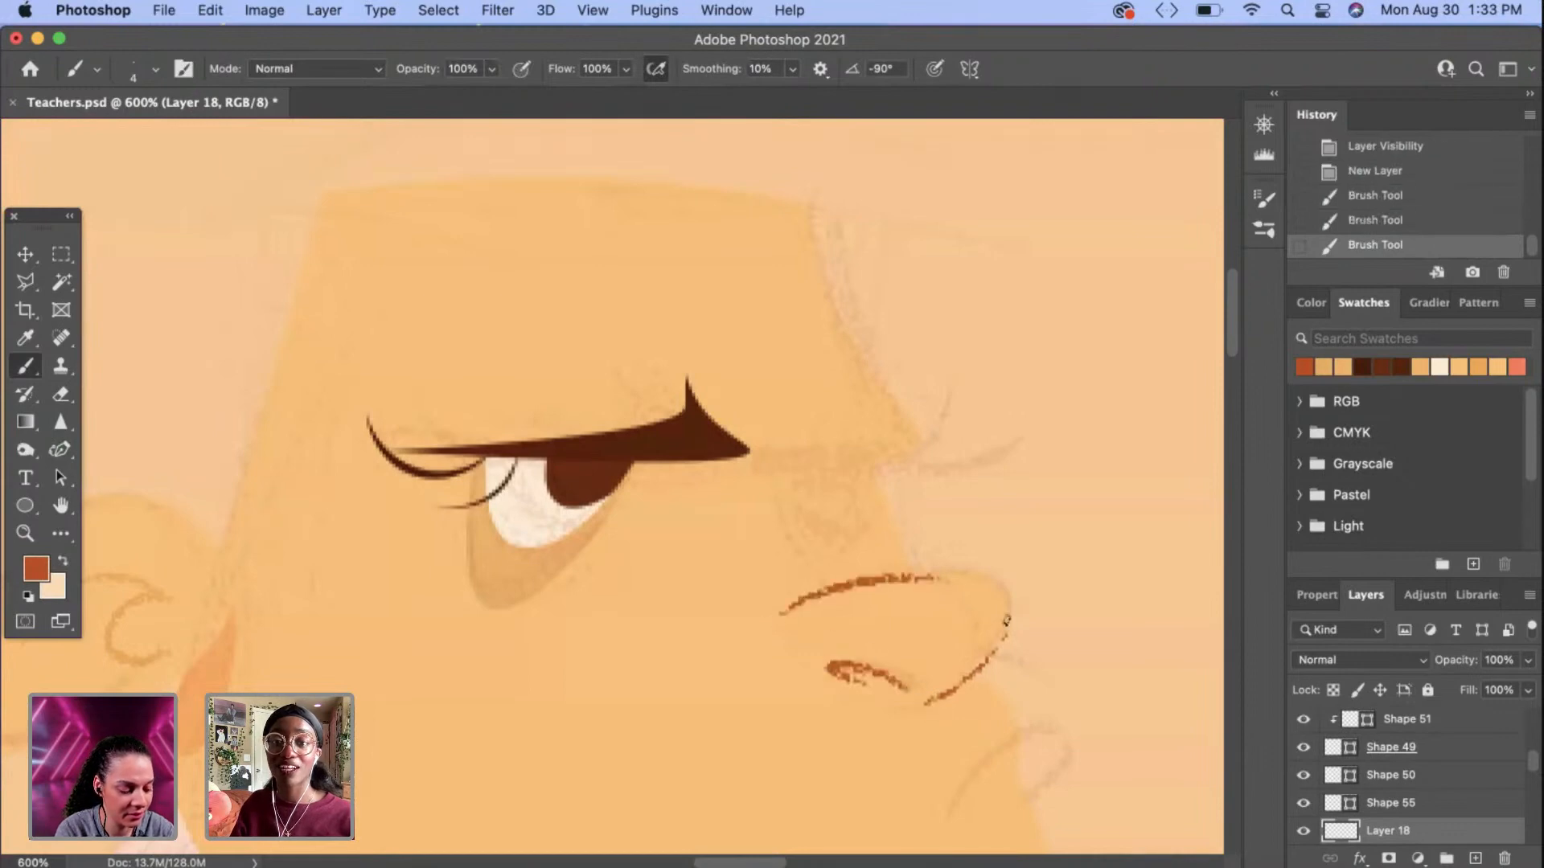
pyautogui.press('super+z')
pyautogui.moveTo(770, 620); pyautogui.dragTo(989, 568)
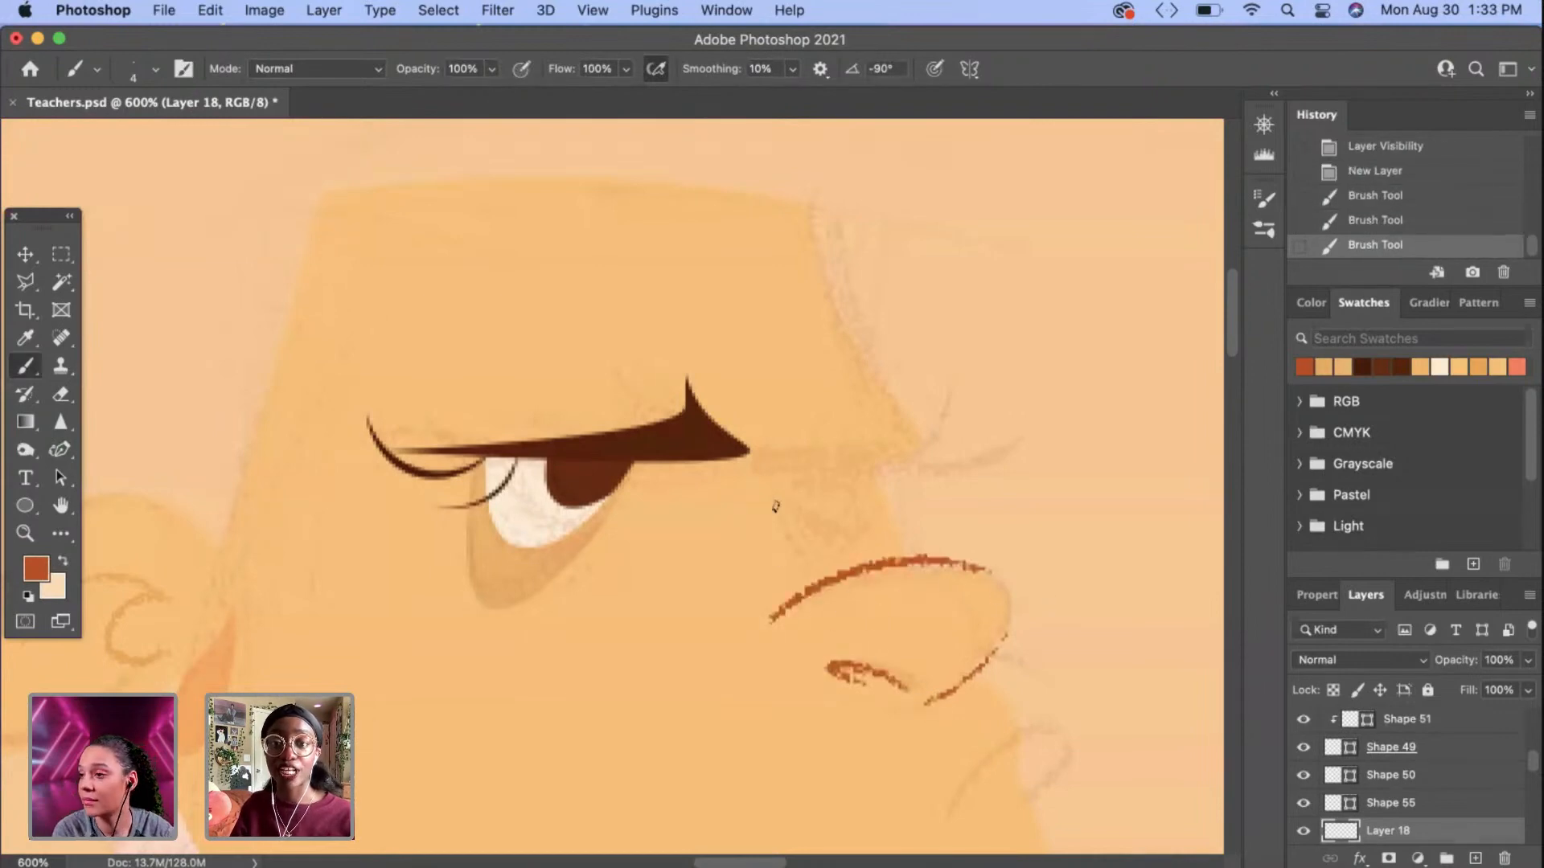
pyautogui.moveTo(761, 455); pyautogui.dragTo(808, 561)
pyautogui.press('super+z')
pyautogui.moveTo(759, 458); pyautogui.dragTo(817, 571)
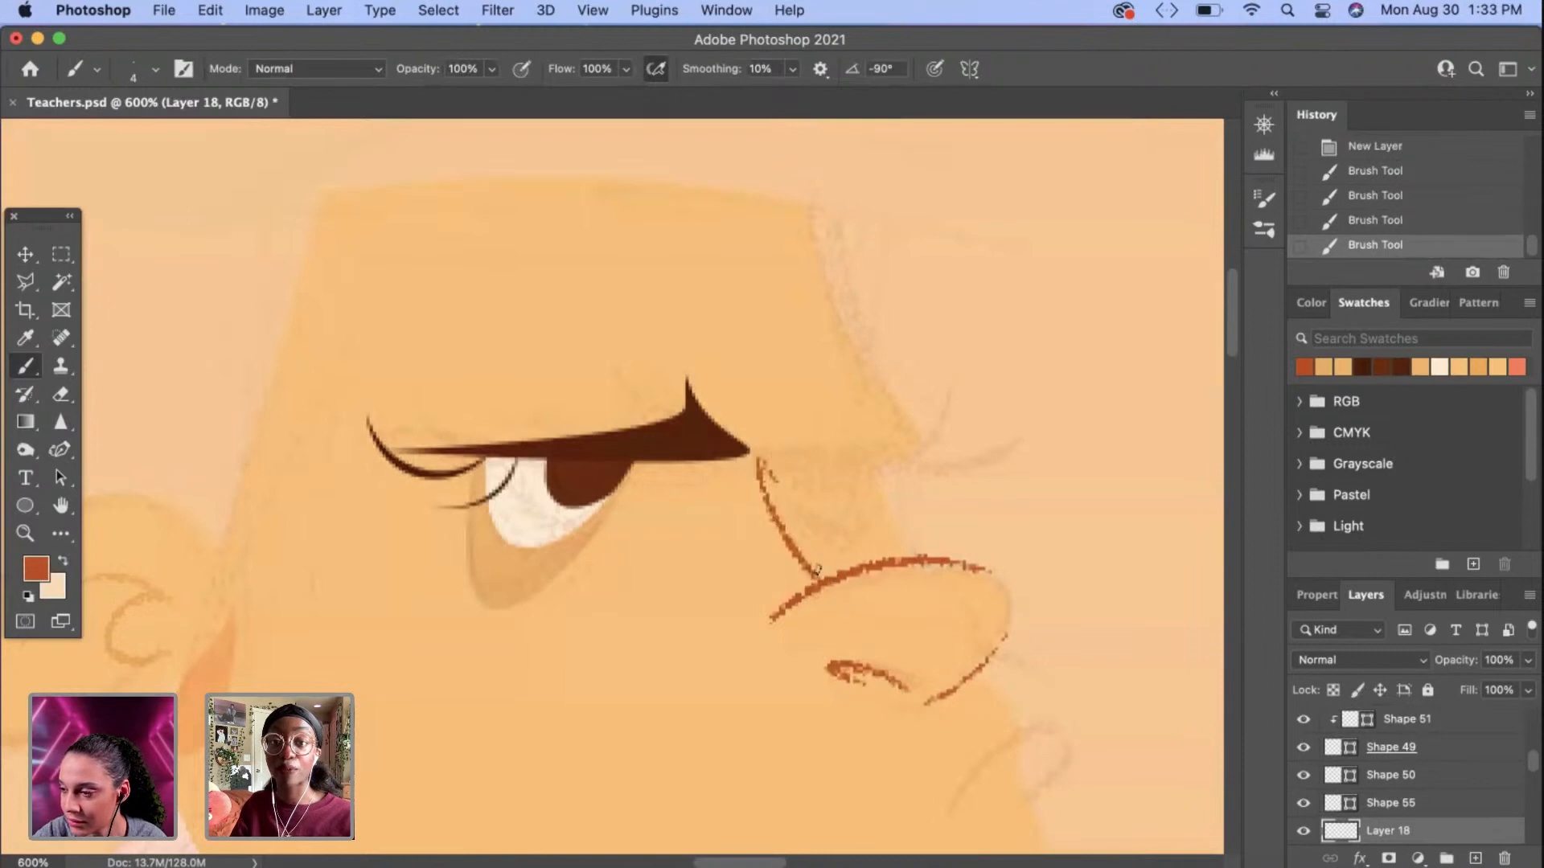
# Step: Draw a two-point closed path about 41 × 16 px from the top of the nose bridge out to the brow's edge
pyautogui.moveTo(61, 449); pyautogui.dragTo(105, 446)
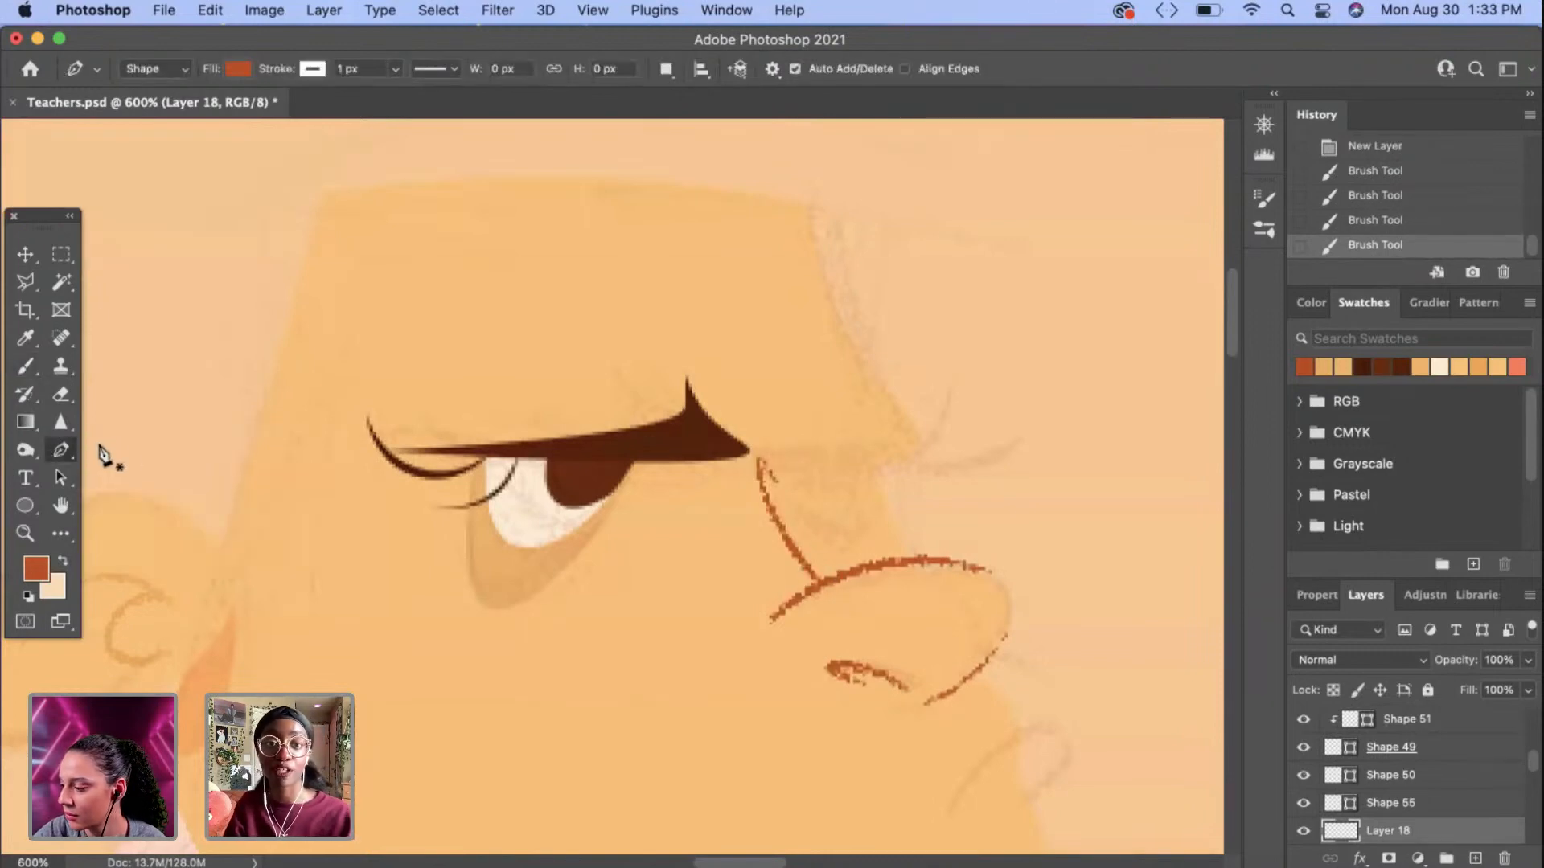
pyautogui.click(772, 460)
pyautogui.click(905, 409)
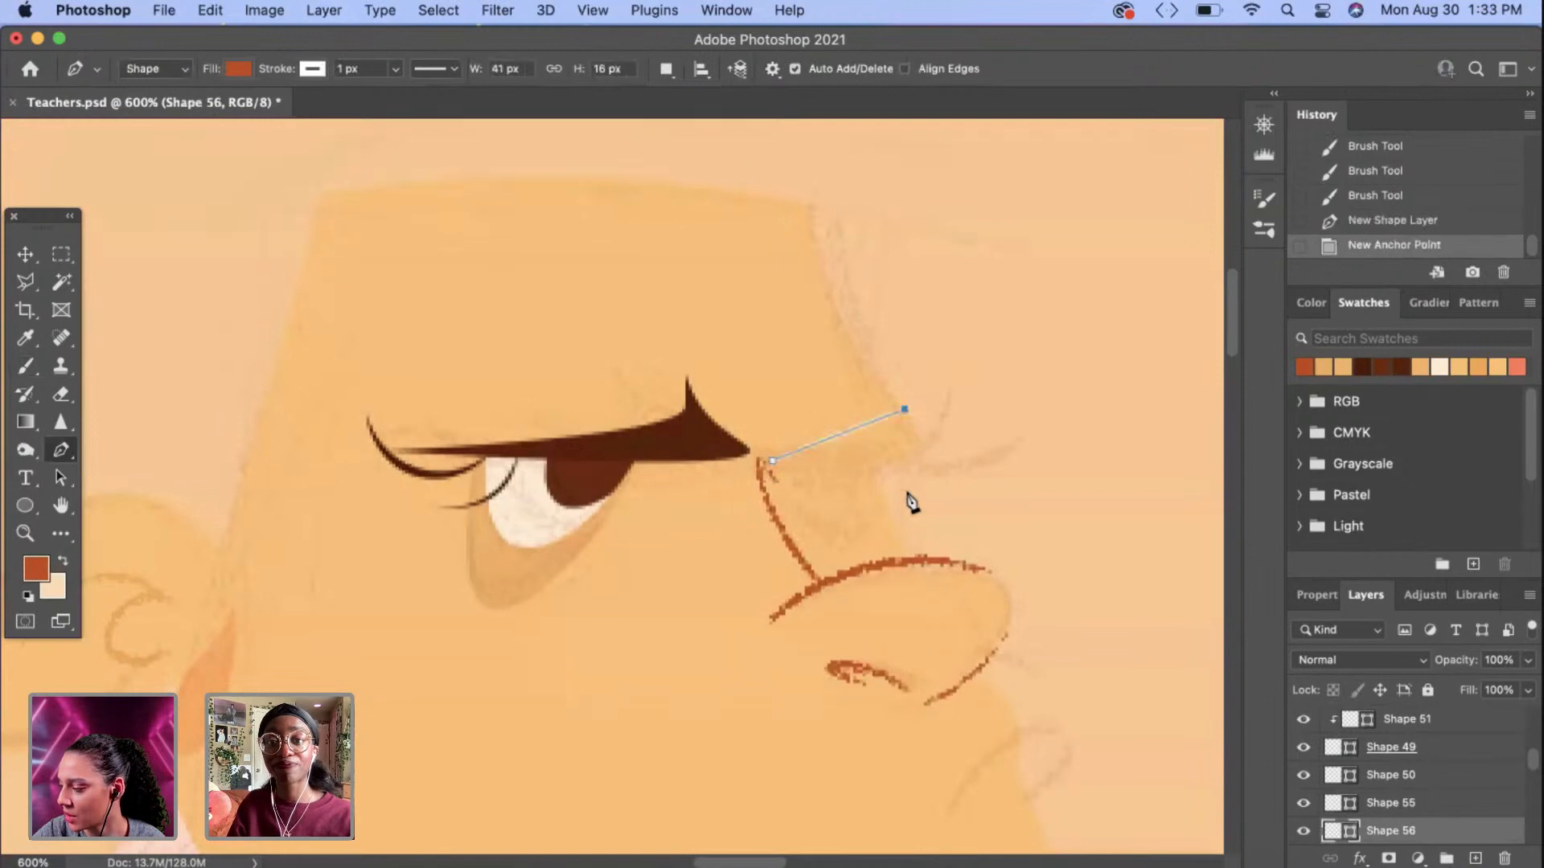
pyautogui.click(772, 460)
# Step: Remove the new path's stroke and set its fill to the dark brown used for the lashes
pyautogui.click(312, 68)
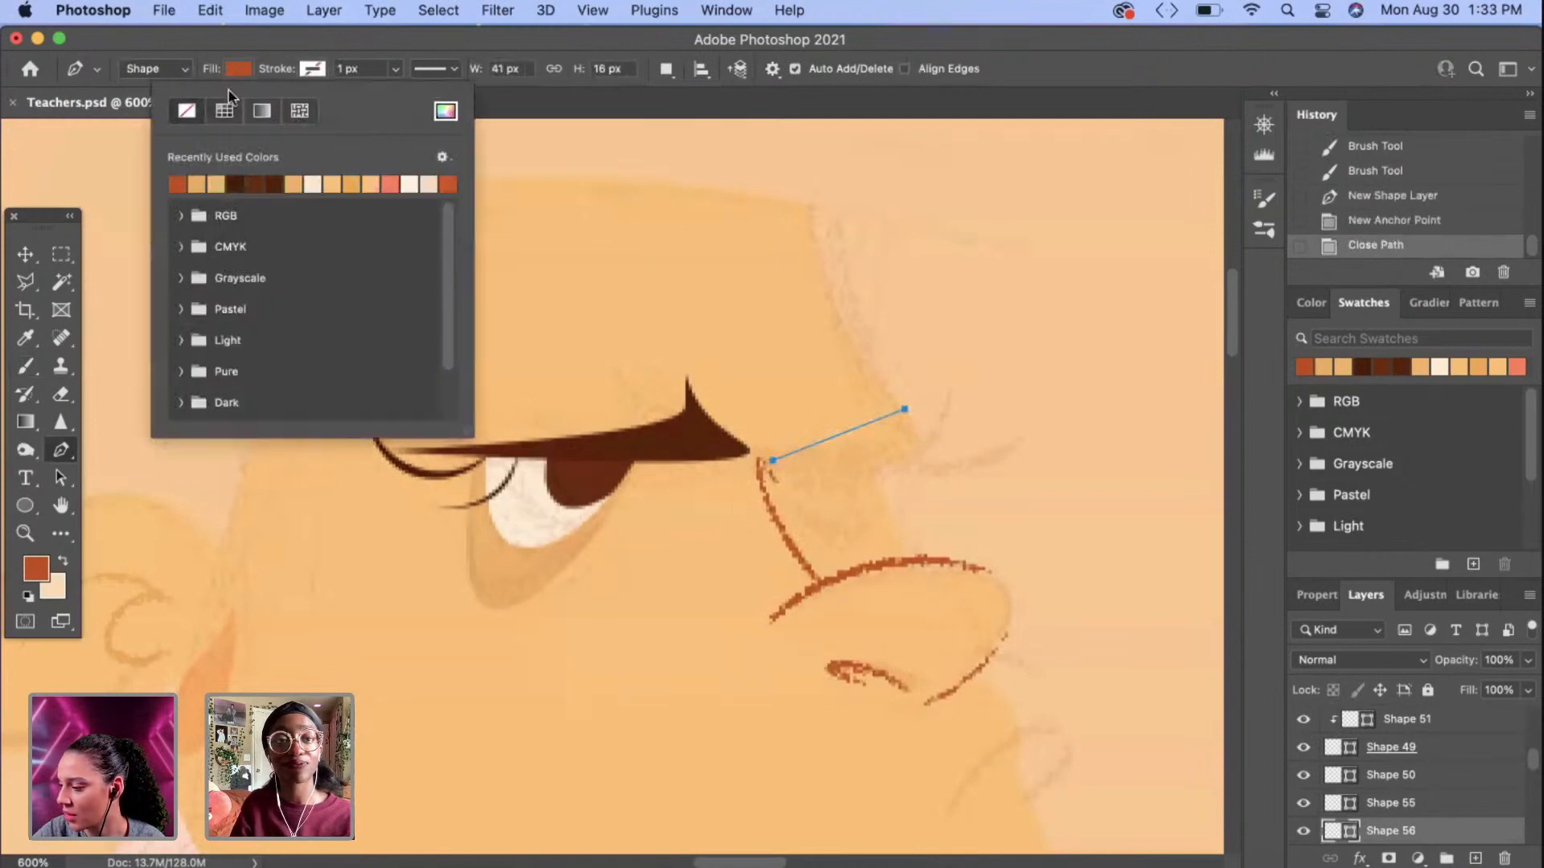
pyautogui.click(113, 454)
pyautogui.rightClick(61, 450)
pyautogui.click(126, 487)
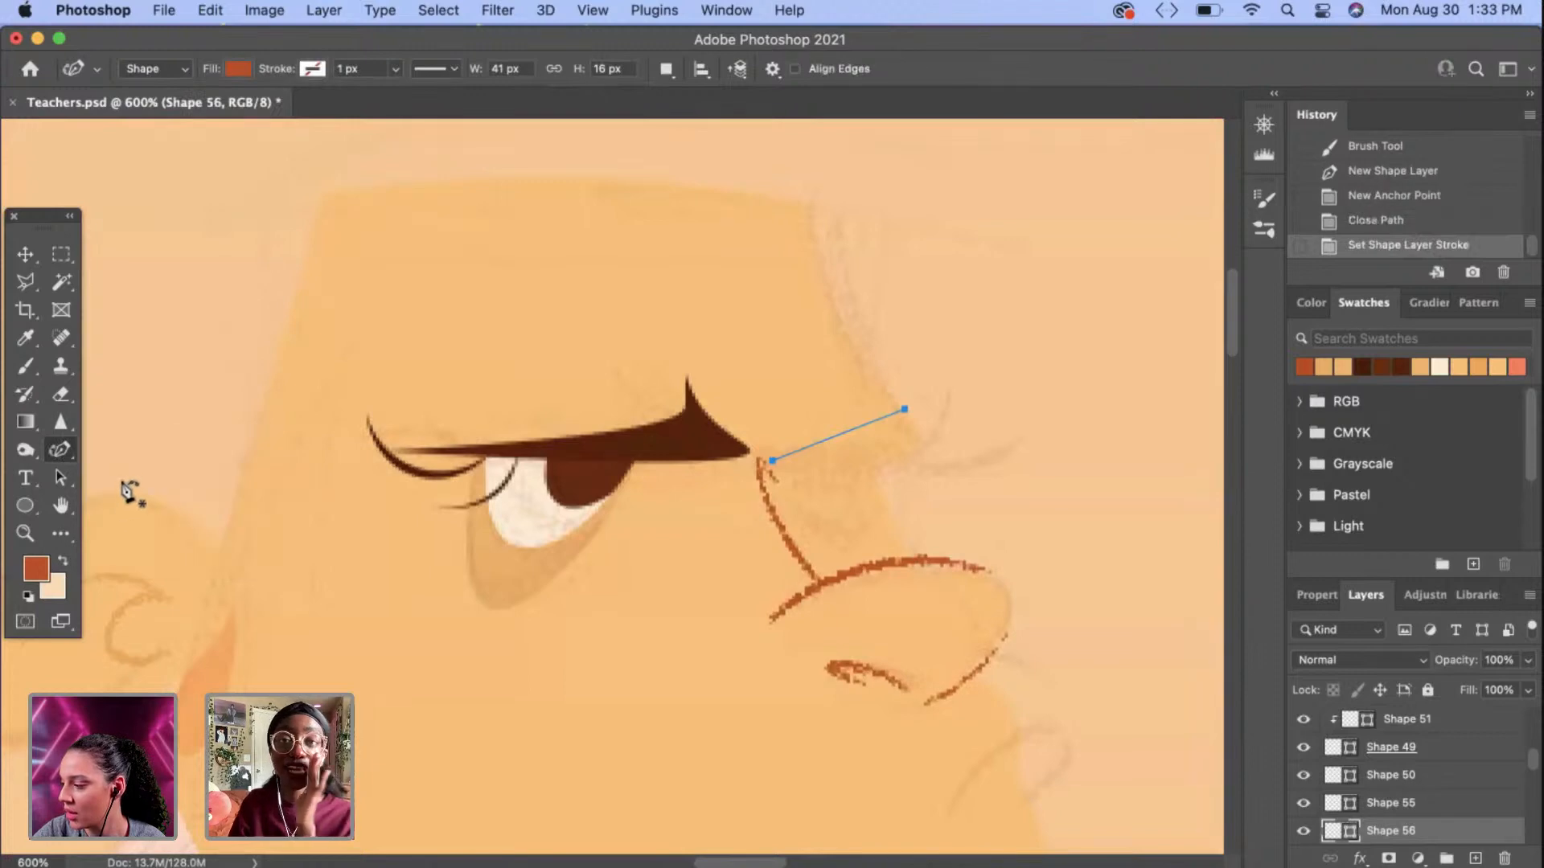
pyautogui.click(238, 69)
pyautogui.click(175, 185)
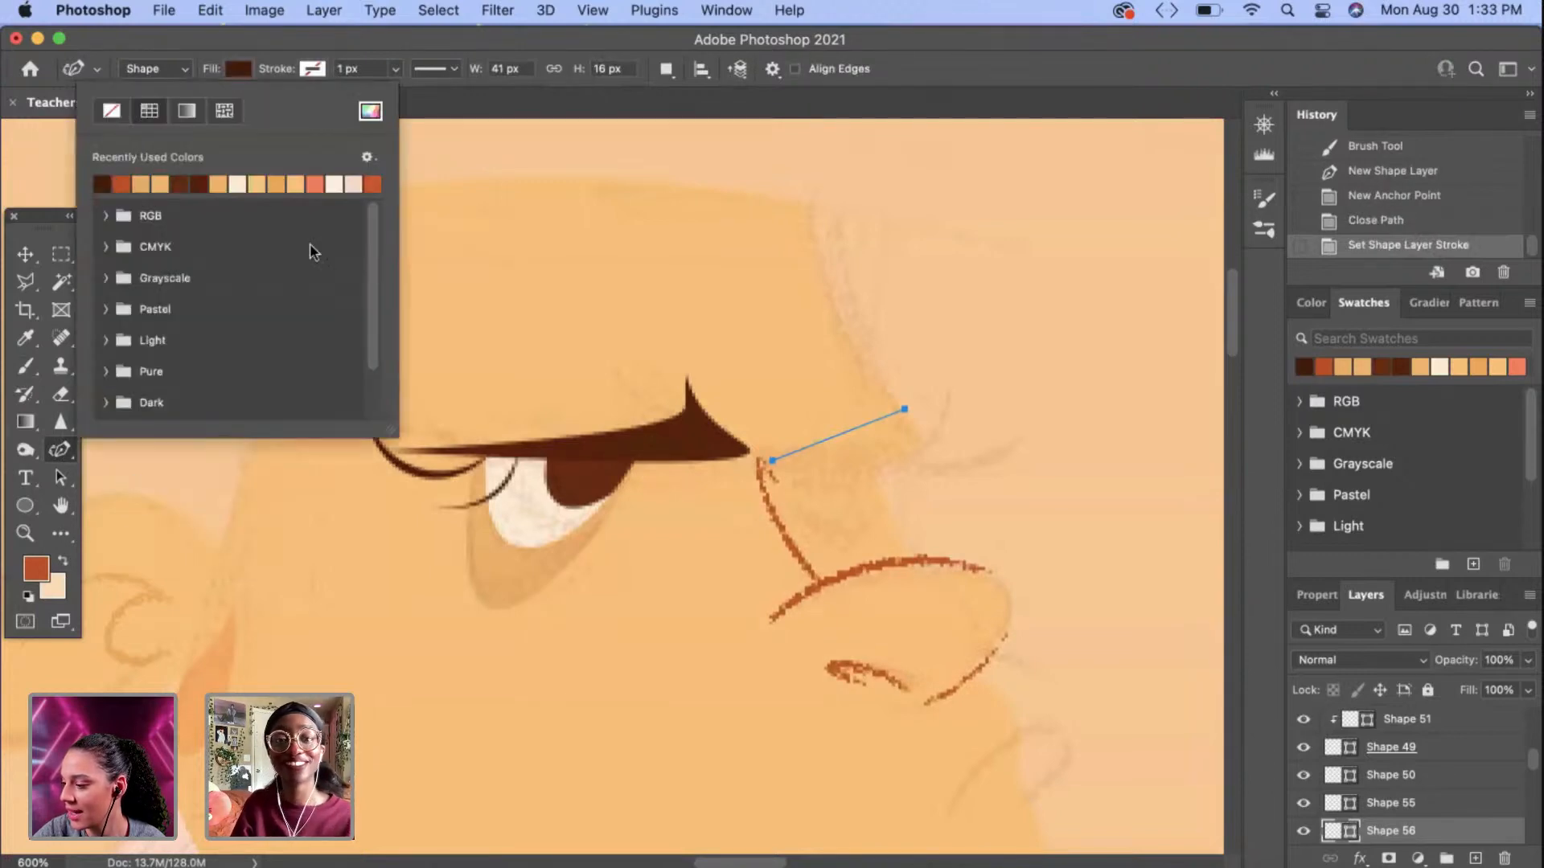
# Step: Add curved anchors to the path and reshape it into a pointed far eyelid about 53 × 21 px
pyautogui.click(844, 444)
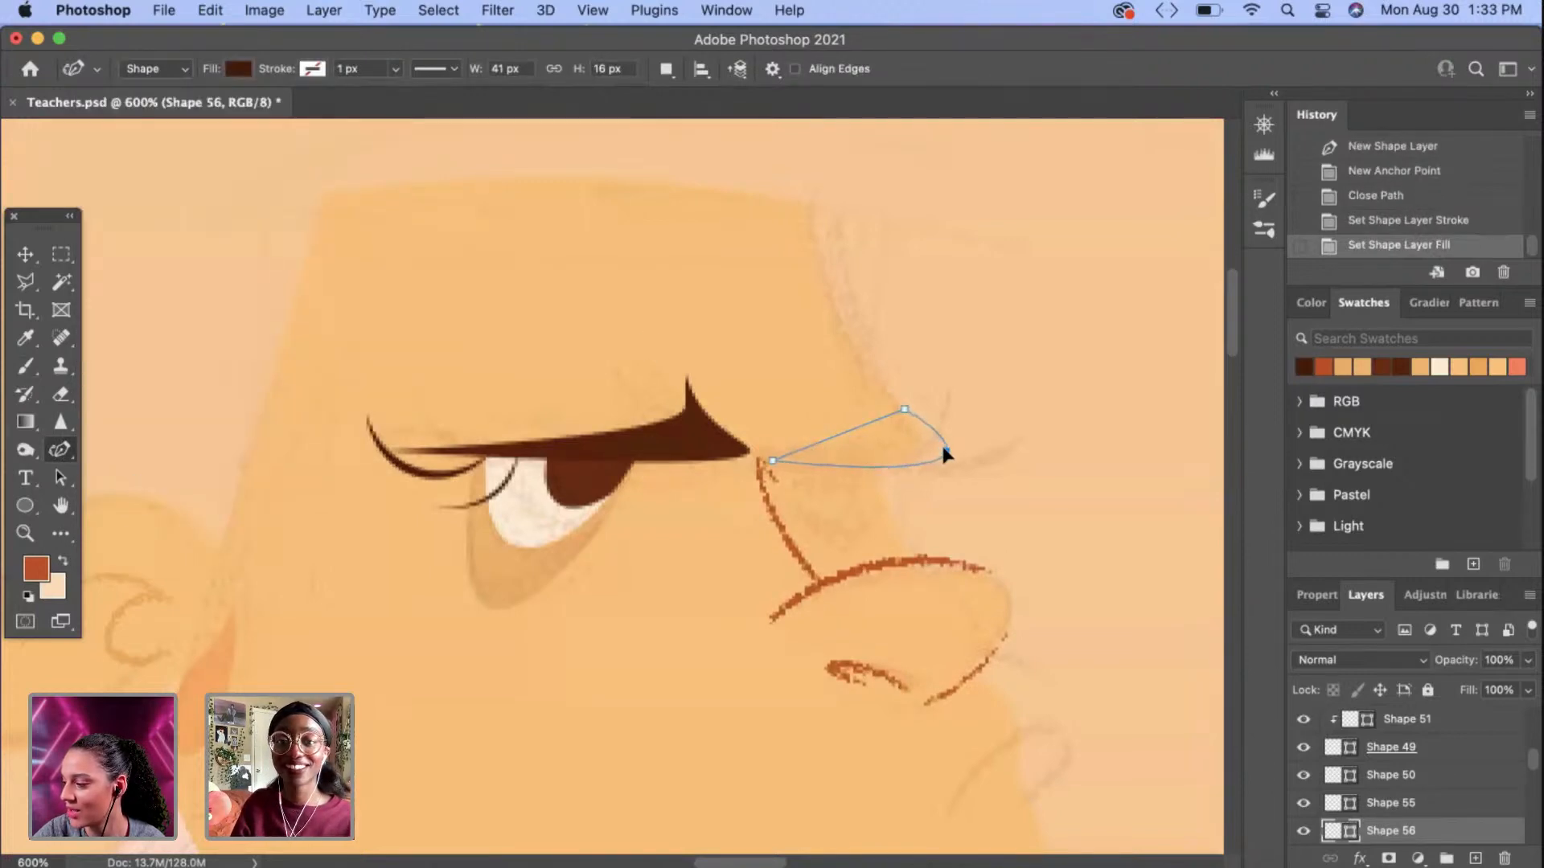
pyautogui.click(942, 444)
pyautogui.moveTo(874, 425); pyautogui.dragTo(941, 451)
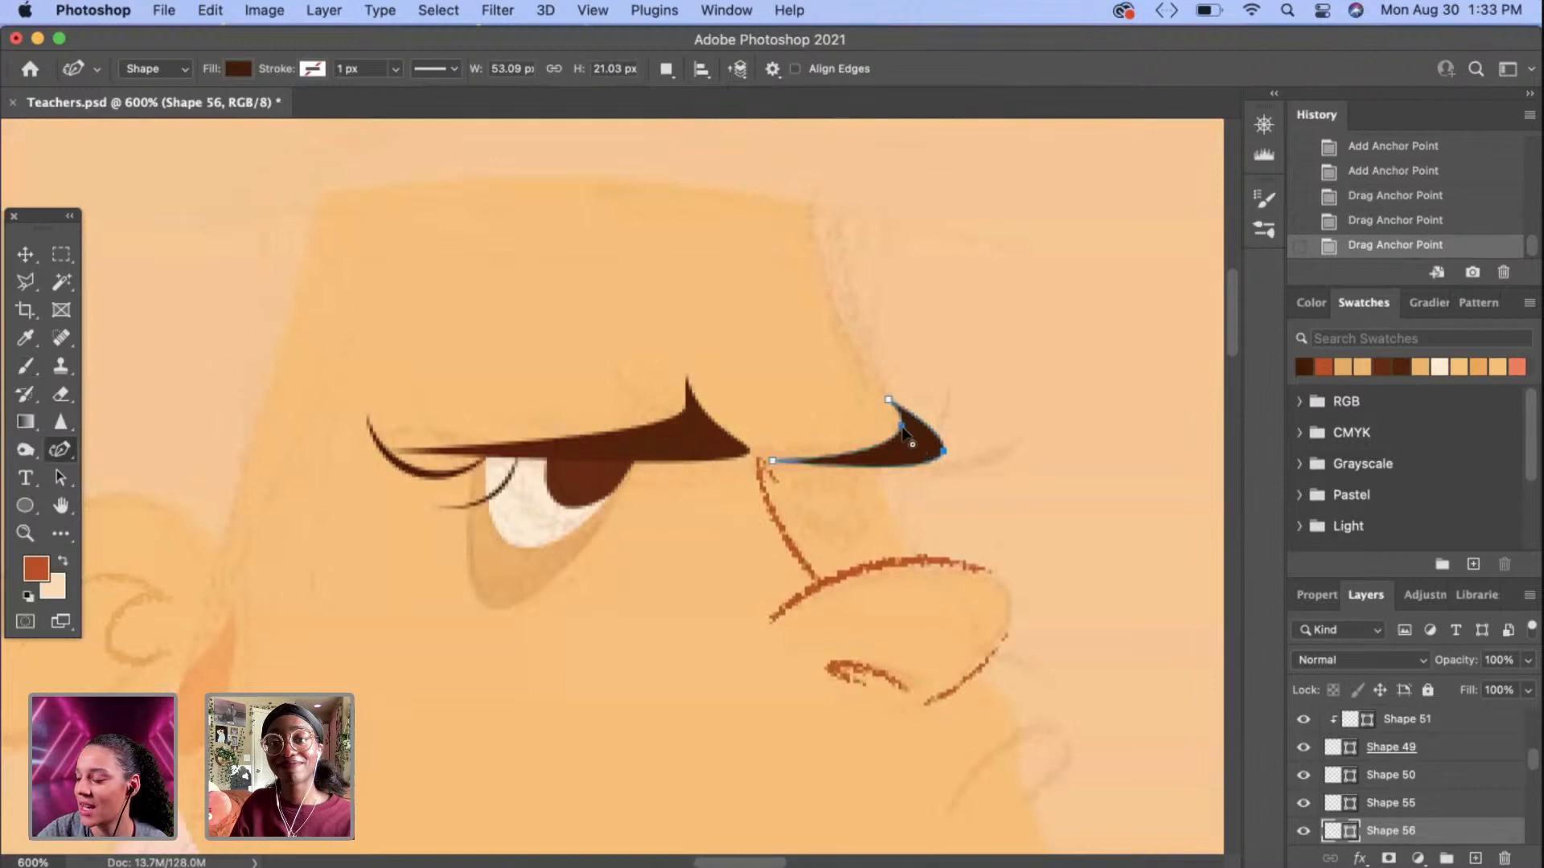
# Step: Pull the far eyelid's outer corner slightly inward, making the shape about 52 × 20 px, and finish editing its path
pyautogui.moveTo(904, 434); pyautogui.dragTo(940, 448)
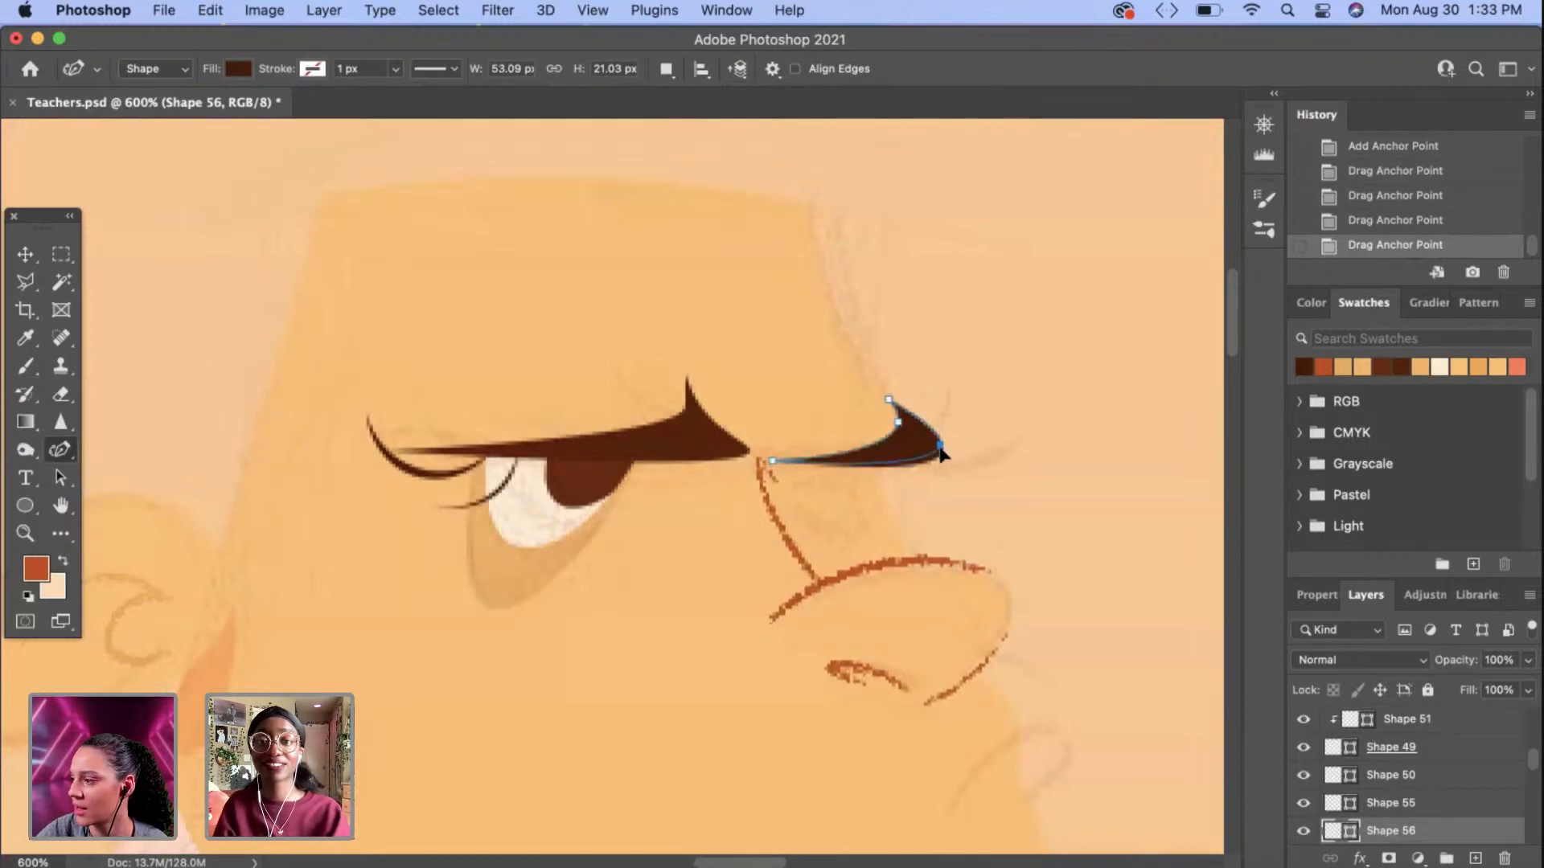
pyautogui.press('Escape')
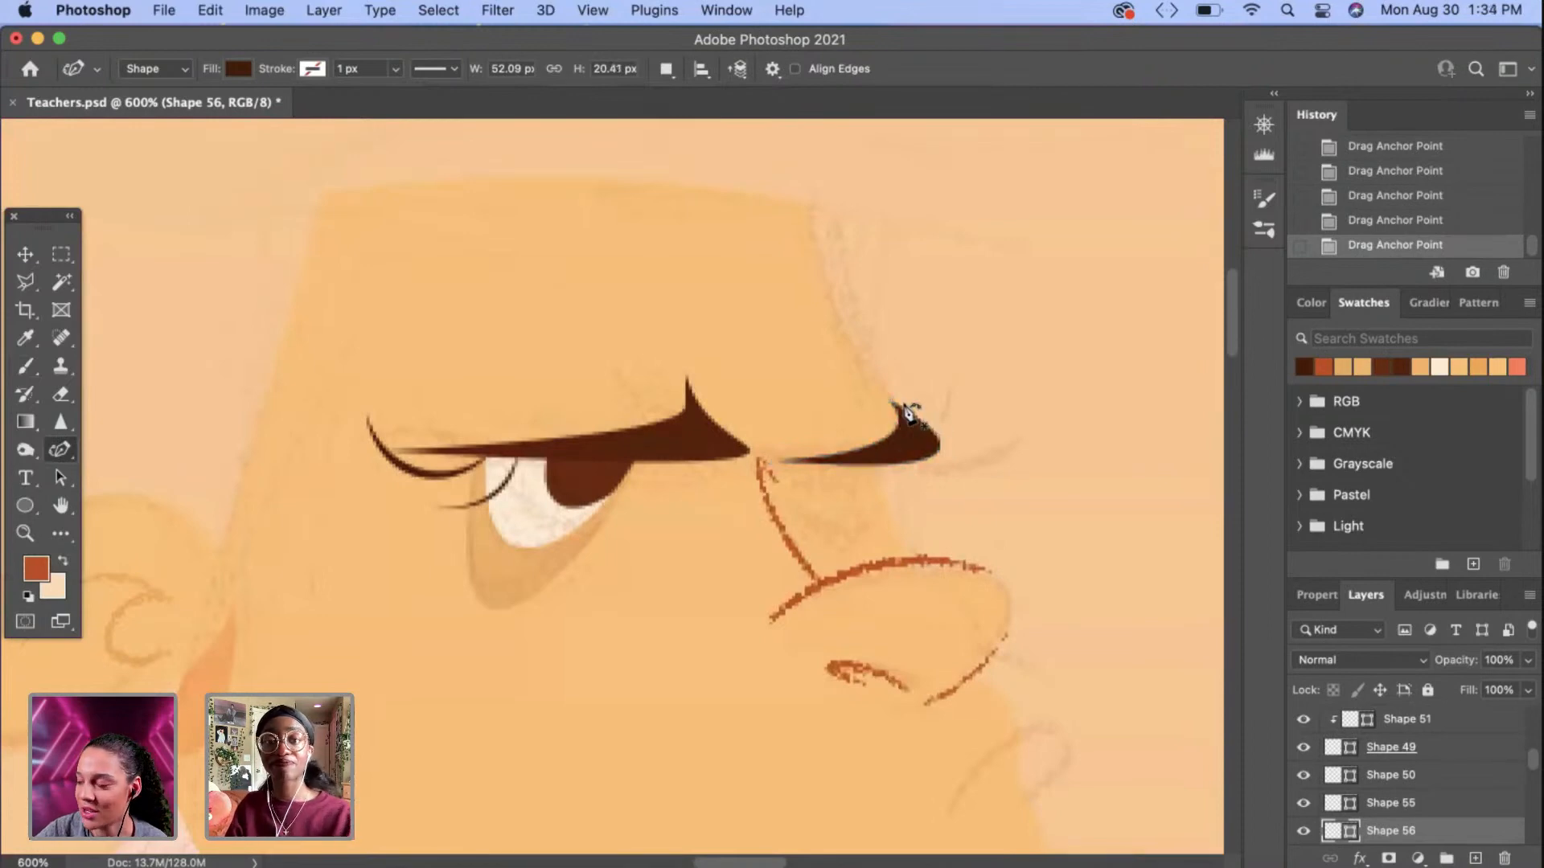
pyautogui.click(29, 255)
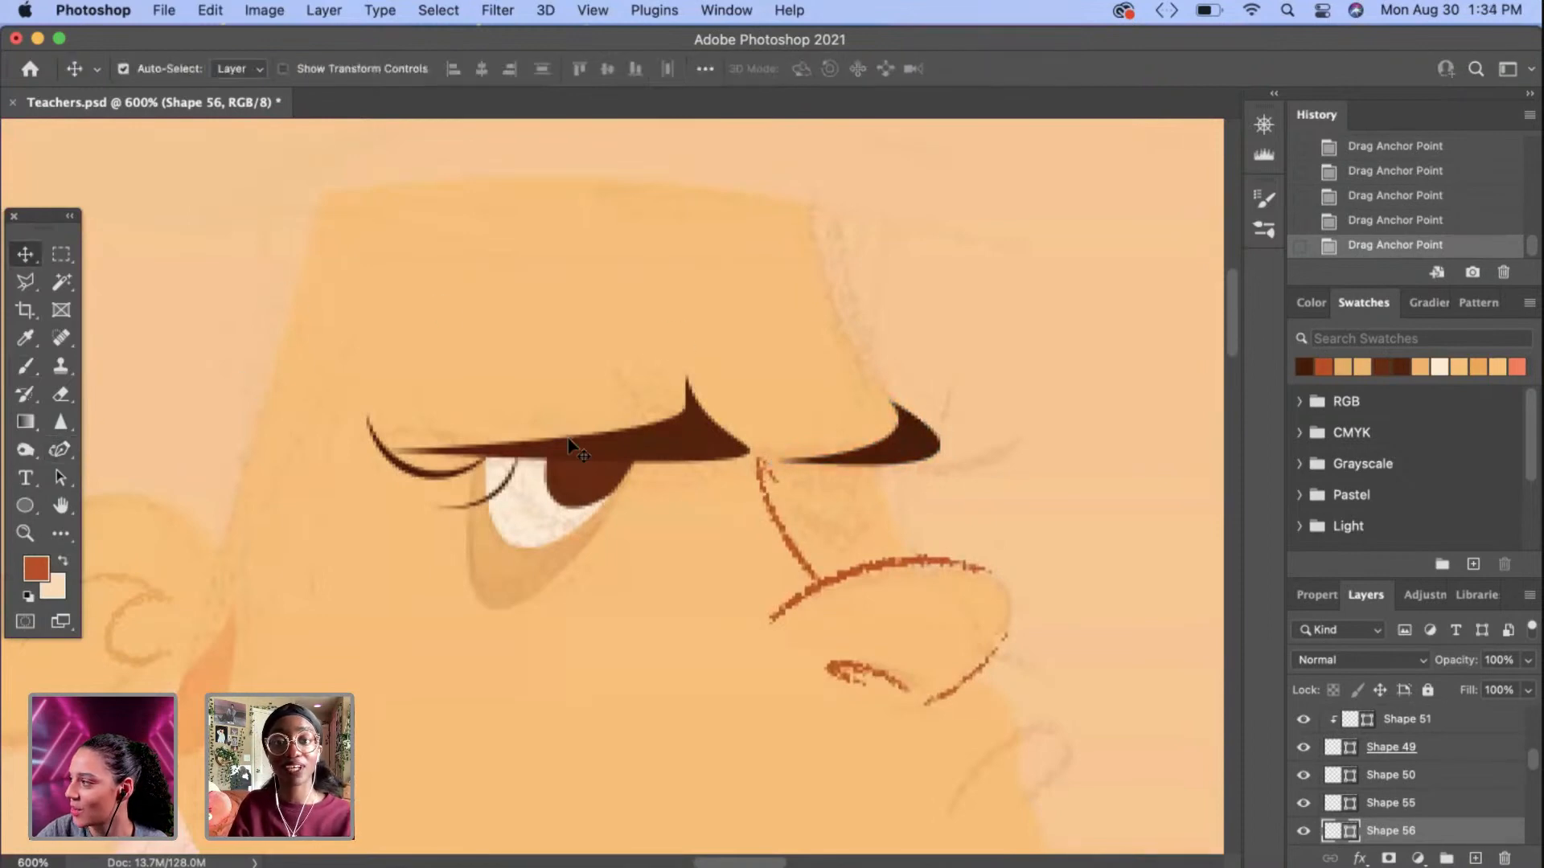
# Step: Draw a two-point closed path about 30 px wide under the far eyelid, above the brow-and-nose profile layer, and fill it with off-white
pyautogui.click(878, 555)
pyautogui.moveTo(61, 450); pyautogui.dragTo(94, 443)
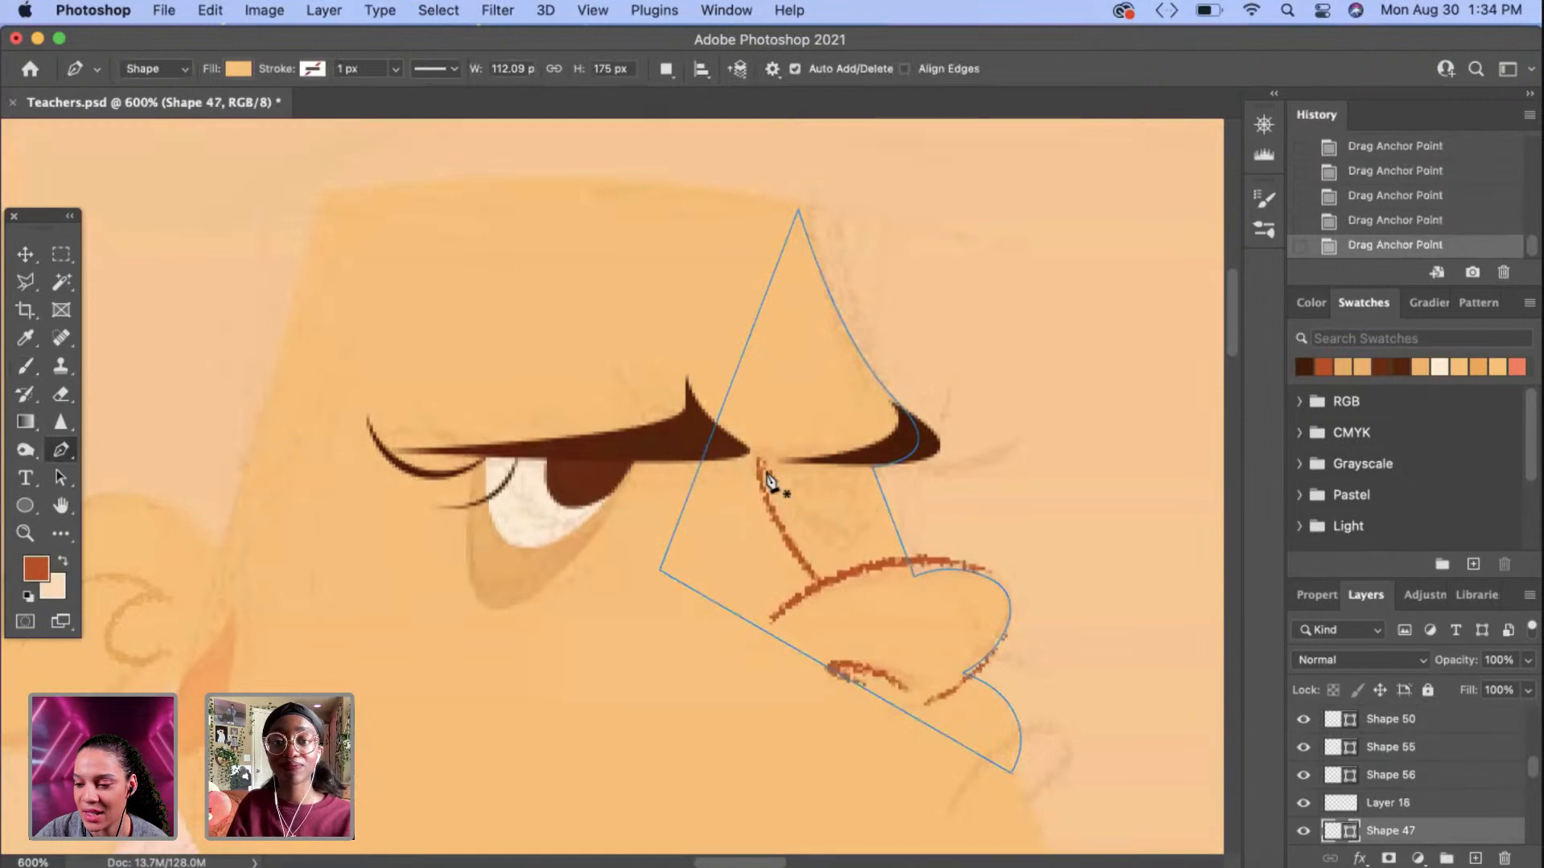
pyautogui.click(779, 460)
pyautogui.click(876, 461)
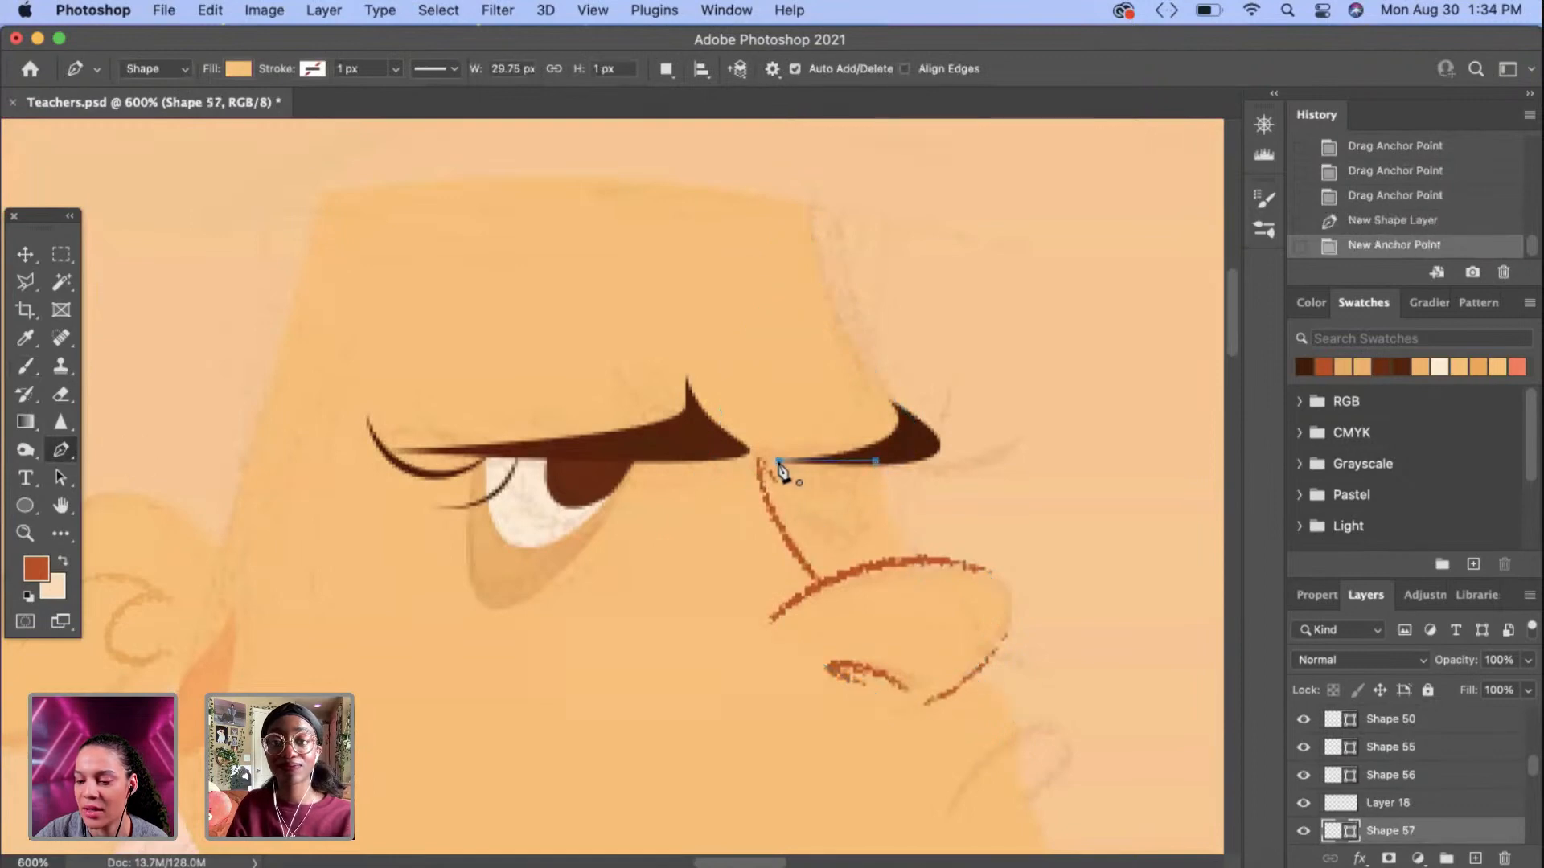
pyautogui.click(779, 460)
pyautogui.click(238, 69)
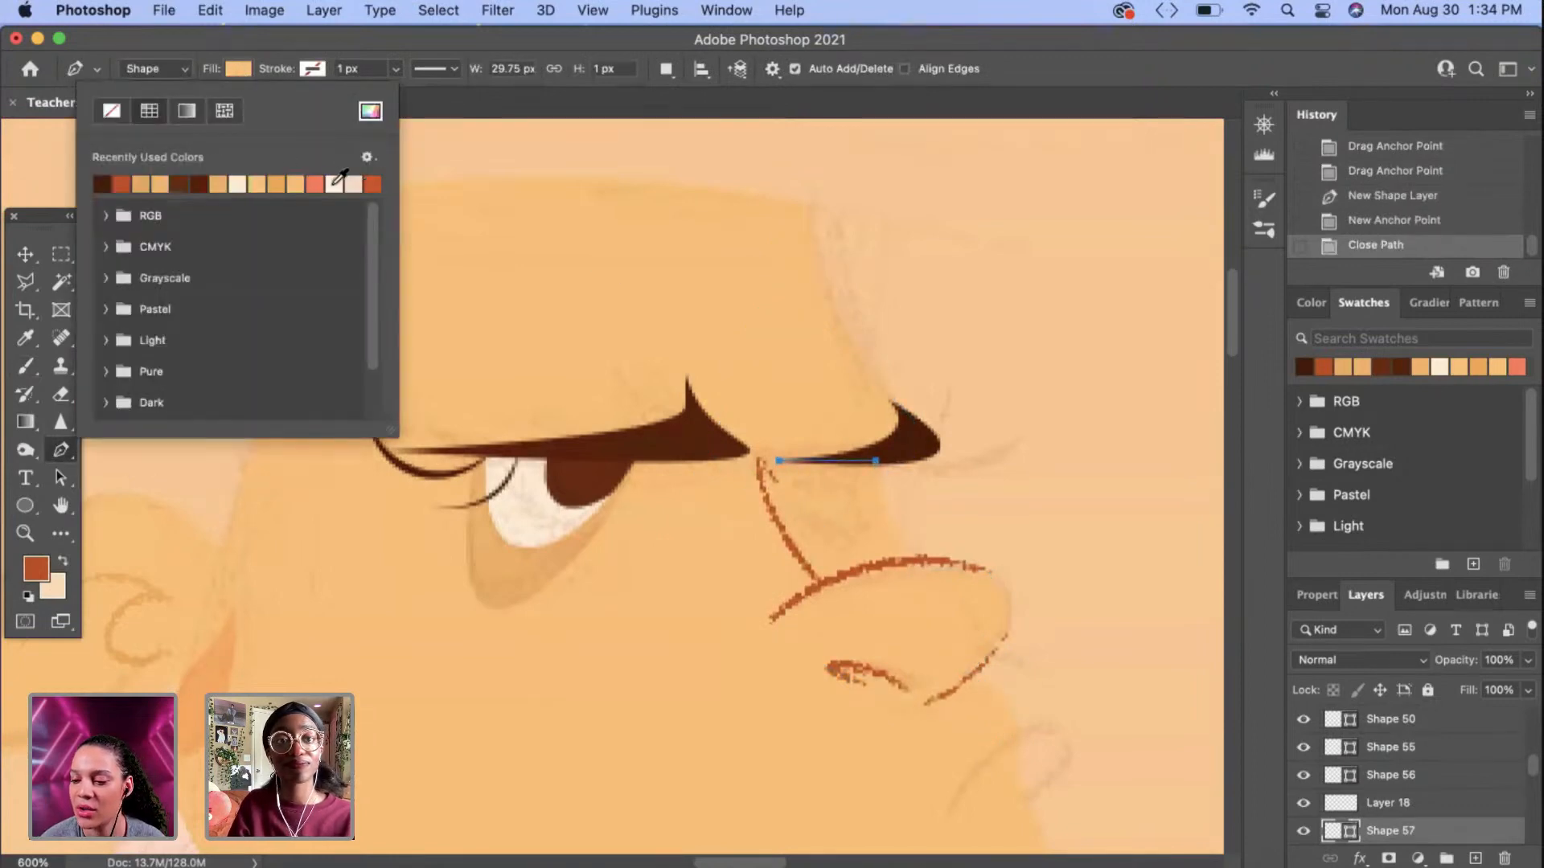
pyautogui.click(333, 185)
# Step: Add curved anchors to the off-white path and shape it into the far eye's white, about 27 × 22 px
pyautogui.click(73, 449)
pyautogui.click(125, 489)
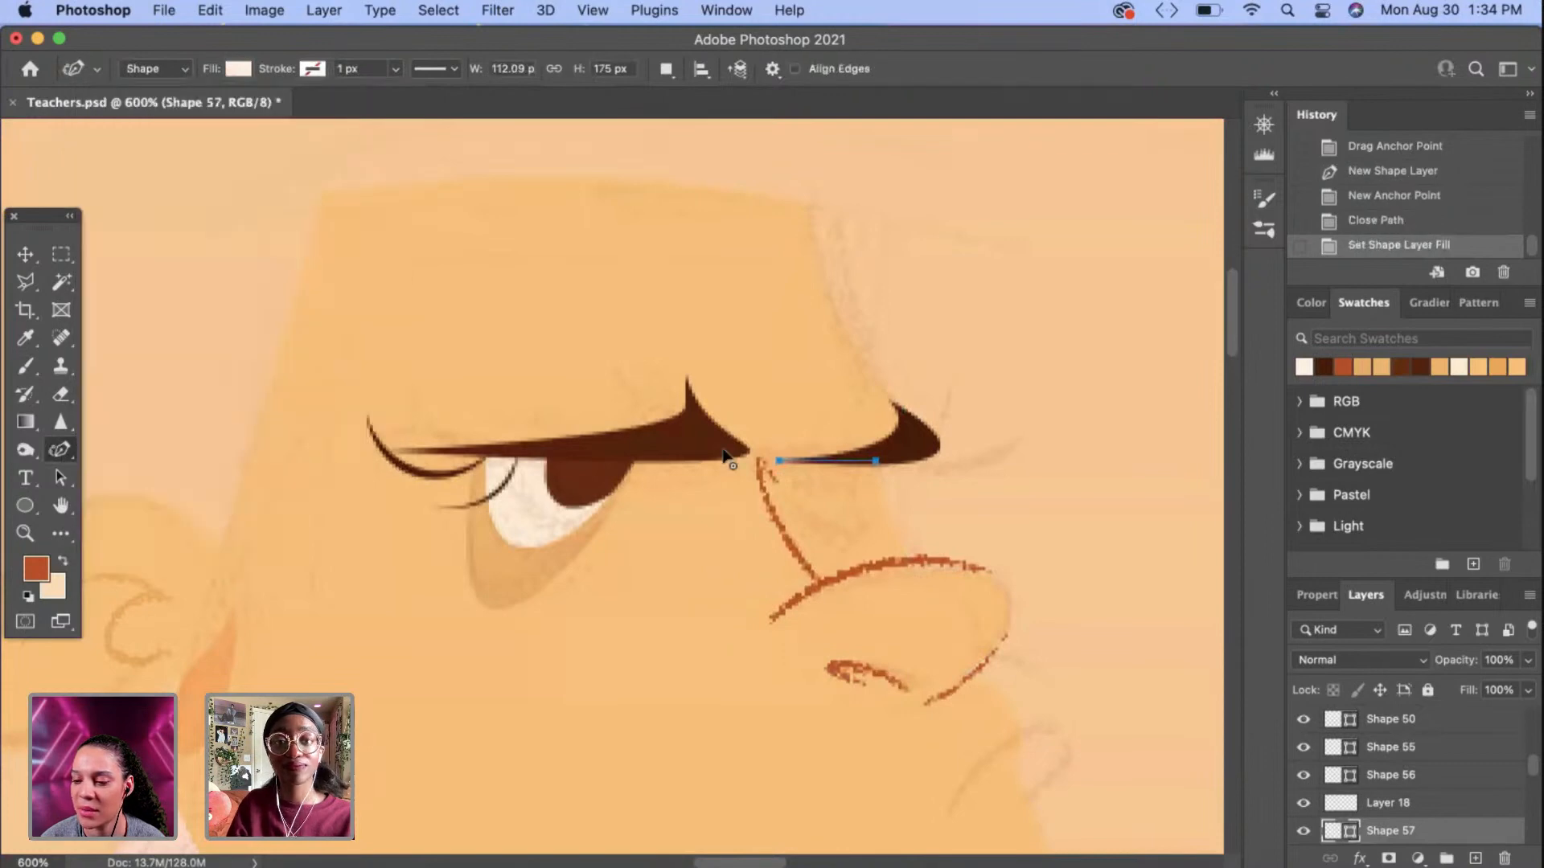
pyautogui.moveTo(802, 462); pyautogui.dragTo(852, 529)
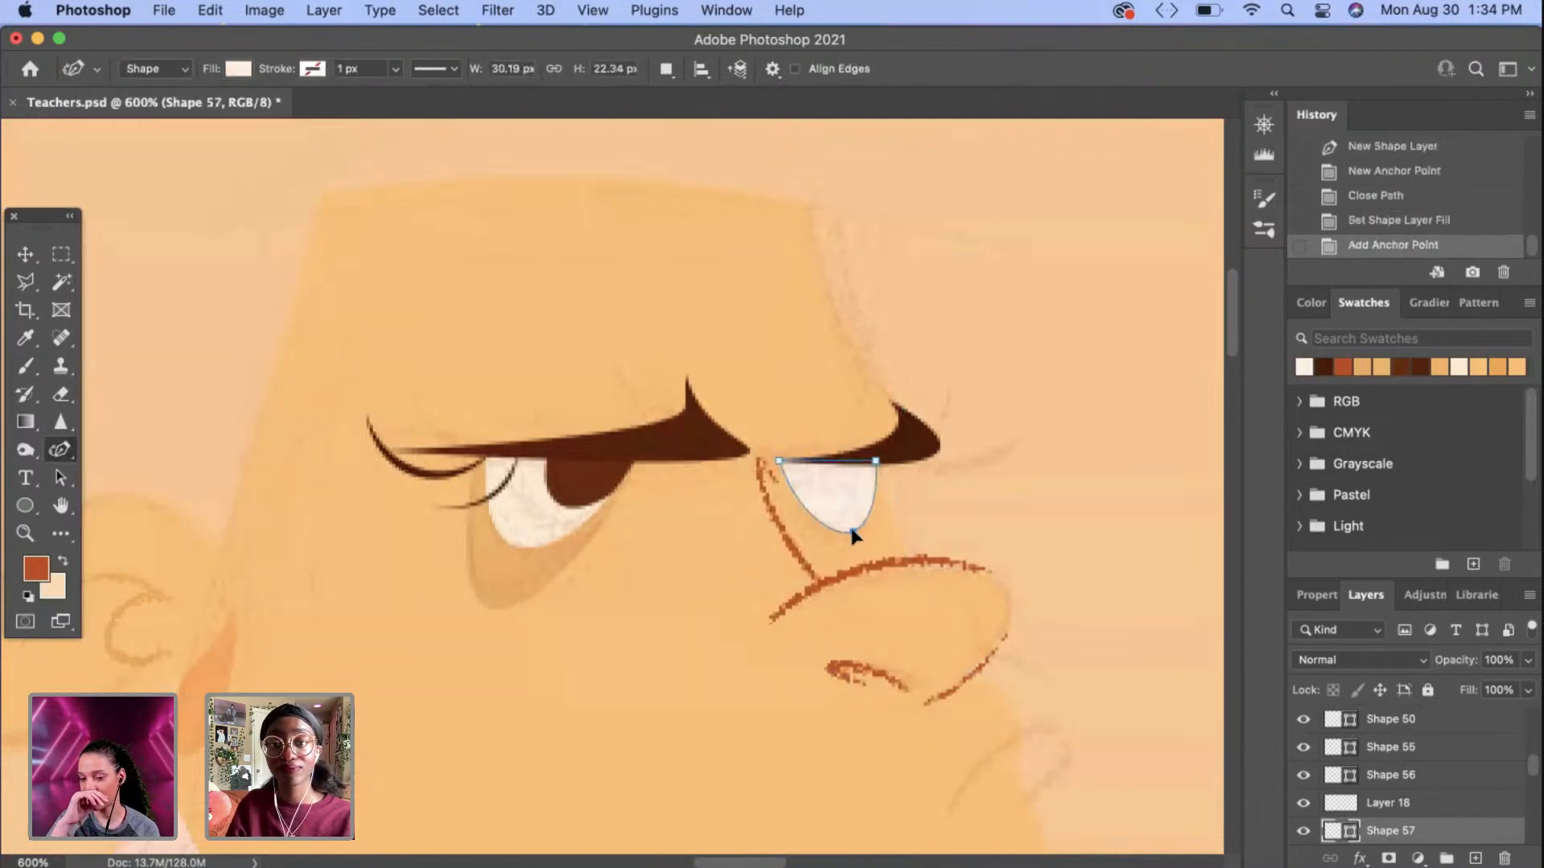
pyautogui.moveTo(778, 461); pyautogui.dragTo(874, 461)
pyautogui.click(828, 461)
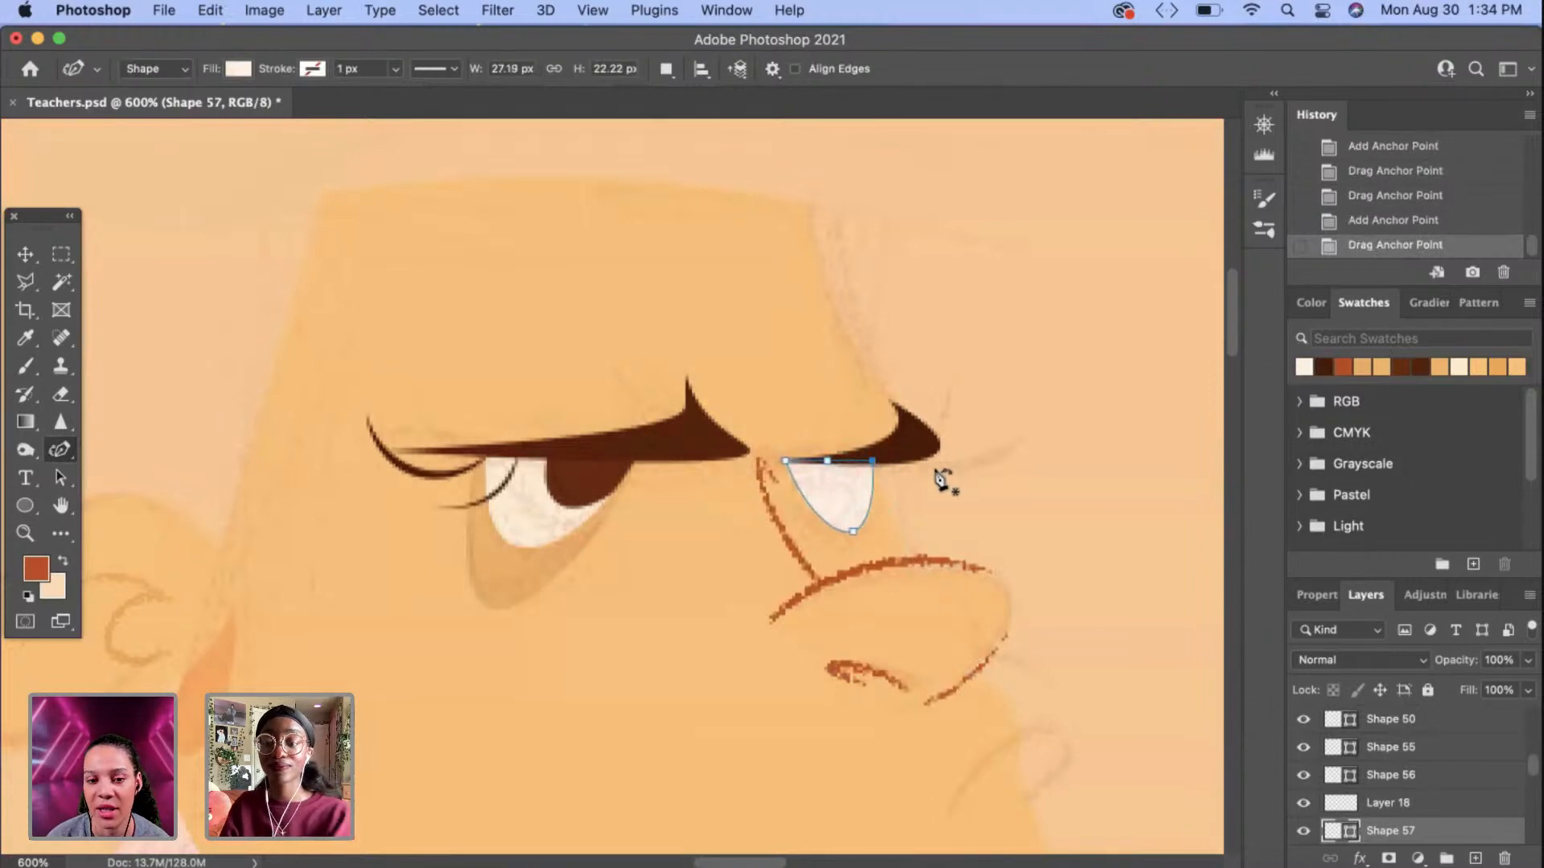
pyautogui.press('Escape')
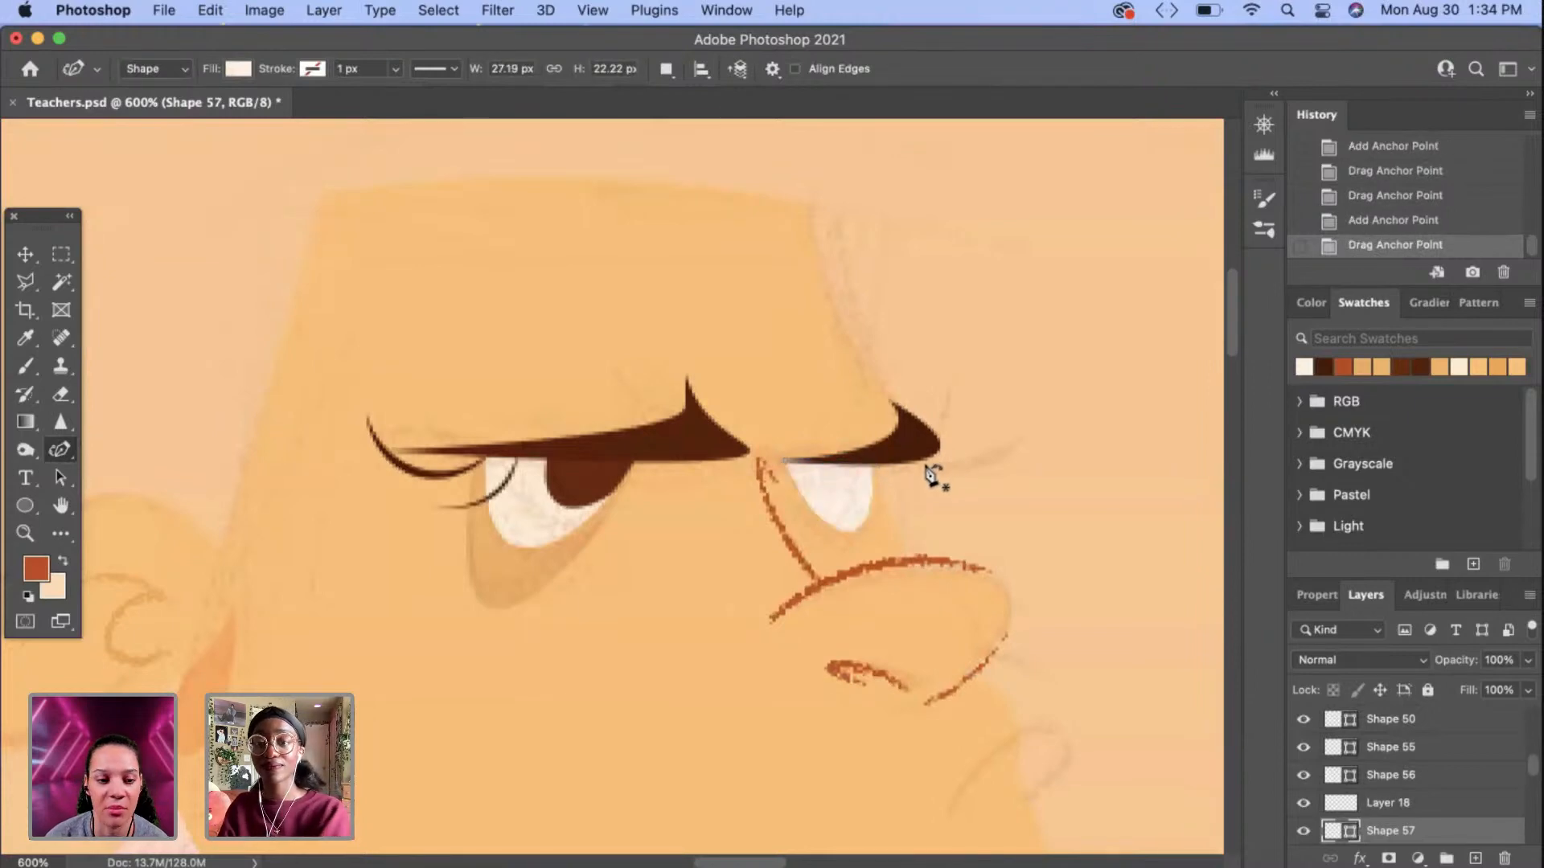
# Step: Draw a two-point closed path about 30 × 3 px under the far eyelid, using the fill of the near eye's under-eye shadow
pyautogui.click(37, 259)
pyautogui.scroll(-3, 537, 563)
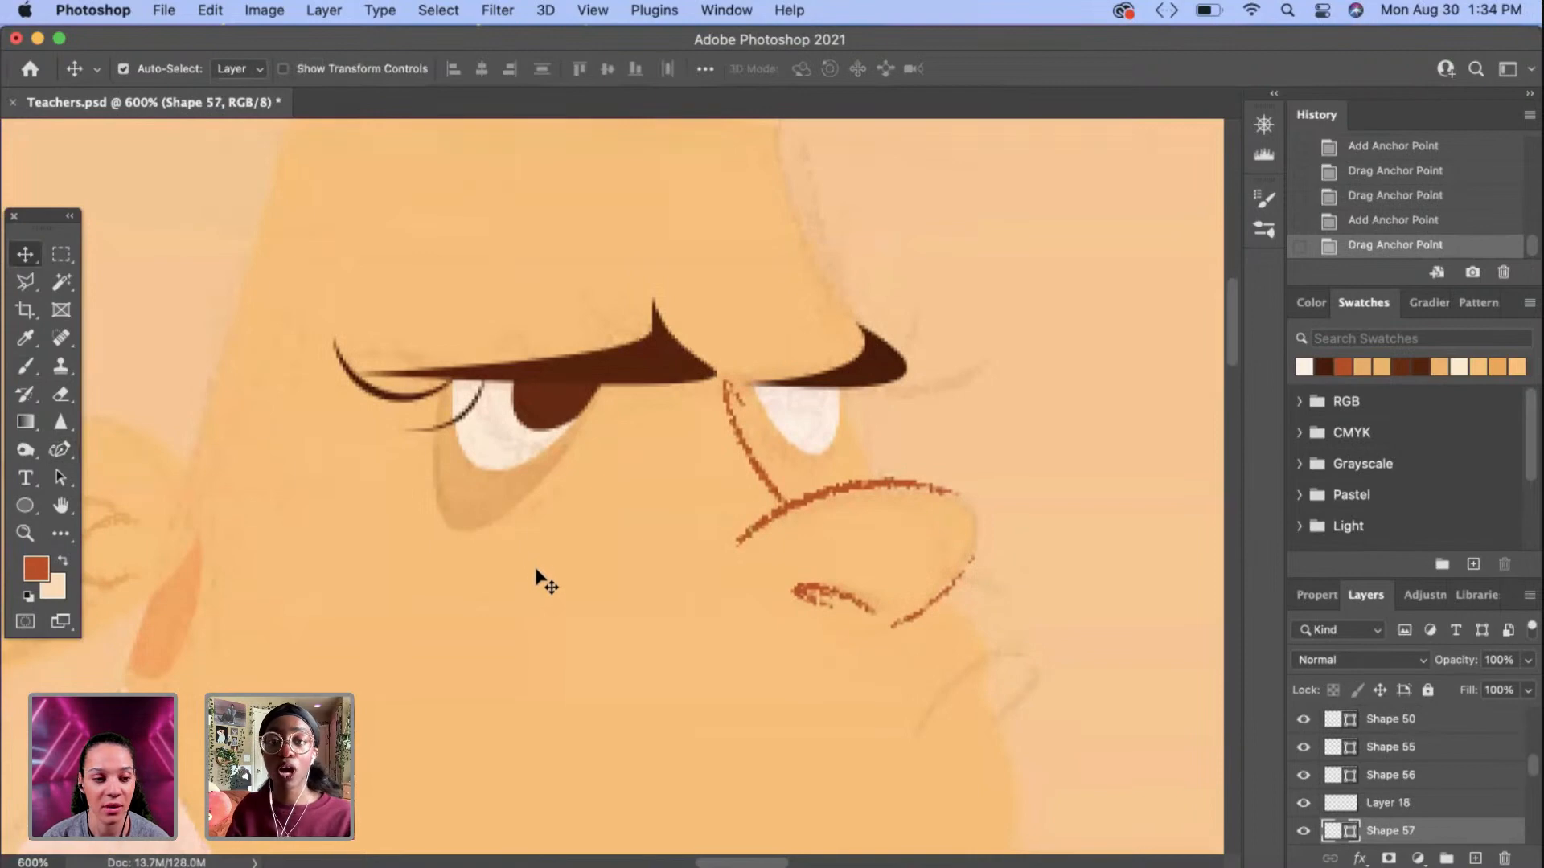
pyautogui.click(460, 537)
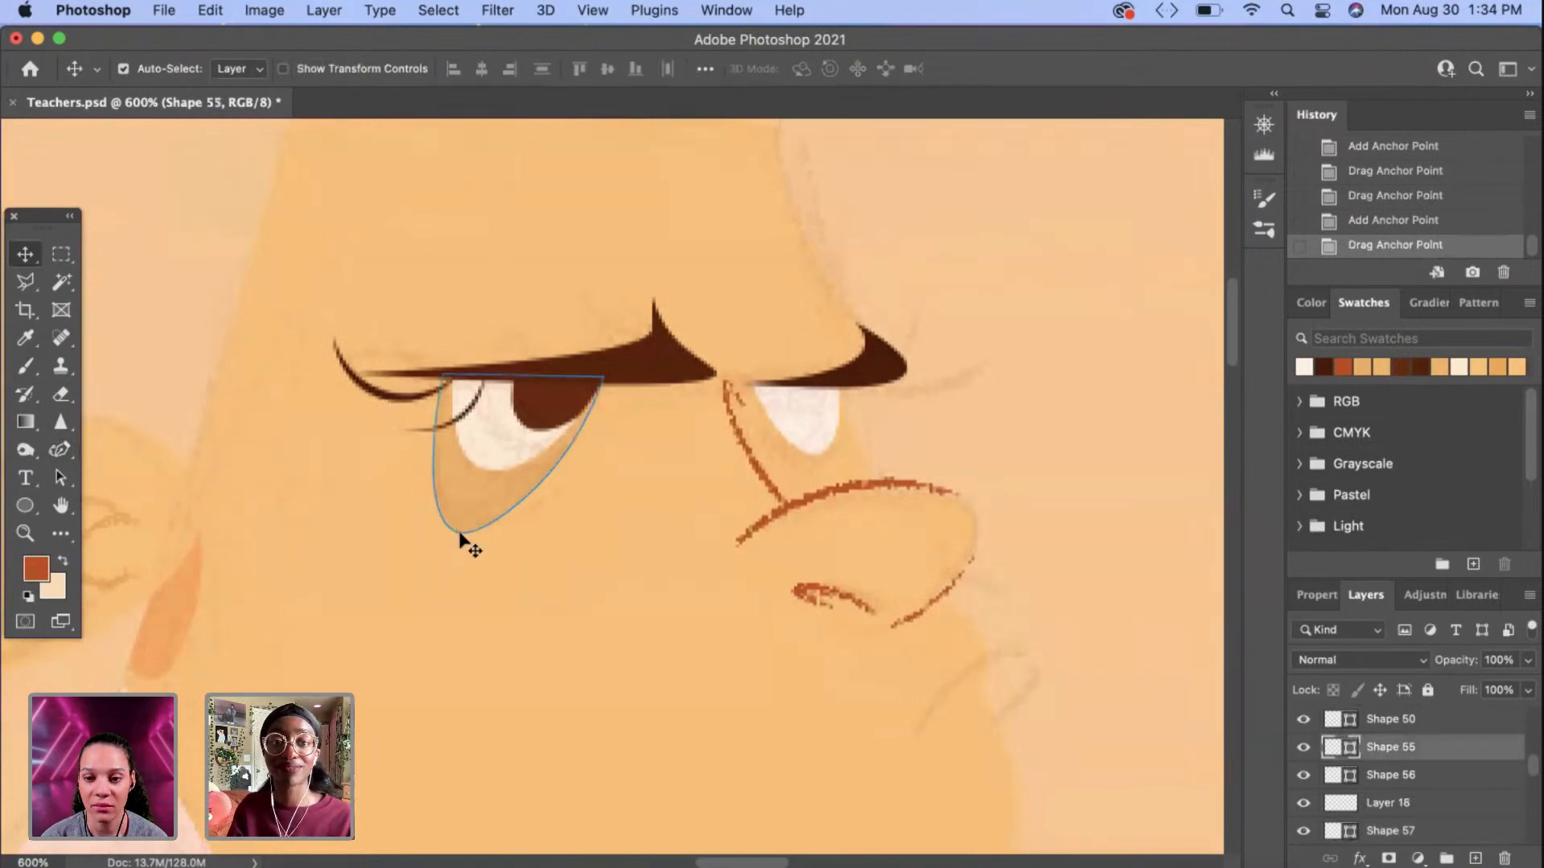
pyautogui.click(60, 453)
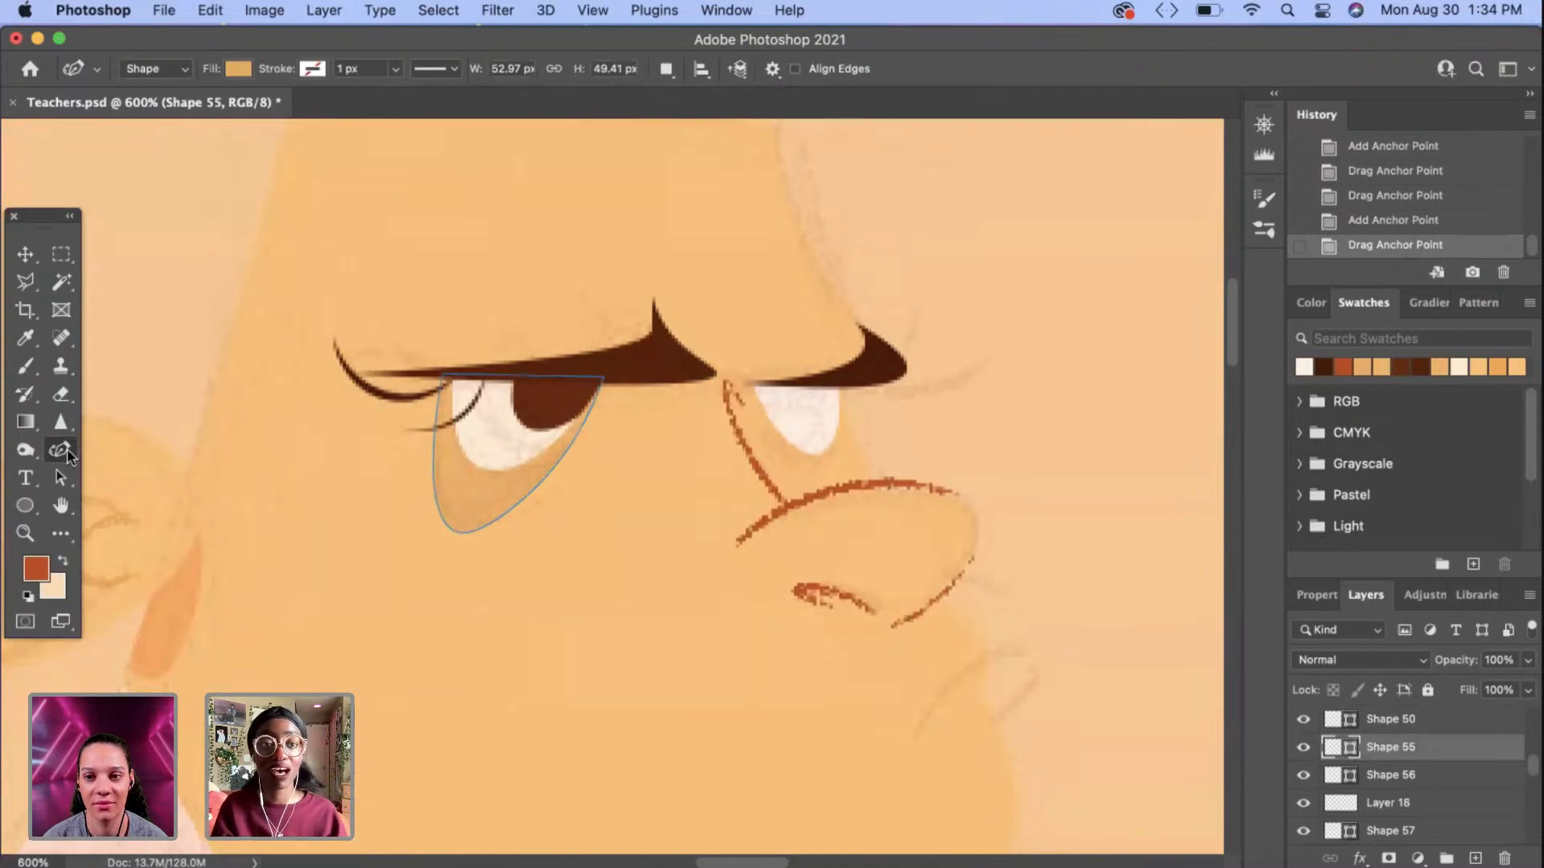
pyautogui.moveTo(61, 450); pyautogui.dragTo(112, 441)
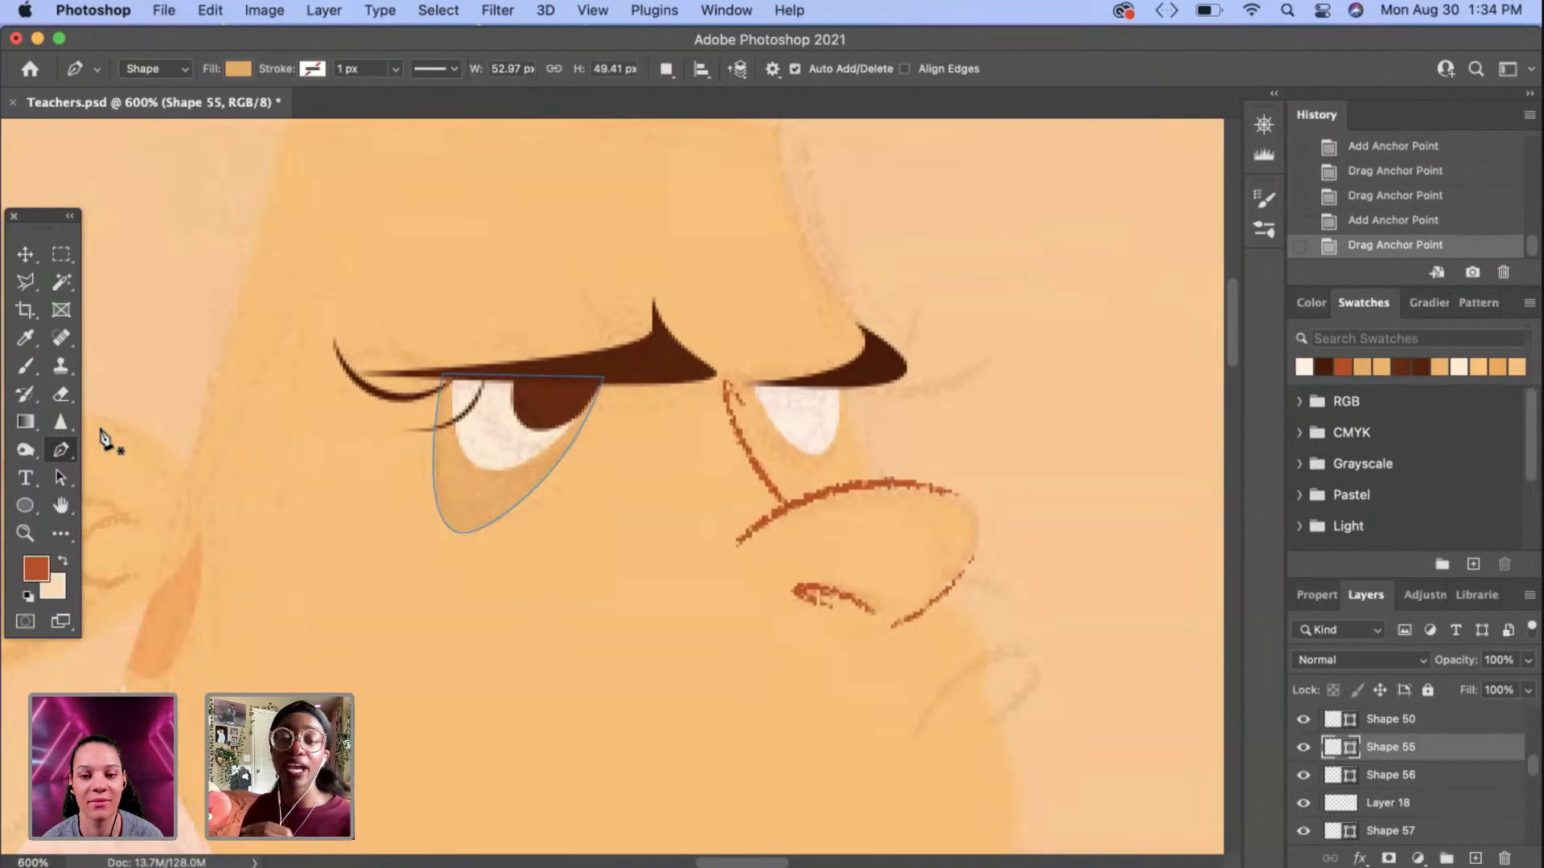
pyautogui.click(748, 386)
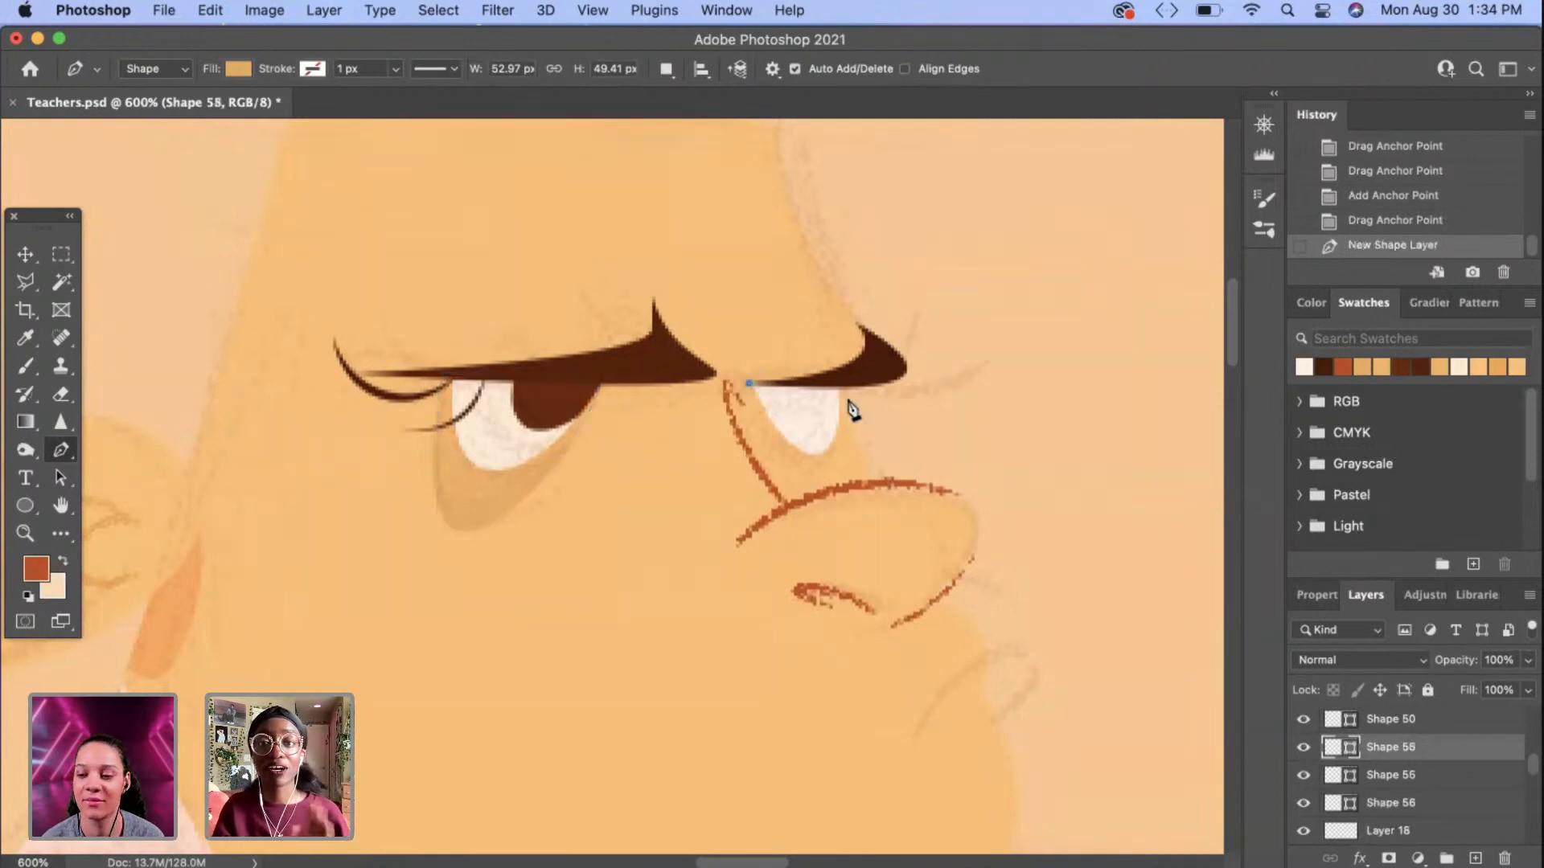
pyautogui.click(845, 393)
pyautogui.click(747, 385)
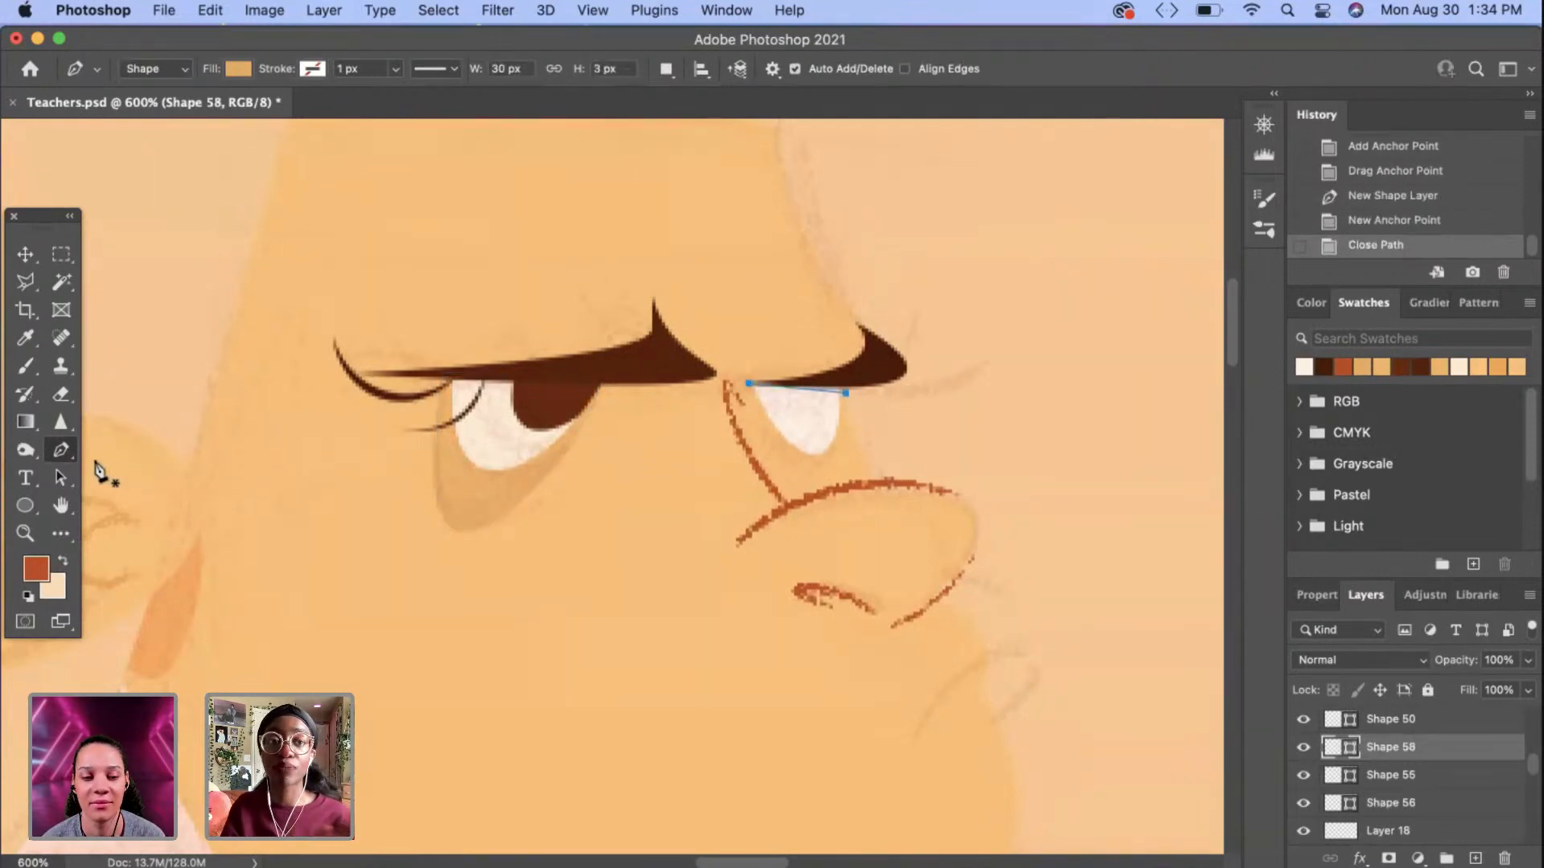
# Step: Try placing the path as a curved under-eye shadow about 30 × 30 px beneath the far eyelid's layer, and delete it
pyautogui.rightClick(61, 449)
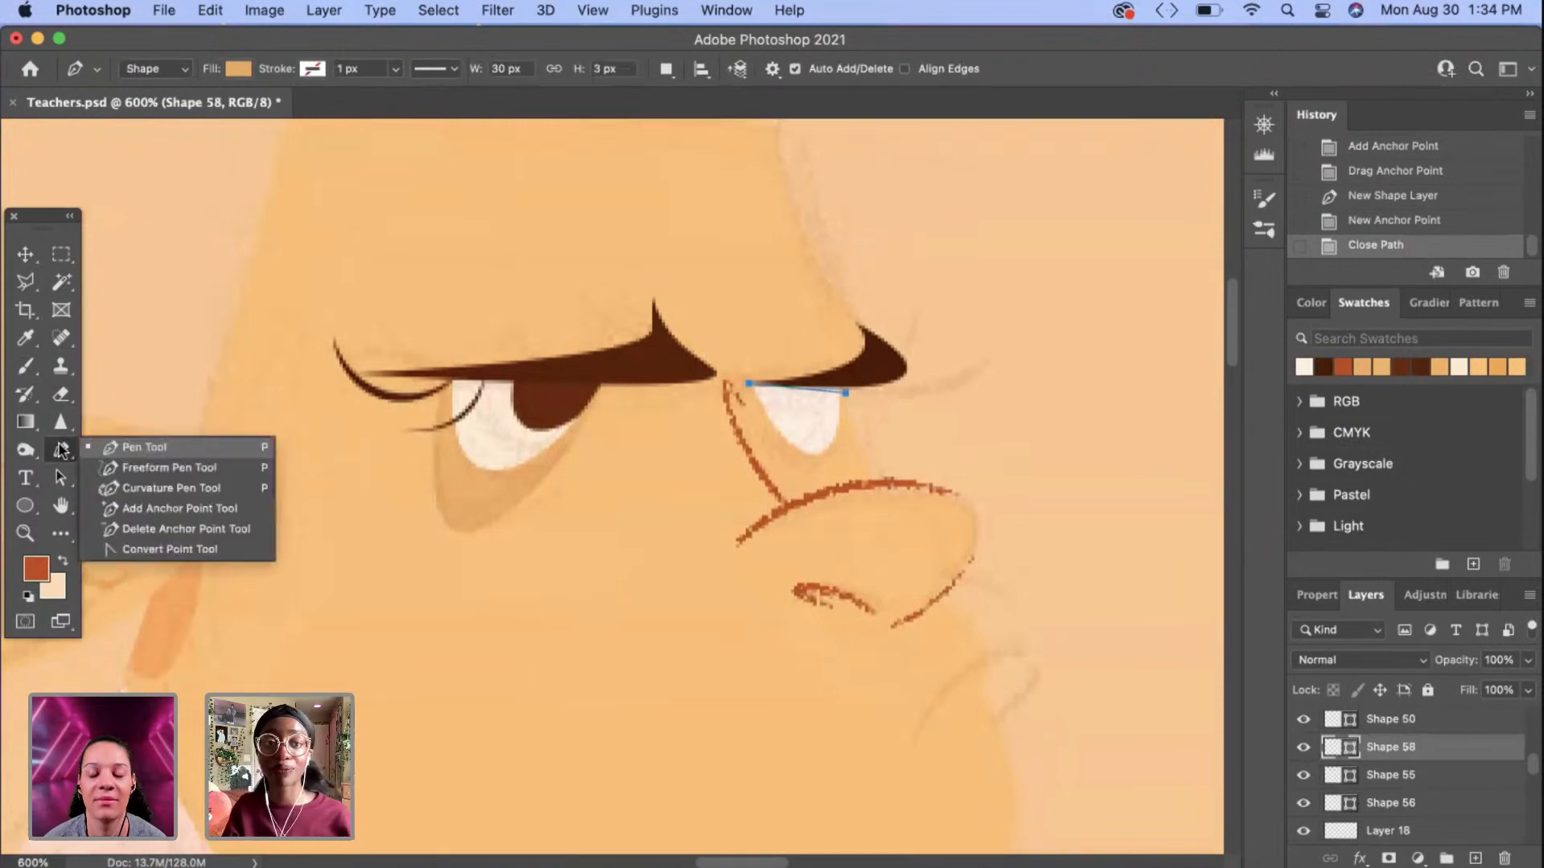
pyautogui.click(149, 486)
pyautogui.moveTo(798, 390); pyautogui.dragTo(828, 480)
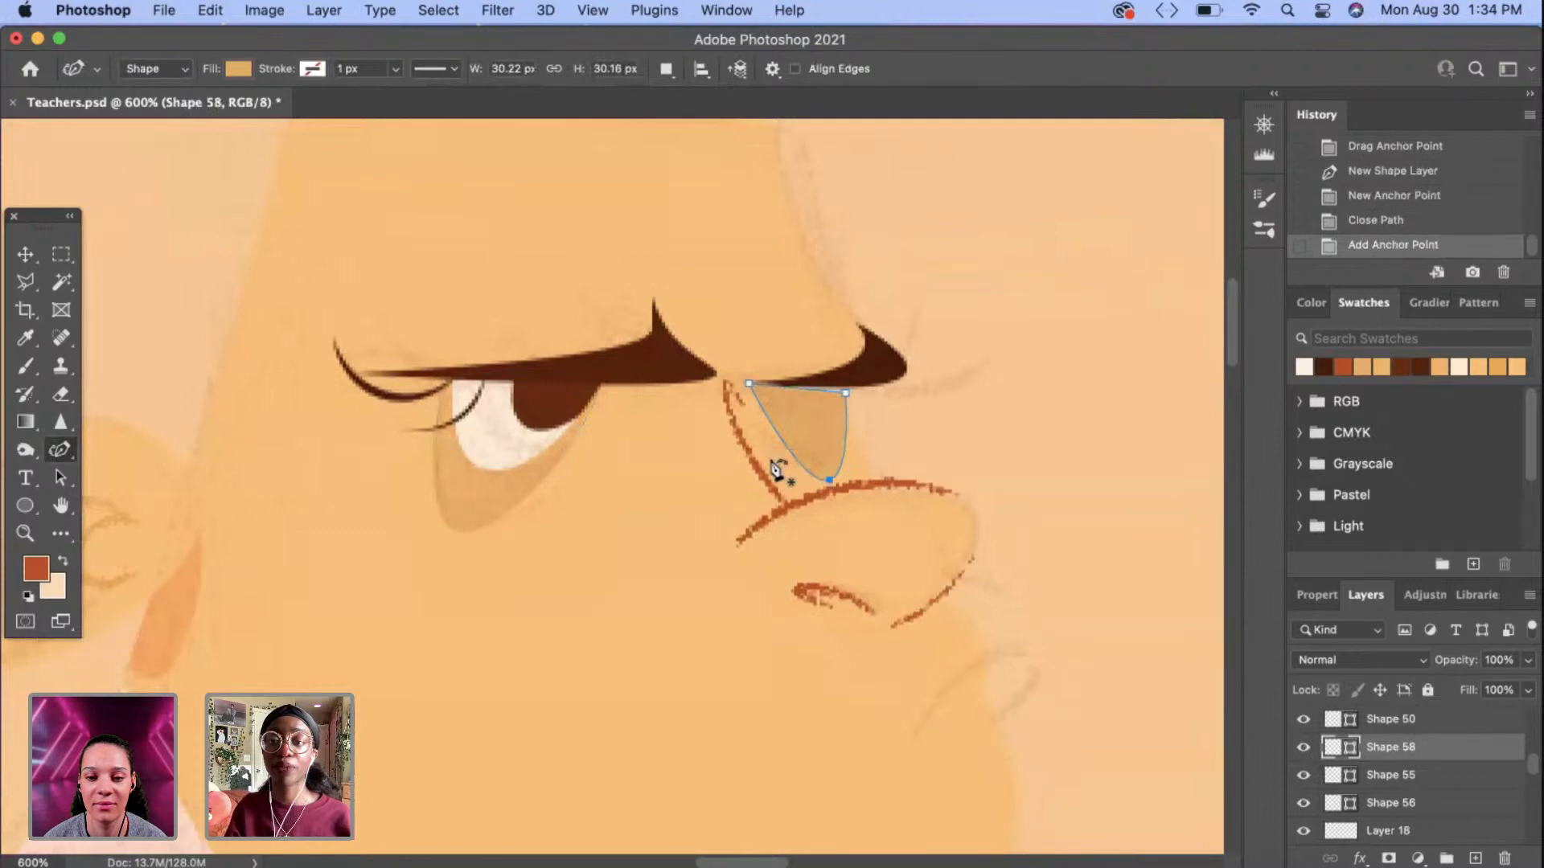
pyautogui.moveTo(1385, 749); pyautogui.dragTo(1405, 831)
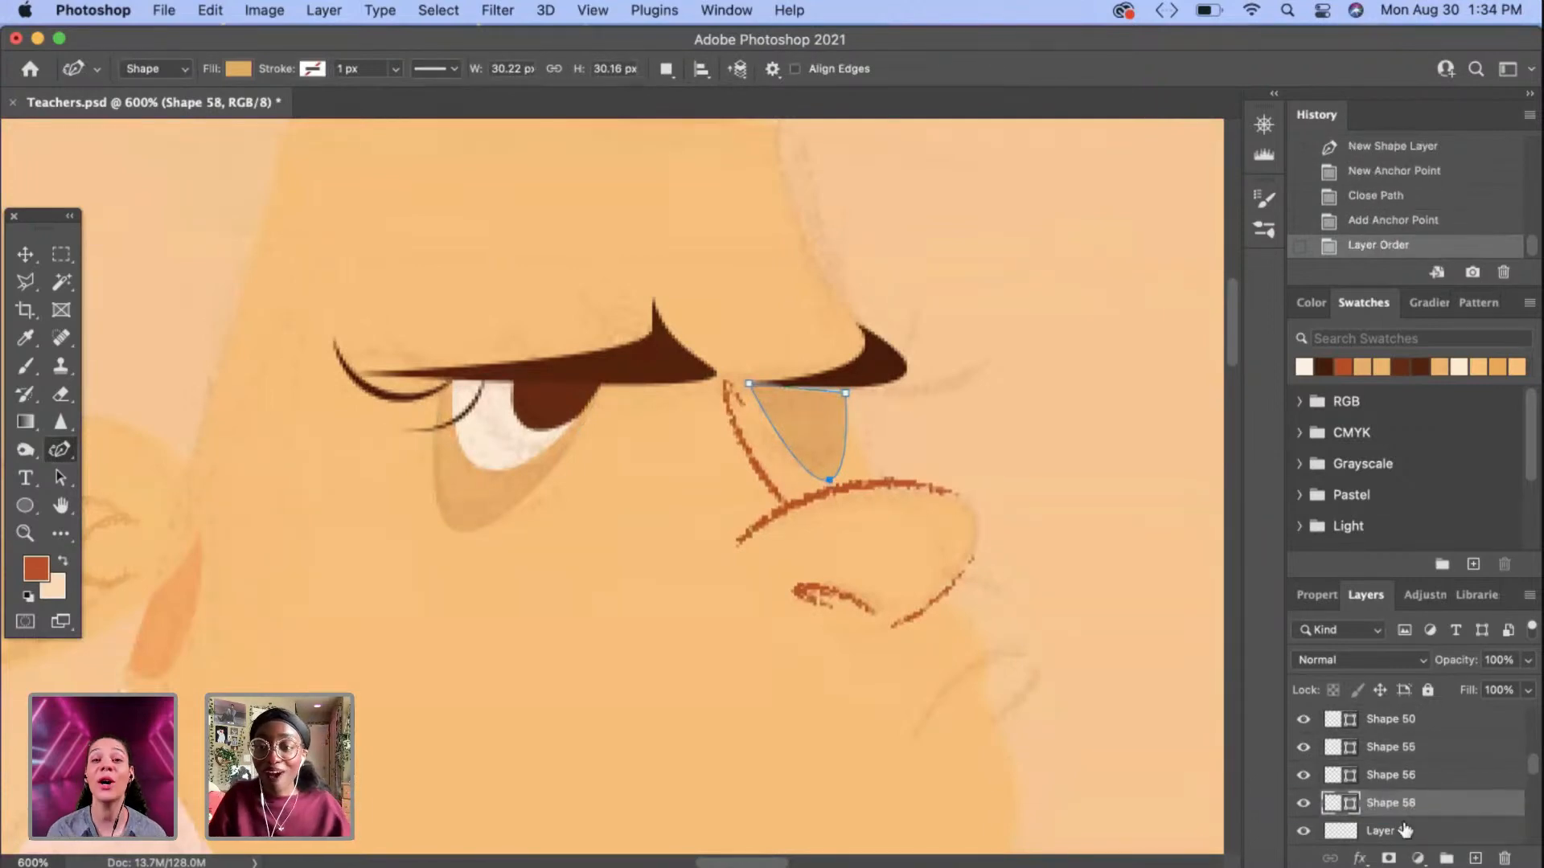
pyautogui.click(1503, 859)
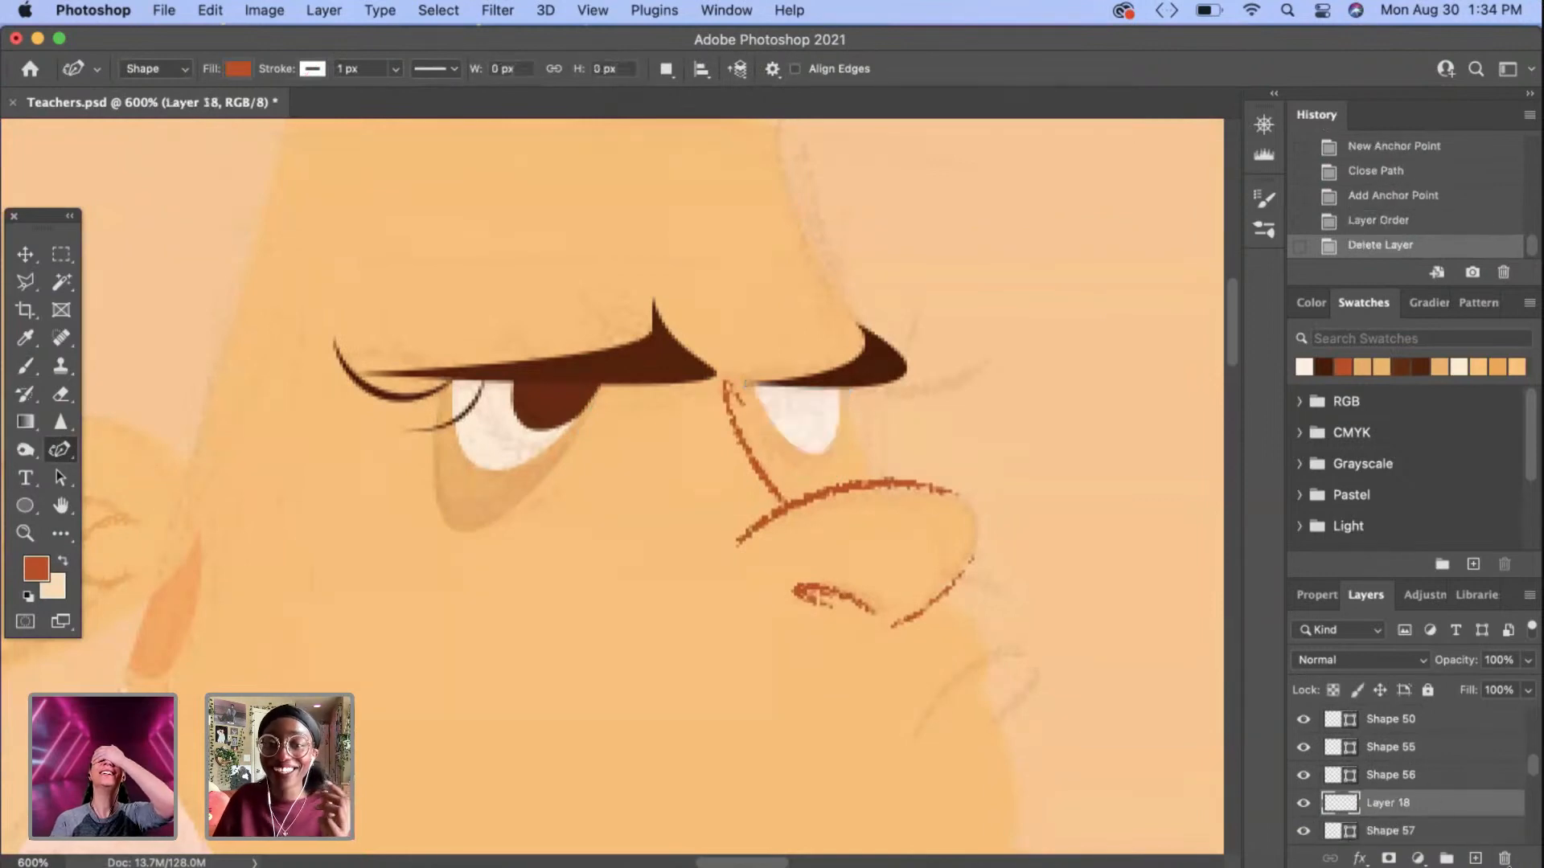
# Step: Draw a two-point closed path about 30 × 2 px across the top of the far eye, clipped to the base head shape
pyautogui.click(25, 254)
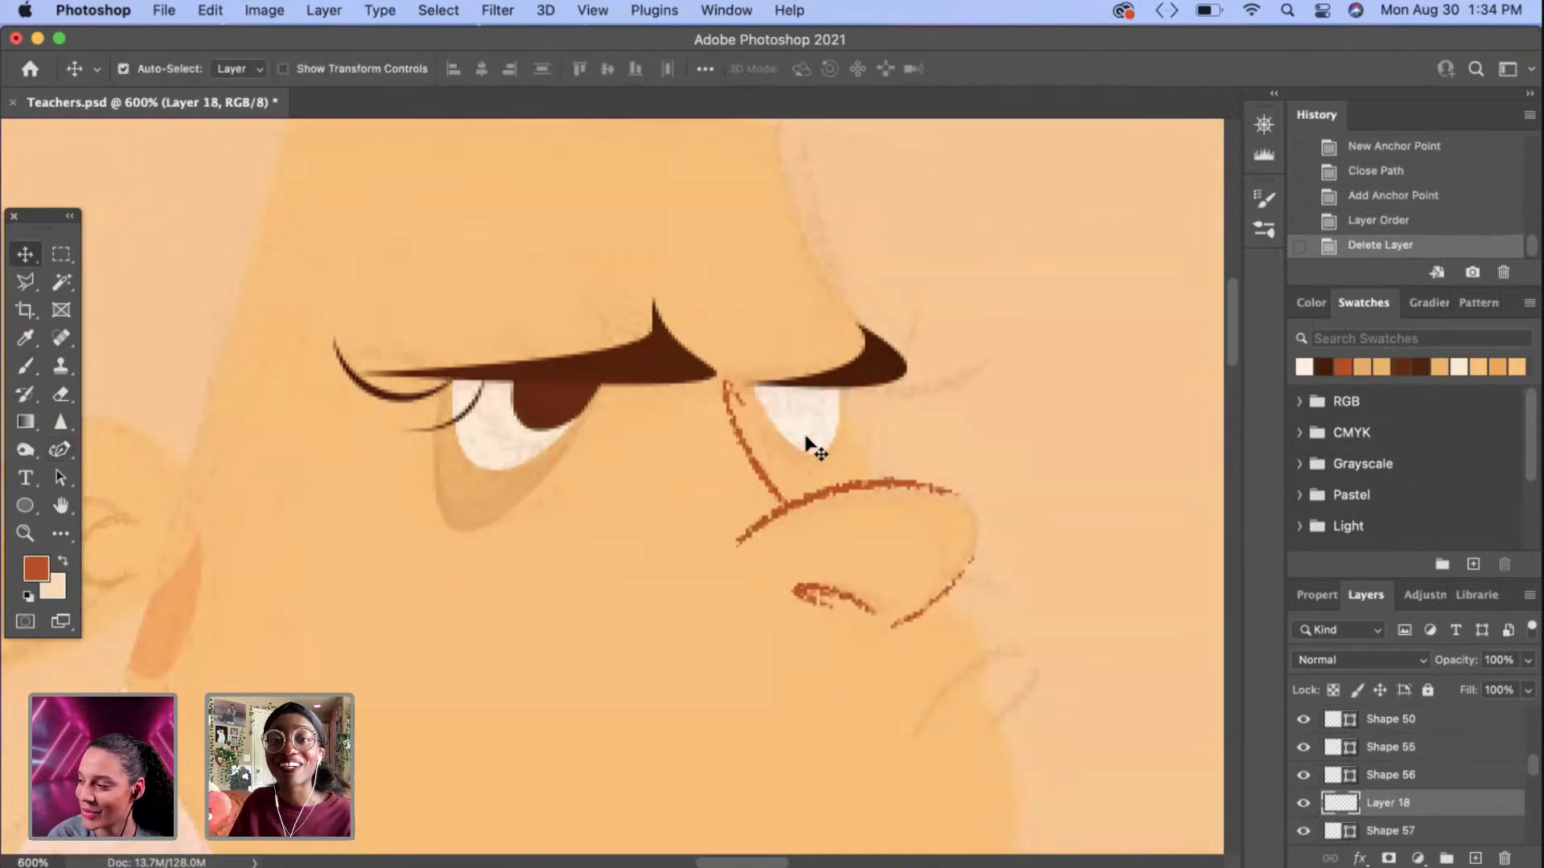
pyautogui.click(792, 482)
pyautogui.click(678, 572)
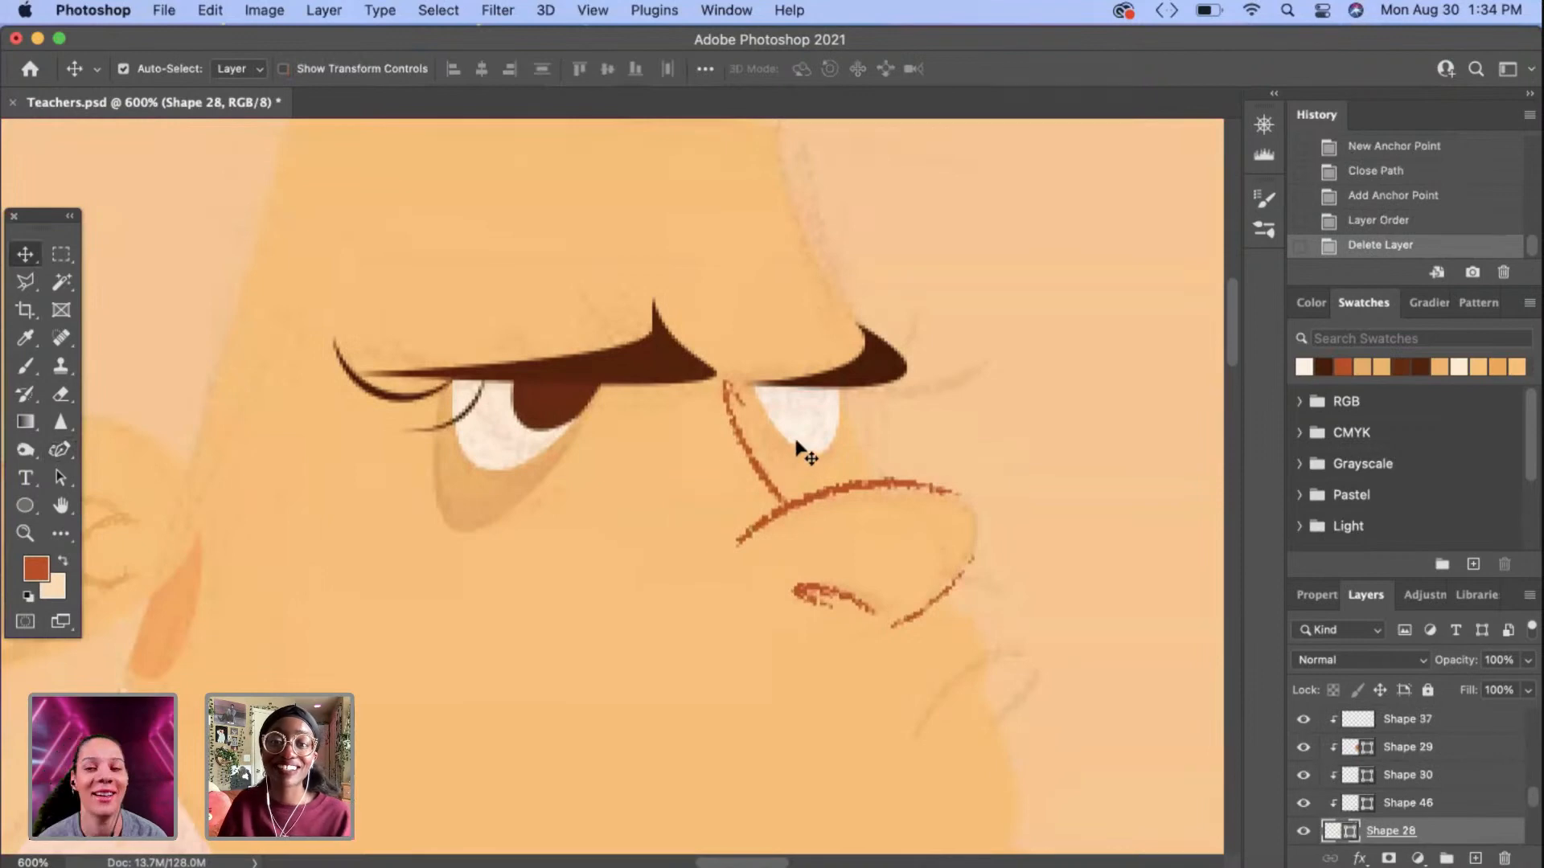
pyautogui.click(61, 450)
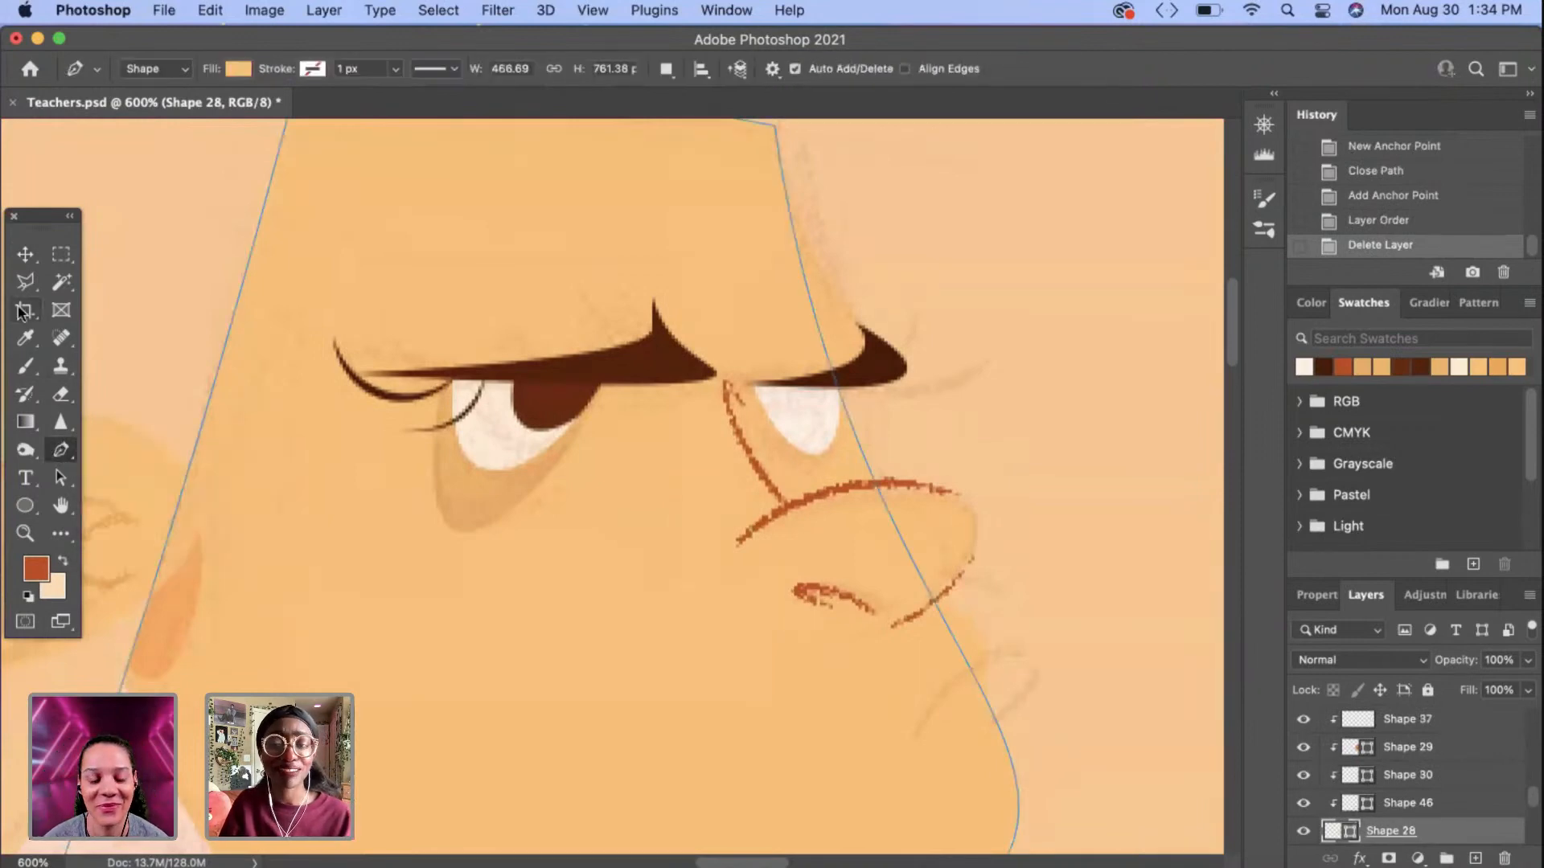
pyautogui.click(745, 388)
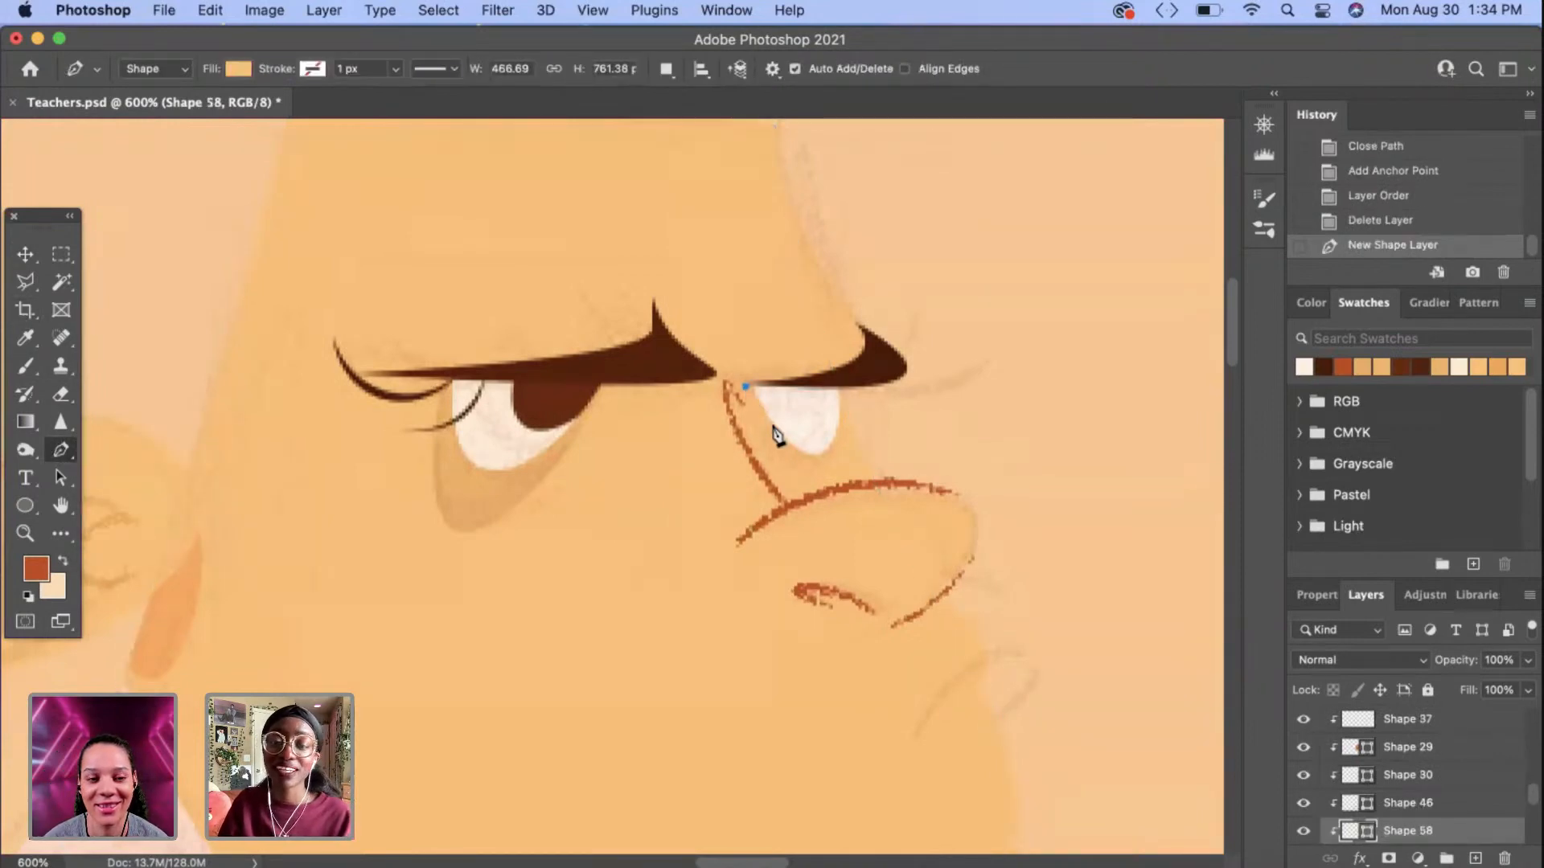
pyautogui.click(842, 393)
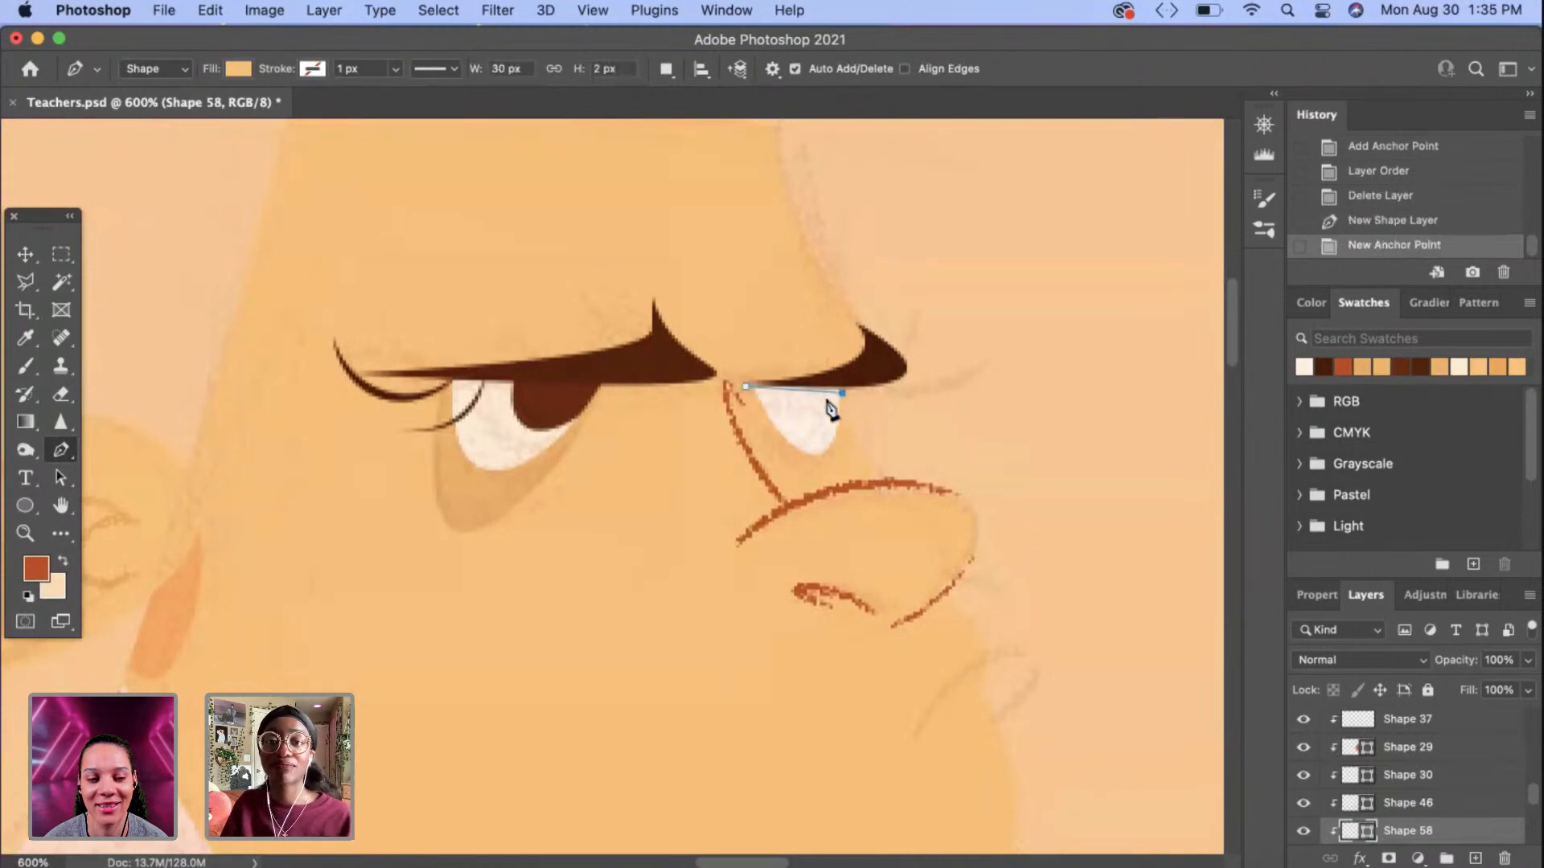
pyautogui.click(745, 389)
pyautogui.click(61, 450)
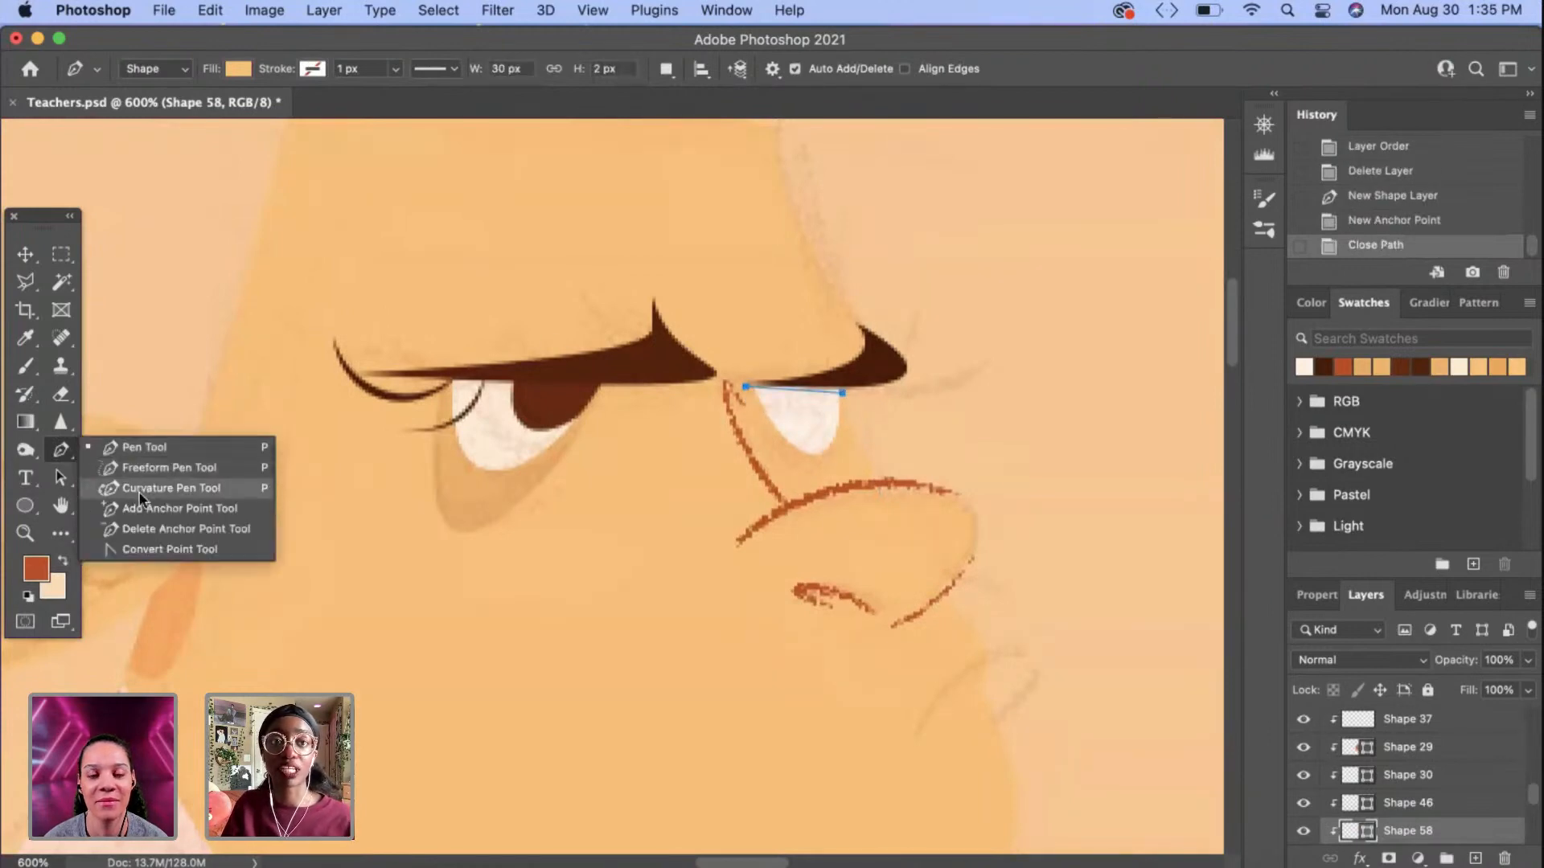
pyautogui.click(139, 491)
# Step: Set the new path's fill to a custom light orange
pyautogui.click(238, 68)
pyautogui.click(370, 110)
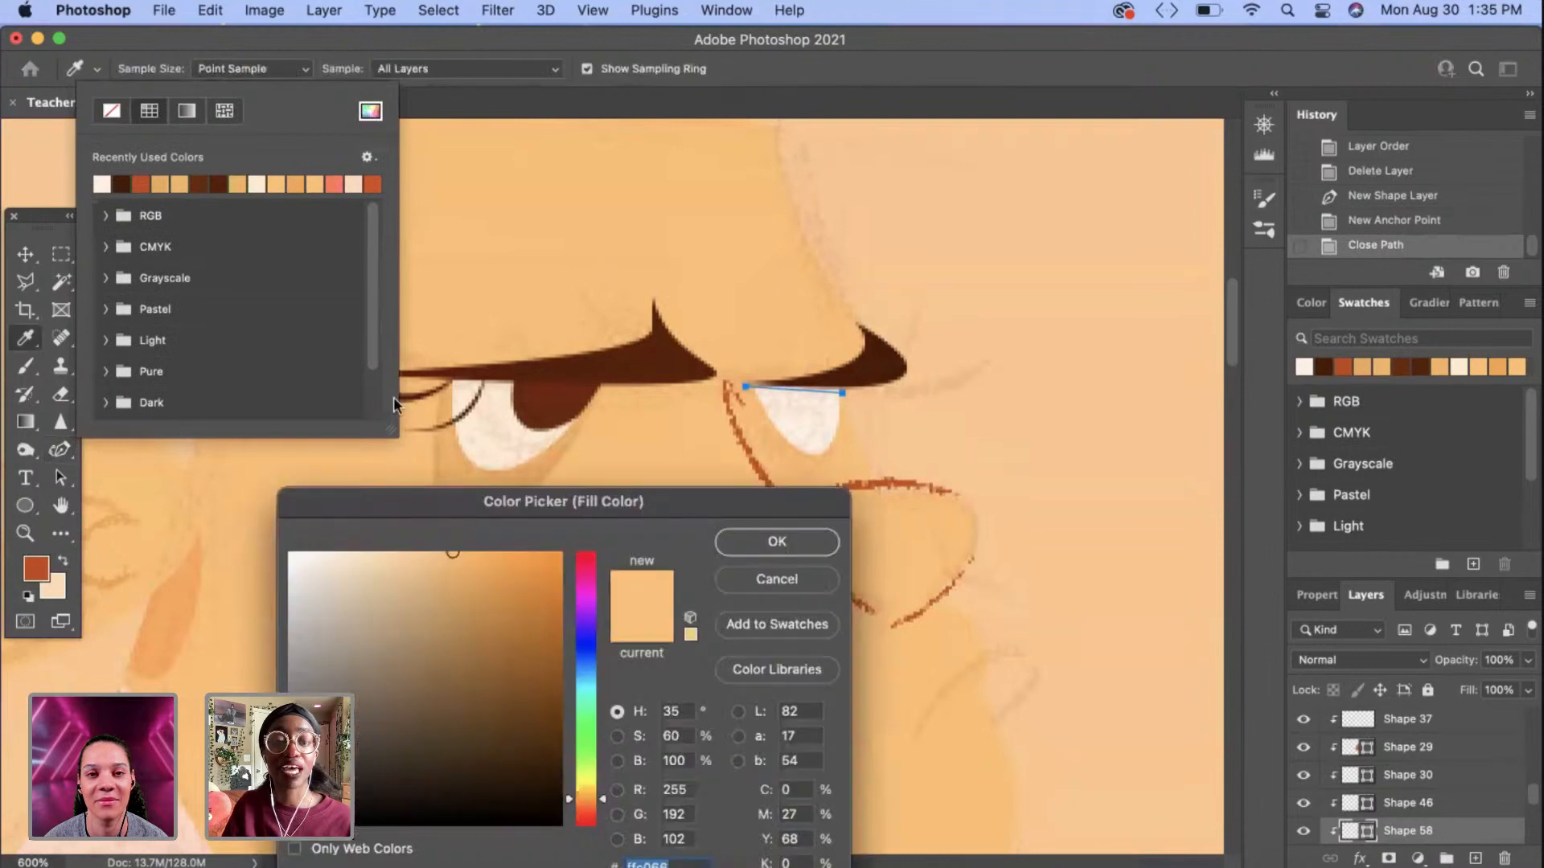
pyautogui.moveTo(493, 563); pyautogui.dragTo(484, 530)
pyautogui.moveTo(604, 800); pyautogui.dragTo(602, 807)
pyautogui.click(776, 543)
# Step: Curve the path into an under-eye shadow about 28 × 27 px around the far eye white and fill it with tan
pyautogui.click(778, 400)
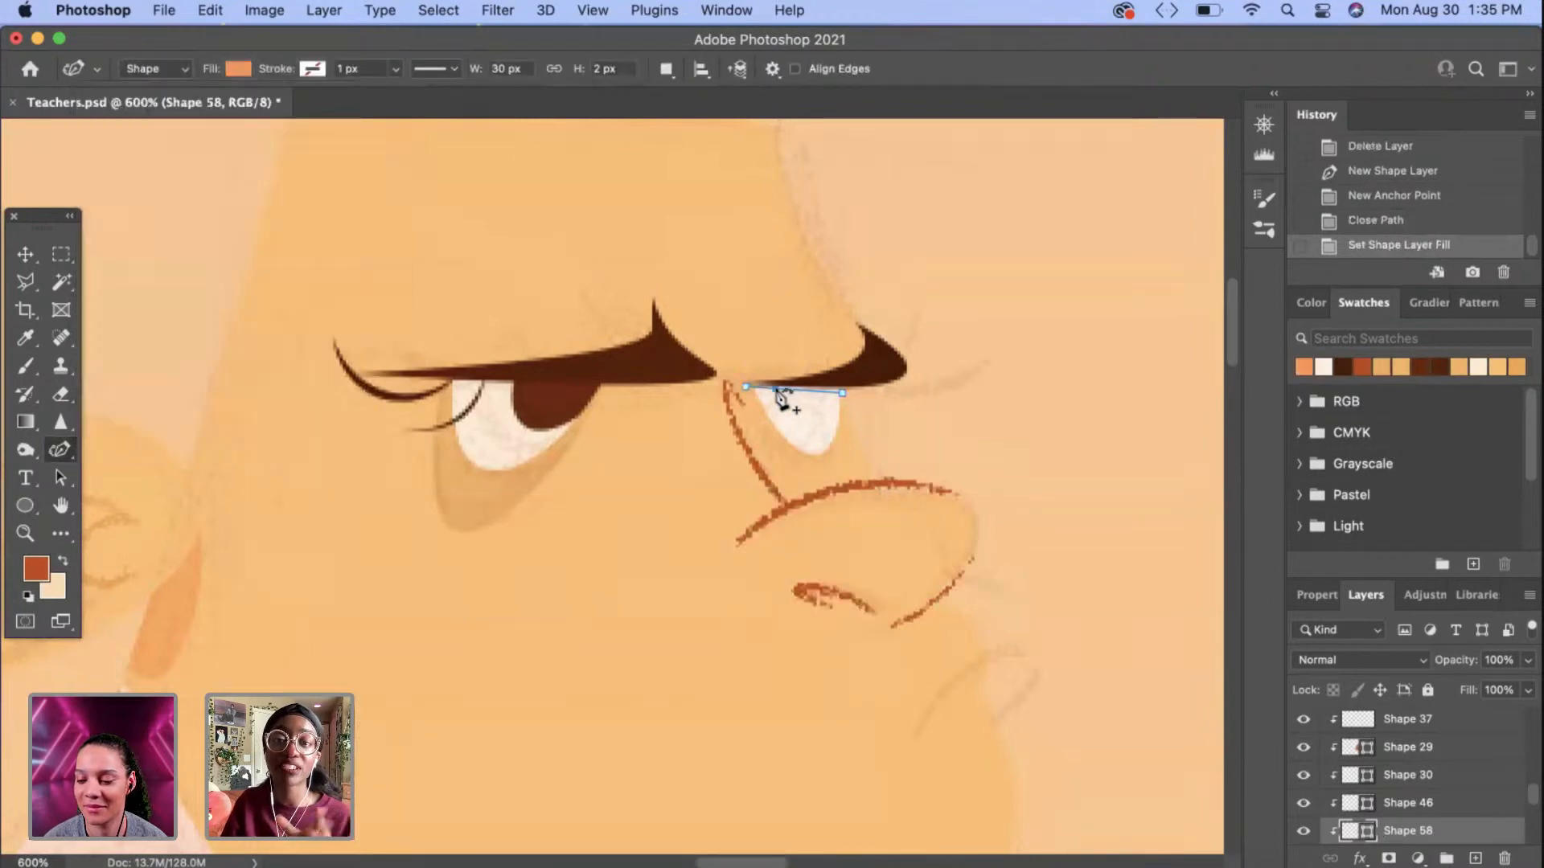
pyautogui.click(826, 471)
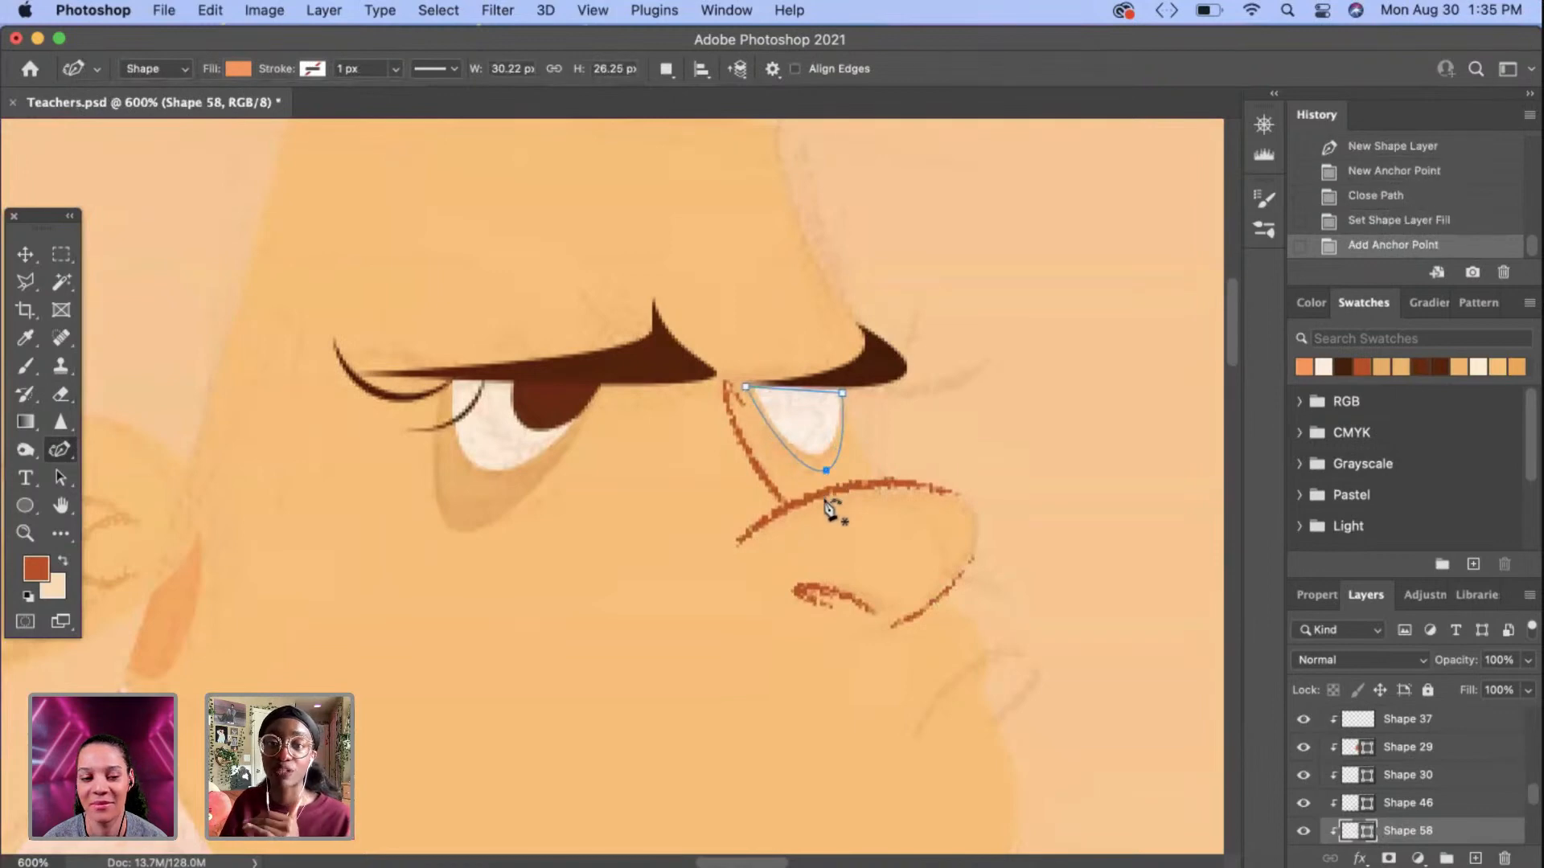
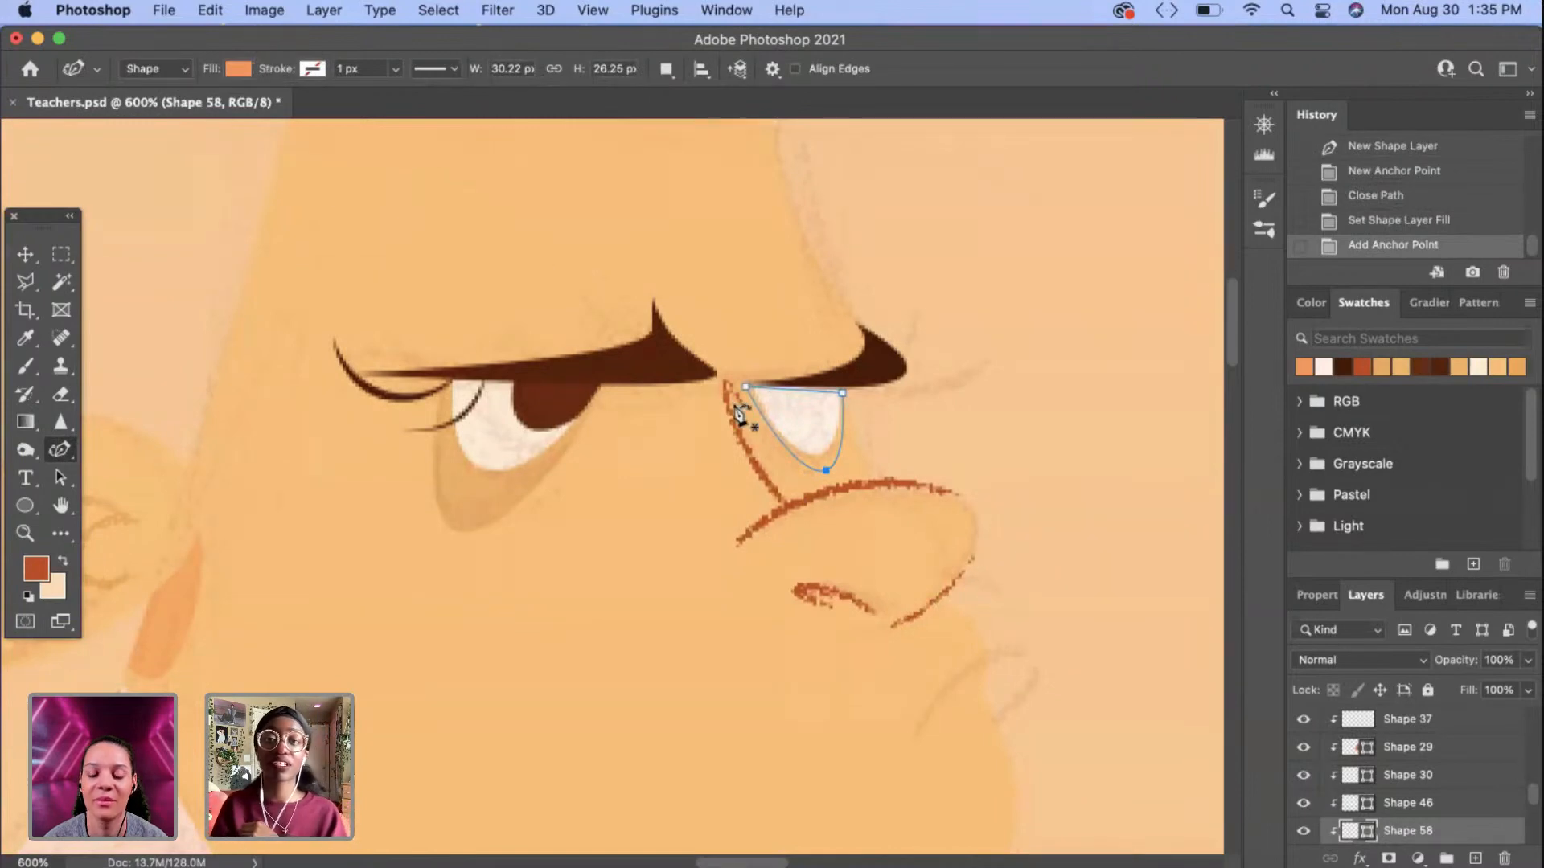
pyautogui.moveTo(745, 386); pyautogui.dragTo(771, 434)
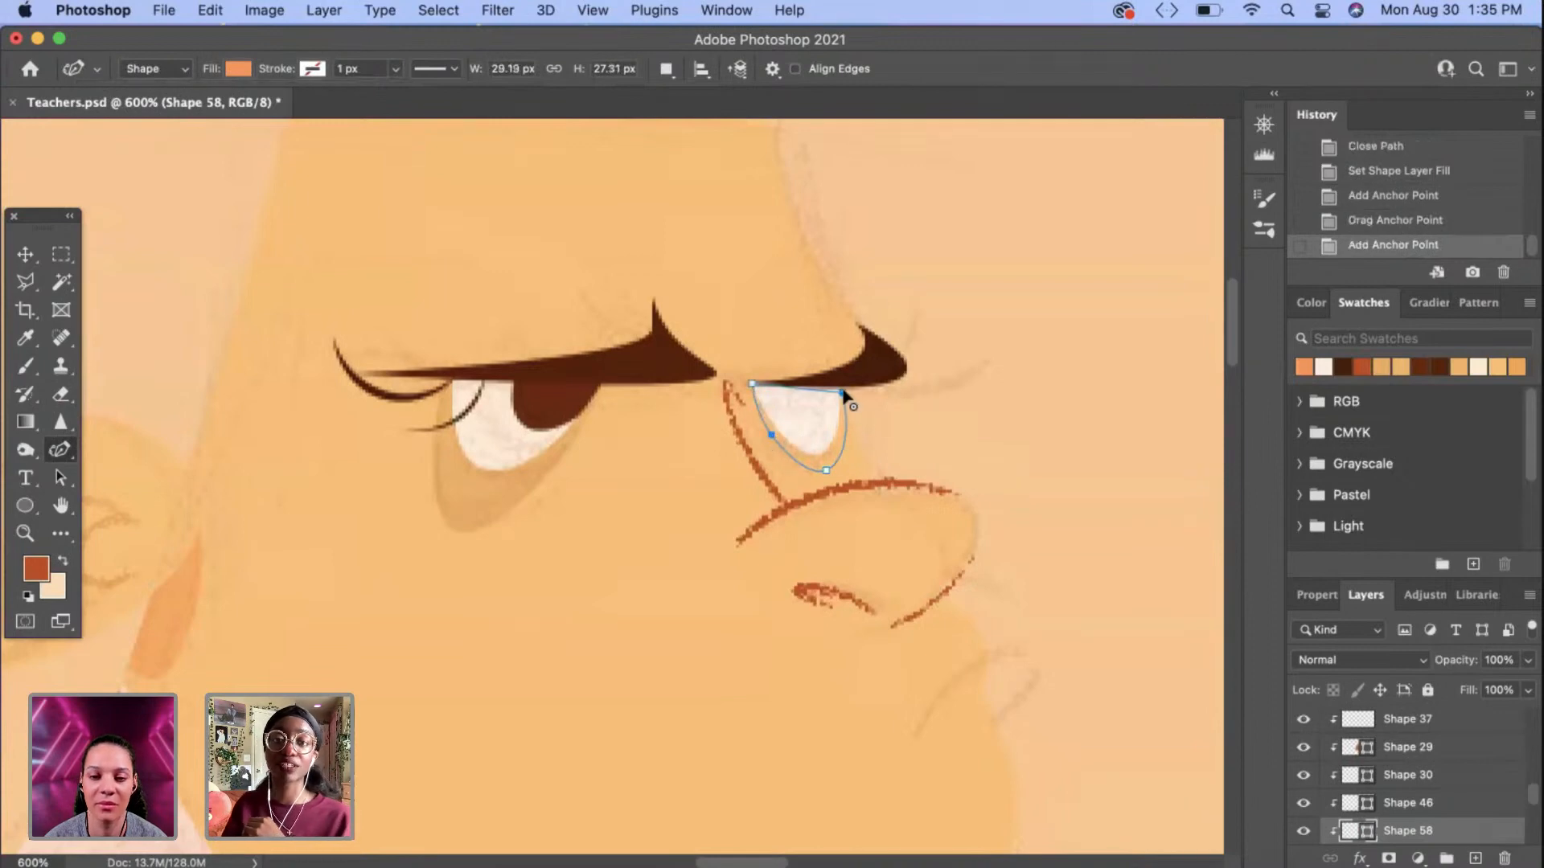
pyautogui.moveTo(842, 393); pyautogui.dragTo(836, 384)
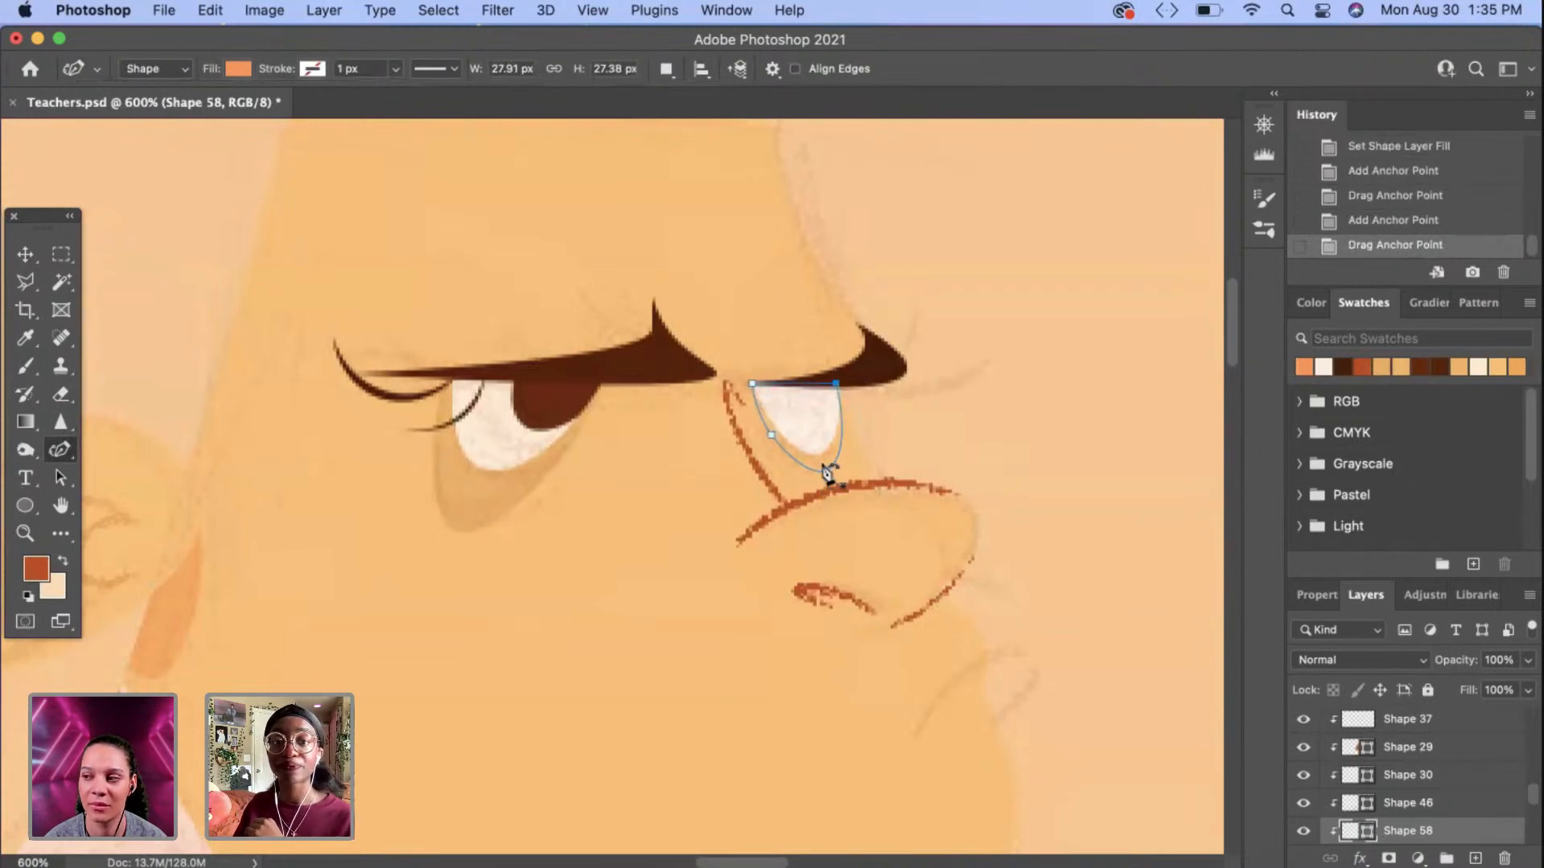
pyautogui.click(227, 70)
pyautogui.click(182, 185)
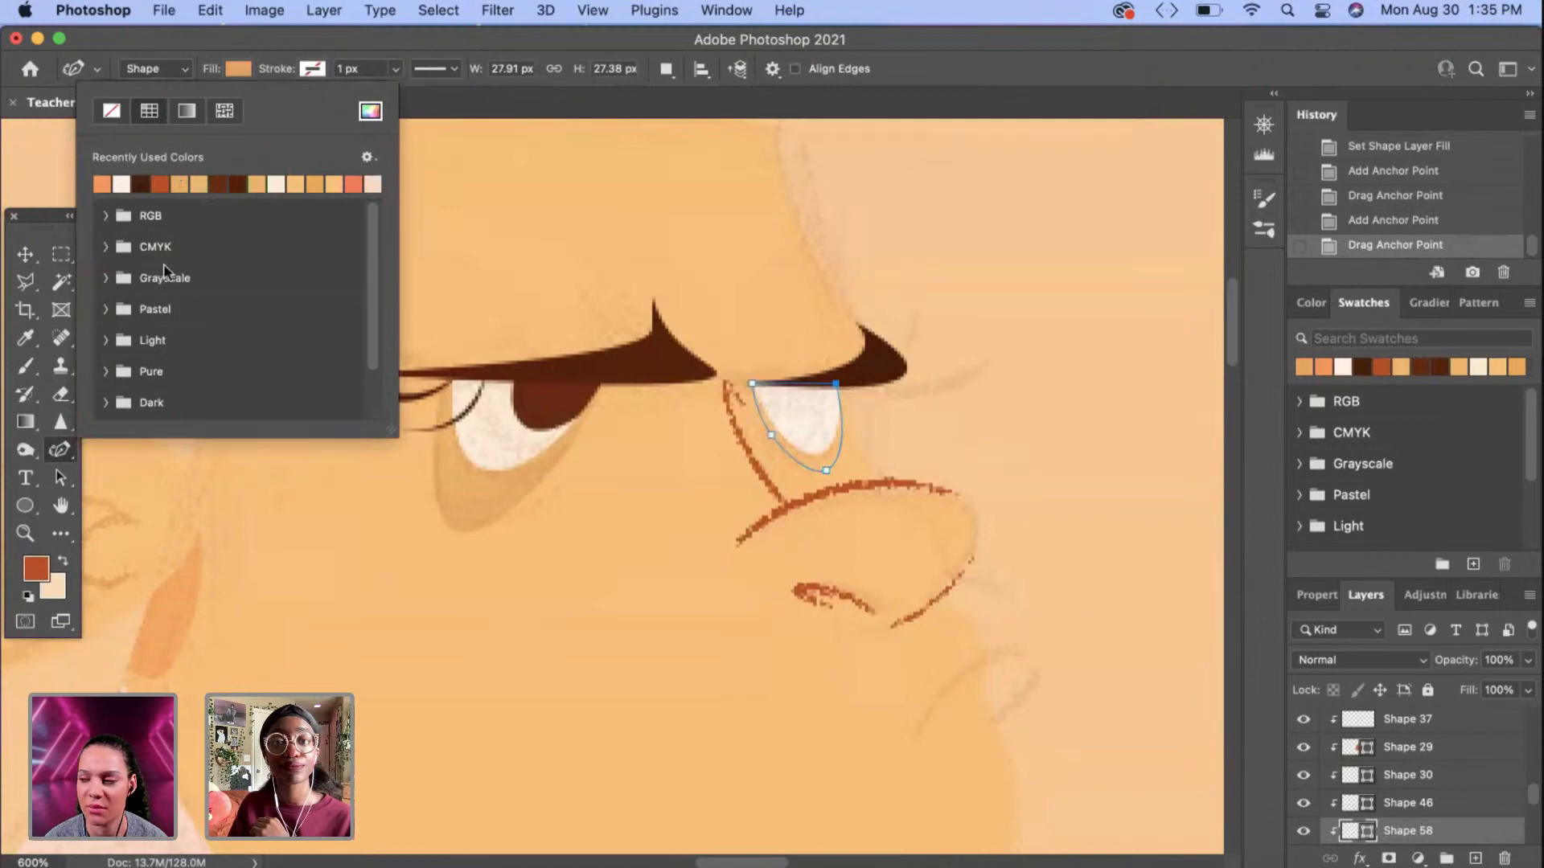
# Step: Select the brow-and-nose profile shape covering the far under-eye shadow and hide its layer
pyautogui.click(12, 260)
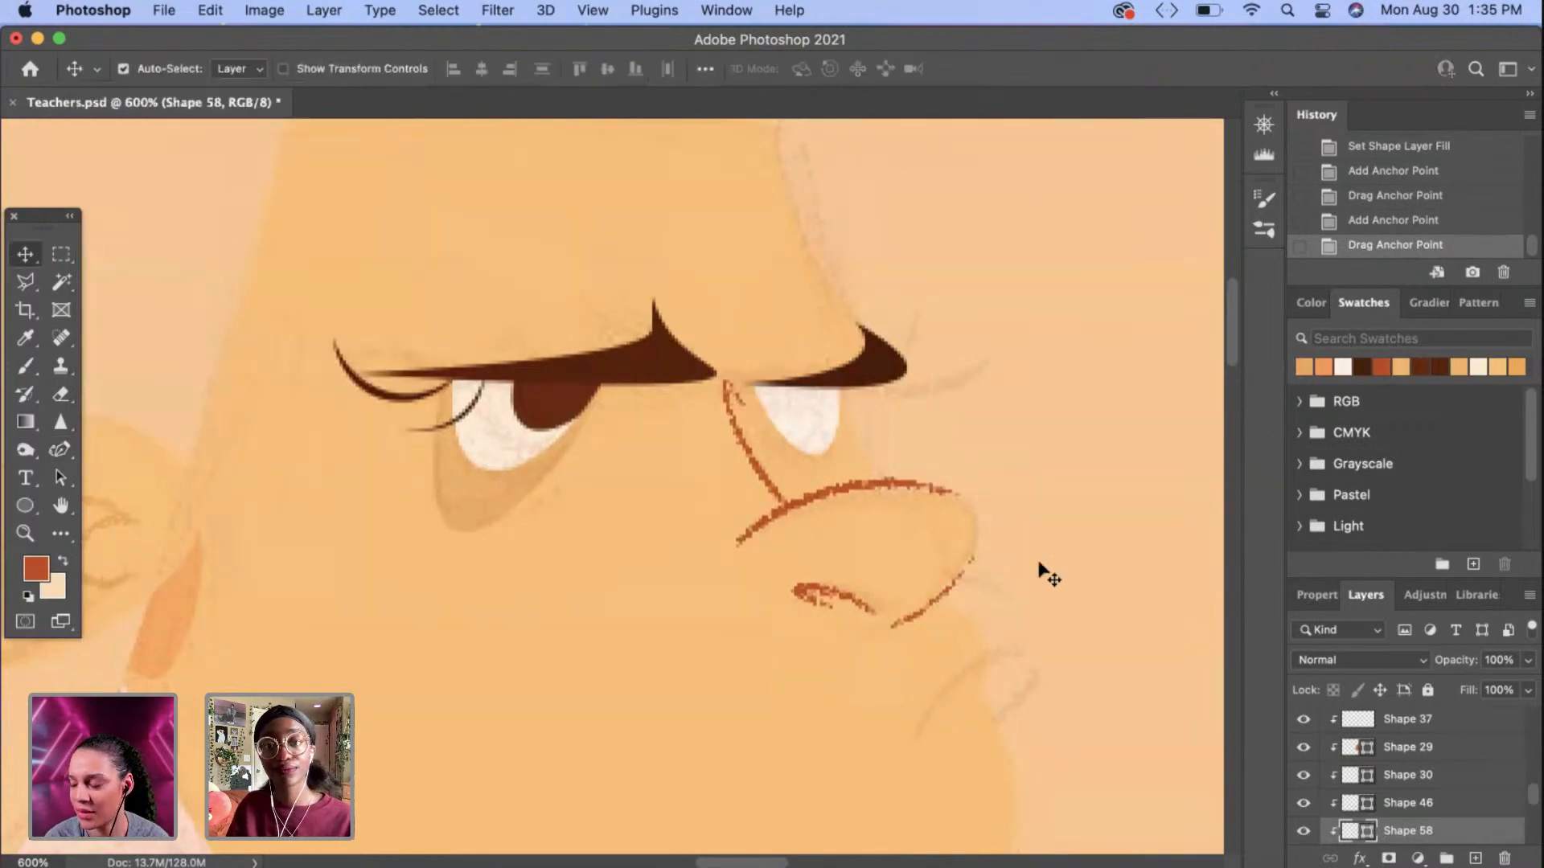
pyautogui.click(850, 469)
pyautogui.click(1304, 722)
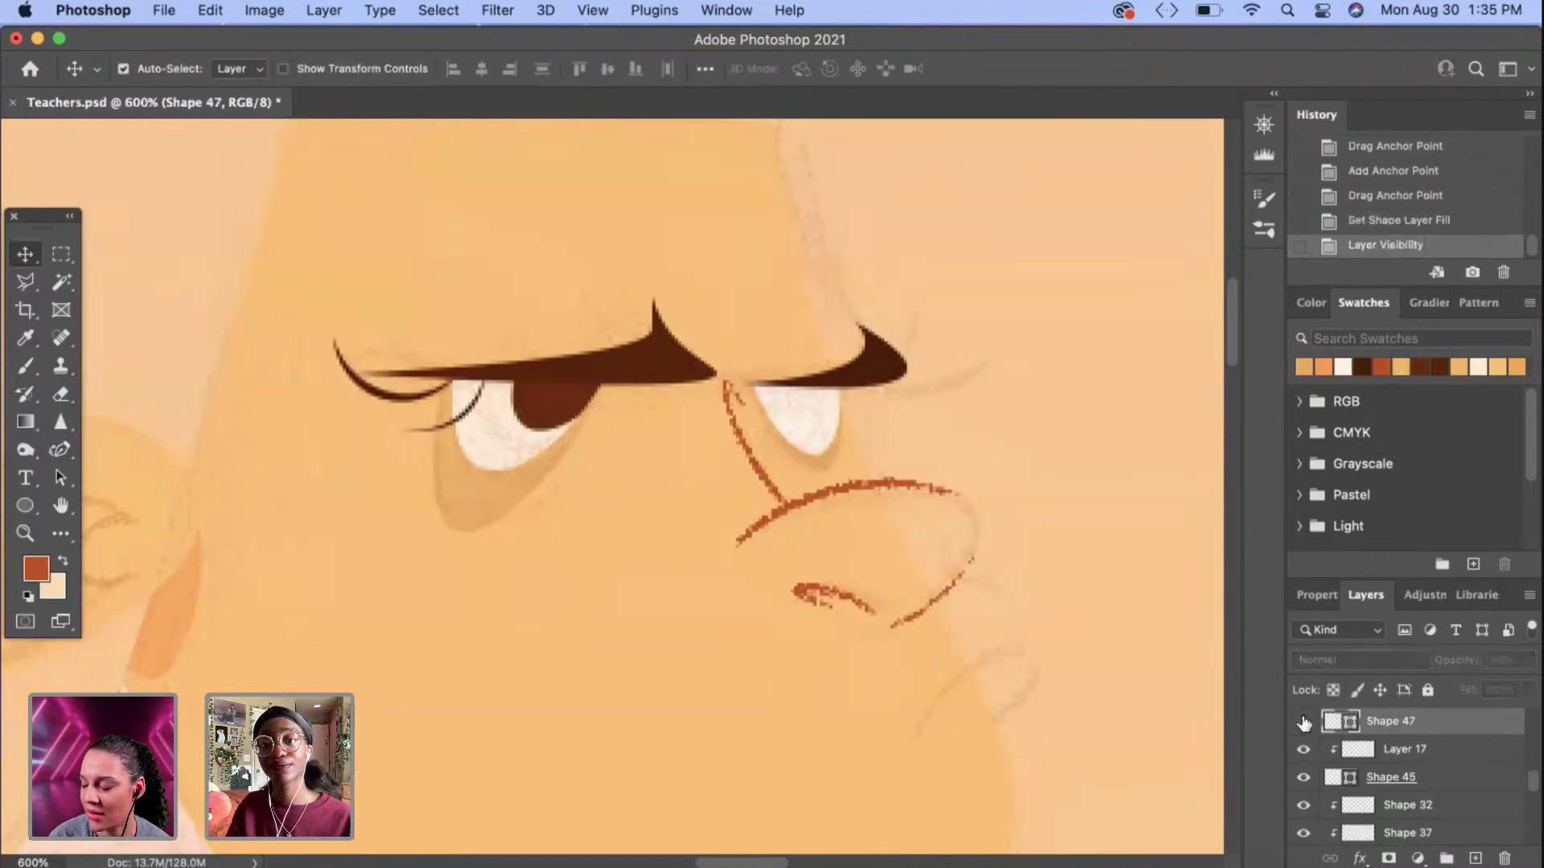
# Step: Show the brow-and-nose profile shape again and add a new layer clipped to it
pyautogui.click(1303, 722)
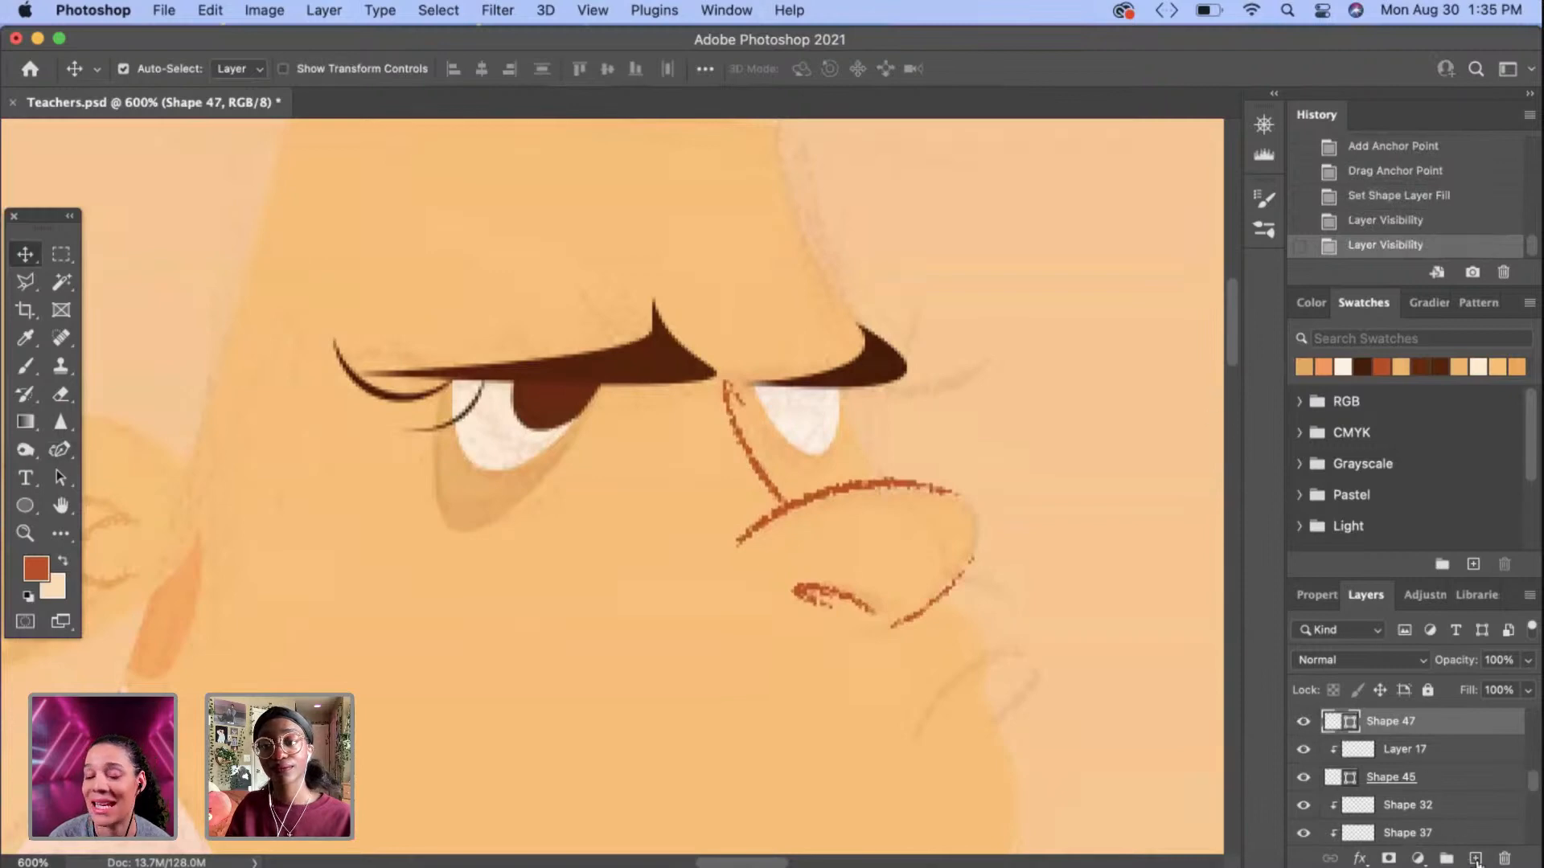
pyautogui.click(1476, 861)
pyautogui.rightClick(1388, 714)
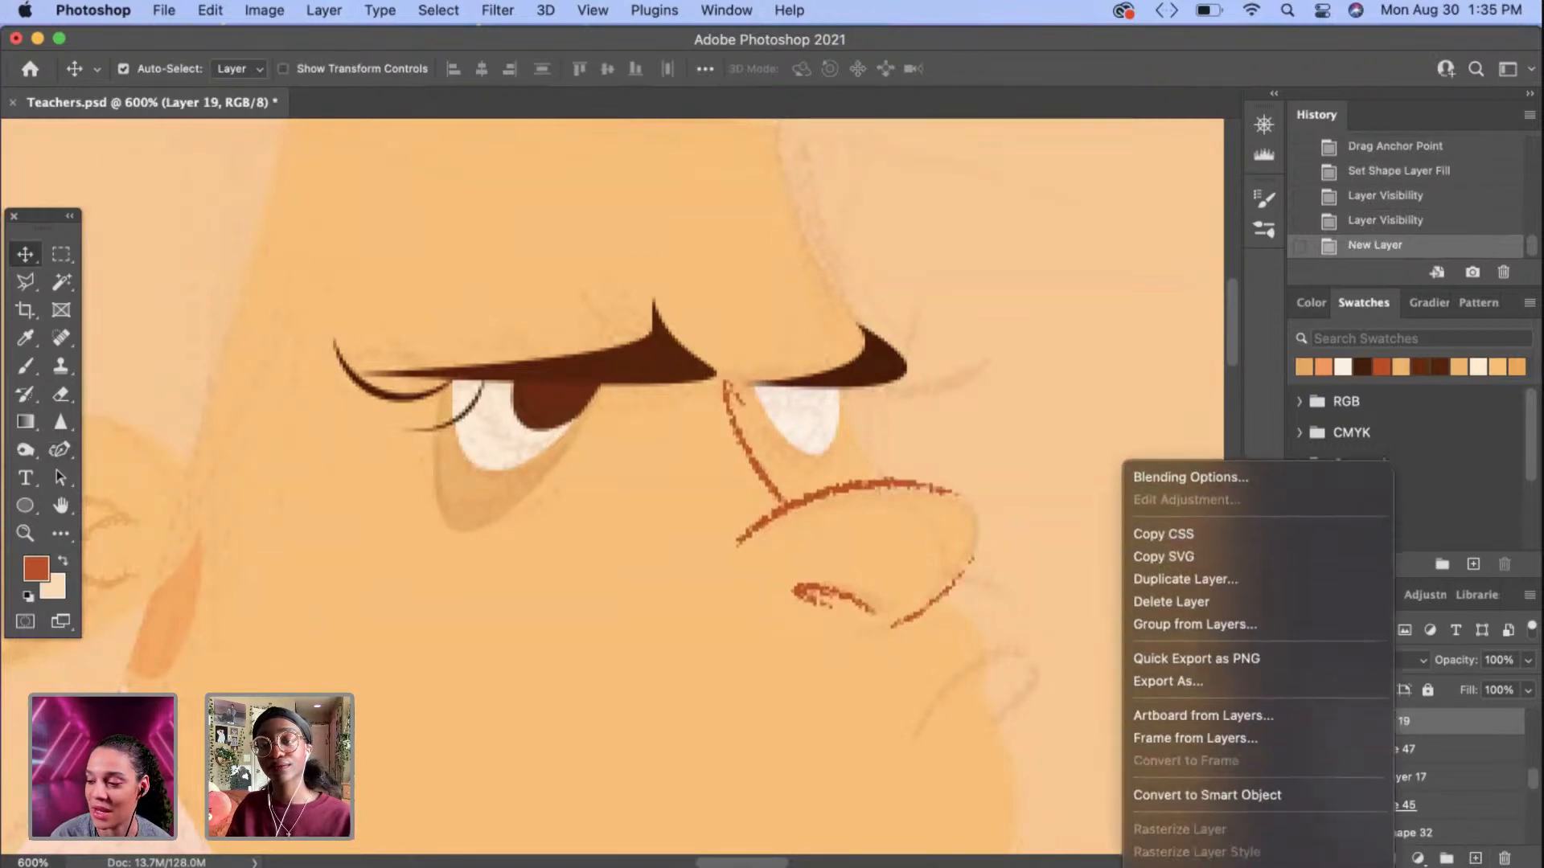
pyautogui.click(1251, 572)
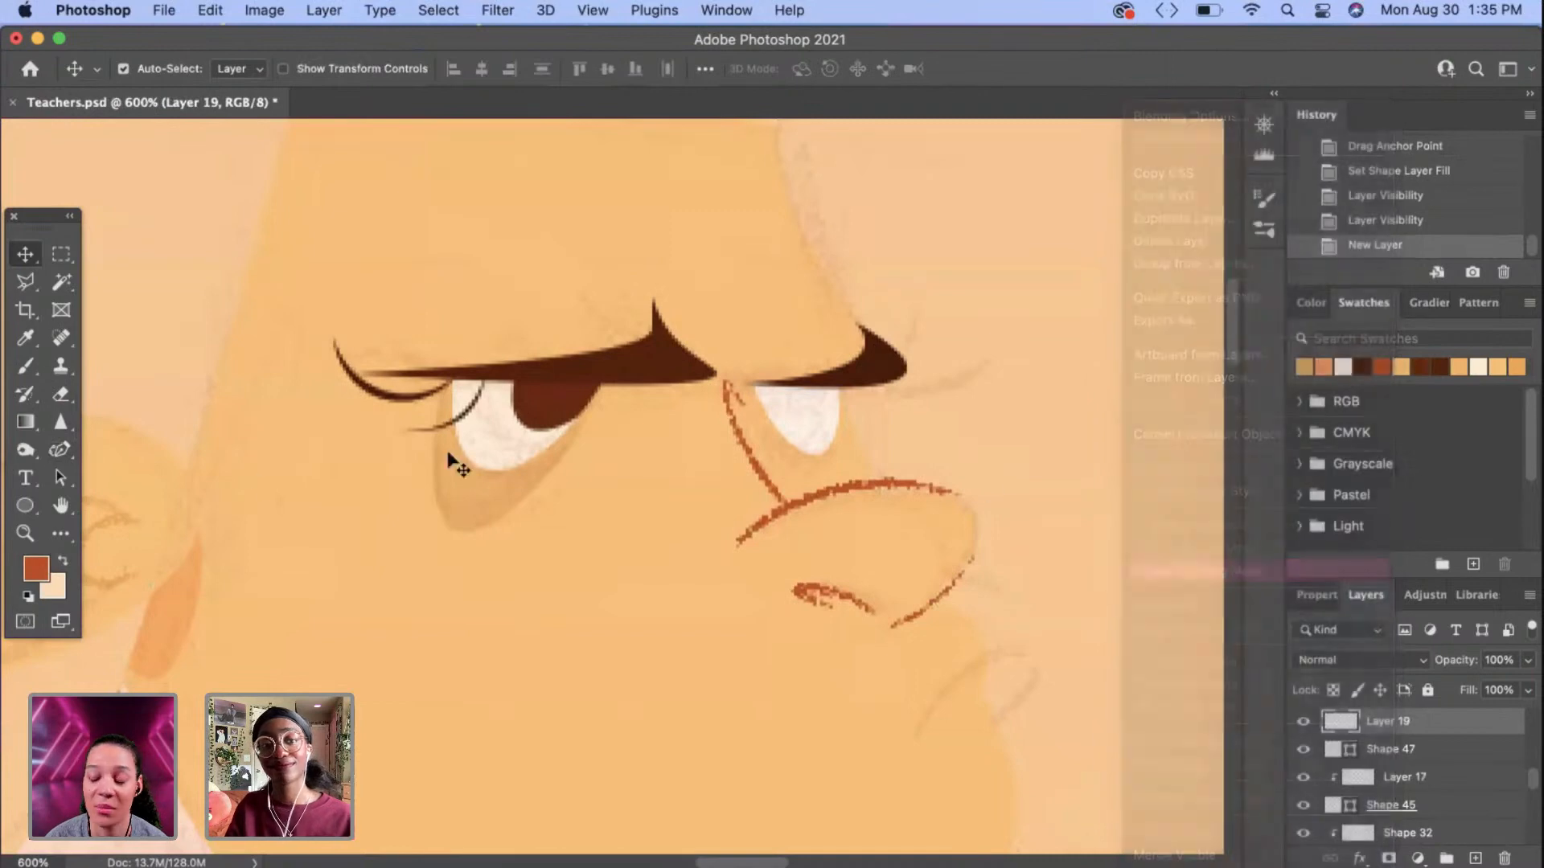
# Step: Draw a two-point closed path about 27 × 1 px across the top of the far eye white
pyautogui.press('p')
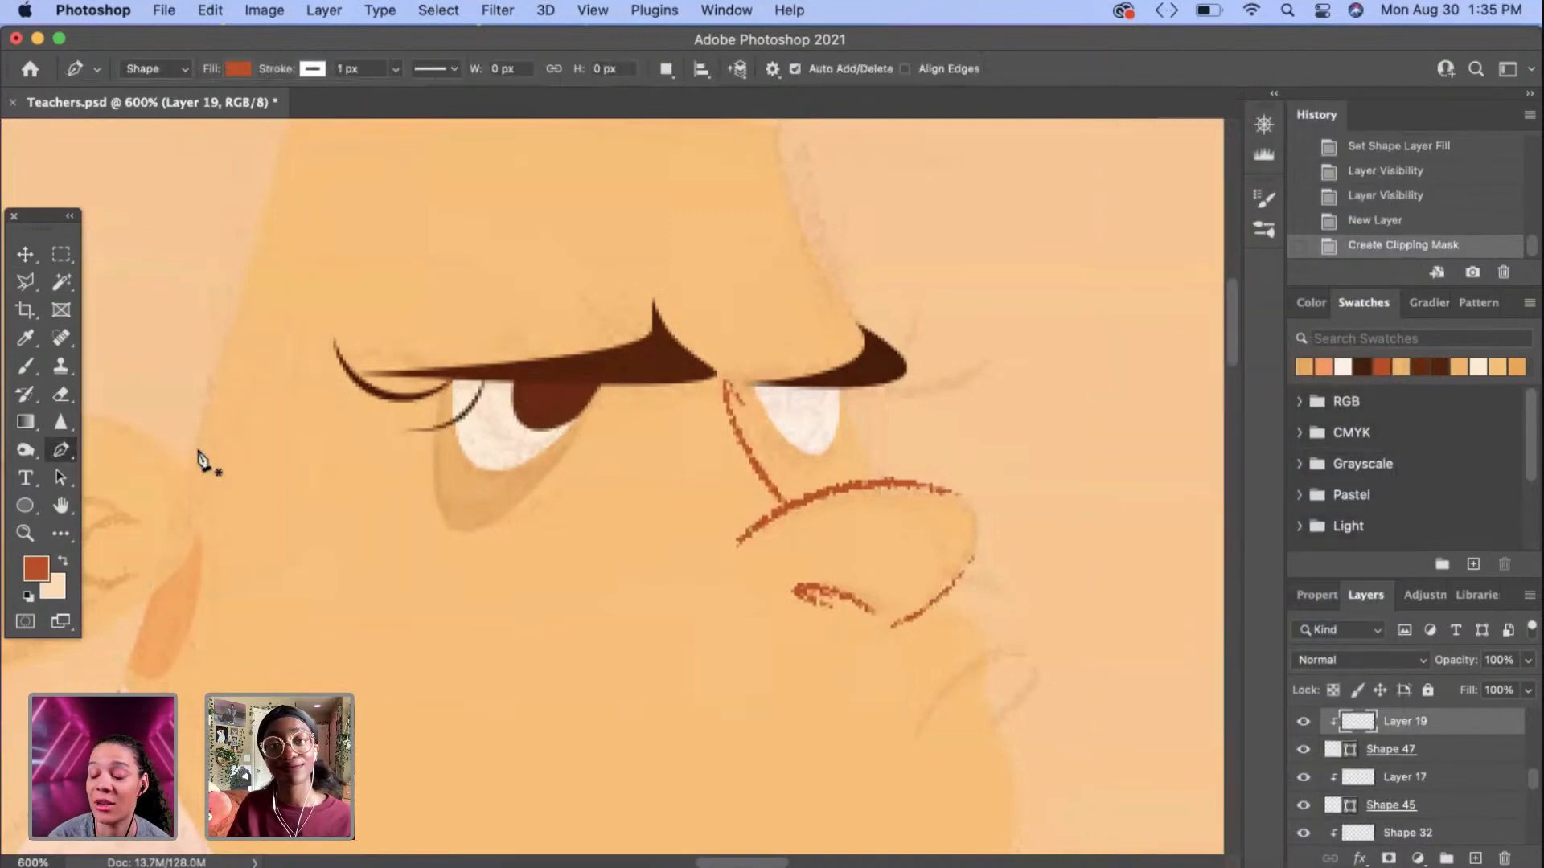
pyautogui.click(755, 387)
pyautogui.click(842, 387)
pyautogui.click(755, 387)
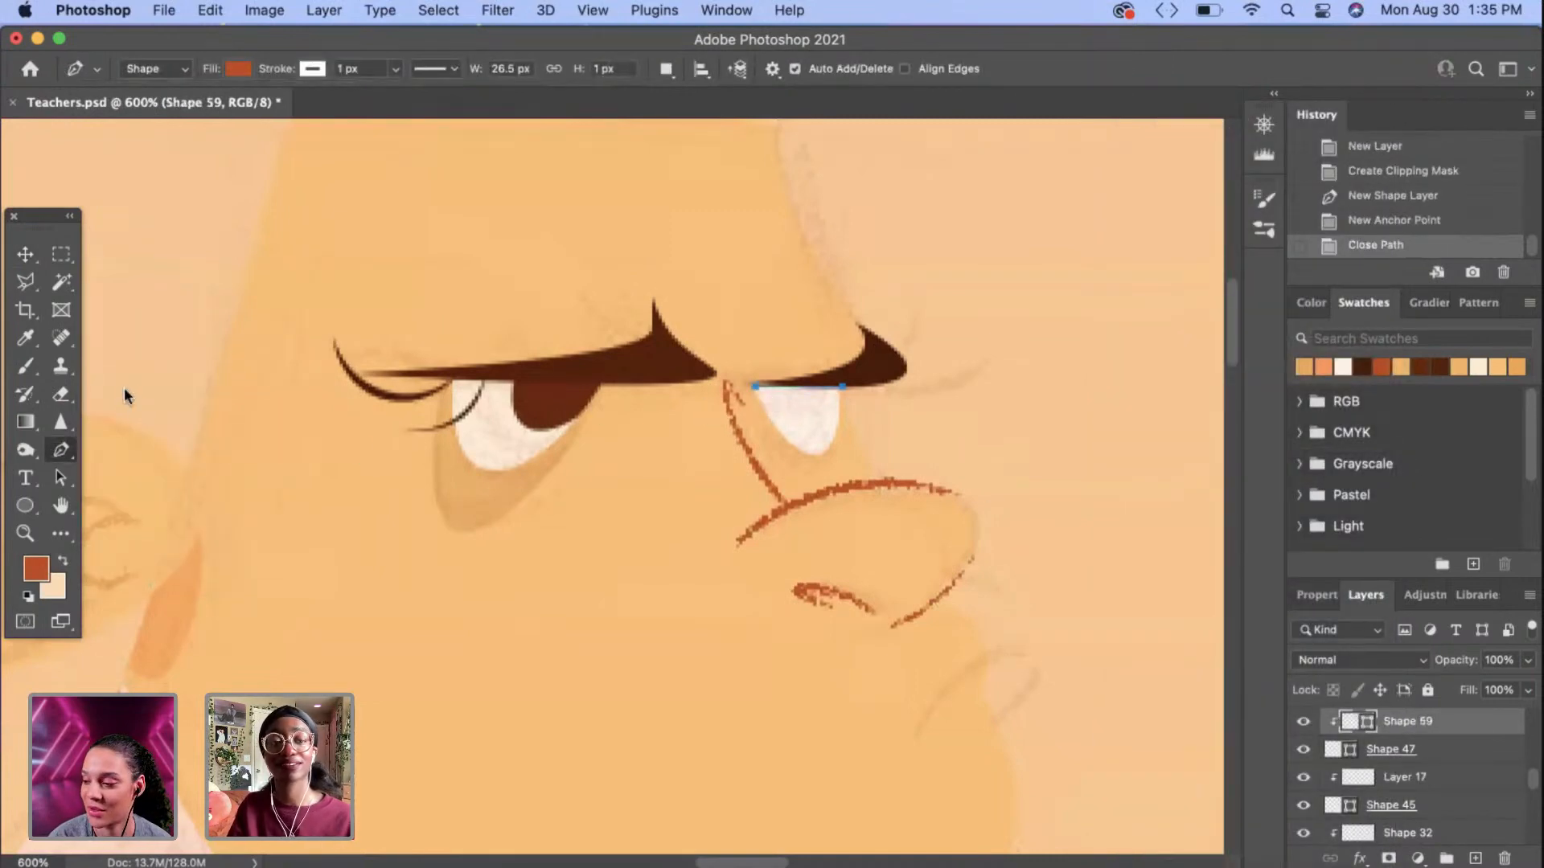
# Step: Fill the new path with orange and curve it below the far eye white to about 27 × 27 px
pyautogui.click(64, 455)
pyautogui.click(173, 485)
pyautogui.click(239, 69)
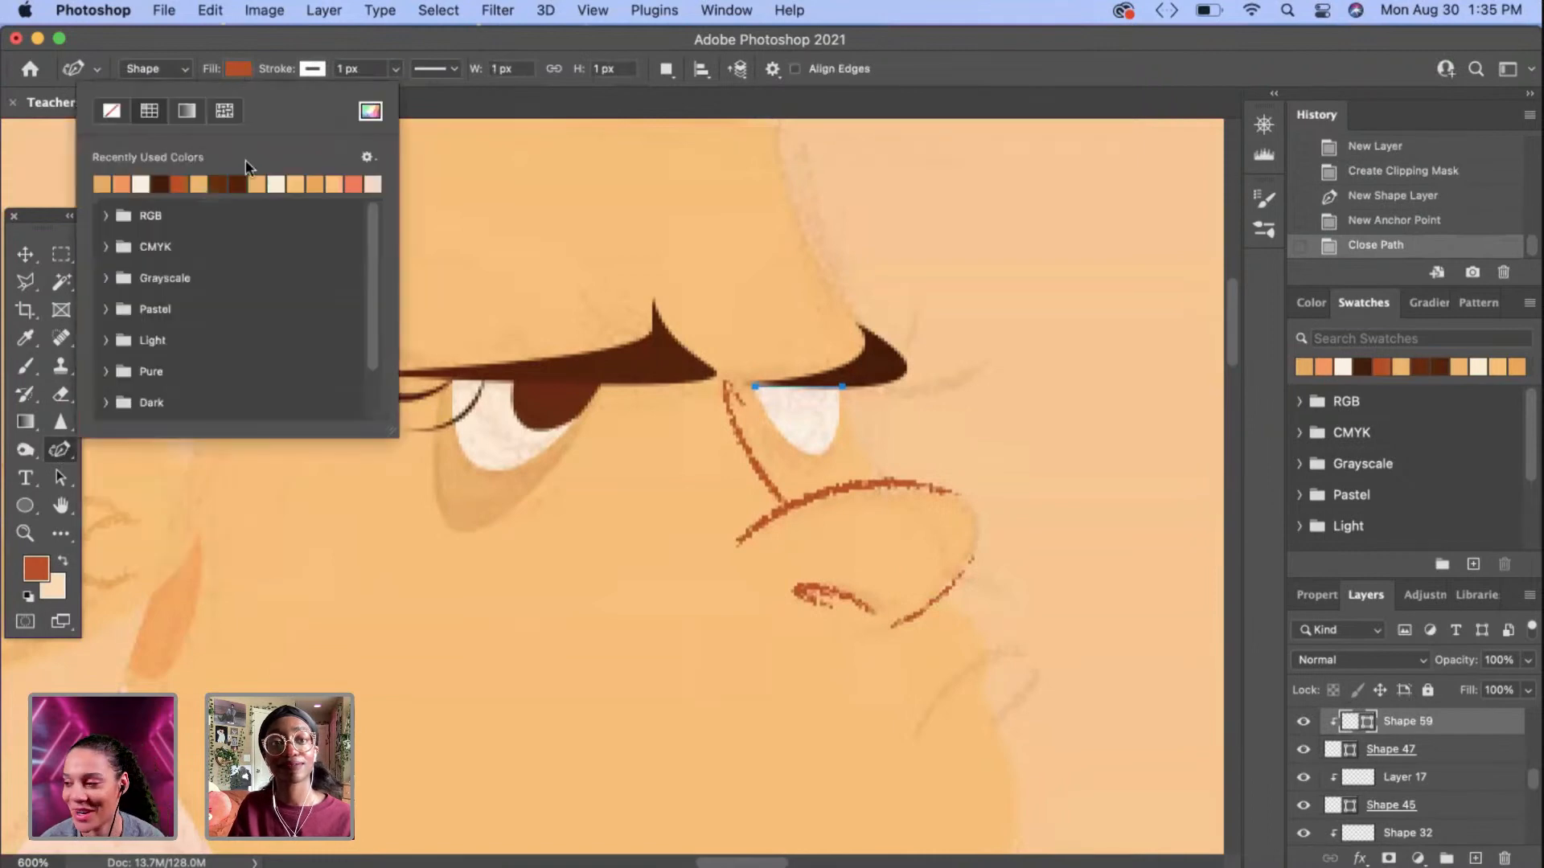
pyautogui.click(121, 182)
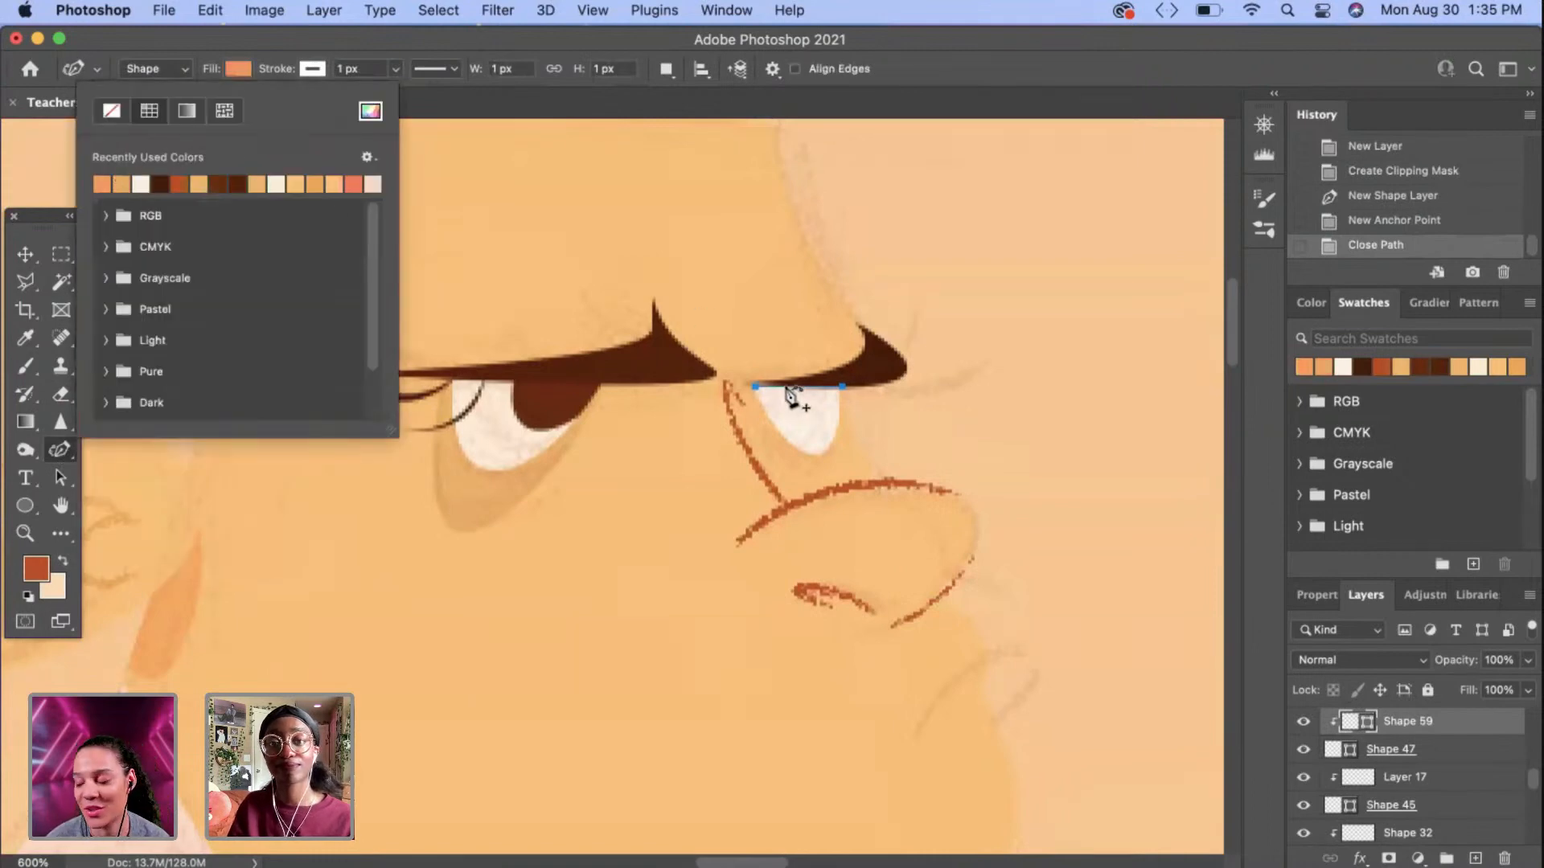
pyautogui.moveTo(795, 390); pyautogui.dragTo(826, 473)
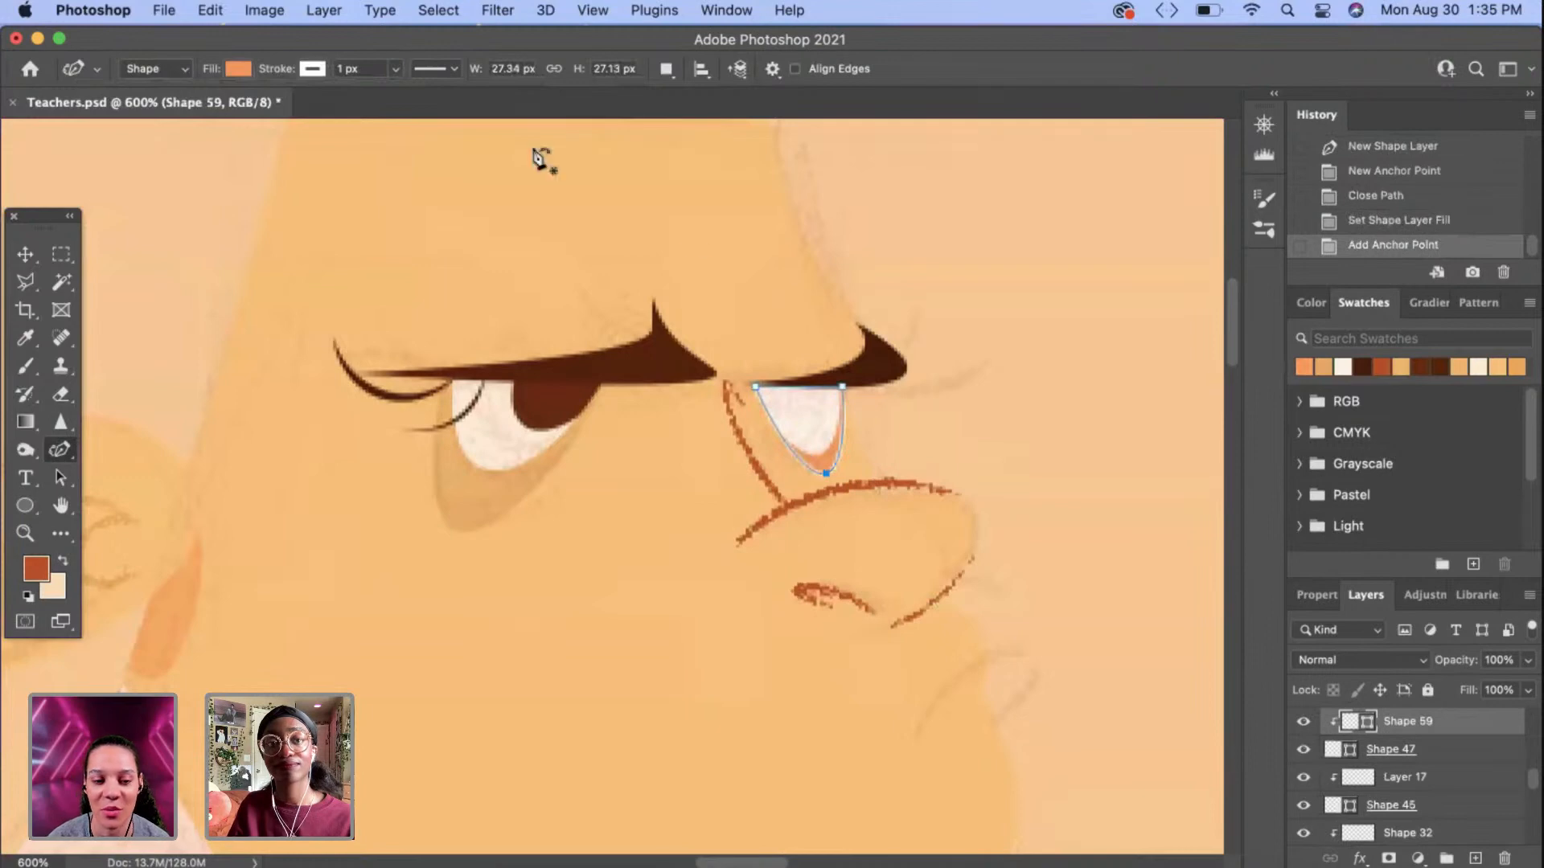
# Step: Remove the orange shape's stroke and round its lower edge into an under-eye shadow about 29 × 26 px
pyautogui.click(306, 72)
pyautogui.click(186, 110)
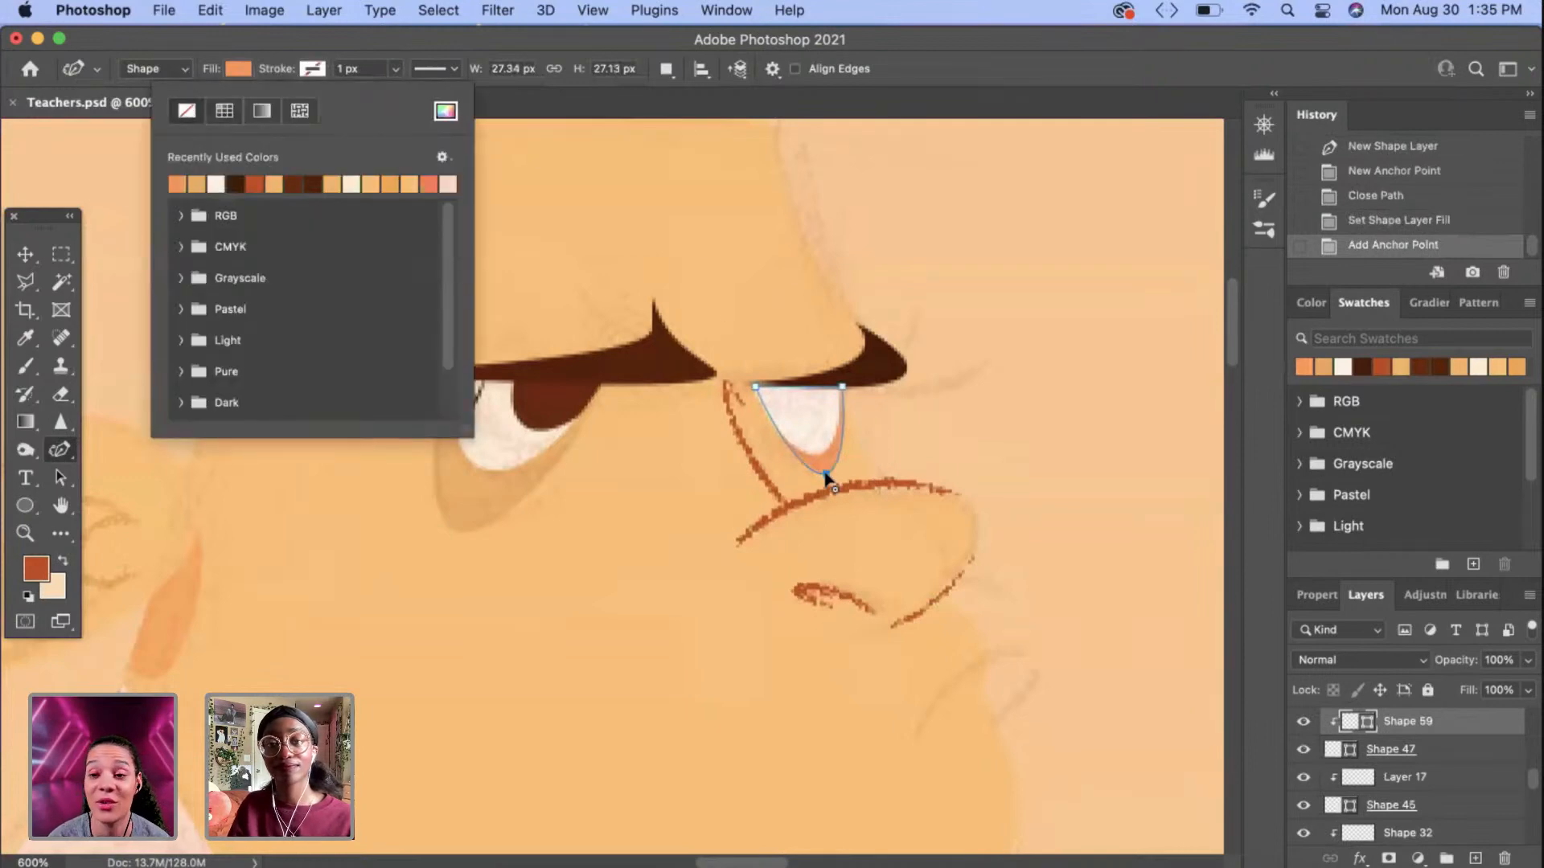
pyautogui.click(836, 474)
pyautogui.moveTo(801, 445); pyautogui.dragTo(792, 452)
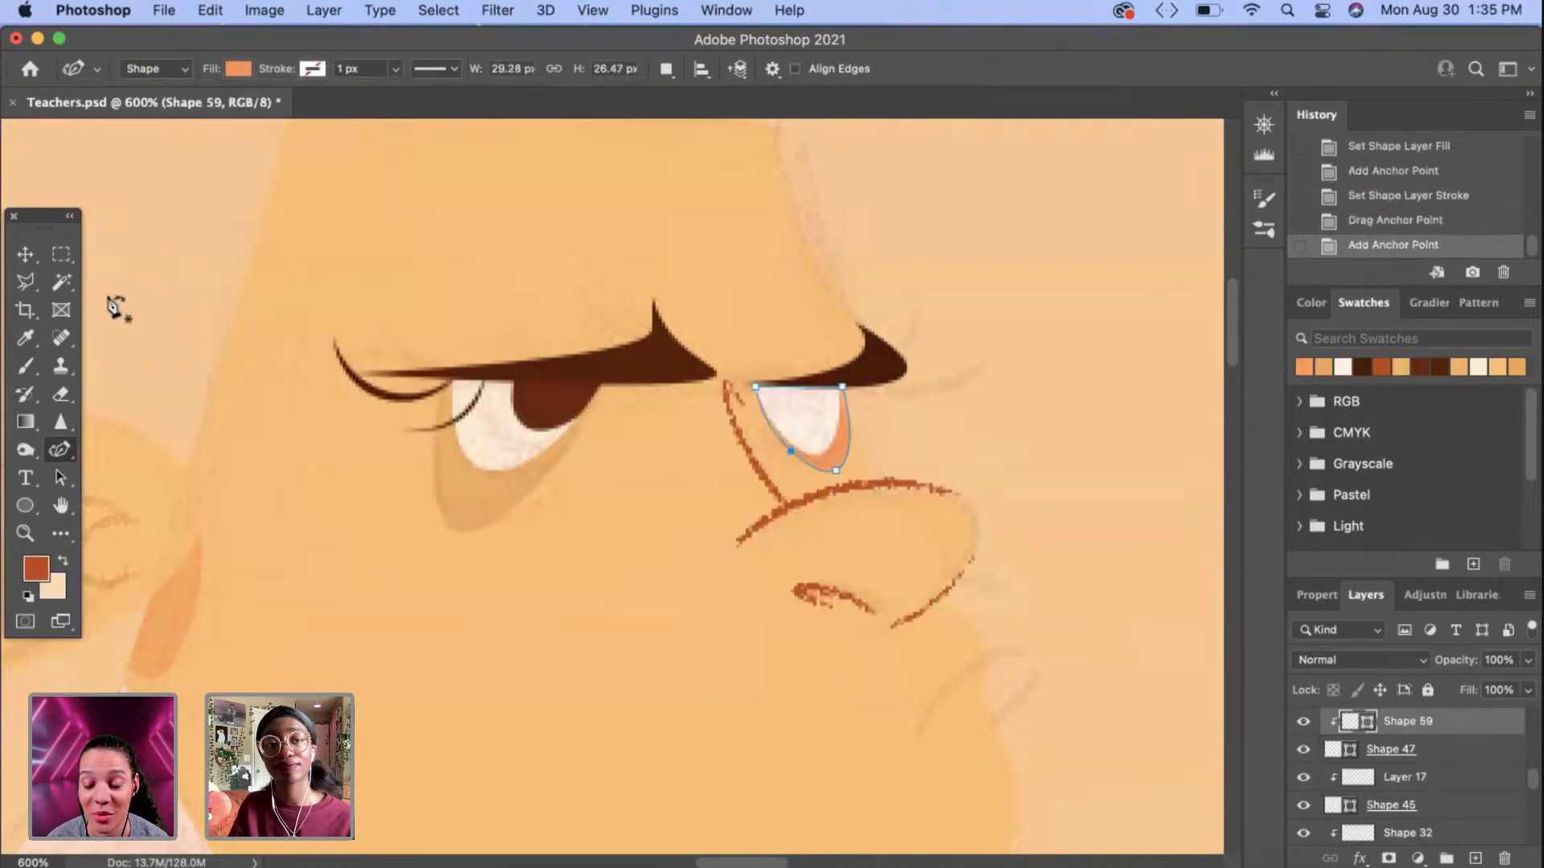
# Step: Fill the far under-eye shadow with light tan sampled beside the near eye and narrow it to about 28 × 26 px
pyautogui.click(29, 341)
pyautogui.click(440, 471)
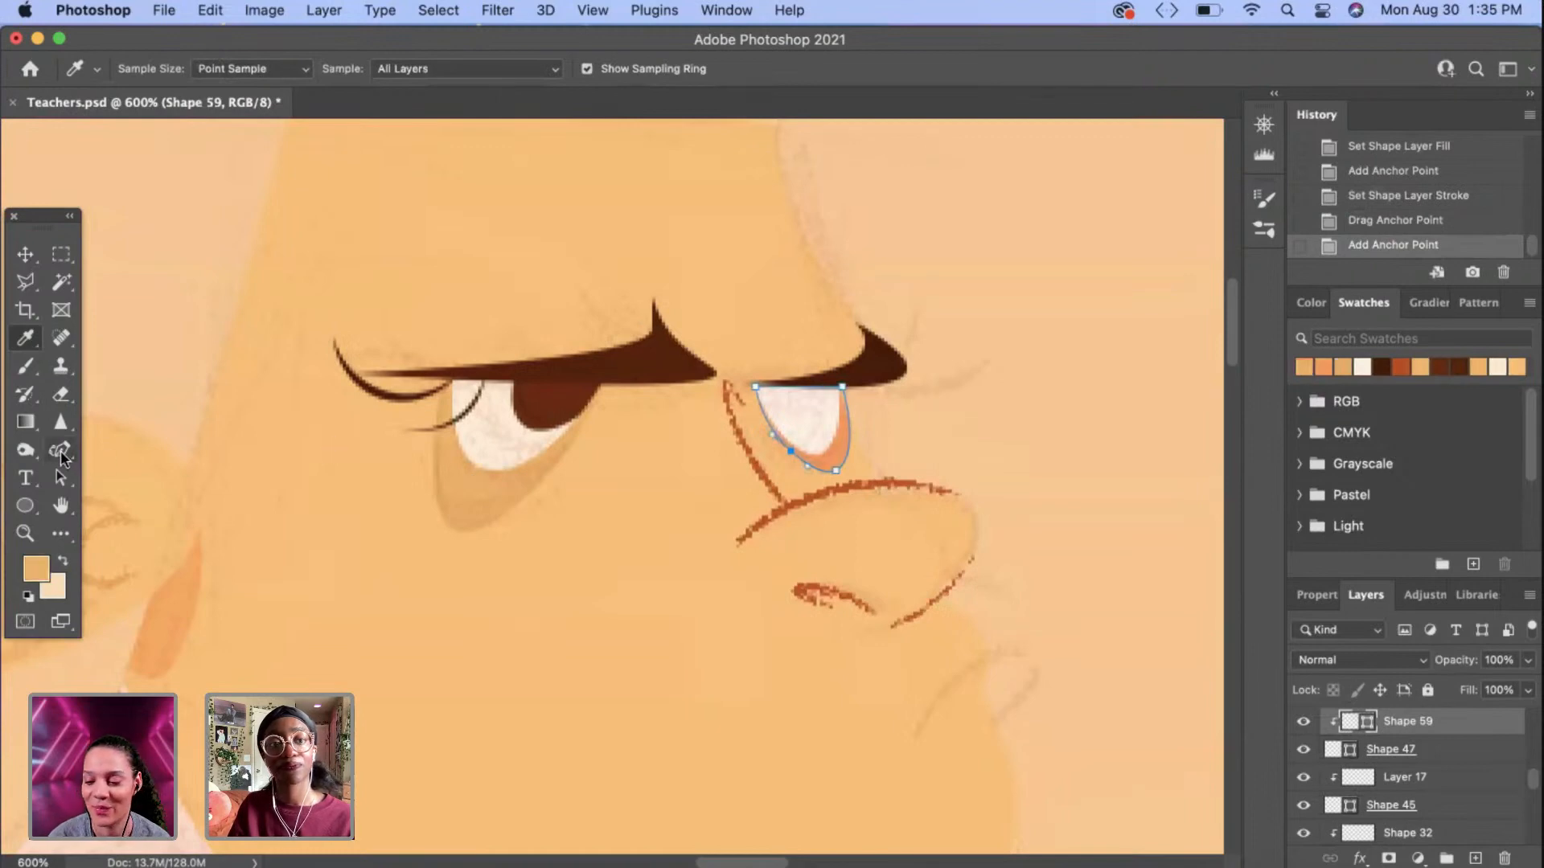
pyautogui.click(62, 452)
pyautogui.click(238, 69)
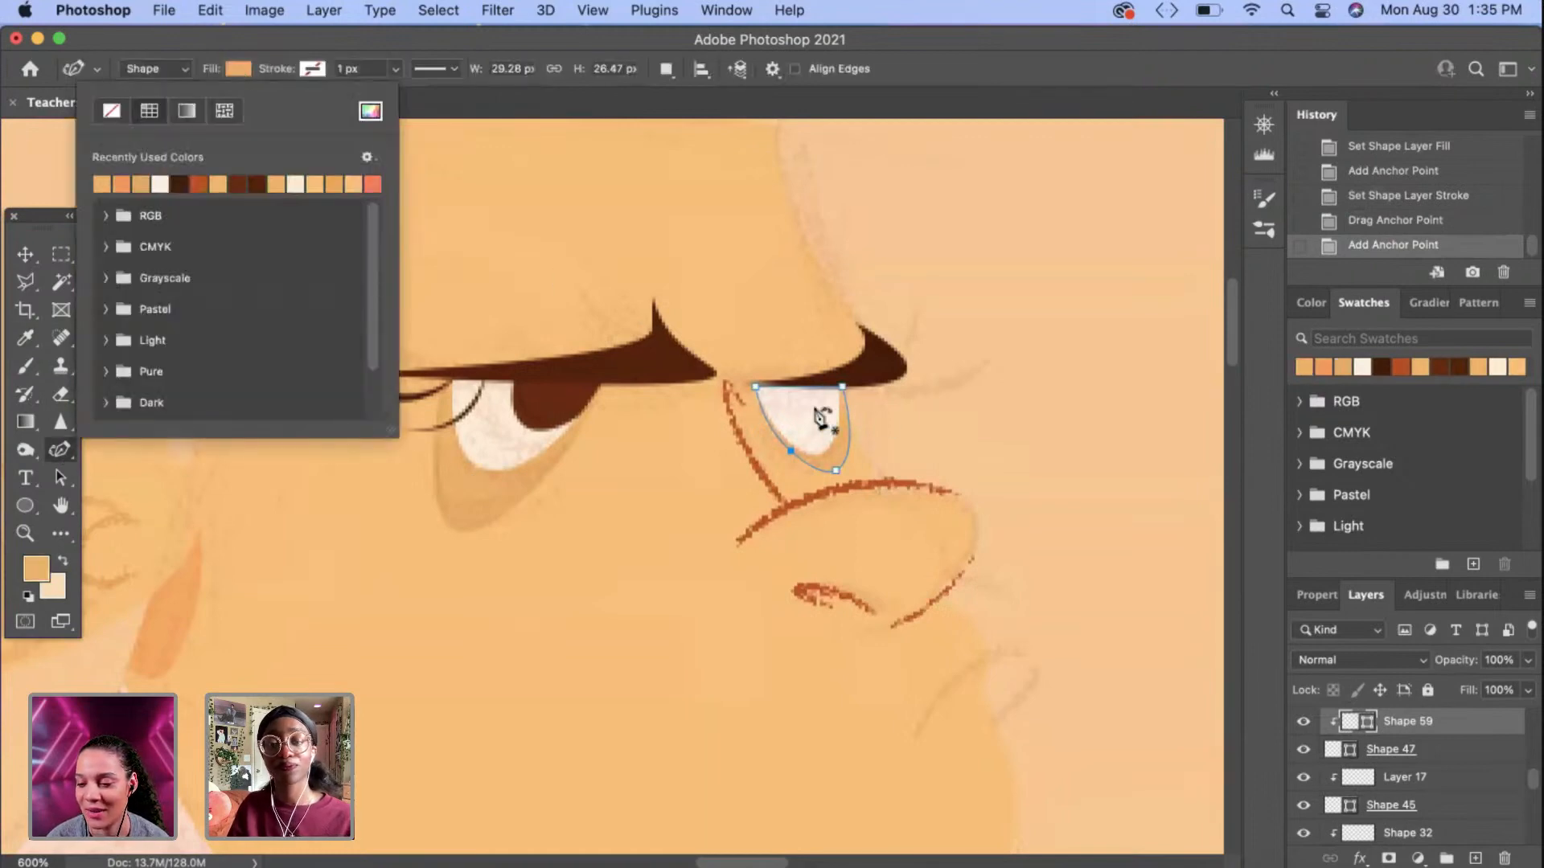
pyautogui.moveTo(836, 472); pyautogui.dragTo(829, 470)
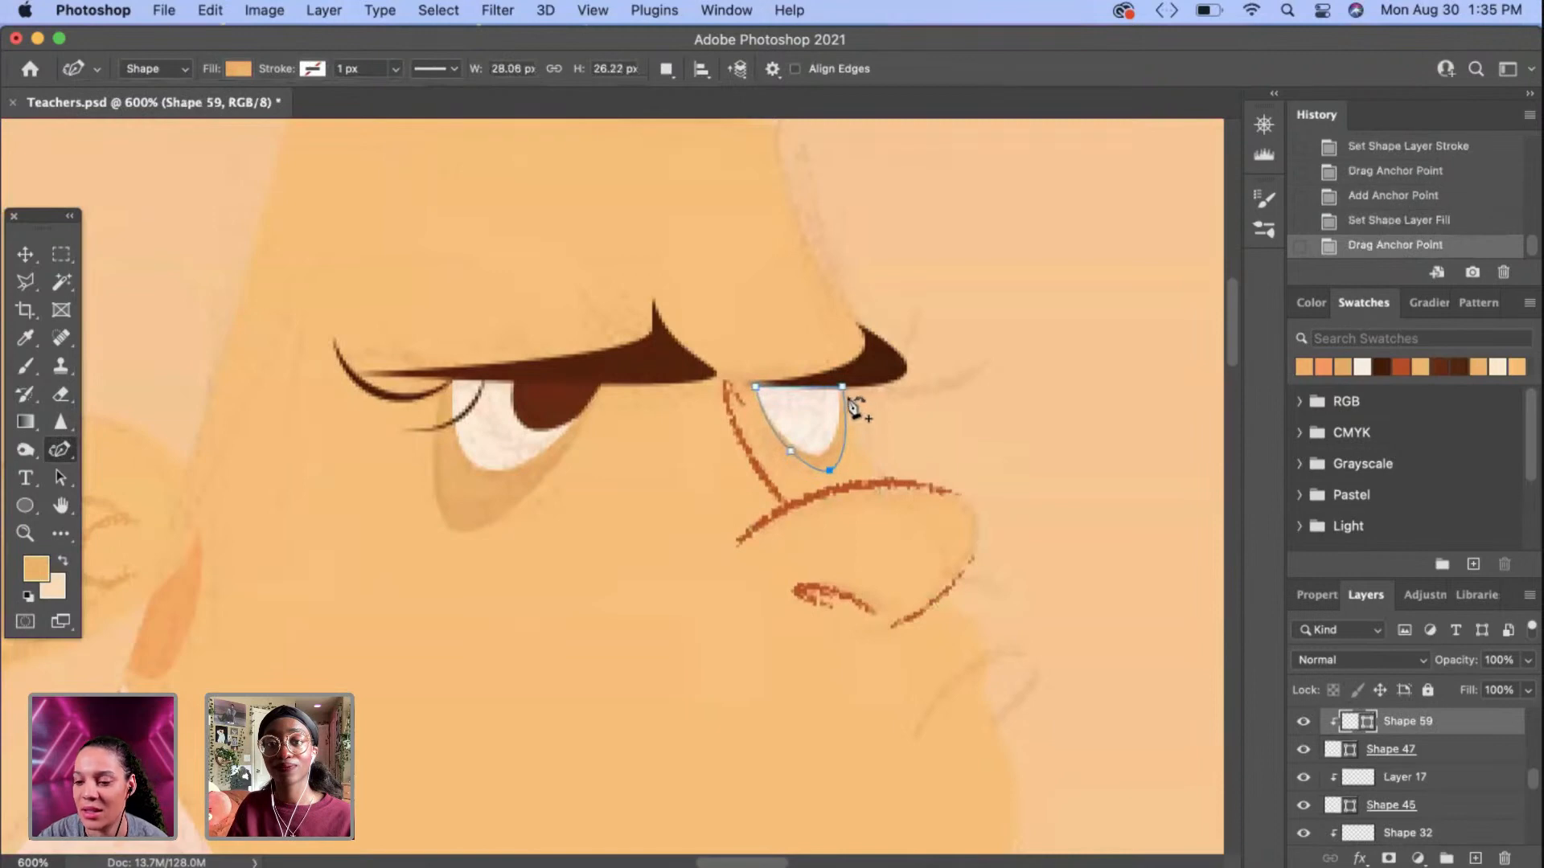
pyautogui.click(809, 465)
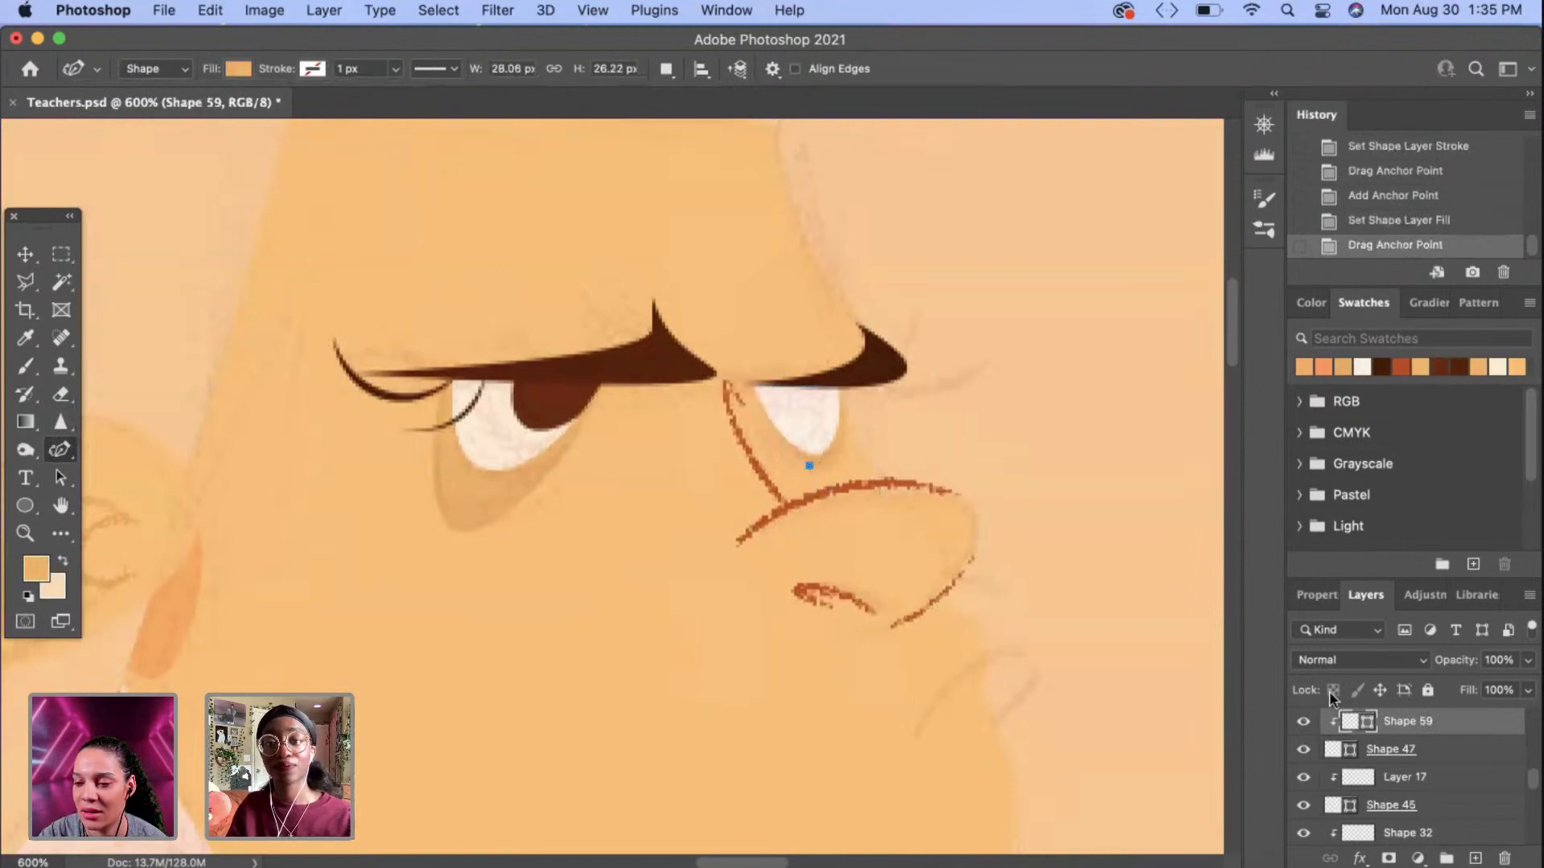
# Step: Draw a second two-point closed path about 30 × 1 px across the far eye, directly above the brow-and-nose profile layer
pyautogui.click(1415, 749)
pyautogui.moveTo(60, 449); pyautogui.dragTo(101, 455)
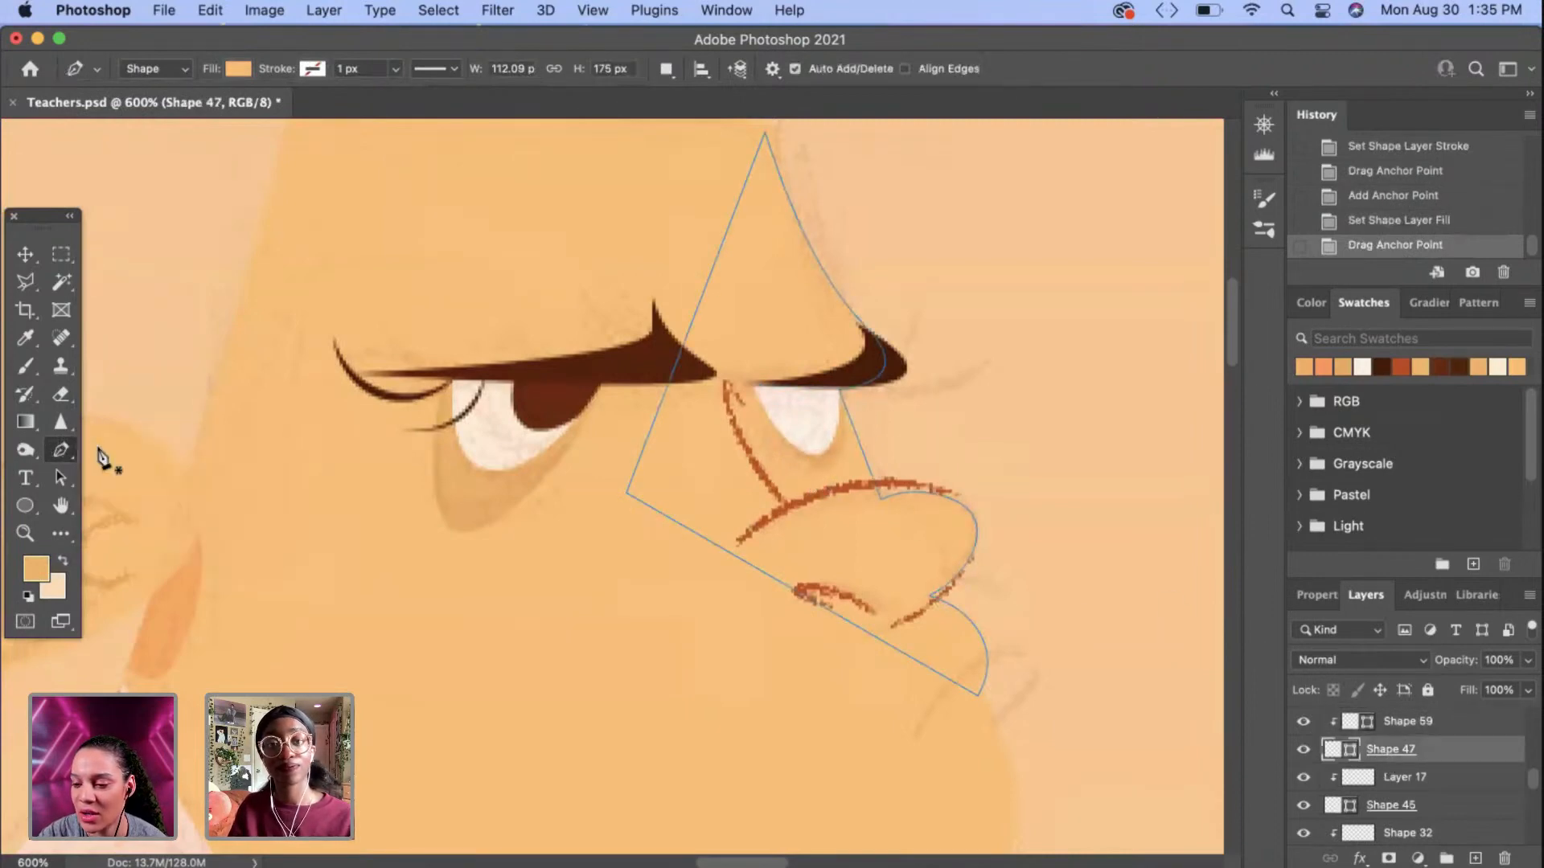
pyautogui.click(748, 389)
pyautogui.click(845, 389)
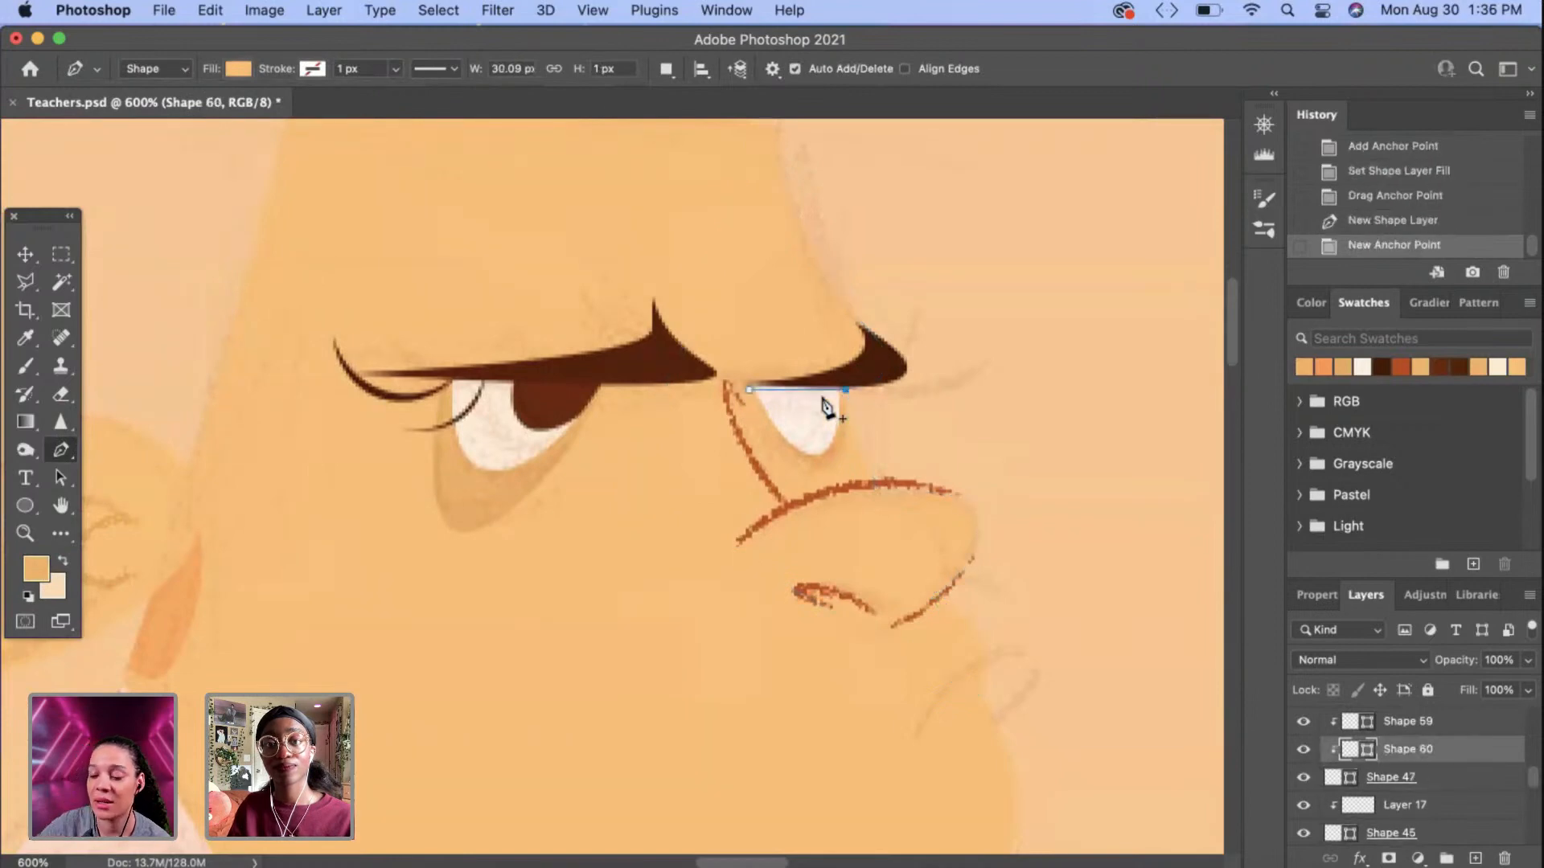
pyautogui.click(748, 389)
# Step: Fill the second path with tan and curve it into a larger under-eye shadow about 32 × 29 px
pyautogui.moveTo(70, 455); pyautogui.dragTo(171, 485)
pyautogui.click(240, 71)
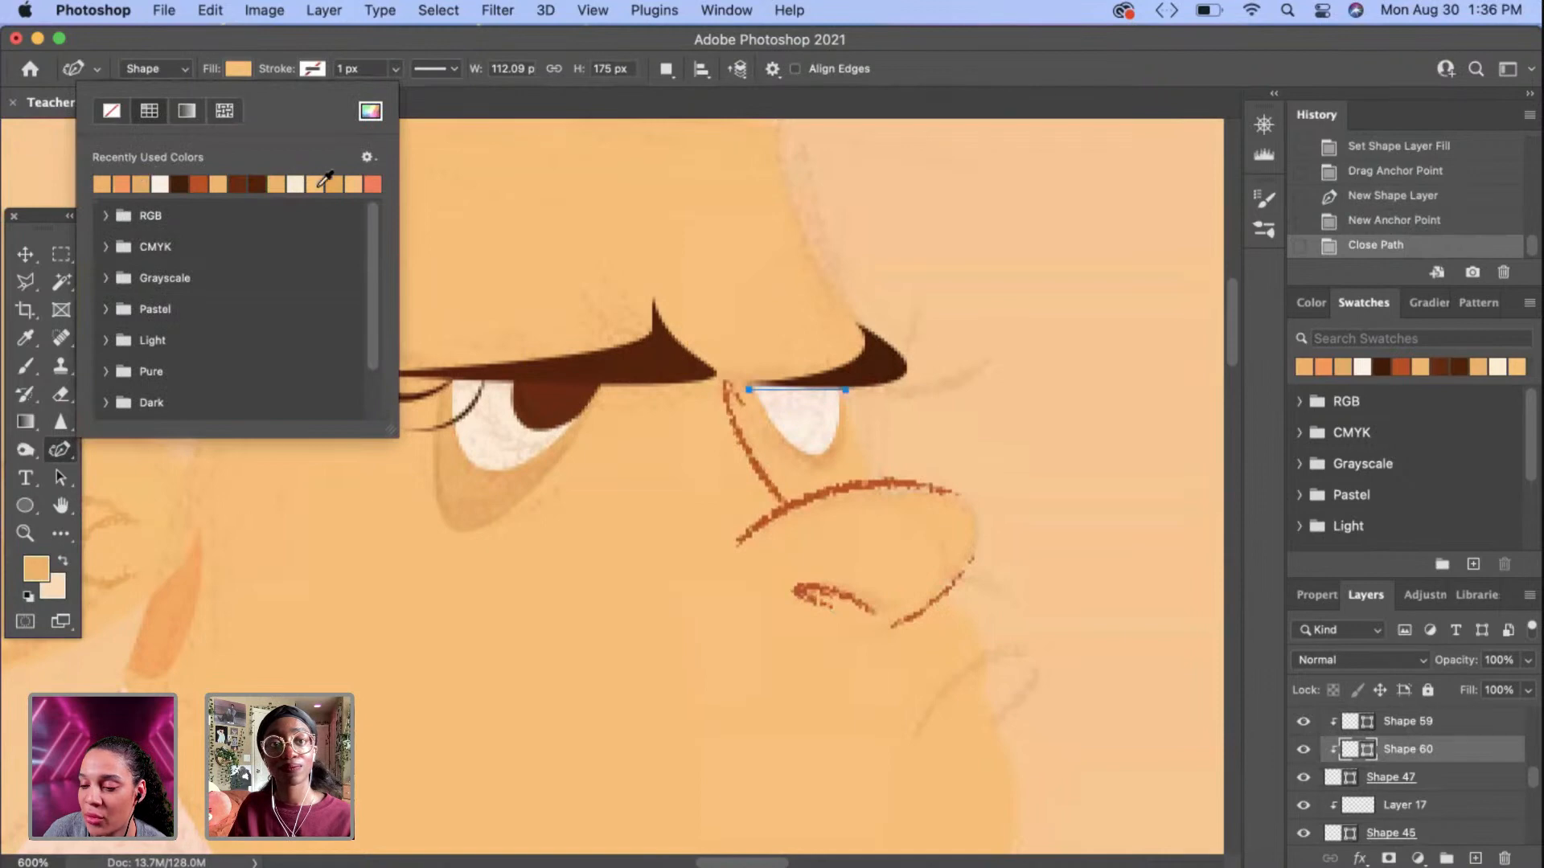
pyautogui.click(143, 182)
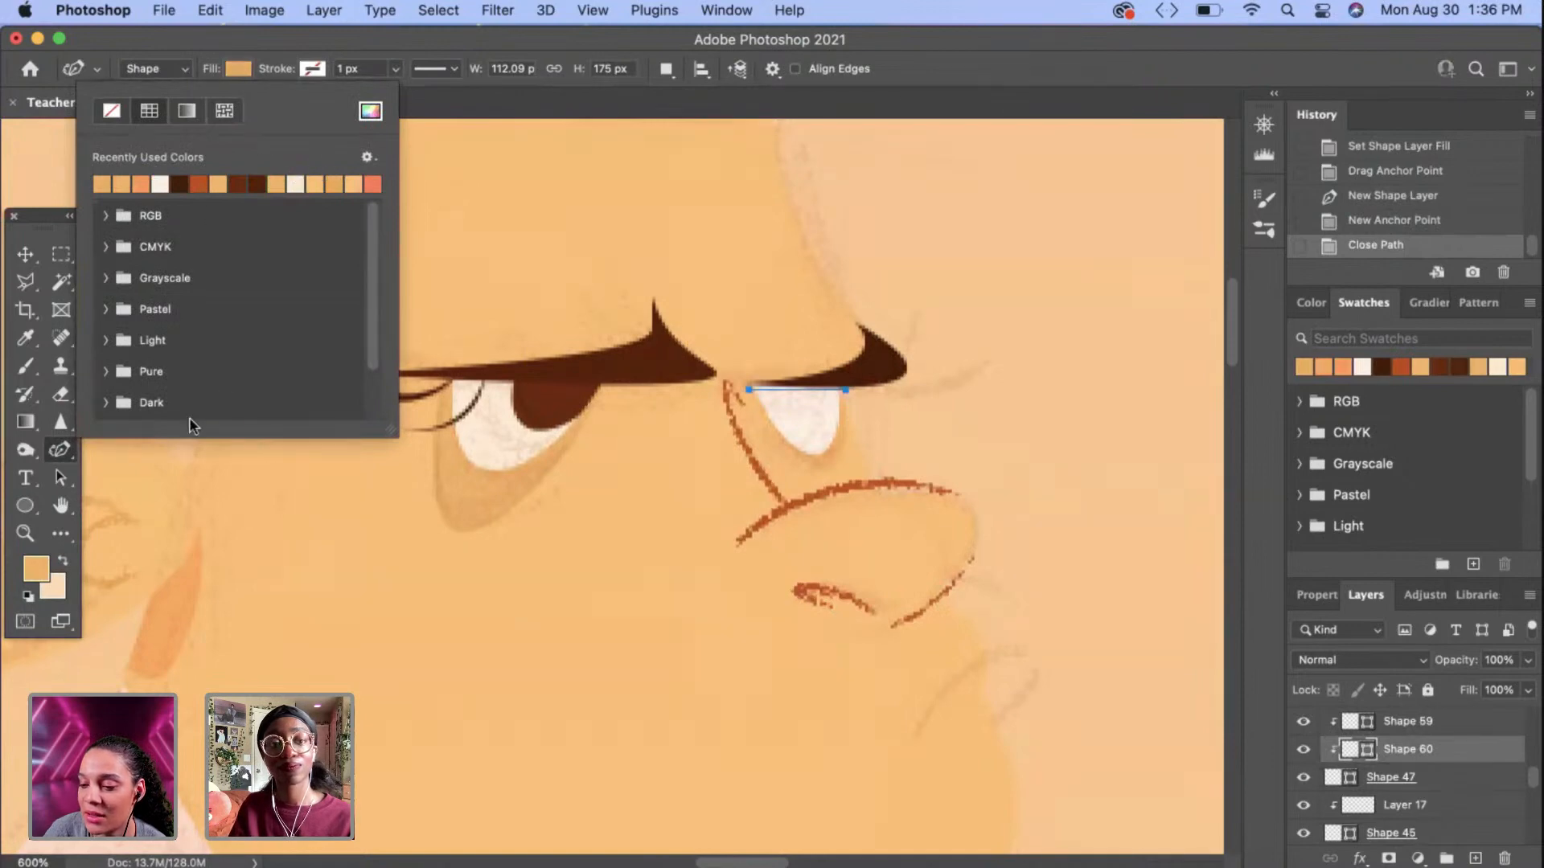
pyautogui.moveTo(785, 390); pyautogui.dragTo(828, 474)
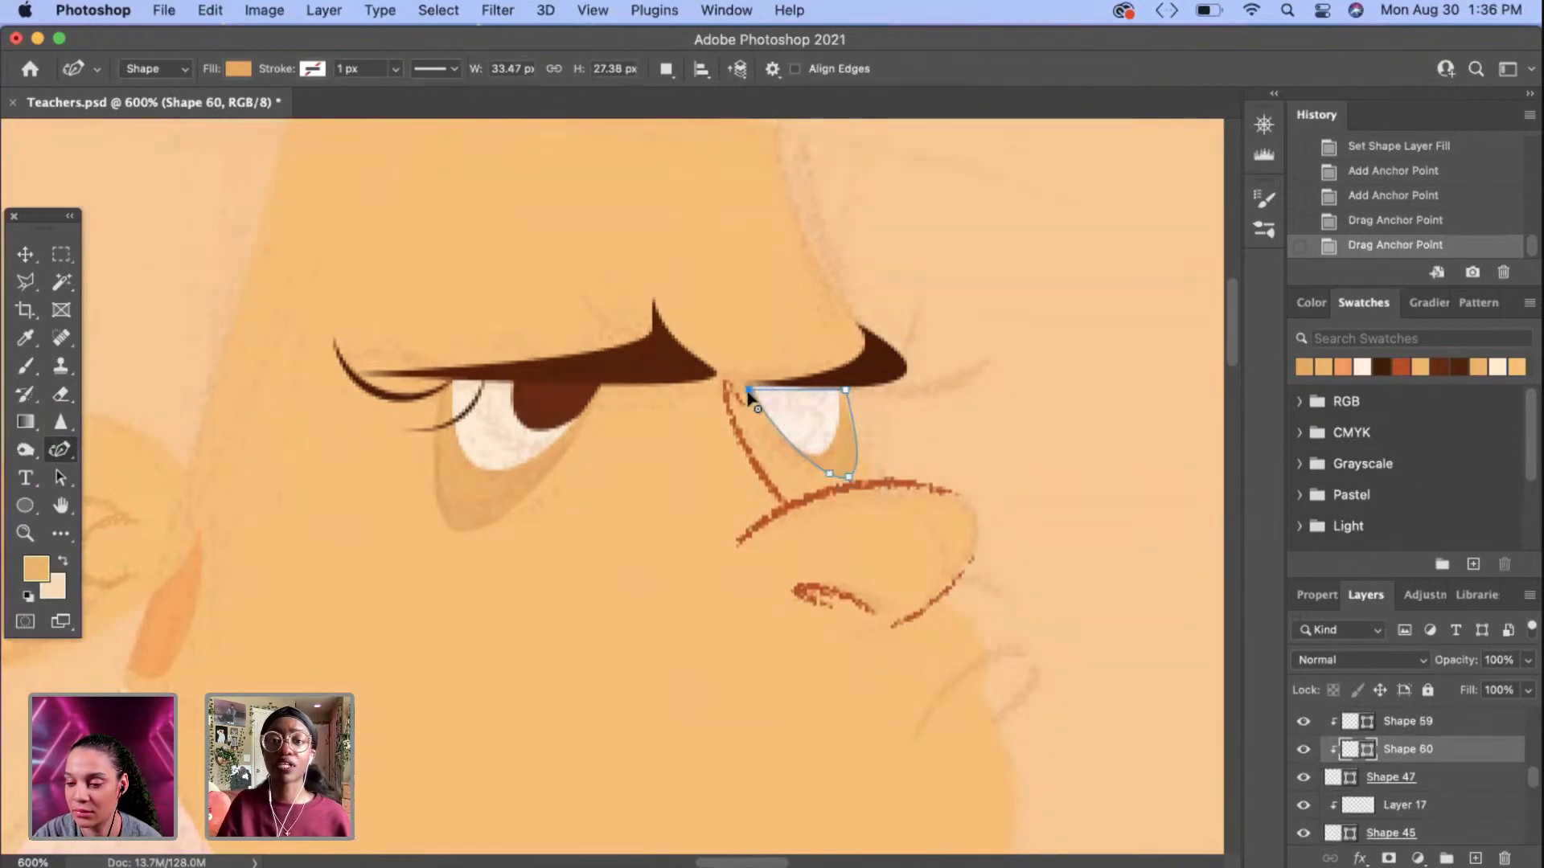
pyautogui.moveTo(749, 393); pyautogui.dragTo(748, 387)
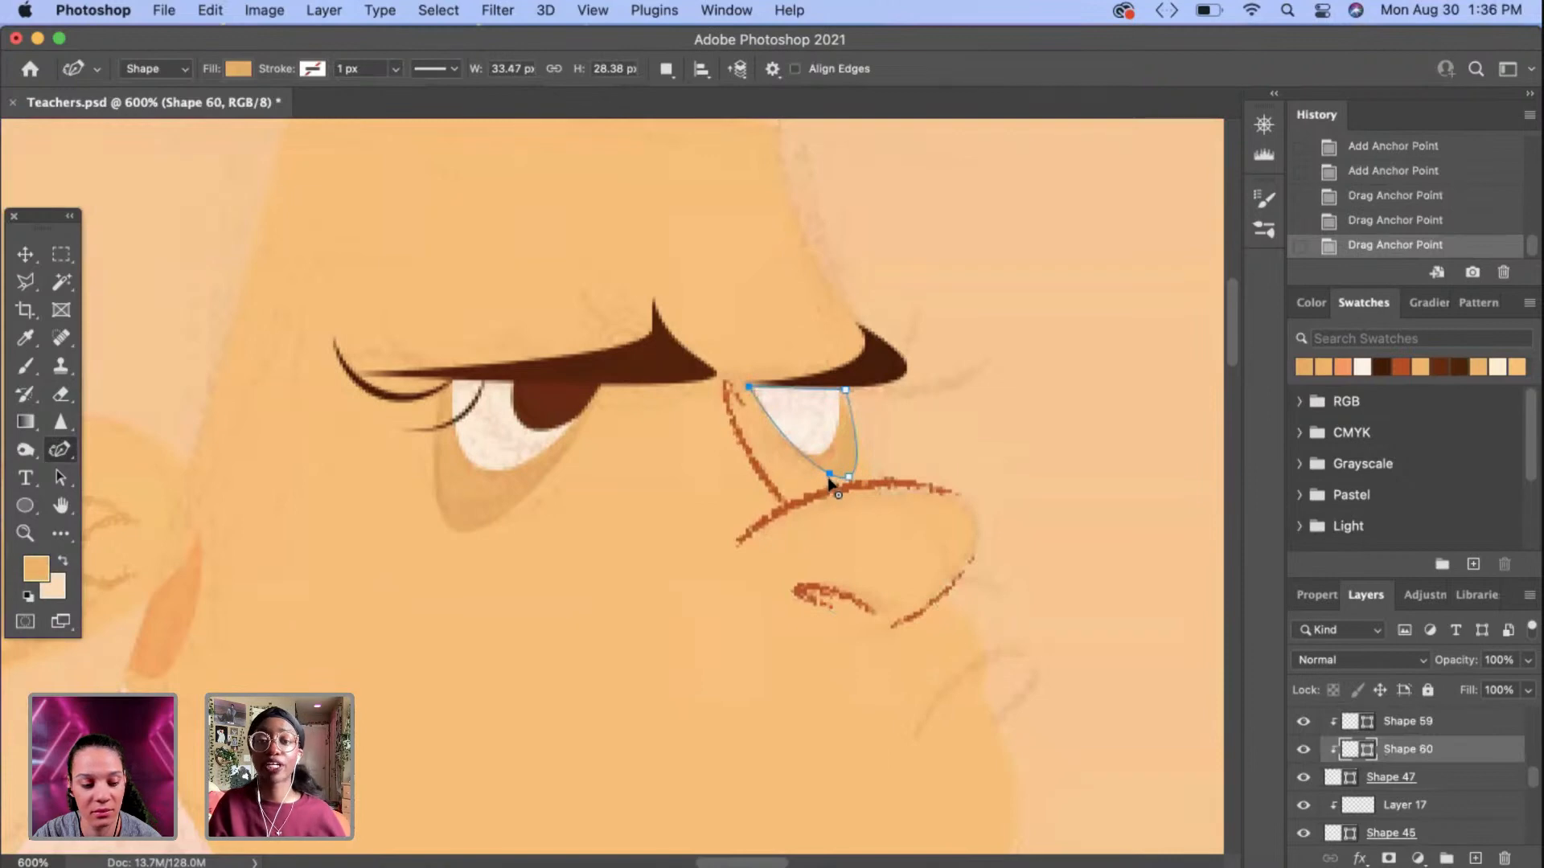
pyautogui.moveTo(829, 473)
pyautogui.mouseDown()
pyautogui.moveTo(841, 483)
pyautogui.moveTo(814, 472)
pyautogui.mouseUp()
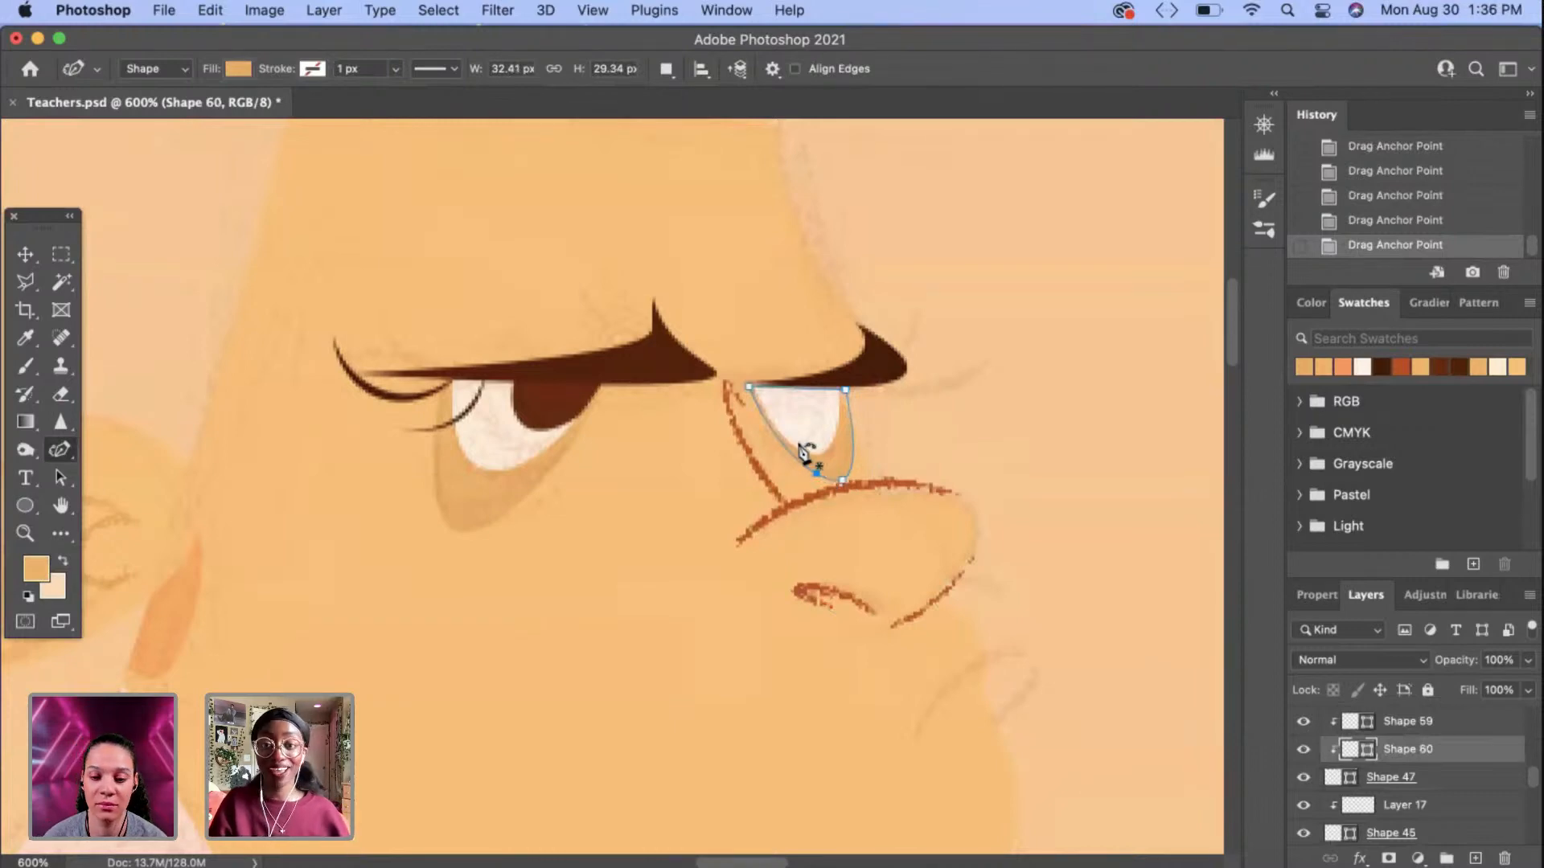
pyautogui.press('Return')
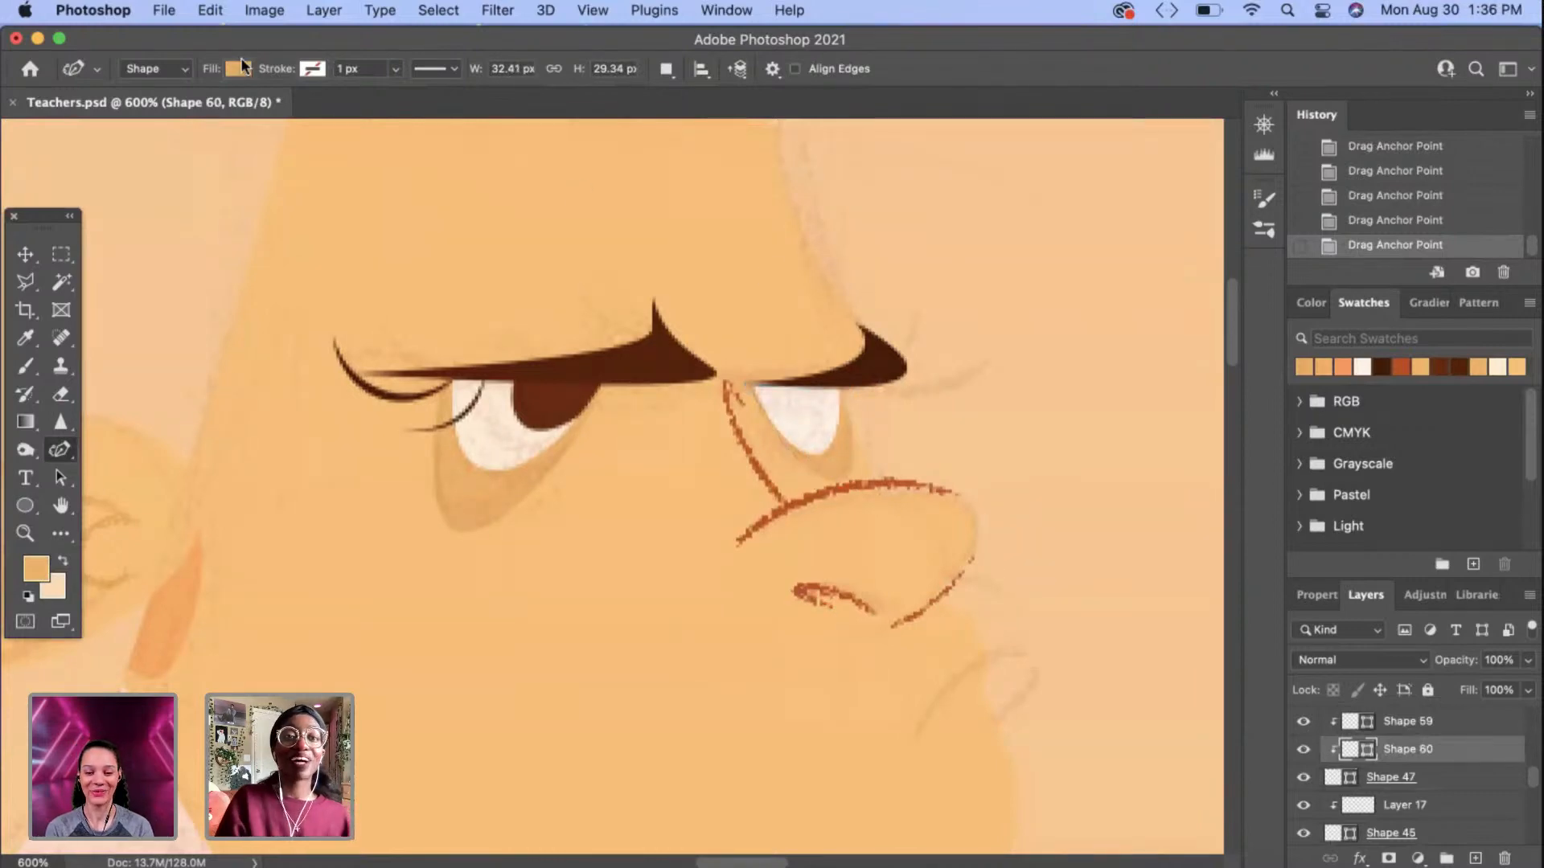
# Step: Compare the two far under-eye shadows by toggling their visibility and give the smaller one a custom tan fill
pyautogui.click(1302, 750)
pyautogui.click(1302, 752)
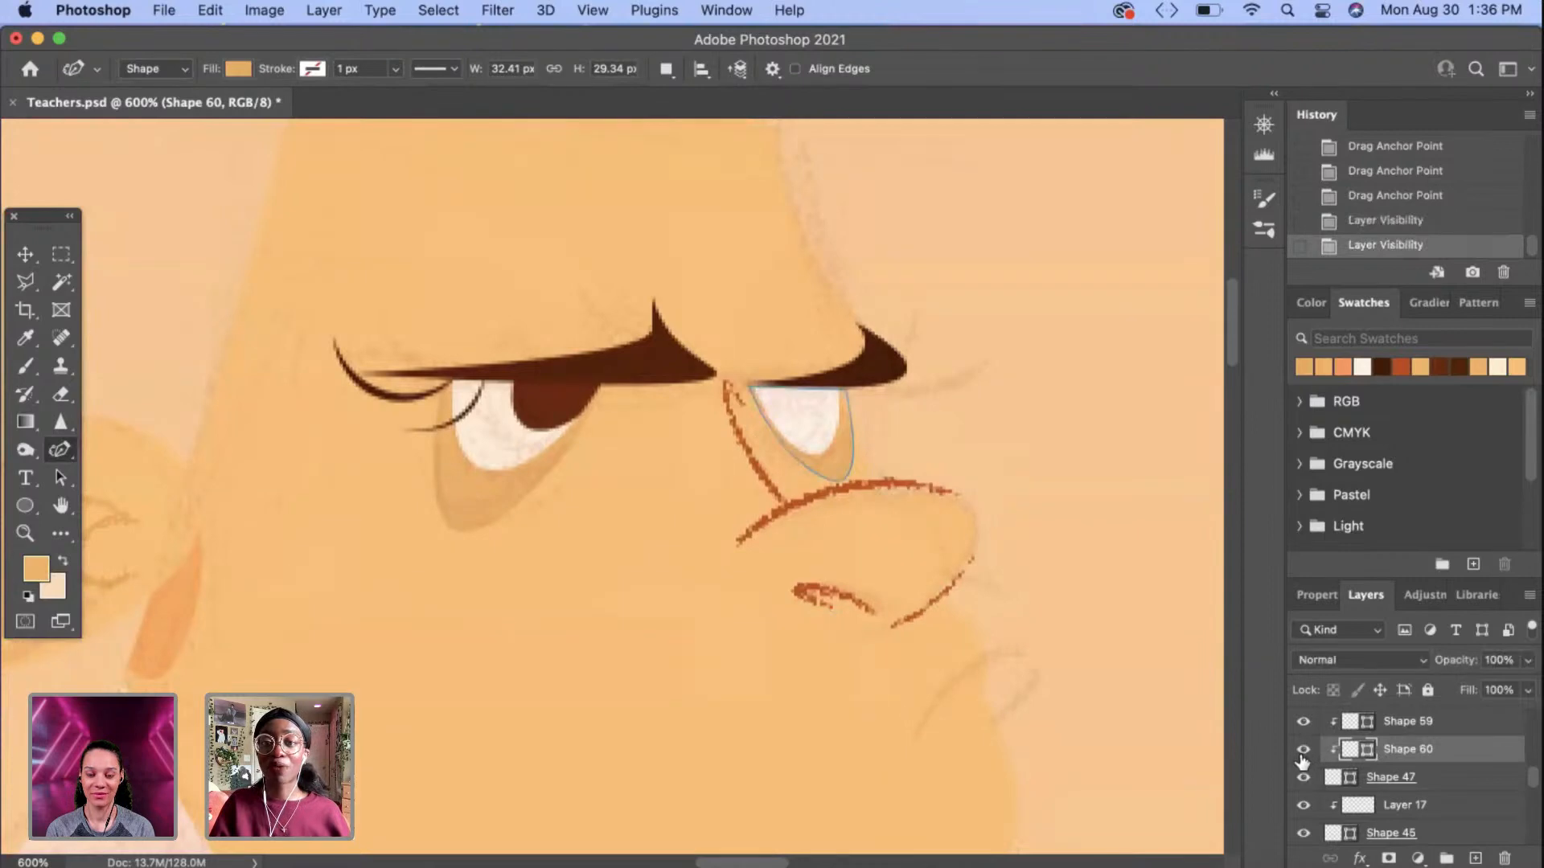
pyautogui.click(1302, 721)
pyautogui.click(1302, 722)
pyautogui.click(1409, 722)
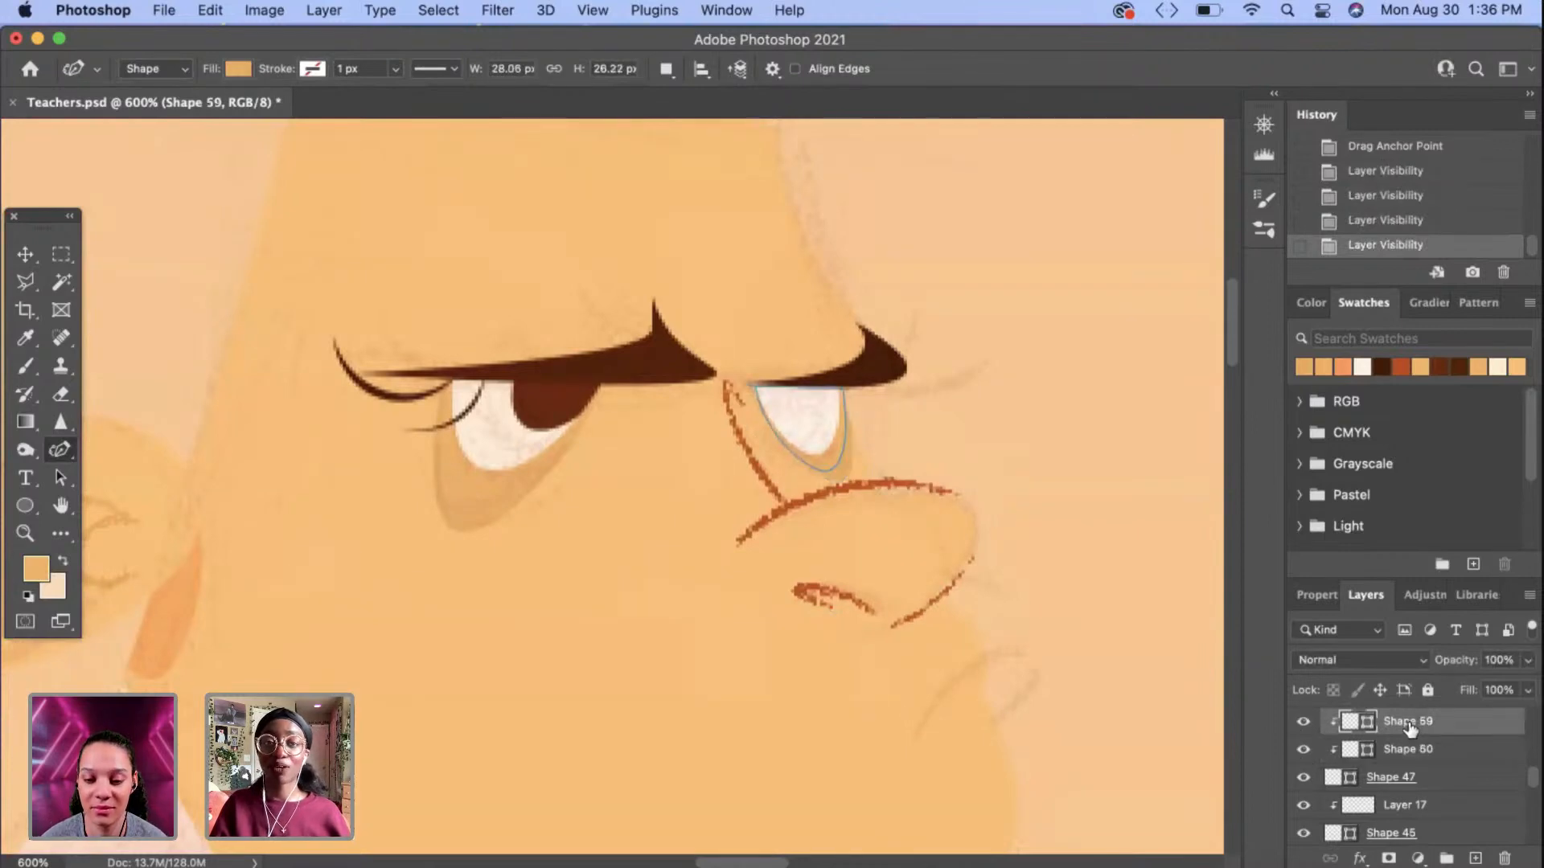
pyautogui.click(239, 70)
pyautogui.click(368, 112)
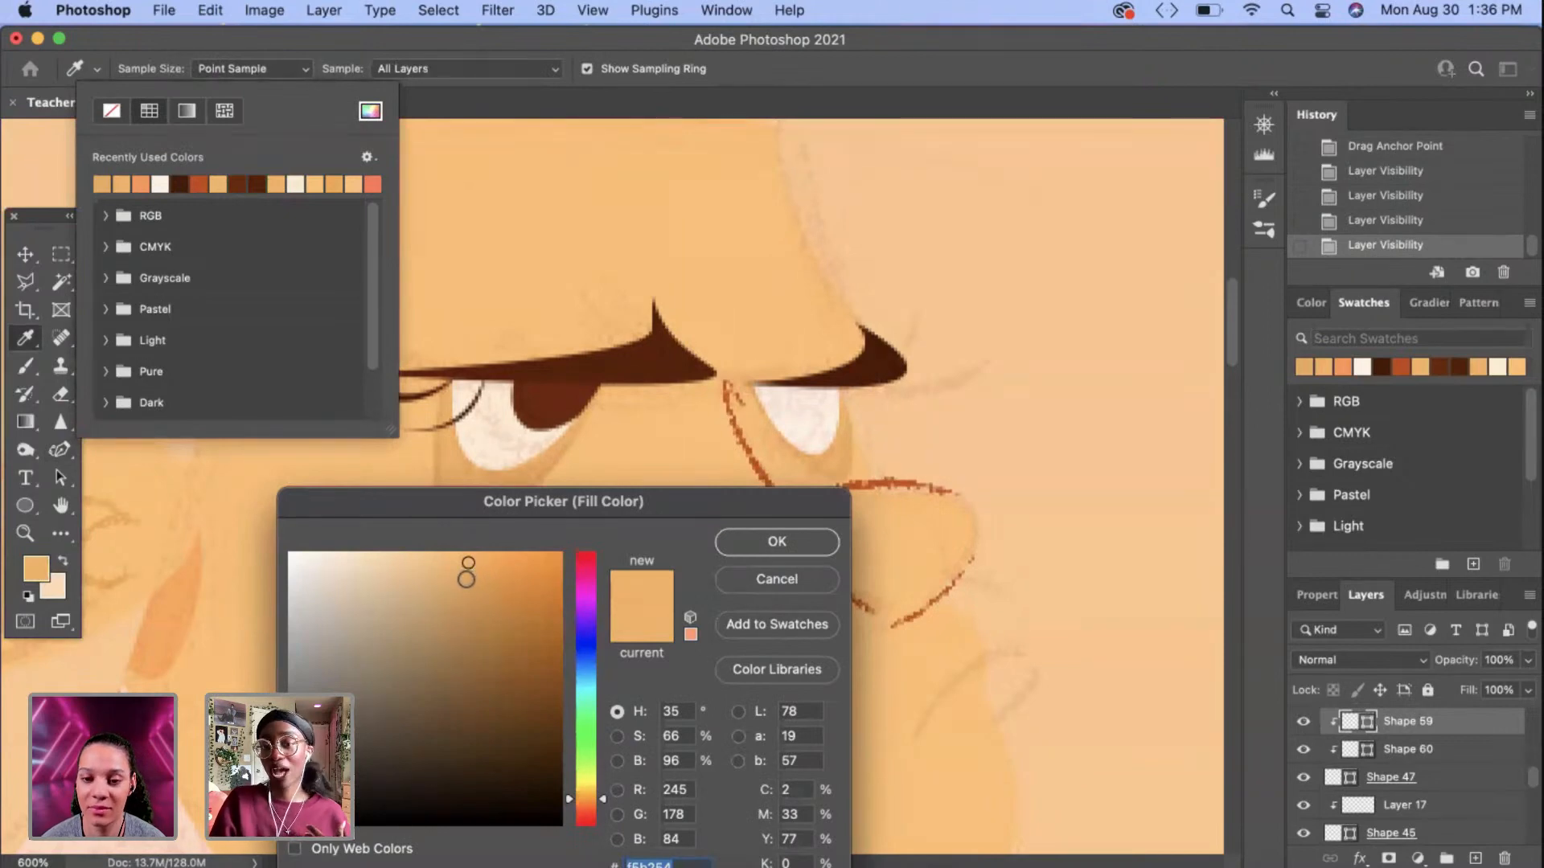
pyautogui.press('Return')
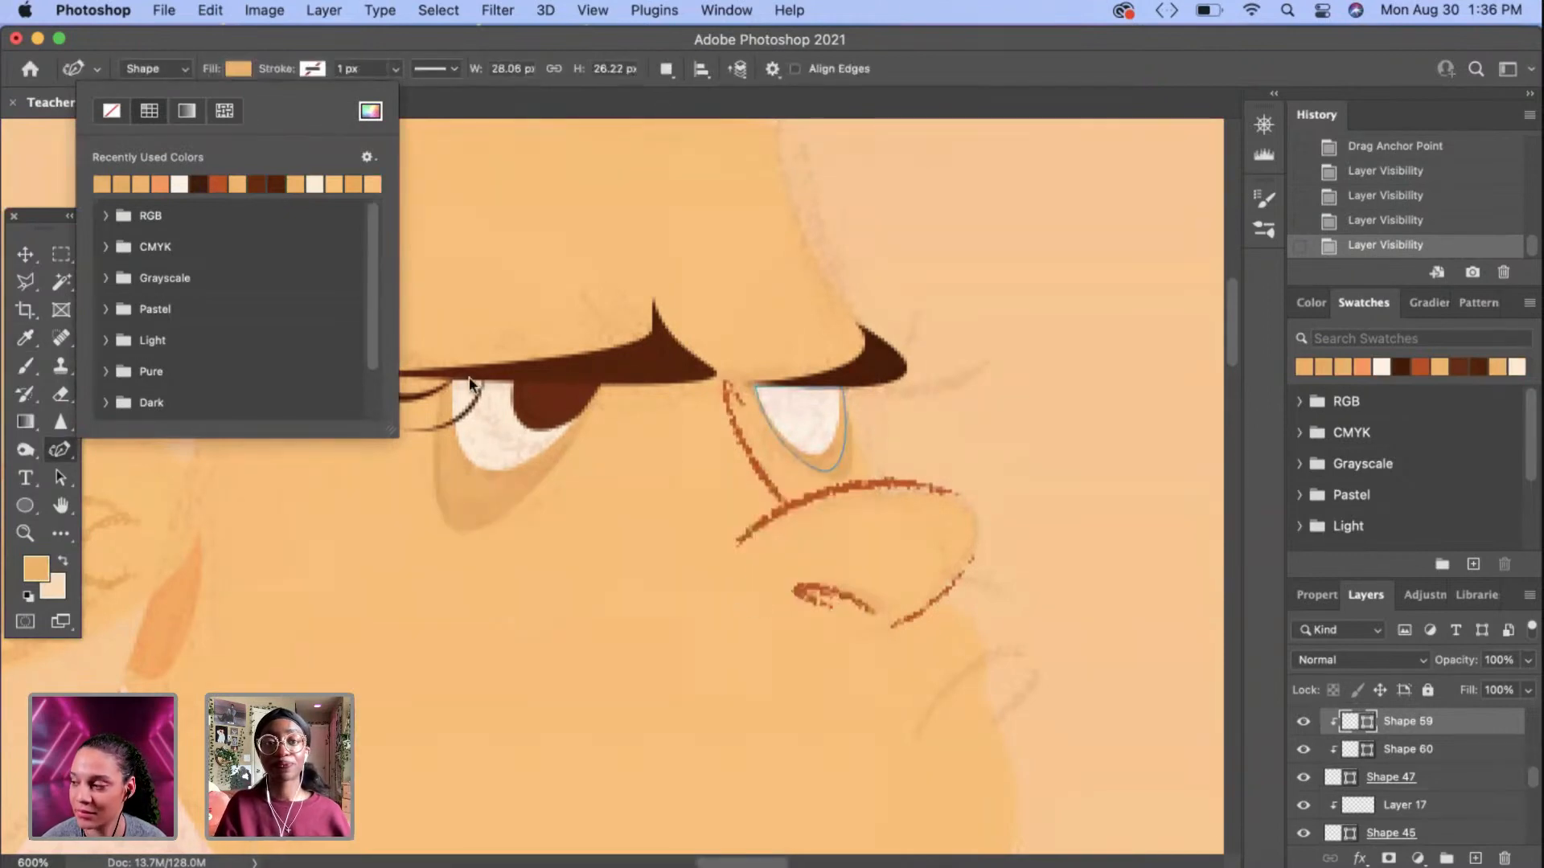
# Step: Draw a rounded three-point iris shape about 21 × 17 px over the top of the far eye white
pyautogui.press('v')
pyautogui.click(814, 438)
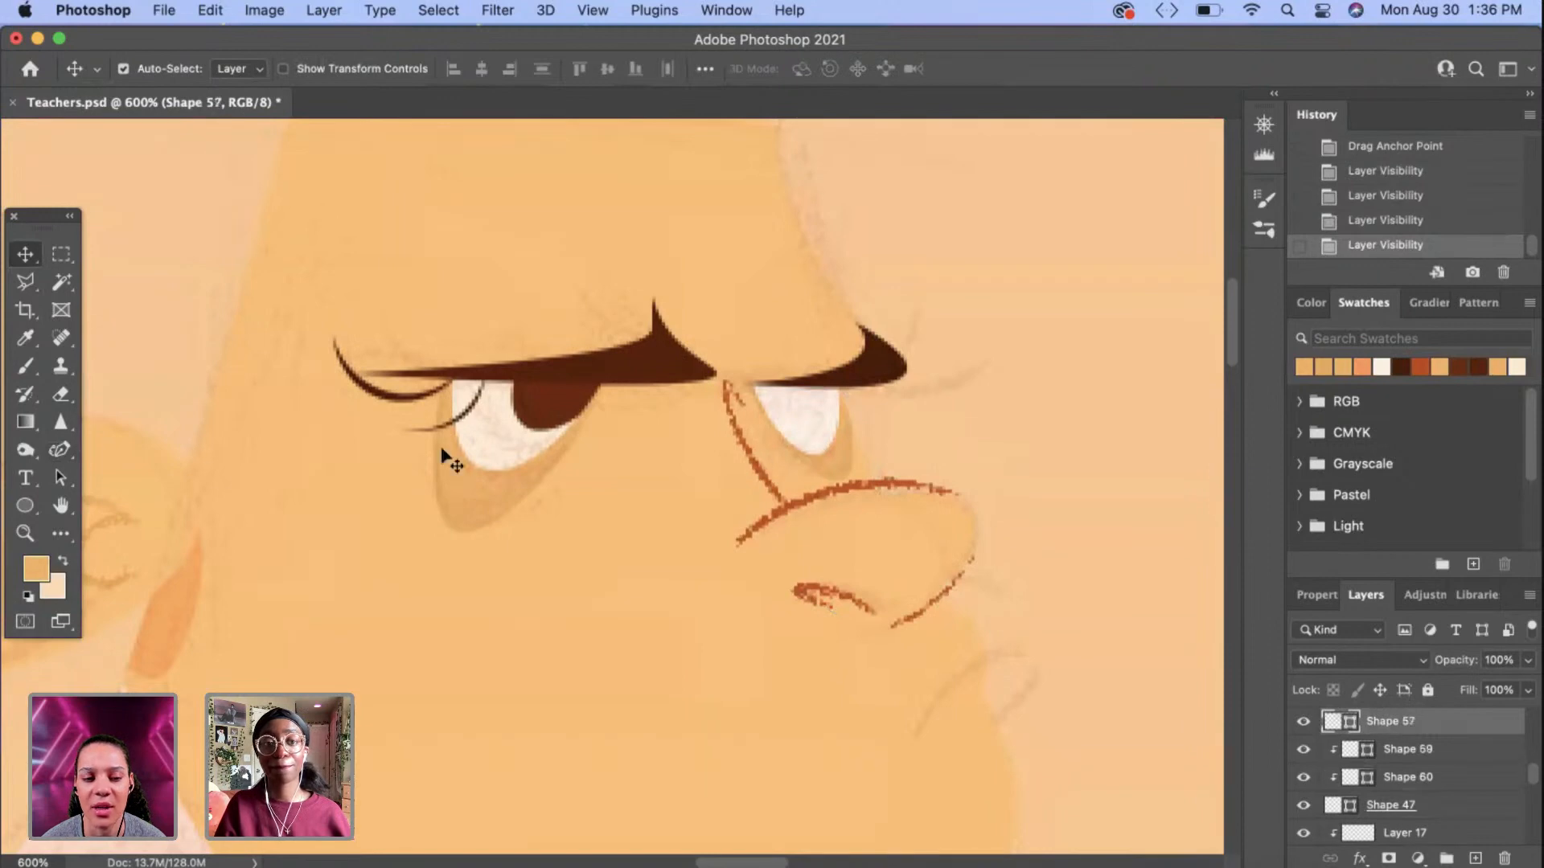
pyautogui.press('p')
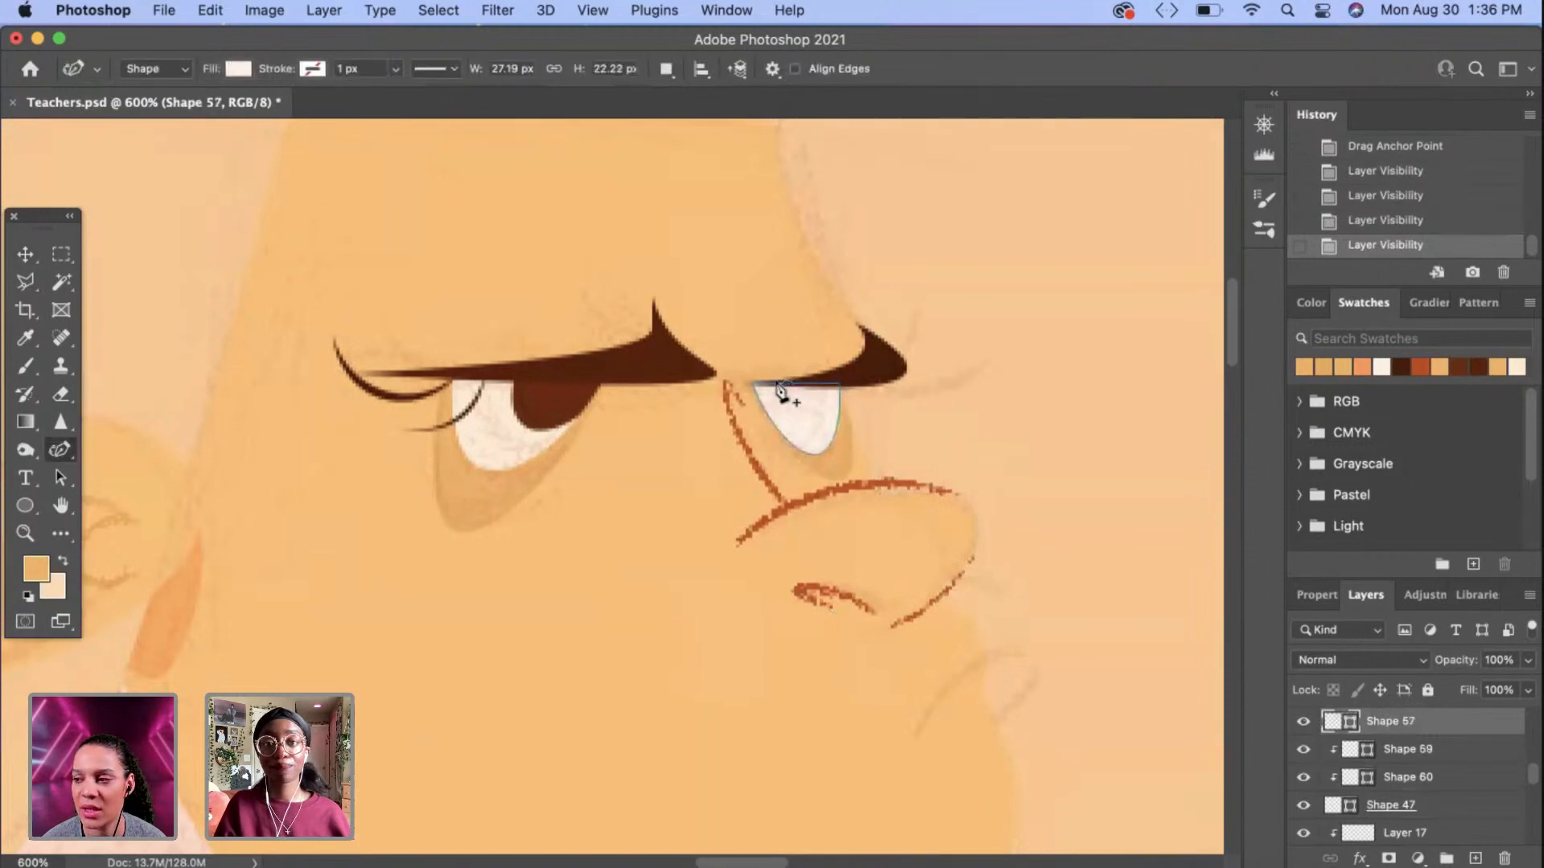
pyautogui.click(768, 368)
pyautogui.click(799, 413)
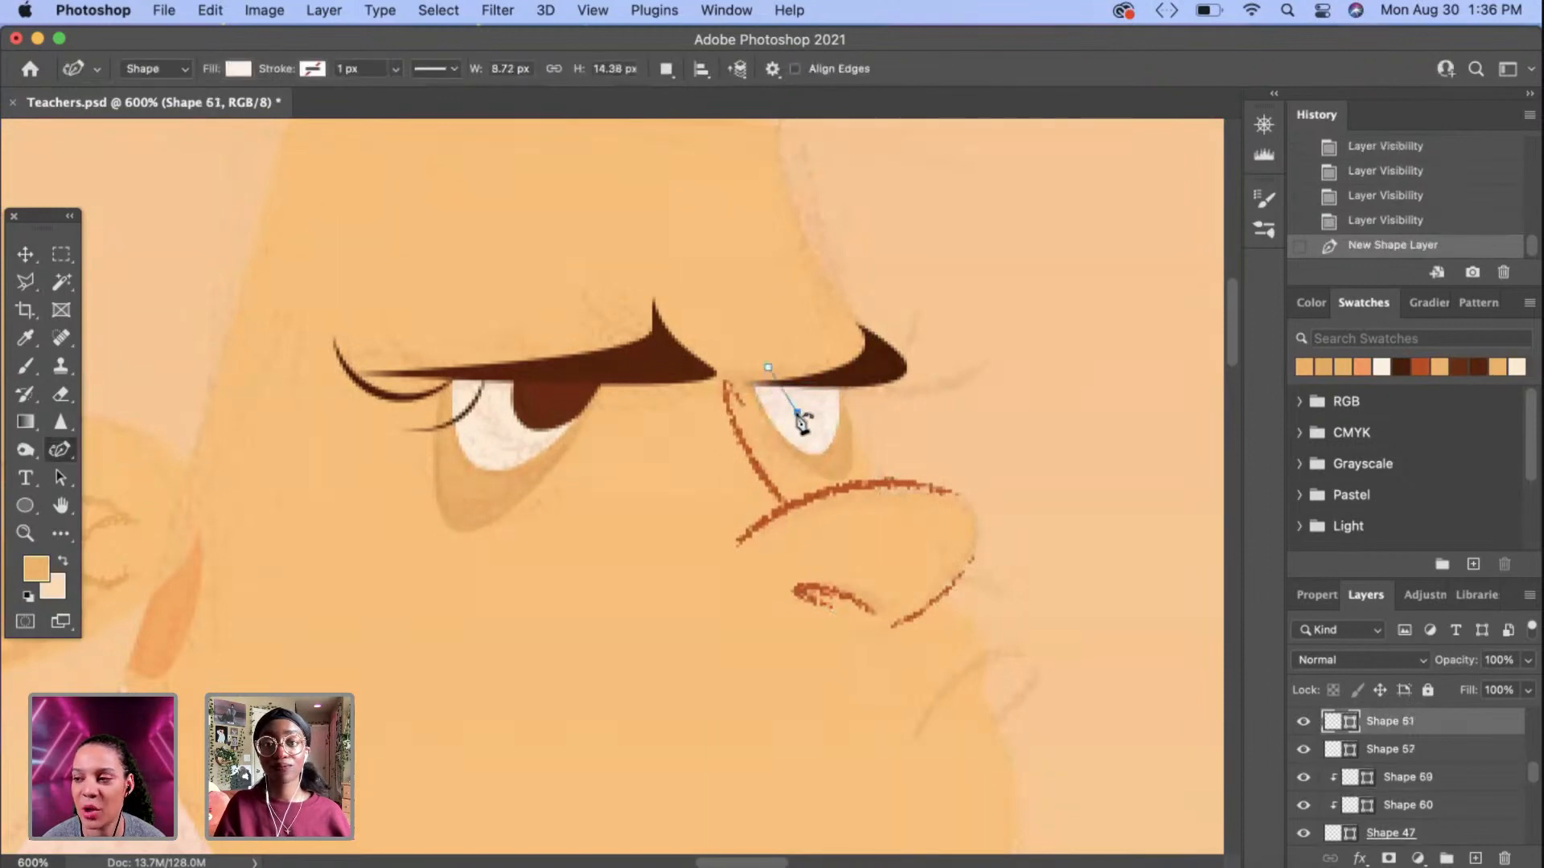
pyautogui.click(845, 374)
pyautogui.moveTo(767, 367); pyautogui.dragTo(823, 374)
# Step: Clip the iris shape to the far eye white and fill it with dark brown
pyautogui.rightClick(1405, 724)
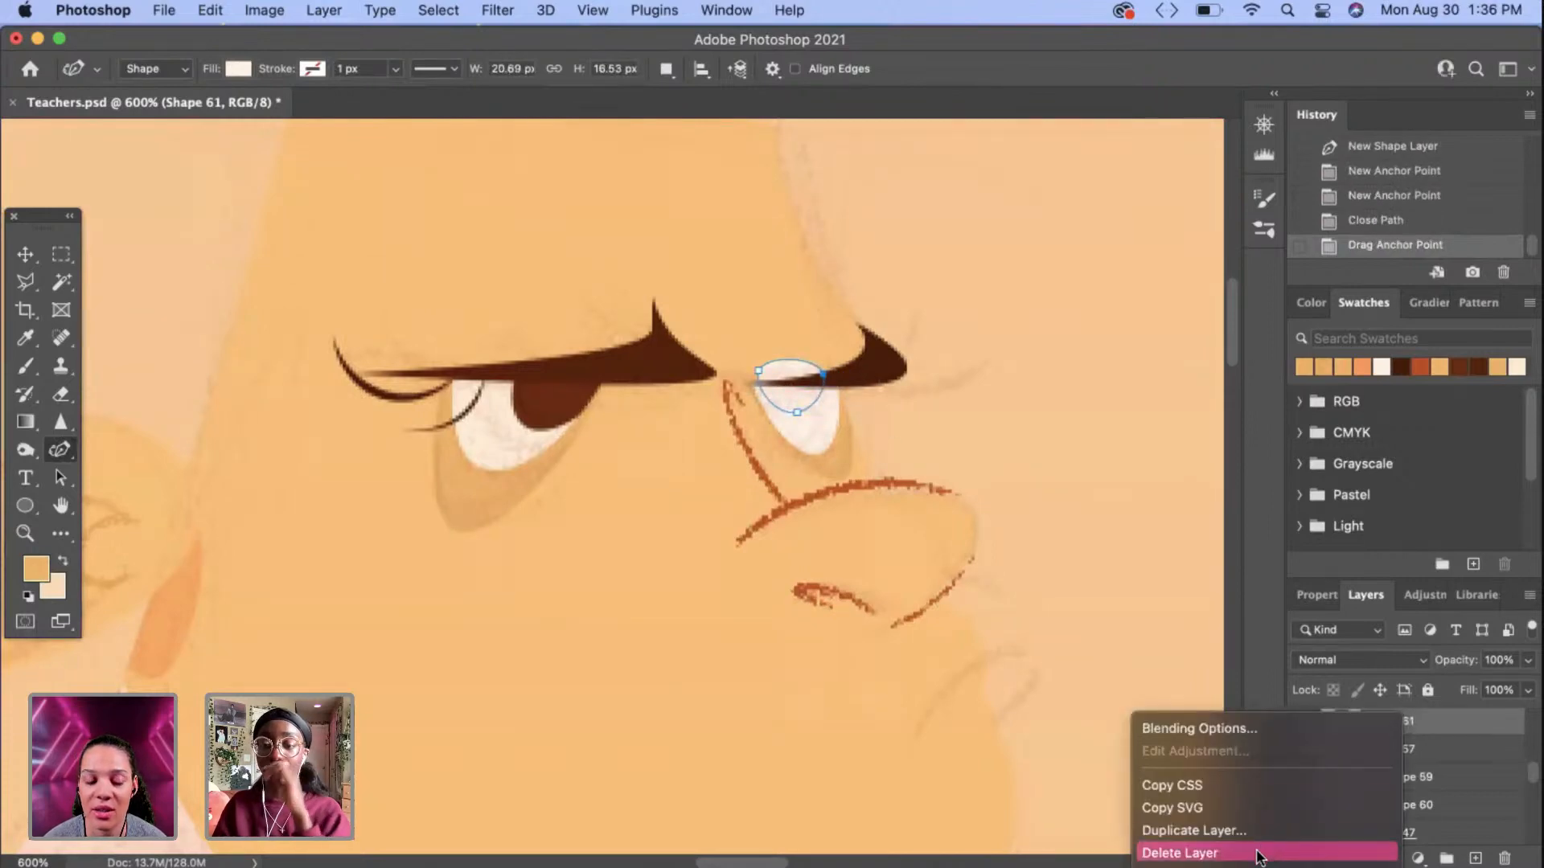
pyautogui.click(1243, 820)
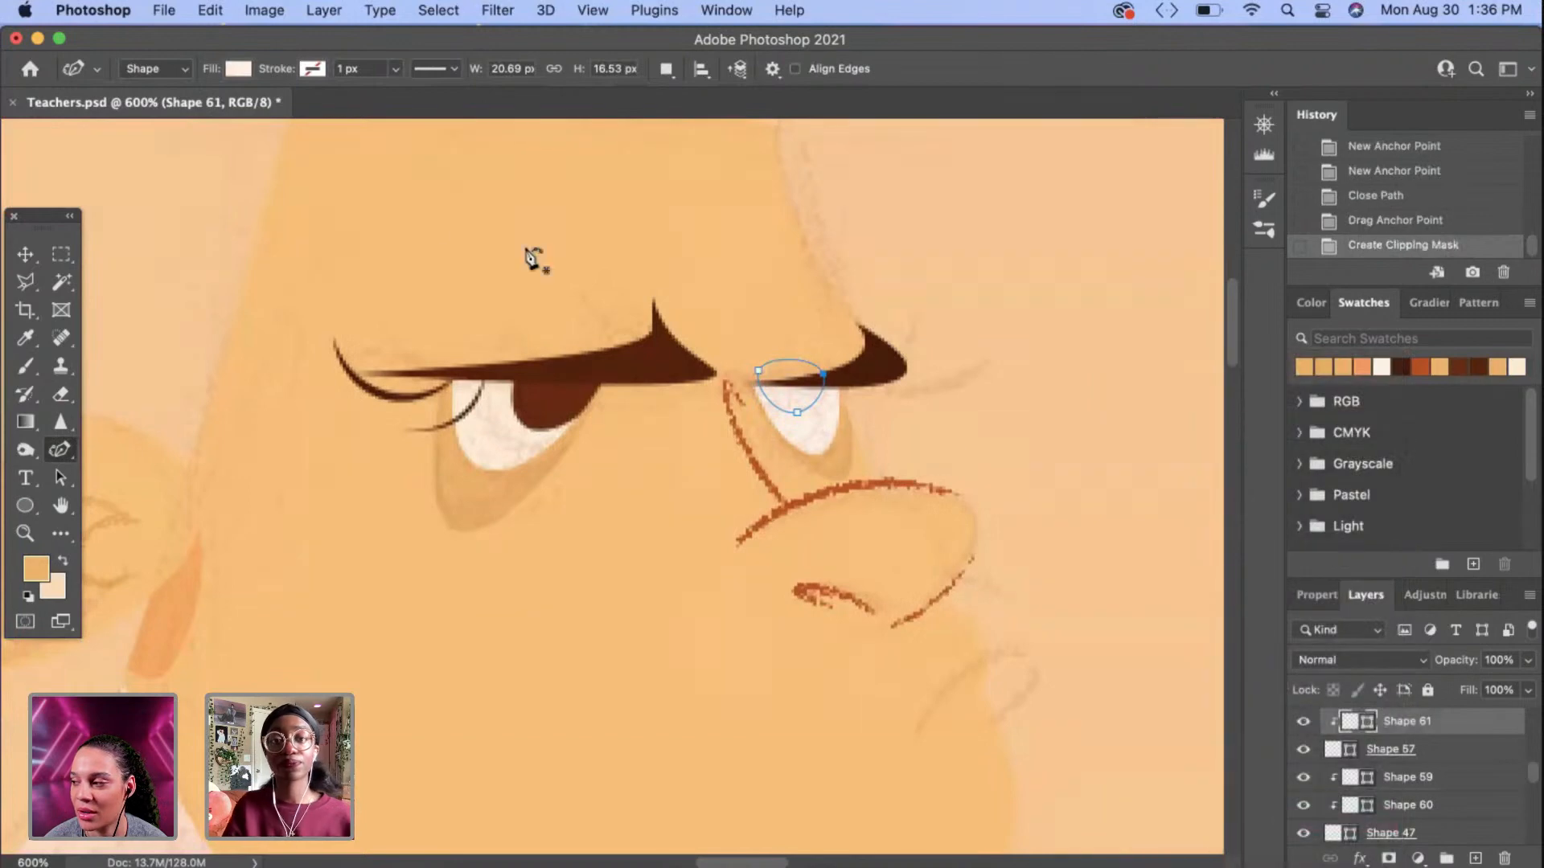
pyautogui.click(238, 68)
pyautogui.click(257, 184)
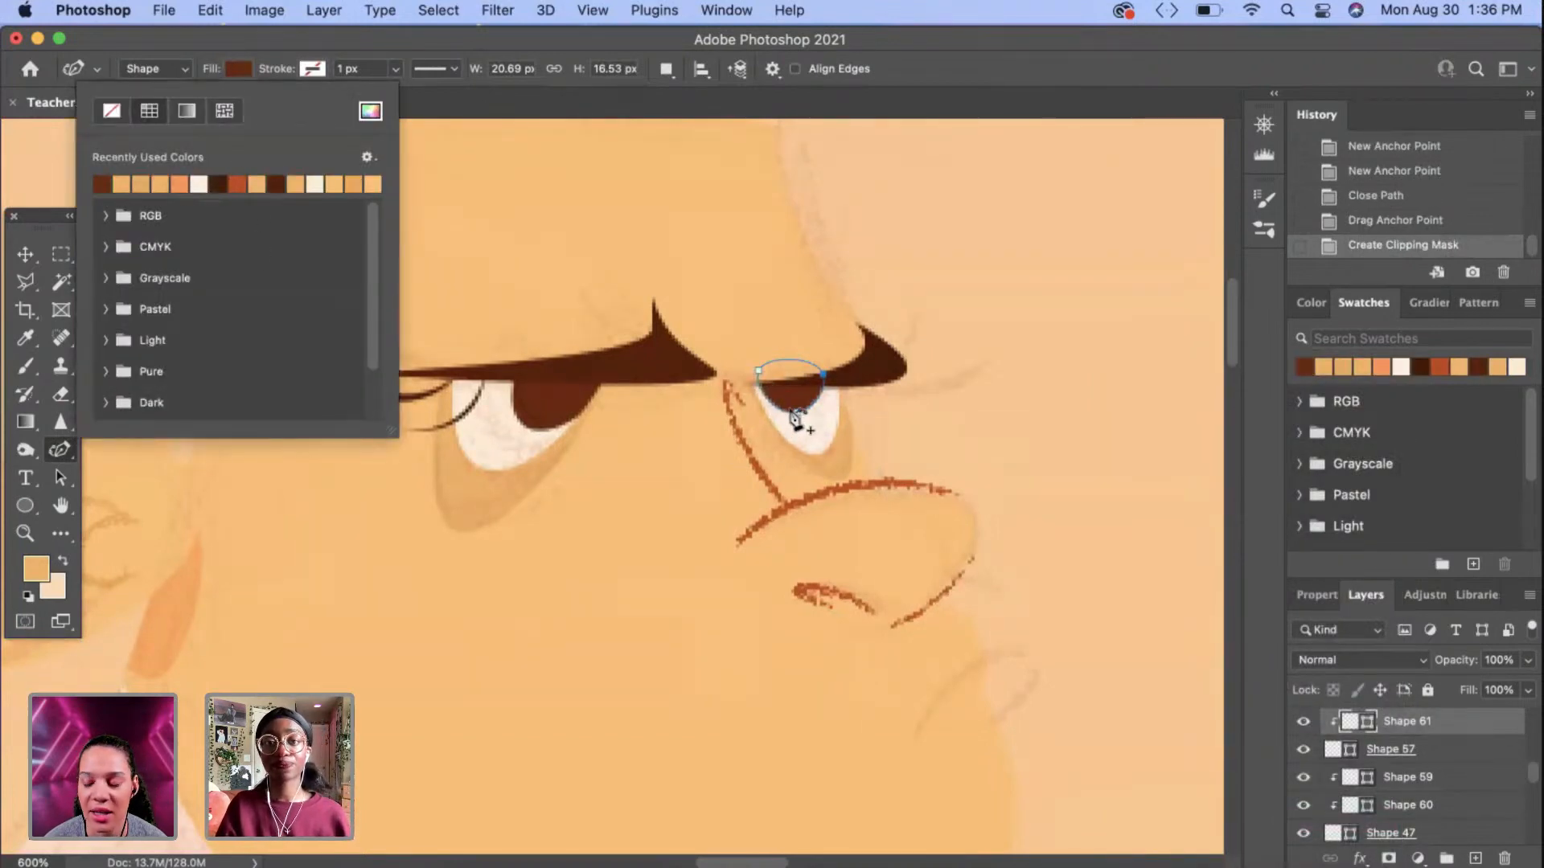
# Step: Reshape the far iris by moving its anchor points until it is about 24 × 21 px, set toward the nose side of the eye white
pyautogui.click(796, 414)
pyautogui.moveTo(793, 408); pyautogui.dragTo(794, 367)
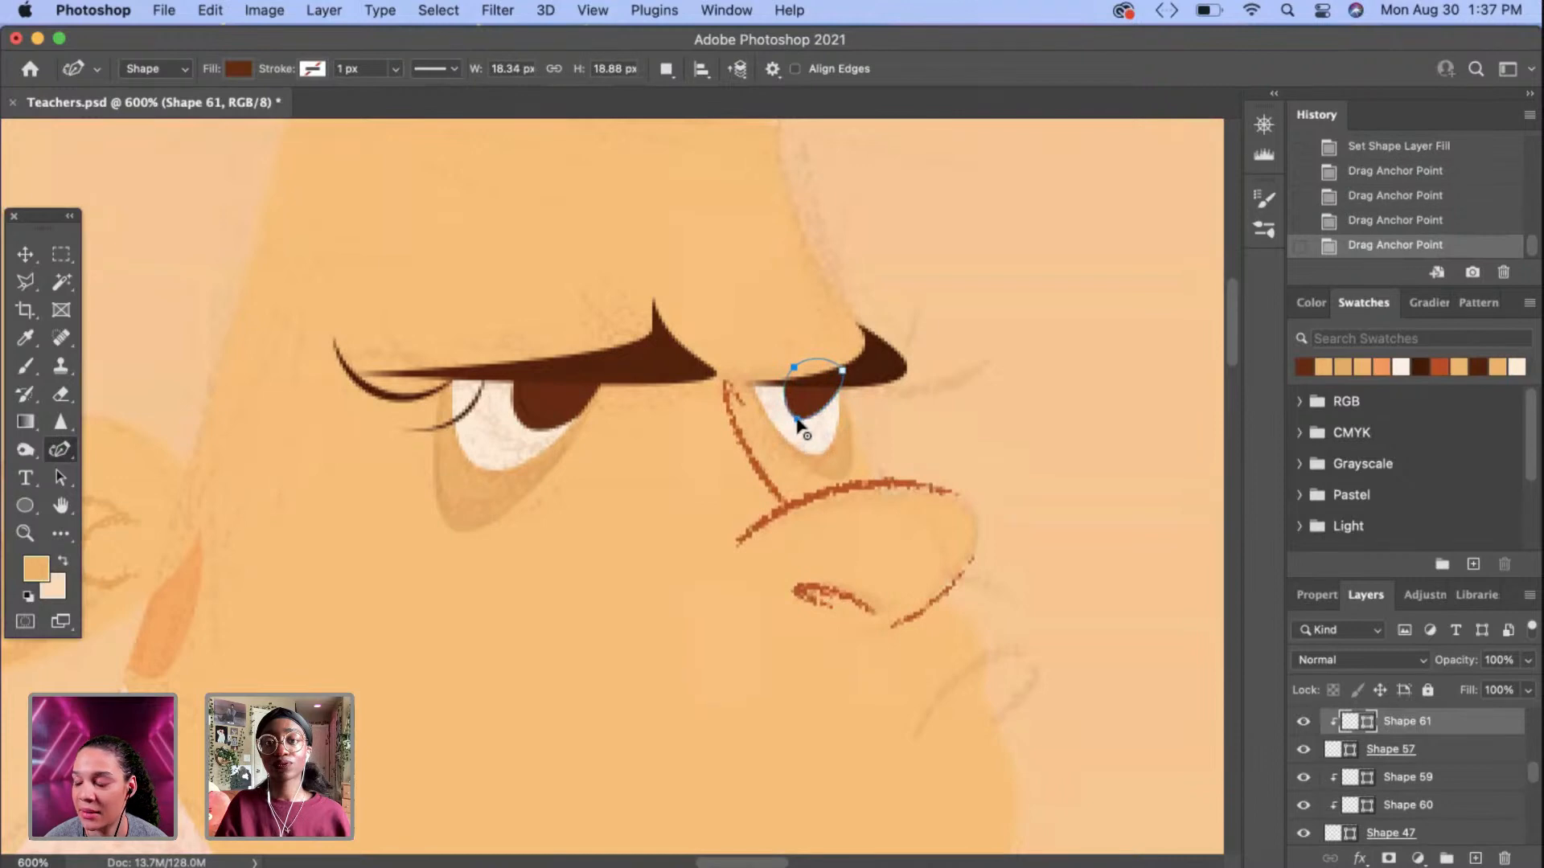
pyautogui.moveTo(827, 425); pyautogui.dragTo(830, 426)
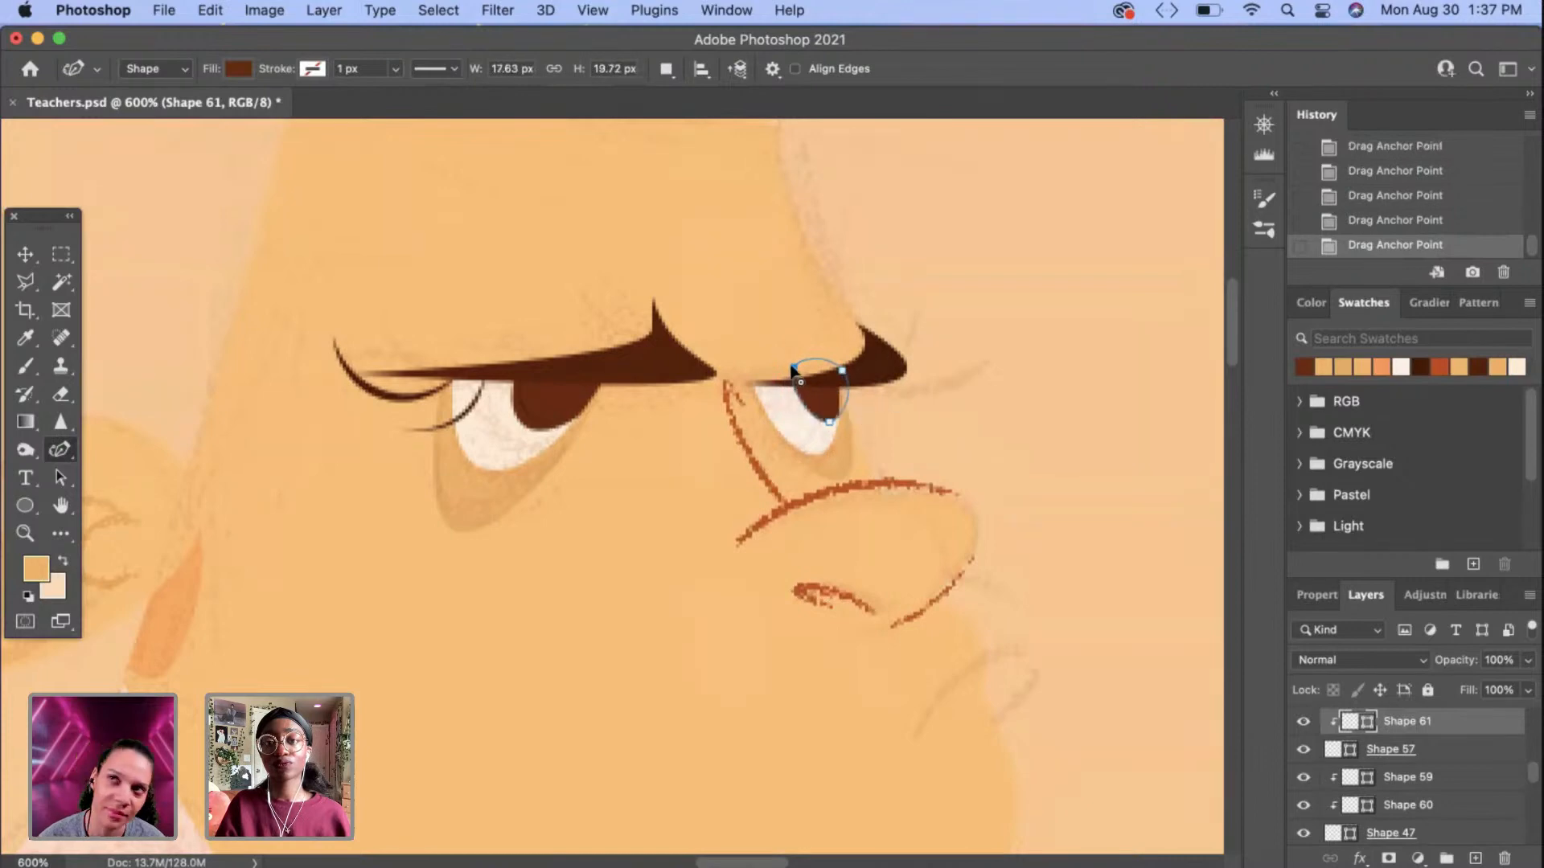
pyautogui.moveTo(794, 368); pyautogui.dragTo(745, 376)
pyautogui.moveTo(841, 371); pyautogui.dragTo(813, 367)
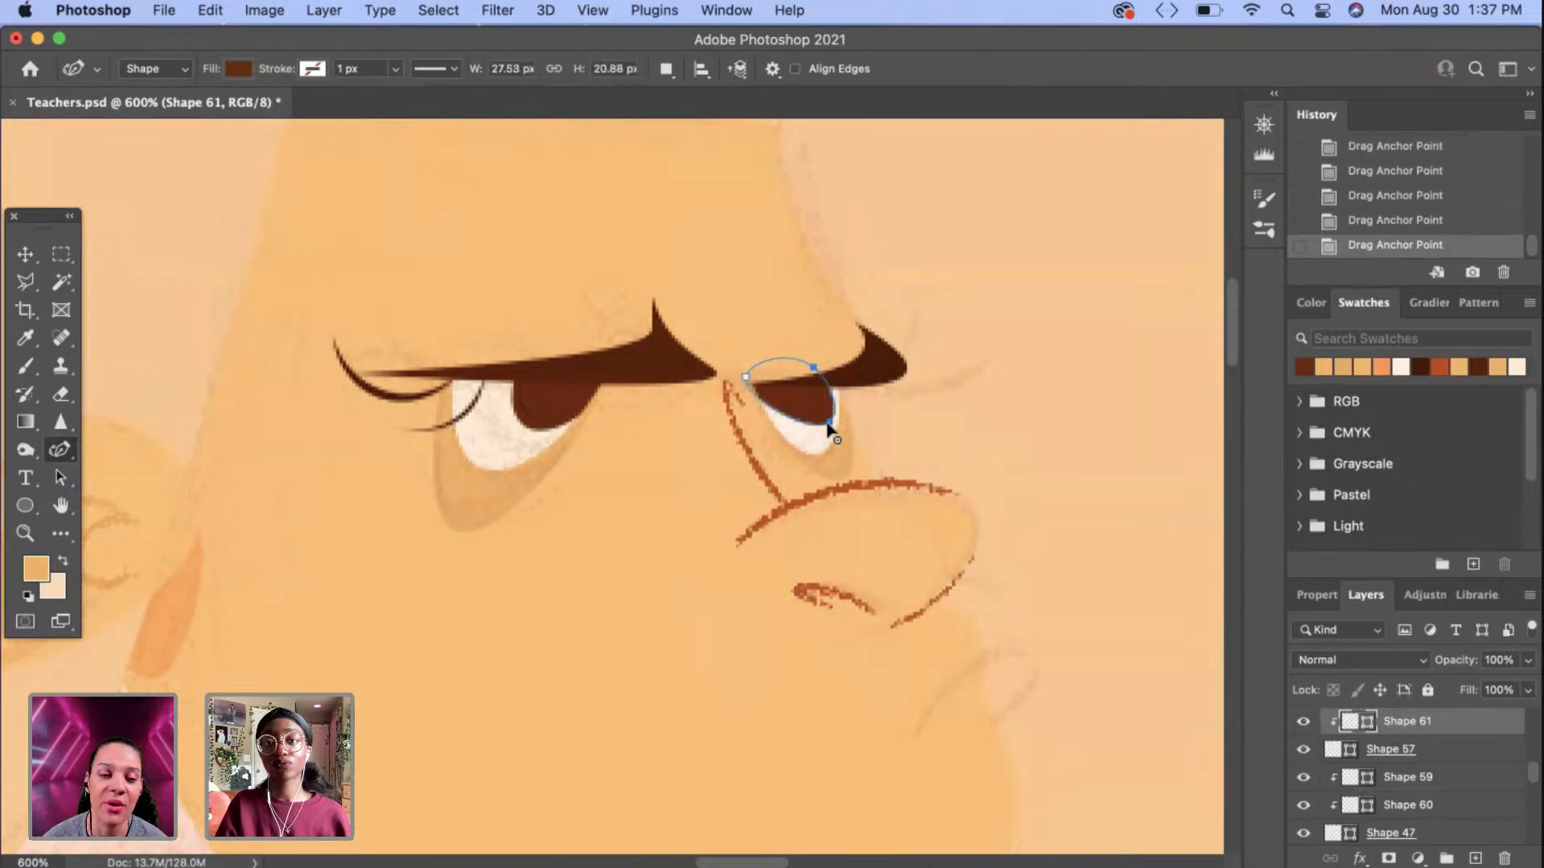
pyautogui.moveTo(828, 424); pyautogui.dragTo(813, 421)
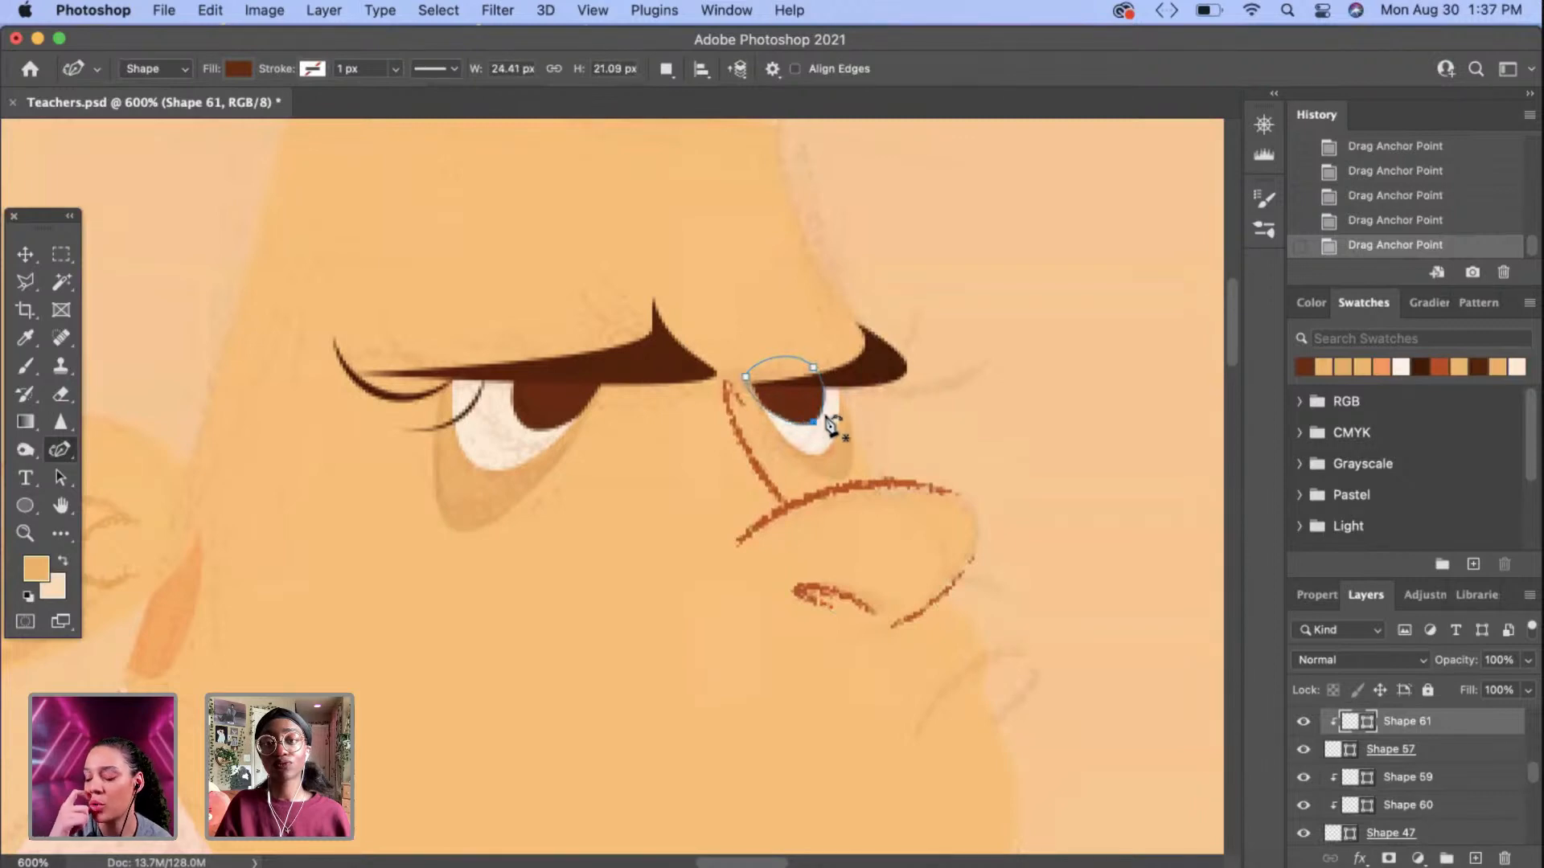
# Step: Draw a closed two-point path about 24 × 8 px from the outer part of the far upper lid, slanting down past the eye
pyautogui.press('super+minus')
pyautogui.press('super+minus')
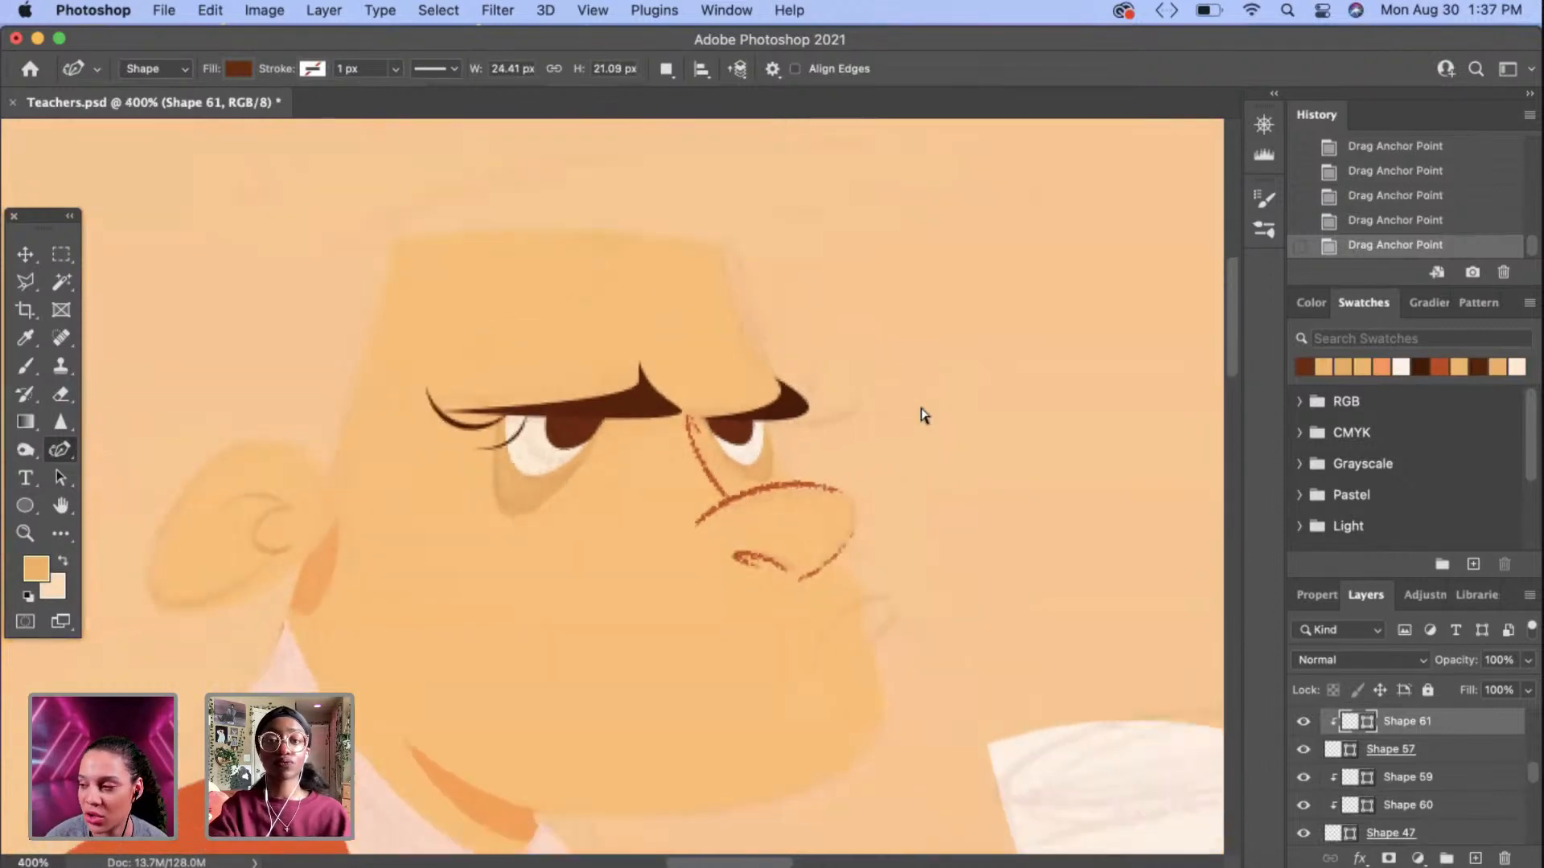
pyautogui.press('super+minus')
pyautogui.press('super+minus')
pyautogui.press('super+minus')
pyautogui.press('super+plus')
pyautogui.press('super+plus')
pyautogui.press('super+plus')
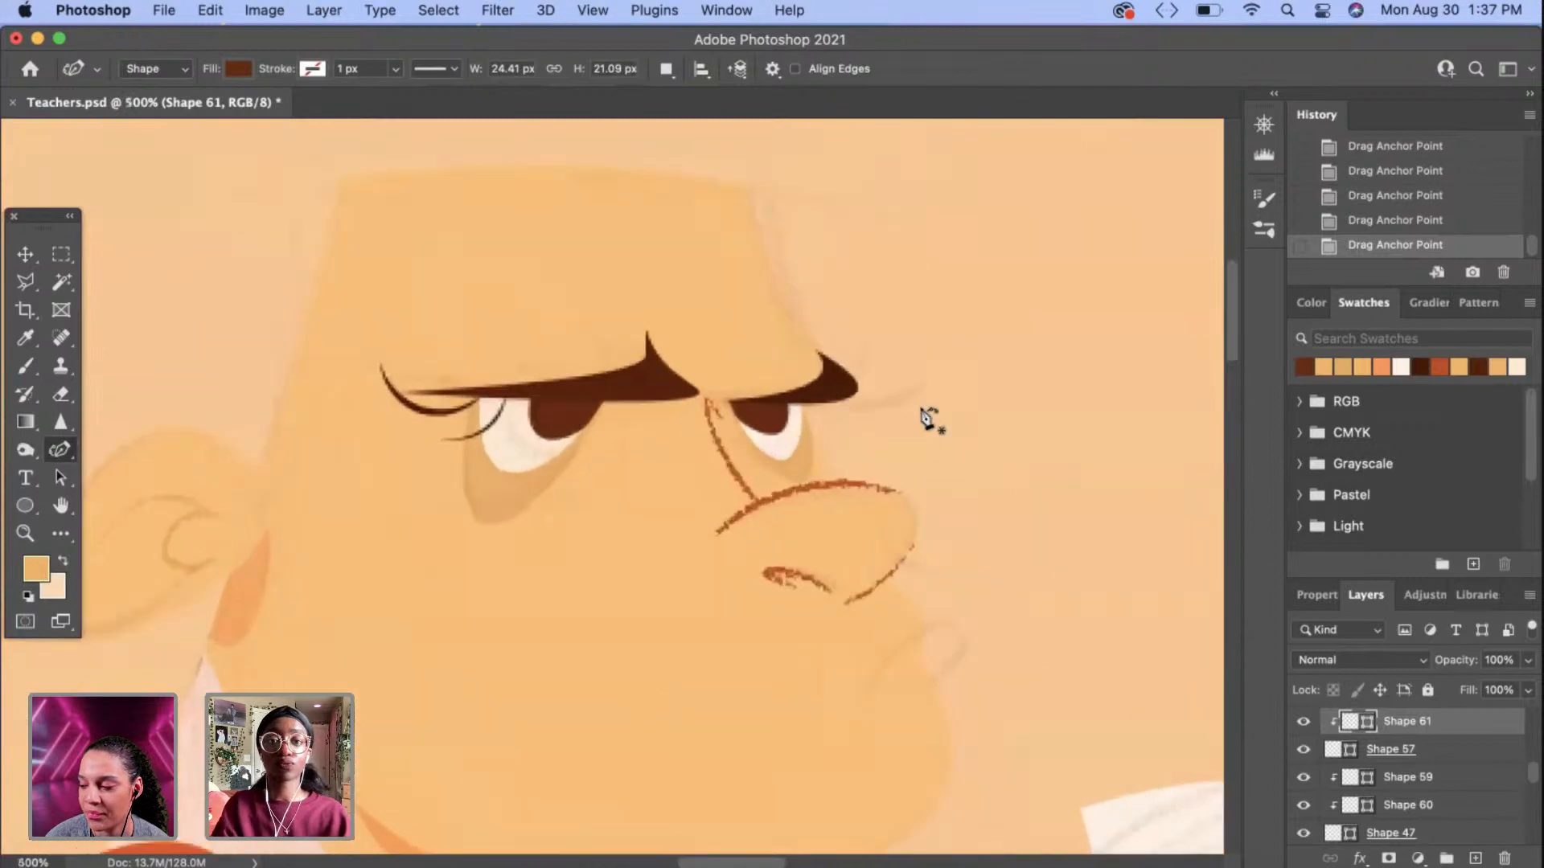
pyautogui.rightClick(62, 450)
pyautogui.click(121, 442)
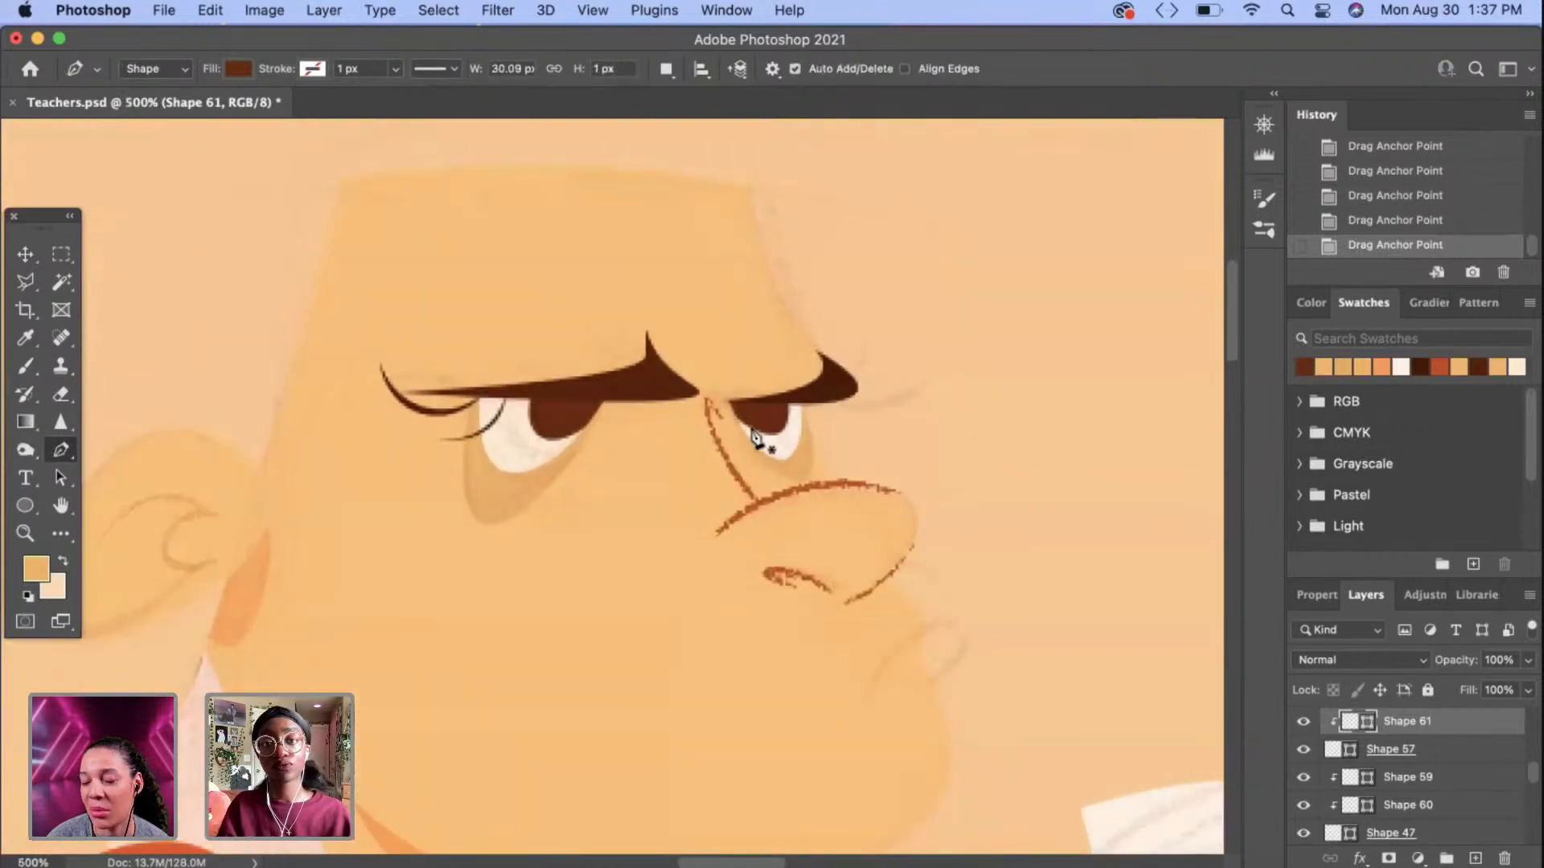
pyautogui.scroll(3, 1418, 768)
pyautogui.scroll(1, 1418, 765)
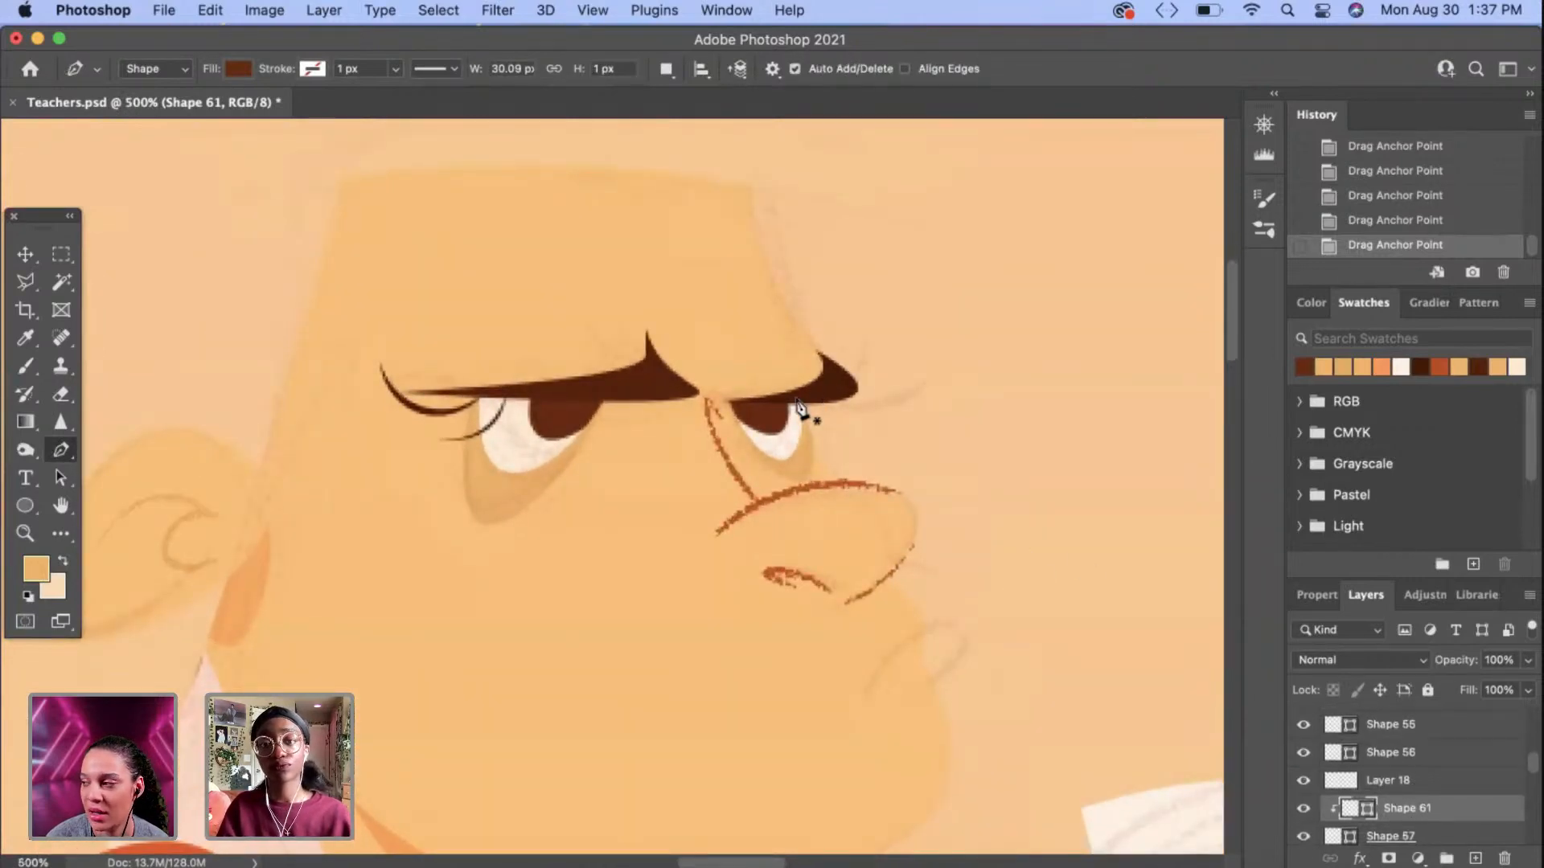
pyautogui.moveTo(799, 398); pyautogui.dragTo(863, 419)
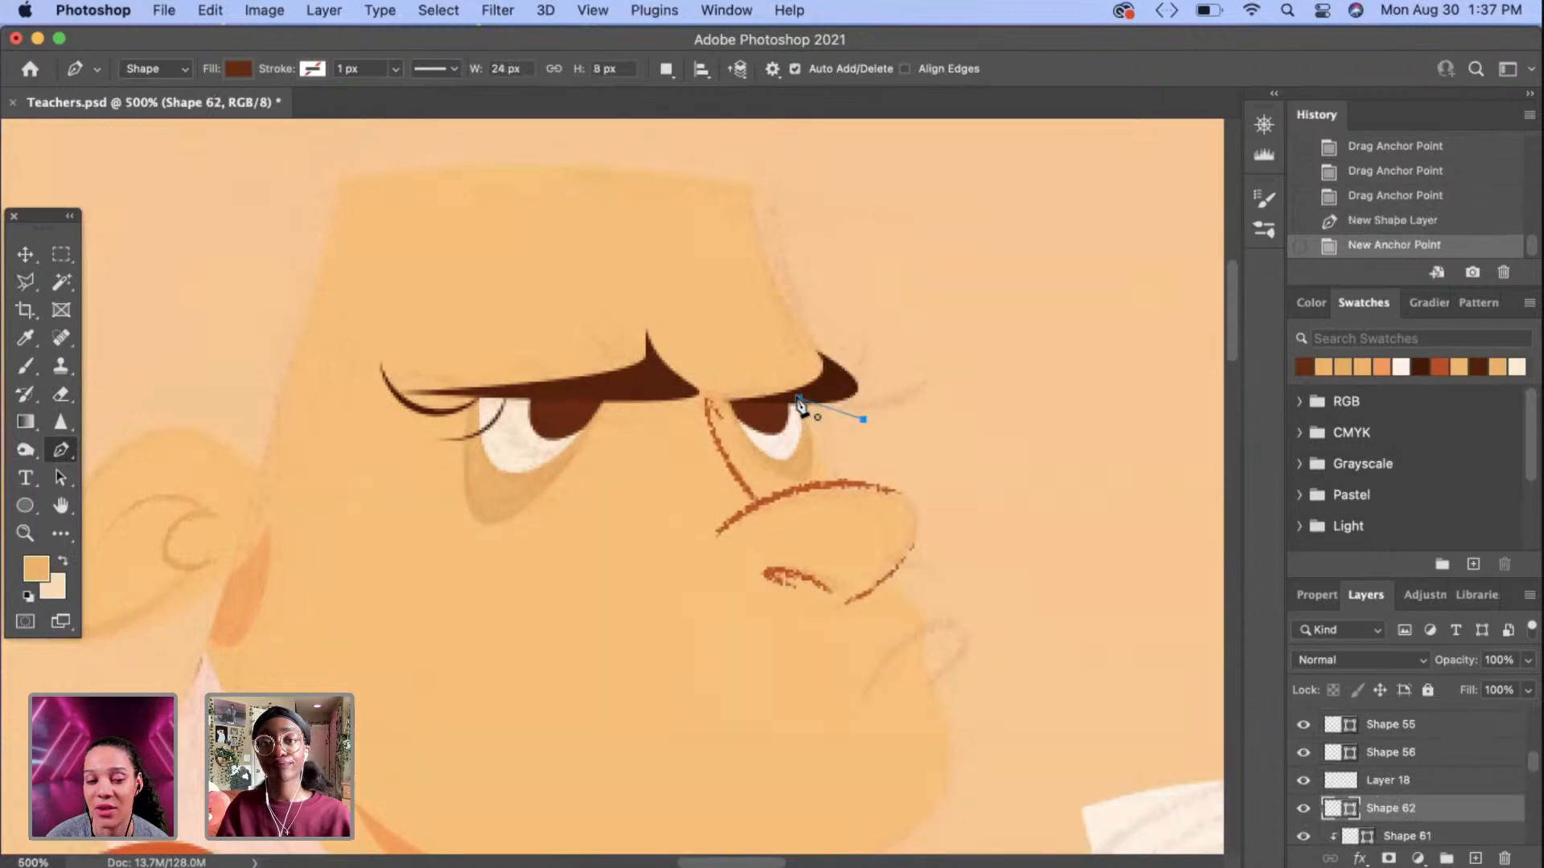
pyautogui.click(799, 400)
# Step: Fill the far eye's lash path with the darkest brown and curve it into an upturned lash about 31 × 9 px
pyautogui.click(238, 69)
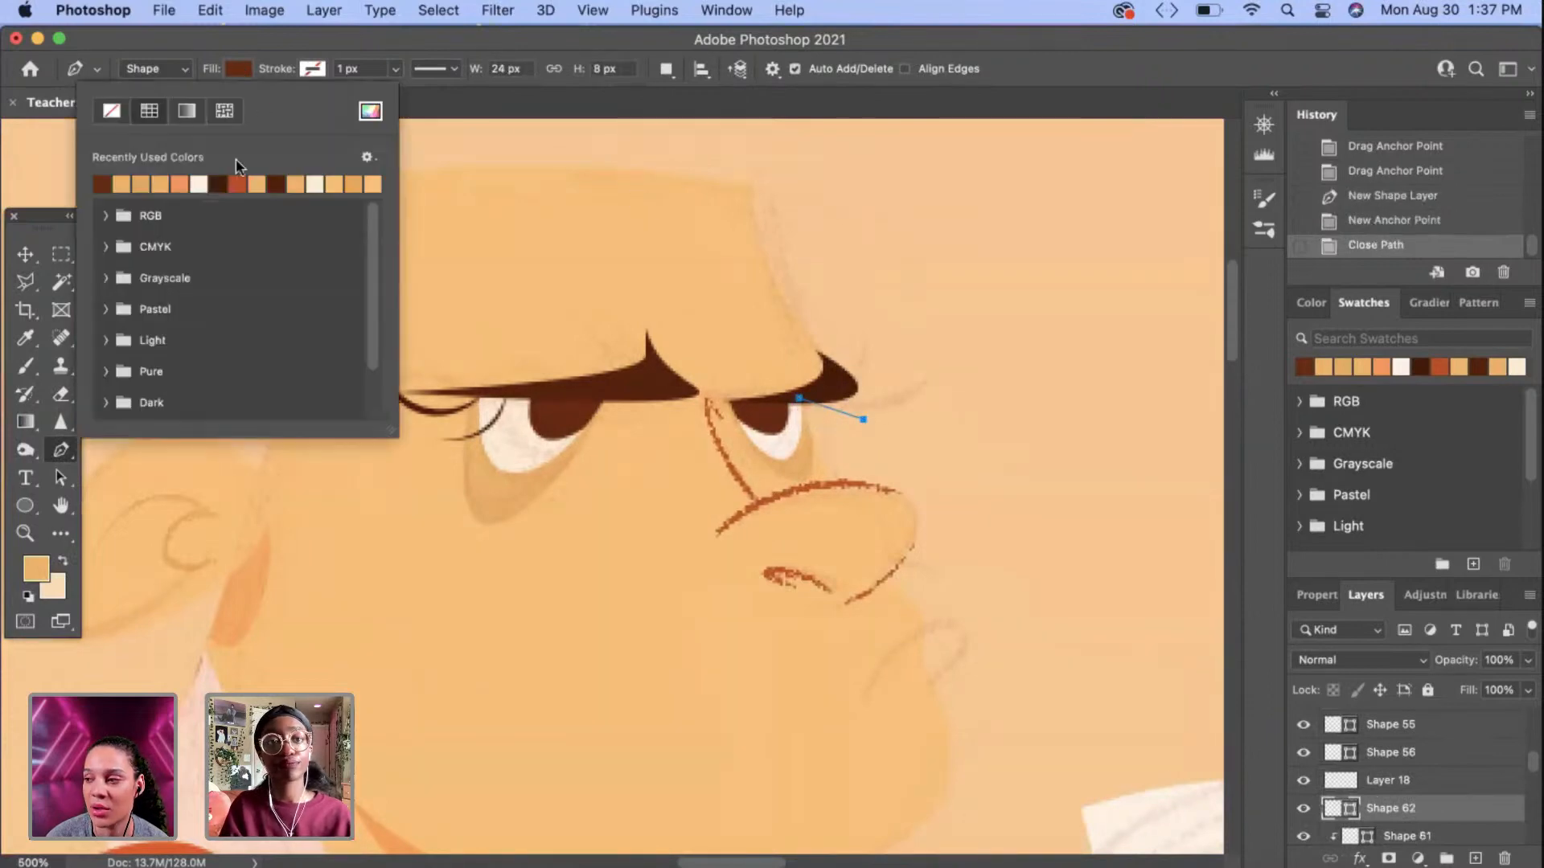
pyautogui.rightClick(64, 454)
pyautogui.click(121, 486)
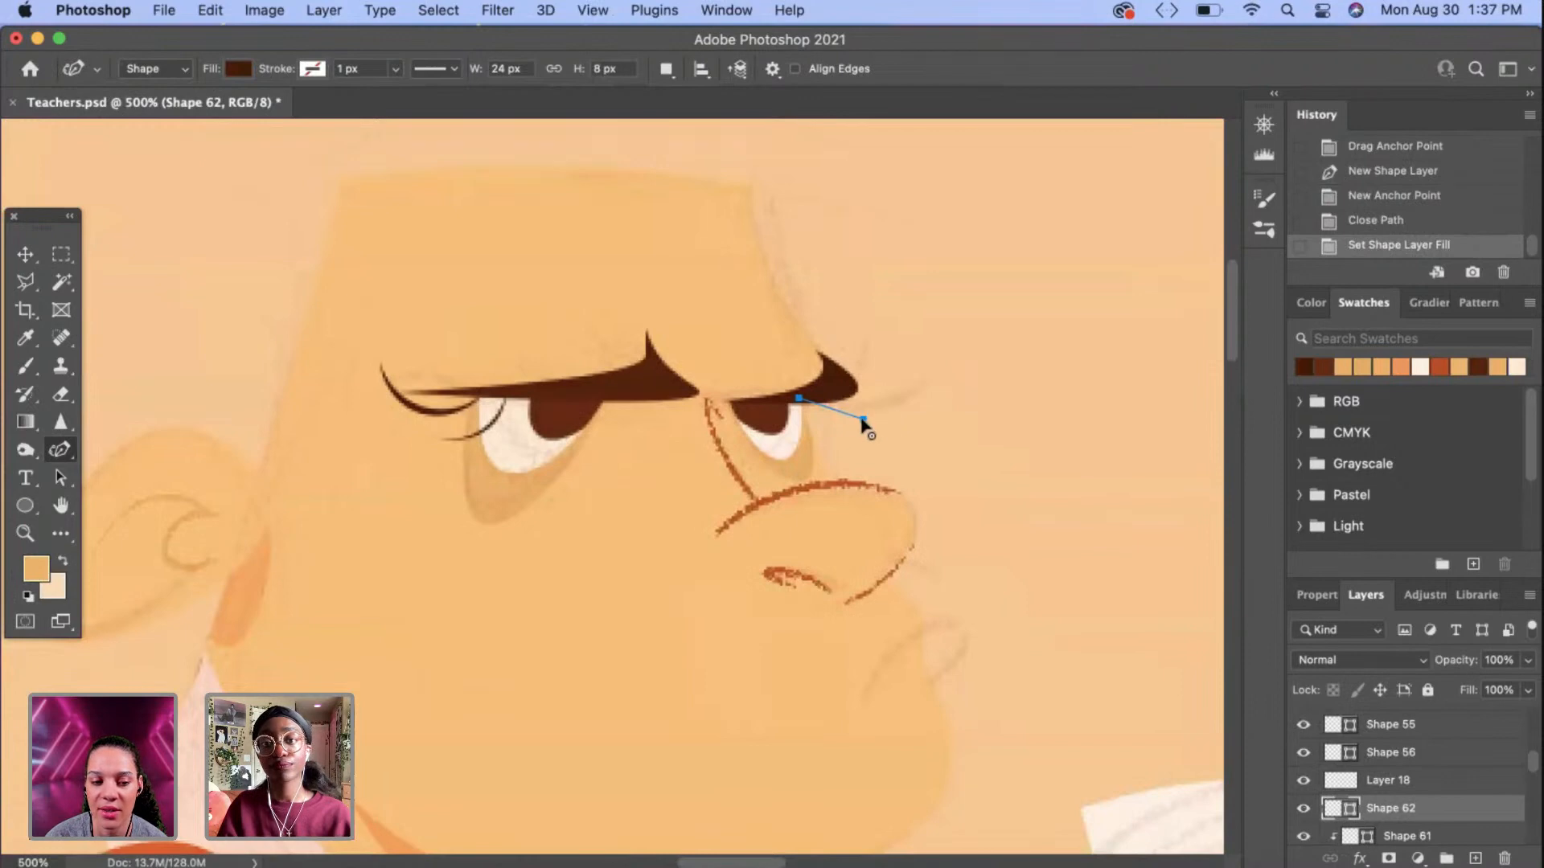
pyautogui.moveTo(862, 420)
pyautogui.mouseDown()
pyautogui.moveTo(882, 407)
pyautogui.moveTo(834, 419)
pyautogui.moveTo(881, 396)
pyautogui.moveTo(836, 416)
pyautogui.mouseUp()
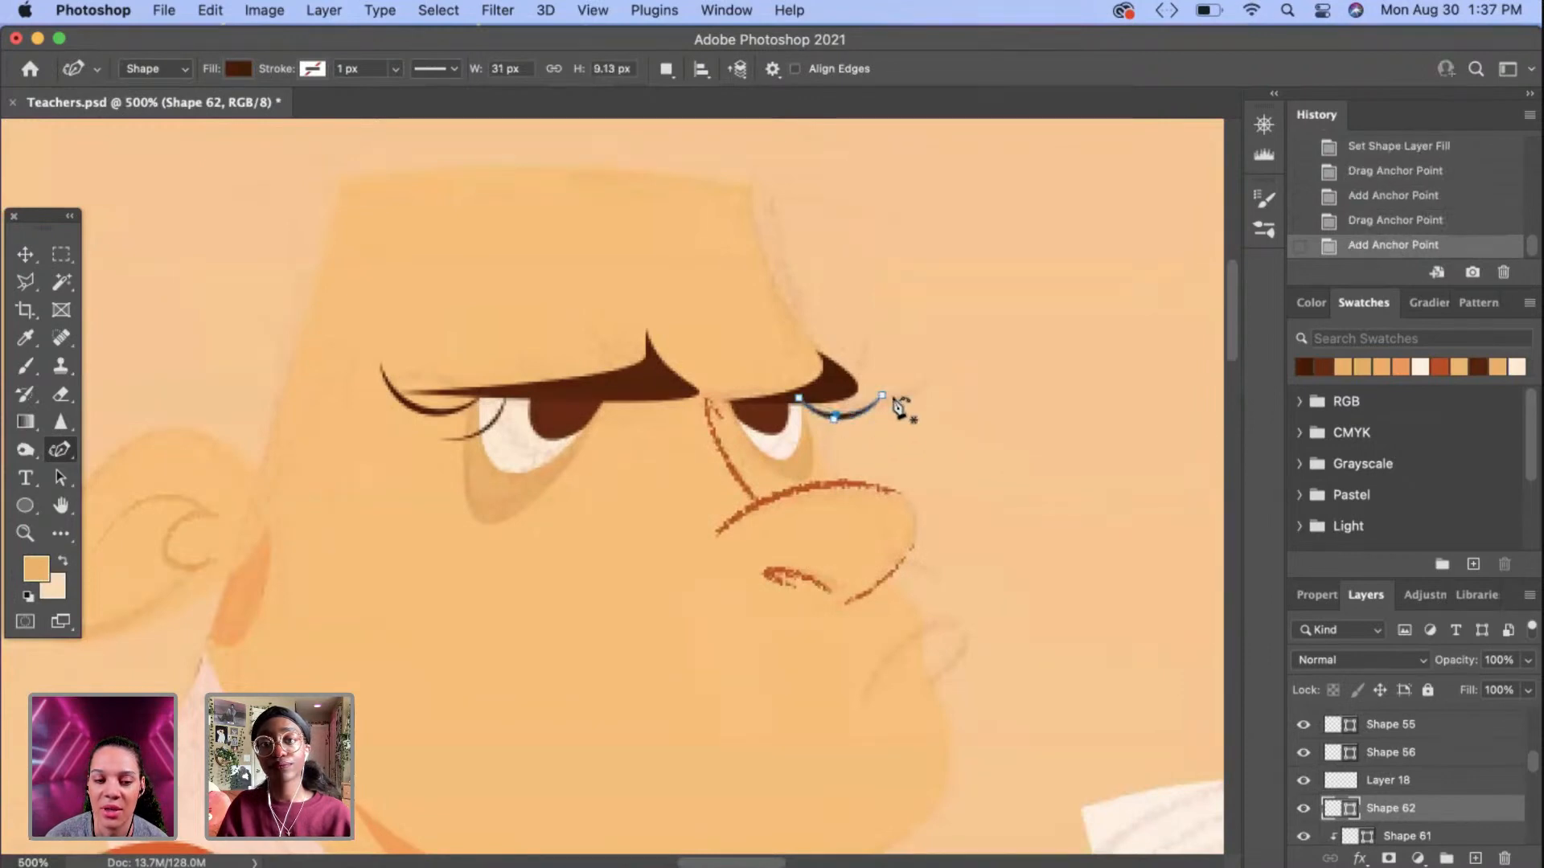
pyautogui.press('Escape')
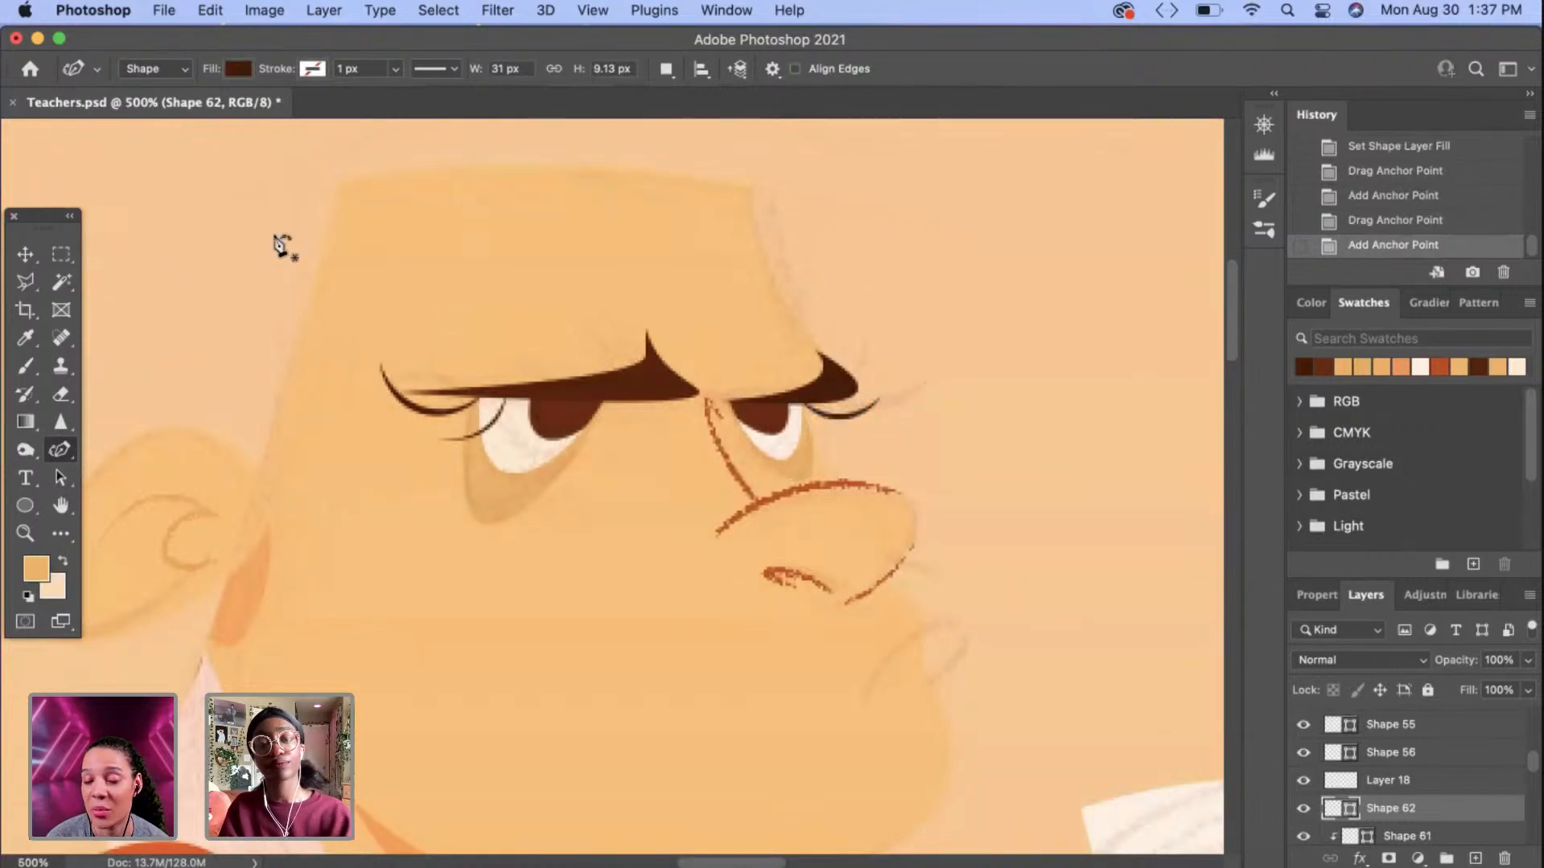
# Step: Extend the outer lash's tip up and outward with the Curvature Pen, making the lash about 36 × 20 px
pyautogui.click(61, 451)
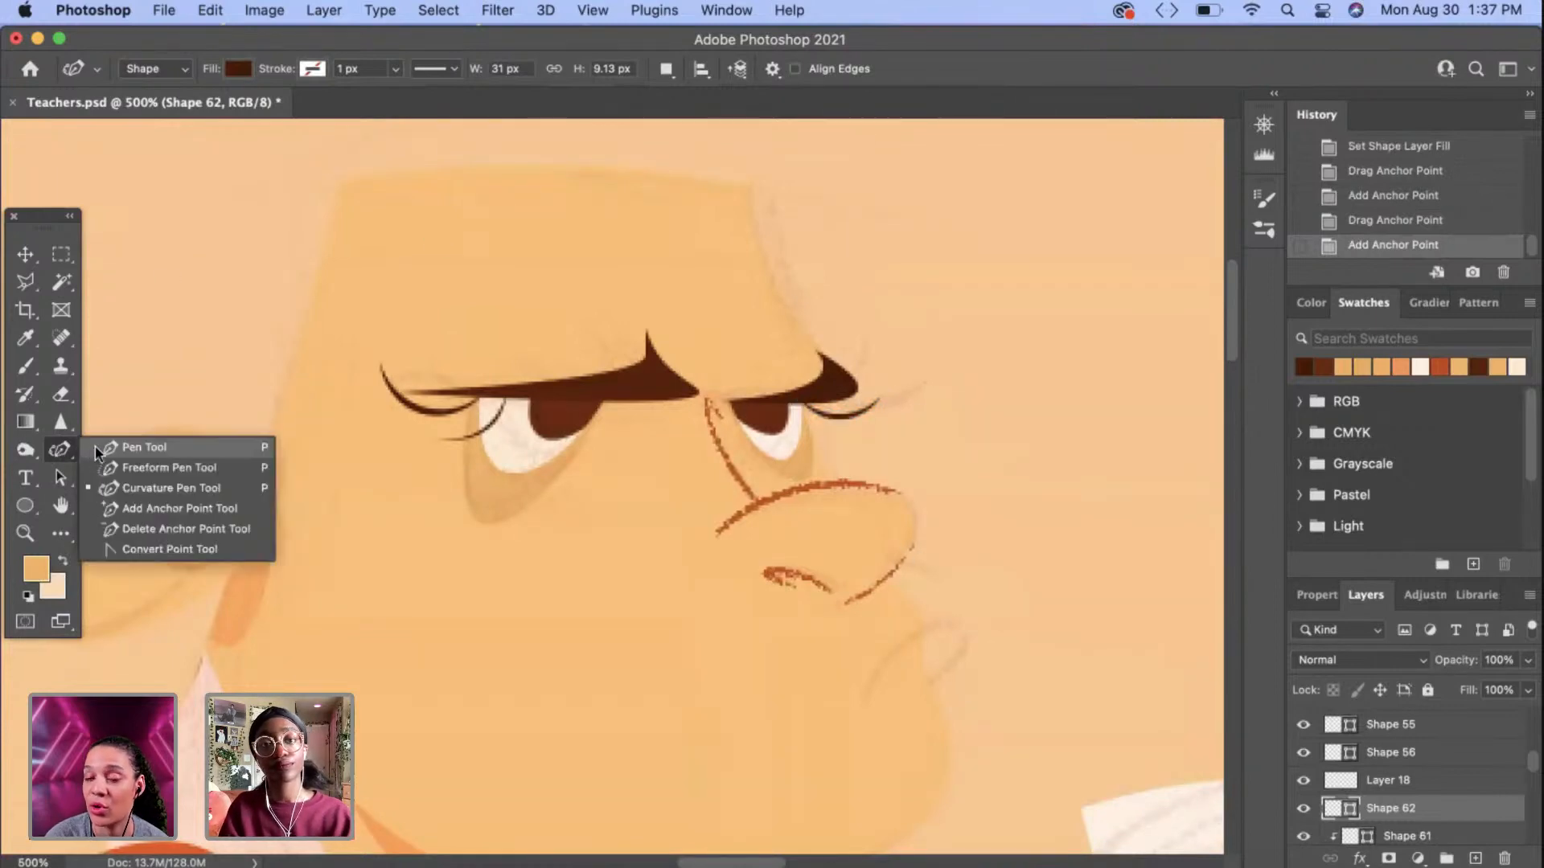
pyautogui.click(122, 487)
pyautogui.click(875, 406)
pyautogui.press('BackSpace')
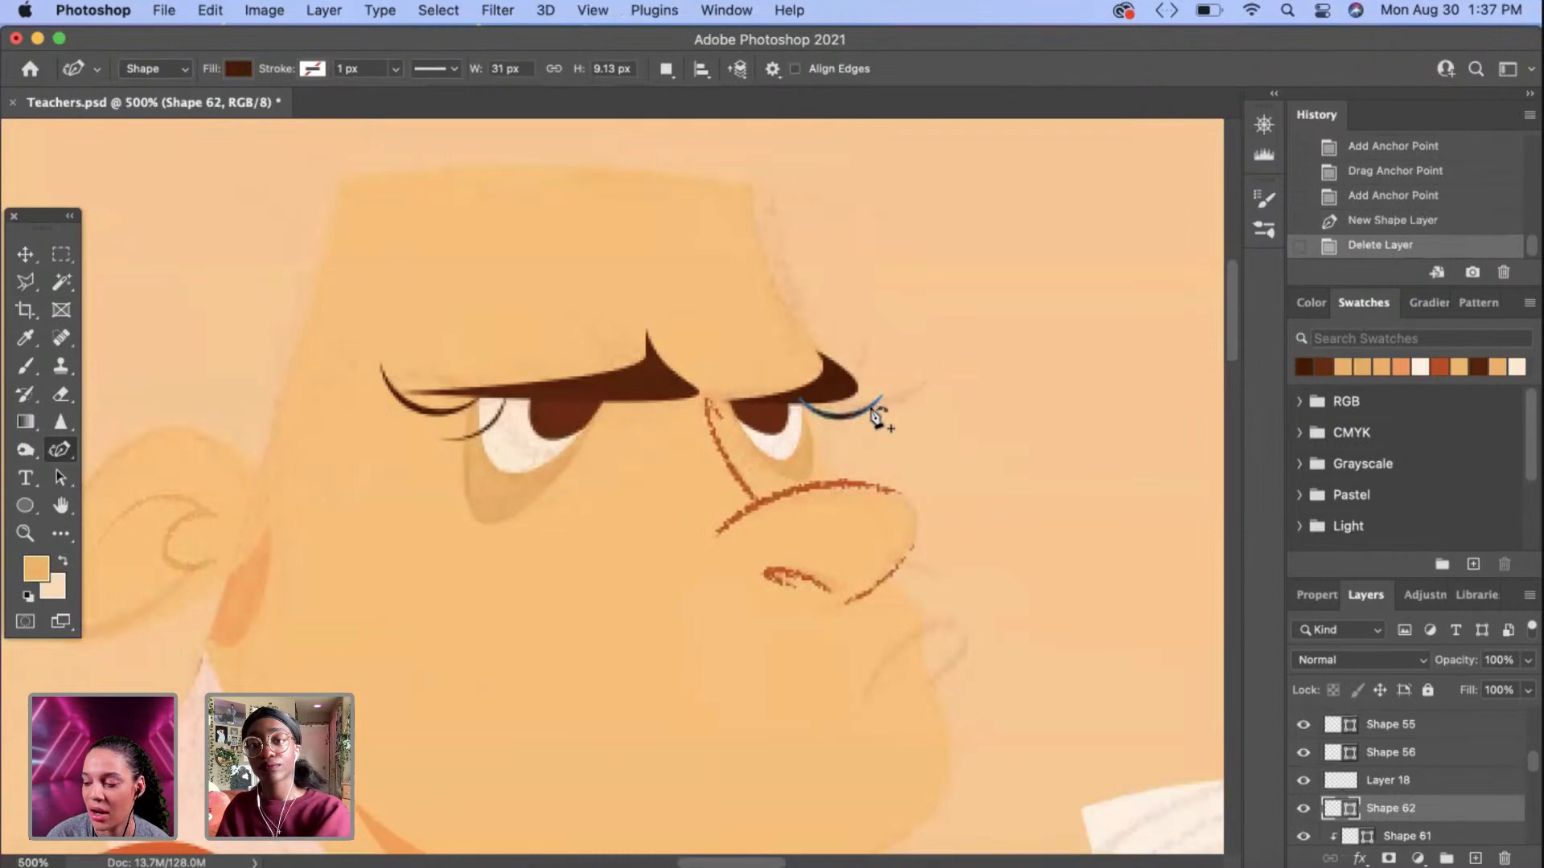
pyautogui.click(871, 410)
pyautogui.press('BackSpace')
pyautogui.moveTo(881, 396); pyautogui.dragTo(895, 372)
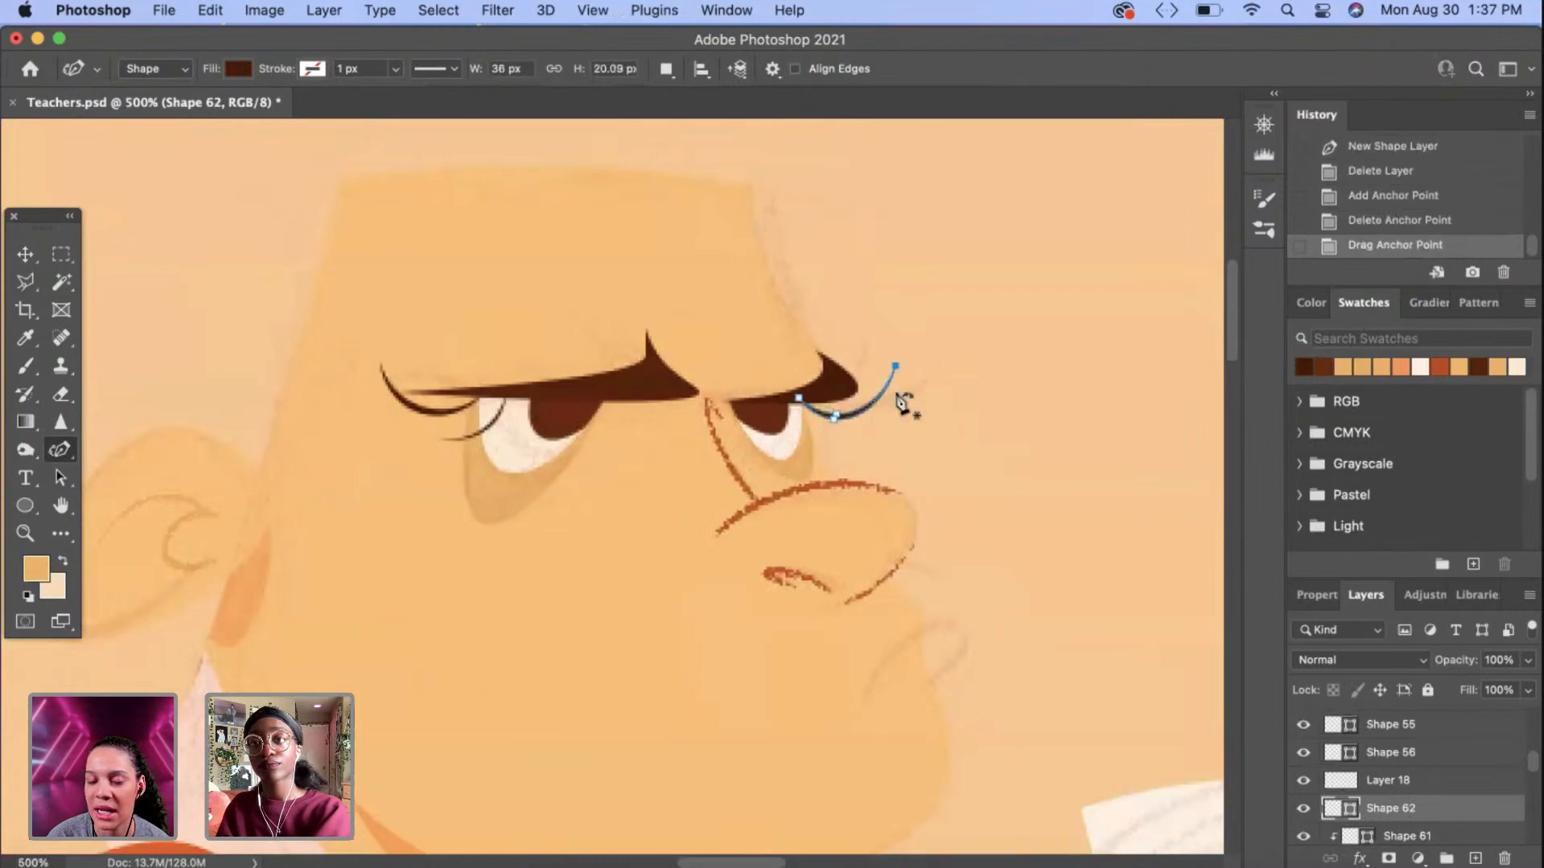
pyautogui.press('Return')
# Step: Draw a second, smaller curved lash about 9.5 × 11 px from the far upper lid down over the eye white
pyautogui.hotkey('shift', 'p')
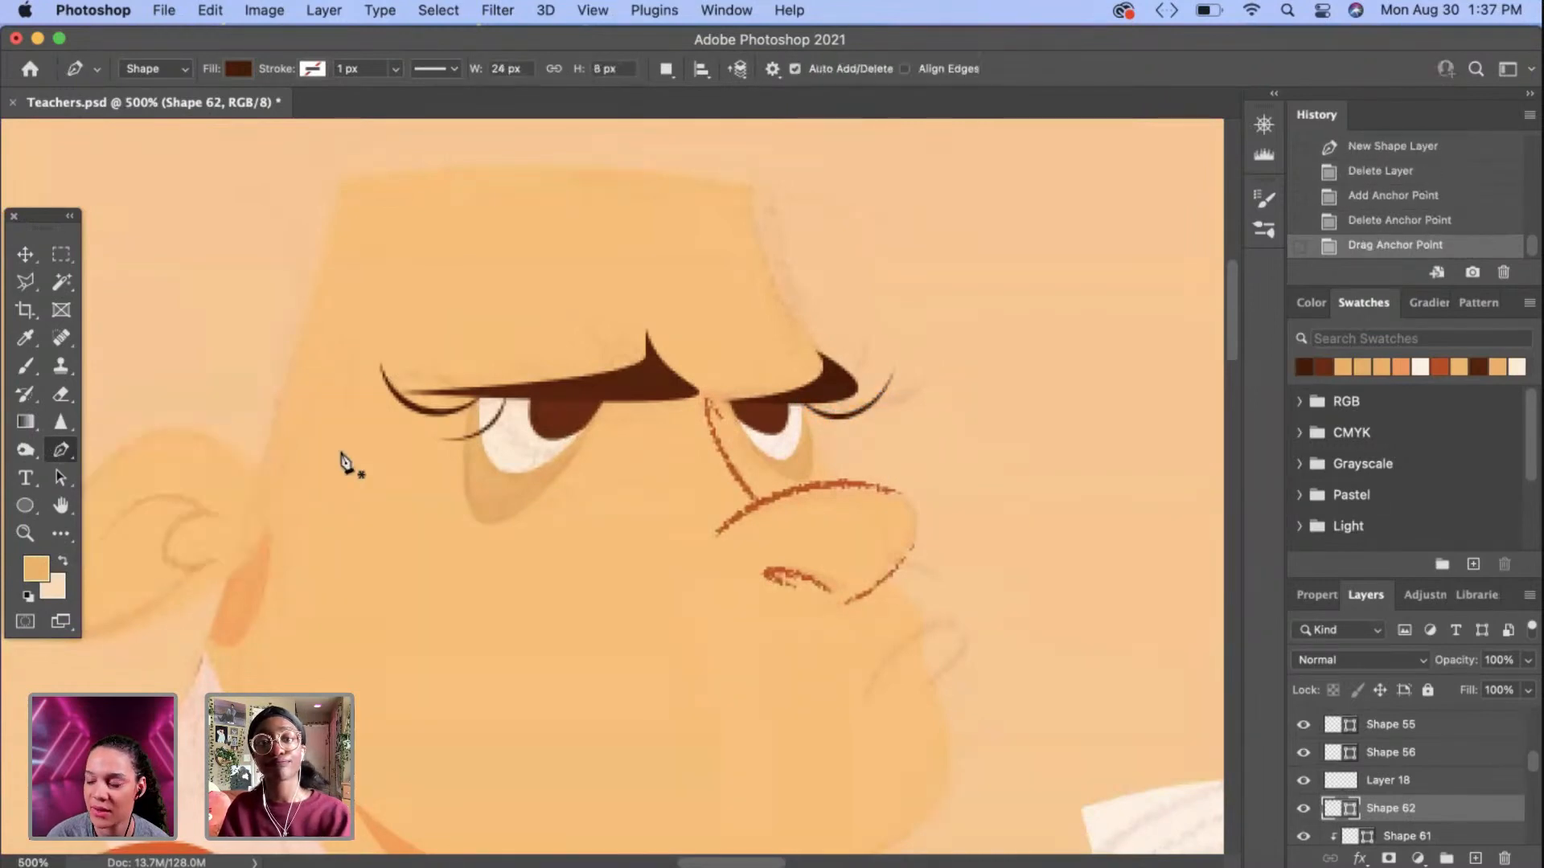
pyautogui.click(779, 399)
pyautogui.click(796, 441)
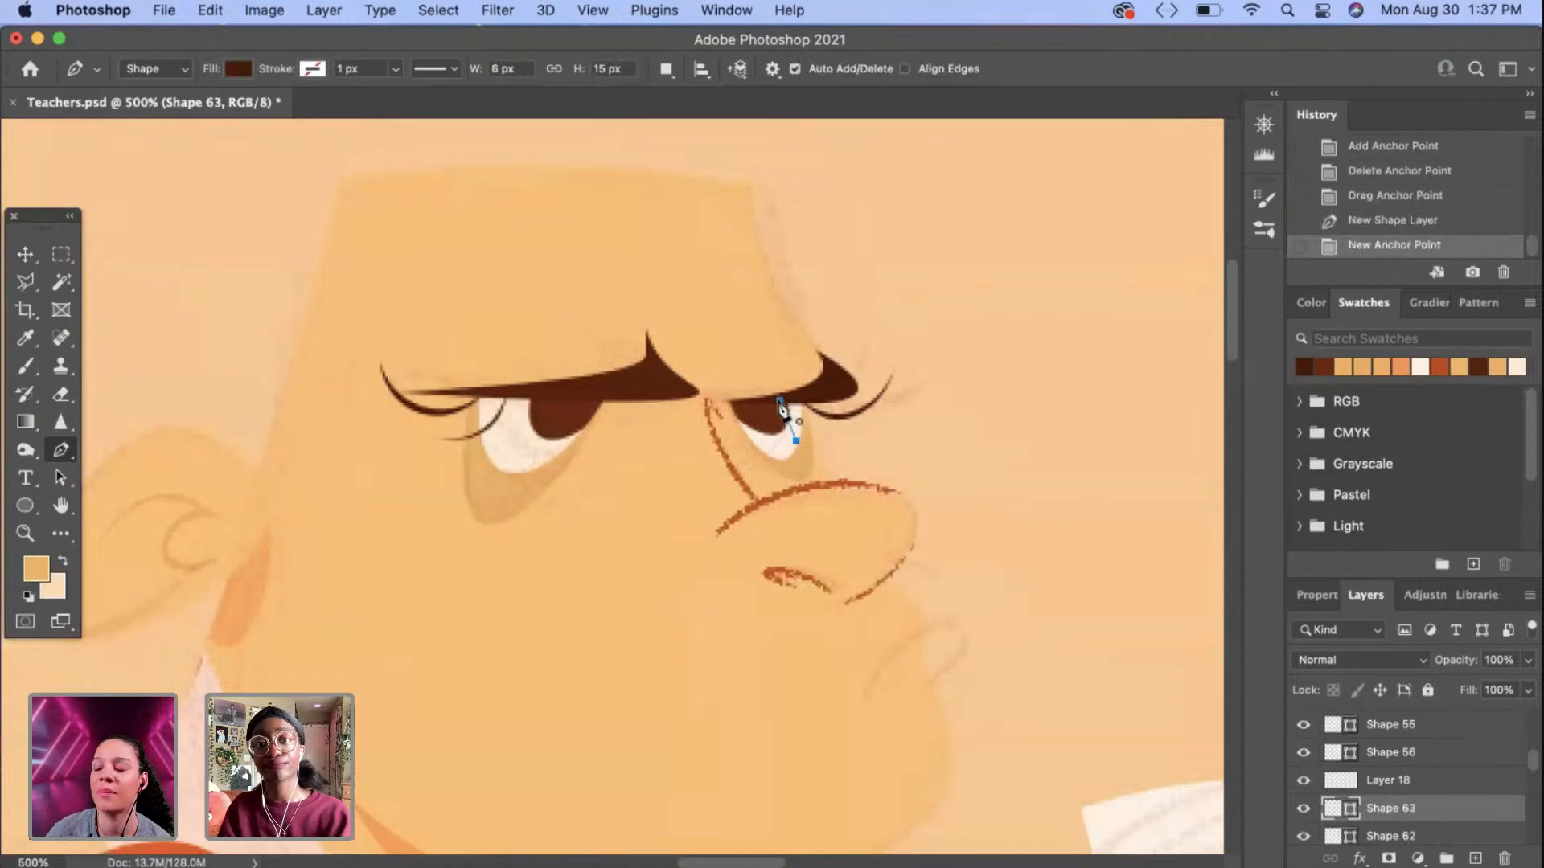
pyautogui.click(780, 400)
pyautogui.rightClick(61, 450)
pyautogui.click(124, 488)
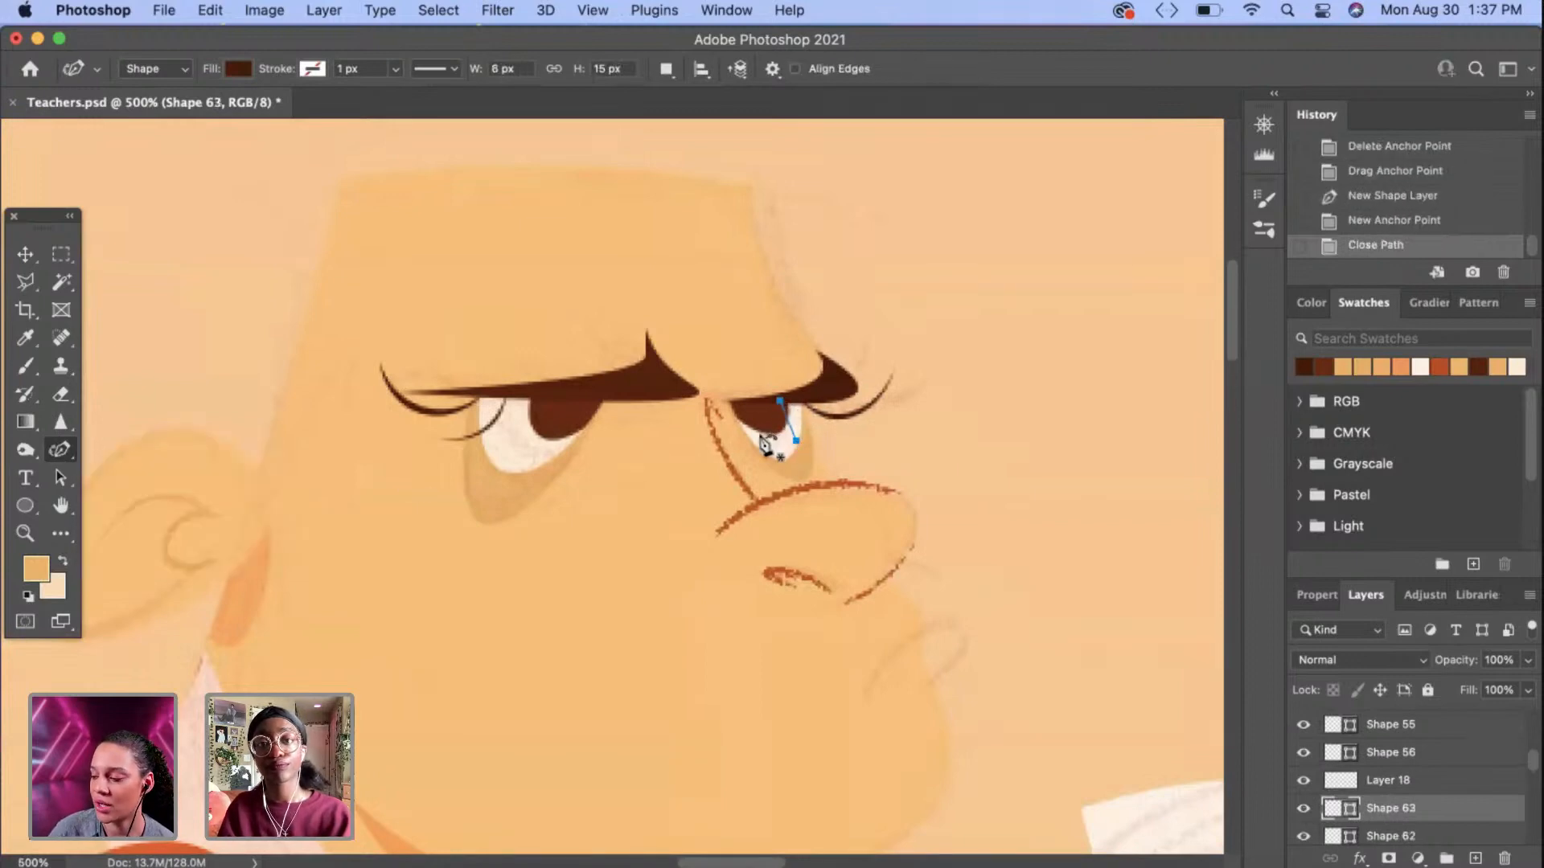
pyautogui.moveTo(781, 424)
pyautogui.mouseDown()
pyautogui.moveTo(799, 434)
pyautogui.moveTo(786, 419)
pyautogui.mouseUp()
pyautogui.click(784, 424)
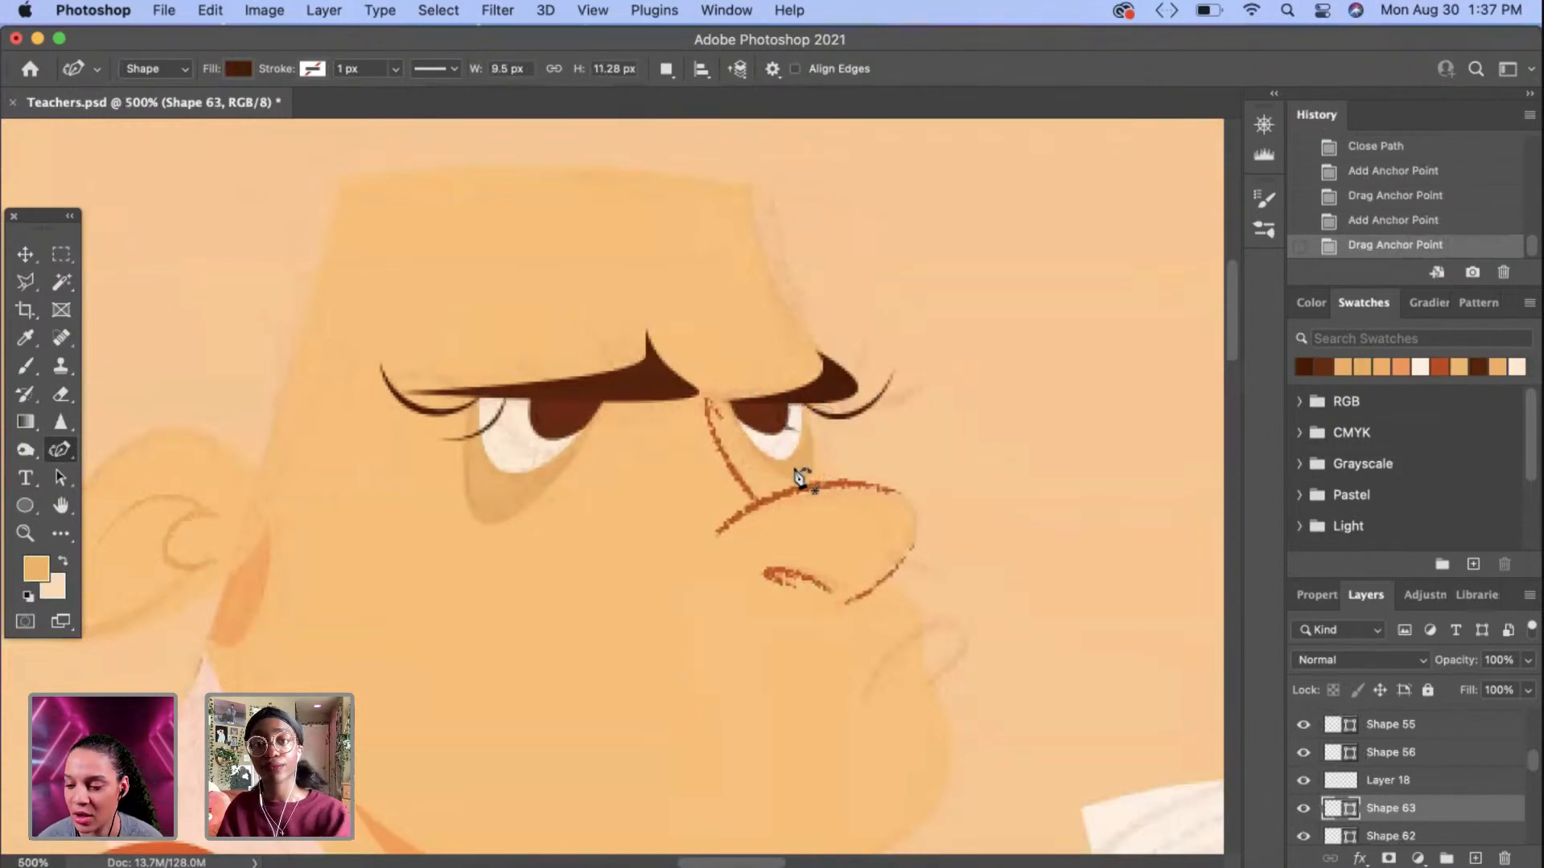
# Step: Draw a closed four-point lip shape about 41 × 33 px over the sketched mouth, starting from the Shape 57 layer
pyautogui.scroll(-3, 486, 482)
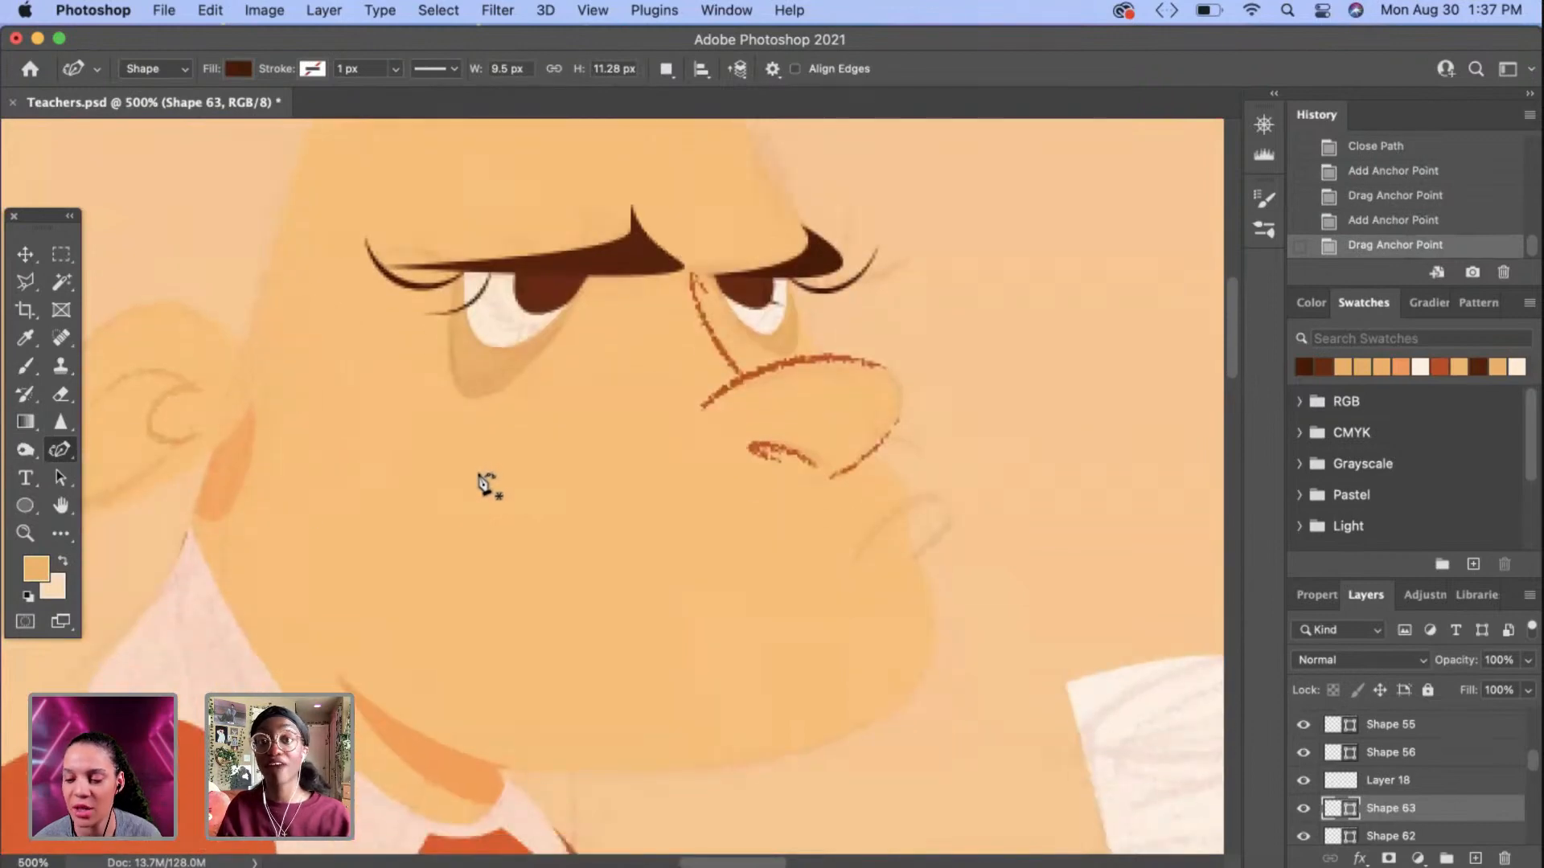
pyautogui.click(23, 256)
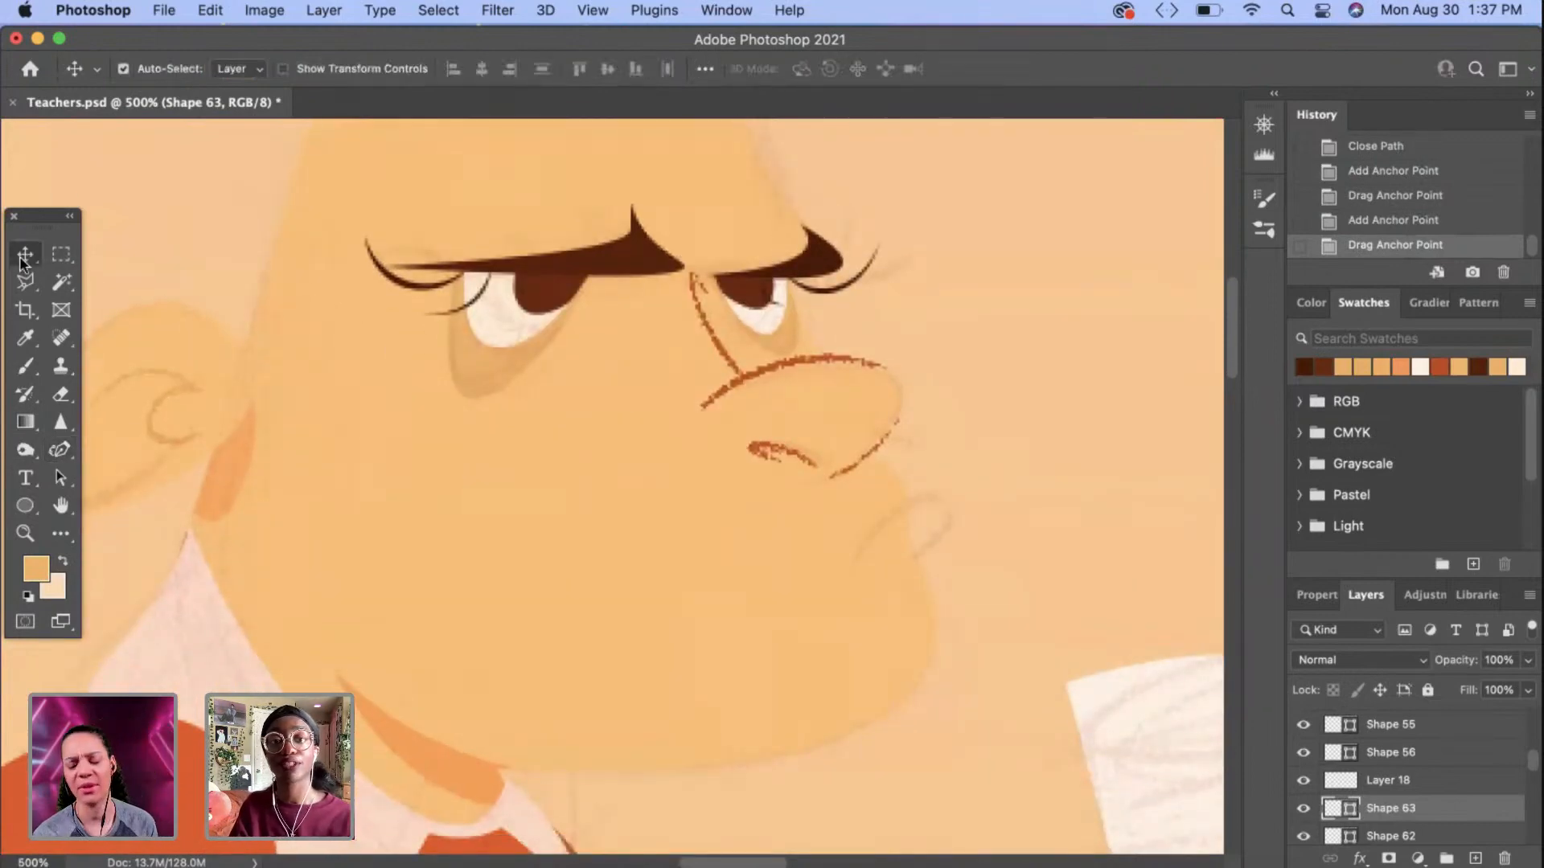
pyautogui.click(891, 497)
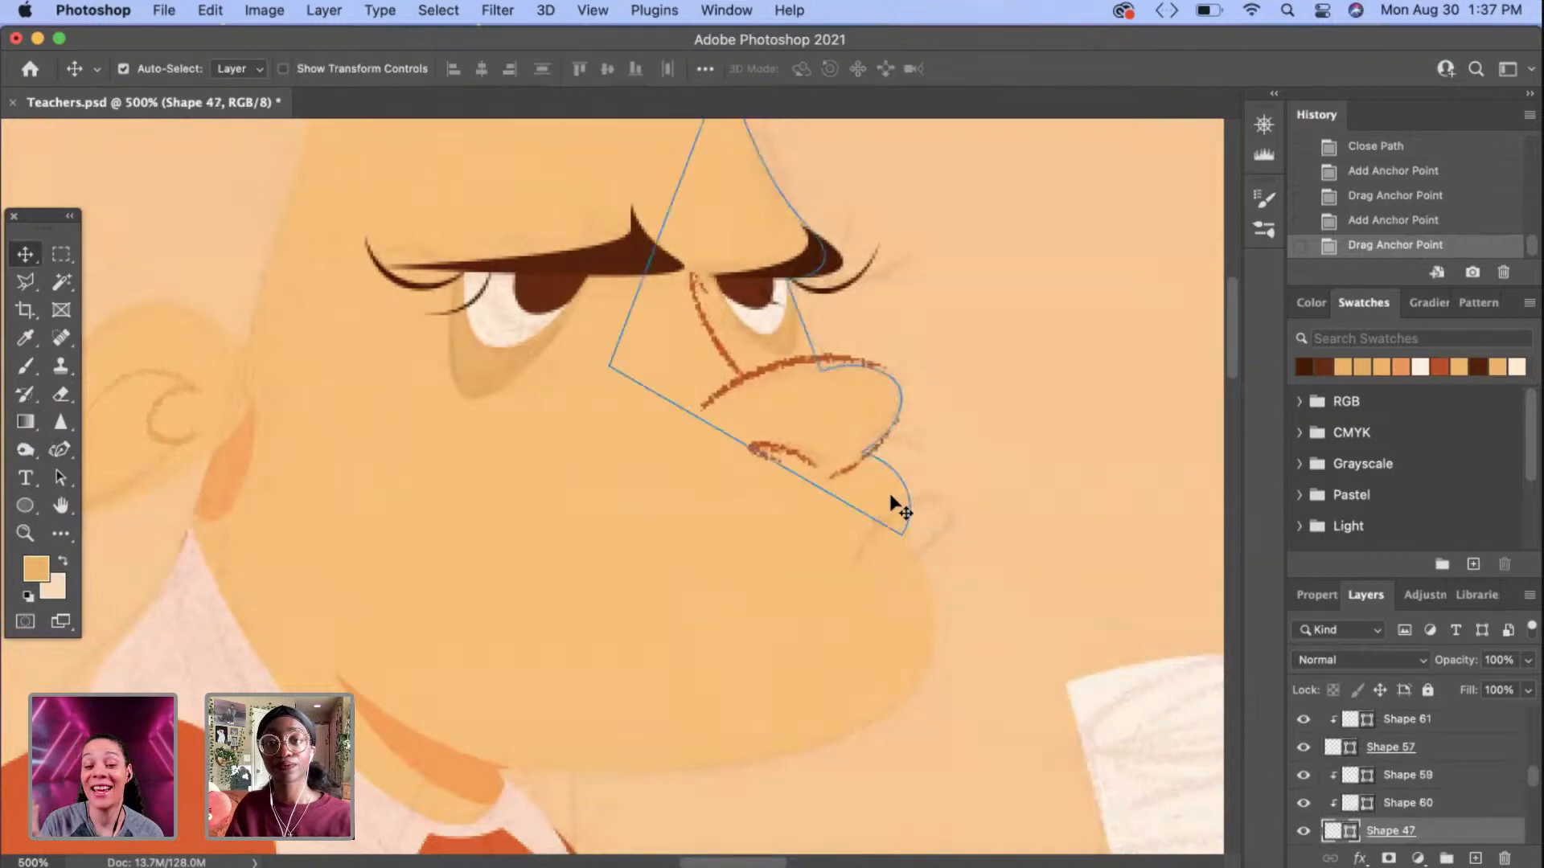
pyautogui.click(1399, 747)
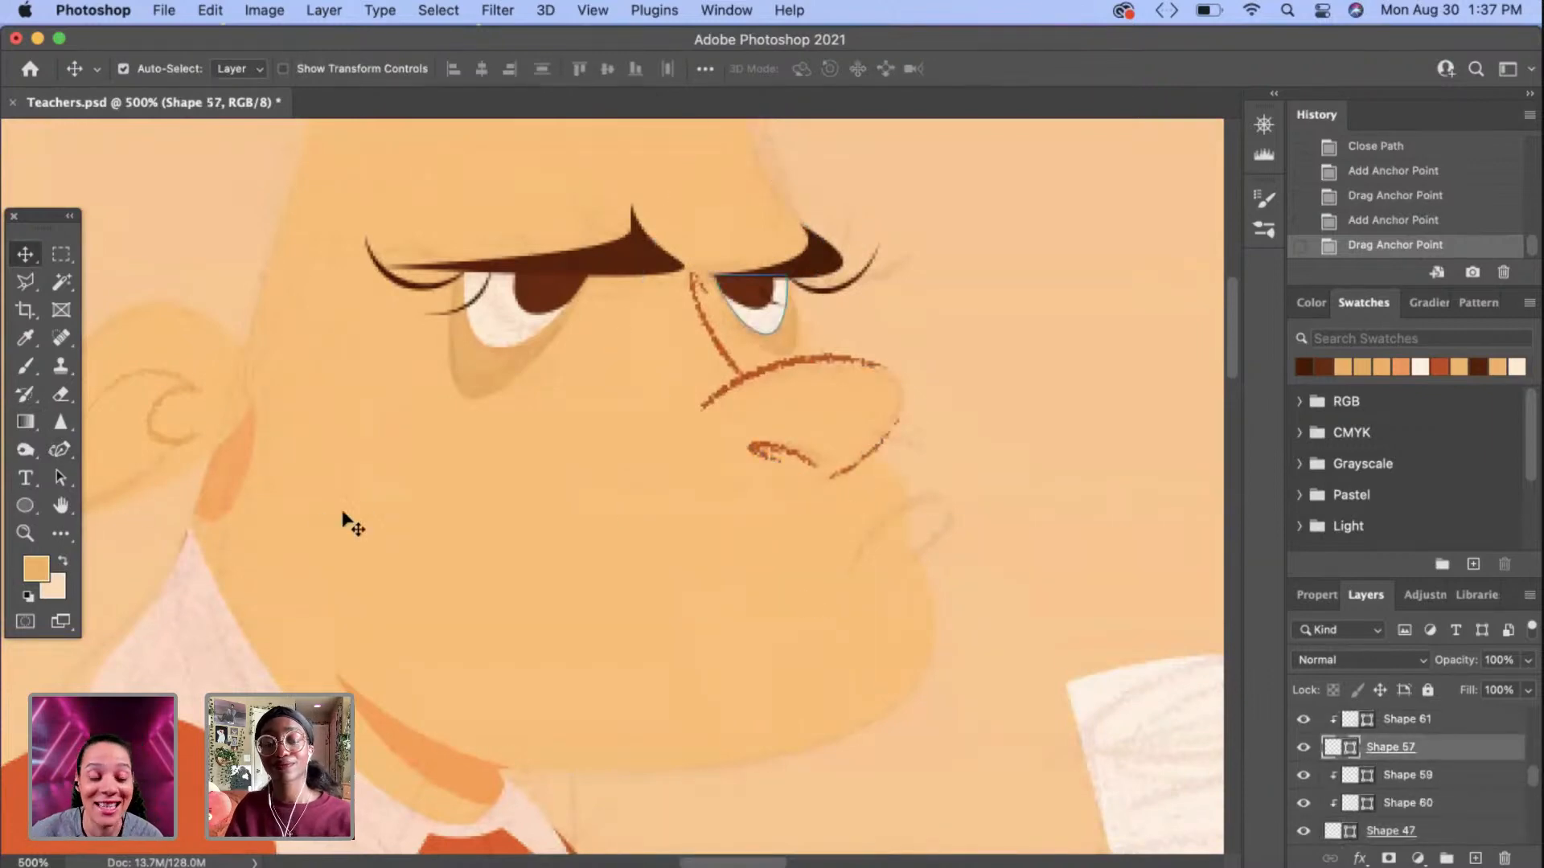
pyautogui.click(60, 452)
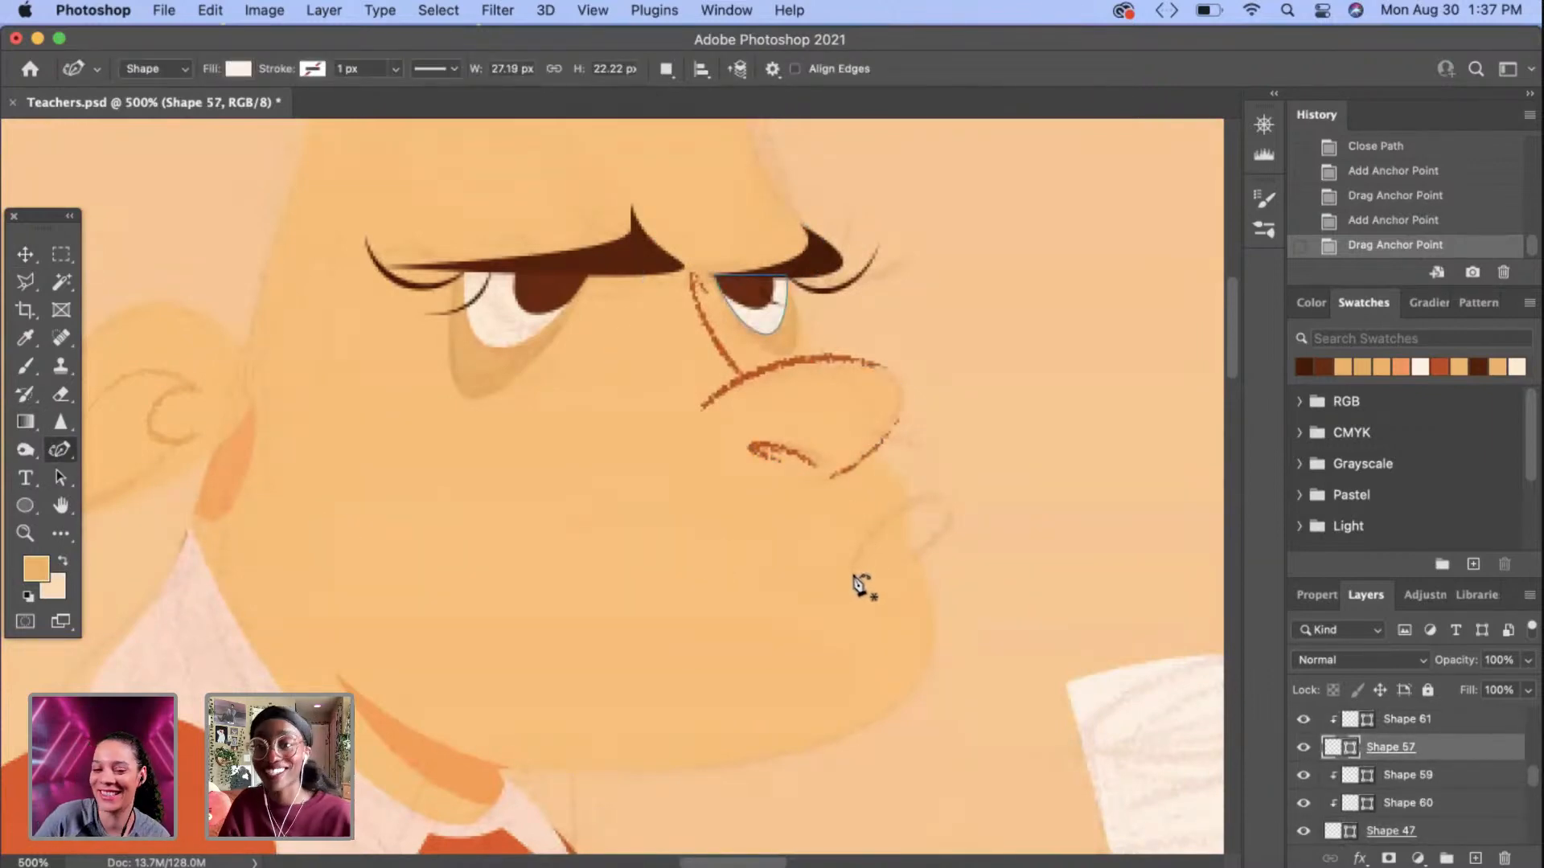
pyautogui.click(853, 560)
pyautogui.click(907, 498)
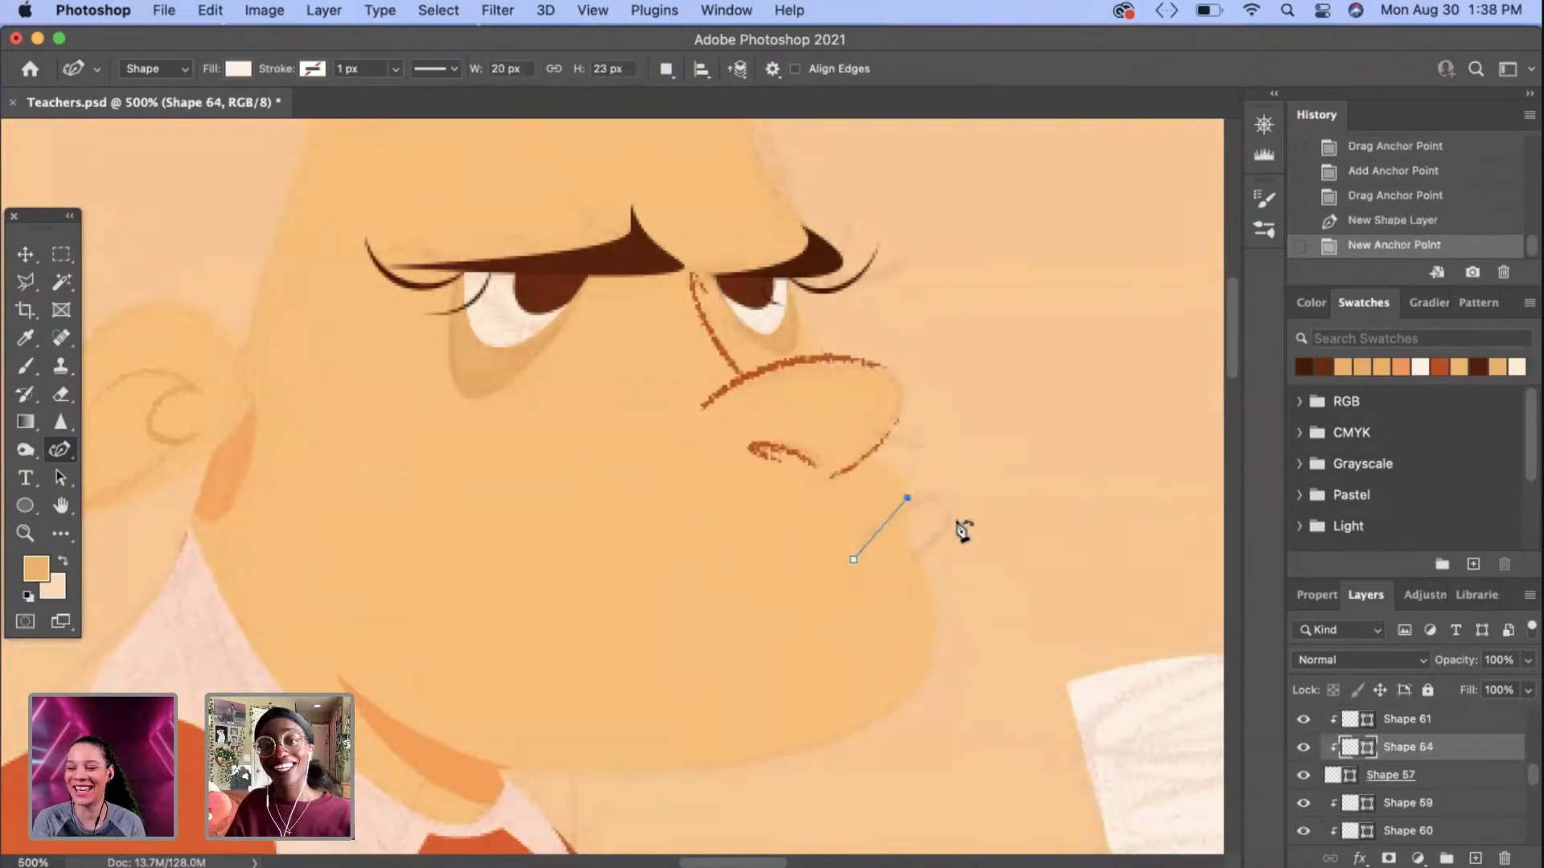
pyautogui.click(961, 505)
pyautogui.click(909, 562)
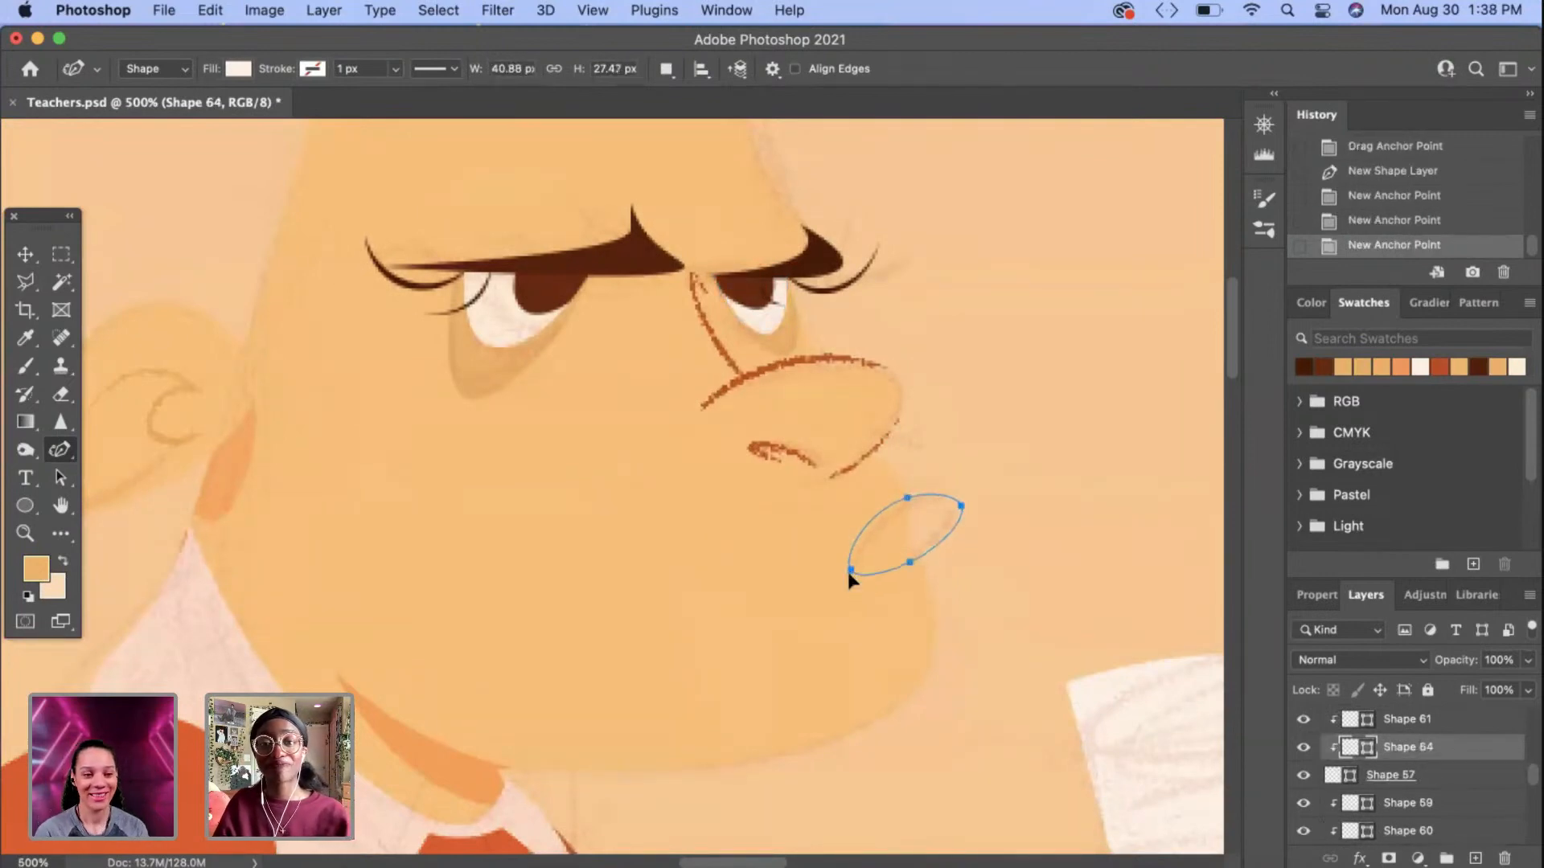
pyautogui.click(853, 573)
# Step: Fill the lip shape with the skin tone sampled from the cheek and move its layer just below Shape 57
pyautogui.click(235, 69)
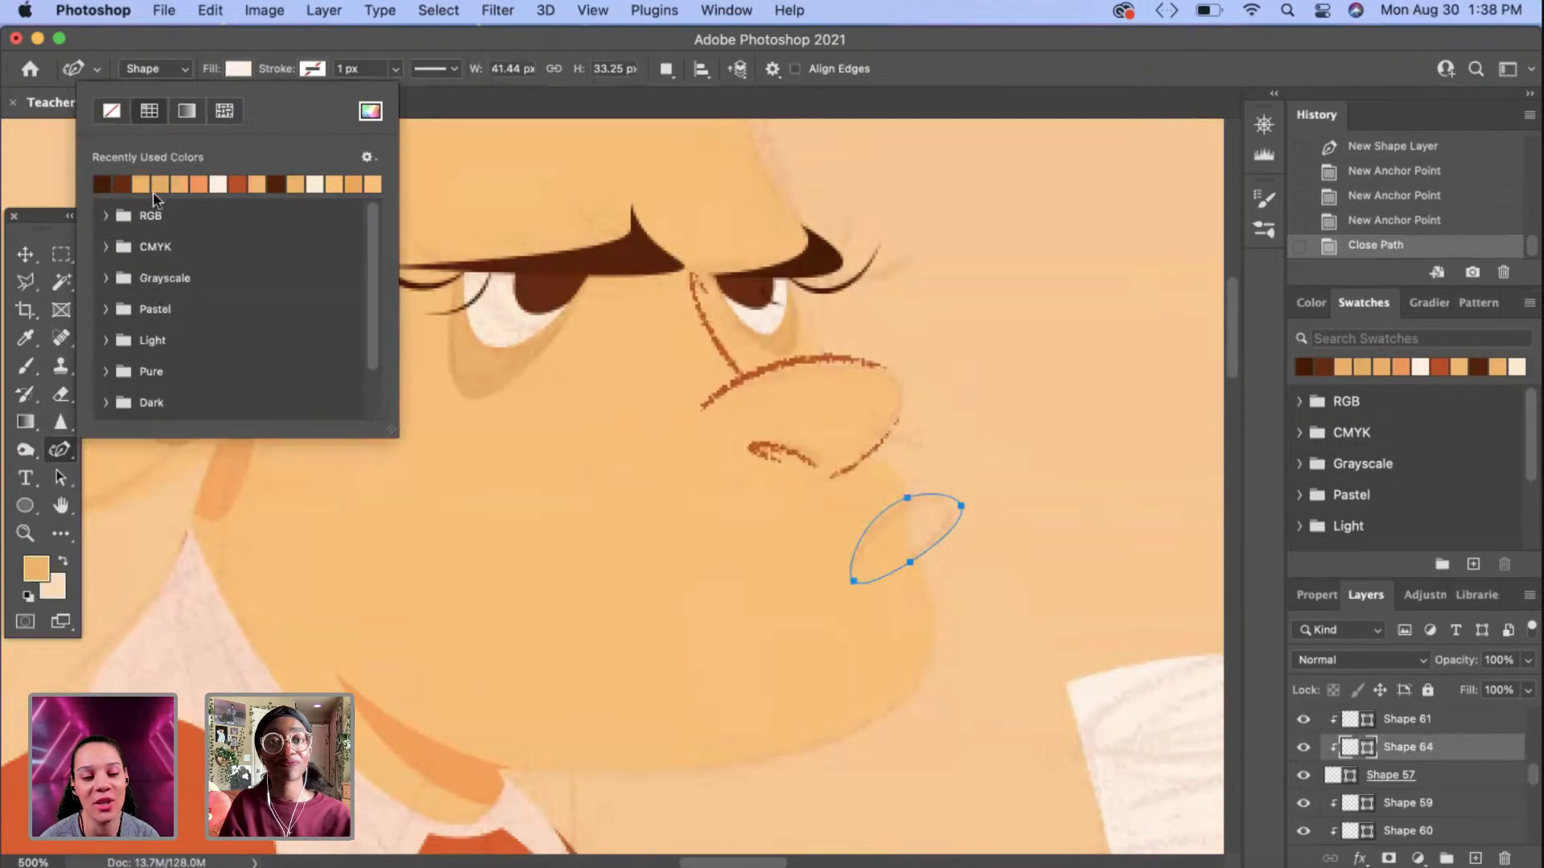
pyautogui.click(26, 339)
pyautogui.click(488, 536)
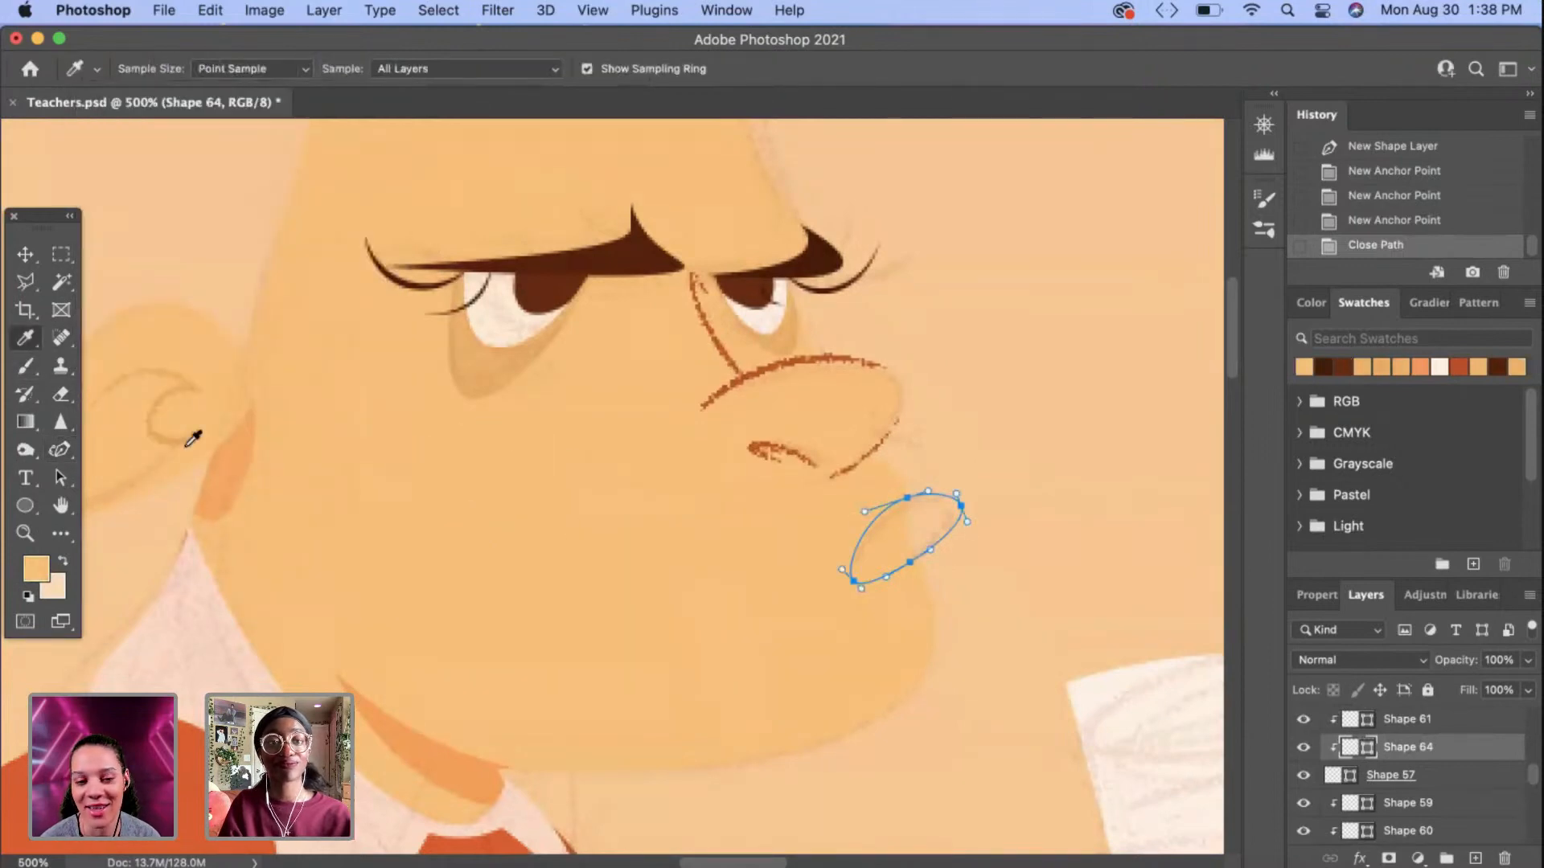
pyautogui.click(60, 449)
pyautogui.click(238, 69)
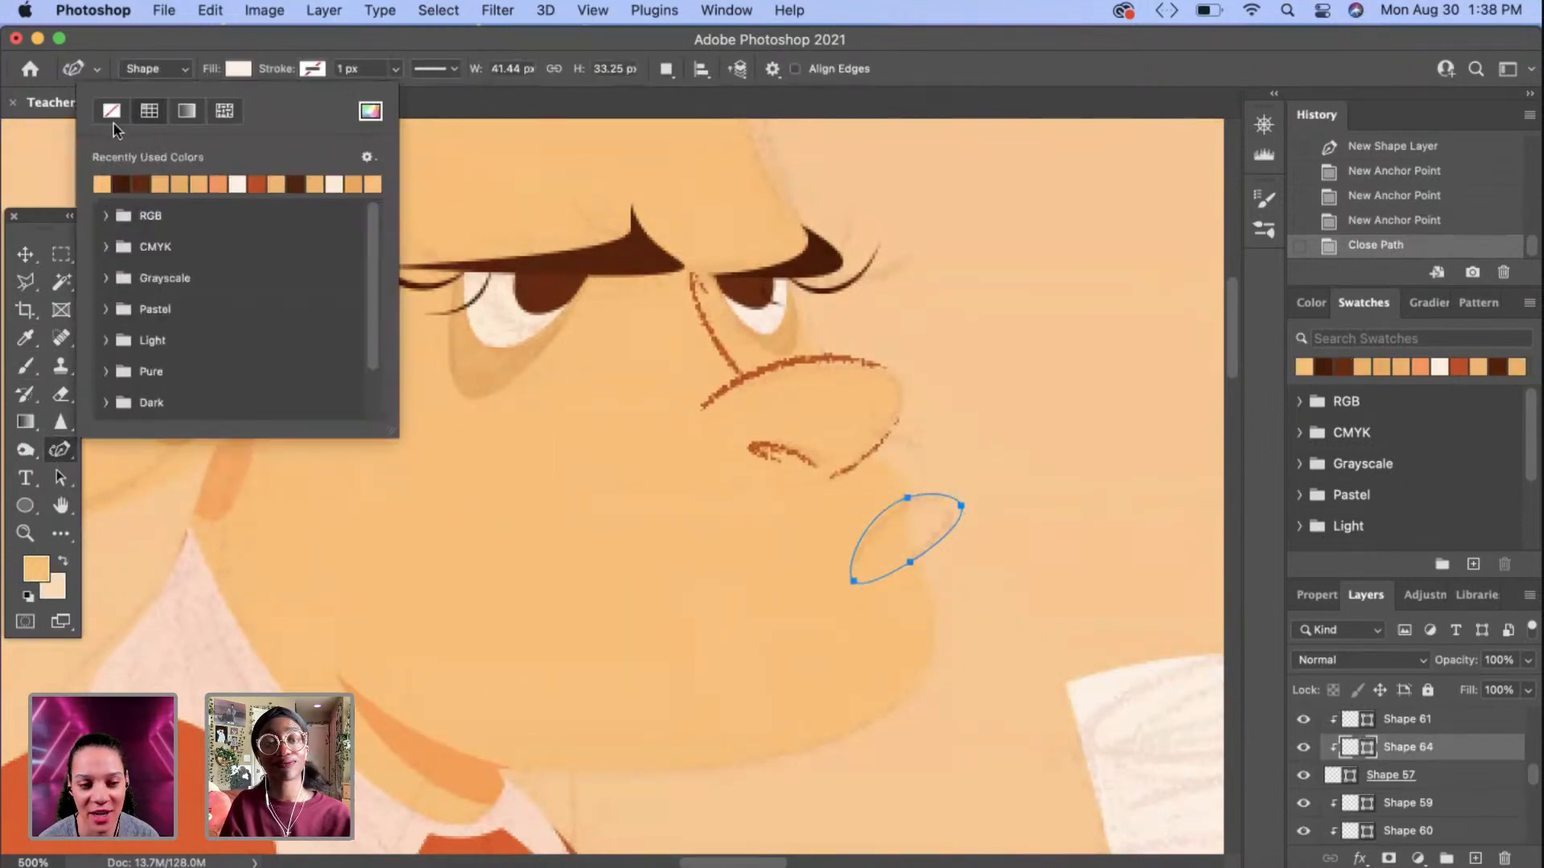
pyautogui.click(102, 183)
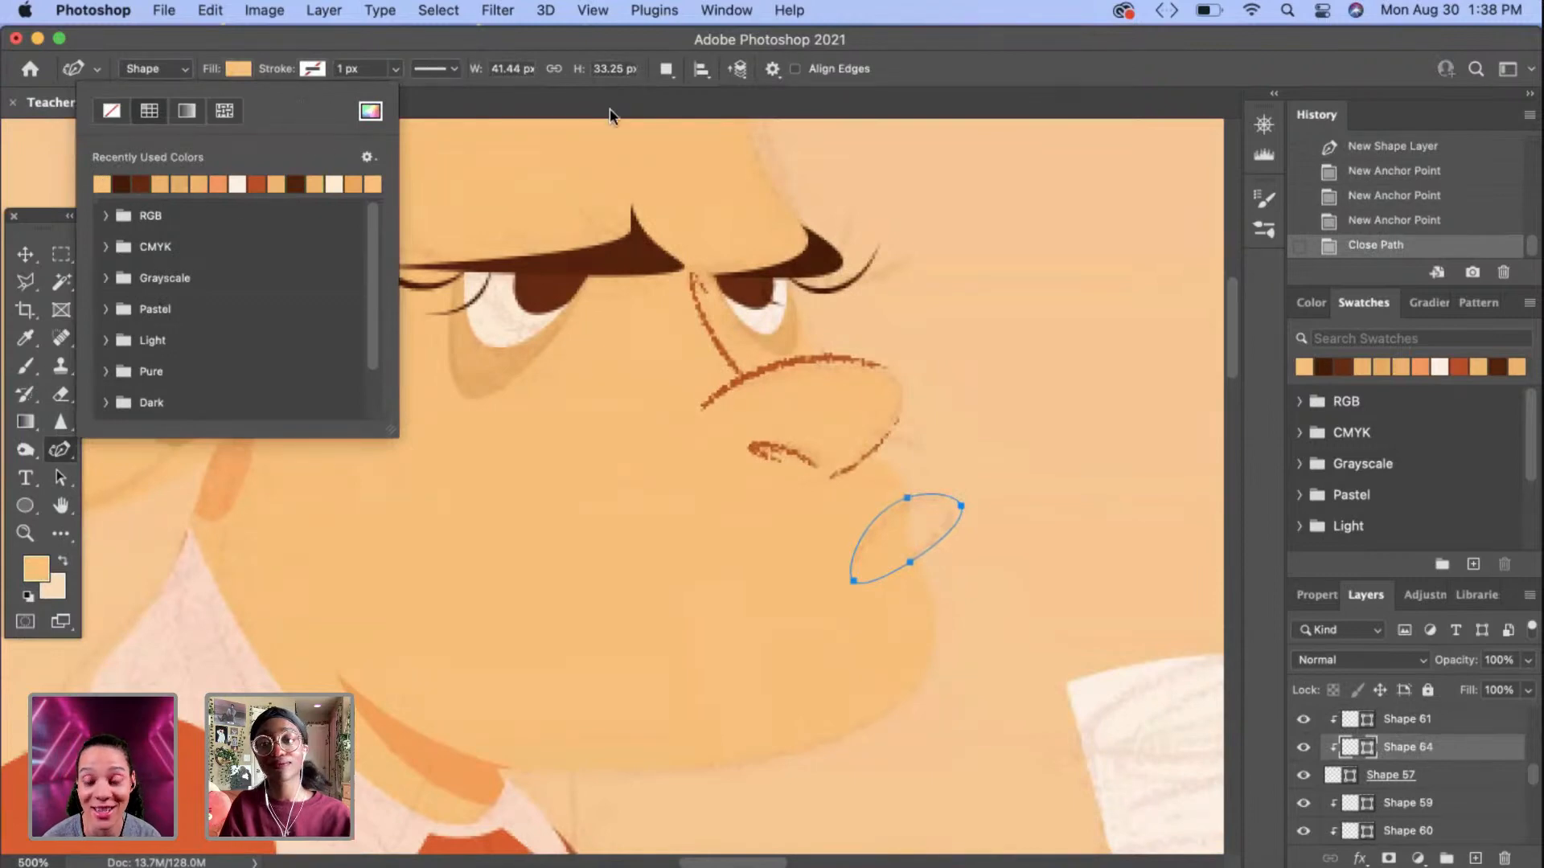
pyautogui.moveTo(1403, 751); pyautogui.dragTo(1403, 785)
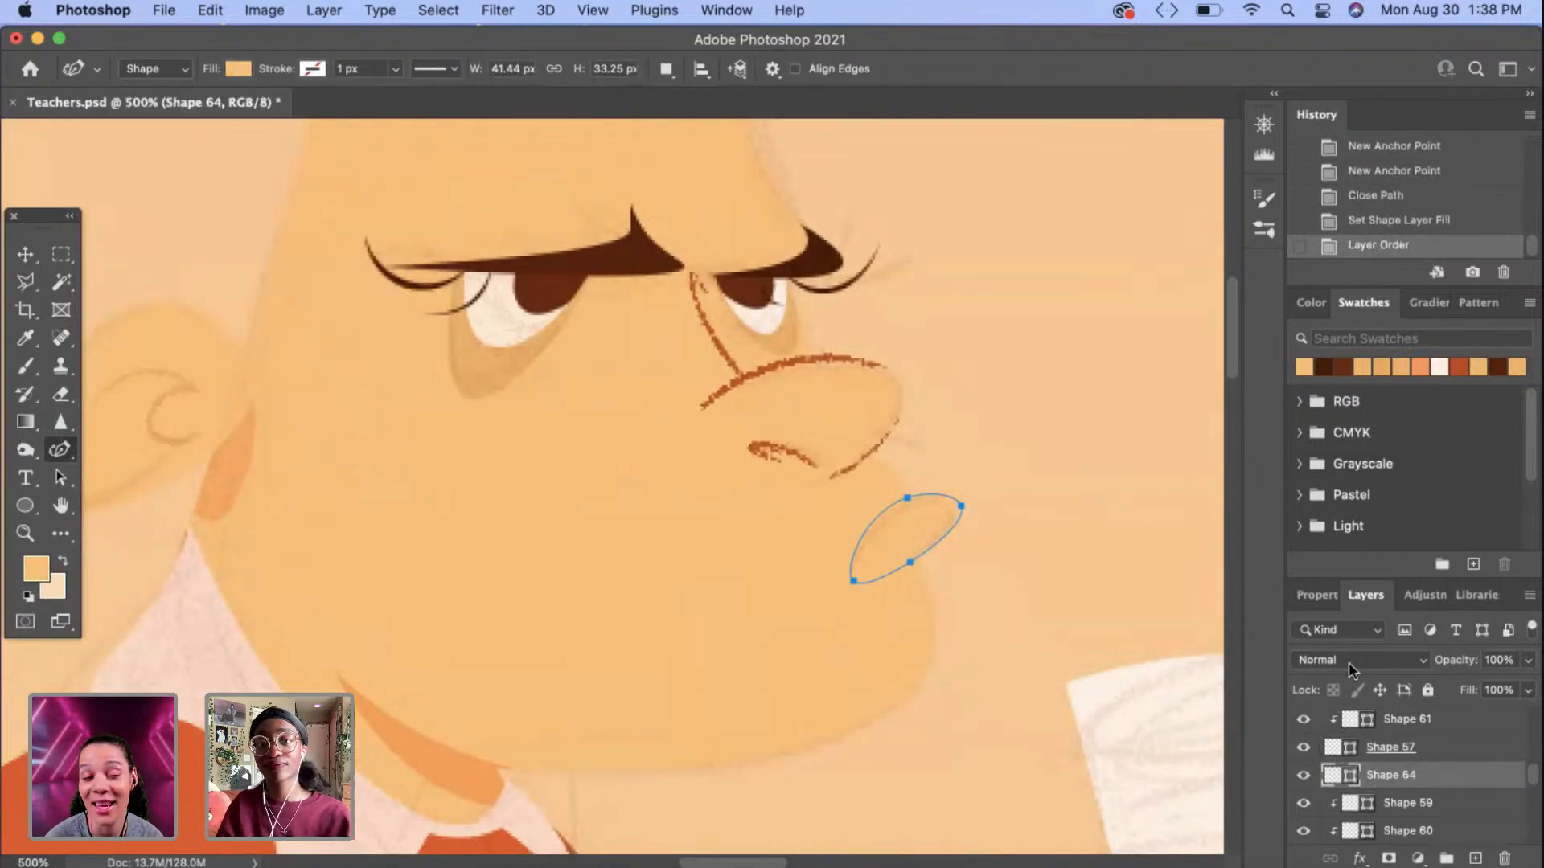
pyautogui.press('Return')
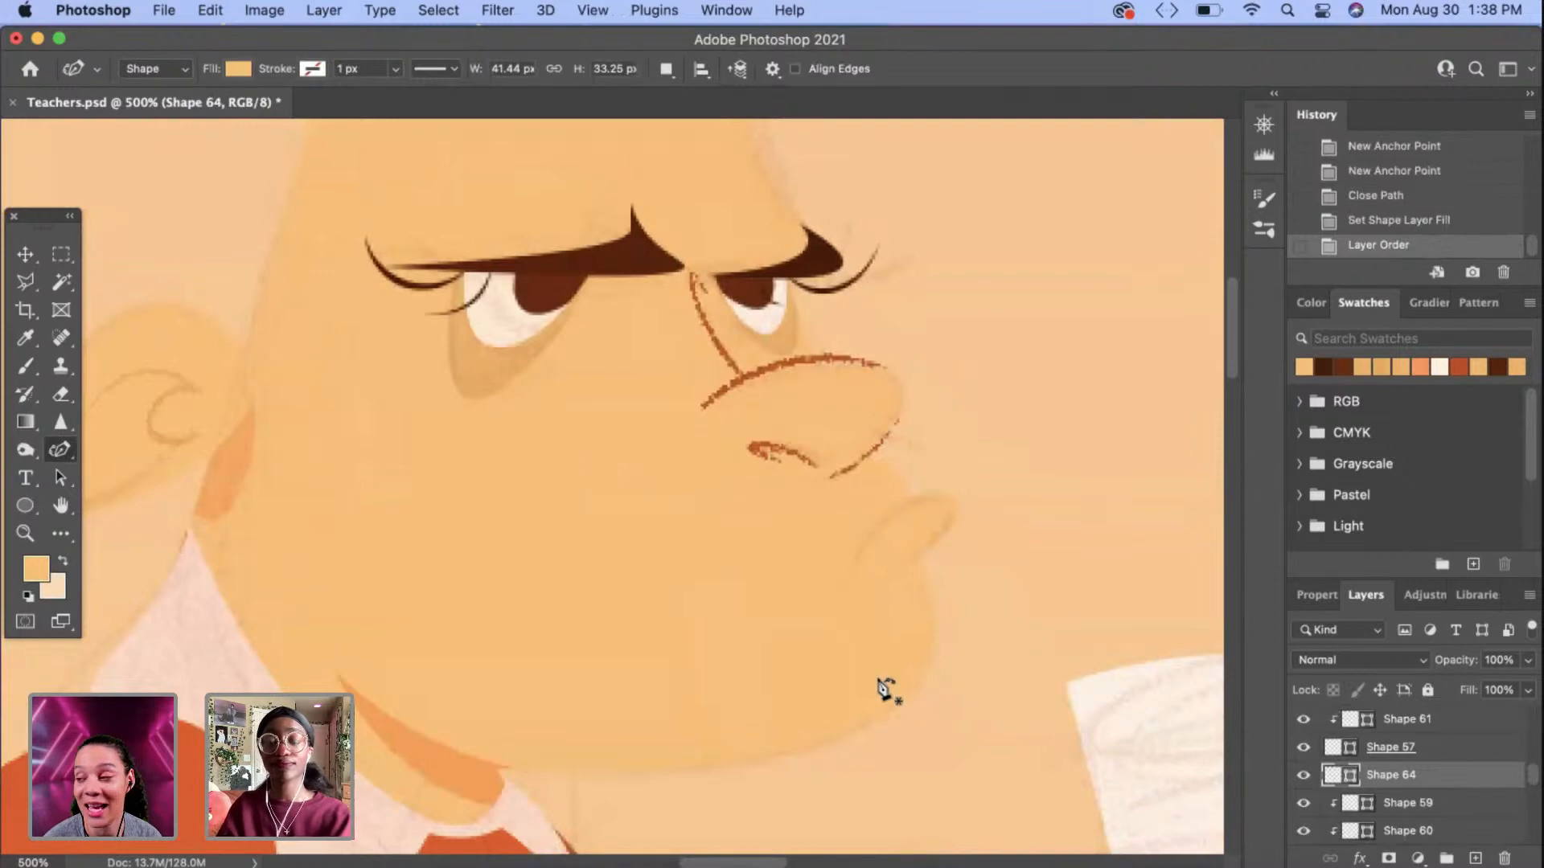
pyautogui.press('super+minus')
pyautogui.press('super+minus')
pyautogui.press('super+minus')
pyautogui.press('super+plus')
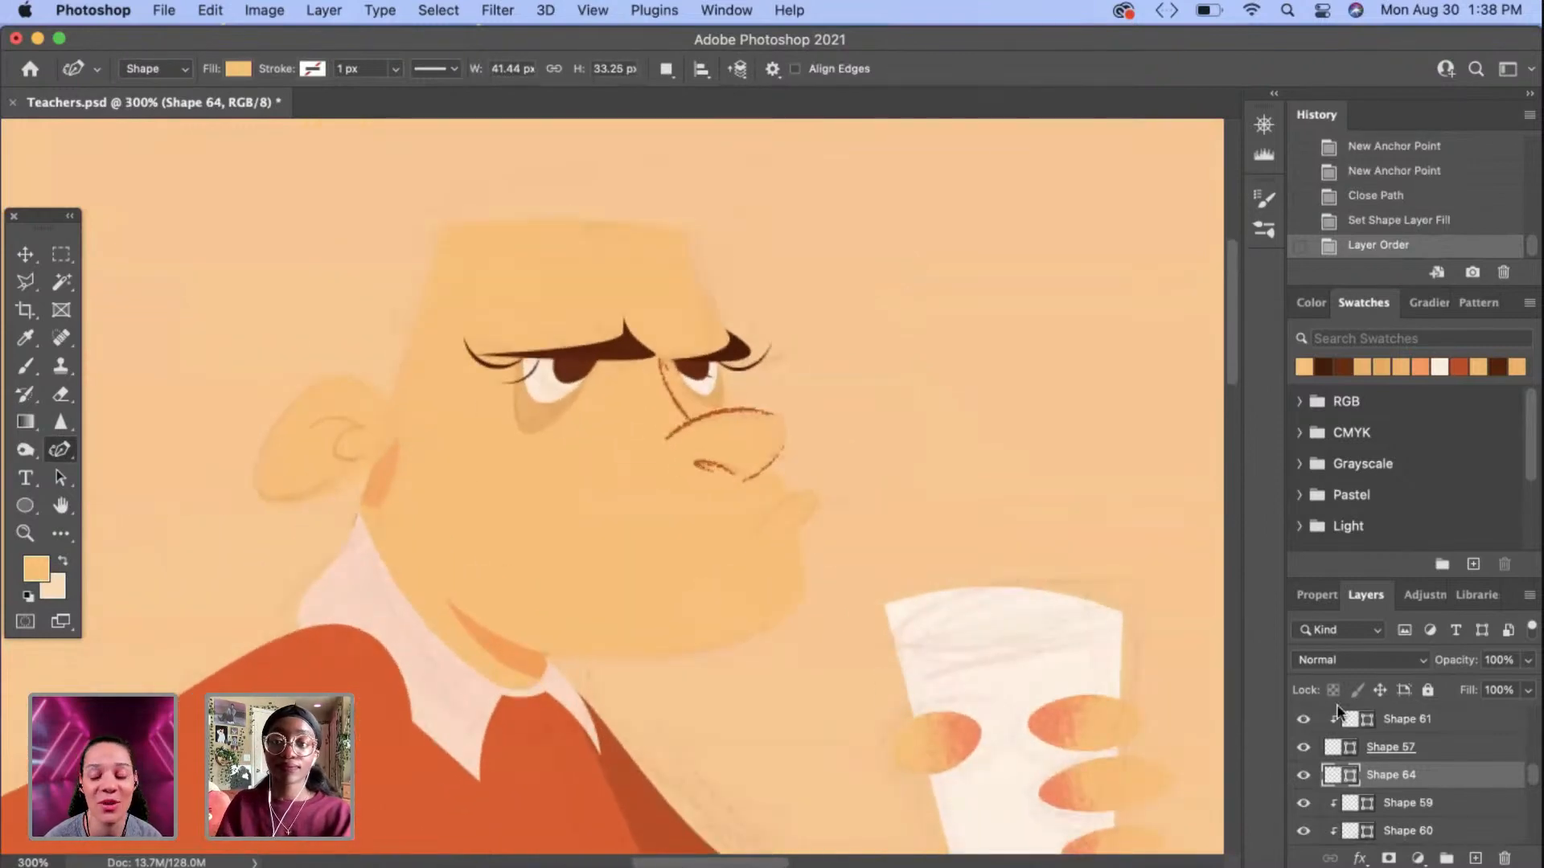
pyautogui.scroll(5, 1407, 776)
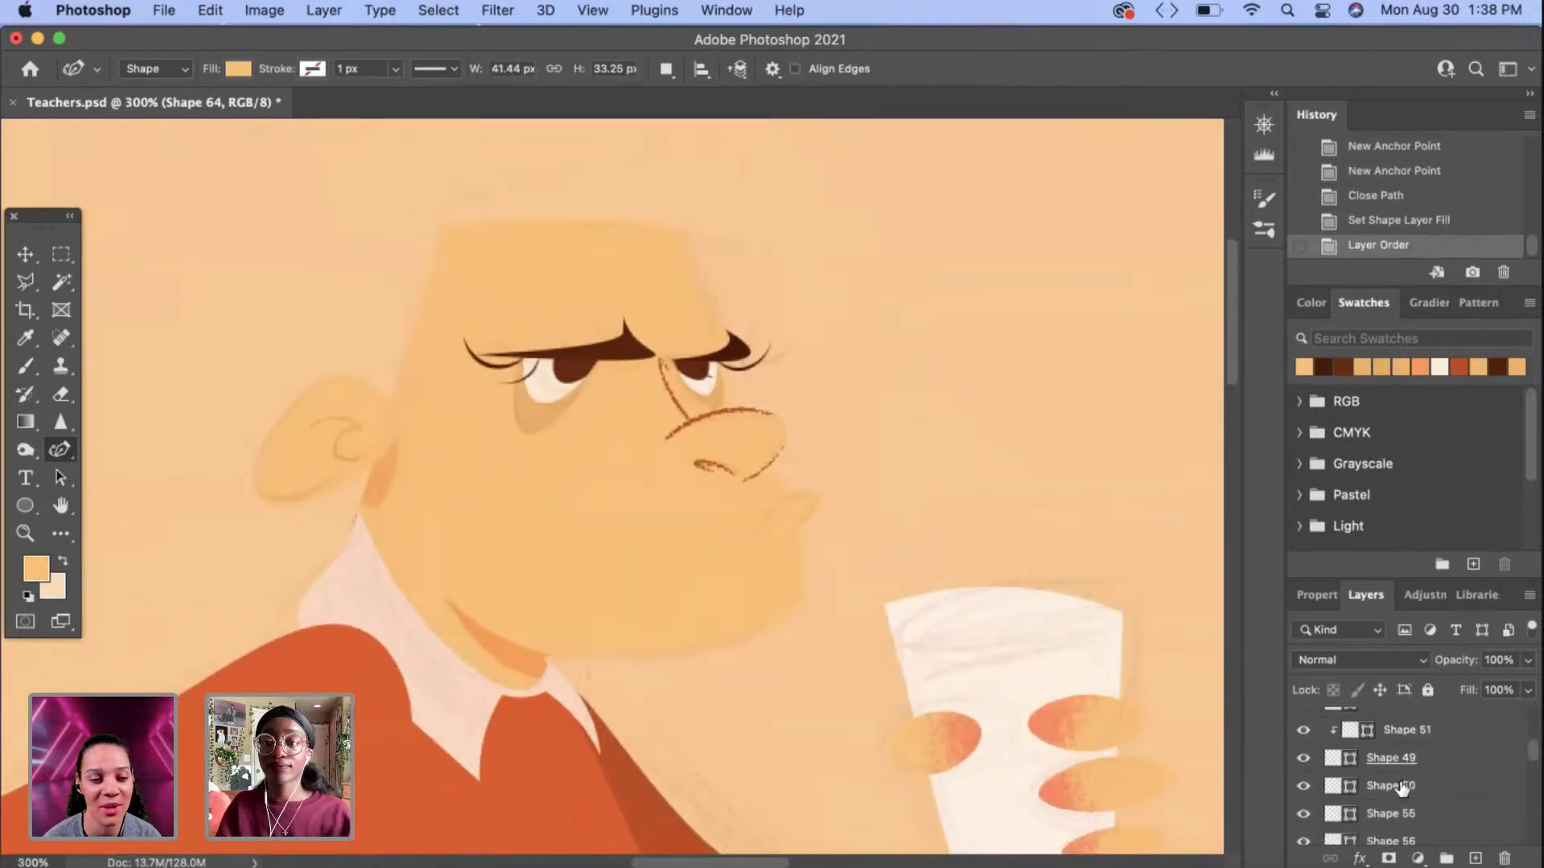
# Step: Set the opacity of the layer group directly above Shape 33 to 18%
pyautogui.scroll(5, 1403, 787)
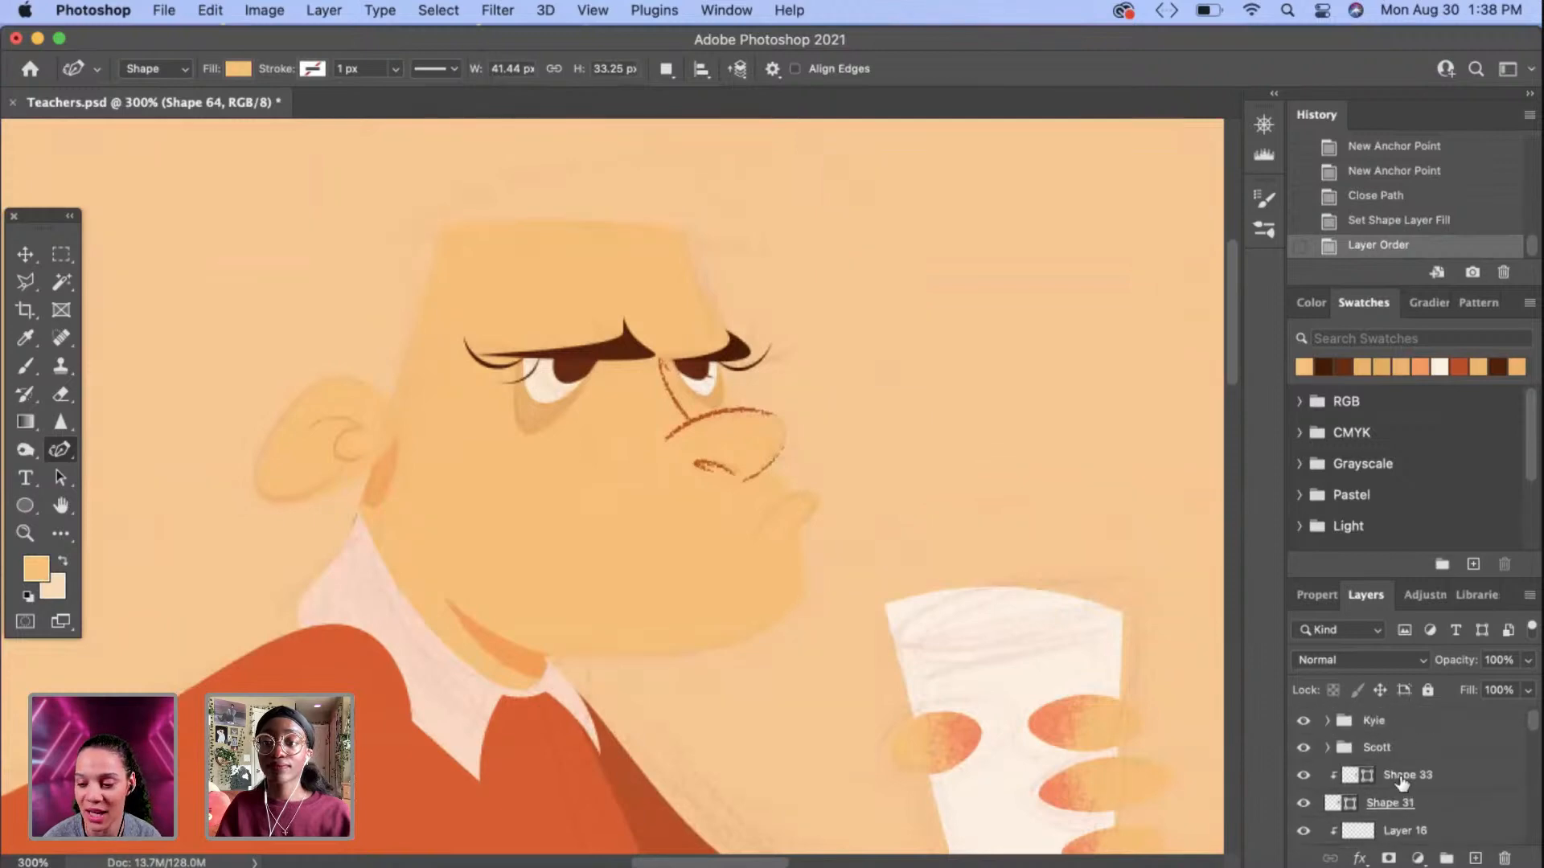
pyautogui.click(1390, 753)
pyautogui.click(1527, 660)
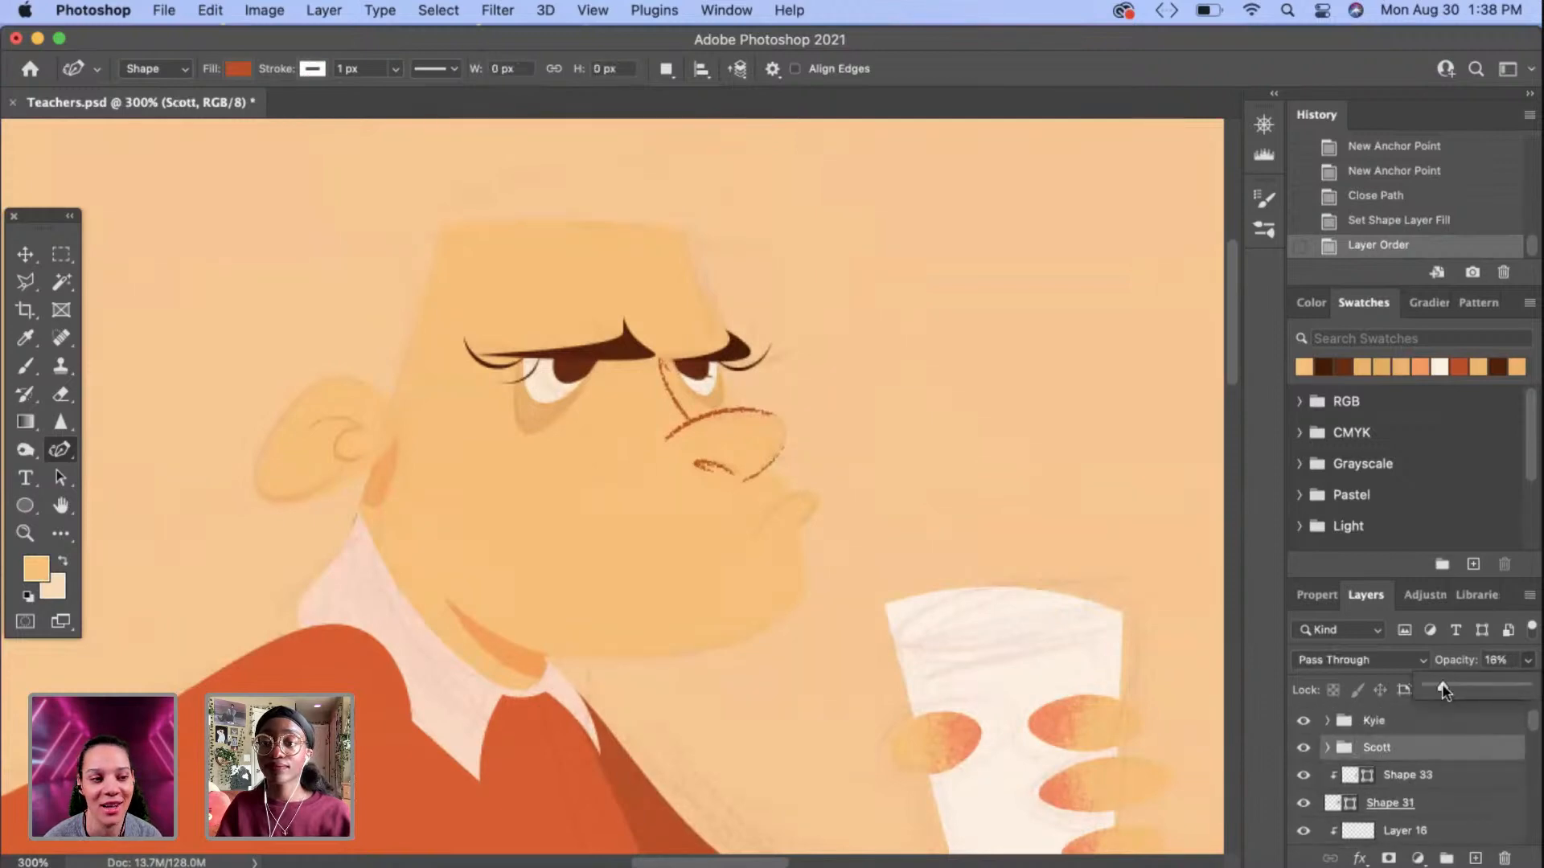
pyautogui.moveTo(1442, 686); pyautogui.dragTo(1442, 687)
# Step: Move the upper back corner of the head shape (Shape 28) outward with the Curvature Pen, widening the top of the head
pyautogui.click(1405, 782)
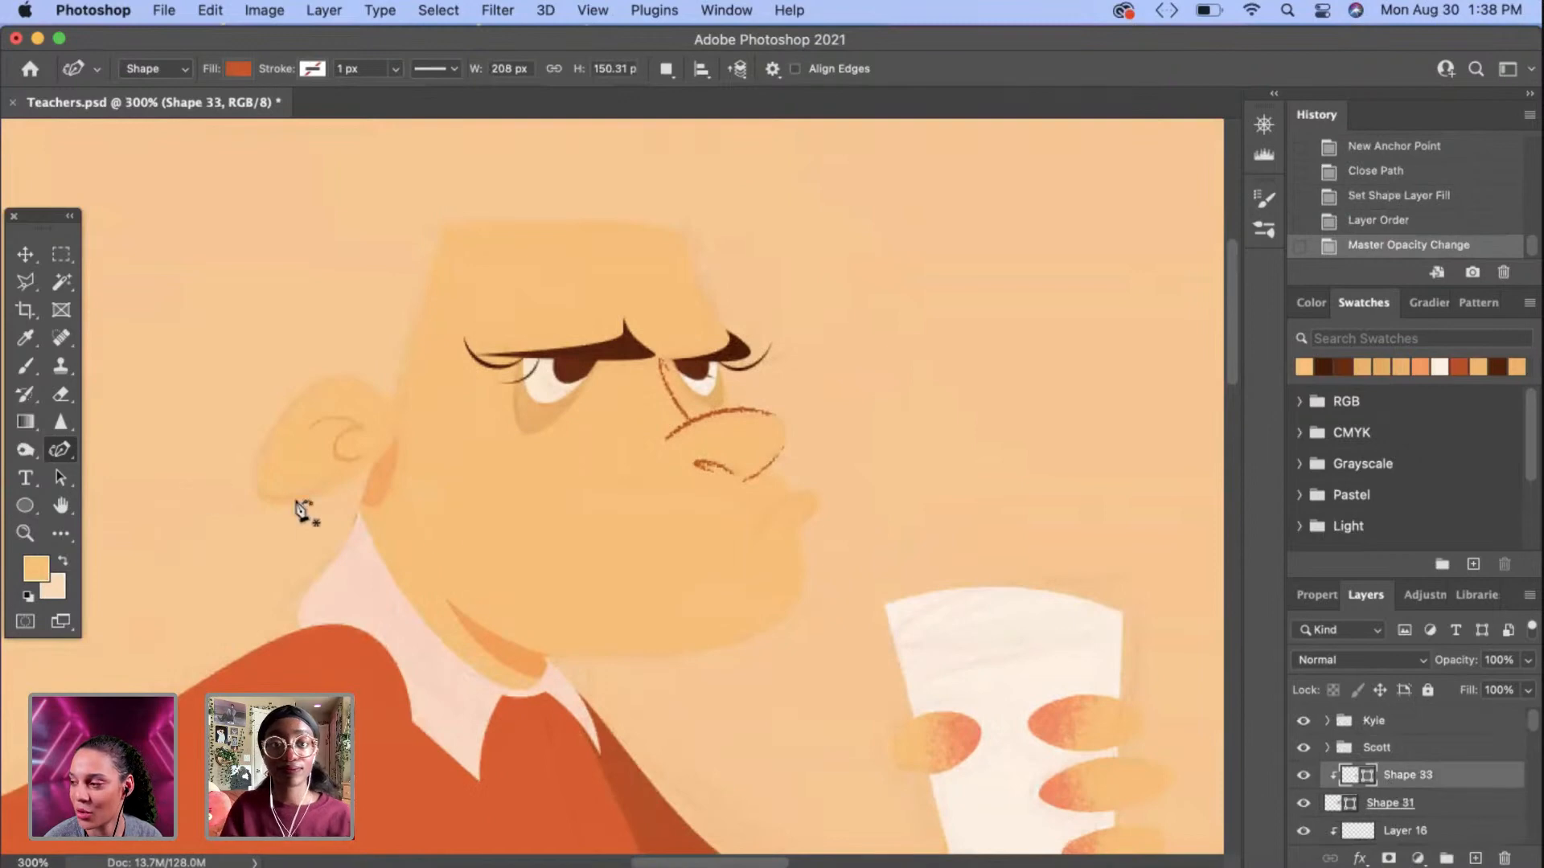
pyautogui.moveTo(57, 455); pyautogui.dragTo(93, 444)
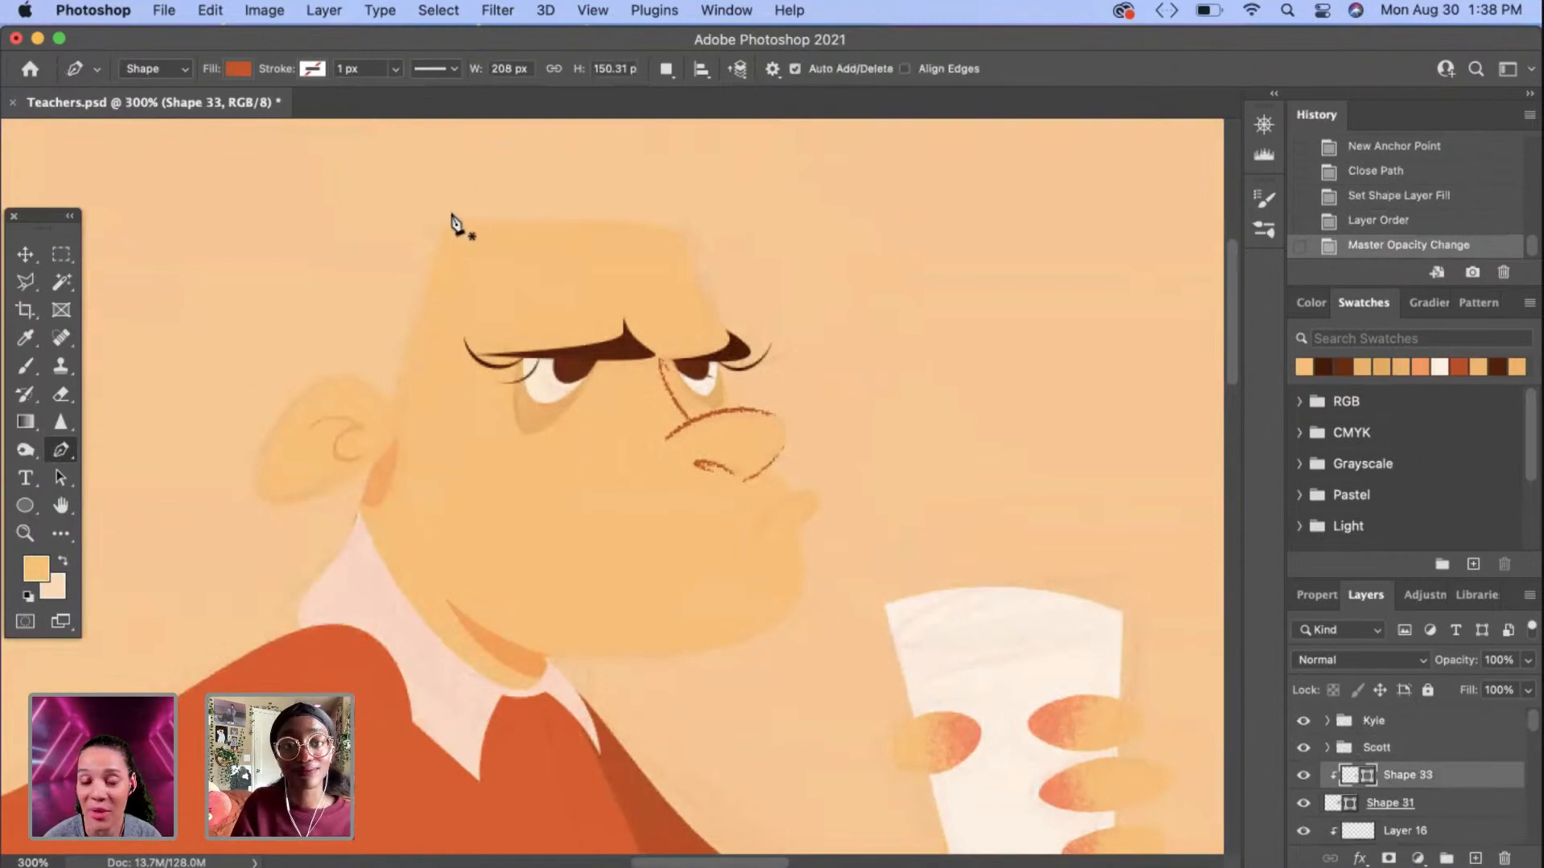
pyautogui.click(24, 256)
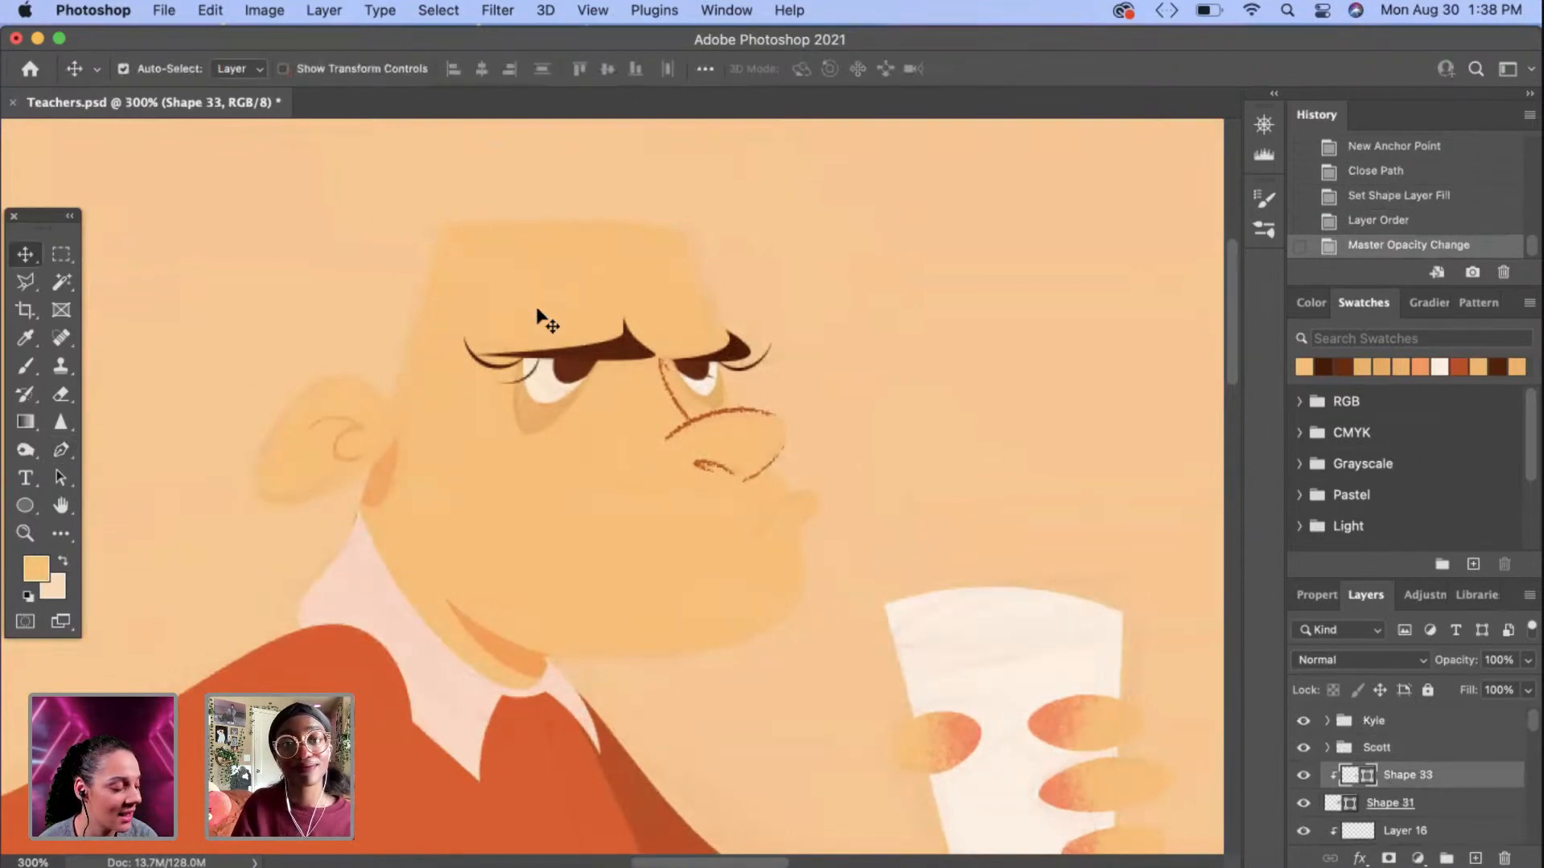
pyautogui.click(541, 320)
pyautogui.moveTo(60, 450); pyautogui.dragTo(125, 492)
pyautogui.click(125, 491)
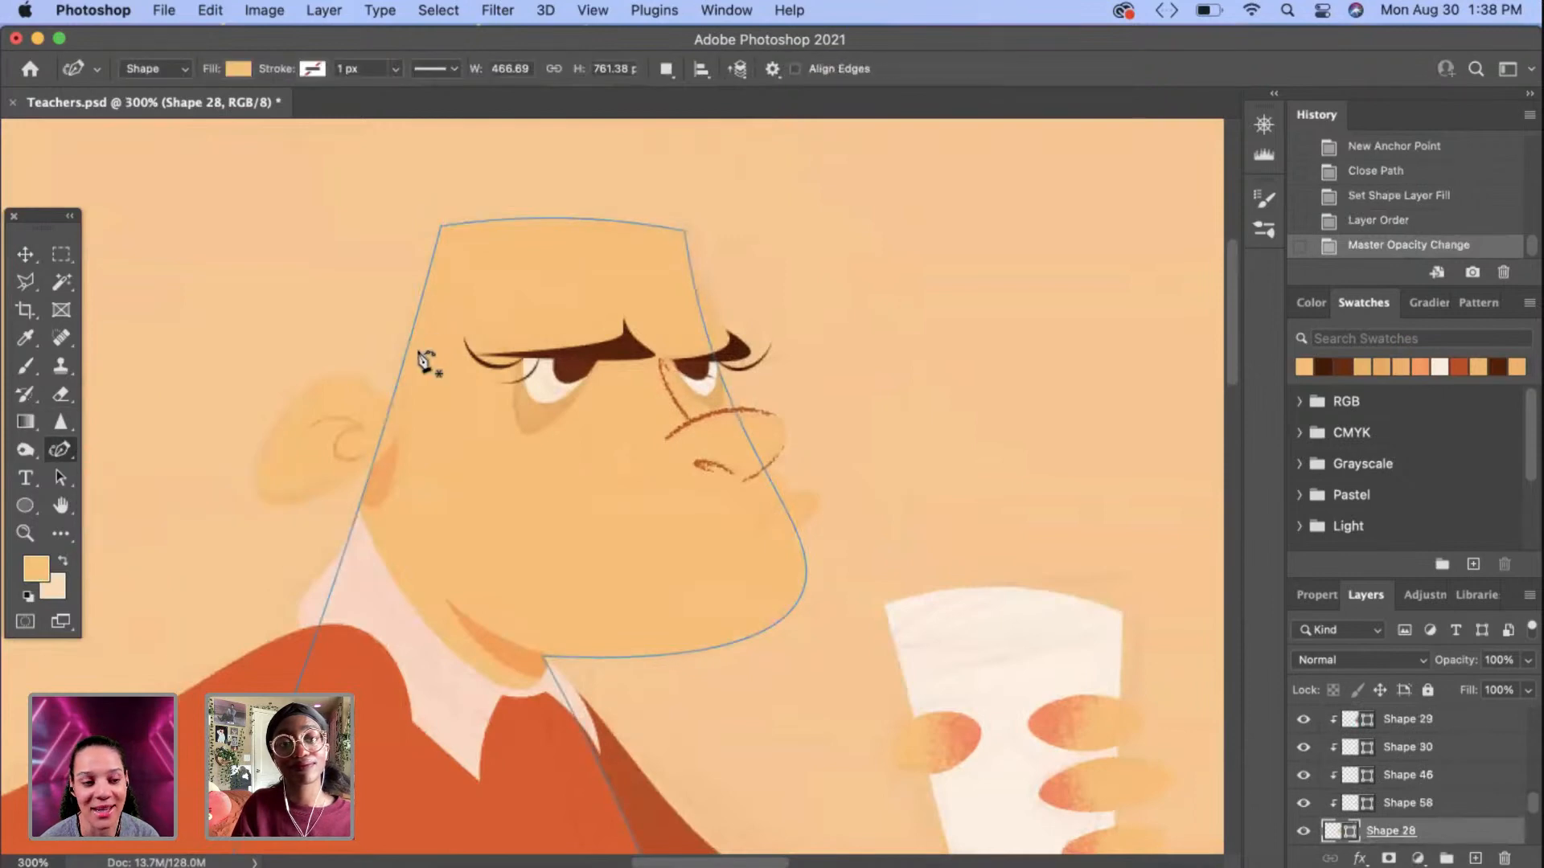
pyautogui.click(406, 356)
pyautogui.press('Delete')
pyautogui.click(440, 227)
pyautogui.moveTo(441, 229); pyautogui.dragTo(402, 230)
pyautogui.press('Escape')
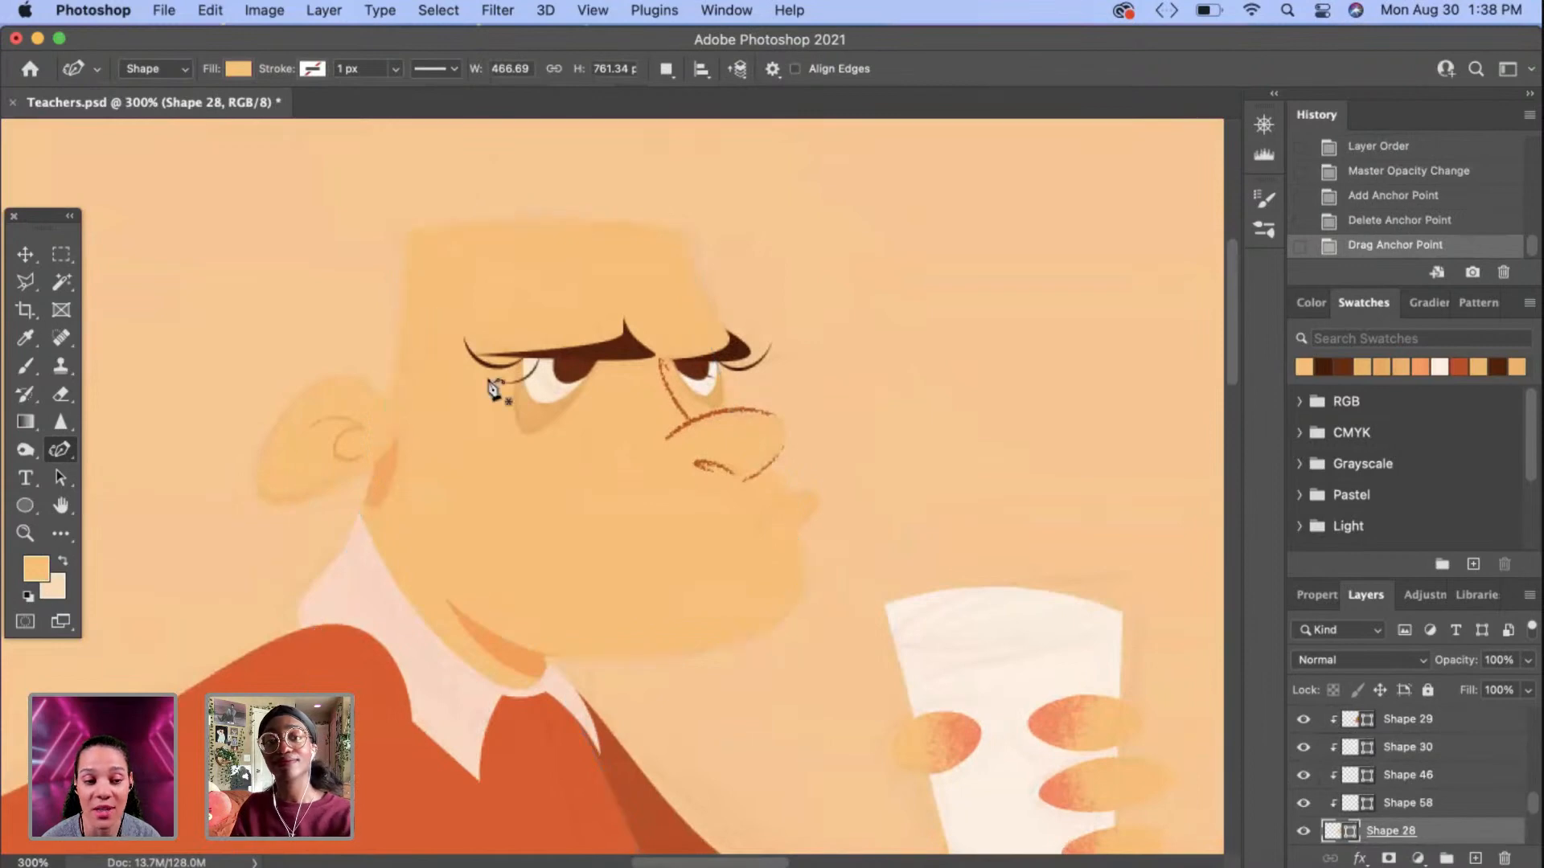
# Step: Draw a closed, straight-edged hair fringe with three jagged strands along the head's top, about 313 × 34 px, on a new layer above Shape 33
pyautogui.scroll(4, 1384, 768)
pyautogui.scroll(5, 1388, 774)
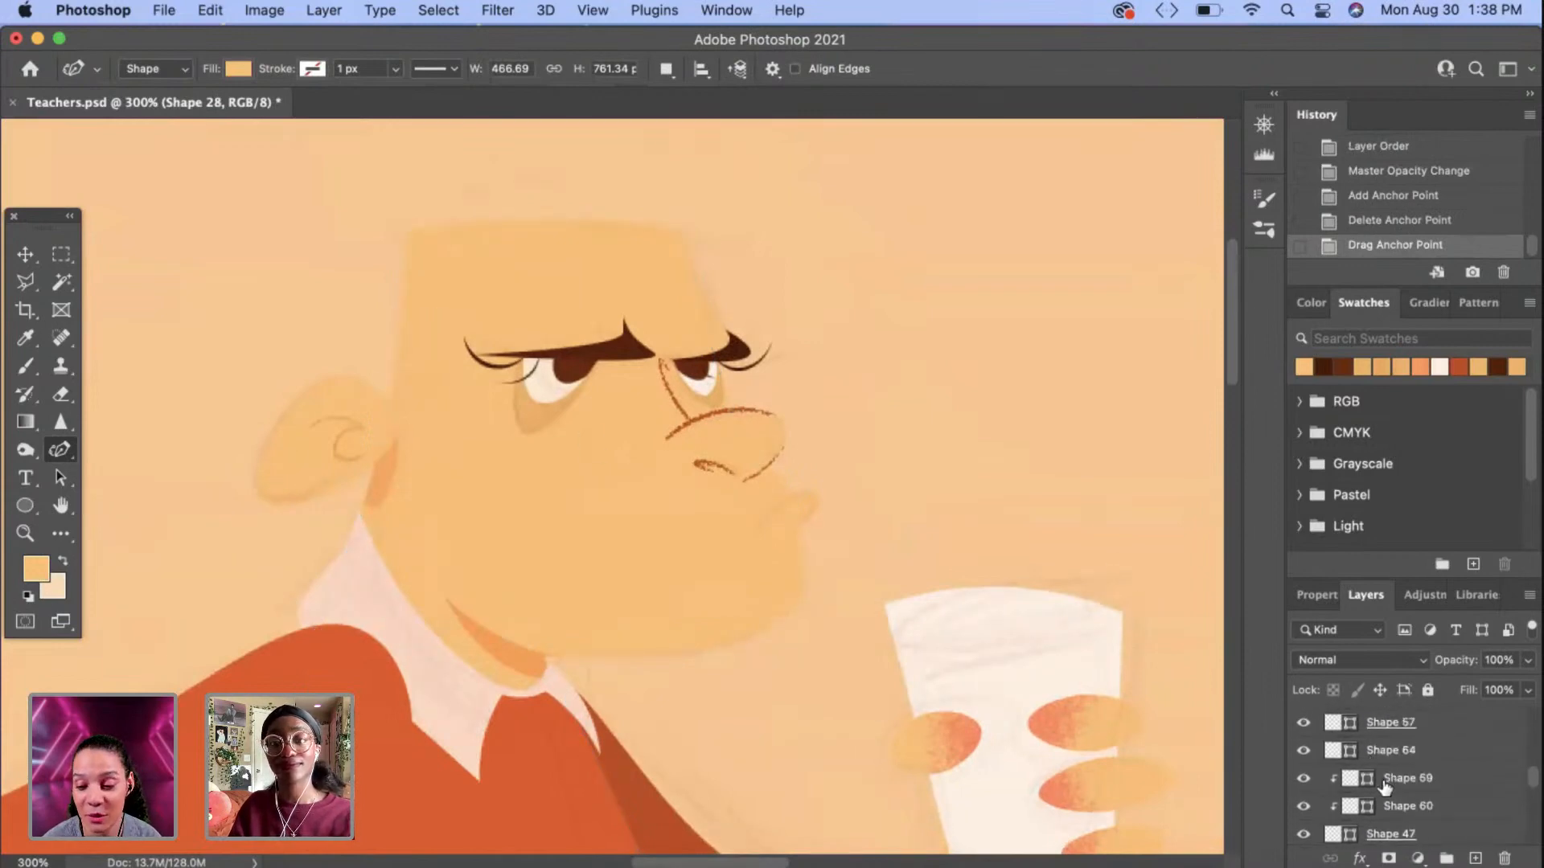
pyautogui.scroll(5, 1394, 789)
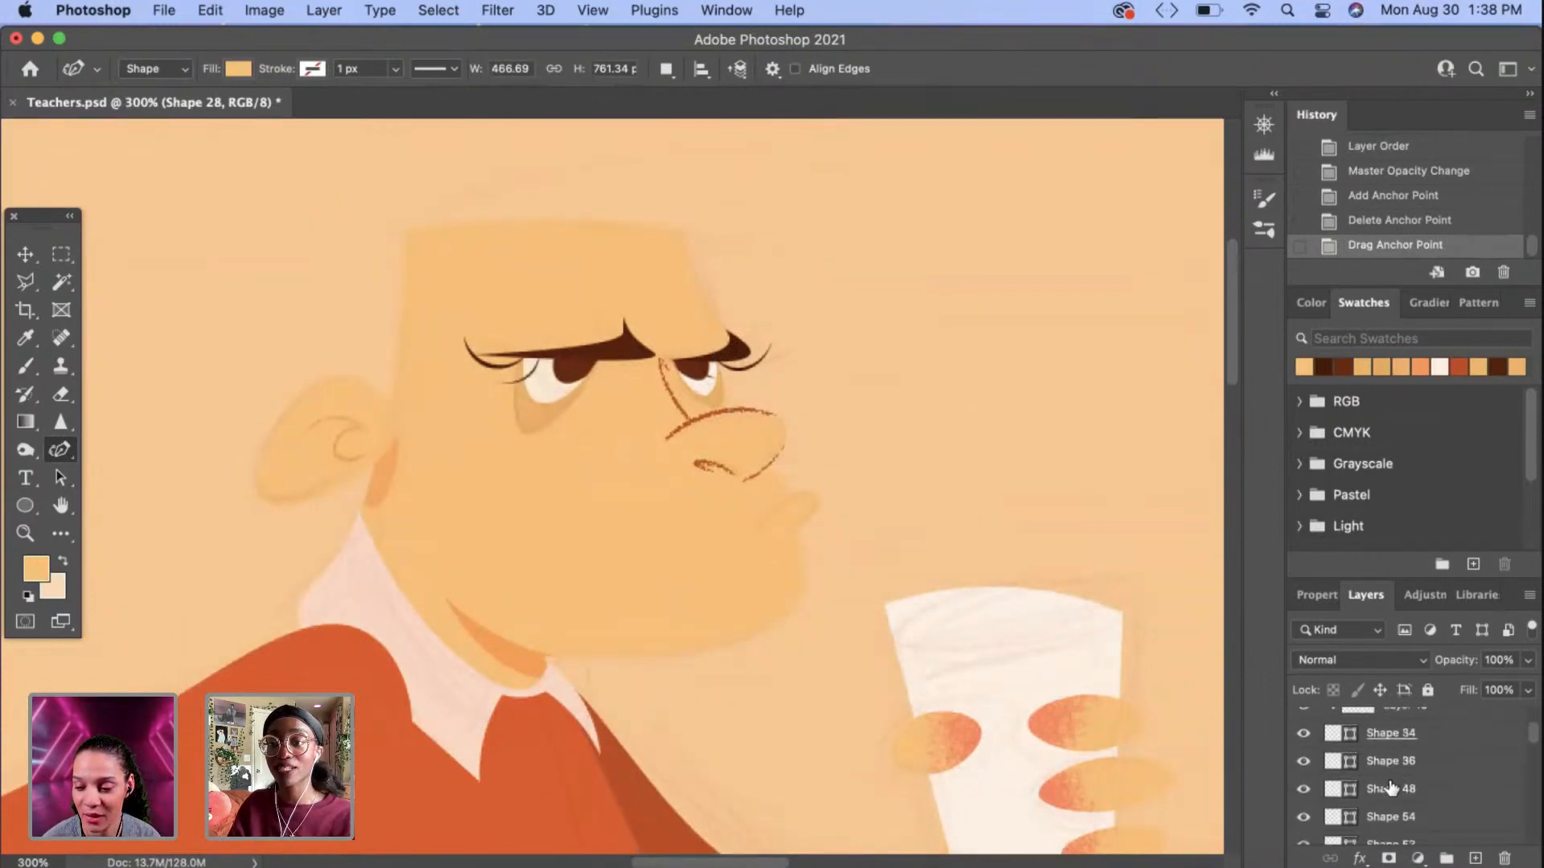
pyautogui.click(1395, 781)
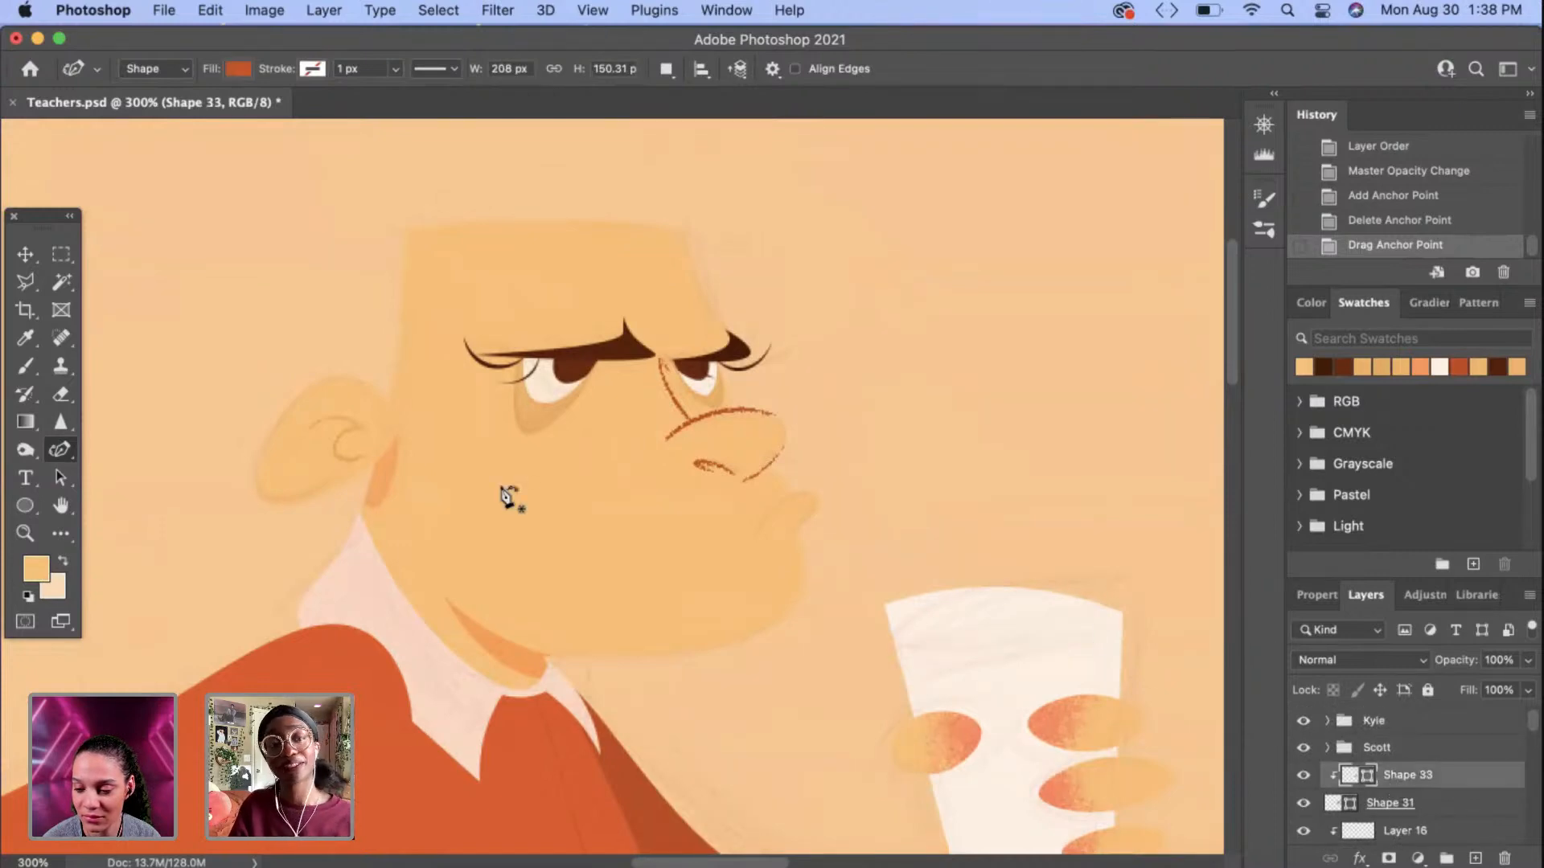
pyautogui.moveTo(60, 449); pyautogui.dragTo(121, 445)
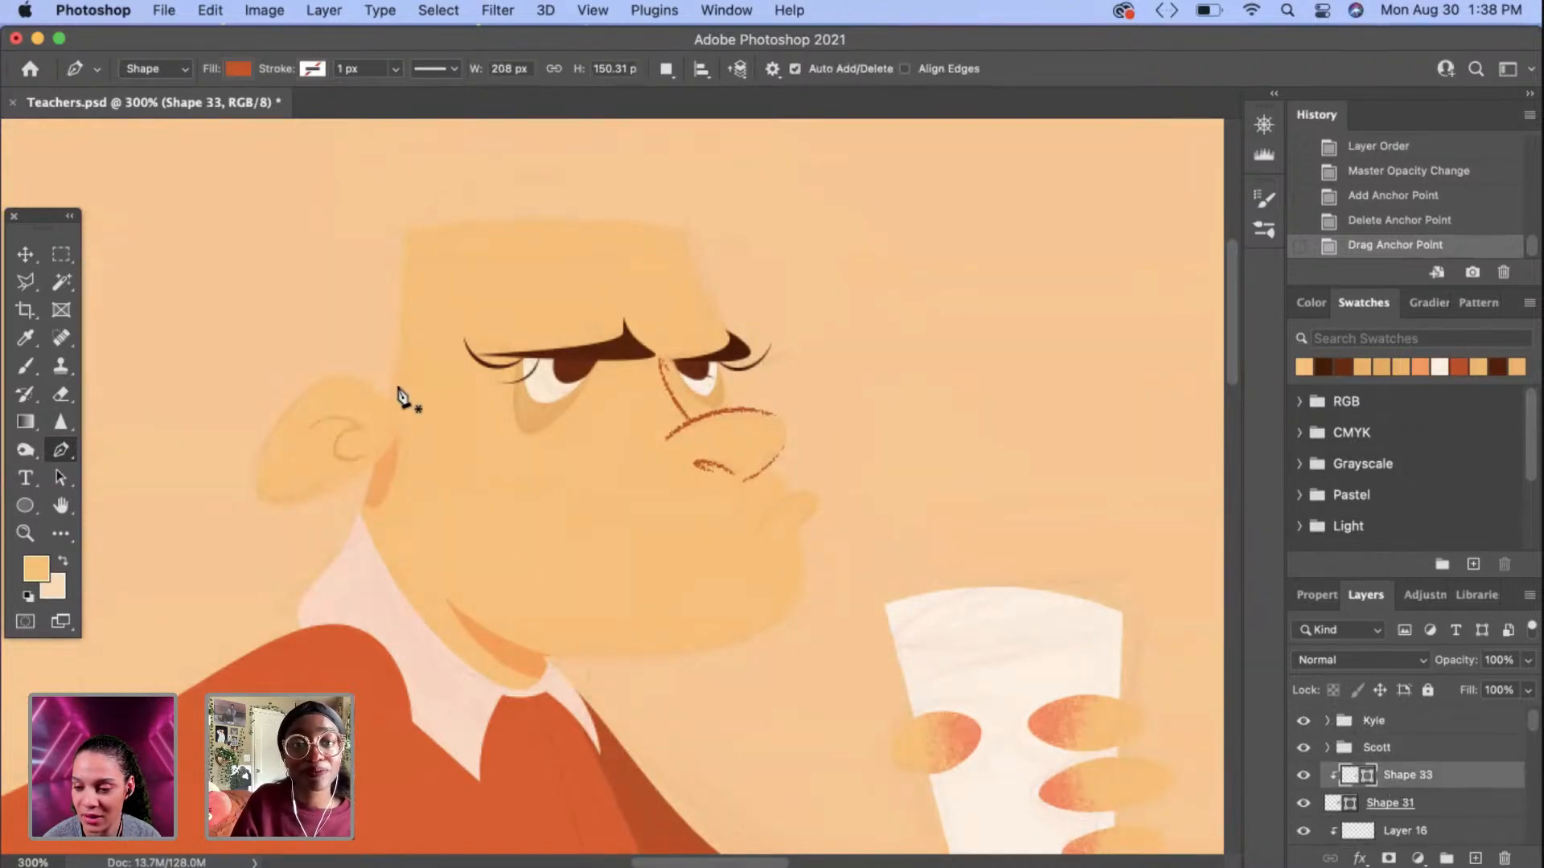
pyautogui.click(402, 230)
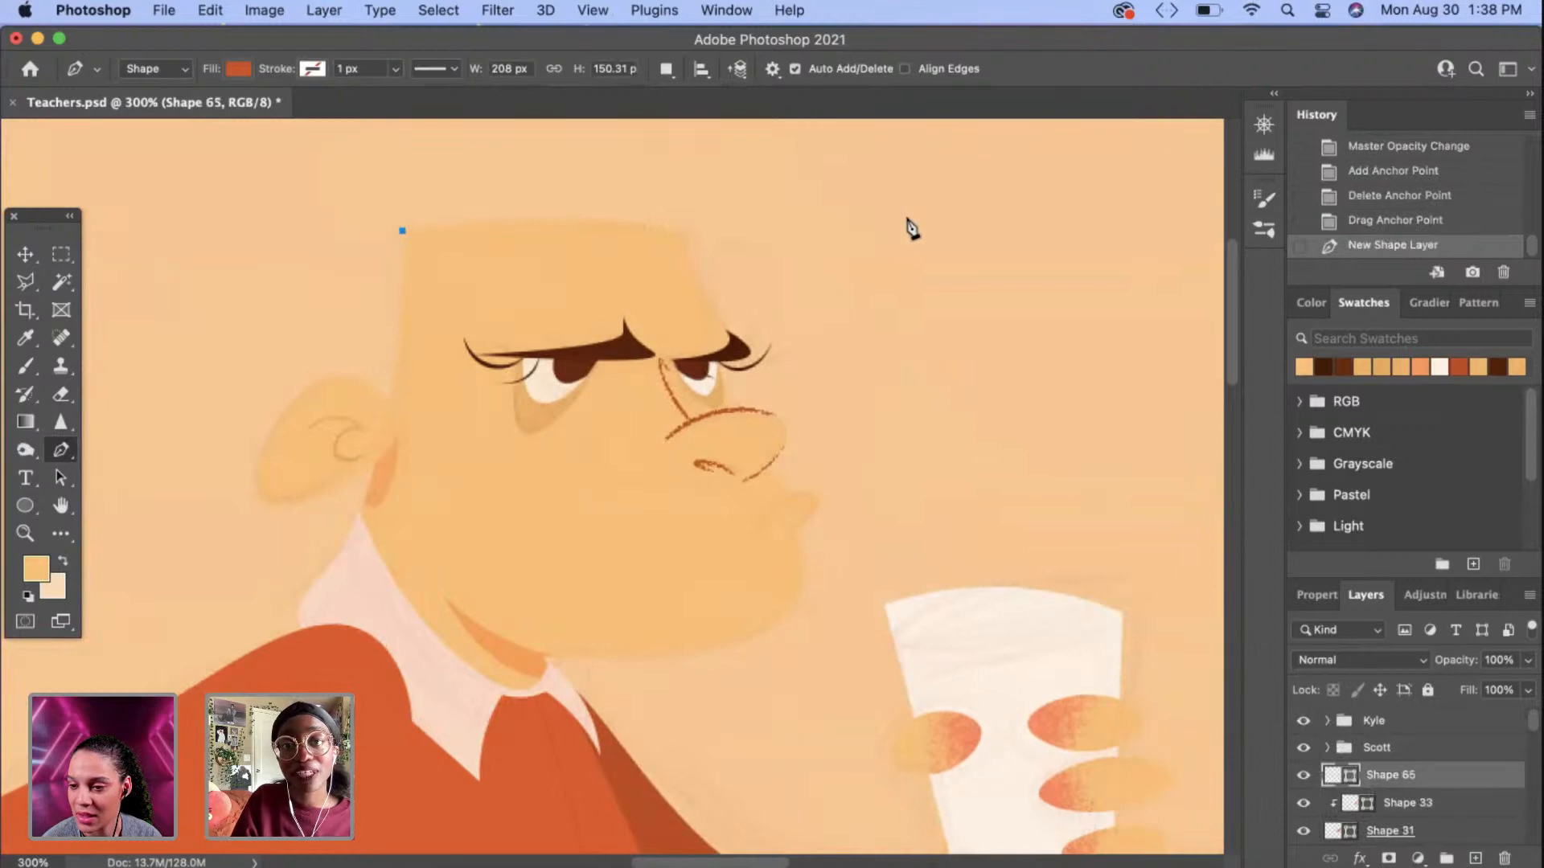
pyautogui.click(906, 218)
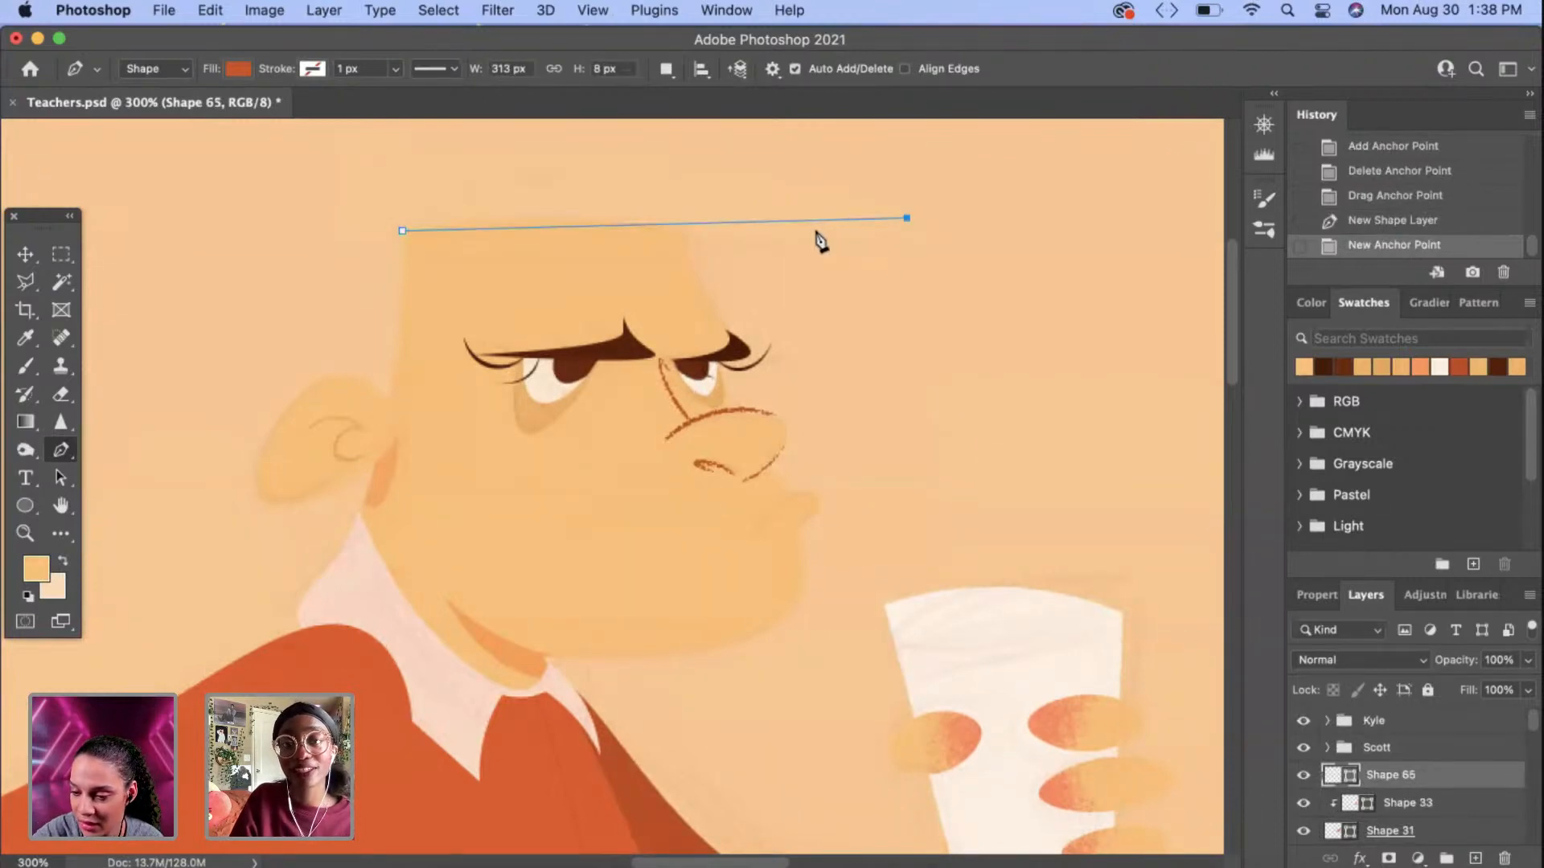
pyautogui.click(857, 270)
pyautogui.click(815, 231)
pyautogui.click(718, 239)
pyautogui.click(768, 273)
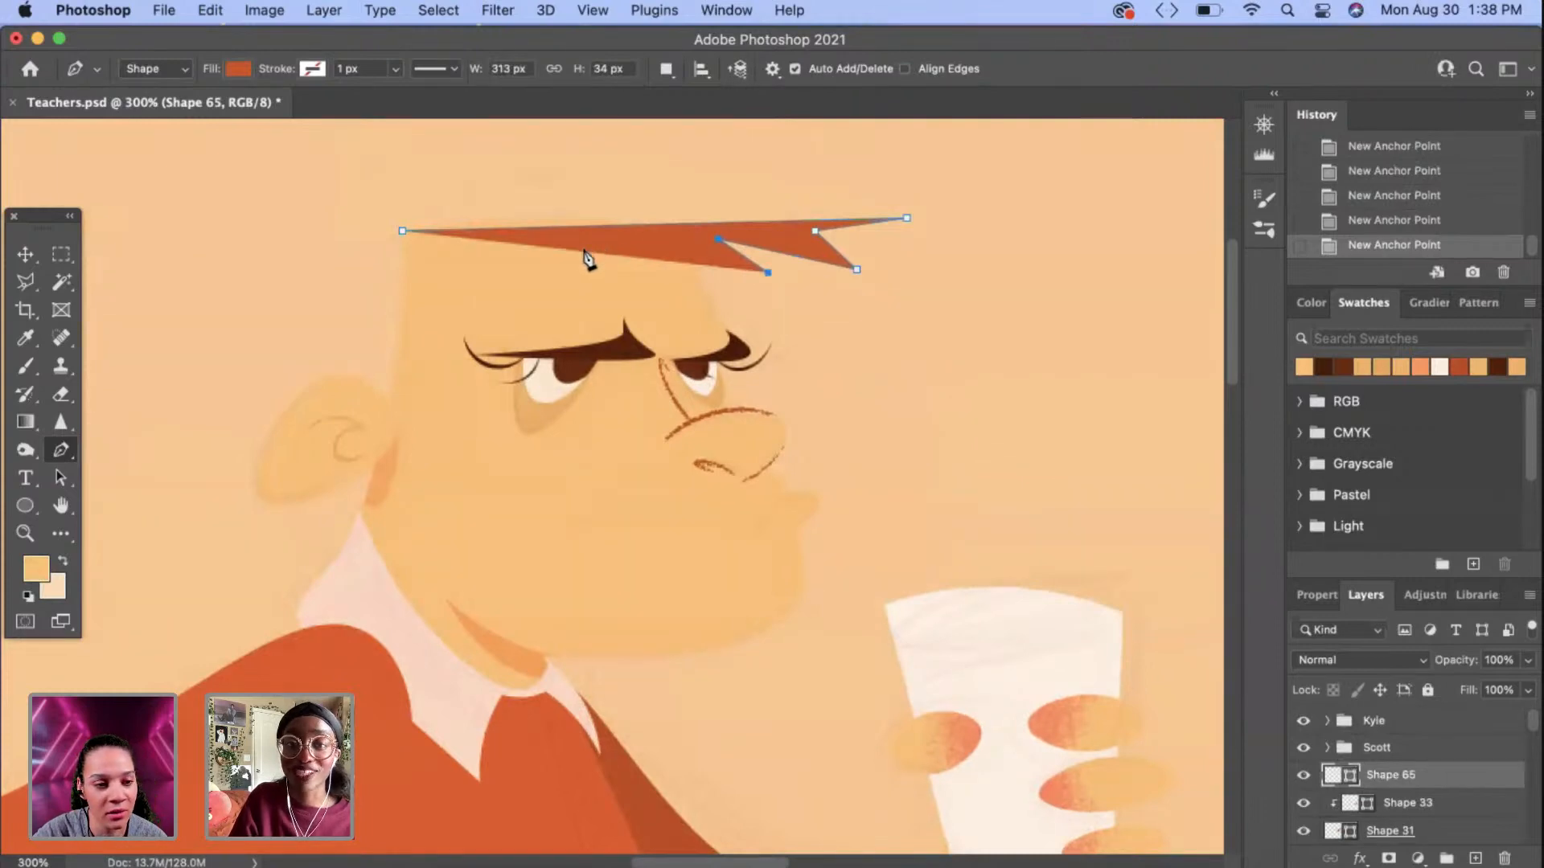
pyautogui.click(577, 246)
pyautogui.click(578, 270)
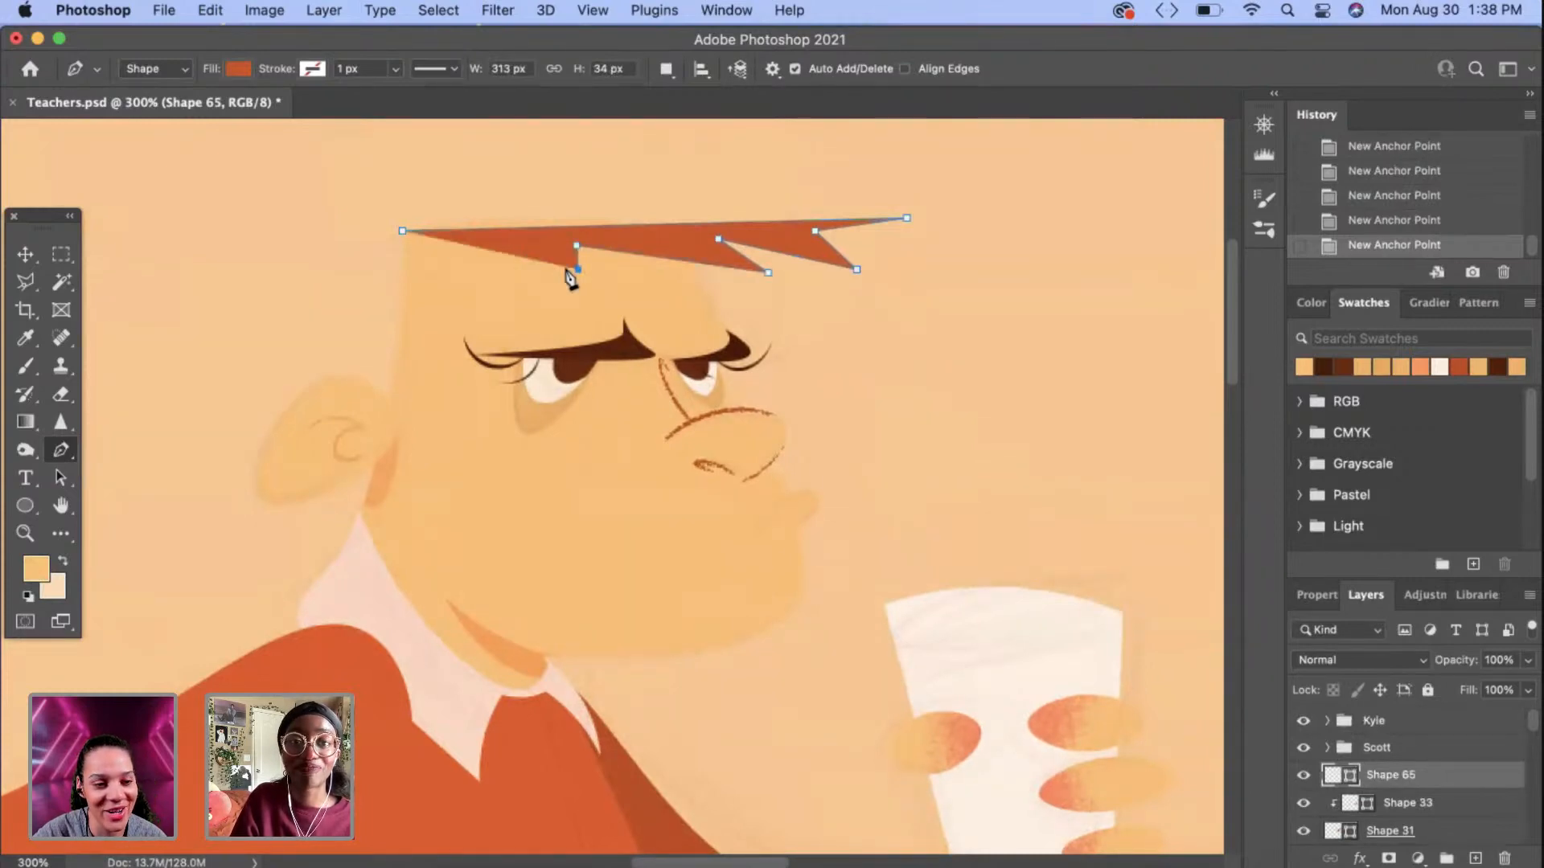
pyautogui.click(400, 227)
# Step: Fill the hair shape with a recently used dark brown, darkened slightly in the Color Picker
pyautogui.click(230, 71)
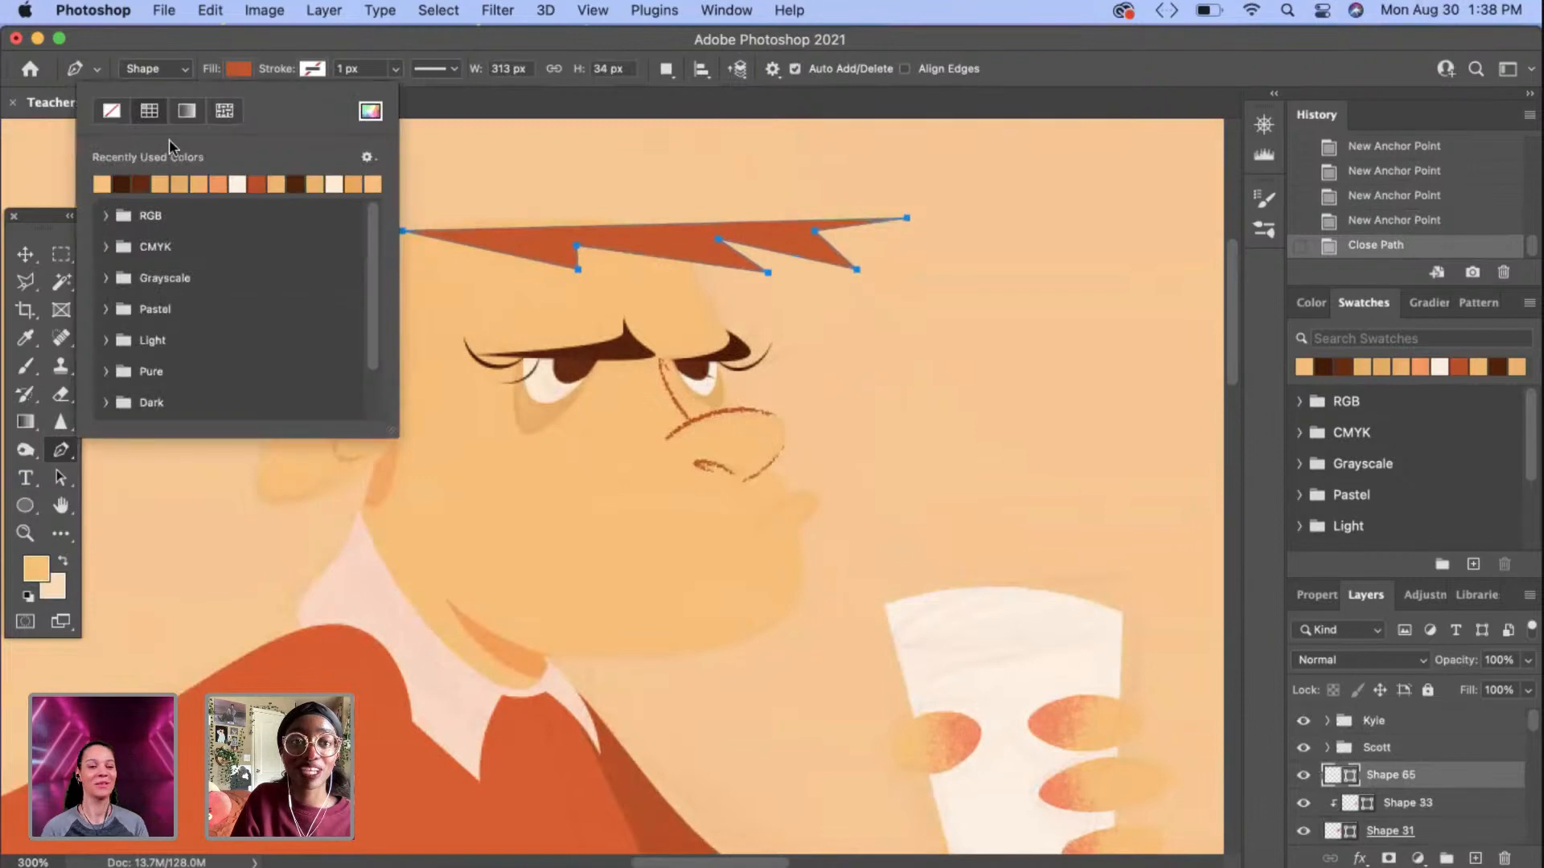
pyautogui.click(121, 183)
pyautogui.click(369, 108)
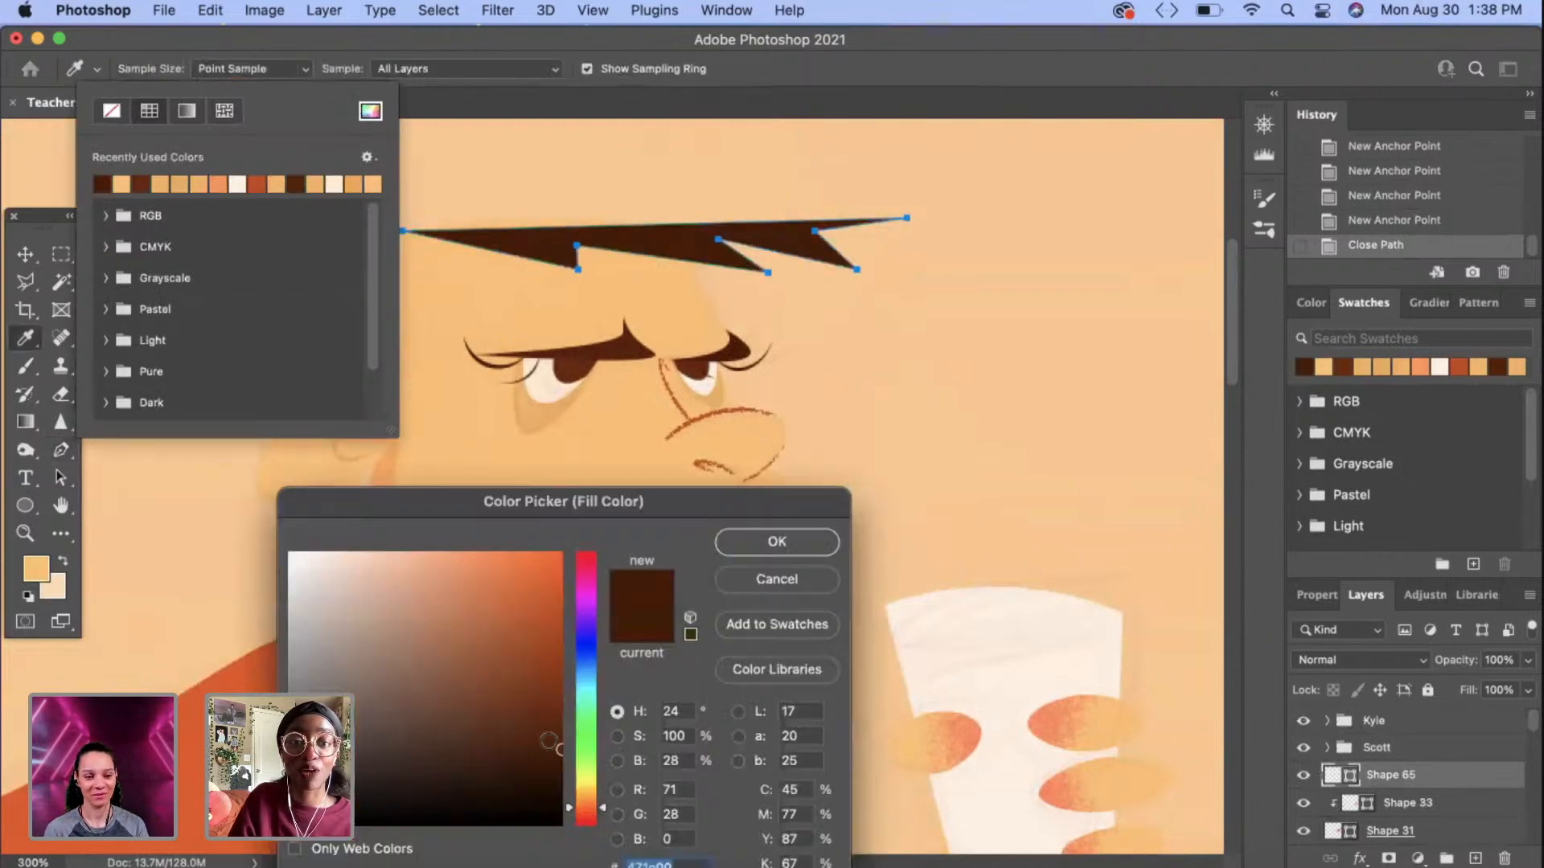
pyautogui.moveTo(559, 750); pyautogui.dragTo(567, 761)
pyautogui.click(749, 542)
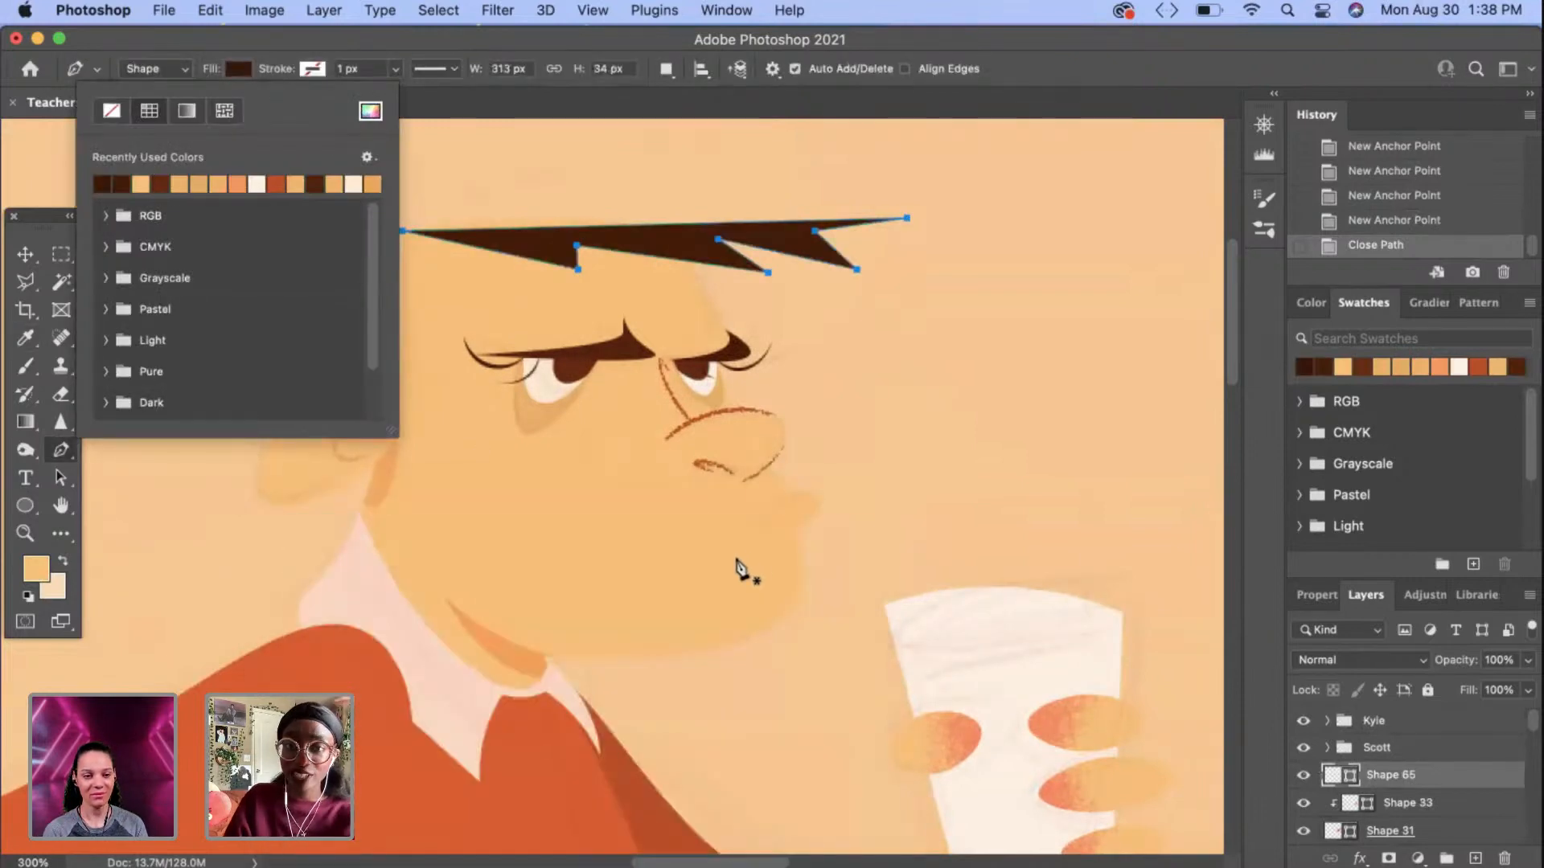
# Step: Arch the hair's top edge upward and curve its strands and back hairline with the Curvature Pen, making it about 323 × 69 px
pyautogui.click(64, 453)
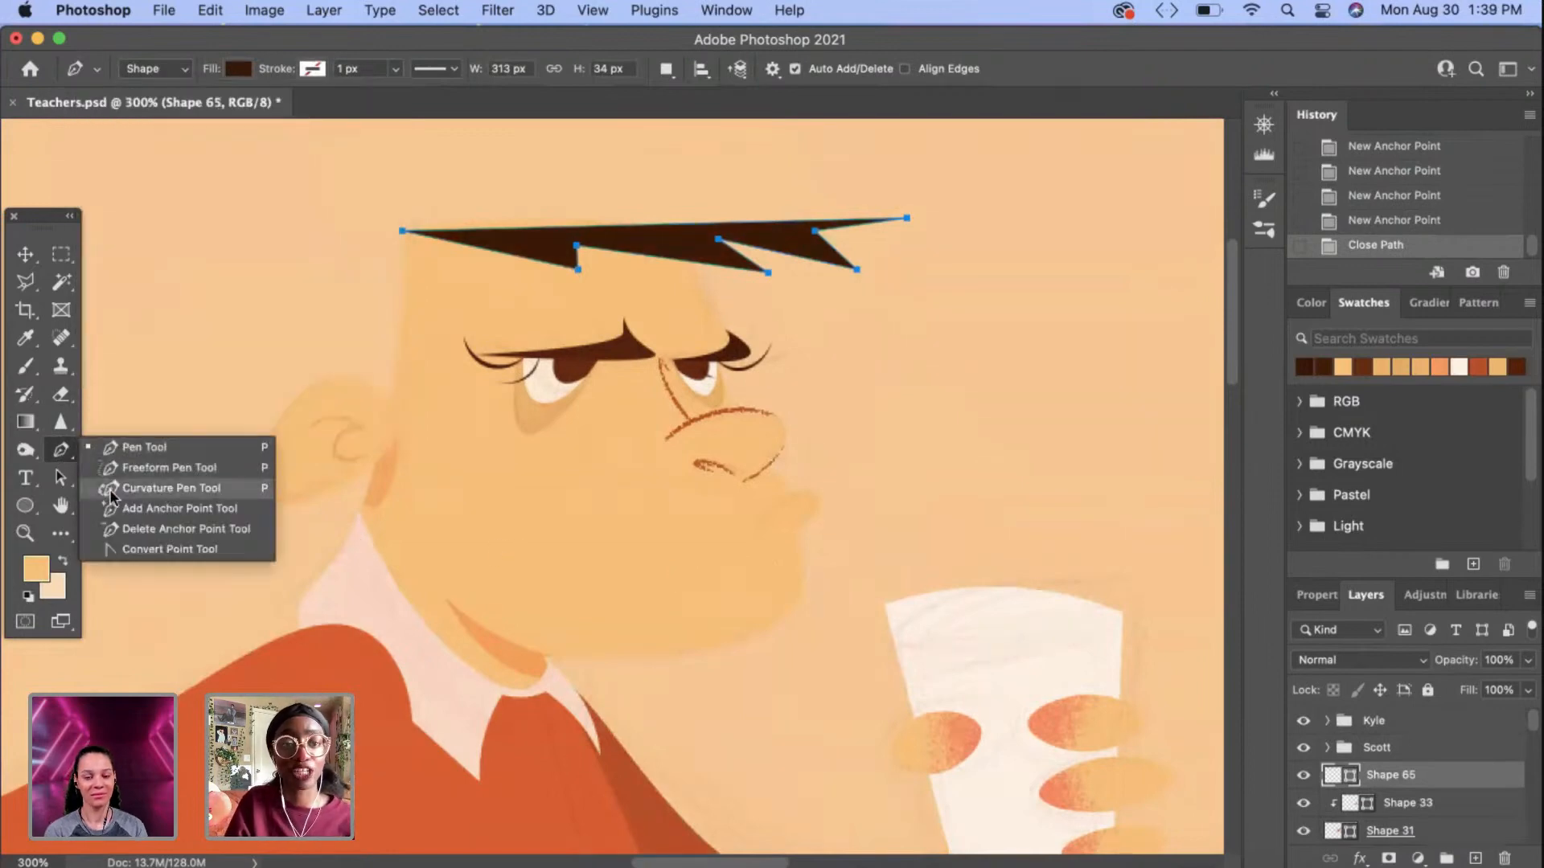
pyautogui.click(112, 489)
pyautogui.moveTo(542, 231); pyautogui.dragTo(654, 161)
pyautogui.moveTo(903, 218); pyautogui.dragTo(700, 252)
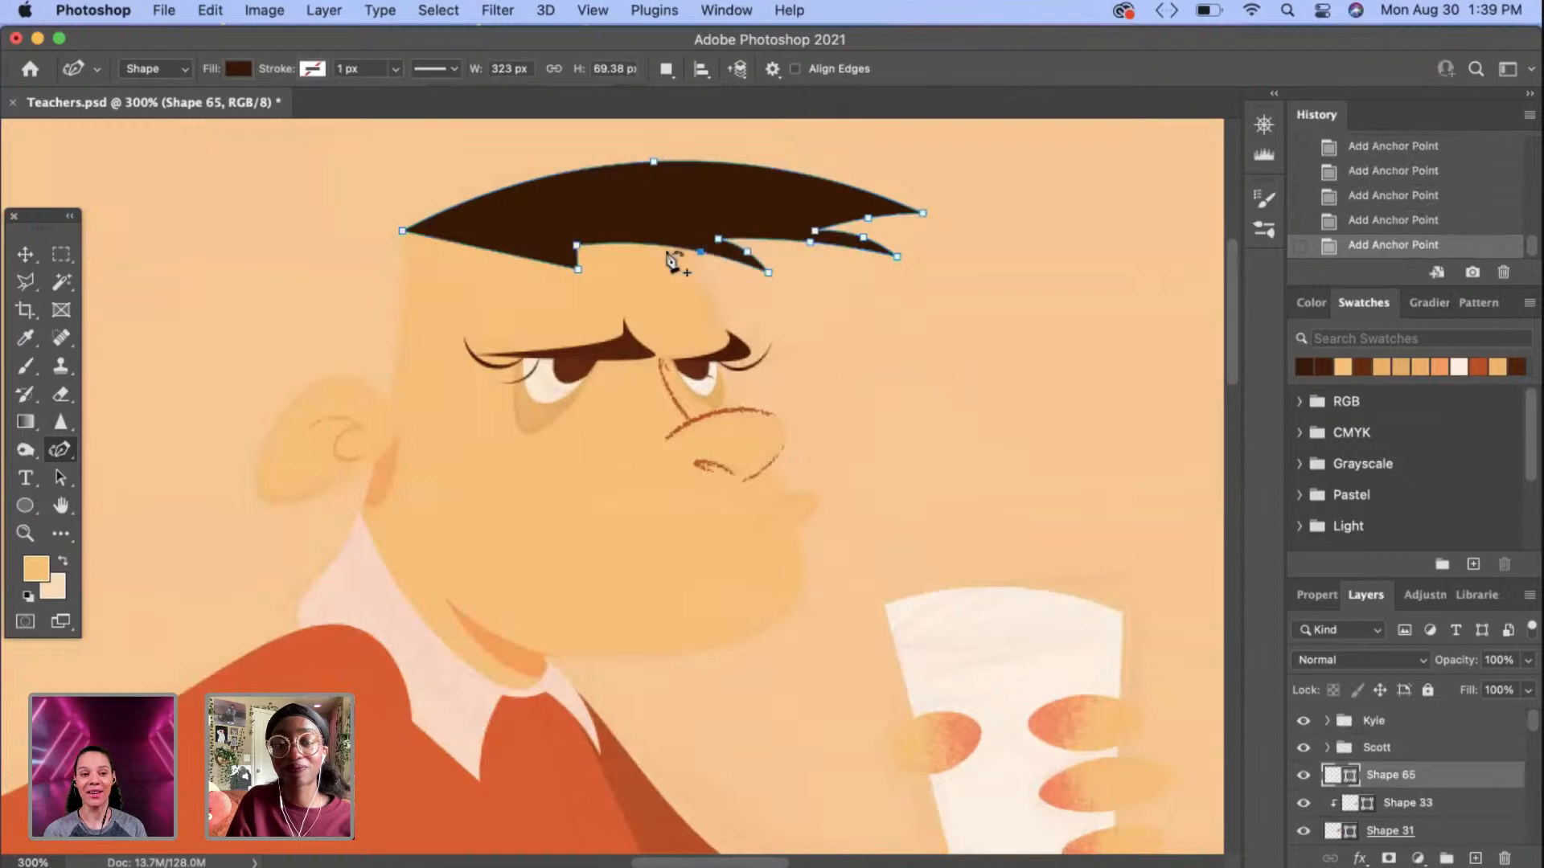
pyautogui.moveTo(576, 254); pyautogui.dragTo(565, 256)
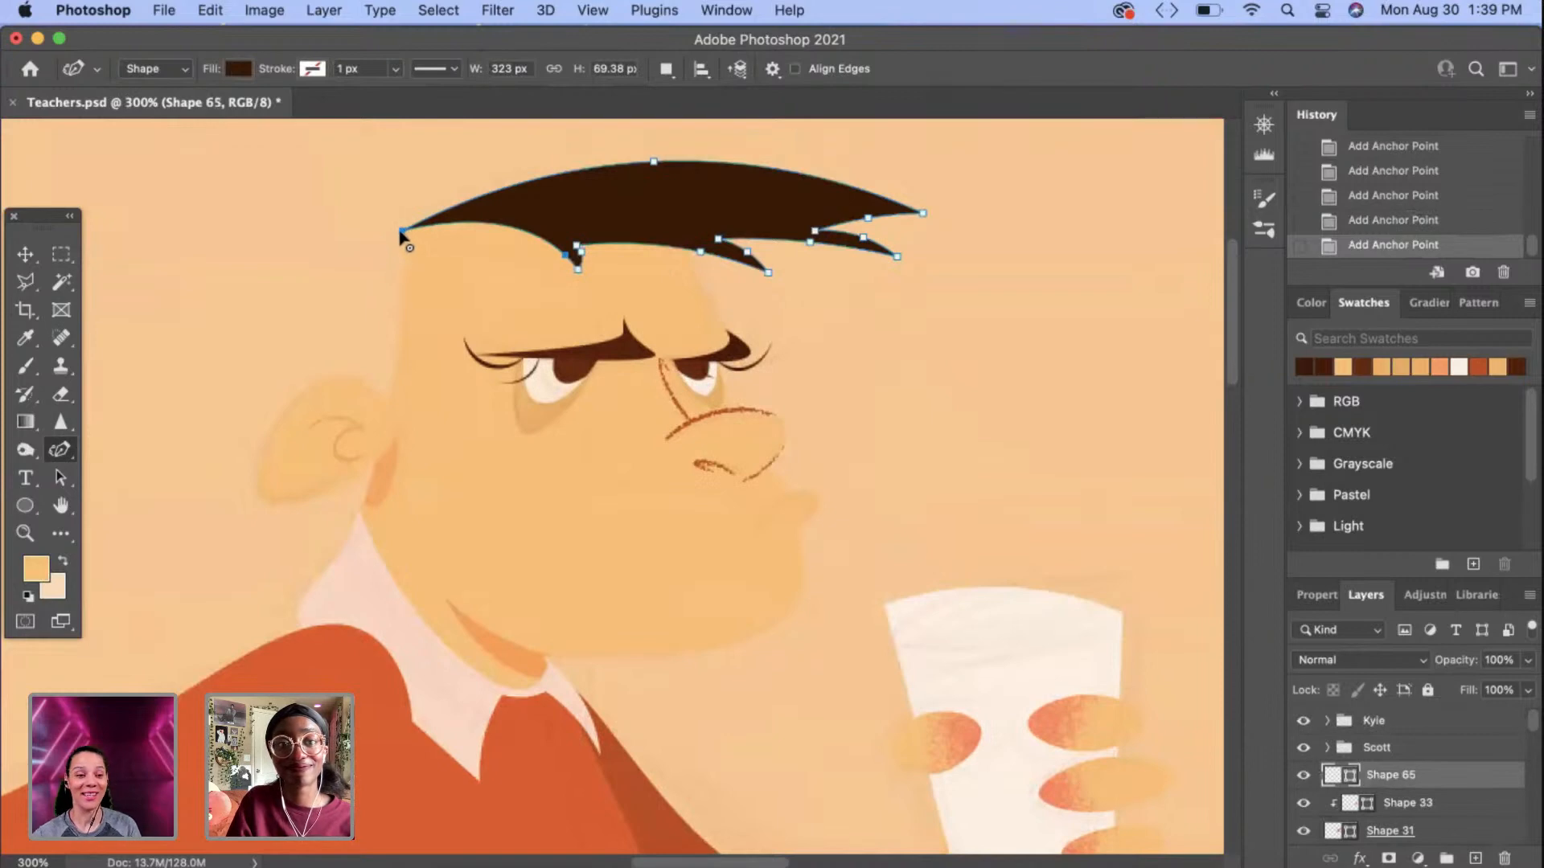
pyautogui.moveTo(402, 232); pyautogui.dragTo(401, 232)
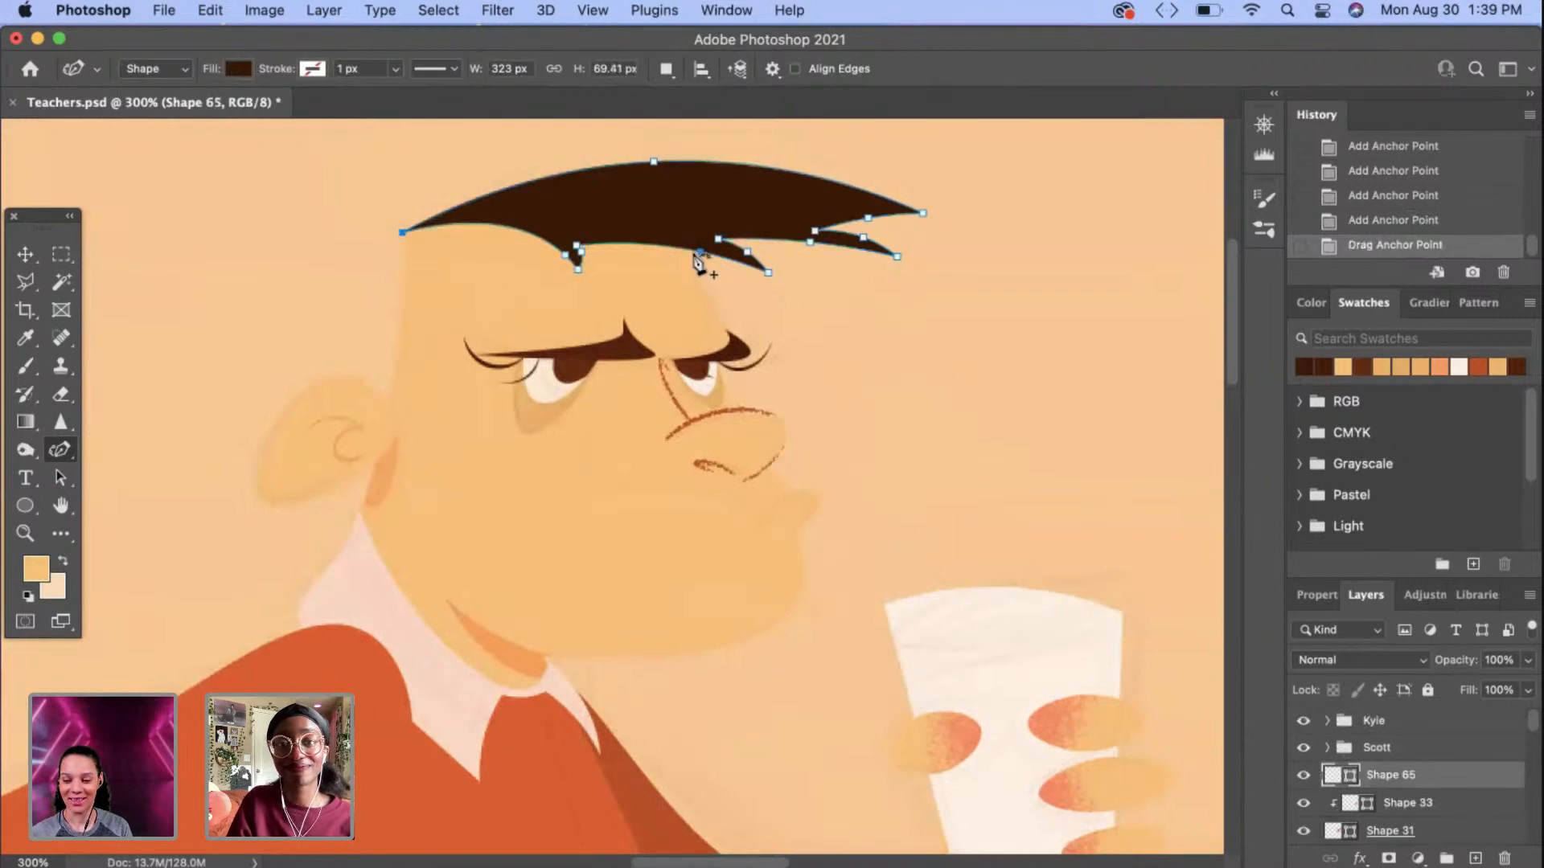
# Step: Refine the middle fringe strand by shifting its notch point and replacing the anchor point along its upper edge
pyautogui.moveTo(699, 252)
pyautogui.mouseDown()
pyautogui.moveTo(682, 255)
pyautogui.moveTo(710, 240)
pyautogui.mouseUp()
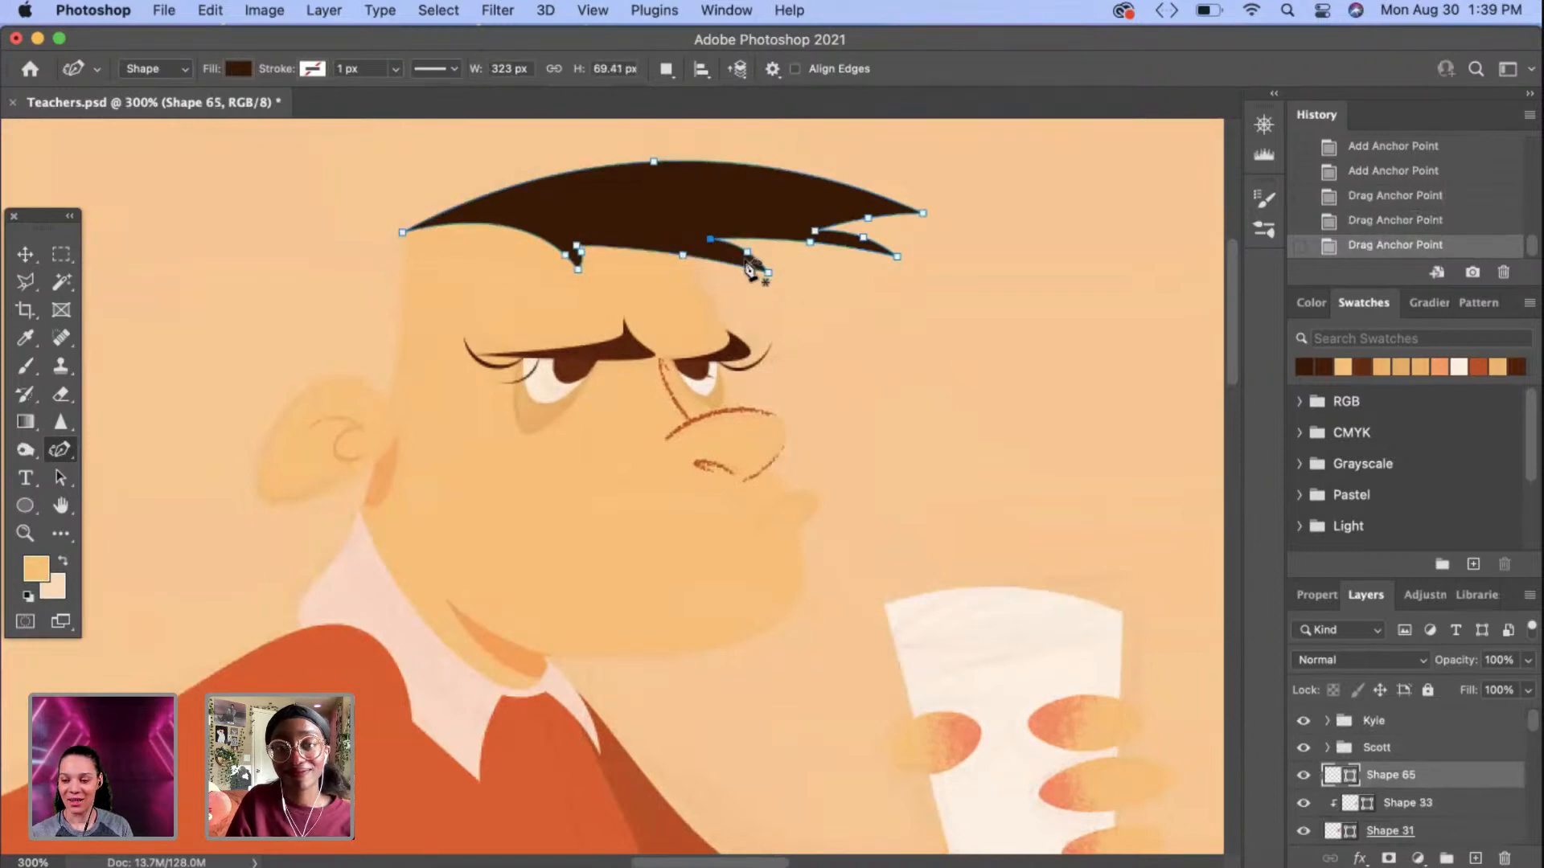
pyautogui.click(747, 257)
pyautogui.press('BackSpace')
pyautogui.click(750, 258)
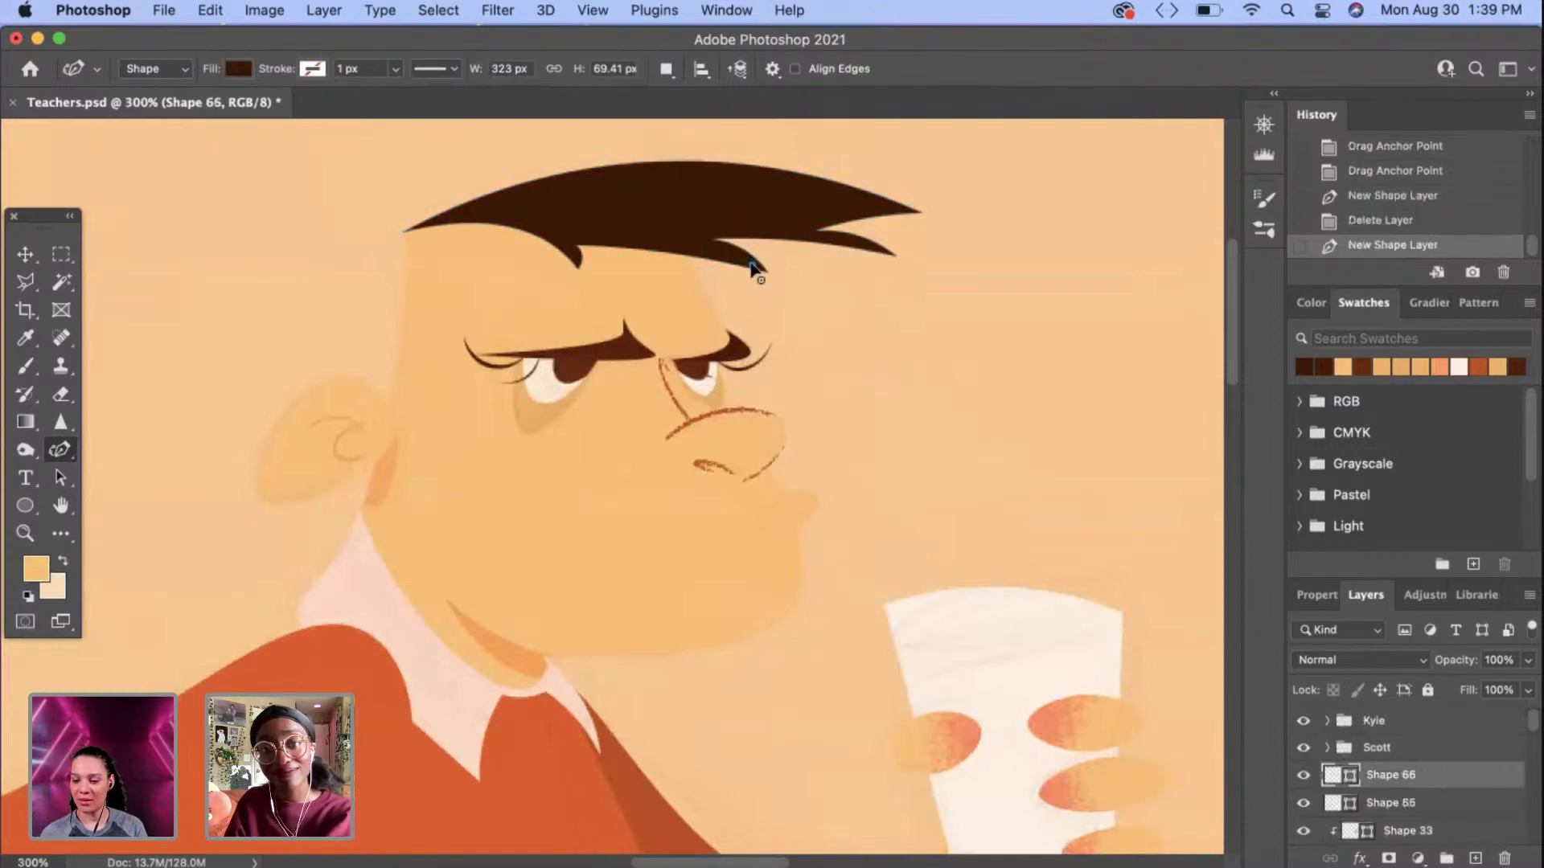
pyautogui.press('BackSpace')
pyautogui.click(757, 261)
pyautogui.click(754, 257)
pyautogui.press('BackSpace')
# Step: Pull the outer fringe strand's base and tip inward and replace the anchor point on its upper edge
pyautogui.moveTo(747, 248); pyautogui.dragTo(798, 243)
pyautogui.moveTo(896, 257); pyautogui.dragTo(872, 261)
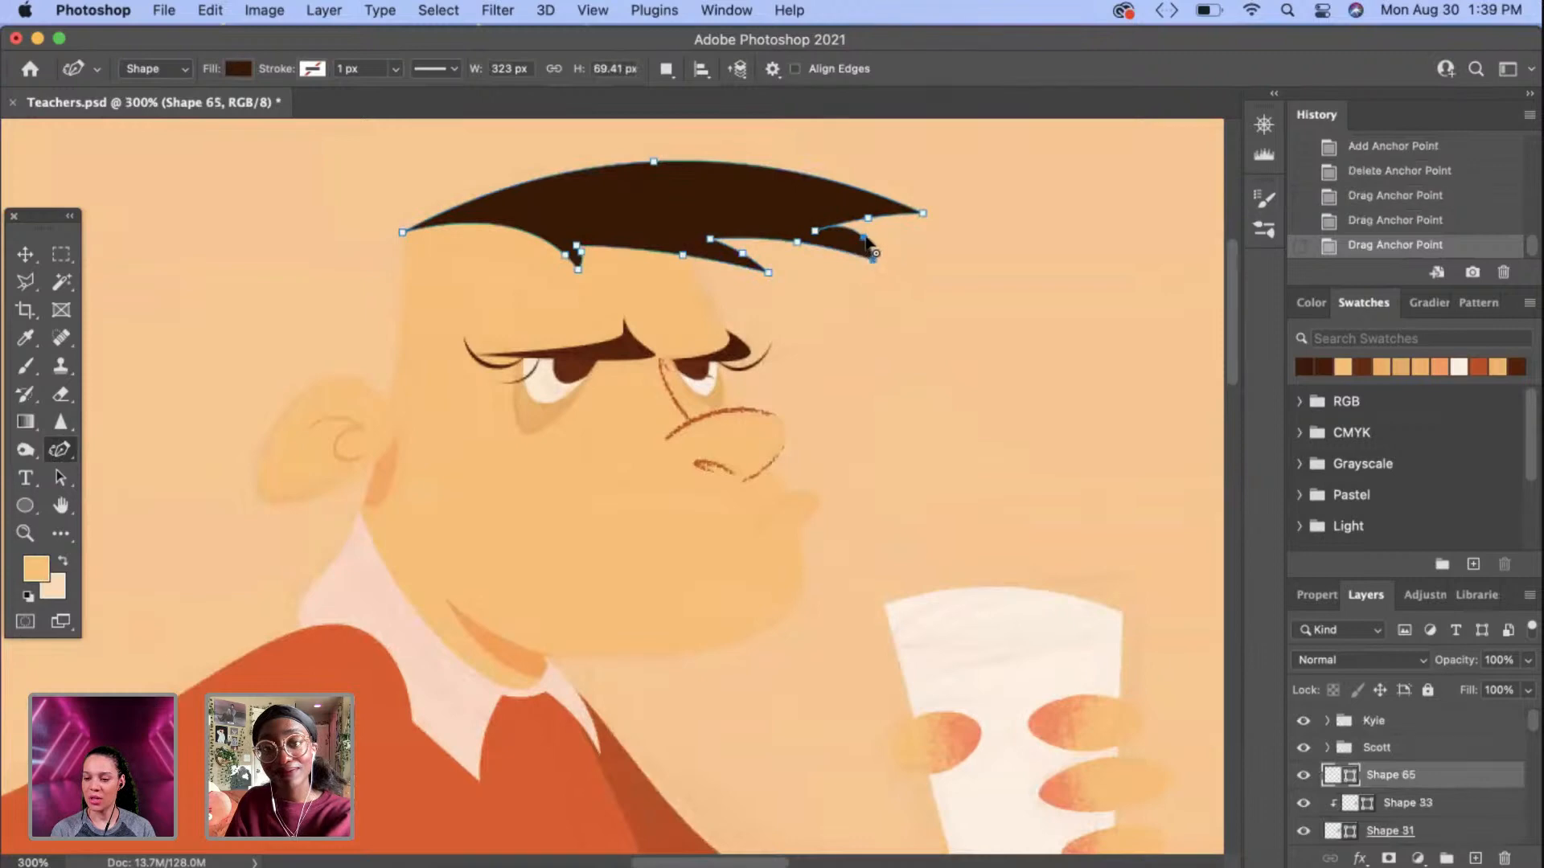
pyautogui.click(864, 238)
pyautogui.press('BackSpace')
pyautogui.click(847, 242)
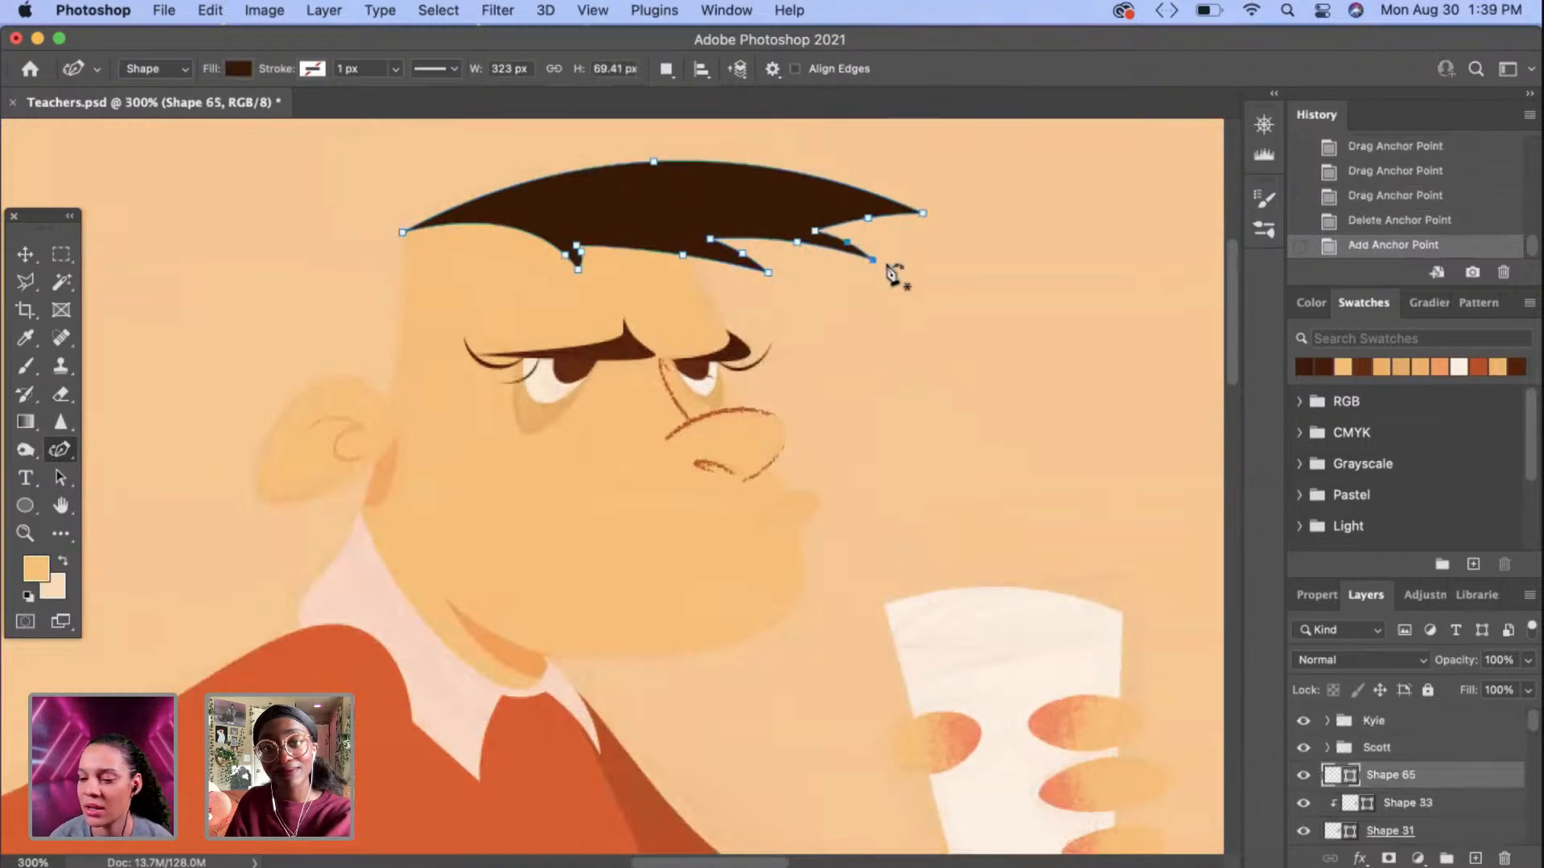
# Step: Raise the hair's crown toward the back and pull the front tip inward, making the hair about 302 × 73 px
pyautogui.moveTo(613, 163); pyautogui.dragTo(496, 179)
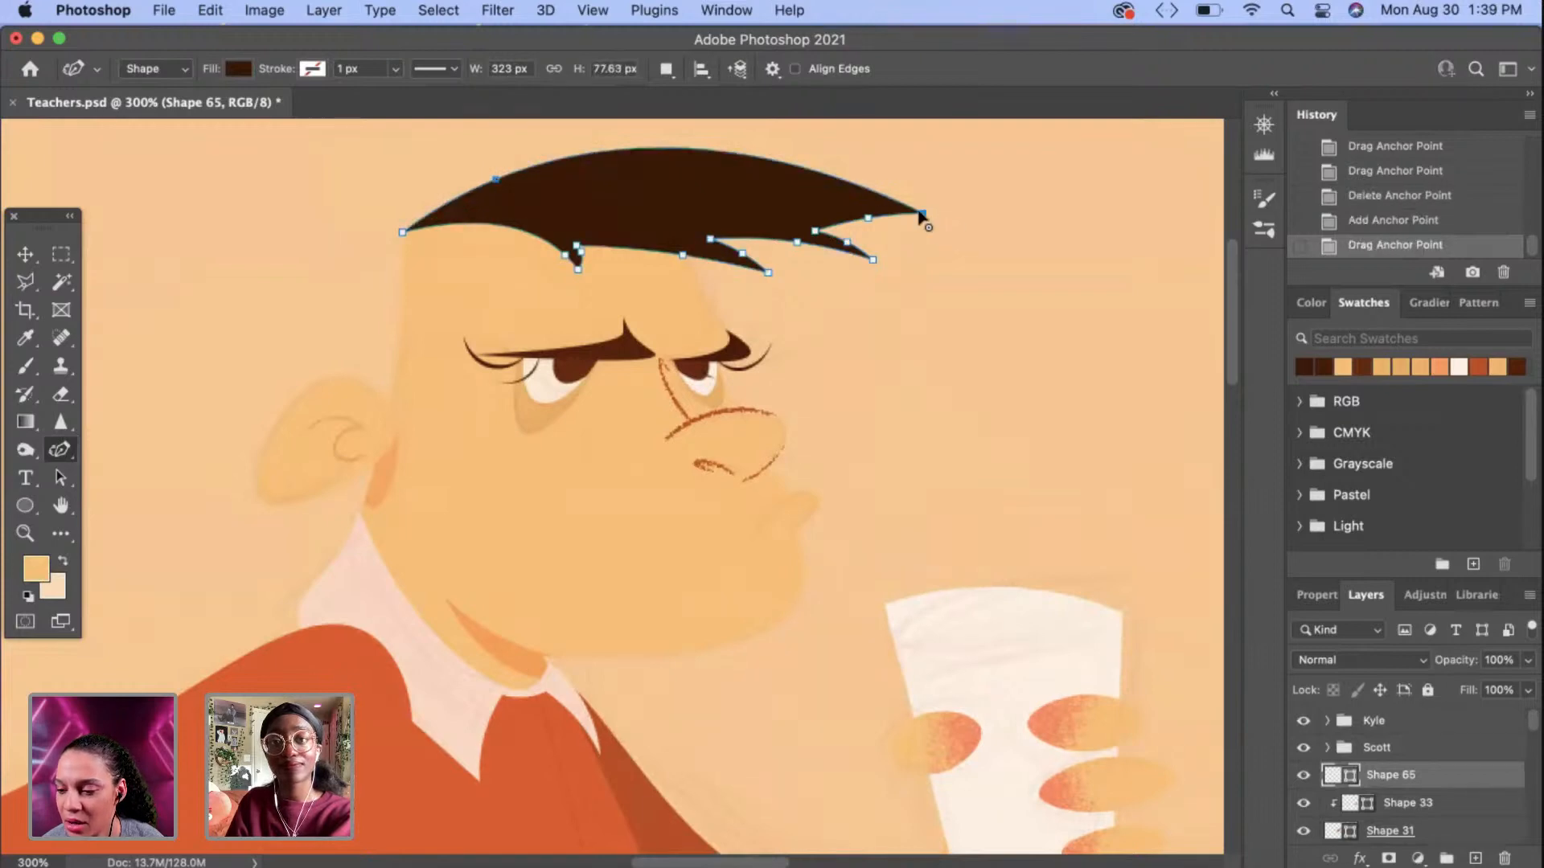
pyautogui.moveTo(923, 213); pyautogui.dragTo(841, 227)
pyautogui.press('Escape')
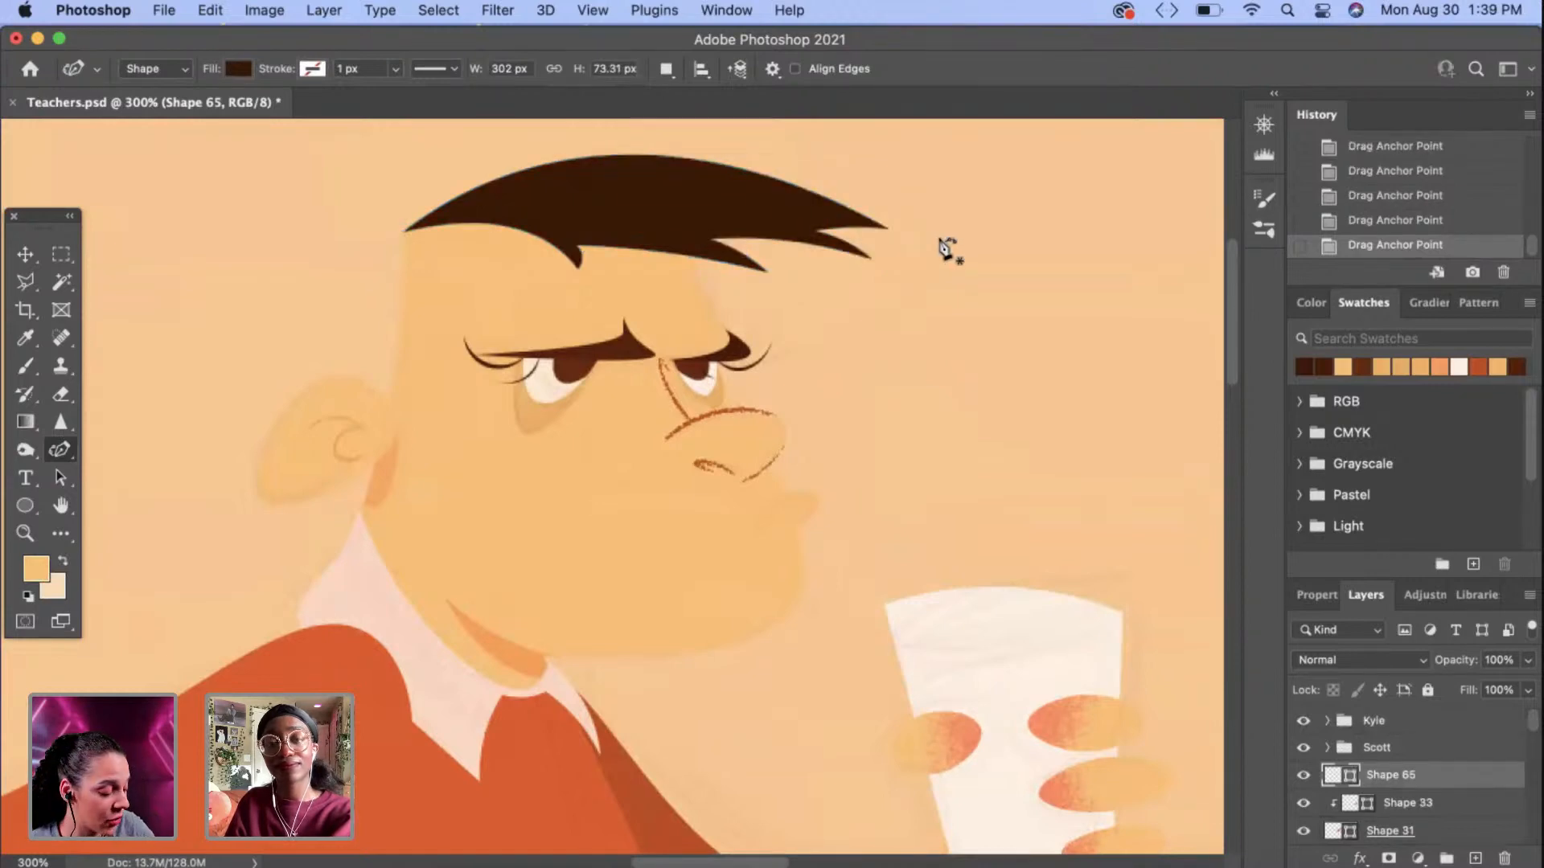
# Step: Draw a closed four-point side-hair shape about 62 × 125 px from the back hairline down toward the ear, clipped to the head shape
pyautogui.click(29, 257)
pyautogui.click(523, 288)
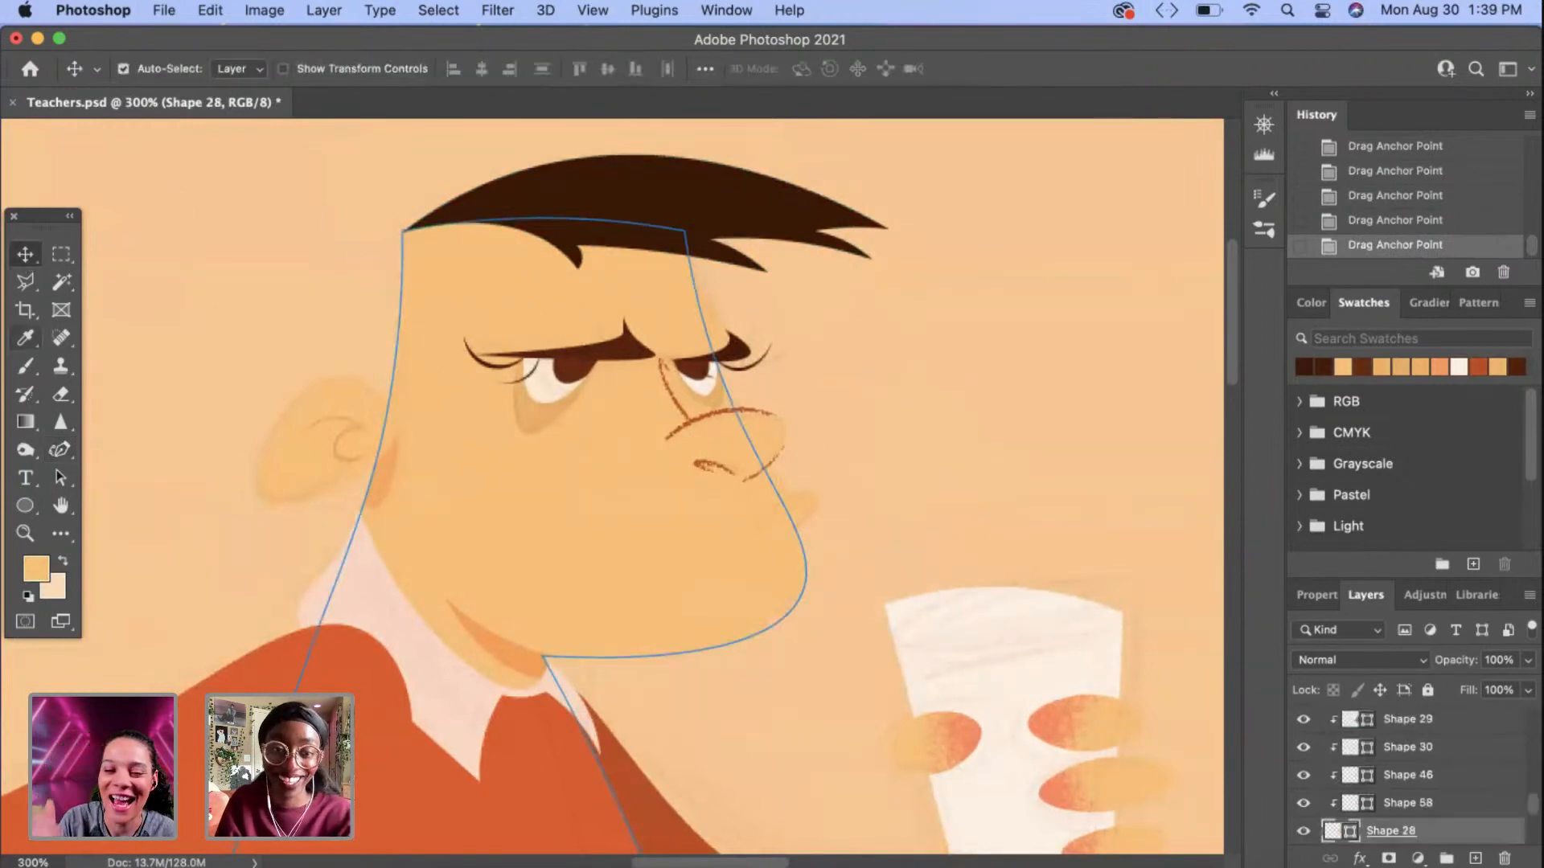
pyautogui.click(58, 448)
pyautogui.click(136, 441)
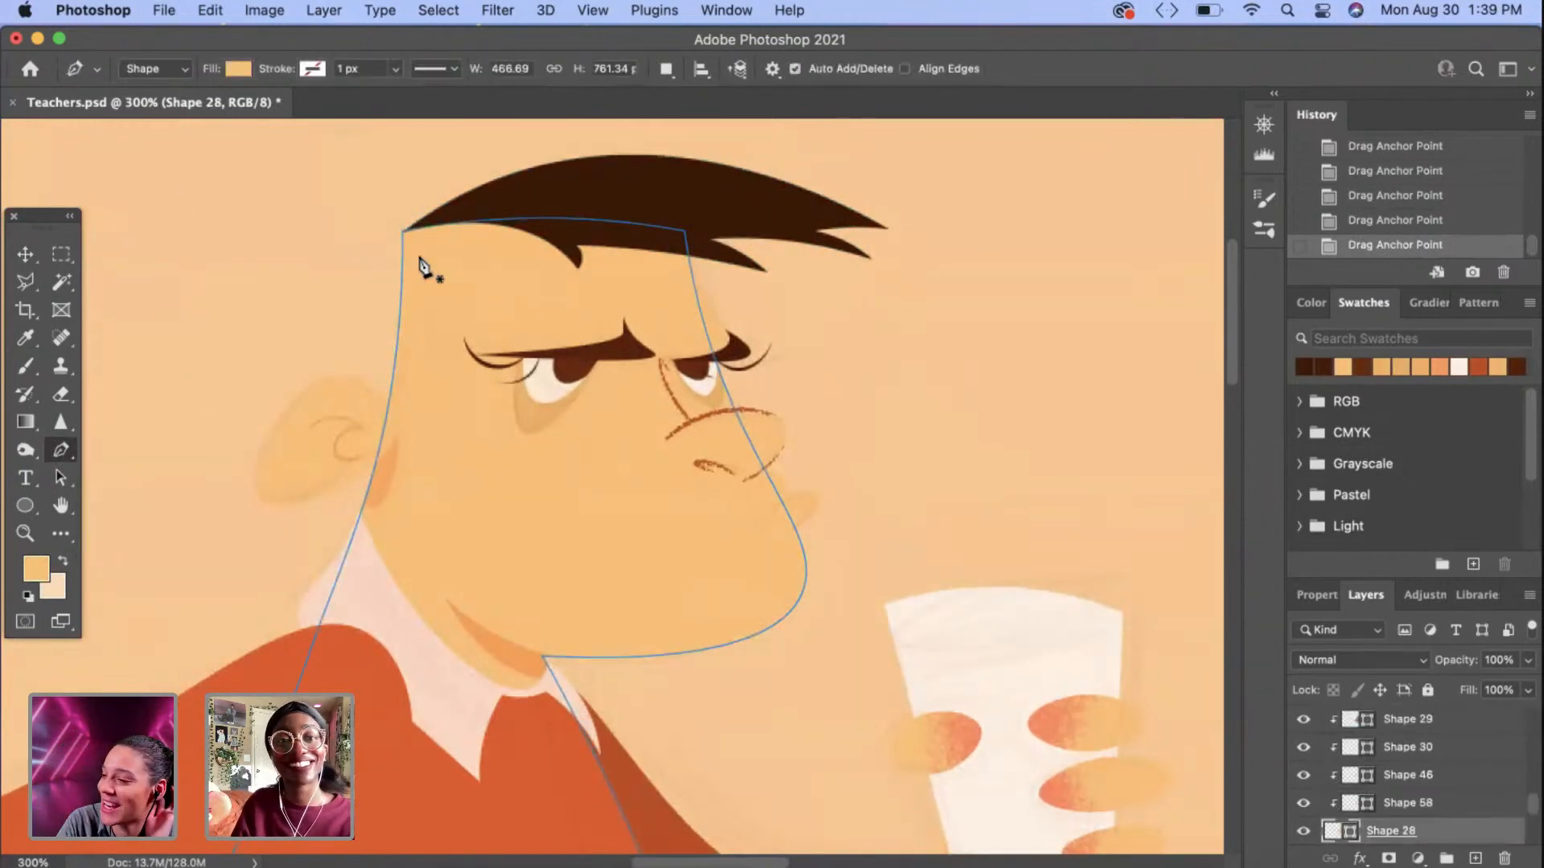
pyautogui.click(381, 370)
pyautogui.click(436, 411)
pyautogui.click(479, 210)
pyautogui.click(379, 222)
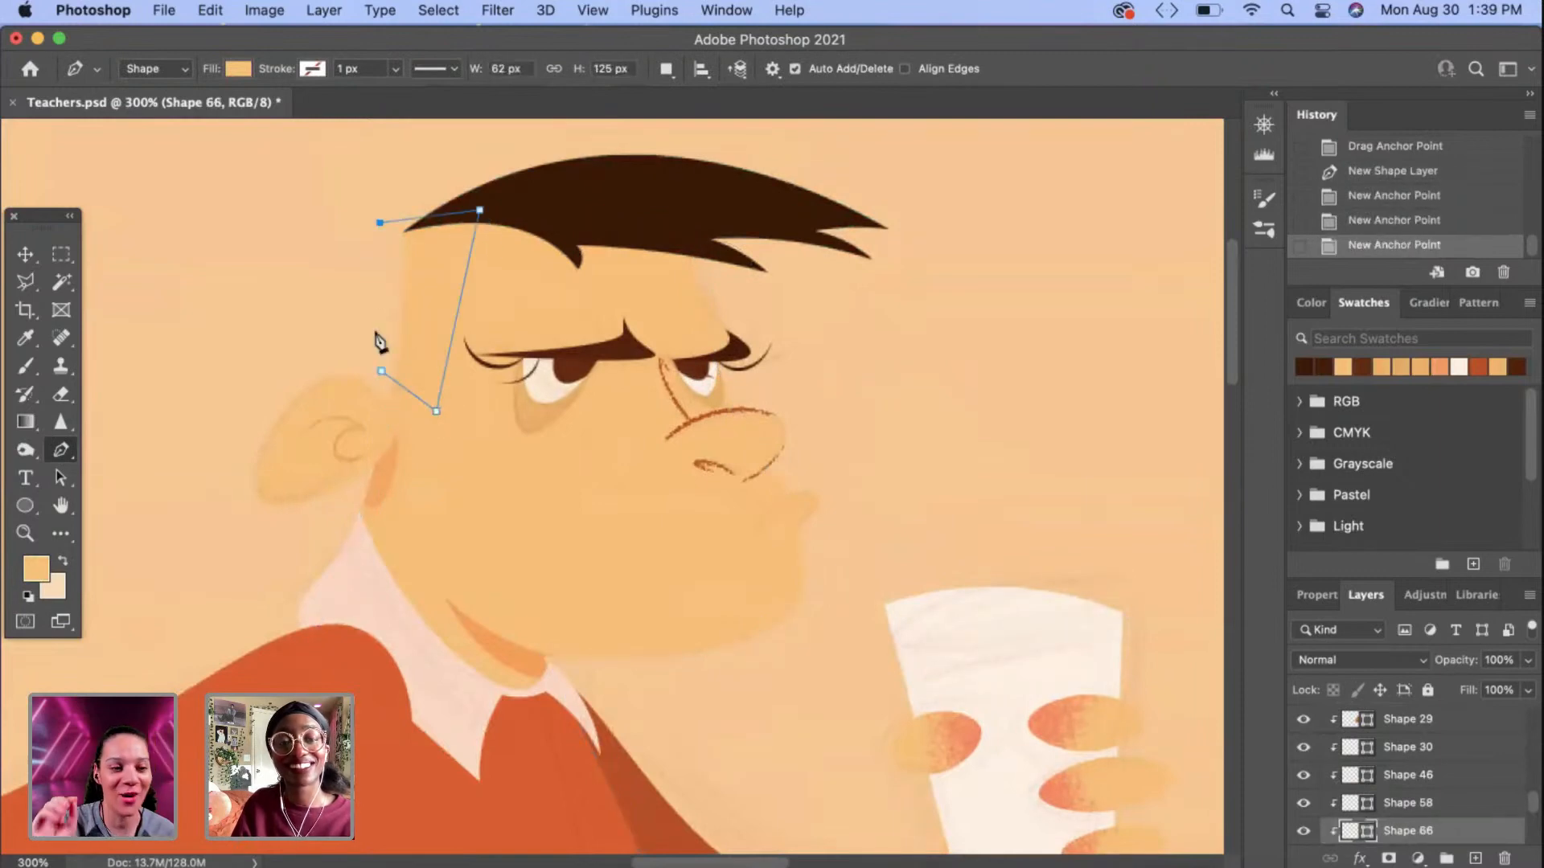
pyautogui.click(381, 370)
# Step: Fill the side-hair shape with dark brown and set its layer opacity to 46%
pyautogui.click(237, 69)
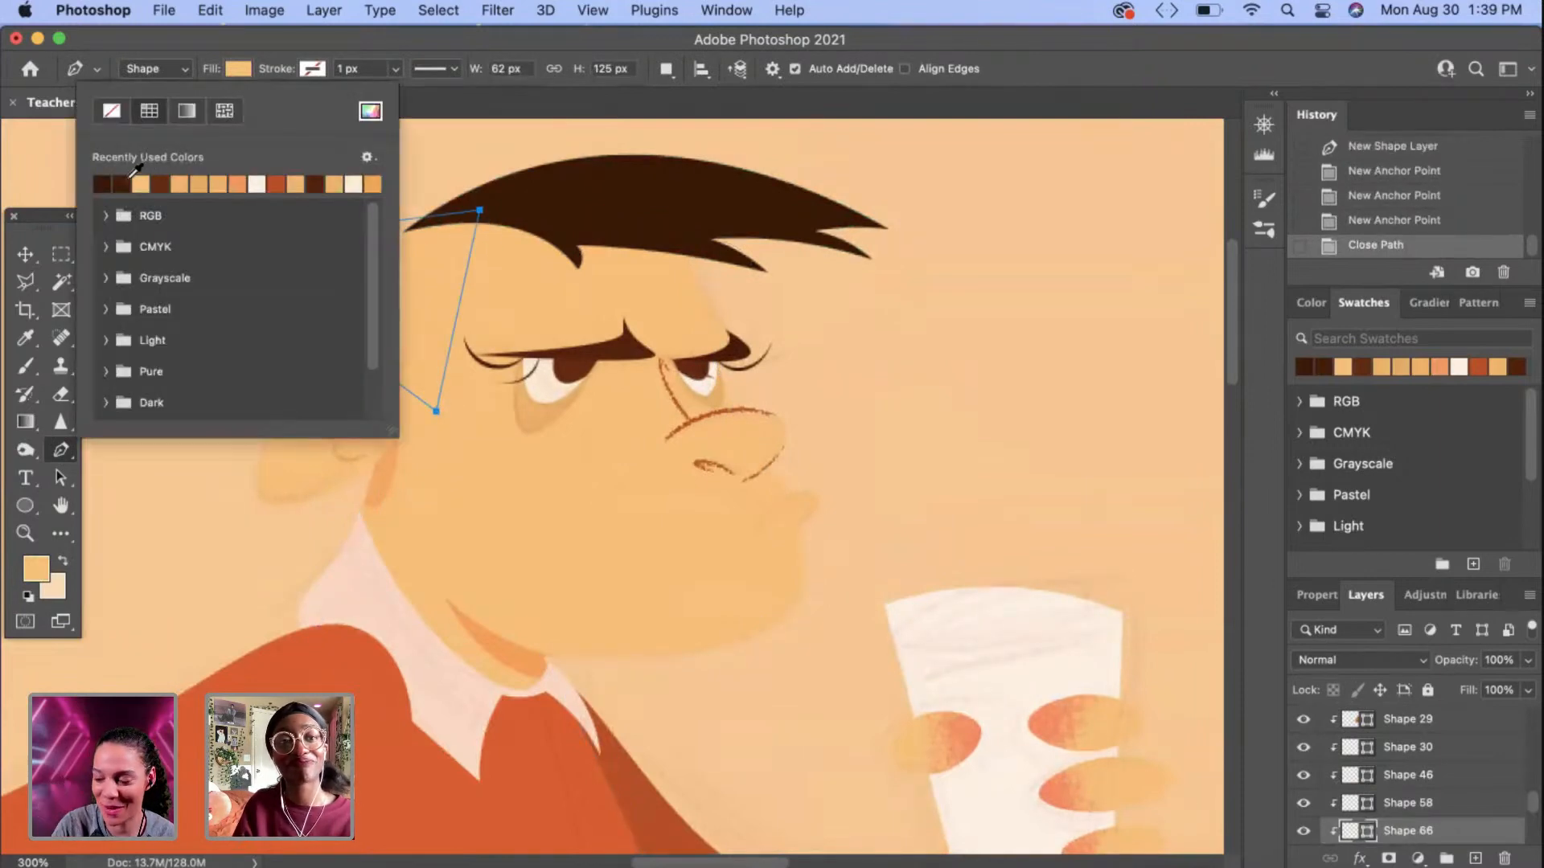
pyautogui.click(123, 184)
pyautogui.click(1526, 661)
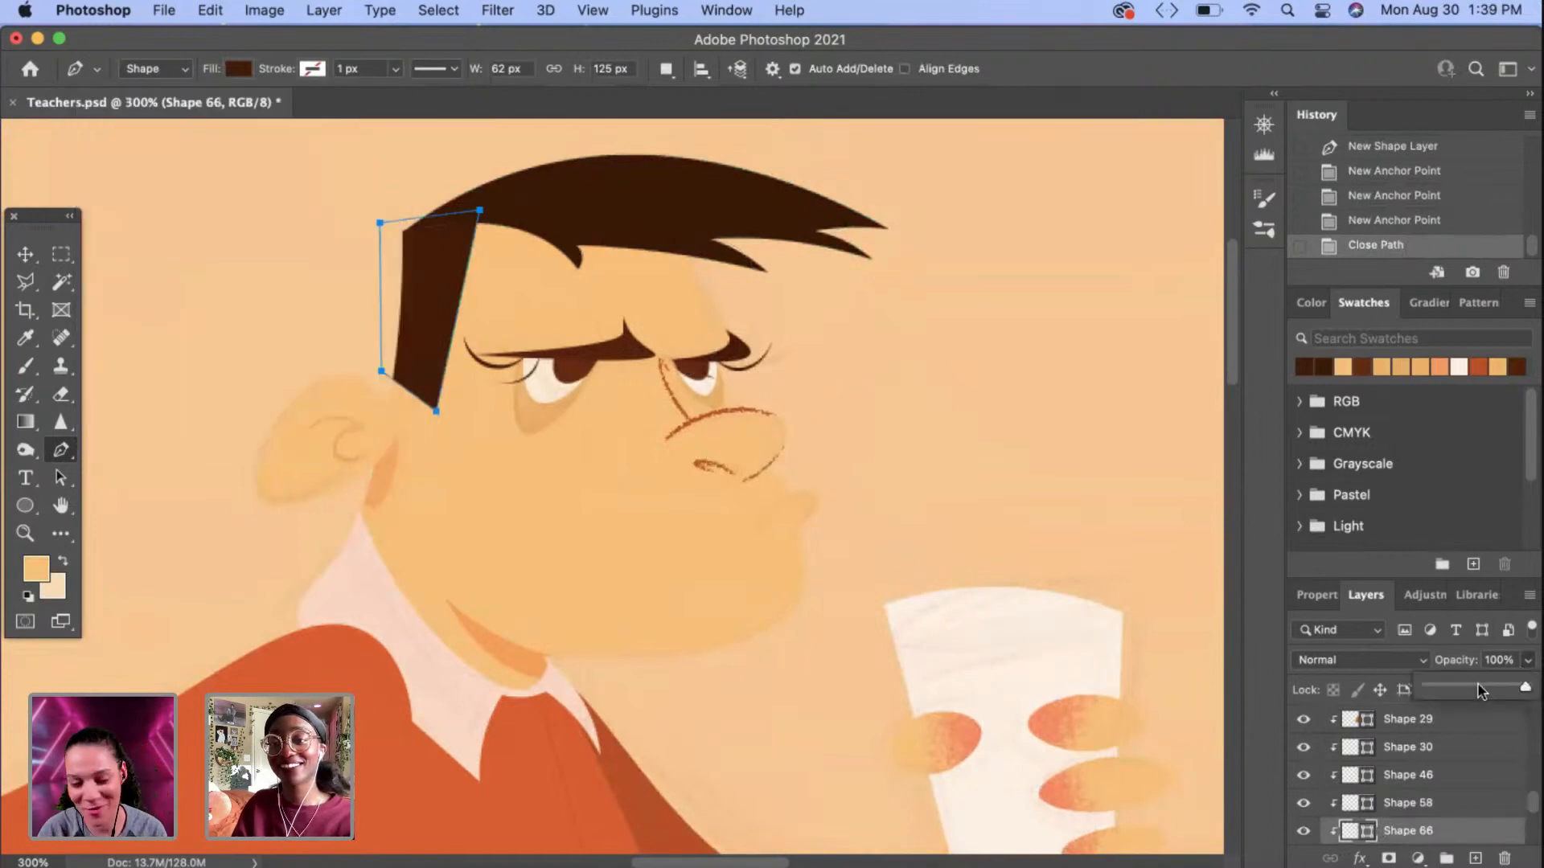
pyautogui.moveTo(1477, 688); pyautogui.dragTo(1471, 688)
pyautogui.rightClick(1448, 837)
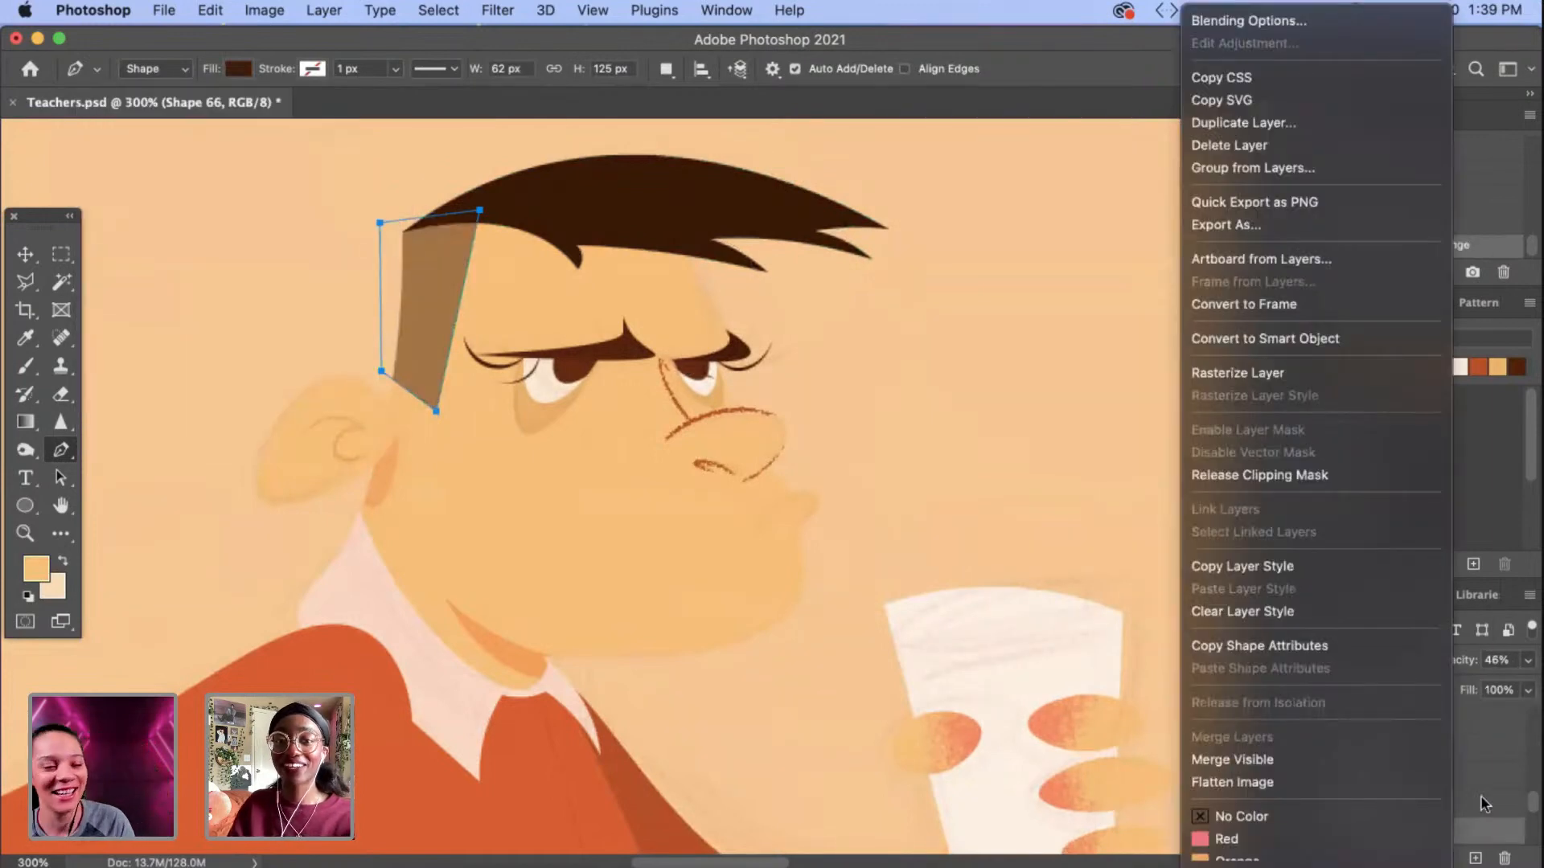
# Step: Pull the side-hair shape's upper back corner outward to 75 px wide and bend its front edge with an added anchor point
pyautogui.click(58, 450)
pyautogui.rightClick(60, 450)
pyautogui.click(110, 489)
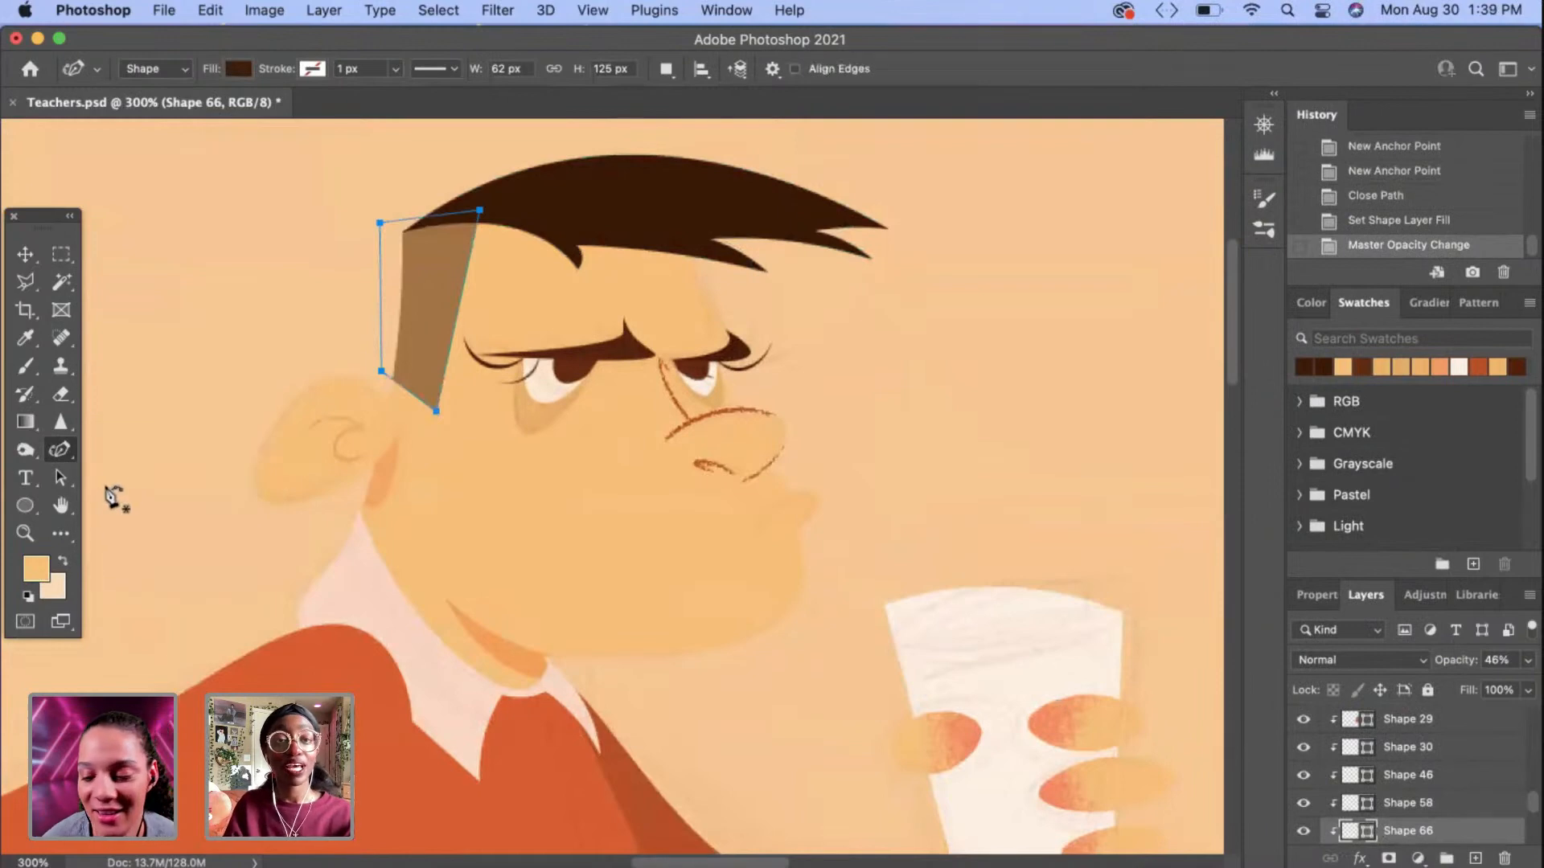
pyautogui.click(234, 72)
pyautogui.click(373, 112)
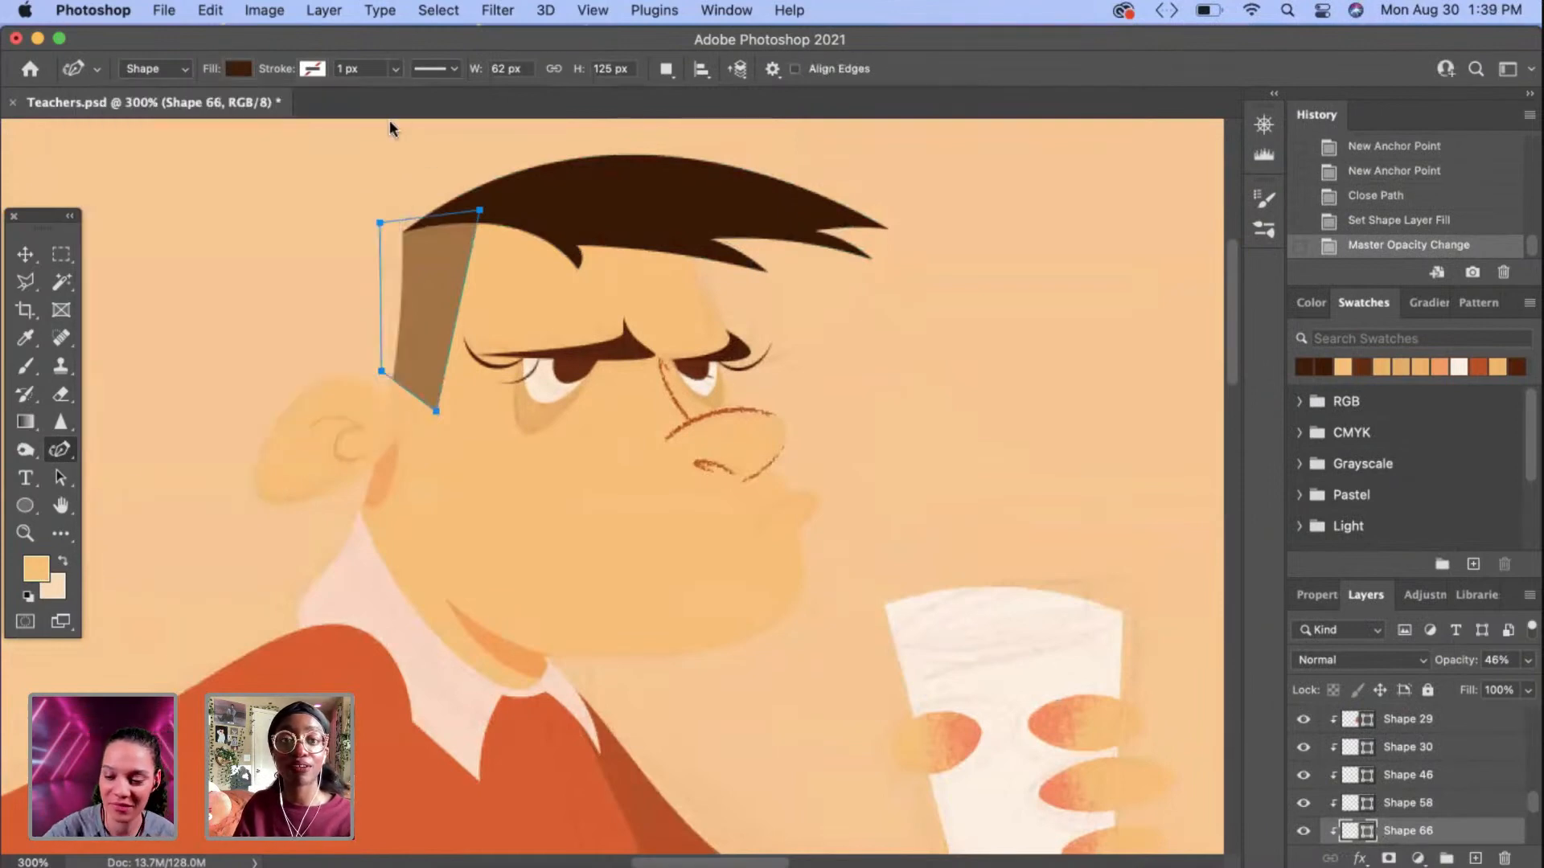
pyautogui.moveTo(380, 223); pyautogui.dragTo(359, 228)
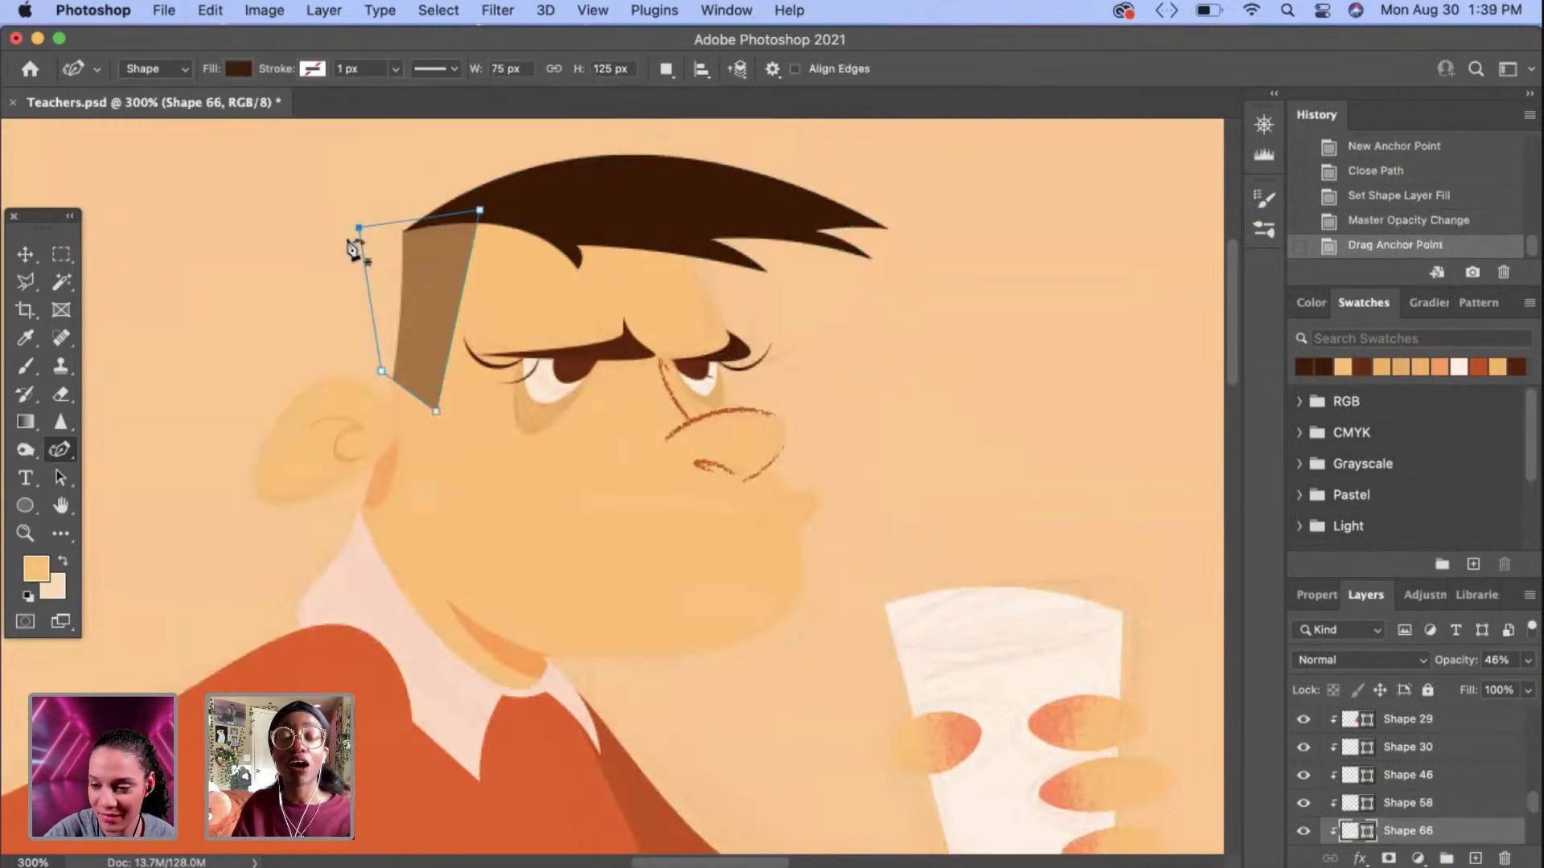
pyautogui.click(448, 322)
pyautogui.moveTo(436, 411); pyautogui.dragTo(445, 421)
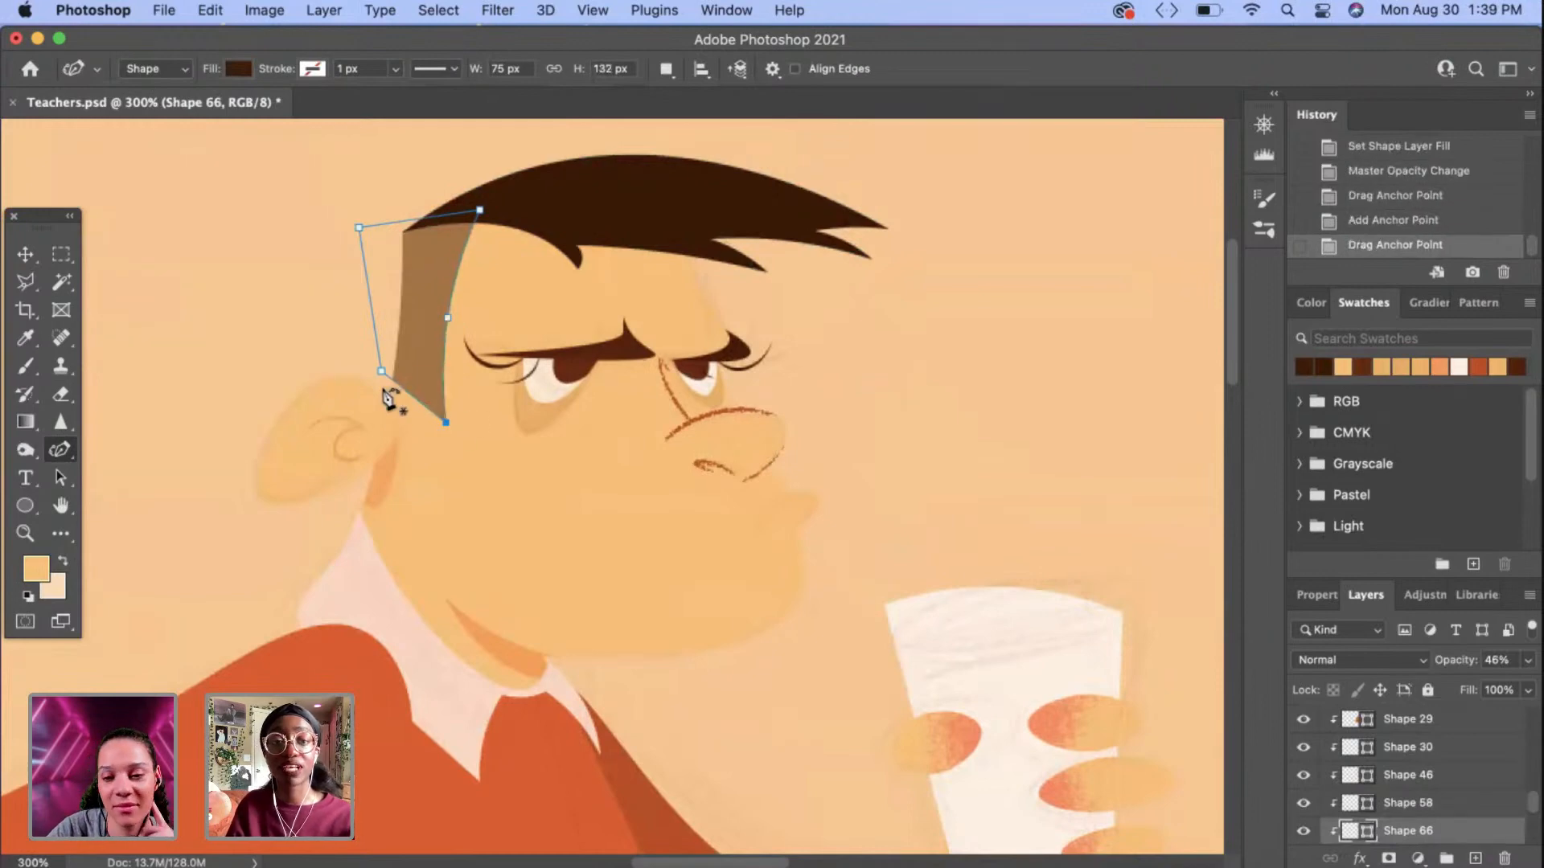
# Step: Lower the side hair's bottom corners to make it 136 px tall and arch the lower edge around the ear with an added point
pyautogui.moveTo(379, 373); pyautogui.dragTo(437, 428)
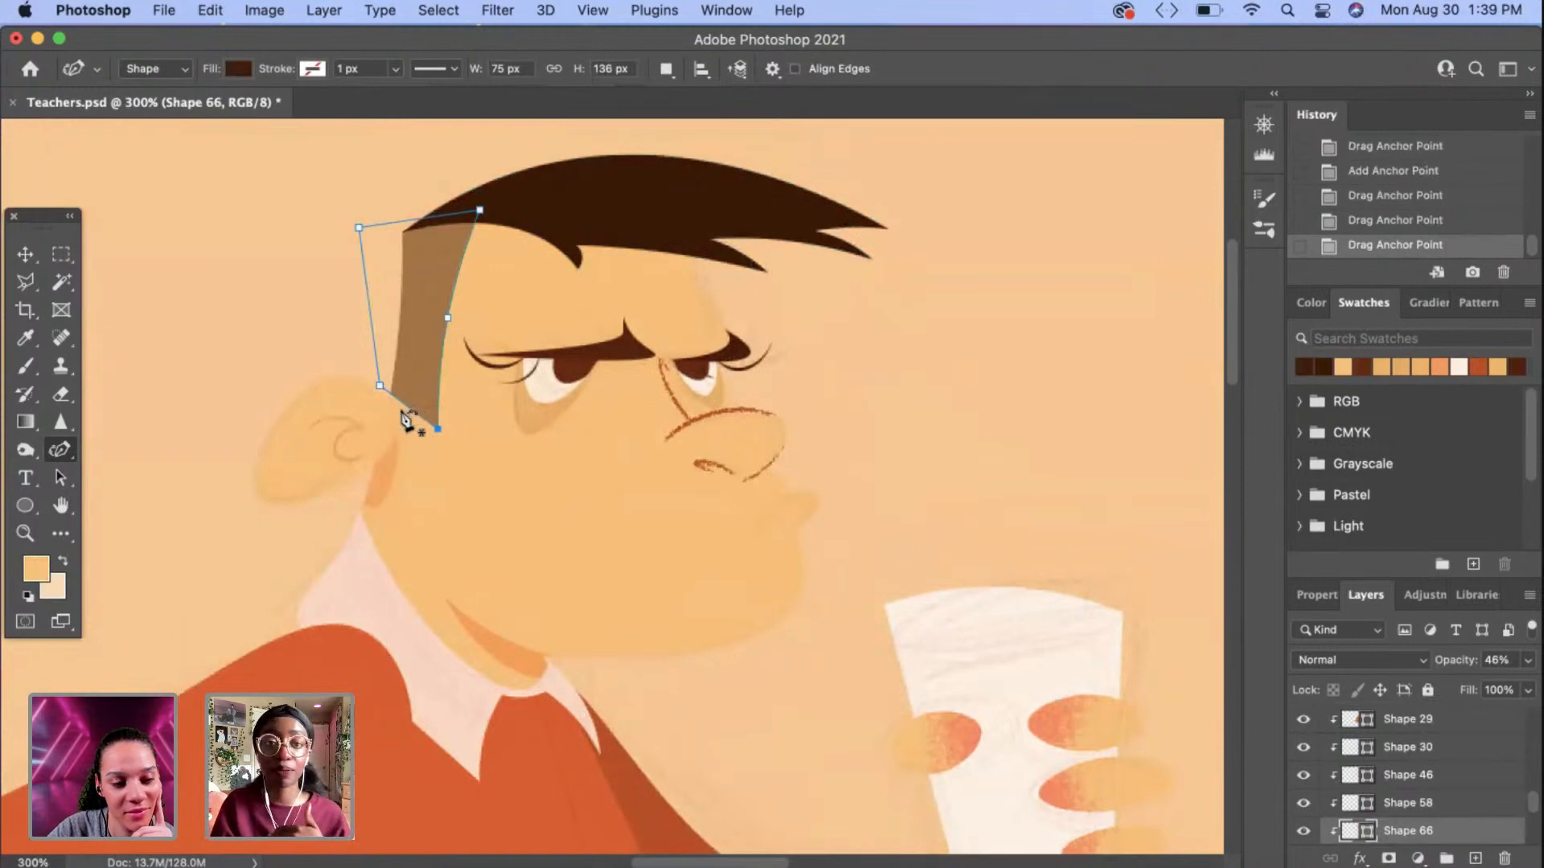
pyautogui.click(402, 394)
pyautogui.moveTo(380, 387); pyautogui.dragTo(388, 394)
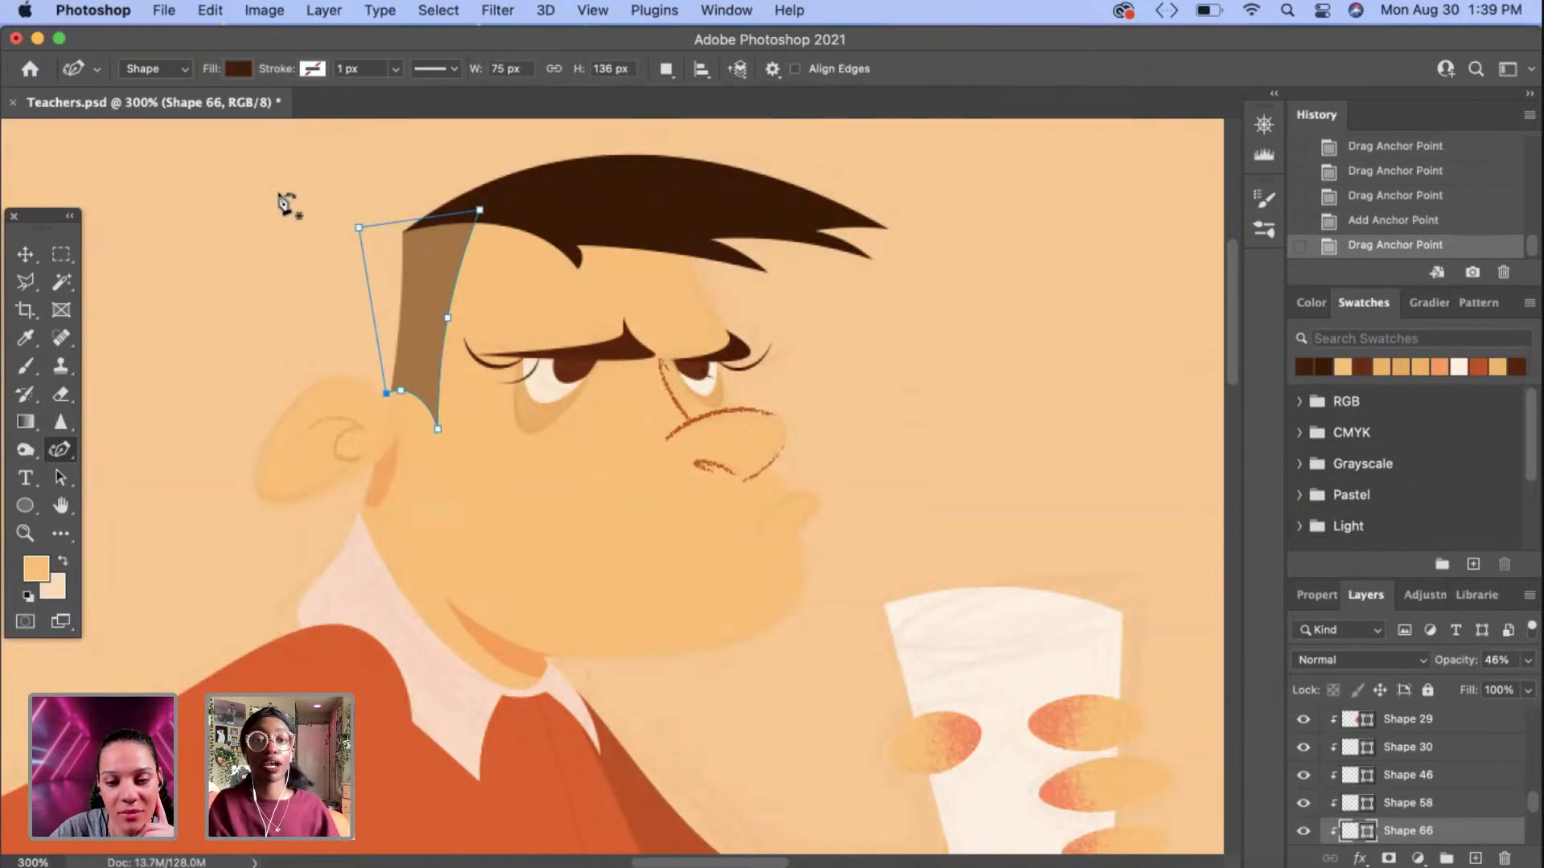
pyautogui.press('Escape')
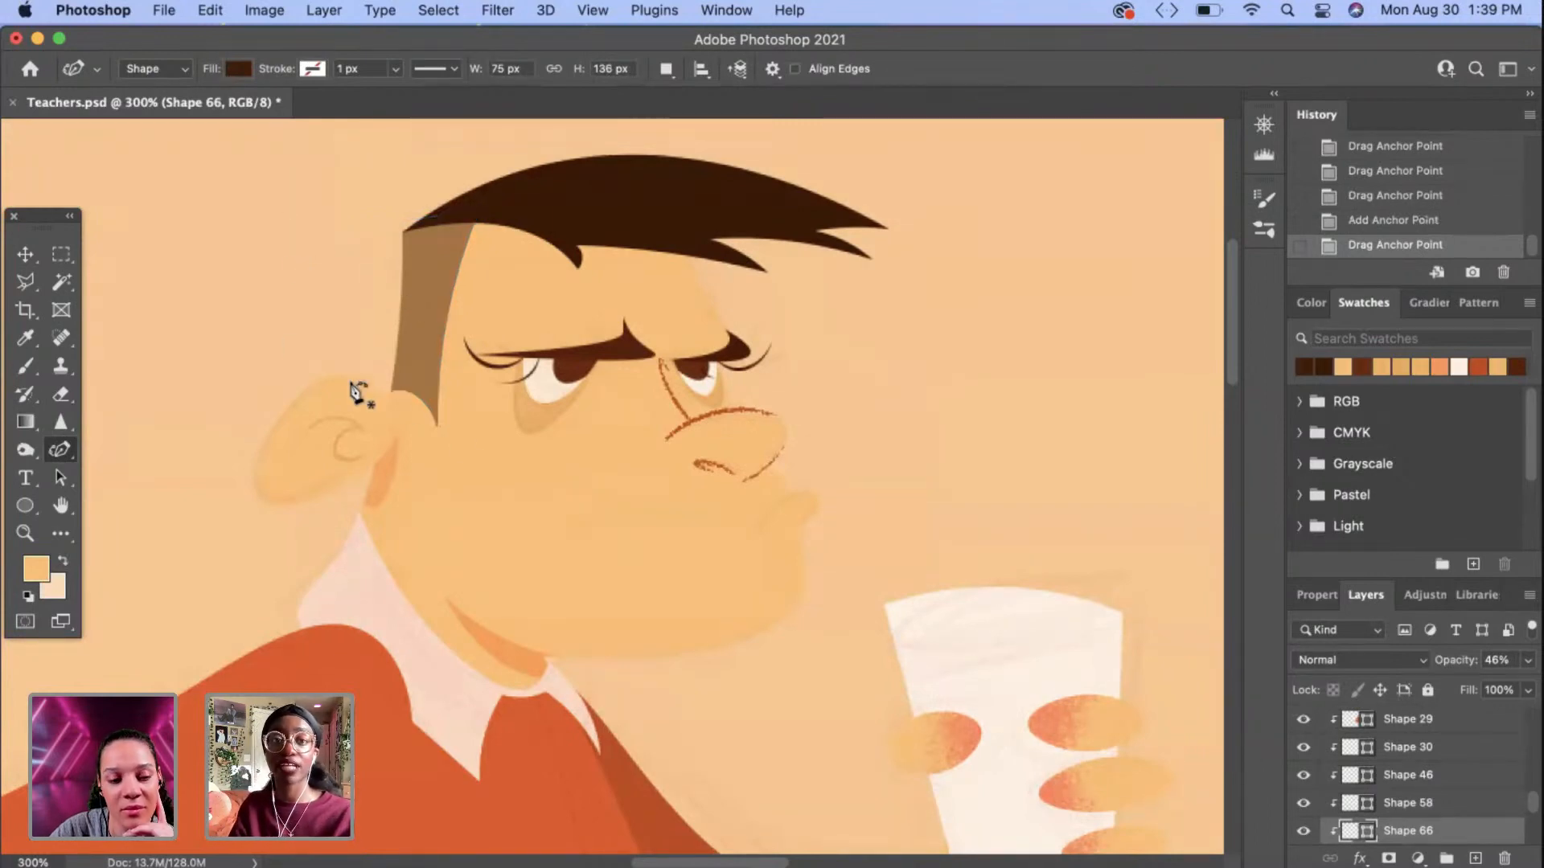
# Step: Rasterize the side-hair layer and fade its lower end above the ear with a grainy 91 px eraser
pyautogui.rightClick(1434, 839)
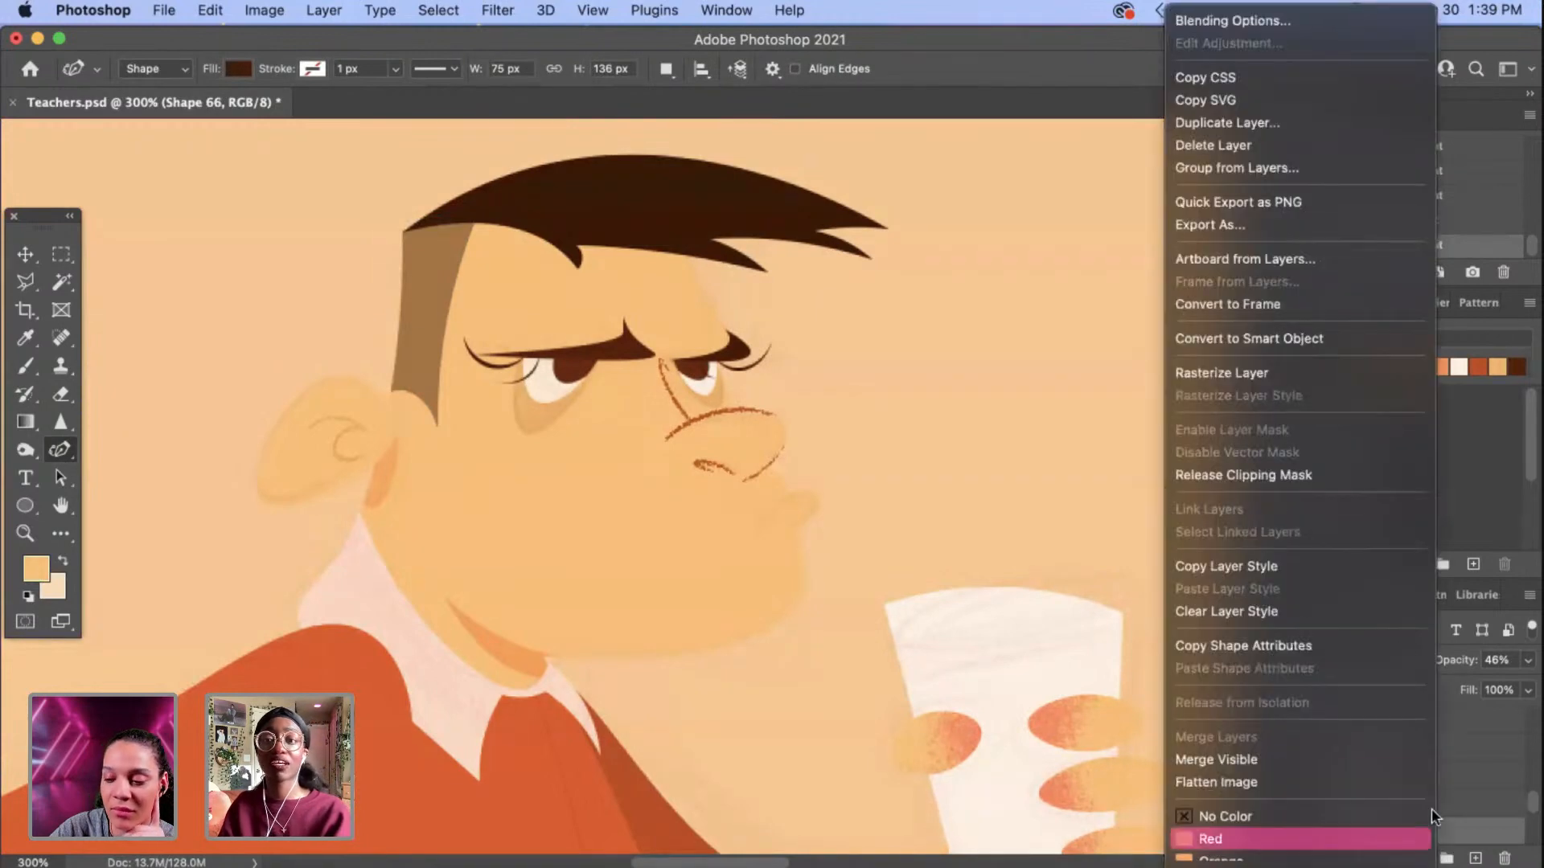
pyautogui.click(1234, 375)
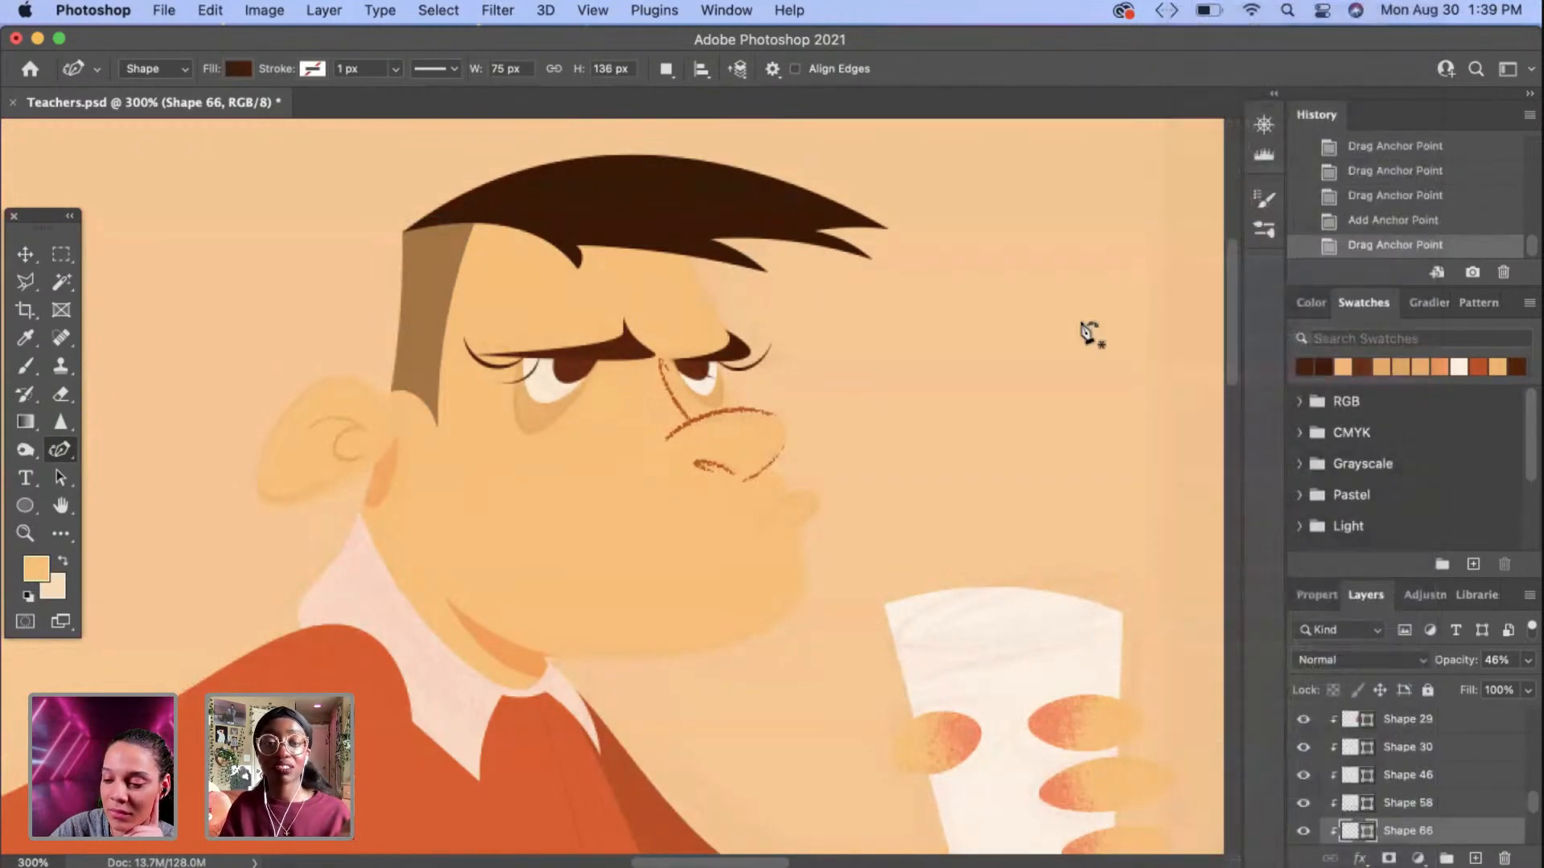
pyautogui.click(62, 393)
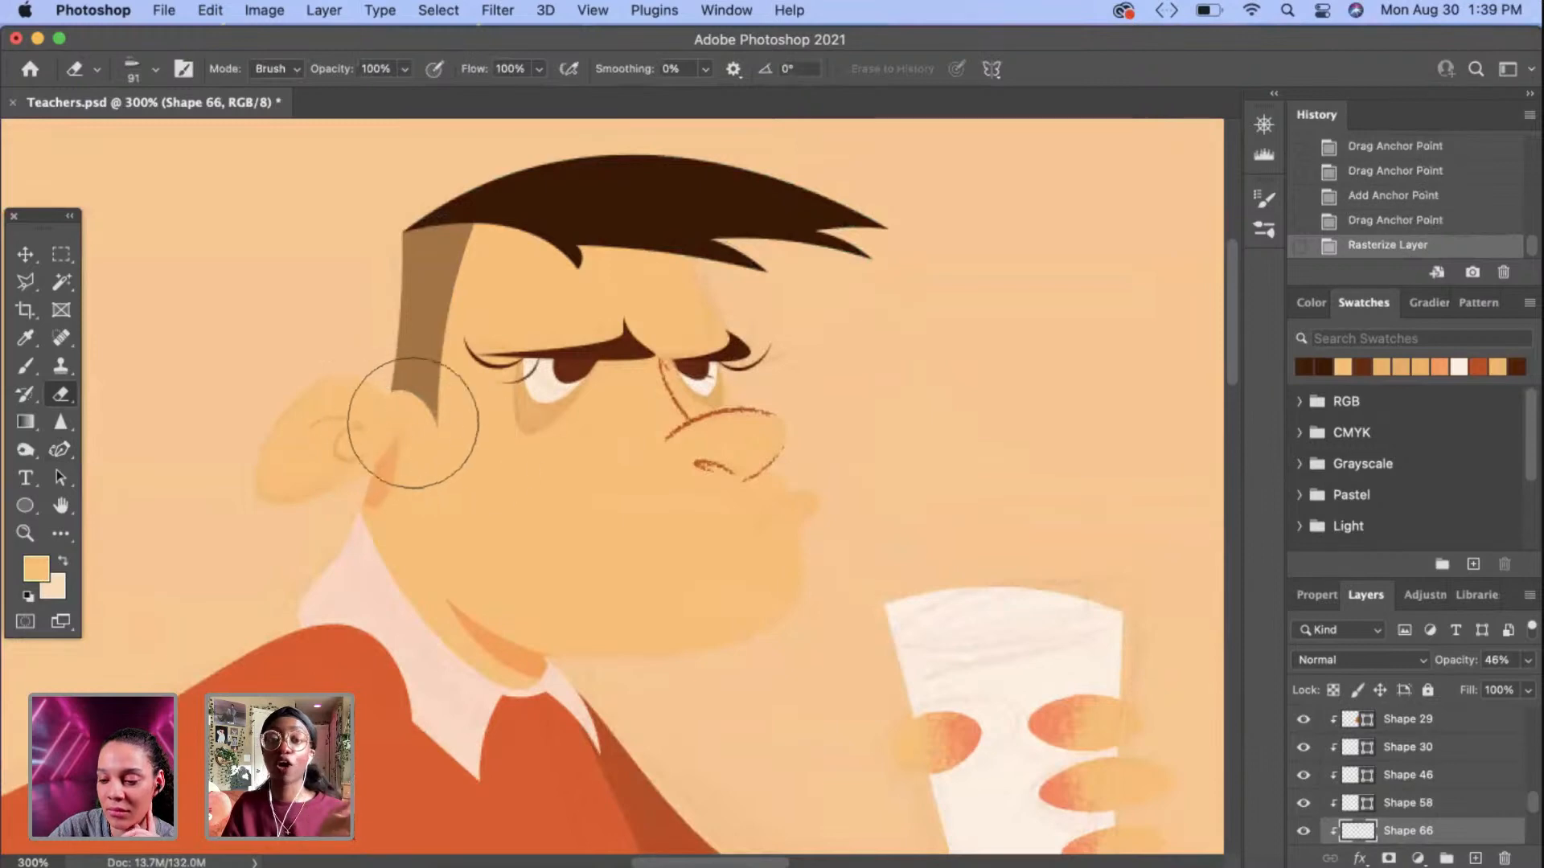
pyautogui.moveTo(477, 430)
pyautogui.mouseDown()
pyautogui.moveTo(361, 395)
pyautogui.moveTo(458, 401)
pyautogui.moveTo(427, 391)
pyautogui.mouseUp()
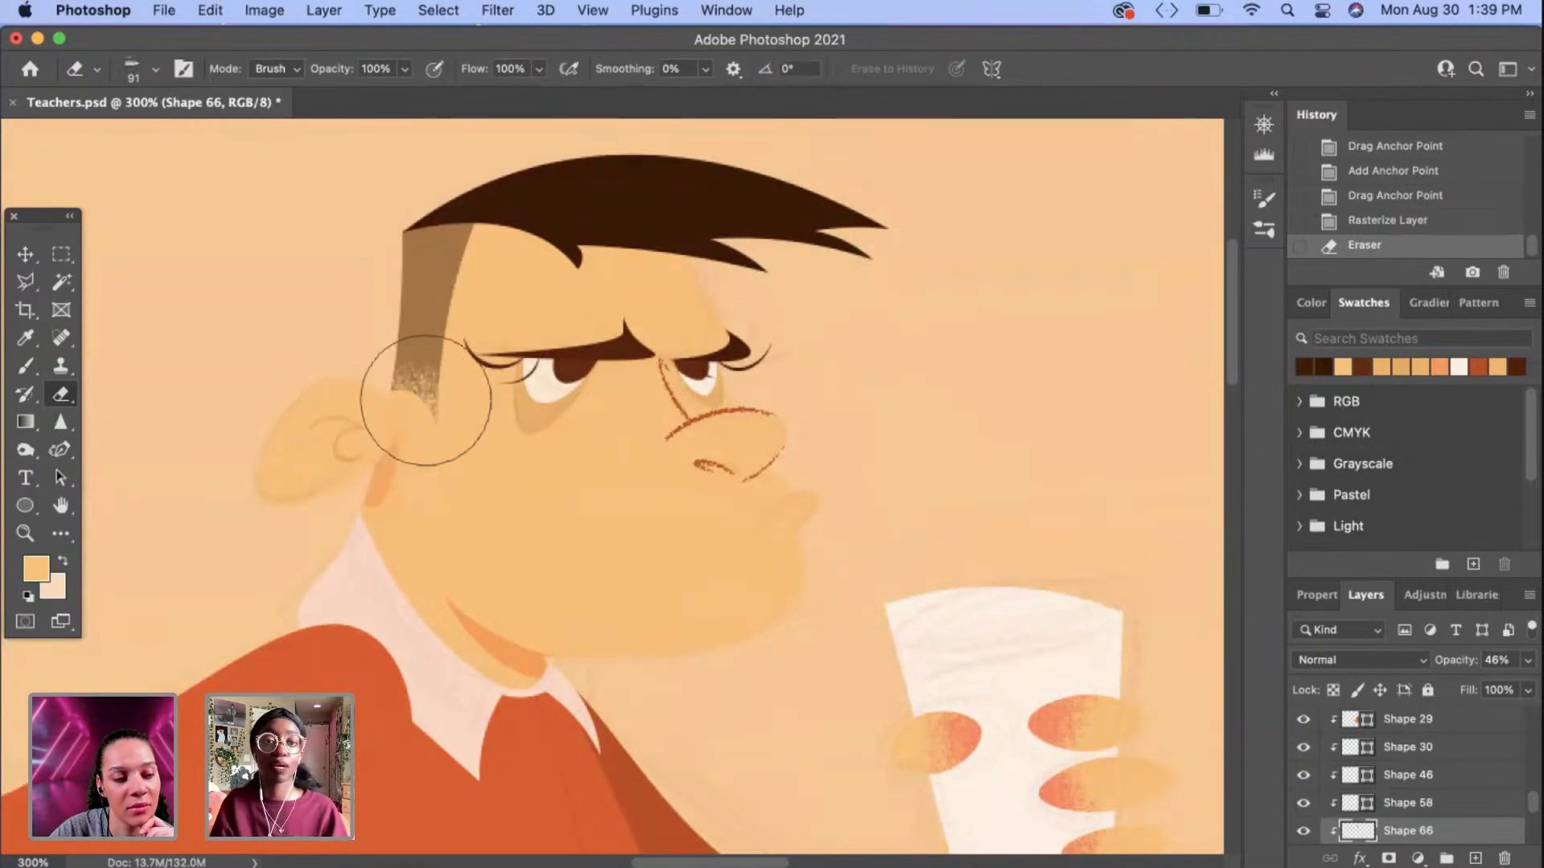
pyautogui.moveTo(402, 378); pyautogui.dragTo(485, 356)
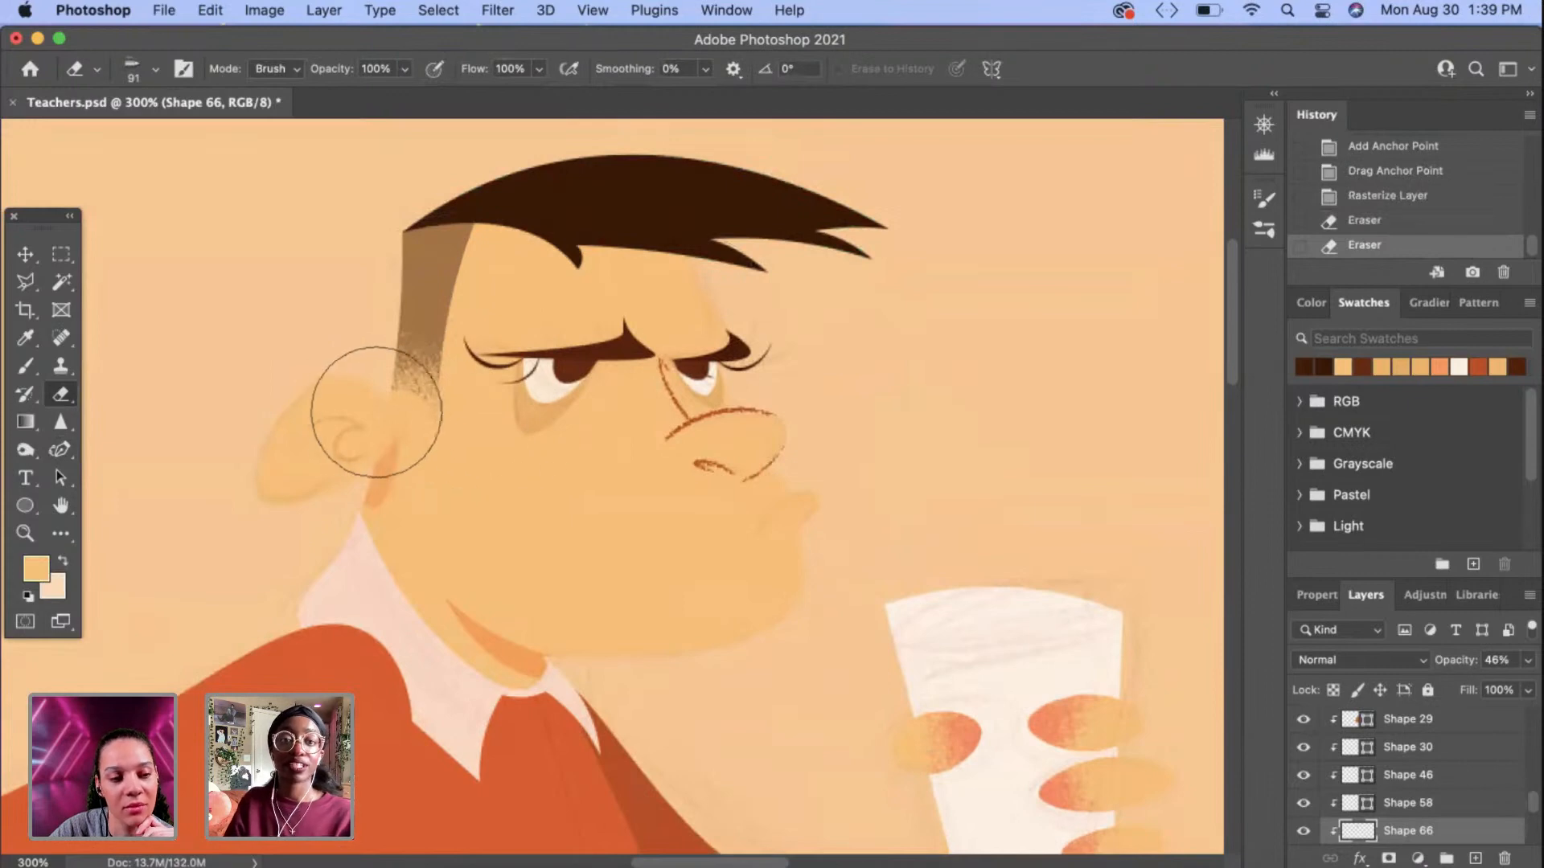
pyautogui.moveTo(356, 435); pyautogui.dragTo(475, 461)
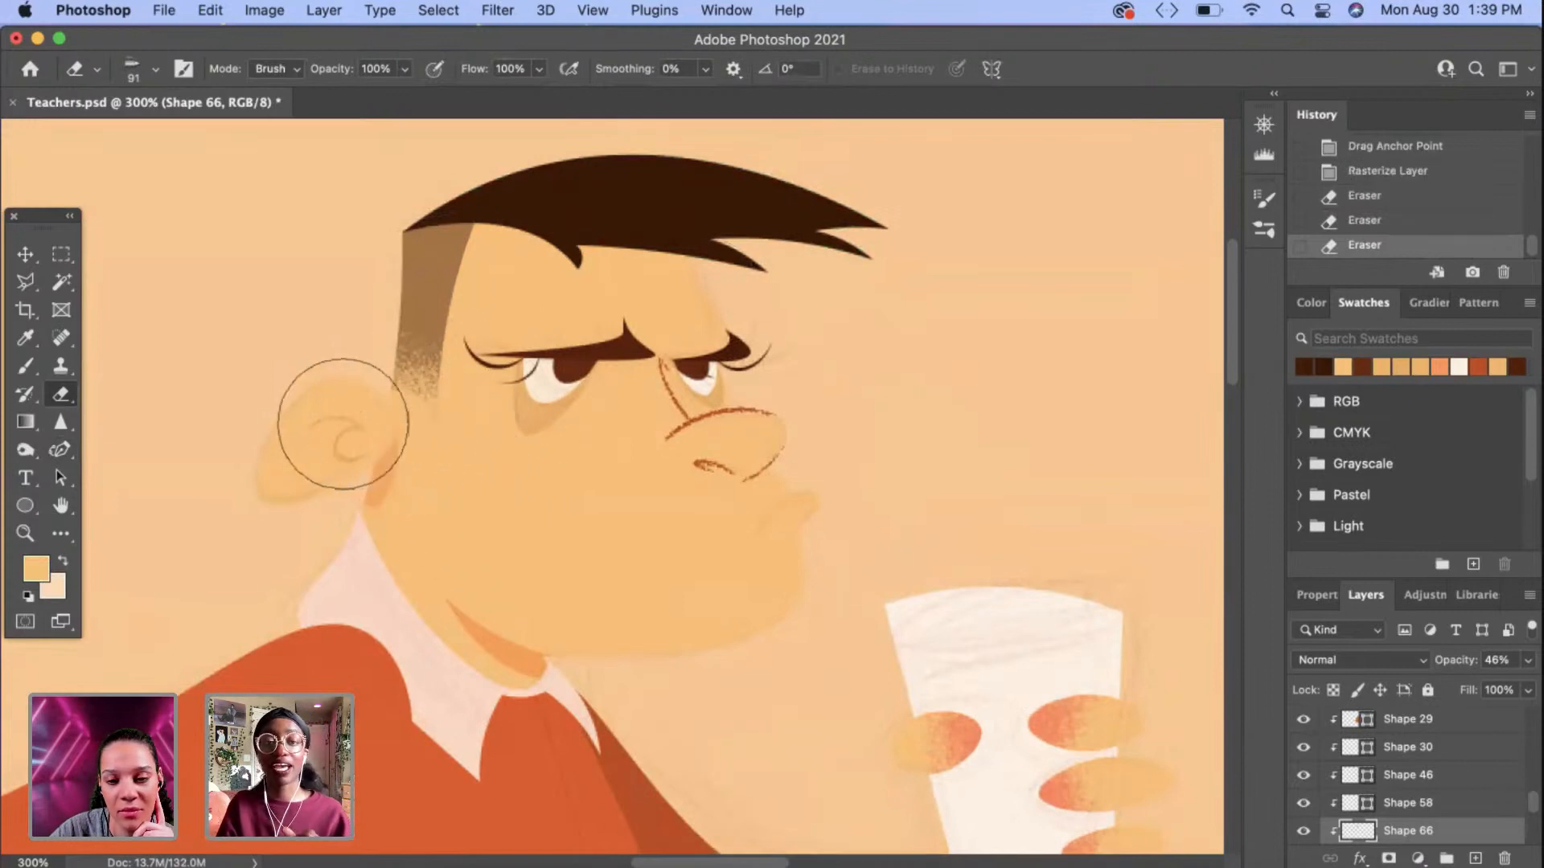
pyautogui.moveTo(462, 364)
pyautogui.mouseDown()
pyautogui.moveTo(357, 355)
pyautogui.moveTo(513, 362)
pyautogui.moveTo(500, 345)
pyautogui.moveTo(450, 402)
pyautogui.moveTo(420, 391)
pyautogui.moveTo(416, 416)
pyautogui.moveTo(515, 437)
pyautogui.moveTo(421, 450)
pyautogui.moveTo(465, 465)
pyautogui.mouseUp()
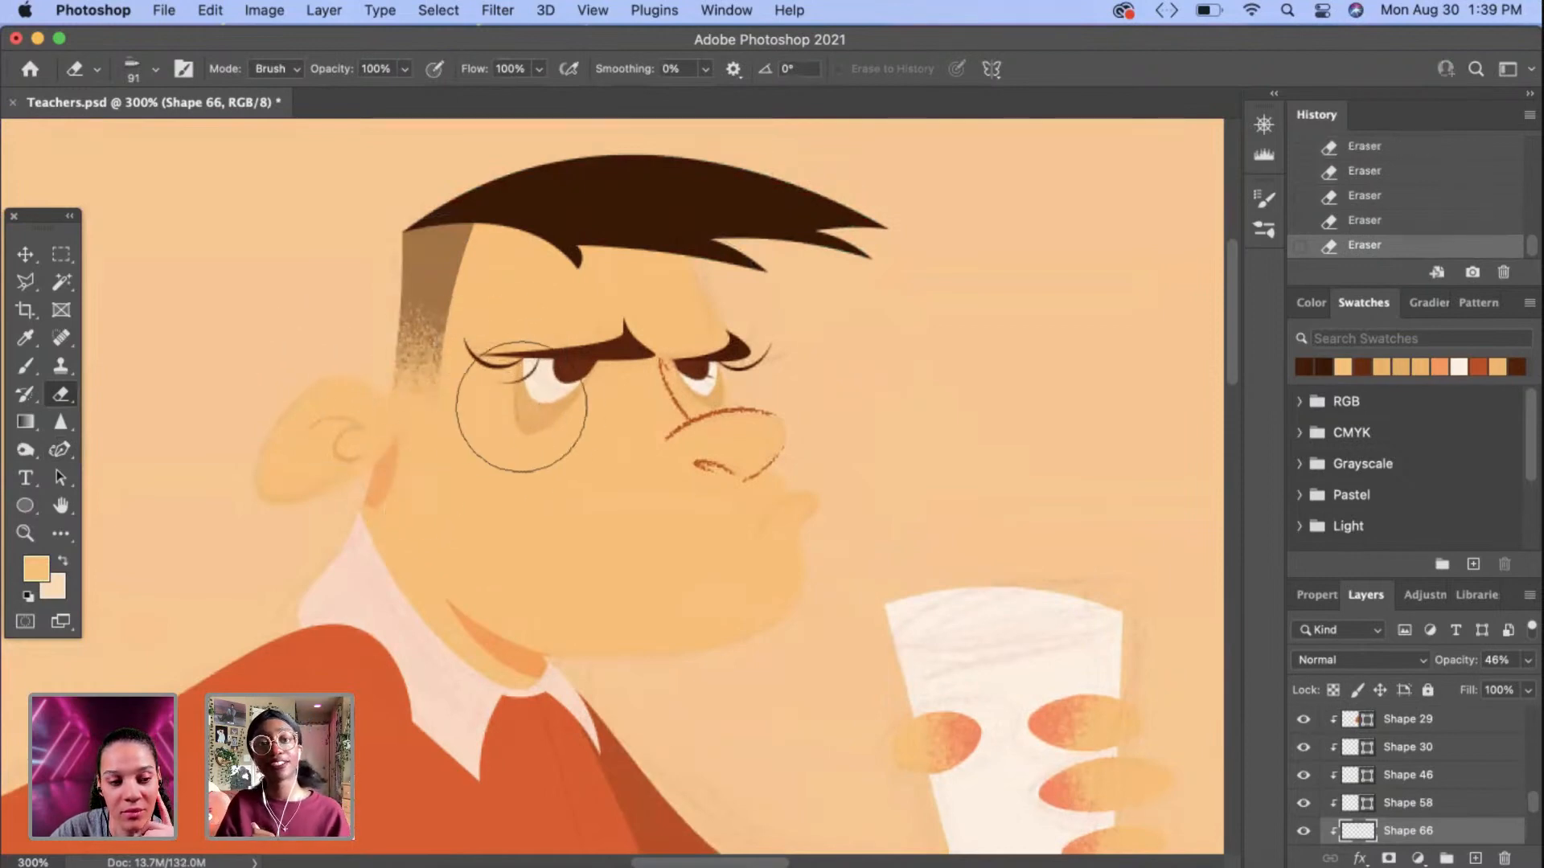
# Step: Set the side-hair layer's opacity to 39%
pyautogui.click(1527, 666)
pyautogui.moveTo(1473, 686); pyautogui.dragTo(1465, 686)
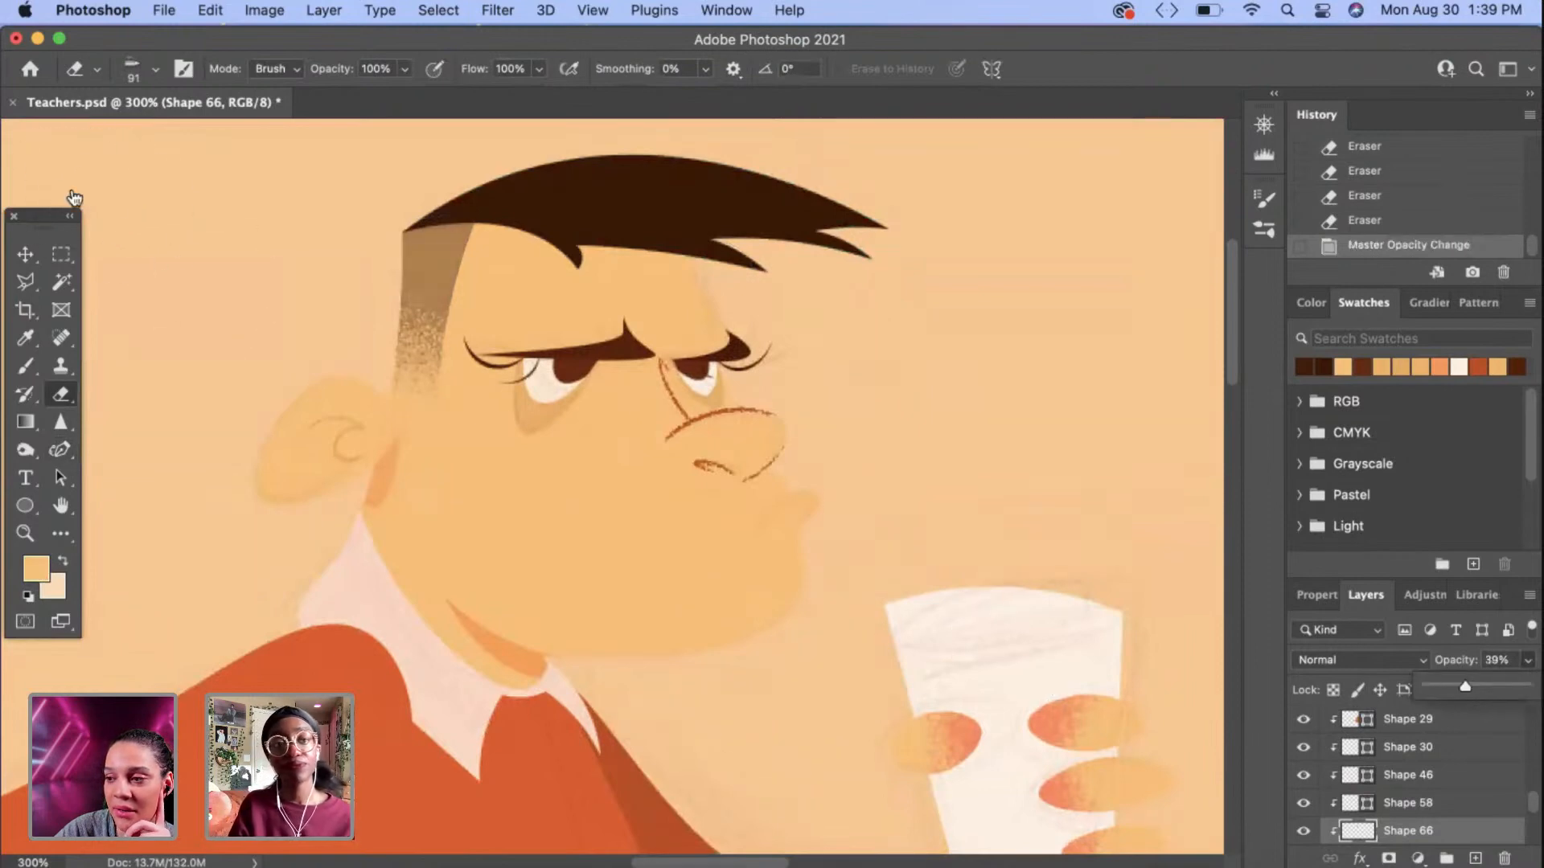
# Step: Identify the nose shape's layer by toggling its visibility and add a new layer clipped to it
pyautogui.click(25, 254)
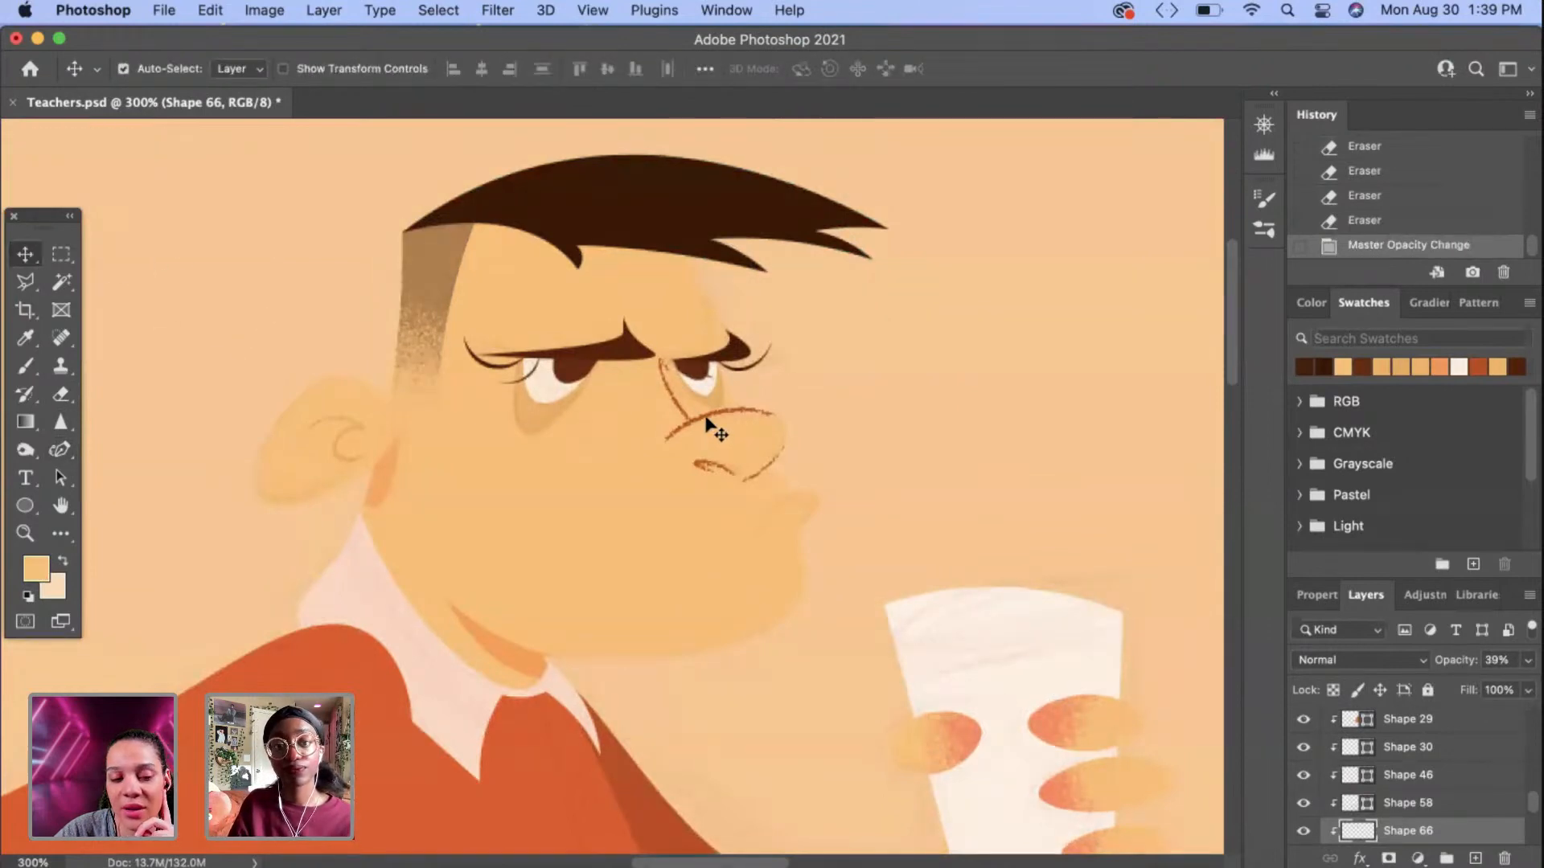
pyautogui.click(707, 418)
pyautogui.click(1303, 723)
pyautogui.click(1303, 724)
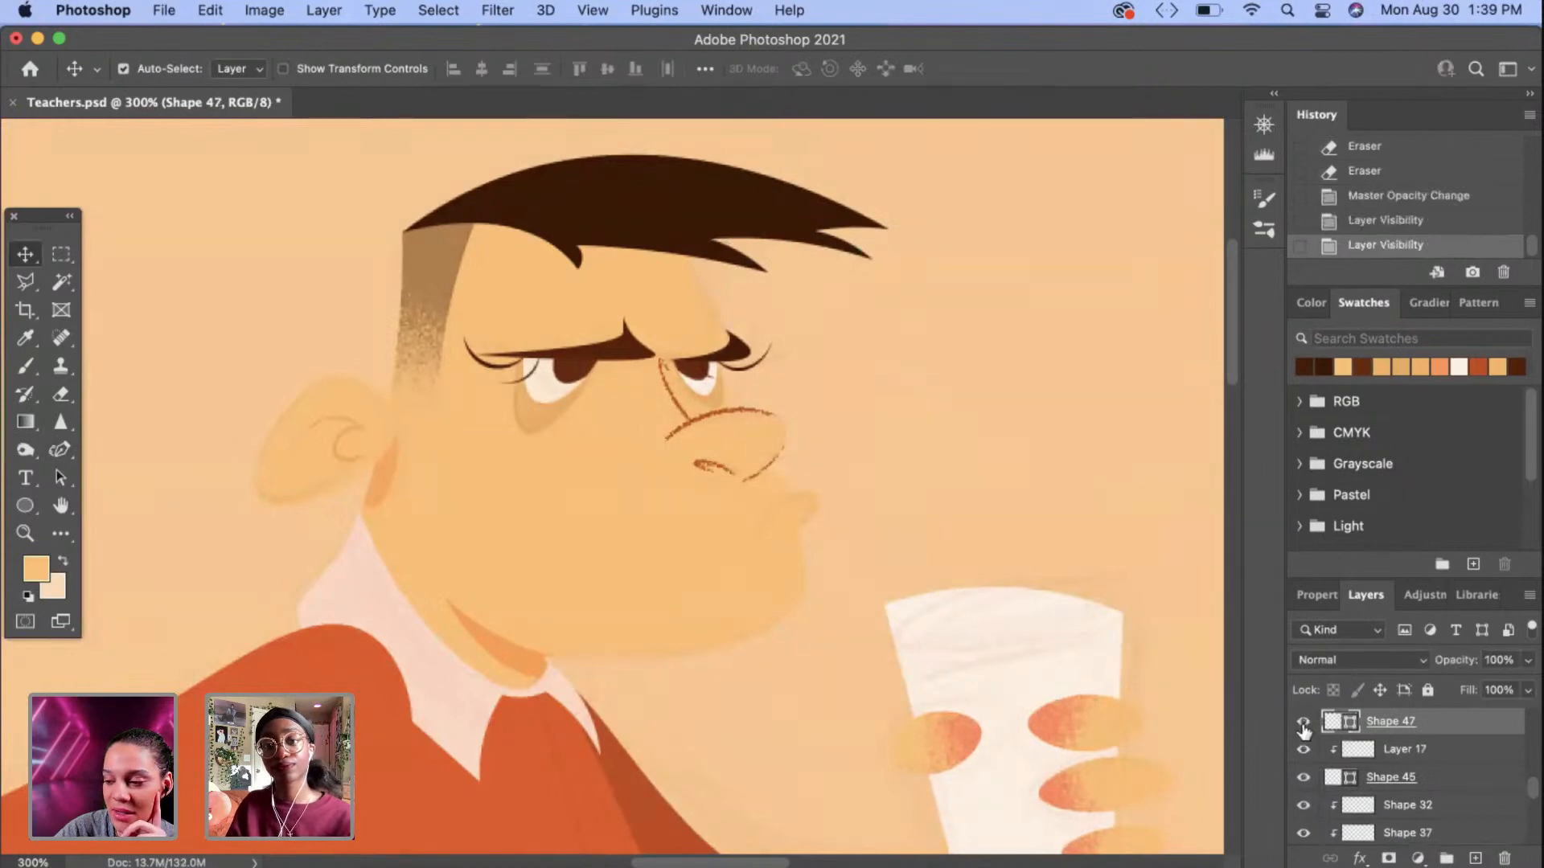
pyautogui.click(1476, 859)
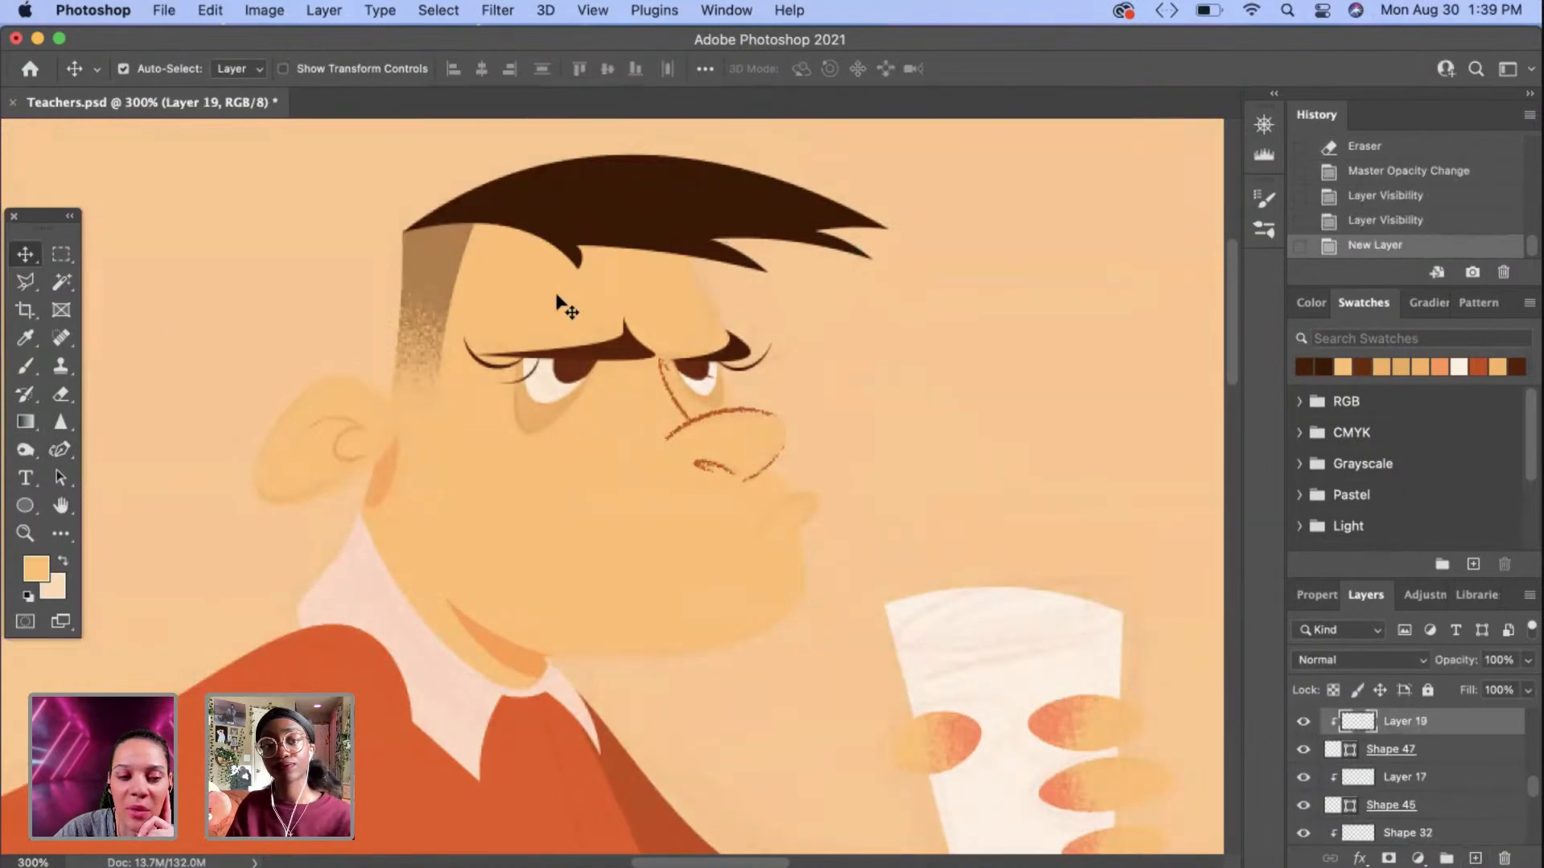
# Step: Shade the underside of the nose with a grainy textured brush in the orange sampled from the neck shadow
pyautogui.click(26, 338)
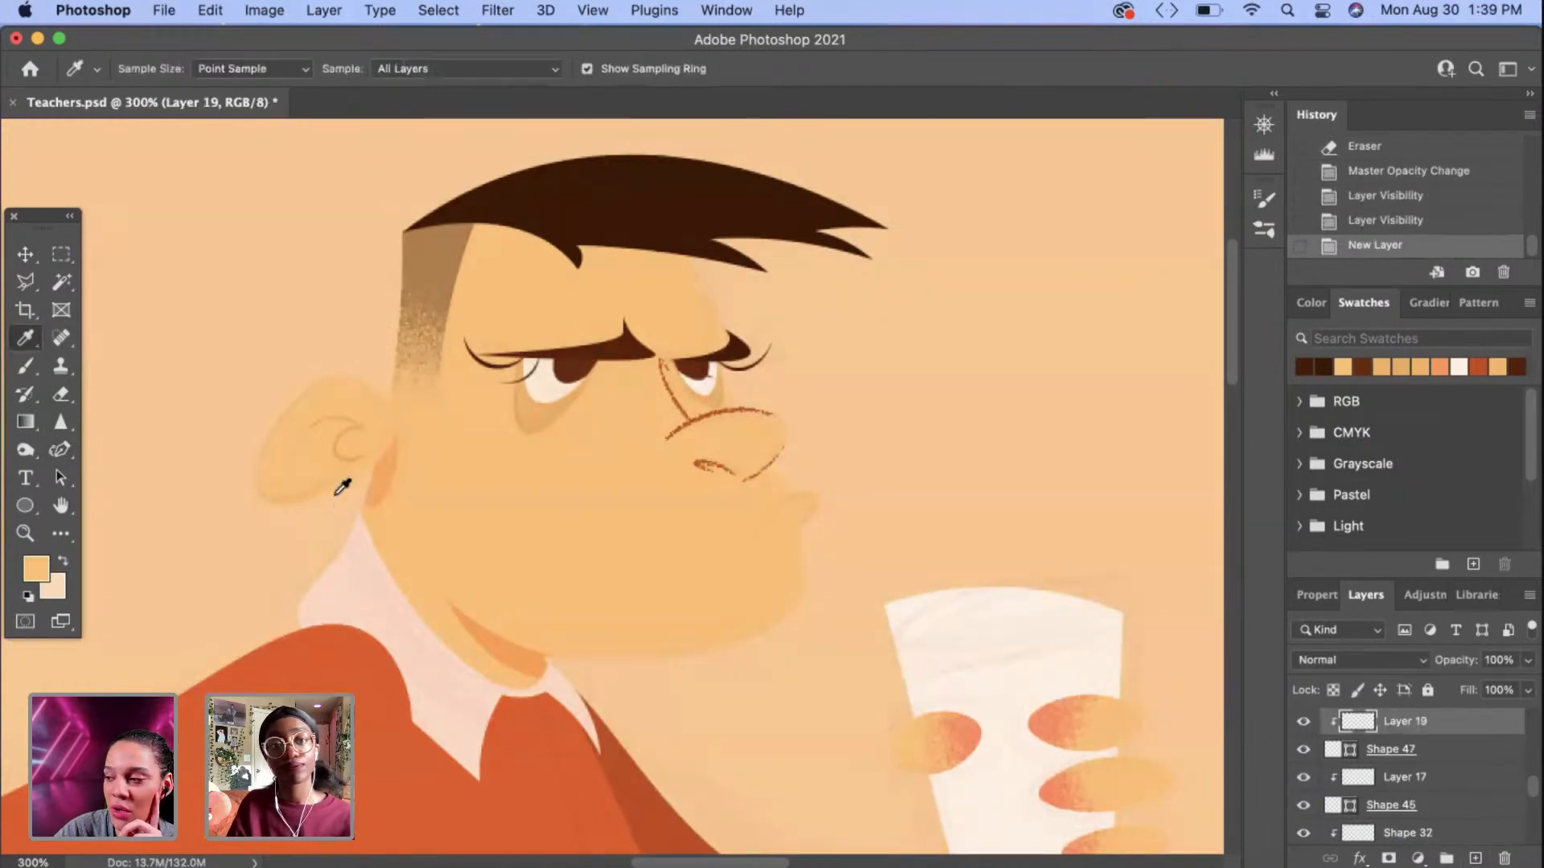
pyautogui.click(489, 642)
pyautogui.click(27, 366)
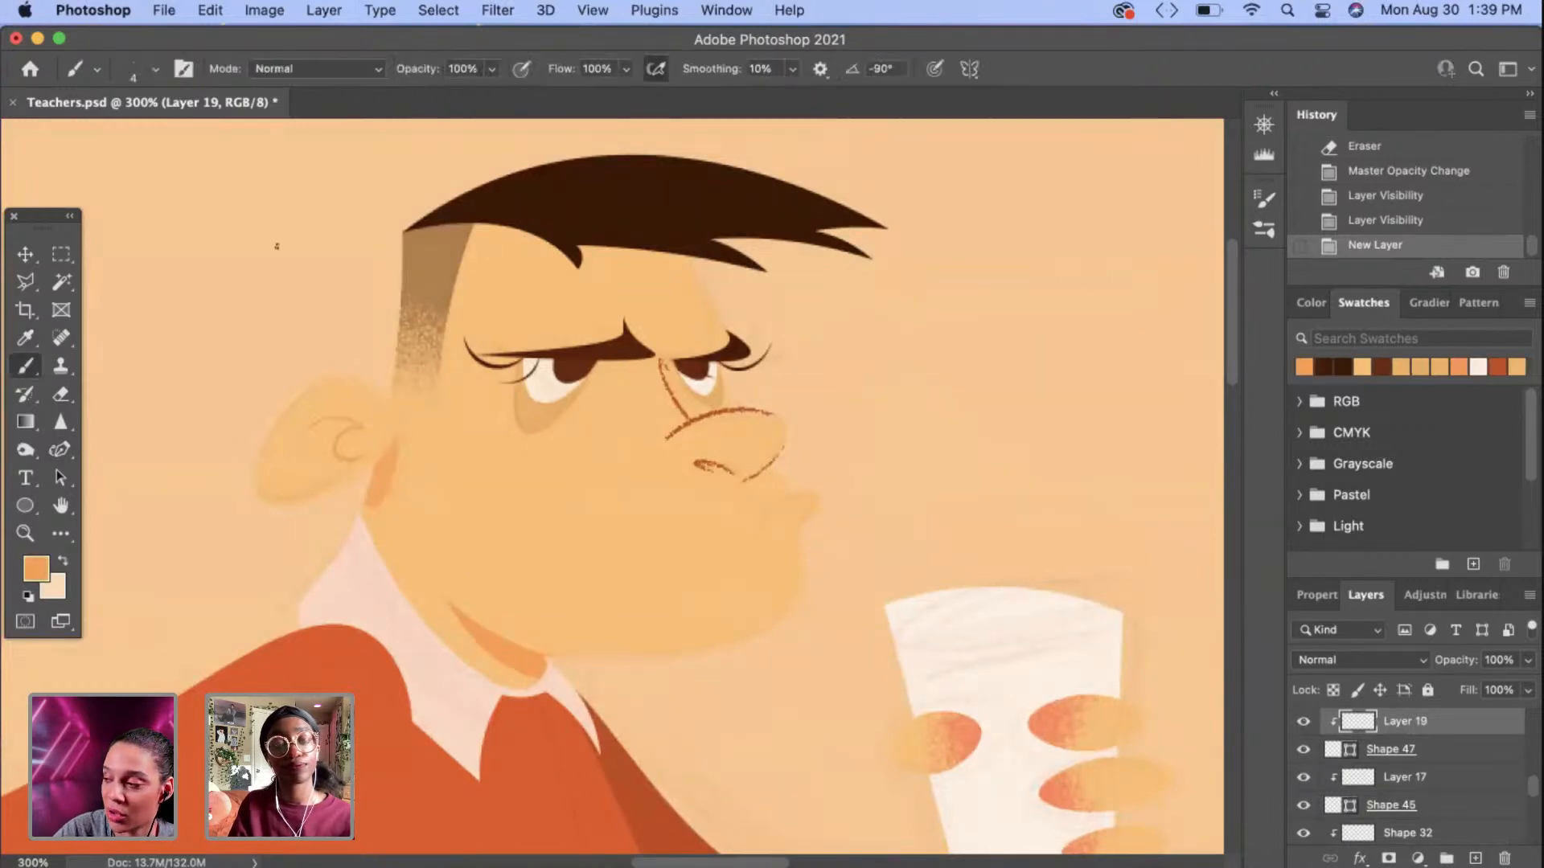
pyautogui.click(142, 68)
pyautogui.click(44, 264)
pyautogui.moveTo(157, 135); pyautogui.dragTo(153, 138)
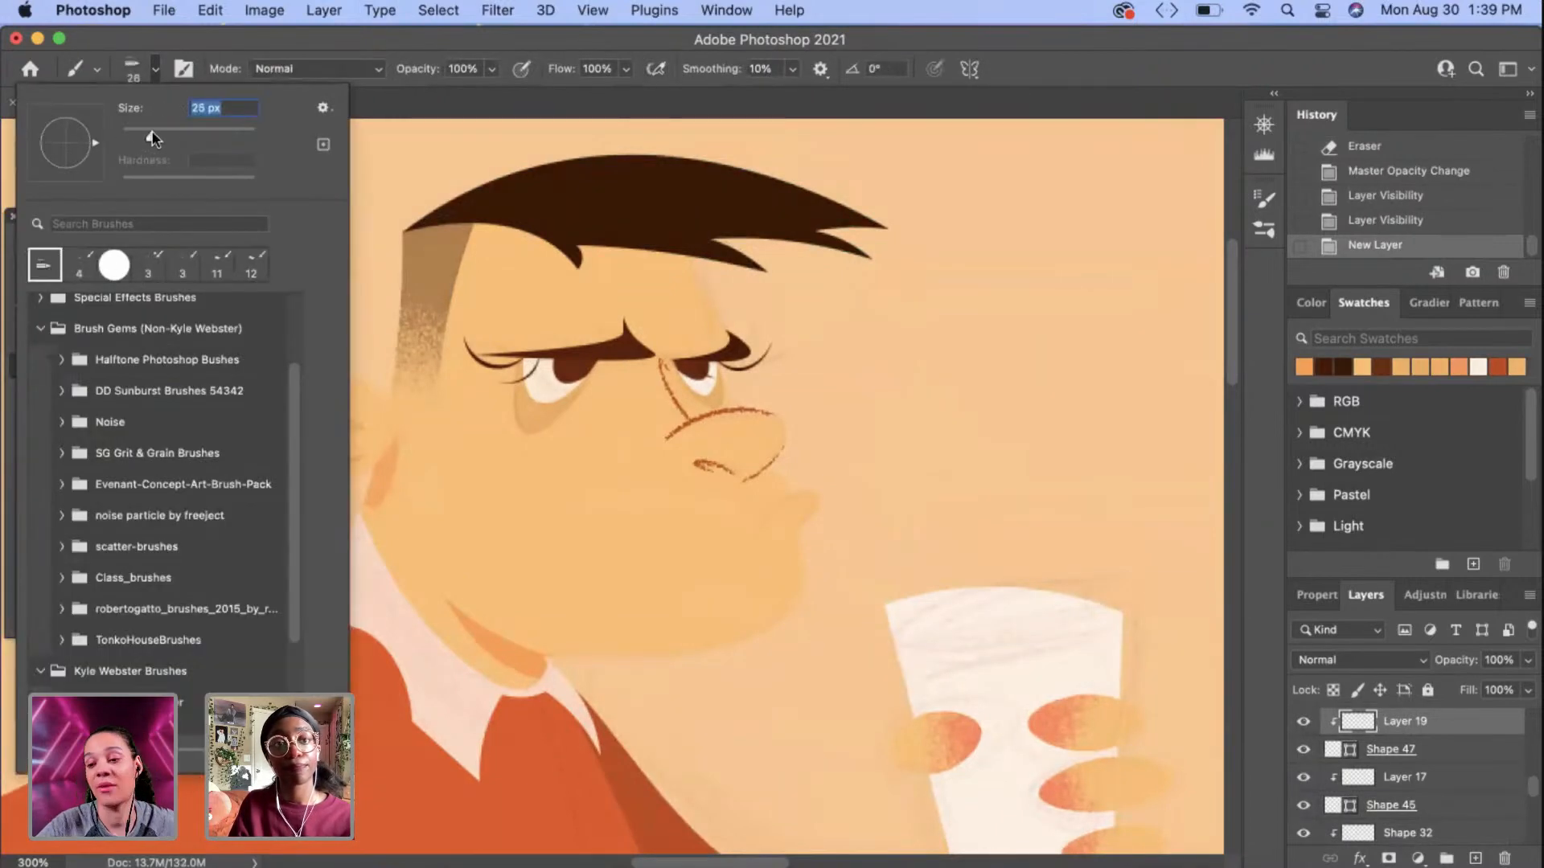
pyautogui.click(736, 446)
pyautogui.moveTo(683, 472)
pyautogui.mouseDown()
pyautogui.moveTo(777, 467)
pyautogui.moveTo(783, 434)
pyautogui.moveTo(767, 481)
pyautogui.mouseUp()
# Step: Erase the orange shading that spills below the nose with a hard round 35 px eraser
pyautogui.click(62, 394)
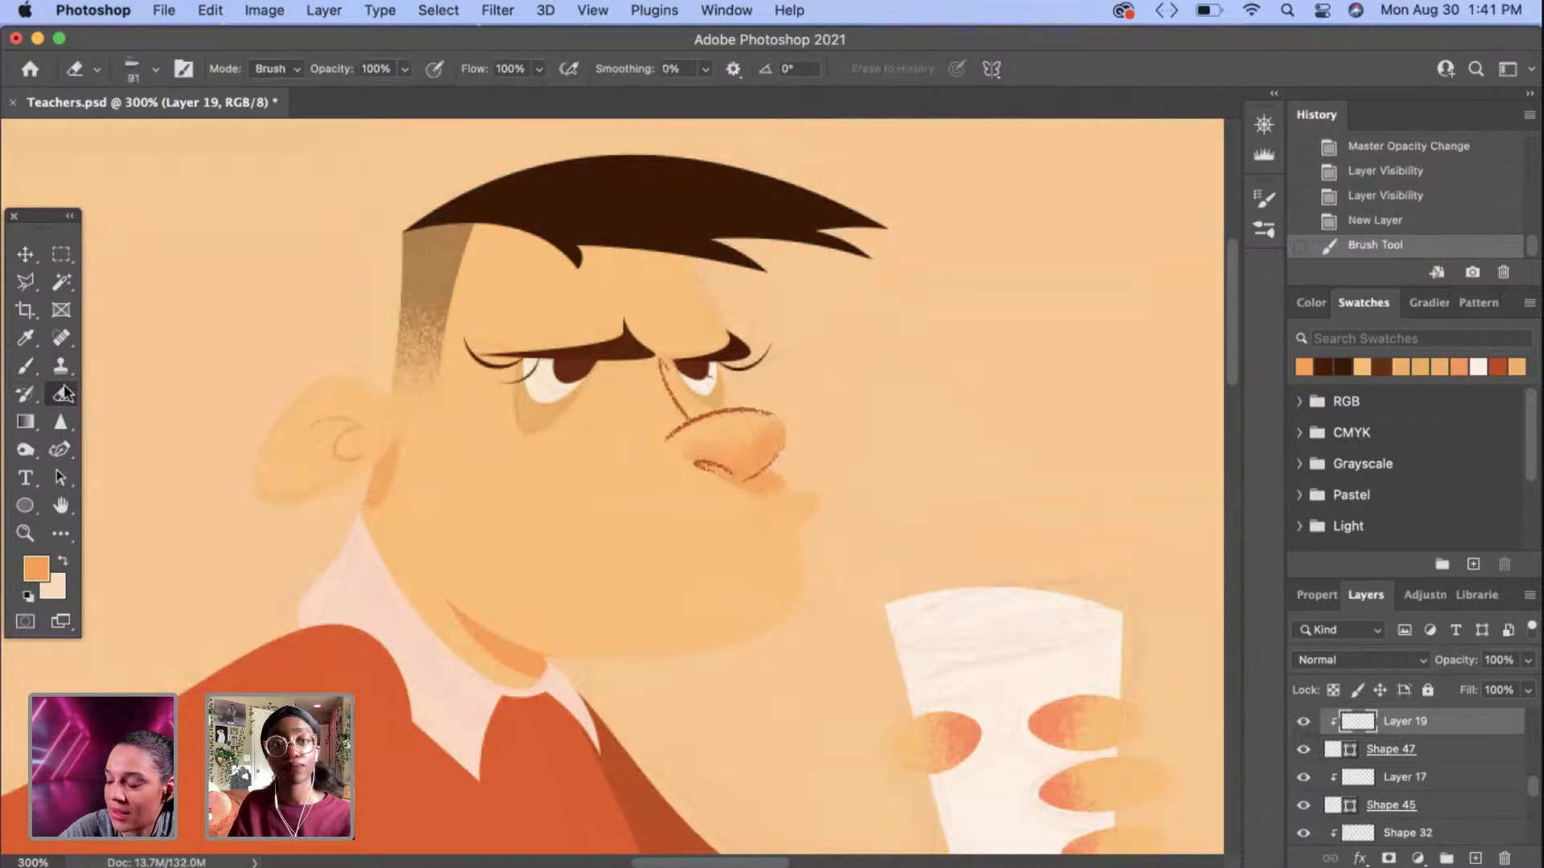
pyautogui.click(149, 72)
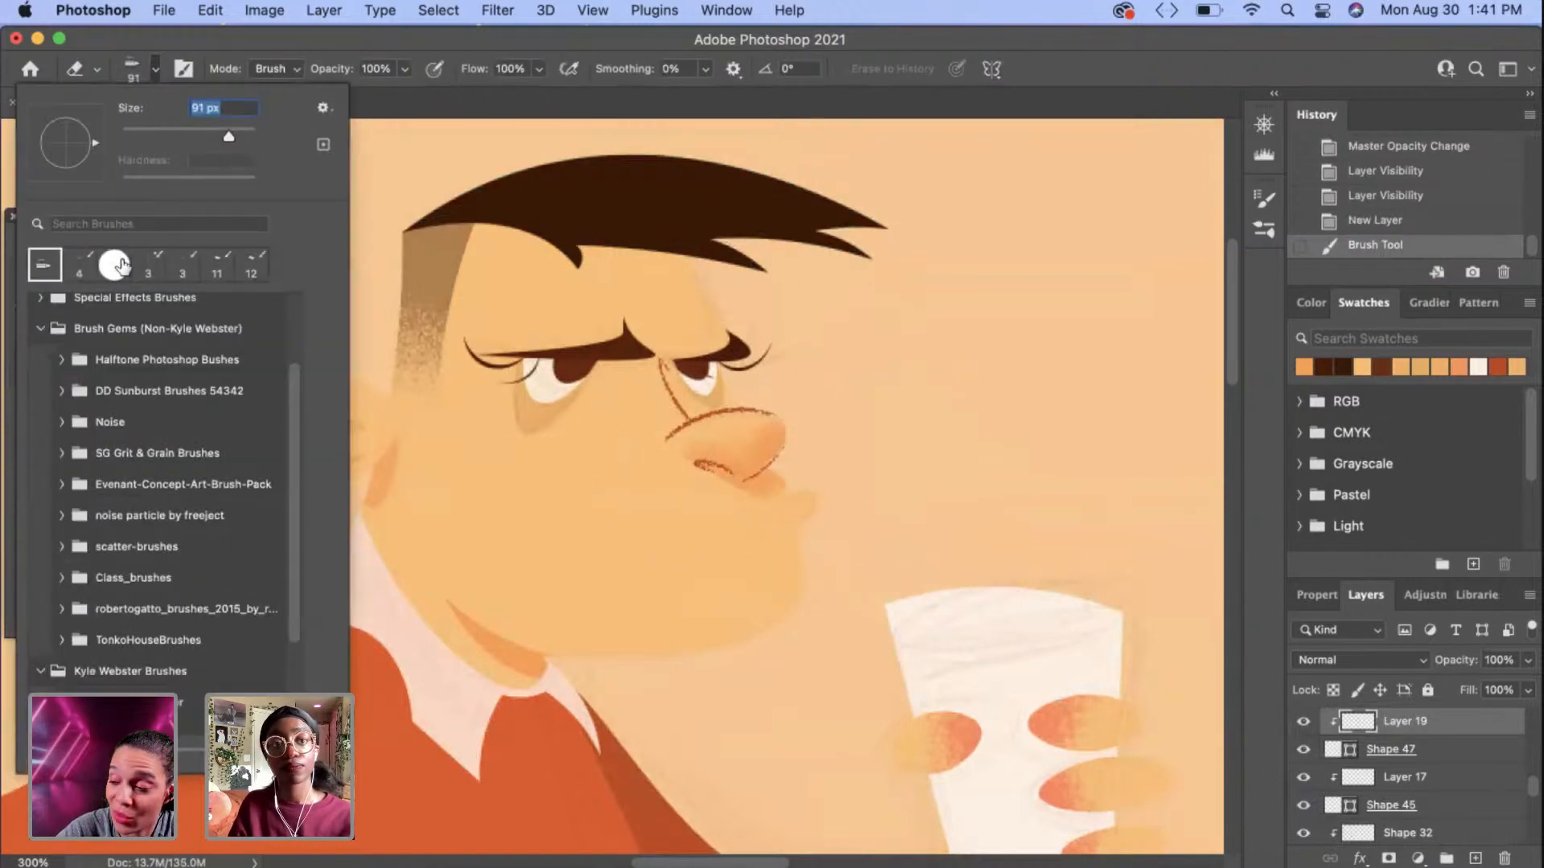
pyautogui.press('Return')
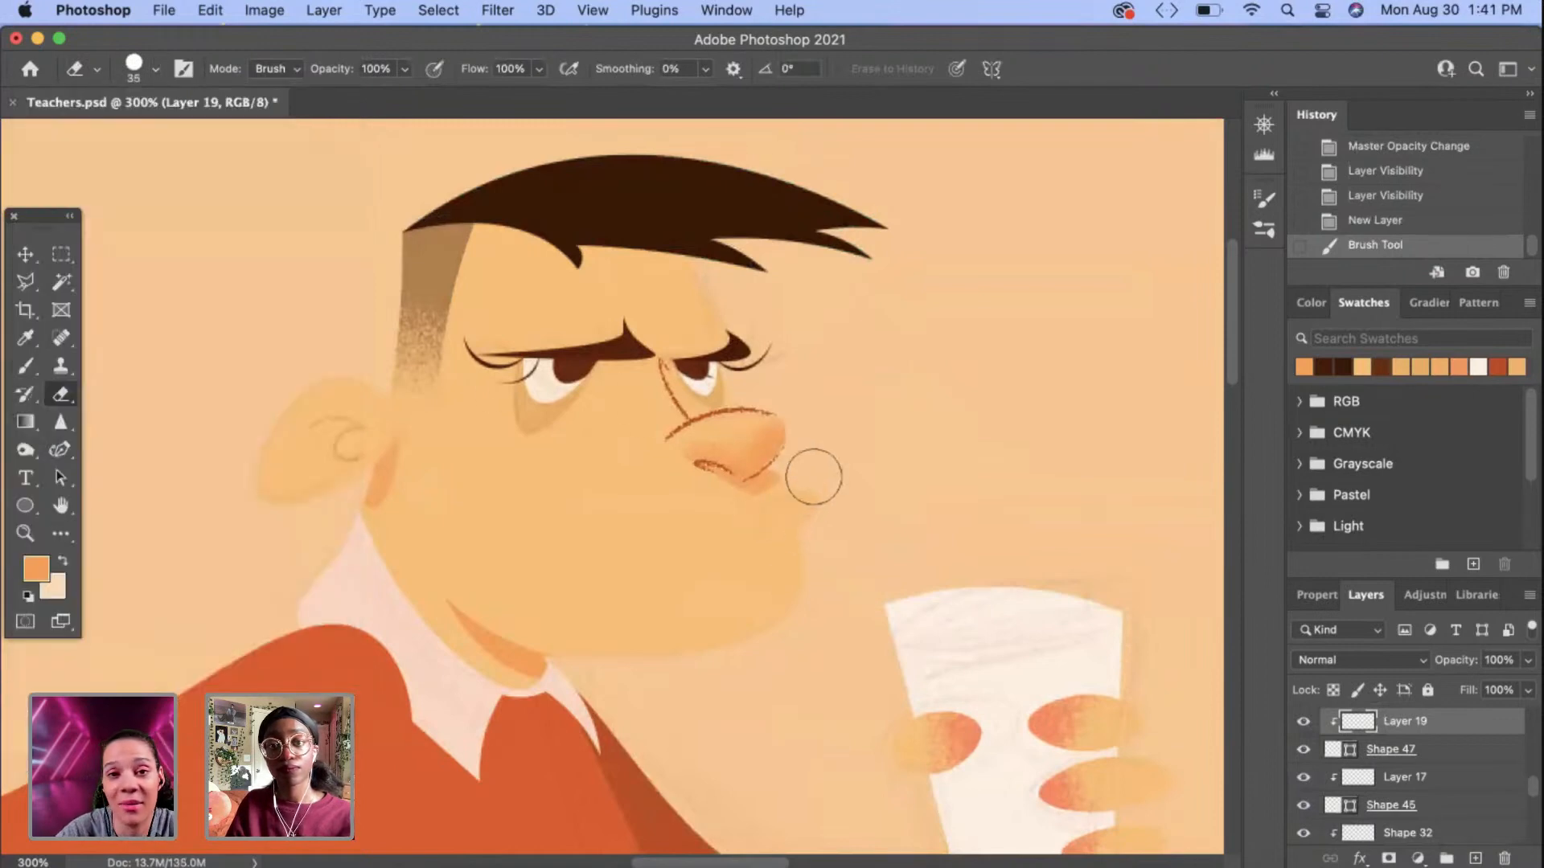
pyautogui.moveTo(804, 479); pyautogui.dragTo(713, 541)
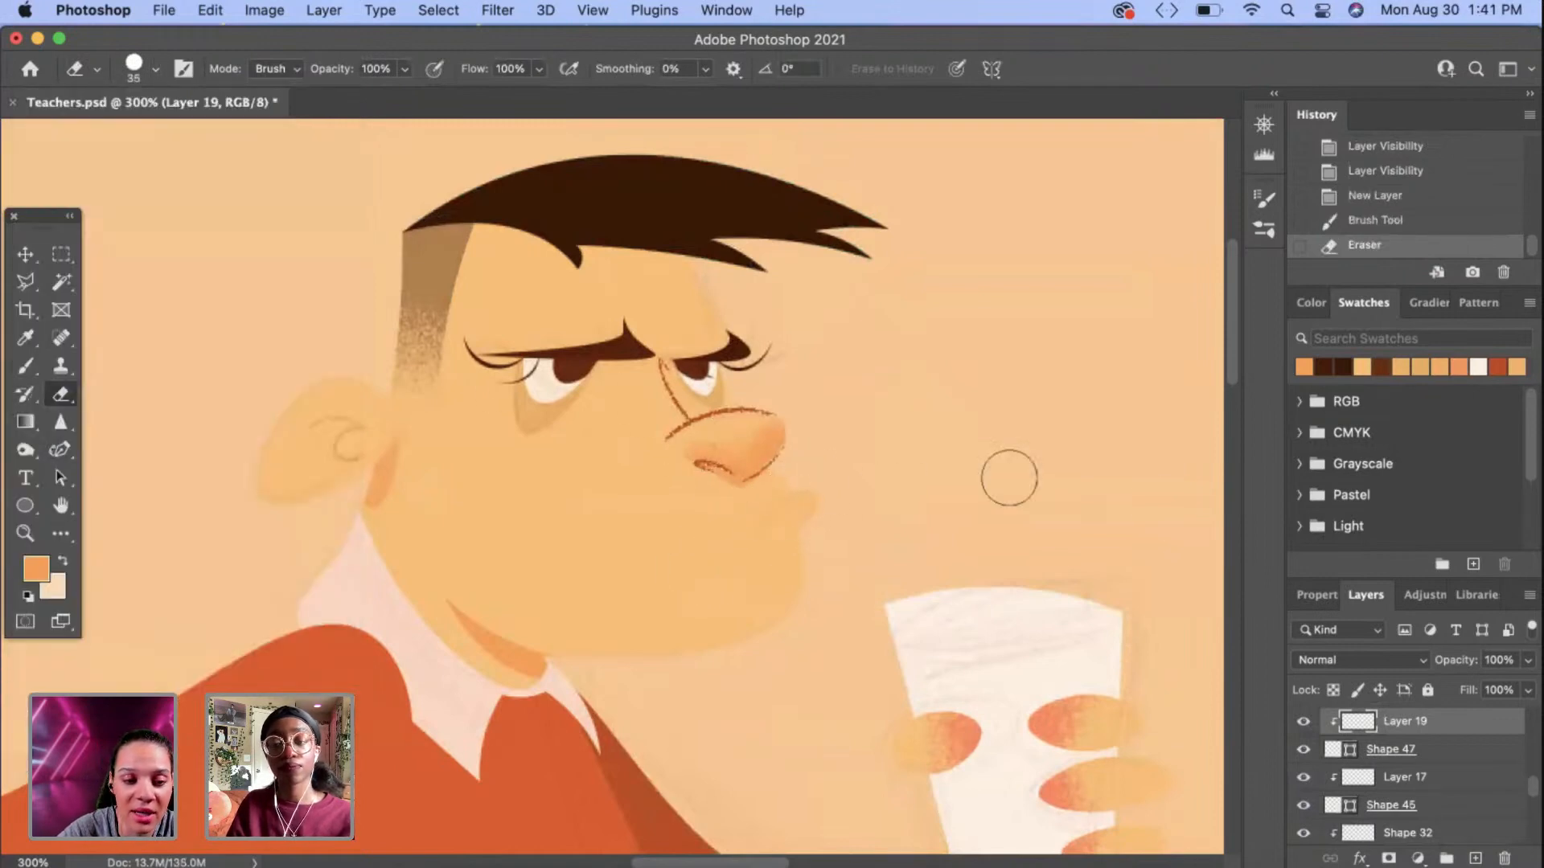
# Step: Add a new layer above Shape 59 and set up the 4 px brush in dark brown
pyautogui.scroll(3, 1388, 783)
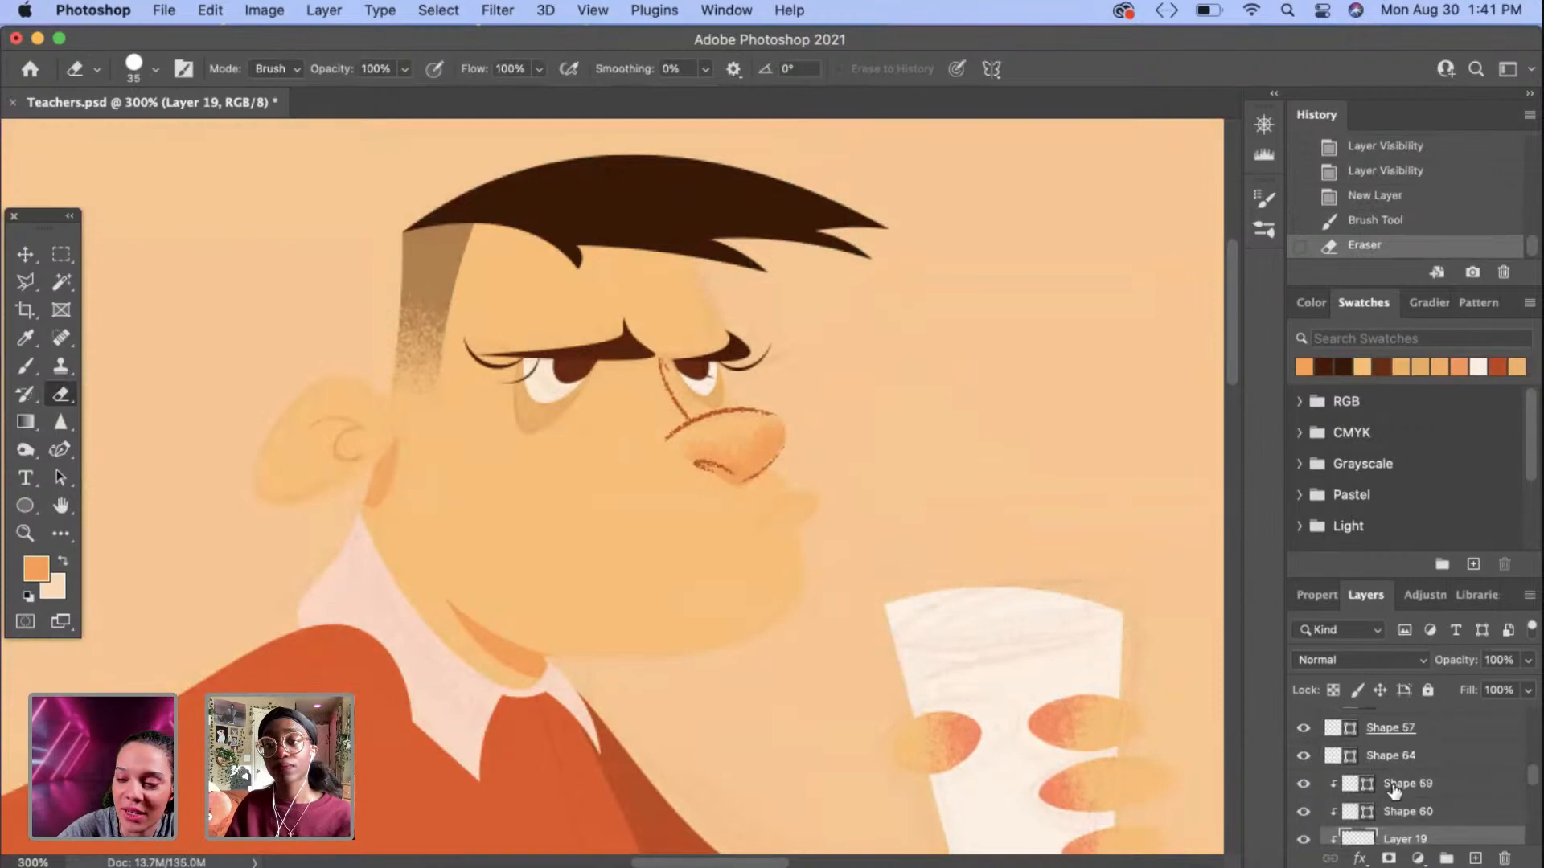
pyautogui.click(1403, 789)
pyautogui.click(1475, 859)
pyautogui.click(1327, 368)
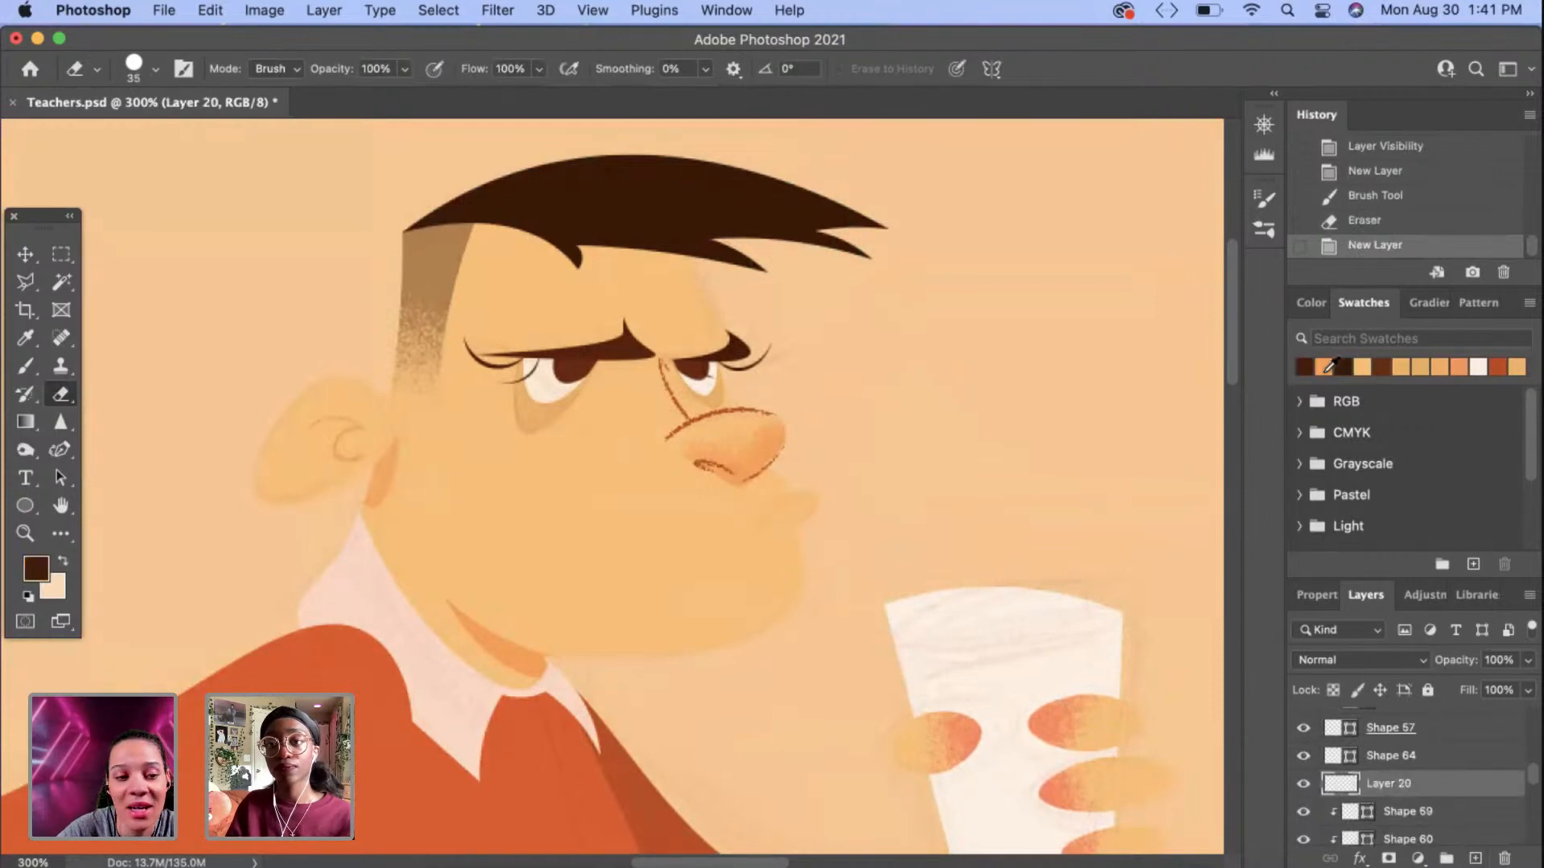
pyautogui.press('b')
pyautogui.click(141, 69)
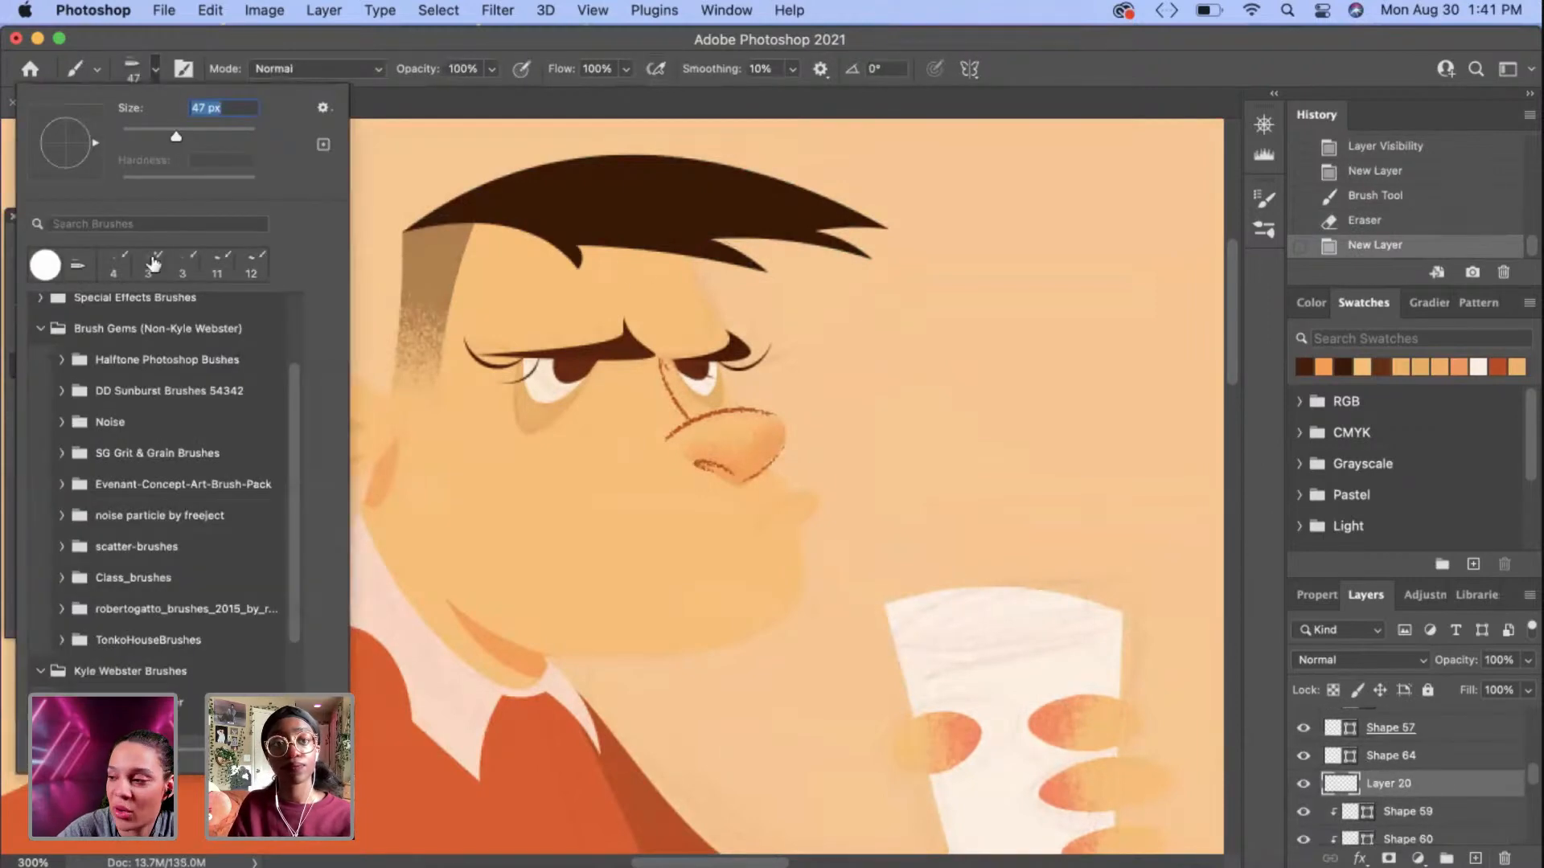
pyautogui.click(120, 271)
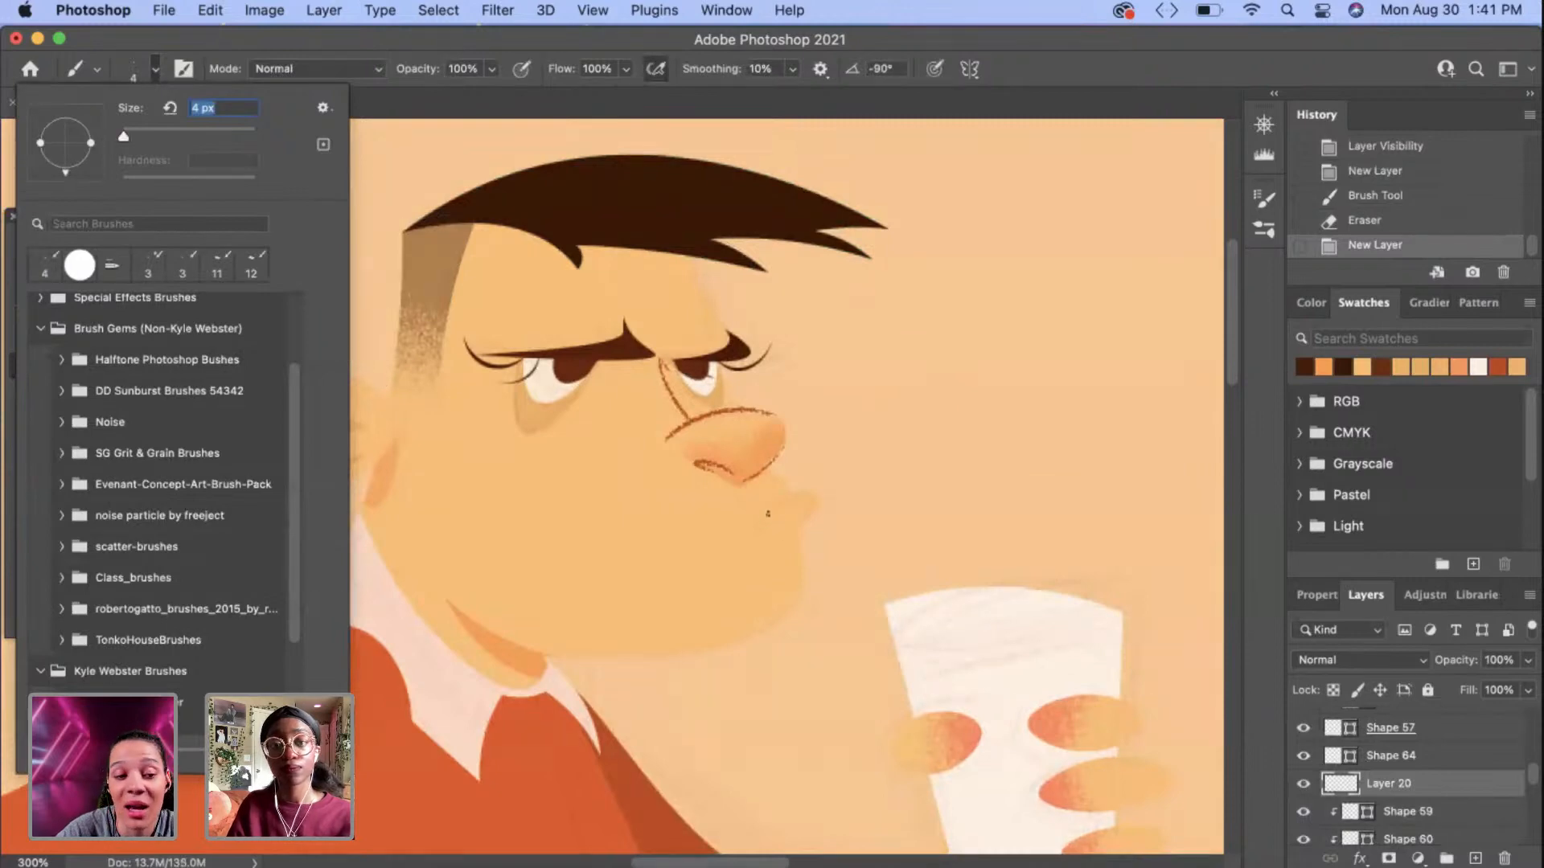
pyautogui.moveTo(759, 521)
pyautogui.mouseDown()
pyautogui.moveTo(788, 500)
pyautogui.moveTo(831, 537)
pyautogui.mouseUp()
pyautogui.press('super+z')
pyautogui.press('super+z')
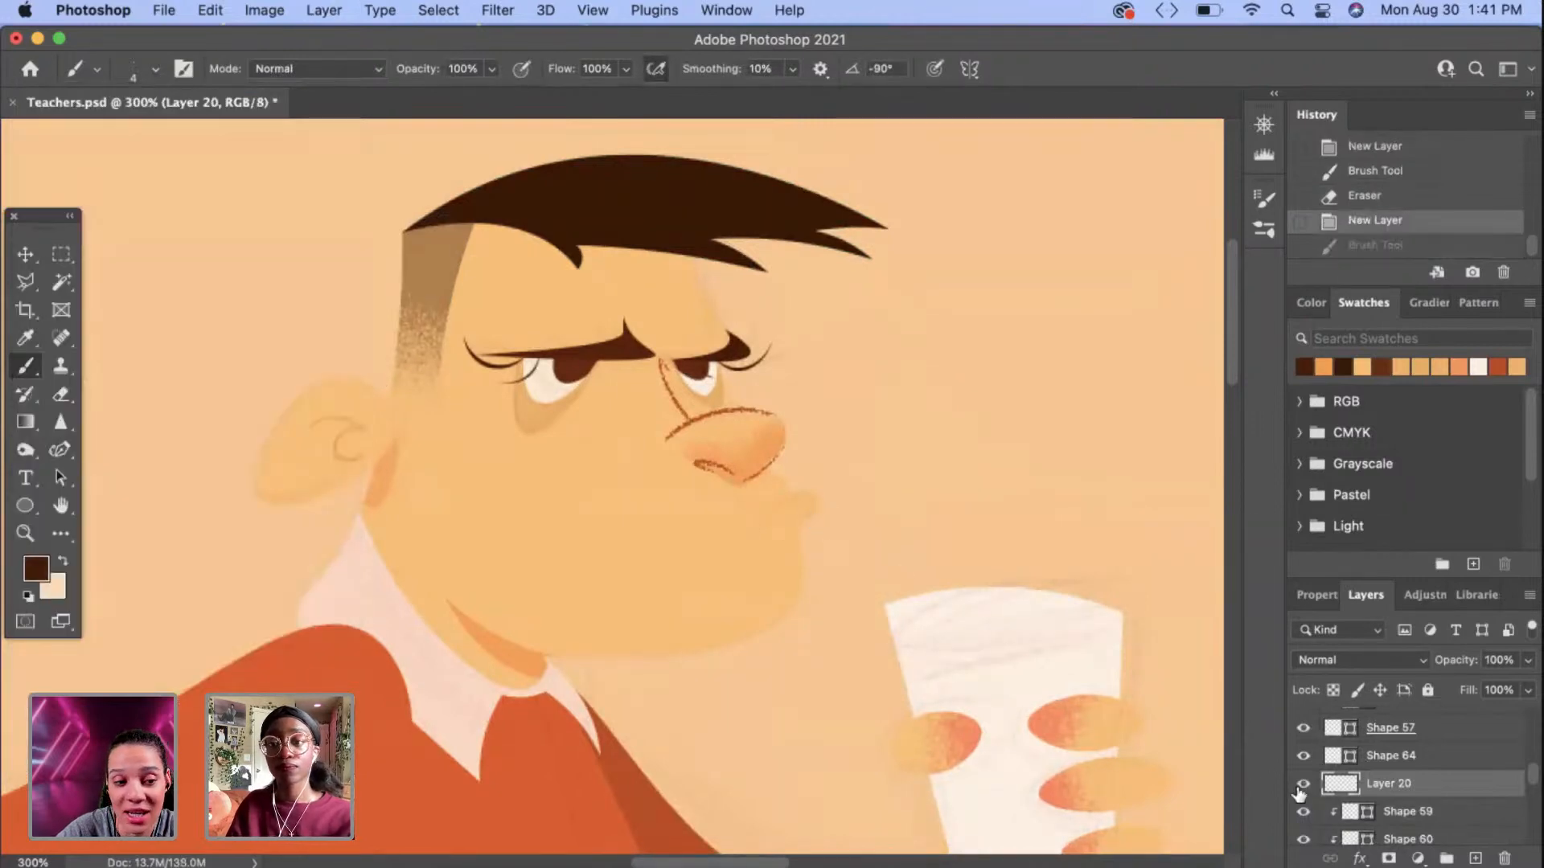
# Step: Move the new layer above Shape 64 and draw a curved dark brown mouth line along the upper lip
pyautogui.click(1296, 761)
pyautogui.moveTo(1371, 791); pyautogui.dragTo(1372, 741)
pyautogui.press('super+equal')
pyautogui.press('super+equal')
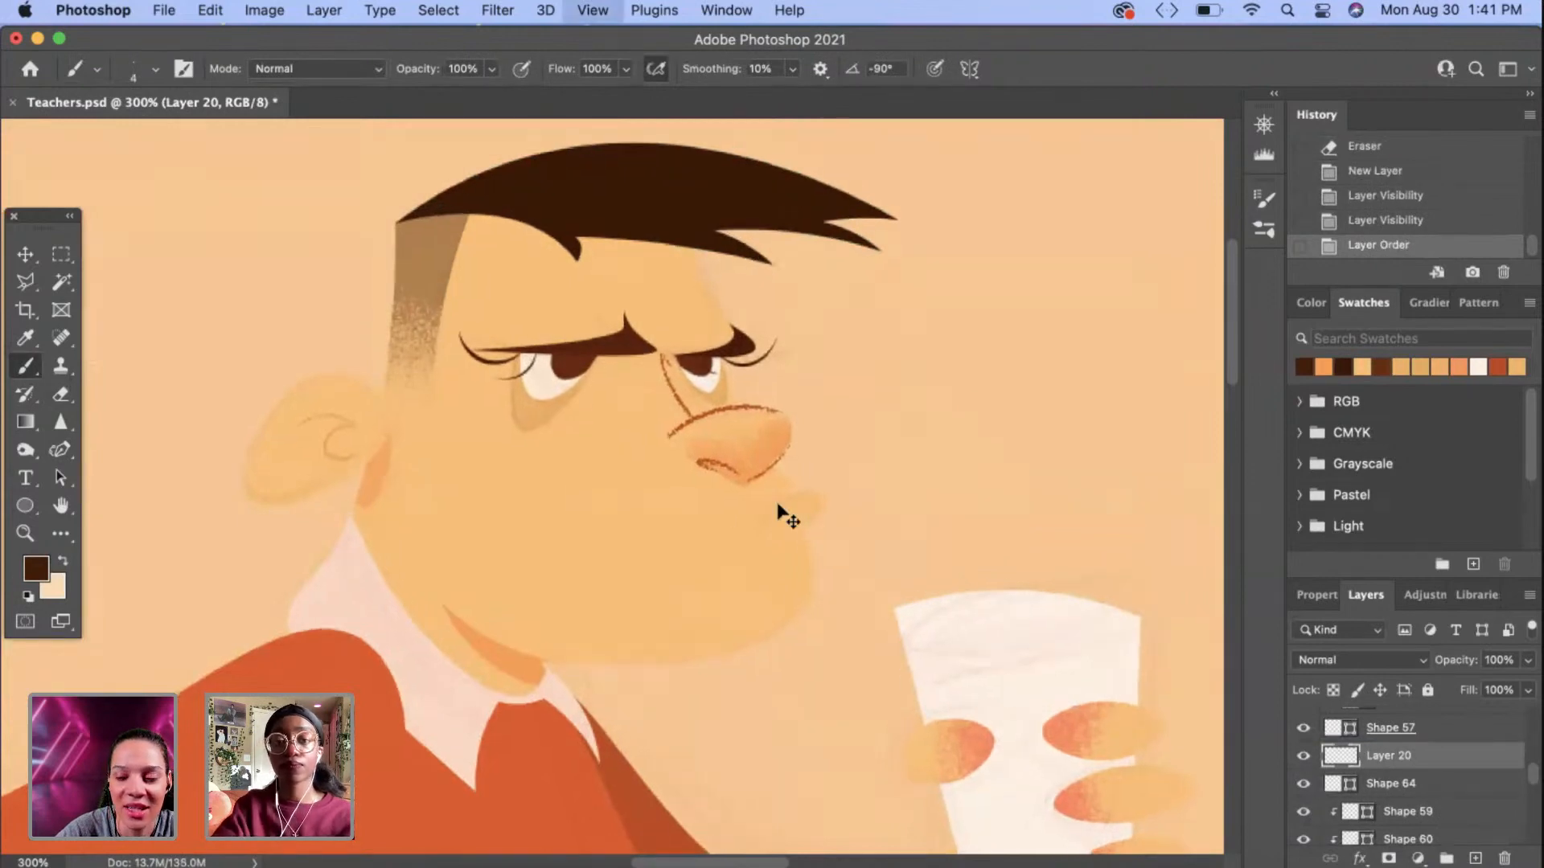
pyautogui.moveTo(846, 584); pyautogui.dragTo(891, 511)
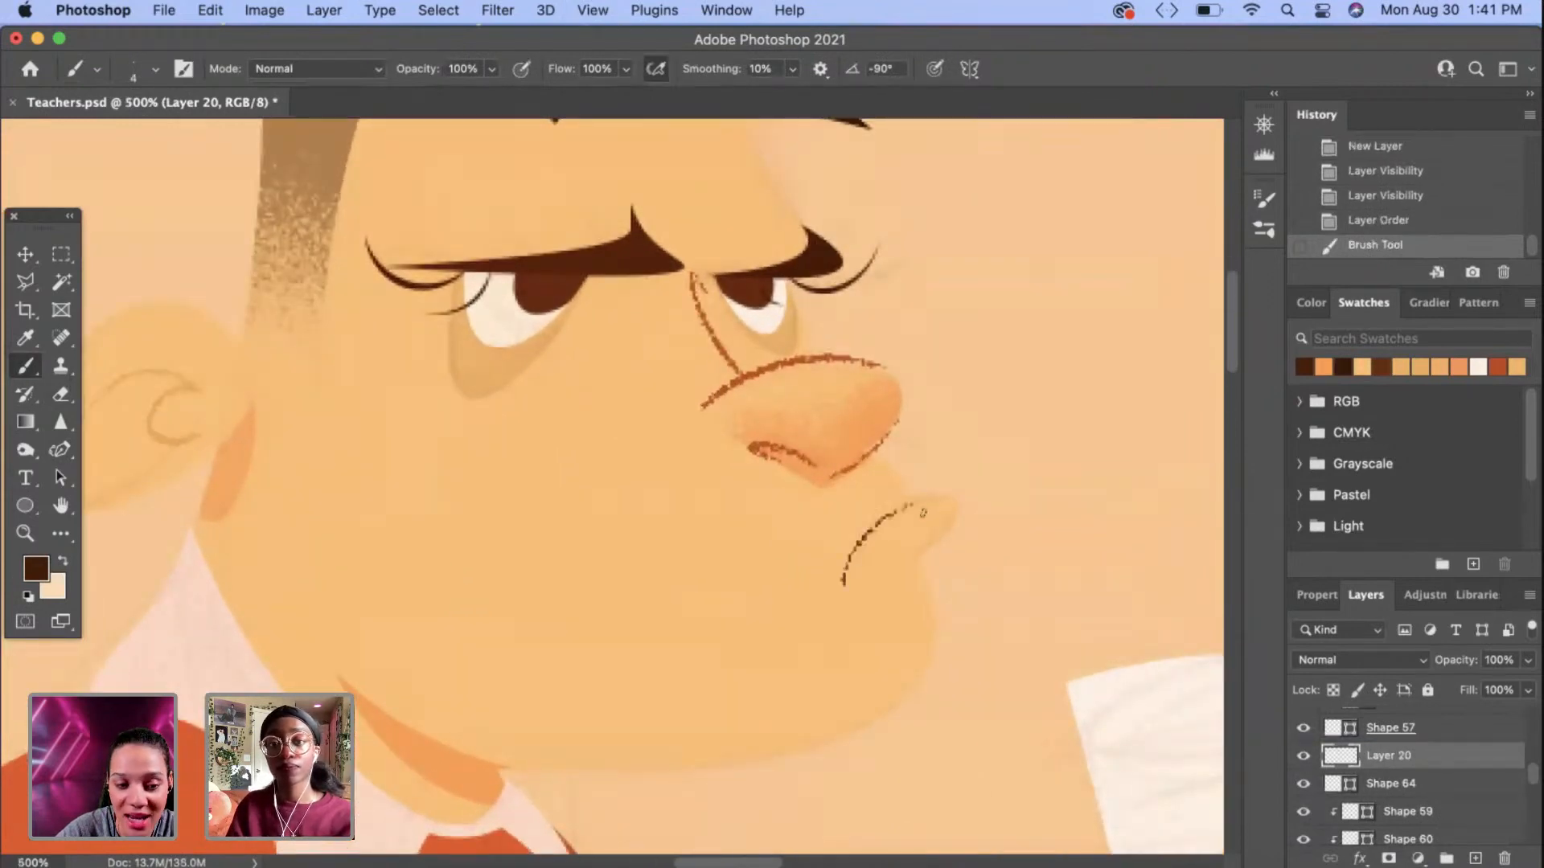
pyautogui.press('super+z')
pyautogui.moveTo(845, 580); pyautogui.dragTo(937, 494)
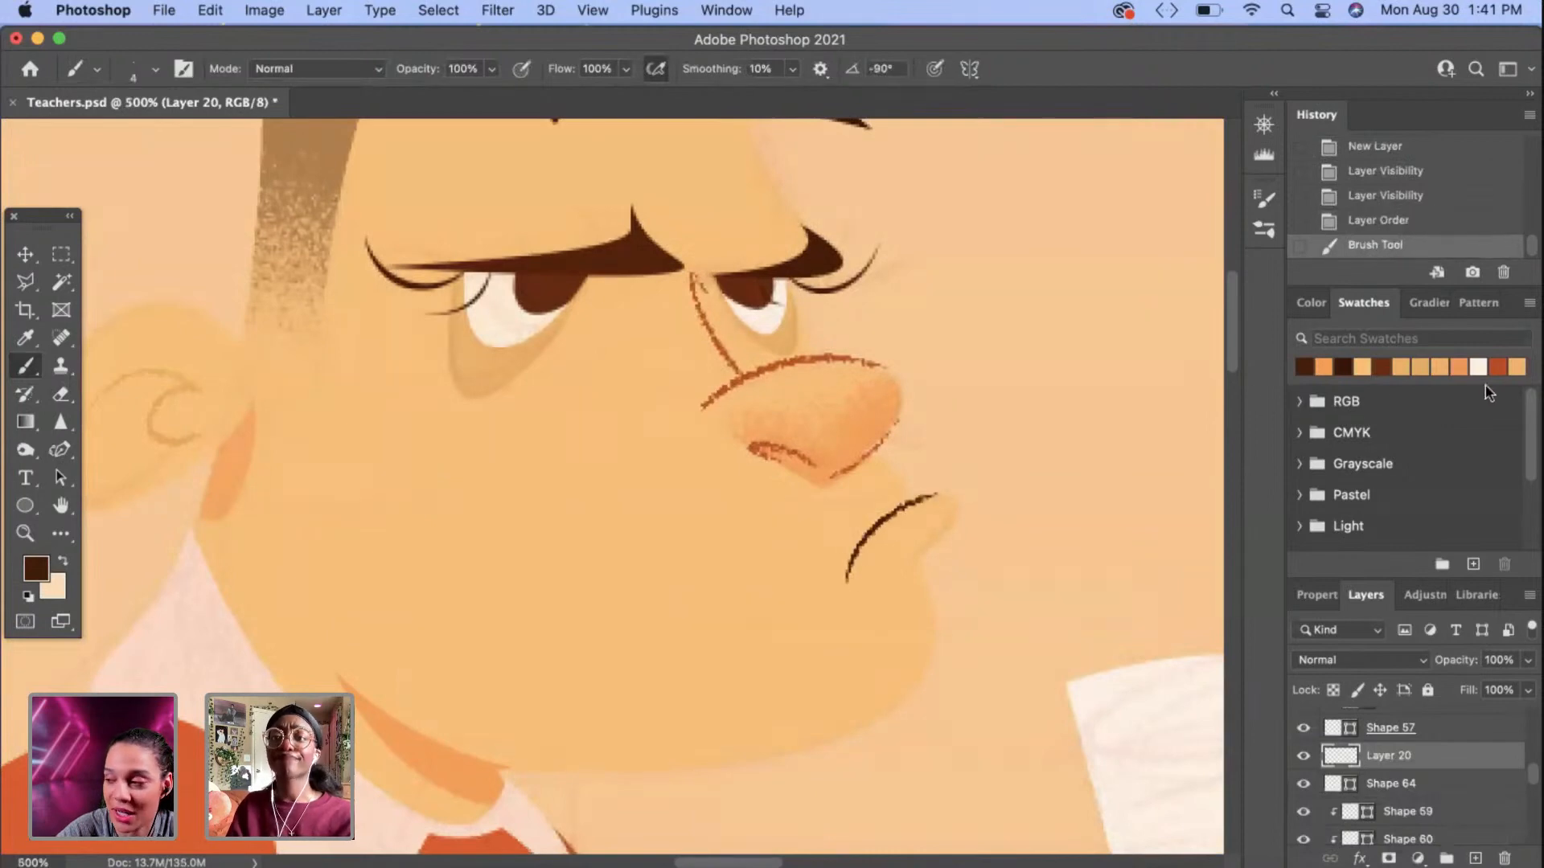
# Step: Draw a short rust-orange line beneath the lower lip with the 4 px brush
pyautogui.click(1498, 368)
pyautogui.moveTo(891, 579); pyautogui.dragTo(935, 550)
pyautogui.press('super+z')
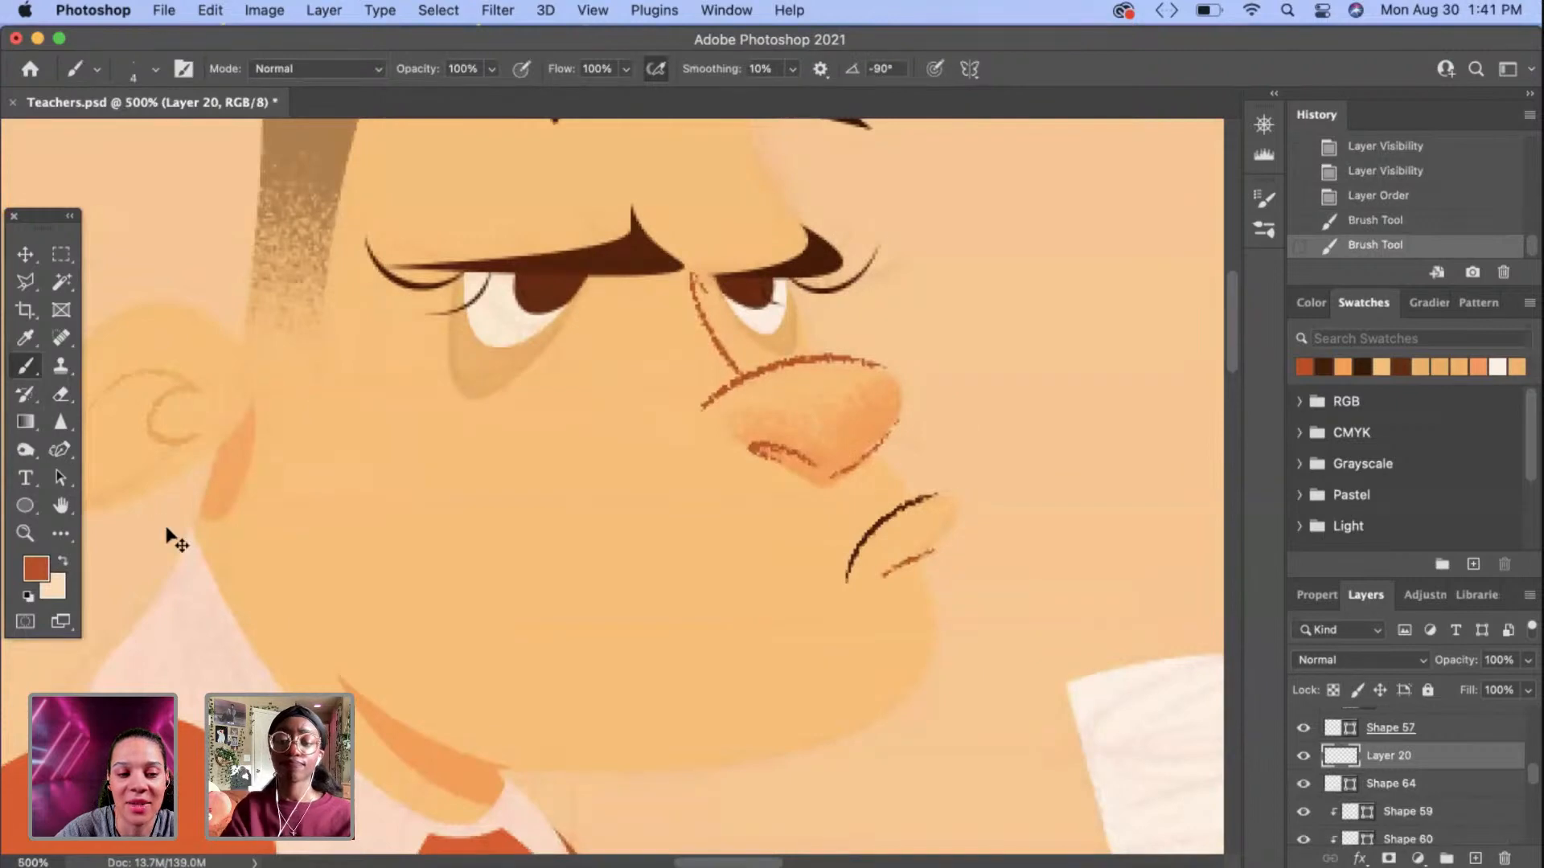
pyautogui.press('super+minus')
pyautogui.press('super+minus')
pyautogui.press('super+minus')
pyautogui.press('super+equal')
pyautogui.press('super+equal')
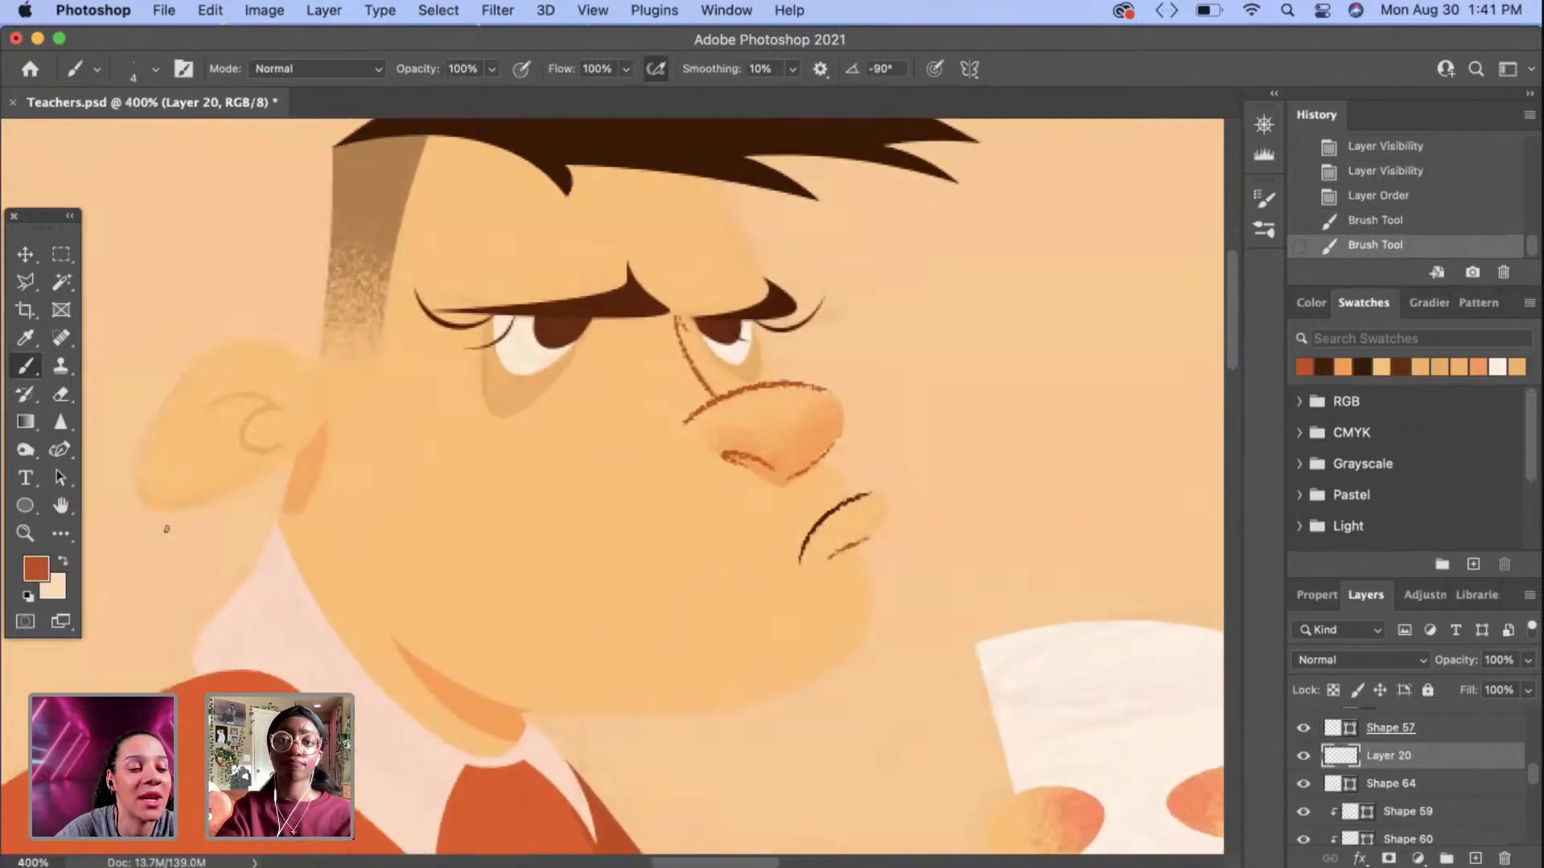
pyautogui.scroll(2, 611, 483)
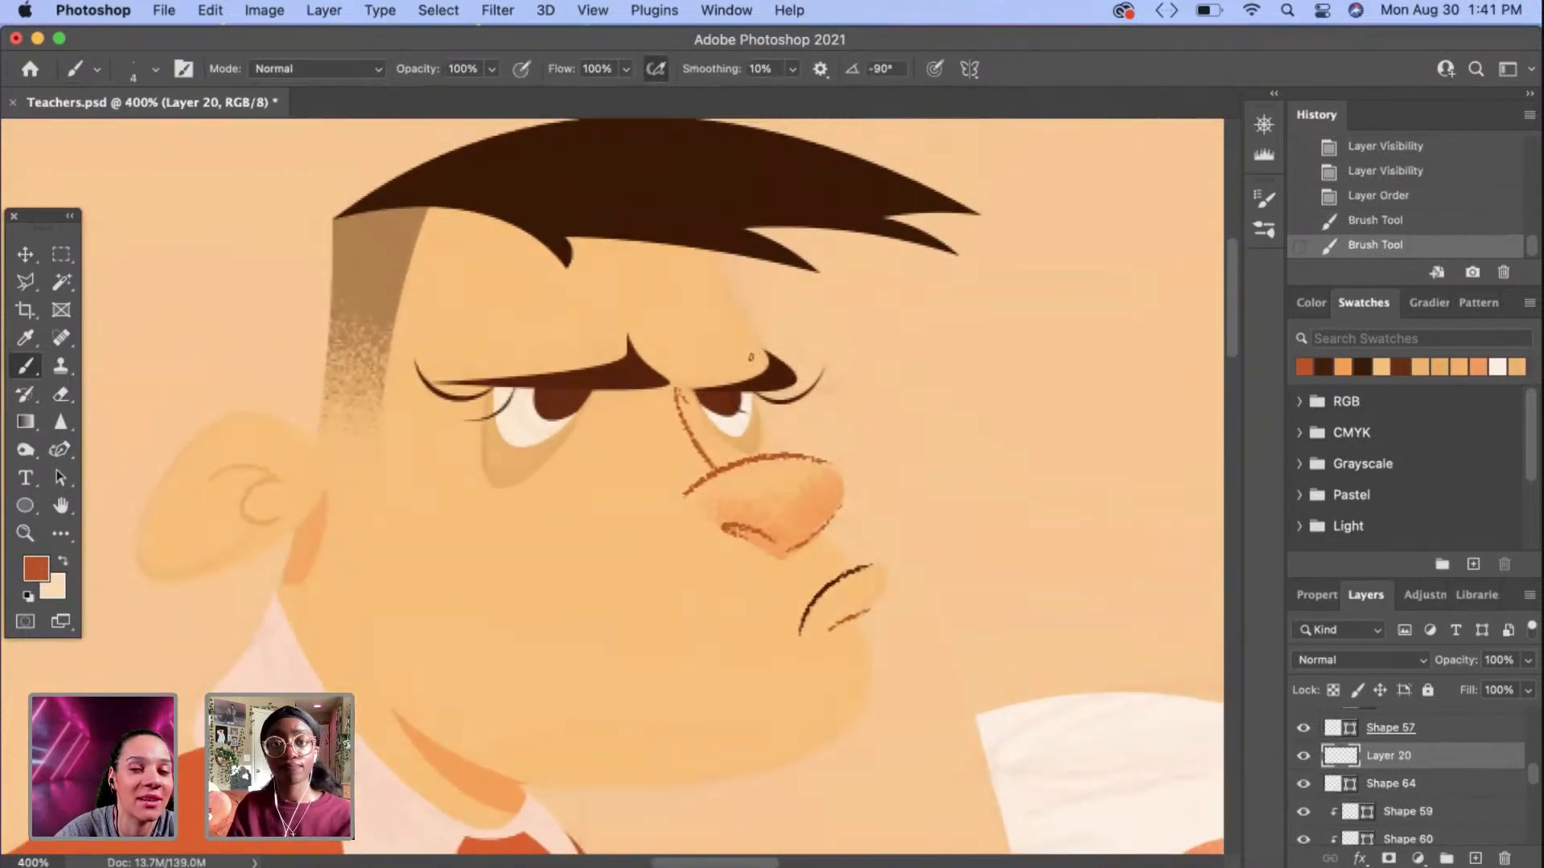
pyautogui.click(25, 255)
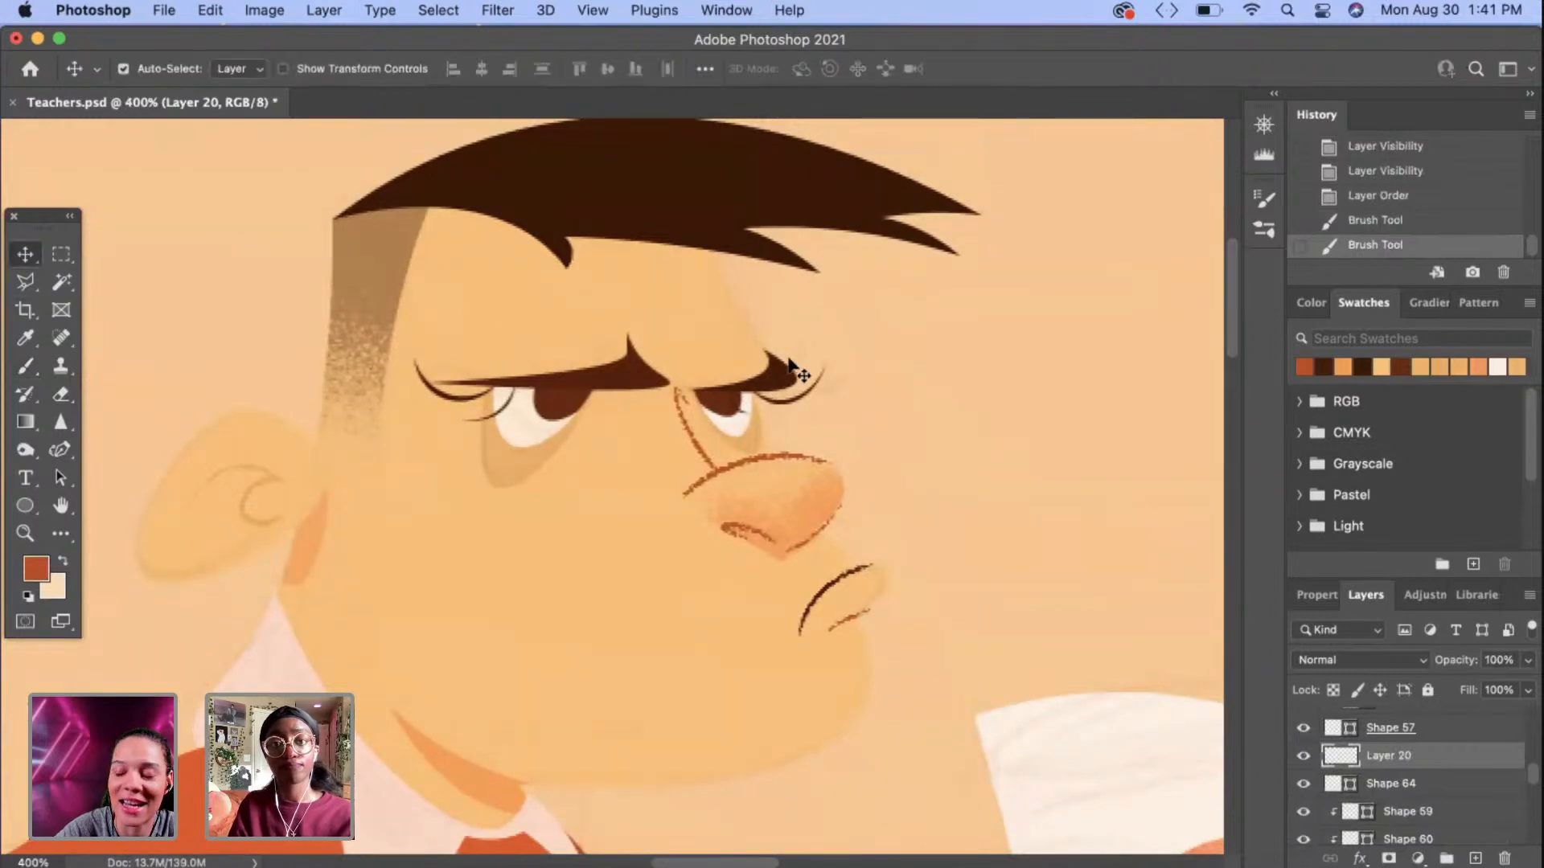
pyautogui.click(772, 382)
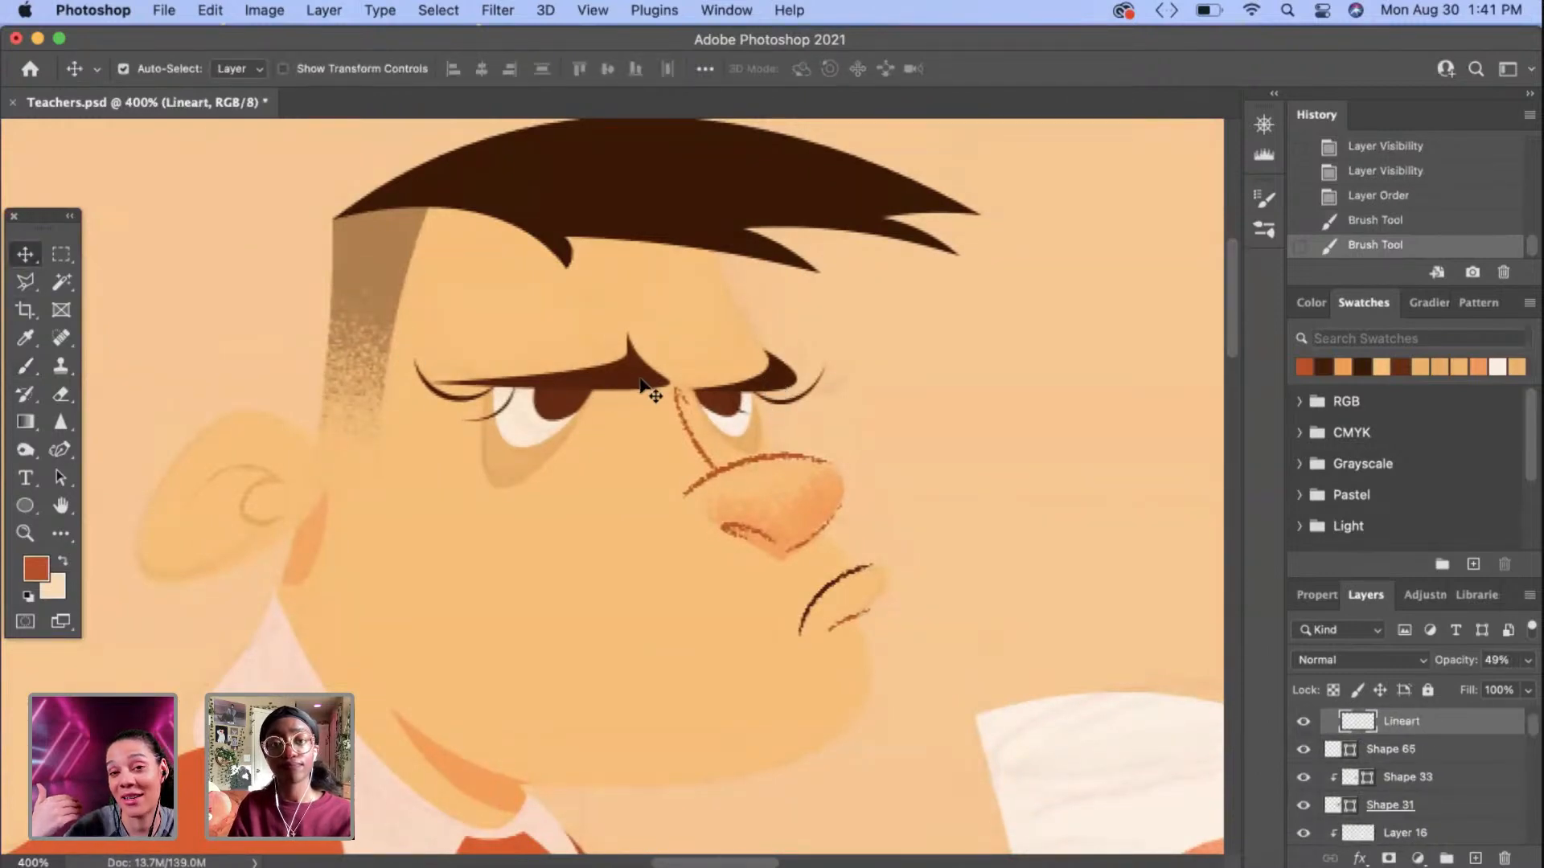
pyautogui.click(661, 387)
pyautogui.click(60, 450)
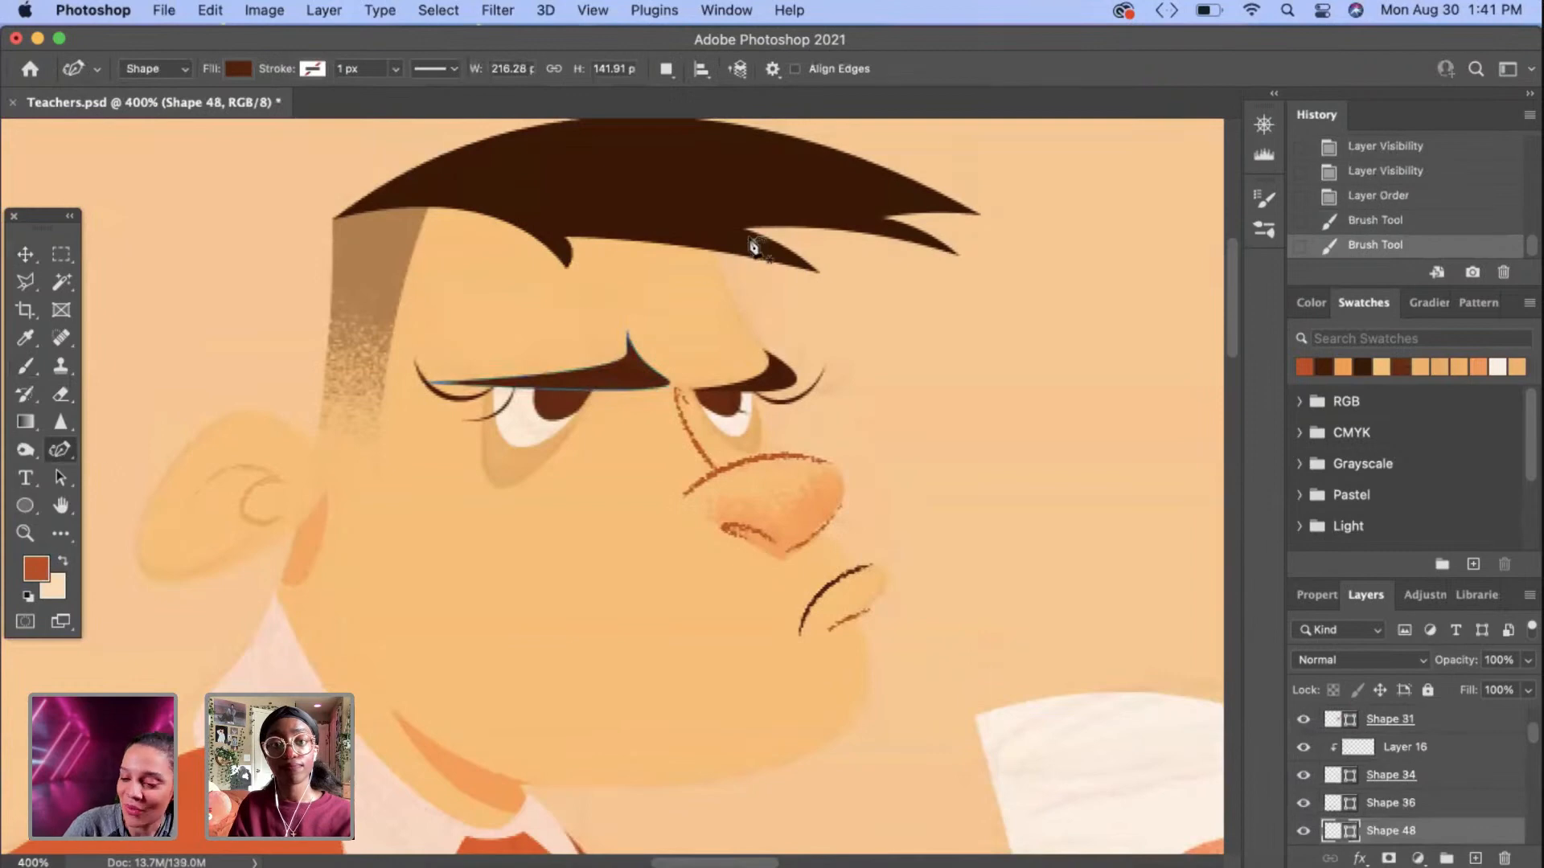
pyautogui.click(34, 266)
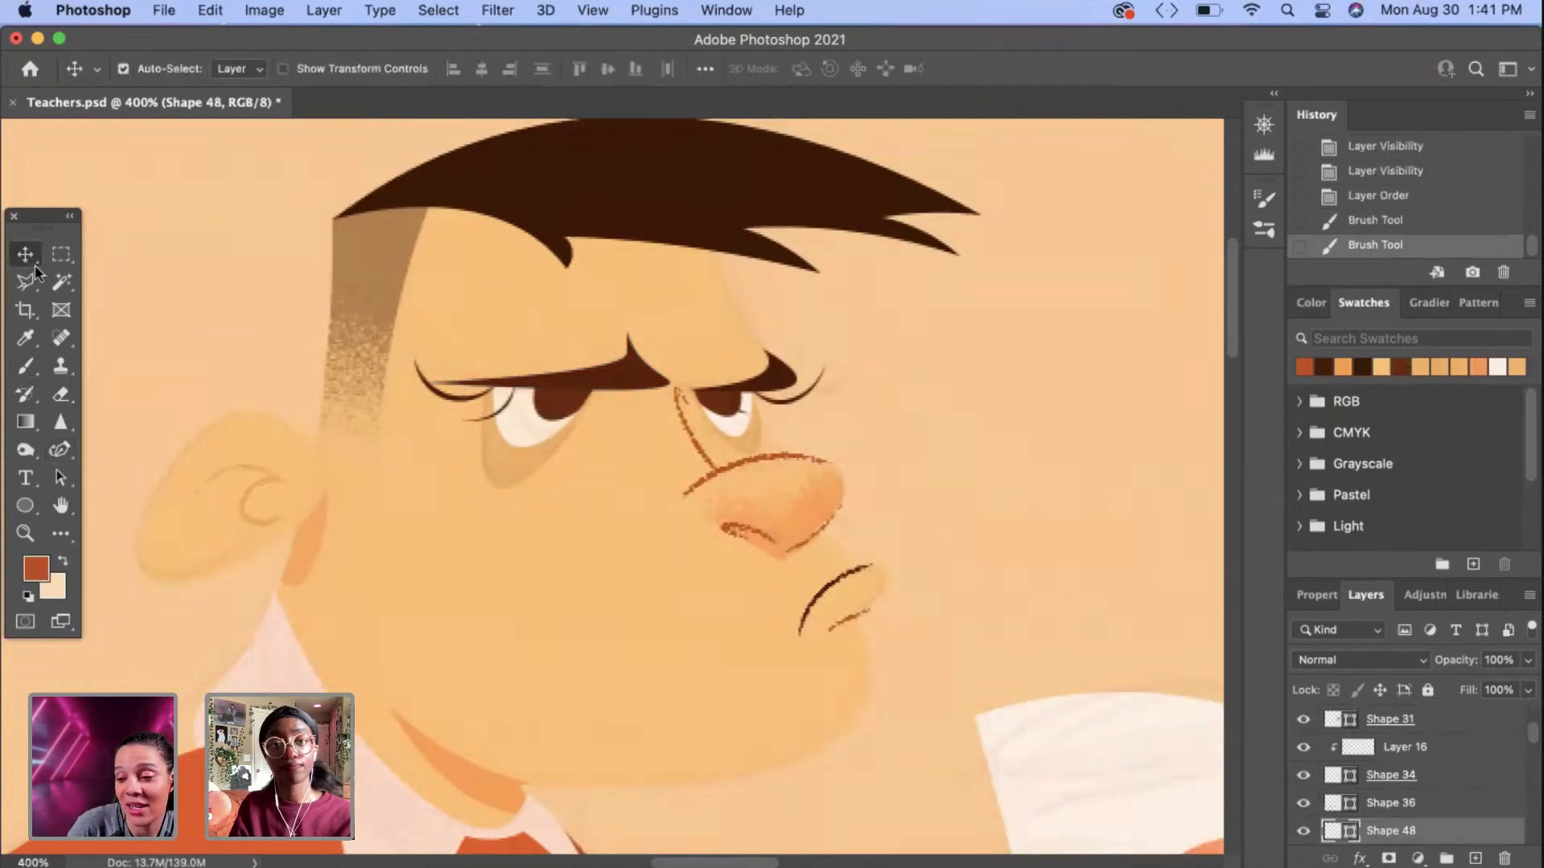
pyautogui.click(787, 376)
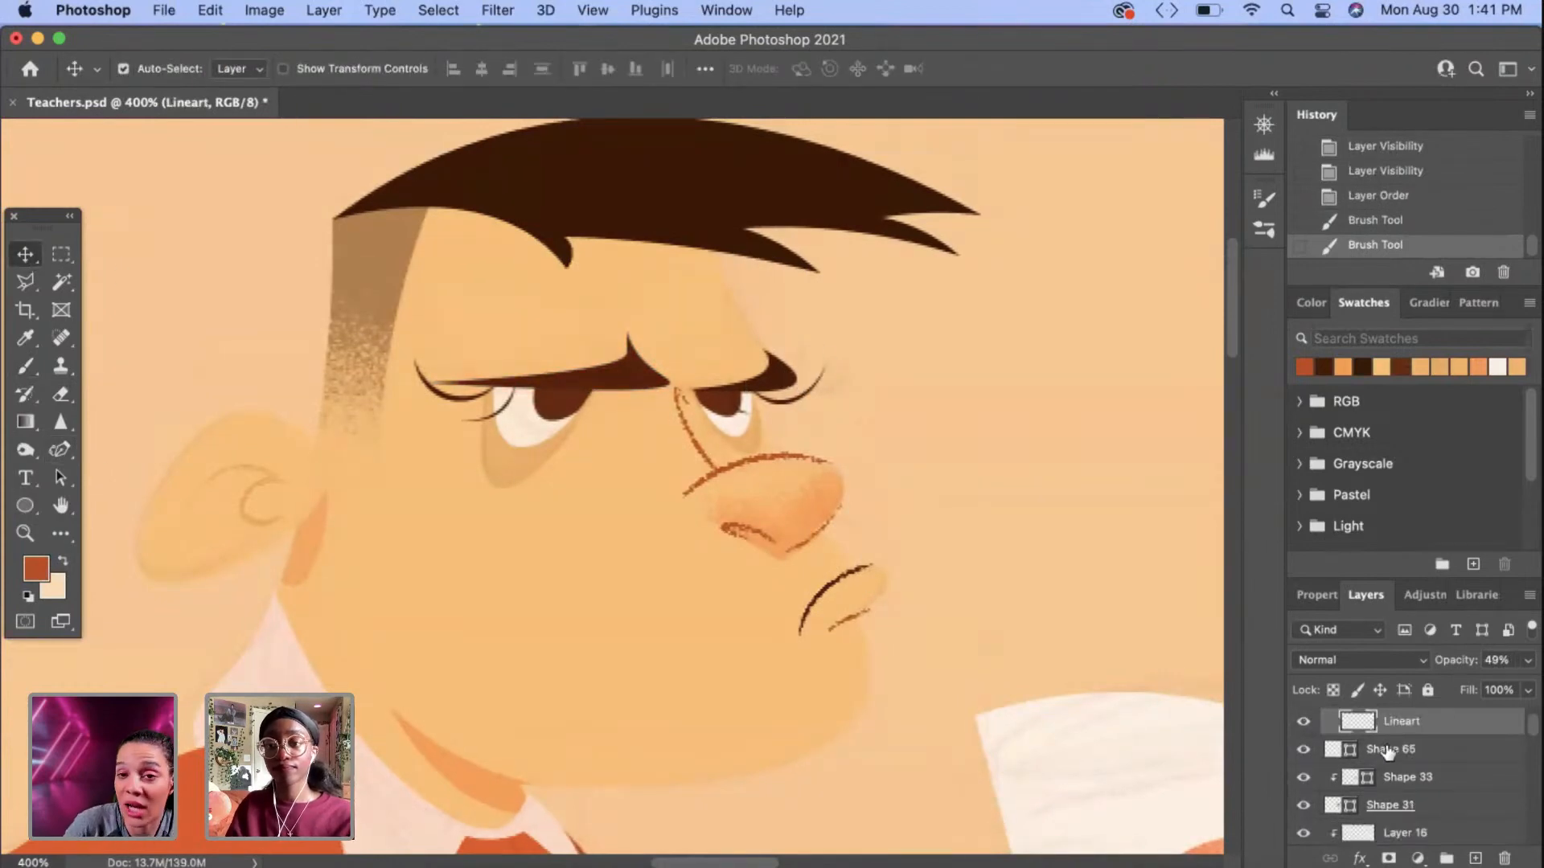
# Step: Draw a closed three-point dark brown shape of about 30 by 18 px over the far eyebrow, on a new layer above Shape 65
pyautogui.click(1387, 751)
pyautogui.click(63, 451)
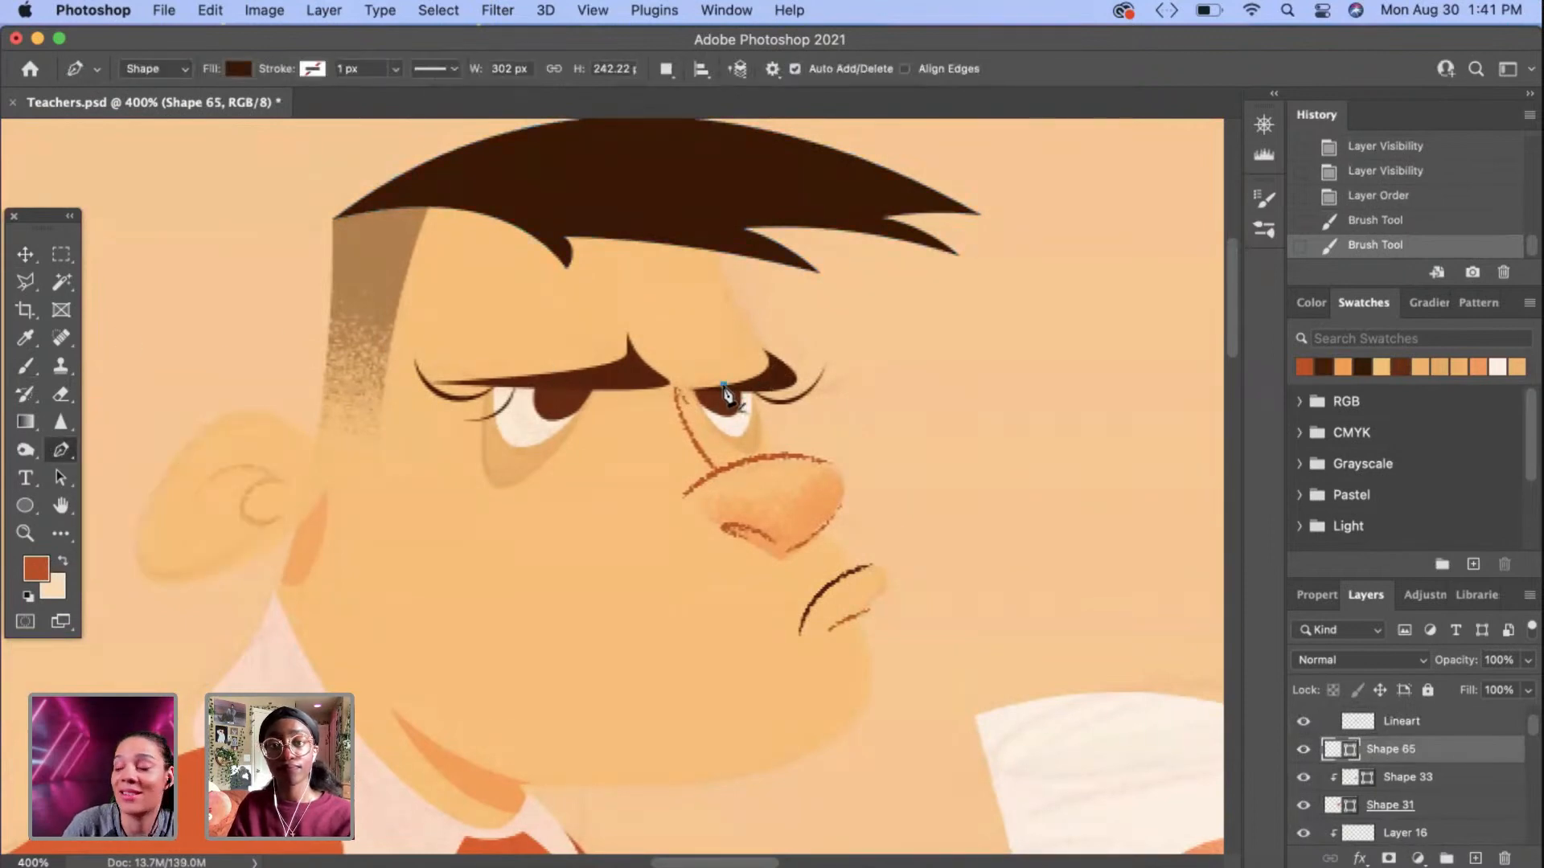
pyautogui.click(724, 385)
pyautogui.click(761, 347)
pyautogui.click(788, 378)
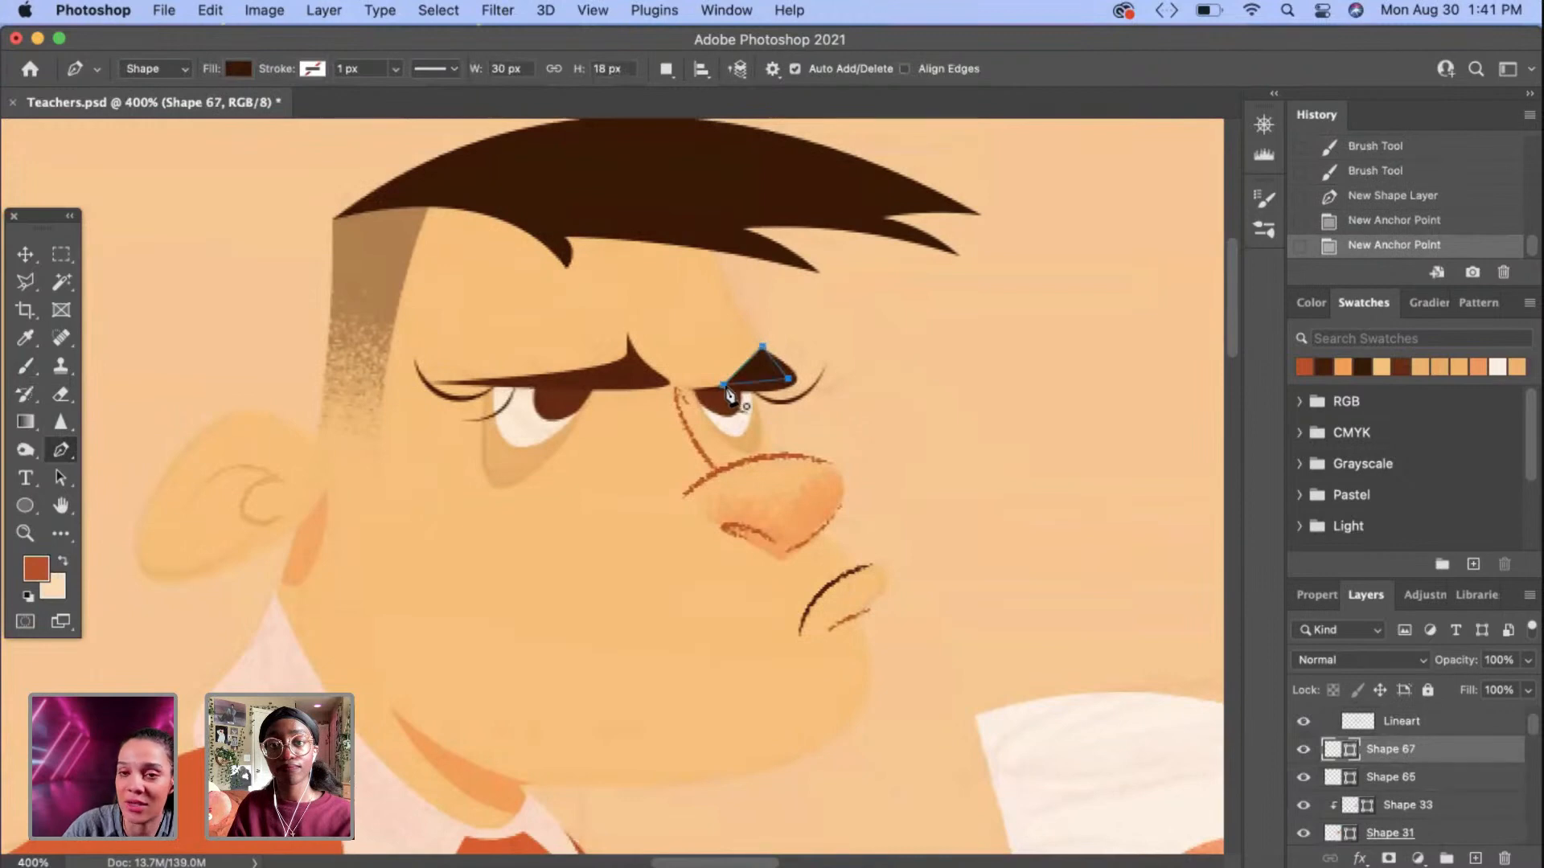
pyautogui.click(724, 385)
pyautogui.click(1525, 660)
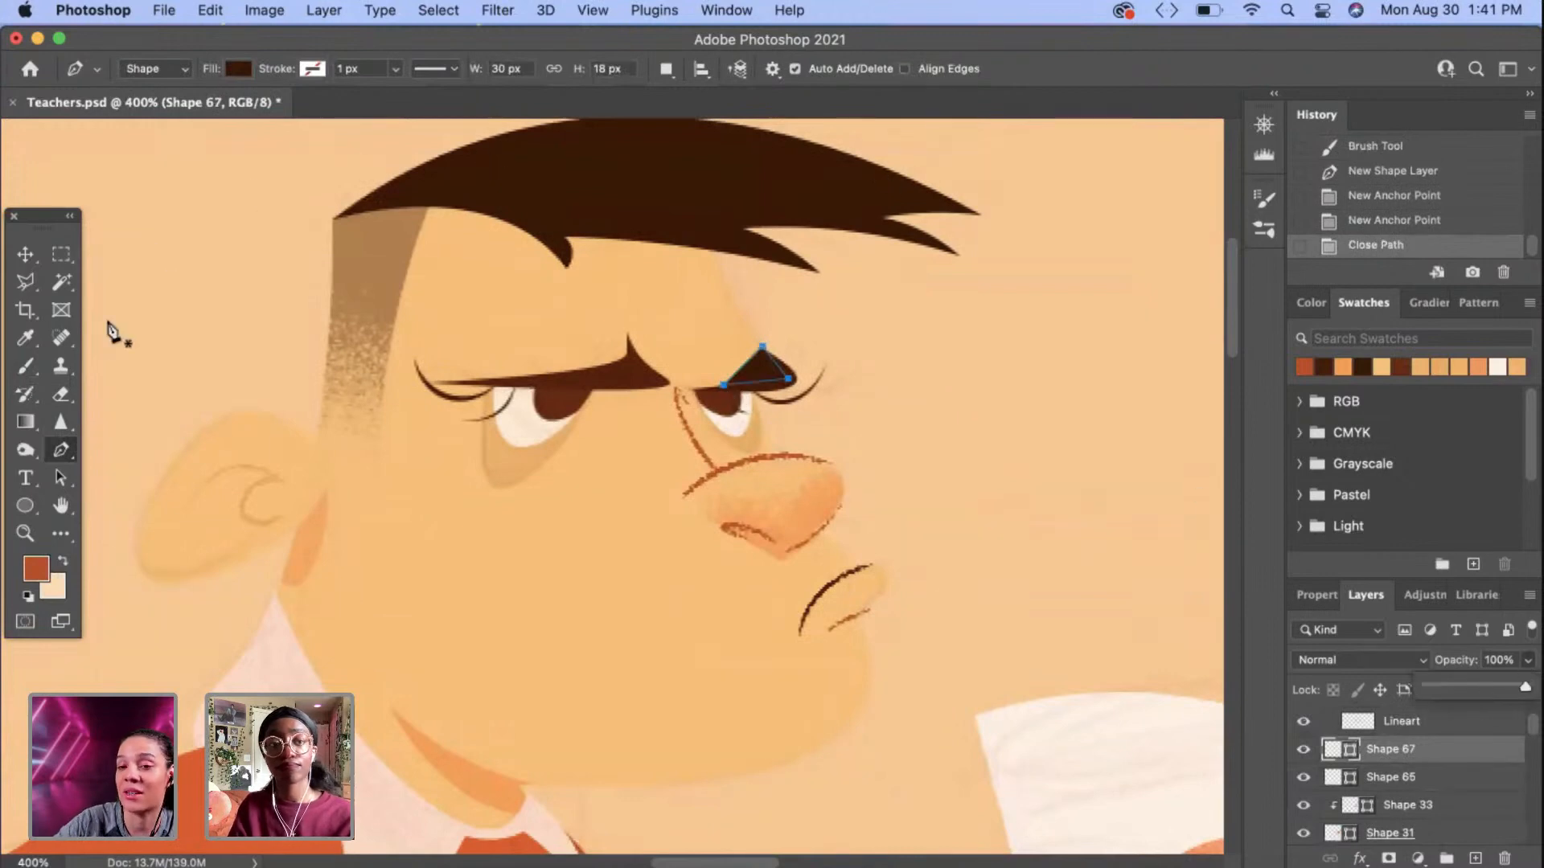
# Step: Curve the far eyebrow shape's inner and lower edges by adding an anchor point to each with the Curvature Pen
pyautogui.moveTo(63, 451); pyautogui.dragTo(161, 492)
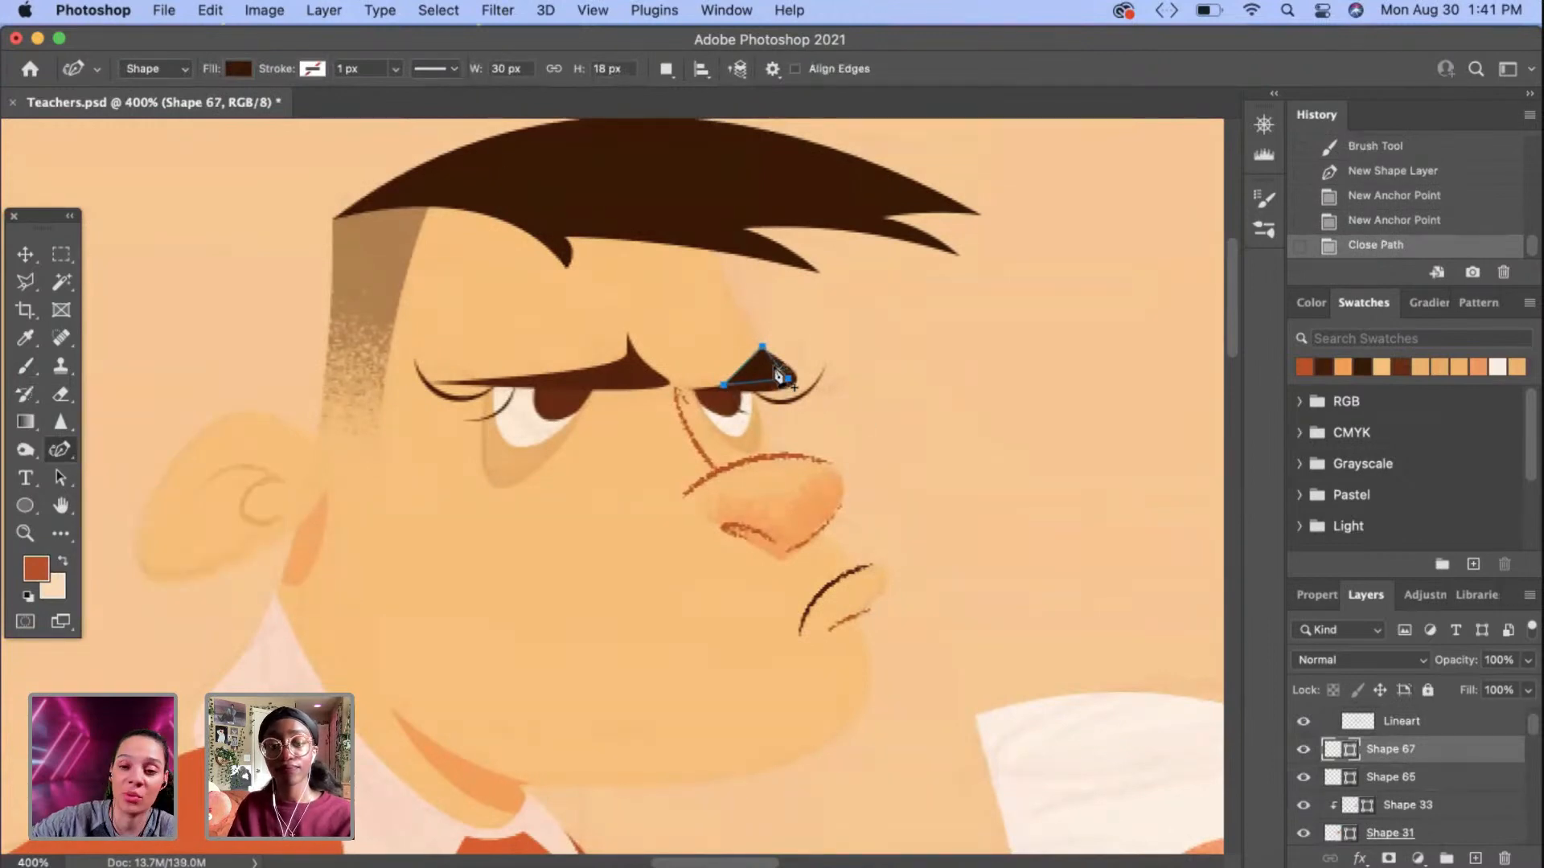
pyautogui.press('super+equal')
pyautogui.press('super+equal')
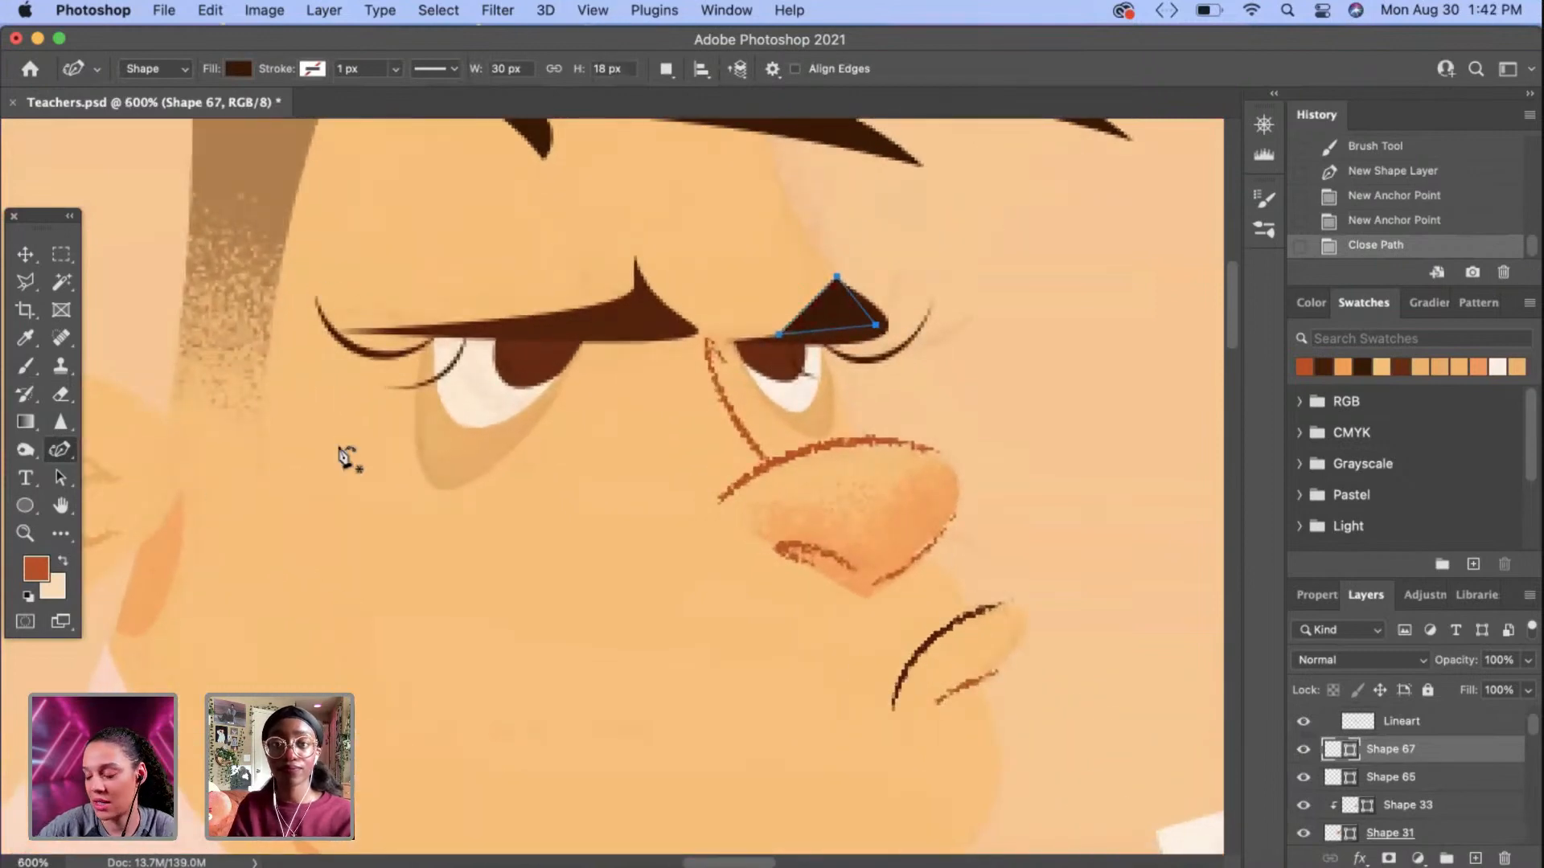
pyautogui.click(821, 306)
pyautogui.click(833, 335)
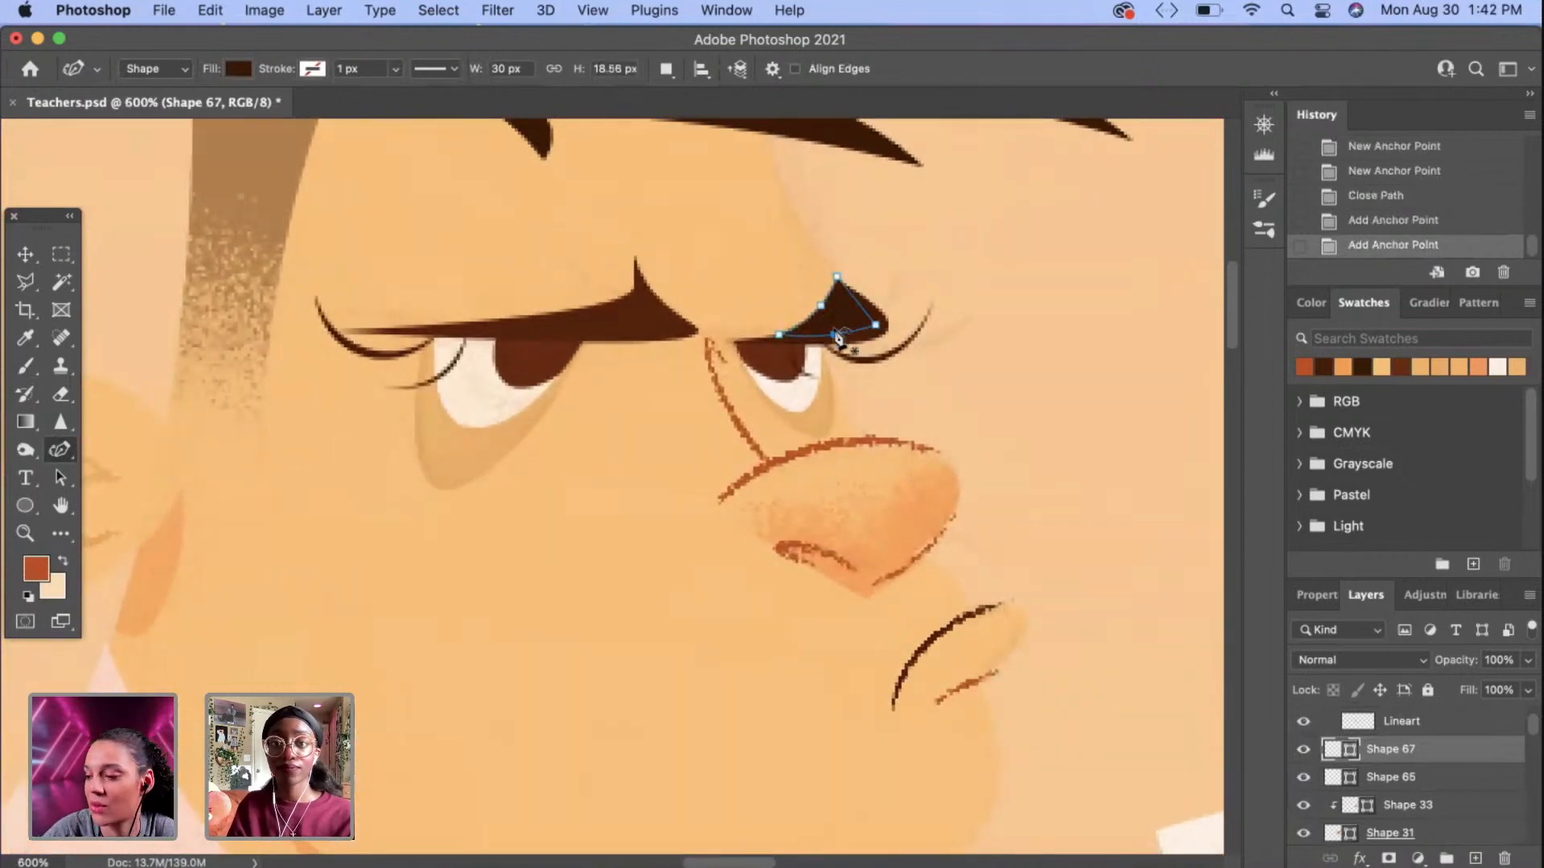
# Step: Change the far eyebrow shape's fill to the dark brown recently used colour that matches the other eyebrow
pyautogui.click(238, 69)
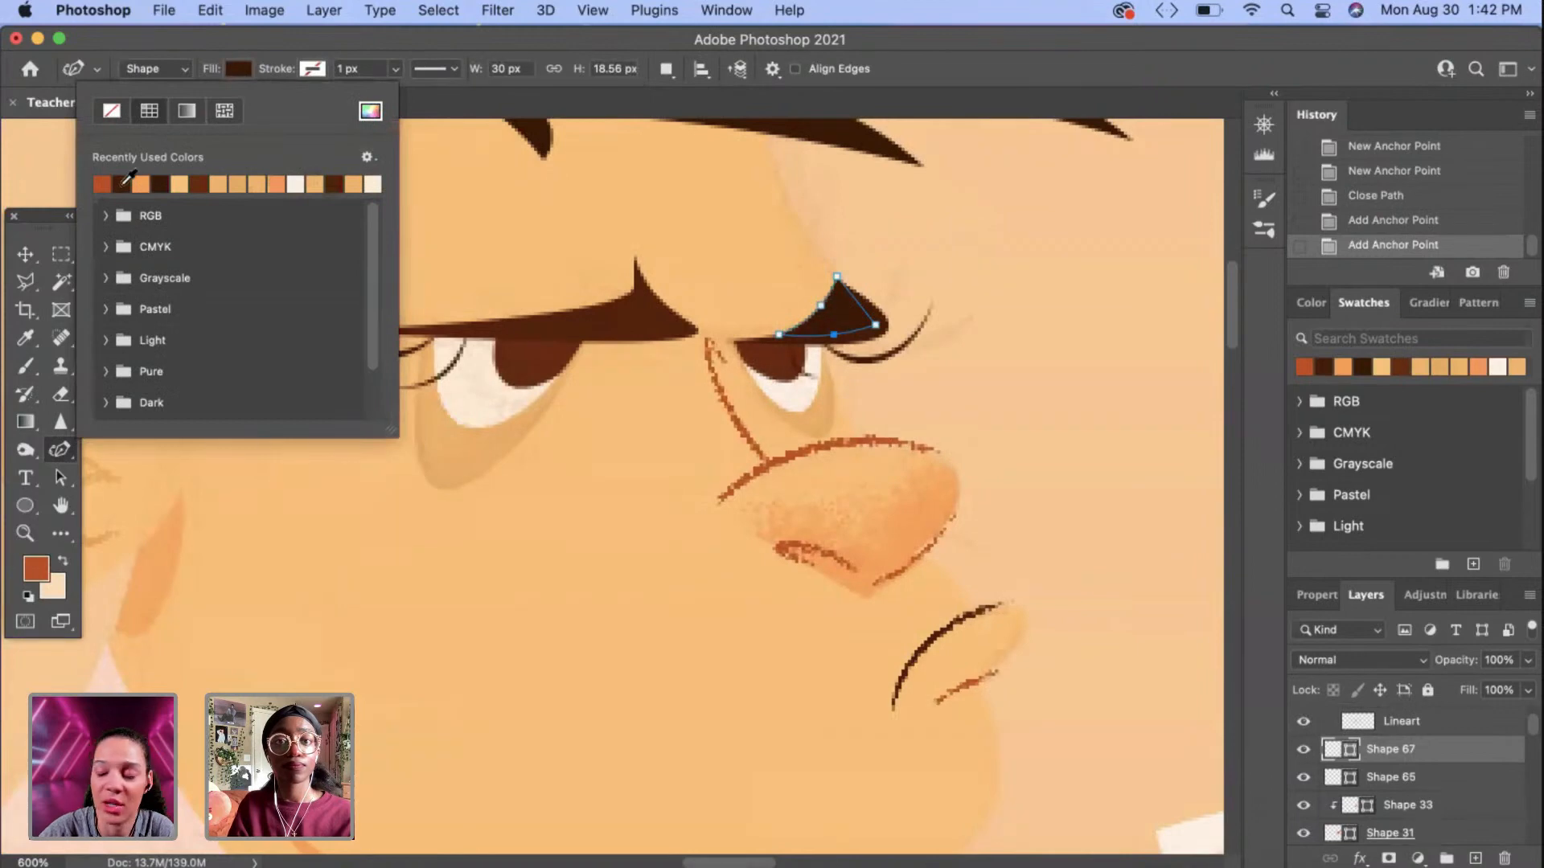
pyautogui.click(955, 305)
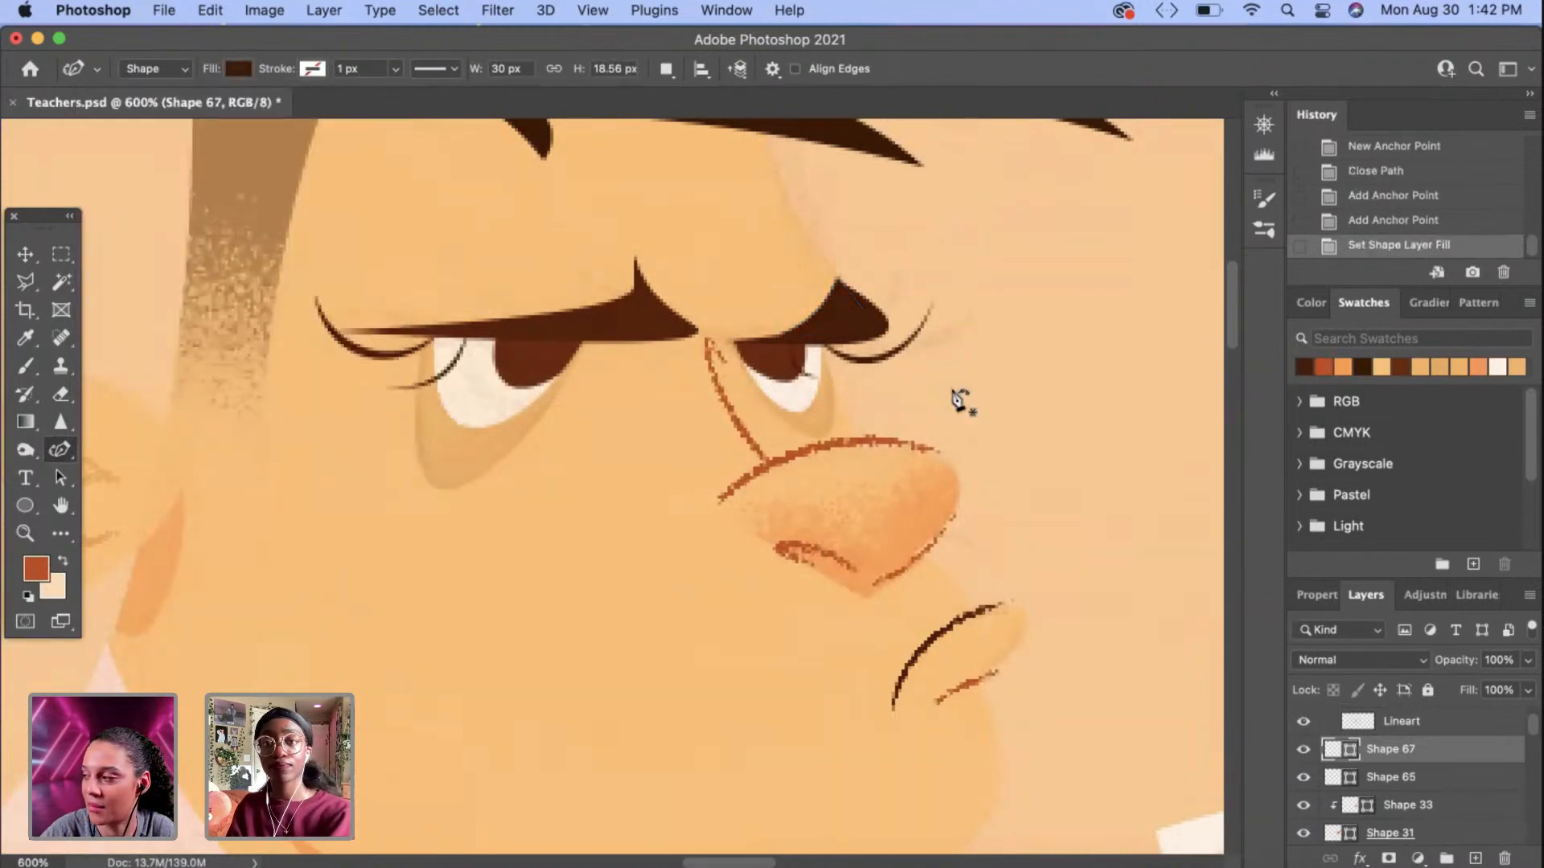
pyautogui.press('super+minus')
pyautogui.press('super+minus')
pyautogui.press('super+minus')
pyautogui.press('super+plus')
pyautogui.press('super+plus')
pyautogui.press('super+plus')
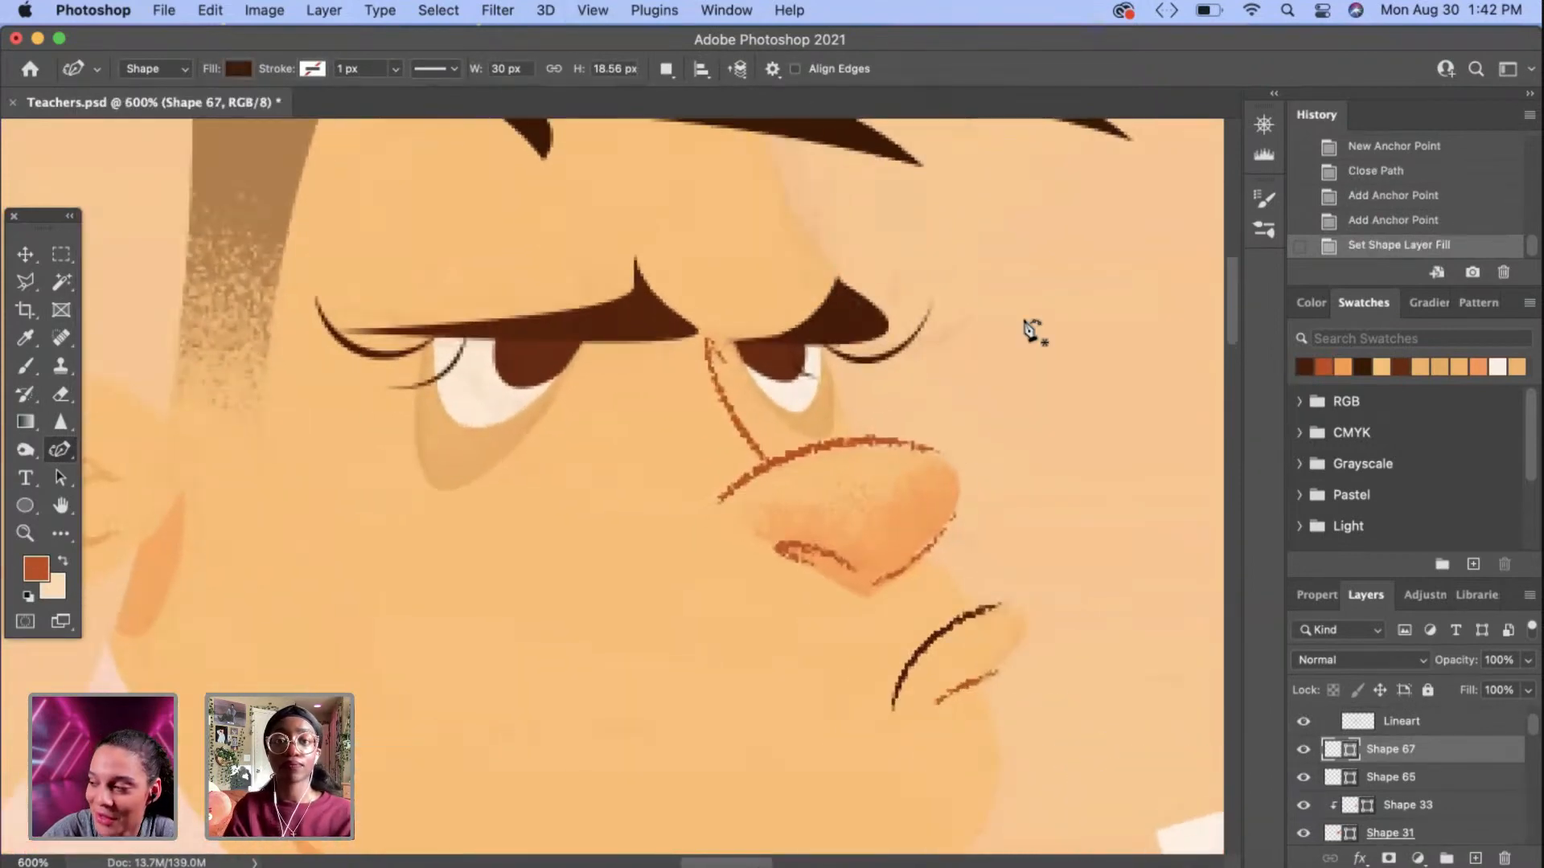
# Step: Select the face profile shape, Shape 47, for point editing with the Curvature Pen
pyautogui.click(26, 255)
pyautogui.click(737, 265)
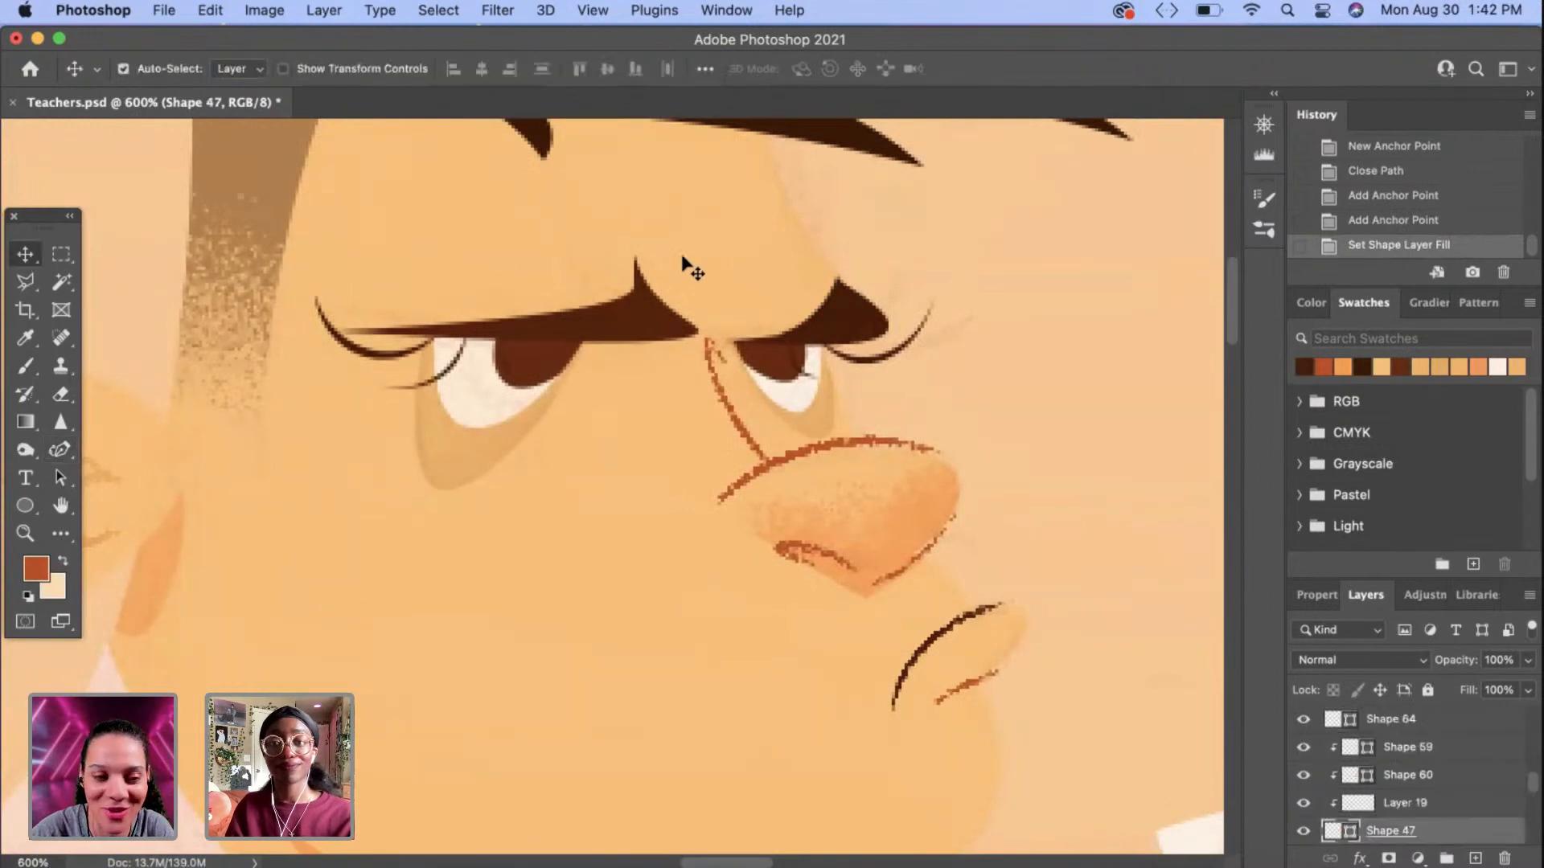
pyautogui.click(60, 450)
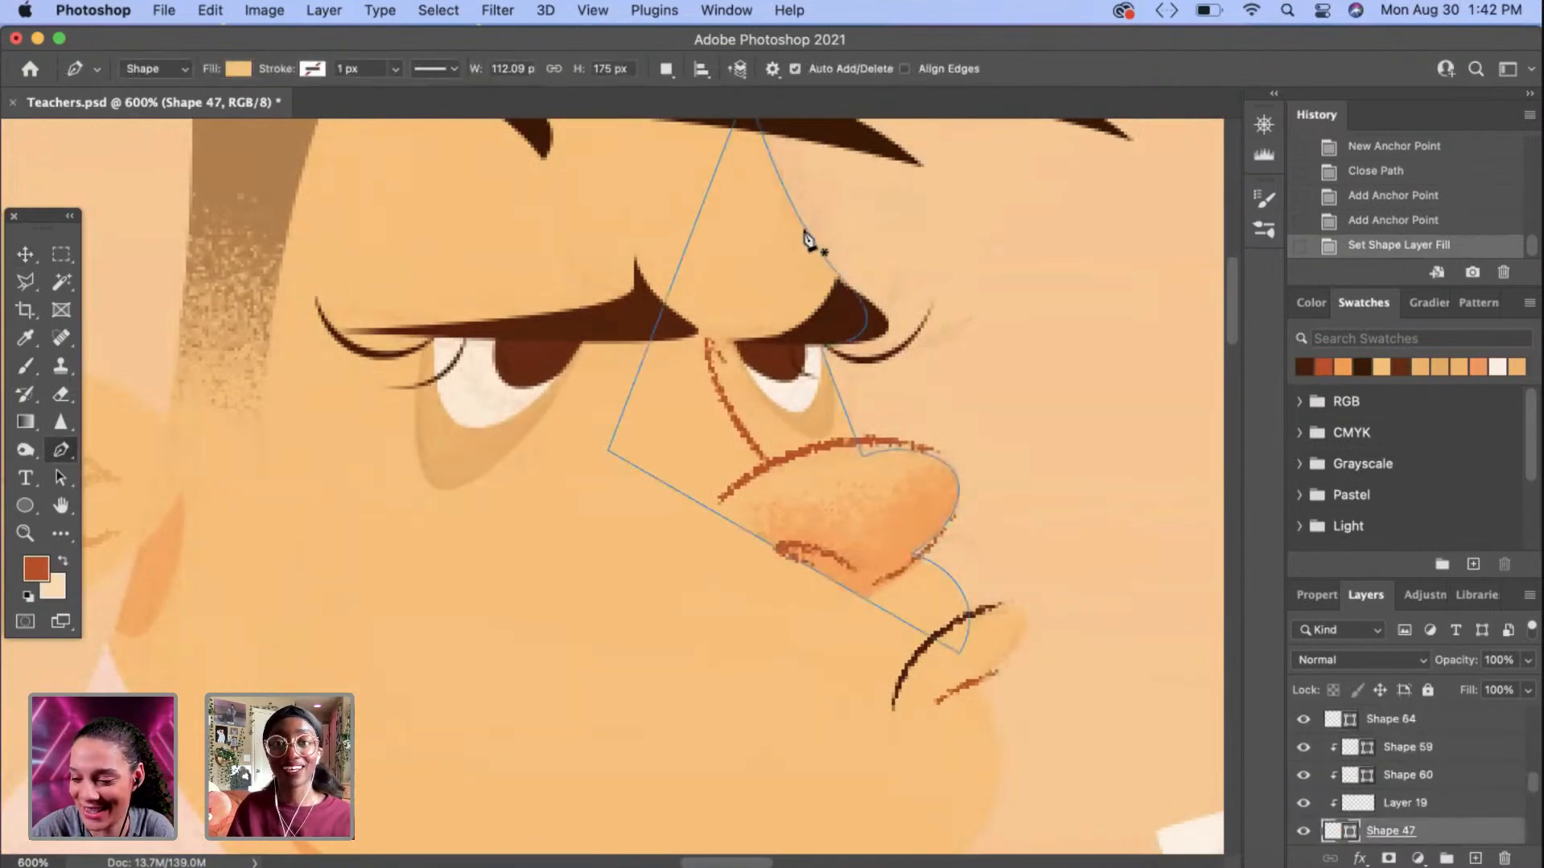
pyautogui.click(63, 453)
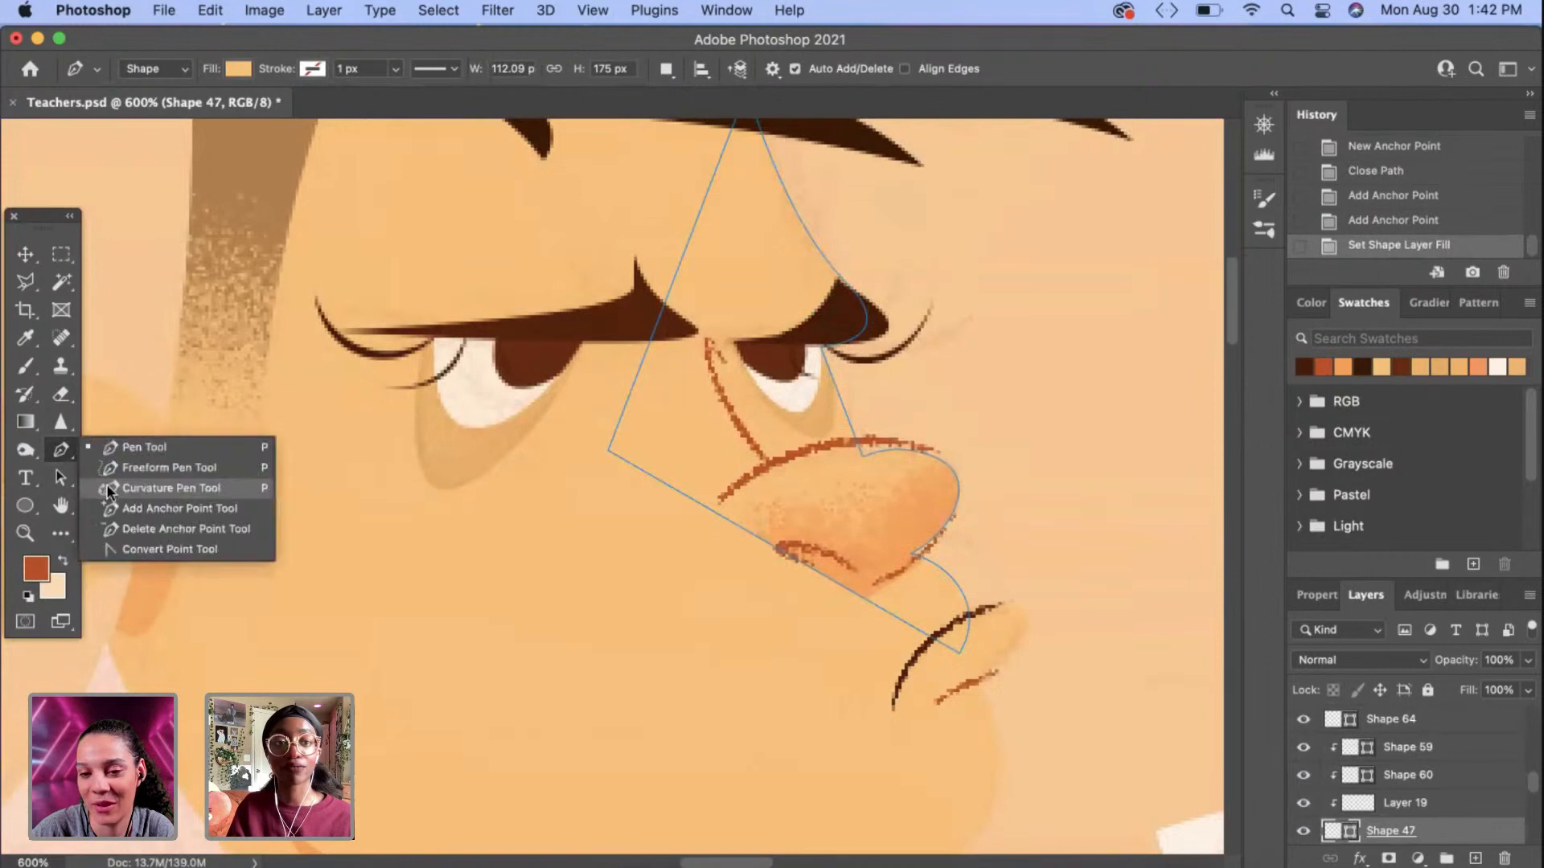
pyautogui.click(165, 492)
pyautogui.click(827, 270)
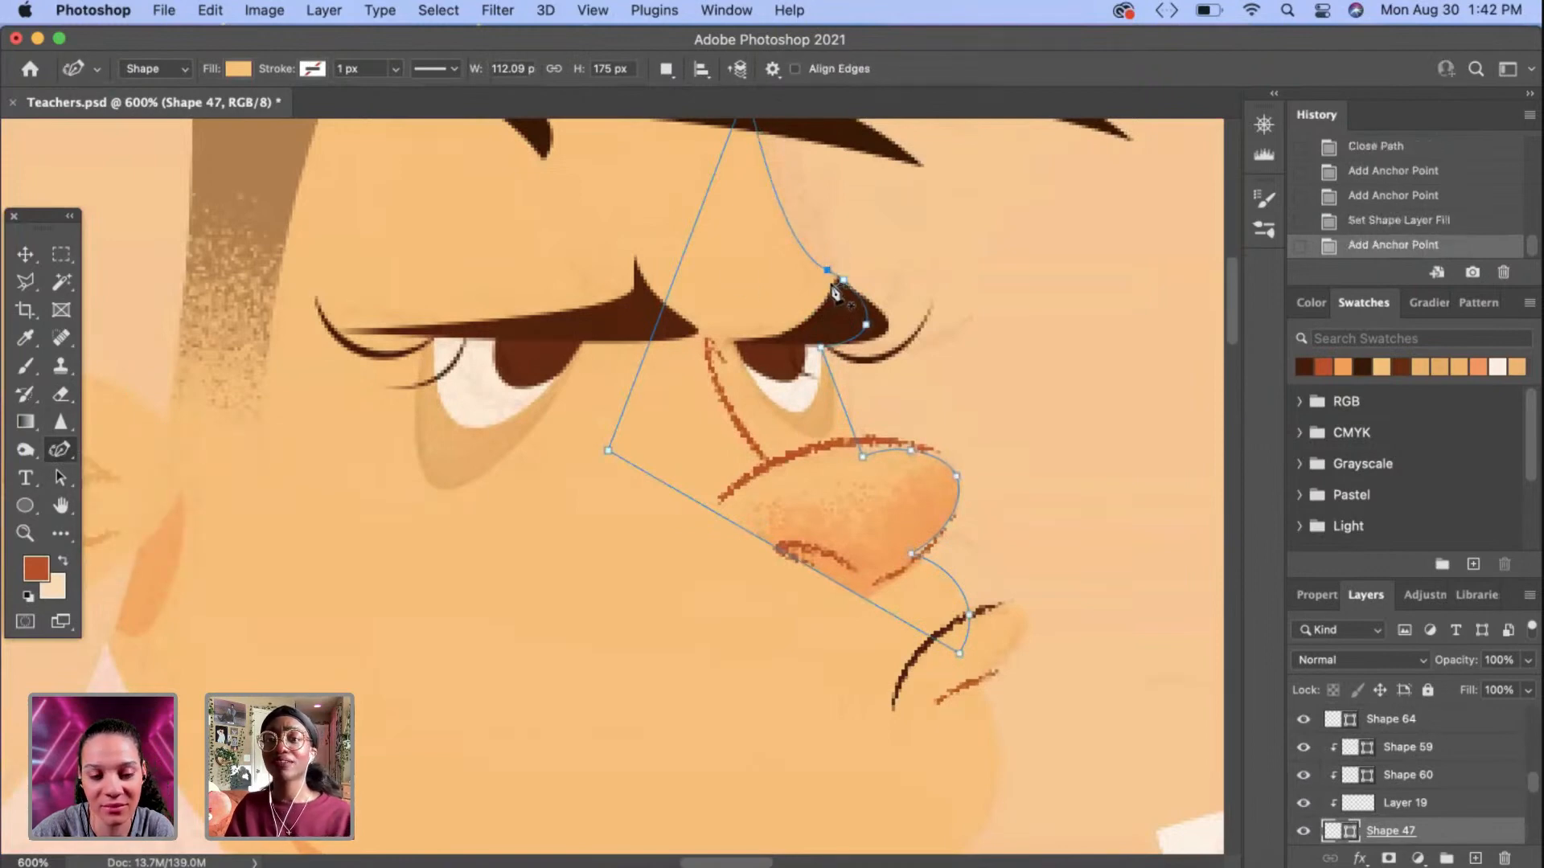
pyautogui.click(843, 292)
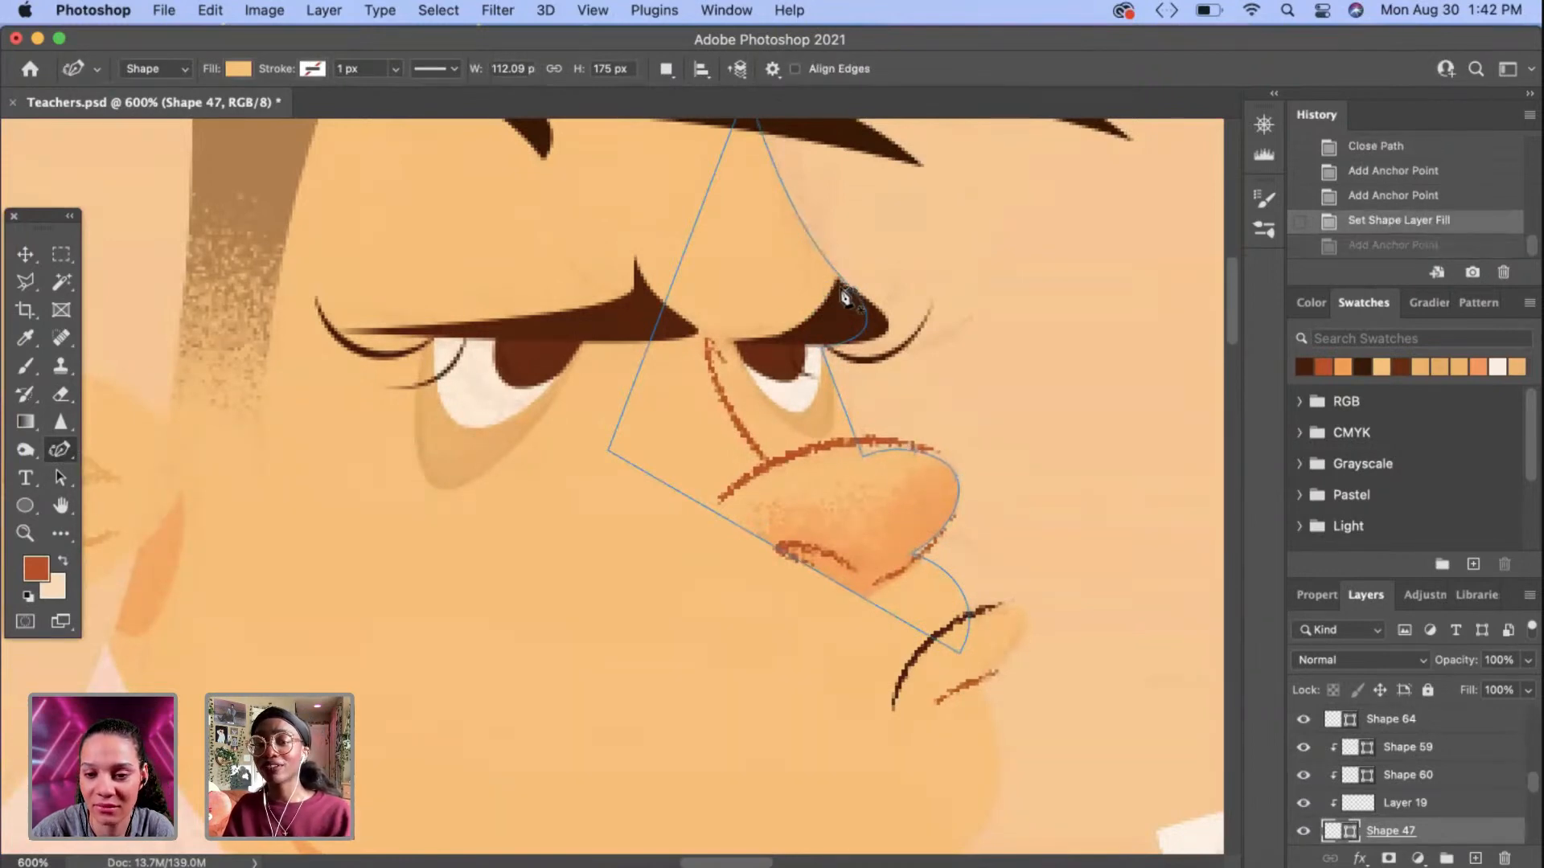
pyautogui.doubleClick(842, 292)
pyautogui.press('BackSpace')
pyautogui.click(857, 299)
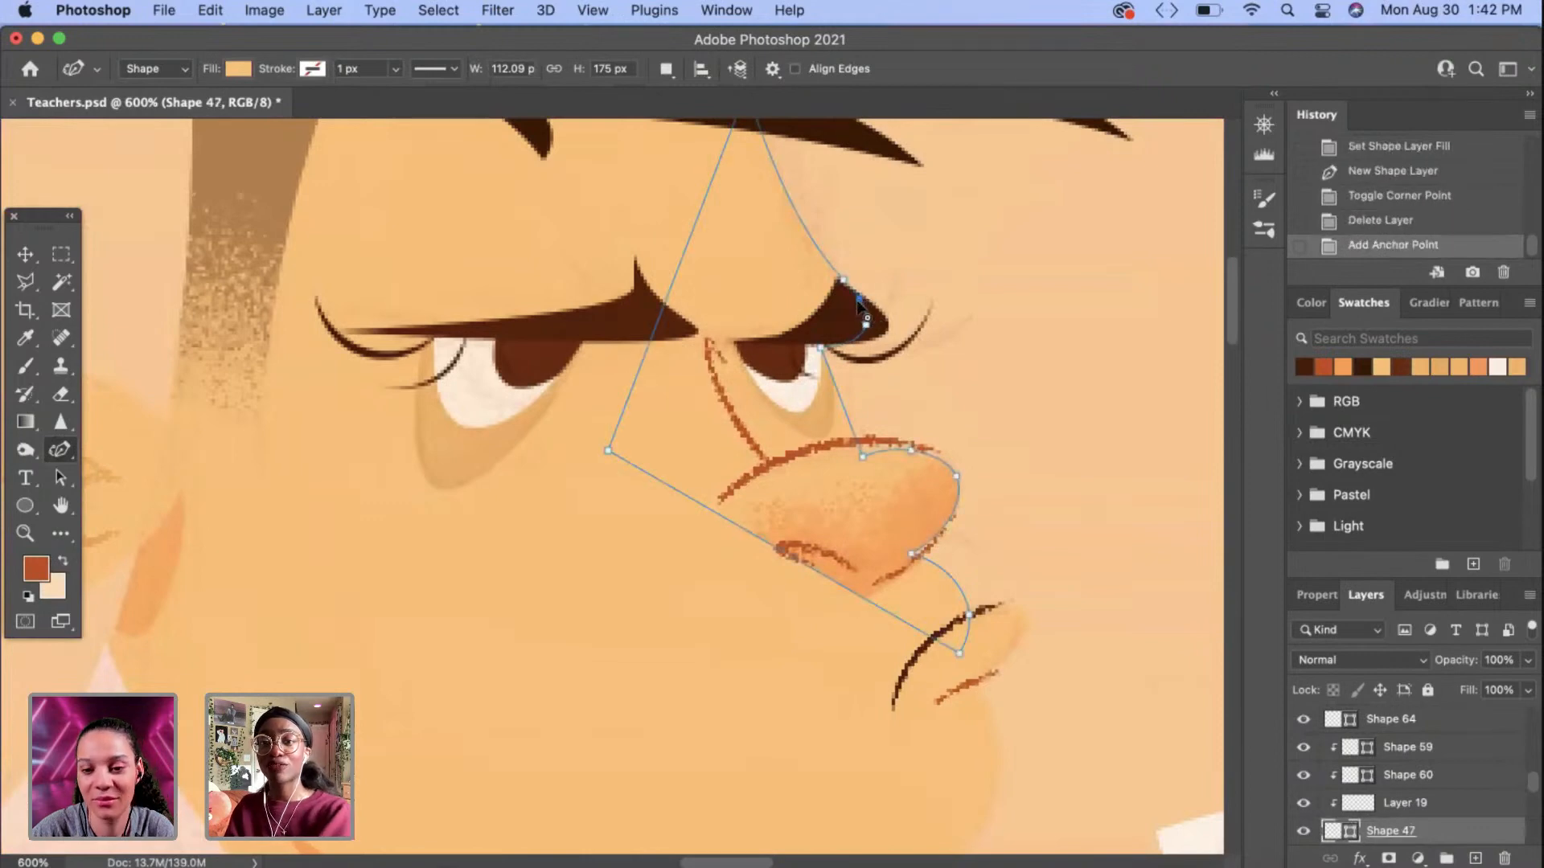
pyautogui.press('BackSpace')
# Step: Nudge Shape 47's anchor point at the brow slightly inward to align with the far eyebrow's tip
pyautogui.moveTo(845, 281); pyautogui.dragTo(841, 285)
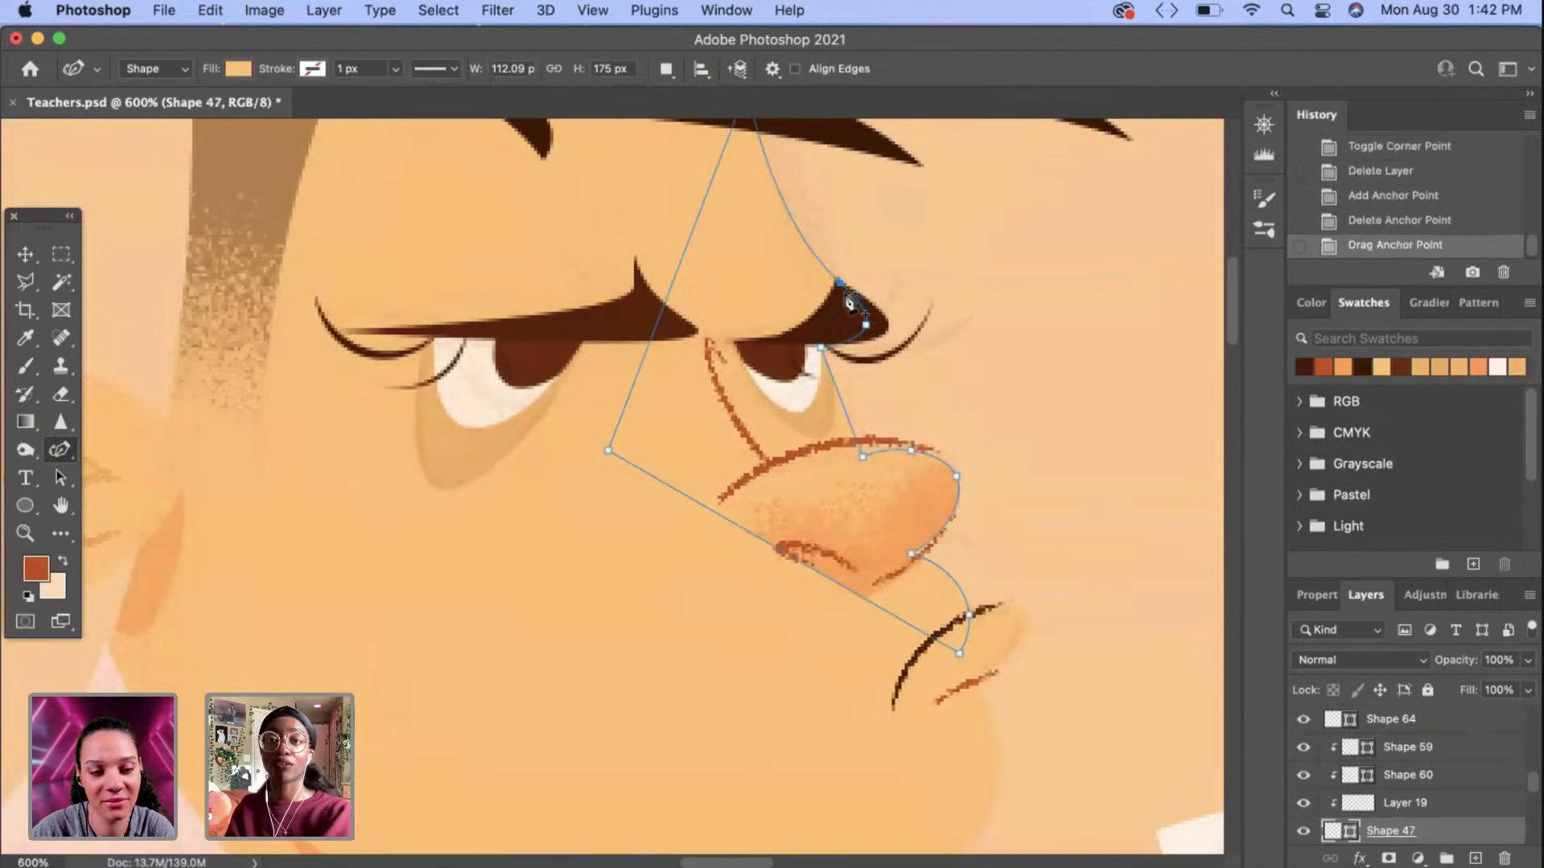
pyautogui.click(843, 286)
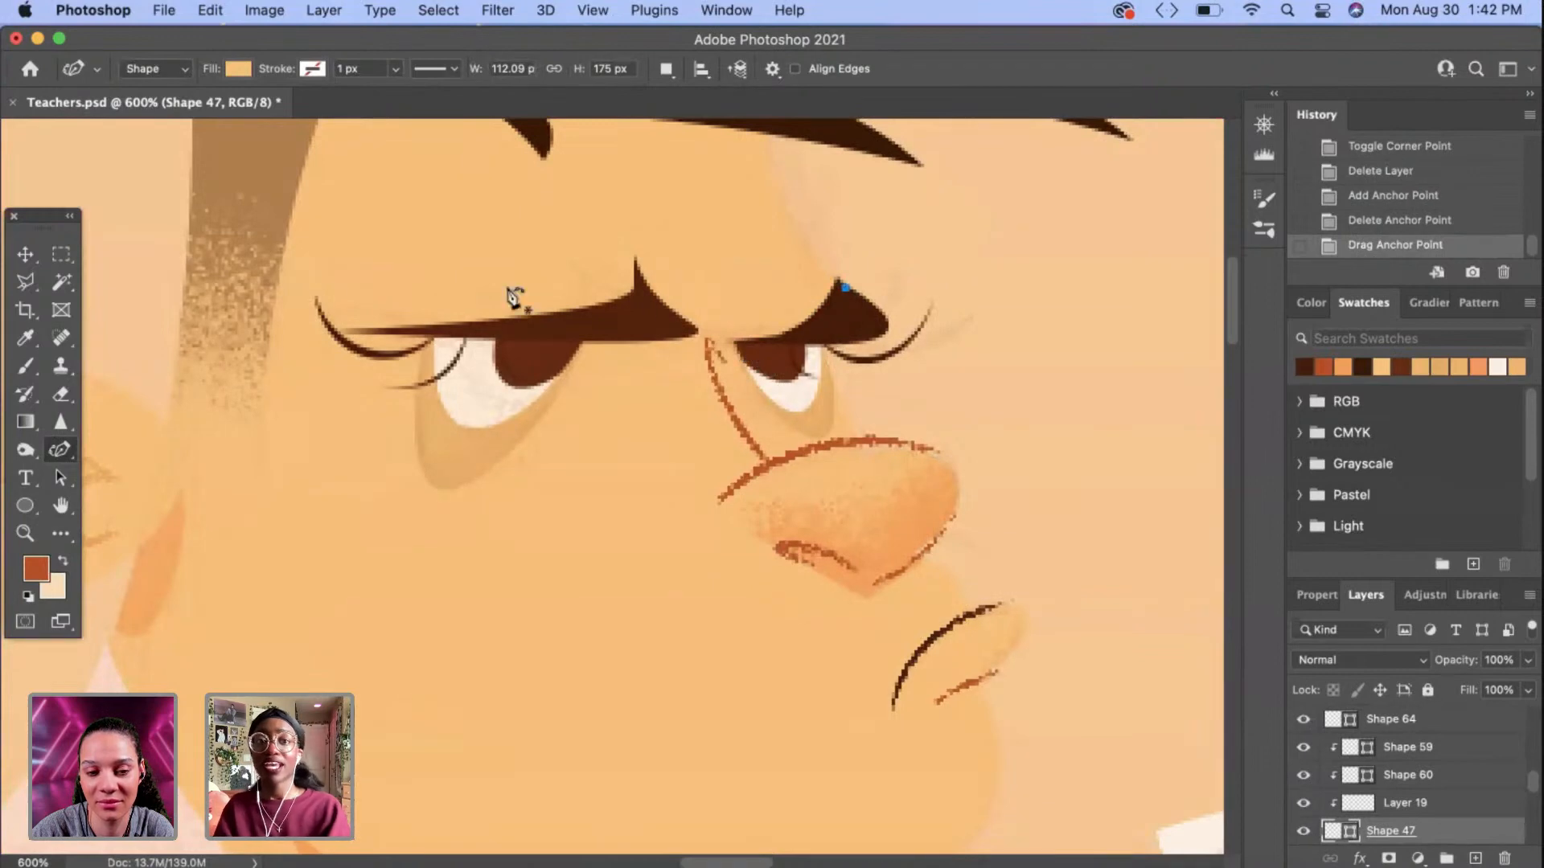
# Step: Identify the head's base shape, Shape 28, by toggling its visibility, and add a new clipped layer directly above it
pyautogui.click(25, 268)
pyautogui.click(539, 575)
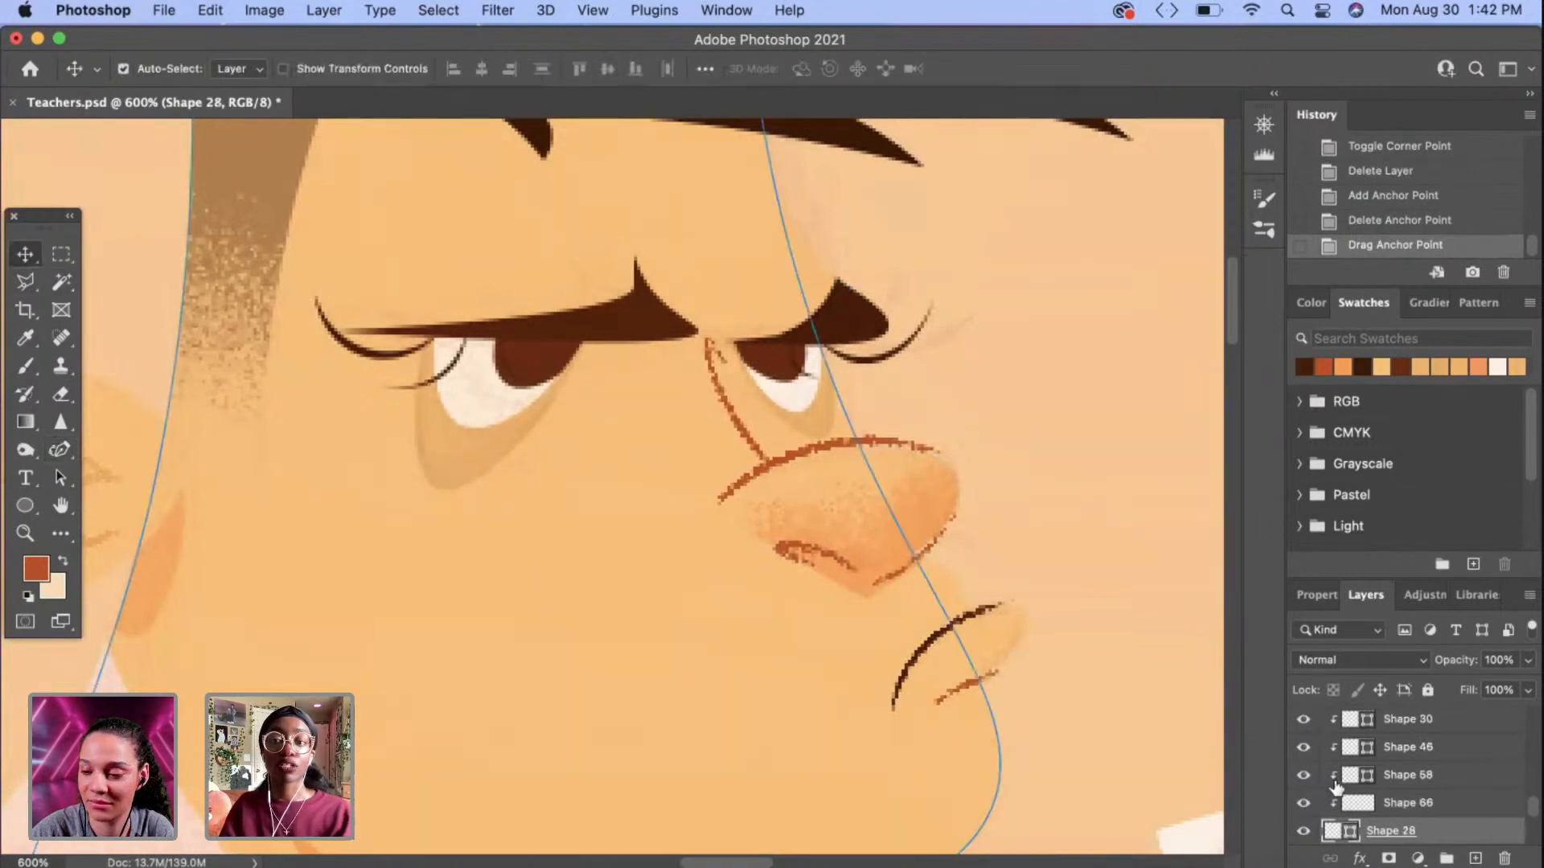
pyautogui.click(1303, 829)
pyautogui.click(1301, 832)
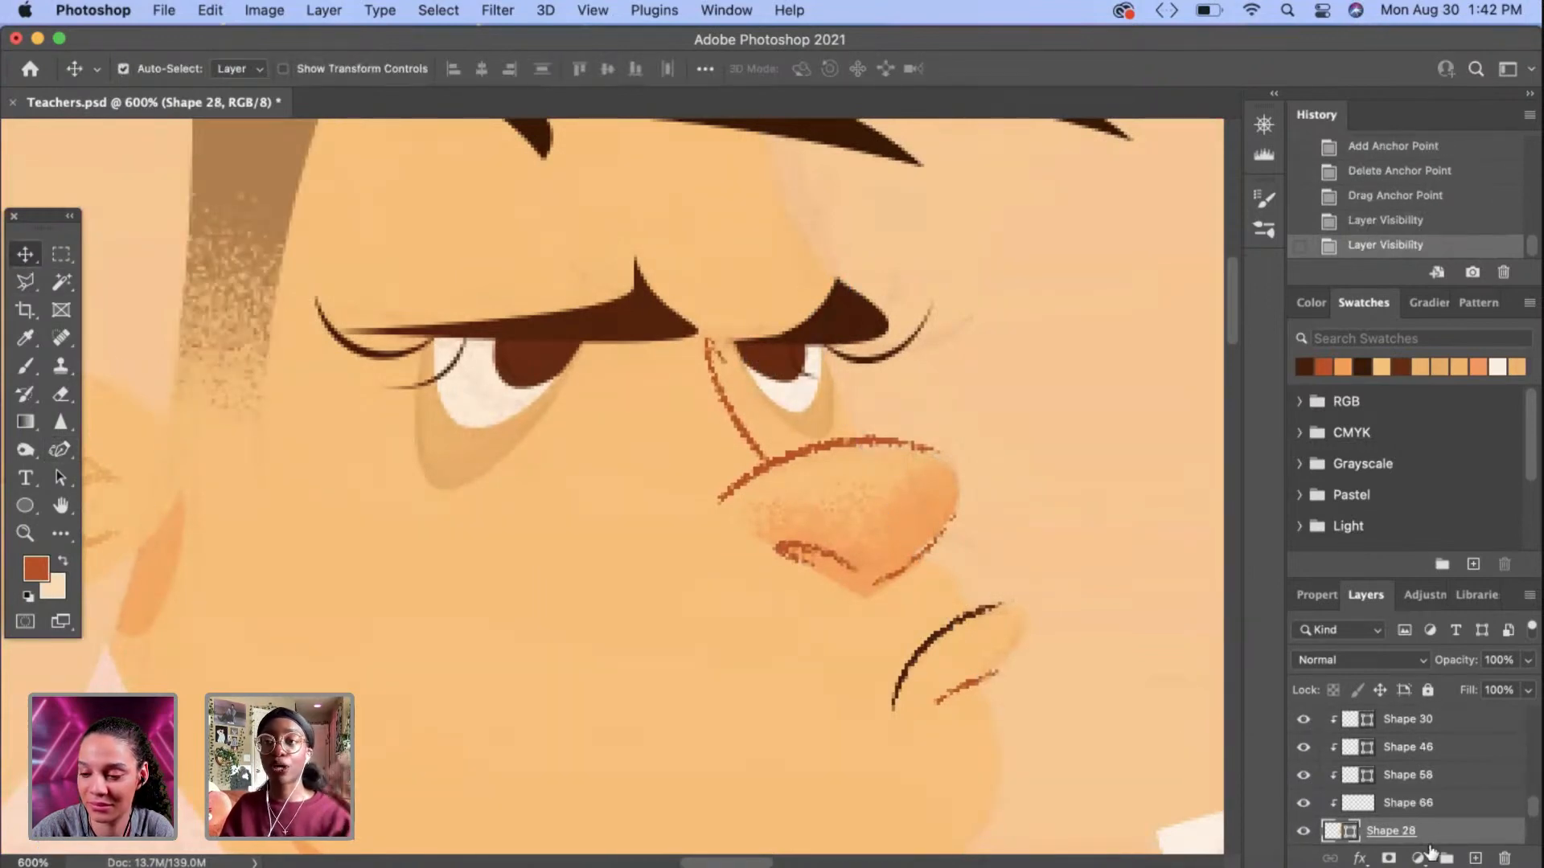
pyautogui.click(1476, 859)
# Step: Sample the orange of the shadow below the ear and set up the soft grainy brush at about 93 px
pyautogui.press('i')
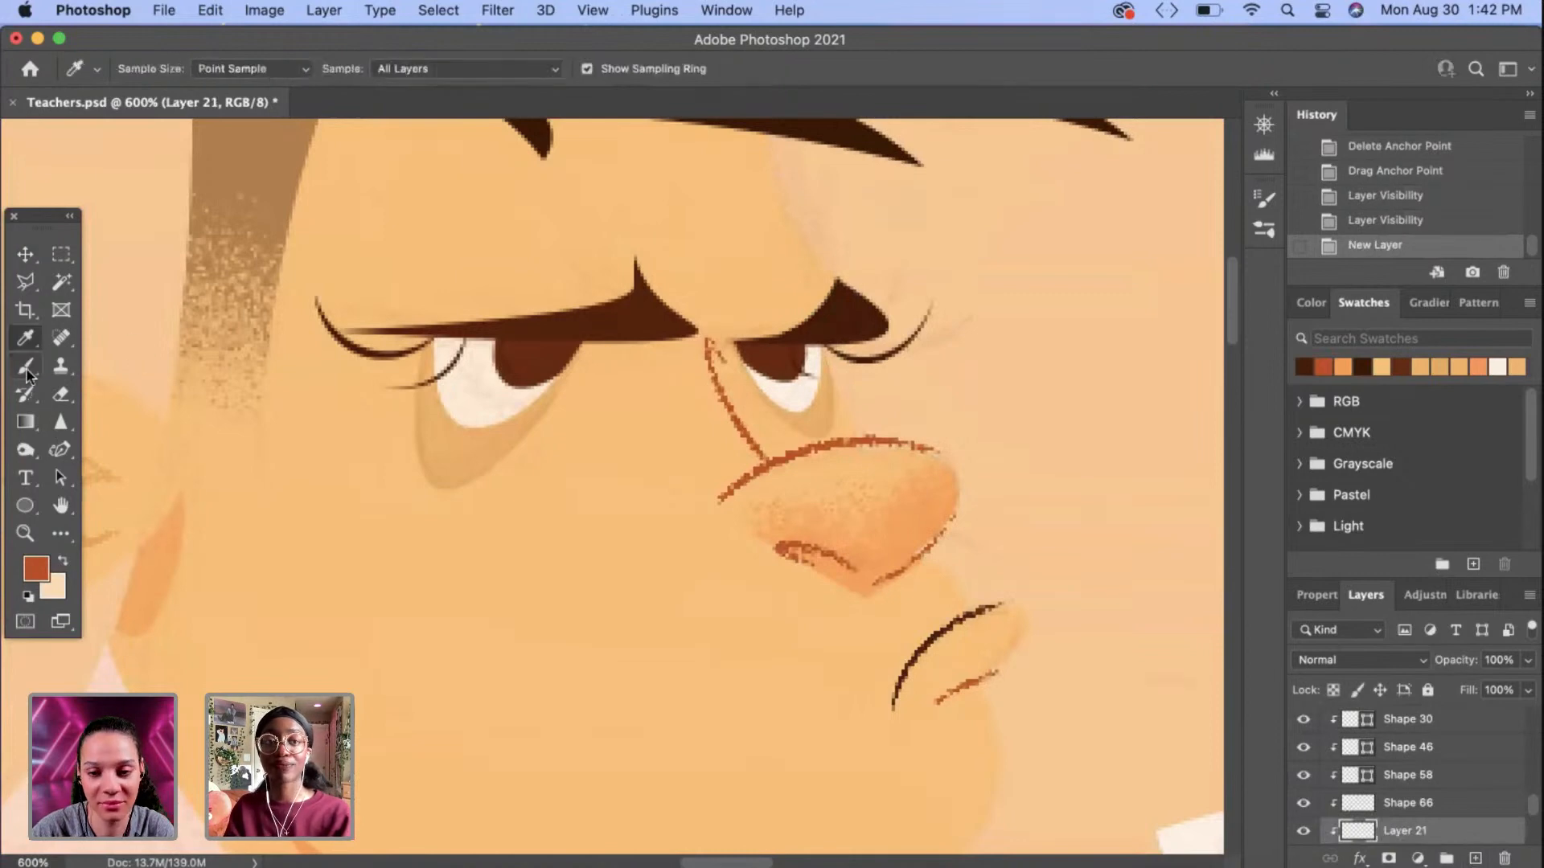
pyautogui.click(142, 595)
pyautogui.press('b')
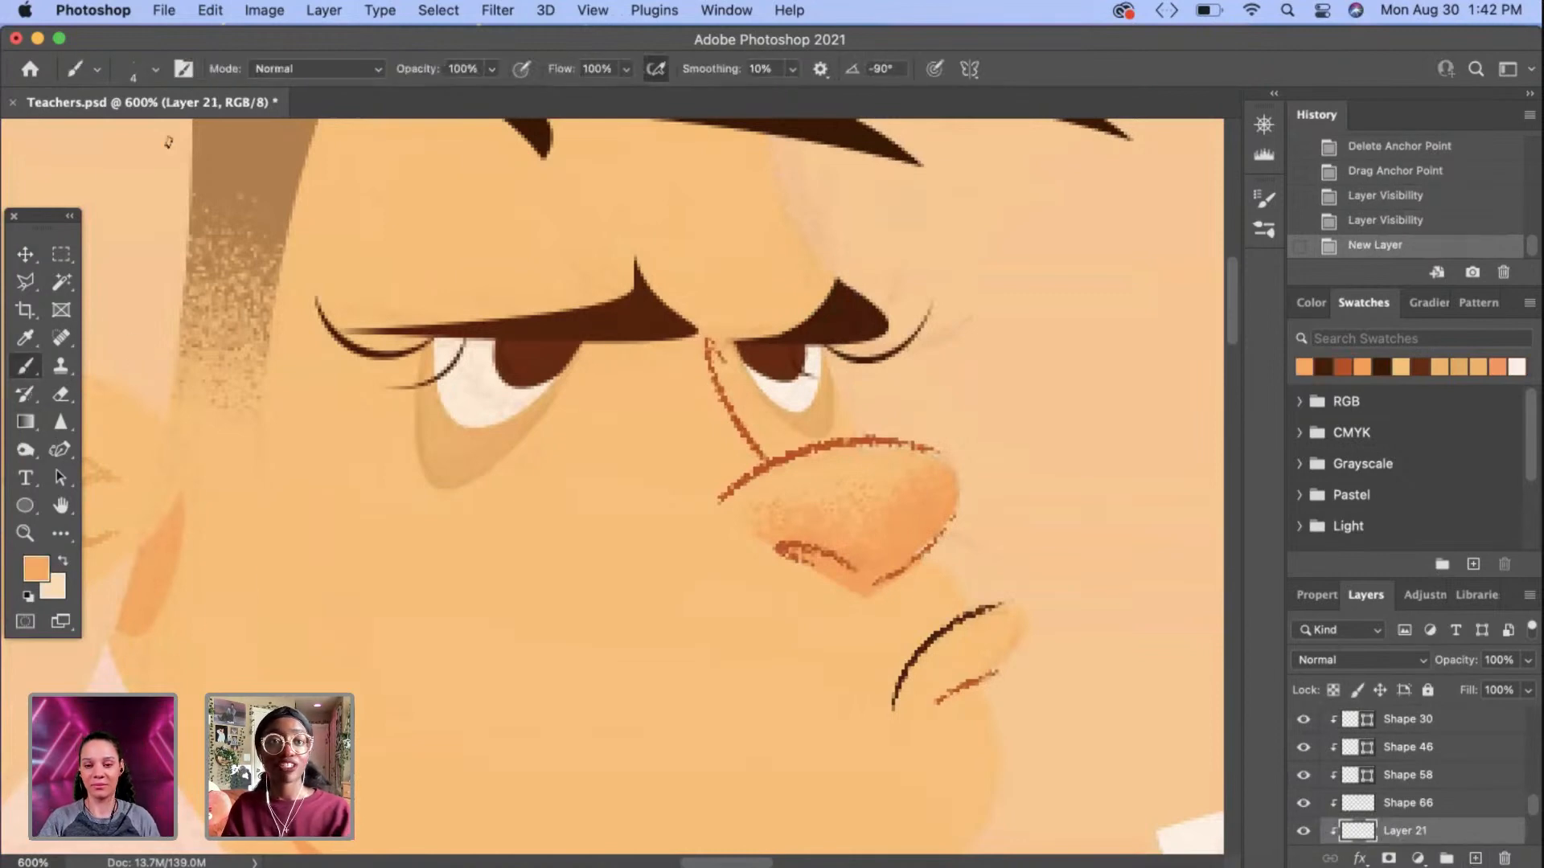
pyautogui.click(133, 77)
pyautogui.click(109, 269)
pyautogui.click(228, 138)
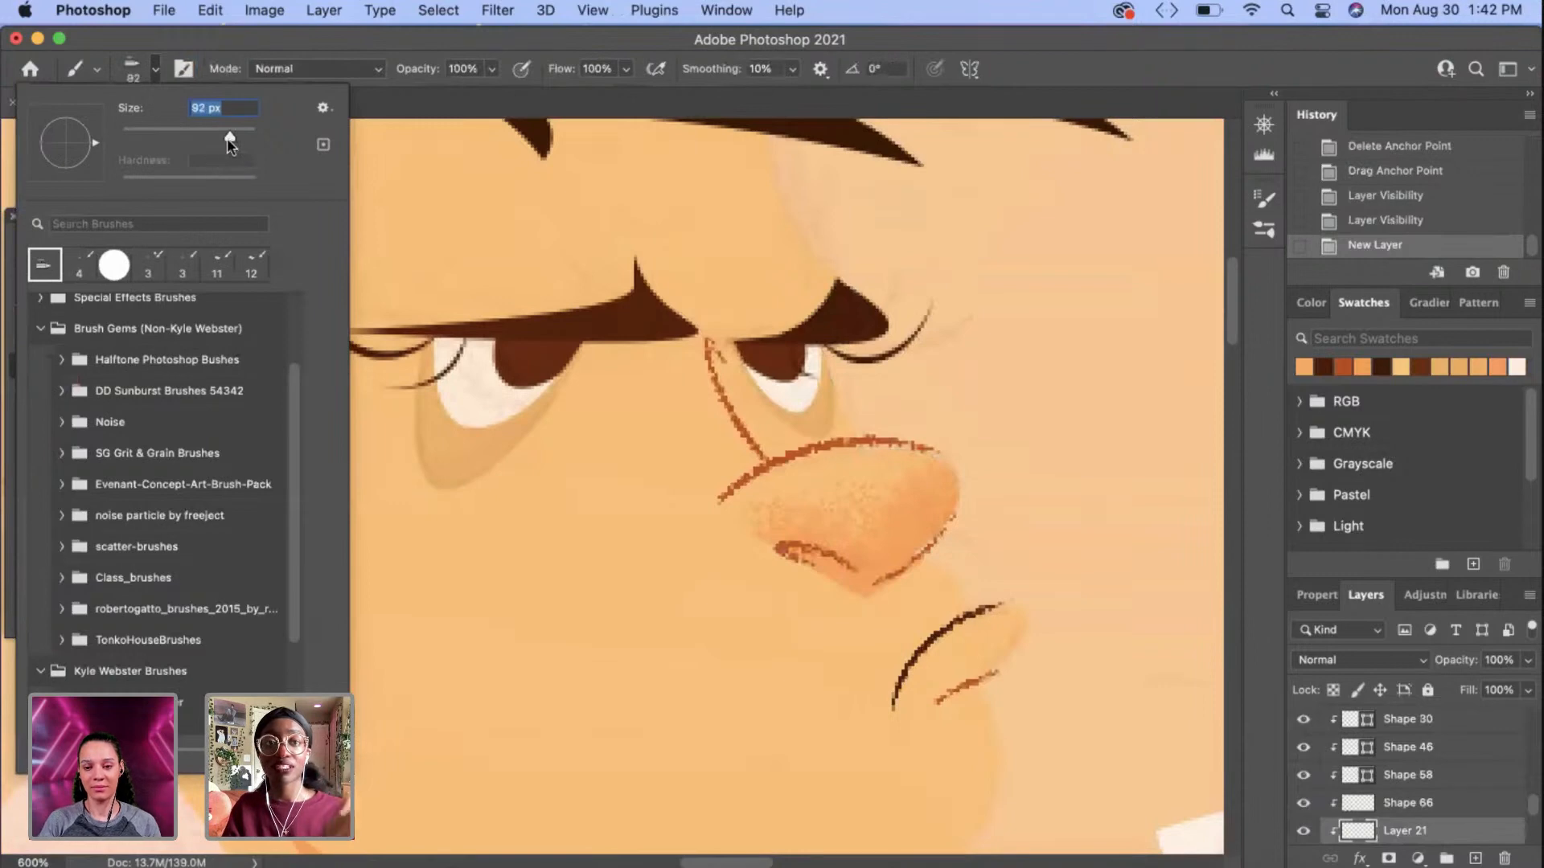
pyautogui.moveTo(453, 664)
pyautogui.mouseDown()
pyautogui.moveTo(459, 607)
pyautogui.moveTo(540, 625)
pyautogui.moveTo(412, 702)
pyautogui.moveTo(403, 565)
pyautogui.moveTo(550, 599)
pyautogui.moveTo(329, 673)
pyautogui.moveTo(467, 560)
pyautogui.moveTo(551, 644)
pyautogui.moveTo(425, 628)
pyautogui.moveTo(501, 650)
pyautogui.moveTo(514, 637)
pyautogui.moveTo(387, 689)
pyautogui.moveTo(390, 531)
pyautogui.moveTo(557, 650)
pyautogui.moveTo(271, 621)
pyautogui.moveTo(545, 572)
pyautogui.moveTo(490, 592)
pyautogui.mouseUp()
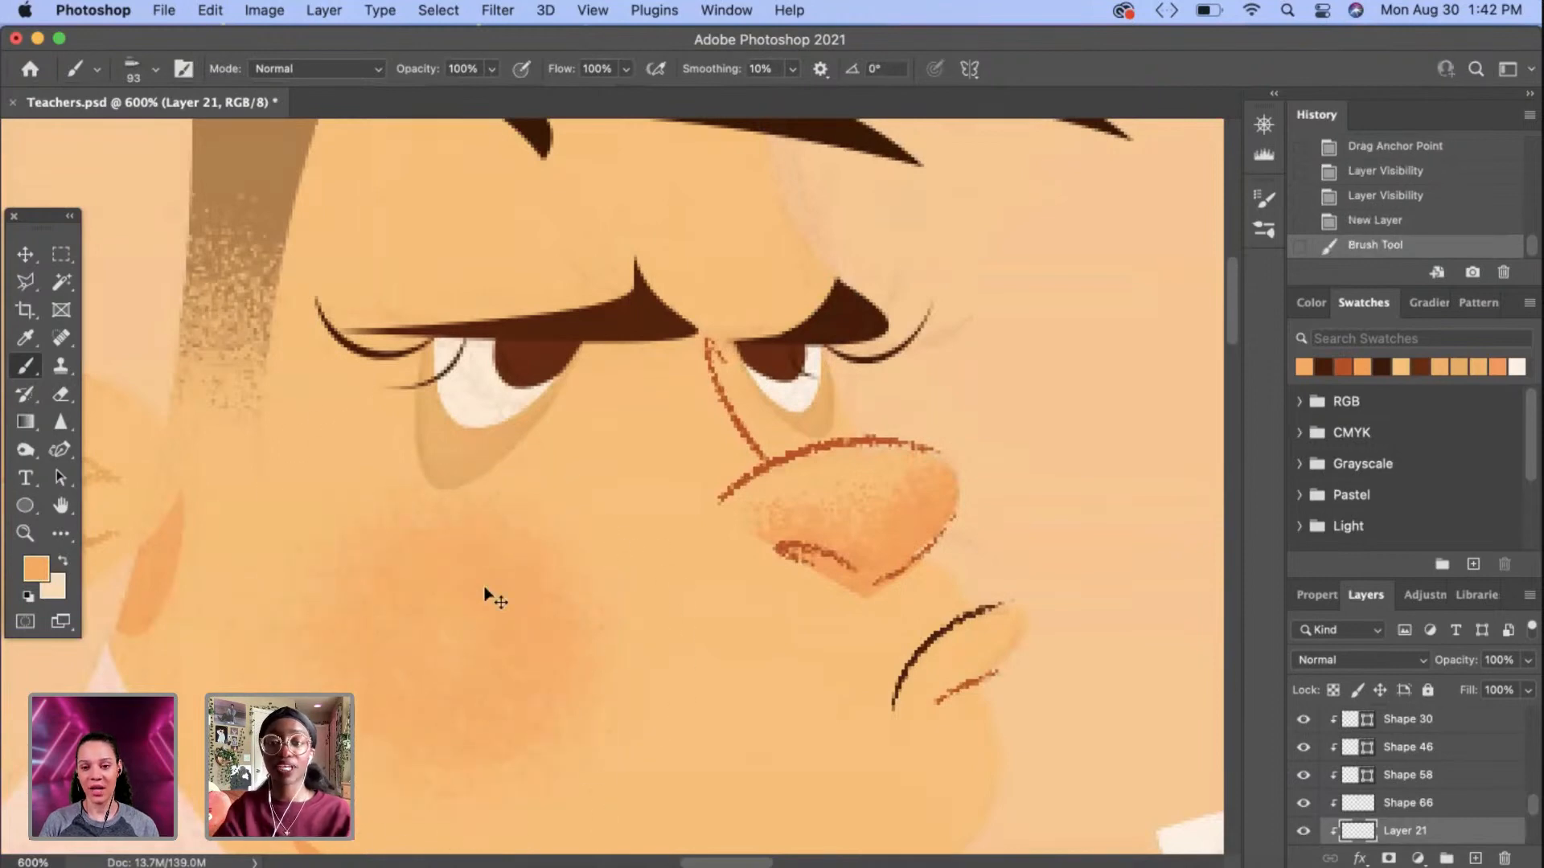
pyautogui.press('super+minus')
pyautogui.press('super+minus')
pyautogui.press('super+z')
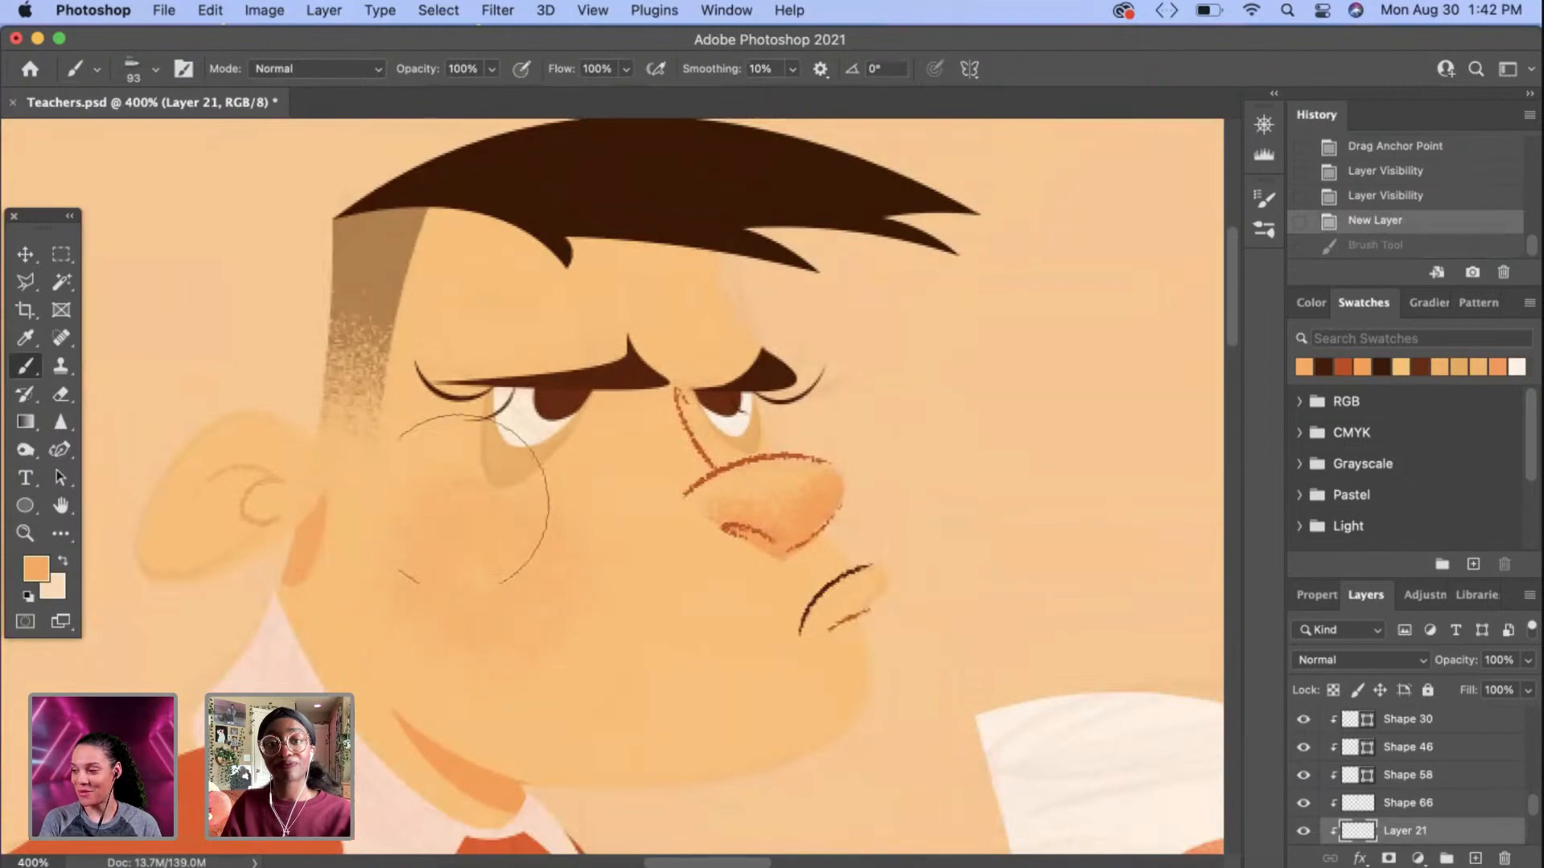
# Step: Paint a soft round orange blush on the cheek below the near eye with the 93 px brush
pyautogui.moveTo(527, 536)
pyautogui.mouseDown()
pyautogui.moveTo(548, 628)
pyautogui.moveTo(506, 655)
pyautogui.mouseUp()
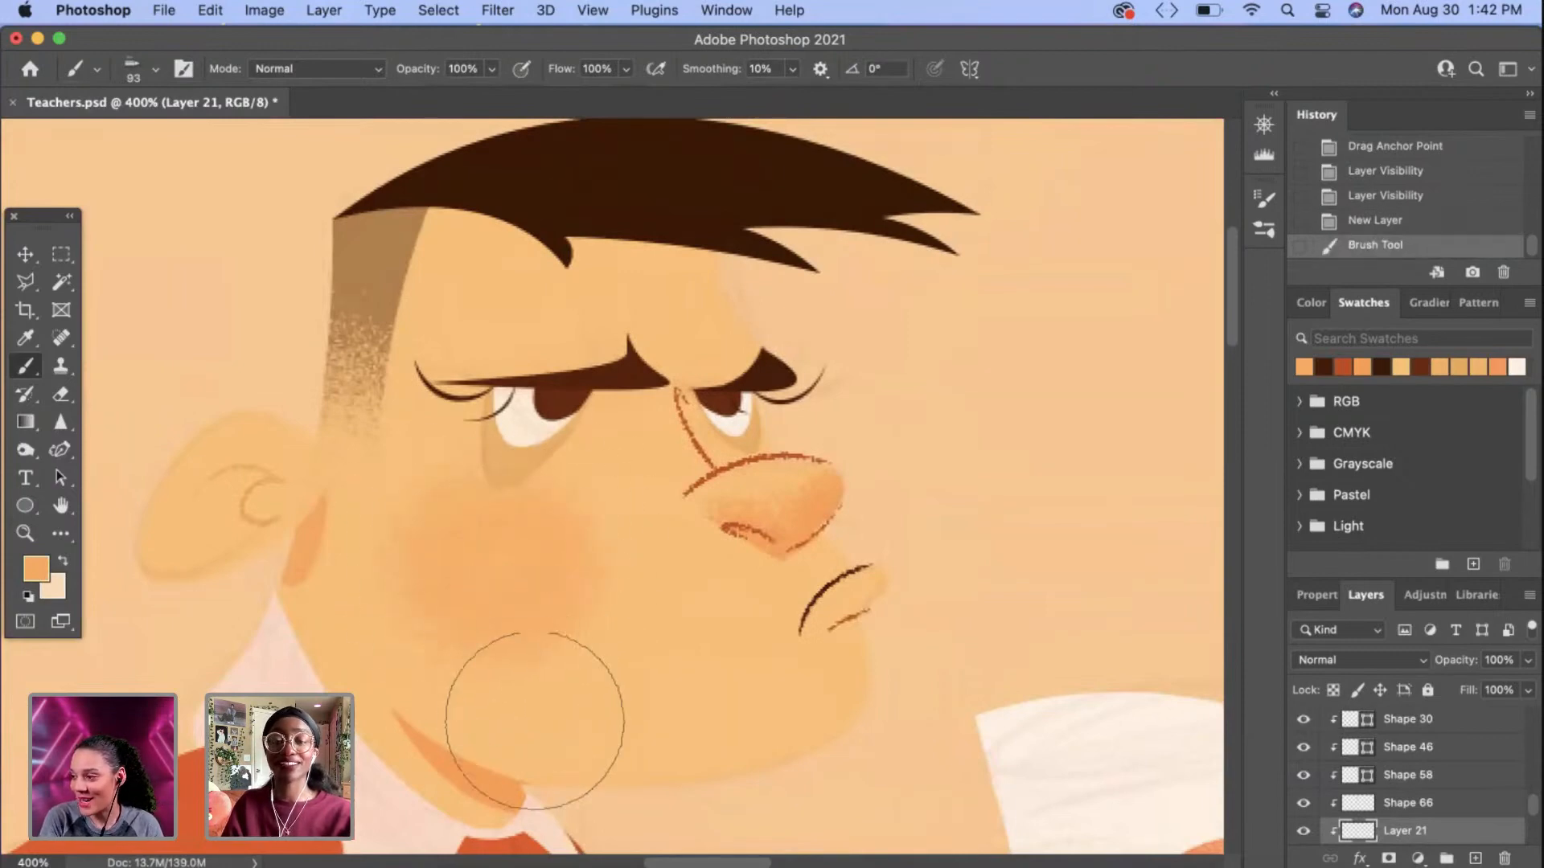
pyautogui.moveTo(458, 550)
pyautogui.mouseDown()
pyautogui.moveTo(448, 638)
pyautogui.moveTo(466, 569)
pyautogui.mouseUp()
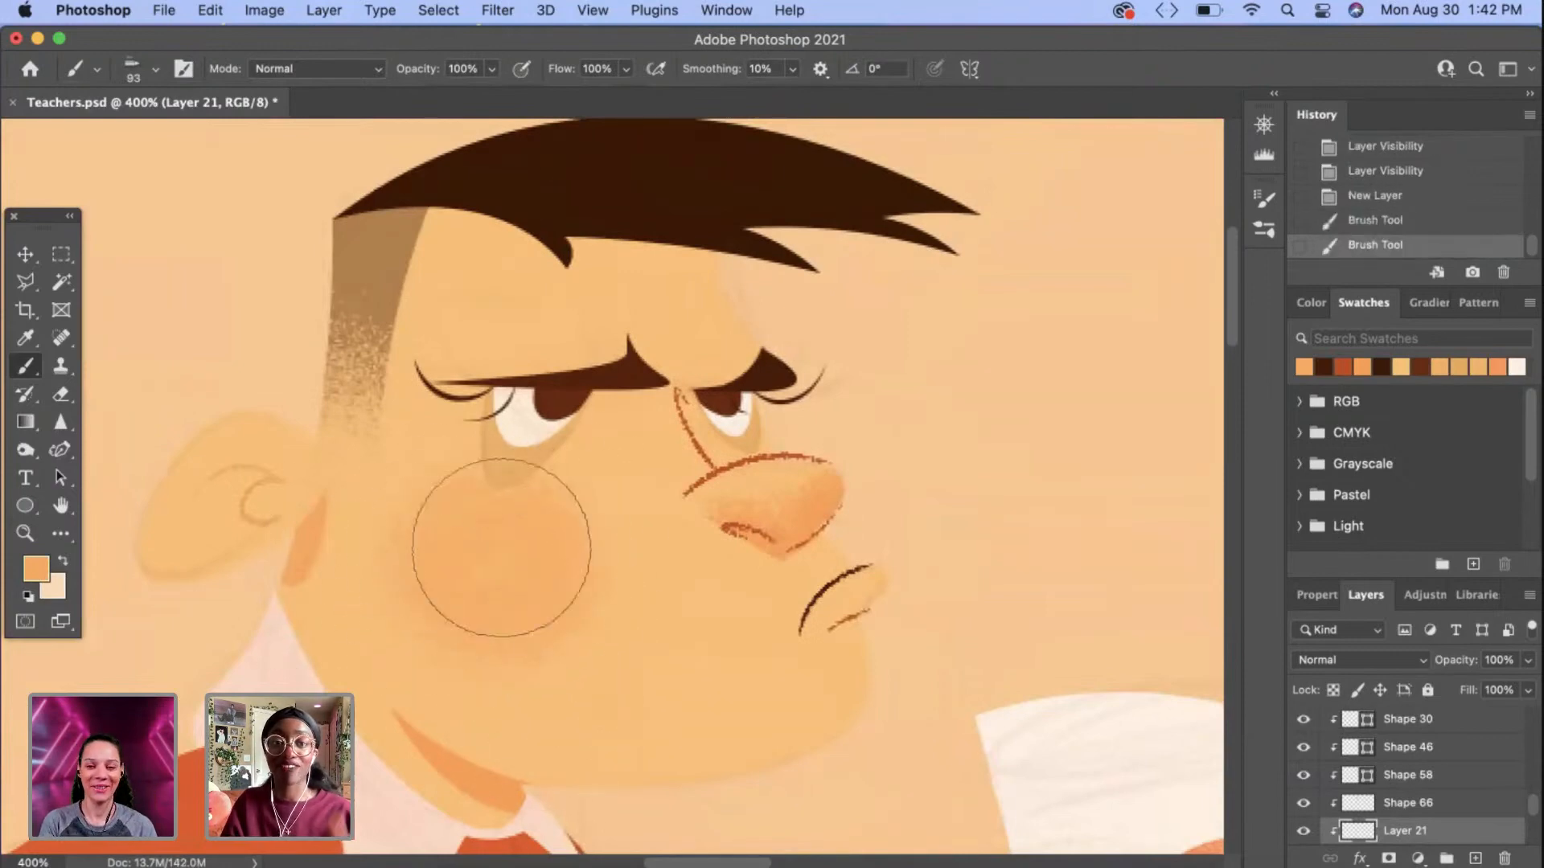
# Step: Add a clipped layer above the ear's Shape 45 and shade the ear's upper edge and lobe with the orange 93 px grainy brush
pyautogui.click(25, 258)
pyautogui.click(217, 521)
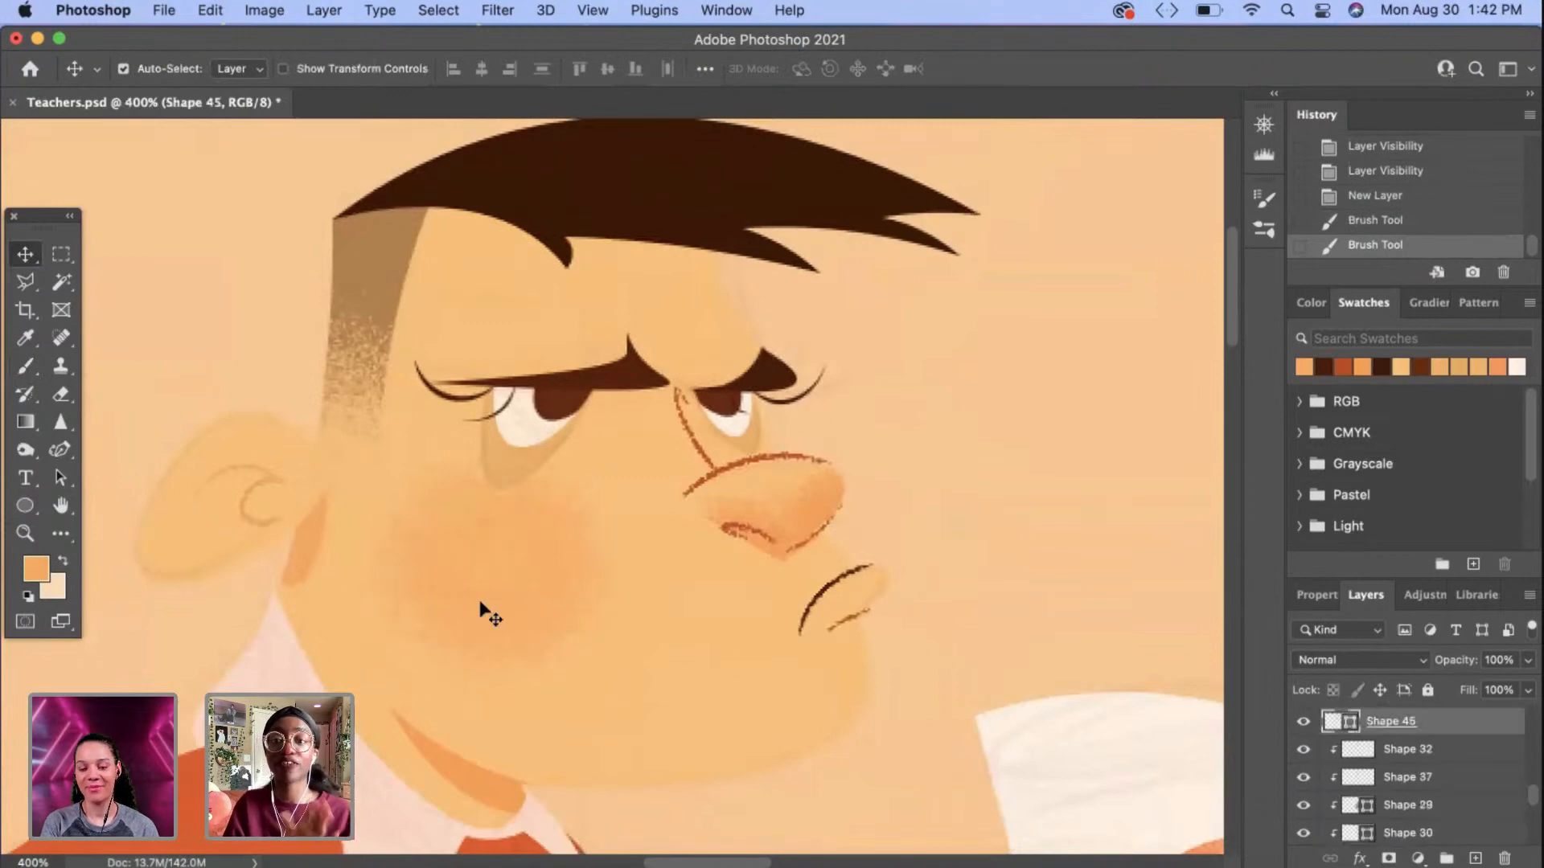
pyautogui.click(1474, 859)
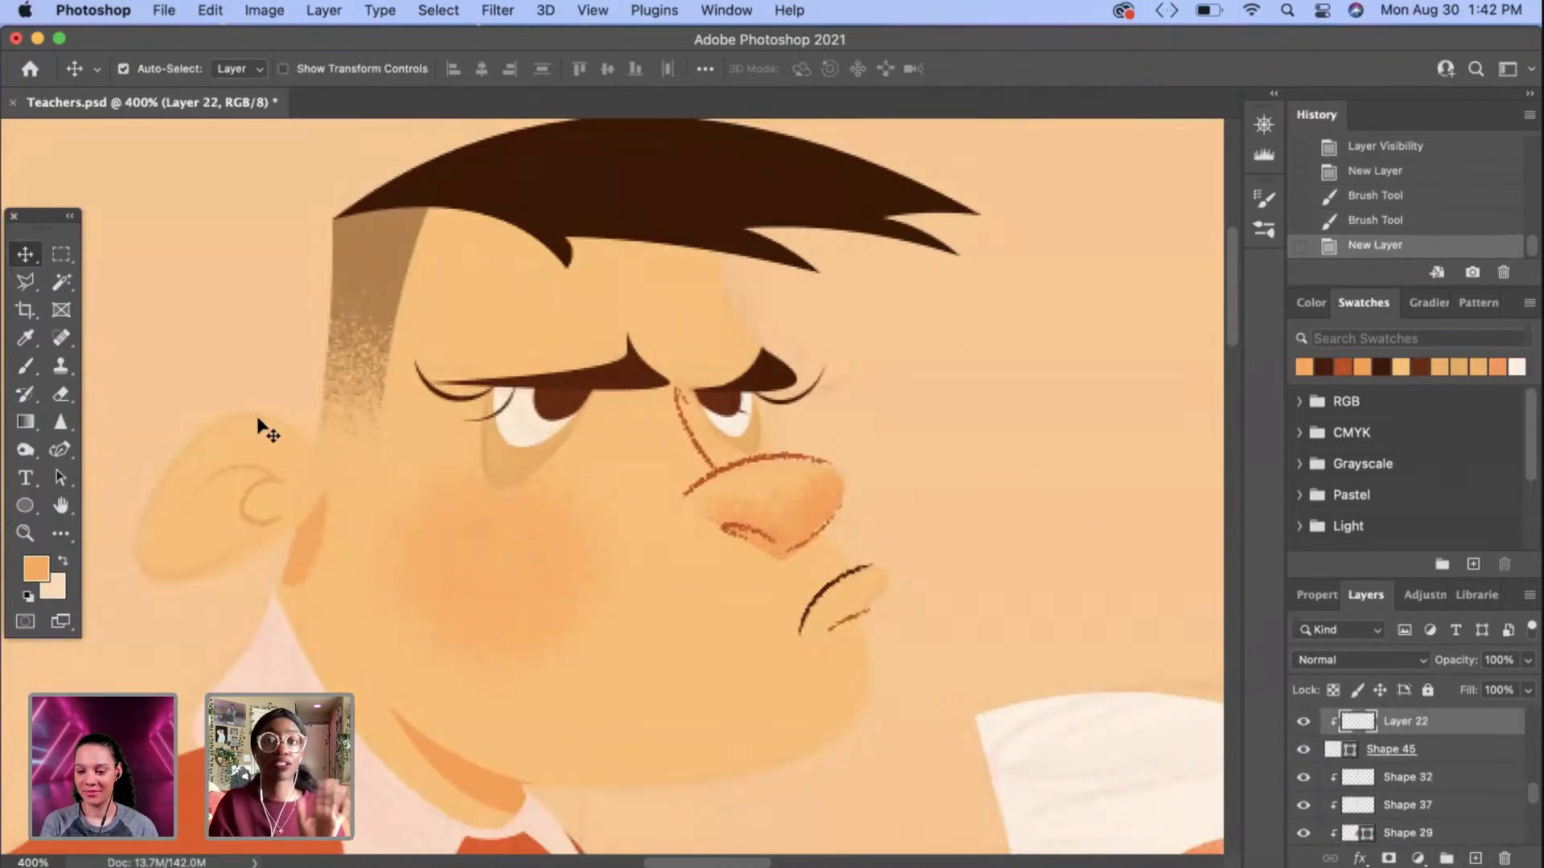
pyautogui.click(25, 366)
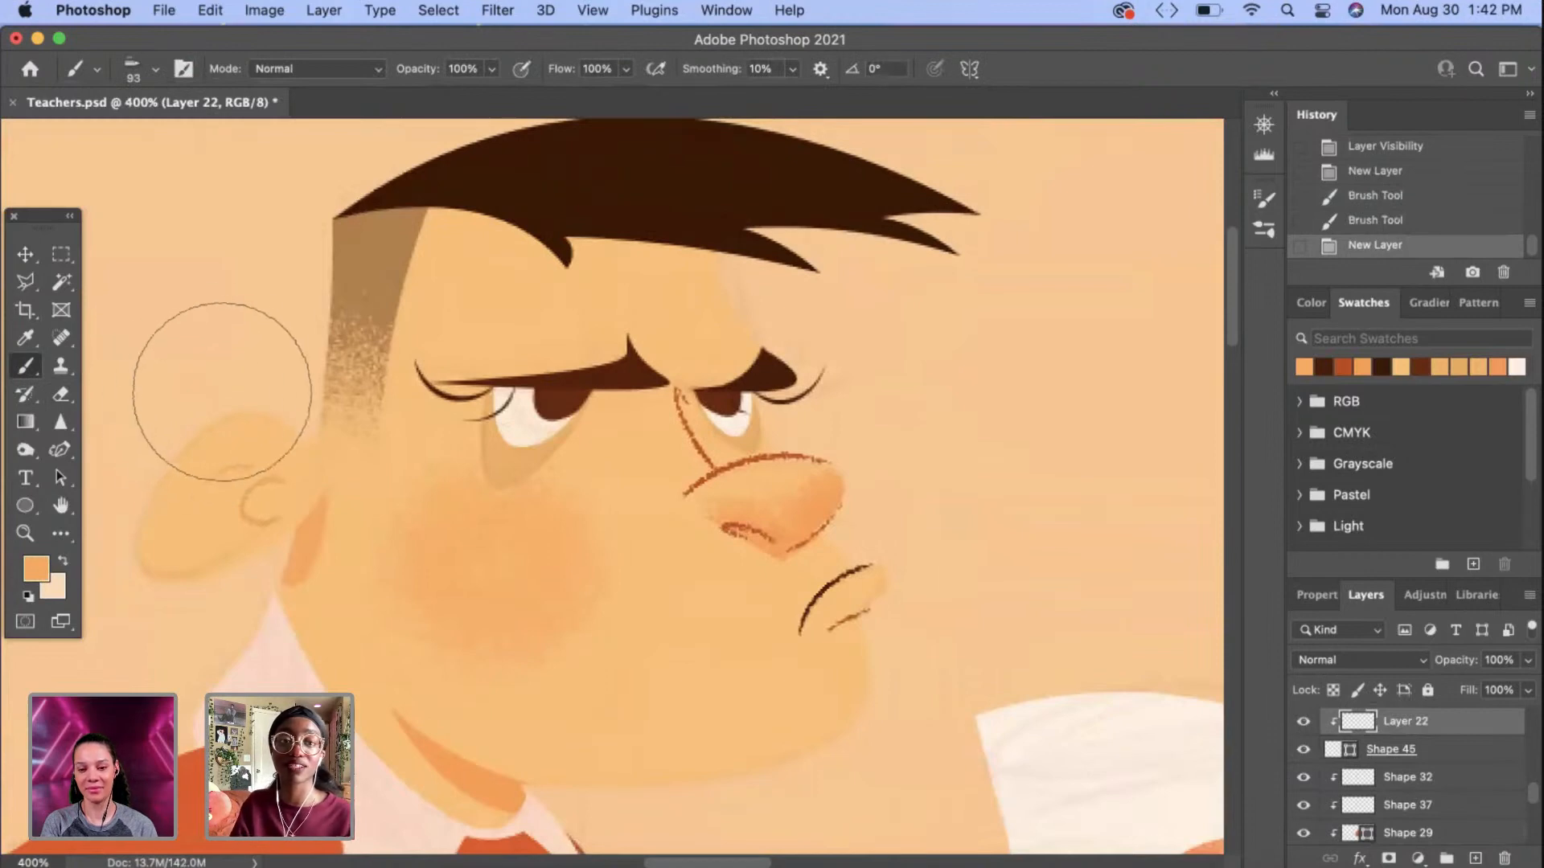
pyautogui.moveTo(224, 406)
pyautogui.mouseDown()
pyautogui.moveTo(248, 378)
pyautogui.moveTo(190, 372)
pyautogui.mouseUp()
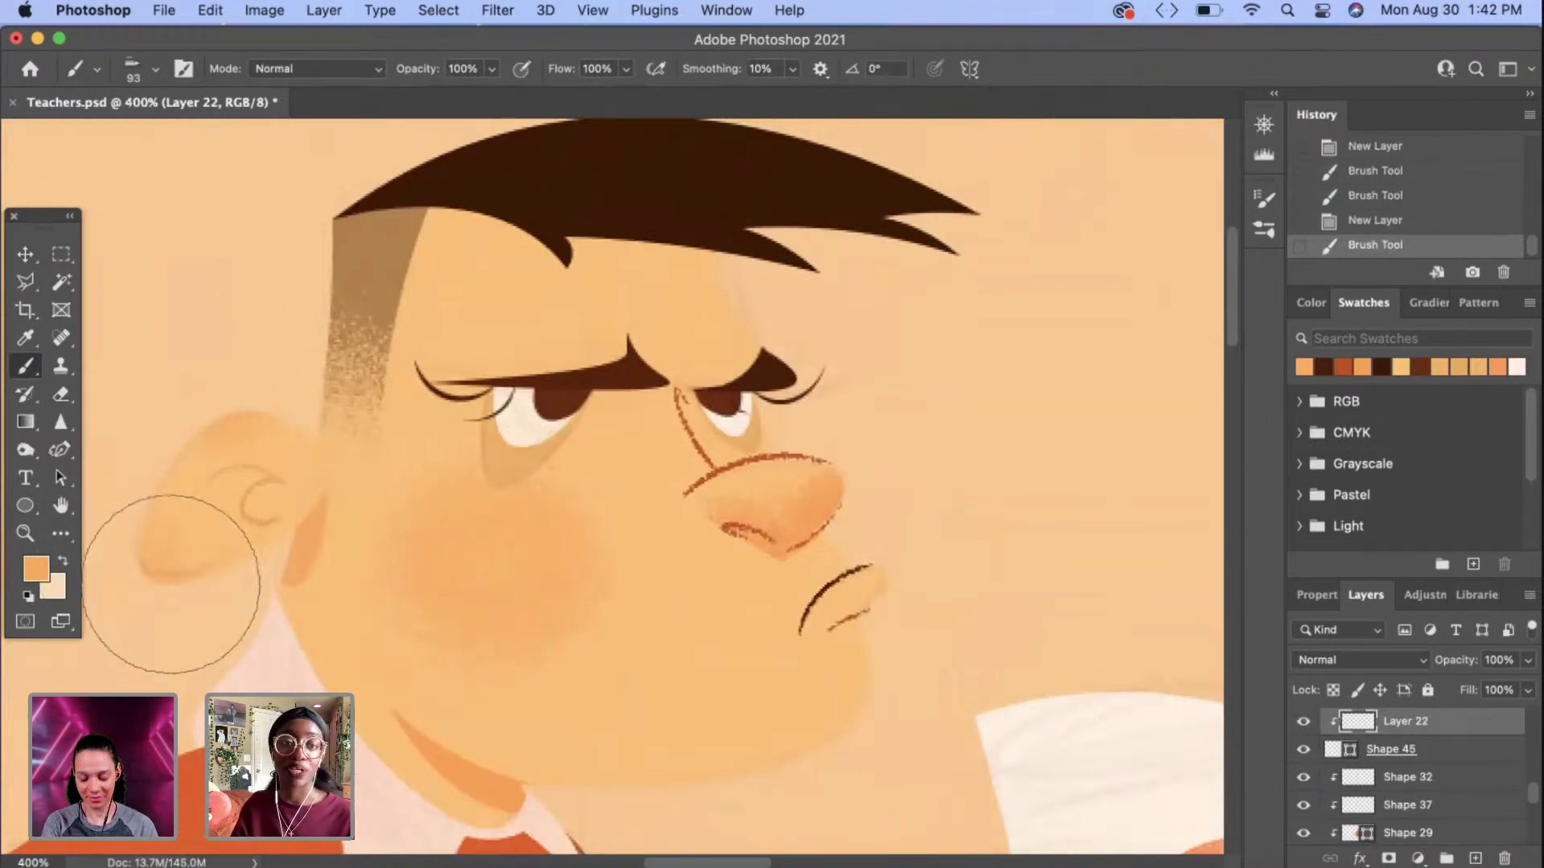
pyautogui.moveTo(165, 592); pyautogui.dragTo(190, 397)
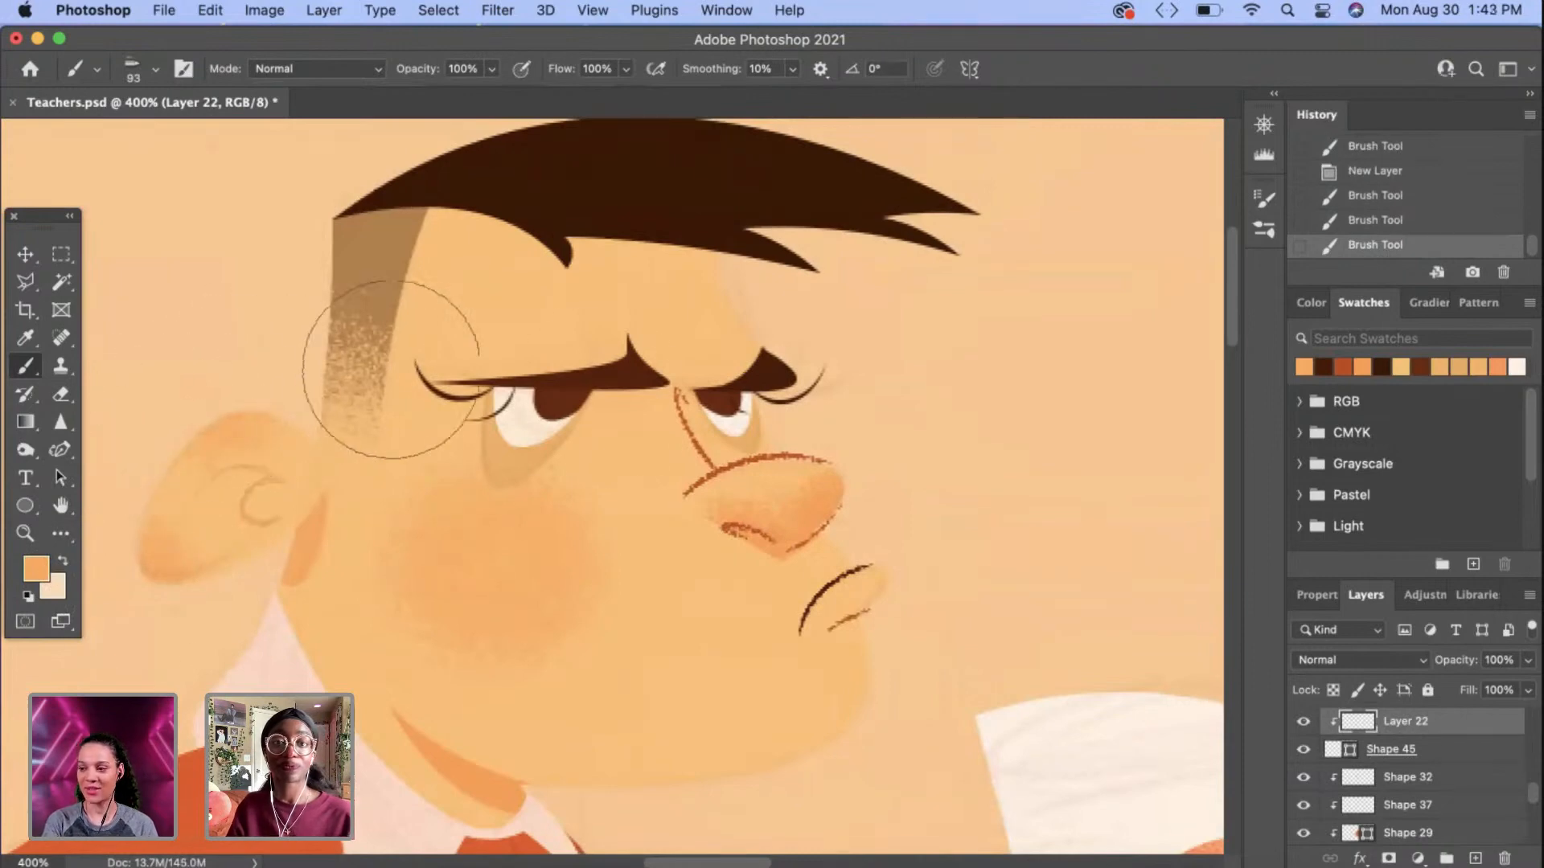
# Step: Simplify the hair's lower edge above the forehead by deleting anchor points between the sideburn and the first spike of Shape 65
pyautogui.press('super+minus')
pyautogui.press('super+minus')
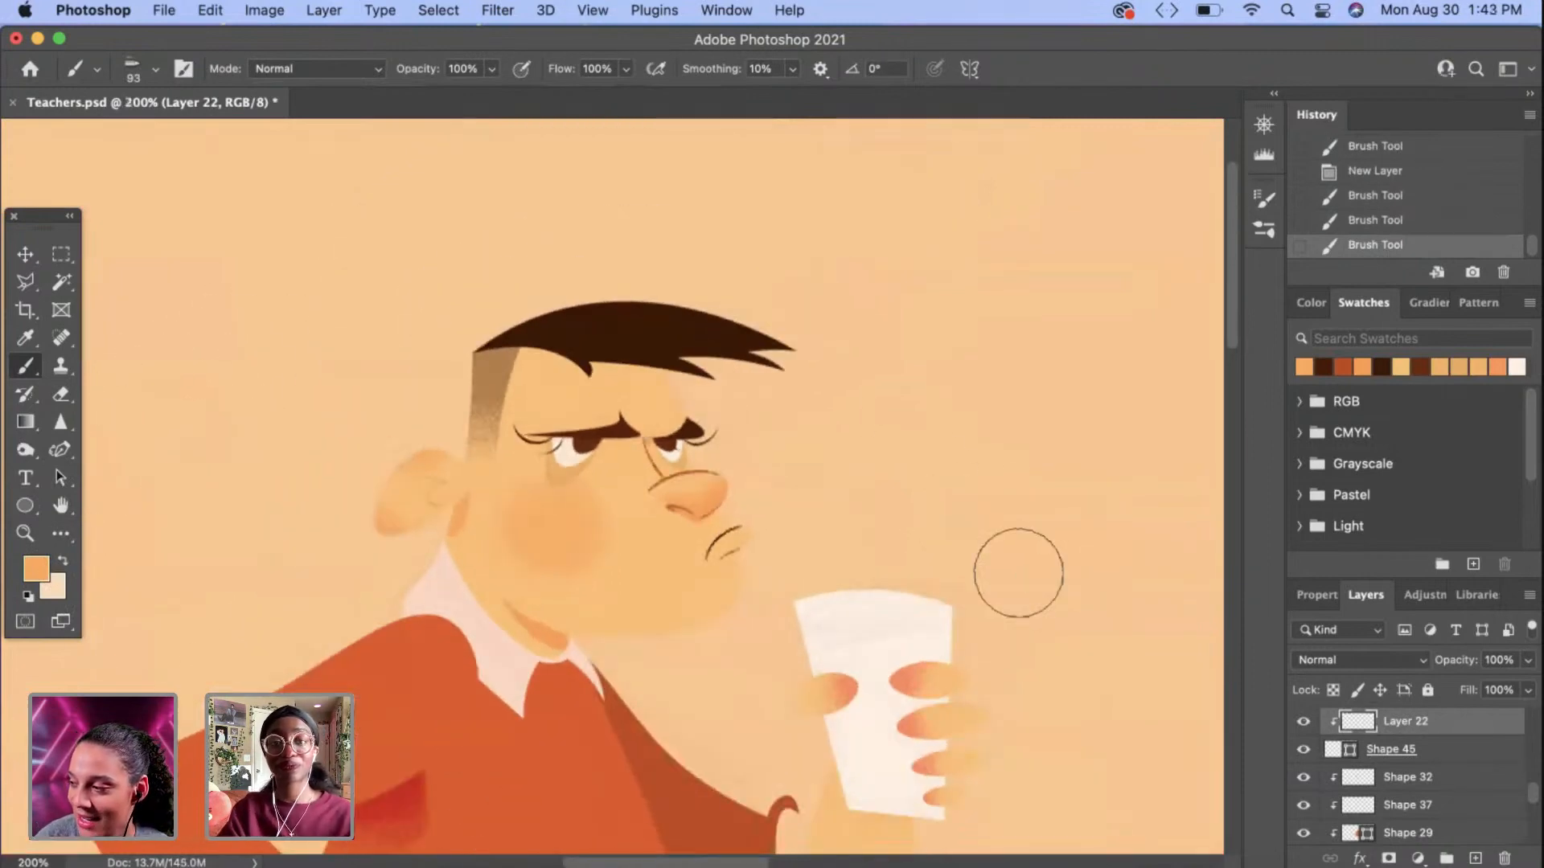
pyautogui.scroll(-5, 1018, 574)
pyautogui.press('super+minus')
pyautogui.press('super+plus')
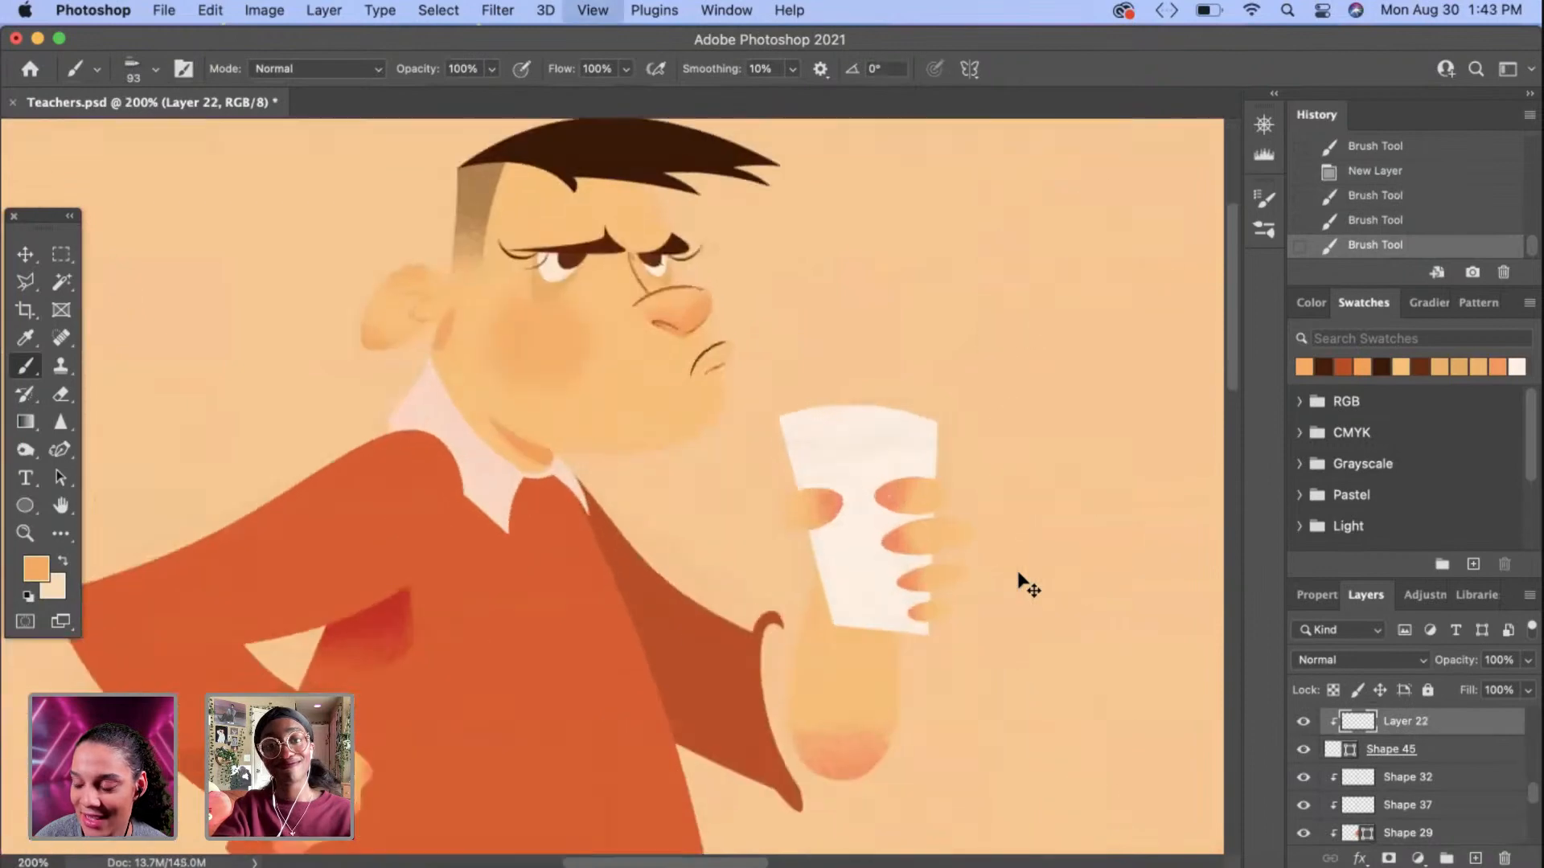
pyautogui.press('super+plus')
pyautogui.scroll(3, 1018, 573)
pyautogui.hscroll(-2, 1018, 573)
pyautogui.press('v')
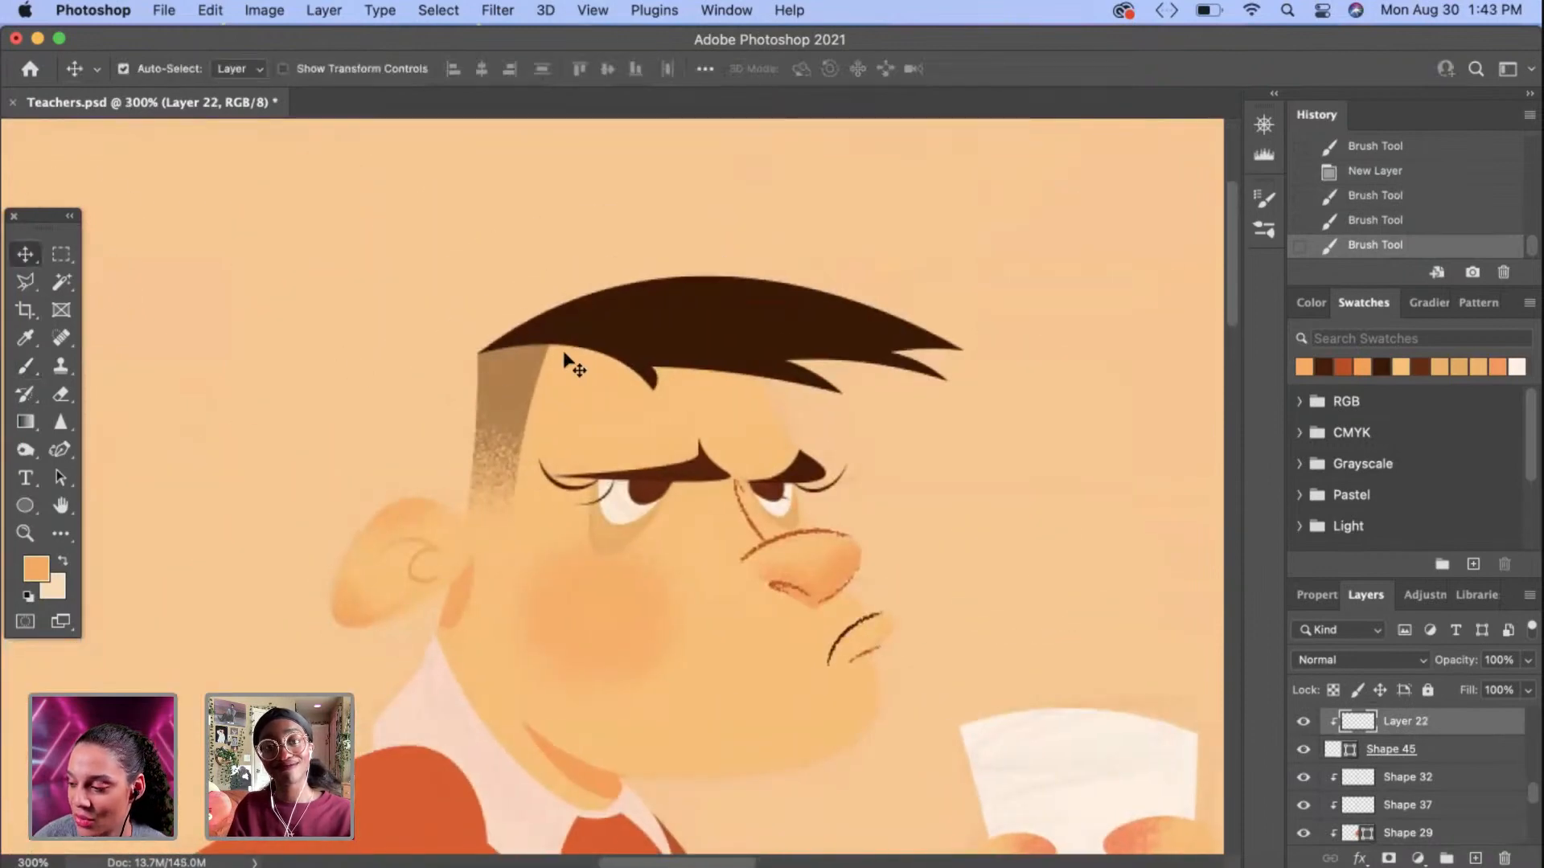
pyautogui.click(637, 341)
pyautogui.press('p')
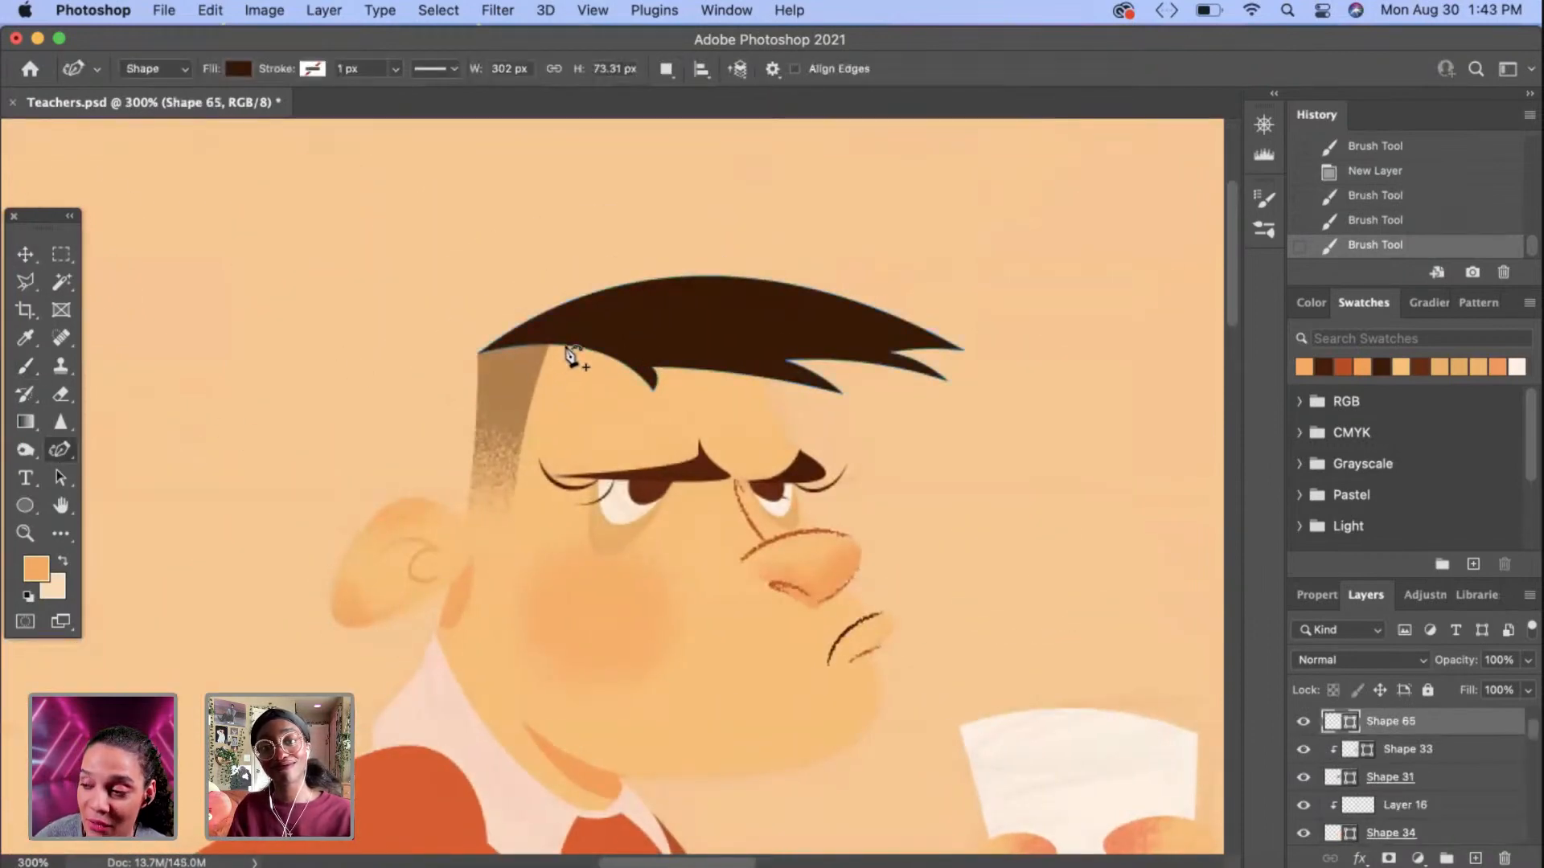
pyautogui.moveTo(566, 348); pyautogui.dragTo(566, 364)
pyautogui.press('Delete')
pyautogui.click(636, 374)
pyautogui.press('Delete')
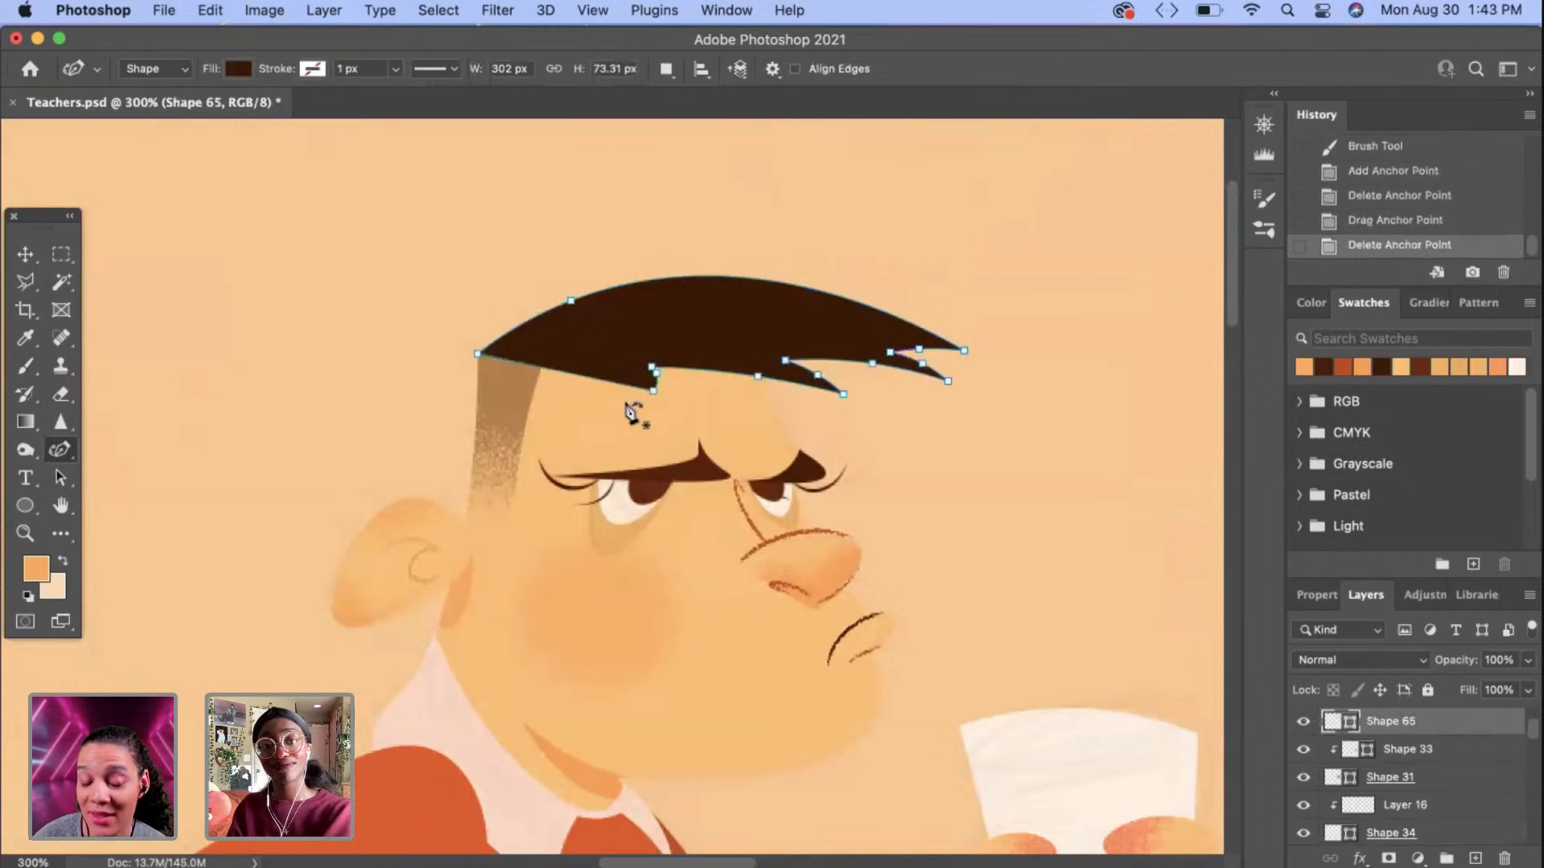
# Step: Add an anchor point to the hair's lower edge and reshape the first spike into a short tip pointing toward the face
pyautogui.click(609, 378)
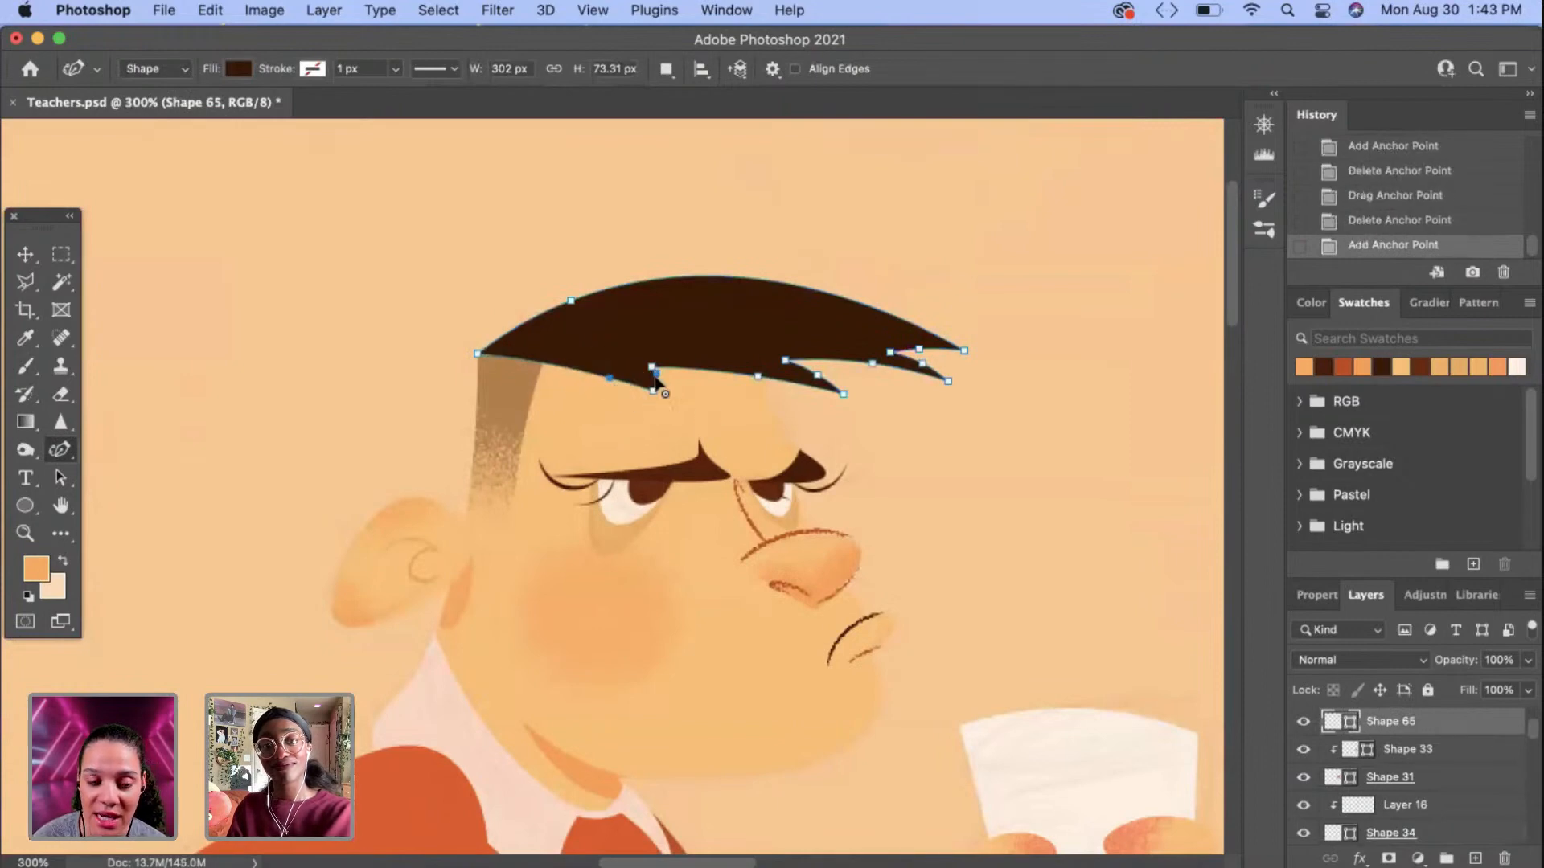
pyautogui.moveTo(657, 384); pyautogui.dragTo(622, 376)
pyautogui.press('Escape')
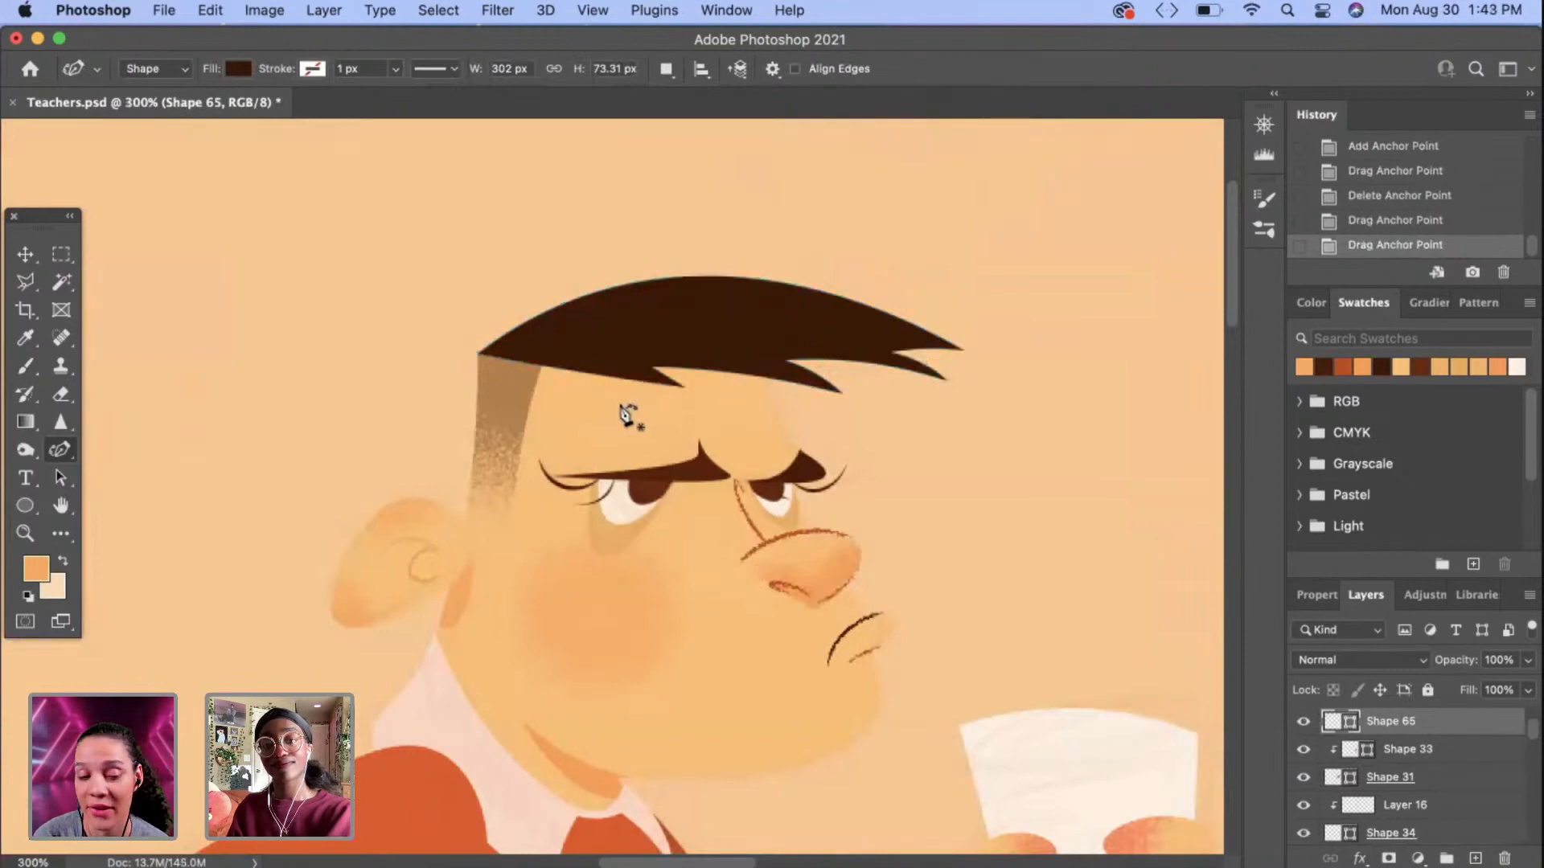
# Step: Select the Shape 35 layer directly above the Ken group as the stacking position for the trousers
pyautogui.press('super+minus')
pyautogui.press('super+minus')
pyautogui.press('super+minus')
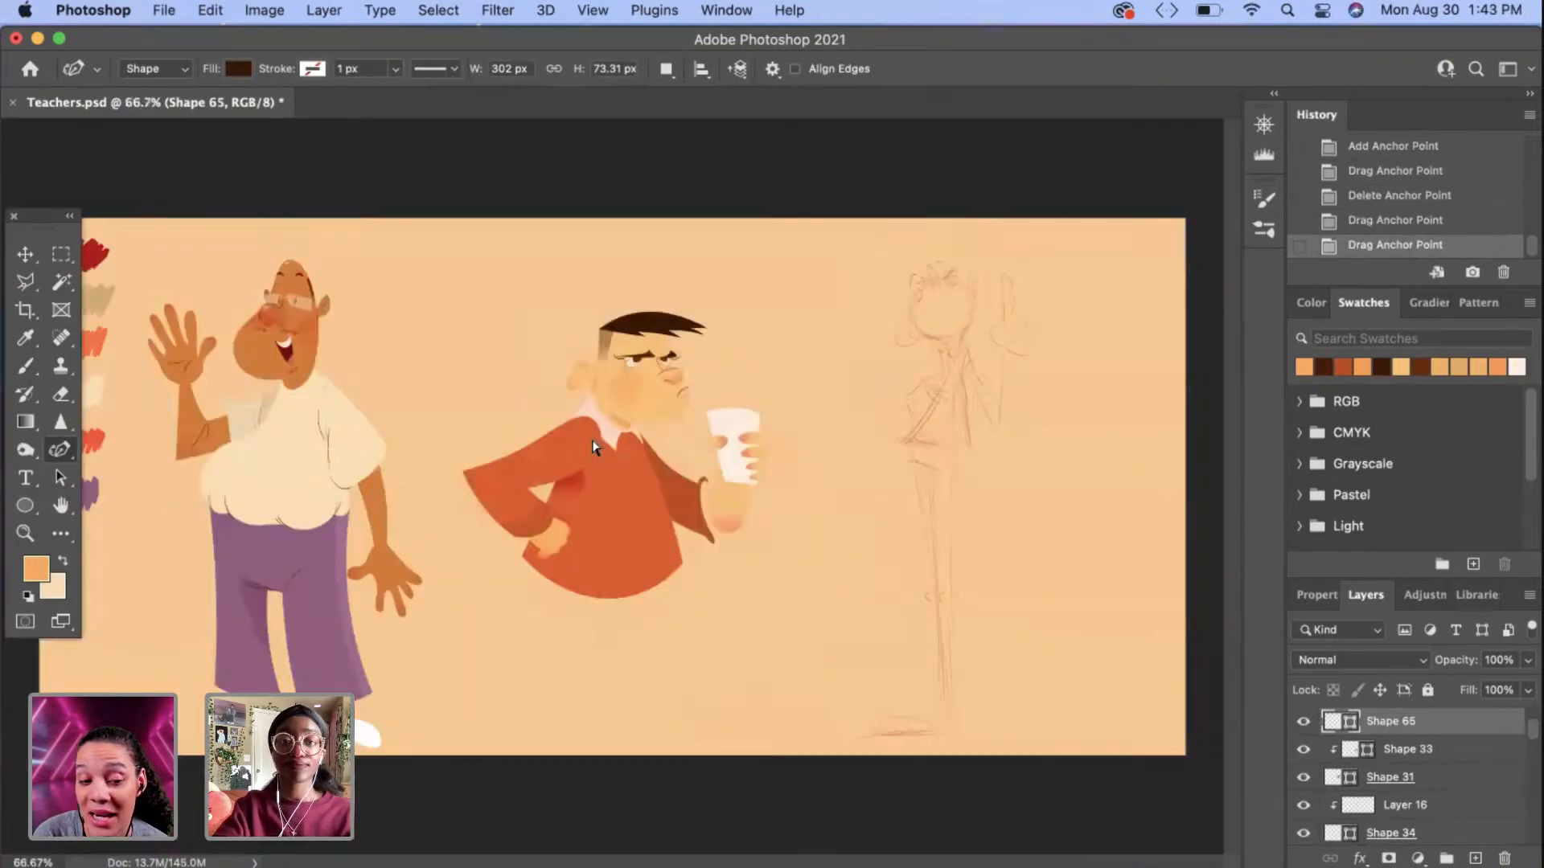
pyautogui.press('super+equal')
pyautogui.scroll(-10, 1377, 780)
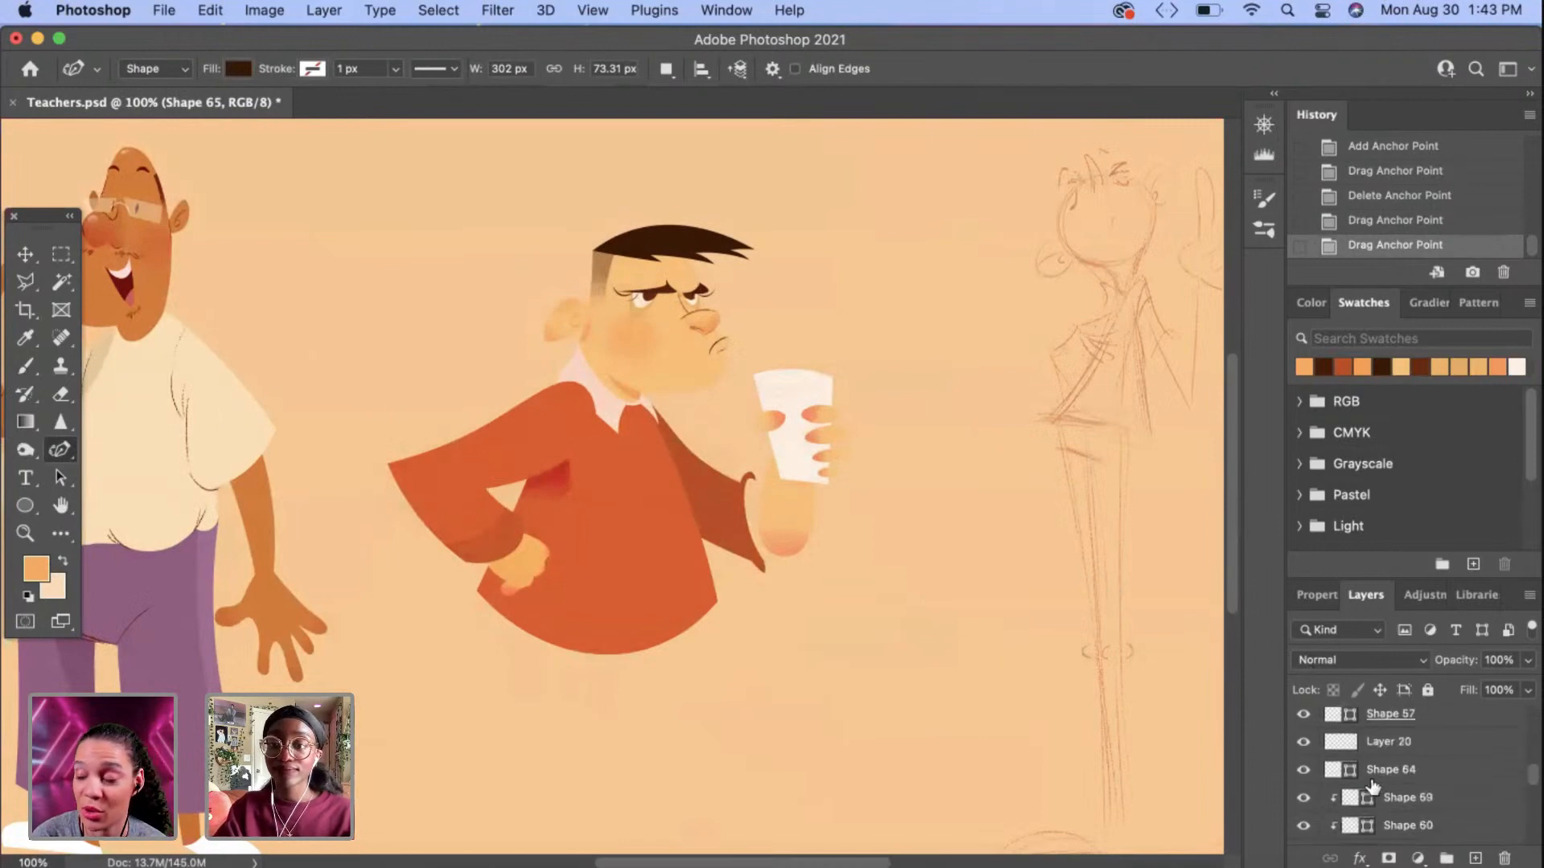
pyautogui.scroll(-10, 1372, 786)
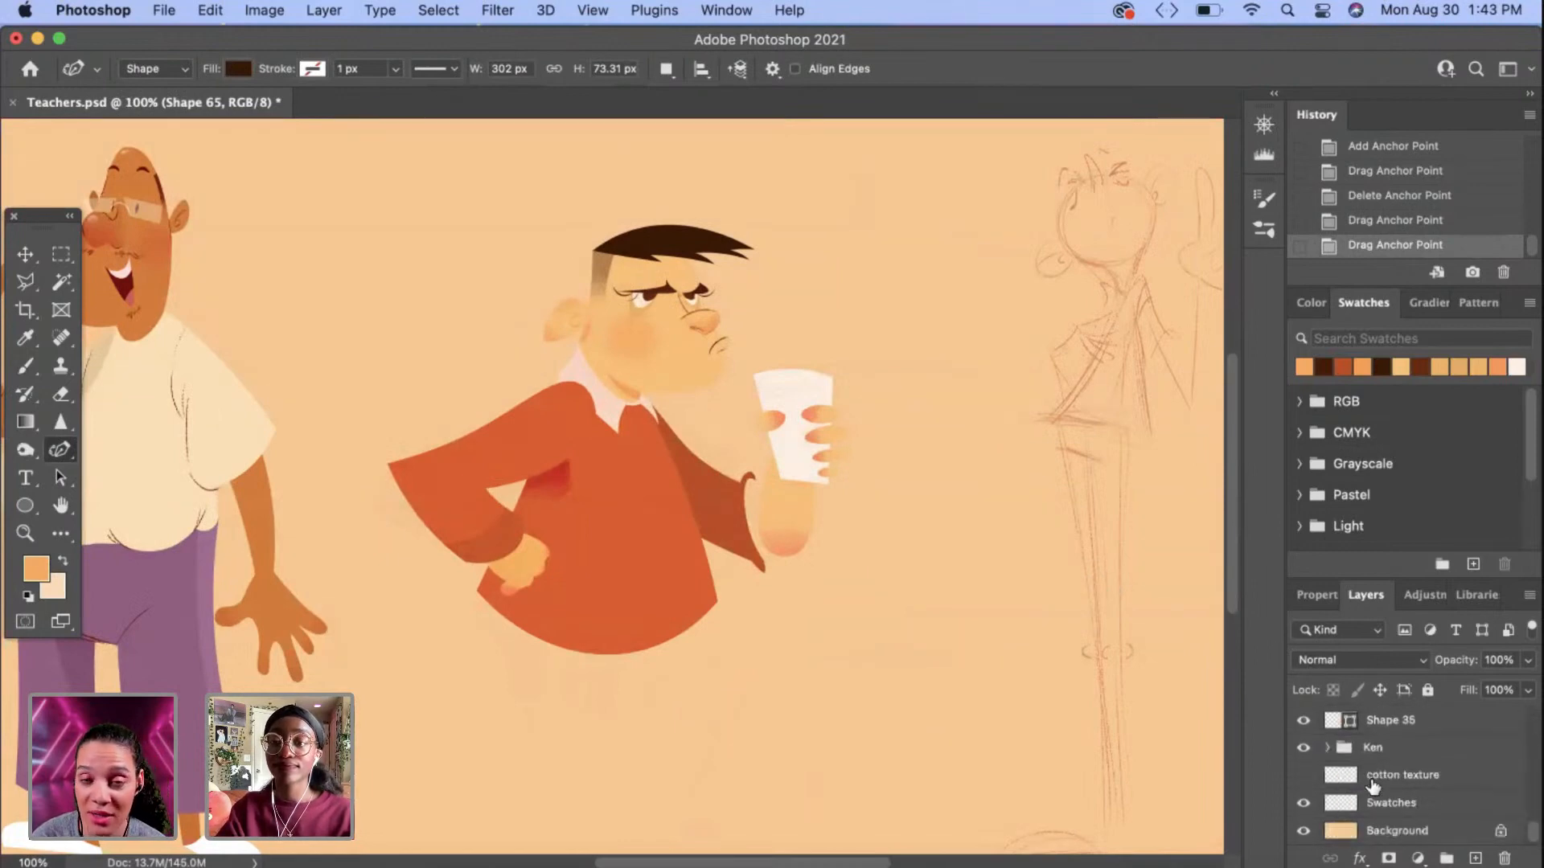
pyautogui.click(1383, 760)
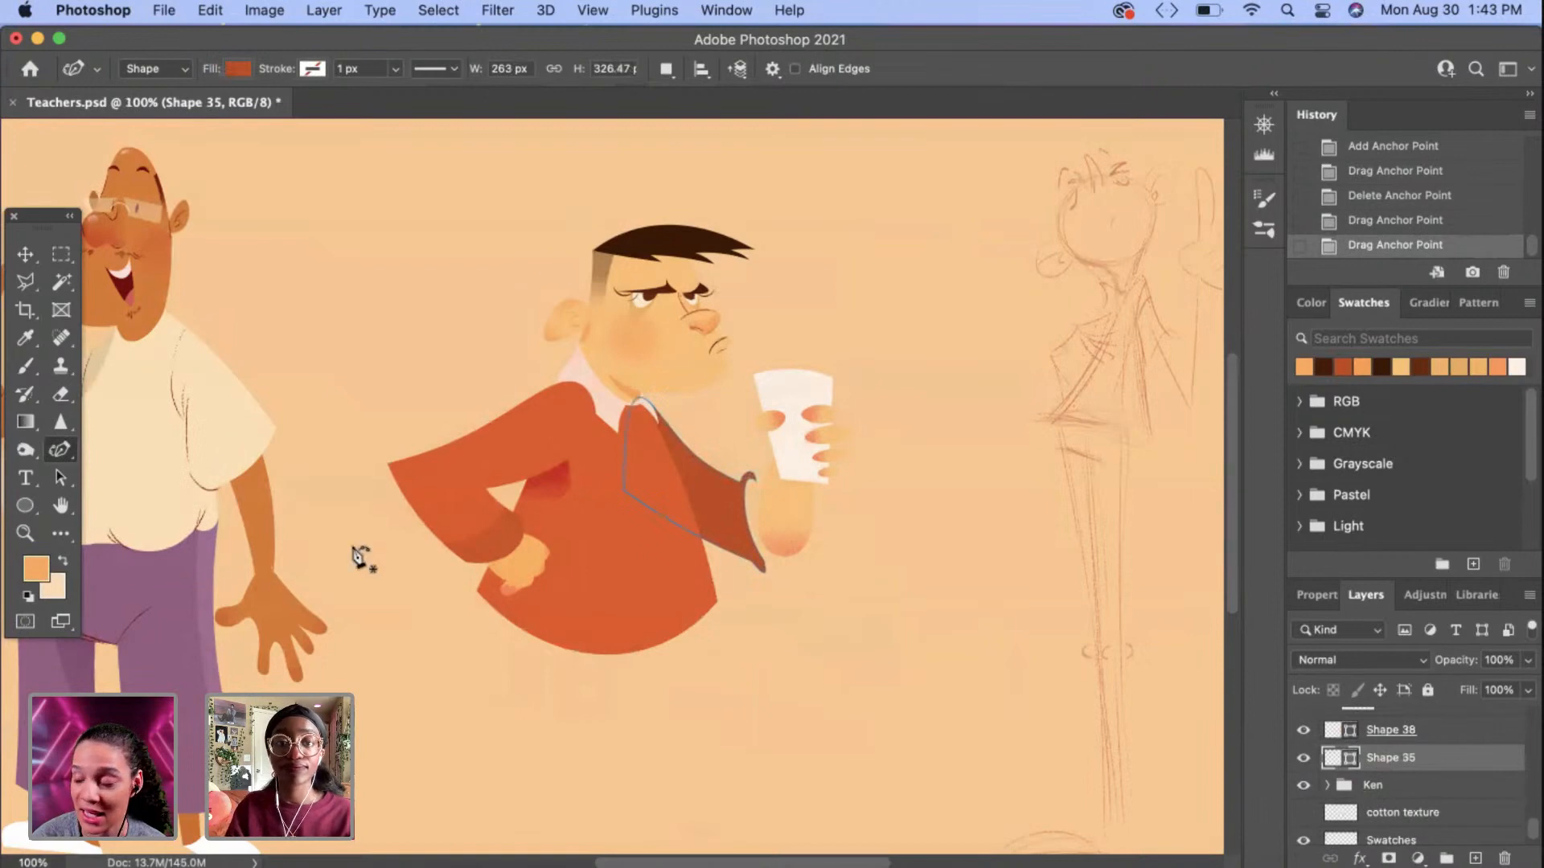
# Step: Draw a straight-sided trouser leg about 194 by 436 px below the hand on the hip with the Pen tool and fill it dark brown
pyautogui.scroll(-3, 394, 558)
pyautogui.moveTo(64, 454); pyautogui.dragTo(145, 444)
pyautogui.click(486, 488)
pyautogui.click(467, 509)
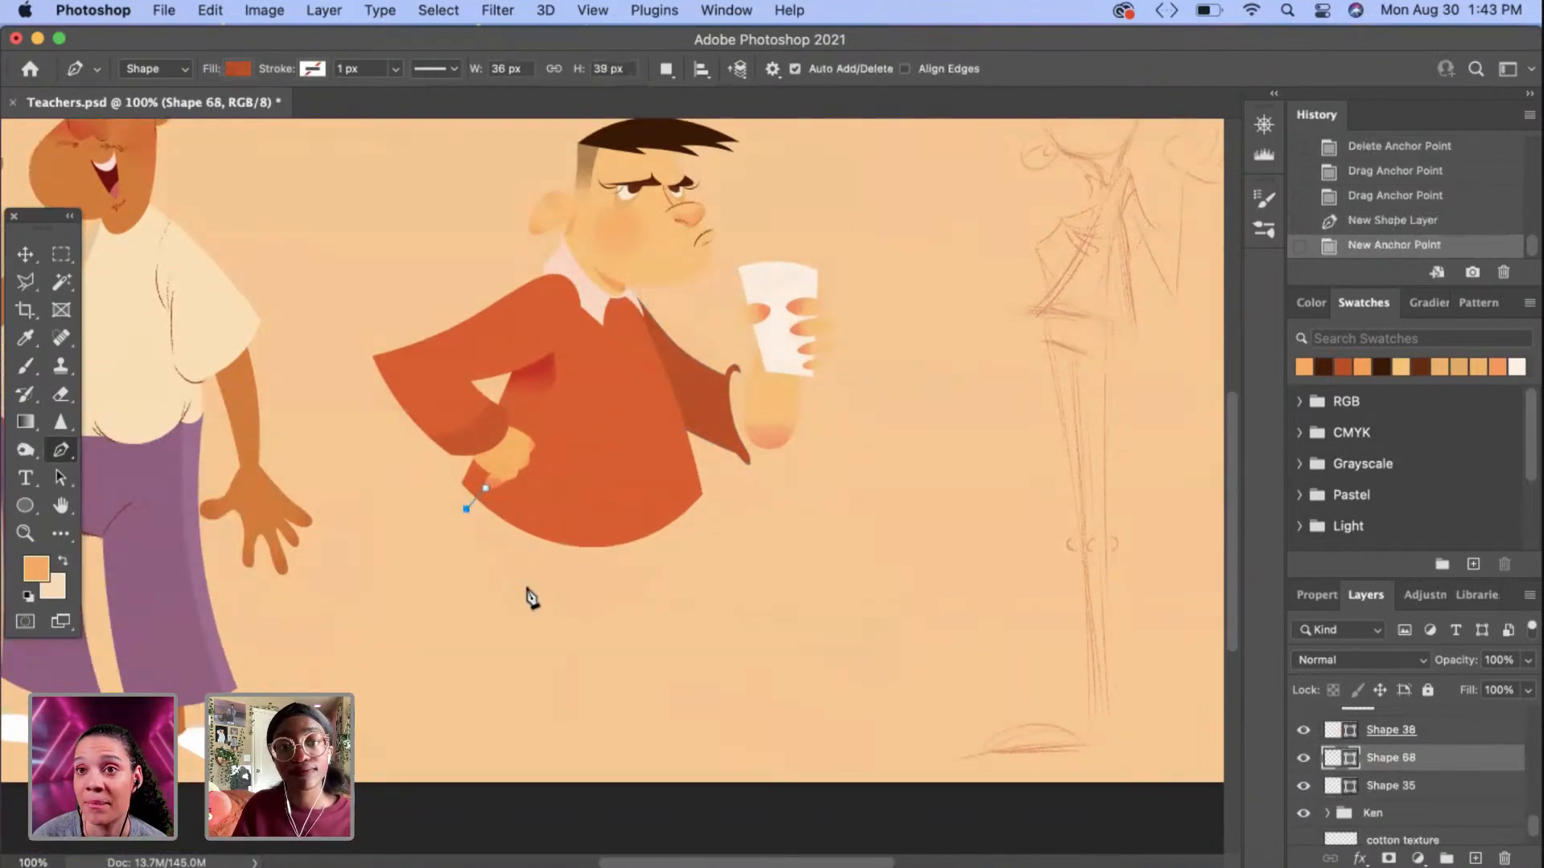
pyautogui.click(508, 722)
pyautogui.click(568, 707)
pyautogui.click(570, 489)
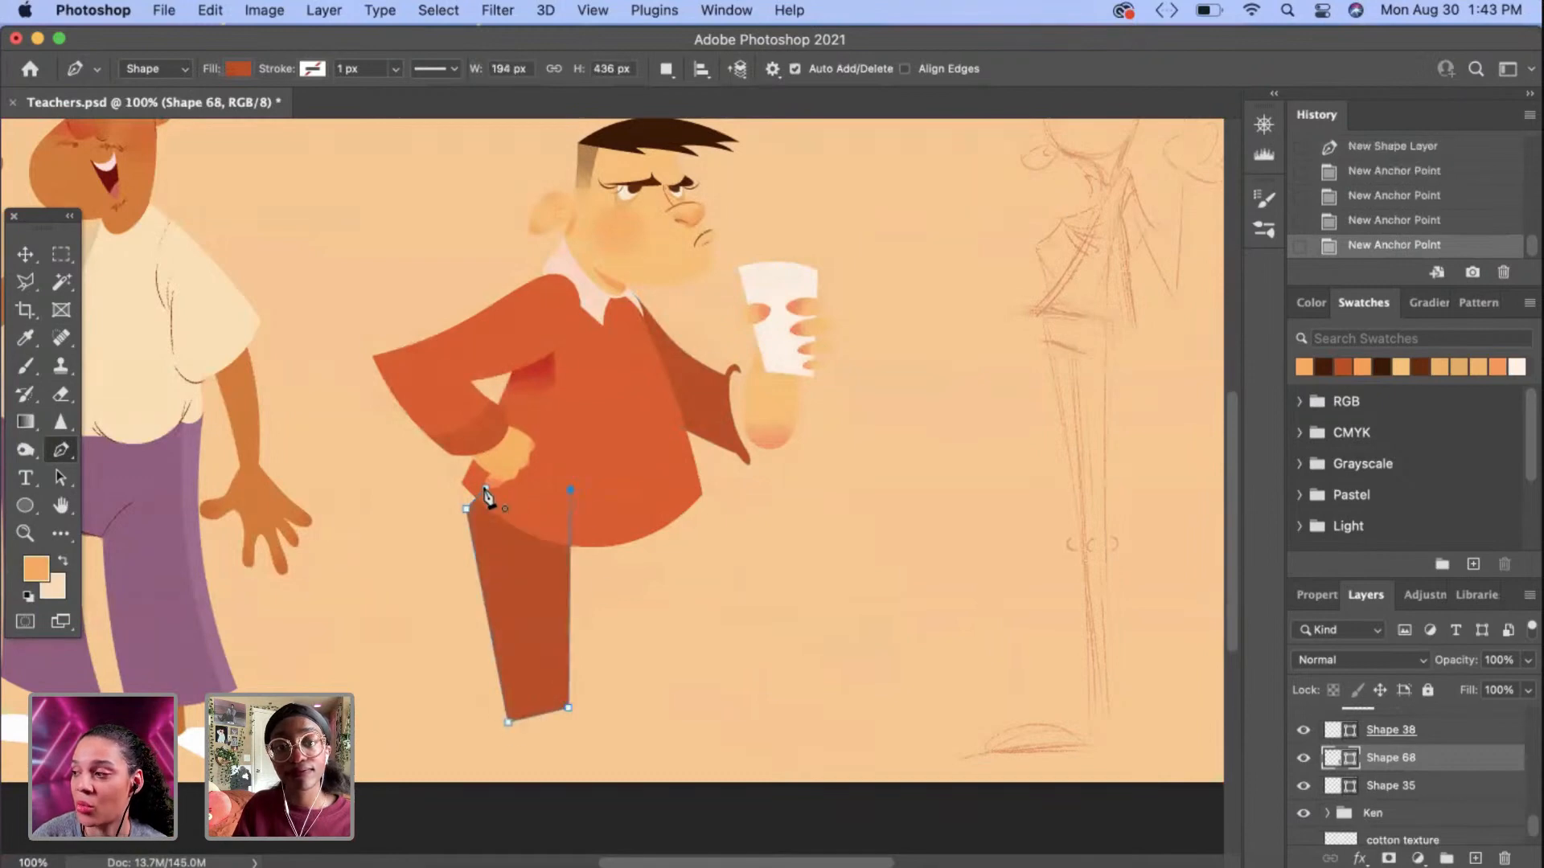
pyautogui.click(486, 488)
pyautogui.click(237, 69)
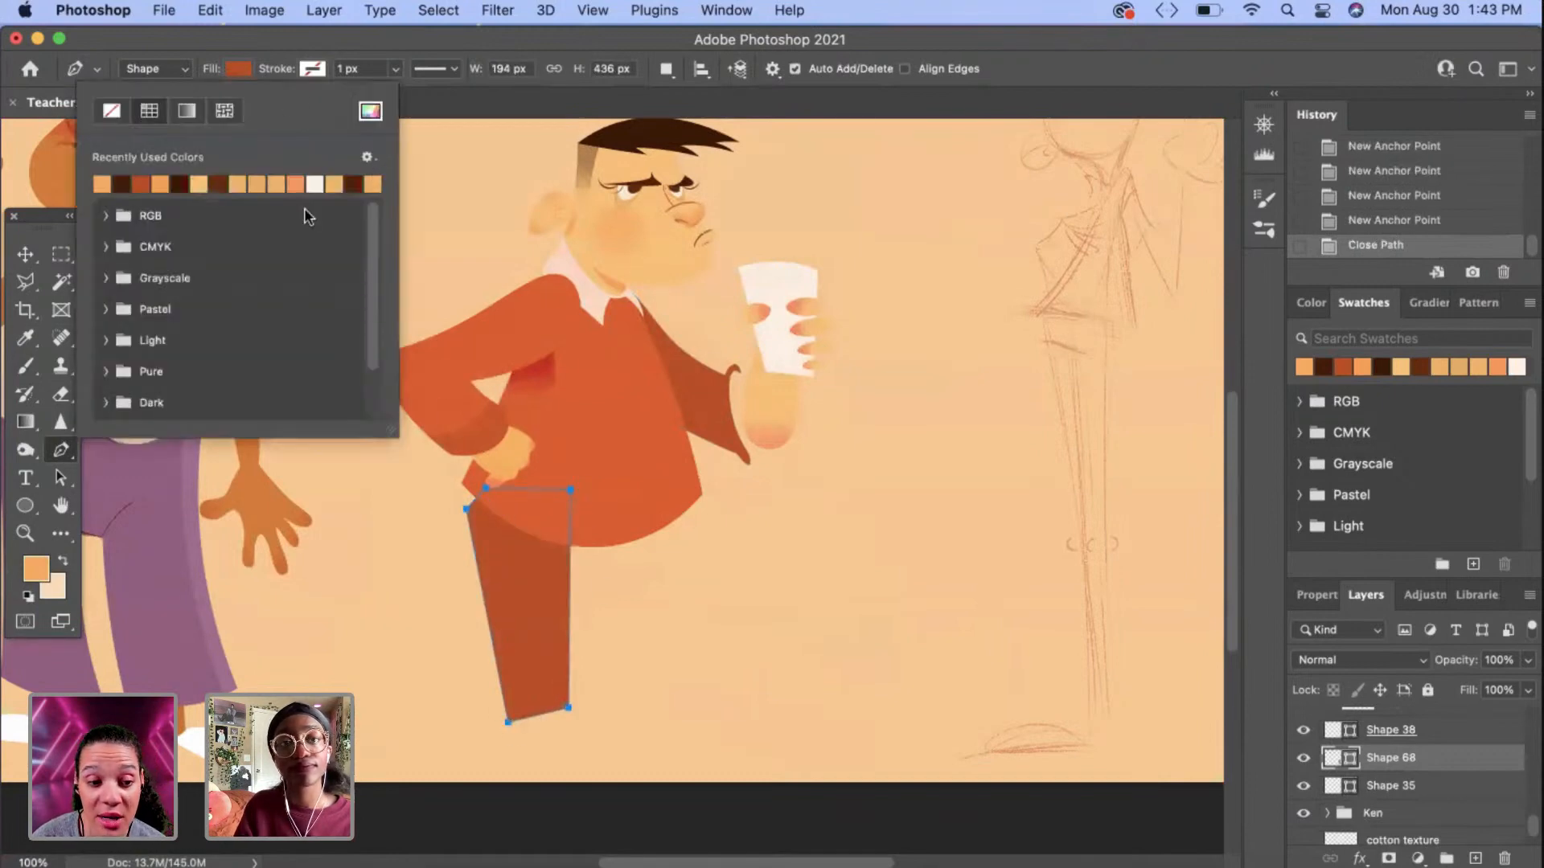
pyautogui.click(190, 181)
# Step: Bend both long sides of the trouser leg into matching curves by adding and moving midpoints with the Curvature Pen tool
pyautogui.moveTo(61, 451); pyautogui.dragTo(119, 494)
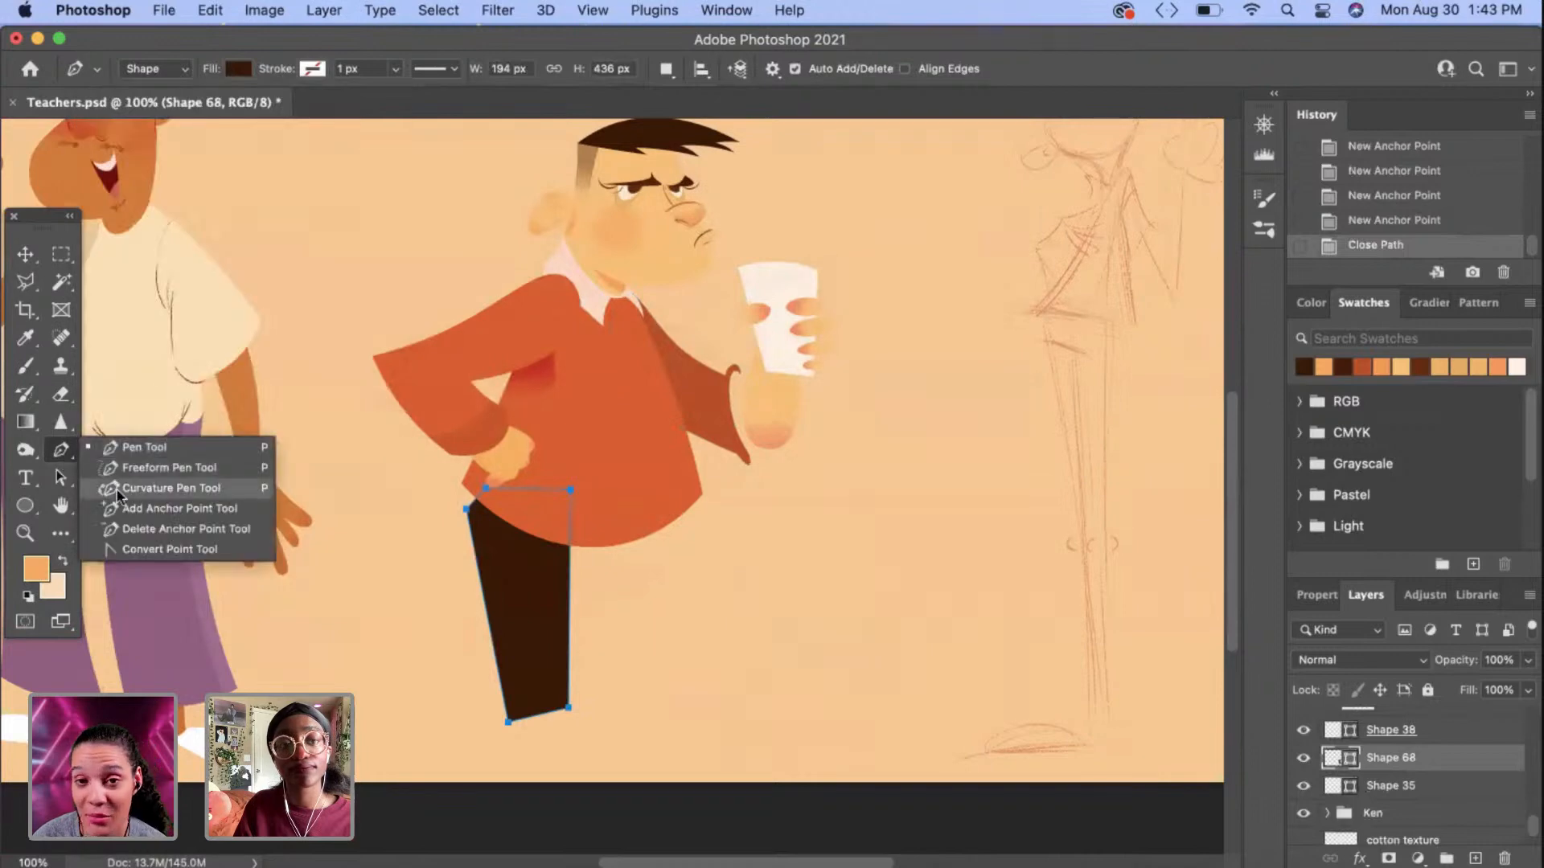
pyautogui.click(118, 494)
pyautogui.click(495, 622)
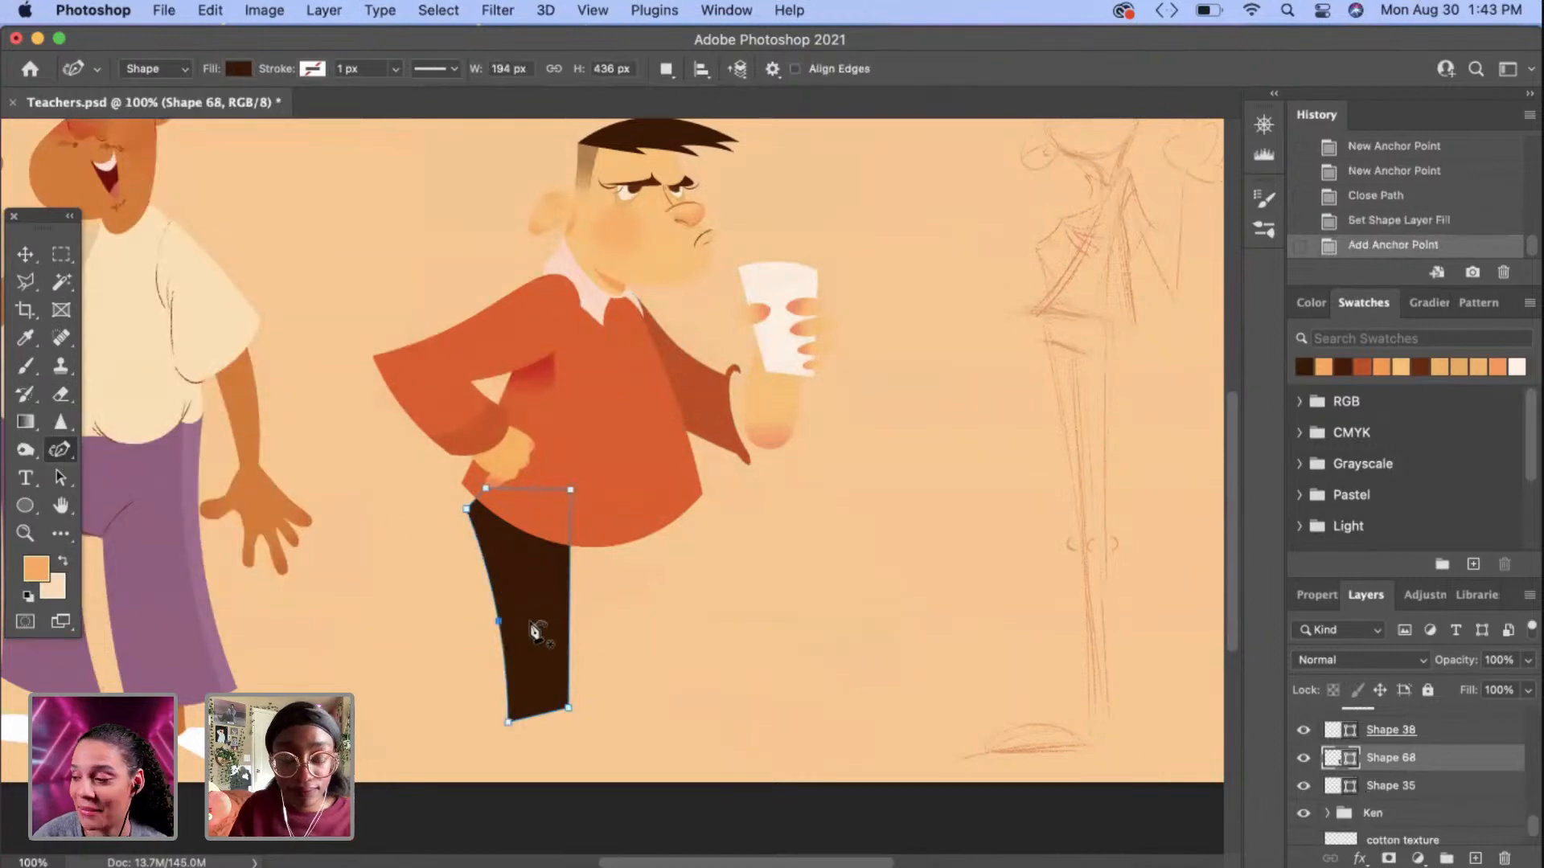
pyautogui.press('super+equal')
pyautogui.scroll(-3, 607, 662)
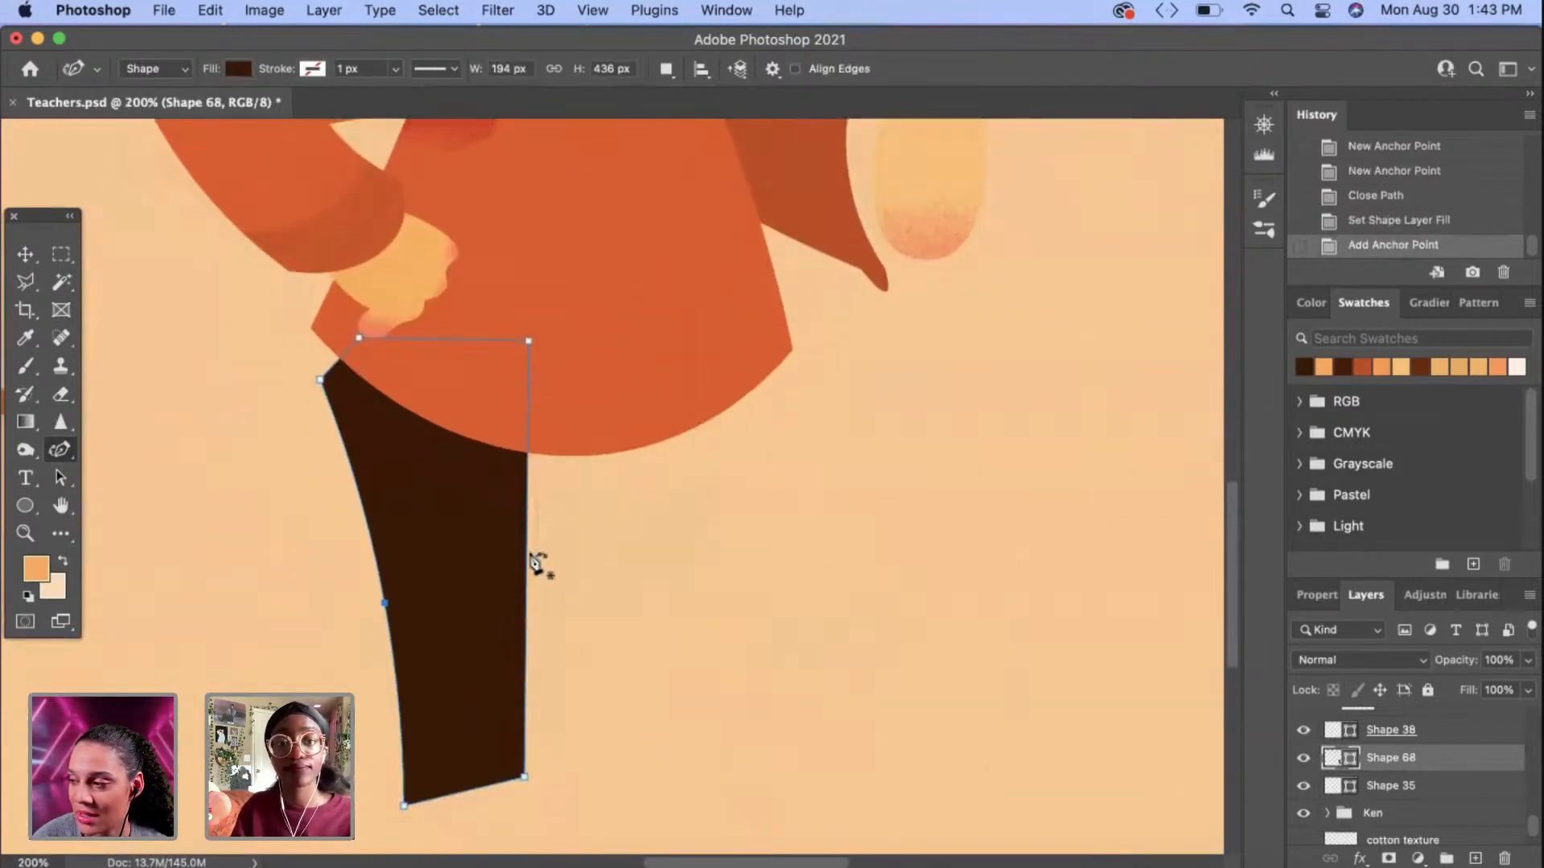
pyautogui.moveTo(527, 576); pyautogui.dragTo(564, 577)
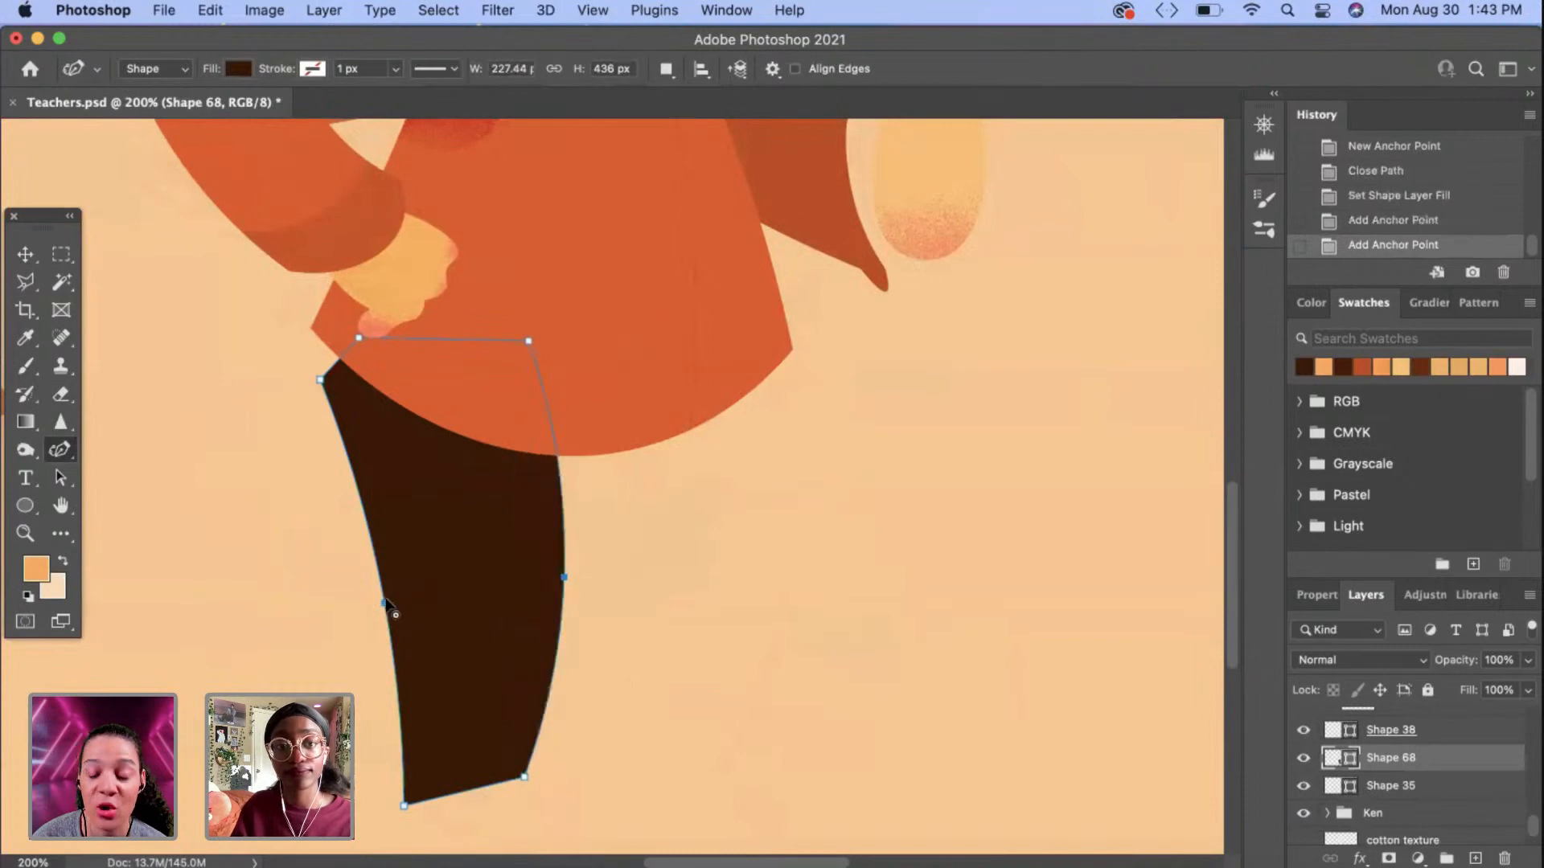
pyautogui.moveTo(384, 603); pyautogui.dragTo(403, 605)
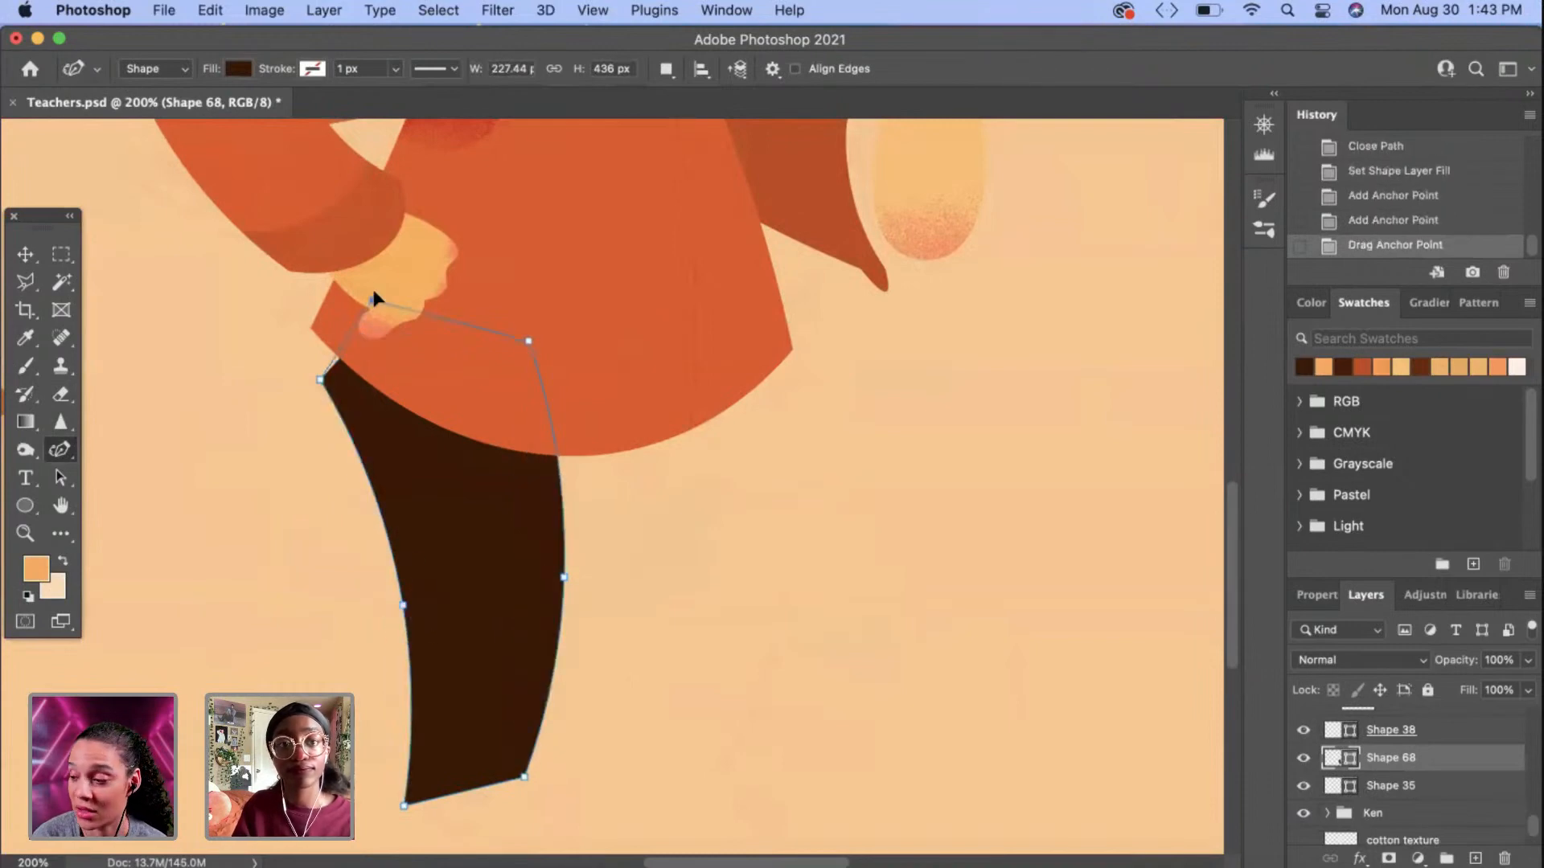
# Step: Raise the leg's top corner behind the hand, narrow its hem, and fine-tune the curves of both sides
pyautogui.moveTo(373, 295); pyautogui.dragTo(378, 246)
pyautogui.scroll(-3, 531, 714)
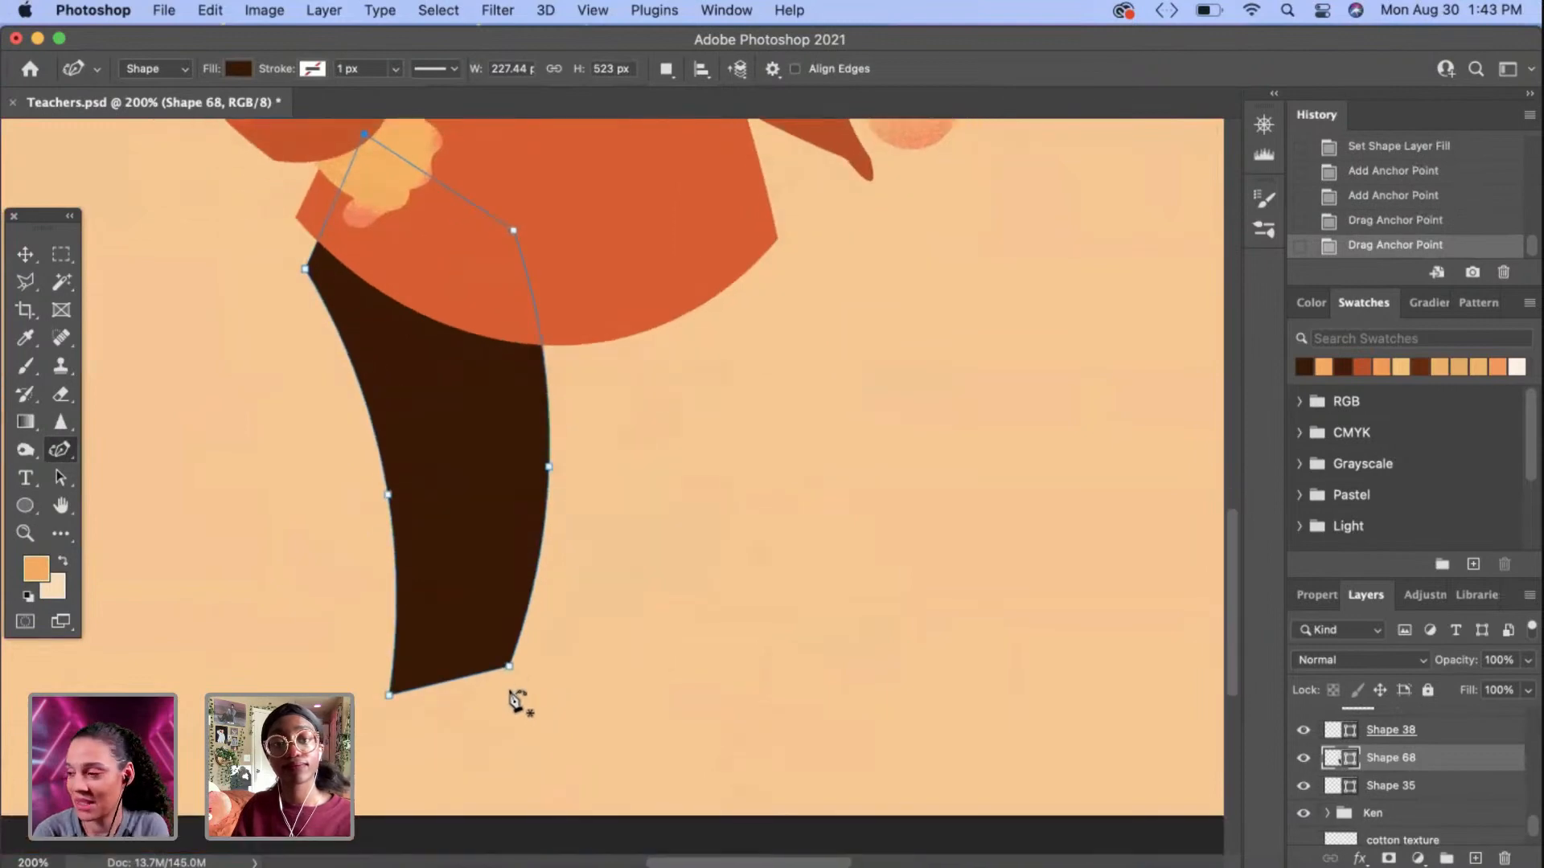
pyautogui.moveTo(509, 665); pyautogui.dragTo(499, 679)
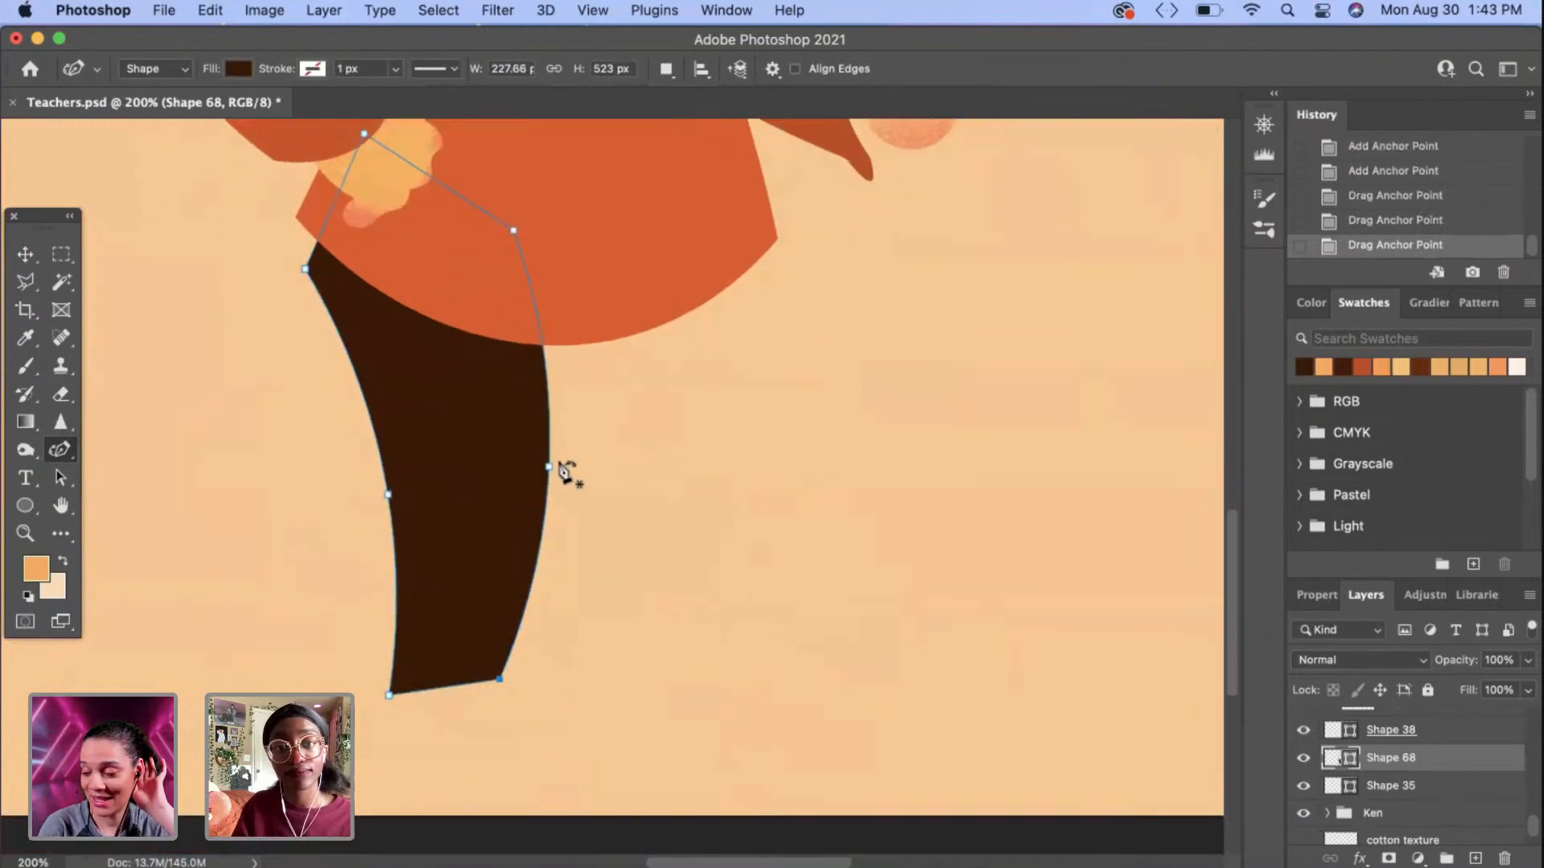
pyautogui.moveTo(549, 467); pyautogui.dragTo(544, 472)
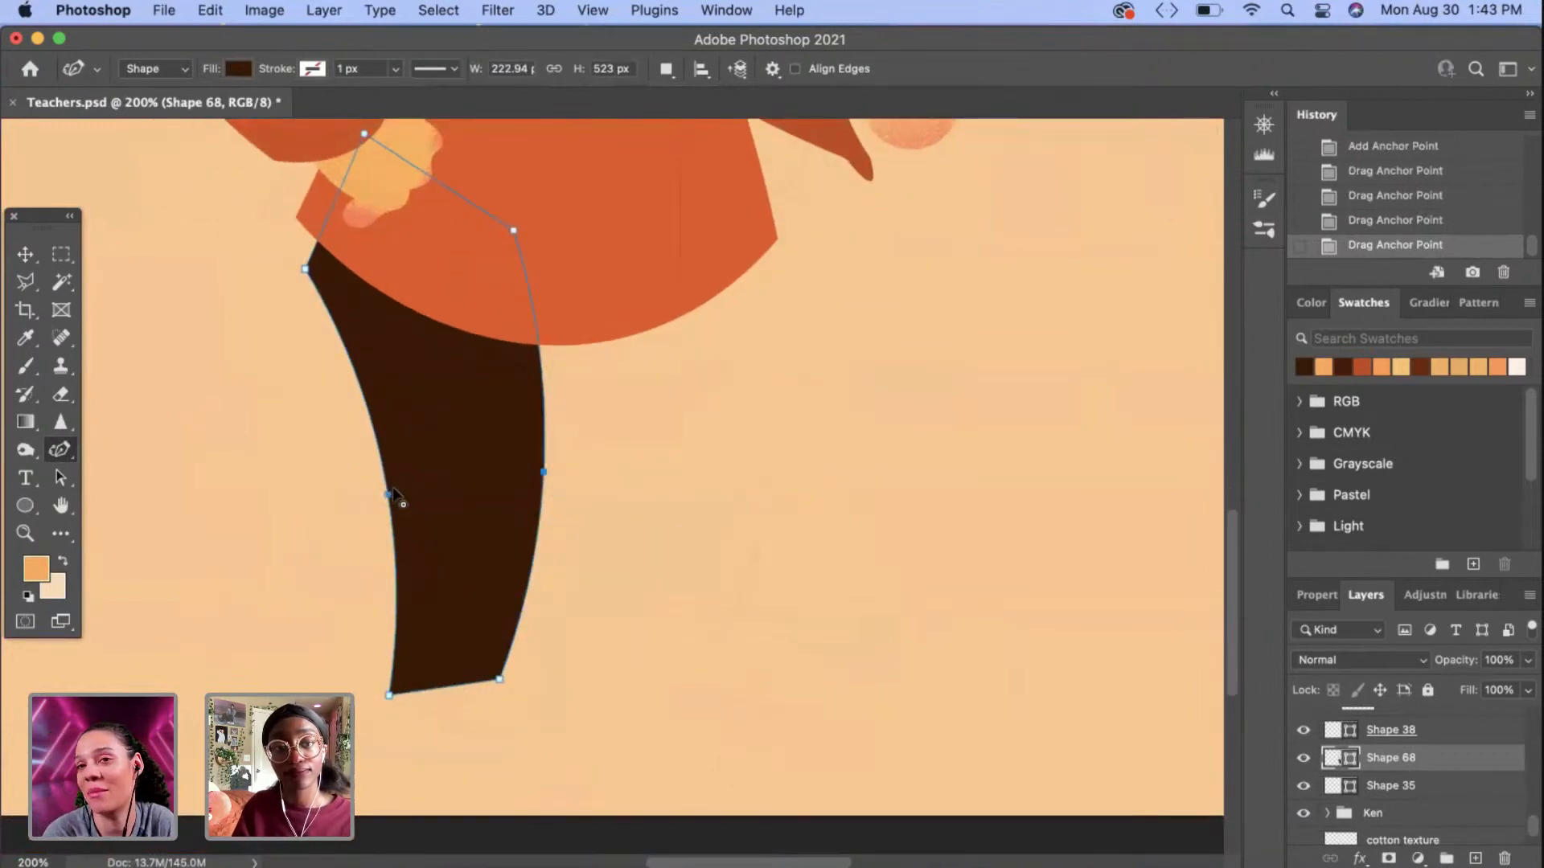
pyautogui.moveTo(389, 493); pyautogui.dragTo(394, 496)
pyautogui.press('Return')
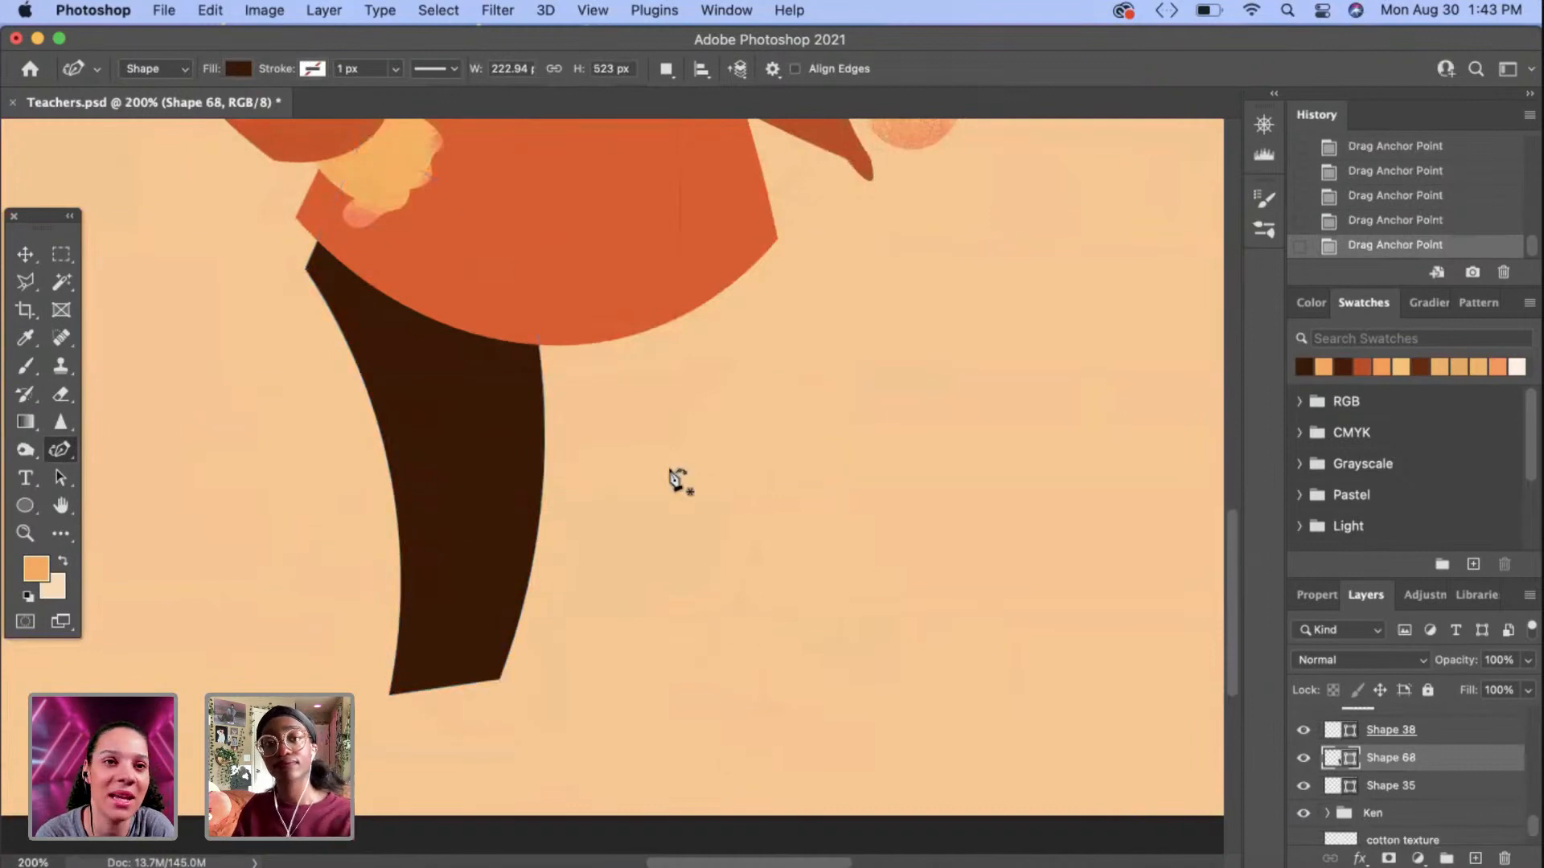
# Step: Draw a second four-cornered dark brown trouser leg about 172 by 405 px beneath the sweater's front with the Pen tool
pyautogui.rightClick(60, 449)
pyautogui.click(140, 445)
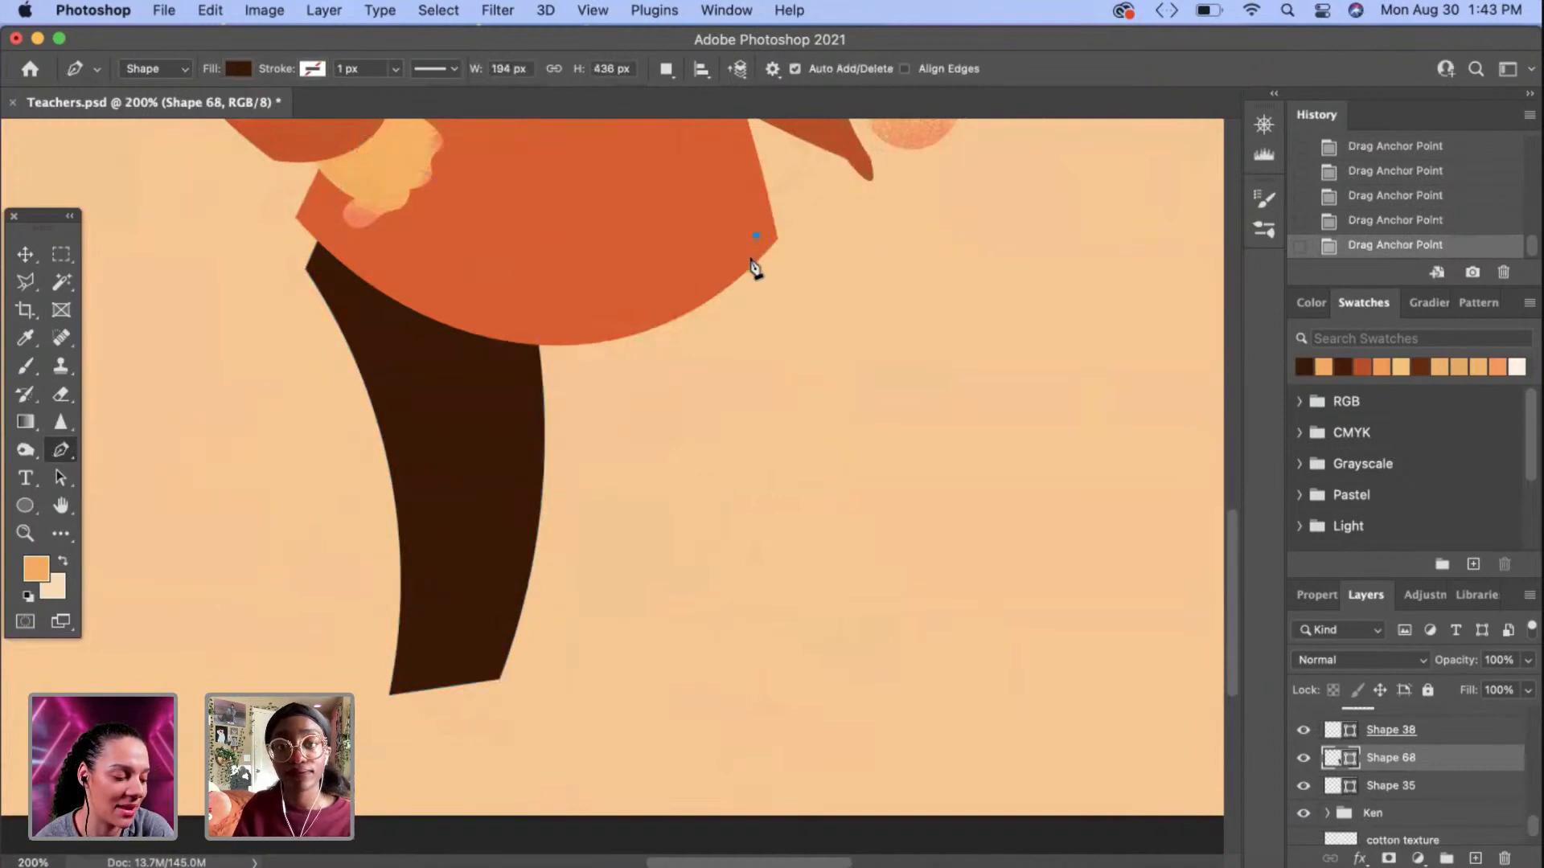
pyautogui.click(708, 671)
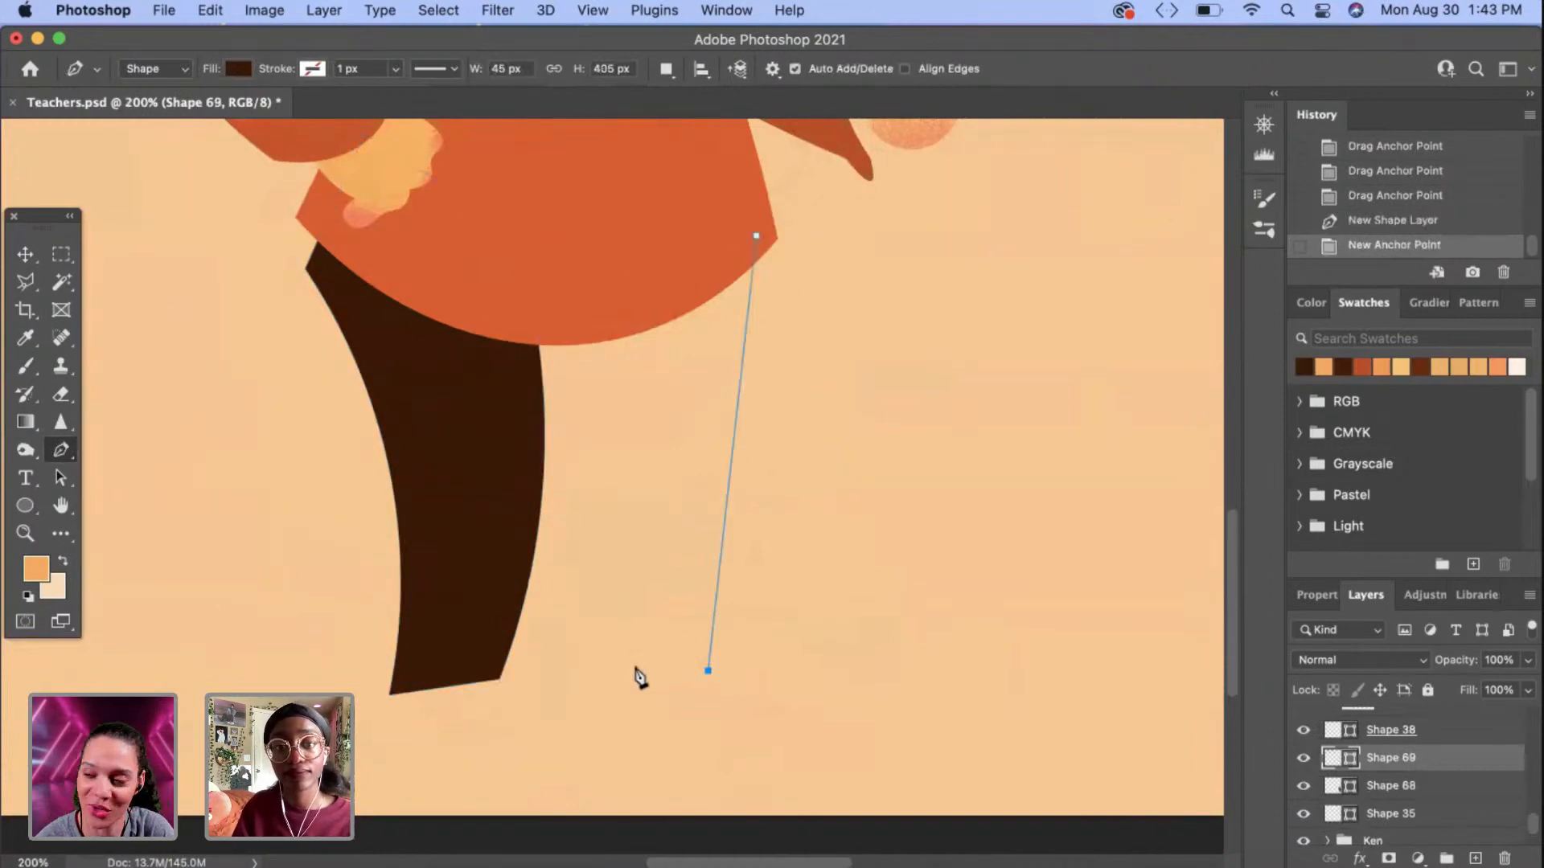
pyautogui.click(572, 282)
pyautogui.click(756, 238)
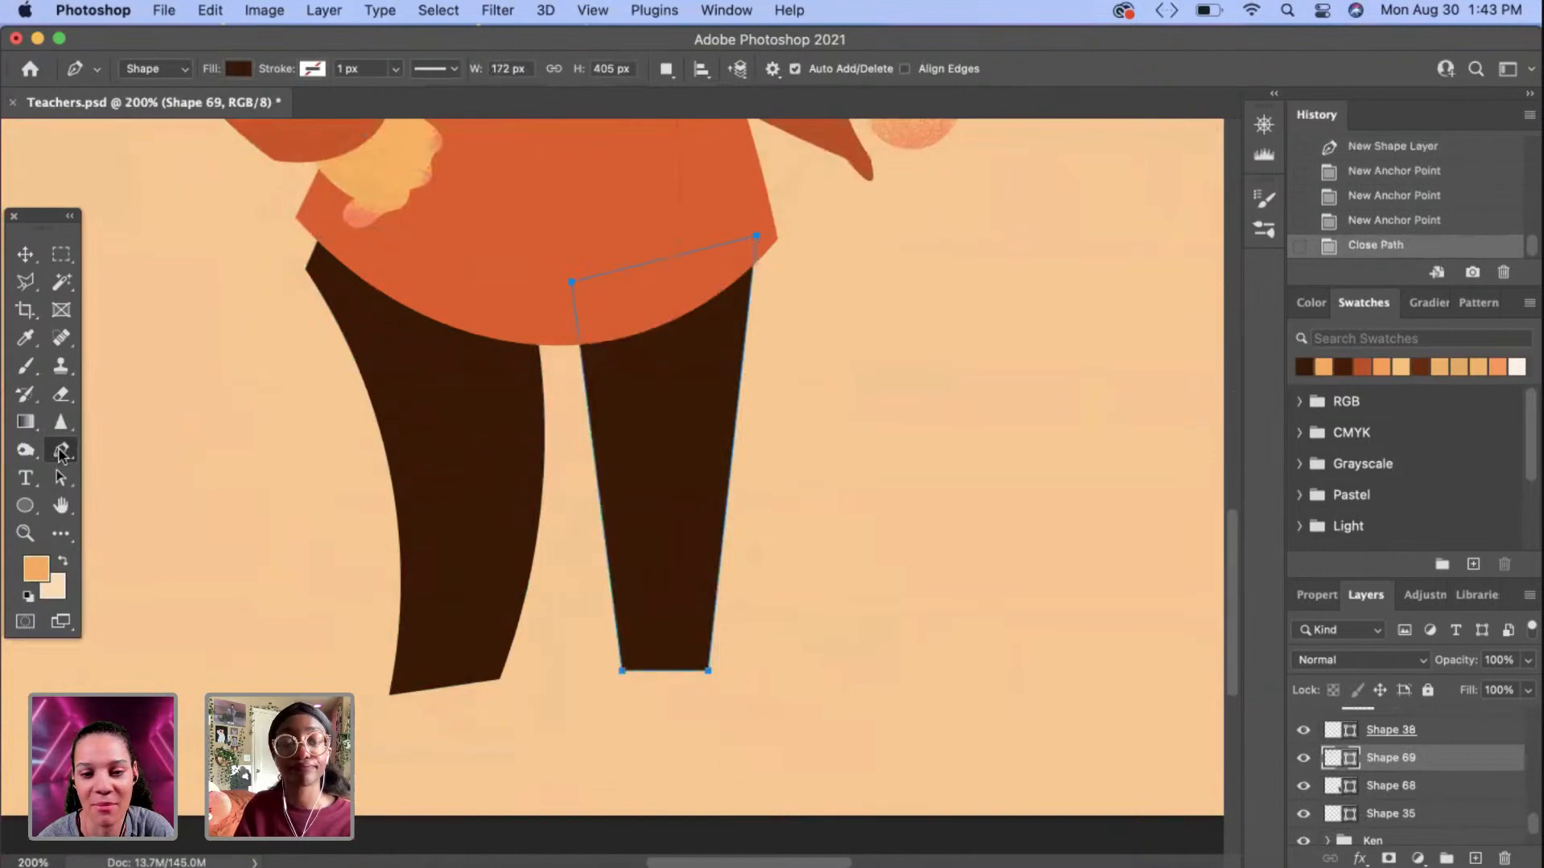
# Step: Curve both long sides of the second trouser leg toward the front with the Curvature Pen tool
pyautogui.rightClick(60, 452)
pyautogui.click(98, 487)
pyautogui.moveTo(728, 493); pyautogui.dragTo(770, 492)
pyautogui.moveTo(607, 523); pyautogui.dragTo(628, 512)
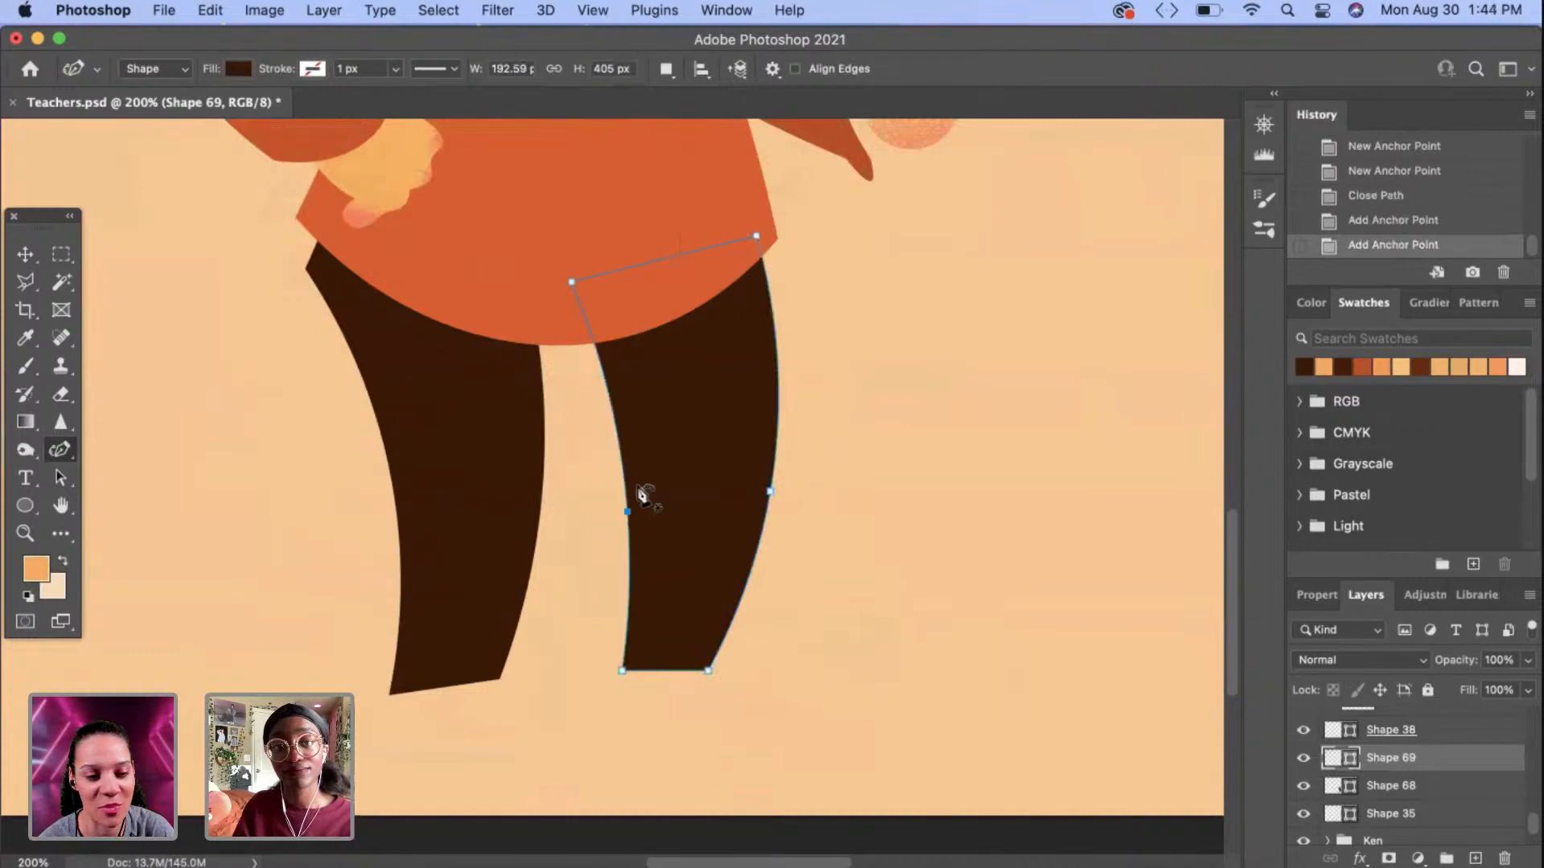
# Step: Shift the second trouser leg's top corners toward the first leg and widen its hem slightly on the inner side
pyautogui.moveTo(572, 283); pyautogui.dragTo(562, 296)
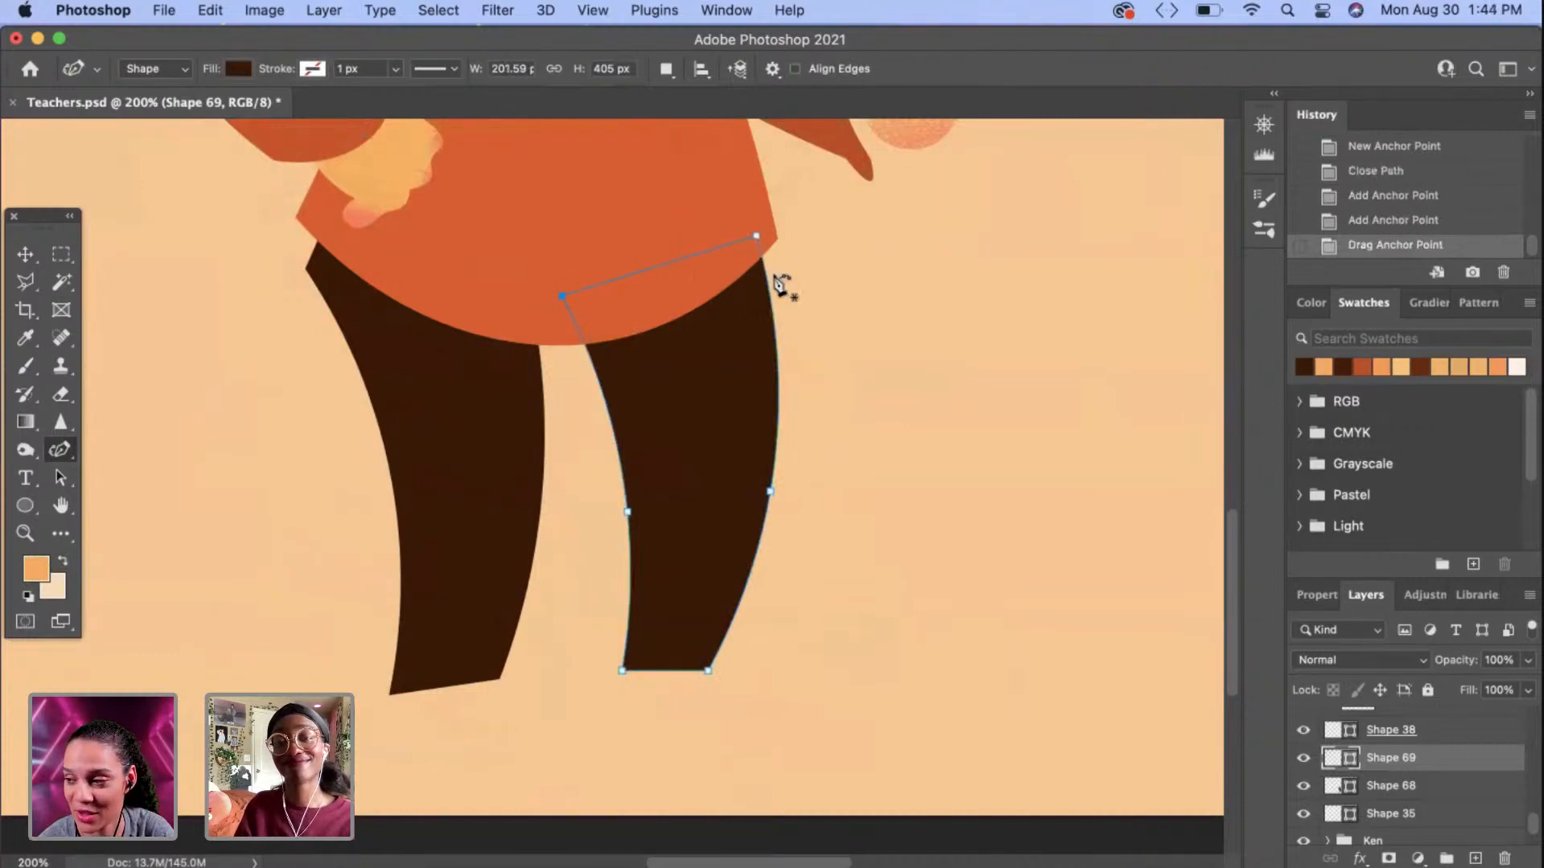
pyautogui.moveTo(757, 239); pyautogui.dragTo(745, 242)
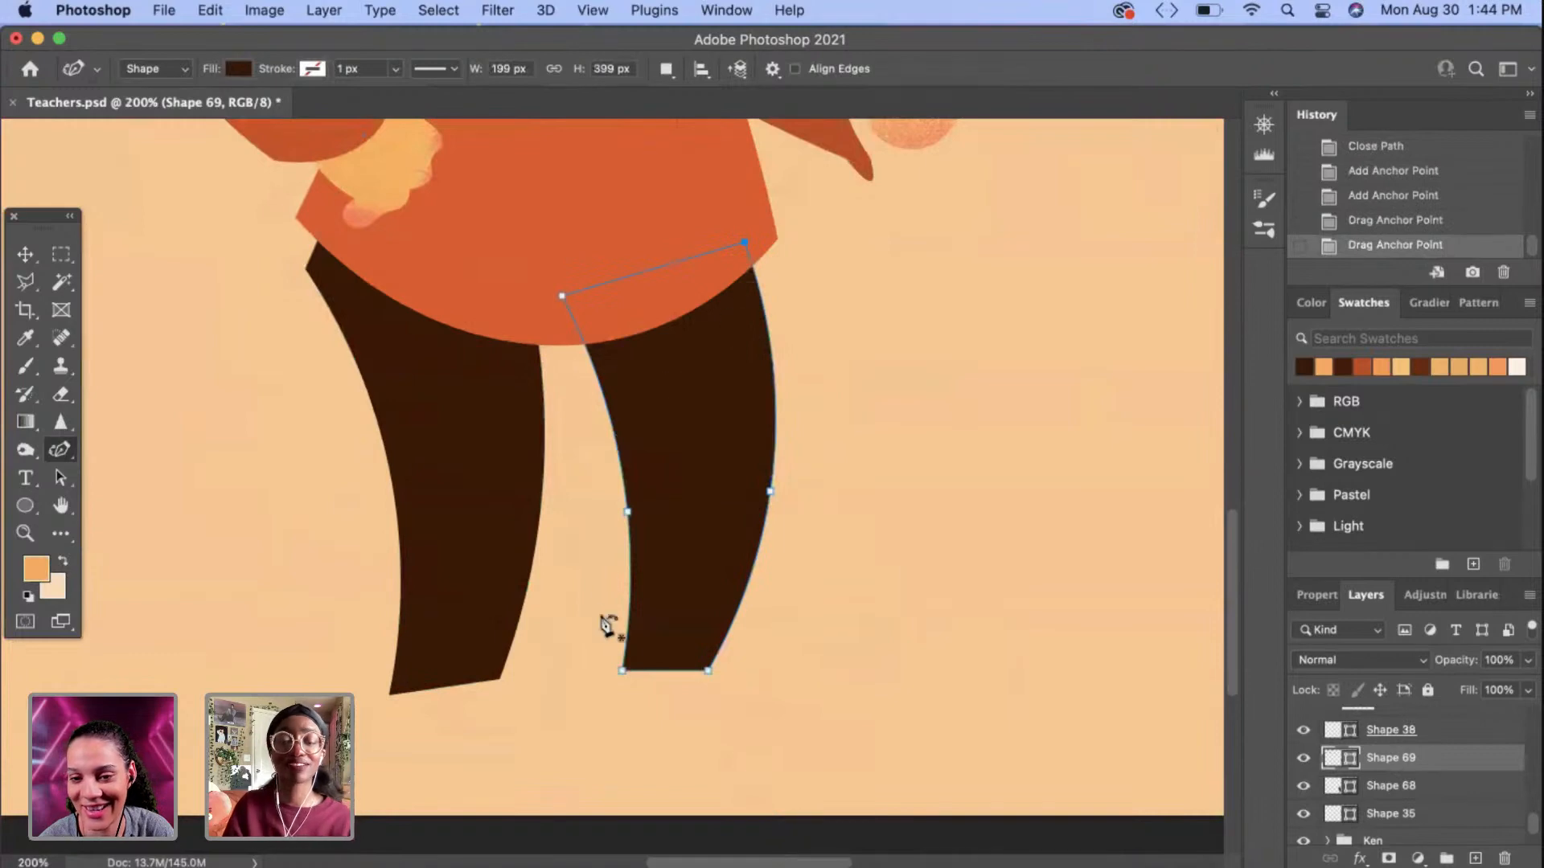
pyautogui.moveTo(623, 672); pyautogui.dragTo(611, 673)
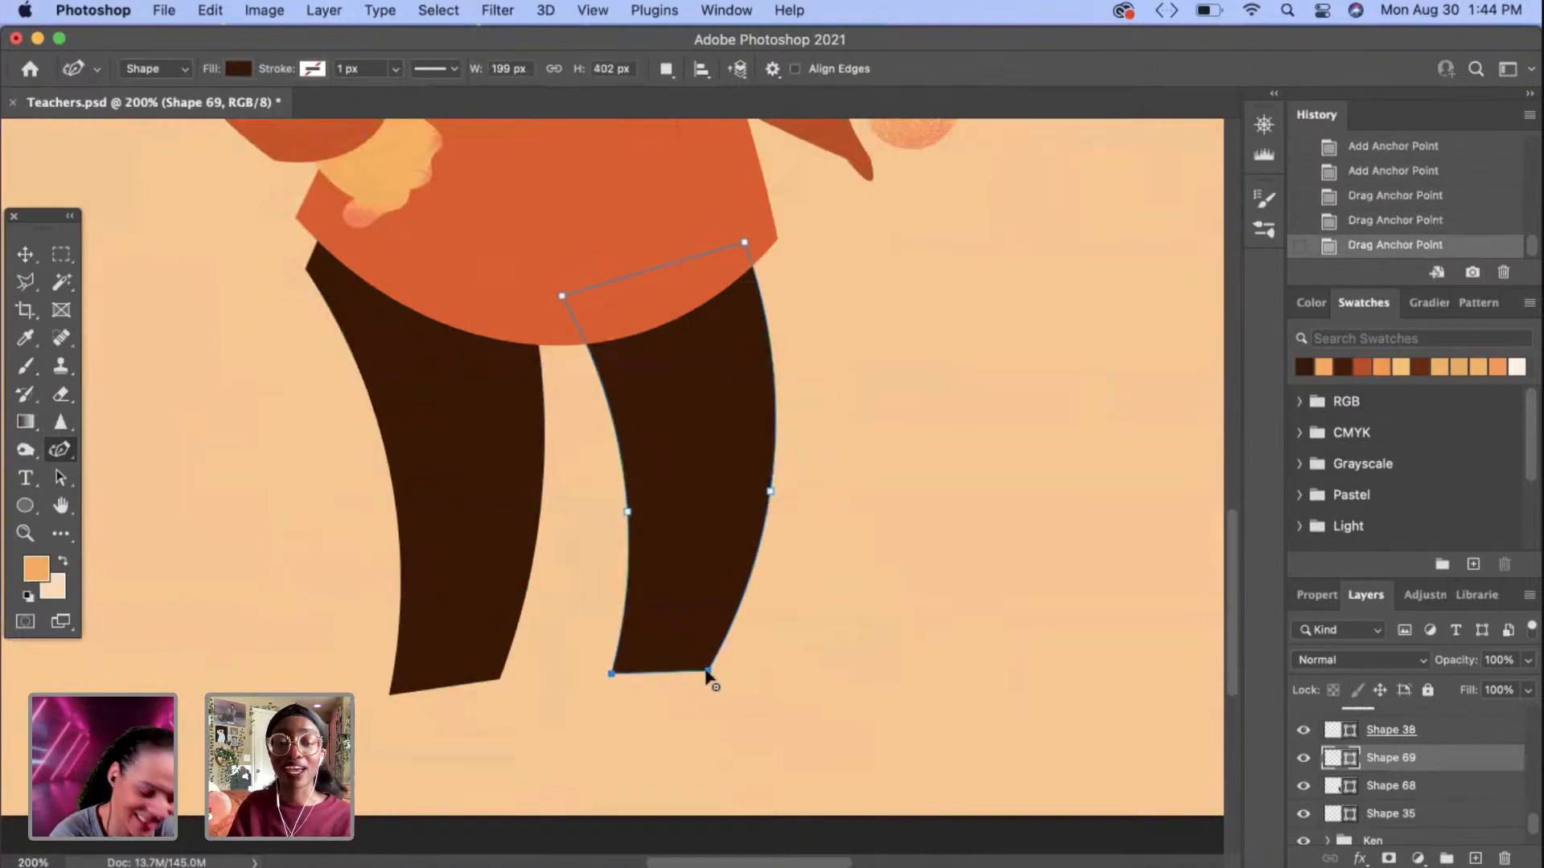
pyautogui.moveTo(708, 672); pyautogui.dragTo(703, 691)
pyautogui.press('super+z')
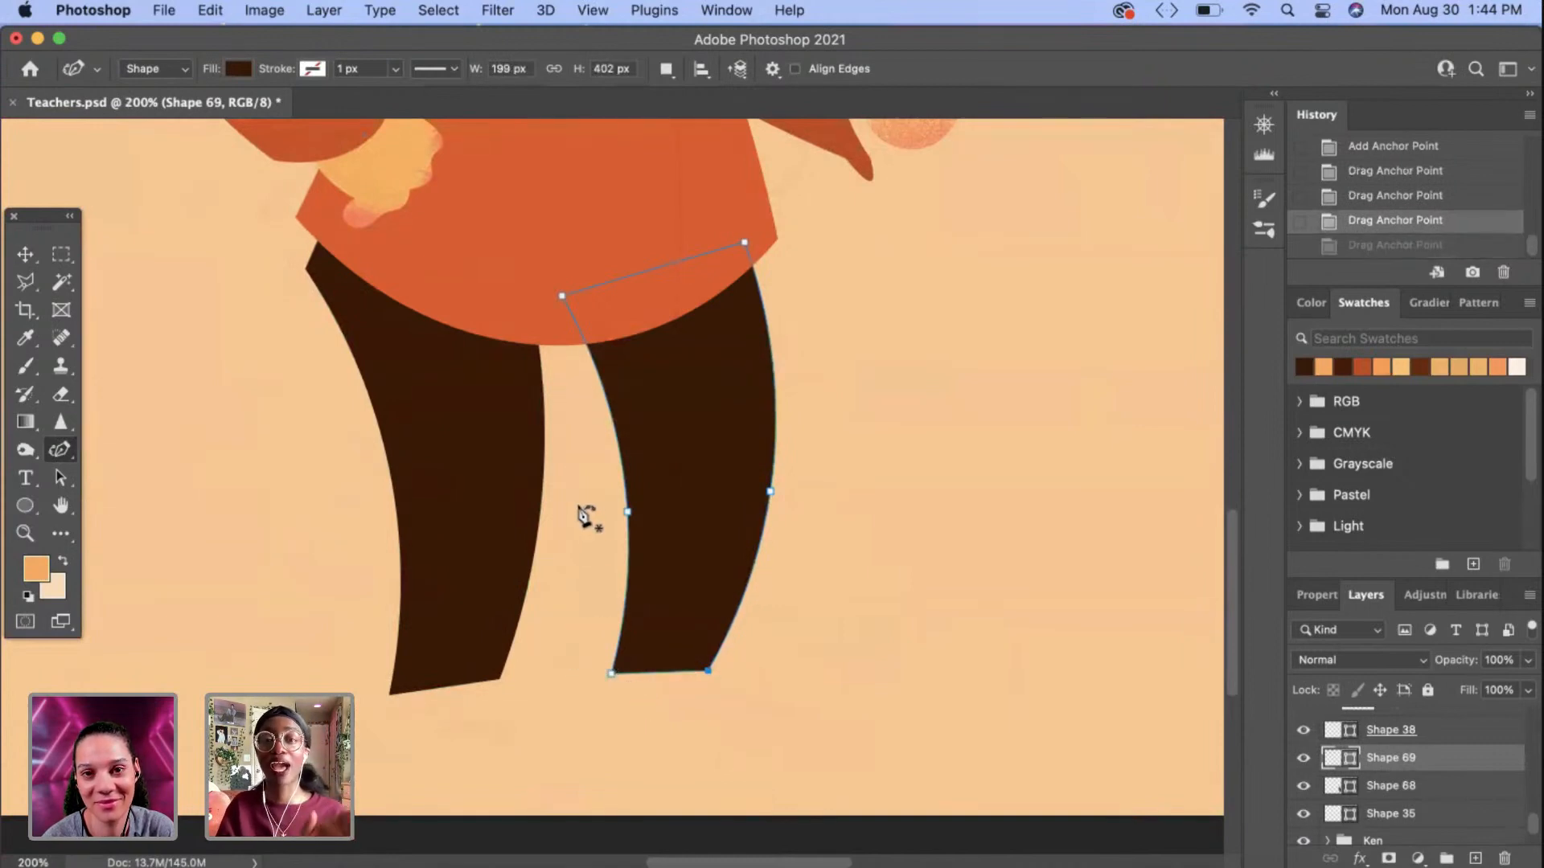
# Step: Pull the second trouser leg's inner top corner further toward the first leg, widening the shape to about 215 px
pyautogui.click(541, 302)
pyautogui.press('BackSpace')
pyautogui.click(607, 412)
pyautogui.click(607, 411)
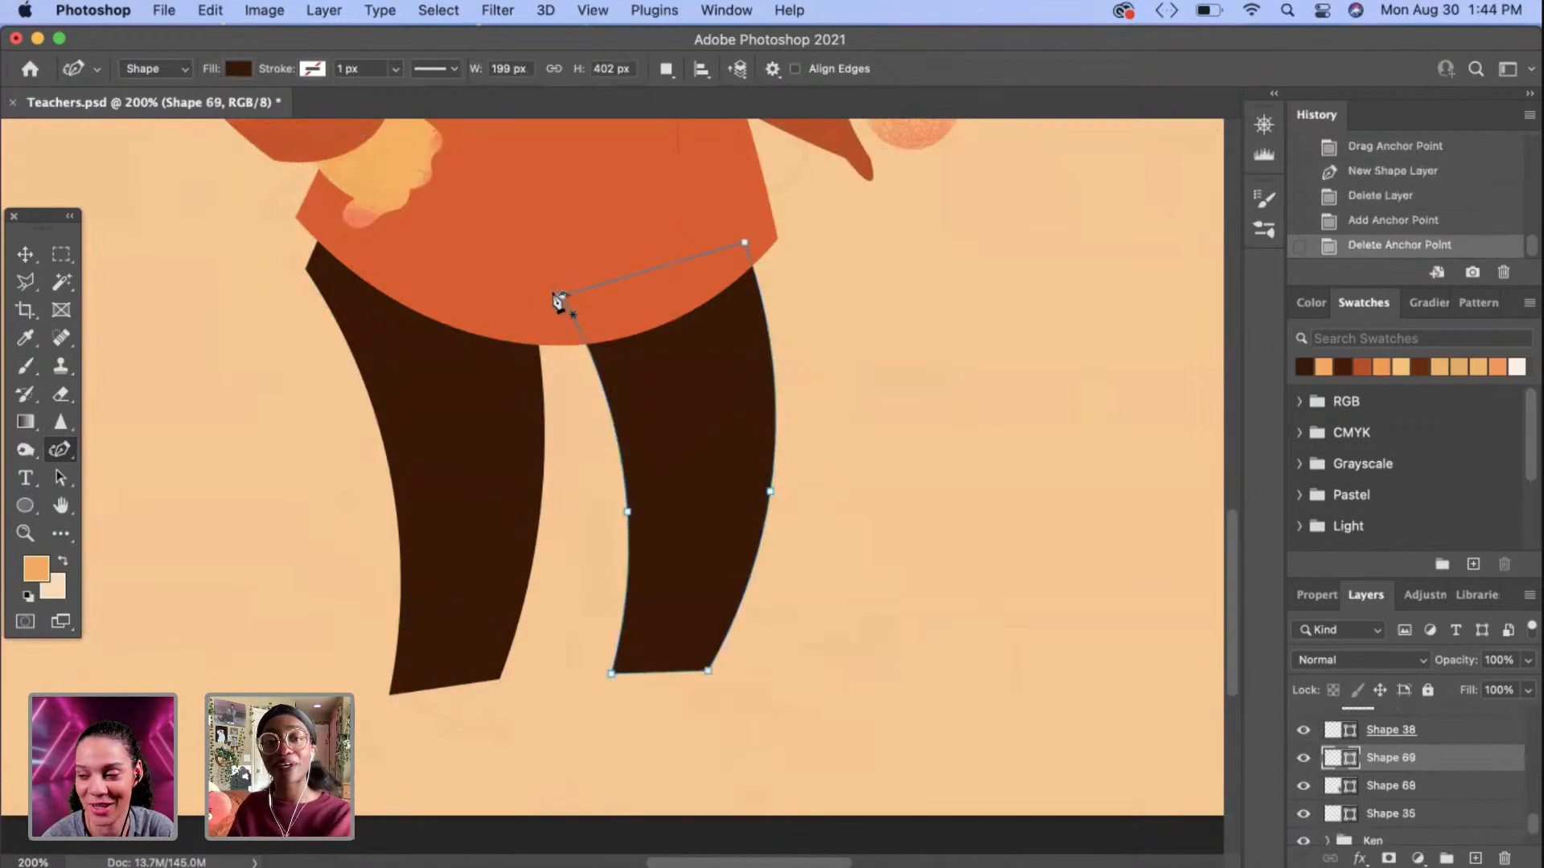
pyautogui.moveTo(544, 307); pyautogui.dragTo(545, 318)
pyautogui.press('Escape')
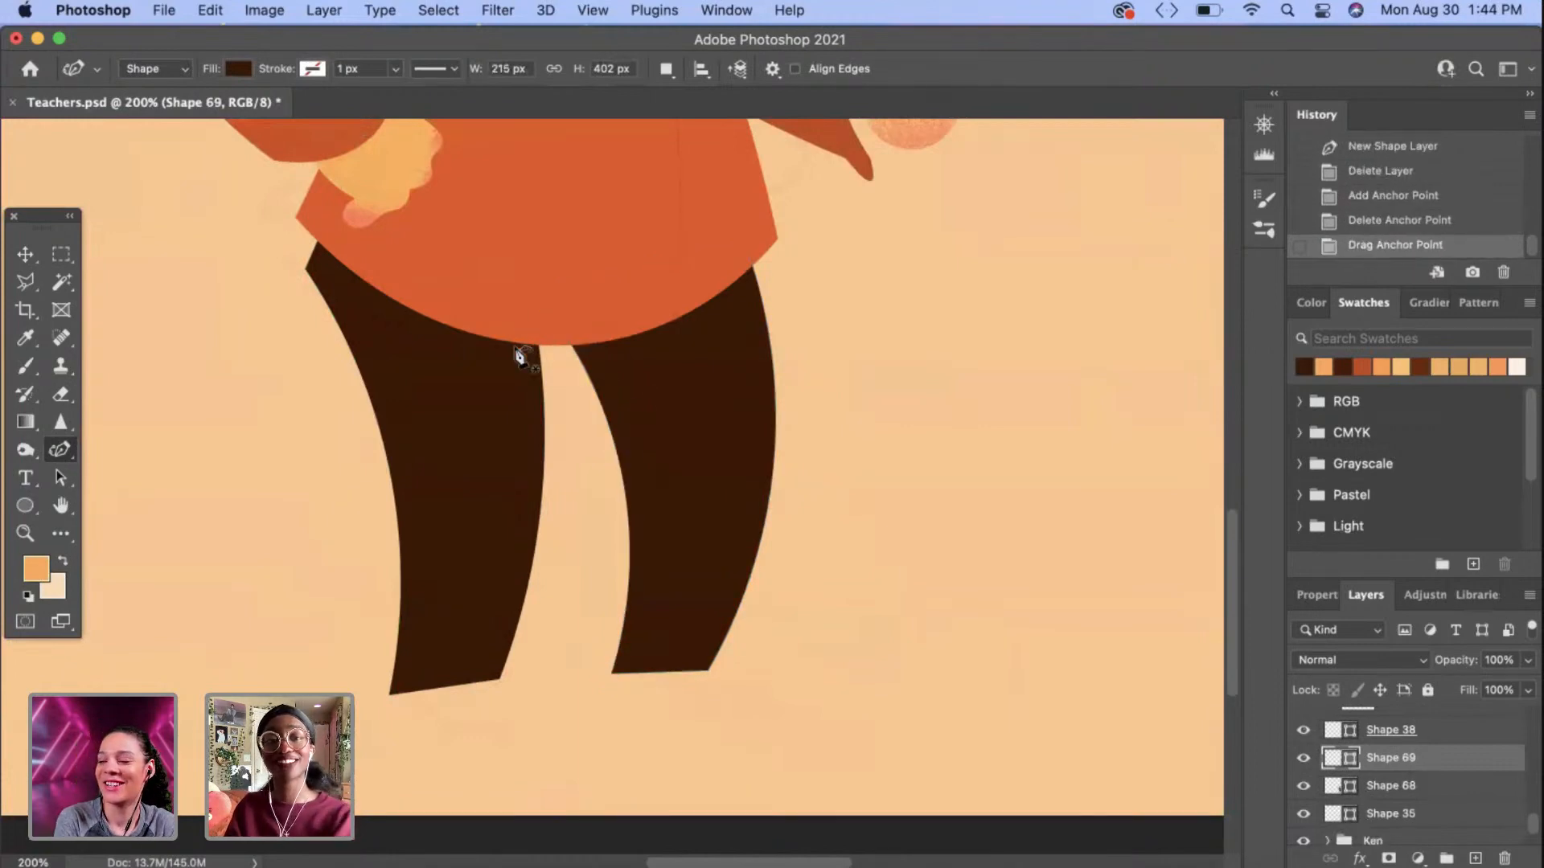
# Step: Draw a dark brown triangle about 193 by 115 px with the Pen tool to bridge the gap between both legs
pyautogui.rightClick(60, 449)
pyautogui.click(129, 444)
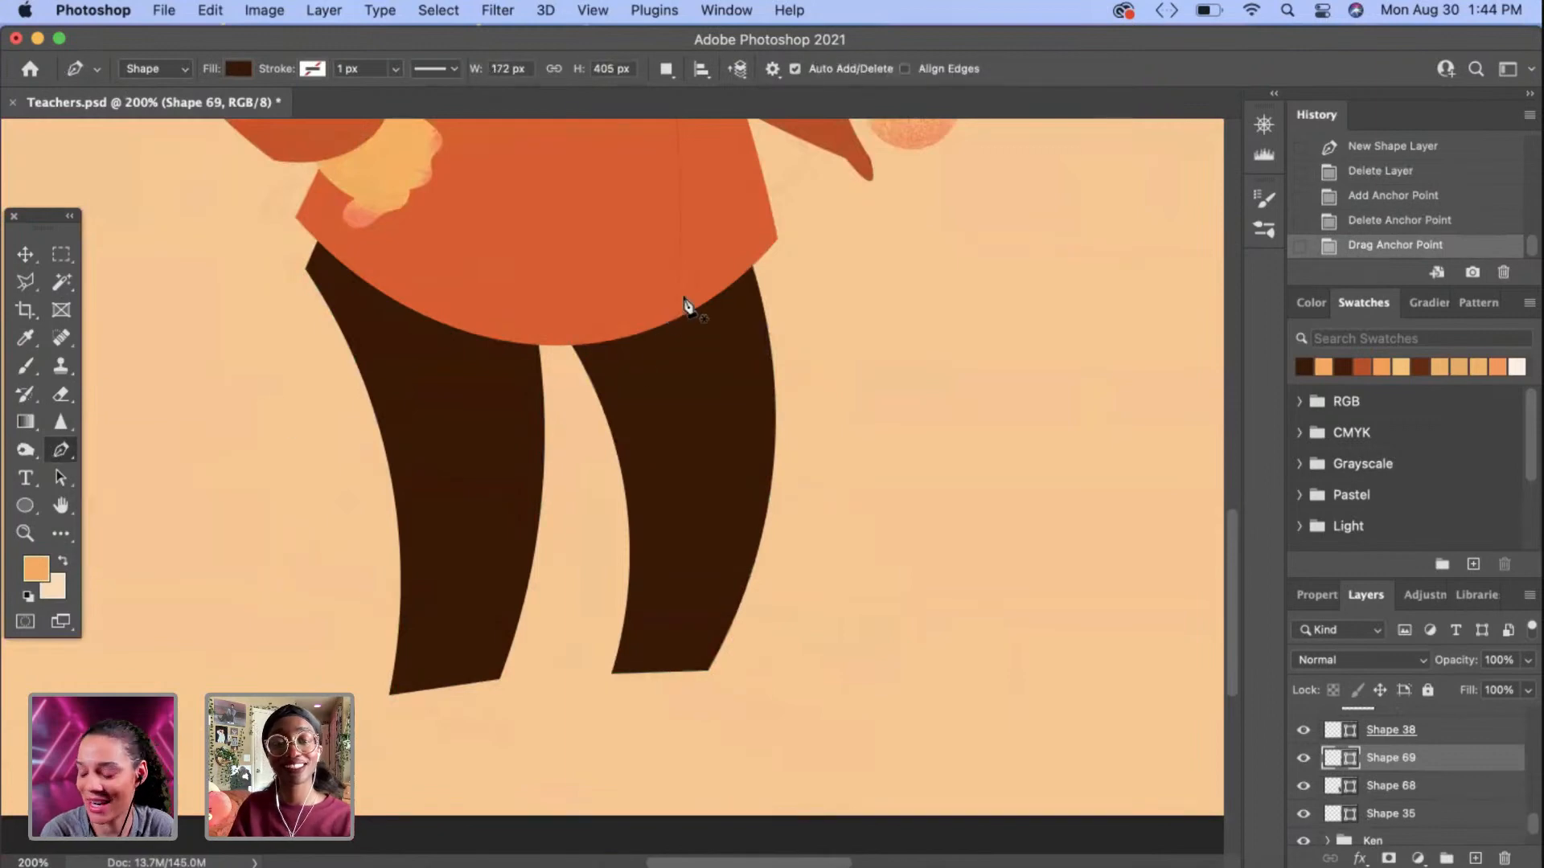
pyautogui.click(684, 297)
pyautogui.click(517, 387)
pyautogui.click(476, 263)
pyautogui.click(682, 297)
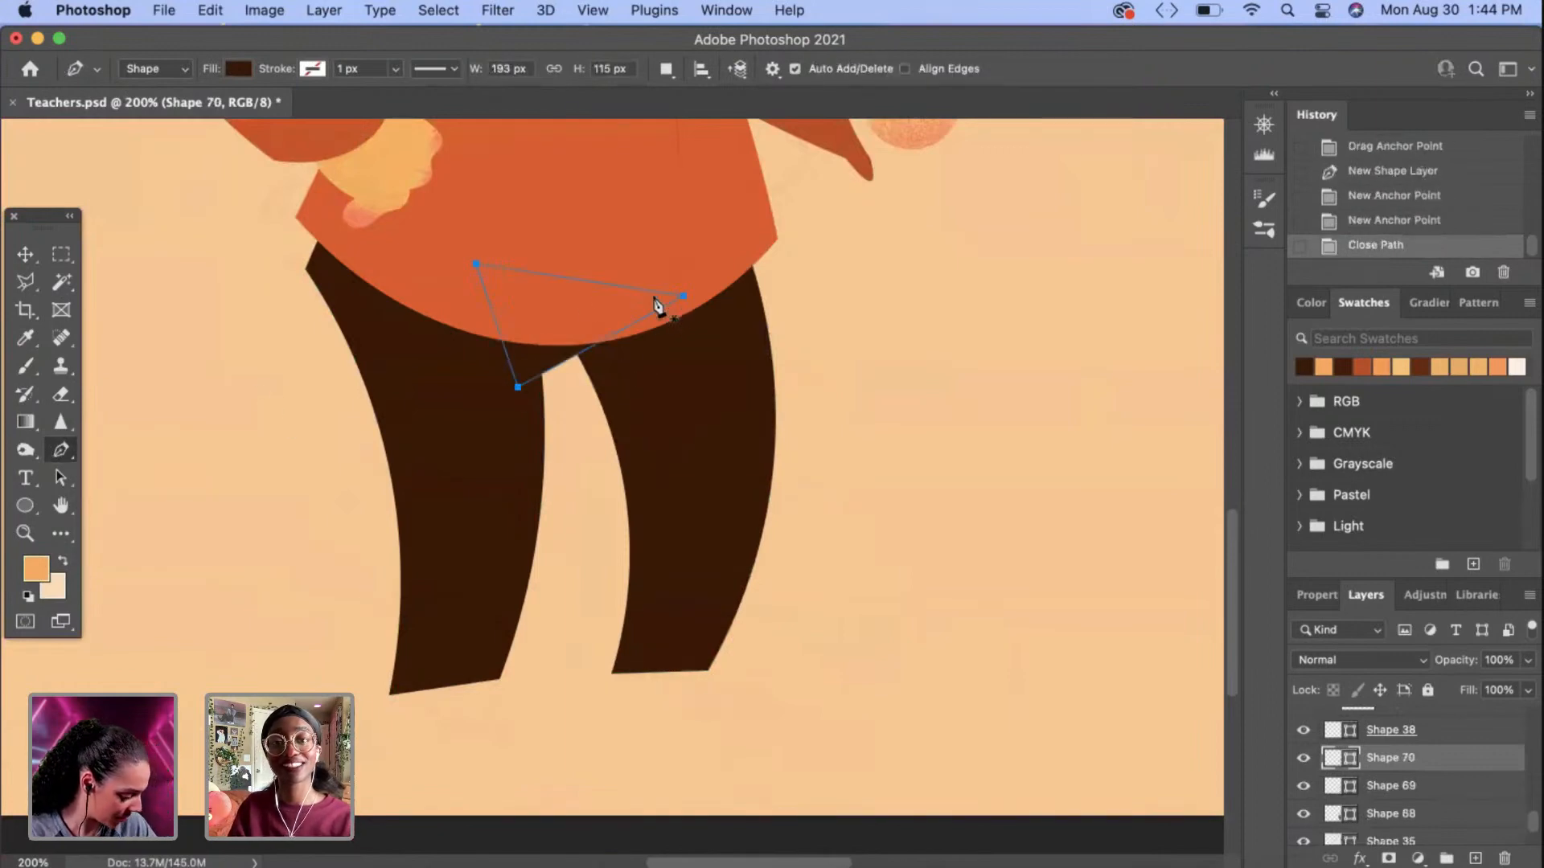
# Step: Extend the crotch shape's front corner to about 228 px overall width and curve its lower edge with the Curvature Pen tool
pyautogui.rightClick(62, 450)
pyautogui.click(120, 482)
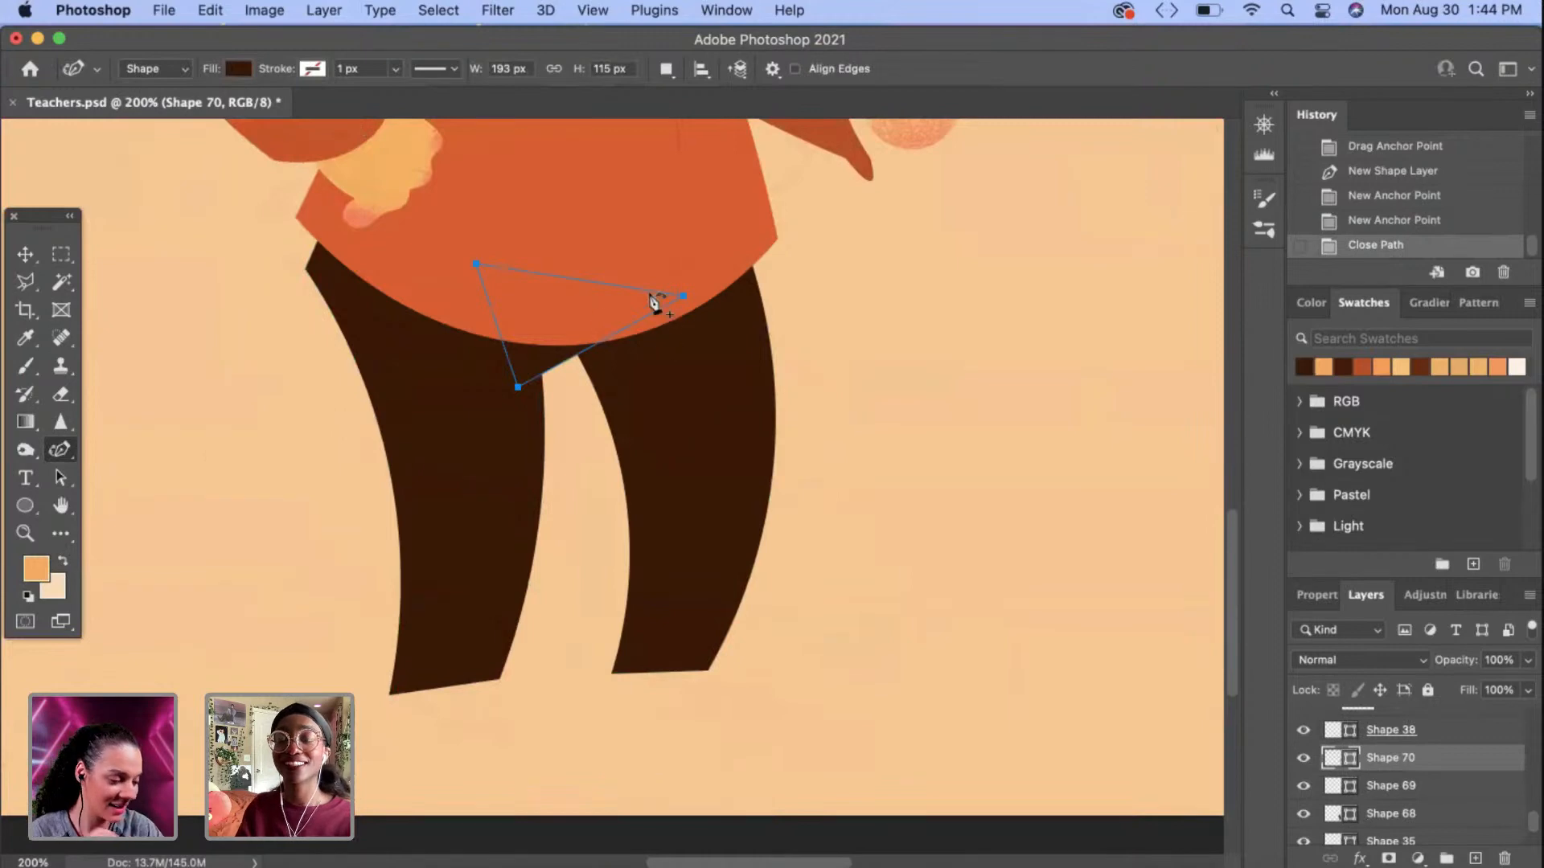
pyautogui.moveTo(643, 319); pyautogui.dragTo(721, 272)
pyautogui.moveTo(636, 336); pyautogui.dragTo(648, 336)
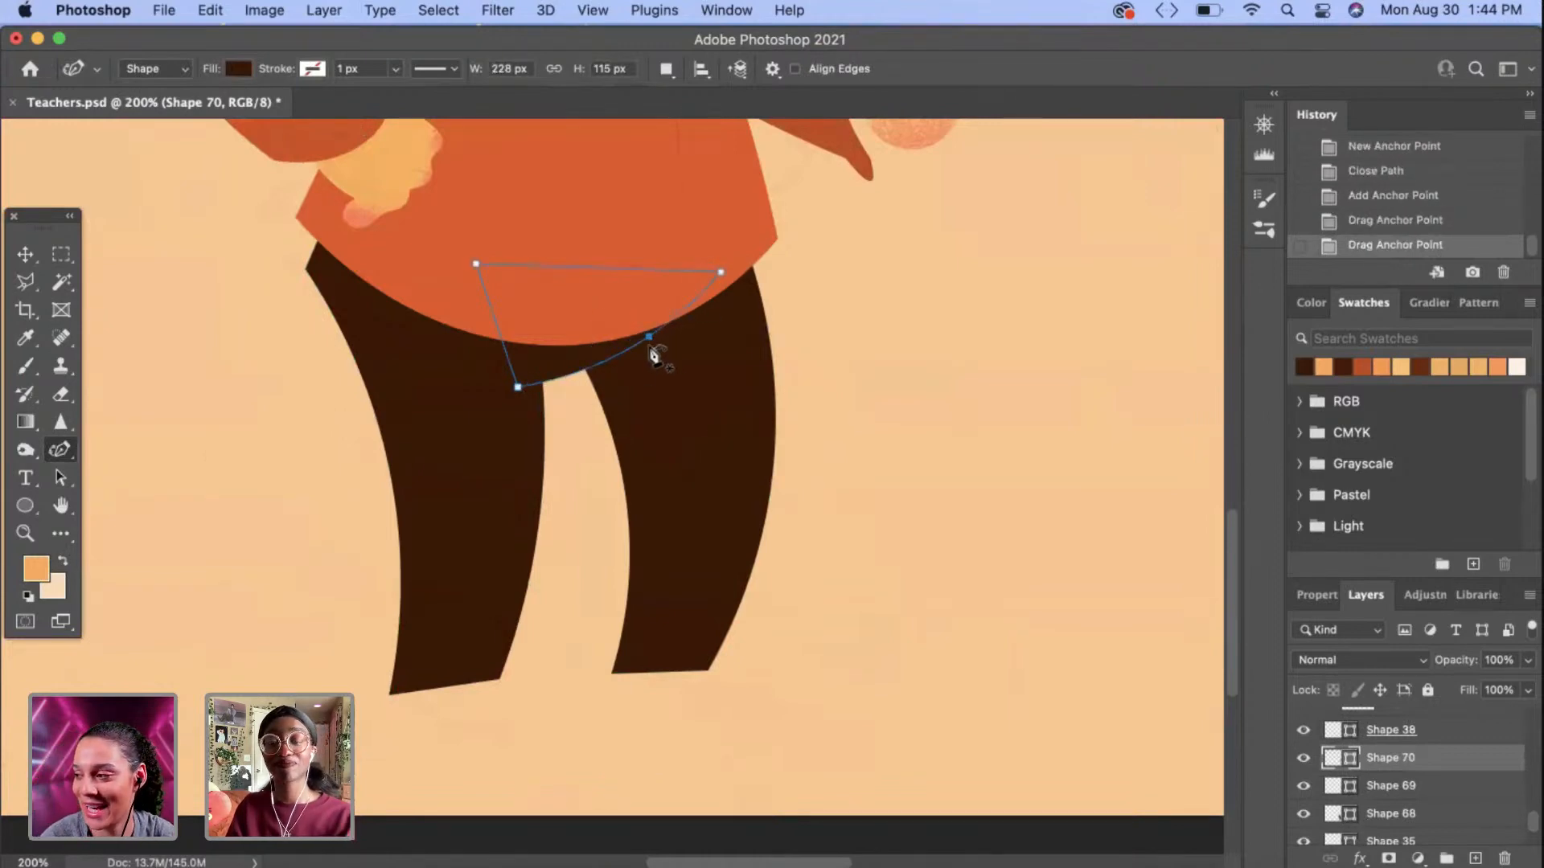
pyautogui.press('Escape')
pyautogui.press('super+minus')
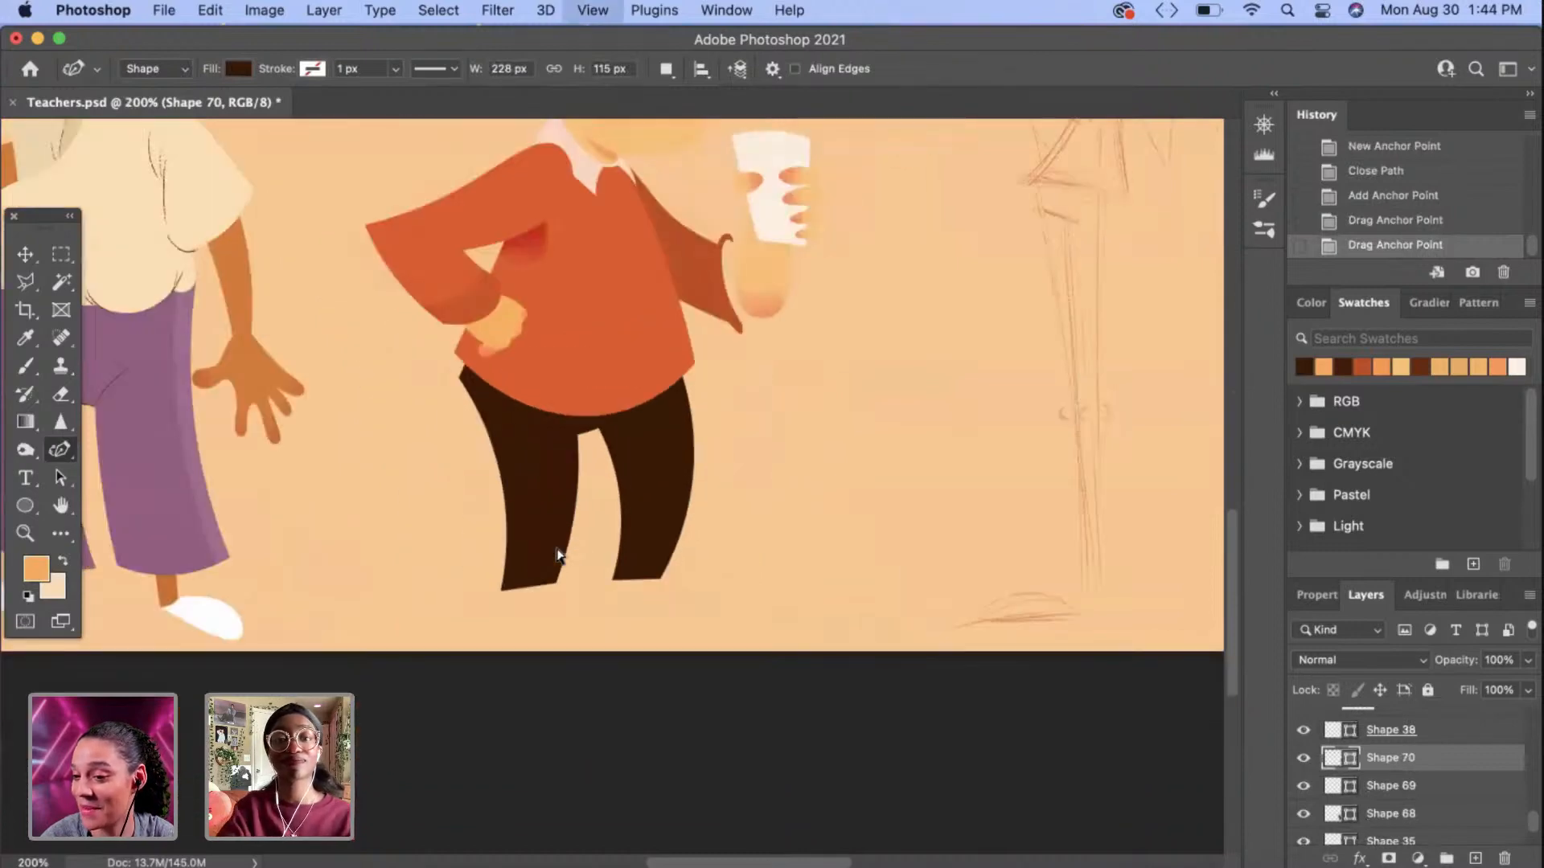
pyautogui.press('super+equal')
# Step: Move the Shape 68 leg layer directly beneath the Shape 70 crotch layer and merge the two shapes
pyautogui.click(25, 255)
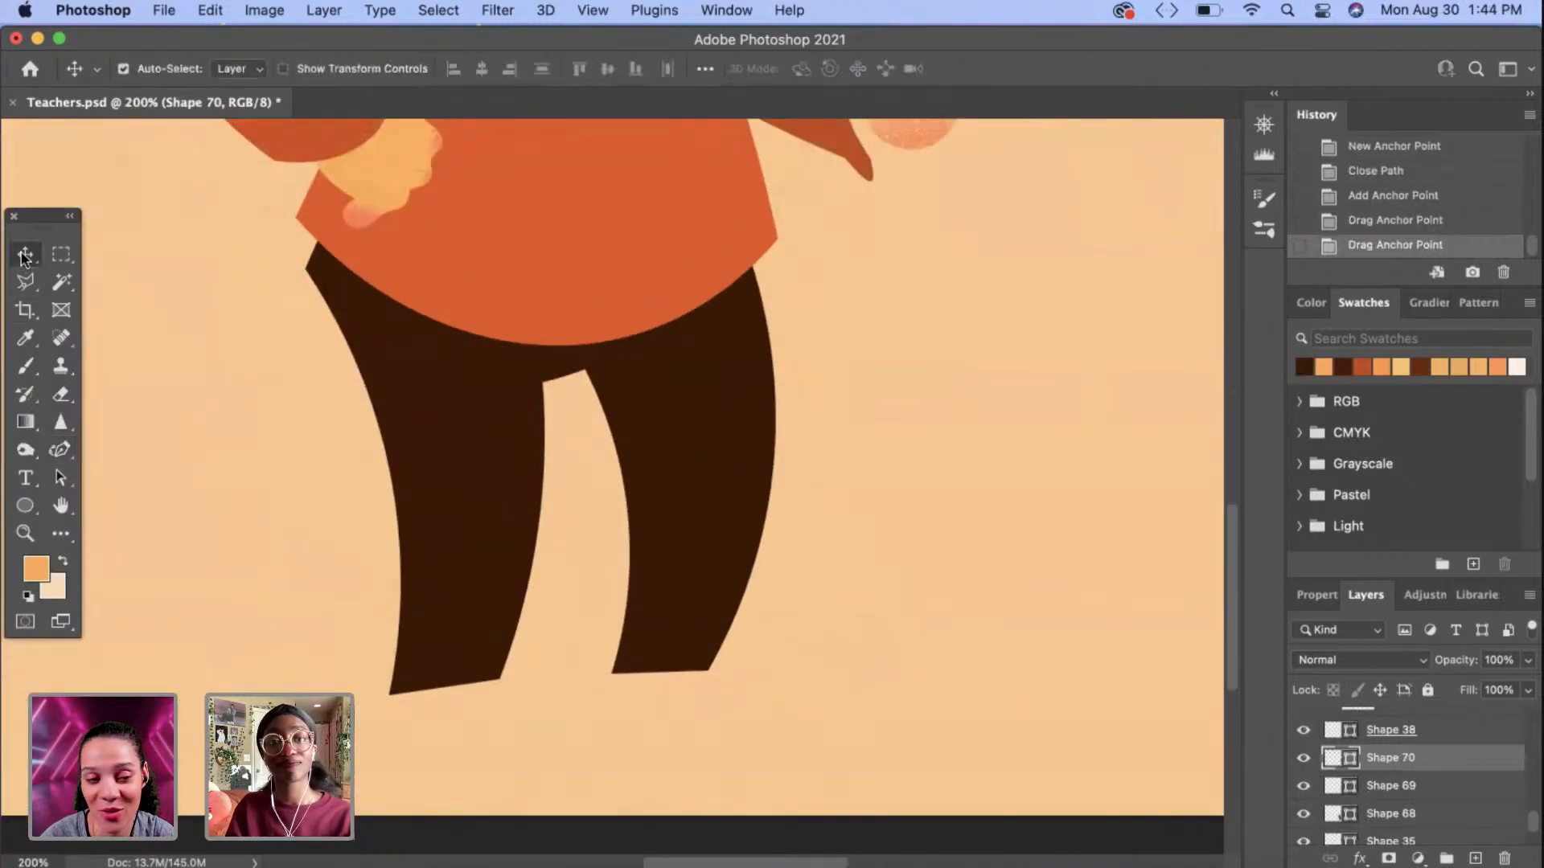
pyautogui.click(414, 434)
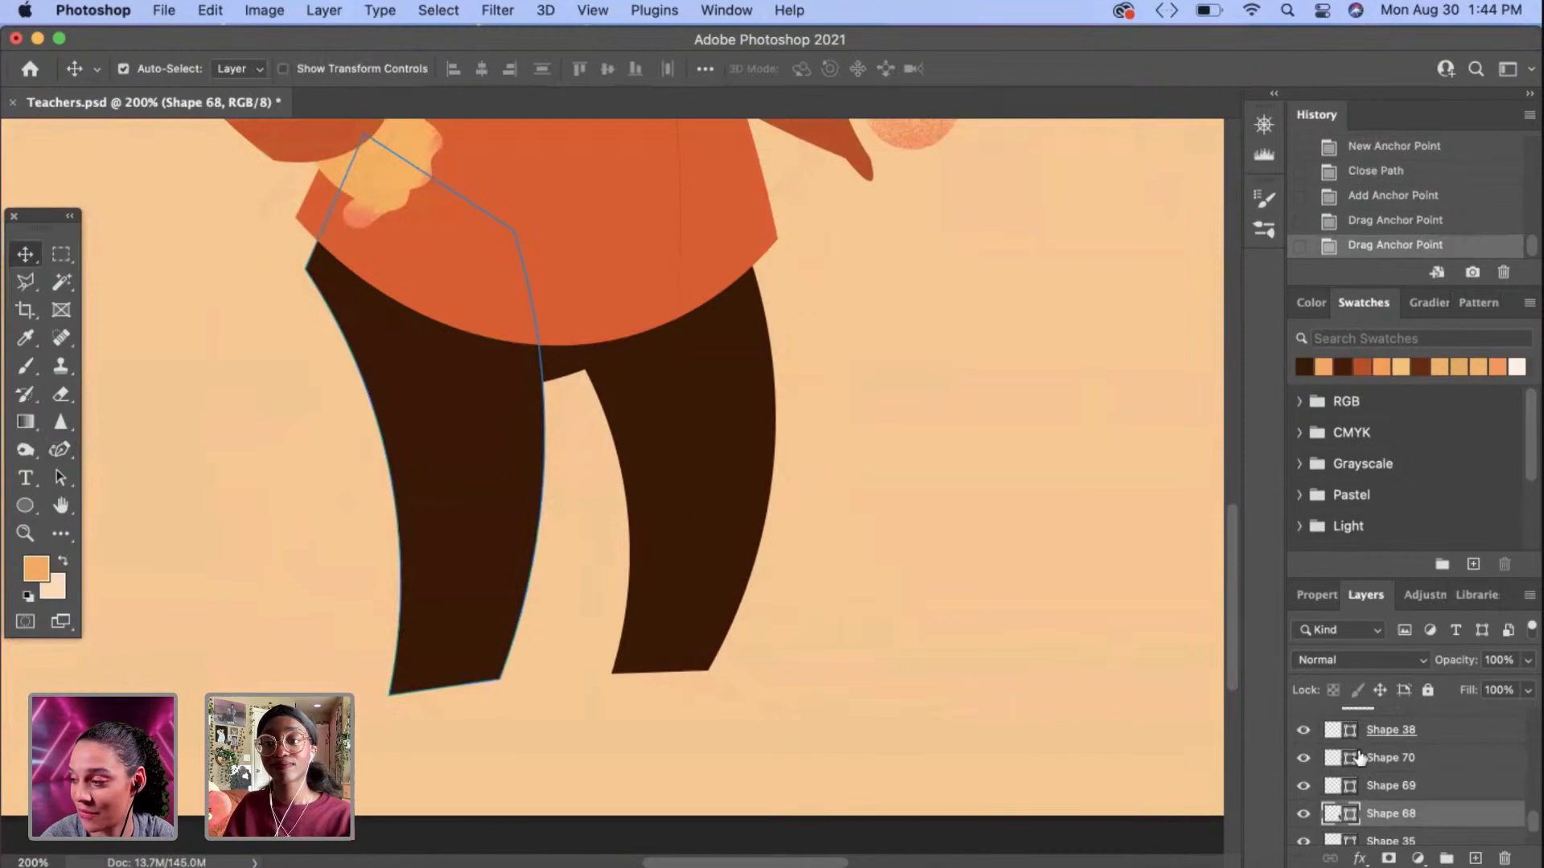
pyautogui.keyDown('shift'); pyautogui.click(1397, 766); pyautogui.keyUp('shift')
pyautogui.click(1384, 816)
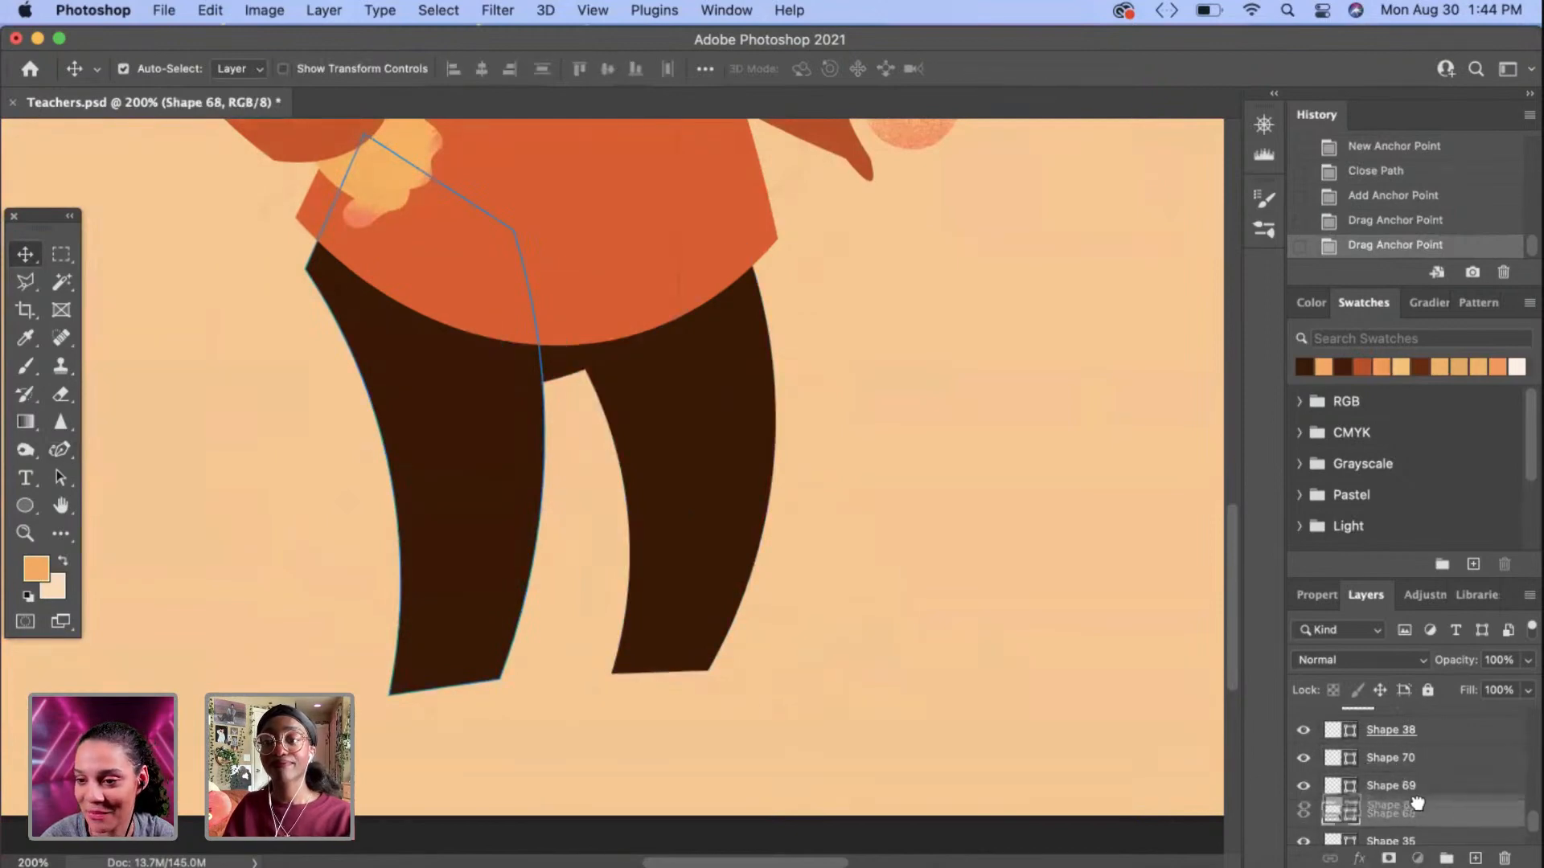
pyautogui.moveTo(1384, 813); pyautogui.dragTo(1406, 771)
pyautogui.keyDown('shift'); pyautogui.click(1403, 760); pyautogui.keyUp('shift')
pyautogui.rightClick(1407, 771)
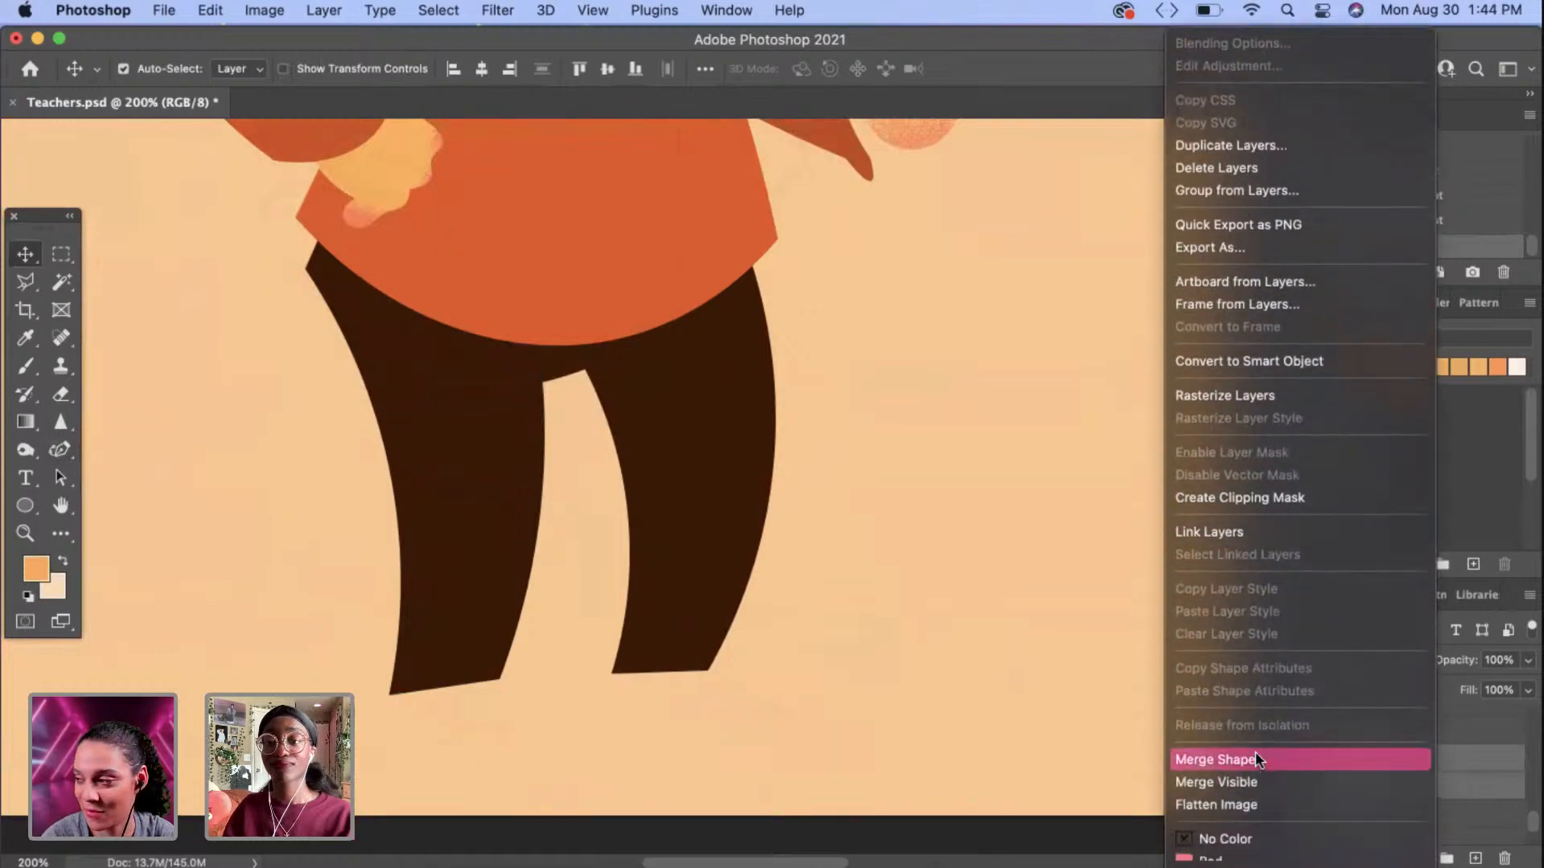
pyautogui.click(1230, 758)
# Step: Draw a narrow triangular shading shape about 63 by 318 px along the second leg's inner side, directly above the Shape 69 layer
pyautogui.click(680, 465)
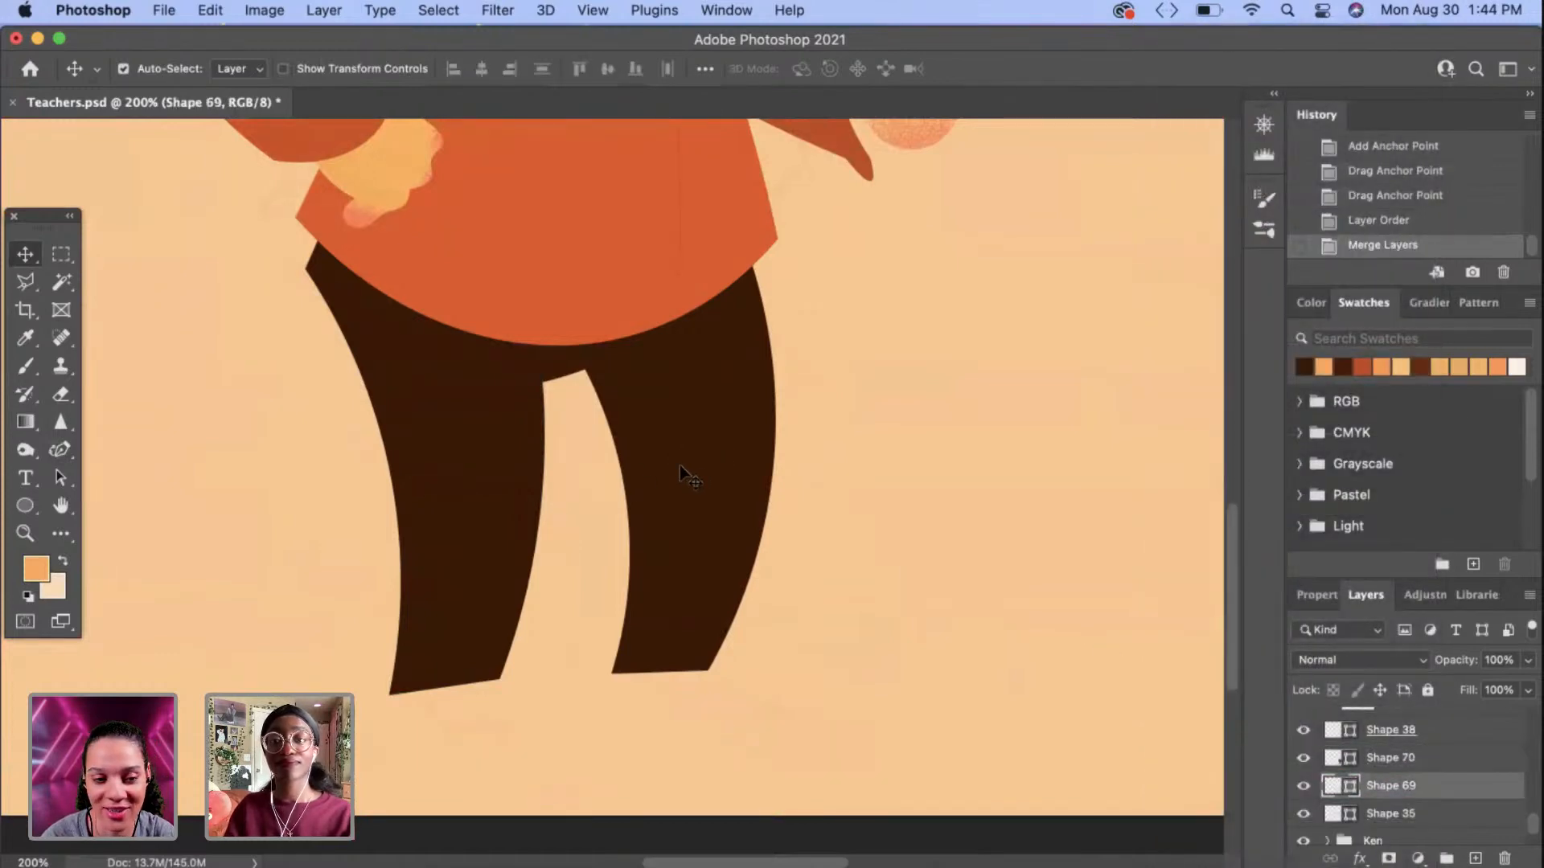
pyautogui.click(62, 449)
pyautogui.click(610, 333)
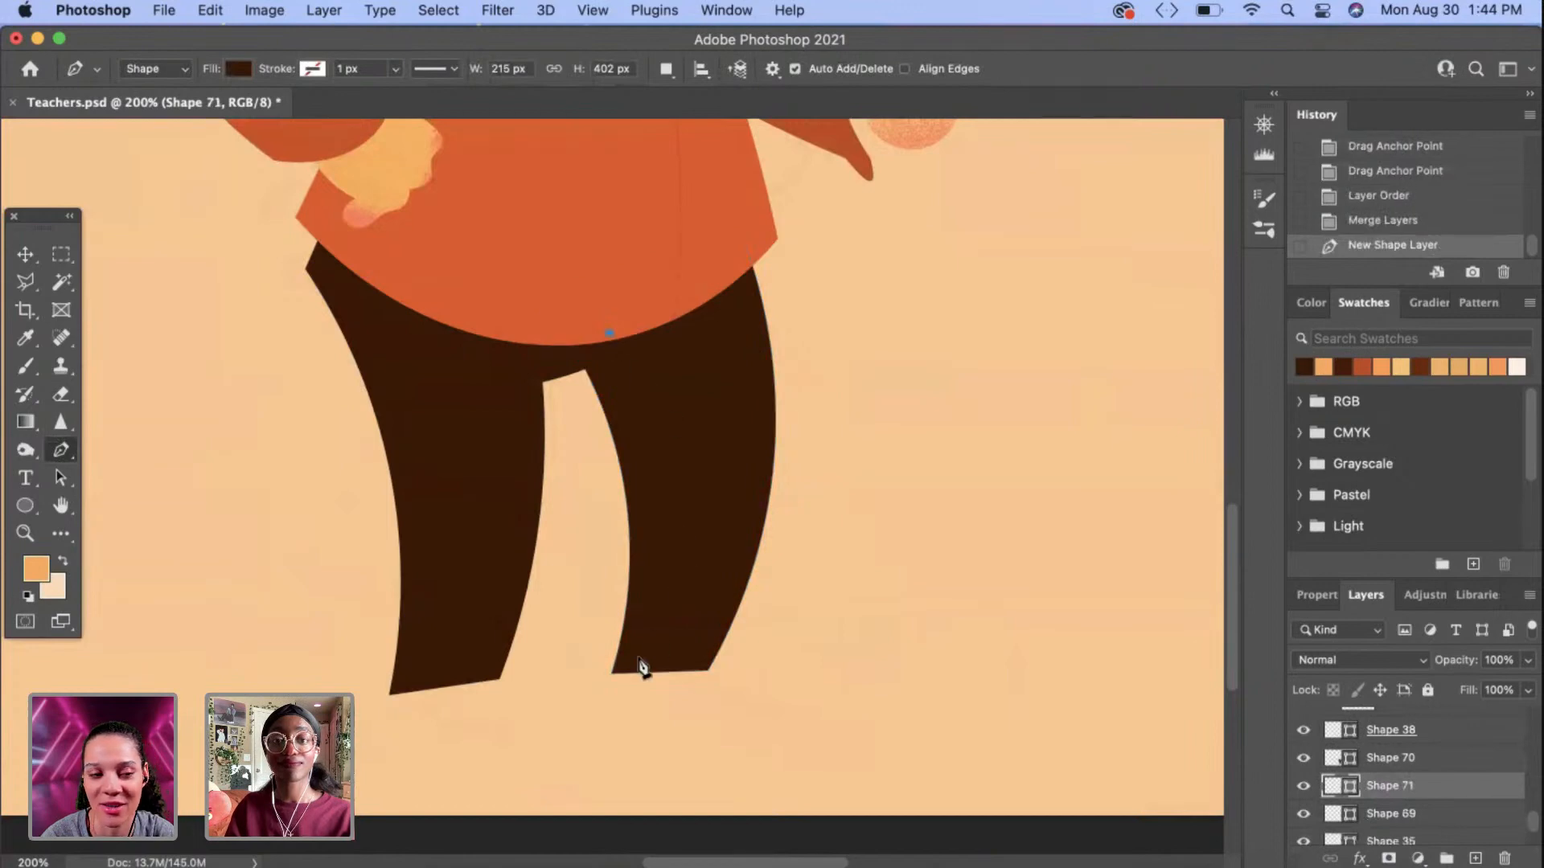
pyautogui.click(610, 674)
pyautogui.click(543, 372)
pyautogui.click(609, 334)
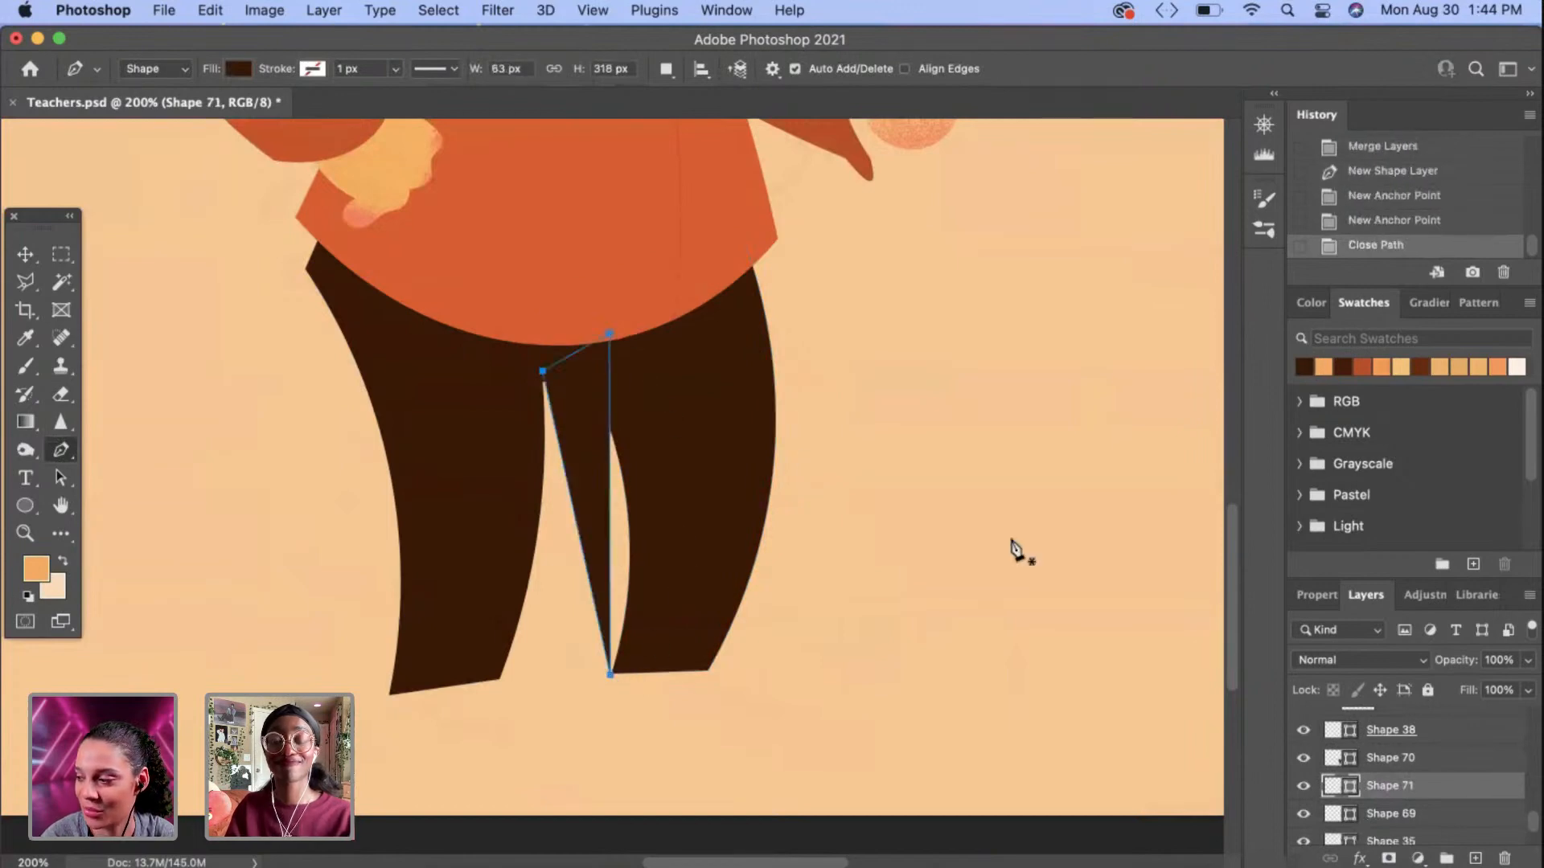
# Step: Clip the shading shape to the second trouser leg and set its blend mode to Multiply
pyautogui.rightClick(1426, 784)
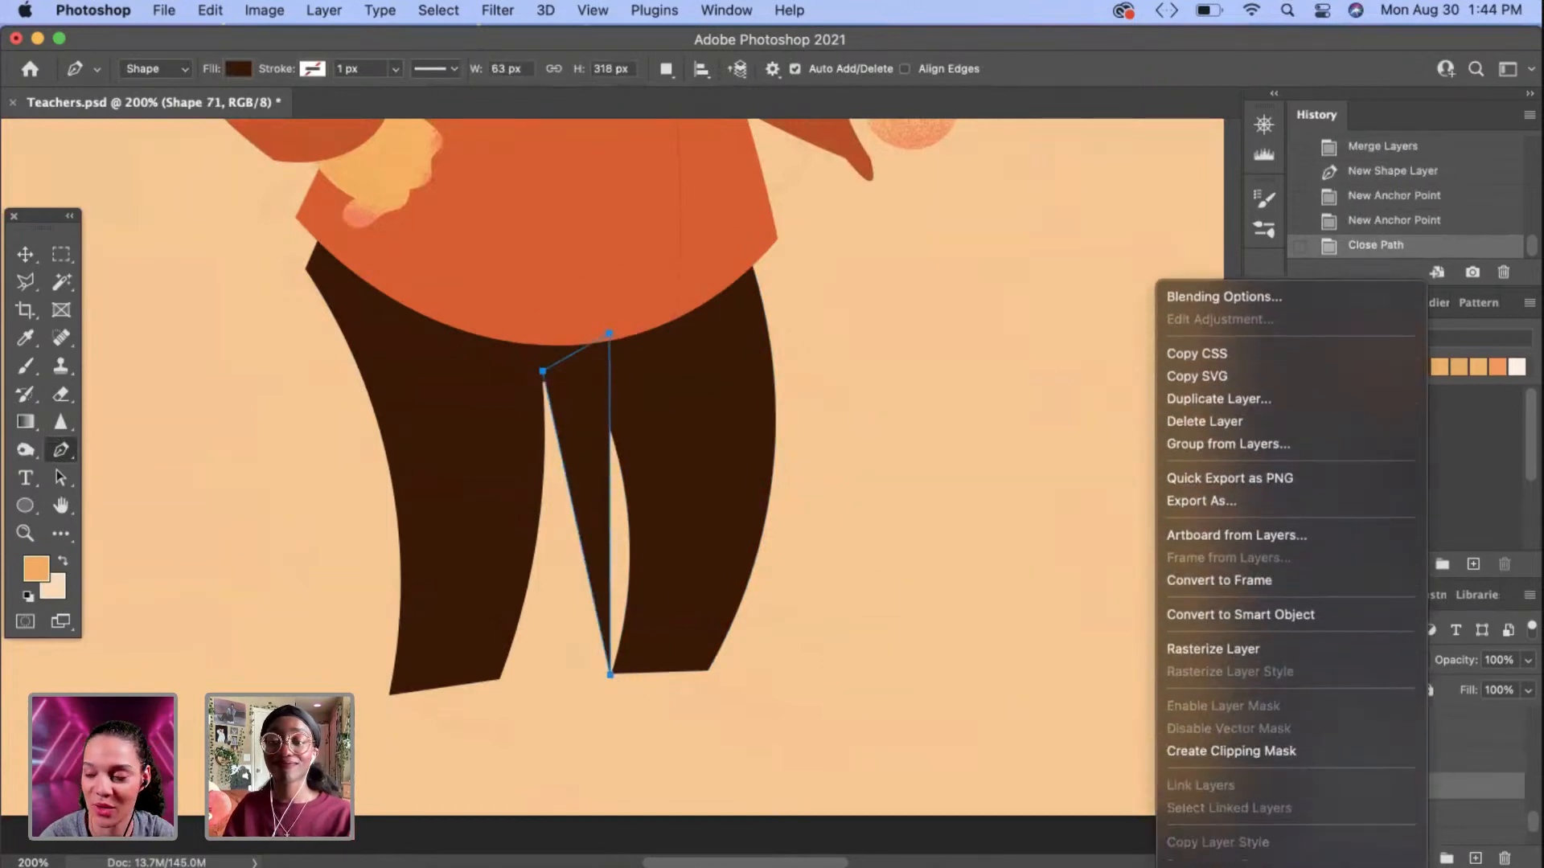
pyautogui.click(1294, 705)
pyautogui.click(1367, 657)
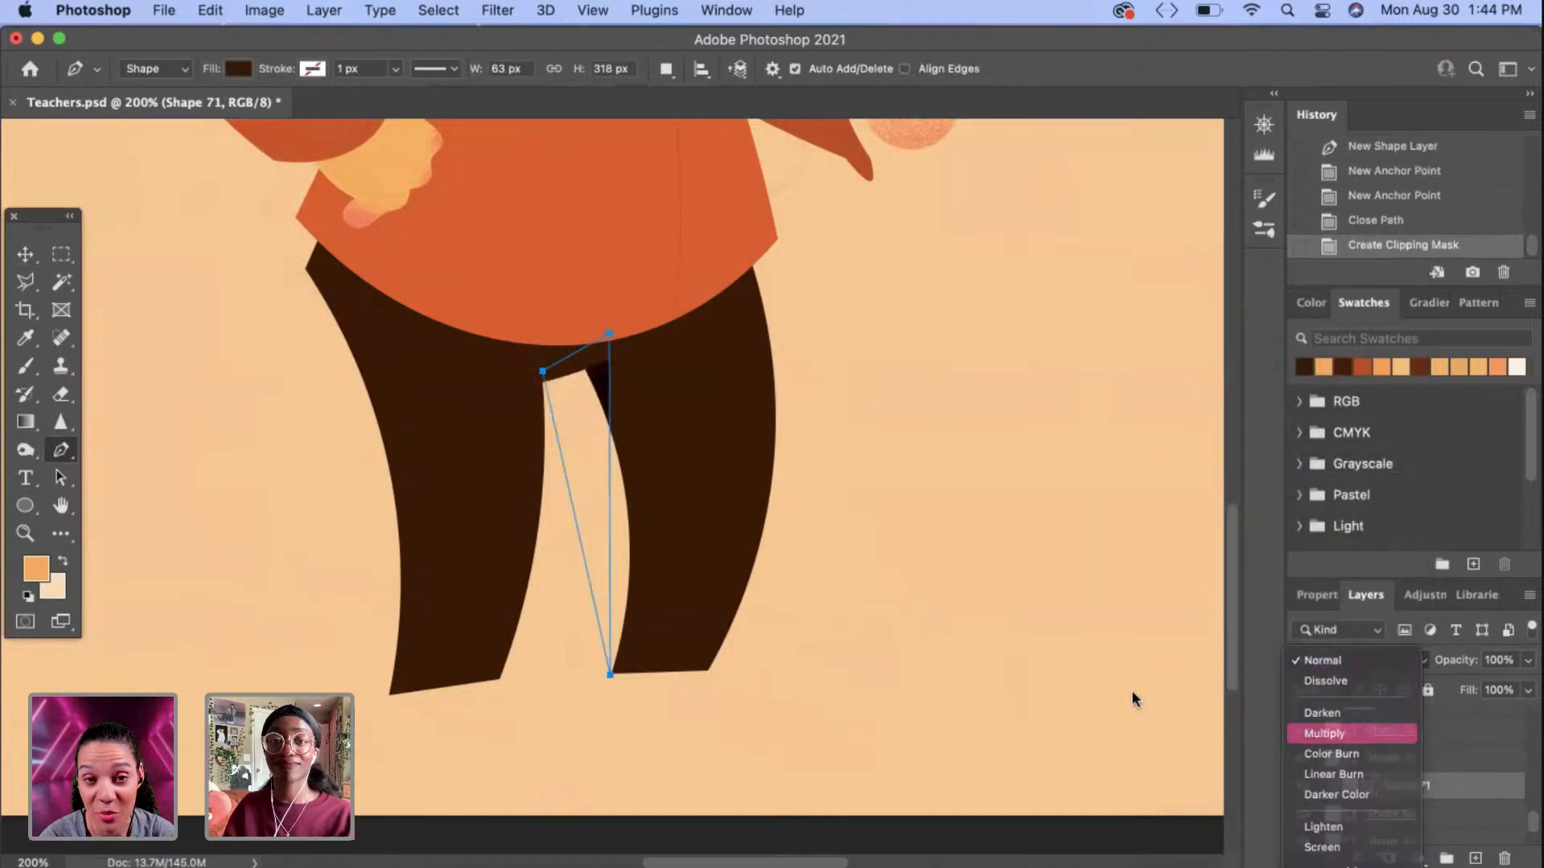
pyautogui.click(1327, 731)
# Step: Bend both long sides of the shading shape along the leg's curve and adjust its inner top corner with the Curvature Pen tool
pyautogui.rightClick(61, 451)
pyautogui.click(160, 492)
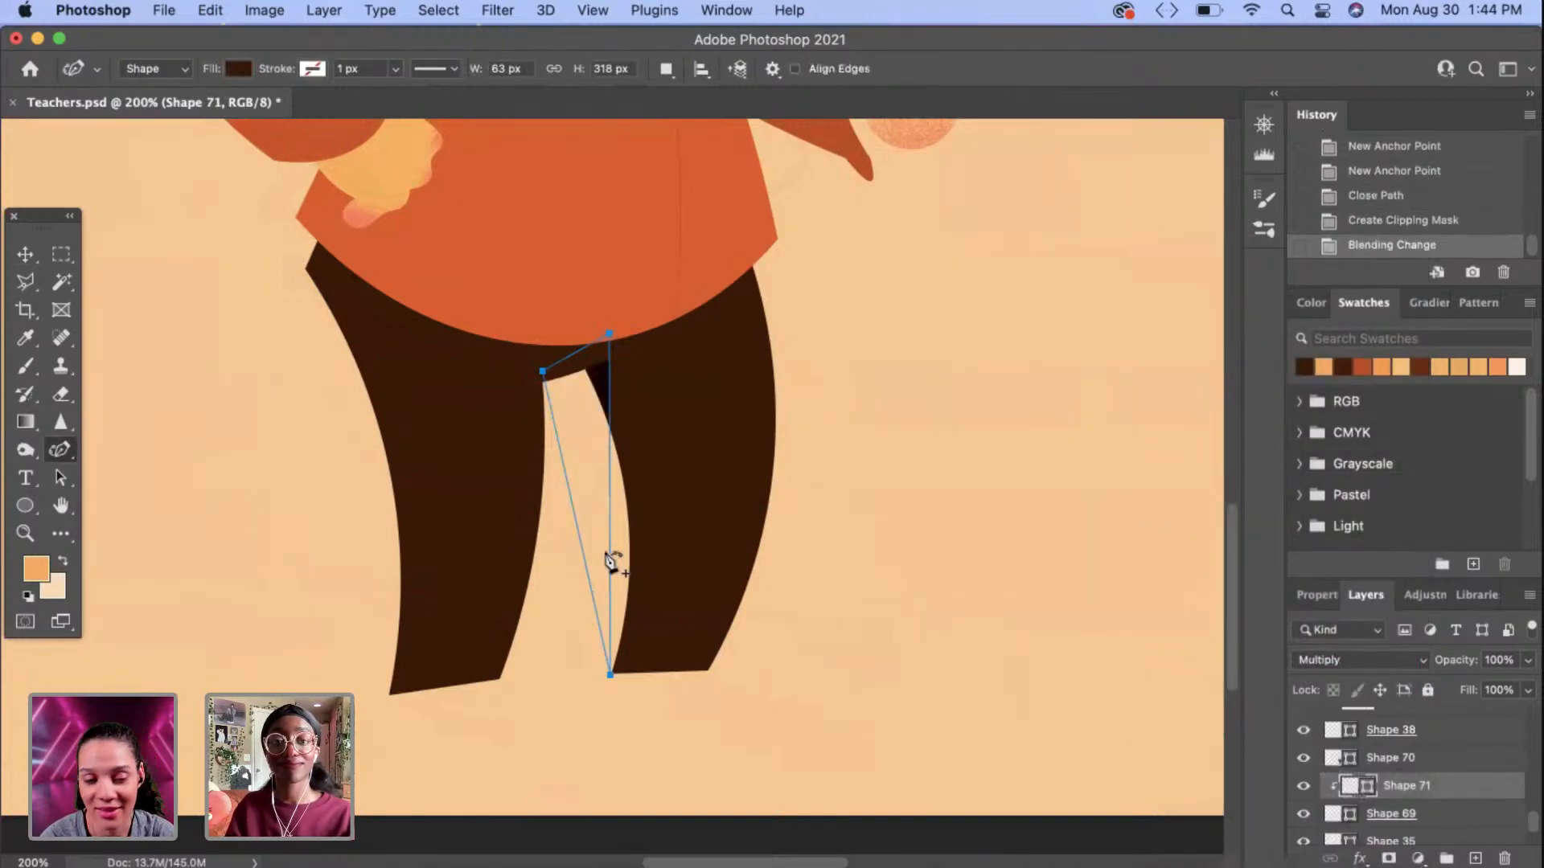
pyautogui.moveTo(610, 552); pyautogui.dragTo(607, 517)
pyautogui.moveTo(549, 379); pyautogui.dragTo(555, 392)
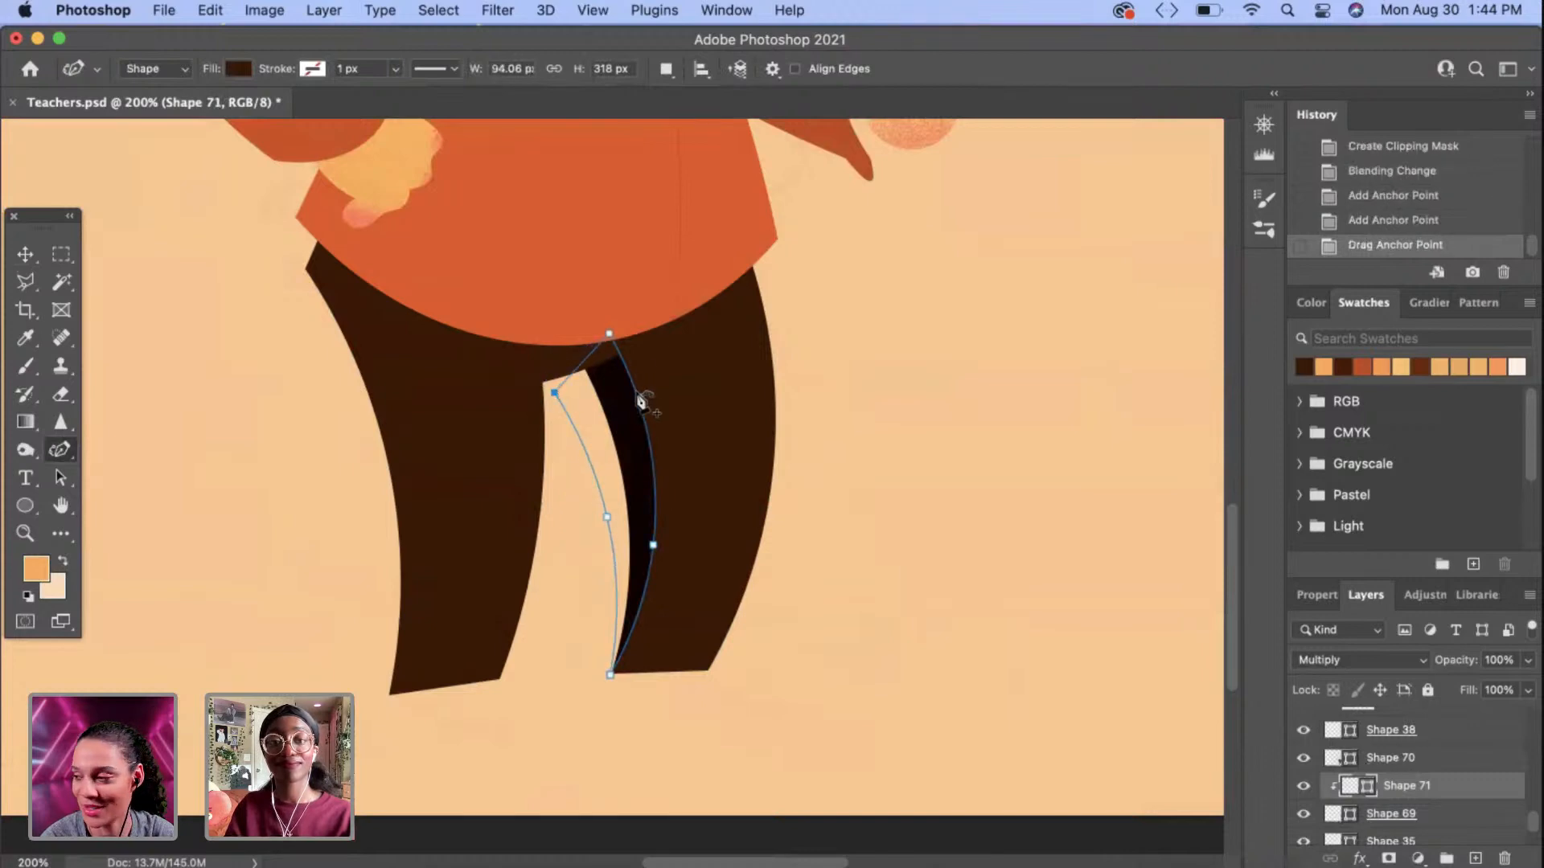
# Step: Refine the leg shadow to about 104 by 341 px by moving its outer midpoint, upper corner and lower tip
pyautogui.moveTo(652, 545); pyautogui.dragTo(670, 535)
pyautogui.moveTo(608, 334); pyautogui.dragTo(620, 321)
pyautogui.click(669, 539)
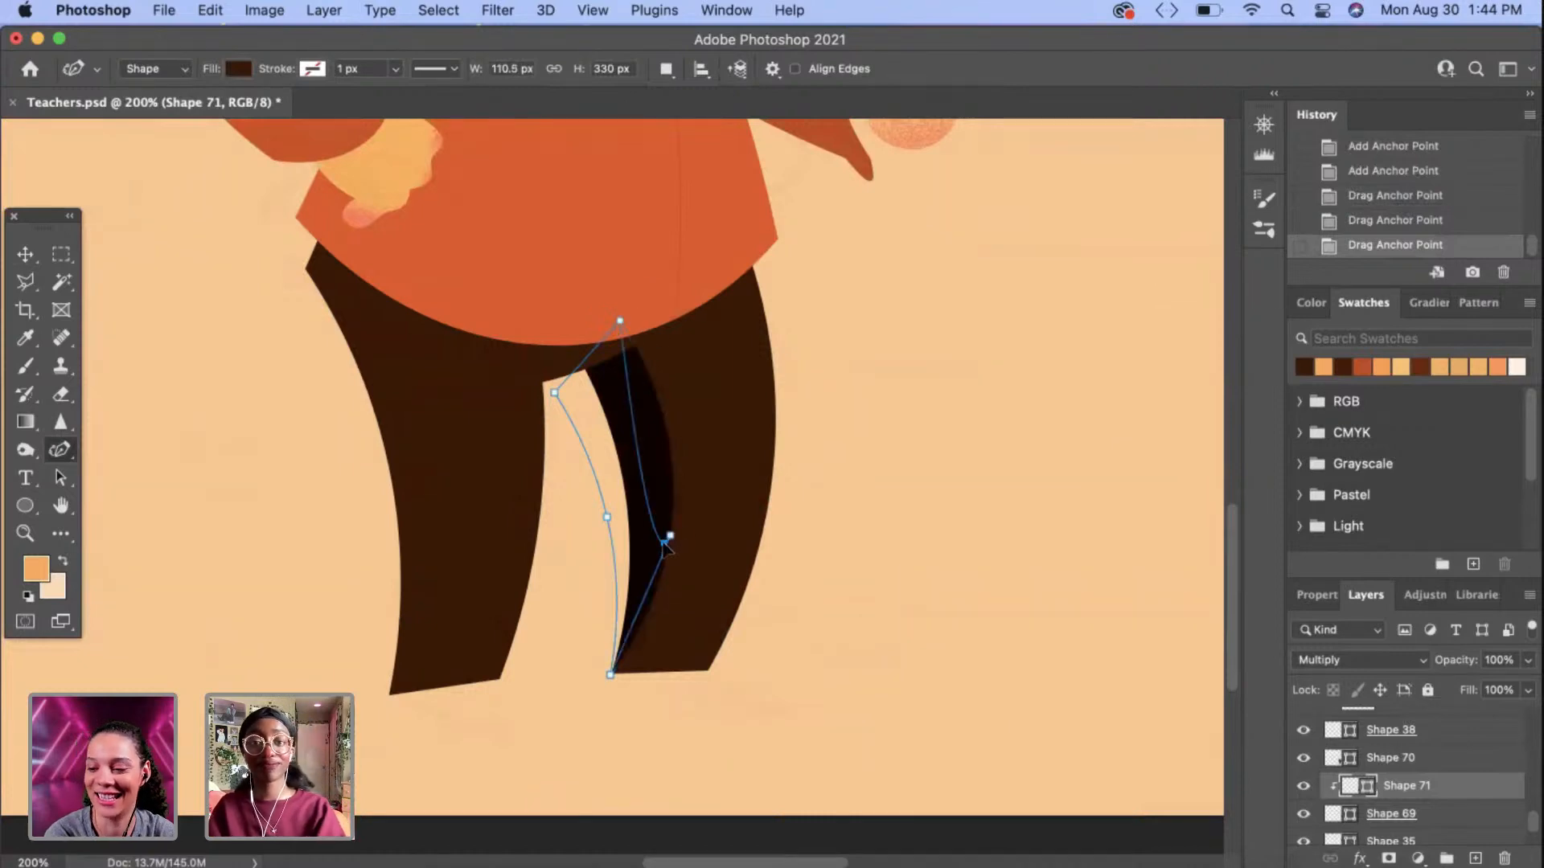
pyautogui.press('super+z')
pyautogui.moveTo(608, 676); pyautogui.dragTo(589, 687)
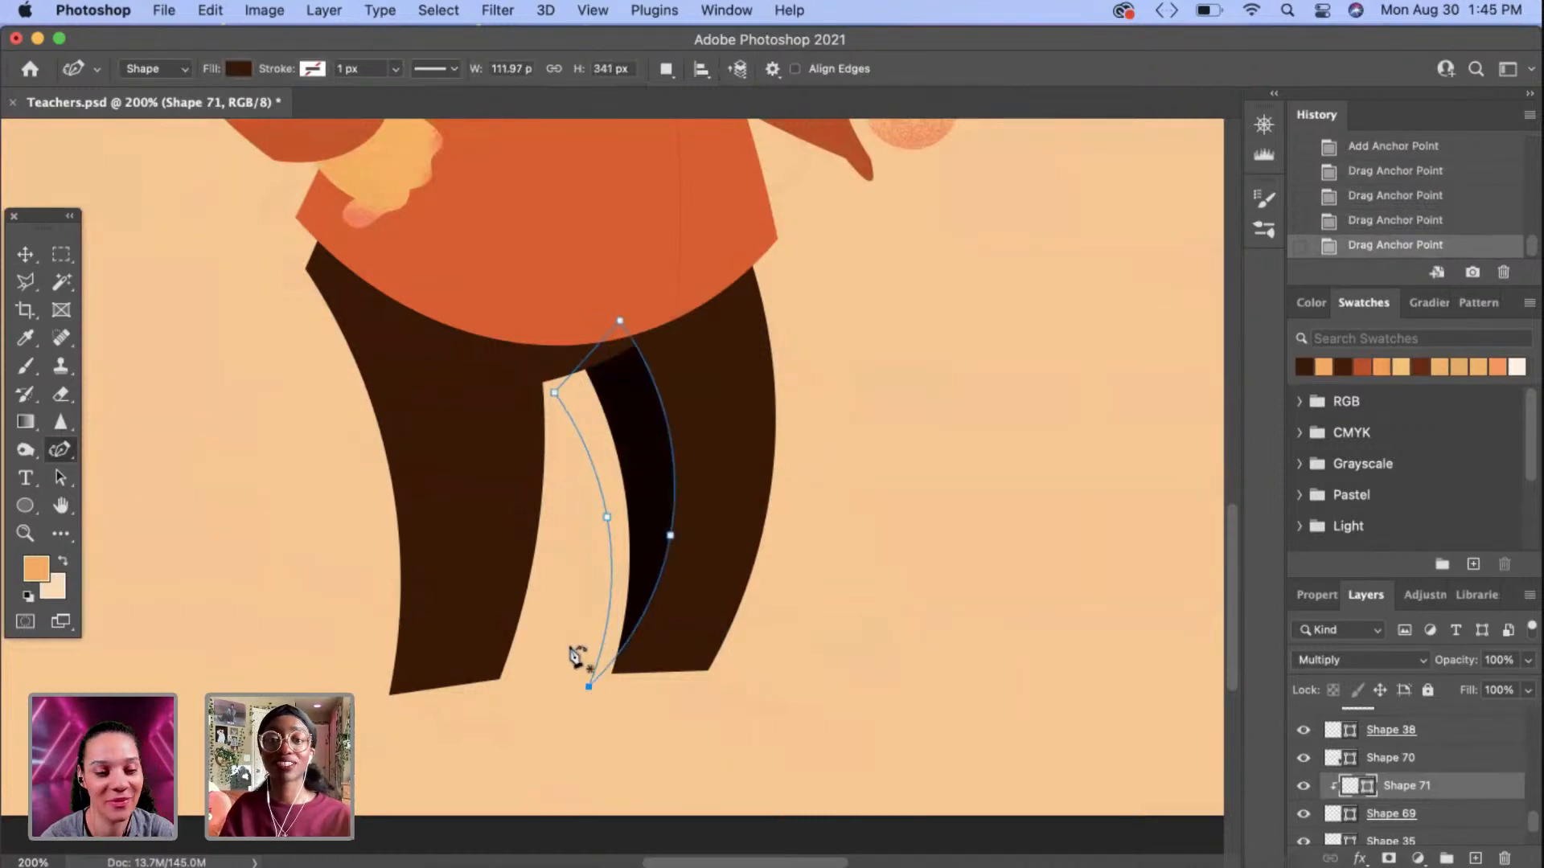
pyautogui.moveTo(670, 535)
pyautogui.mouseDown()
pyautogui.moveTo(661, 547)
pyautogui.moveTo(656, 533)
pyautogui.mouseUp()
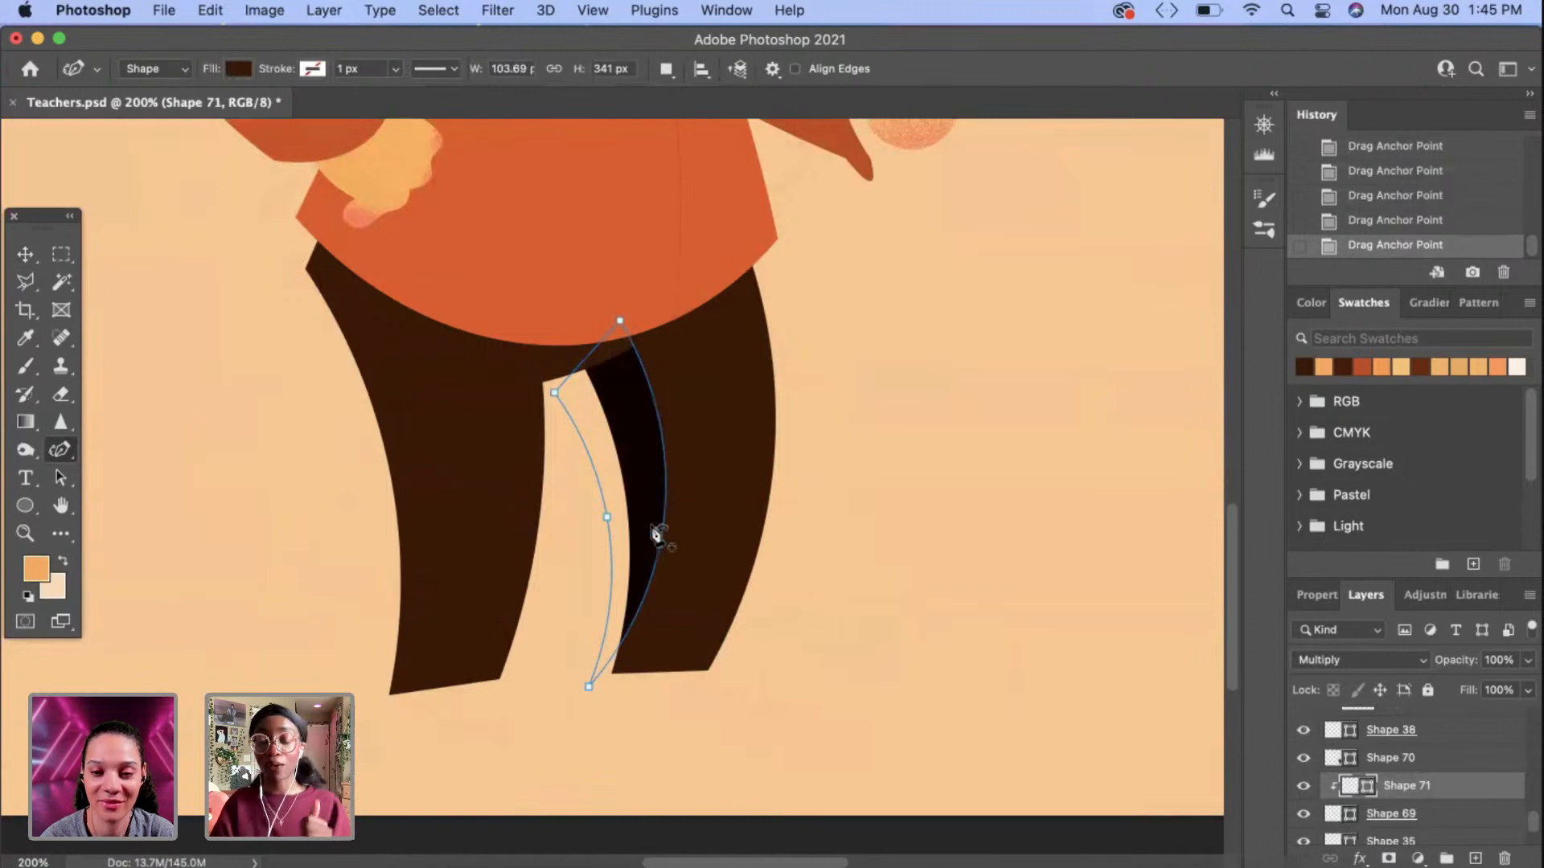
pyautogui.press('Escape')
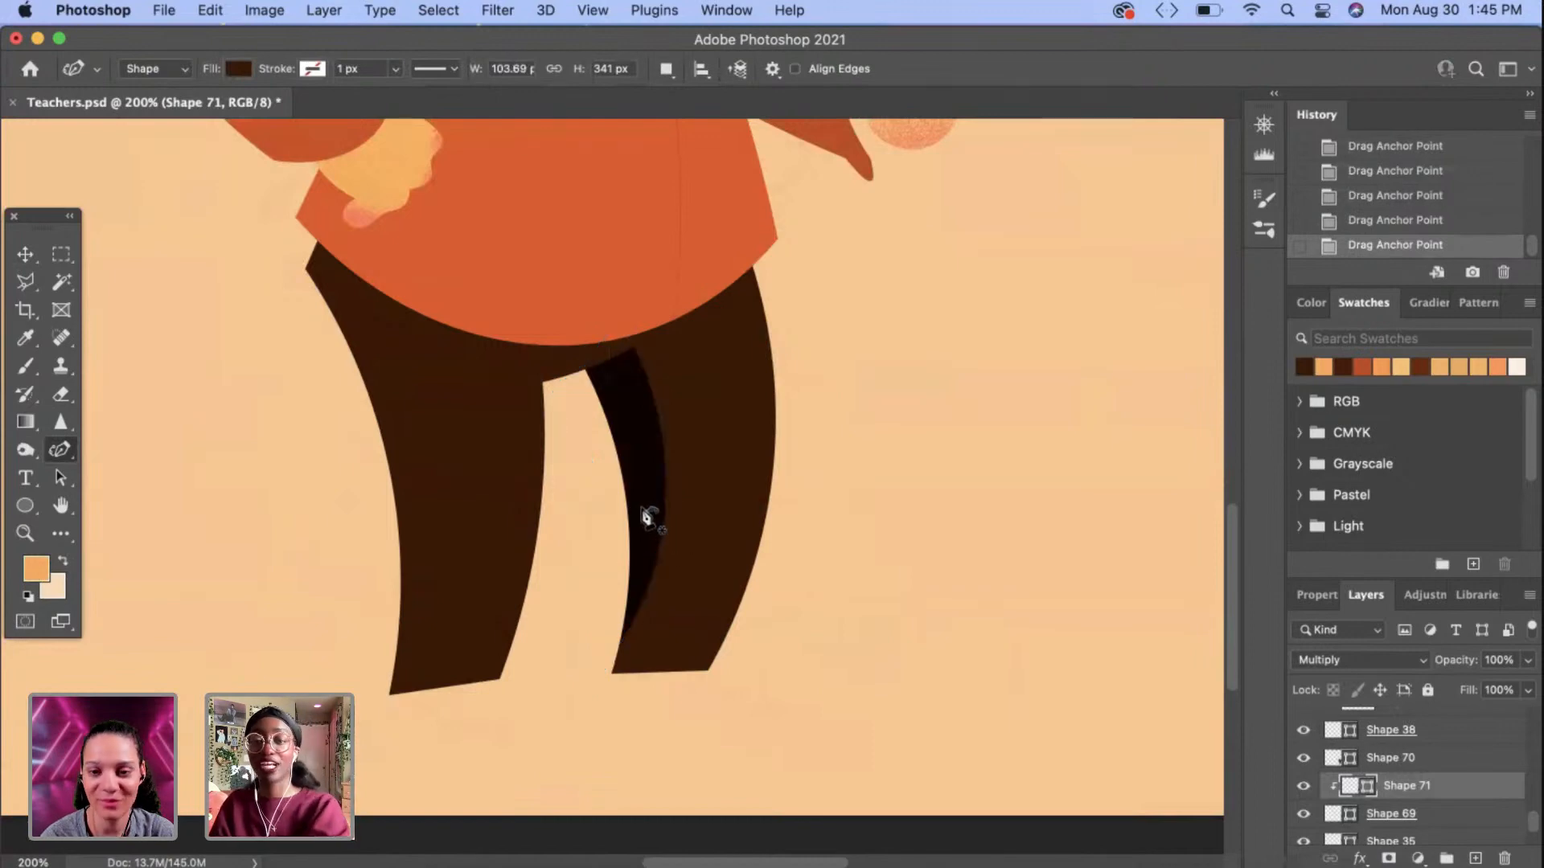
# Step: Lower the leg shadow layer's opacity to 49% and rasterize the layer
pyautogui.press('super+minus')
pyautogui.press('super+minus')
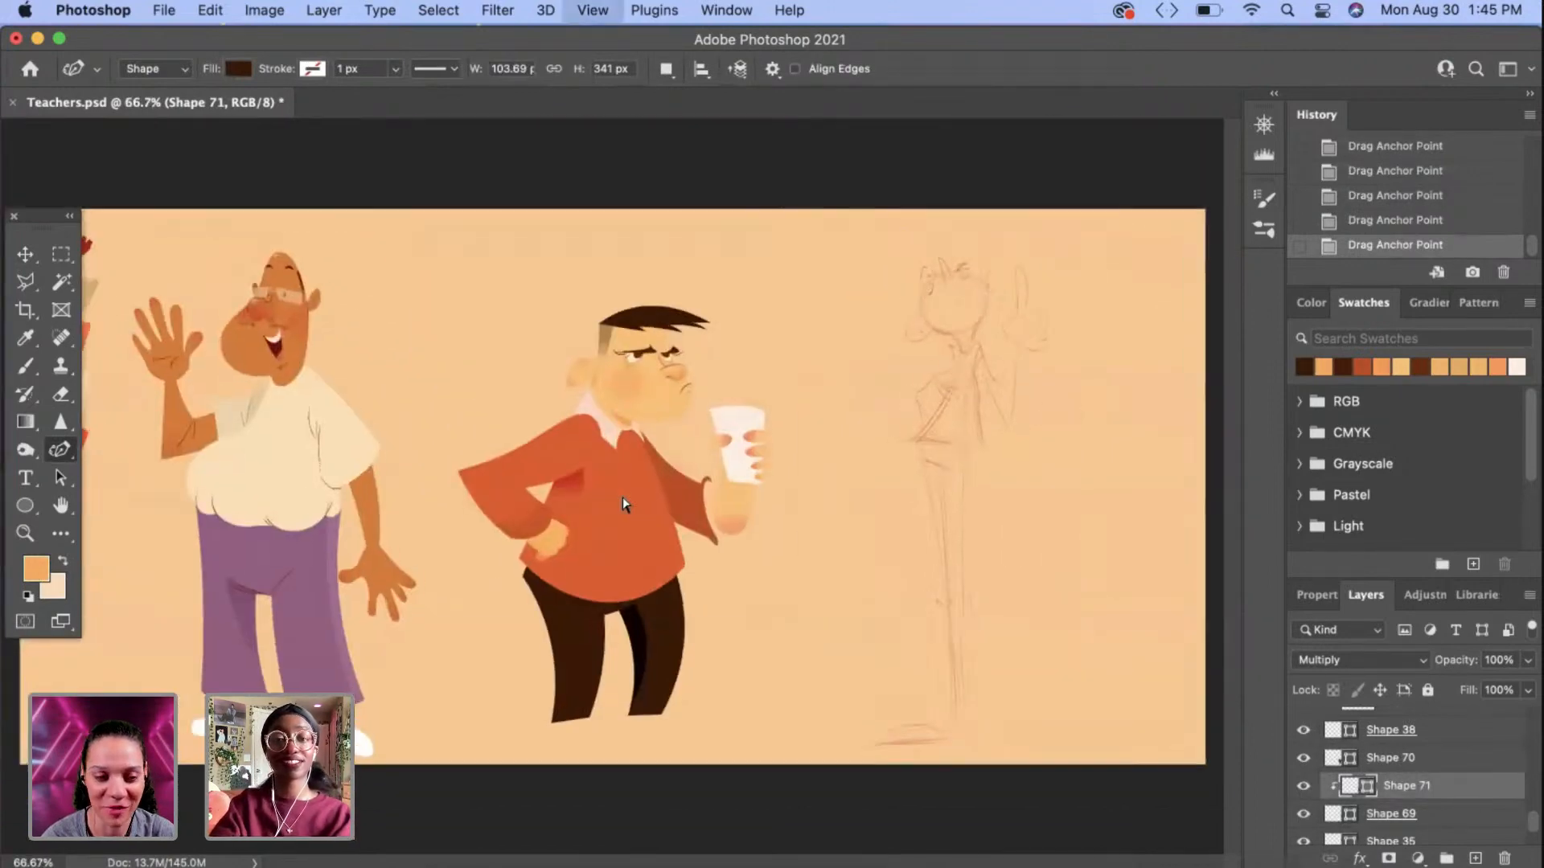
pyautogui.press('super+equal')
pyautogui.press('super+equal')
pyautogui.scroll(-8, 627, 506)
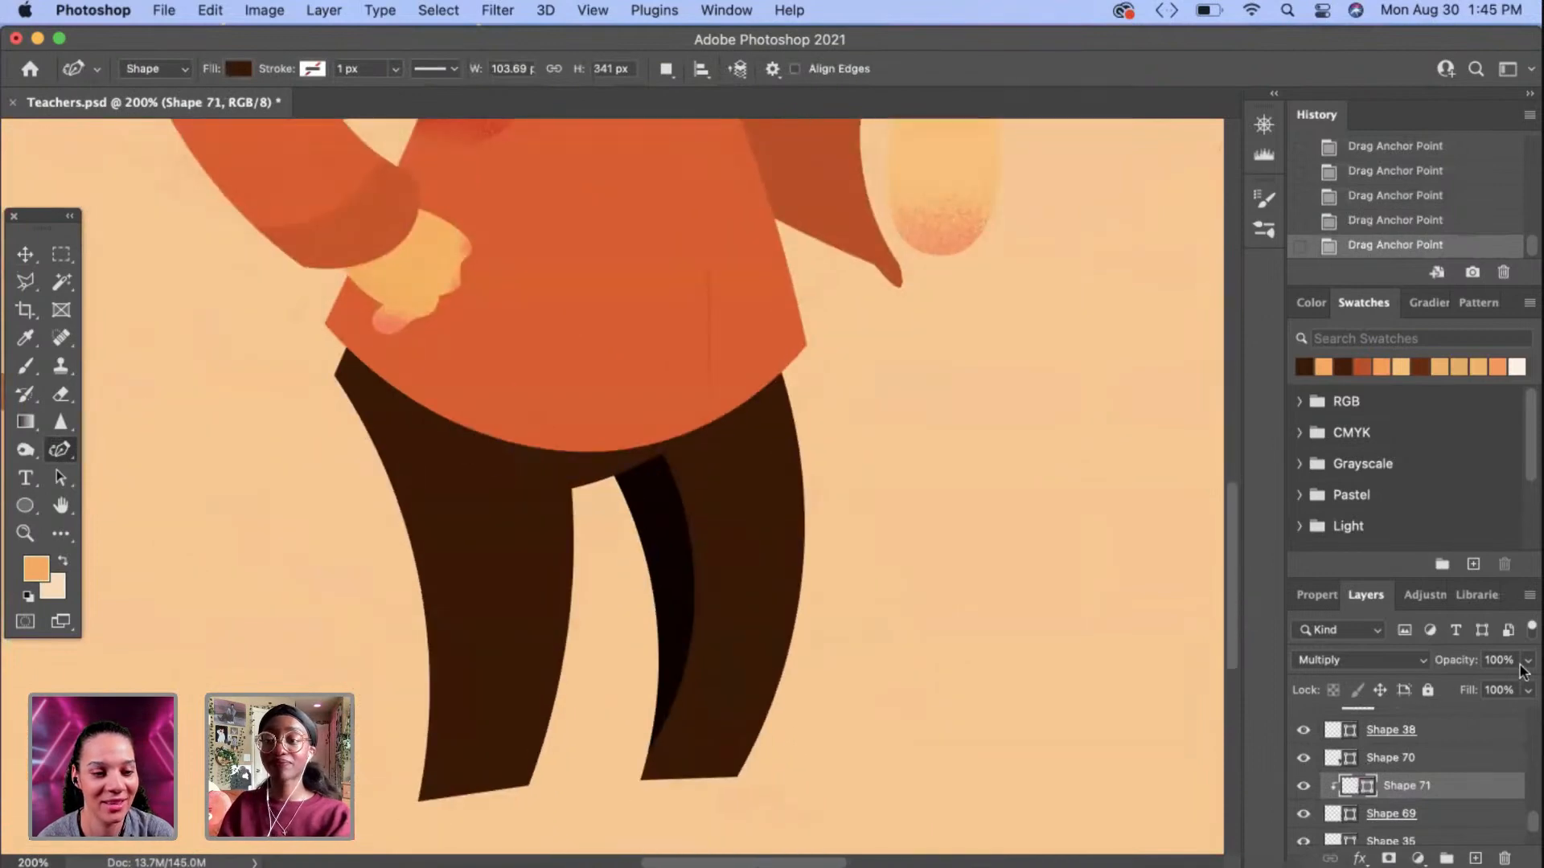
pyautogui.moveTo(1526, 660); pyautogui.dragTo(1478, 697)
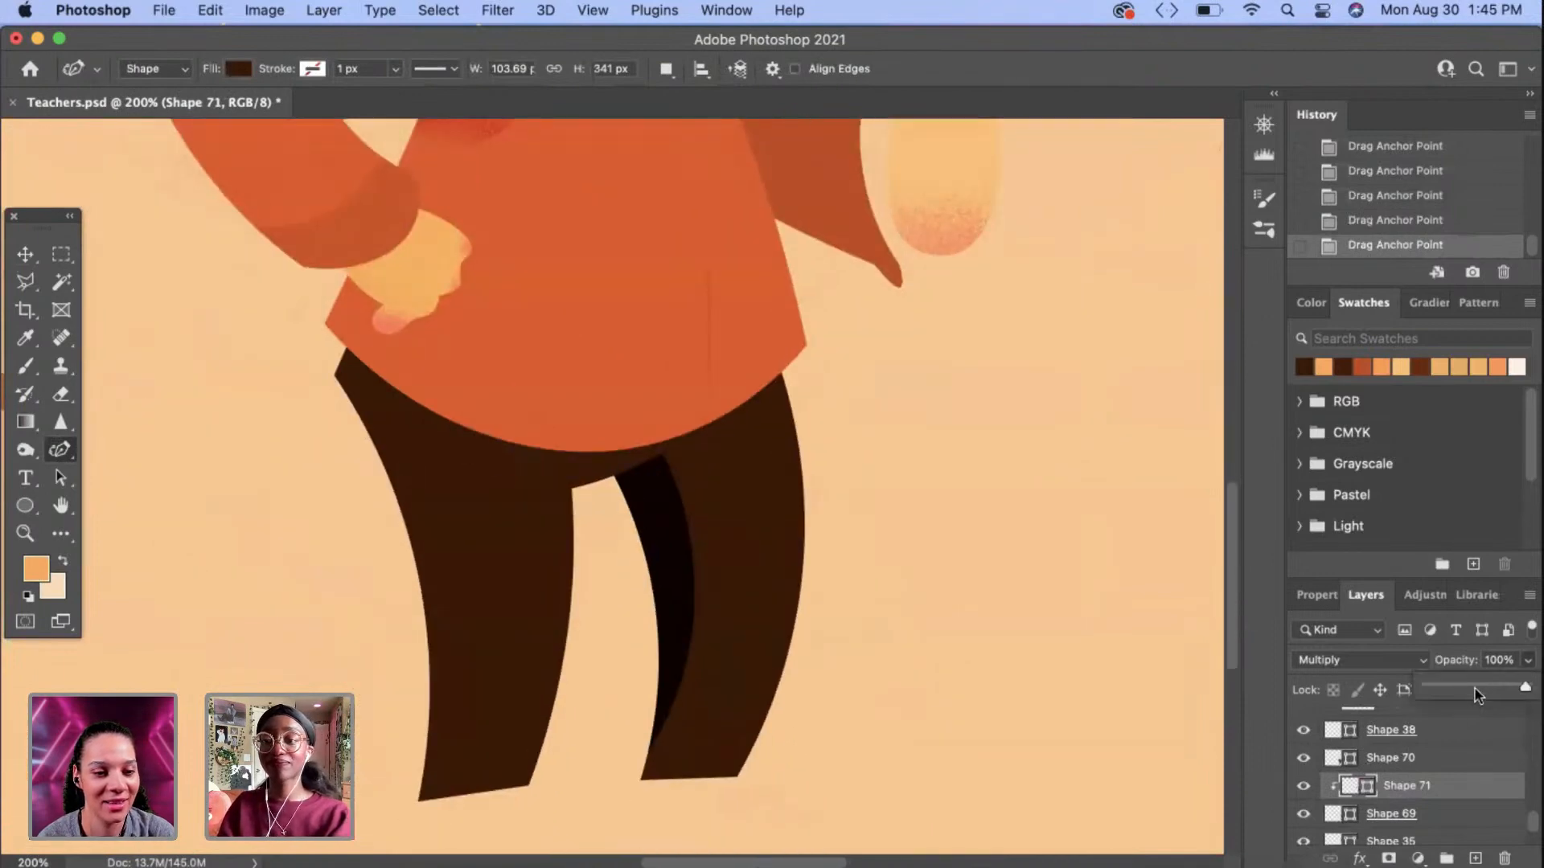
pyautogui.rightClick(1461, 800)
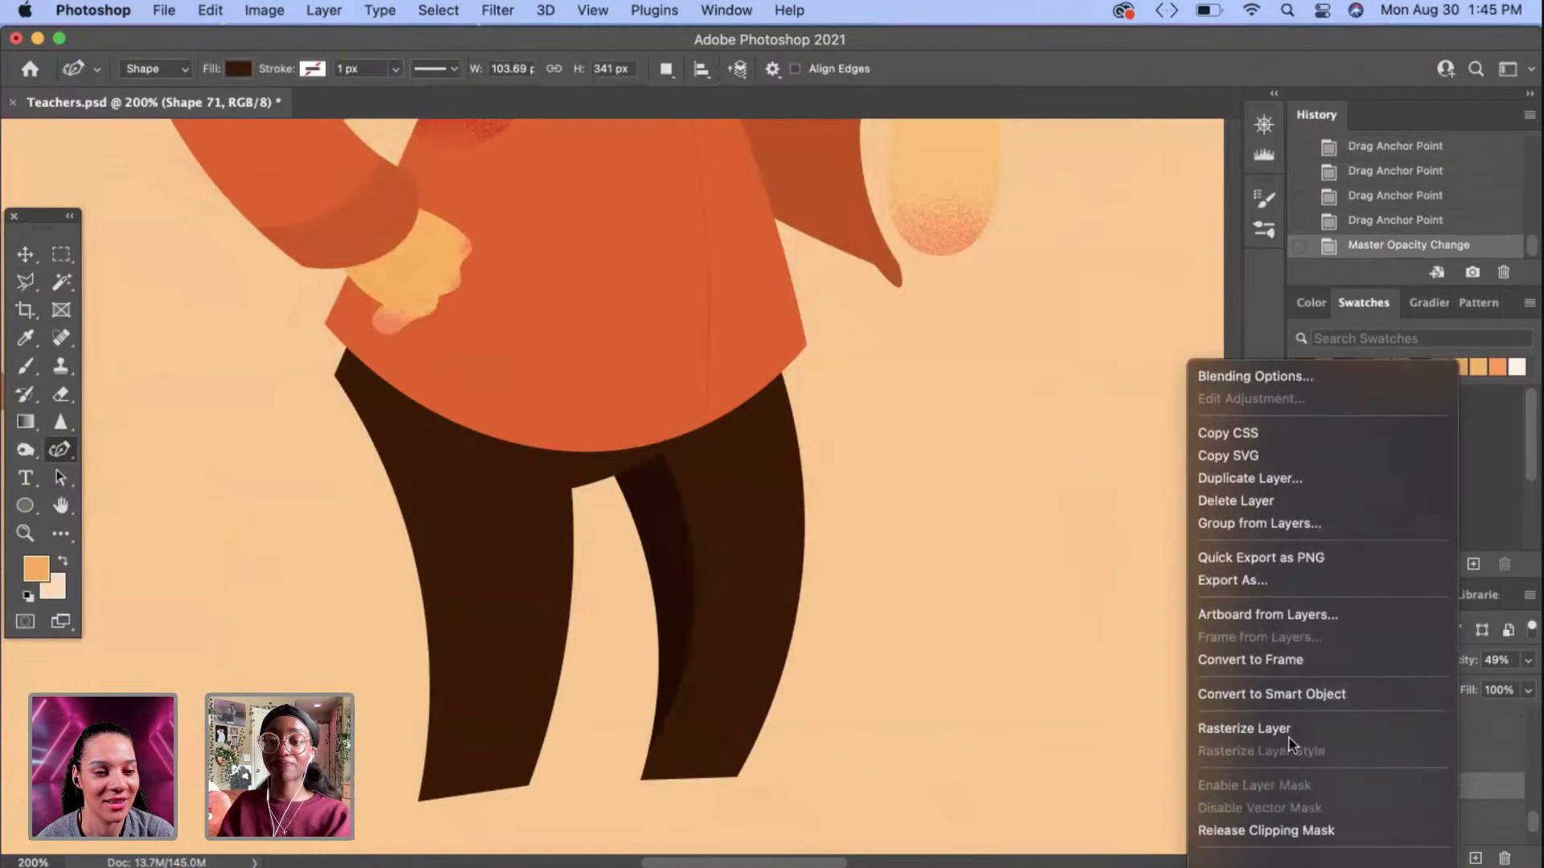
pyautogui.click(1231, 728)
# Step: Soften the leg shadow's outer edge and lower end with an 88 px Eraser brush
pyautogui.click(60, 394)
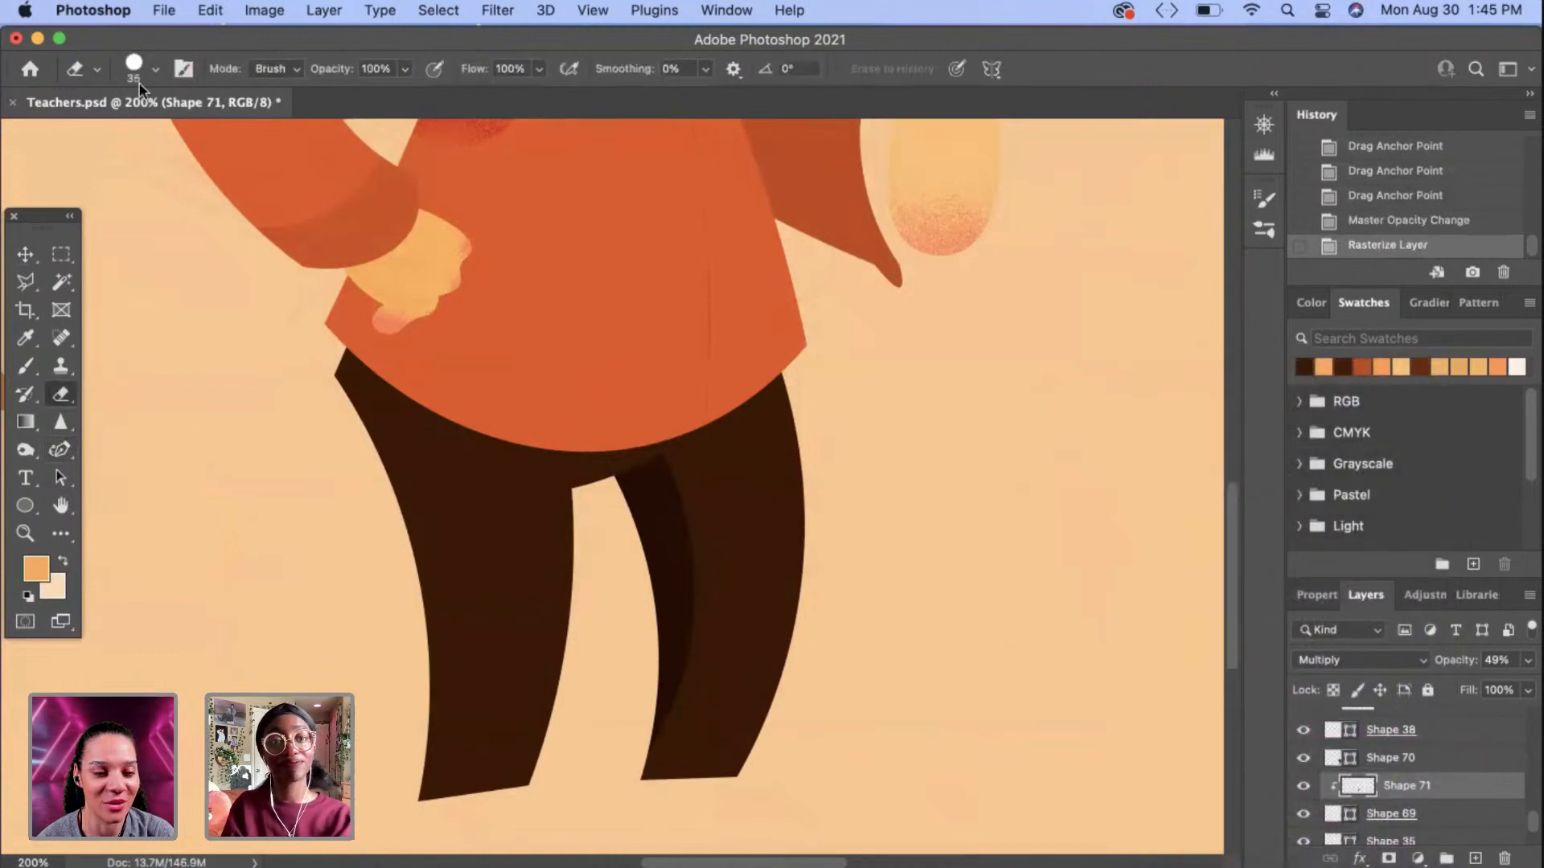
pyautogui.click(137, 76)
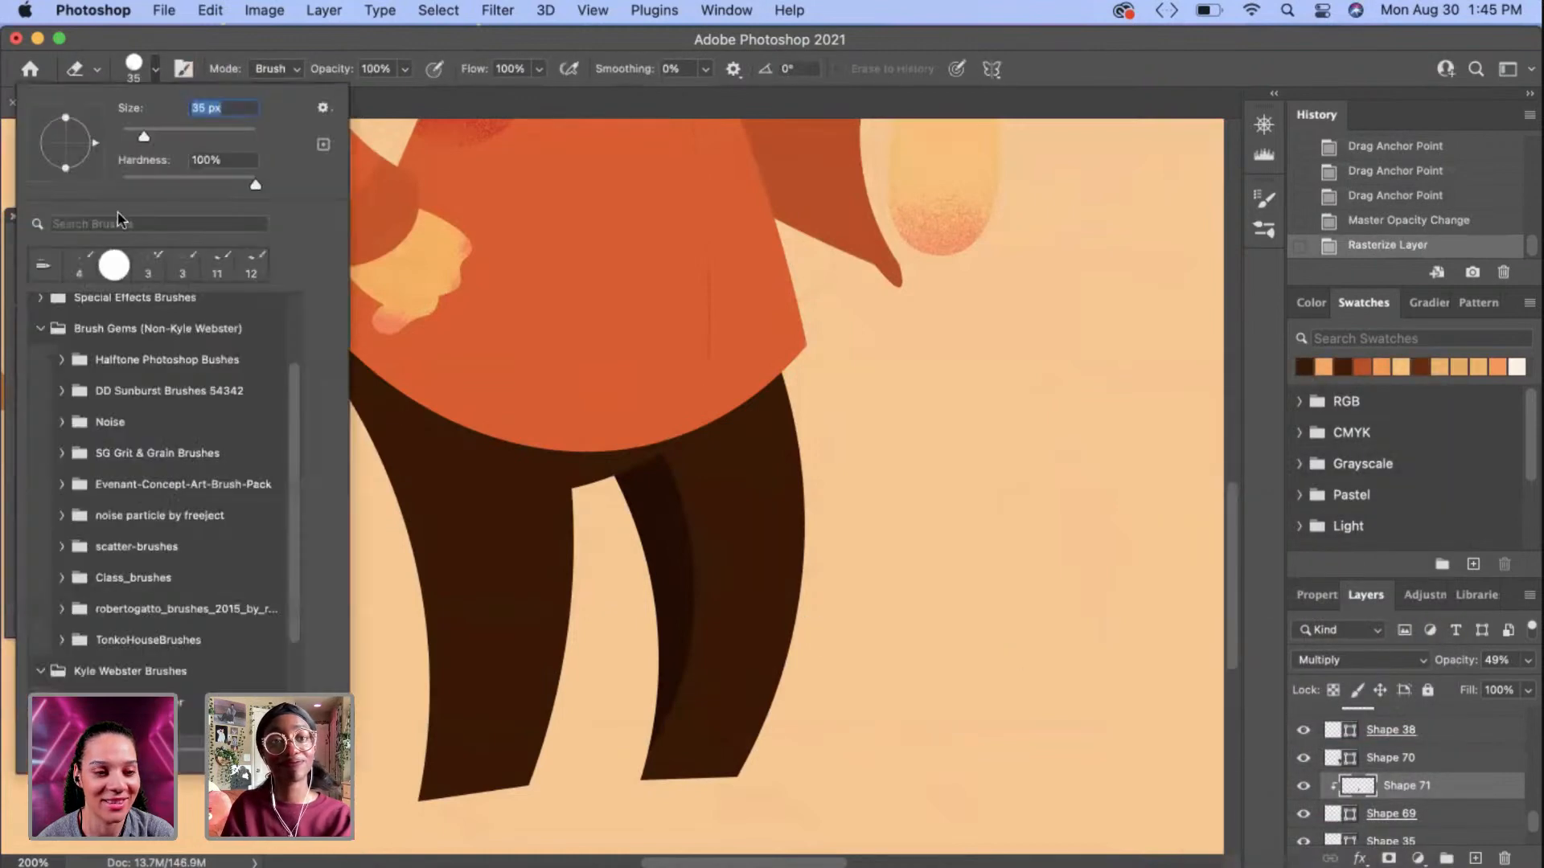
pyautogui.click(673, 765)
pyautogui.moveTo(712, 679); pyautogui.dragTo(595, 707)
pyautogui.moveTo(733, 640)
pyautogui.mouseDown()
pyautogui.moveTo(591, 688)
pyautogui.moveTo(748, 611)
pyautogui.moveTo(575, 669)
pyautogui.moveTo(692, 643)
pyautogui.mouseUp()
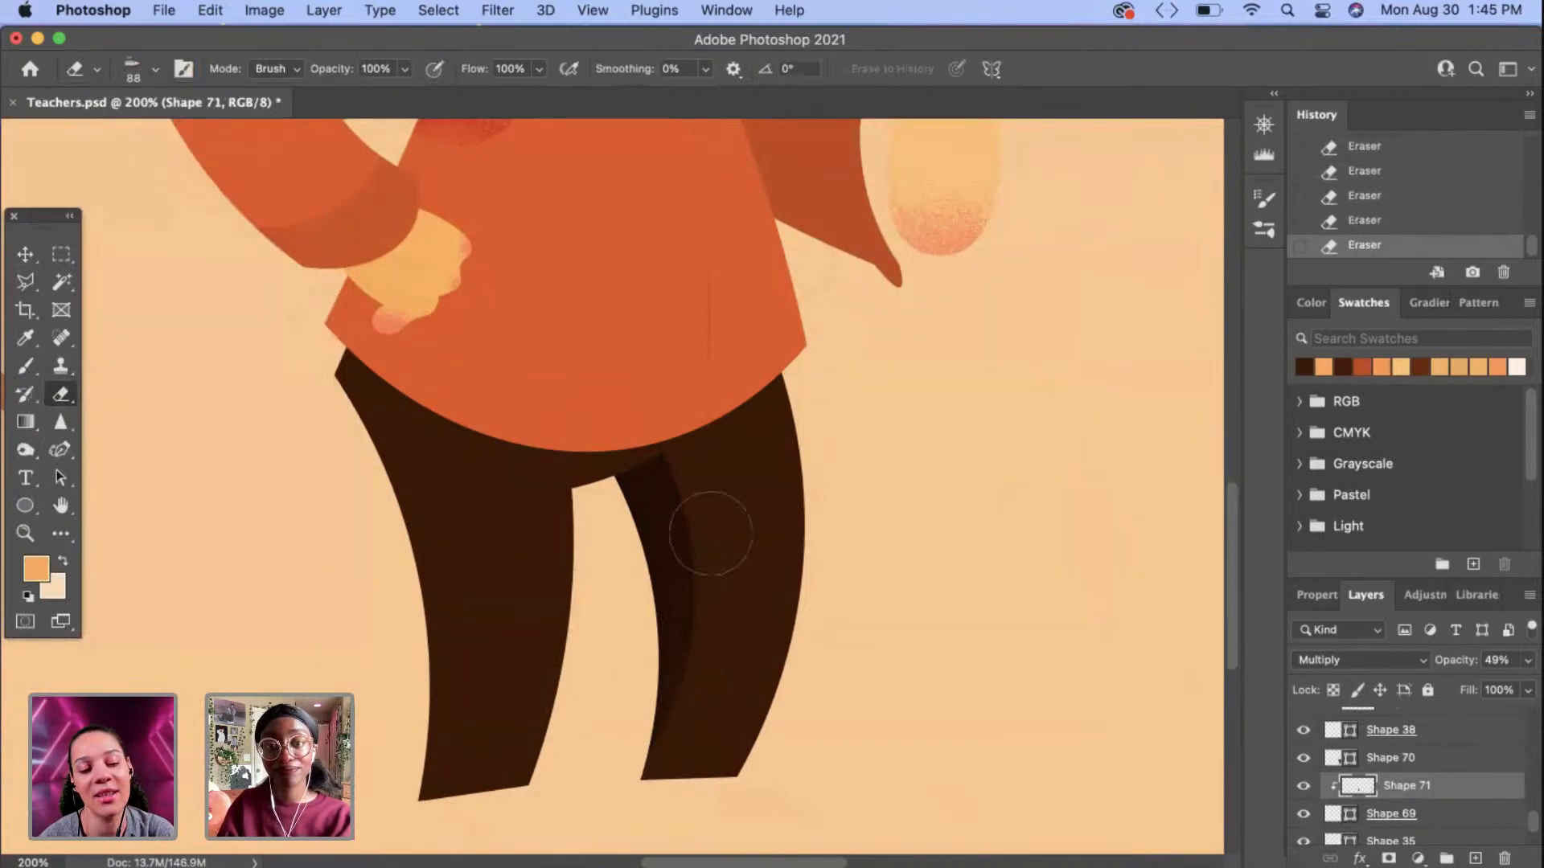
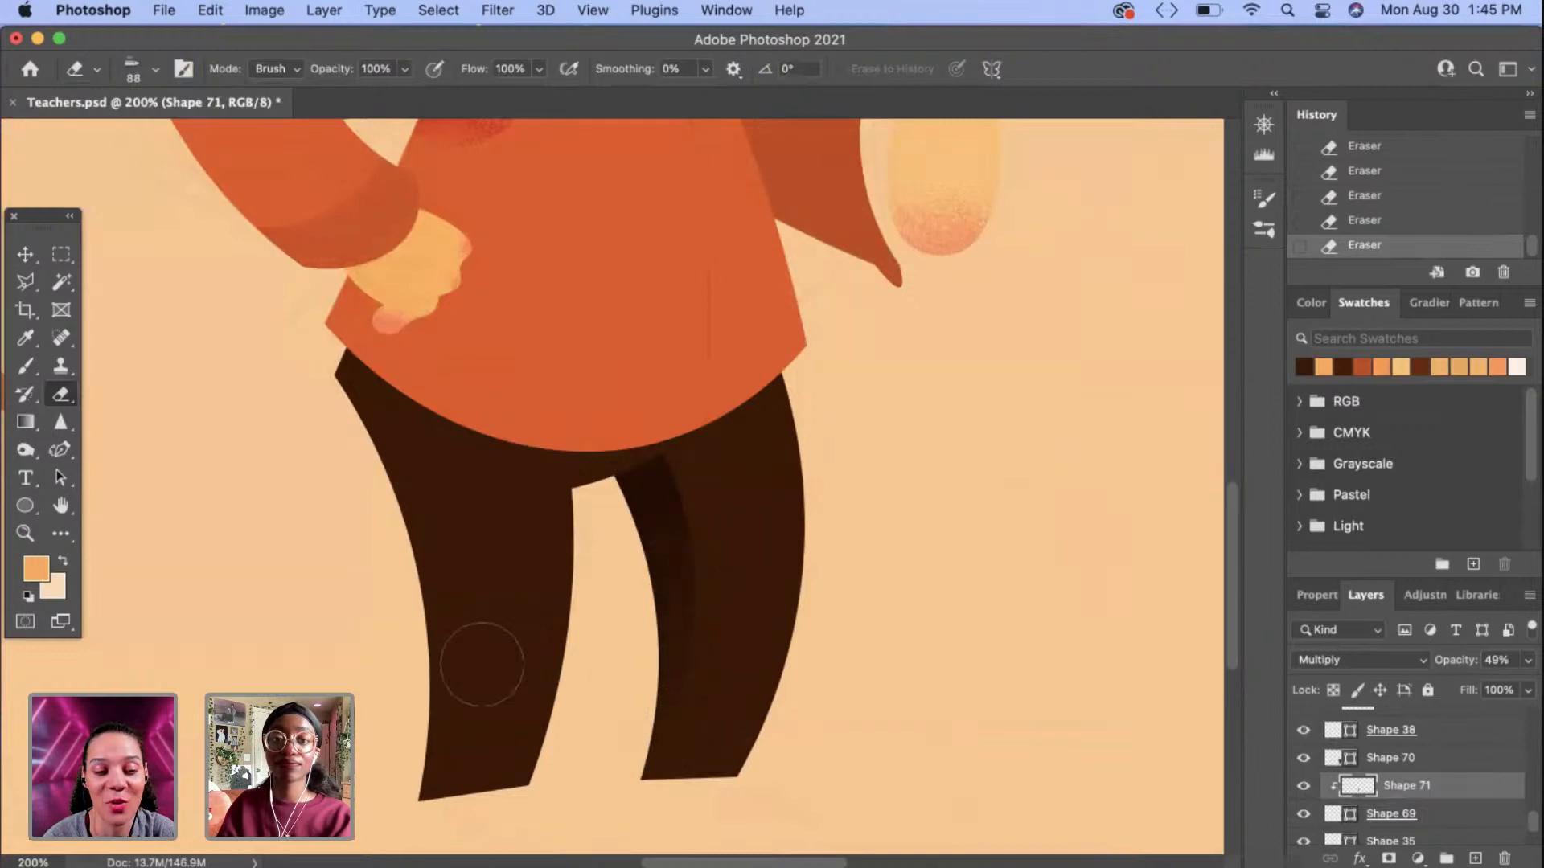
pyautogui.press('super+minus')
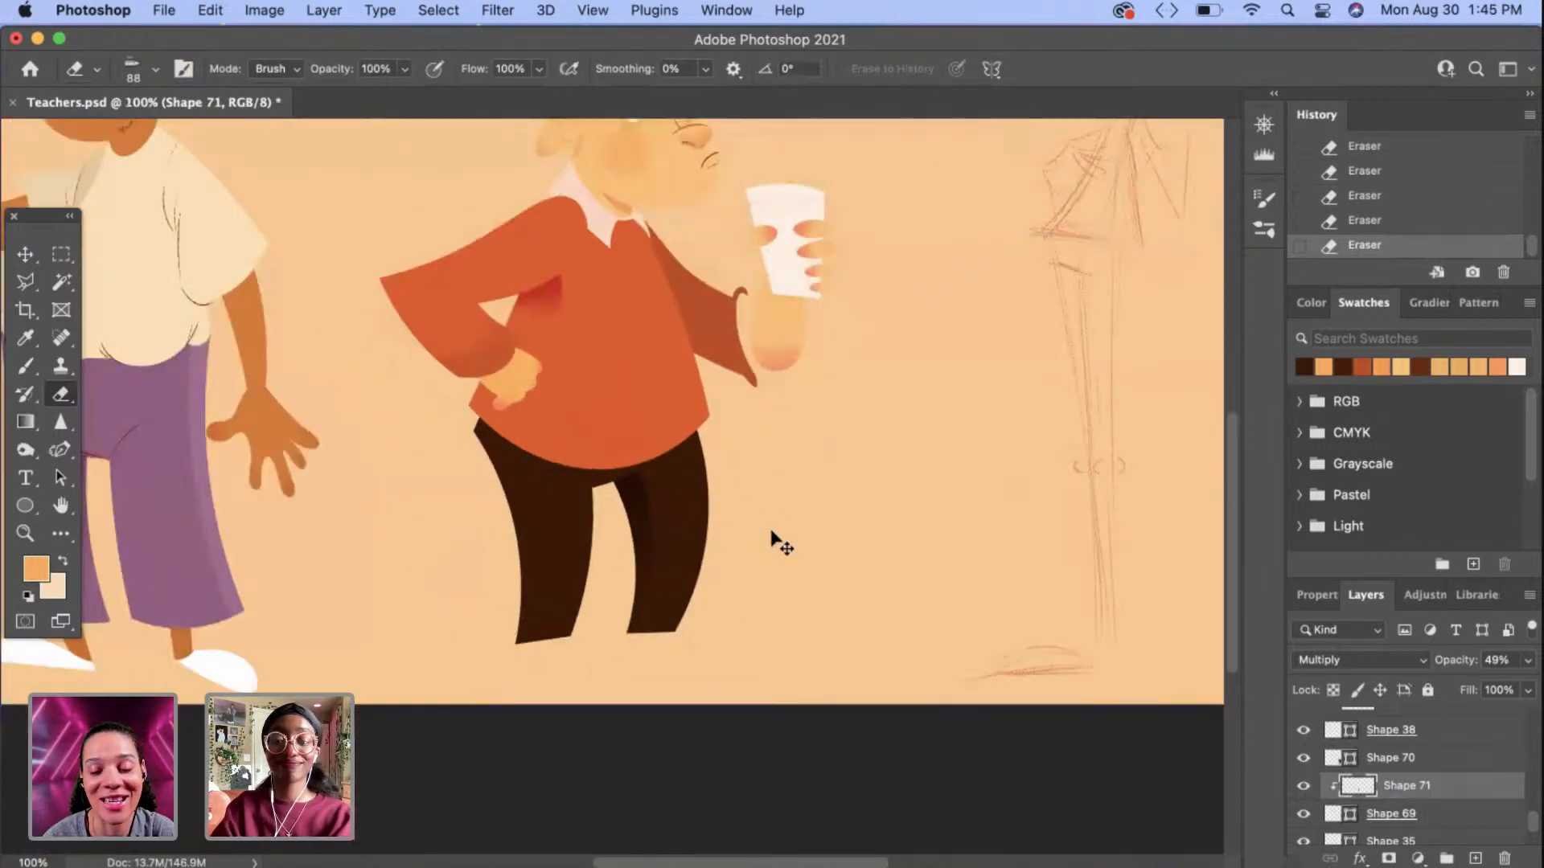
pyautogui.press('super+equal')
pyautogui.click(32, 264)
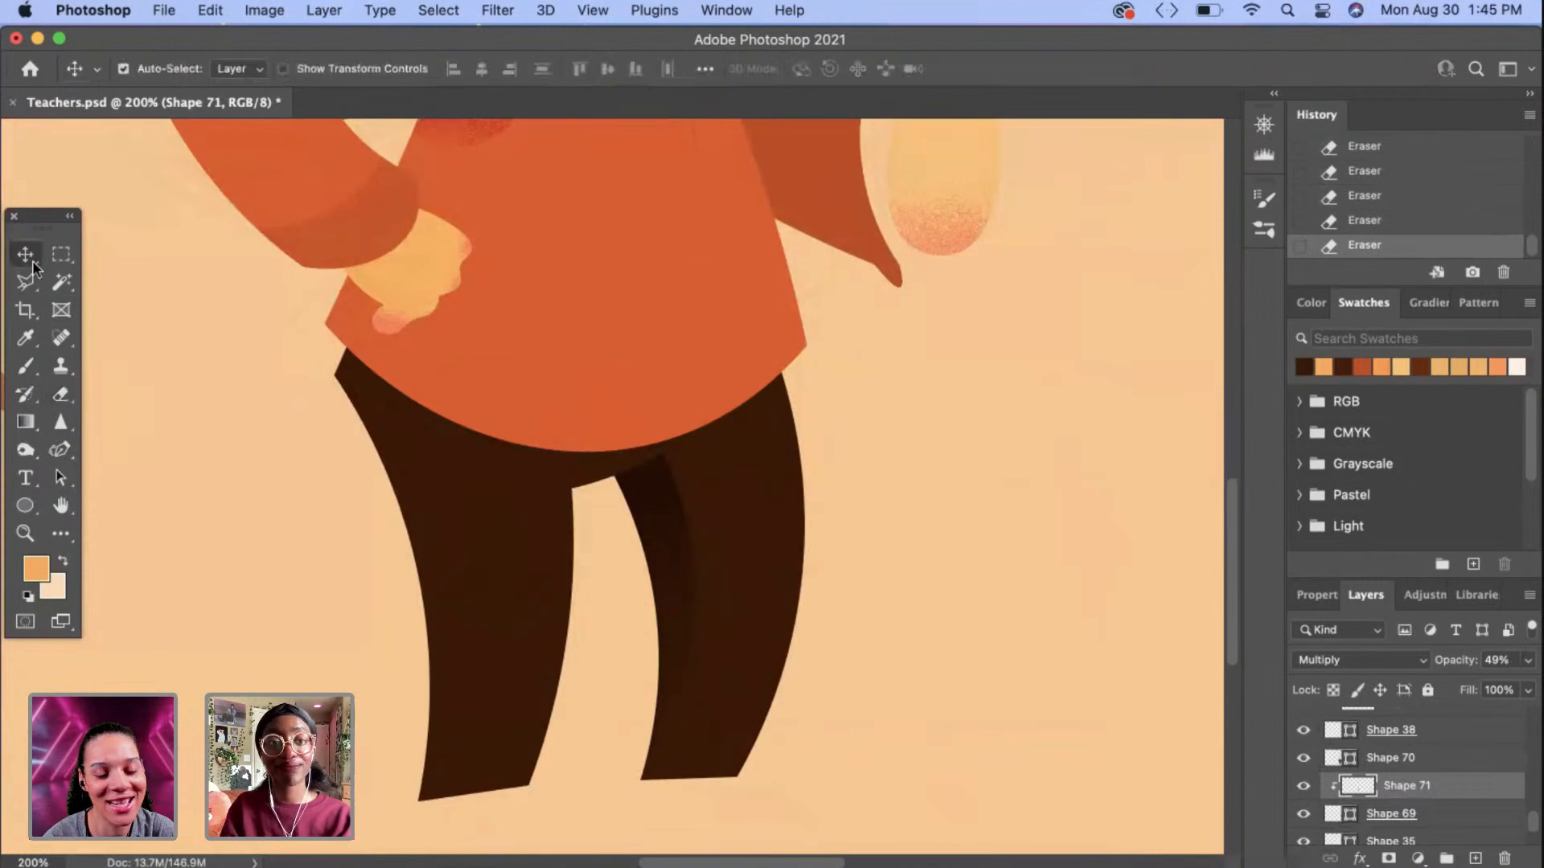
pyautogui.click(510, 535)
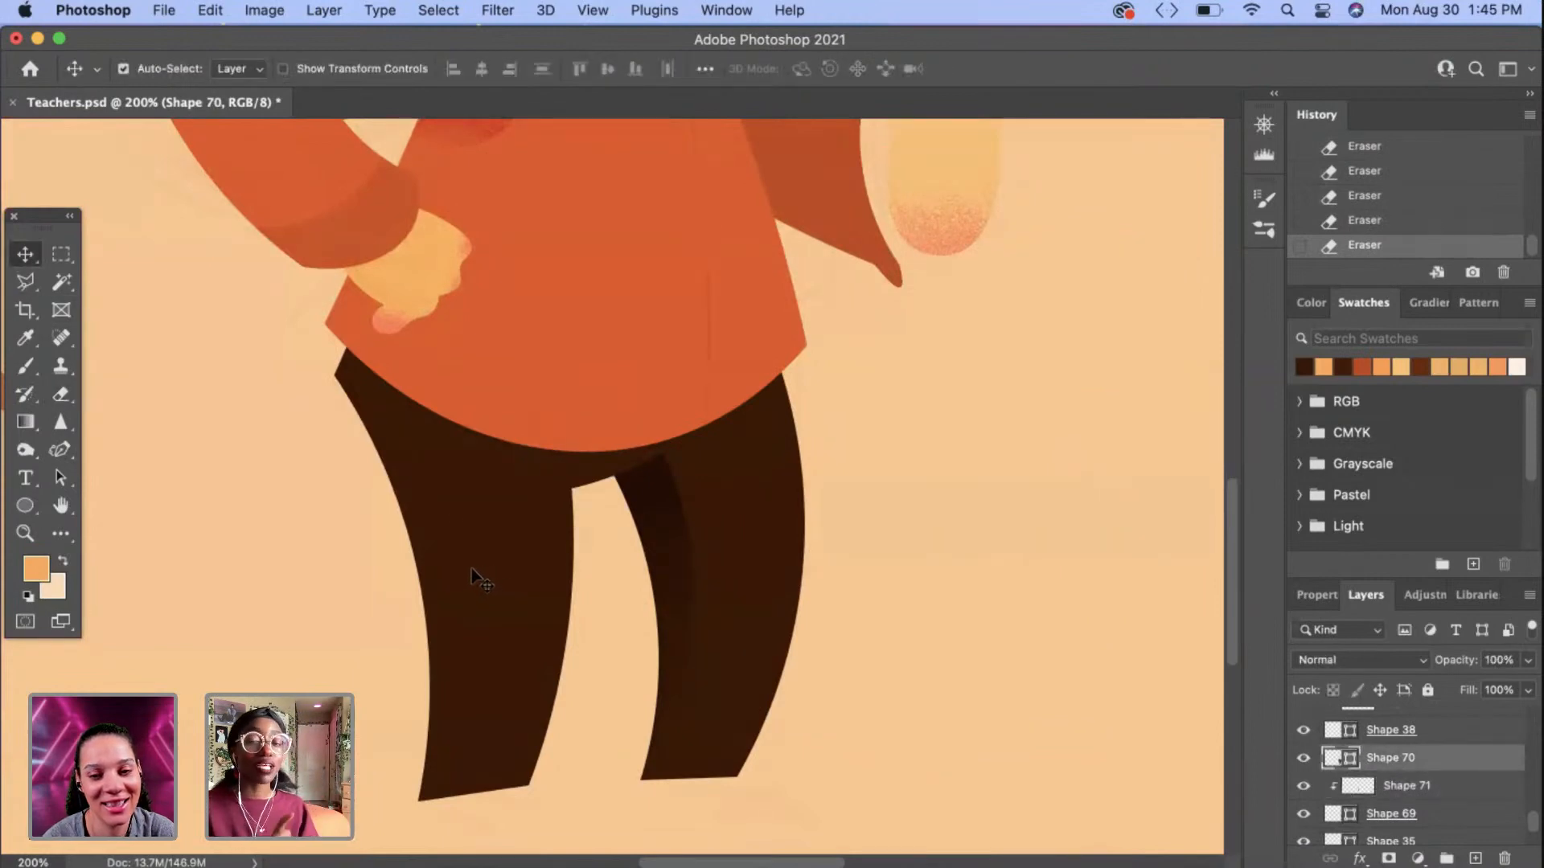
pyautogui.click(59, 452)
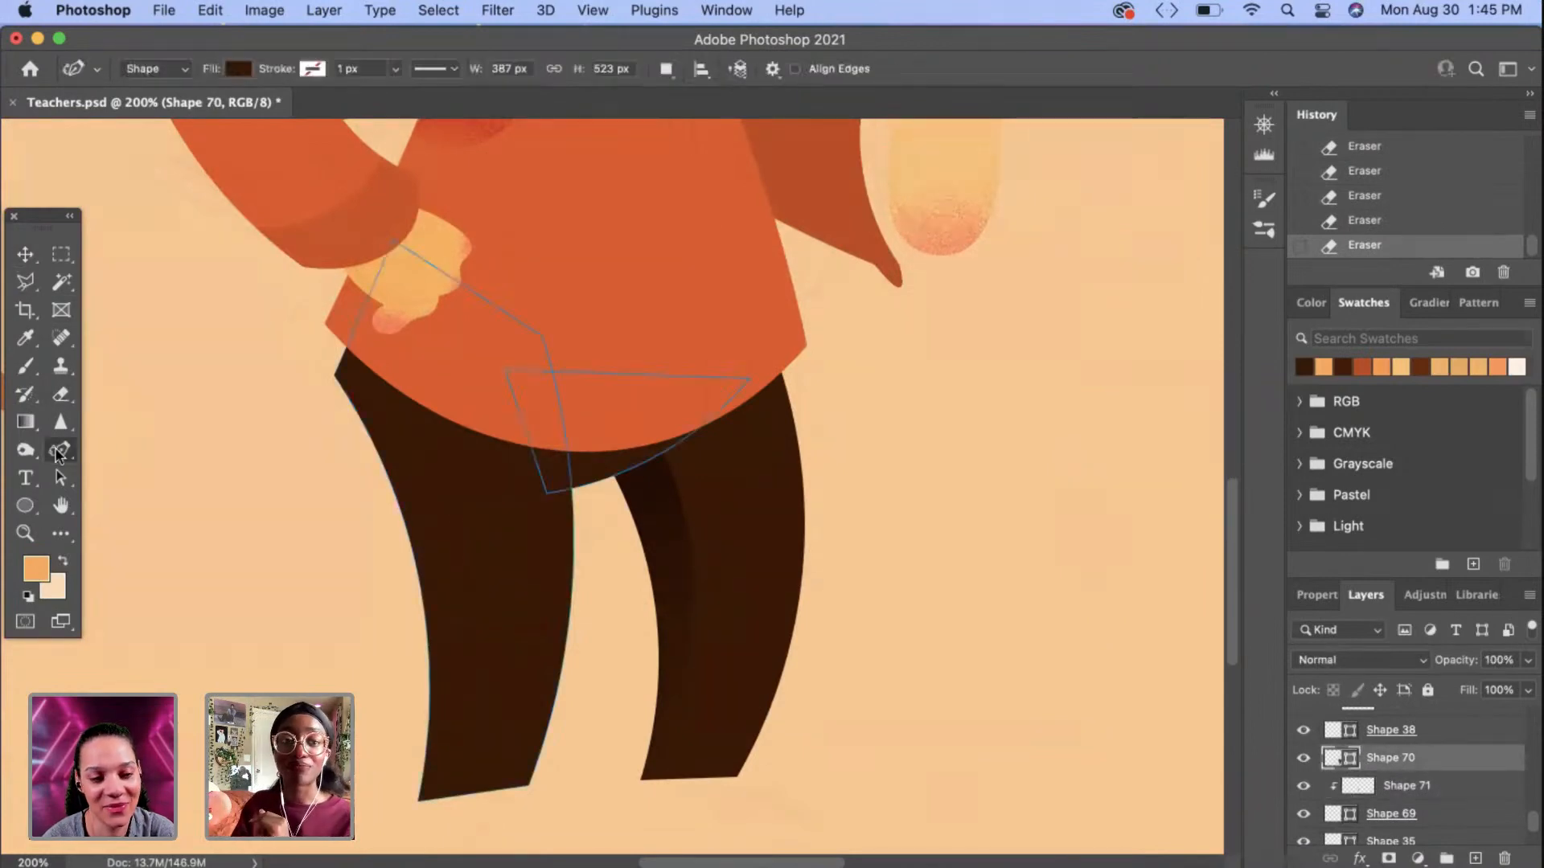
pyautogui.click(483, 800)
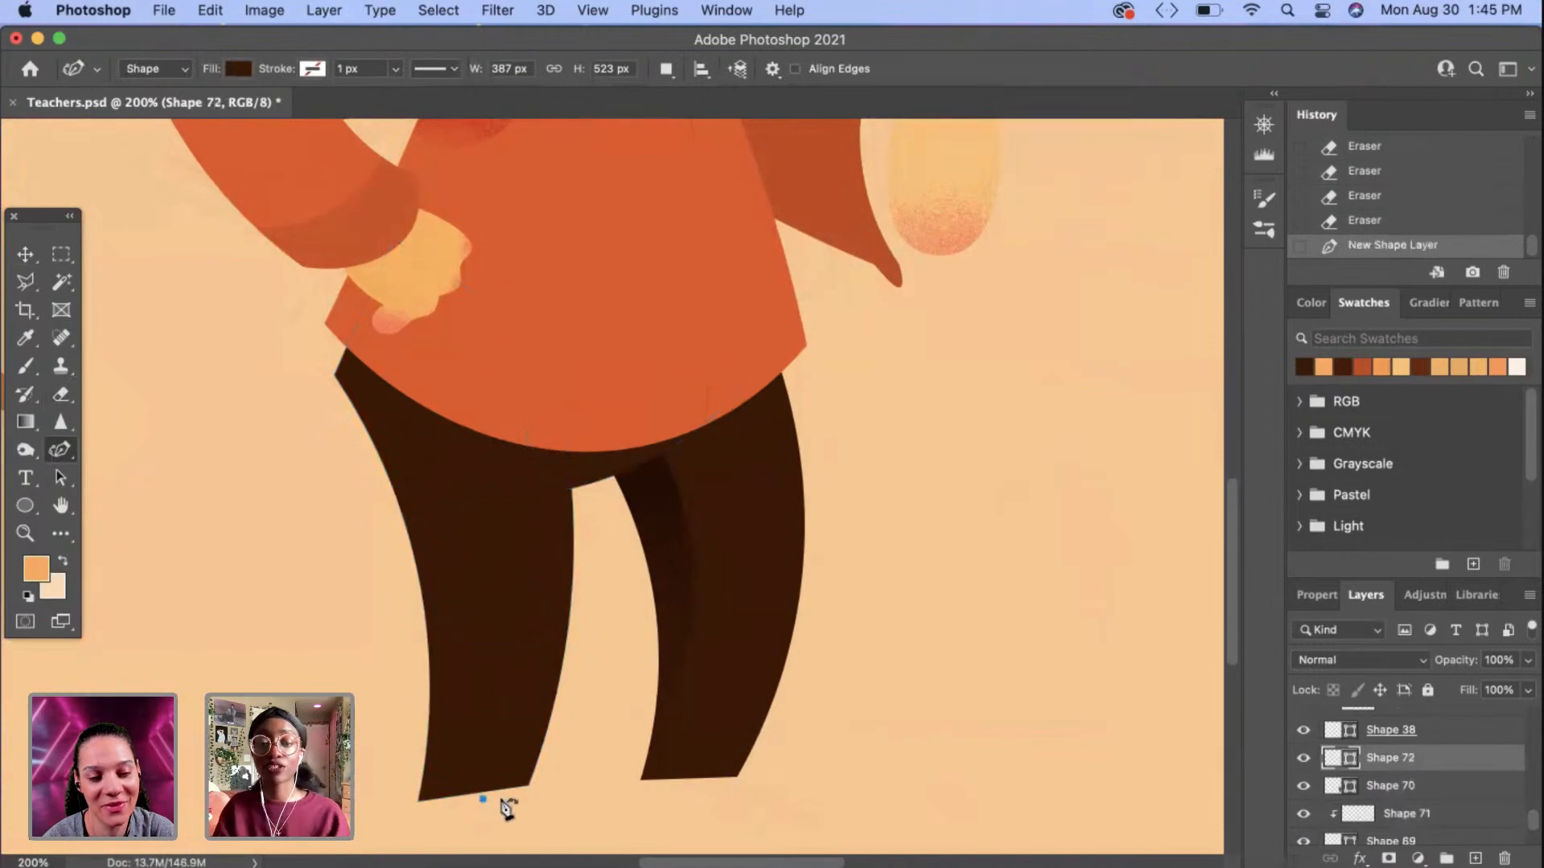
pyautogui.press('super+z')
pyautogui.click(488, 802)
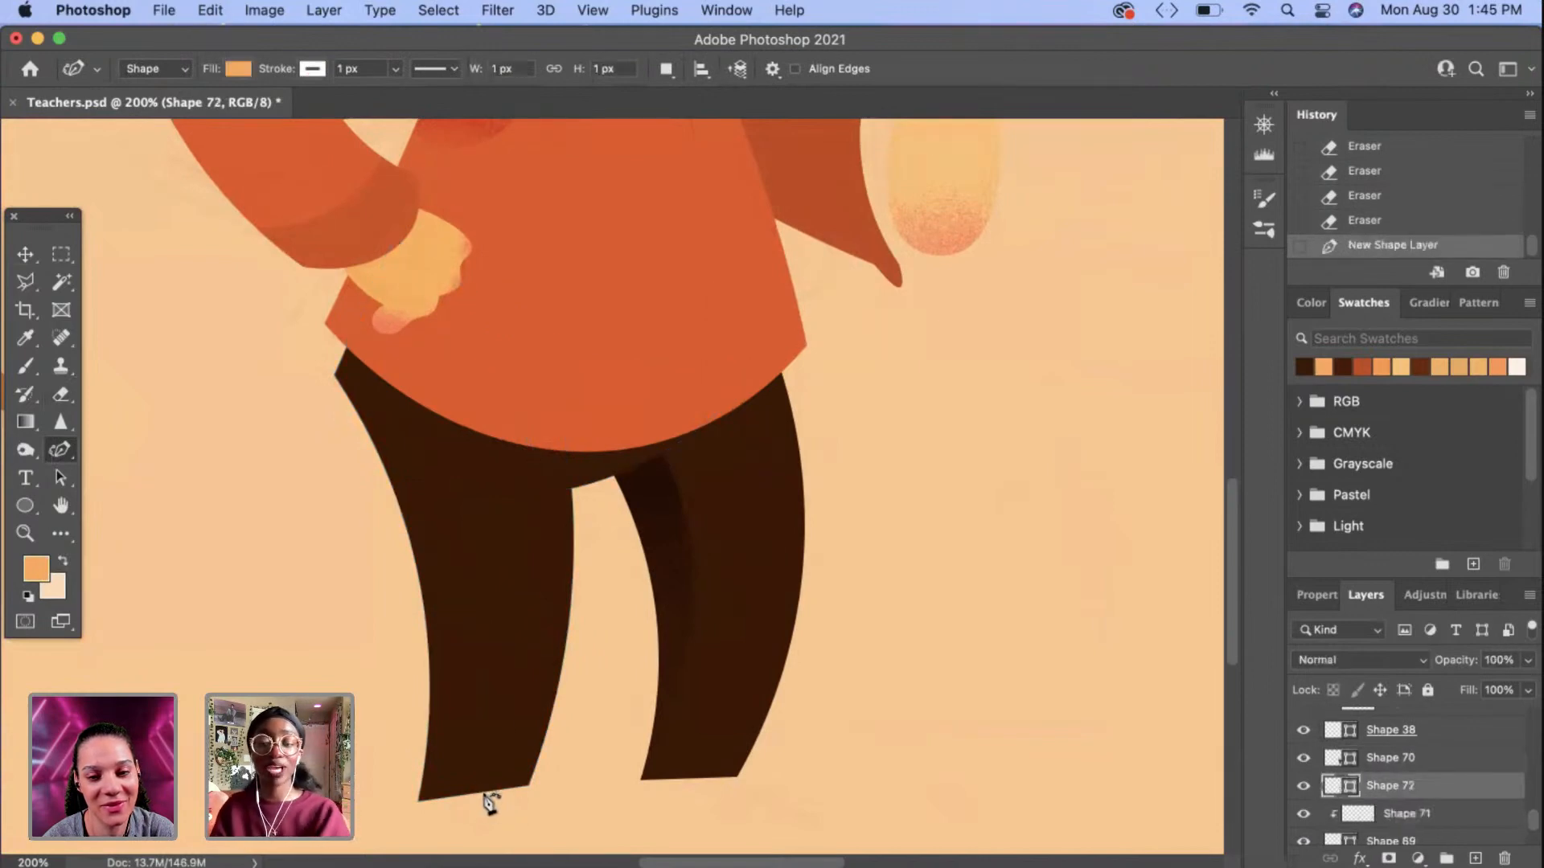
pyautogui.press('Delete')
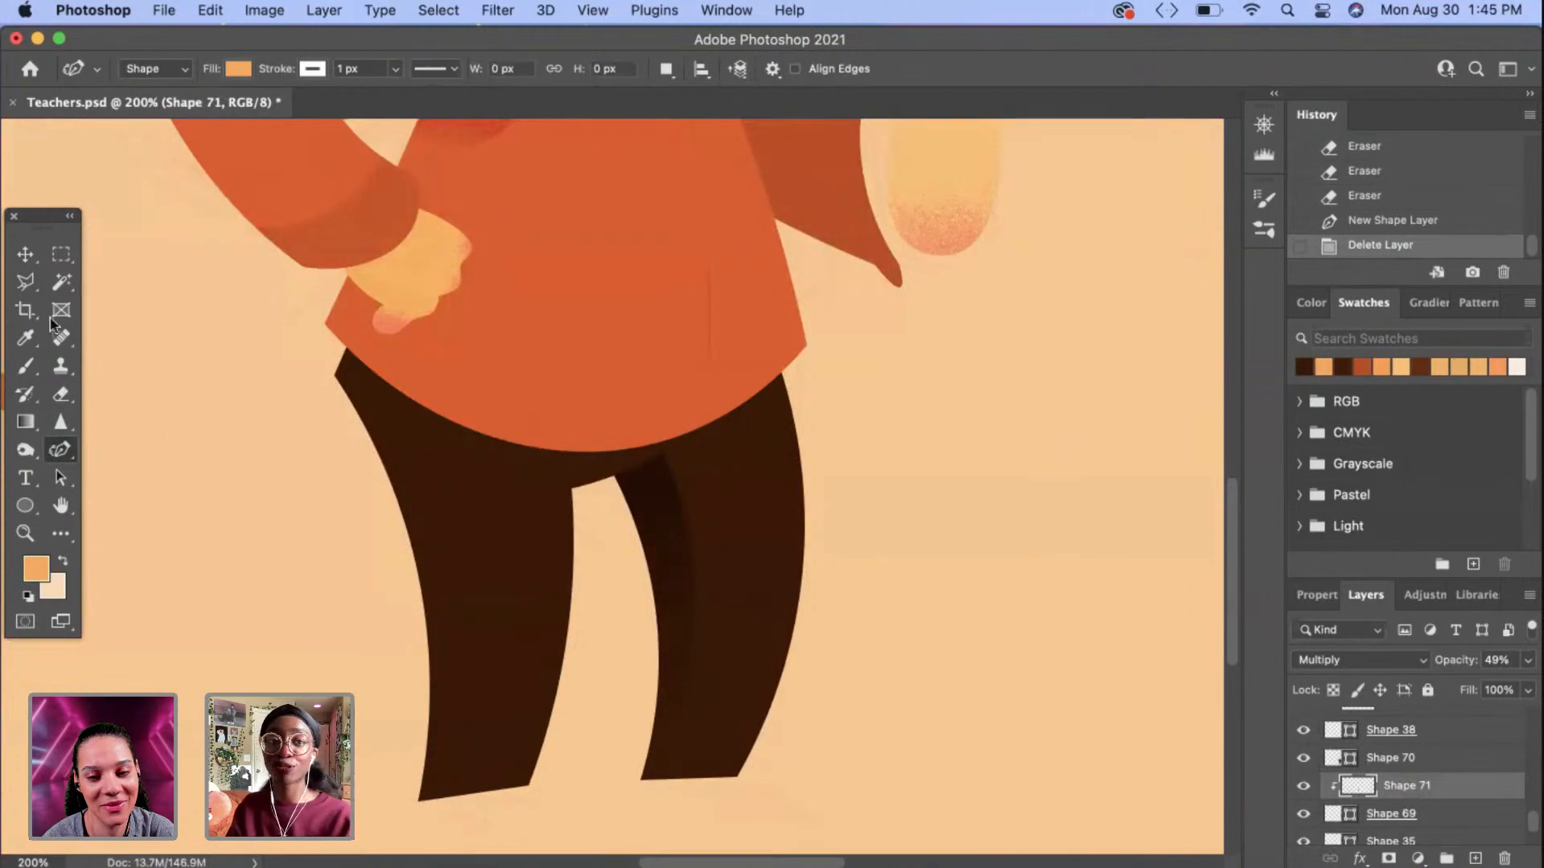
pyautogui.click(25, 254)
pyautogui.click(60, 449)
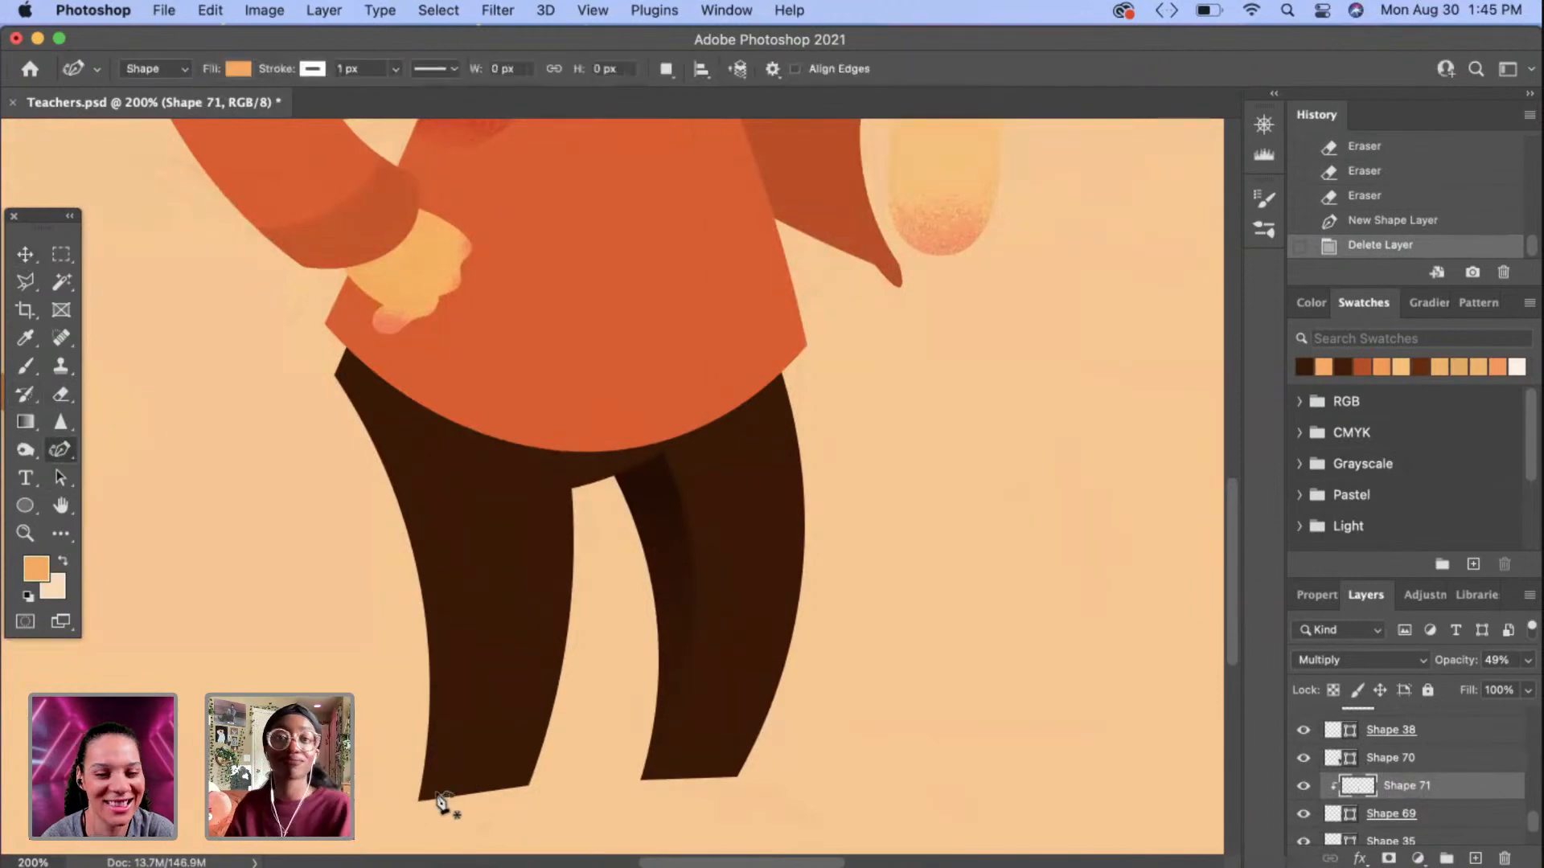
pyautogui.click(465, 824)
pyautogui.press('Delete')
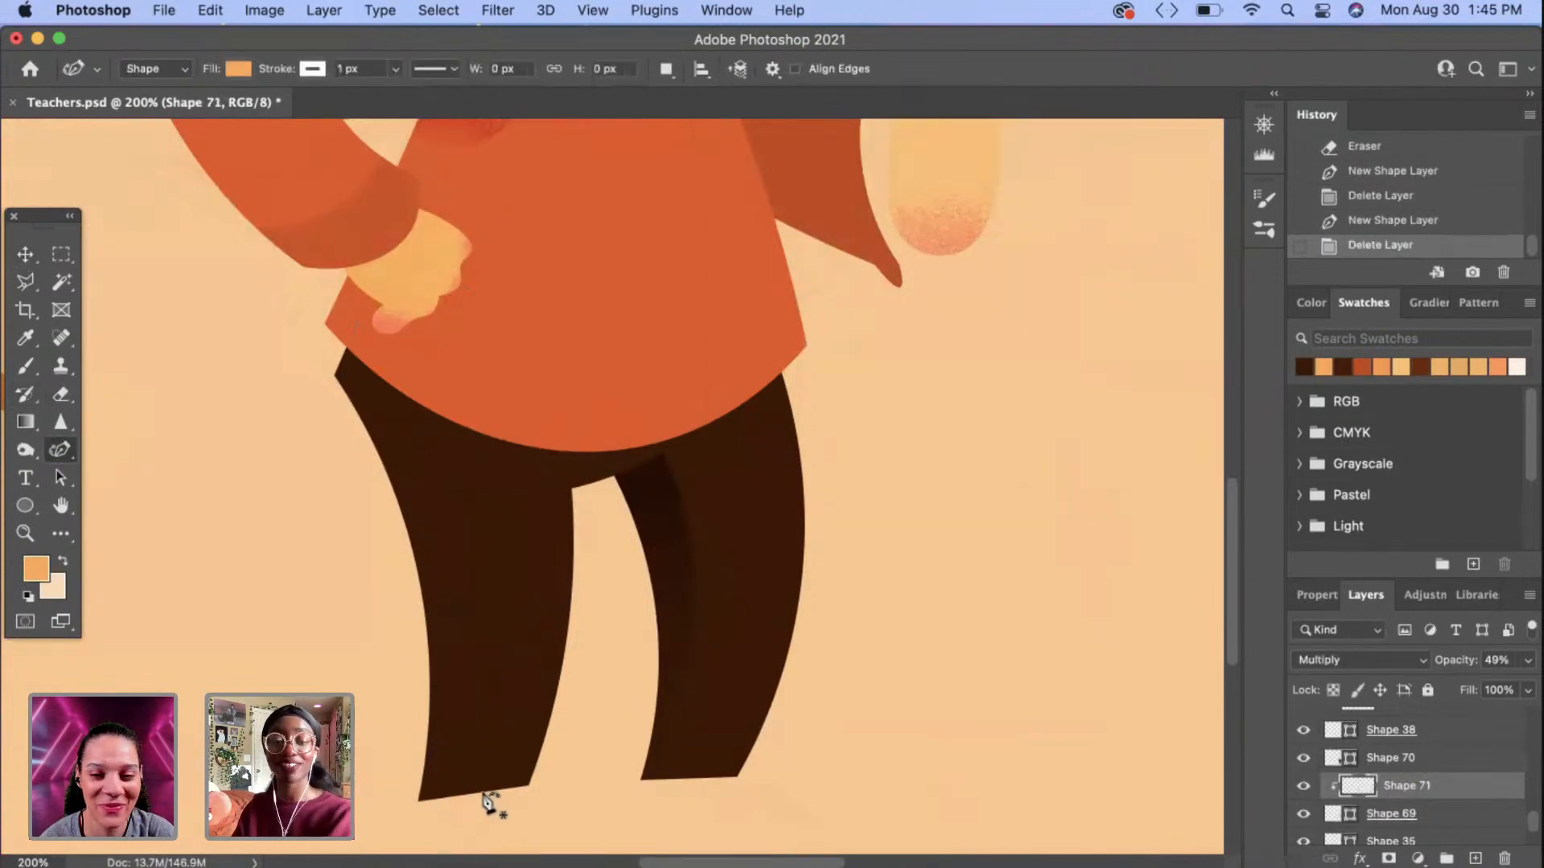
# Step: Bow the hems of both trouser legs downward by adding a midpoint to each bottom edge with the Curvature Pen tool
pyautogui.click(1375, 815)
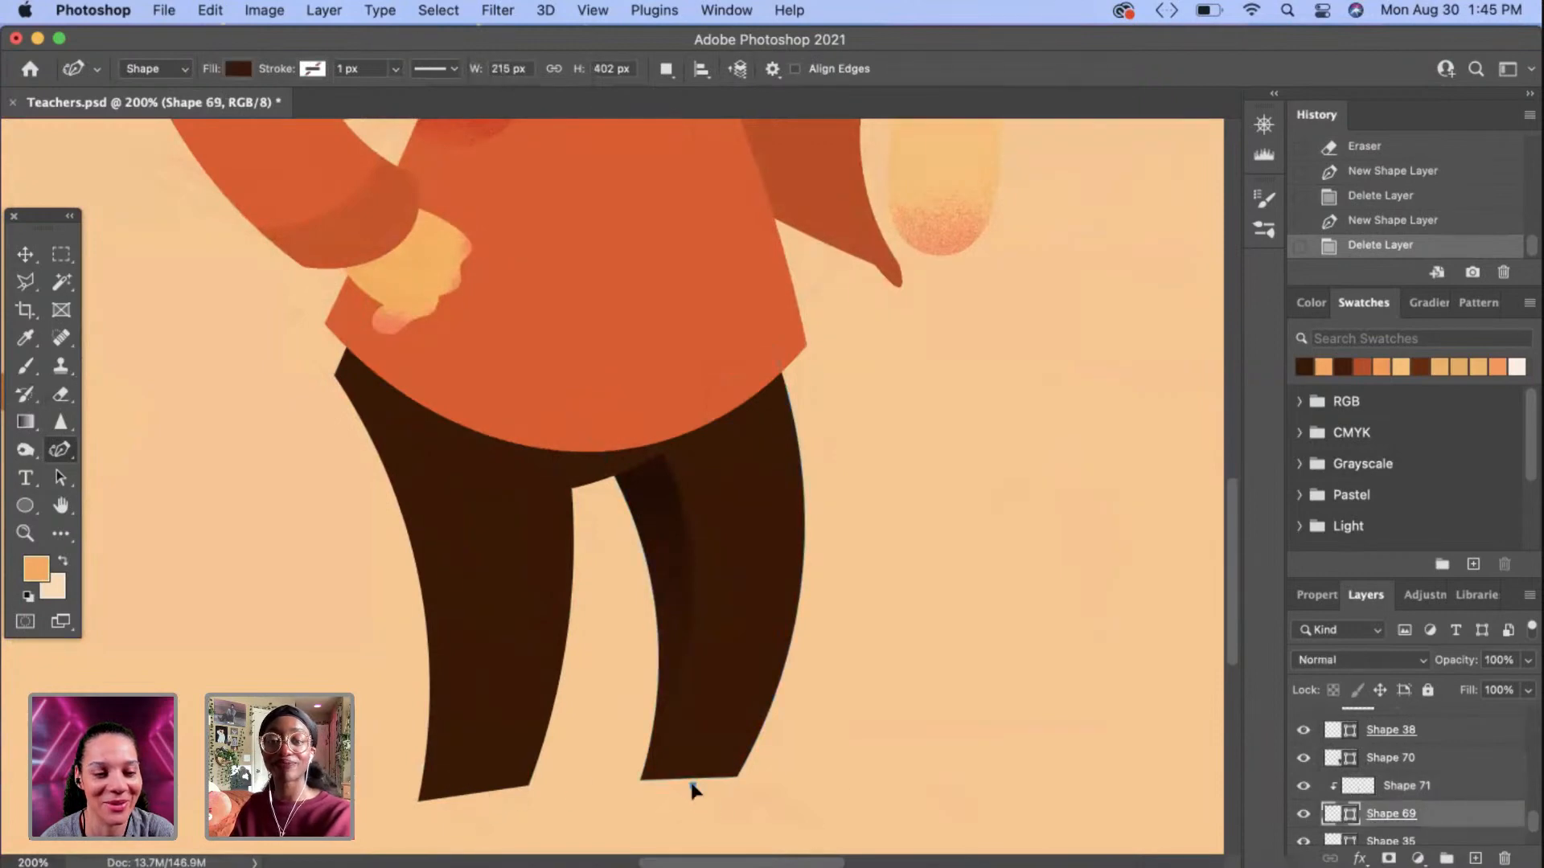
pyautogui.moveTo(689, 780); pyautogui.dragTo(691, 788)
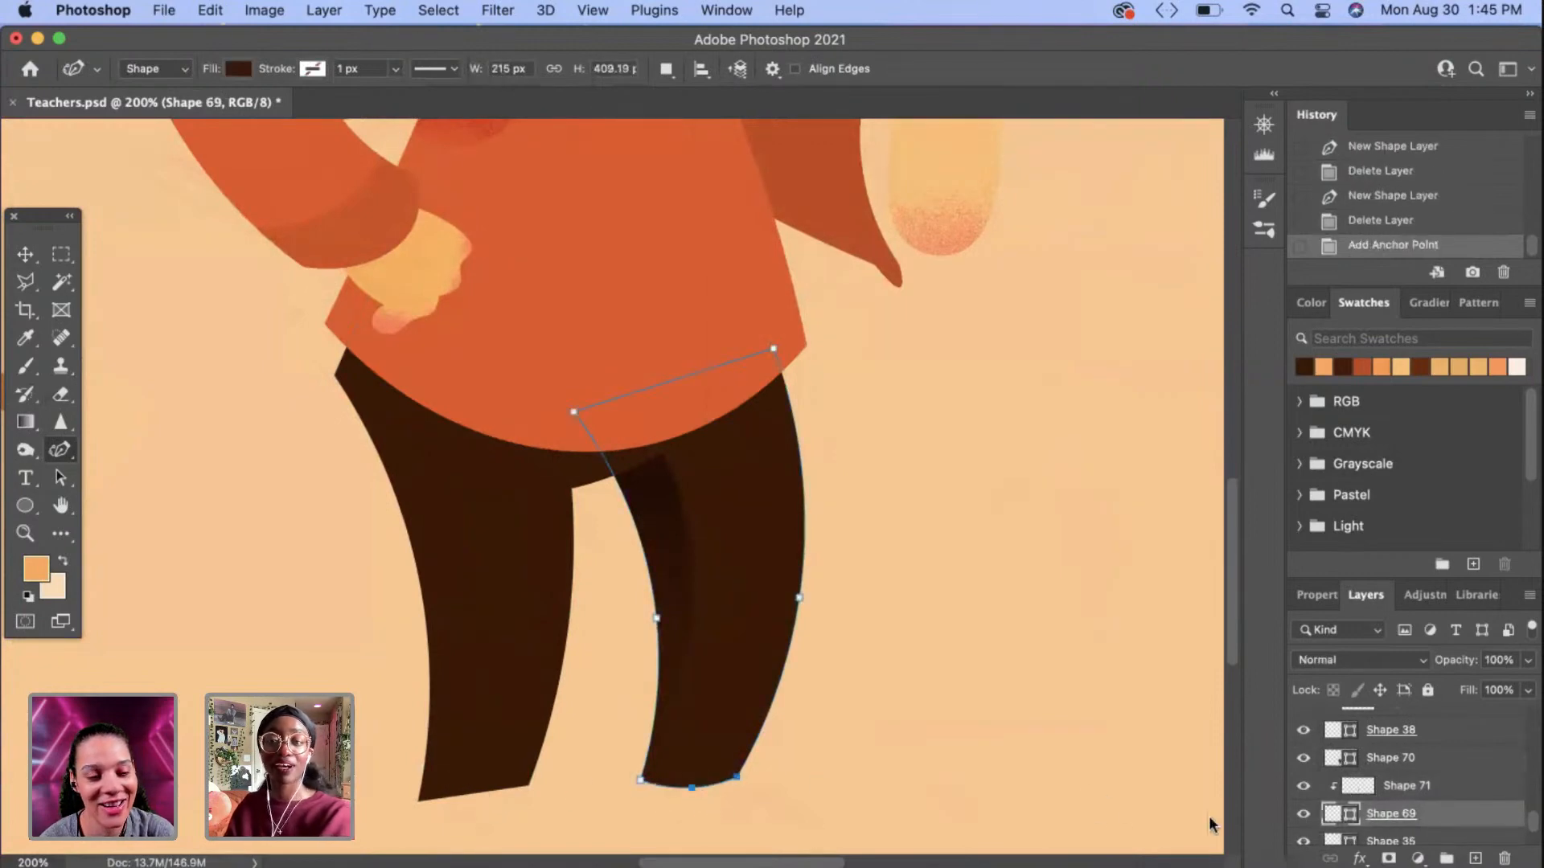
pyautogui.click(1377, 840)
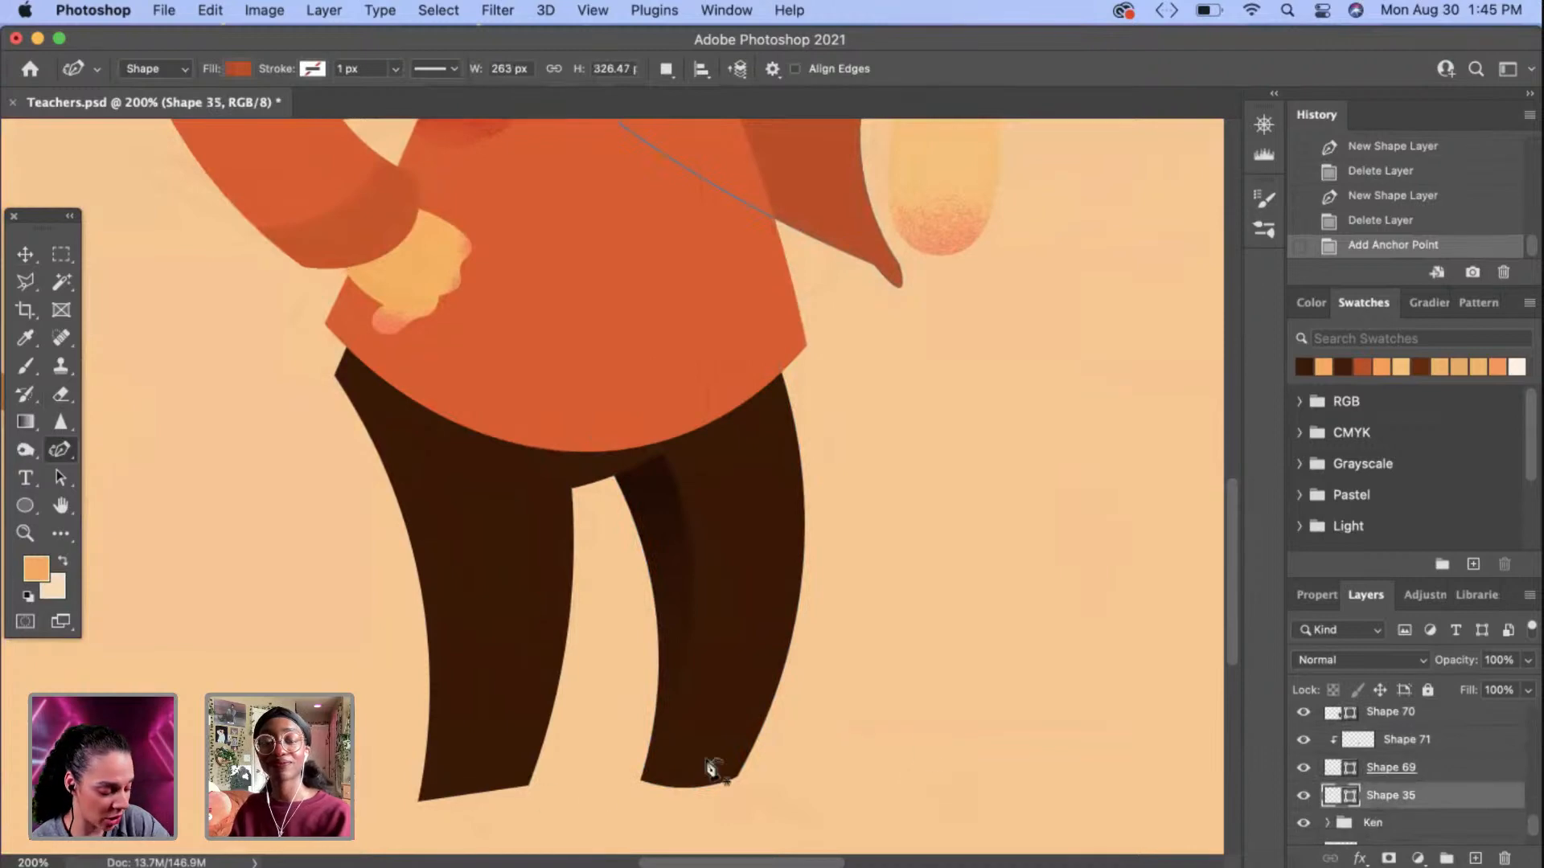
pyautogui.click(1303, 796)
pyautogui.click(1303, 796)
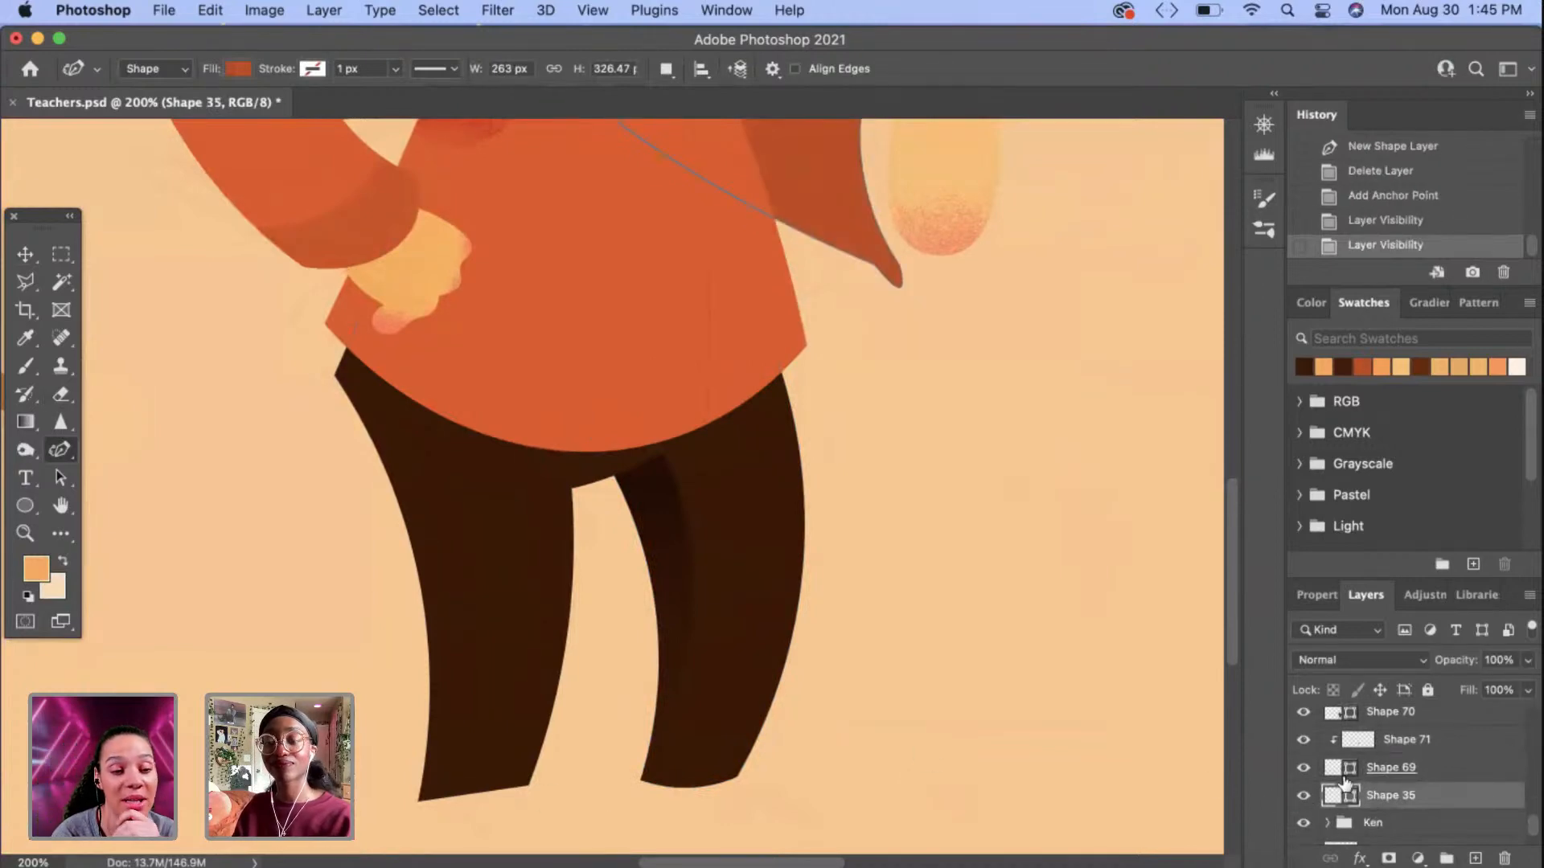
pyautogui.scroll(2, 1344, 780)
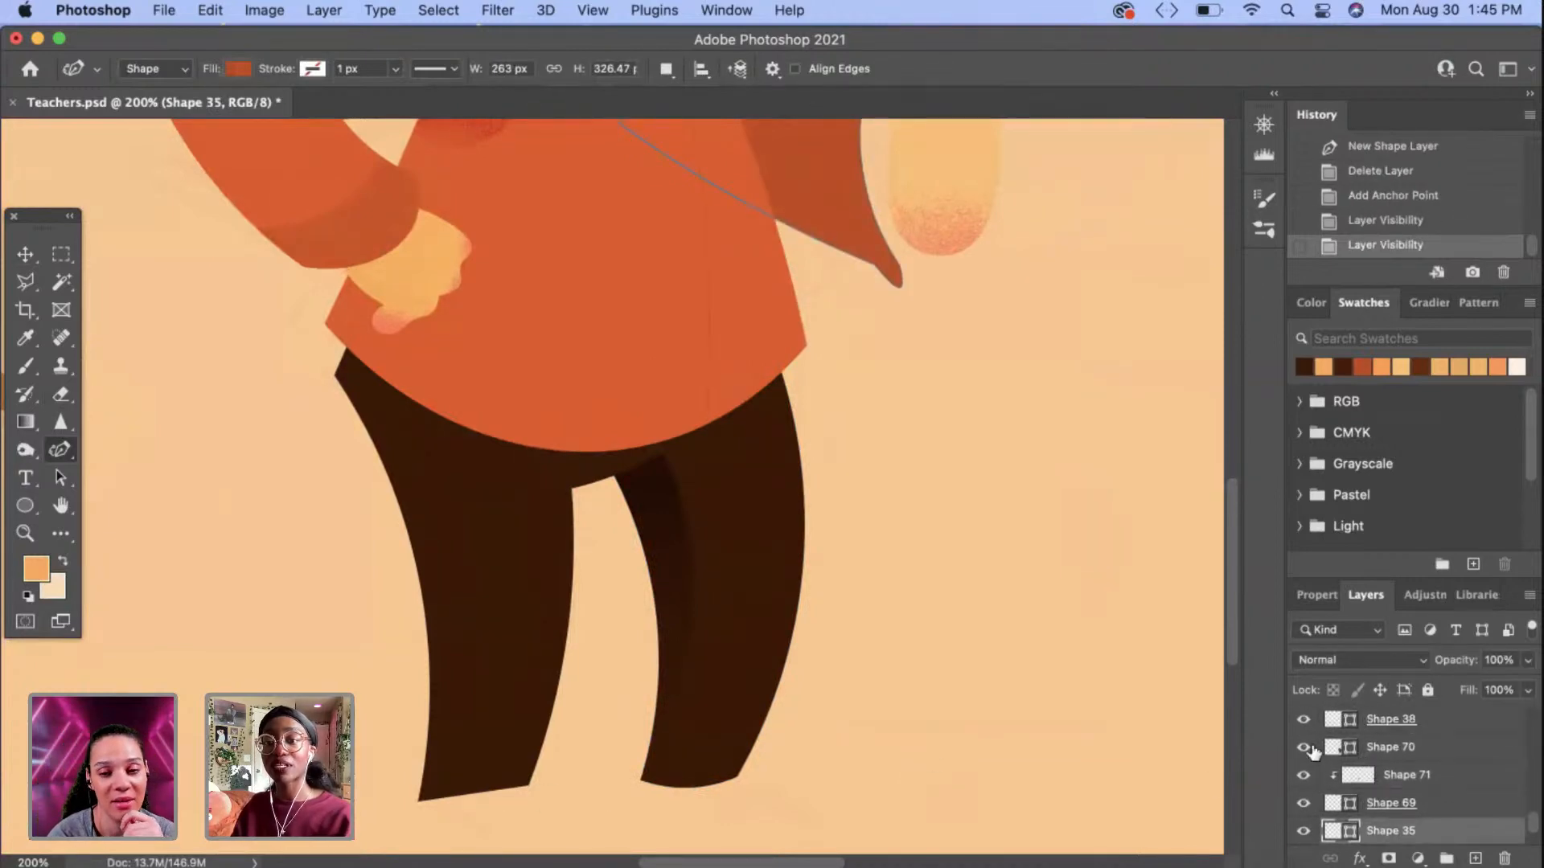
pyautogui.click(1303, 747)
pyautogui.click(1303, 747)
pyautogui.click(1371, 750)
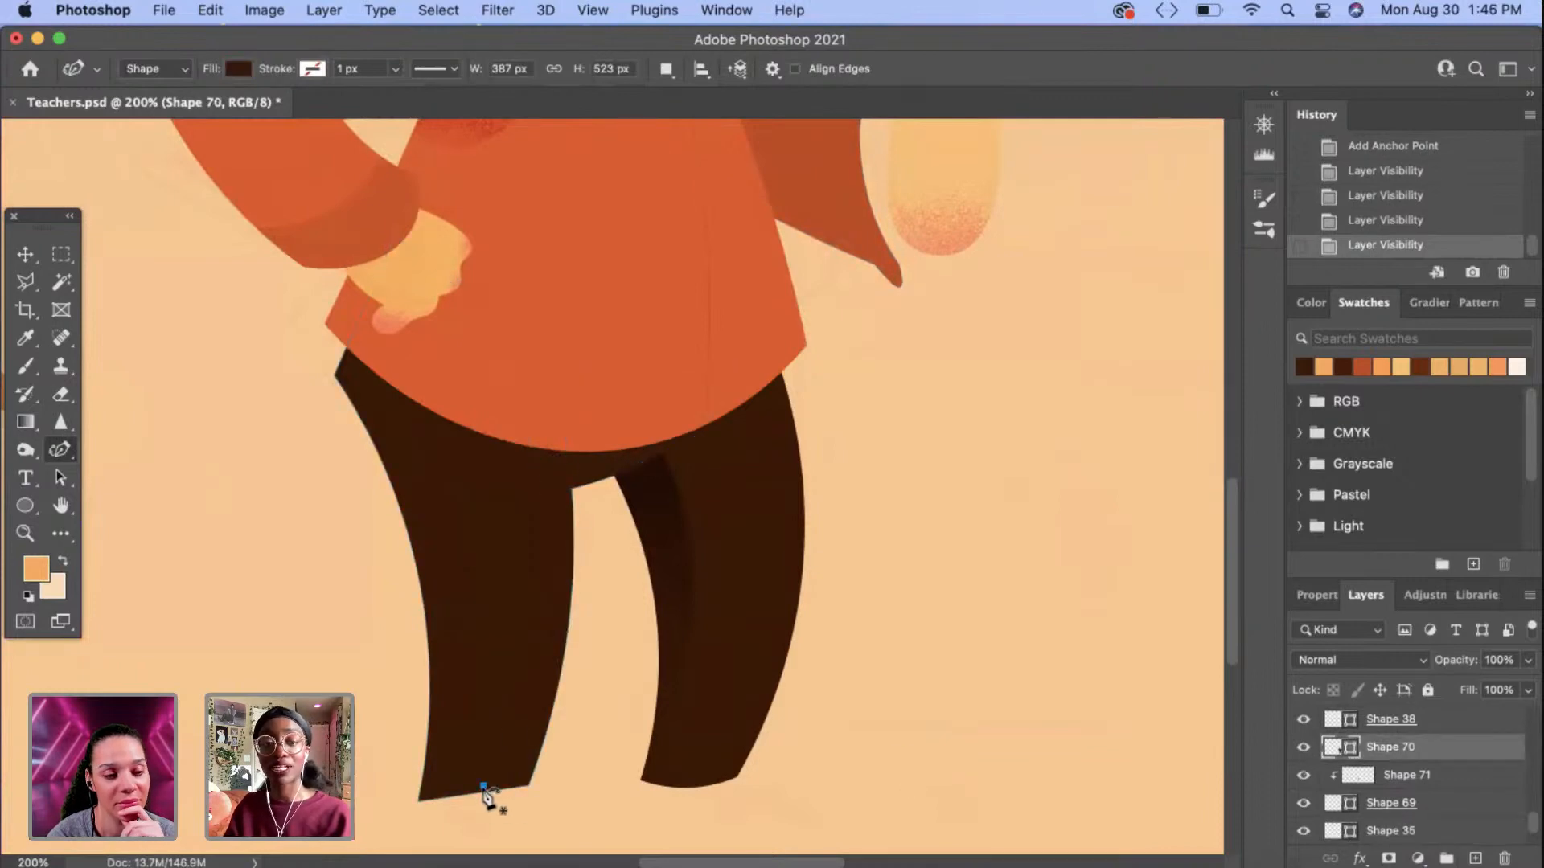
pyautogui.click(483, 788)
pyautogui.press('BackSpace')
pyautogui.click(469, 800)
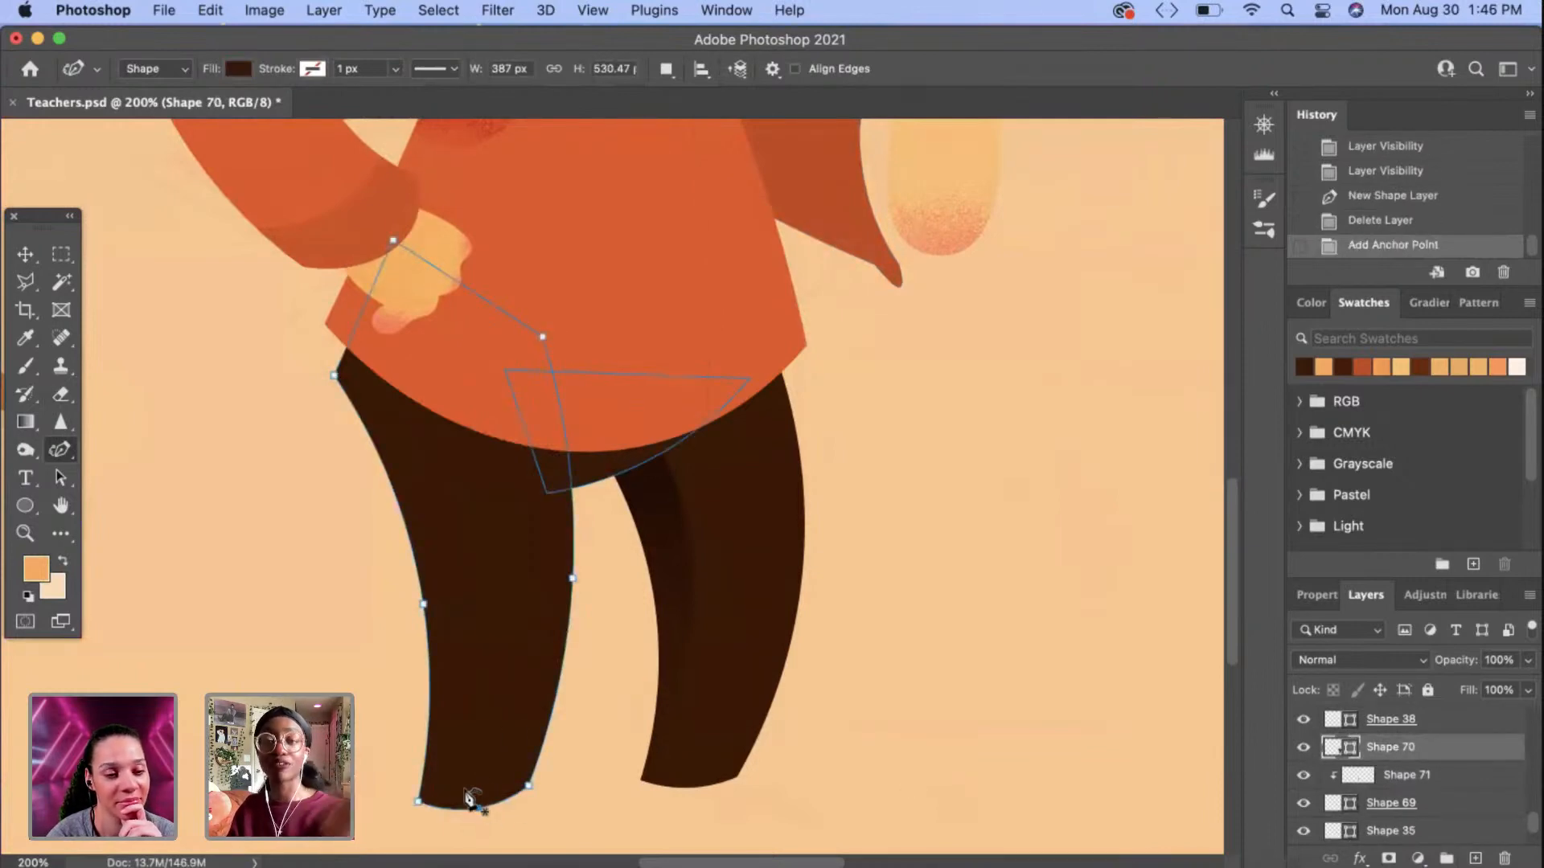
# Step: Widen the hand-on-hip side leg's rounded hem by nudging its outer corner up and out and its inner corner slightly outward
pyautogui.moveTo(417, 801); pyautogui.dragTo(412, 790)
pyautogui.press('Return')
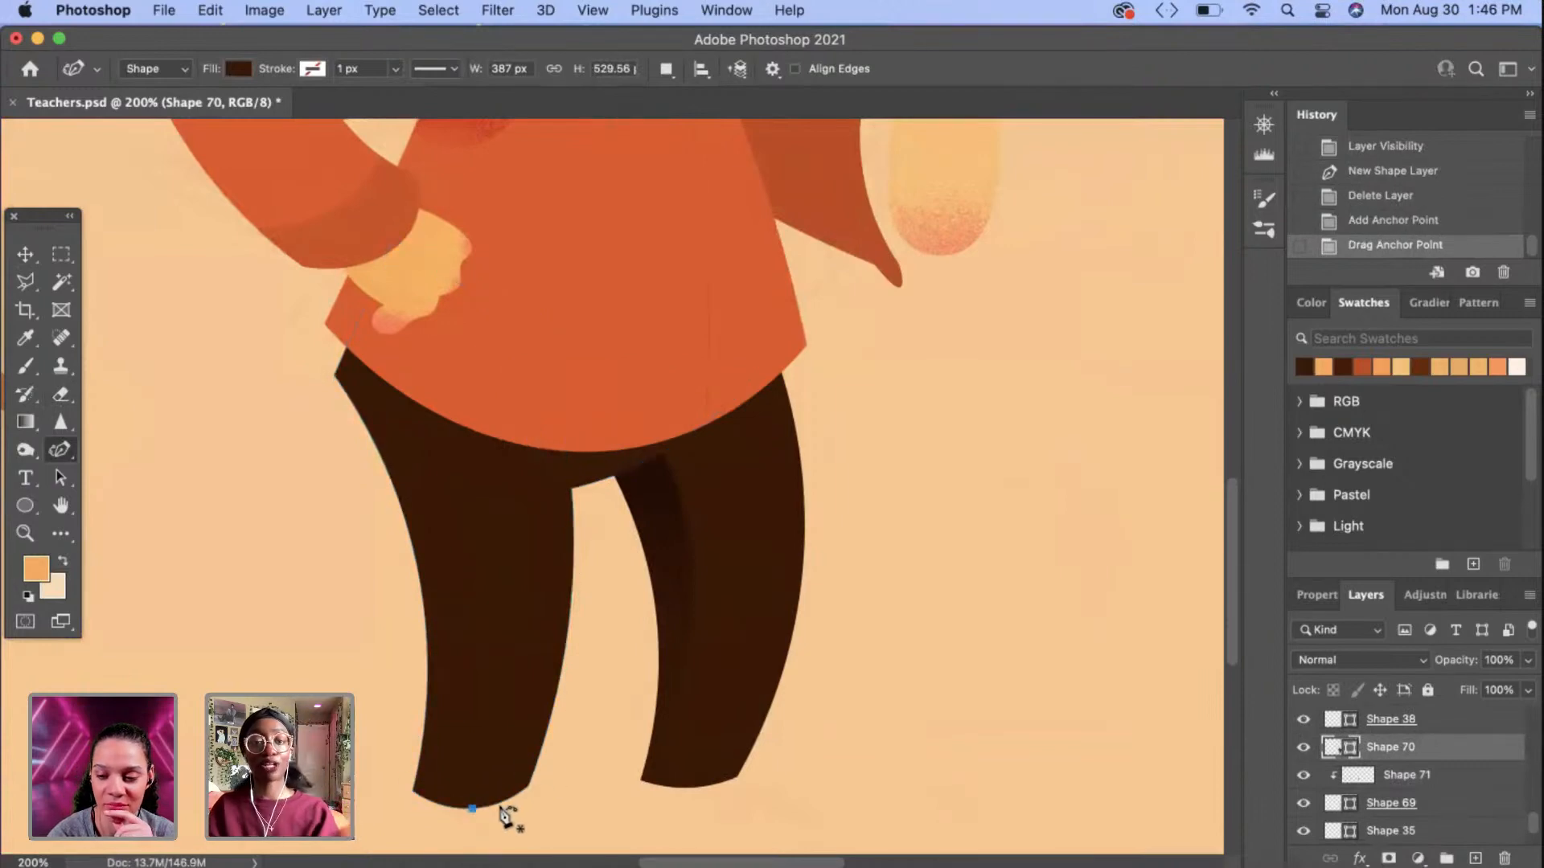
pyautogui.click(509, 800)
pyautogui.press('BackSpace')
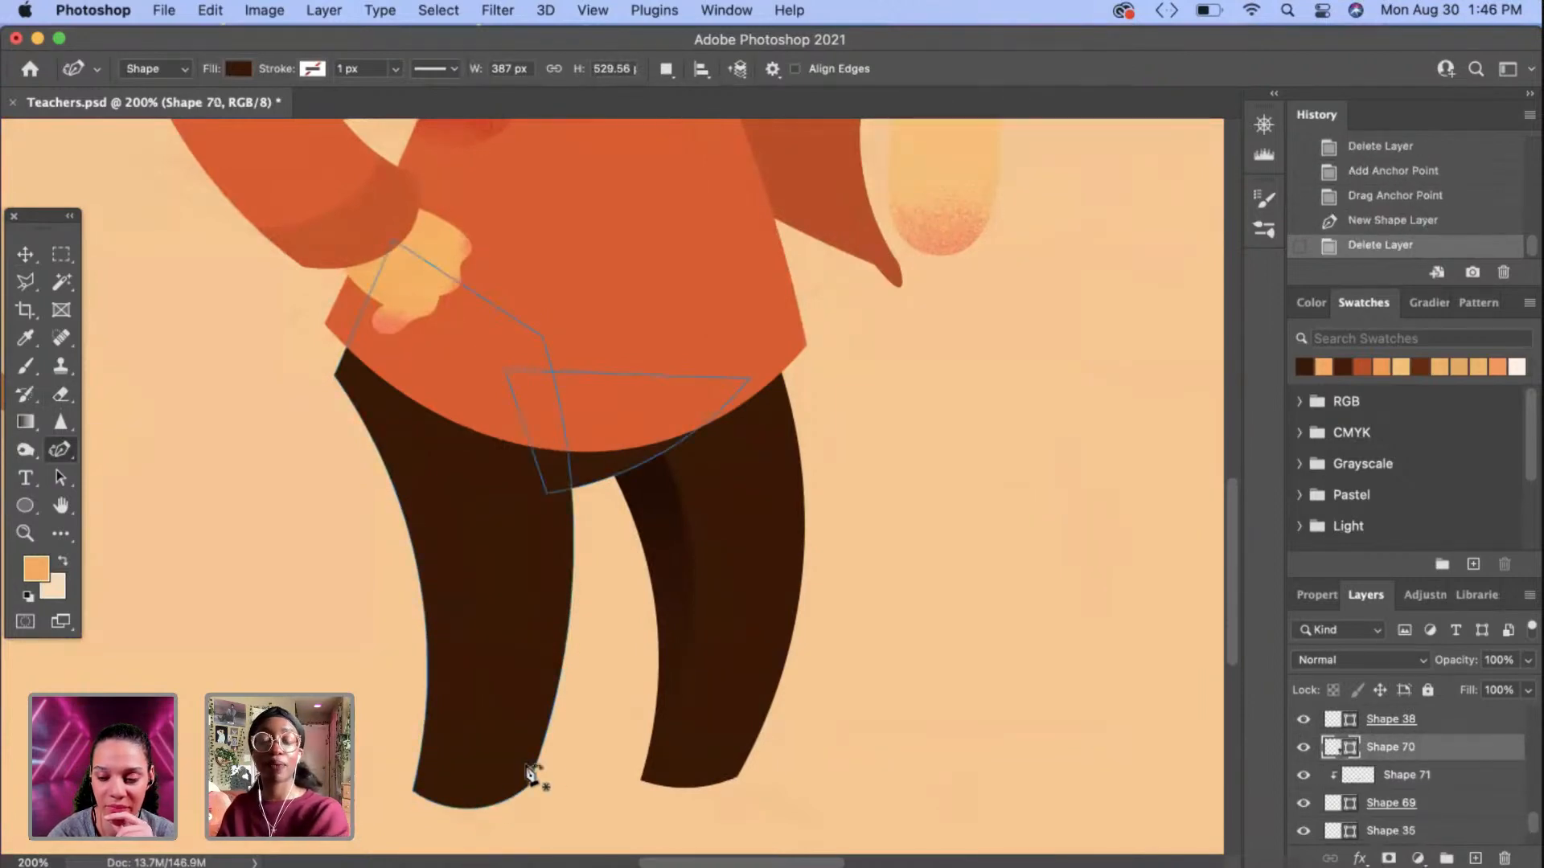
pyautogui.click(536, 759)
pyautogui.press('BackSpace')
pyautogui.moveTo(529, 786); pyautogui.dragTo(534, 785)
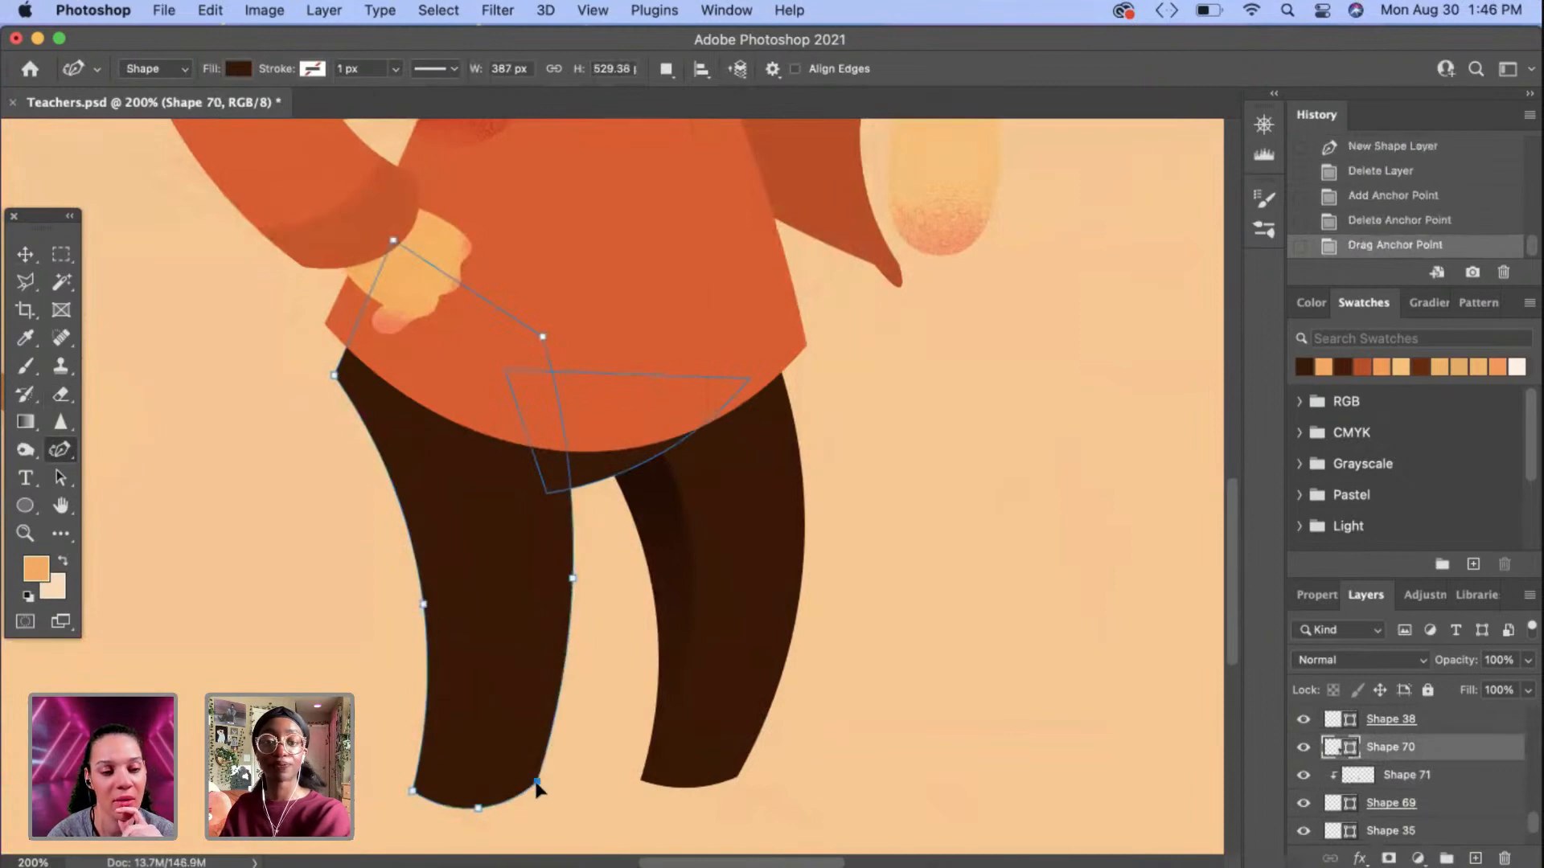
pyautogui.press('super+minus')
pyautogui.press('super+minus')
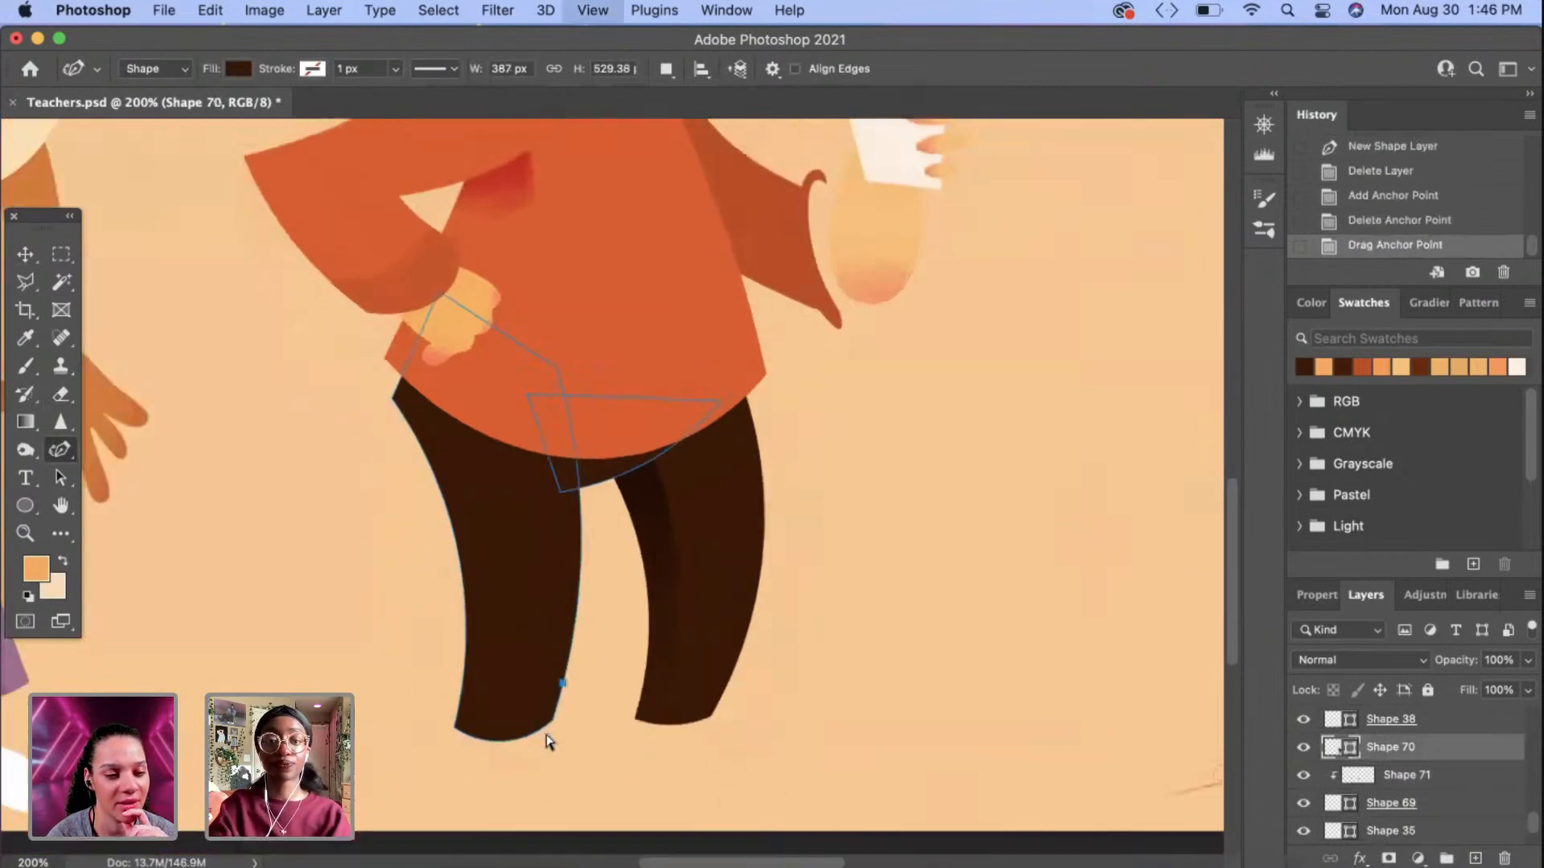
# Step: Draw a closed straight-sided foot and ankle shape about 254 by 274 px with the Pen tool, layered above the Ken group and behind the trousers
pyautogui.press('super+plus')
pyautogui.press('super+plus')
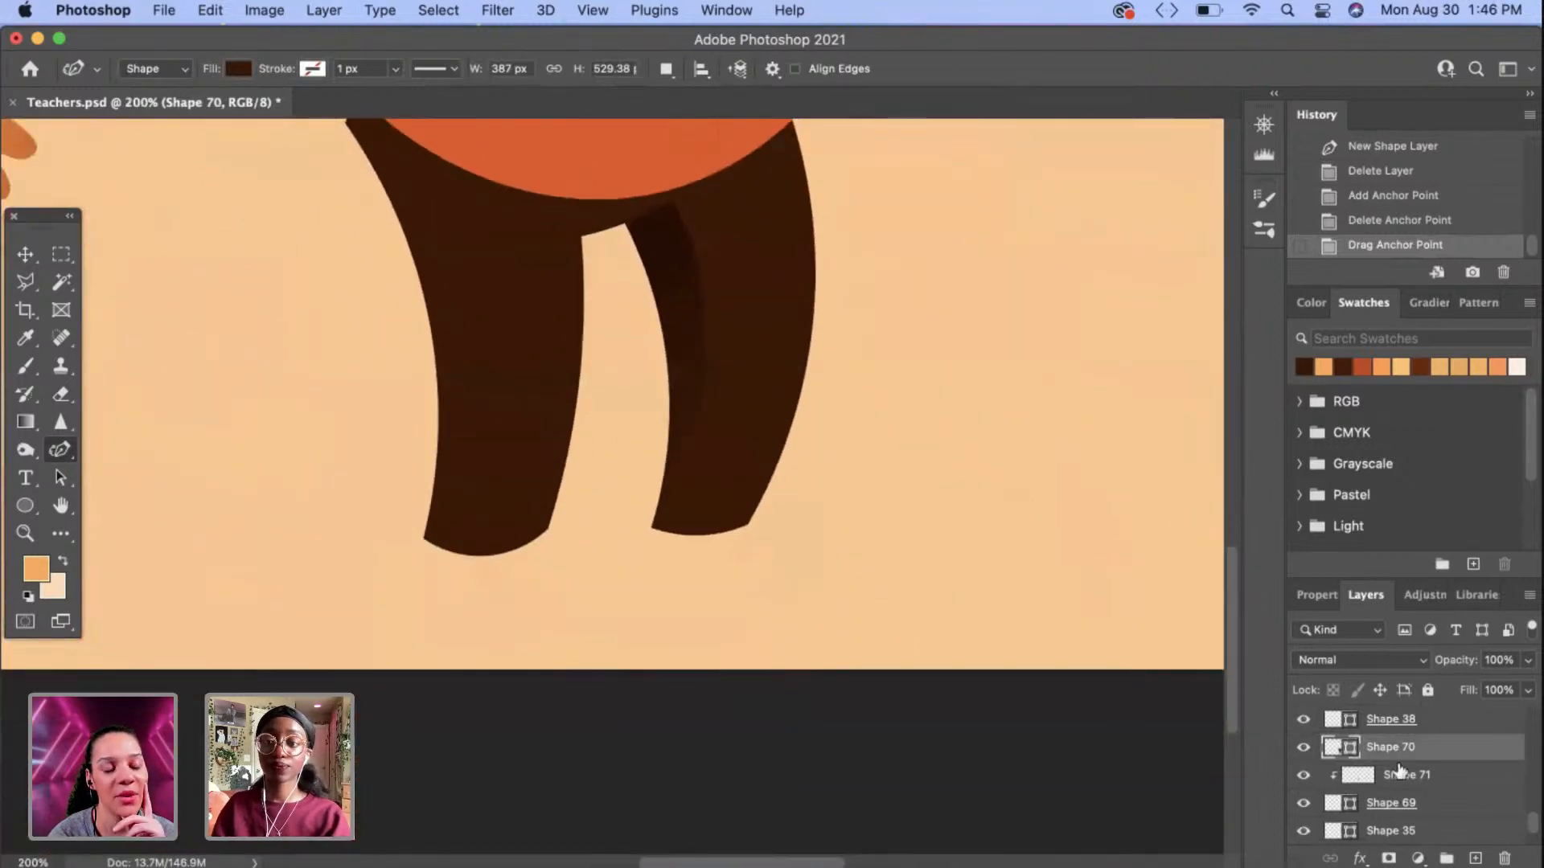
pyautogui.scroll(-3, 1400, 771)
pyautogui.click(1365, 748)
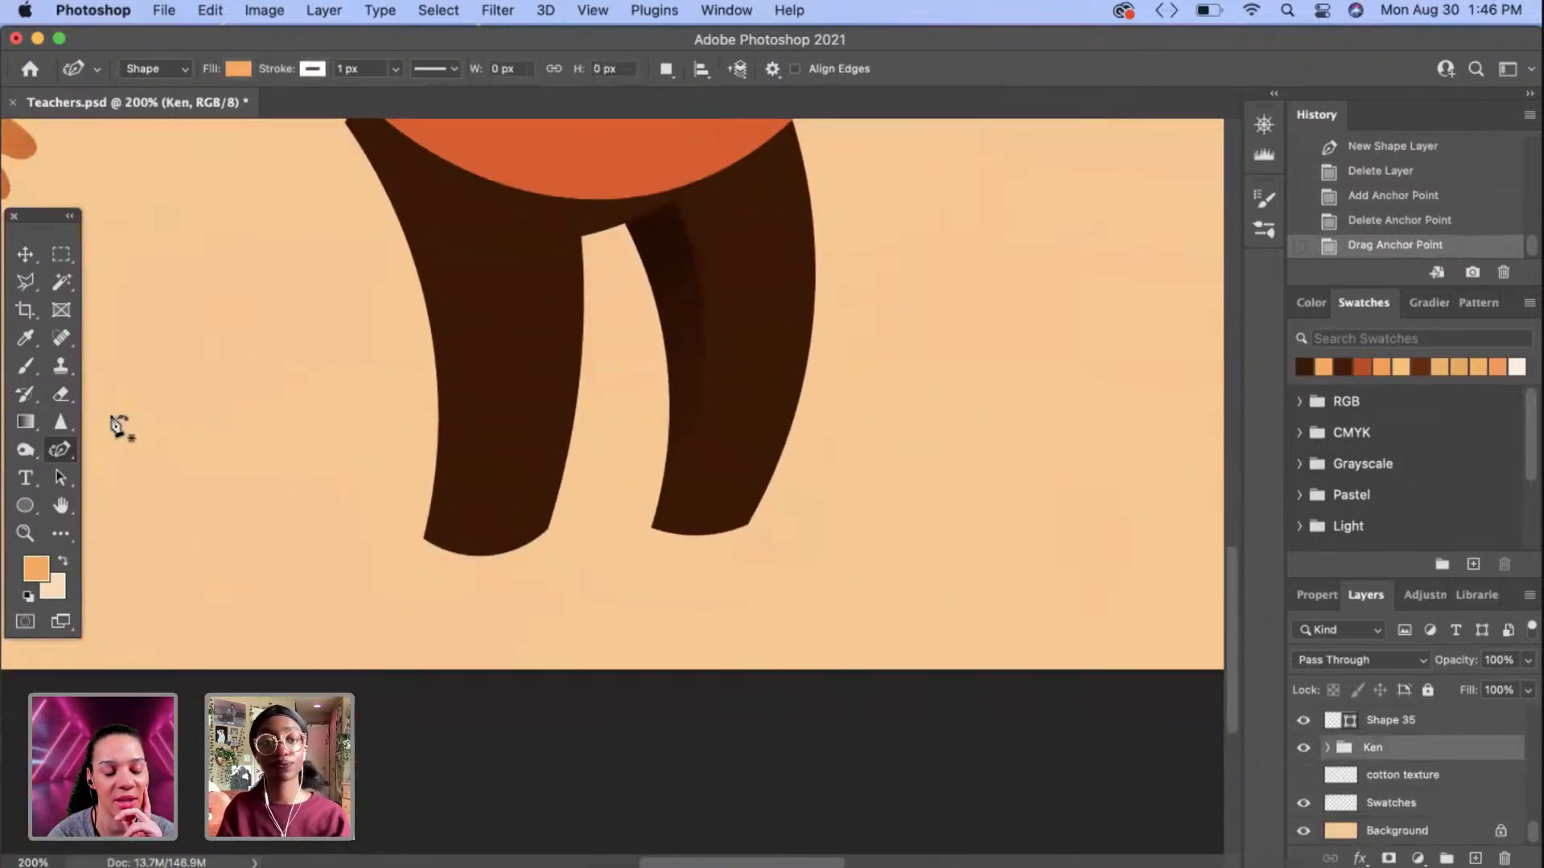
pyautogui.moveTo(62, 450); pyautogui.dragTo(276, 457)
pyautogui.click(478, 474)
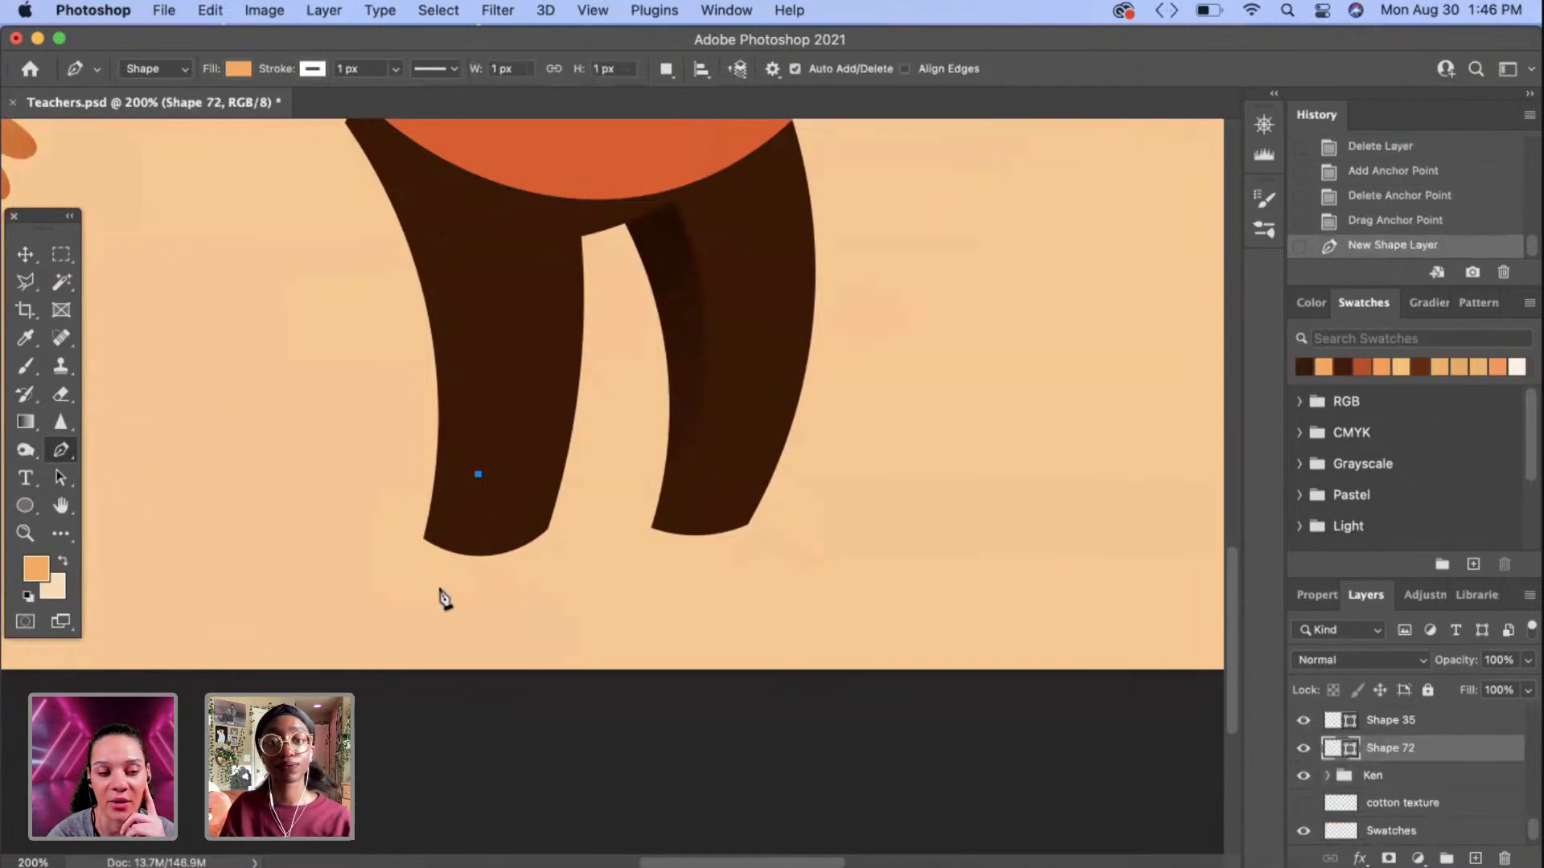
pyautogui.click(436, 589)
pyautogui.click(709, 604)
pyautogui.click(516, 566)
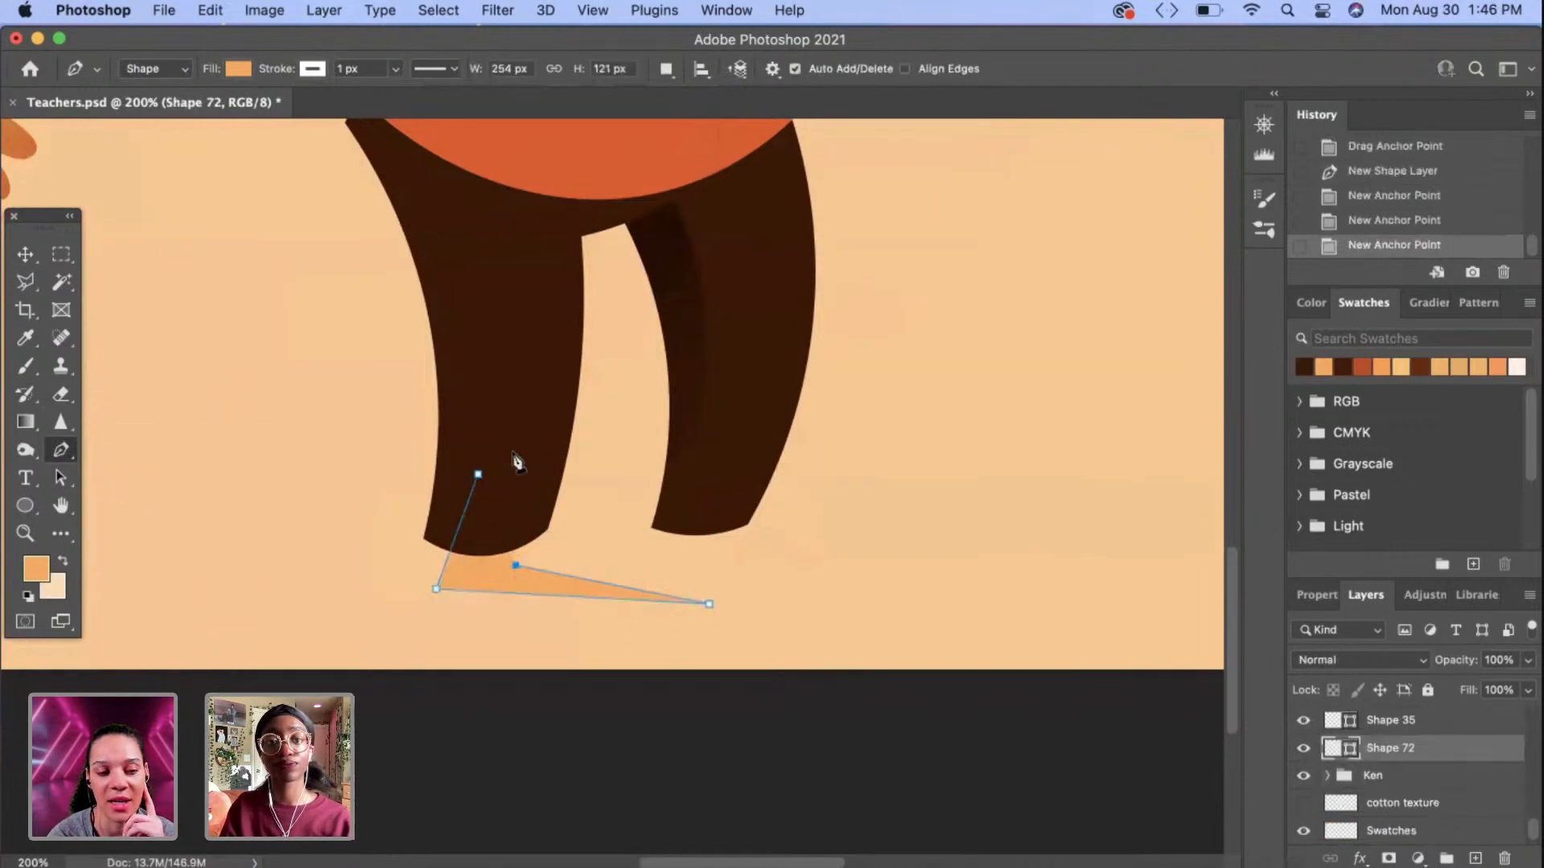
pyautogui.click(535, 310)
pyautogui.click(478, 474)
# Step: Open the fill colour options of the foot shape
pyautogui.click(238, 68)
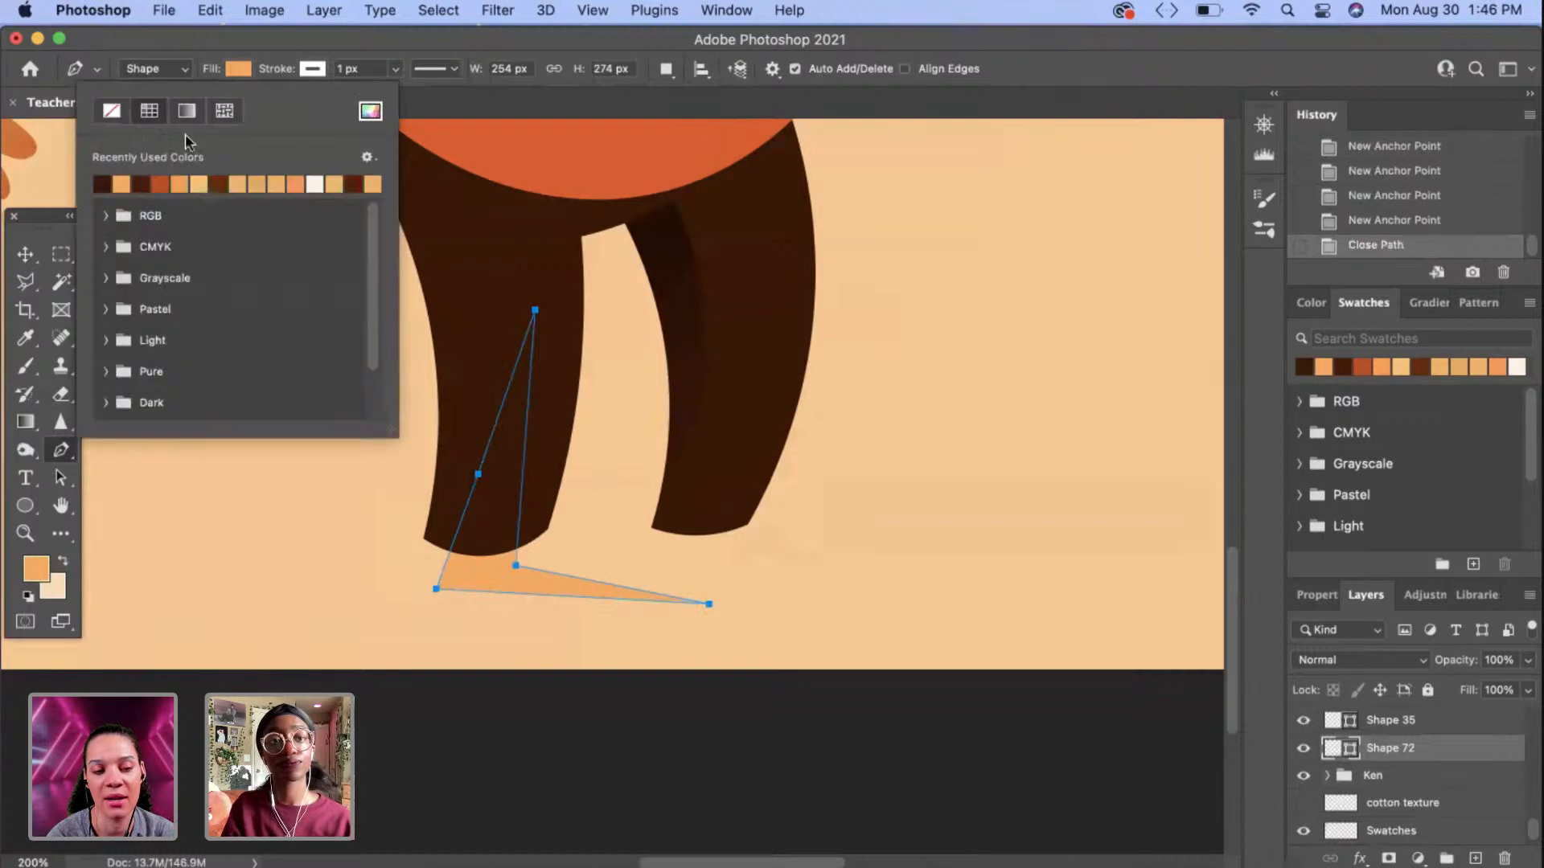
# Step: Fill the new shoe shape with near-black brown, about RGB 31, 12, 0, and remove its stroke
pyautogui.click(102, 184)
pyautogui.click(371, 111)
pyautogui.click(554, 771)
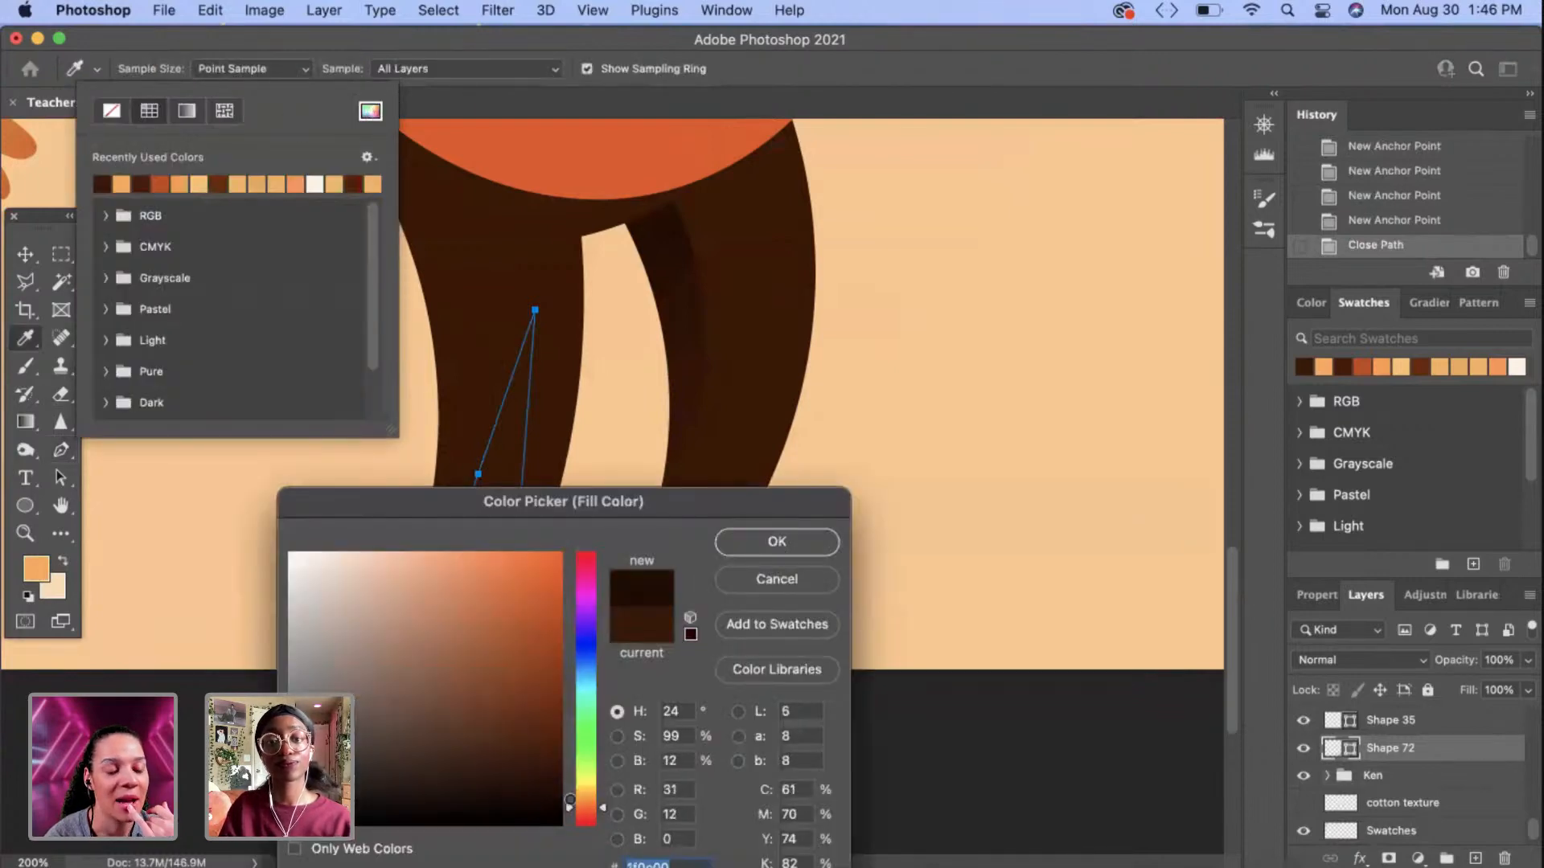
pyautogui.click(760, 545)
pyautogui.click(313, 68)
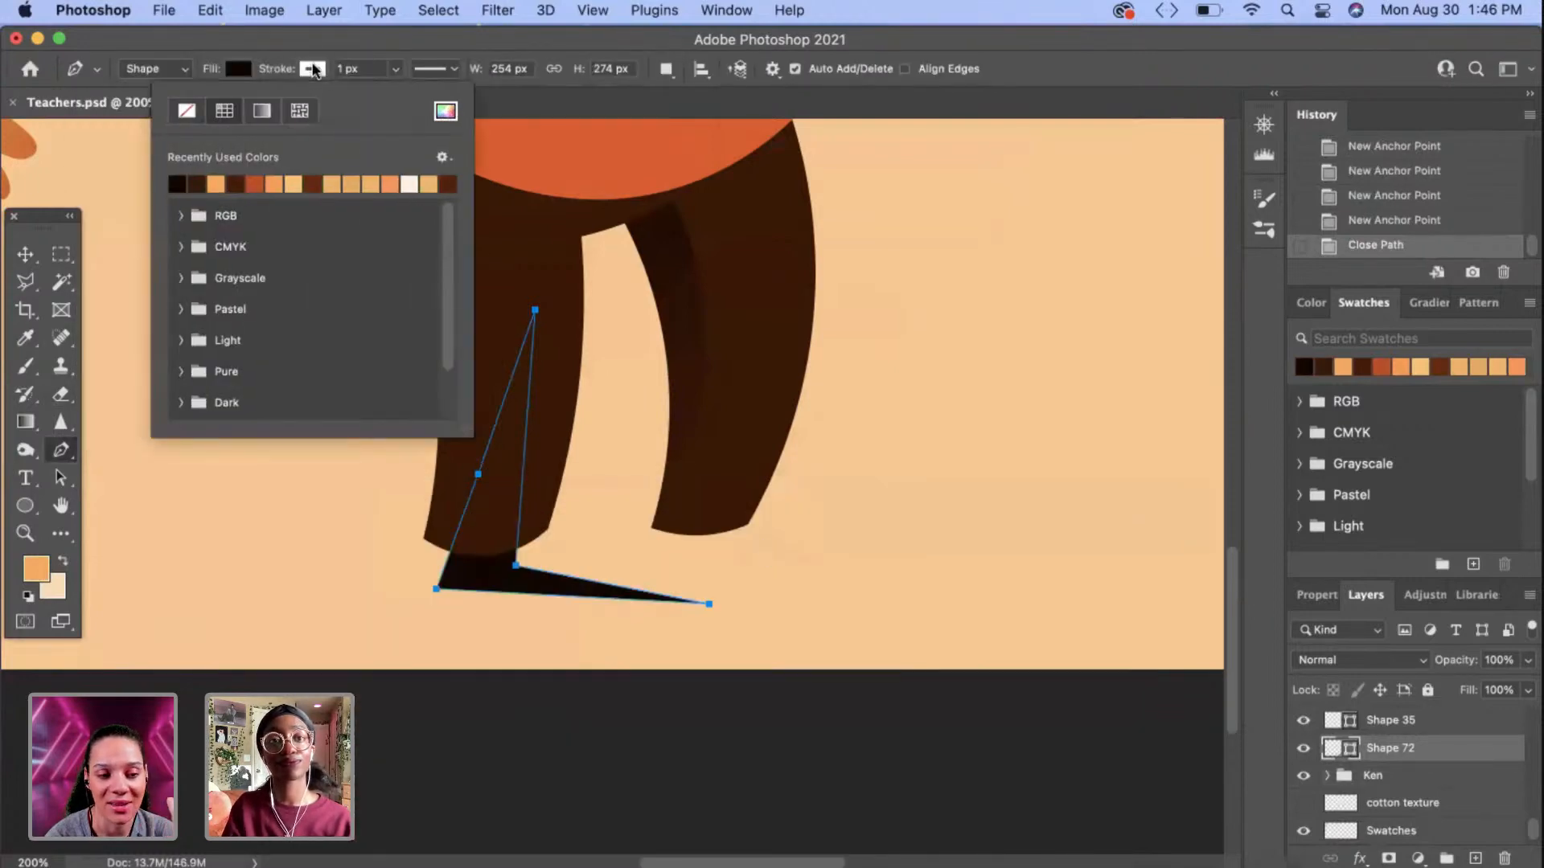
pyautogui.click(187, 110)
# Step: With the Curvature Pen, bend the shoe shape's upper sides and extend its top corners to follow the trouser leg up to the sweater
pyautogui.moveTo(60, 454); pyautogui.dragTo(140, 486)
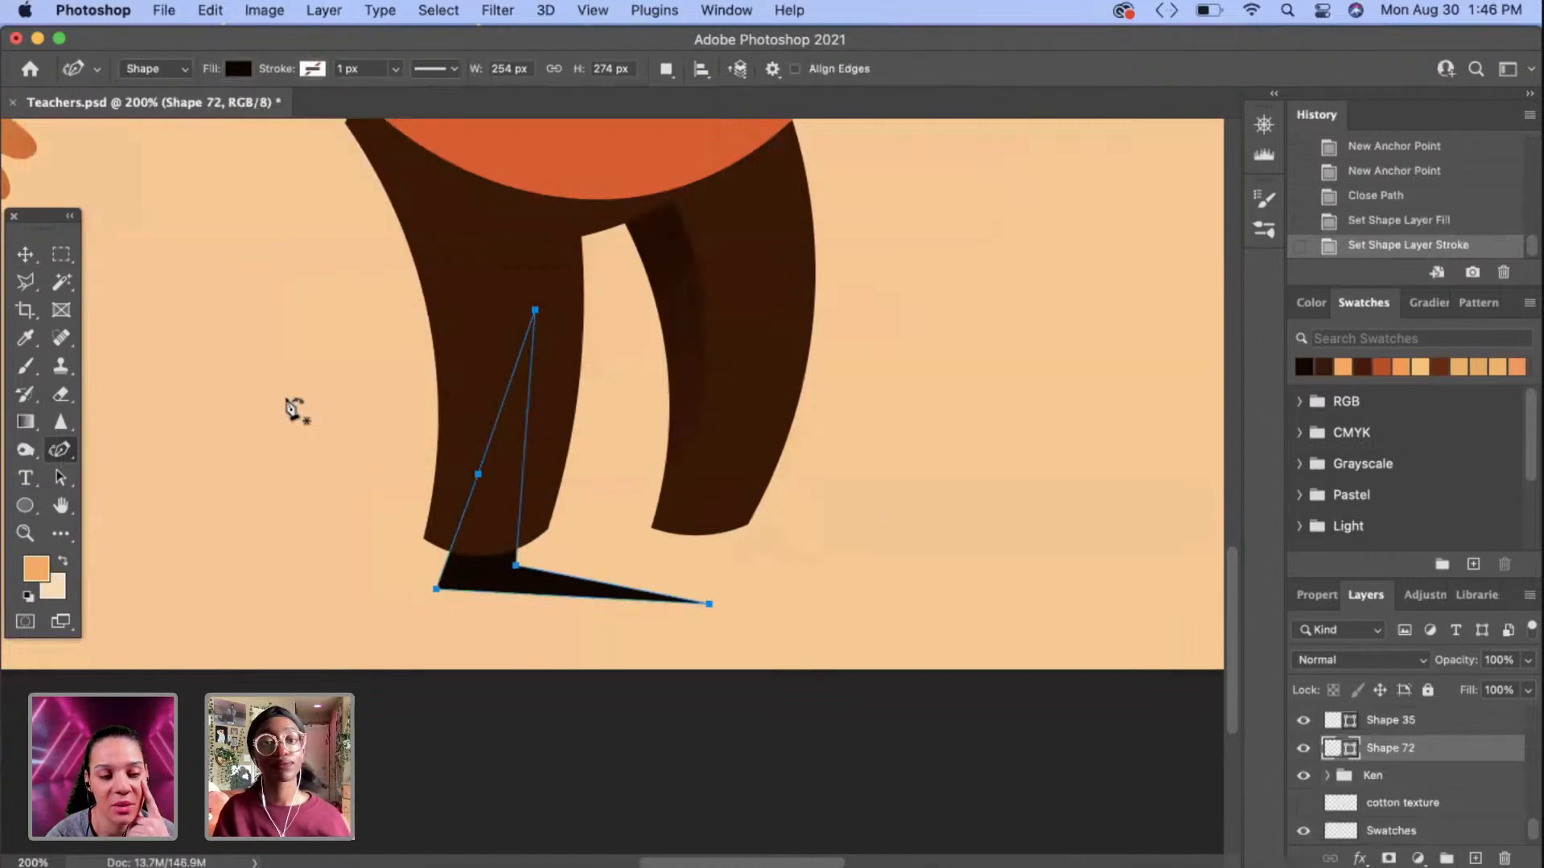
pyautogui.click(524, 505)
pyautogui.moveTo(523, 508); pyautogui.dragTo(447, 175)
pyautogui.moveTo(449, 412); pyautogui.dragTo(463, 400)
pyautogui.moveTo(436, 594); pyautogui.dragTo(440, 596)
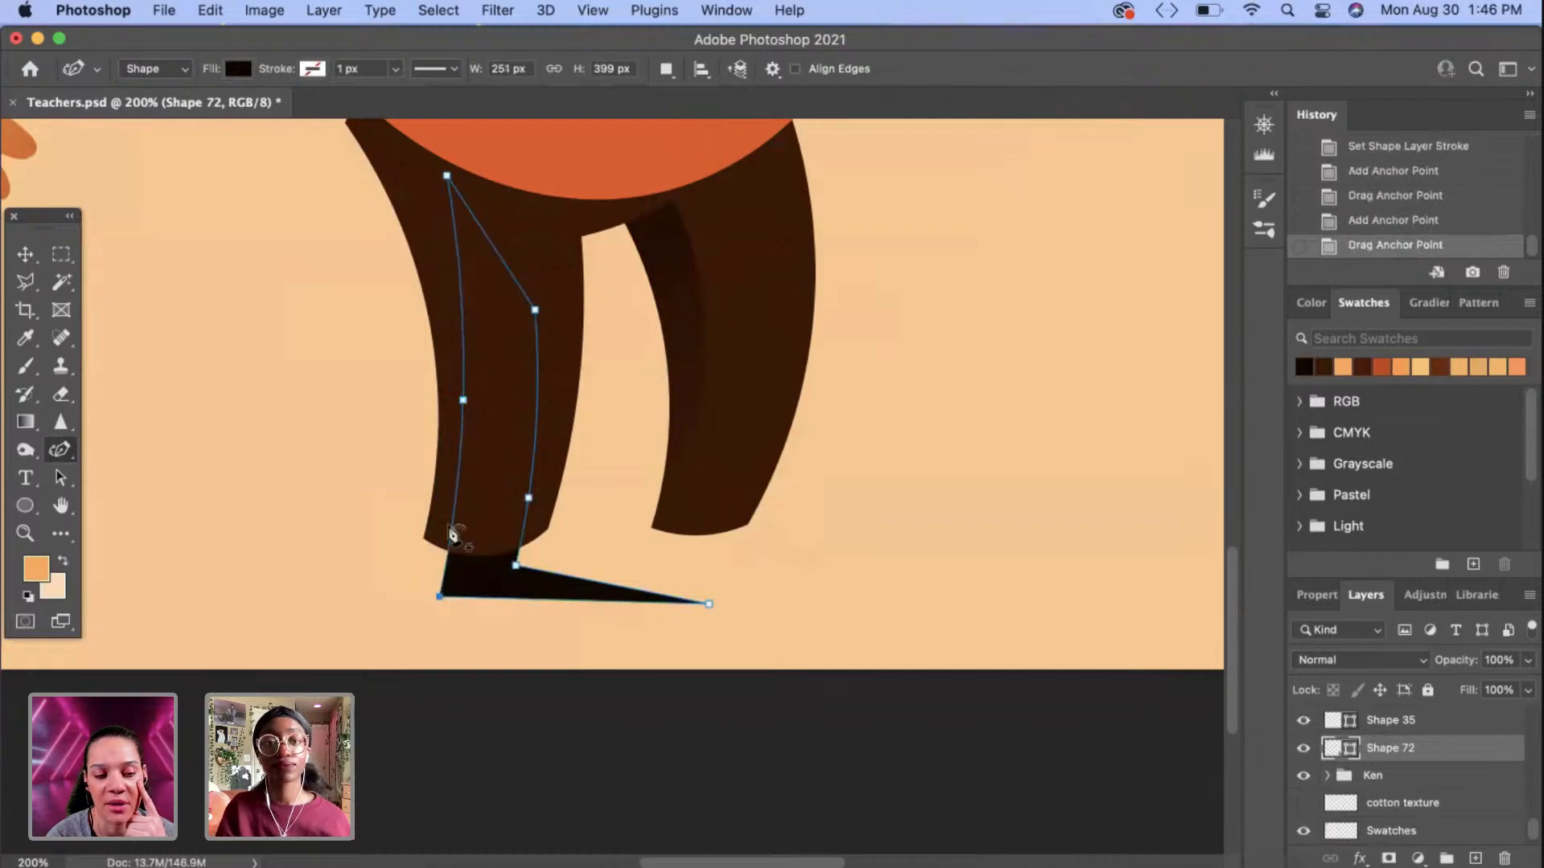
pyautogui.moveTo(447, 175); pyautogui.dragTo(409, 143)
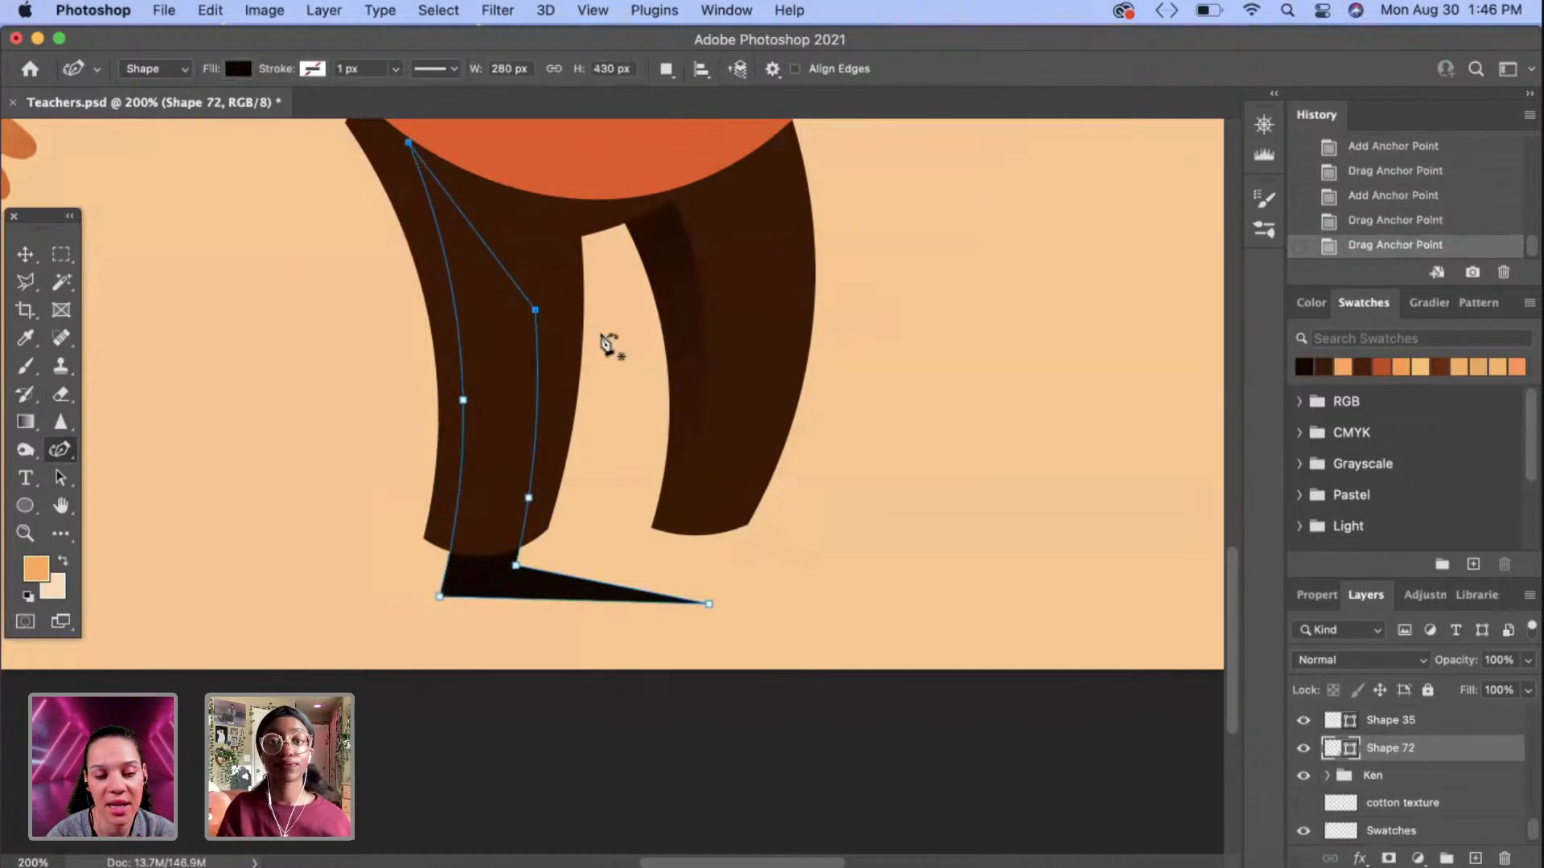
pyautogui.moveTo(536, 310); pyautogui.dragTo(555, 238)
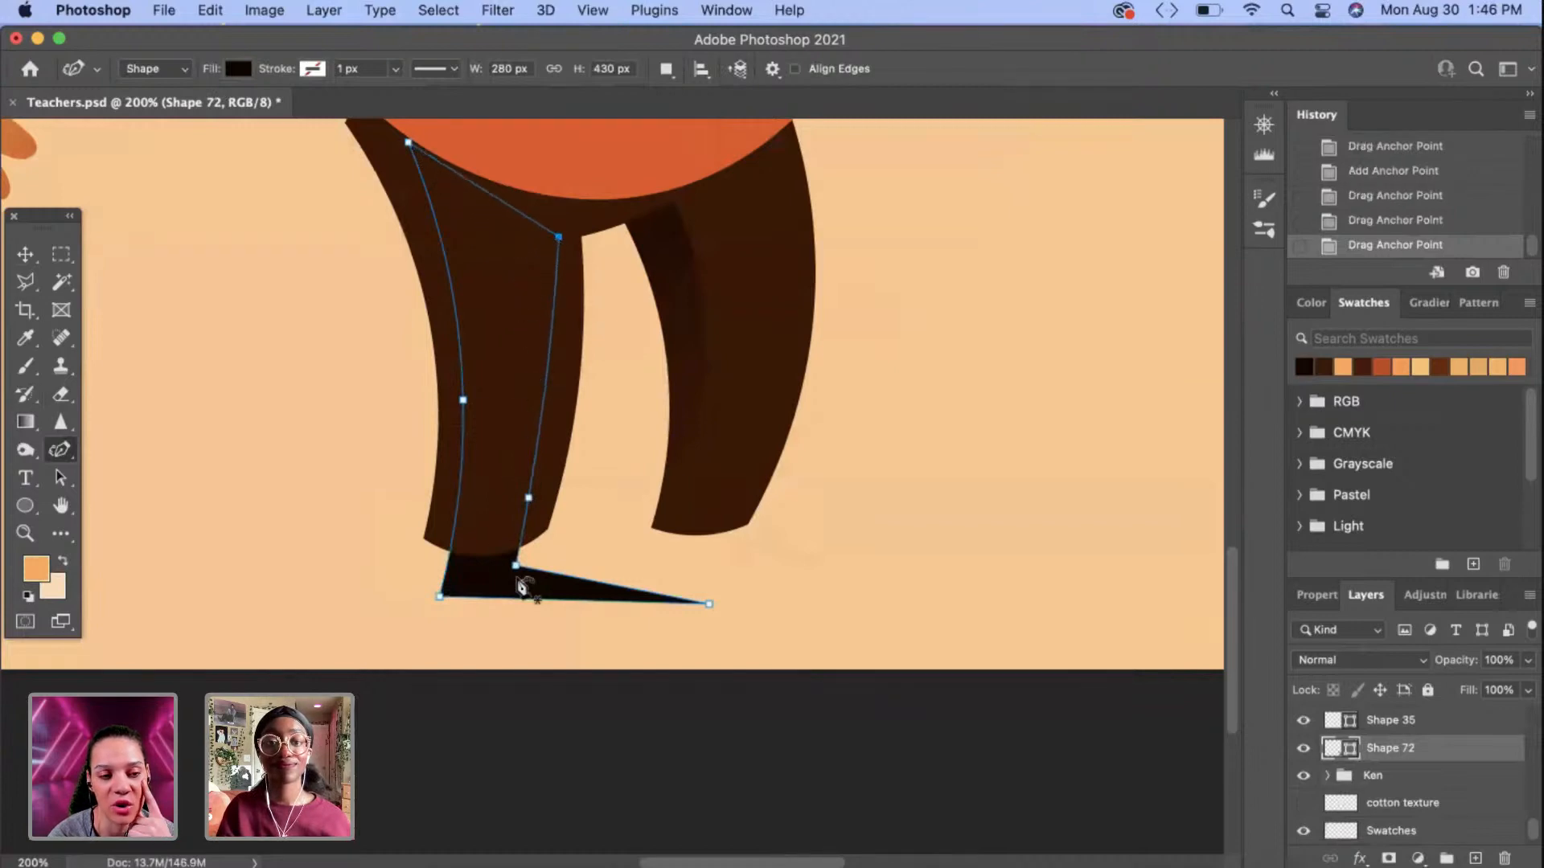
# Step: Reshape the foot with a rounded upper and a curved sole, repositioning its ankle and toe points
pyautogui.moveTo(516, 566); pyautogui.dragTo(508, 572)
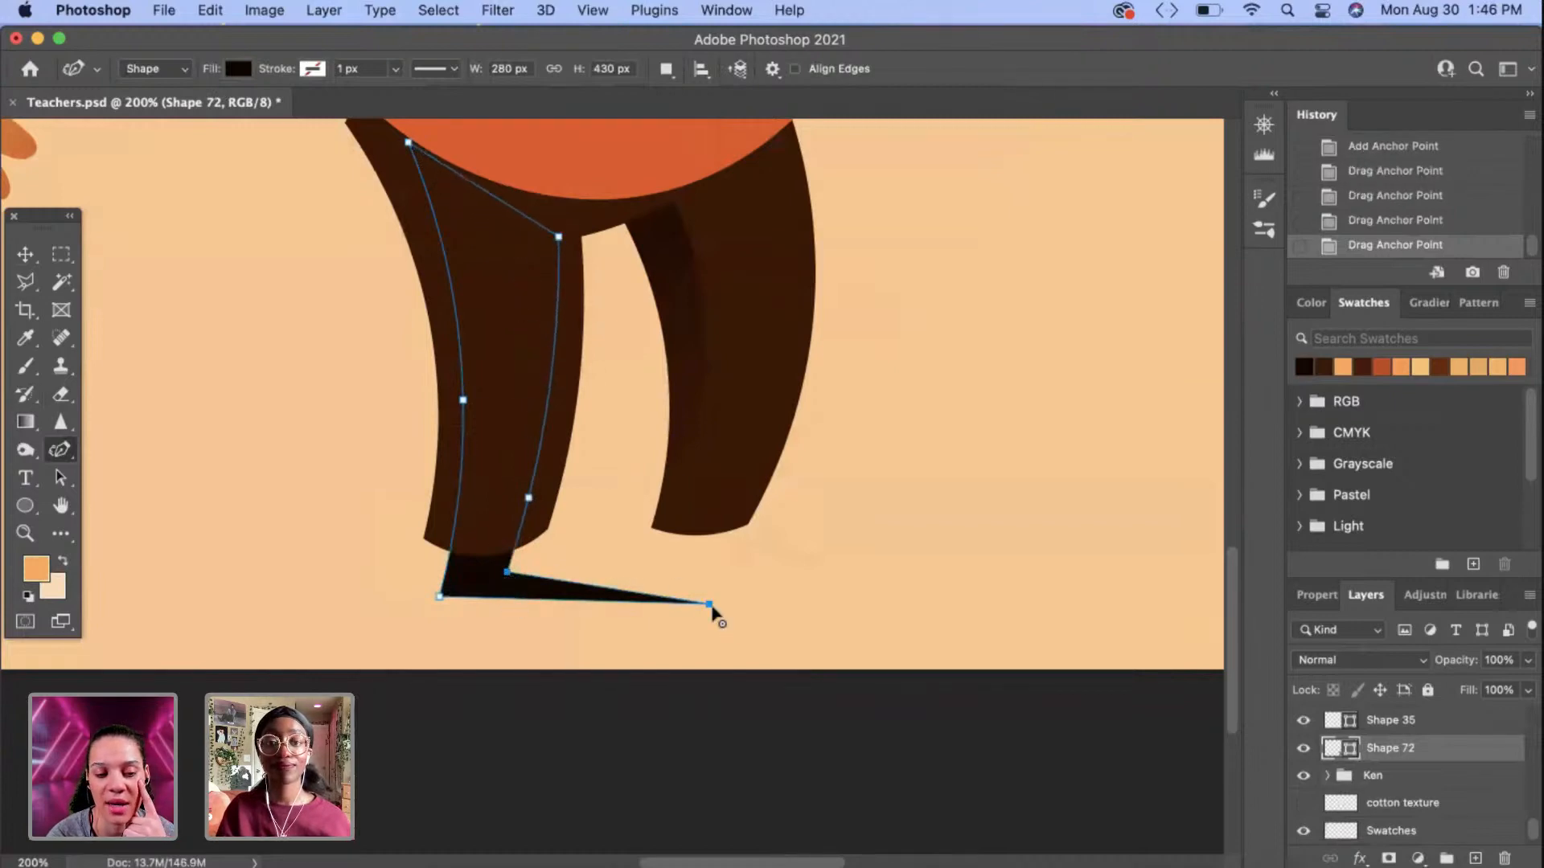
pyautogui.moveTo(710, 605); pyautogui.dragTo(706, 626)
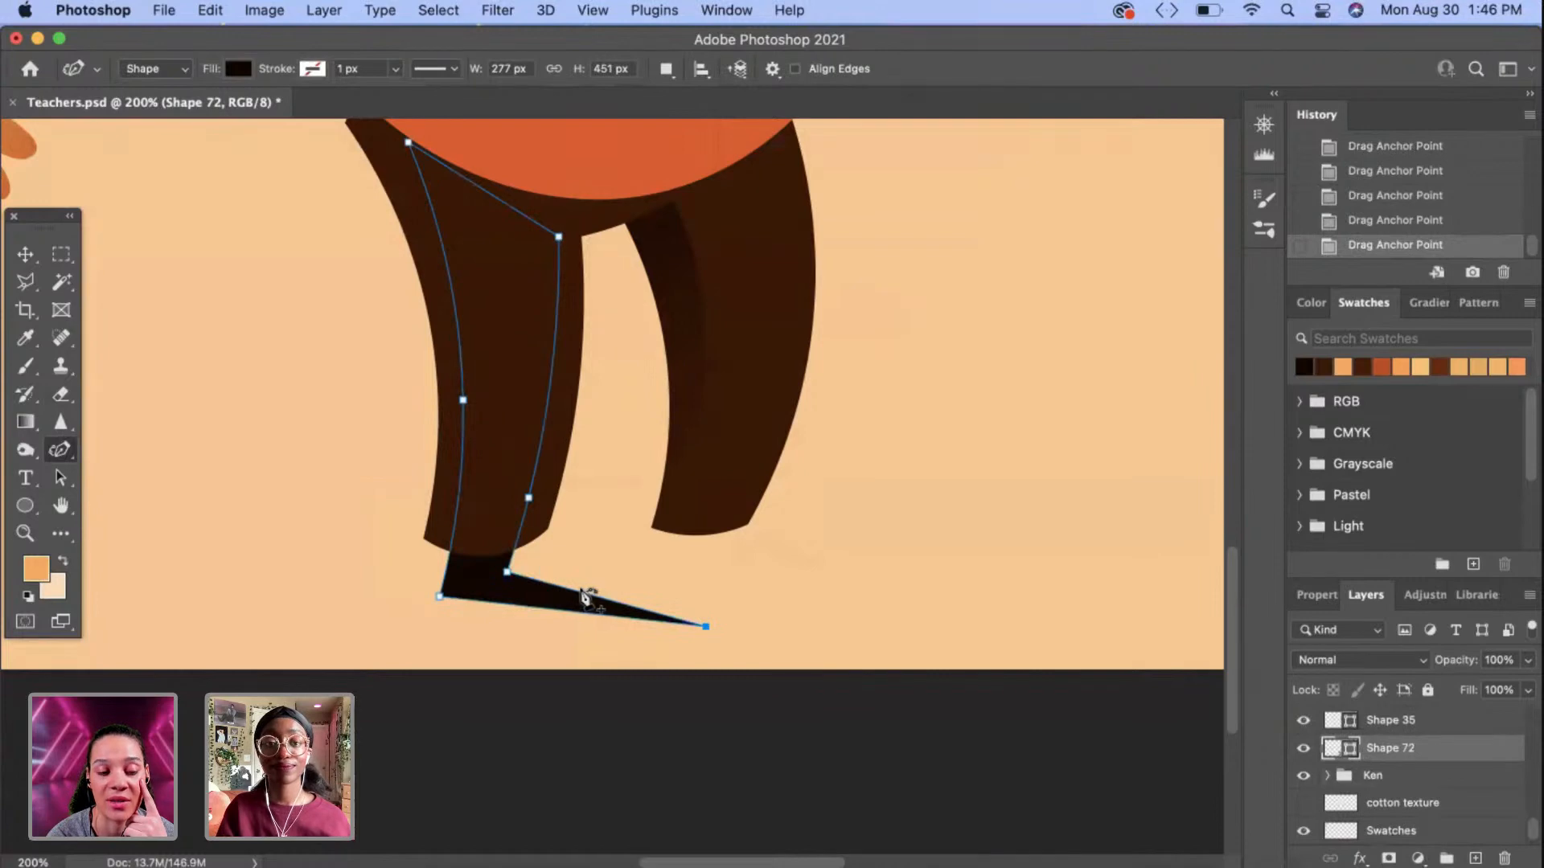
pyautogui.moveTo(585, 599); pyautogui.dragTo(578, 564)
pyautogui.moveTo(706, 628); pyautogui.dragTo(678, 631)
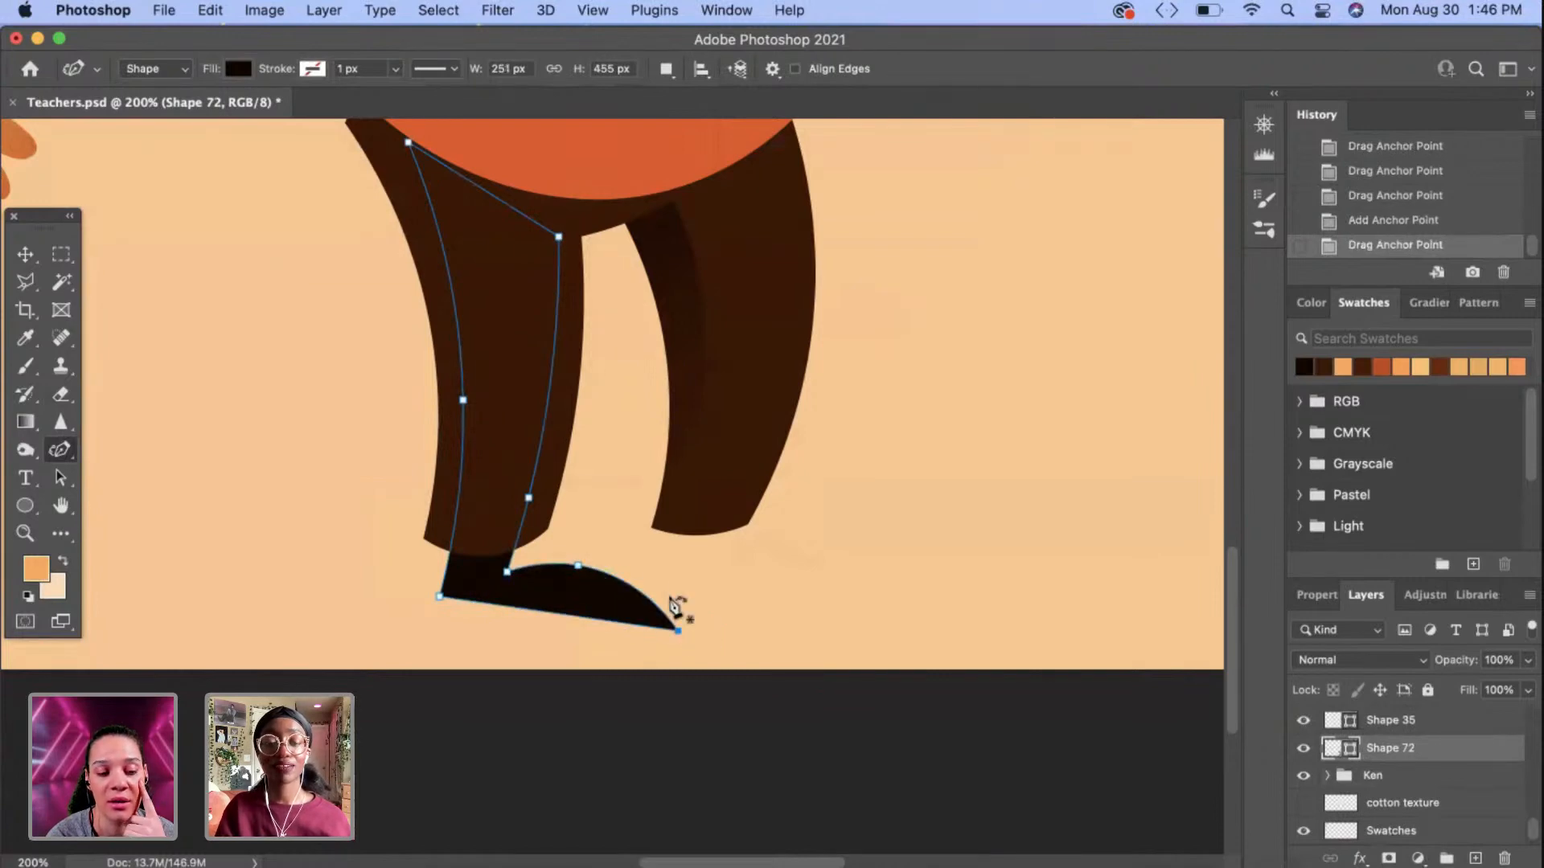
pyautogui.moveTo(541, 612); pyautogui.dragTo(539, 629)
pyautogui.moveTo(507, 573); pyautogui.dragTo(498, 578)
# Step: Refine the heel, ankle and toe points of the first shoe and finish editing its path
pyautogui.press('super+minus')
pyautogui.press('super+minus')
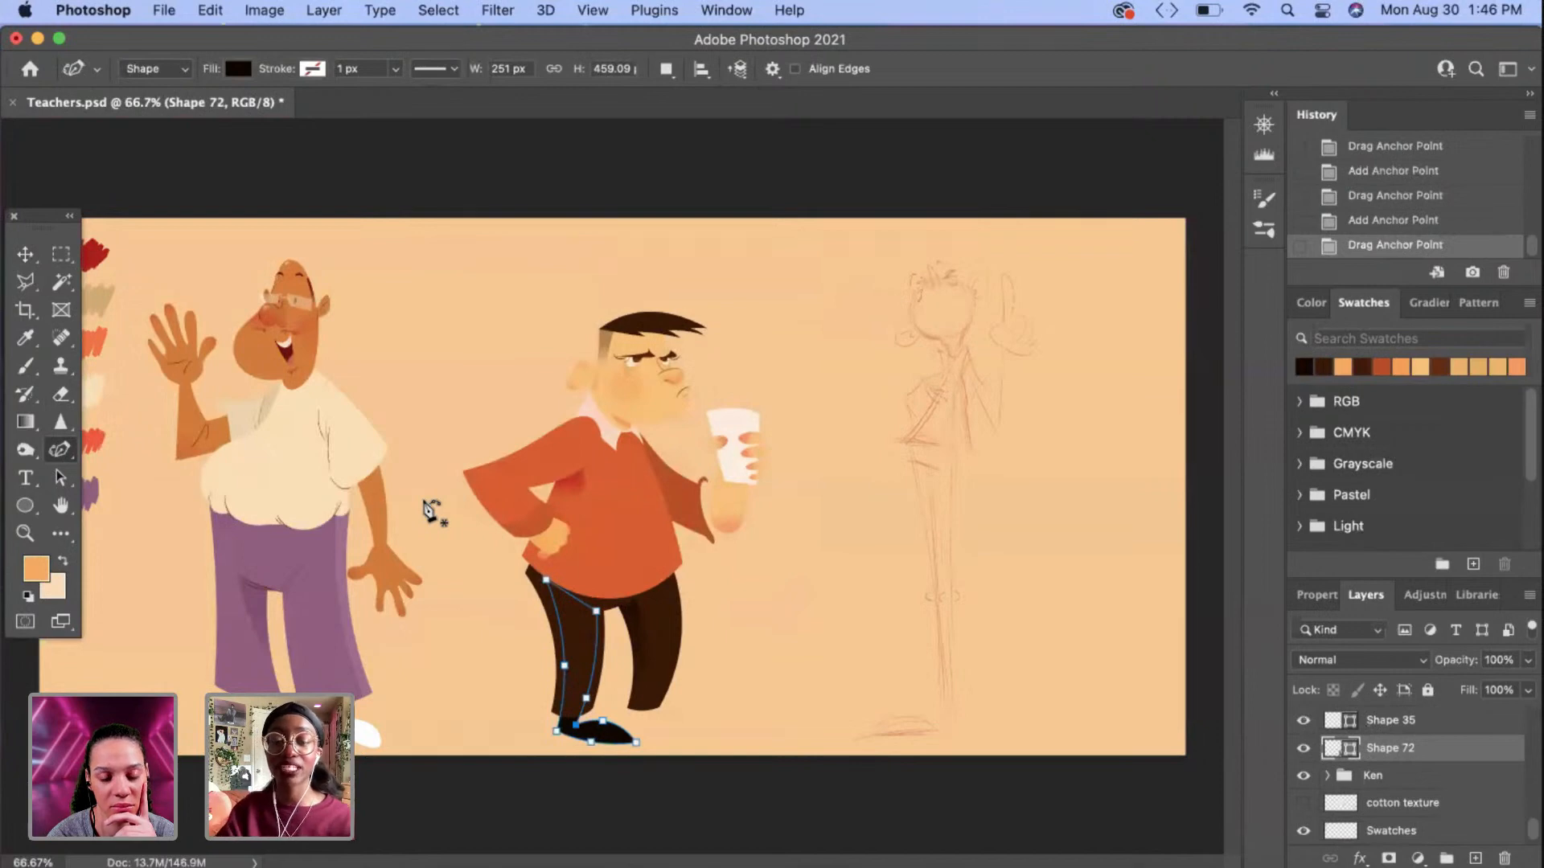
pyautogui.press('super+equal')
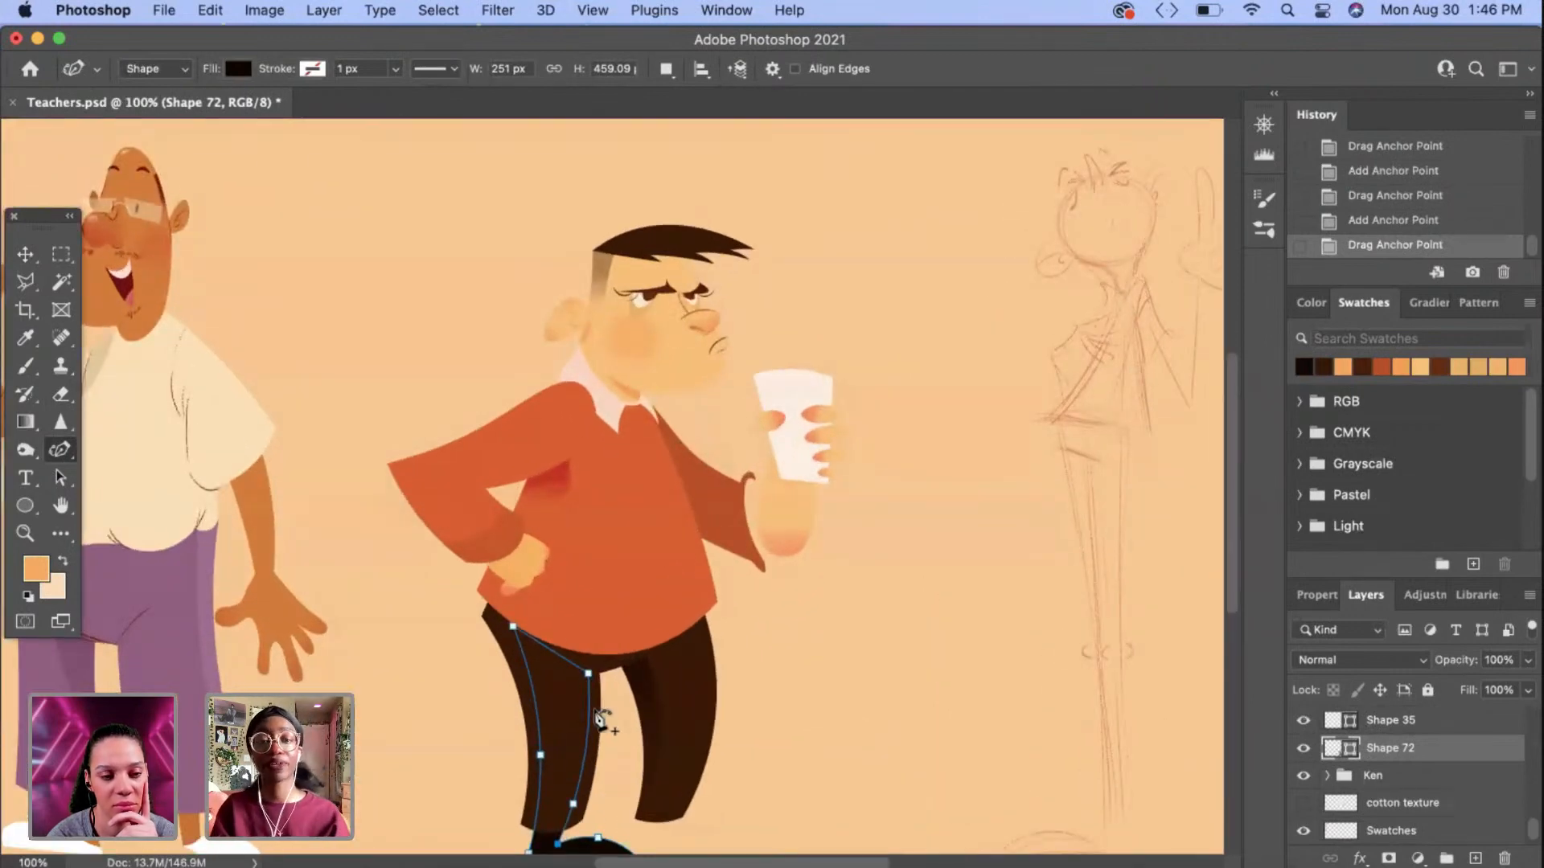
pyautogui.scroll(-3, 599, 720)
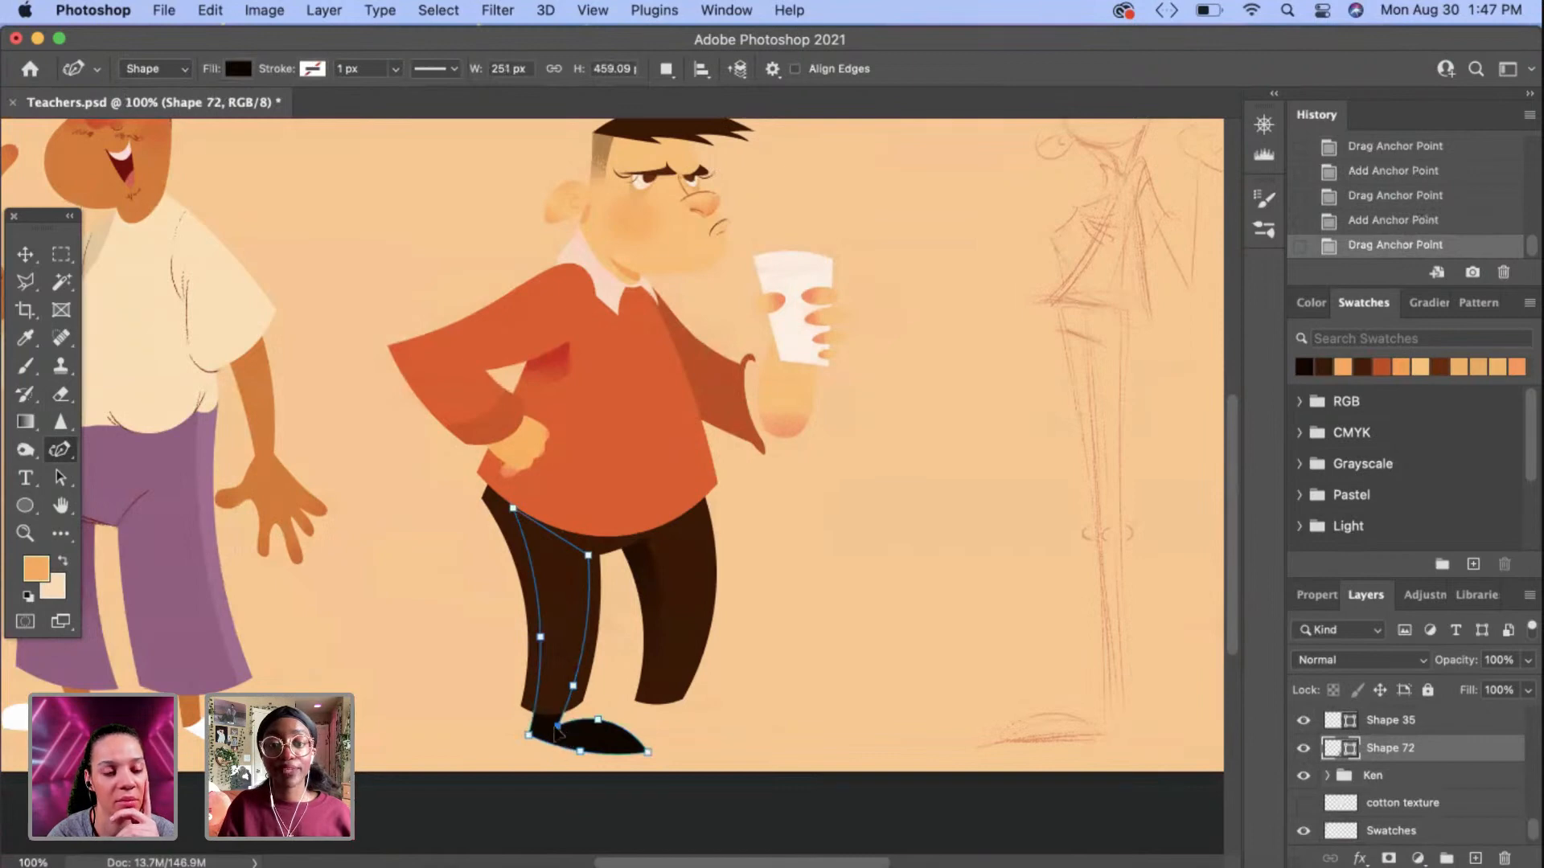
pyautogui.moveTo(557, 728)
pyautogui.mouseDown()
pyautogui.moveTo(537, 750)
pyautogui.moveTo(553, 733)
pyautogui.mouseUp()
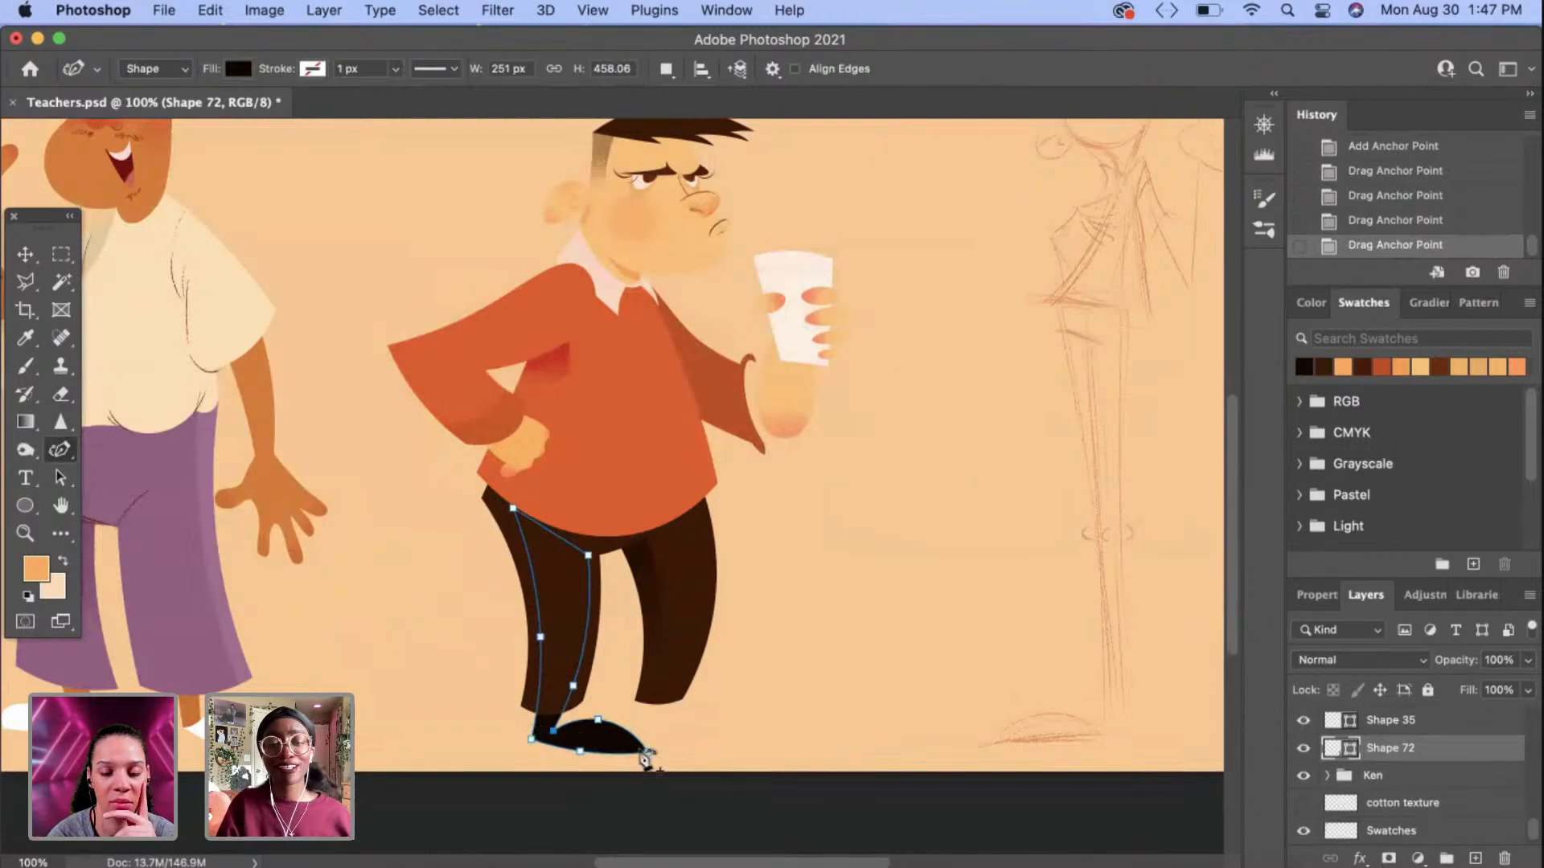
pyautogui.moveTo(647, 752); pyautogui.dragTo(641, 749)
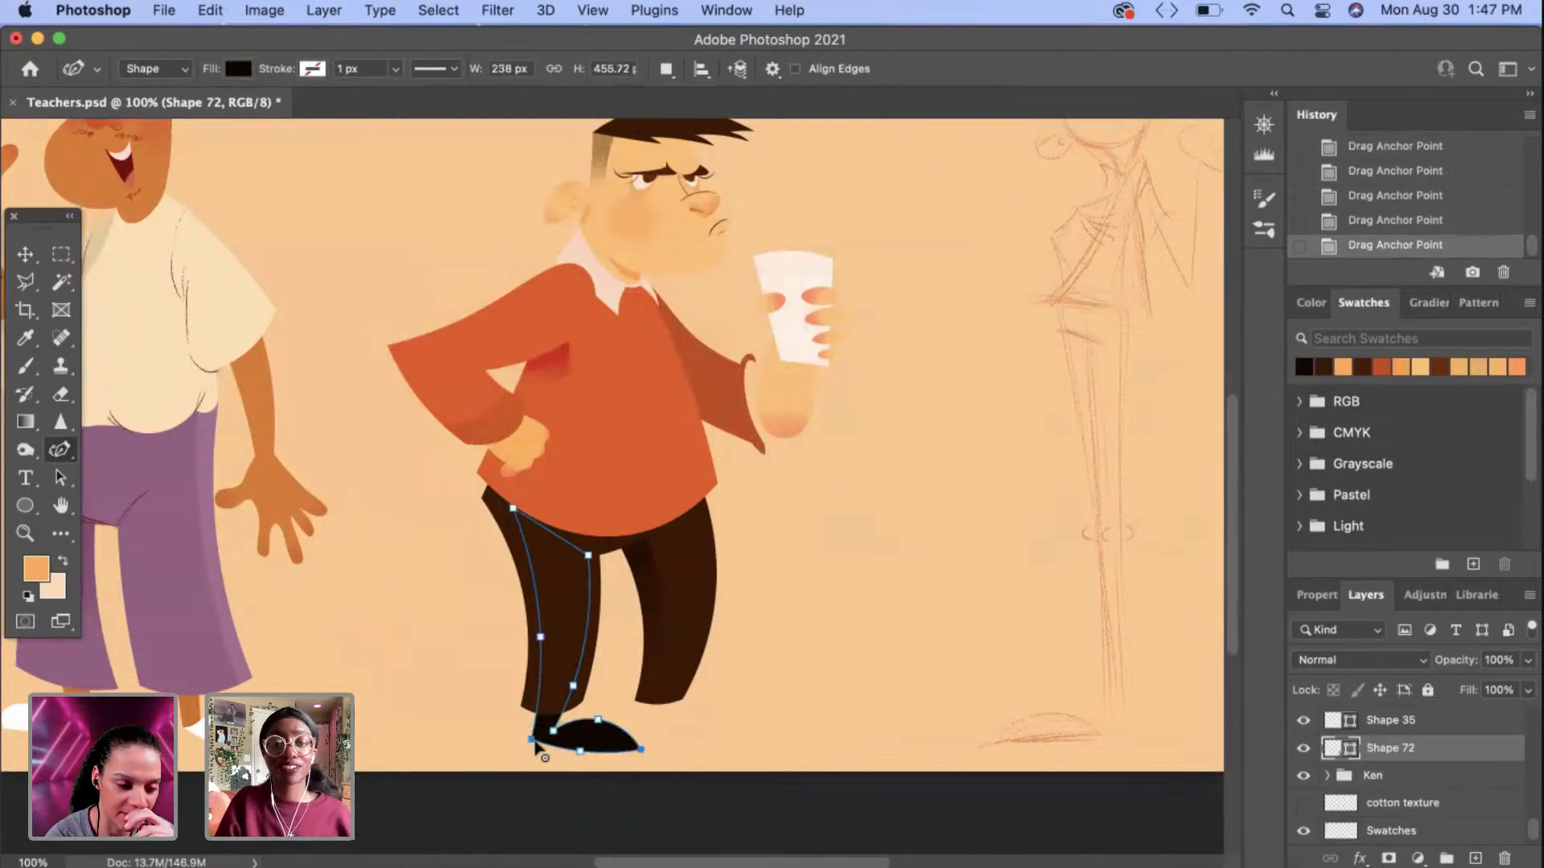
pyautogui.moveTo(554, 734); pyautogui.dragTo(552, 732)
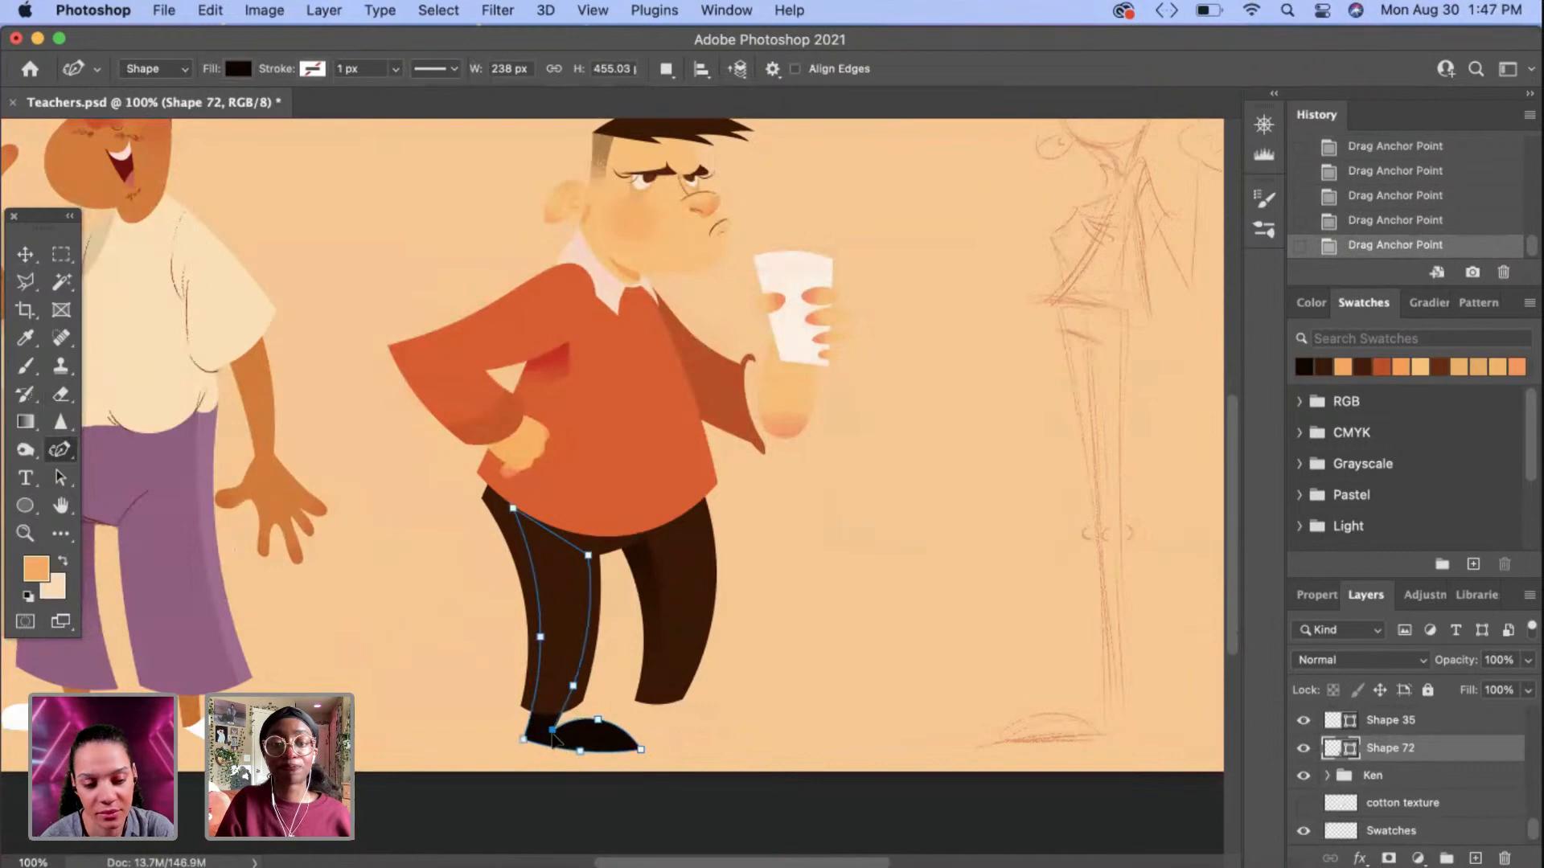
pyautogui.click(597, 822)
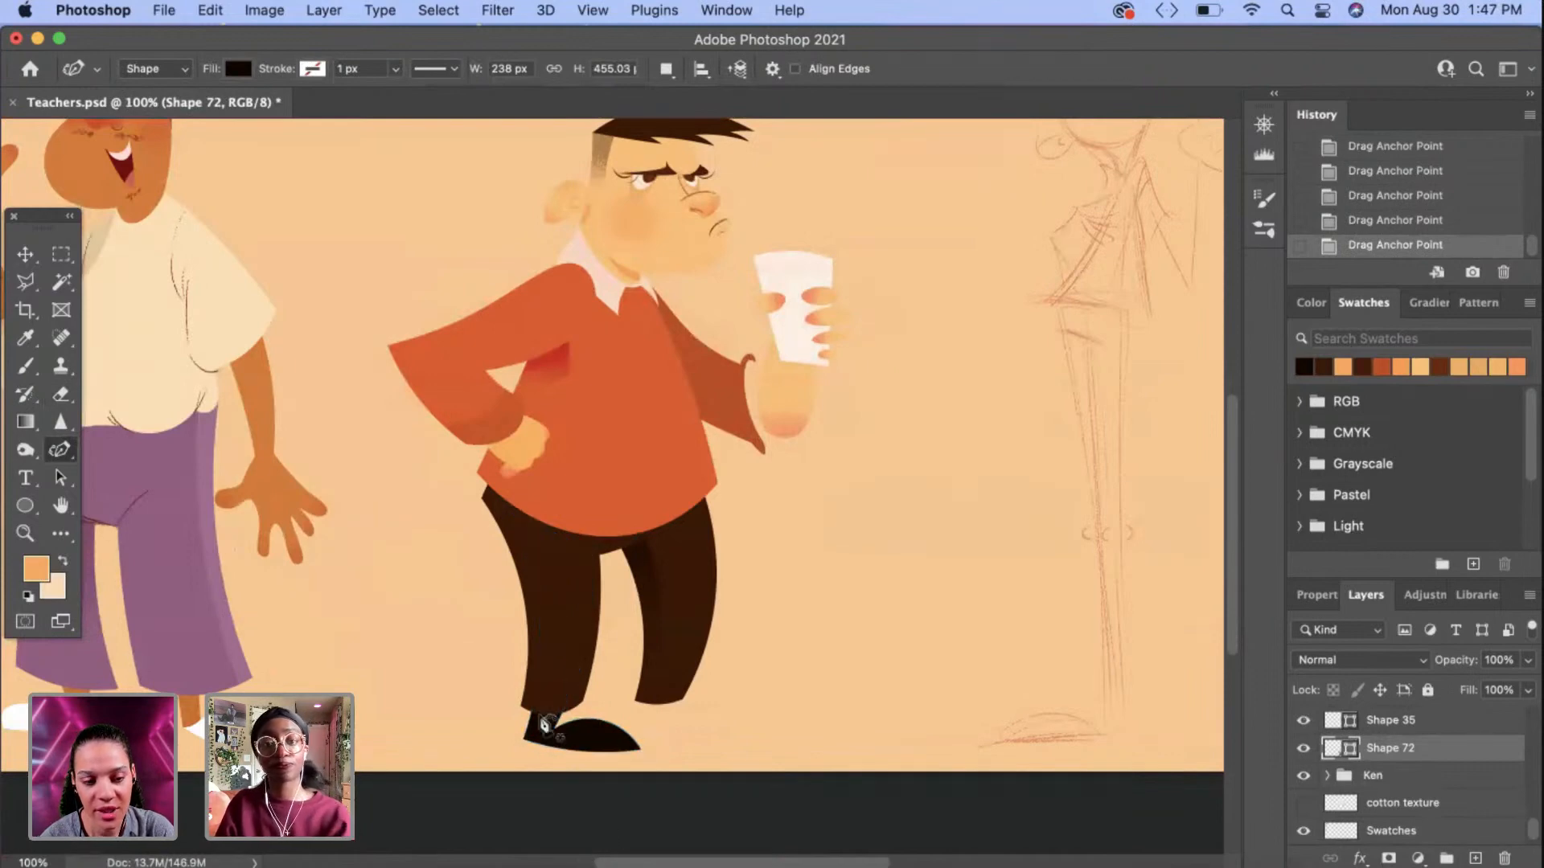
# Step: Draw a closed angular Pen shape for the second shoe, running from inside the other trouser leg to a pointed toe
pyautogui.moveTo(60, 449); pyautogui.dragTo(128, 442)
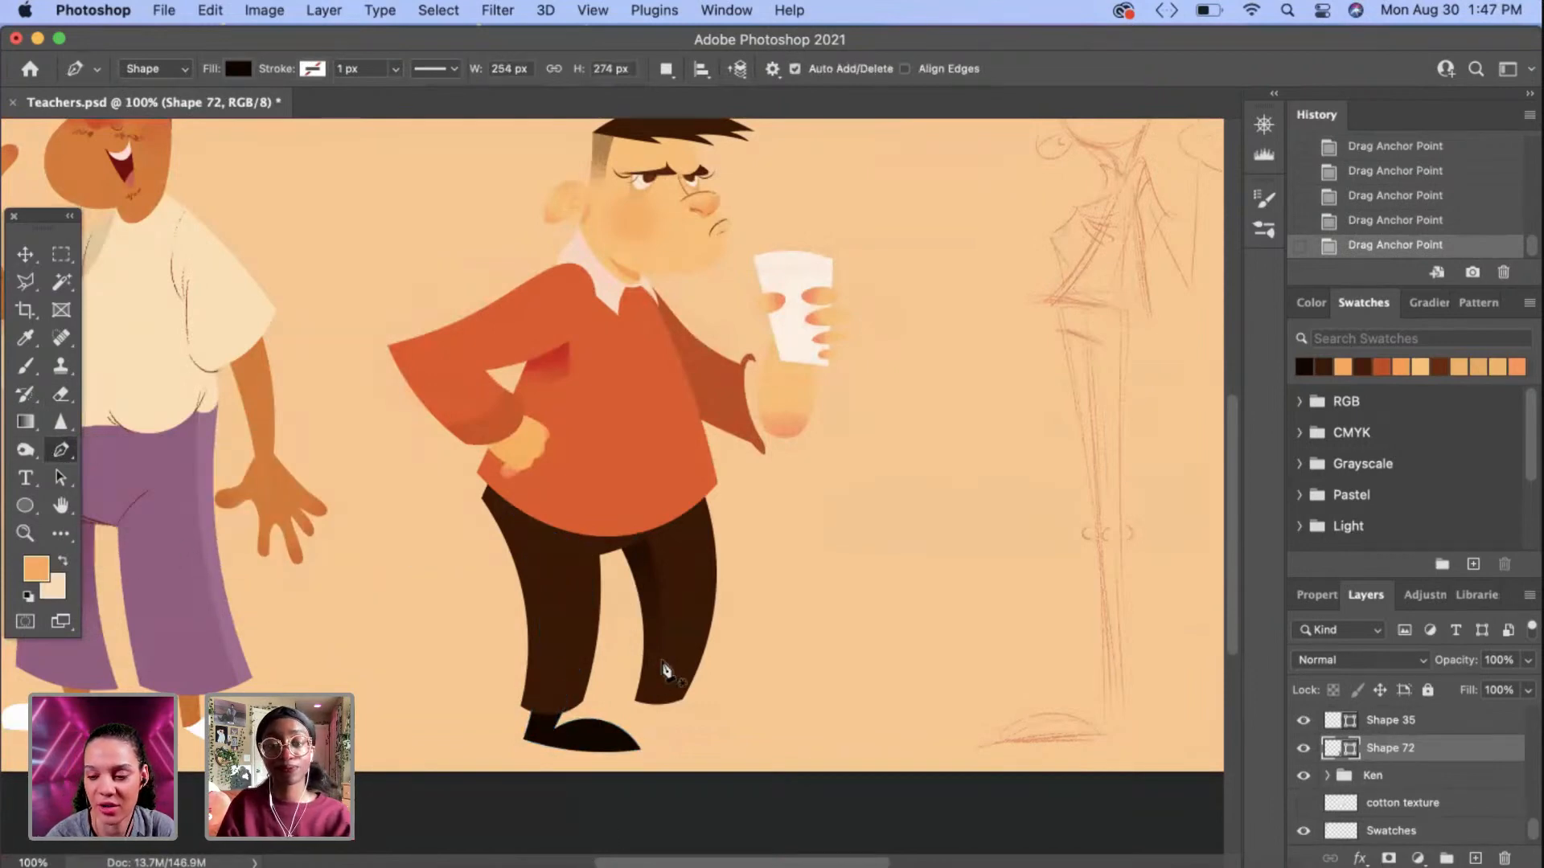
pyautogui.click(696, 613)
pyautogui.click(671, 722)
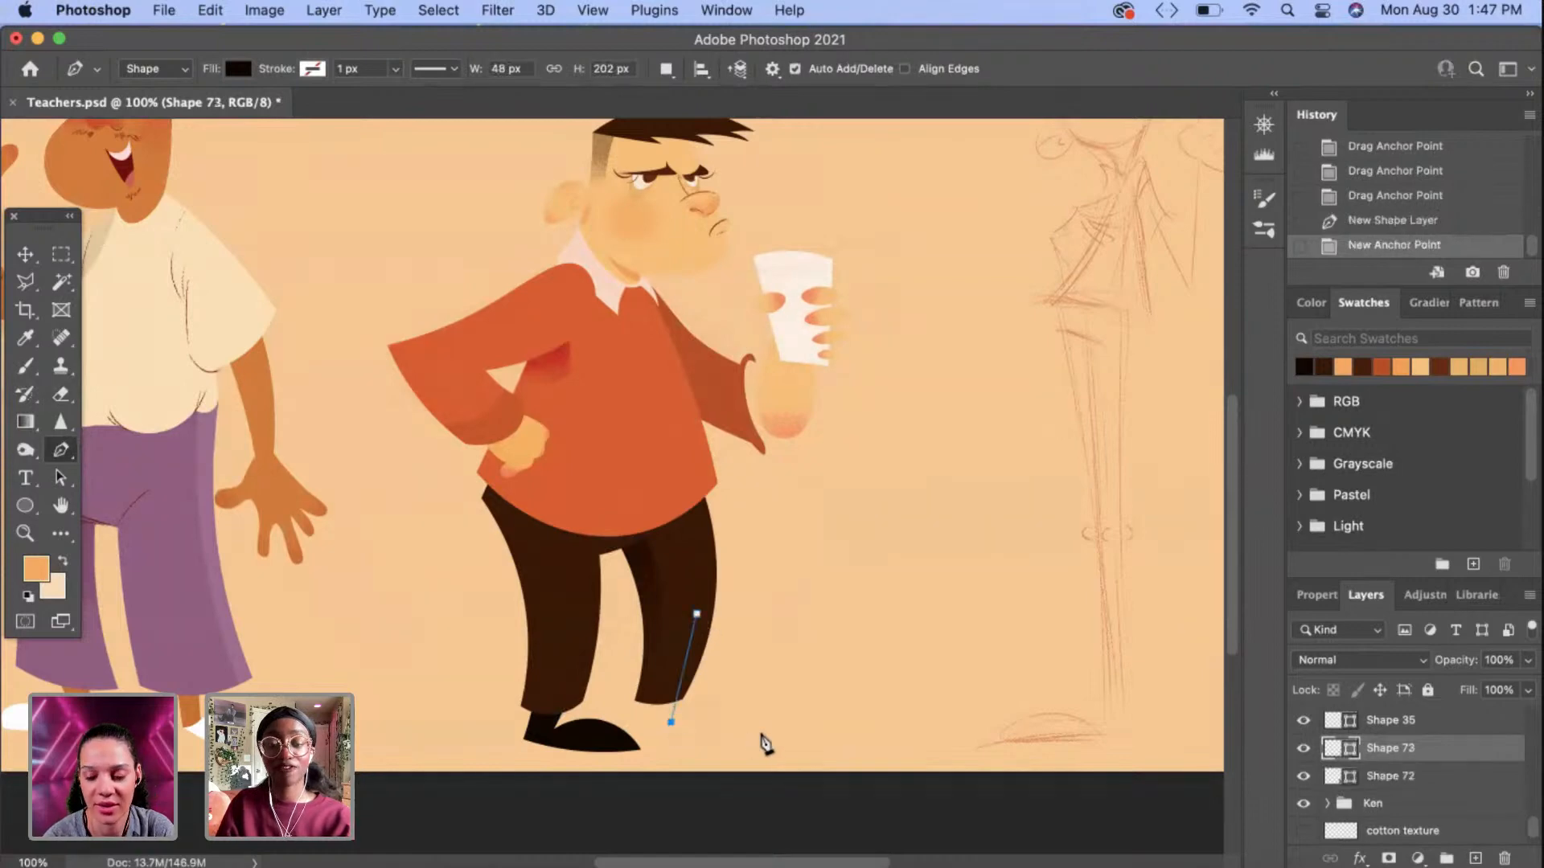
pyautogui.click(773, 736)
pyautogui.click(631, 730)
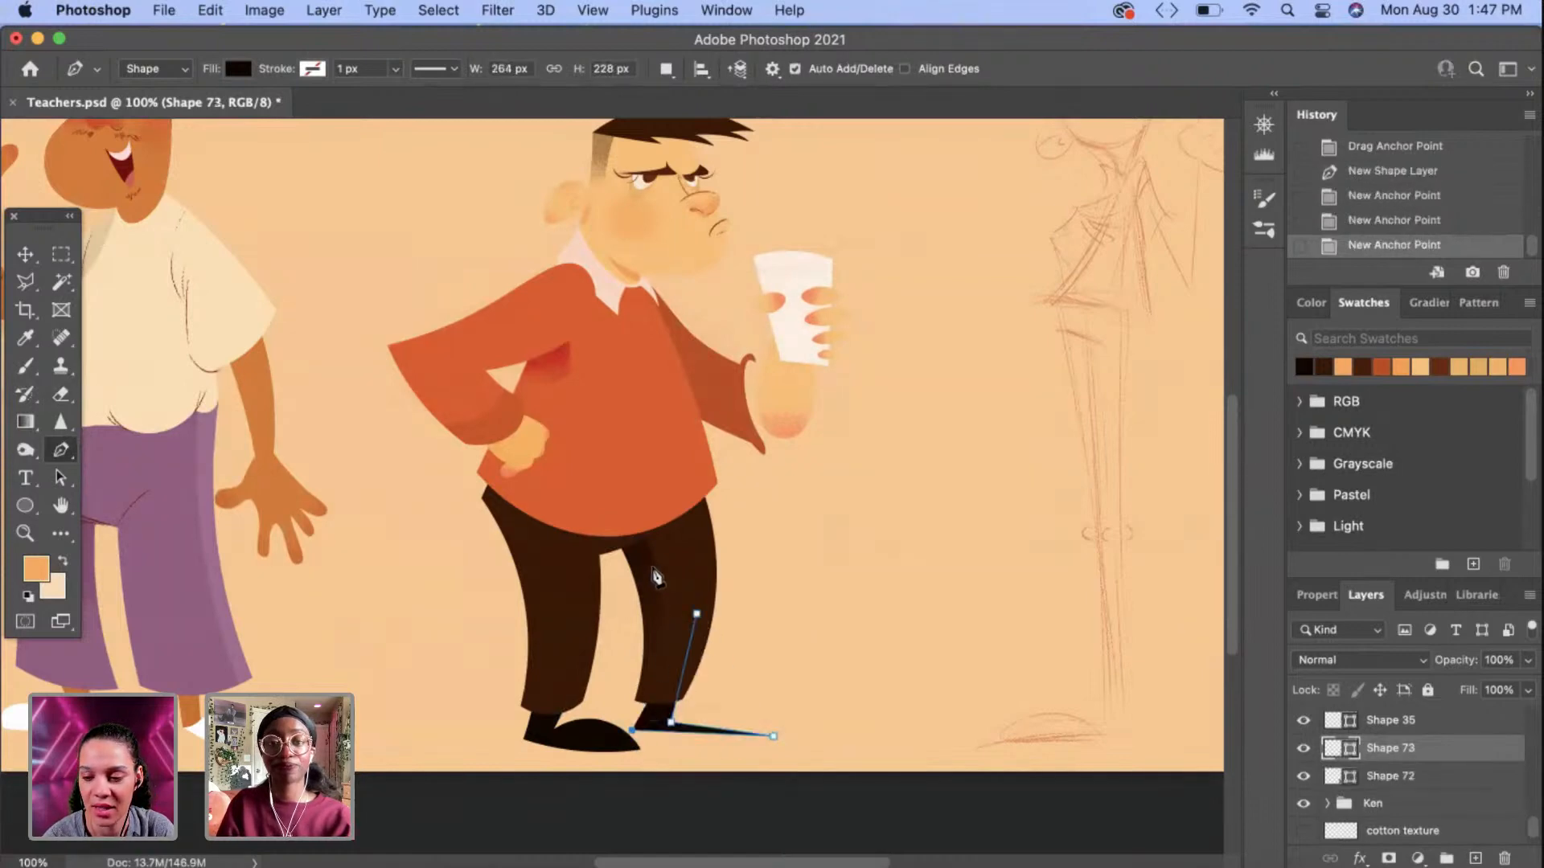
pyautogui.click(653, 567)
pyautogui.click(696, 613)
# Step: With the Curvature Pen, curve the second shoe shape's ankle sides and raise its top corners inside the trouser leg
pyautogui.moveTo(60, 449); pyautogui.dragTo(107, 491)
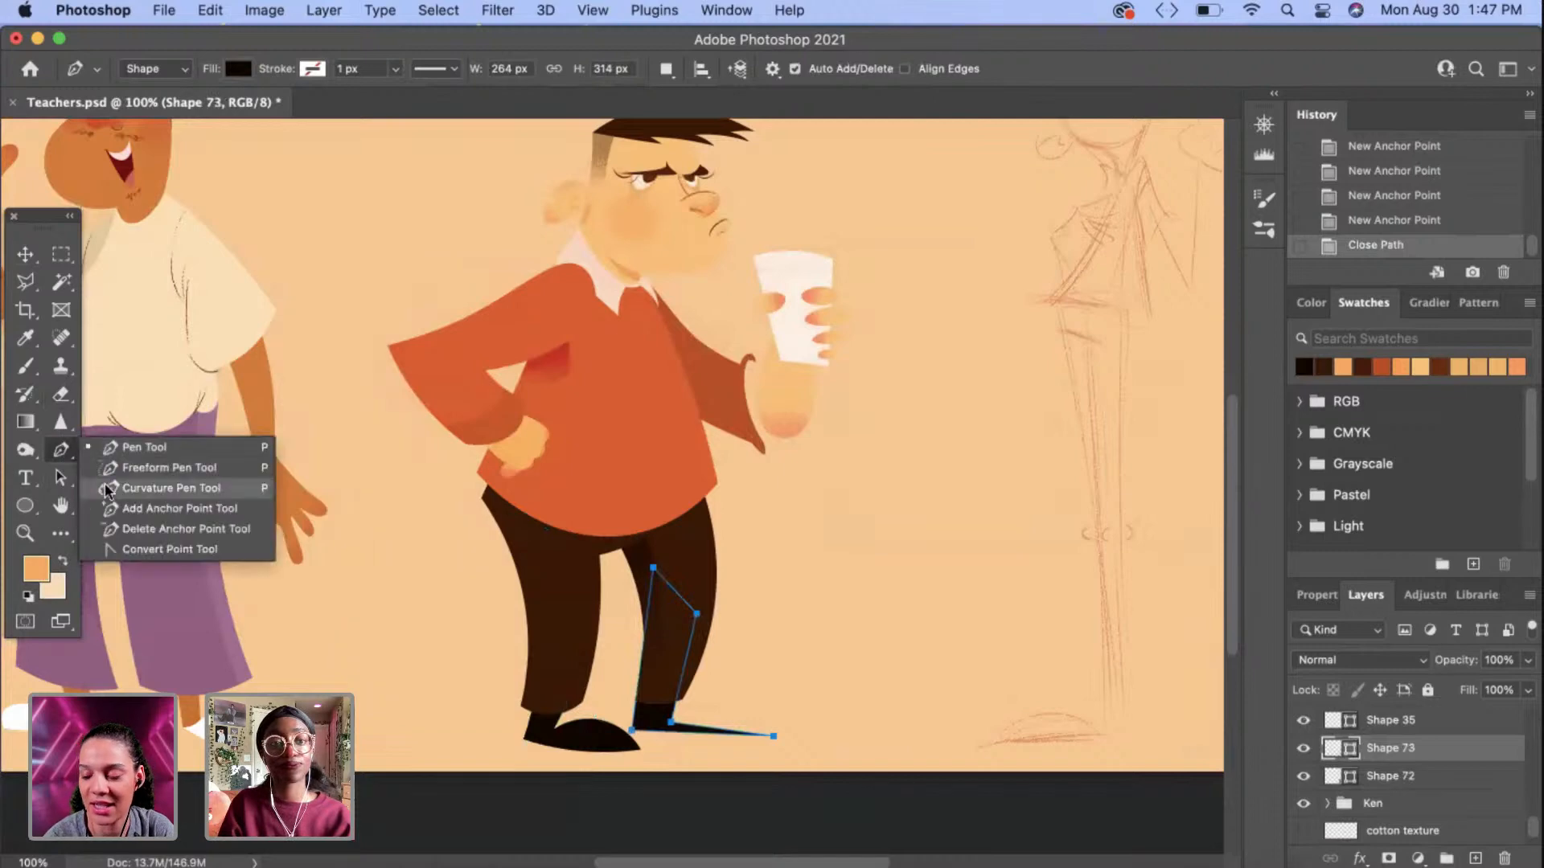
pyautogui.click(107, 488)
pyautogui.click(647, 692)
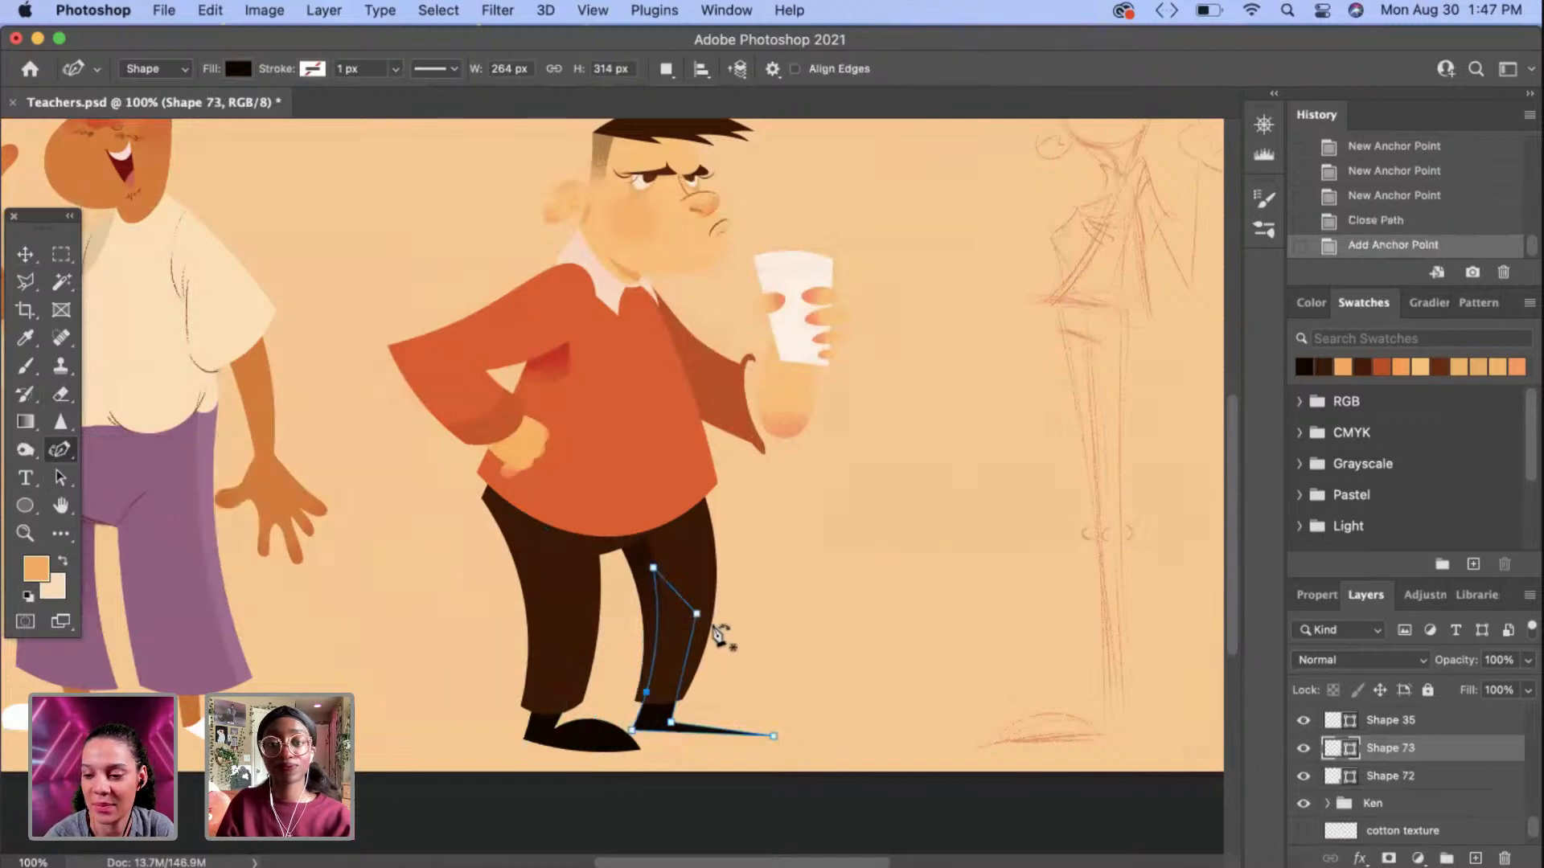
pyautogui.moveTo(696, 614); pyautogui.dragTo(637, 541)
pyautogui.click(698, 617)
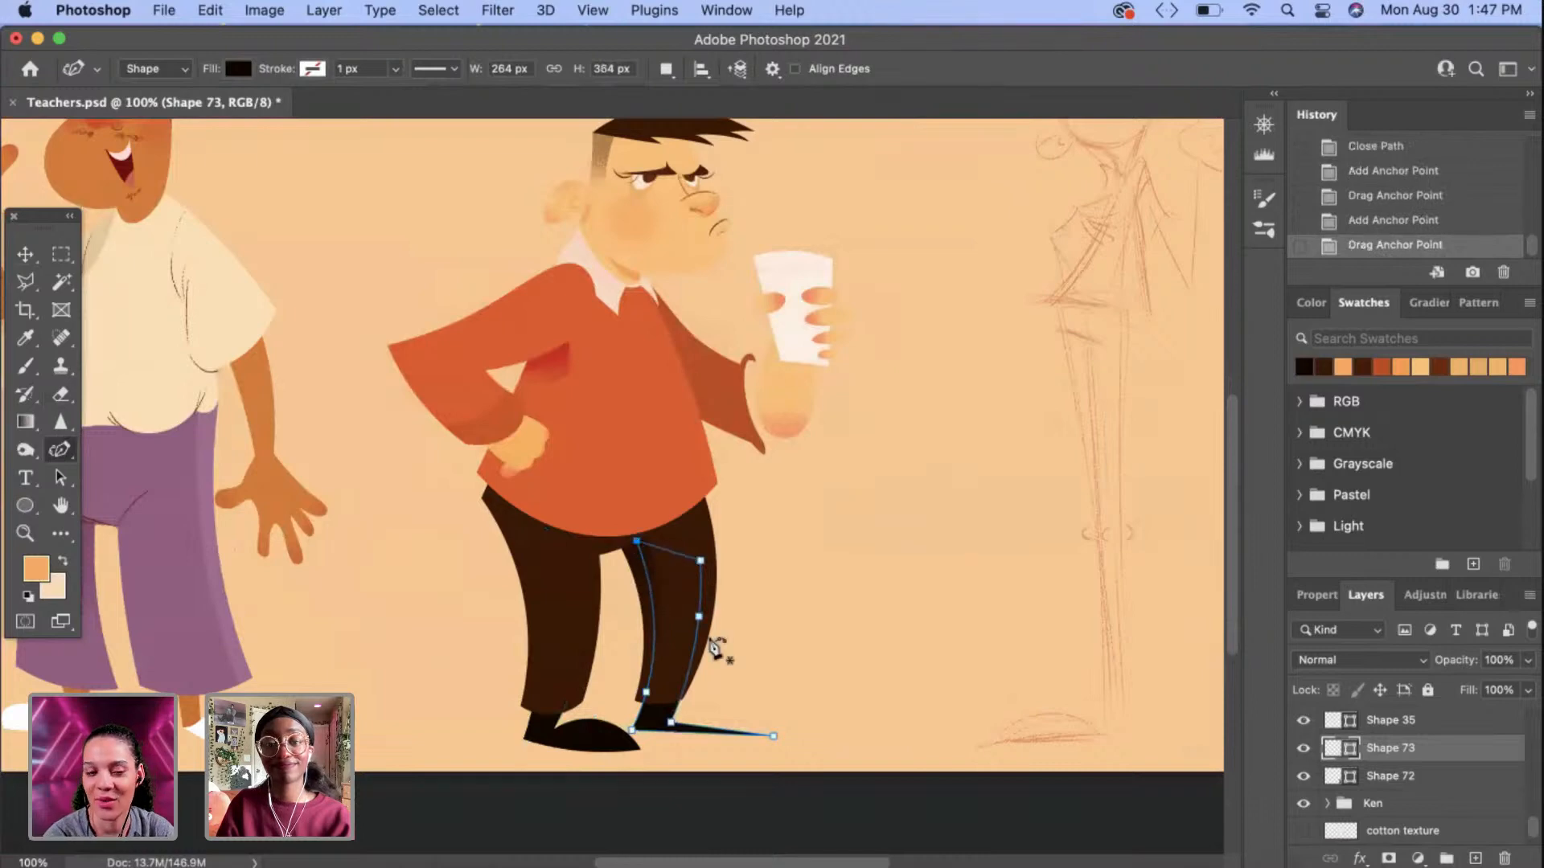
# Step: Round the second shoe's upper, pull its toe in slightly and curve its sole, then finish the path
pyautogui.moveTo(716, 728); pyautogui.dragTo(635, 728)
pyautogui.moveTo(774, 735); pyautogui.dragTo(682, 733)
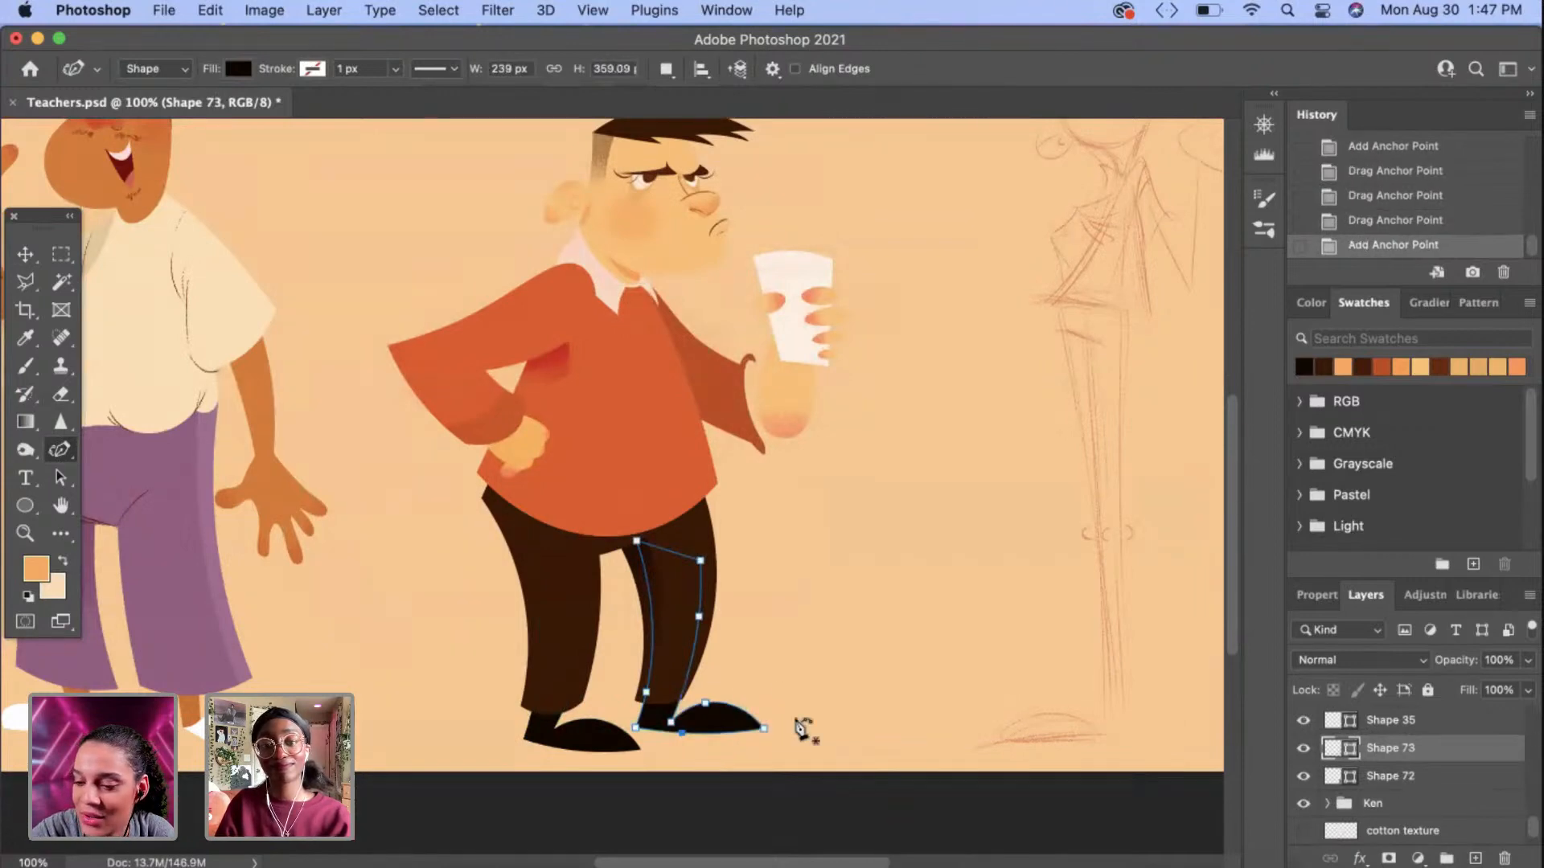
pyautogui.press('Return')
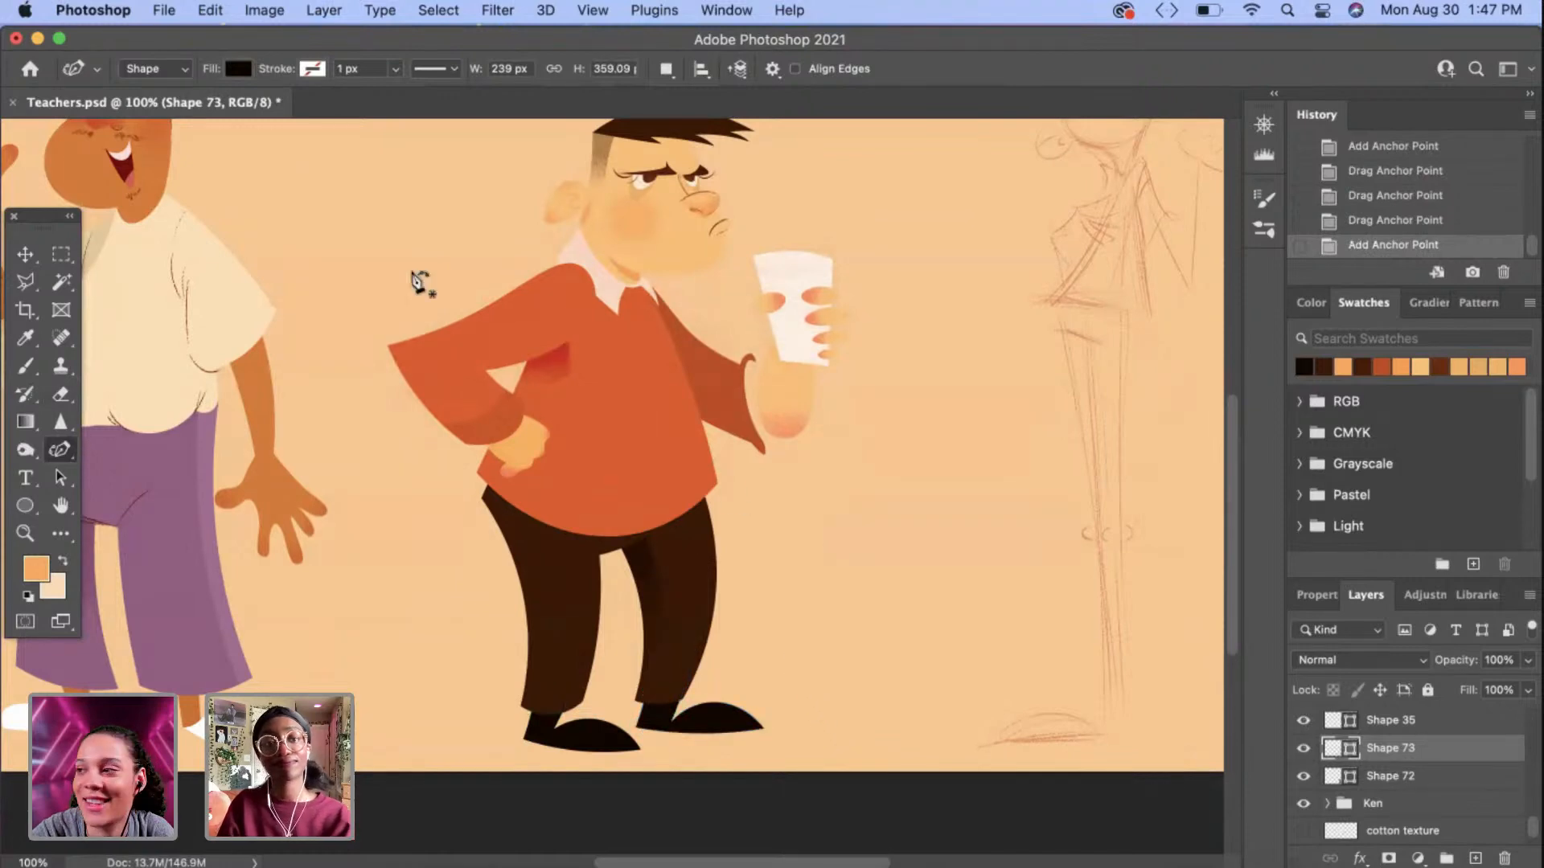
# Step: Widen the hem of the trouser leg above the second shoe by moving its outer bottom corner outward
pyautogui.click(26, 255)
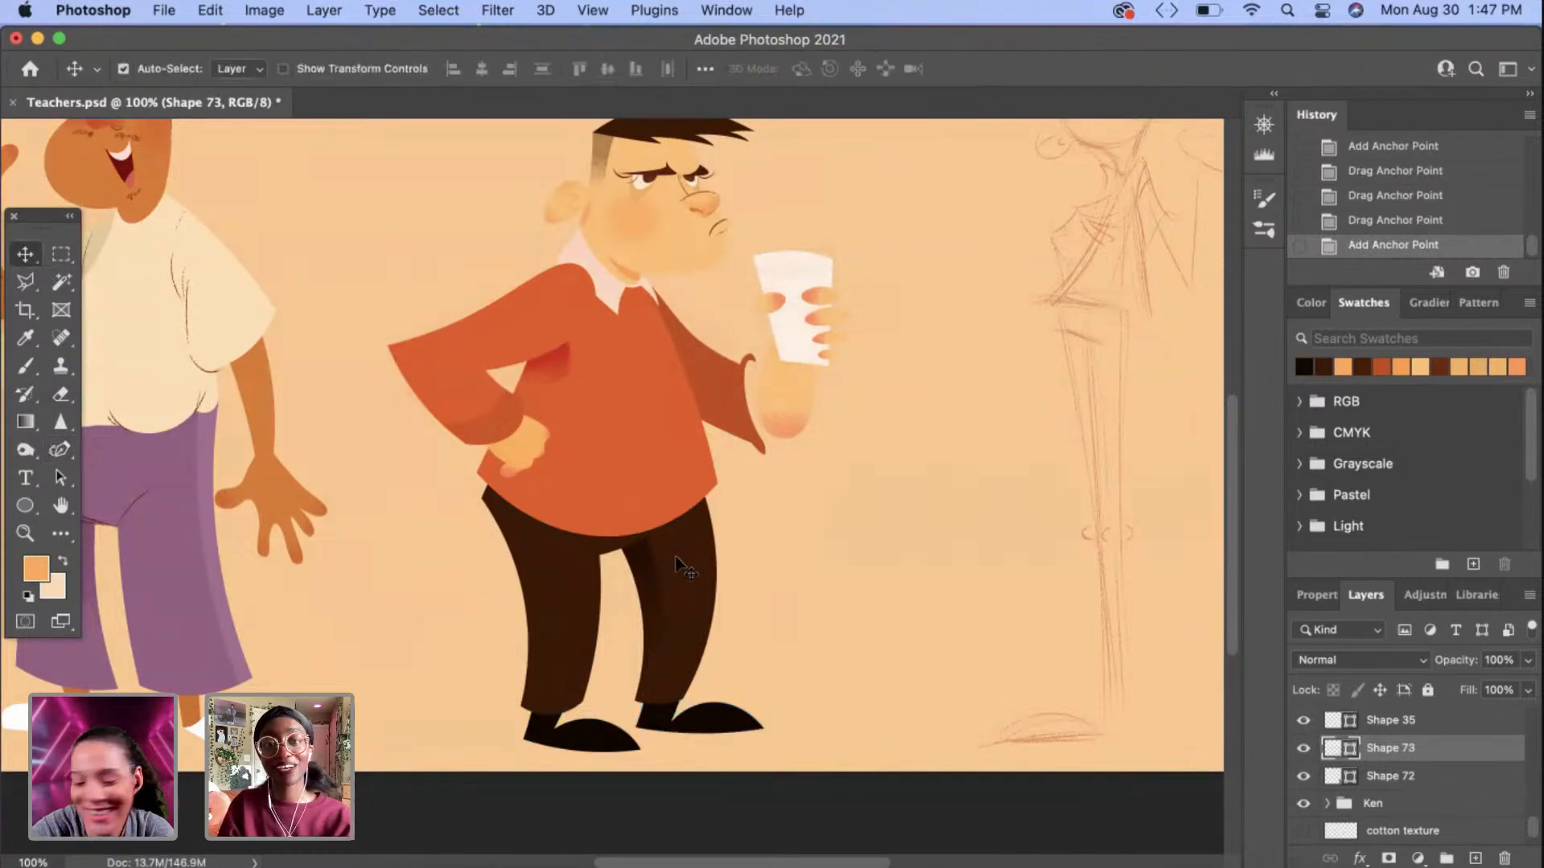
pyautogui.click(676, 558)
pyautogui.click(60, 447)
pyautogui.click(701, 667)
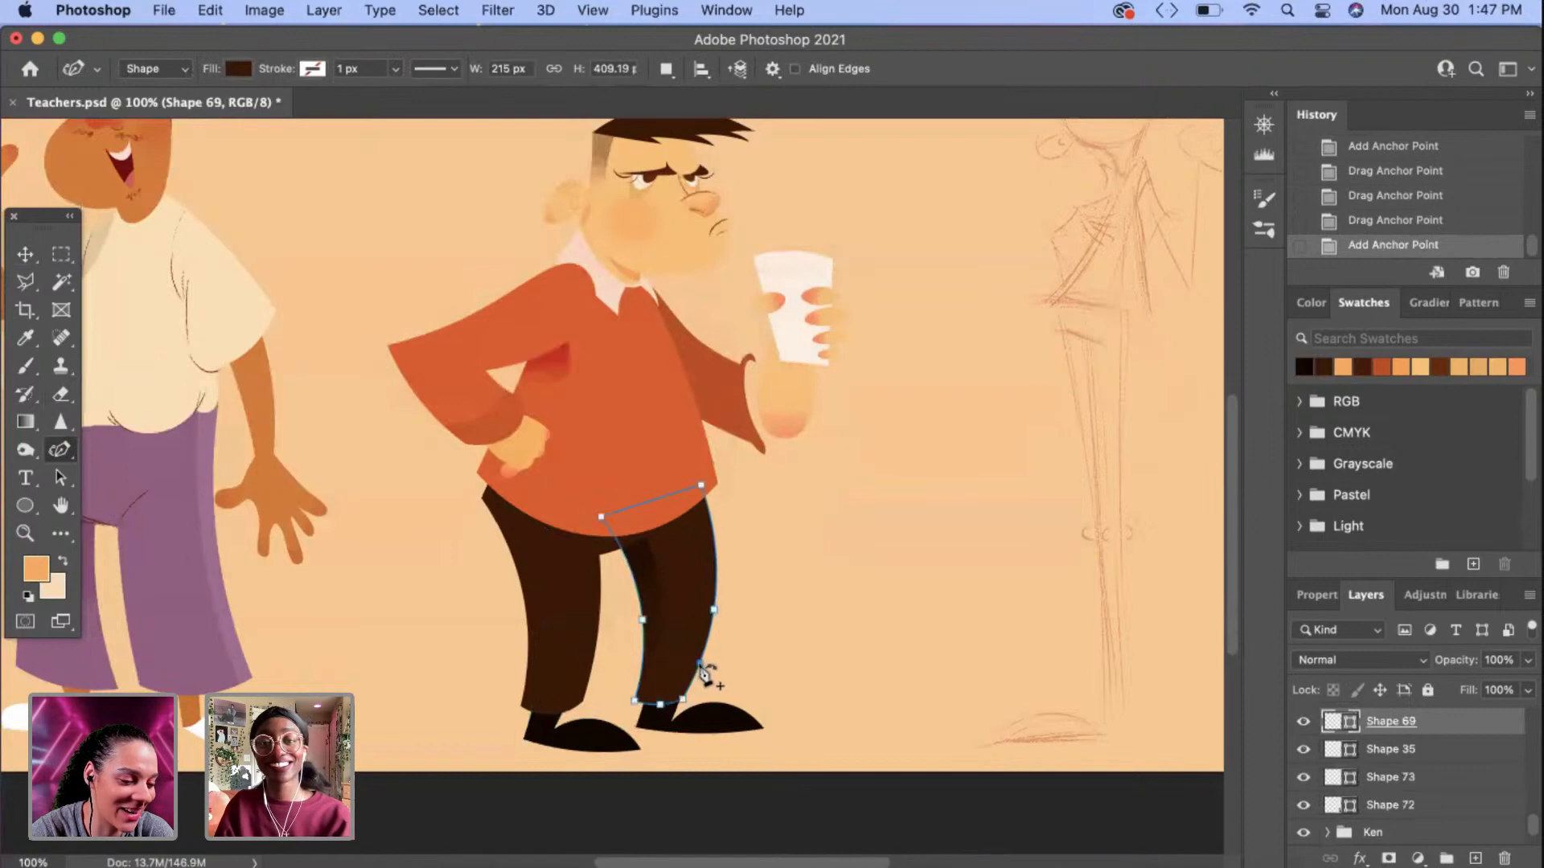
pyautogui.click(702, 668)
pyautogui.press('Delete')
pyautogui.moveTo(683, 699); pyautogui.dragTo(693, 696)
pyautogui.press('Escape')
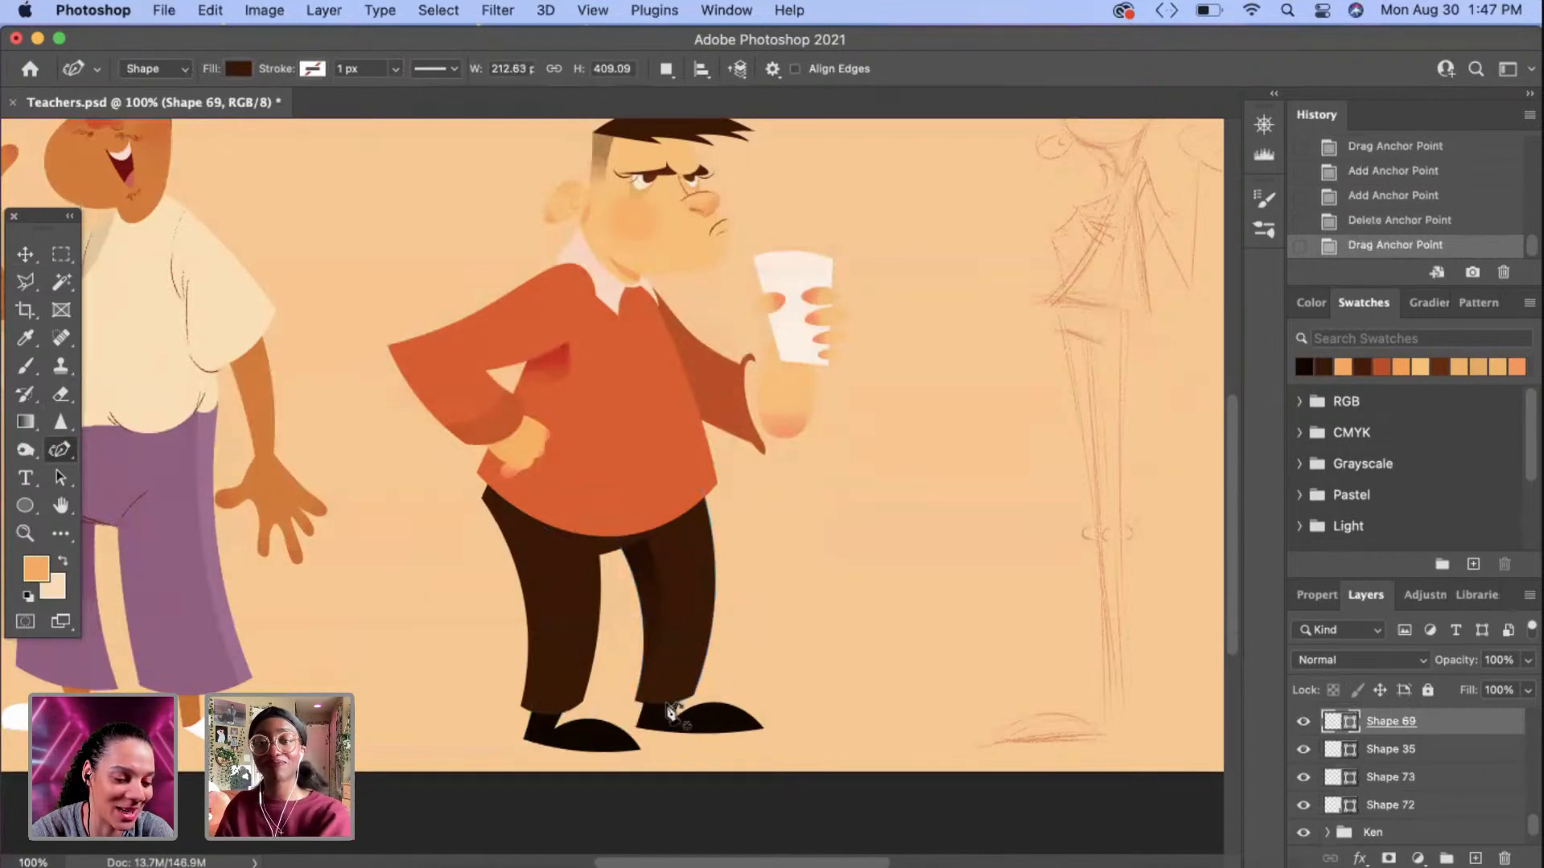
# Step: Collapse the line-art group and gather the cup-holding character's layers from Shape 67 down to Shape 72 into a new group
pyautogui.scroll(3, 804, 611)
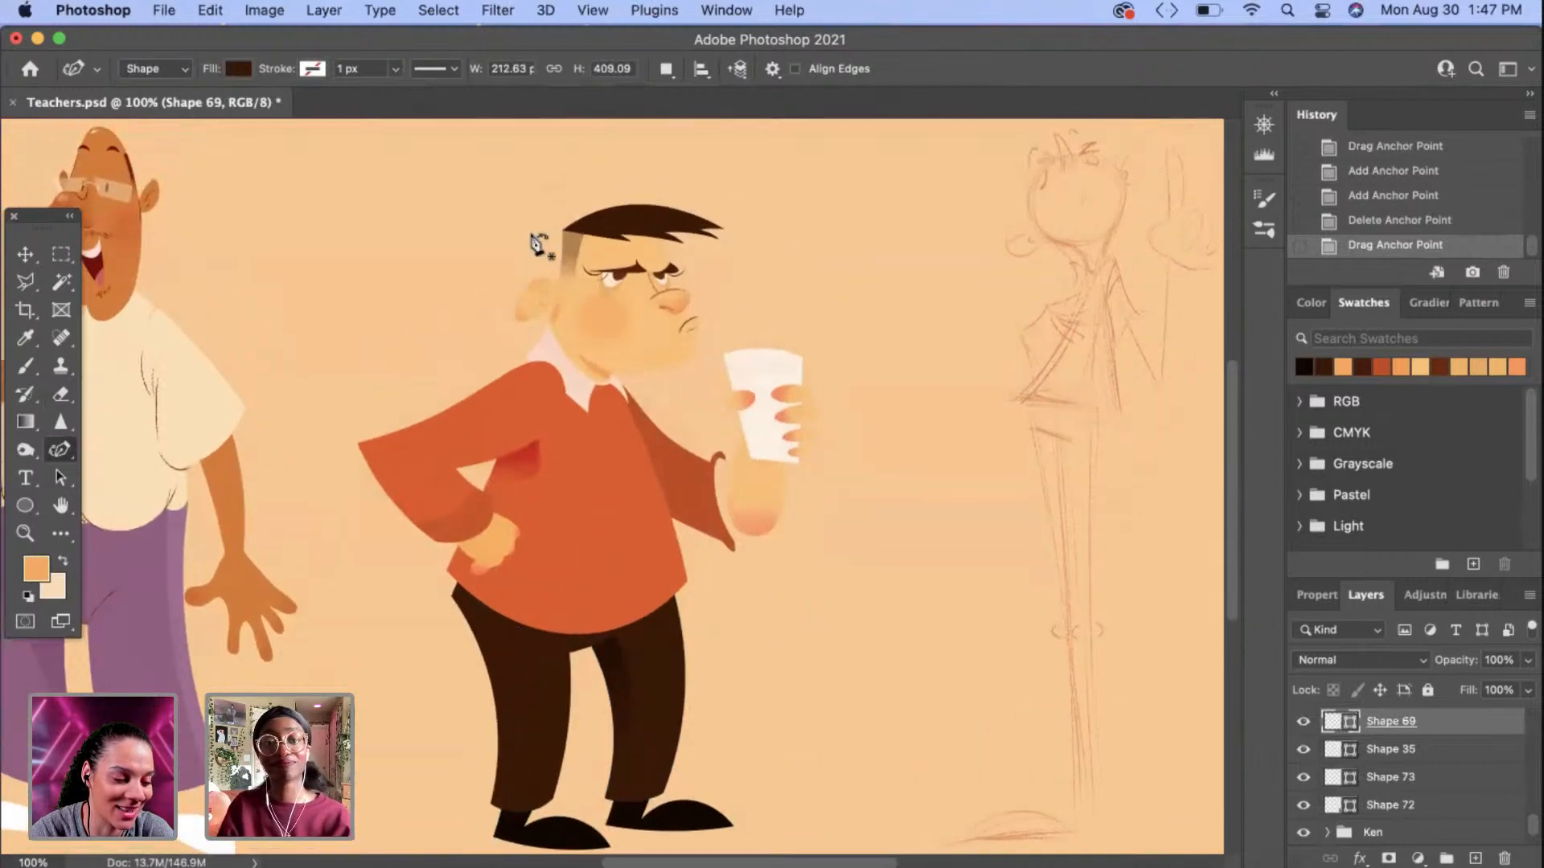
pyautogui.press('v')
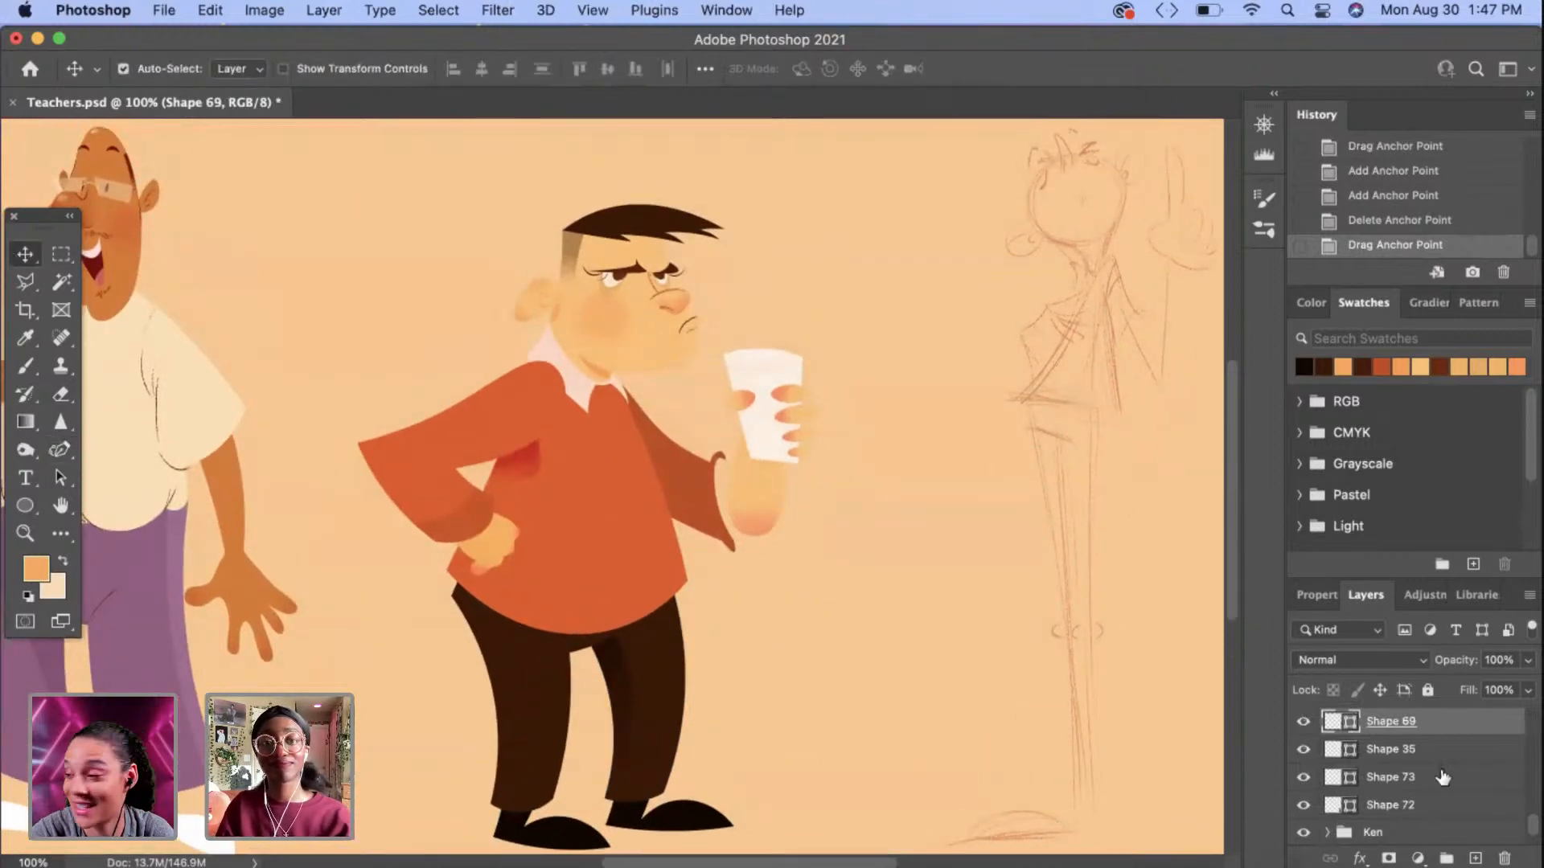
pyautogui.scroll(6, 1432, 775)
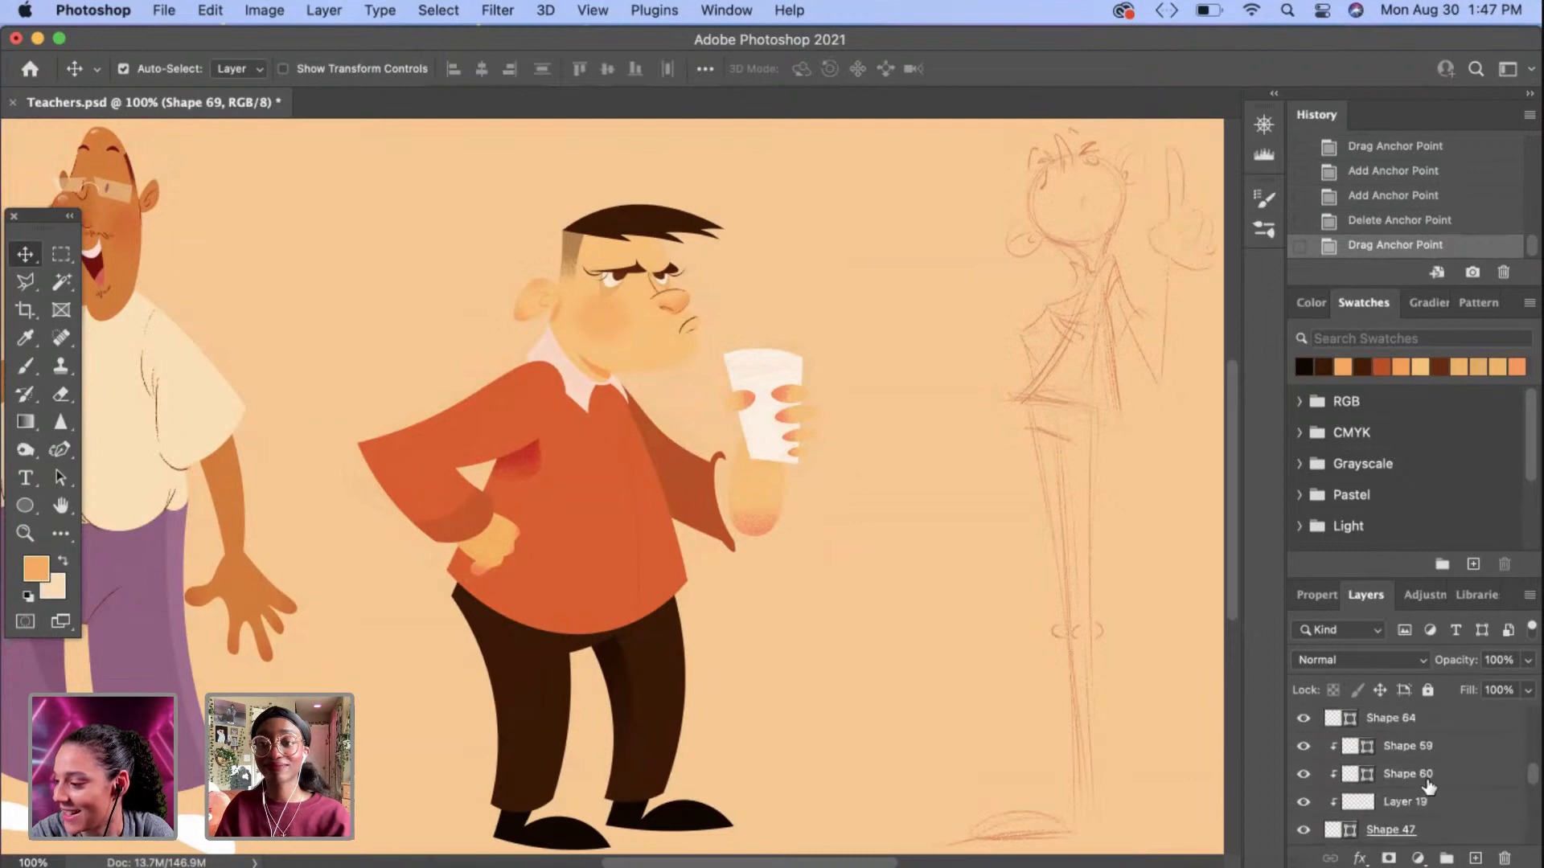
pyautogui.scroll(5, 1427, 791)
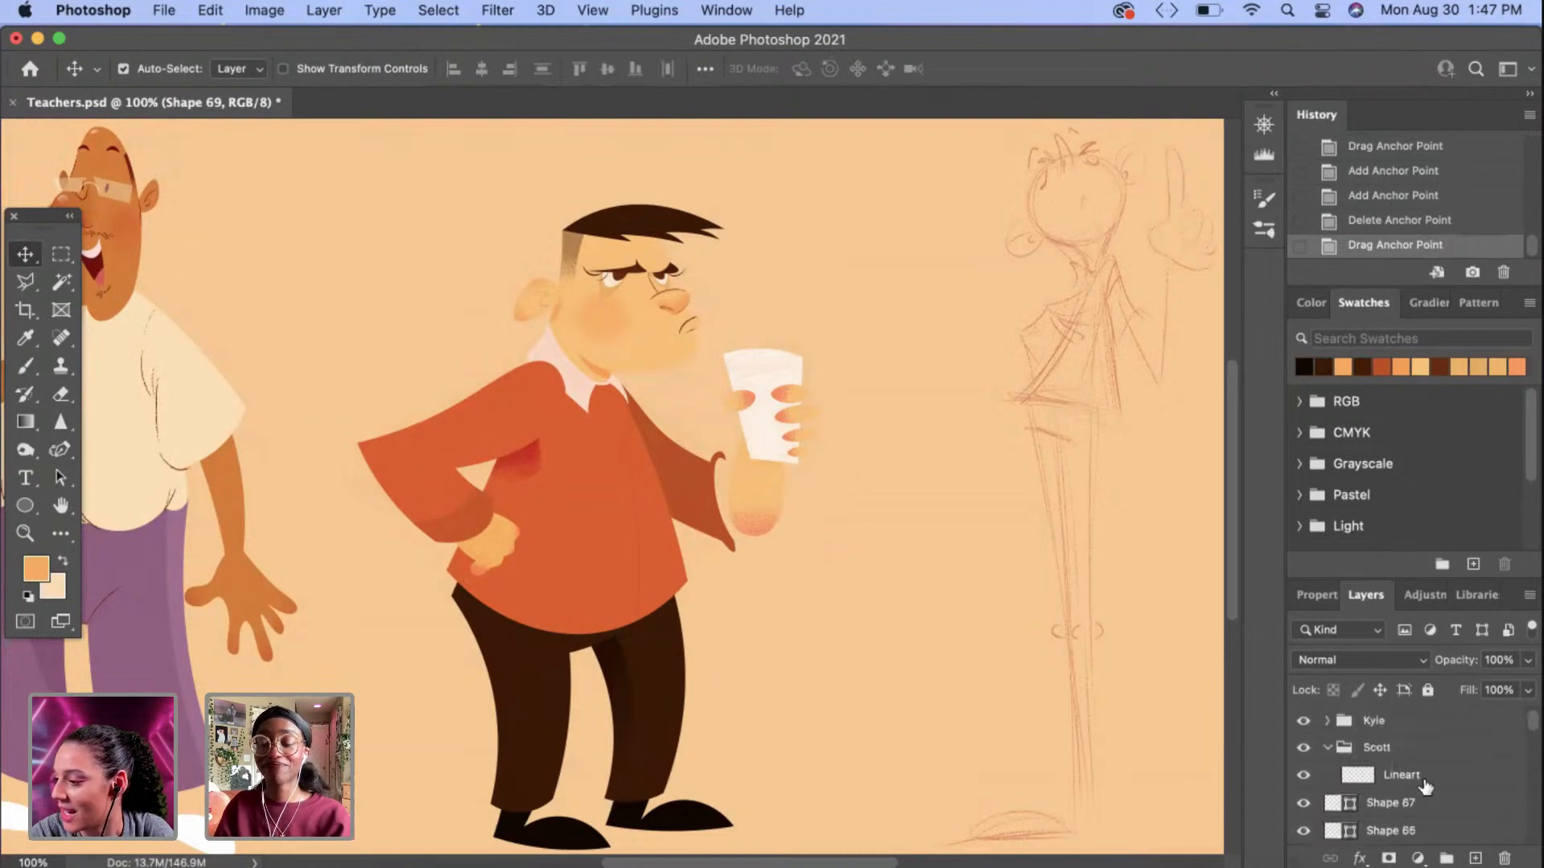
pyautogui.click(1328, 751)
pyautogui.click(1377, 784)
pyautogui.scroll(-10, 1373, 790)
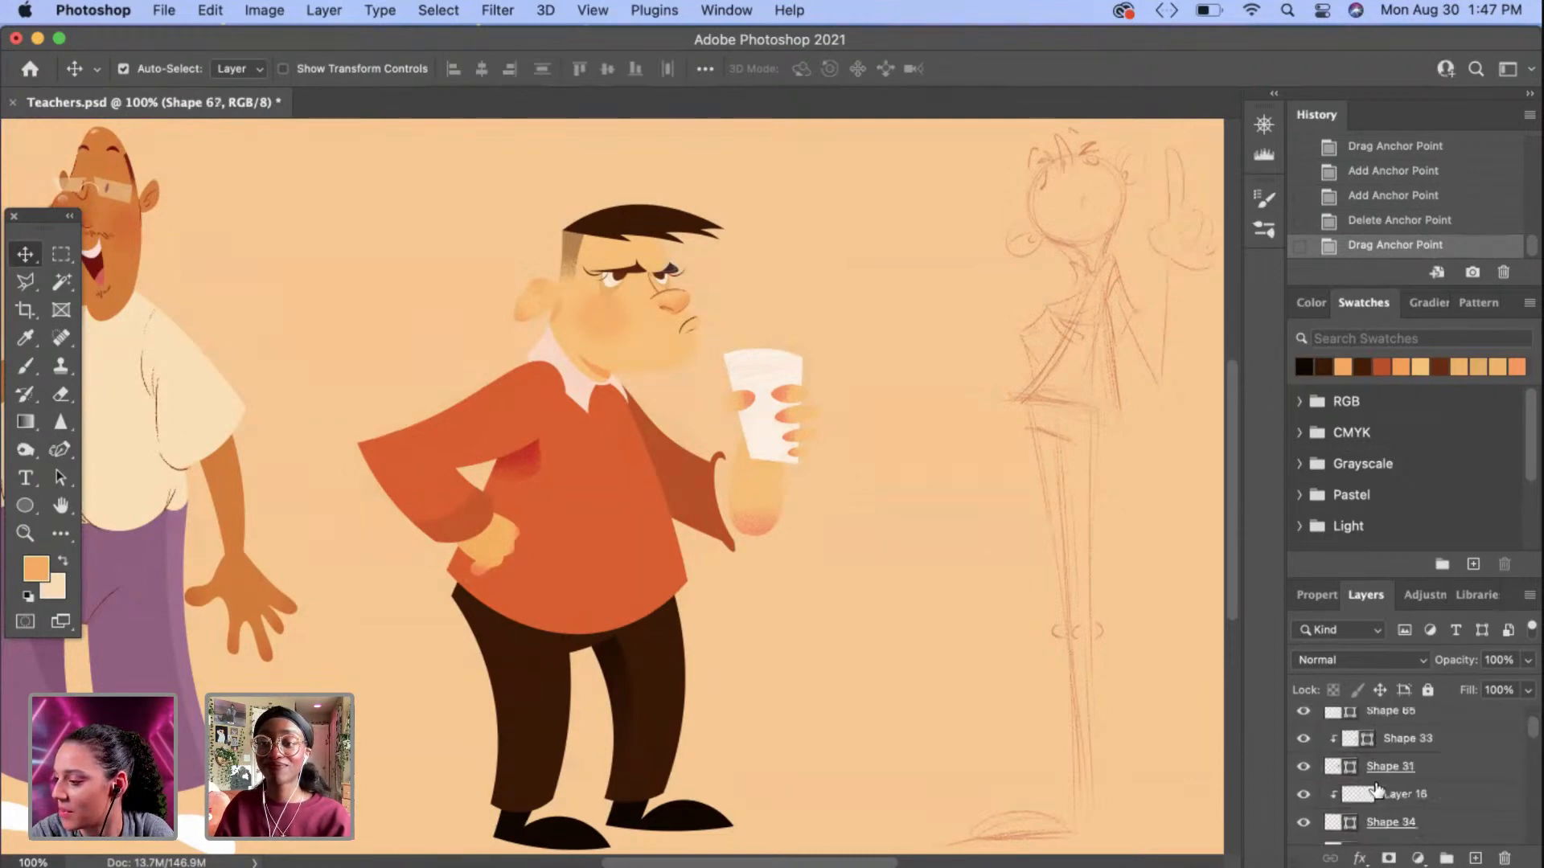
pyautogui.scroll(6, 1373, 791)
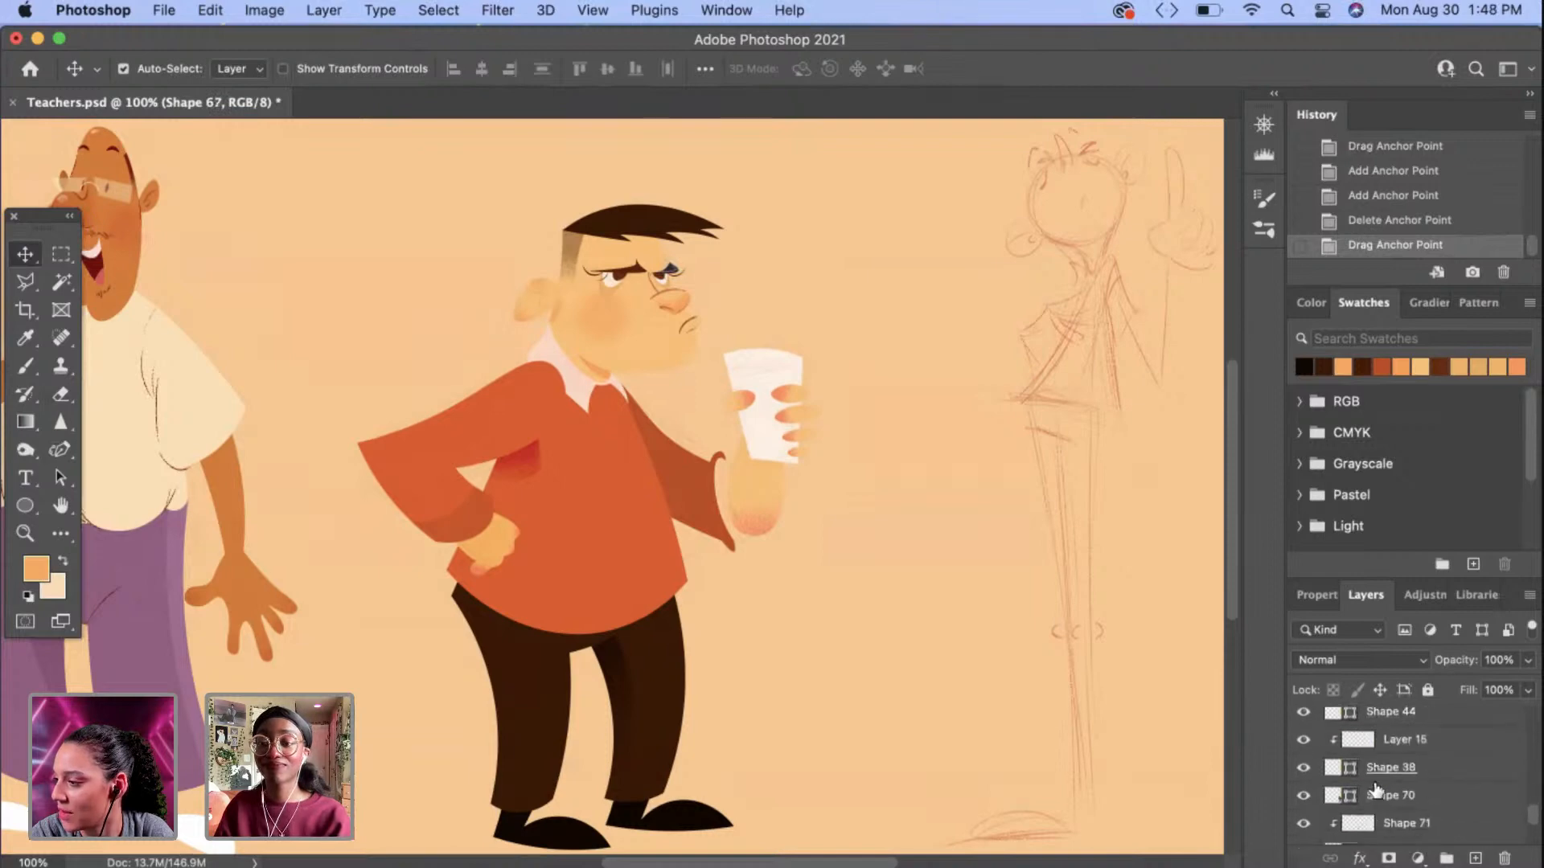
pyautogui.scroll(-2, 1374, 789)
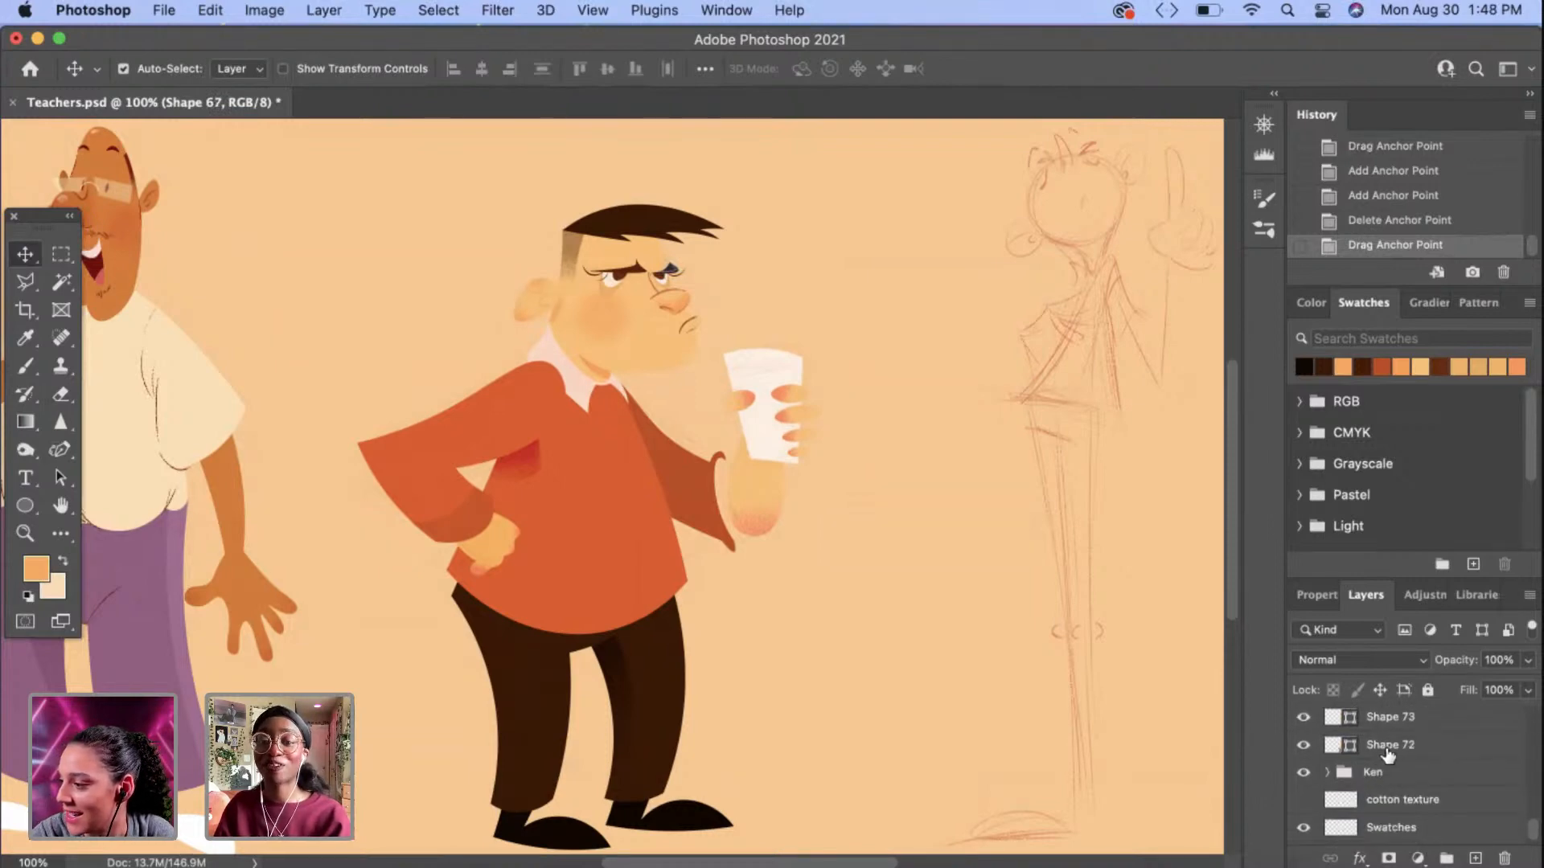
pyautogui.keyDown('shift'); pyautogui.click(1387, 750); pyautogui.keyUp('shift')
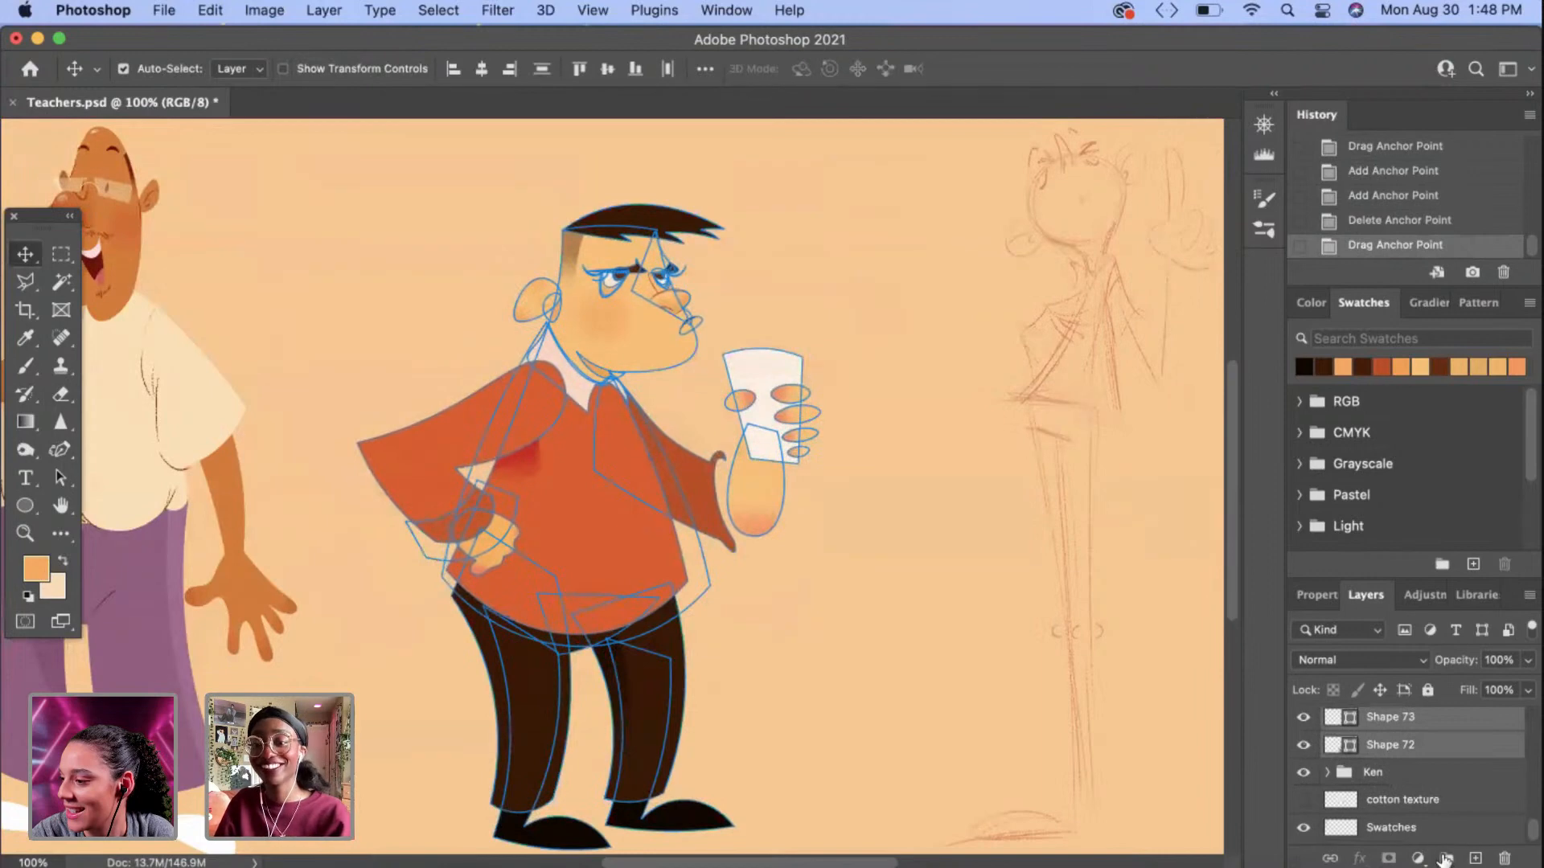
pyautogui.click(1445, 858)
pyautogui.scroll(2, 1374, 764)
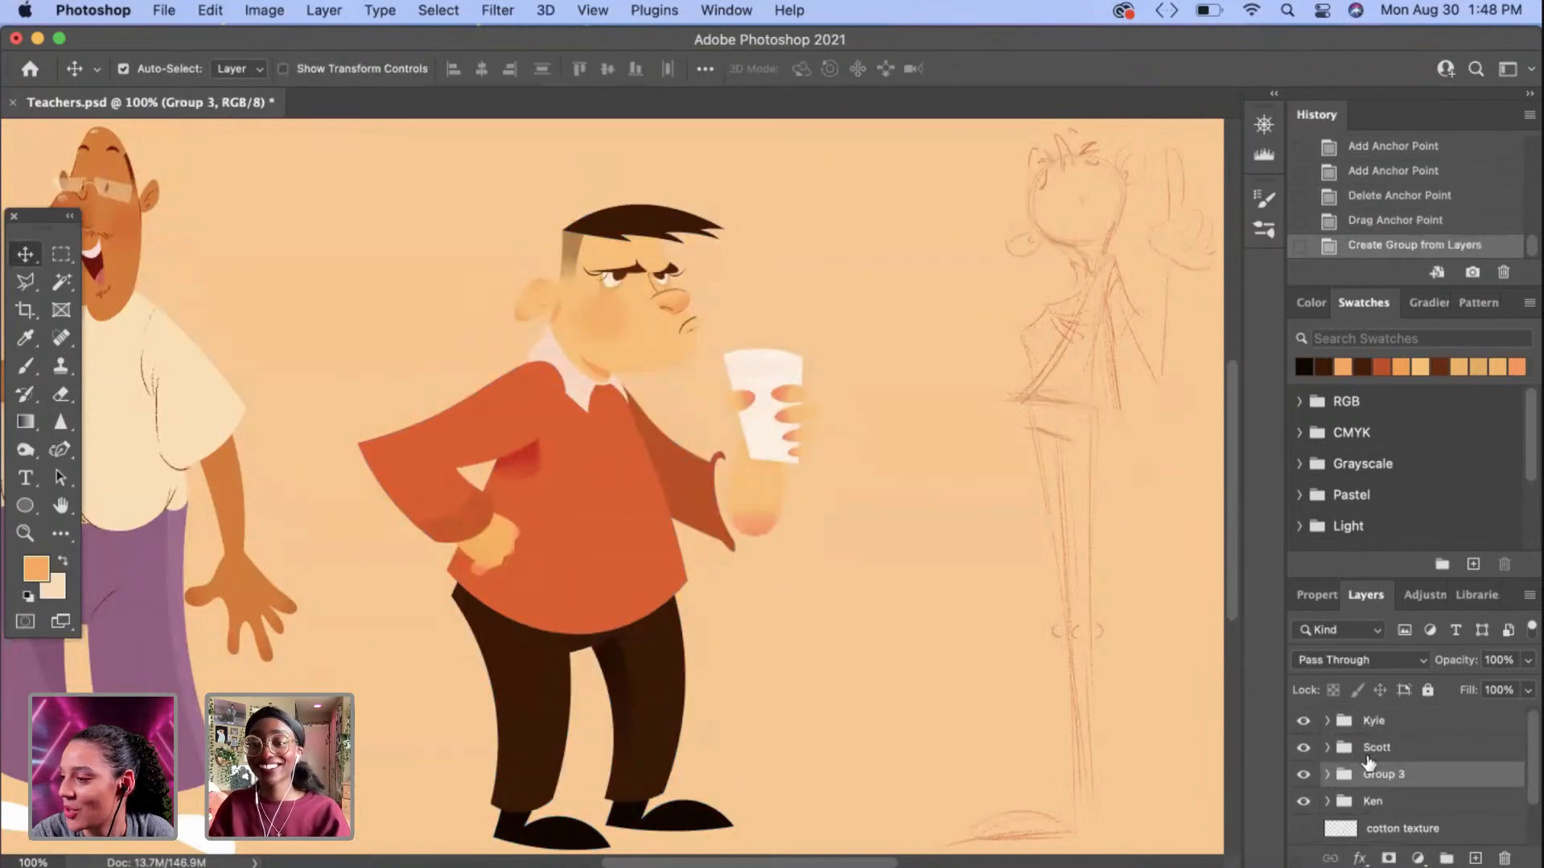
# Step: Lower the opacity of the character's line-art group, directly above the new group, to 8%
pyautogui.click(1369, 750)
pyautogui.click(1528, 661)
pyautogui.moveTo(1441, 689); pyautogui.dragTo(1435, 690)
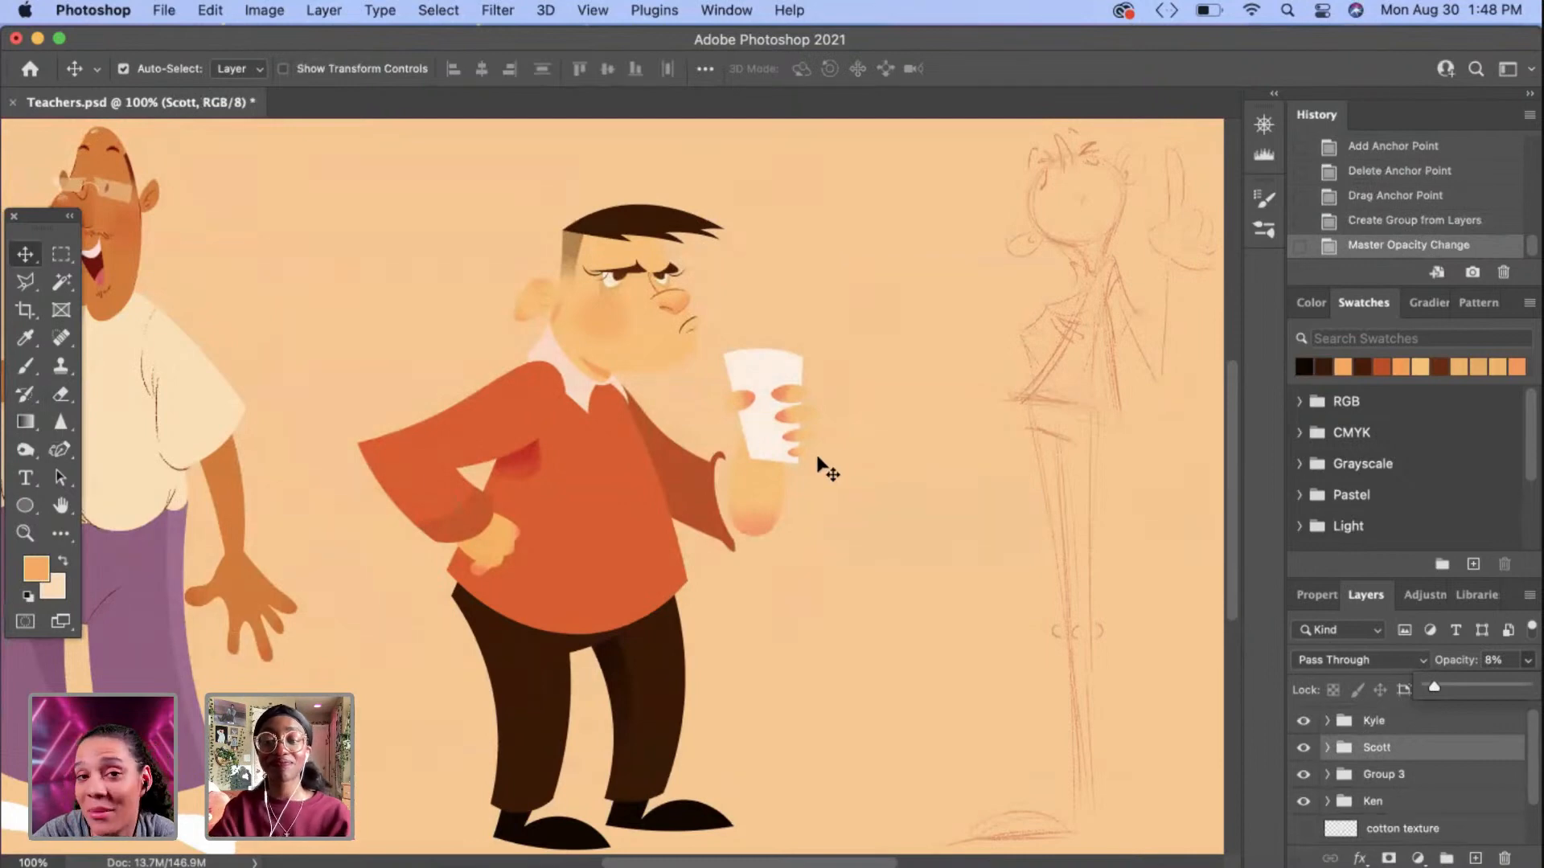
# Step: Draw a closed five-point dark brown Pen shape bridging the gap between the far sleeve's cuff and the forearm
pyautogui.press('super+plus')
pyautogui.press('super+plus')
pyautogui.scroll(5, 816, 467)
pyautogui.hscroll(3, 817, 467)
pyautogui.scroll(-2, 817, 466)
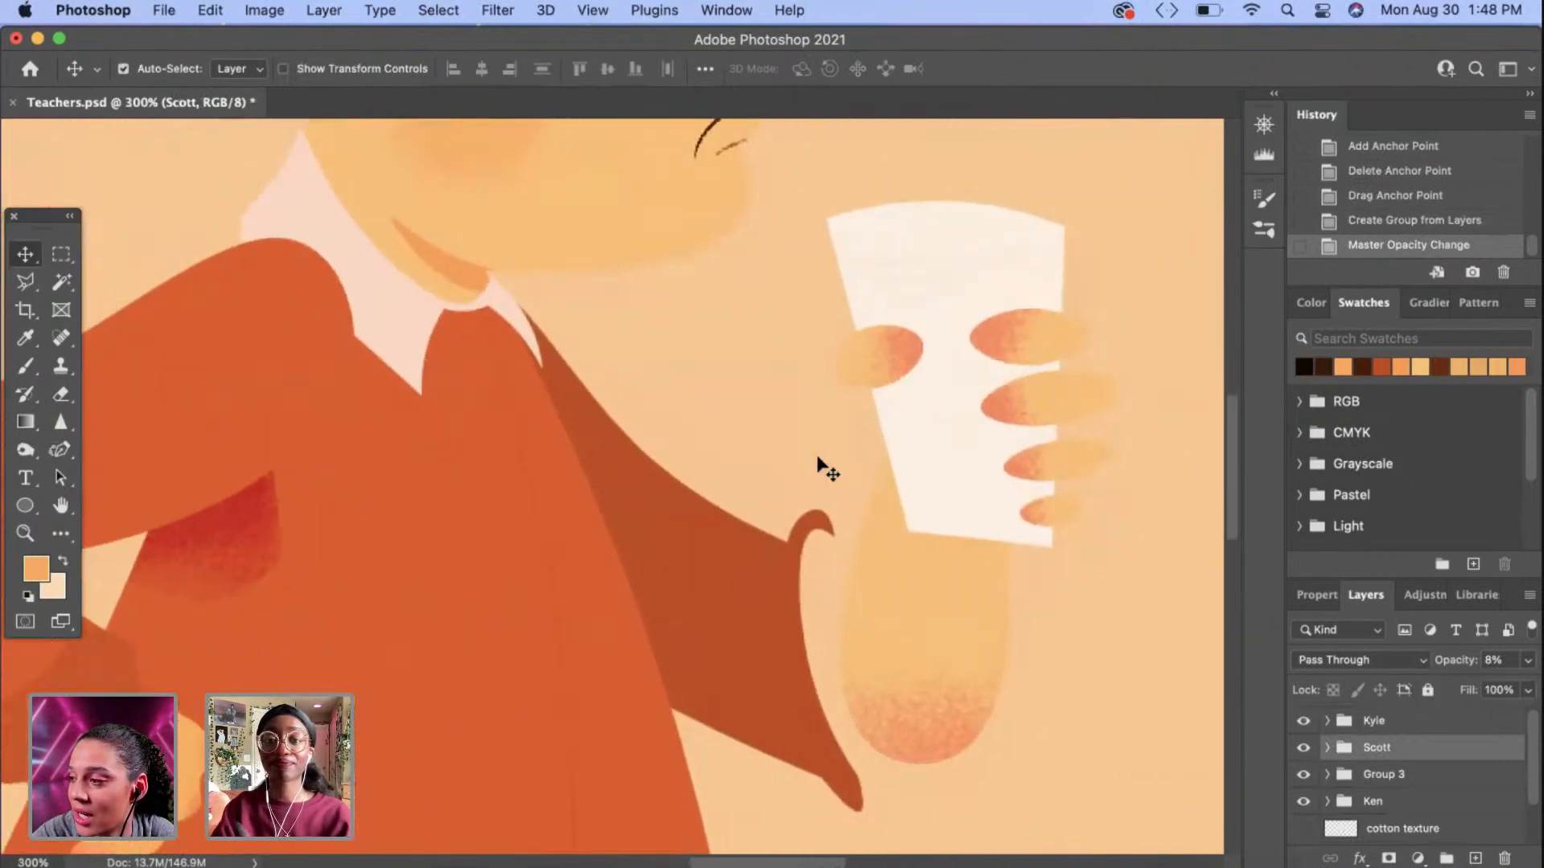
pyautogui.click(900, 633)
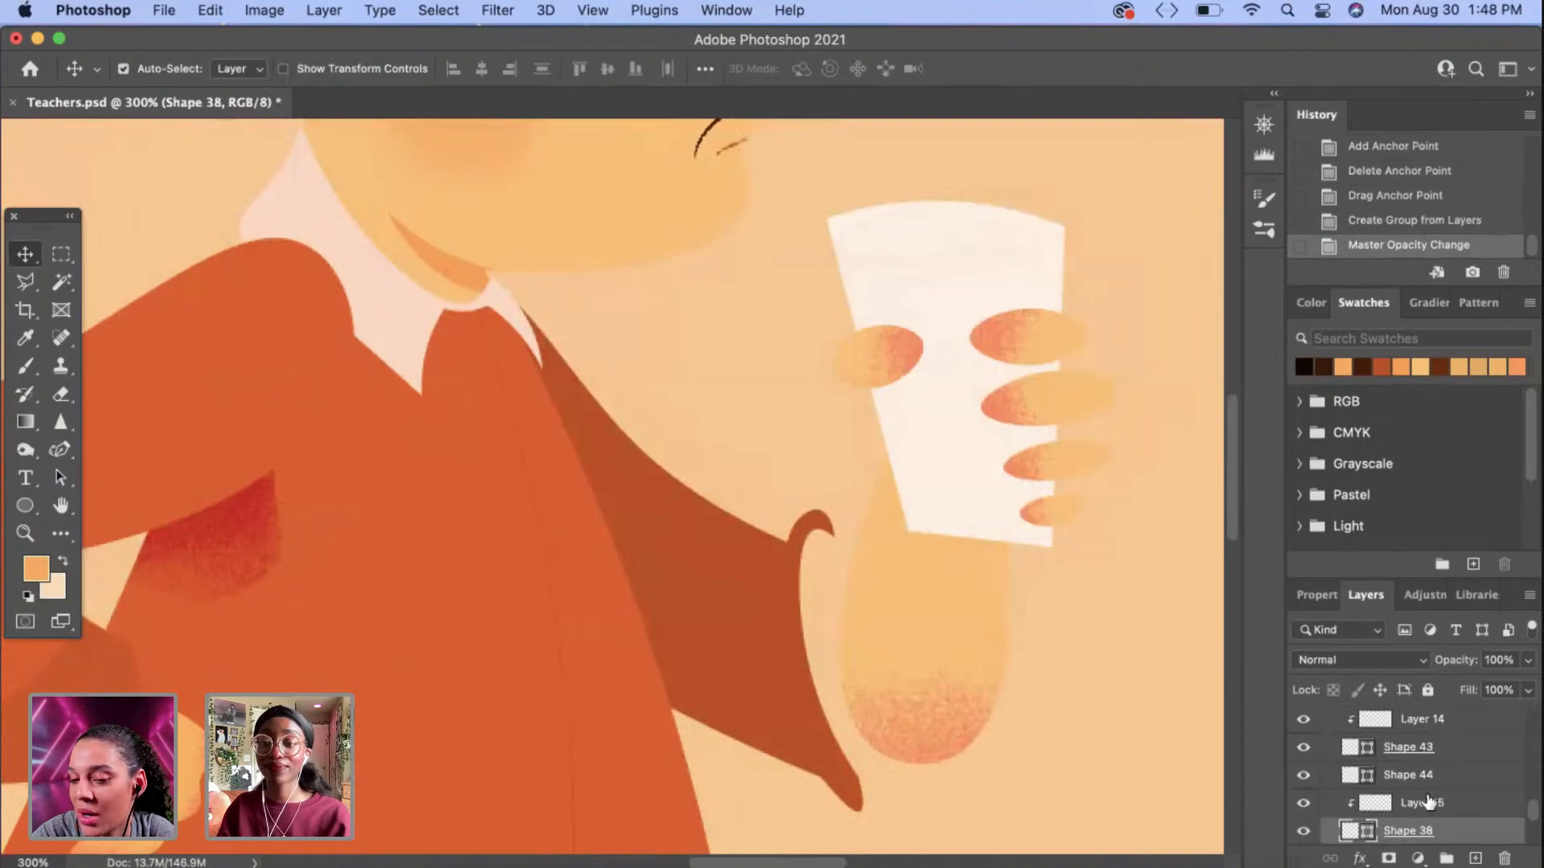
pyautogui.scroll(-2, 1427, 802)
pyautogui.click(1417, 814)
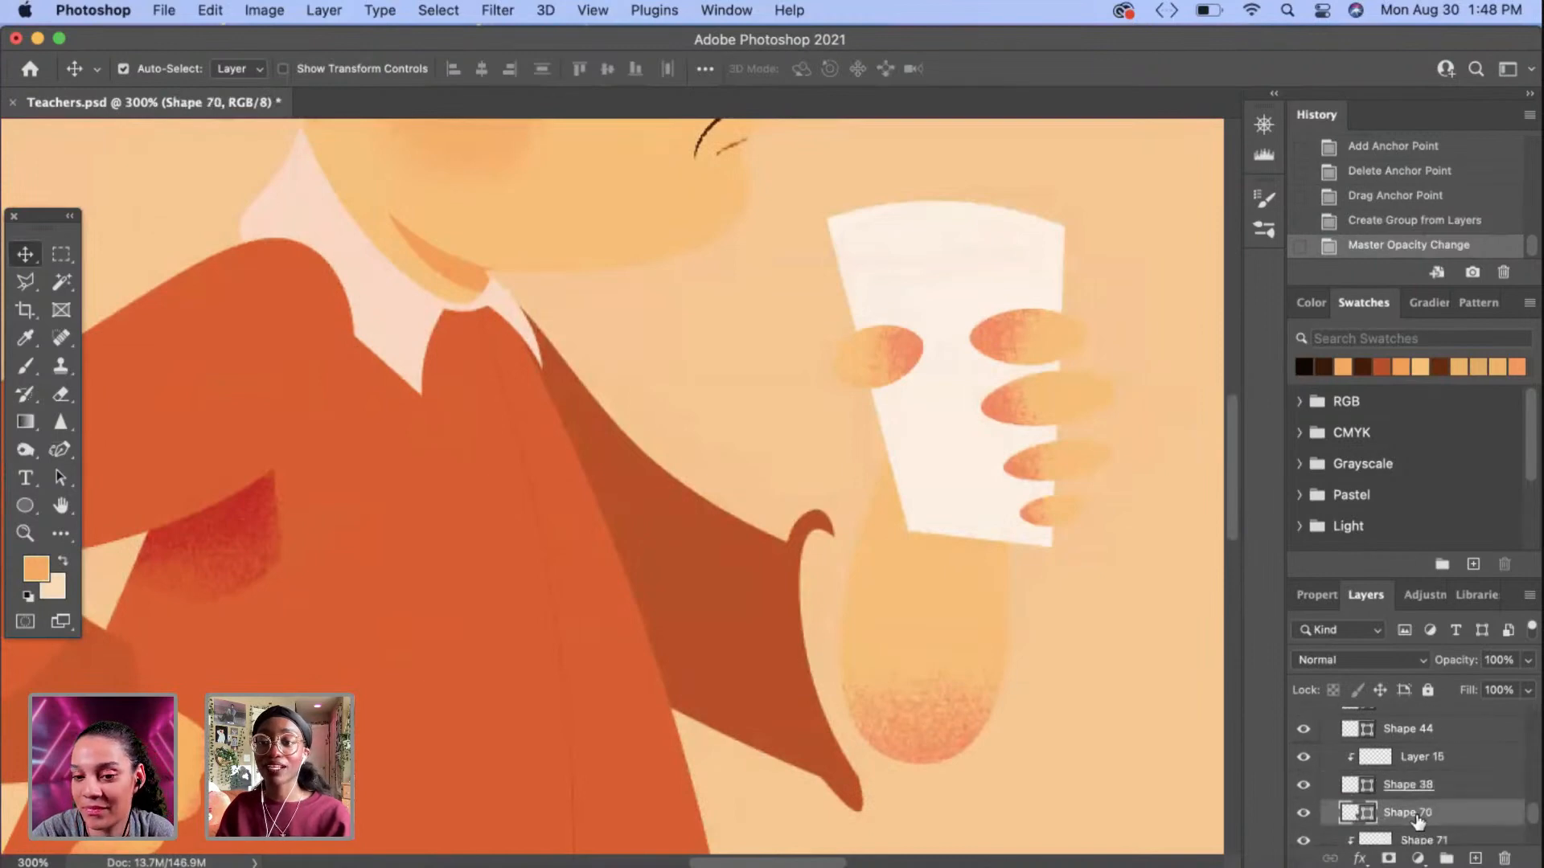
pyautogui.click(60, 450)
pyautogui.click(138, 444)
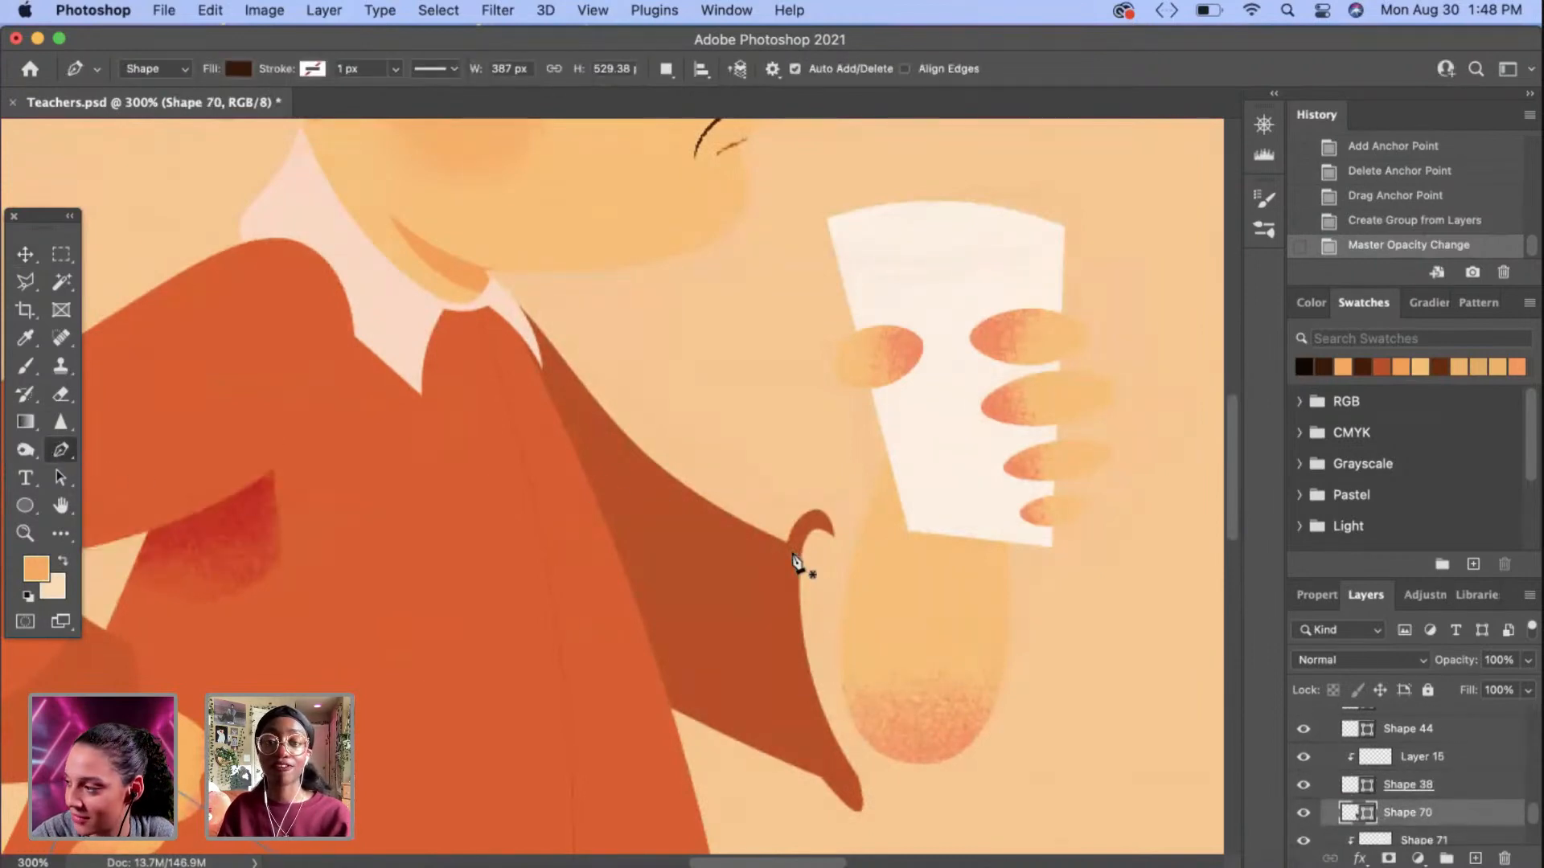
pyautogui.click(792, 552)
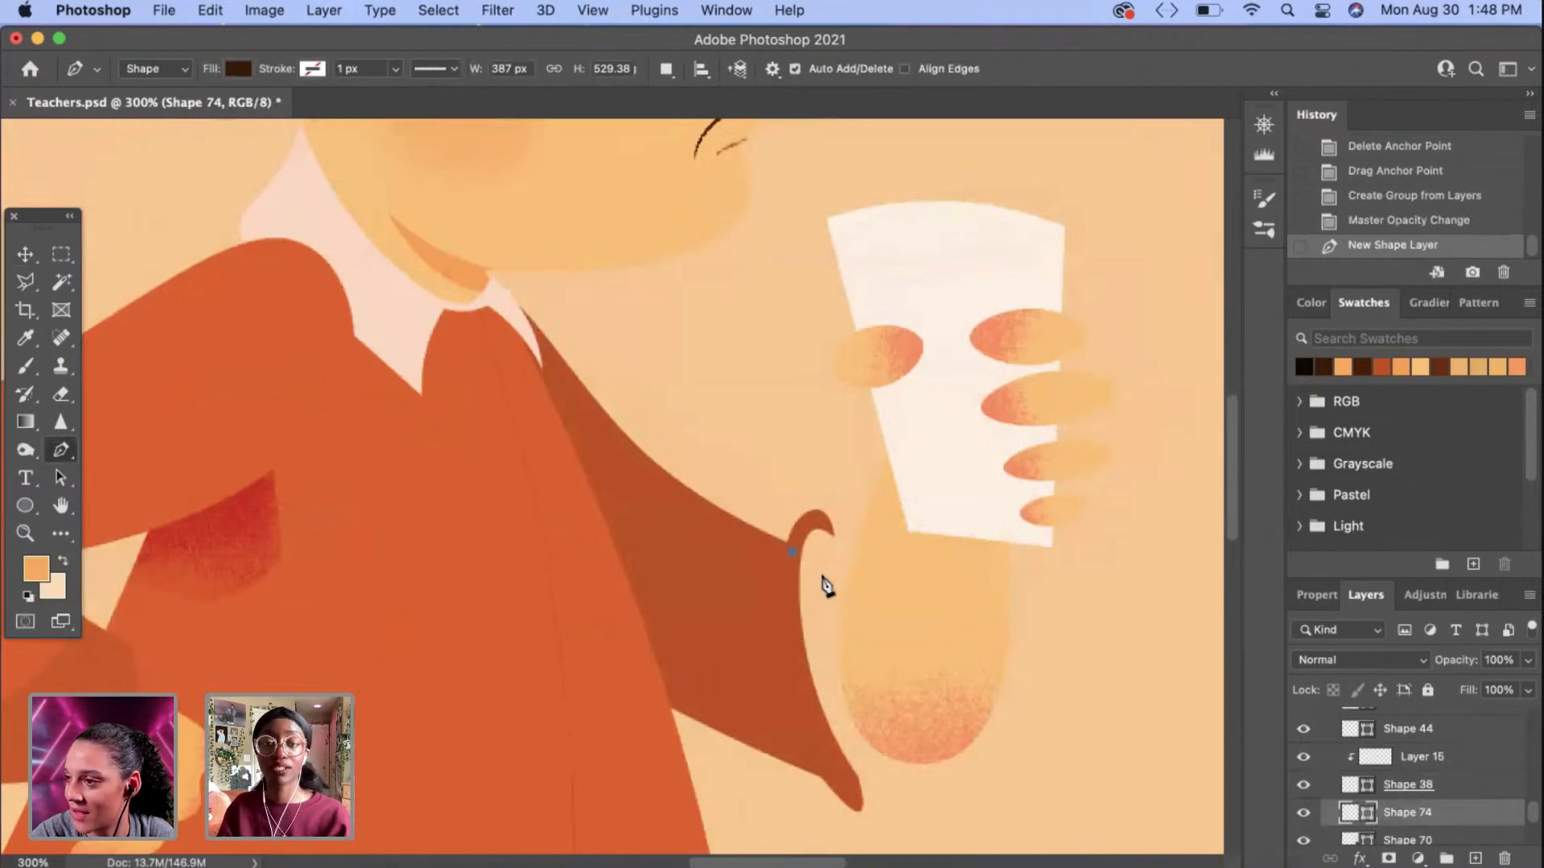
pyautogui.click(819, 569)
pyautogui.click(853, 563)
pyautogui.click(882, 755)
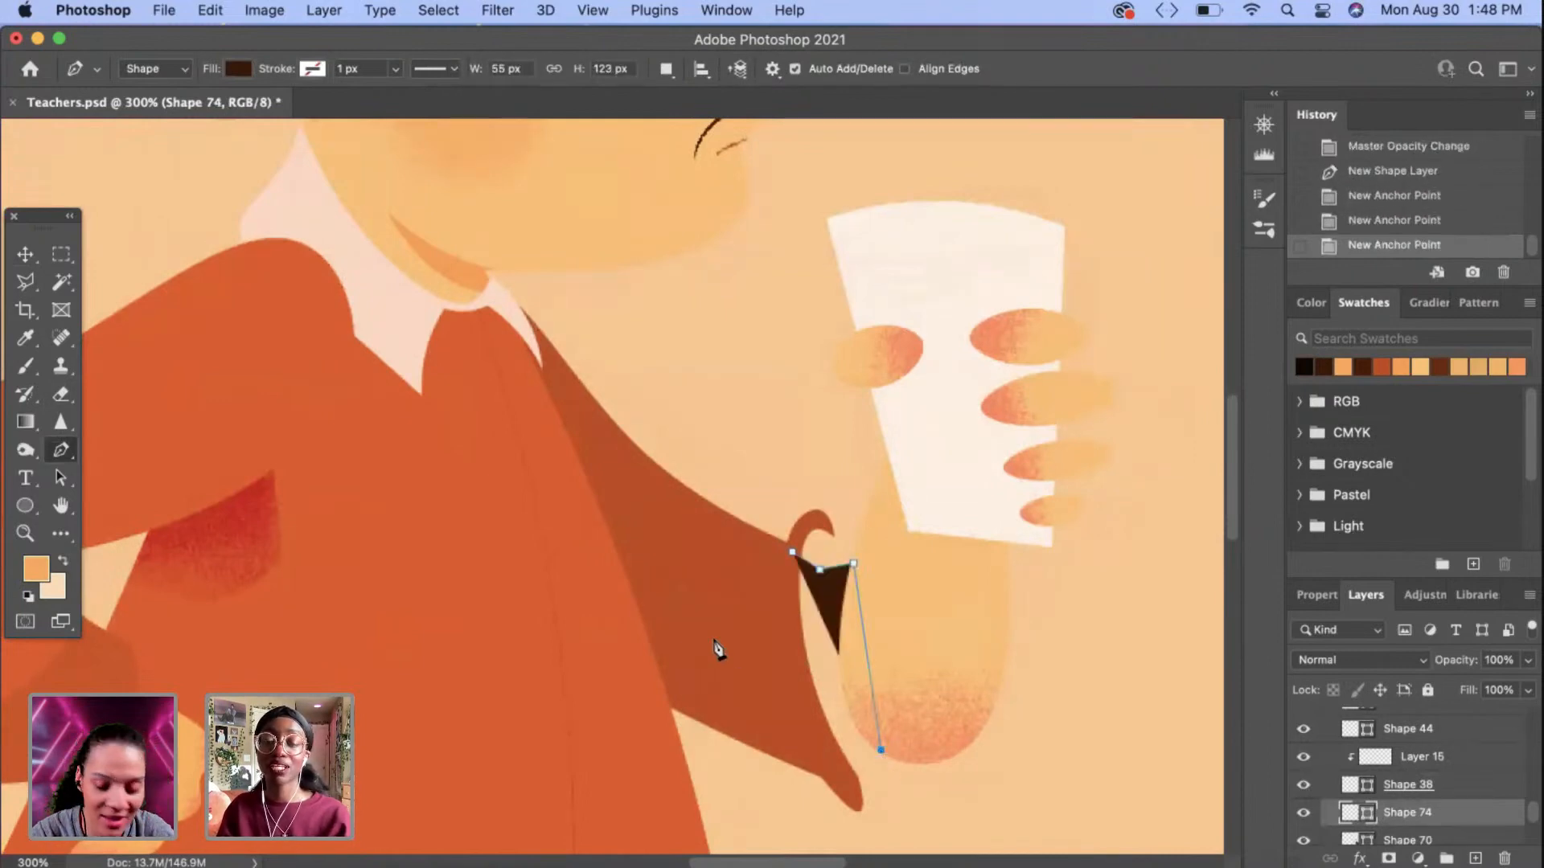
pyautogui.click(711, 643)
pyautogui.click(792, 552)
# Step: Move the dark bridging shape down to just beneath Shape 69, and delete it
pyautogui.scroll(-1, 1427, 801)
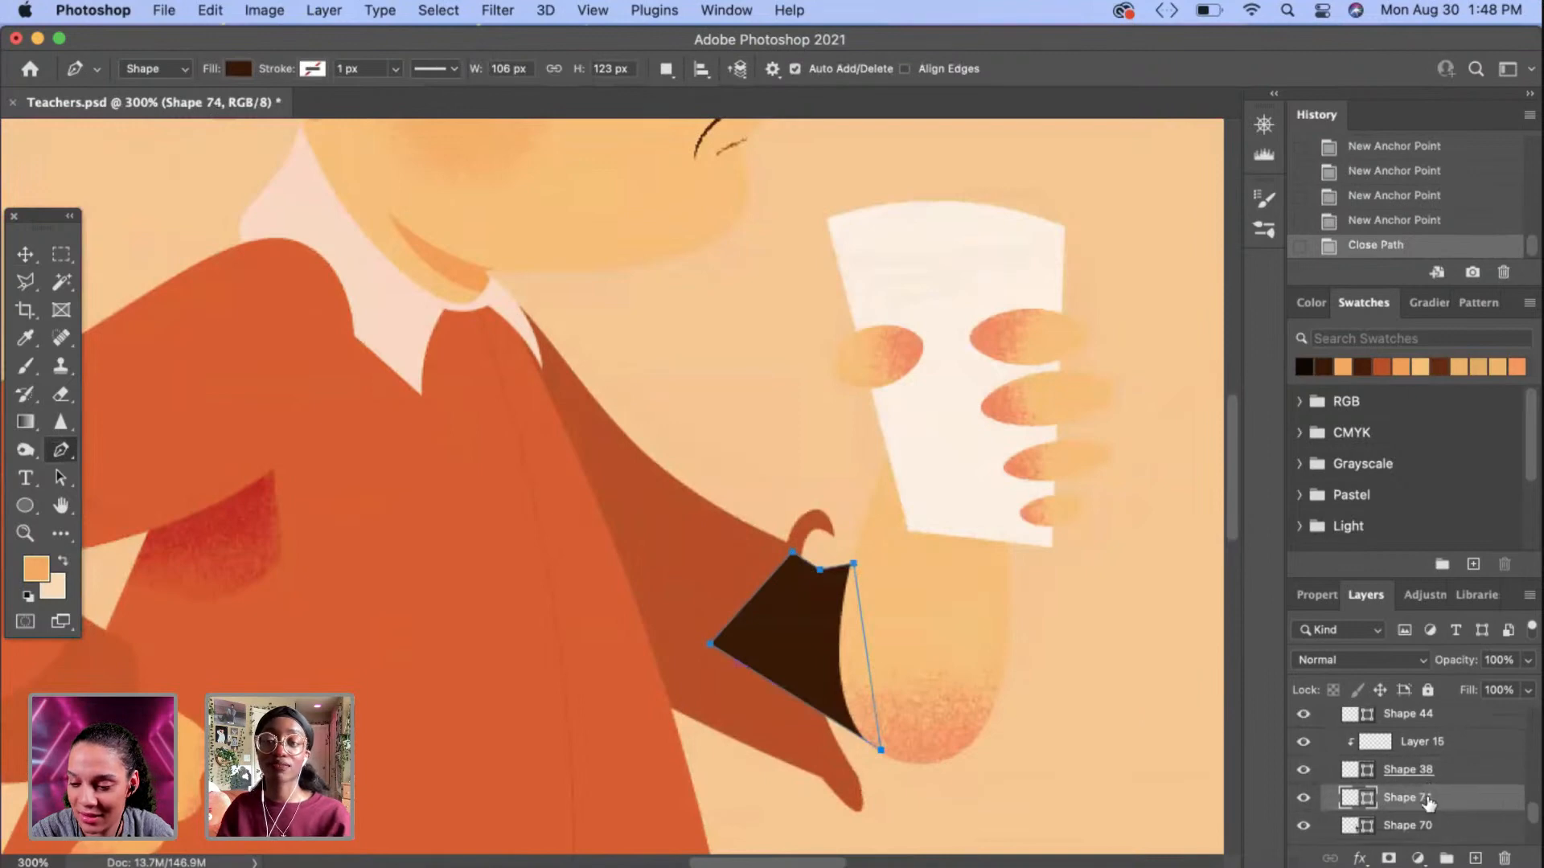
pyautogui.scroll(-2, 1427, 801)
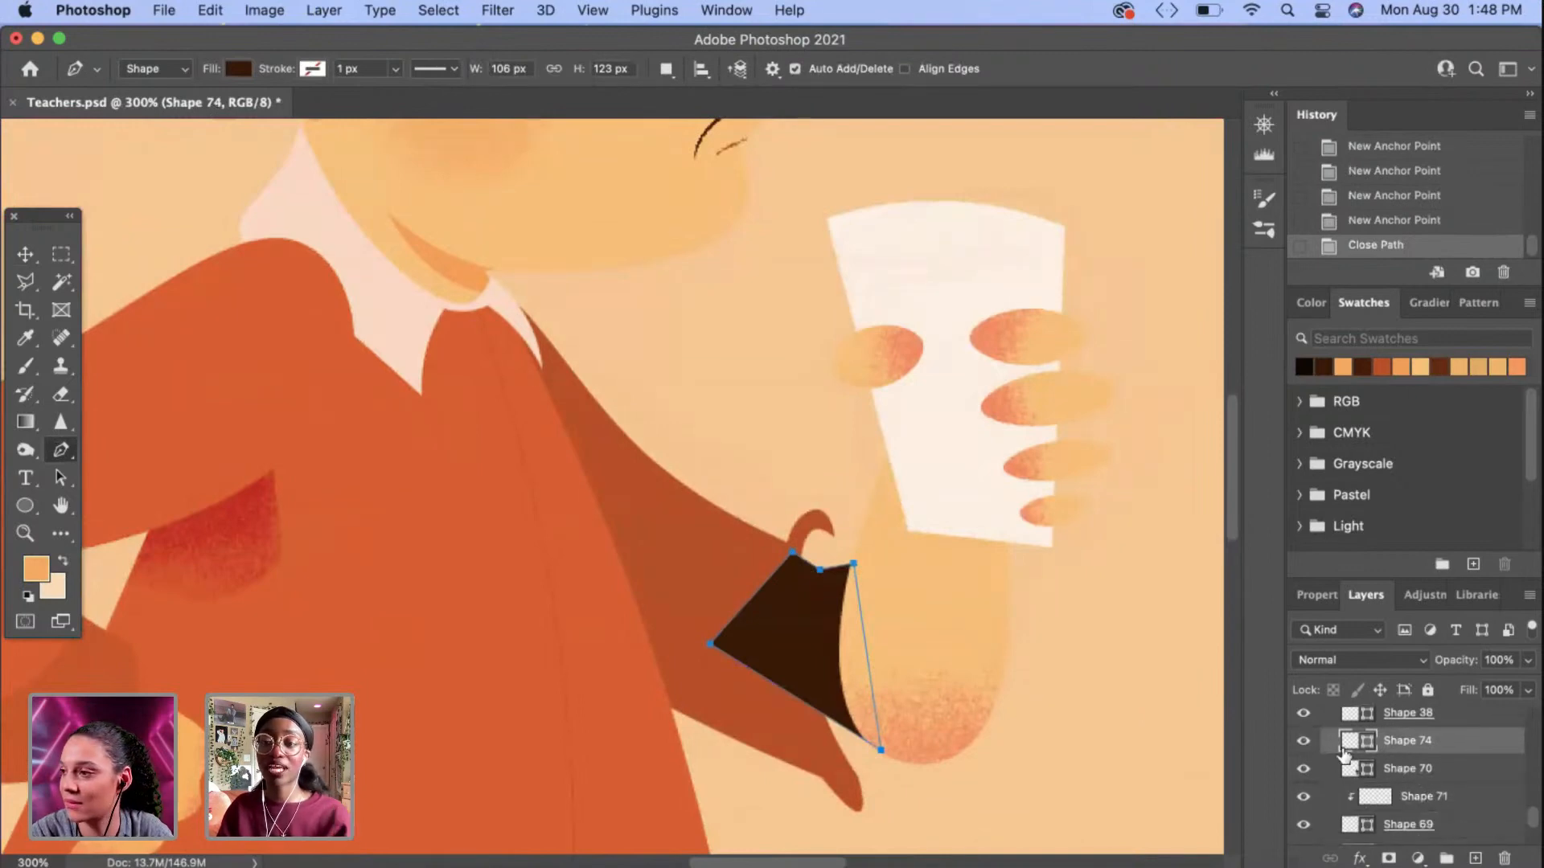
pyautogui.moveTo(1344, 754); pyautogui.dragTo(1409, 782)
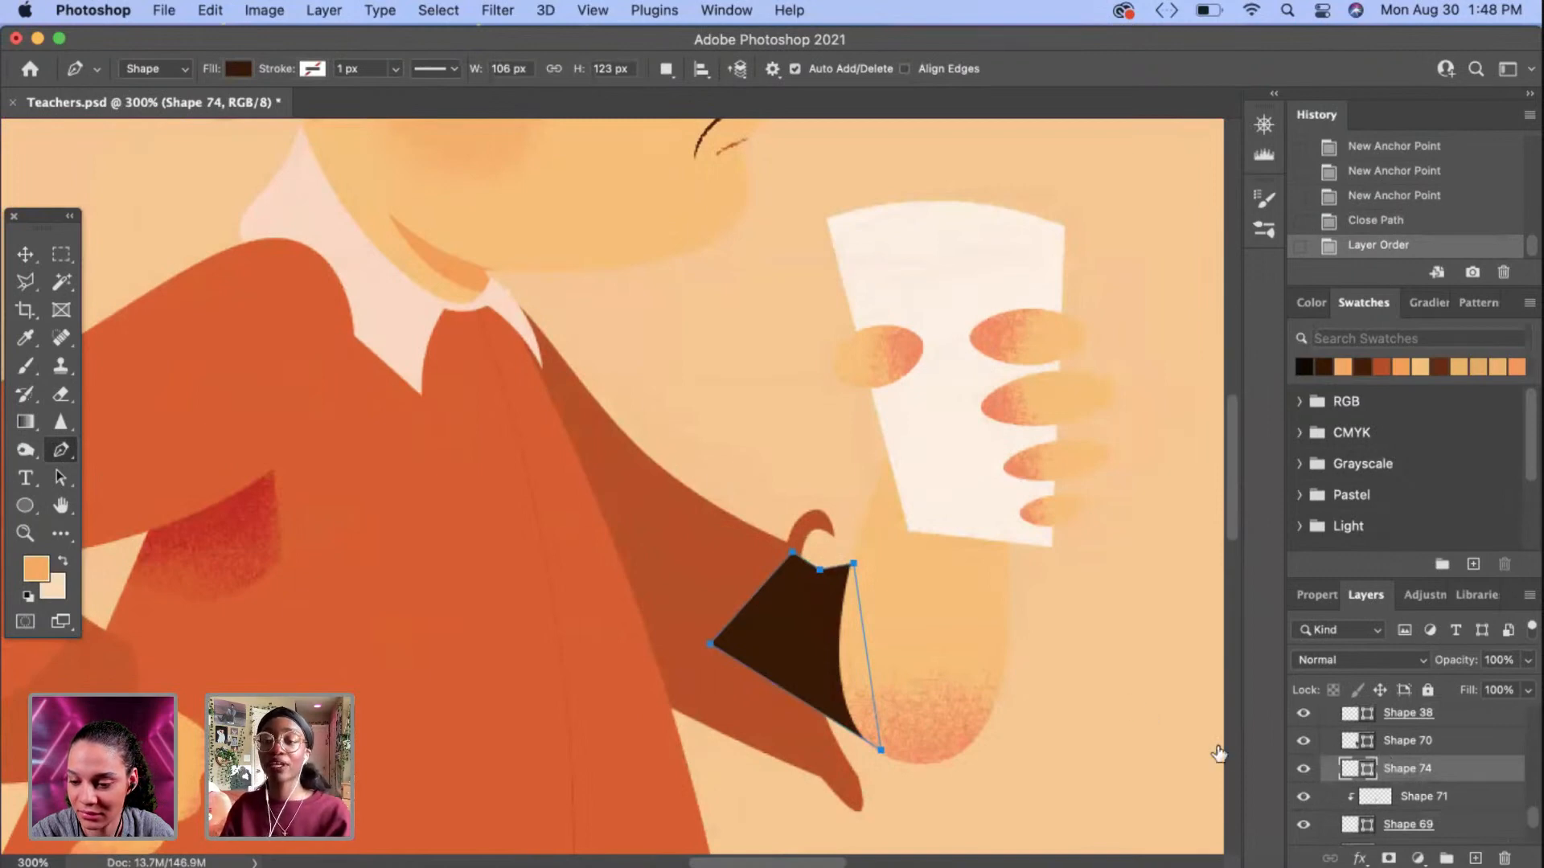
pyautogui.scroll(-1, 1409, 768)
pyautogui.moveTo(1413, 746); pyautogui.dragTo(1413, 806)
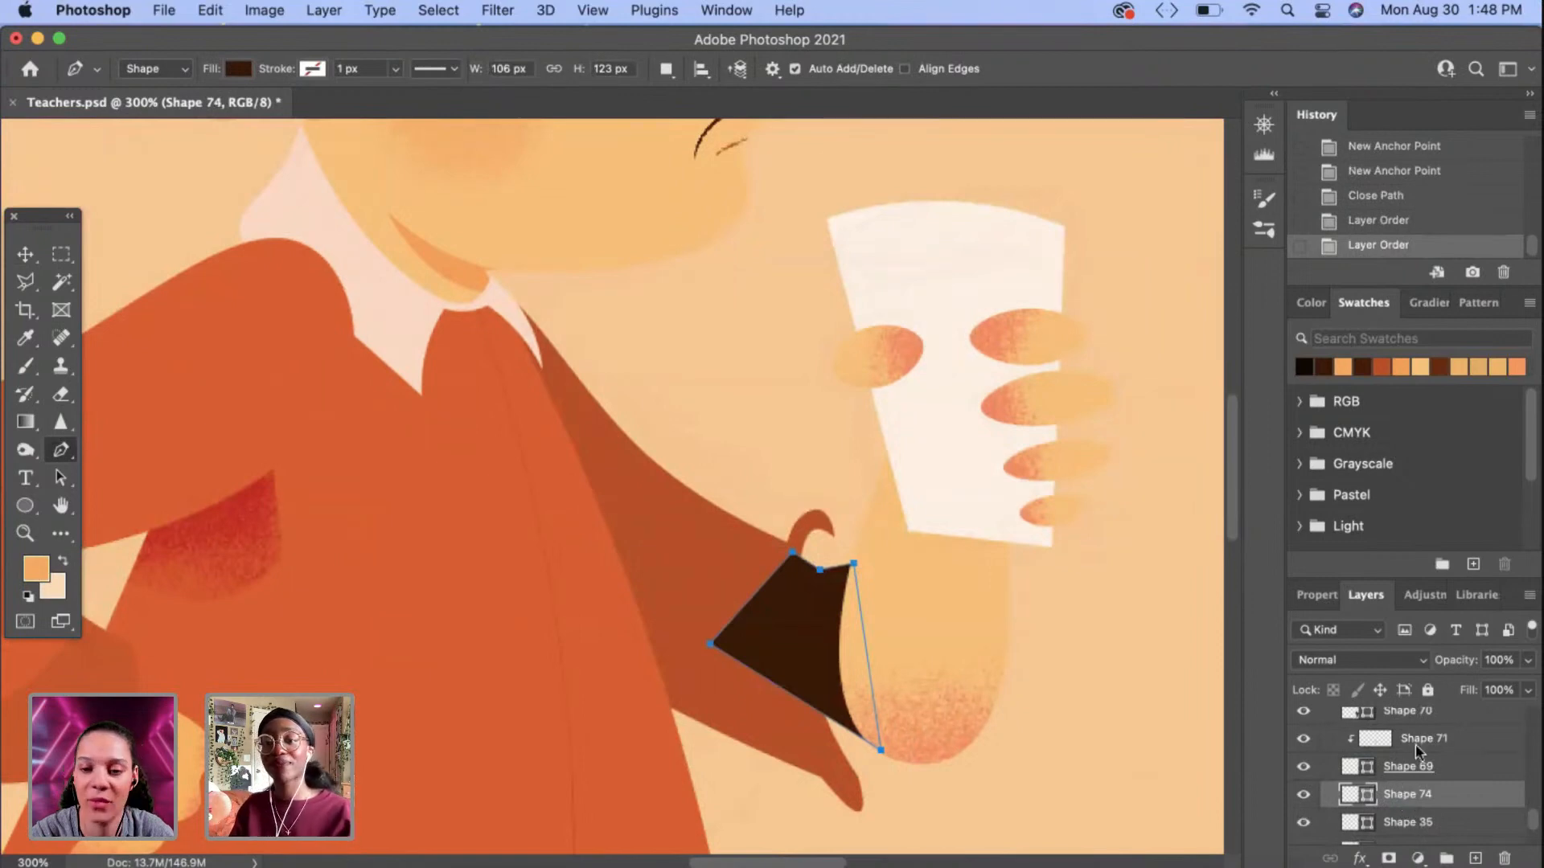
pyautogui.click(1504, 859)
pyautogui.click(26, 255)
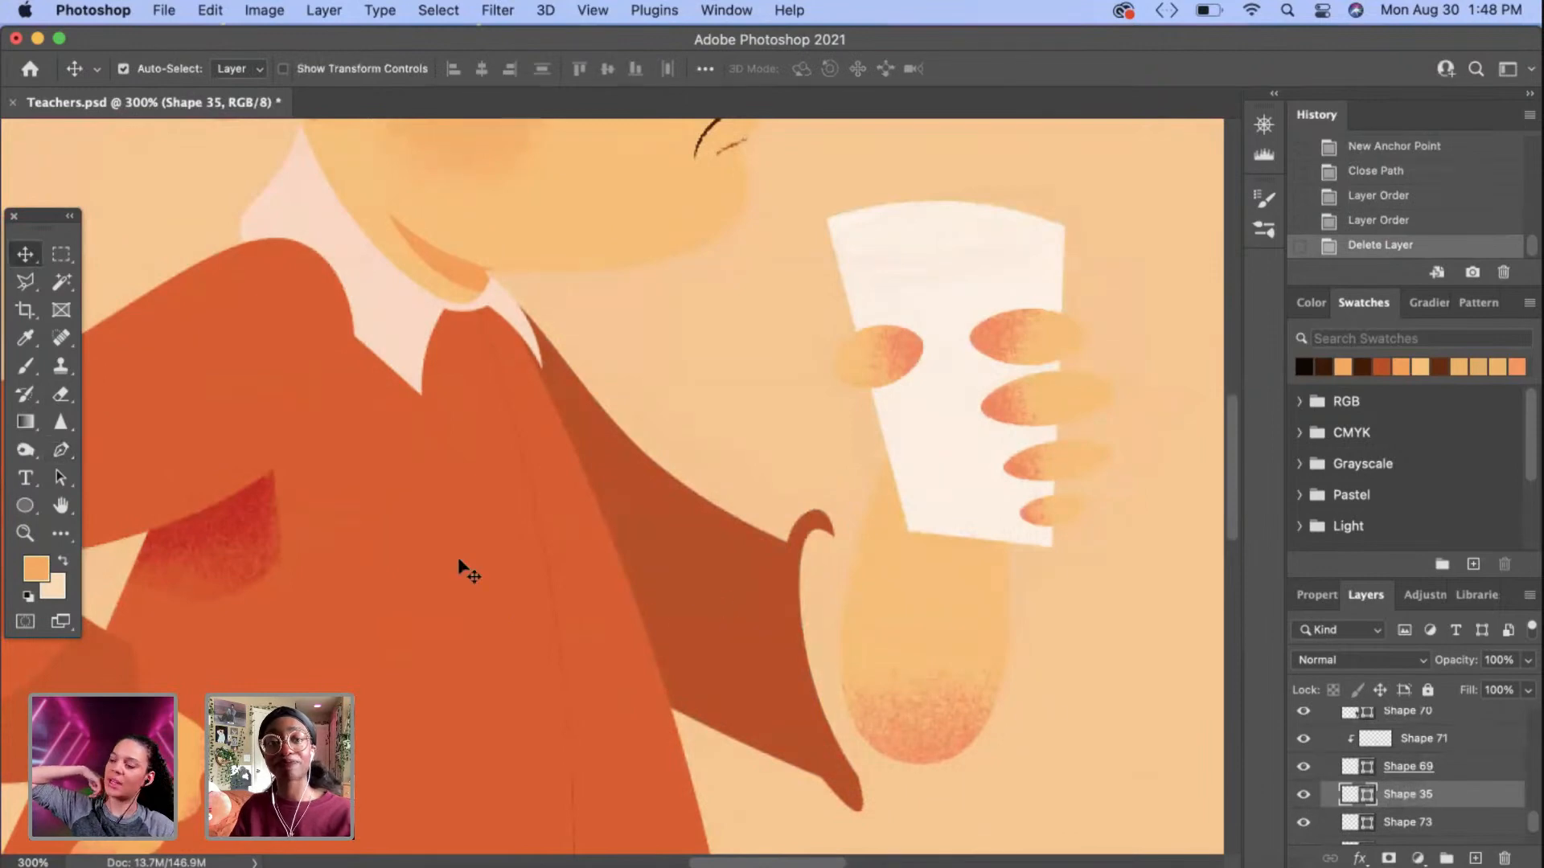
# Step: Draw a closed four-sided Pen shape from inside the far sleeve's cuff onto the forearm and fill it light orange
pyautogui.moveTo(63, 450); pyautogui.dragTo(120, 446)
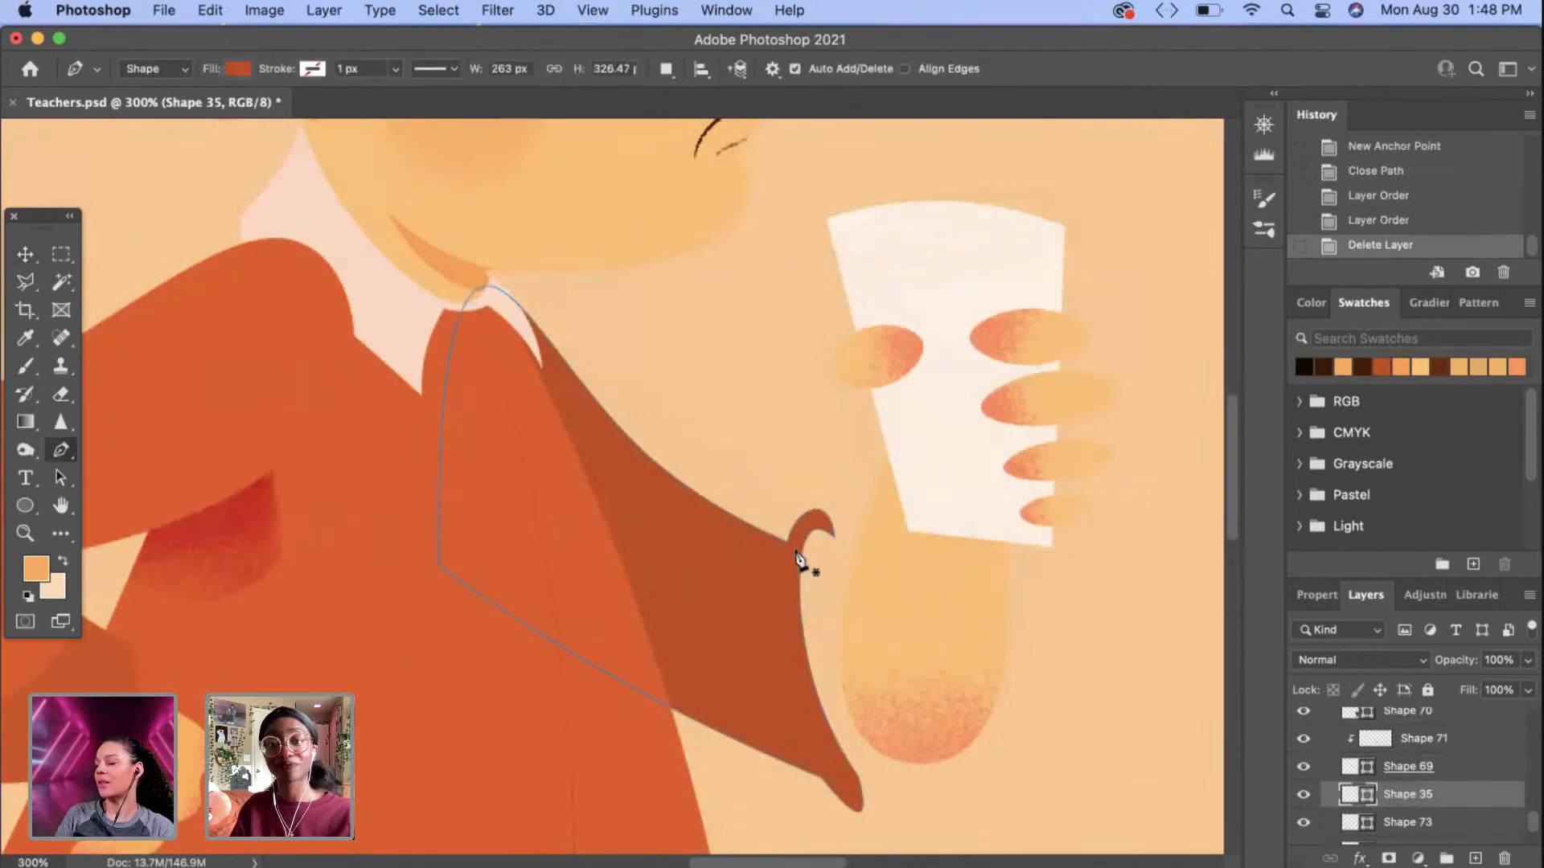
pyautogui.click(791, 552)
pyautogui.click(885, 573)
pyautogui.click(905, 755)
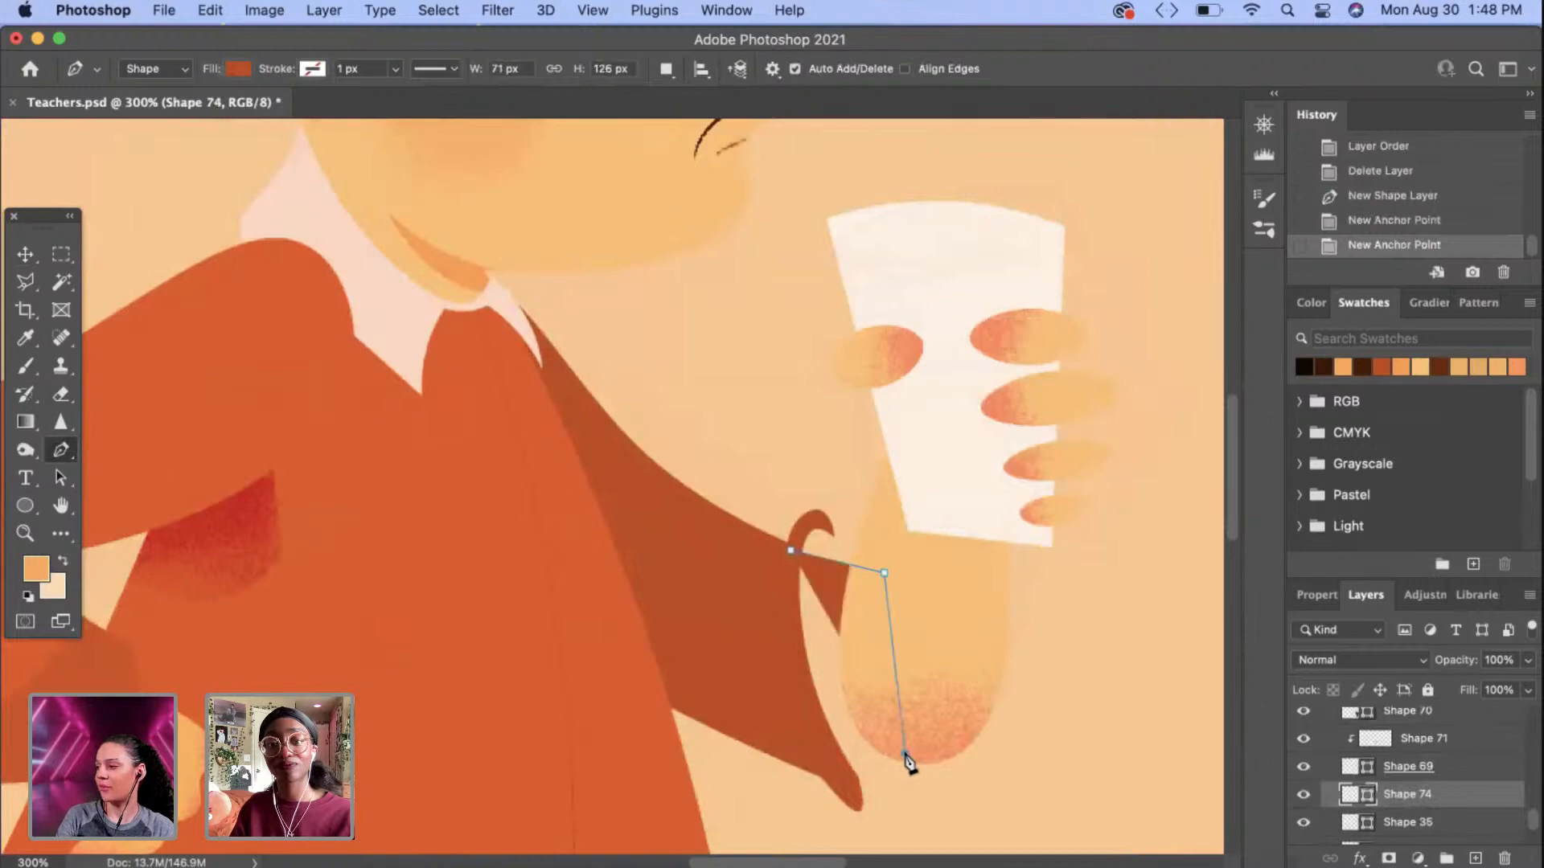
pyautogui.click(743, 691)
pyautogui.click(791, 553)
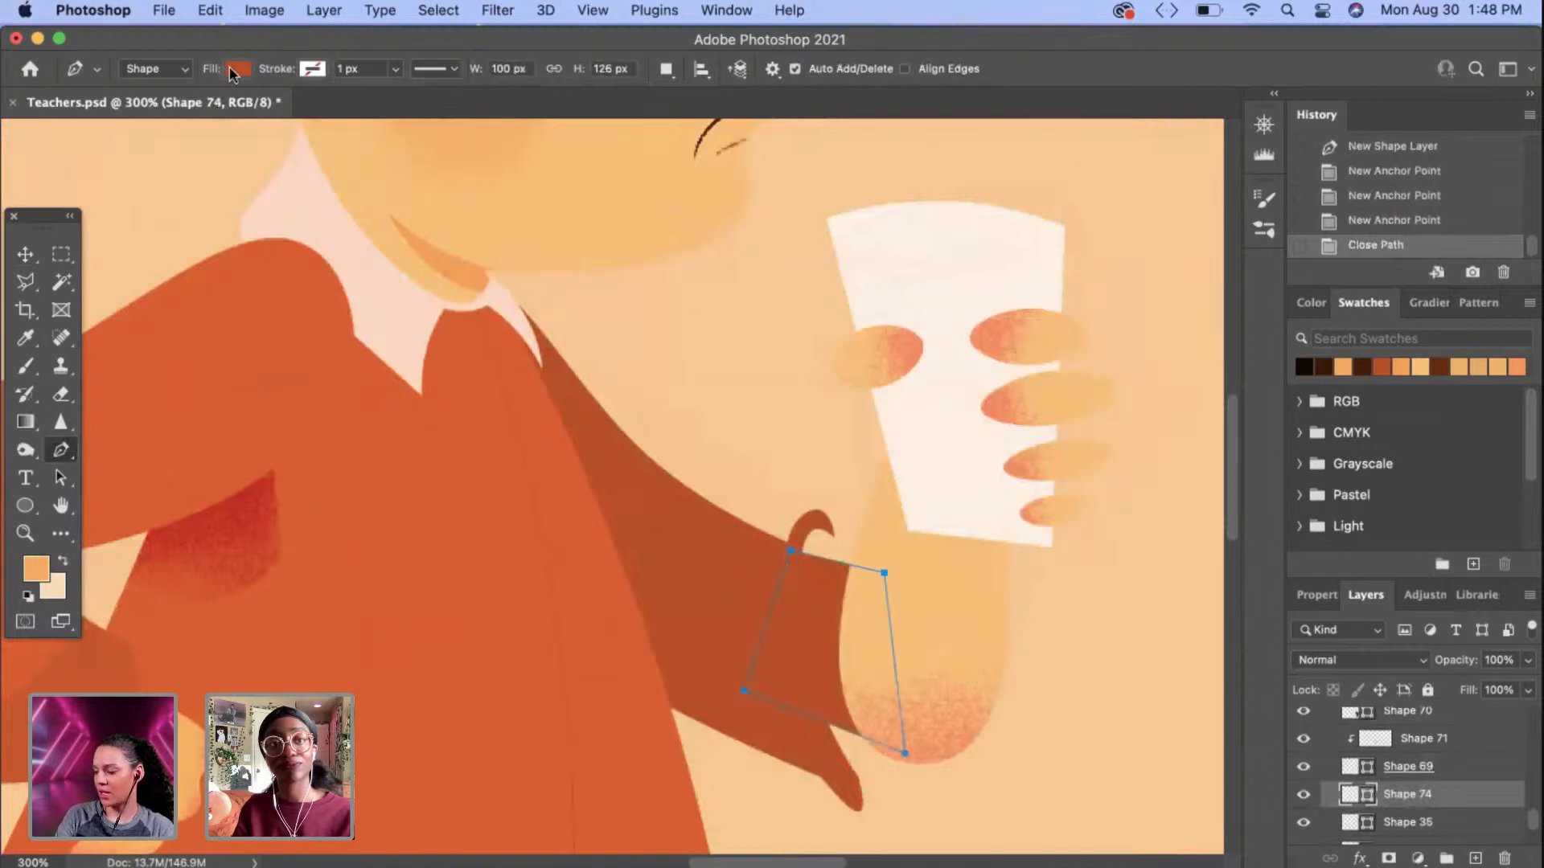
pyautogui.click(231, 70)
pyautogui.click(158, 184)
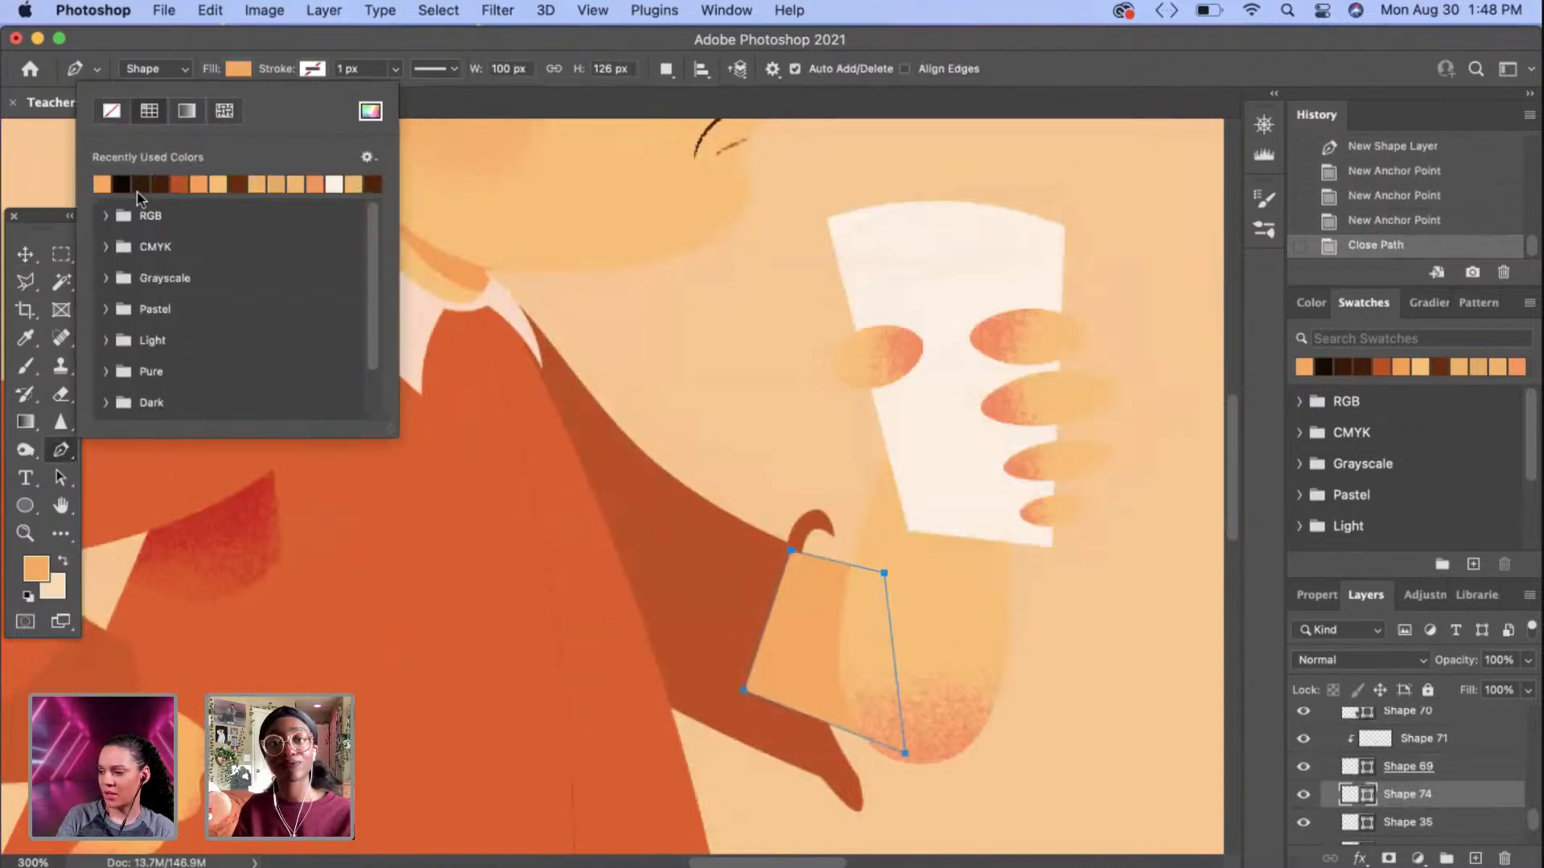
# Step: Toggle the nearby layers' visibility to identify the sleeve and move the light orange arm shape beneath it
pyautogui.click(1303, 786)
pyautogui.click(1304, 786)
pyautogui.click(1303, 822)
pyautogui.click(1303, 822)
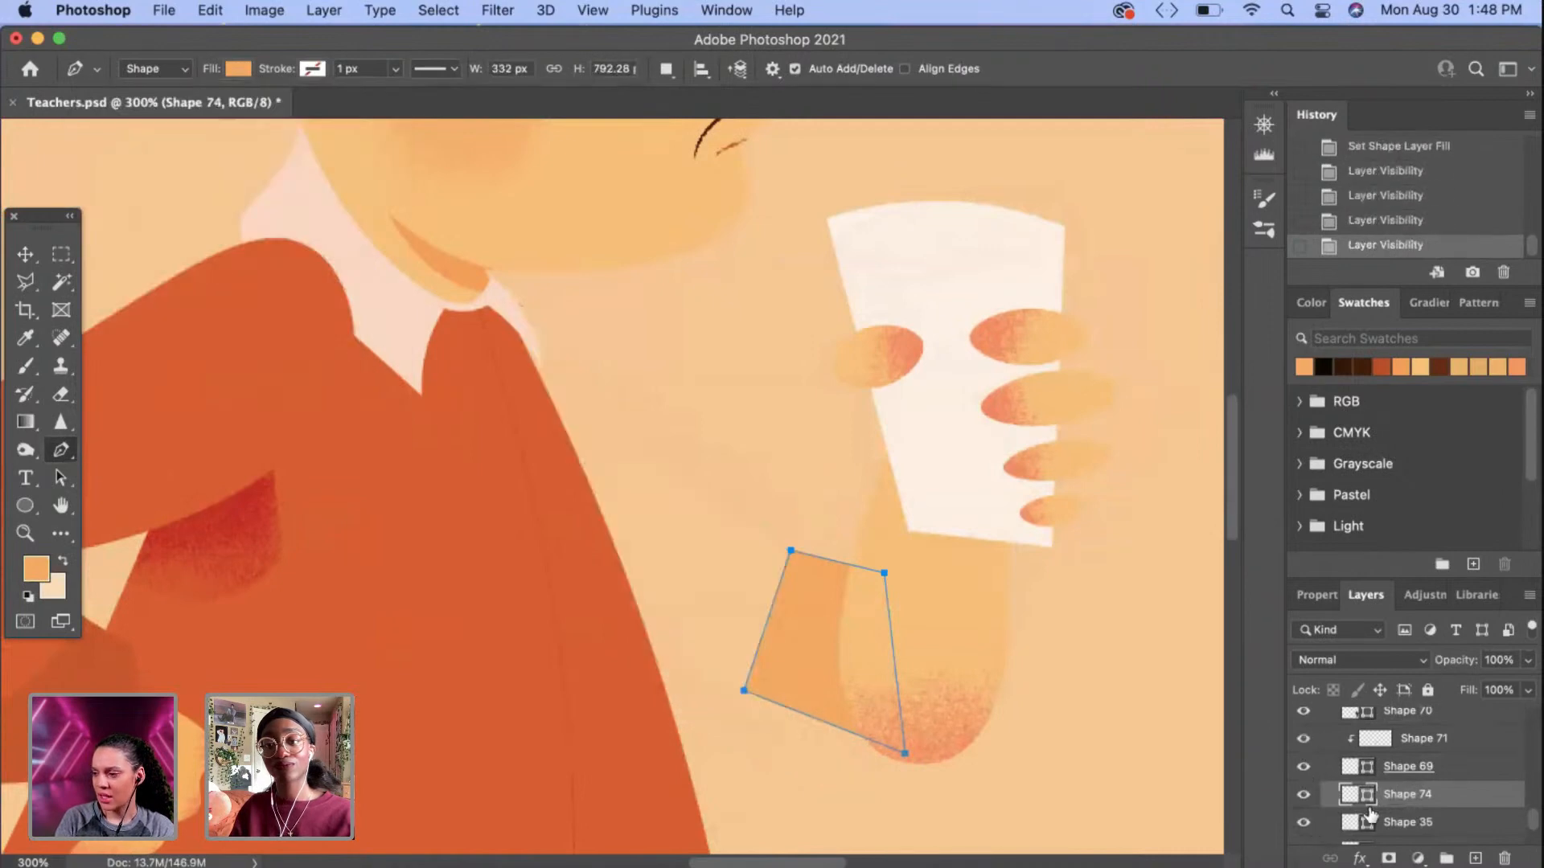
pyautogui.moveTo(1400, 796); pyautogui.dragTo(1400, 850)
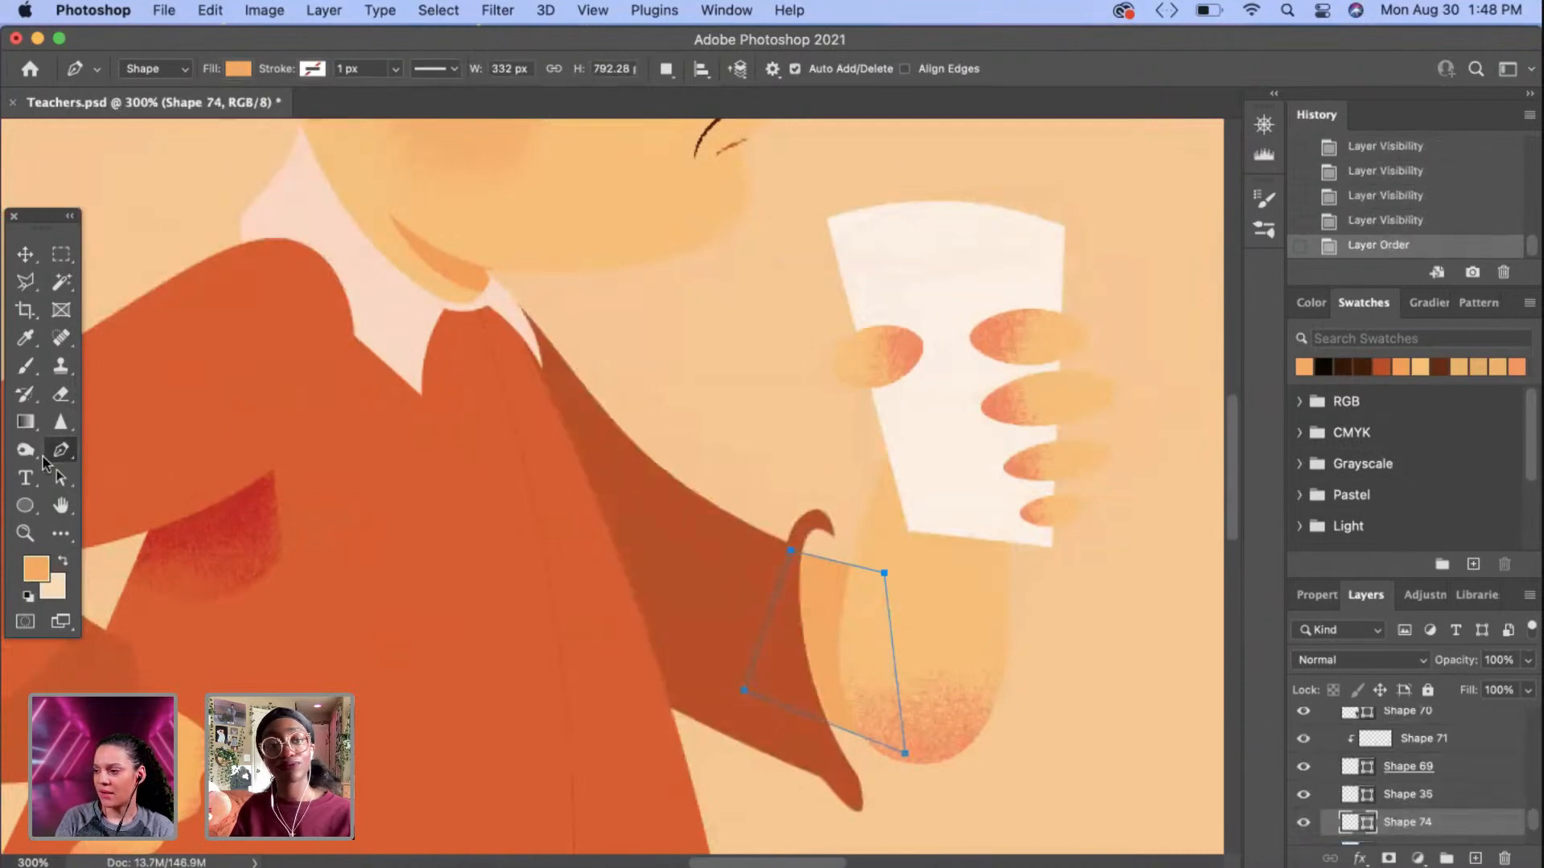
# Step: With the Curvature Pen, extend the arm shape up inside the sleeve and fit its wrist corners over the forearm
pyautogui.moveTo(59, 452); pyautogui.dragTo(137, 488)
pyautogui.click(919, 750)
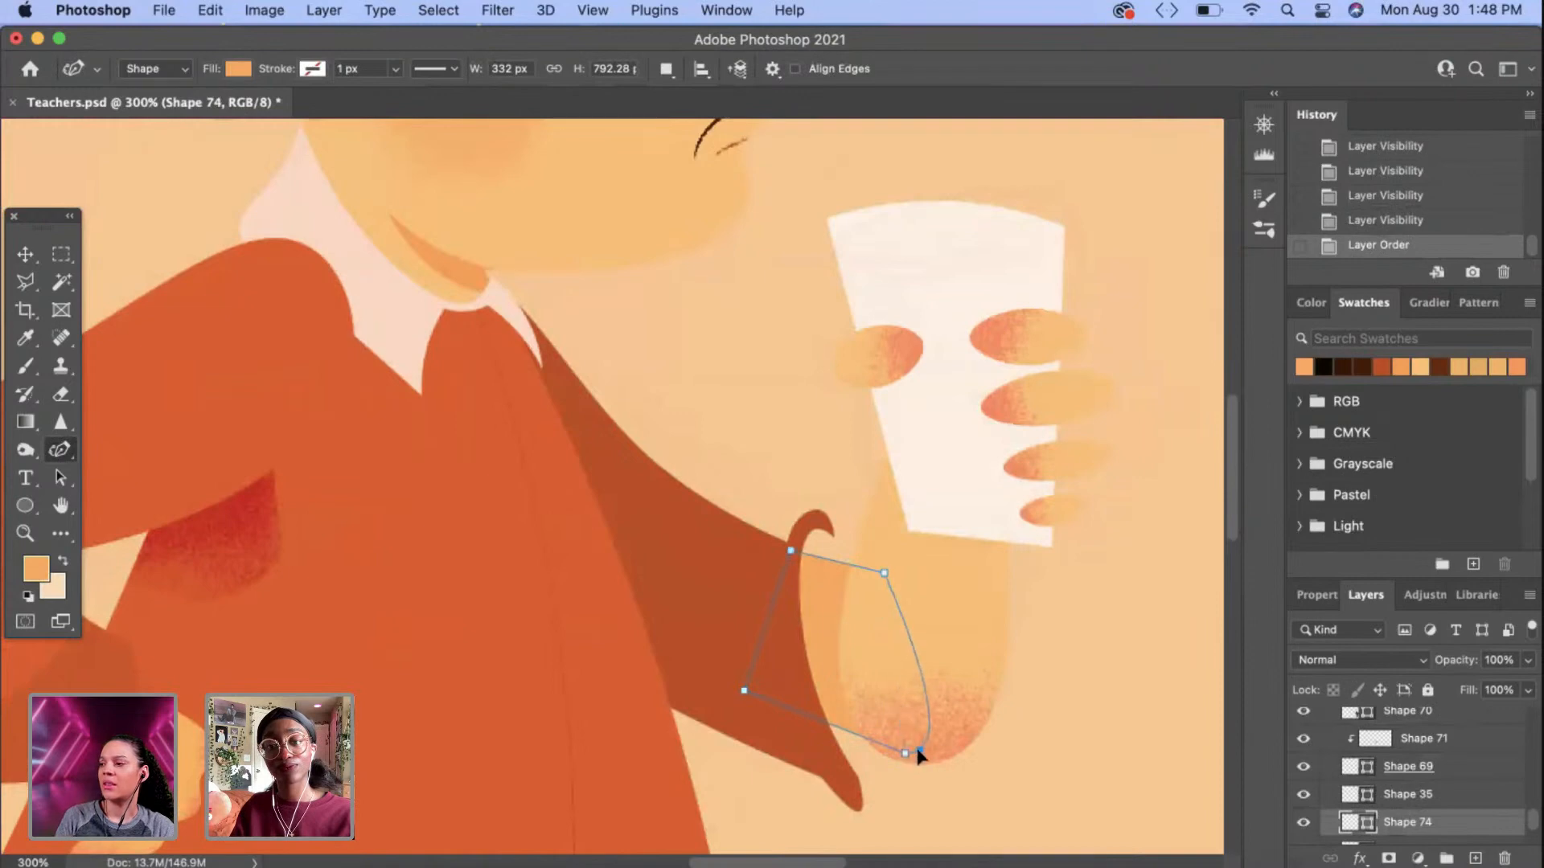
pyautogui.moveTo(918, 752); pyautogui.dragTo(852, 749)
pyautogui.press('super+z')
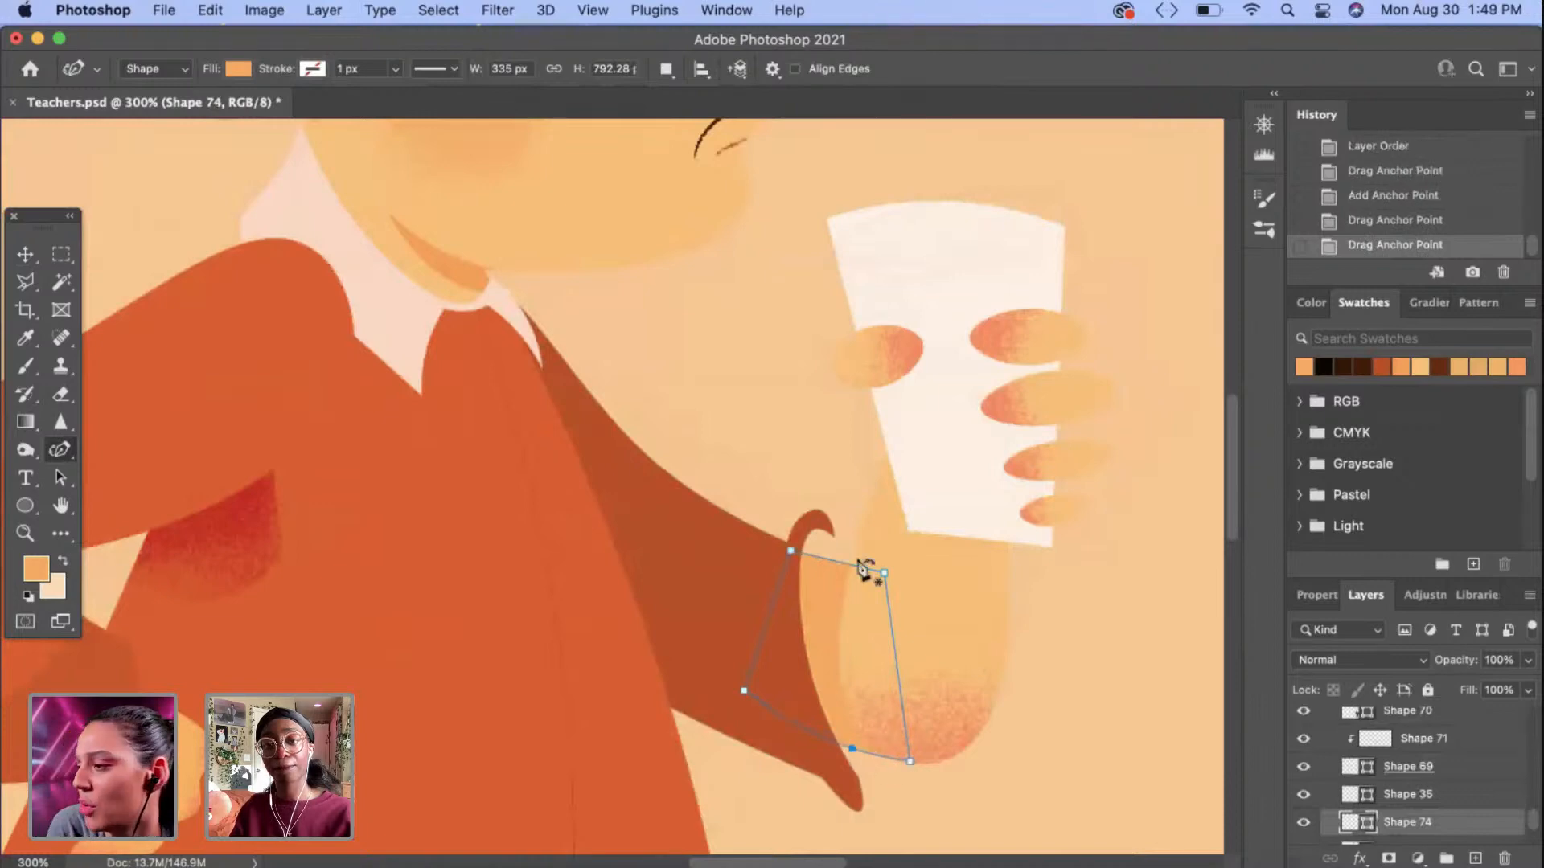
pyautogui.moveTo(664, 510); pyautogui.dragTo(590, 447)
pyautogui.click(784, 550)
pyautogui.moveTo(884, 573); pyautogui.dragTo(898, 559)
pyautogui.moveTo(789, 550); pyautogui.dragTo(791, 550)
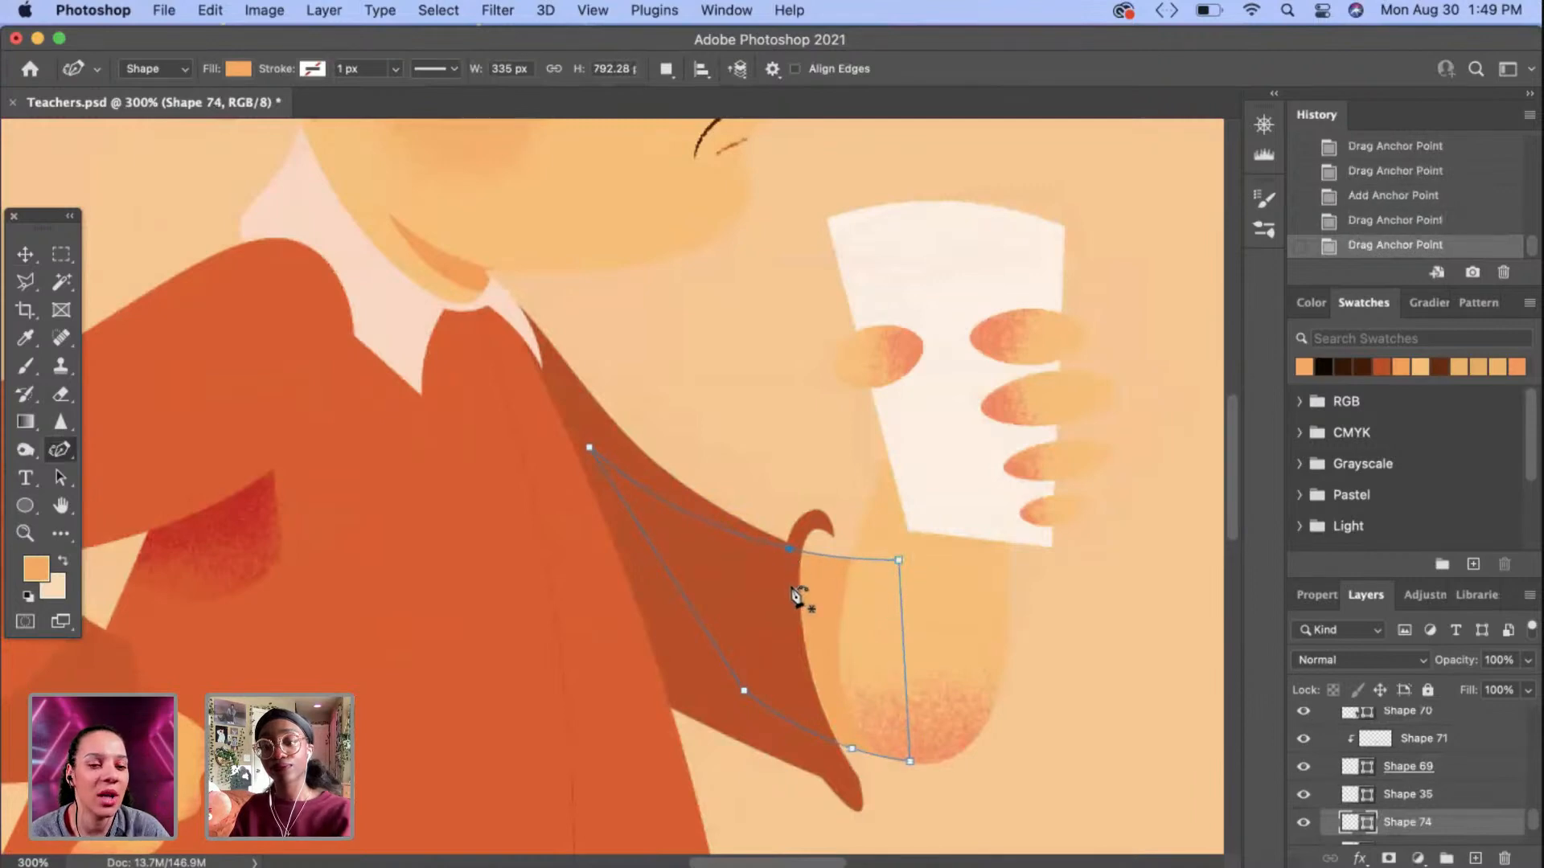
pyautogui.press('Return')
# Step: Draw a narrow closed four-point Pen shape in the sleeve's colour along the cuff's front edge, from its hooked top to its lower tip
pyautogui.click(24, 255)
pyautogui.click(754, 611)
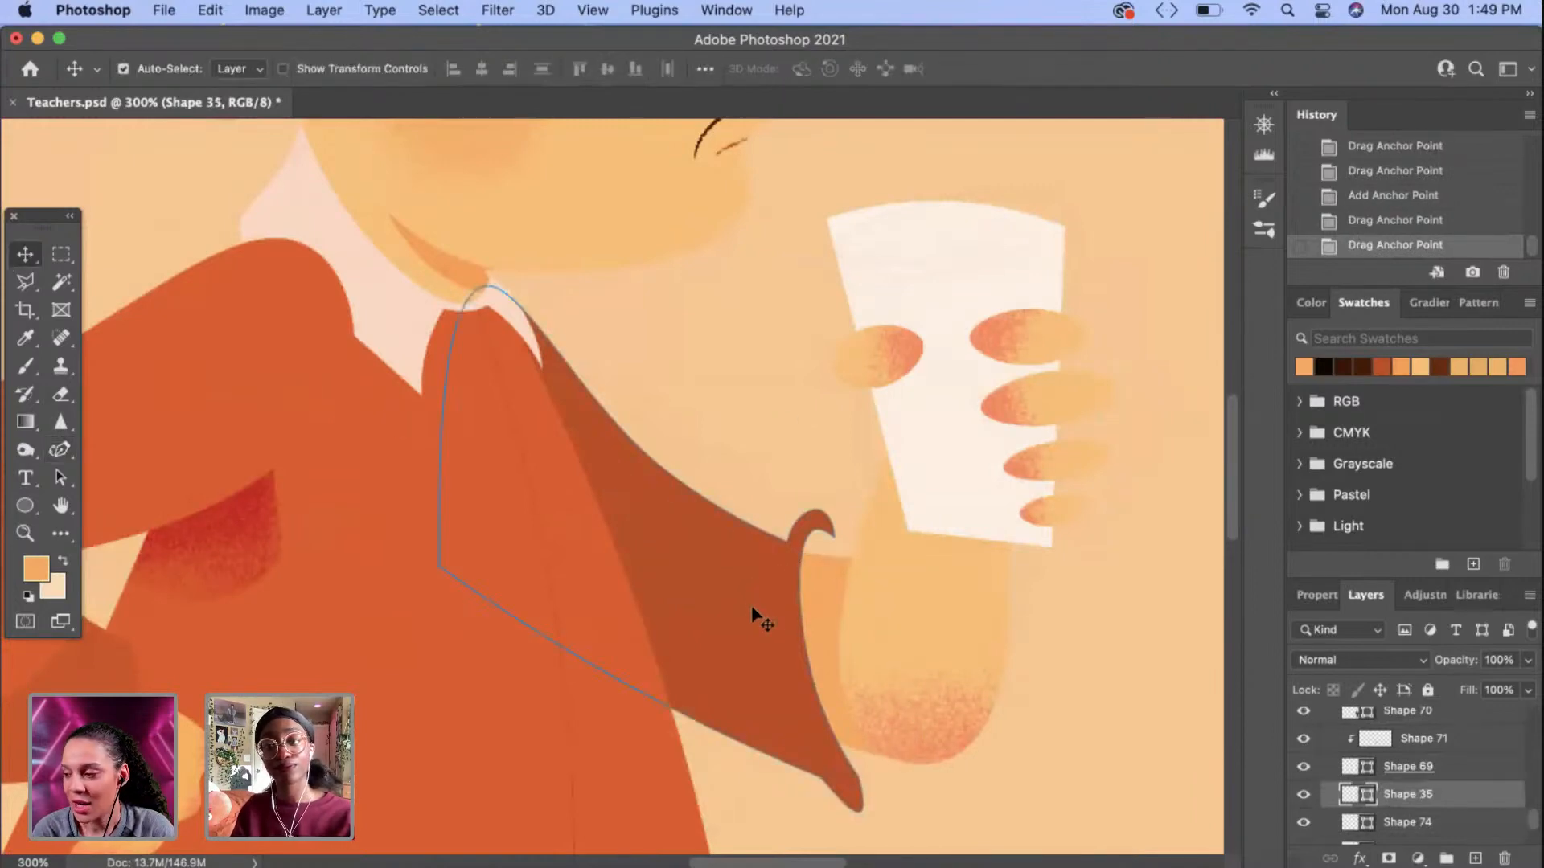
pyautogui.click(60, 449)
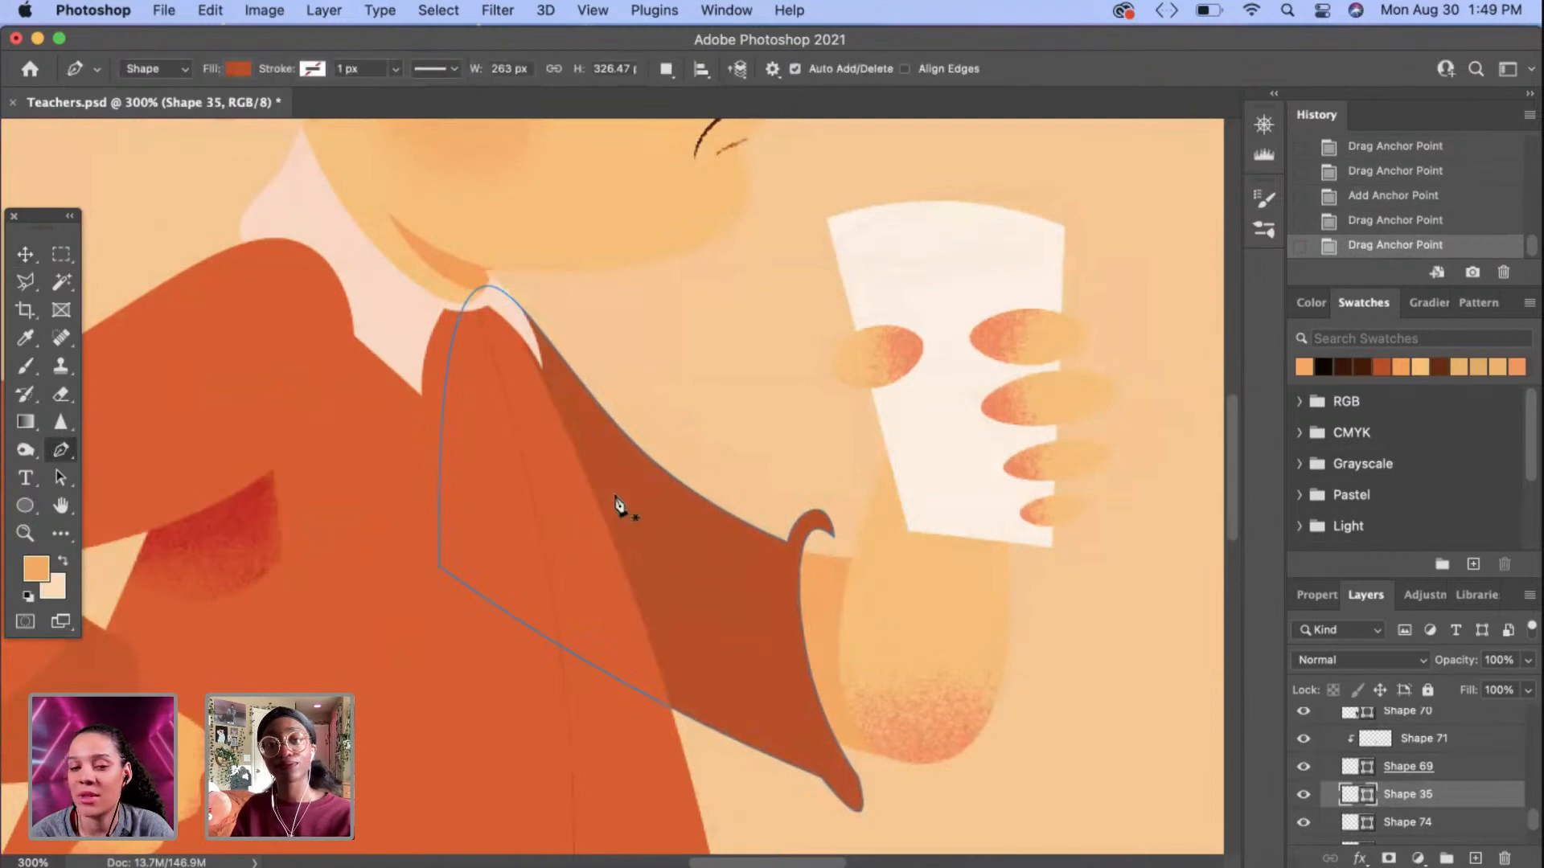
pyautogui.click(826, 532)
pyautogui.click(843, 548)
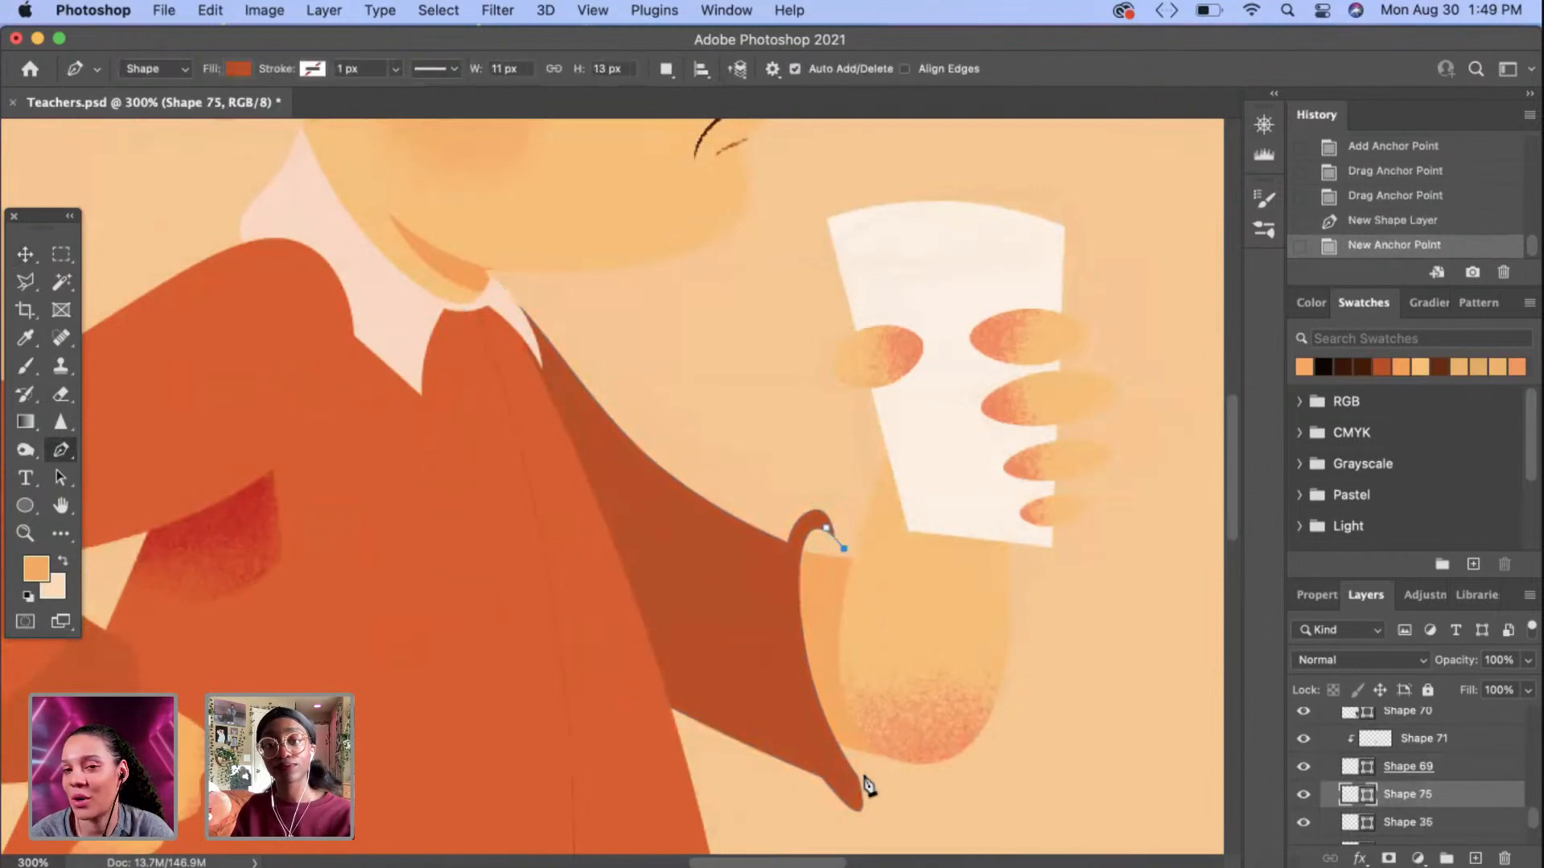
pyautogui.click(864, 750)
pyautogui.click(858, 784)
pyautogui.click(826, 529)
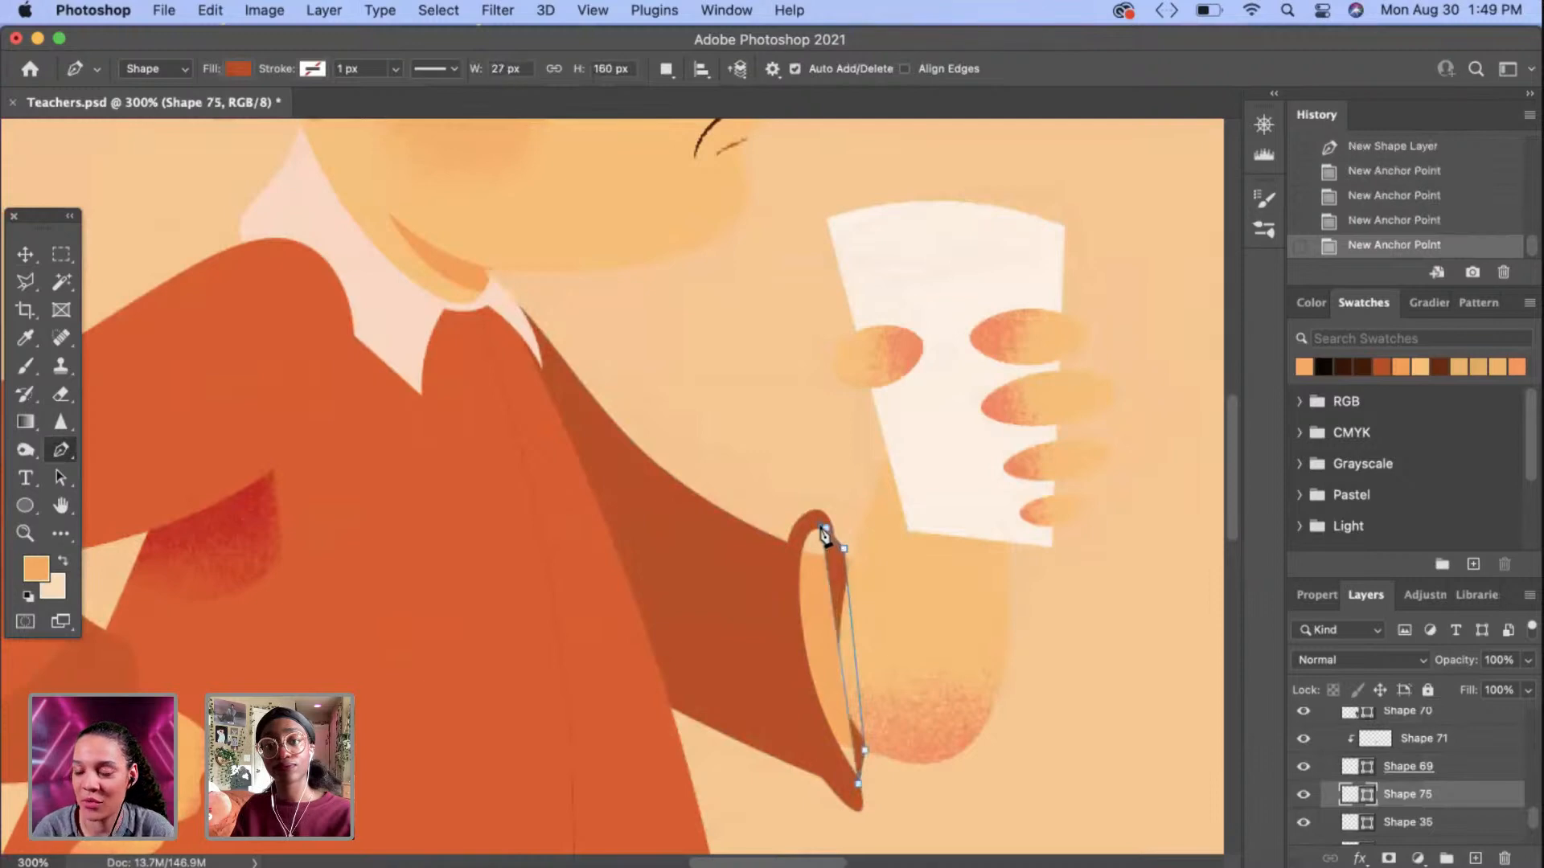
pyautogui.press('super+z')
pyautogui.click(827, 528)
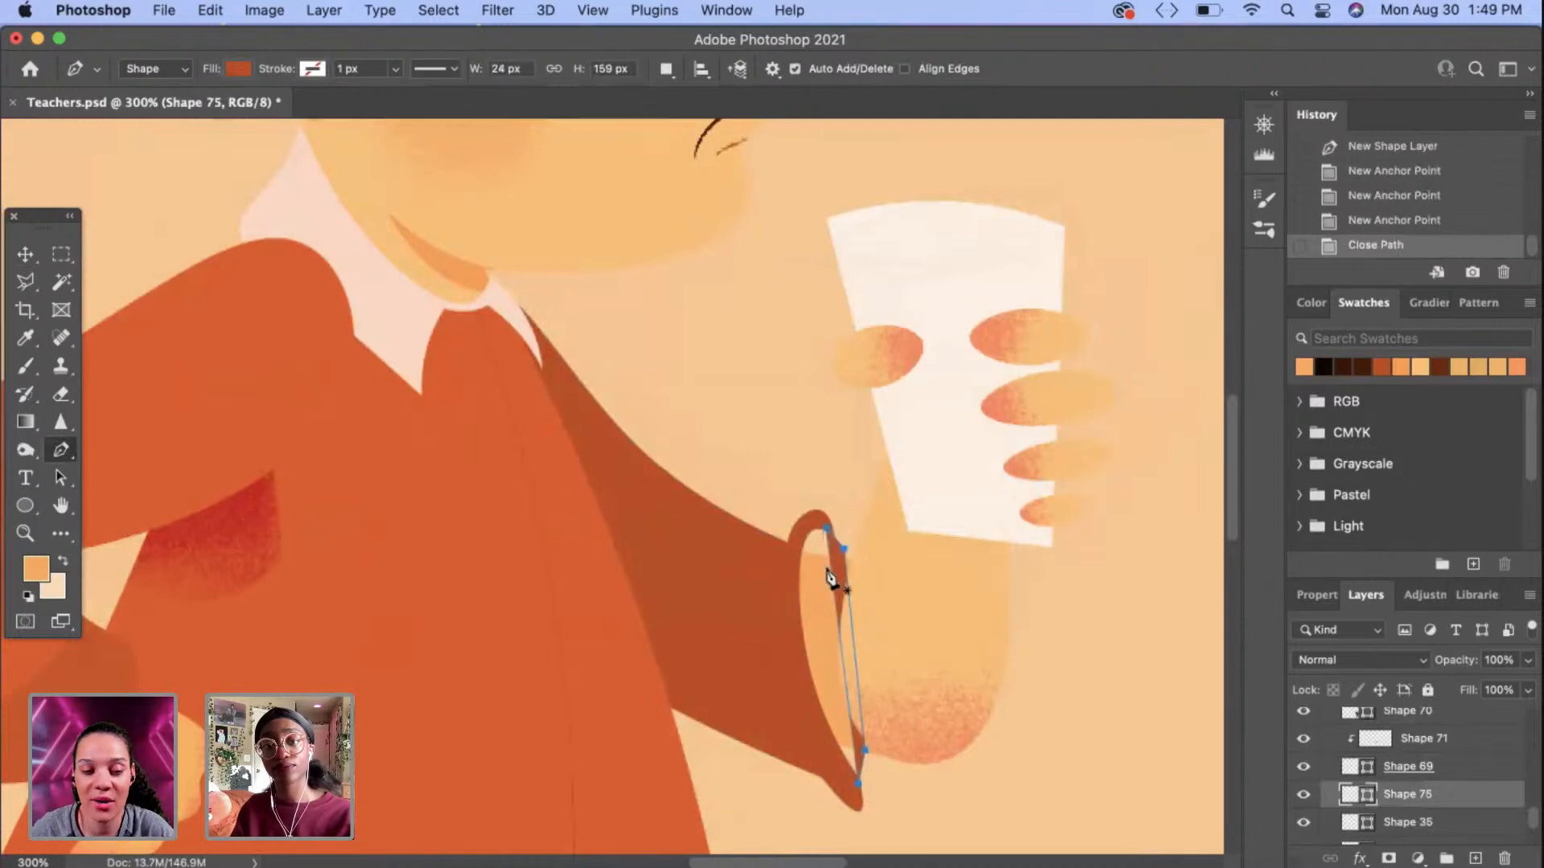
# Step: With the Curvature Pen, bow the cuff shape's inner edge back over the sleeve opening and adjust its lower corner
pyautogui.rightClick(61, 452)
pyautogui.click(171, 489)
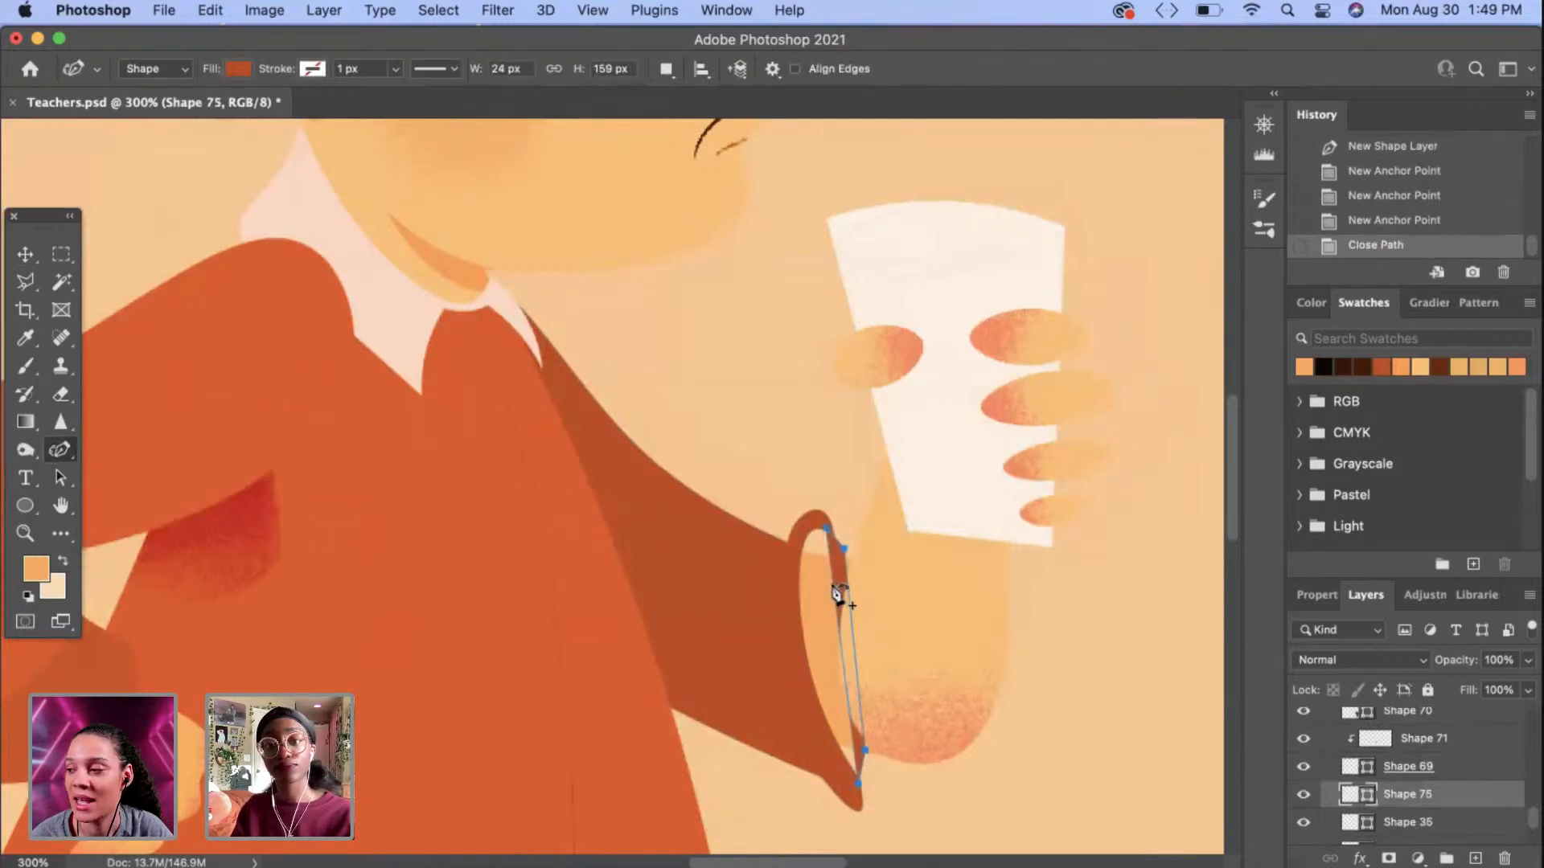
pyautogui.moveTo(834, 588); pyautogui.dragTo(811, 525)
pyautogui.moveTo(825, 663); pyautogui.dragTo(804, 677)
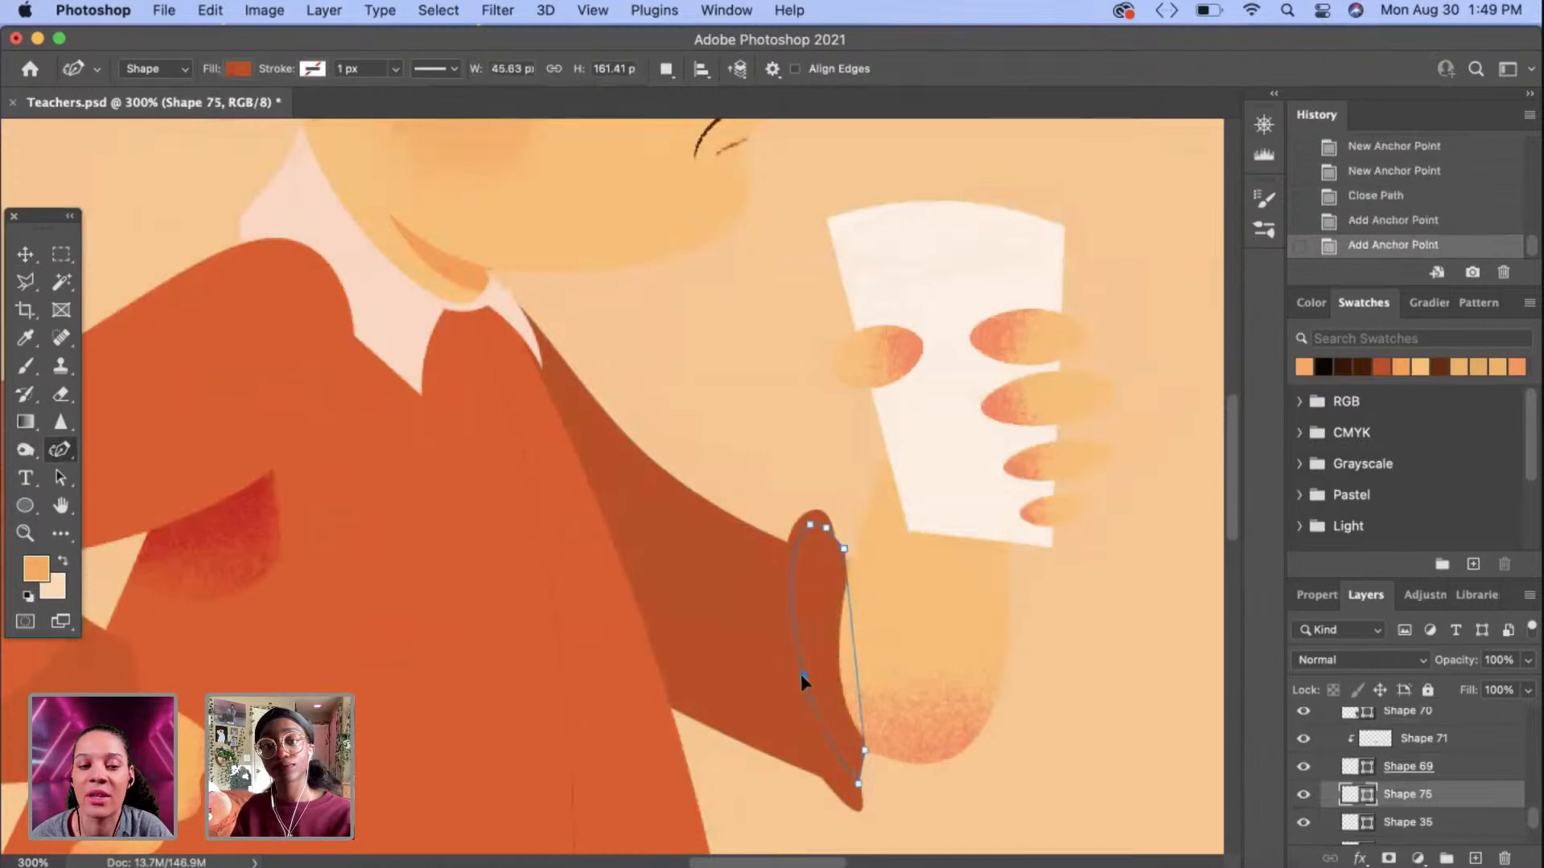
pyautogui.click(865, 764)
pyautogui.moveTo(866, 751); pyautogui.dragTo(871, 740)
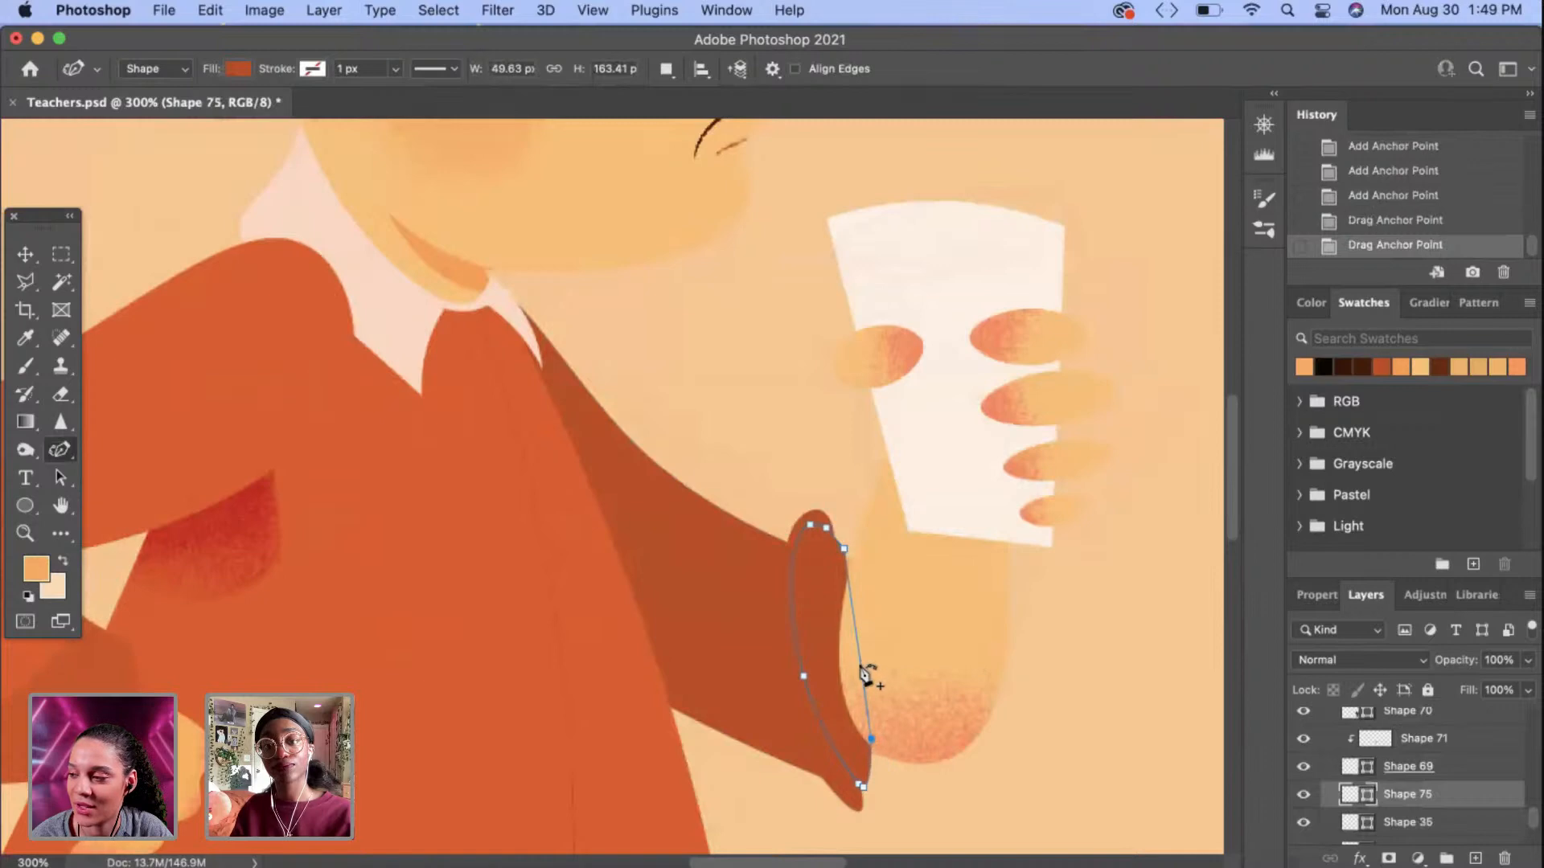
# Step: Curve the cuff shape's front edge inward along the forearm and fine-tune its upper and lower corner points
pyautogui.moveTo(863, 674); pyautogui.dragTo(829, 676)
pyautogui.moveTo(867, 738); pyautogui.dragTo(859, 731)
pyautogui.moveTo(841, 559); pyautogui.dragTo(813, 523)
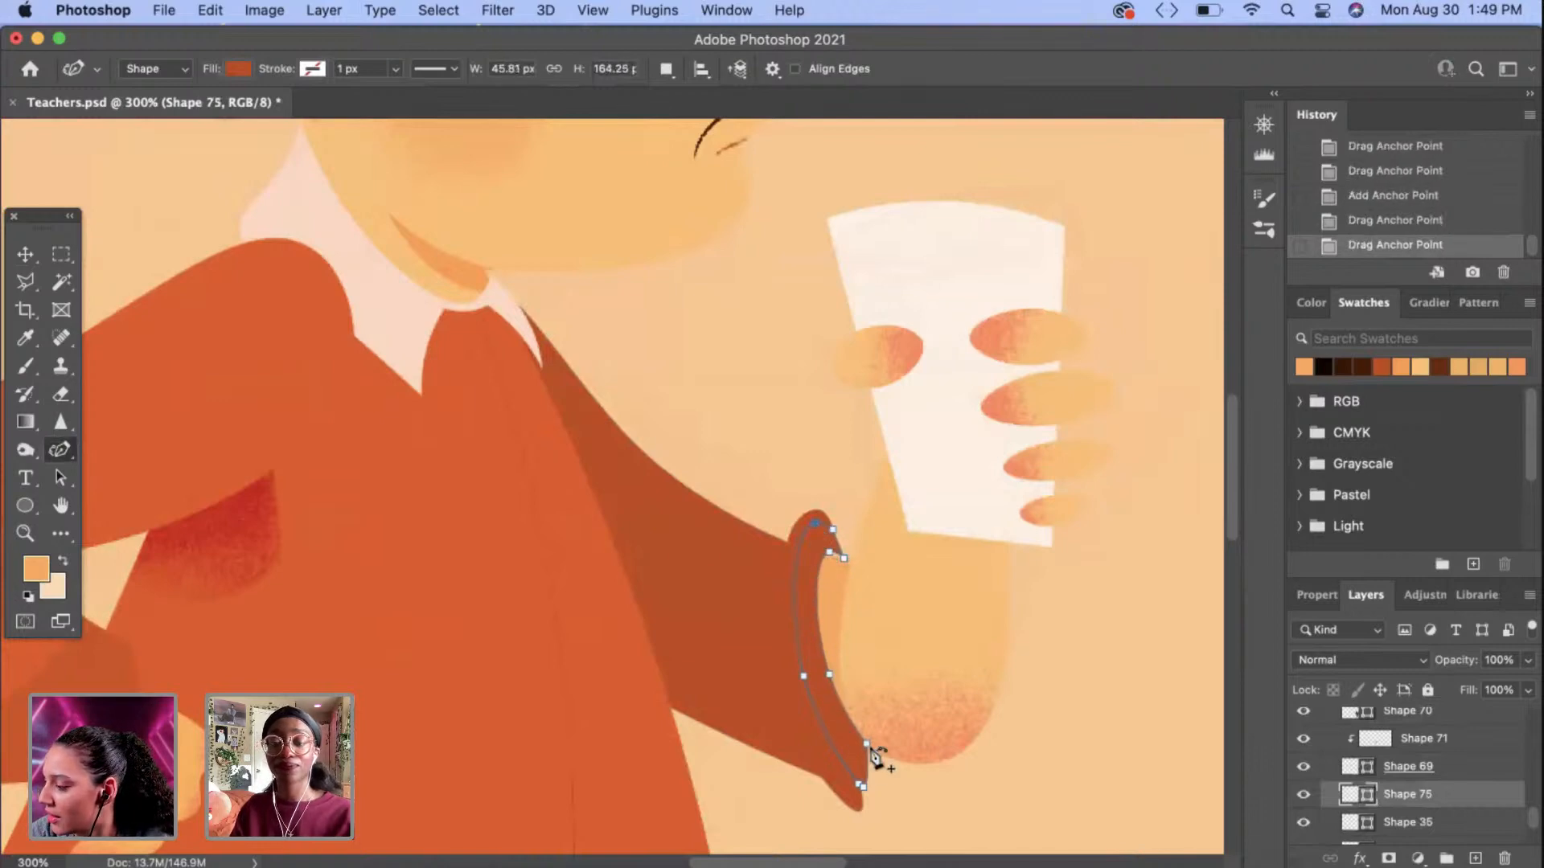
pyautogui.moveTo(862, 737); pyautogui.dragTo(861, 747)
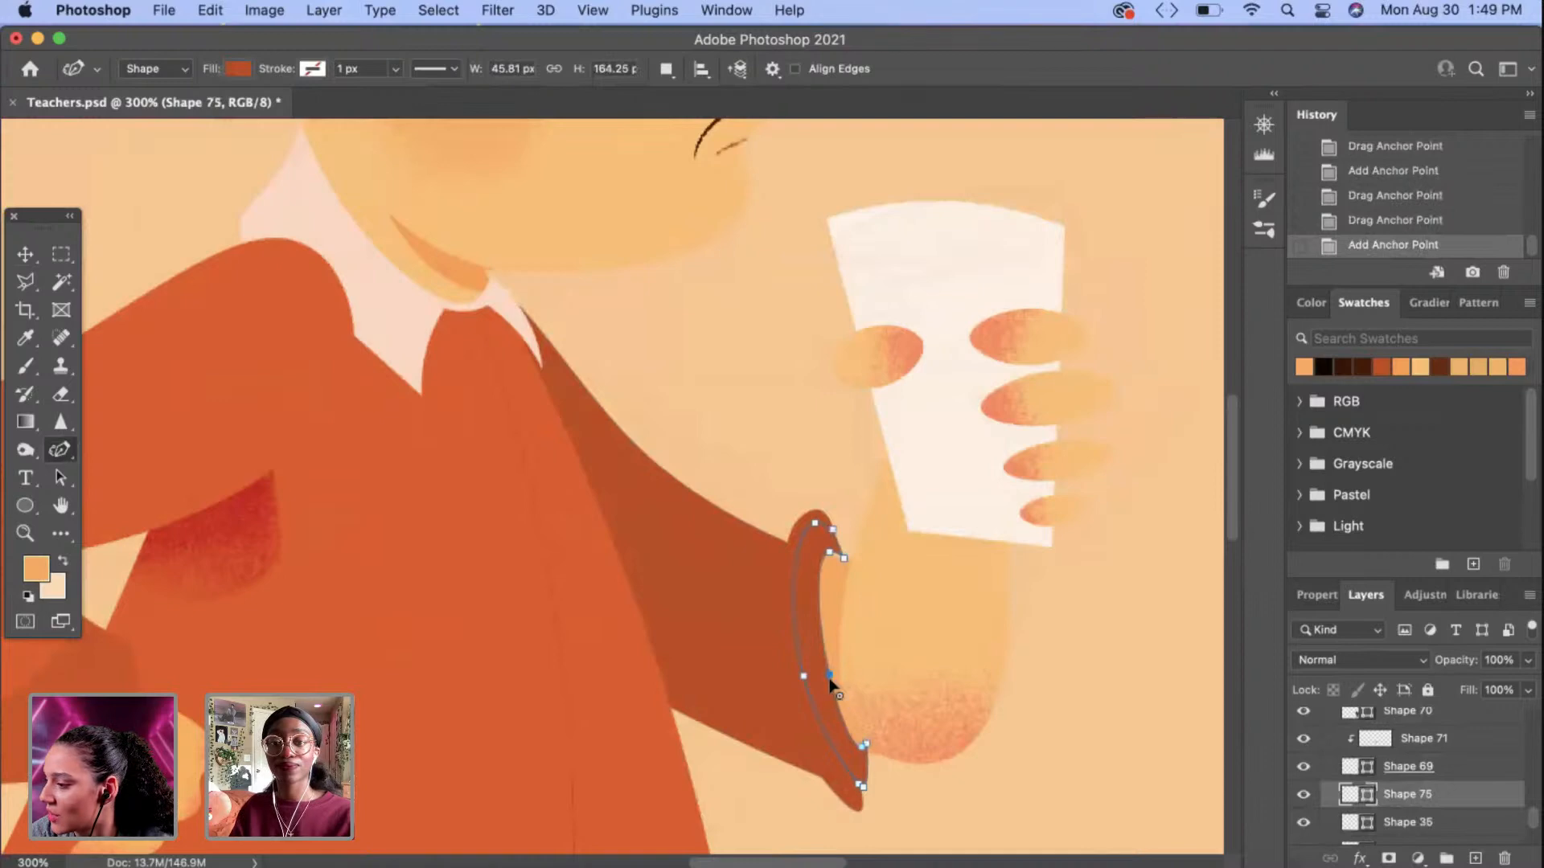
pyautogui.moveTo(829, 675); pyautogui.dragTo(823, 665)
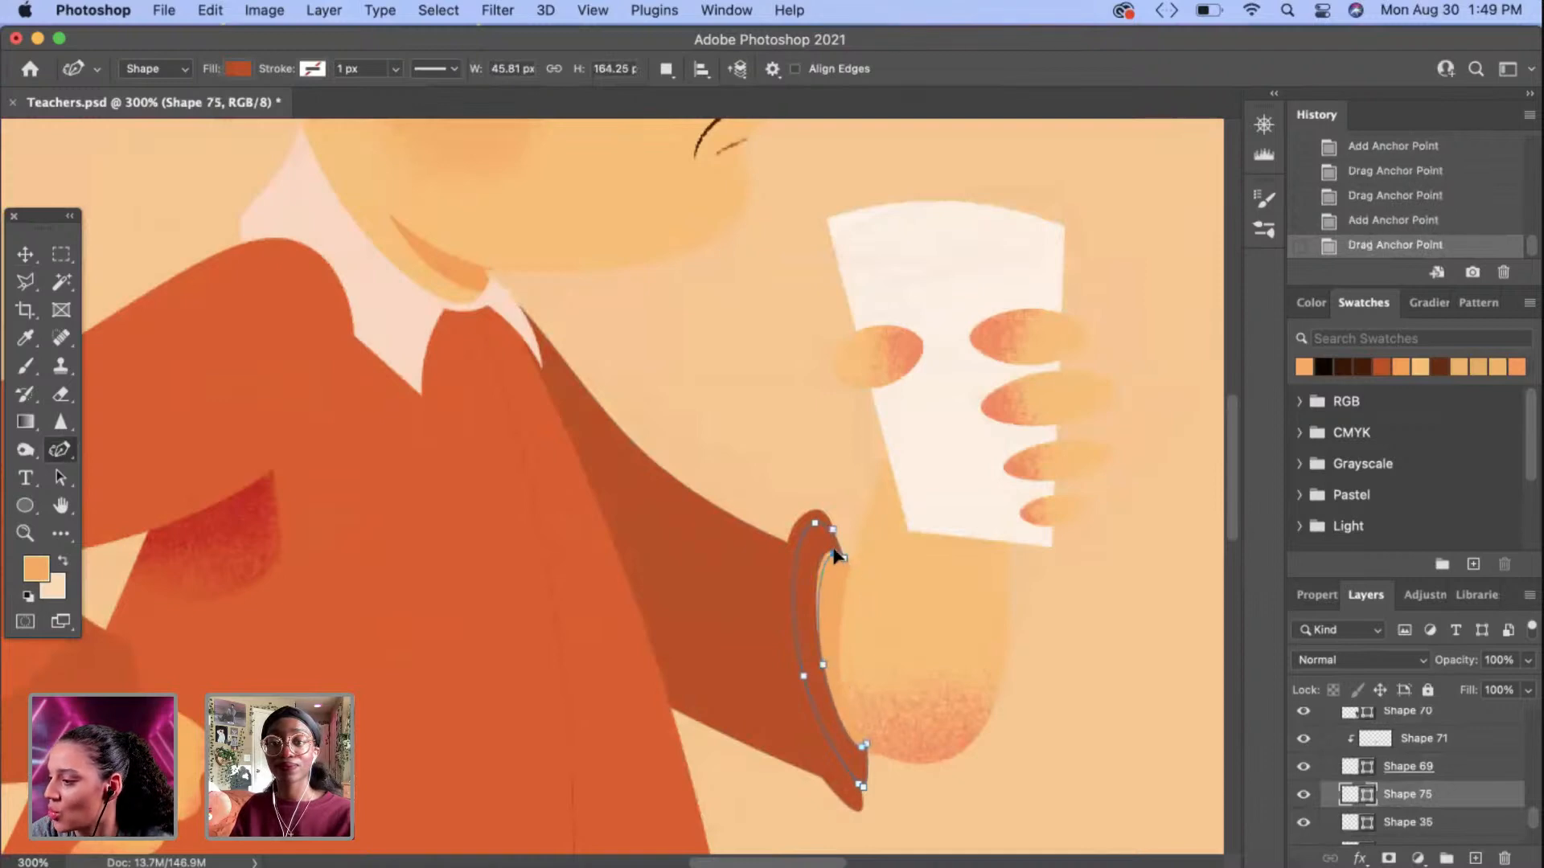
pyautogui.moveTo(833, 551); pyautogui.dragTo(834, 553)
pyautogui.press('Return')
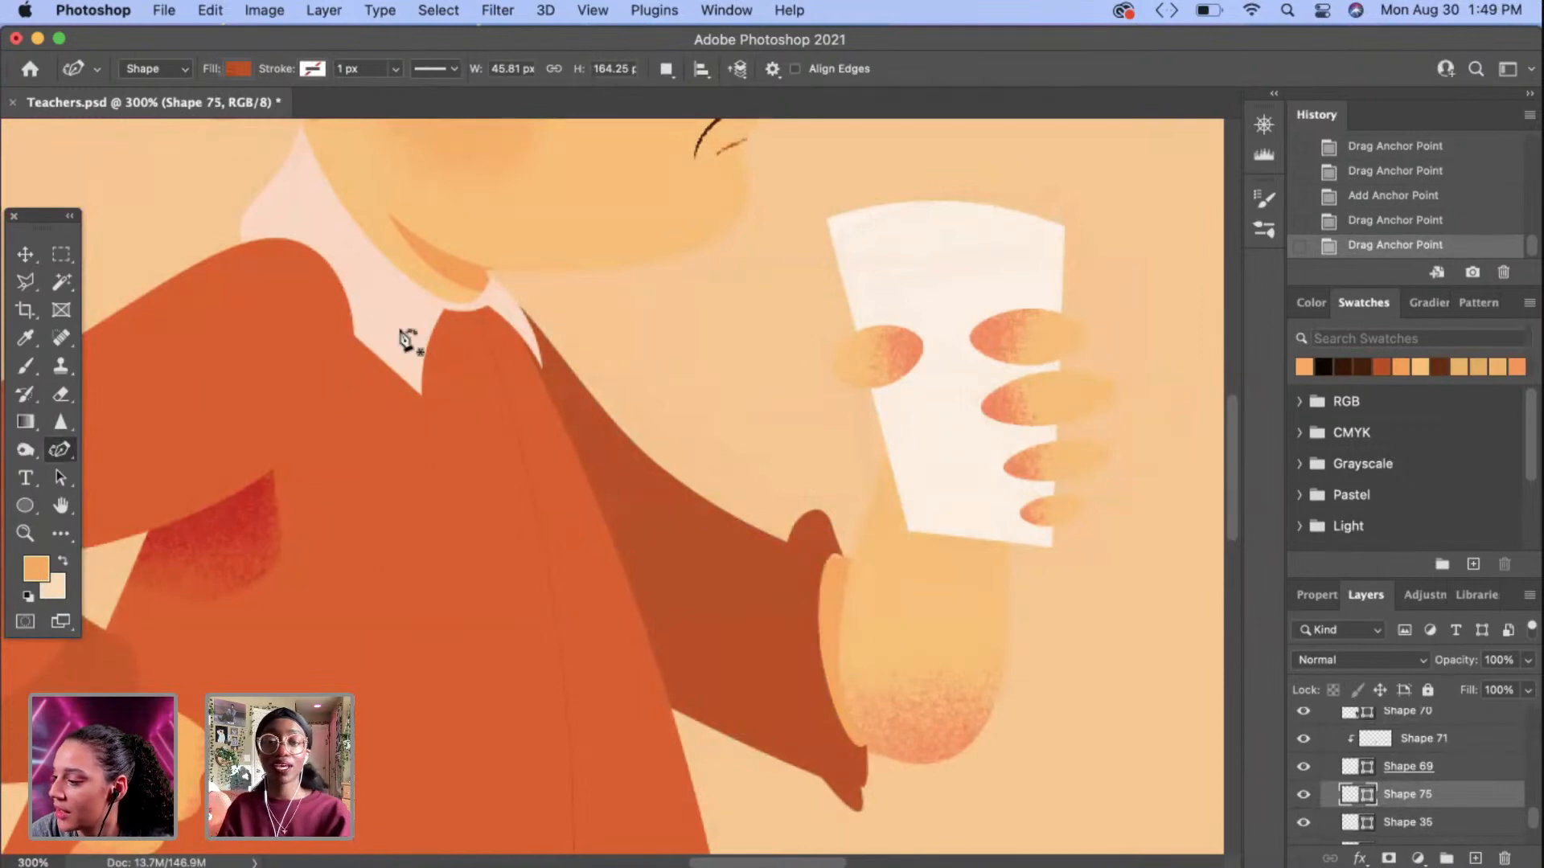
# Step: Select the sleeve shape and adjust its anchor points so the lower tip sits slightly higher beside the cuff
pyautogui.click(26, 257)
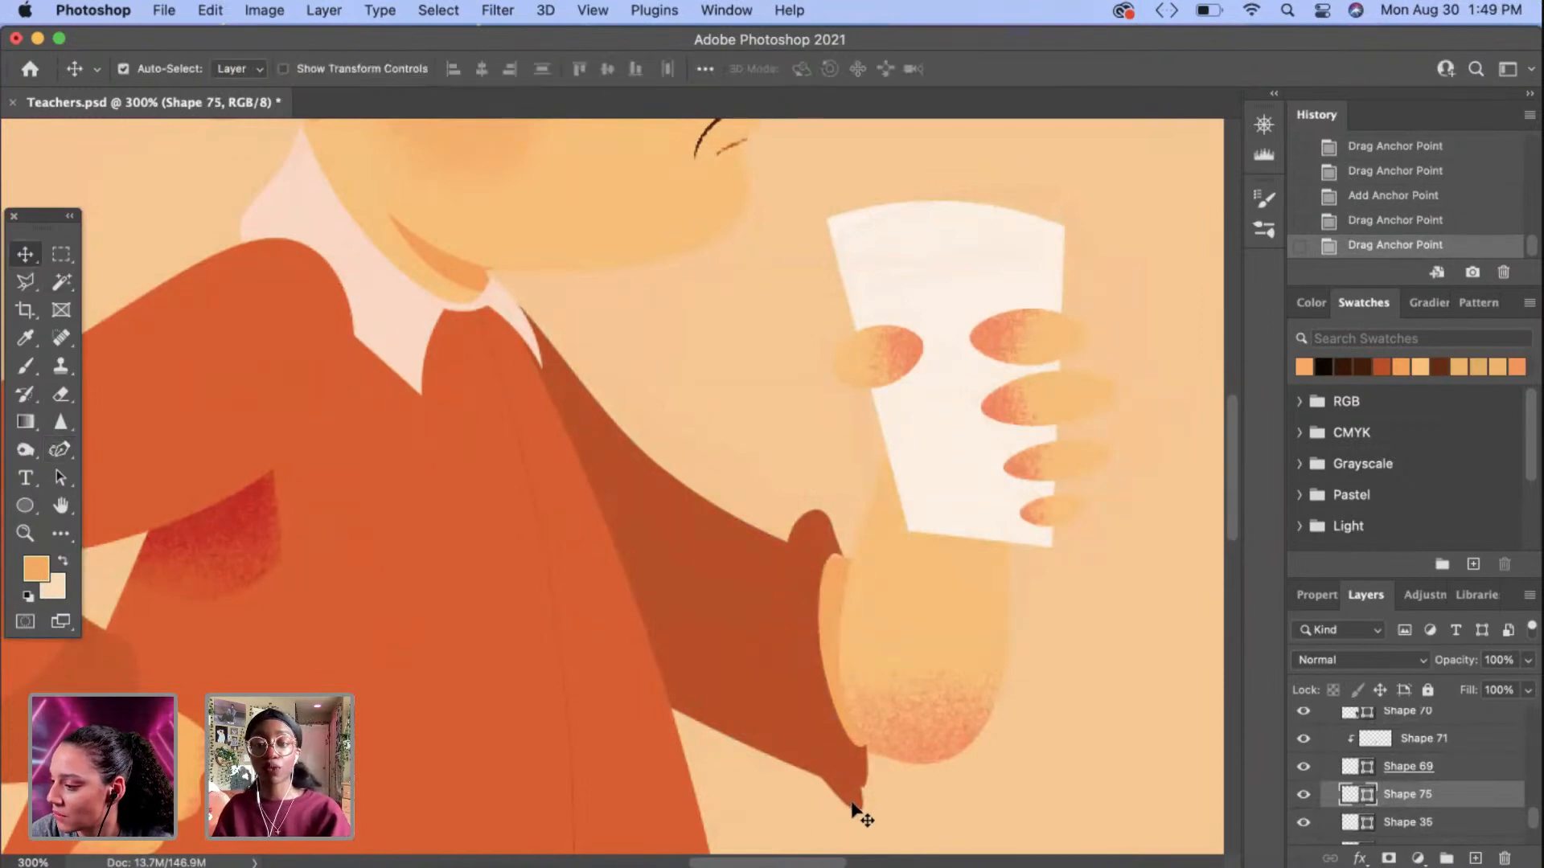
pyautogui.click(854, 806)
pyautogui.click(62, 454)
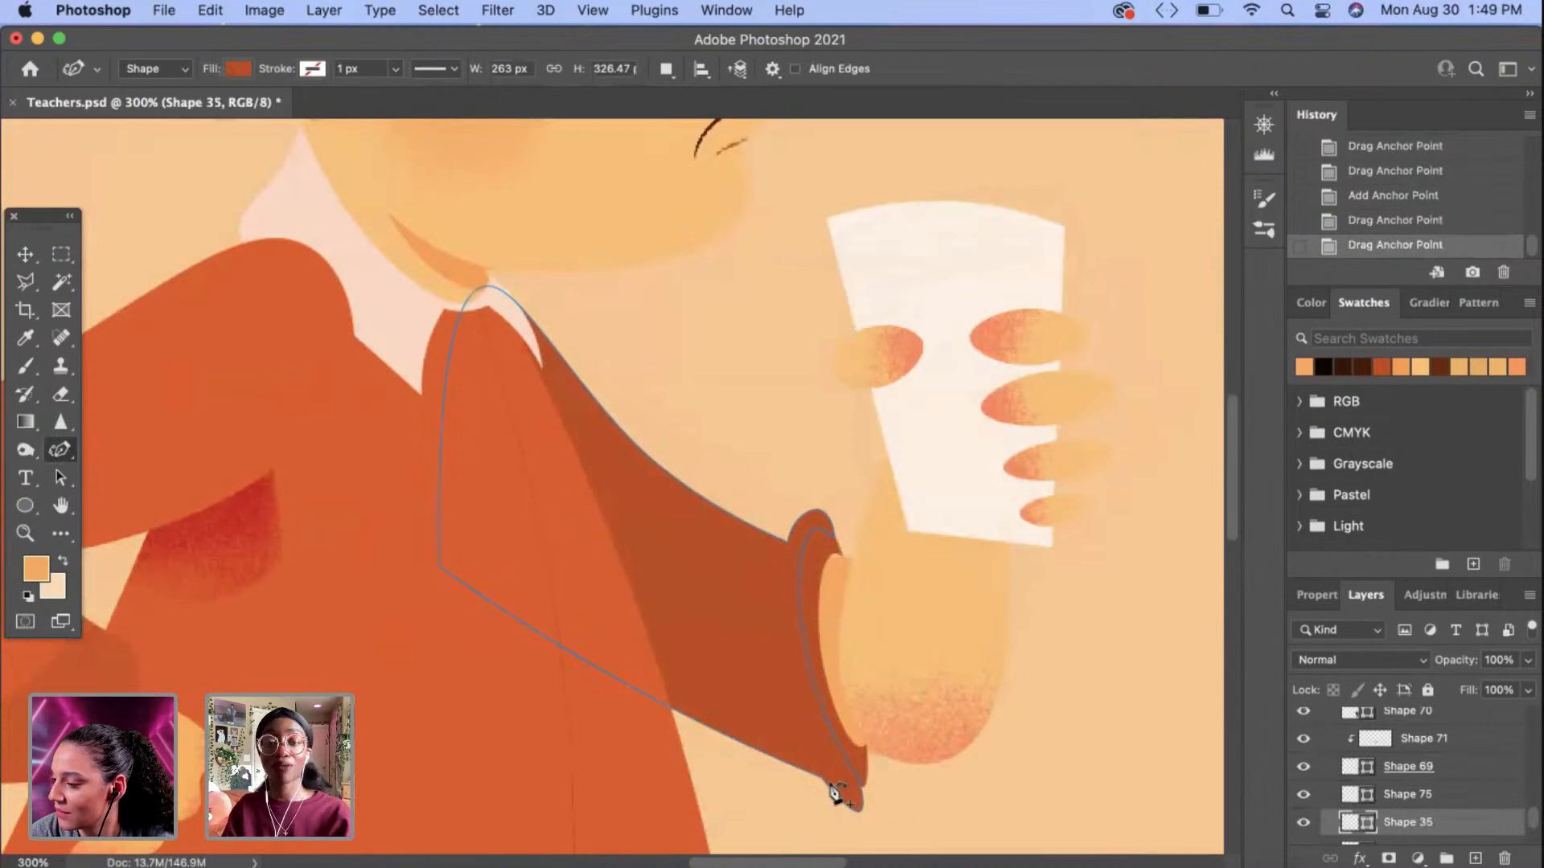
pyautogui.click(865, 806)
pyautogui.press('Delete')
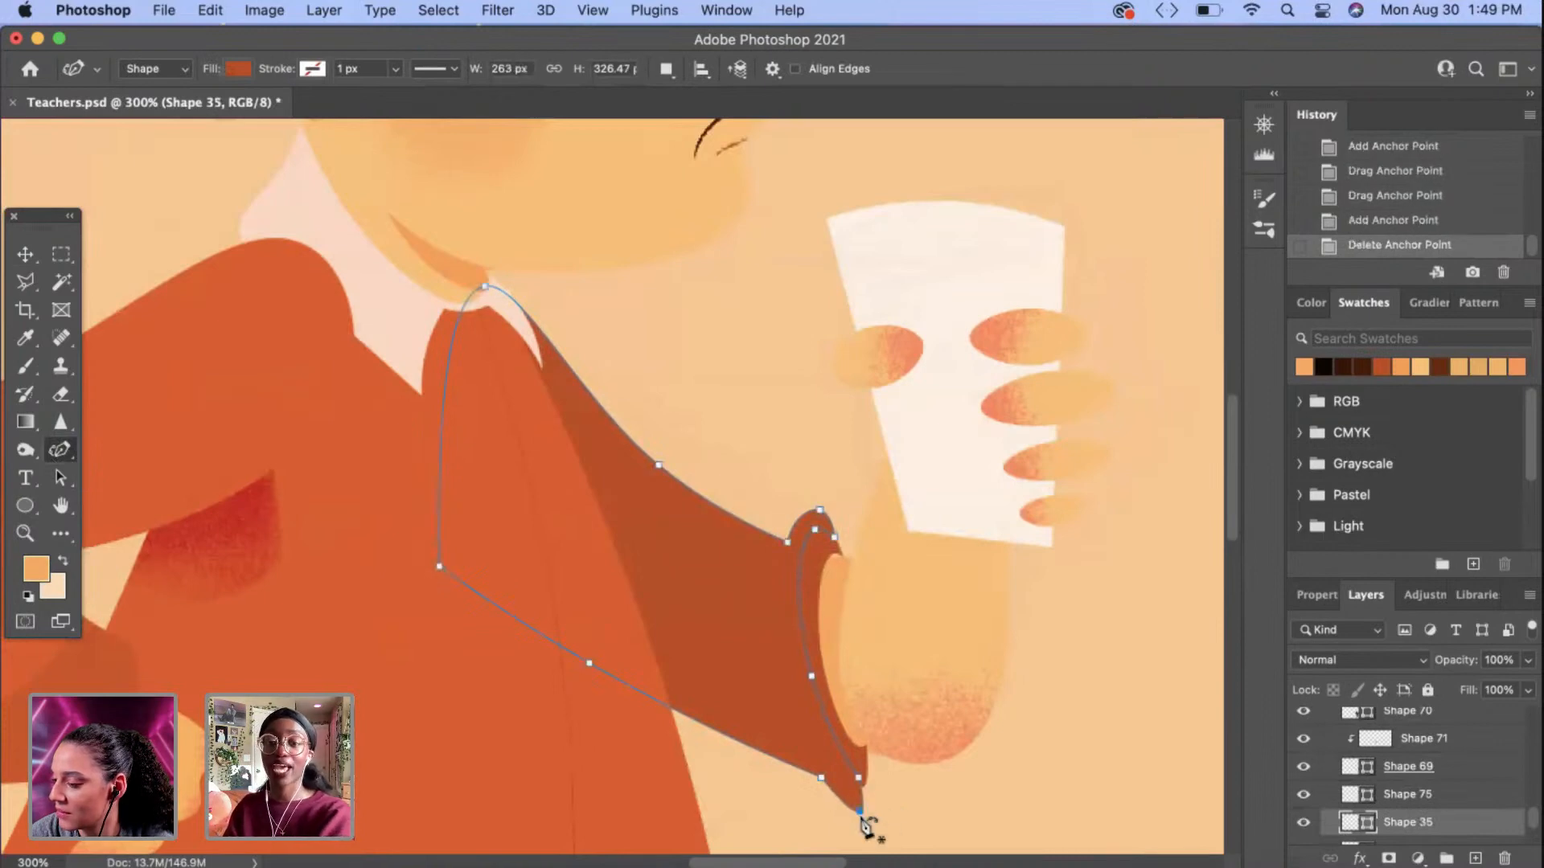
pyautogui.moveTo(857, 810); pyautogui.dragTo(857, 805)
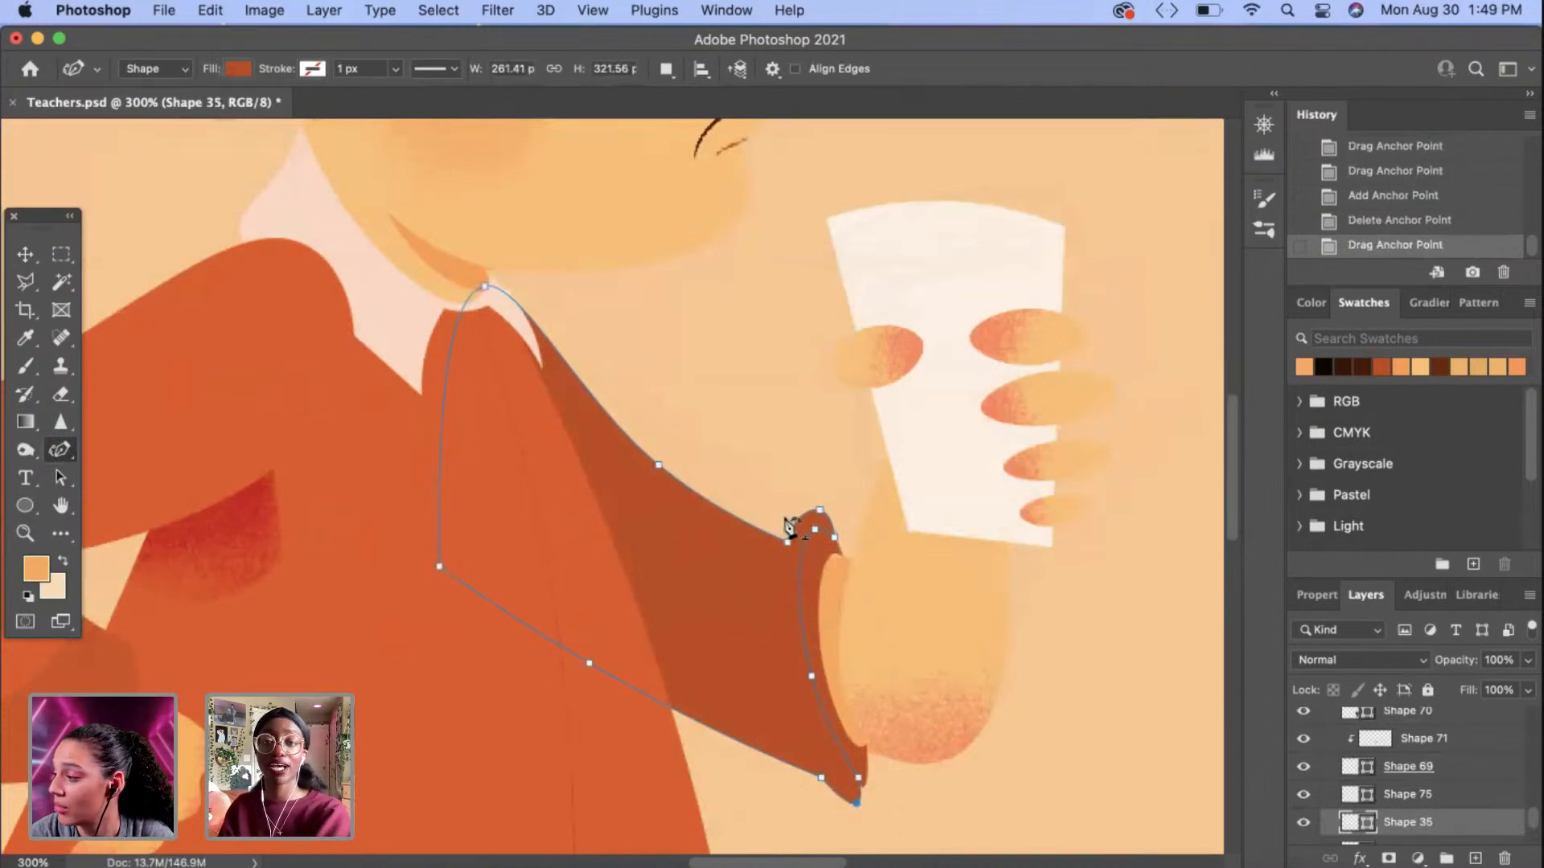
pyautogui.moveTo(827, 538); pyautogui.dragTo(813, 514)
pyautogui.press('Return')
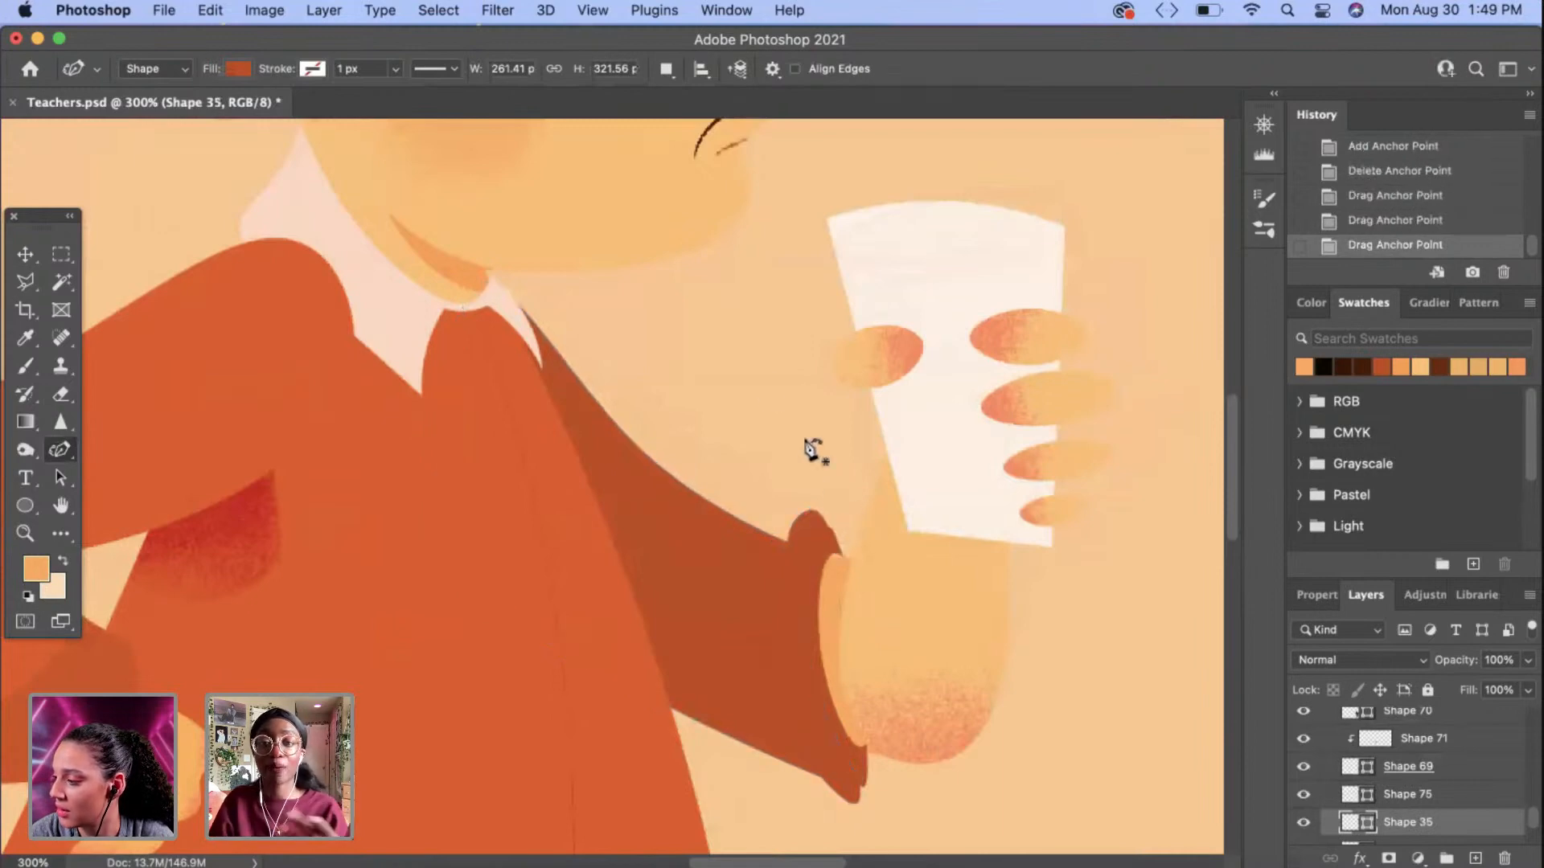
# Step: Reselect the cuff shape, reposition its top corner, remove its inner top point and shift its front edge slightly toward the forearm
pyautogui.click(25, 254)
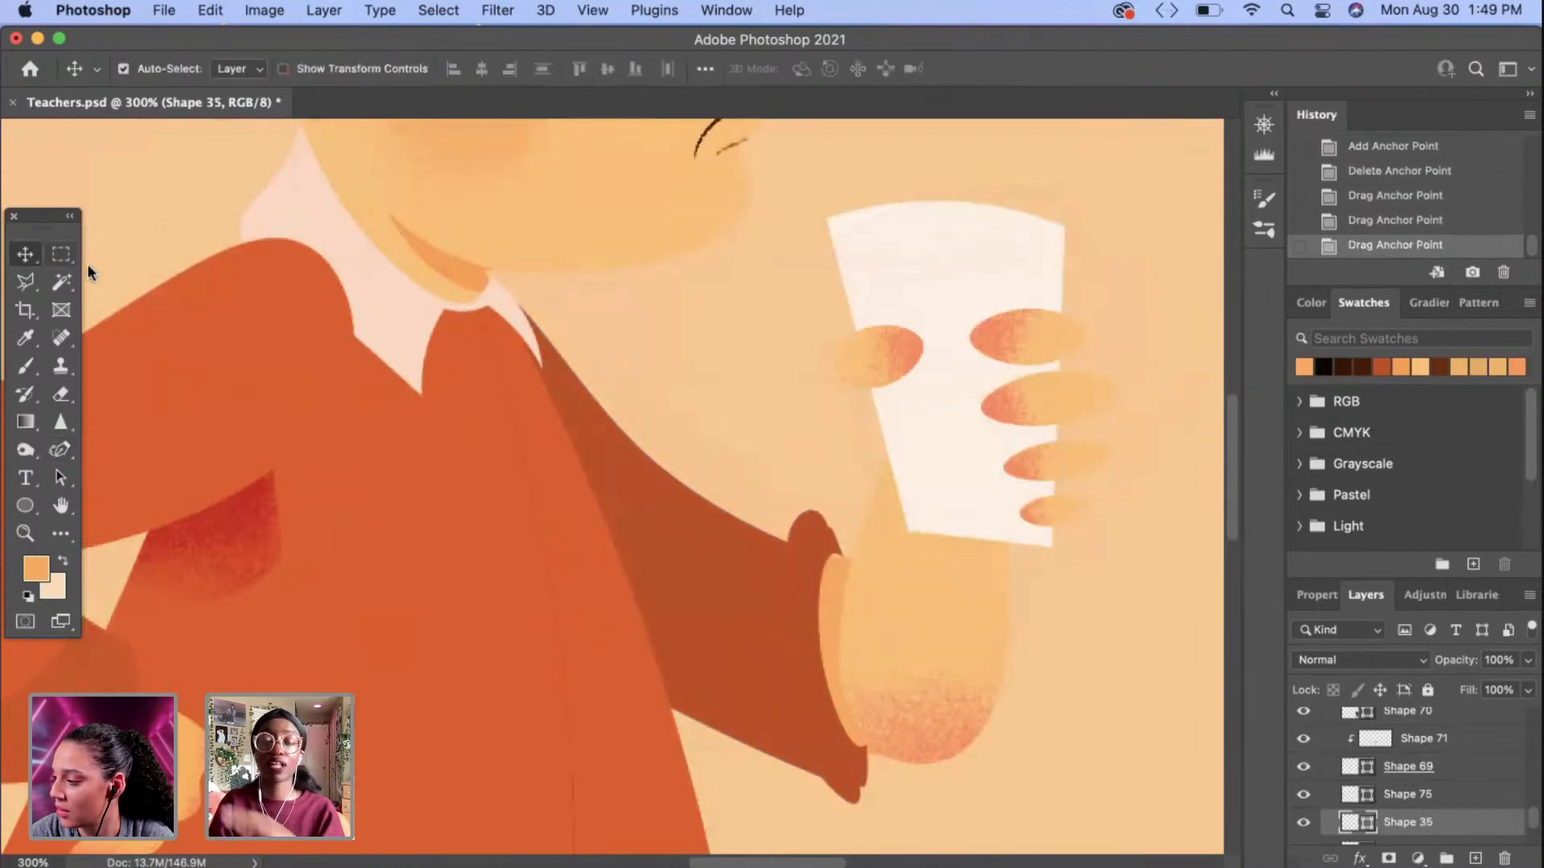
pyautogui.click(834, 554)
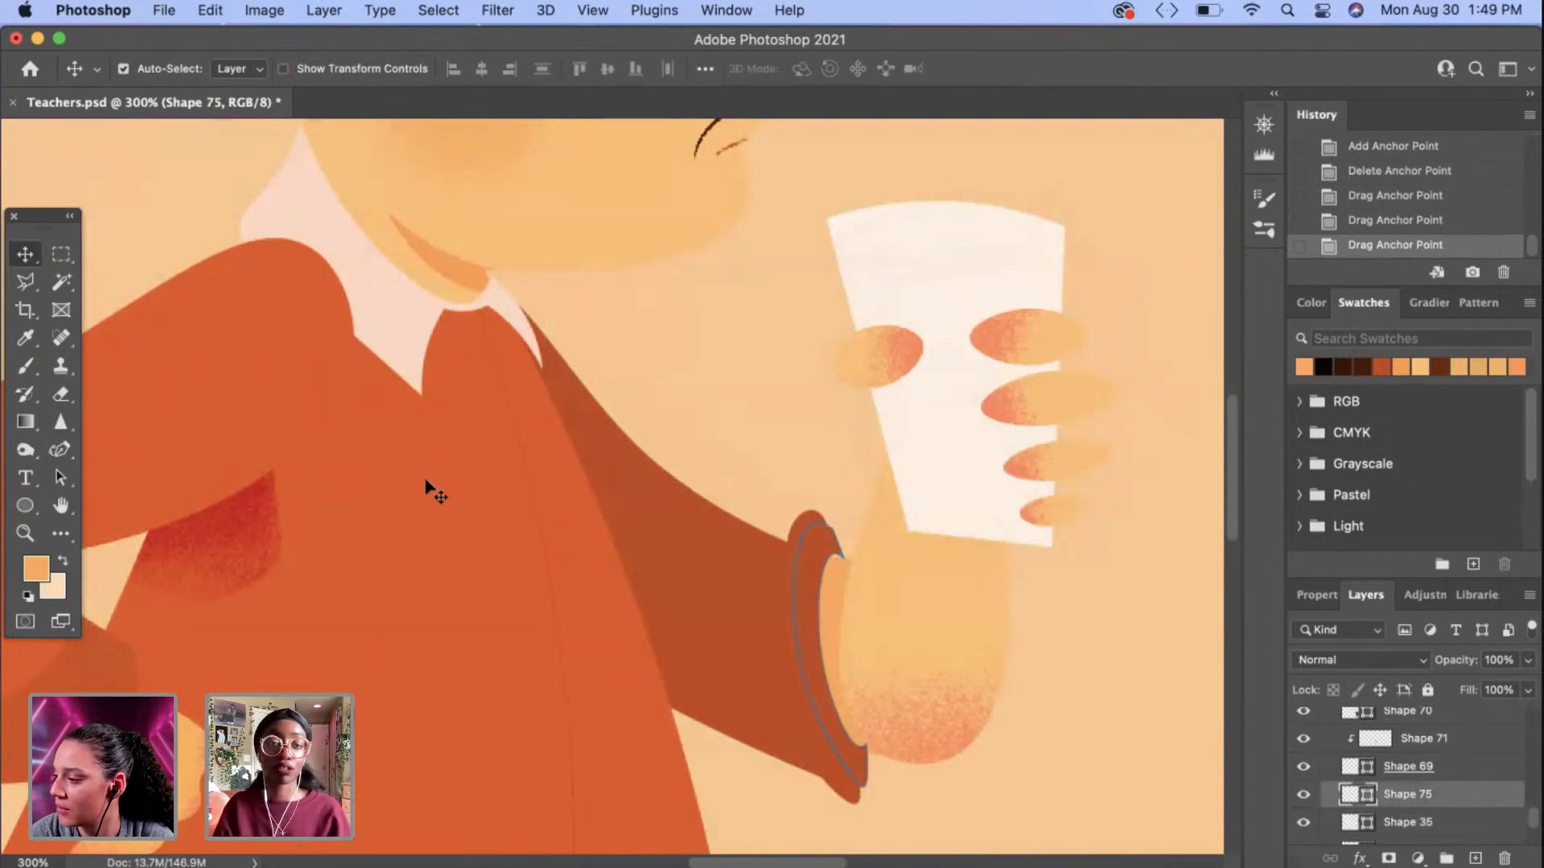
pyautogui.click(62, 449)
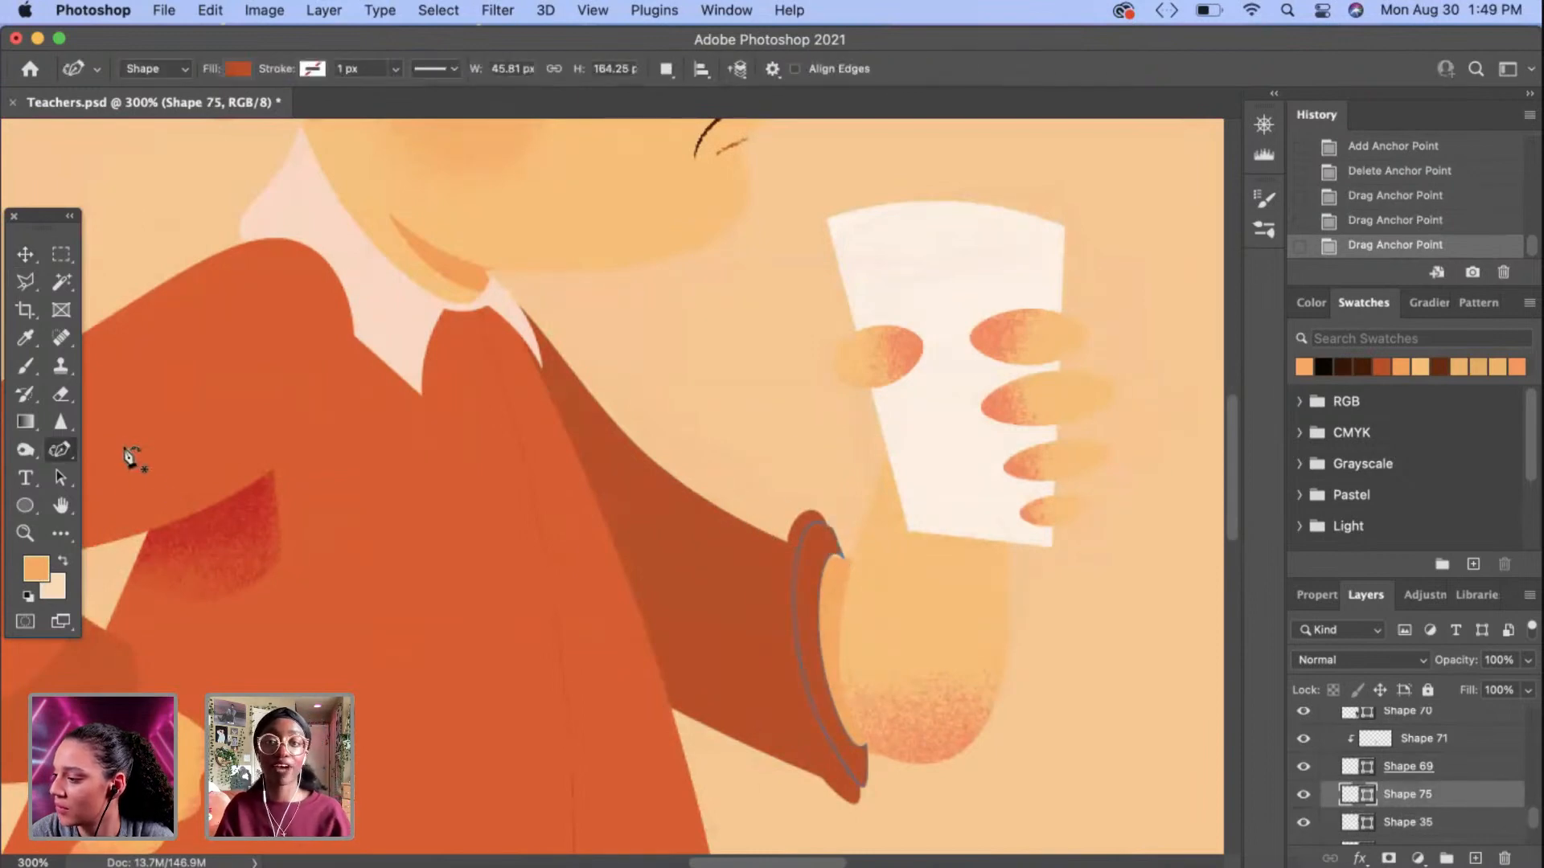
pyautogui.click(842, 540)
pyautogui.press('Delete')
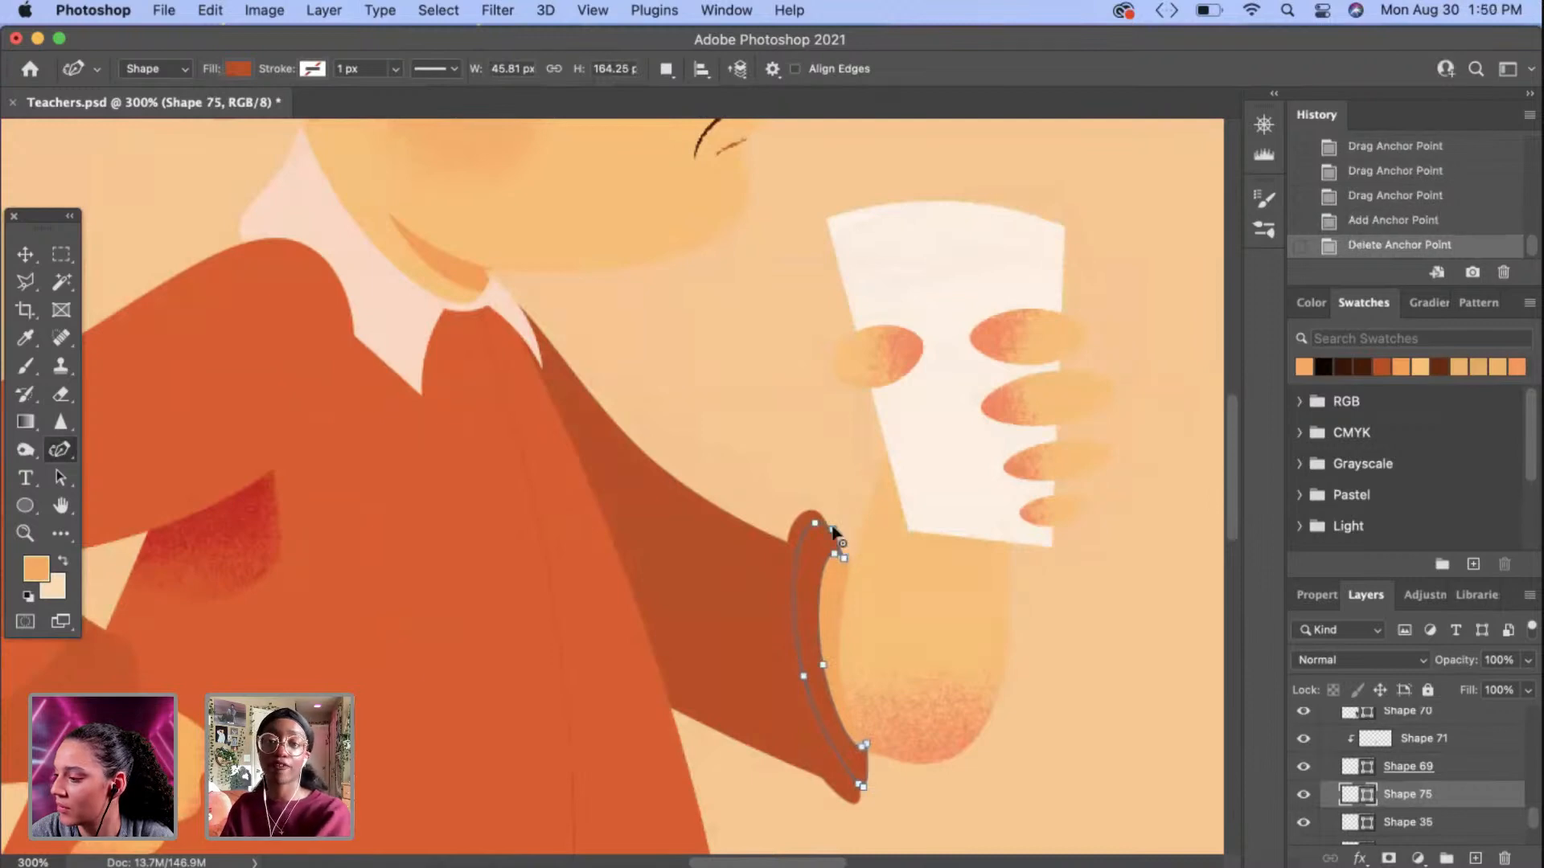
pyautogui.moveTo(833, 530); pyautogui.dragTo(828, 530)
pyautogui.press('Delete')
pyautogui.click(823, 666)
pyautogui.moveTo(830, 668); pyautogui.dragTo(829, 665)
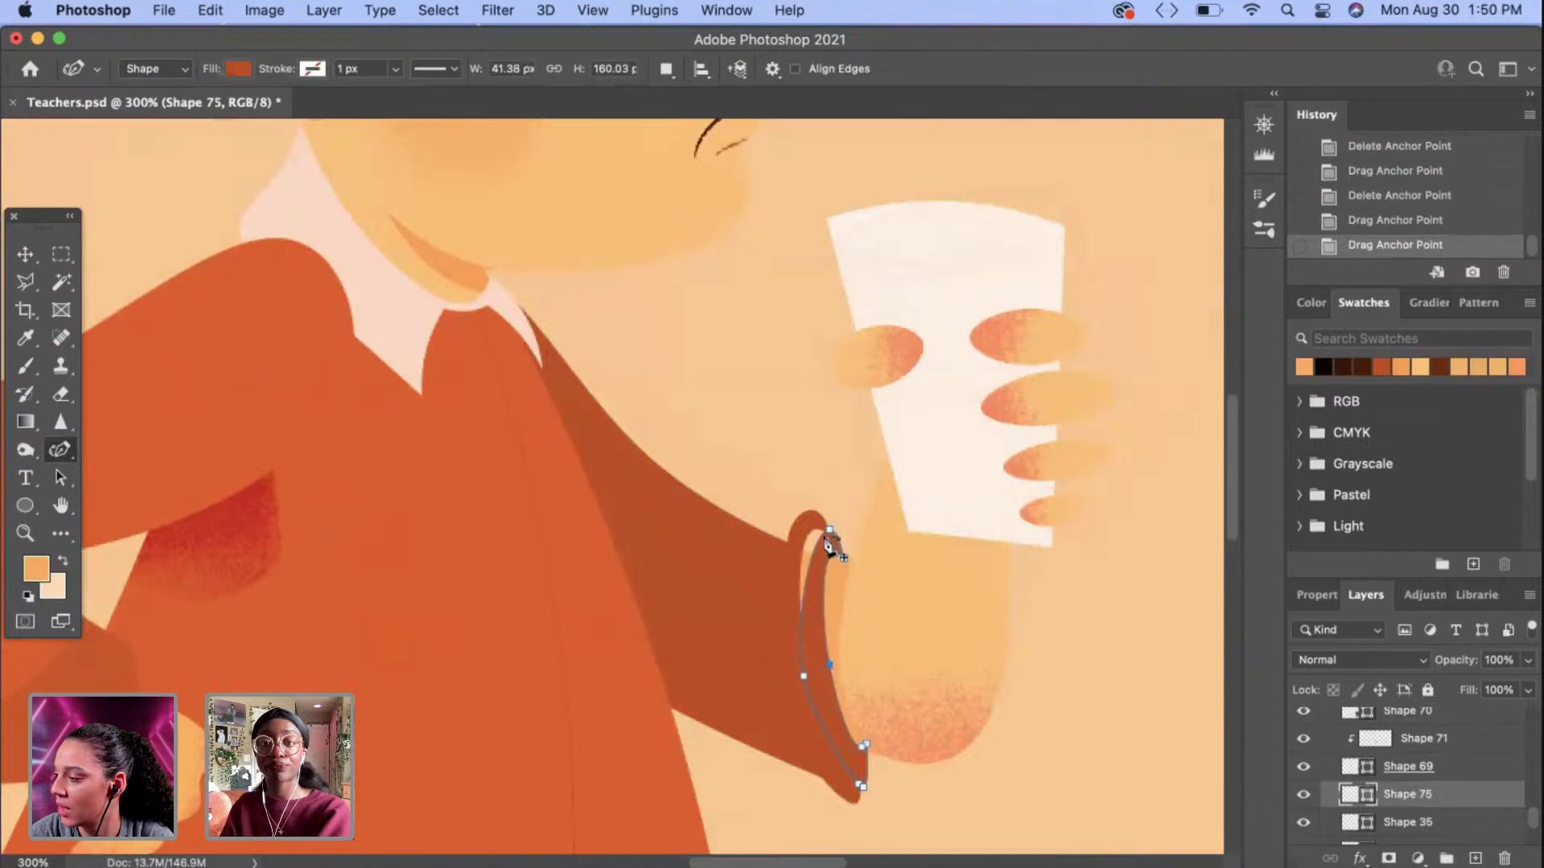
# Step: Add an anchor to the cuff shape's inner top curve, remove the surplus corner point and refit the edge around the wrist
pyautogui.click(811, 528)
pyautogui.moveTo(833, 530); pyautogui.dragTo(836, 535)
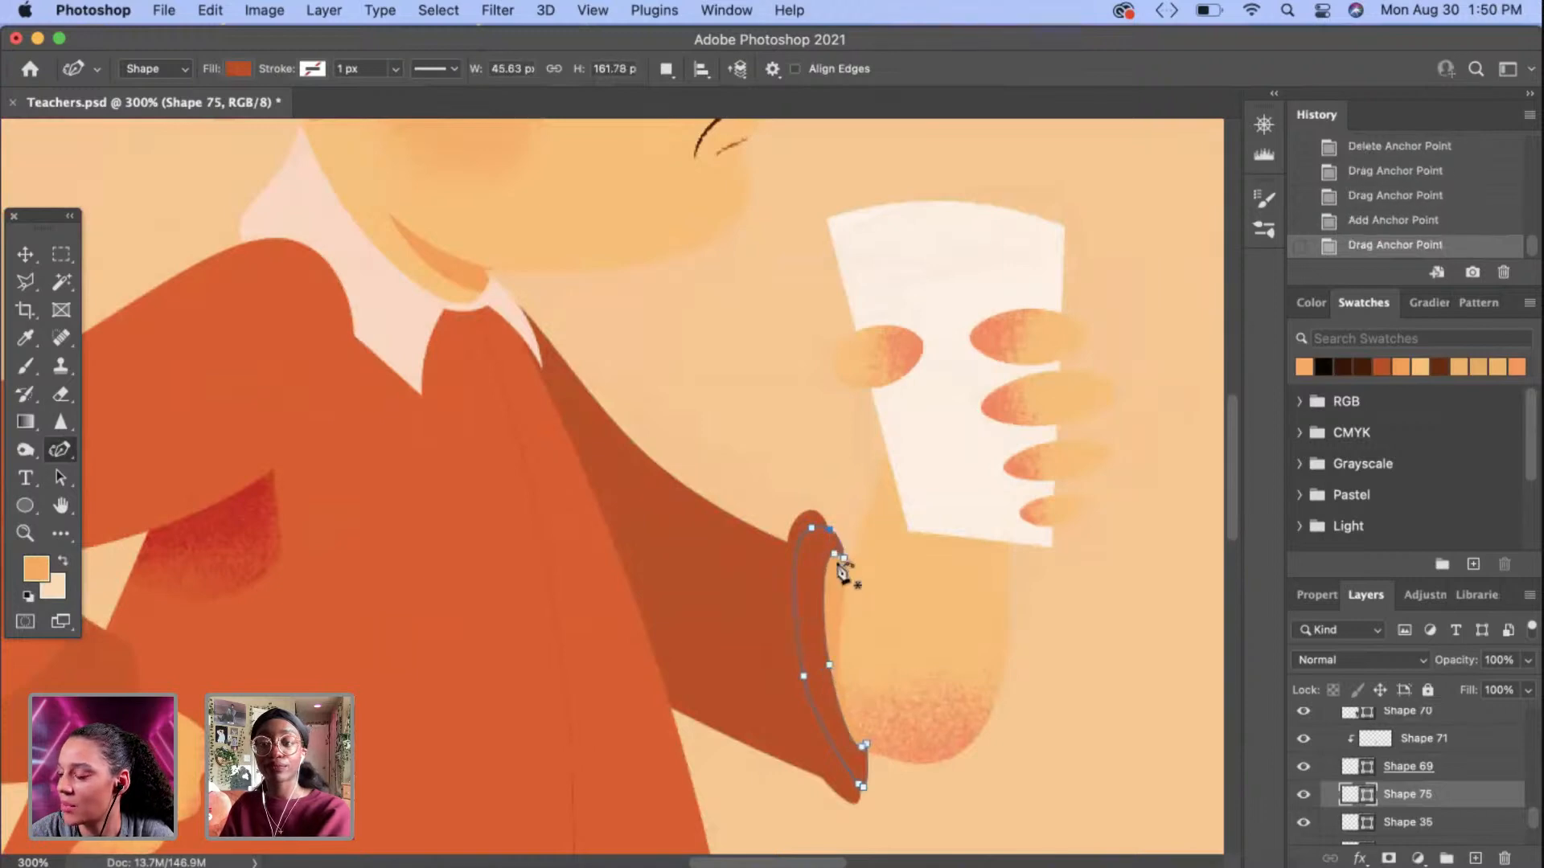
pyautogui.press('Delete')
pyautogui.moveTo(803, 677); pyautogui.dragTo(825, 672)
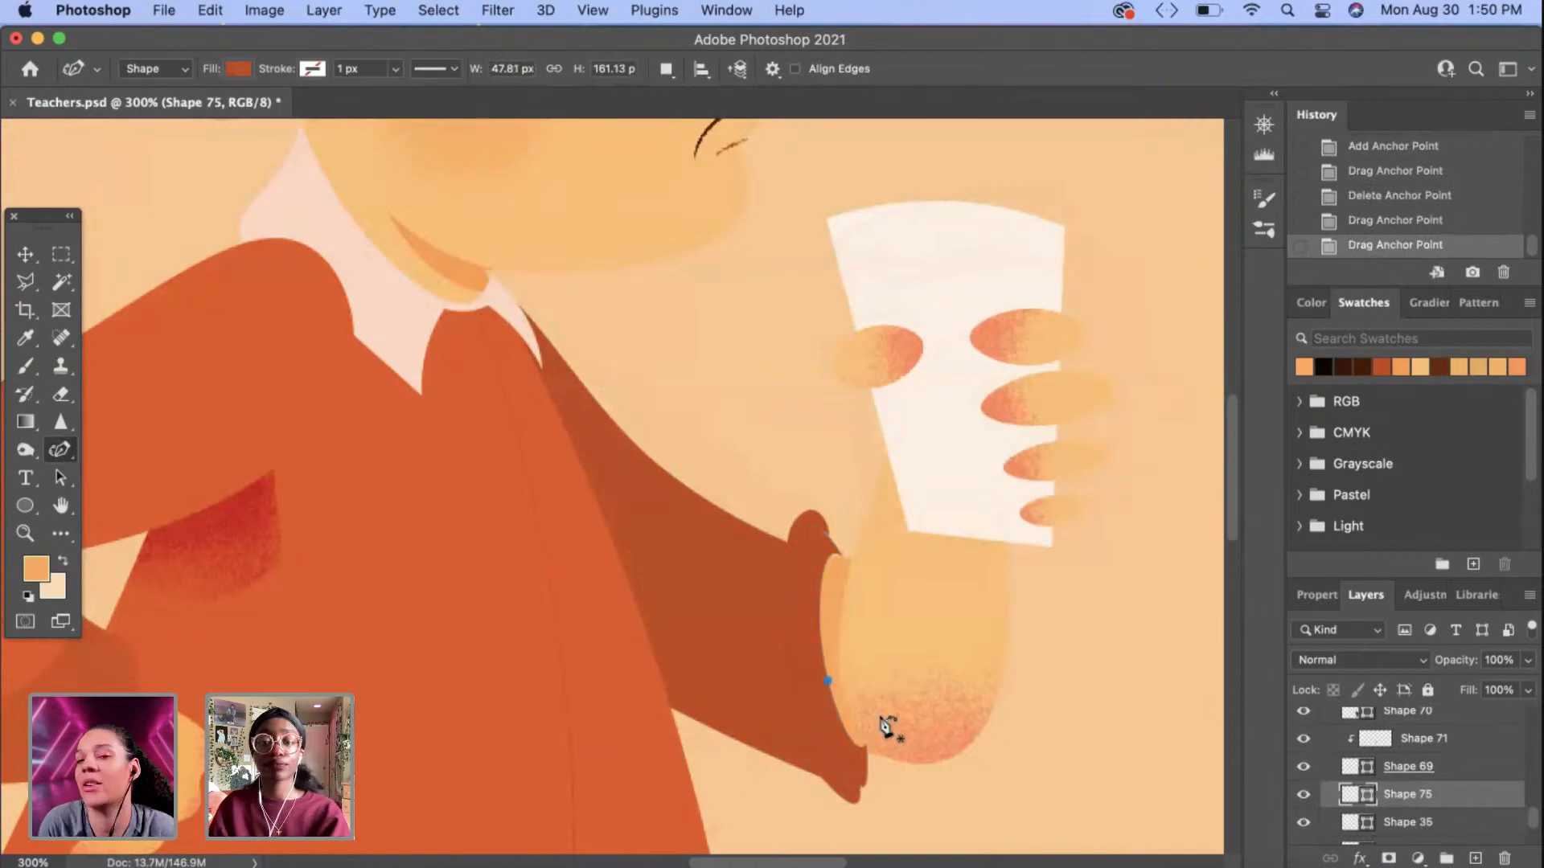
# Step: Reselect the sleeve shape and pull its pointed lower tip up into a blunter, rounded end under the cuff
pyautogui.press('super+minus')
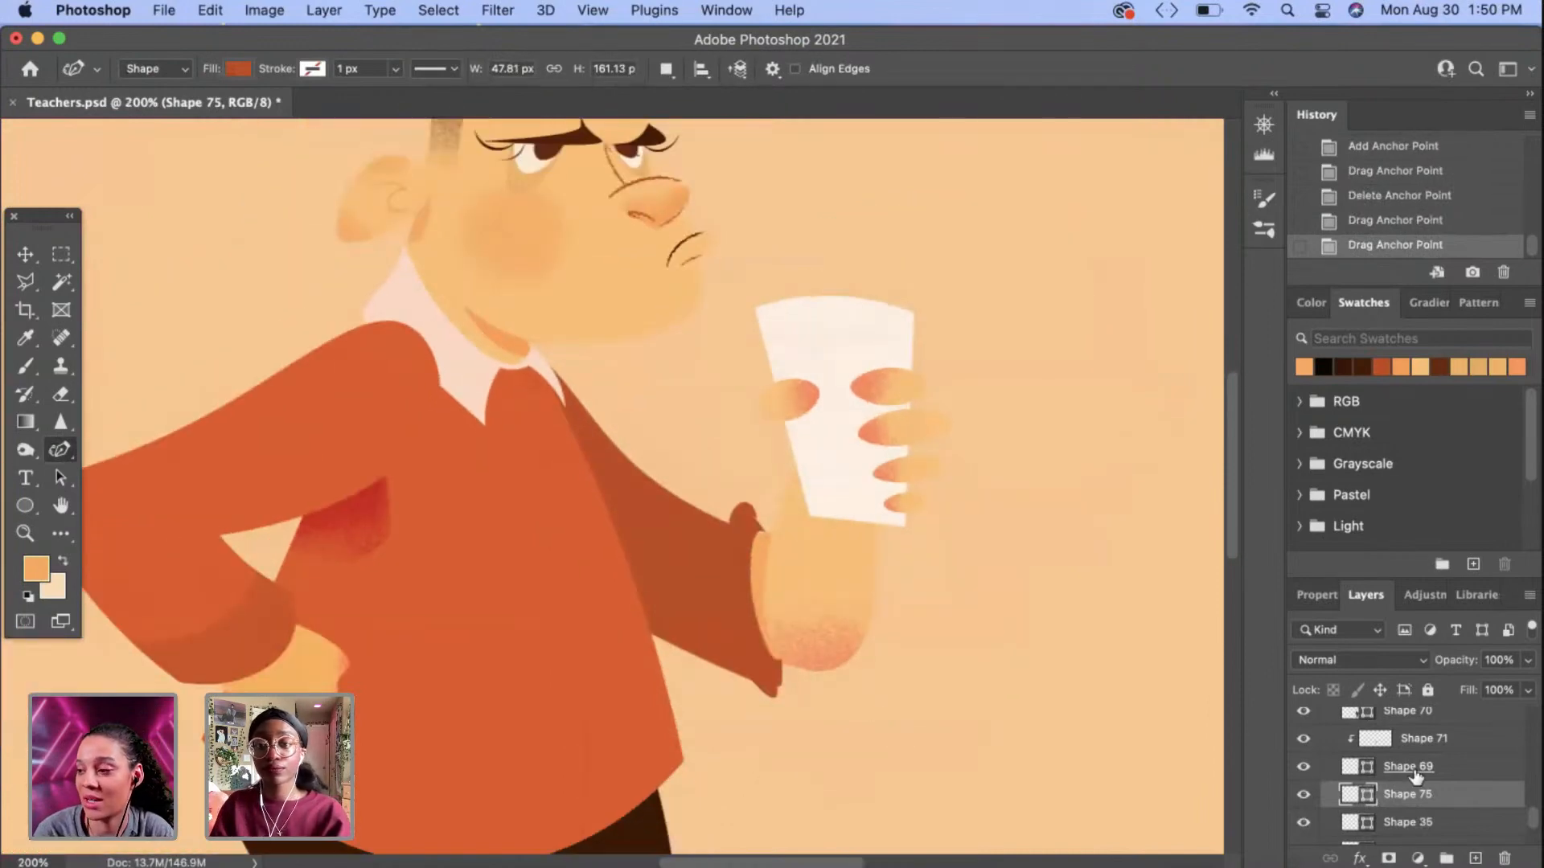
pyautogui.scroll(3, 1439, 788)
pyautogui.click(25, 254)
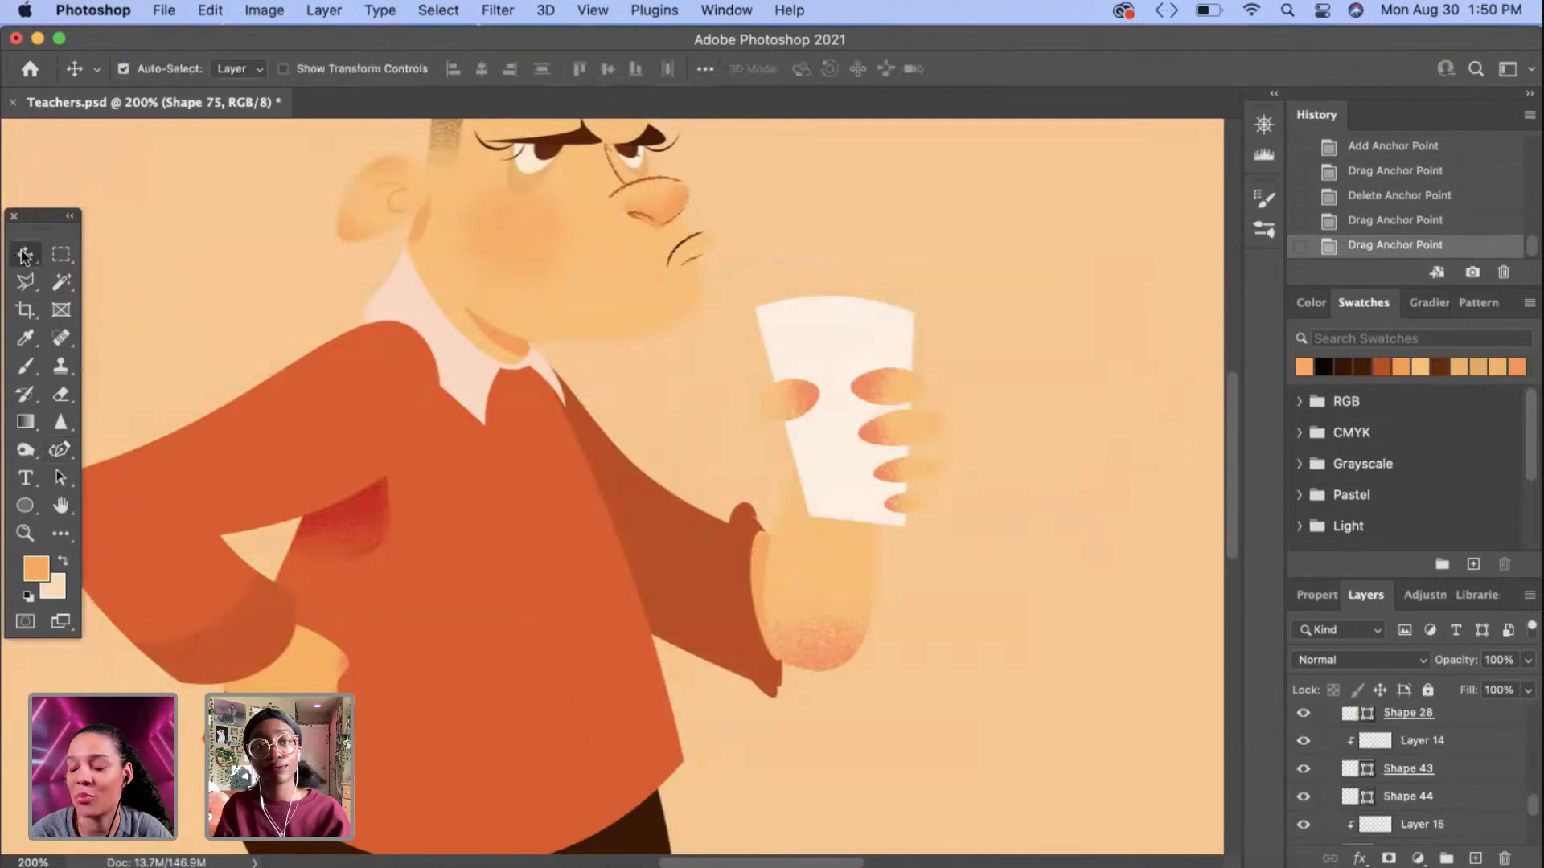
pyautogui.click(774, 701)
pyautogui.click(61, 450)
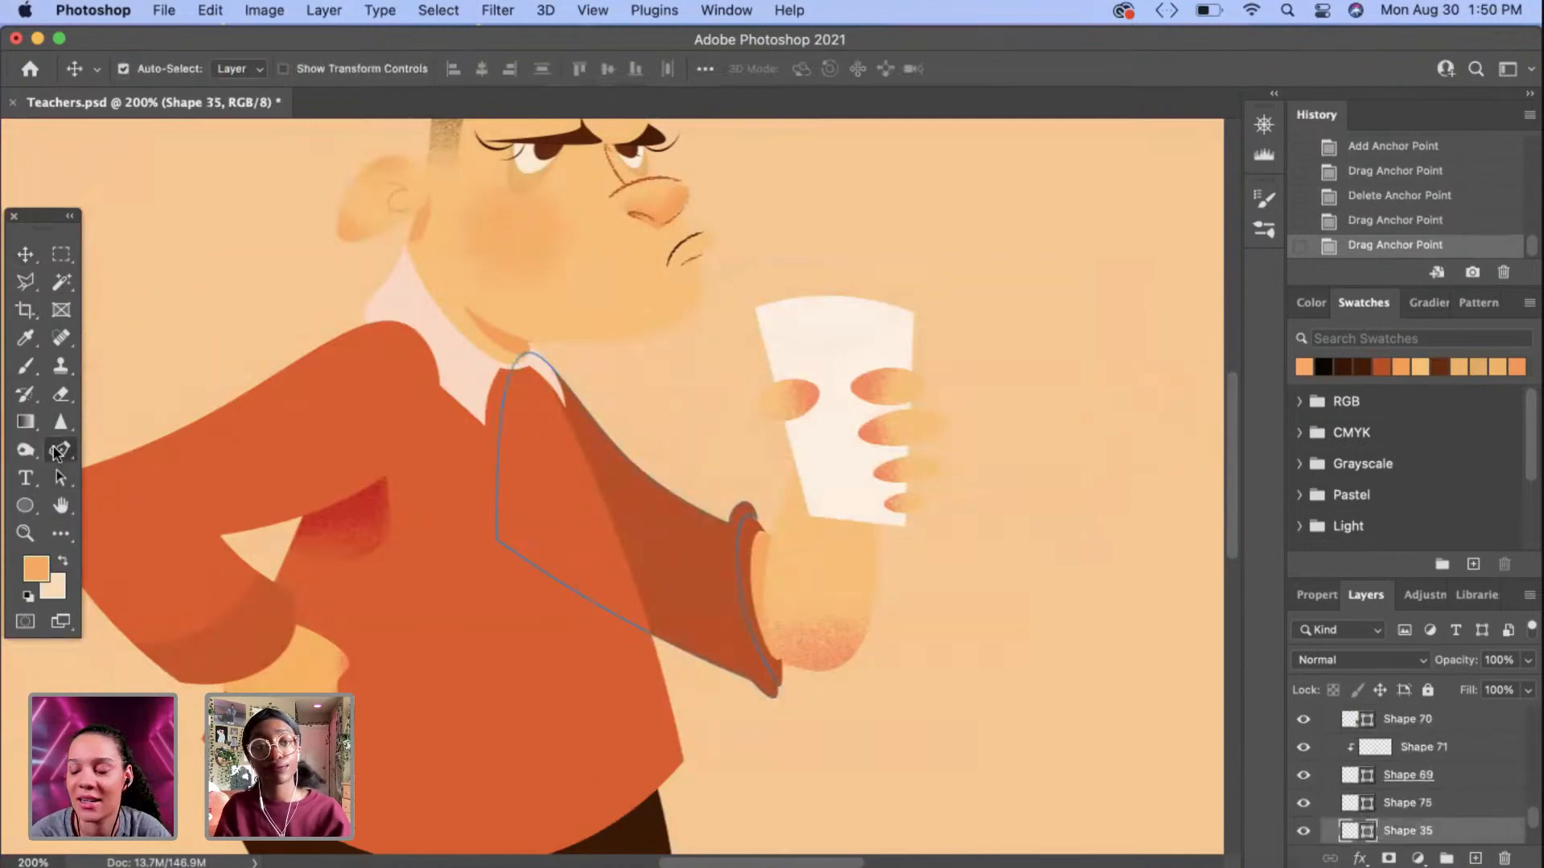
pyautogui.press('super+plus')
pyautogui.press('super+plus')
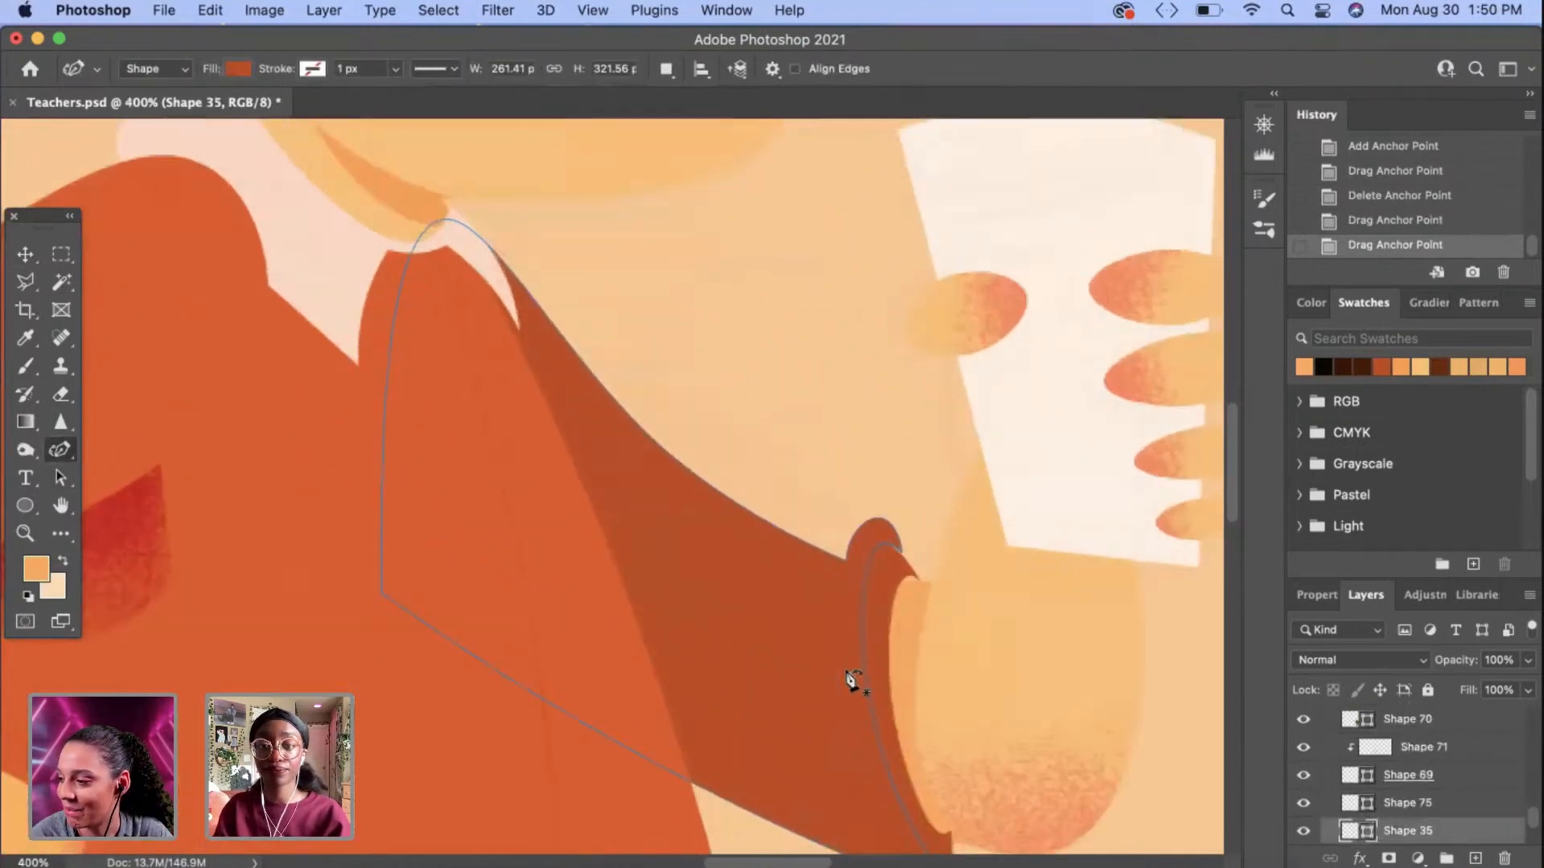
pyautogui.click(935, 778)
pyautogui.click(940, 777)
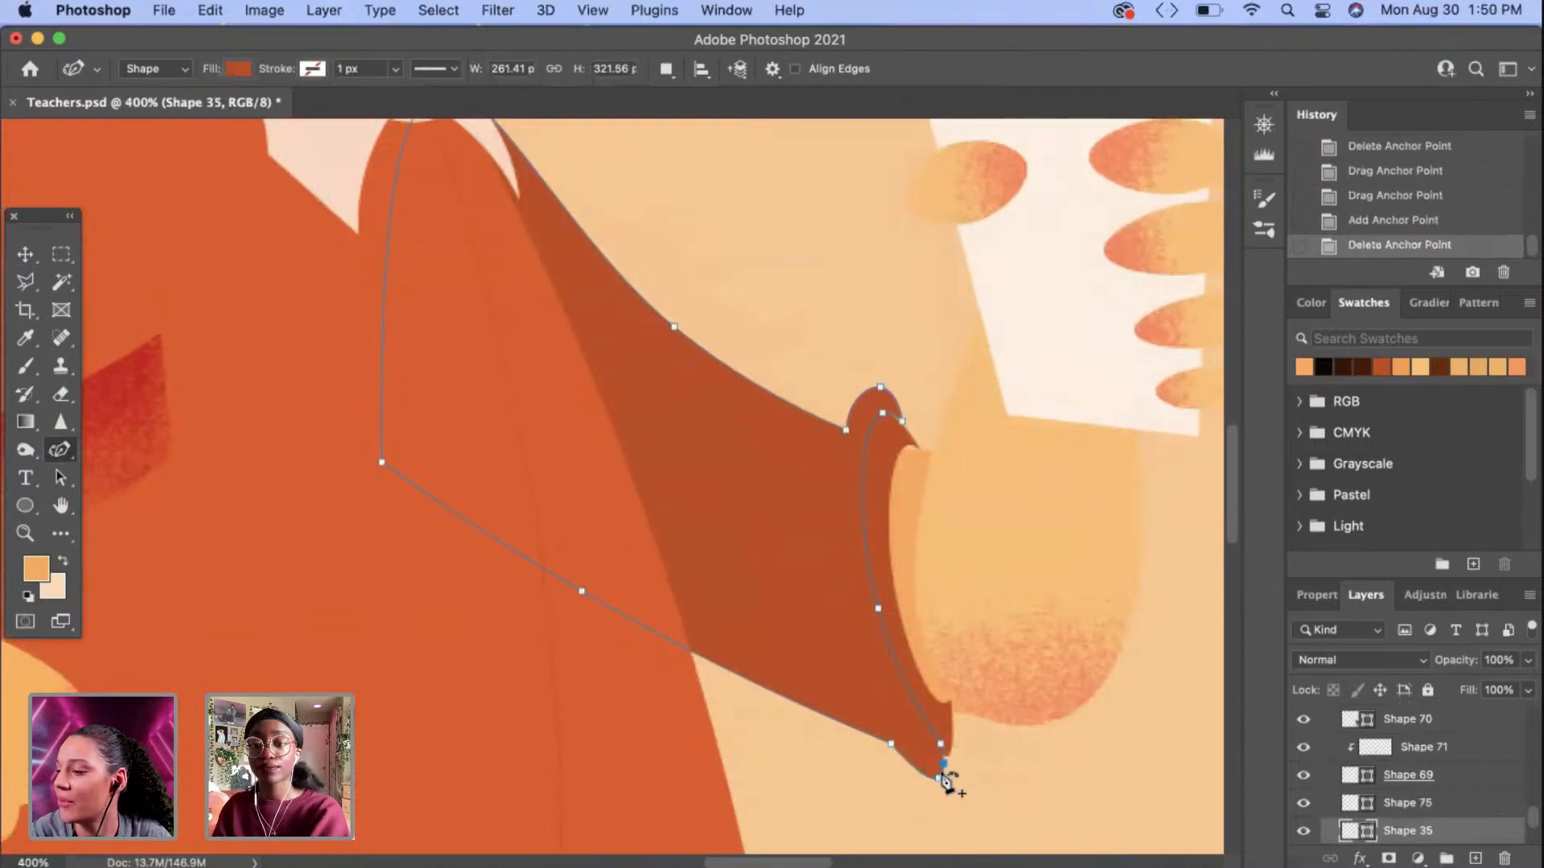
pyautogui.moveTo(929, 770); pyautogui.dragTo(935, 750)
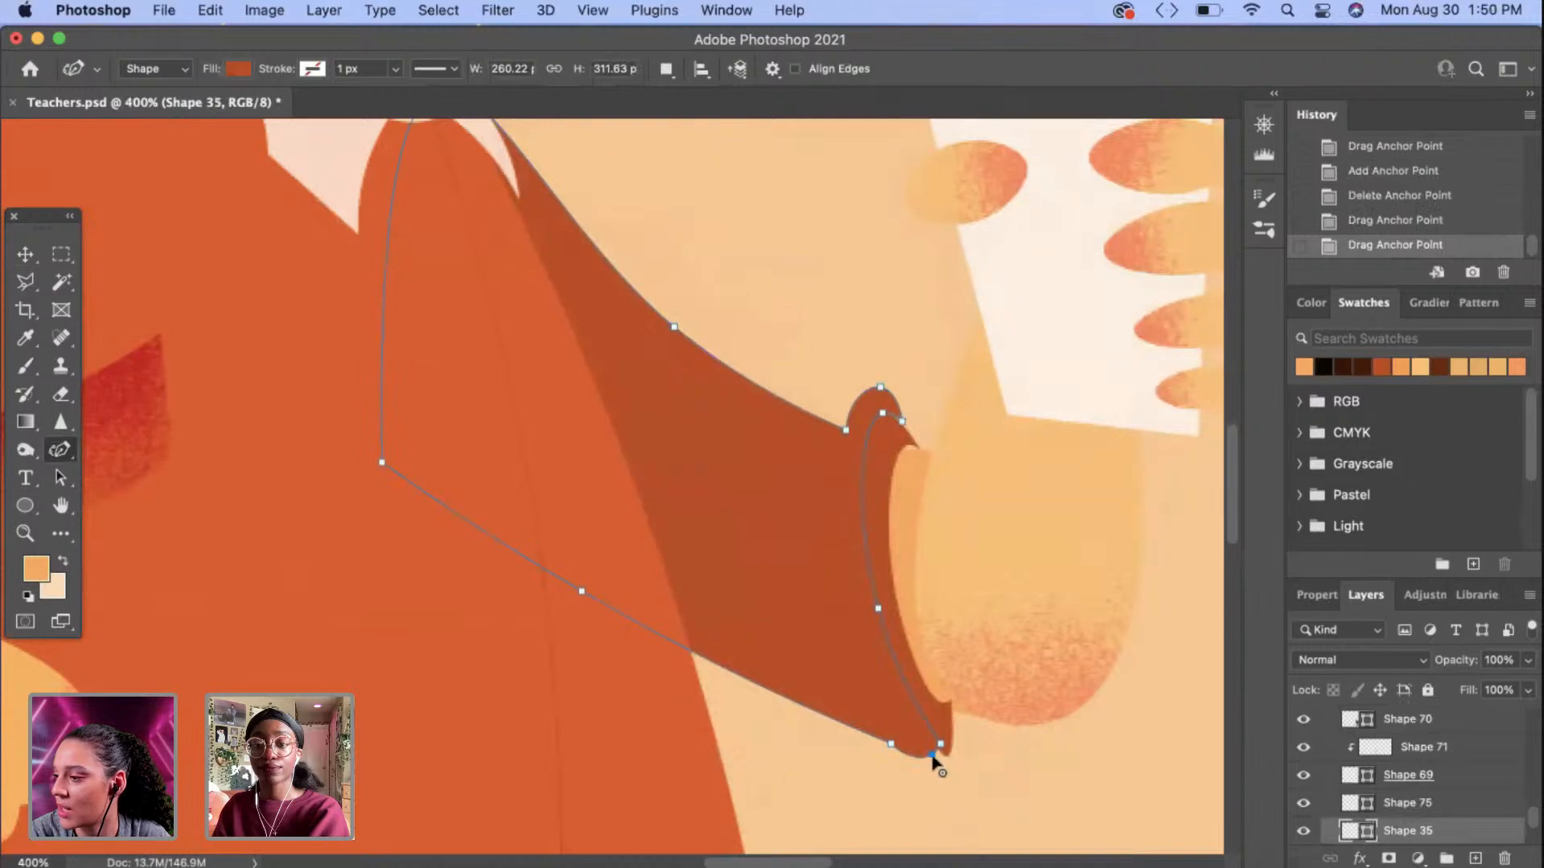
pyautogui.press('Return')
# Step: Nudge the cuff shape slightly back onto the sleeve, and lower the sleeve's rounded top hook to close the gap between them
pyautogui.click(25, 254)
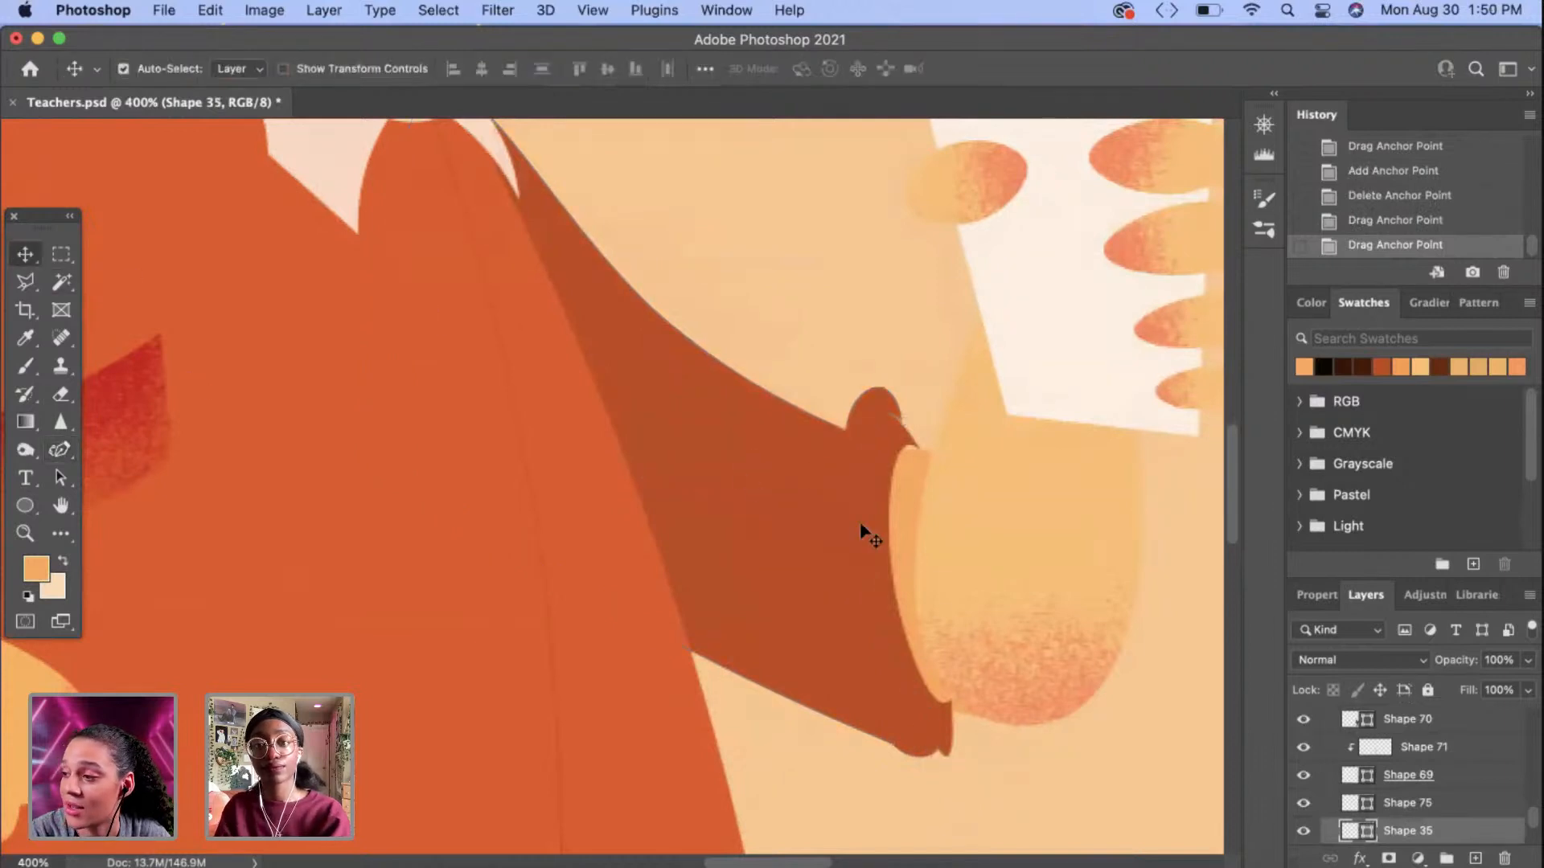
pyautogui.moveTo(952, 740); pyautogui.dragTo(946, 737)
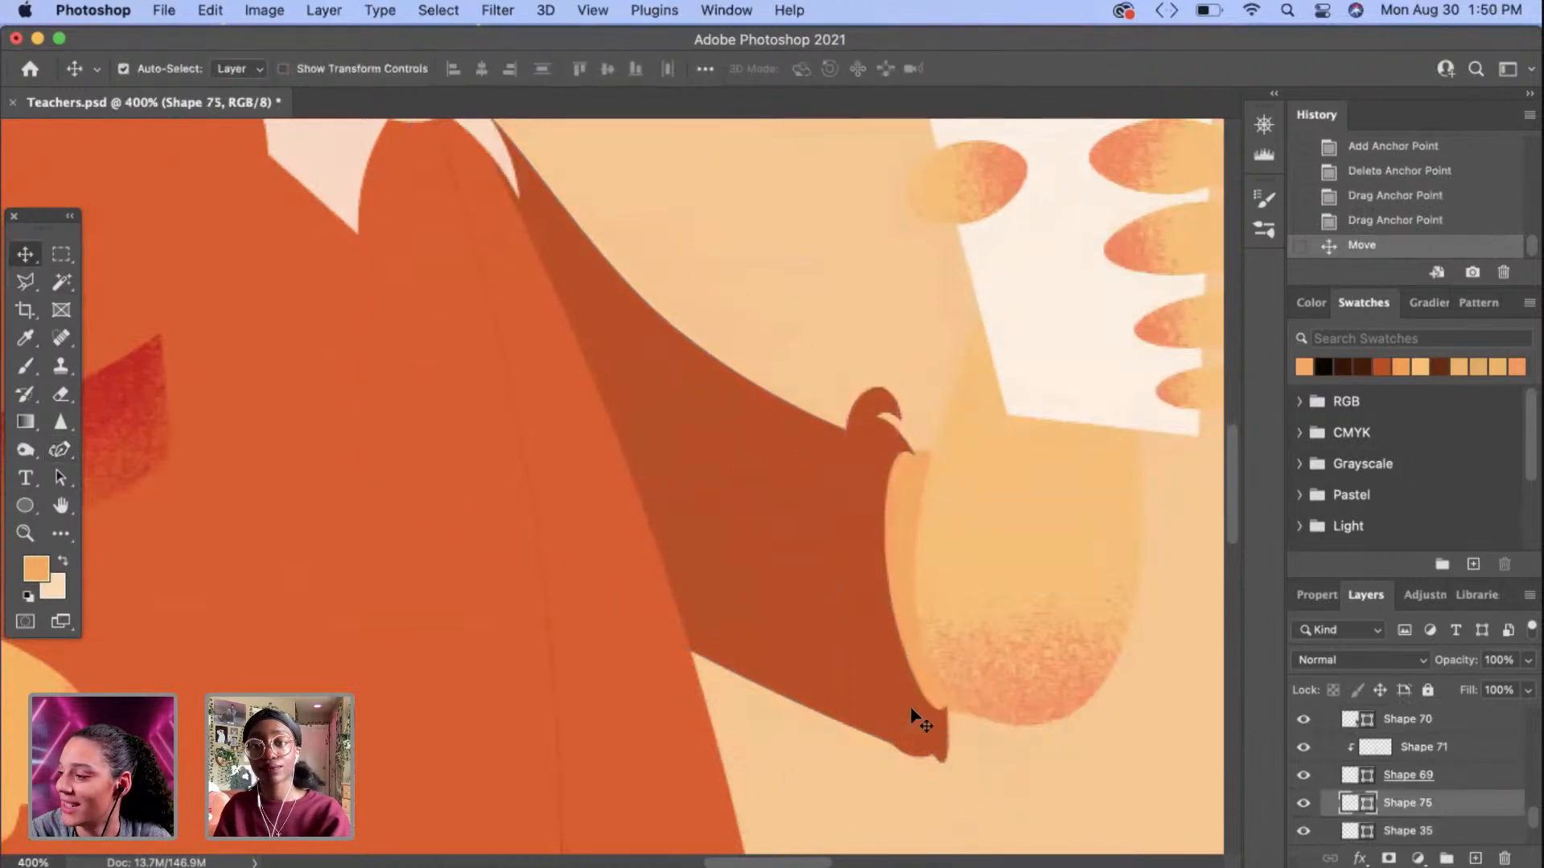
pyautogui.click(868, 420)
pyautogui.press('p')
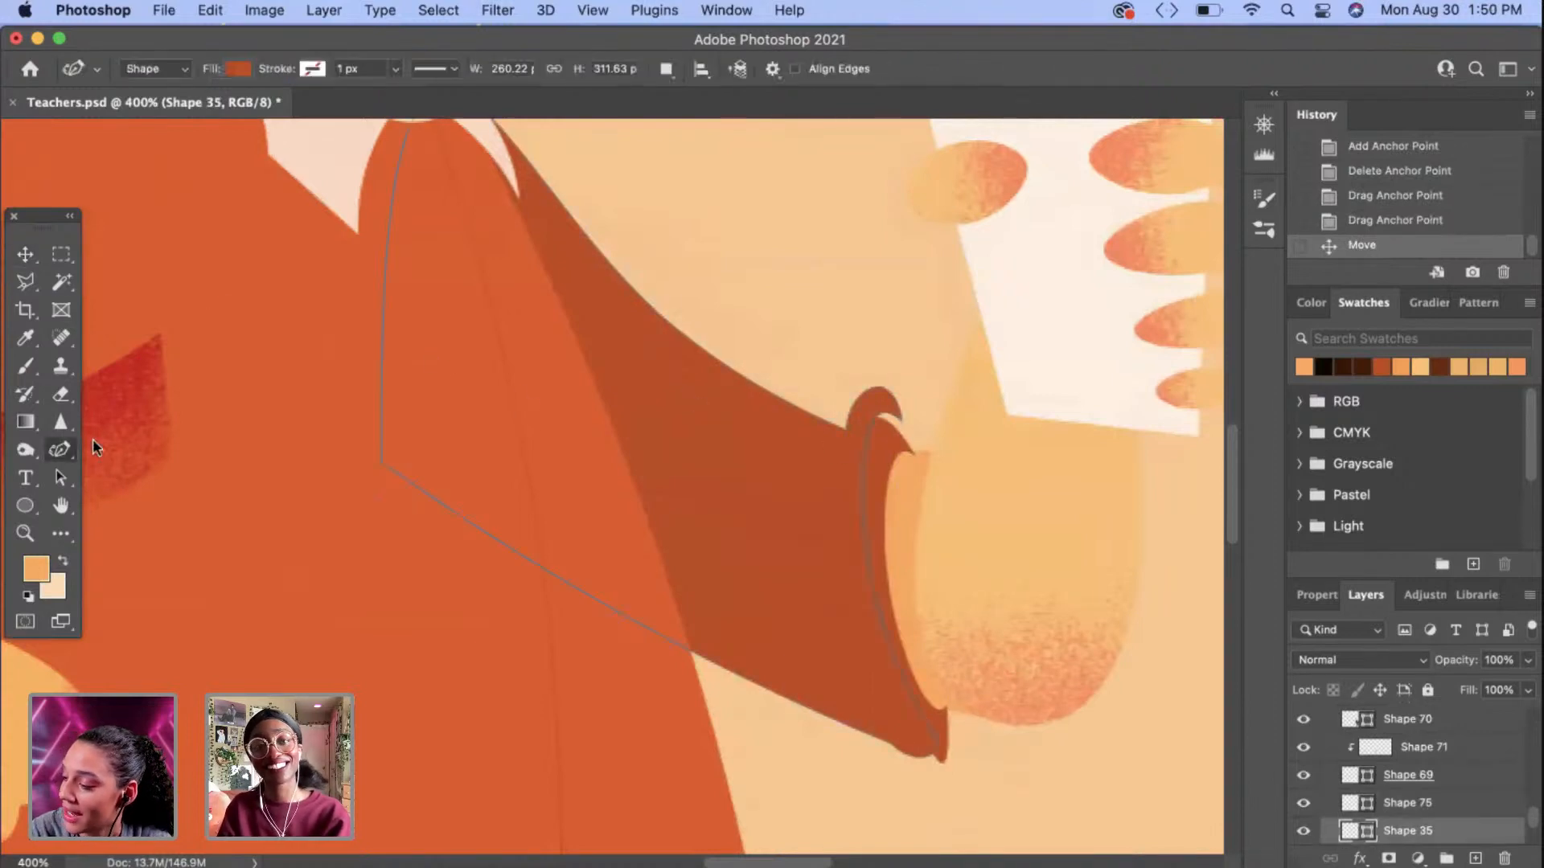
pyautogui.click(876, 423)
pyautogui.click(887, 443)
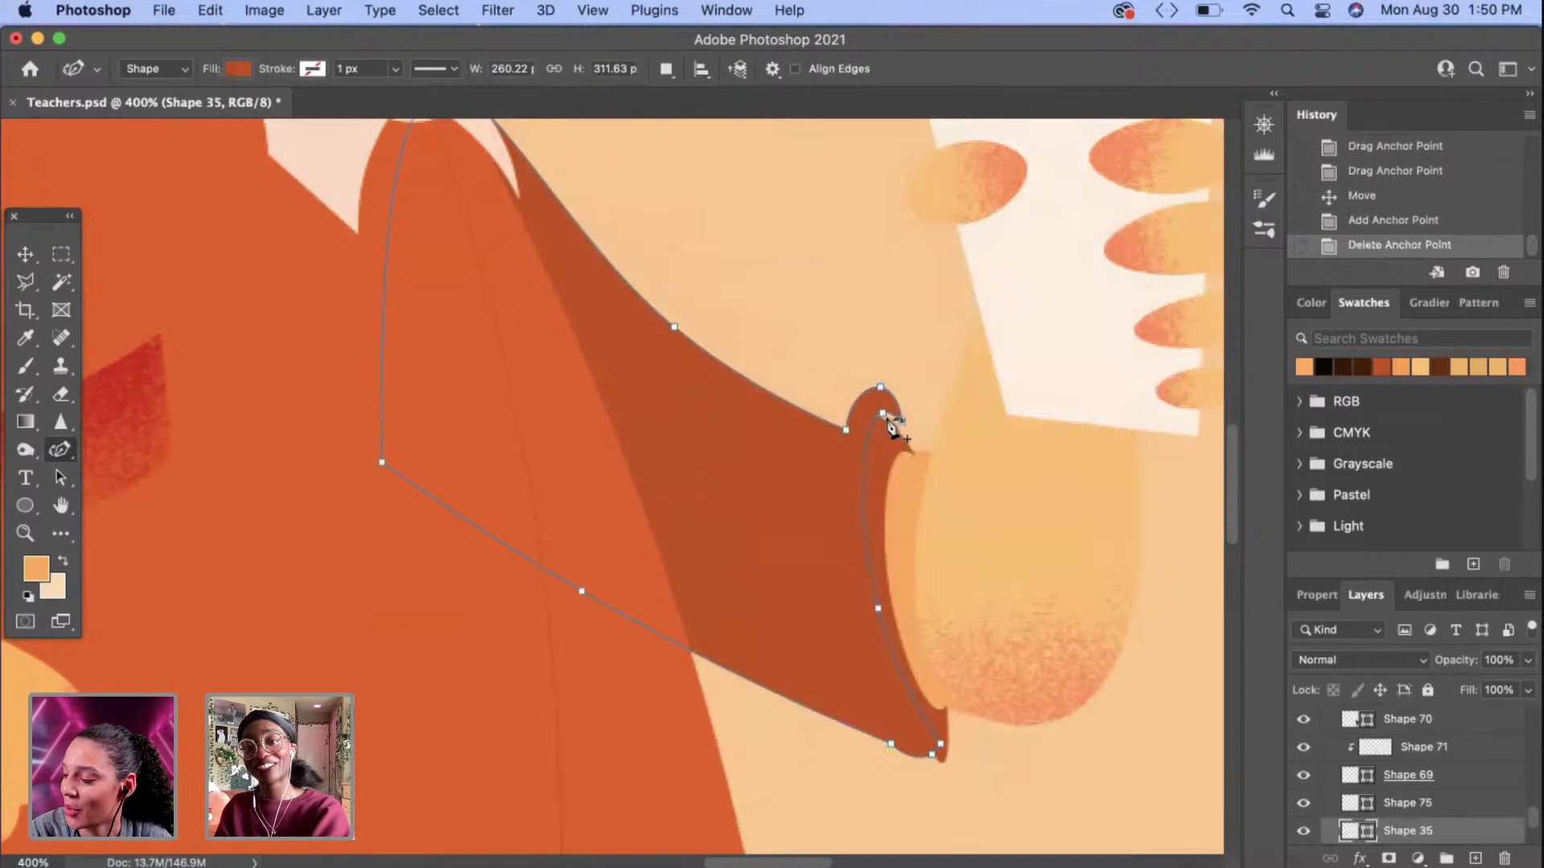
pyautogui.moveTo(875, 422); pyautogui.dragTo(837, 429)
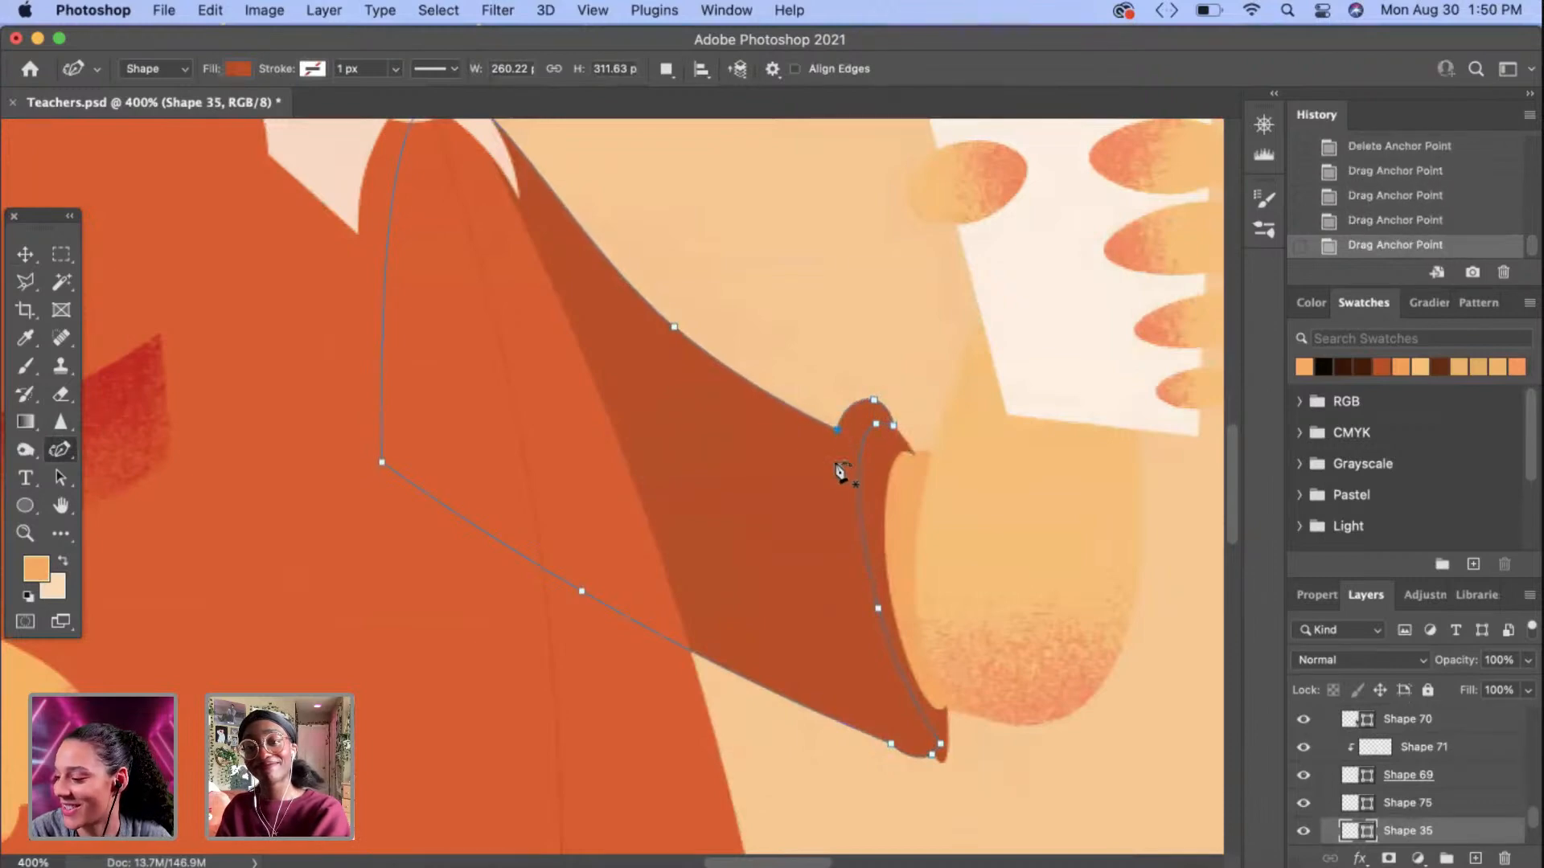
pyautogui.press('Return')
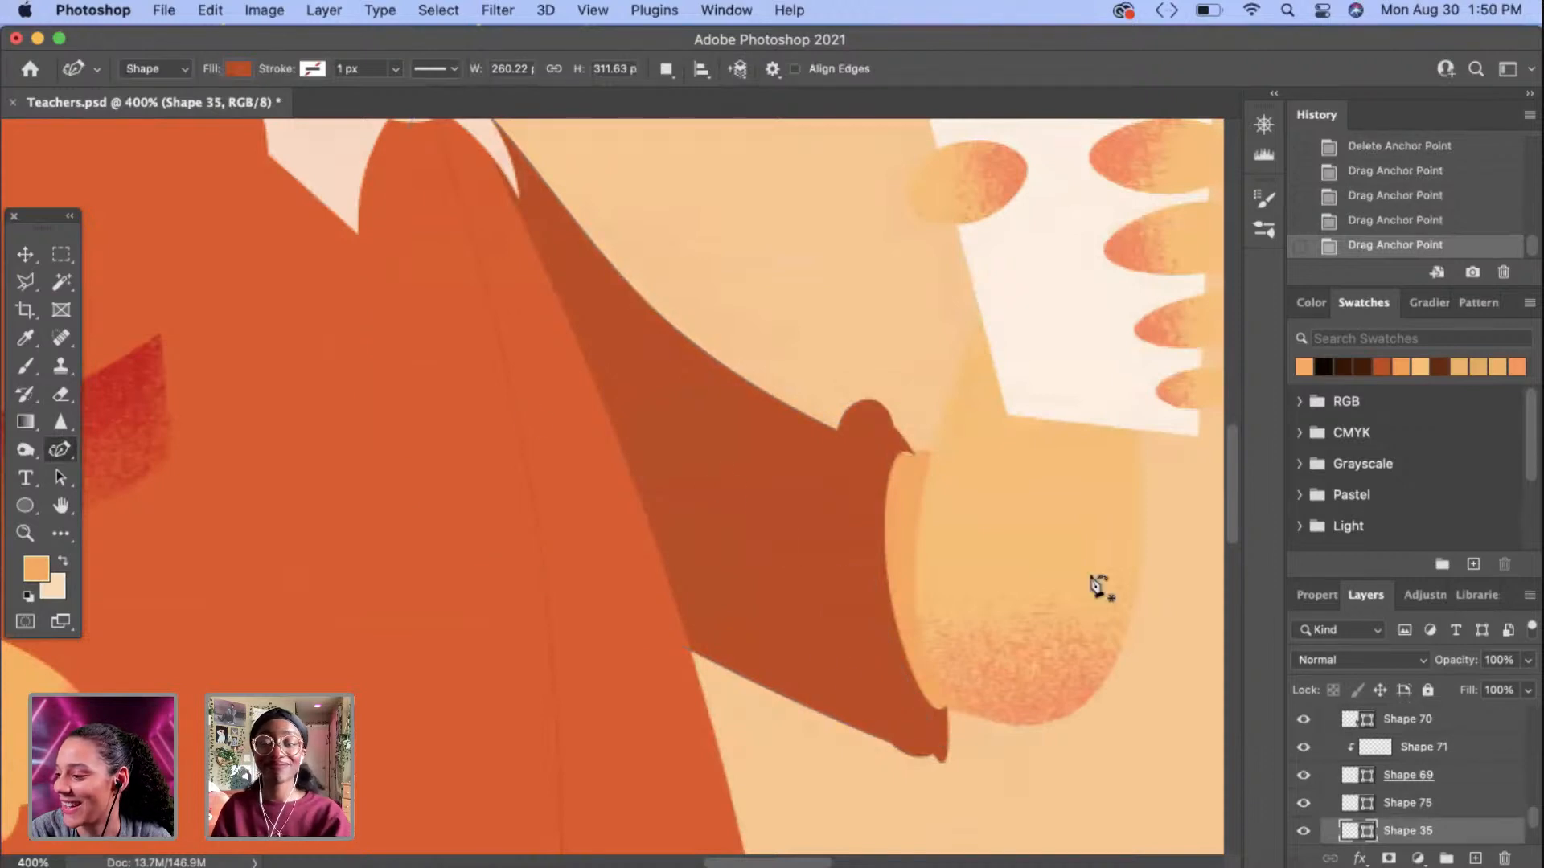
# Step: Add a new layer directly above the sleeve shape and start on the cuff with a 4 px brush in dark brown
pyautogui.click(1474, 857)
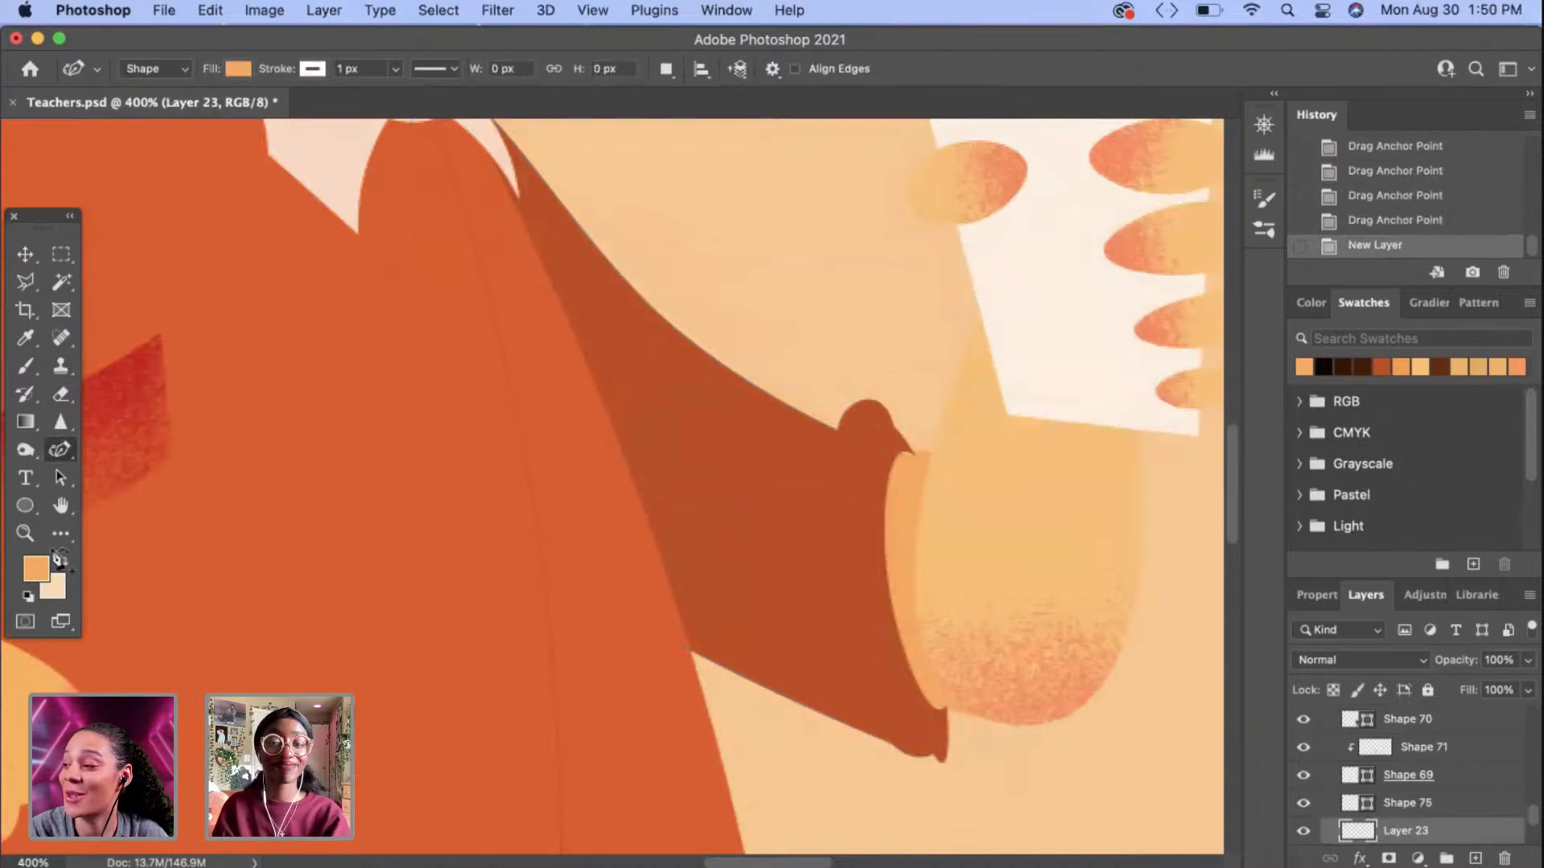
pyautogui.click(1342, 368)
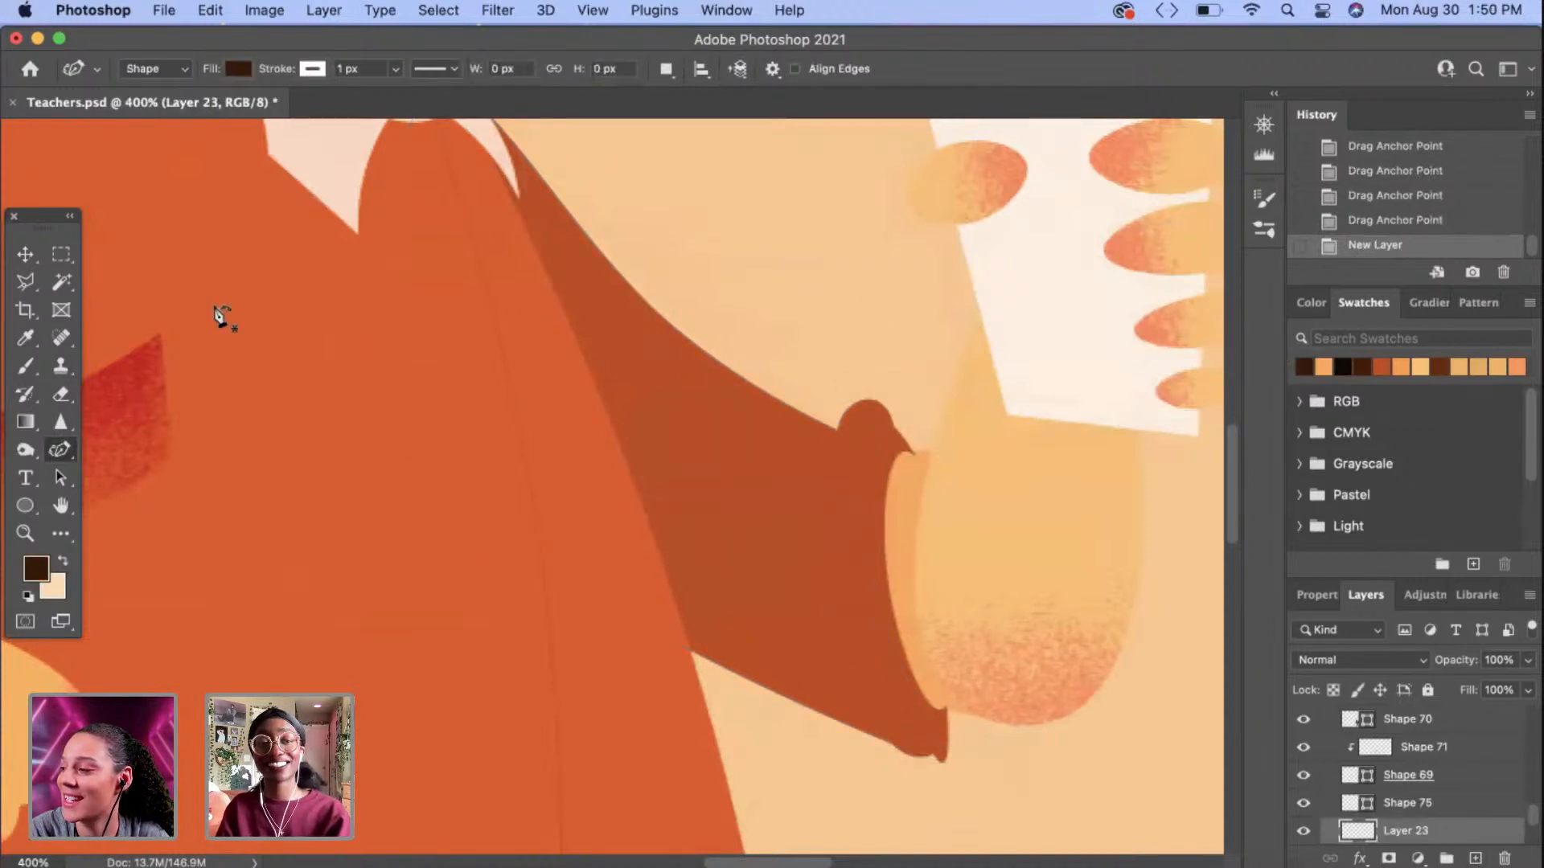
pyautogui.click(25, 366)
pyautogui.click(142, 69)
pyautogui.click(90, 272)
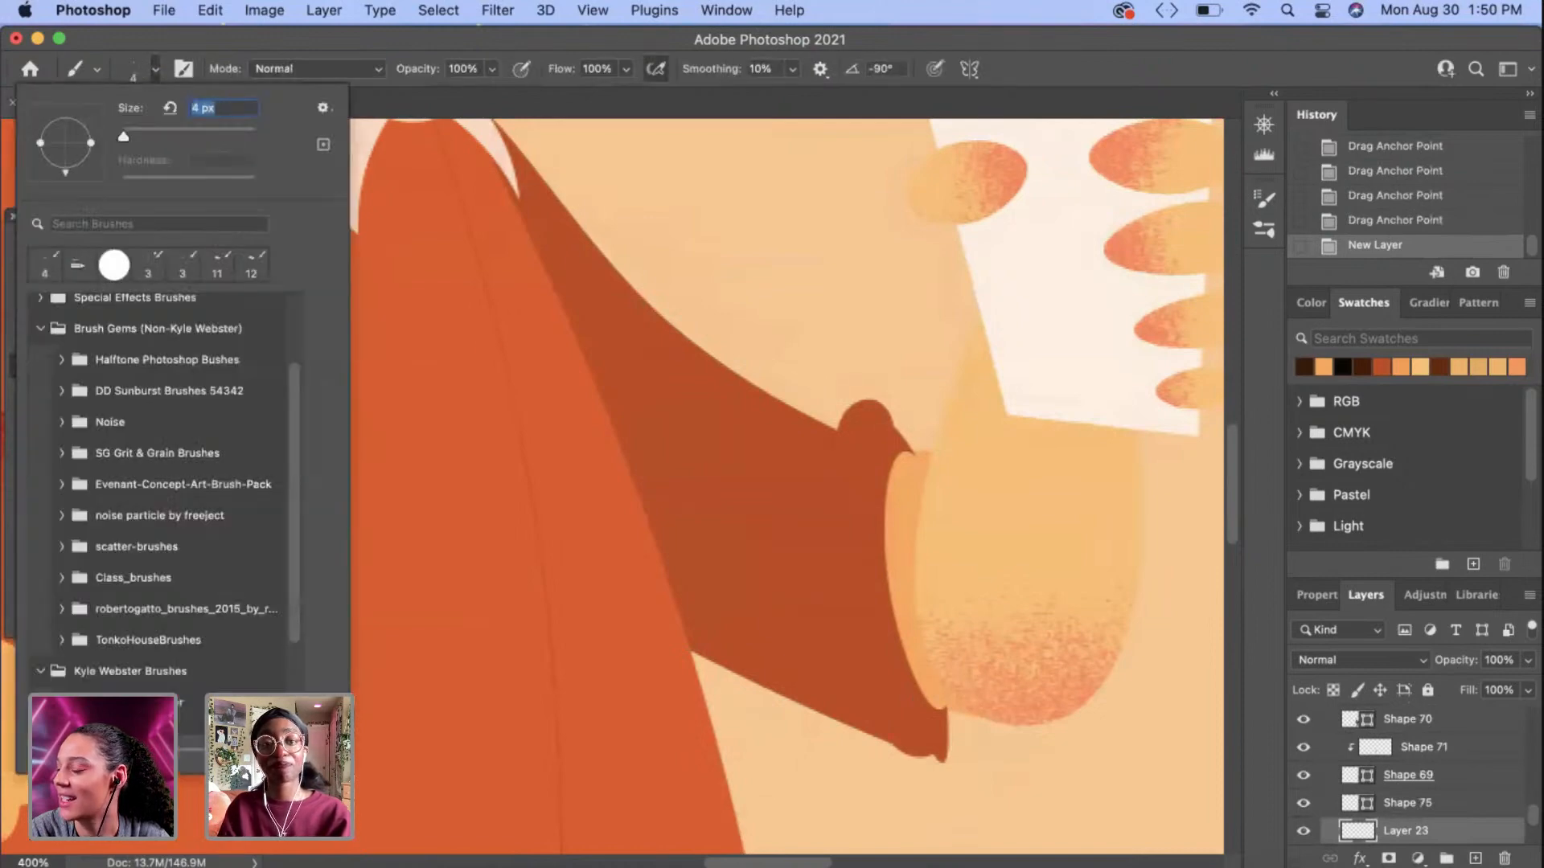
pyautogui.click(912, 677)
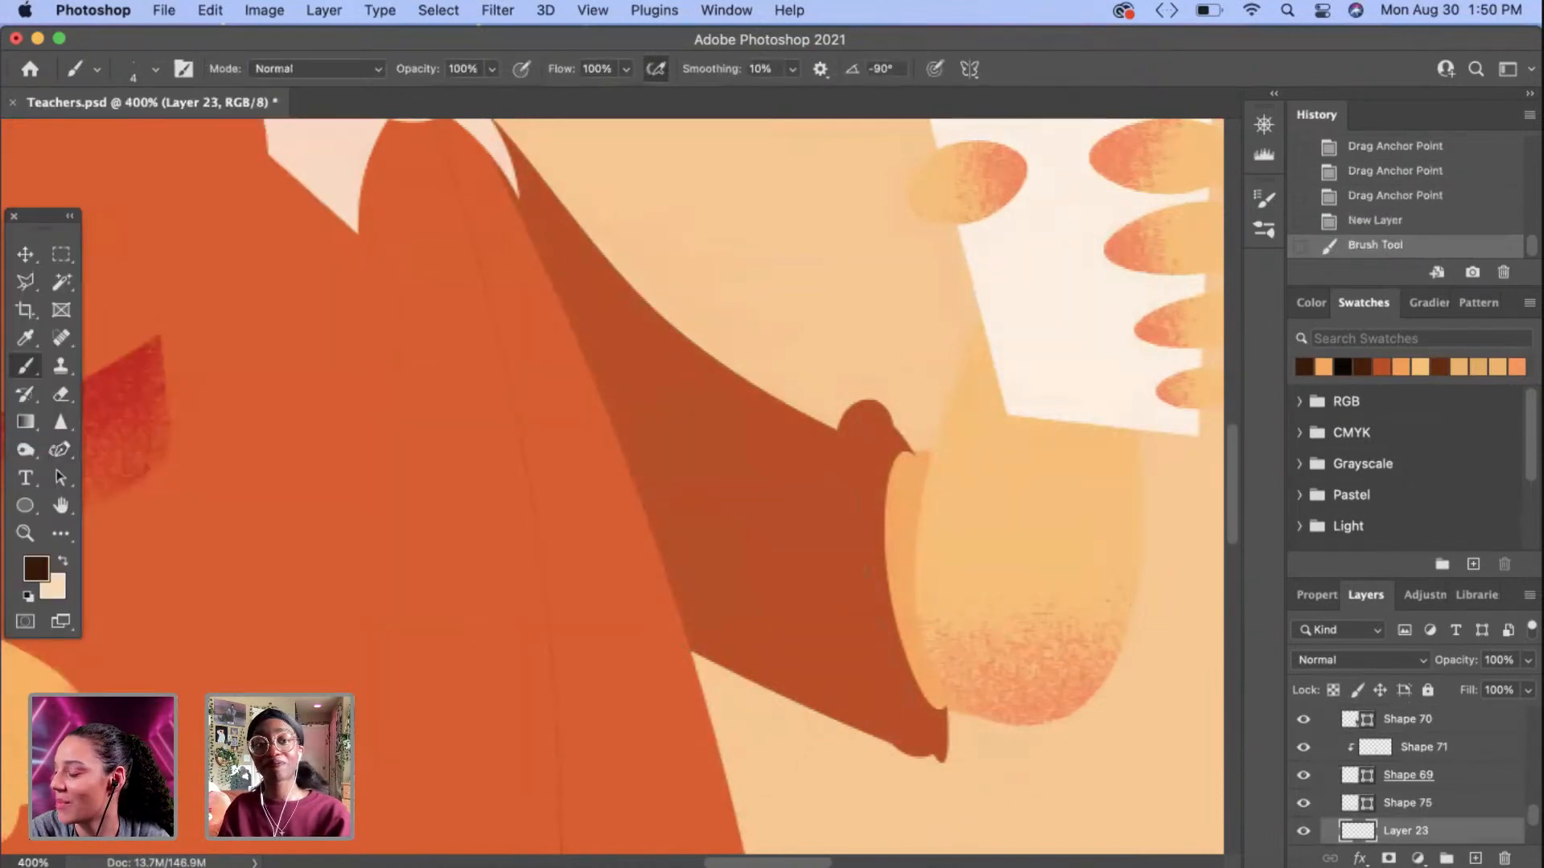
# Step: Undo the first cuff stroke and add a new empty layer directly beneath Shape 47 in the layer stack
pyautogui.press('super+z')
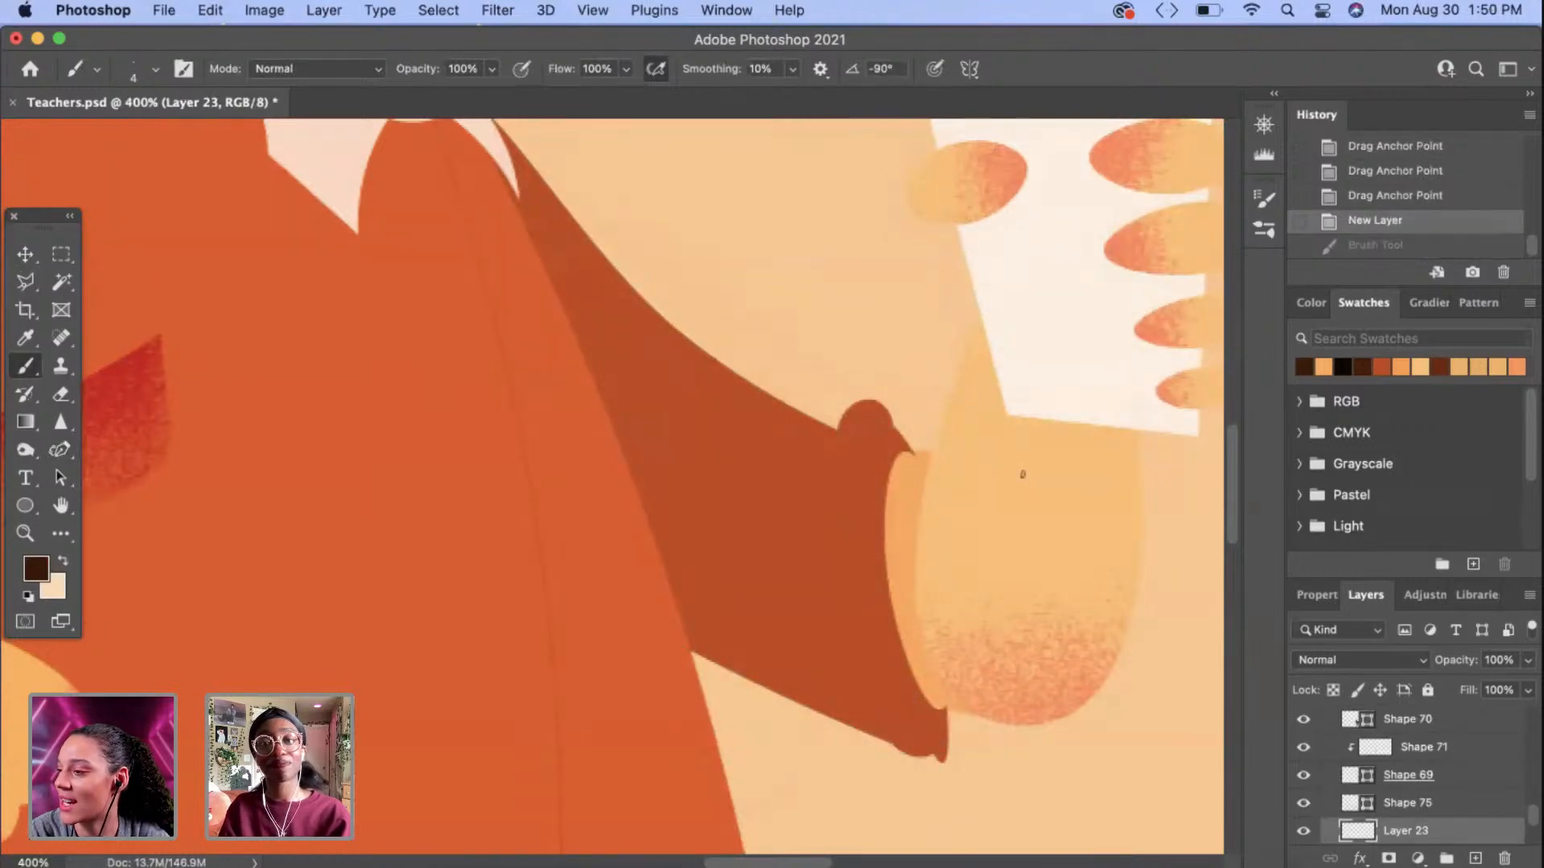
pyautogui.scroll(8, 1399, 783)
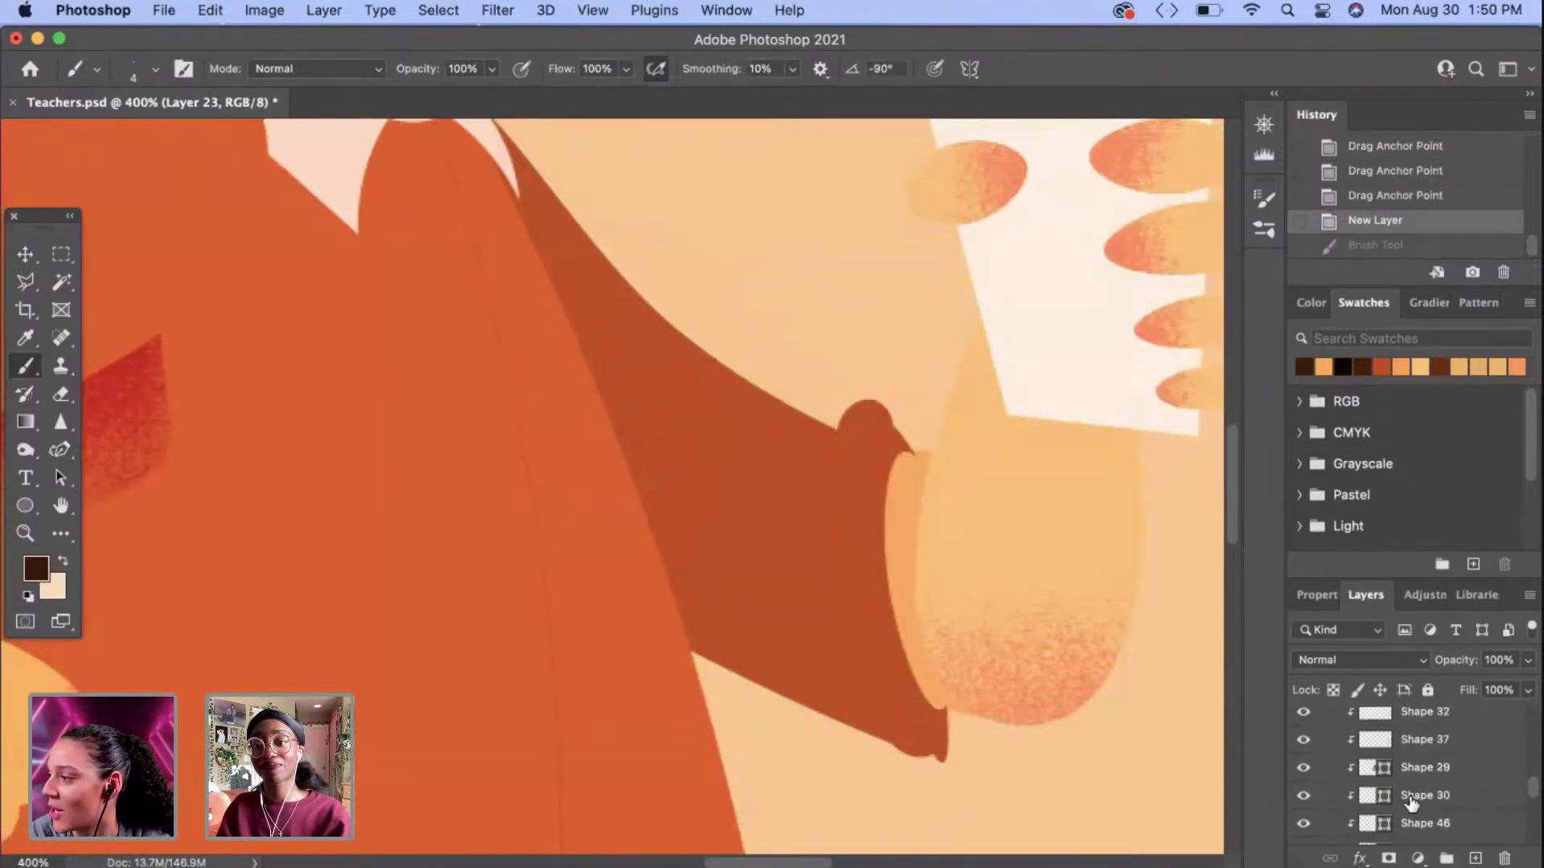
pyautogui.scroll(1, 1413, 800)
pyautogui.click(1414, 808)
pyautogui.press('super+alt+shift+n')
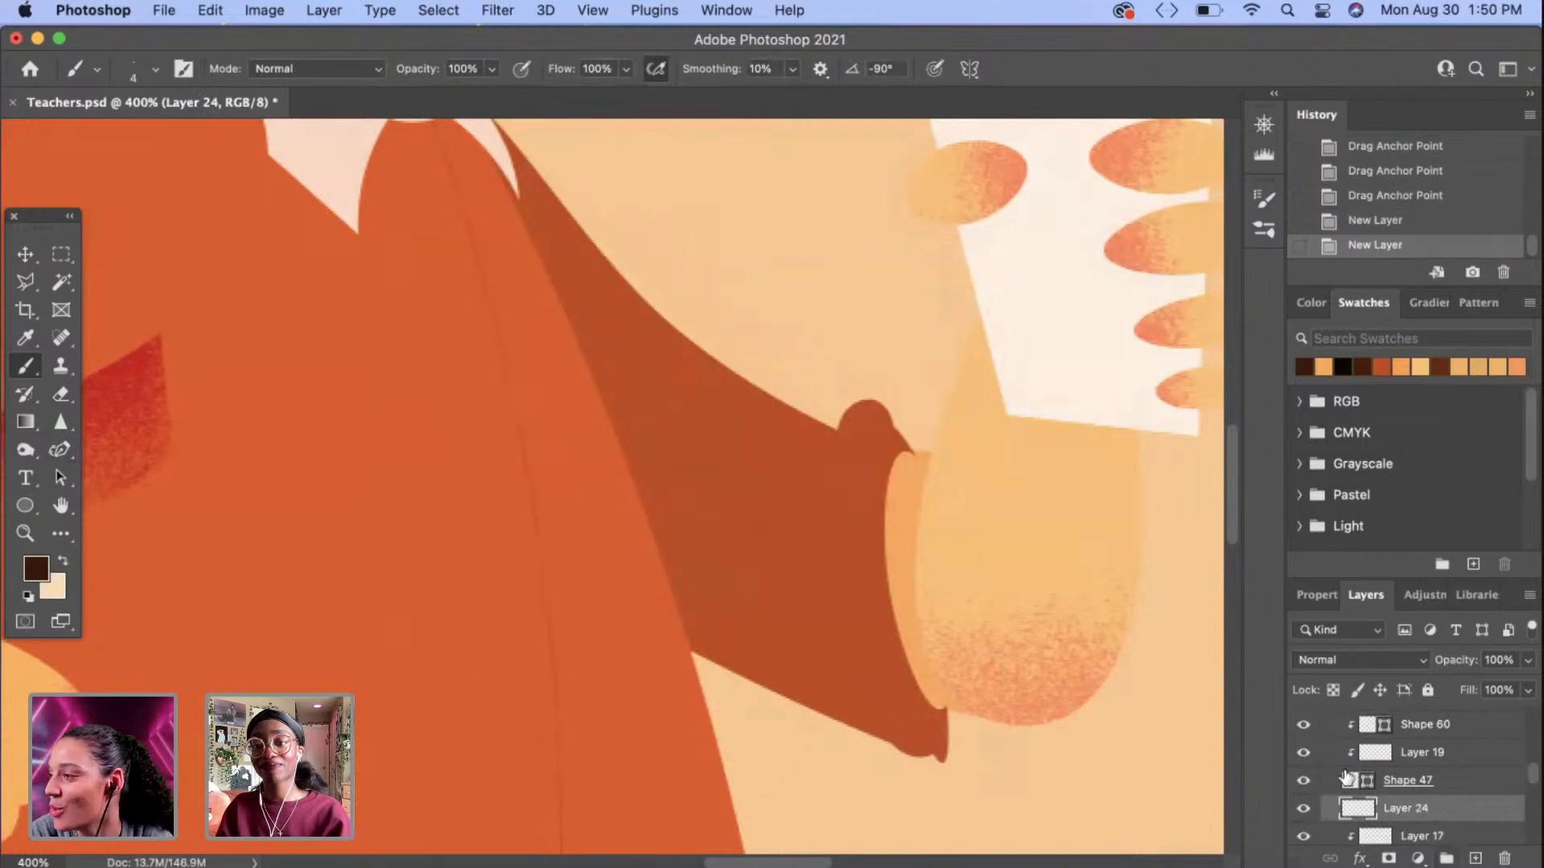
# Step: Brush thin dark brown fold lines curving down the length of the sleeve cuff, redoing strokes that miss the curve
pyautogui.moveTo(882, 423); pyautogui.dragTo(857, 599)
pyautogui.press('super+z')
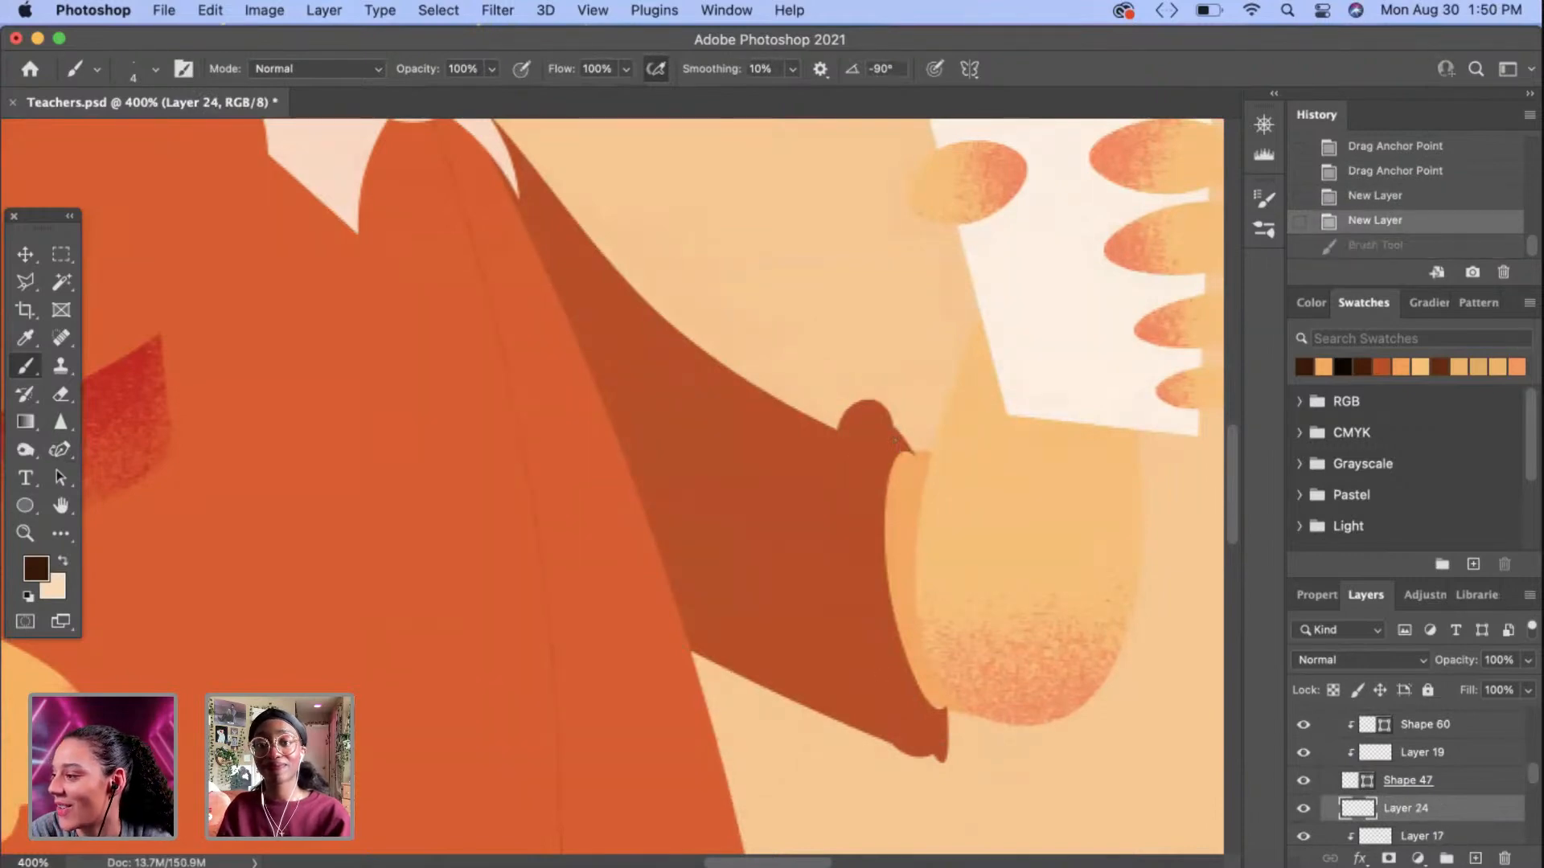
pyautogui.moveTo(883, 421); pyautogui.dragTo(878, 661)
pyautogui.moveTo(832, 570); pyautogui.dragTo(916, 724)
pyautogui.press('super+z')
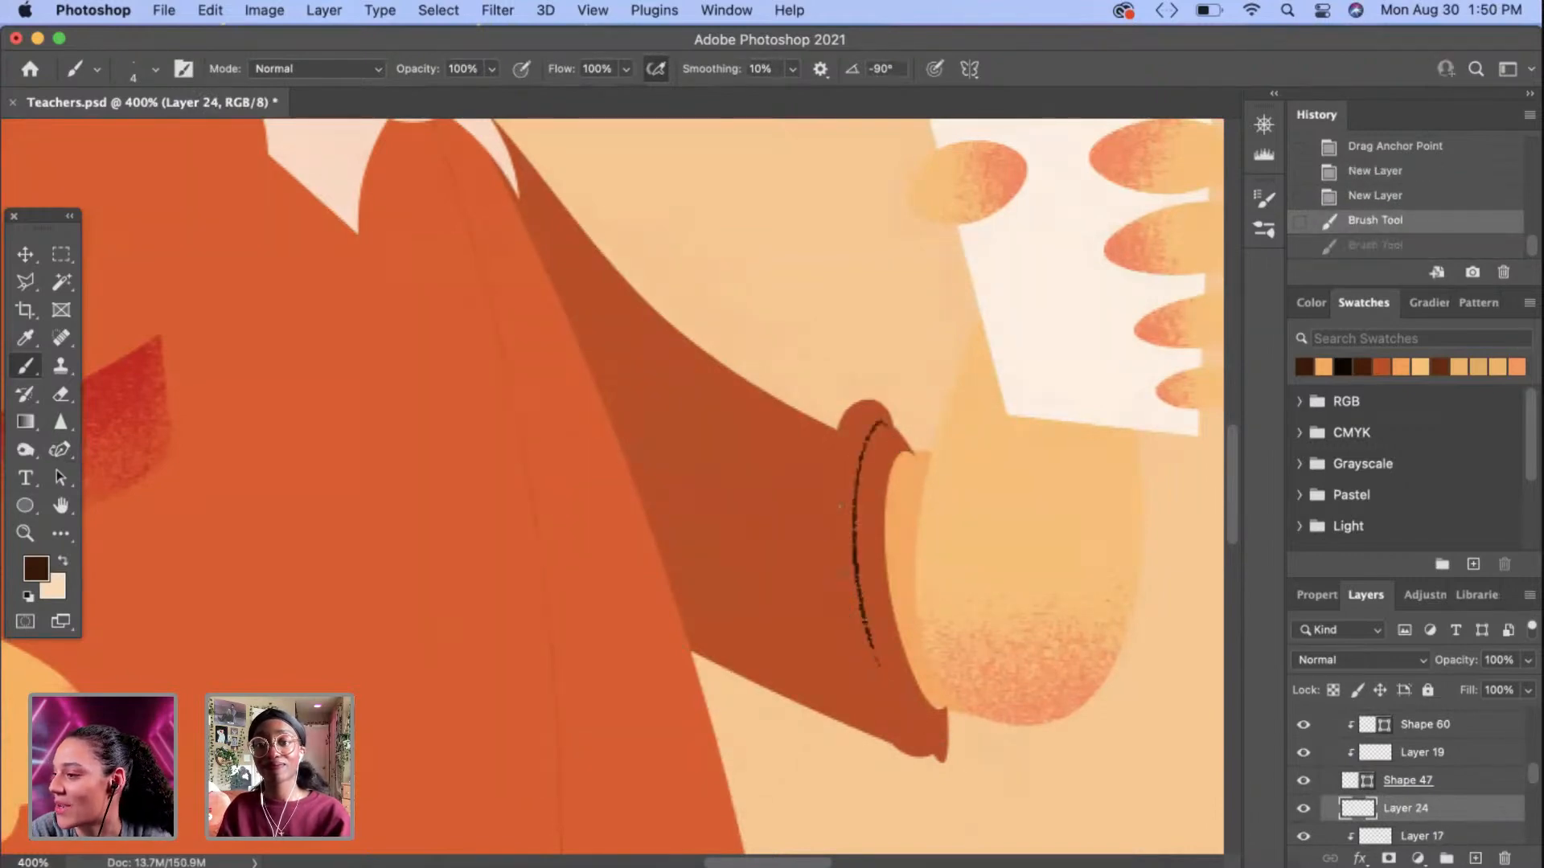
pyautogui.moveTo(841, 534); pyautogui.dragTo(937, 762)
pyautogui.moveTo(820, 474); pyautogui.dragTo(884, 746)
pyautogui.moveTo(806, 572); pyautogui.dragTo(894, 751)
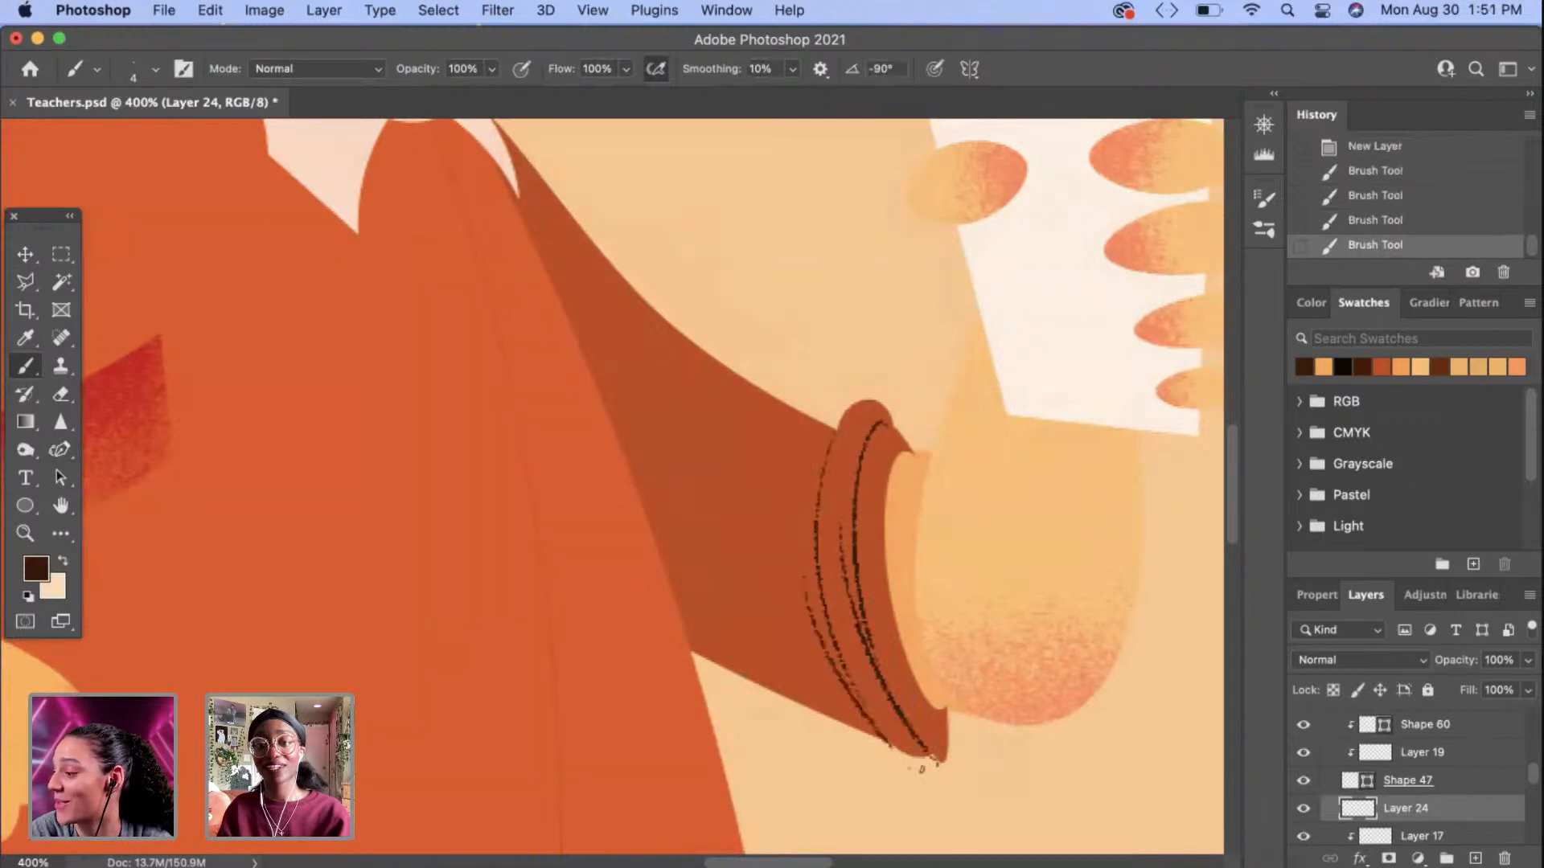
pyautogui.press('super+z')
pyautogui.moveTo(801, 620); pyautogui.dragTo(913, 768)
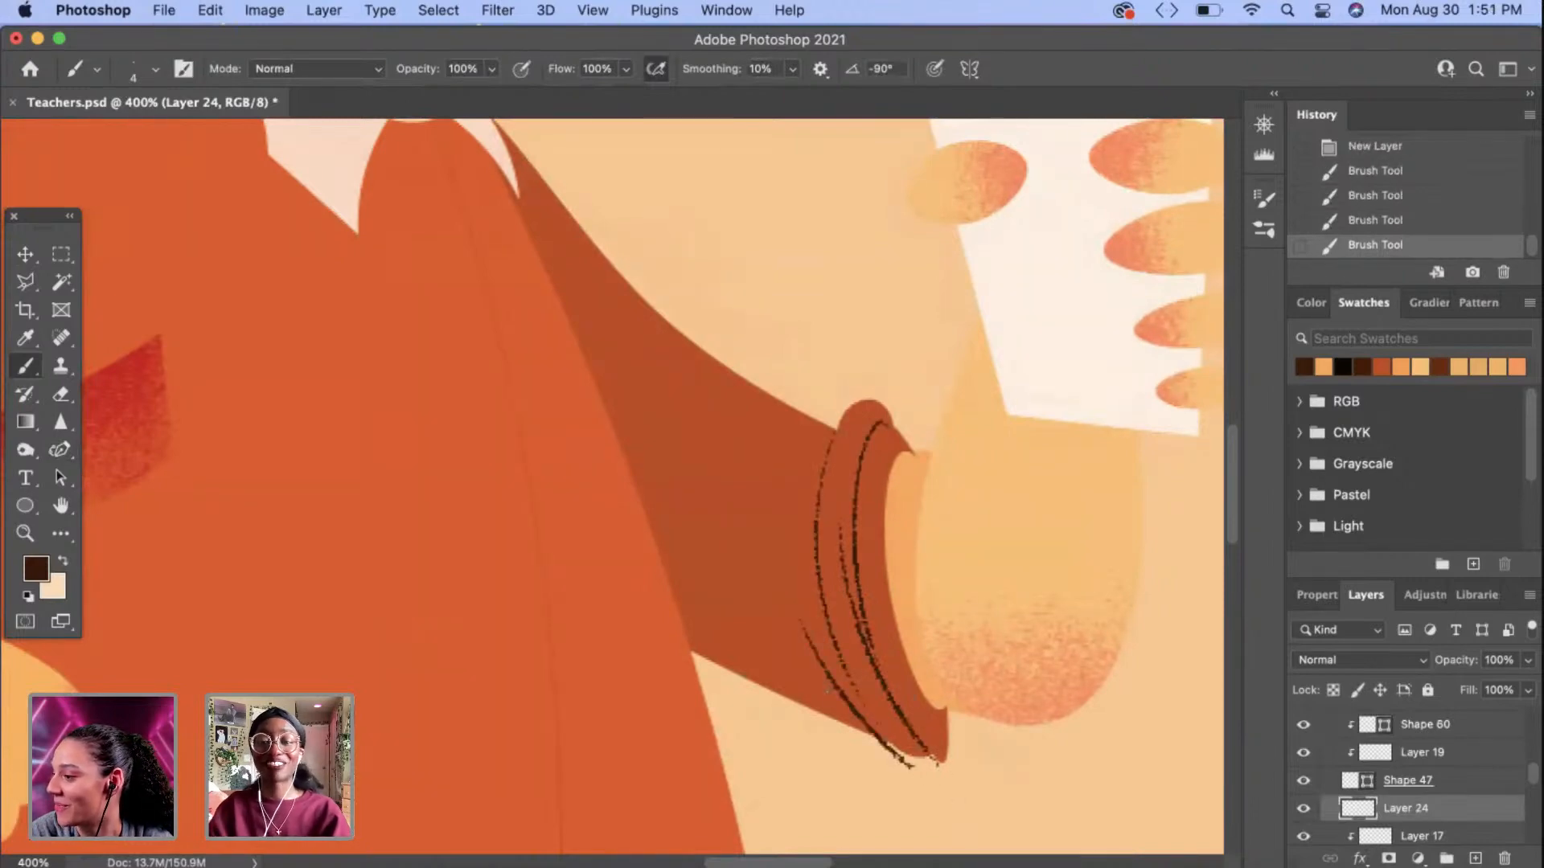
pyautogui.press('super+z')
pyautogui.press('super+minus')
pyautogui.press('super+minus')
pyautogui.press('super+minus')
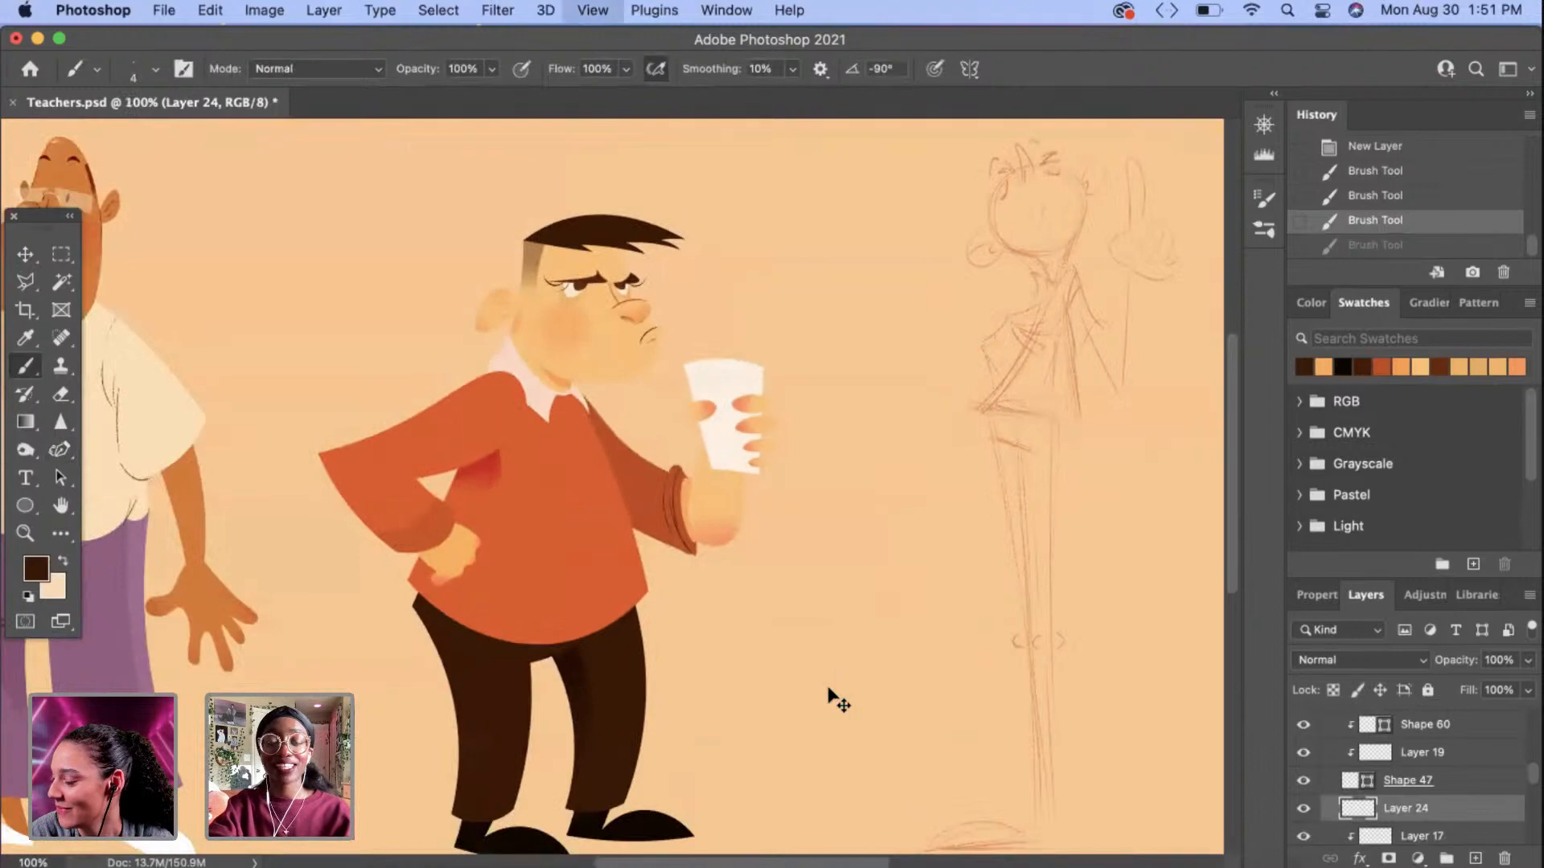
pyautogui.press('super+plus')
pyautogui.press('super+plus')
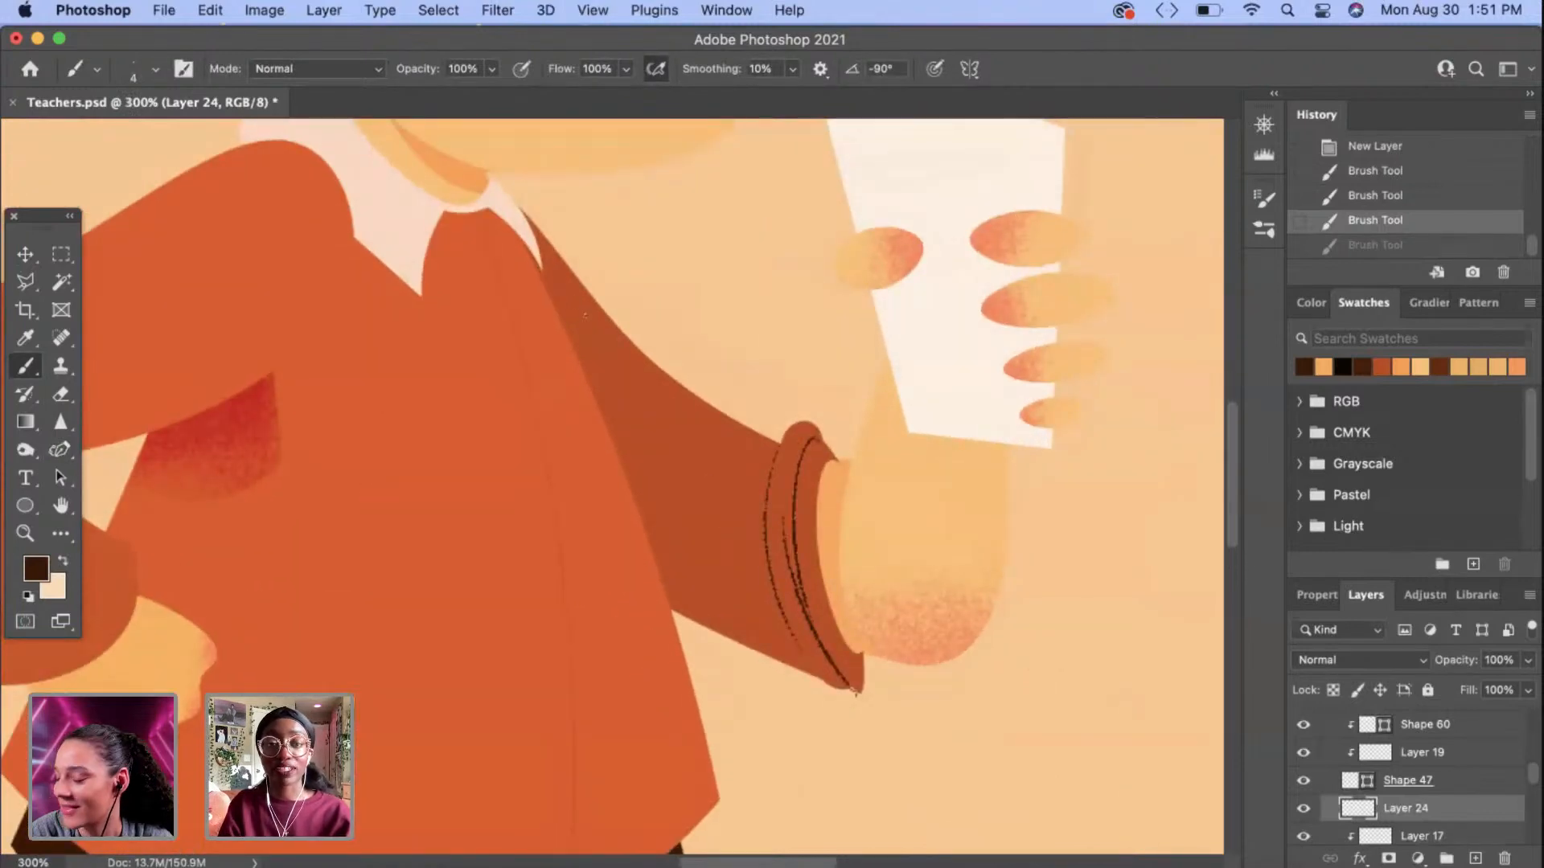
pyautogui.press('super+shift+z')
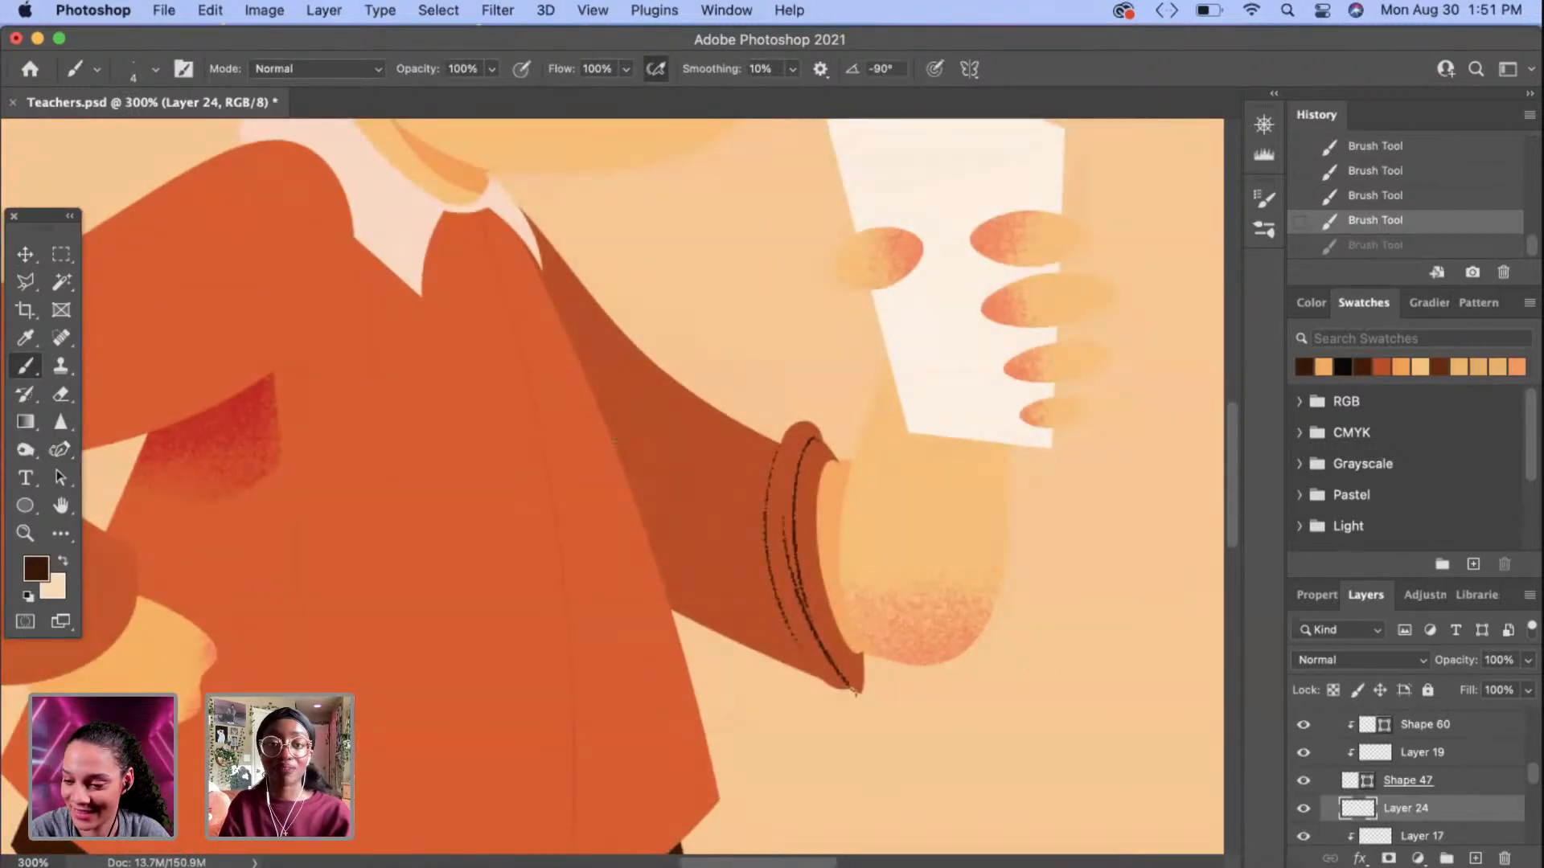
pyautogui.press('super+z')
# Step: Brush two short curved crease lines on the upper sleeve where it meets the sweater's body, redoing unsatisfactory strokes
pyautogui.moveTo(614, 441); pyautogui.dragTo(577, 311)
pyautogui.press('super+z')
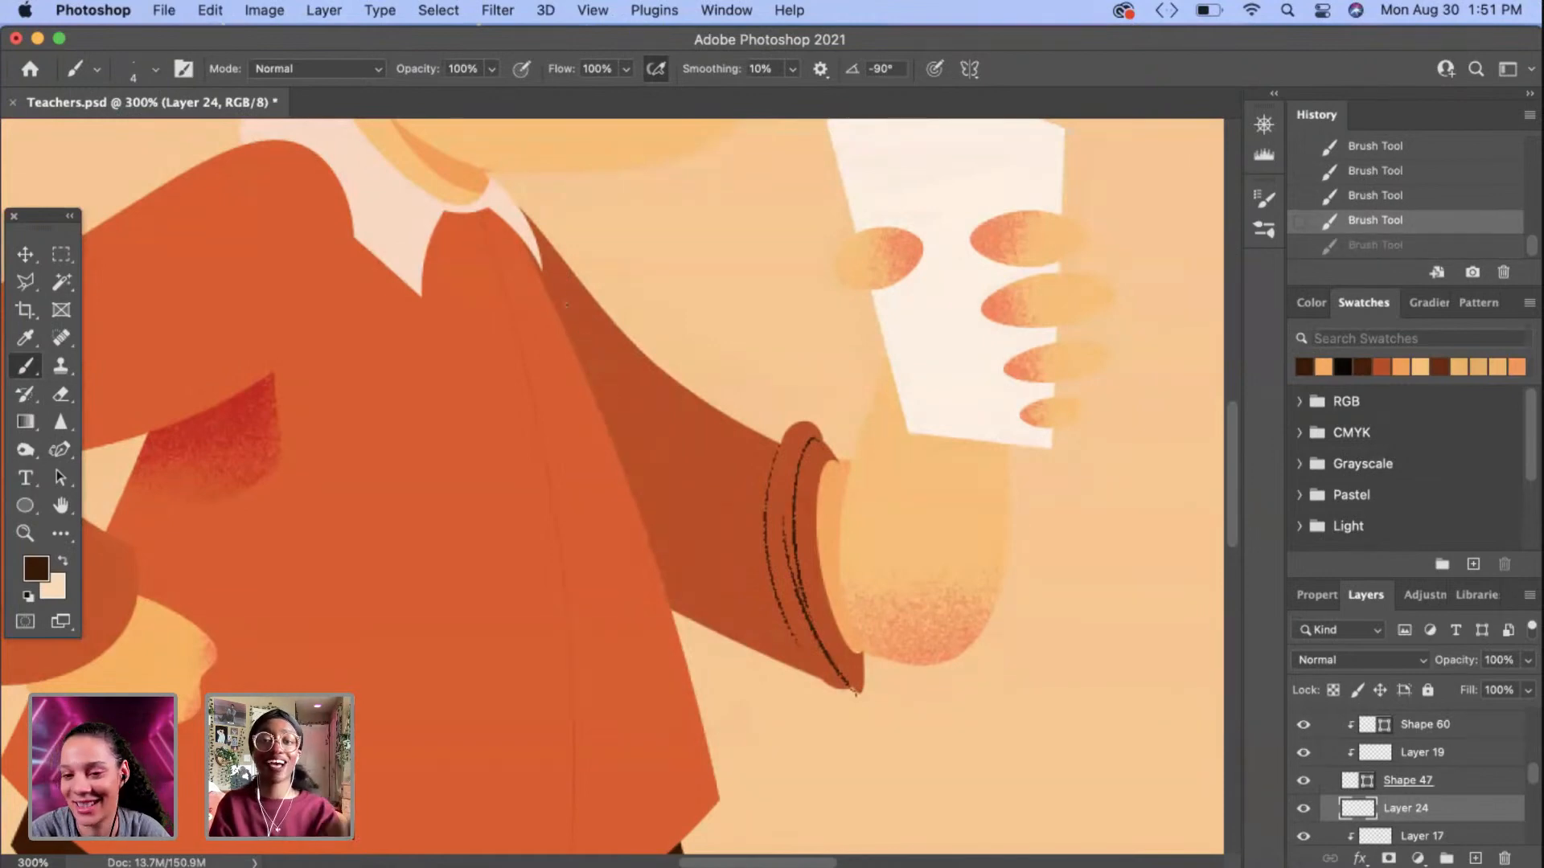
pyautogui.moveTo(566, 304); pyautogui.dragTo(607, 414)
pyautogui.press('super+z')
pyautogui.moveTo(579, 297); pyautogui.dragTo(605, 417)
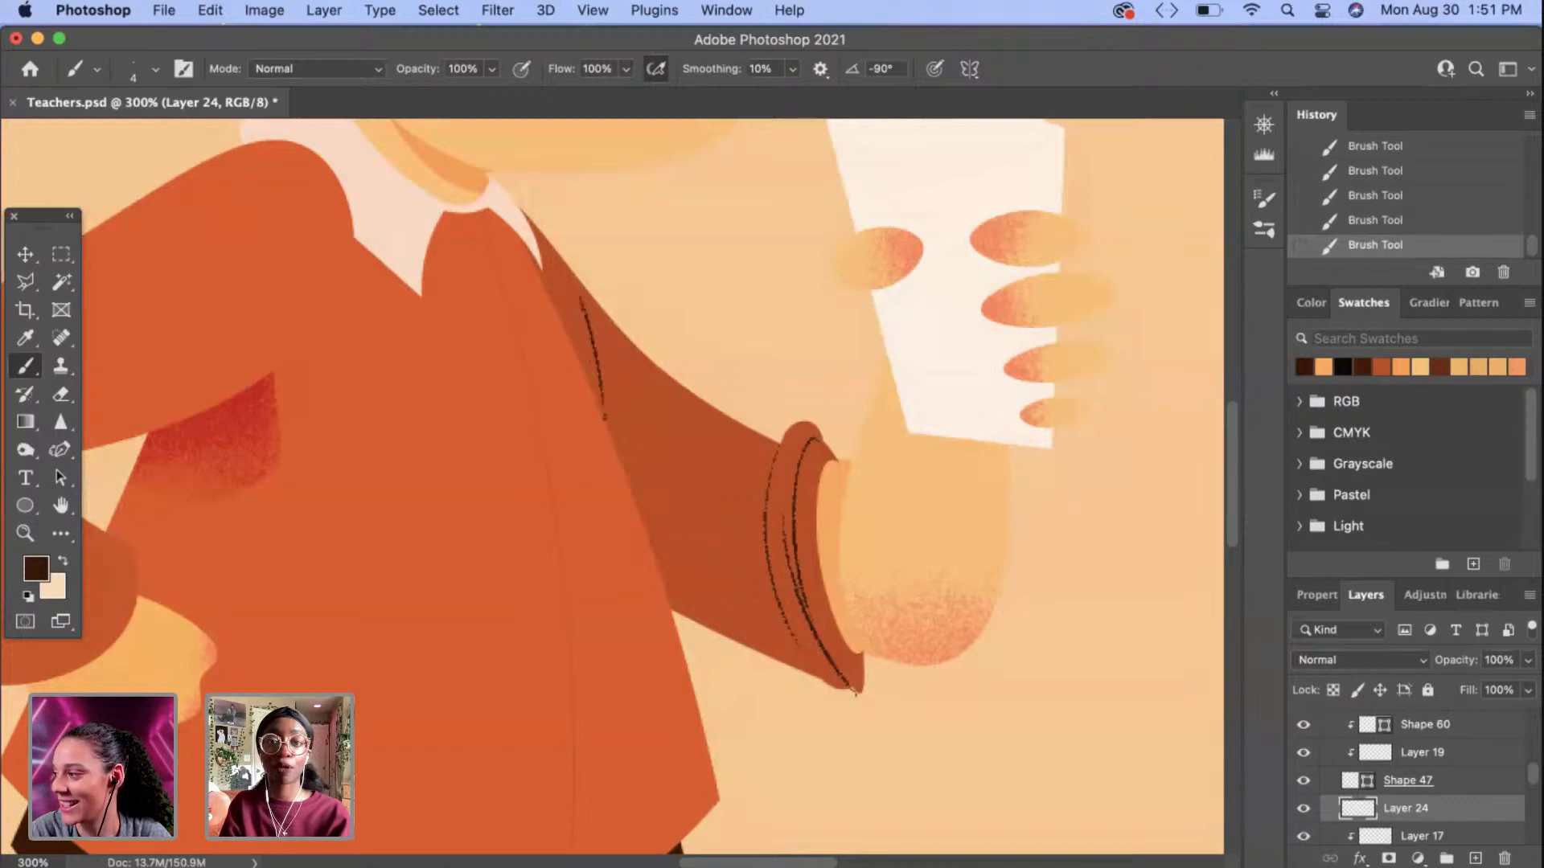
pyautogui.press('super+z')
pyautogui.moveTo(605, 338); pyautogui.dragTo(605, 423)
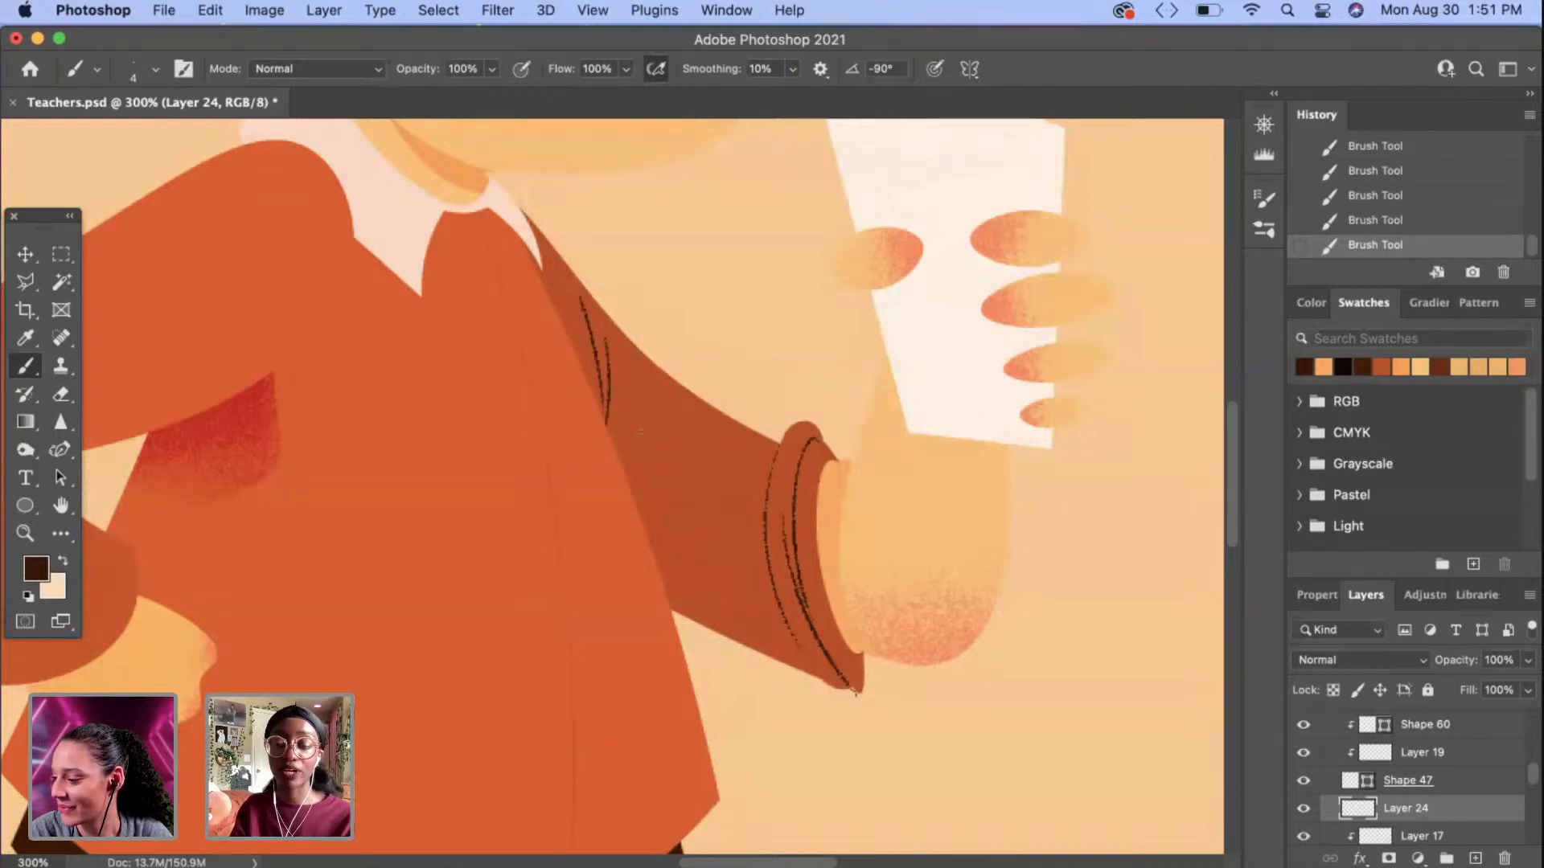
# Step: Add a Color Overlay effect to the crease line layer in a softer reddish brown with Normal blending at 100% opacity
pyautogui.click(1360, 859)
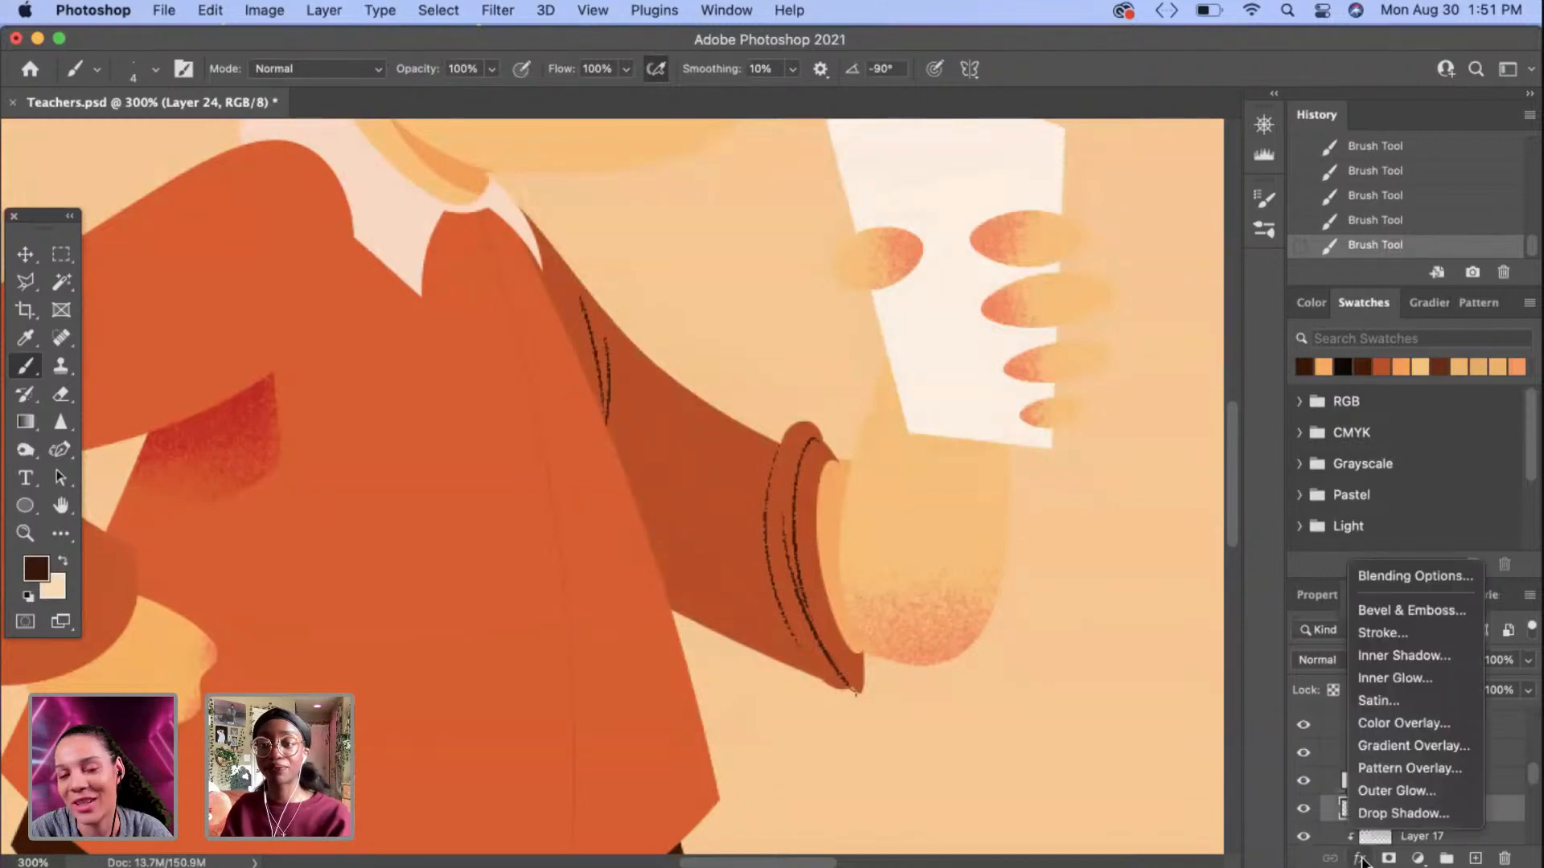
pyautogui.click(1376, 726)
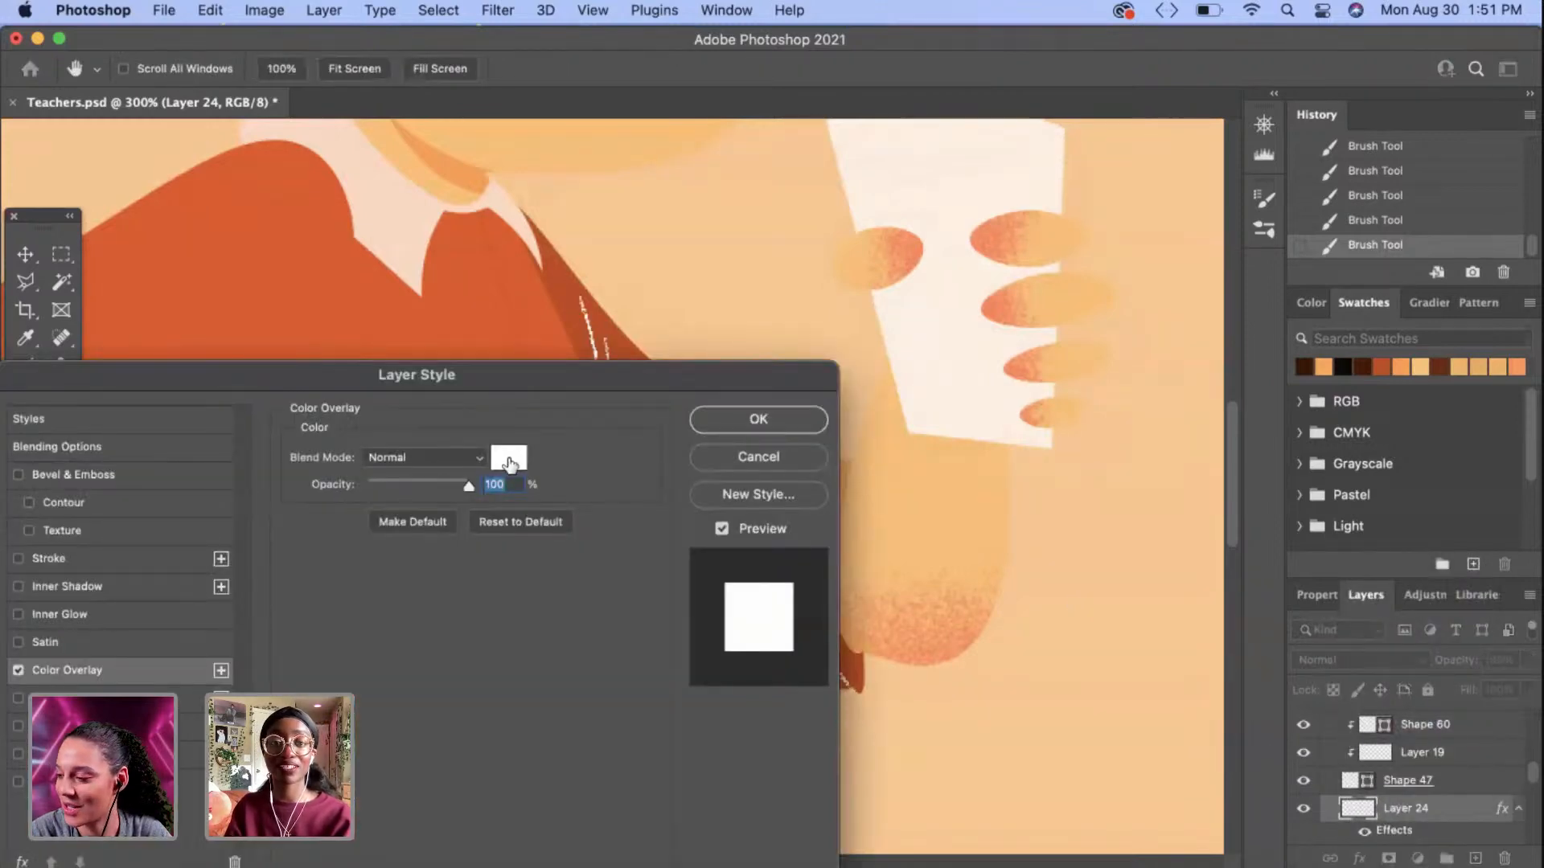
pyautogui.click(509, 459)
pyautogui.click(484, 332)
pyautogui.moveTo(523, 642); pyautogui.dragTo(595, 669)
pyautogui.click(764, 546)
pyautogui.press('Return')
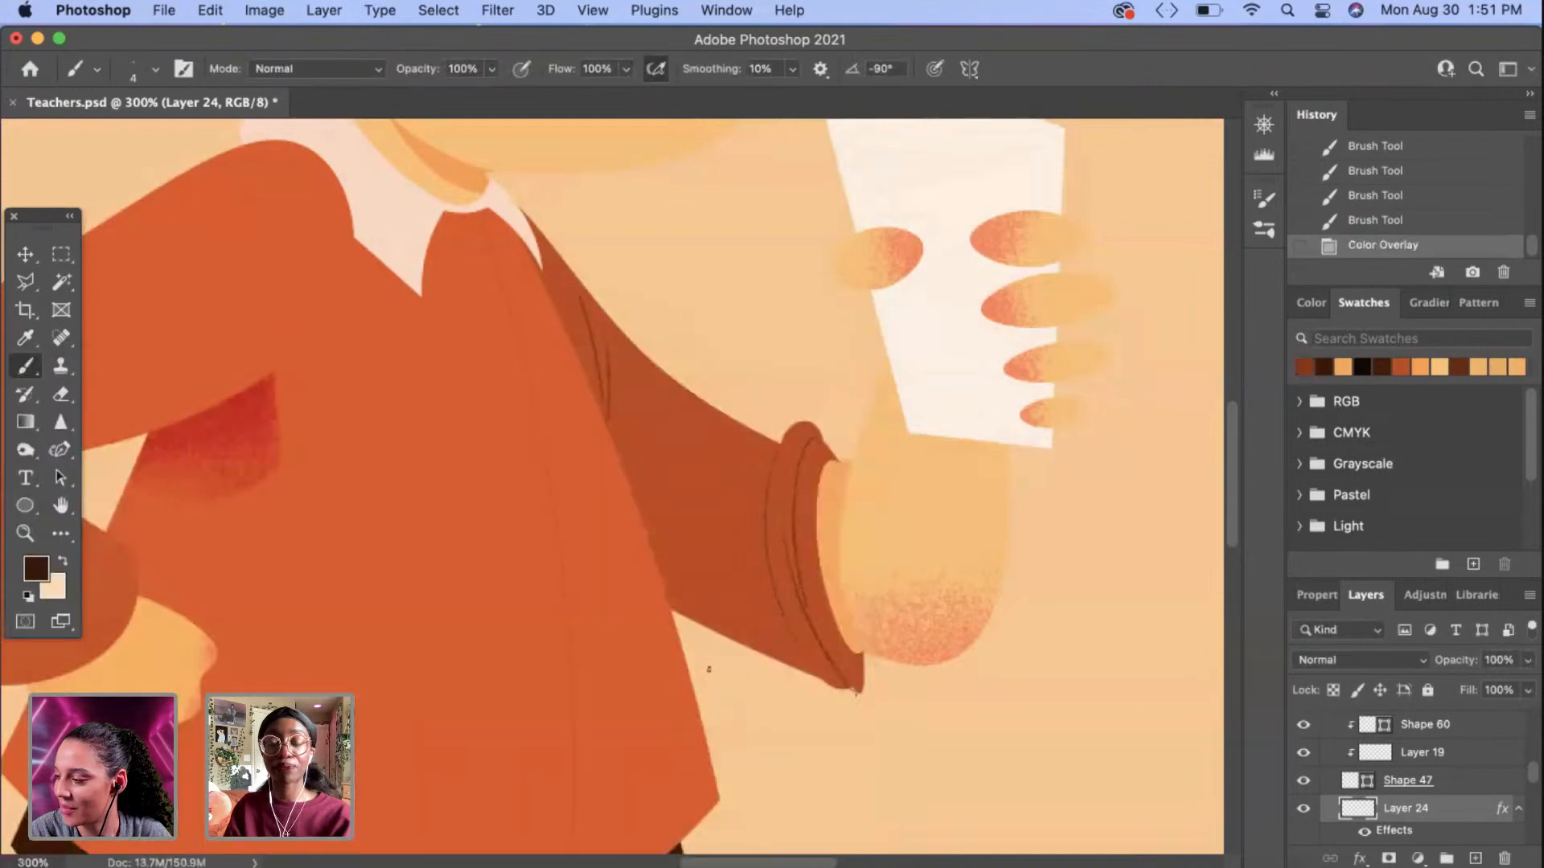
pyautogui.press('super+minus')
pyautogui.press('super+minus')
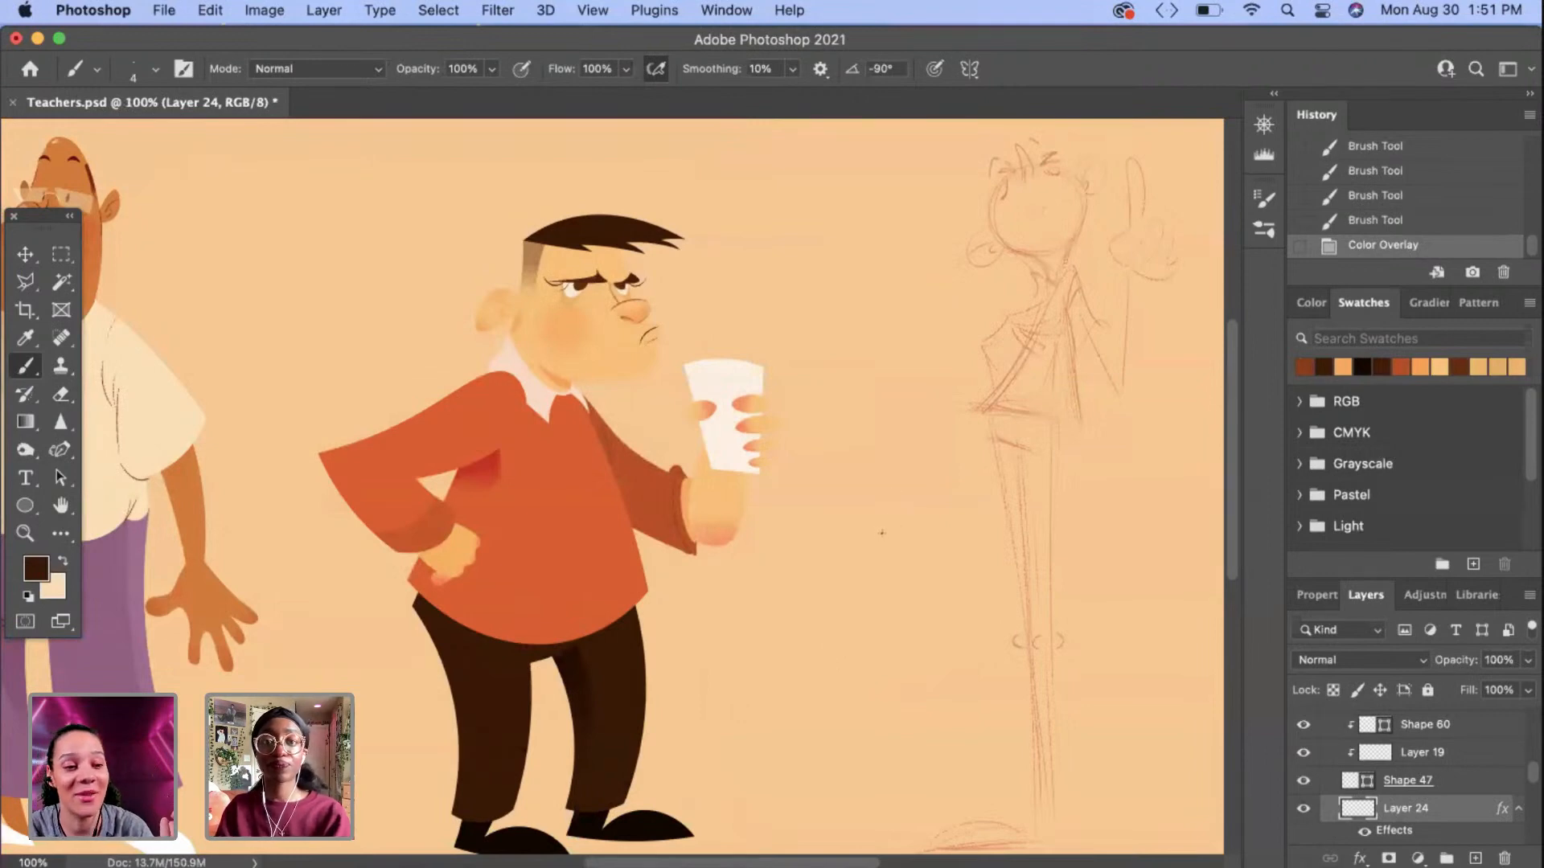
pyautogui.hscroll(5, 881, 533)
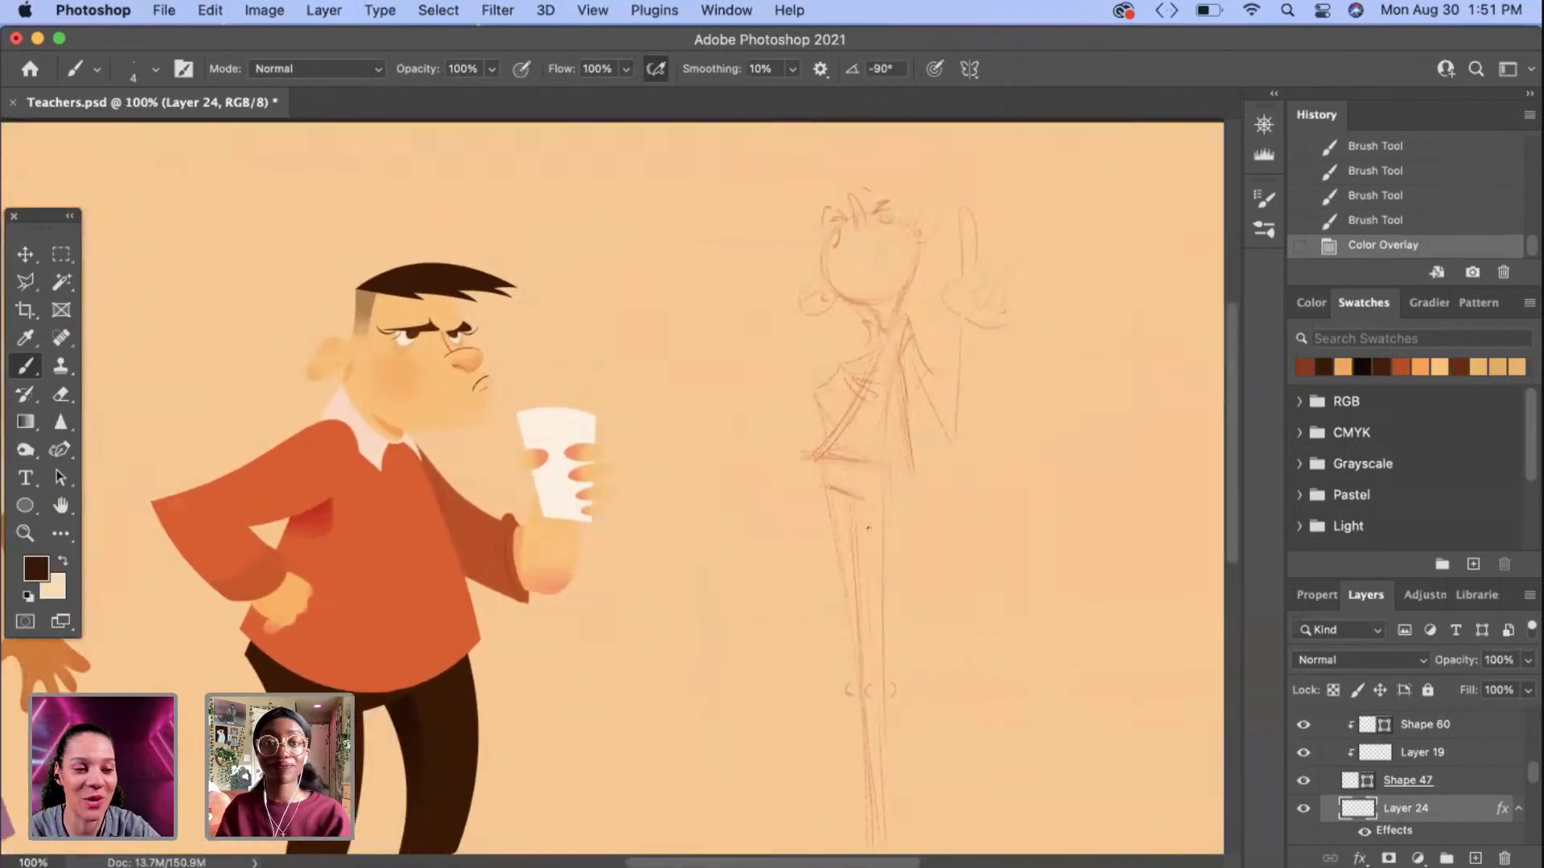
pyautogui.hscroll(-5, 867, 528)
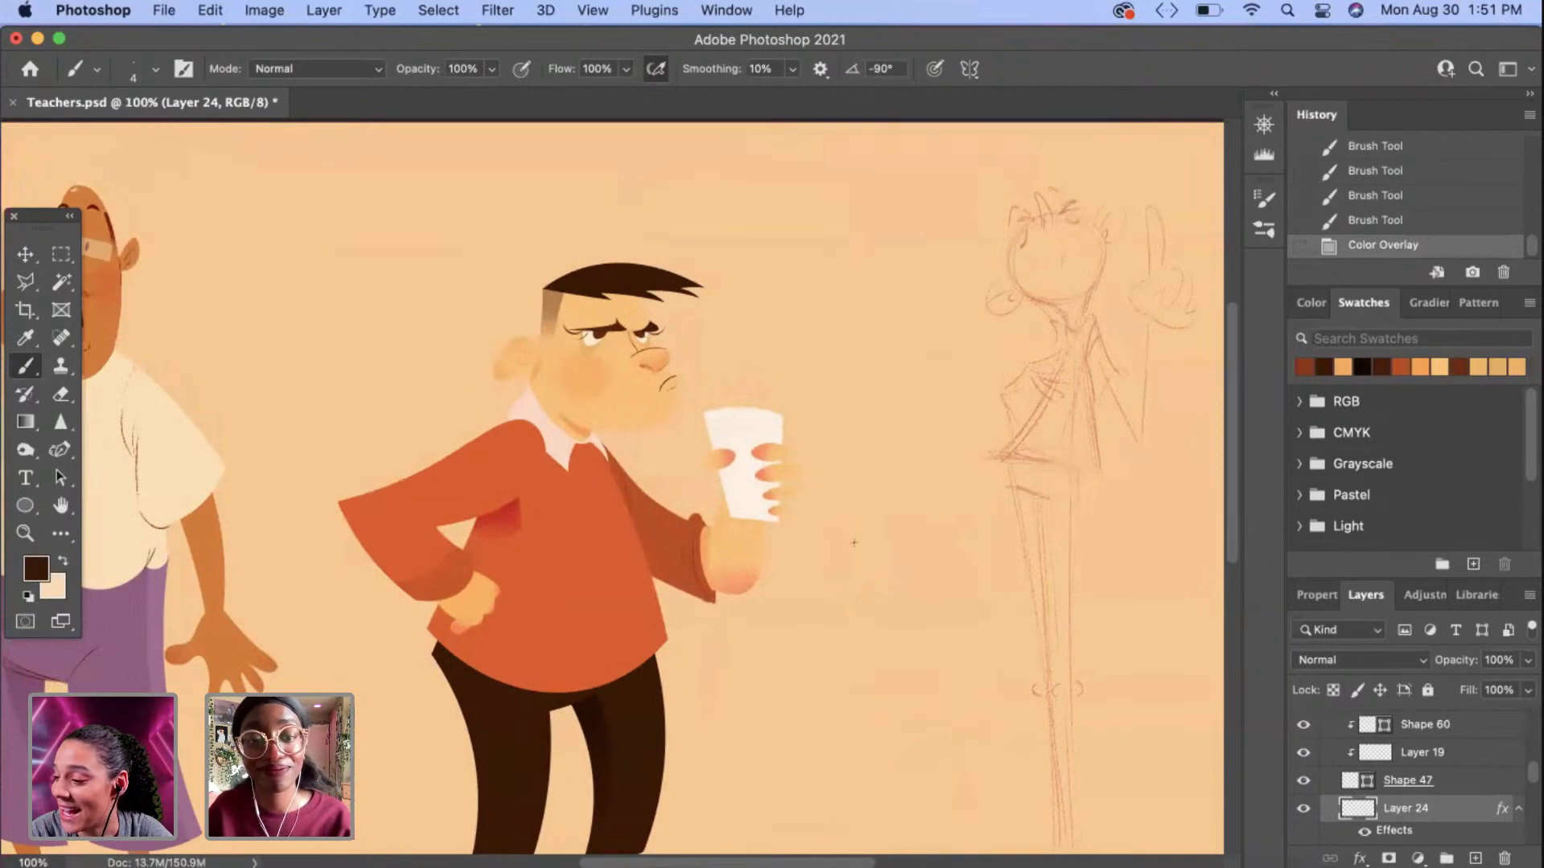
# Step: Select the sweater body and draw a small closed oval button about 9 by 20 px on it below the collar opening
pyautogui.press('super+plus')
pyautogui.press('super+plus')
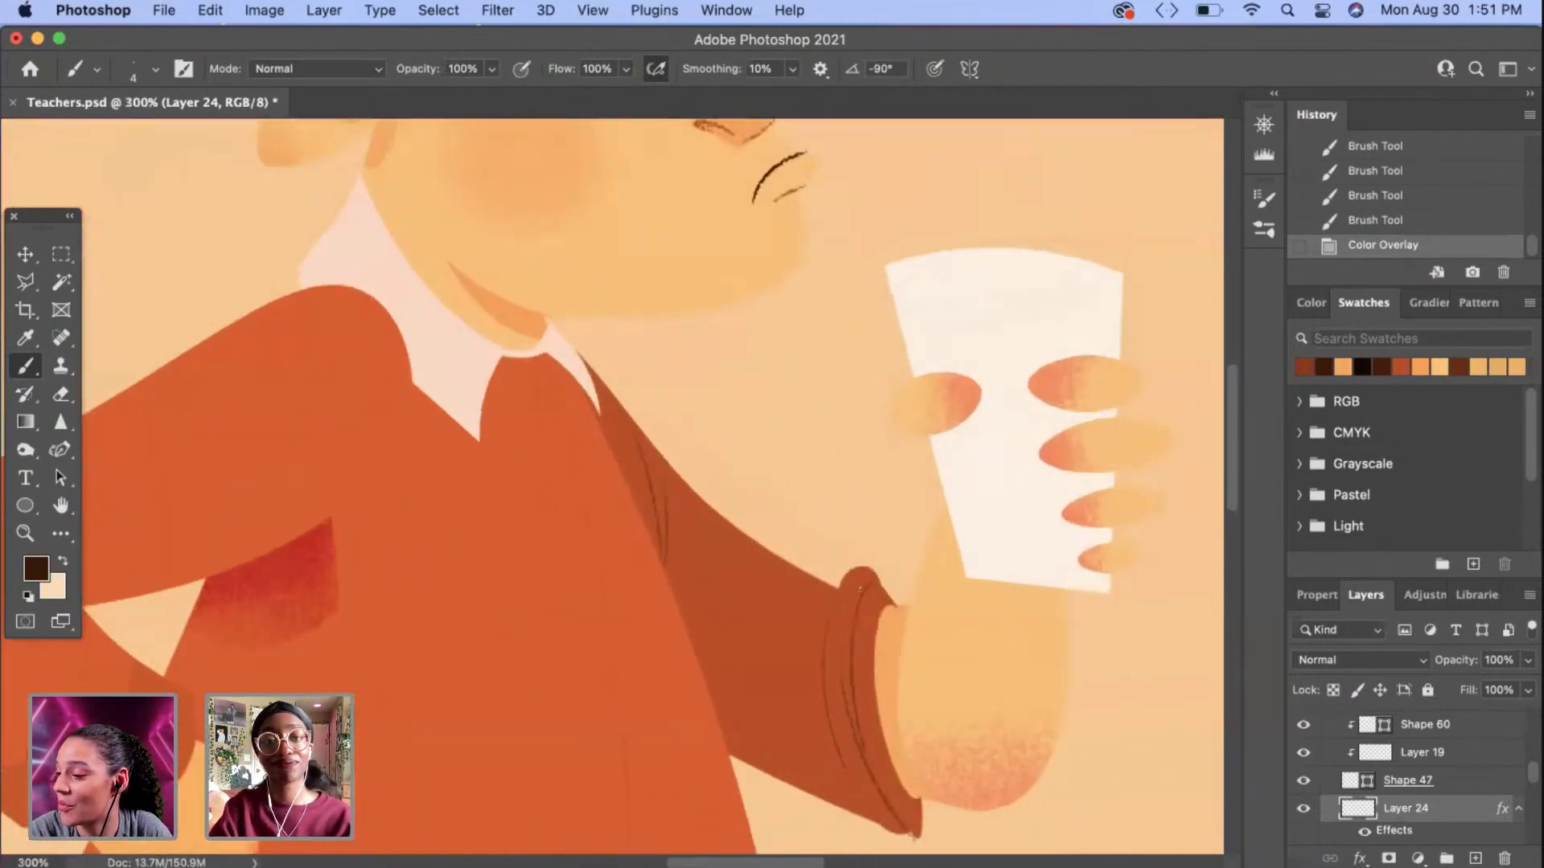
pyautogui.click(24, 256)
pyautogui.click(524, 519)
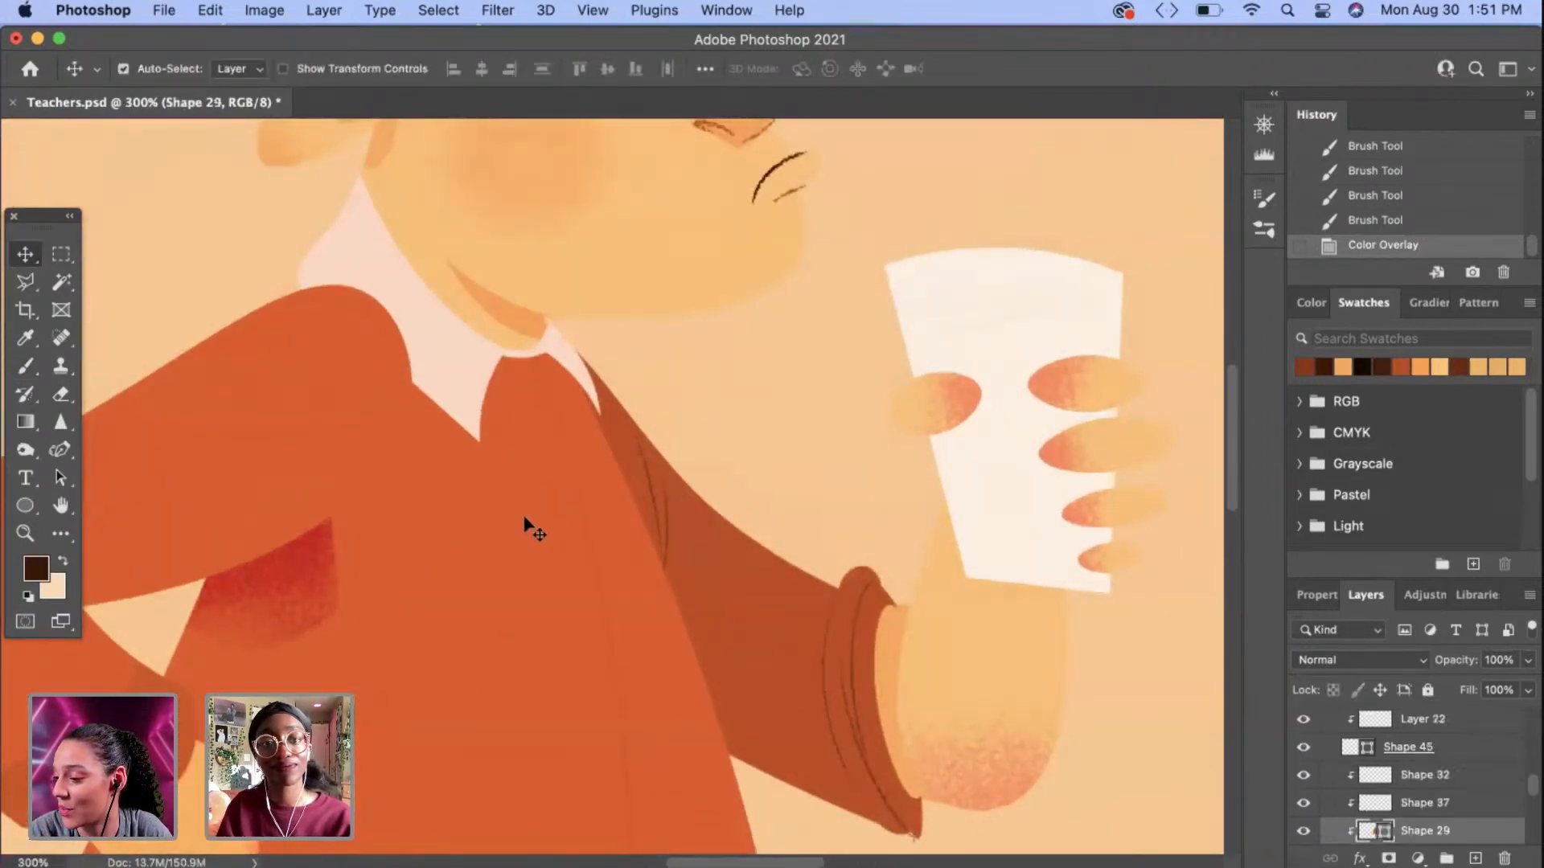
pyautogui.click(58, 455)
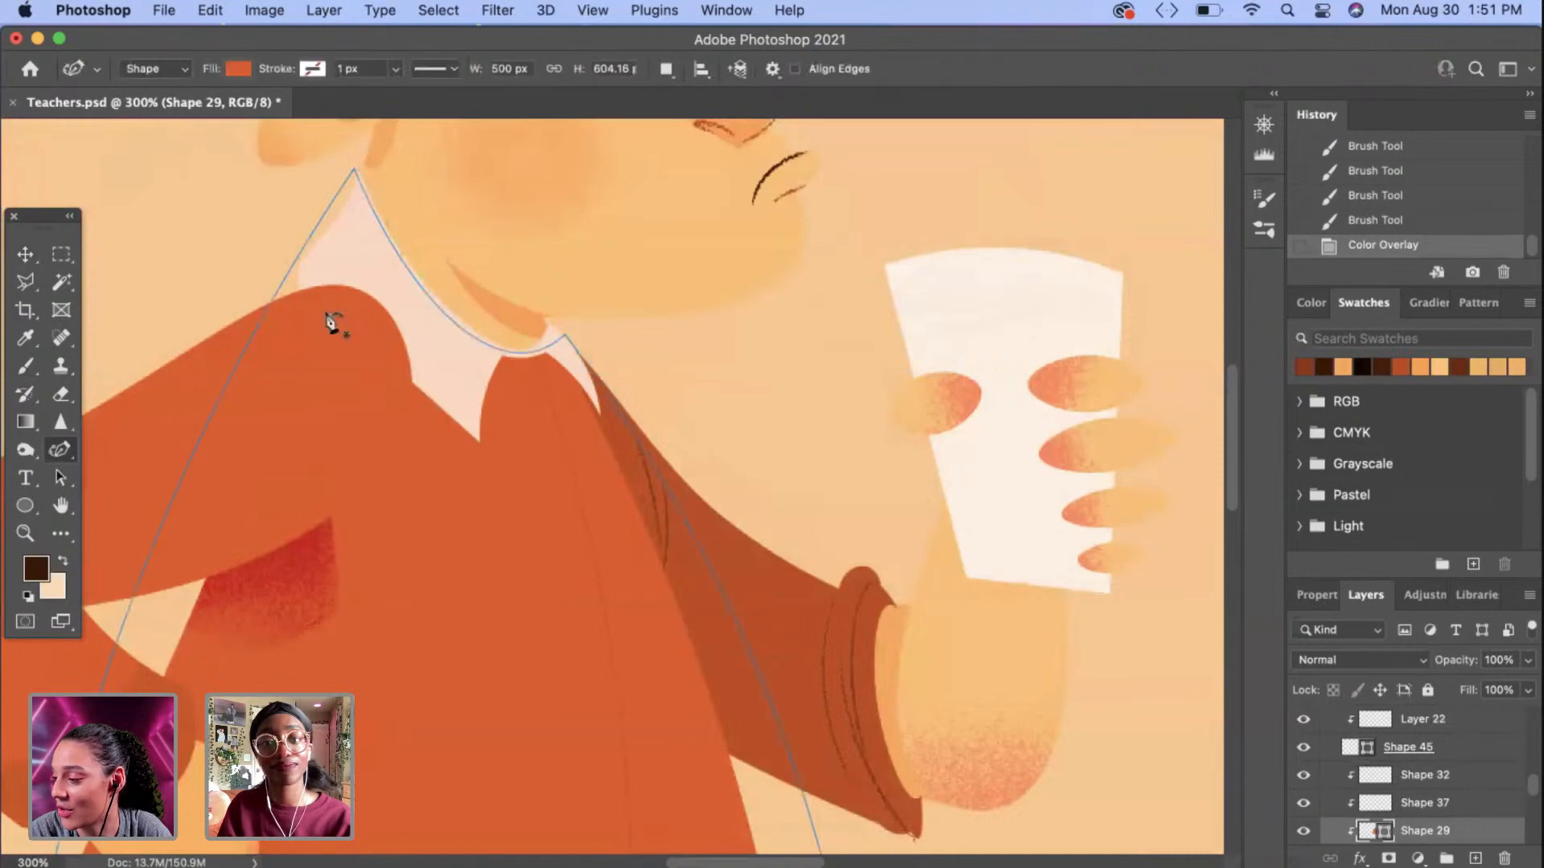
pyautogui.click(547, 486)
pyautogui.click(557, 501)
pyautogui.click(571, 487)
pyautogui.click(551, 466)
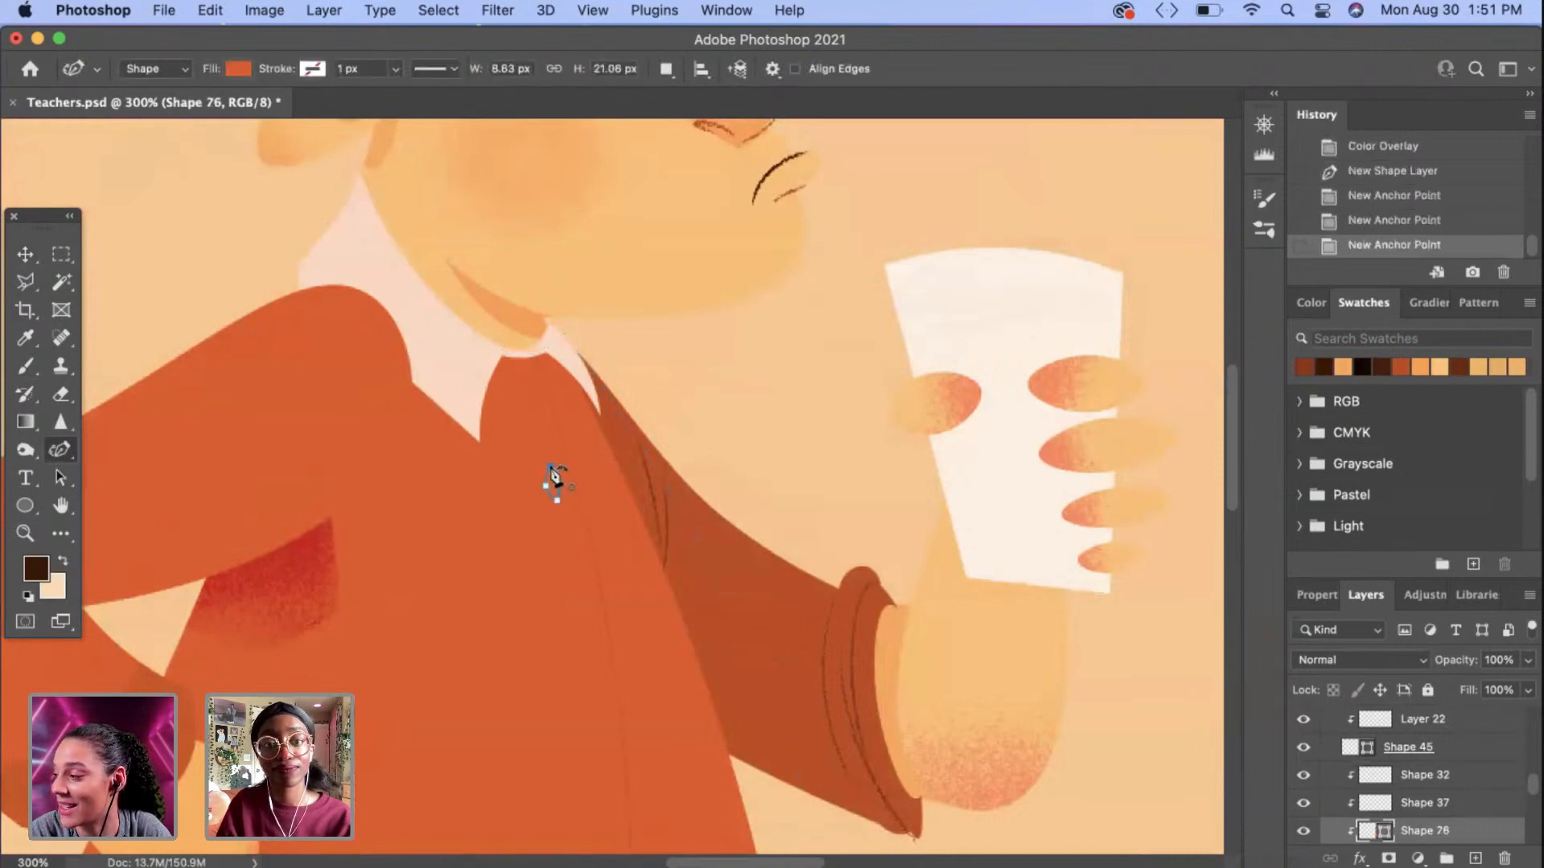
pyautogui.click(549, 467)
# Step: Change the small button shape's fill to a light orange with RGB 255, 161, 98
pyautogui.click(238, 69)
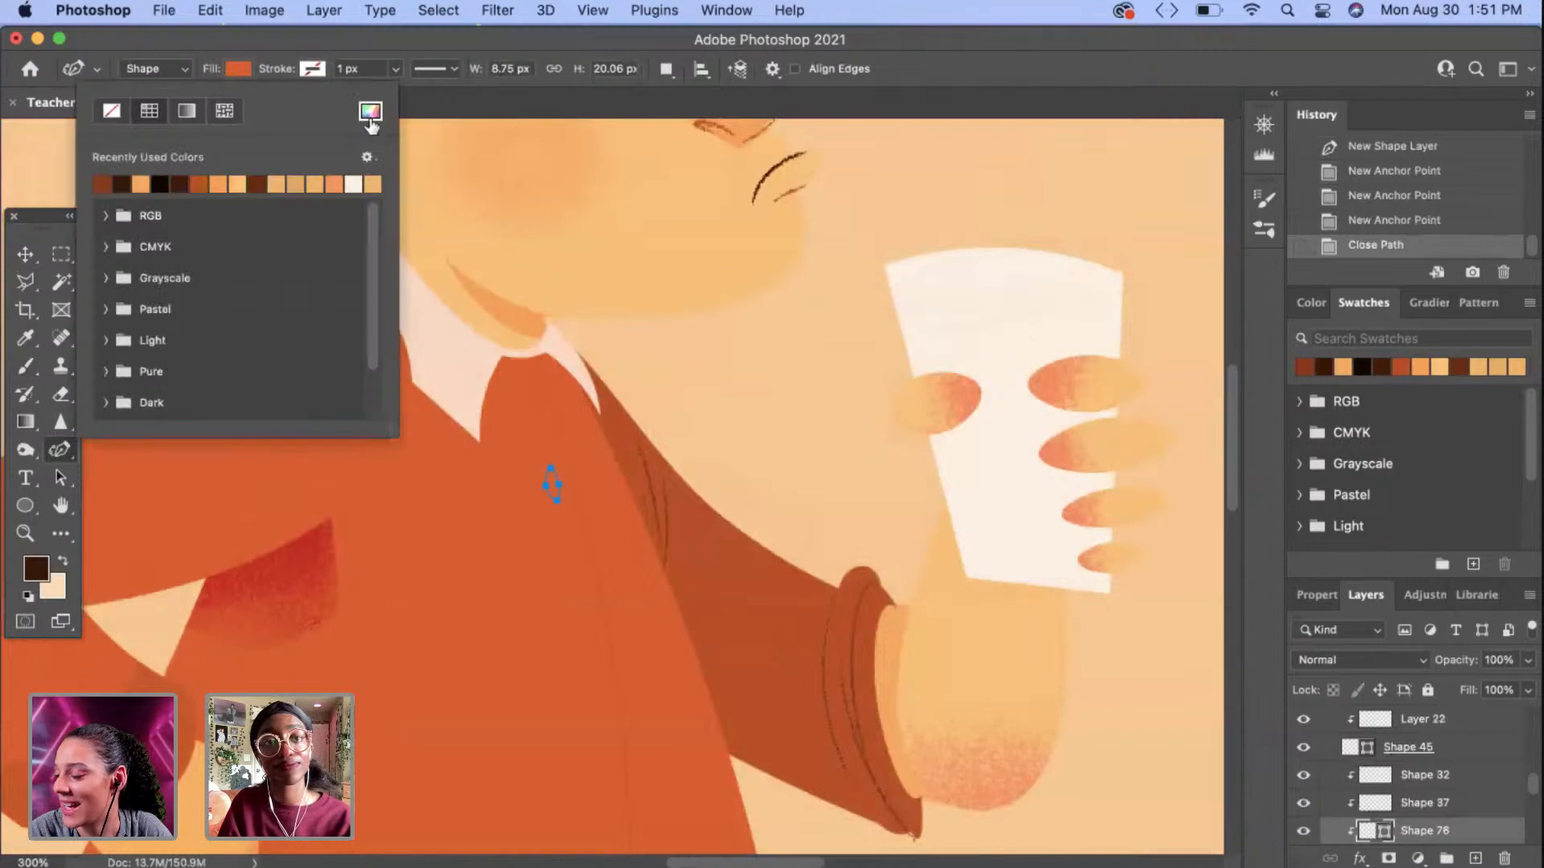
pyautogui.click(370, 111)
pyautogui.moveTo(509, 544); pyautogui.dragTo(451, 541)
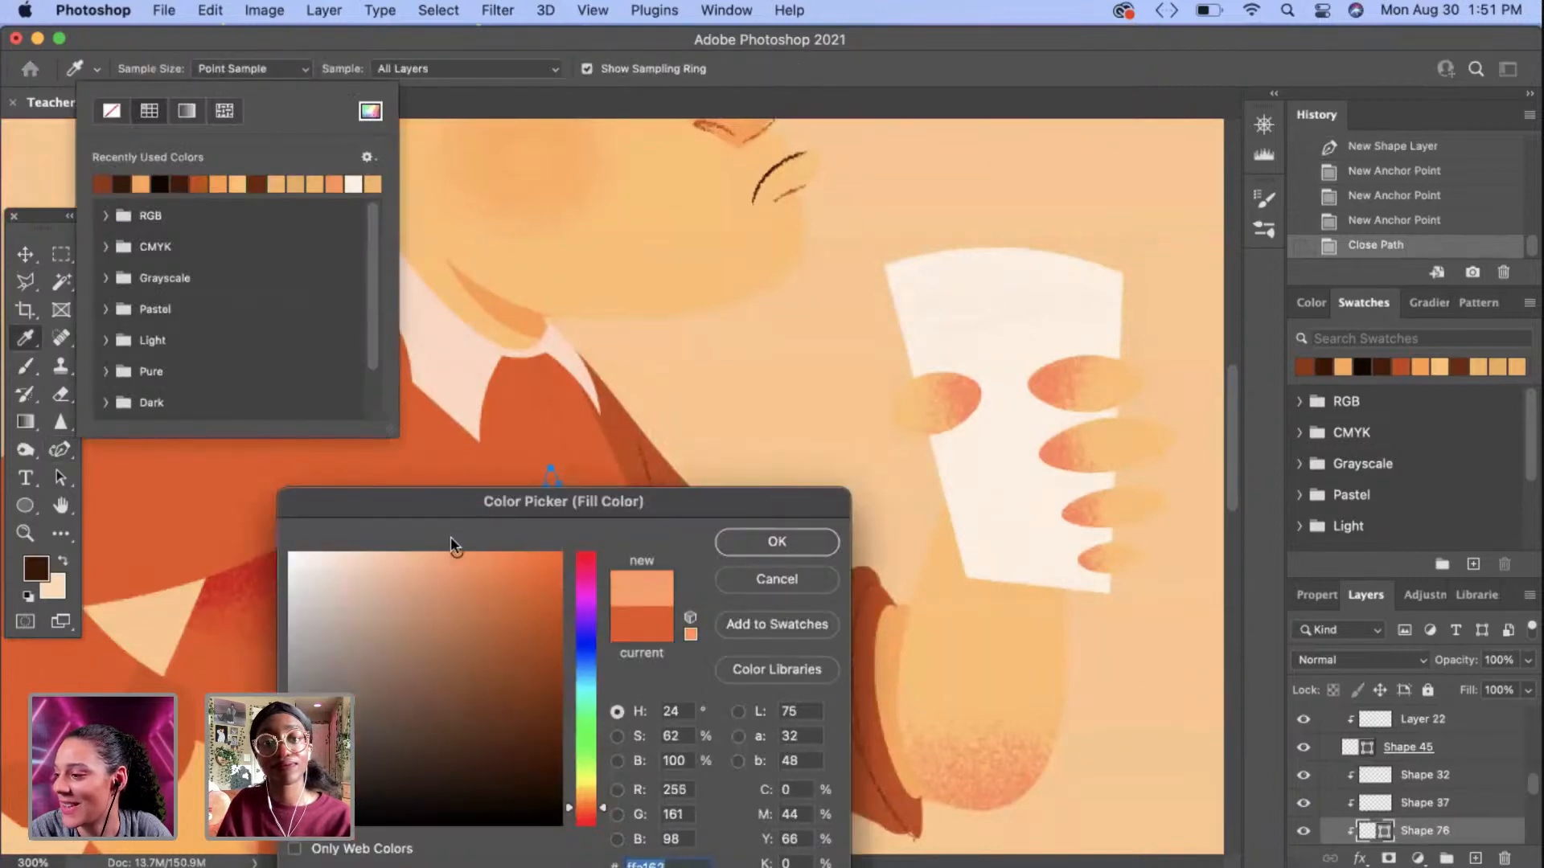
pyautogui.click(777, 542)
pyautogui.click(779, 655)
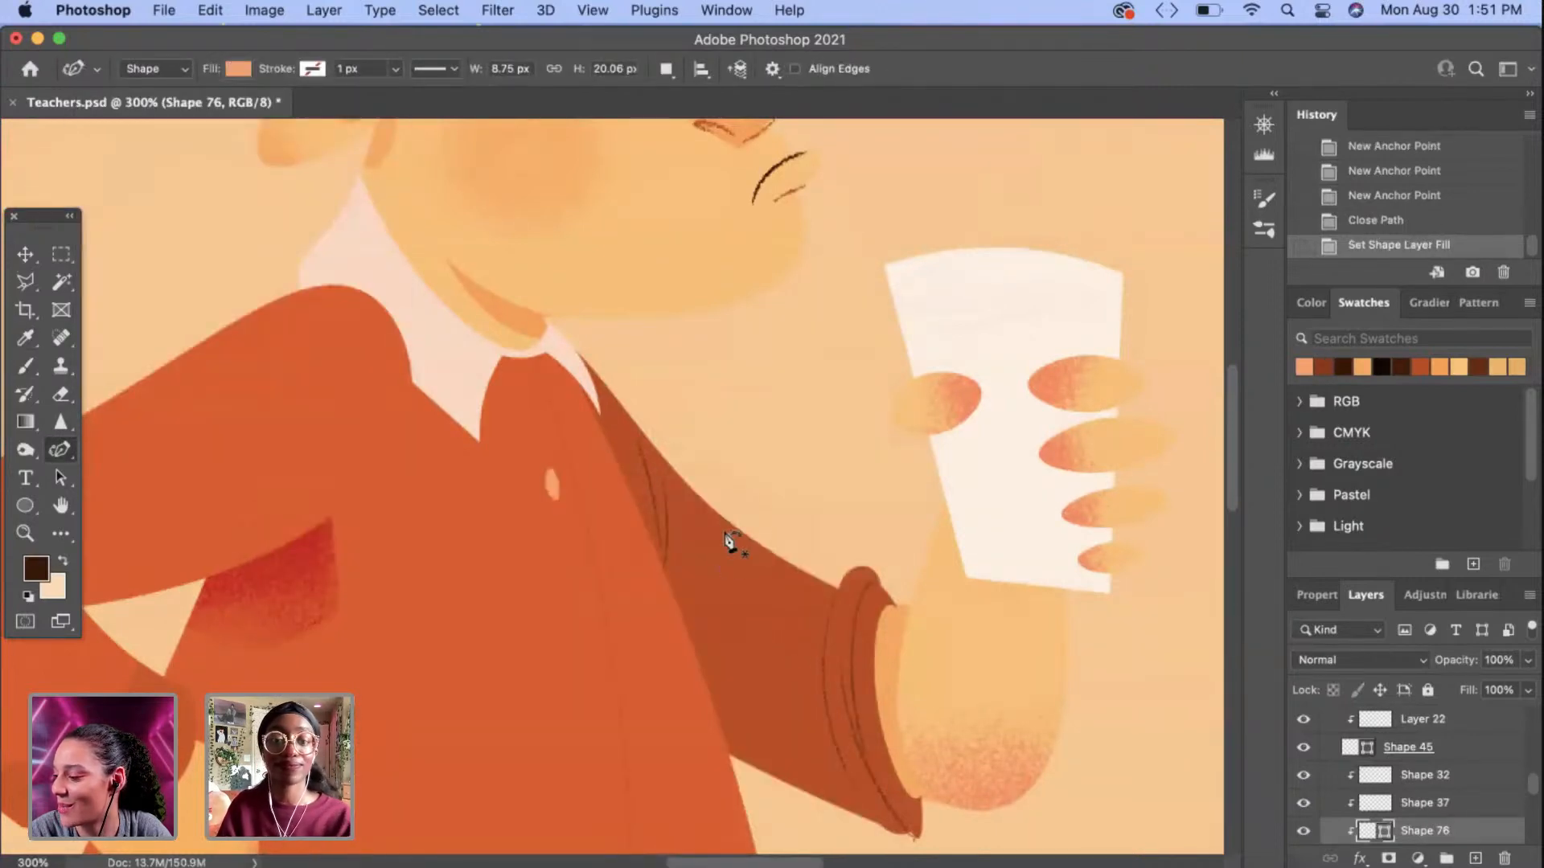
# Step: Round out the button by moving its side anchor slightly outward, deleting any stray shapes and extra anchor points
pyautogui.press('super+equal')
pyautogui.press('super+equal')
pyautogui.press('super+equal')
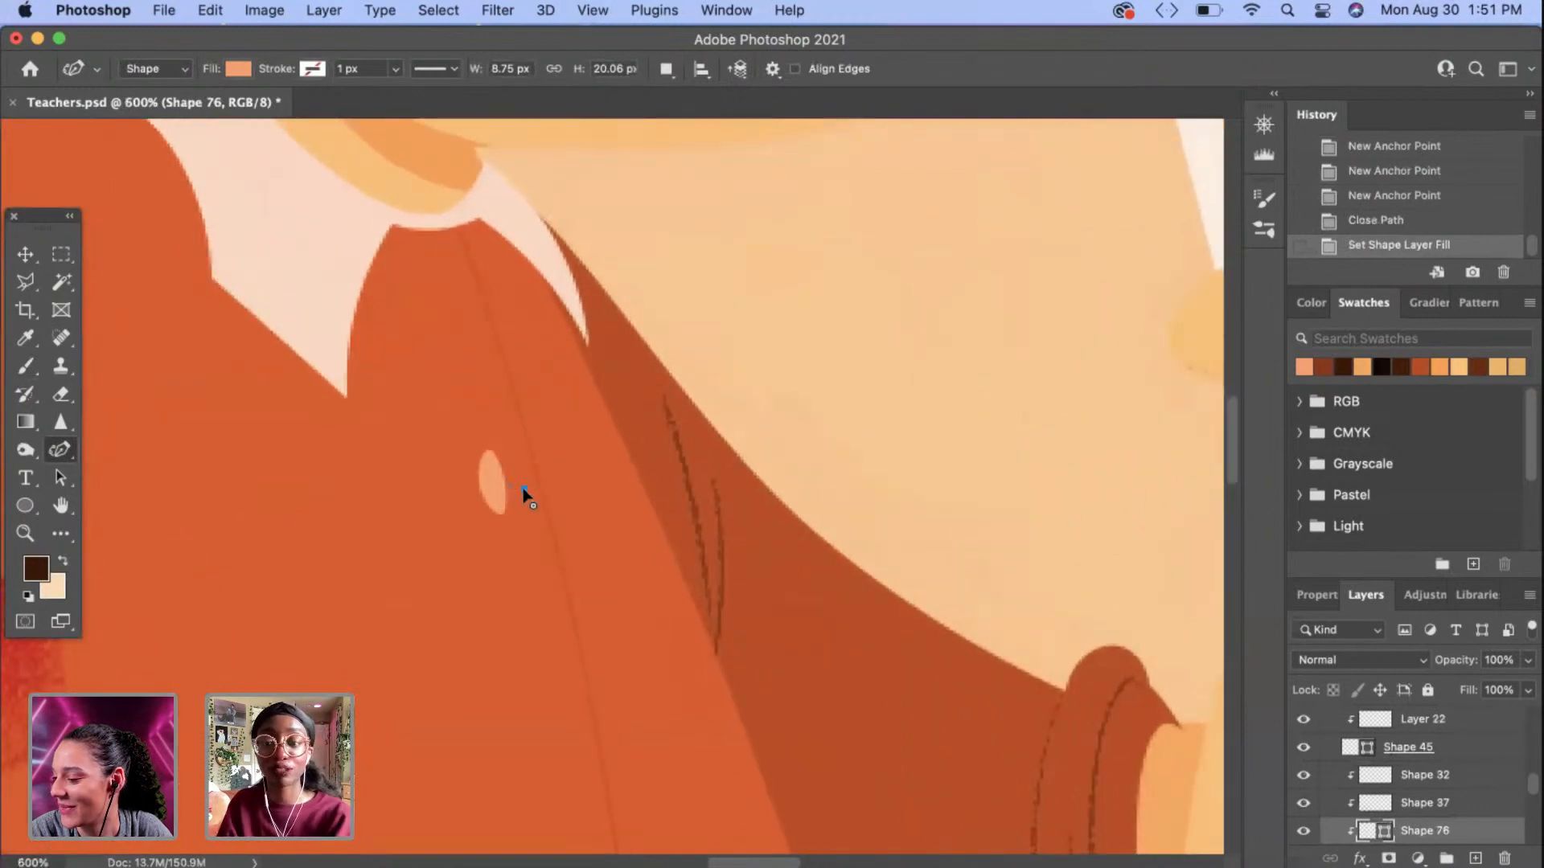
pyautogui.click(522, 489)
pyautogui.press('BackSpace')
pyautogui.click(522, 494)
pyautogui.press('BackSpace')
pyautogui.click(504, 472)
pyautogui.press('BackSpace')
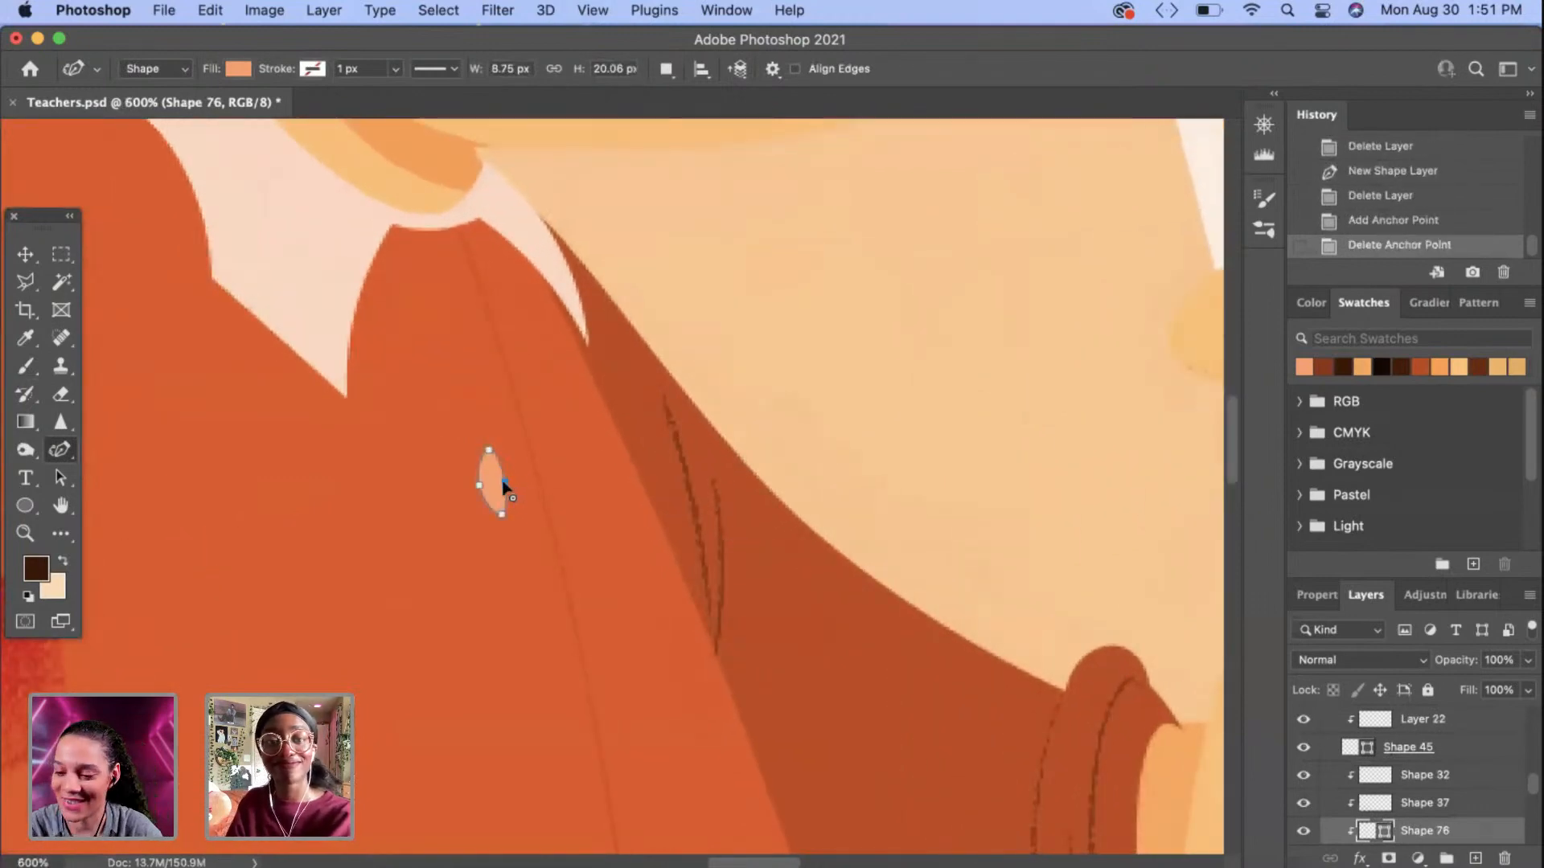
pyautogui.moveTo(505, 484); pyautogui.dragTo(507, 485)
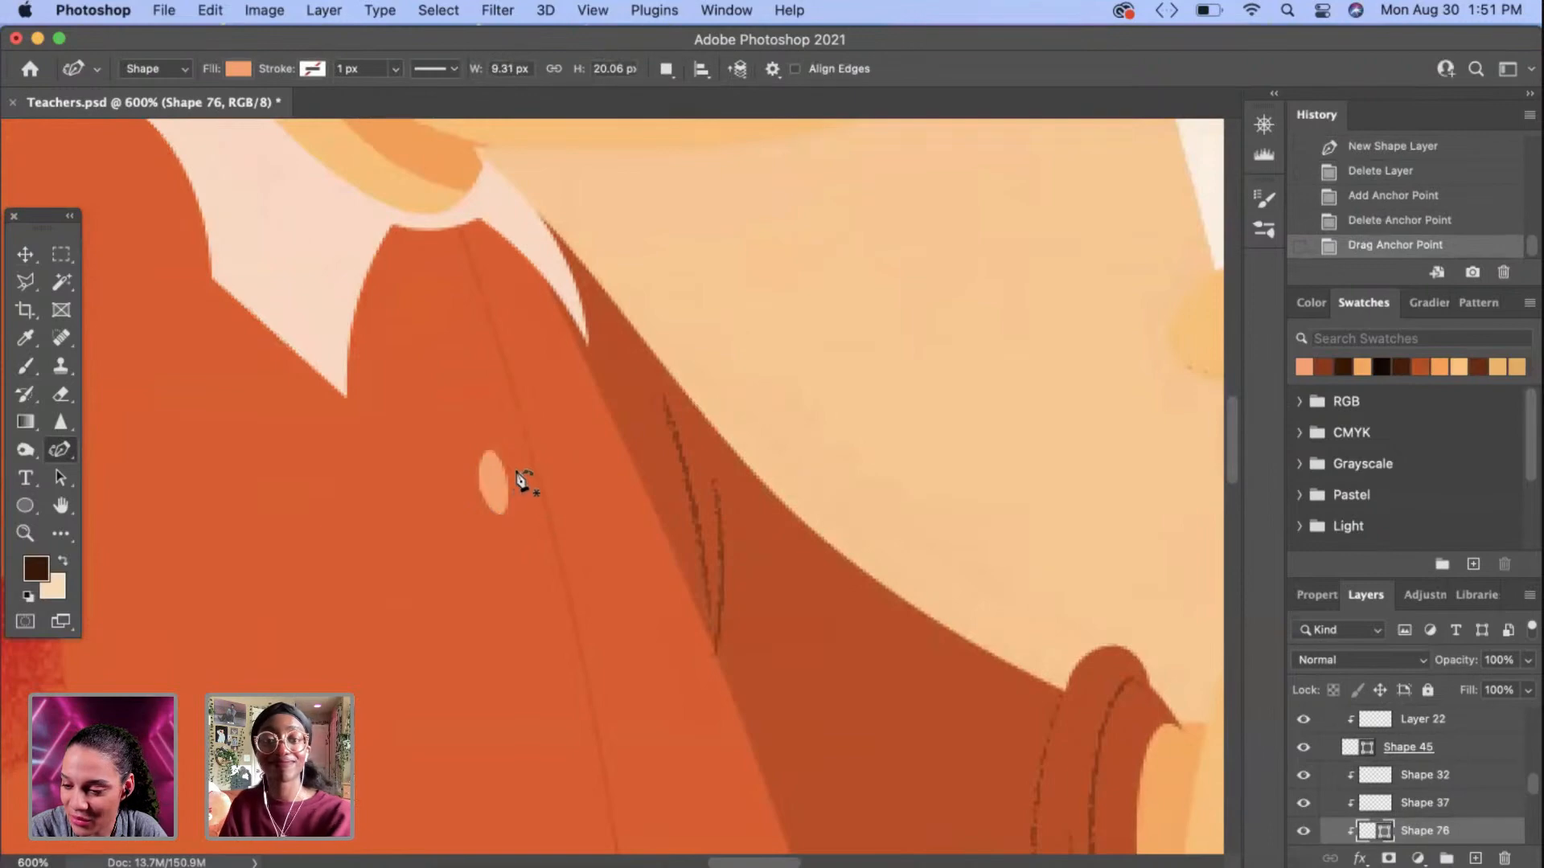
# Step: Draw a second light orange oval button about 8 by 18 px below the first and adjust its anchors to match the tilt
pyautogui.scroll(-2, 546, 554)
pyautogui.scroll(-3, 549, 555)
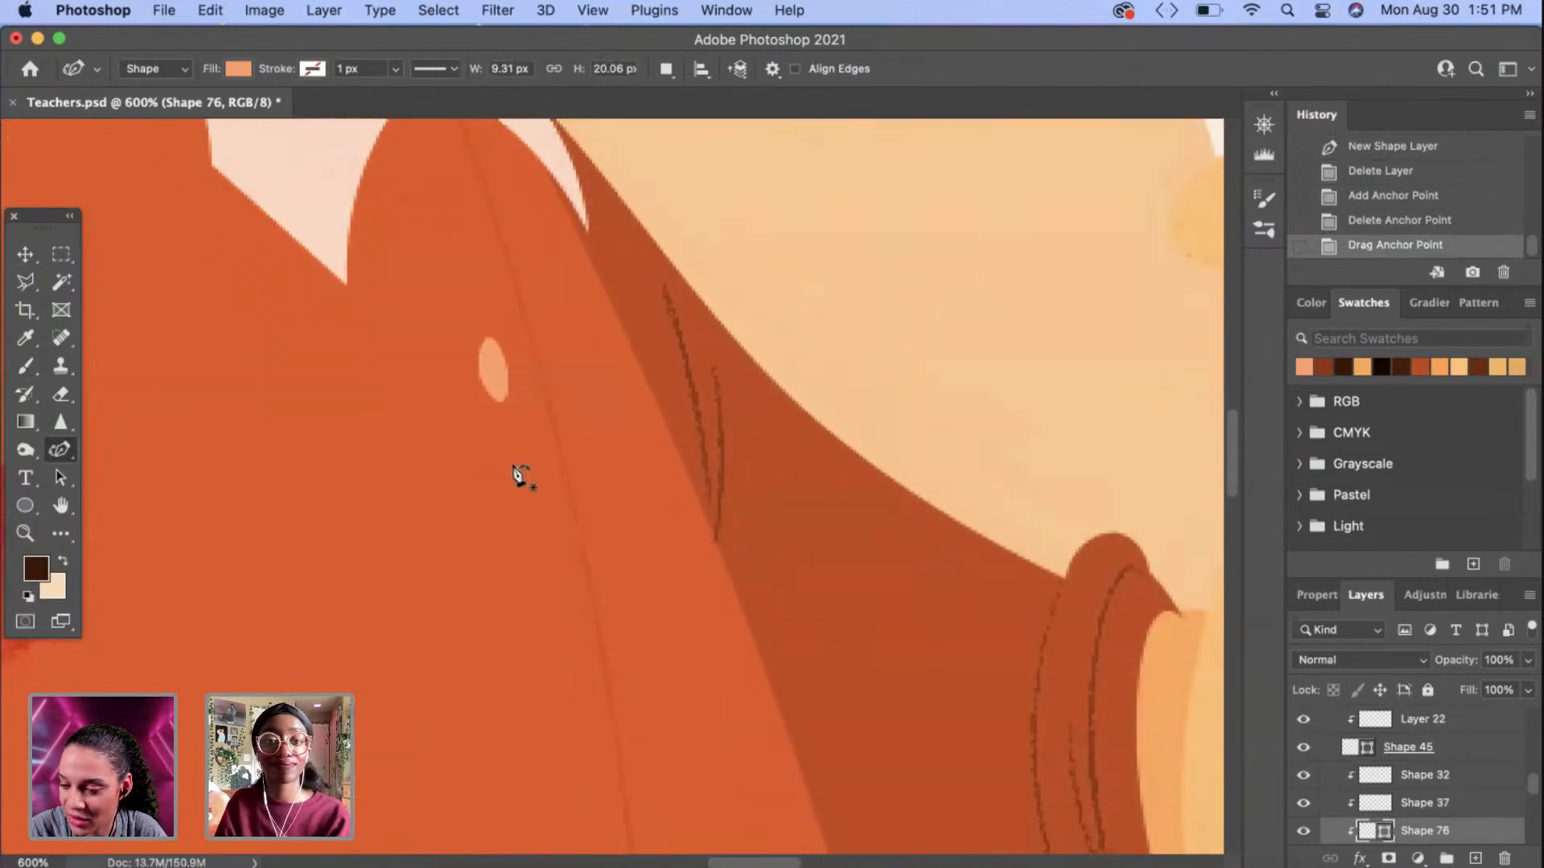
pyautogui.click(512, 466)
pyautogui.click(502, 499)
pyautogui.click(517, 528)
pyautogui.click(524, 496)
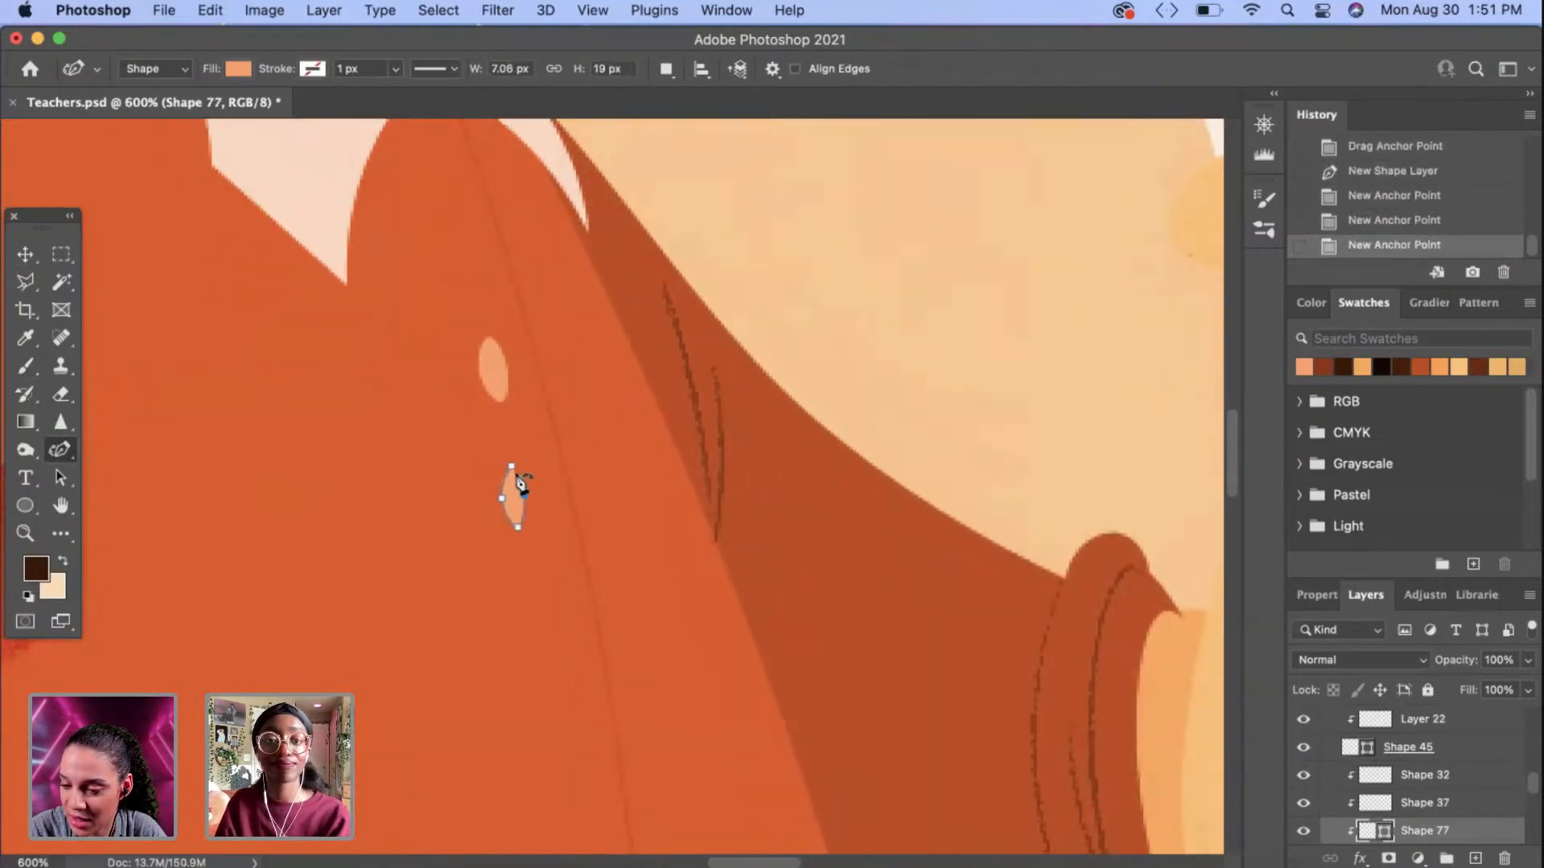
pyautogui.click(511, 467)
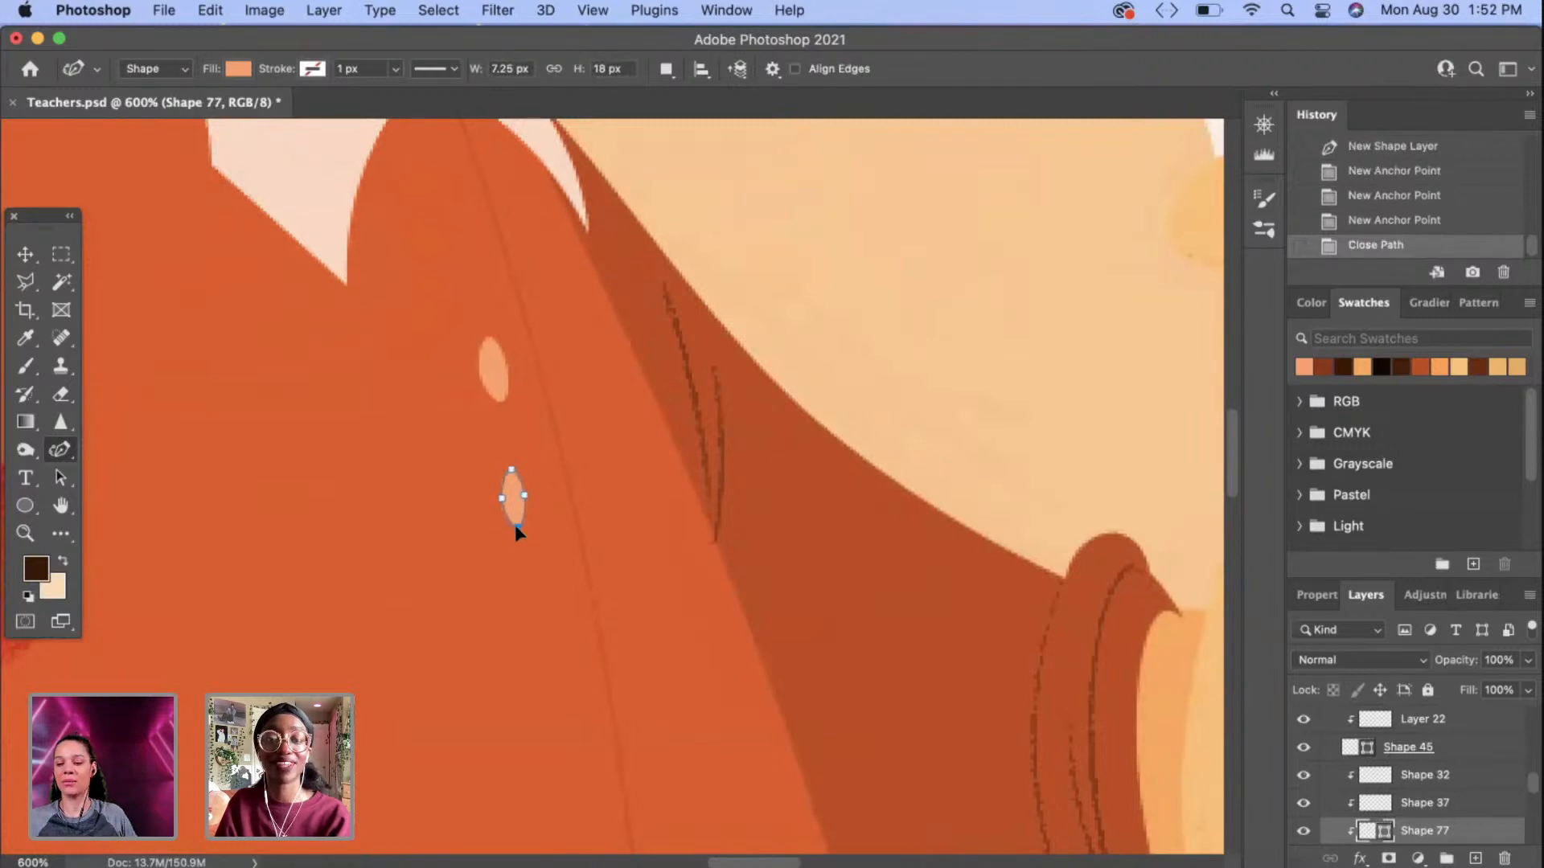
pyautogui.moveTo(514, 525)
pyautogui.mouseDown()
pyautogui.moveTo(527, 494)
pyautogui.moveTo(505, 502)
pyautogui.mouseUp()
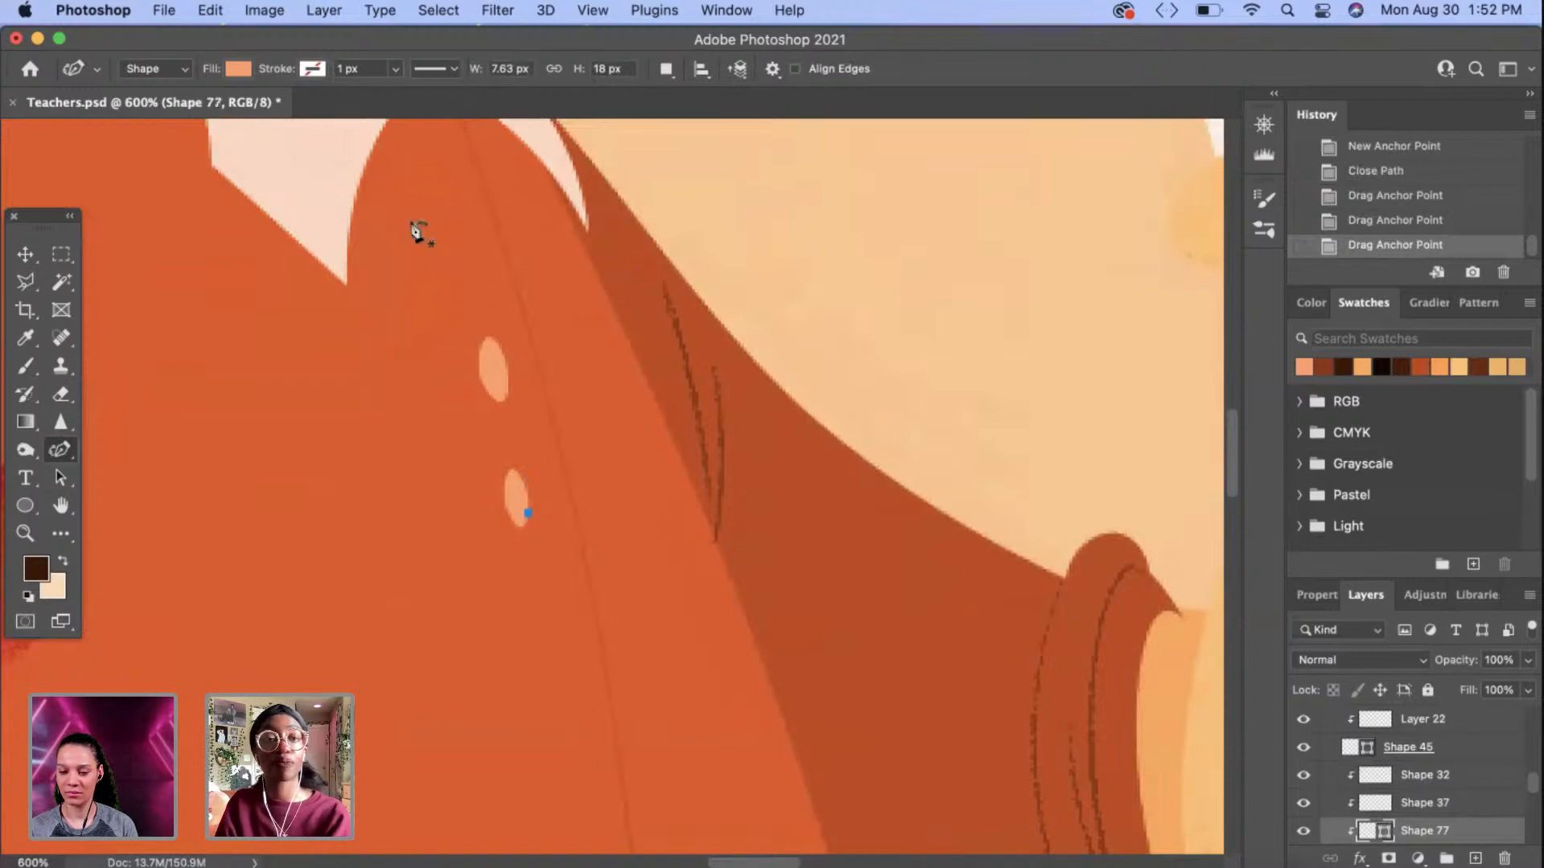
pyautogui.press('super+minus')
pyautogui.press('super+minus')
pyautogui.press('super+minus')
pyautogui.press('super+minus')
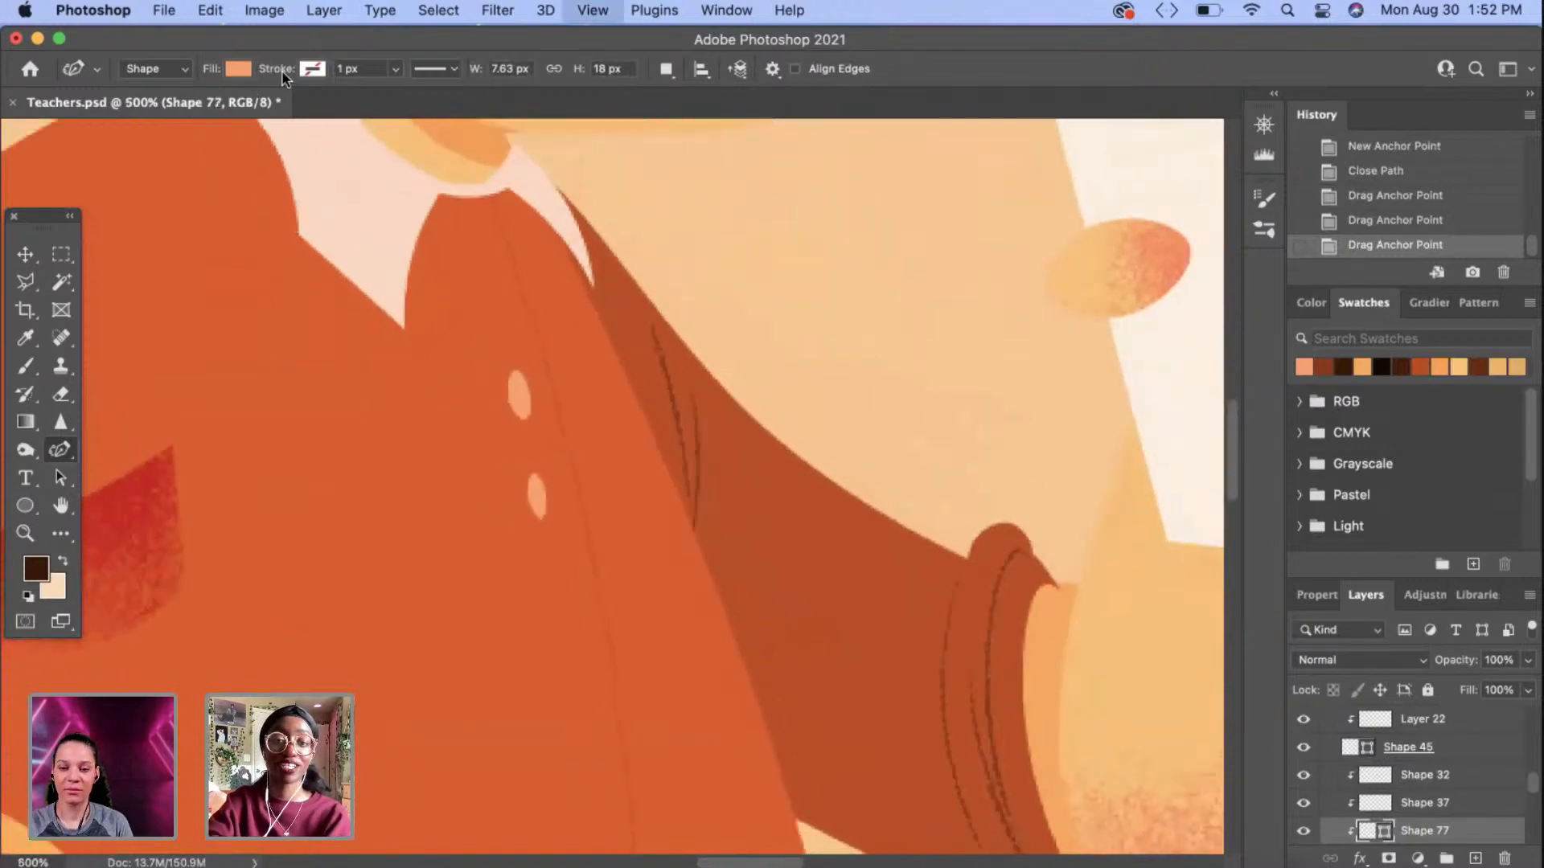
pyautogui.press('super+plus')
pyautogui.press('super+plus')
pyautogui.press('super+plus')
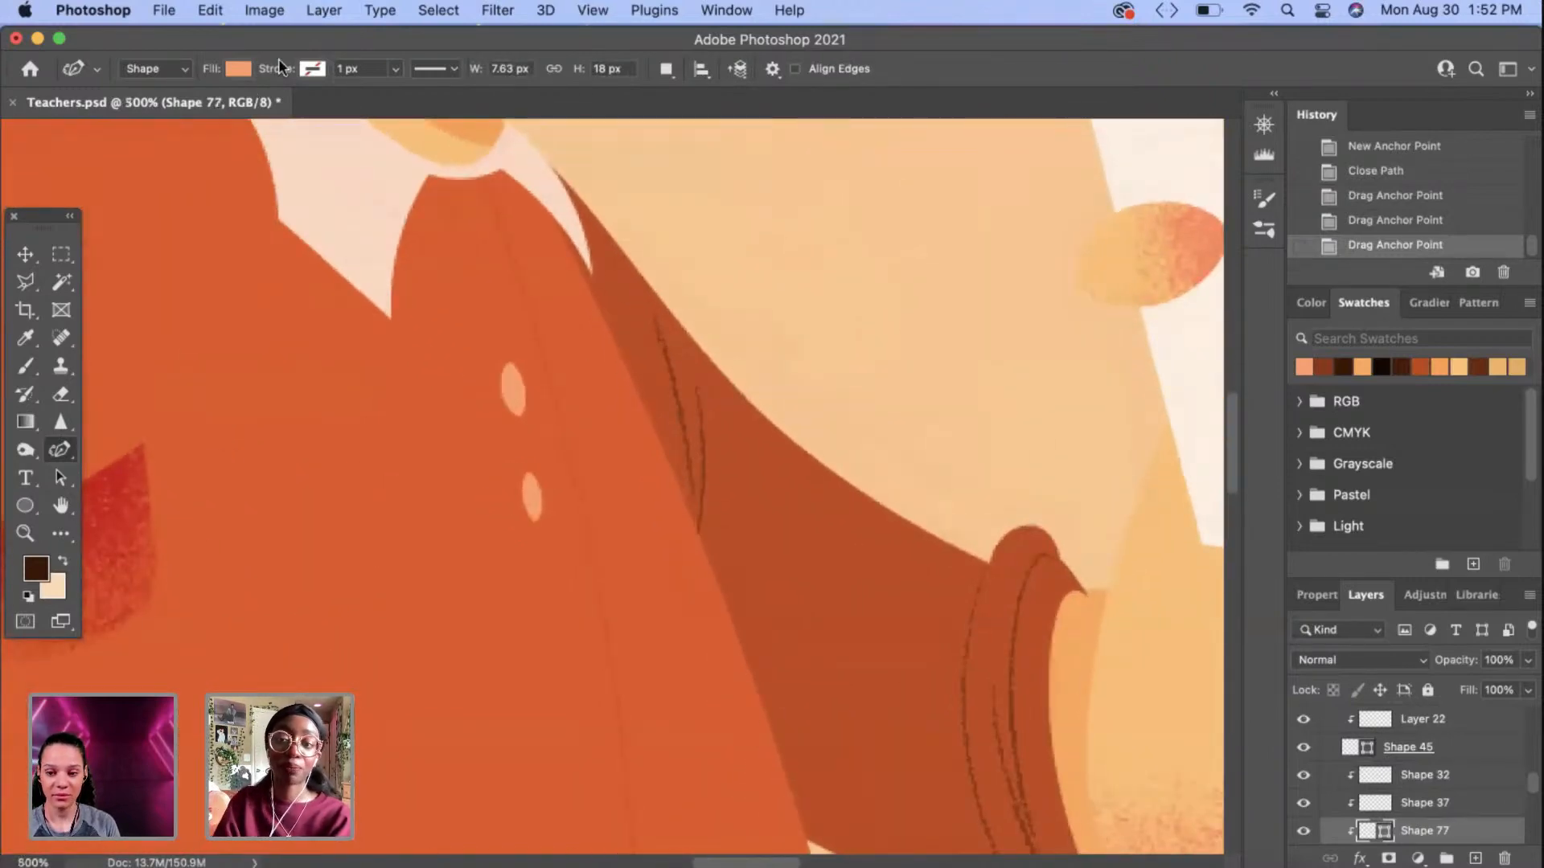
# Step: On a new layer, sample the buttons' light orange and paint a short buttonhole line beside each of the two sweater buttons
pyautogui.click(1303, 805)
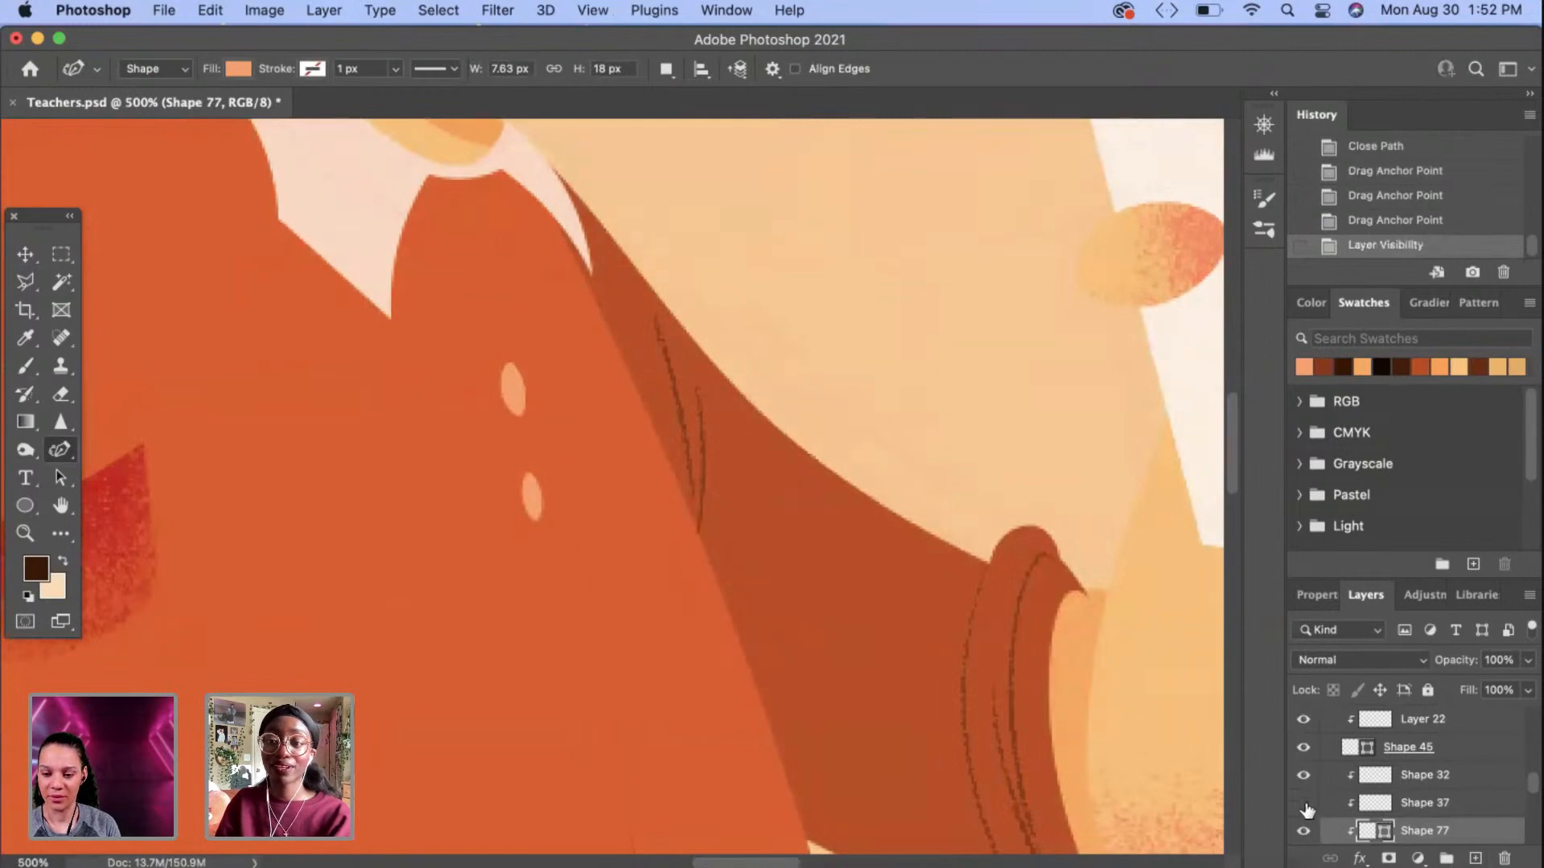
pyautogui.click(1303, 805)
pyautogui.click(1476, 860)
pyautogui.click(25, 339)
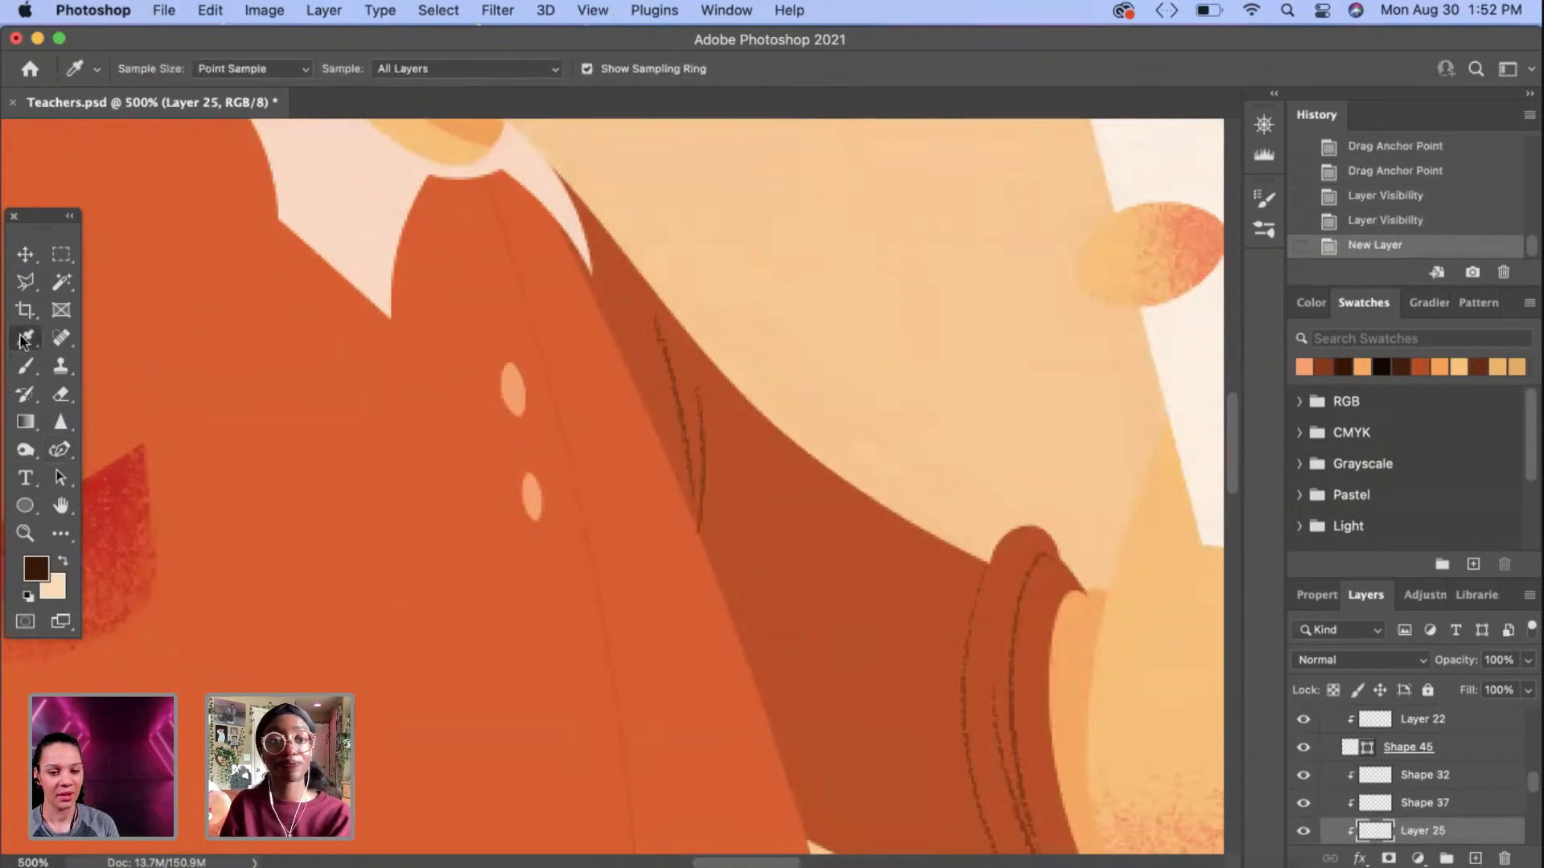
pyautogui.click(505, 378)
pyautogui.press('b')
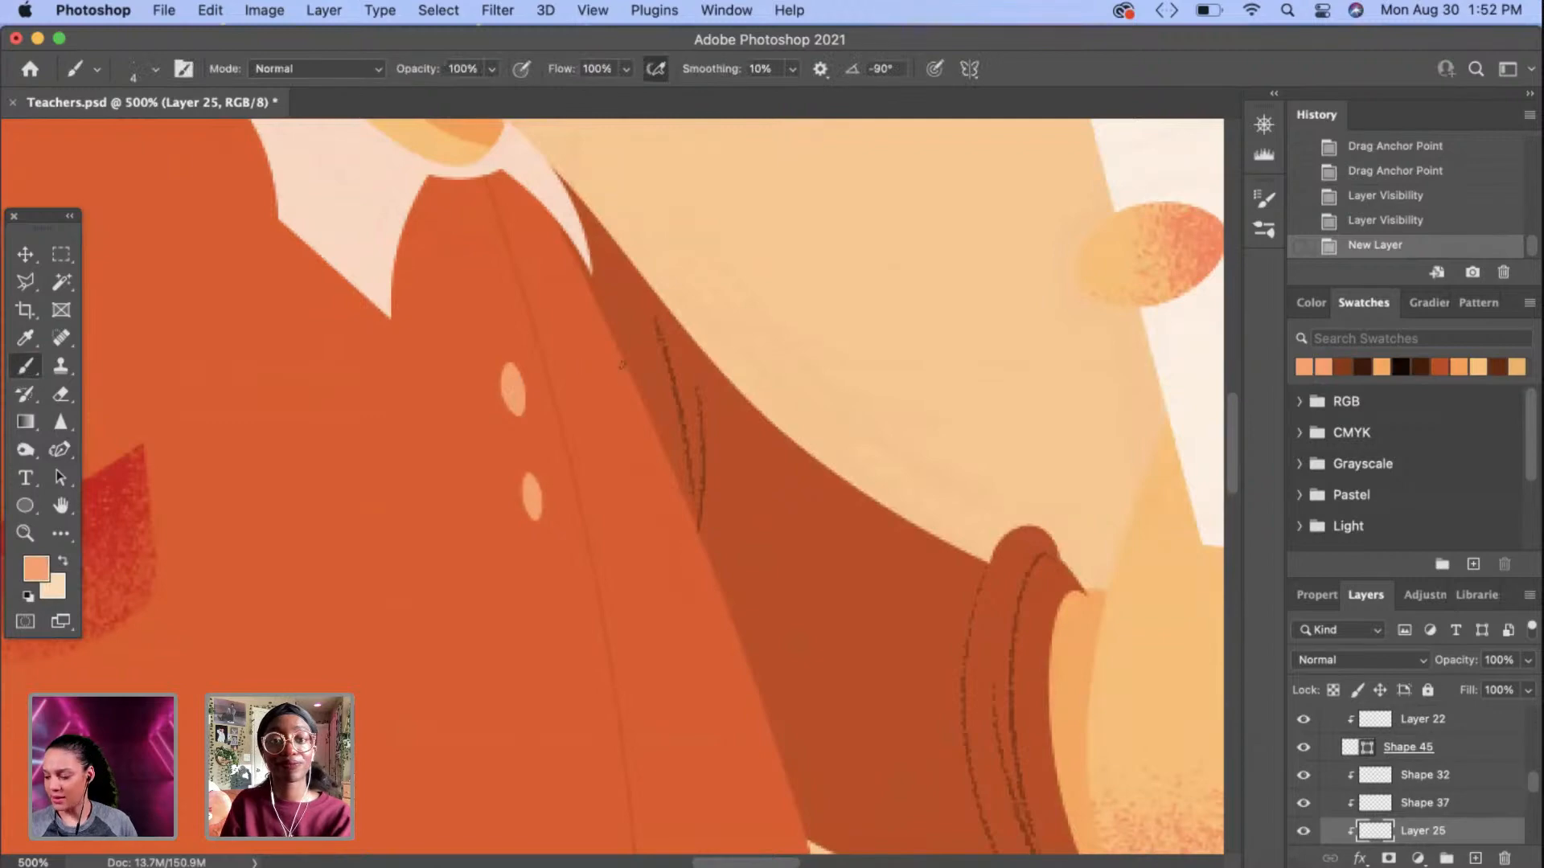
pyautogui.moveTo(622, 378); pyautogui.dragTo(617, 375)
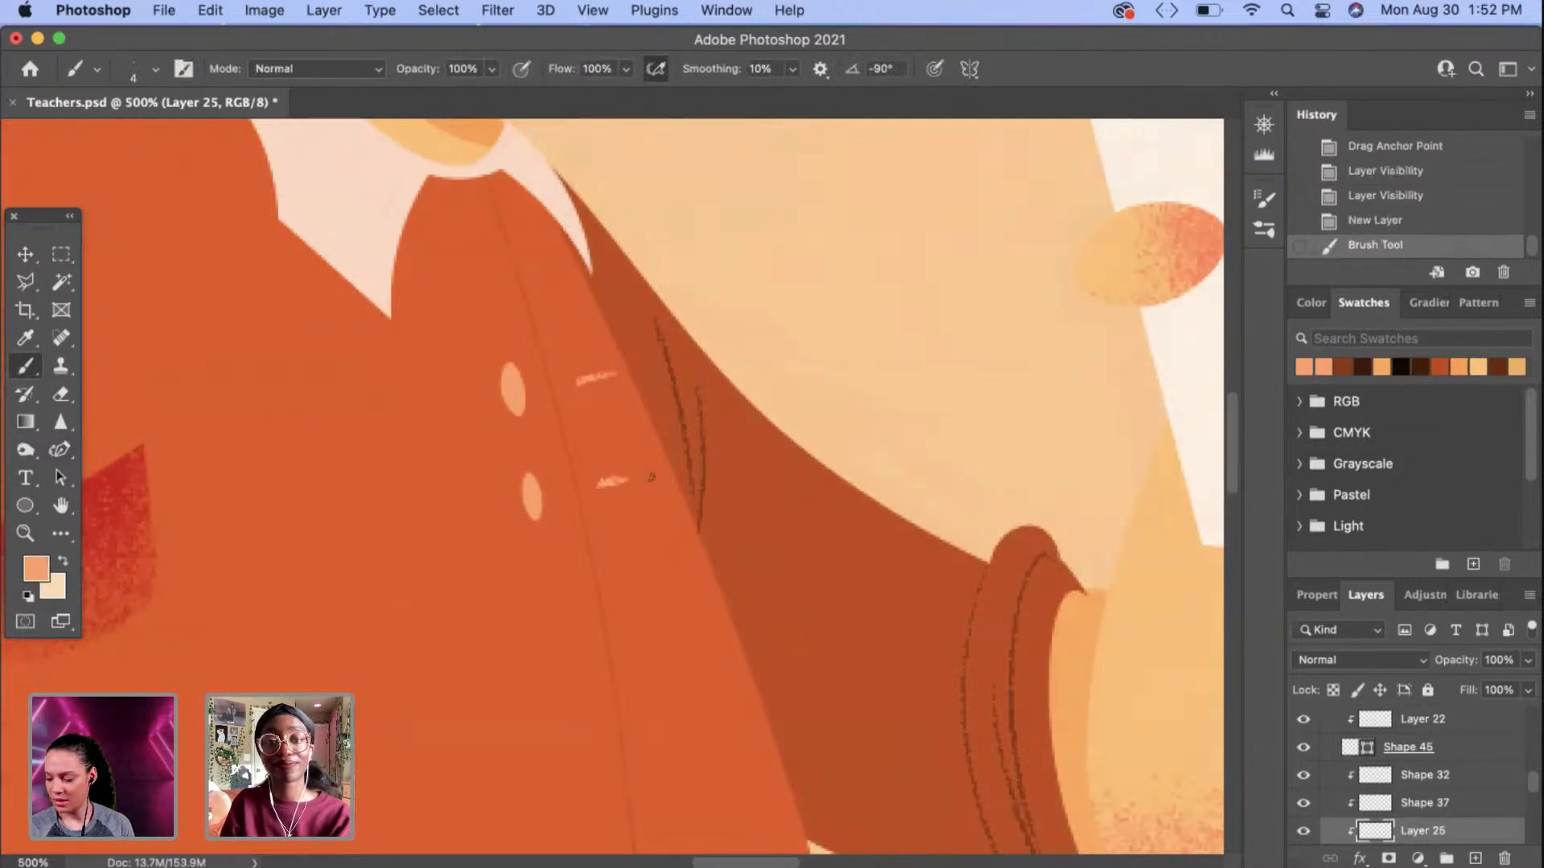
pyautogui.press('super+1')
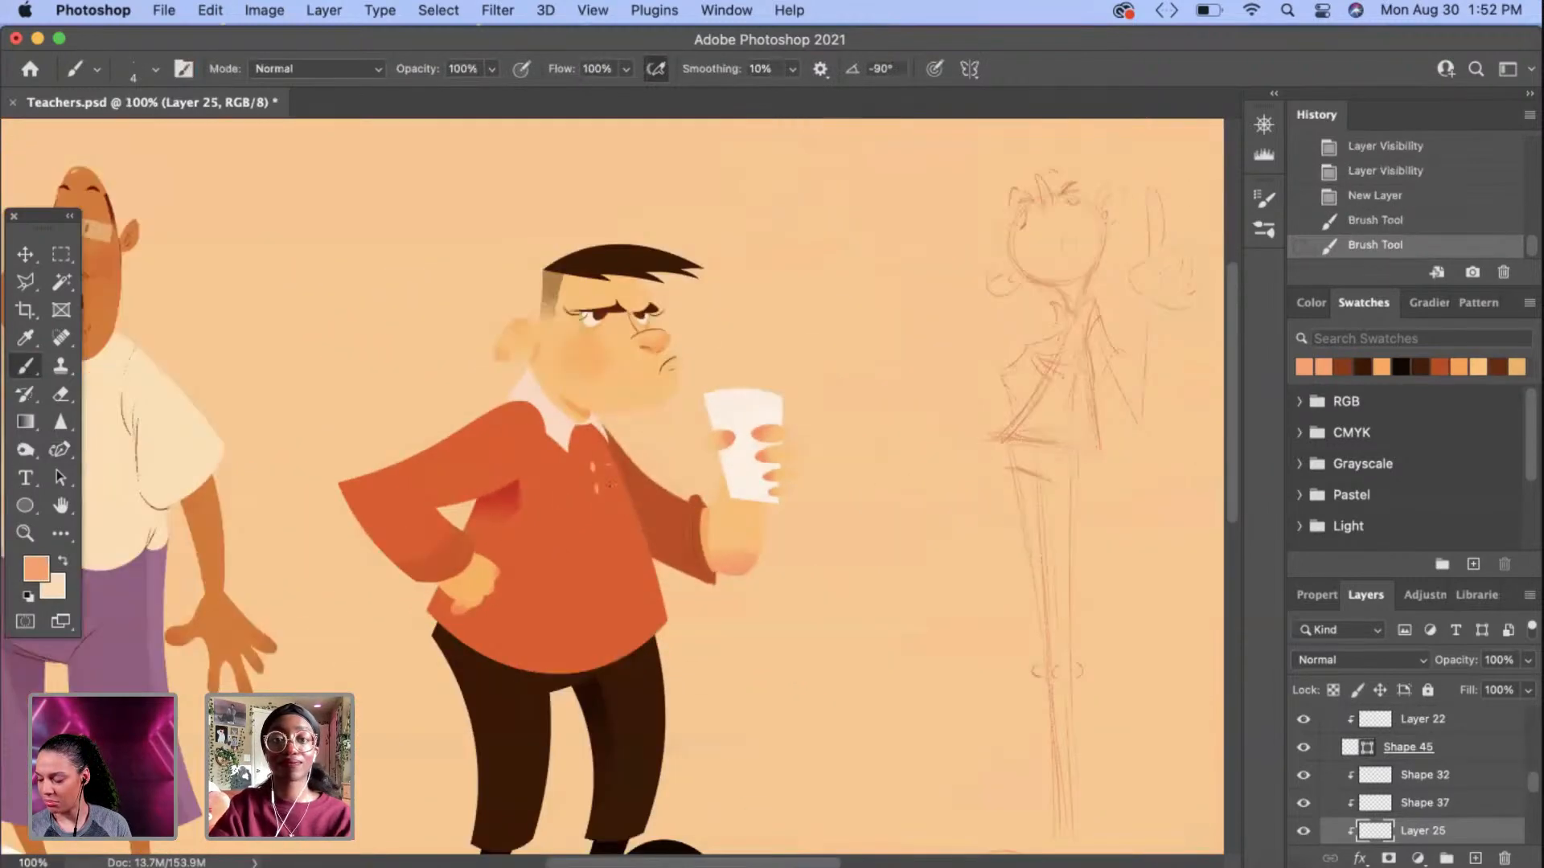
# Step: Collapse Group 3 and combine it with the group directly above it into one new layer group
pyautogui.hscroll(10, 801, 456)
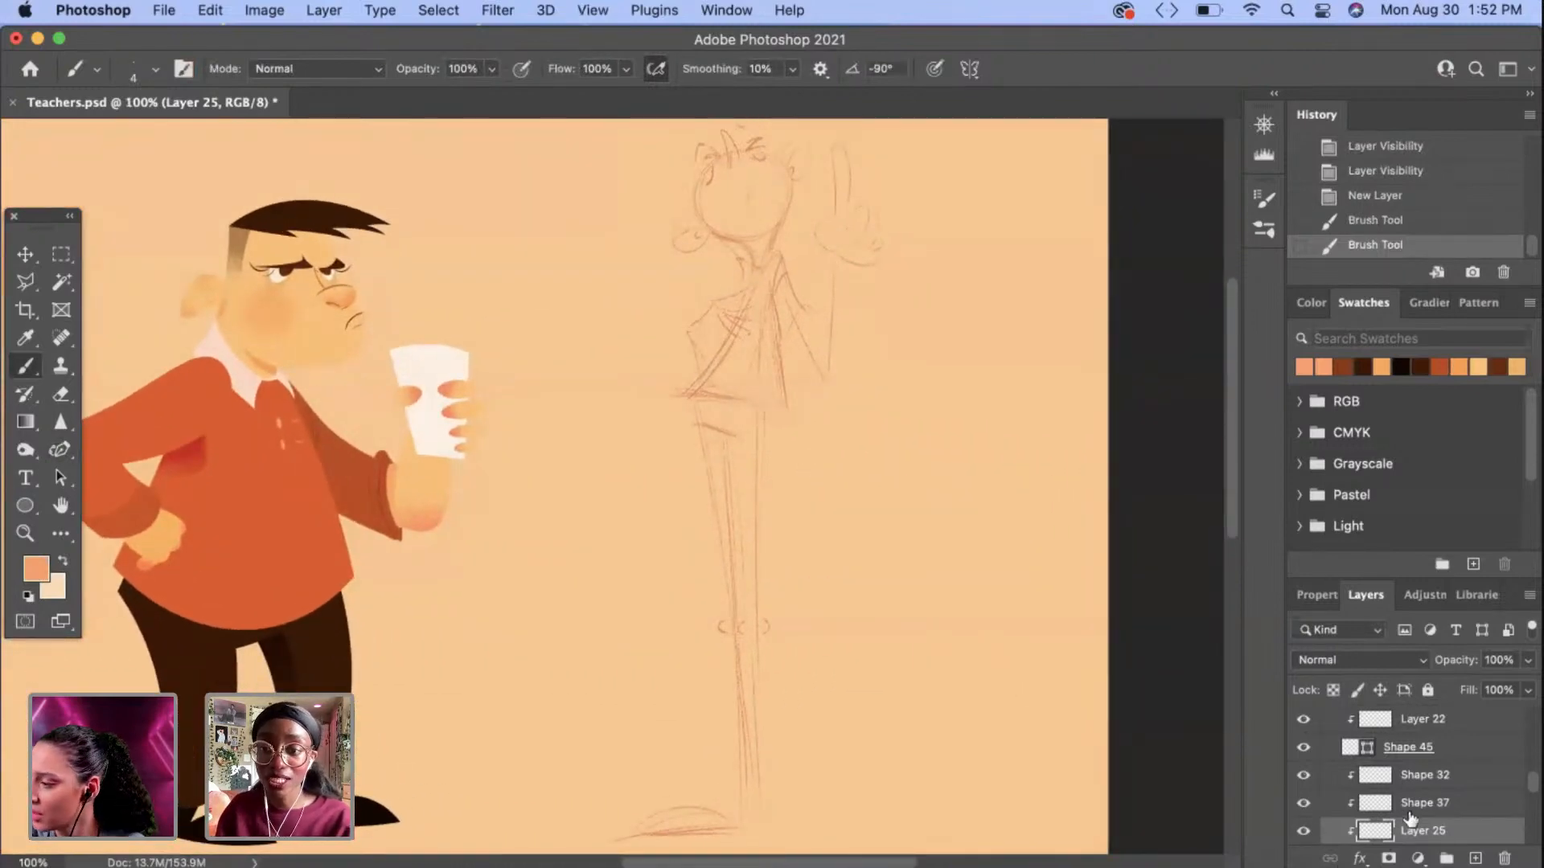
pyautogui.scroll(15, 1411, 818)
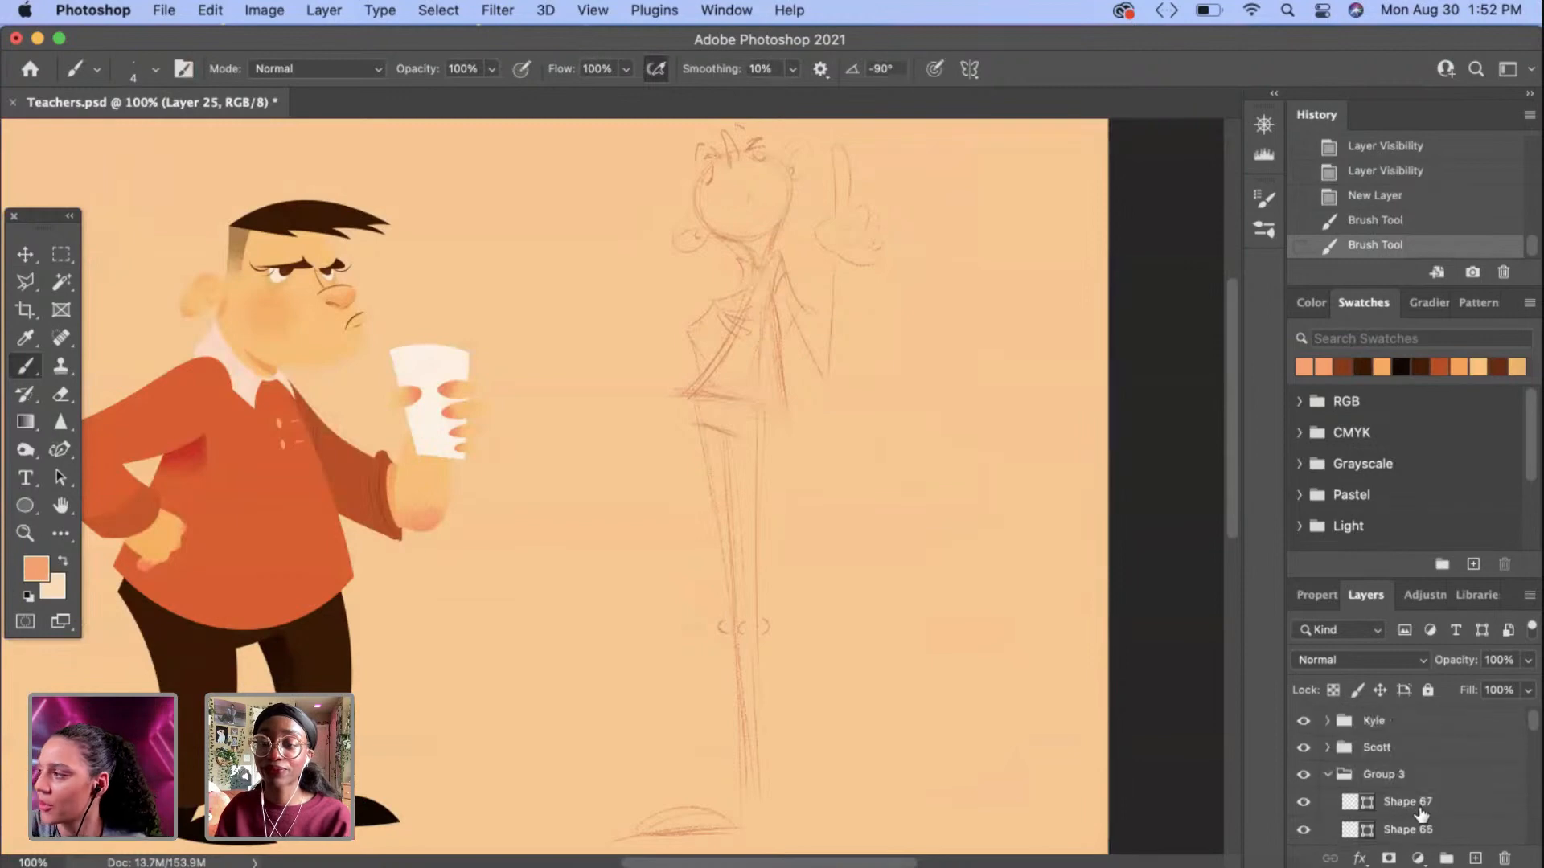
pyautogui.click(1327, 776)
pyautogui.click(1304, 777)
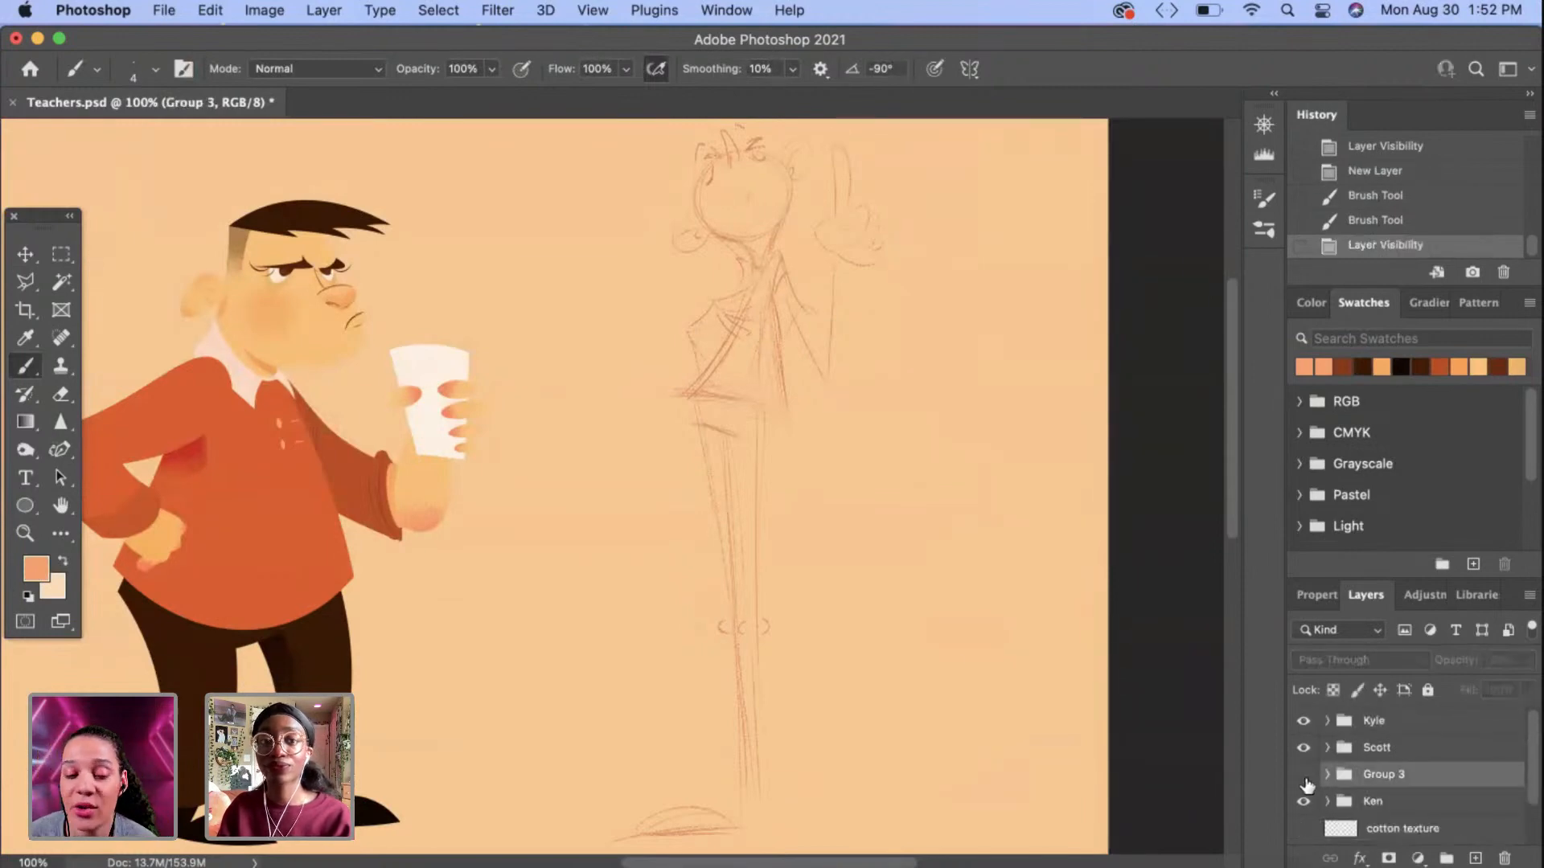
pyautogui.click(1304, 777)
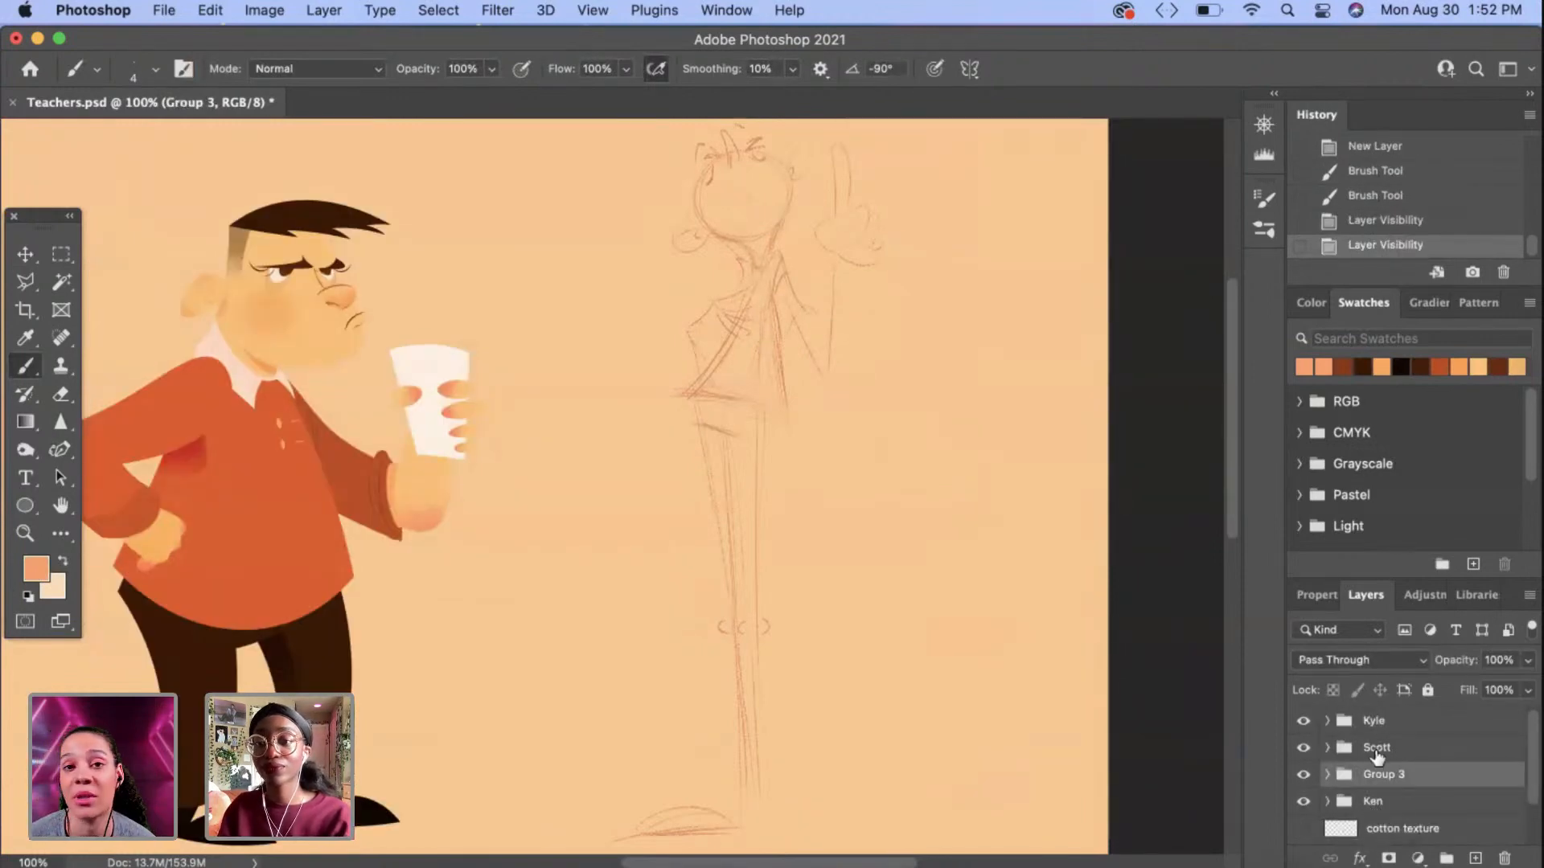
pyautogui.click(1375, 752)
pyautogui.click(1413, 778)
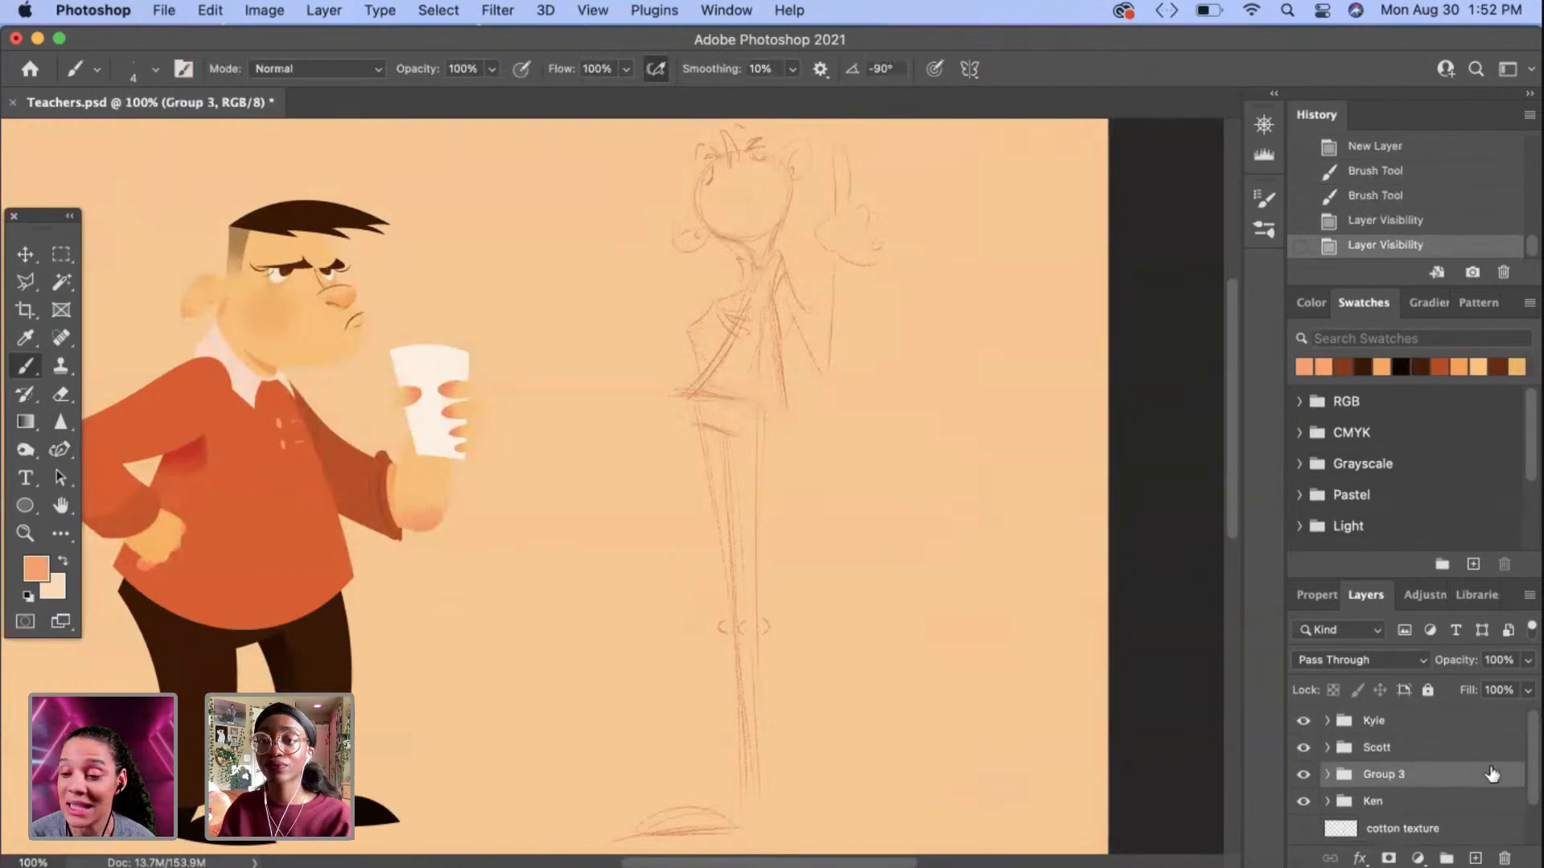
pyautogui.keyDown('shift'); pyautogui.click(1403, 758); pyautogui.keyUp('shift')
pyautogui.press('super+g')
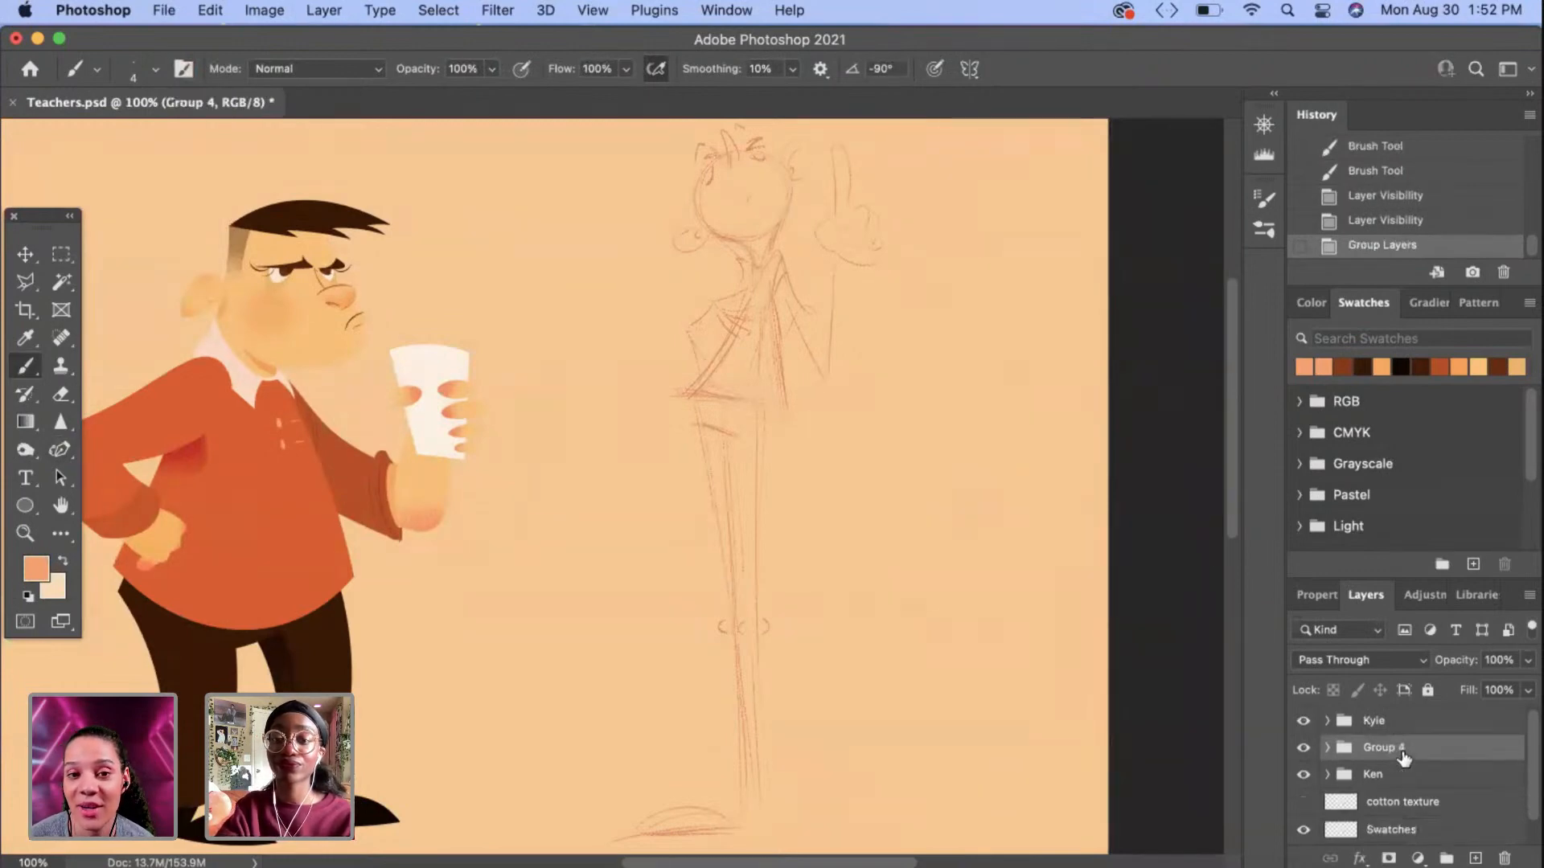
# Step: Rename the new layer group with the cup-holding character's first name and save the document
pyautogui.hscroll(-2, 639, 580)
pyautogui.scroll(-1, 638, 581)
pyautogui.hscroll(-5, 639, 580)
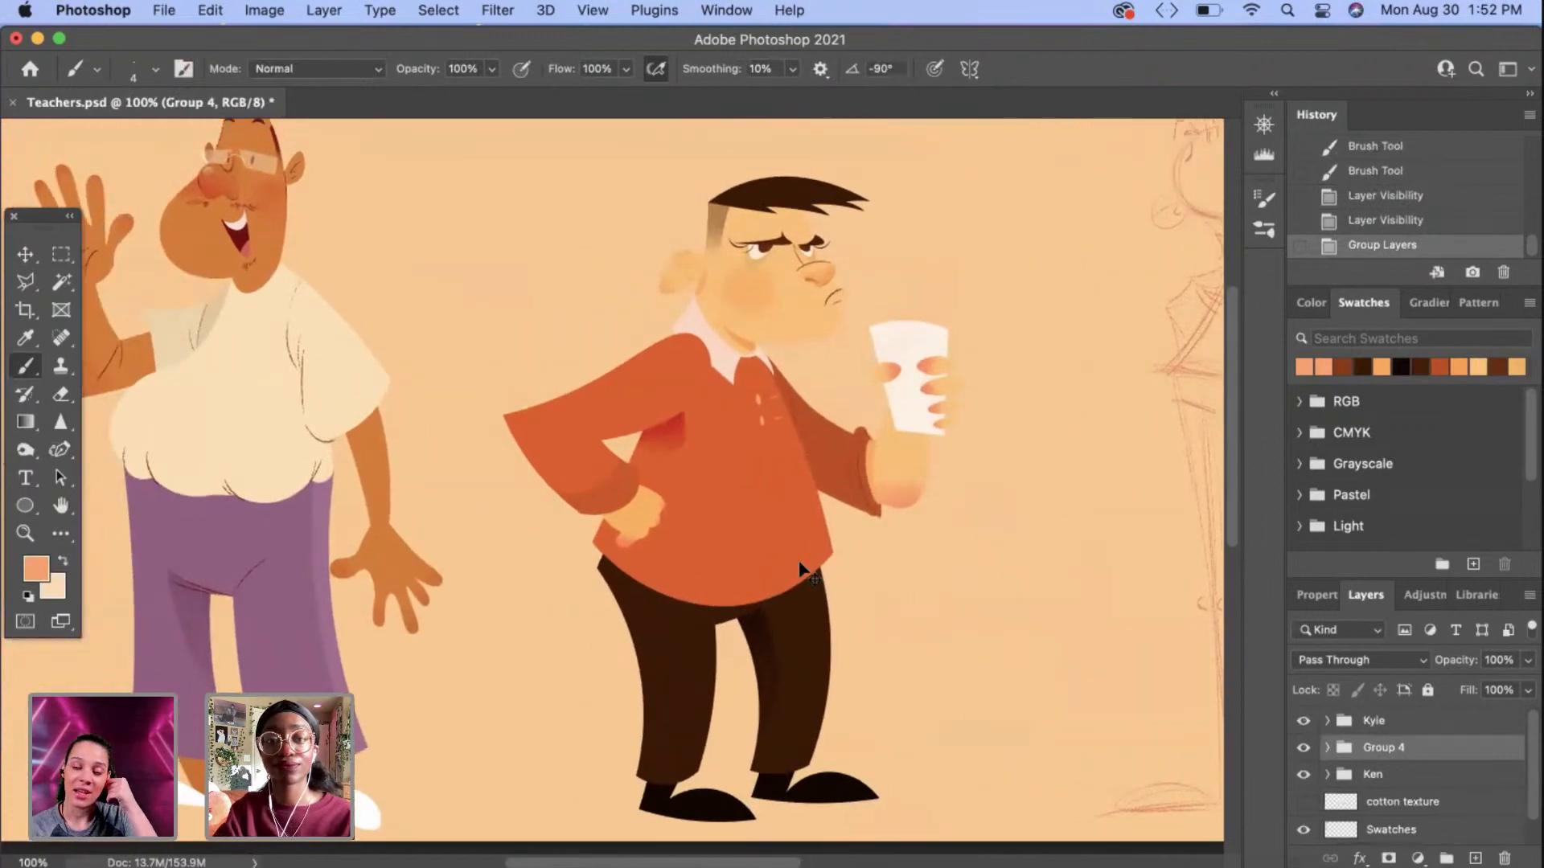
pyautogui.press('super+minus')
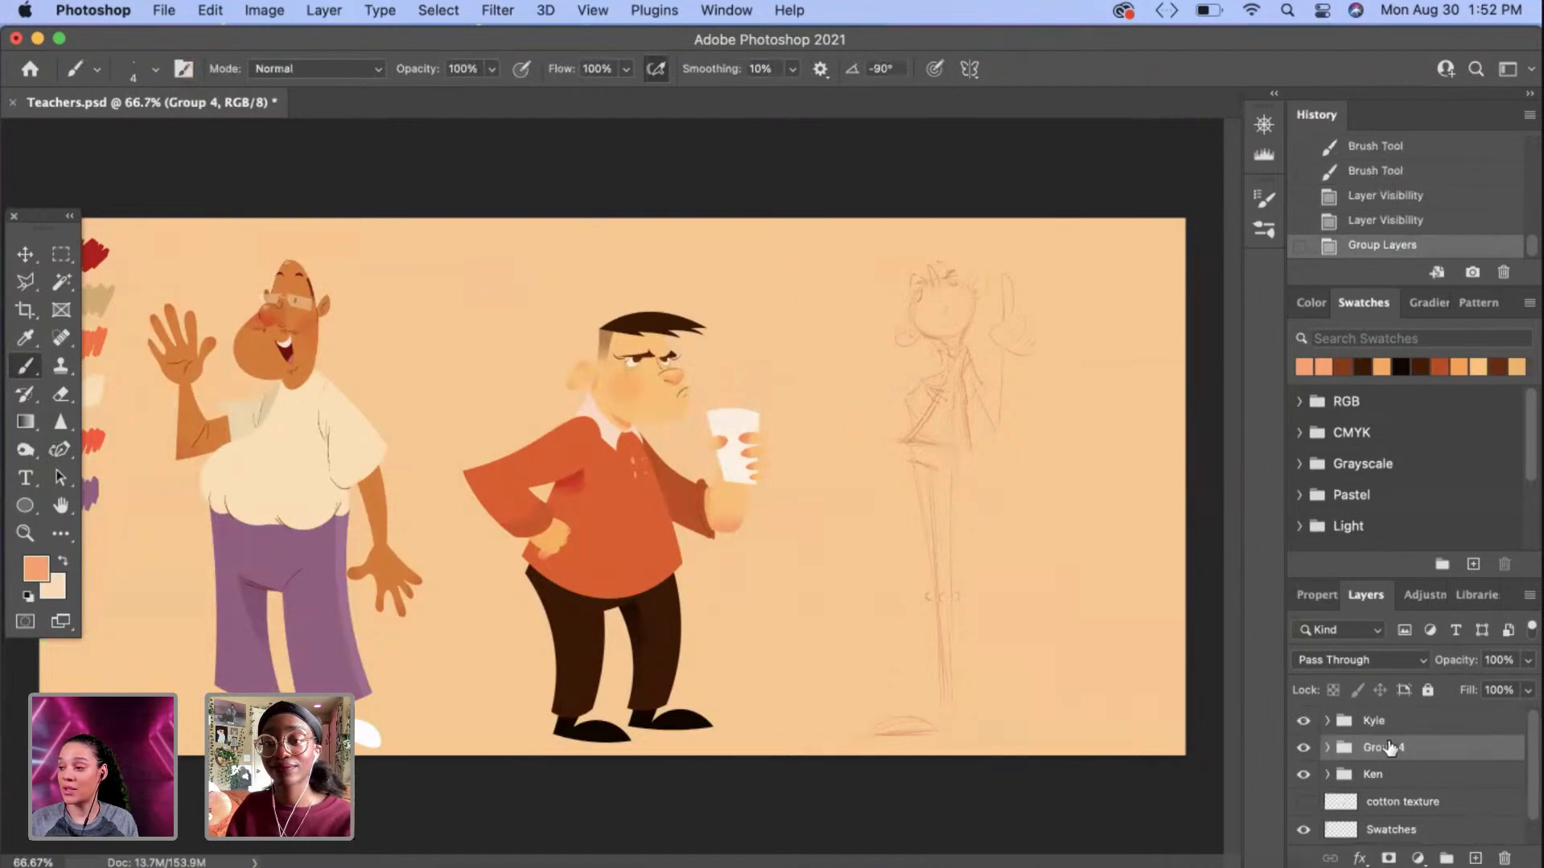
pyautogui.write('Scott')
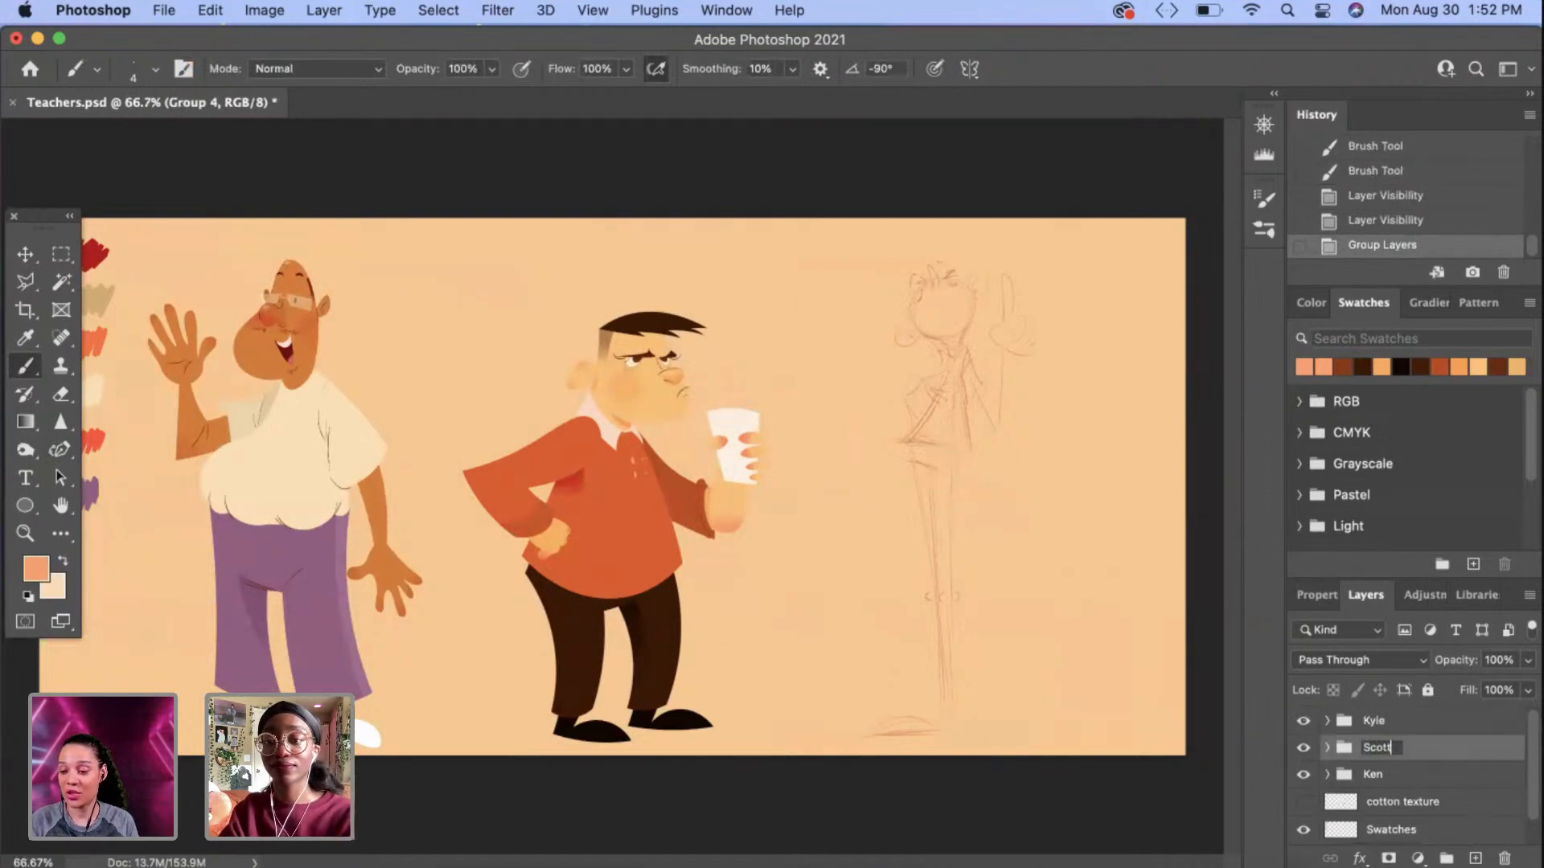
pyautogui.press('Return')
pyautogui.press('super+s')
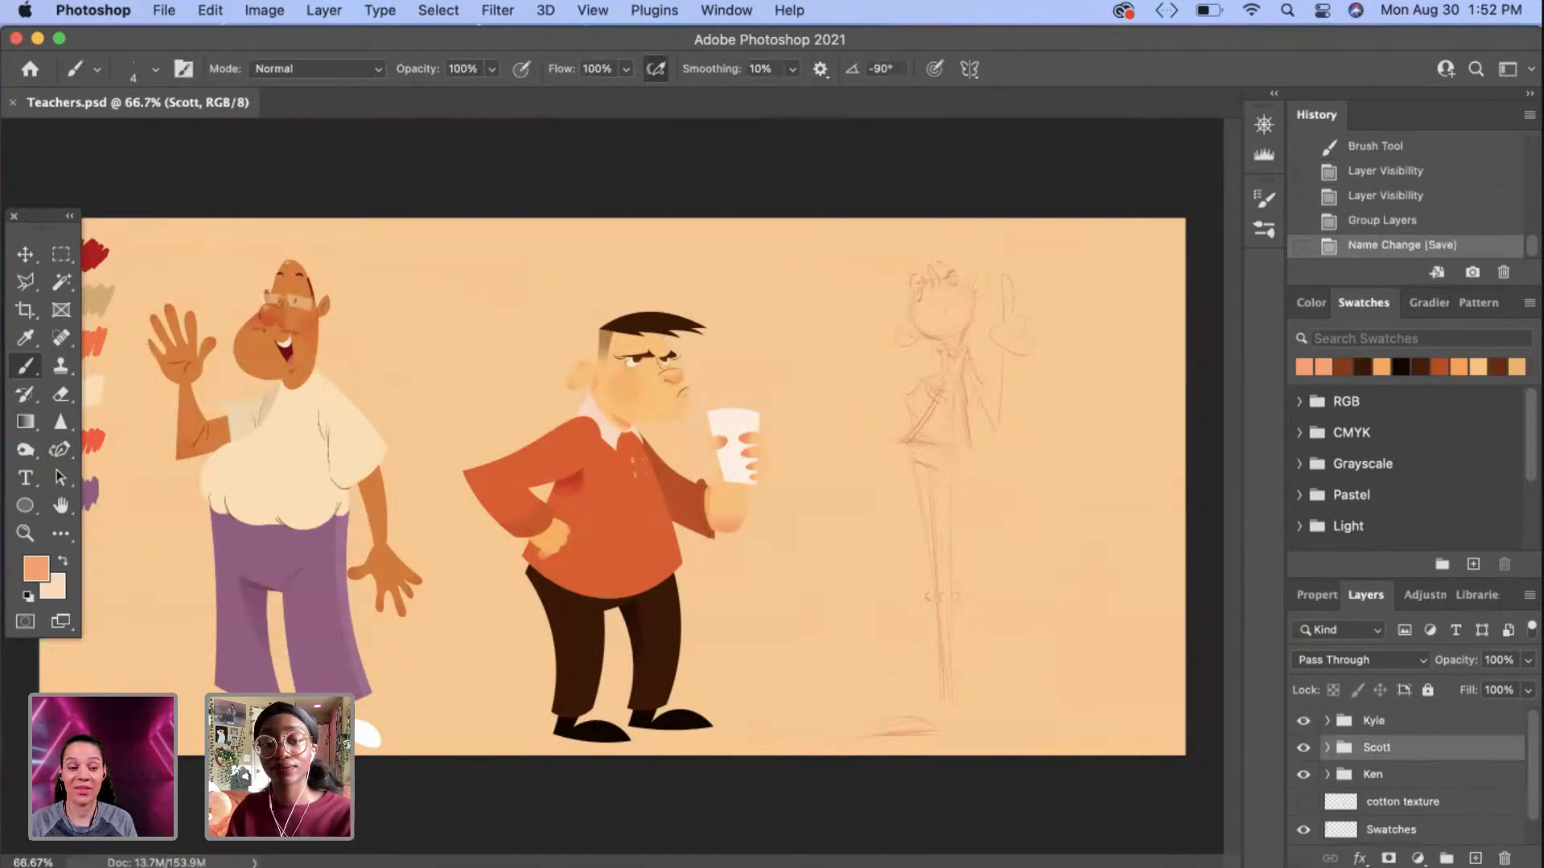
# Step: Lower the topmost group's opacity to about 32% to fade the thin character's sketch, and select the cup-holding character's group
pyautogui.click(1389, 725)
pyautogui.click(1527, 661)
pyautogui.click(1460, 688)
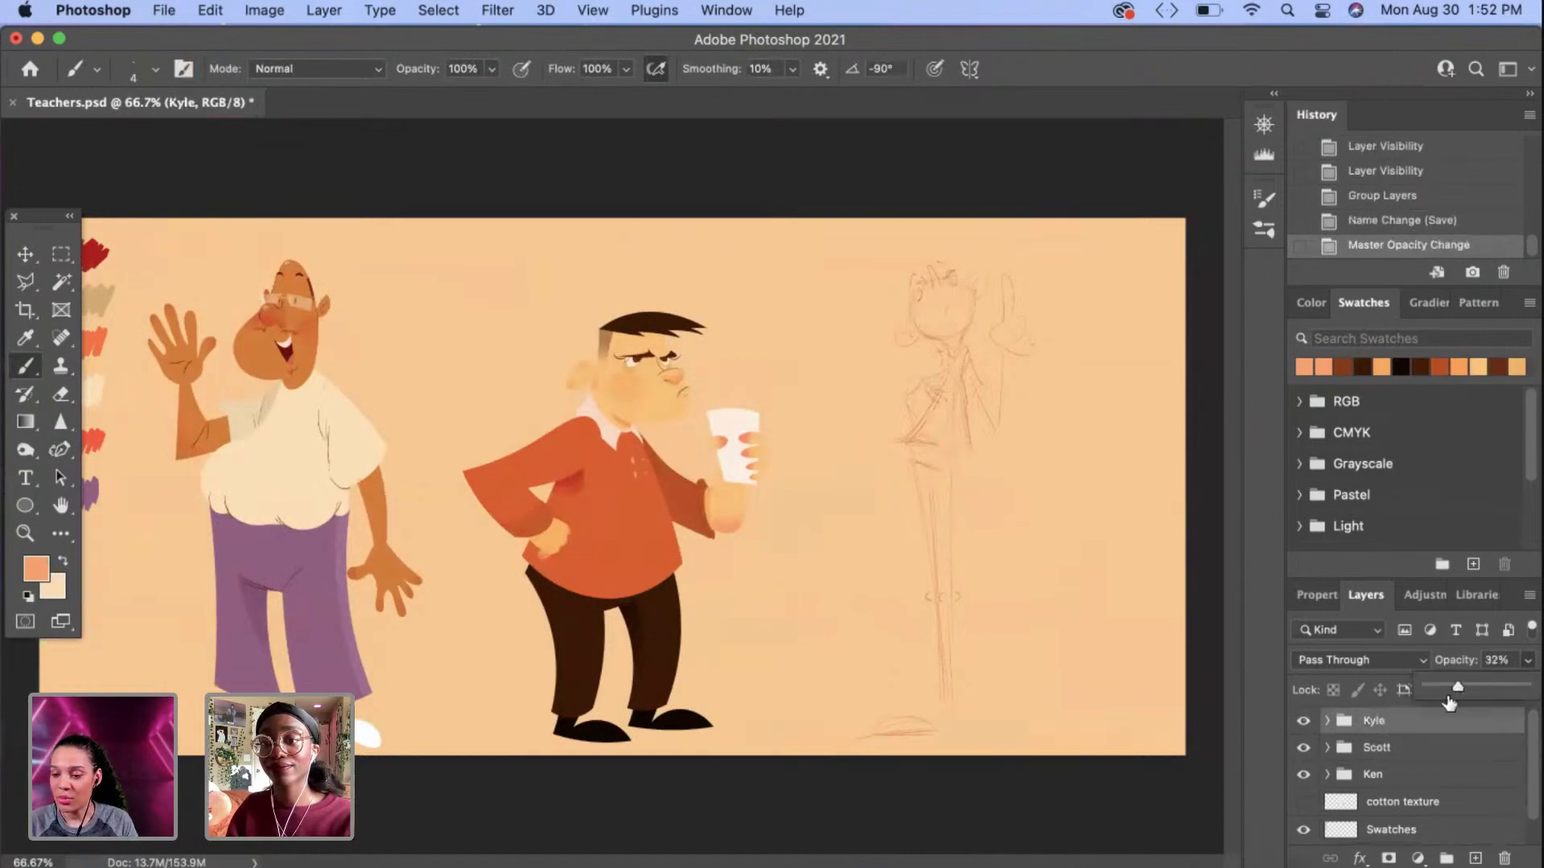
pyautogui.click(1415, 759)
pyautogui.click(1424, 748)
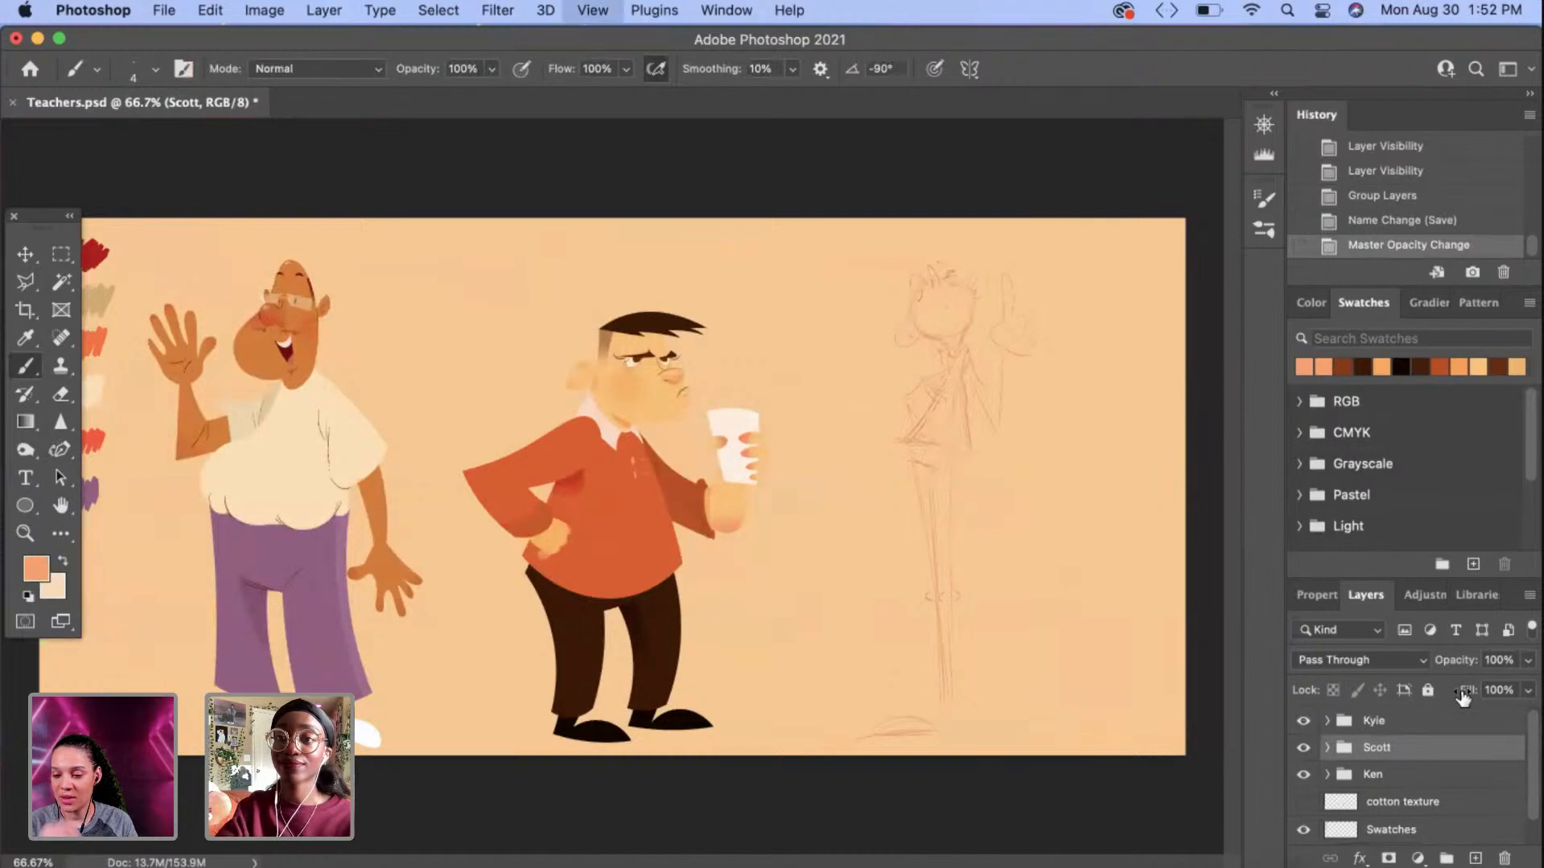
# Step: Start a closed two-point Pen shape about 29 by 22 px across the base of the thin sketched character's neck
pyautogui.press('super+plus')
pyautogui.hscroll(3, 1144, 571)
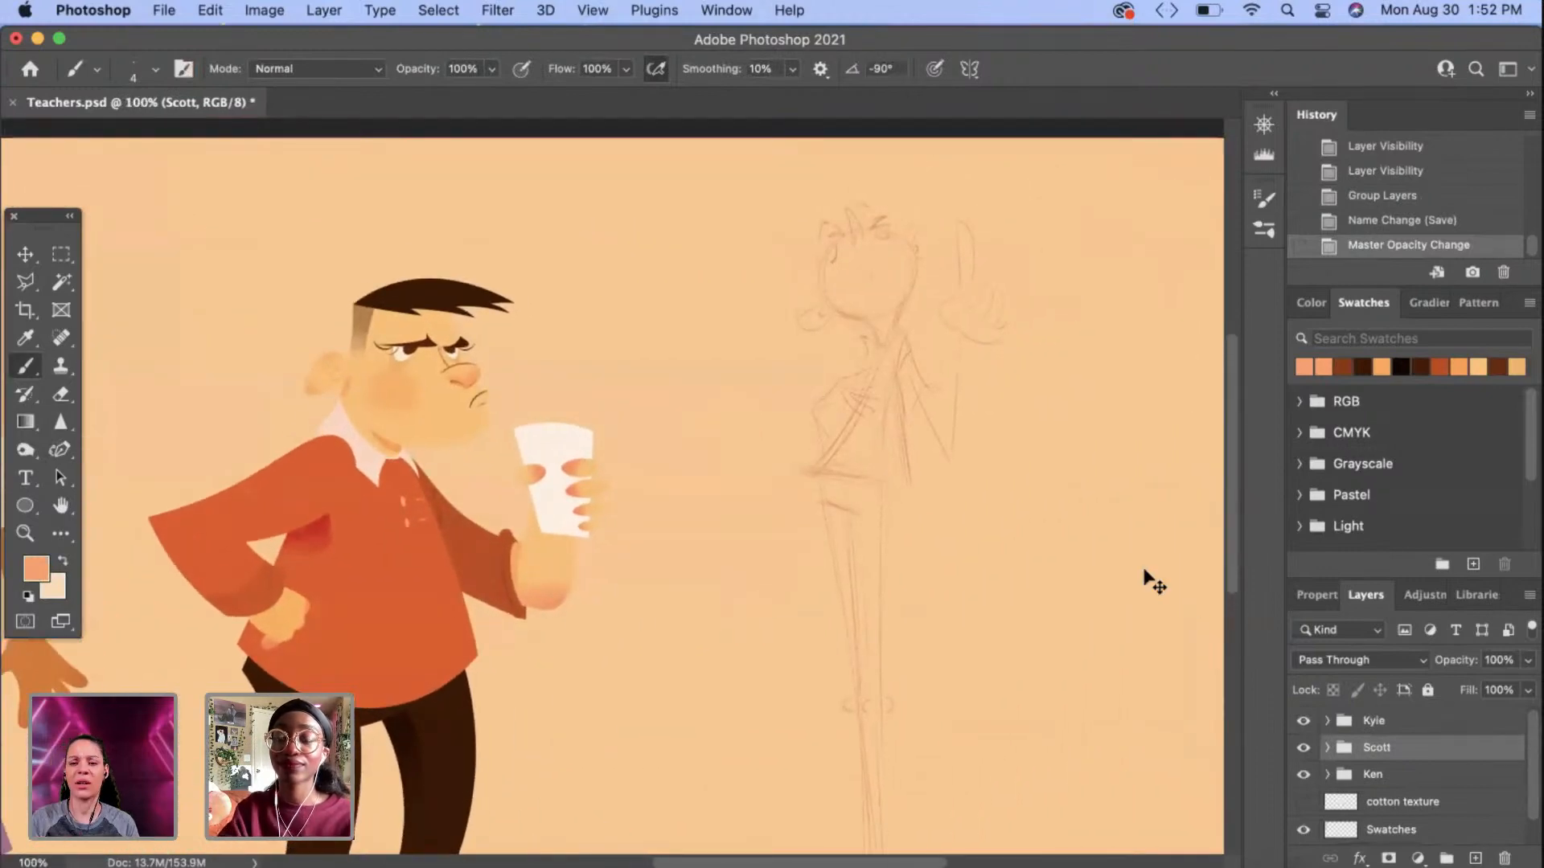
pyautogui.press('super+plus')
pyautogui.scroll(5, 1144, 571)
pyautogui.hscroll(5, 1144, 570)
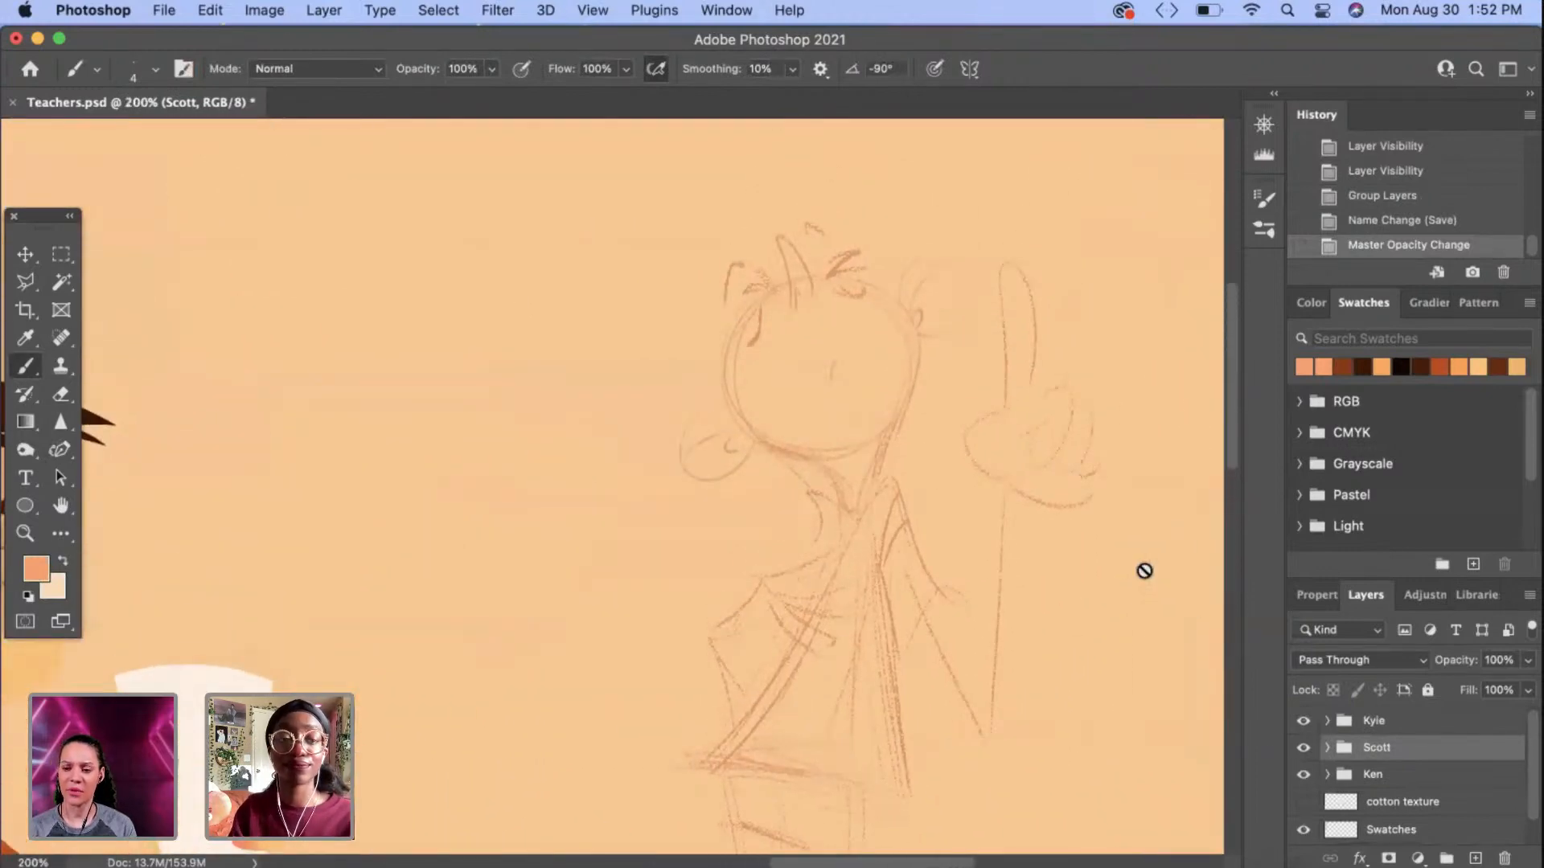
pyautogui.moveTo(71, 458); pyautogui.dragTo(100, 447)
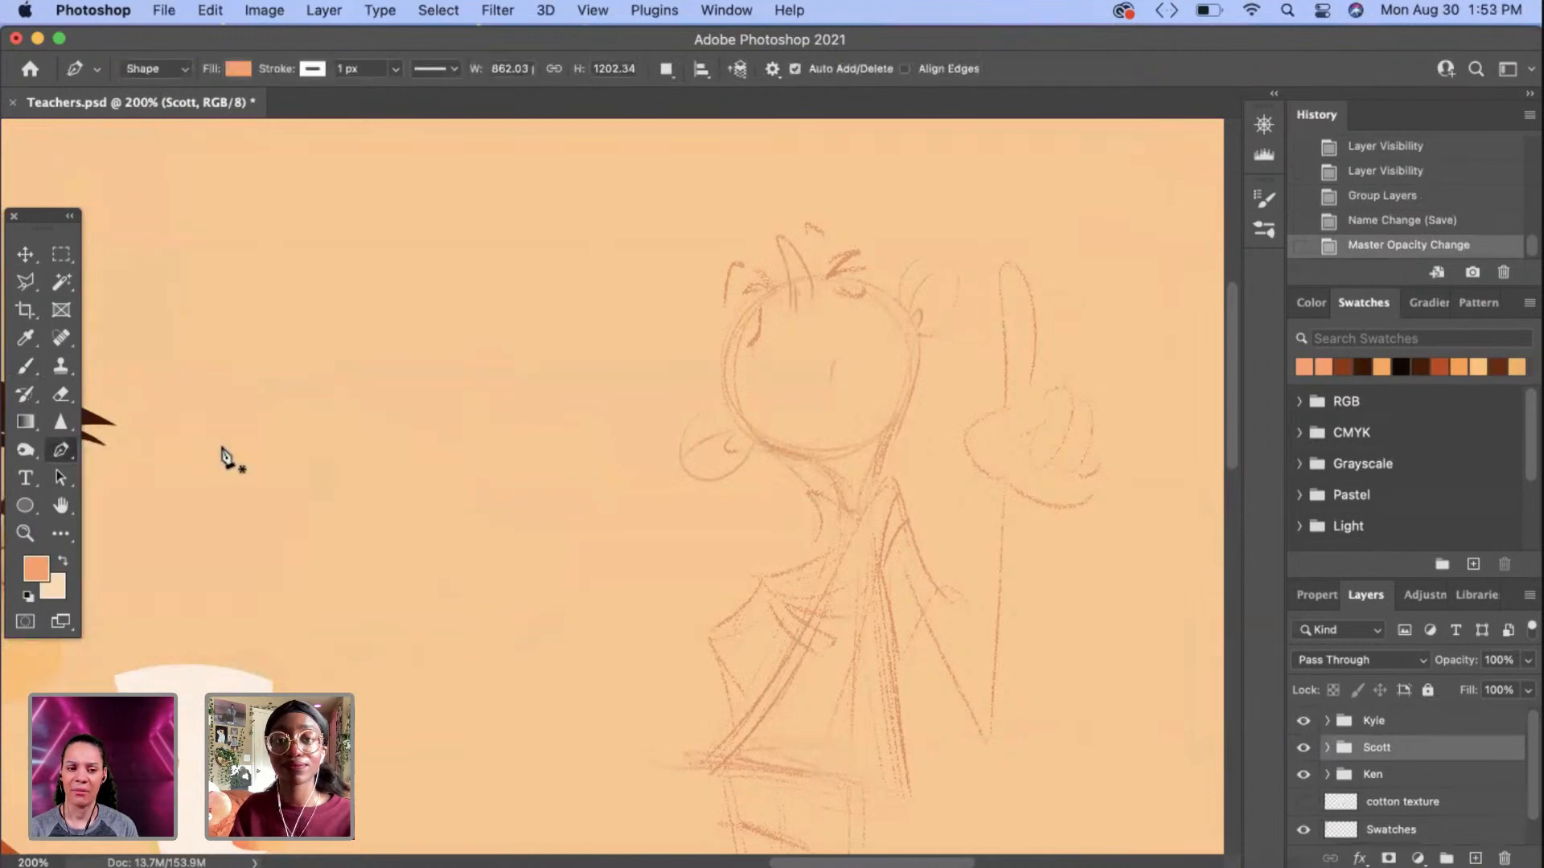
pyautogui.click(880, 492)
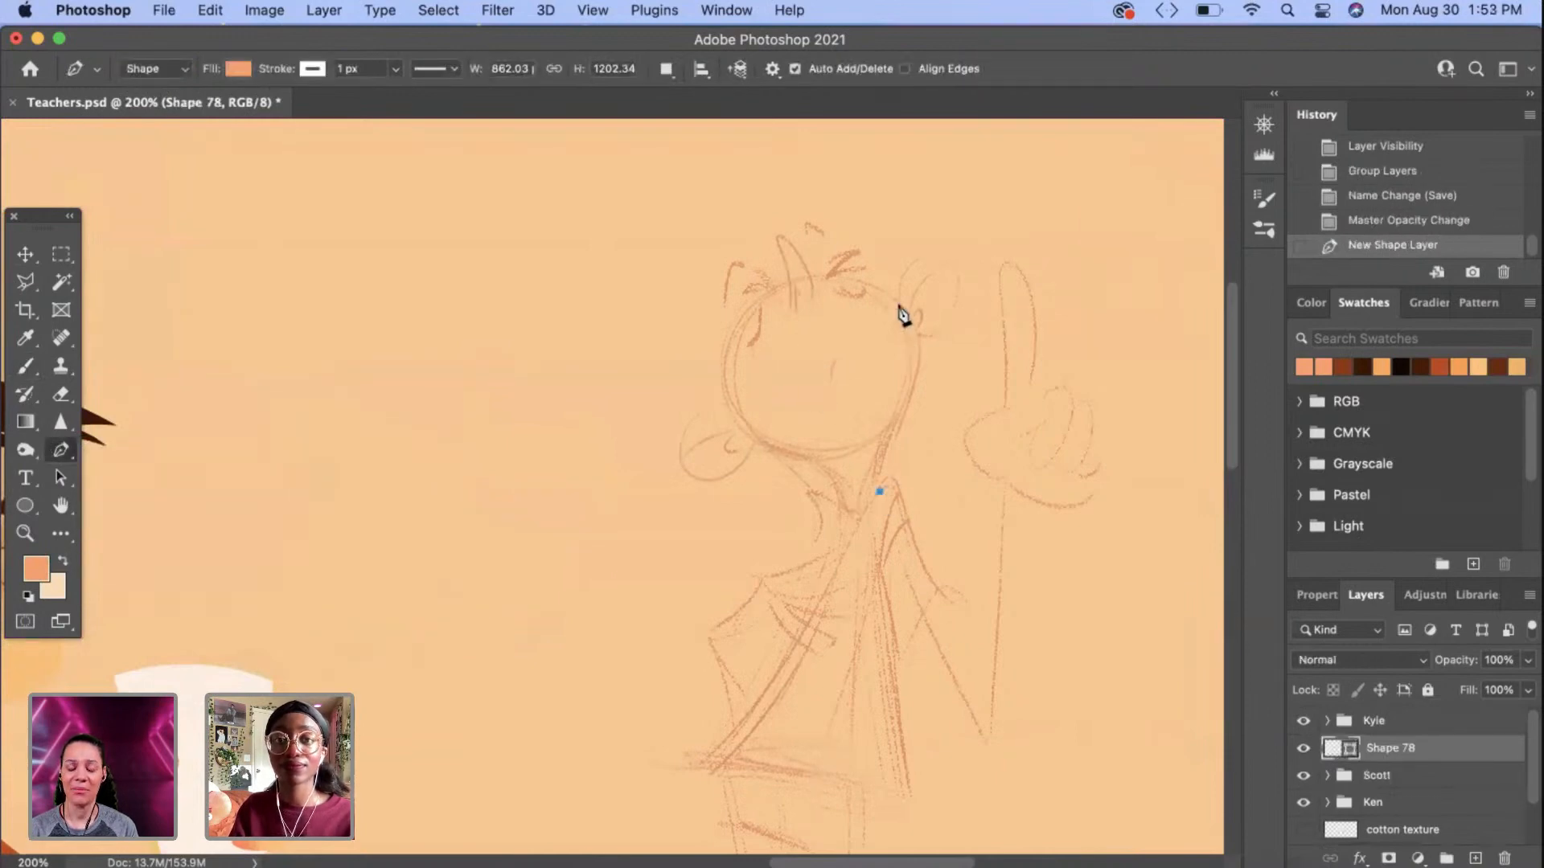
pyautogui.click(850, 515)
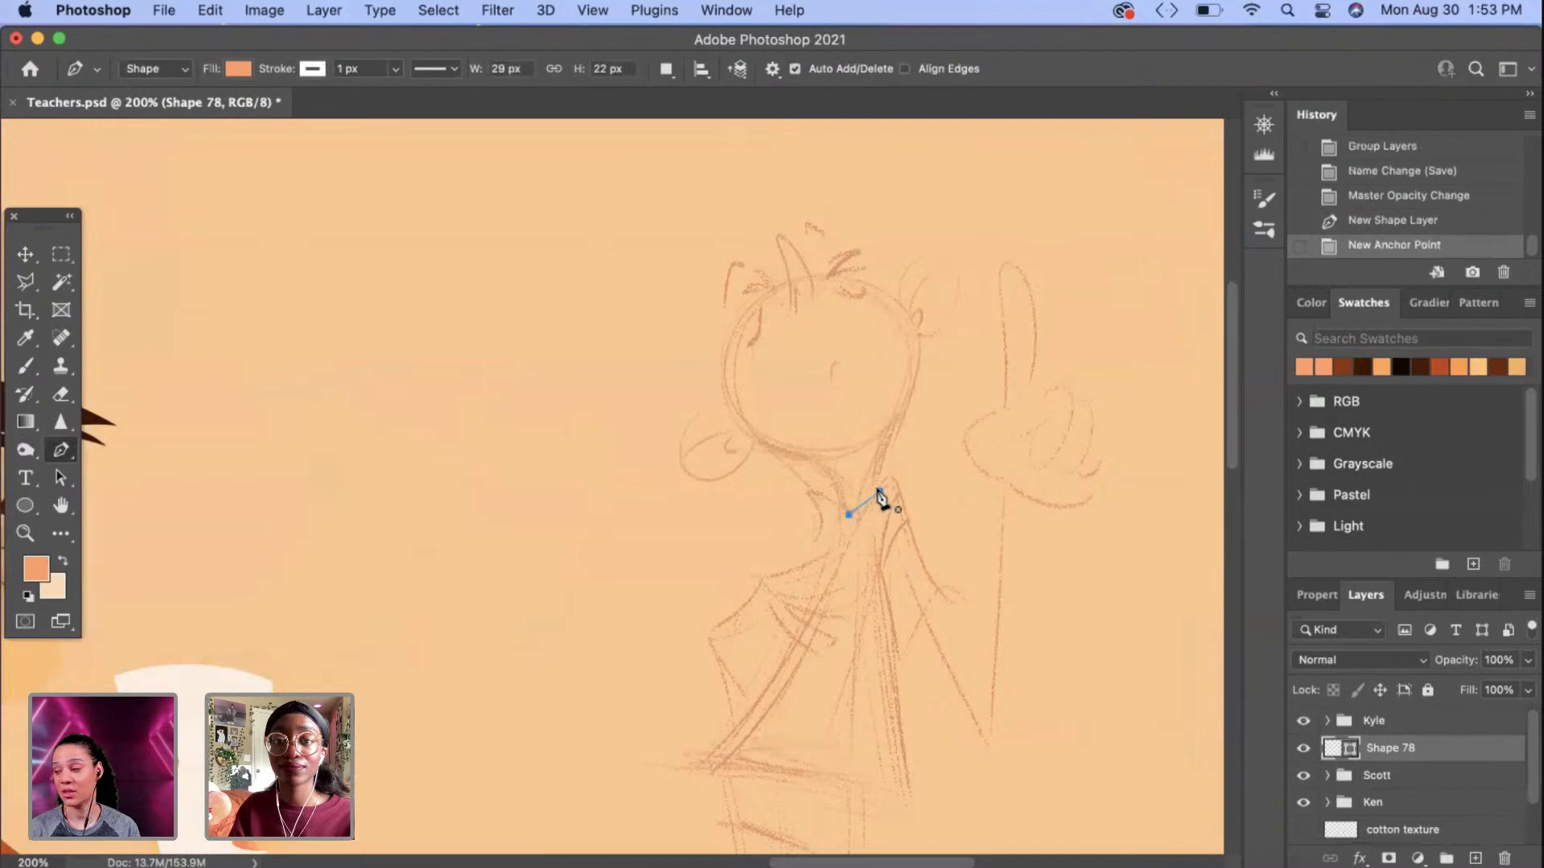
pyautogui.click(879, 491)
# Step: Change the neck shape's fill to a pale peach with RGB 255, 223, 202
pyautogui.click(241, 69)
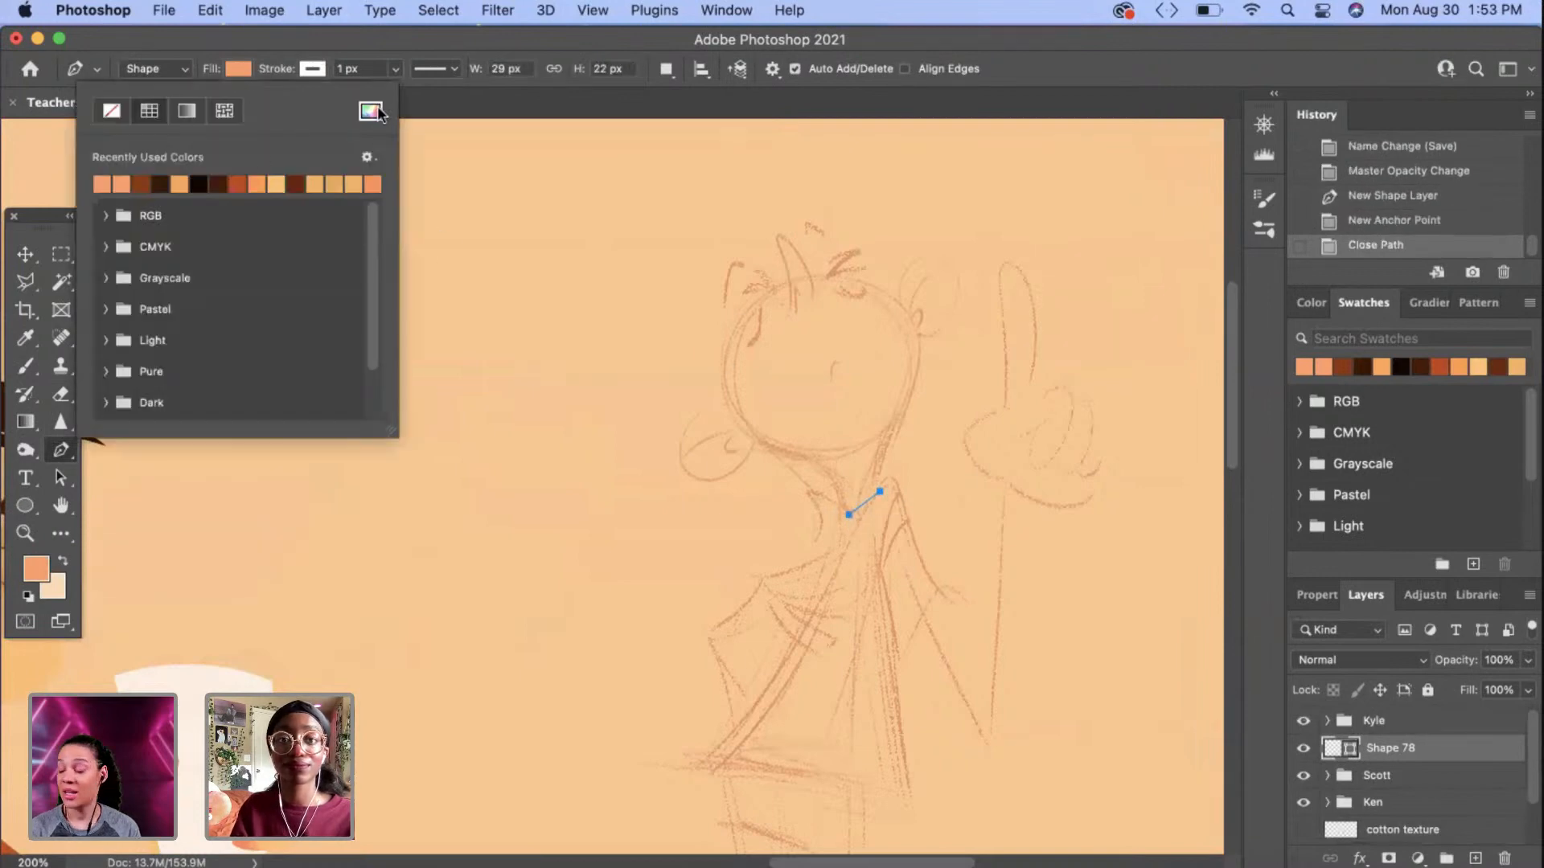
pyautogui.click(371, 111)
pyautogui.moveTo(388, 590)
pyautogui.mouseDown()
pyautogui.moveTo(345, 539)
pyautogui.moveTo(346, 511)
pyautogui.mouseUp()
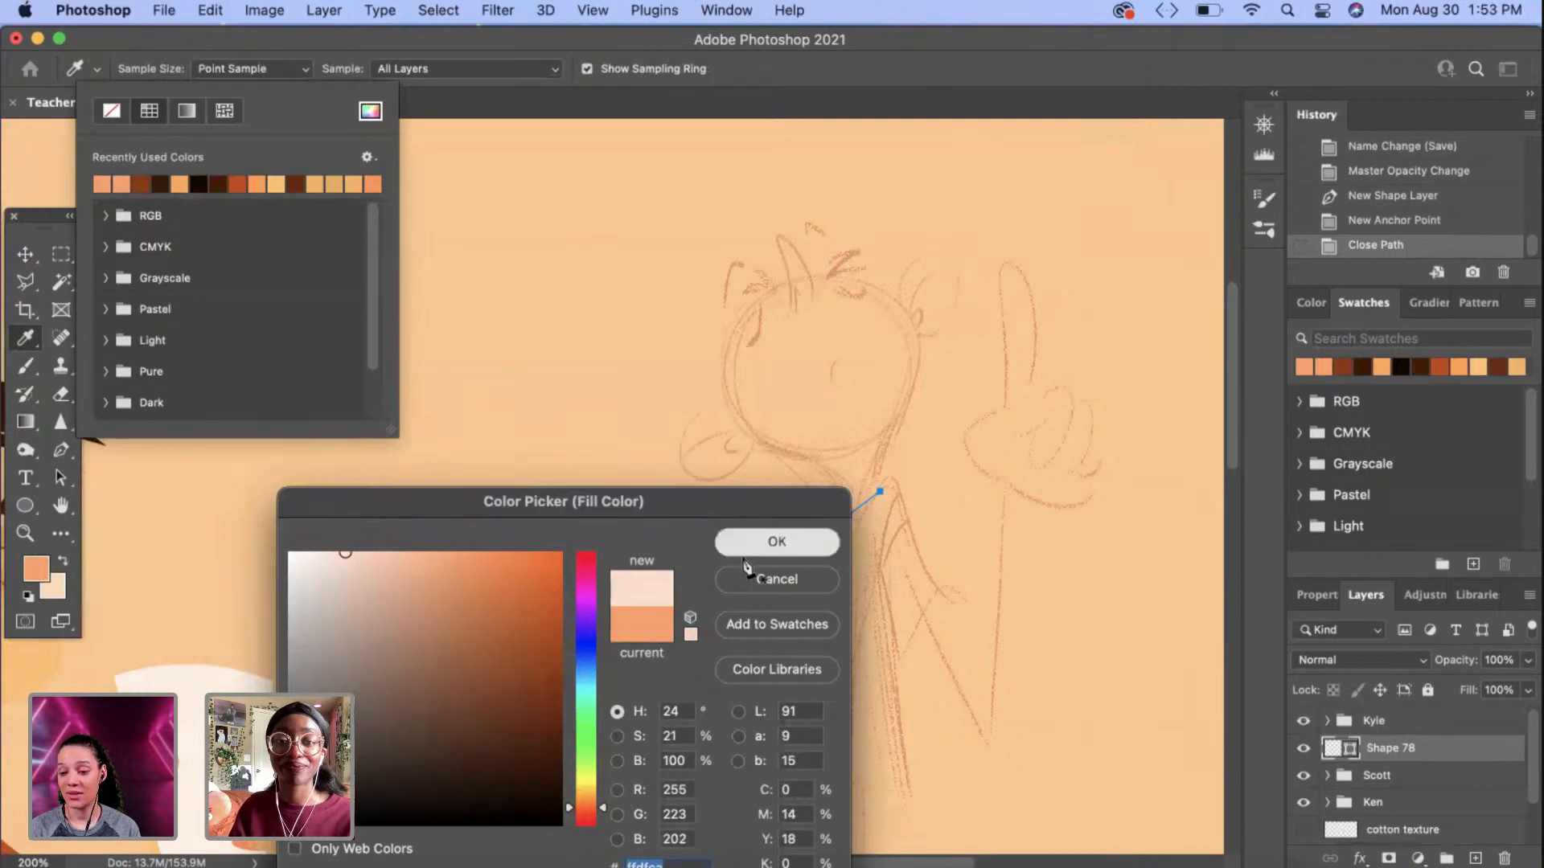
pyautogui.click(776, 541)
# Step: With the Curvature Pen, extend the shape to the top of the head and out to the cheek, about 145 by 215 px
pyautogui.click(61, 451)
pyautogui.click(120, 486)
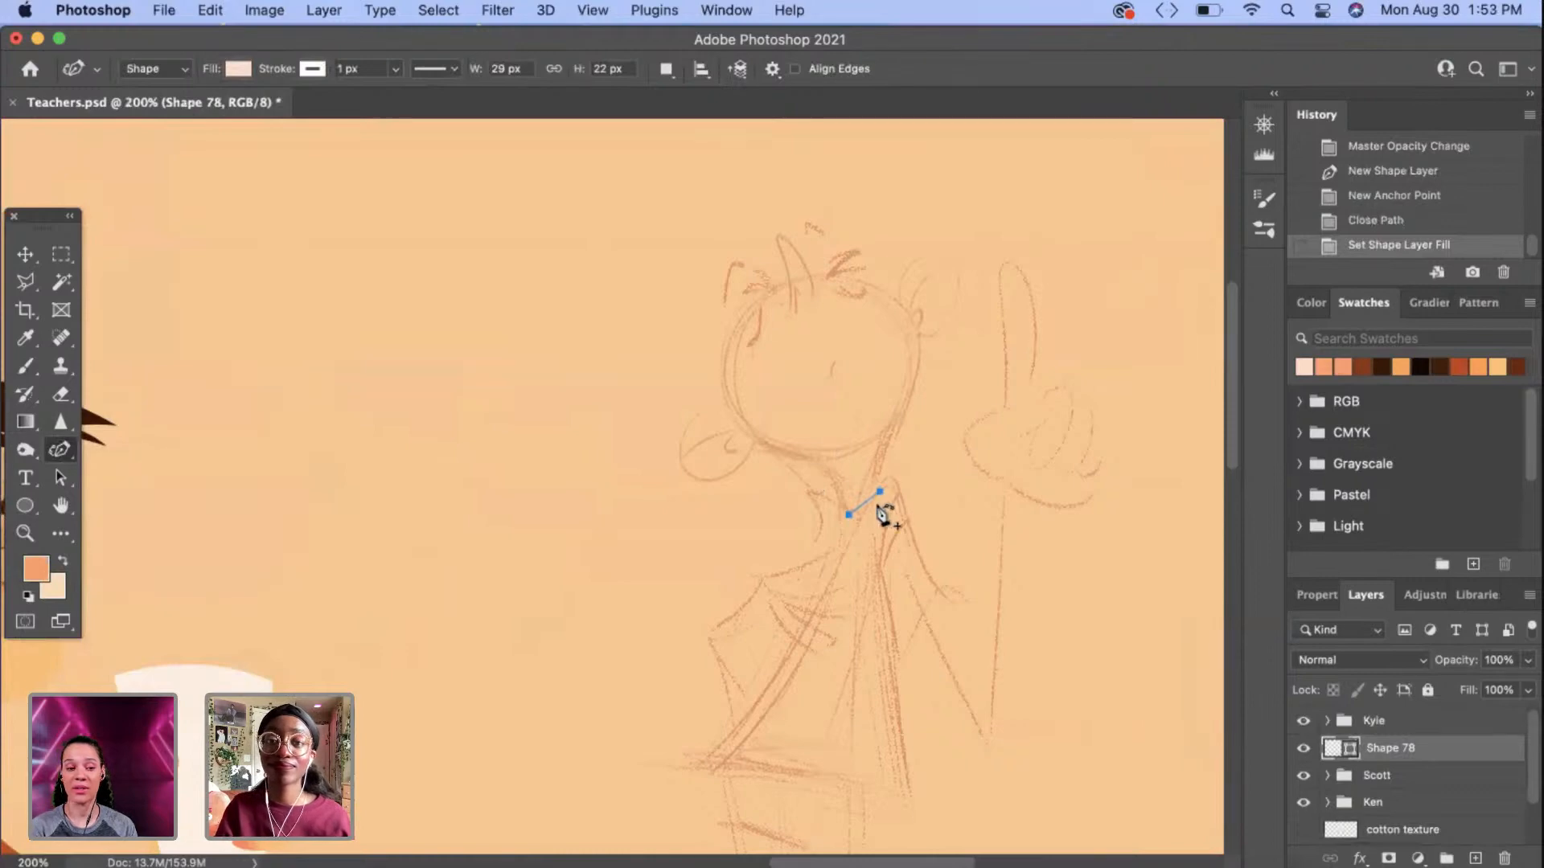
pyautogui.moveTo(864, 503); pyautogui.dragTo(790, 283)
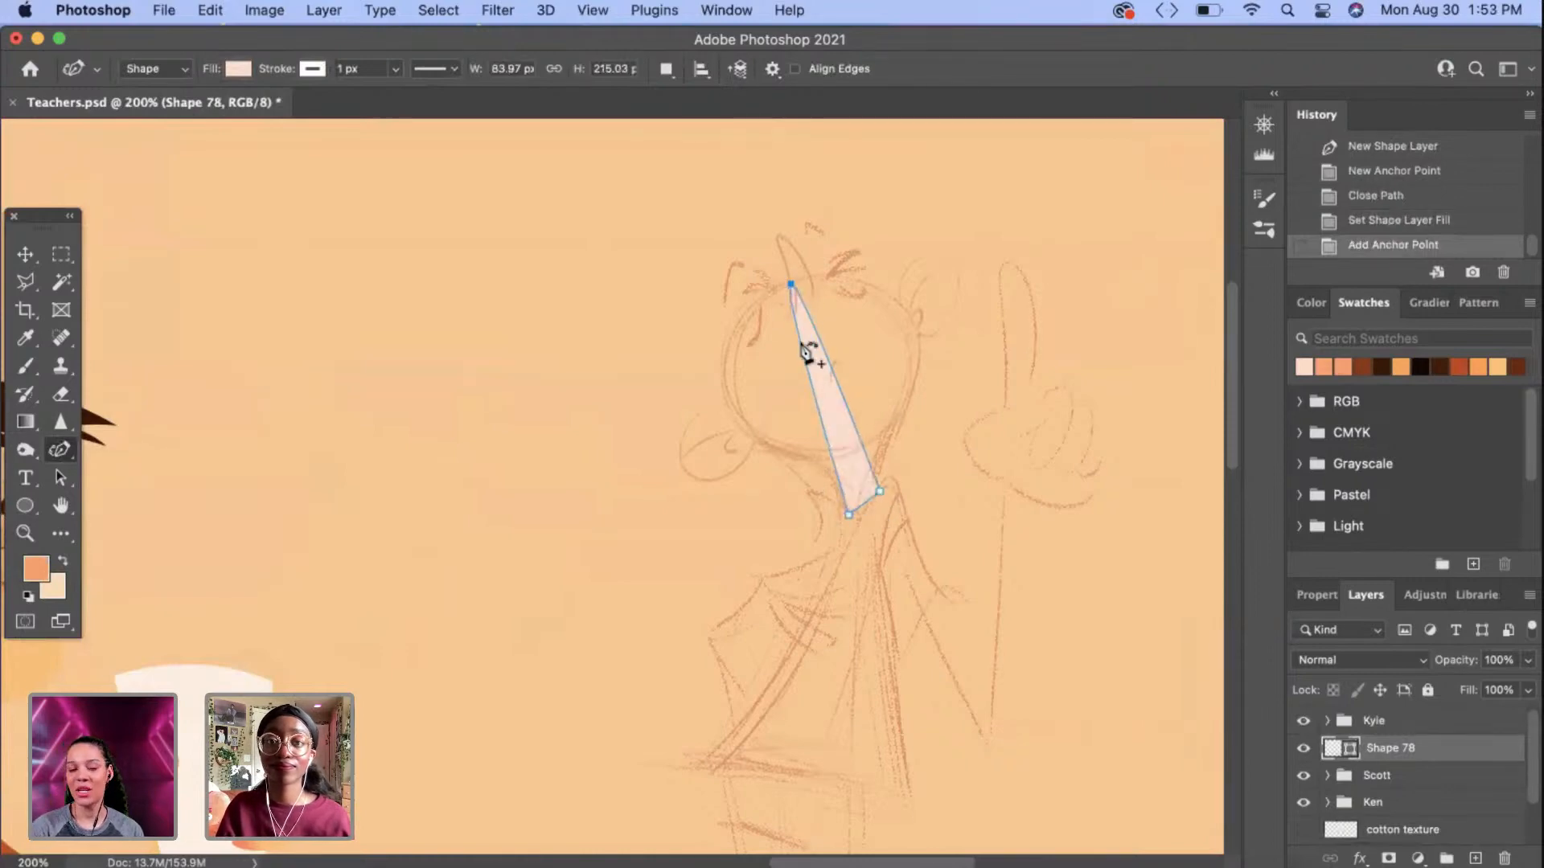
pyautogui.moveTo(812, 367)
pyautogui.mouseDown()
pyautogui.moveTo(765, 407)
pyautogui.moveTo(726, 397)
pyautogui.mouseUp()
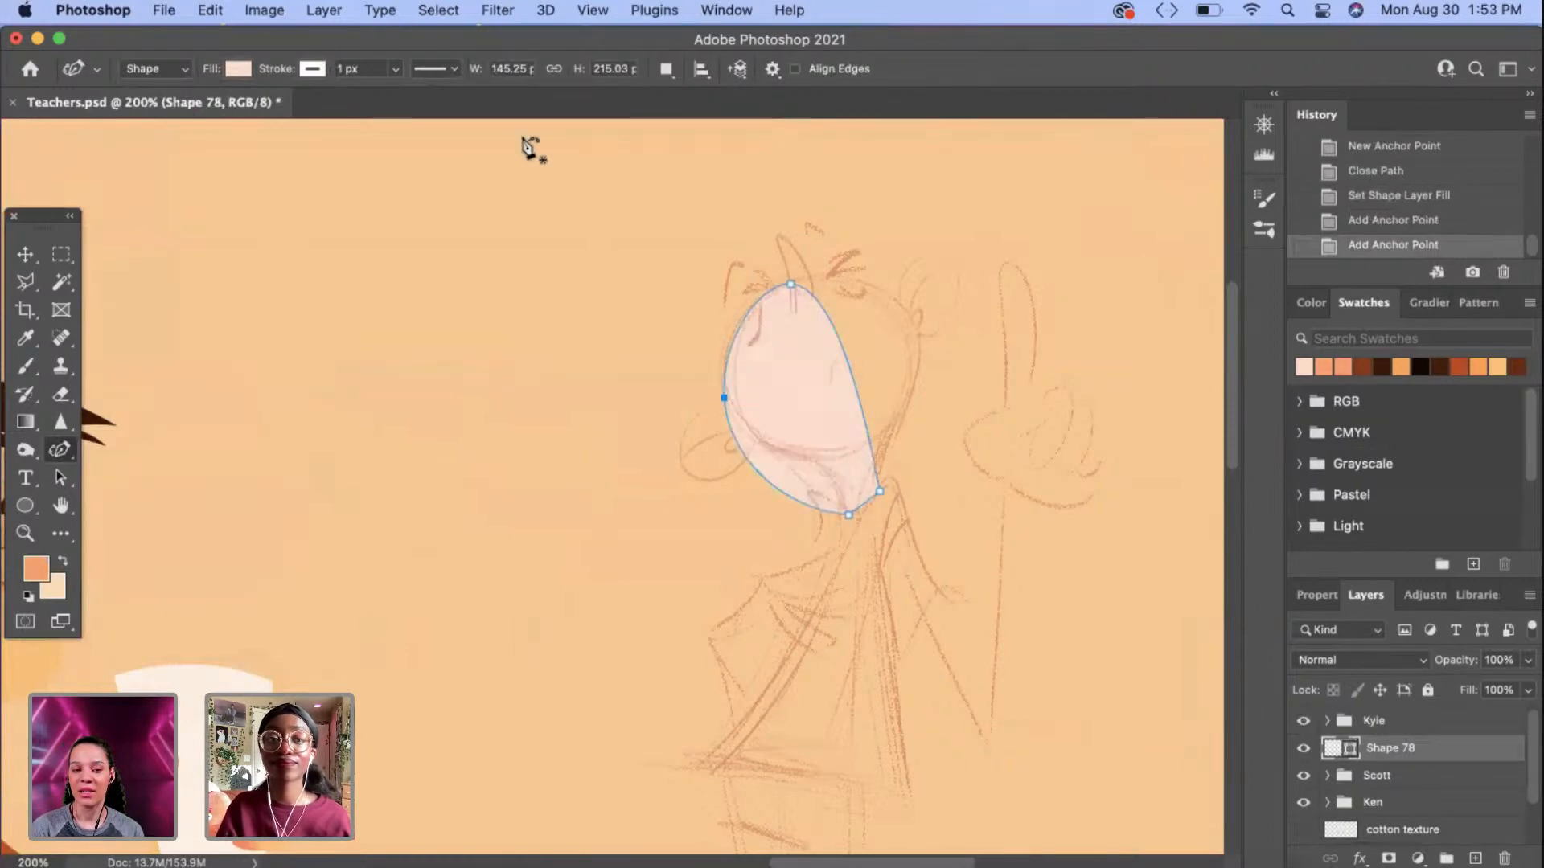
# Step: Remove the head shape's stroke and add anchors that curve its other side along the sketched head down to the neck
pyautogui.click(312, 68)
pyautogui.click(187, 110)
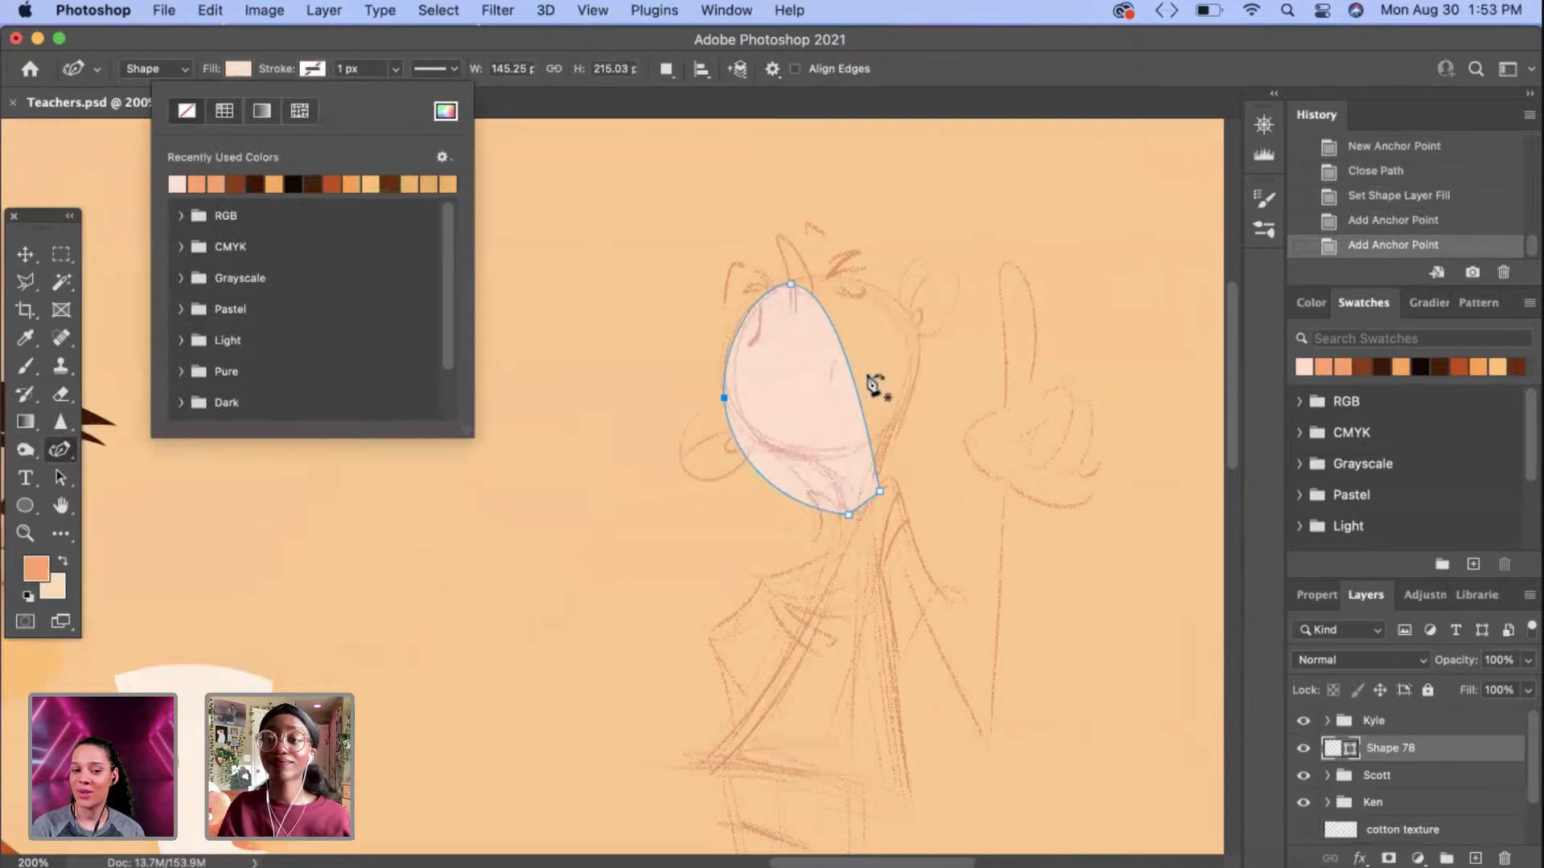
pyautogui.moveTo(861, 397); pyautogui.dragTo(914, 325)
pyautogui.moveTo(905, 481); pyautogui.dragTo(883, 461)
pyautogui.moveTo(913, 322); pyautogui.dragTo(917, 331)
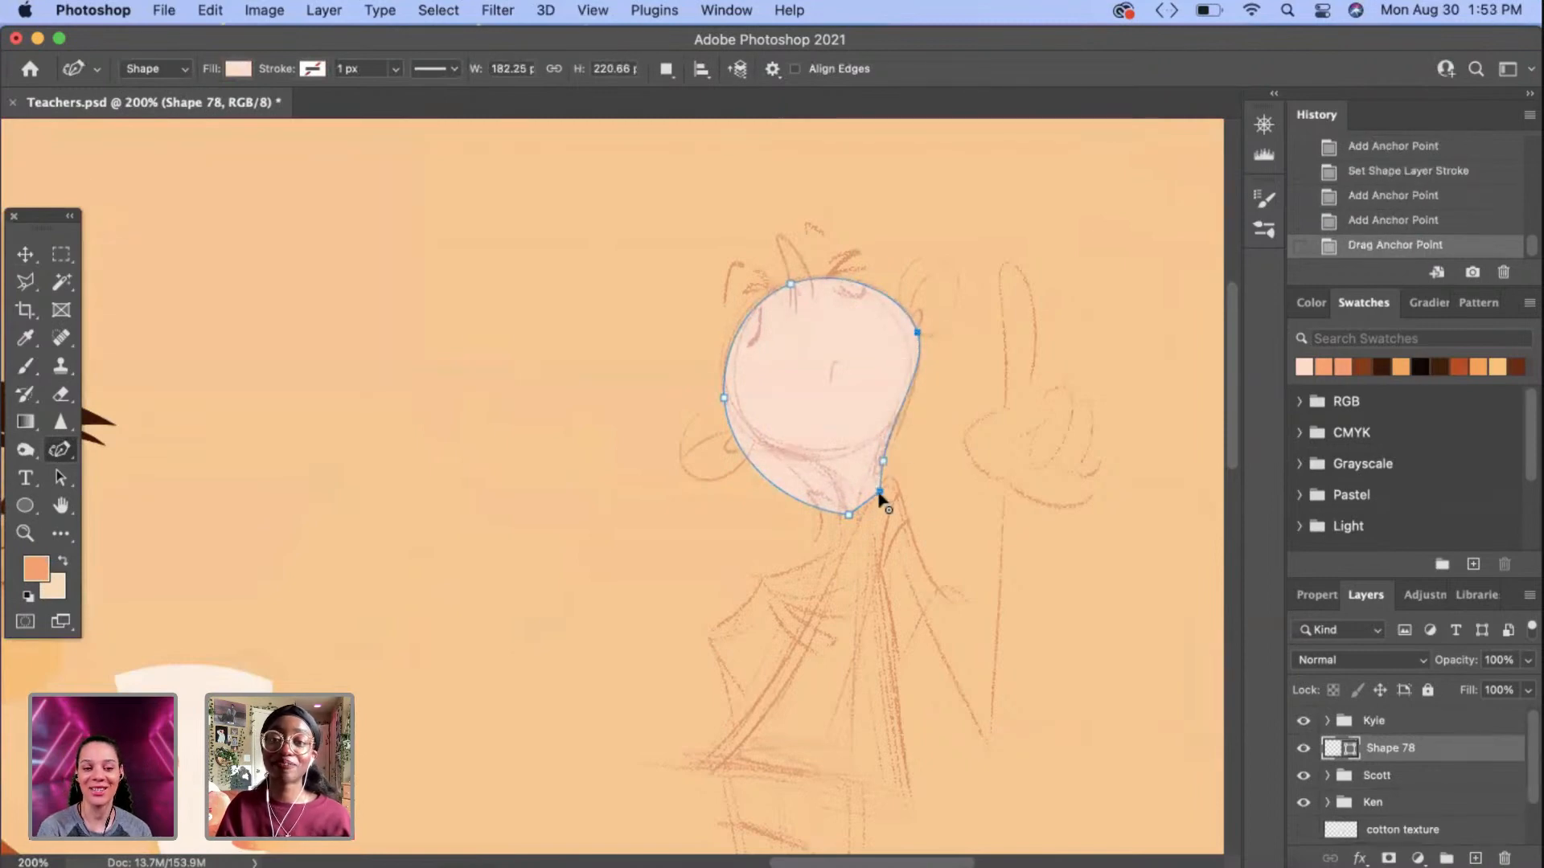
# Step: Refine the head shape's anchors to follow the sketched skull, jaw and narrow neck, about 182 by 229 px overall
pyautogui.moveTo(879, 492); pyautogui.dragTo(882, 457)
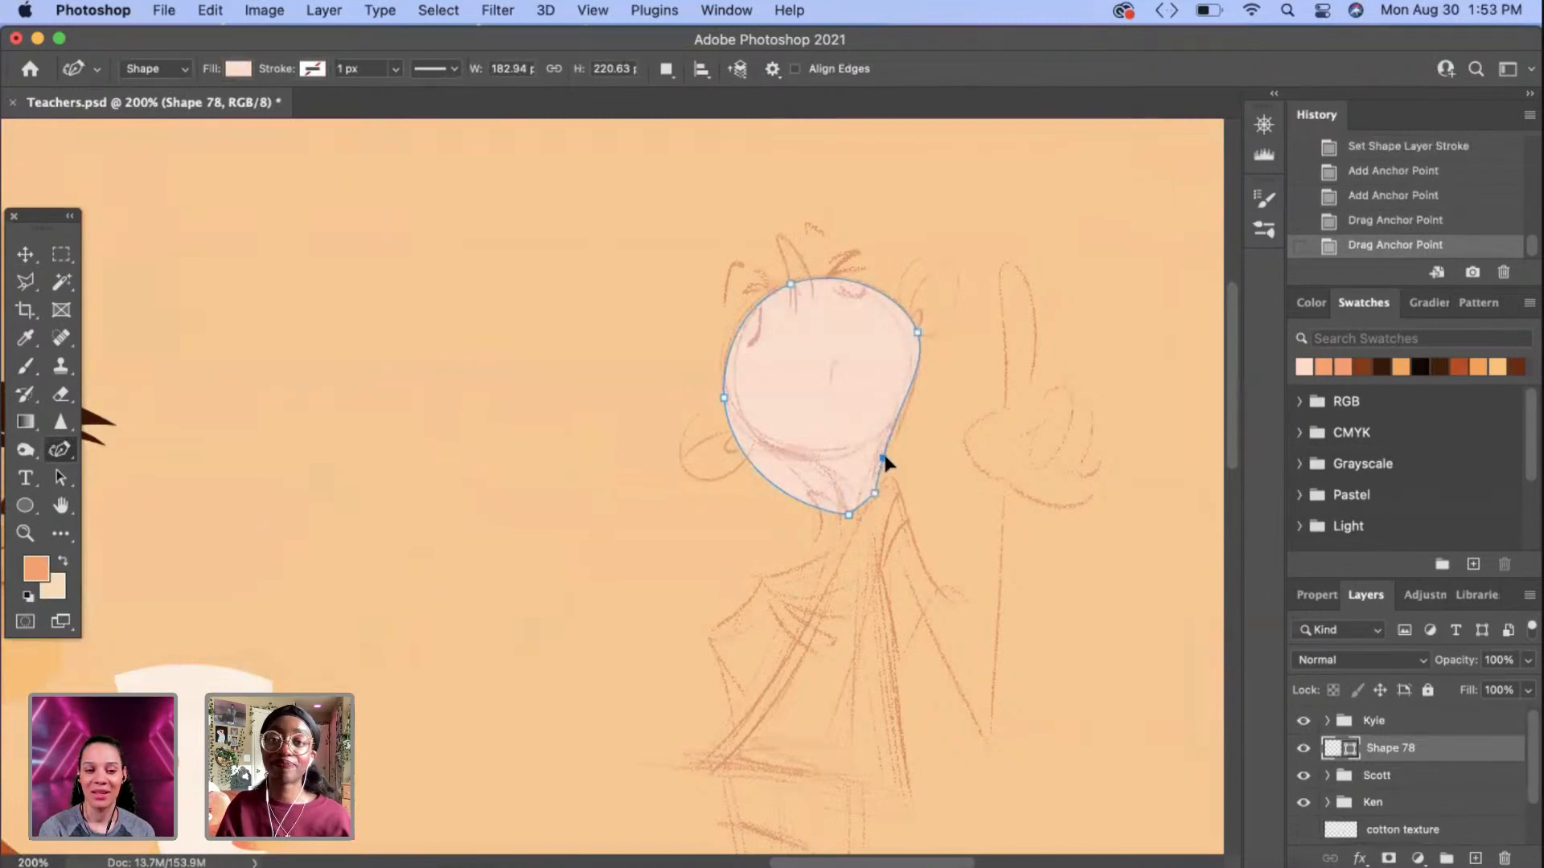
pyautogui.moveTo(836, 513); pyautogui.dragTo(844, 495)
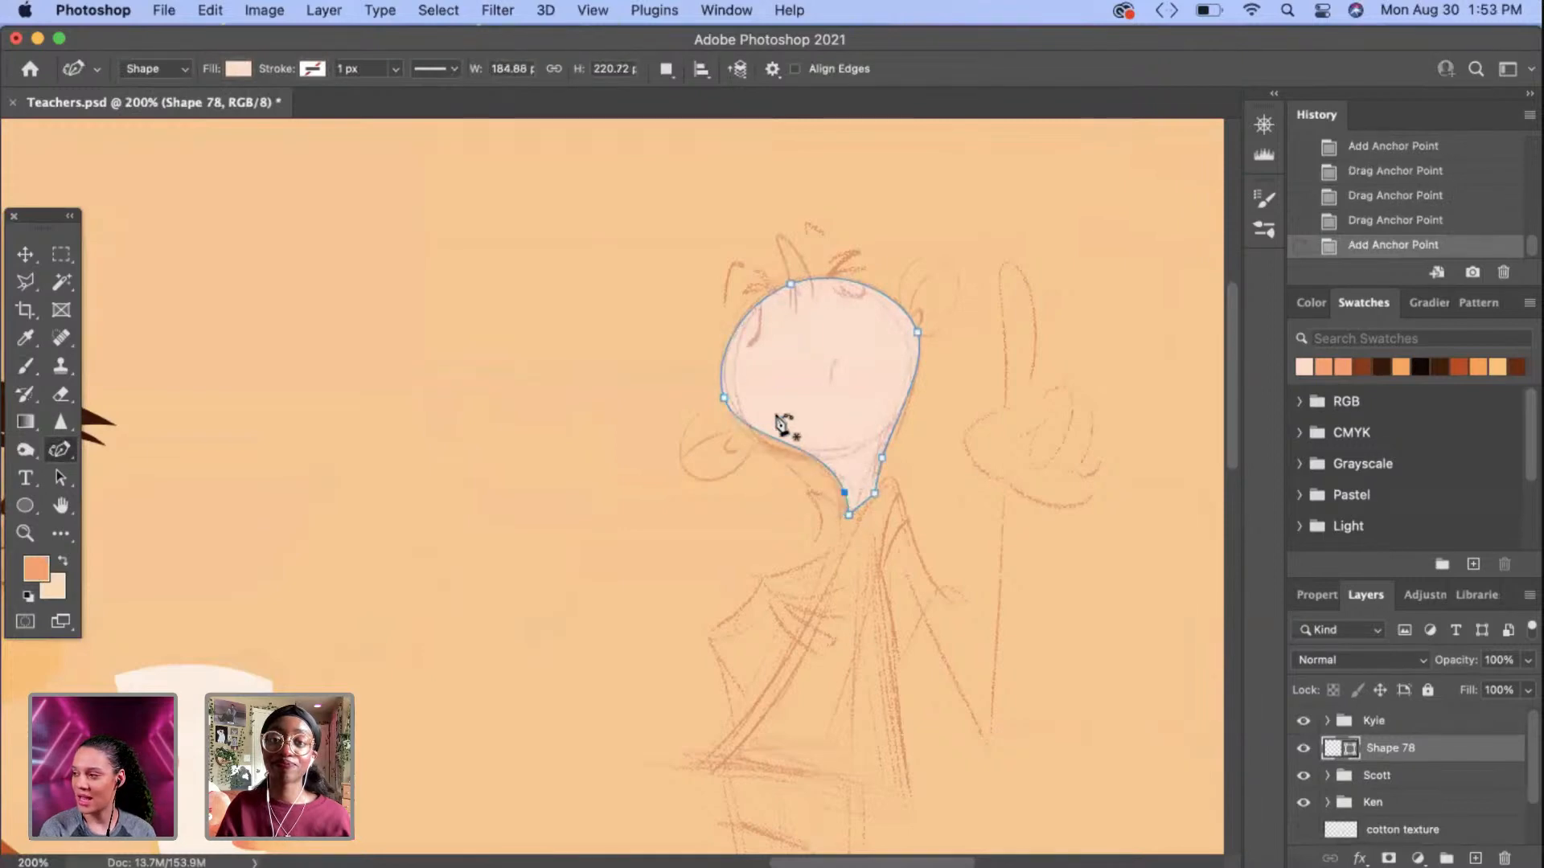
pyautogui.moveTo(725, 398); pyautogui.dragTo(729, 417)
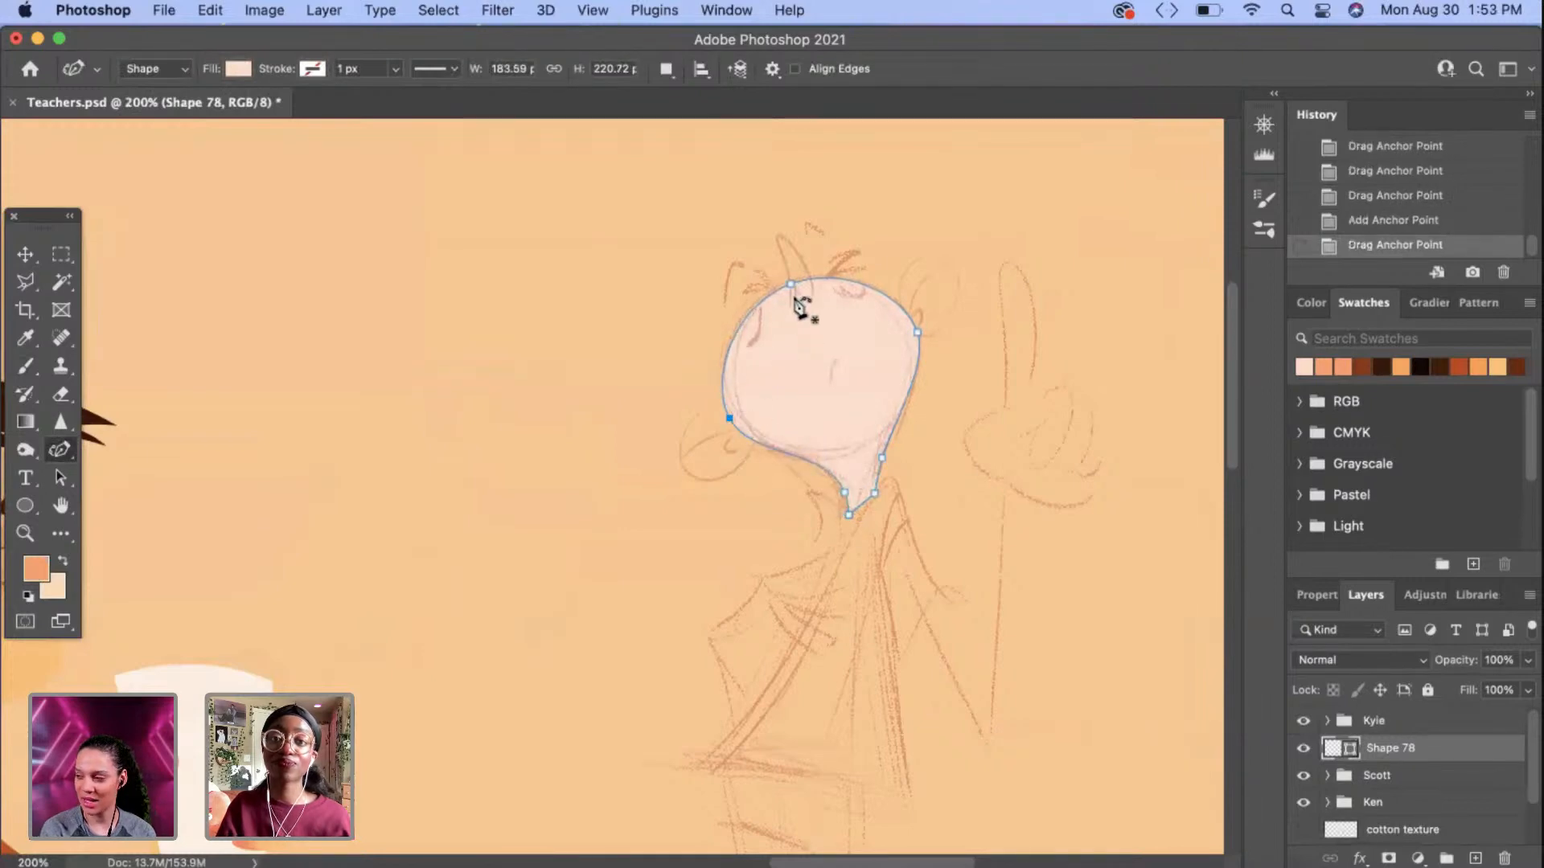
pyautogui.moveTo(790, 284); pyautogui.dragTo(784, 286)
pyautogui.moveTo(917, 333); pyautogui.dragTo(918, 338)
pyautogui.moveTo(874, 493)
pyautogui.mouseDown()
pyautogui.moveTo(878, 463)
pyautogui.moveTo(845, 494)
pyautogui.mouseUp()
pyautogui.moveTo(729, 418); pyautogui.dragTo(732, 420)
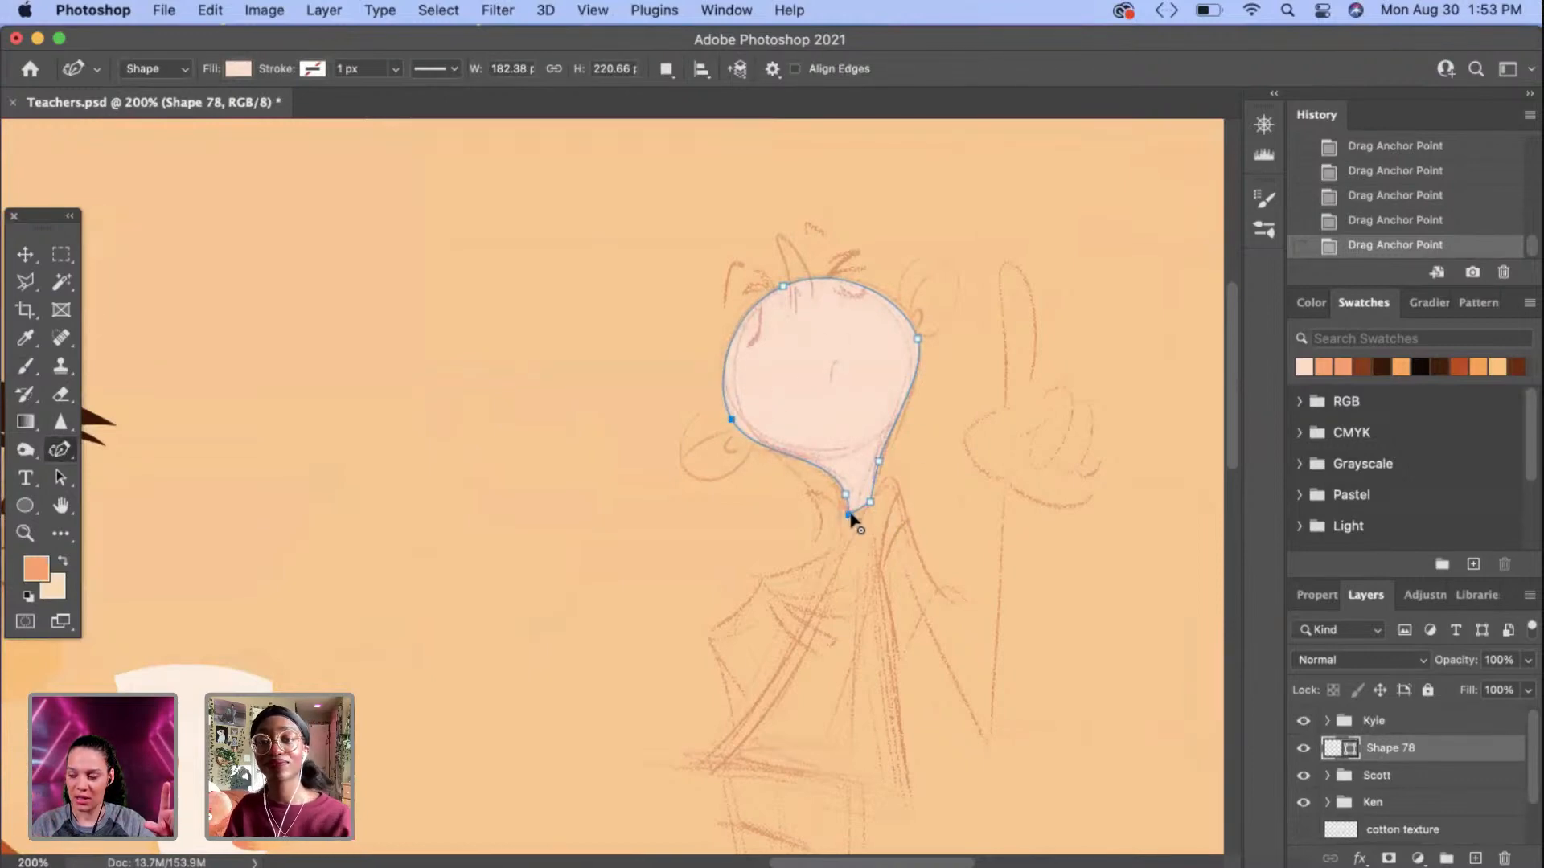
pyautogui.moveTo(849, 515); pyautogui.dragTo(852, 525)
pyautogui.press('Return')
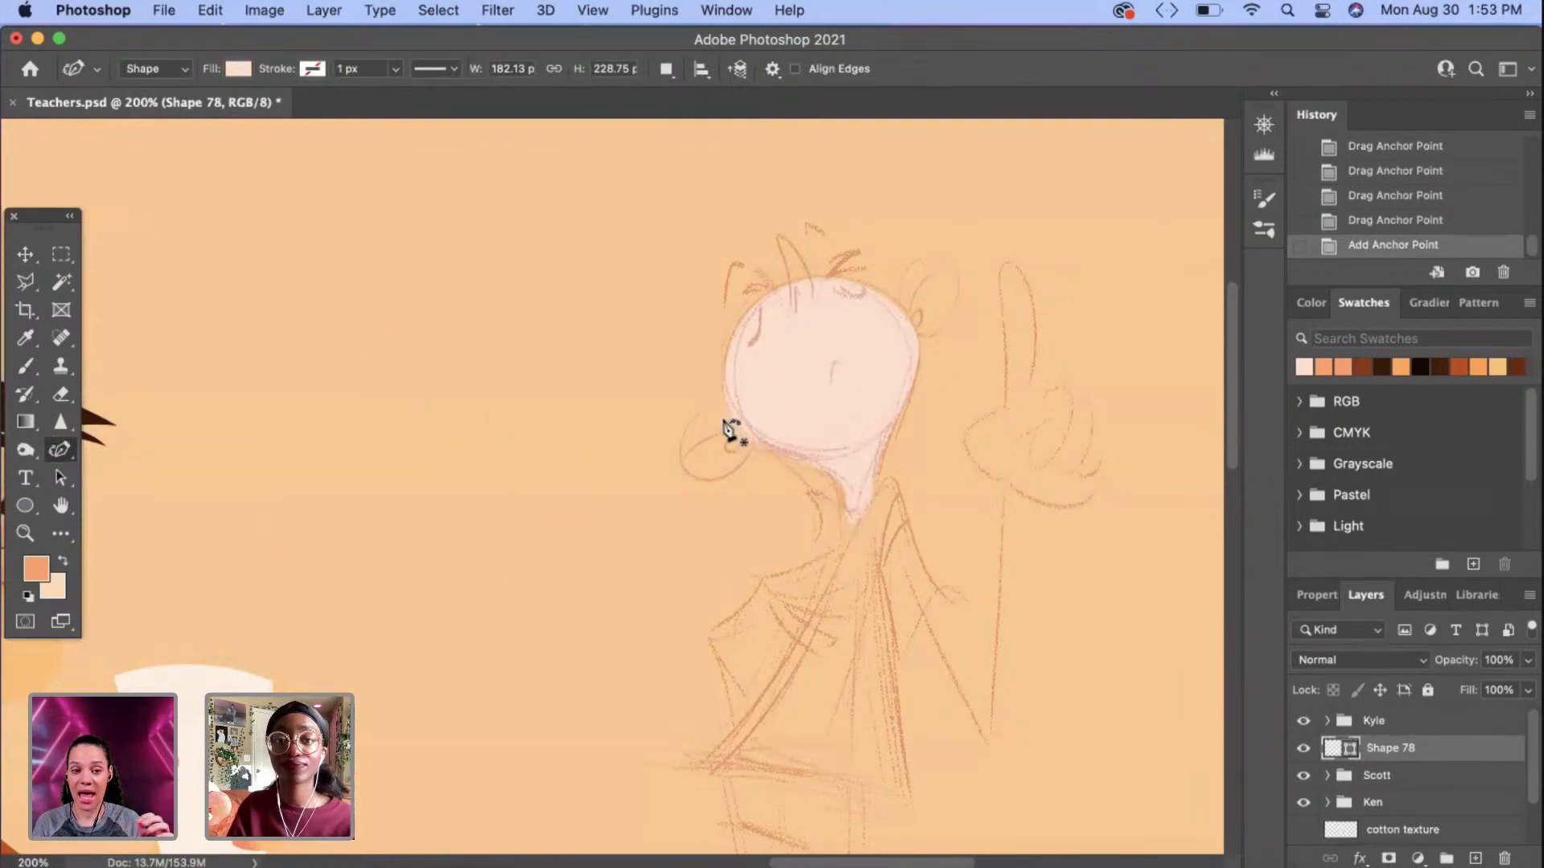
# Step: Draw a separate round ear shape about 71 by 72 px over the sketched circle beside the jaw
pyautogui.click(743, 418)
pyautogui.moveTo(704, 408); pyautogui.dragTo(691, 473)
pyautogui.click(685, 480)
pyautogui.click(687, 478)
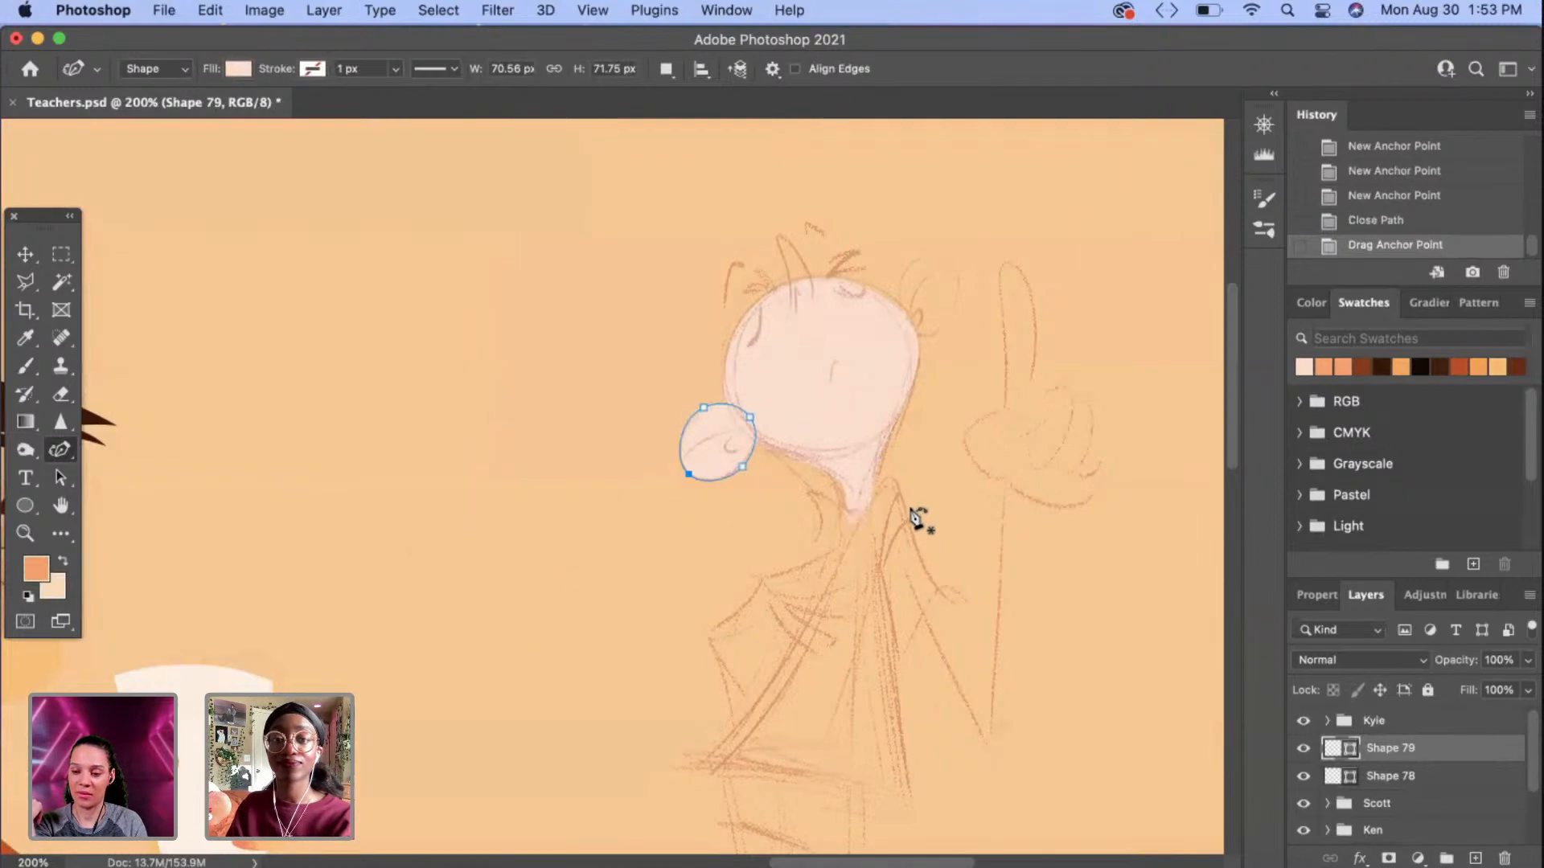
# Step: Draw an oval far-ear shape about 62 by 68 px over the sketch, on its own layer beneath the head shape
pyautogui.press('Return')
pyautogui.click(1395, 804)
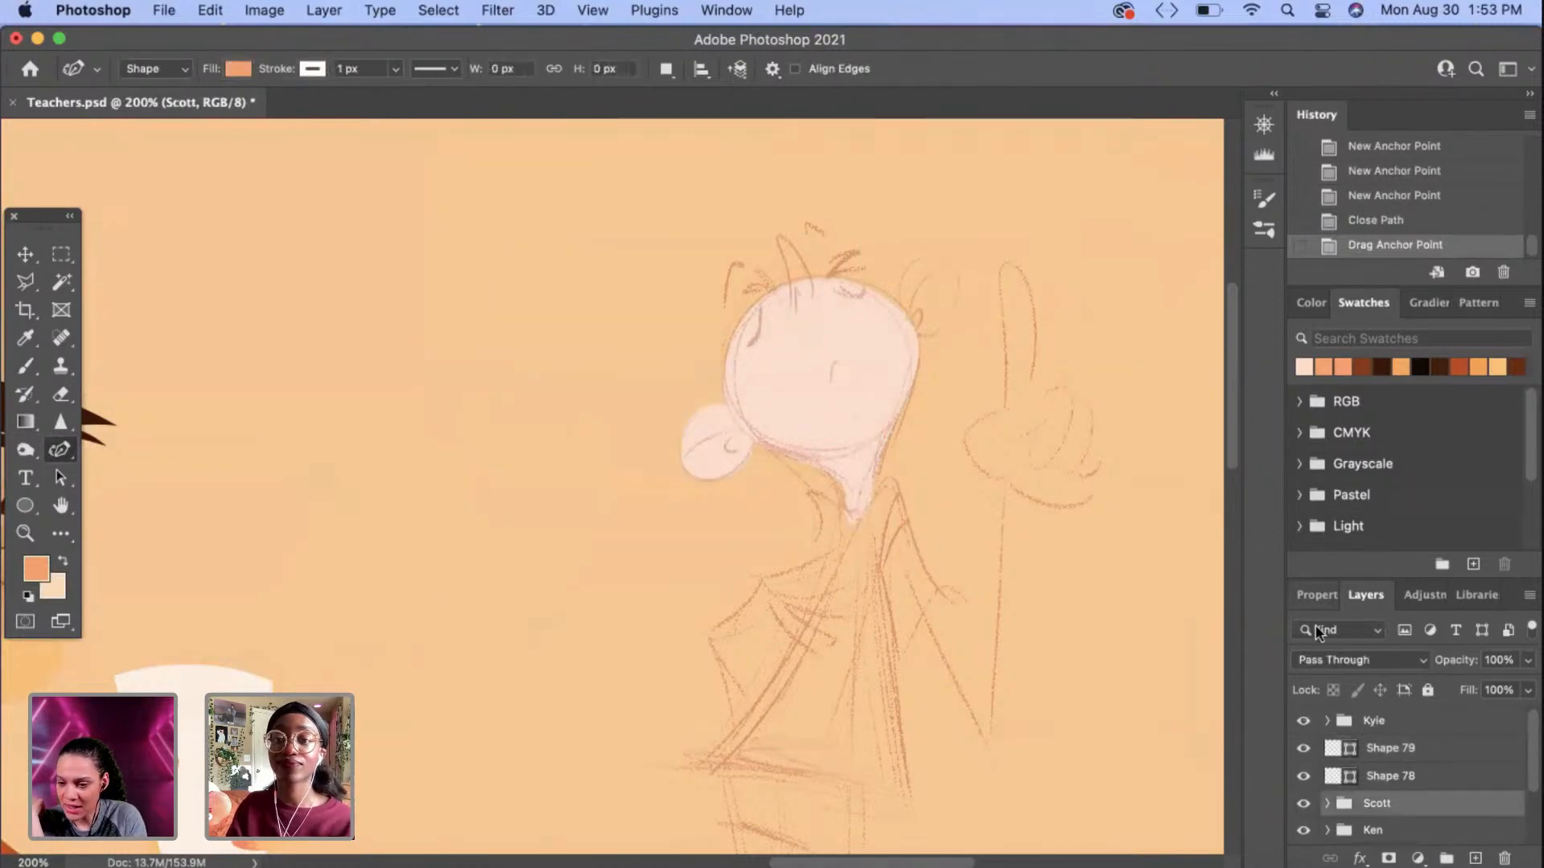
pyautogui.click(903, 323)
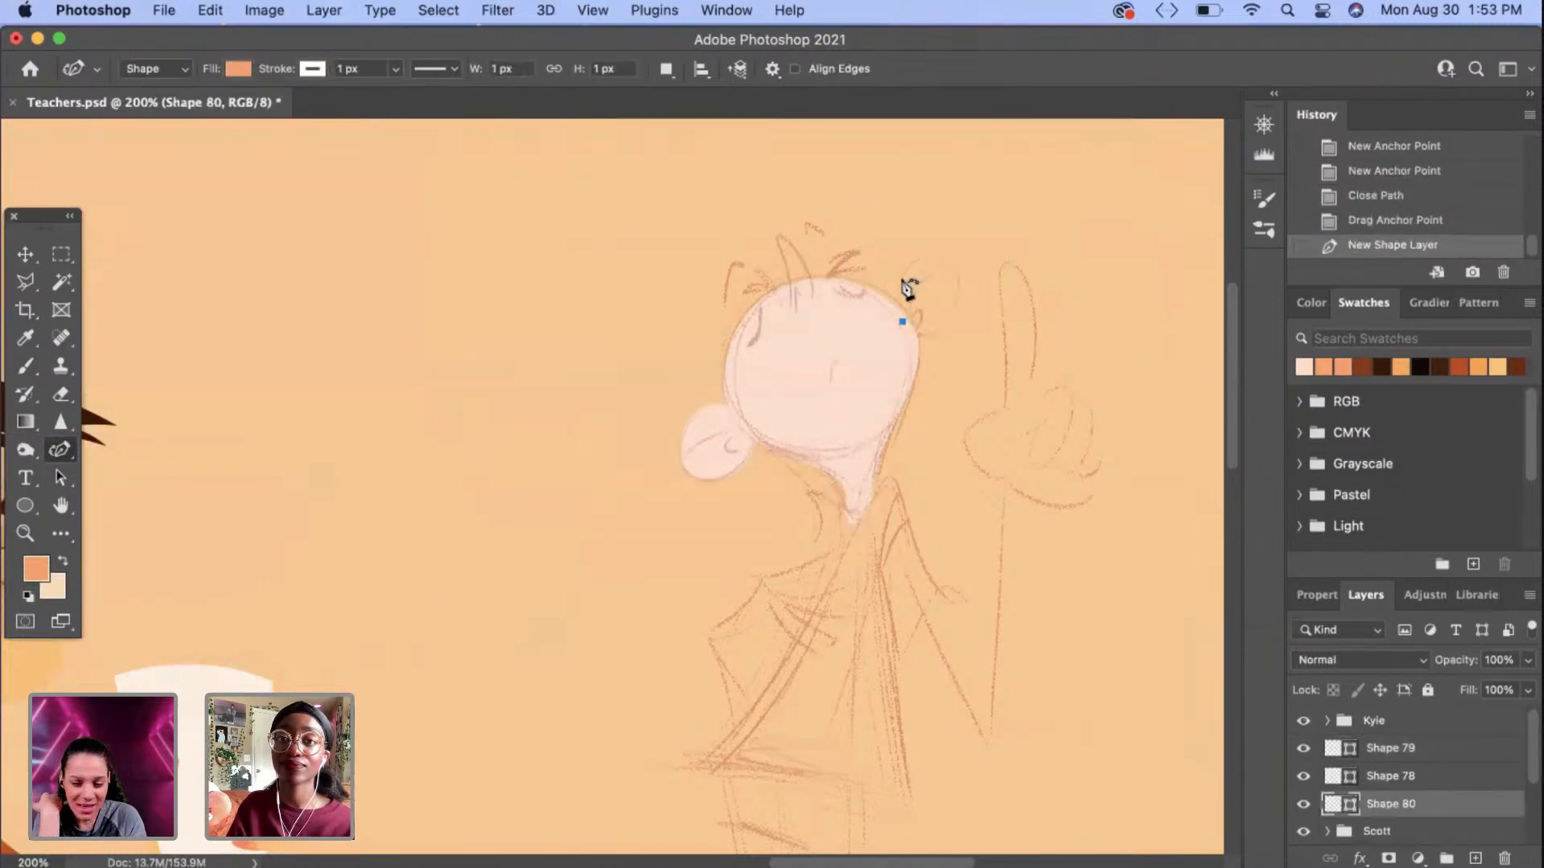
pyautogui.click(902, 279)
pyautogui.click(955, 265)
pyautogui.click(932, 332)
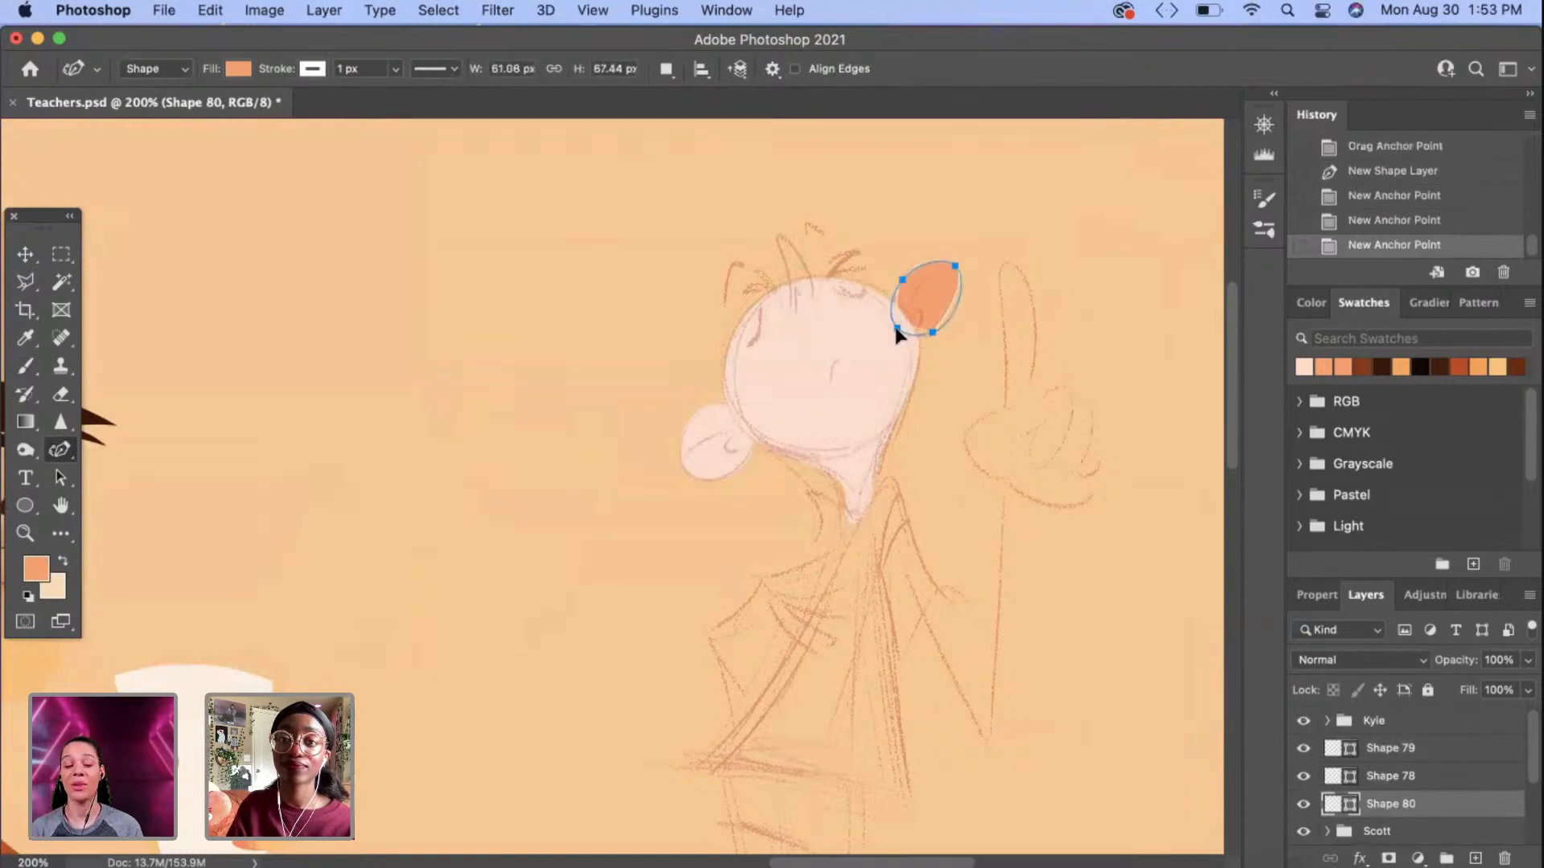
pyautogui.moveTo(902, 322); pyautogui.dragTo(944, 335)
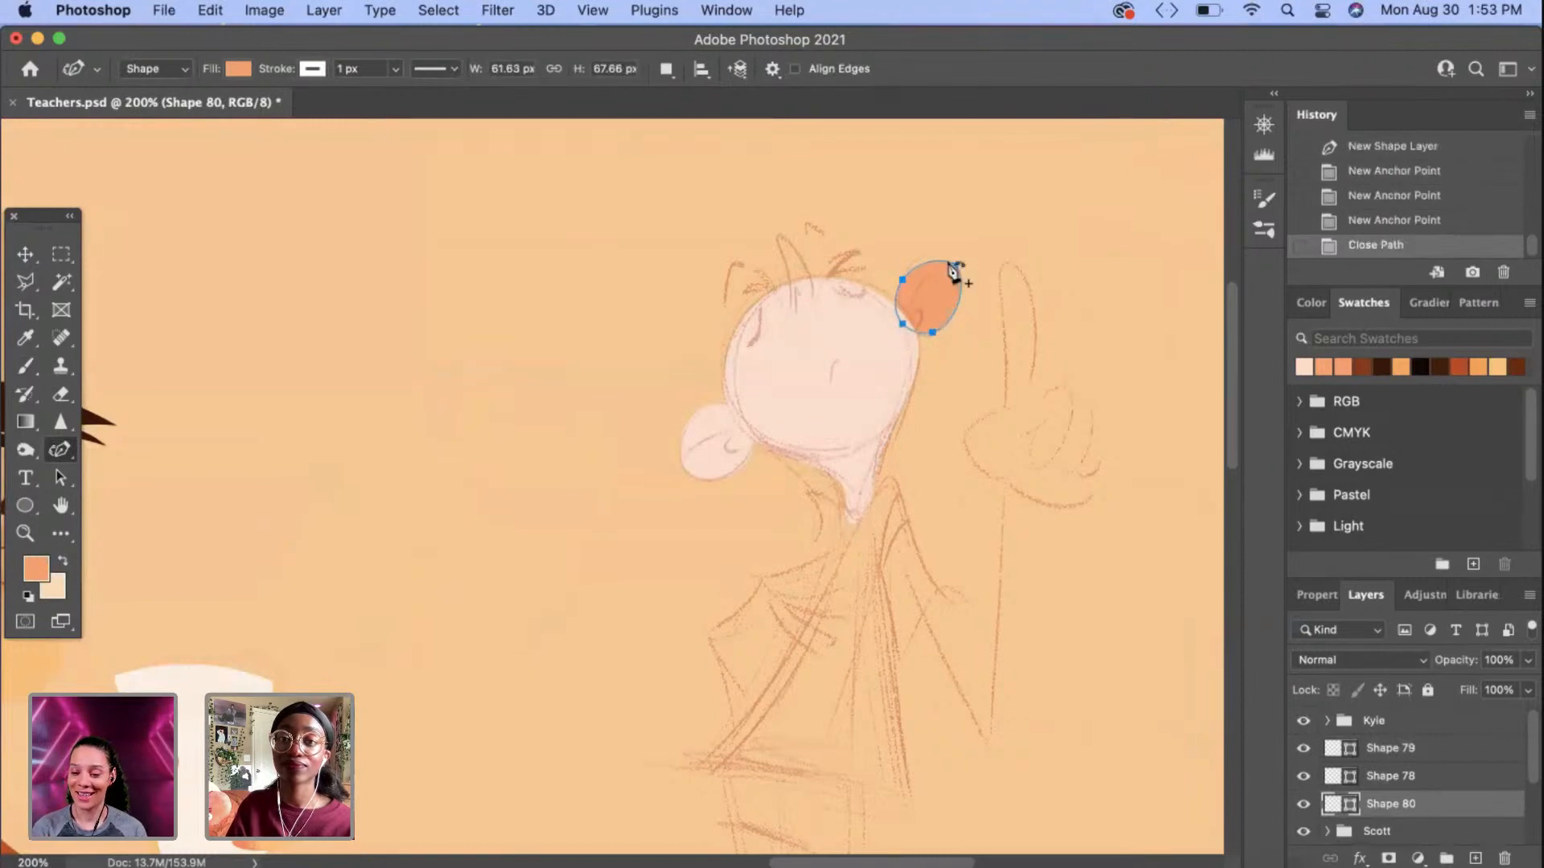
pyautogui.moveTo(954, 266); pyautogui.dragTo(905, 274)
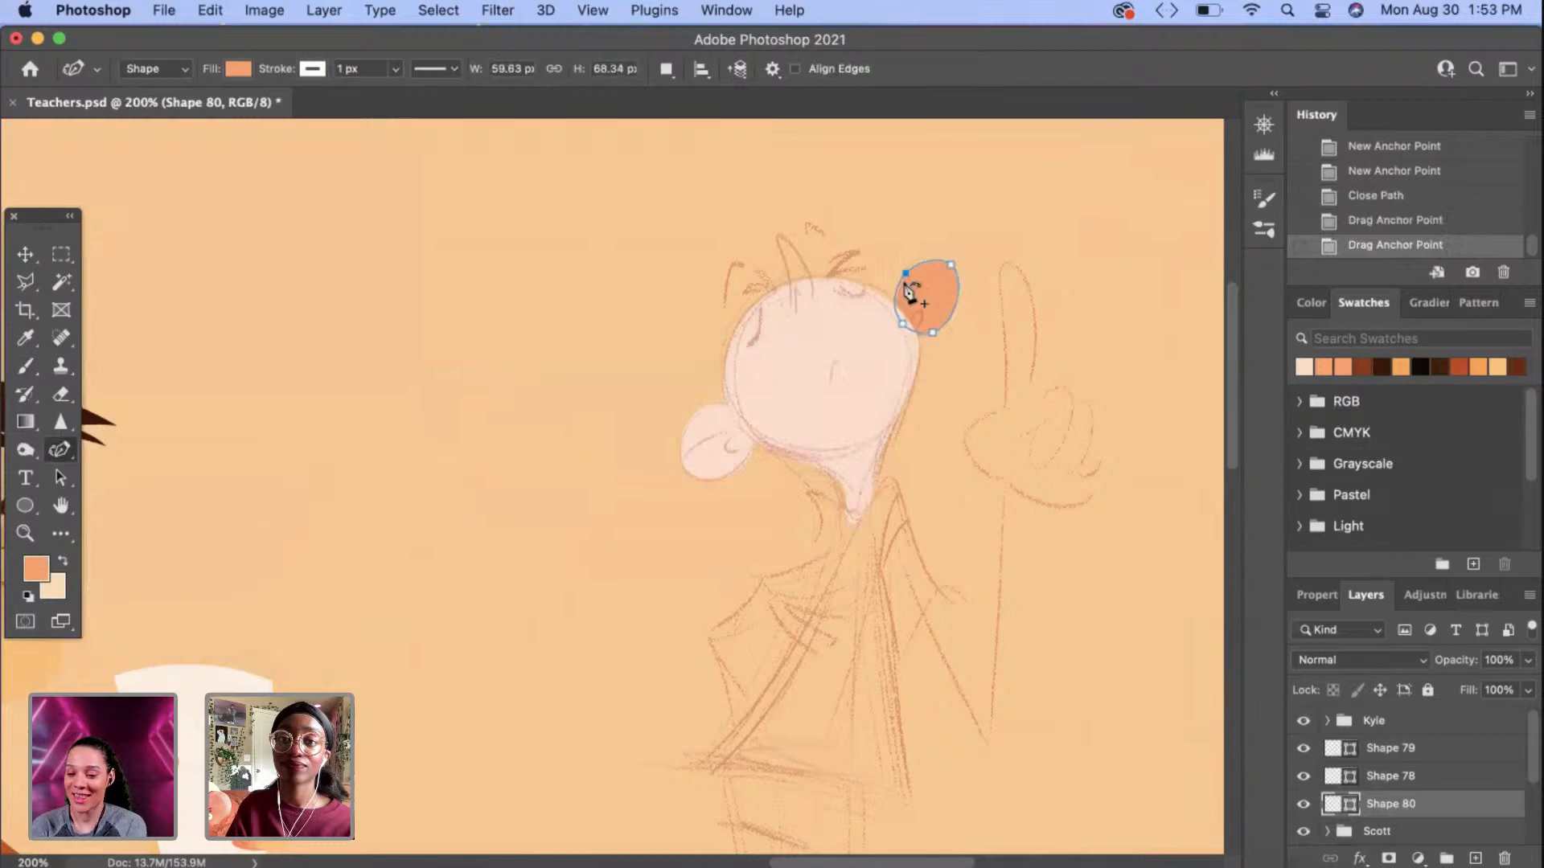
pyautogui.moveTo(933, 332); pyautogui.dragTo(900, 328)
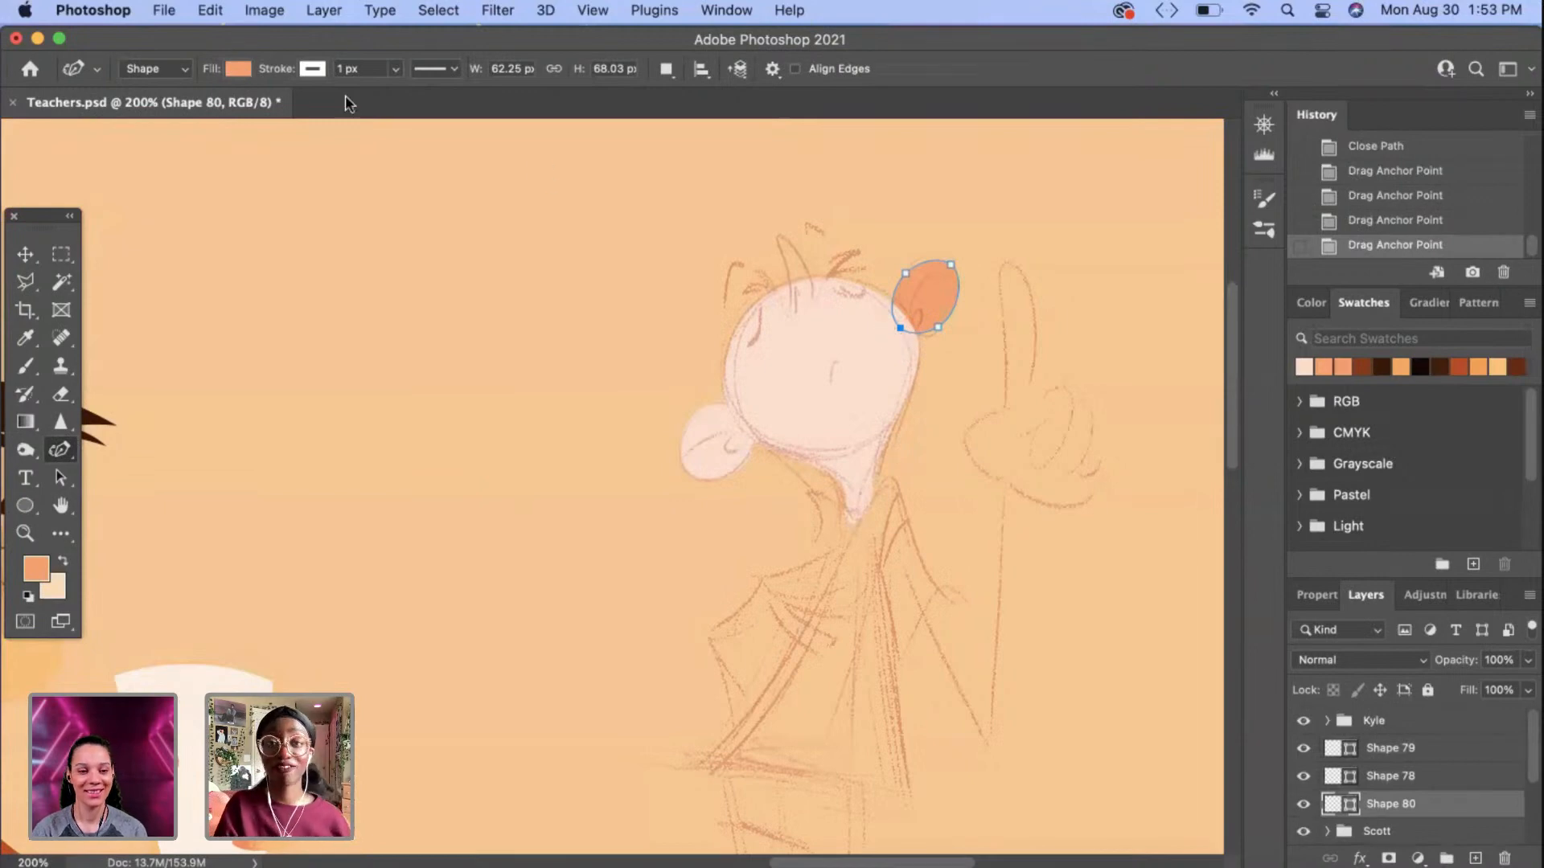
# Step: Remove the far ear's stroke and set its fill to a slightly adjusted version of the pale pink skin color
pyautogui.click(313, 69)
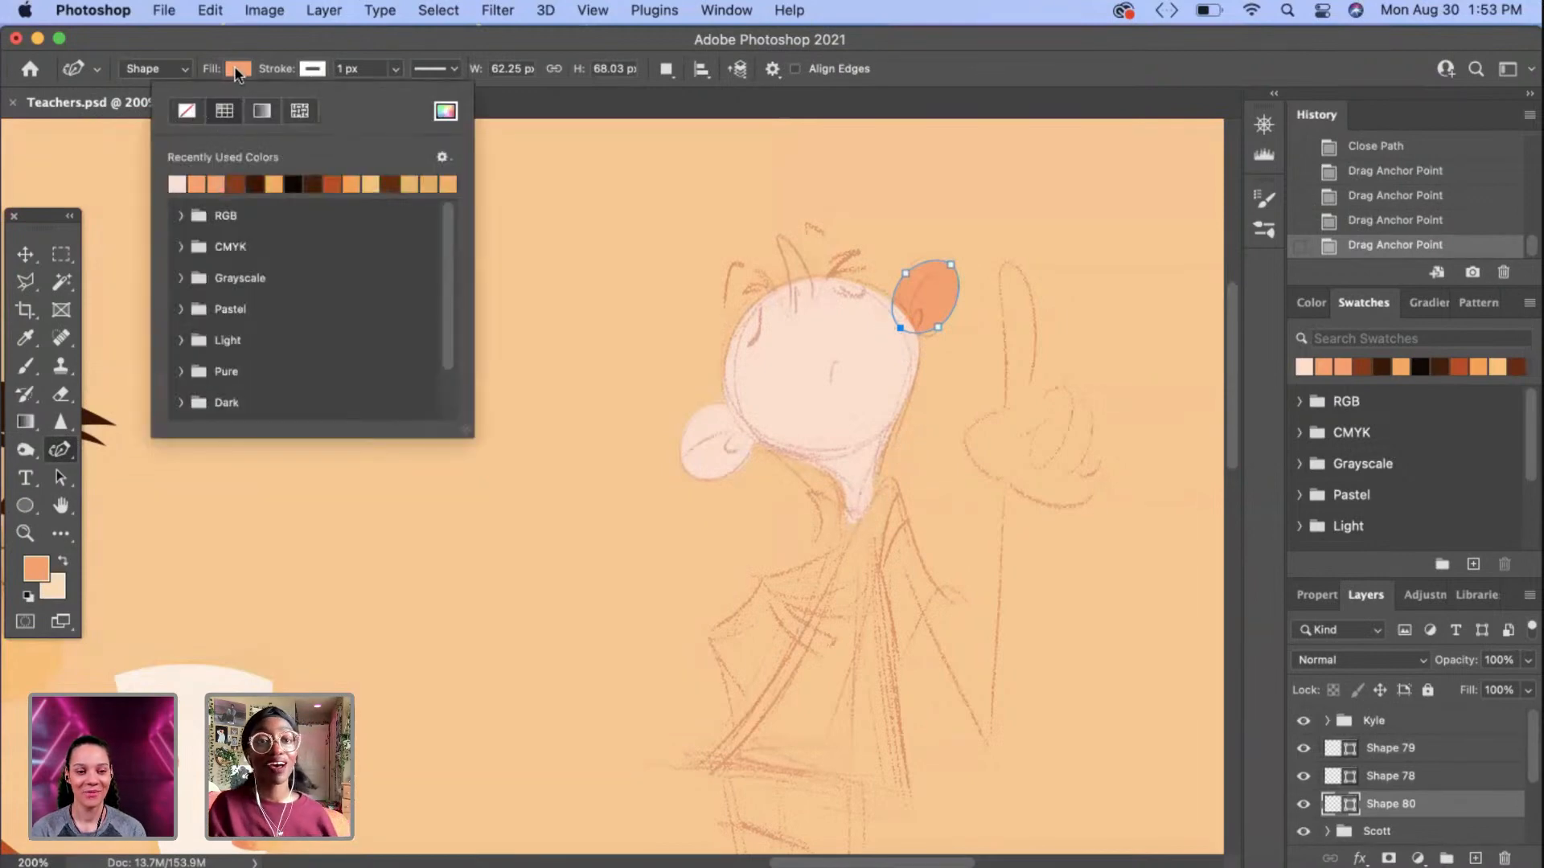
pyautogui.click(249, 72)
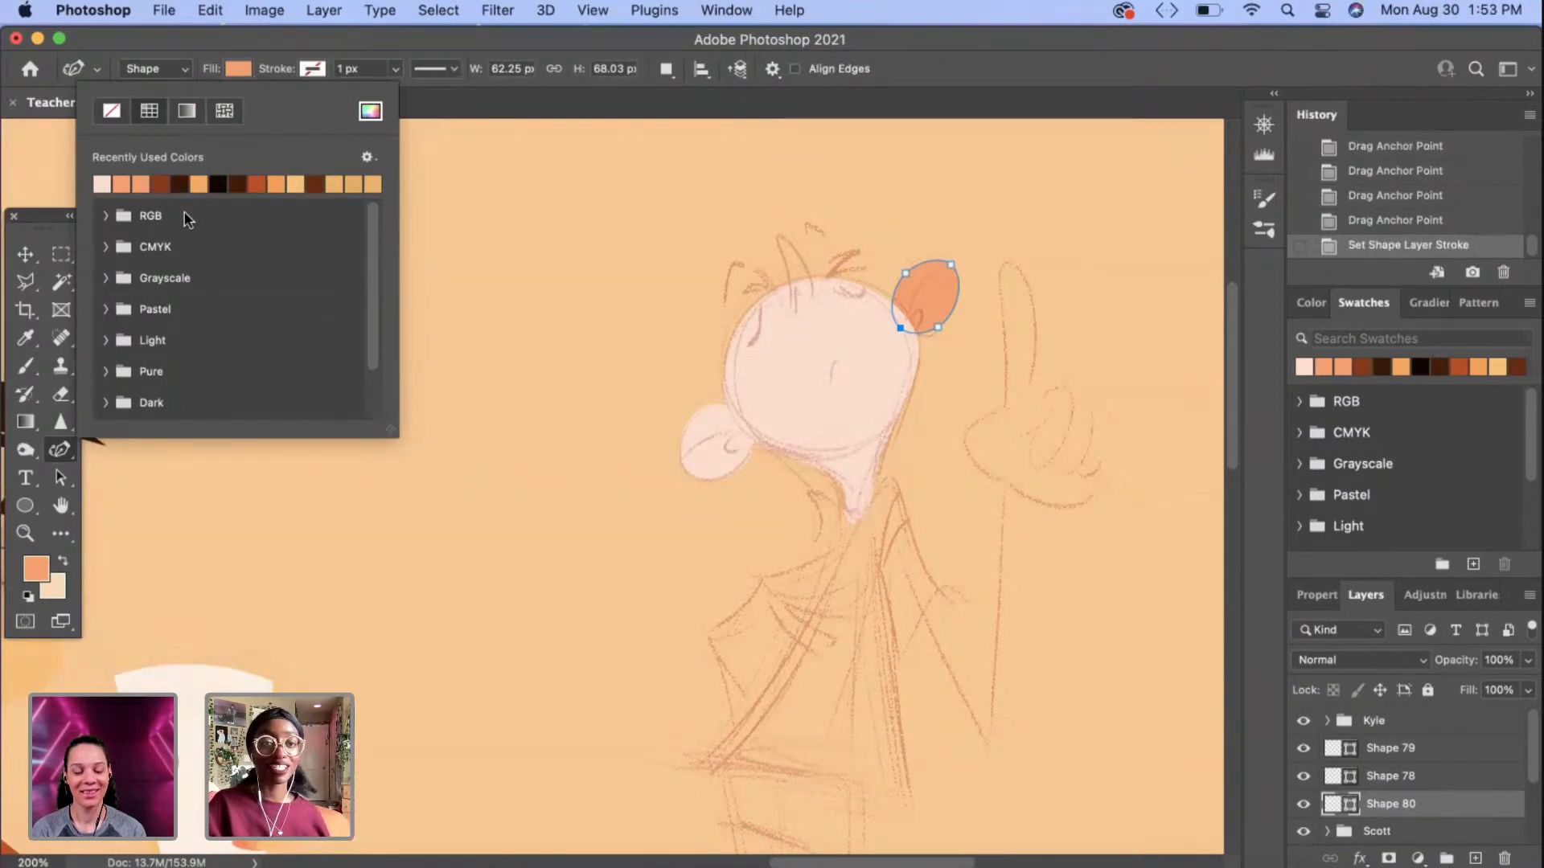
pyautogui.click(105, 184)
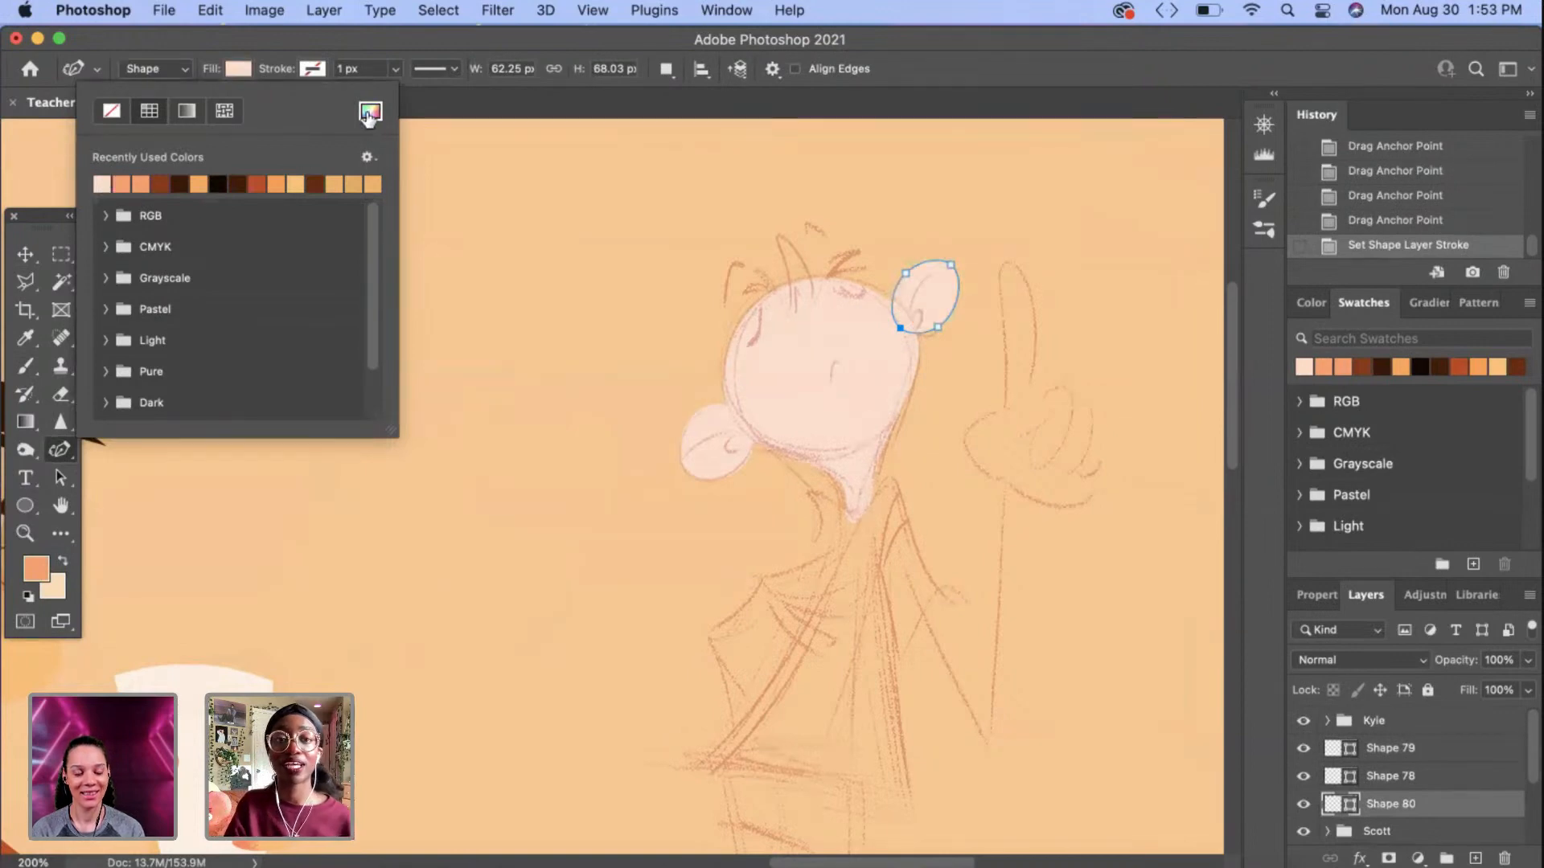
pyautogui.click(369, 113)
pyautogui.moveTo(333, 535)
pyautogui.mouseDown()
pyautogui.moveTo(354, 559)
pyautogui.moveTo(363, 529)
pyautogui.mouseUp()
pyautogui.click(750, 550)
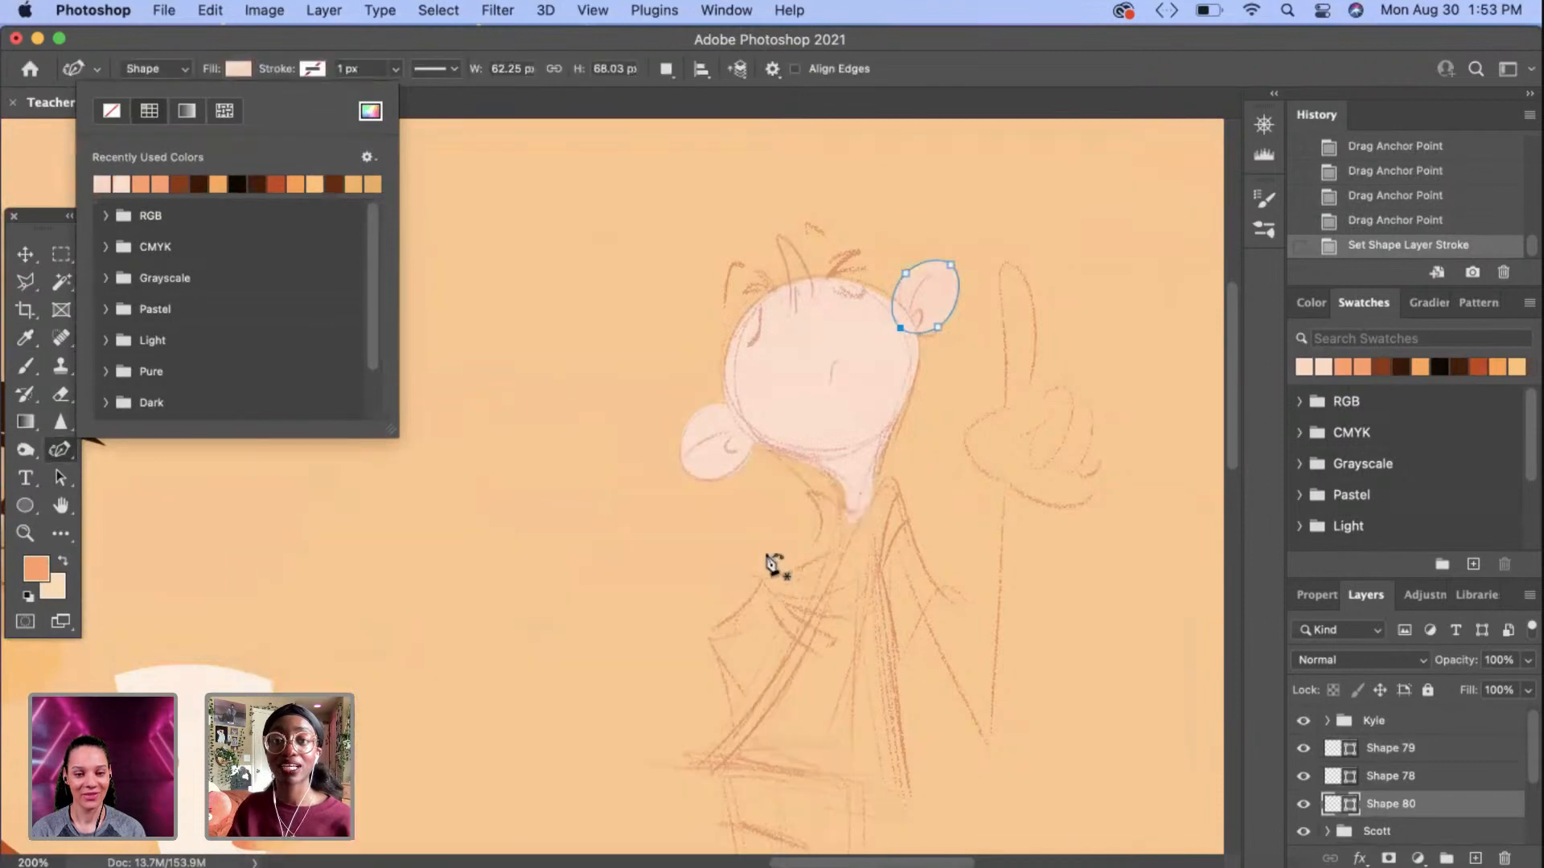
# Step: Adjust the far ear's anchors to round it out to about 67 by 72 px, and finish the path
pyautogui.moveTo(901, 333); pyautogui.dragTo(898, 329)
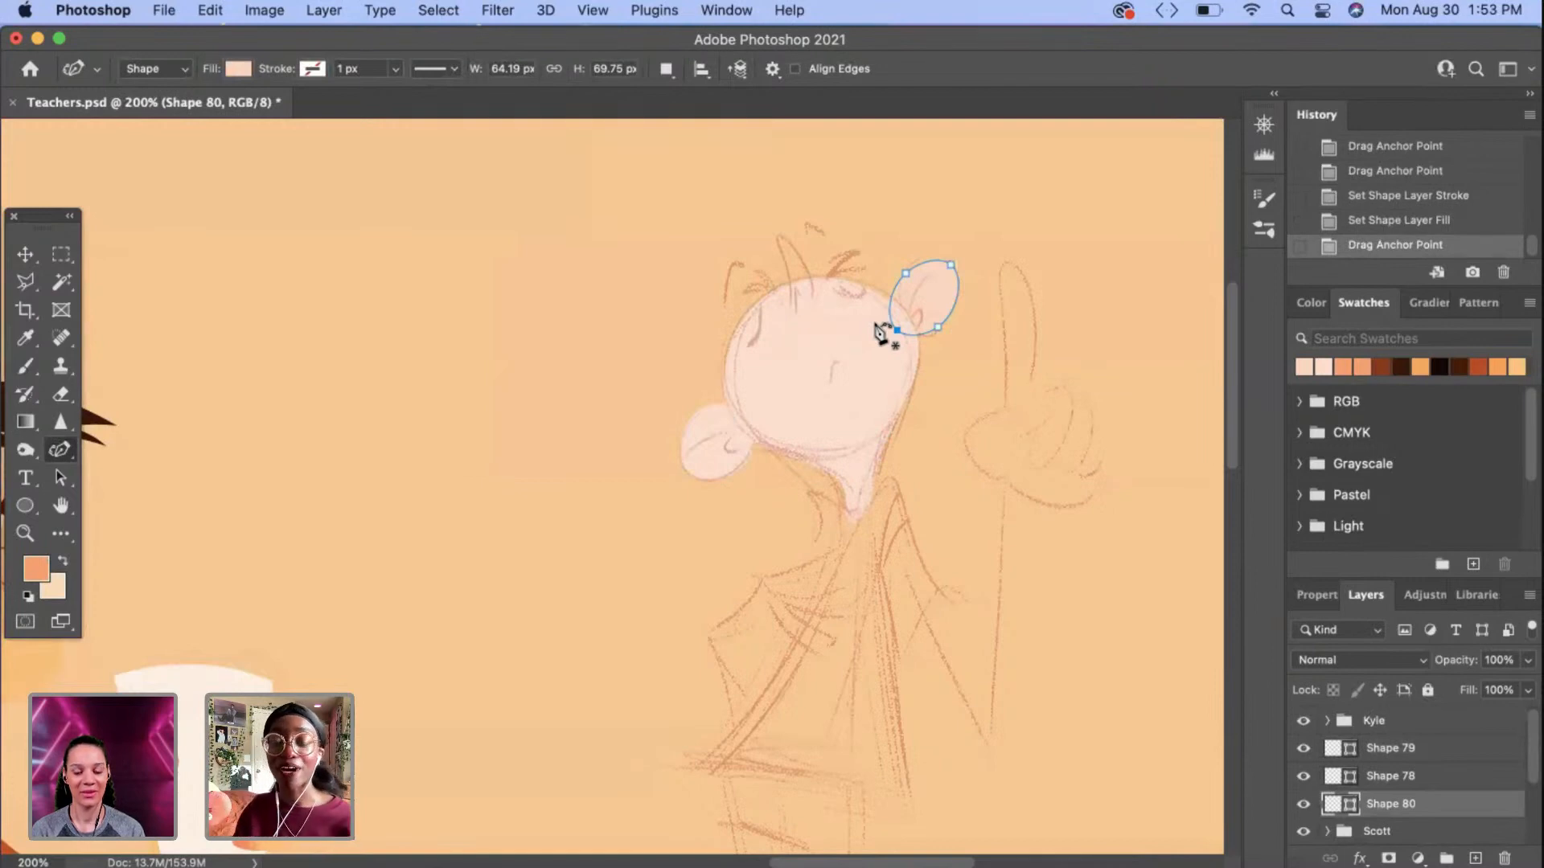
pyautogui.moveTo(937, 328); pyautogui.dragTo(937, 331)
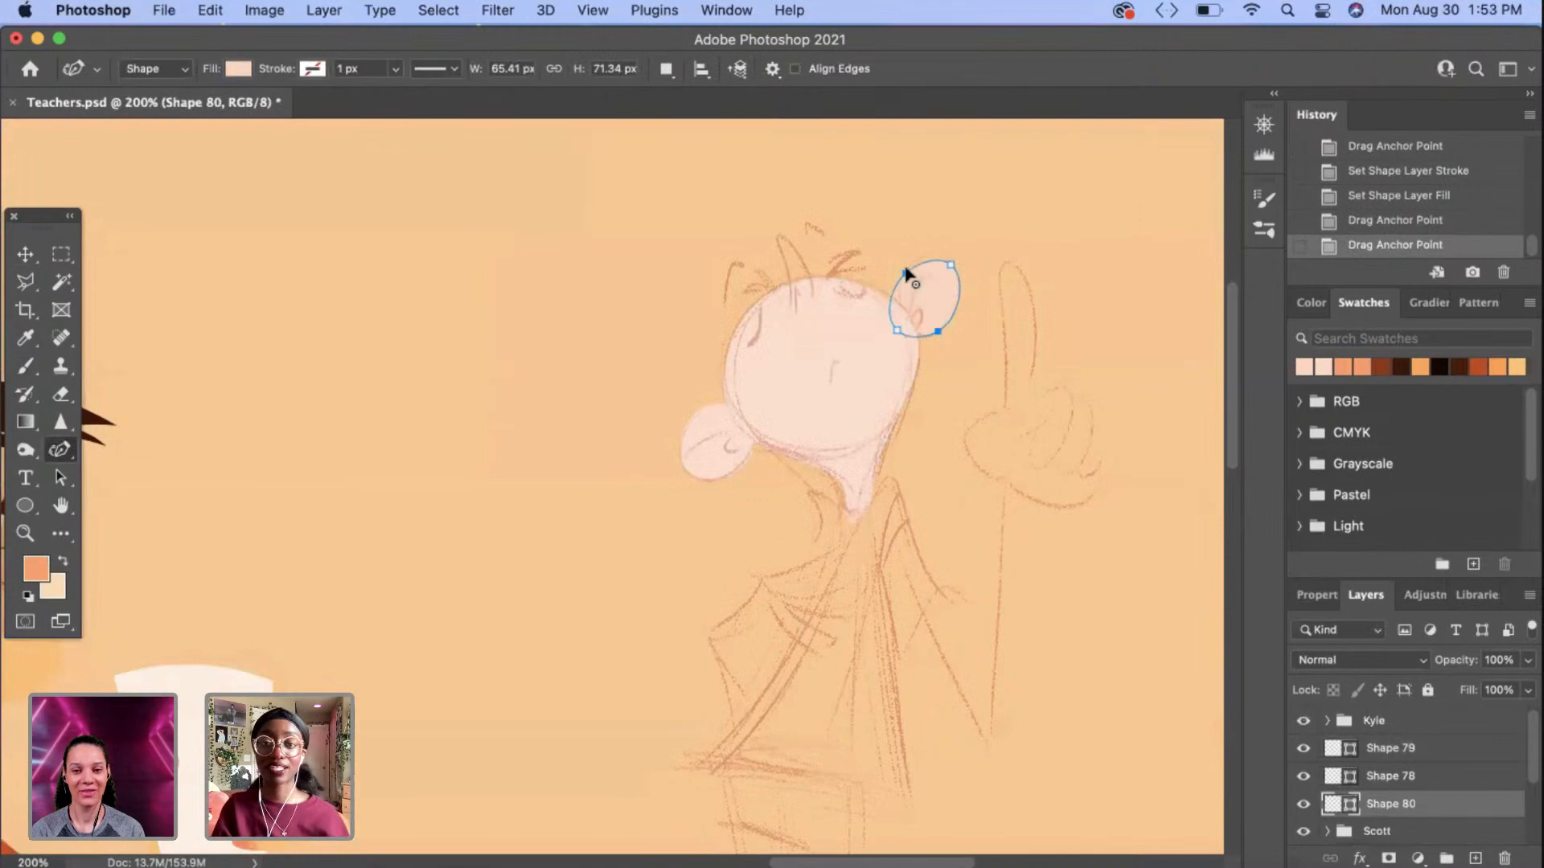
pyautogui.moveTo(907, 274); pyautogui.dragTo(906, 271)
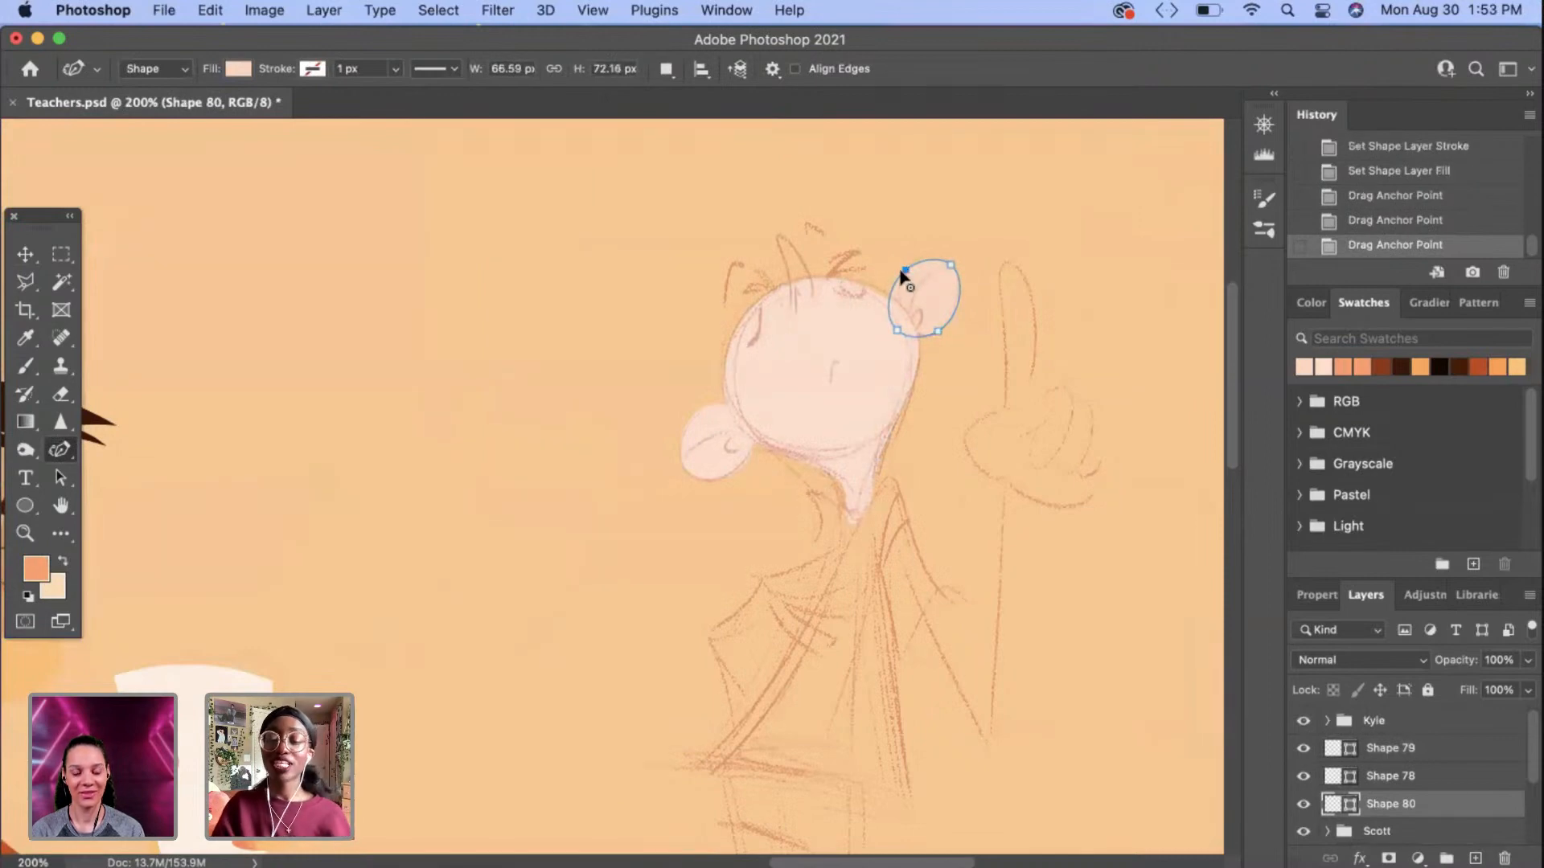
pyautogui.press('Return')
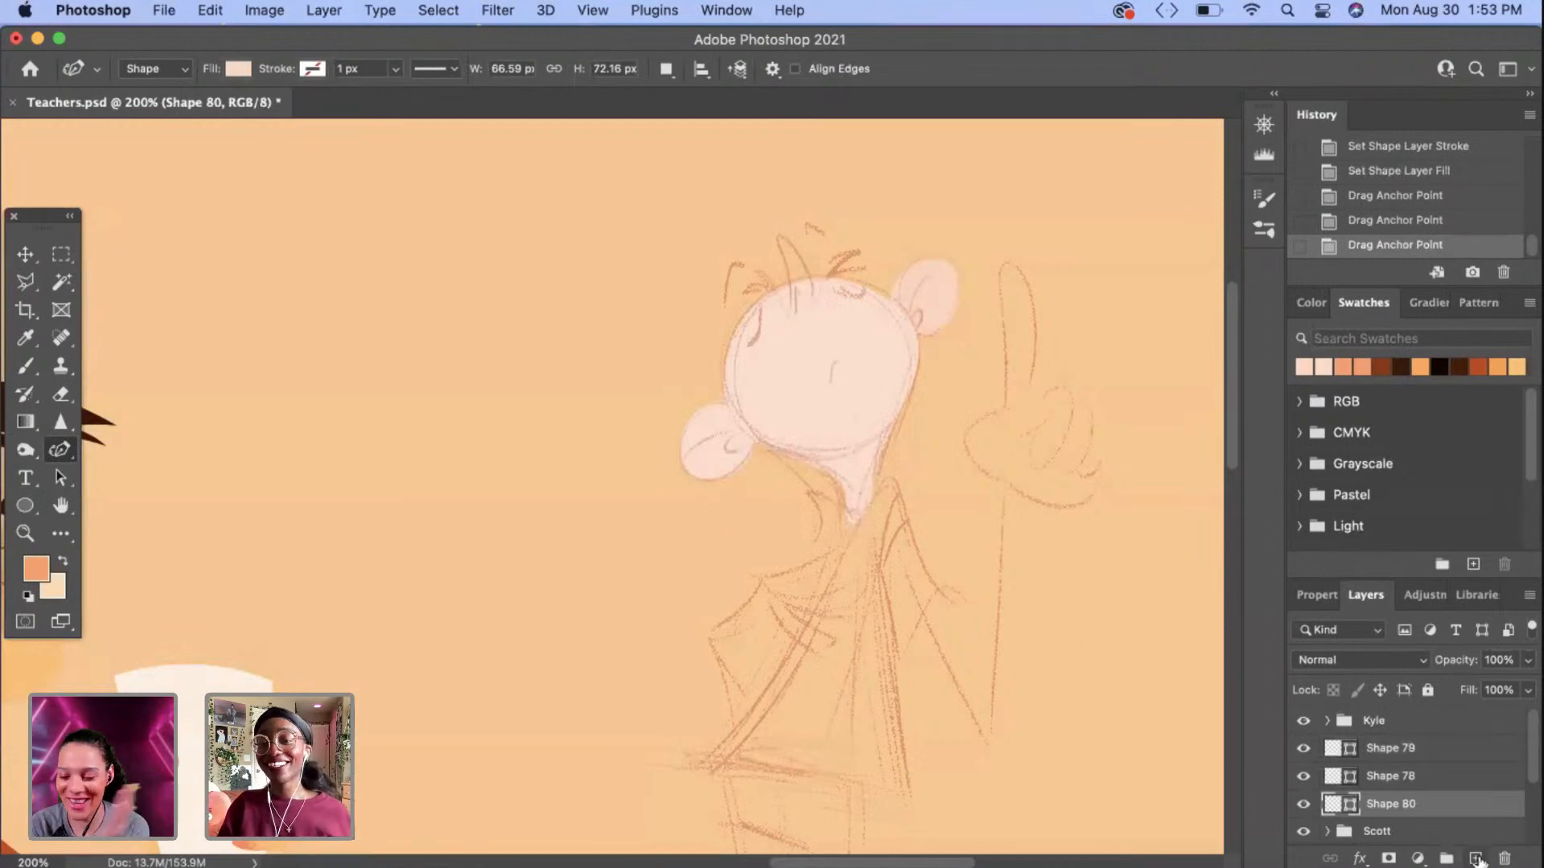
# Step: On a new layer above the near ear, paint its inner fold line and small curl in reddish brown with the Brush
pyautogui.click(1429, 759)
pyautogui.click(1476, 859)
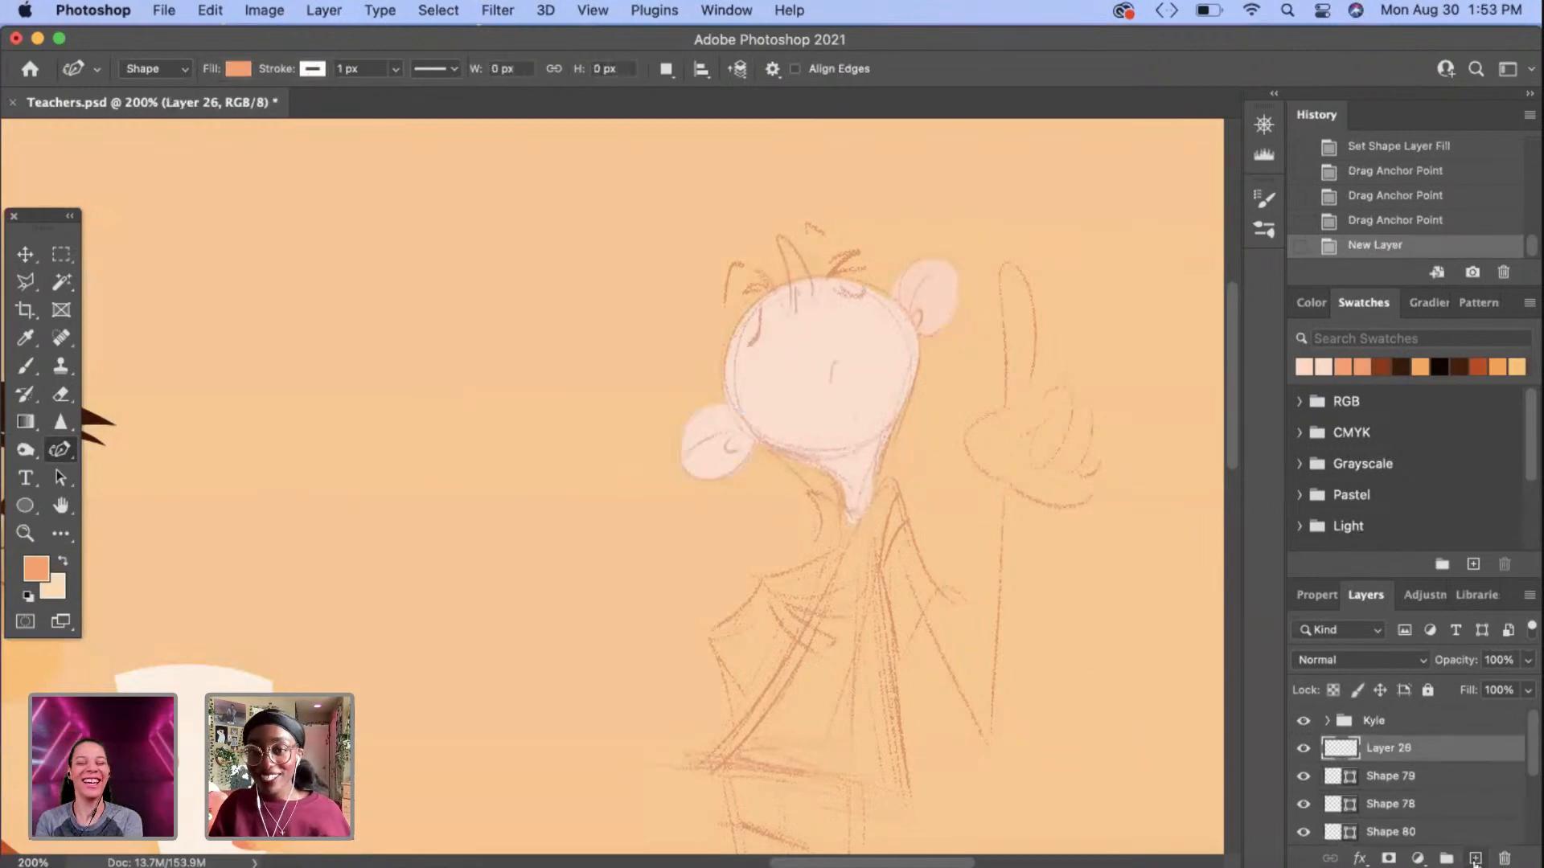
pyautogui.click(1380, 368)
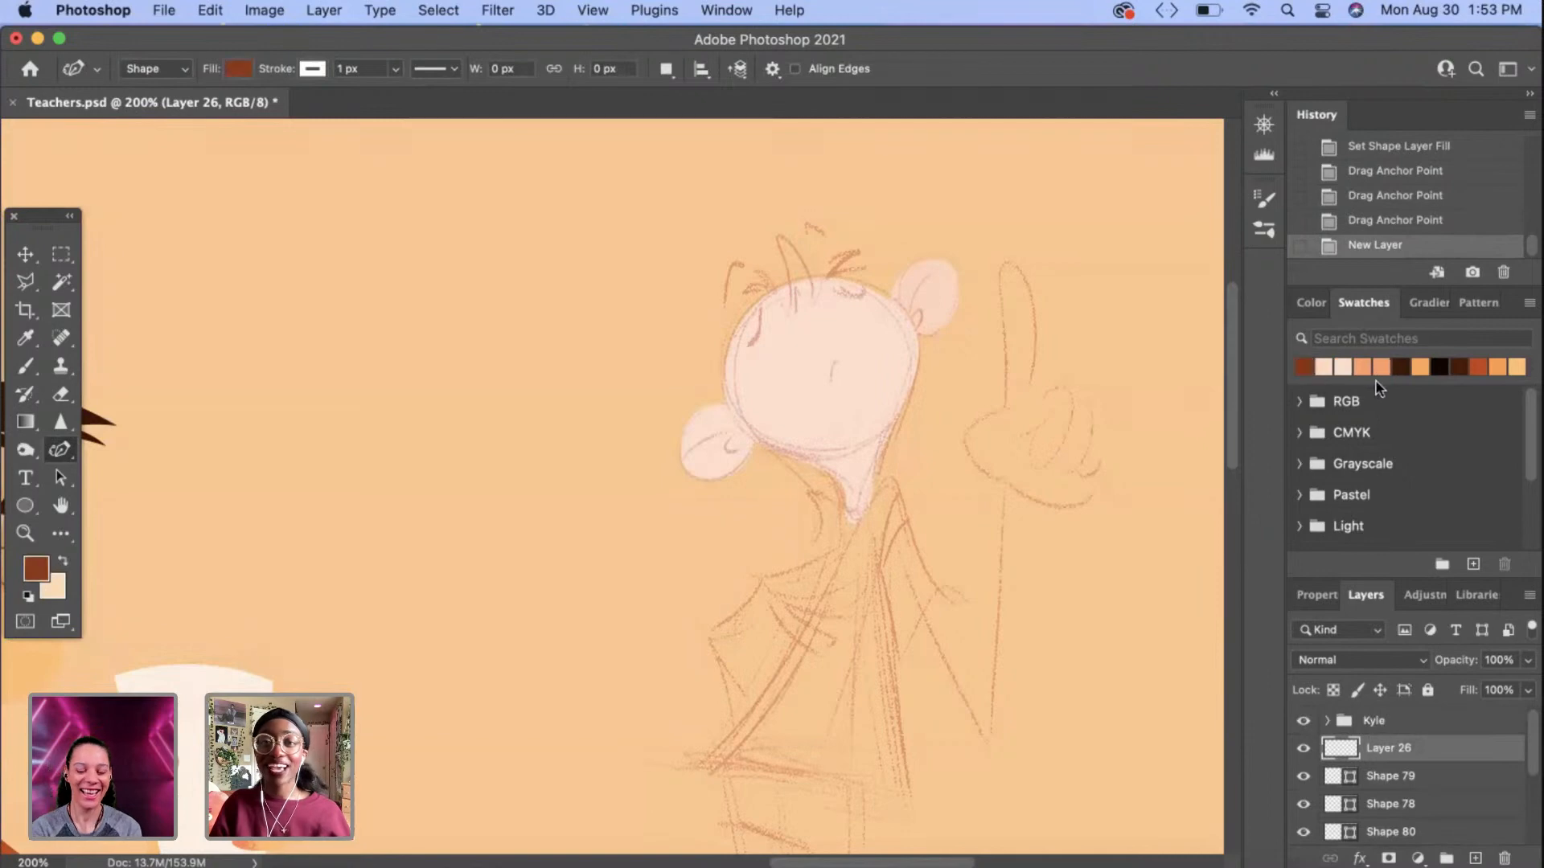
pyautogui.click(26, 368)
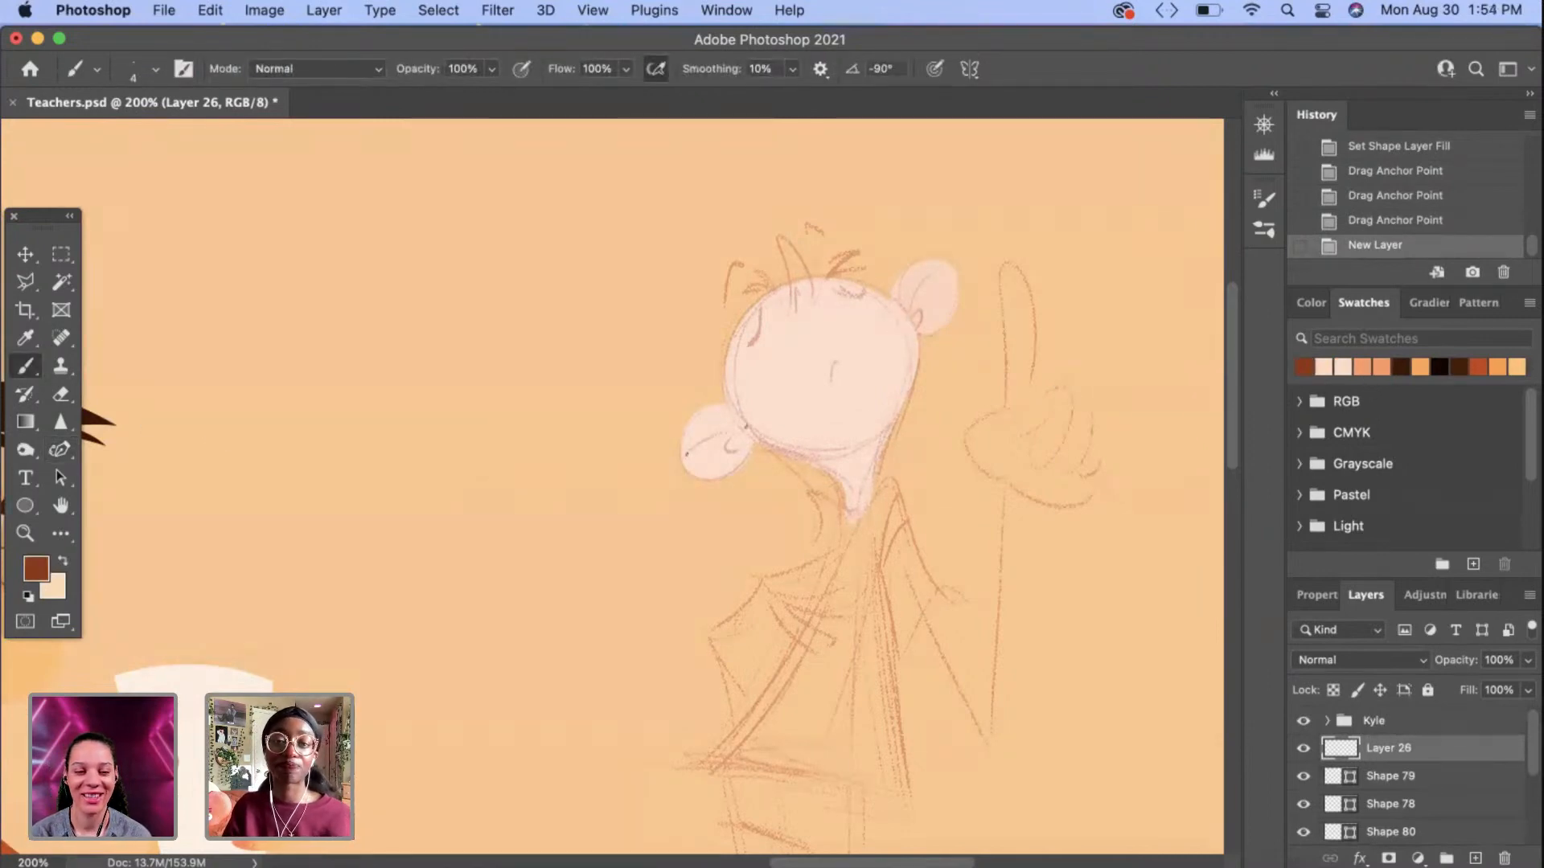
pyautogui.moveTo(686, 454); pyautogui.dragTo(744, 431)
pyautogui.press('super+z')
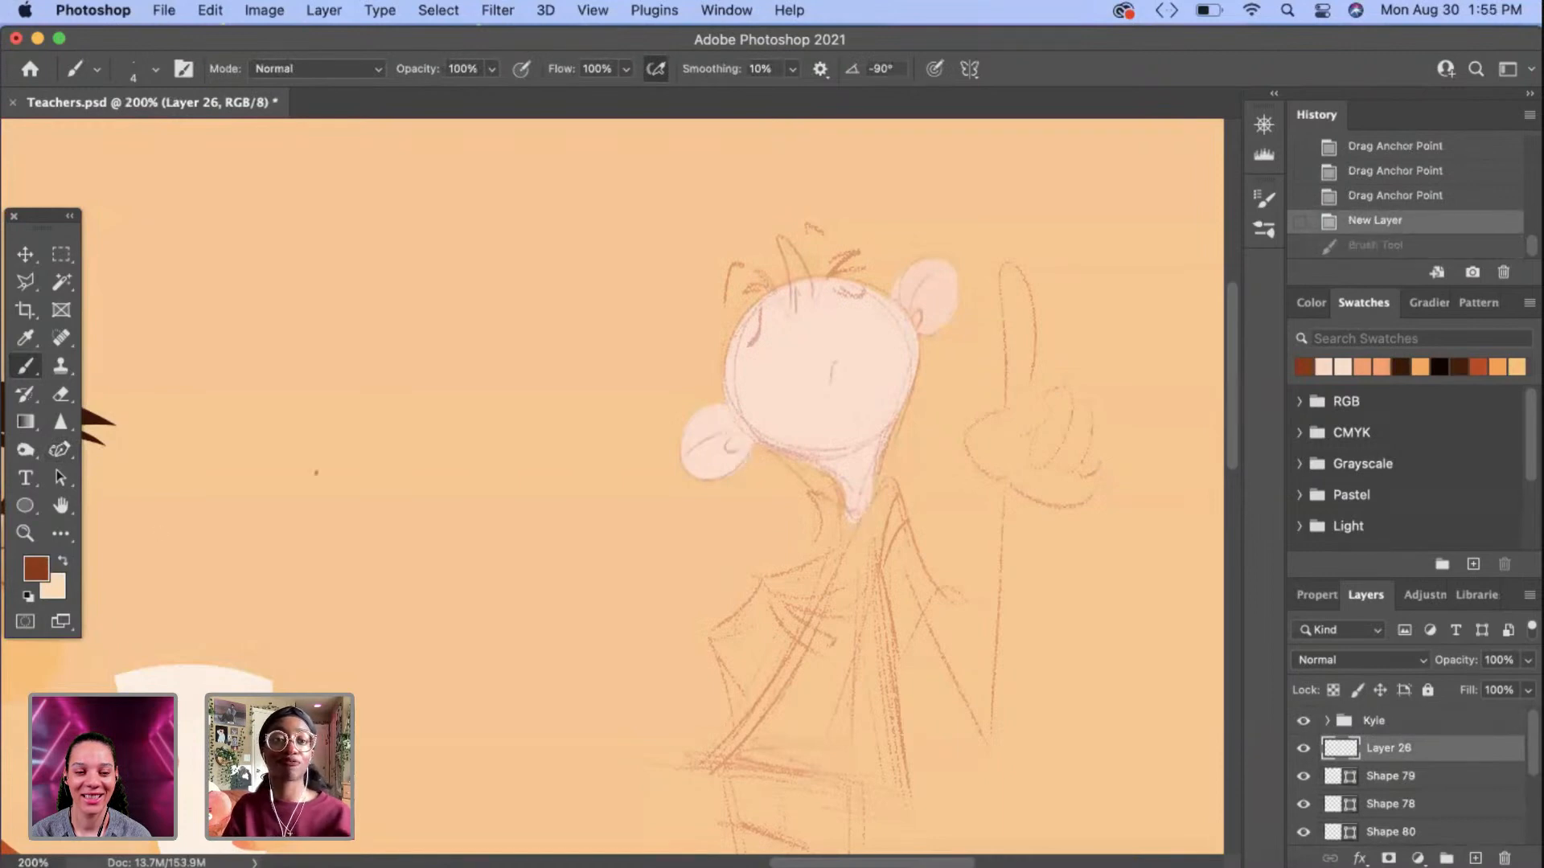
pyautogui.press('super+shift+z')
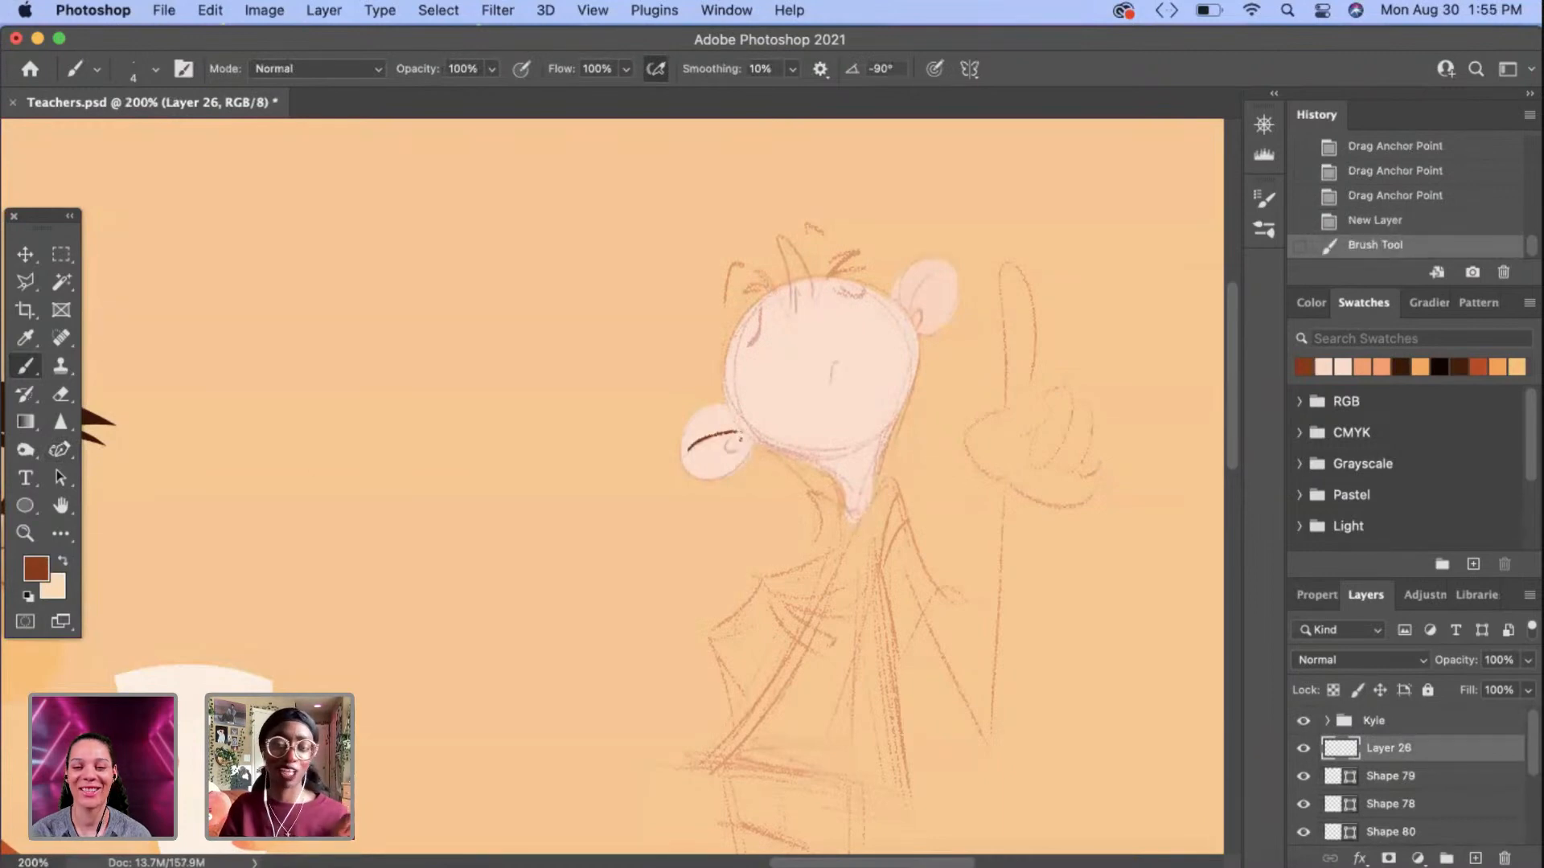
pyautogui.press('super+z')
pyautogui.moveTo(681, 461)
pyautogui.mouseDown()
pyautogui.moveTo(734, 435)
pyautogui.moveTo(736, 450)
pyautogui.mouseUp()
pyautogui.press('super+z')
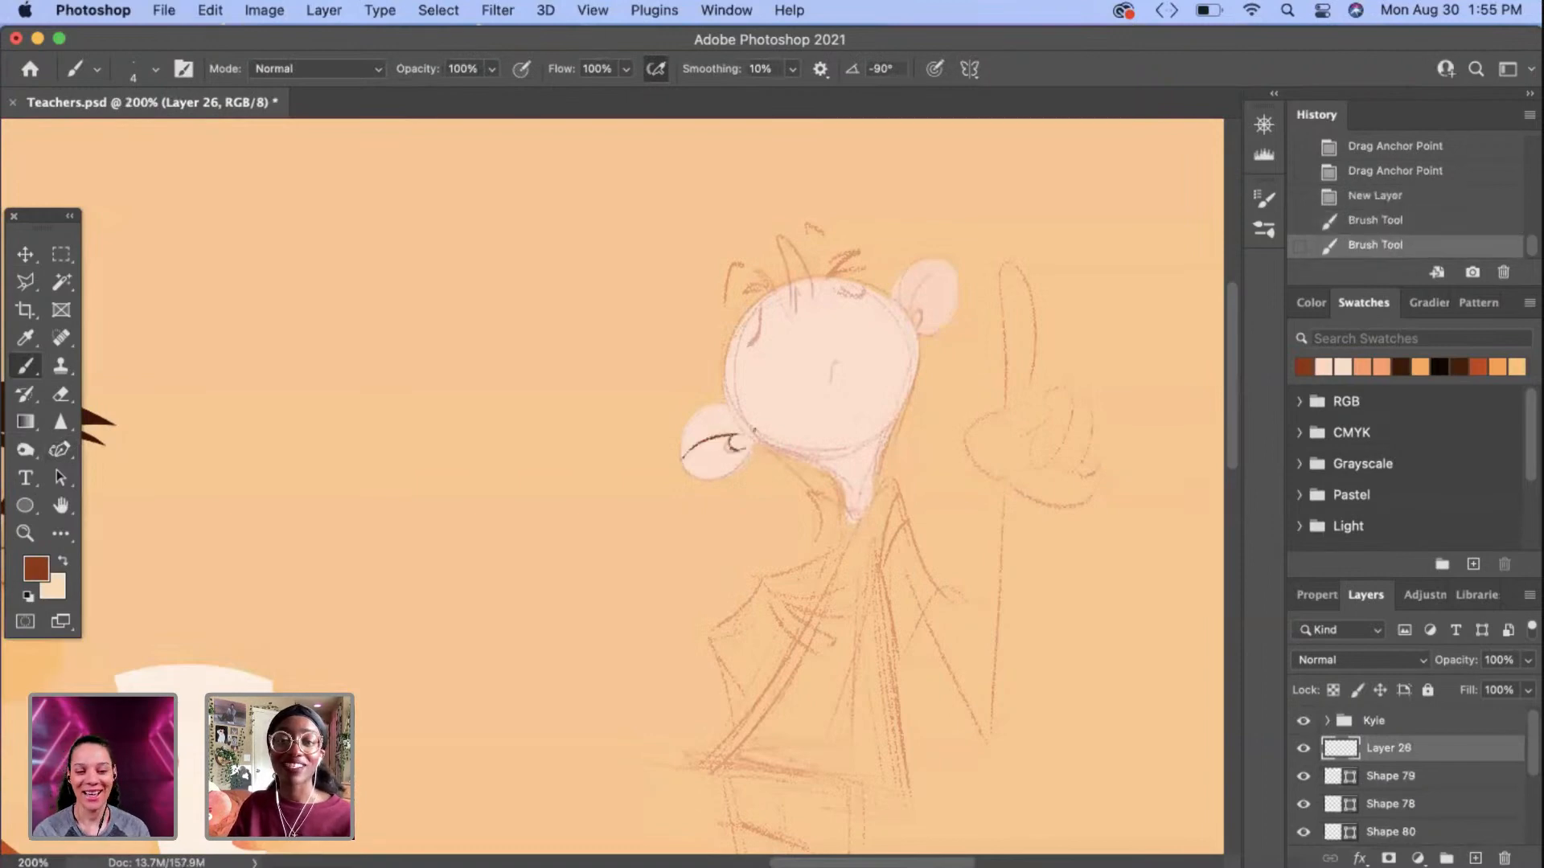
# Step: With the Pen tool, draw a closed slanted base segment about 27 by 17 px for the sketched pointed nose, above the near-ear layer
pyautogui.press('super+plus')
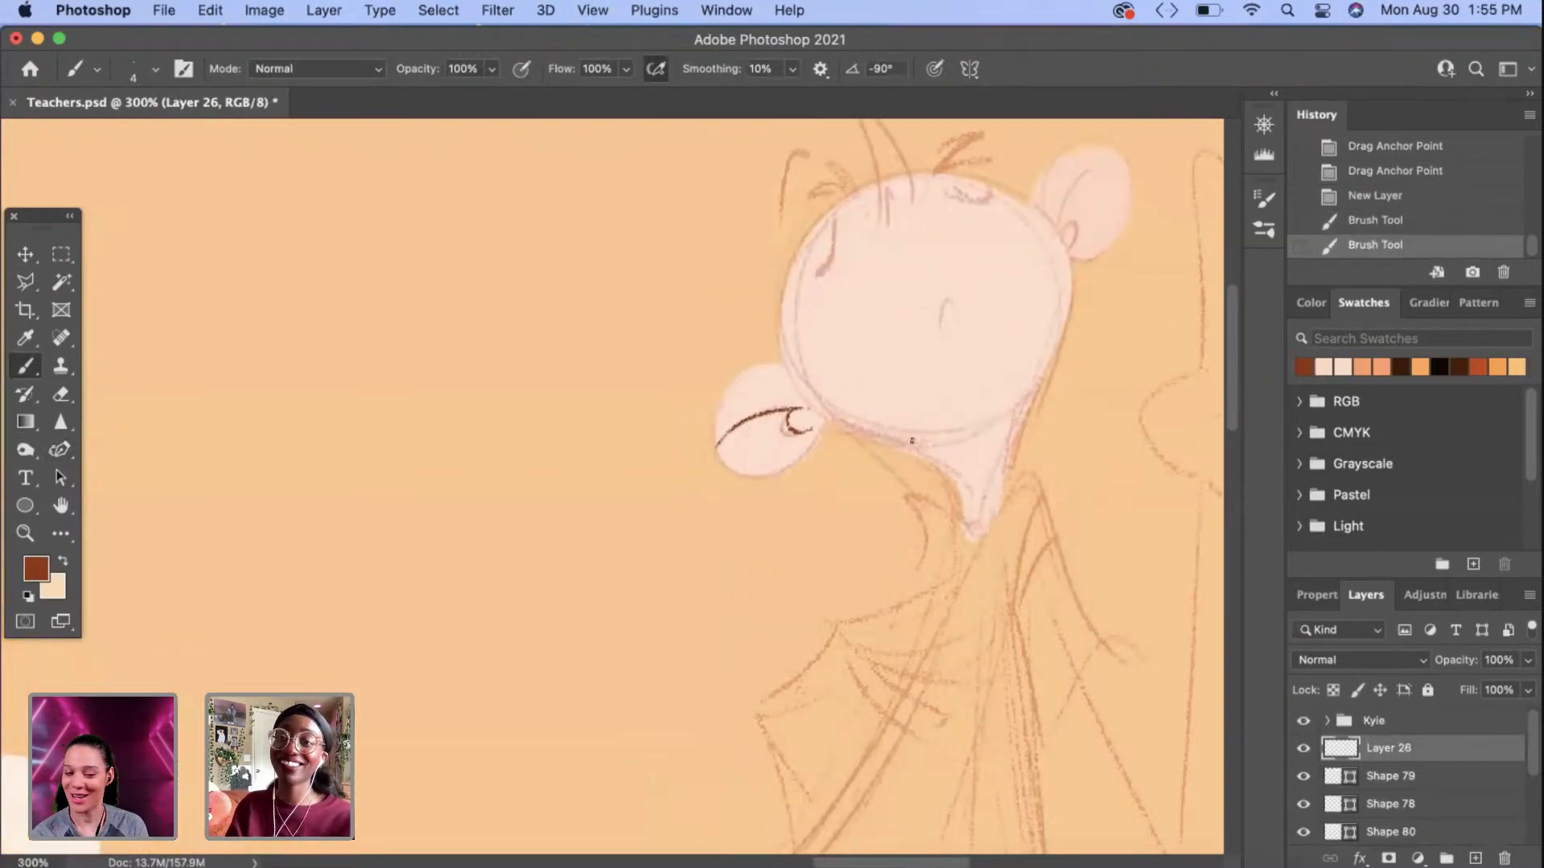
pyautogui.scroll(5, 912, 441)
pyautogui.hscroll(5, 911, 441)
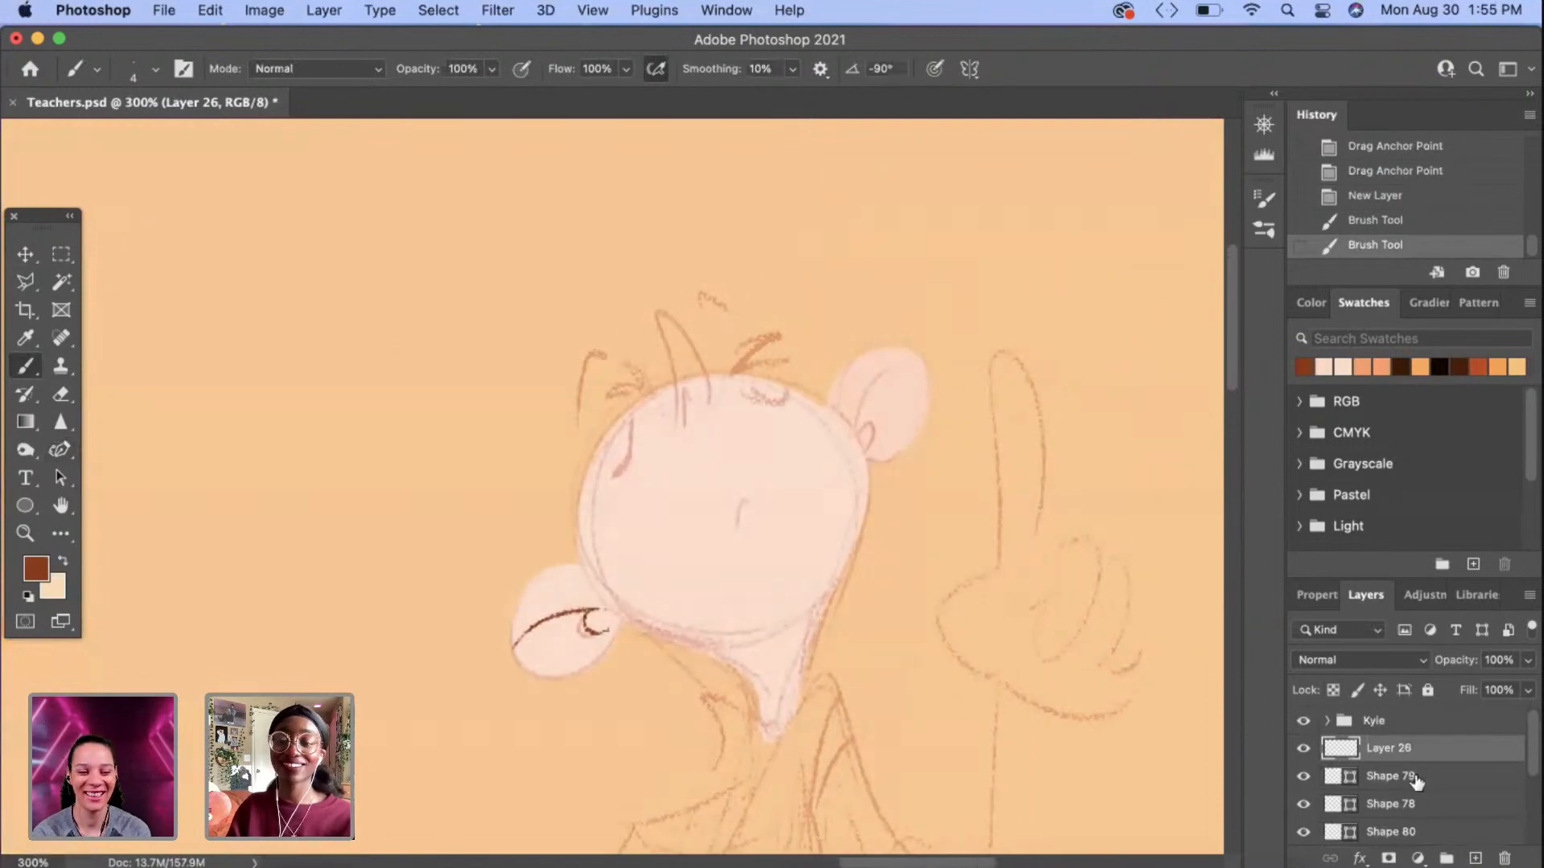
pyautogui.click(1414, 780)
pyautogui.rightClick(65, 454)
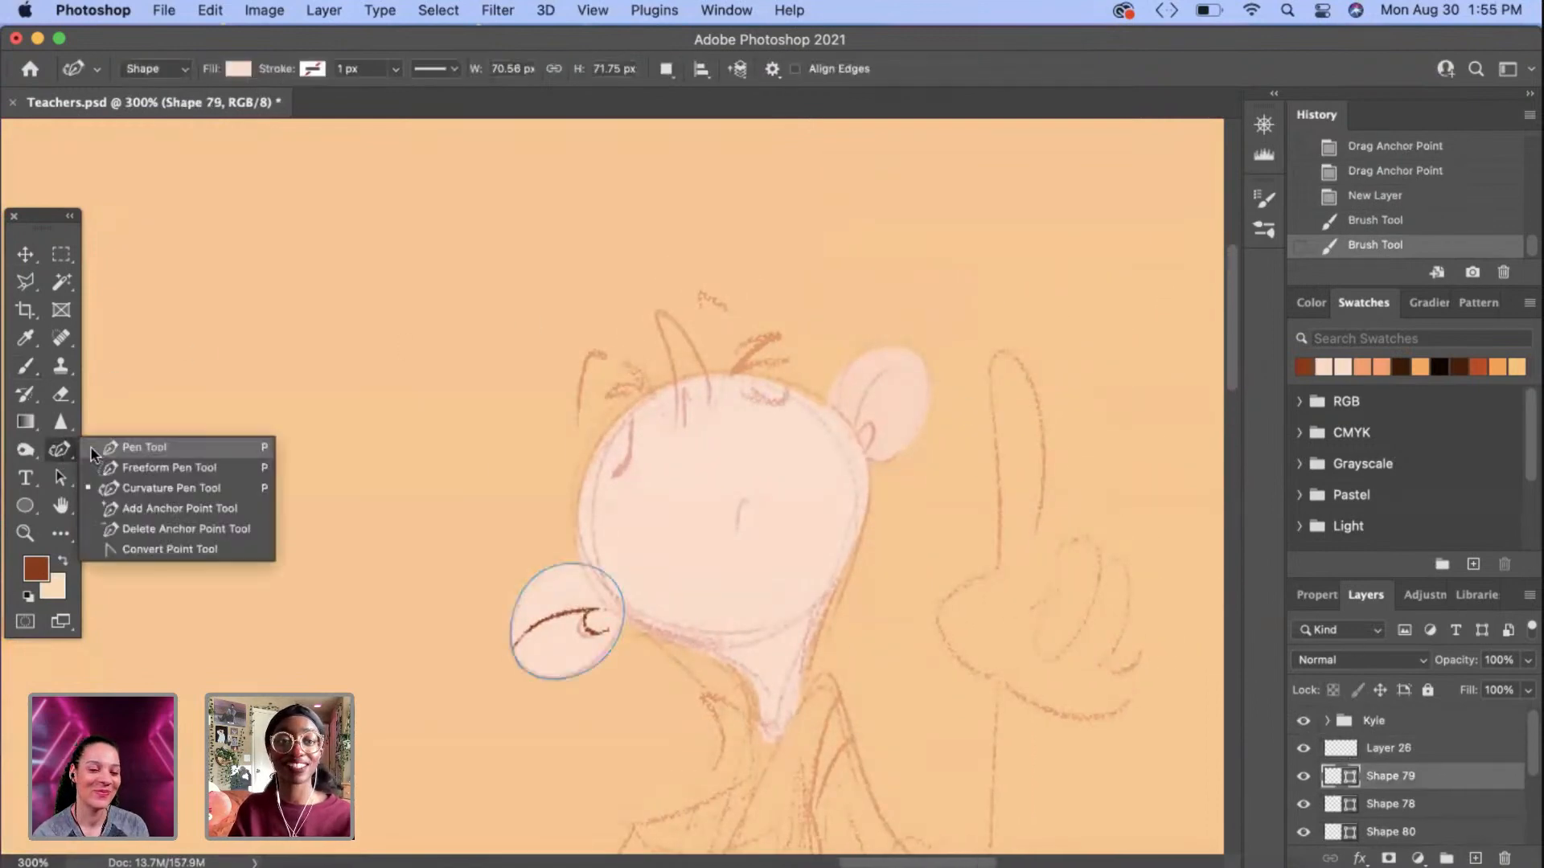
pyautogui.click(201, 444)
pyautogui.click(676, 424)
pyautogui.click(719, 396)
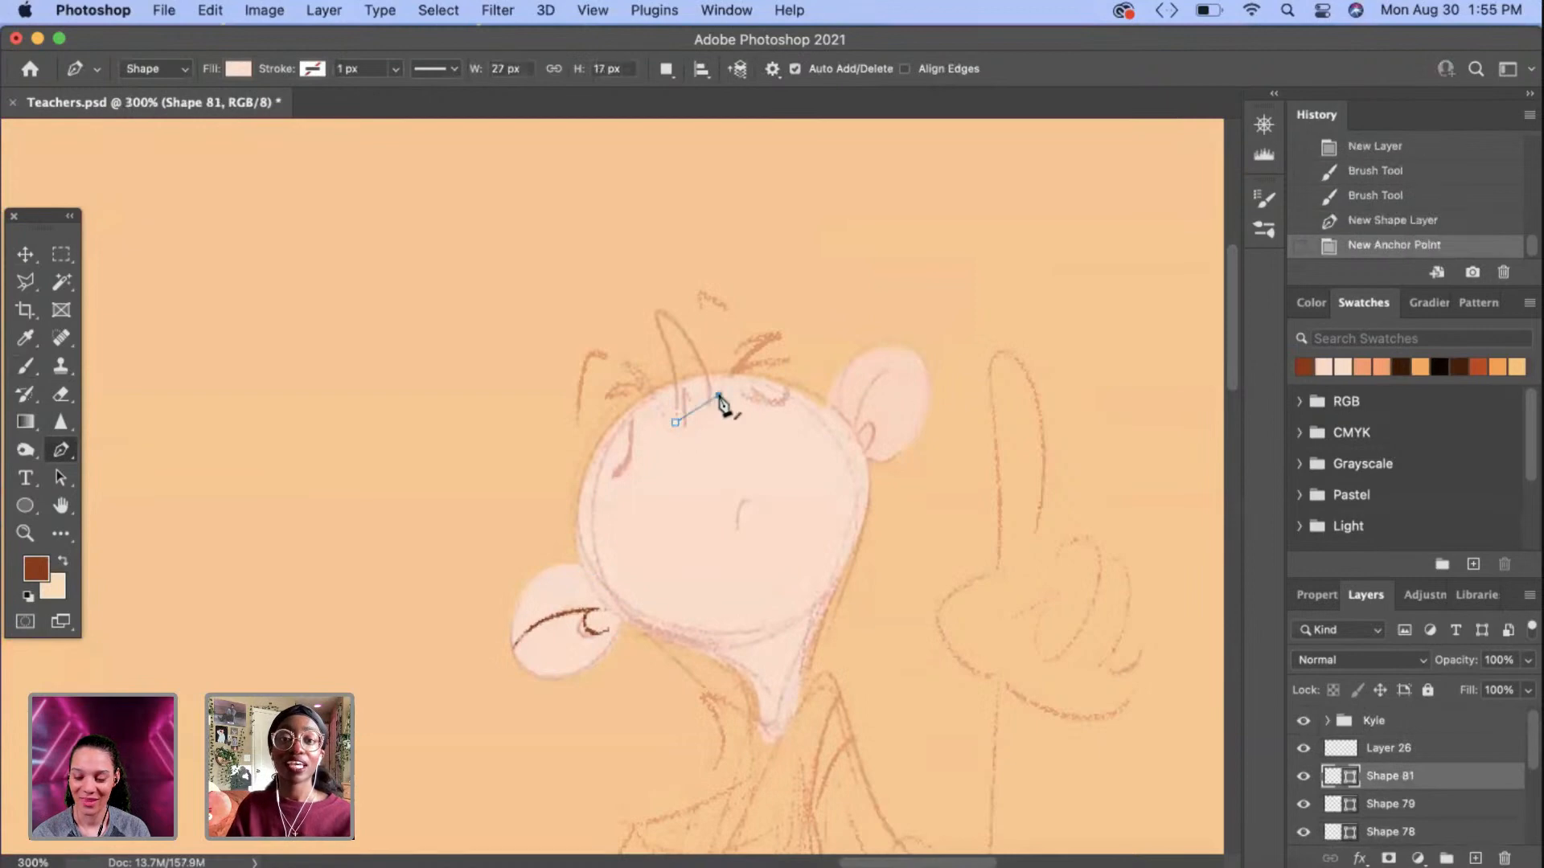
pyautogui.click(676, 423)
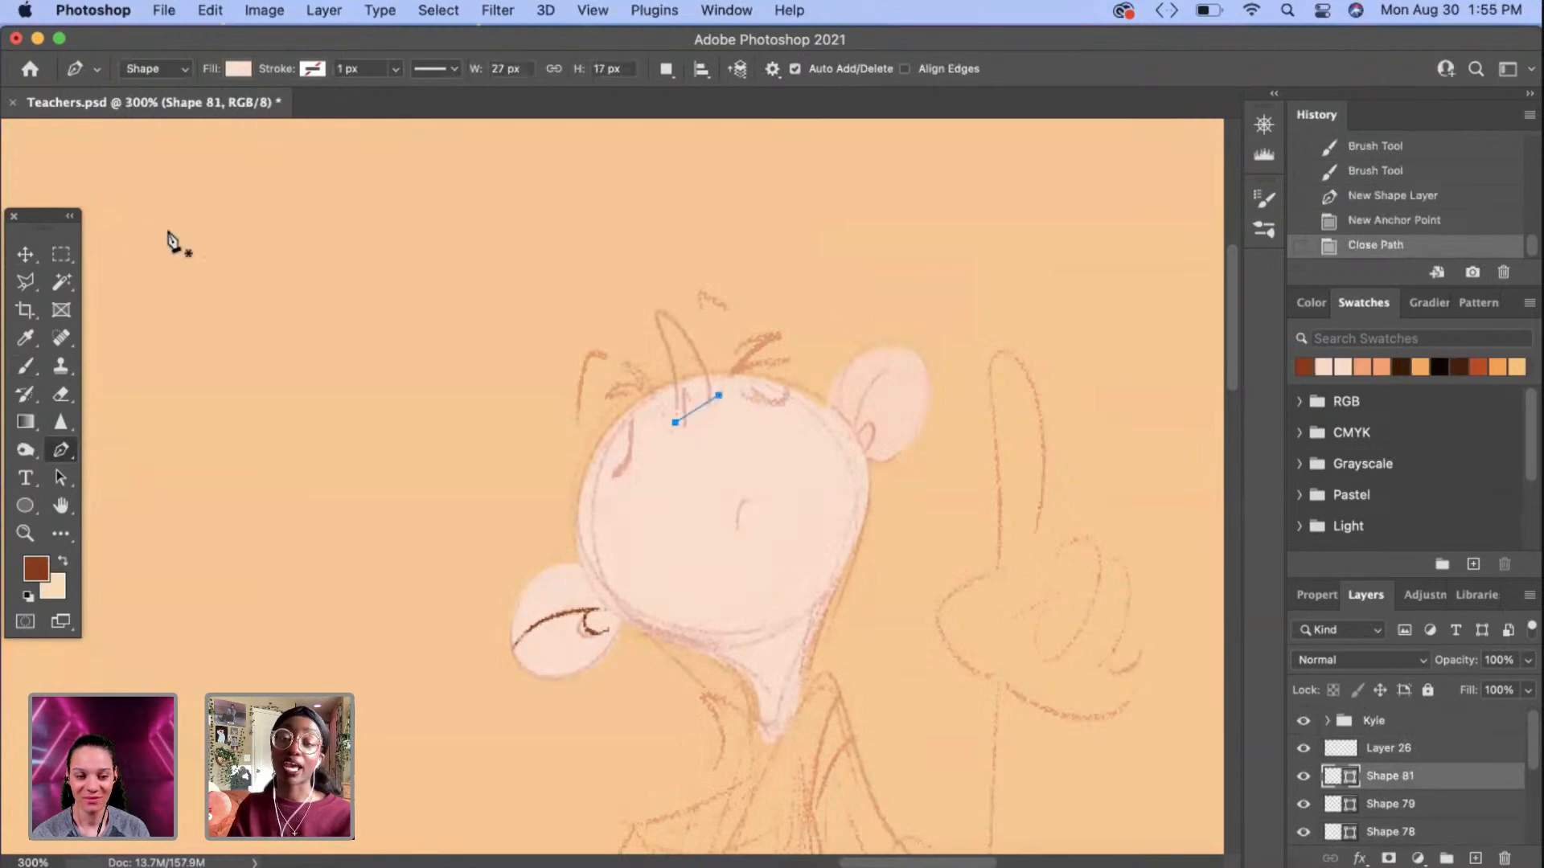
# Step: With the Curvature Pen, pull the segment up into a pointed nose about 37 by 70 px and add anchors on both sides
pyautogui.rightClick(61, 451)
pyautogui.click(205, 481)
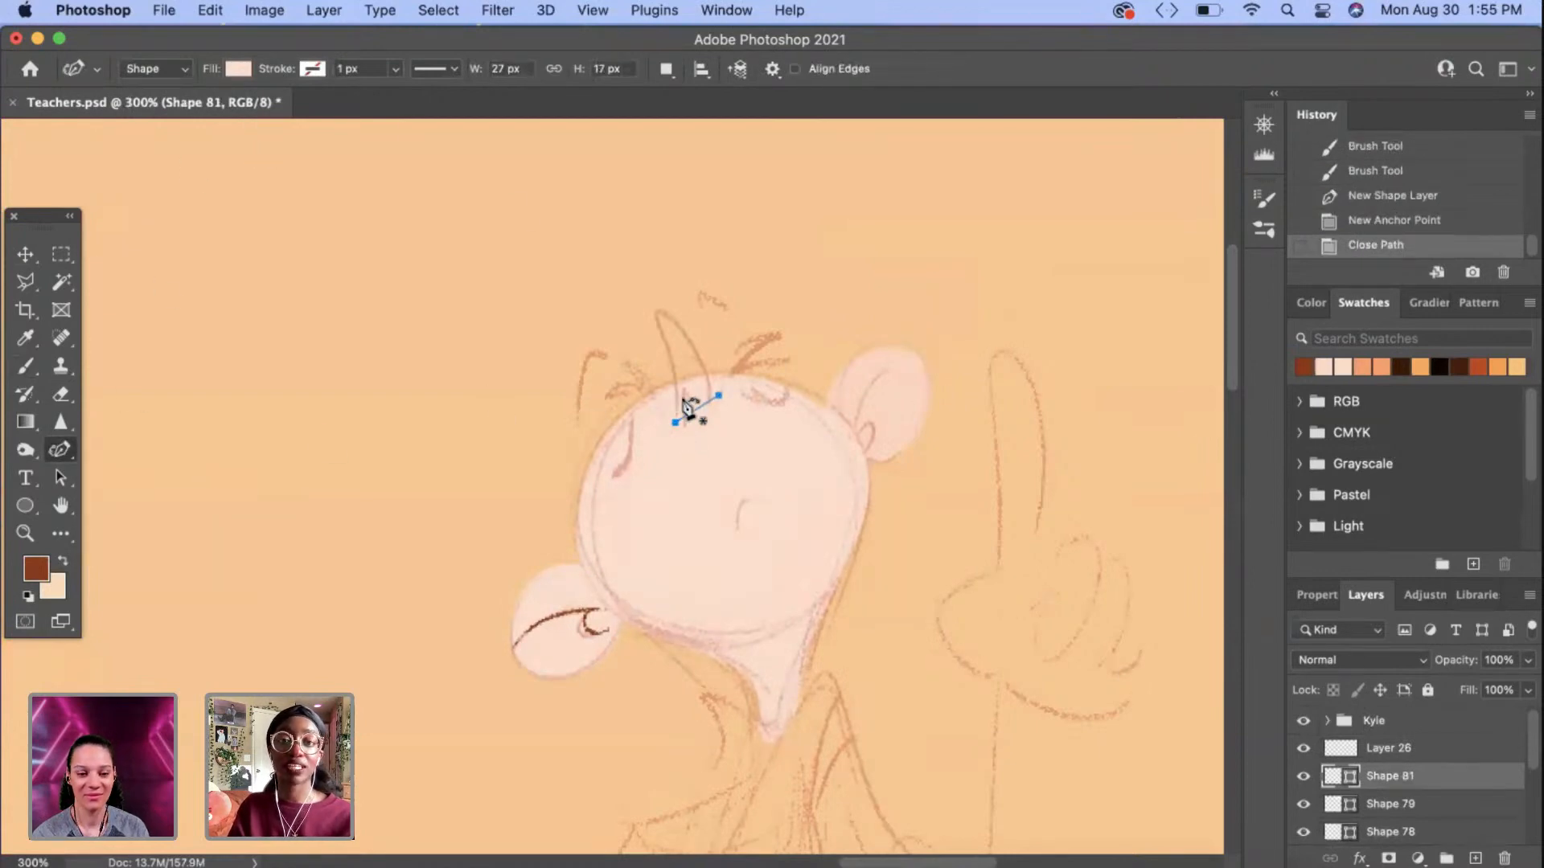
pyautogui.moveTo(693, 410); pyautogui.dragTo(660, 310)
pyautogui.click(673, 378)
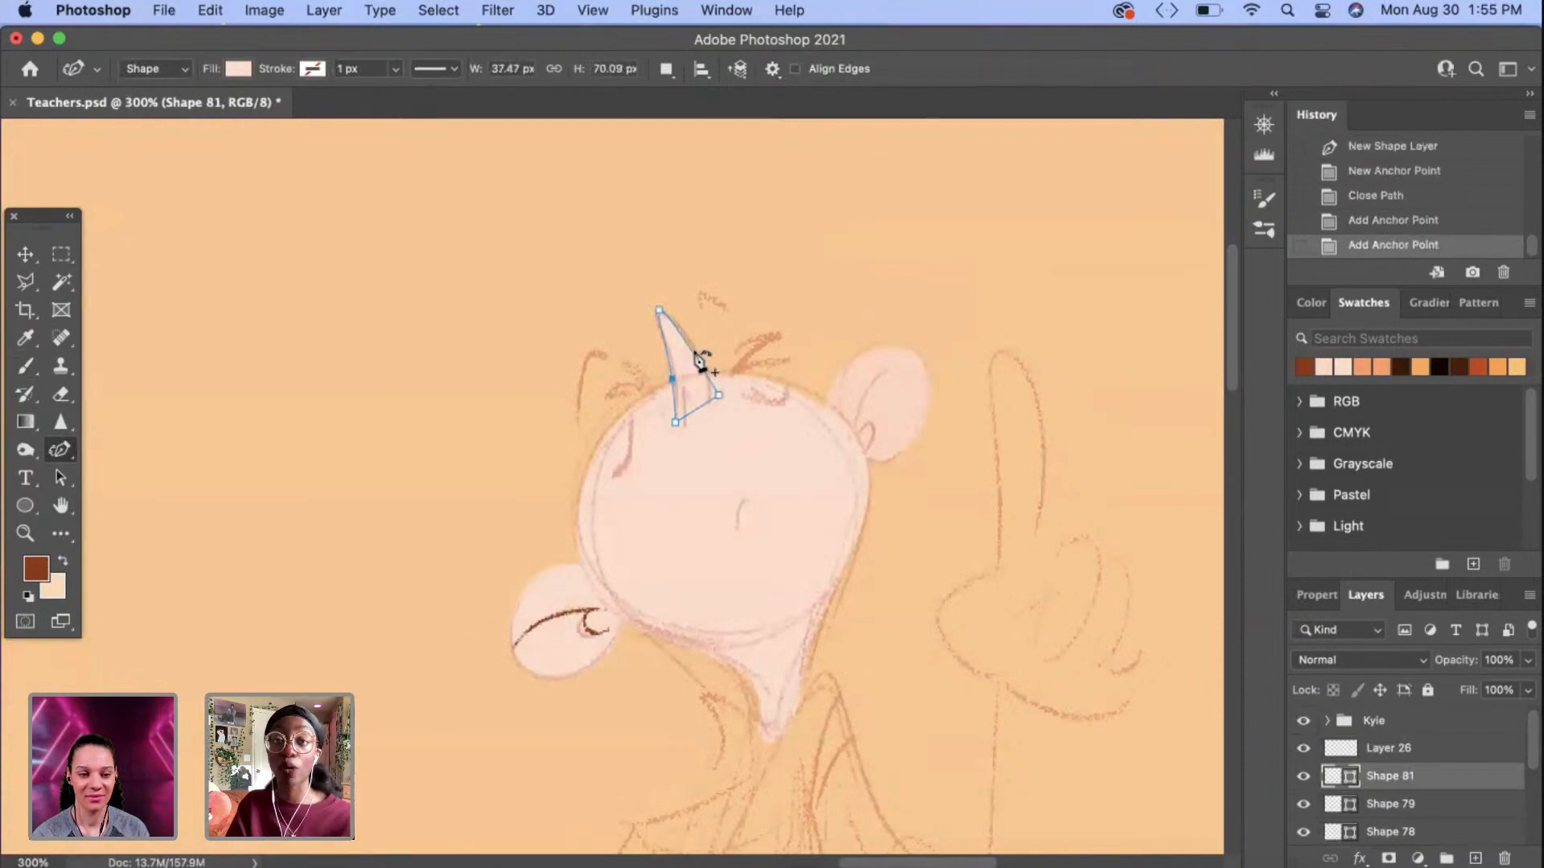
pyautogui.click(696, 351)
# Step: Refine the nose's tip, side and base anchors to follow the sketched curve, about 32 by 65 px overall
pyautogui.moveTo(716, 396); pyautogui.dragTo(678, 417)
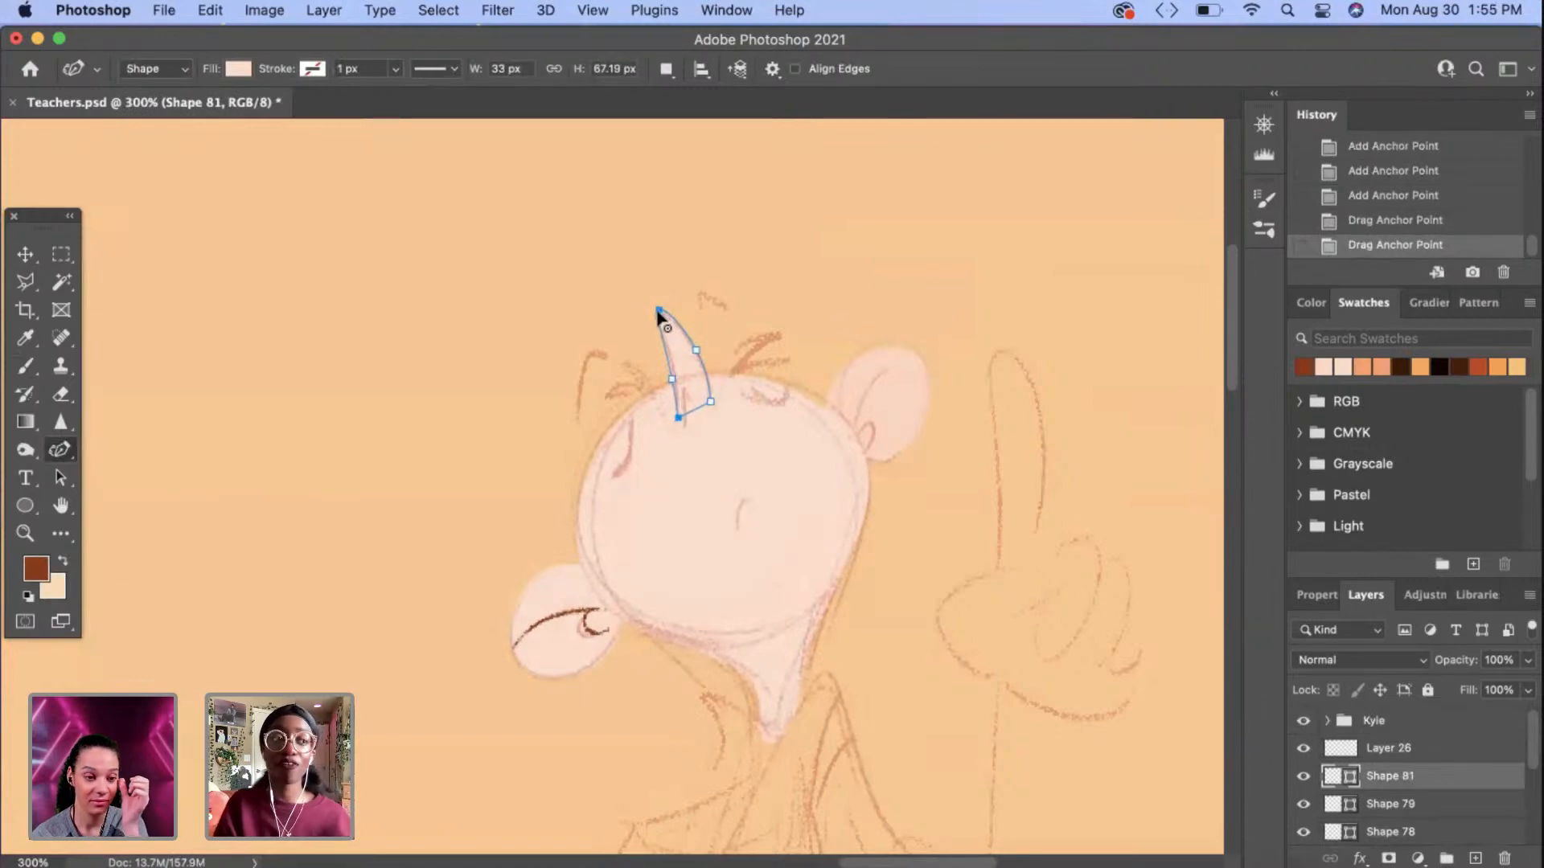
pyautogui.moveTo(658, 310); pyautogui.dragTo(652, 309)
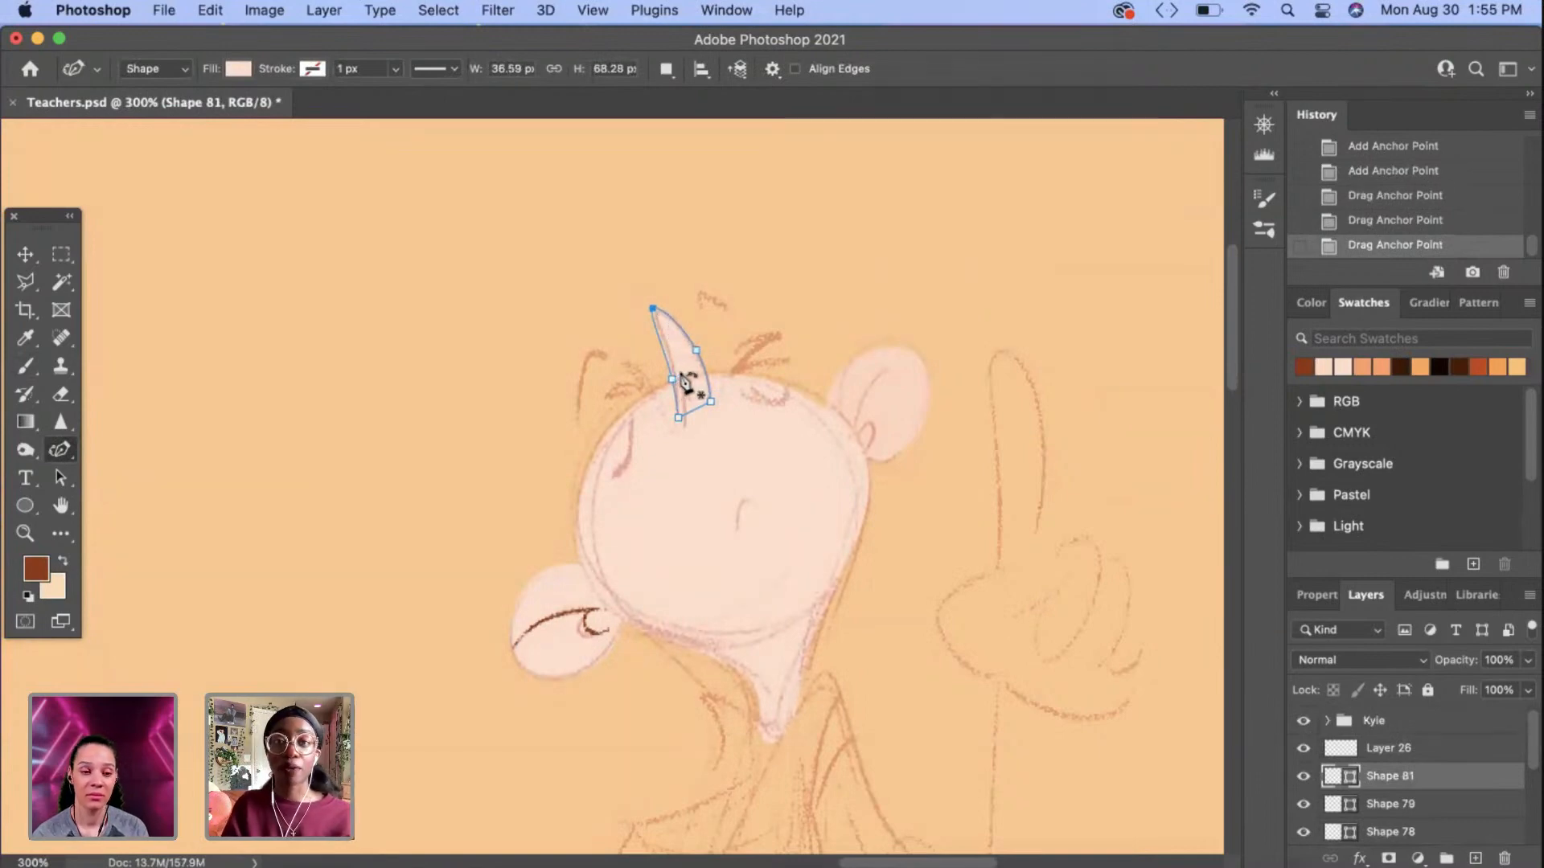
pyautogui.moveTo(673, 379); pyautogui.dragTo(673, 385)
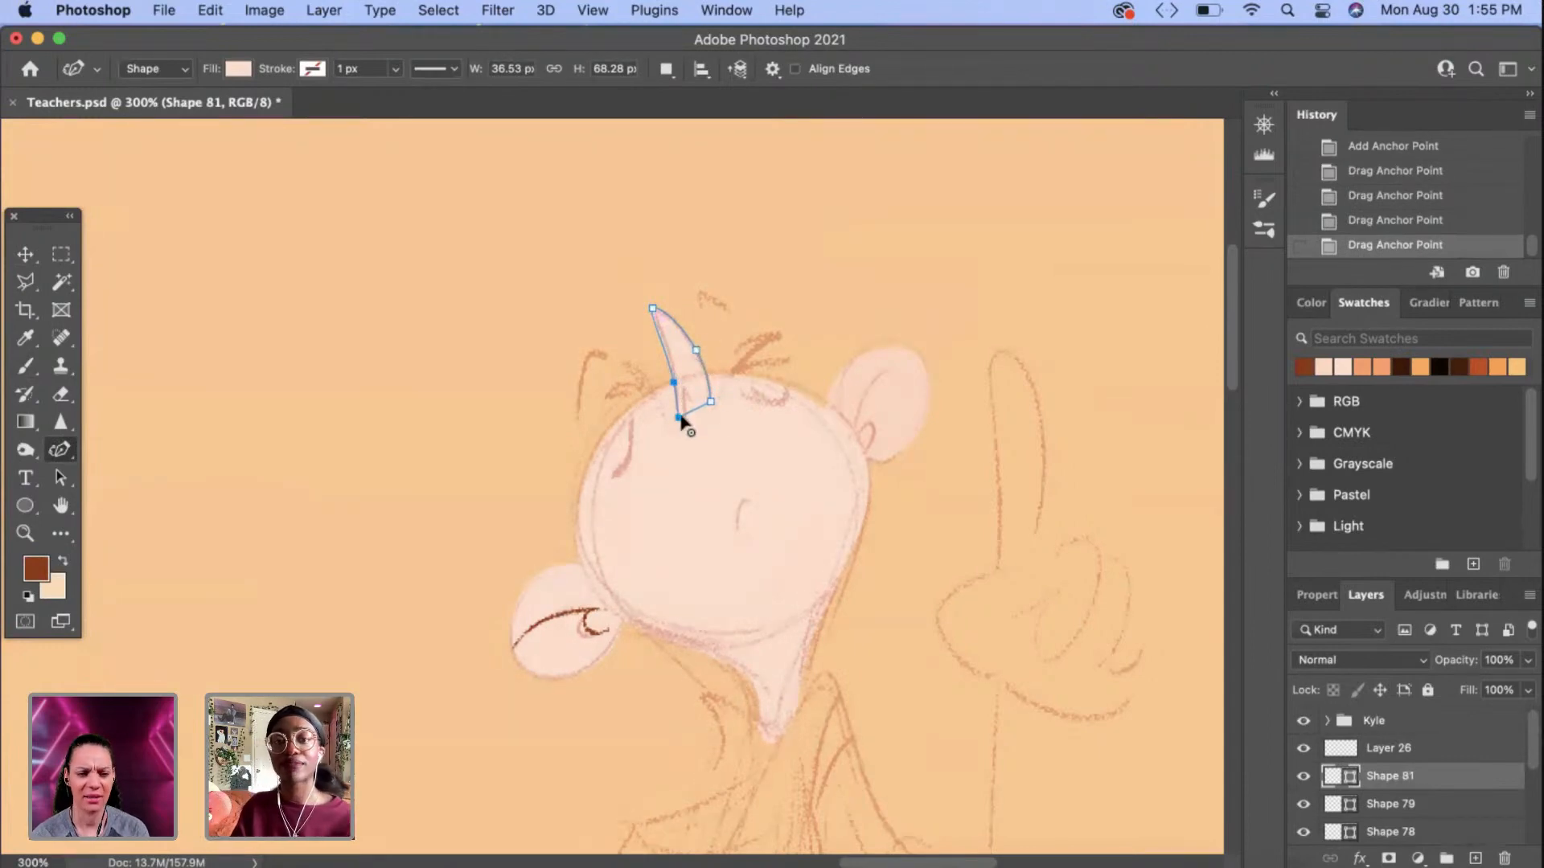
pyautogui.moveTo(679, 419); pyautogui.dragTo(680, 384)
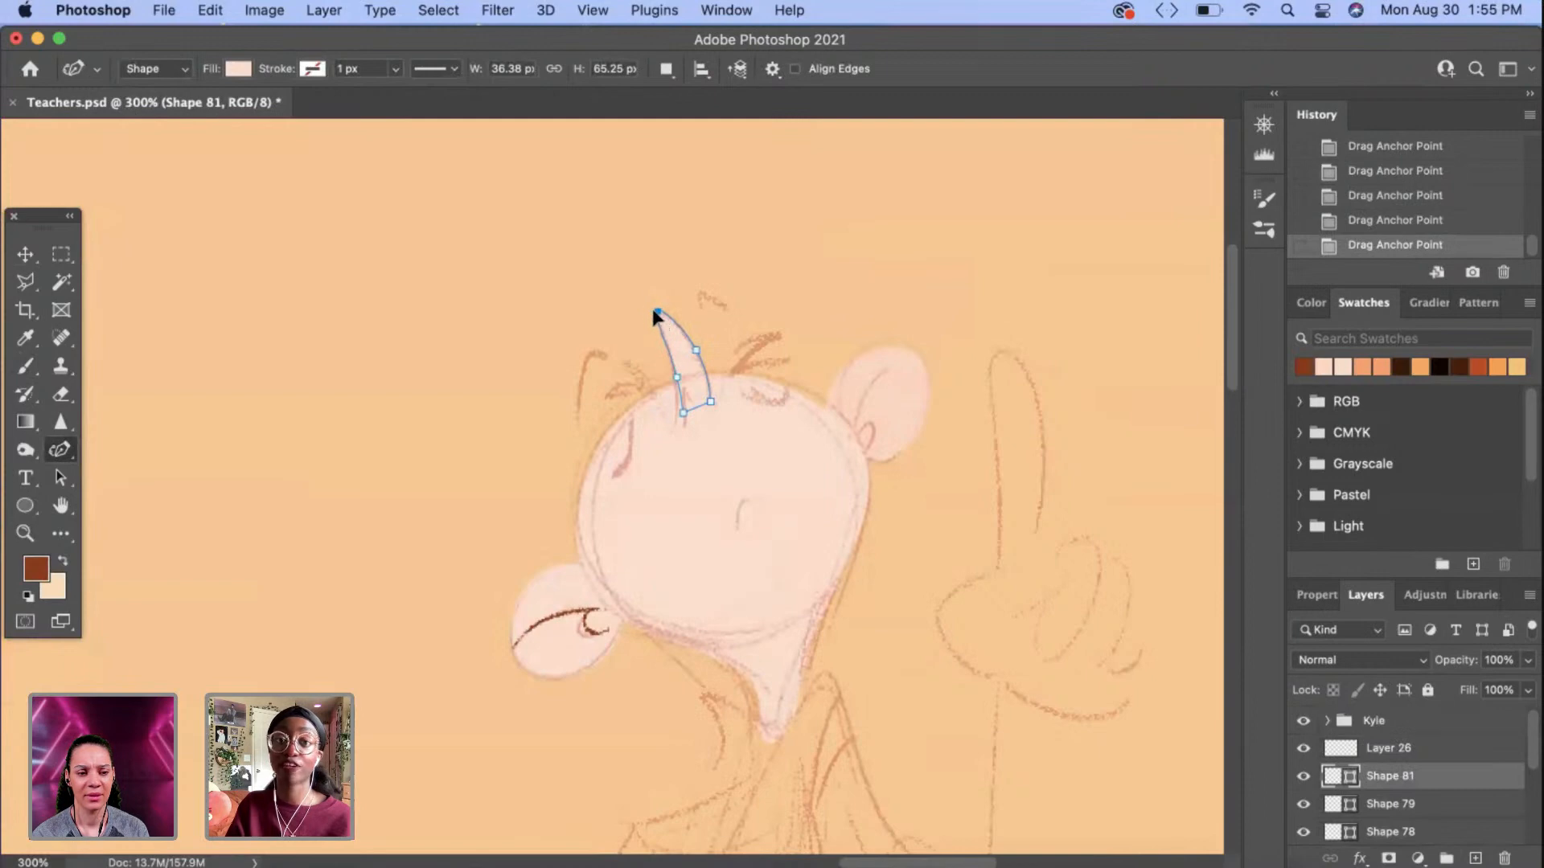
pyautogui.moveTo(652, 312); pyautogui.dragTo(655, 308)
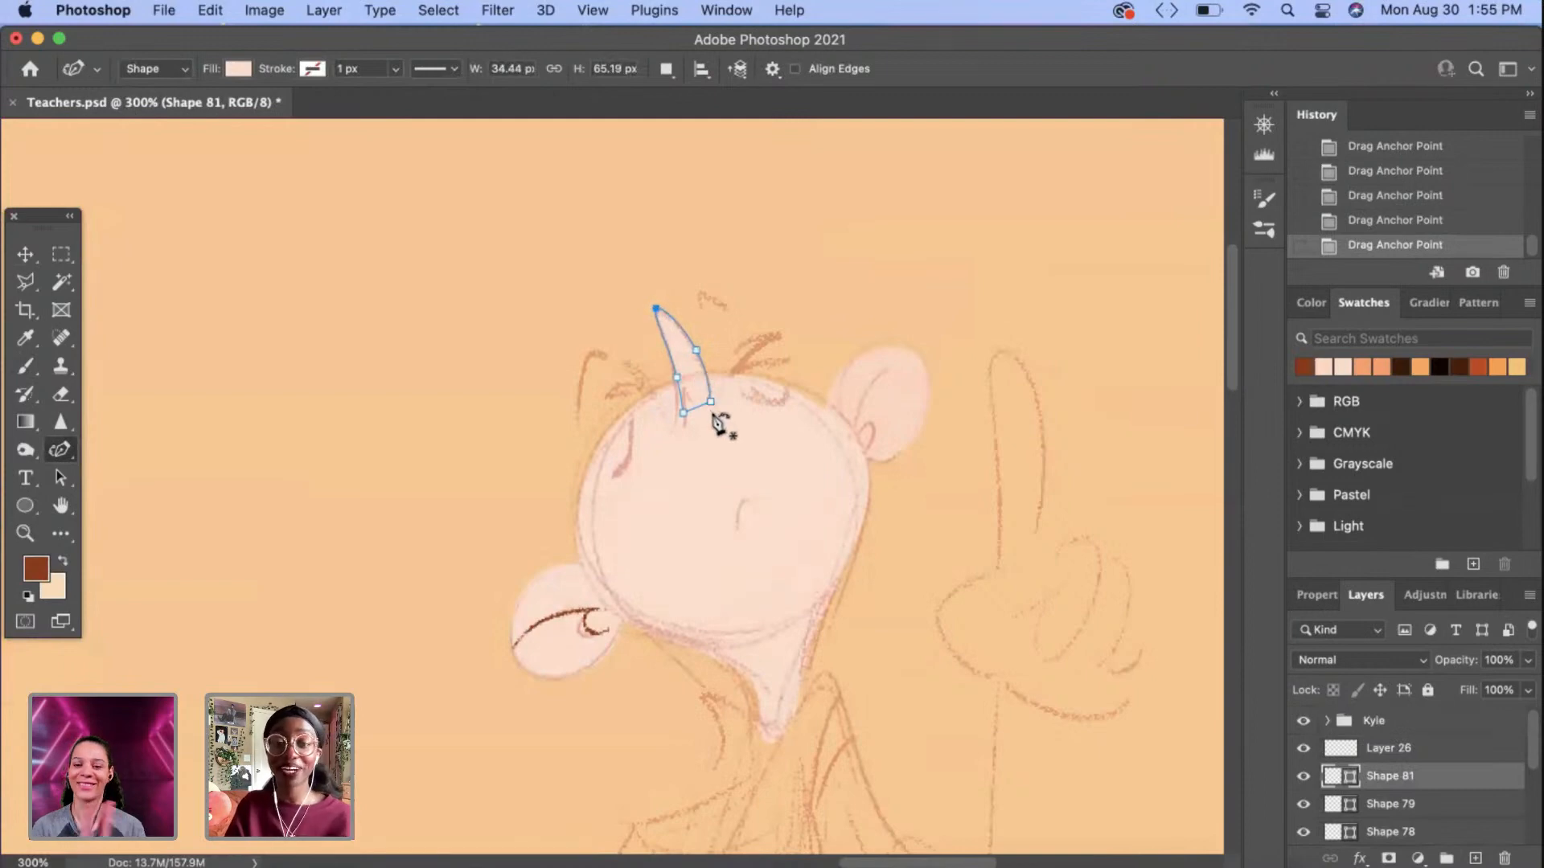
pyautogui.moveTo(710, 402); pyautogui.dragTo(702, 398)
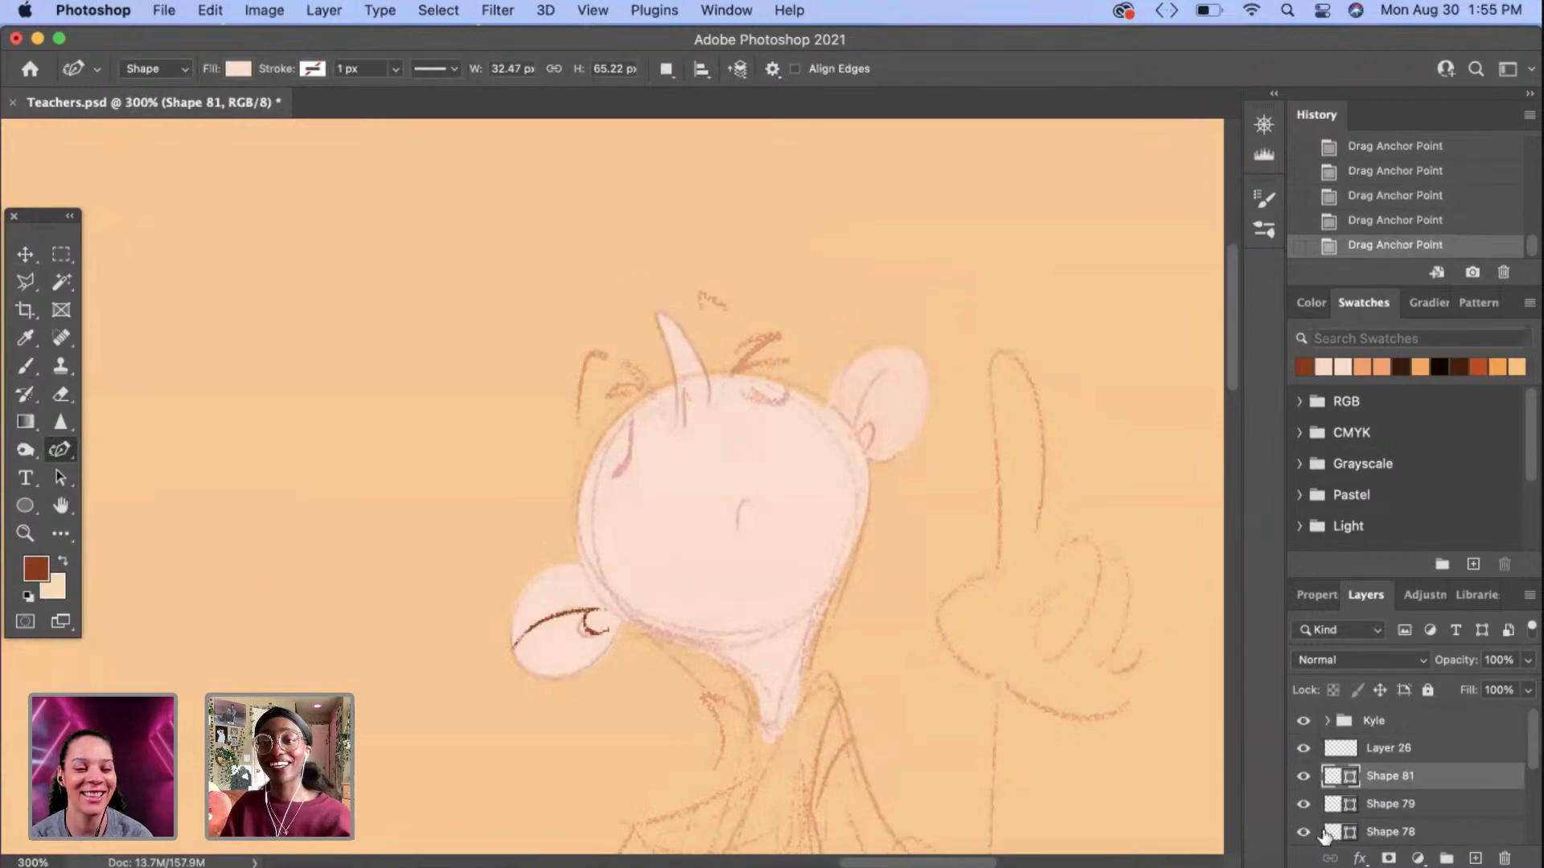
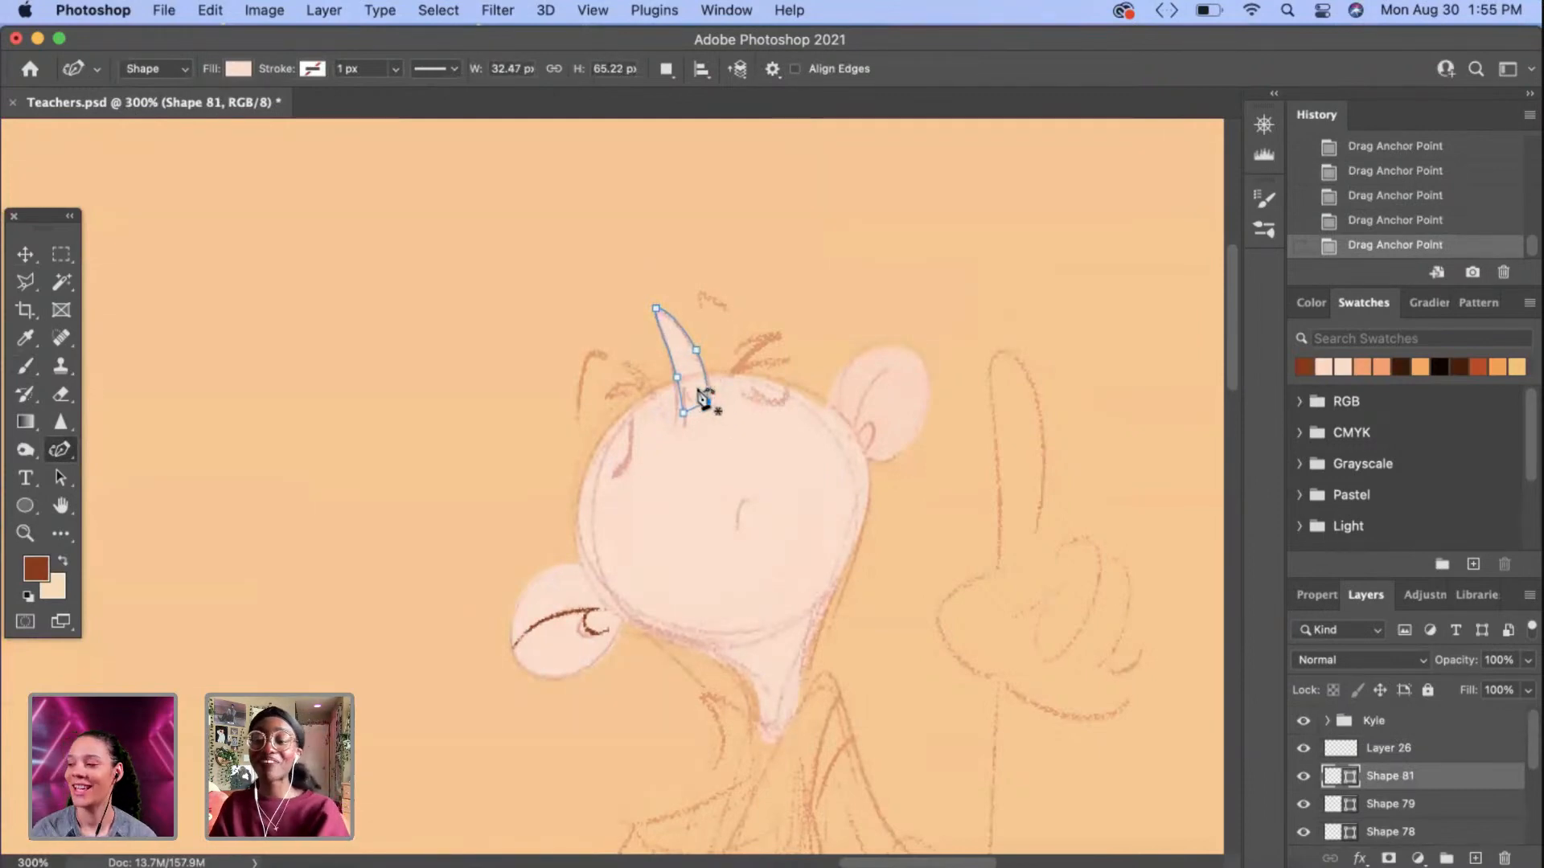
# Step: Toggle the visibility of the head and near-ear layers off and back on to identify them
pyautogui.click(1303, 832)
pyautogui.click(1303, 833)
pyautogui.click(1304, 804)
pyautogui.click(1304, 804)
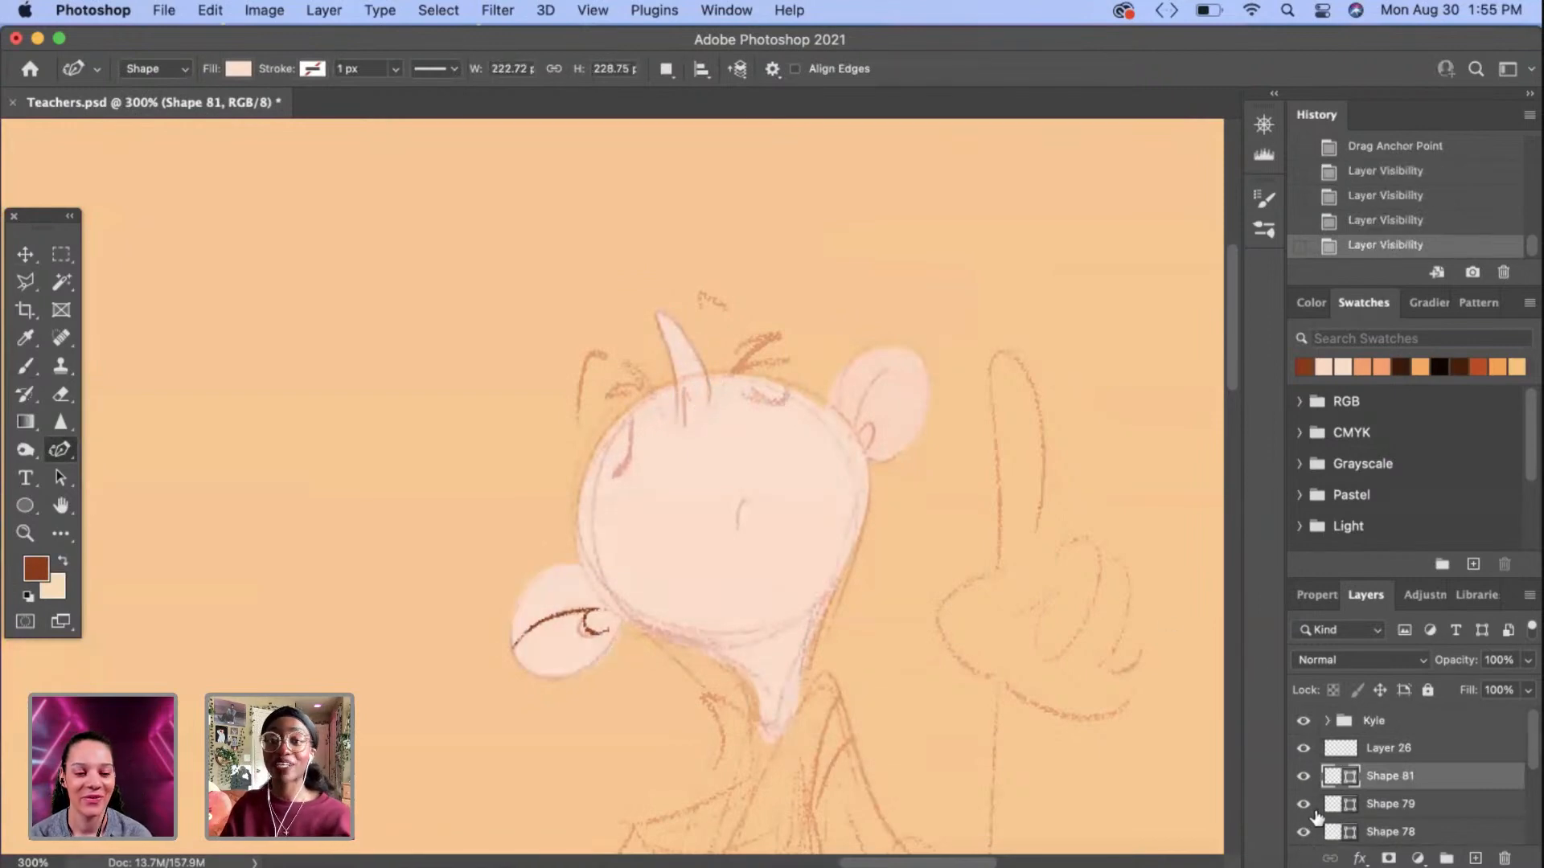
# Step: Select the far ear's shape and set its fill to a slightly deeper peach, about RGB 255, 212, 184
pyautogui.click(25, 254)
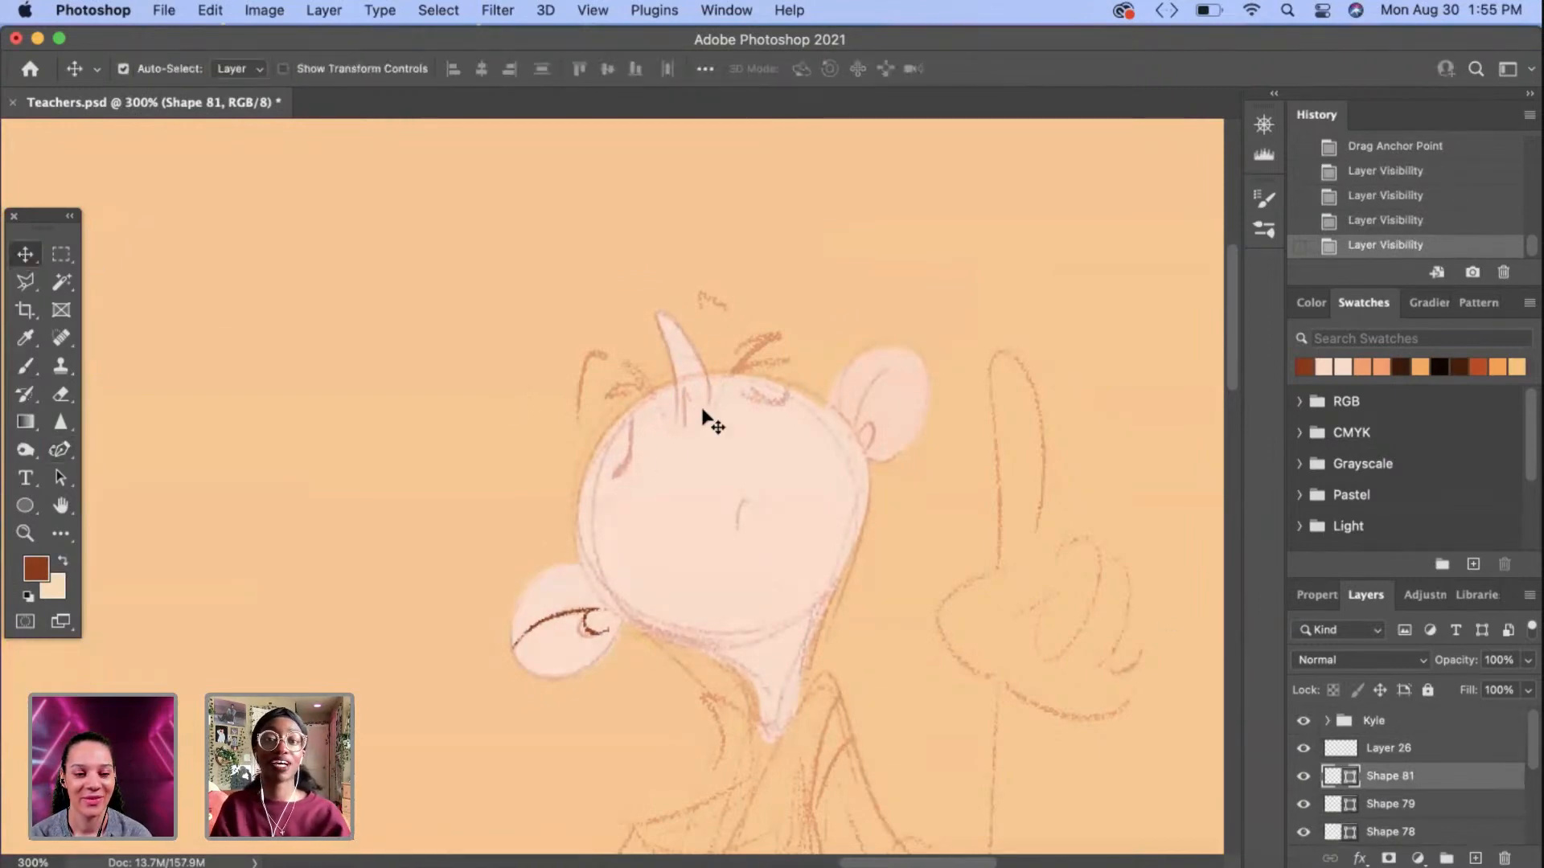
pyautogui.click(906, 418)
pyautogui.click(61, 450)
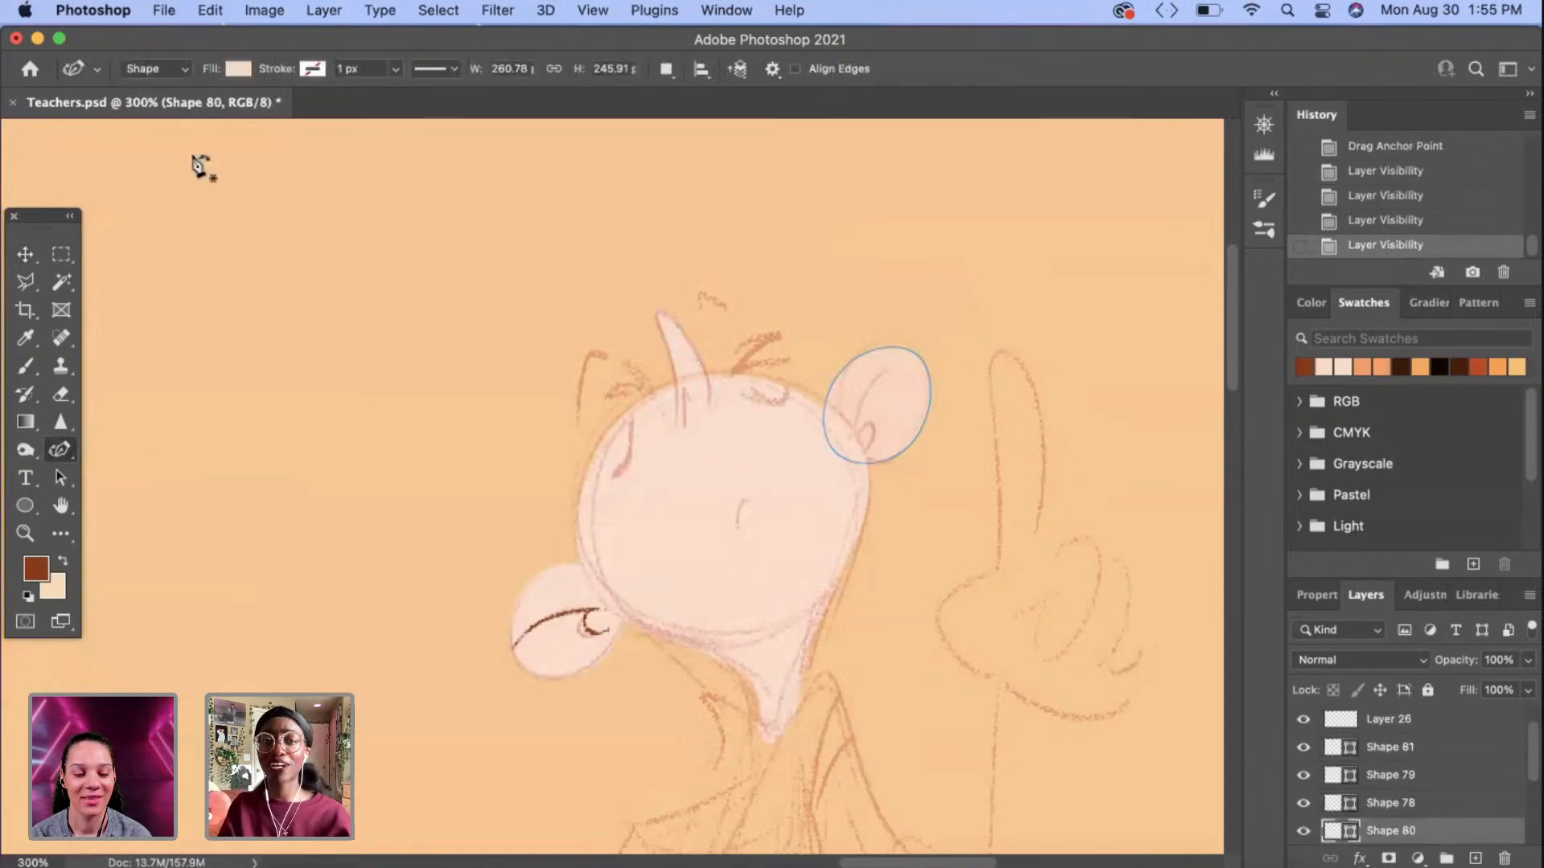
pyautogui.click(239, 68)
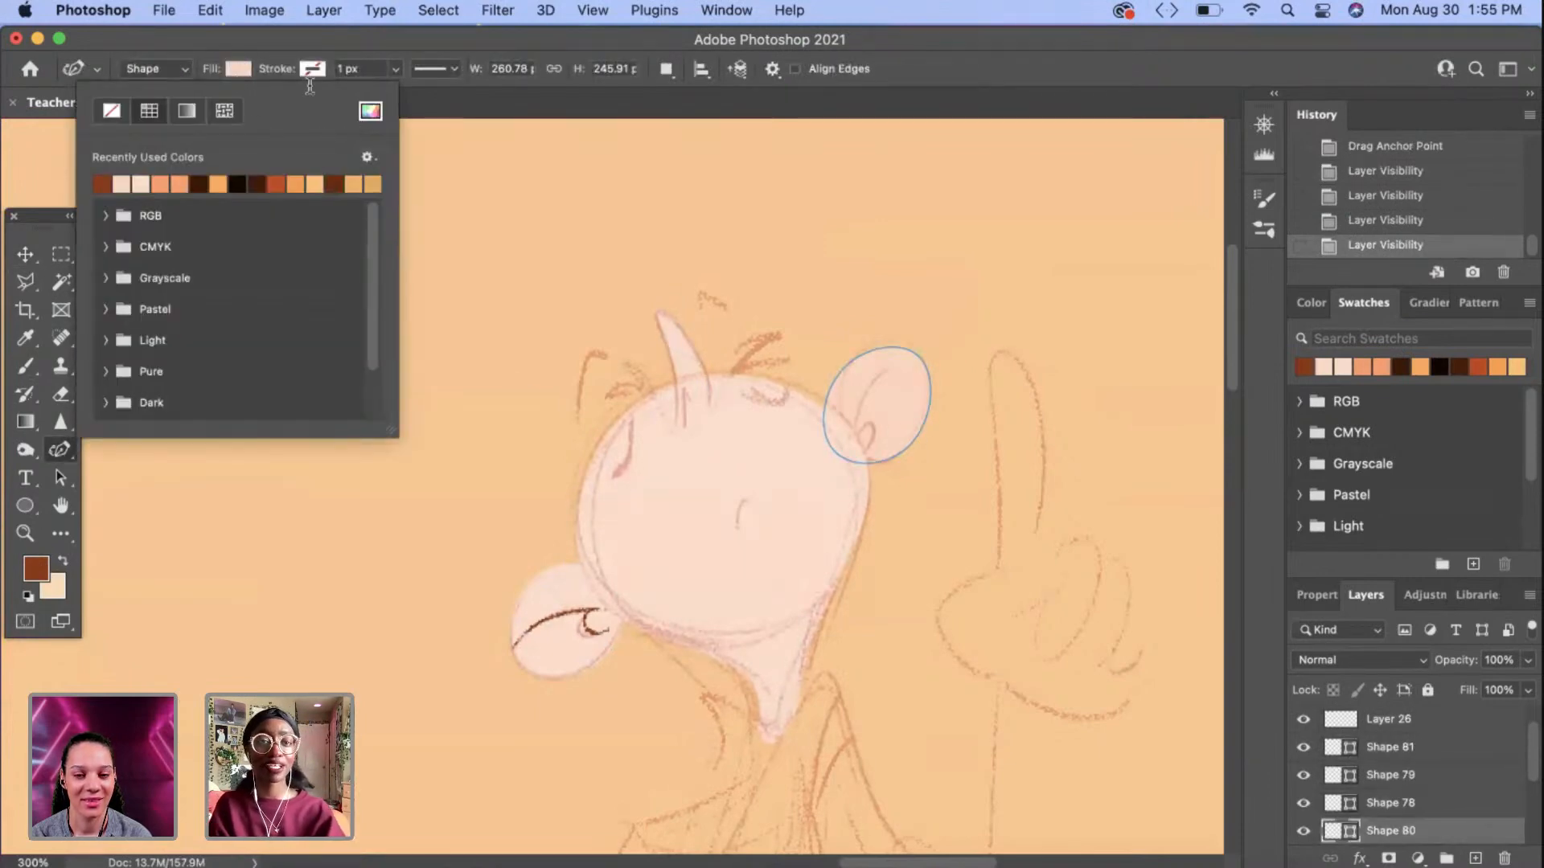
pyautogui.click(369, 113)
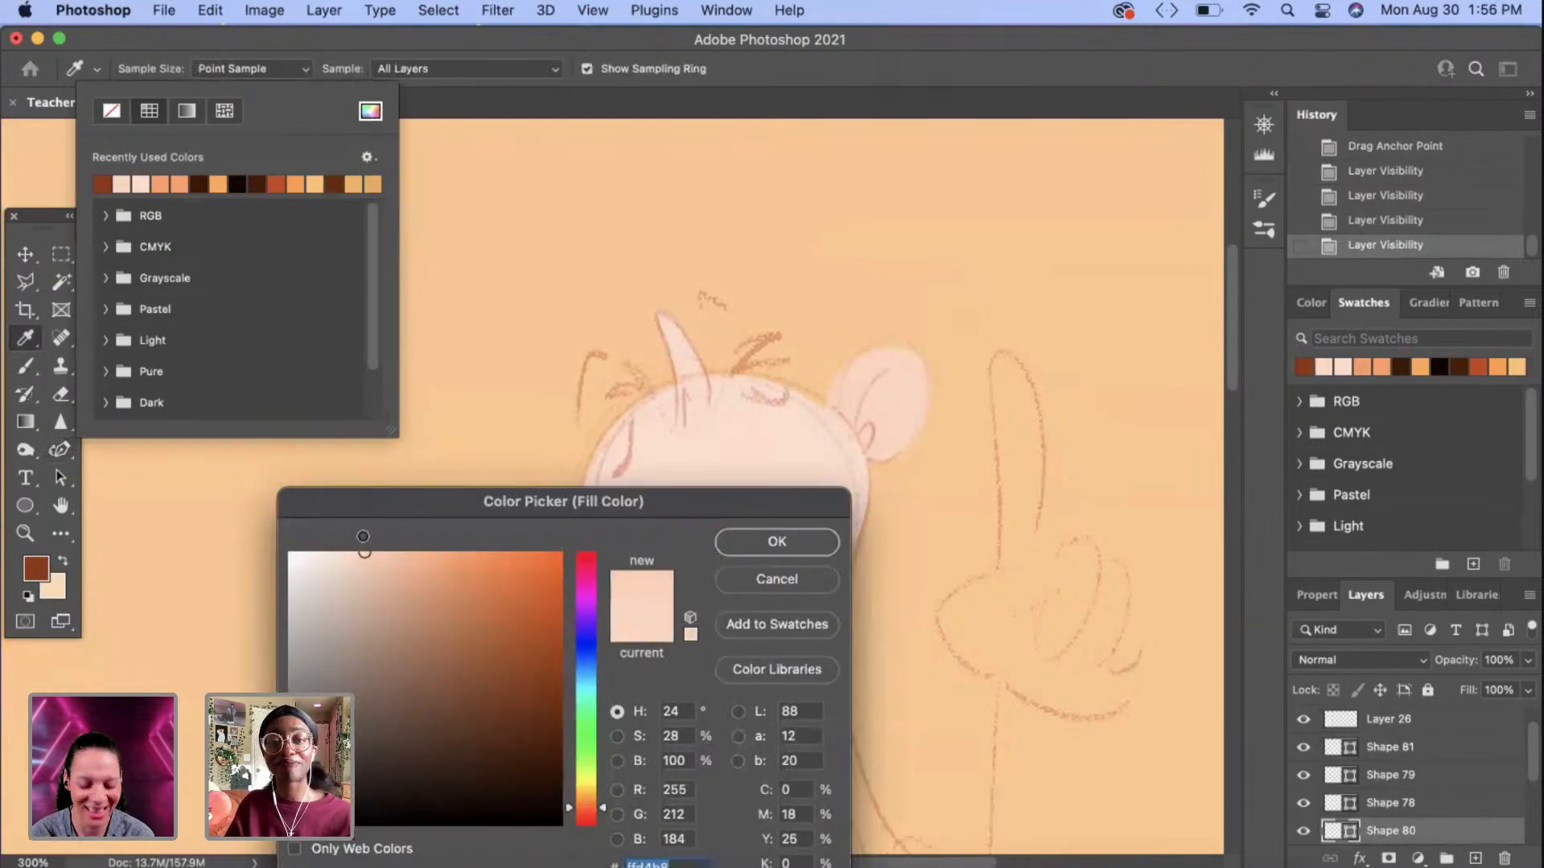
pyautogui.click(734, 549)
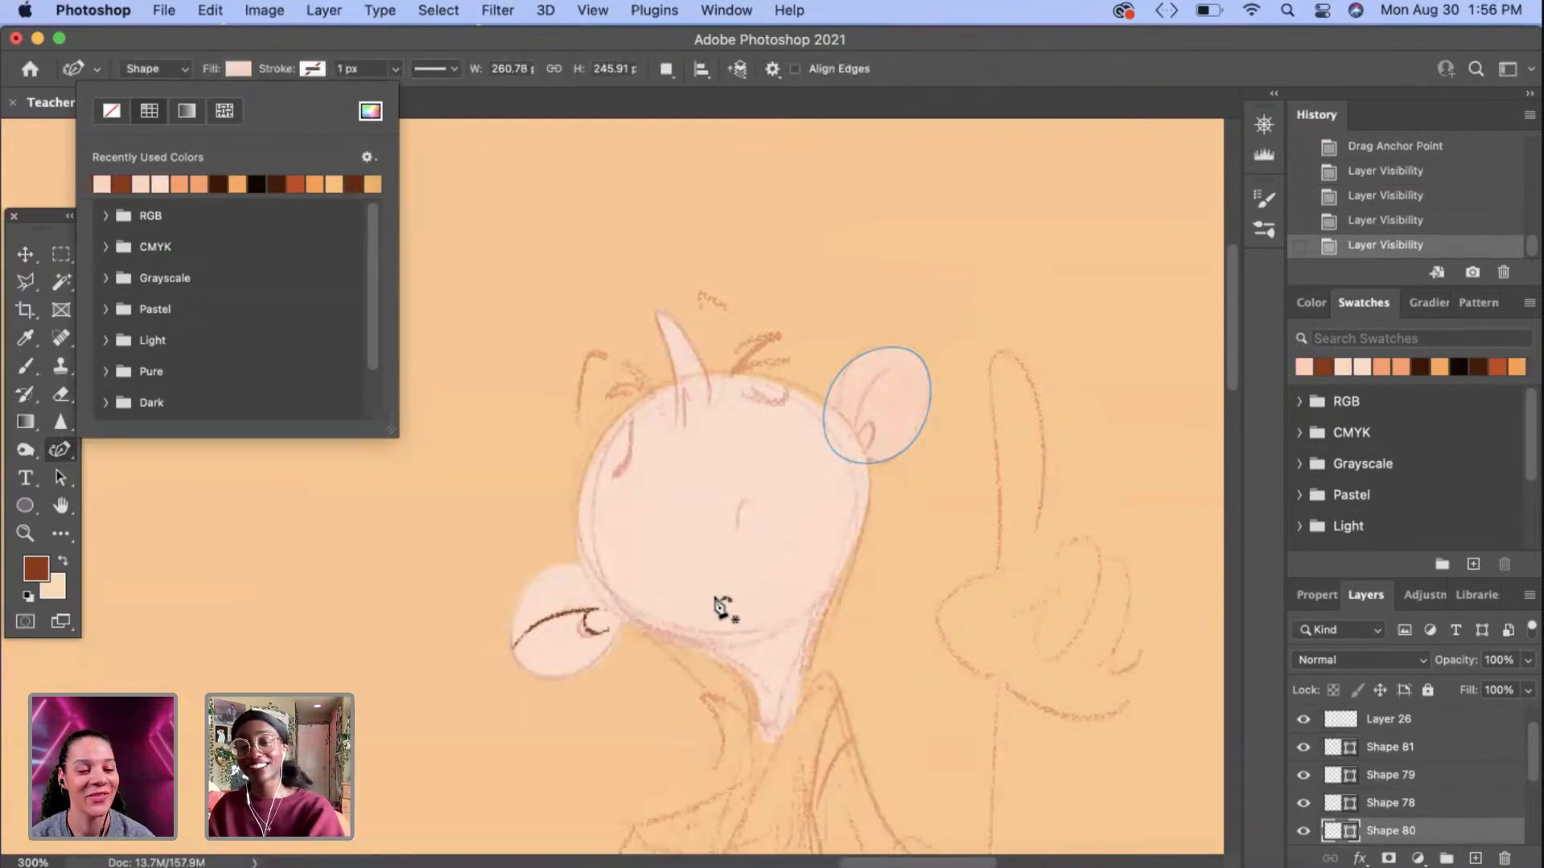
pyautogui.press('Escape')
# Step: Adjust the far ear's lower anchor beside the head, keeping the oval about 63 by 73 px overall
pyautogui.click(840, 462)
pyautogui.press('BackSpace')
pyautogui.click(843, 460)
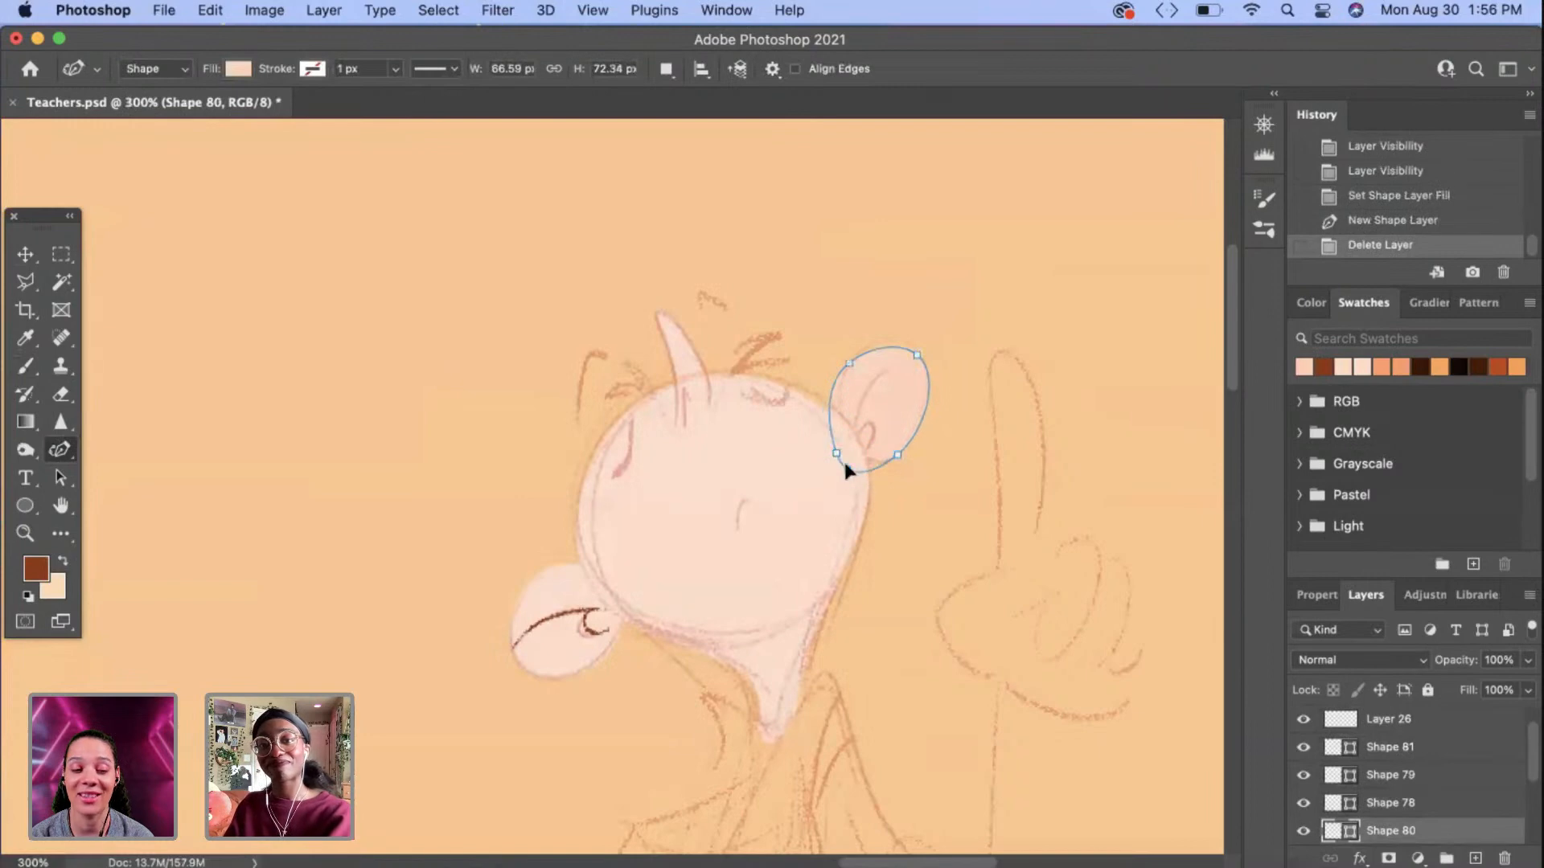
pyautogui.press('BackSpace')
pyautogui.moveTo(836, 454); pyautogui.dragTo(843, 456)
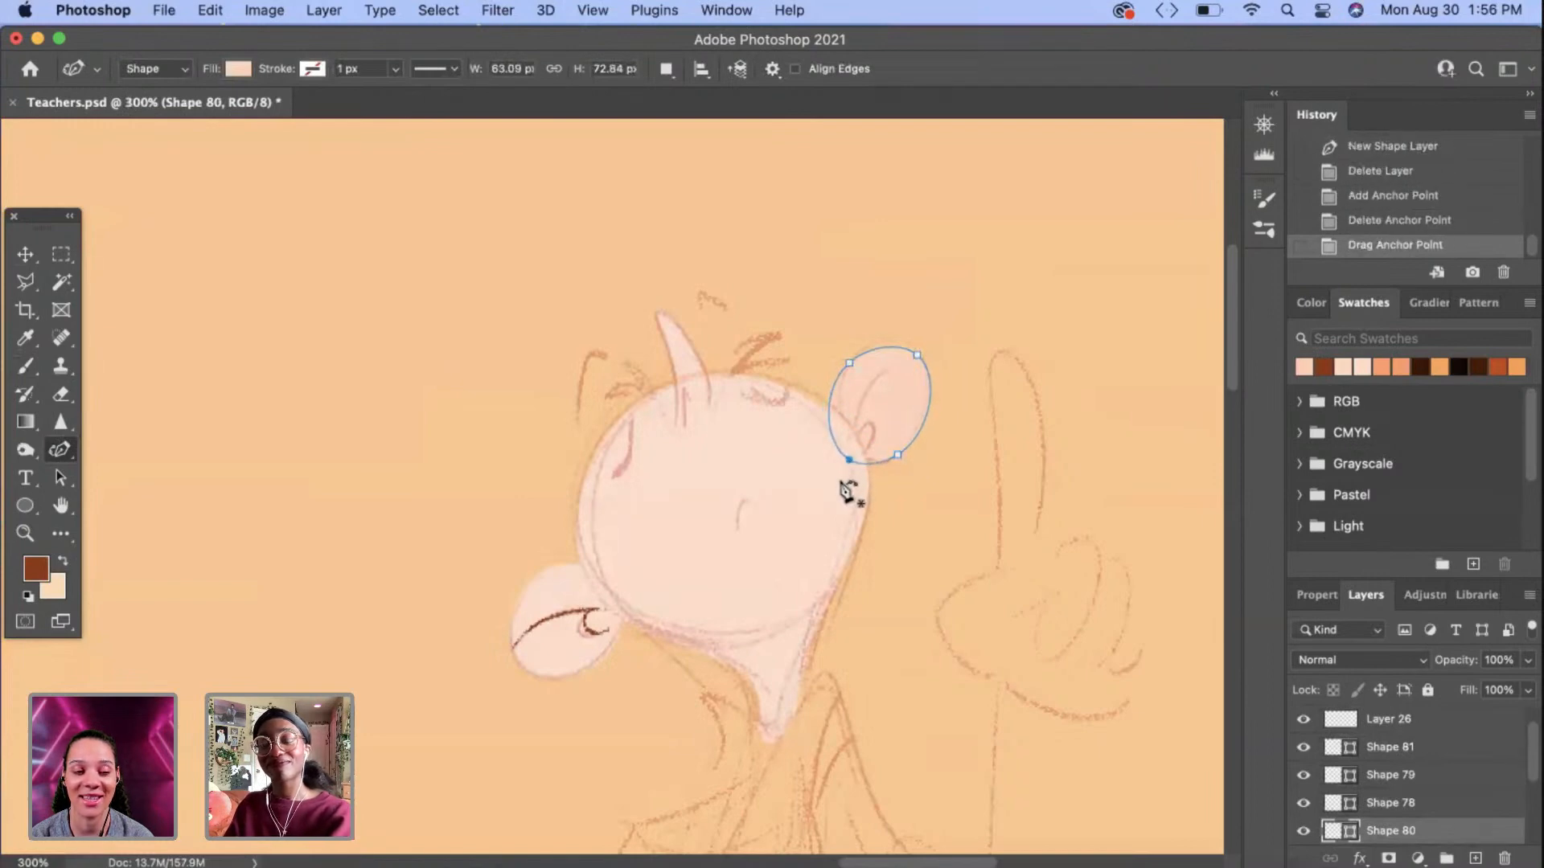
pyautogui.press('Escape')
# Step: Draw a closed slanted segment about 10 by 32 px over the near eye's sketch line, above the head layer
pyautogui.click(26, 255)
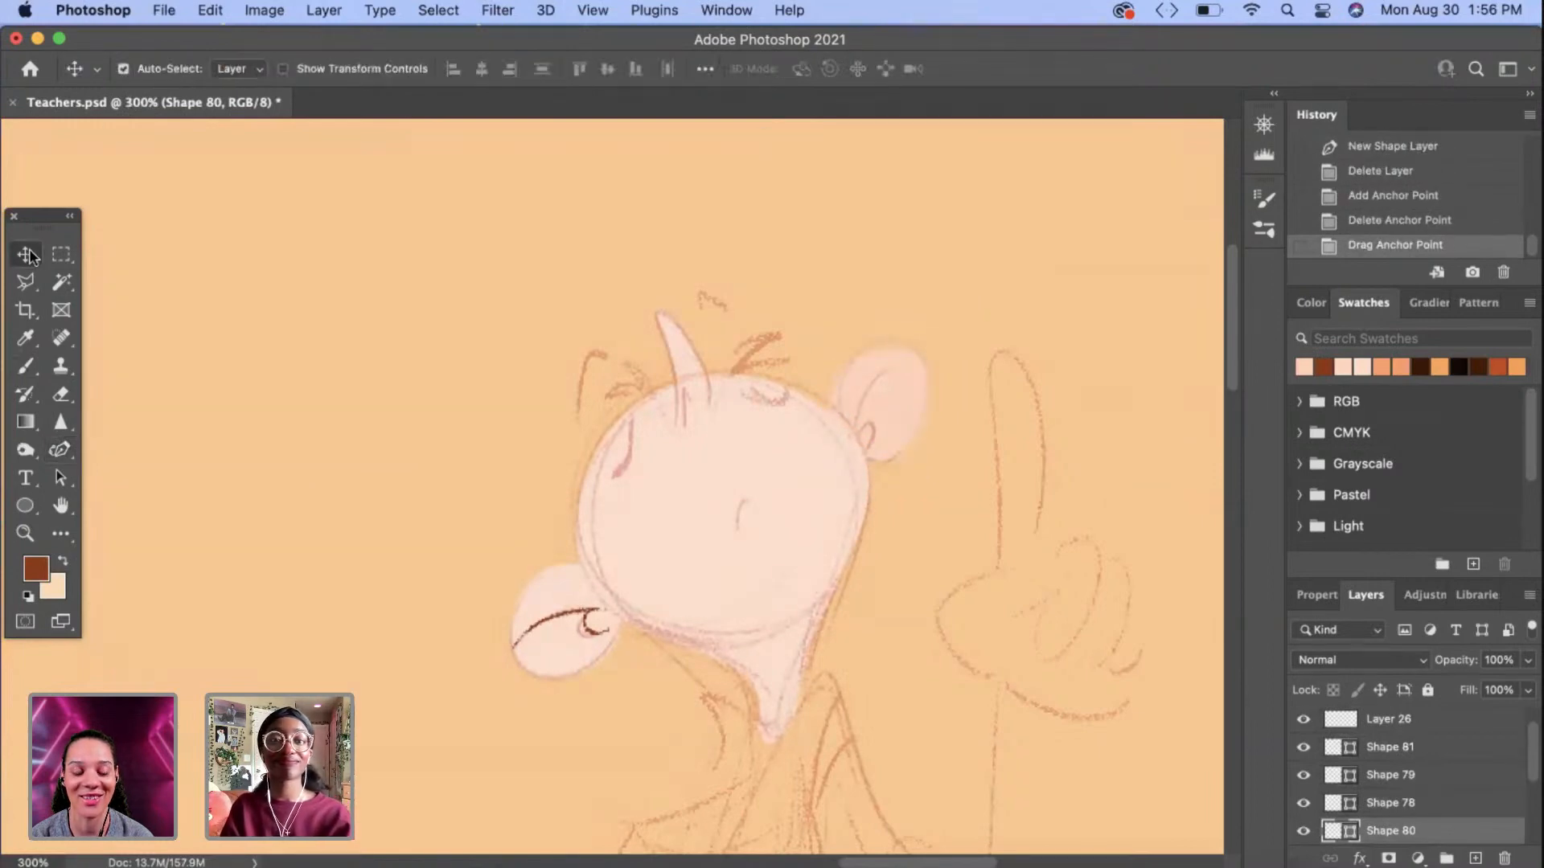
pyautogui.click(677, 497)
pyautogui.click(60, 449)
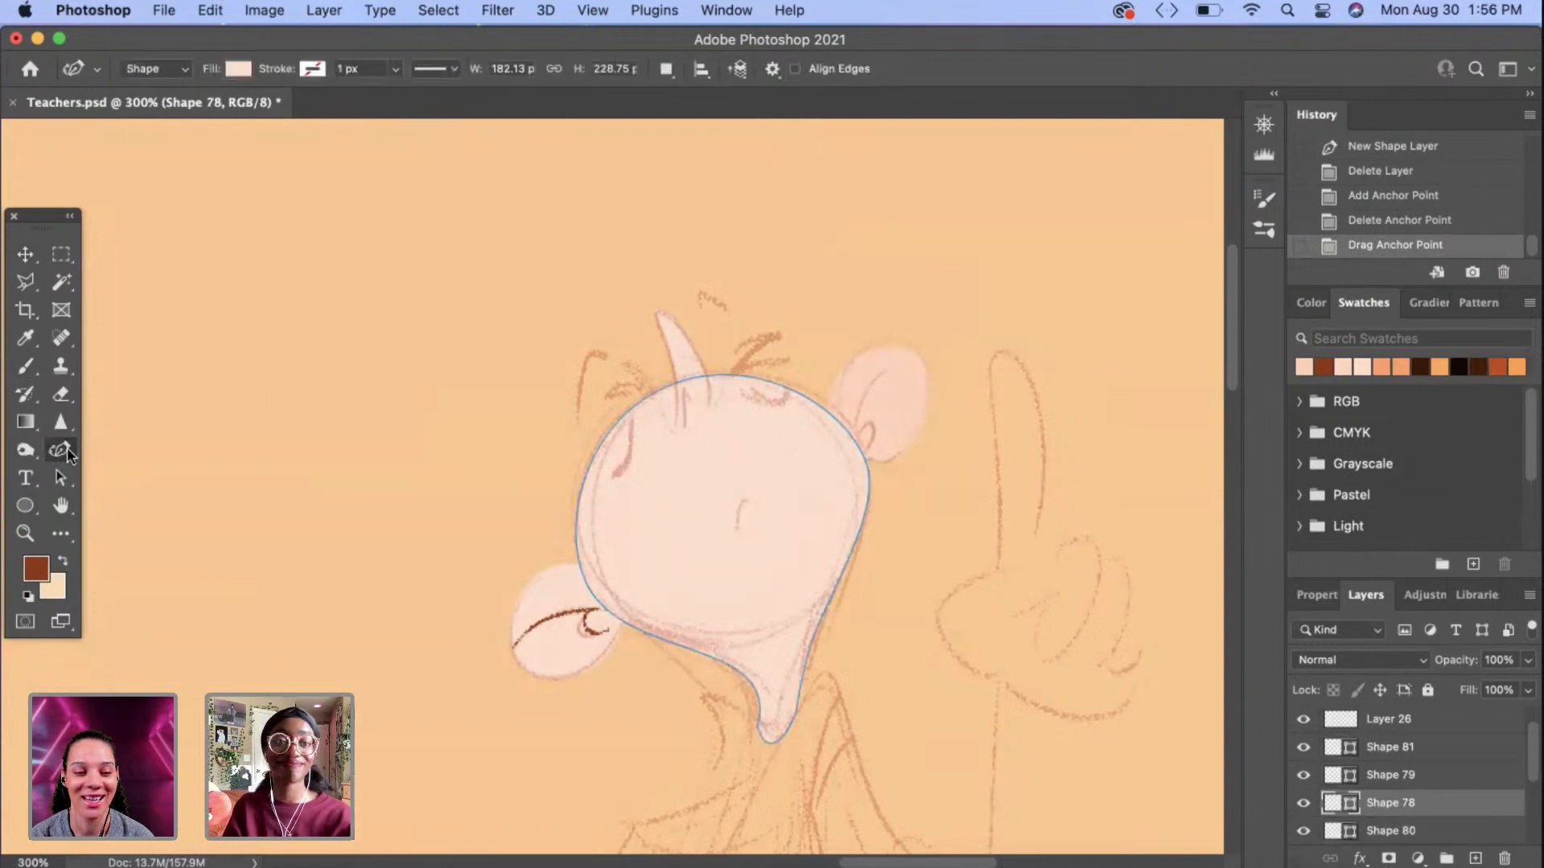
pyautogui.click(631, 419)
pyautogui.click(616, 471)
pyautogui.click(632, 419)
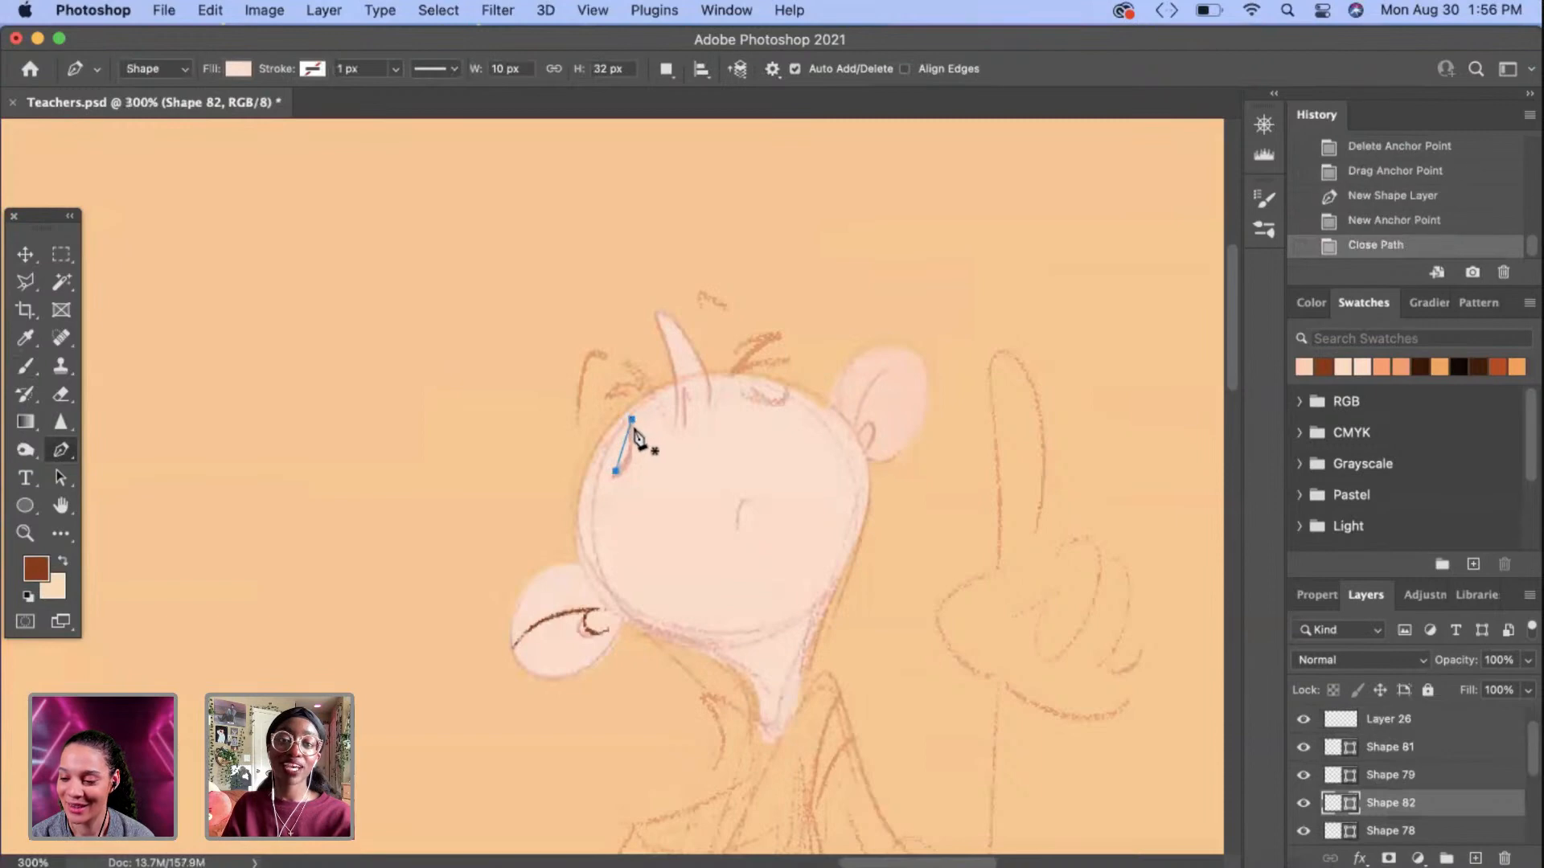
# Step: Set the eye segment's fill to a darker salmon tone than the skin
pyautogui.click(236, 71)
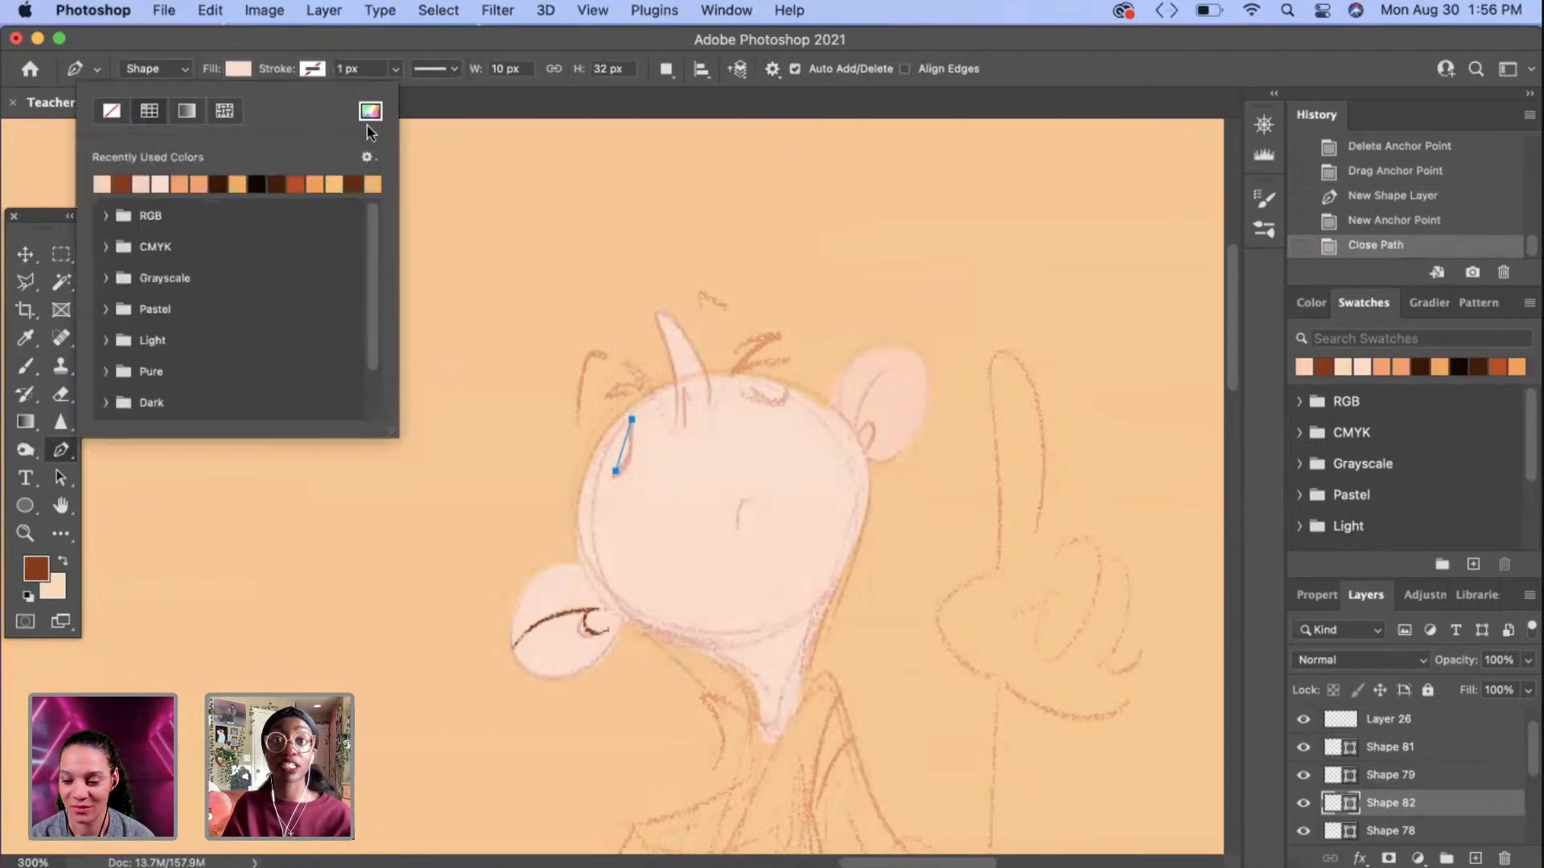
pyautogui.click(370, 111)
pyautogui.click(387, 562)
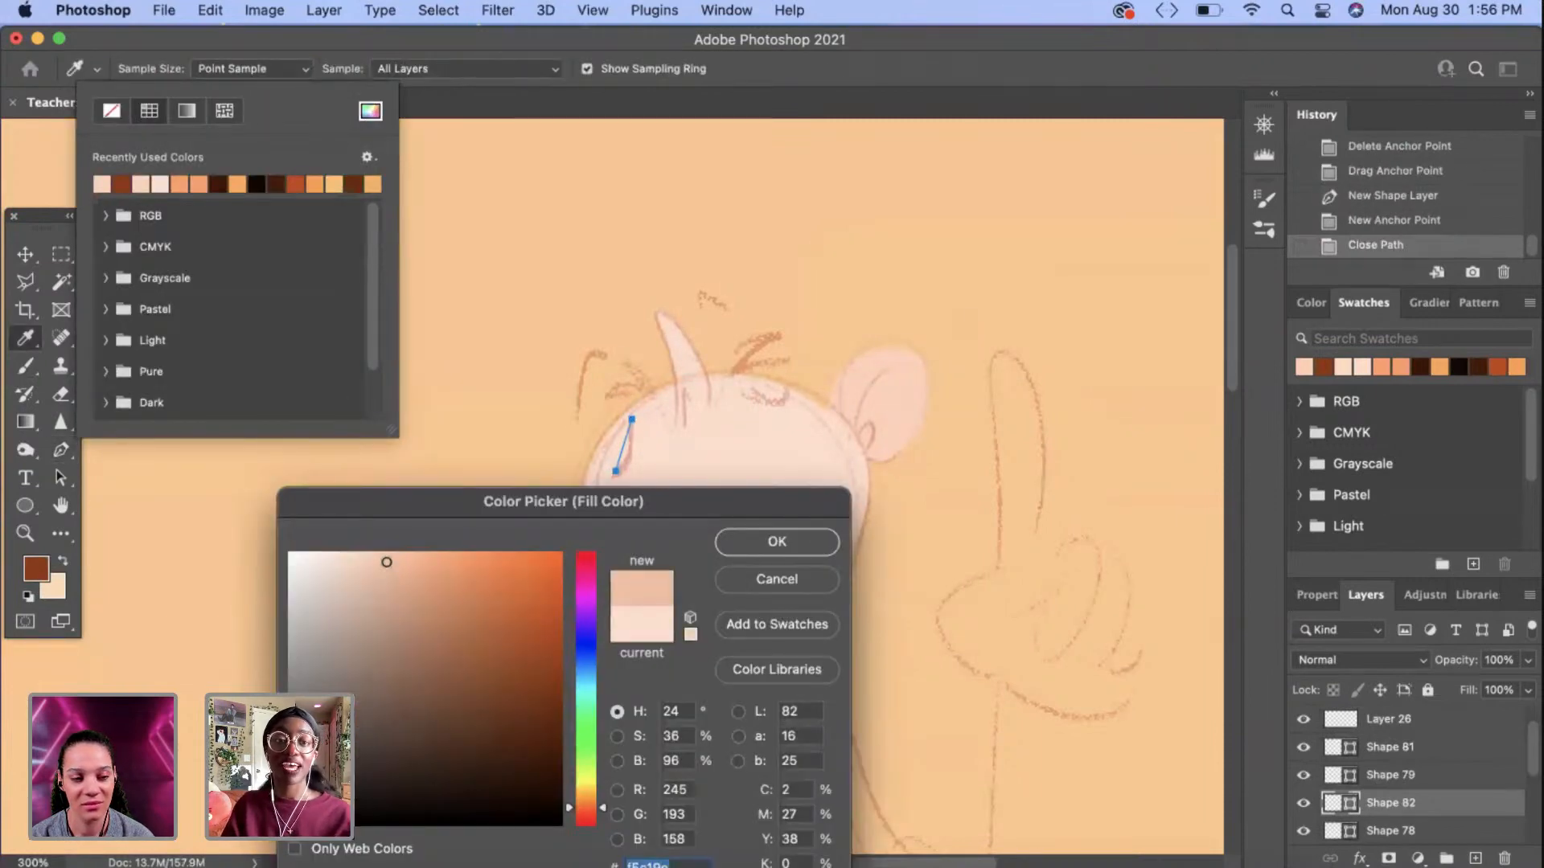
pyautogui.moveTo(388, 566)
pyautogui.mouseDown()
pyautogui.moveTo(404, 573)
pyautogui.moveTo(385, 527)
pyautogui.mouseUp()
pyautogui.moveTo(419, 578)
pyautogui.mouseDown()
pyautogui.moveTo(407, 586)
pyautogui.moveTo(434, 562)
pyautogui.mouseUp()
pyautogui.click(760, 547)
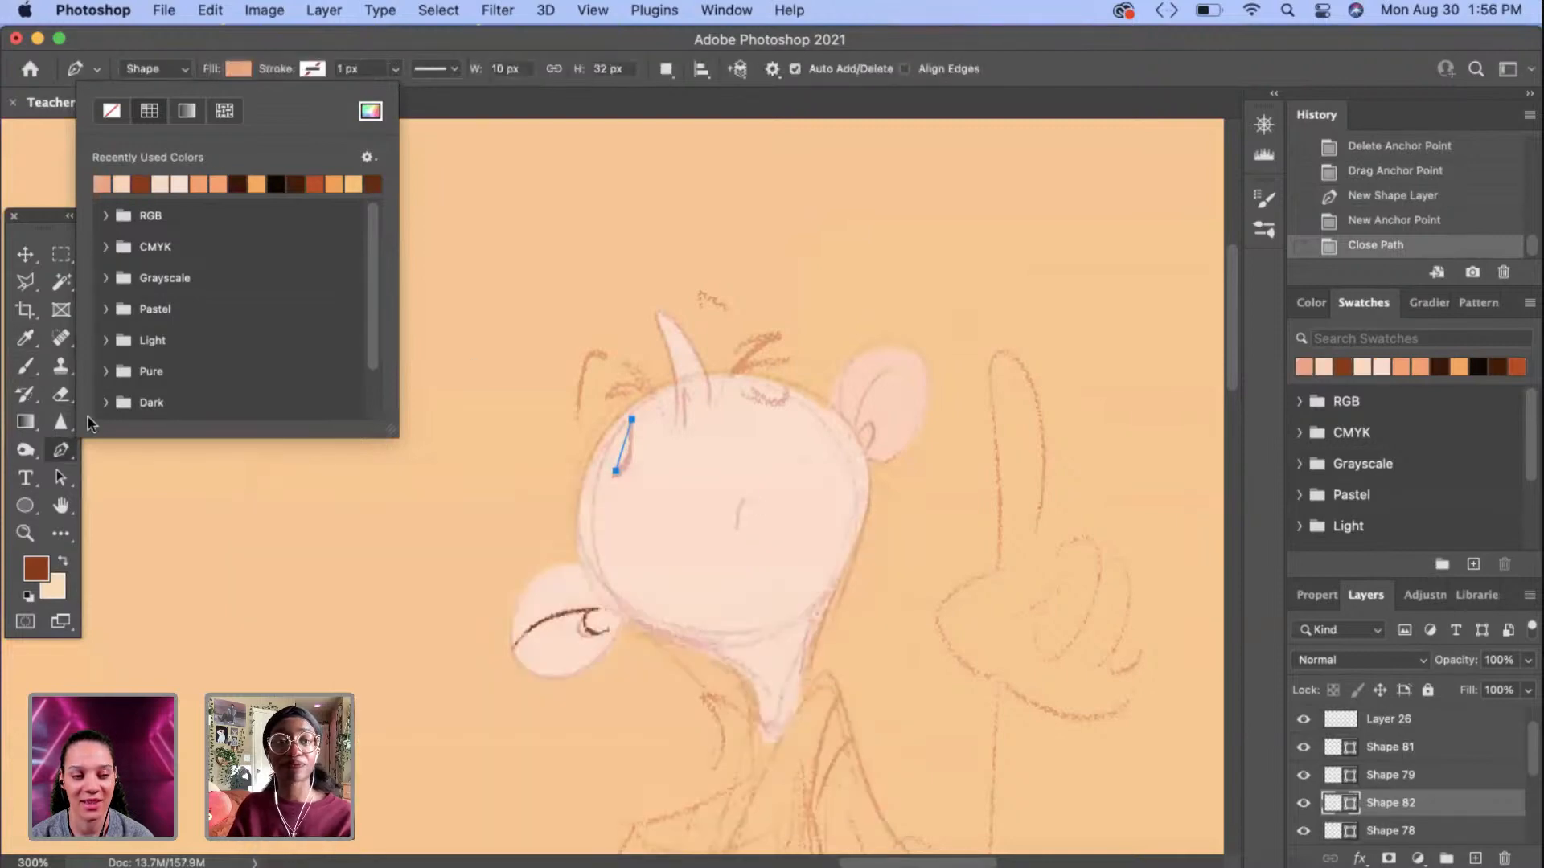
# Step: With the Curvature Pen, lengthen the eye segment and bow its outer side, about 17.5 by 36 px overall
pyautogui.click(70, 445)
pyautogui.click(110, 466)
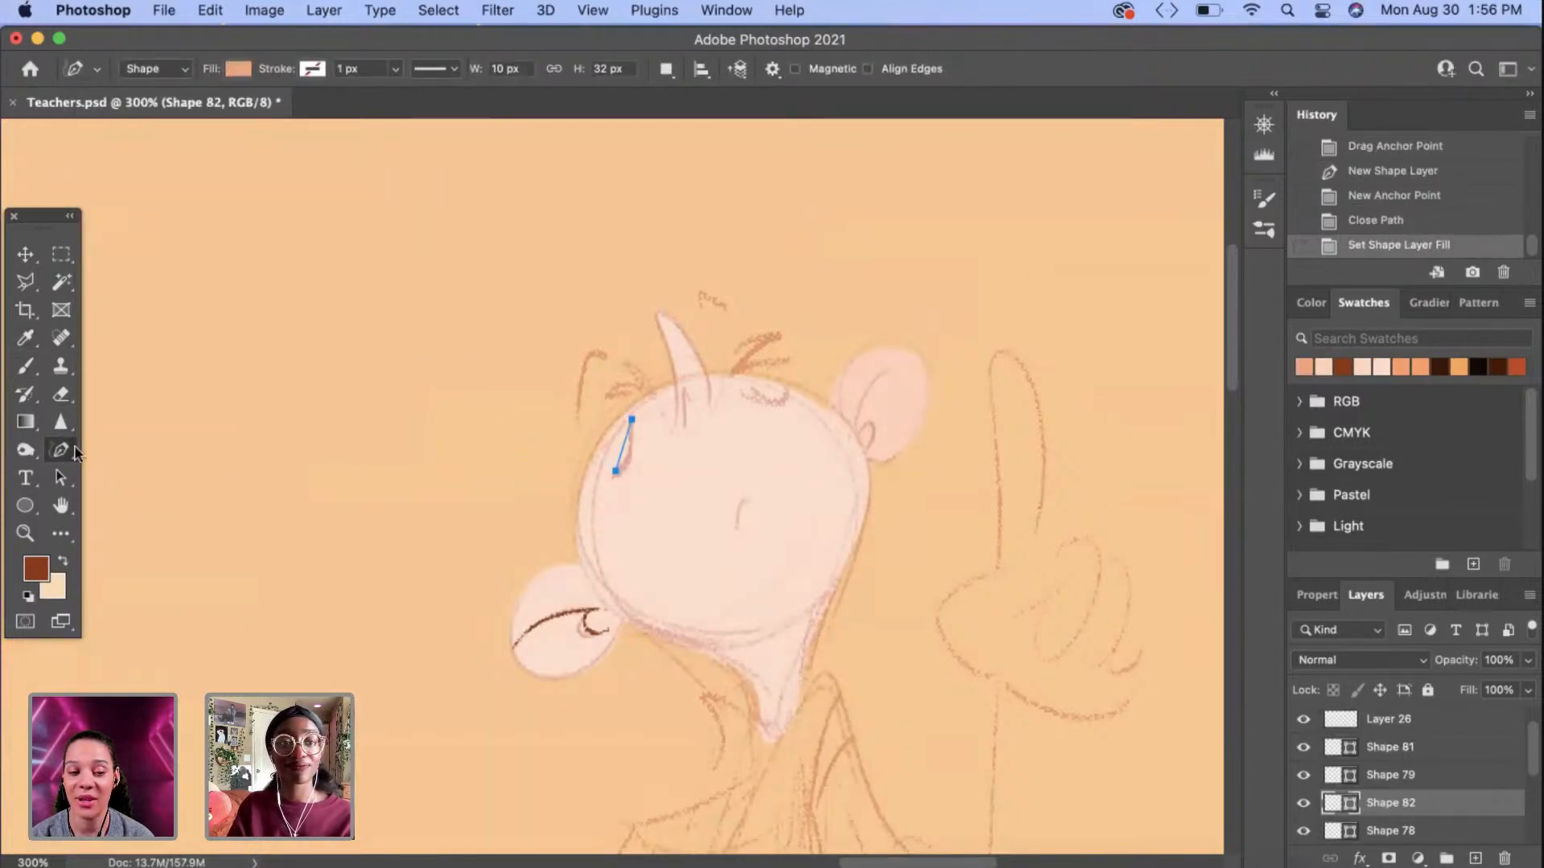
pyautogui.click(75, 452)
pyautogui.click(110, 486)
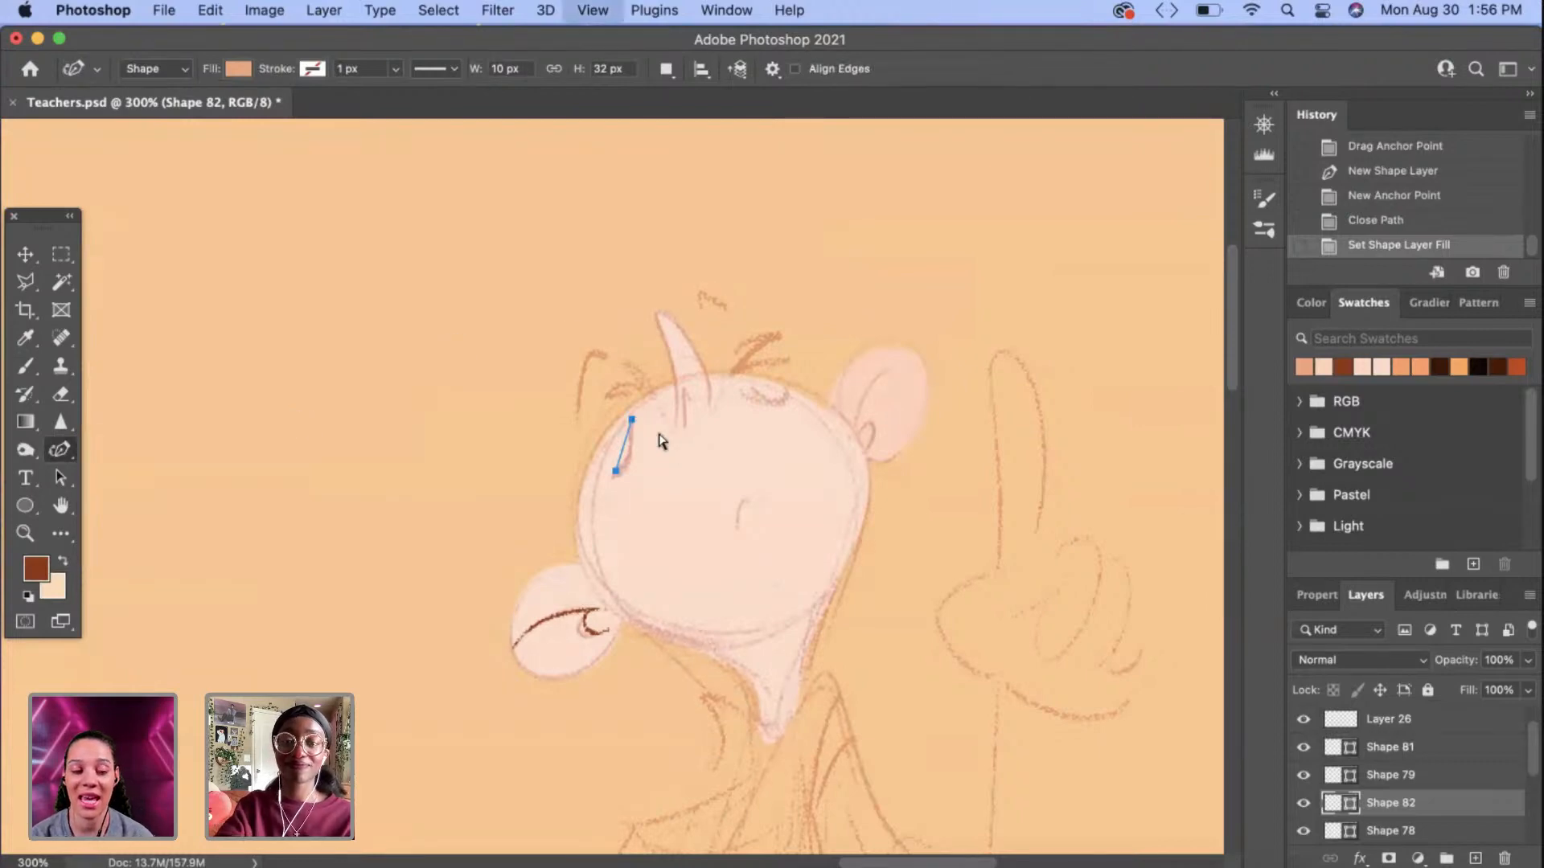
pyautogui.press('super+minus')
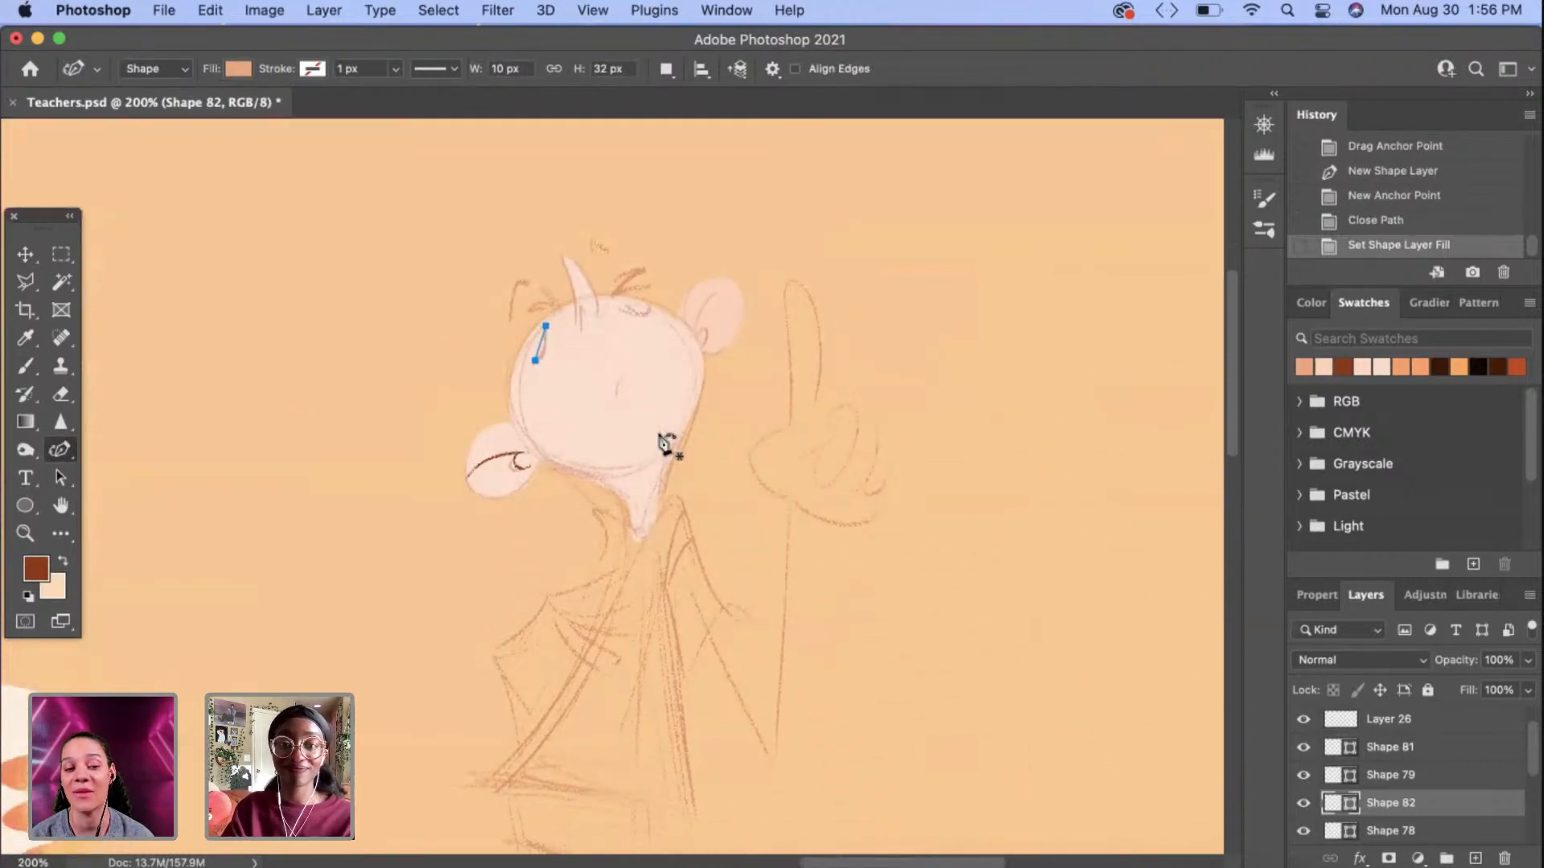
pyautogui.moveTo(537, 366); pyautogui.dragTo(531, 365)
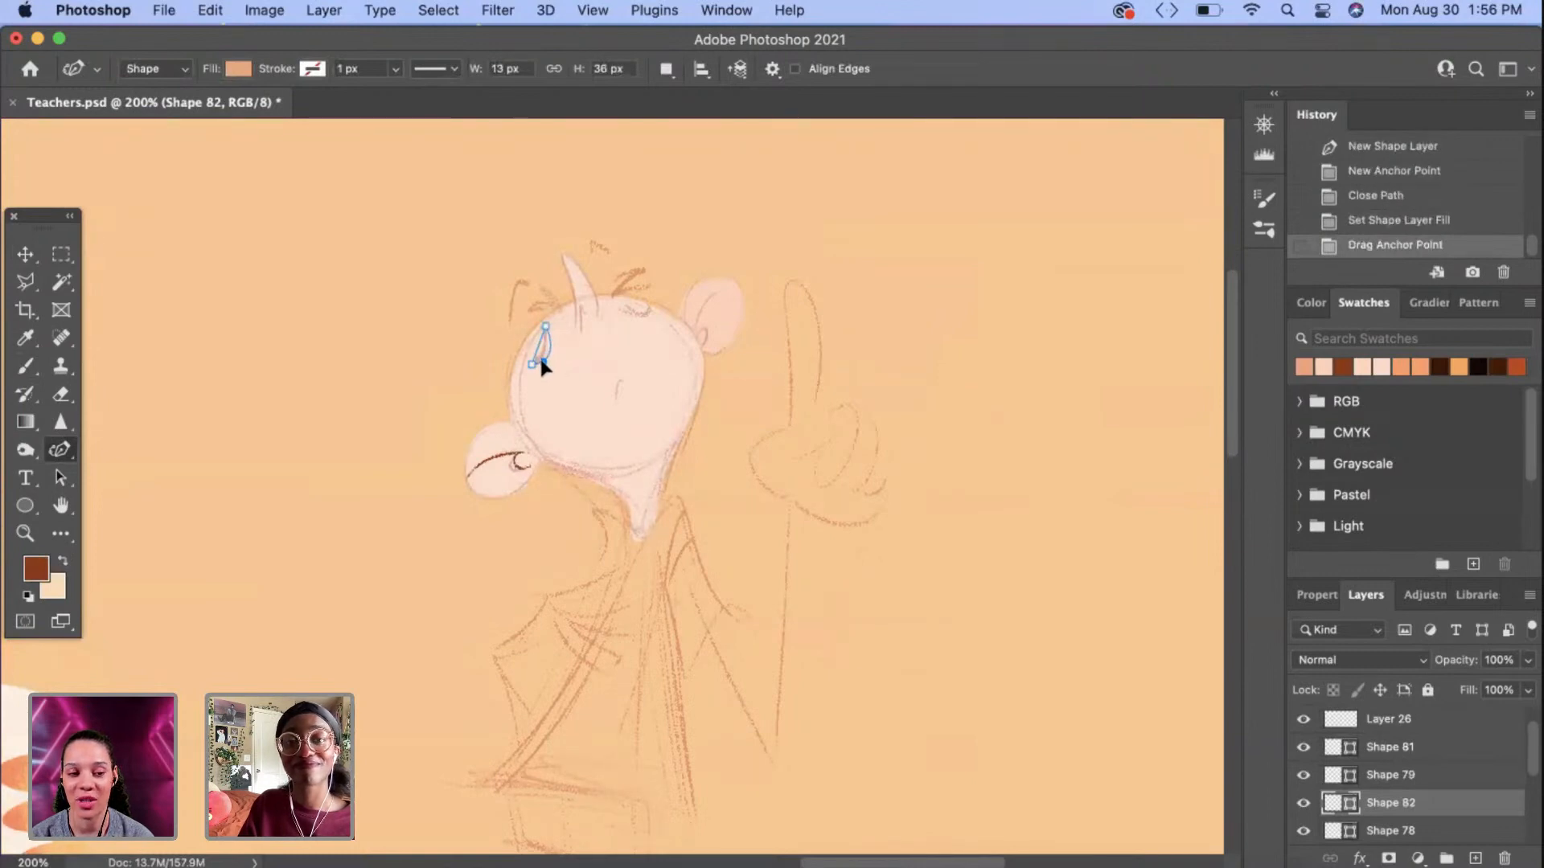
pyautogui.click(542, 352)
# Step: Refine the eye's upper point and hollow its inner edge into a thin crescent about 16 by 36 px
pyautogui.press('super+plus')
pyautogui.press('super+plus')
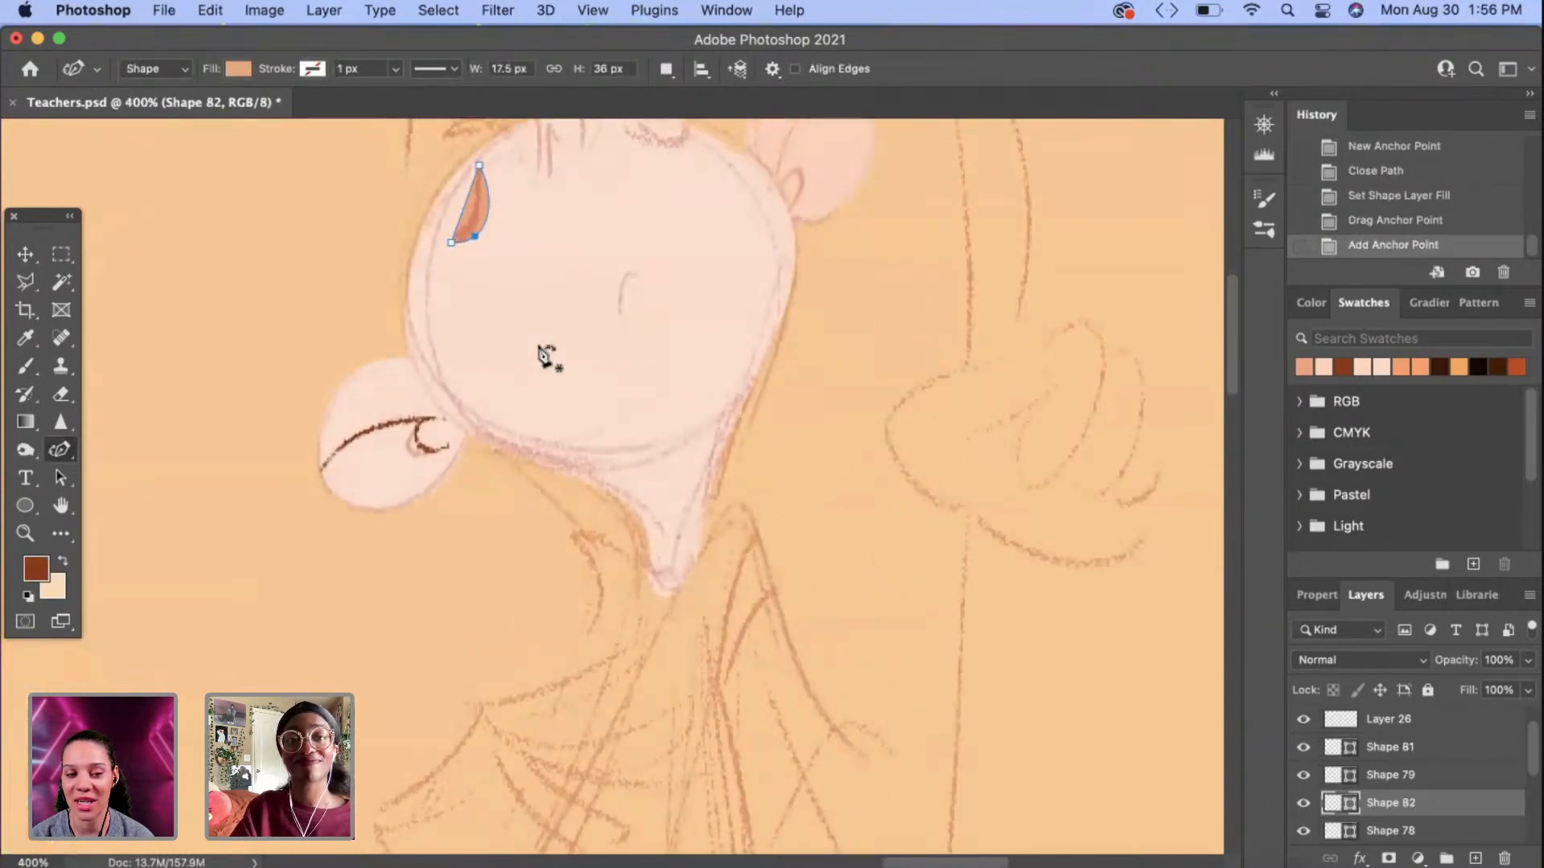
pyautogui.scroll(4, 545, 356)
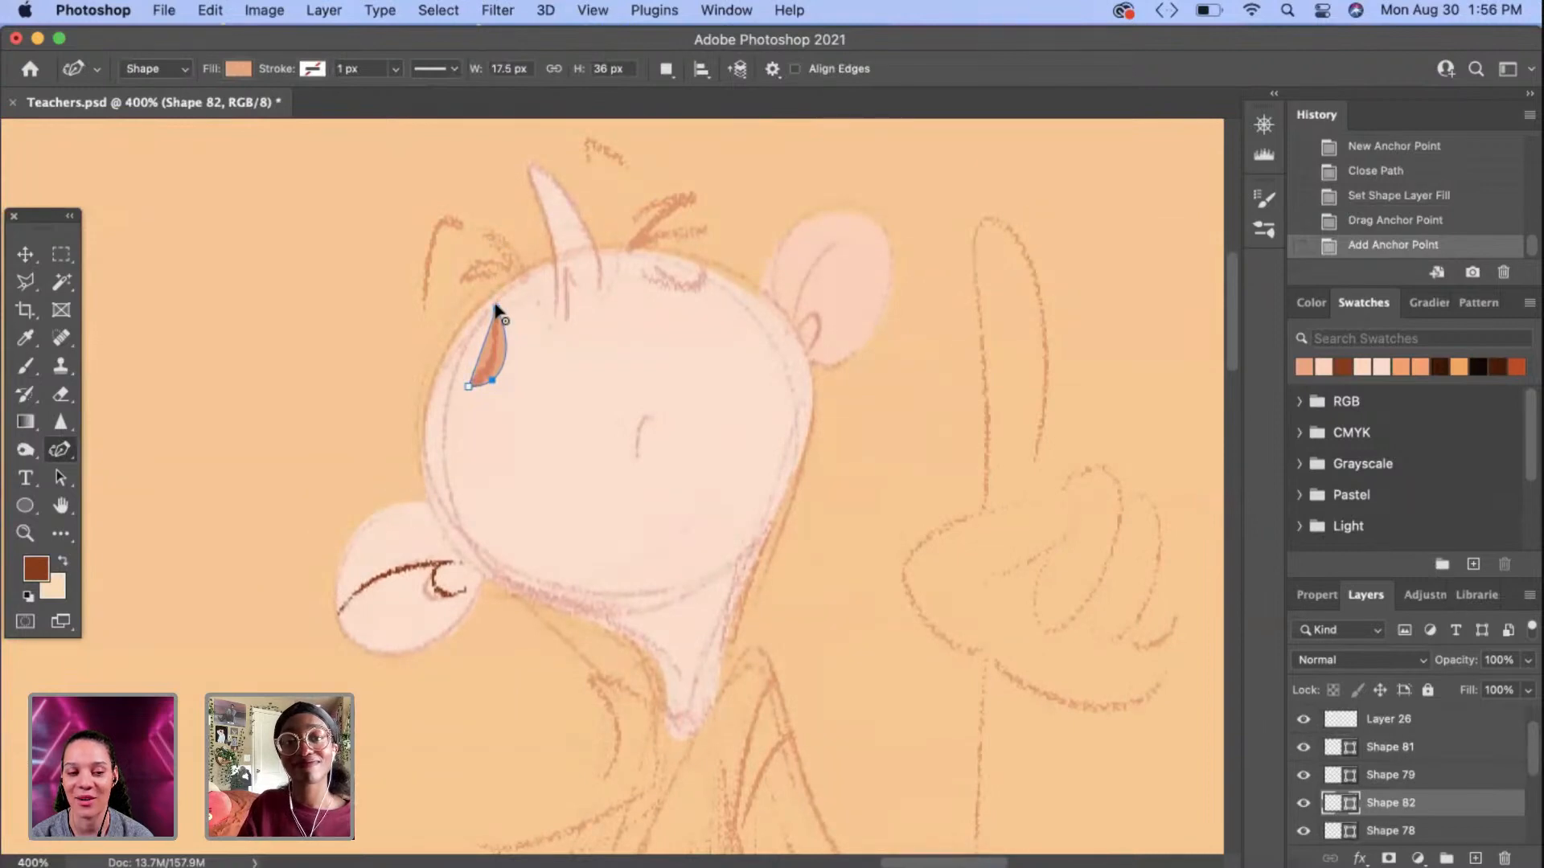
pyautogui.moveTo(490, 306); pyautogui.dragTo(487, 381)
pyautogui.press('Return')
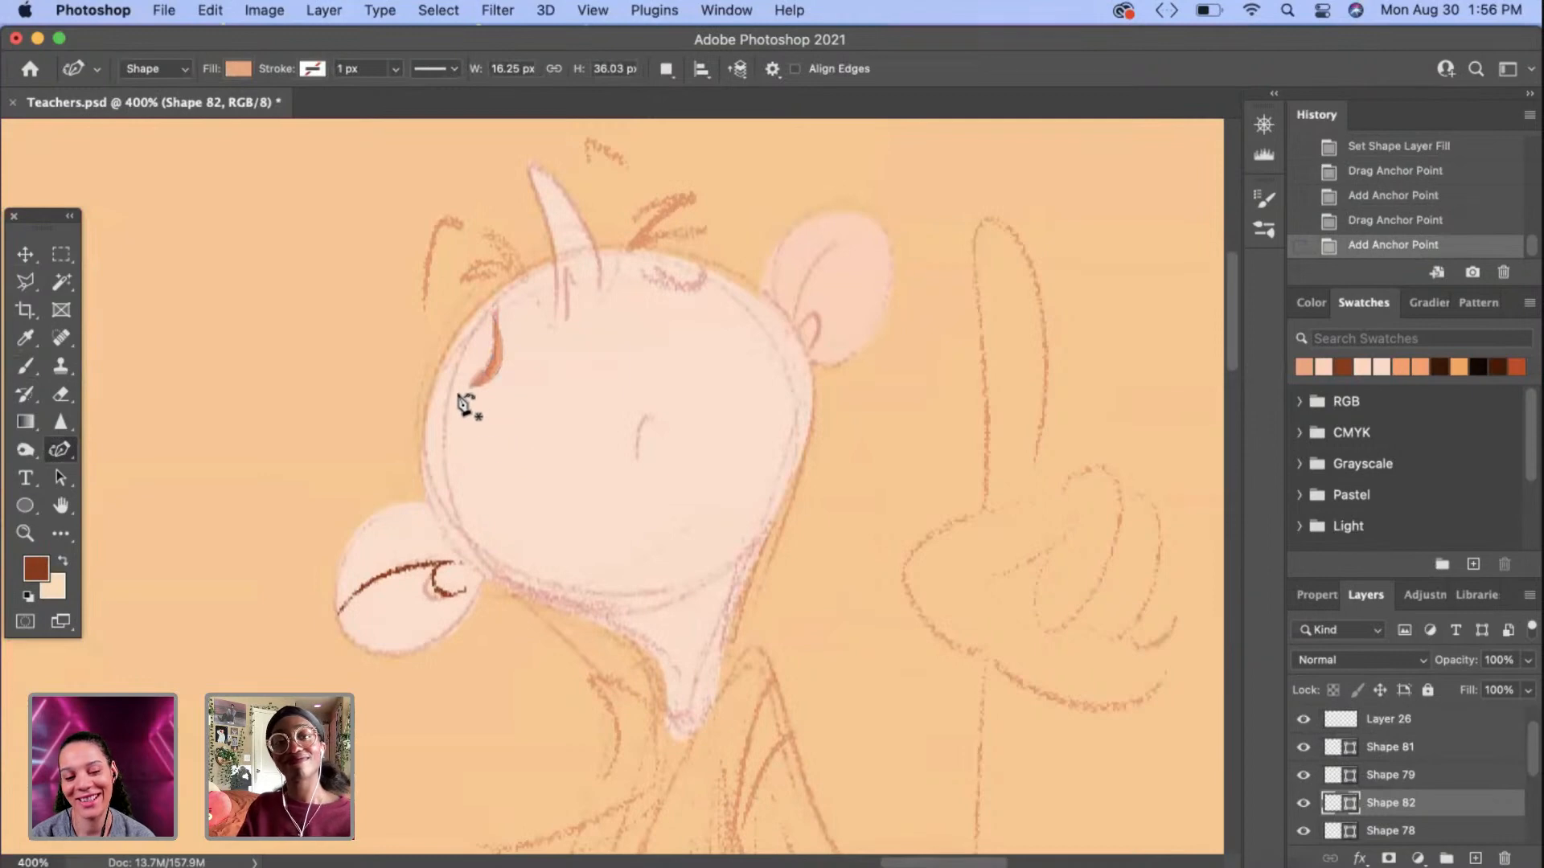
# Step: With the Pen tool, draw a closed segment about 26 by 3 px over the far eye's sketch line
pyautogui.moveTo(61, 449); pyautogui.dragTo(121, 444)
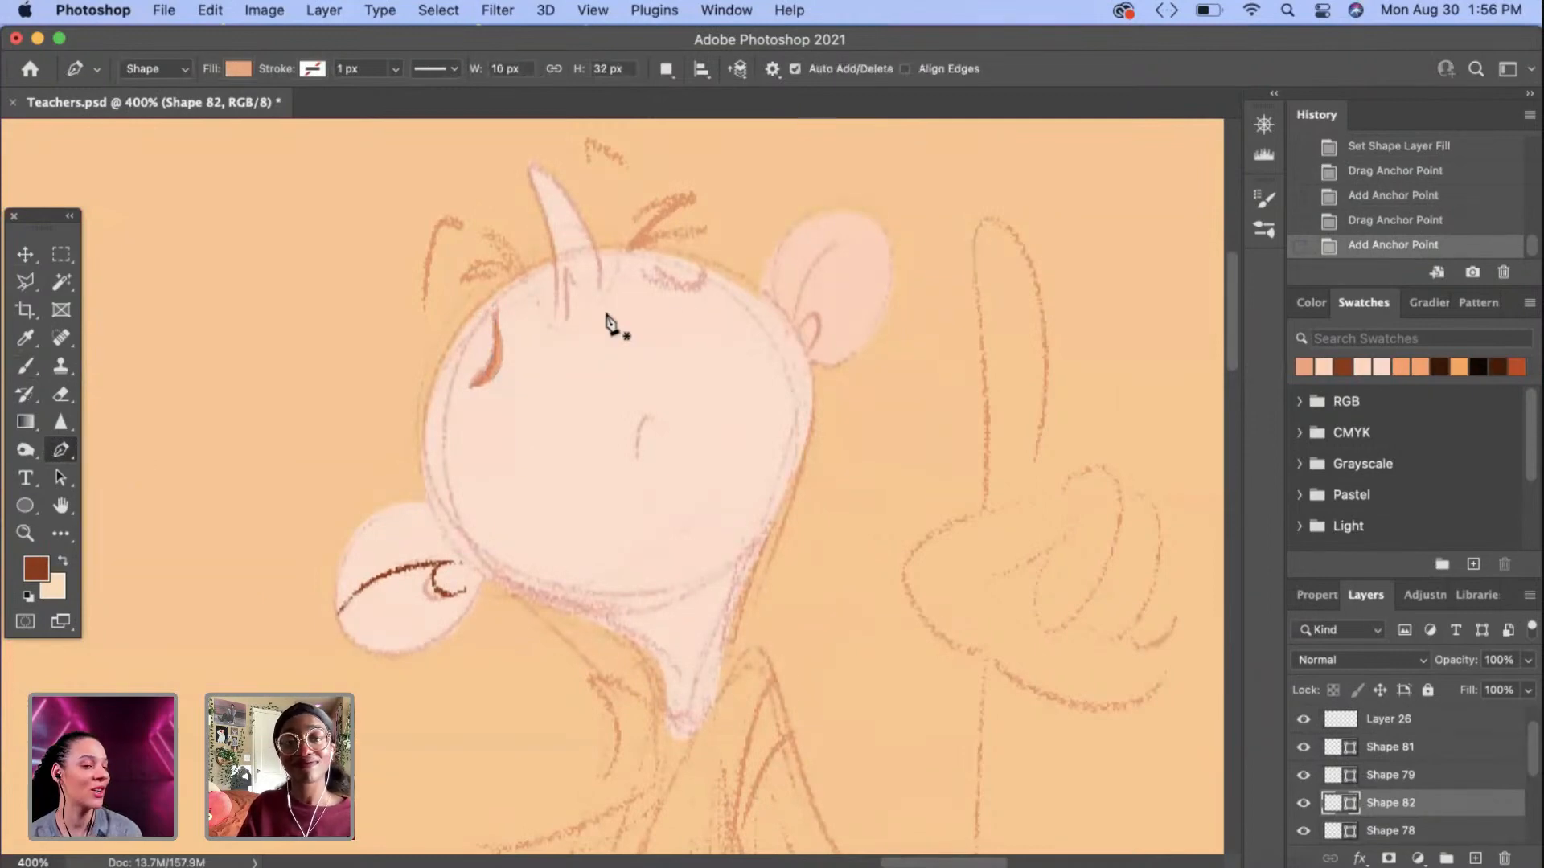
pyautogui.click(650, 263)
pyautogui.click(707, 270)
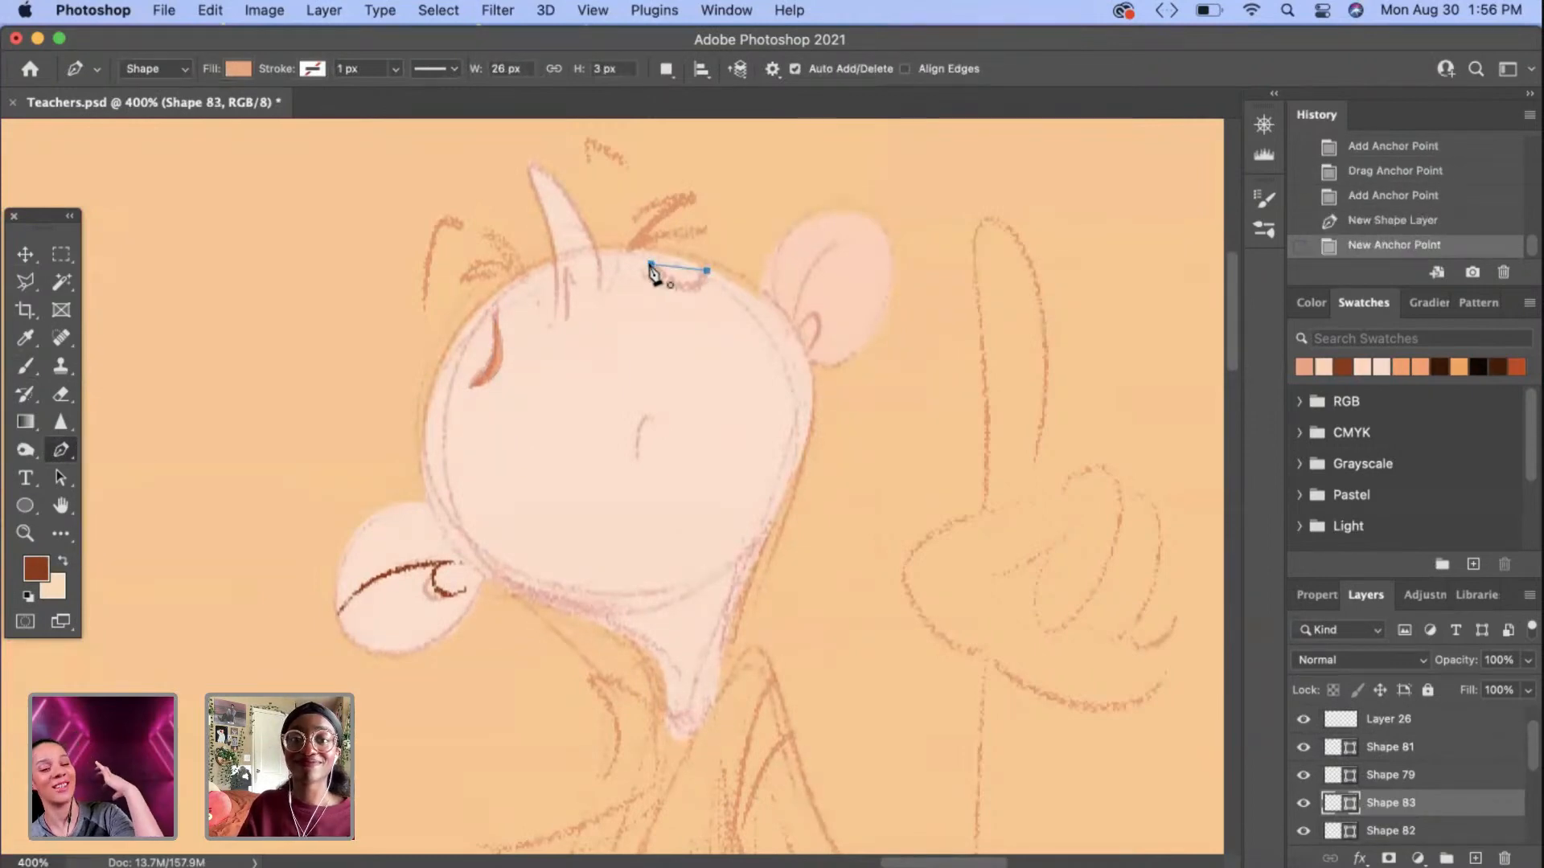
pyautogui.click(651, 265)
# Step: With the Curvature Pen, bend the far eye segment into a thin downward crescent about 27 by 12 px
pyautogui.moveTo(63, 452); pyautogui.dragTo(121, 485)
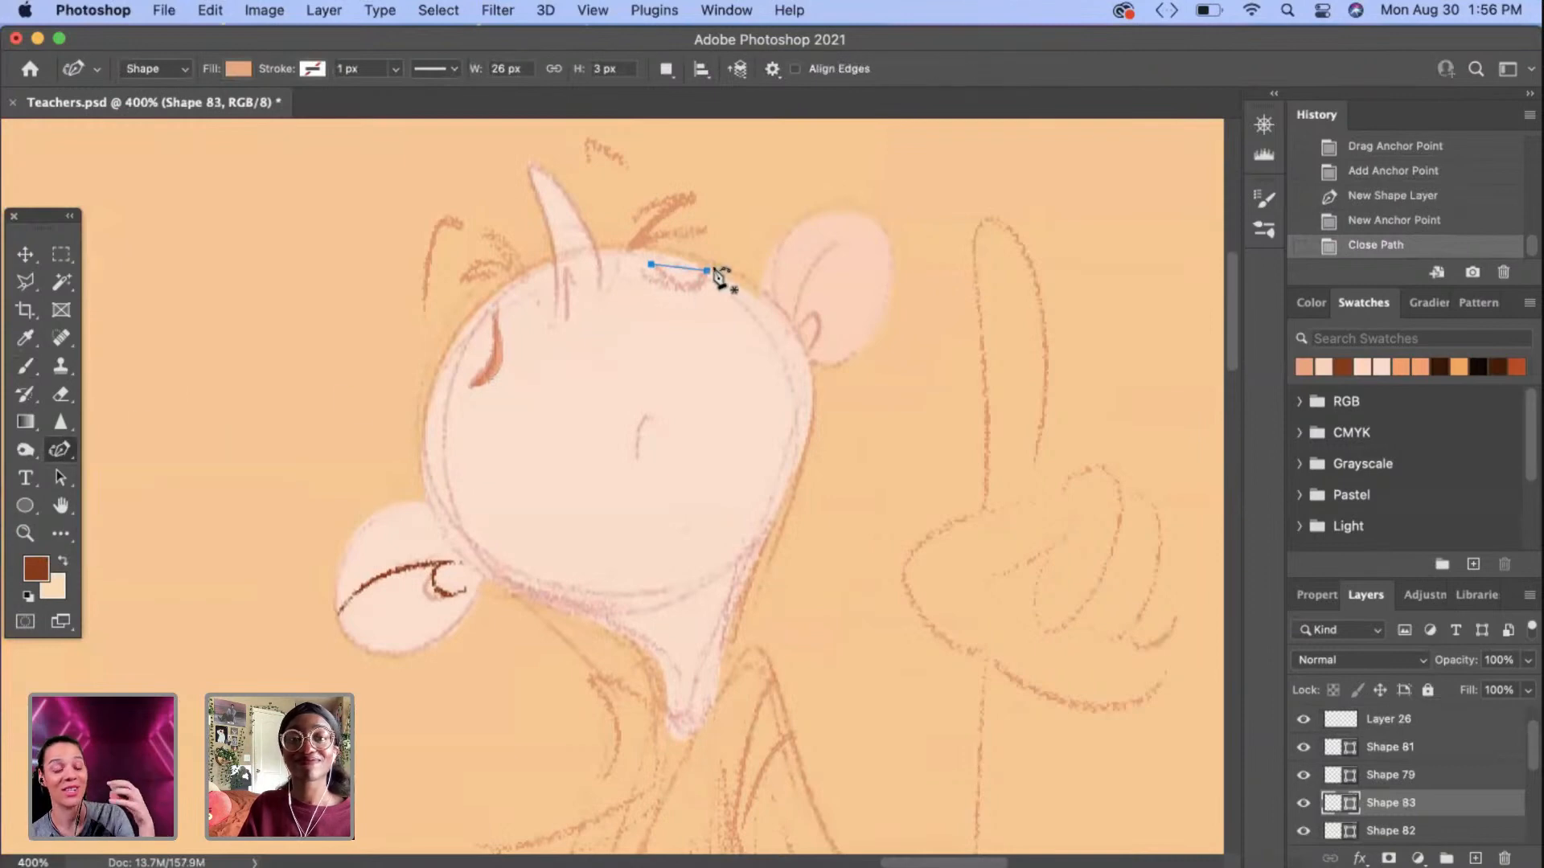
pyautogui.click(699, 290)
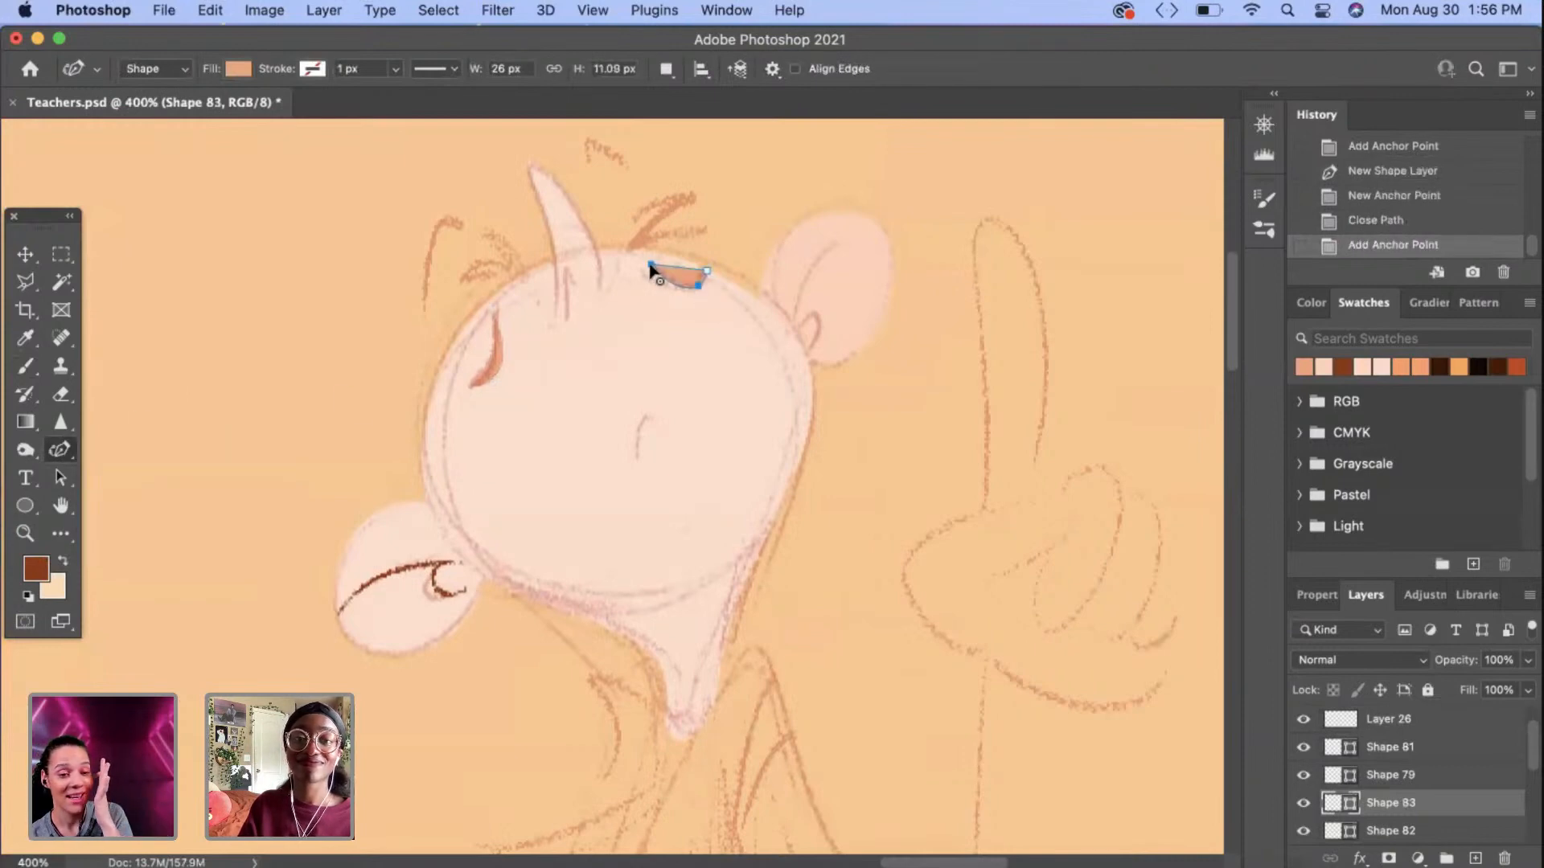
pyautogui.moveTo(643, 262); pyautogui.dragTo(698, 287)
pyautogui.click(702, 269)
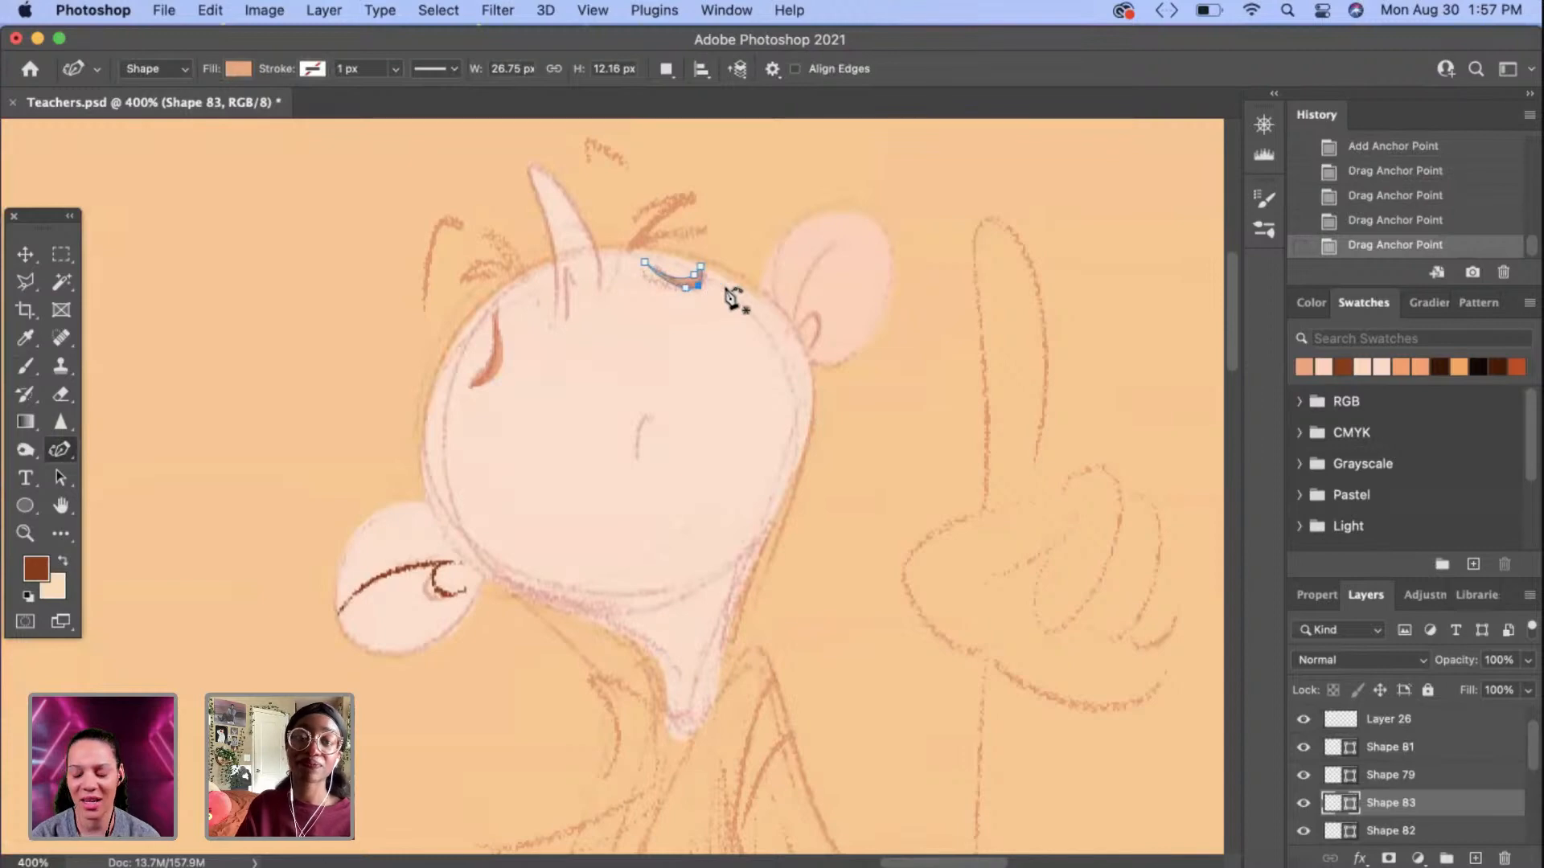
pyautogui.press('Return')
# Step: Fade the sketch group above the shape layers to 18% opacity
pyautogui.scroll(1, 1415, 764)
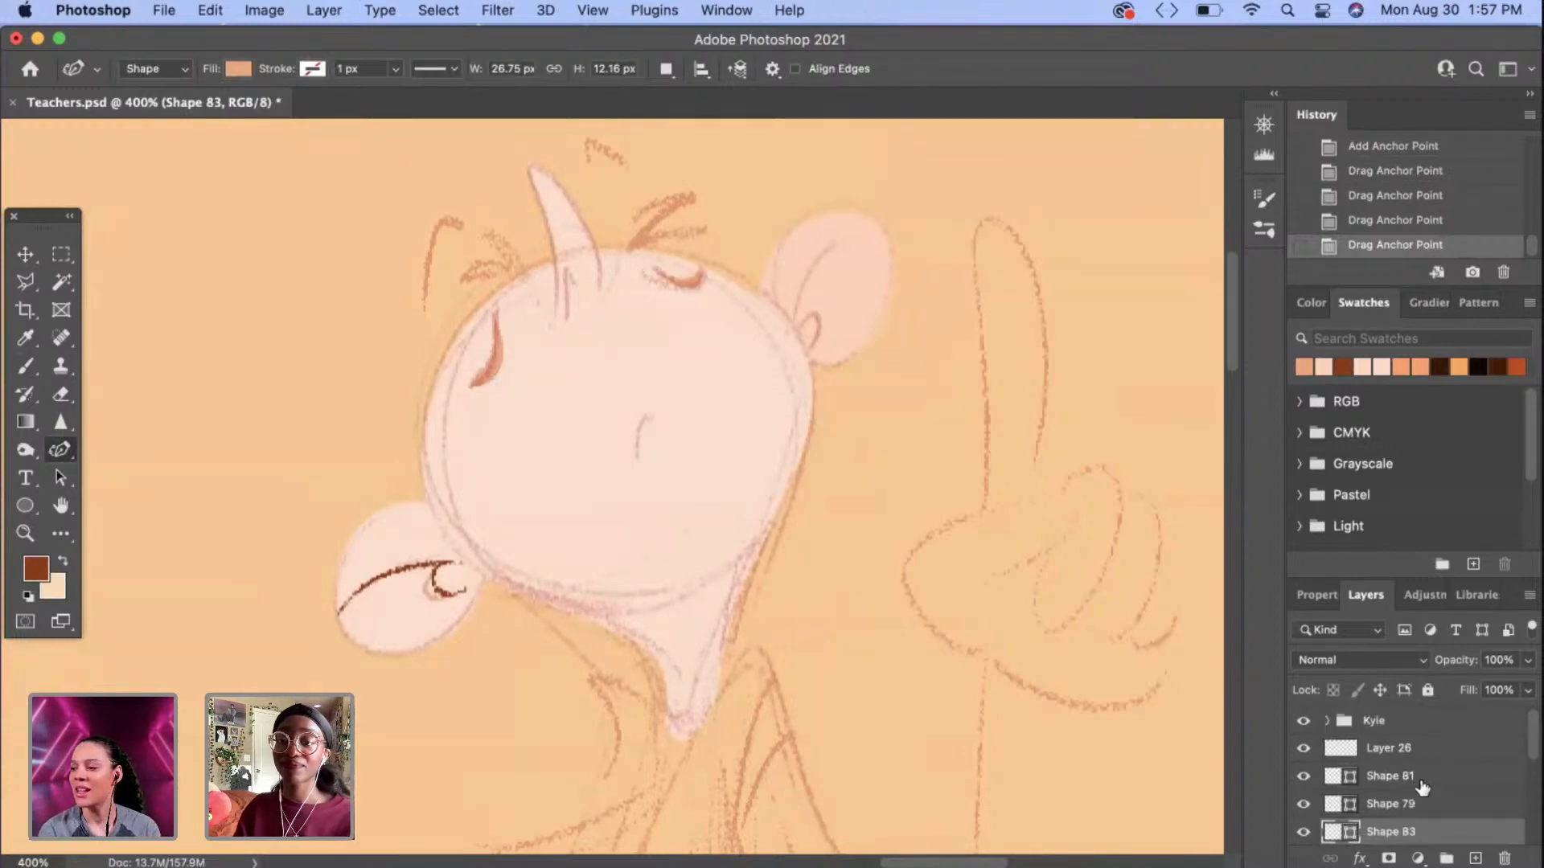
pyautogui.click(1385, 728)
pyautogui.click(1528, 660)
pyautogui.click(1441, 687)
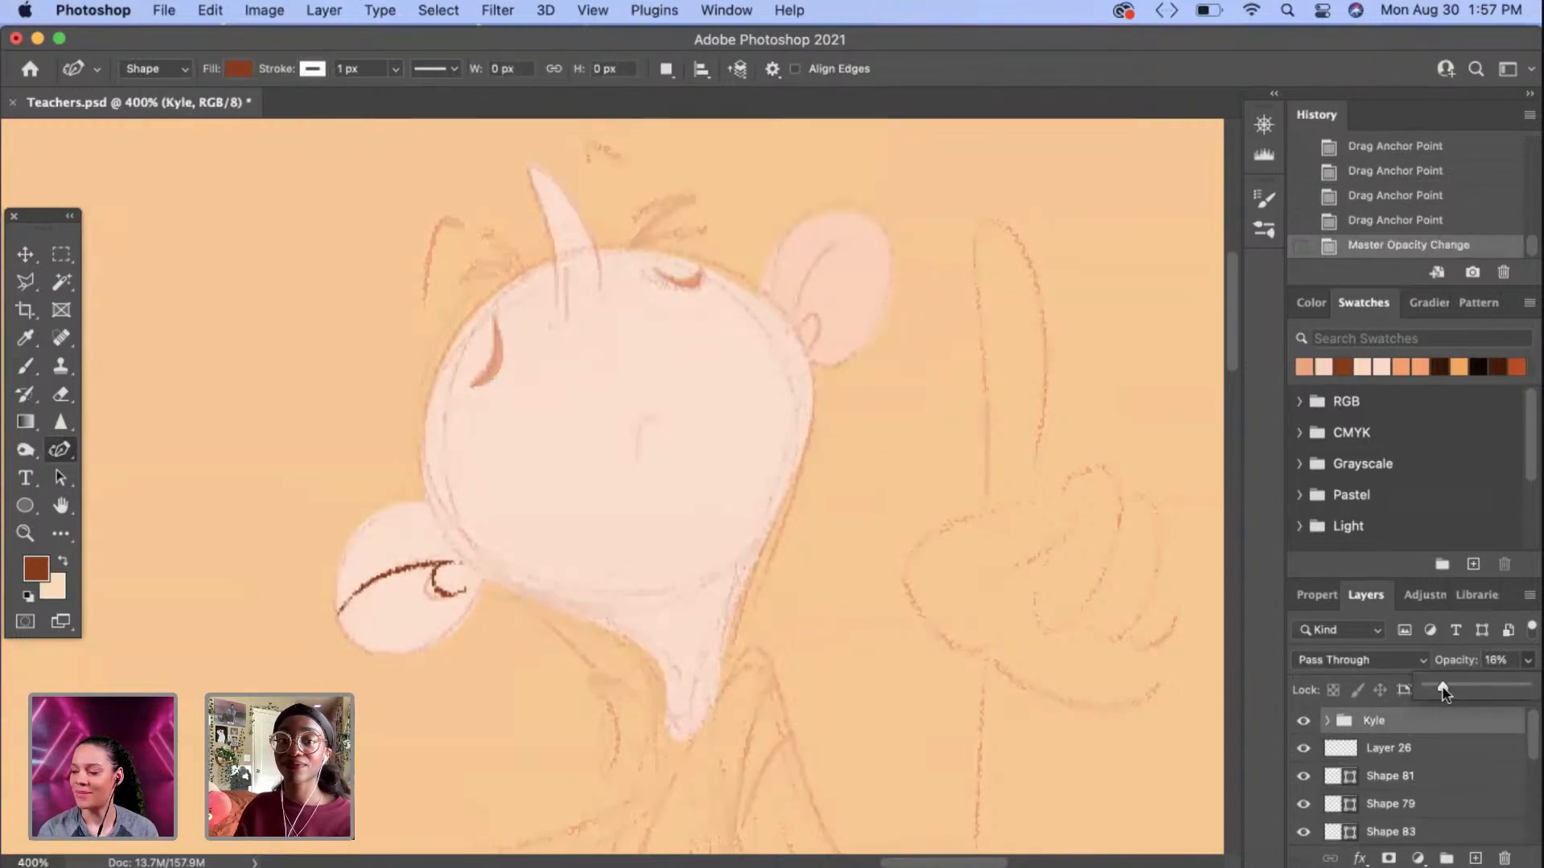
# Step: Select Layer 26 and toggle the visibility of Shape 81 off and back on to identify it
pyautogui.click(1396, 758)
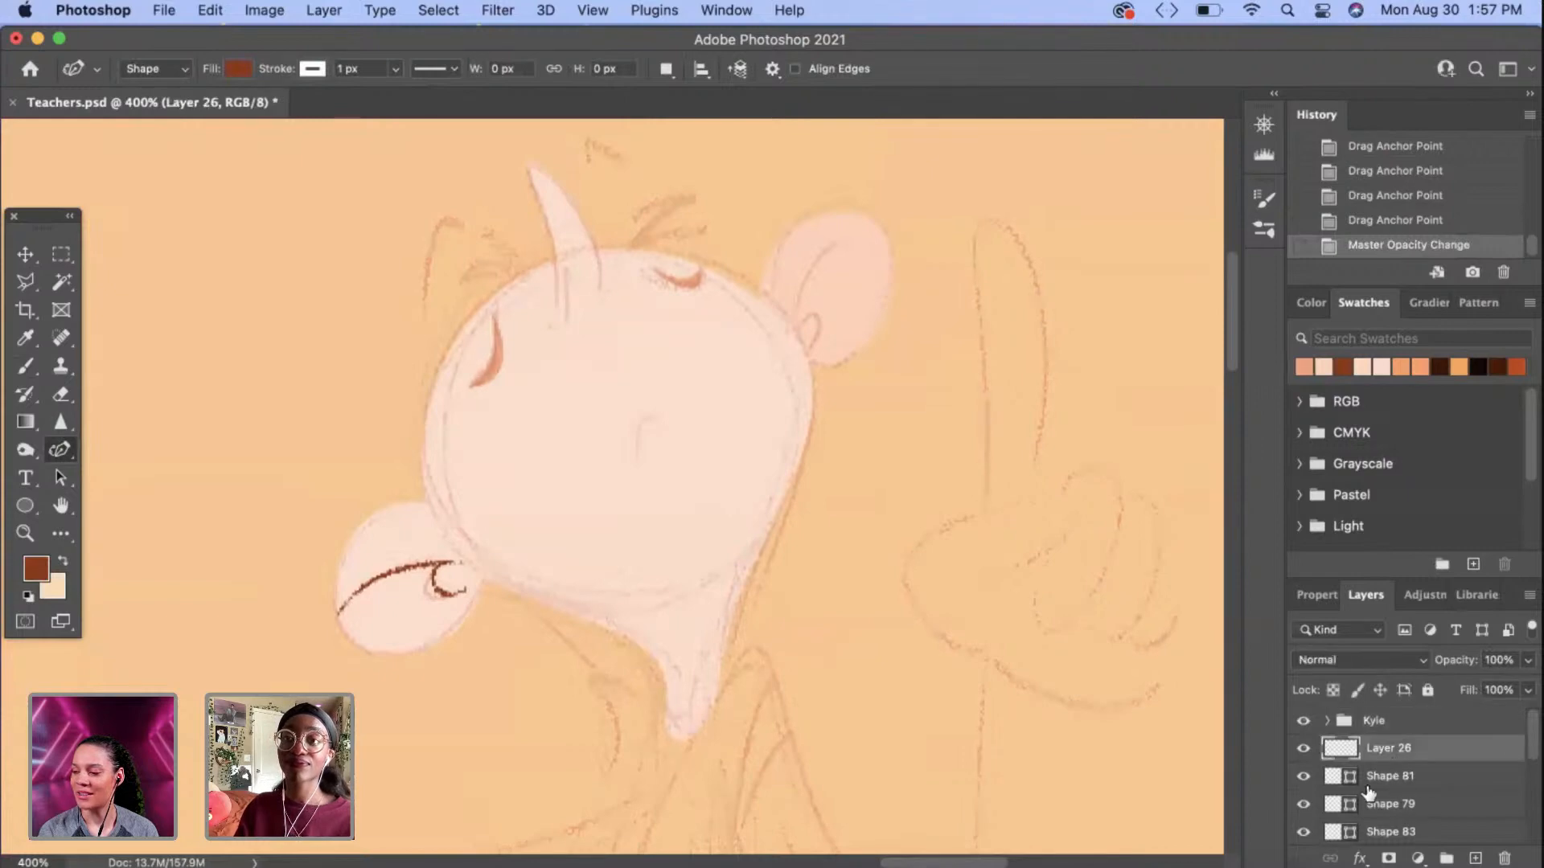
pyautogui.click(1303, 776)
pyautogui.click(1304, 776)
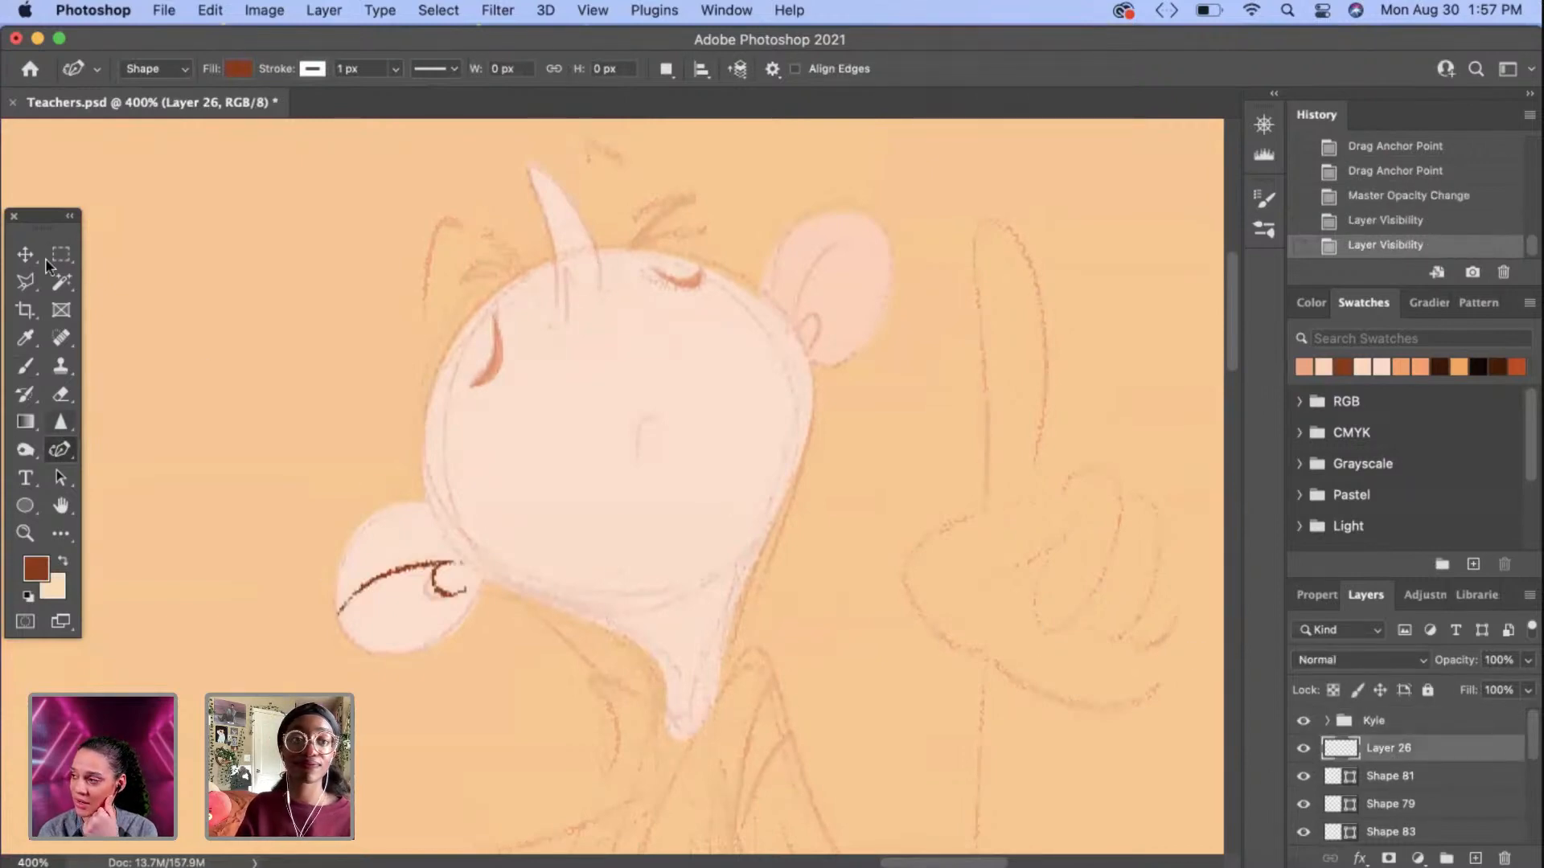
pyautogui.click(25, 254)
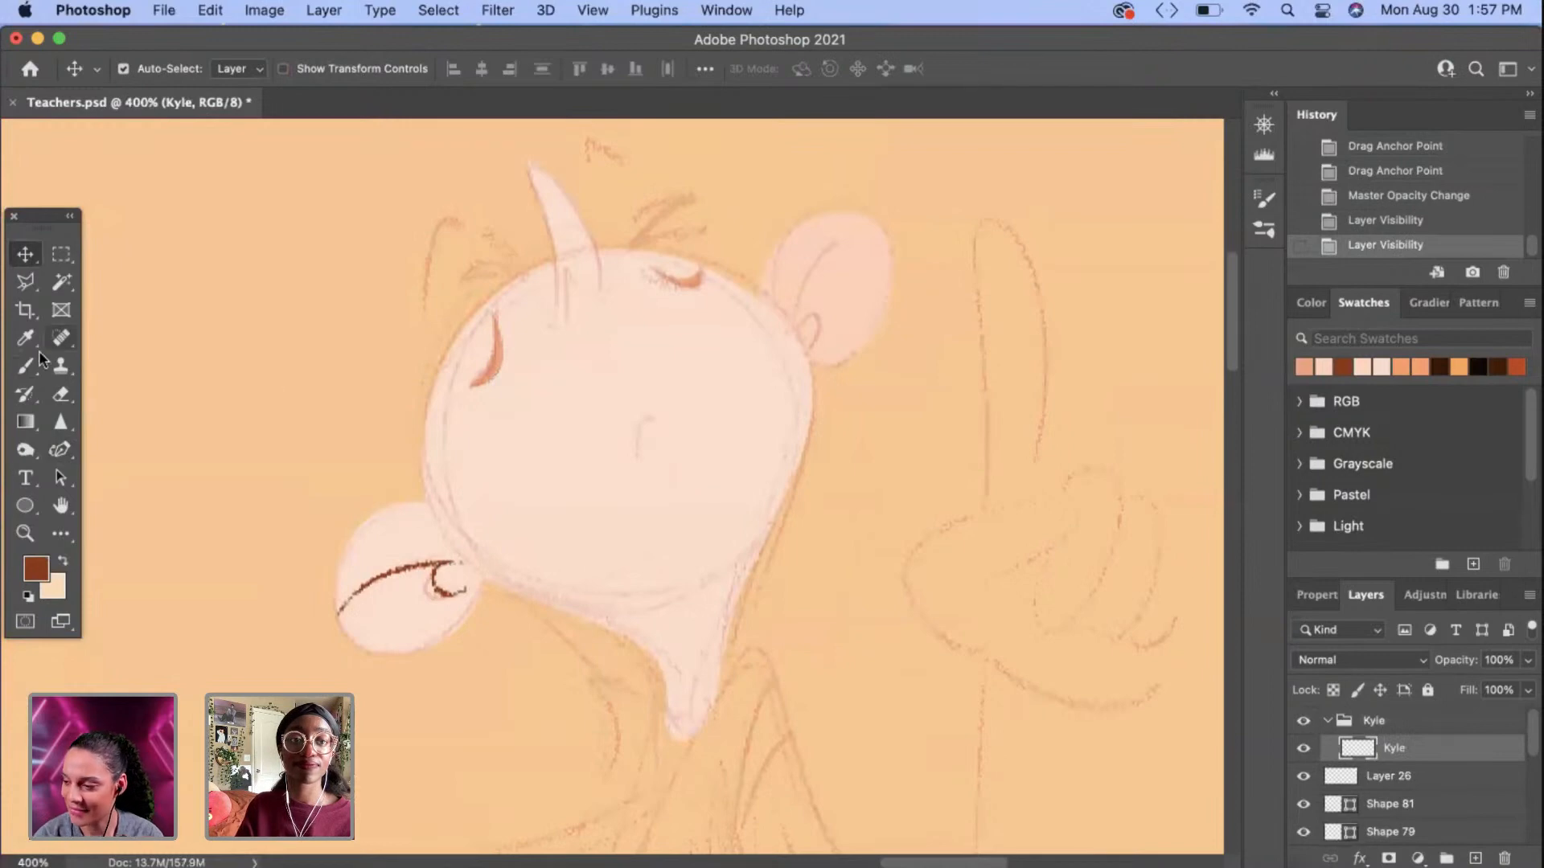
pyautogui.click(25, 366)
pyautogui.moveTo(818, 258); pyautogui.dragTo(815, 323)
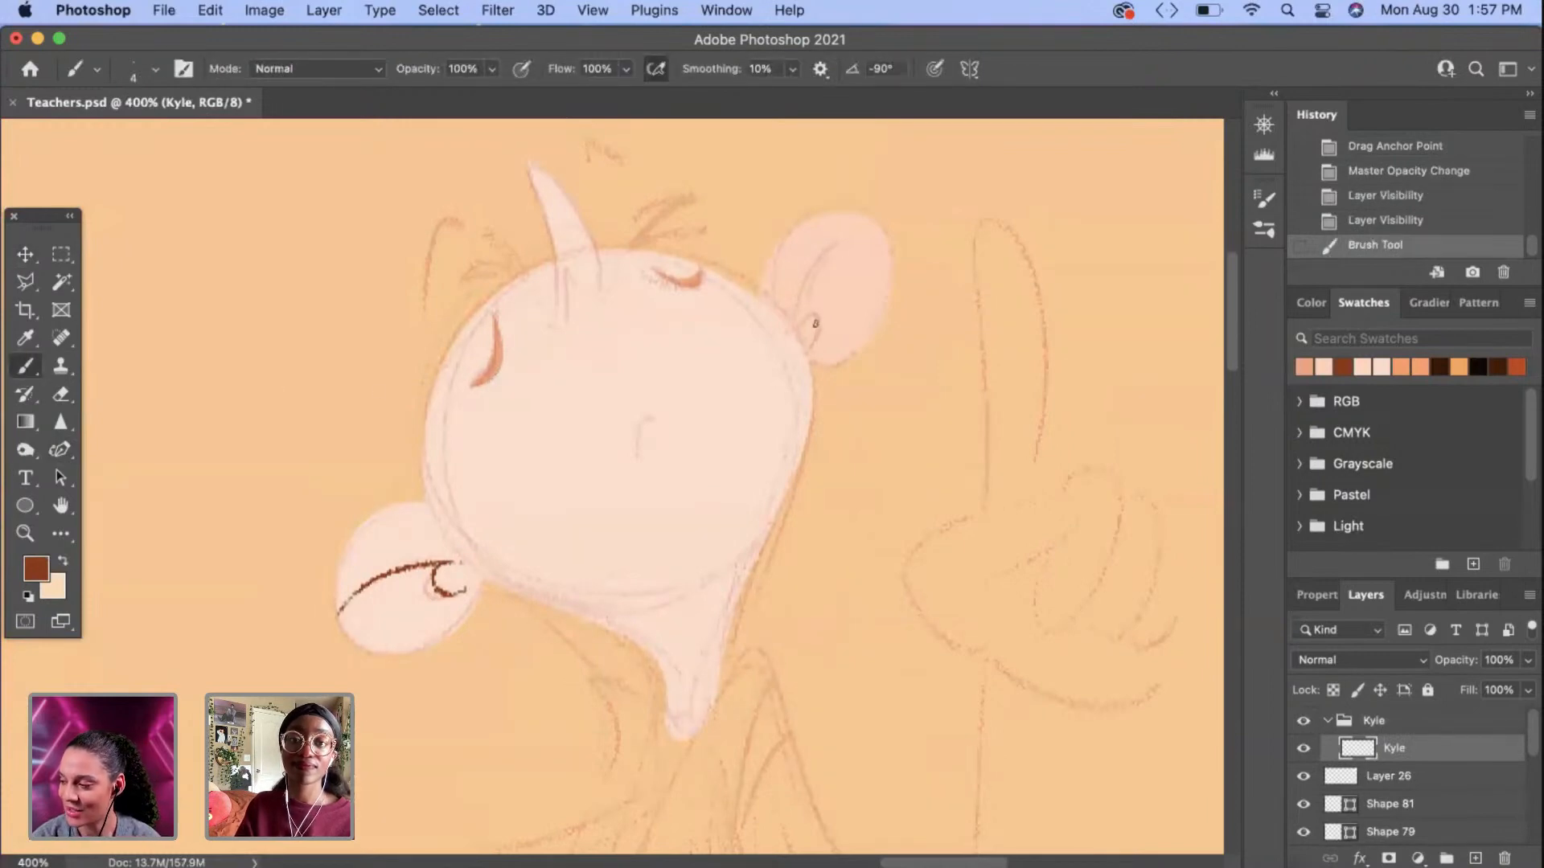
pyautogui.press('super+z')
# Step: On Layer 26, brush the far ear's dark curved fold and inner loop along the sketch lines at size 4
pyautogui.click(1386, 781)
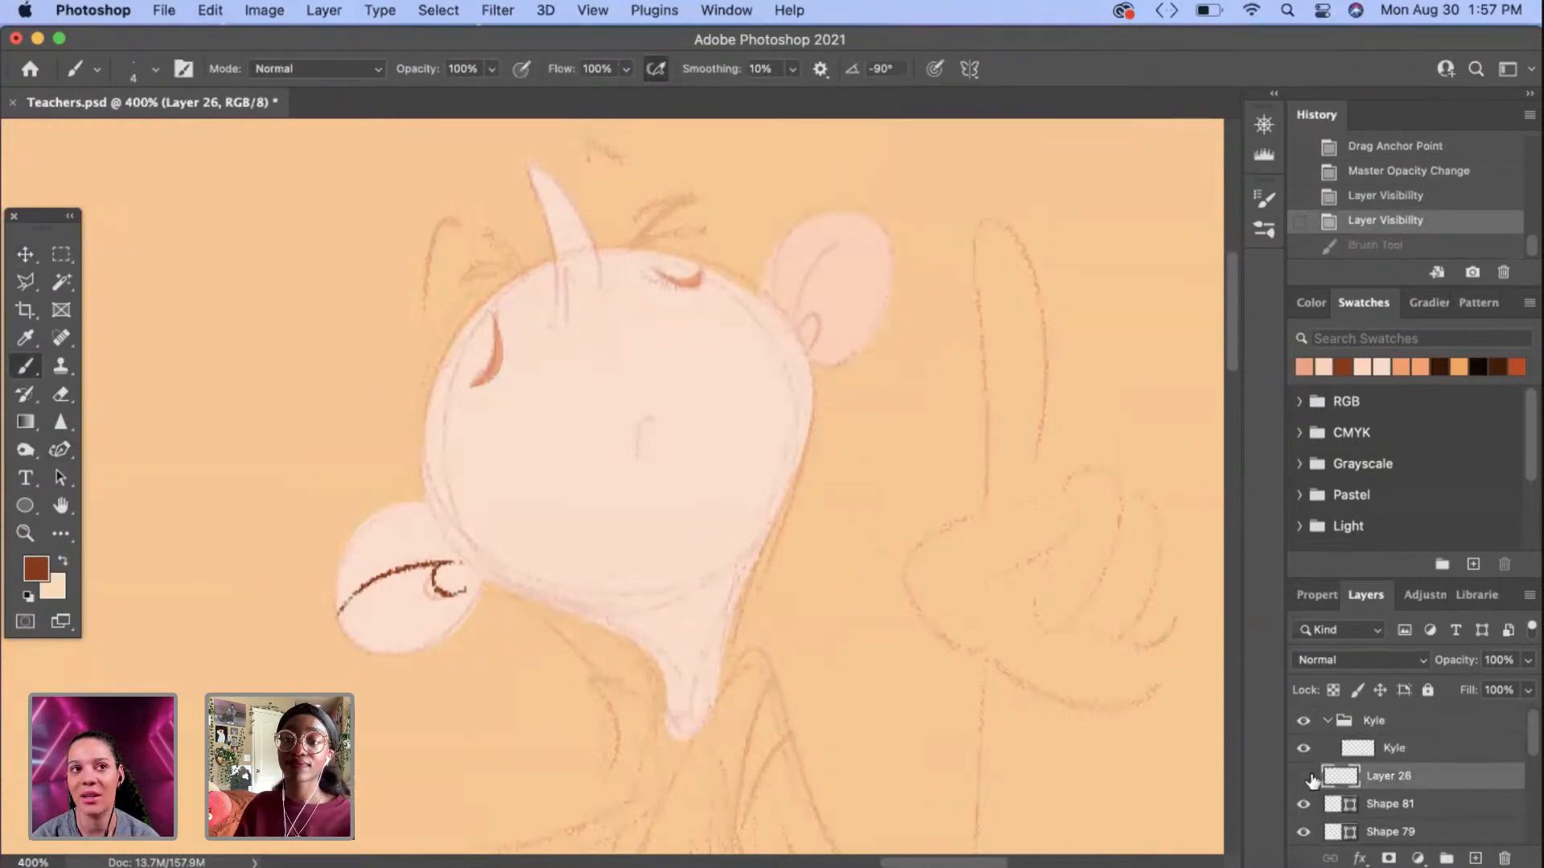
pyautogui.click(1304, 777)
pyautogui.click(1304, 776)
pyautogui.moveTo(844, 242); pyautogui.dragTo(814, 346)
pyautogui.press('super+z')
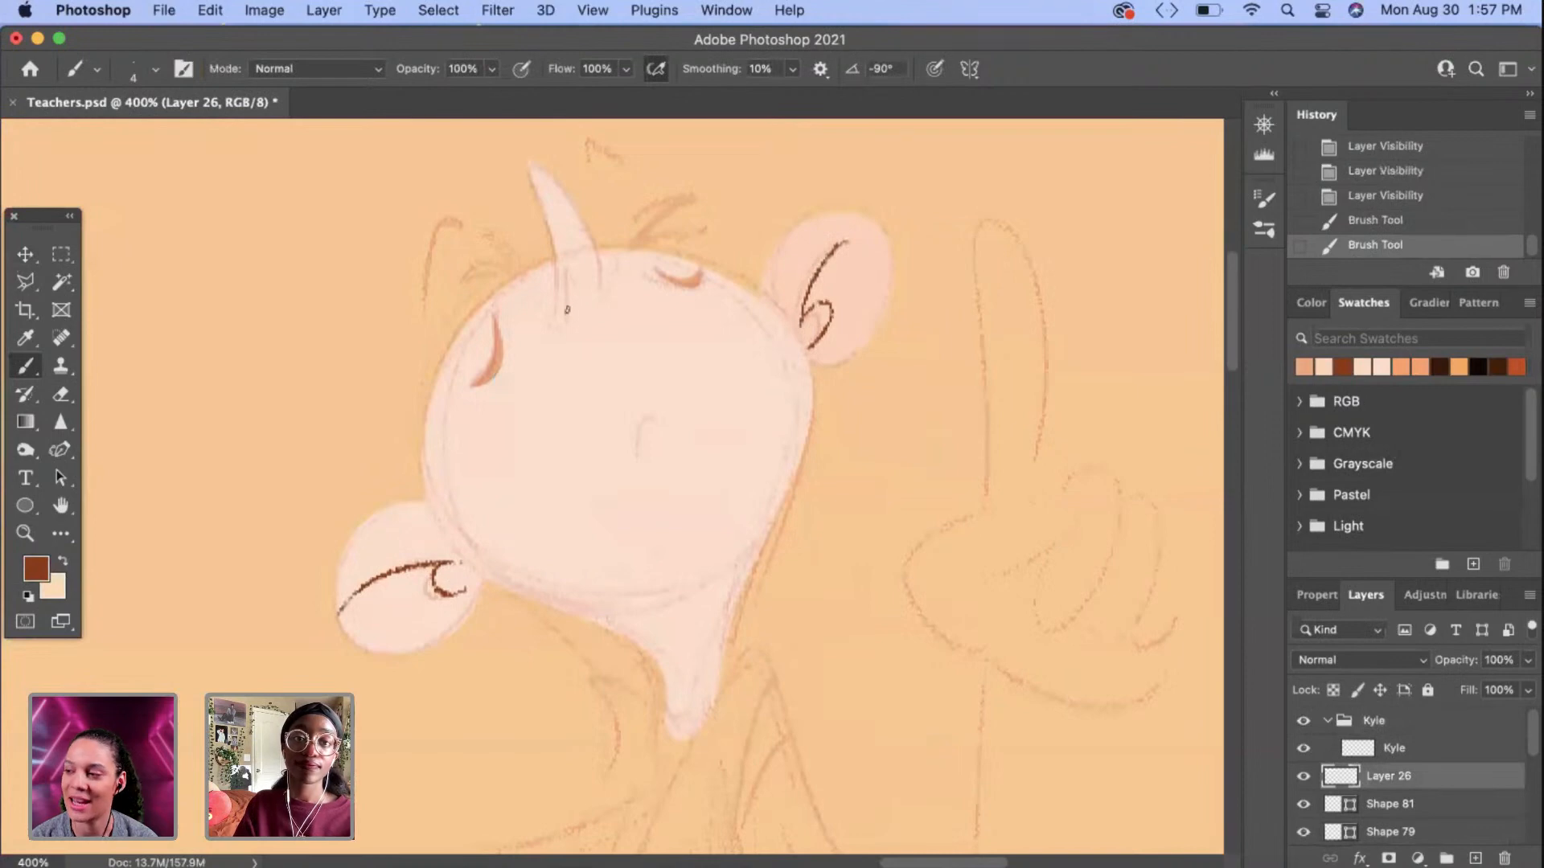
pyautogui.moveTo(567, 310); pyautogui.dragTo(570, 324)
pyautogui.press('super+z')
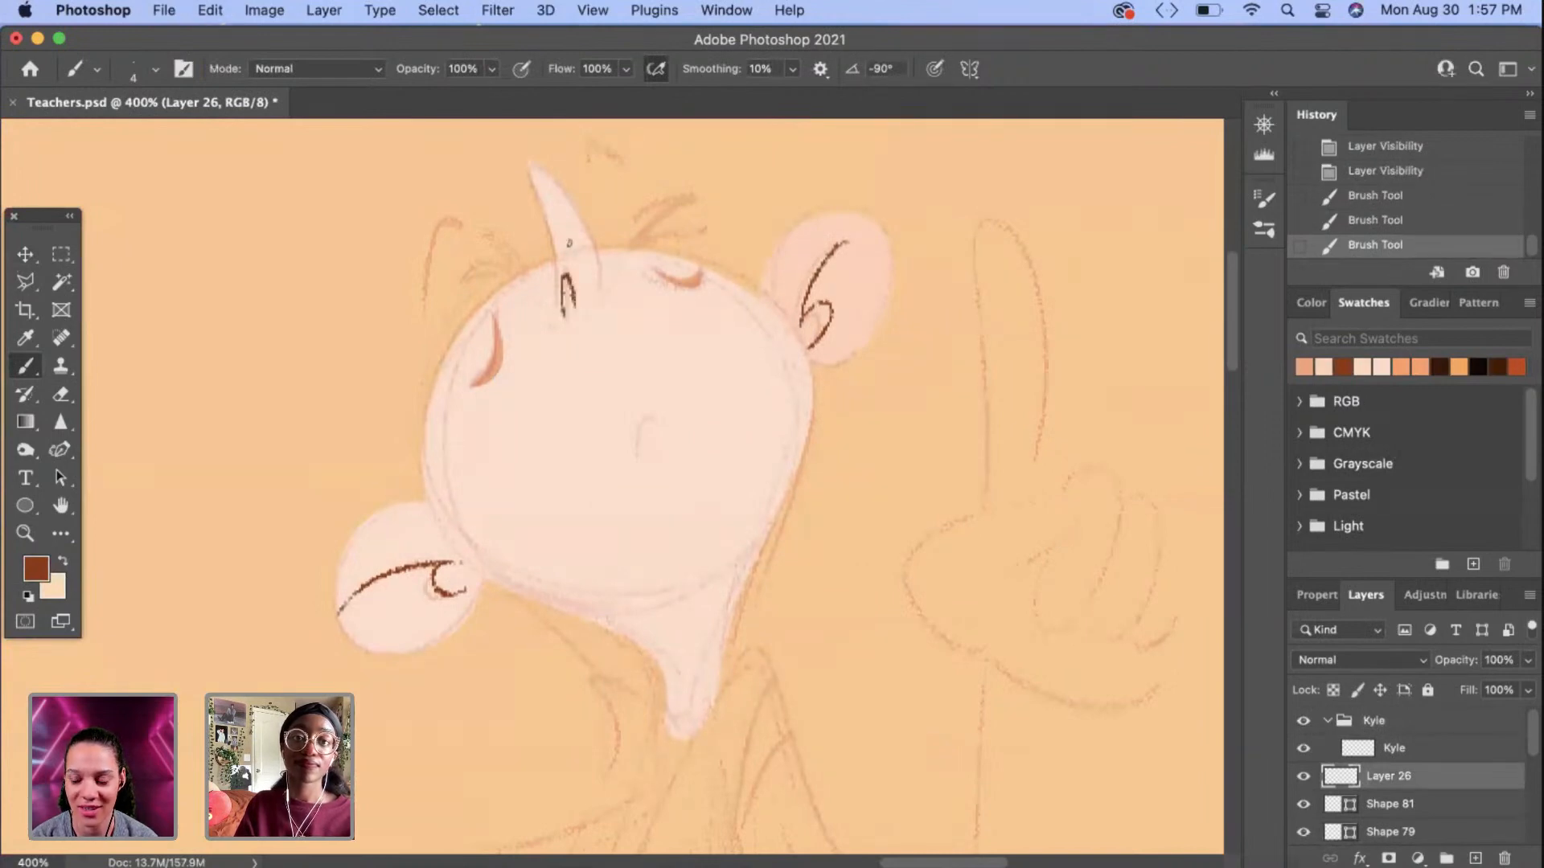
pyautogui.press('super+z')
# Step: Set the foreground colour to a muted red with hue 0°
pyautogui.click(35, 568)
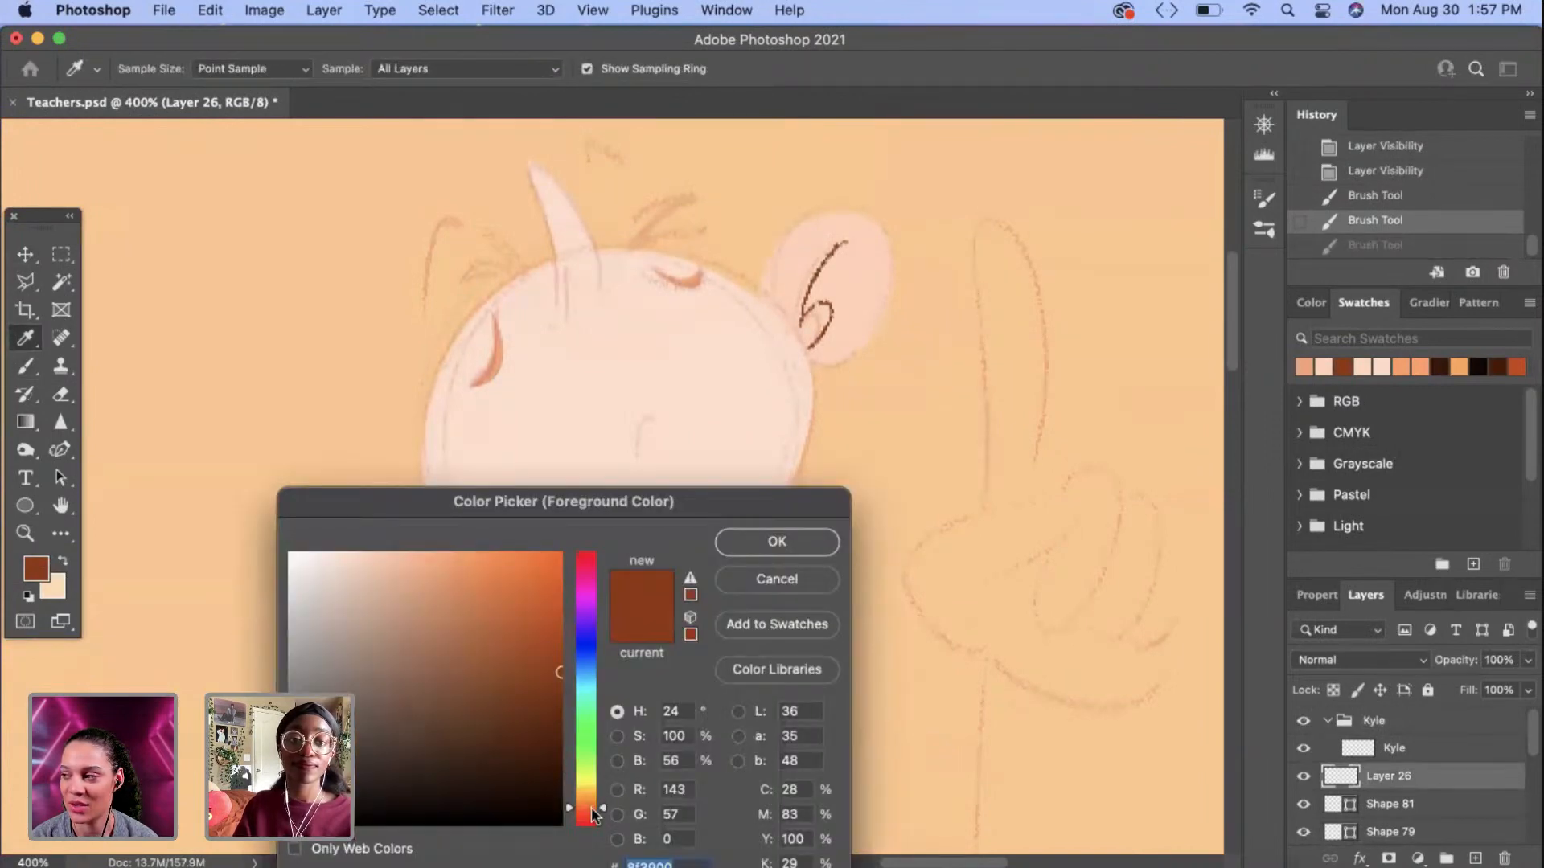
pyautogui.moveTo(594, 815); pyautogui.dragTo(602, 802)
pyautogui.click(584, 553)
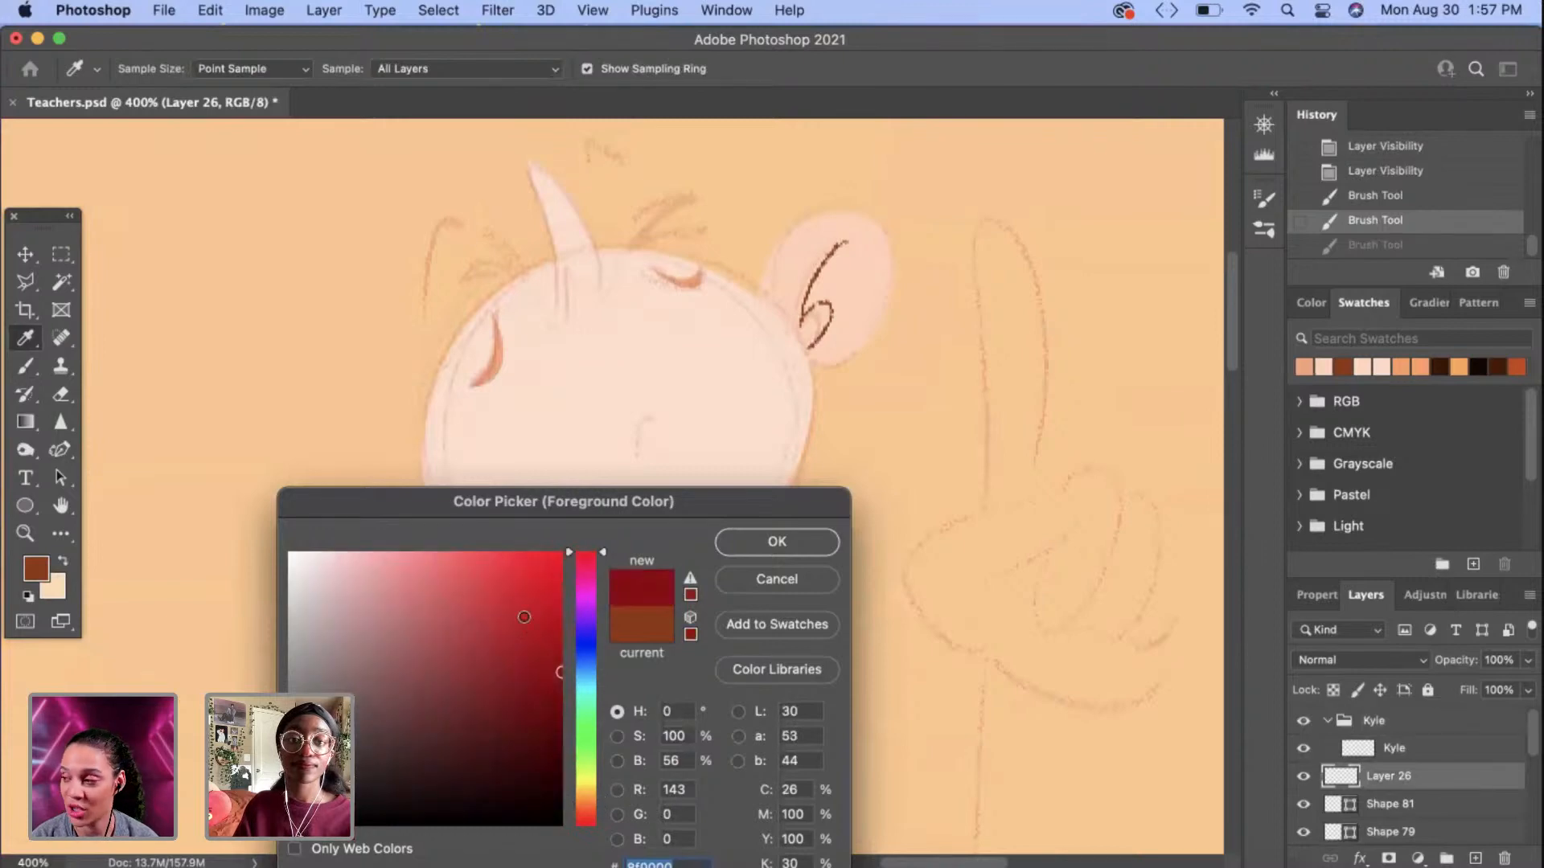
pyautogui.moveTo(524, 617); pyautogui.dragTo(470, 613)
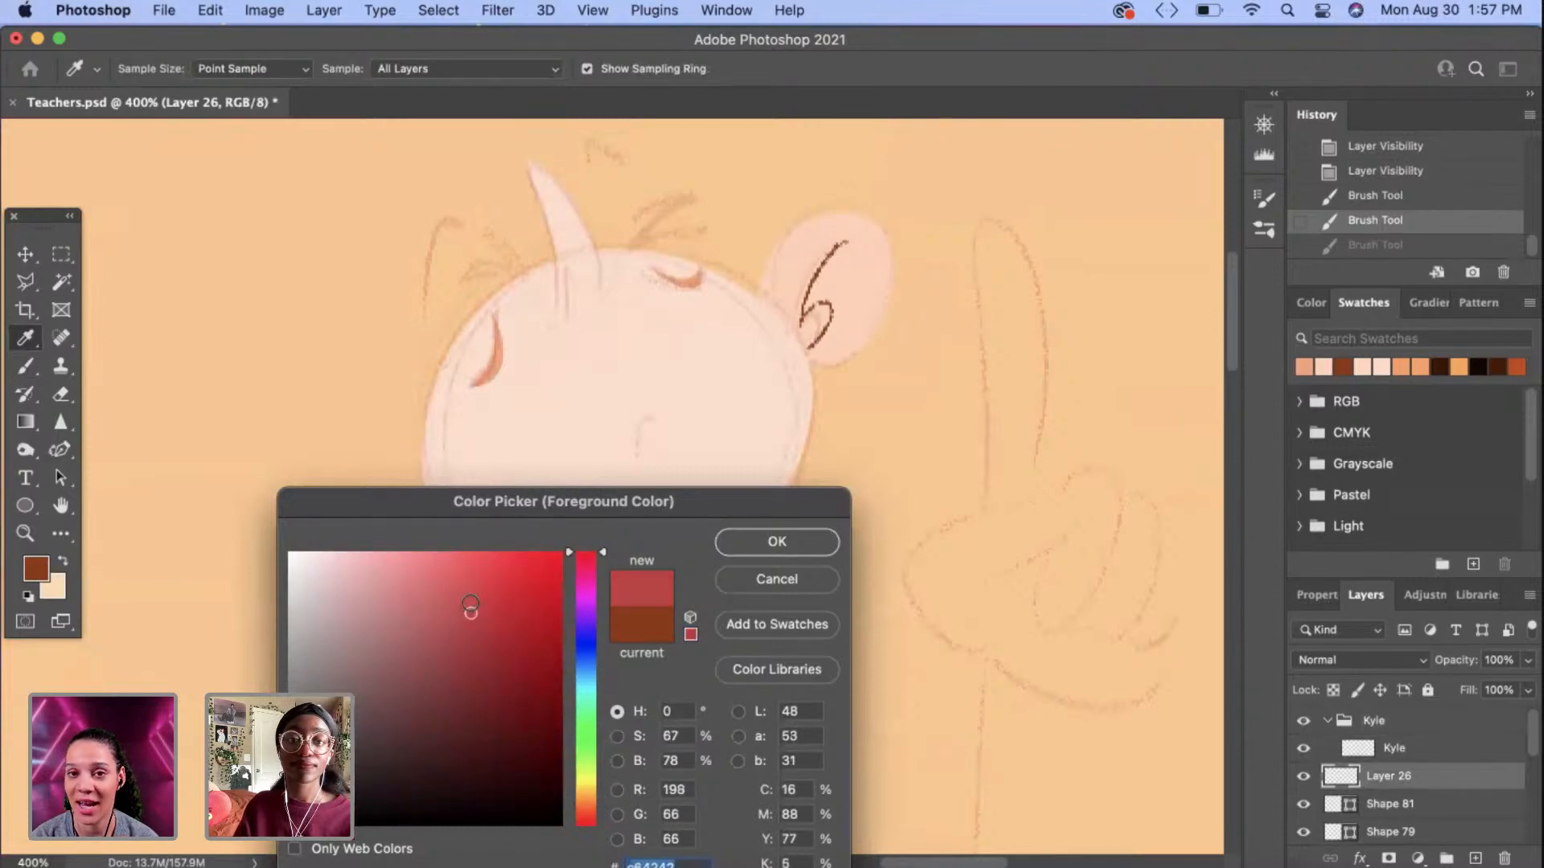
pyautogui.click(788, 553)
# Step: On Layer 26, brush thin red lines at the nose base along the sketch with the 3 px dry, heavy-load Mixer Brush preset
pyautogui.press('b')
pyautogui.click(142, 74)
pyautogui.click(153, 270)
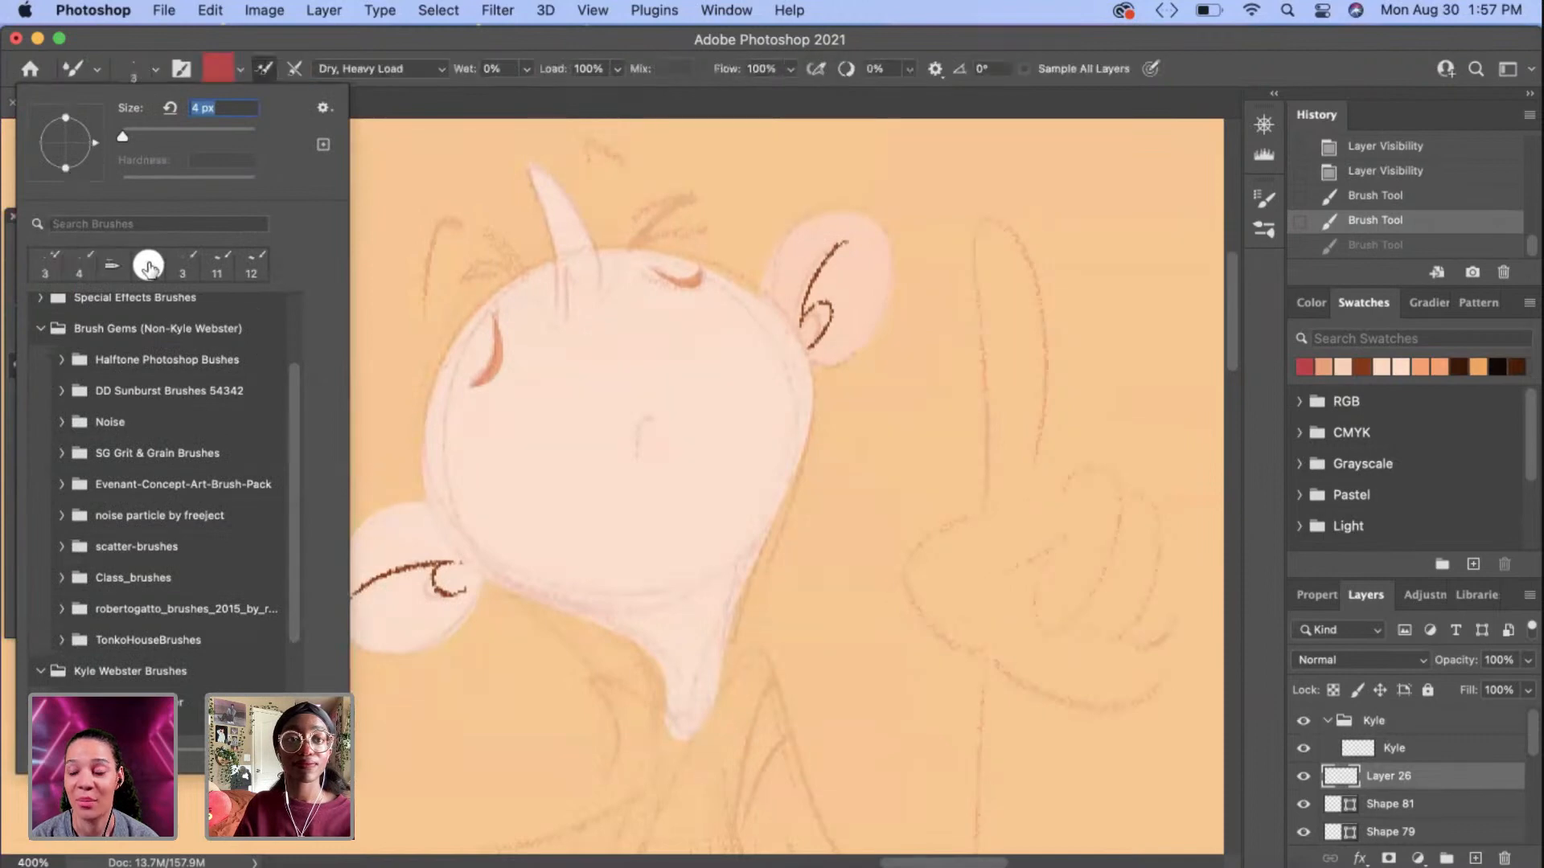
pyautogui.press('Return')
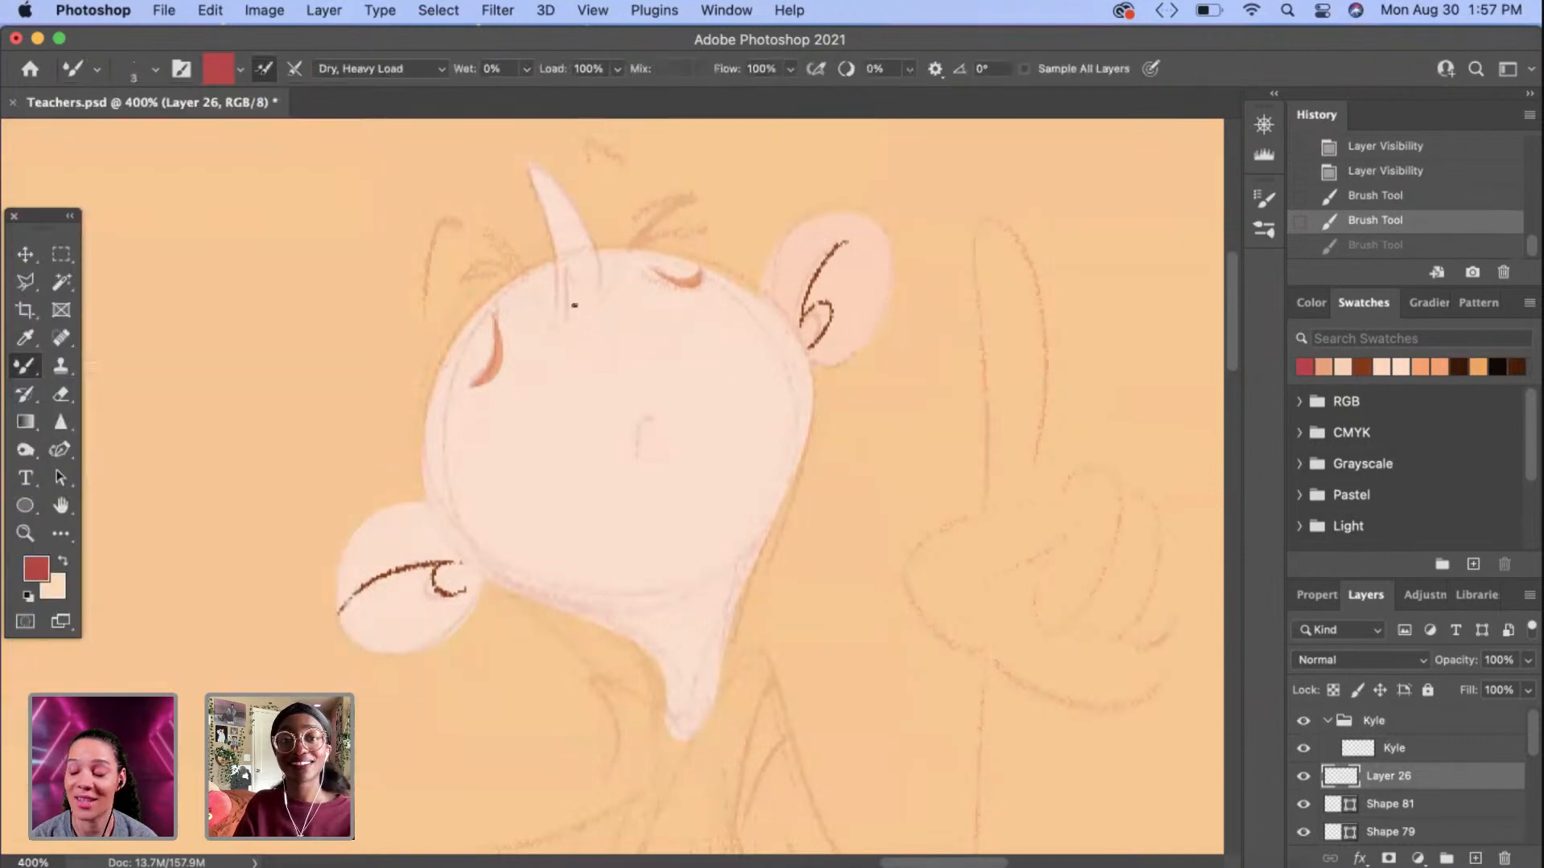
pyautogui.moveTo(568, 313); pyautogui.dragTo(599, 254)
pyautogui.press('cmd+z')
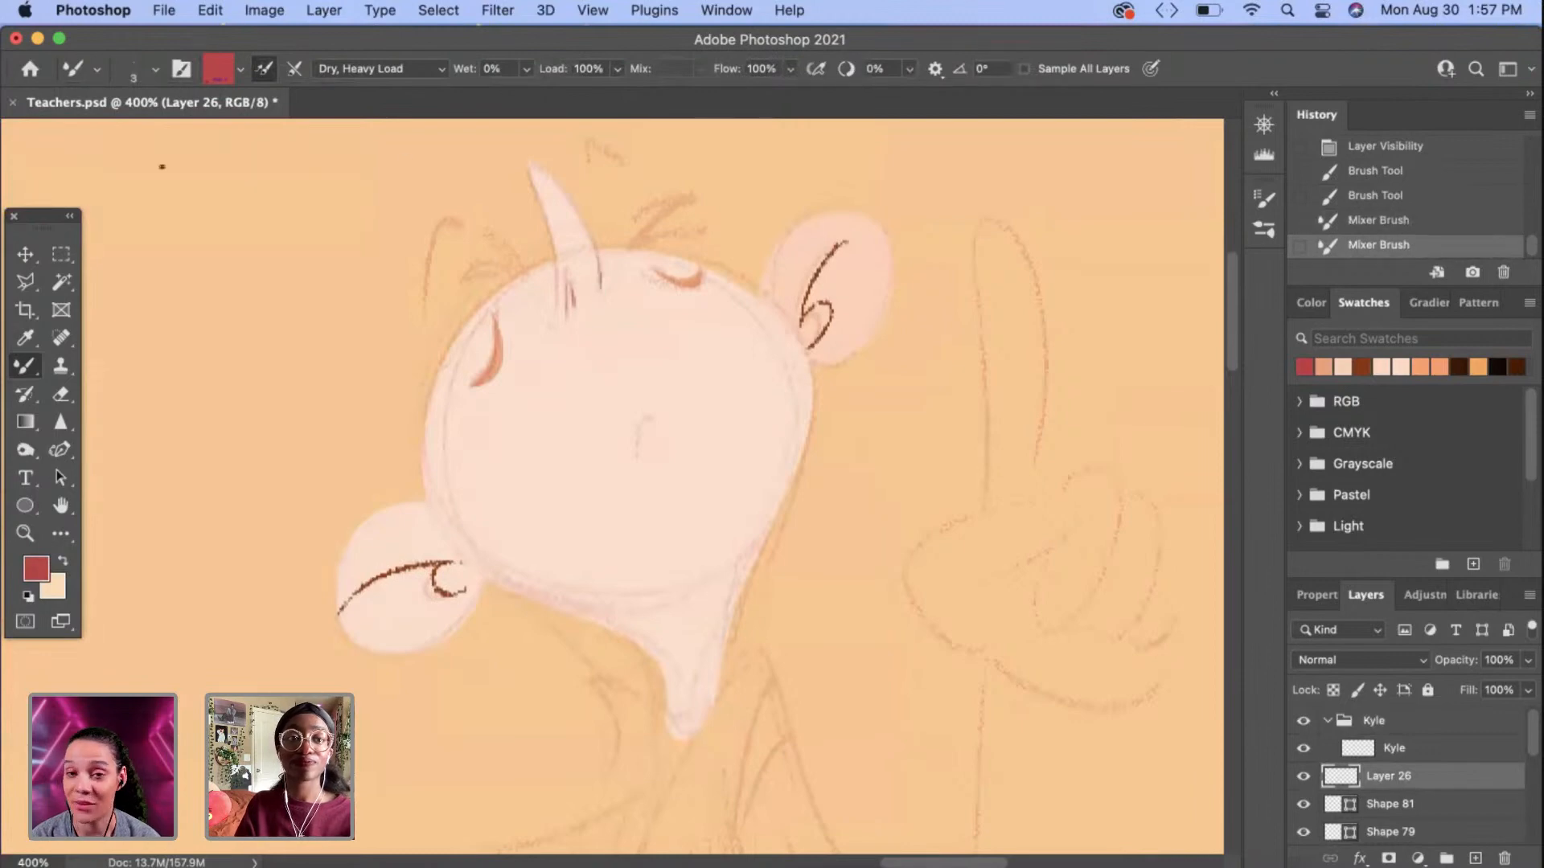
# Step: Above the face shape, draw a closed four-point Pen shape about 51 by 41 px around the nose base
pyautogui.click(25, 254)
pyautogui.click(520, 416)
pyautogui.click(61, 451)
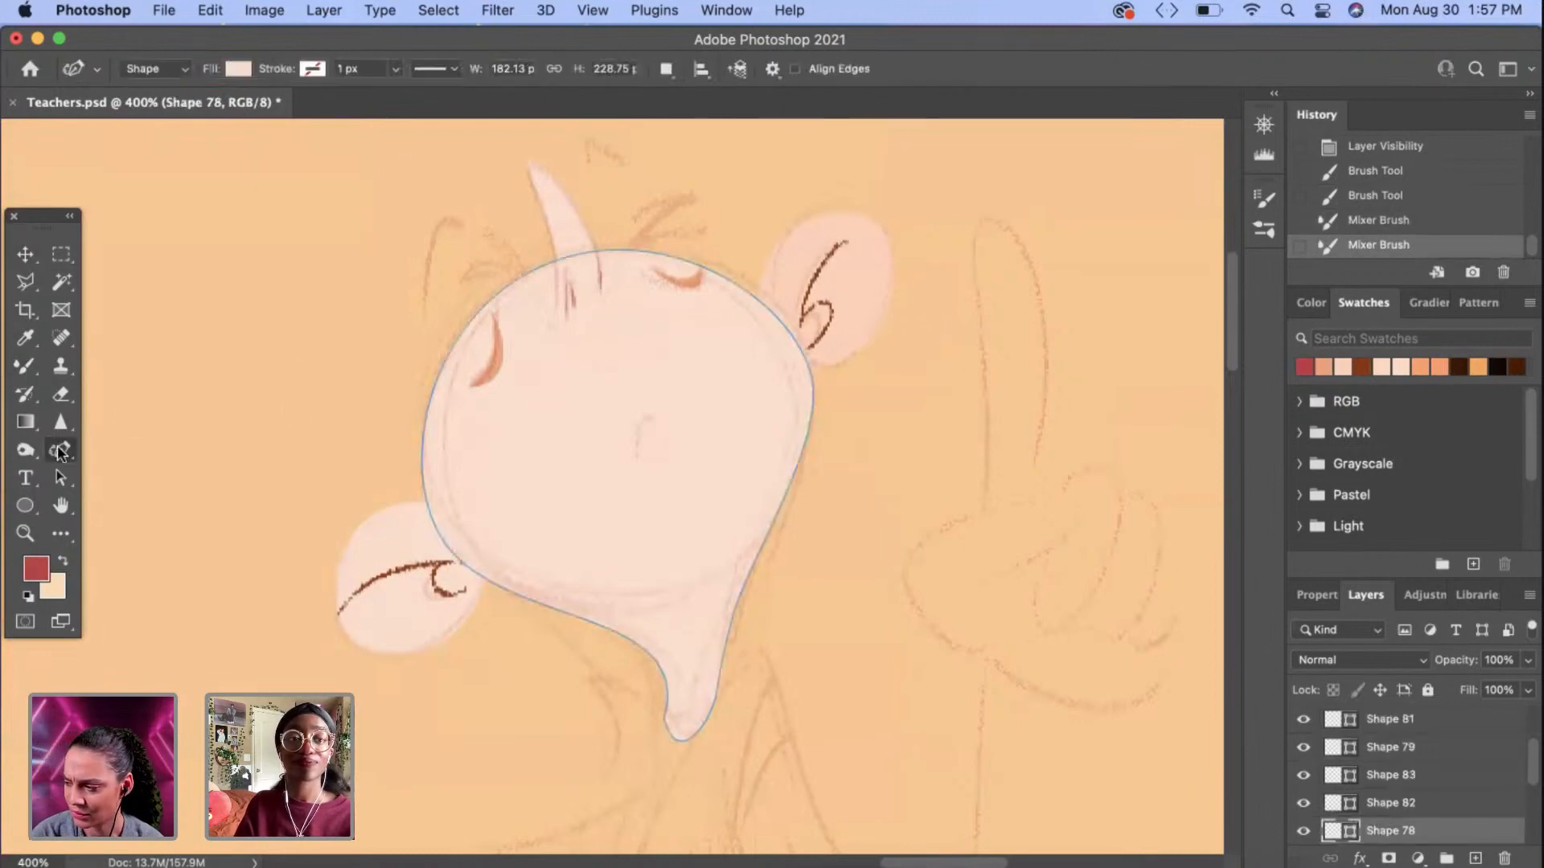
pyautogui.rightClick(61, 451)
pyautogui.click(121, 440)
pyautogui.click(498, 273)
pyautogui.click(554, 315)
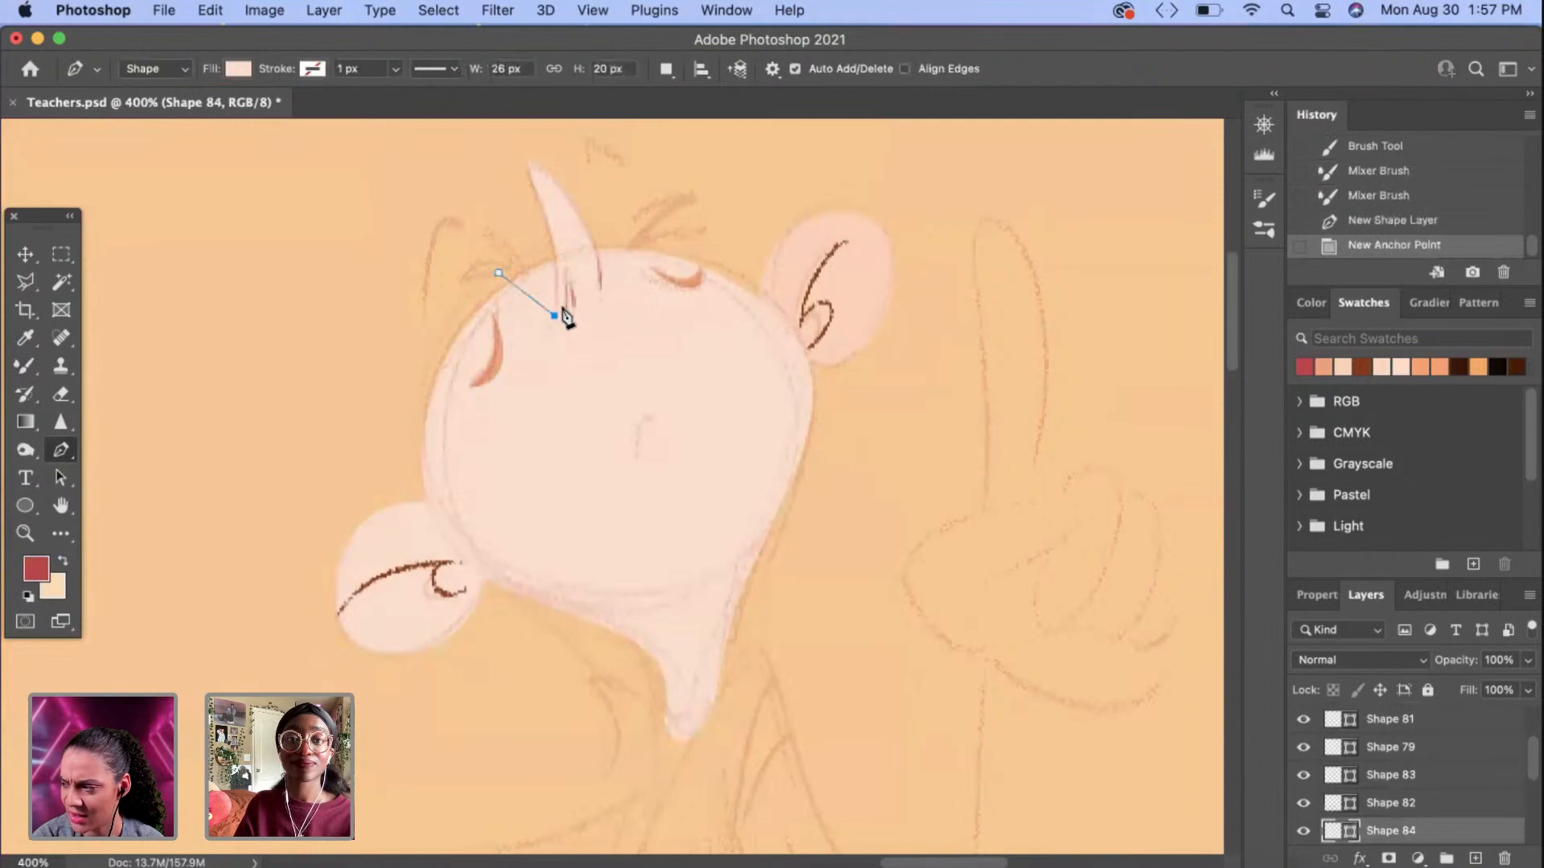
pyautogui.click(604, 294)
pyautogui.click(608, 228)
pyautogui.click(498, 274)
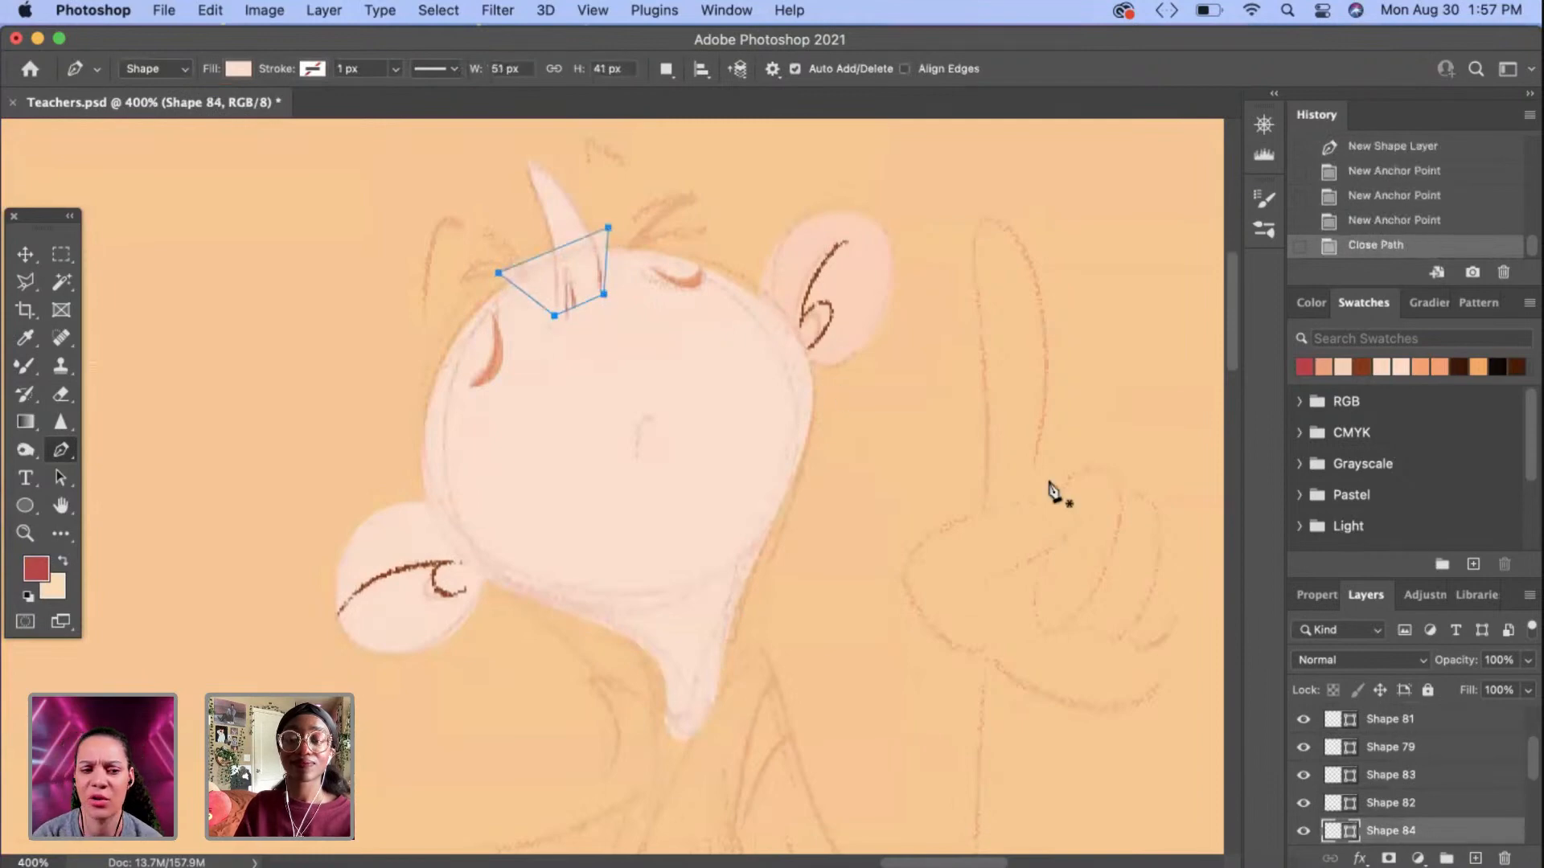
# Step: Set the nose-base shape's blend mode to Multiply and clip it to the face shape
pyautogui.click(1386, 669)
pyautogui.click(1373, 732)
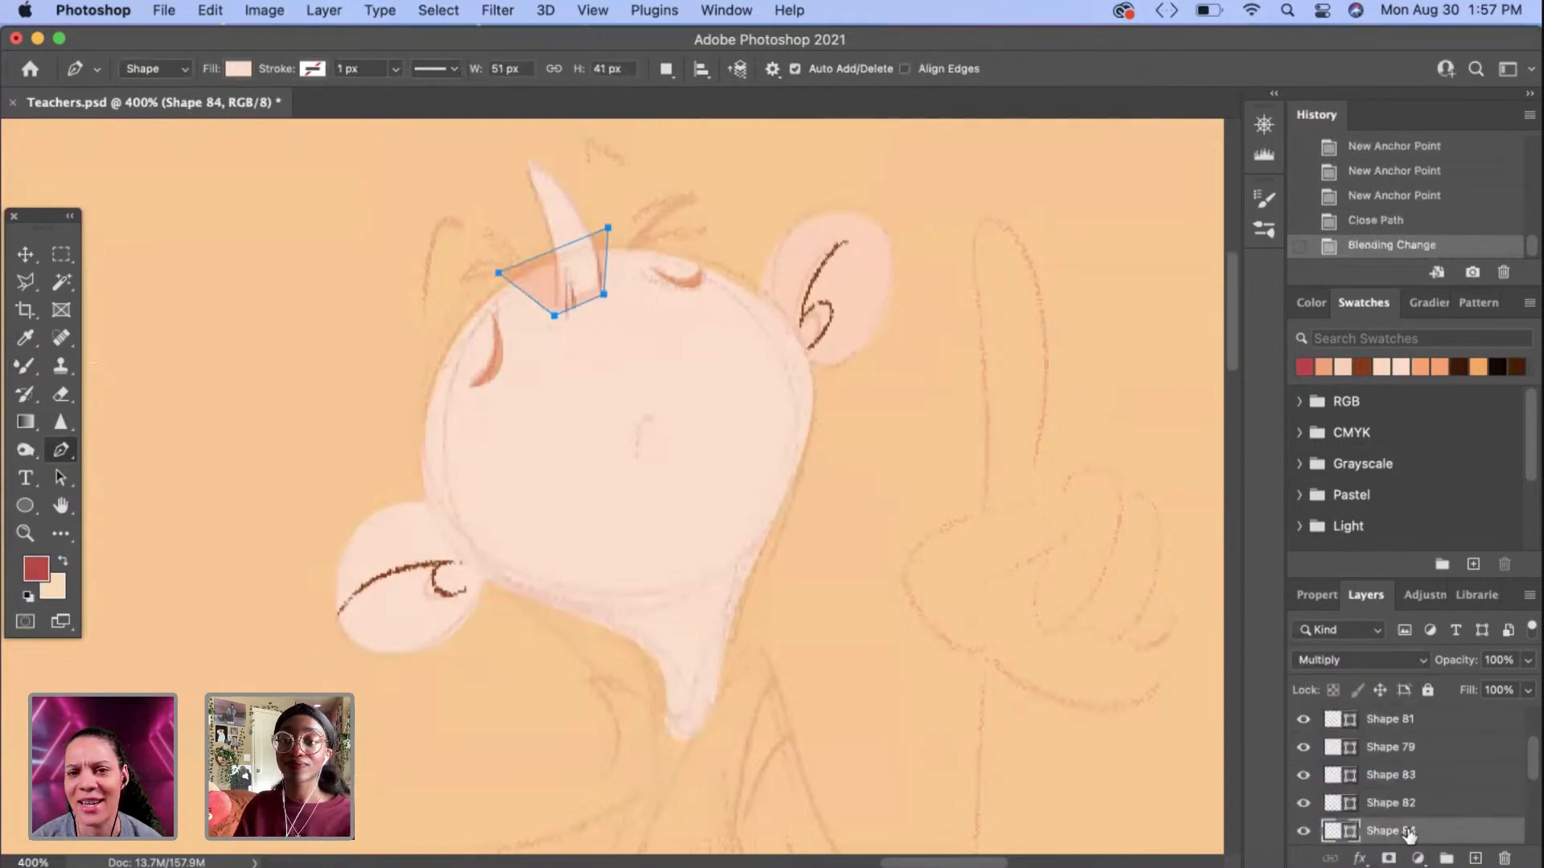
pyautogui.rightClick(1432, 825)
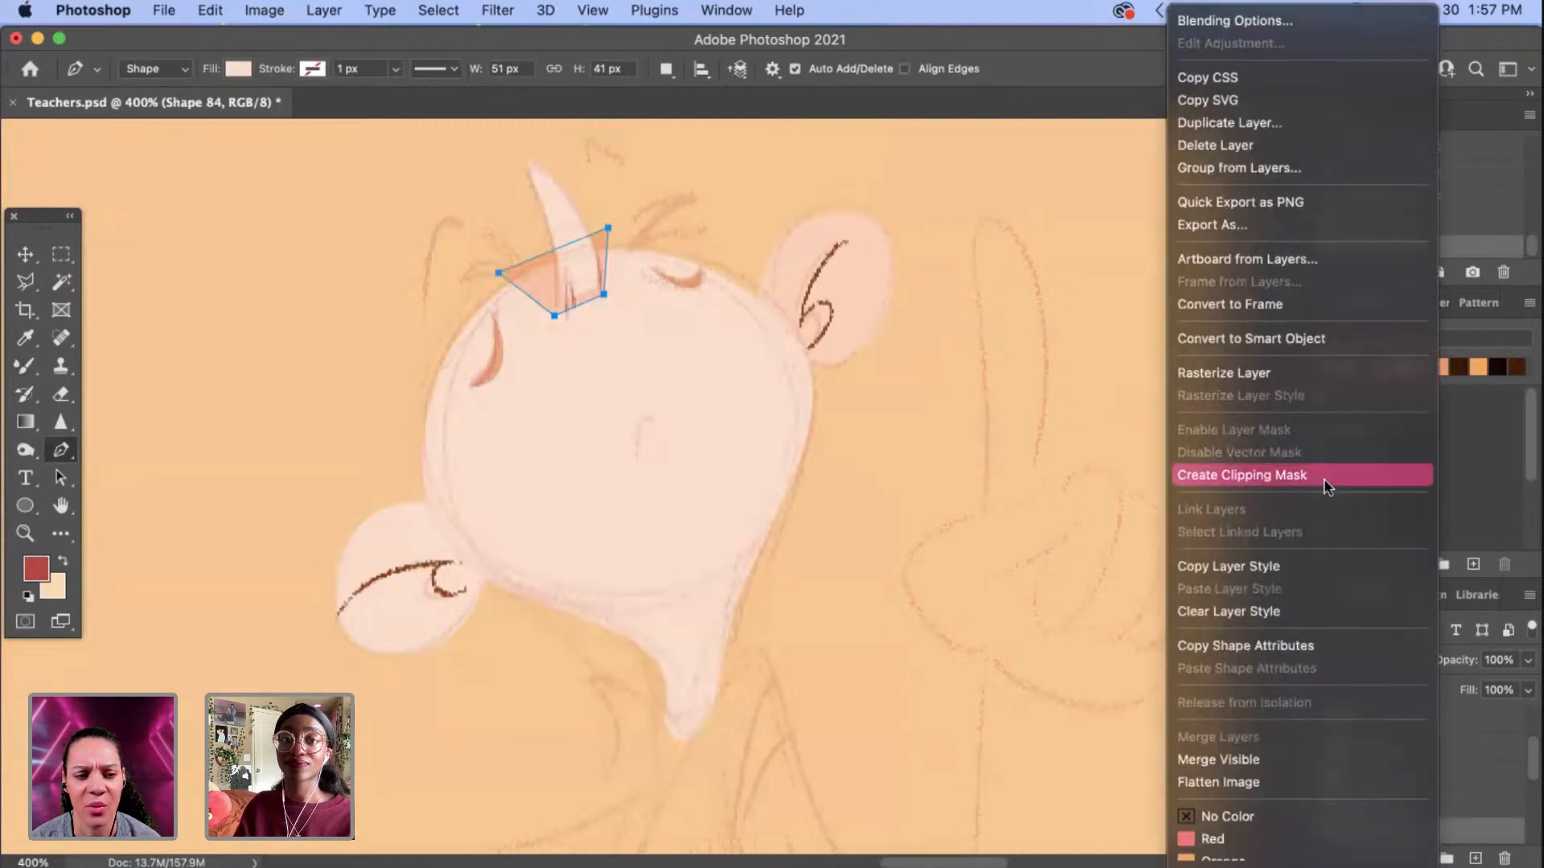
pyautogui.click(1328, 479)
# Step: With the Curvature Pen, bend the nose-base shadow's edges to about 51 by 37 px, and hide the Kyle sketch group
pyautogui.rightClick(63, 451)
pyautogui.click(119, 486)
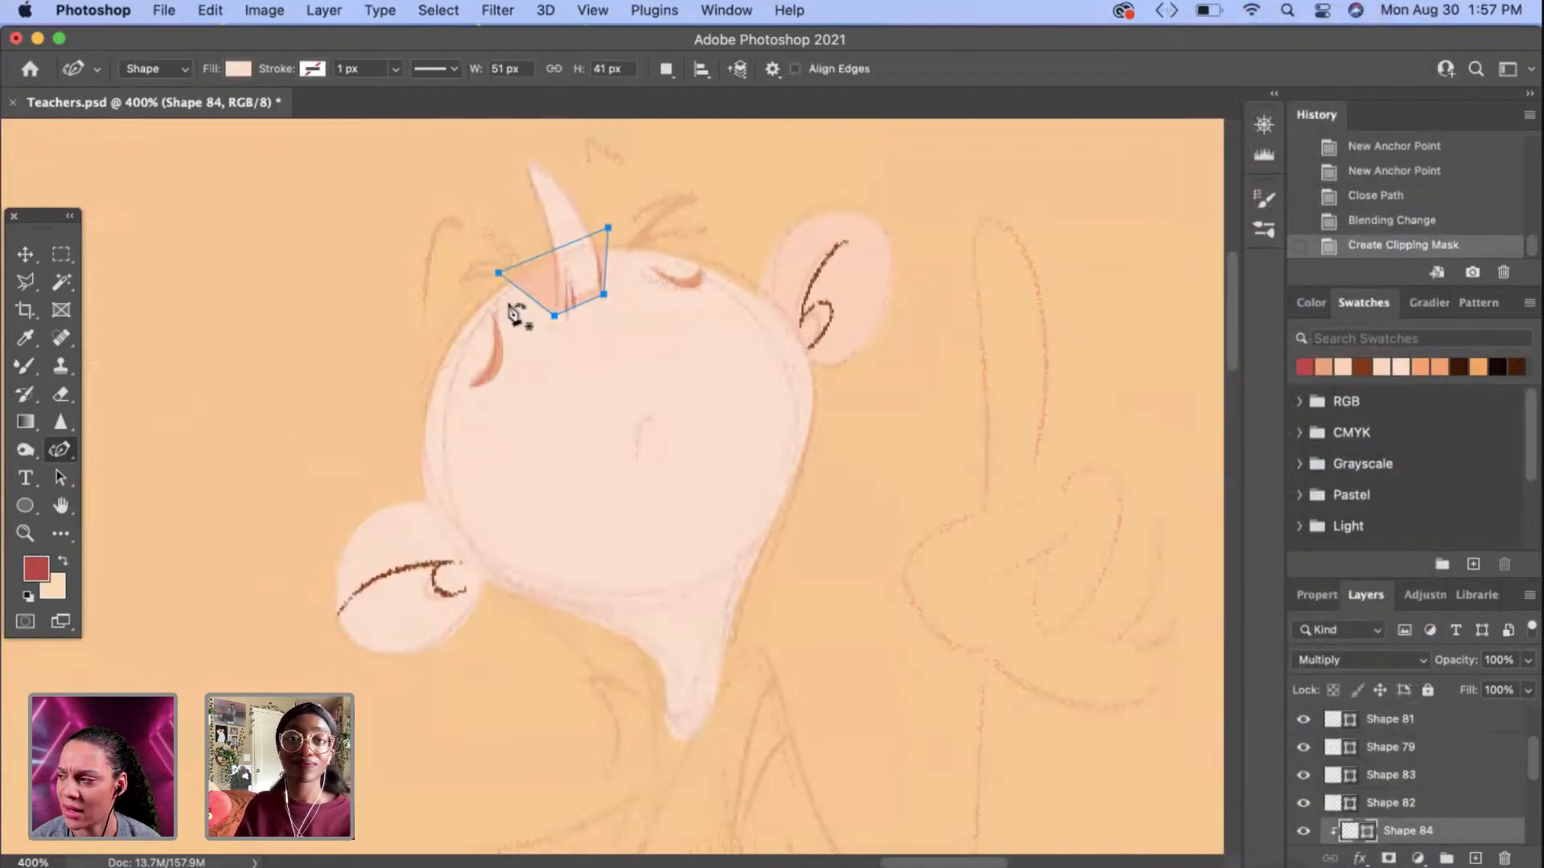
pyautogui.click(586, 295)
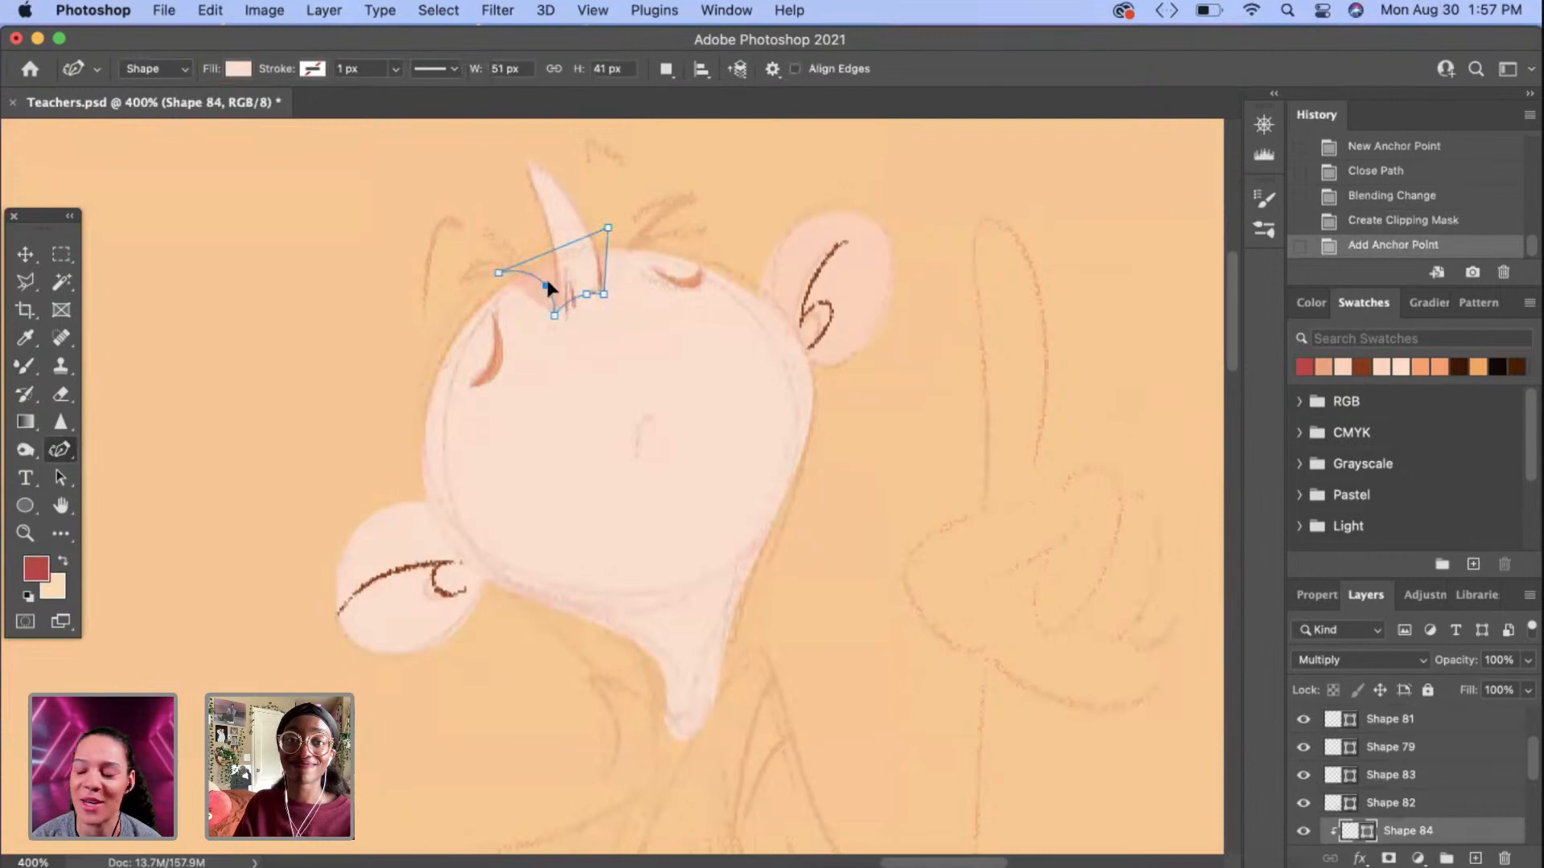
pyautogui.click(545, 308)
pyautogui.moveTo(555, 310); pyautogui.dragTo(580, 288)
pyautogui.click(608, 254)
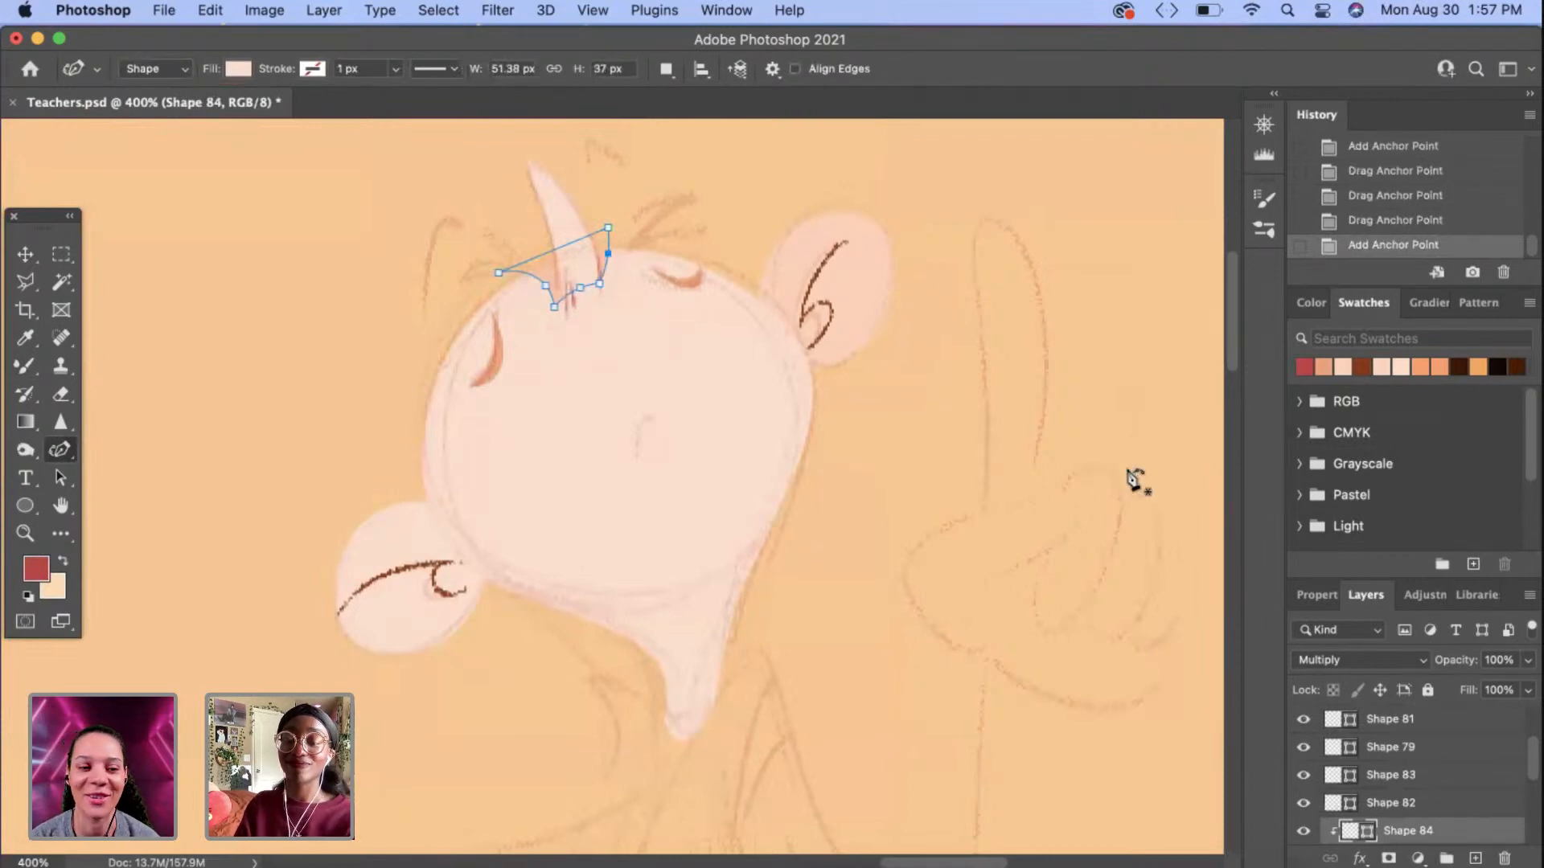
pyautogui.press('Return')
pyautogui.scroll(3, 1420, 774)
pyautogui.click(1302, 722)
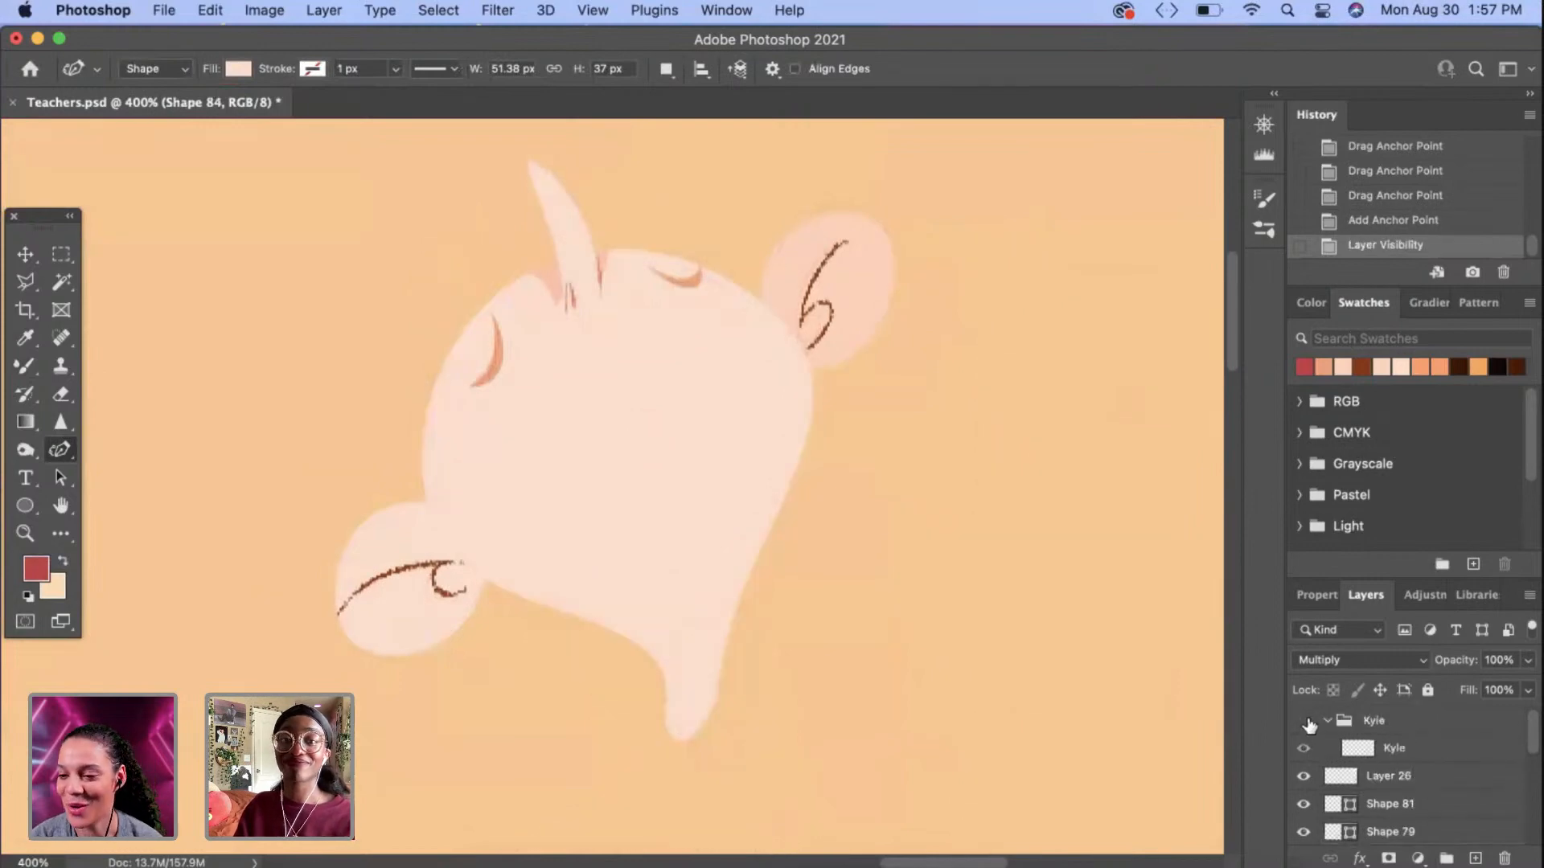
pyautogui.click(569, 299)
pyautogui.press('BackSpace')
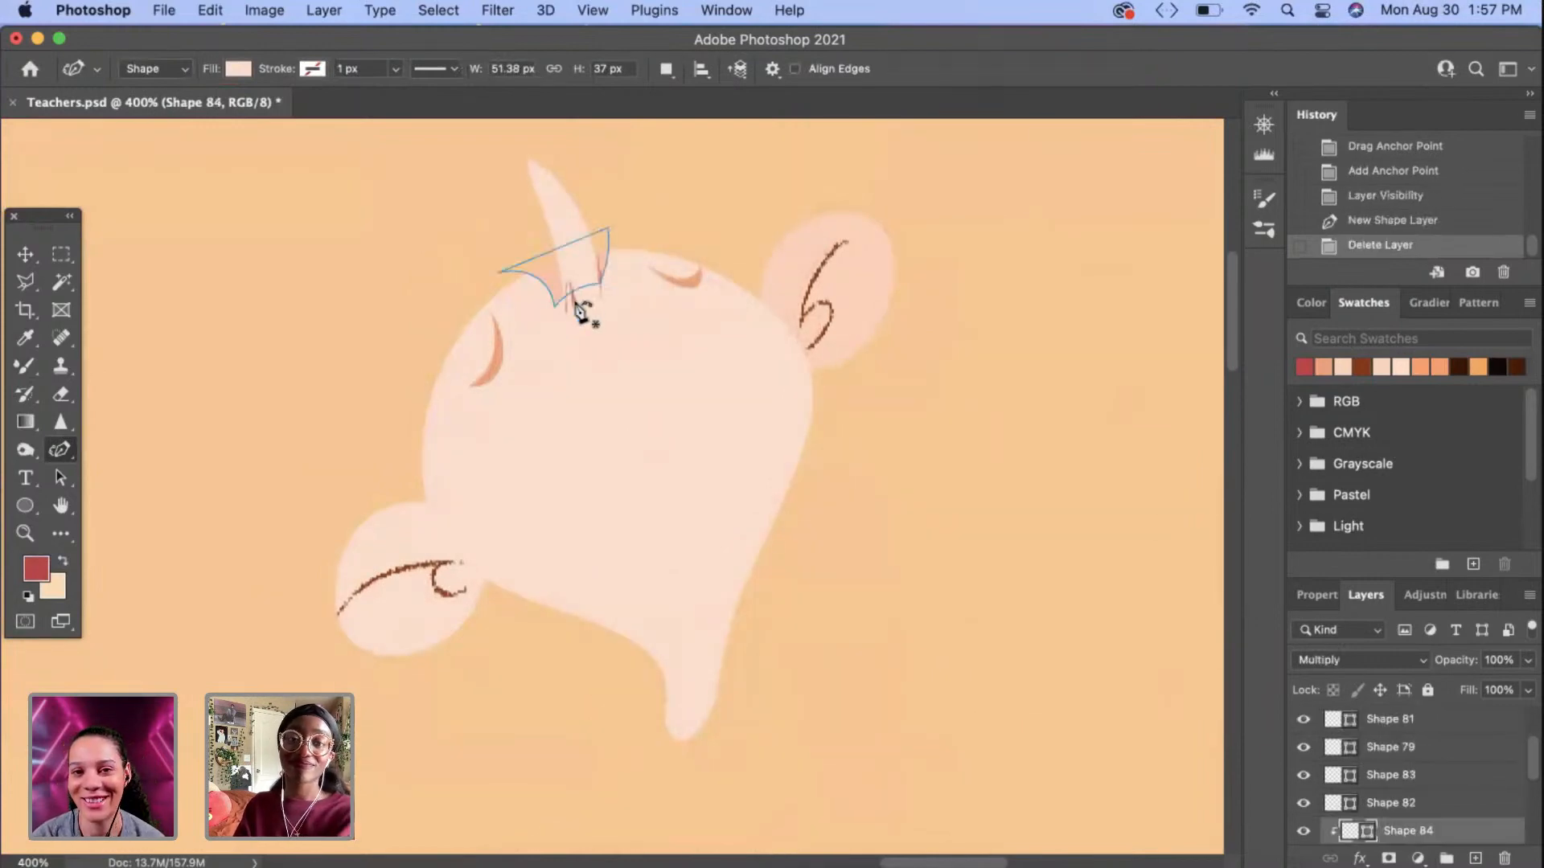
pyautogui.click(570, 285)
pyautogui.press('BackSpace')
pyautogui.click(572, 291)
pyautogui.press('BackSpace')
# Step: Adjust the nose-base shadow's lower and upper anchor points to make the shape about 62 by 41.5 px
pyautogui.moveTo(562, 311); pyautogui.dragTo(563, 306)
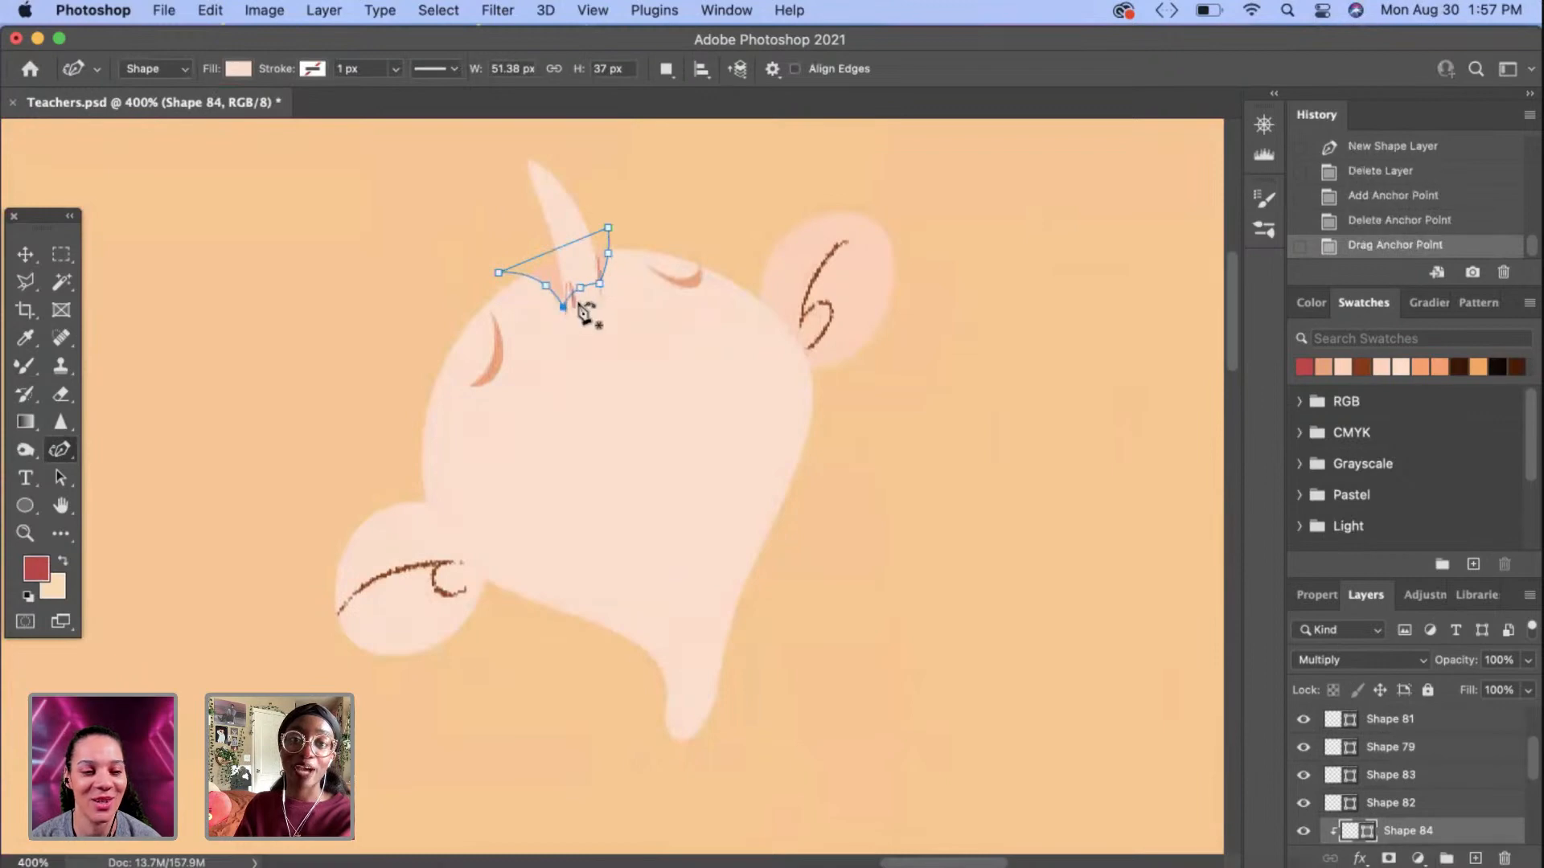
pyautogui.click(608, 253)
pyautogui.moveTo(609, 229); pyautogui.dragTo(563, 220)
pyautogui.click(610, 254)
pyautogui.press('Return')
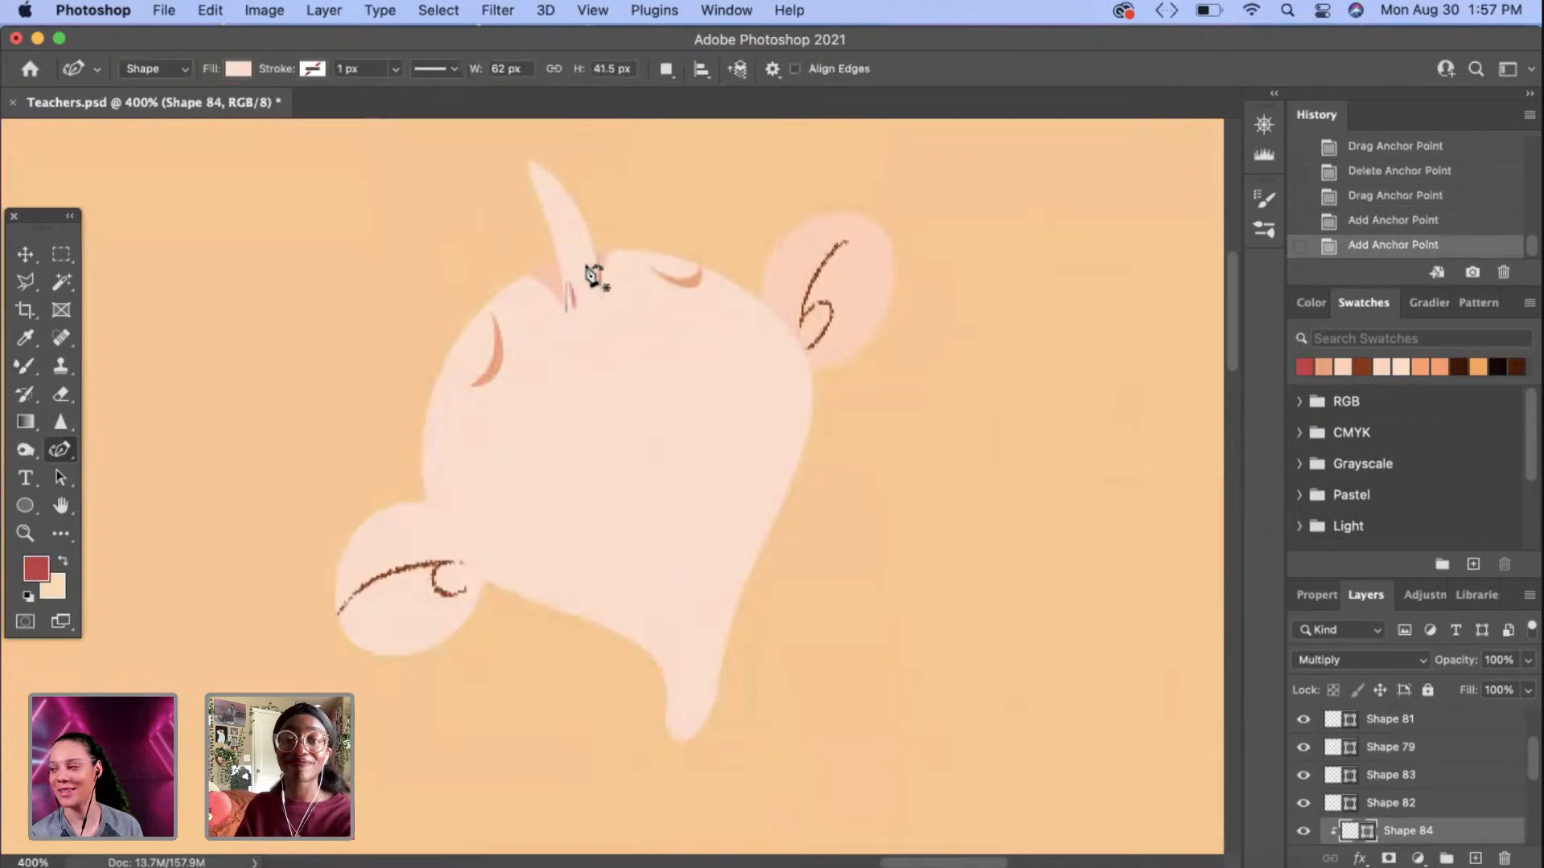
# Step: With the Curvature Pen, round the base of the pointed nose shape and widen it to about 35 by 74 px
pyautogui.click(25, 254)
pyautogui.click(566, 268)
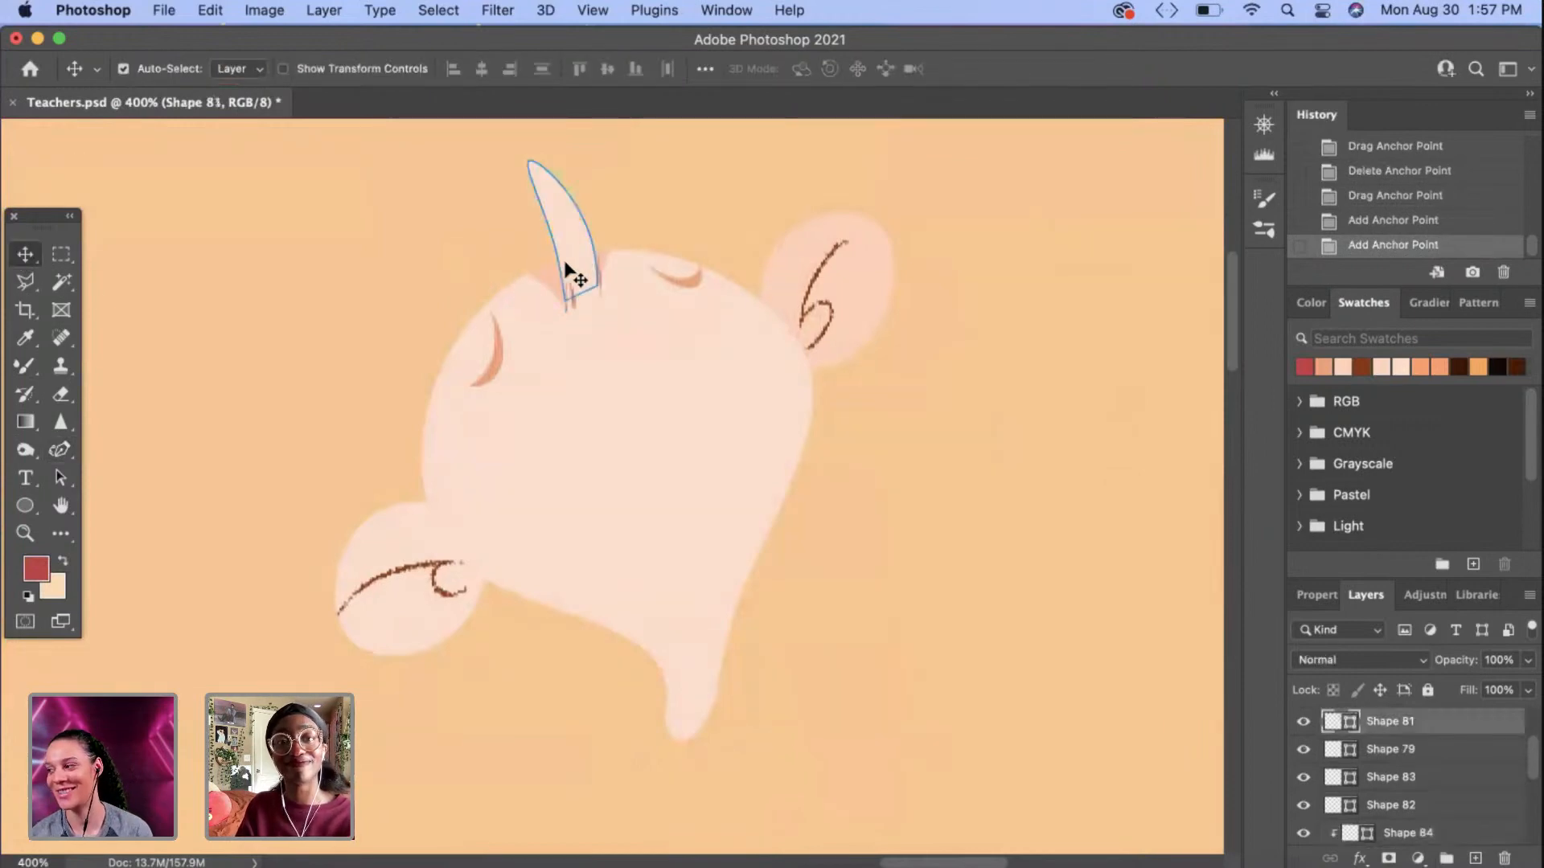
pyautogui.click(60, 450)
pyautogui.click(589, 319)
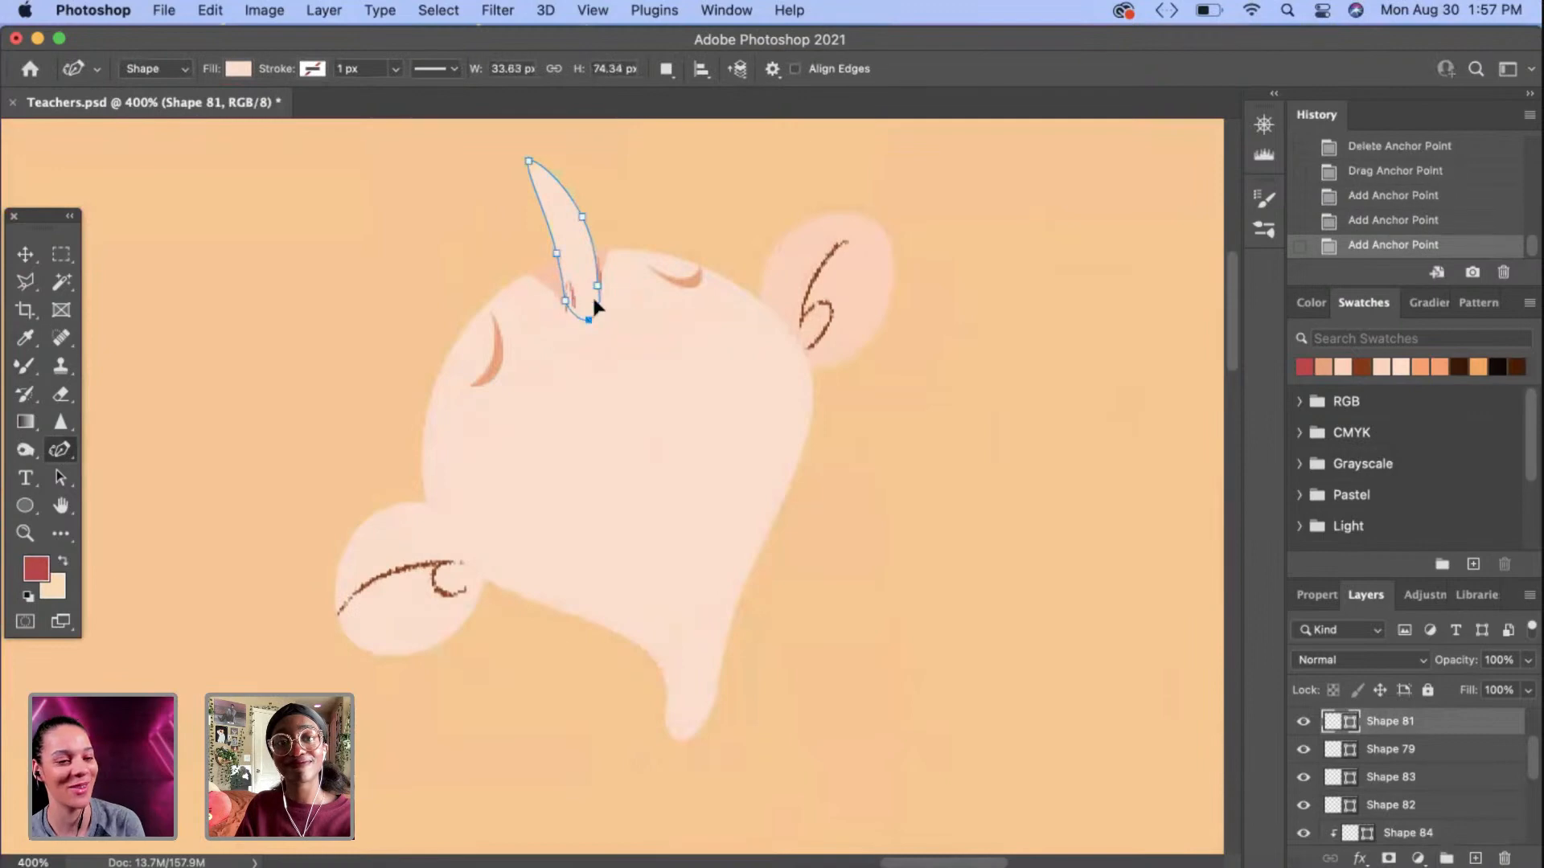
pyautogui.moveTo(599, 288); pyautogui.dragTo(606, 303)
pyautogui.press('Return')
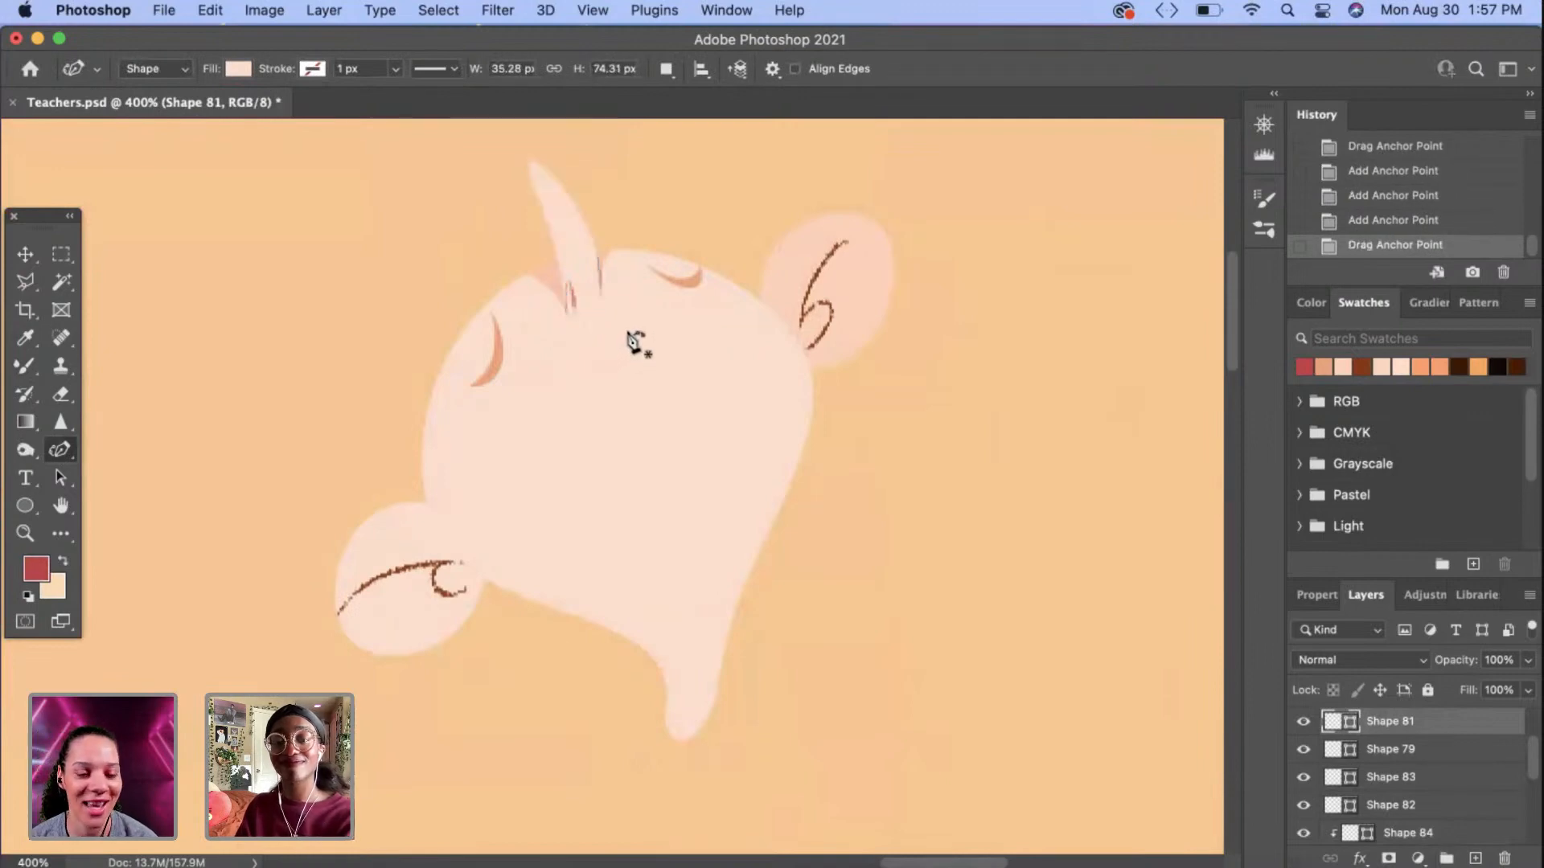
# Step: Show the Kyle sketch group and draw a red-filled two-point Pen segment about 7 by 20 px over the small mid-face mark
pyautogui.scroll(3, 1375, 767)
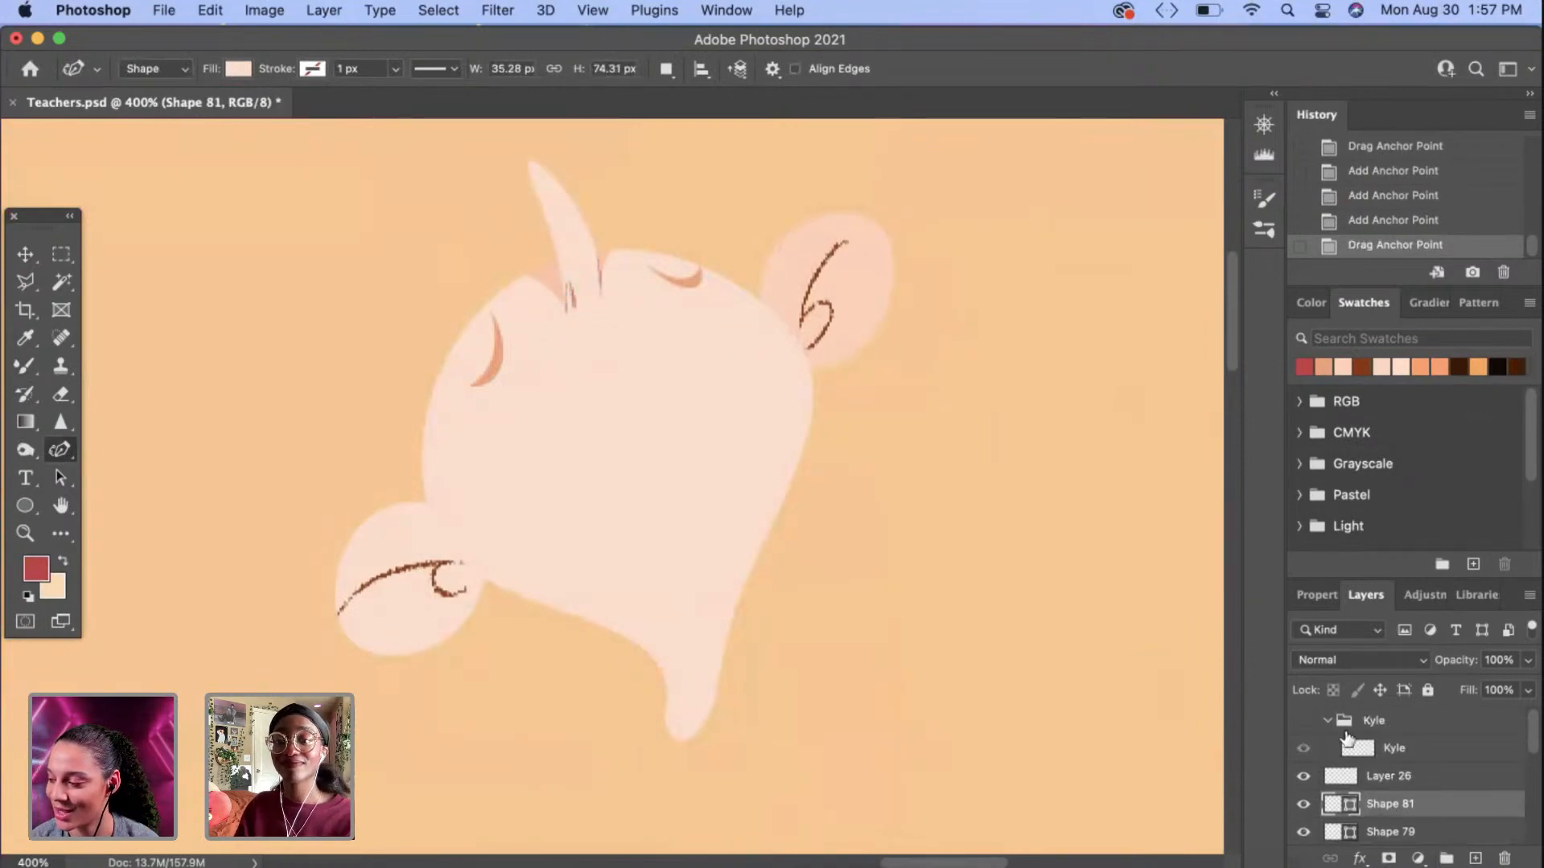
pyautogui.click(1302, 723)
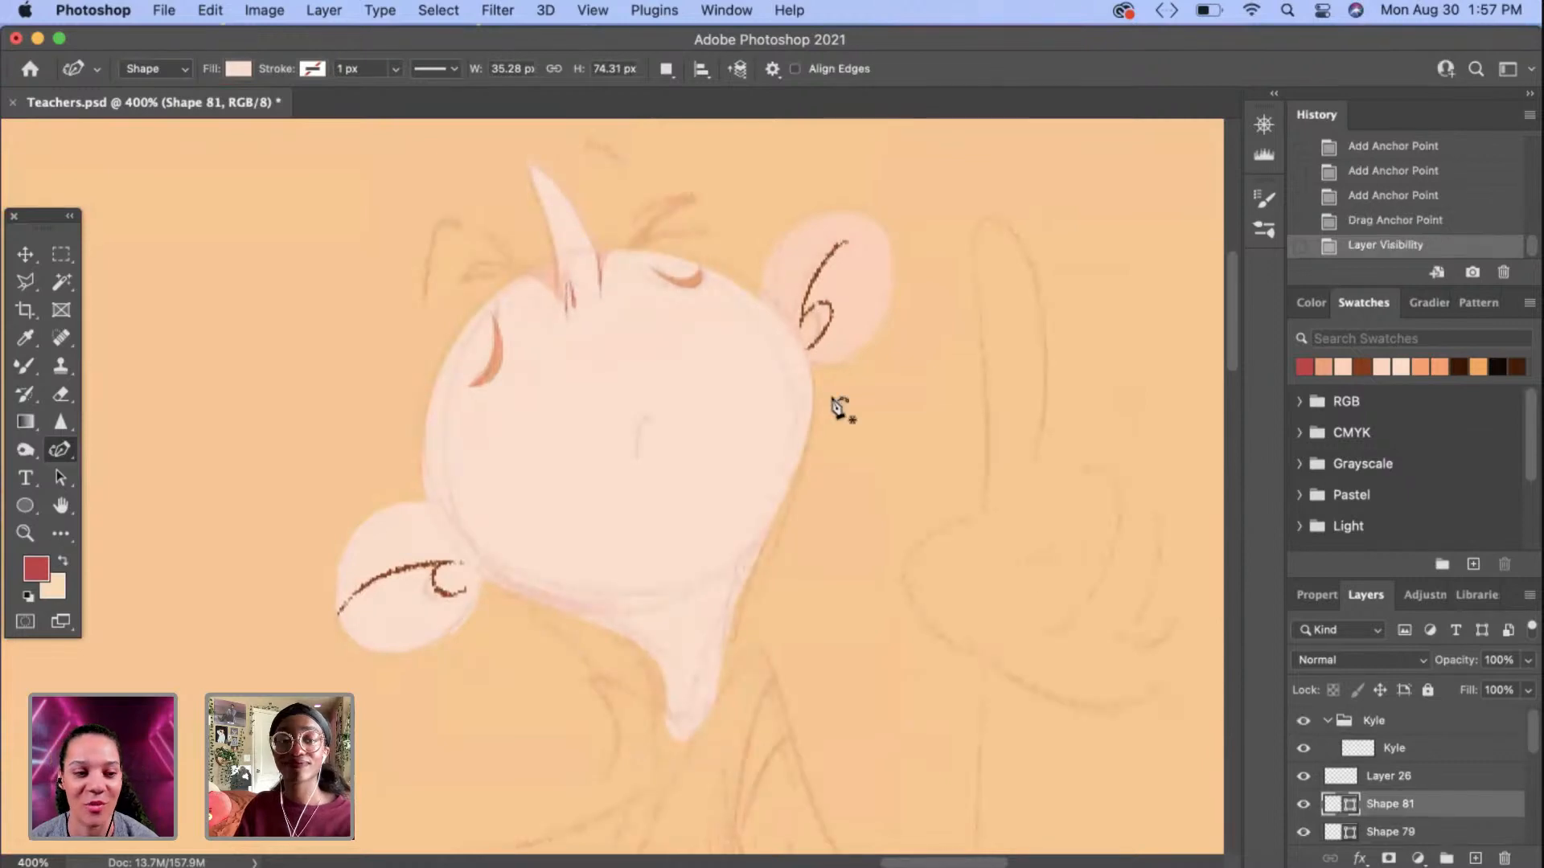
pyautogui.rightClick(60, 449)
pyautogui.click(129, 445)
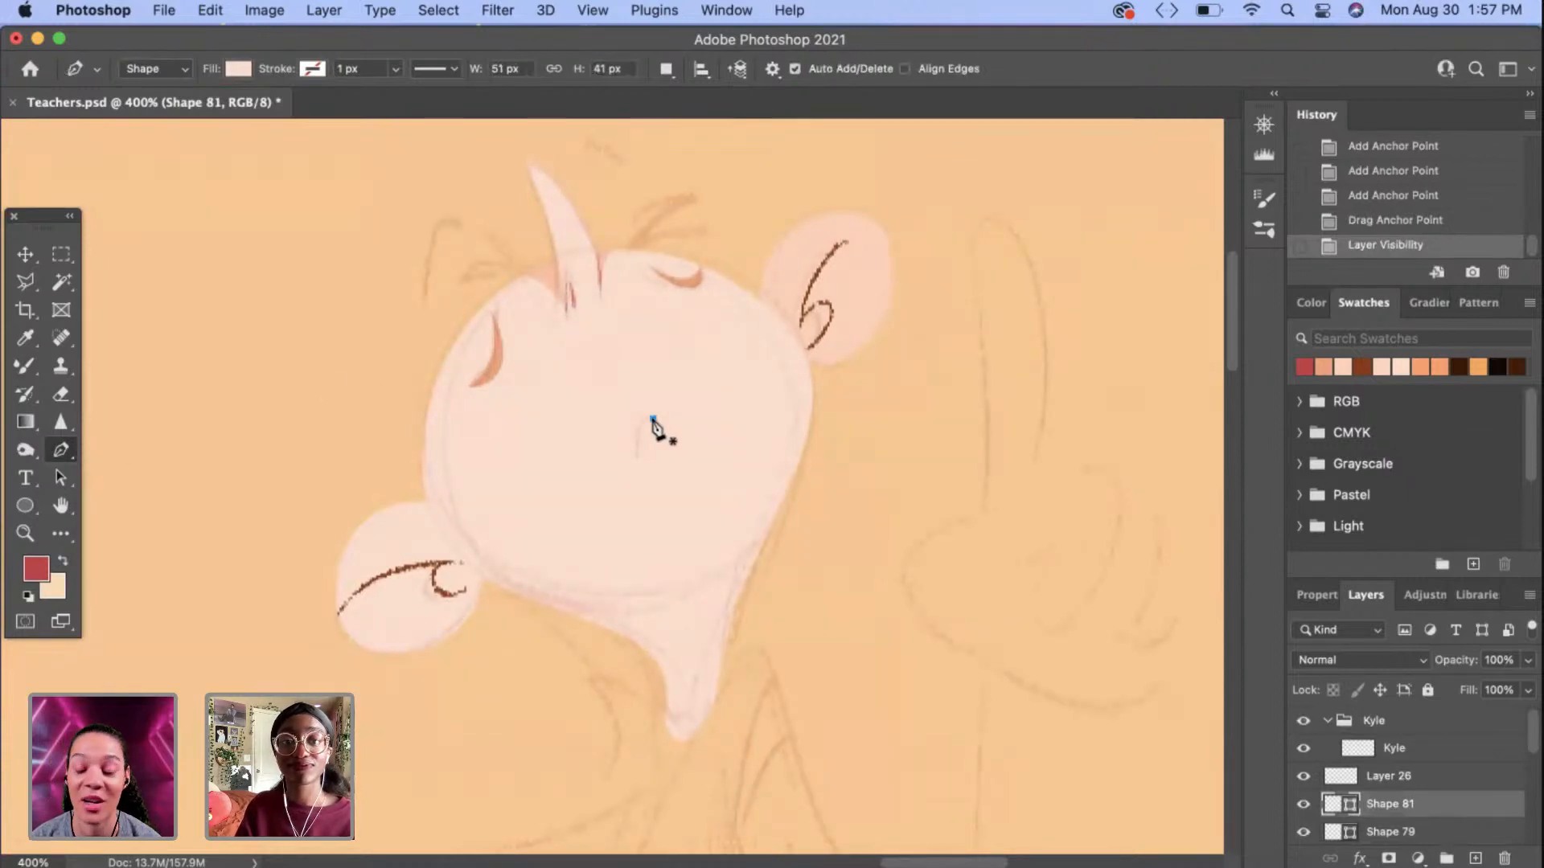
pyautogui.click(652, 419)
pyautogui.click(638, 462)
pyautogui.click(652, 419)
pyautogui.click(238, 69)
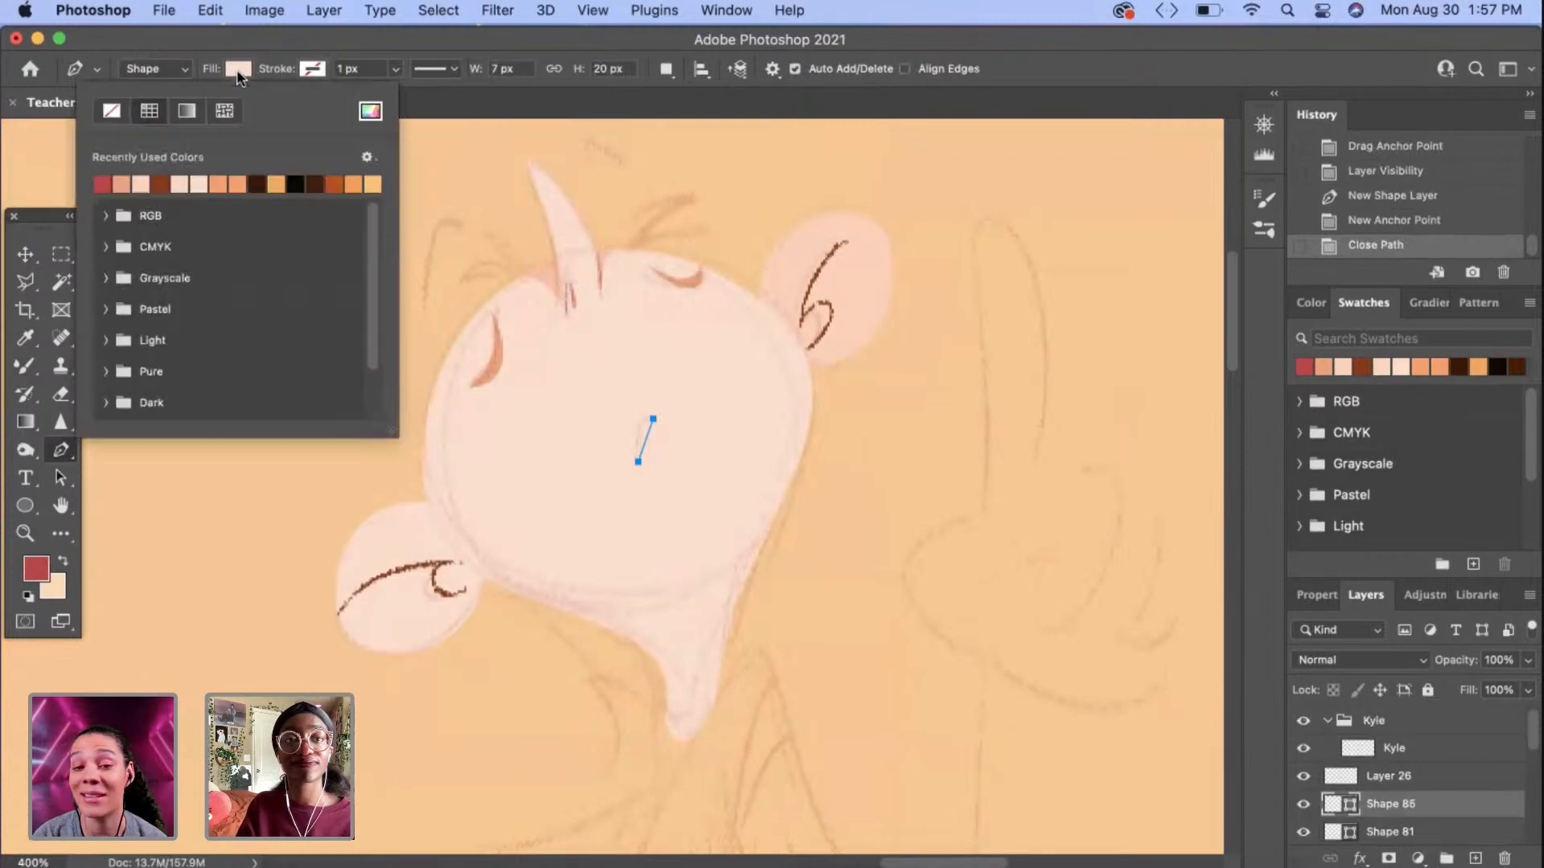
pyautogui.click(102, 184)
# Step: Bend the mid-face segment into a thin curved hook about 8 by 20 px and fill it with the recent peach-orange
pyautogui.rightClick(60, 449)
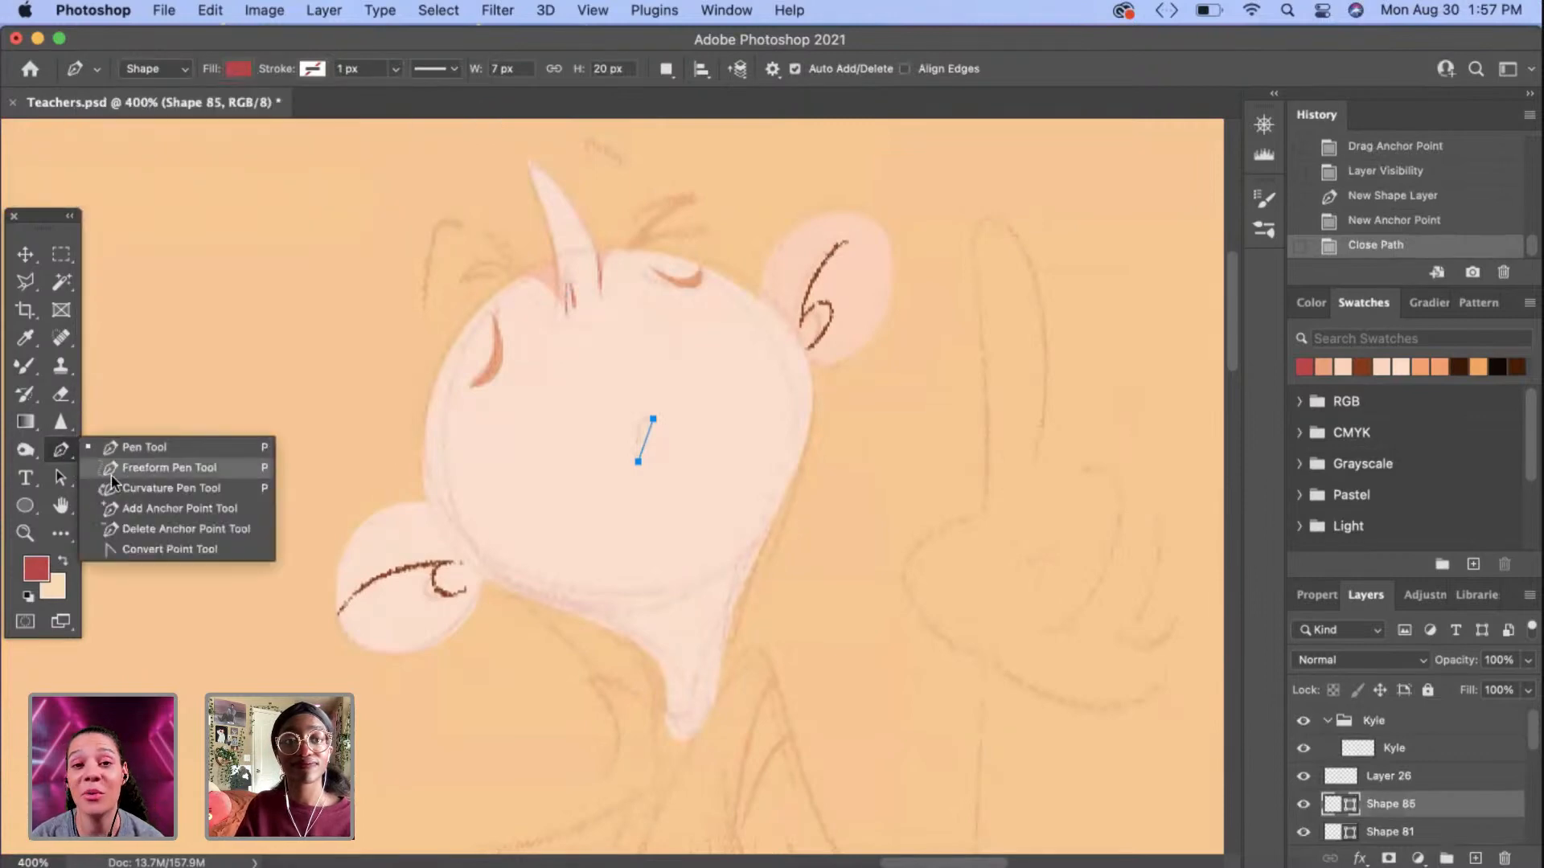
pyautogui.click(120, 479)
pyautogui.click(645, 448)
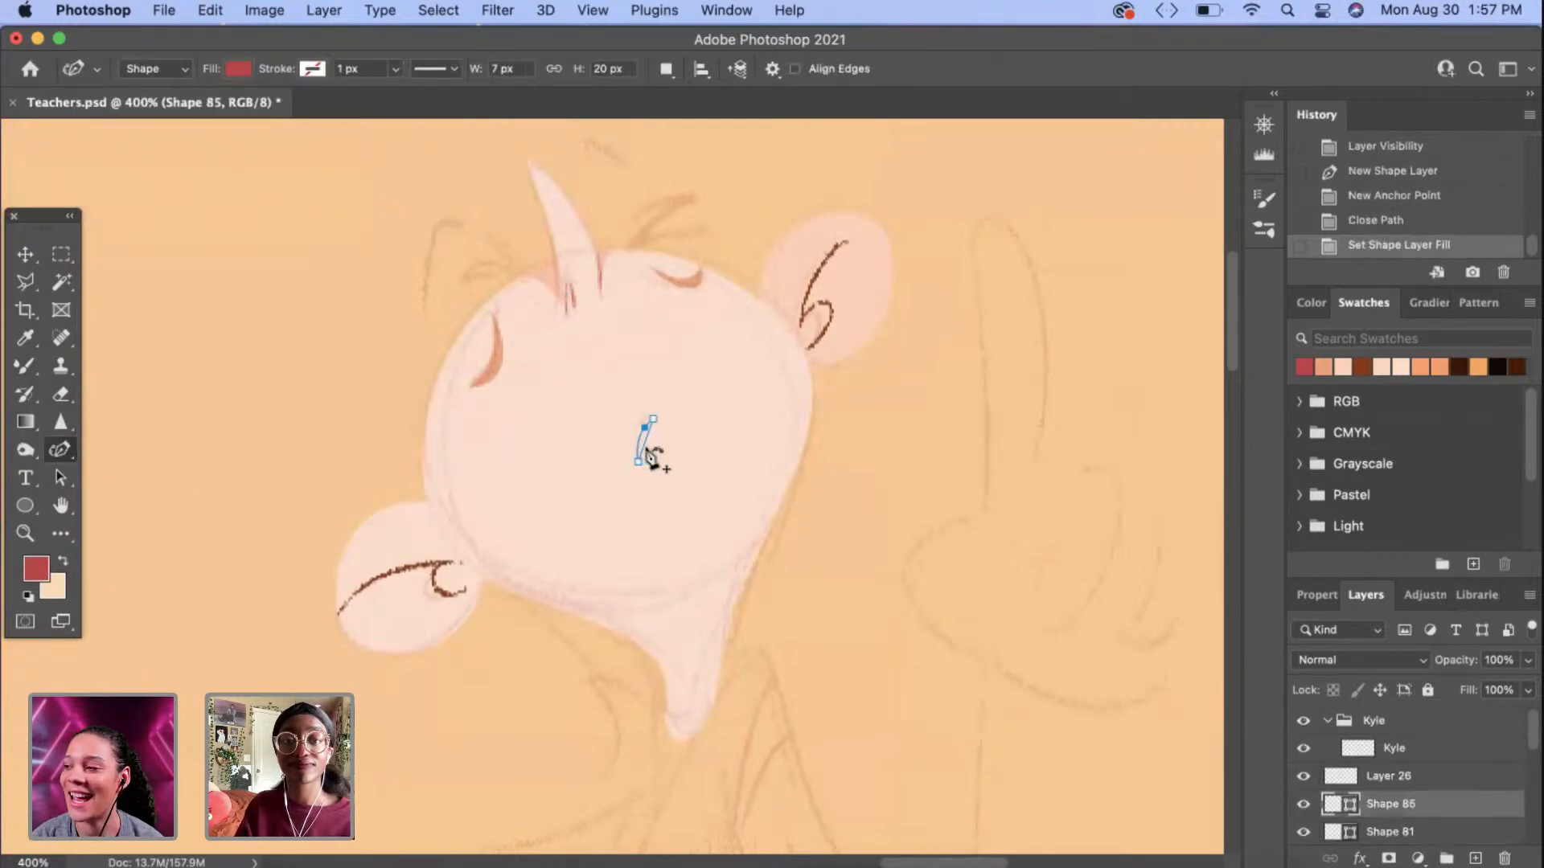
pyautogui.moveTo(643, 429); pyautogui.dragTo(646, 424)
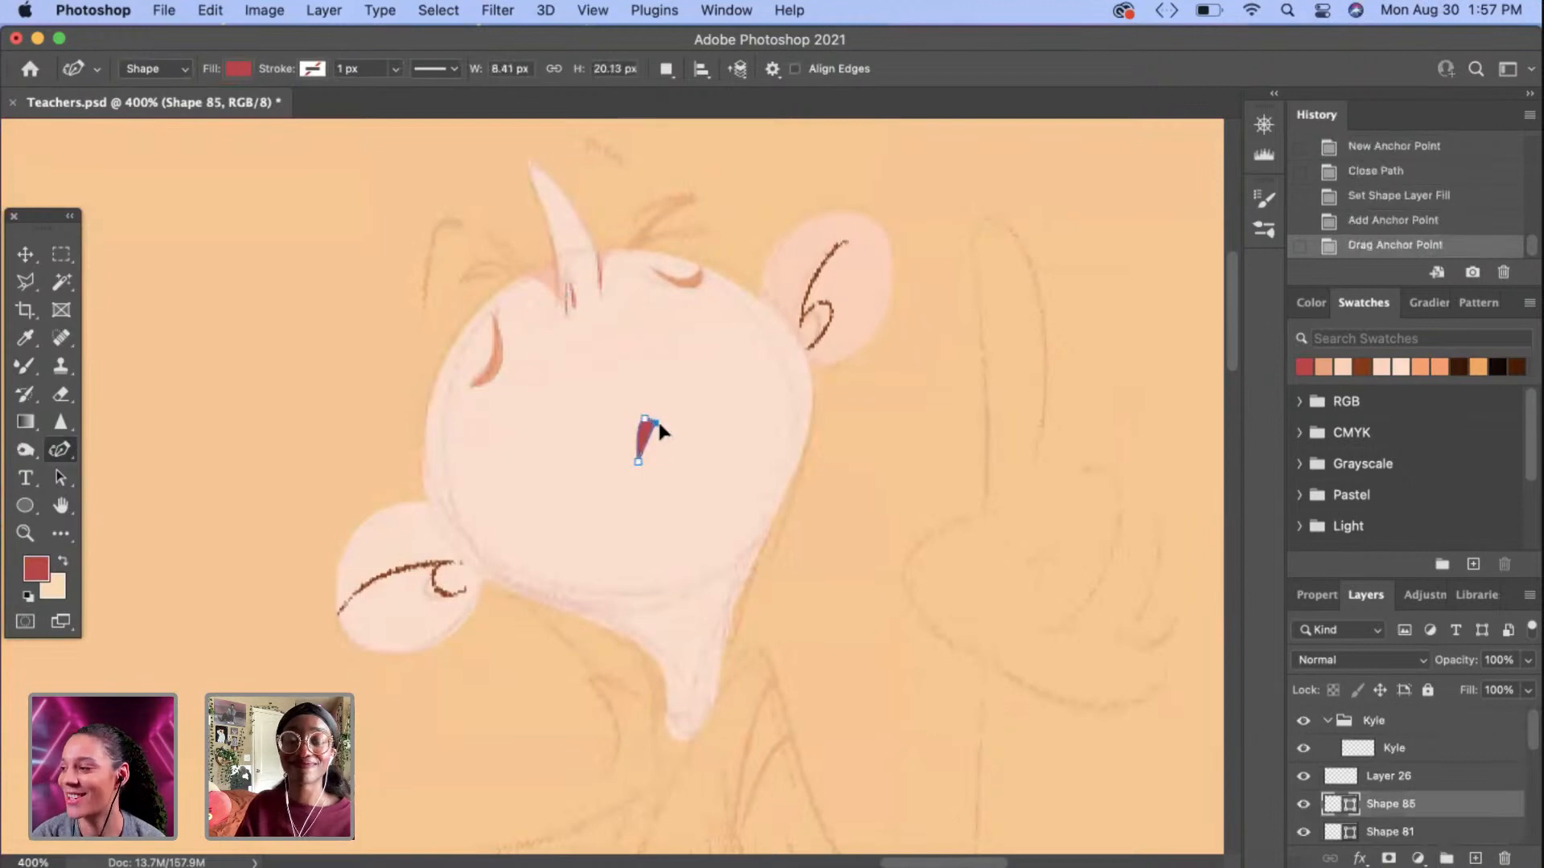
pyautogui.click(650, 428)
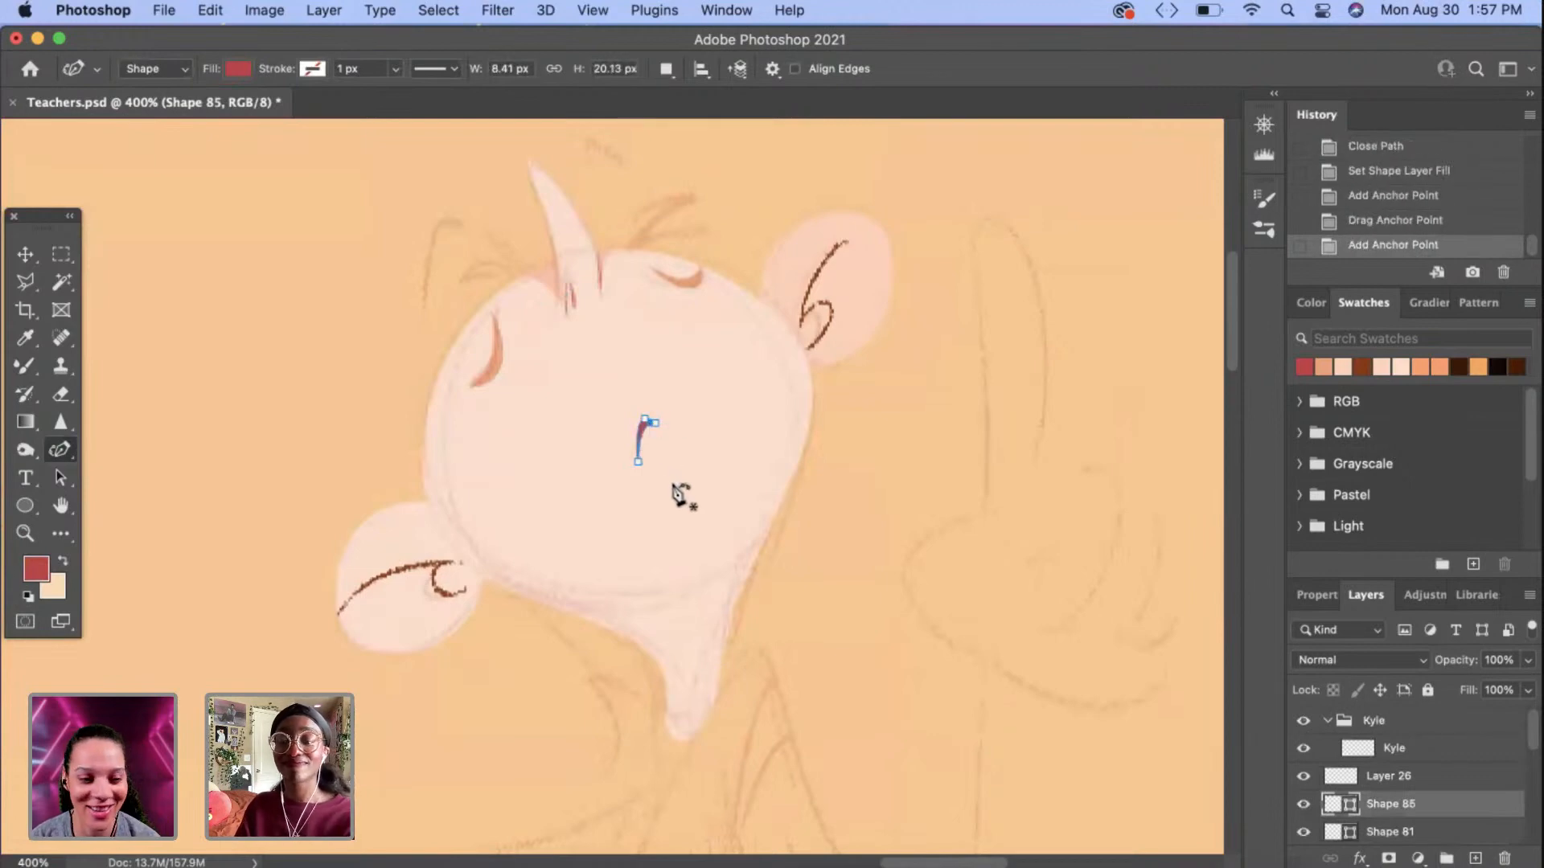
pyautogui.click(238, 69)
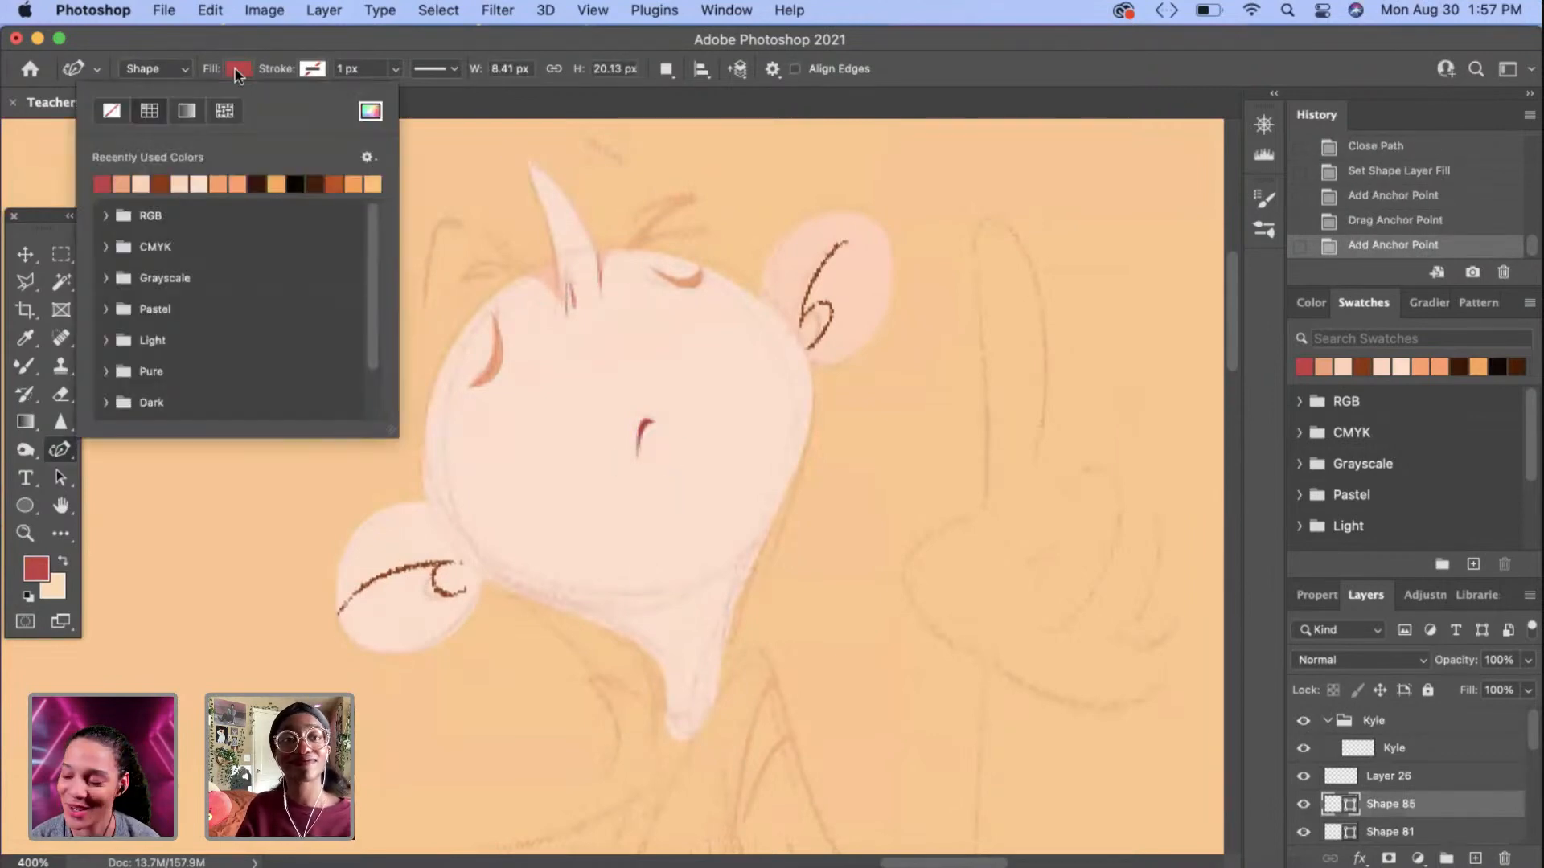
pyautogui.click(123, 183)
pyautogui.click(412, 323)
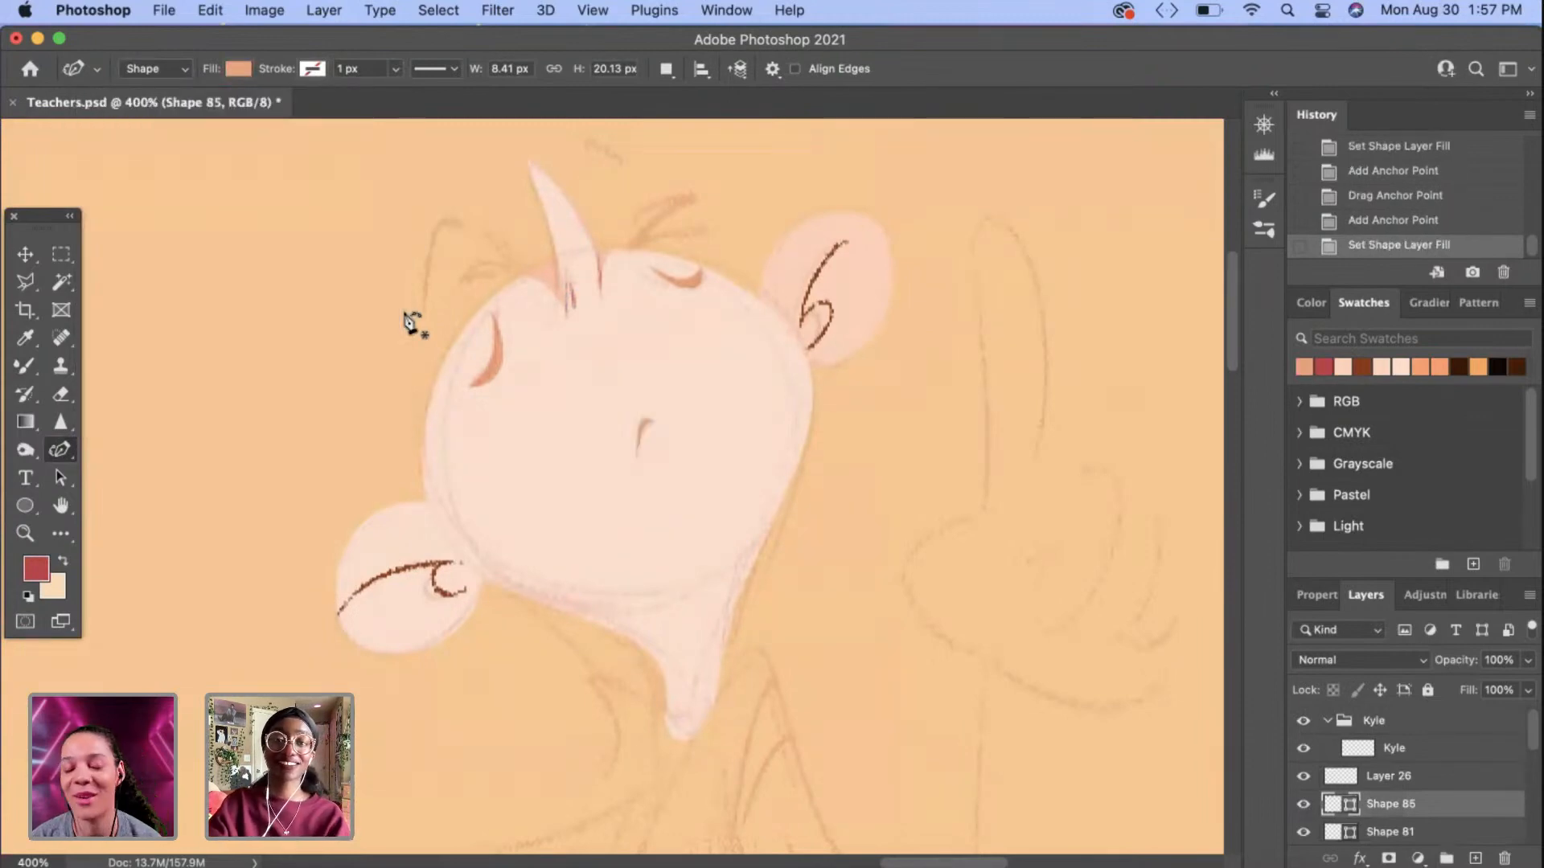
# Step: Draw the near eye's curved brow over the sketch line with the Curvature Pen, about 24 by 47 px, and fill it reddish brown
pyautogui.press('super+minus')
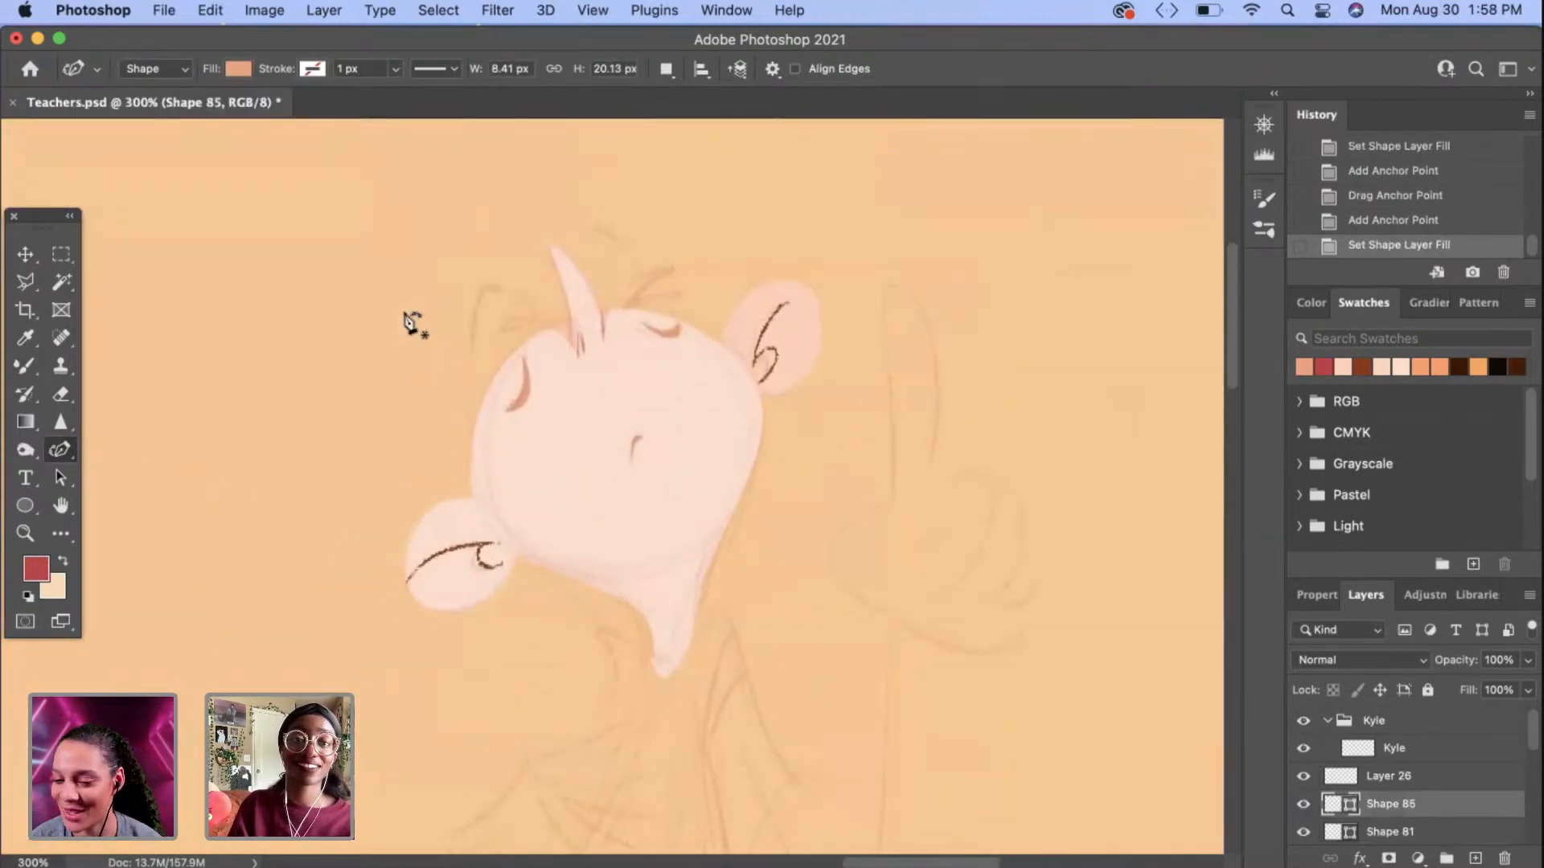
pyautogui.click(504, 287)
pyautogui.click(484, 283)
pyautogui.click(472, 358)
pyautogui.click(486, 300)
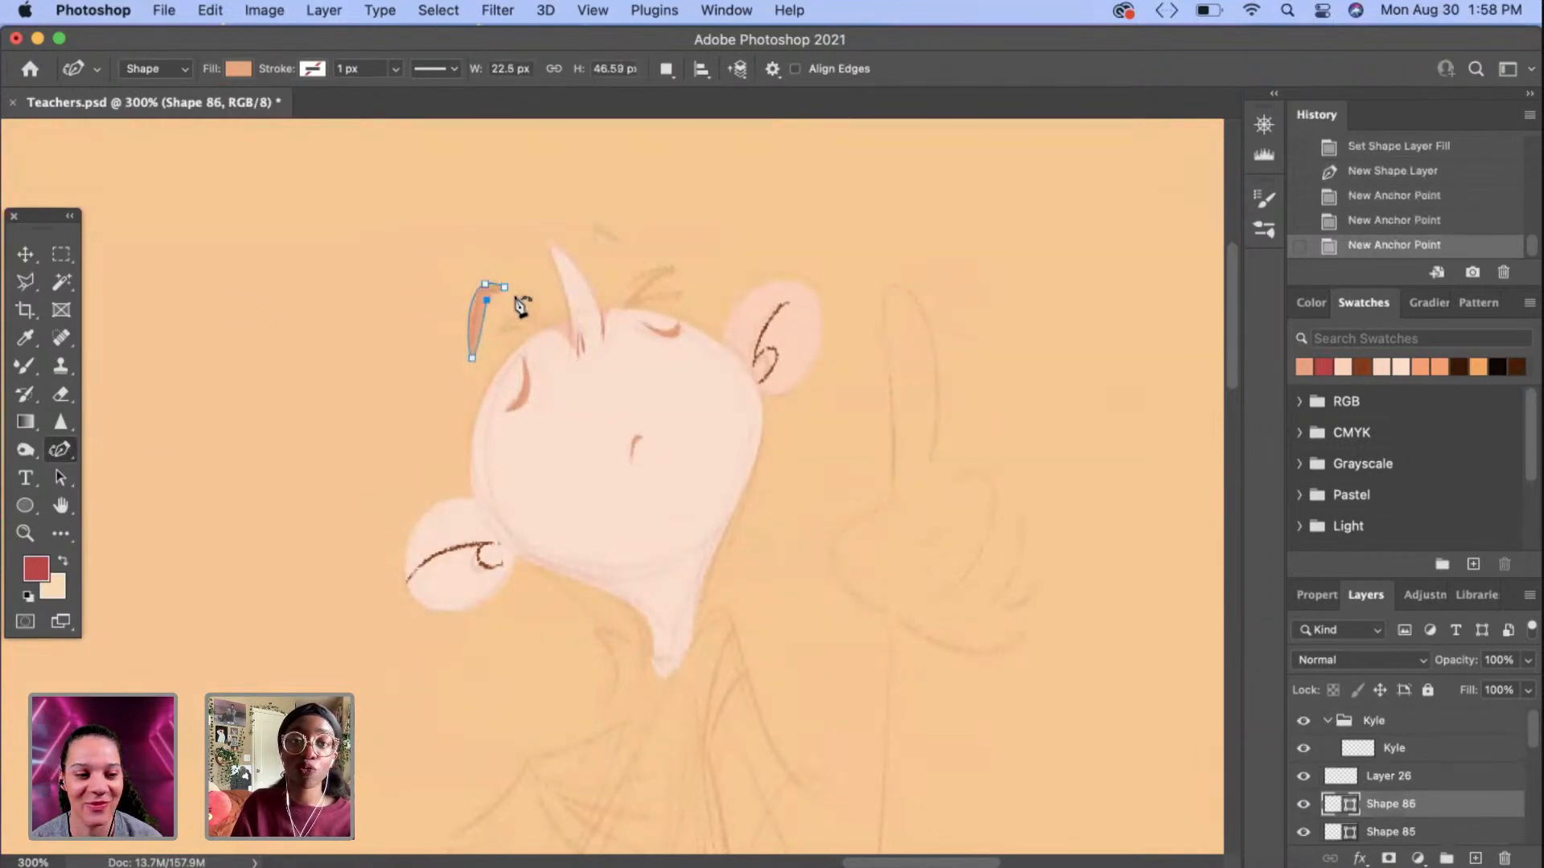
pyautogui.click(504, 287)
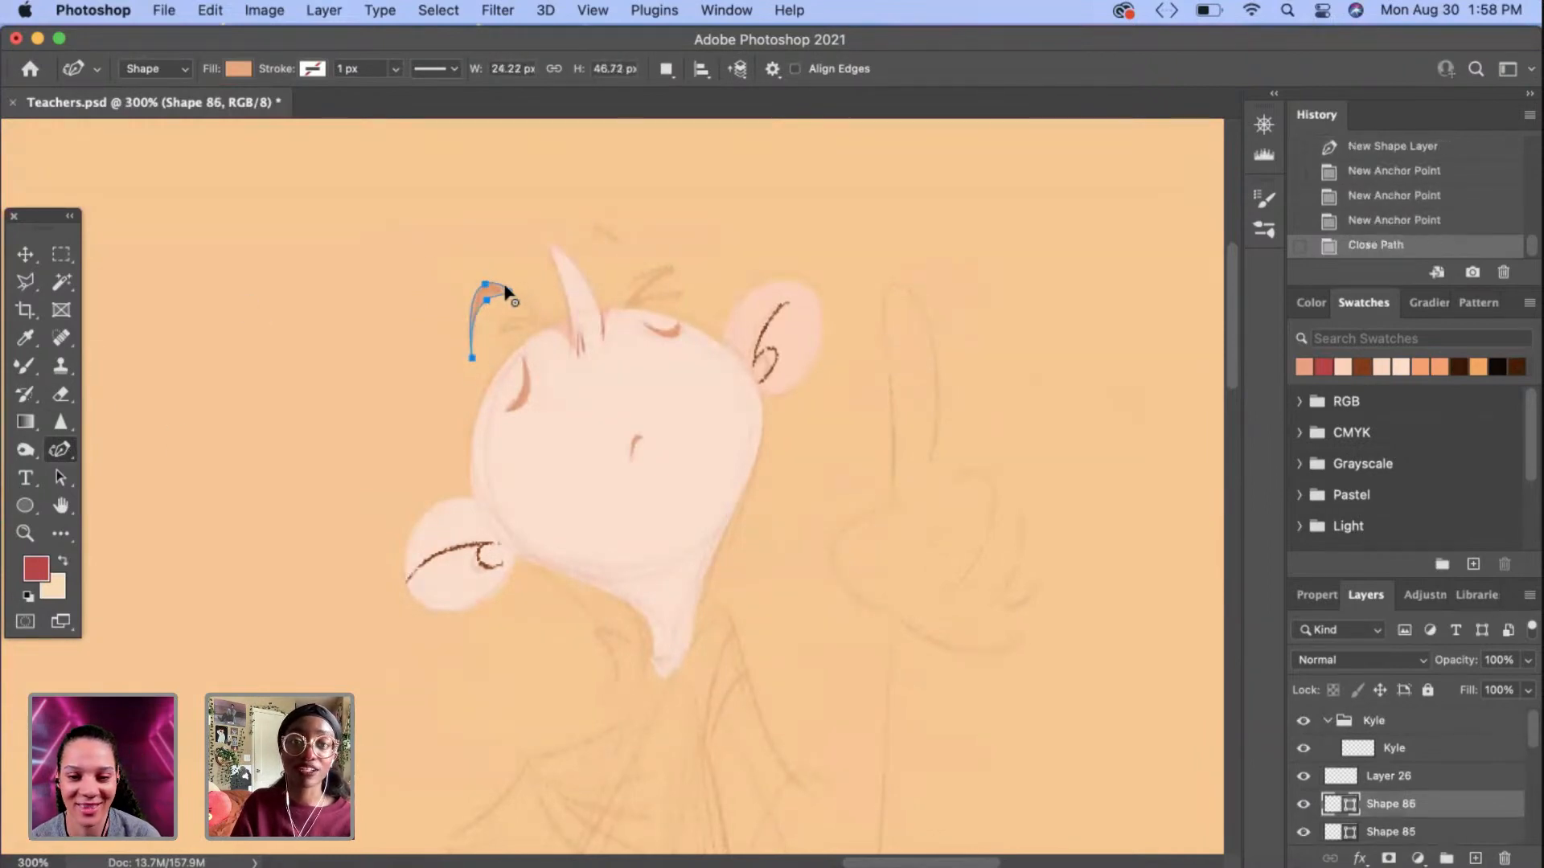
pyautogui.click(235, 69)
pyautogui.click(160, 184)
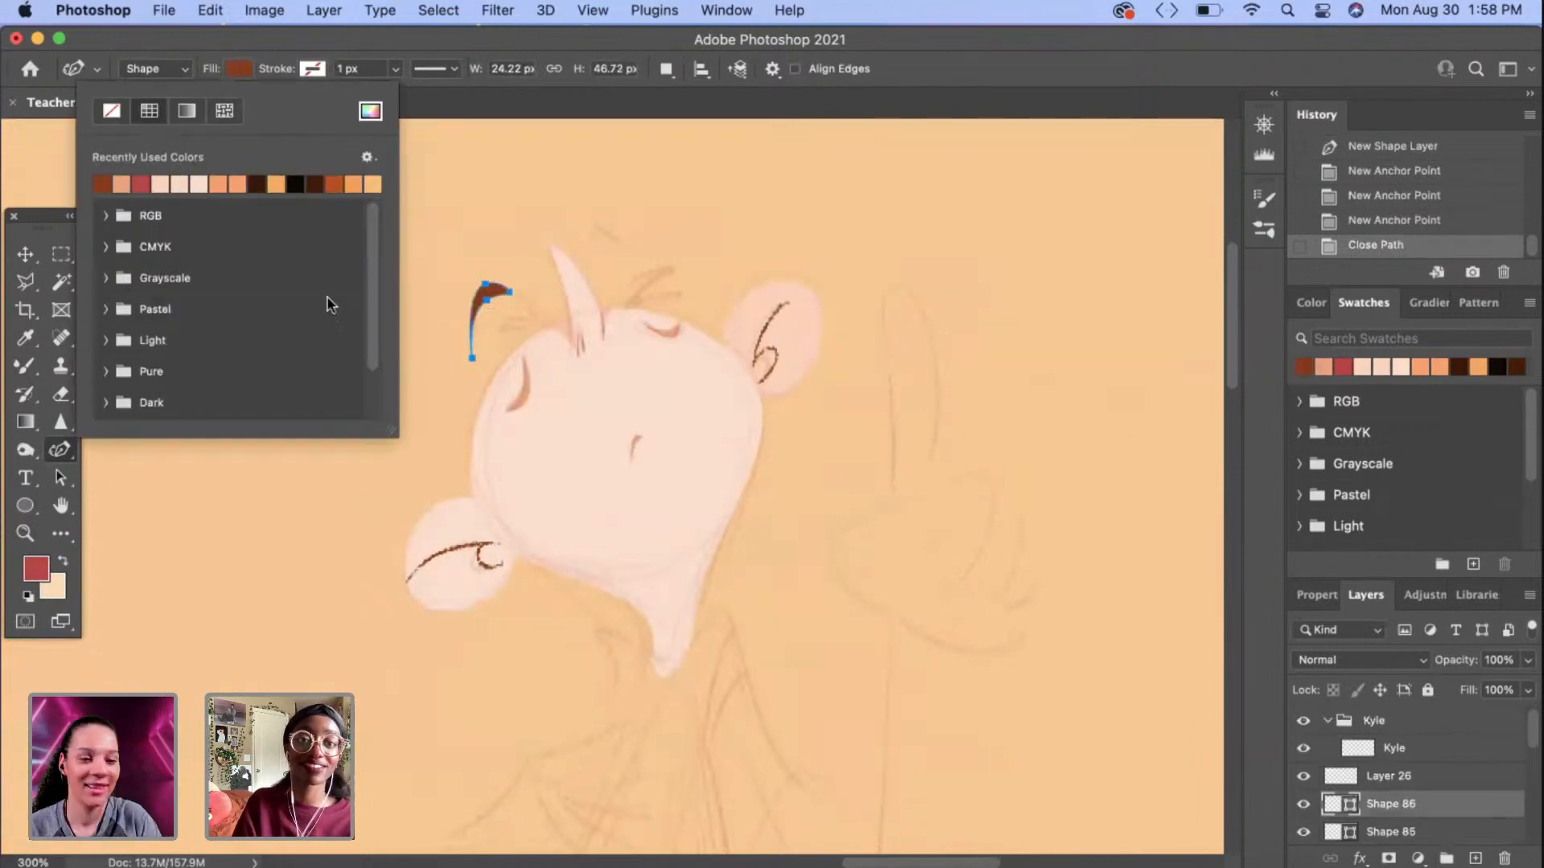
# Step: Draw the far eye's small curved brow over the sketch line with the Curvature Pen in reddish brown, about 26 by 14 px
pyautogui.click(669, 315)
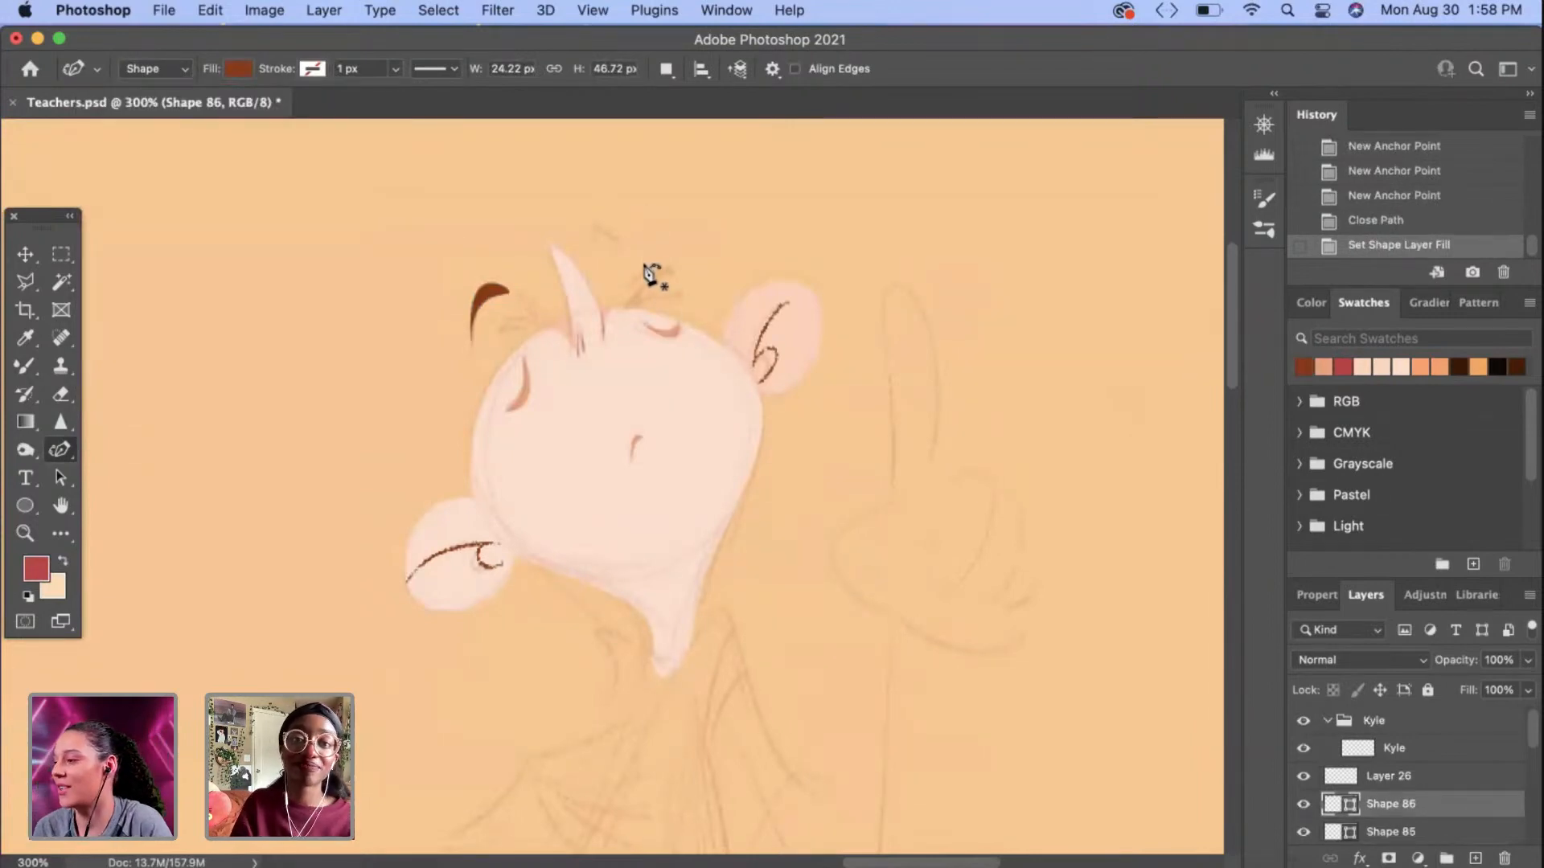
pyautogui.click(637, 258)
pyautogui.click(597, 240)
pyautogui.click(594, 268)
pyautogui.moveTo(609, 254); pyautogui.dragTo(641, 262)
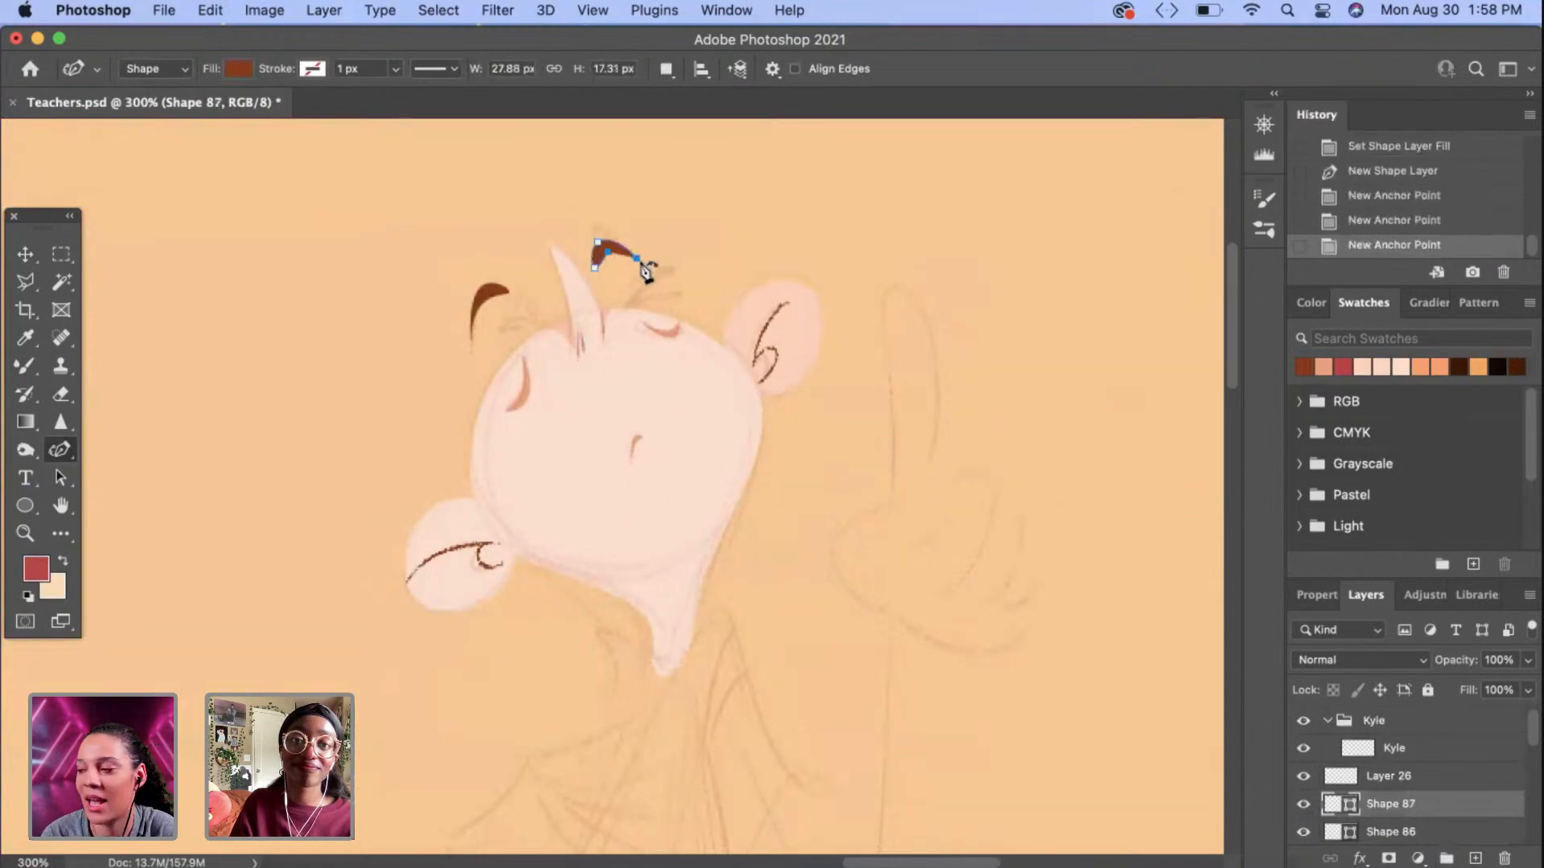
pyautogui.click(635, 260)
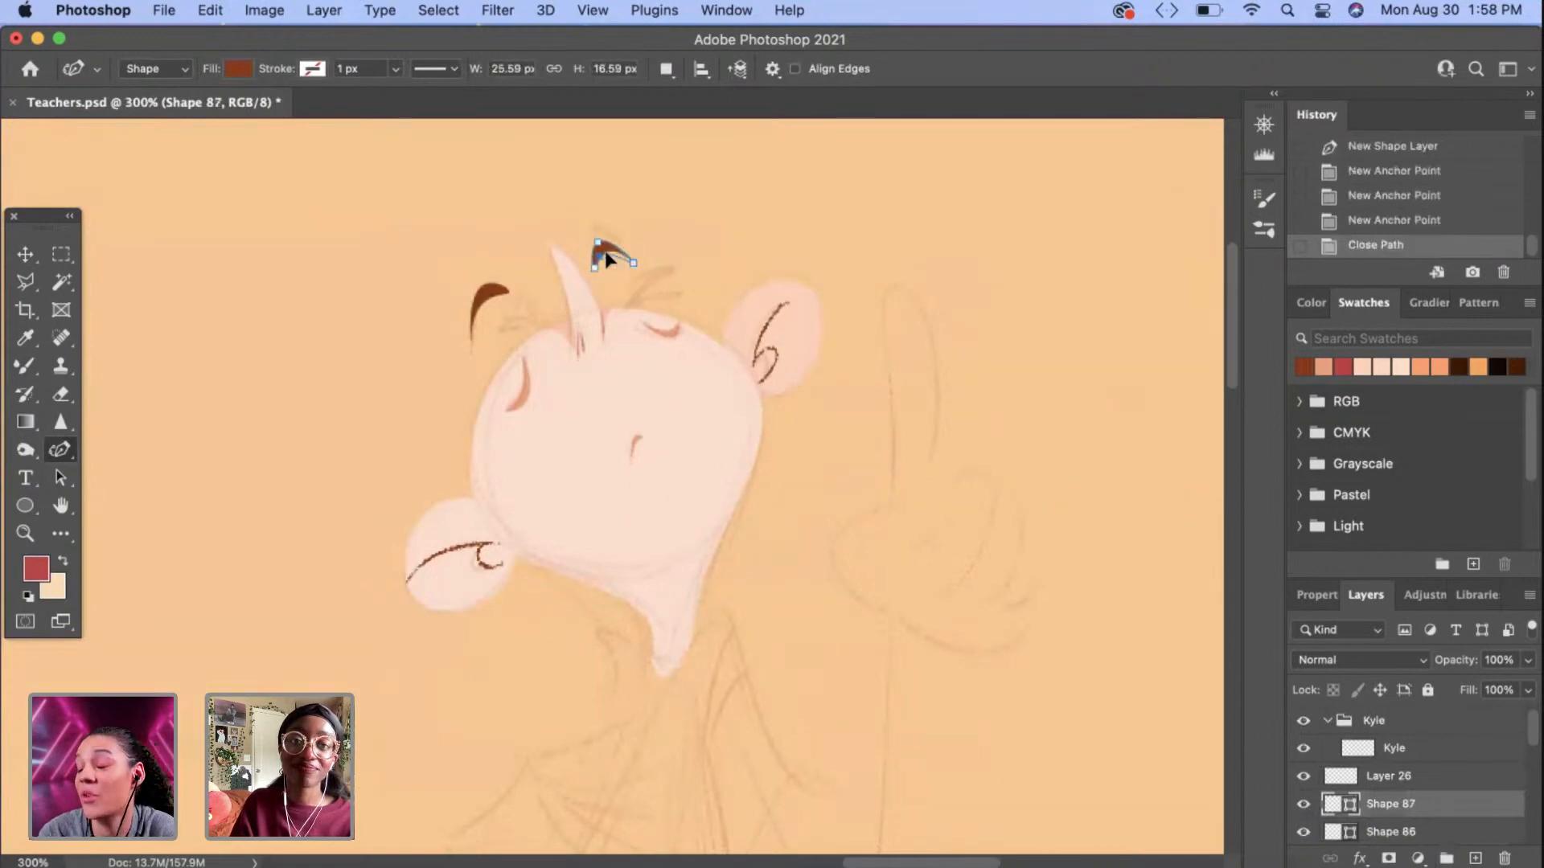
pyautogui.moveTo(603, 248); pyautogui.dragTo(603, 252)
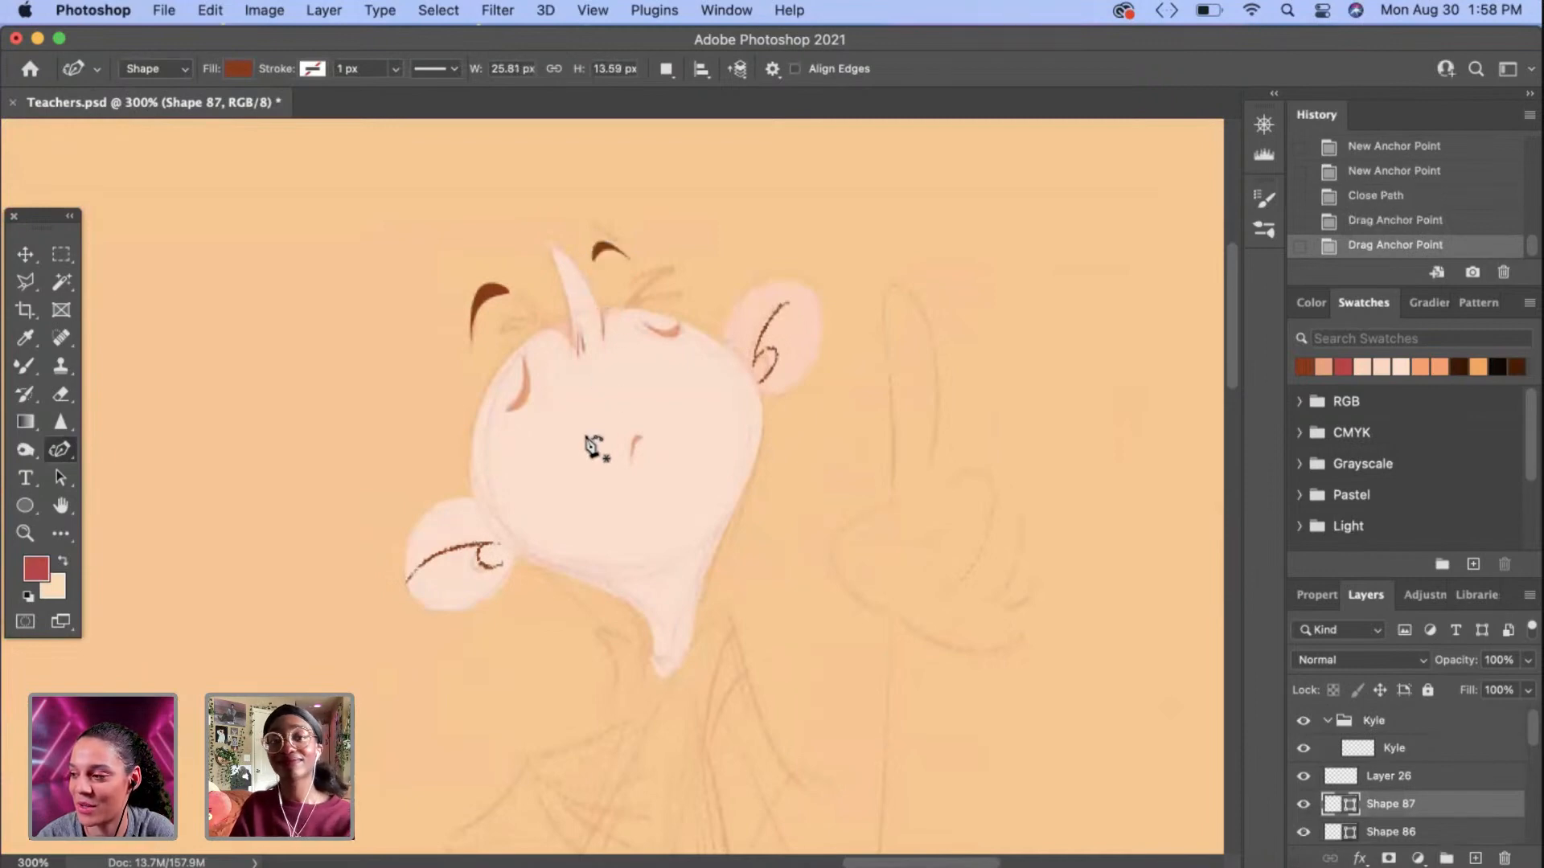
# Step: Above the clipped Multiply shape over the head, draw a closed pale-pink torso with the Pen from neck to hem, about 235 by 271 px
pyautogui.scroll(-1, 415, 550)
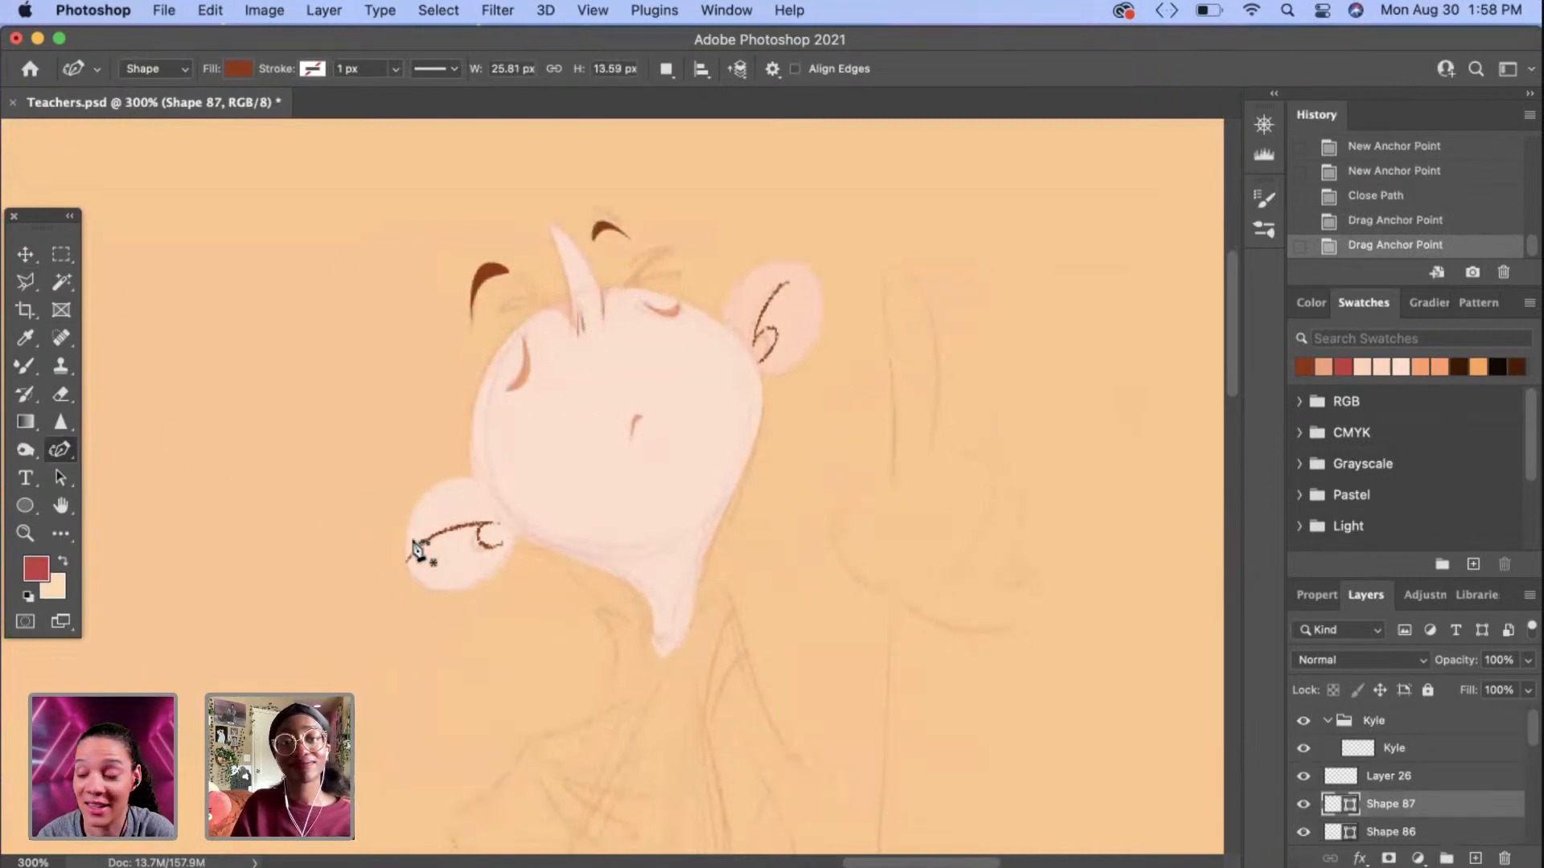
pyautogui.scroll(-5, 415, 551)
pyautogui.press('v')
pyautogui.click(652, 410)
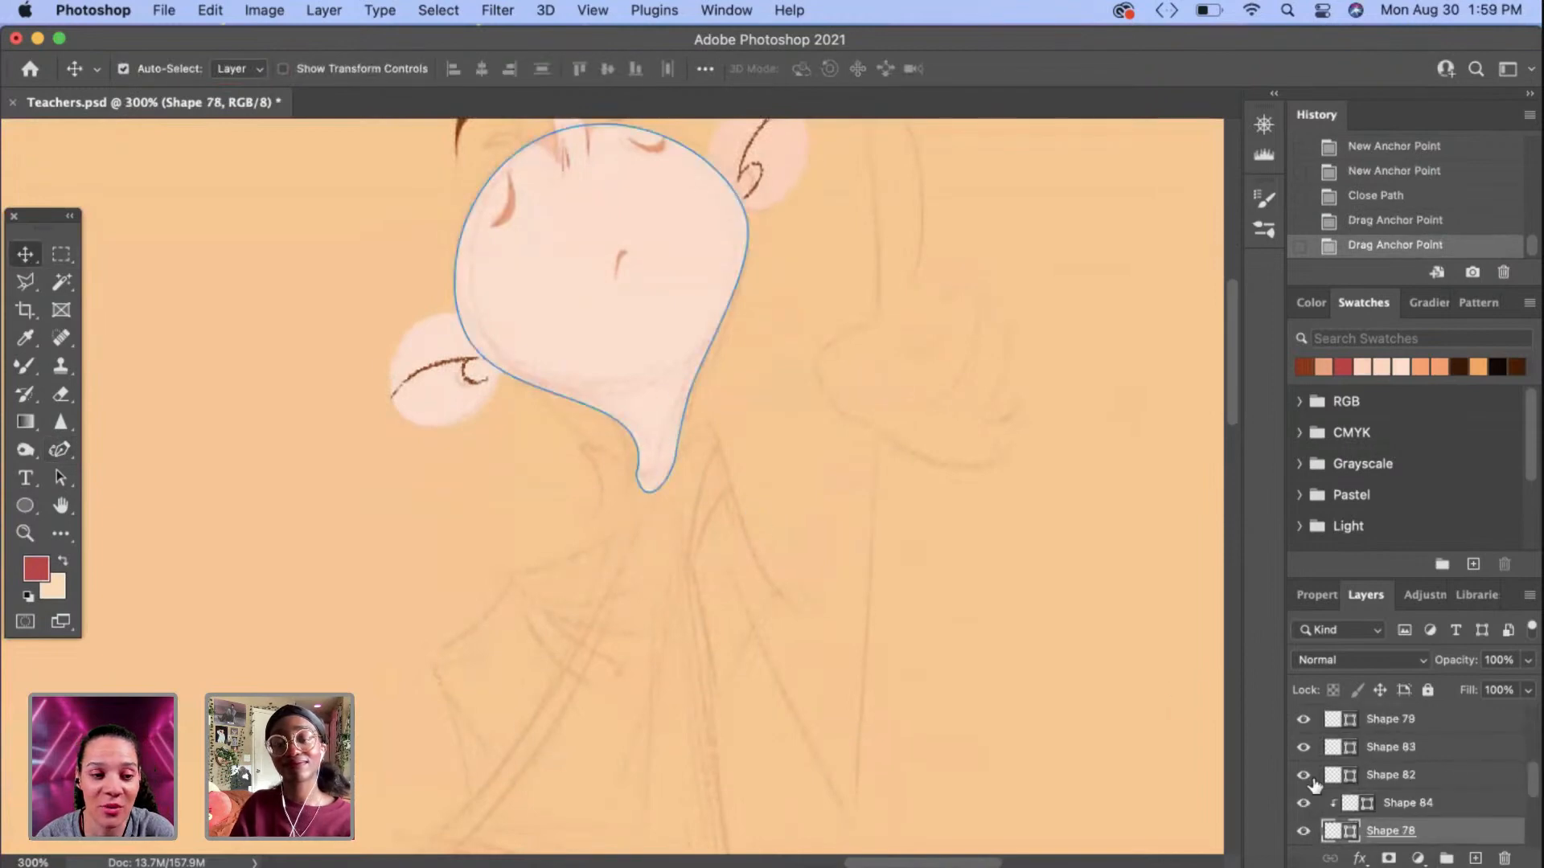
pyautogui.click(1390, 803)
pyautogui.click(60, 449)
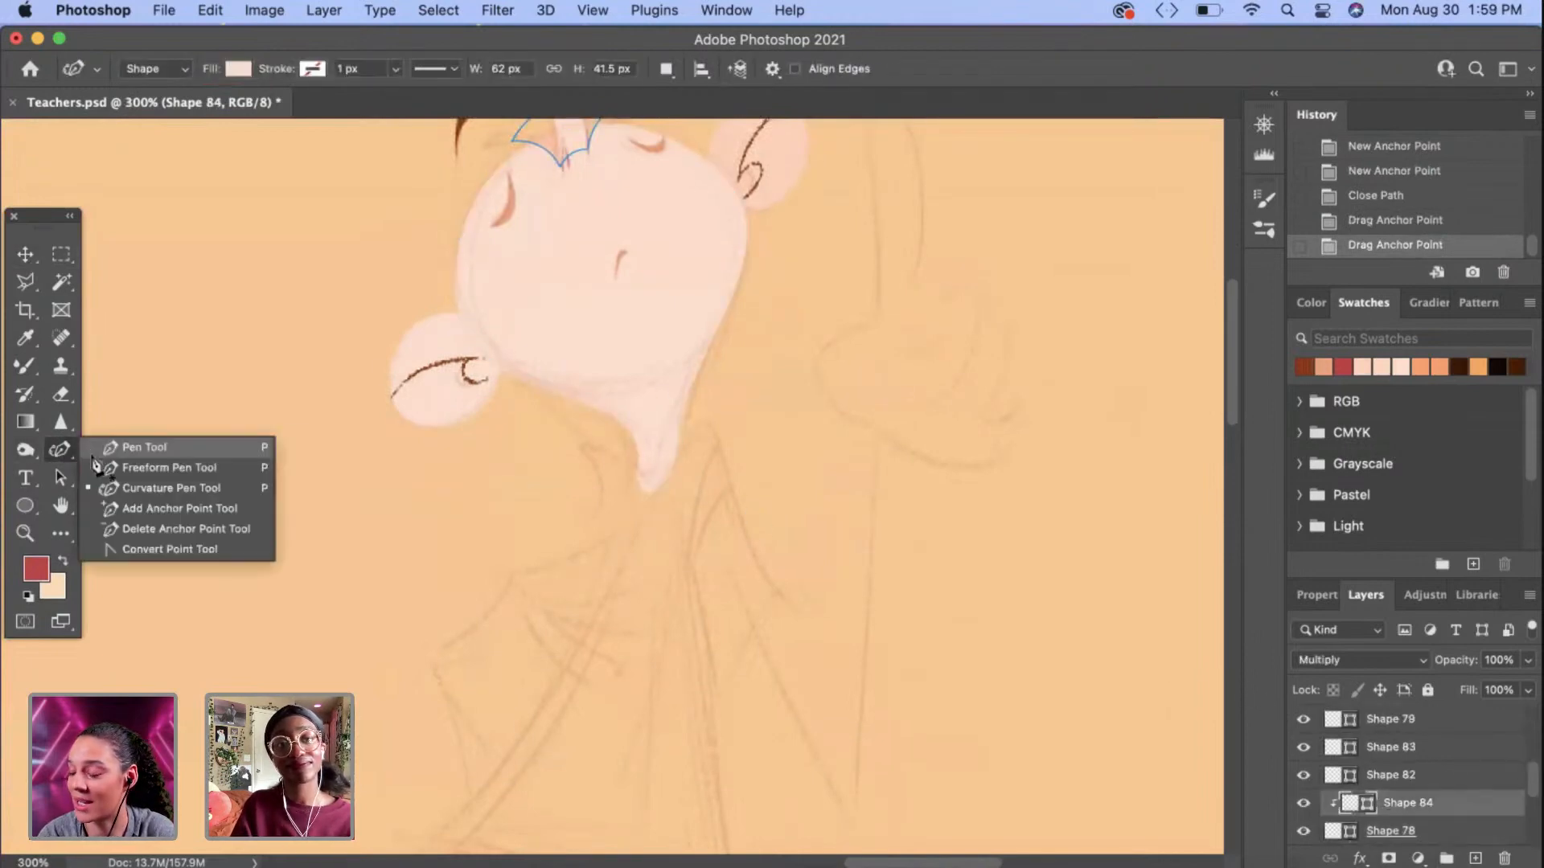
pyautogui.click(120, 445)
pyautogui.click(634, 475)
pyautogui.click(672, 470)
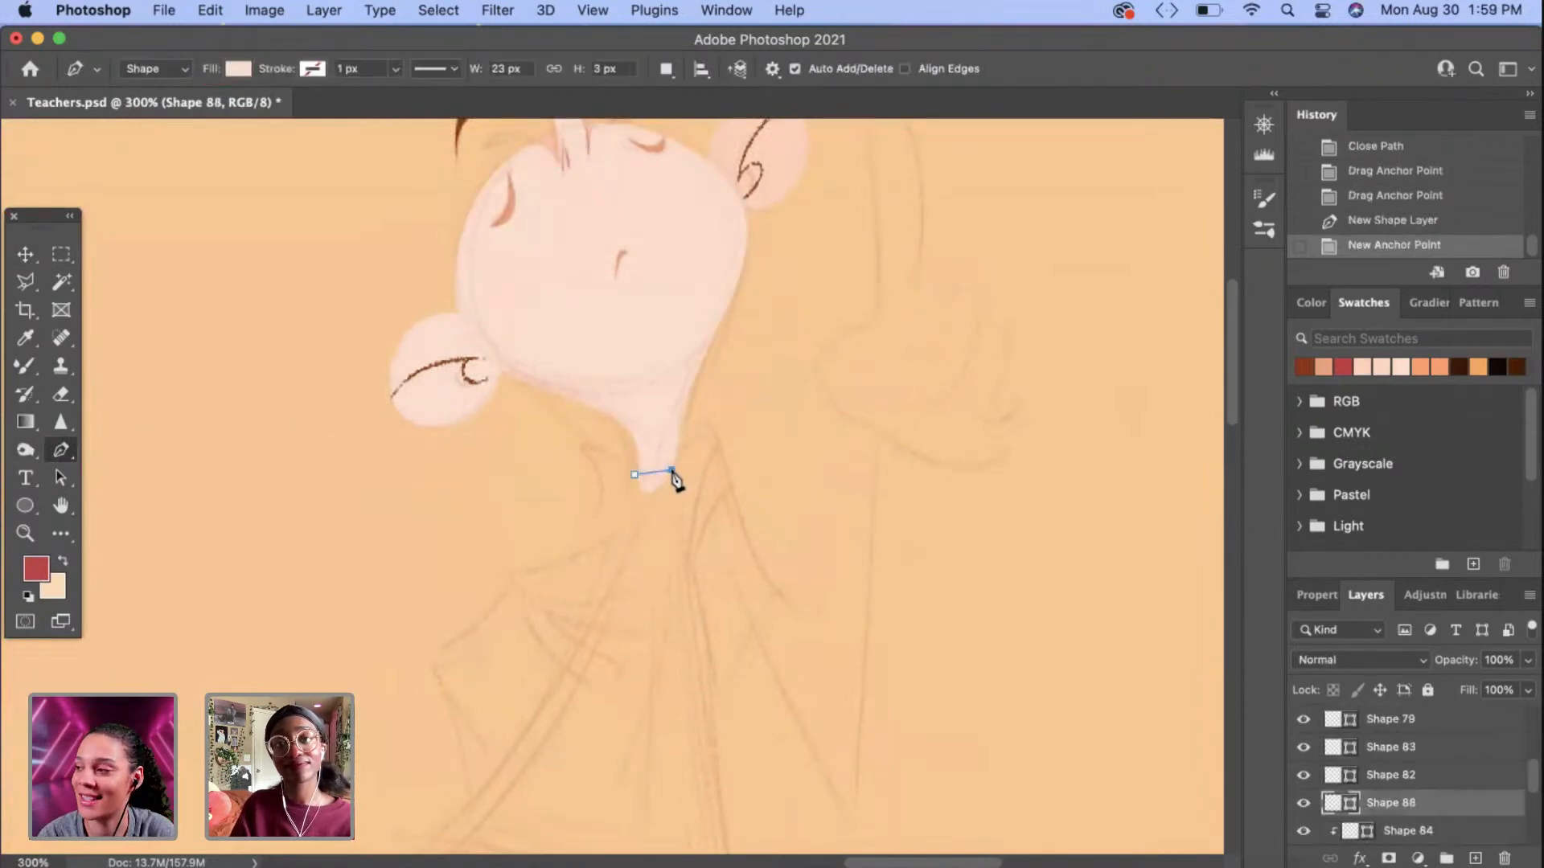
pyautogui.click(804, 593)
pyautogui.click(721, 700)
pyautogui.scroll(-5, 731, 752)
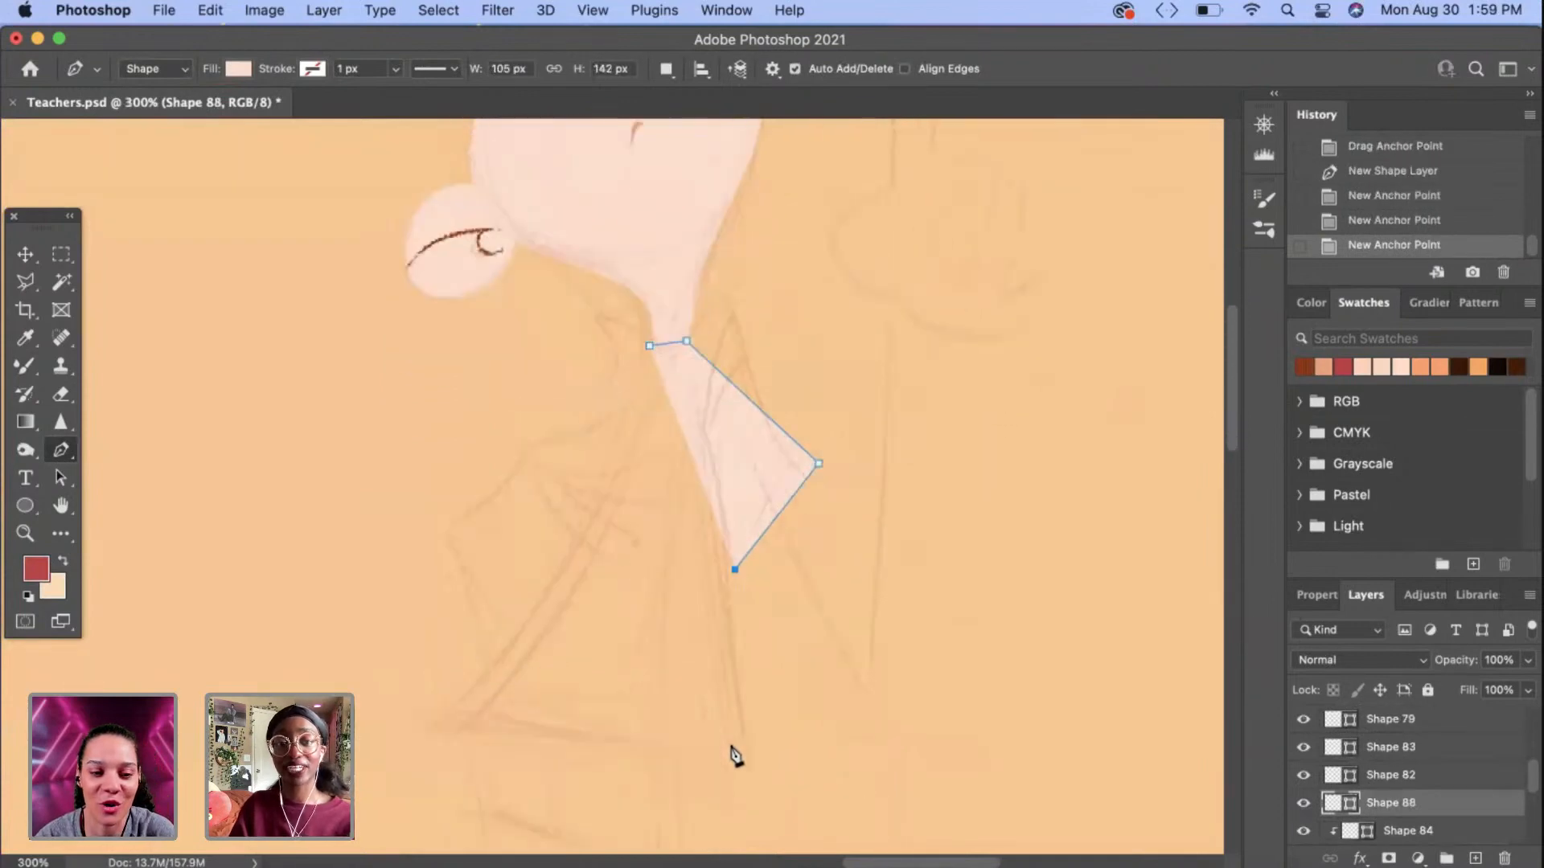
pyautogui.click(735, 708)
pyautogui.click(439, 673)
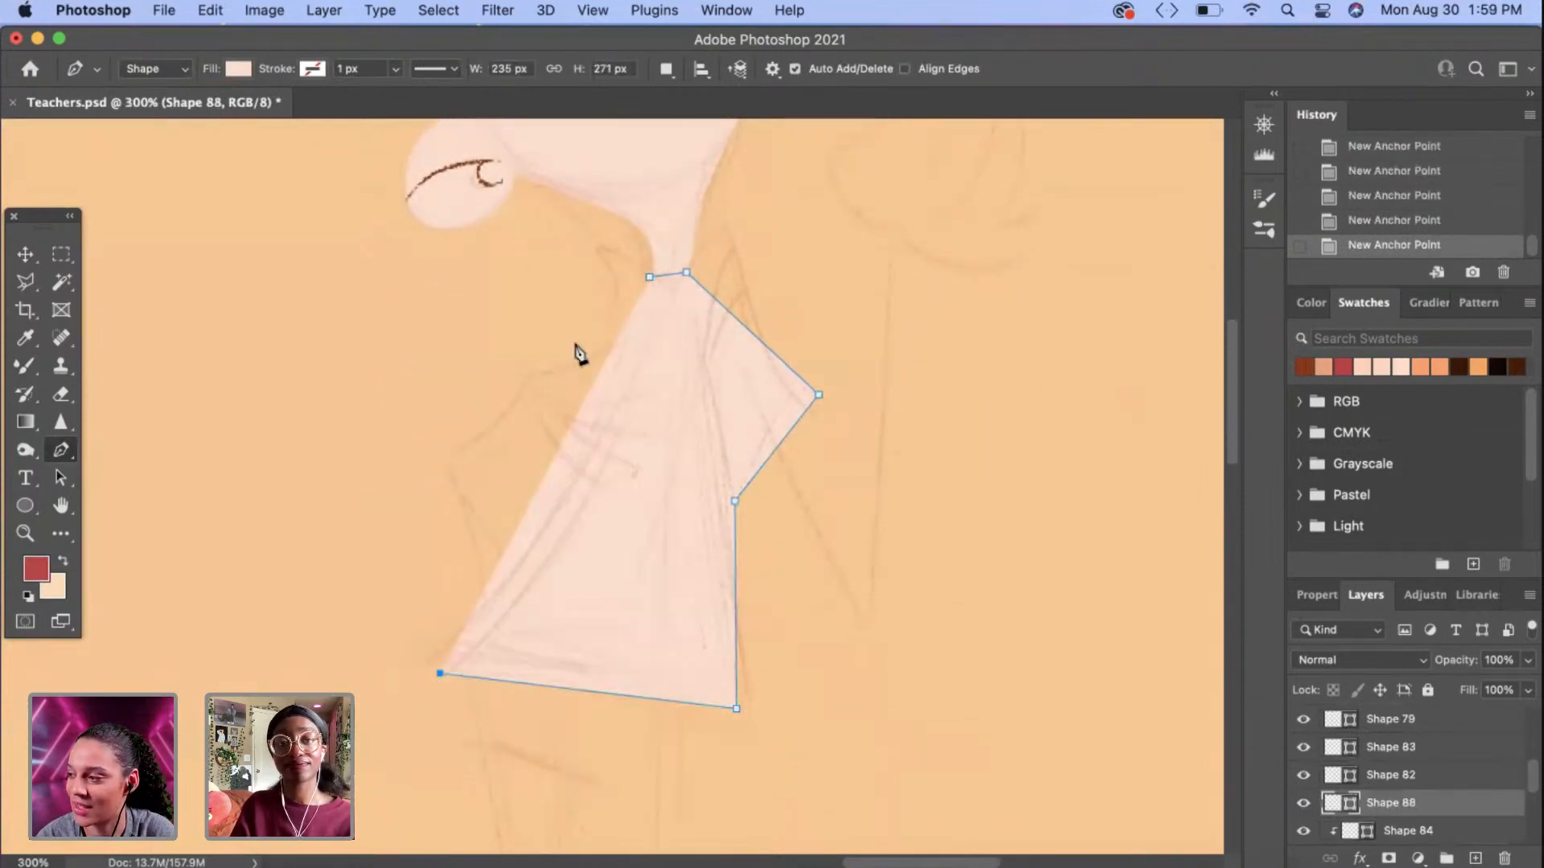
pyautogui.click(650, 278)
pyautogui.click(238, 69)
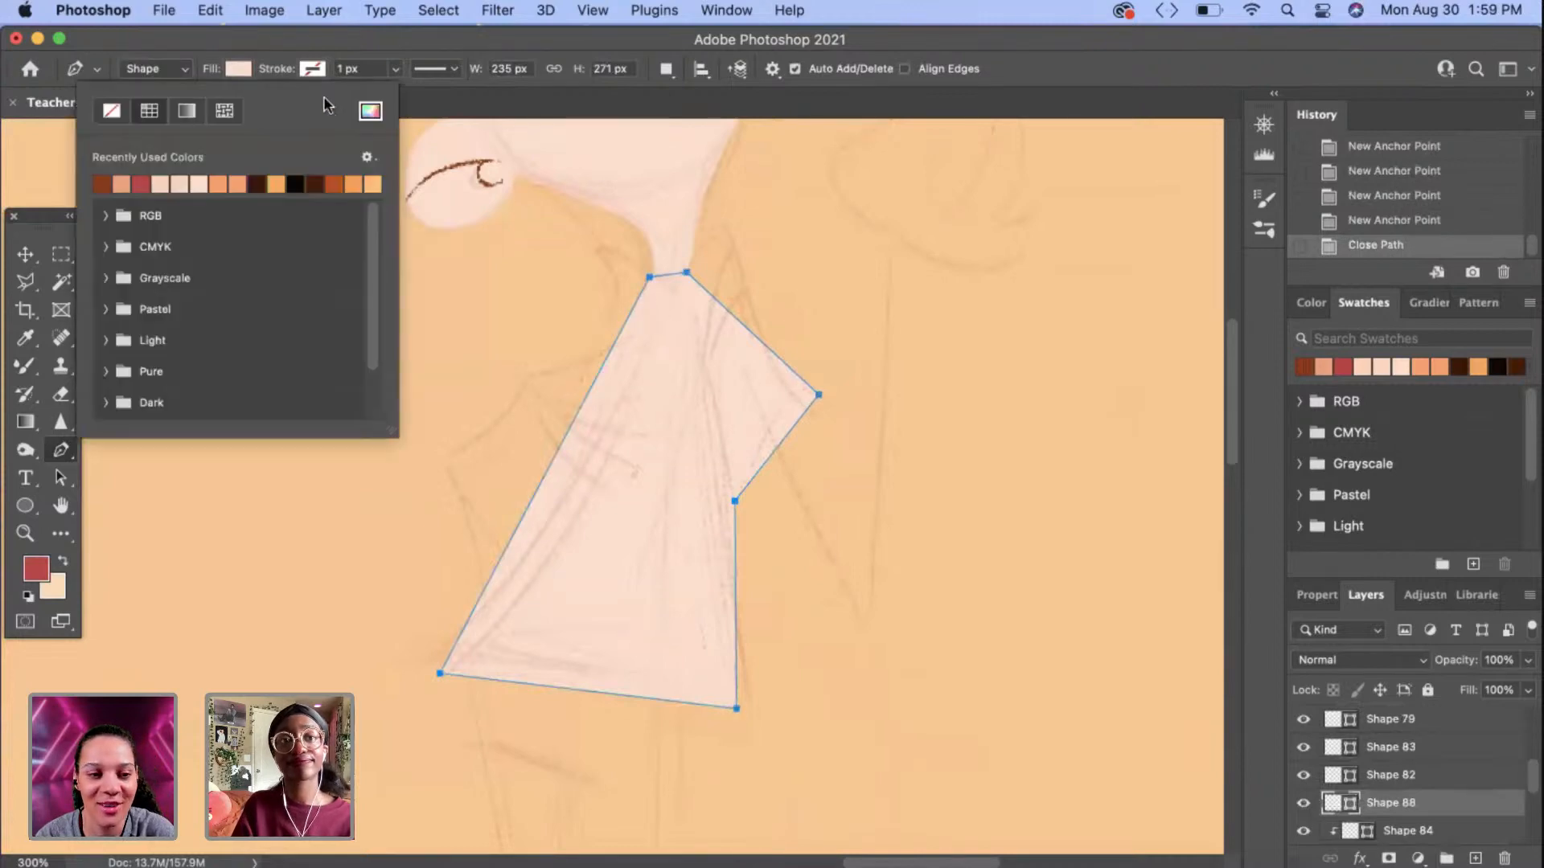
pyautogui.click(368, 112)
pyautogui.click(730, 590)
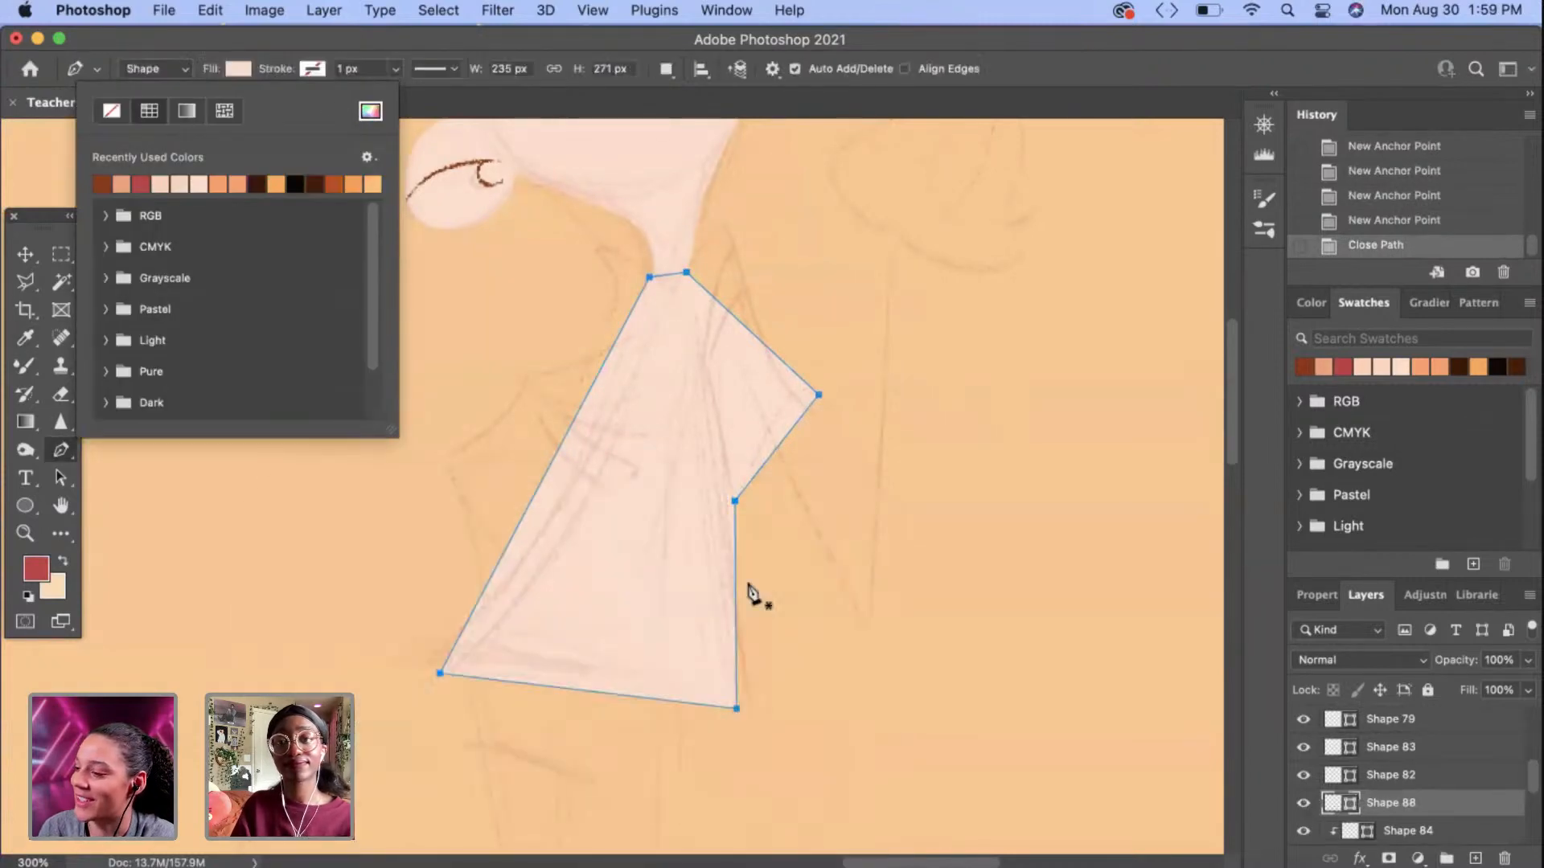
pyautogui.click(450, 80)
# Step: Sample the shaded cream of the waving teacher's sleeve, then replace it with the purple of that teacher's trousers as the foreground colour
pyautogui.press('super+minus')
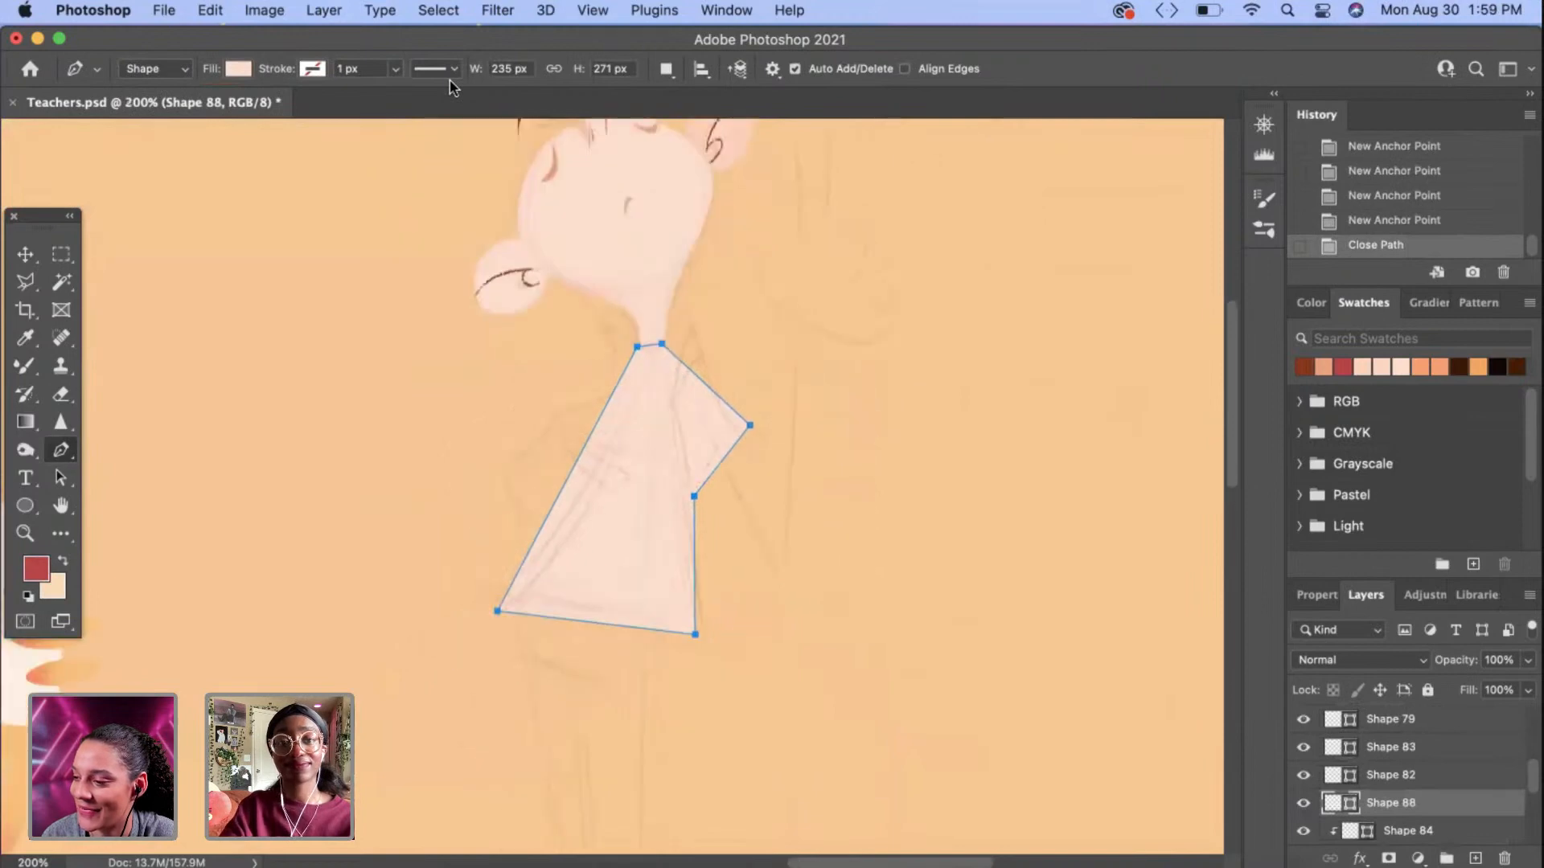
pyautogui.hscroll(-20, 448, 554)
pyautogui.scroll(-3, 448, 555)
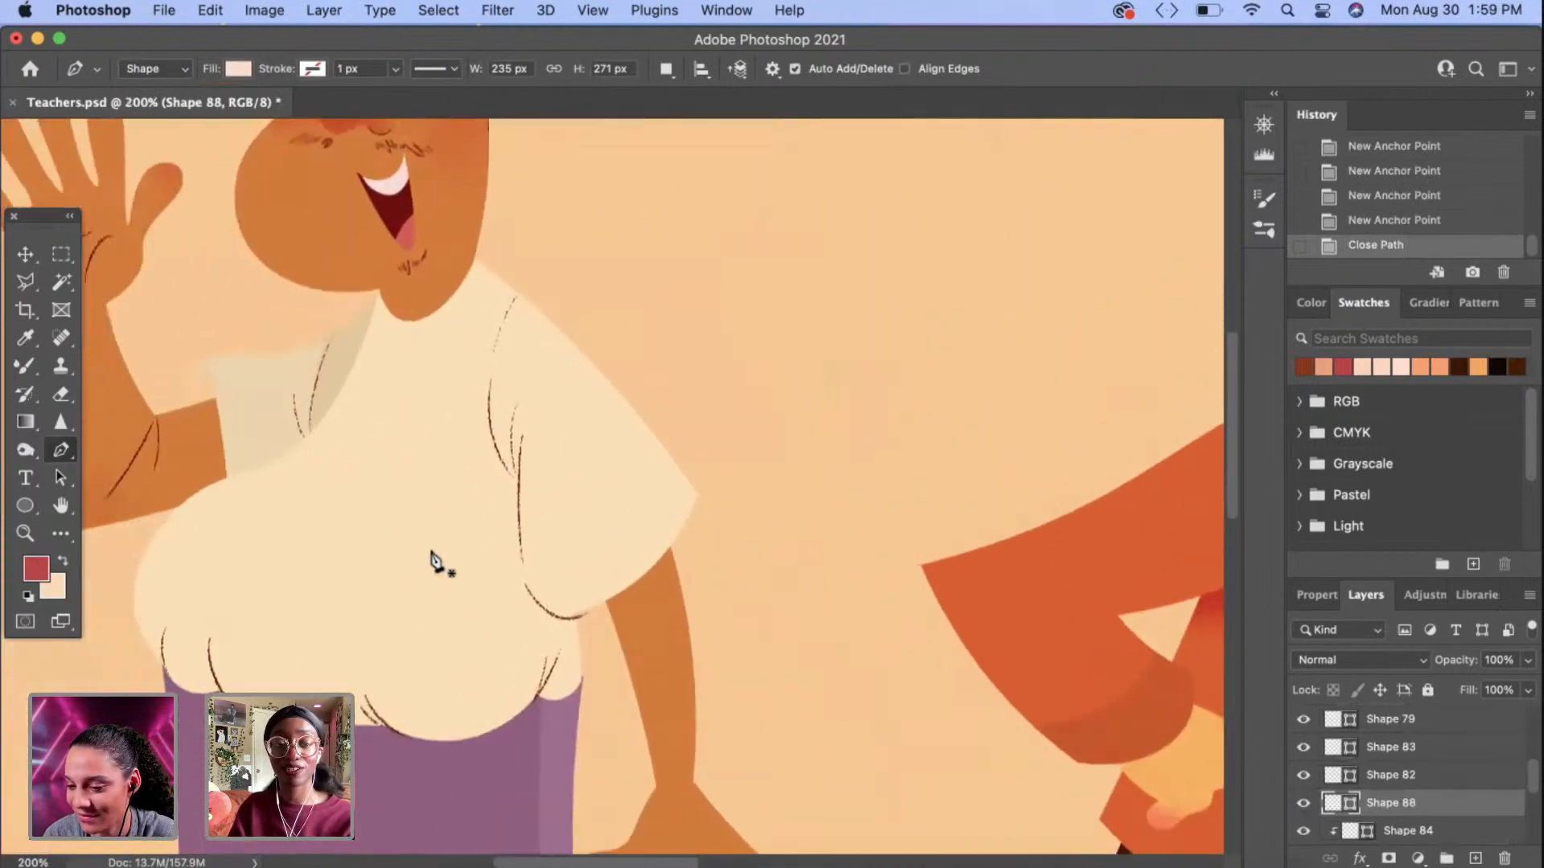
pyautogui.click(32, 338)
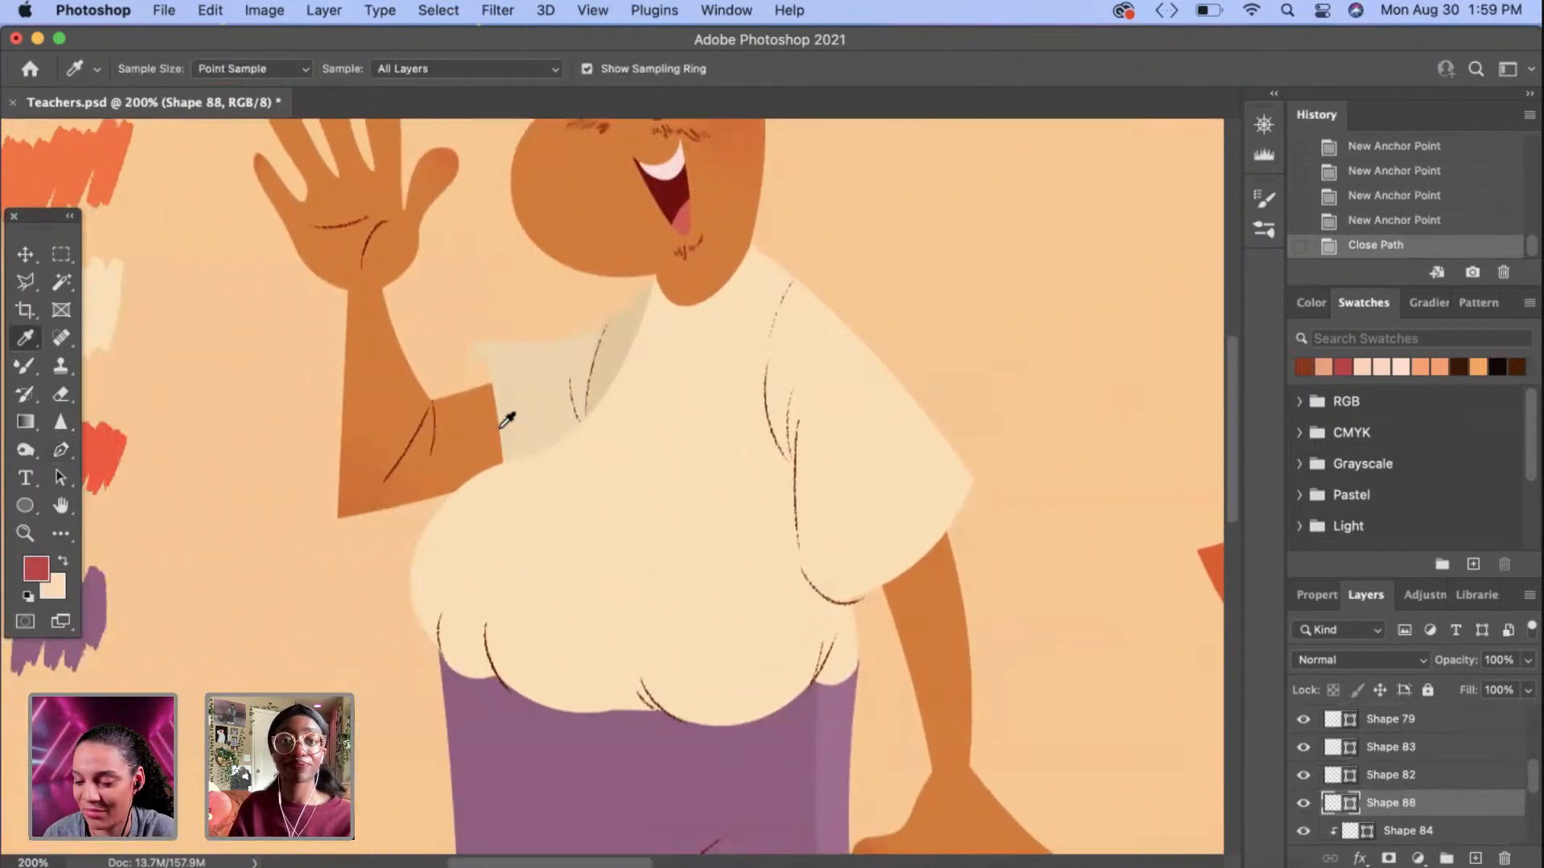
pyautogui.click(554, 425)
pyautogui.hscroll(15, 553, 424)
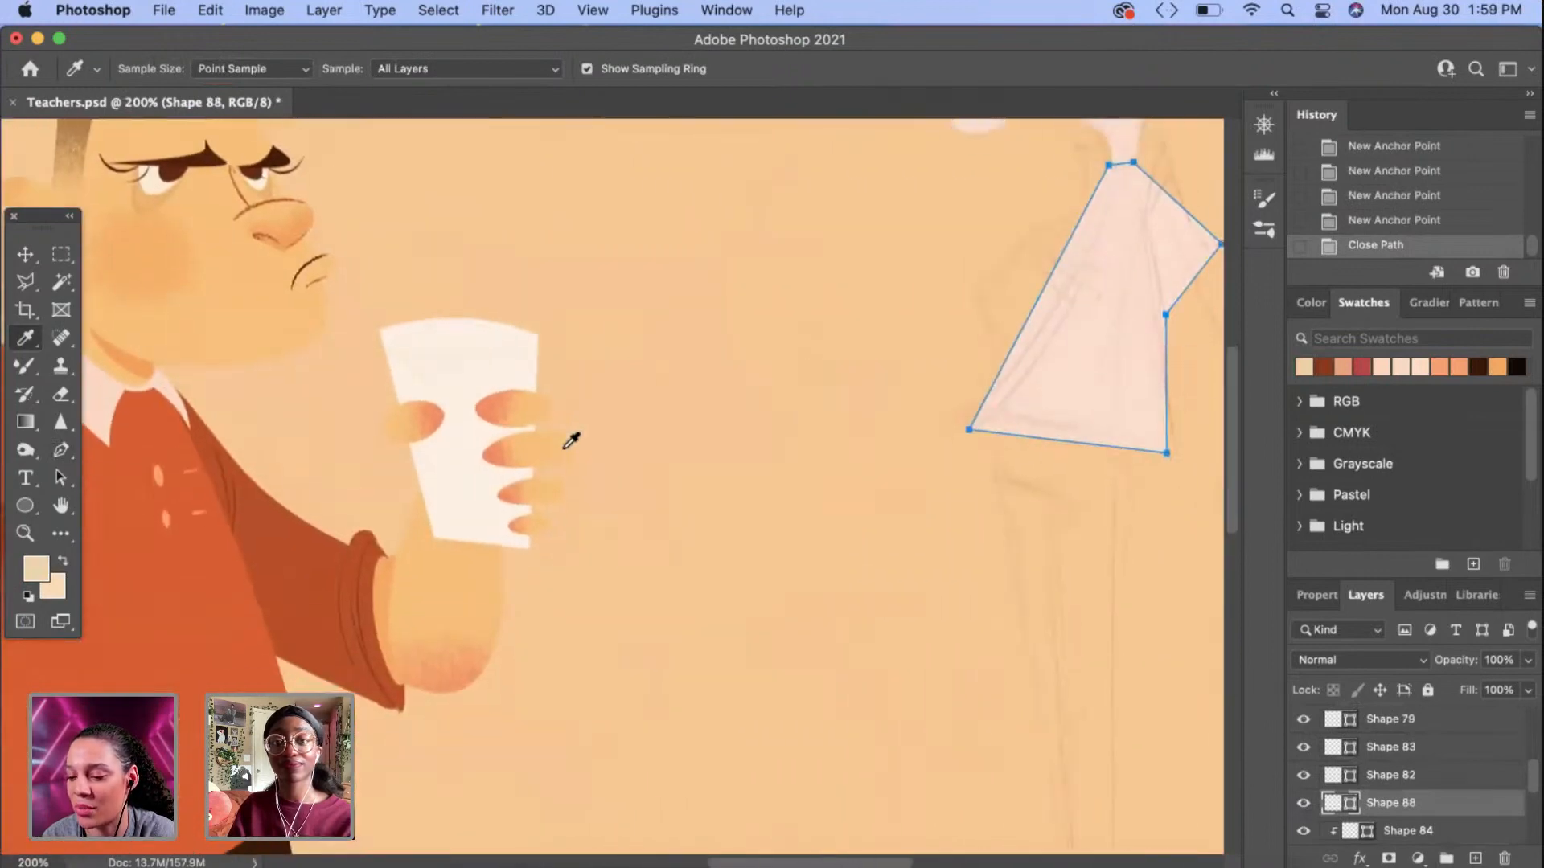
pyautogui.hscroll(-15, 569, 439)
pyautogui.scroll(-3, 569, 439)
pyautogui.click(379, 638)
pyautogui.hscroll(15, 530, 540)
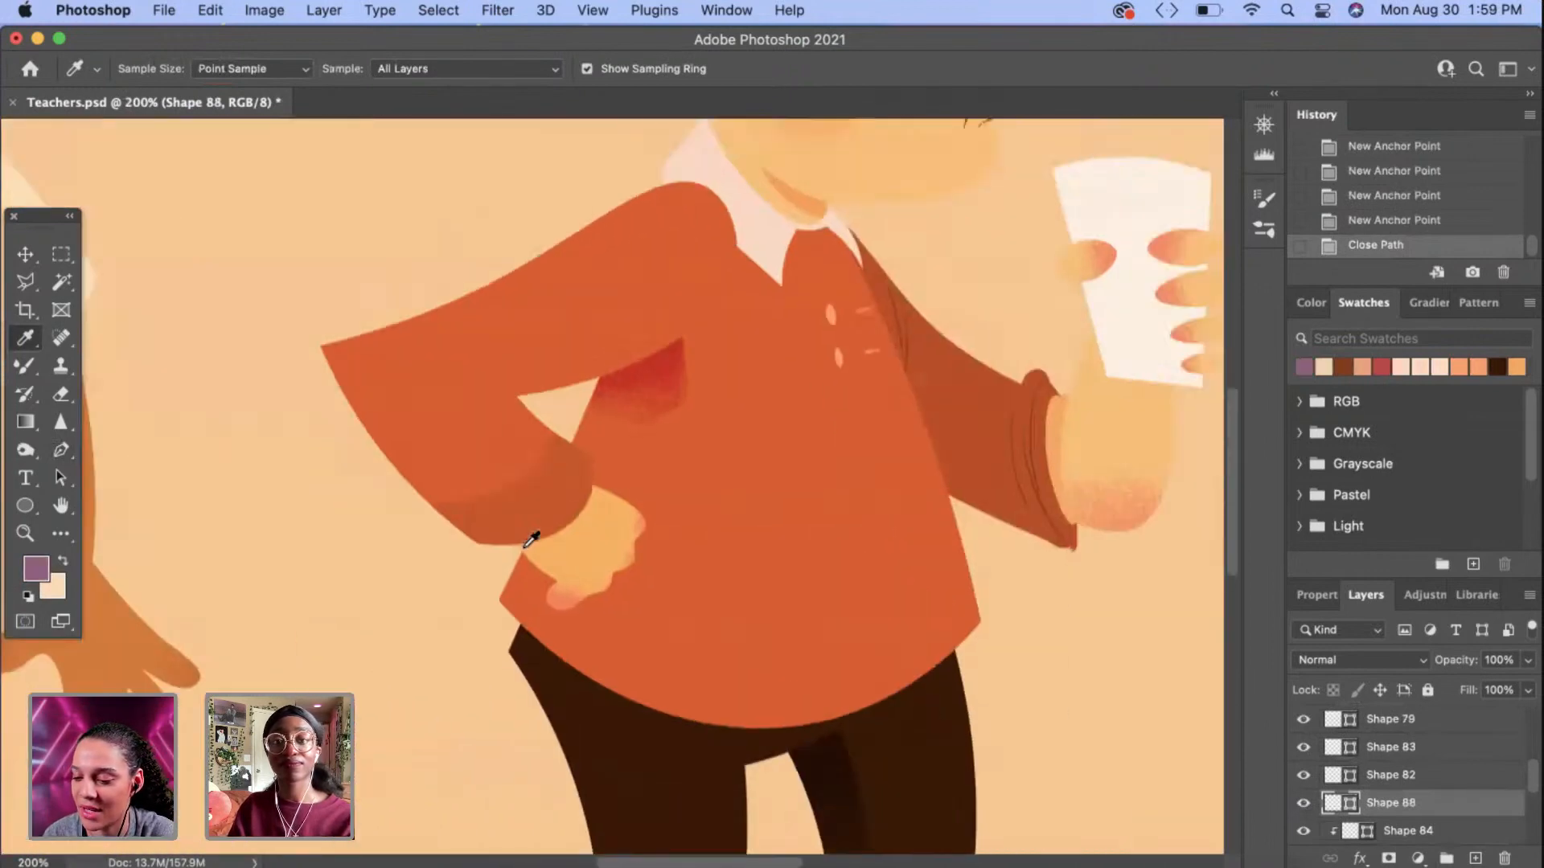
# Step: Fill the new torso shape with the sampled purple from the recent colours
pyautogui.hscroll(15, 531, 540)
pyautogui.scroll(3, 530, 540)
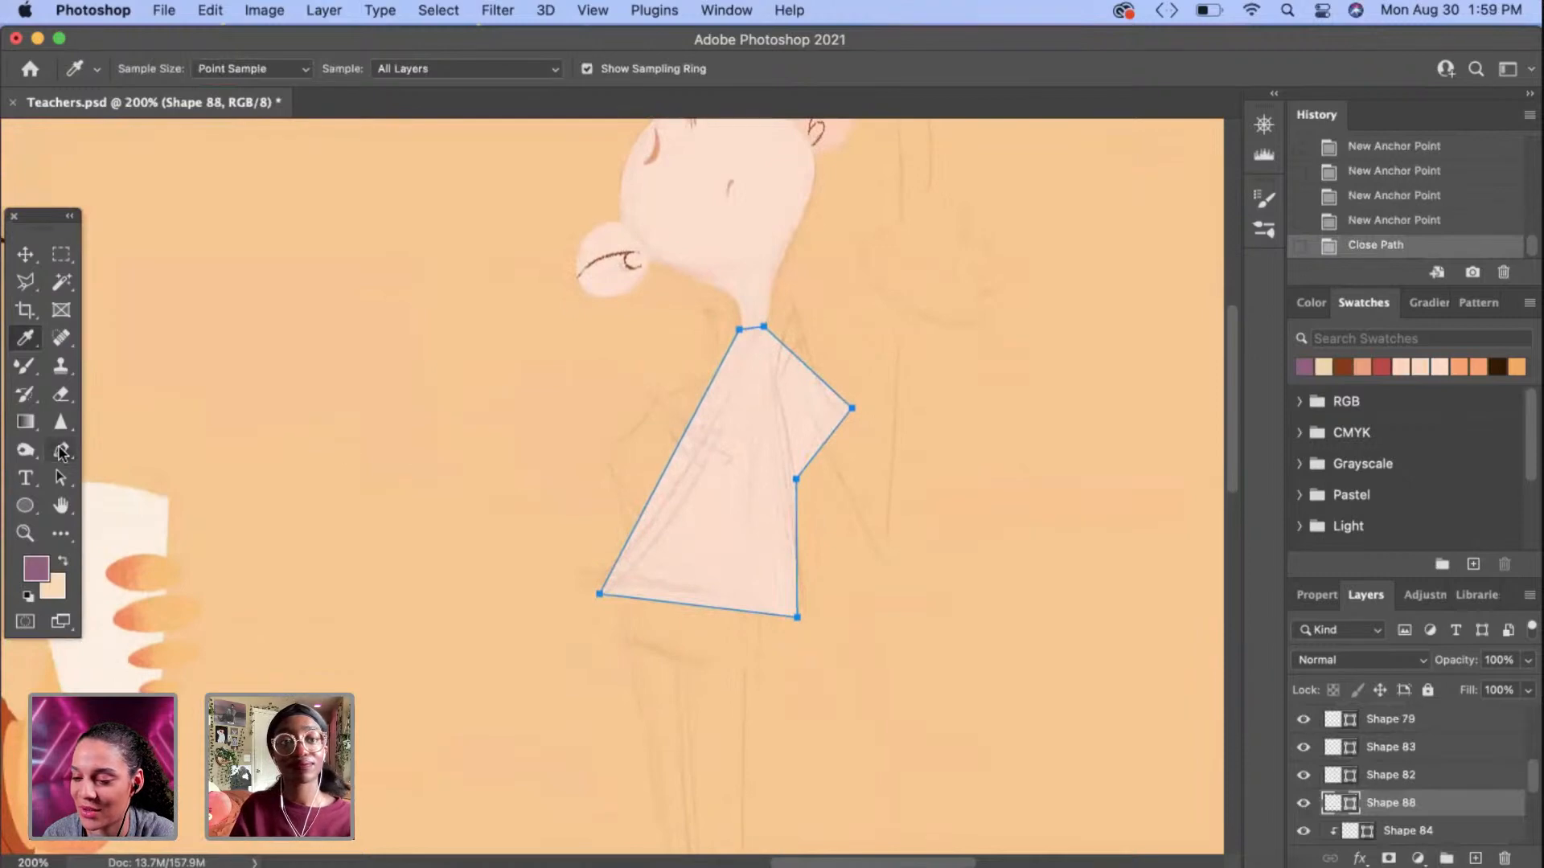
pyautogui.moveTo(62, 453); pyautogui.dragTo(121, 485)
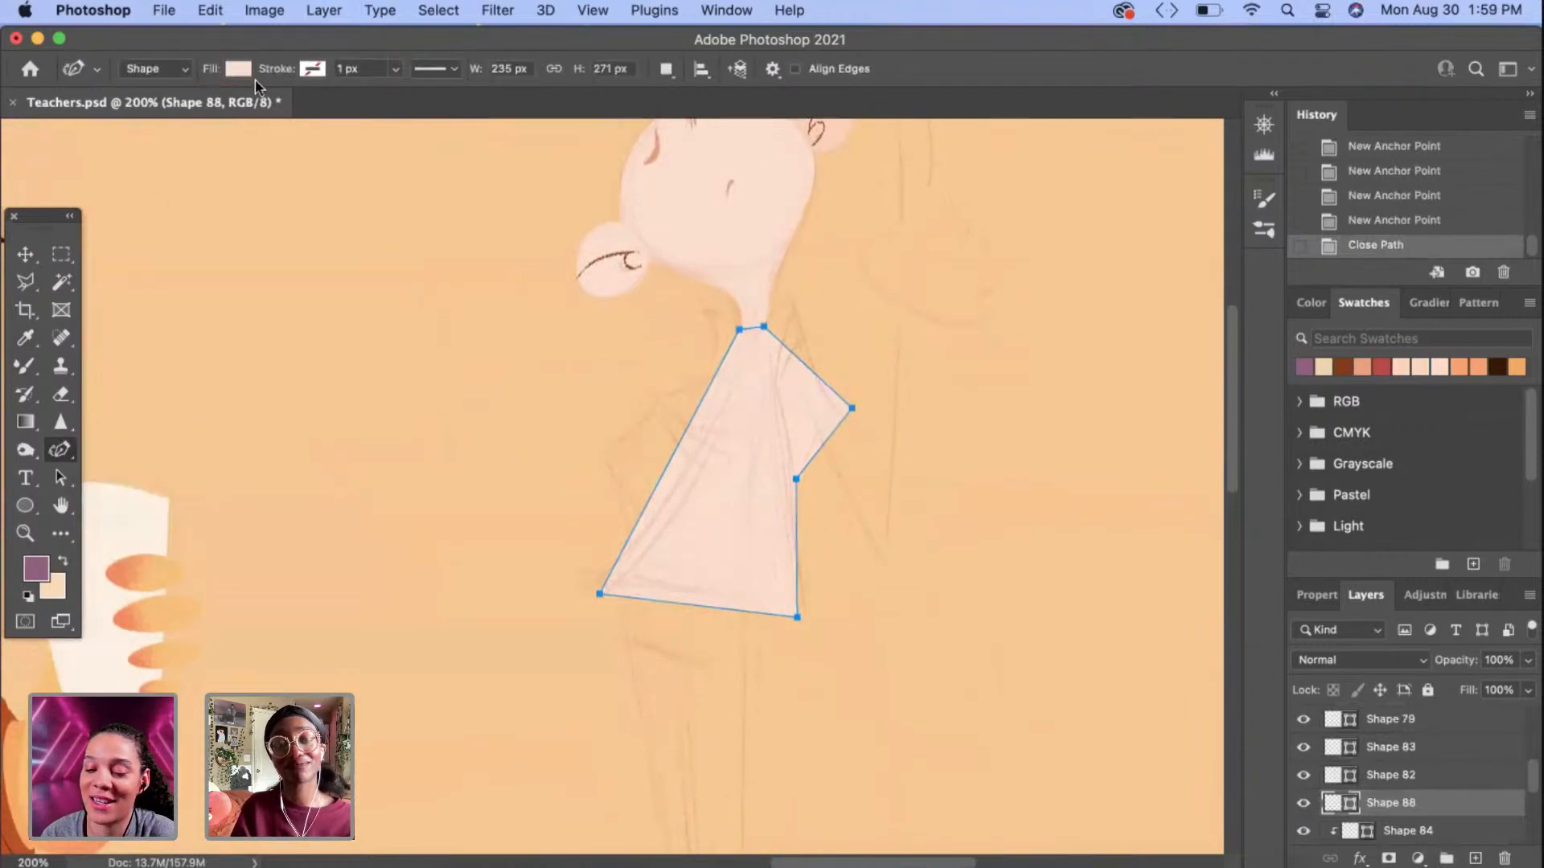
pyautogui.click(236, 71)
pyautogui.click(115, 177)
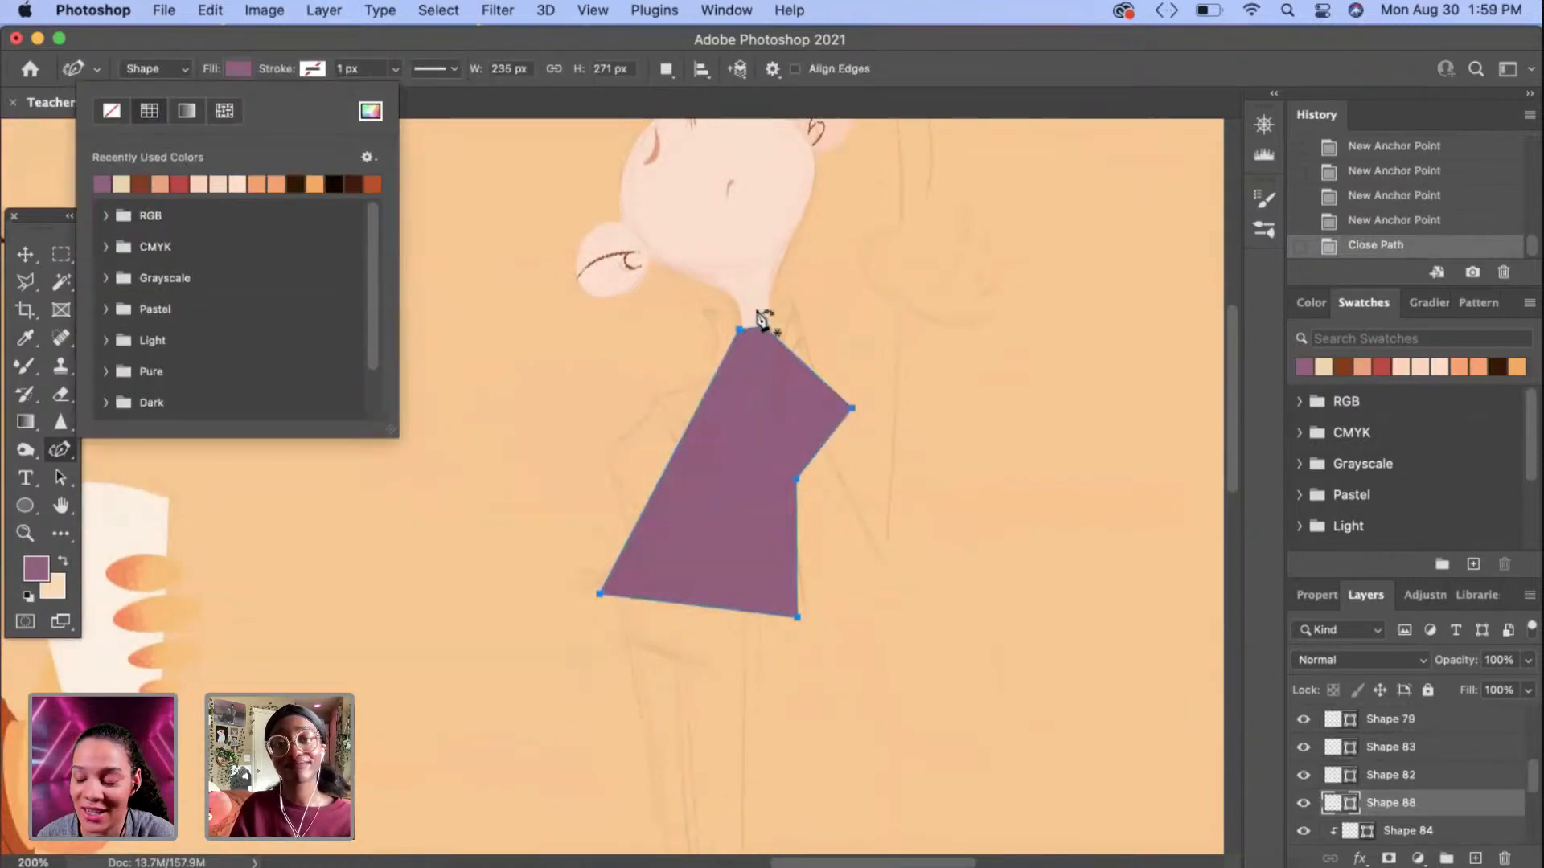
# Step: With the Curvature Pen, pull up two collar peaks and curve the torso's back and shoulder edges, making it about 236 by 299 px
pyautogui.moveTo(779, 344); pyautogui.dragTo(713, 341)
pyautogui.moveTo(600, 595); pyautogui.dragTo(598, 583)
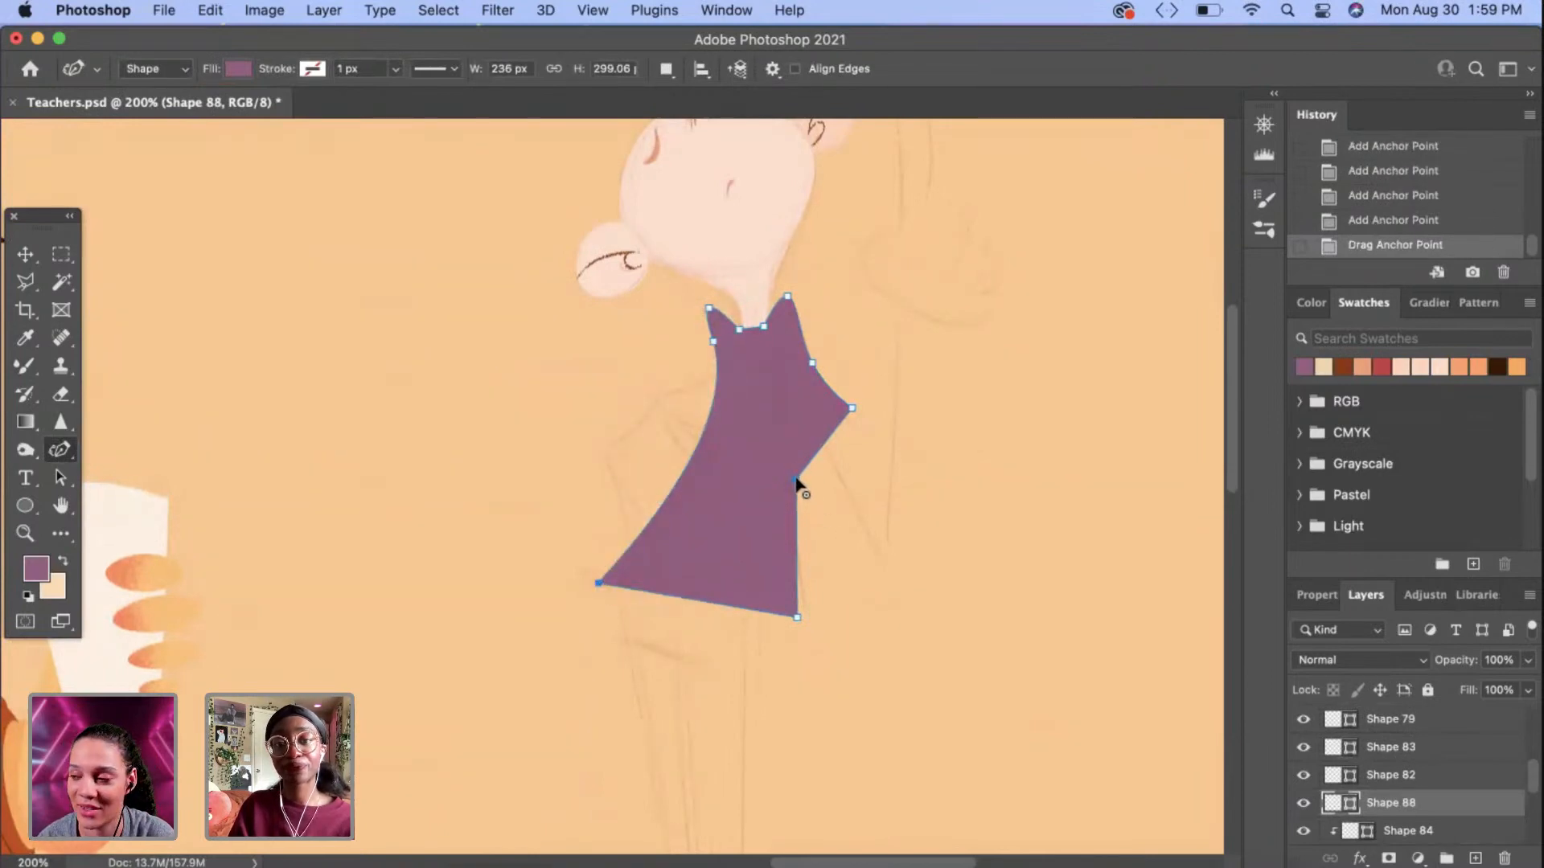
pyautogui.moveTo(795, 481); pyautogui.dragTo(793, 479)
# Step: Curve the torso's front edge, the sleeve's underside and the hem, lowering the front hem corner so the shape is about 312 px high
pyautogui.press('super+equal')
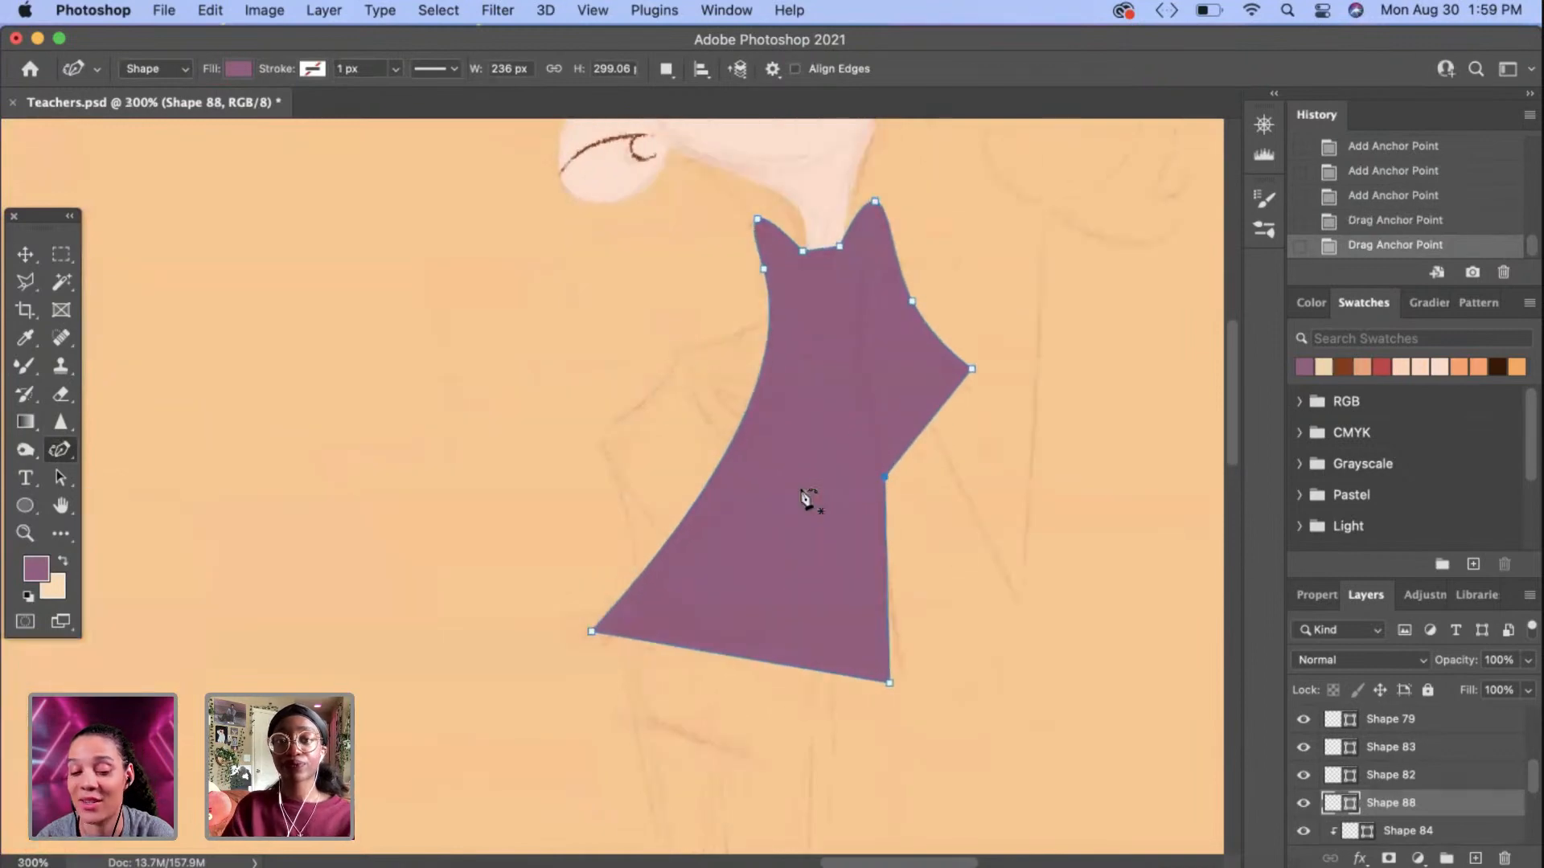
pyautogui.click(880, 548)
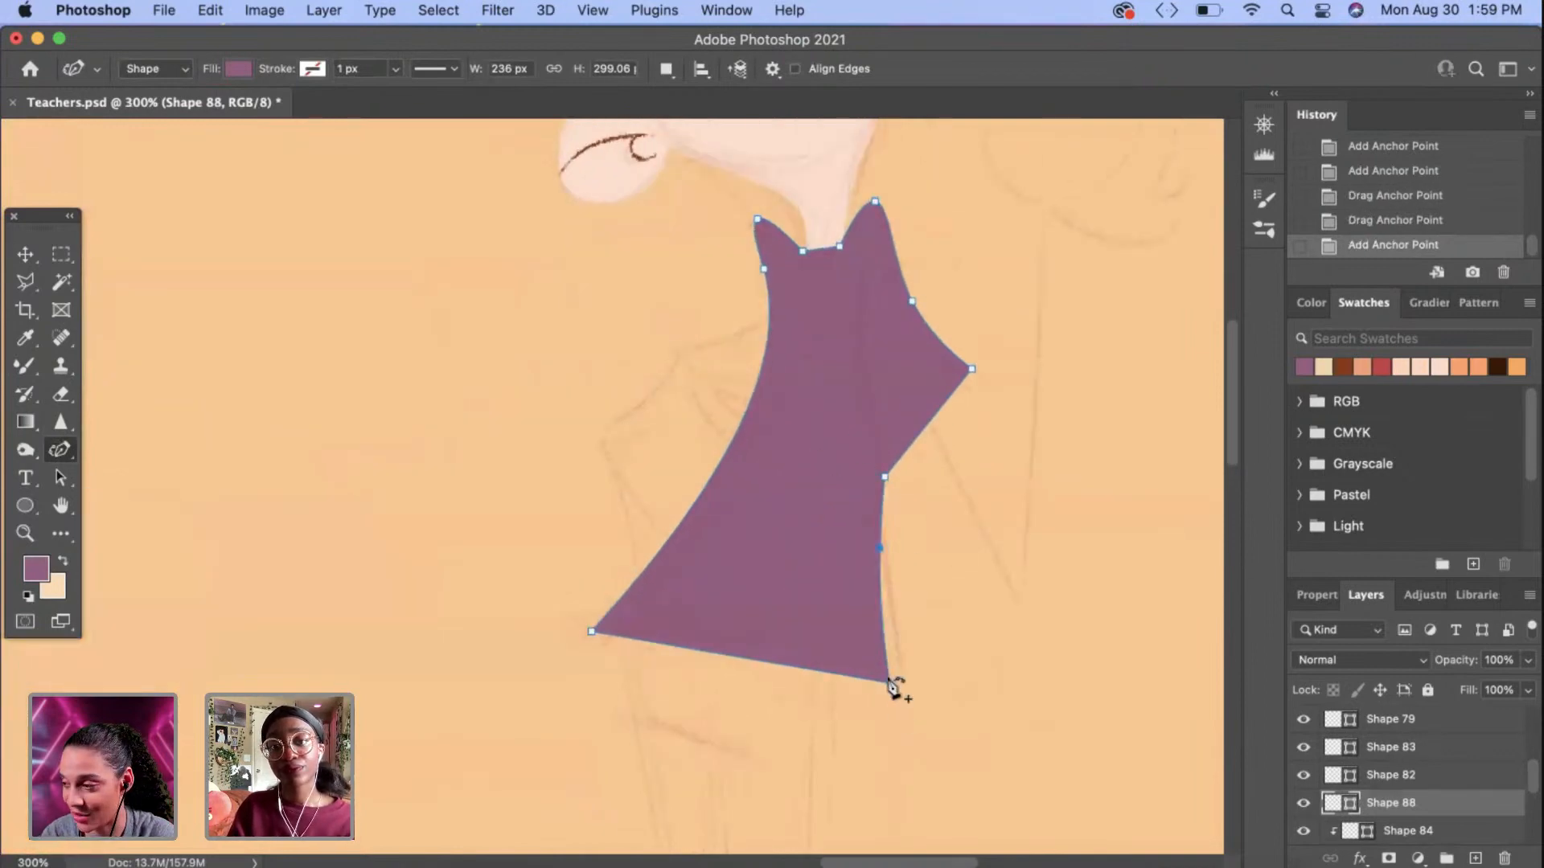
pyautogui.moveTo(891, 684); pyautogui.dragTo(915, 704)
pyautogui.moveTo(880, 547); pyautogui.dragTo(890, 555)
pyautogui.moveTo(884, 477); pyautogui.dragTo(932, 404)
pyautogui.click(952, 359)
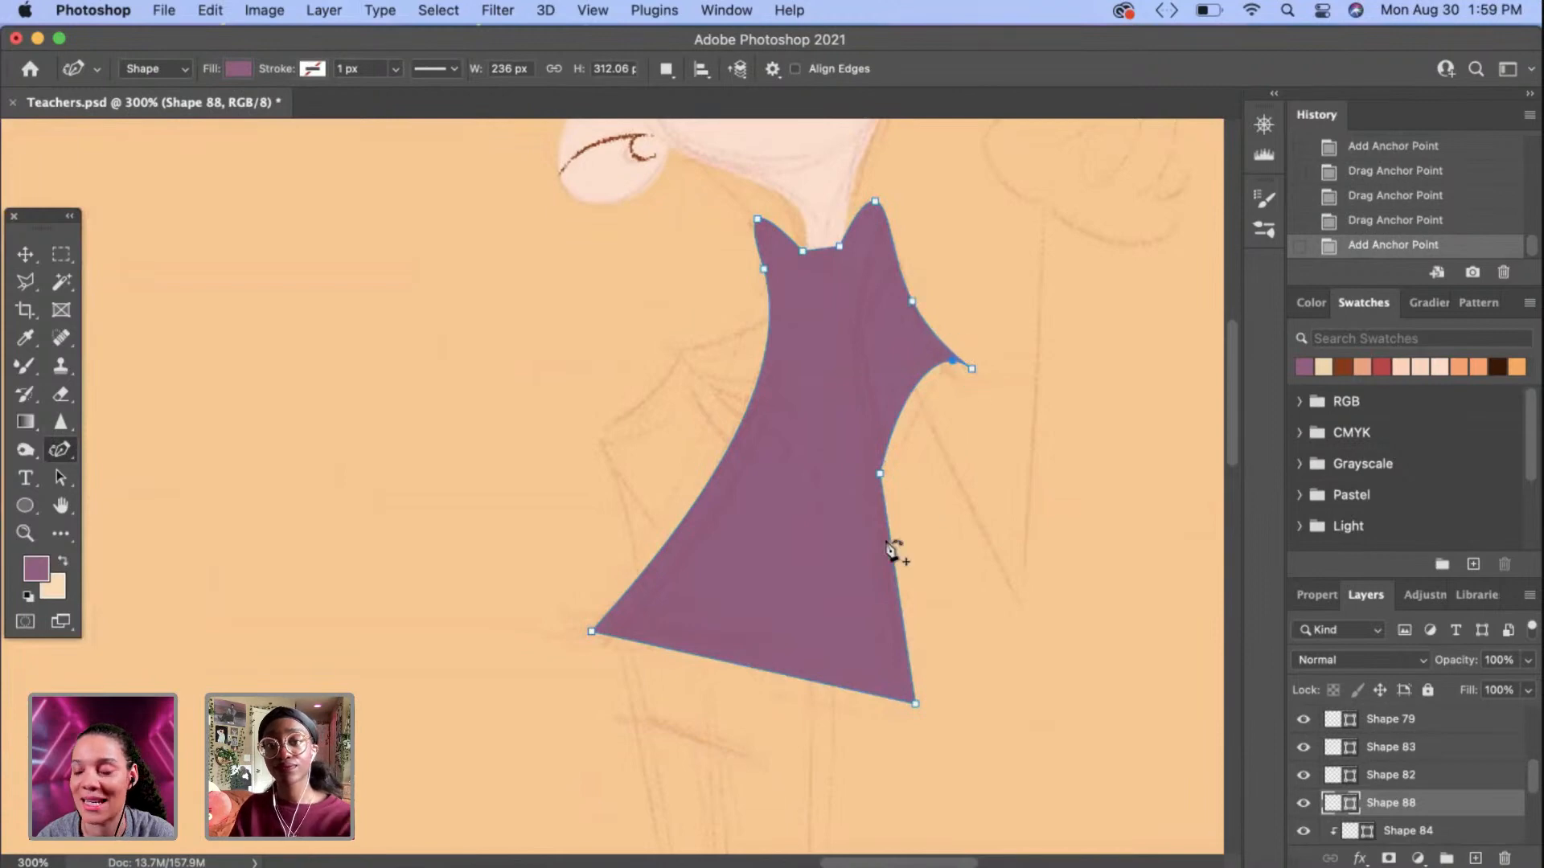
pyautogui.moveTo(890, 570); pyautogui.dragTo(888, 564)
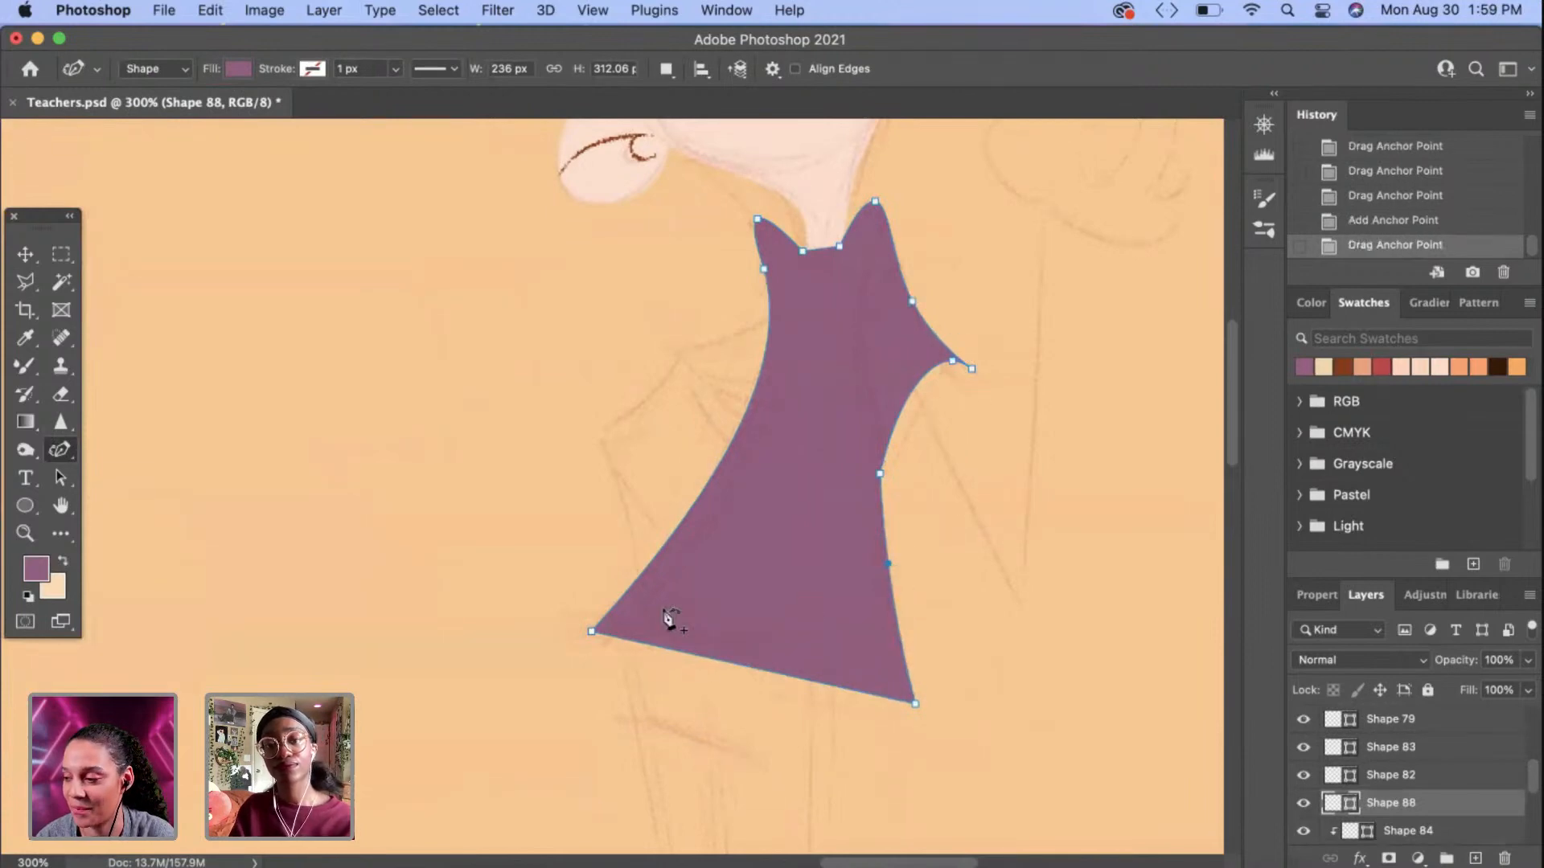
pyautogui.click(722, 674)
pyautogui.press('Return')
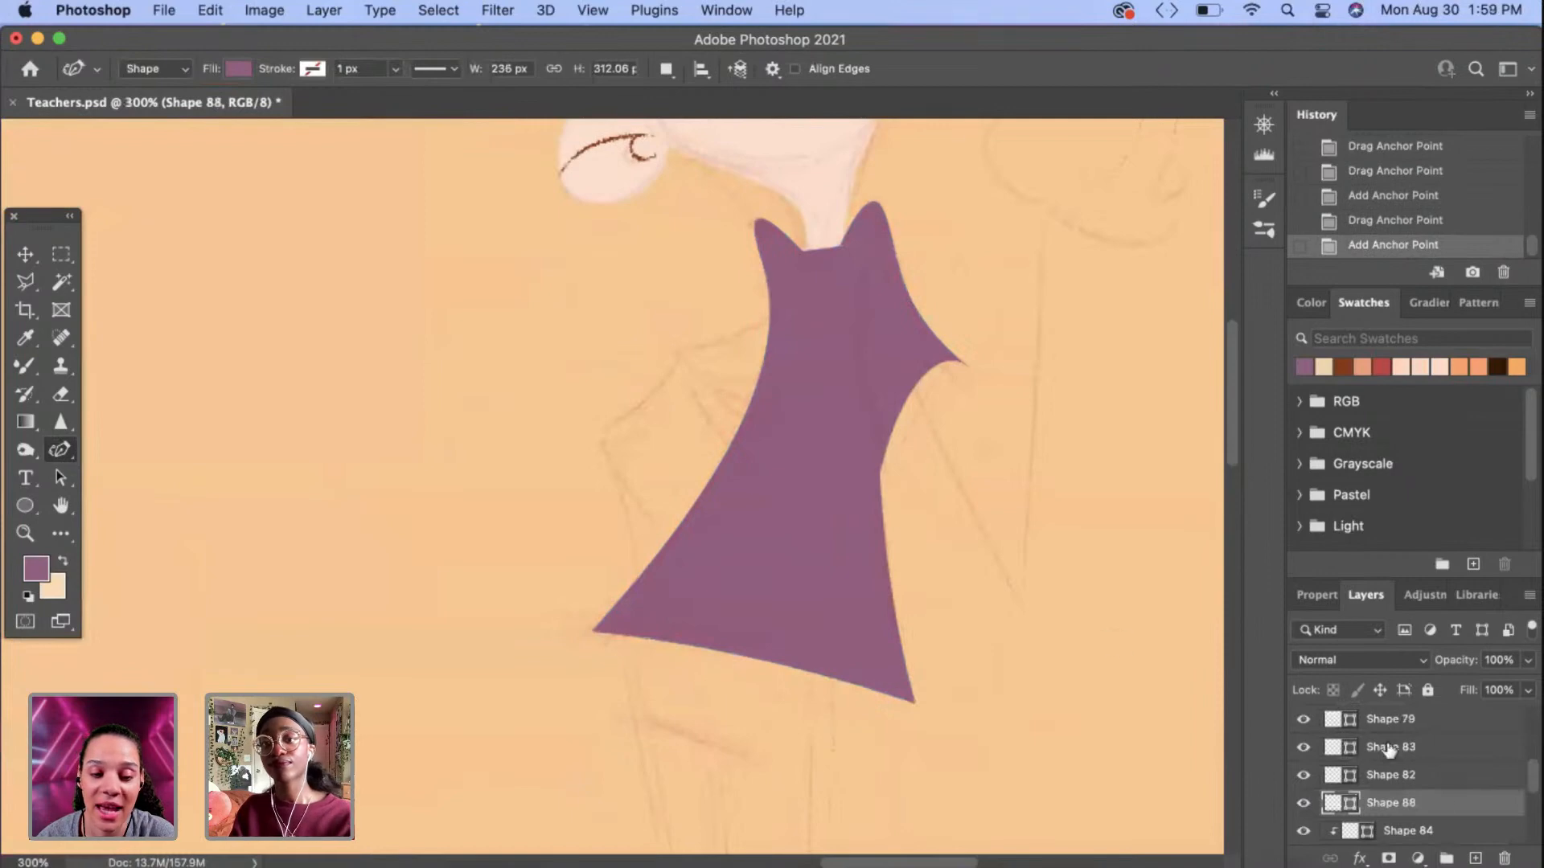
# Step: Beneath the purple torso, draw the raised arm as a thin pale-pink V-shaped Pen shape bent at the elbow, about 132 by 228 px
pyautogui.click(1419, 834)
pyautogui.moveTo(74, 451); pyautogui.dragTo(128, 444)
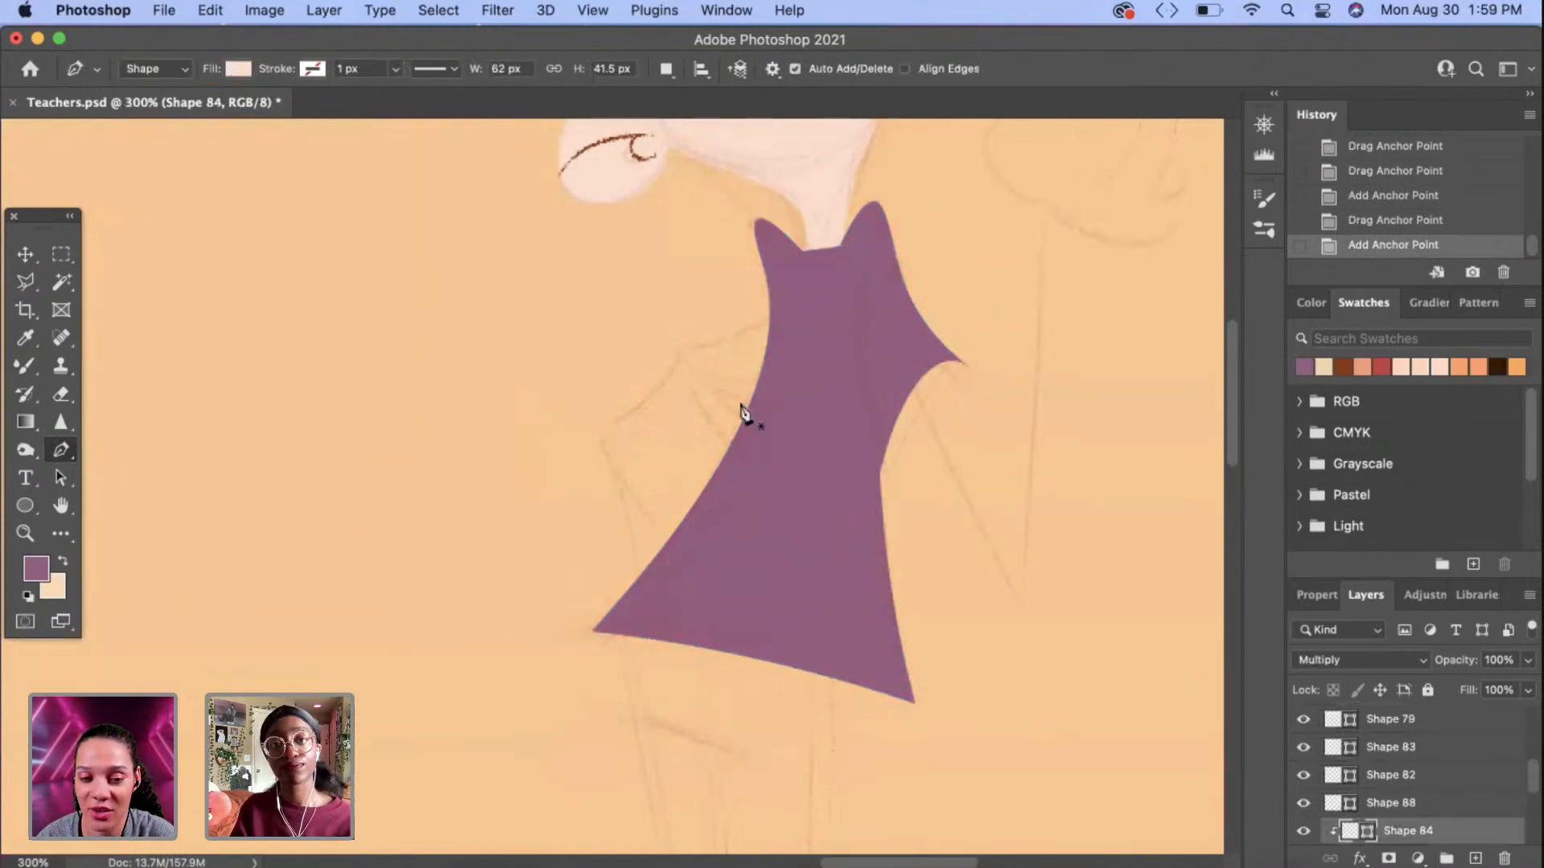
pyautogui.click(896, 297)
pyautogui.click(991, 509)
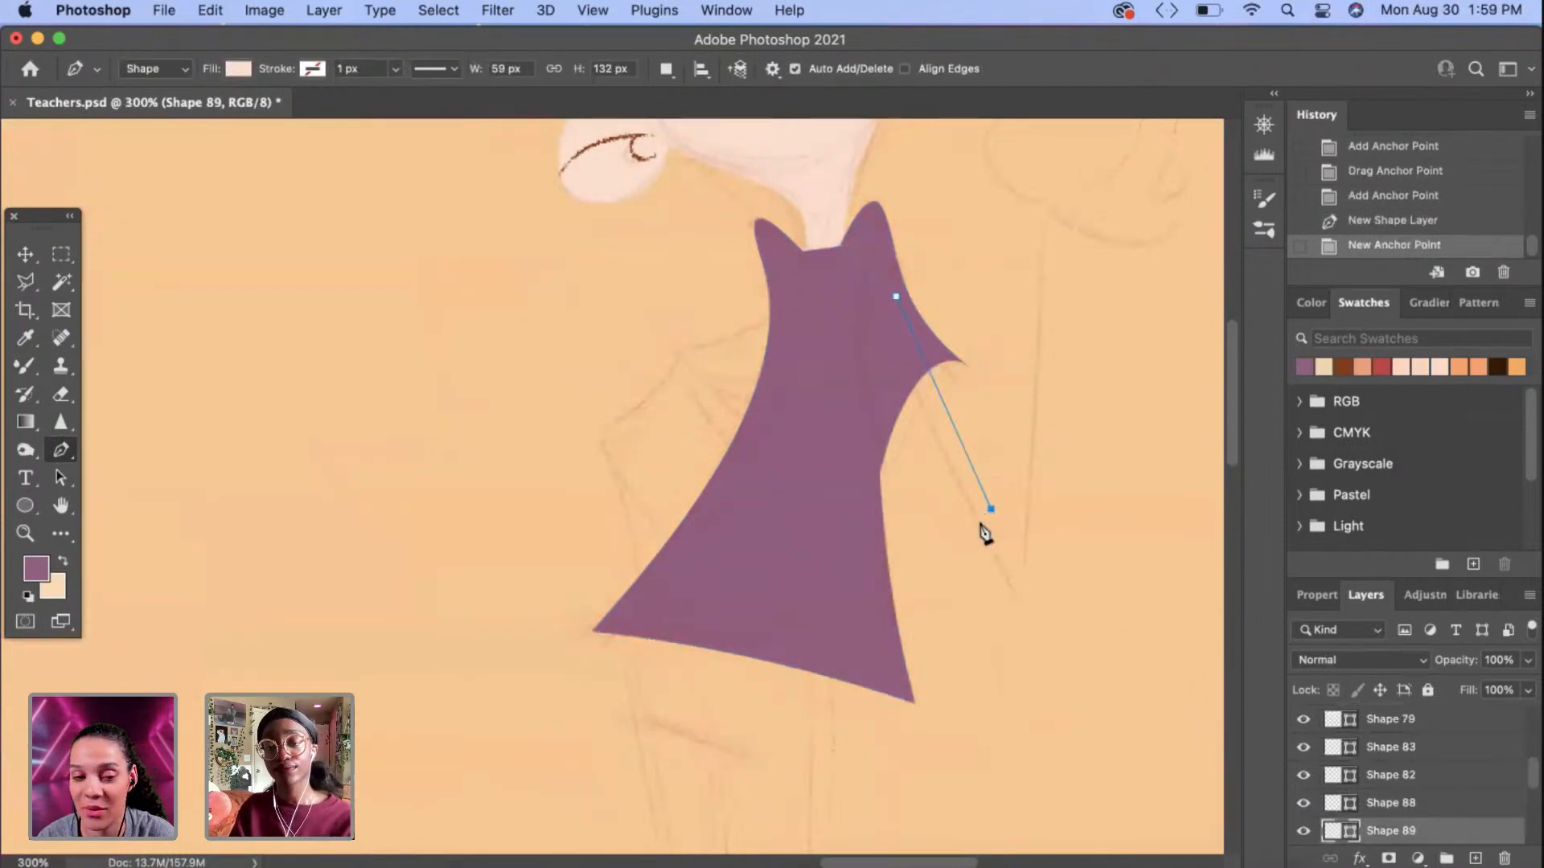
pyautogui.scroll(5, 985, 533)
pyautogui.hscroll(5, 973, 522)
pyautogui.click(883, 390)
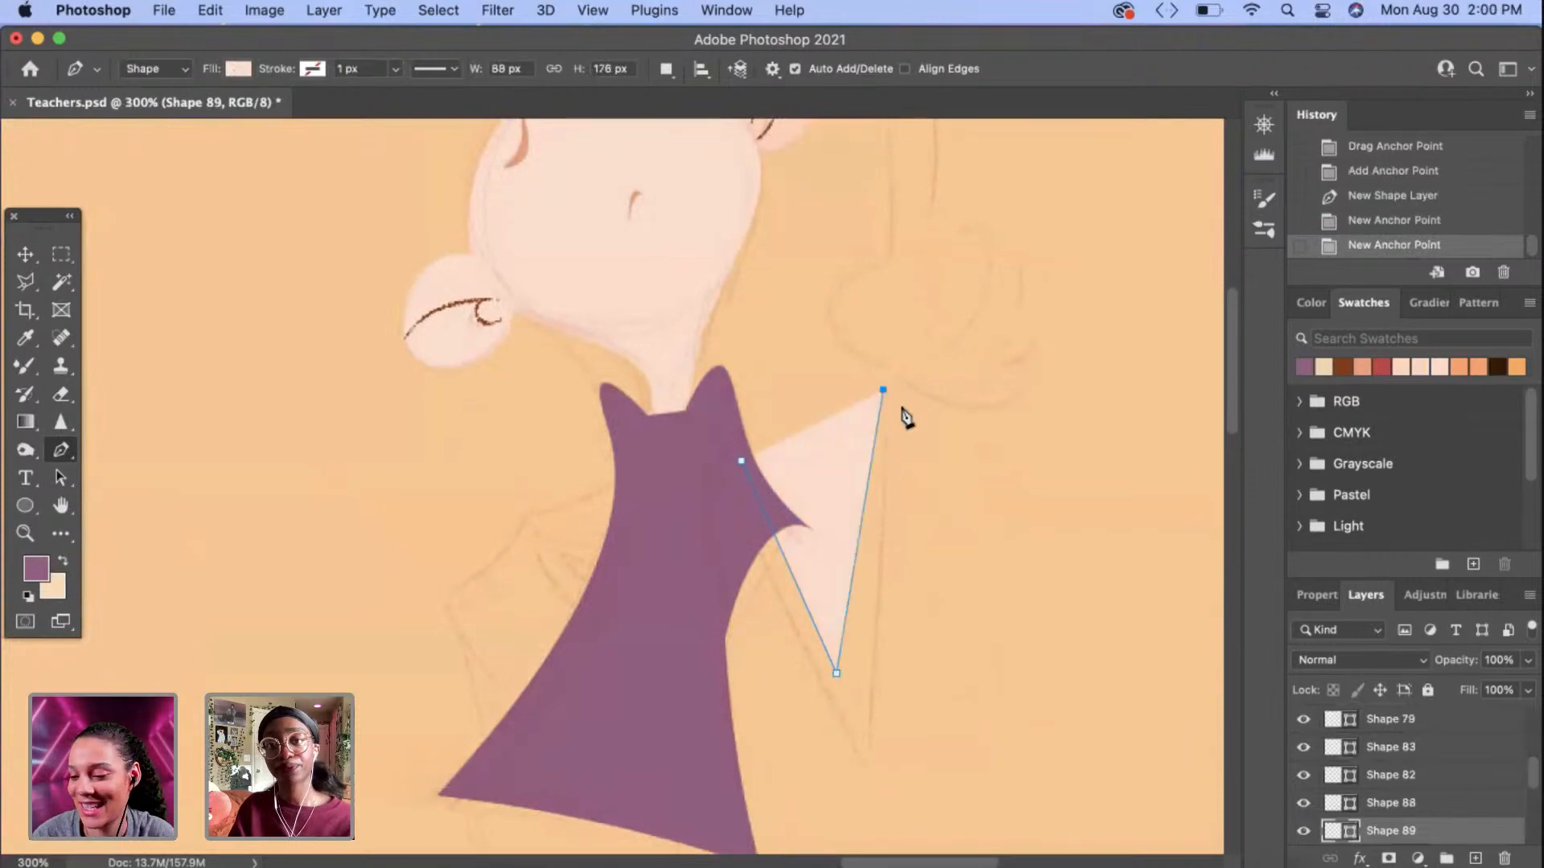
pyautogui.click(900, 403)
pyautogui.click(849, 756)
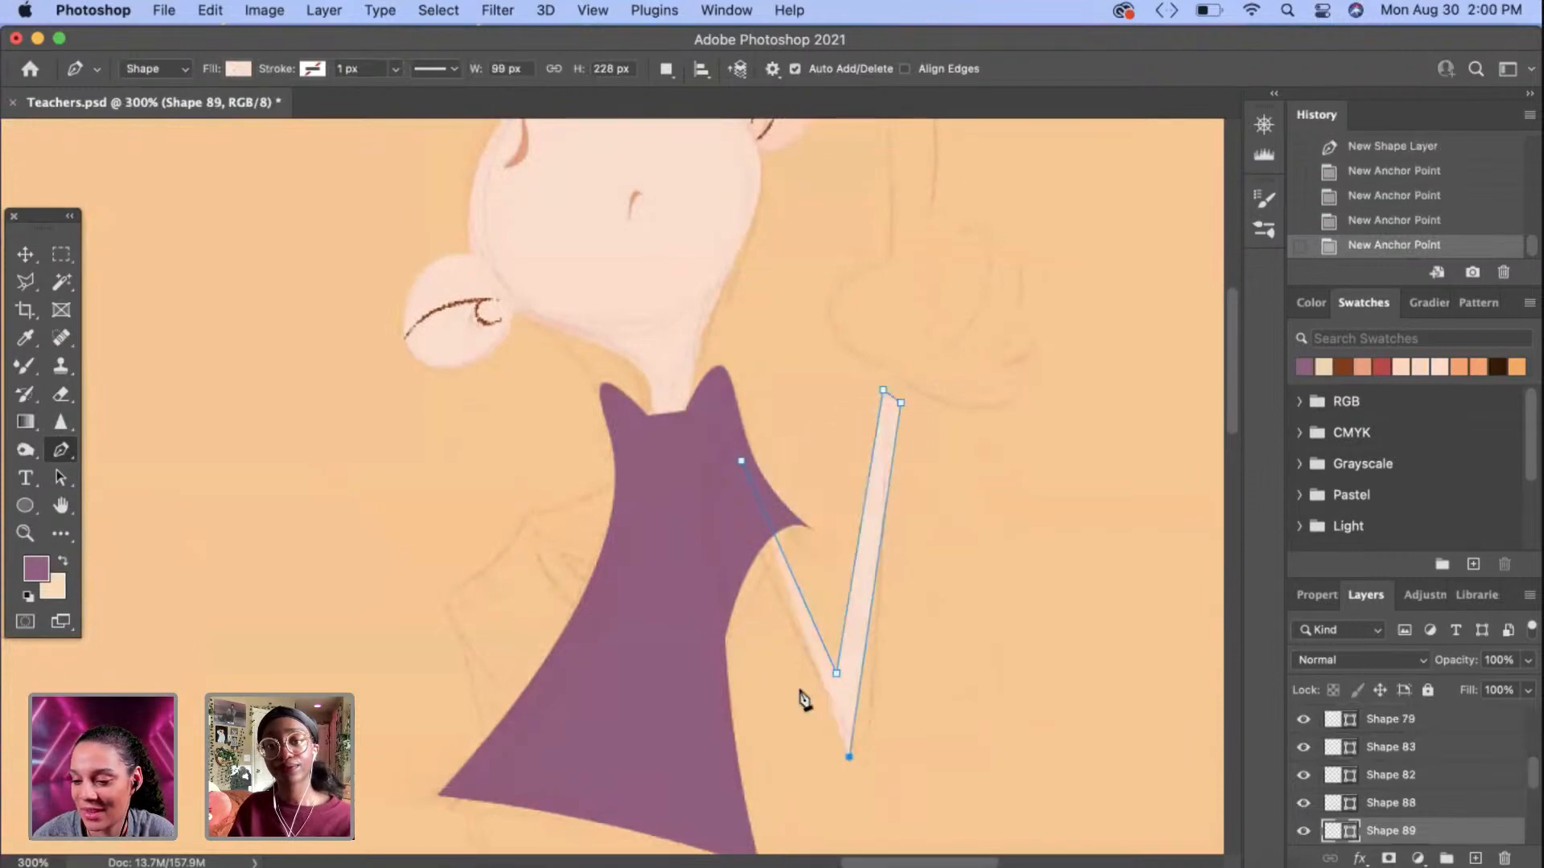
pyautogui.click(688, 488)
pyautogui.click(741, 463)
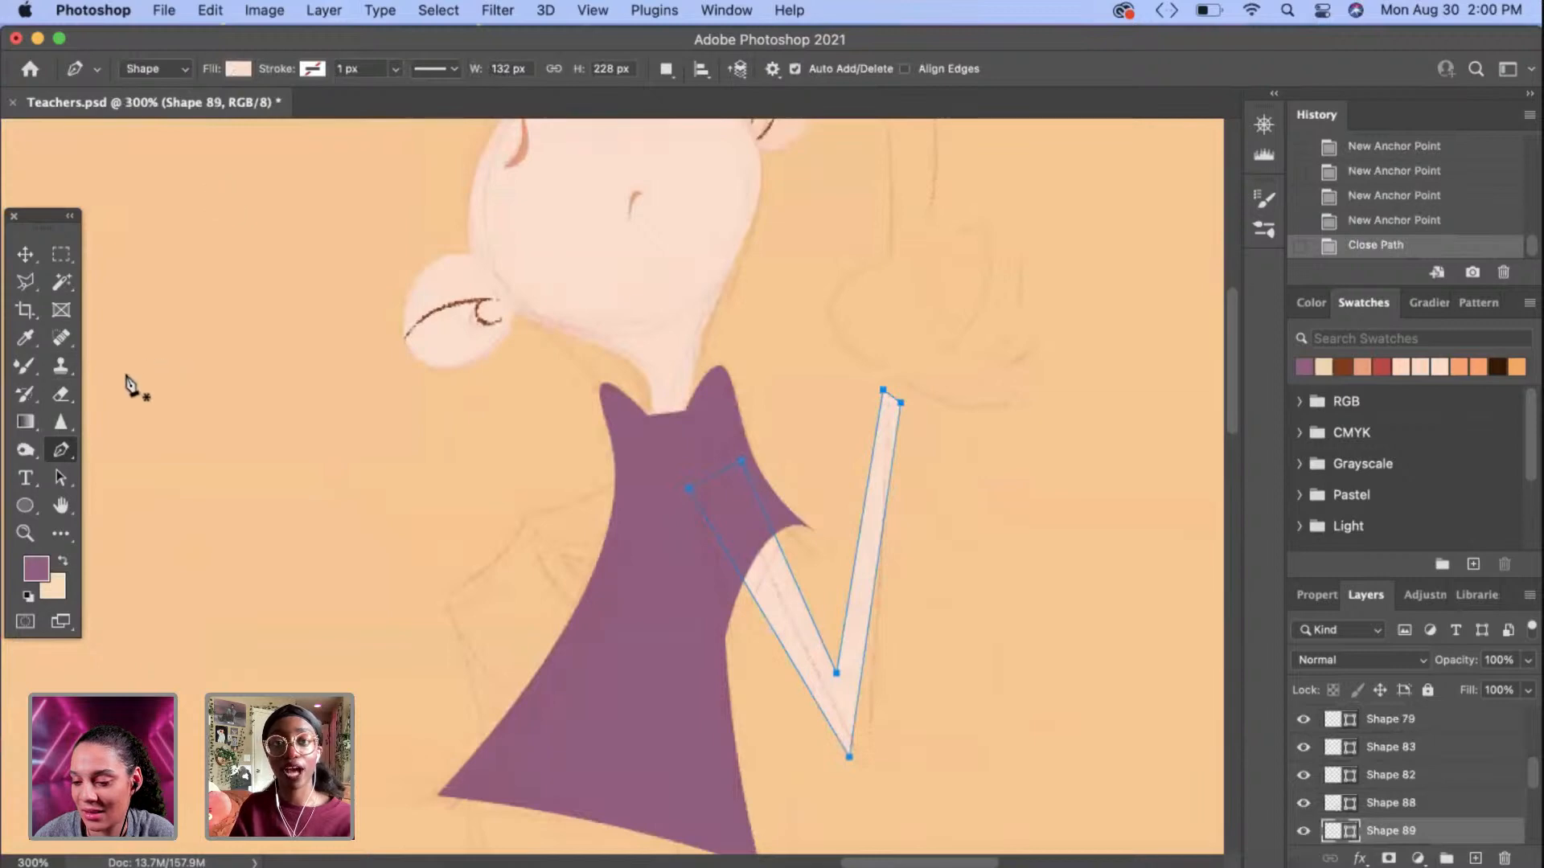
# Step: With the Curvature Pen, add an upper-arm point and adjust the arm's shoulder and elbow points, making the shape about 136 by 226 px
pyautogui.moveTo(66, 452); pyautogui.dragTo(169, 486)
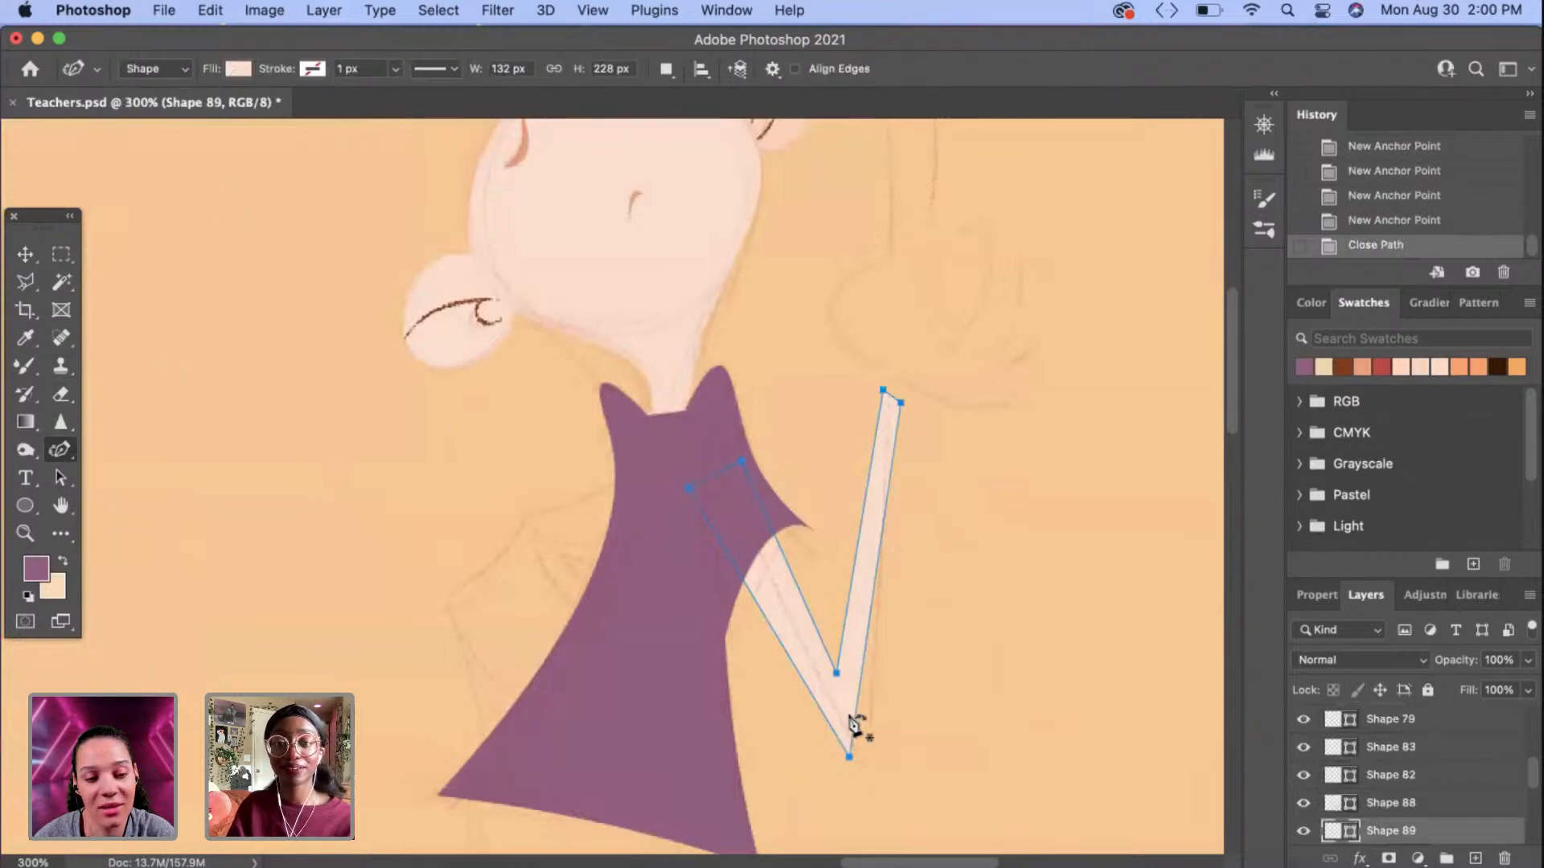
pyautogui.moveTo(850, 758); pyautogui.dragTo(852, 767)
pyautogui.moveTo(837, 673); pyautogui.dragTo(841, 689)
pyautogui.click(773, 551)
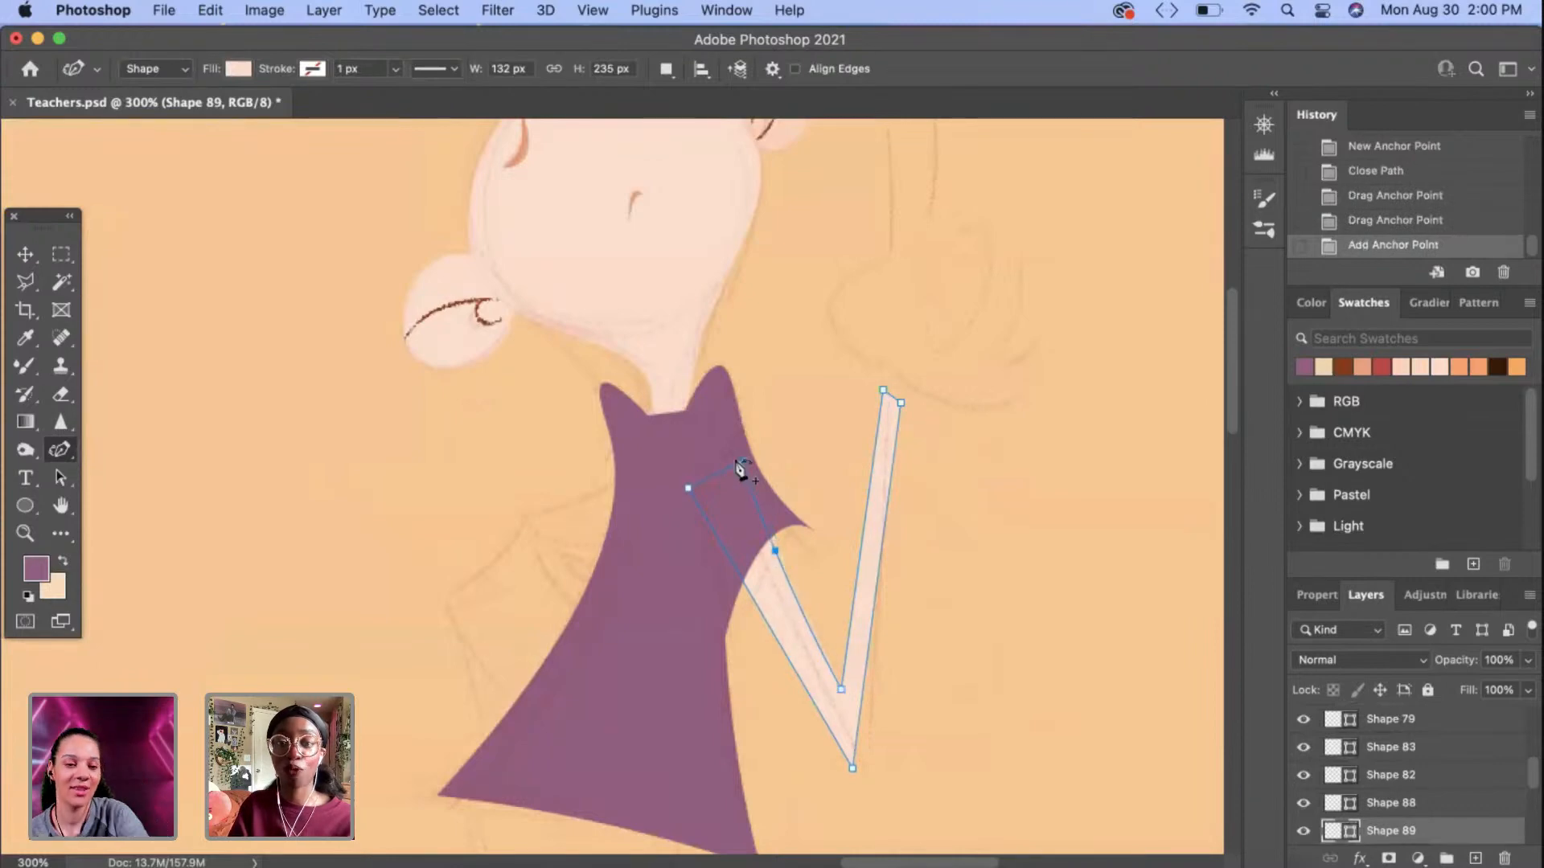
pyautogui.moveTo(729, 426); pyautogui.dragTo(726, 414)
pyautogui.moveTo(687, 488); pyautogui.dragTo(682, 444)
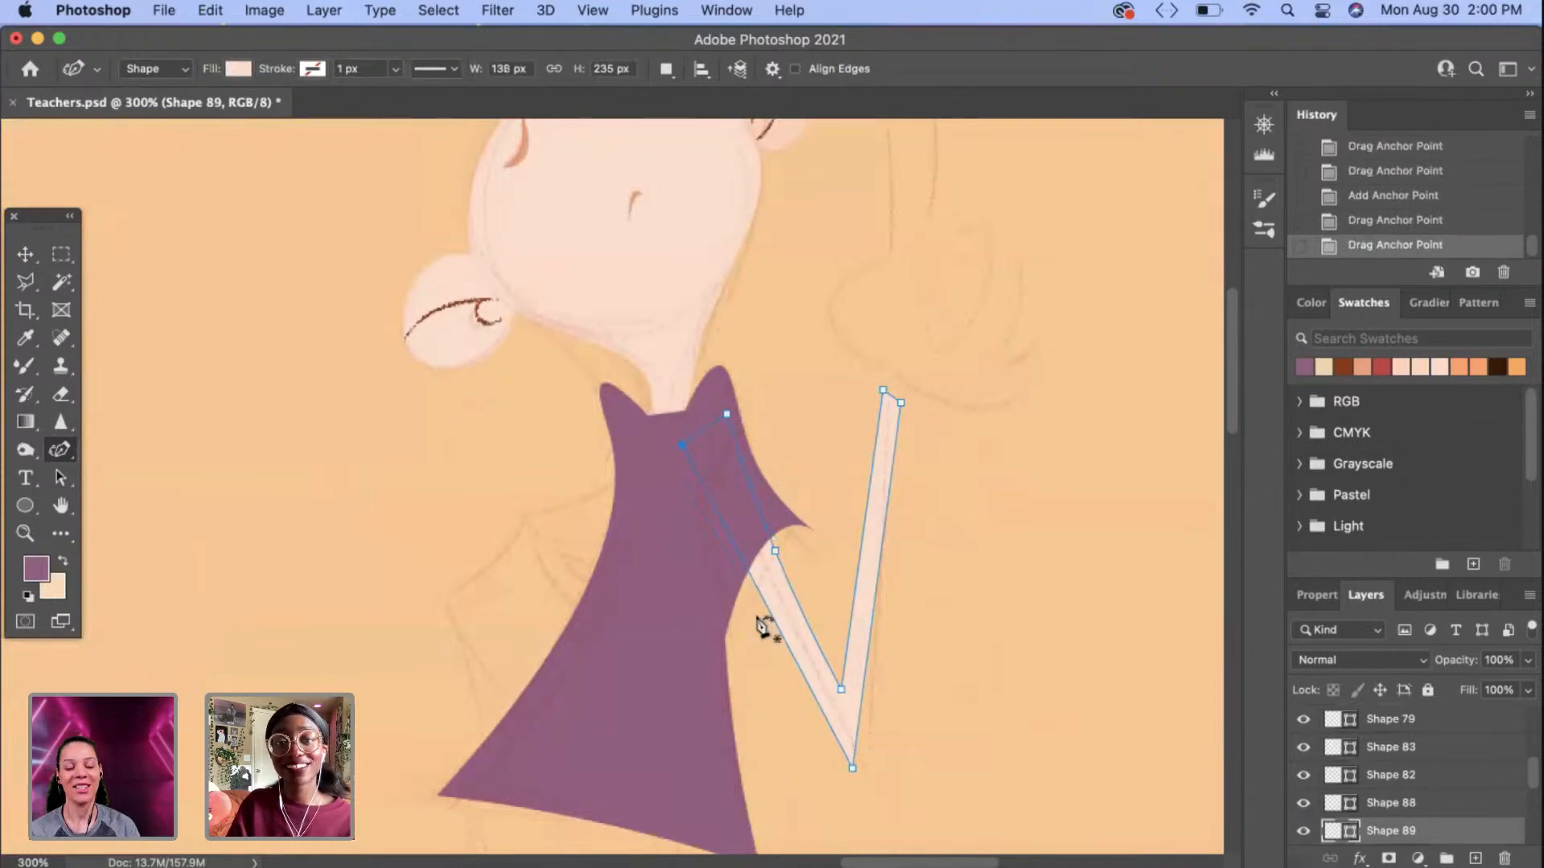
pyautogui.moveTo(841, 689); pyautogui.dragTo(839, 678)
pyautogui.moveTo(852, 768); pyautogui.dragTo(852, 754)
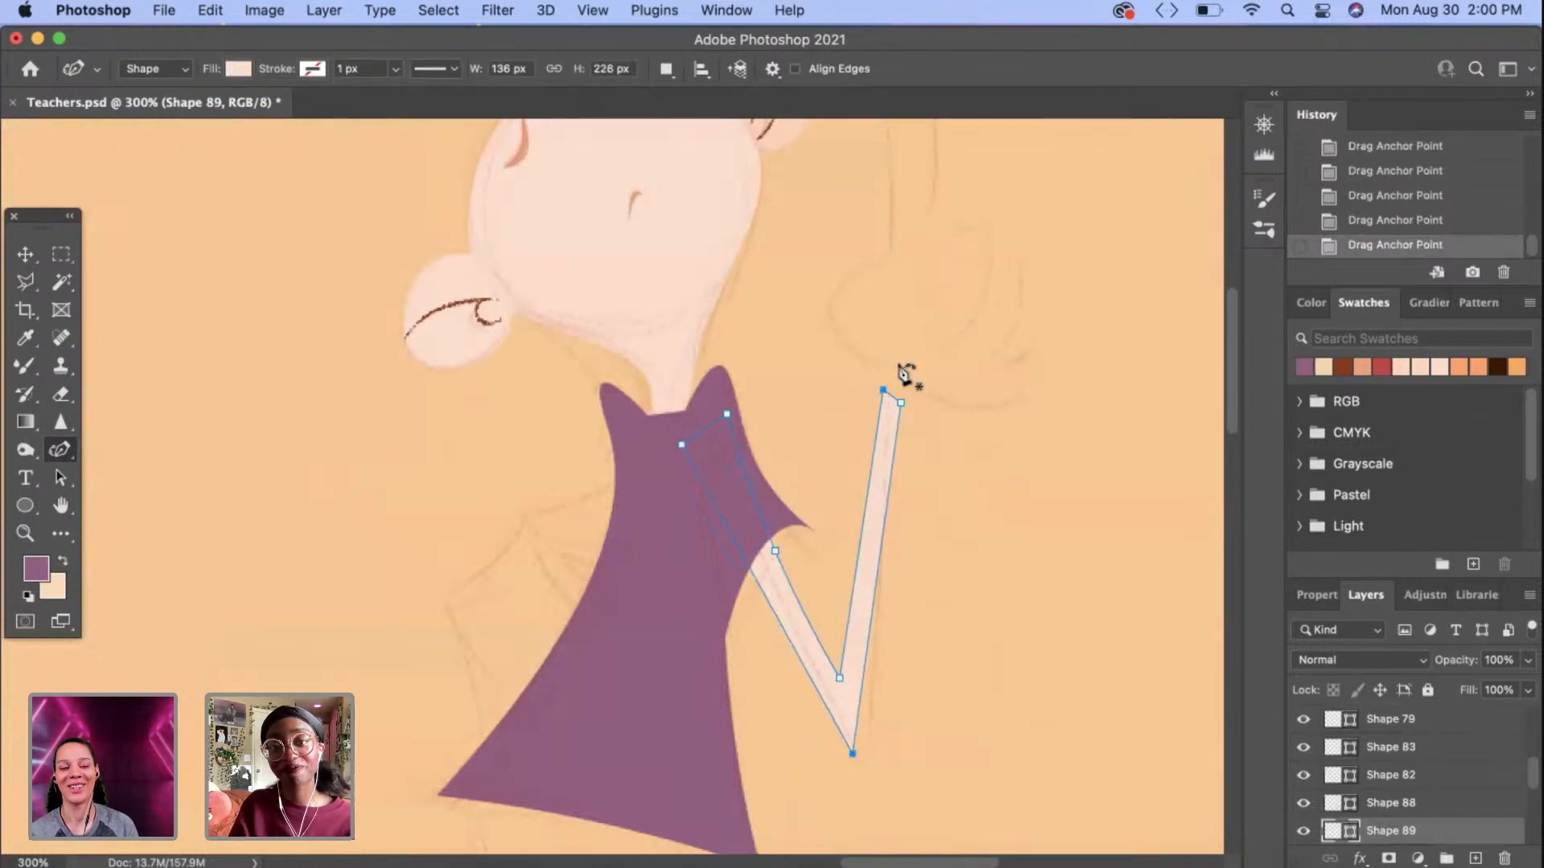
# Step: Narrow the raised arm's wrist and lower its elbow point with the Curvature Pen, making the shape about 129 by 227 px
pyautogui.moveTo(901, 402); pyautogui.dragTo(897, 396)
pyautogui.moveTo(852, 753); pyautogui.dragTo(862, 766)
pyautogui.moveTo(840, 678); pyautogui.dragTo(841, 678)
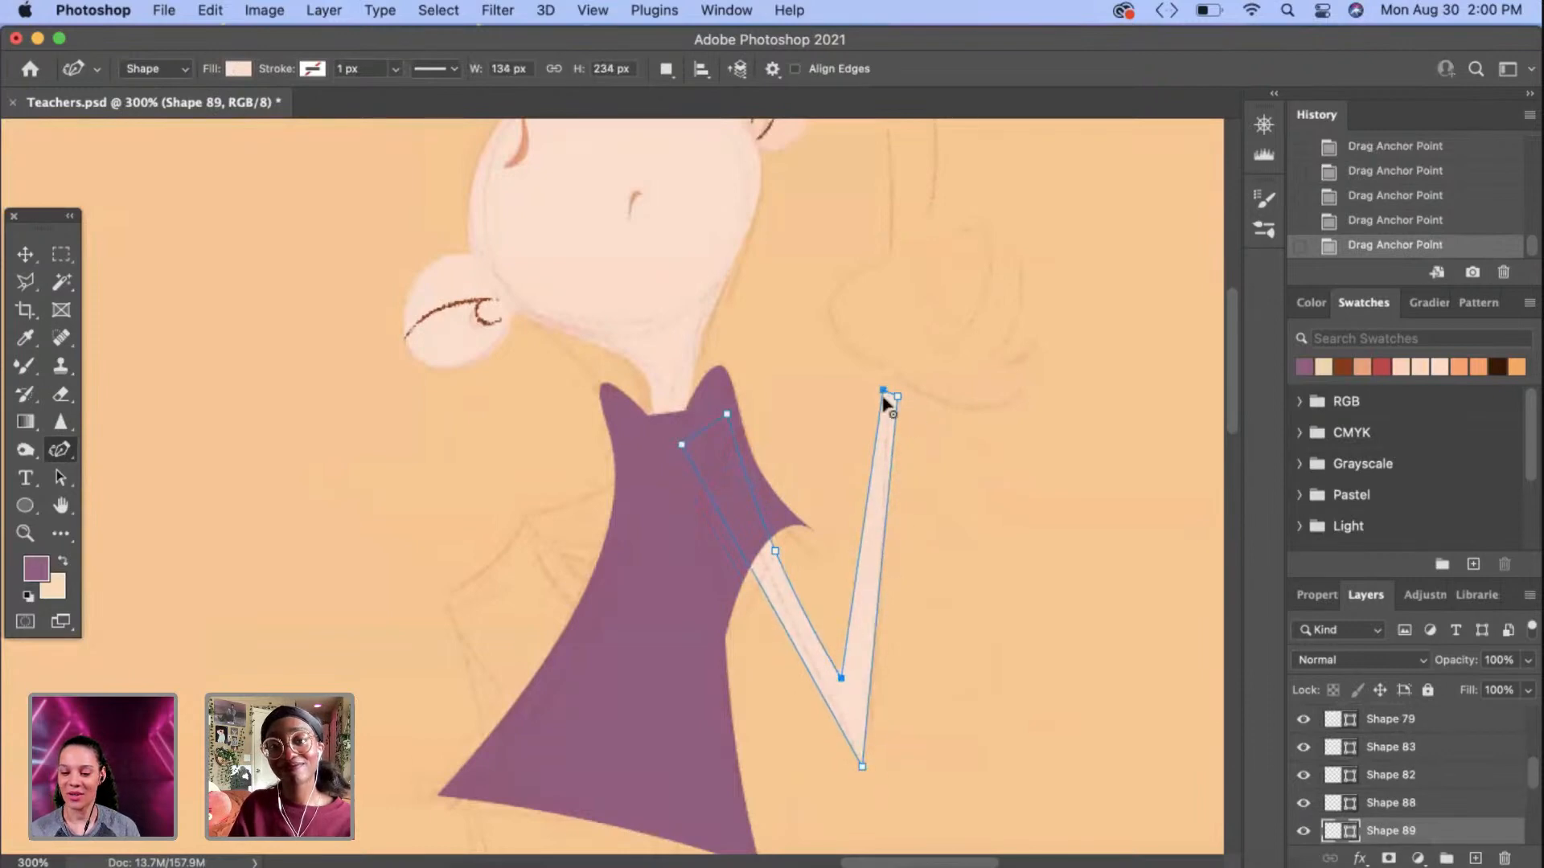
pyautogui.moveTo(882, 392)
pyautogui.mouseDown()
pyautogui.moveTo(894, 399)
pyautogui.moveTo(877, 403)
pyautogui.mouseUp()
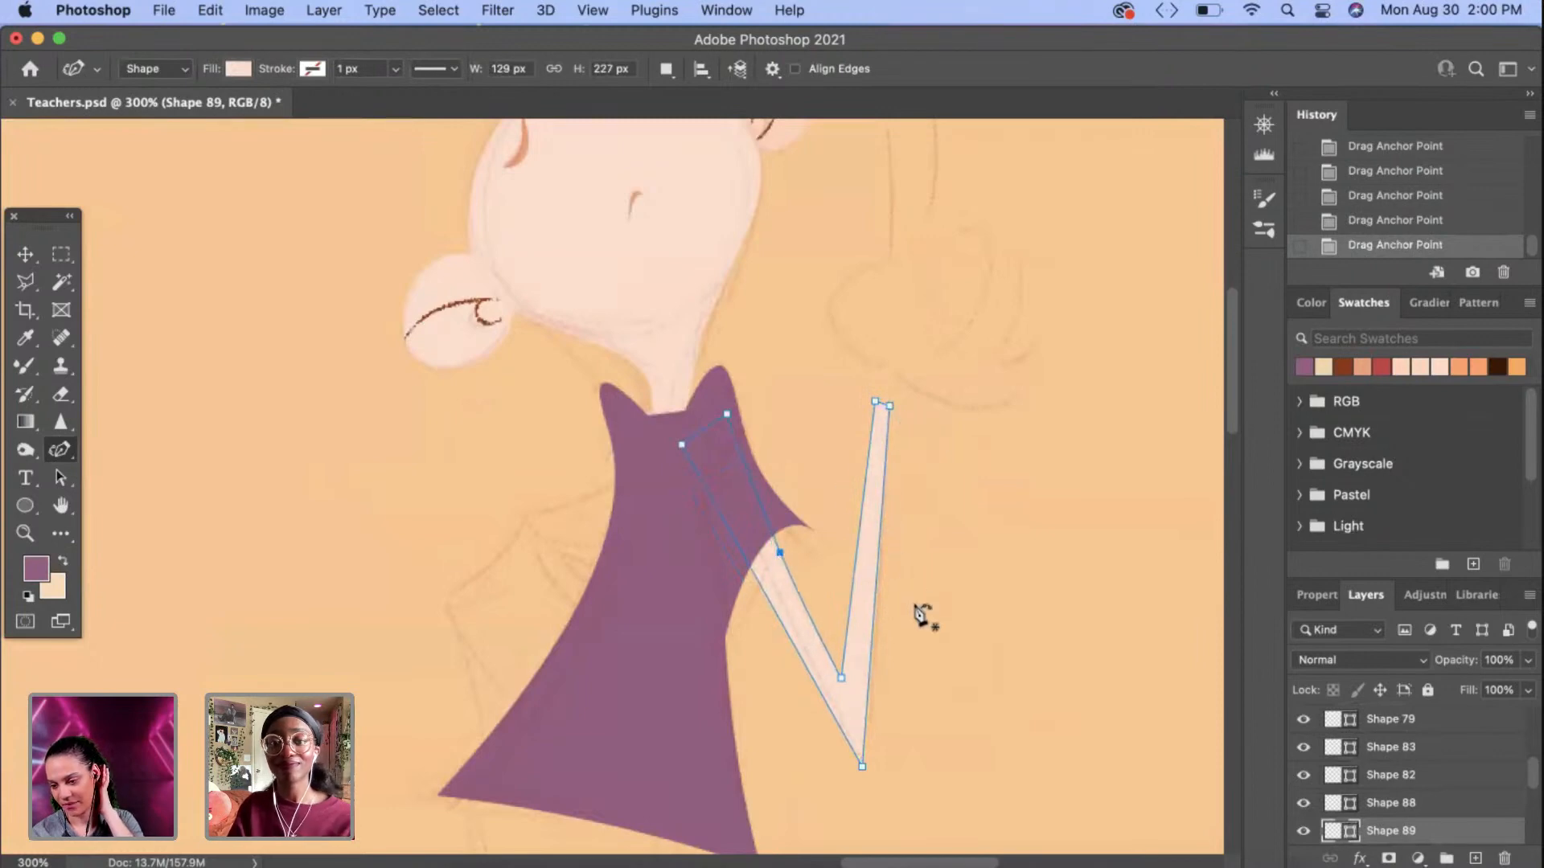
pyautogui.press('Return')
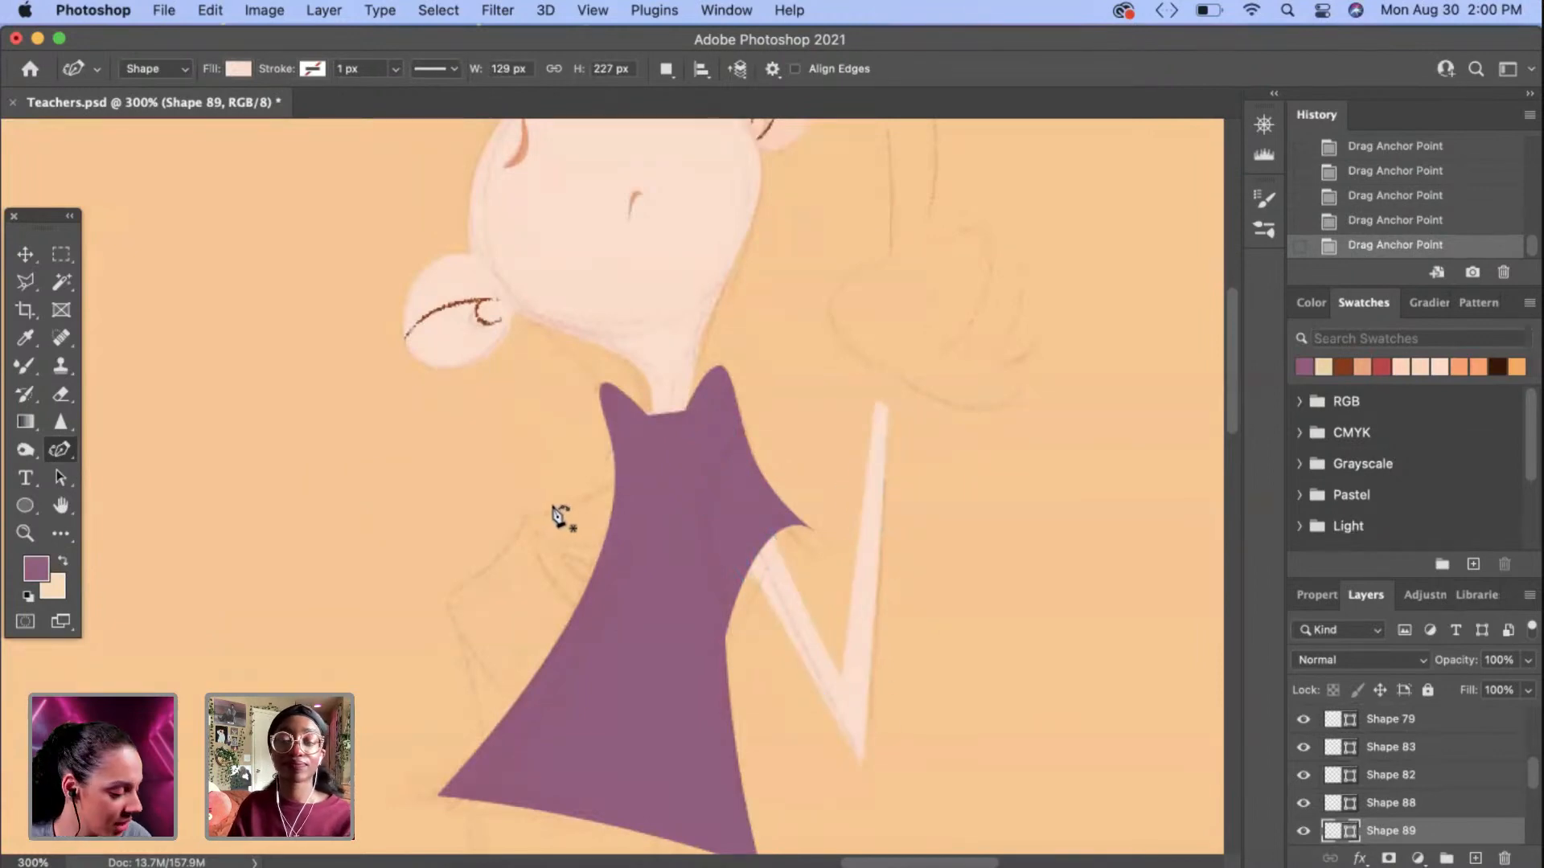
# Step: On the faded sketch layer, lasso the sketched pointing hand above the raised arm
pyautogui.scroll(5, 560, 517)
pyautogui.click(26, 256)
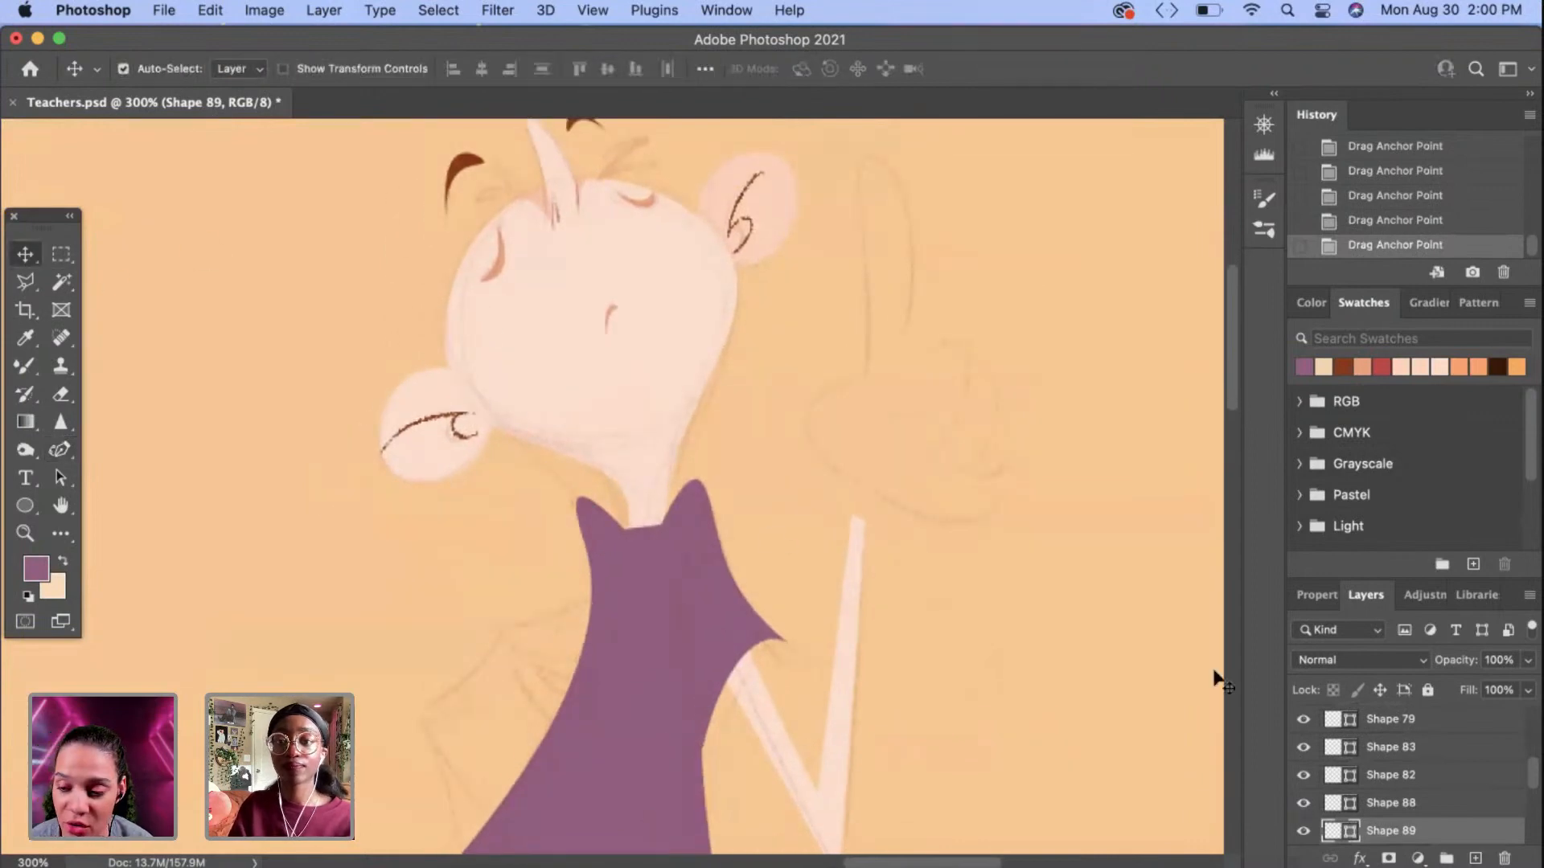
pyautogui.scroll(3, 1401, 784)
pyautogui.click(1393, 748)
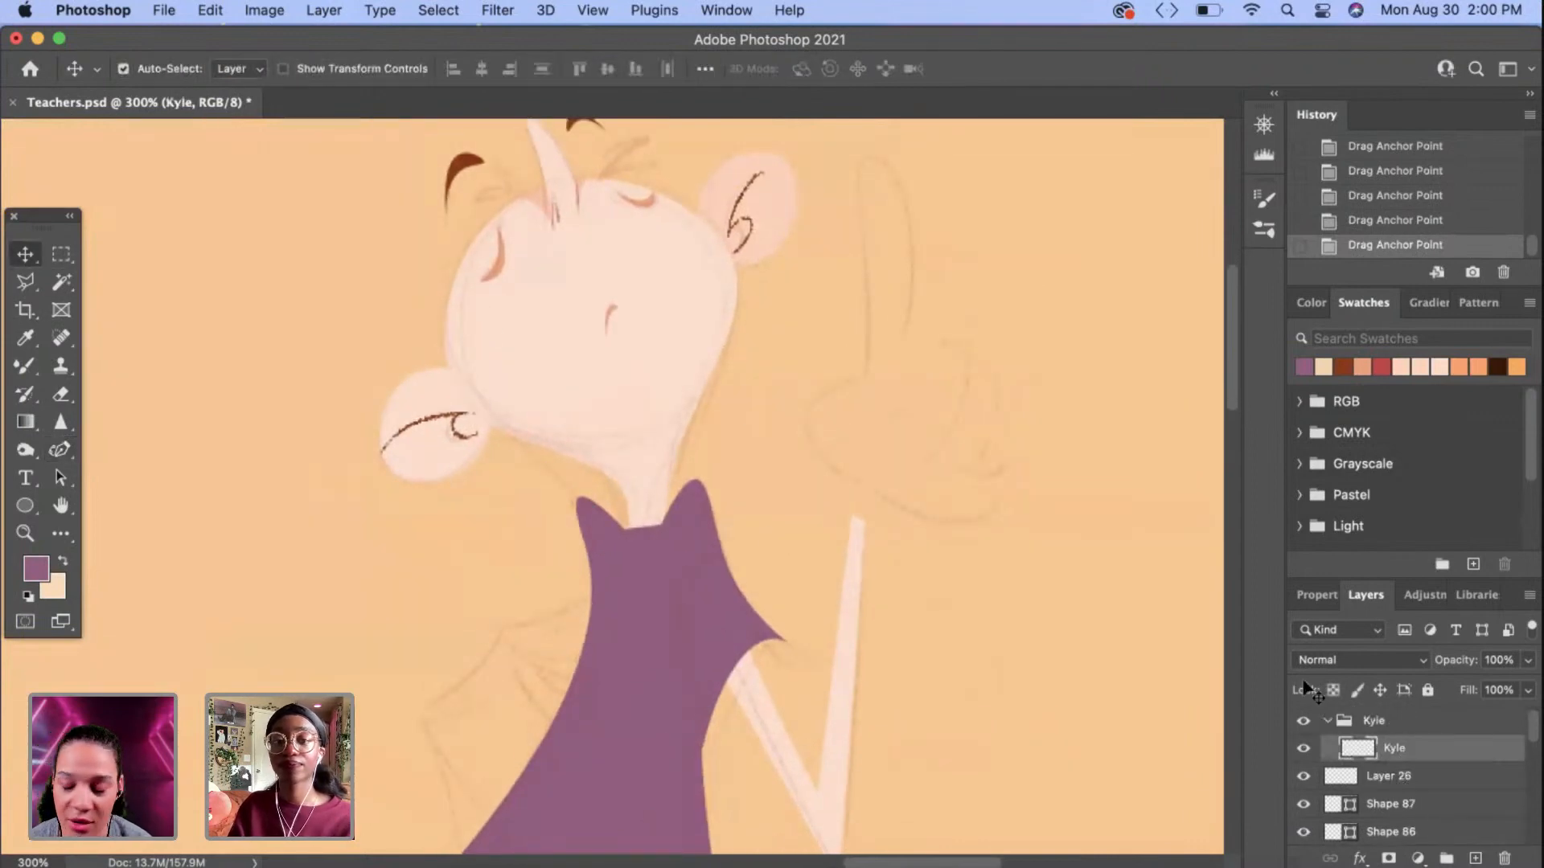
pyautogui.click(27, 281)
pyautogui.click(105, 278)
pyautogui.moveTo(816, 391)
pyautogui.mouseDown()
pyautogui.moveTo(857, 499)
pyautogui.moveTo(923, 544)
pyautogui.moveTo(1058, 453)
pyautogui.moveTo(1016, 232)
pyautogui.moveTo(903, 131)
pyautogui.moveTo(828, 226)
pyautogui.mouseUp()
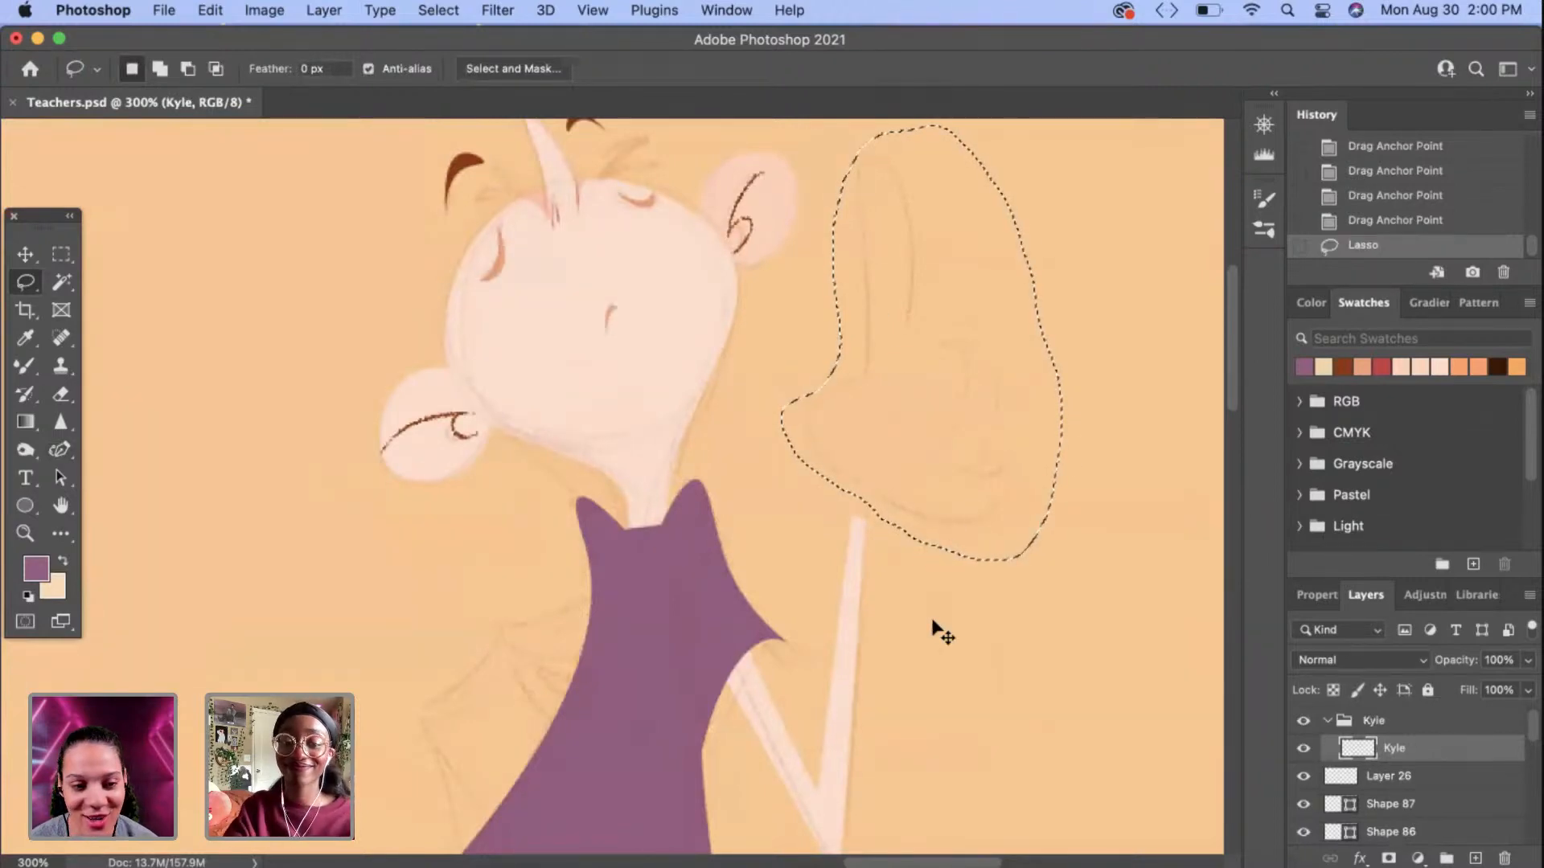
# Step: Scale the selected hand sketch to about 82%, move it down onto the raised arm's wrist, and deselect it
pyautogui.hotkey('ctrl', 't')
pyautogui.moveTo(876, 462); pyautogui.dragTo(860, 489)
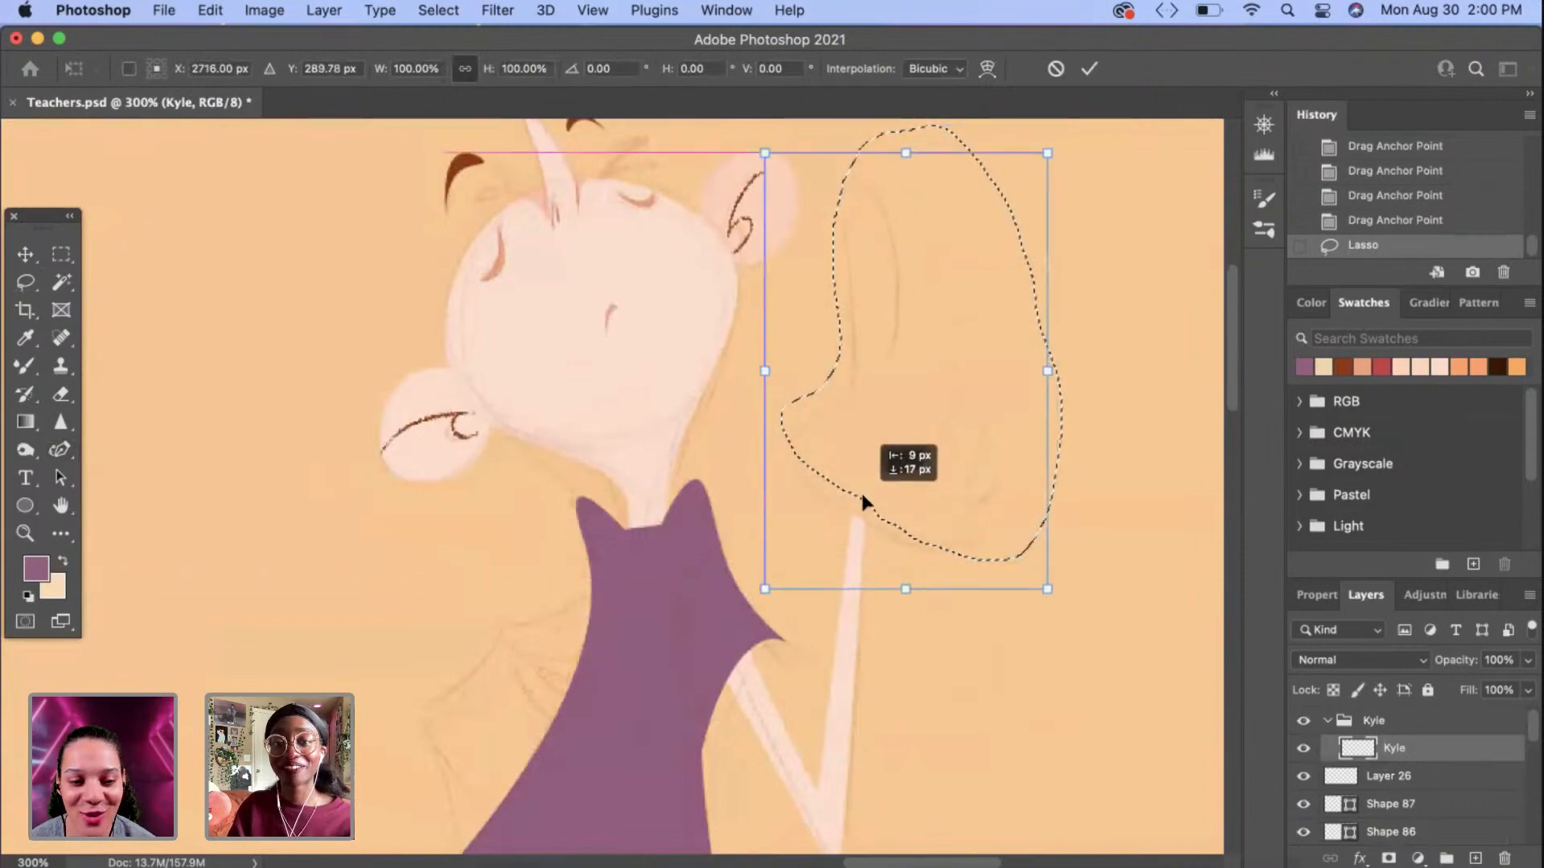
pyautogui.moveTo(1047, 155); pyautogui.dragTo(1016, 191)
pyautogui.moveTo(923, 462)
pyautogui.mouseDown()
pyautogui.moveTo(905, 465)
pyautogui.moveTo(907, 484)
pyautogui.mouseUp()
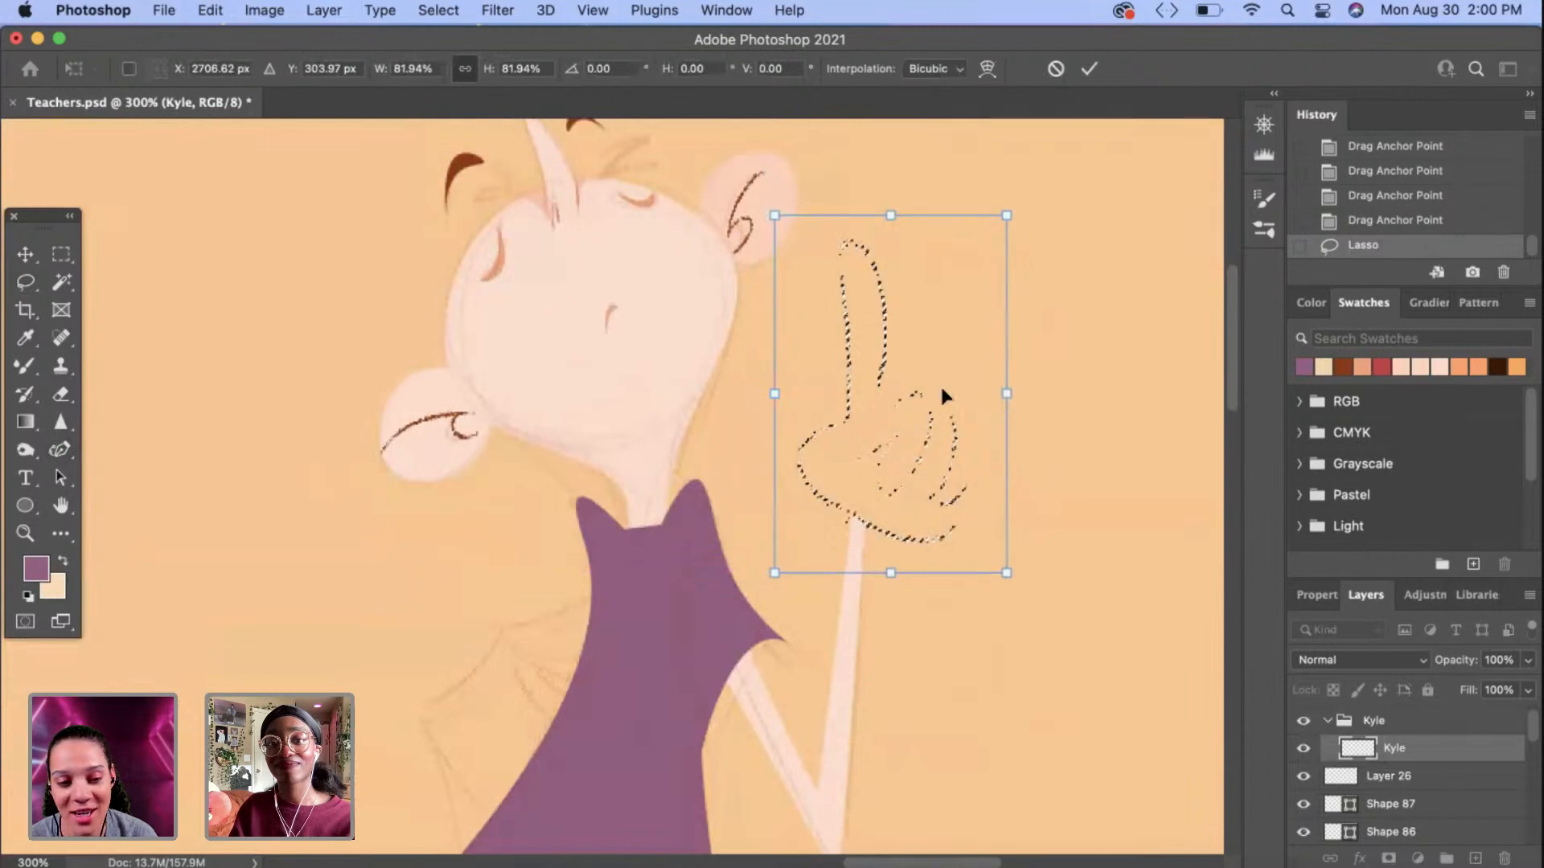
pyautogui.click(26, 282)
pyautogui.click(366, 498)
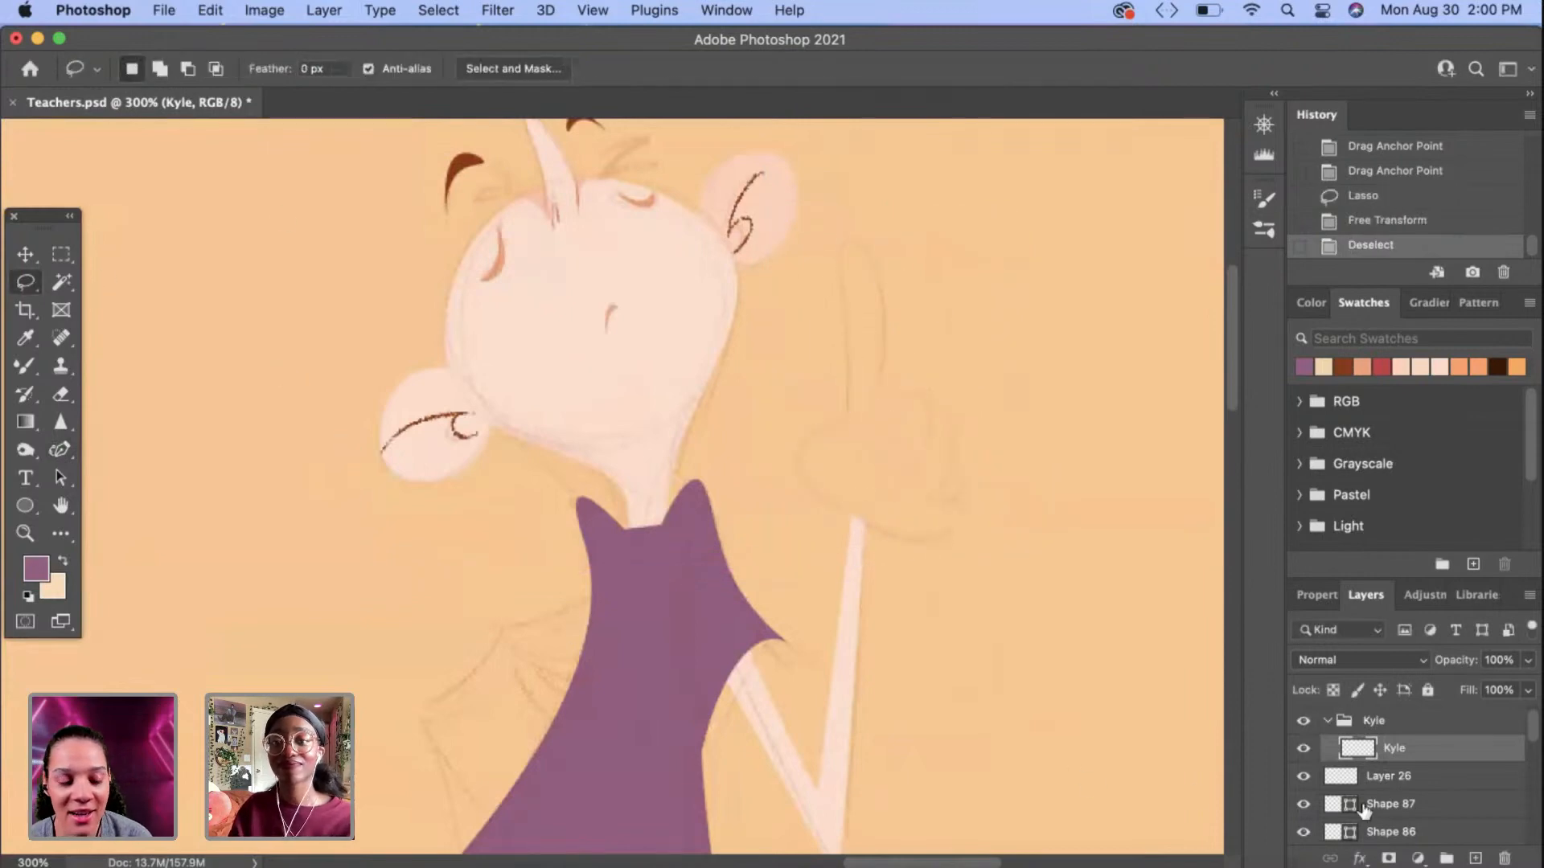
# Step: Above Layer 26, draw a closed triangular Pen shape for the lowered hand beside the torso's back edge, about 70 by 54 px
pyautogui.scroll(-2, 831, 707)
pyautogui.click(1415, 777)
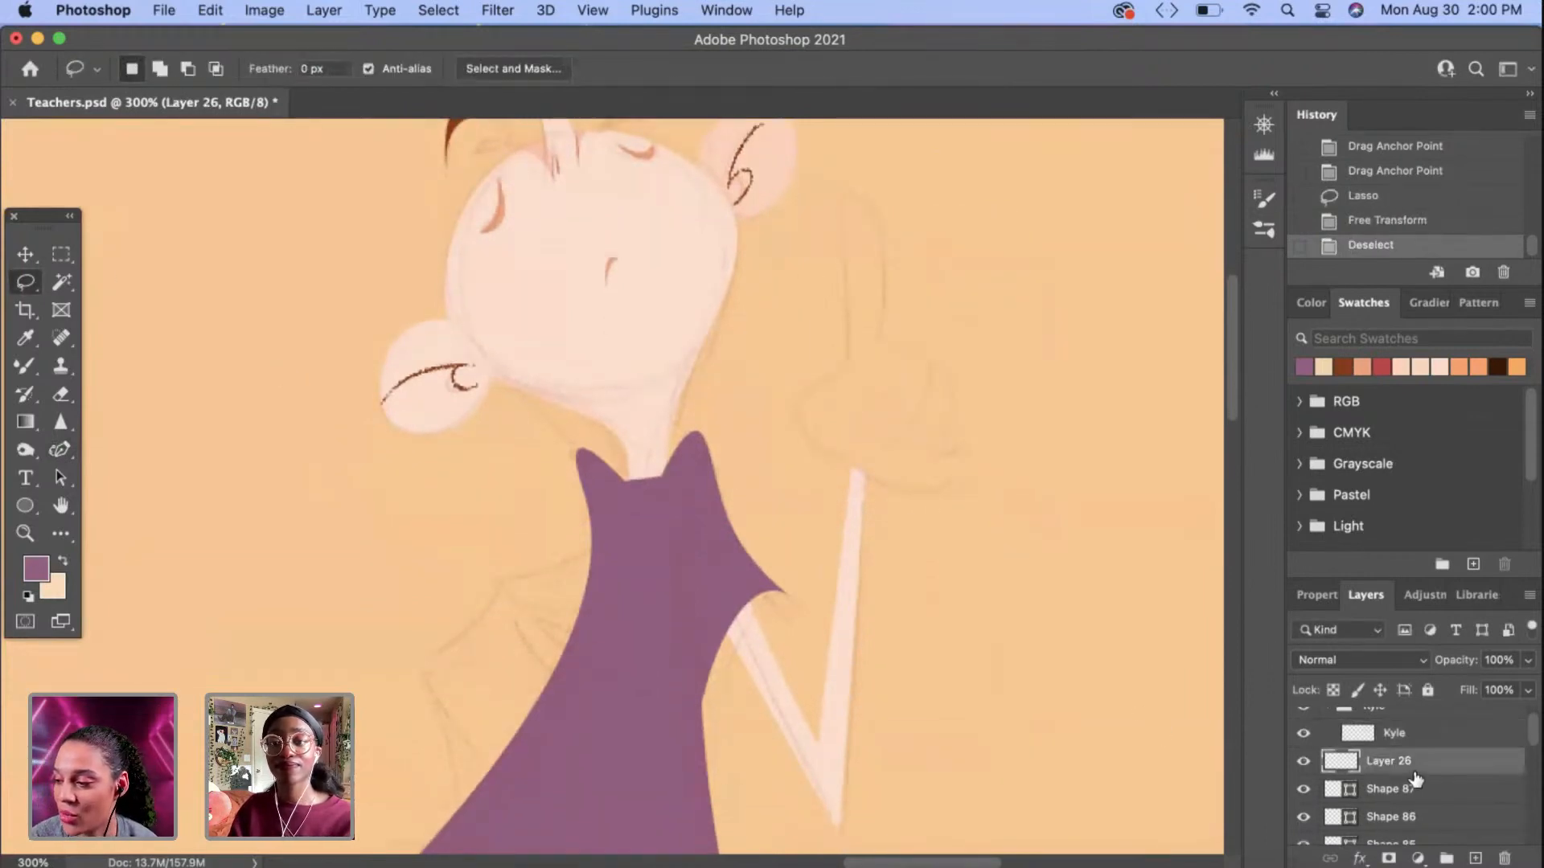
pyautogui.scroll(-3, 625, 648)
pyautogui.click(61, 449)
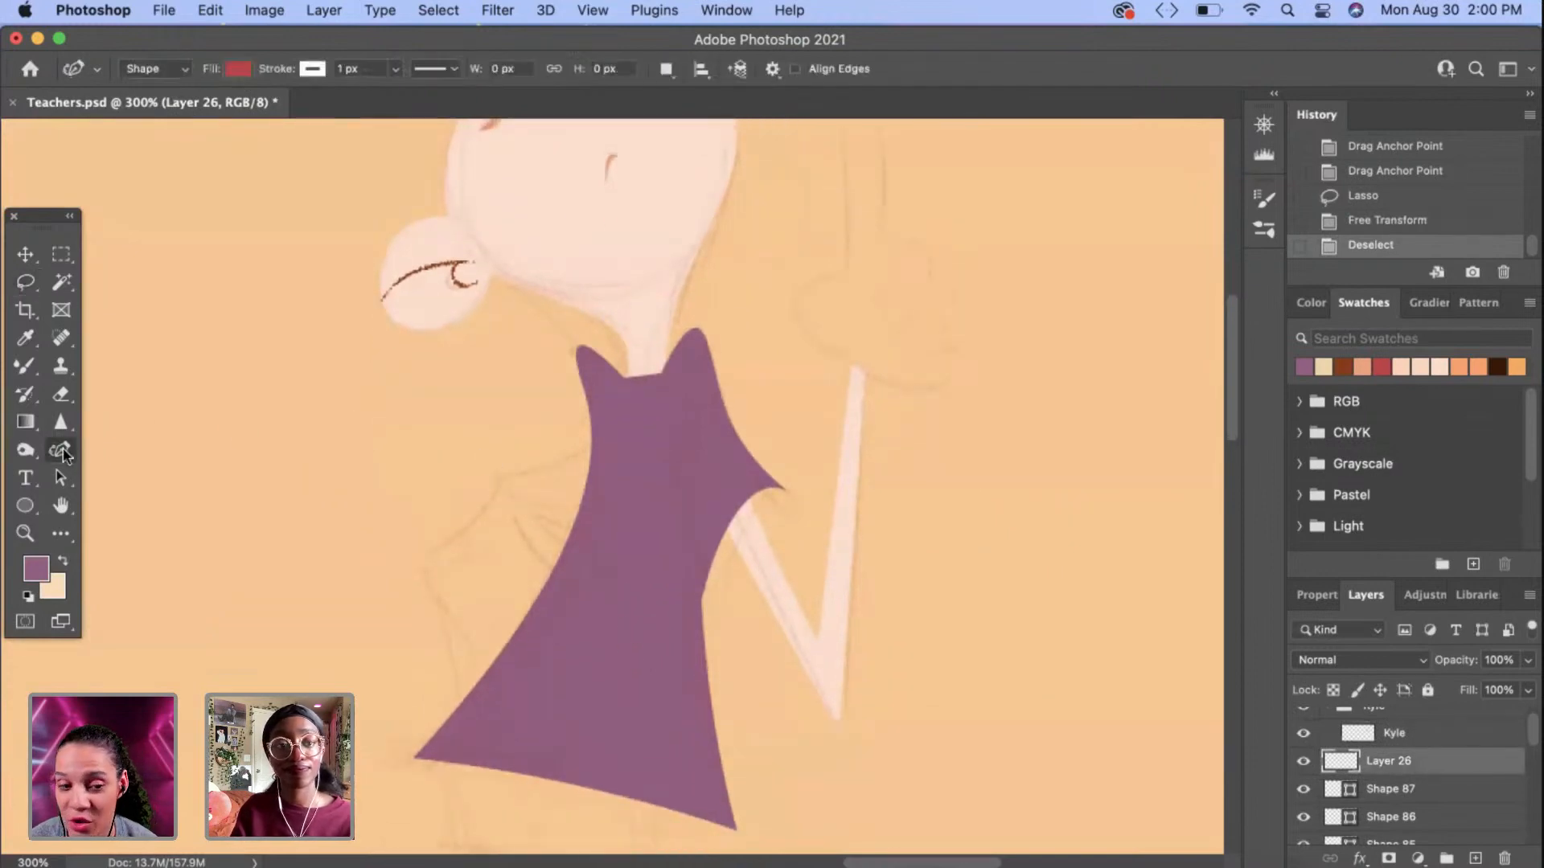
pyautogui.rightClick(60, 450)
pyautogui.click(140, 445)
pyautogui.click(414, 561)
pyautogui.click(504, 474)
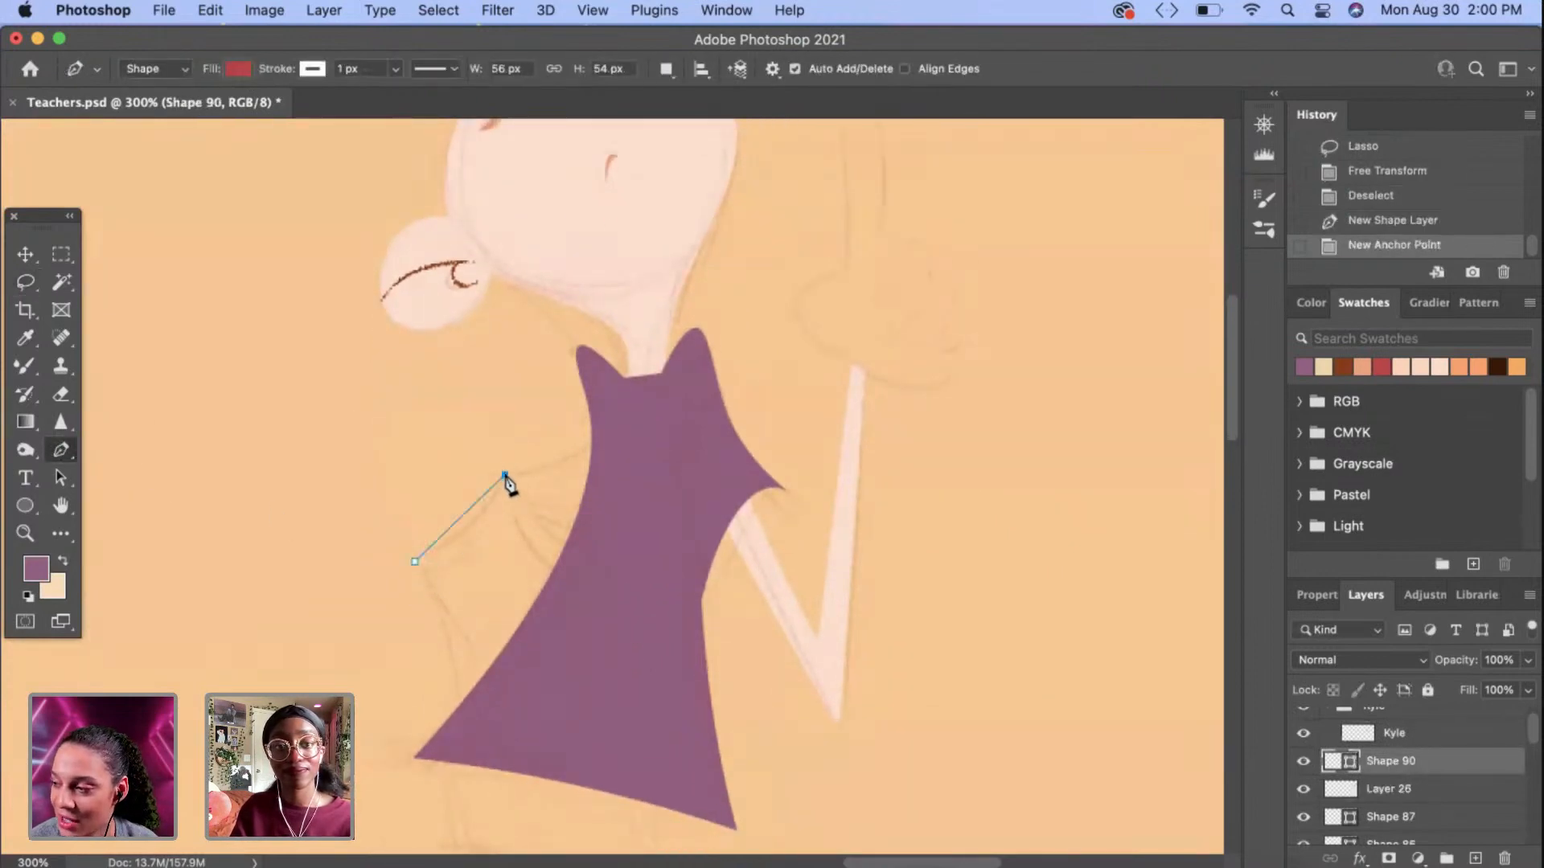
pyautogui.click(526, 519)
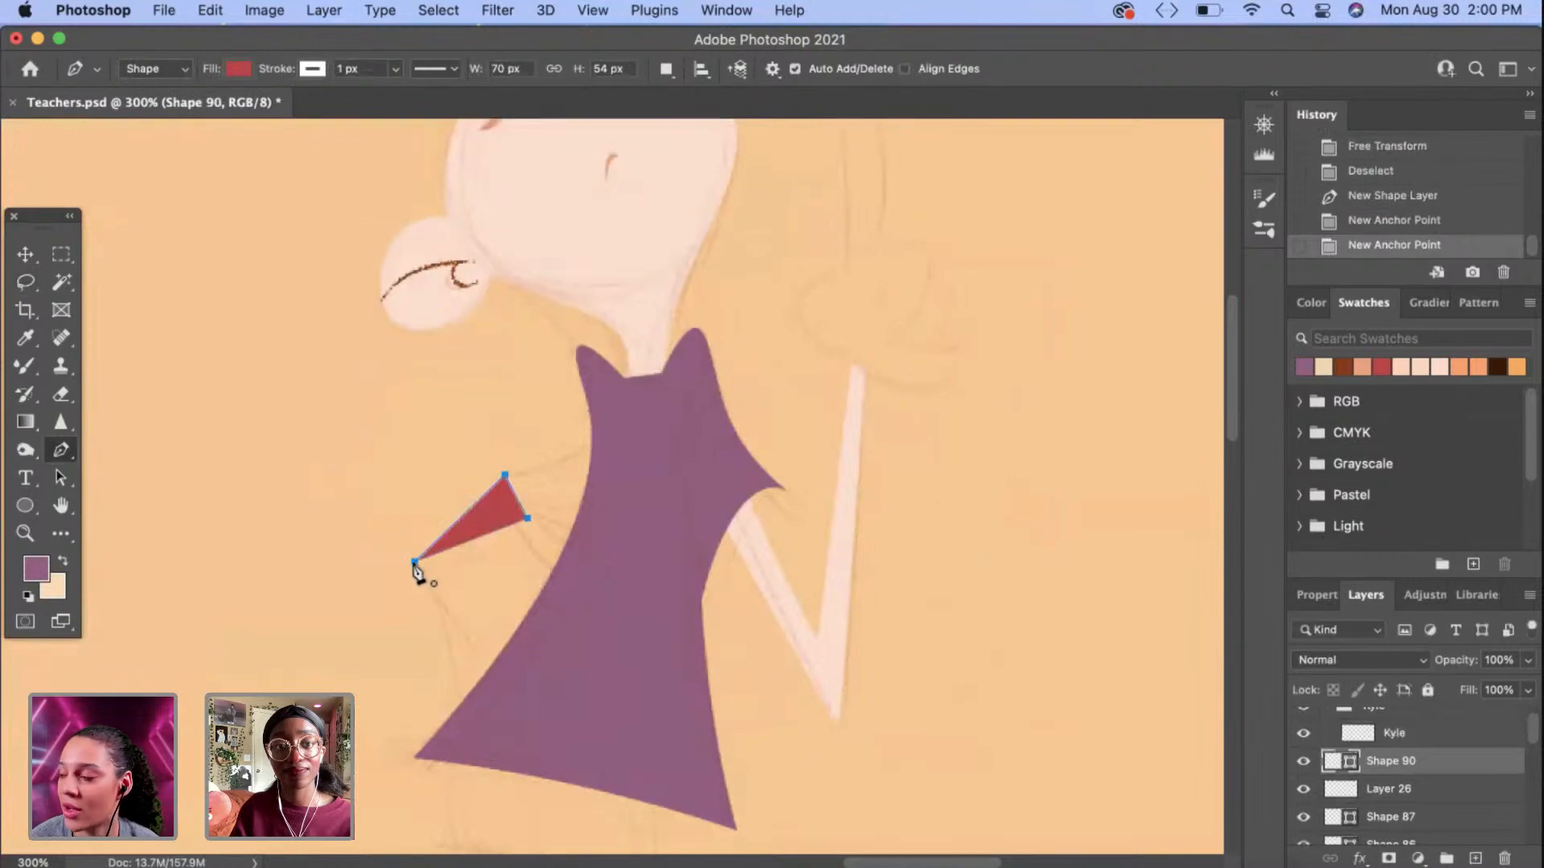
pyautogui.click(414, 561)
# Step: Give the triangle a pale-pink fill without stroke and curve its two long edges, making it about 64 by 55 px
pyautogui.click(238, 69)
pyautogui.click(187, 112)
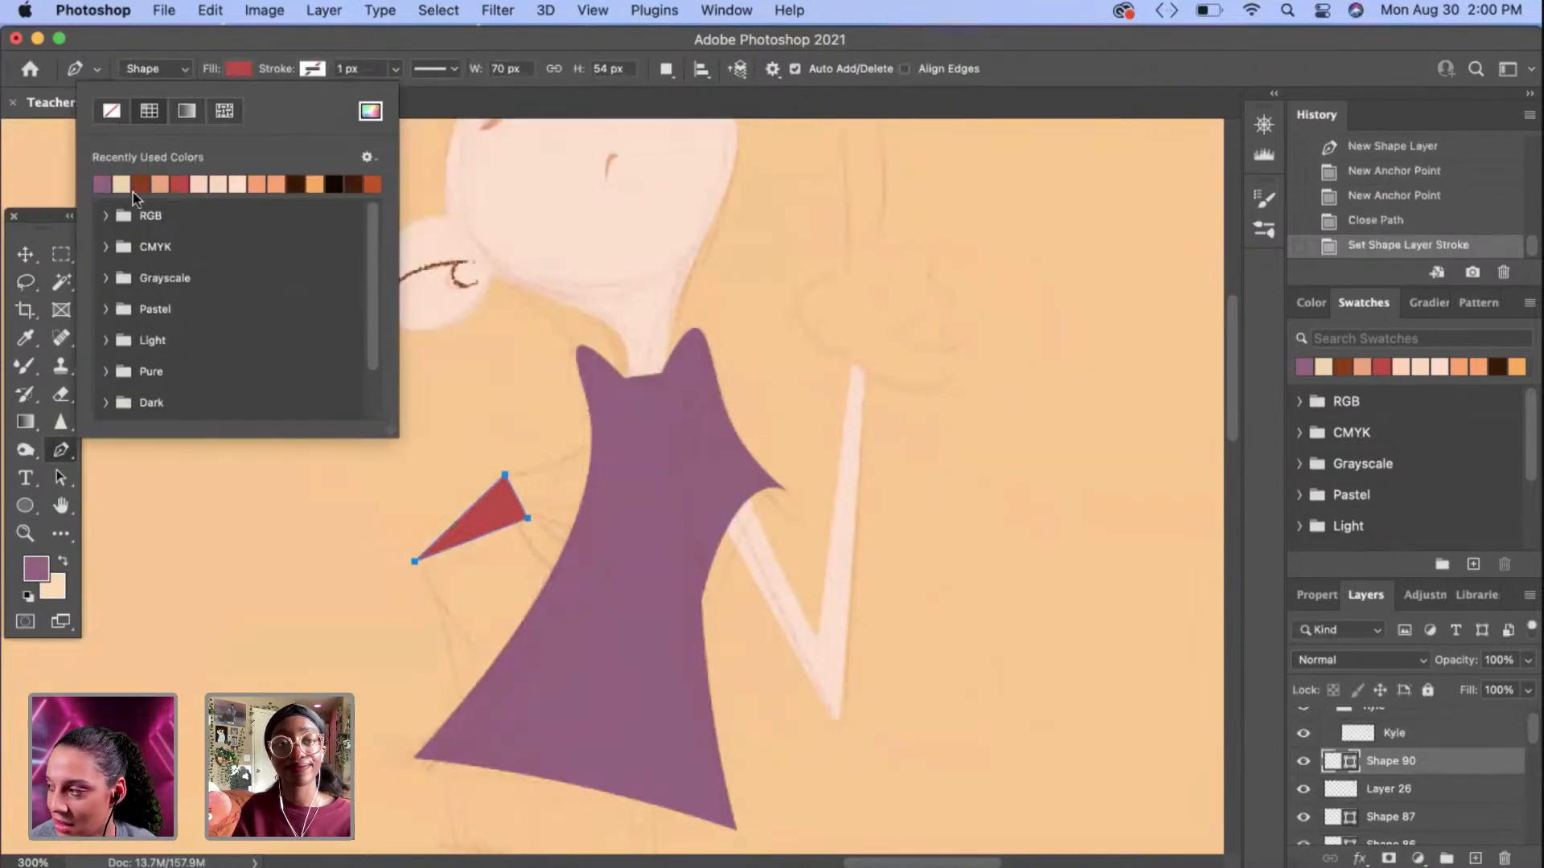
pyautogui.click(217, 184)
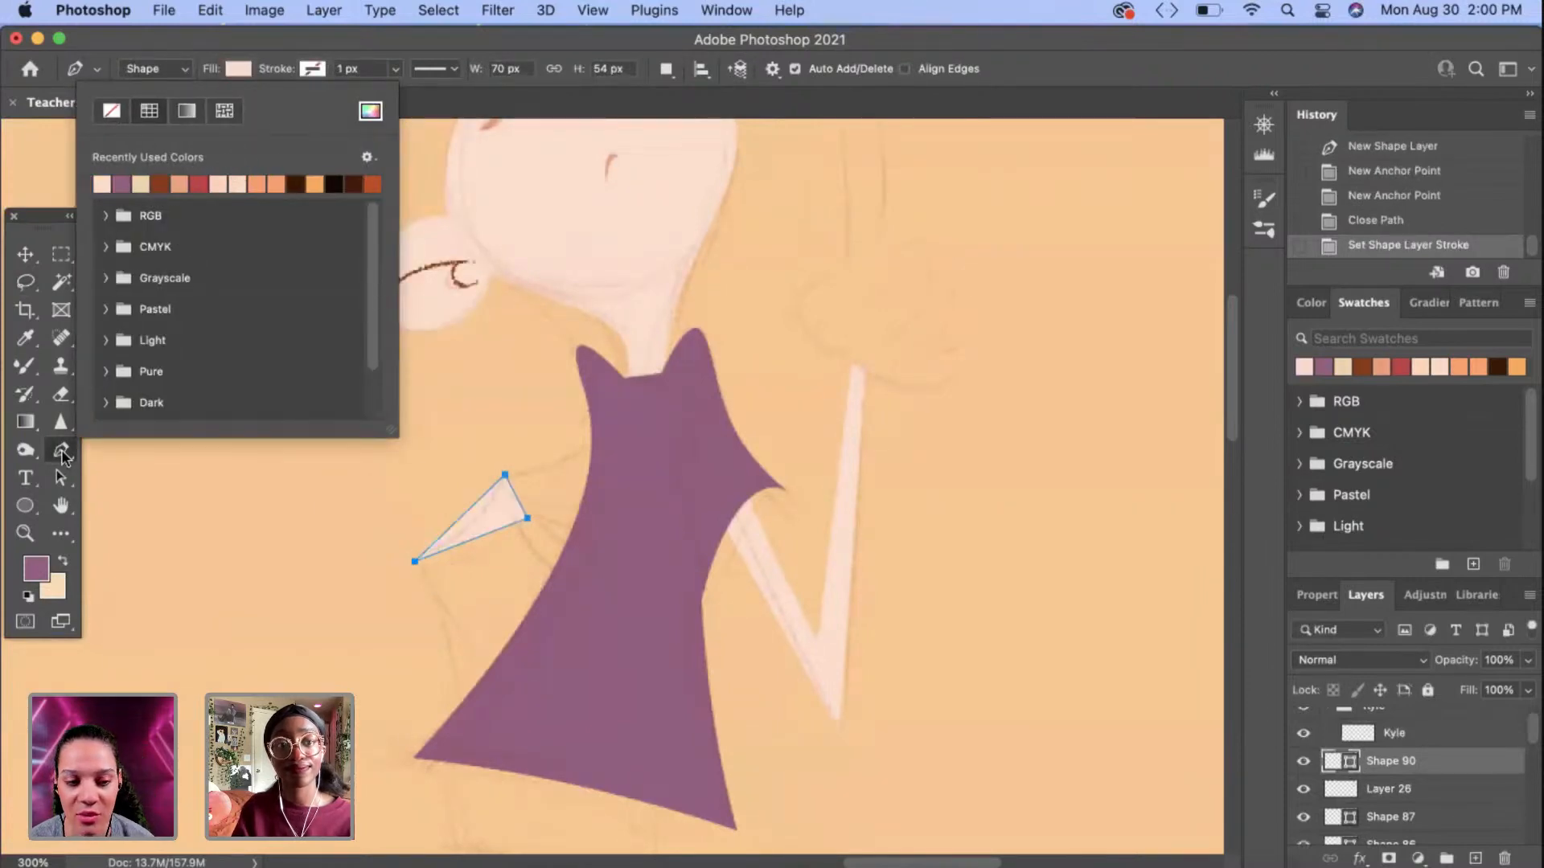
pyautogui.moveTo(64, 457); pyautogui.dragTo(173, 482)
pyautogui.moveTo(474, 539); pyautogui.dragTo(524, 527)
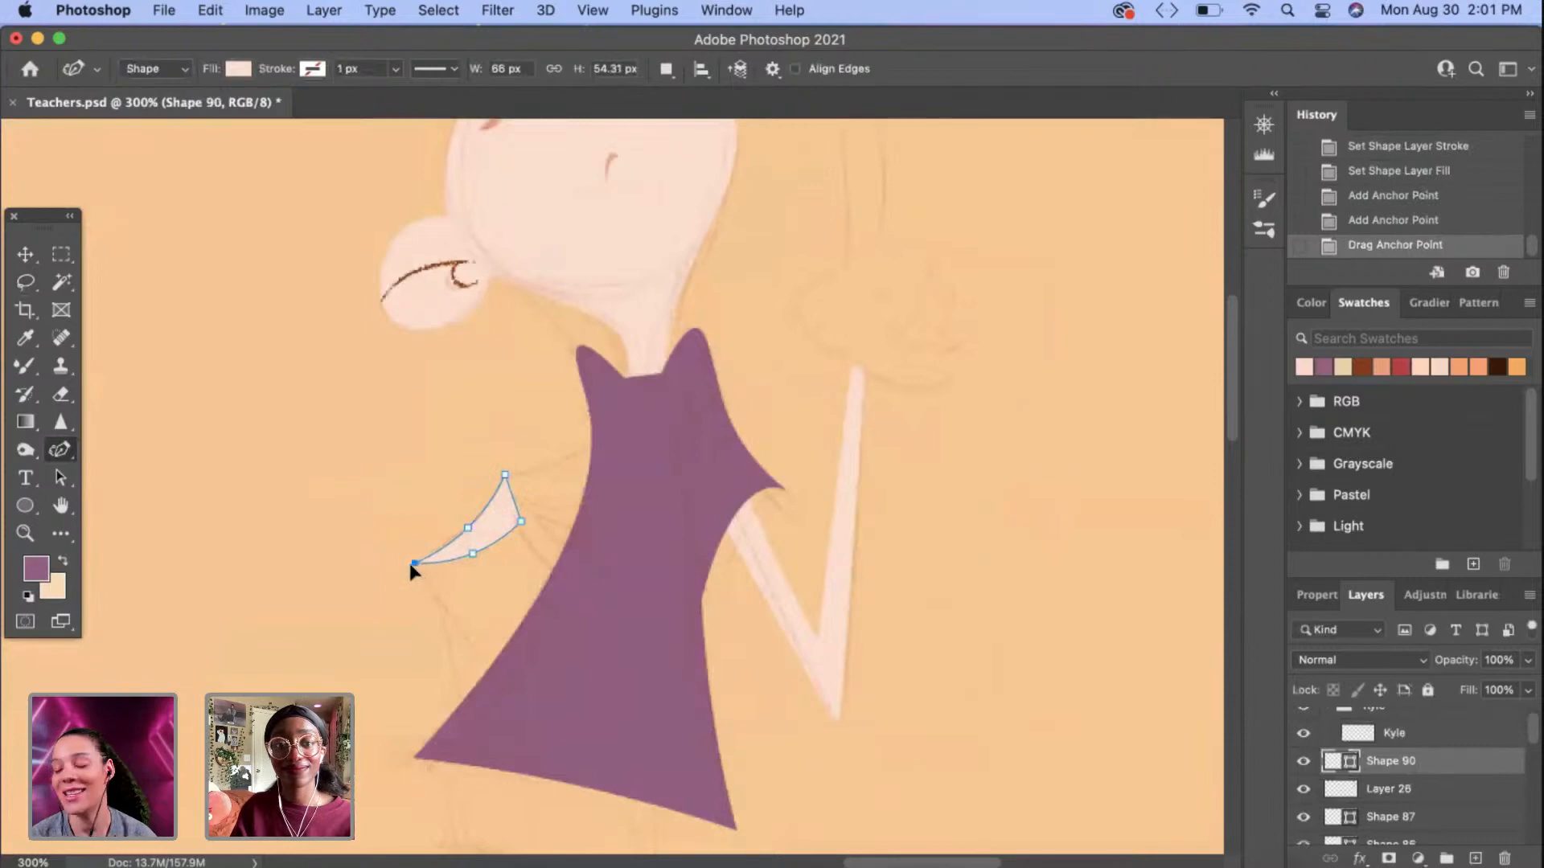
pyautogui.moveTo(422, 563); pyautogui.dragTo(422, 564)
pyautogui.moveTo(521, 521); pyautogui.dragTo(524, 520)
pyautogui.press('Return')
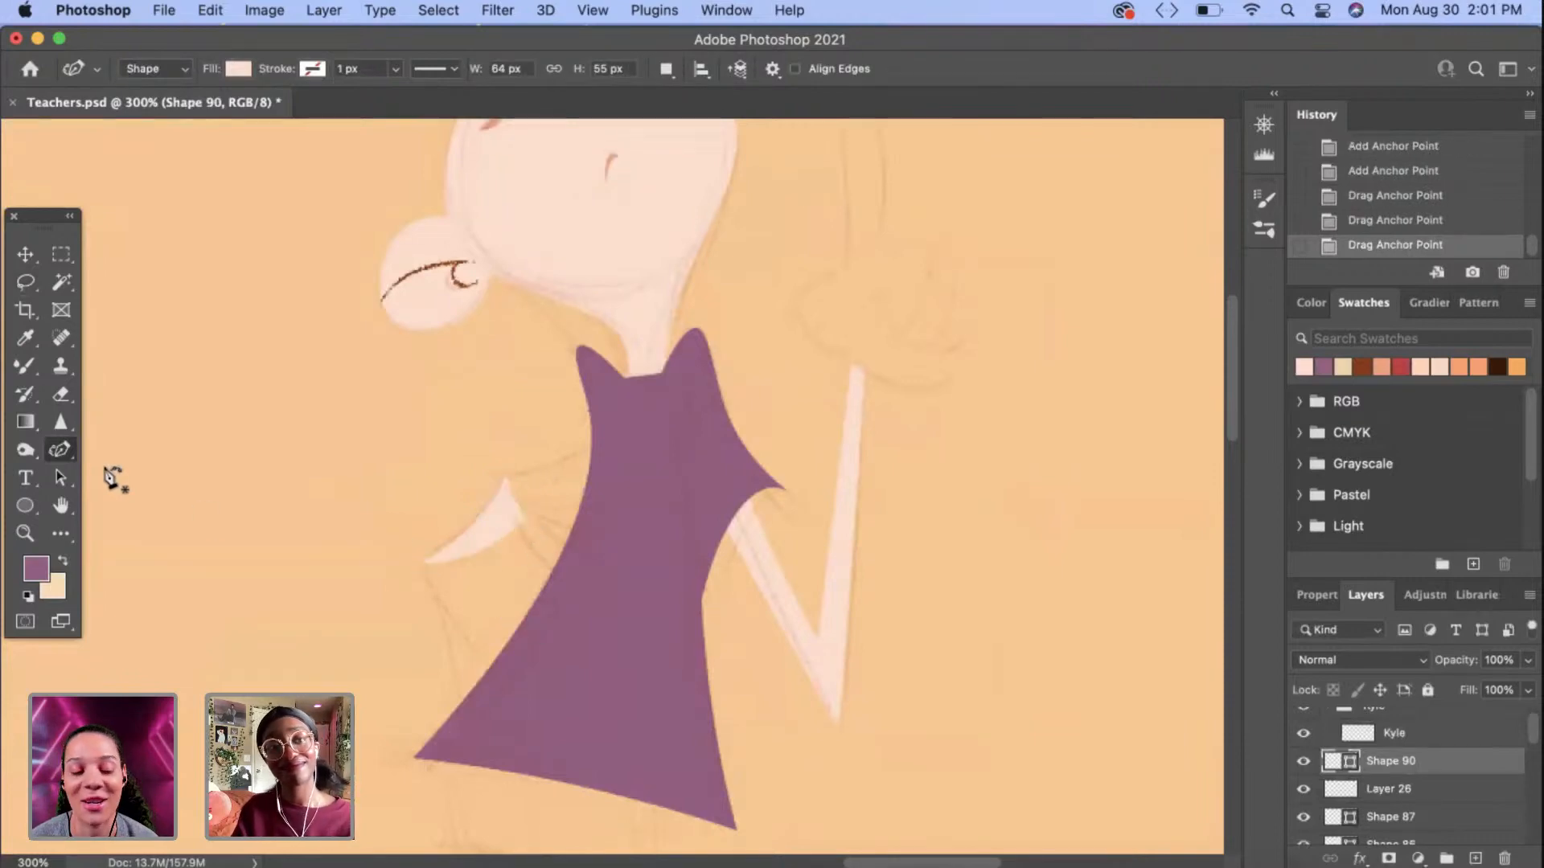
# Step: Draw a pale-pink finger from the hand shape down across the torso, curving its underside, about 60 by 48 px
pyautogui.moveTo(74, 451); pyautogui.dragTo(128, 447)
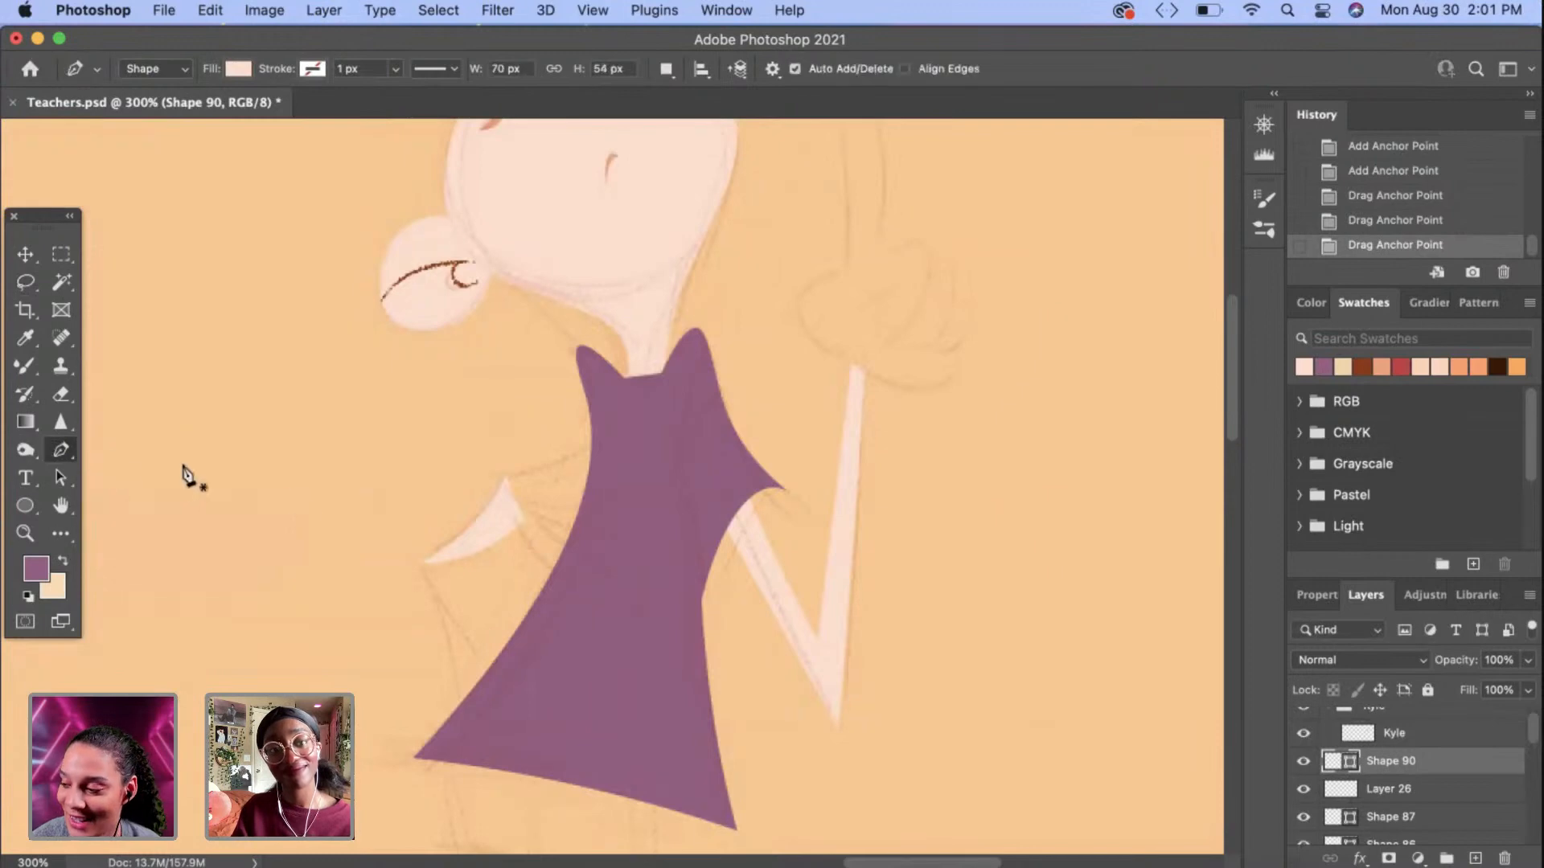
pyautogui.click(514, 508)
pyautogui.click(609, 577)
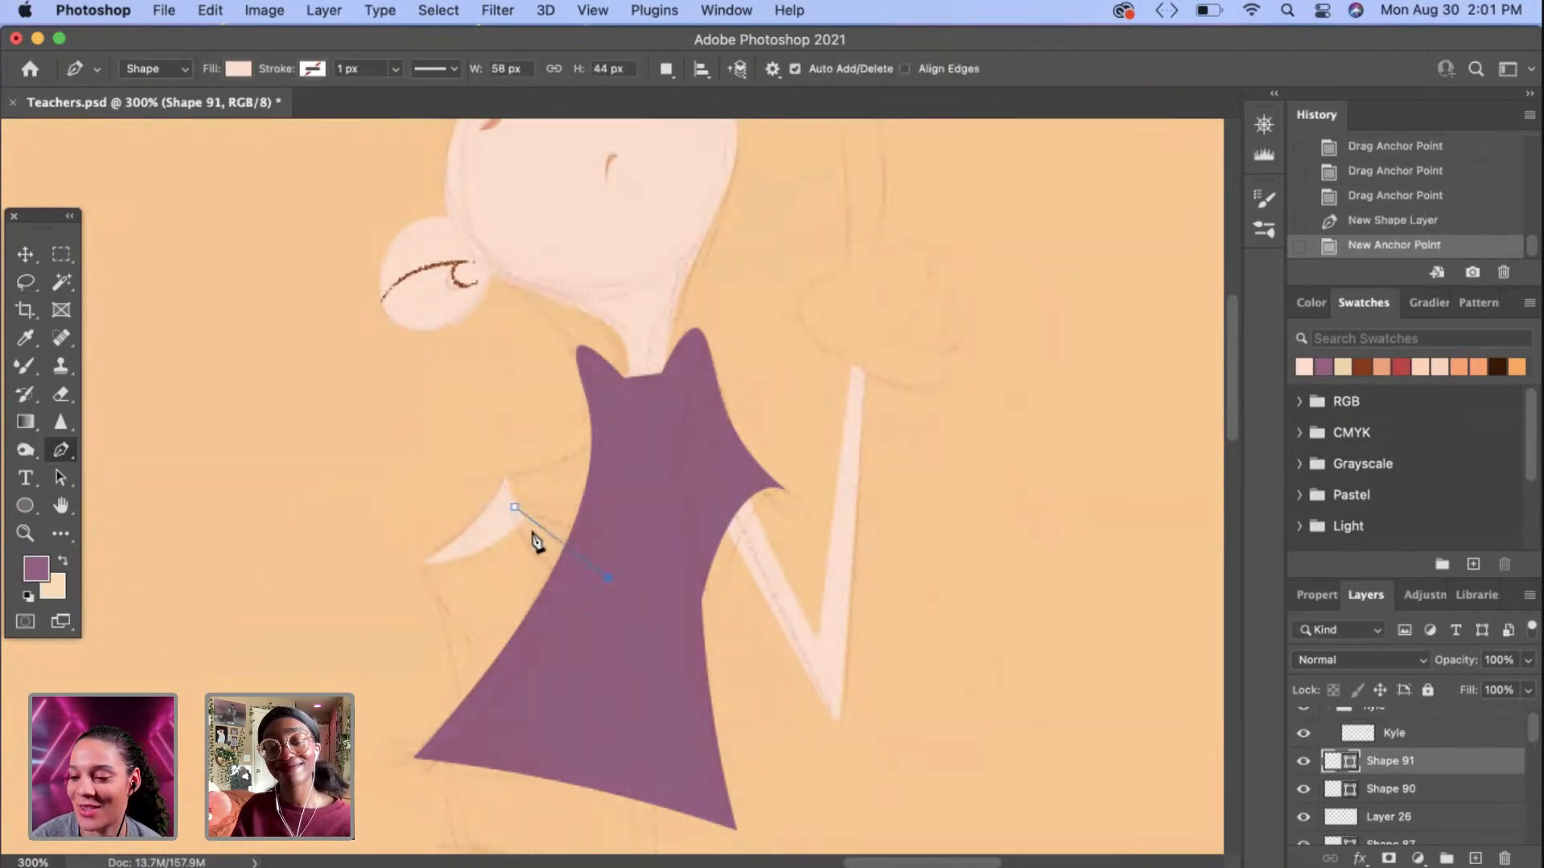
pyautogui.click(514, 508)
pyautogui.moveTo(61, 455); pyautogui.dragTo(125, 492)
pyautogui.click(587, 584)
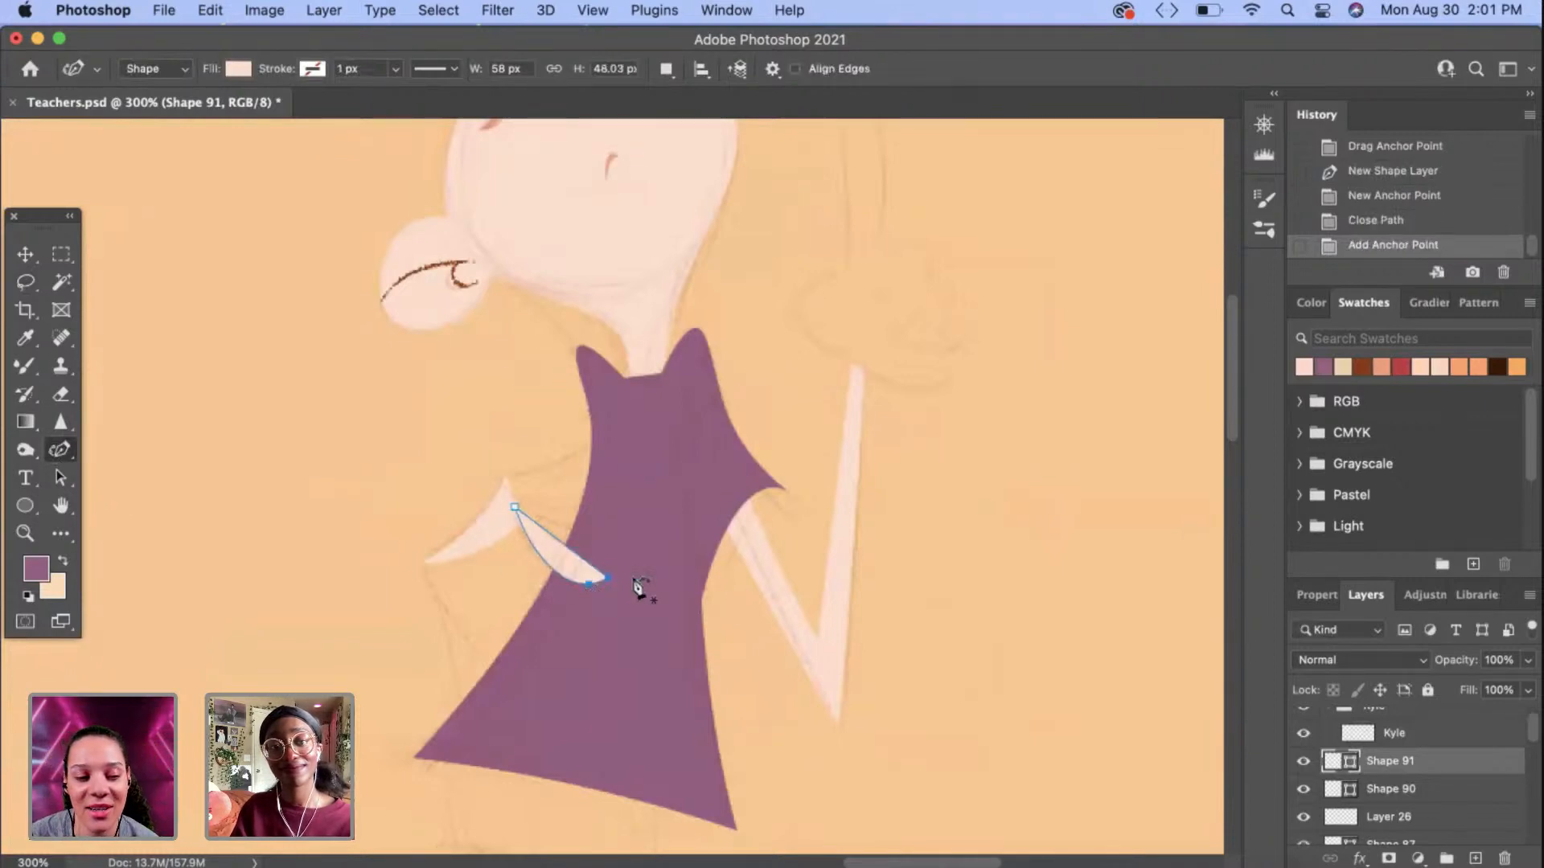
pyautogui.moveTo(609, 577); pyautogui.dragTo(614, 572)
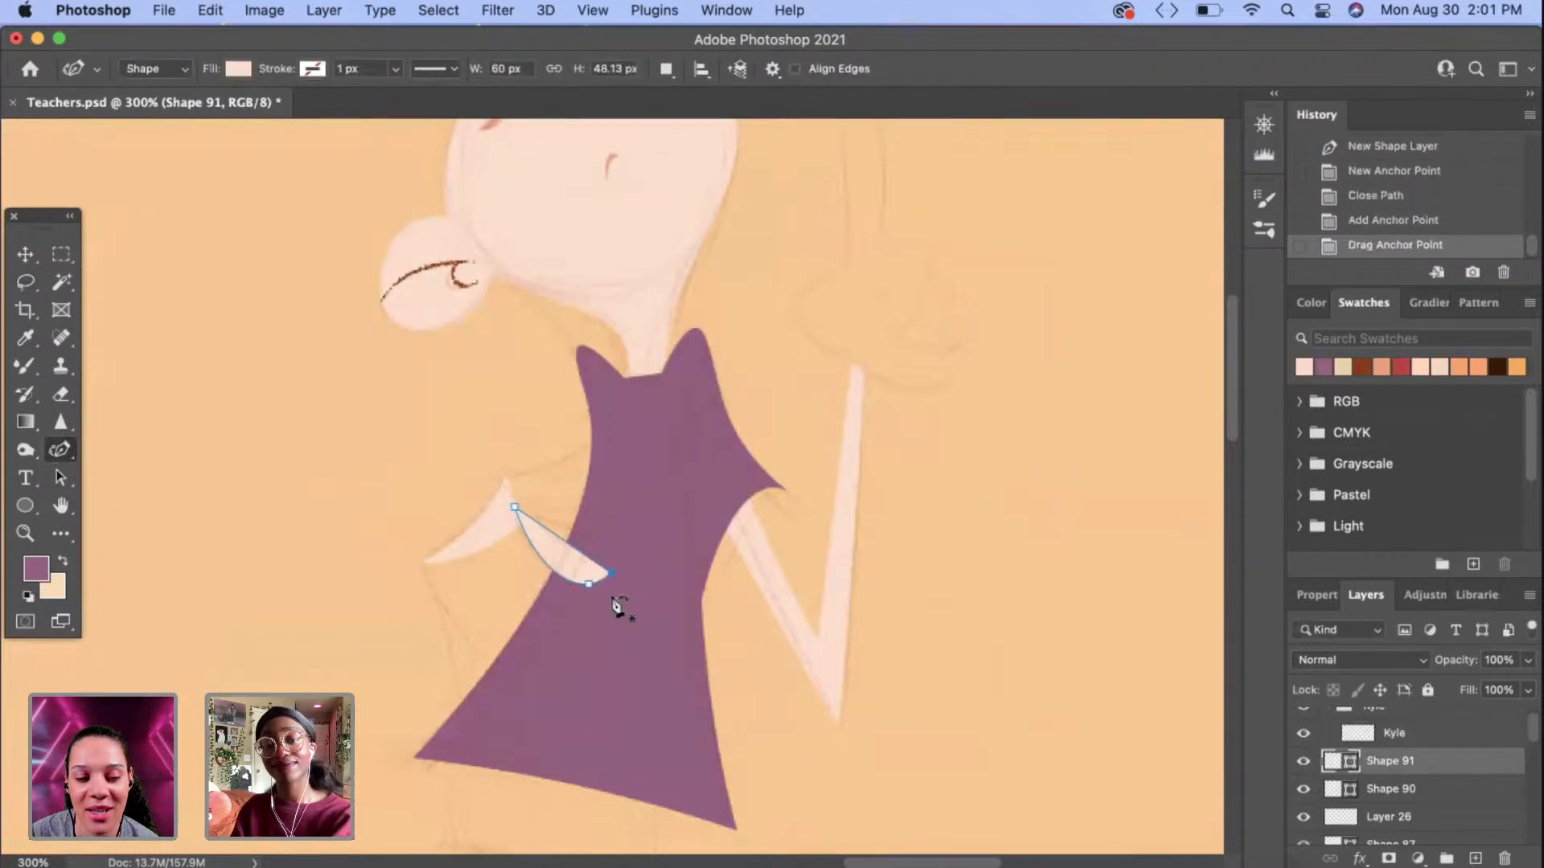
# Step: Round the lower finger's tip by replacing its end point and curve its underside, making the shape about 57 by 46 px
pyautogui.press('BackSpace')
pyautogui.press('super+z')
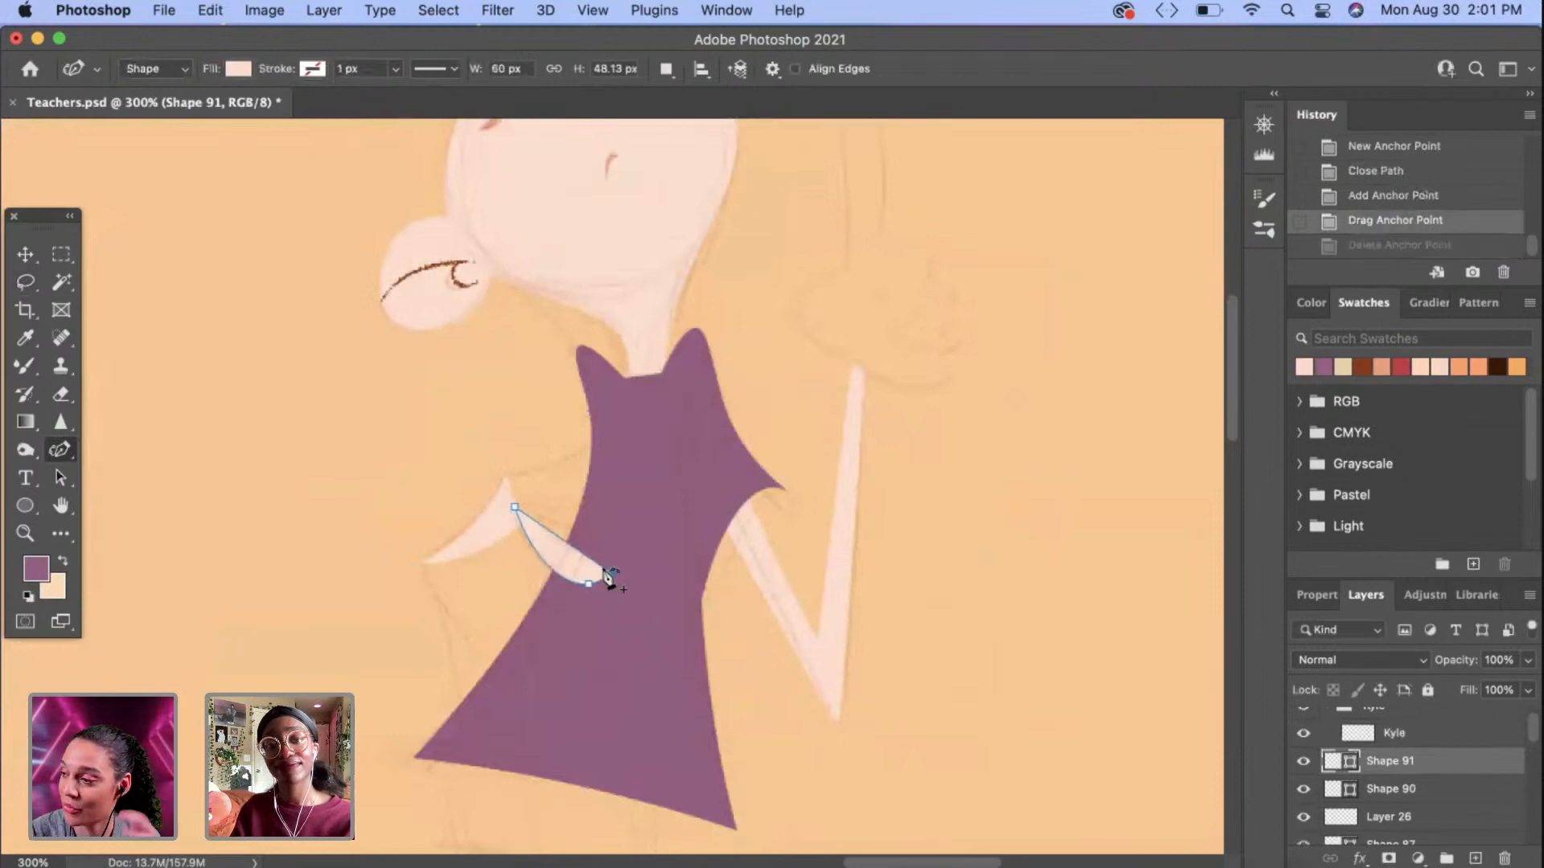
pyautogui.click(605, 565)
pyautogui.click(611, 574)
pyautogui.press('BackSpace')
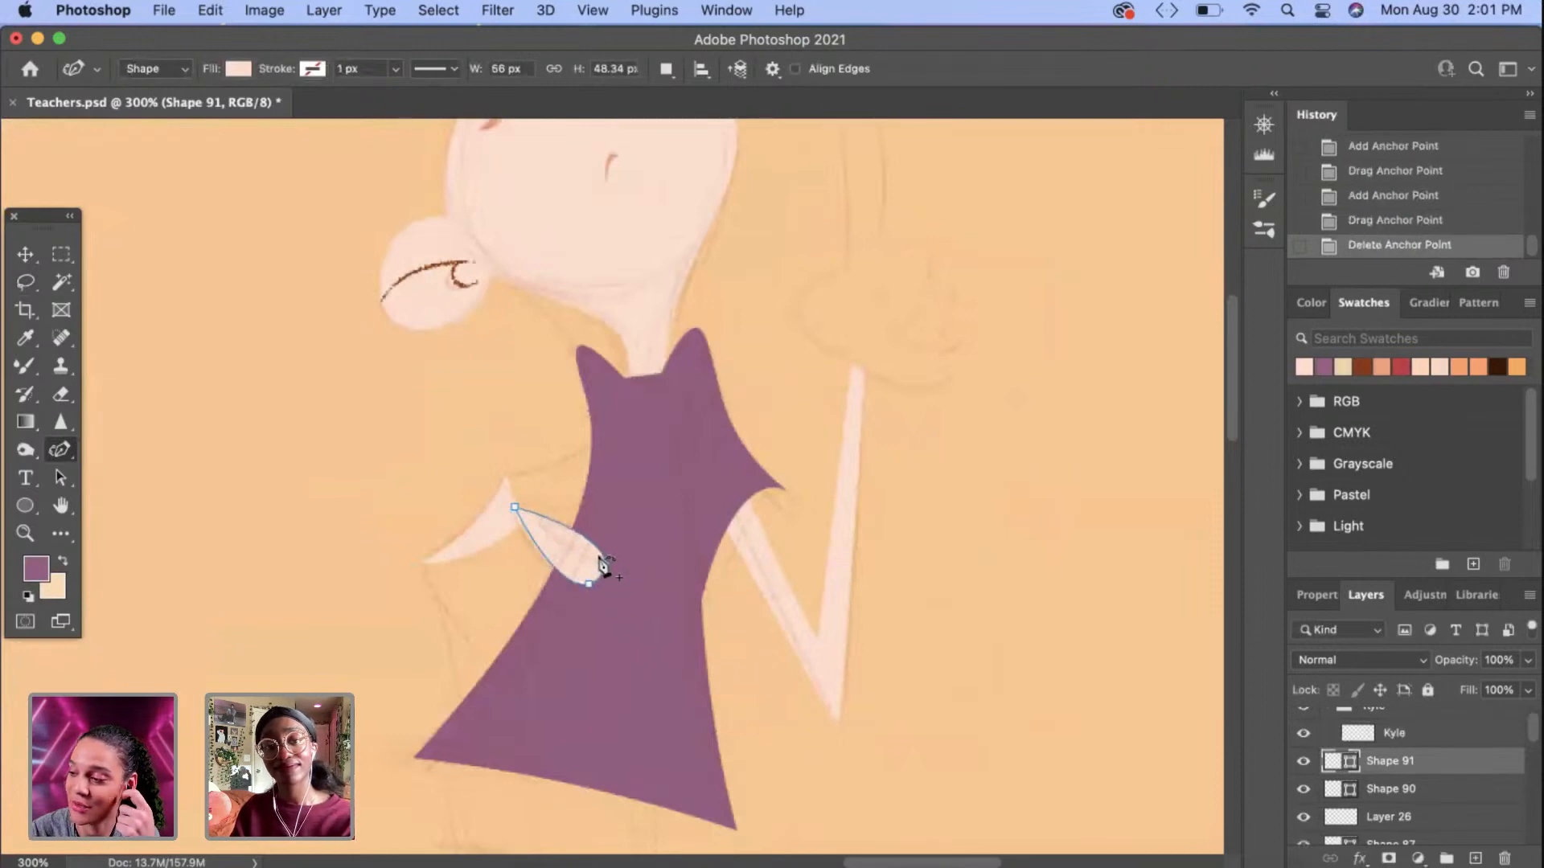
pyautogui.click(528, 540)
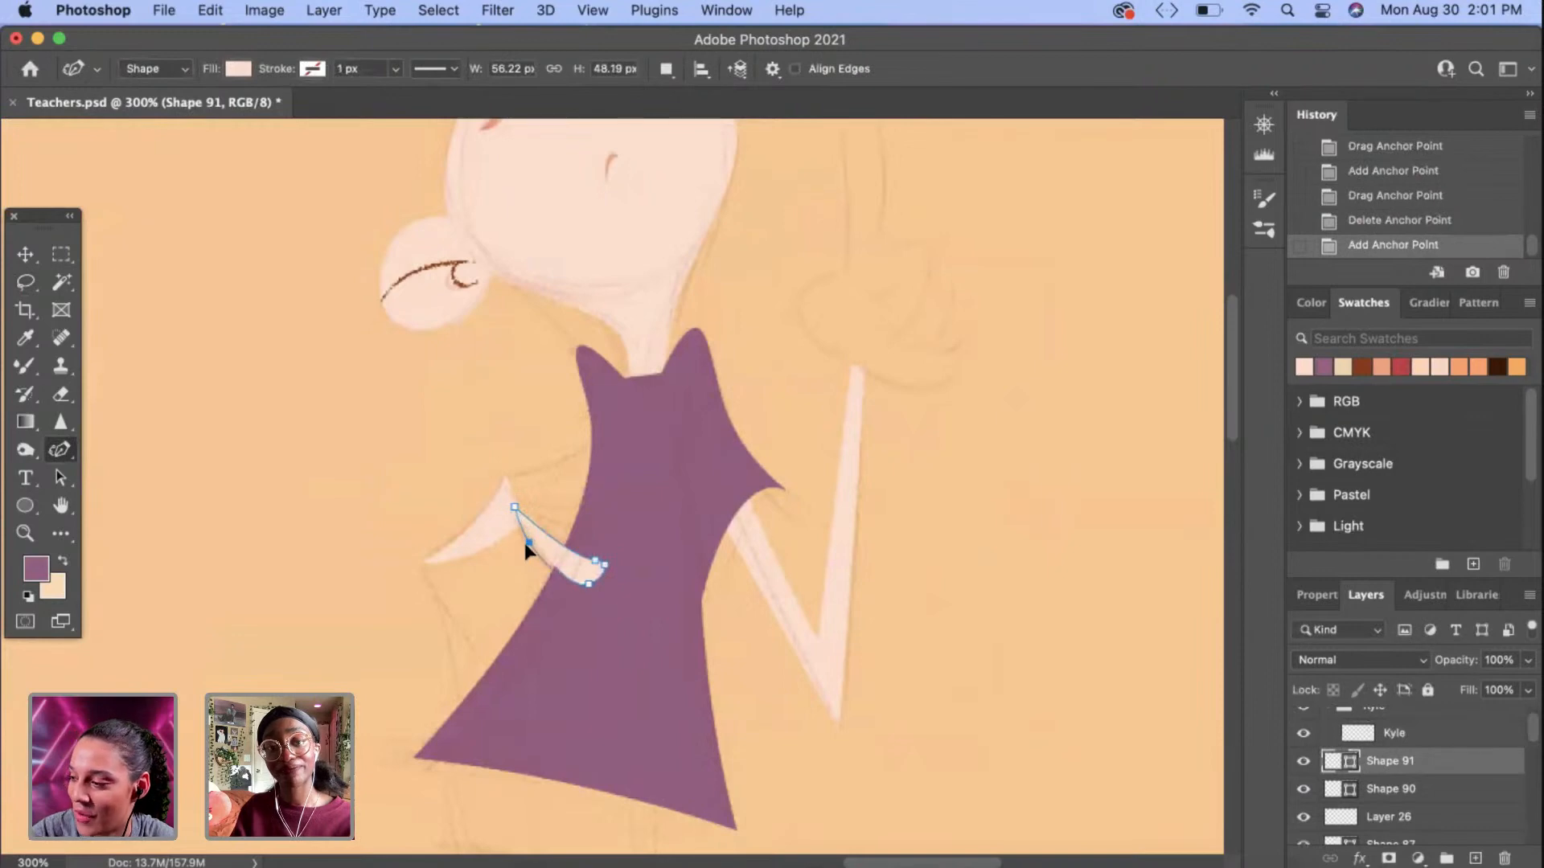
pyautogui.moveTo(596, 561)
pyautogui.mouseDown()
pyautogui.moveTo(611, 567)
pyautogui.moveTo(580, 579)
pyautogui.moveTo(603, 566)
pyautogui.mouseUp()
pyautogui.press('Escape')
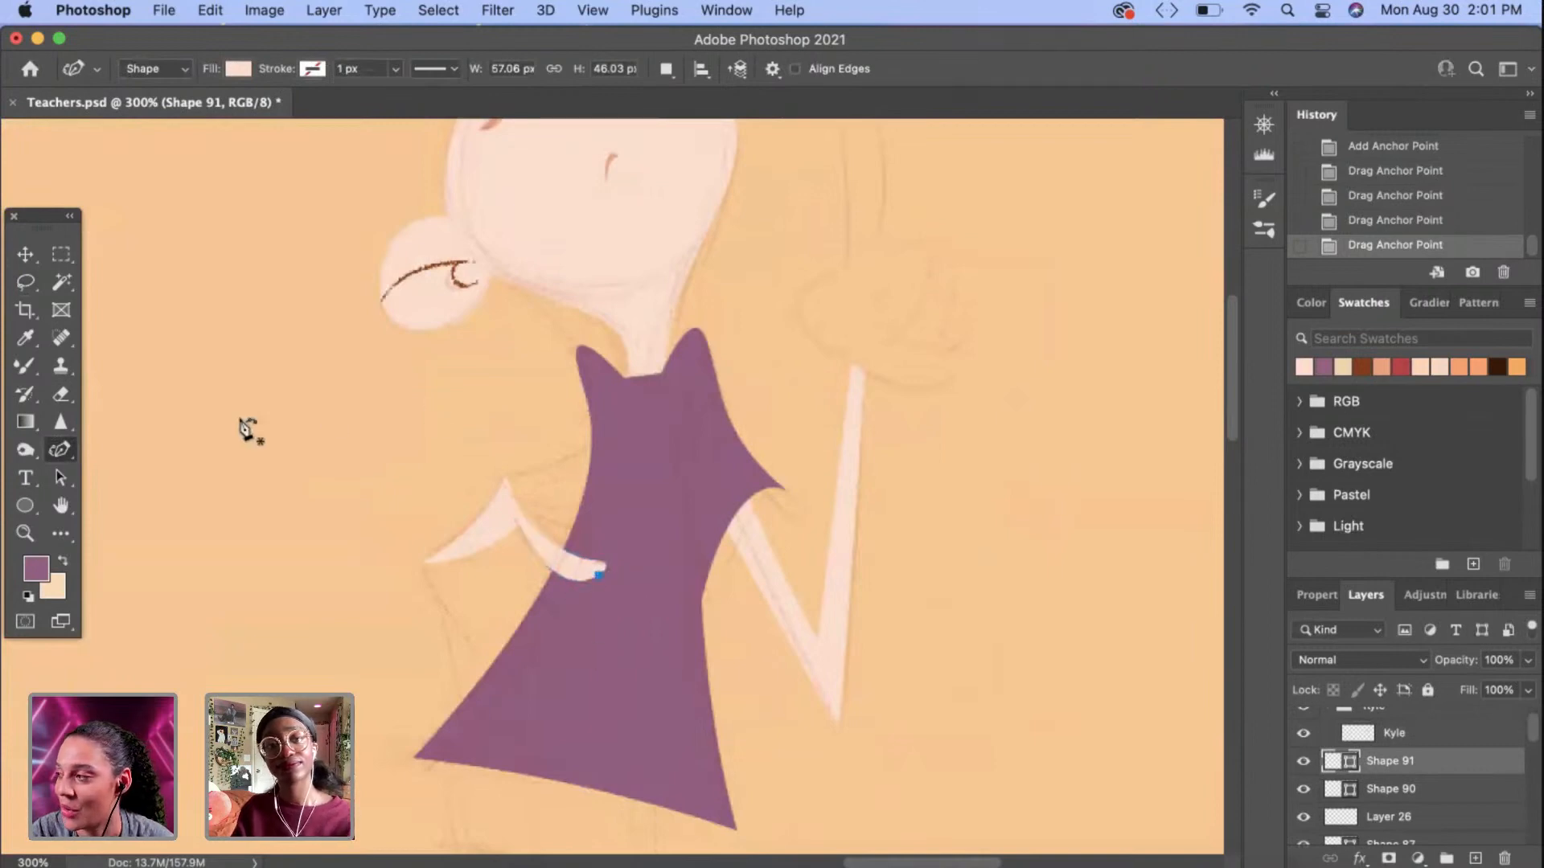
# Step: Draw a closed pale-pink Pen shape for the upper fingers, reaching from the hand across the torso, about 87 by 27 px
pyautogui.hotkey('shift', 'p')
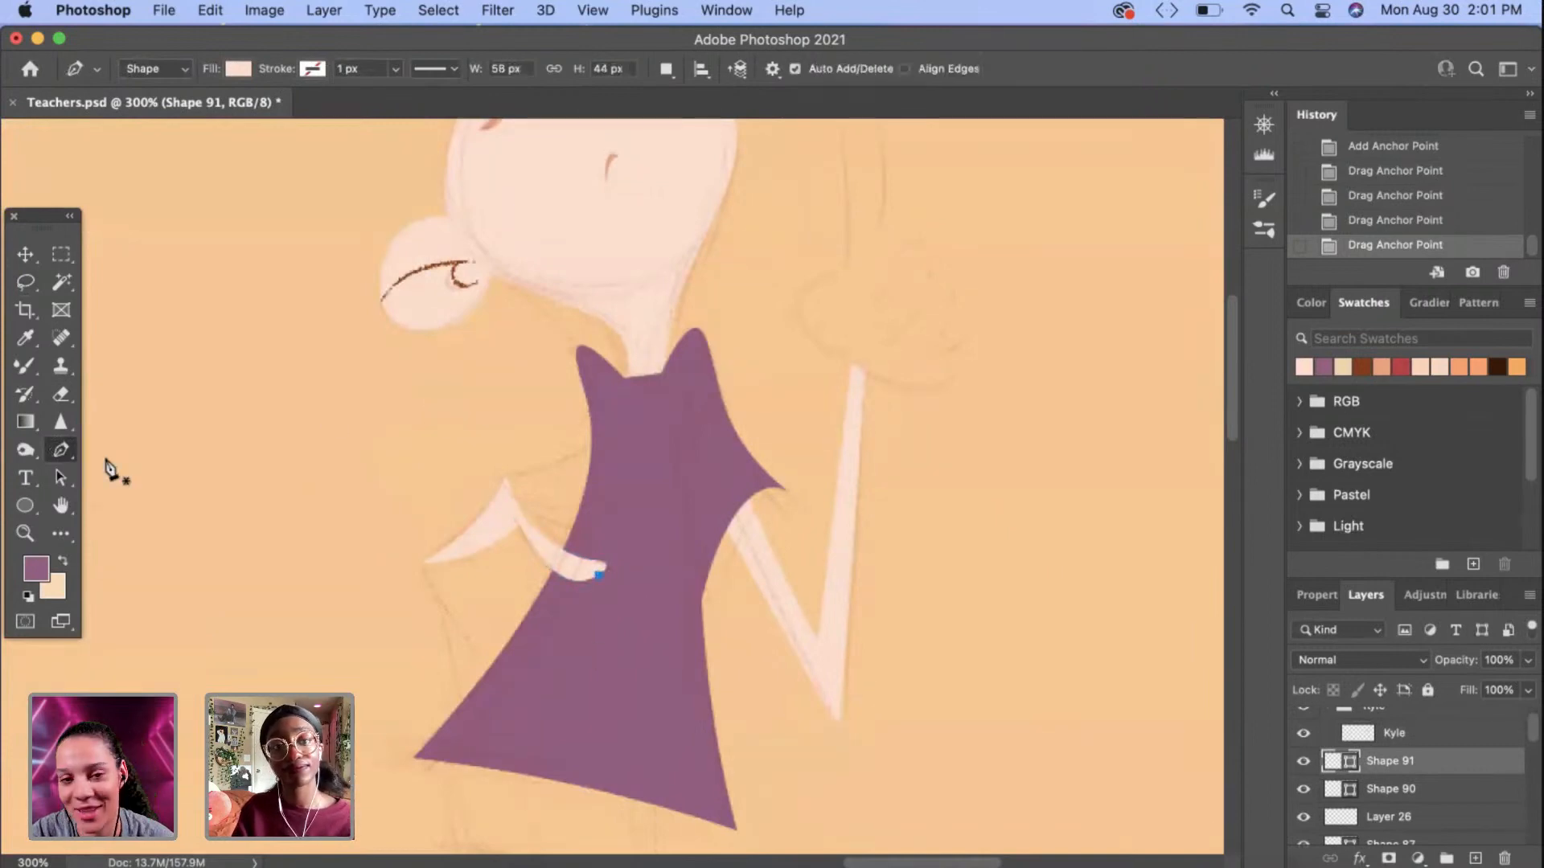
pyautogui.click(515, 500)
pyautogui.click(655, 500)
pyautogui.click(635, 521)
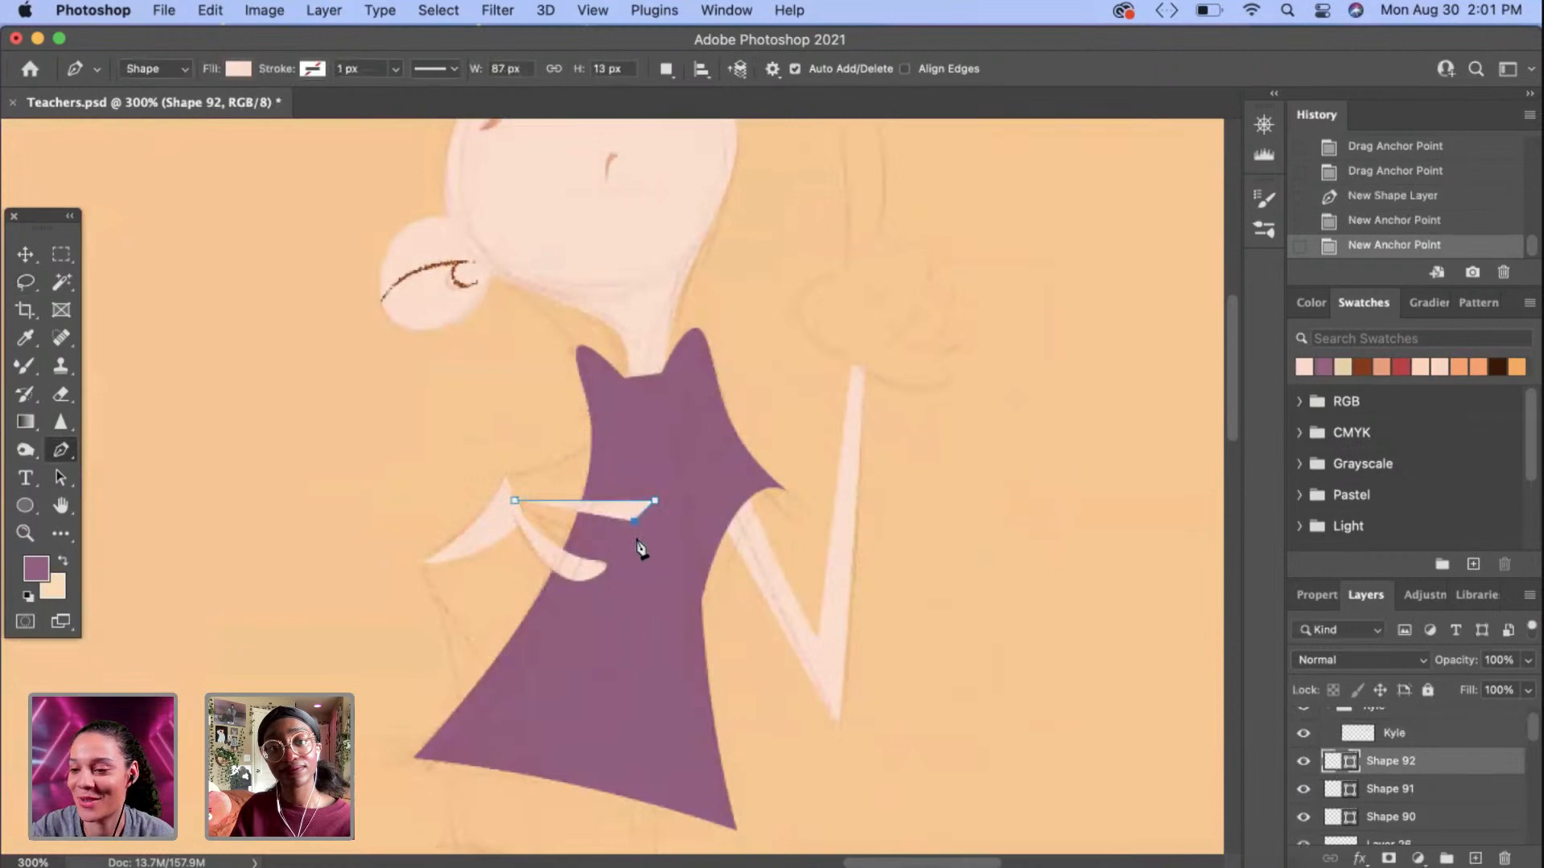
pyautogui.click(627, 544)
pyautogui.click(515, 512)
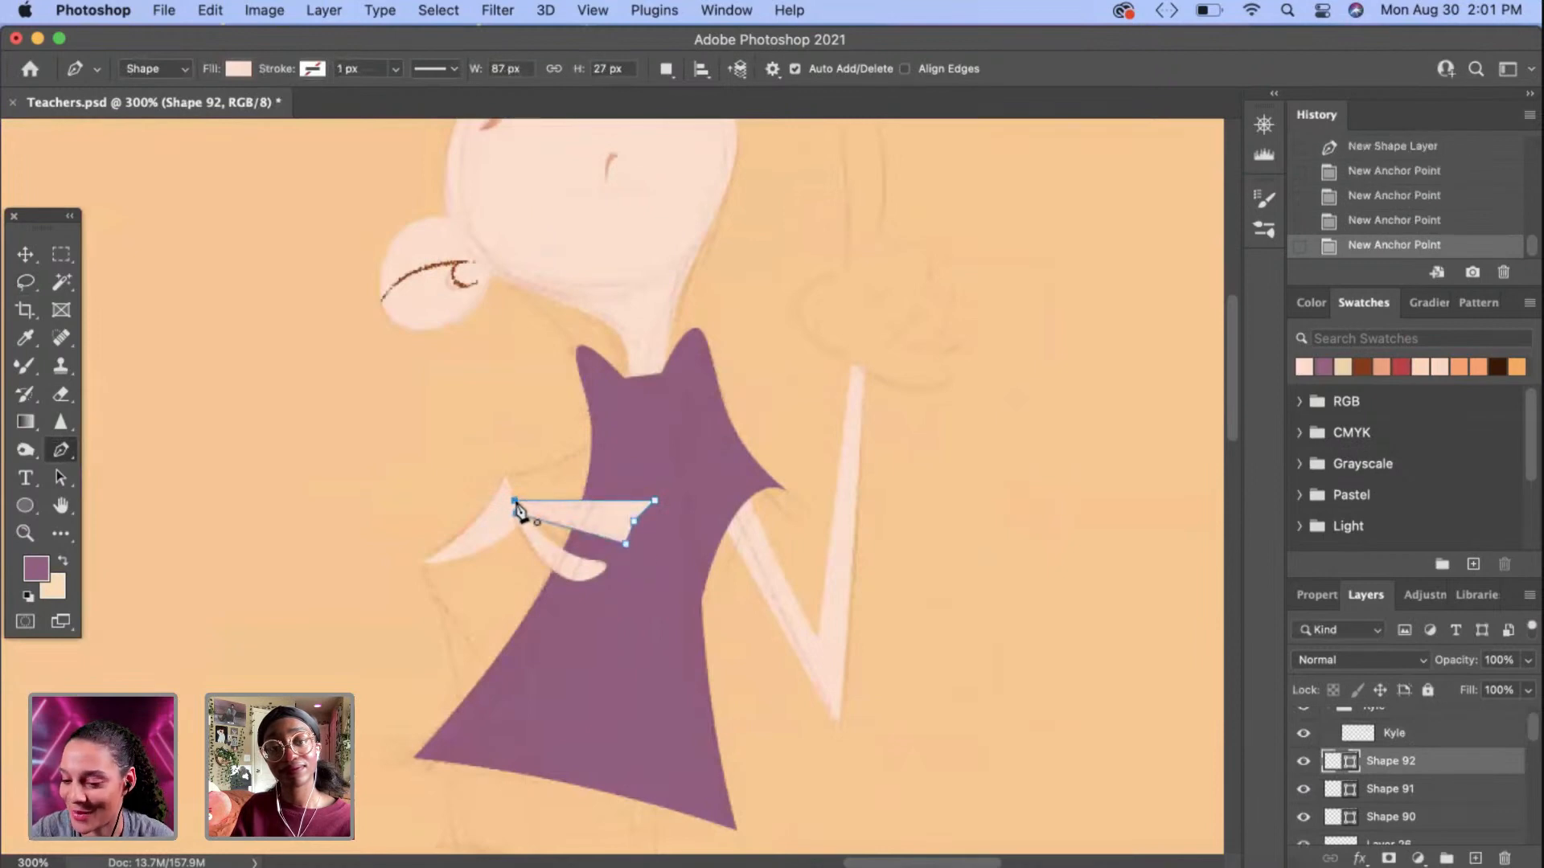
pyautogui.click(514, 500)
# Step: Curve the upper finger shape's long edges downward and extend its back corner over the hand, making it about 91 by 32 px
pyautogui.moveTo(65, 457); pyautogui.dragTo(129, 486)
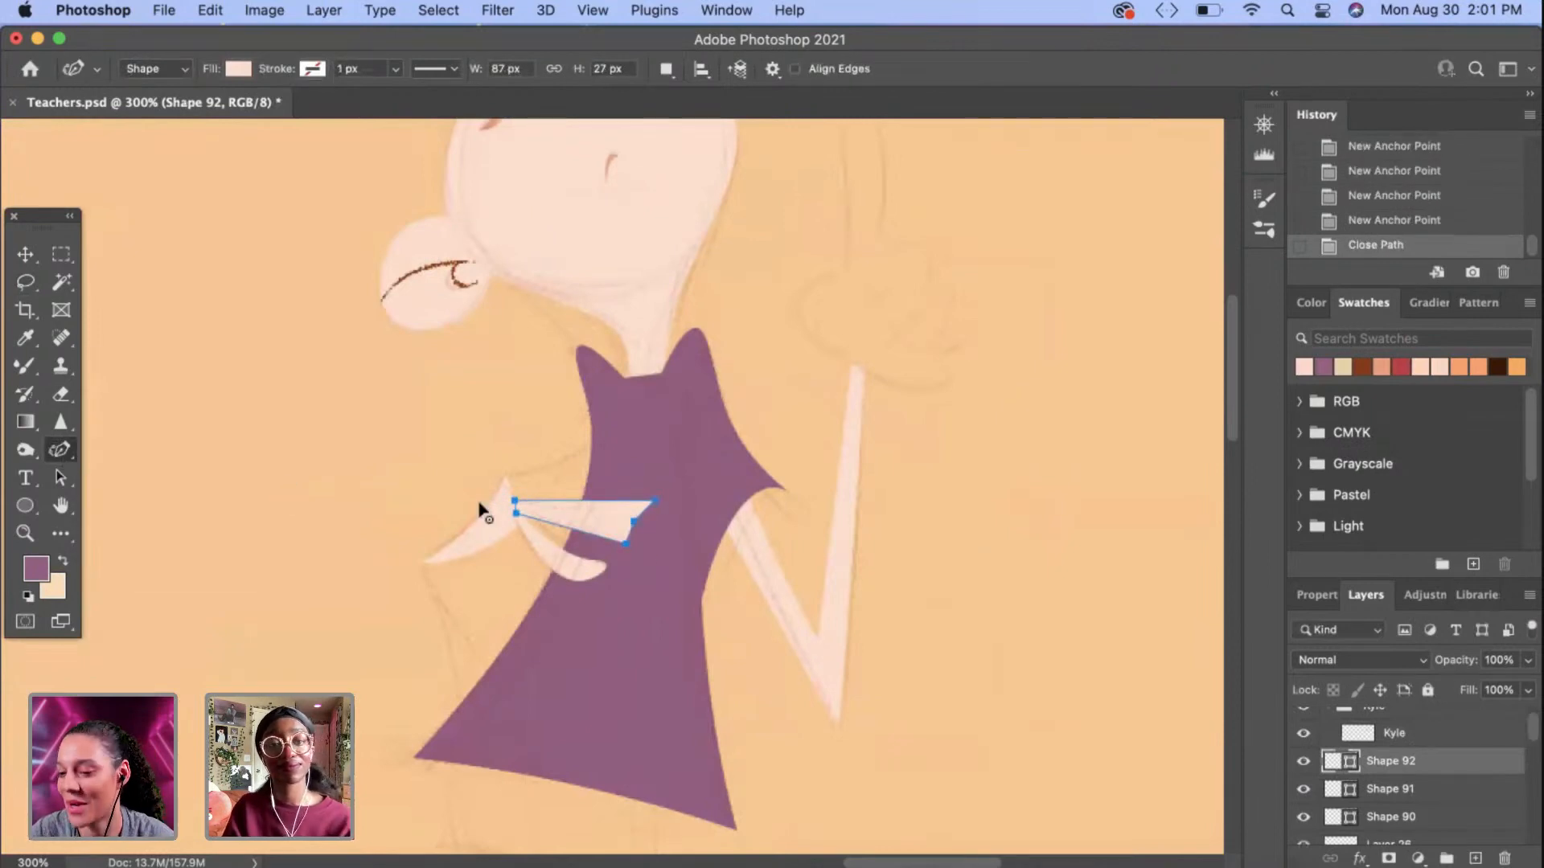
pyautogui.click(552, 529)
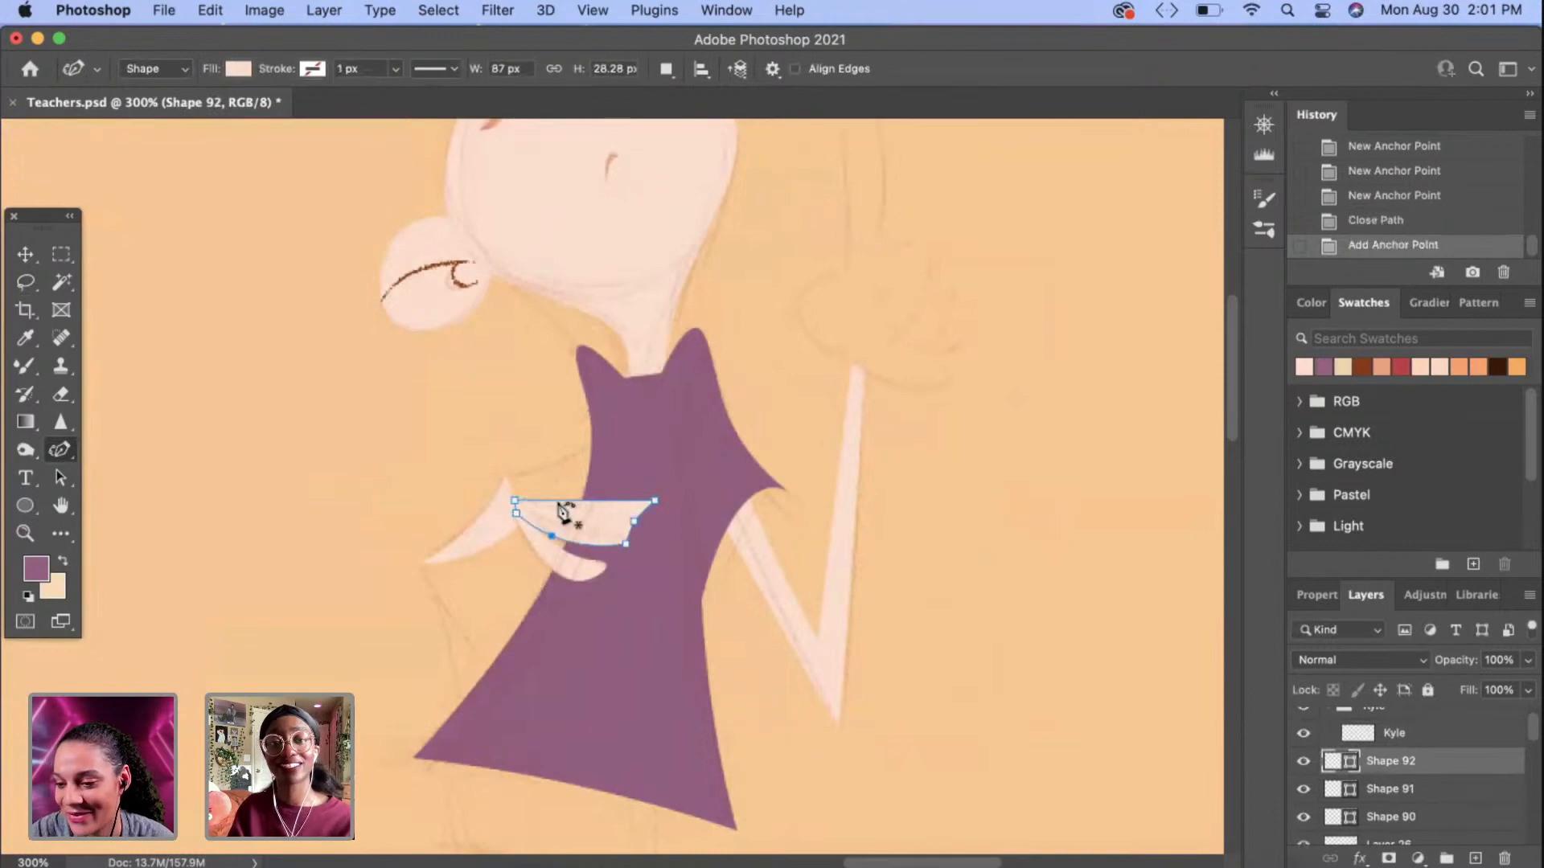
pyautogui.click(553, 505)
pyautogui.moveTo(514, 500); pyautogui.dragTo(507, 493)
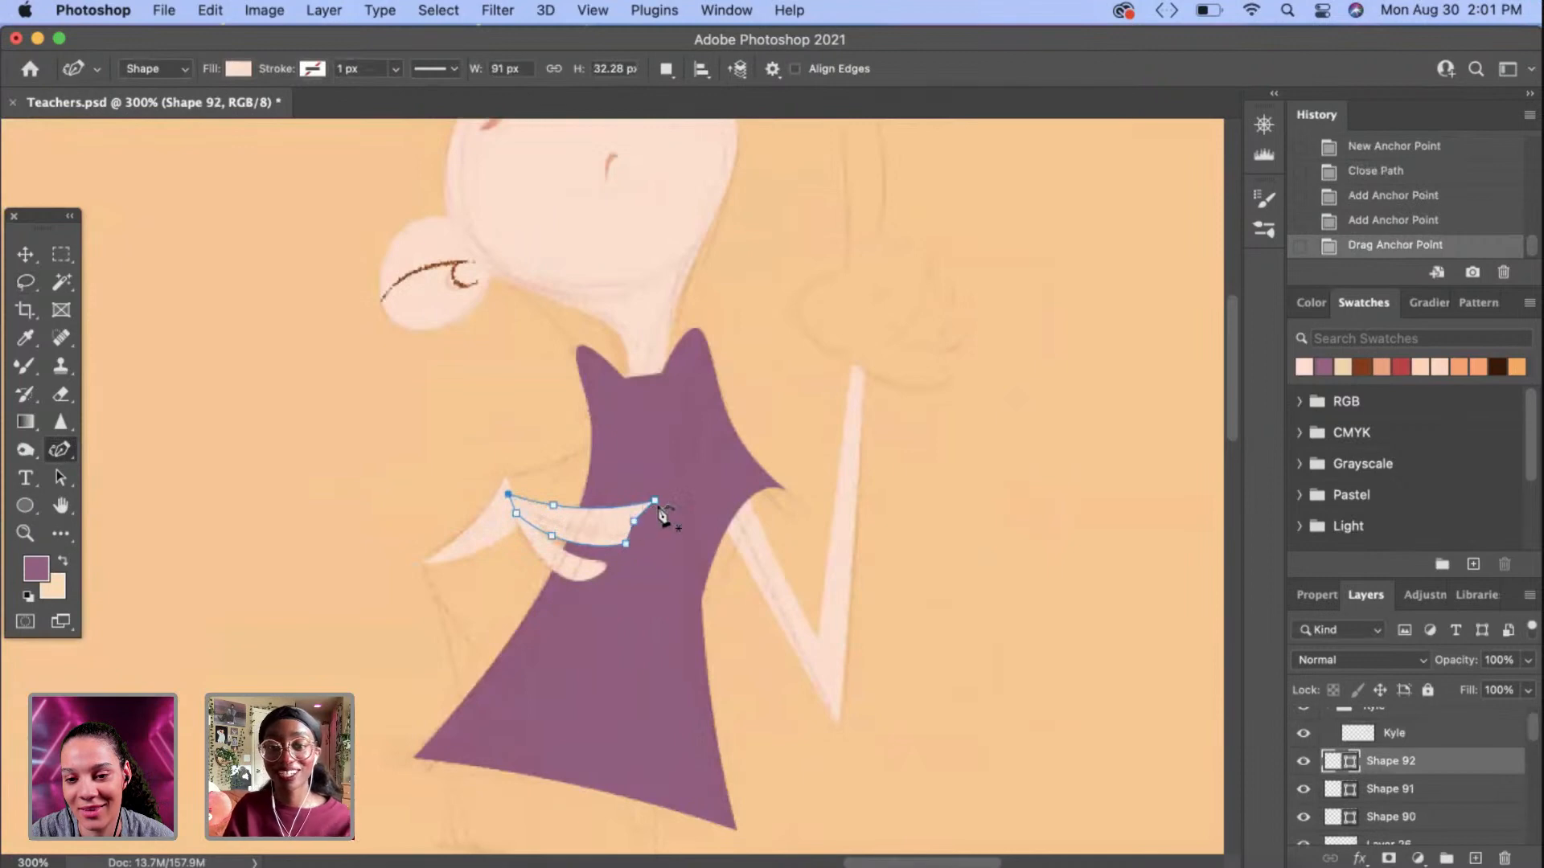
# Step: Rework the end of the upper finger shape into two rounded fingertips with a notch between them, about 89 by 30 px overall
pyautogui.moveTo(644, 514); pyautogui.dragTo(652, 515)
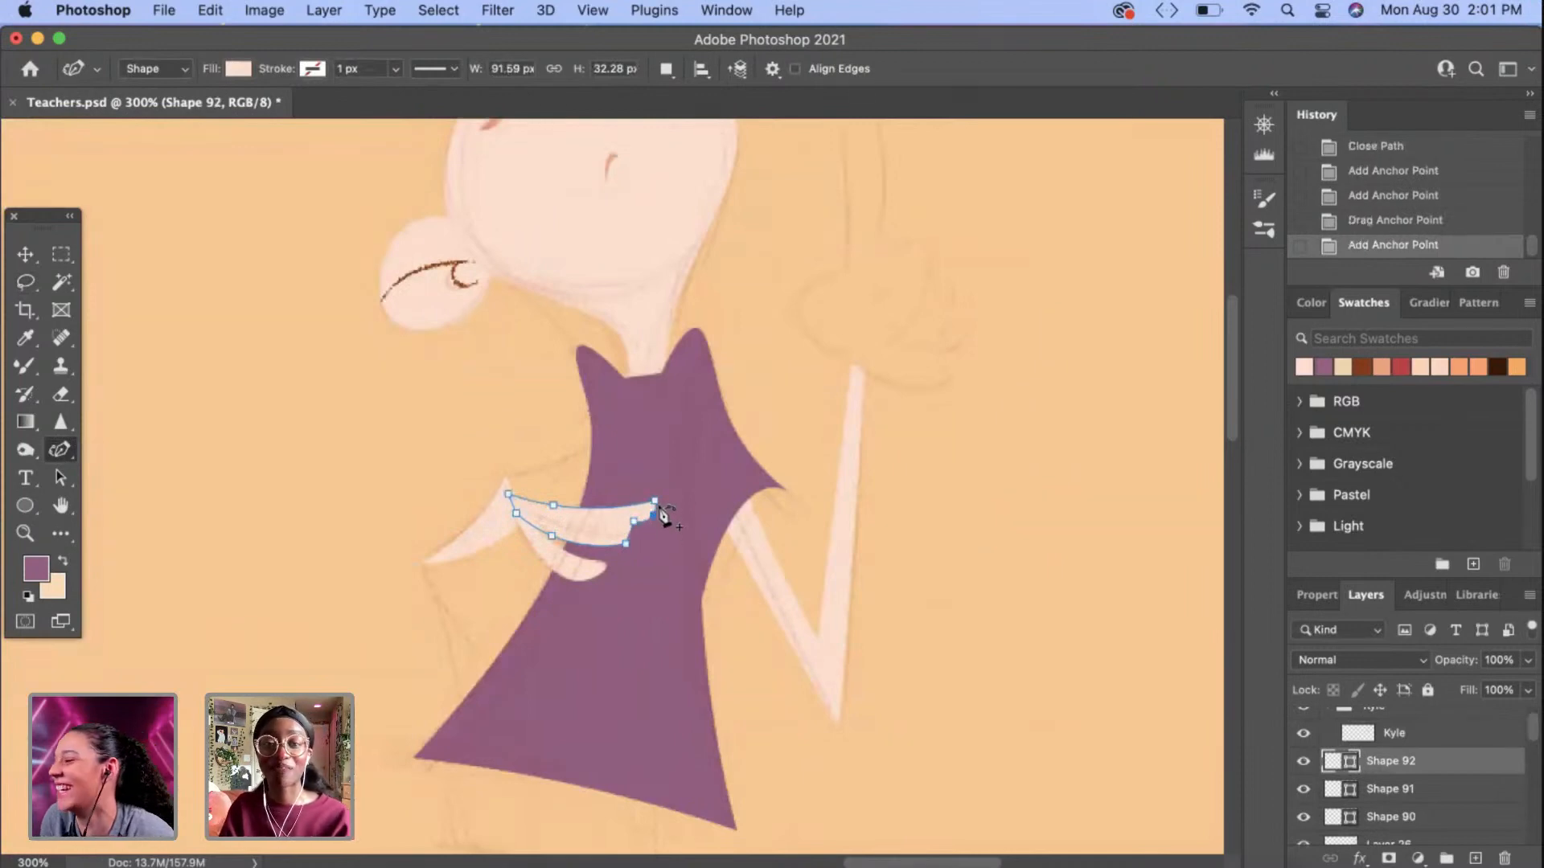
pyautogui.click(655, 501)
pyautogui.press('Delete')
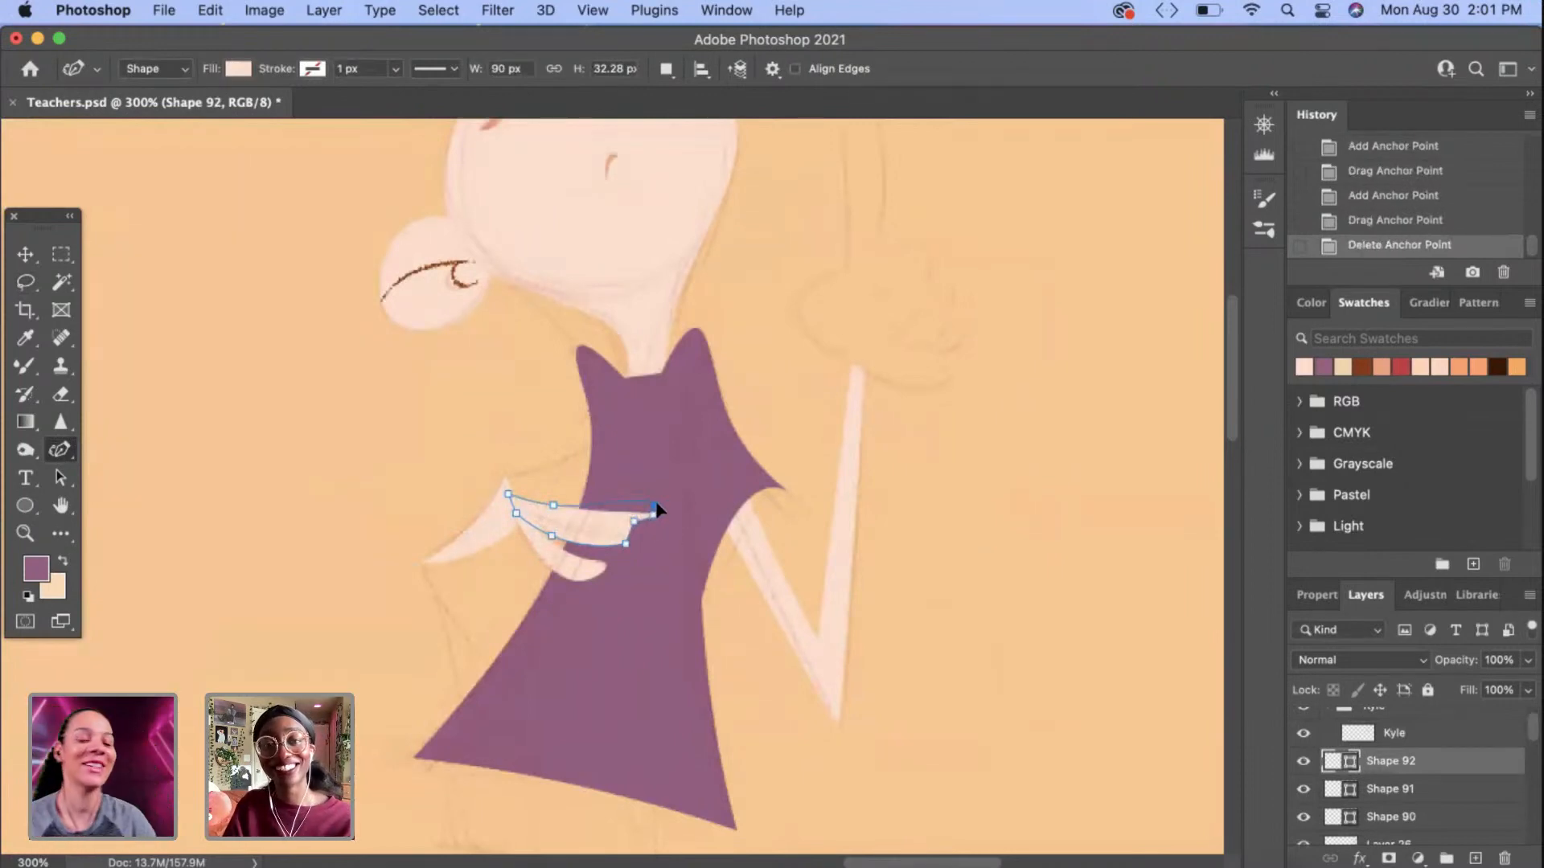
pyautogui.moveTo(654, 502)
pyautogui.mouseDown()
pyautogui.moveTo(620, 542)
pyautogui.moveTo(651, 501)
pyautogui.moveTo(625, 521)
pyautogui.moveTo(646, 527)
pyautogui.mouseUp()
pyautogui.press('Delete')
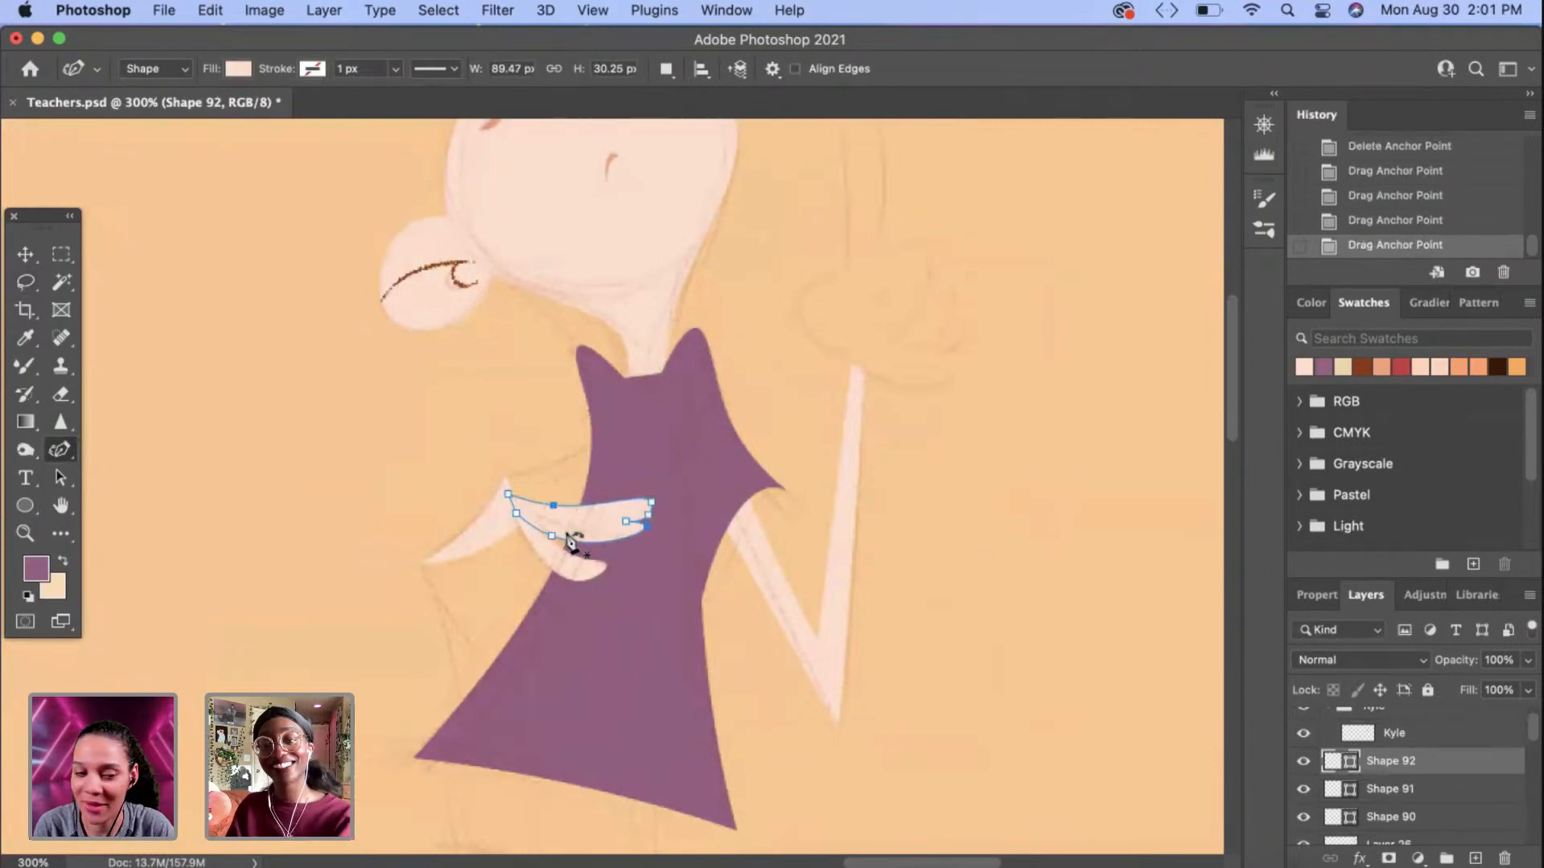
pyautogui.press('Return')
pyautogui.click(604, 521)
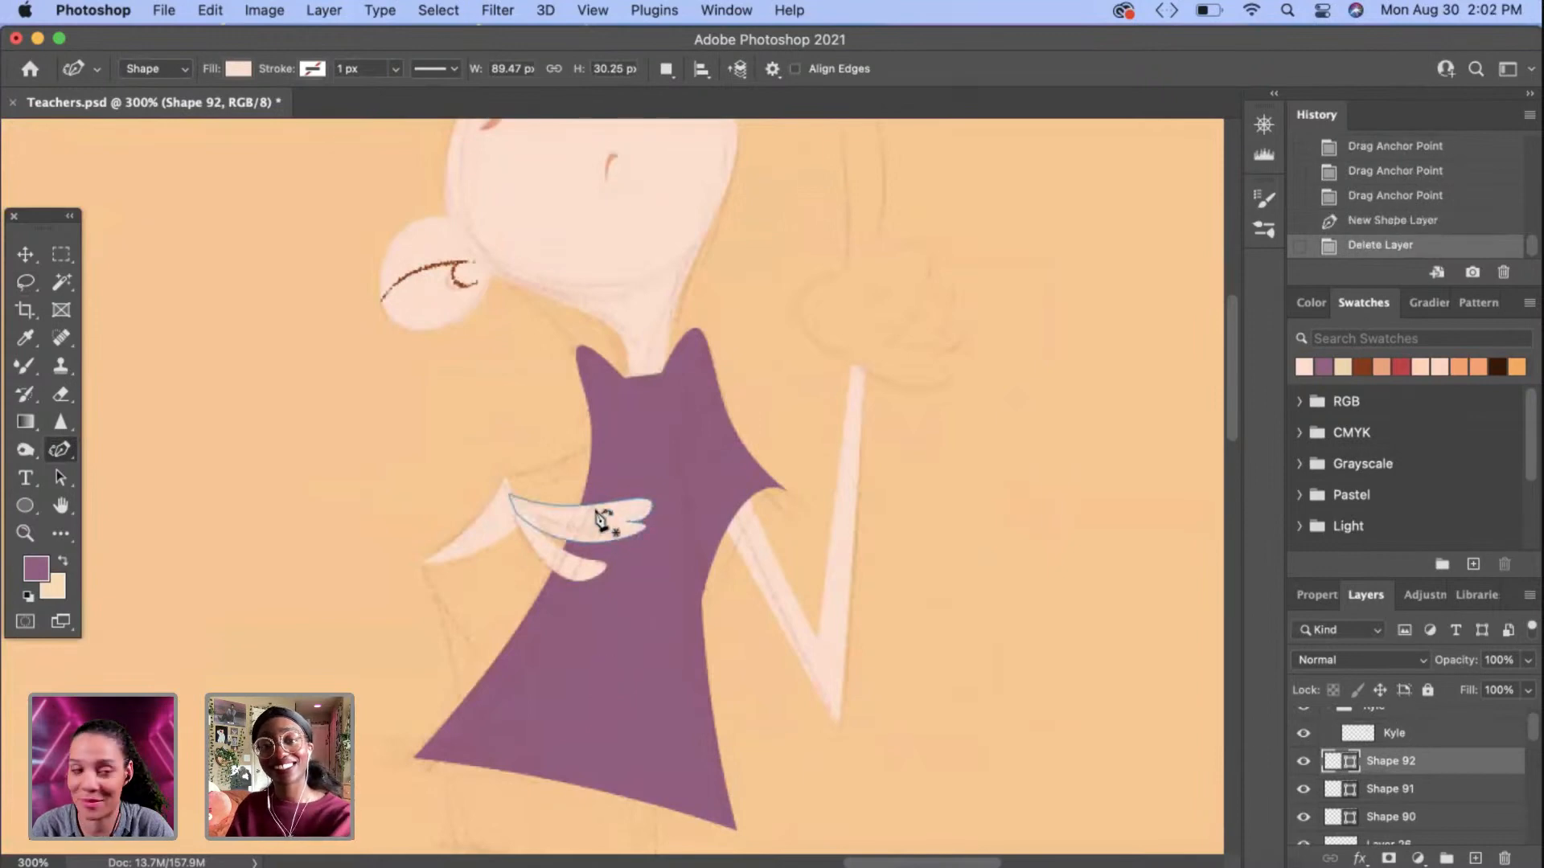
# Step: Adjust the notch between the two upper fingertips and raise the shape's back corner over the hand, making it about 91 by 35 px
pyautogui.moveTo(594, 505)
pyautogui.mouseDown()
pyautogui.moveTo(577, 511)
pyautogui.moveTo(650, 525)
pyautogui.moveTo(619, 517)
pyautogui.mouseUp()
pyautogui.press('Delete')
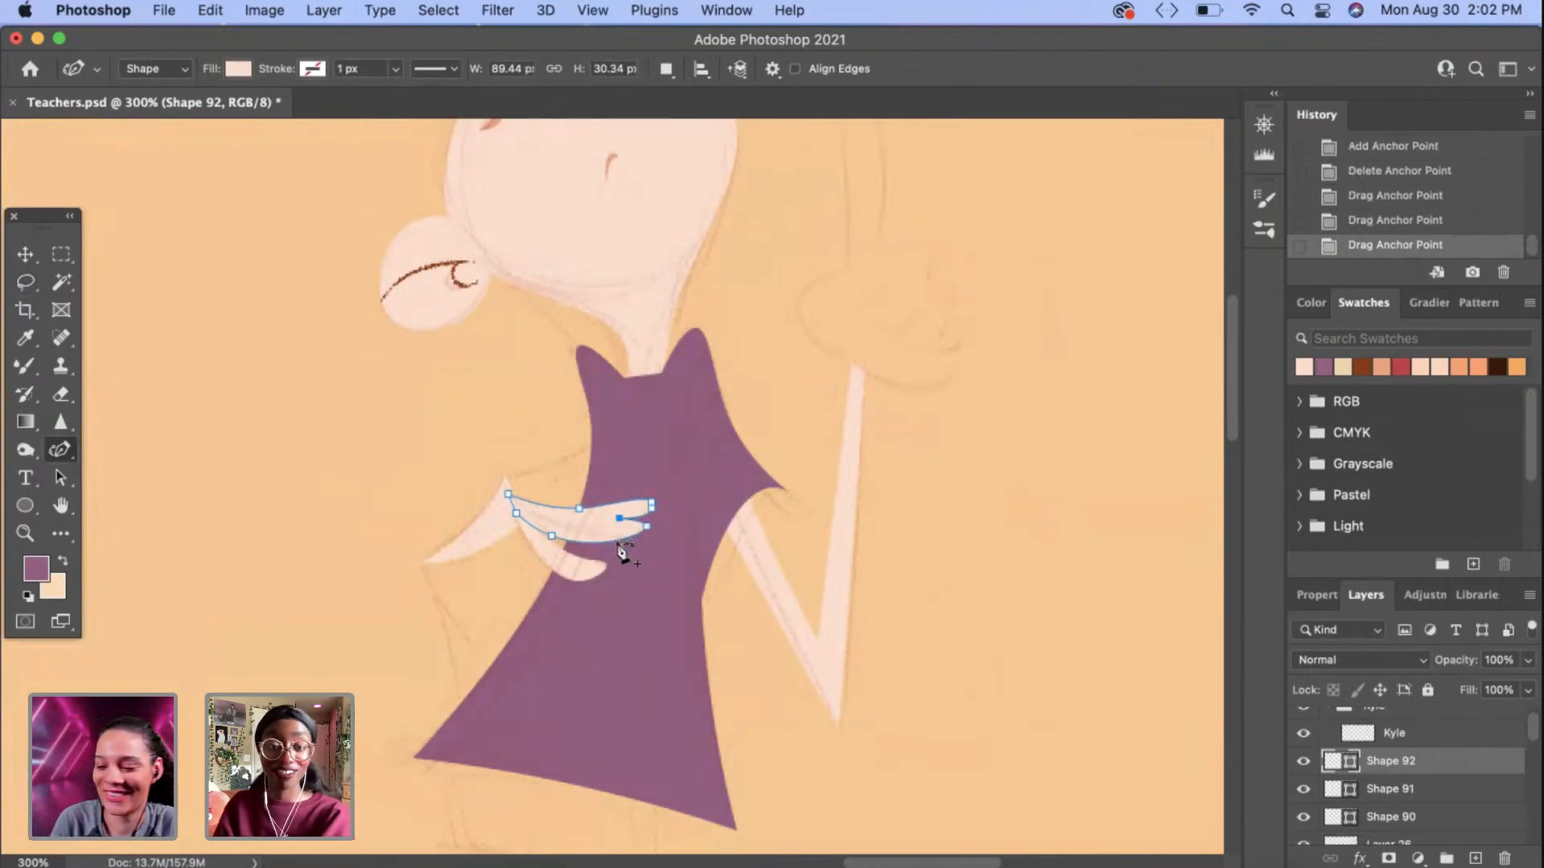
pyautogui.press('Return')
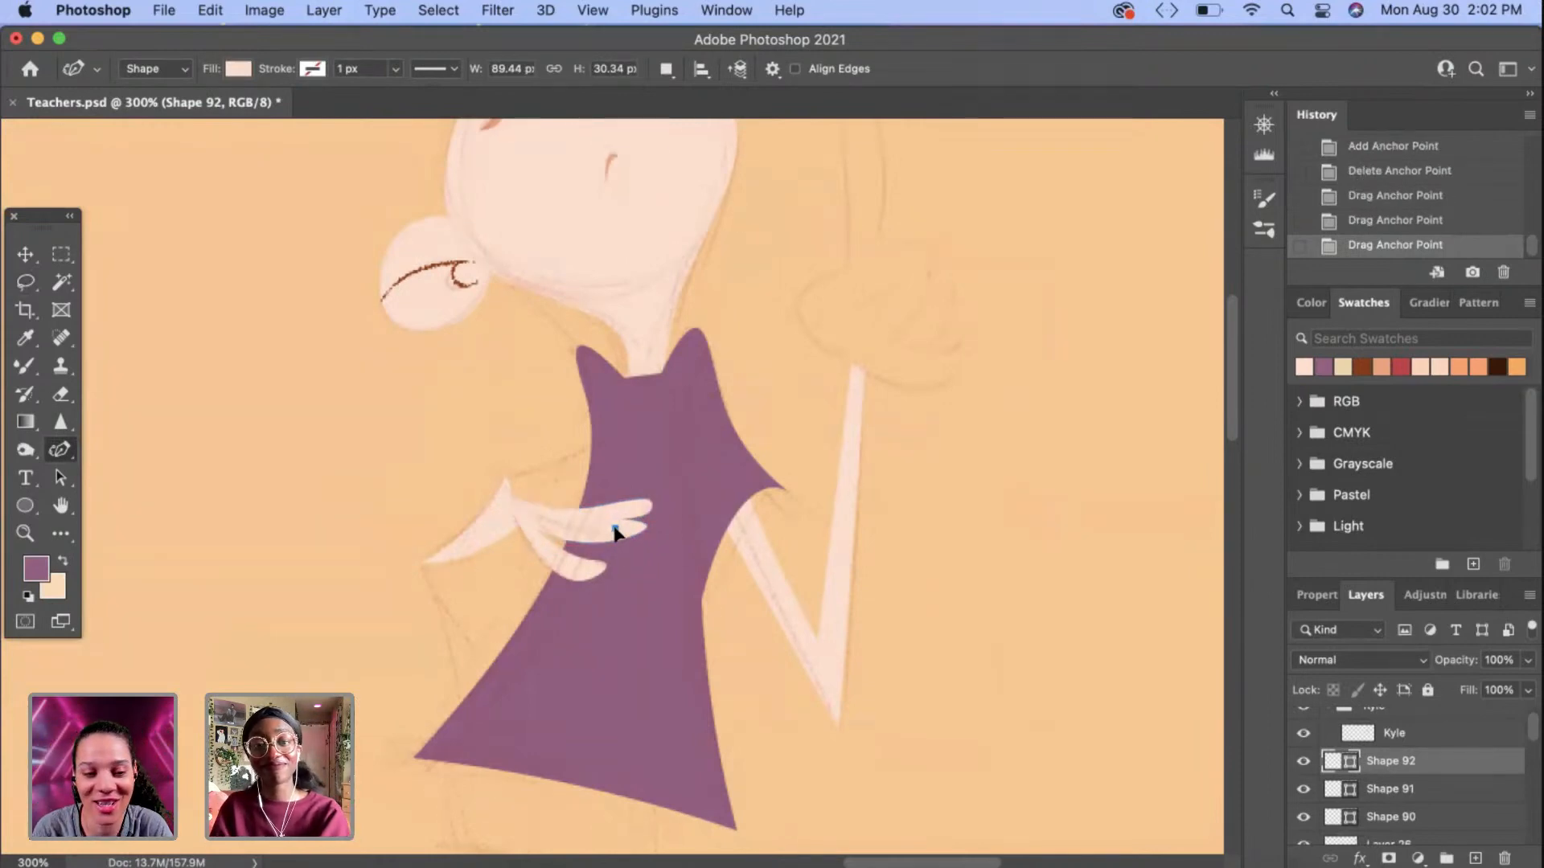
pyautogui.click(615, 528)
pyautogui.press('Delete')
pyautogui.click(528, 503)
pyautogui.press('Delete')
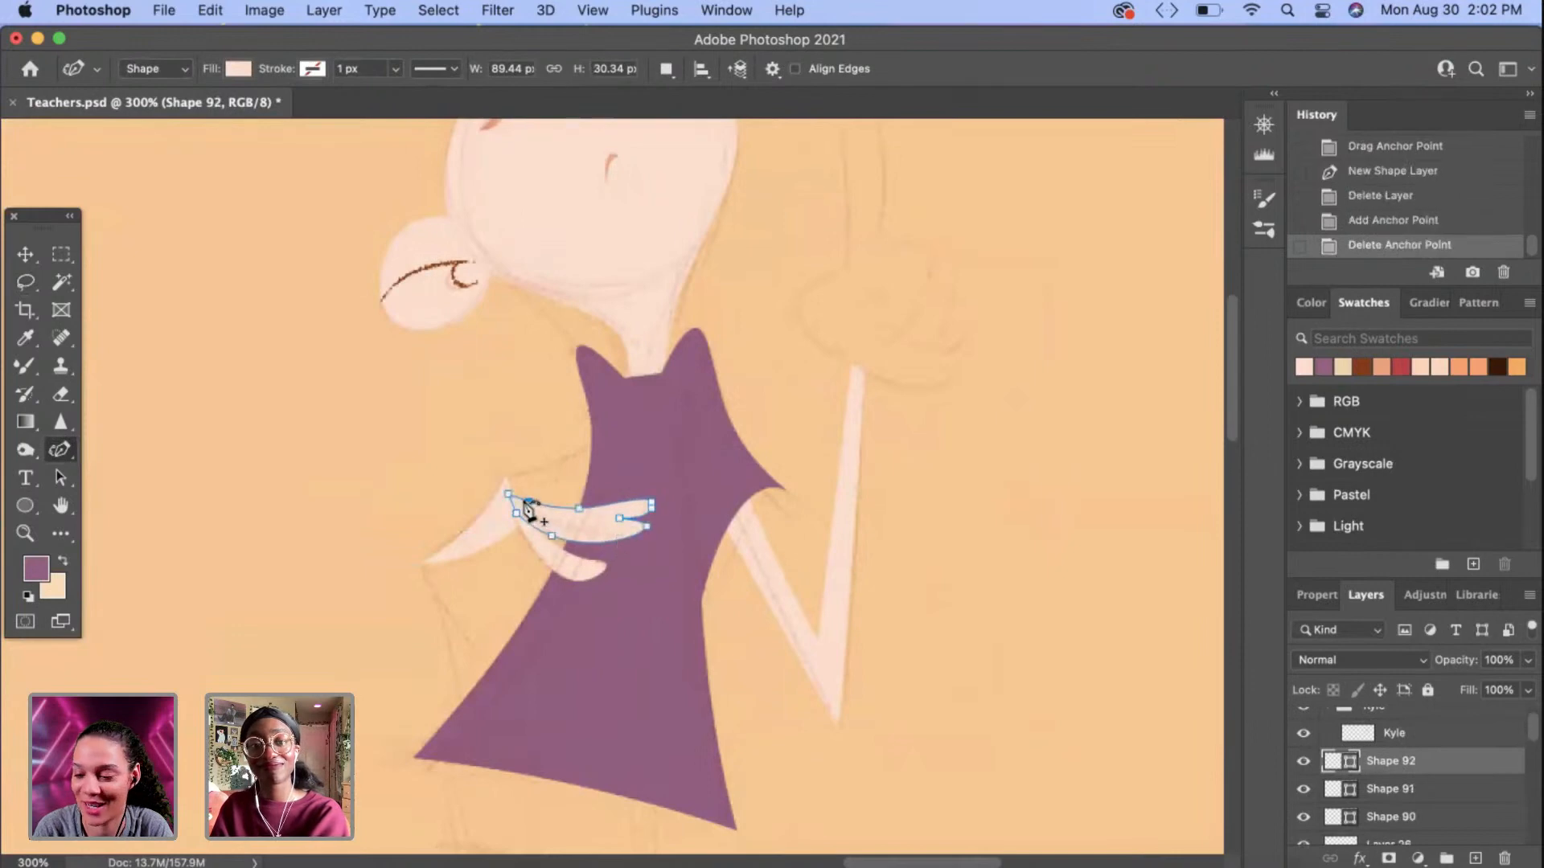
pyautogui.moveTo(507, 493); pyautogui.dragTo(573, 505)
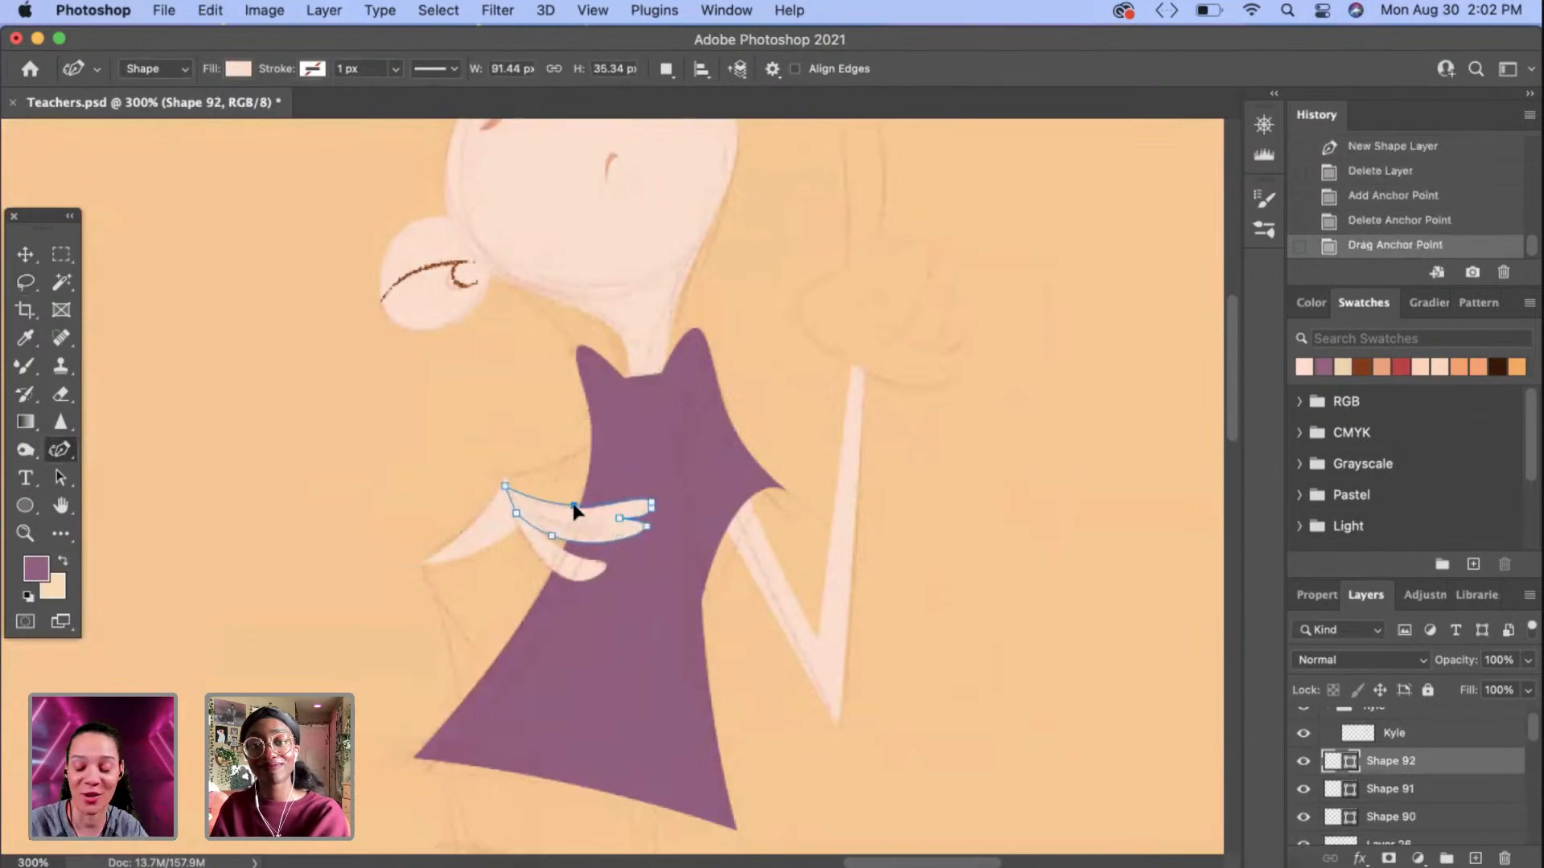
pyautogui.click(588, 543)
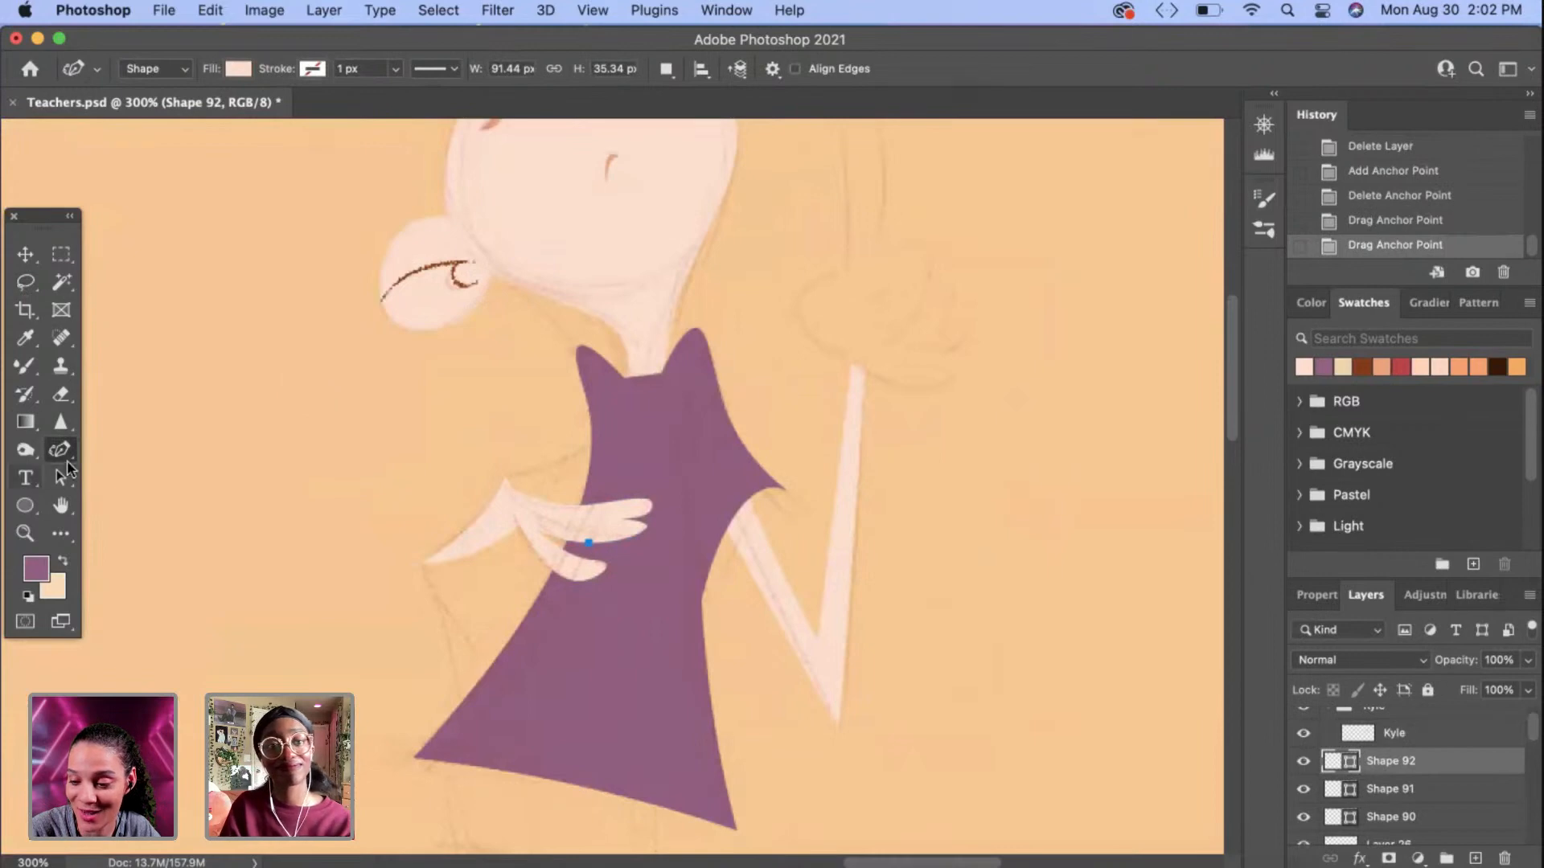
# Step: Draw a closed triangular pale-pink Pen shape joining the back of the hand to the upper fingers, about 51 by 22 px
pyautogui.moveTo(81, 453); pyautogui.dragTo(128, 443)
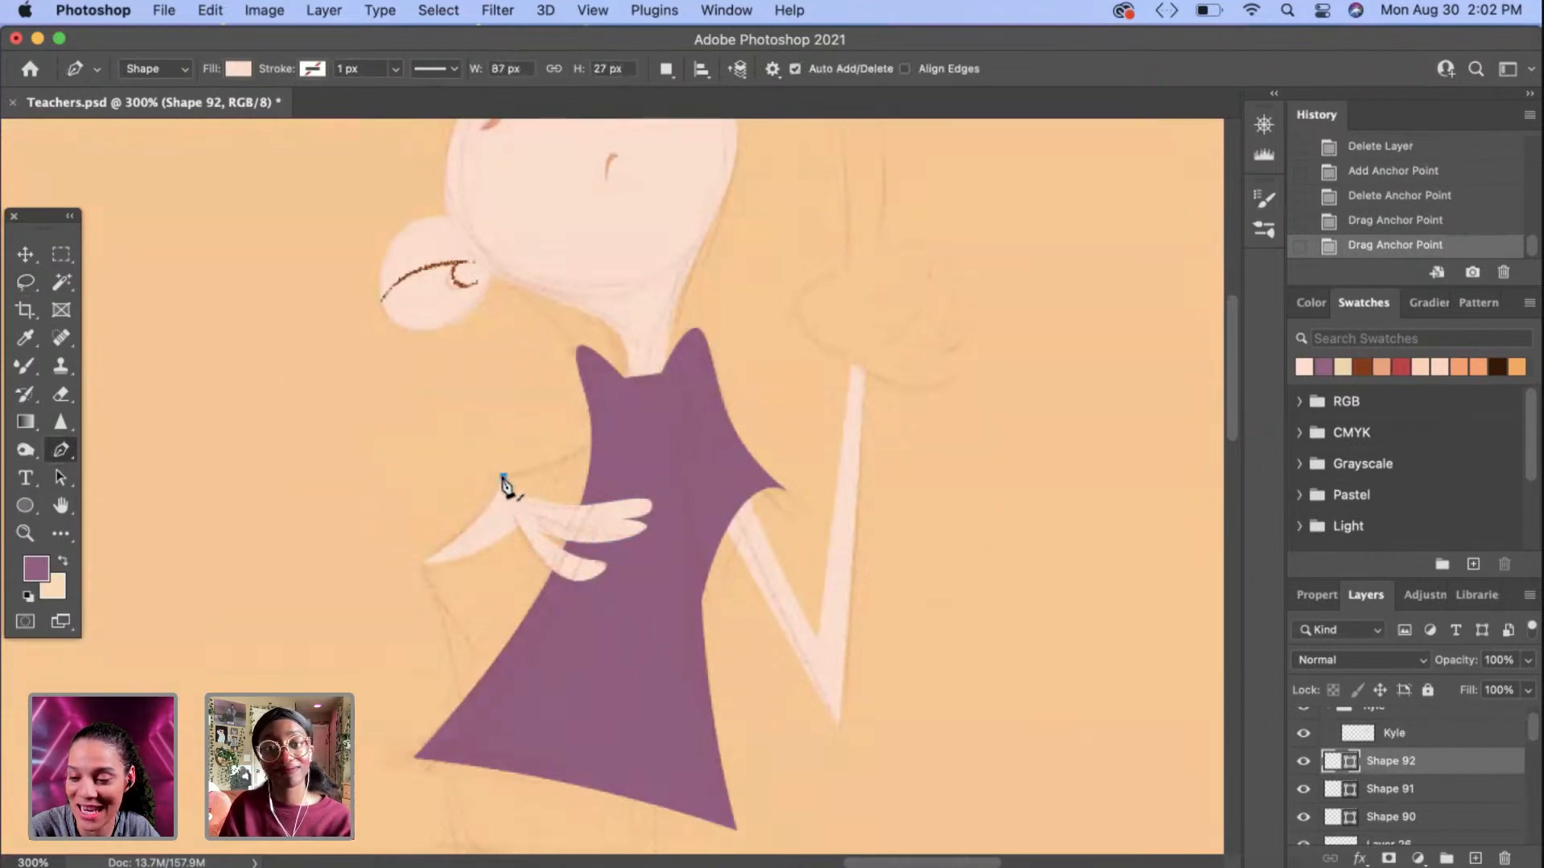
pyautogui.click(503, 476)
pyautogui.click(585, 511)
pyautogui.click(507, 500)
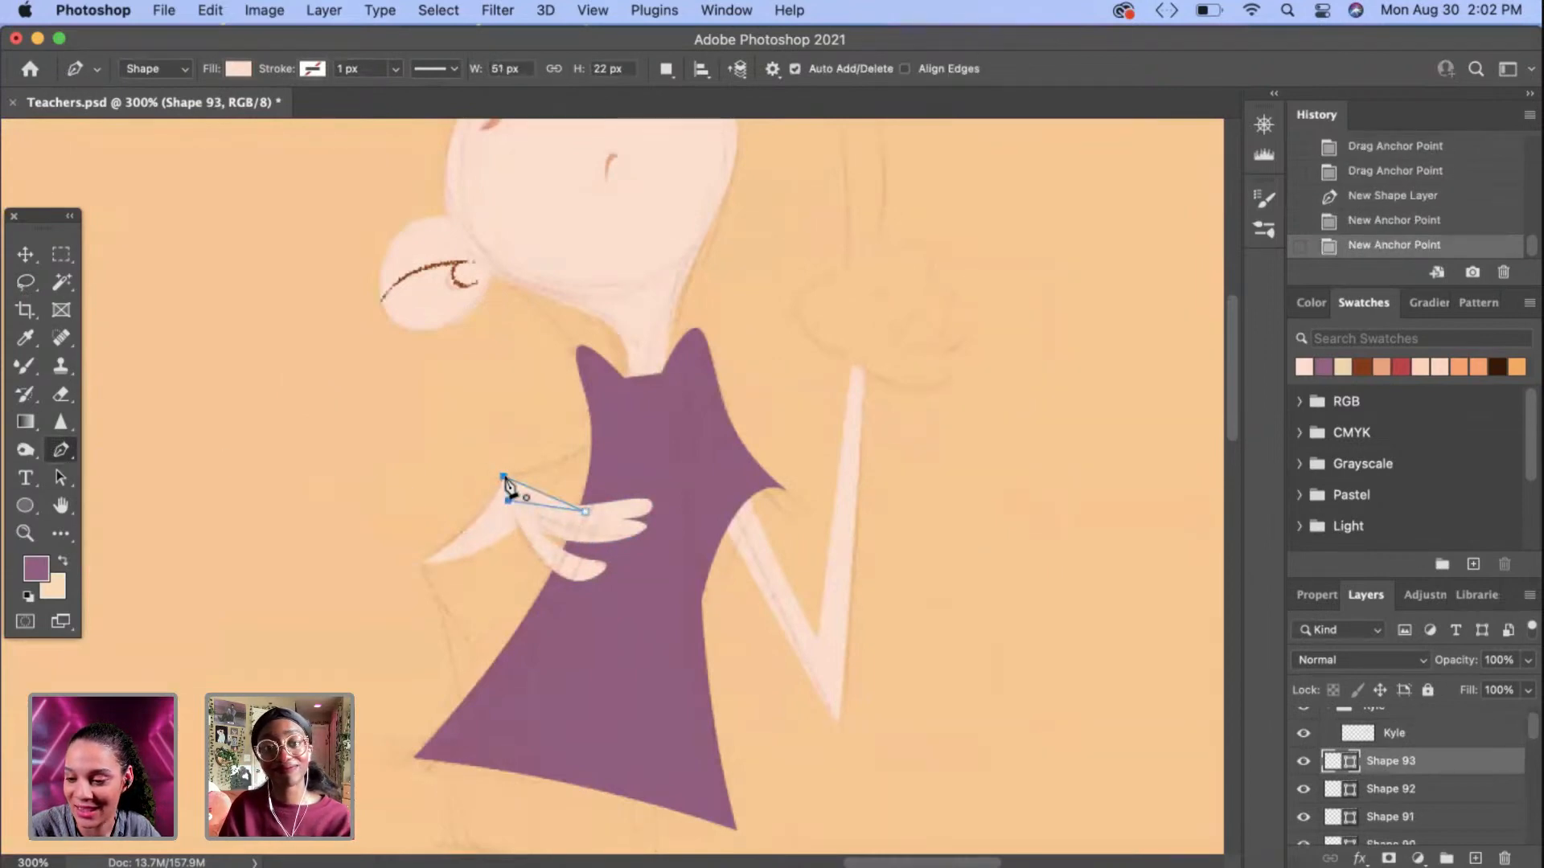
pyautogui.click(503, 477)
# Step: Curve the joining shape's two long edges downward and extend its tip along the upper finger, making it about 62 by 23 px
pyautogui.moveTo(62, 451); pyautogui.dragTo(116, 490)
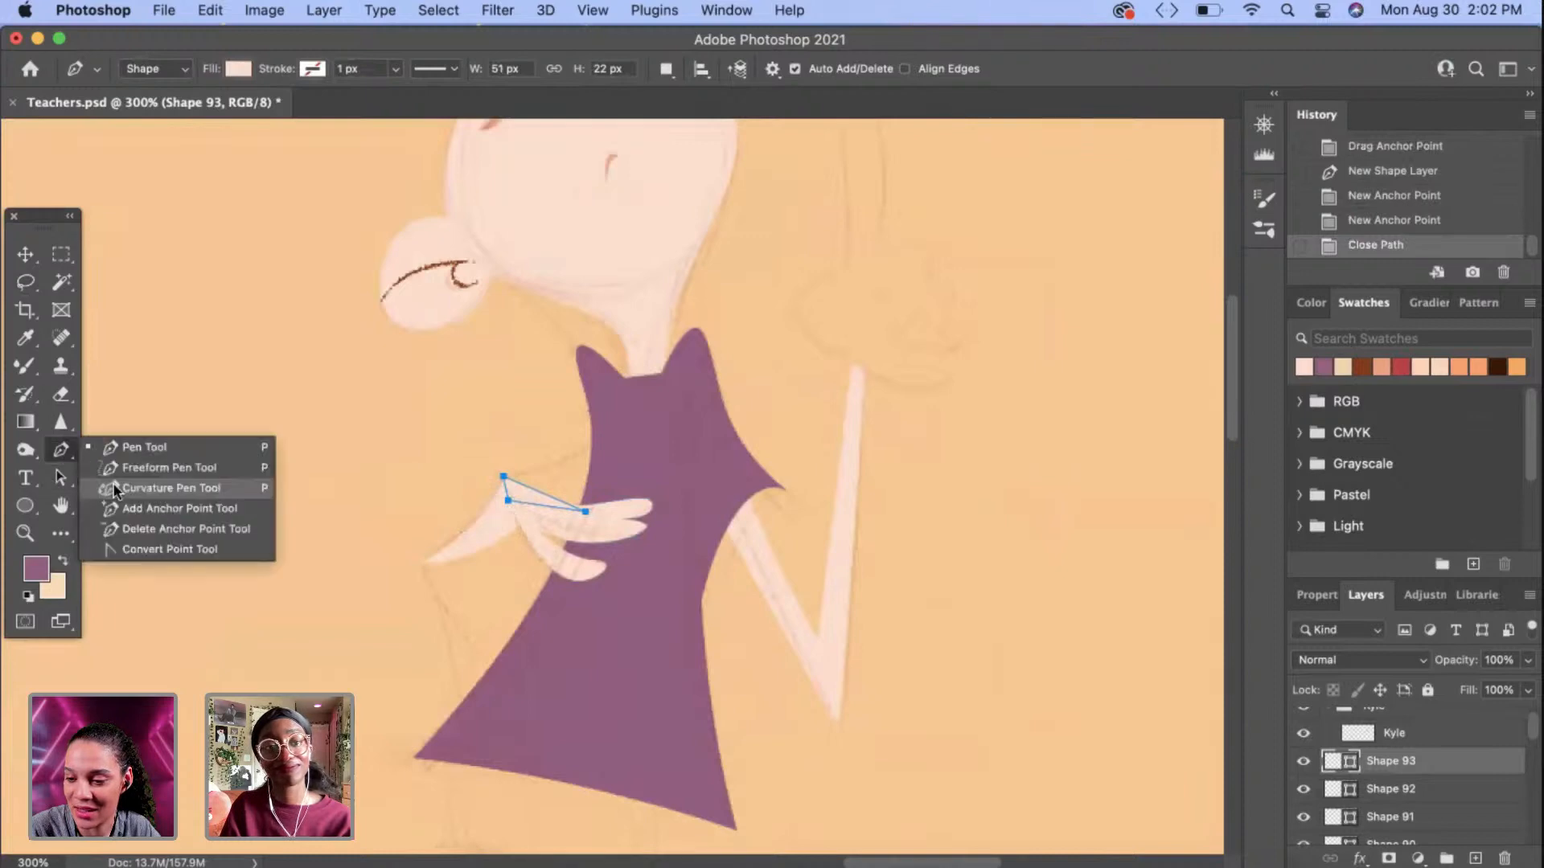
pyautogui.click(540, 497)
pyautogui.click(540, 499)
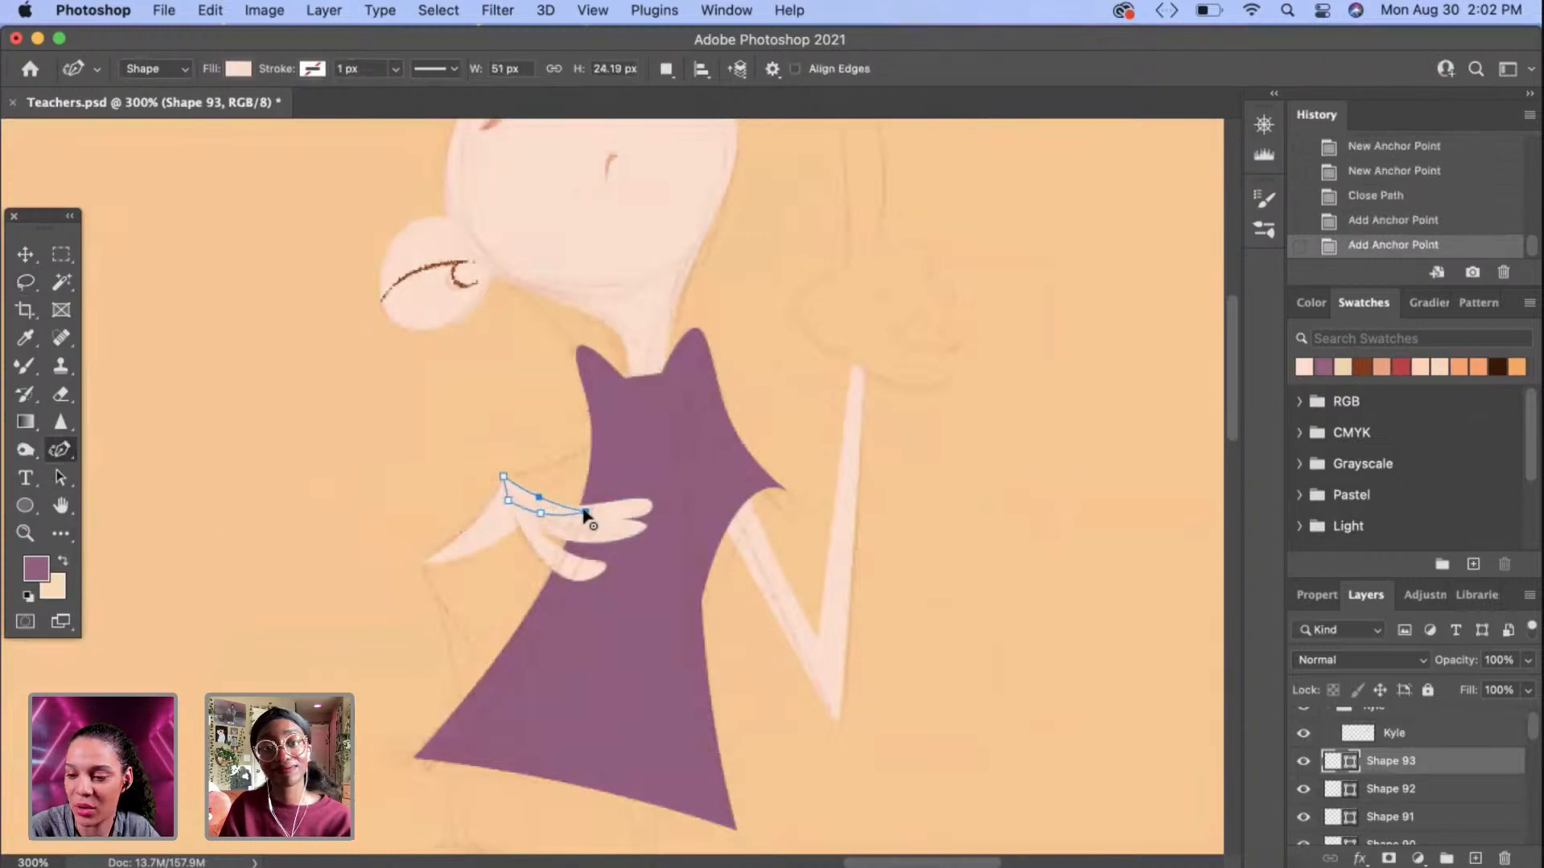
pyautogui.moveTo(586, 511); pyautogui.dragTo(603, 509)
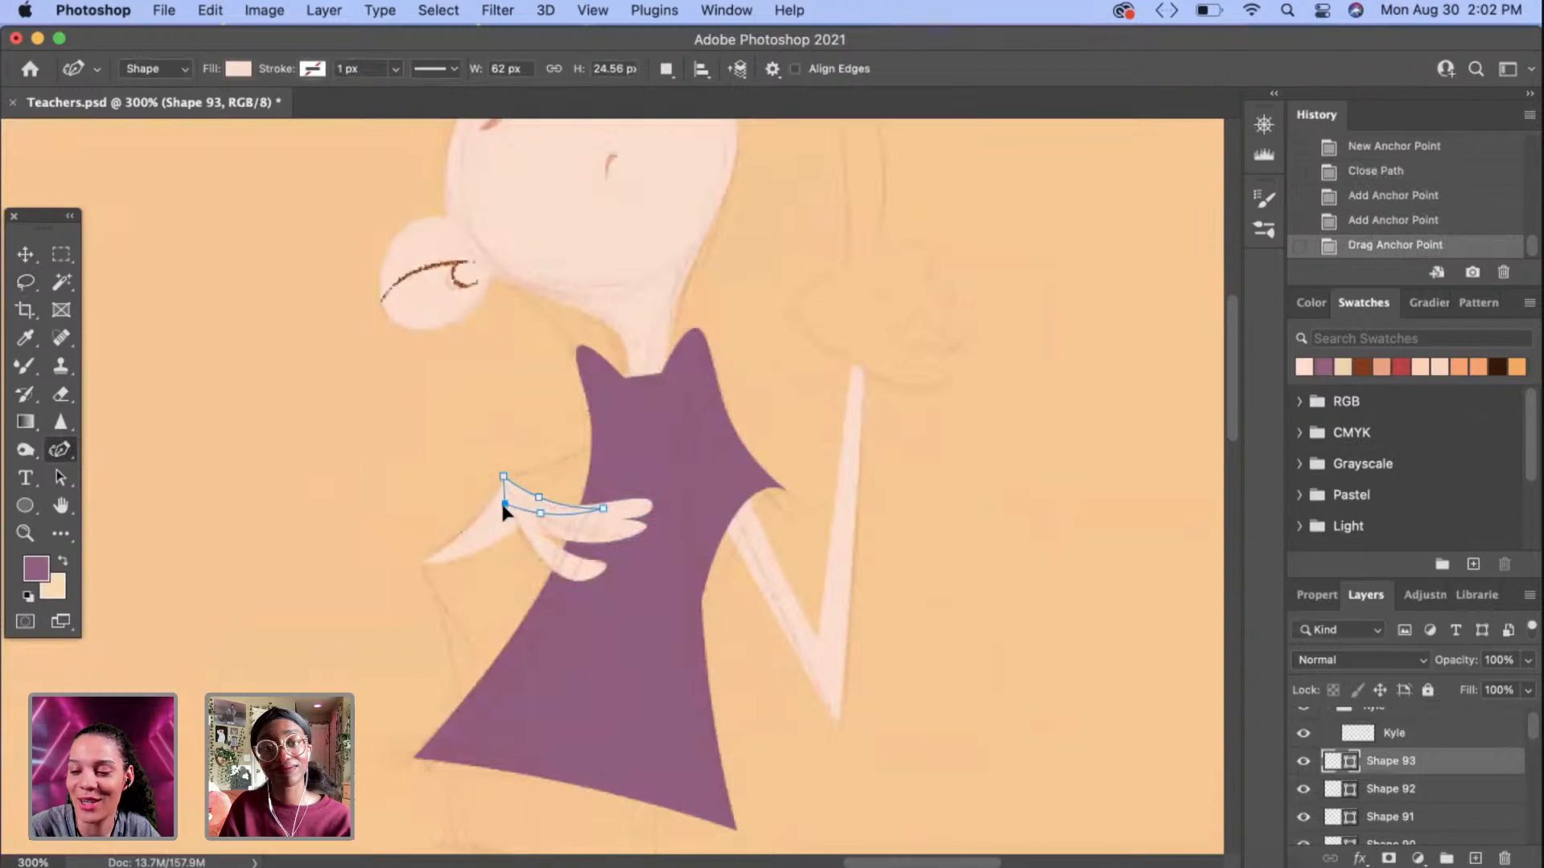
pyautogui.moveTo(503, 499); pyautogui.dragTo(517, 517)
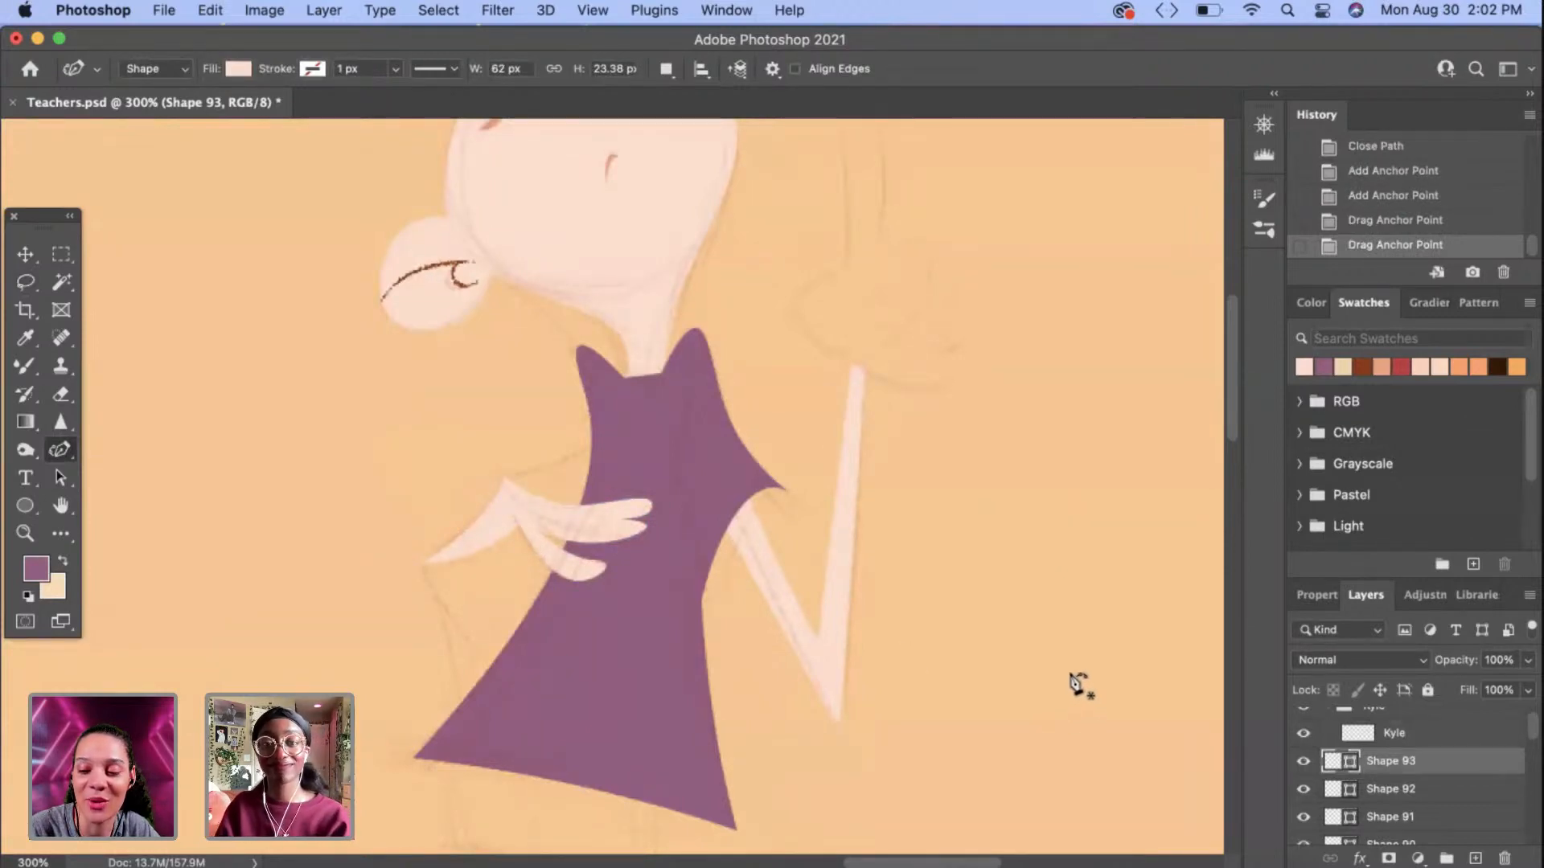
# Step: Merge the lowered hand and its three finger shapes, Shape 90 to Shape 93, into one shape layer
pyautogui.click(1300, 845)
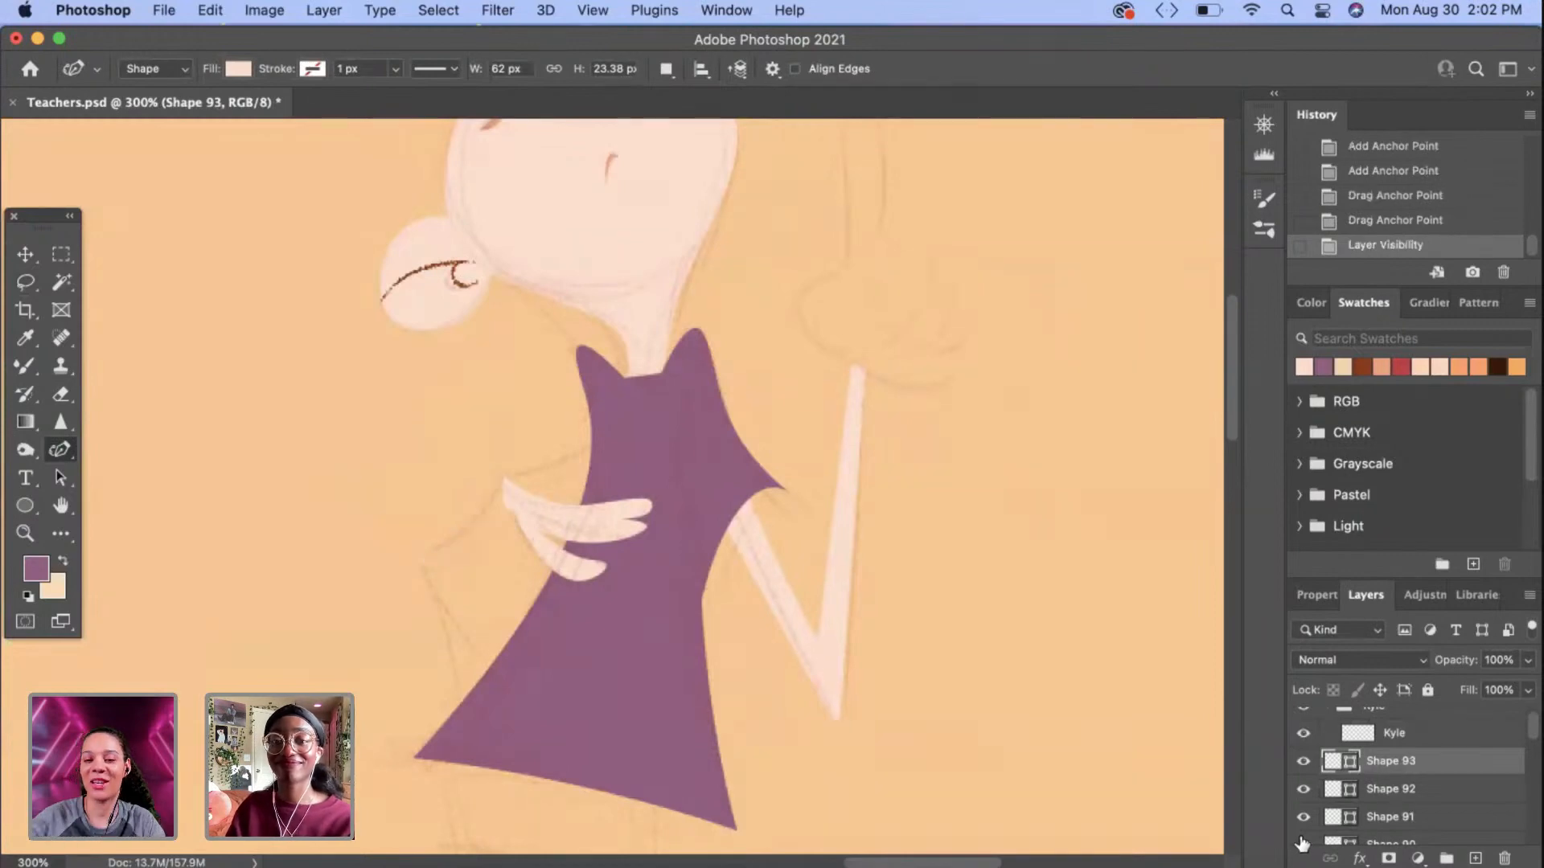
pyautogui.click(1300, 845)
pyautogui.keyDown('shift'); pyautogui.click(1390, 844); pyautogui.keyUp('shift')
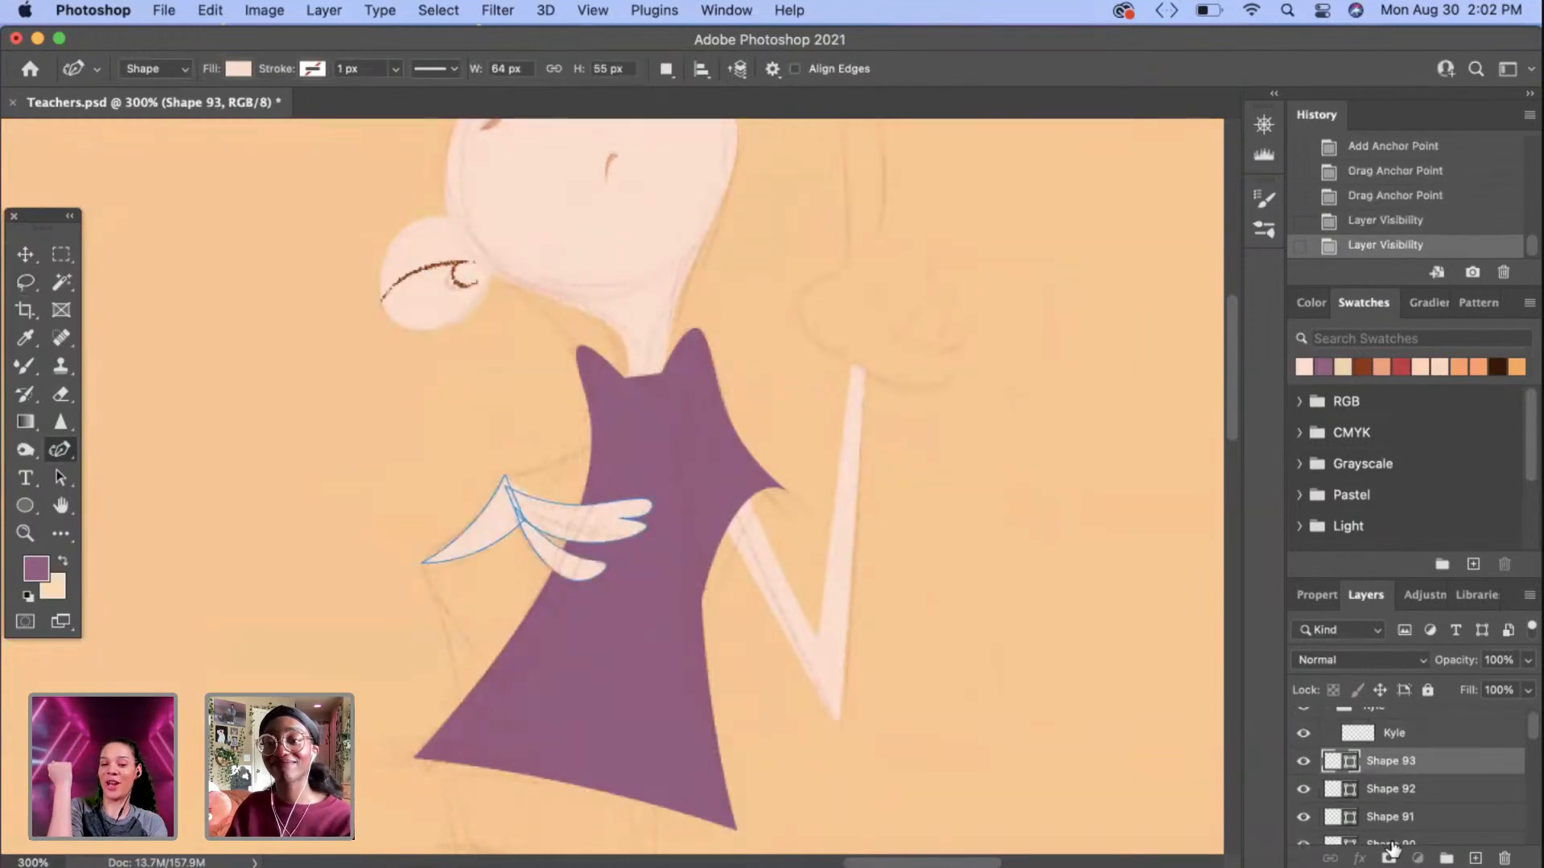
pyautogui.rightClick(1407, 786)
pyautogui.scroll(-10, 1233, 726)
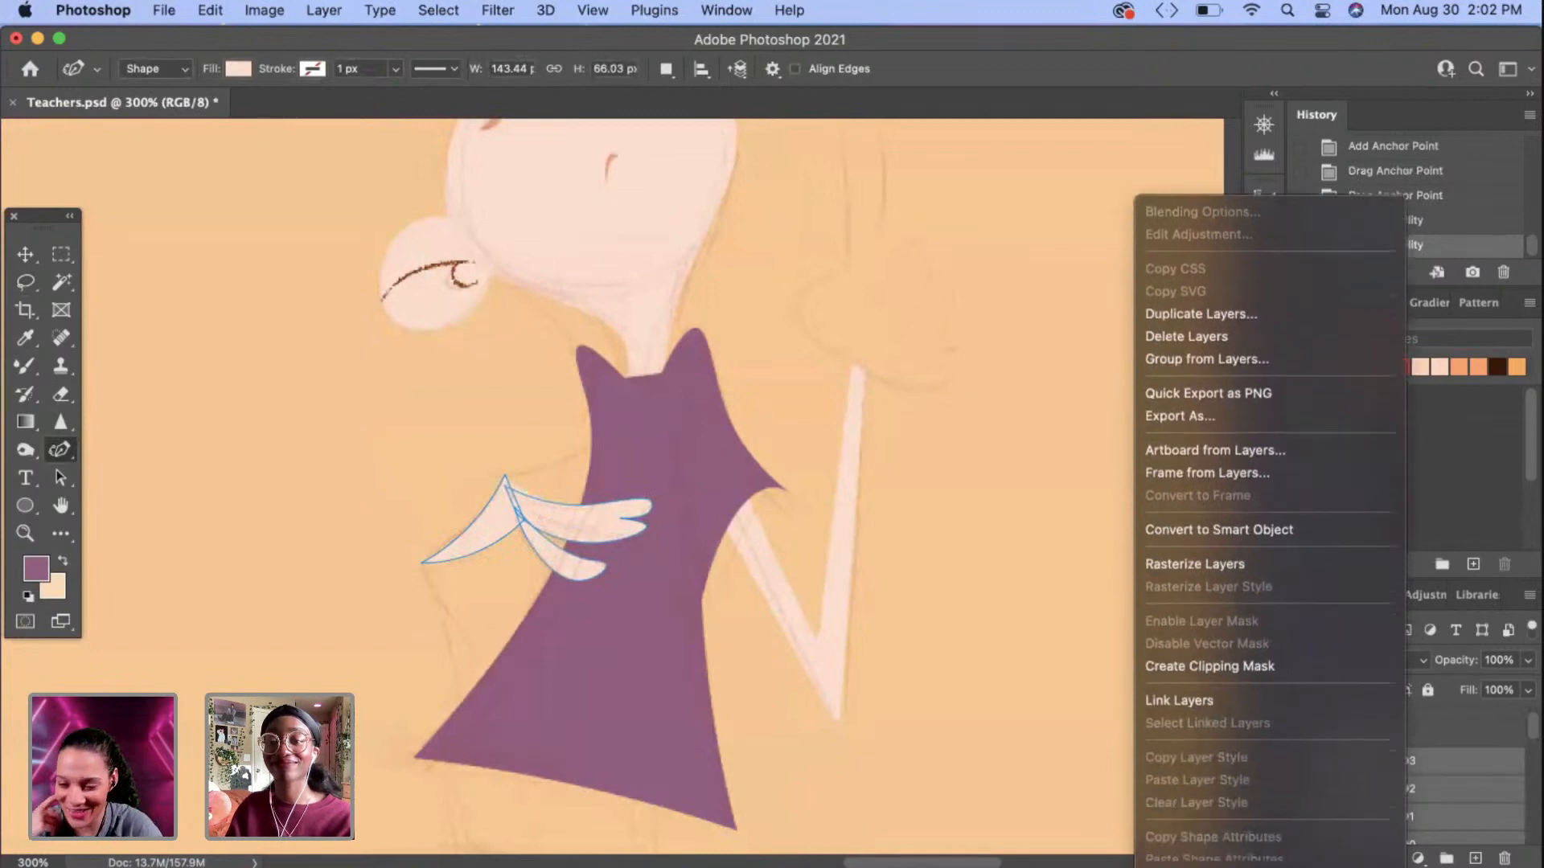
pyautogui.click(1233, 726)
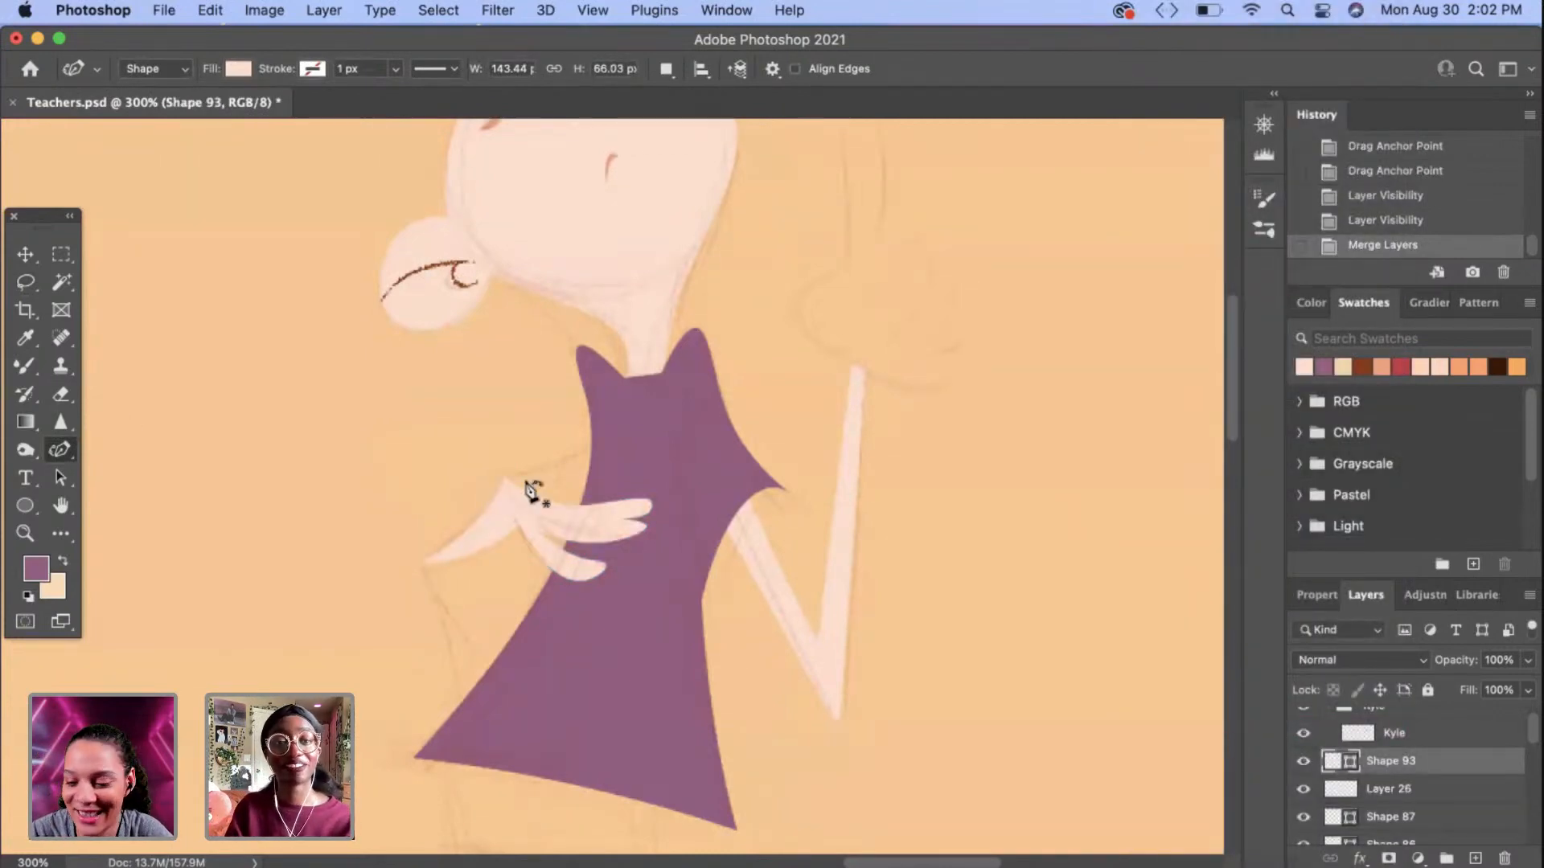
pyautogui.scroll(-1, 1375, 814)
pyautogui.click(1304, 811)
pyautogui.click(1303, 811)
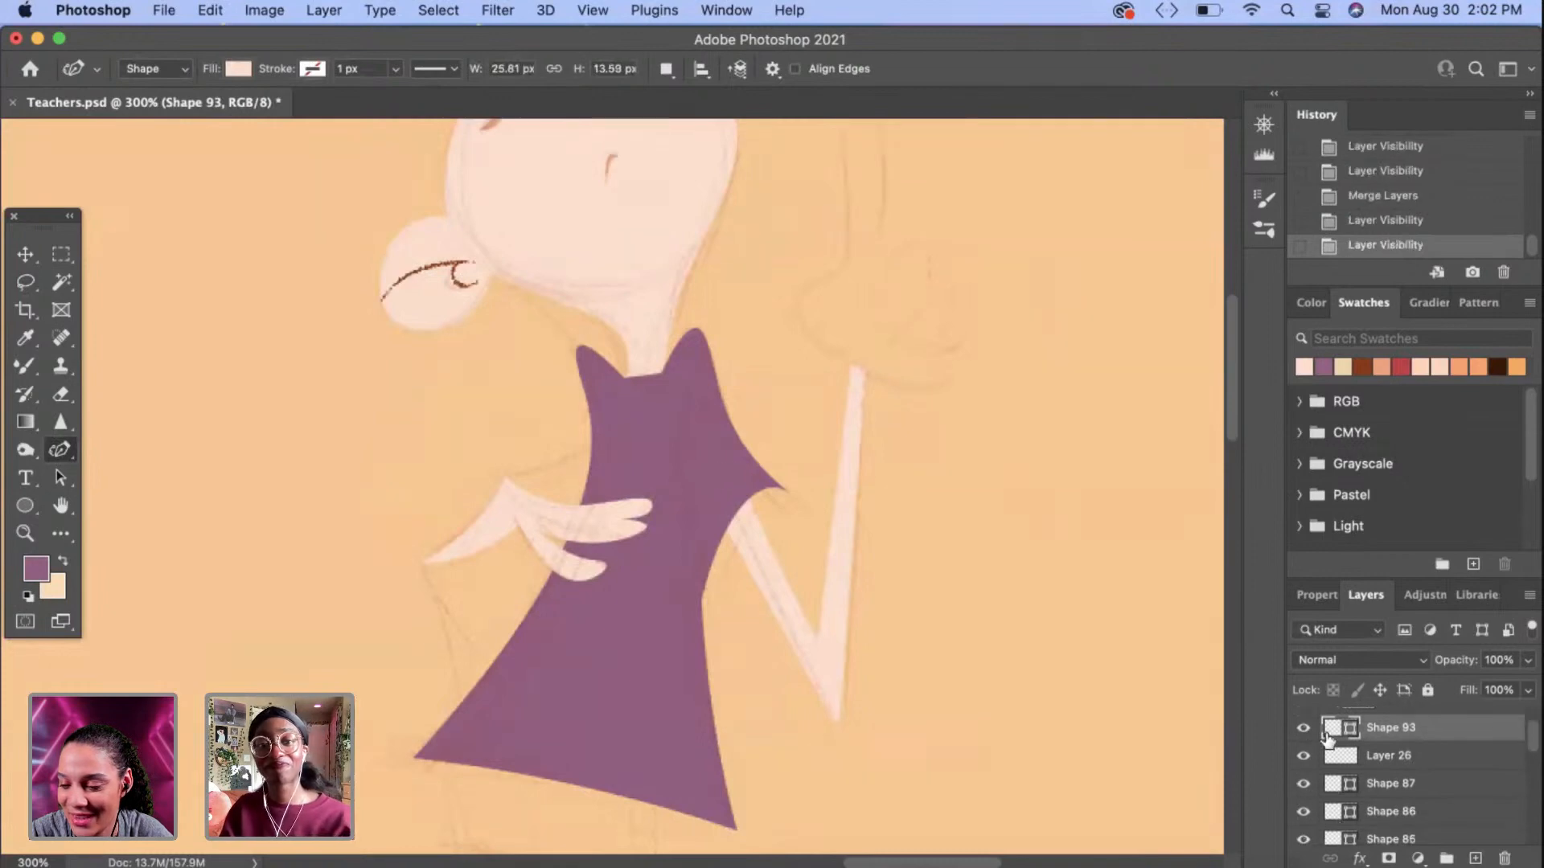
# Step: Draw a closed pale-pink Pen shape for the forearm, from the lowered hand's wrist down behind the dress, about 52 by 100 px
pyautogui.press('v')
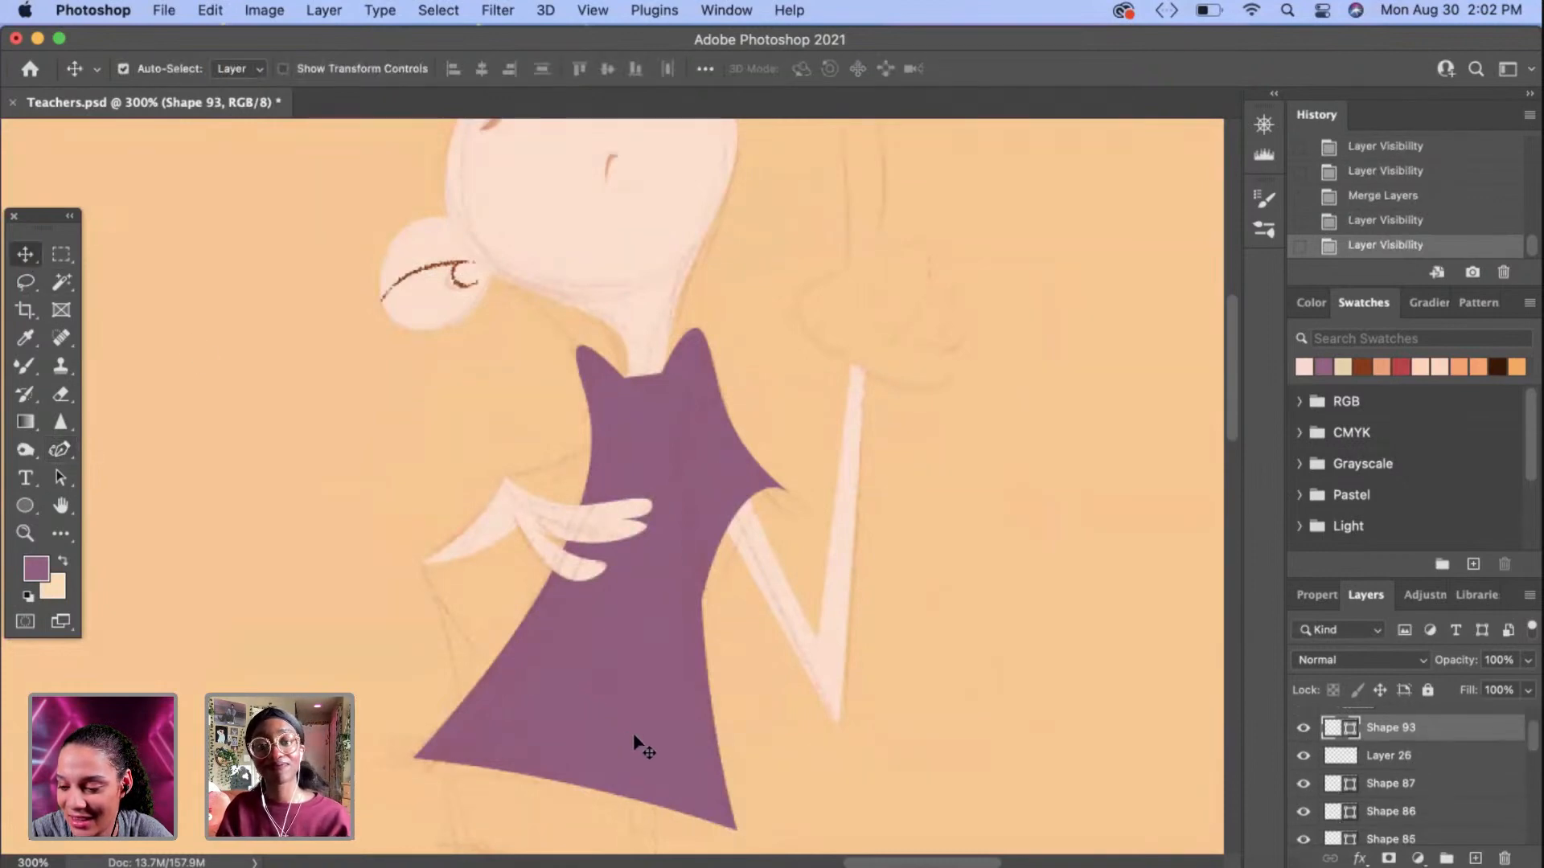
pyautogui.click(605, 697)
pyautogui.scroll(-2, 1334, 794)
pyautogui.click(1376, 811)
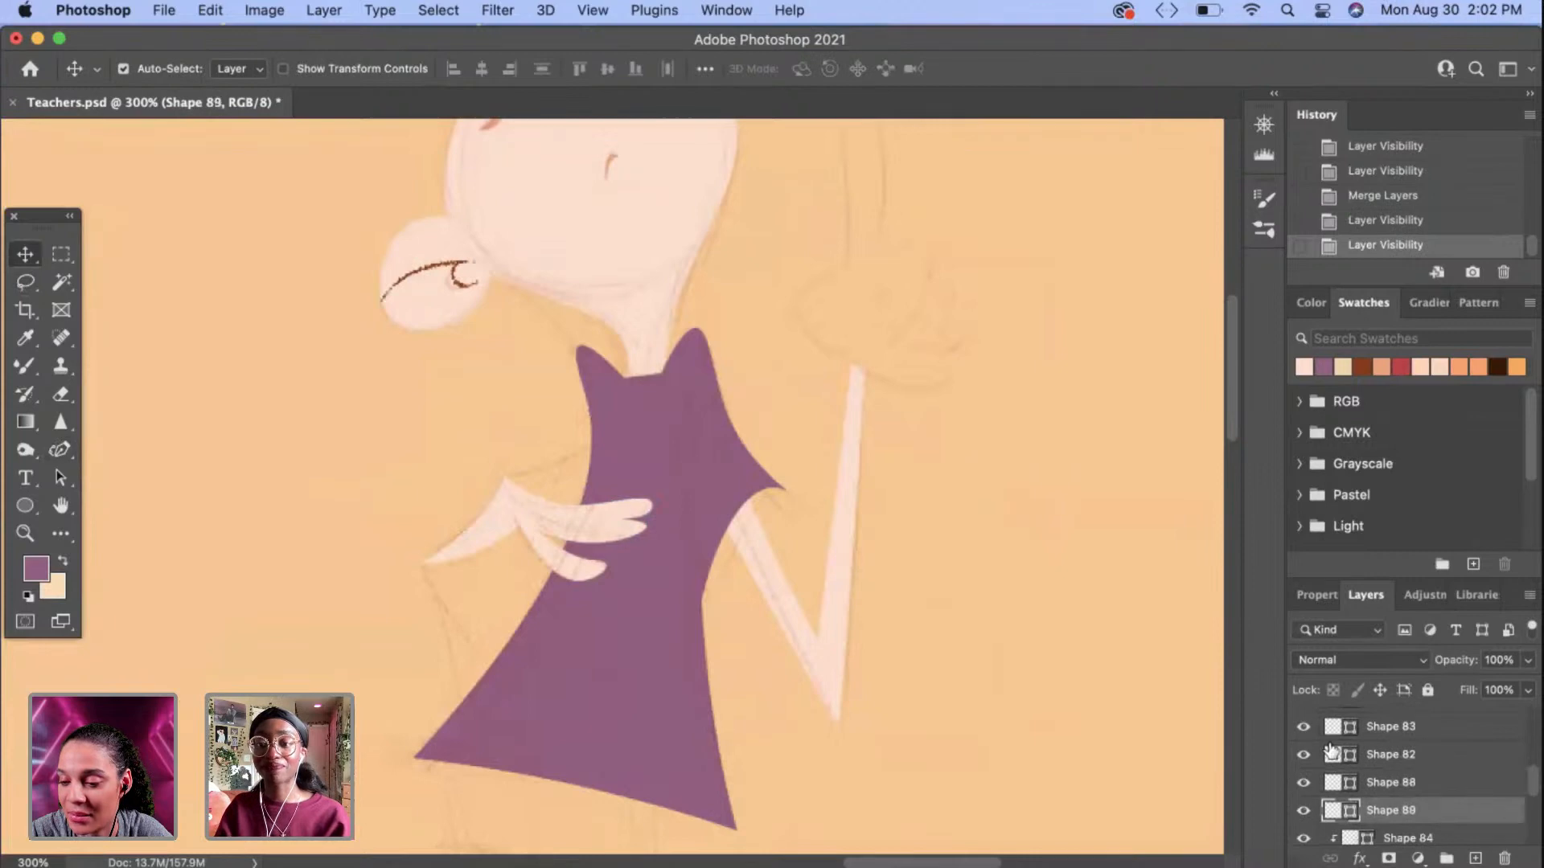
pyautogui.click(62, 451)
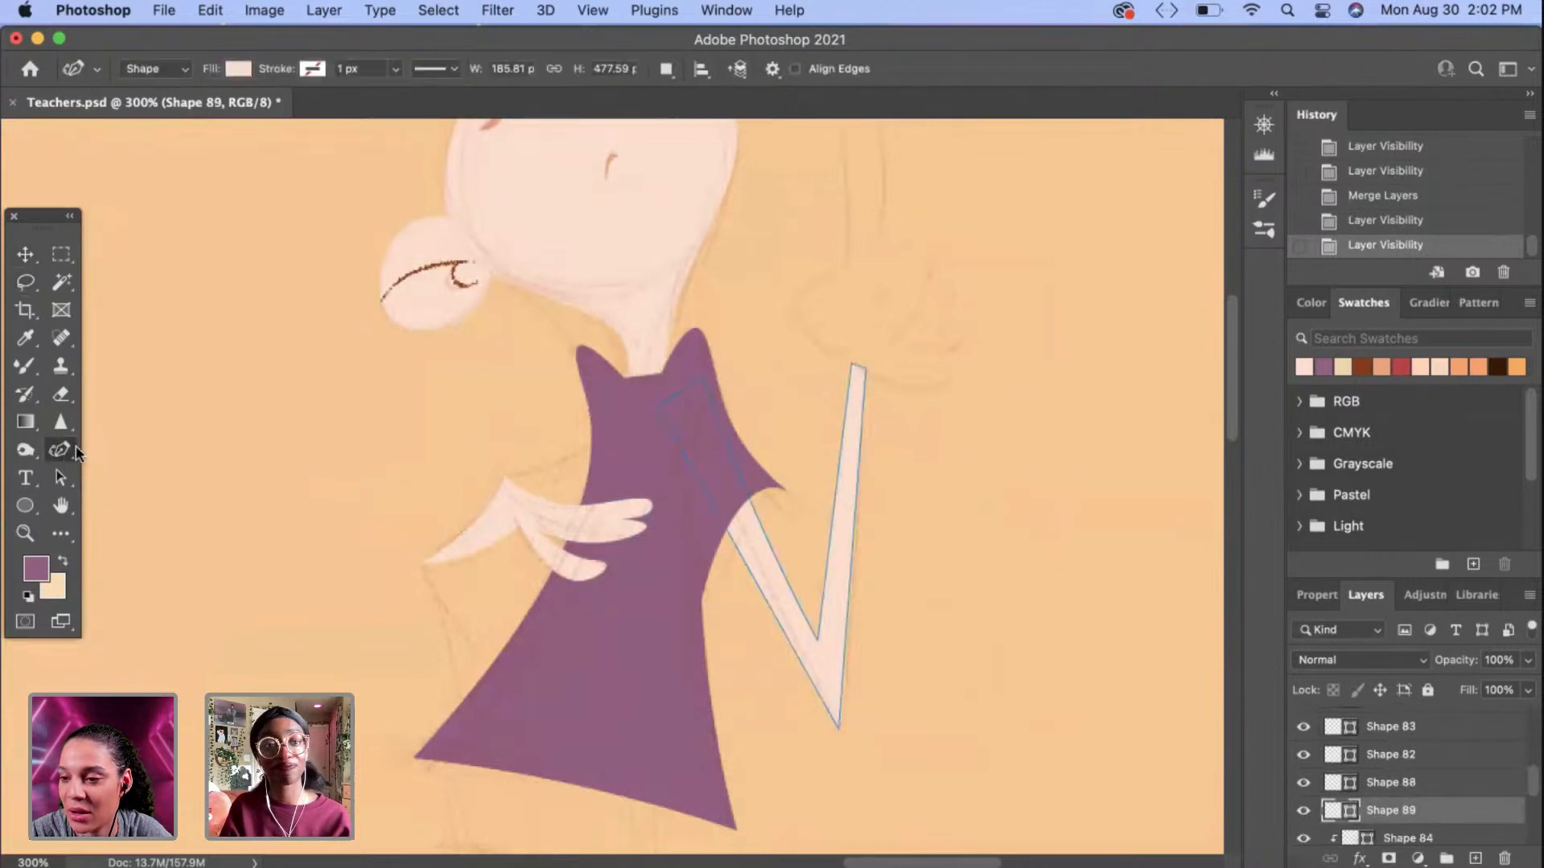
pyautogui.click(436, 558)
pyautogui.click(507, 673)
pyautogui.click(464, 720)
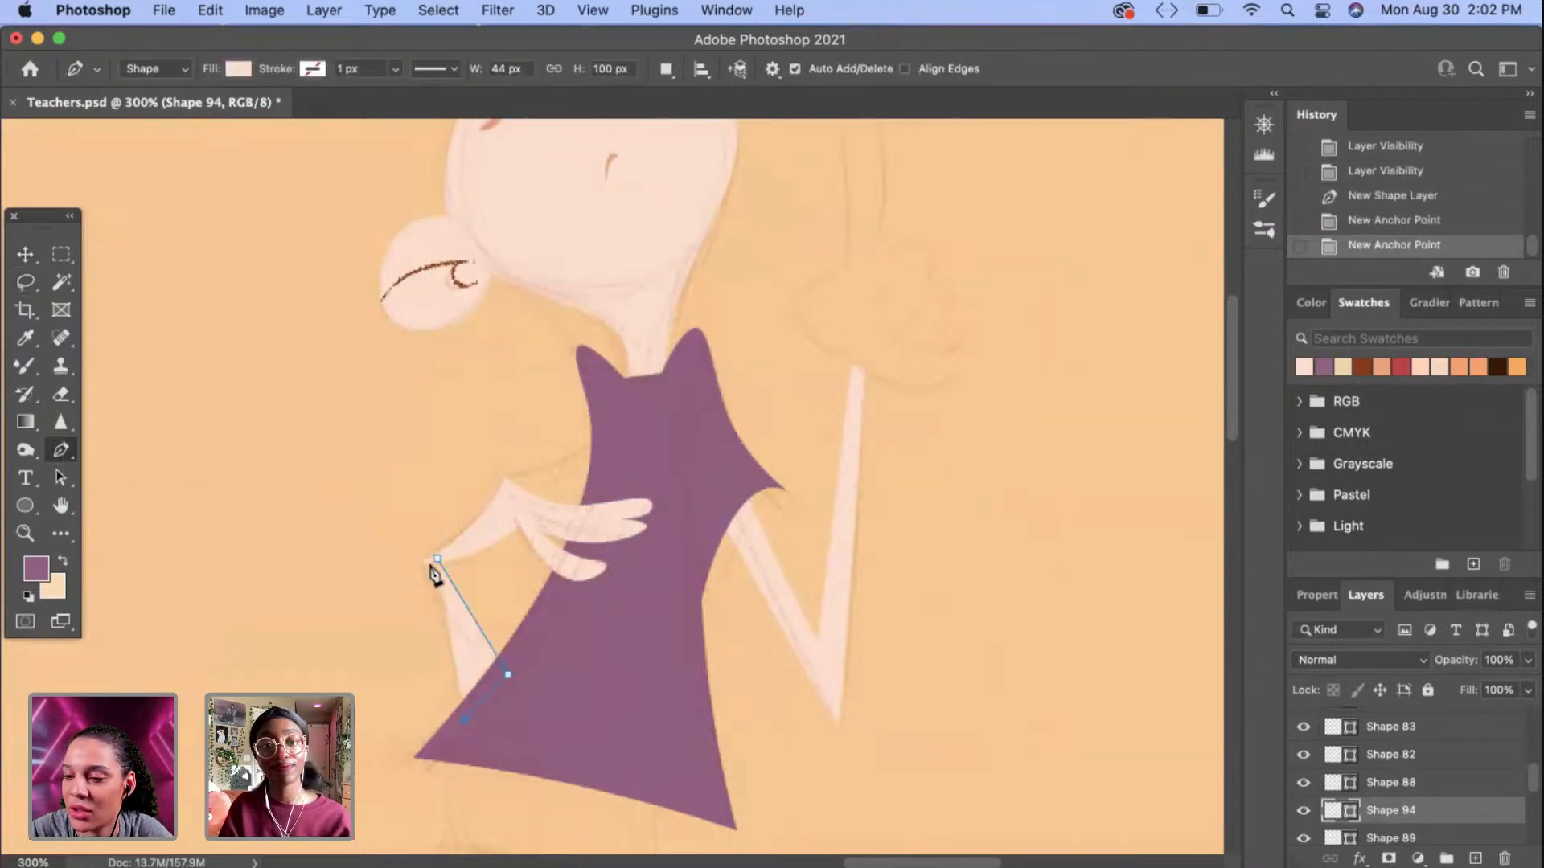
pyautogui.click(425, 562)
pyautogui.click(436, 558)
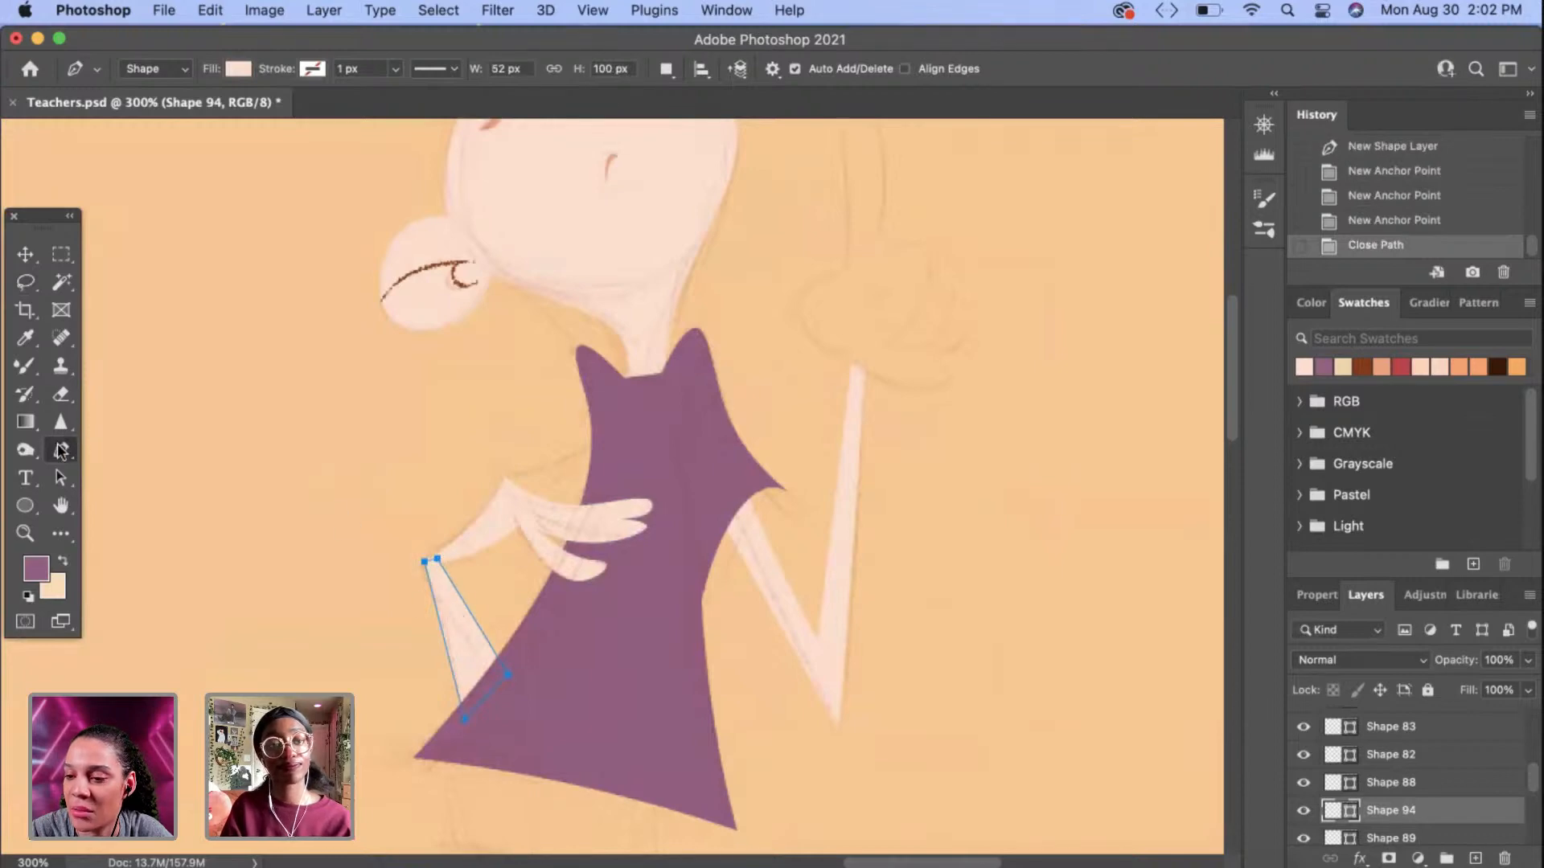
# Step: Curve both long edges of the forearm and shift its wrist and lower corners, making it about 54 by 103 px
pyautogui.rightClick(62, 451)
pyautogui.click(119, 489)
pyautogui.moveTo(464, 719); pyautogui.dragTo(456, 727)
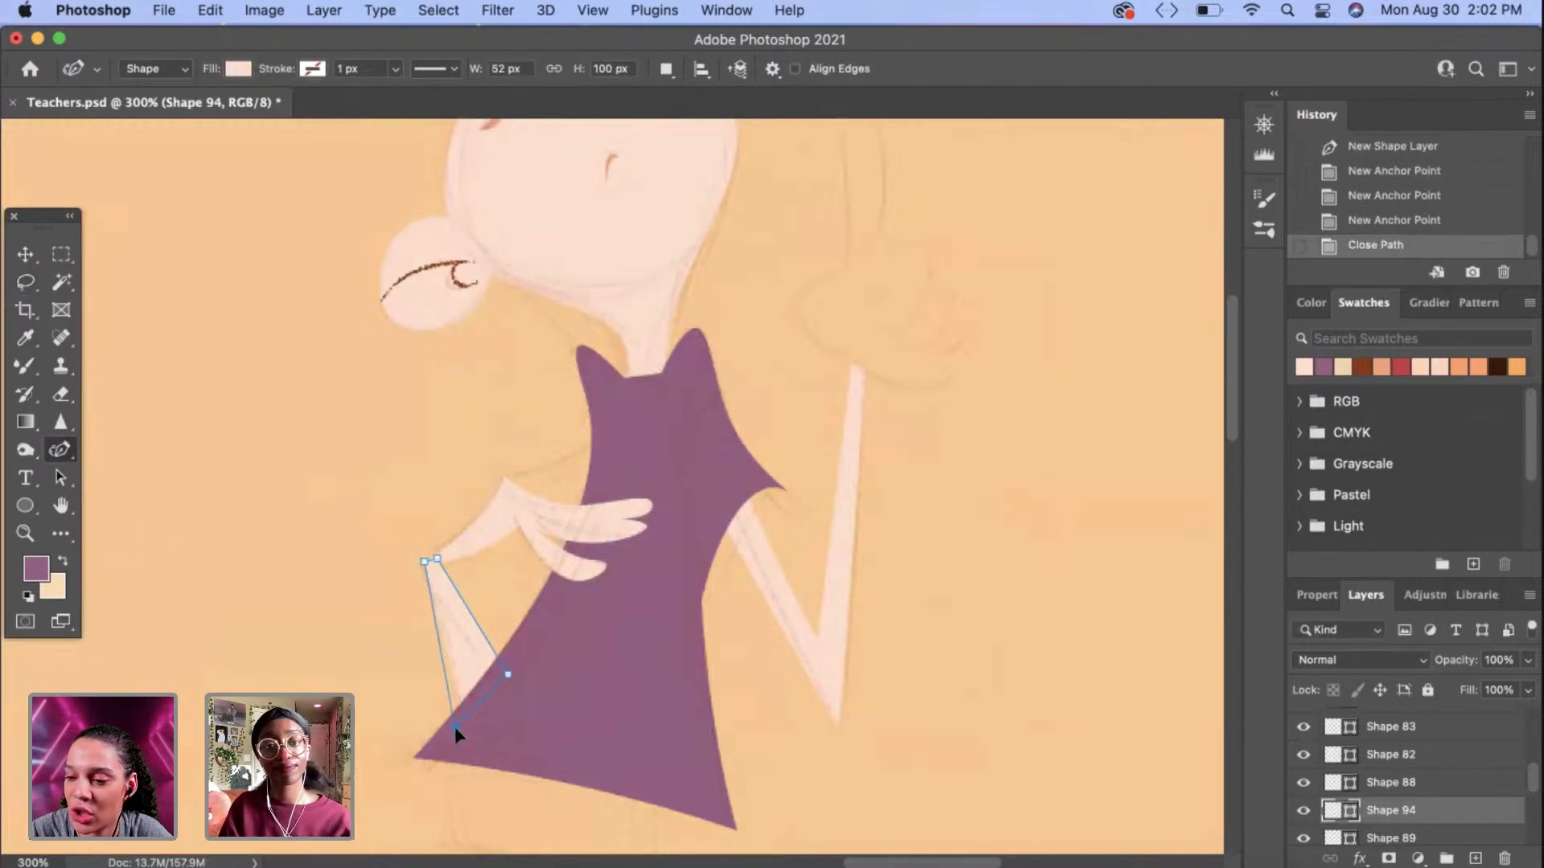
pyautogui.click(445, 643)
pyautogui.click(486, 649)
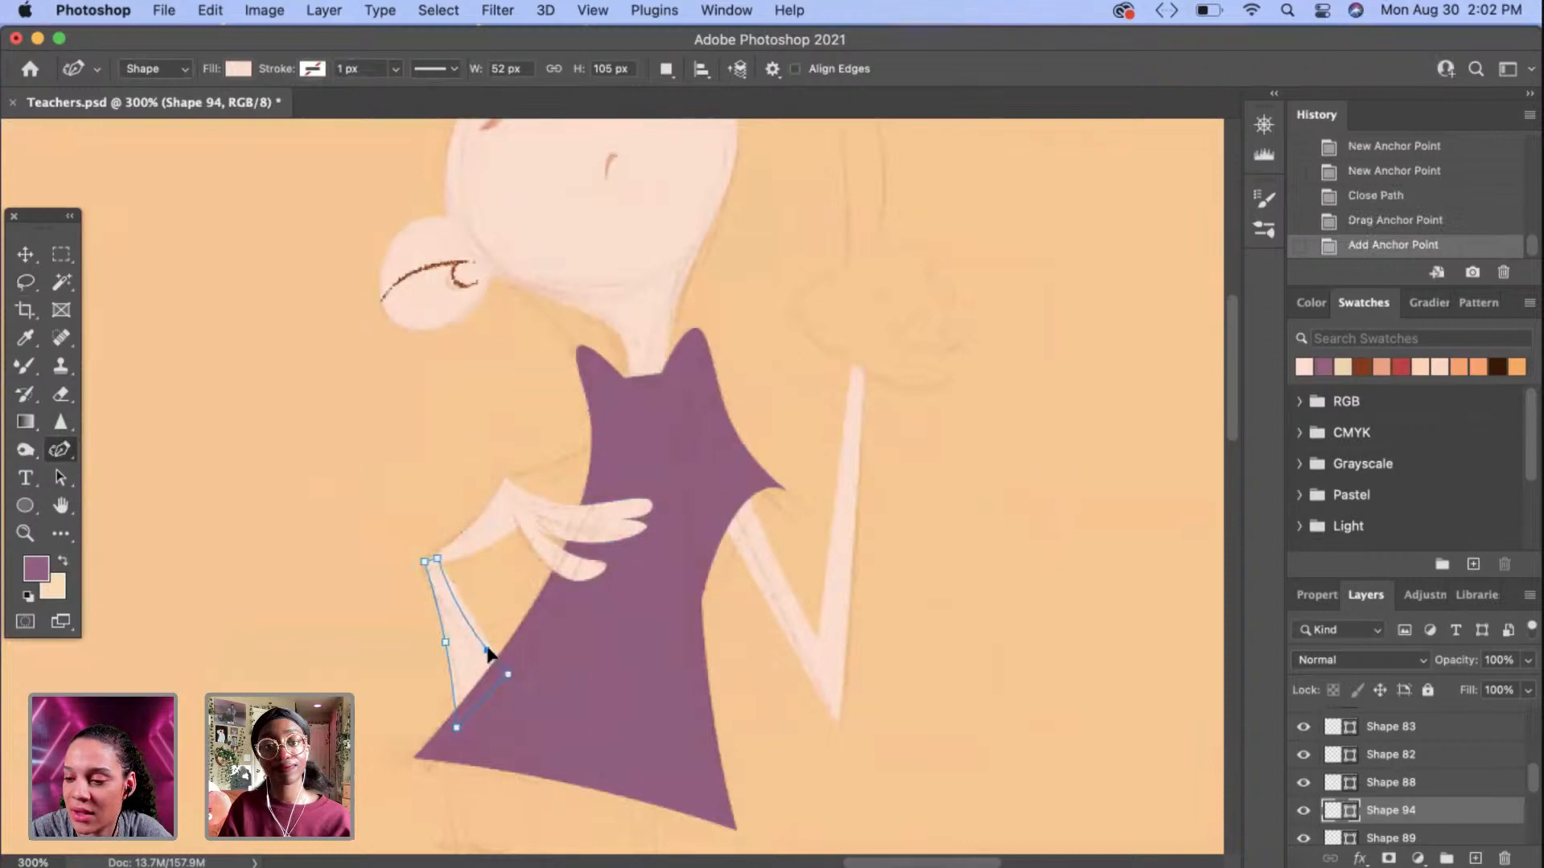
pyautogui.moveTo(437, 558)
pyautogui.mouseDown()
pyautogui.moveTo(421, 567)
pyautogui.moveTo(434, 561)
pyautogui.mouseUp()
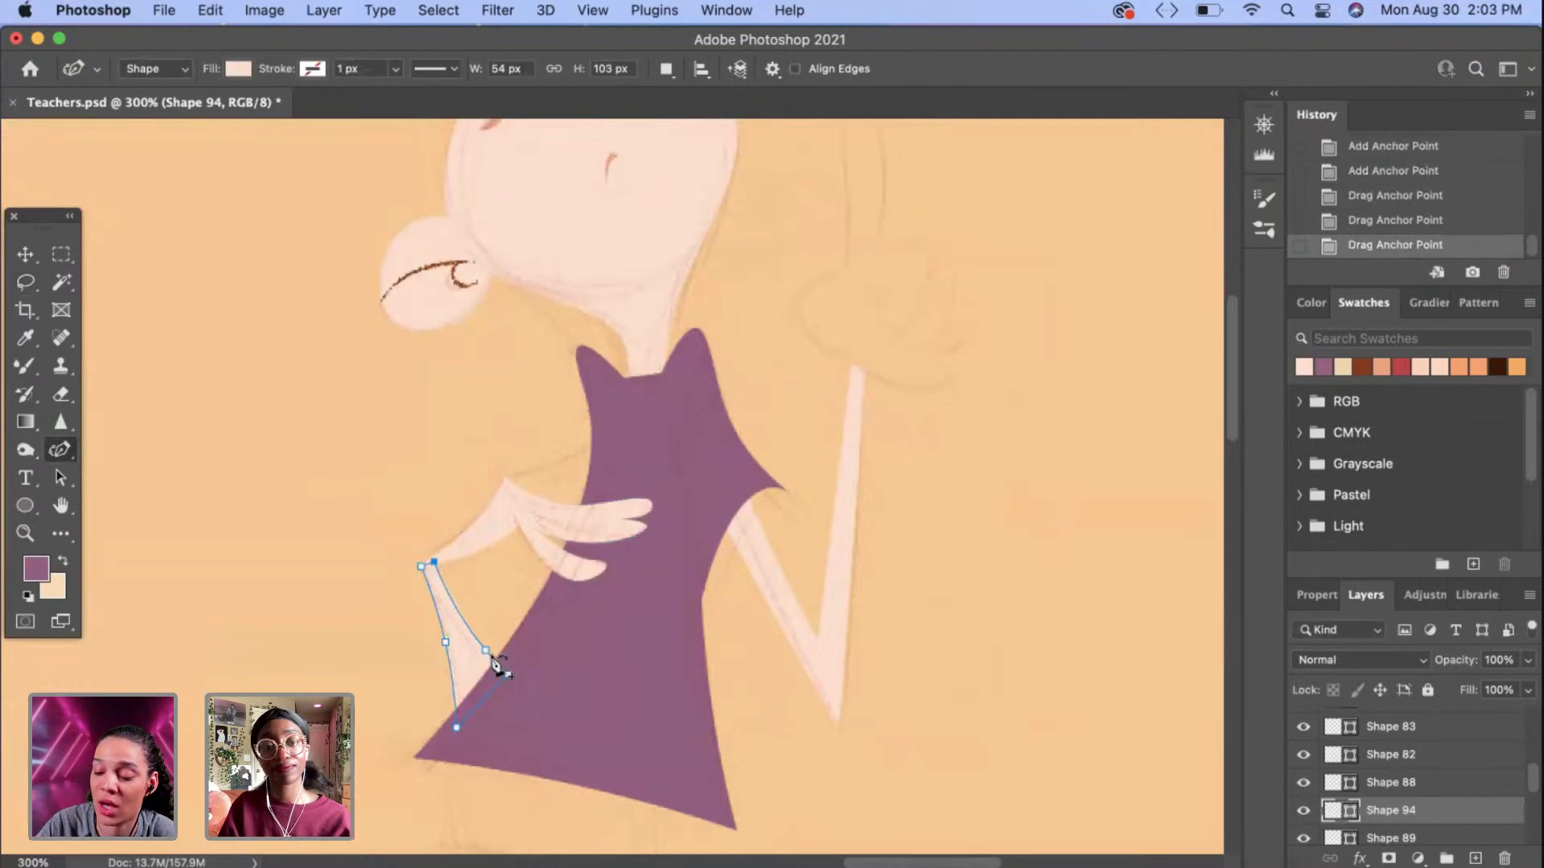
# Step: Remove the curve point on the forearm's inner edge and raise its lower end behind the dress, making it about 65 by 87 px
pyautogui.moveTo(505, 672); pyautogui.dragTo(507, 674)
pyautogui.press('BackSpace')
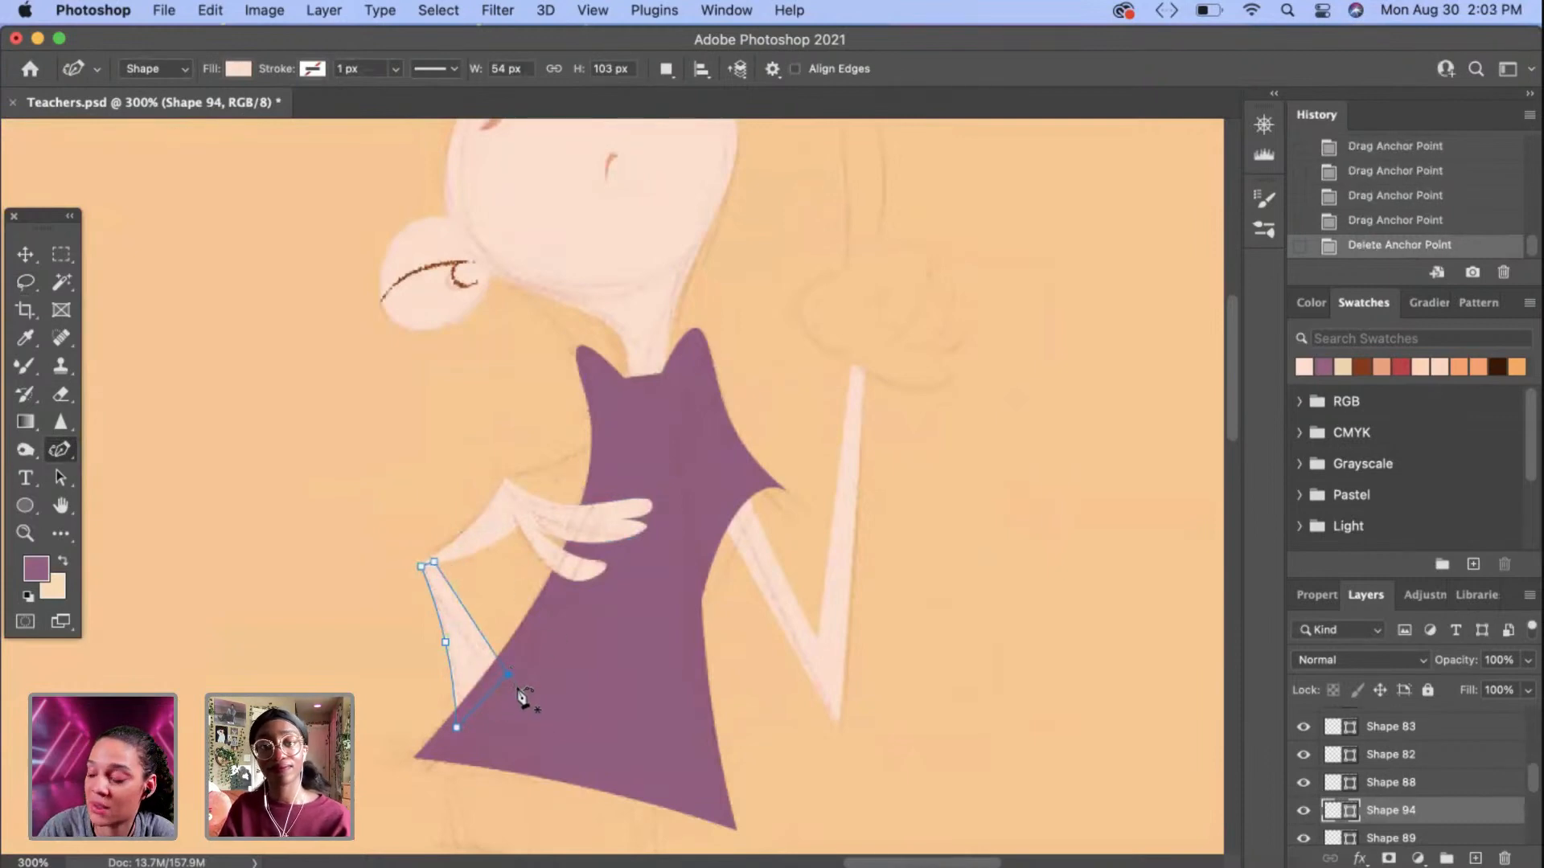
pyautogui.moveTo(527, 648); pyautogui.dragTo(455, 634)
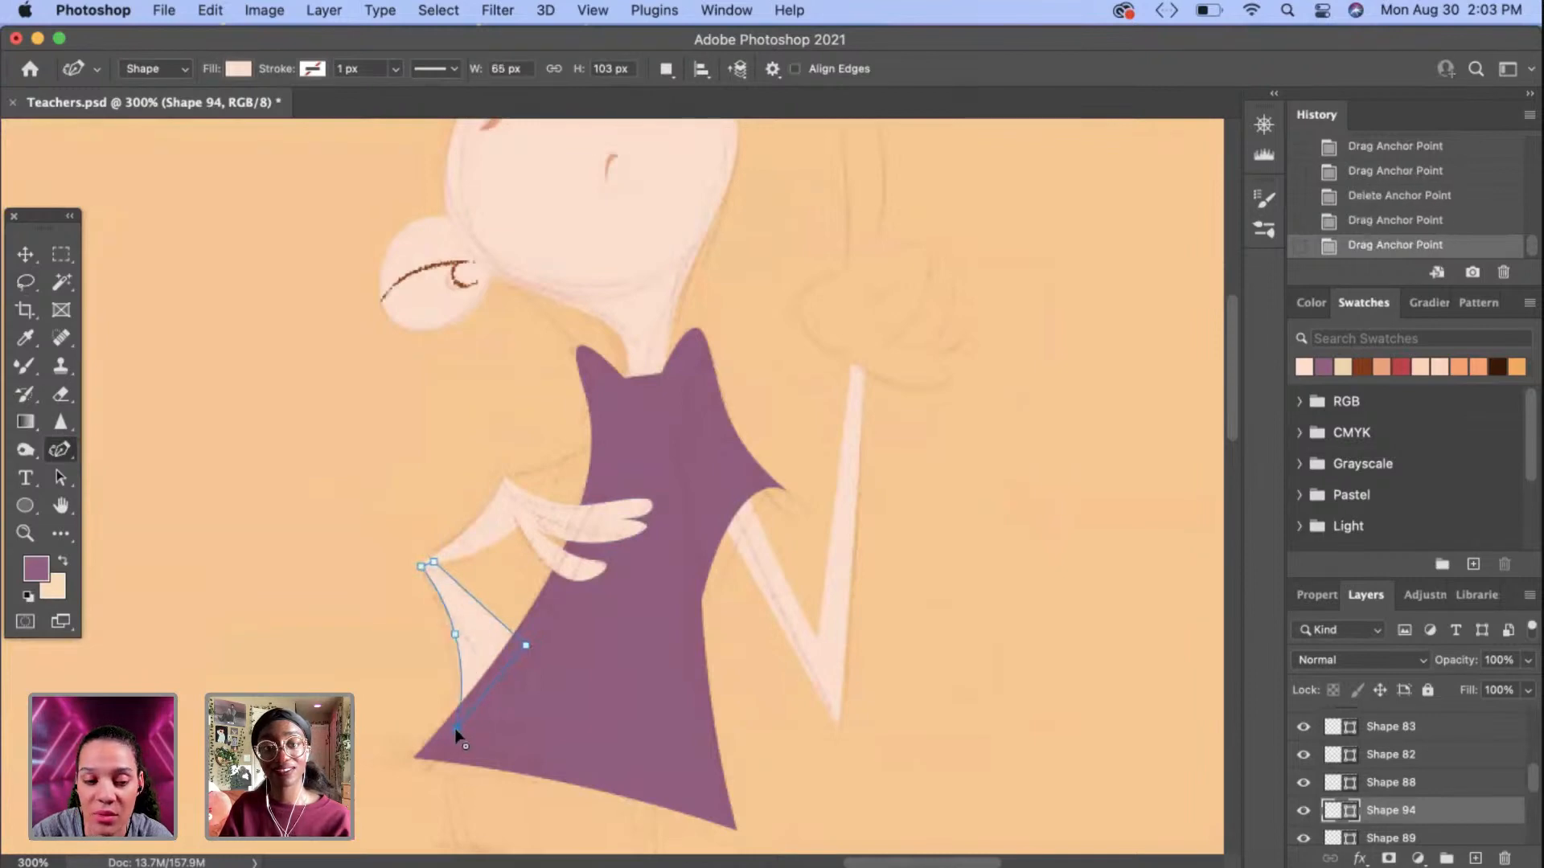
pyautogui.moveTo(455, 730); pyautogui.dragTo(487, 701)
pyautogui.moveTo(460, 635); pyautogui.dragTo(462, 648)
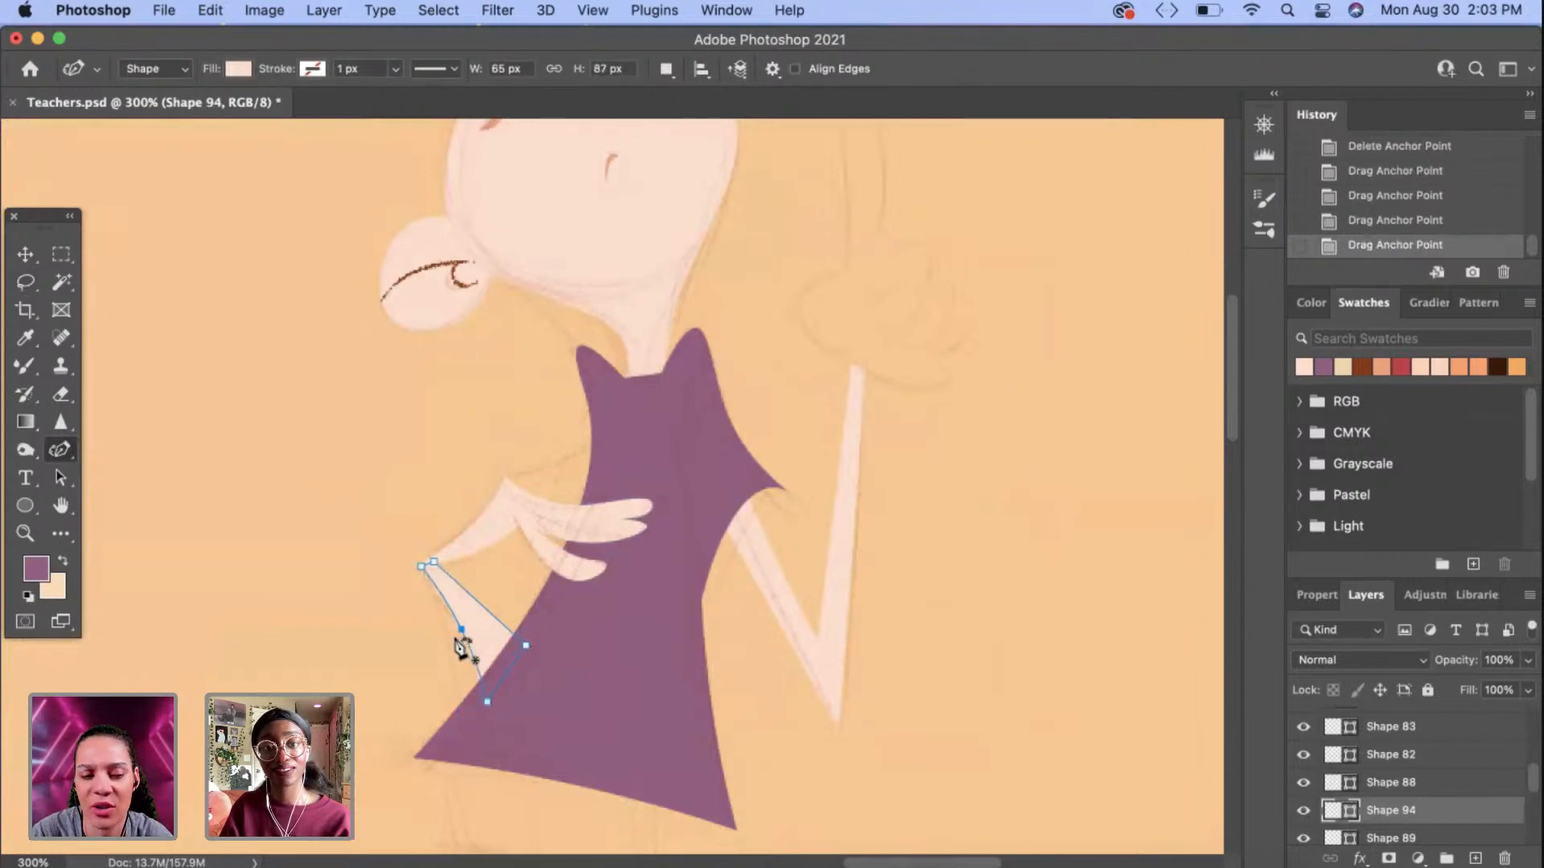
pyautogui.press('Escape')
# Step: Compare the thin teacher with the finished characters on the whole canvas, and examine her torso and arms up close
pyautogui.press('super+minus')
pyautogui.press('super+minus')
pyautogui.press('super+minus')
pyautogui.press('super+minus')
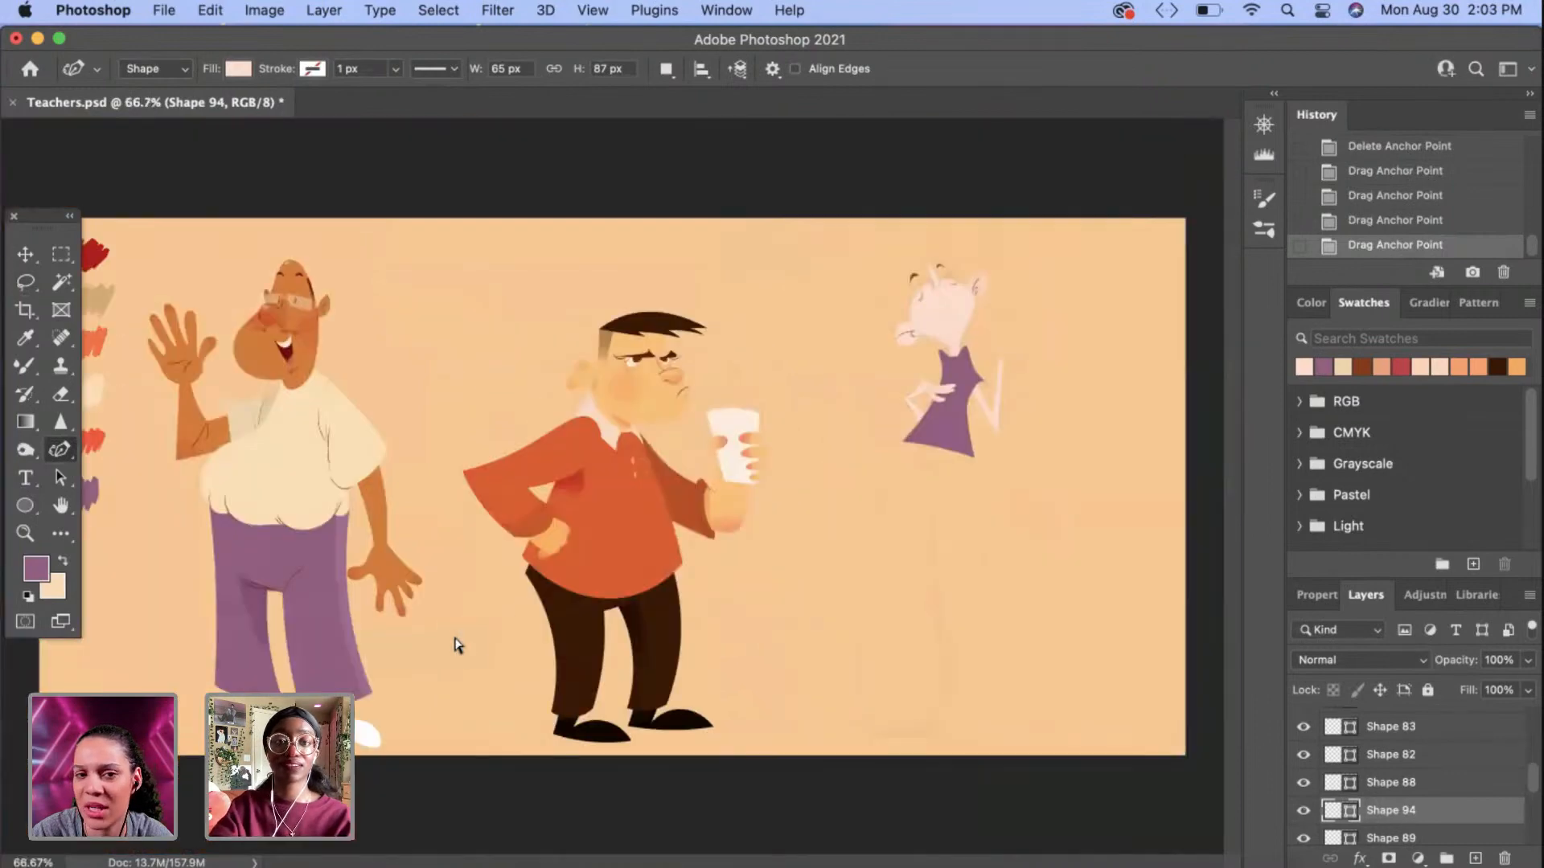
pyautogui.press('super+plus')
pyautogui.press('super+plus')
pyautogui.hscroll(10, 720, 586)
pyautogui.scroll(3, 721, 586)
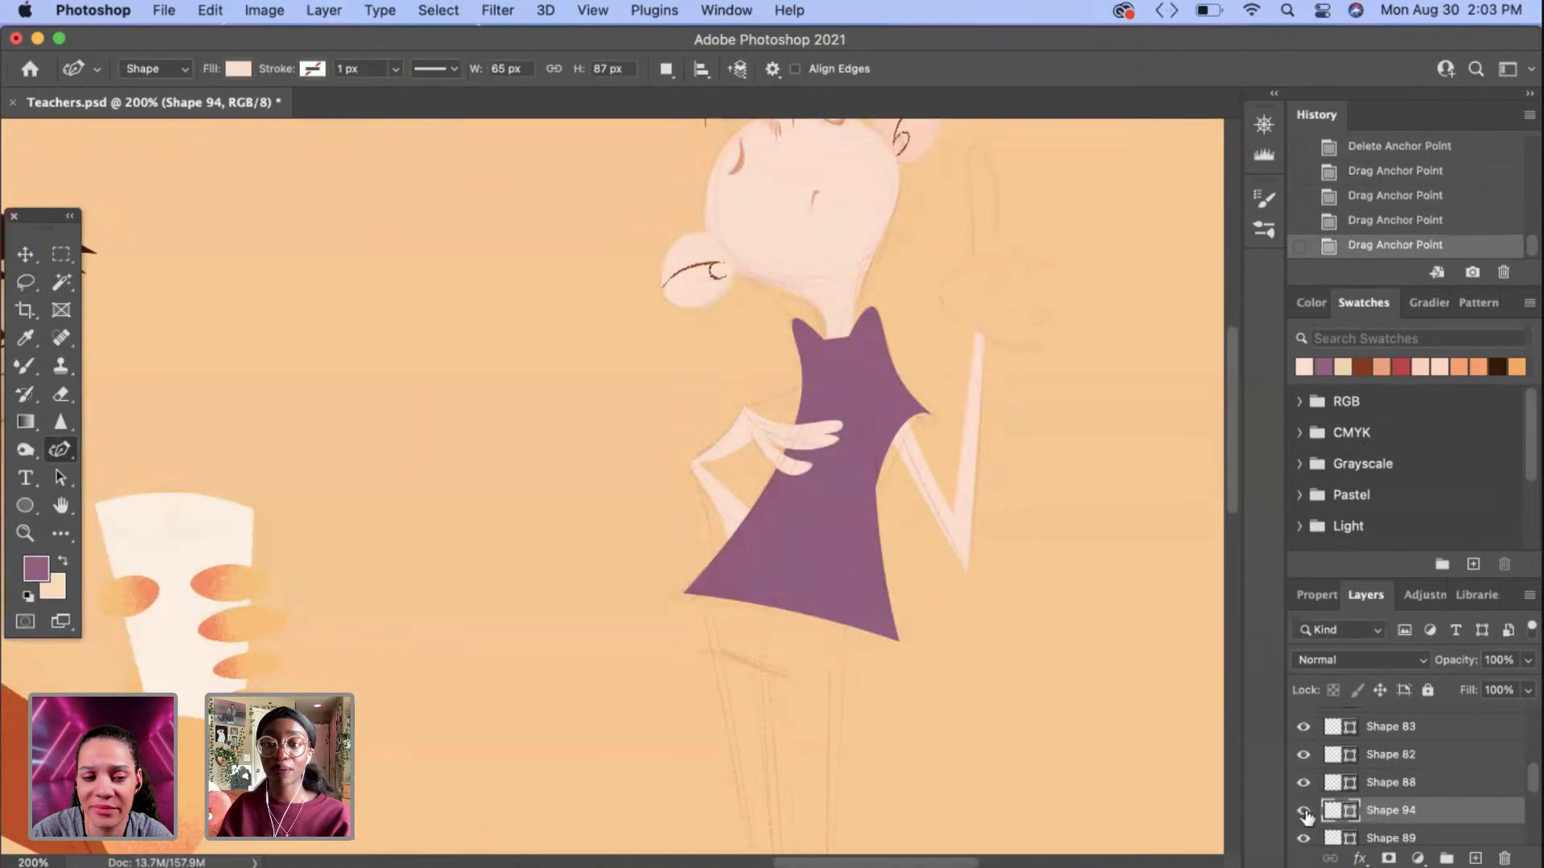
pyautogui.click(1304, 812)
pyautogui.click(60, 449)
pyautogui.click(137, 441)
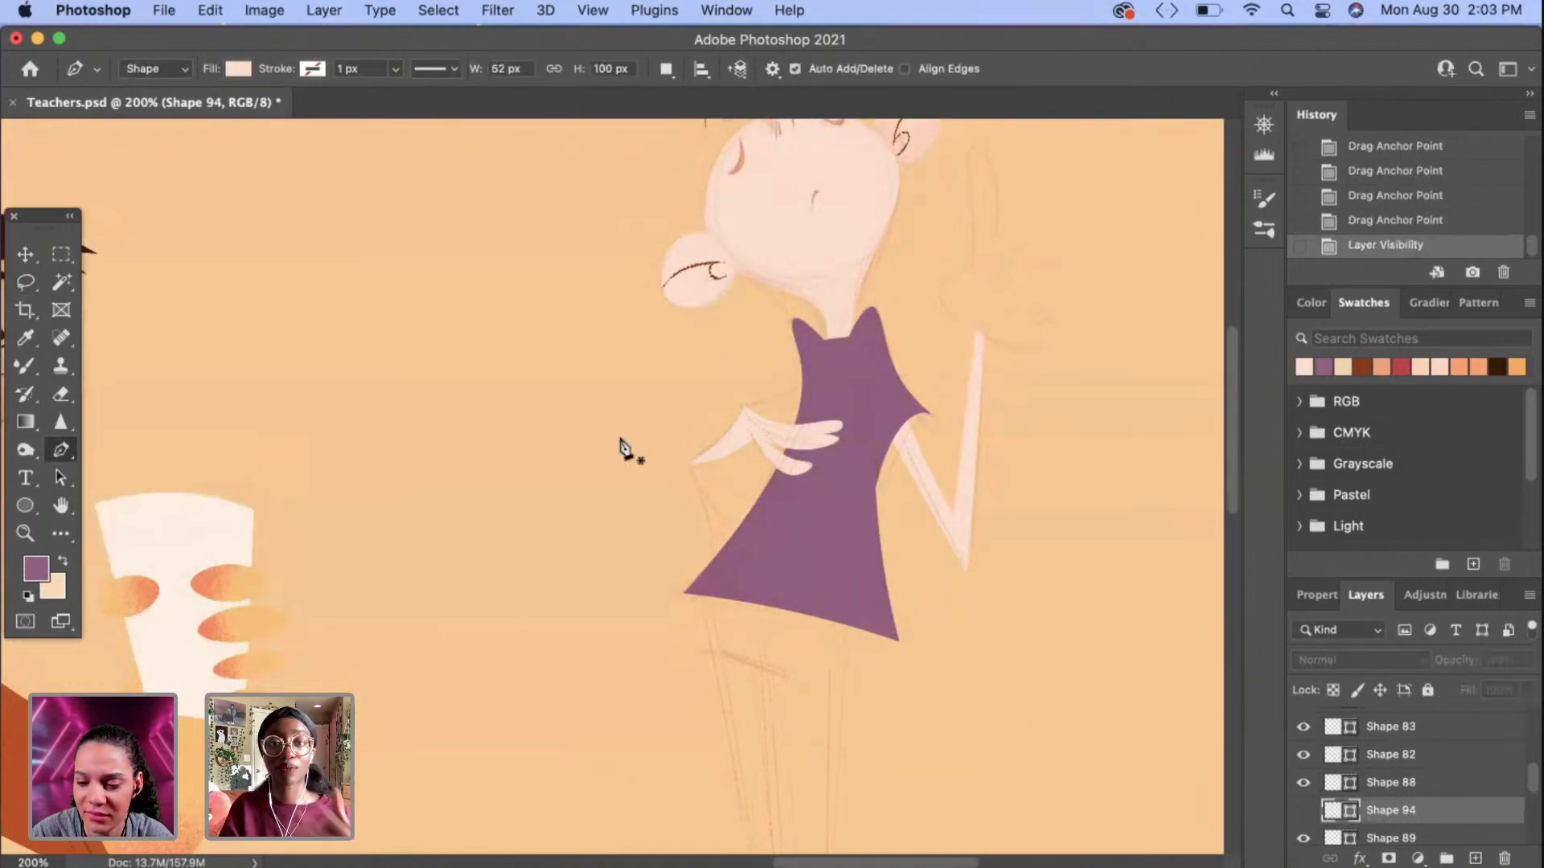
pyautogui.click(690, 462)
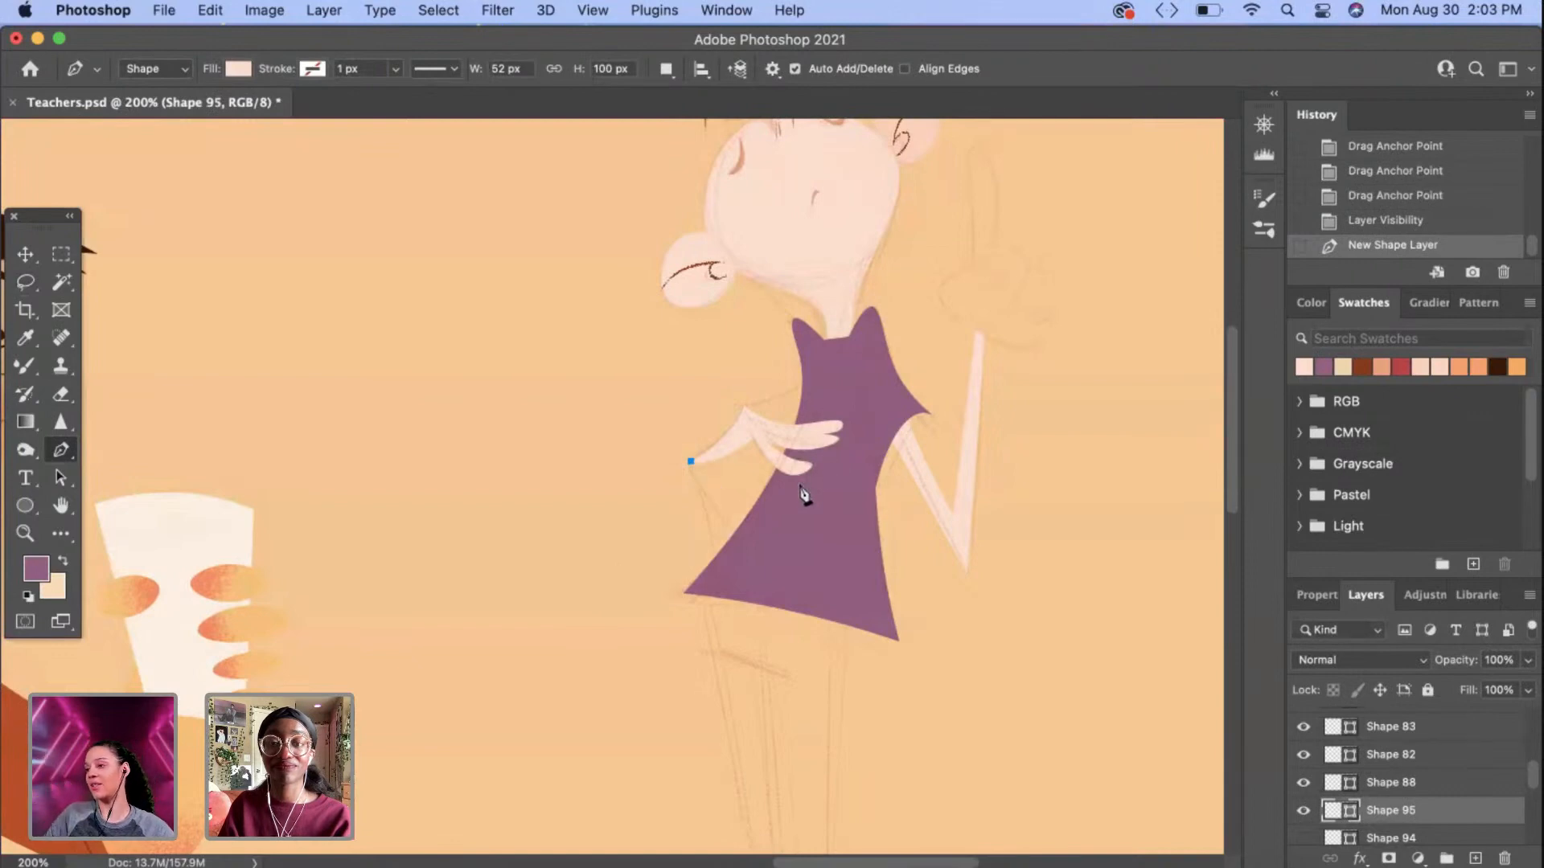
pyautogui.press('BackSpace')
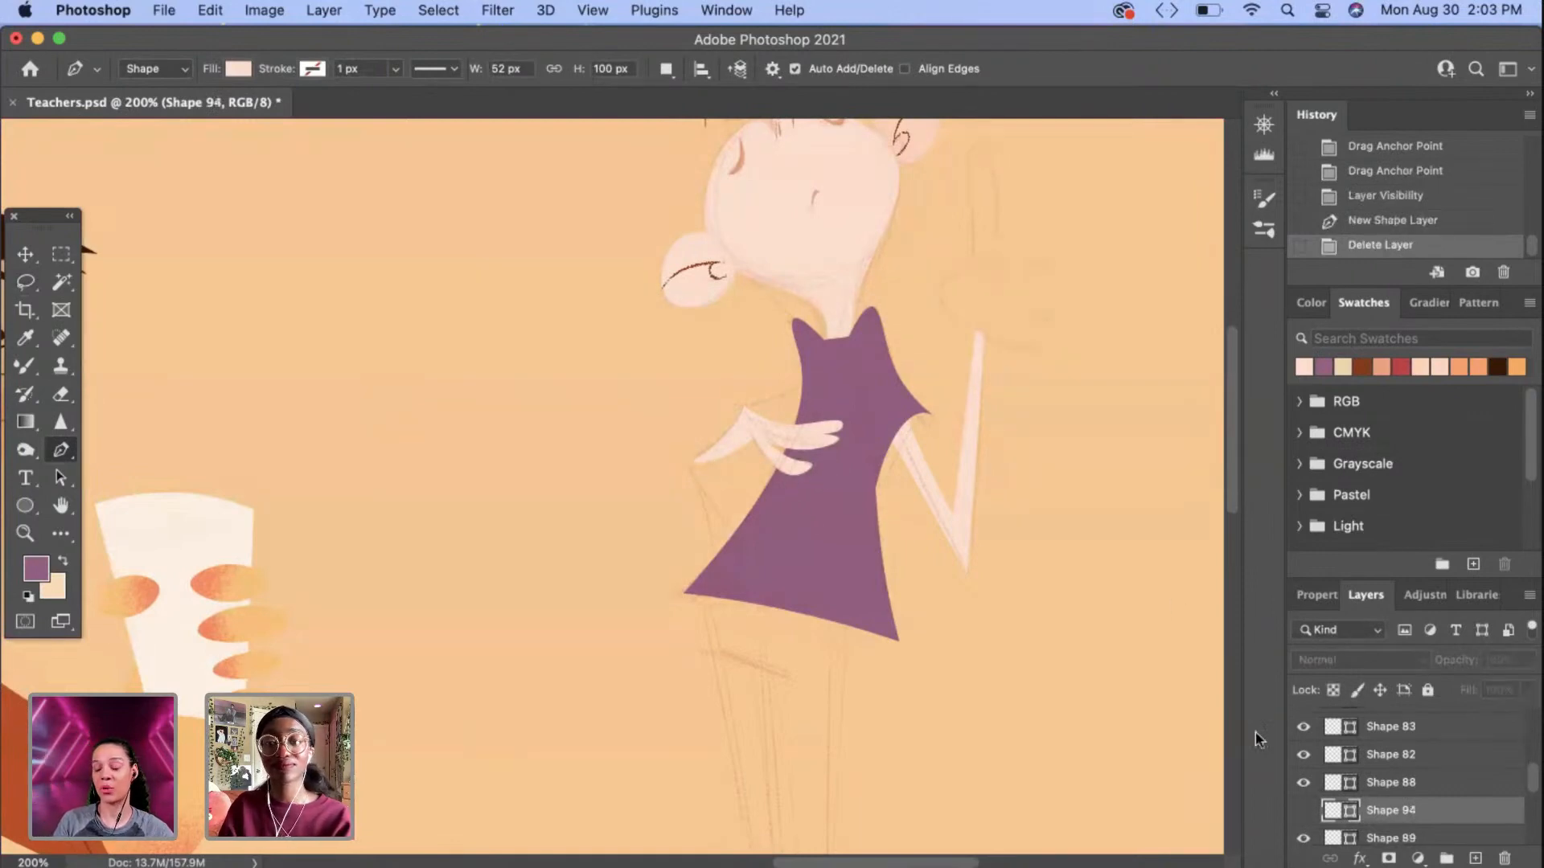
pyautogui.click(1303, 810)
# Step: Draw a closed purple Pen shape above the dress layer for the lowered arm's sleeve, from the shoulder to the hand, about 70 by 116 px
pyautogui.click(26, 255)
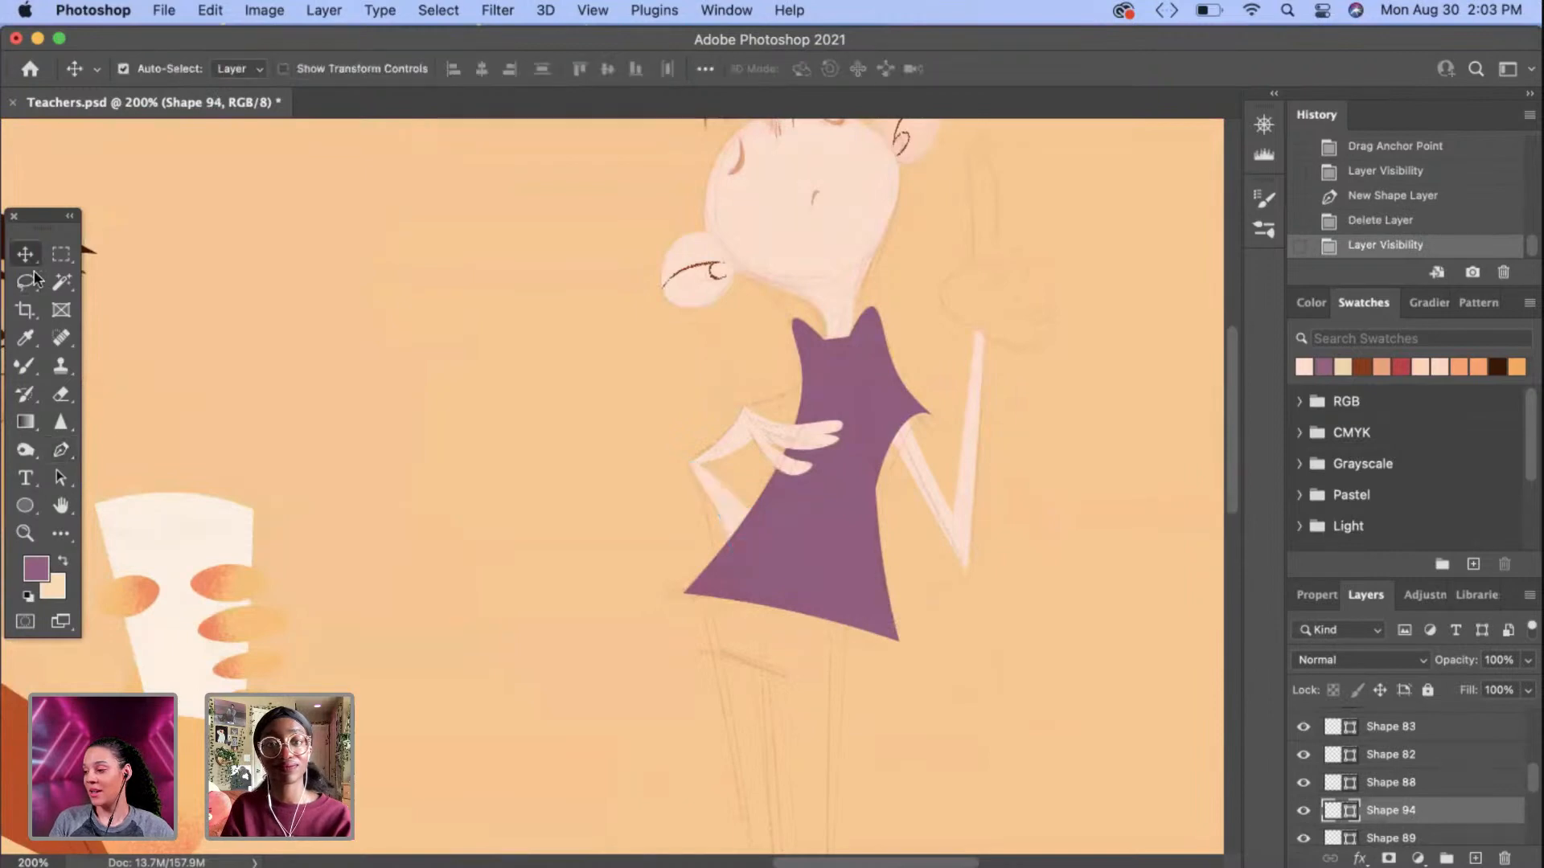
pyautogui.click(810, 365)
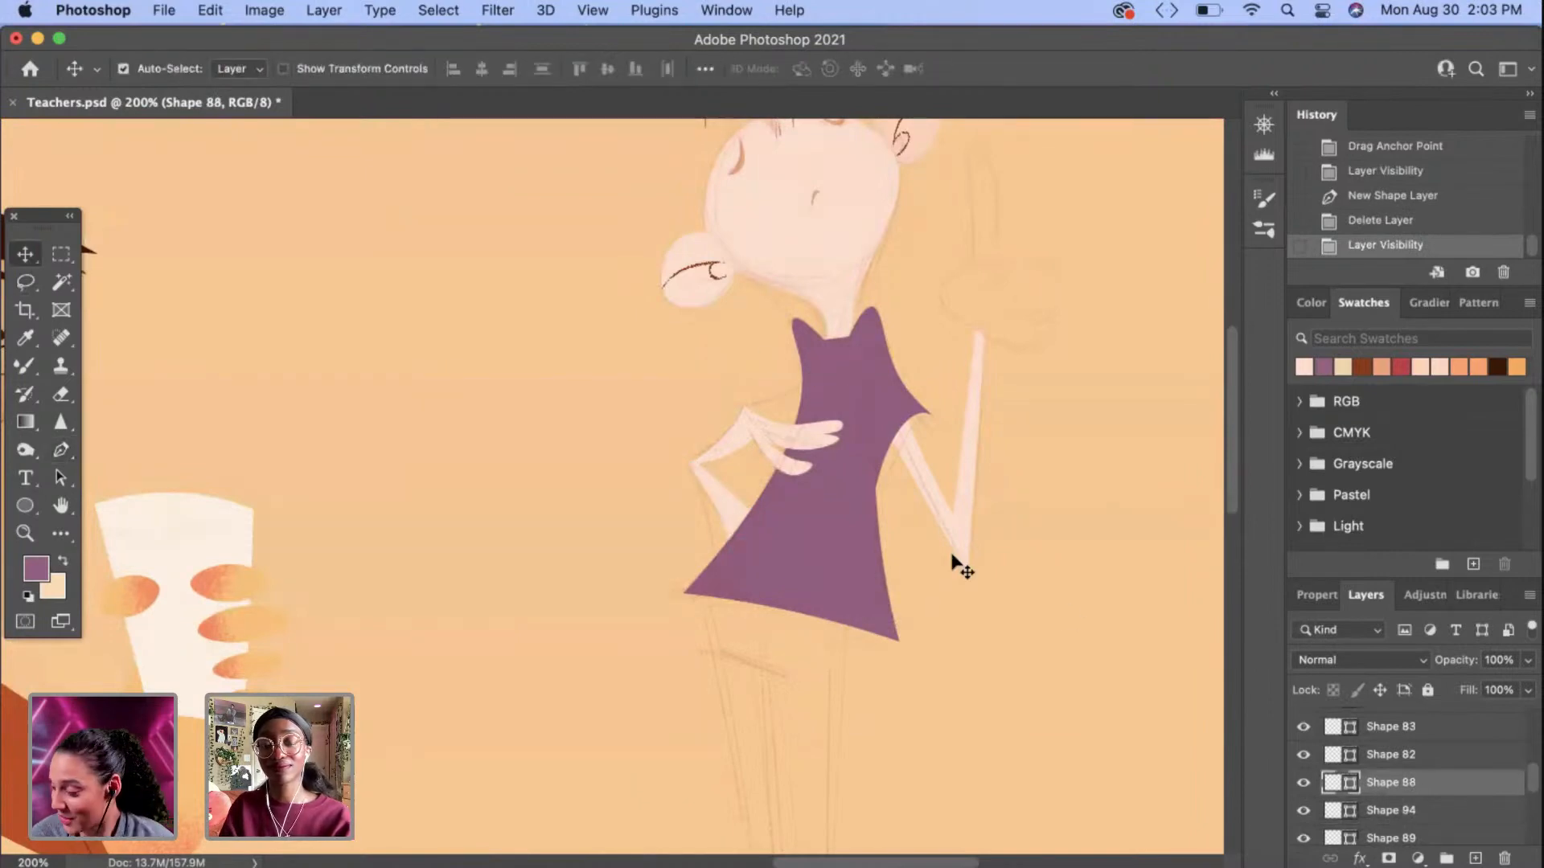
pyautogui.click(62, 450)
pyautogui.click(793, 320)
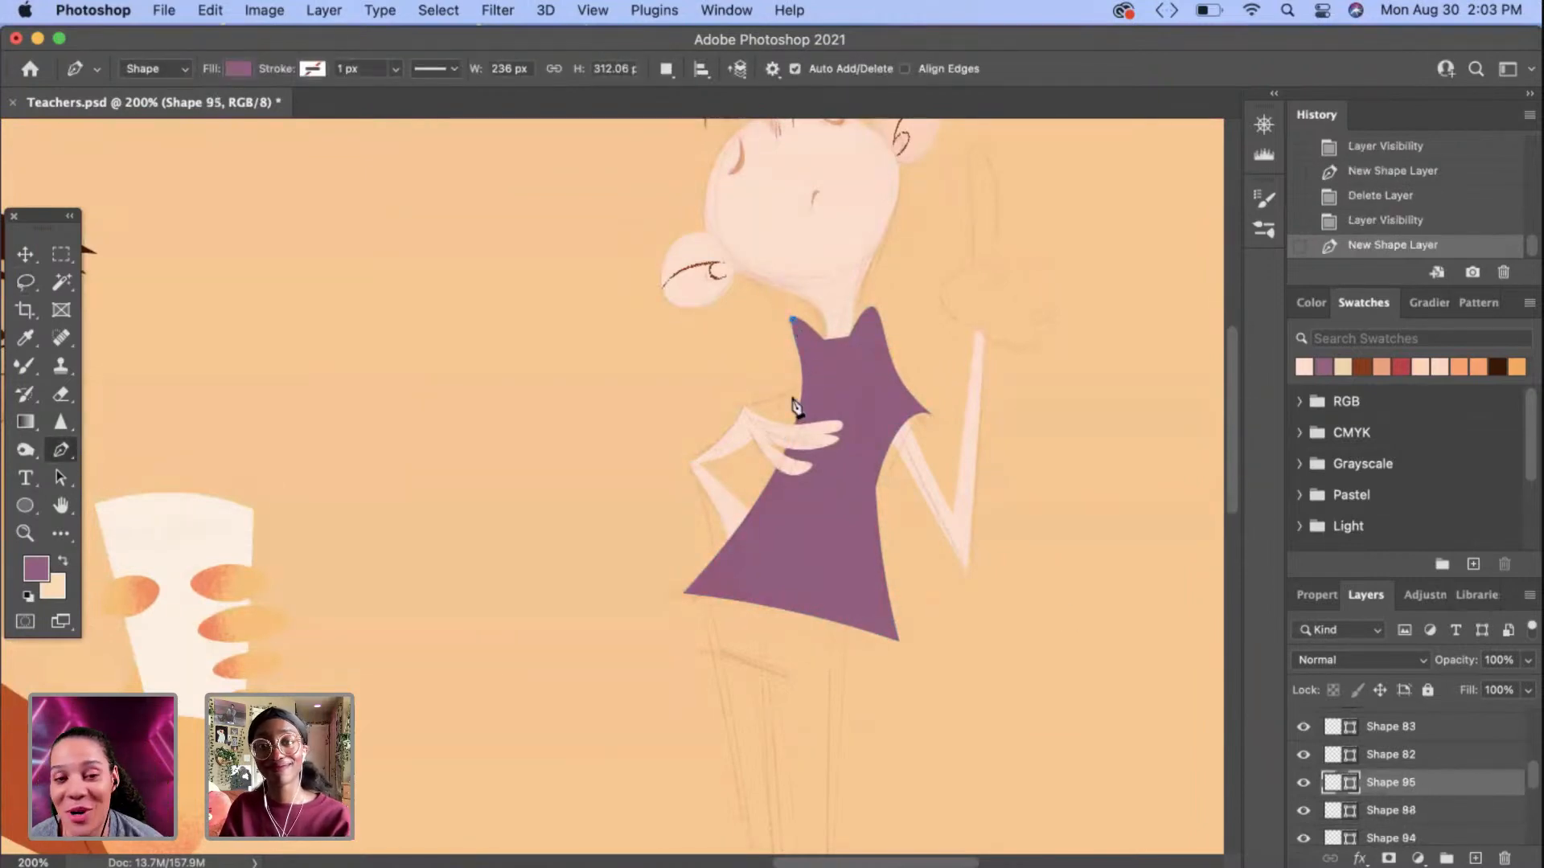
pyautogui.click(730, 400)
pyautogui.click(805, 444)
pyautogui.click(795, 321)
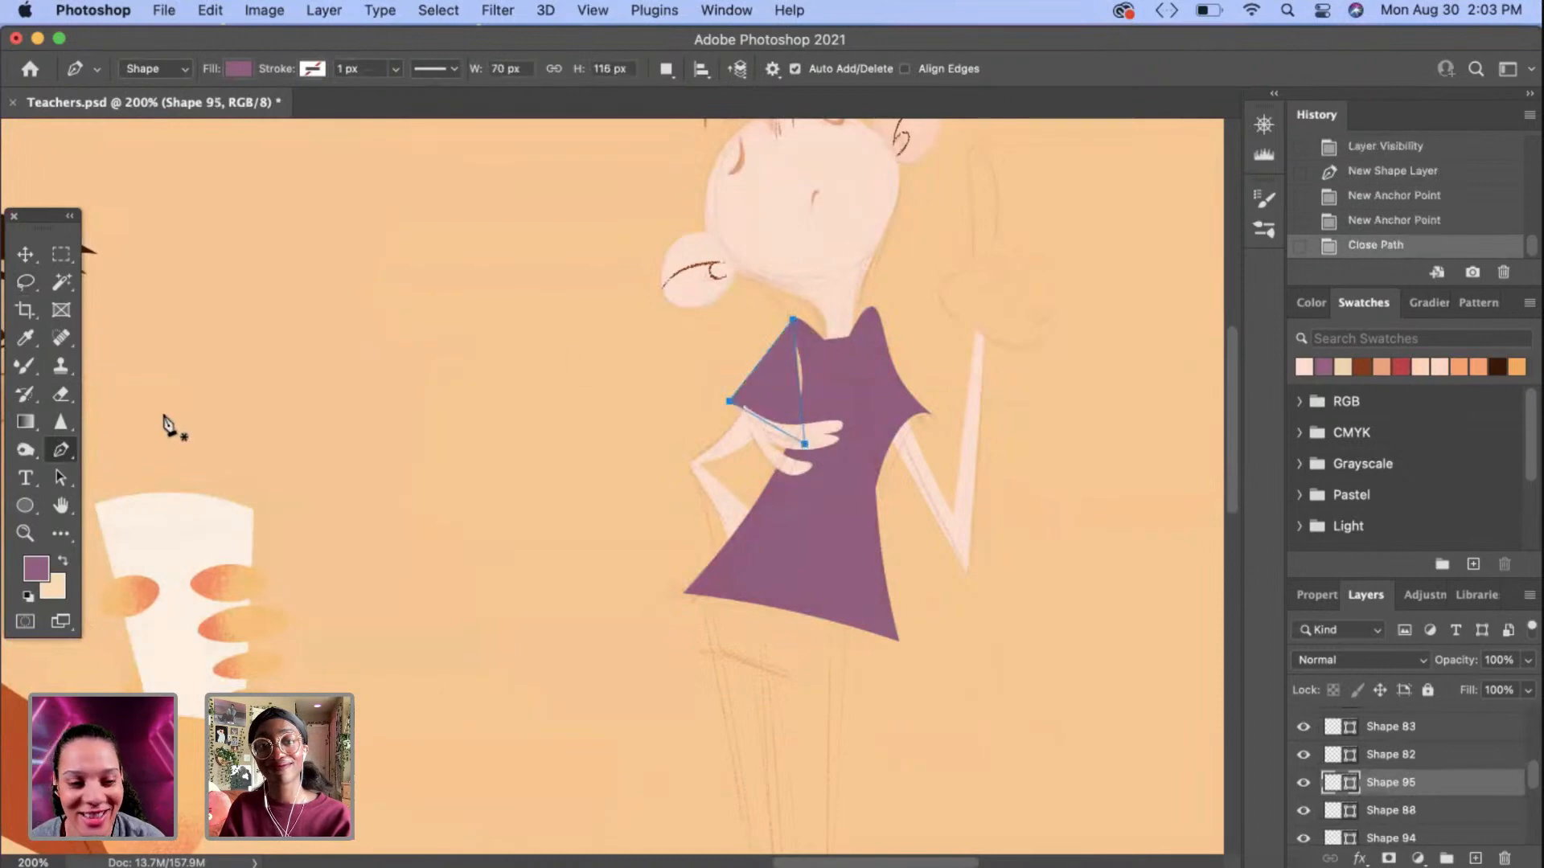
# Step: Curve the sleeve's inner, outer and lower edges with the Curvature Pen and shift its corners, making it about 72 by 147 px
pyautogui.rightClick(64, 452)
pyautogui.click(121, 487)
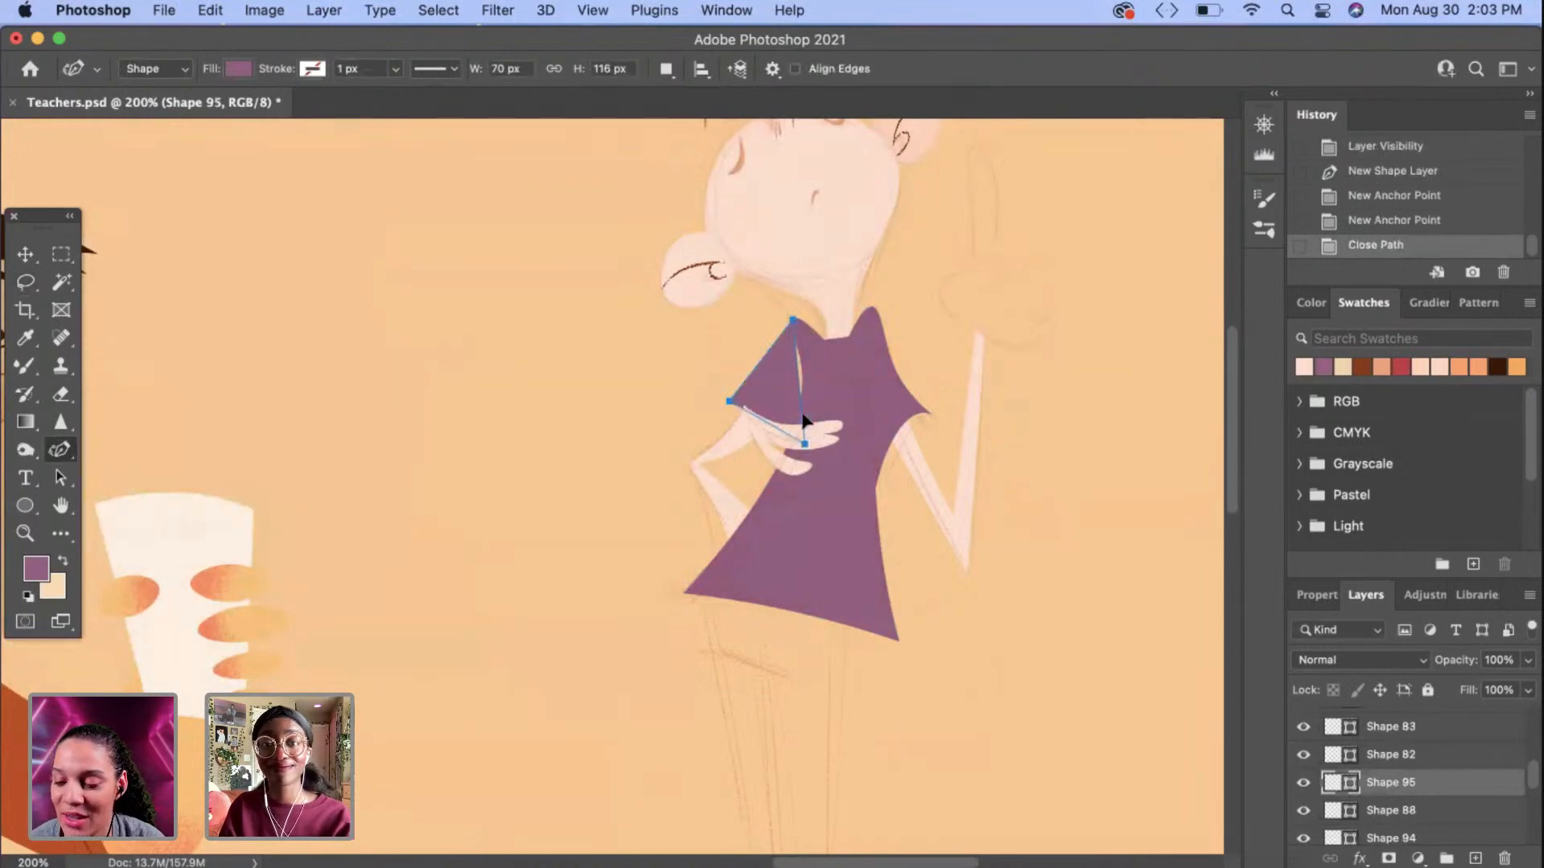
pyautogui.moveTo(803, 418); pyautogui.dragTo(819, 410)
pyautogui.click(787, 385)
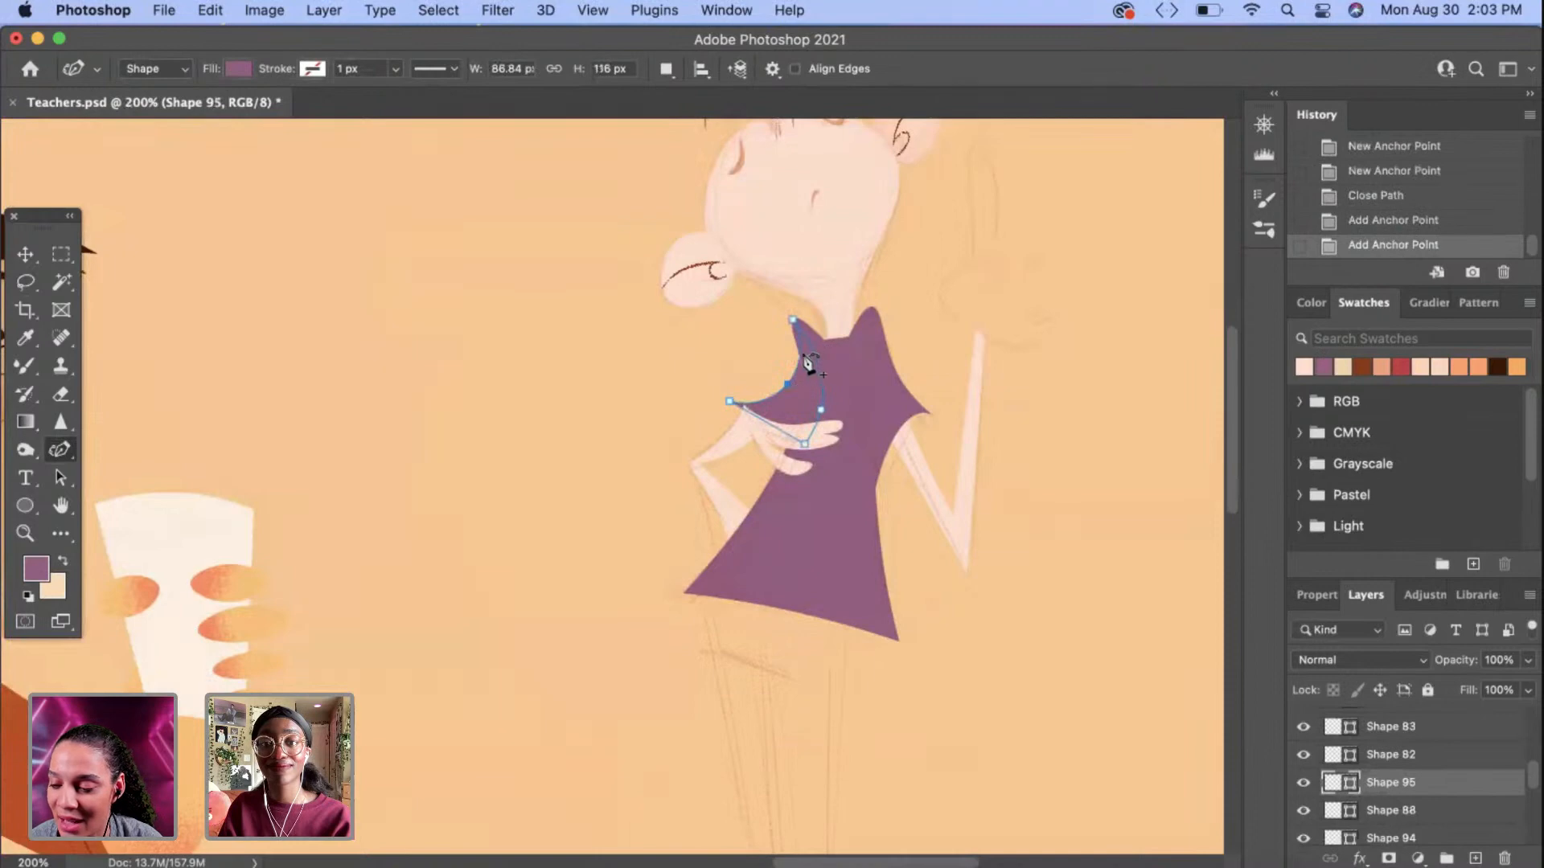
pyautogui.moveTo(794, 325); pyautogui.dragTo(790, 322)
pyautogui.moveTo(730, 401); pyautogui.dragTo(751, 398)
pyautogui.click(775, 428)
pyautogui.moveTo(806, 440); pyautogui.dragTo(823, 478)
pyautogui.moveTo(750, 398); pyautogui.dragTo(794, 400)
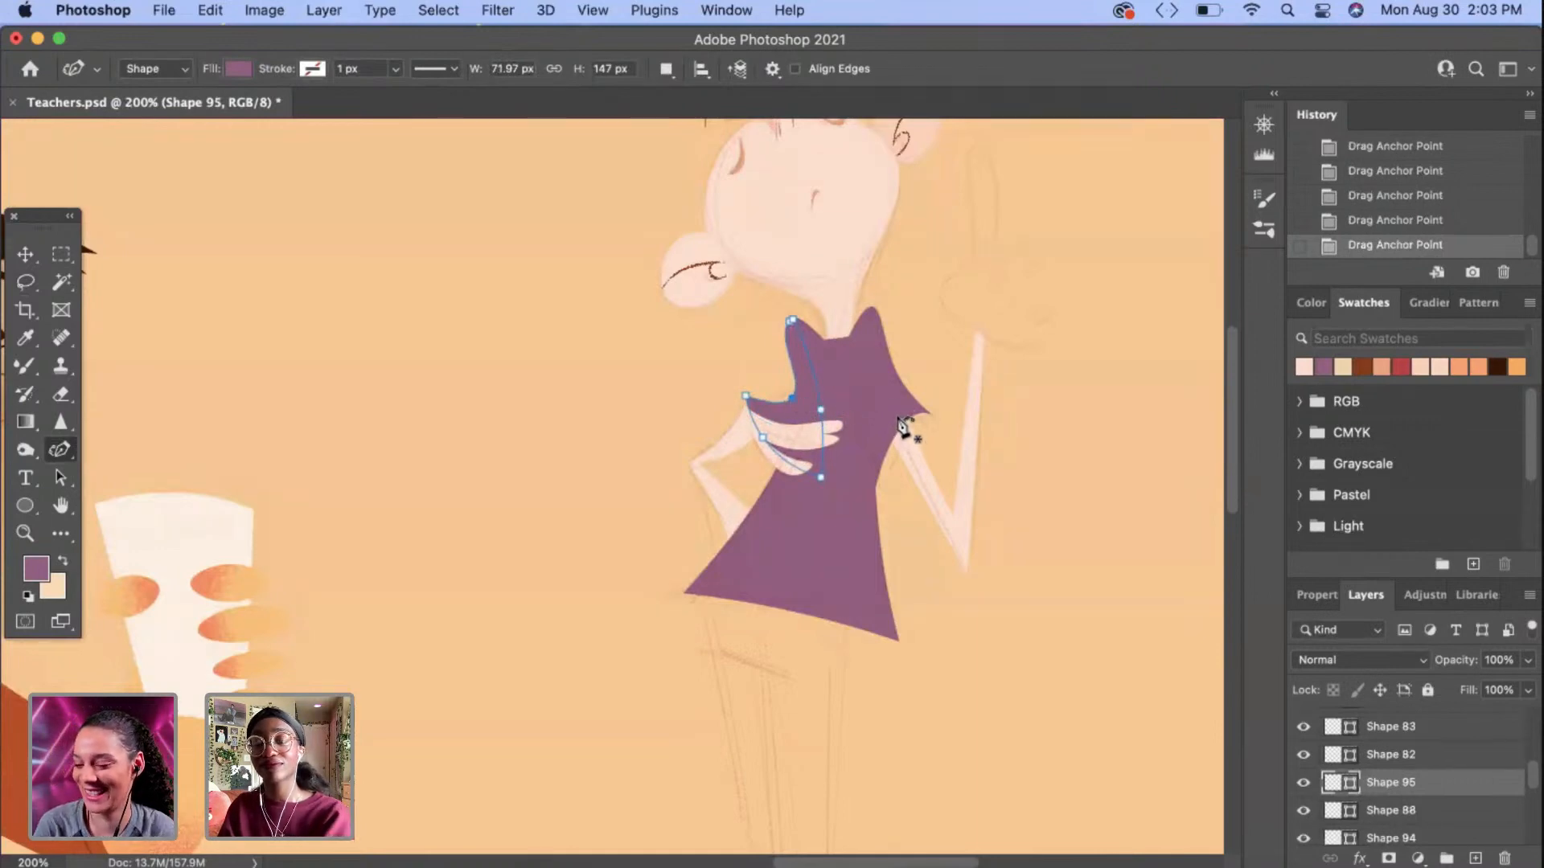
pyautogui.press('Escape')
pyautogui.press('super+plus')
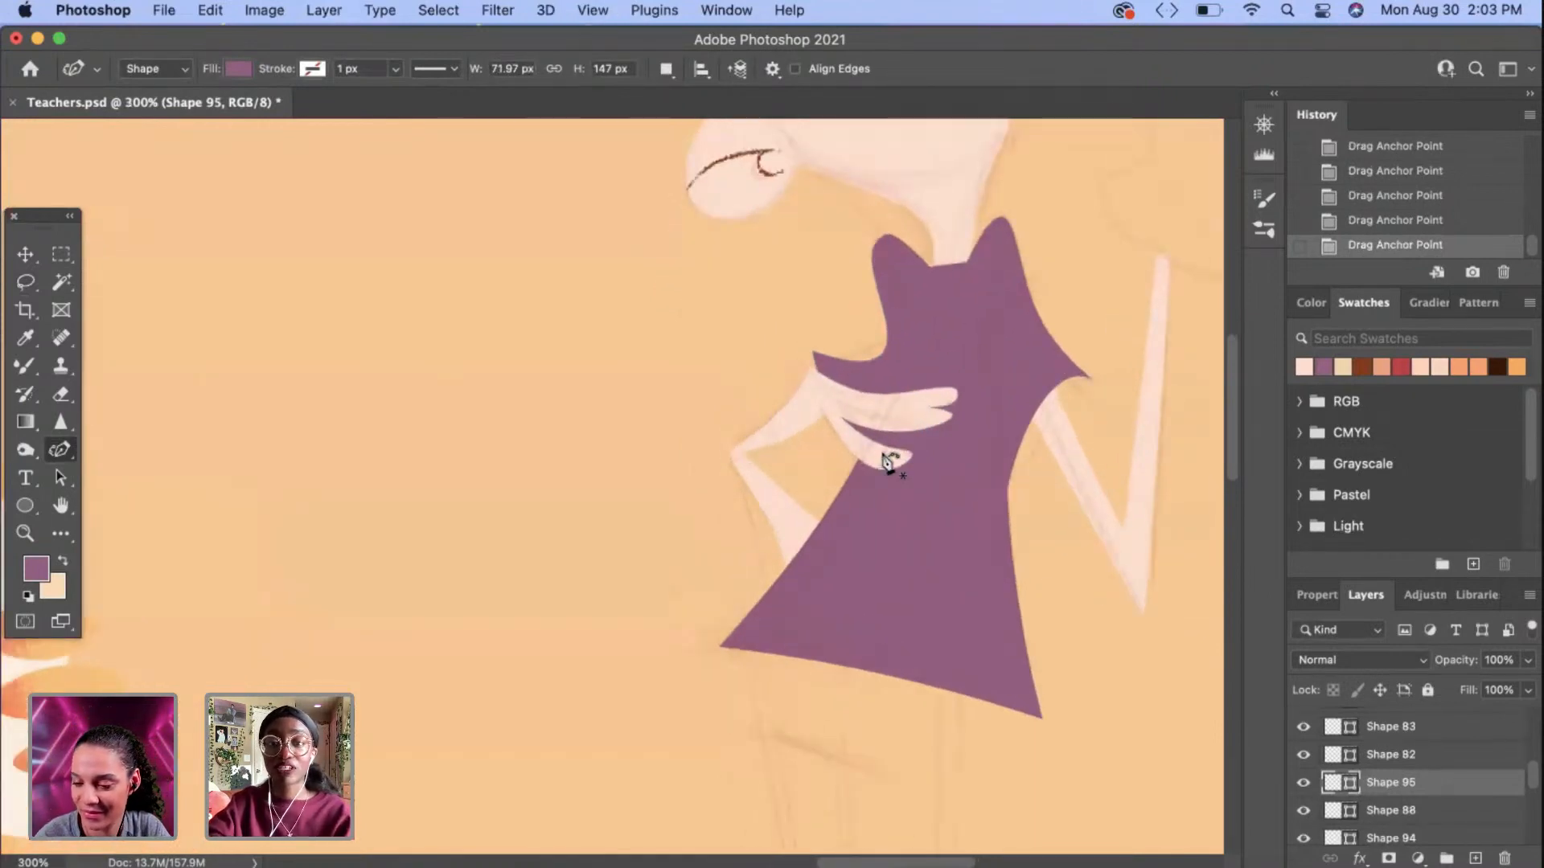
pyautogui.press('super+minus')
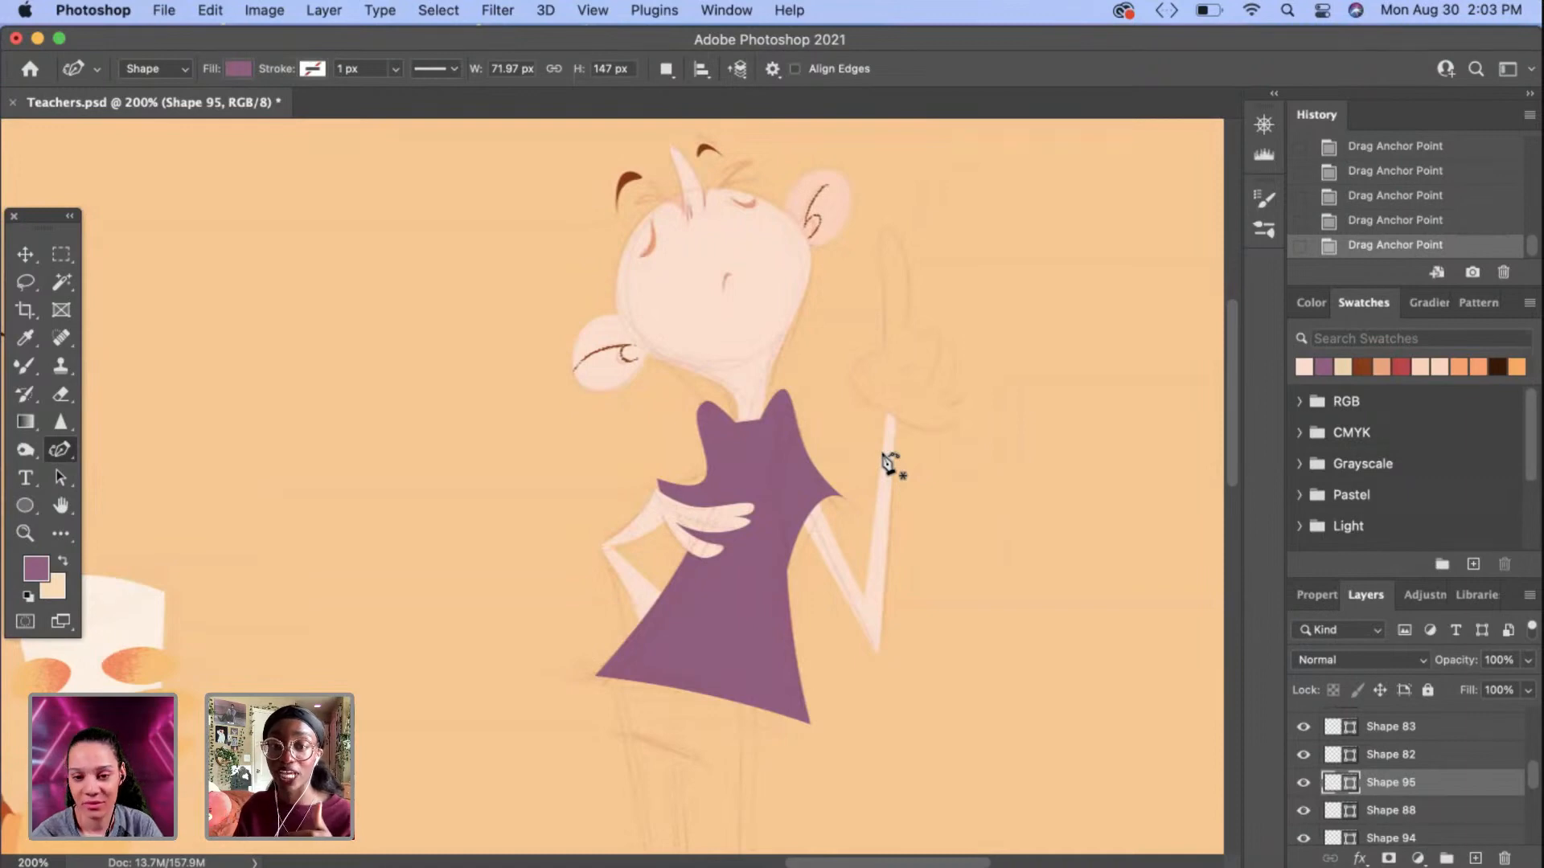
pyautogui.press('super+equal')
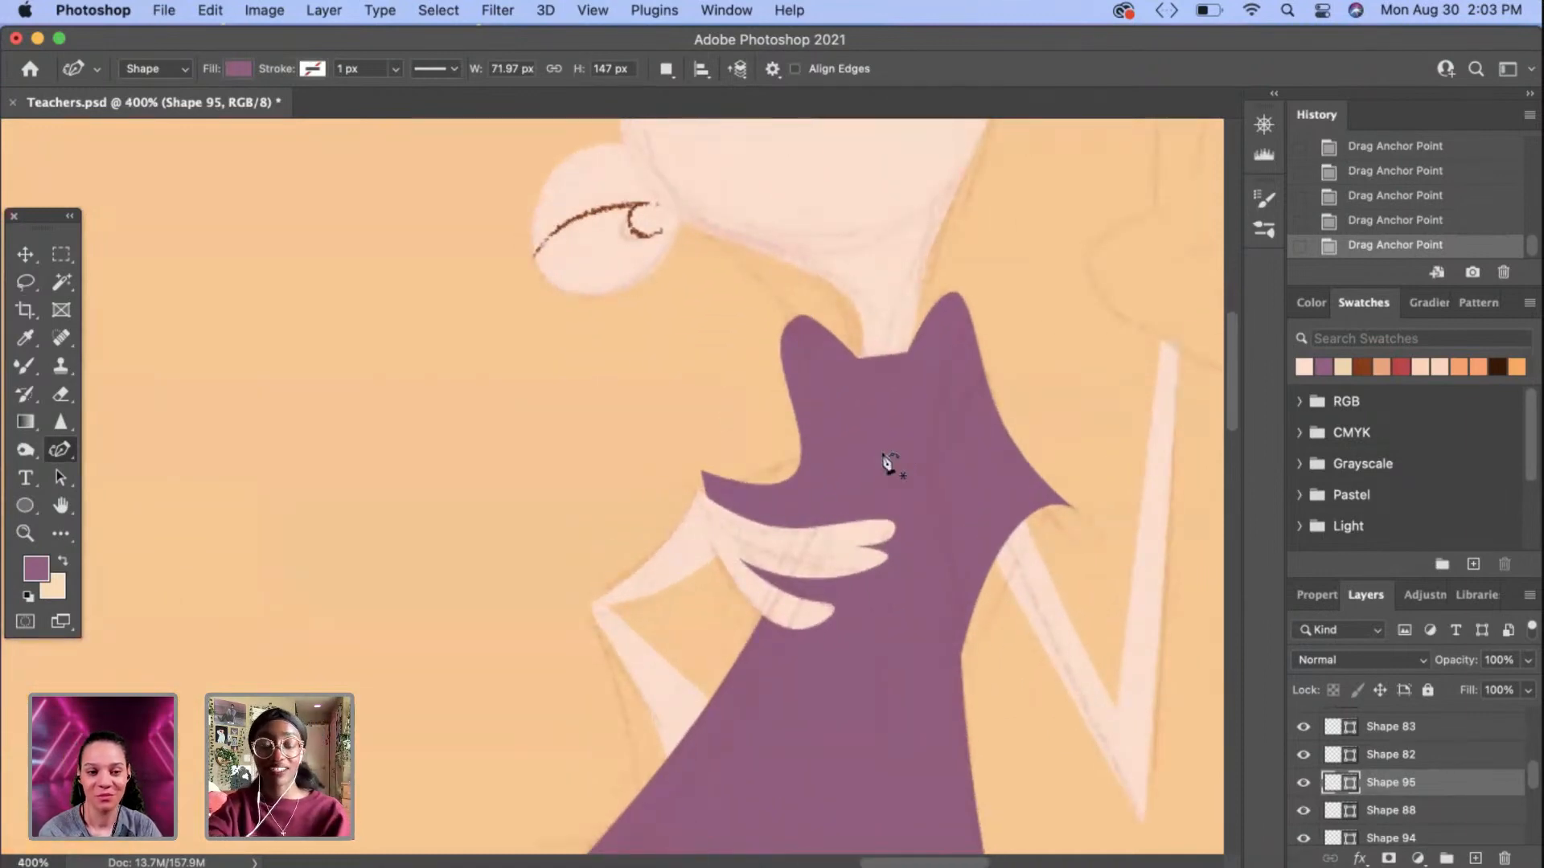
pyautogui.press('super+equal')
pyautogui.click(812, 552)
pyautogui.press('BackSpace')
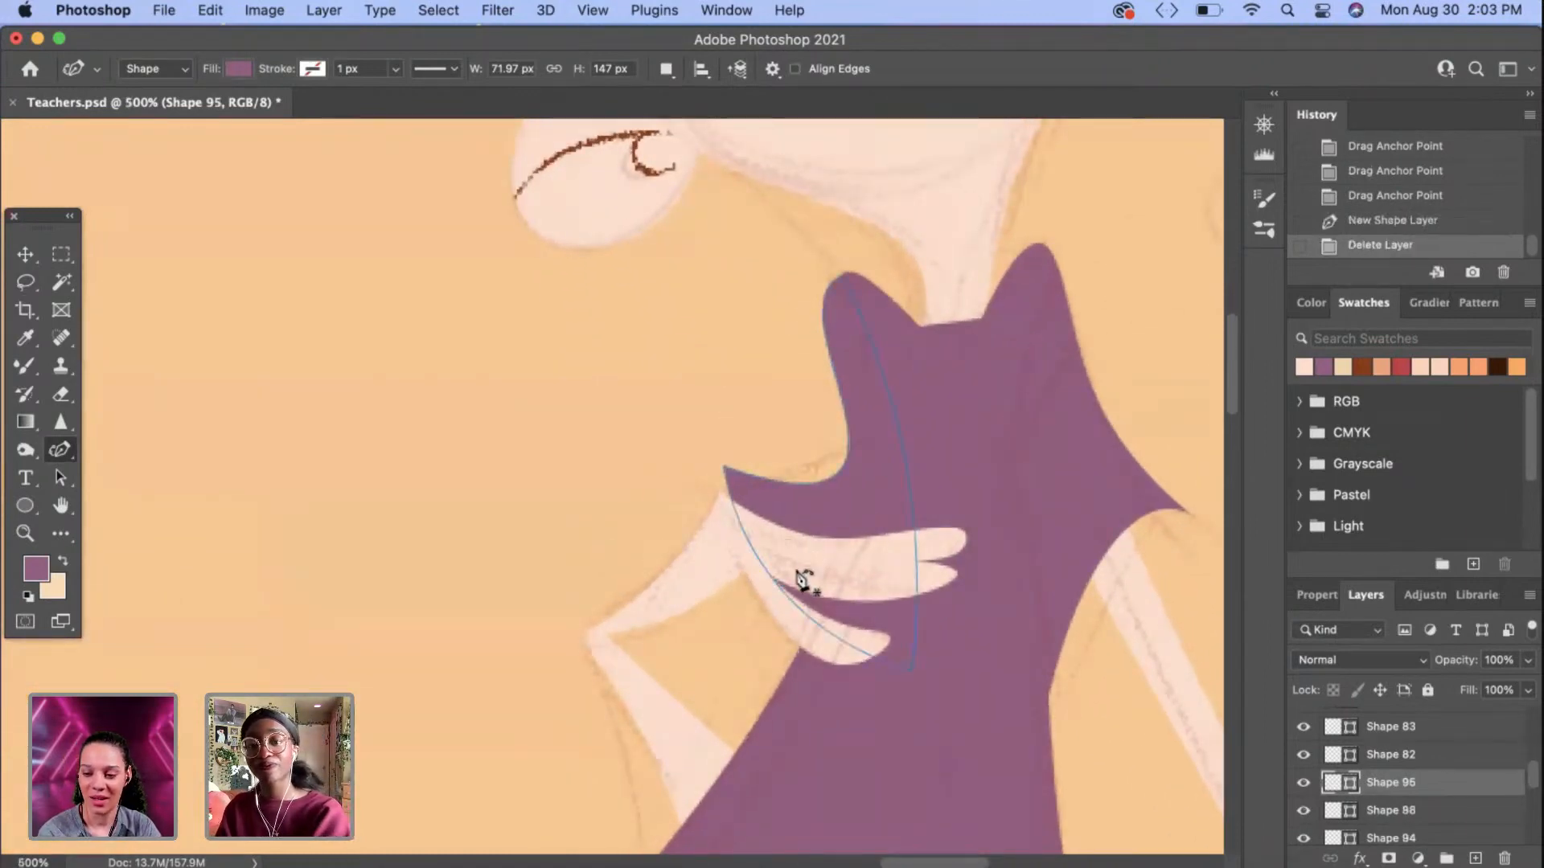
pyautogui.moveTo(777, 583); pyautogui.dragTo(799, 555)
pyautogui.press('BackSpace')
# Step: Lower the sleeve's outer end onto the bent arm and reshape its lower edge, making it about 80 by 139 px
pyautogui.click(726, 468)
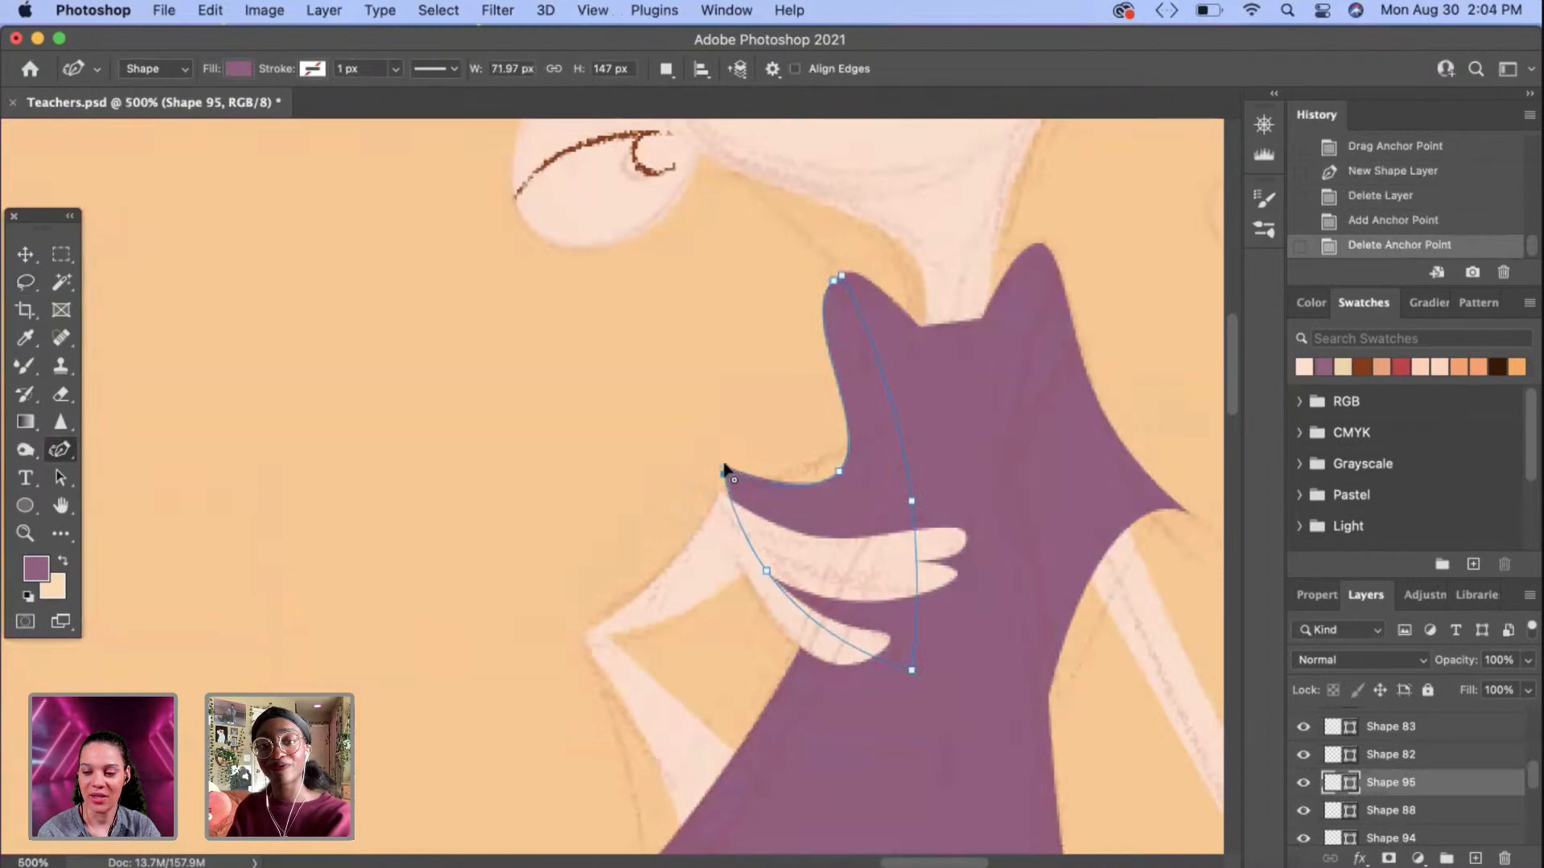
pyautogui.moveTo(725, 470); pyautogui.dragTo(699, 550)
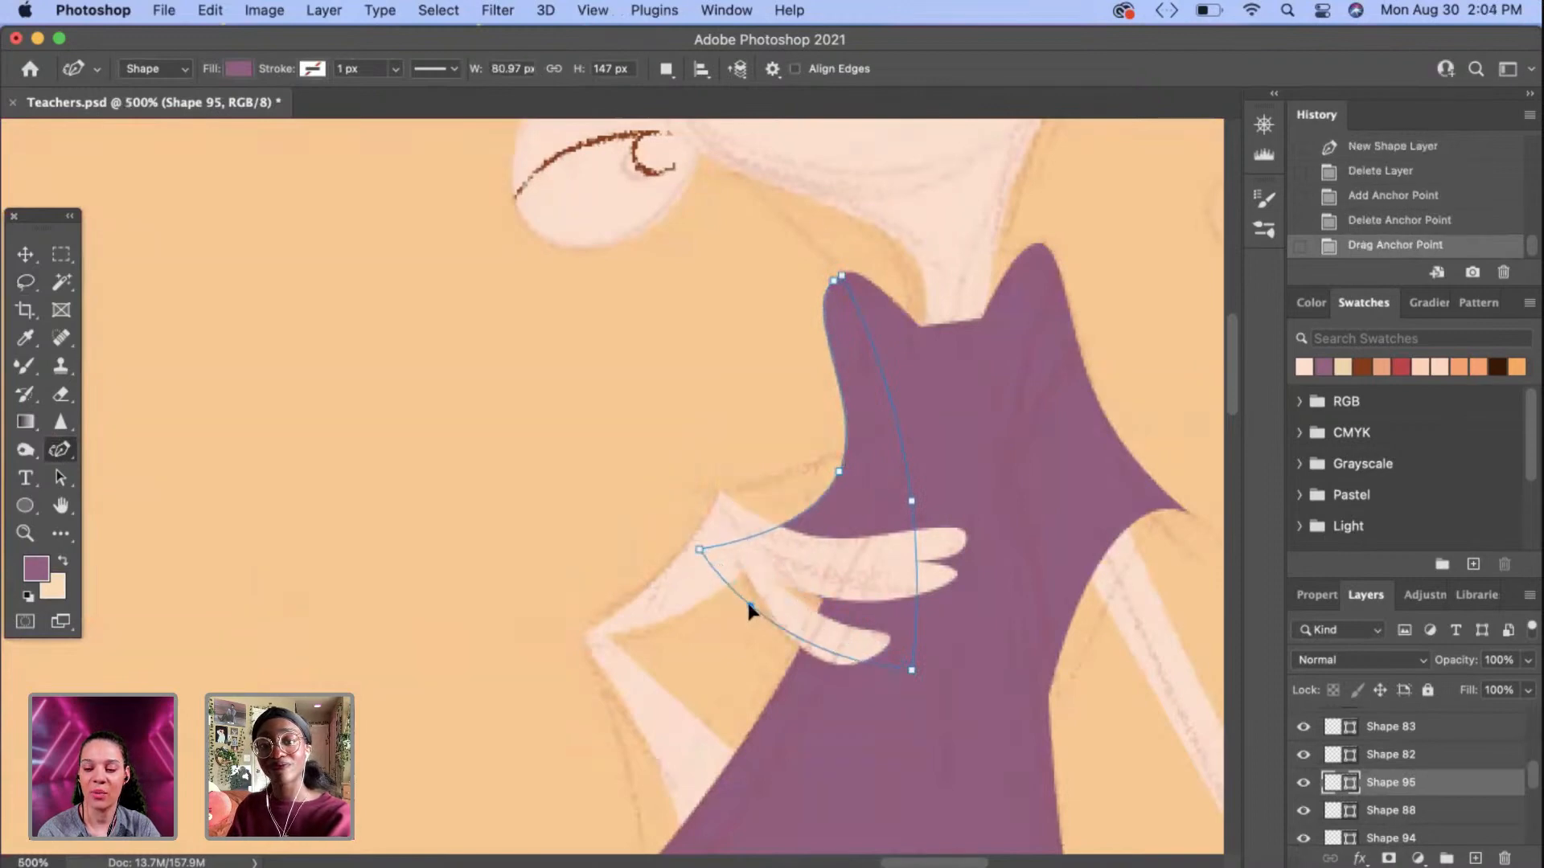
pyautogui.moveTo(750, 607); pyautogui.dragTo(745, 619)
pyautogui.moveTo(913, 671); pyautogui.dragTo(914, 638)
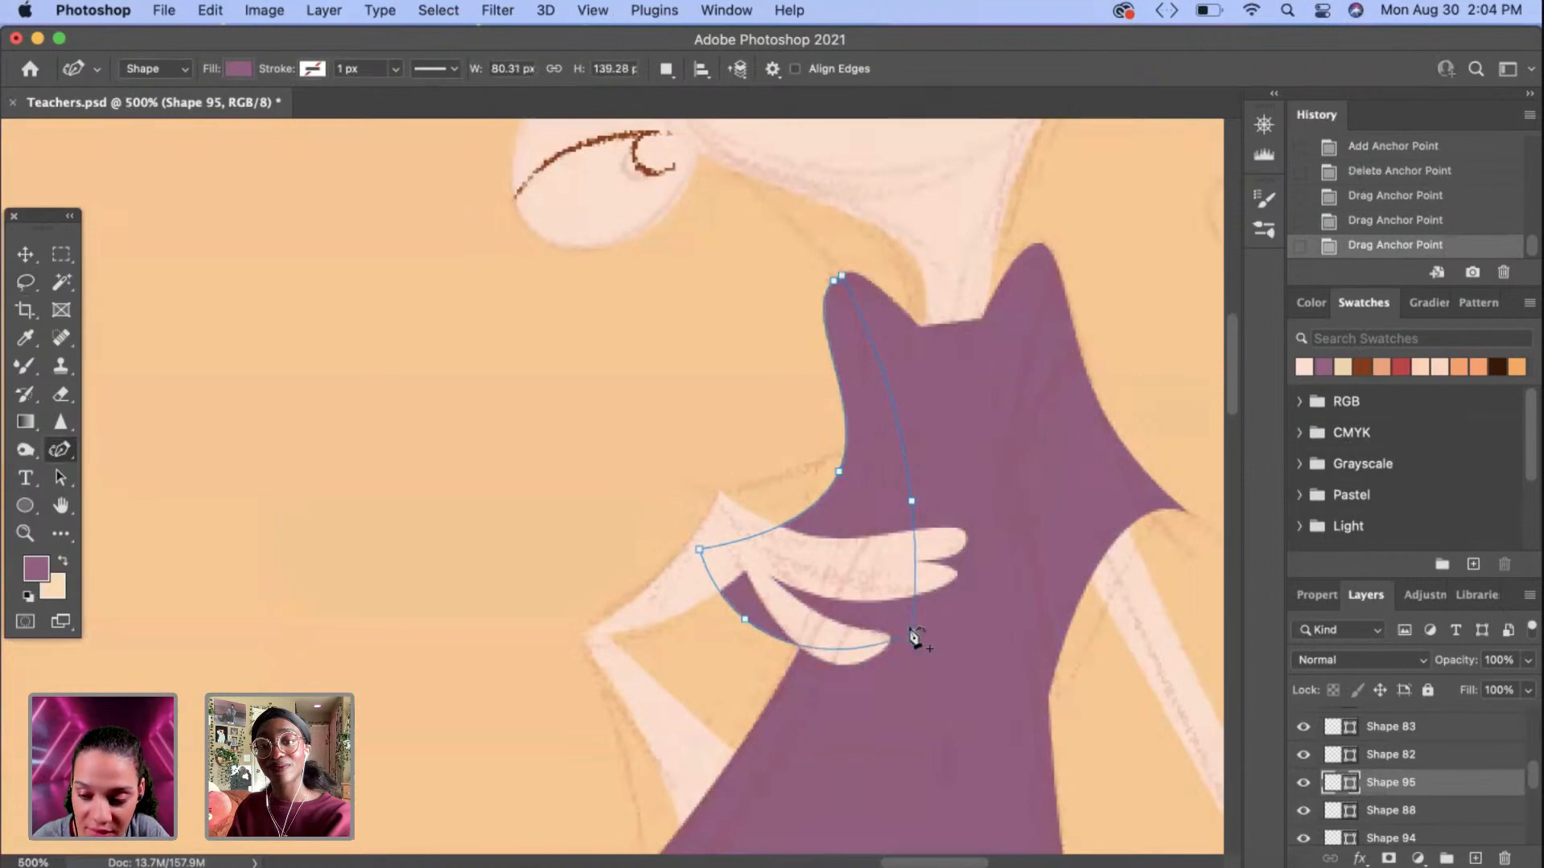
# Step: Remove the doubled anchor point at the sleeve's shoulder tip and add a curve point that rounds it along the dress's shoulder
pyautogui.click(838, 277)
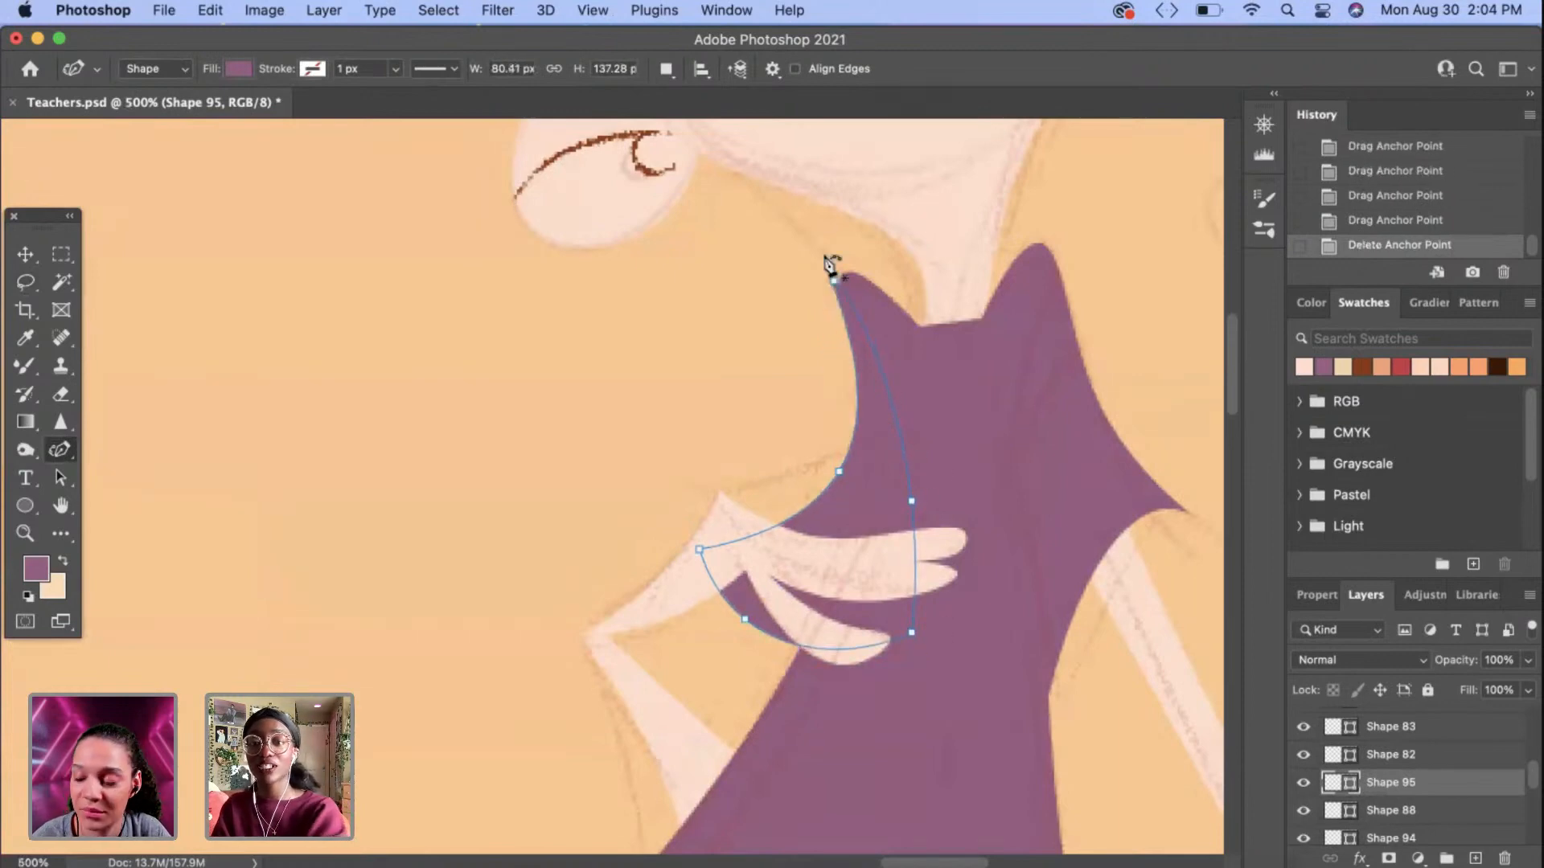
pyautogui.moveTo(845, 271); pyautogui.dragTo(838, 279)
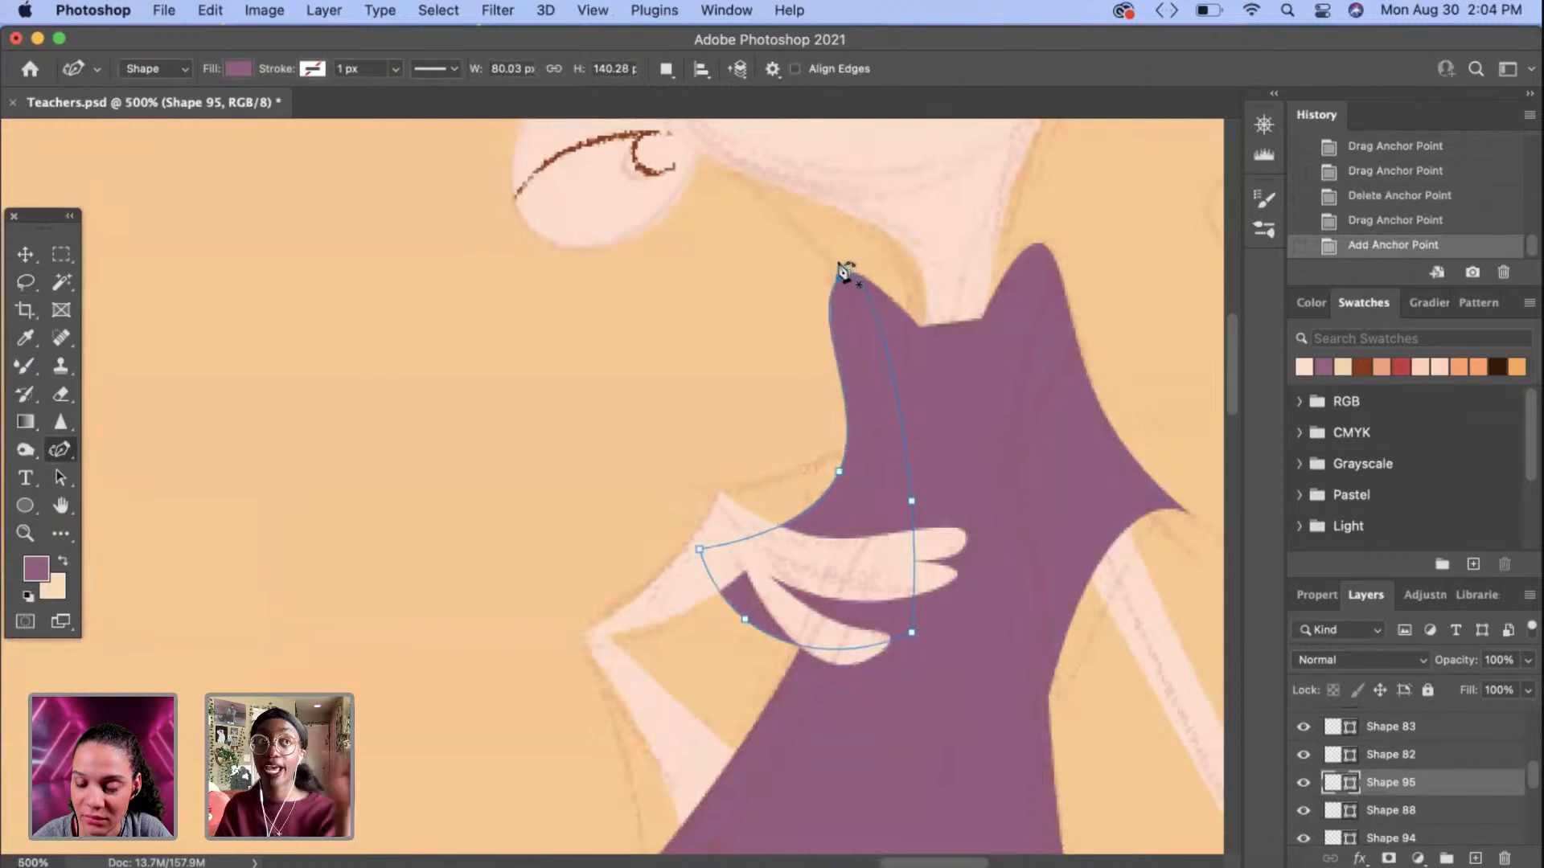
pyautogui.moveTo(857, 287)
pyautogui.mouseDown()
pyautogui.moveTo(878, 293)
pyautogui.moveTo(858, 301)
pyautogui.mouseUp()
pyautogui.click(836, 288)
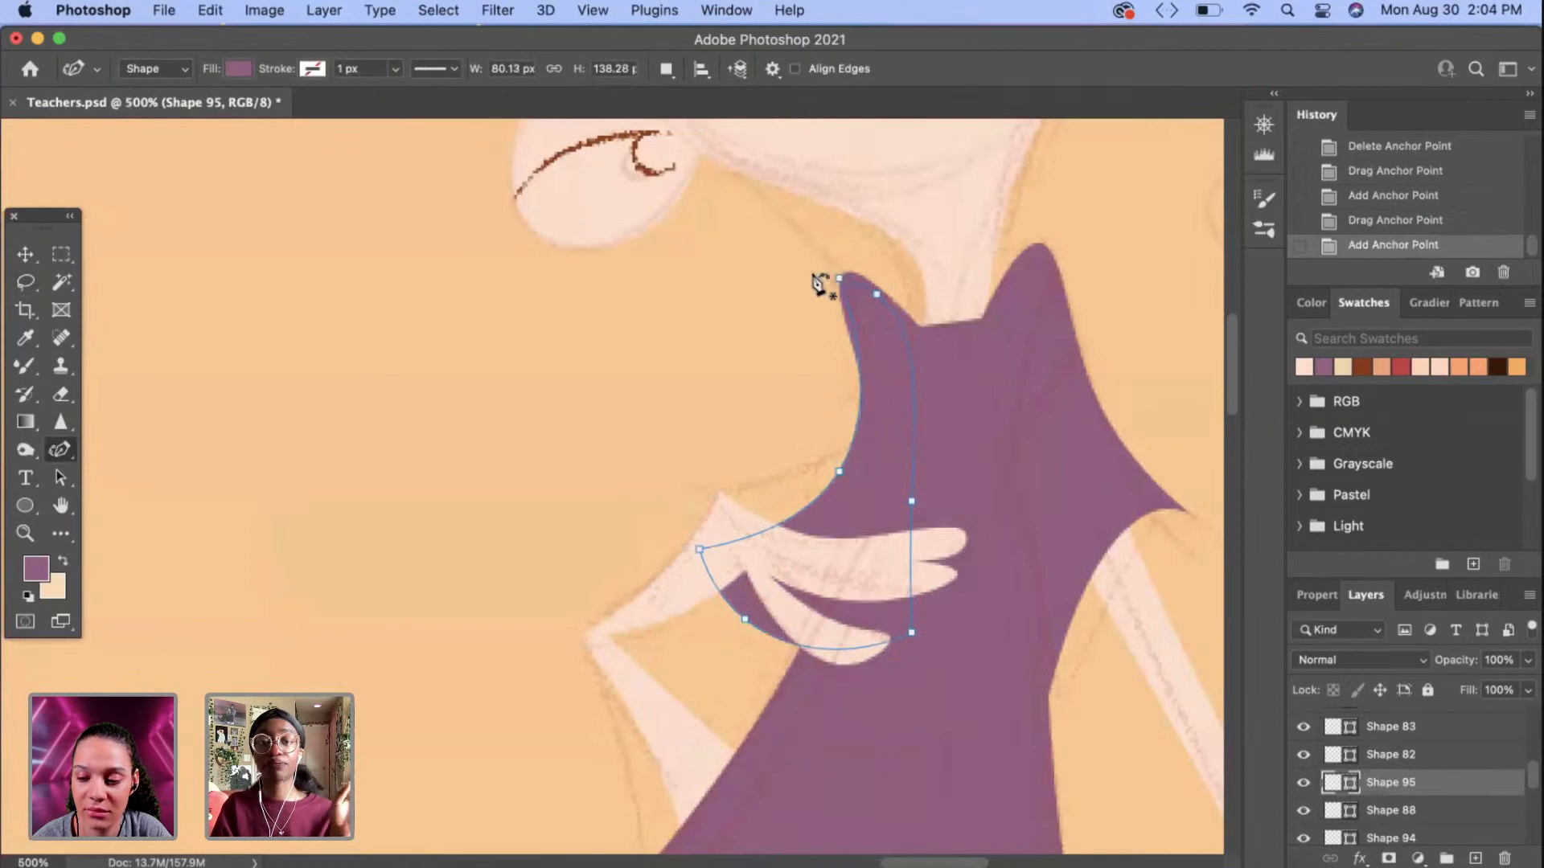
pyautogui.press('super+z')
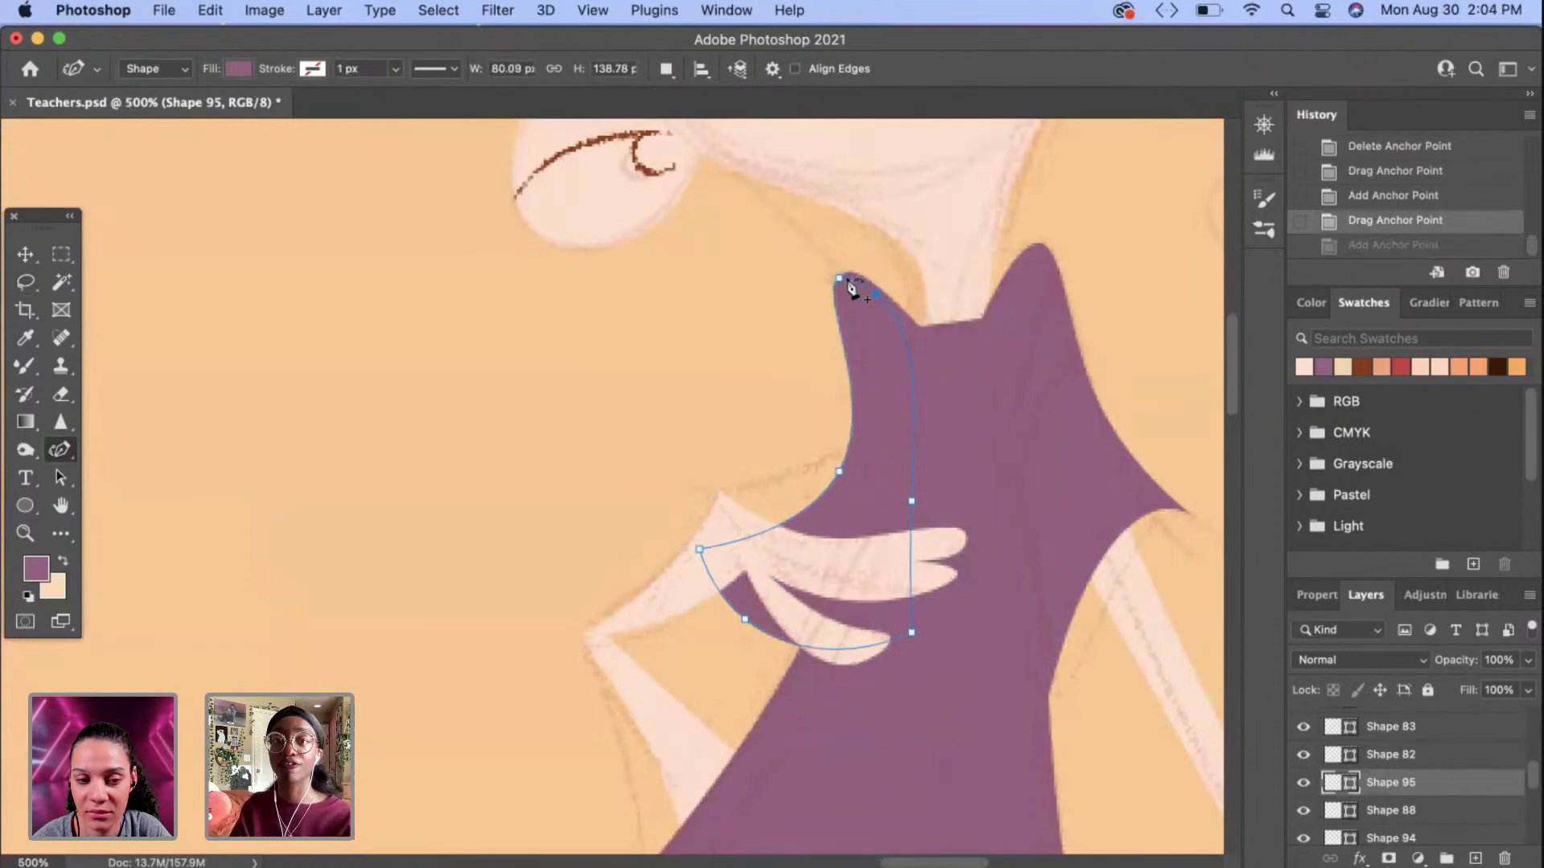
pyautogui.moveTo(884, 302); pyautogui.dragTo(878, 294)
# Step: Widen the sleeve across the torso and shift its lower edge and armpit curve, making it about 98 by 137 px
pyautogui.moveTo(915, 501); pyautogui.dragTo(962, 496)
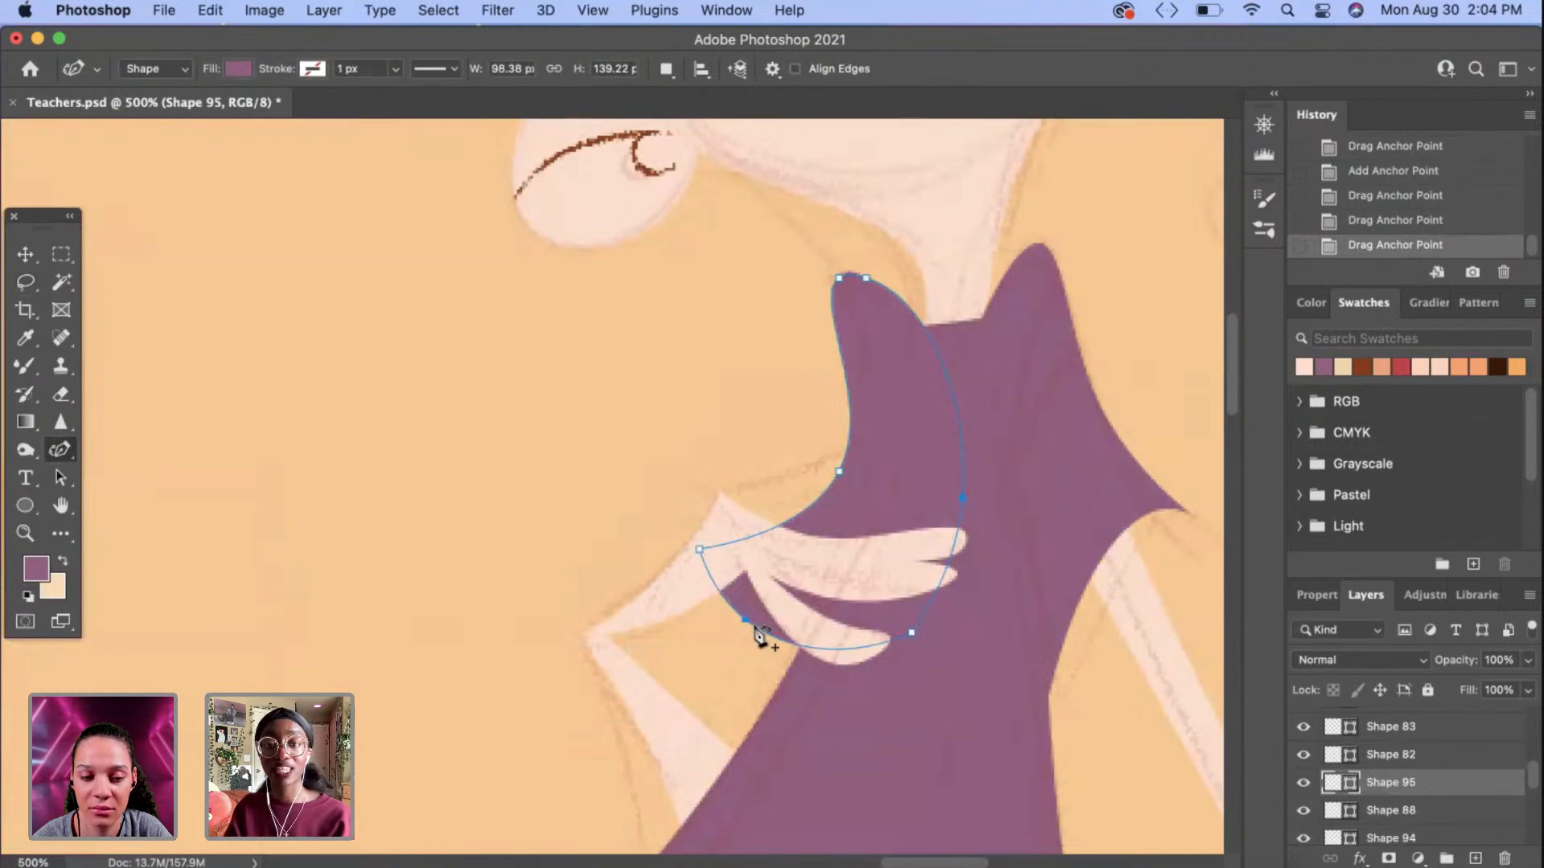
pyautogui.moveTo(747, 622); pyautogui.dragTo(812, 638)
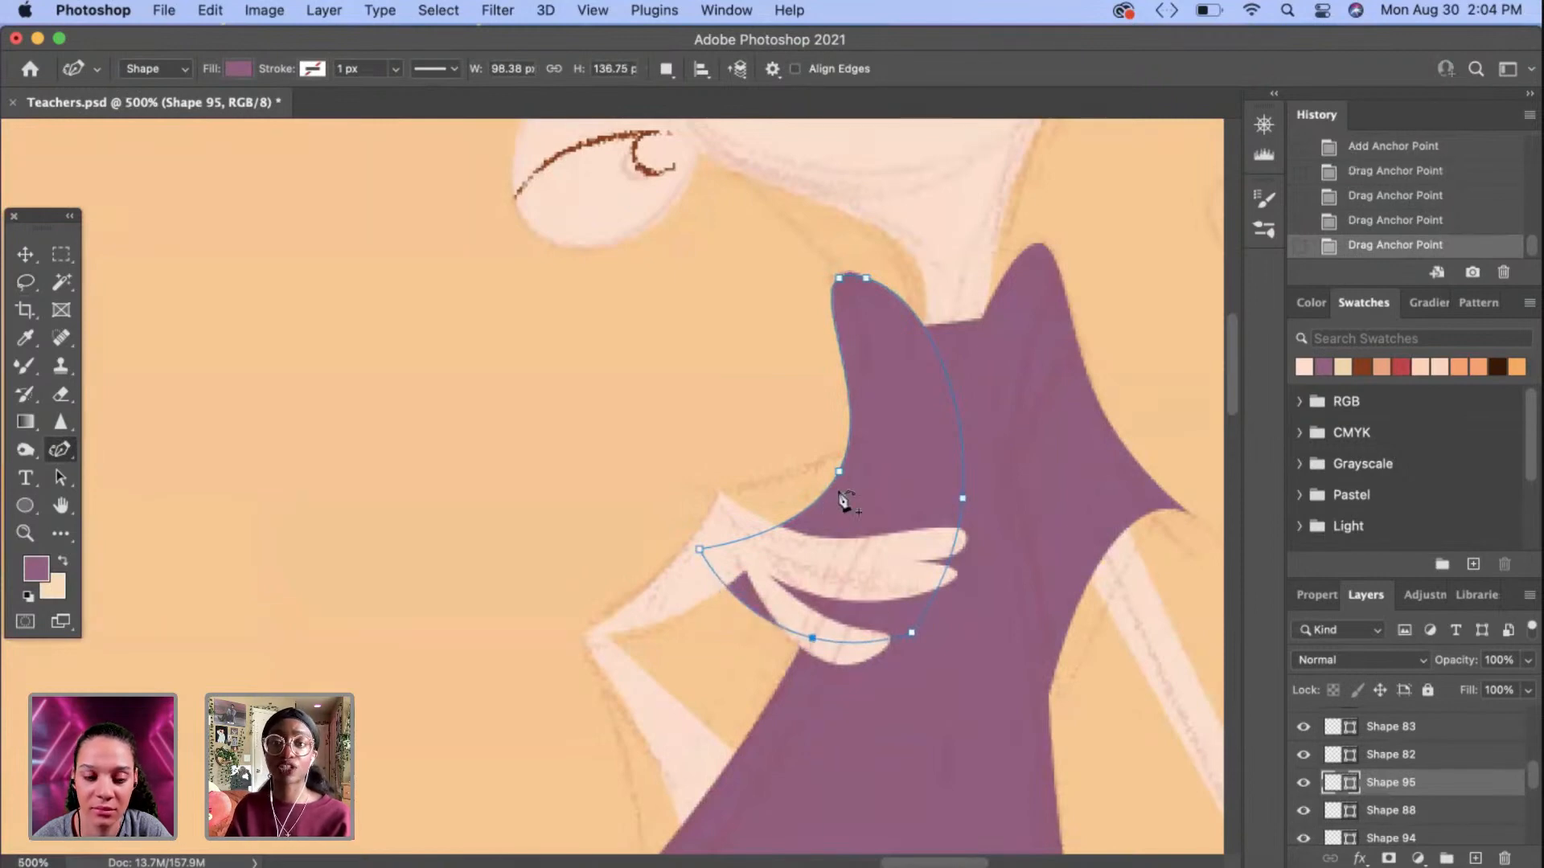
pyautogui.moveTo(840, 475); pyautogui.dragTo(821, 466)
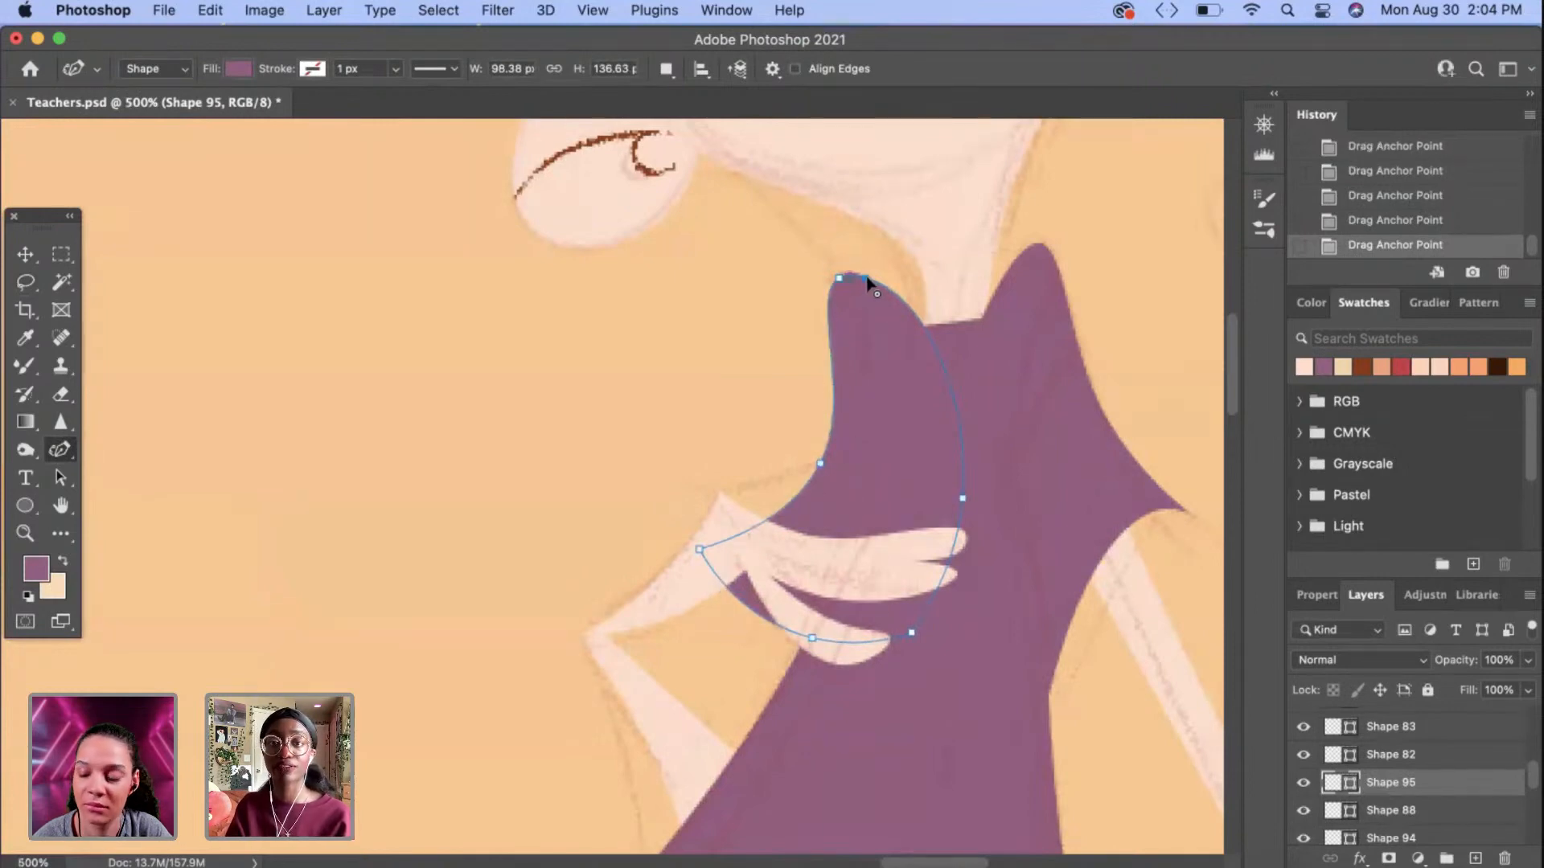
# Step: Align the sleeve's two shoulder points with the dress and adjust its outer end and lower edge, making it about 102 by 136 px
pyautogui.moveTo(866, 277); pyautogui.dragTo(859, 275)
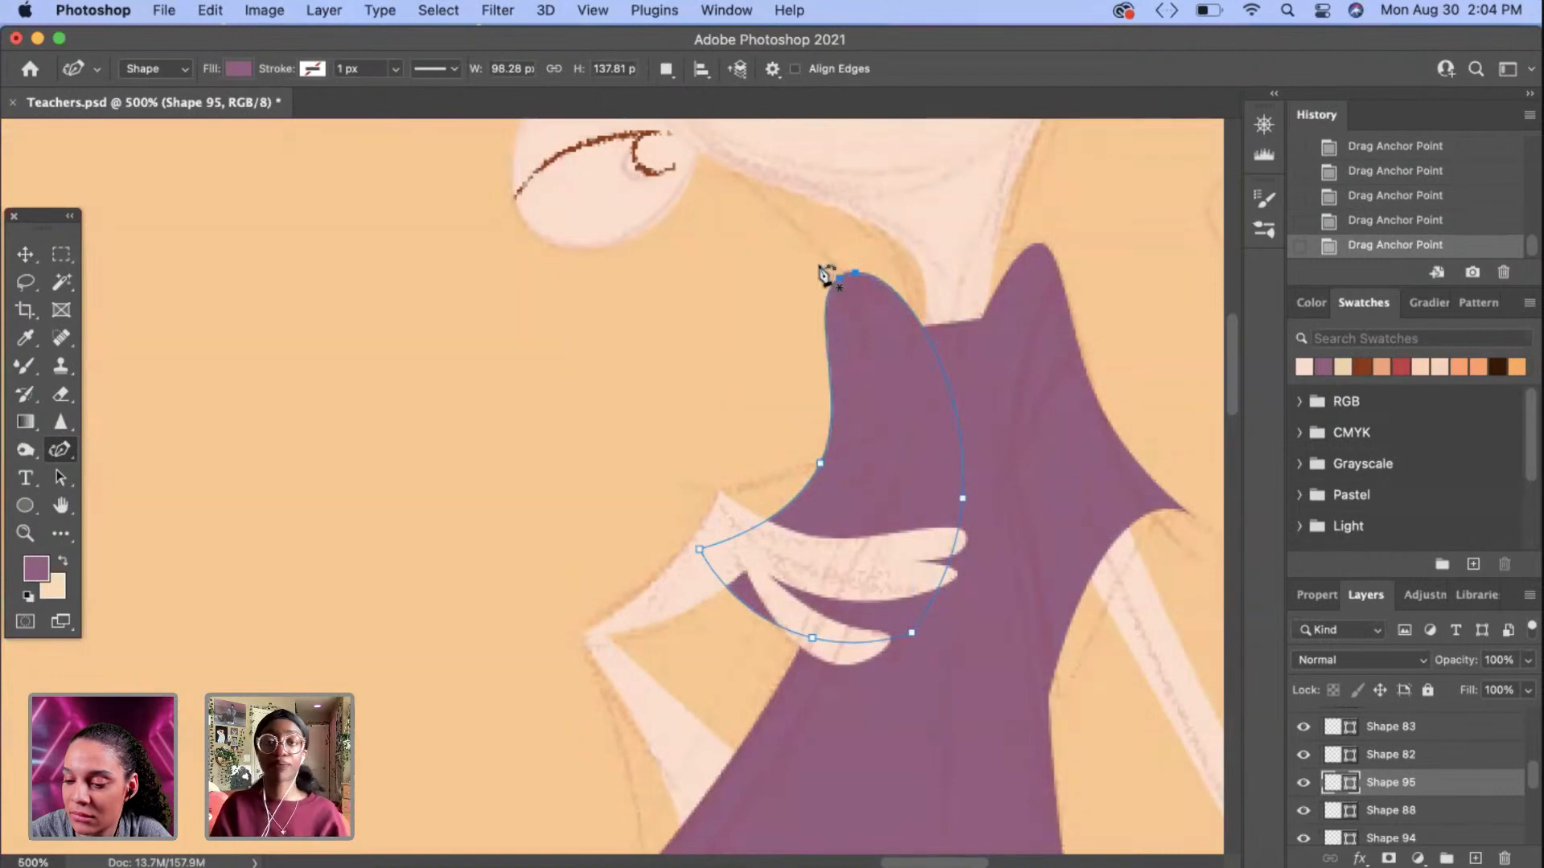
pyautogui.moveTo(847, 272); pyautogui.dragTo(863, 273)
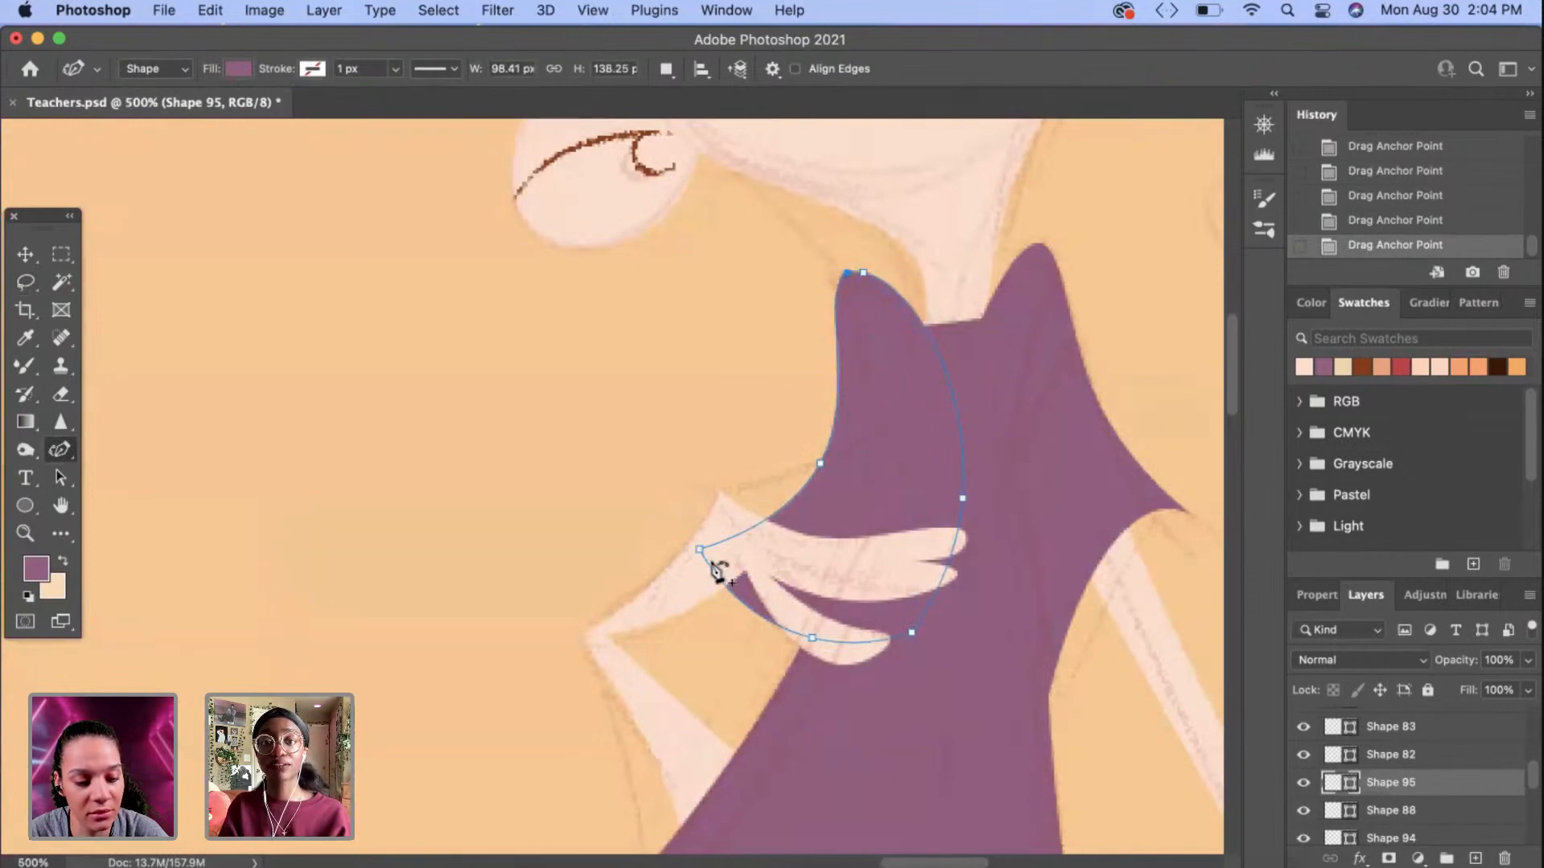
pyautogui.moveTo(698, 548); pyautogui.dragTo(688, 570)
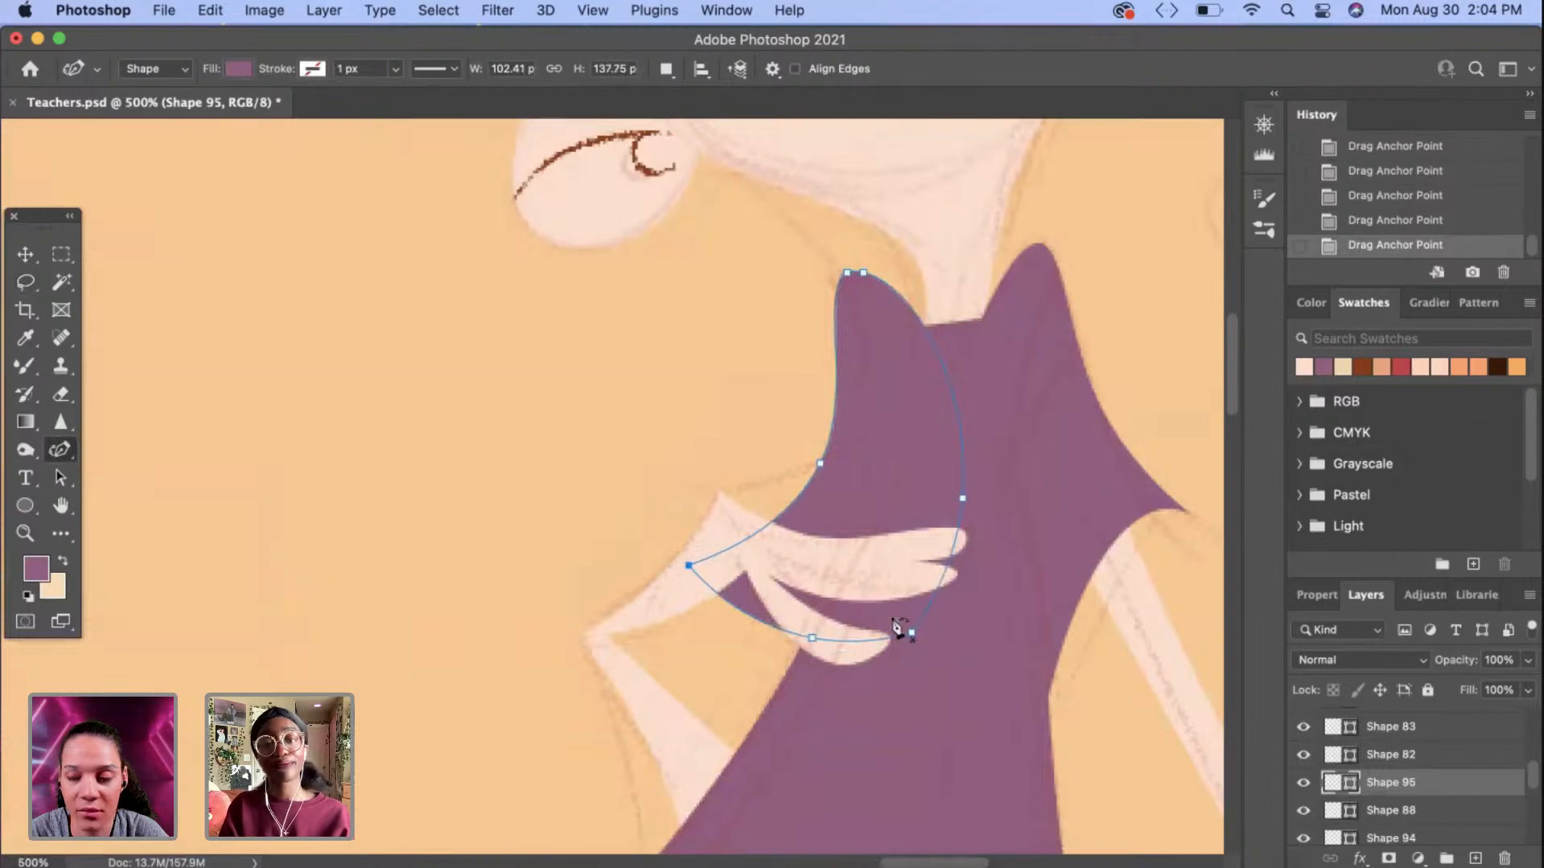
pyautogui.moveTo(910, 635); pyautogui.dragTo(923, 620)
pyautogui.moveTo(810, 639); pyautogui.dragTo(817, 635)
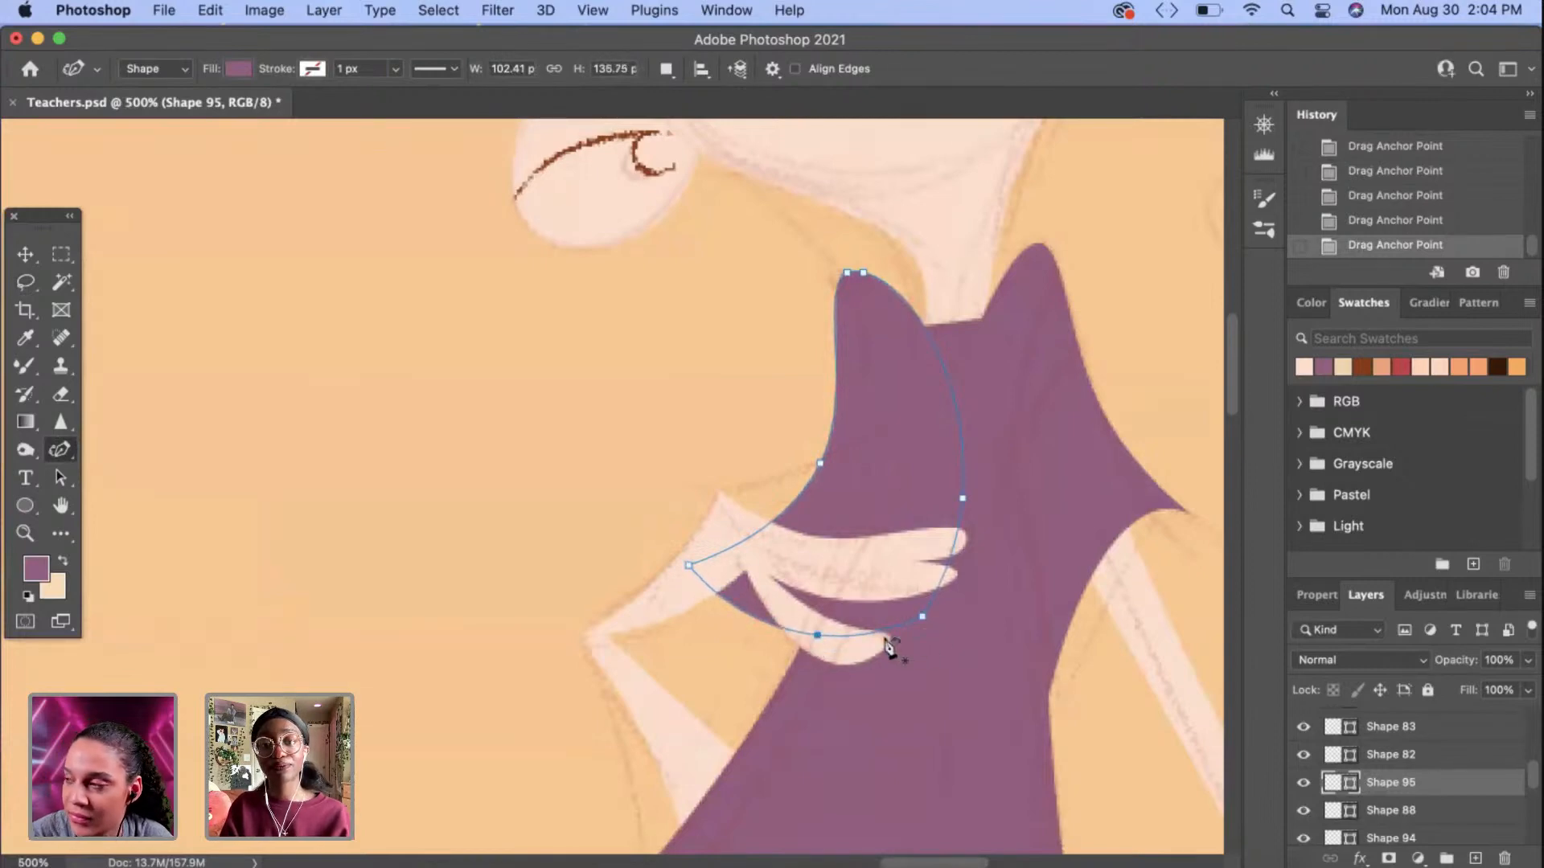
# Step: Push the inner curve of the purple bodice shape slightly outward near the fingertips and deselect the path
pyautogui.moveTo(964, 501); pyautogui.dragTo(969, 513)
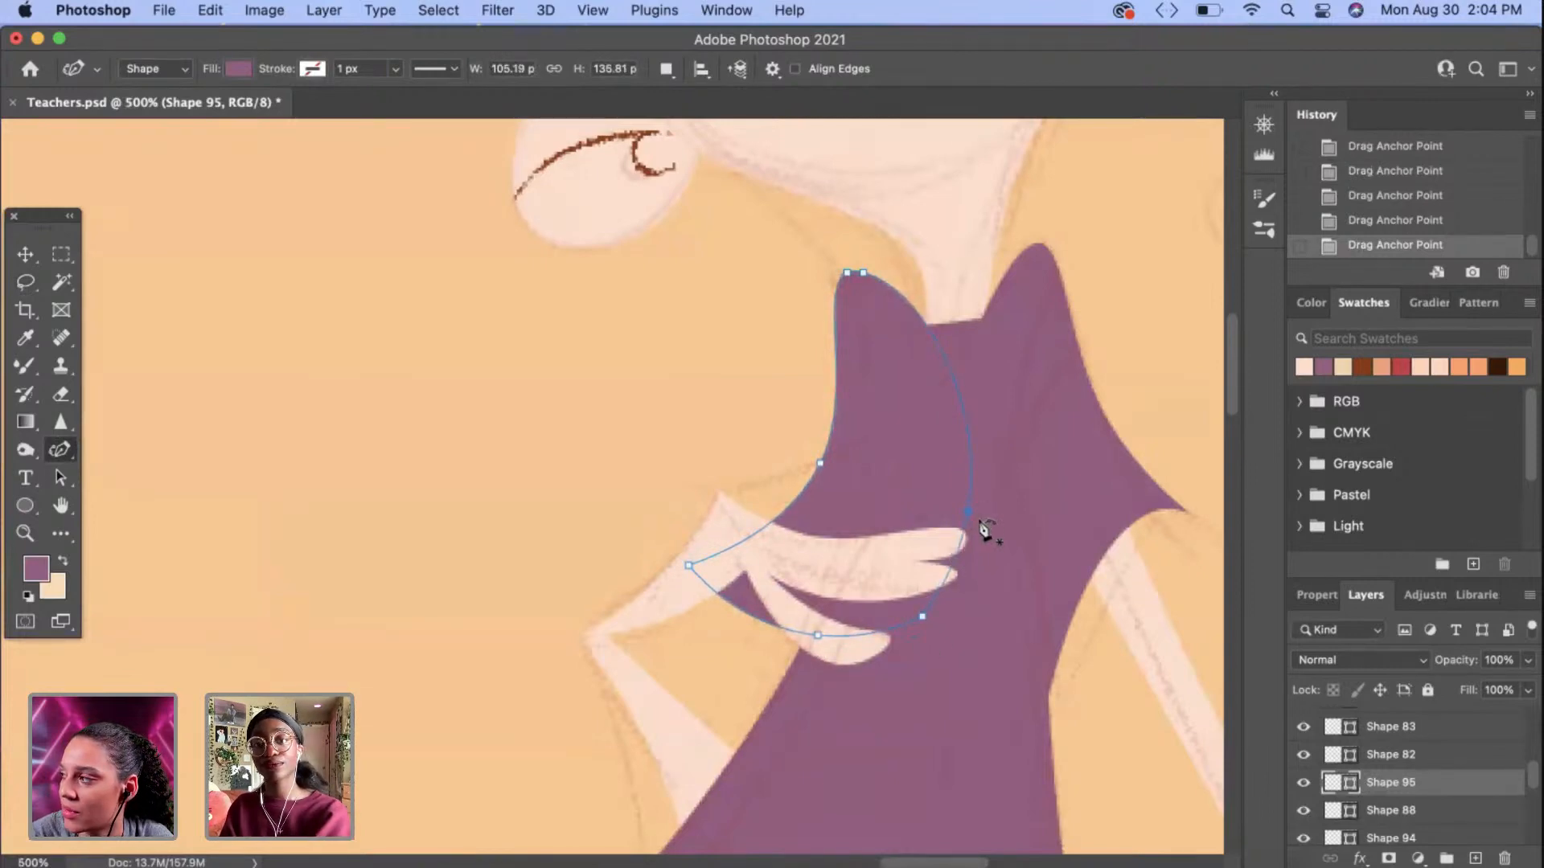
pyautogui.press('Escape')
pyautogui.press('super+minus')
pyautogui.press('super+minus')
pyautogui.press('super+minus')
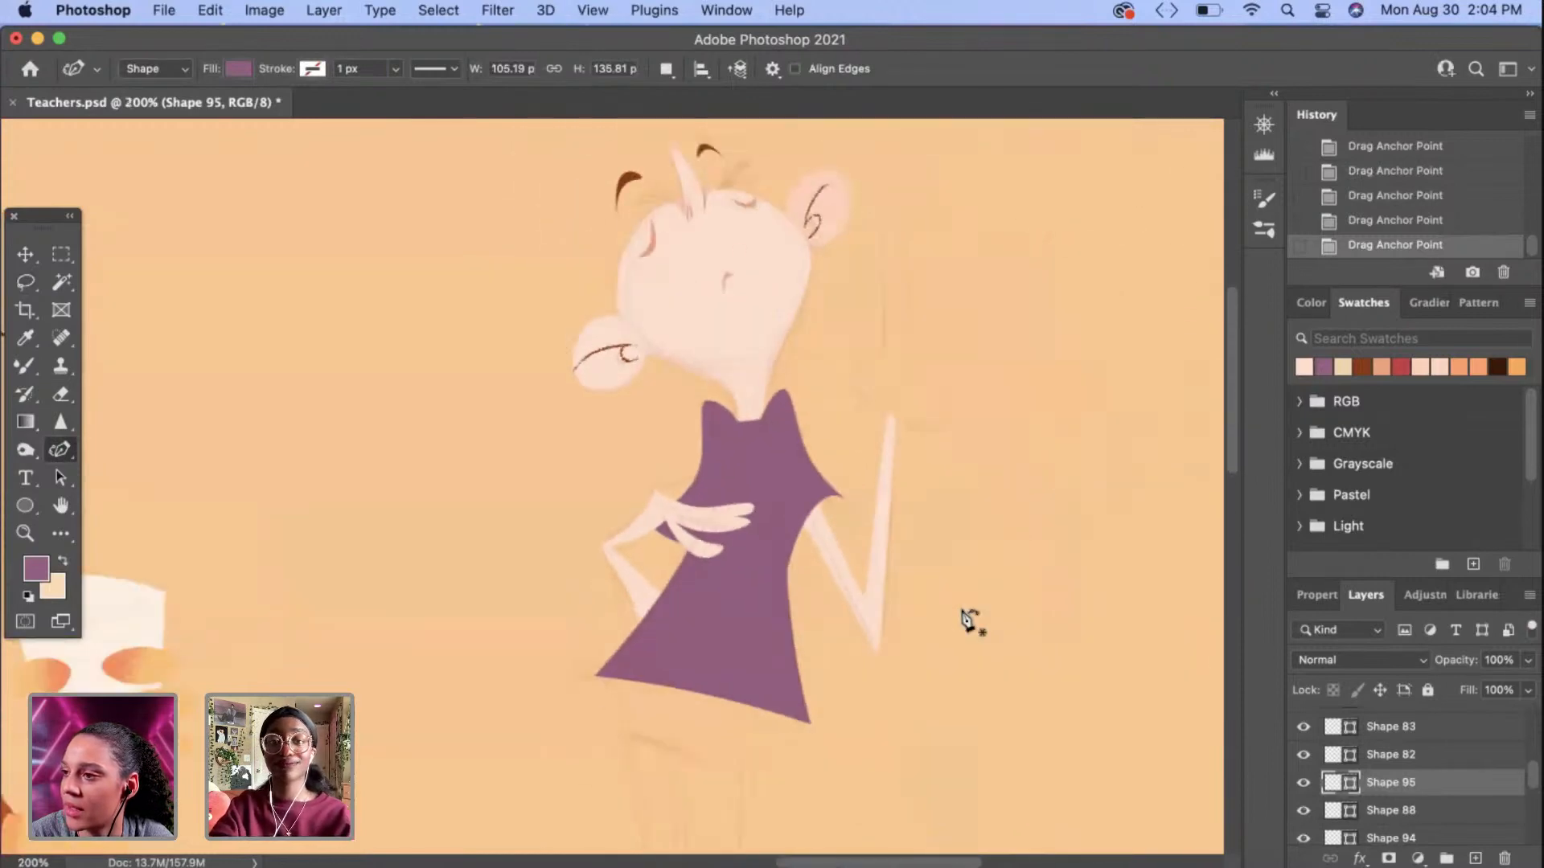
# Step: Toggle the visibility of Shape 88 and Shape 94 to identify the dress and arm layers, leaving Shape 94 selected
pyautogui.press('super+plus')
pyautogui.press('super+plus')
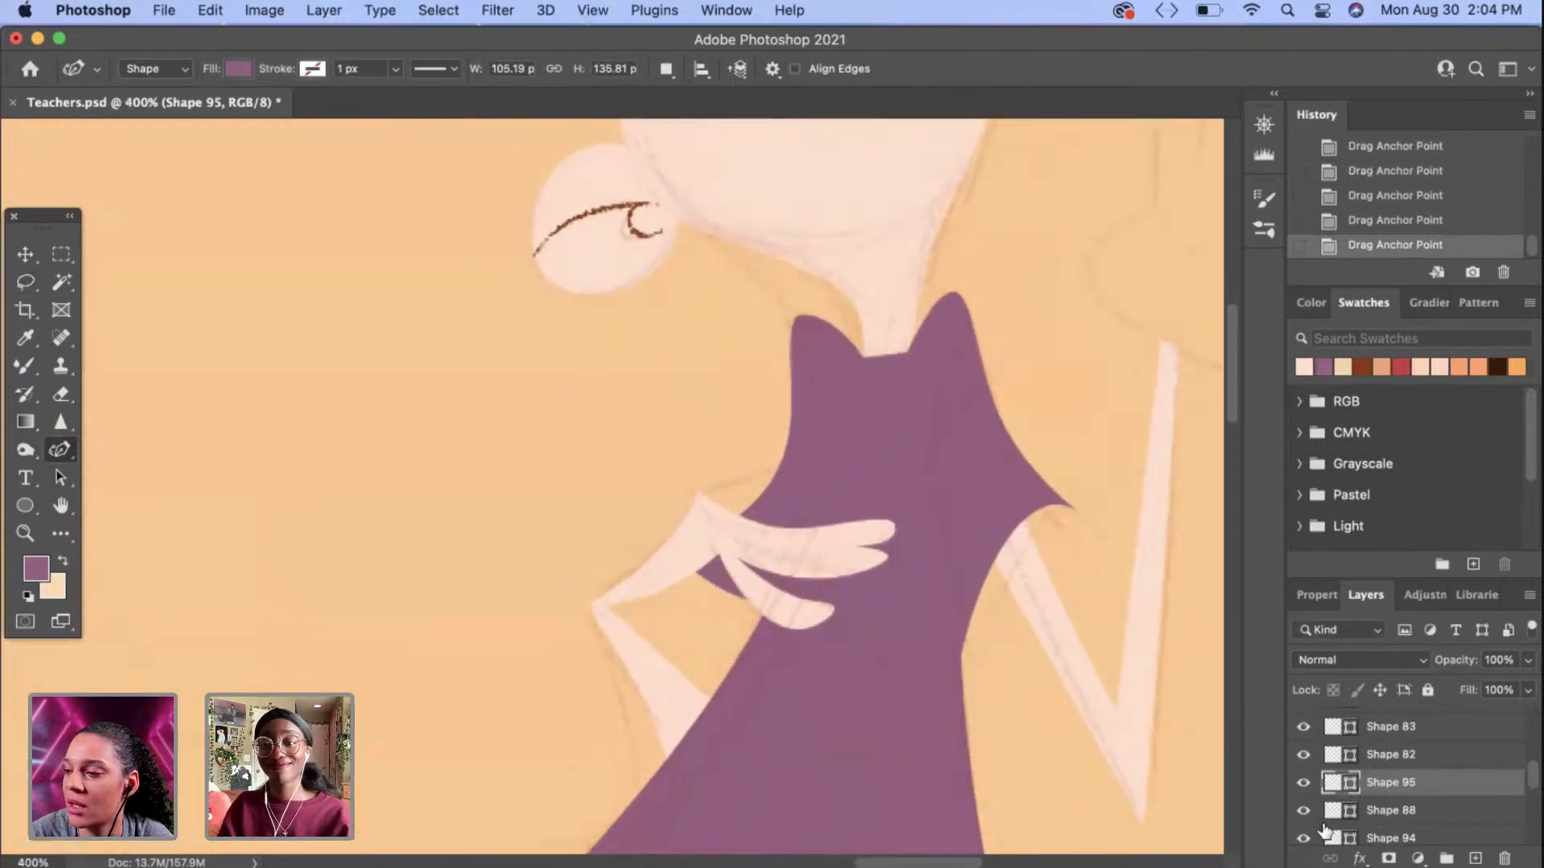
pyautogui.click(1303, 811)
pyautogui.click(1303, 810)
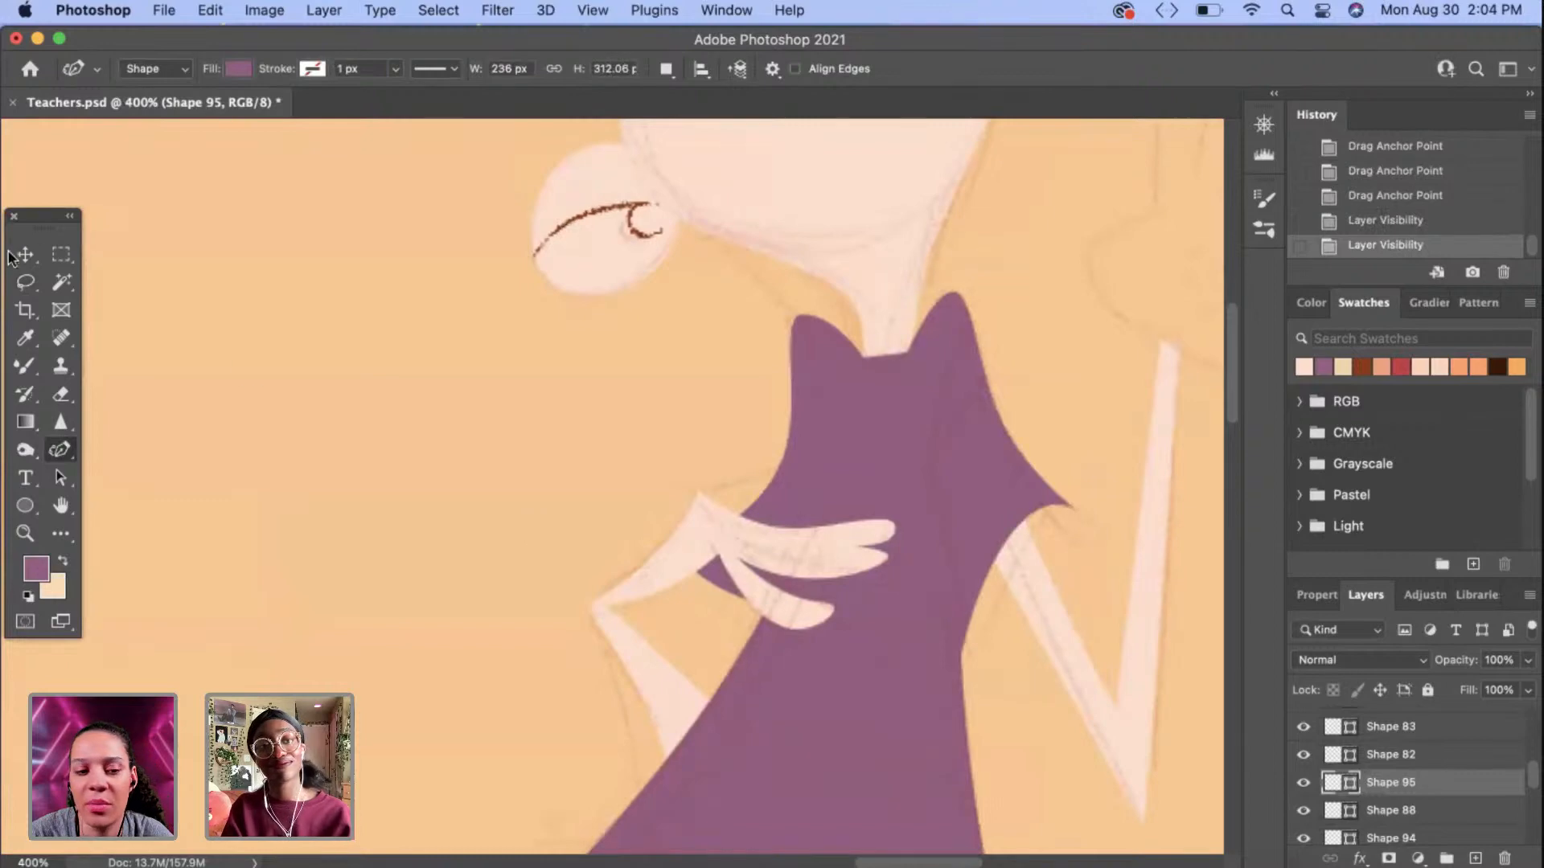
pyautogui.press('v')
pyautogui.click(731, 729)
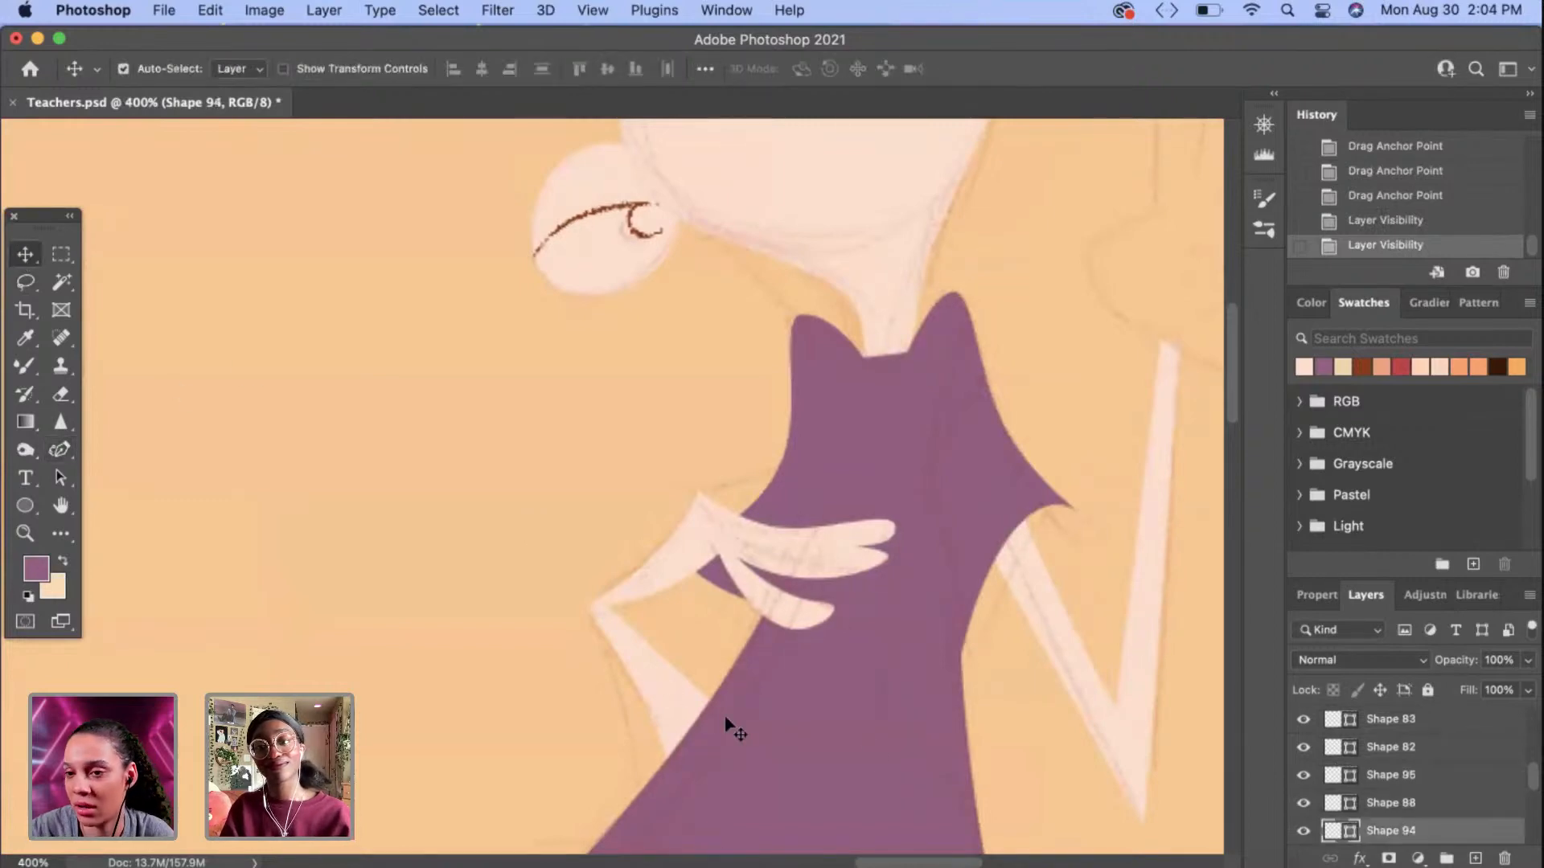
pyautogui.click(1303, 831)
pyautogui.click(1303, 831)
pyautogui.scroll(-2, 1306, 772)
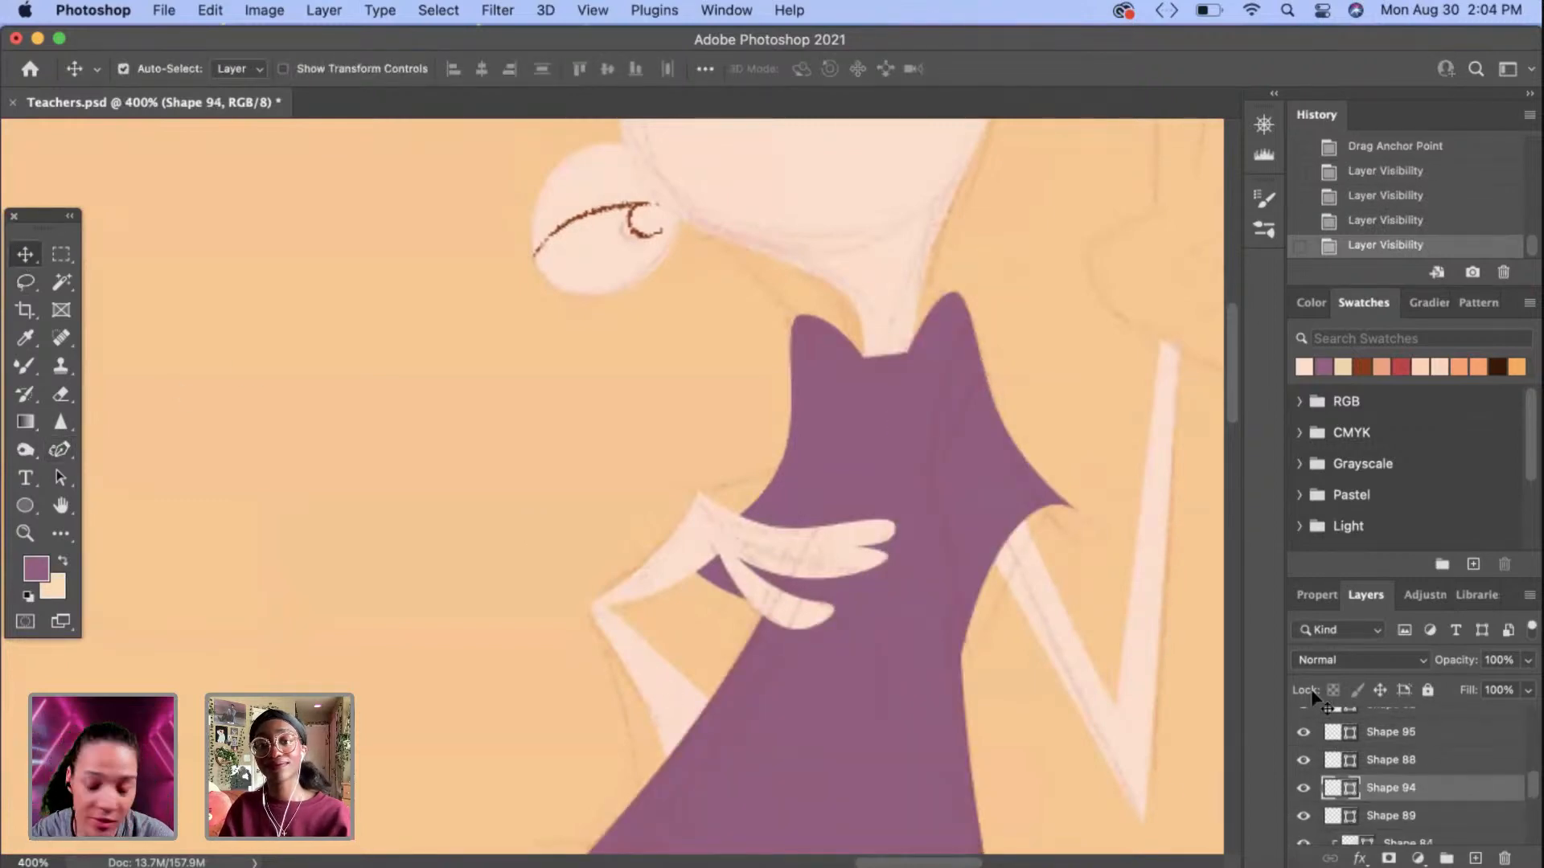
# Step: Draw a closed skin-coloured four-point shape with the Pen tool between the lower finger and the dress waist, about 54 by 79 px
pyautogui.moveTo(56, 452); pyautogui.dragTo(129, 442)
pyautogui.click(770, 584)
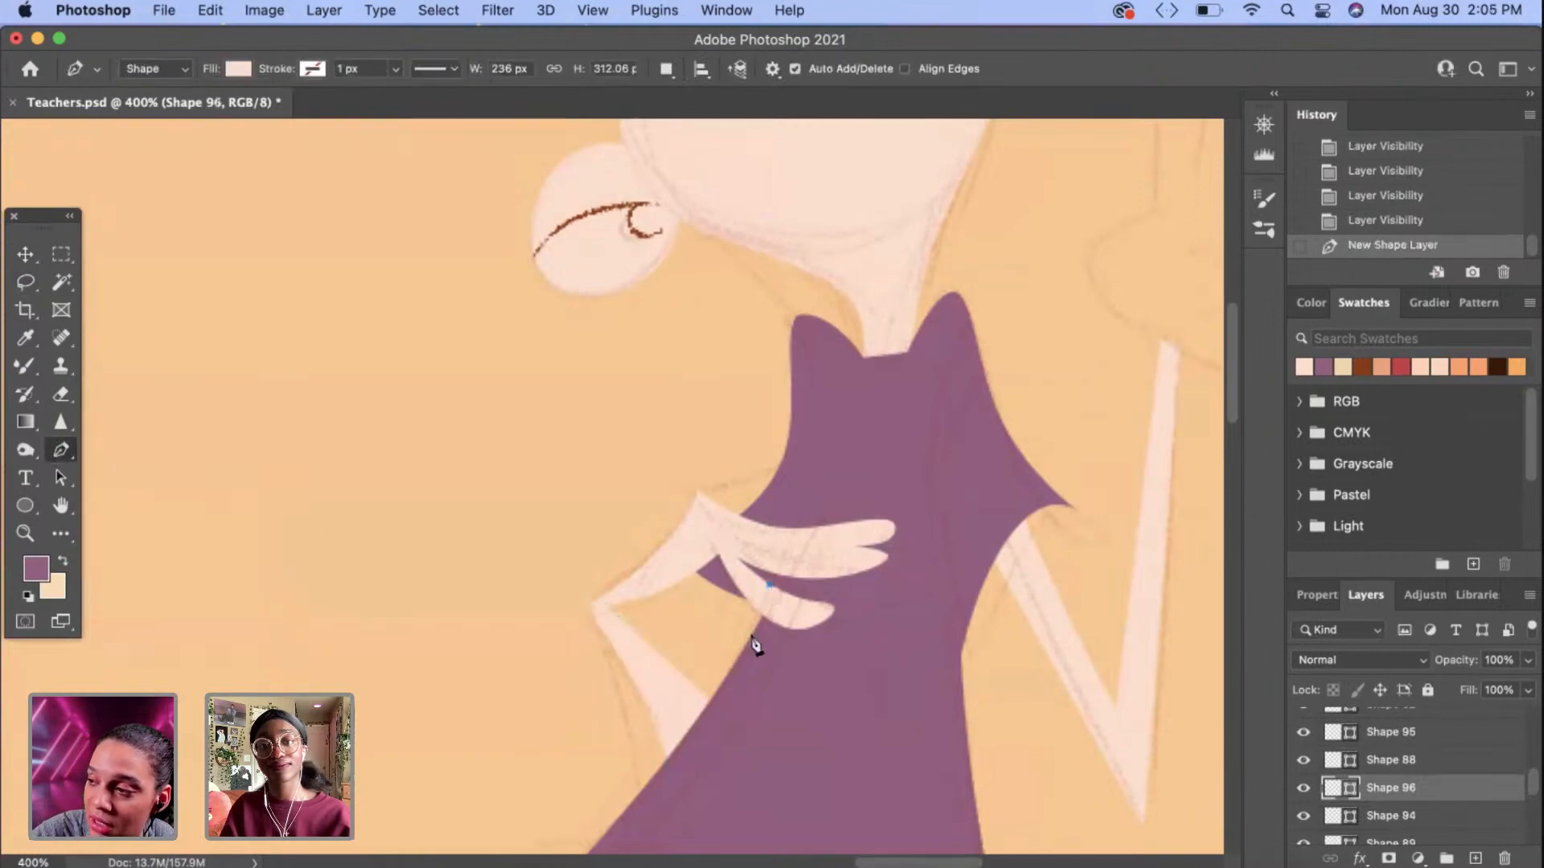
pyautogui.click(690, 702)
pyautogui.click(709, 753)
pyautogui.click(806, 601)
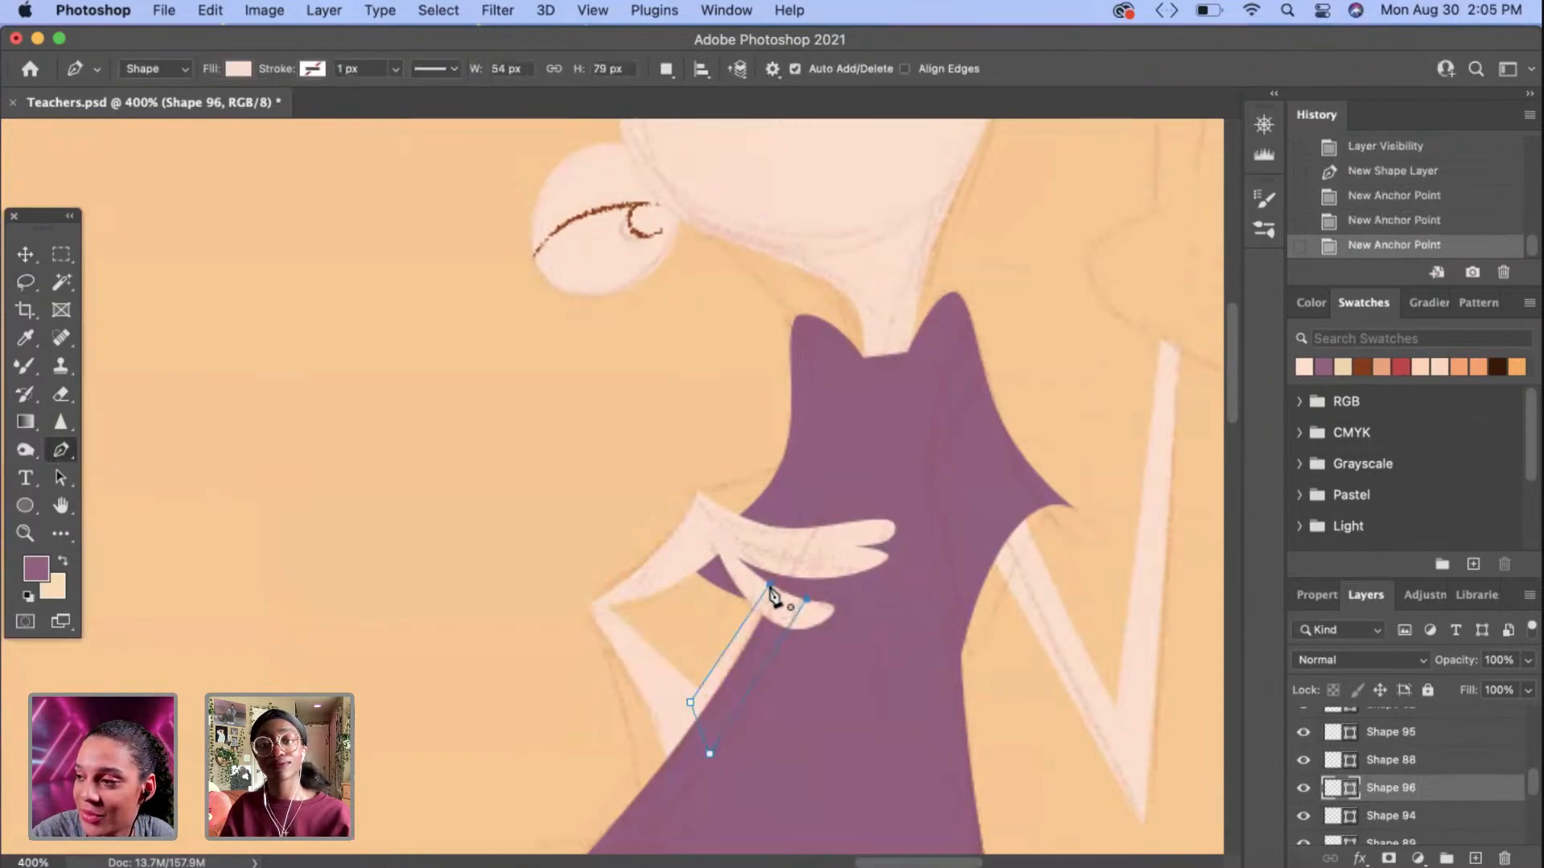
pyautogui.click(770, 587)
# Step: Add a curve point on the outer edge of the skin-coloured shape and extend its upper corner behind the hand into the bodice
pyautogui.moveTo(61, 450); pyautogui.dragTo(123, 487)
pyautogui.click(735, 644)
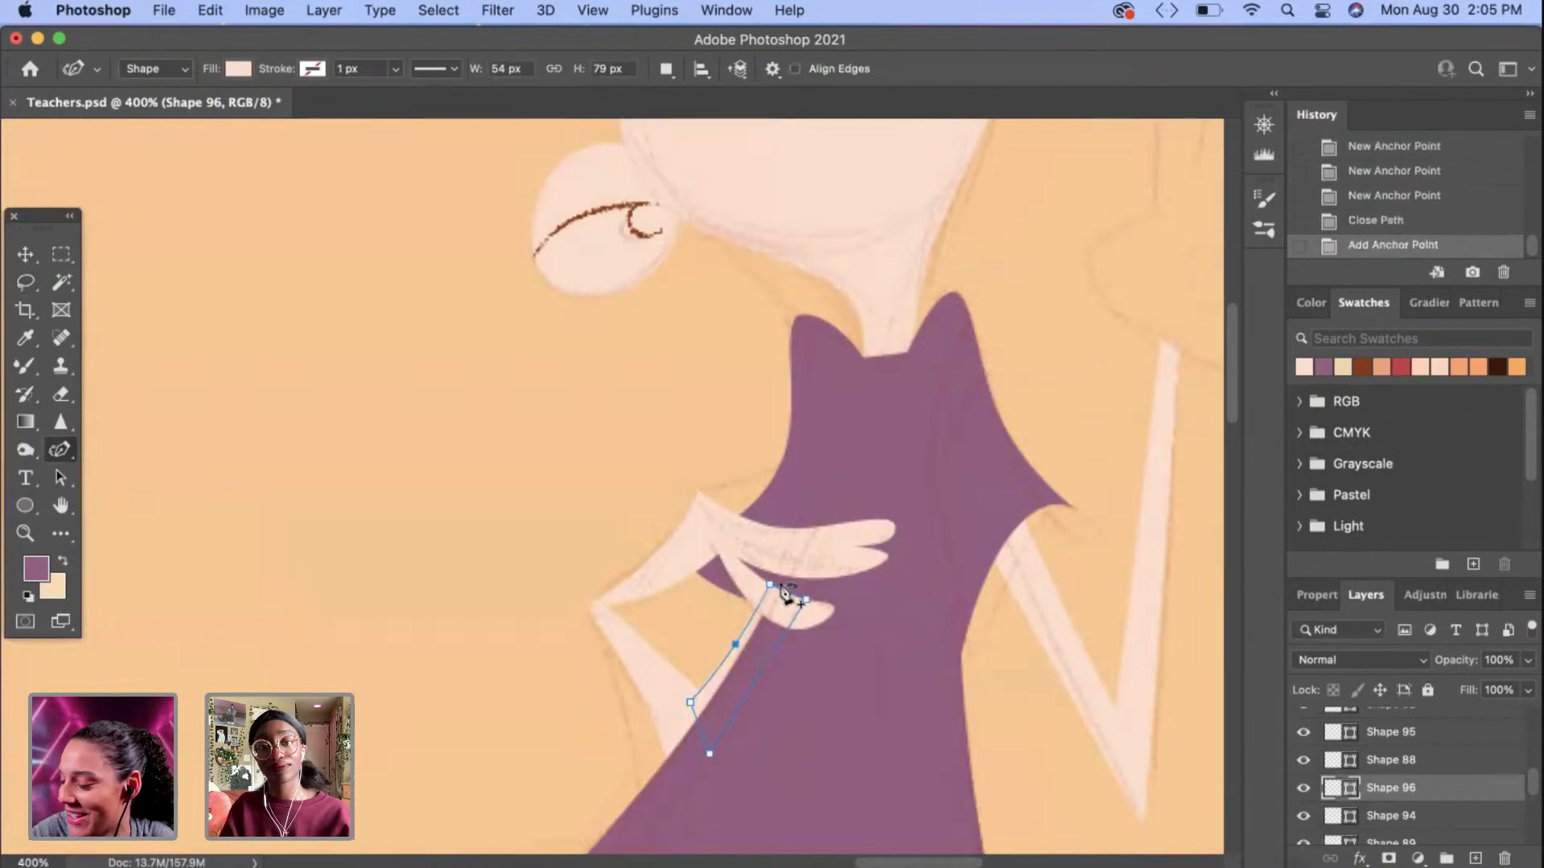
pyautogui.moveTo(770, 590); pyautogui.dragTo(812, 473)
pyautogui.press('Escape')
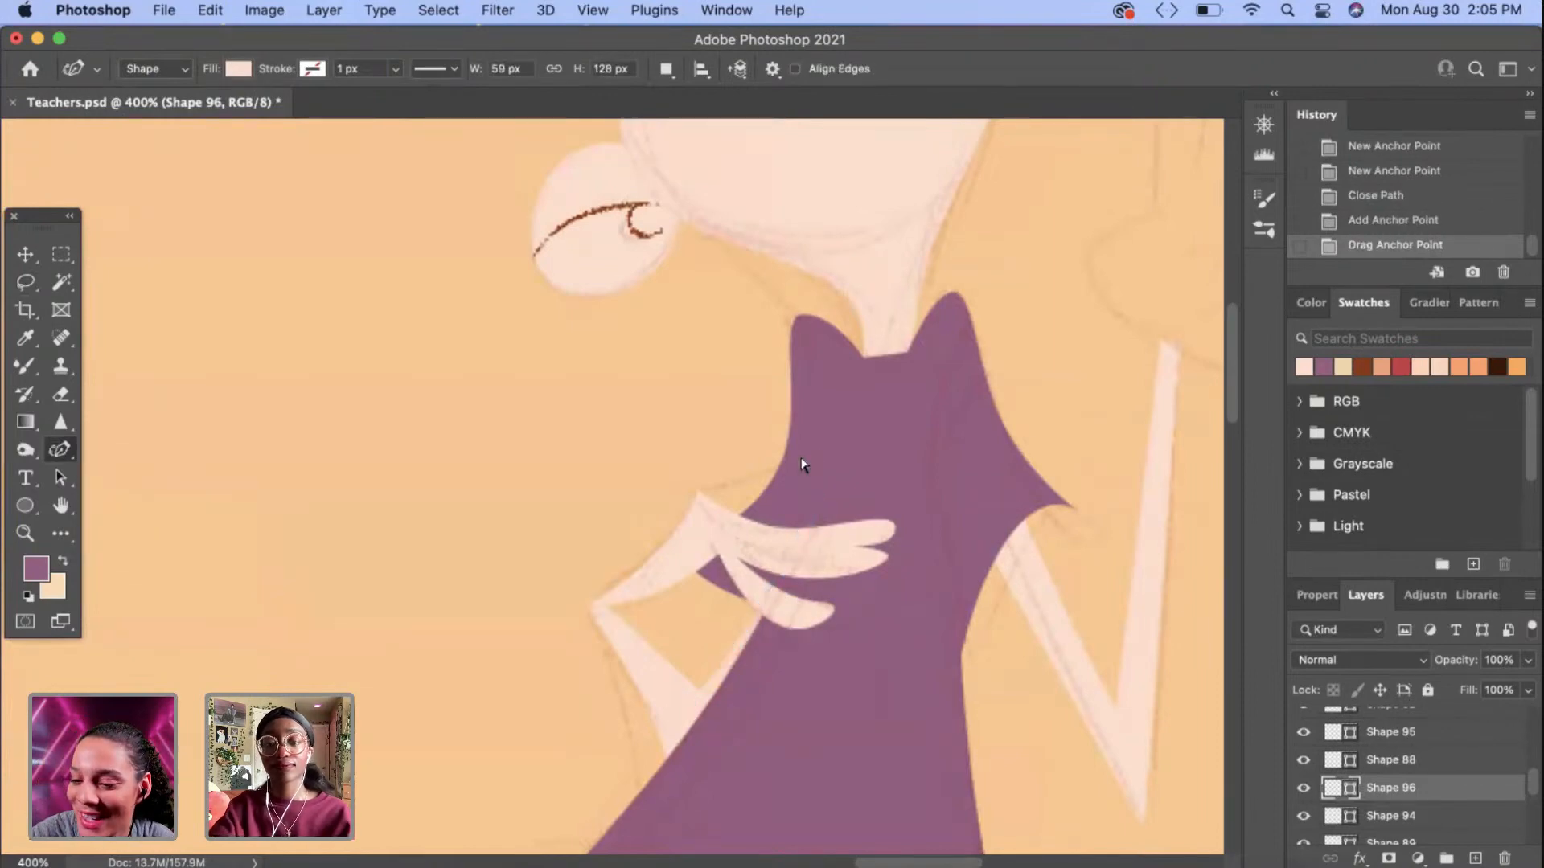
# Step: Draw a tapered four-point leg on a new layer from the dress hem to the ground, about 131 by 806 px, with black fill and no stroke
pyautogui.press('super+minus')
pyautogui.press('super+minus')
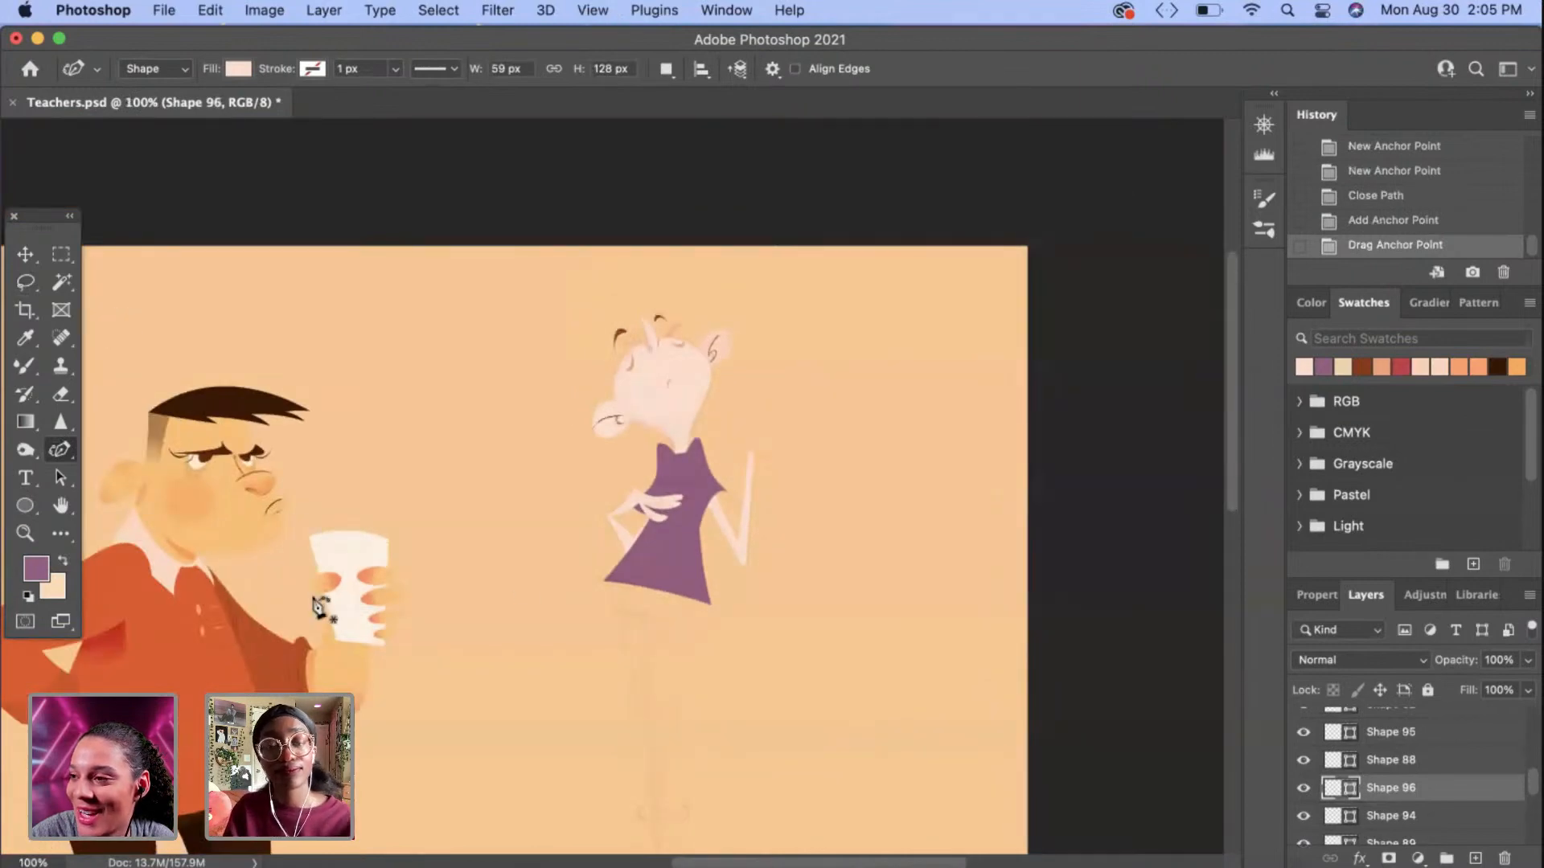
pyautogui.scroll(-3, 1377, 804)
pyautogui.scroll(-1, 1373, 801)
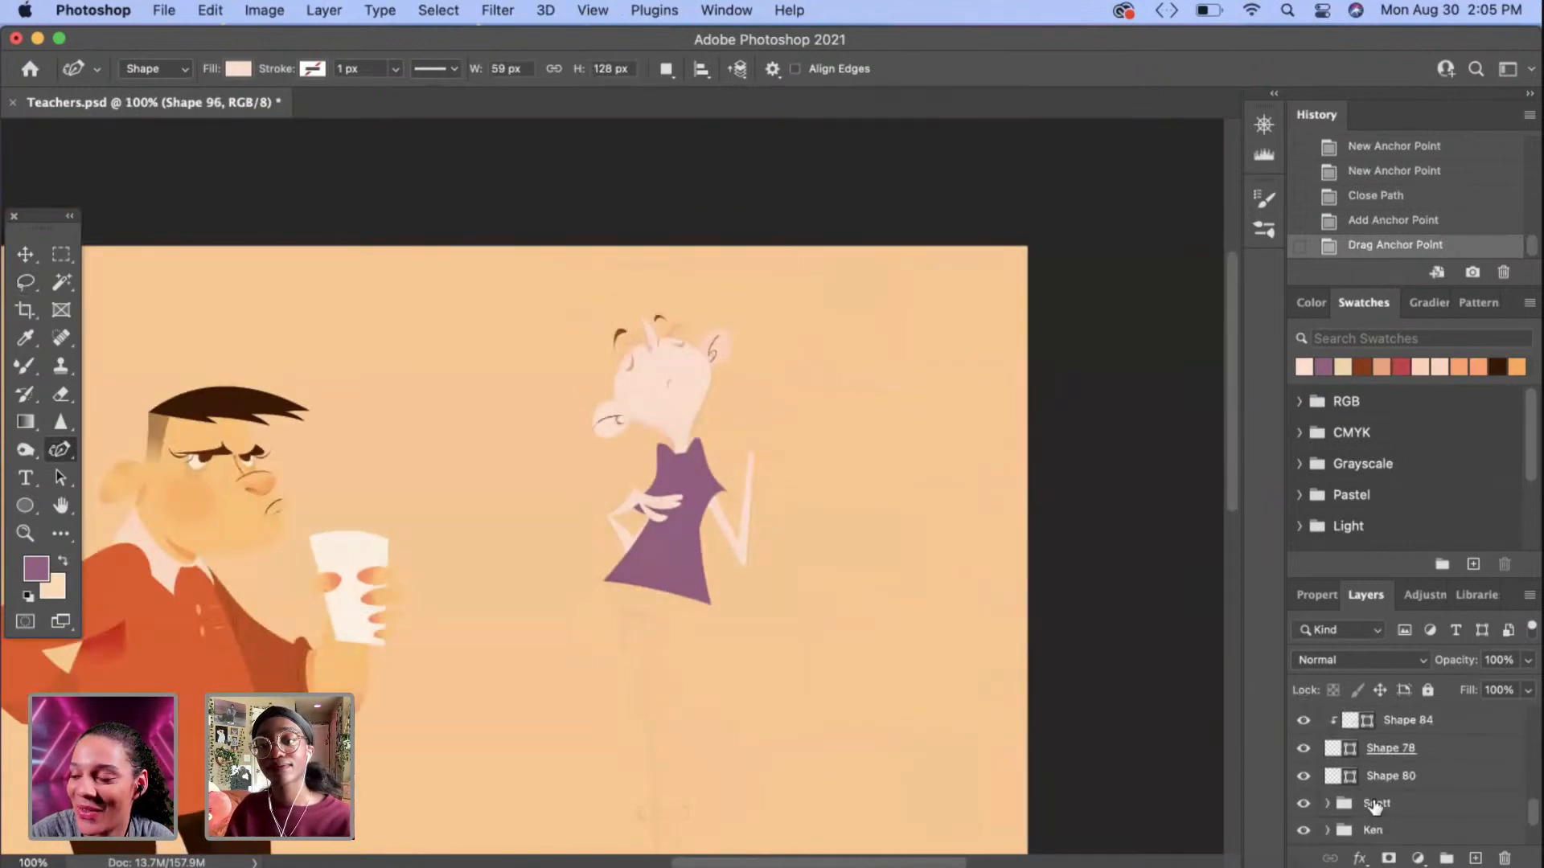
pyautogui.click(1374, 805)
pyautogui.hotkey('shift', 'p')
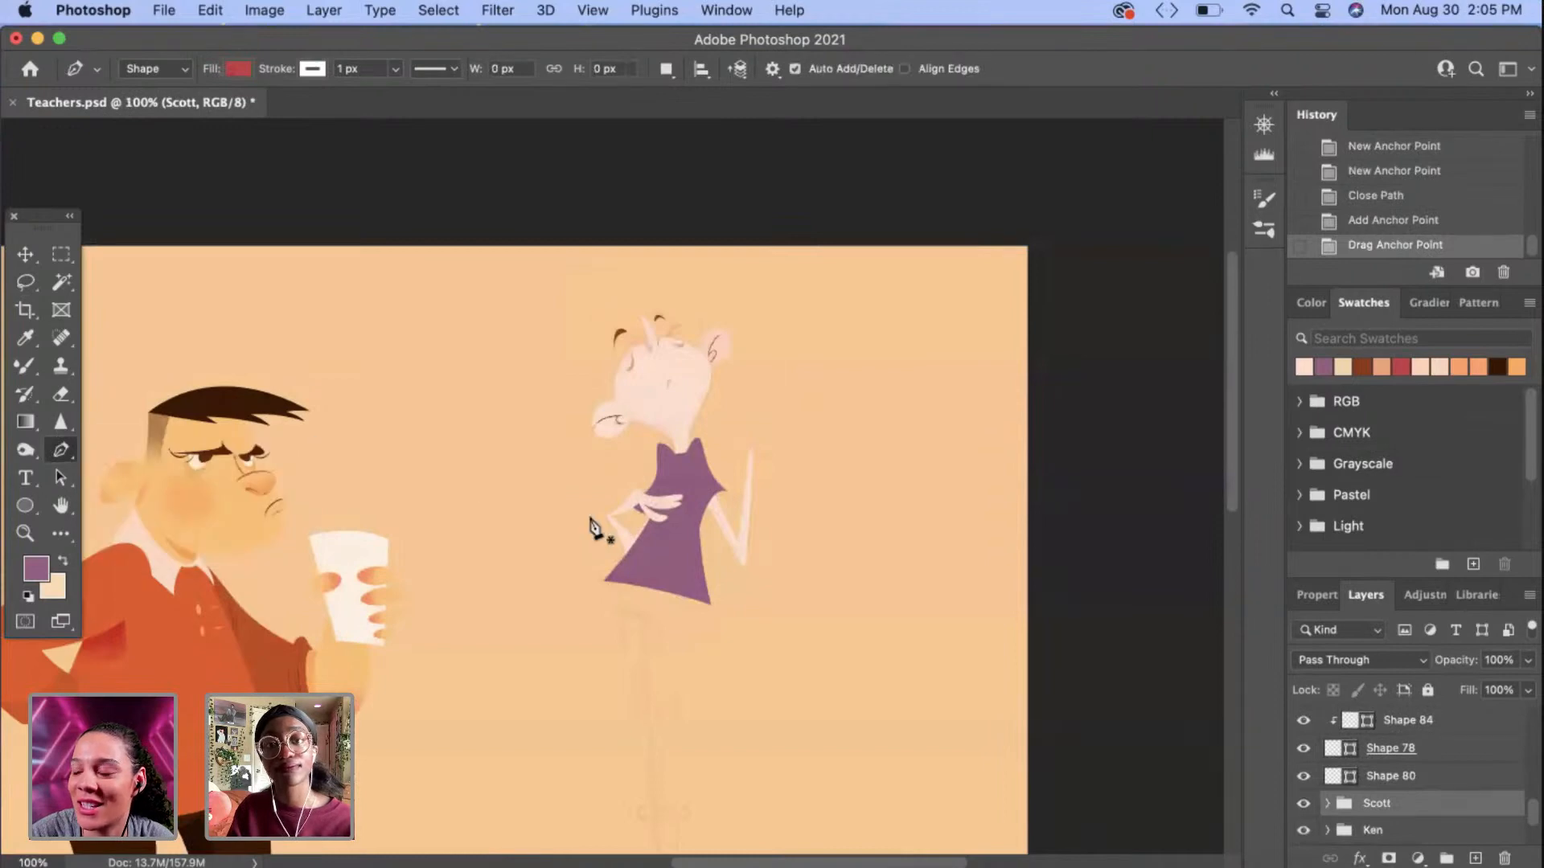
pyautogui.scroll(-5, 722, 599)
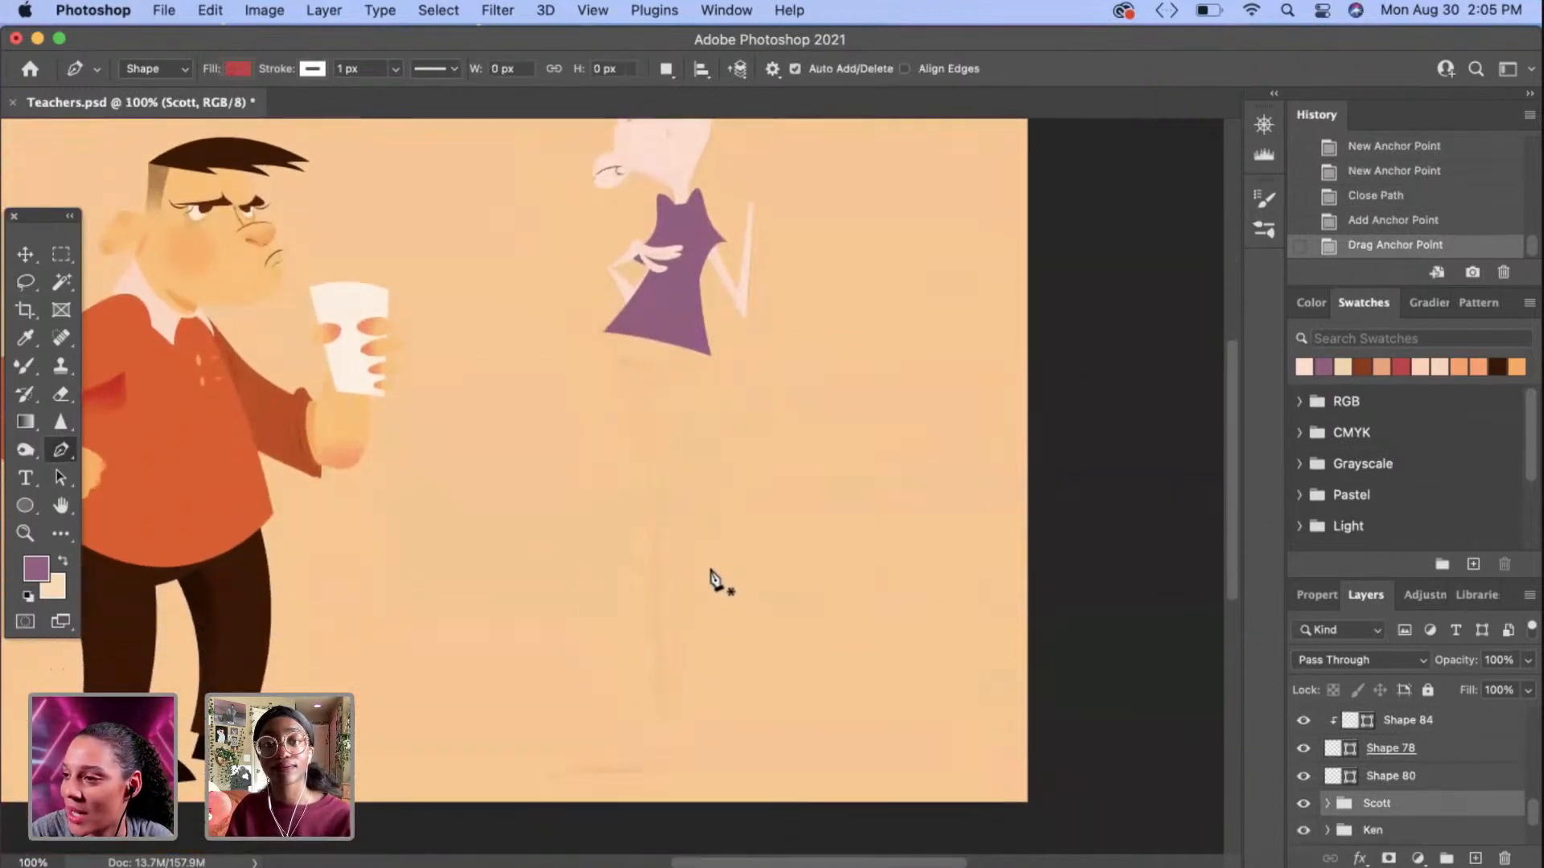
pyautogui.click(614, 327)
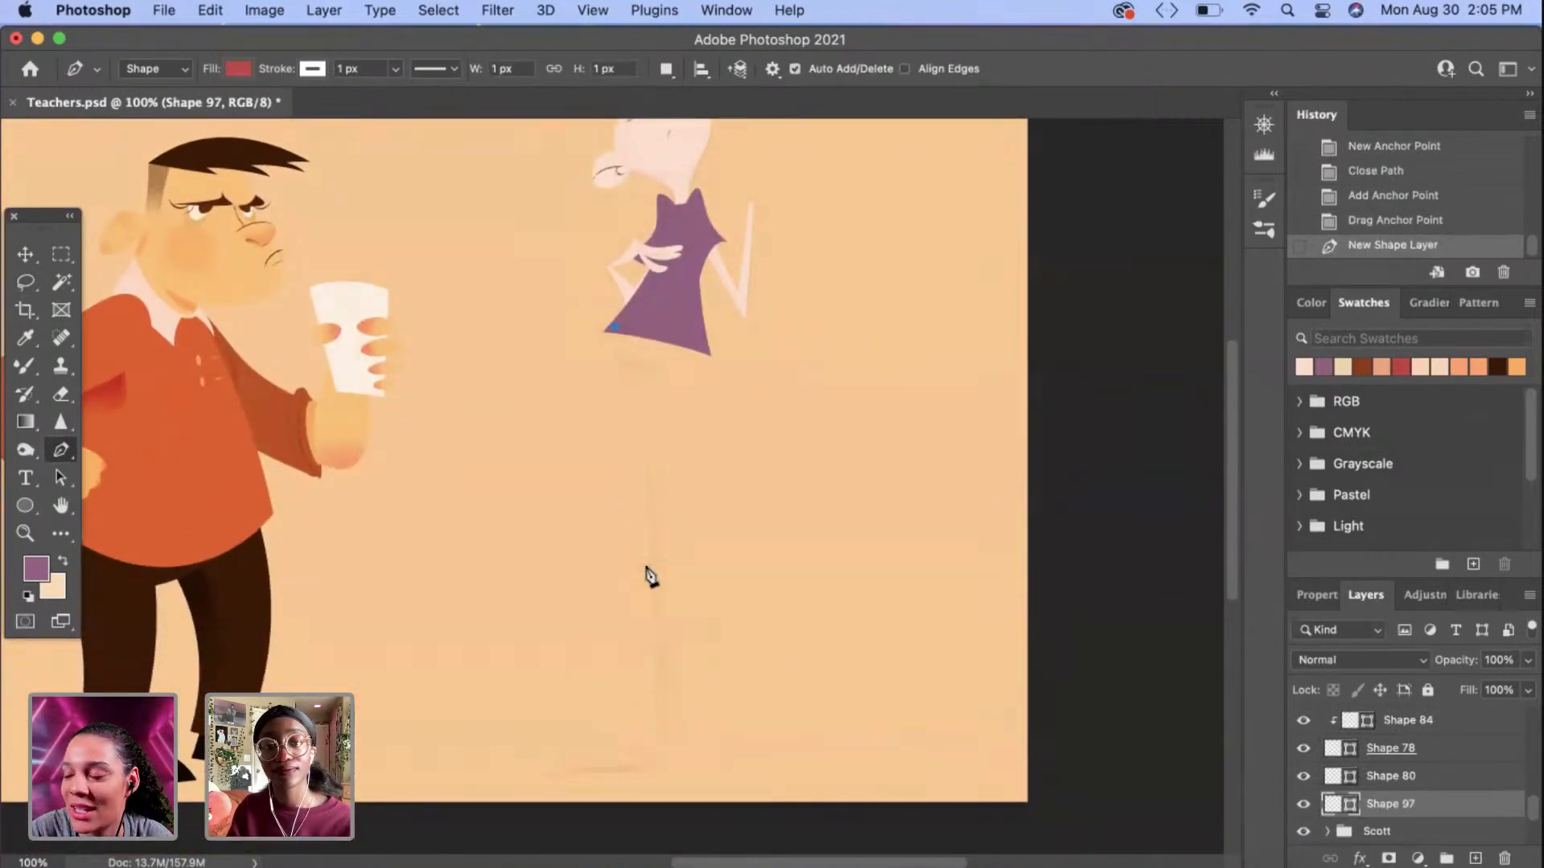
pyautogui.click(663, 759)
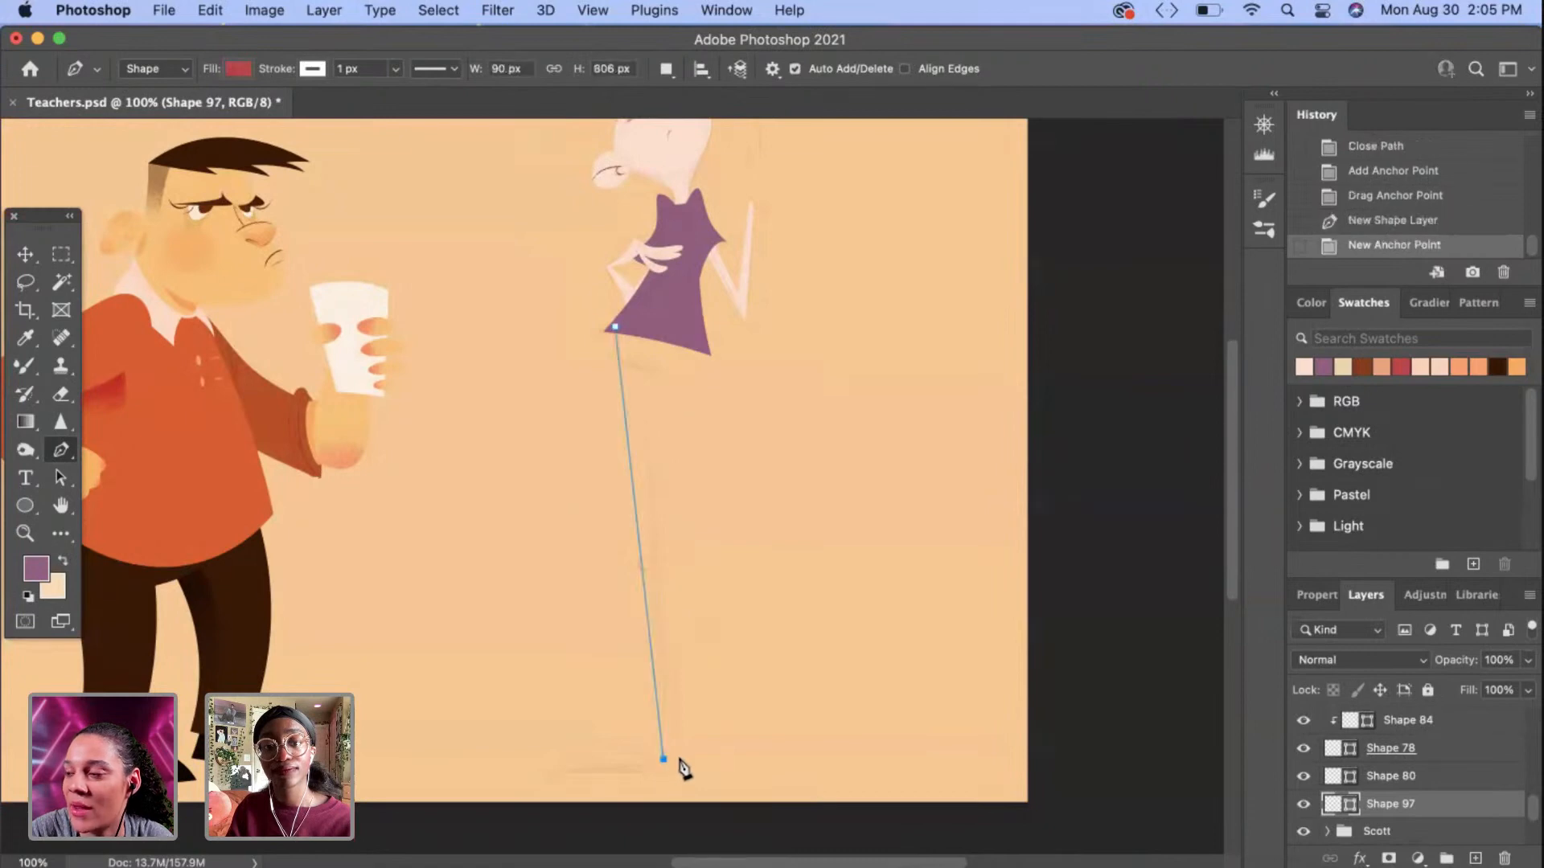
pyautogui.click(679, 758)
pyautogui.click(685, 328)
pyautogui.click(614, 327)
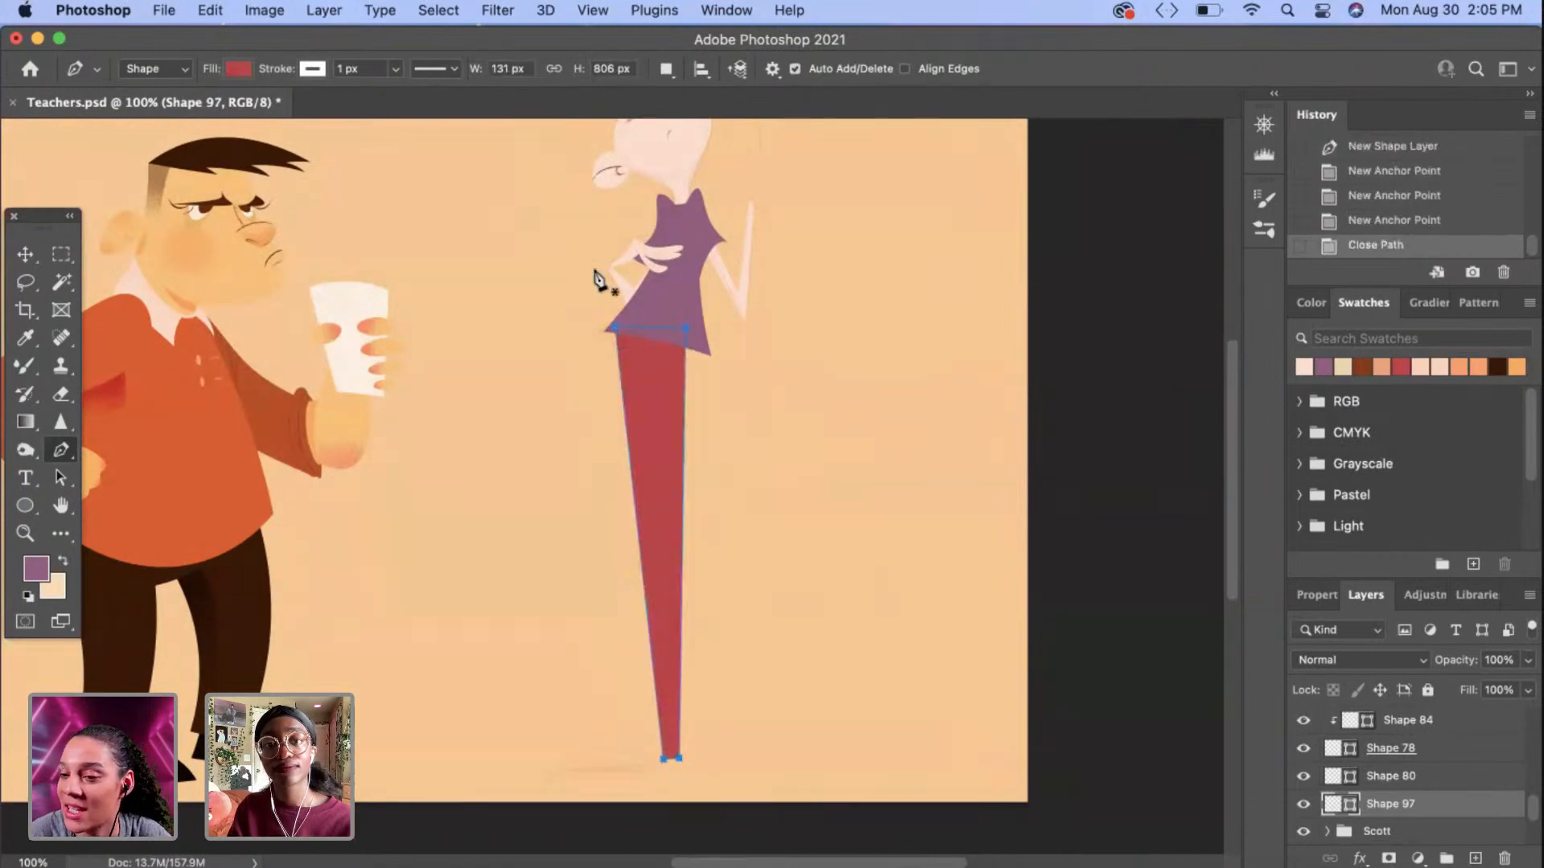
pyautogui.click(238, 68)
pyautogui.click(336, 183)
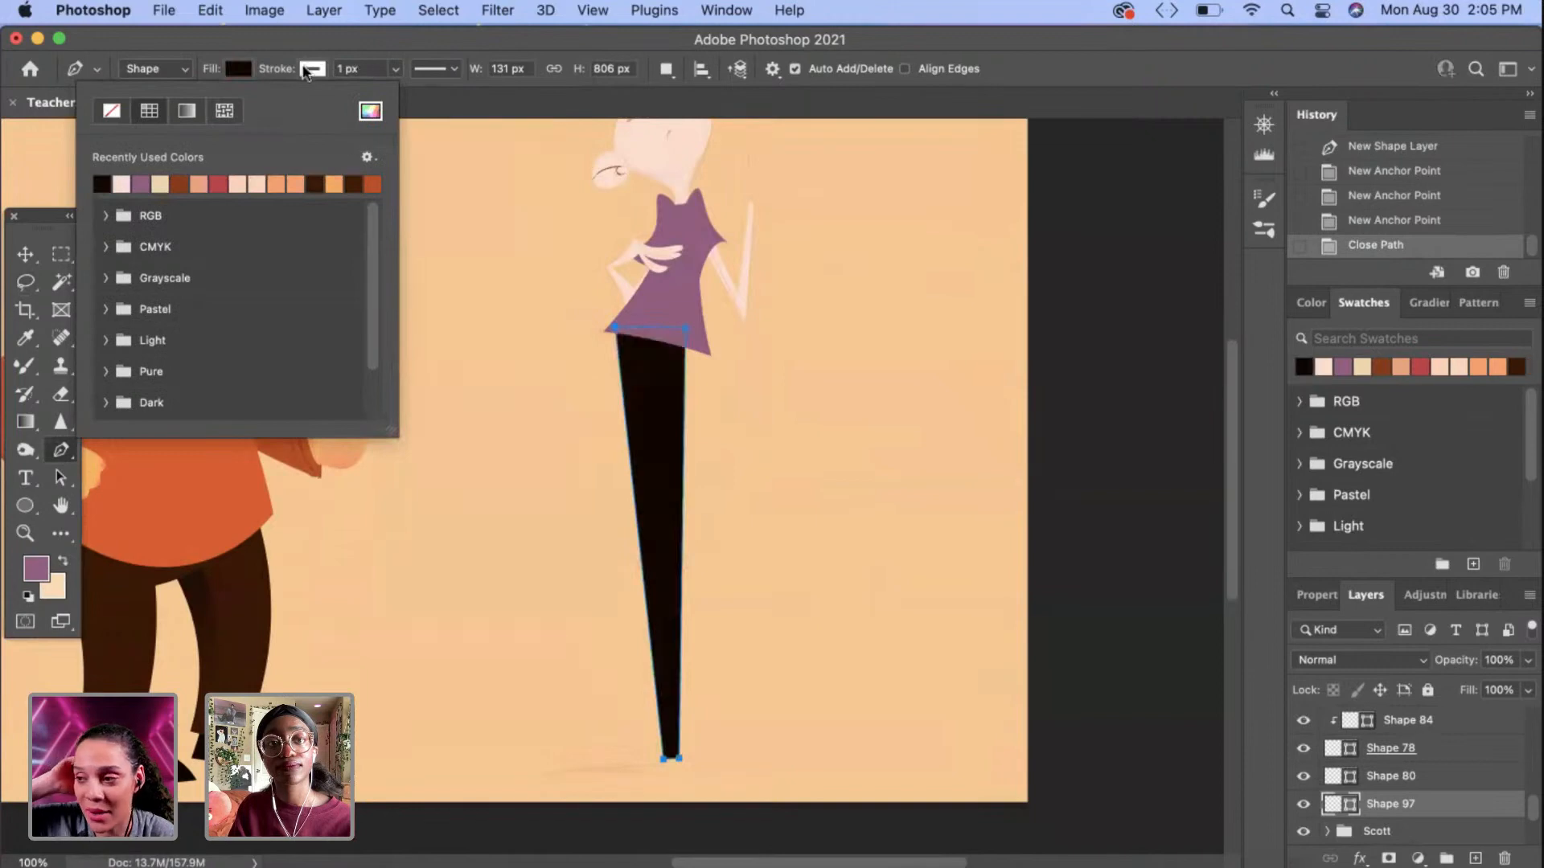
# Step: Refine the leg with the Curvature Pen tool, moving its hem and ankle corners and adding a curve point on each side
pyautogui.click(64, 450)
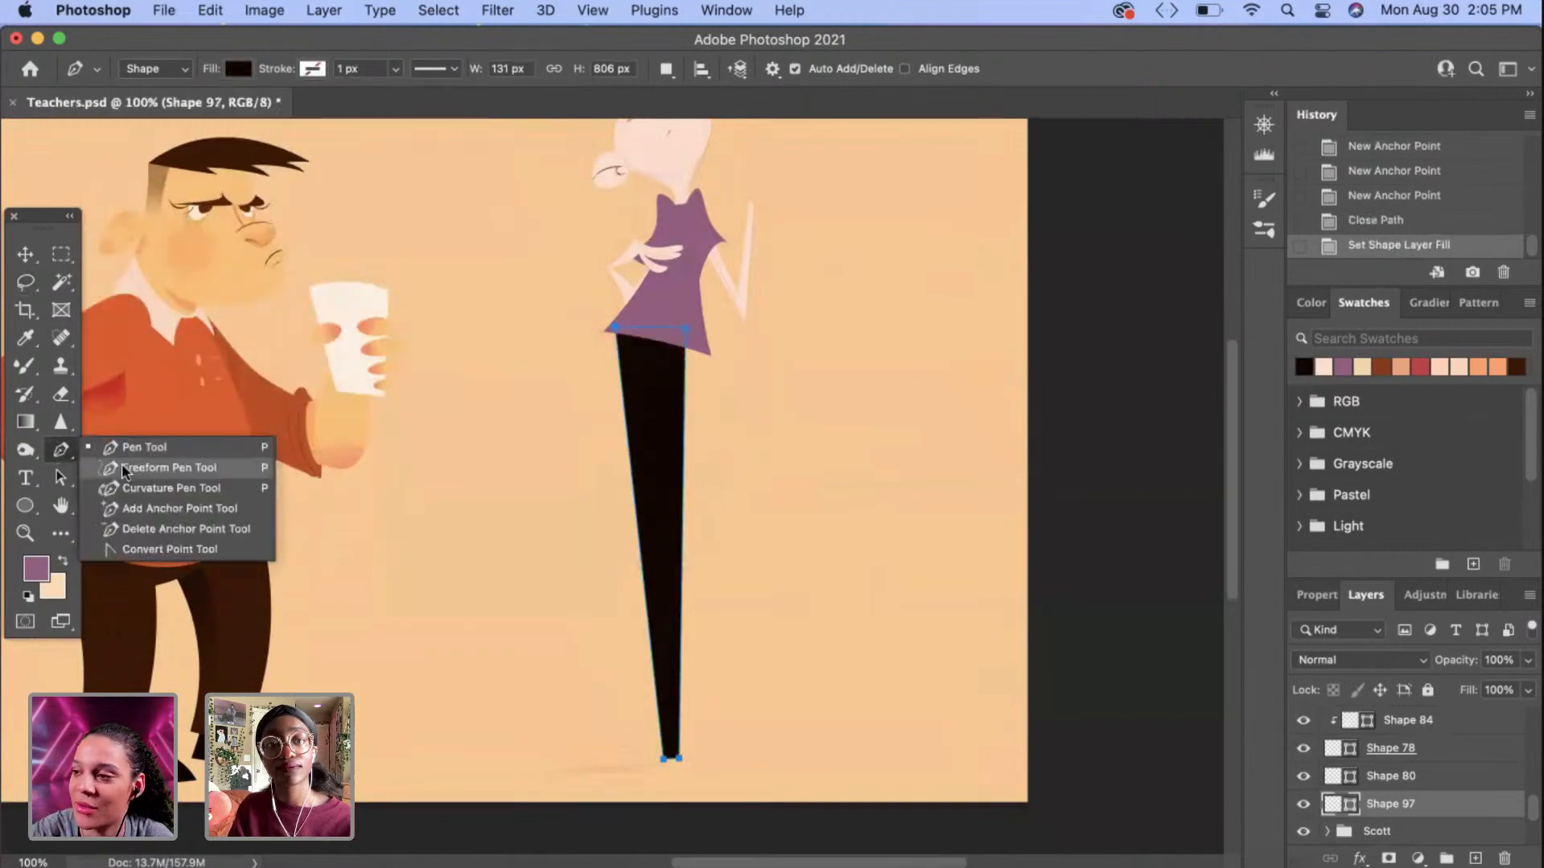
pyautogui.click(160, 486)
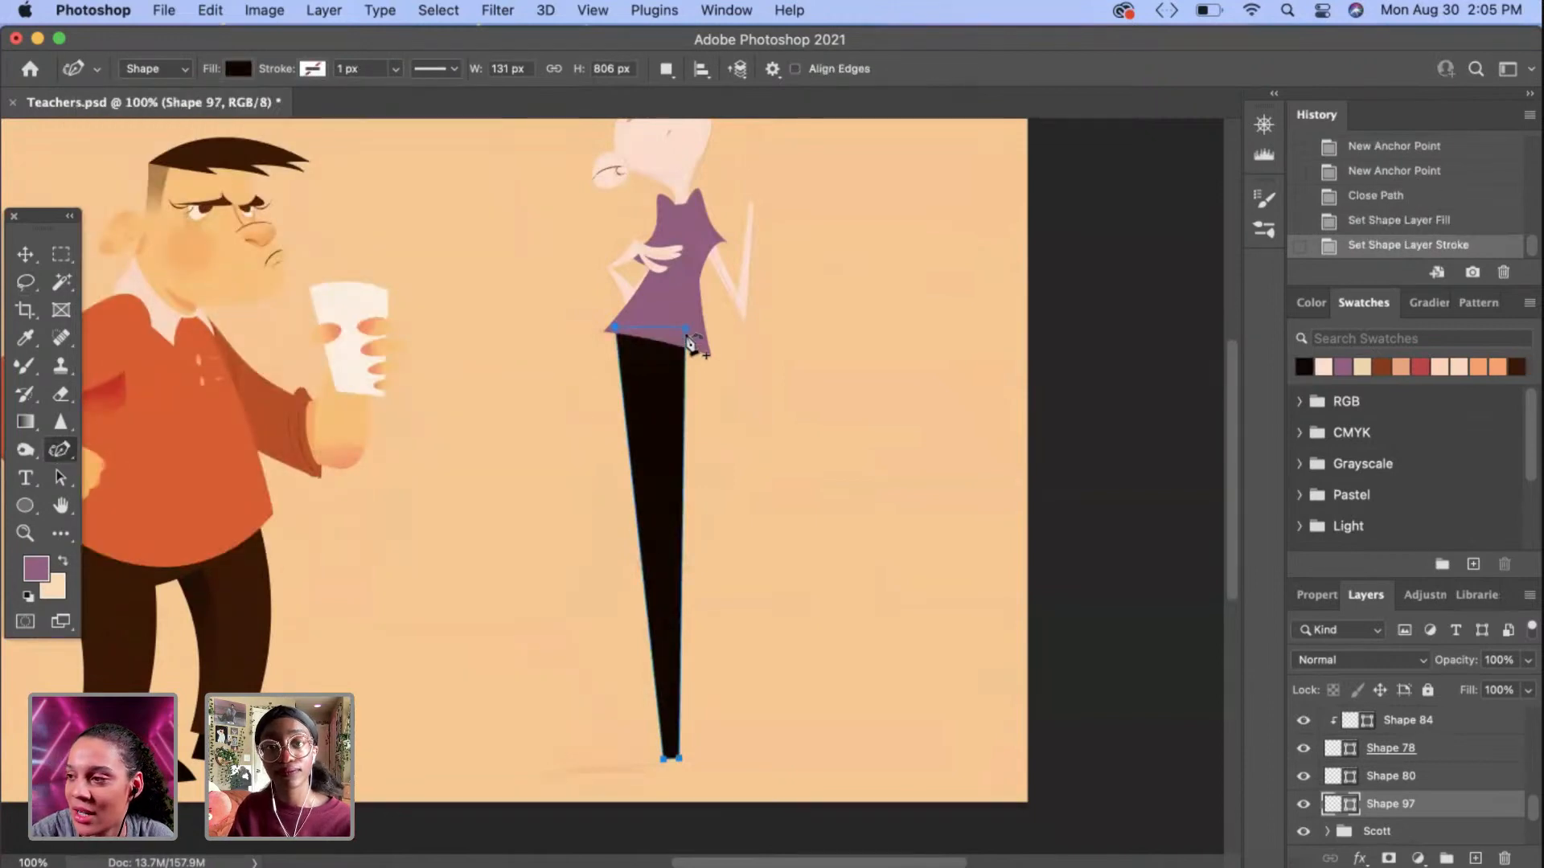
pyautogui.moveTo(685, 329)
pyautogui.mouseDown()
pyautogui.moveTo(616, 324)
pyautogui.moveTo(686, 320)
pyautogui.mouseUp()
pyautogui.moveTo(668, 768); pyautogui.dragTo(676, 768)
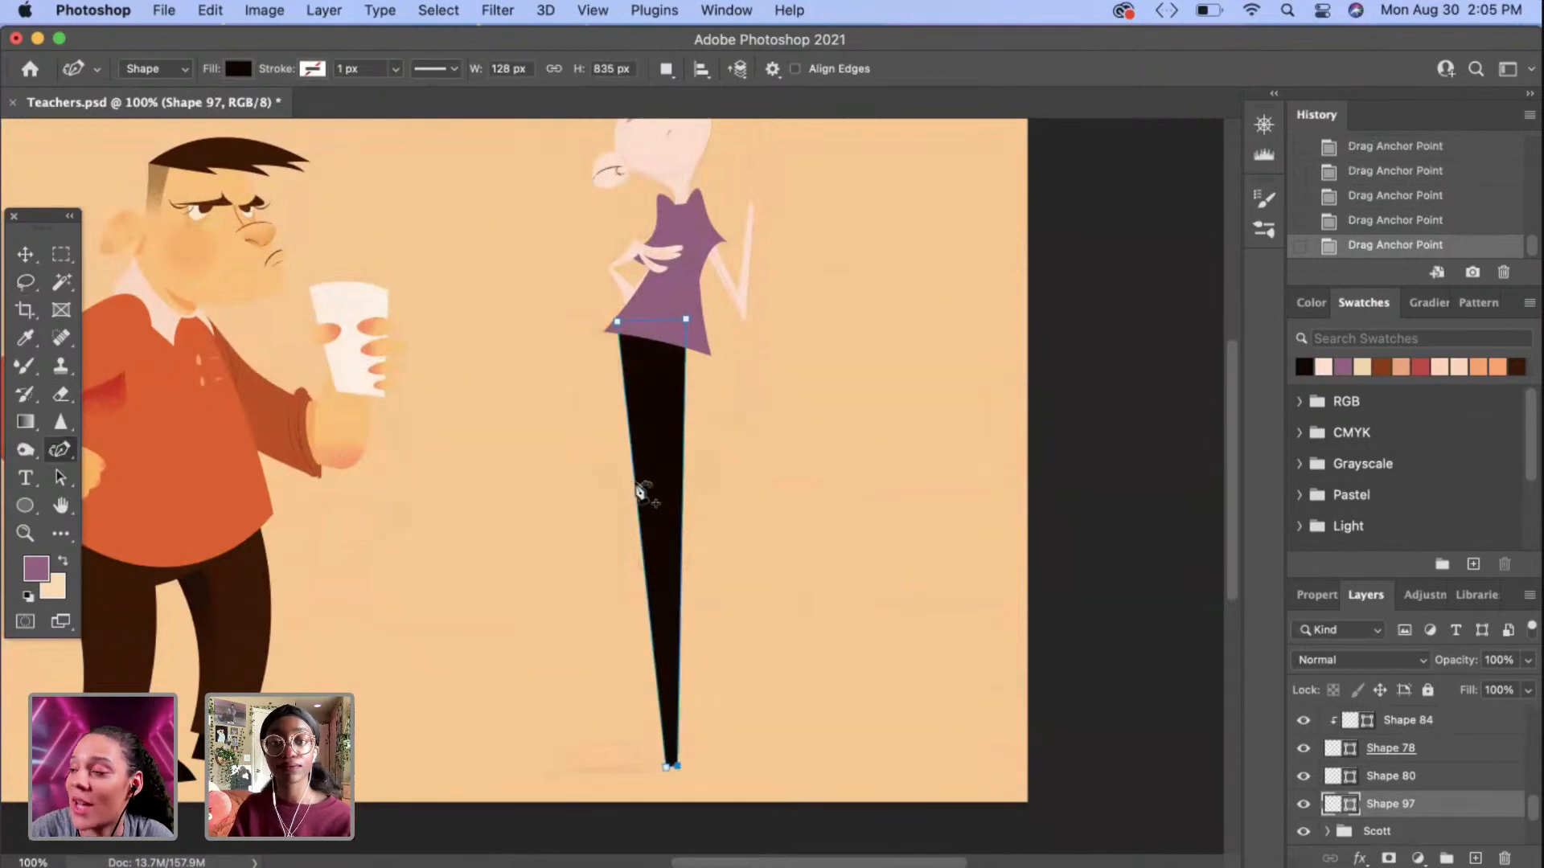
pyautogui.click(640, 491)
pyautogui.click(678, 512)
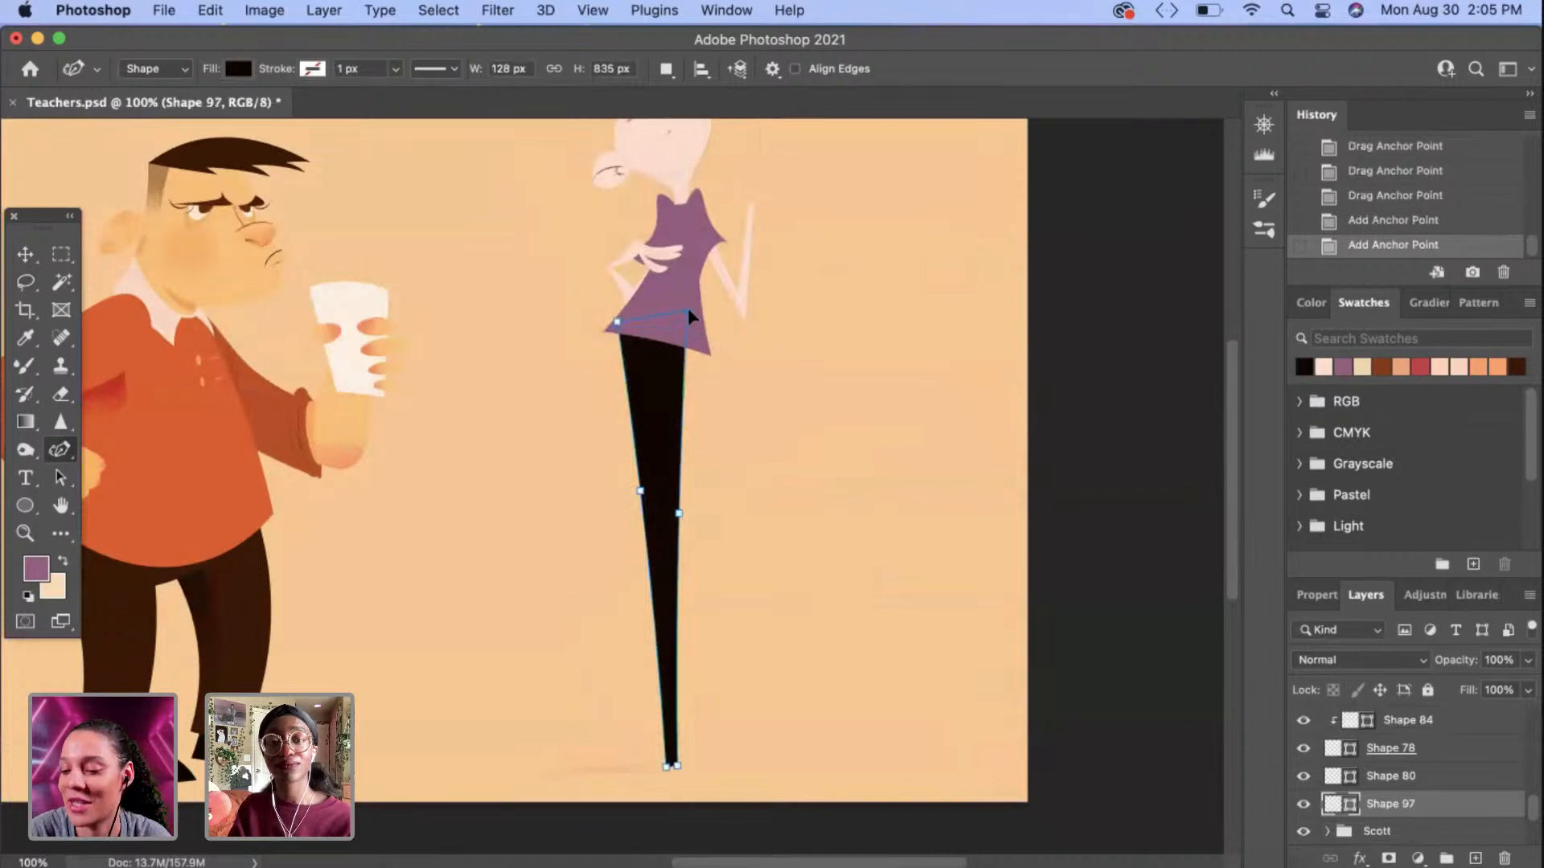
pyautogui.moveTo(690, 316); pyautogui.dragTo(693, 304)
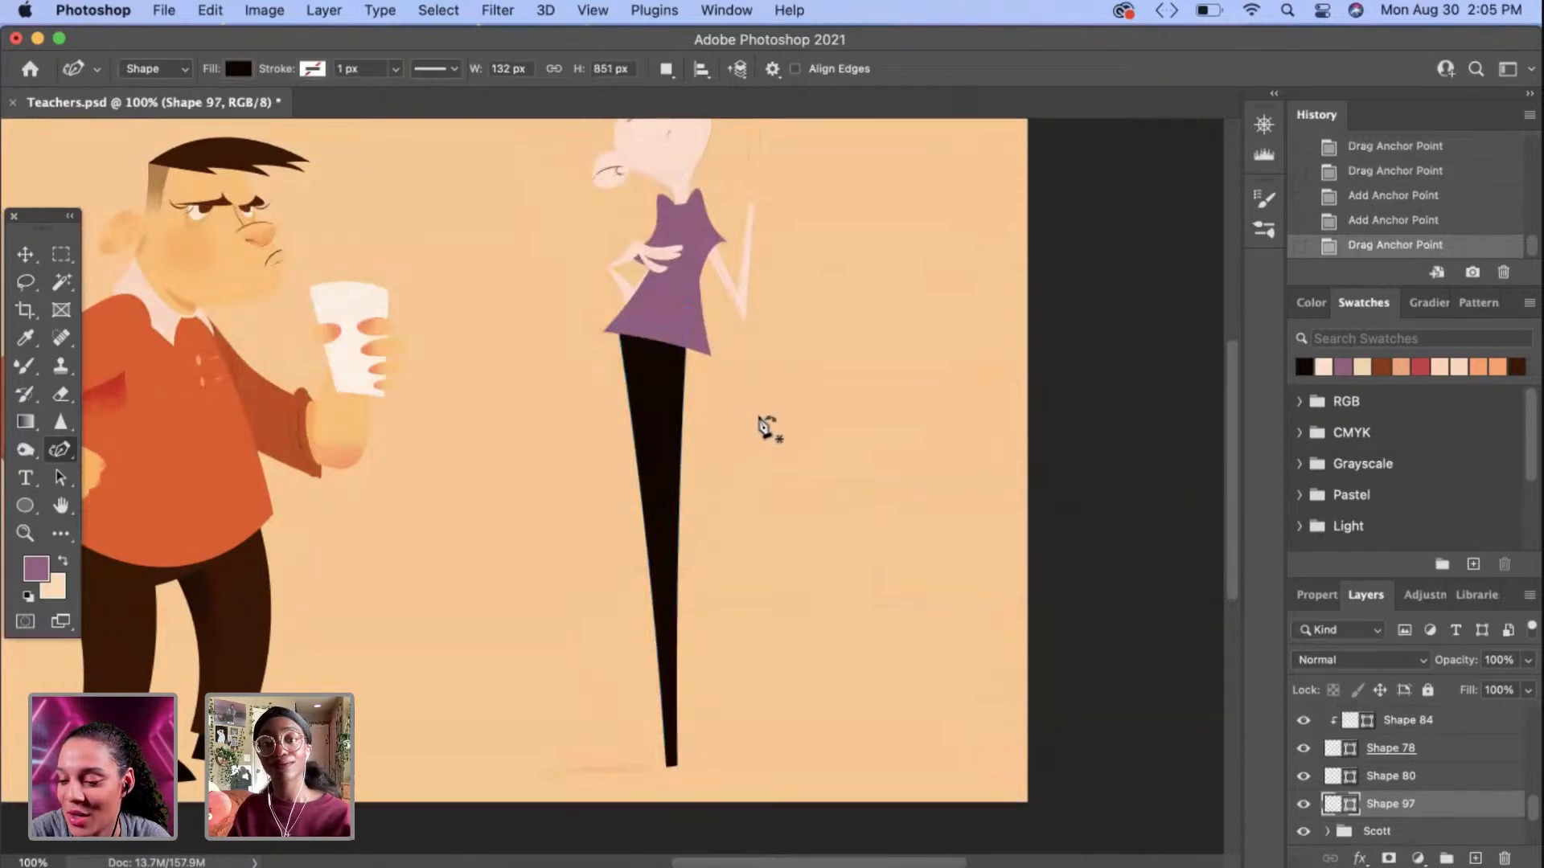
# Step: Remove the stray shape point near the ankle and level the leg's bottom edge by moving its rear corner point
pyautogui.press('super+equal')
pyautogui.press('super+equal')
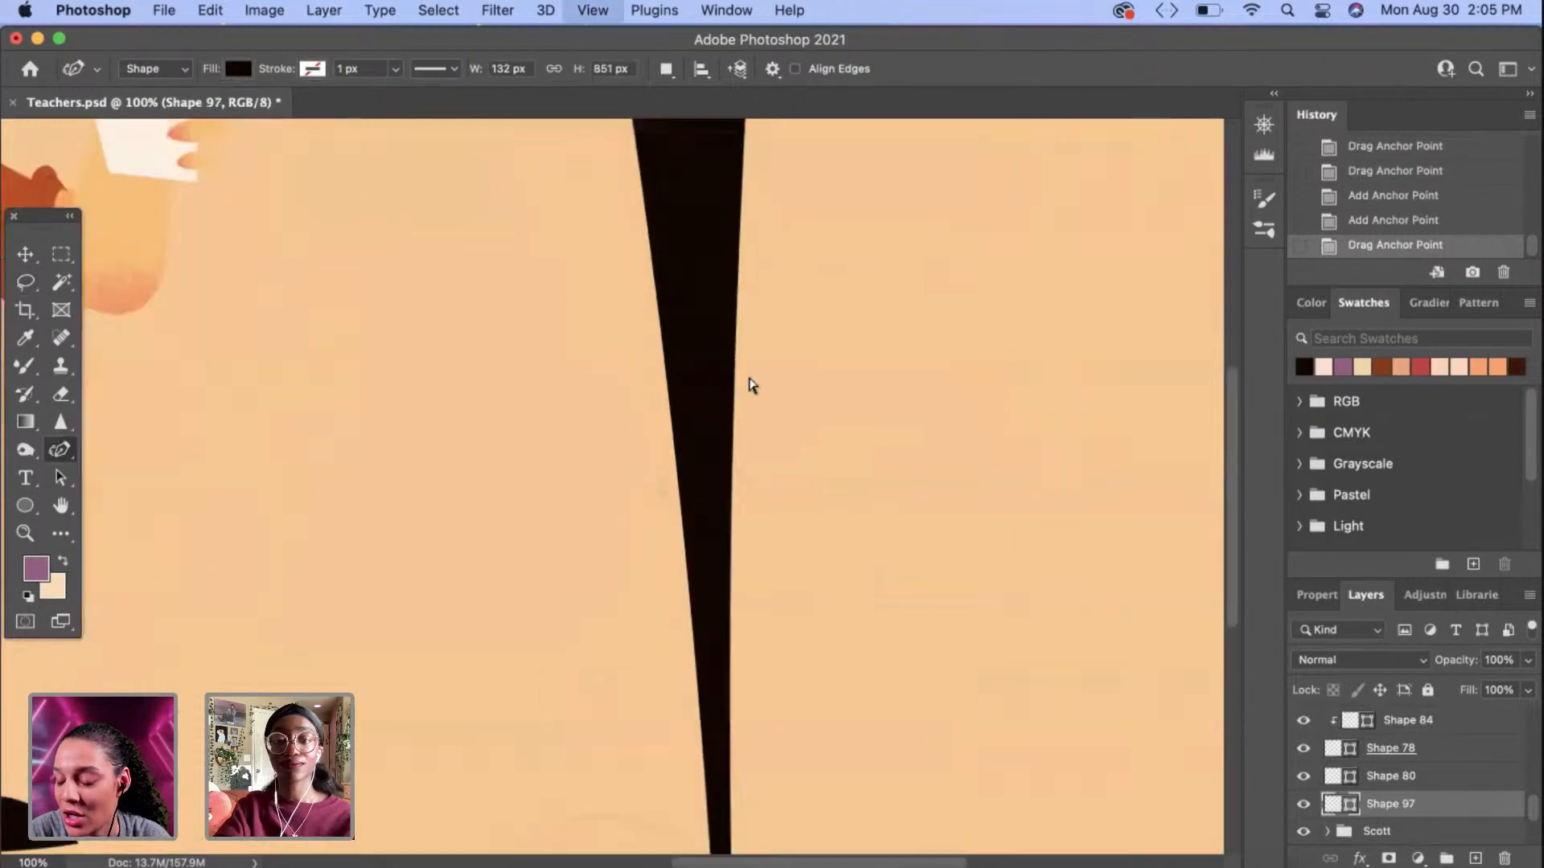
pyautogui.press('super+equal')
pyautogui.scroll(-6, 752, 385)
pyautogui.click(663, 643)
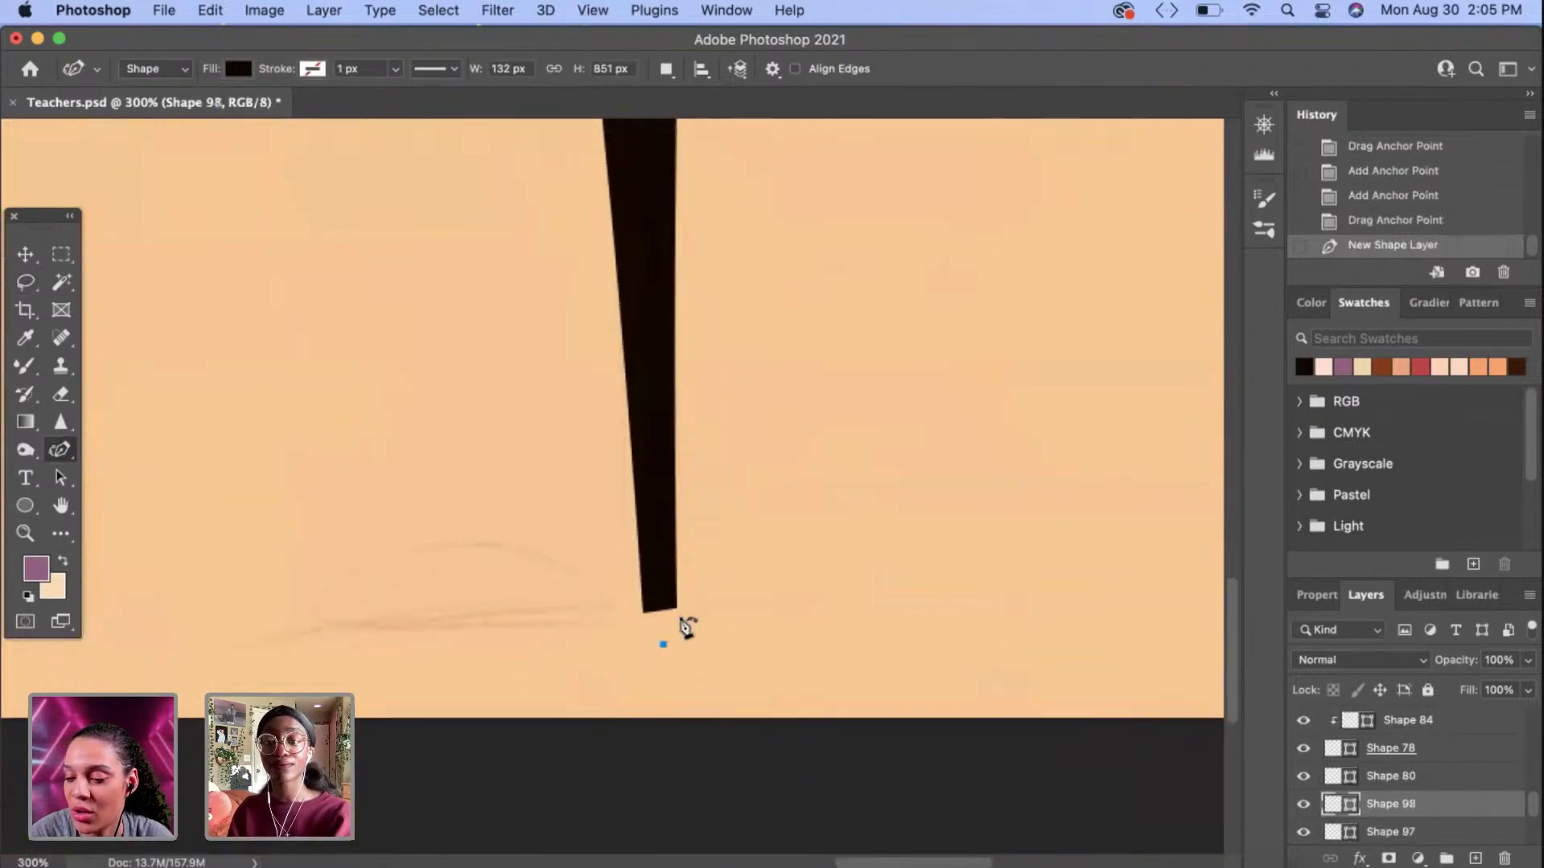
pyautogui.press('BackSpace')
pyautogui.click(673, 612)
pyautogui.click(675, 611)
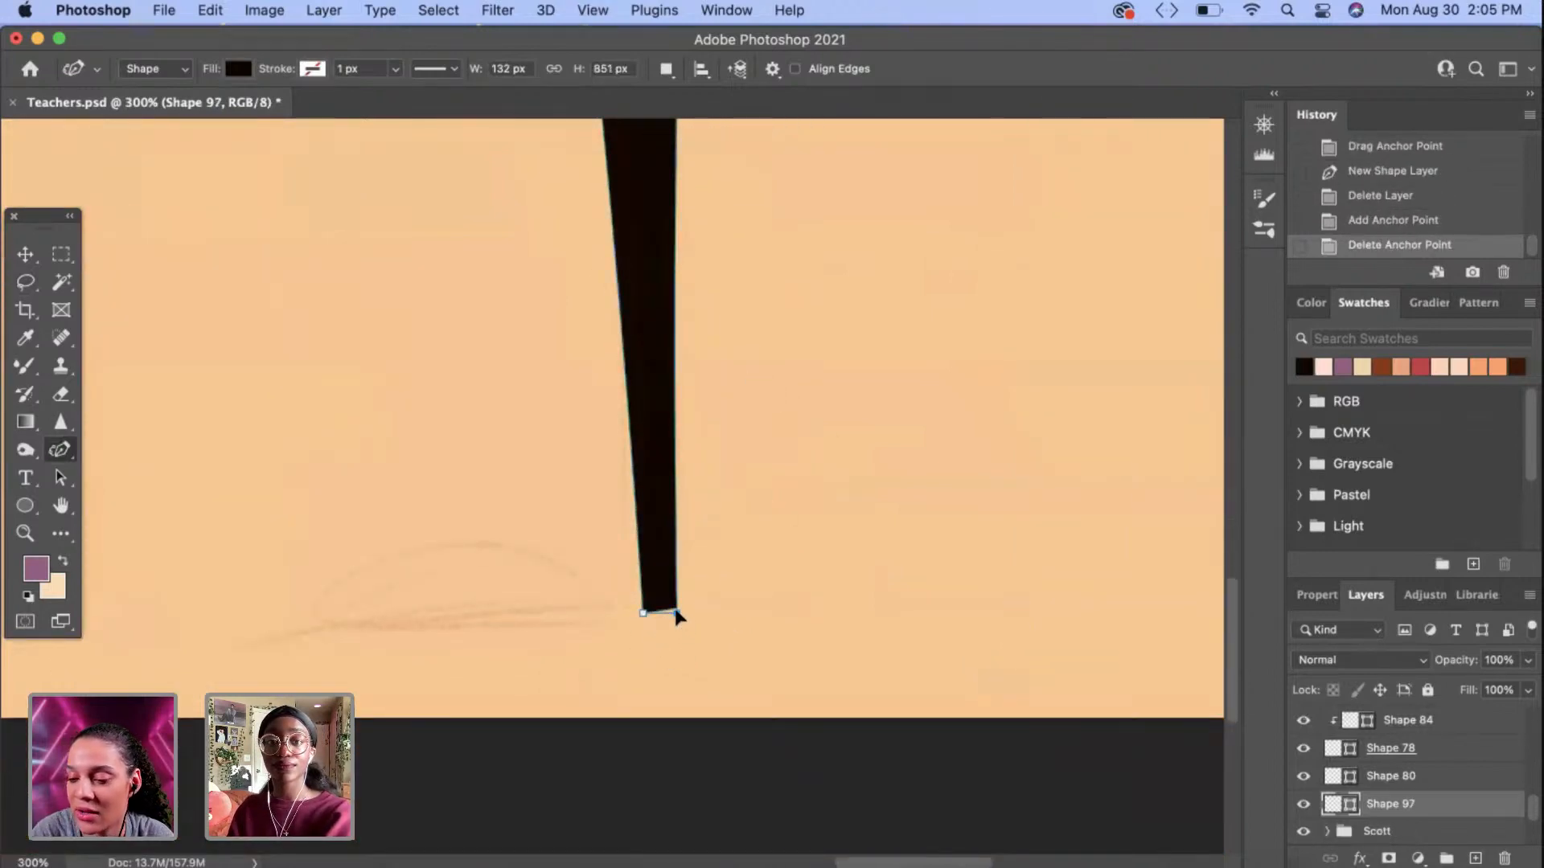
pyautogui.moveTo(676, 616); pyautogui.dragTo(676, 613)
# Step: Draw a closed straight base line for the shoe with the Pen tool, from the ankle to the toe, about 219 px wide
pyautogui.click(61, 451)
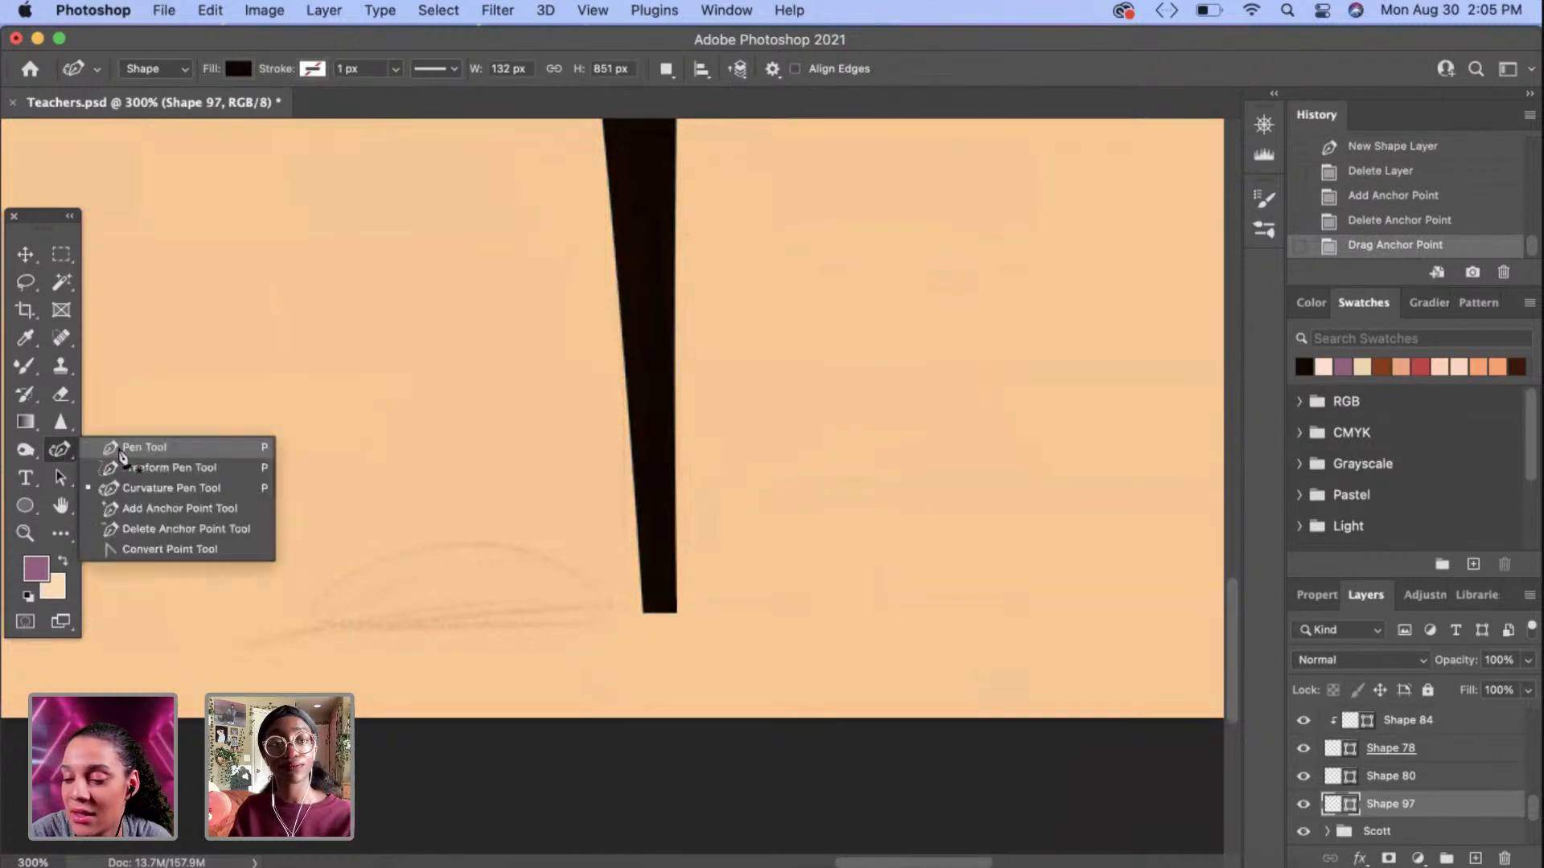
pyautogui.click(132, 445)
pyautogui.click(658, 613)
pyautogui.click(304, 614)
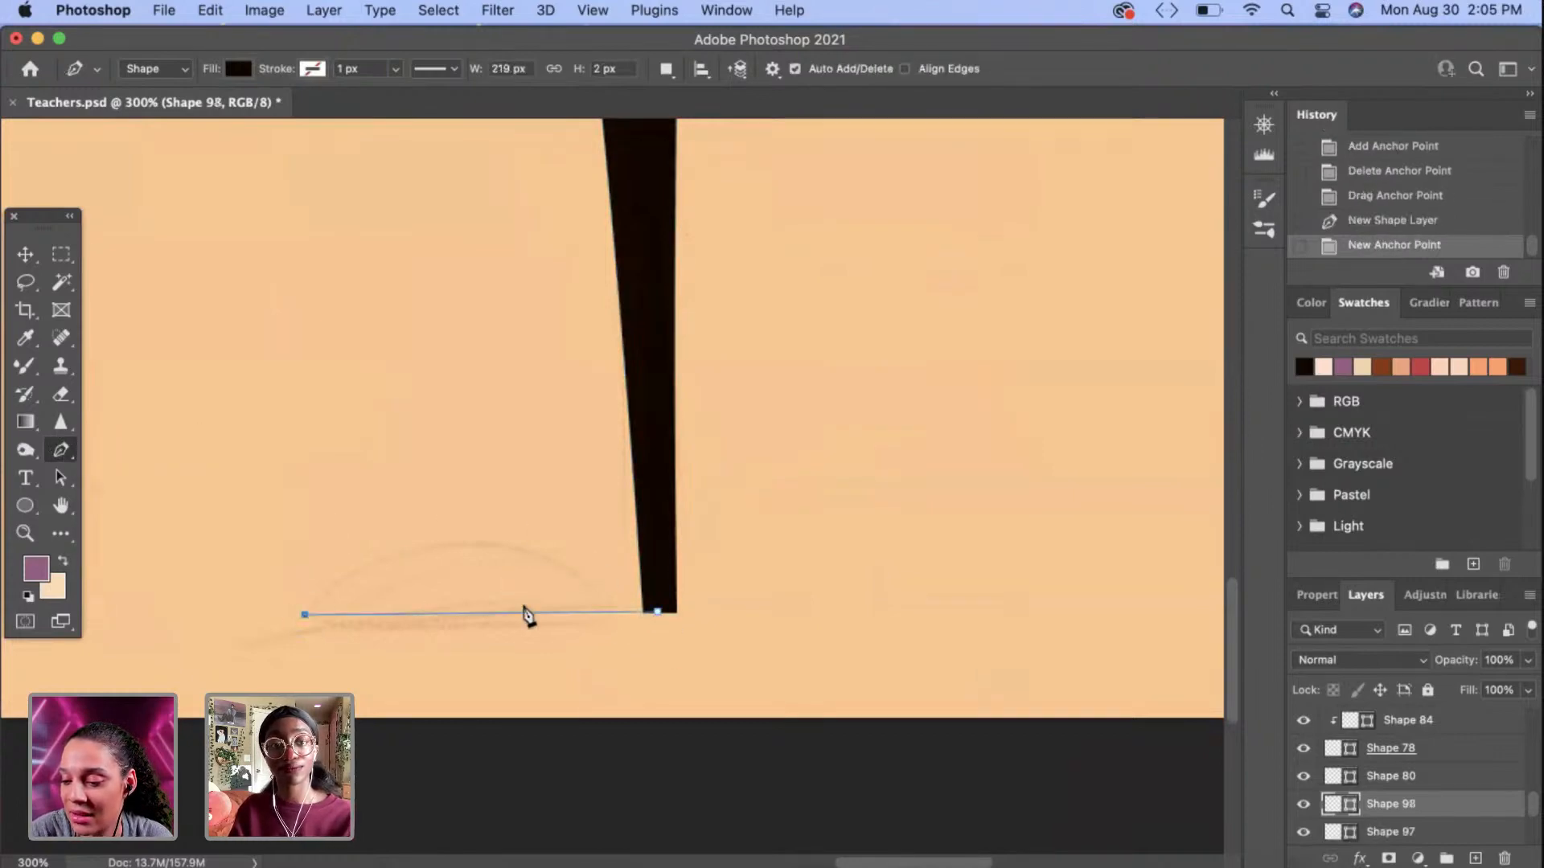
pyautogui.click(657, 612)
pyautogui.click(238, 69)
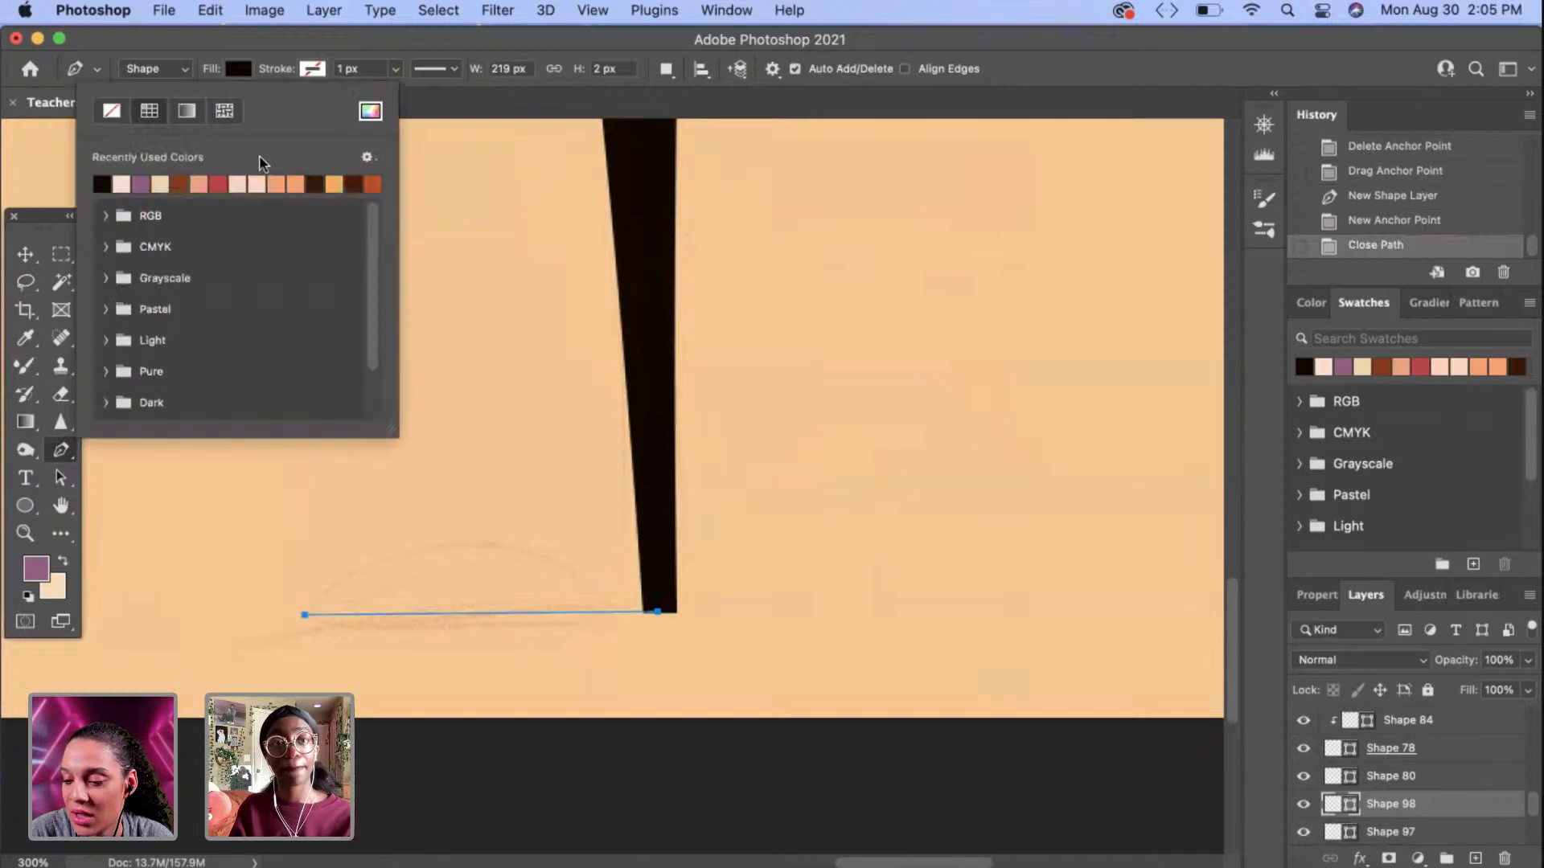
# Step: Bend the base line into a domed shoe with the Curvature Pen tool and align its toe and heel points with the ankle
pyautogui.click(61, 450)
pyautogui.click(128, 488)
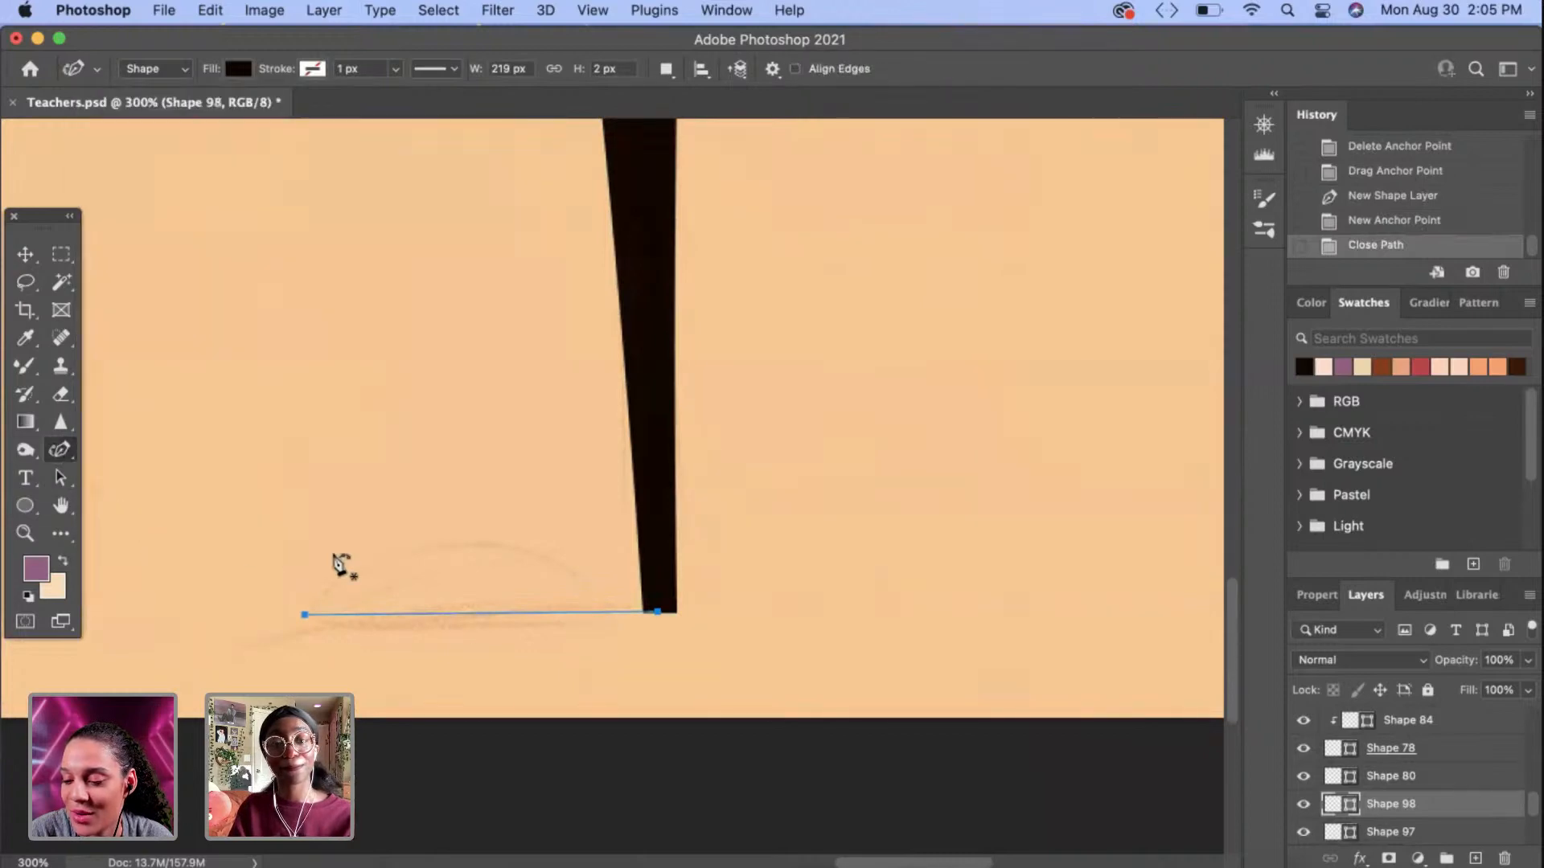
pyautogui.moveTo(490, 614); pyautogui.dragTo(430, 535)
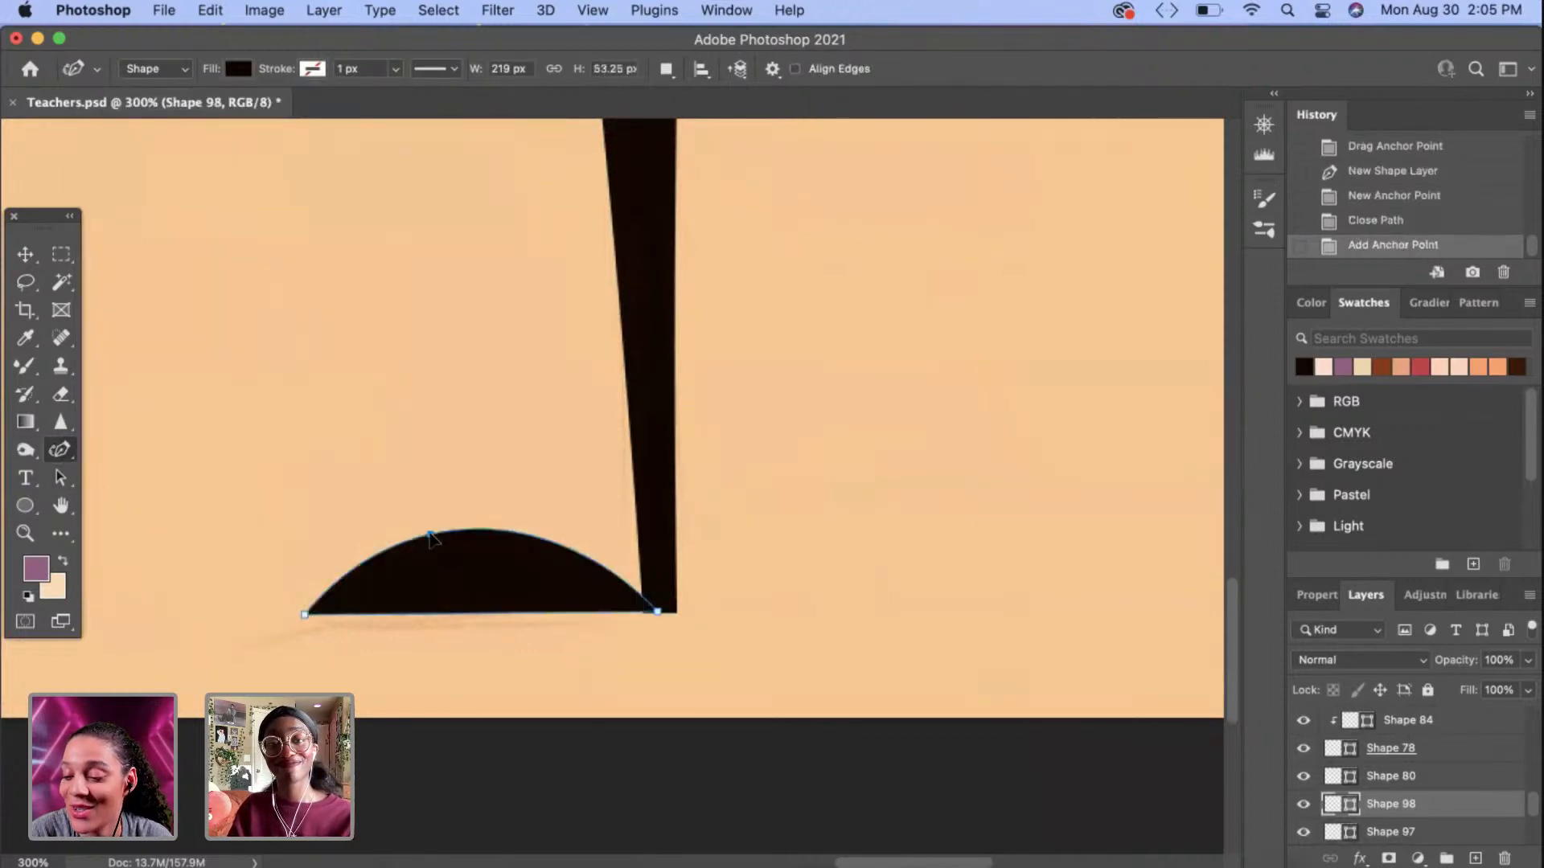
pyautogui.moveTo(312, 613); pyautogui.dragTo(315, 611)
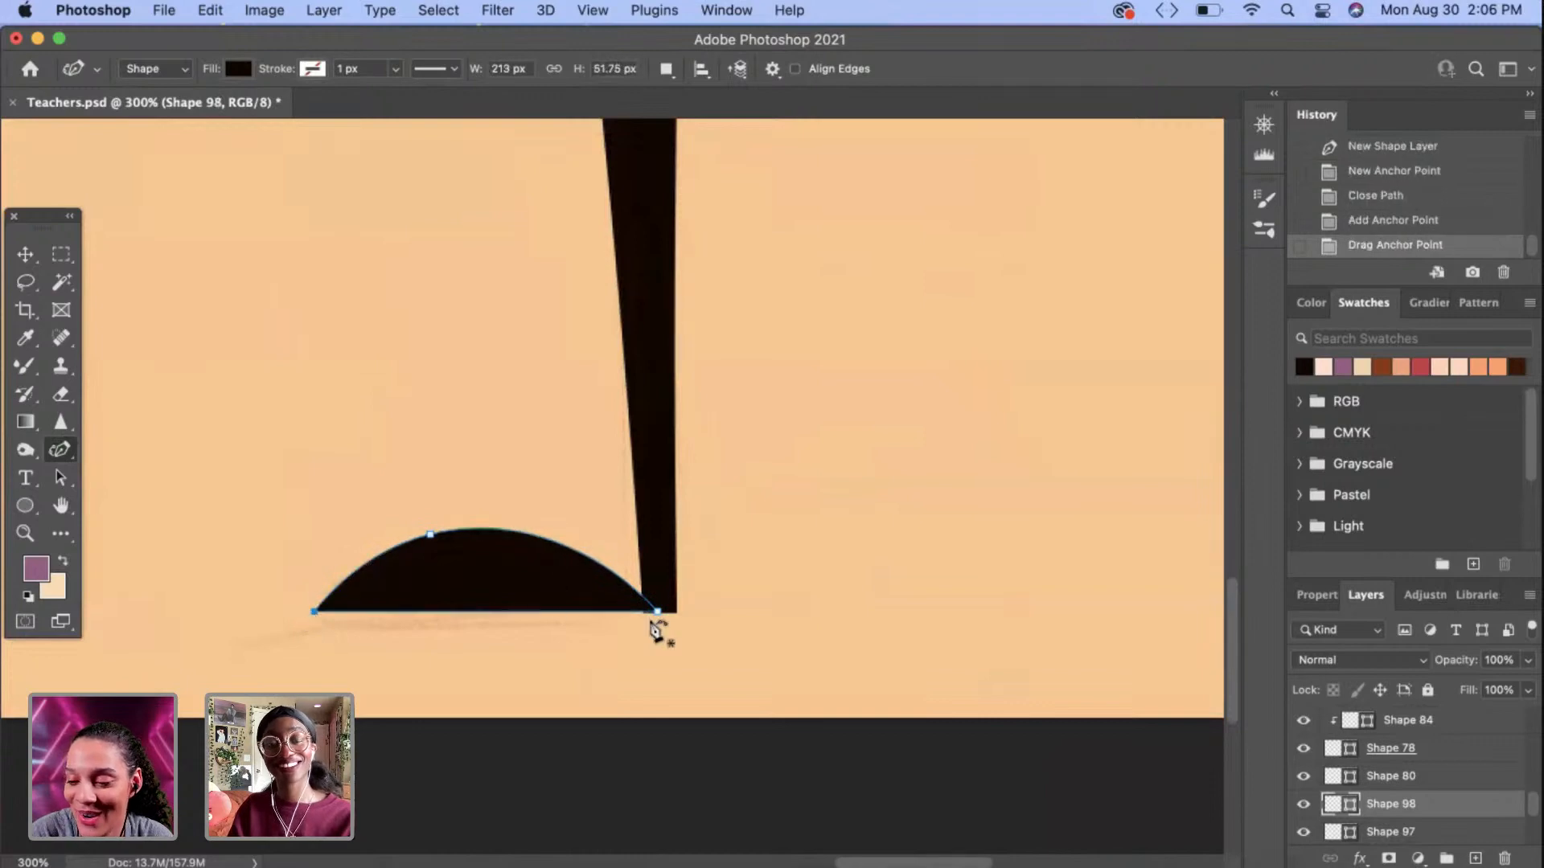
pyautogui.moveTo(660, 612)
pyautogui.mouseDown()
pyautogui.moveTo(679, 620)
pyautogui.moveTo(648, 616)
pyautogui.mouseUp()
pyautogui.press('super+minus')
pyautogui.press('super+minus')
pyautogui.press('super+minus')
pyautogui.press('super+minus')
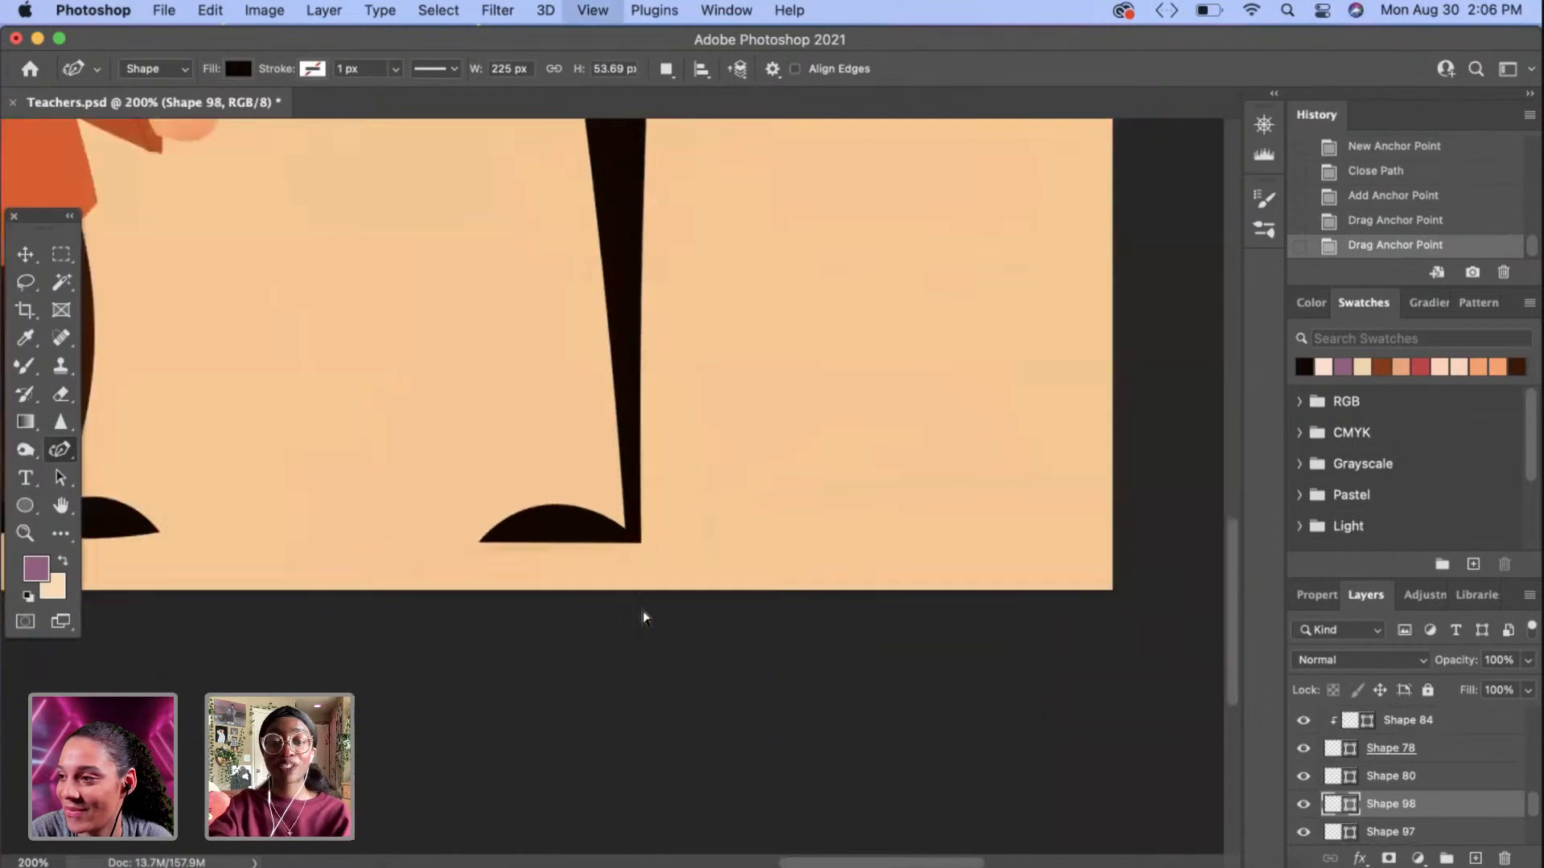
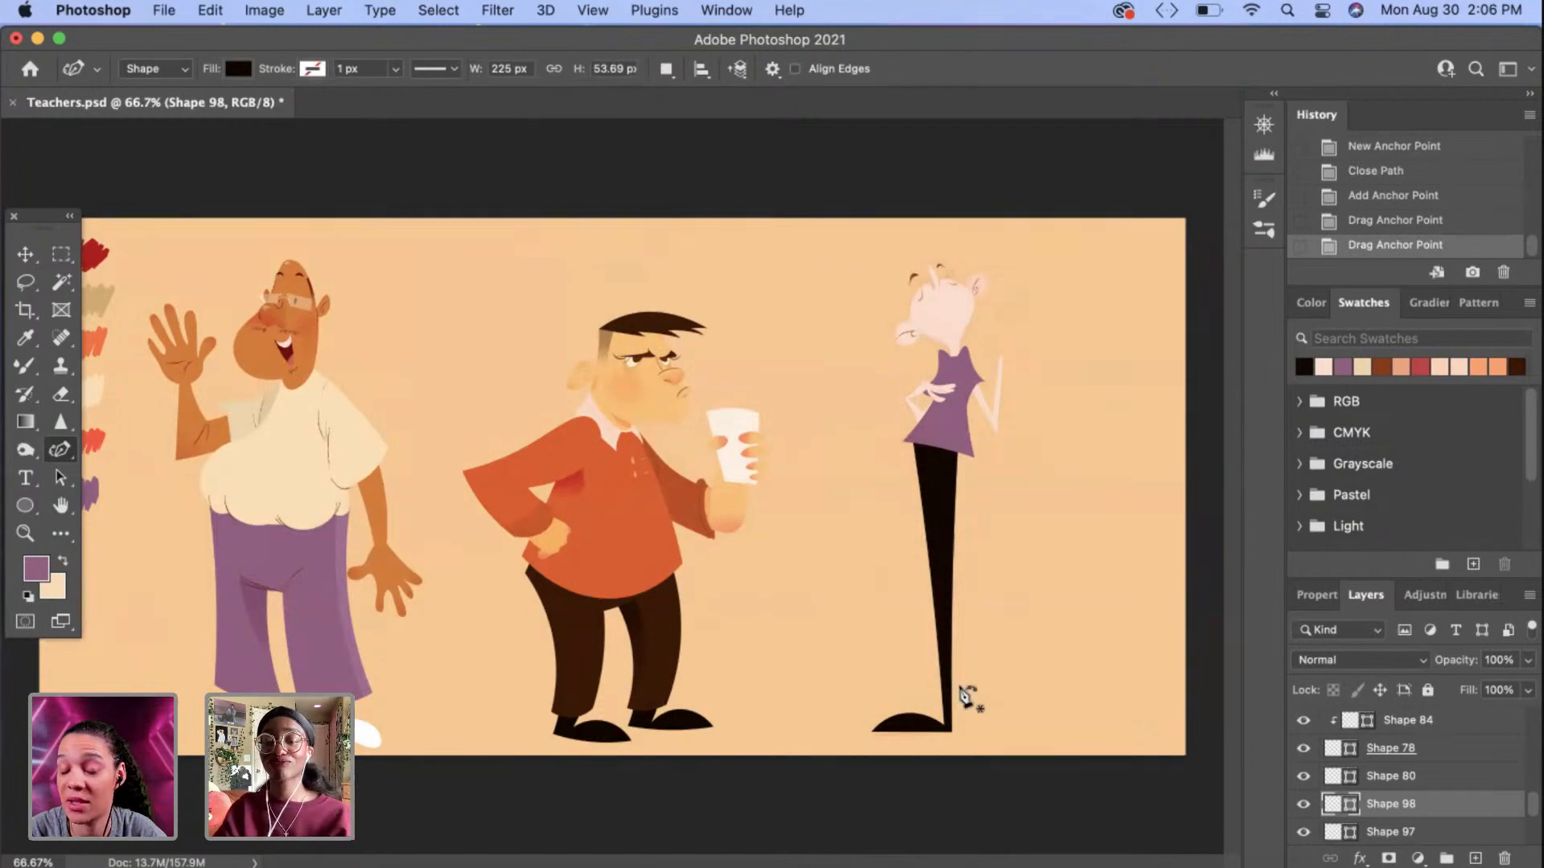
pyautogui.press('super+equal')
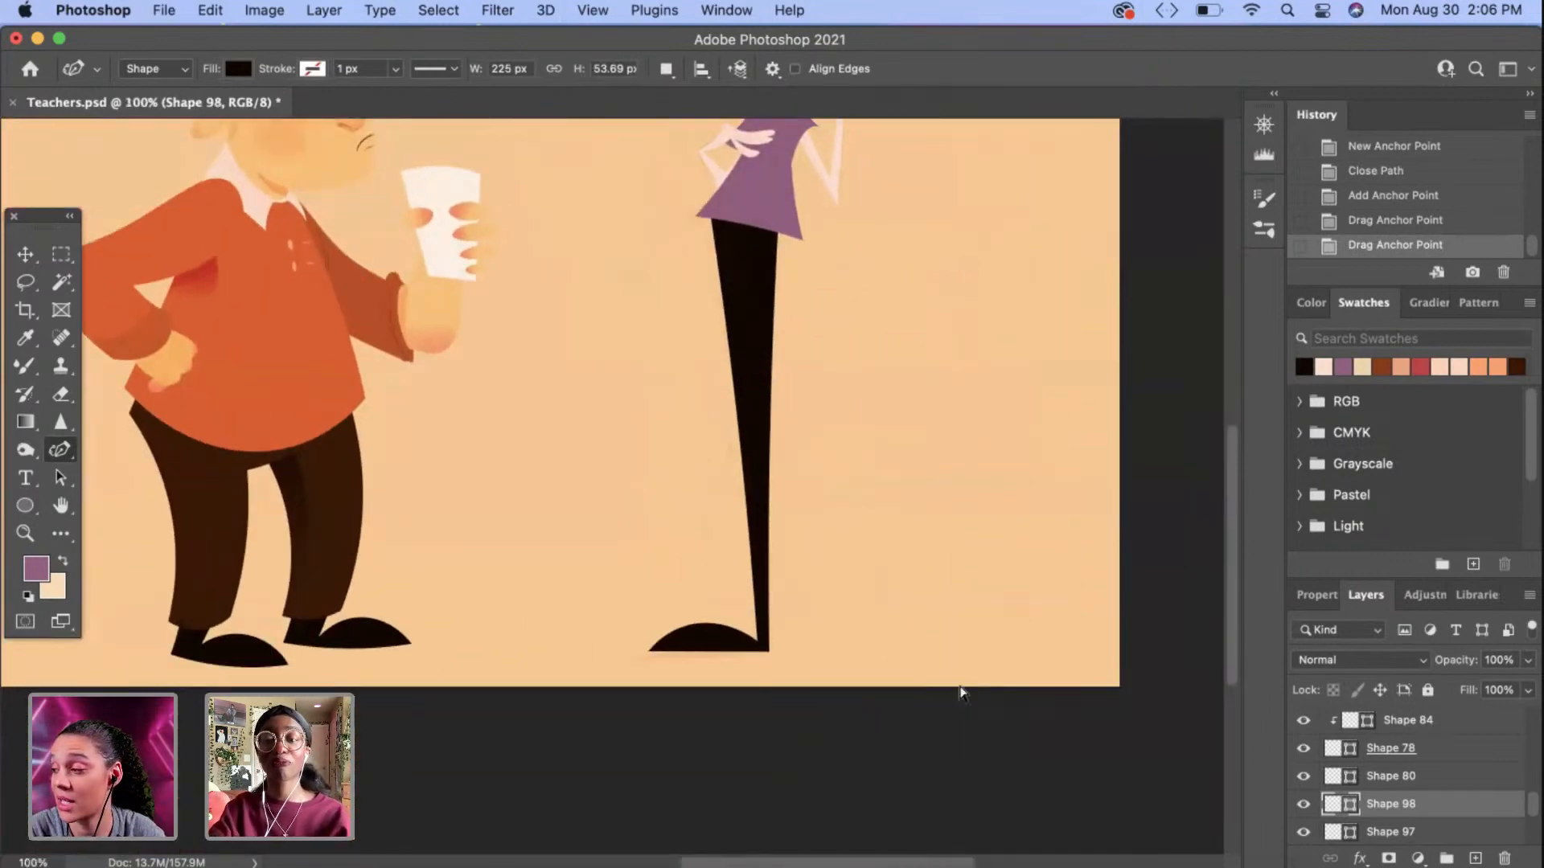
# Step: Stretch the shoe outward at the toe with Free Transform to a width of about 291 px
pyautogui.press('super+minus')
pyautogui.press('super+minus')
pyautogui.press('super+minus')
pyautogui.press('super+equal')
pyautogui.press('super+equal')
pyautogui.press('super+equal')
pyautogui.press('super+t')
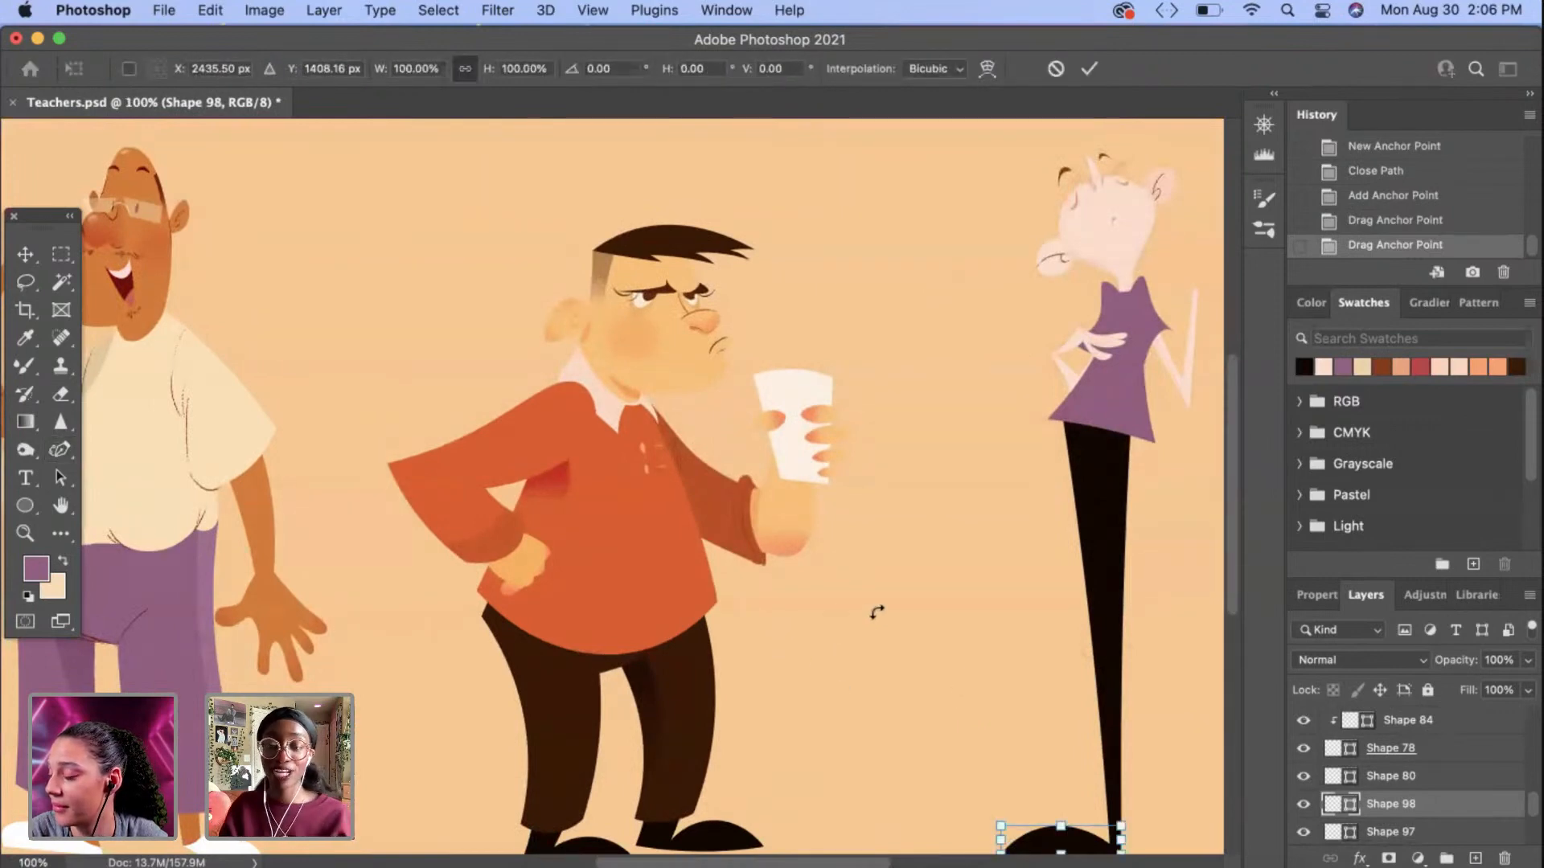
pyautogui.scroll(-3, 877, 612)
pyautogui.moveTo(981, 726); pyautogui.dragTo(949, 728)
pyautogui.press('Return')
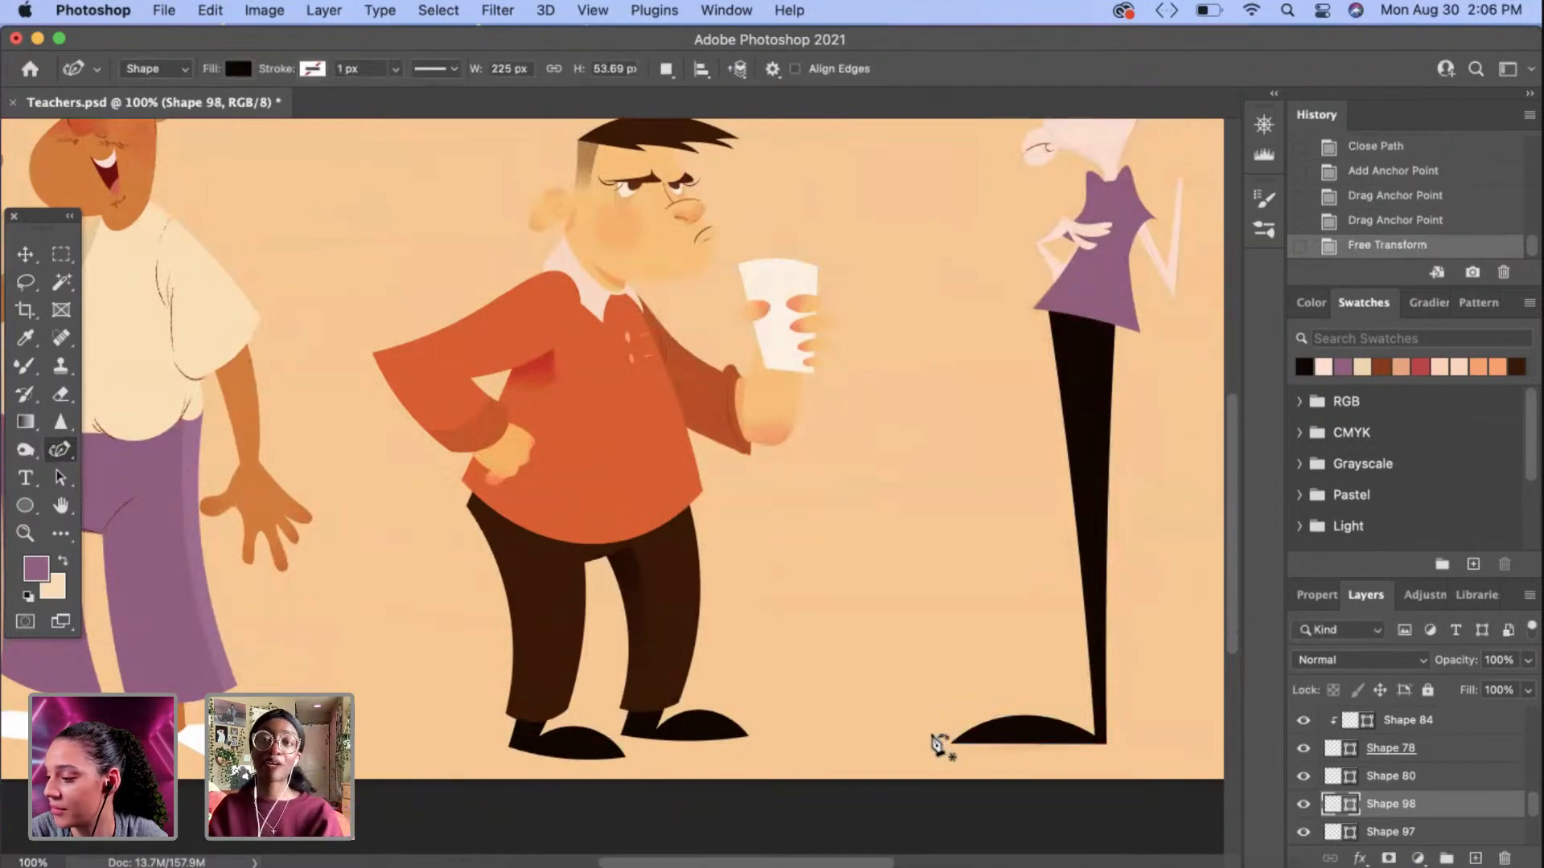
pyautogui.hscroll(5, 932, 727)
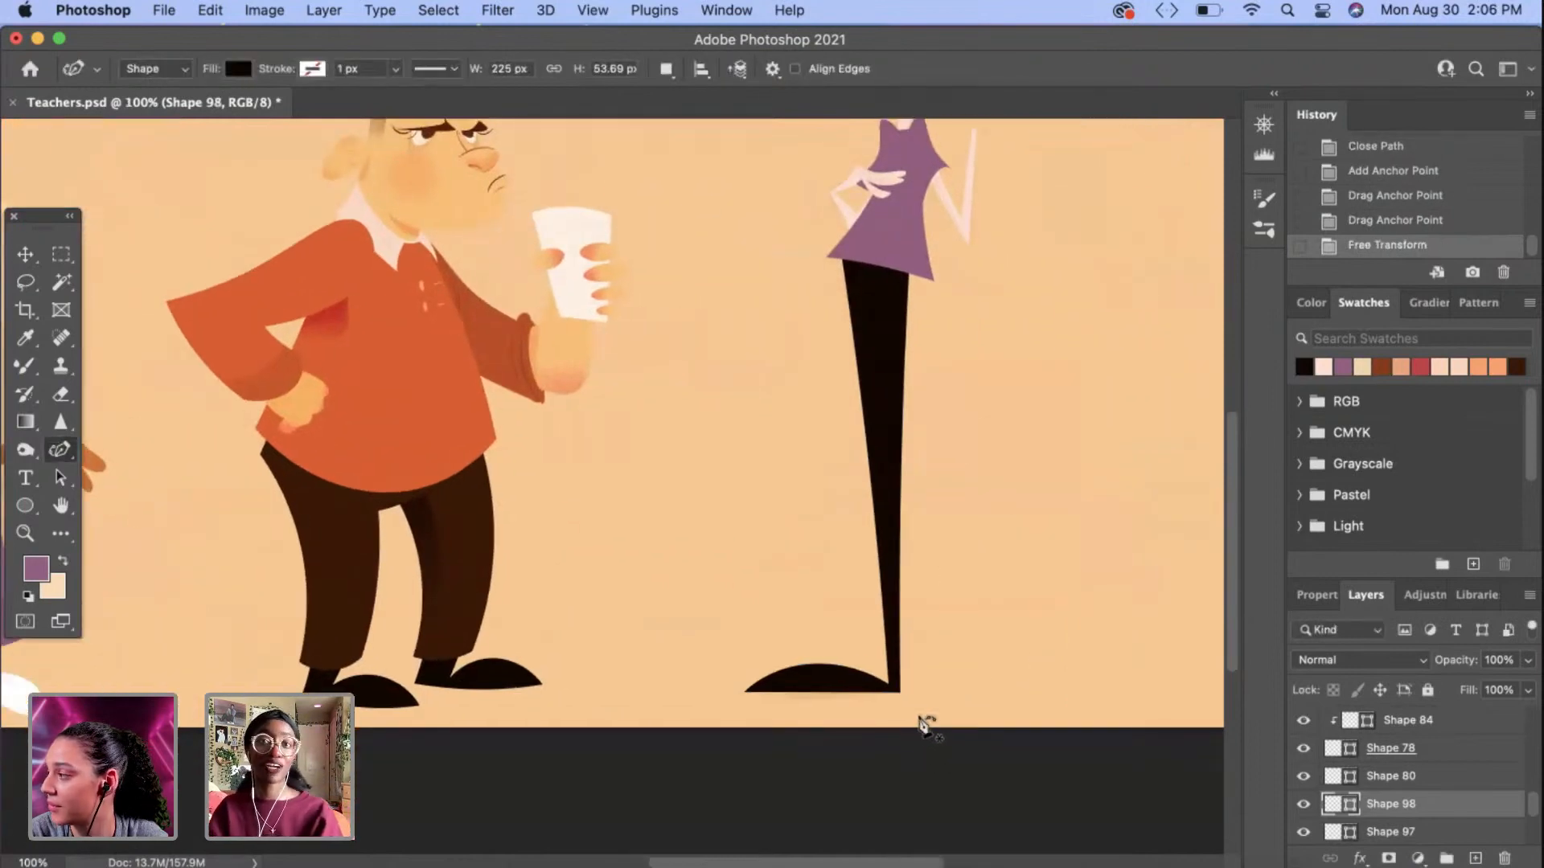
pyautogui.rightClick(61, 450)
pyautogui.click(152, 444)
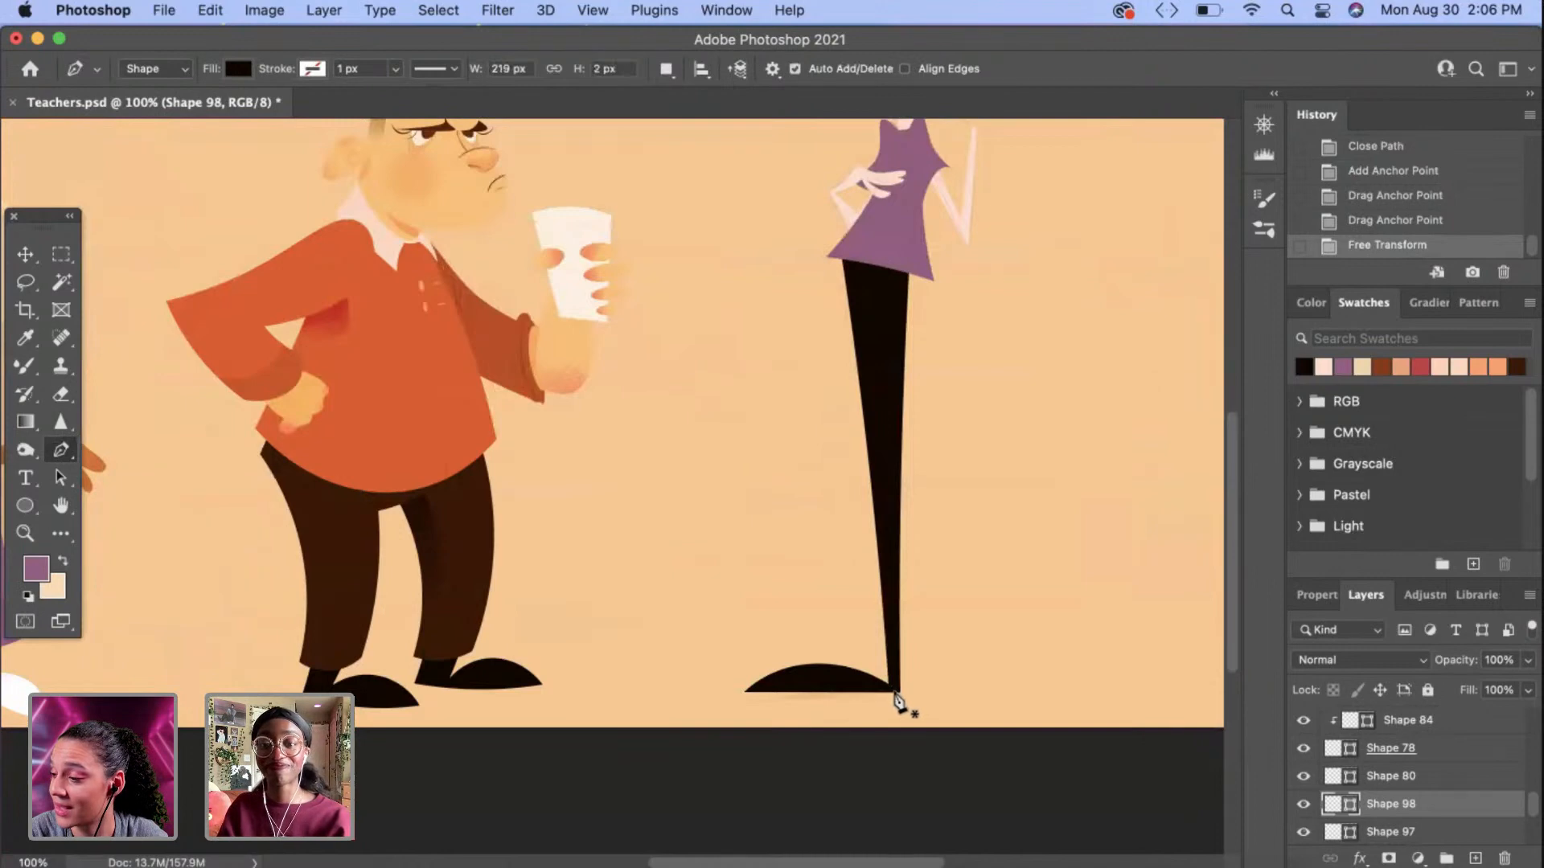
pyautogui.click(892, 690)
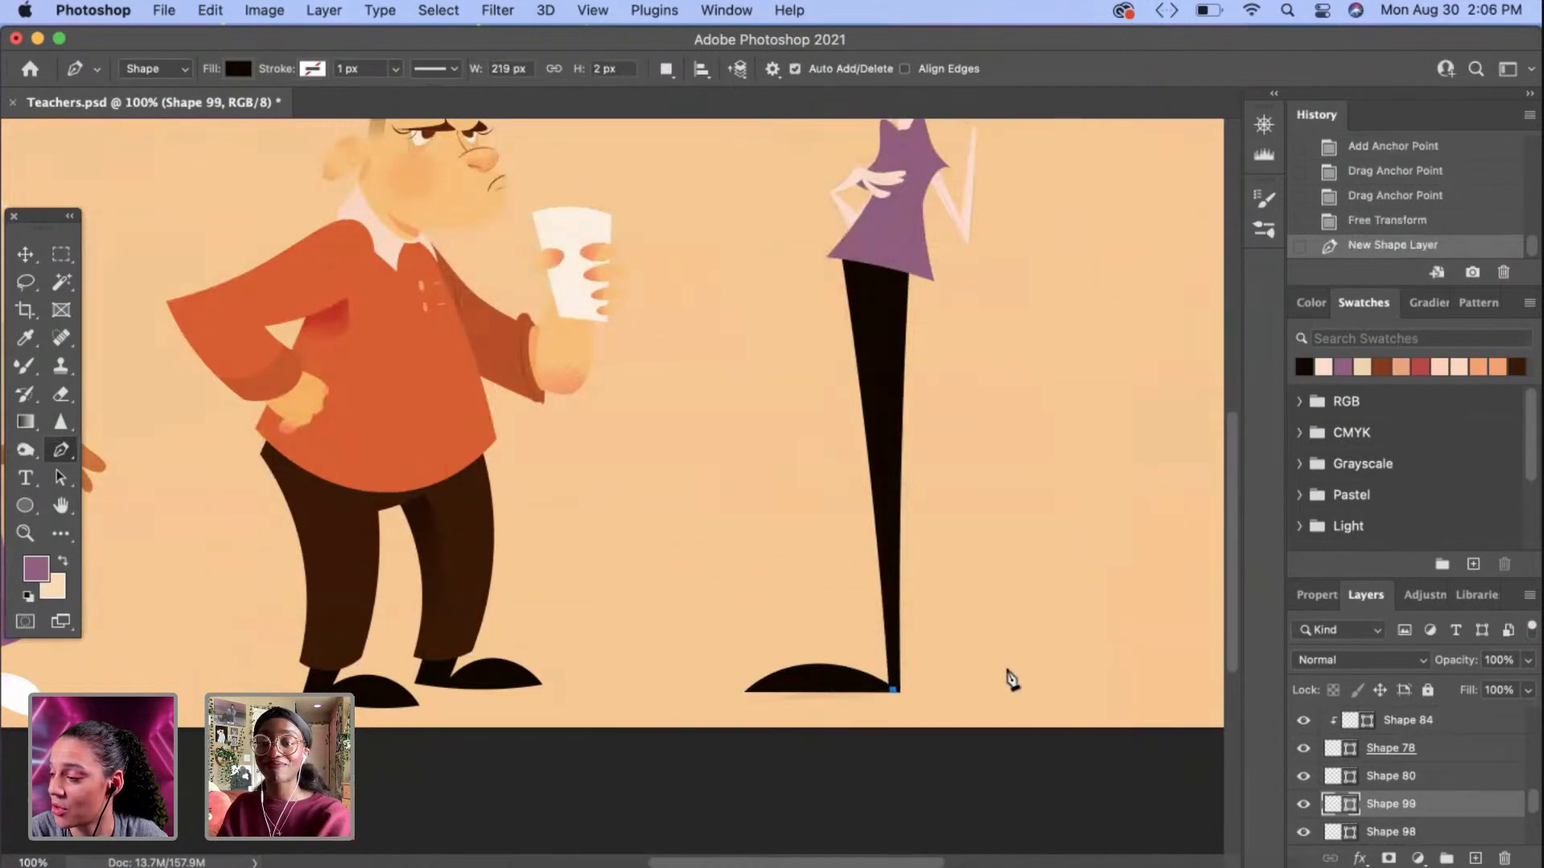
pyautogui.press('BackSpace')
# Step: Duplicate the shoe shape and flip the copy horizontally
pyautogui.press('super+j')
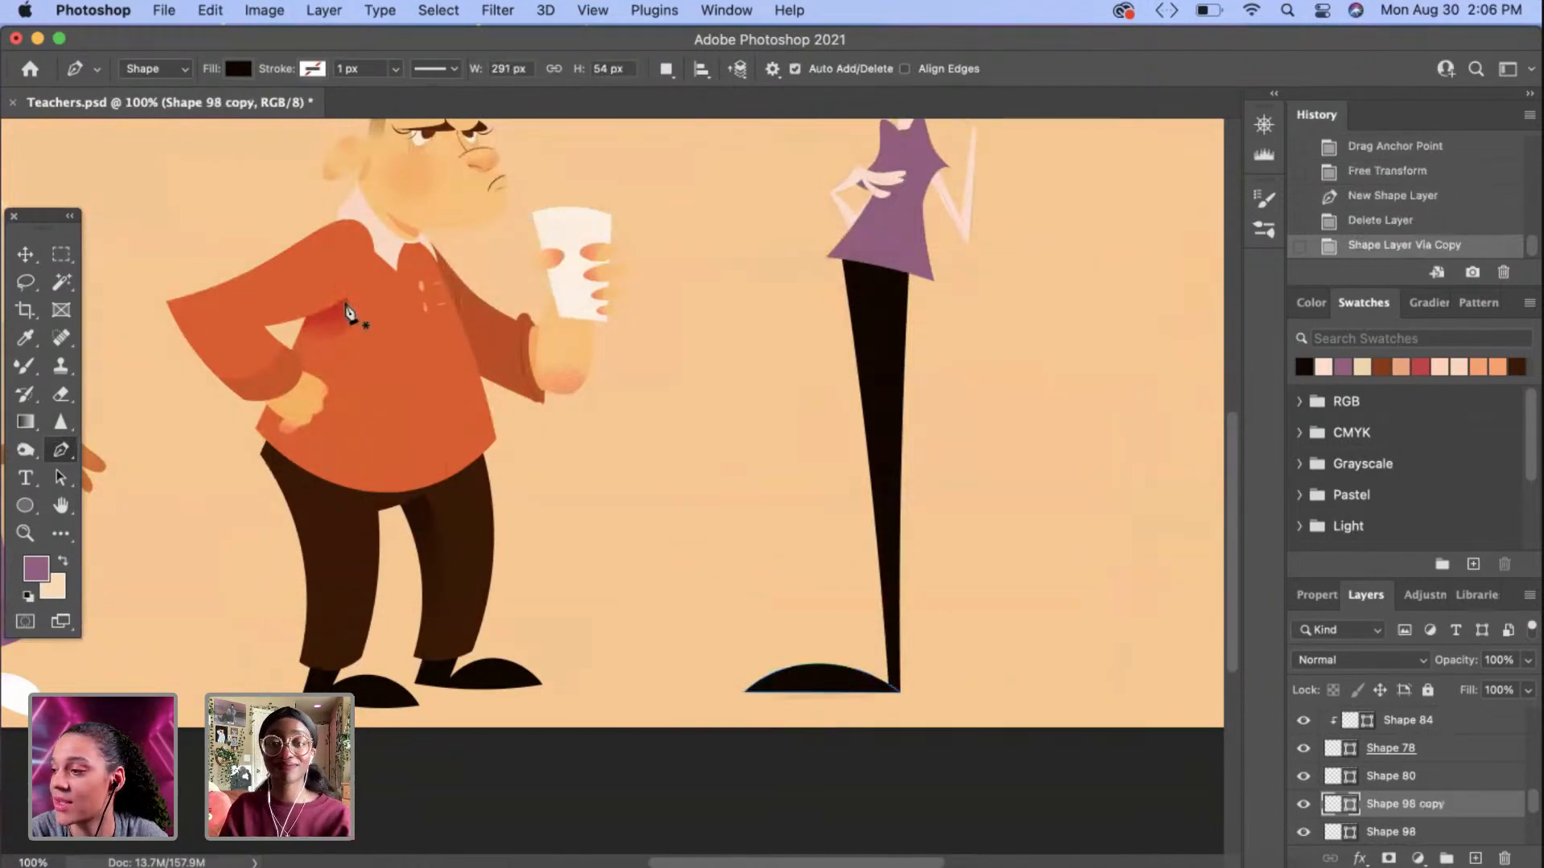
pyautogui.click(207, 9)
pyautogui.moveTo(313, 485)
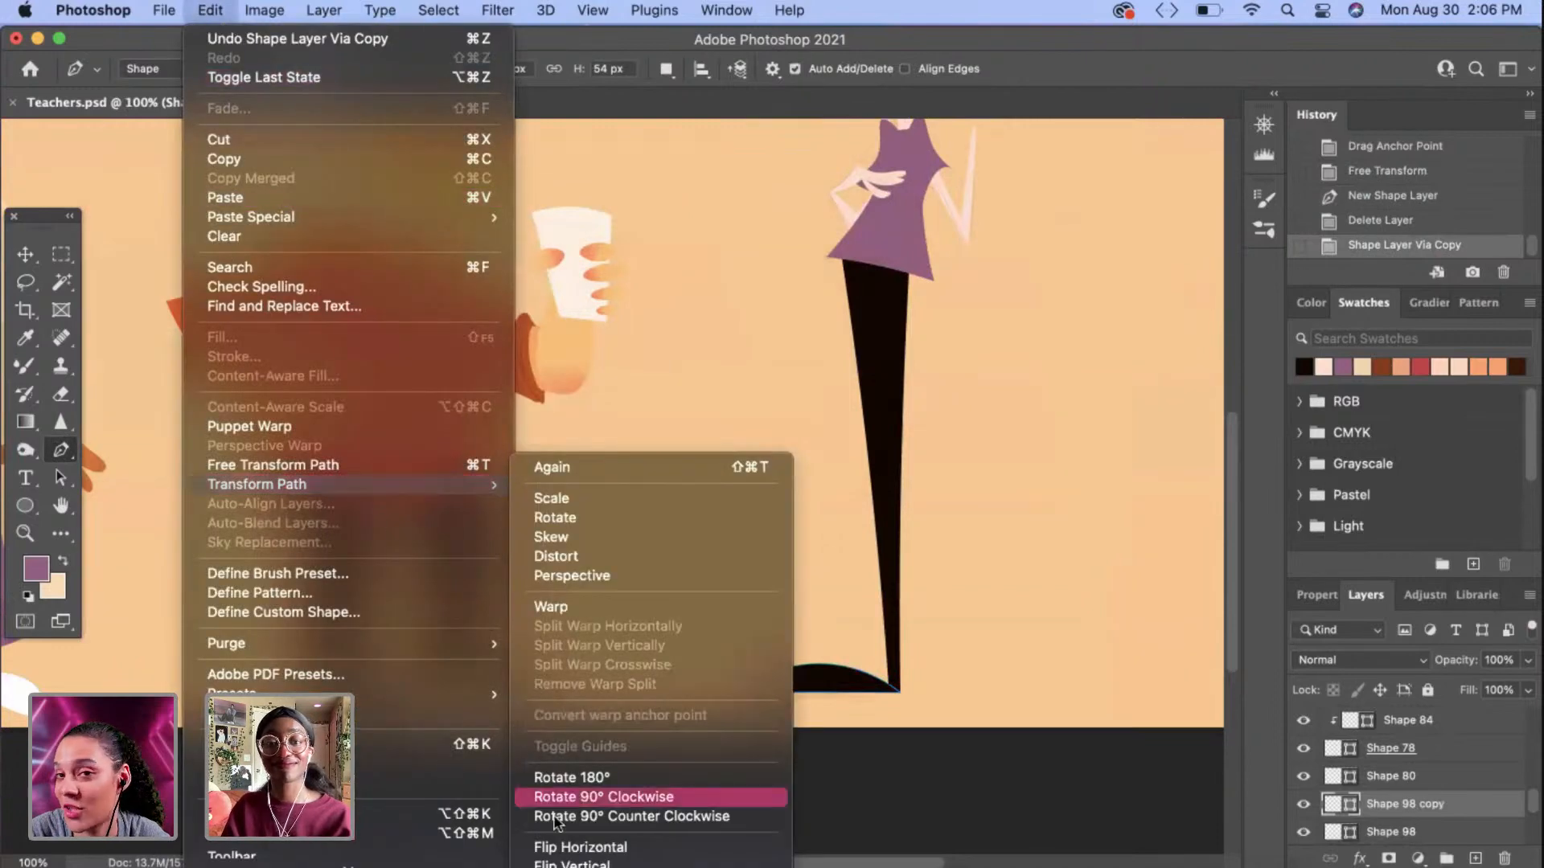
pyautogui.click(567, 840)
# Step: Move the flipped shoe copy sideways until its heel meets the ankle and its toe points away from the first shoe
pyautogui.click(25, 255)
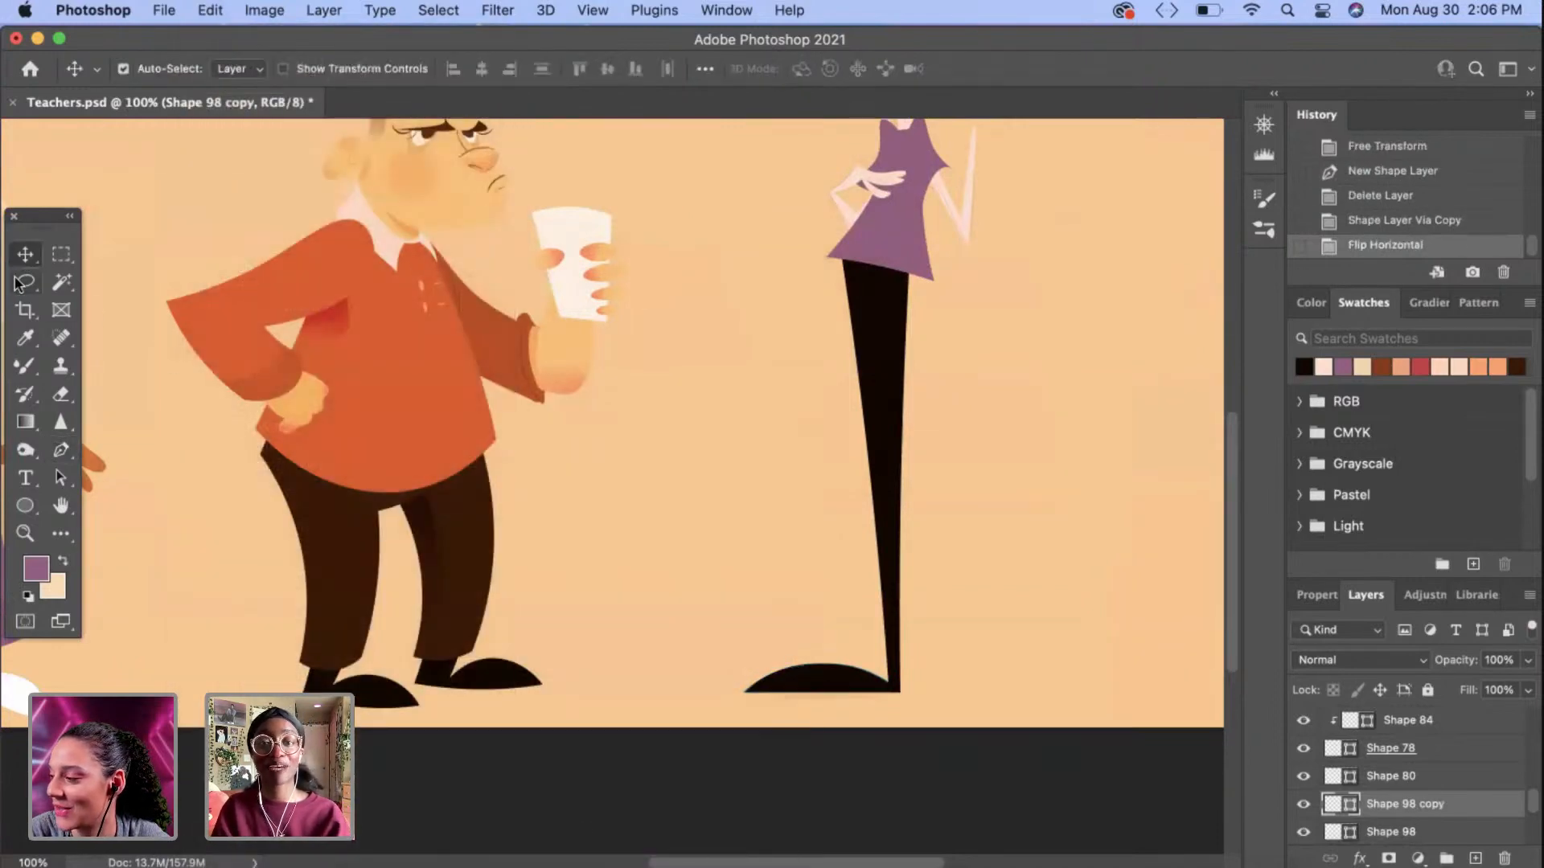
pyautogui.press('Right')
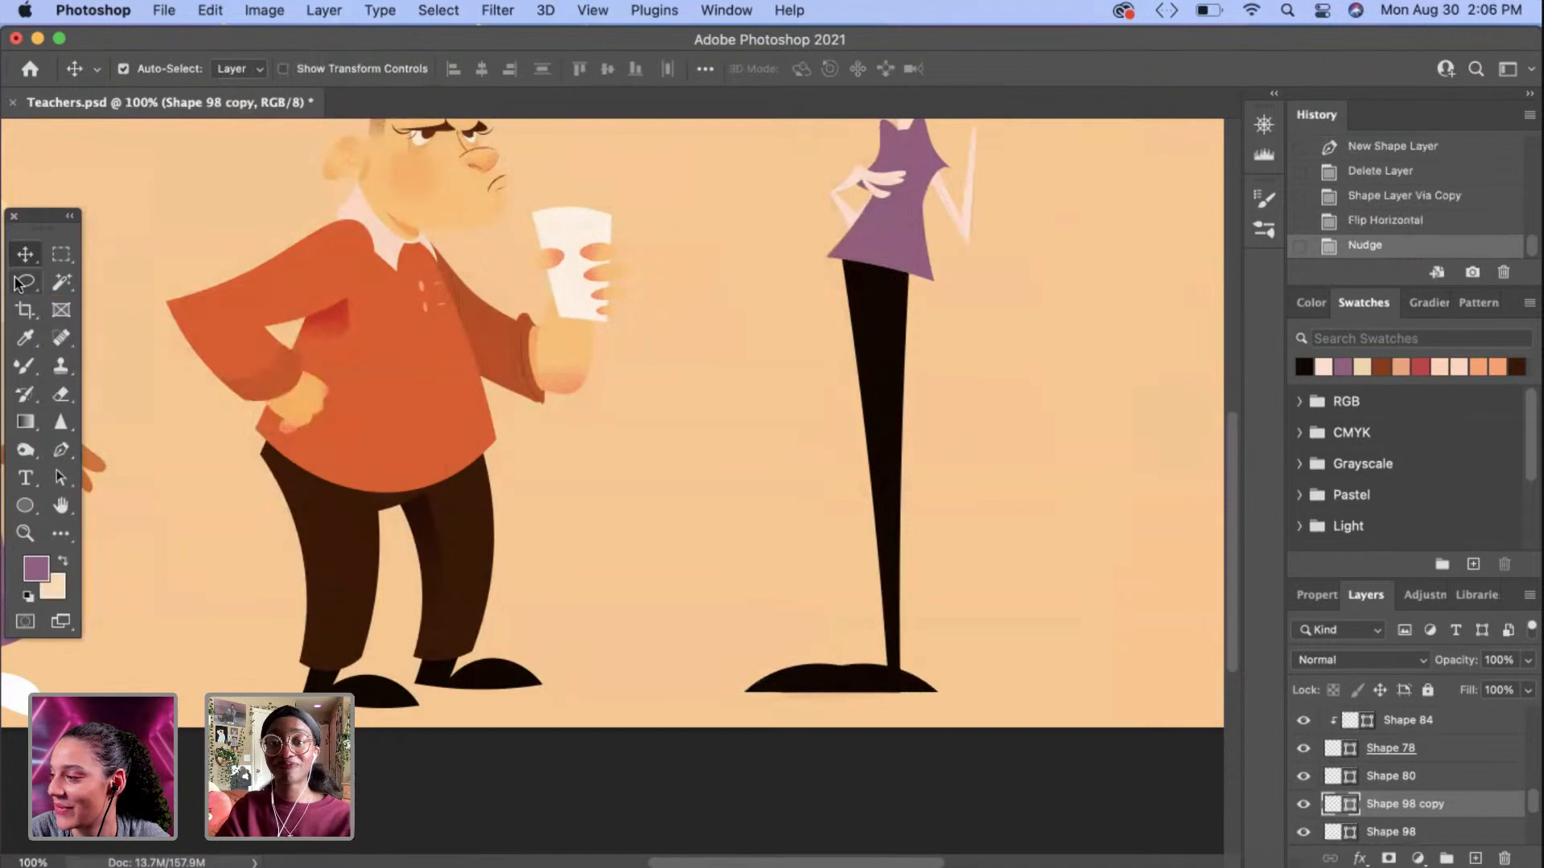
pyautogui.hotkey('shift', 'Right')
pyautogui.hotkey('shift', 'Right')
pyautogui.hotkey('shift', 'Right')
pyautogui.hotkey('shift', 'Right')
pyautogui.hotkey('shift', 'Right')
pyautogui.hotkey('shift', 'Right')
pyautogui.hotkey('shift', 'Right')
pyautogui.hotkey('shift', 'Right')
pyautogui.hotkey('shift', 'Right')
pyautogui.hotkey('shift', 'Right')
pyautogui.hotkey('shift', 'Right')
pyautogui.hotkey('shift', 'Right')
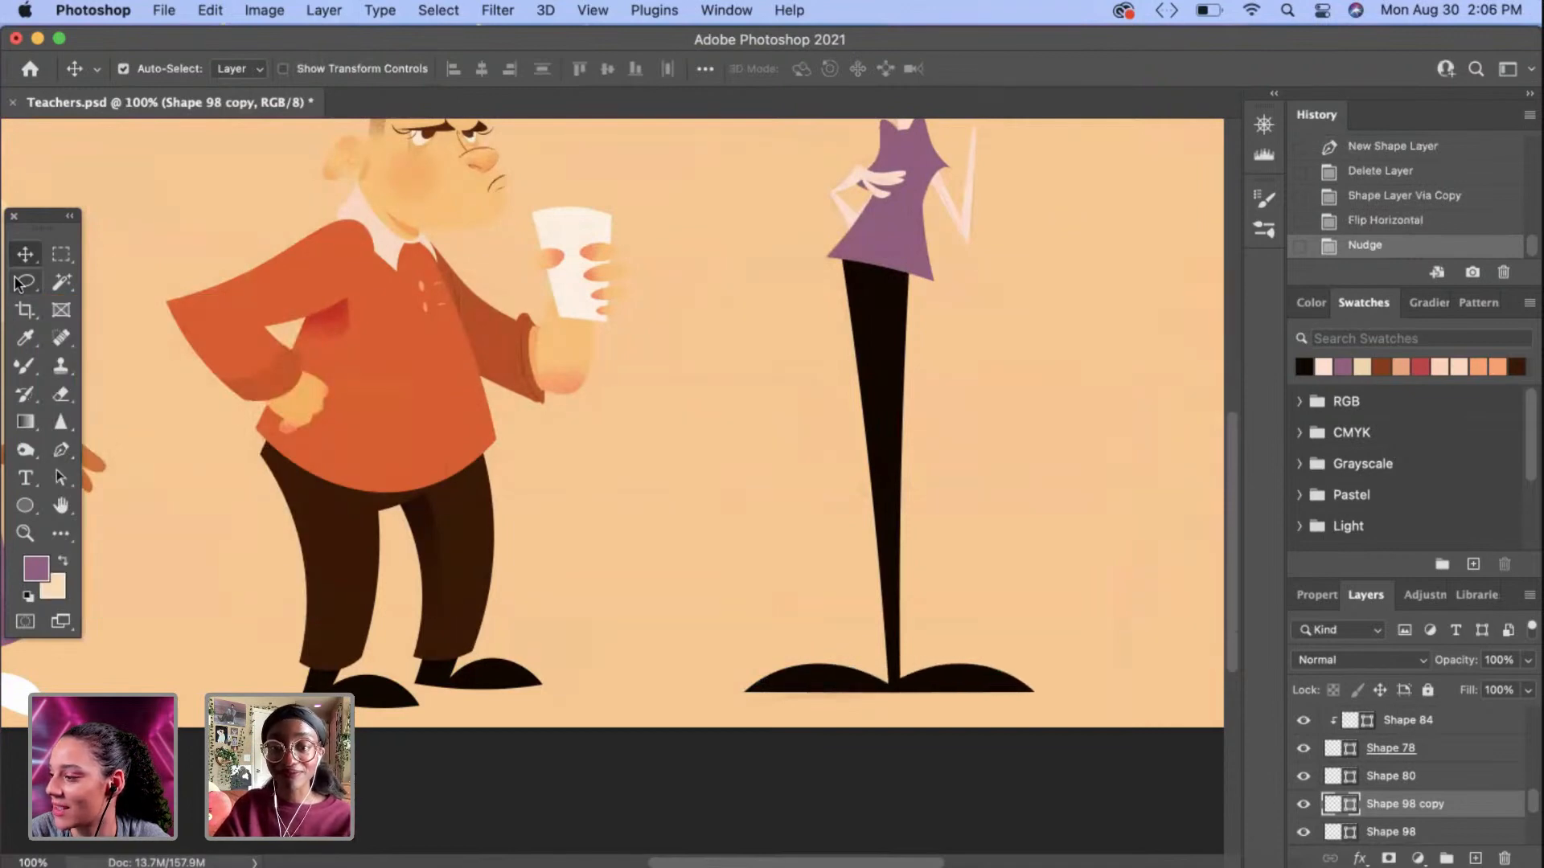
# Step: Draw a closed straight-edged two-pronged eyelash outline, about 39 by 25 px, below the front eyebrow, layered directly beneath the leg shape
pyautogui.press('super+minus')
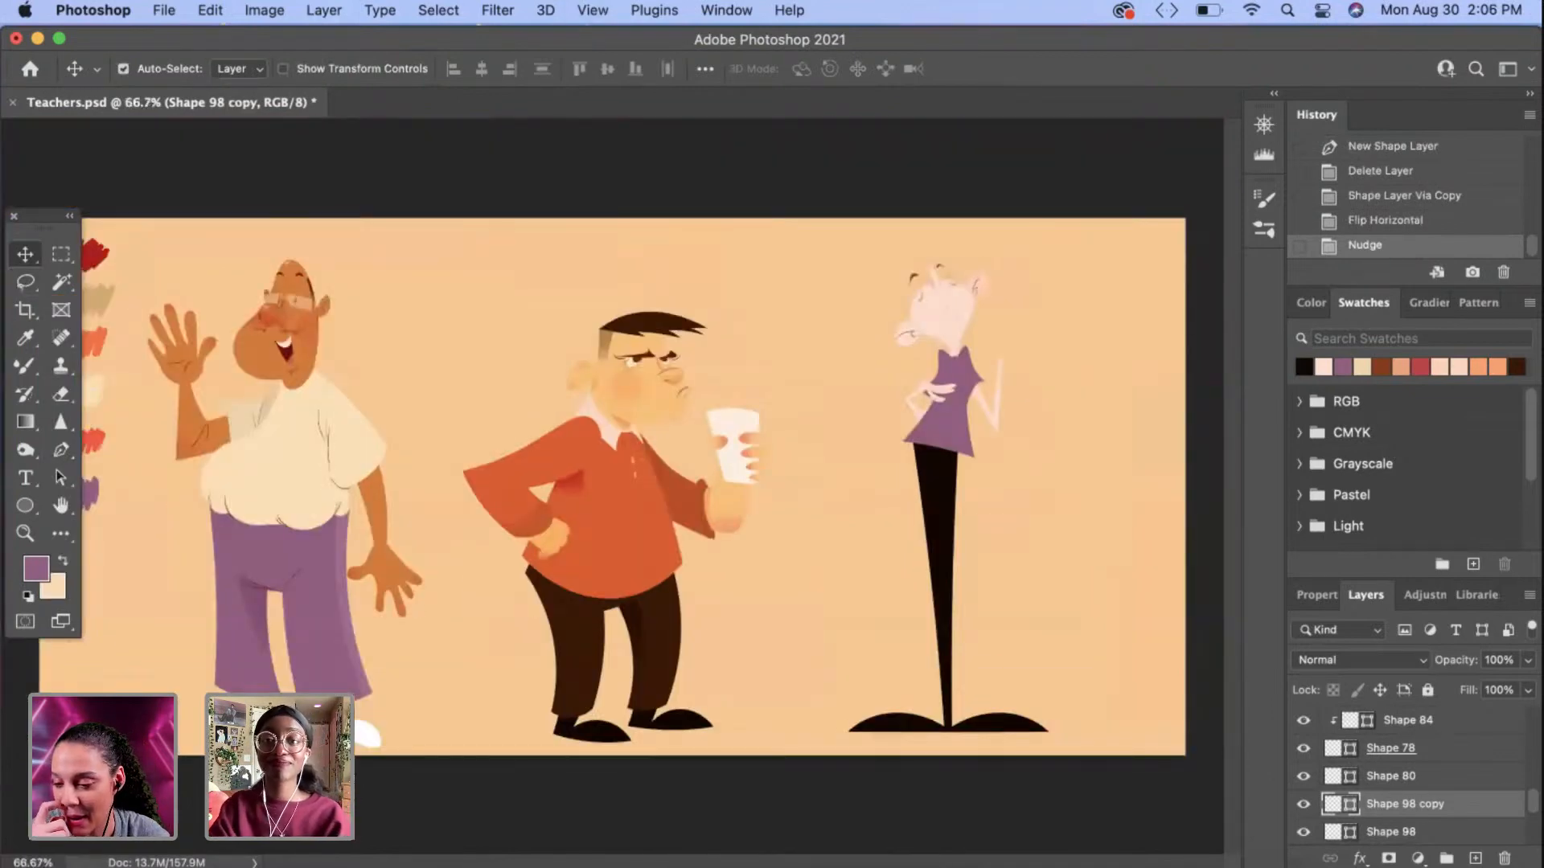
pyautogui.press('super+equal')
pyautogui.press('super+equal')
pyautogui.hscroll(15, 700, 325)
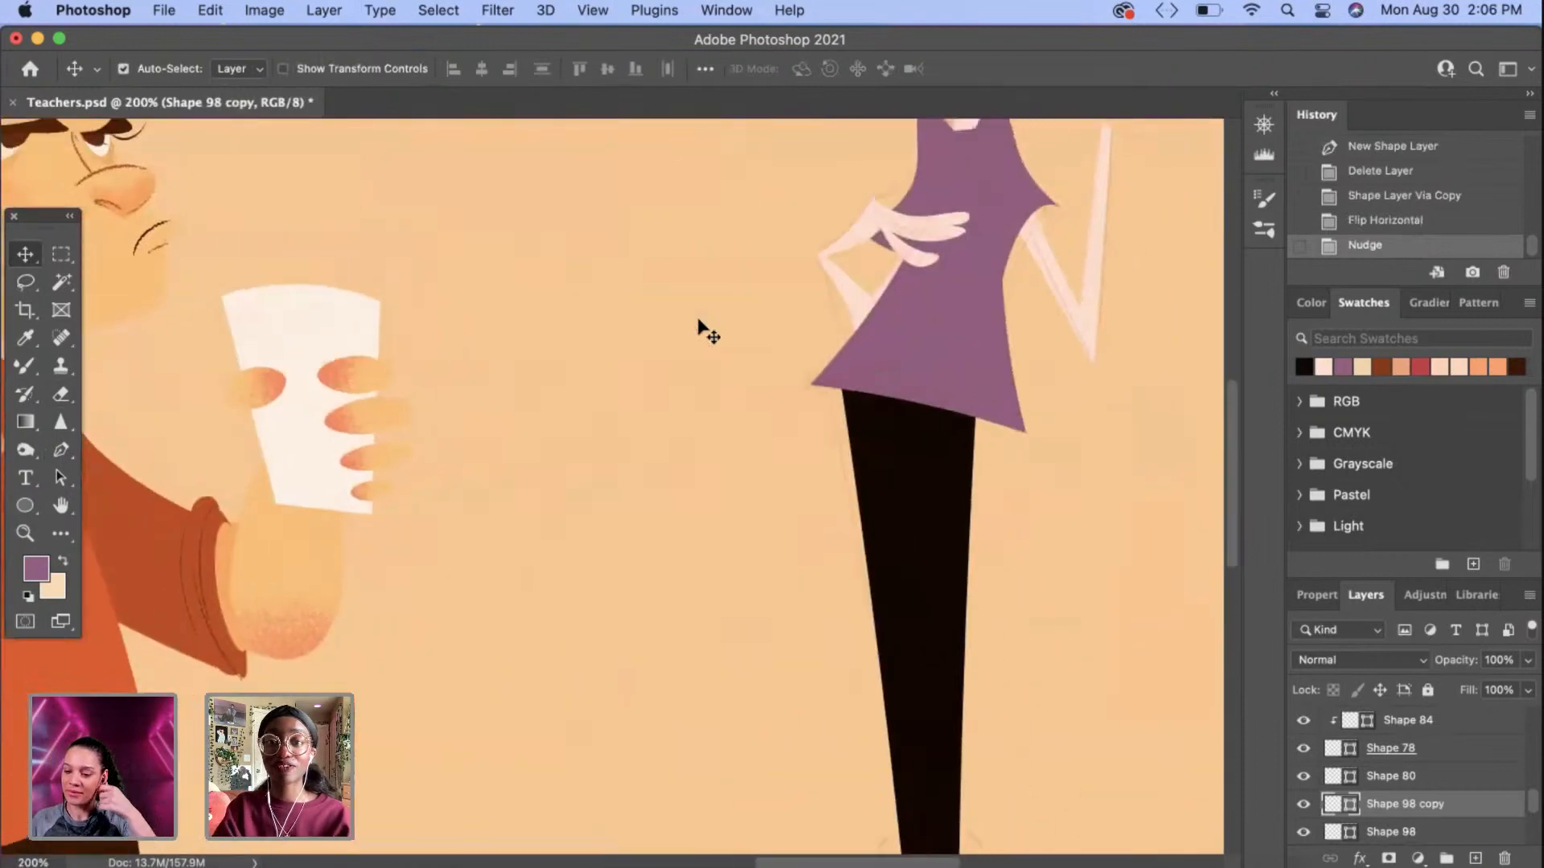
pyautogui.scroll(5, 699, 325)
pyautogui.press('super+equal')
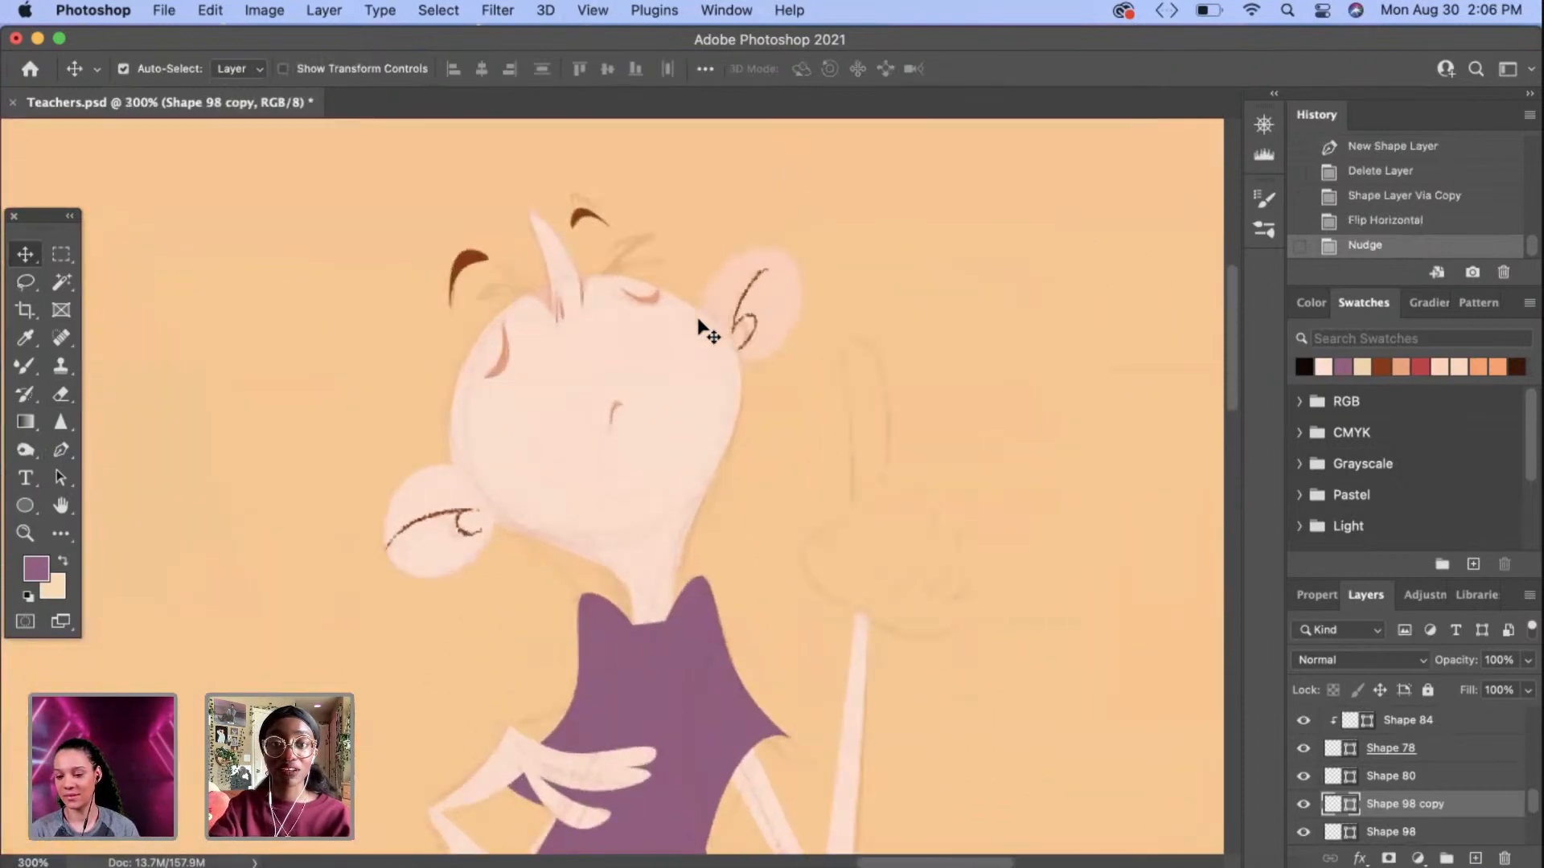
pyautogui.click(714, 376)
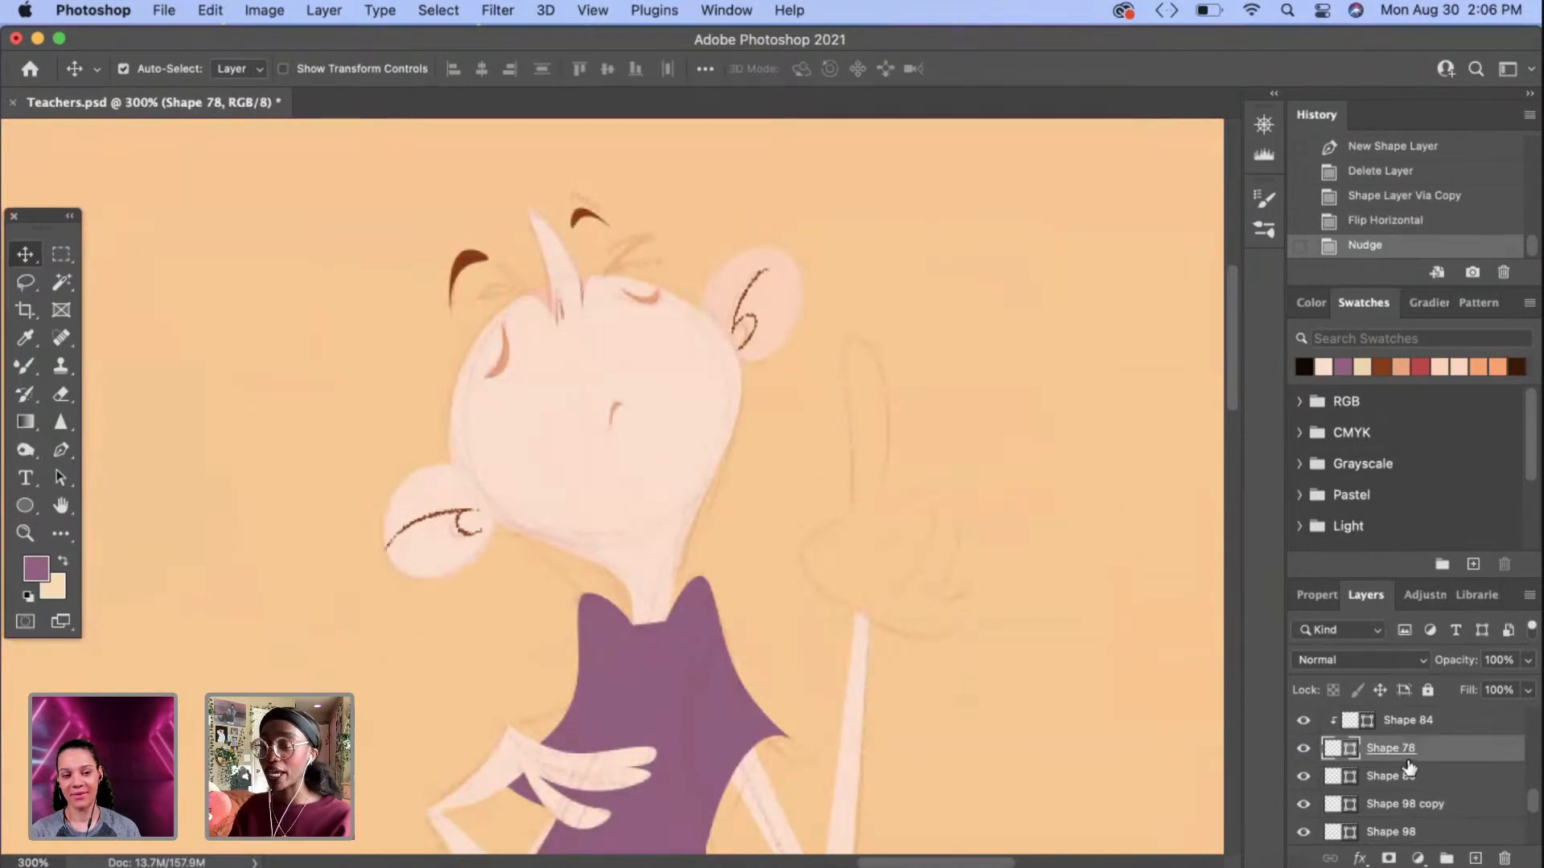
pyautogui.scroll(-6, 1409, 767)
pyautogui.scroll(3, 1379, 796)
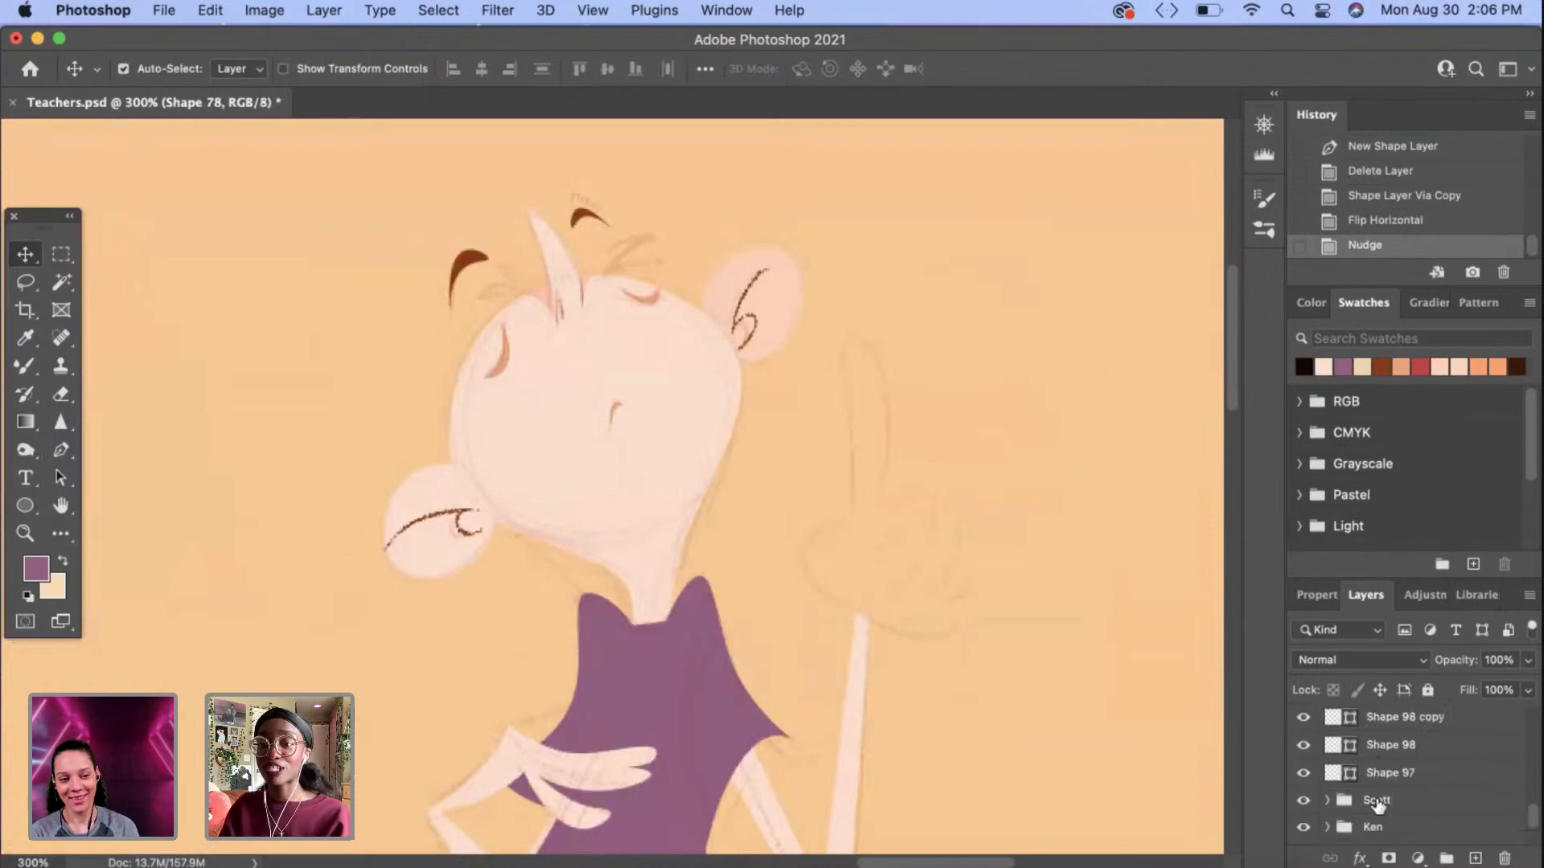
pyautogui.click(1382, 803)
pyautogui.click(60, 449)
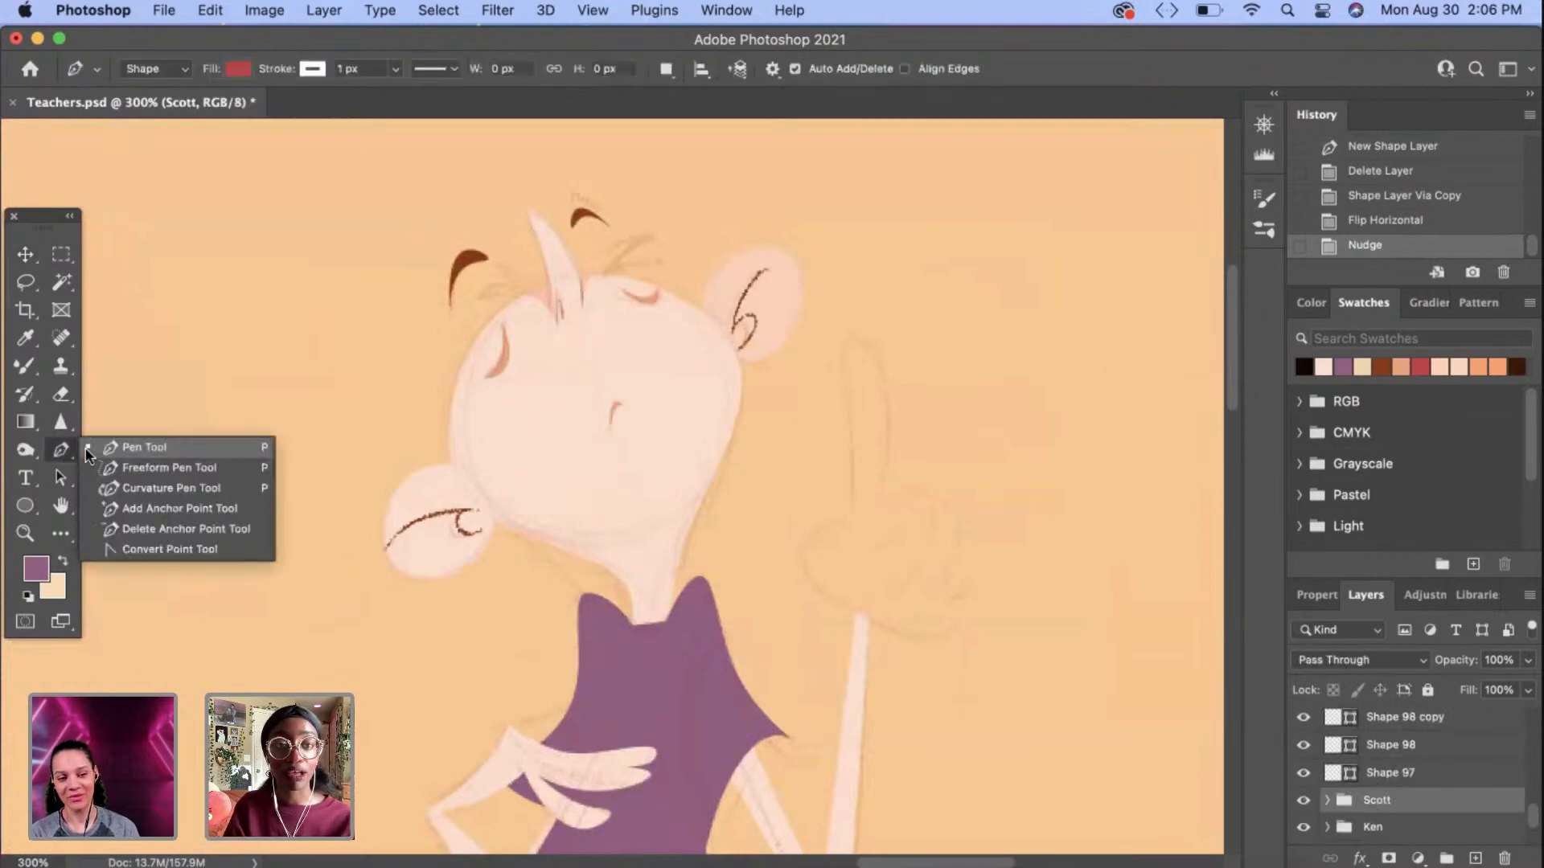
pyautogui.click(536, 302)
pyautogui.click(491, 273)
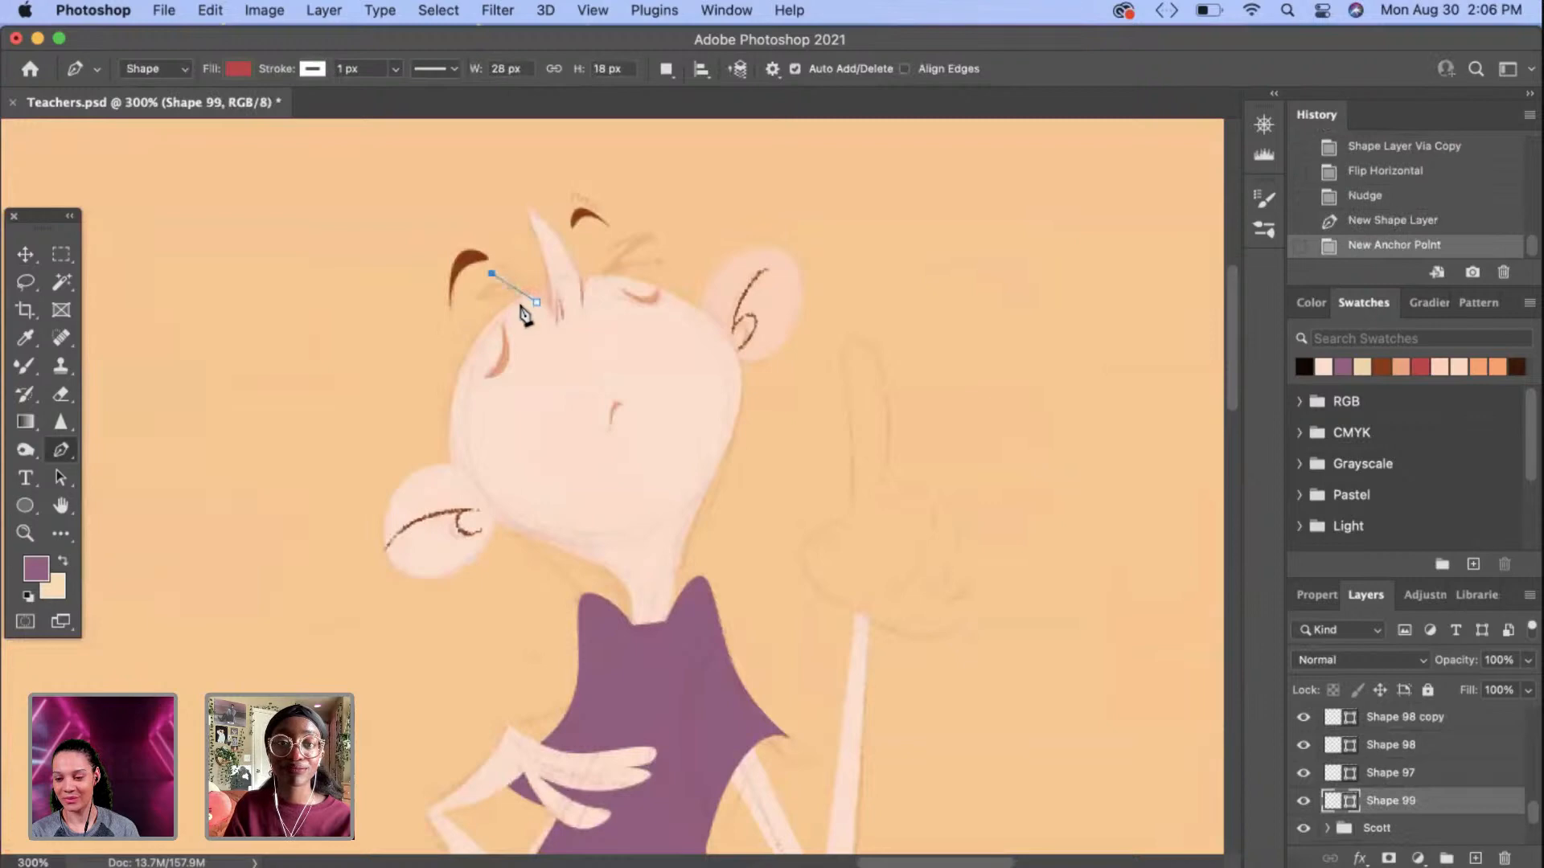
pyautogui.click(480, 314)
pyautogui.click(545, 313)
pyautogui.click(521, 304)
pyautogui.click(536, 303)
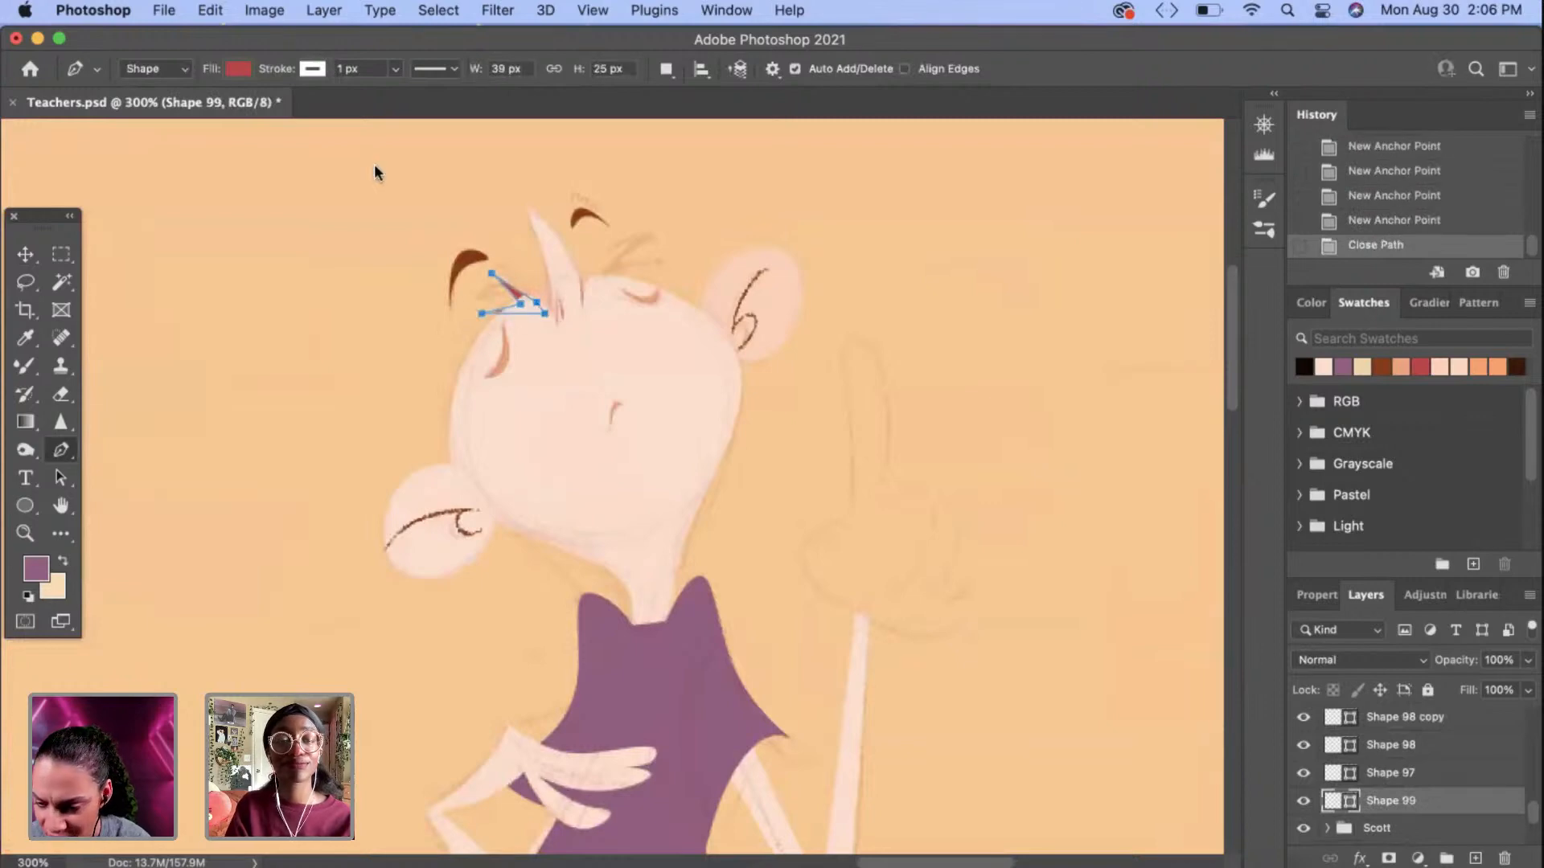
# Step: Change the eyelash shape's fill to a dark olive brown
pyautogui.click(238, 69)
pyautogui.click(370, 112)
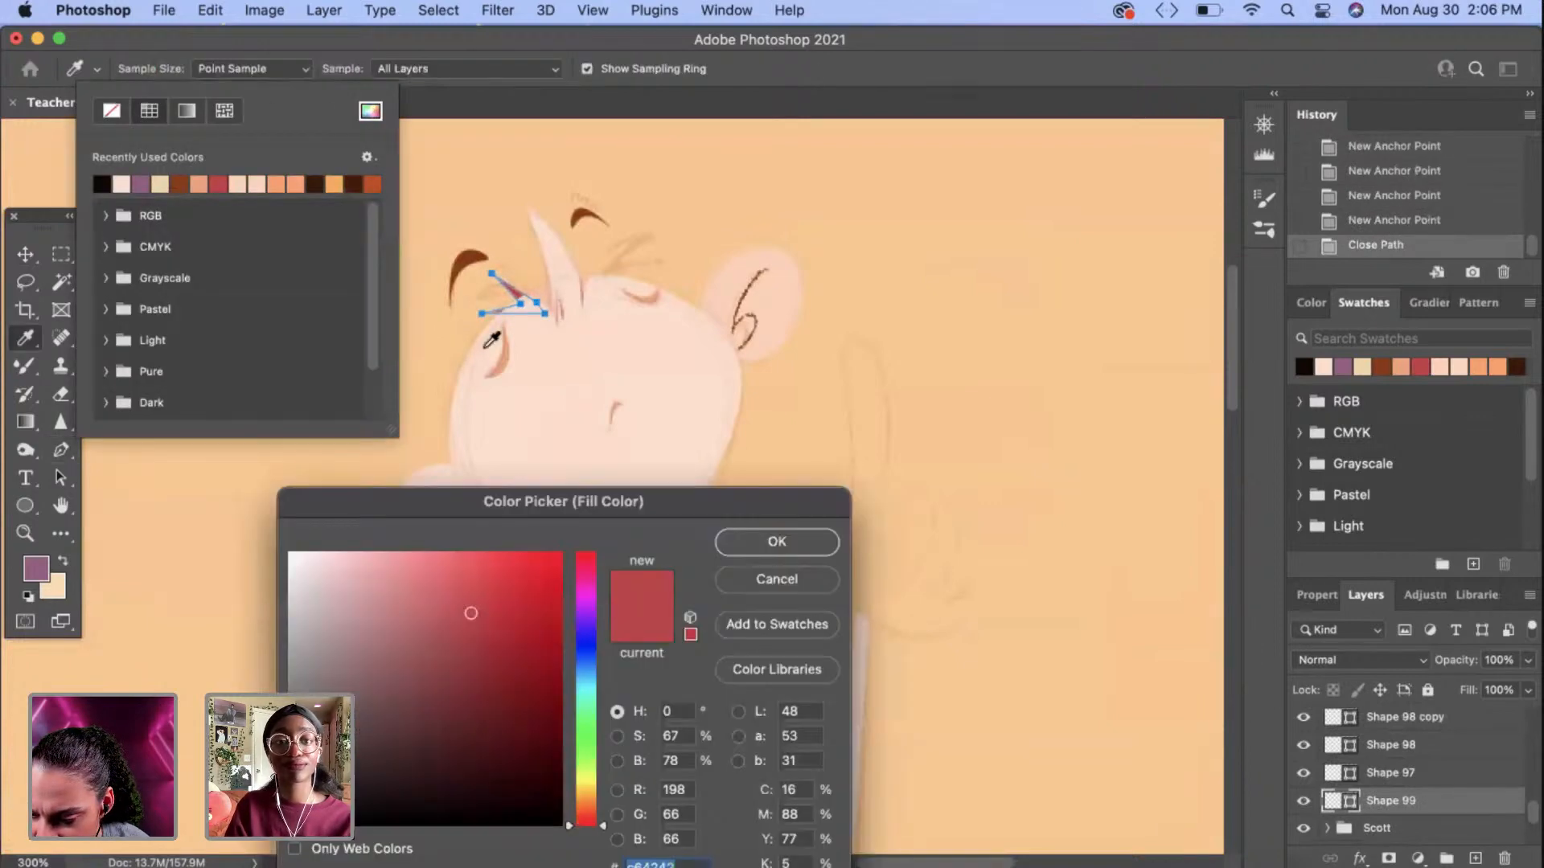
pyautogui.click(584, 797)
pyautogui.moveTo(406, 678); pyautogui.dragTo(413, 707)
pyautogui.click(776, 541)
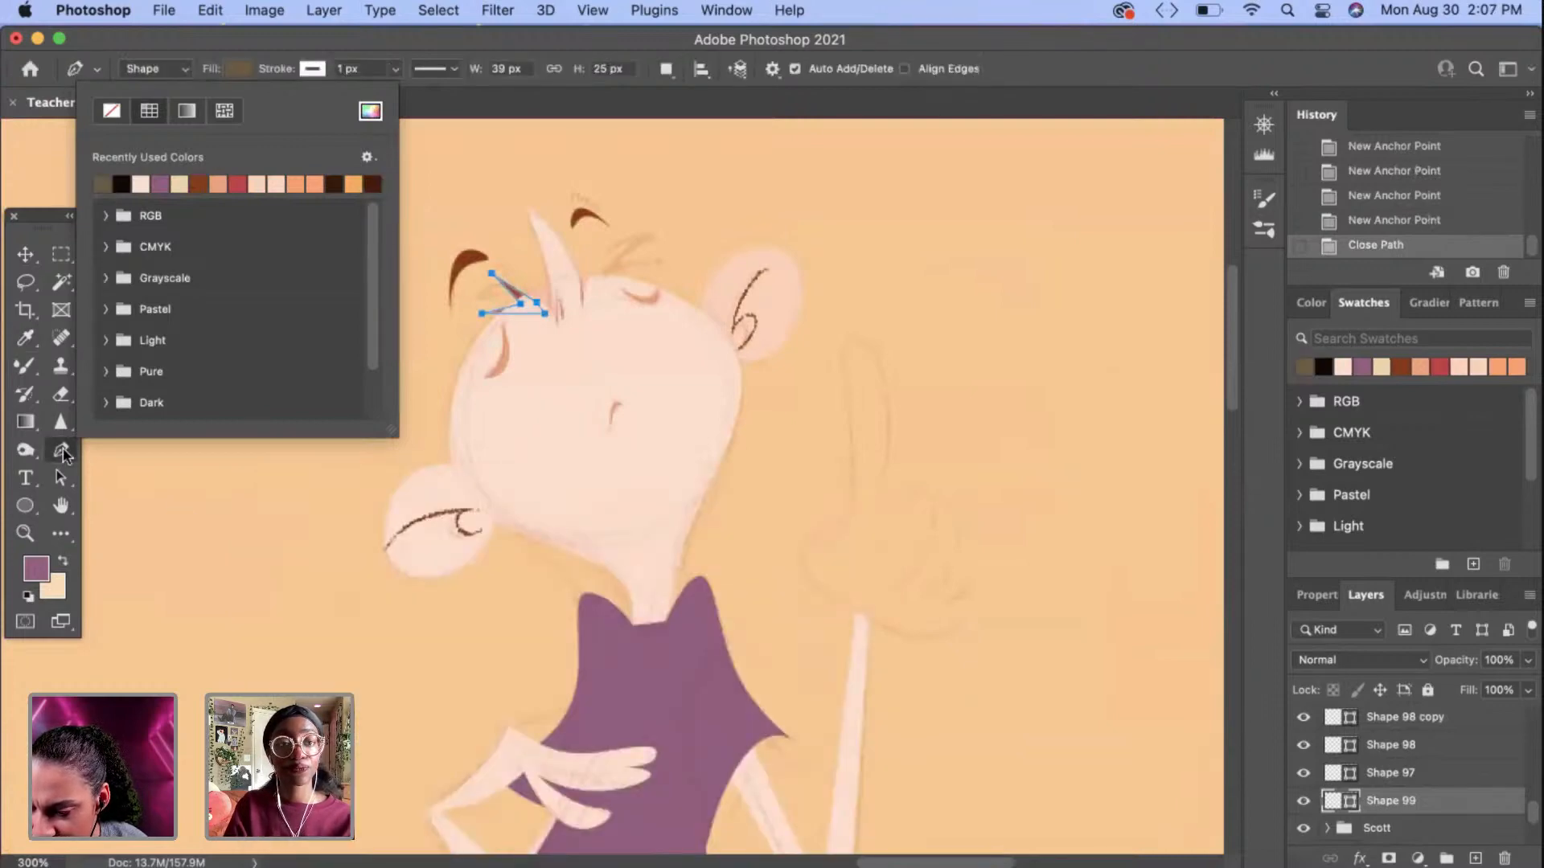
# Step: Add a curve point to the eyelash's upper prong with the Curvature Pen tool and remove the shape's stroke
pyautogui.moveTo(60, 450); pyautogui.dragTo(174, 487)
pyautogui.moveTo(515, 292); pyautogui.dragTo(512, 280)
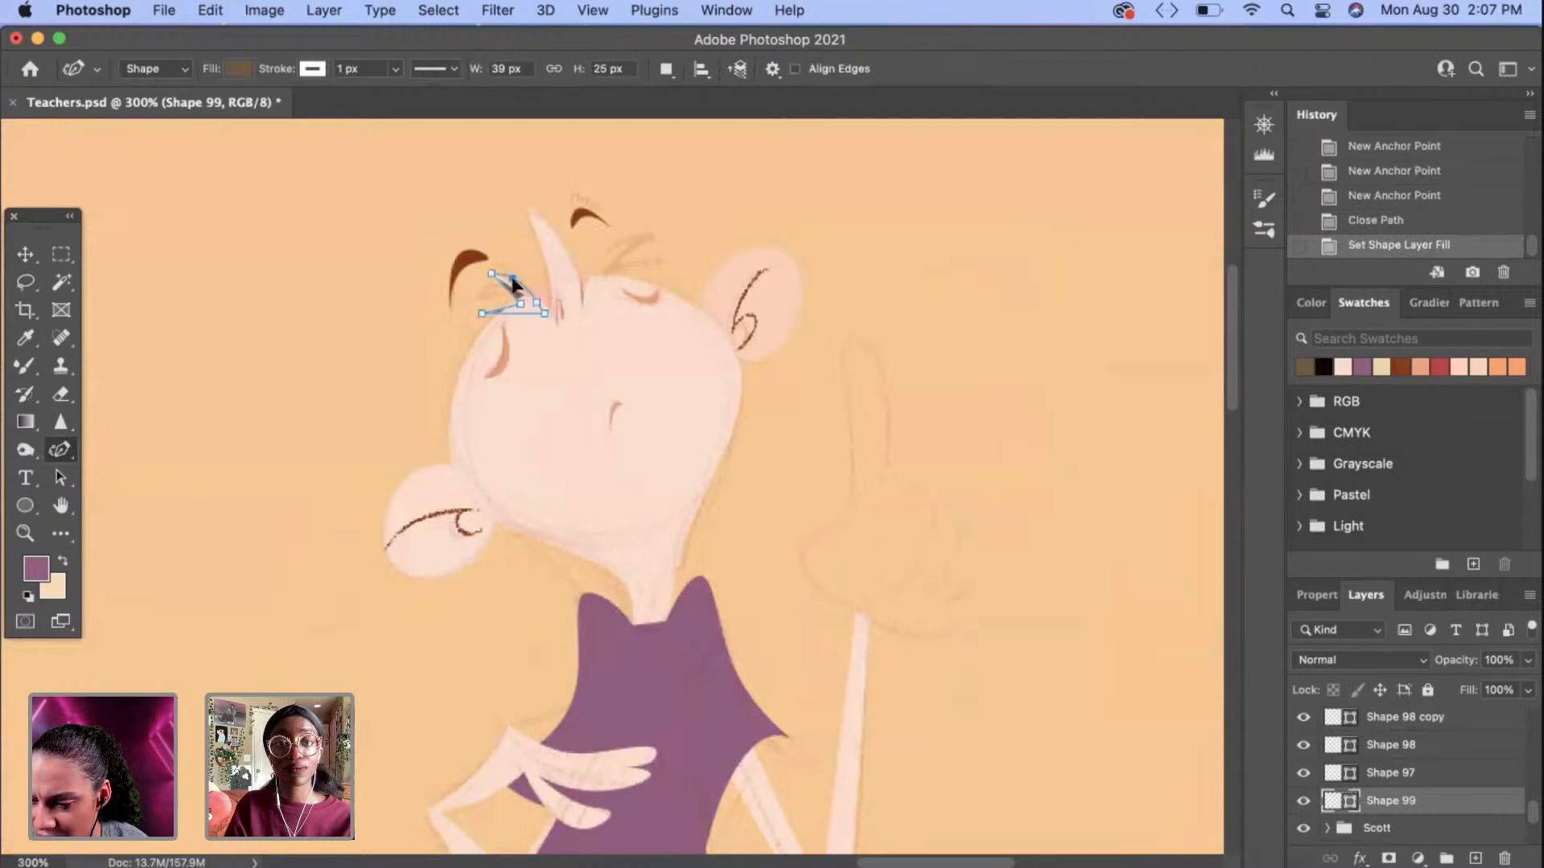
pyautogui.click(312, 69)
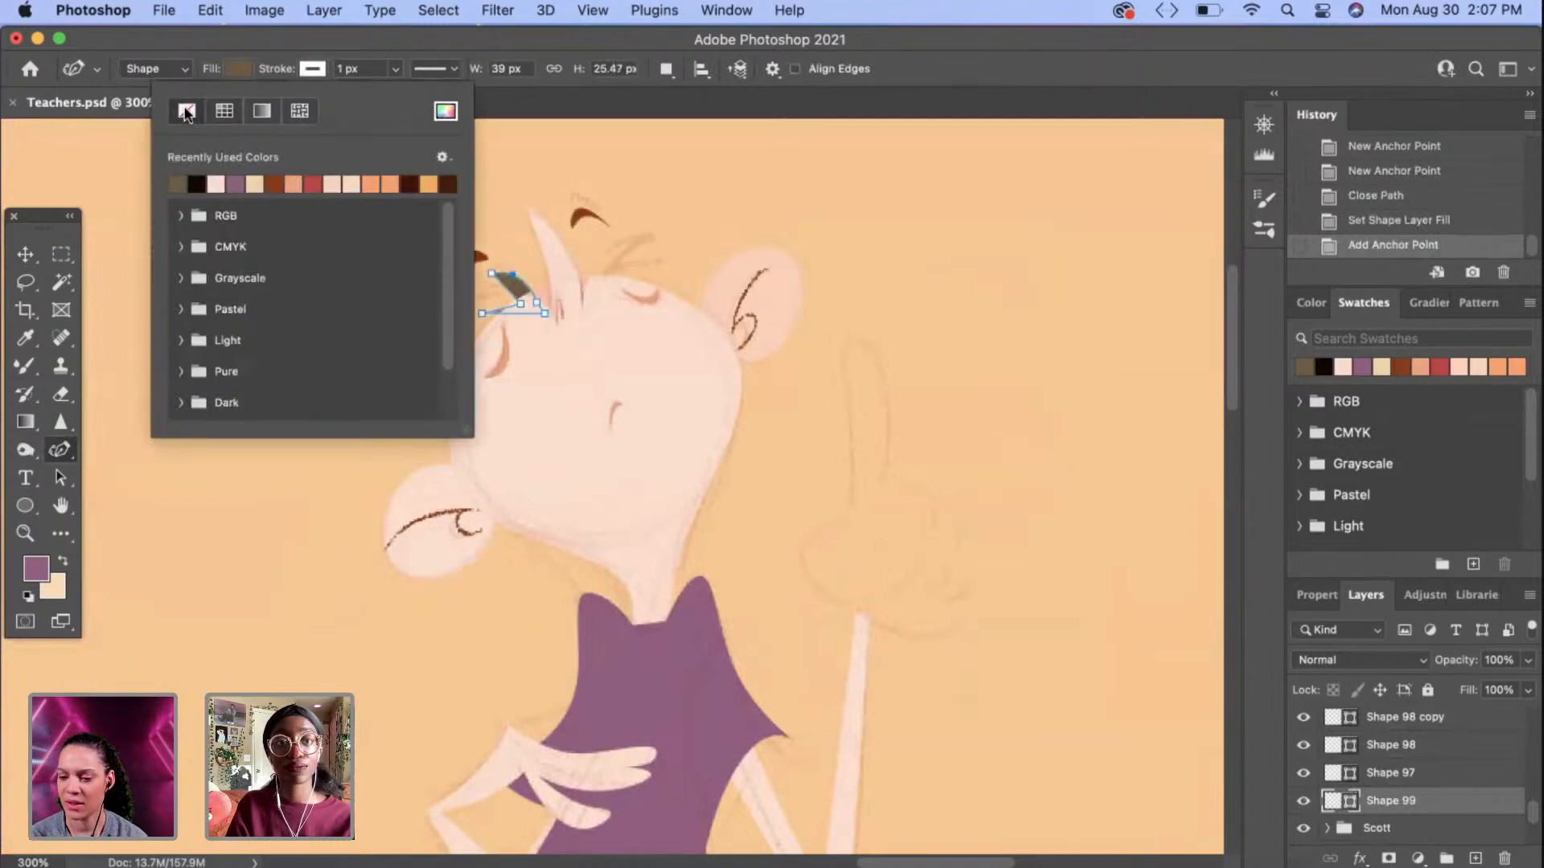
pyautogui.click(500, 277)
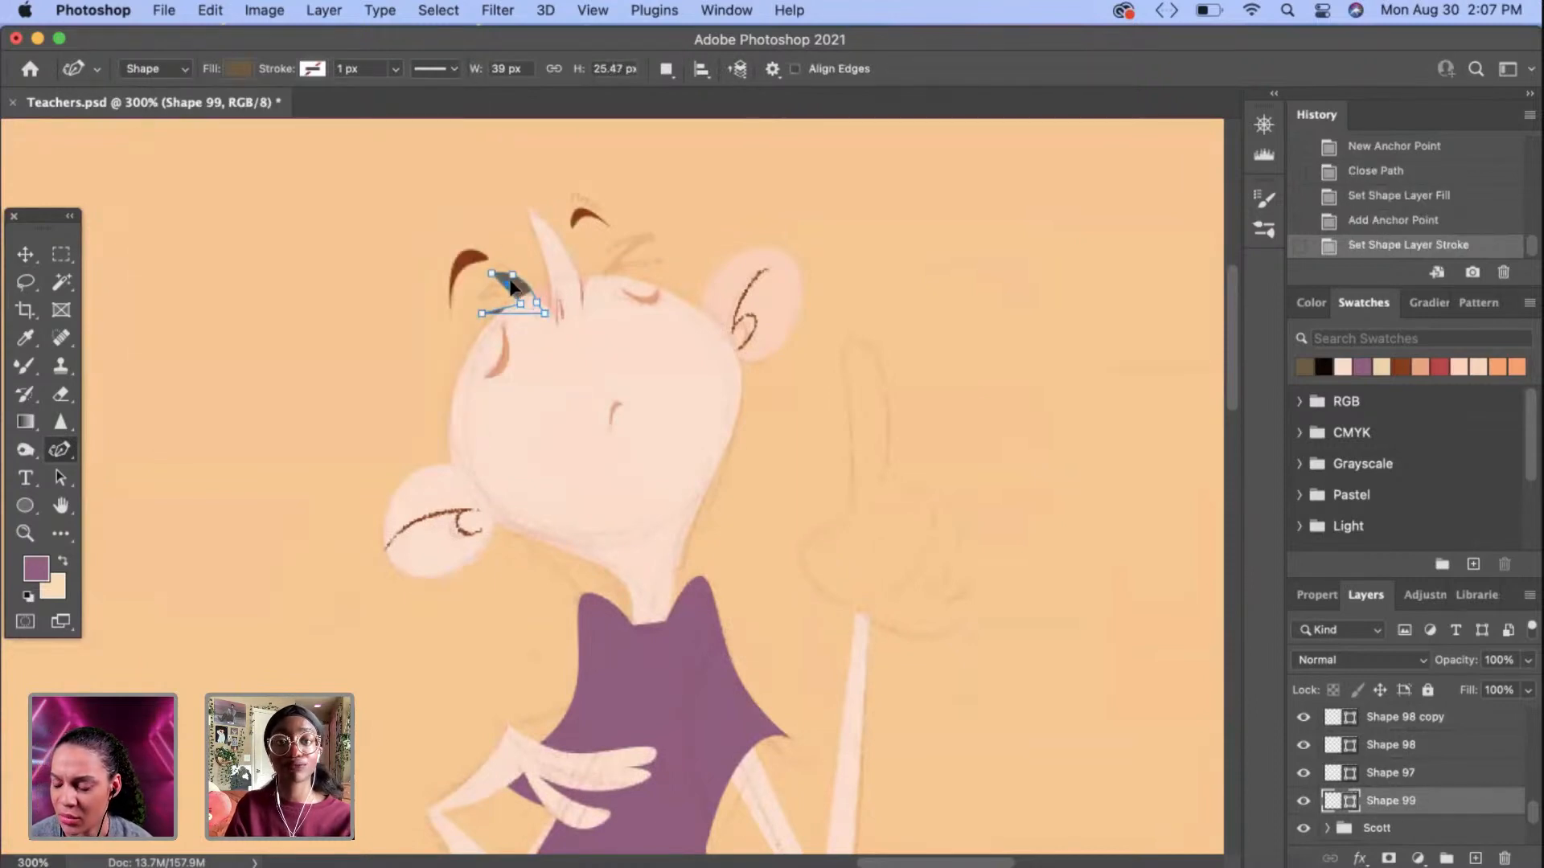
# Step: Bend both eyelash prongs with added curve points and adjust their tips and base, making the shape about 37 by 29 px
pyautogui.click(497, 274)
pyautogui.click(500, 297)
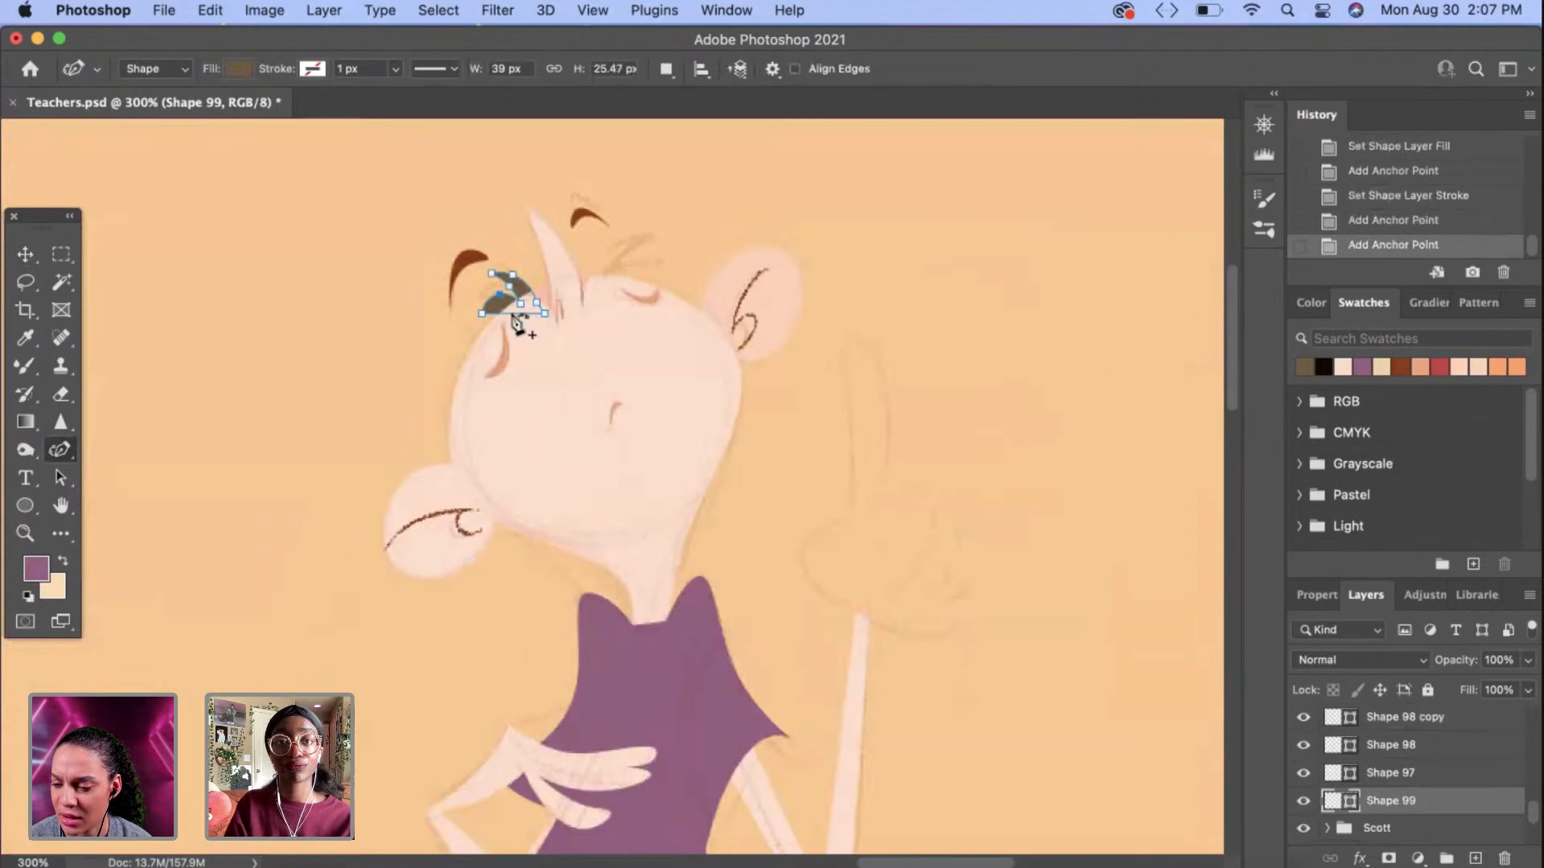
pyautogui.click(504, 304)
pyautogui.moveTo(542, 323); pyautogui.dragTo(544, 332)
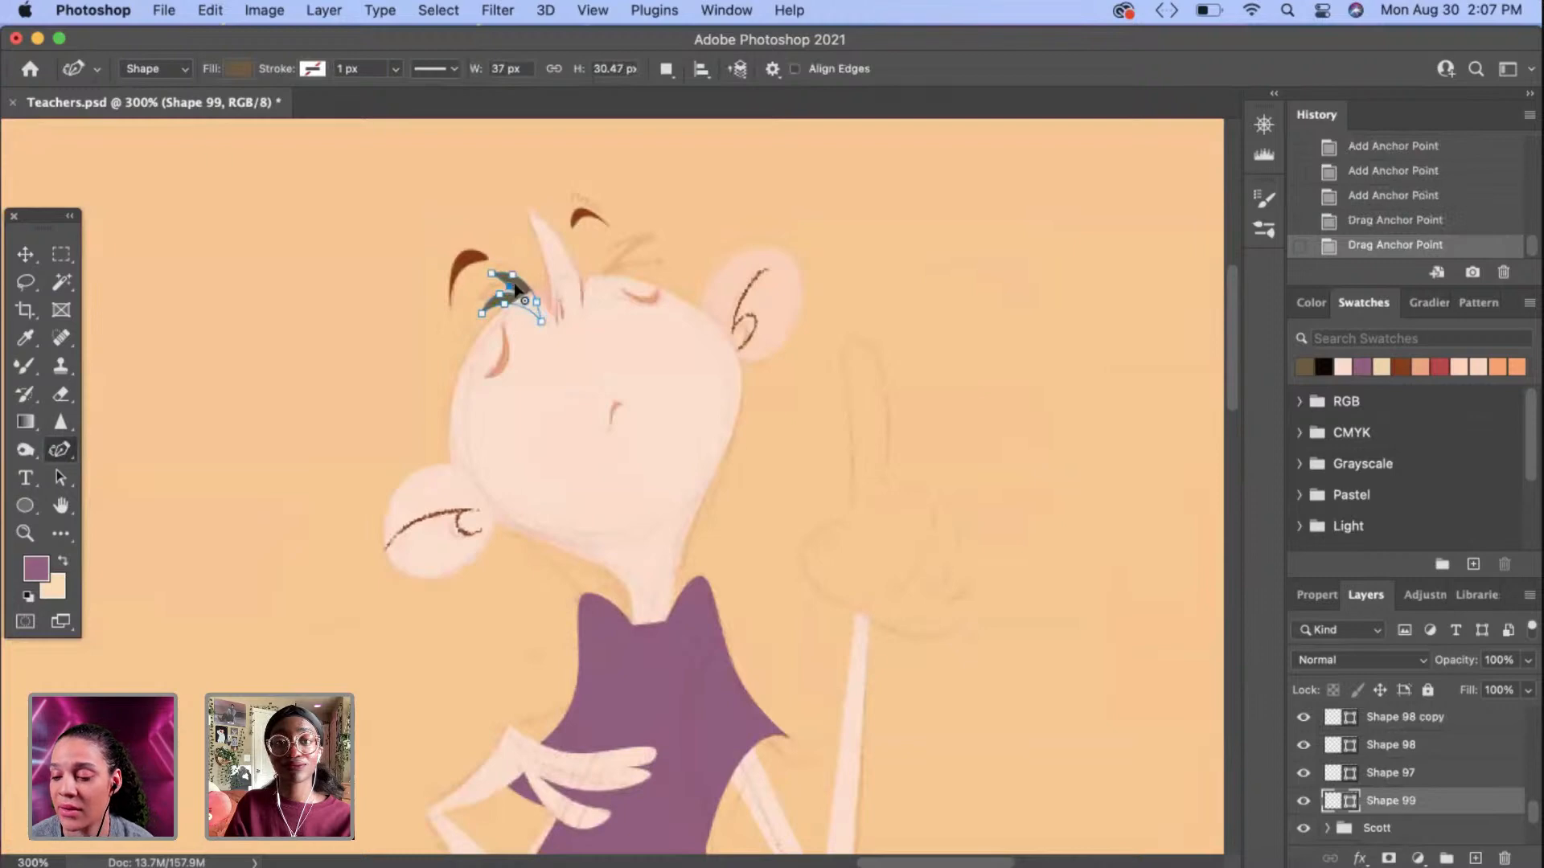
pyautogui.moveTo(519, 294); pyautogui.dragTo(488, 288)
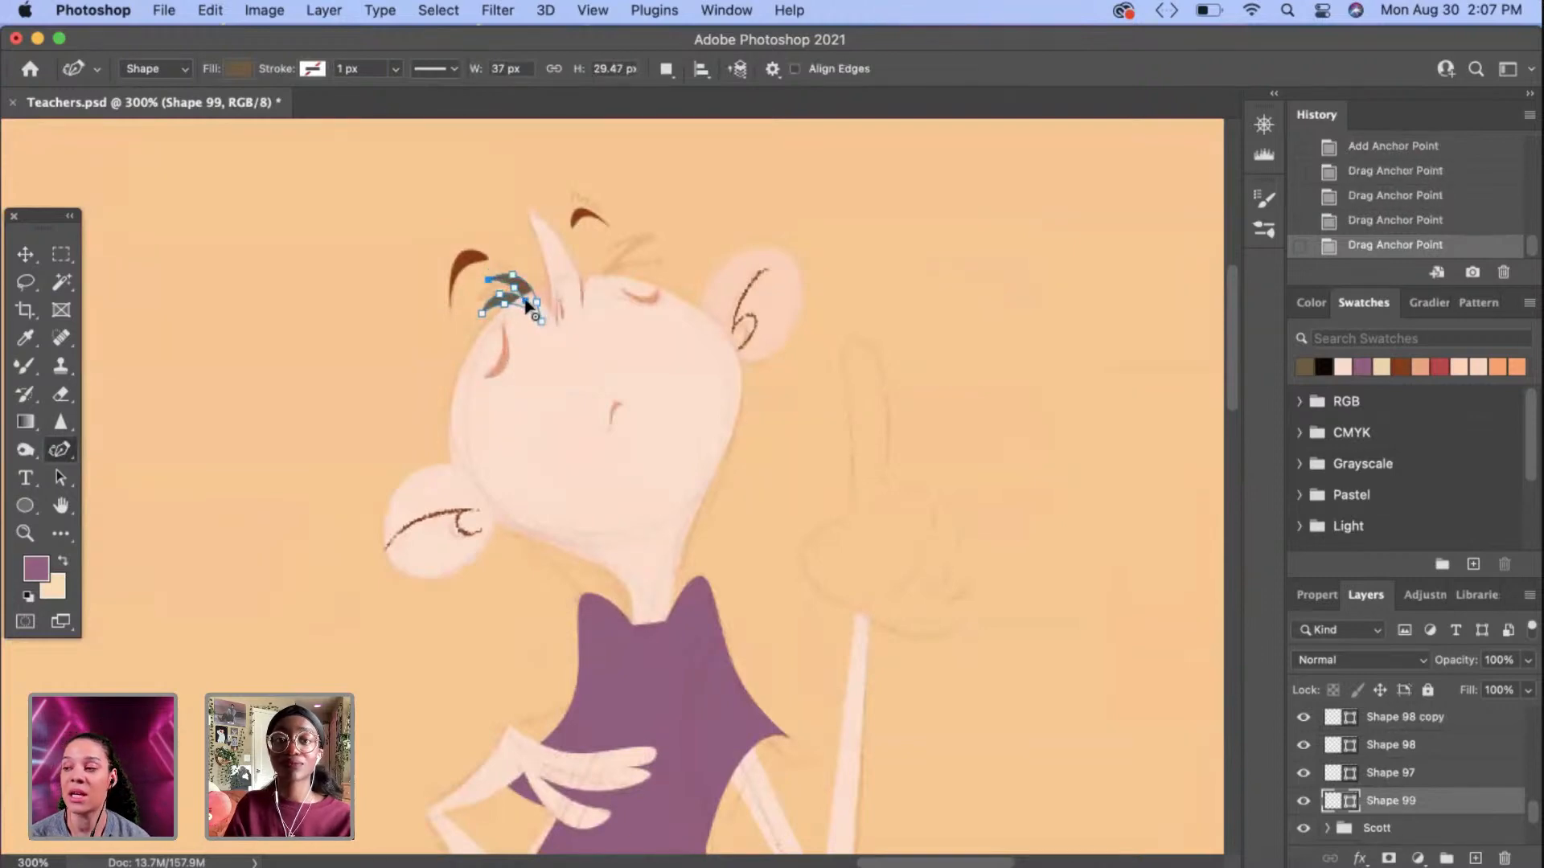
pyautogui.moveTo(531, 306); pyautogui.dragTo(533, 308)
pyautogui.press('Return')
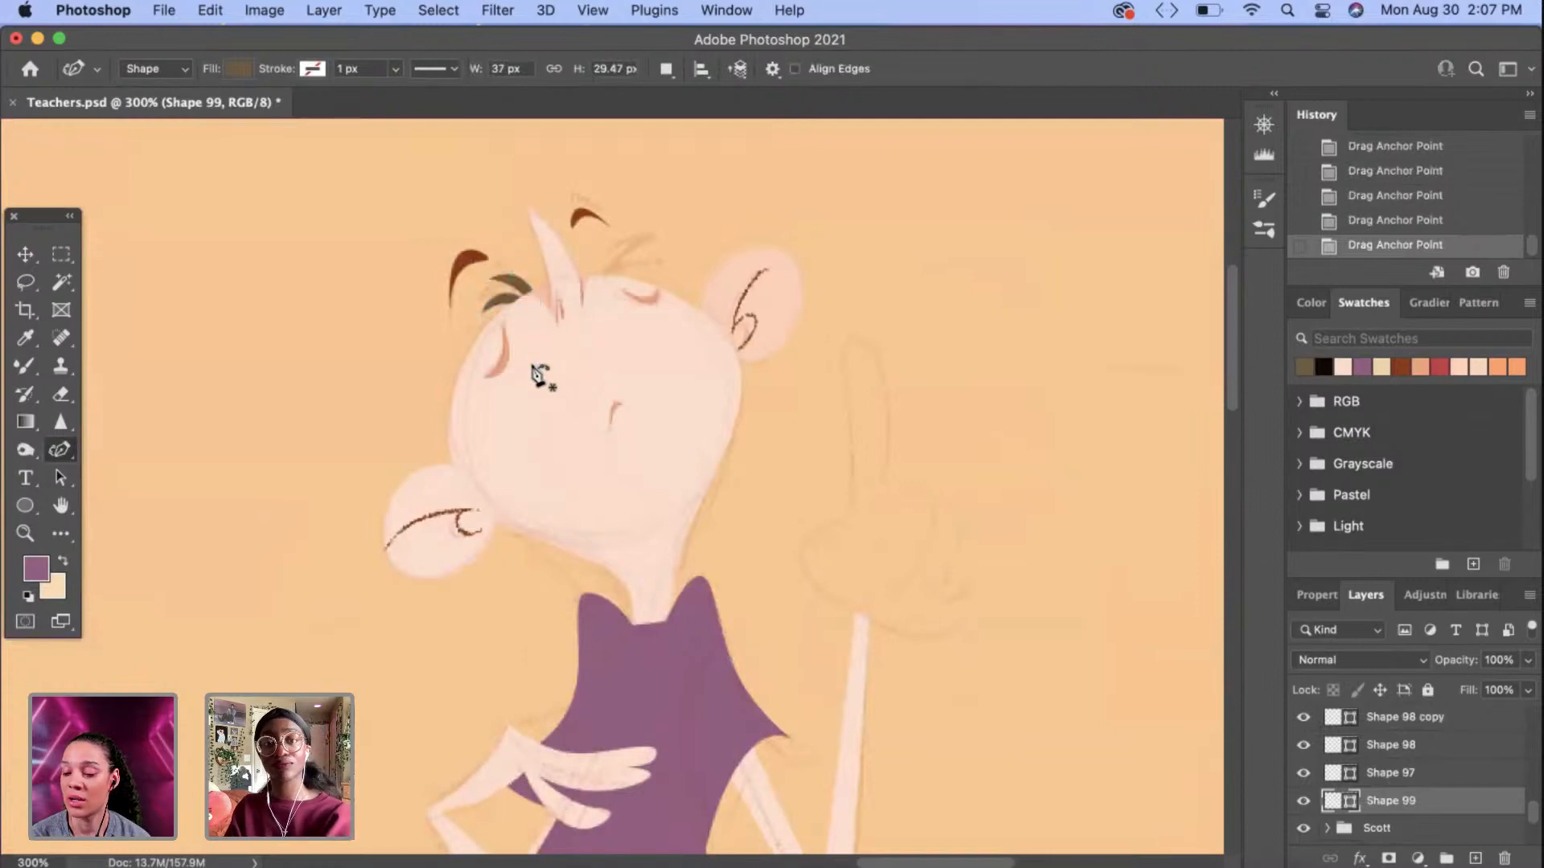
# Step: Draw a second closed two-pronged eyelash outline, about 34 by 24 px, on the other side of the nose with the Pen tool
pyautogui.moveTo(61, 449); pyautogui.dragTo(120, 445)
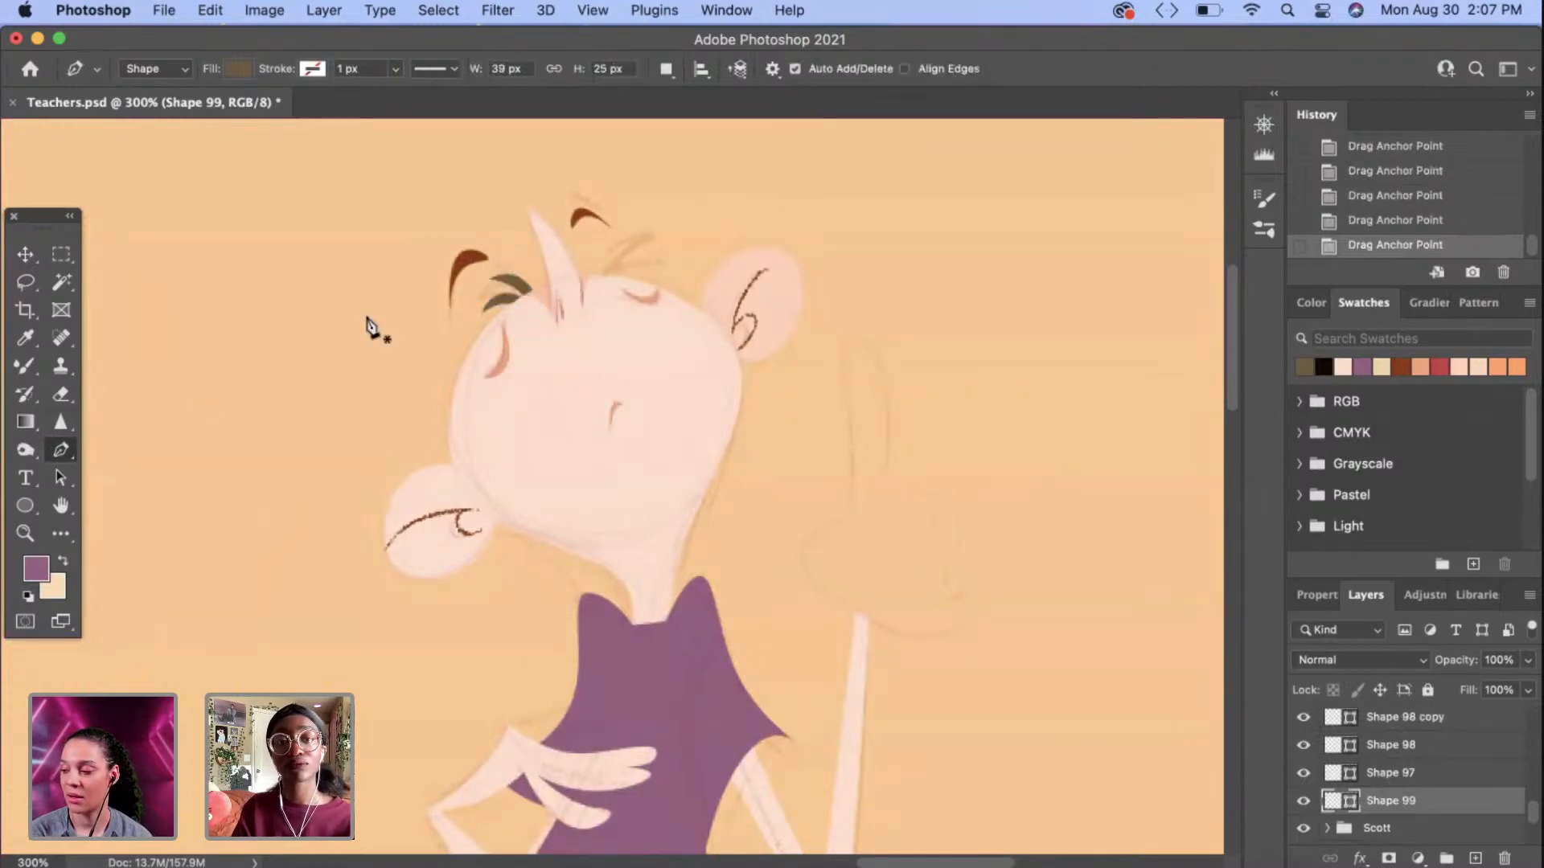
pyautogui.click(584, 280)
pyautogui.click(627, 244)
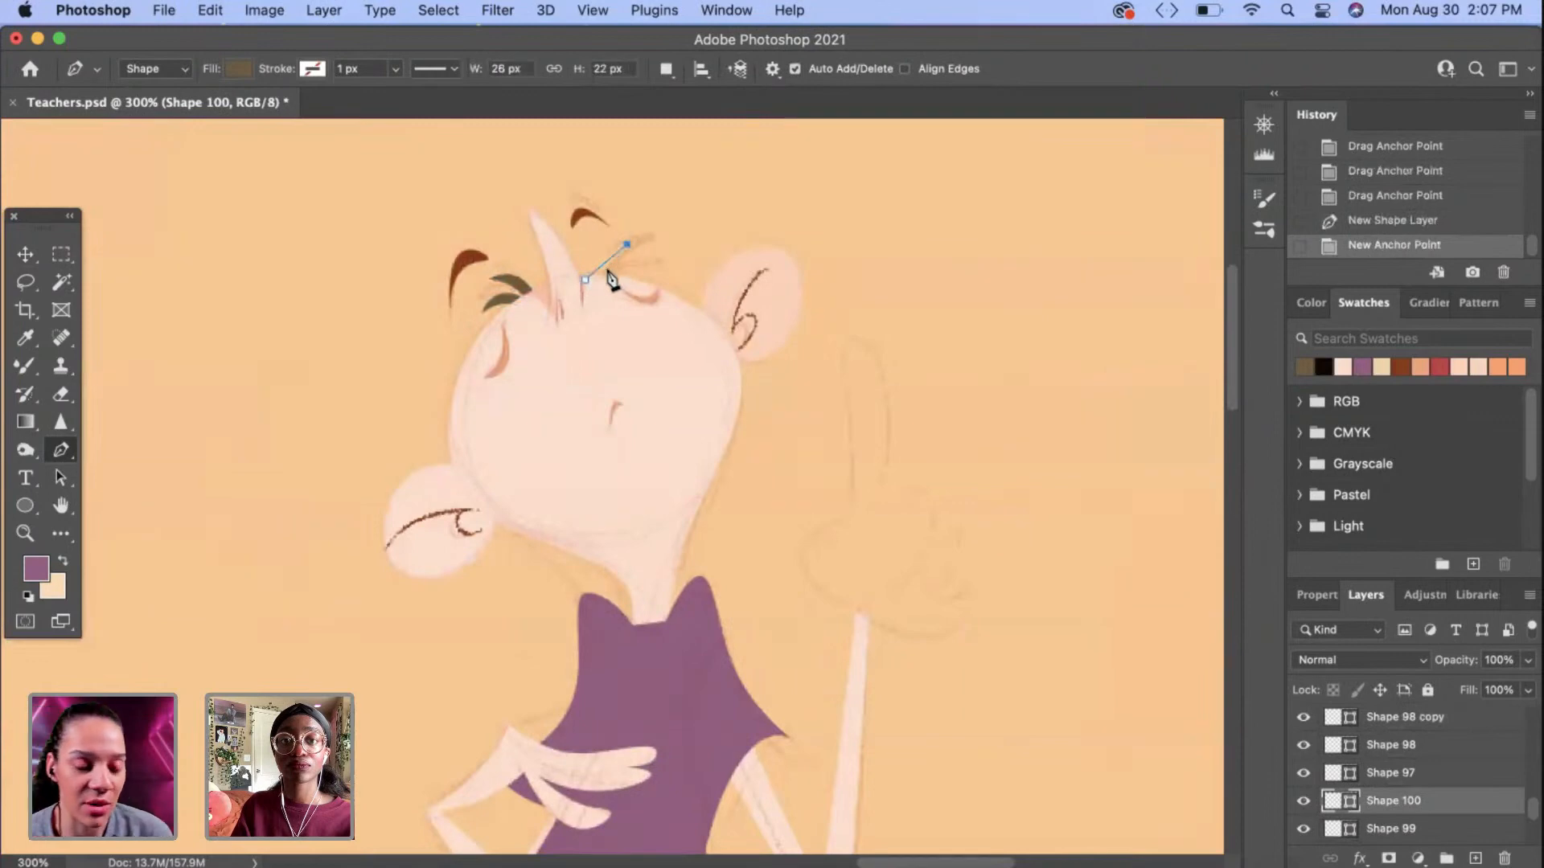
pyautogui.click(608, 268)
pyautogui.click(639, 264)
pyautogui.click(584, 279)
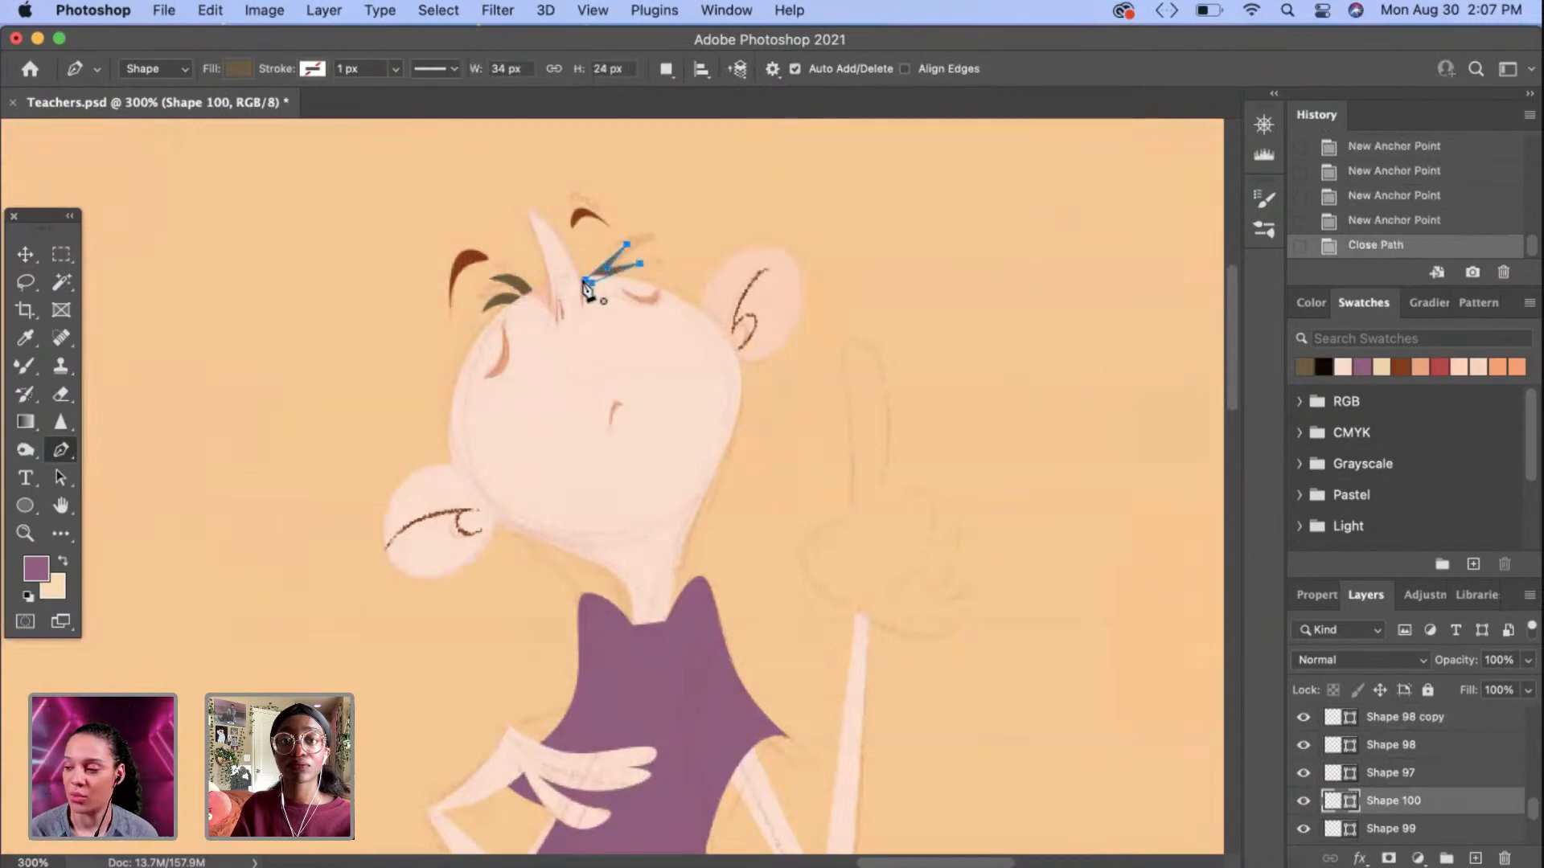
# Step: Curve the second eyelash's prongs with the Curvature Pen tool and adjust its base points, making it about 34 by 22 px
pyautogui.rightClick(61, 449)
pyautogui.click(153, 486)
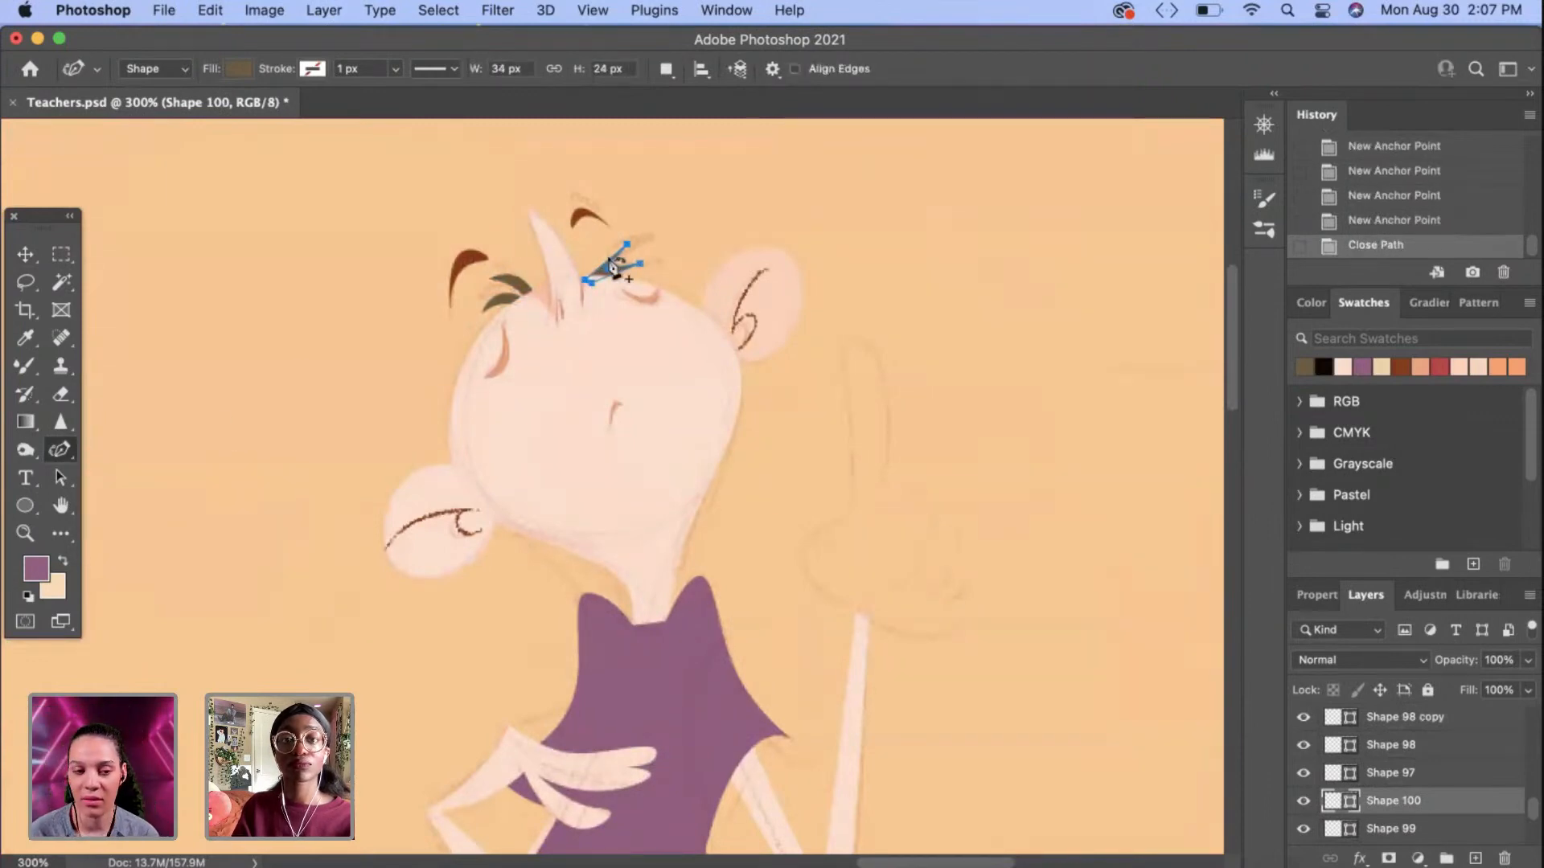
pyautogui.click(599, 259)
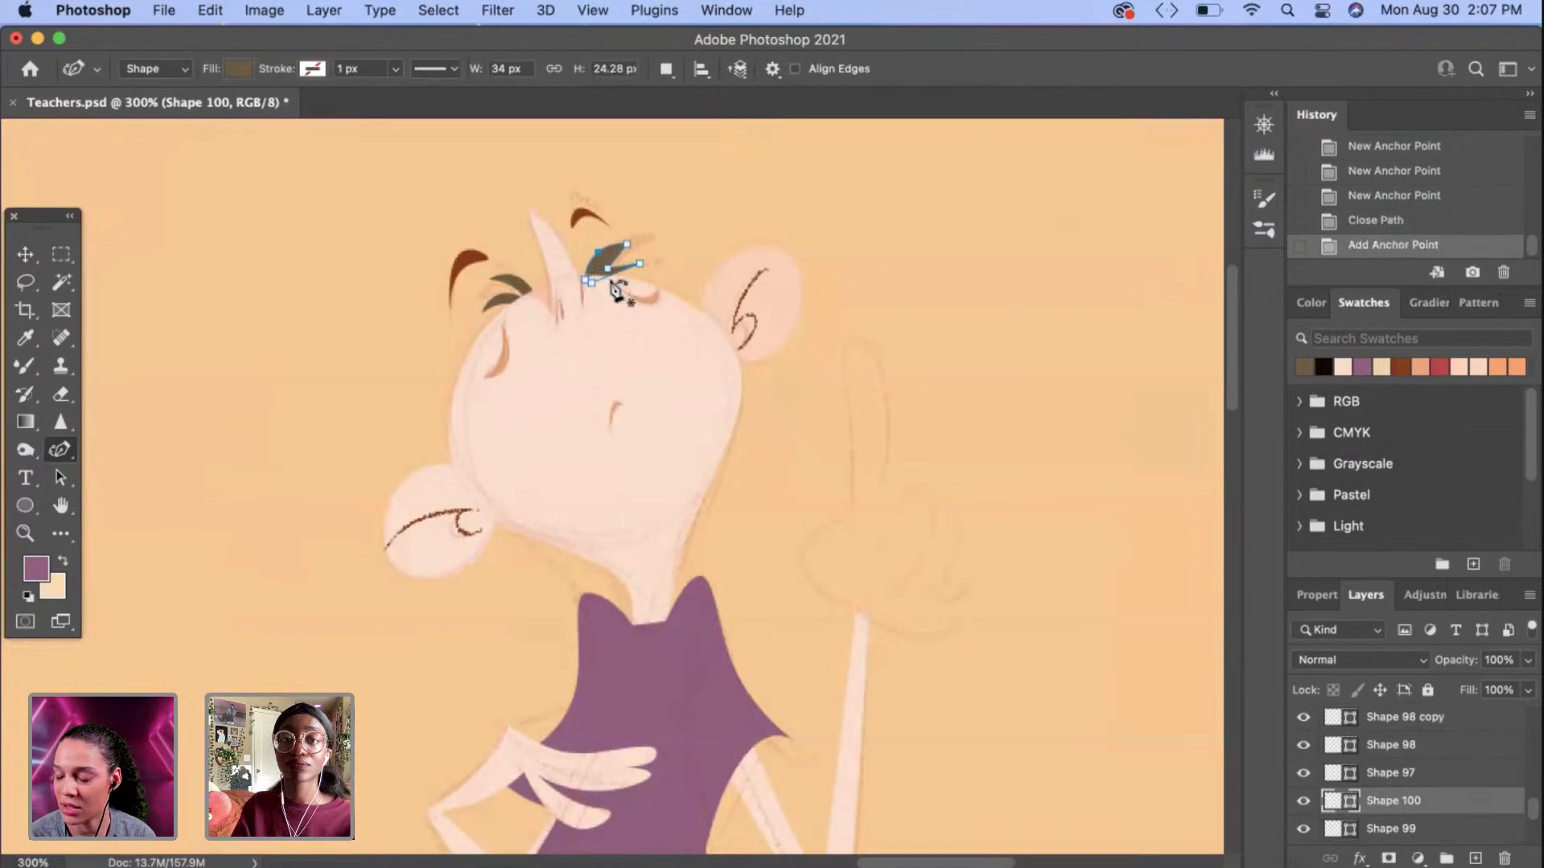
pyautogui.moveTo(604, 273); pyautogui.dragTo(614, 270)
pyautogui.click(613, 262)
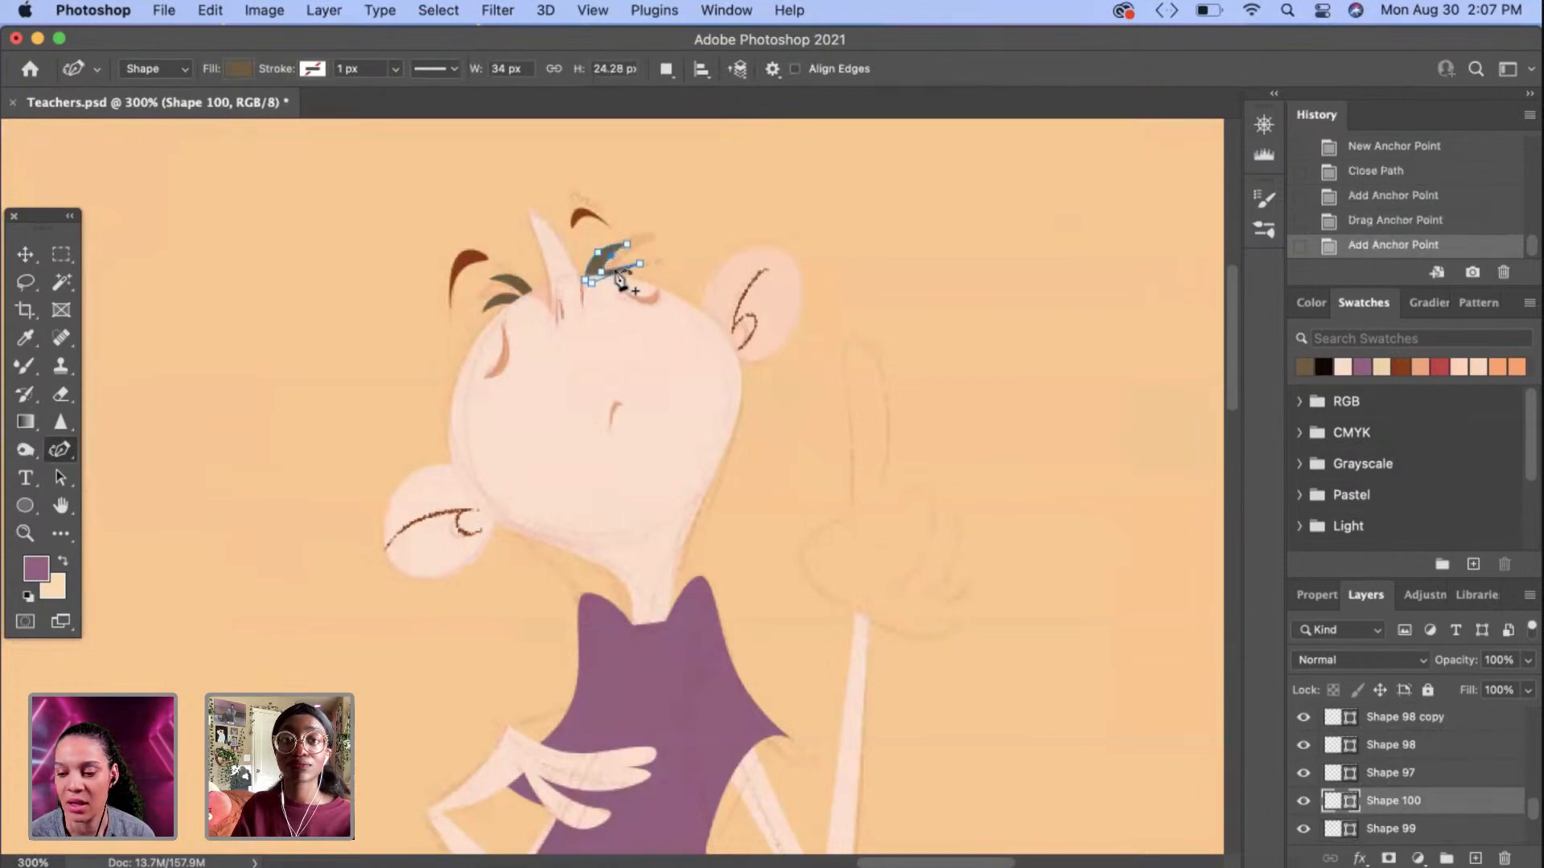
pyautogui.click(617, 267)
pyautogui.click(618, 265)
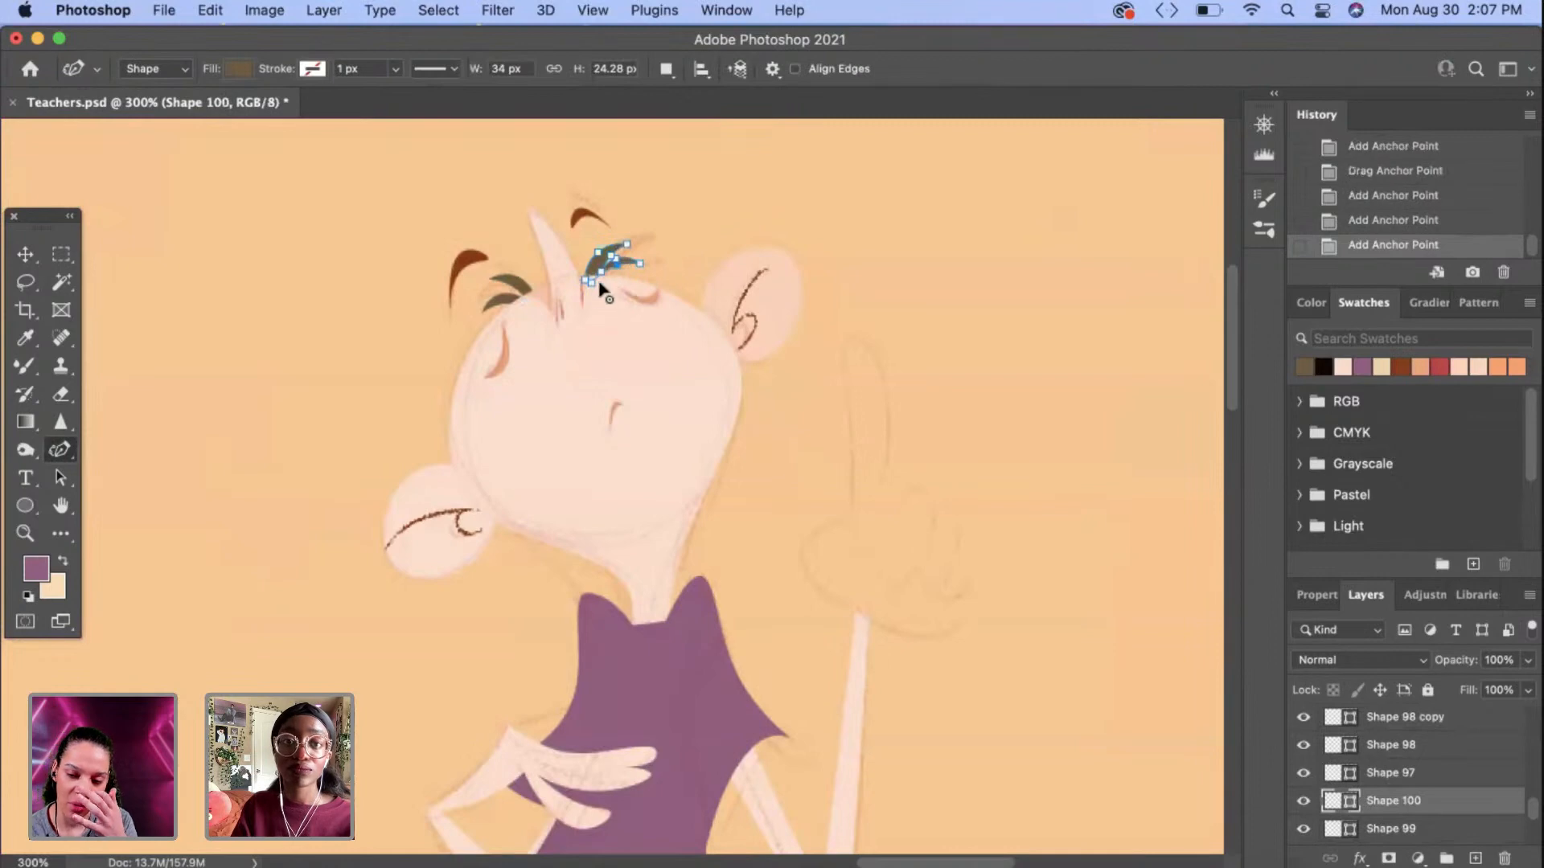
pyautogui.moveTo(599, 281); pyautogui.dragTo(595, 277)
pyautogui.press('Return')
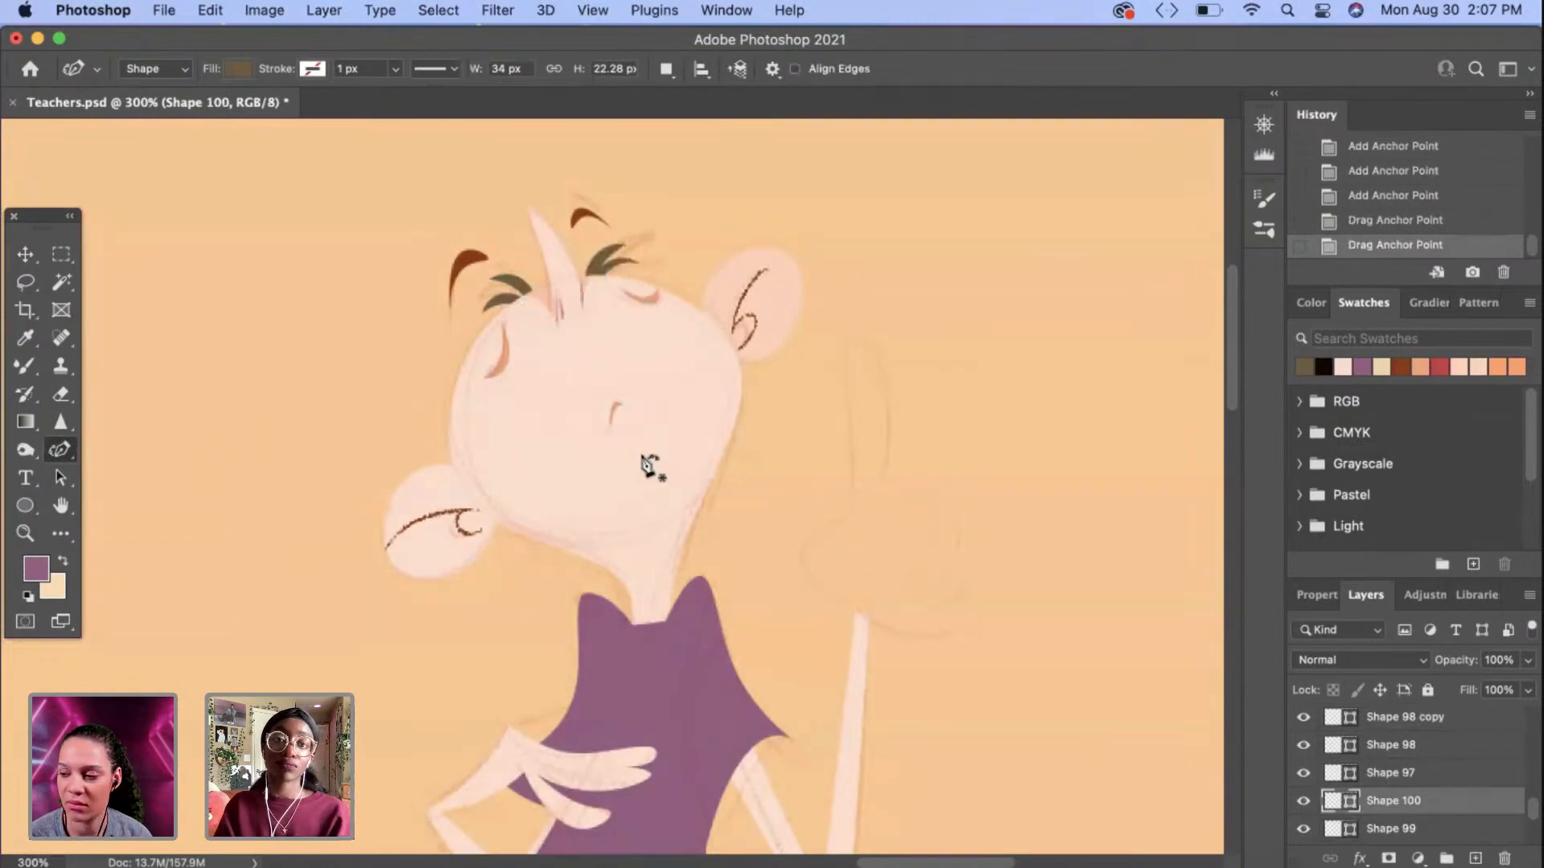
pyautogui.scroll(-5, 648, 465)
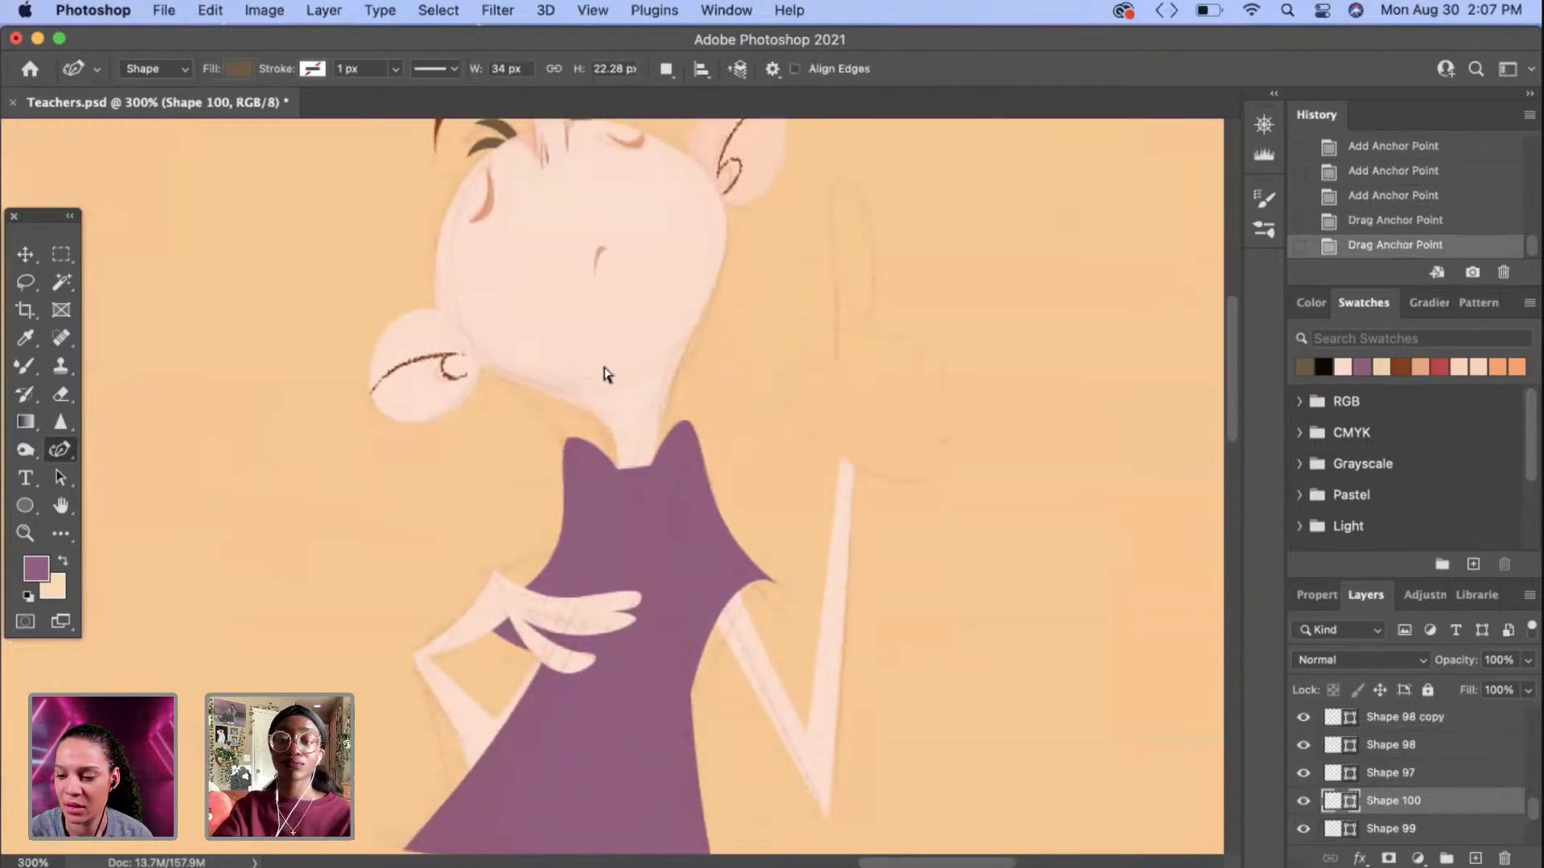
pyautogui.press('super+minus')
pyautogui.press('super+minus')
pyautogui.press('super+plus')
pyautogui.press('super+plus')
pyautogui.press('super+minus')
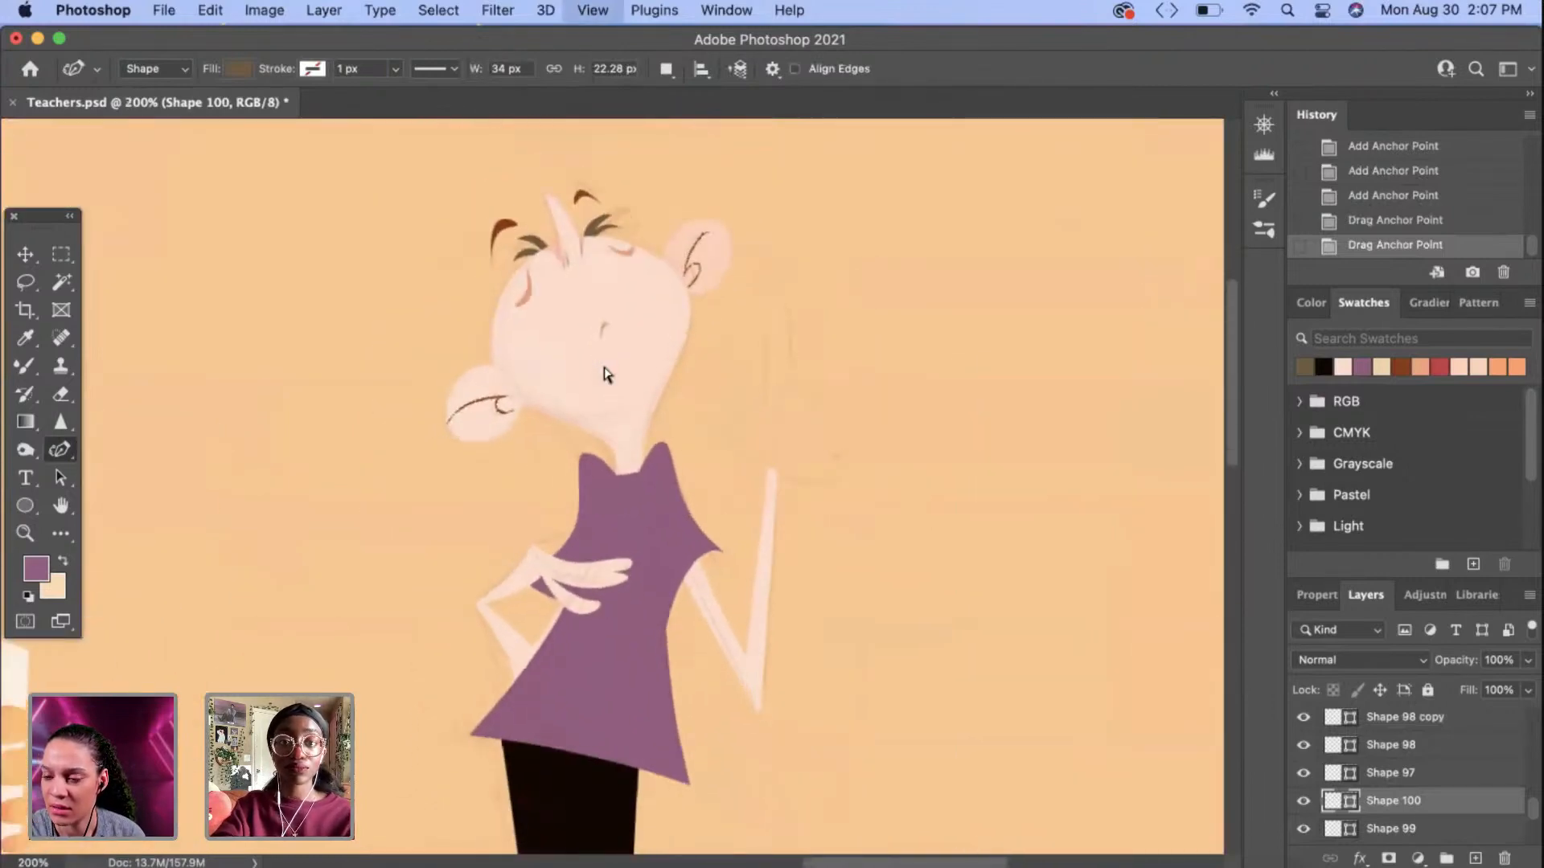
pyautogui.press('super+plus')
# Step: Select the raised arm and draw a closed three-point shape about 16 by 63 px at its wrist with the Pen tool
pyautogui.press('v')
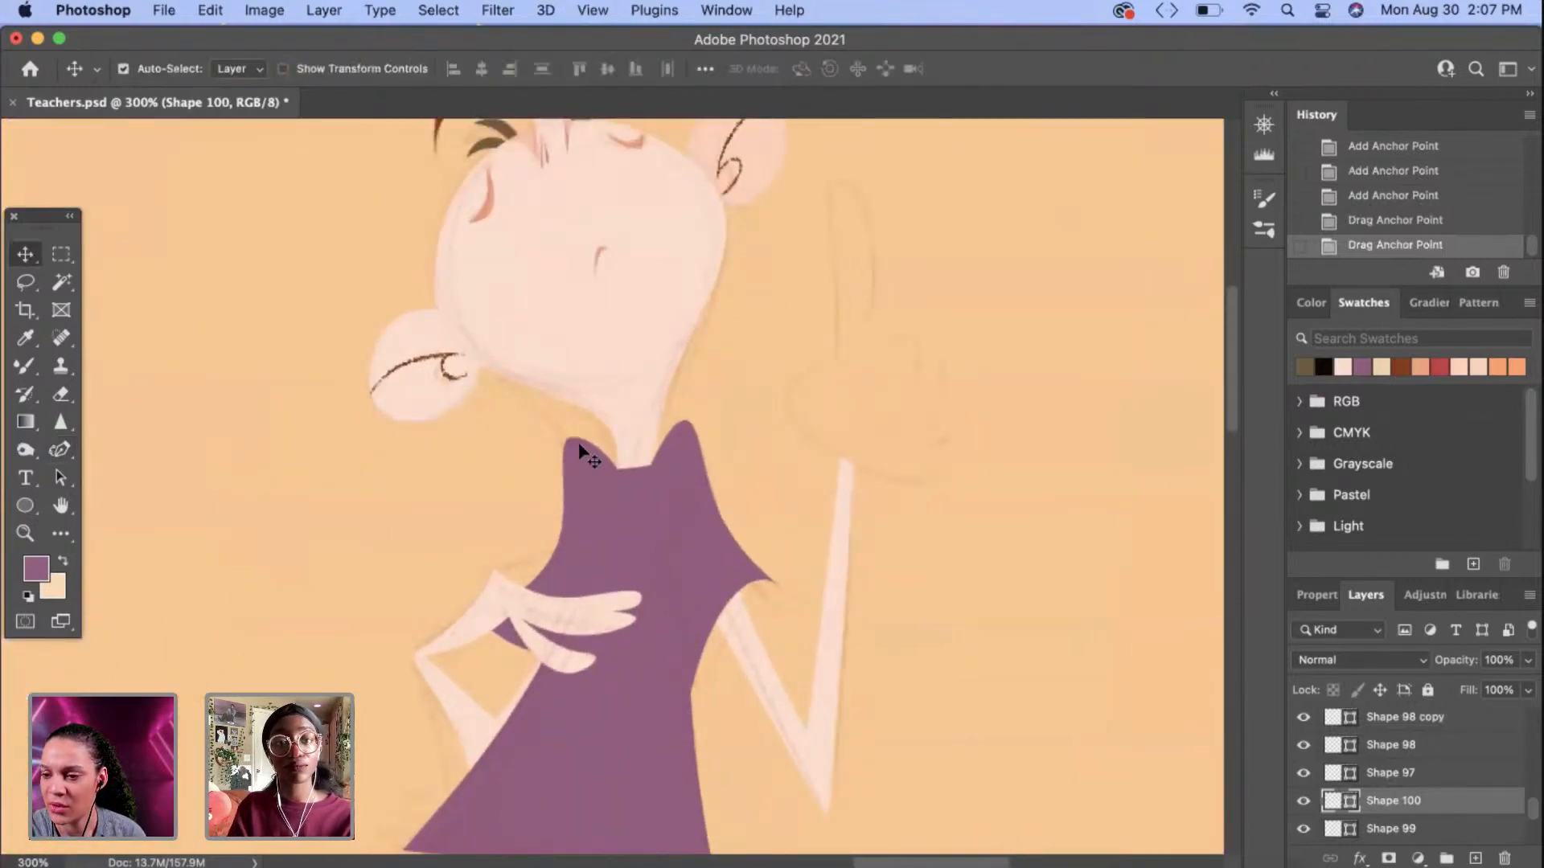
pyautogui.click(842, 527)
pyautogui.scroll(4, 557, 486)
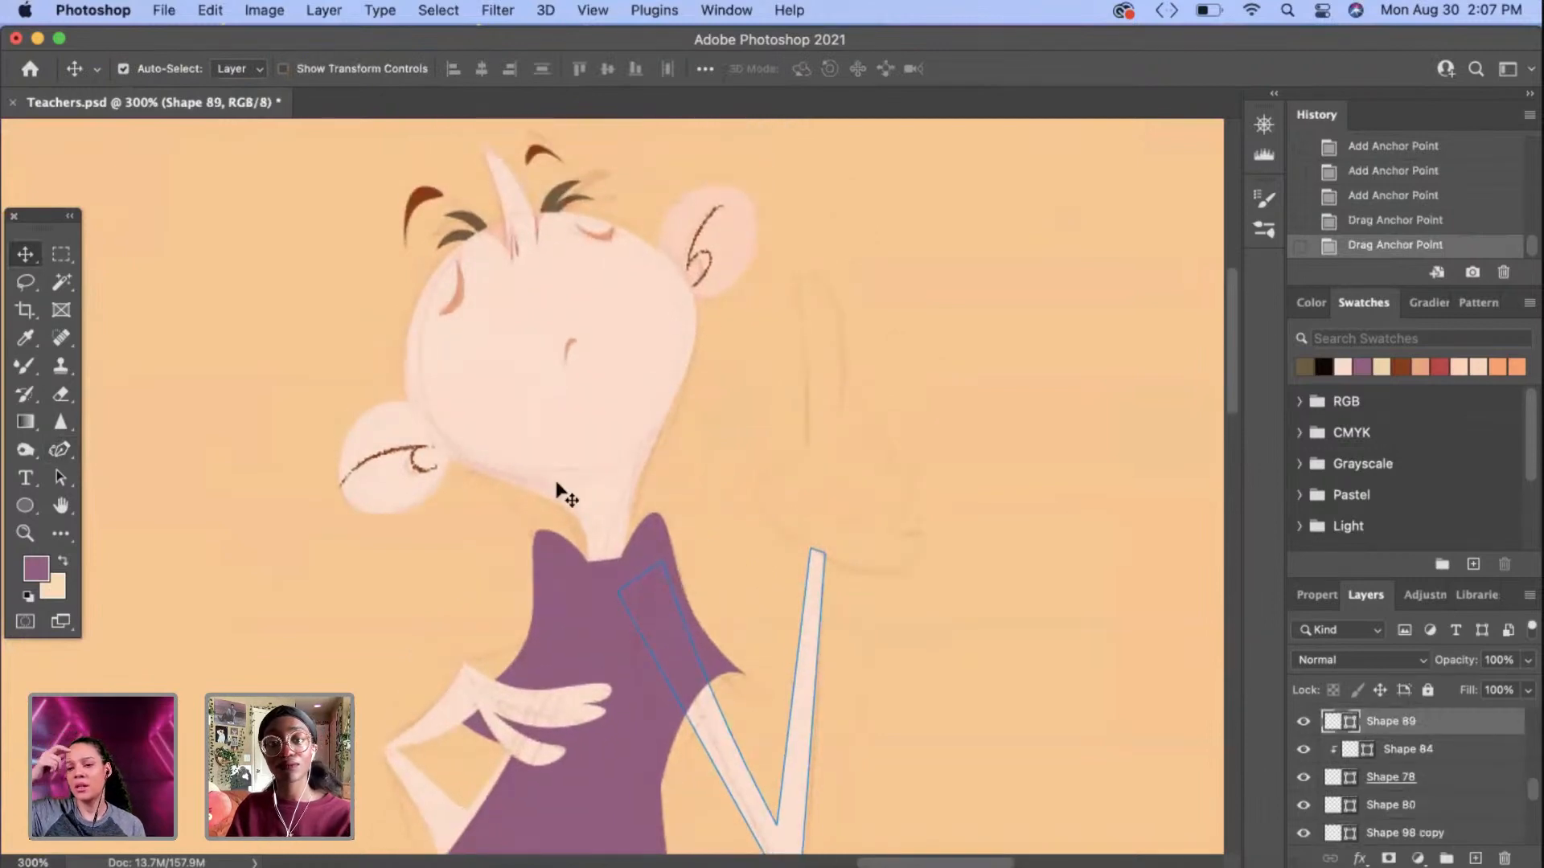
pyautogui.click(64, 454)
pyautogui.click(121, 444)
pyautogui.click(817, 588)
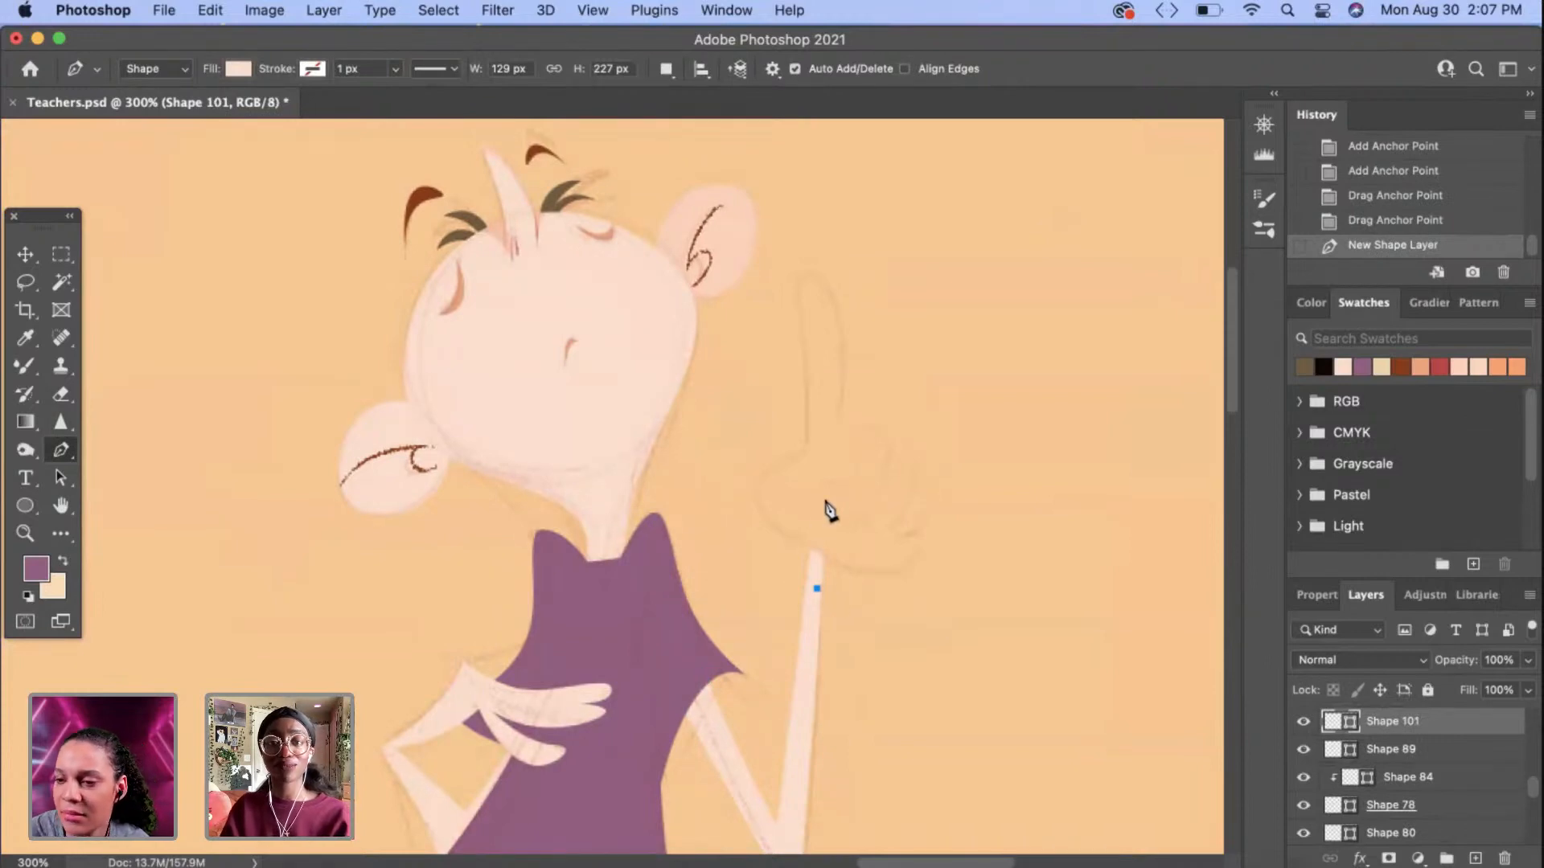
pyautogui.click(838, 487)
pyautogui.click(842, 535)
pyautogui.click(816, 589)
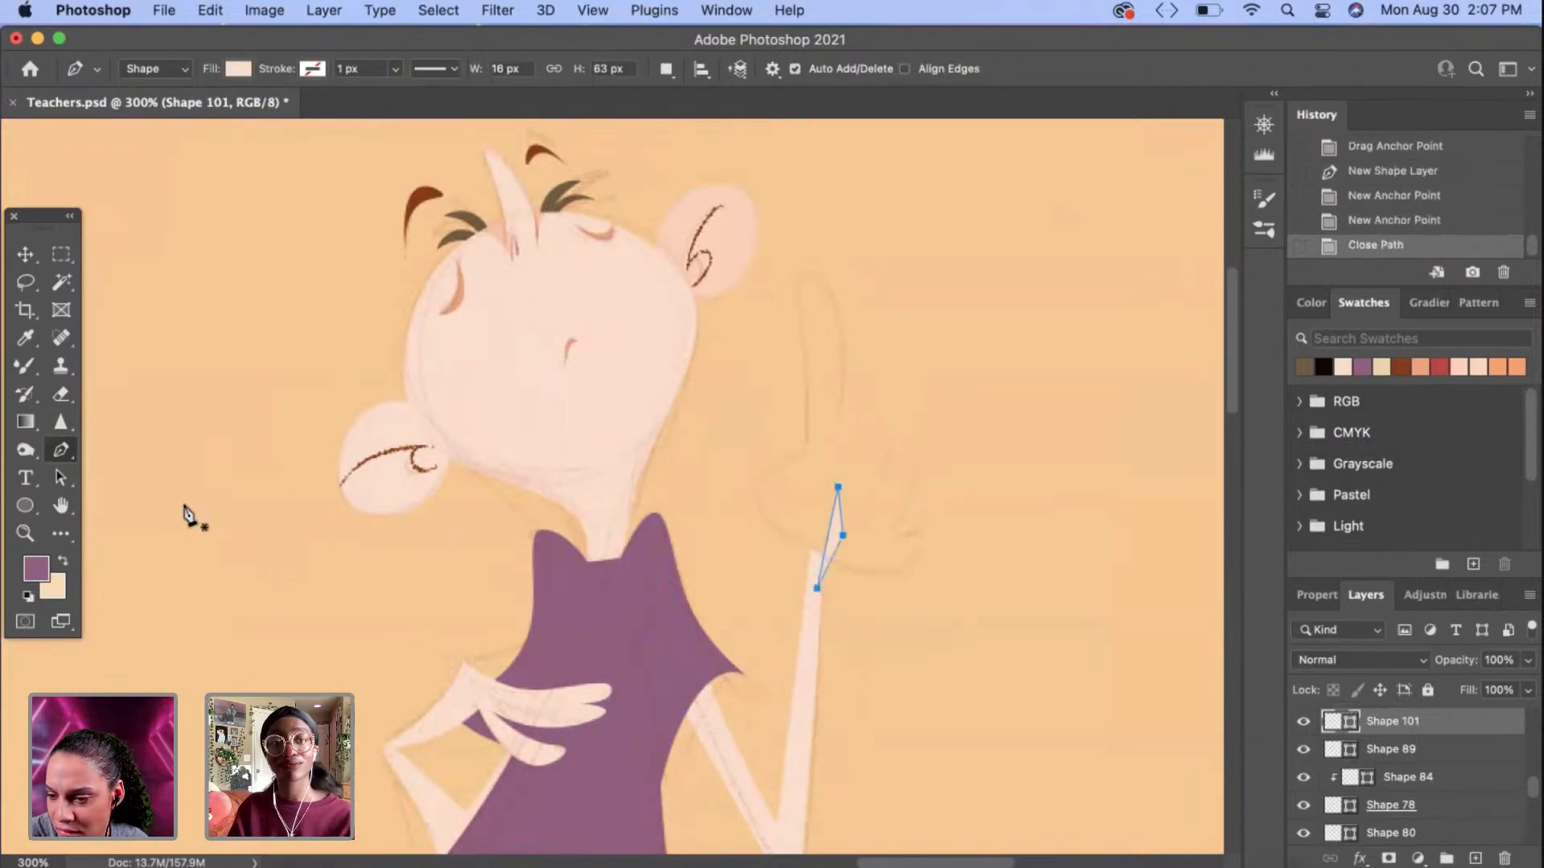
# Step: Reshape the wrist shape into a rounded palm with a thumb using the Curvature Pen tool, making it about 52 by 73 px
pyautogui.click(61, 450)
pyautogui.click(129, 486)
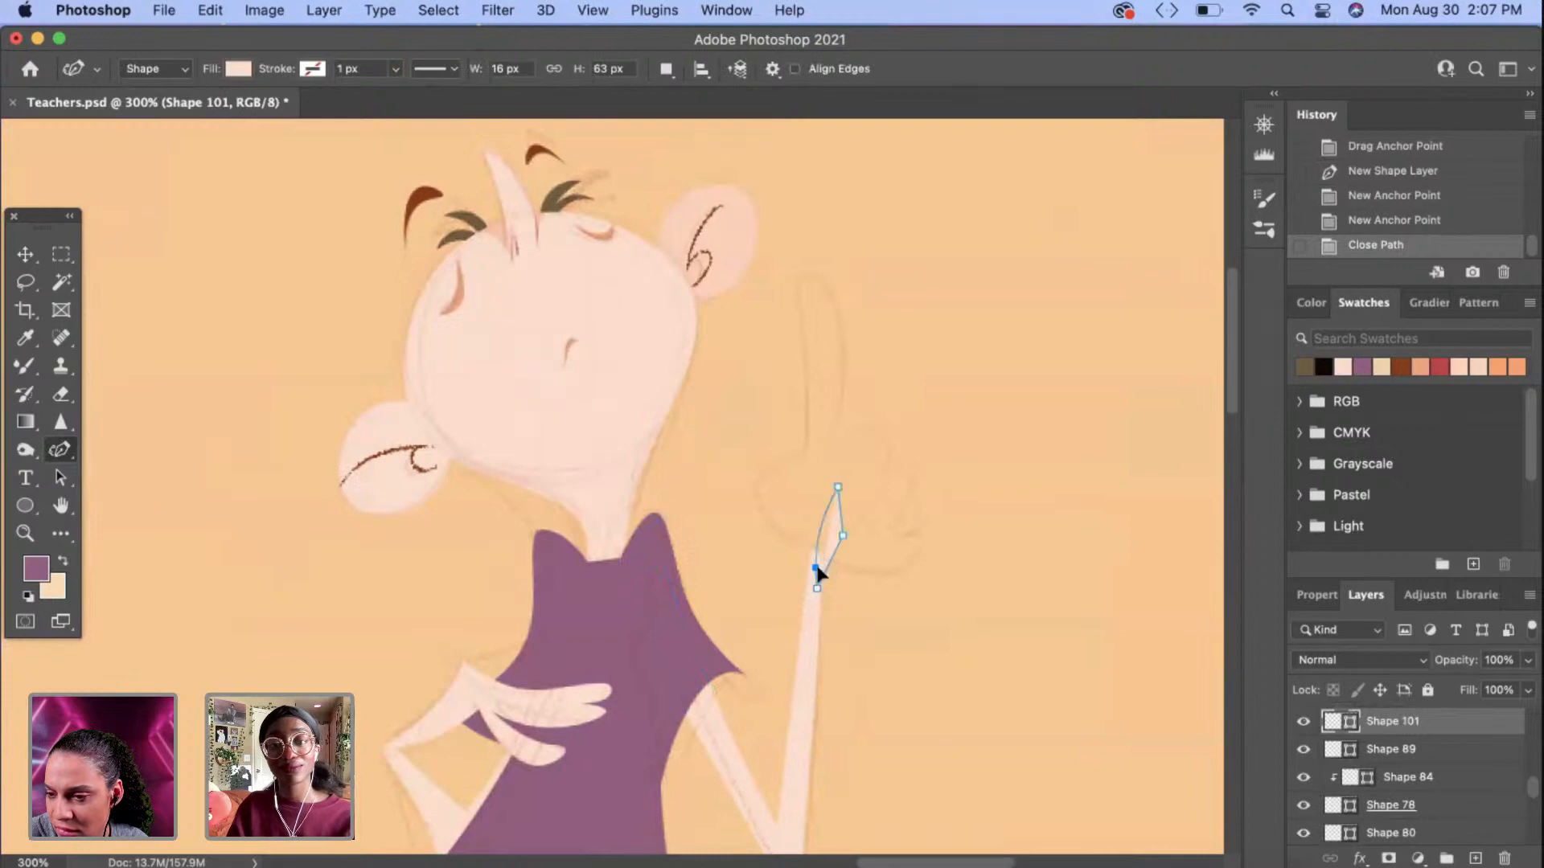
pyautogui.moveTo(826, 562); pyautogui.dragTo(841, 490)
pyautogui.press('Delete')
pyautogui.press('Delete')
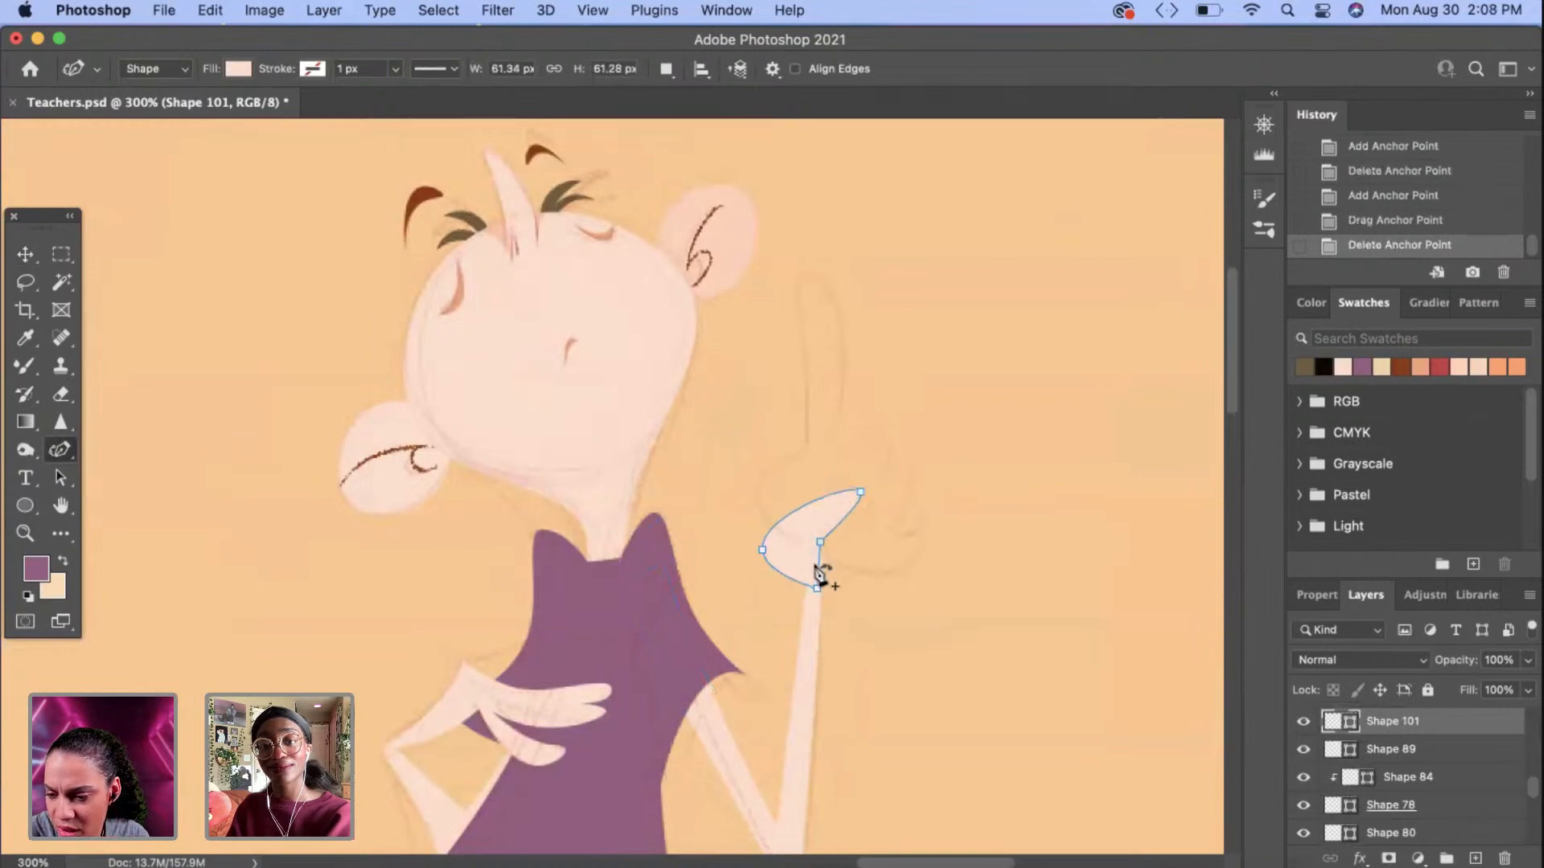
pyautogui.moveTo(819, 566); pyautogui.dragTo(789, 536)
pyautogui.click(860, 491)
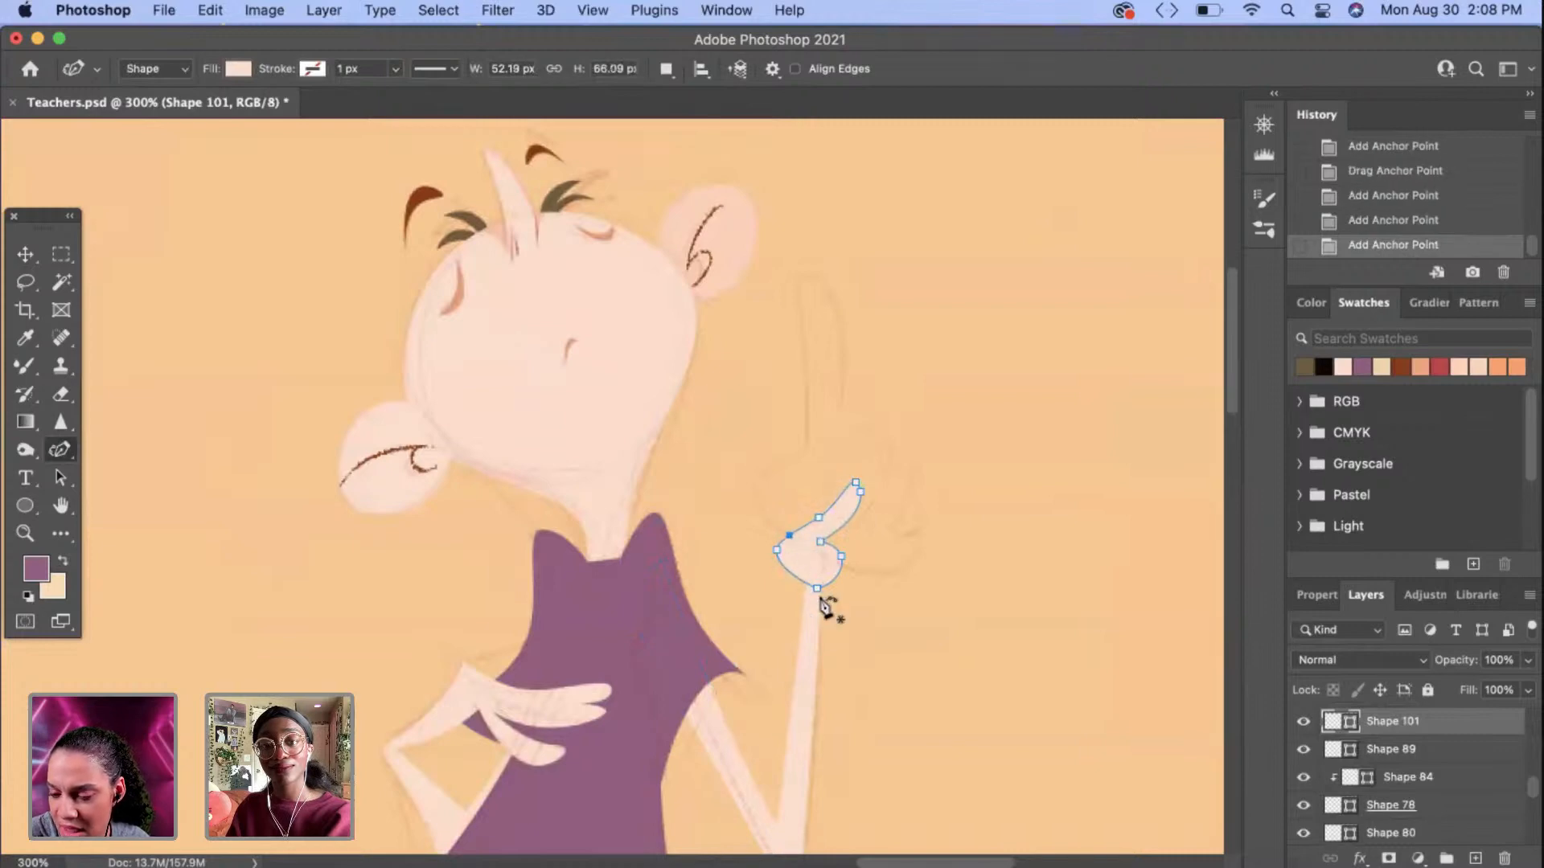
pyautogui.moveTo(814, 607); pyautogui.dragTo(823, 620)
pyautogui.press('Return')
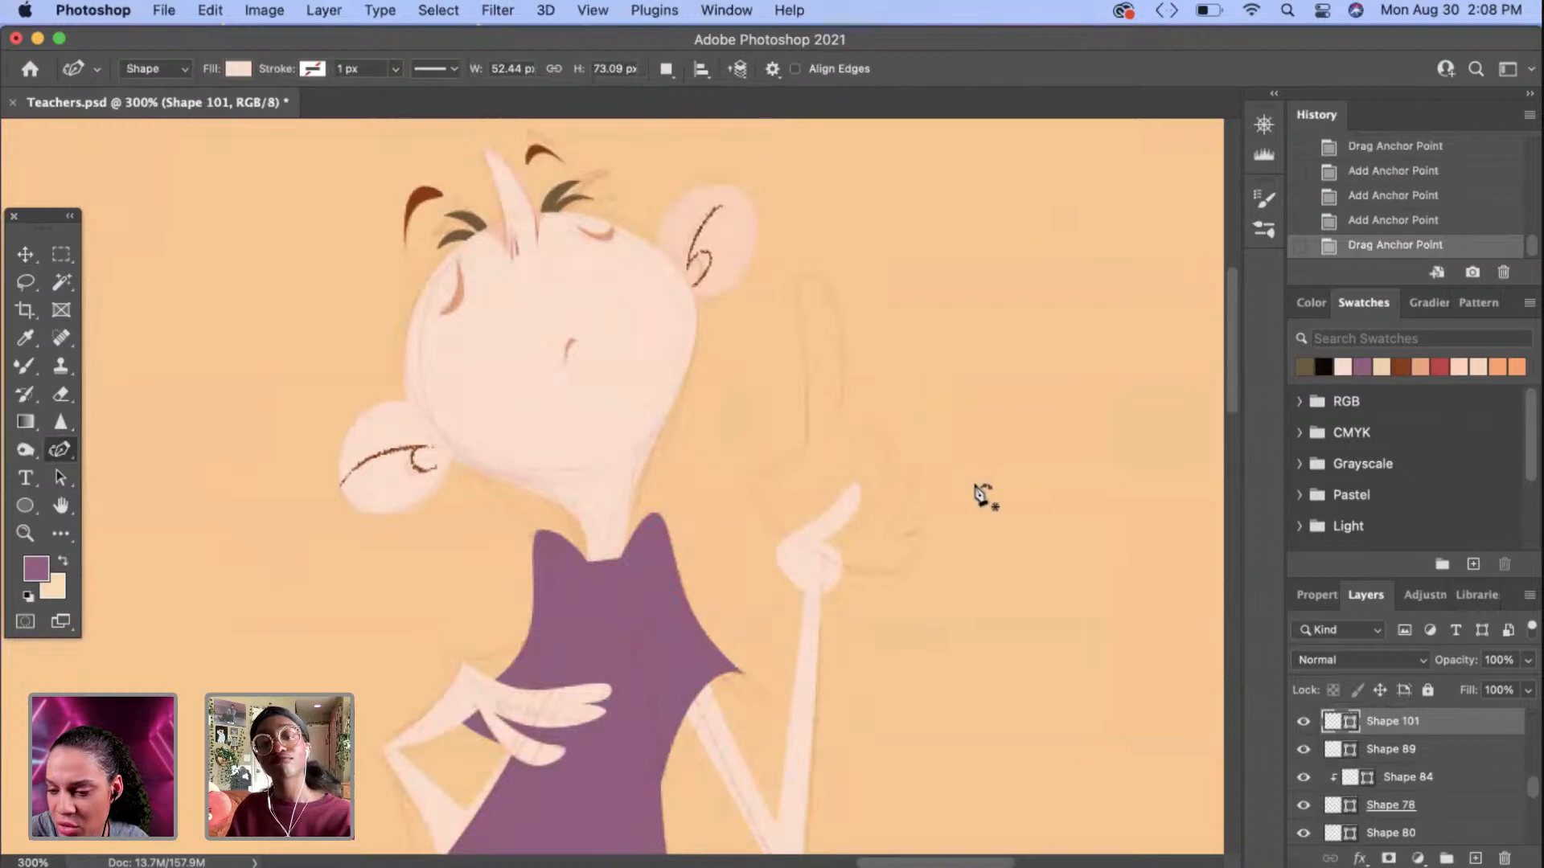
# Step: Scale the palm-and-thumb shape to about 142% and reposition it on the wrist over the hand sketch
pyautogui.press('super+t')
pyautogui.moveTo(861, 482); pyautogui.dragTo(889, 455)
pyautogui.moveTo(814, 534)
pyautogui.mouseDown()
pyautogui.moveTo(813, 502)
pyautogui.moveTo(802, 512)
pyautogui.mouseUp()
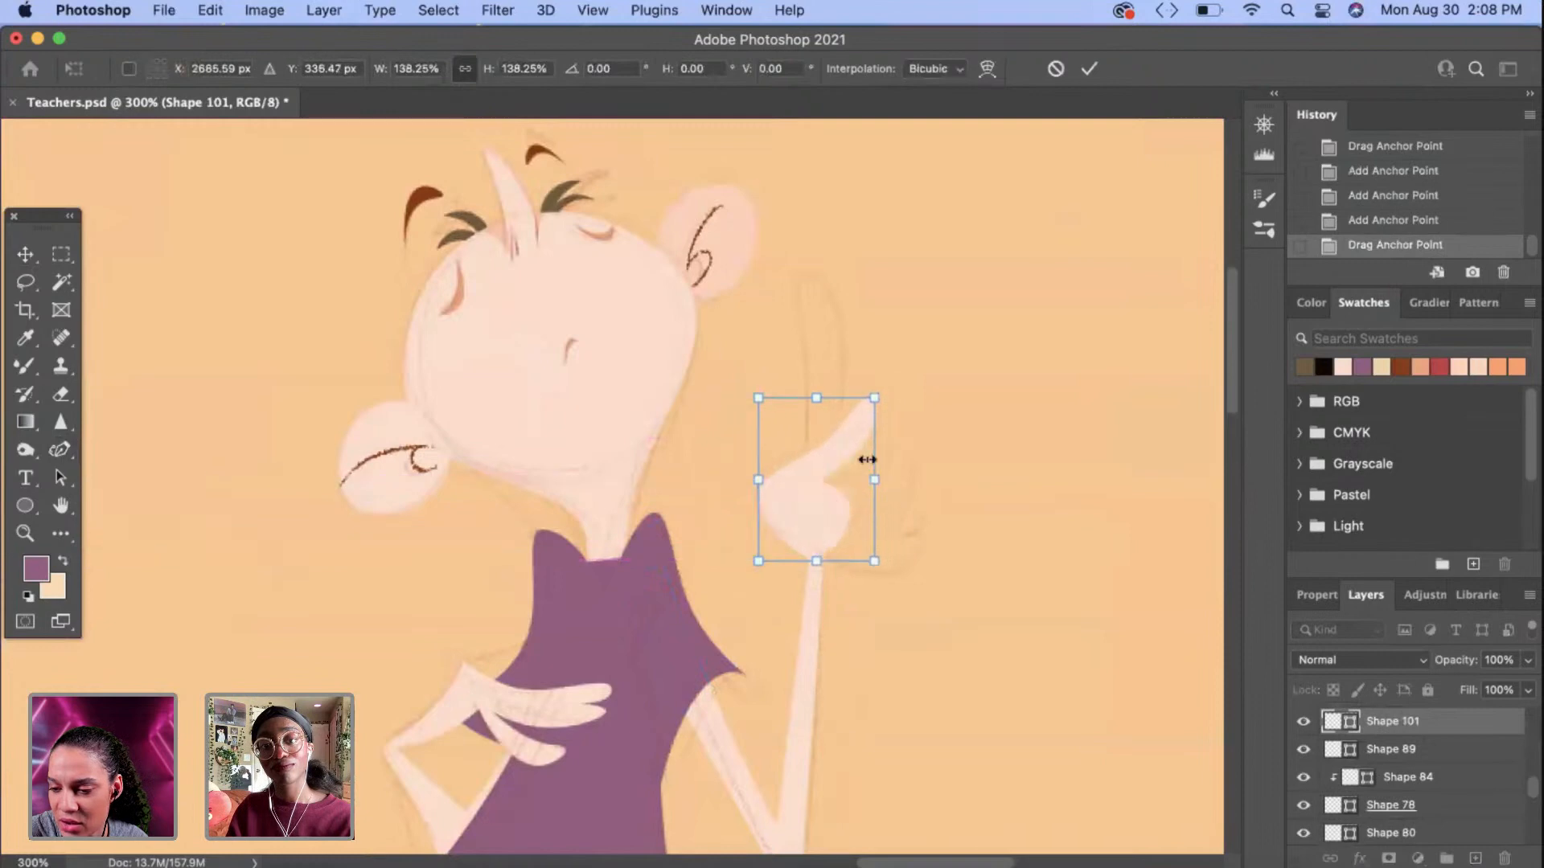
pyautogui.moveTo(873, 397); pyautogui.dragTo(875, 401)
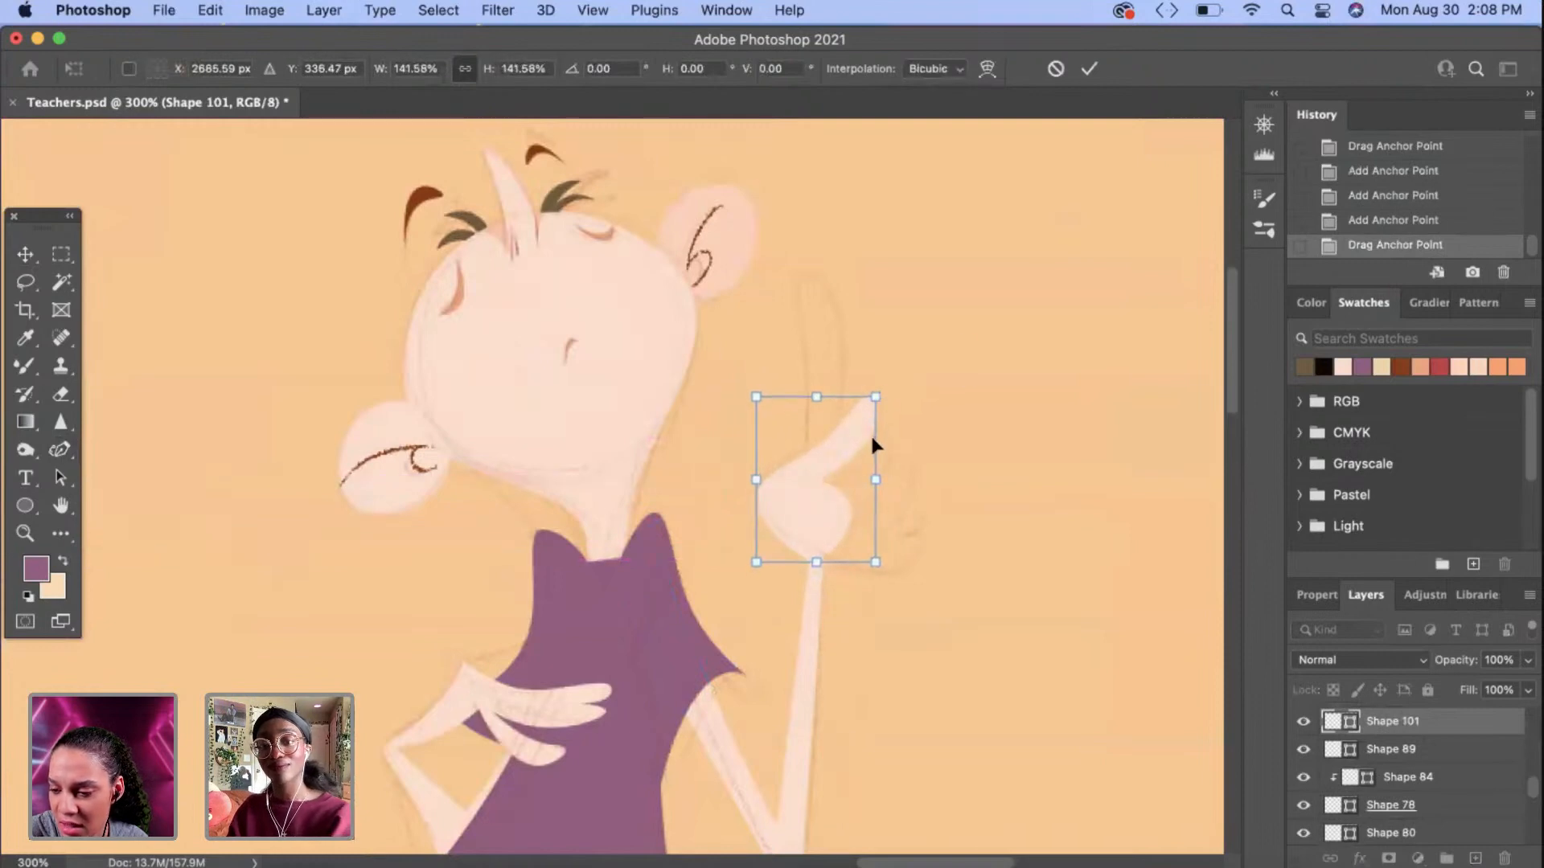
pyautogui.press('Return')
# Step: Draw a closed triangle about 56 by 62 px from the wrist across the palm with the Pen tool
pyautogui.moveTo(74, 446); pyautogui.dragTo(137, 443)
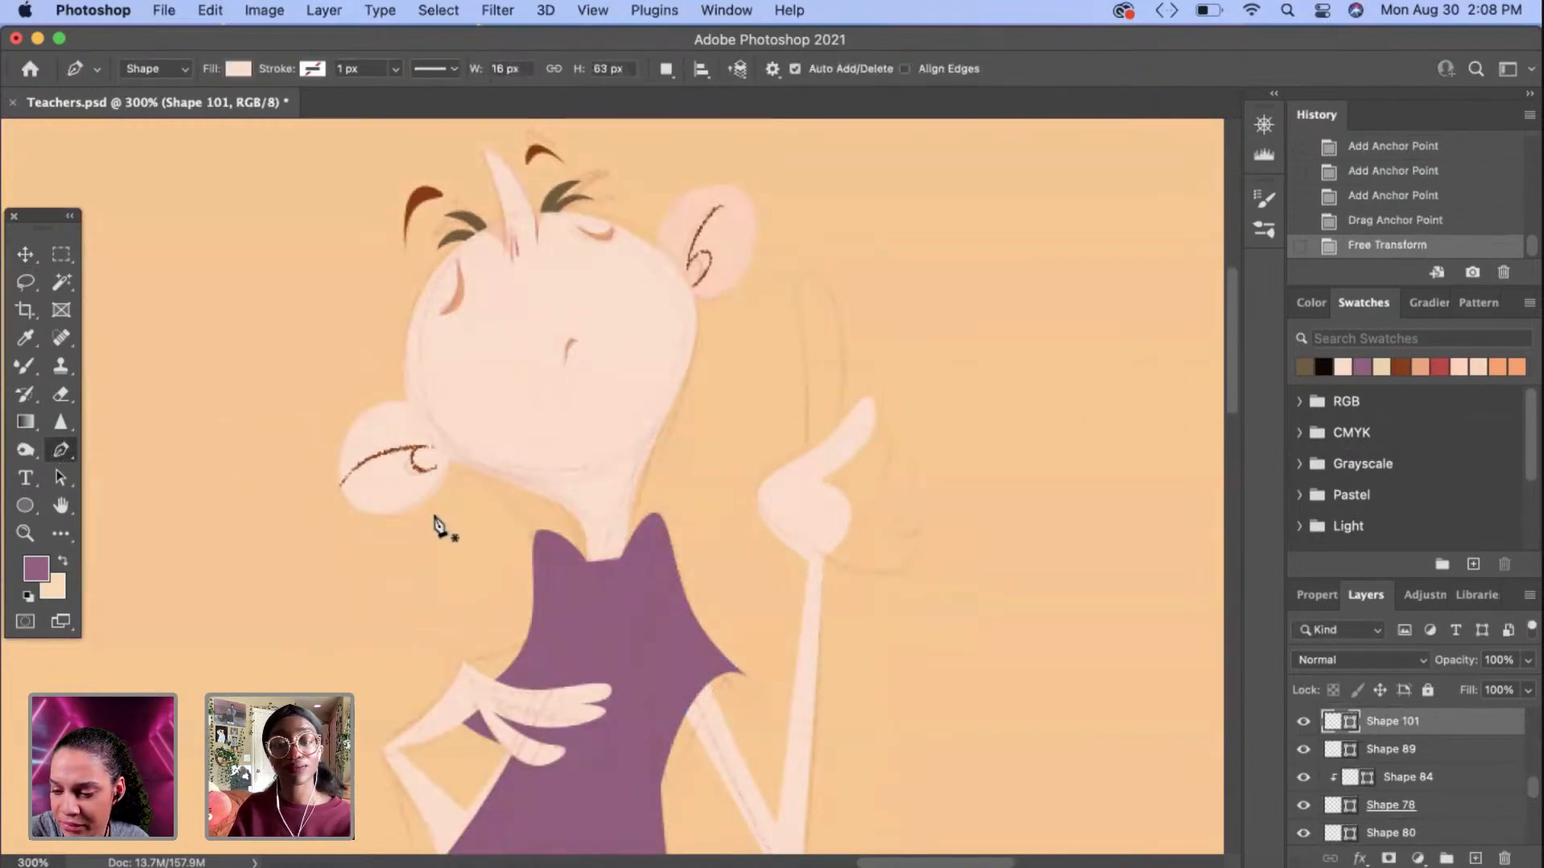
pyautogui.click(815, 568)
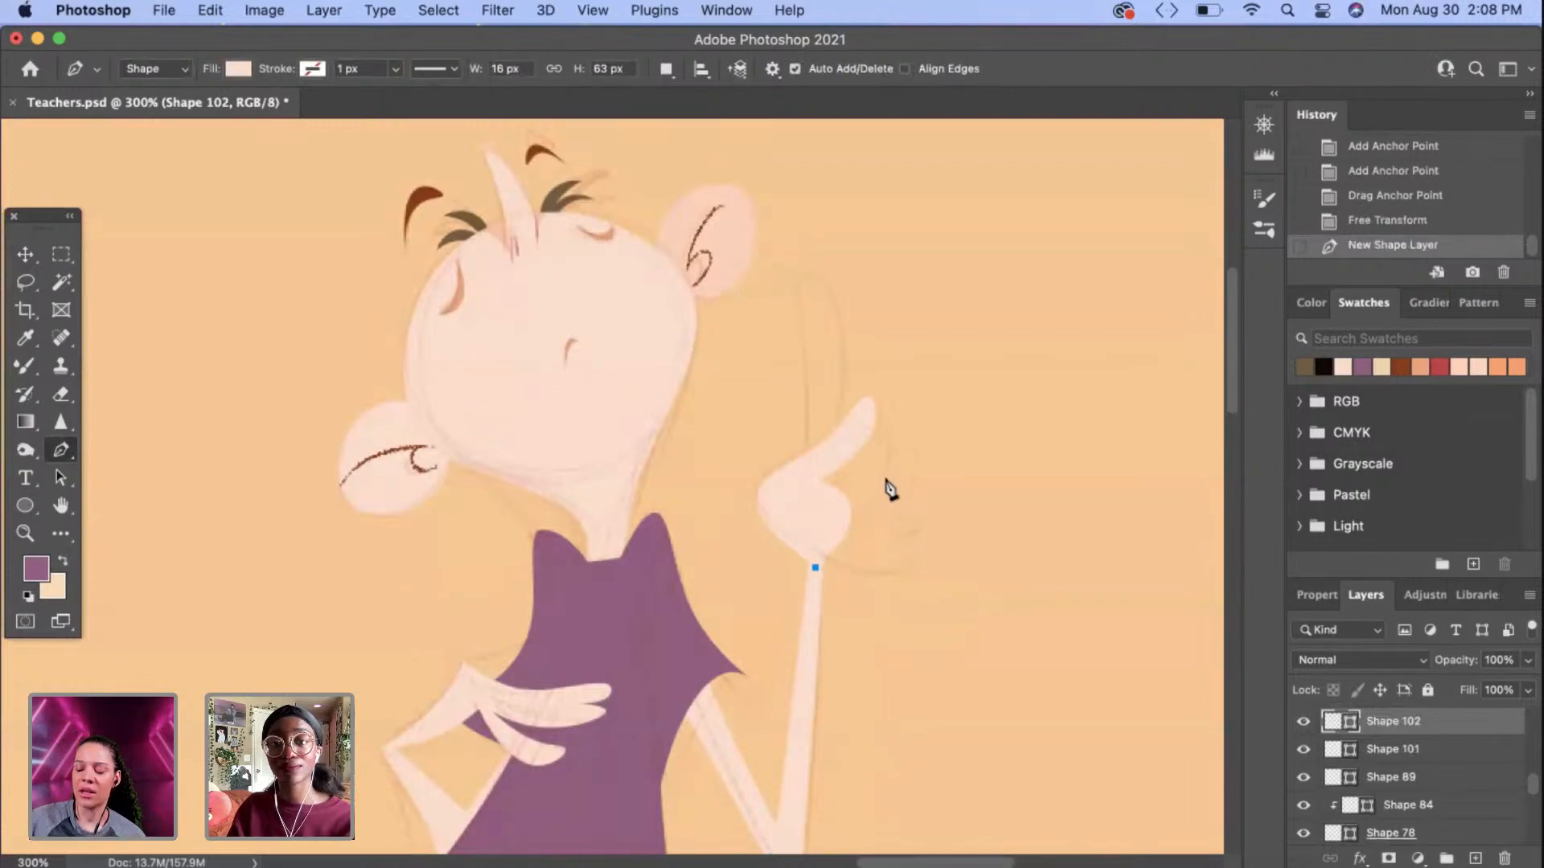
pyautogui.click(885, 475)
pyautogui.click(794, 468)
pyautogui.click(815, 567)
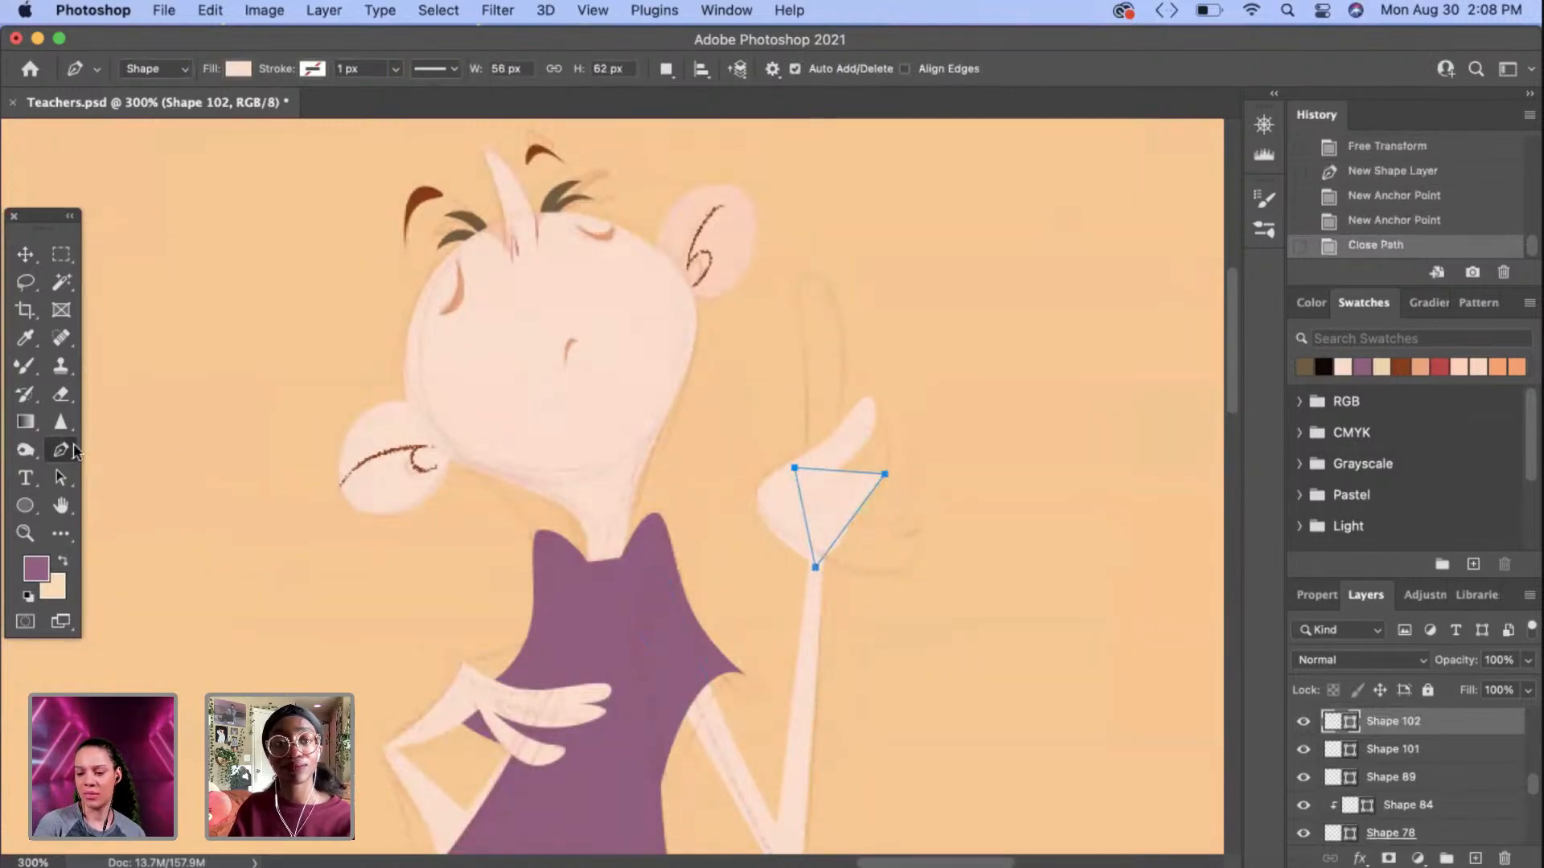
# Step: Bulge the triangle's outer side into a rounded fist with the Curvature Pen tool, making the shape about 71 by 68 px
pyautogui.moveTo(75, 450); pyautogui.dragTo(129, 487)
pyautogui.moveTo(846, 520); pyautogui.dragTo(904, 546)
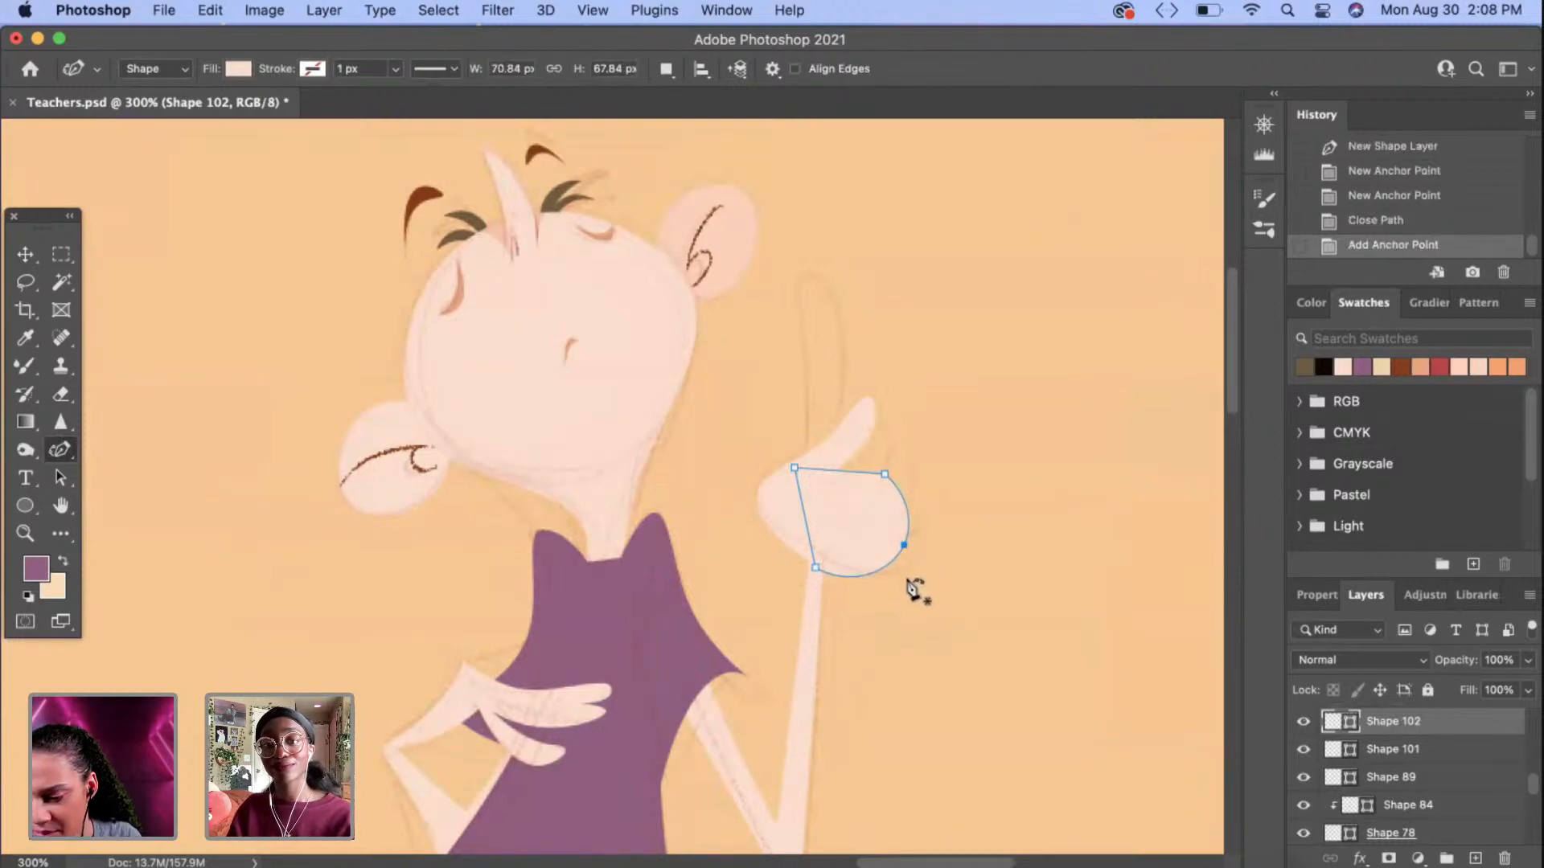
pyautogui.press('Return')
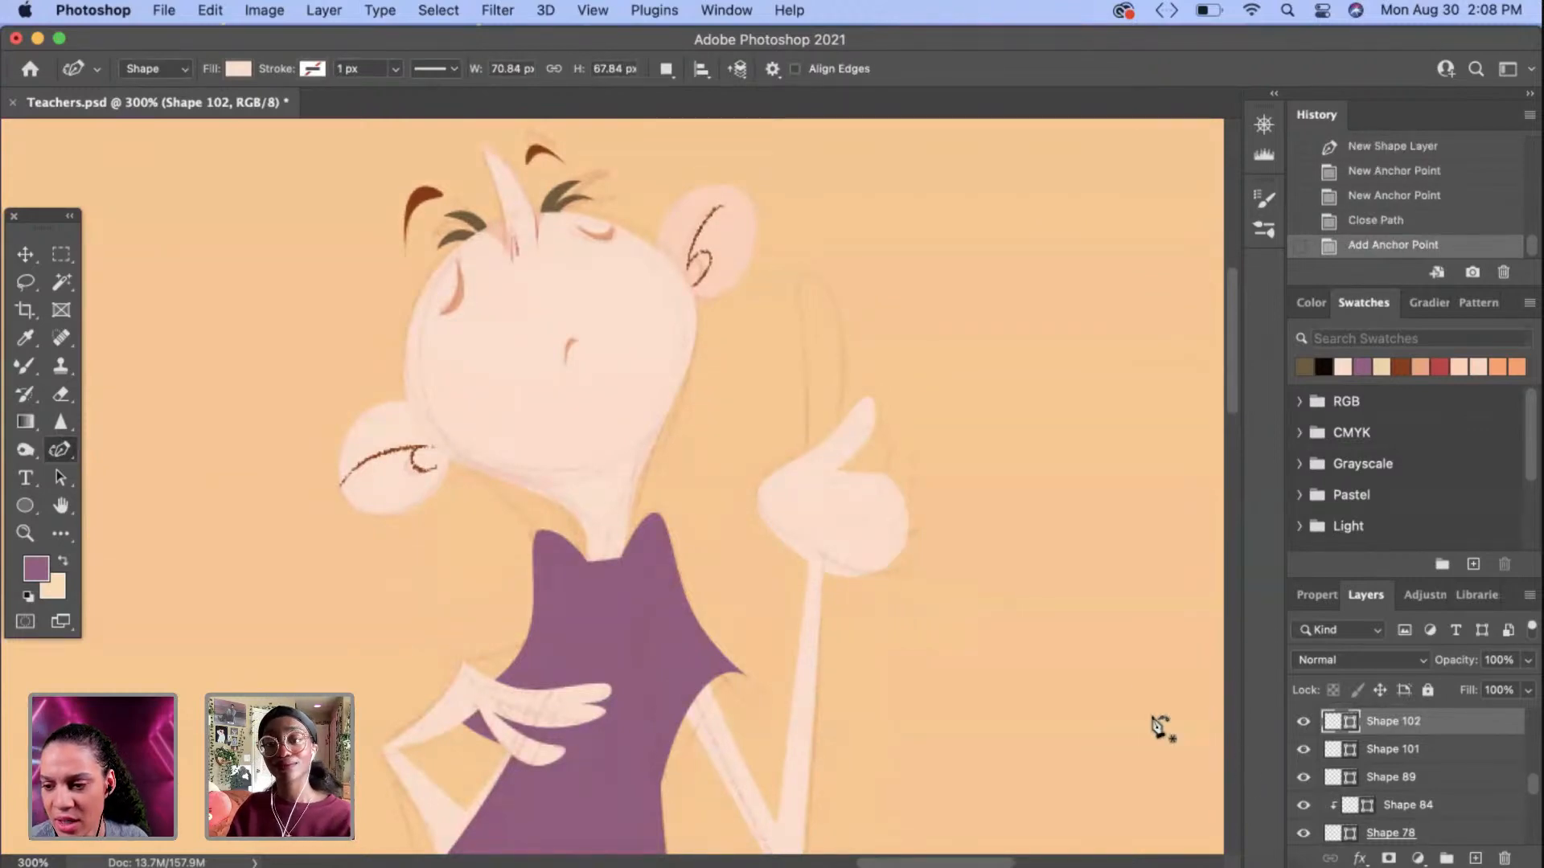
pyautogui.click(836, 580)
pyautogui.press('BackSpace')
pyautogui.click(838, 576)
pyautogui.press('BackSpace')
# Step: Lower the fist's wrist point and add a curled-finger bump at its upper edge, making the shape about 71 by 90 px
pyautogui.click(816, 569)
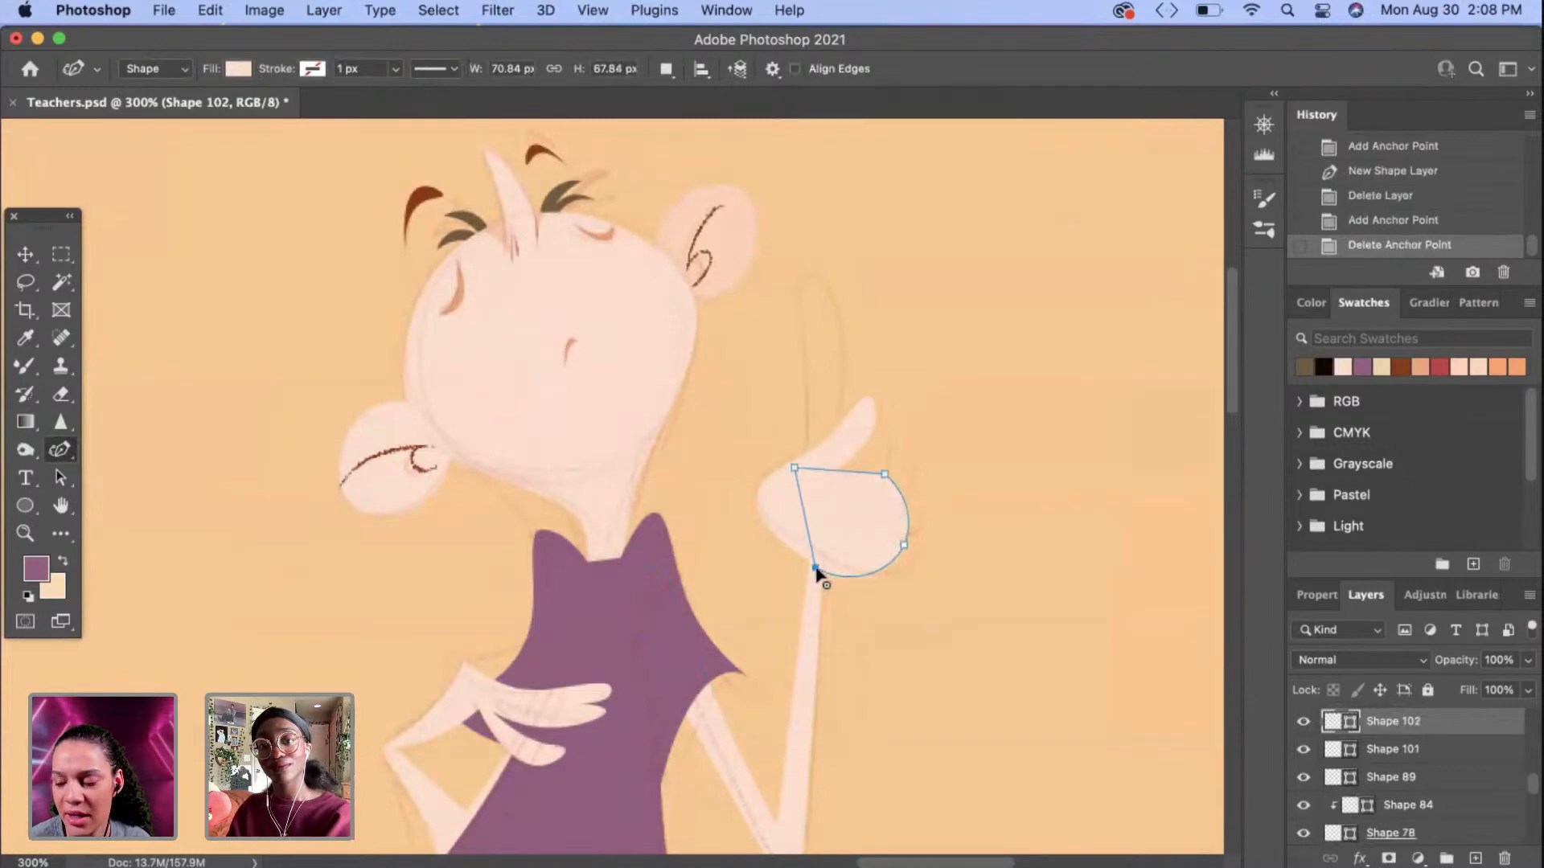
pyautogui.moveTo(816, 568); pyautogui.dragTo(816, 573)
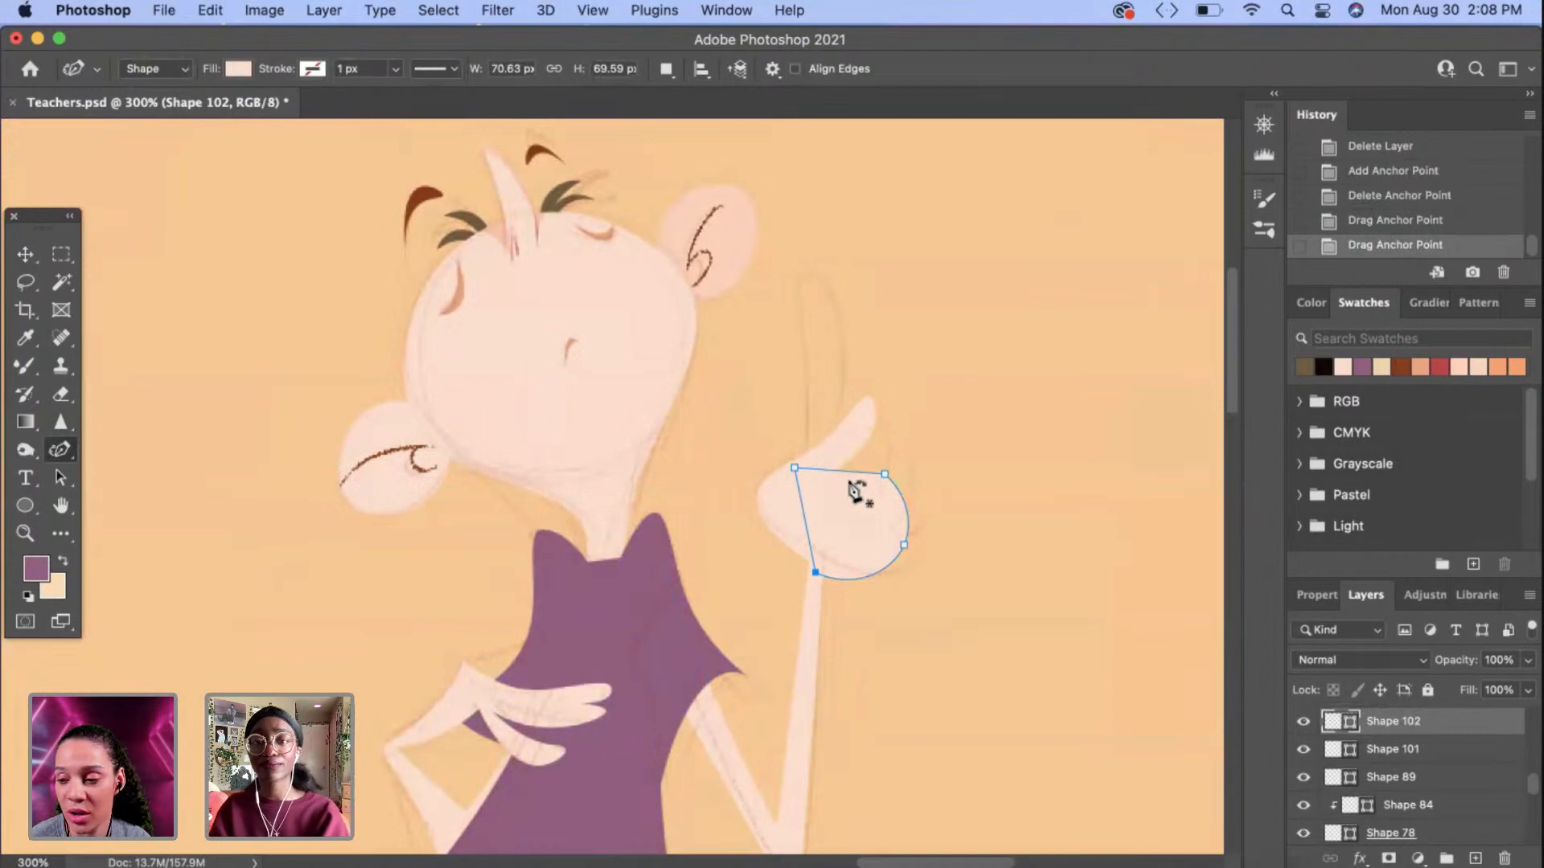
pyautogui.click(884, 441)
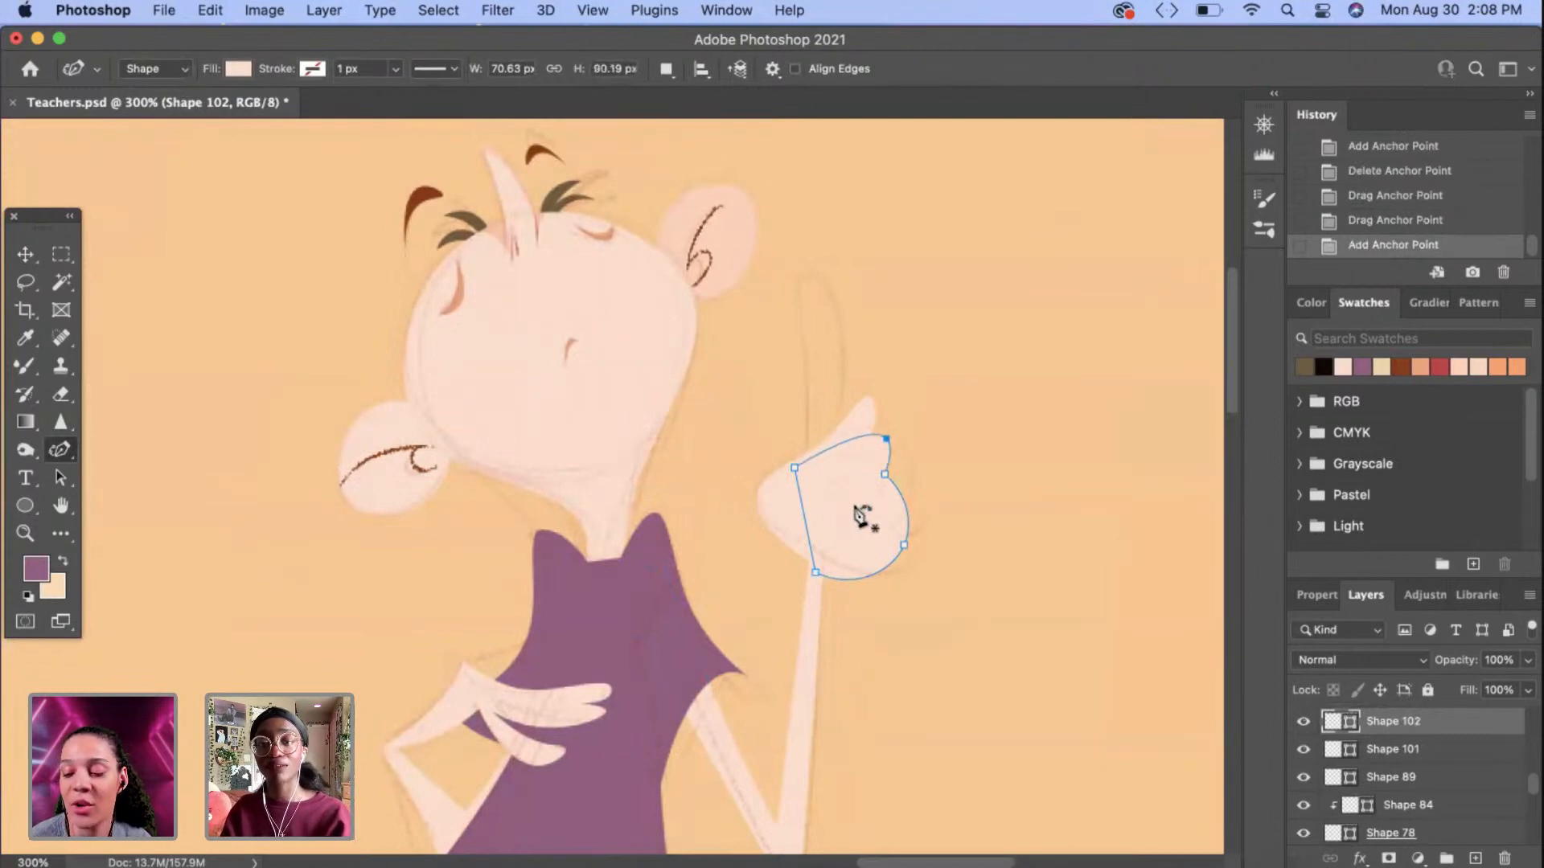
pyautogui.press('Escape')
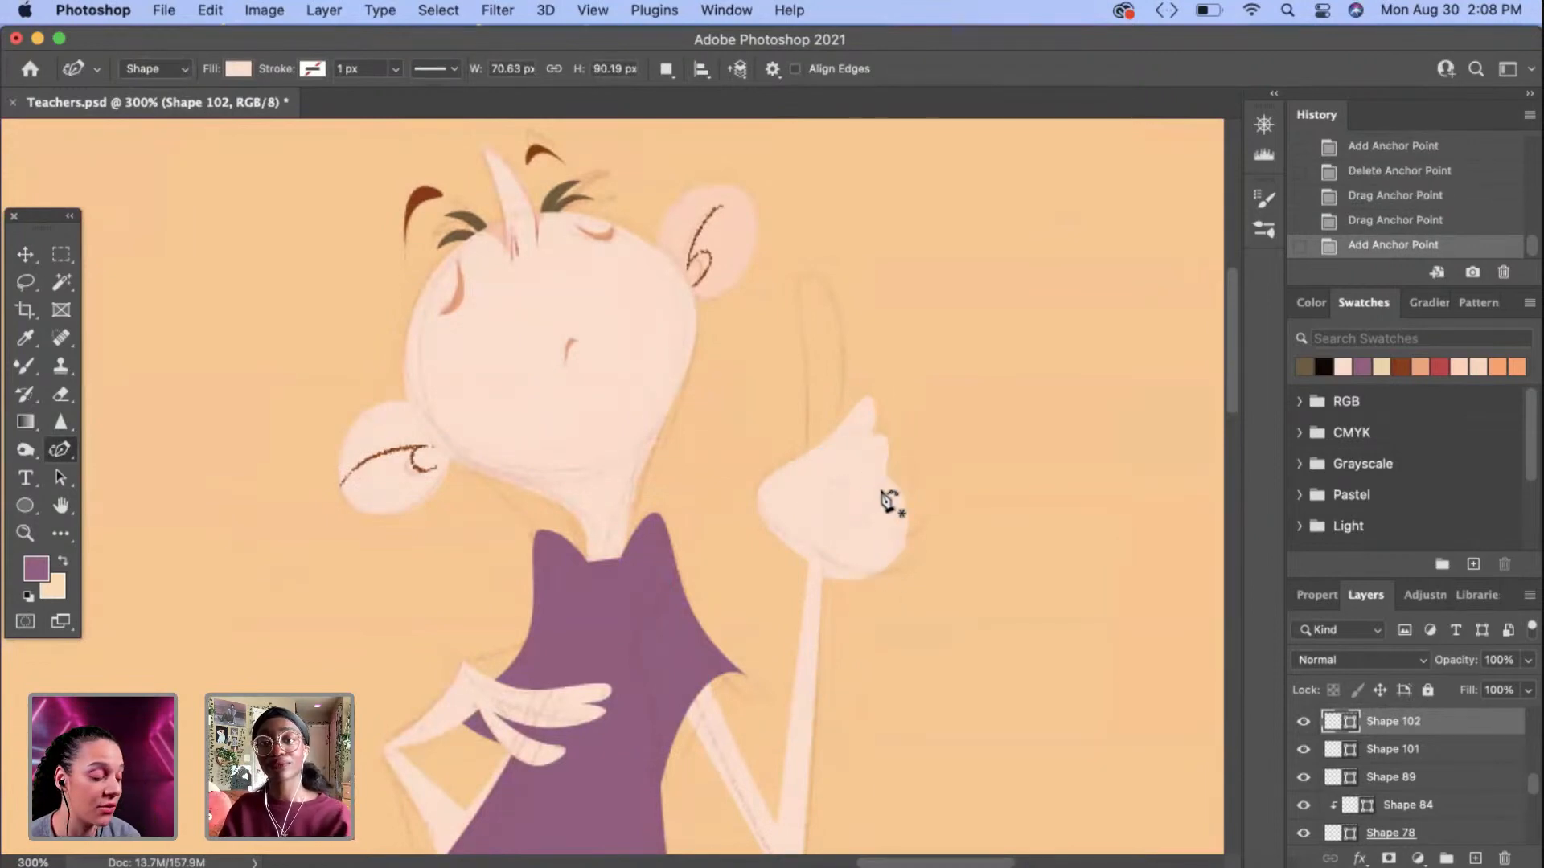
# Step: Toggle the two hand shapes' visibility to tell them apart and move the palm-and-thumb layer above the fist layer
pyautogui.click(25, 256)
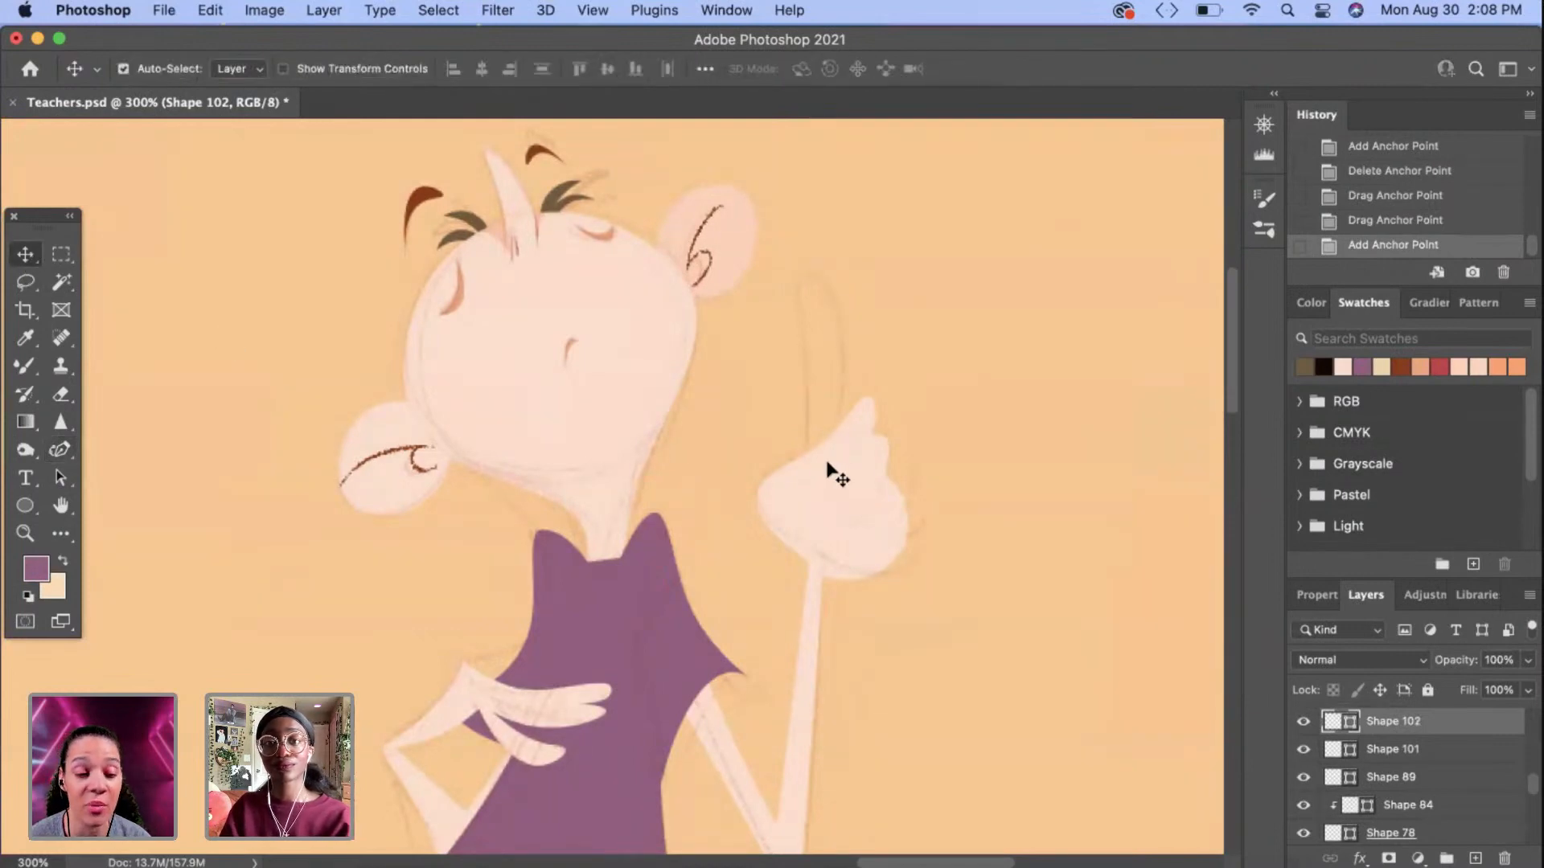
pyautogui.click(1300, 723)
pyautogui.click(1300, 722)
pyautogui.click(1301, 750)
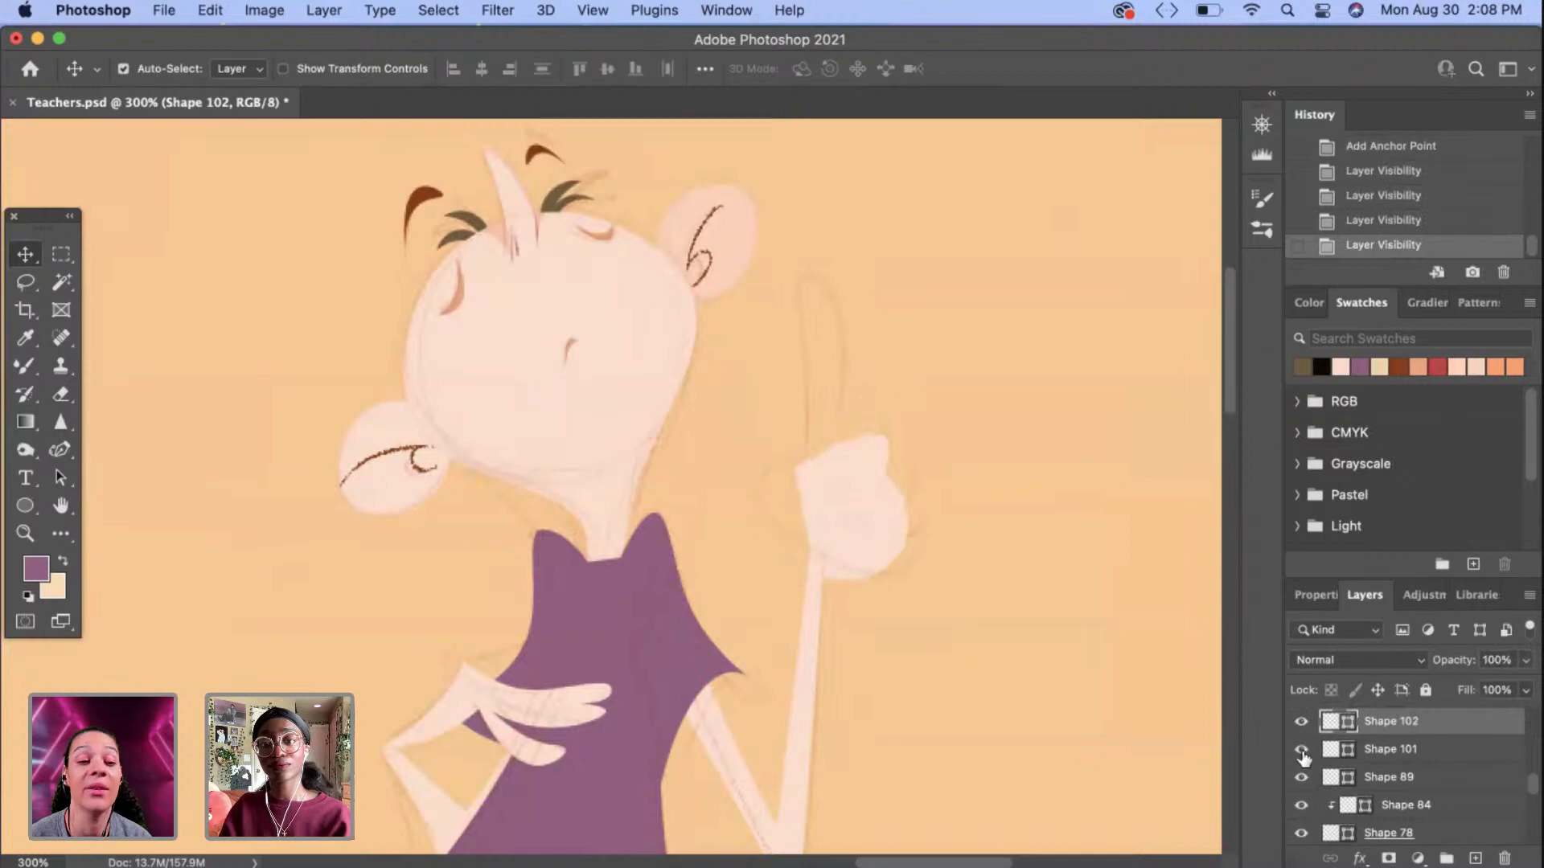
pyautogui.moveTo(1372, 750); pyautogui.dragTo(1371, 717)
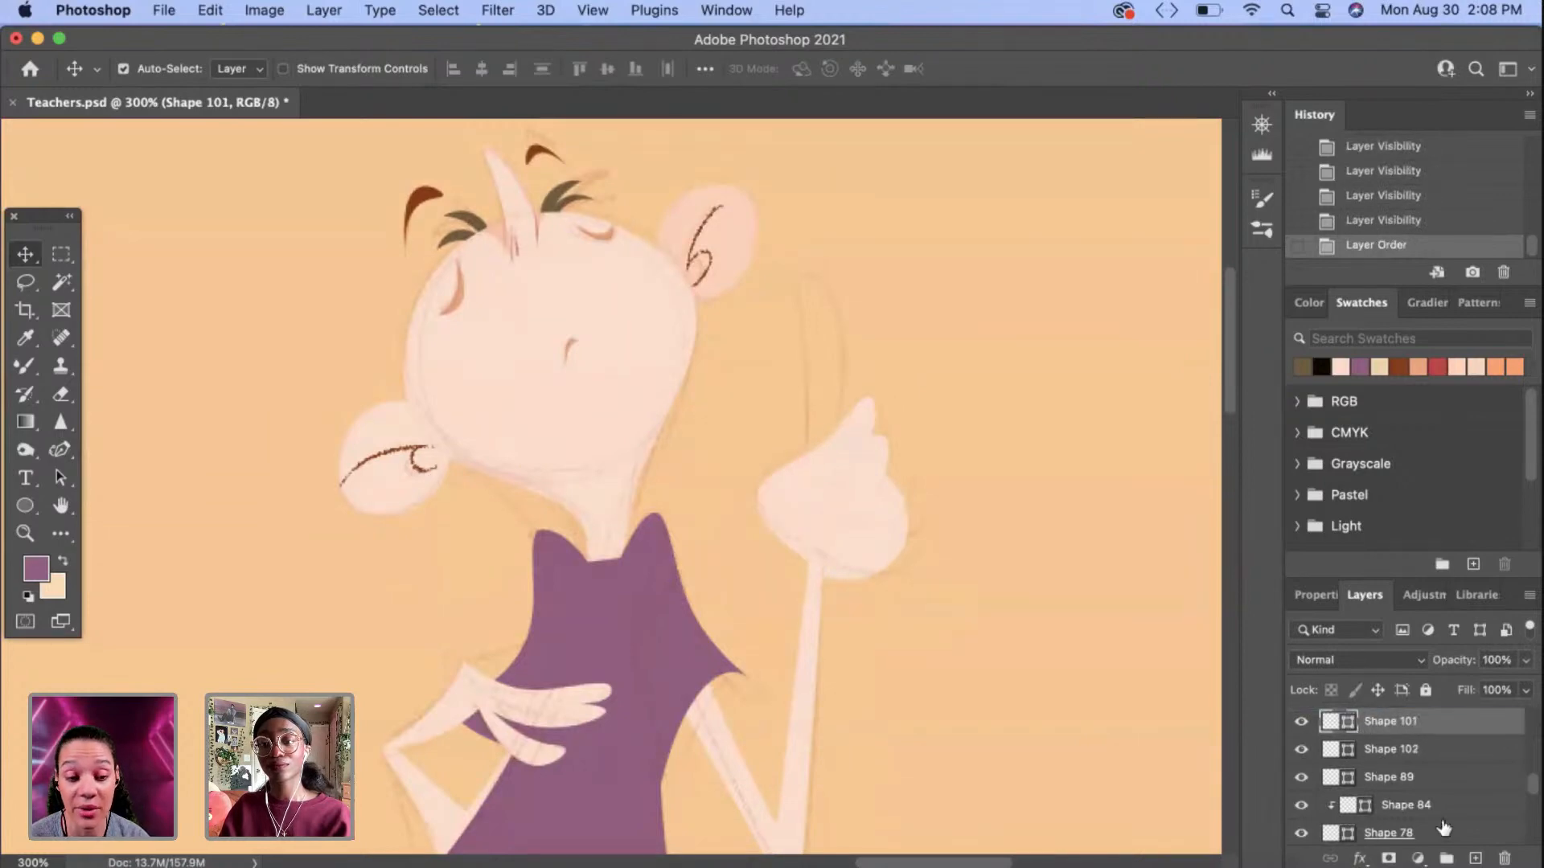
# Step: Add a new layer directly above the fist shape and clip it to that shape
pyautogui.click(1425, 752)
pyautogui.click(1476, 858)
pyautogui.rightClick(1413, 750)
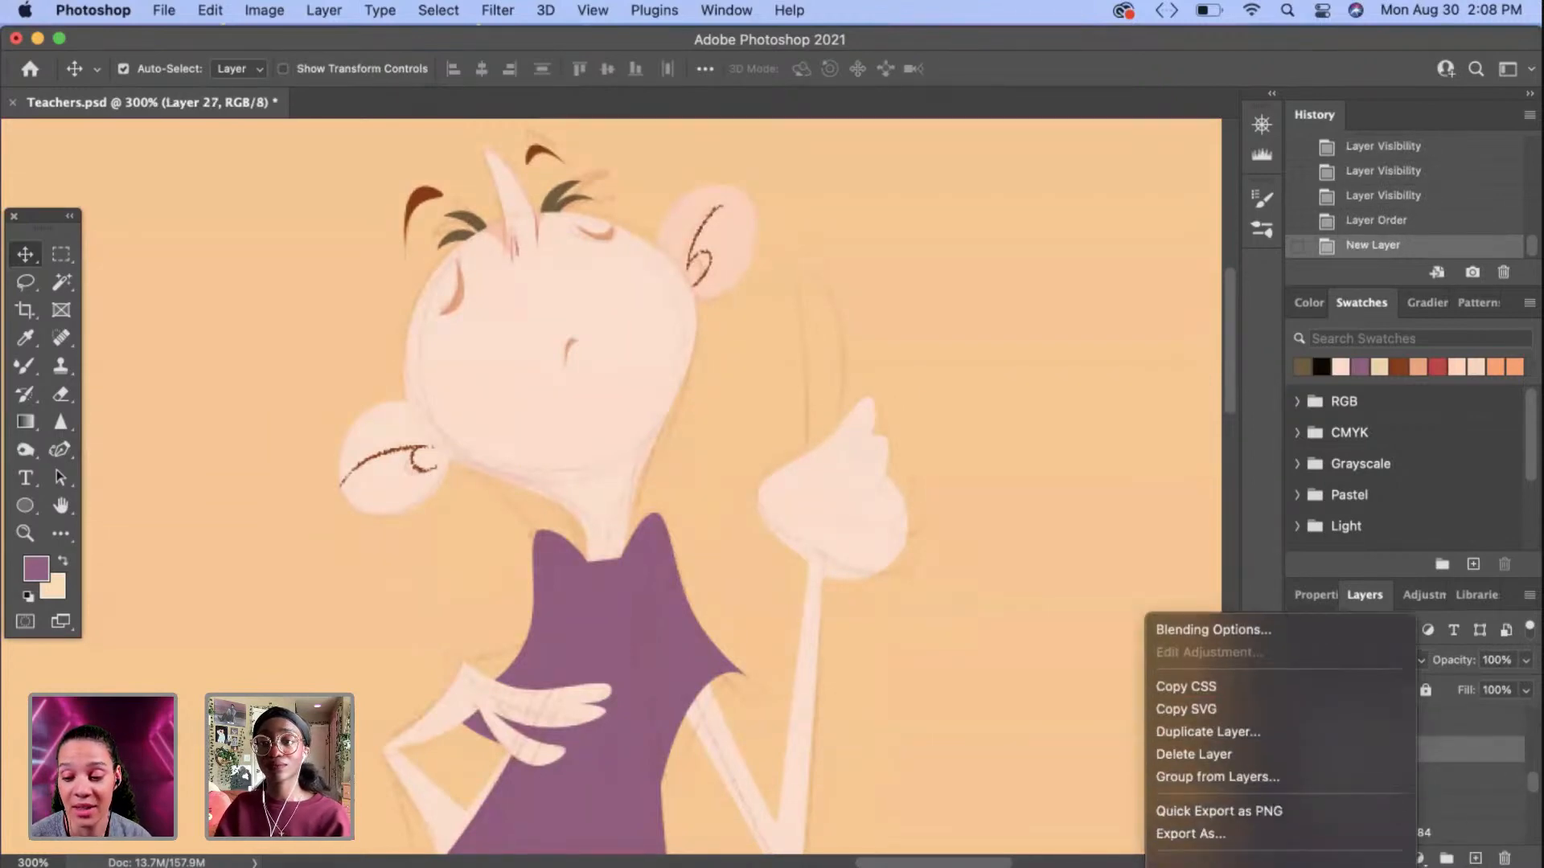
pyautogui.click(1251, 747)
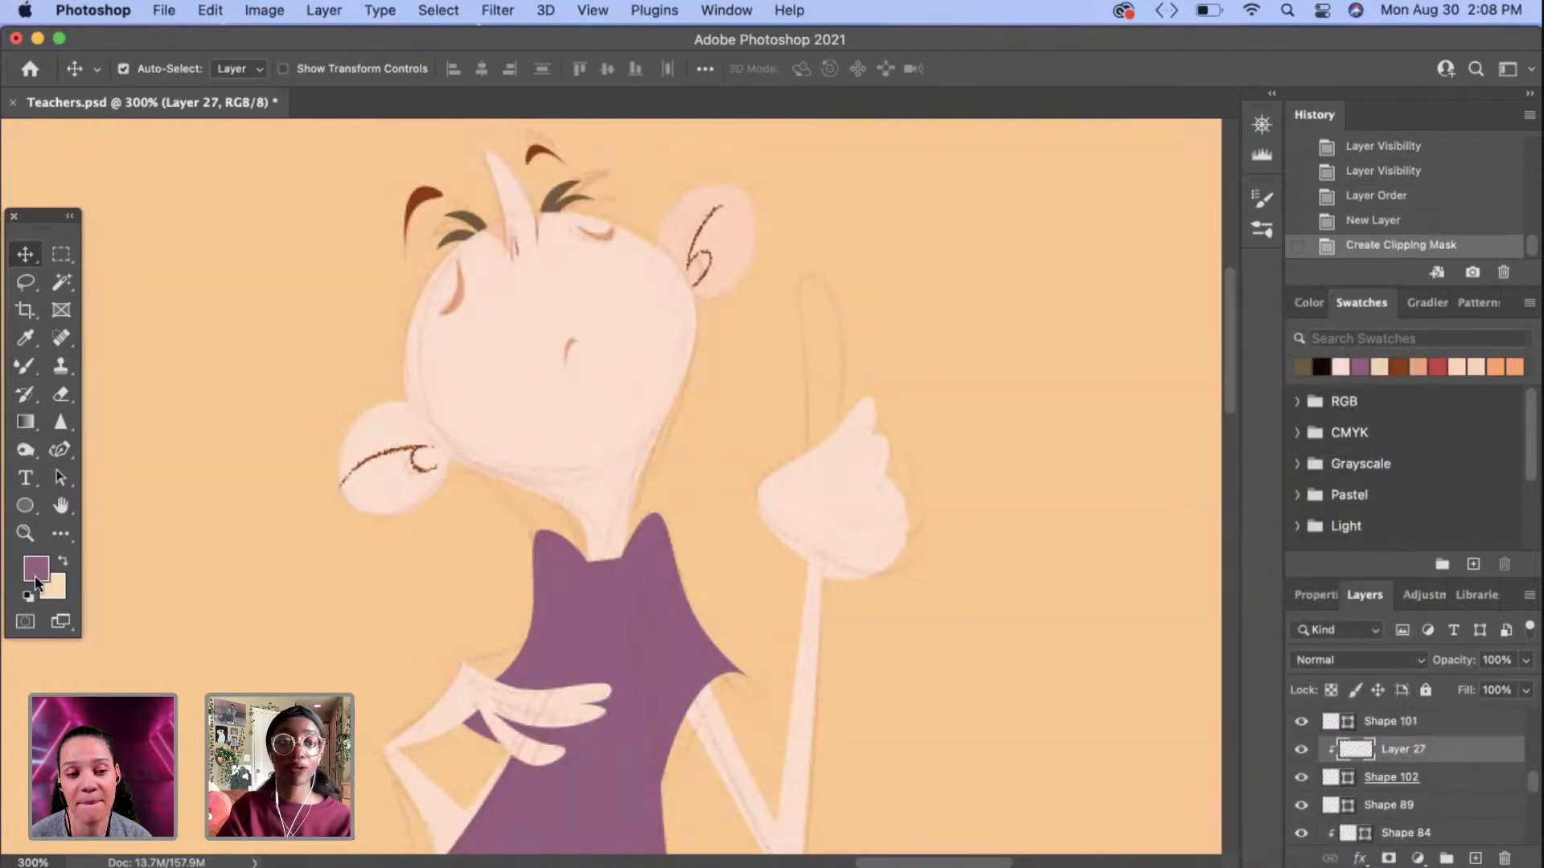
# Step: Set the foreground color to a light orange, starting from a color sampled at the face's eyelid shadow
pyautogui.click(35, 575)
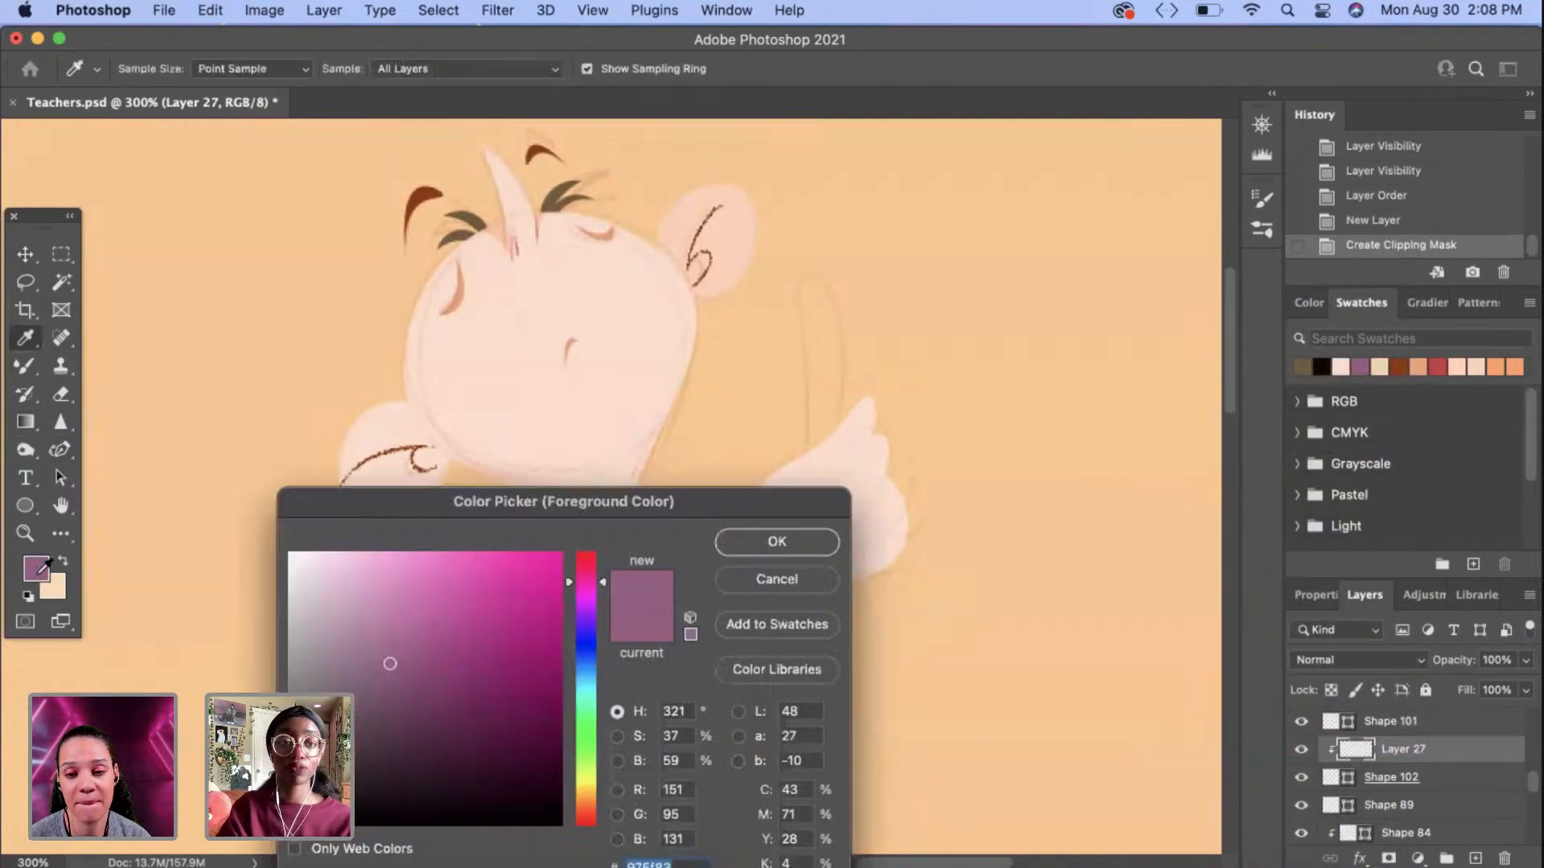
pyautogui.click(458, 305)
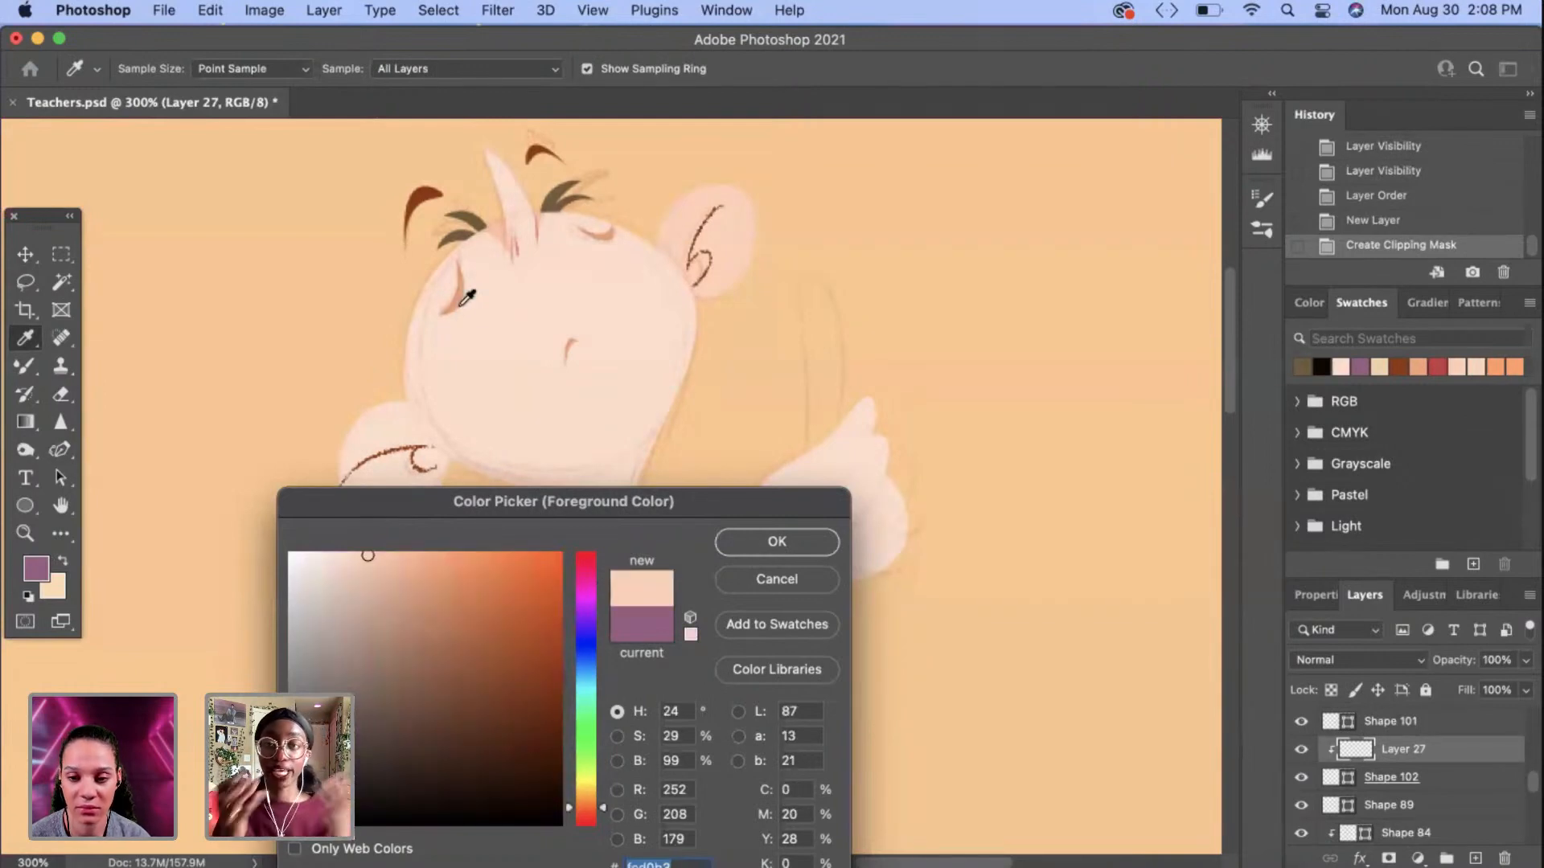
pyautogui.moveTo(397, 596); pyautogui.dragTo(443, 493)
pyautogui.click(776, 541)
pyautogui.press('v')
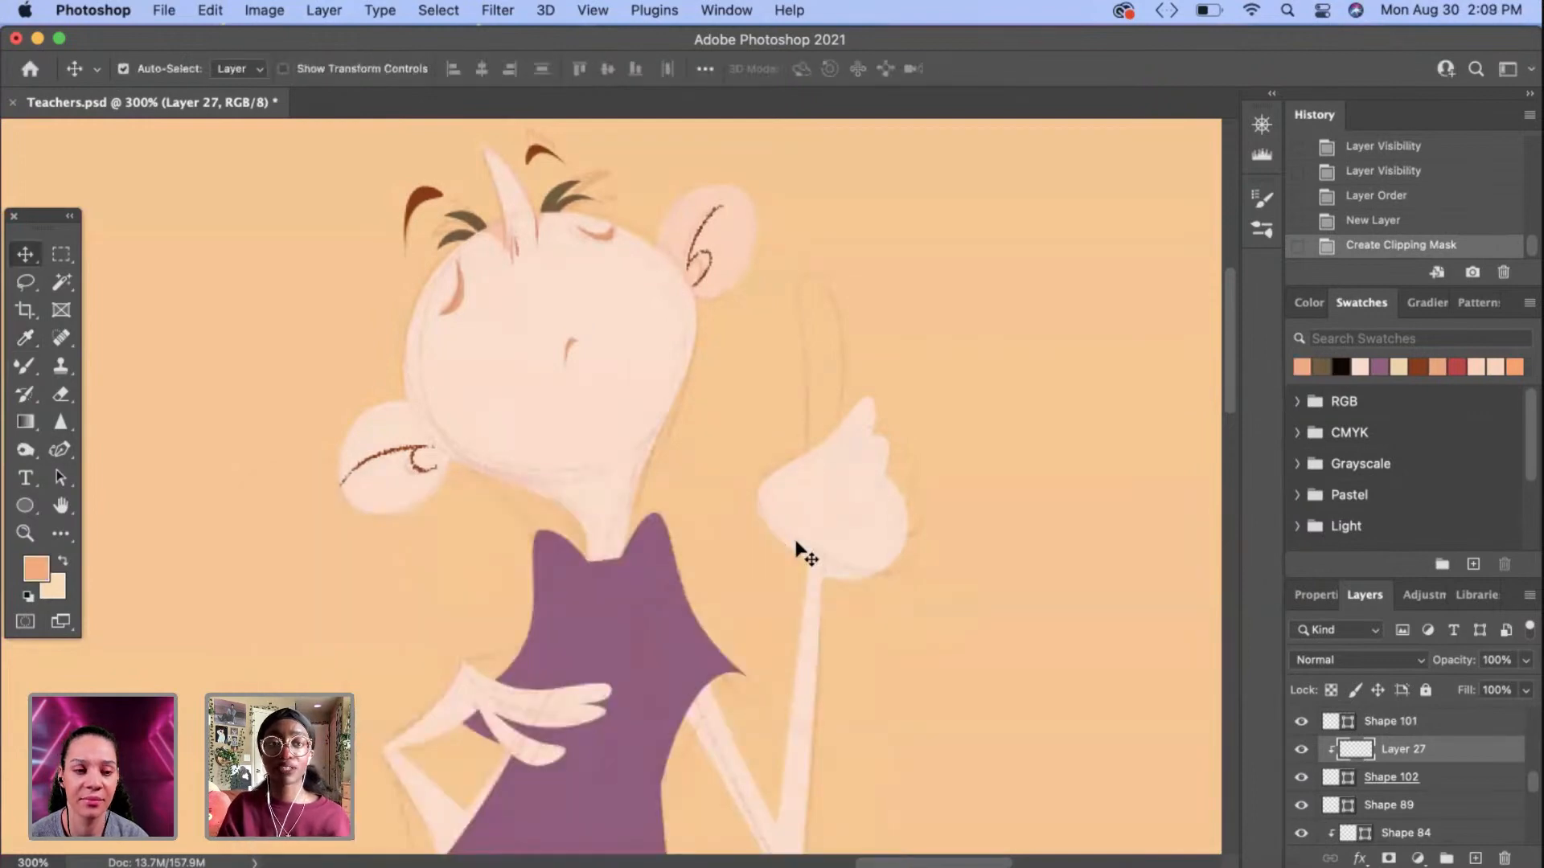
# Step: Switch to the Brush tool and choose the recently used textured brush at 90 px
pyautogui.moveTo(38, 364); pyautogui.dragTo(97, 364)
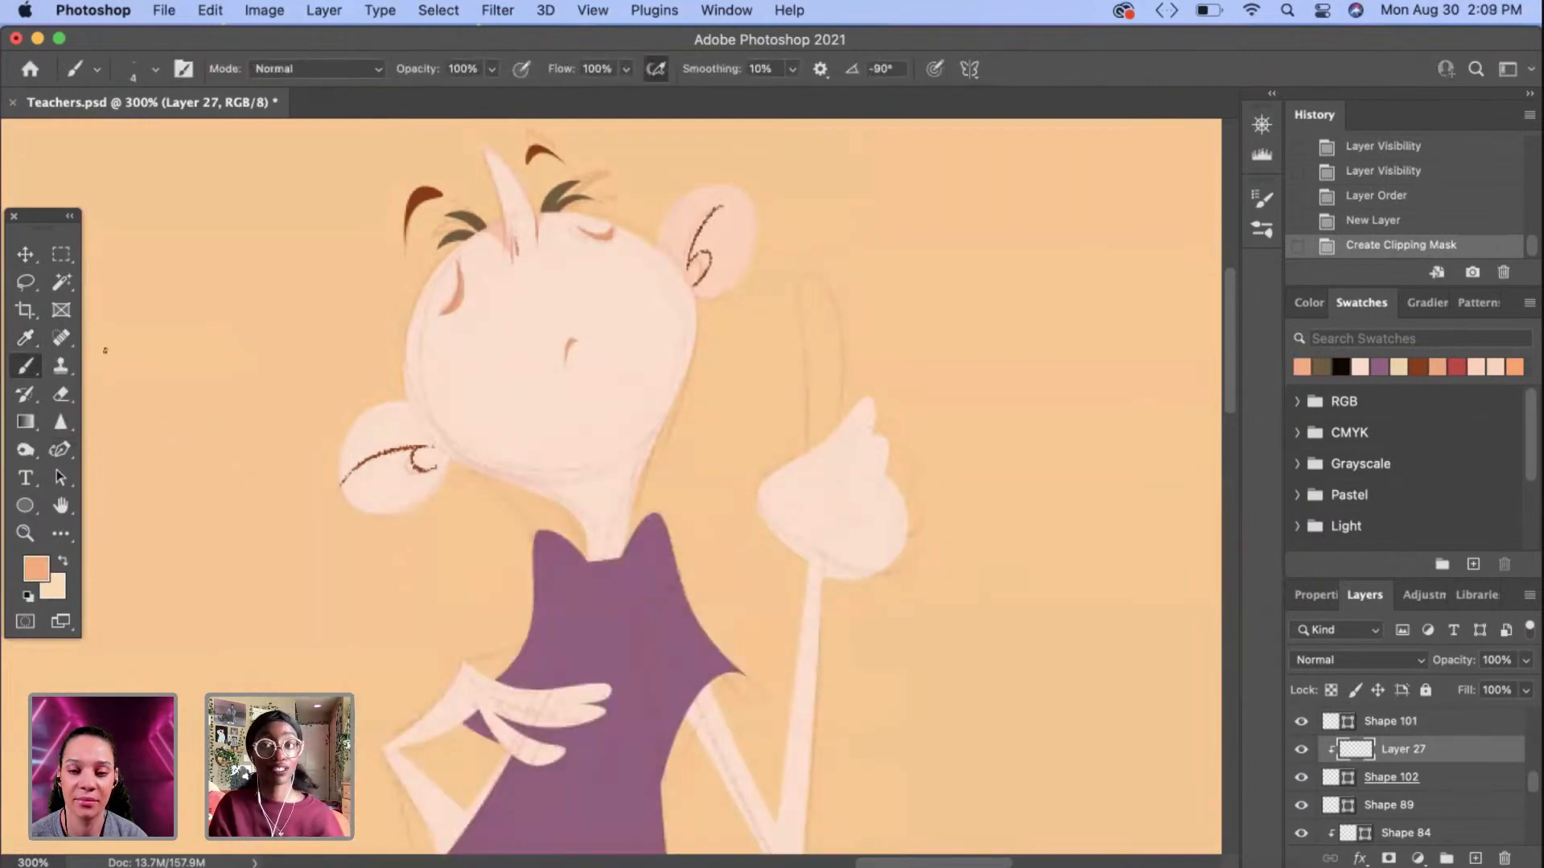
pyautogui.click(140, 72)
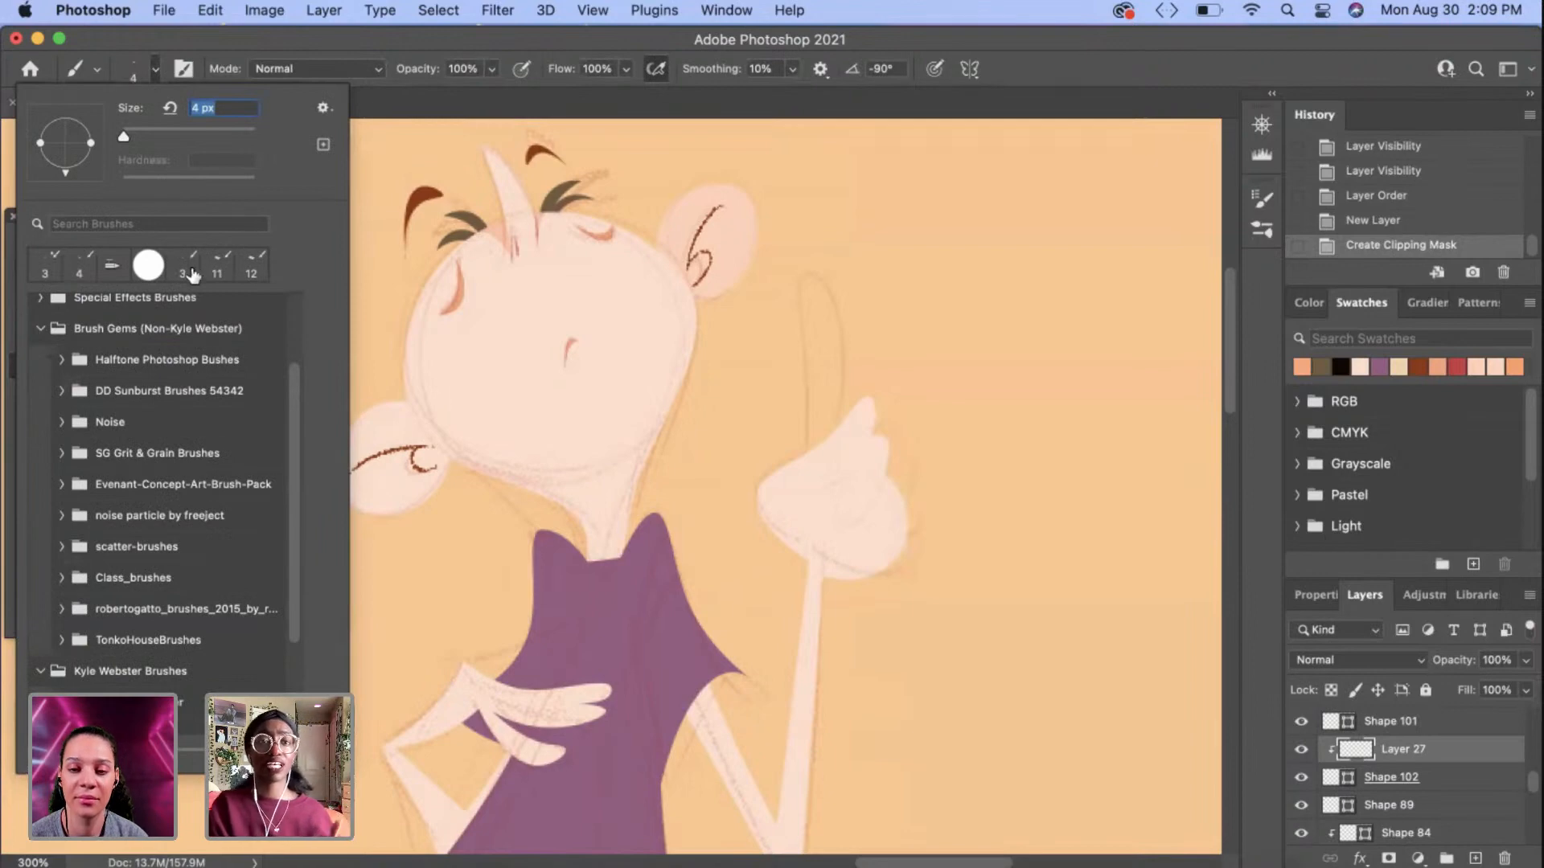
pyautogui.click(118, 277)
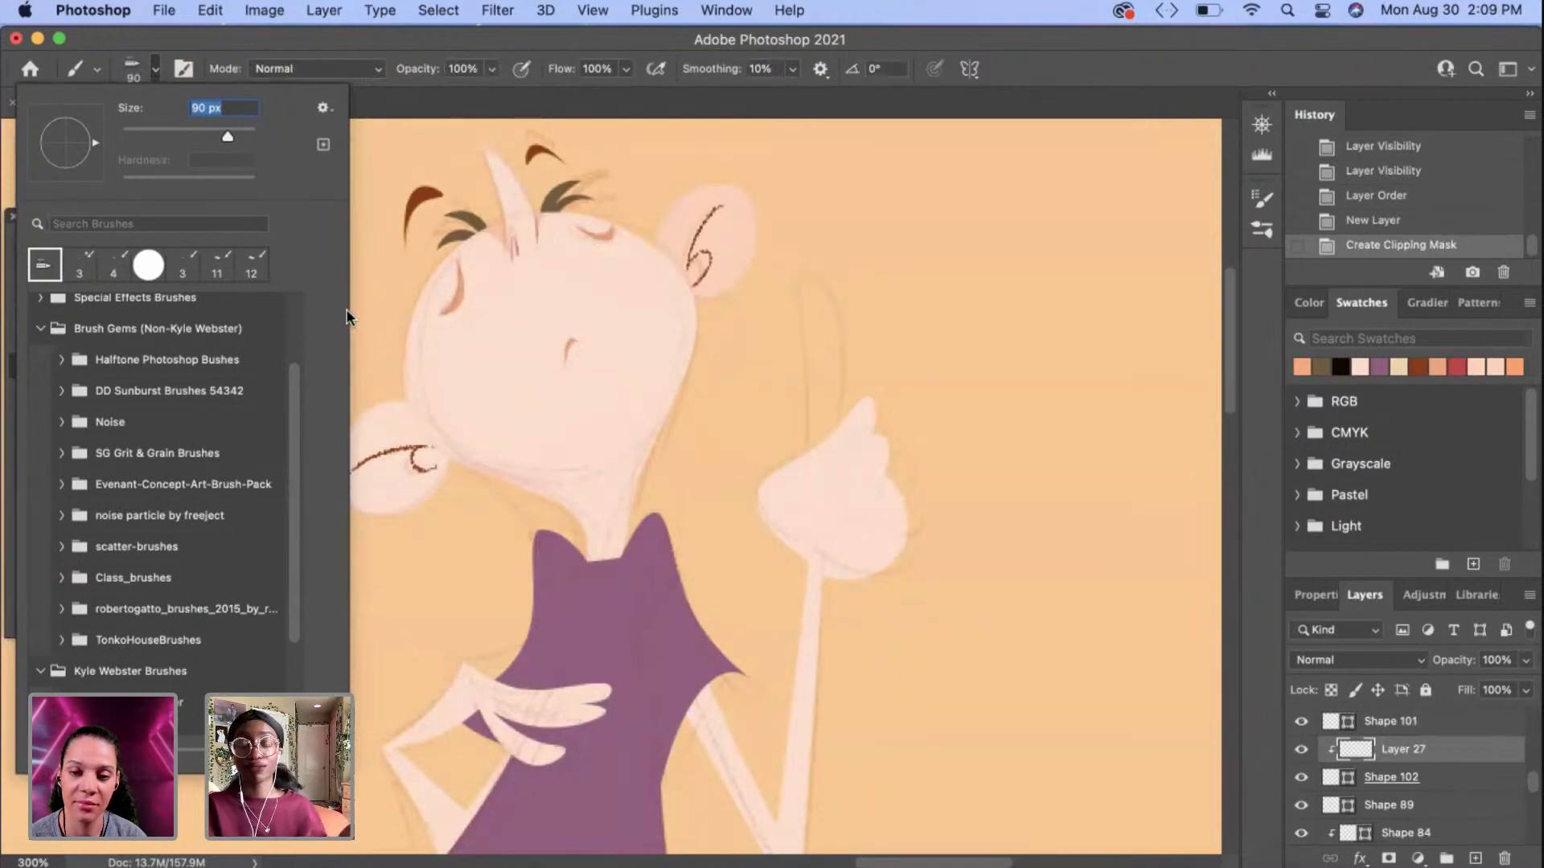
# Step: Paint grainy orange shading along the fist's outer edge on the clipped layer, undoing the trial strokes and repainting
pyautogui.moveTo(886, 492)
pyautogui.mouseDown()
pyautogui.moveTo(926, 470)
pyautogui.moveTo(876, 465)
pyautogui.moveTo(928, 466)
pyautogui.moveTo(900, 485)
pyautogui.moveTo(942, 463)
pyautogui.moveTo(881, 463)
pyautogui.moveTo(932, 440)
pyautogui.moveTo(938, 483)
pyautogui.moveTo(969, 475)
pyautogui.moveTo(980, 546)
pyautogui.moveTo(953, 534)
pyautogui.moveTo(978, 554)
pyautogui.moveTo(931, 545)
pyautogui.moveTo(952, 540)
pyautogui.moveTo(903, 575)
pyautogui.moveTo(967, 567)
pyautogui.mouseUp()
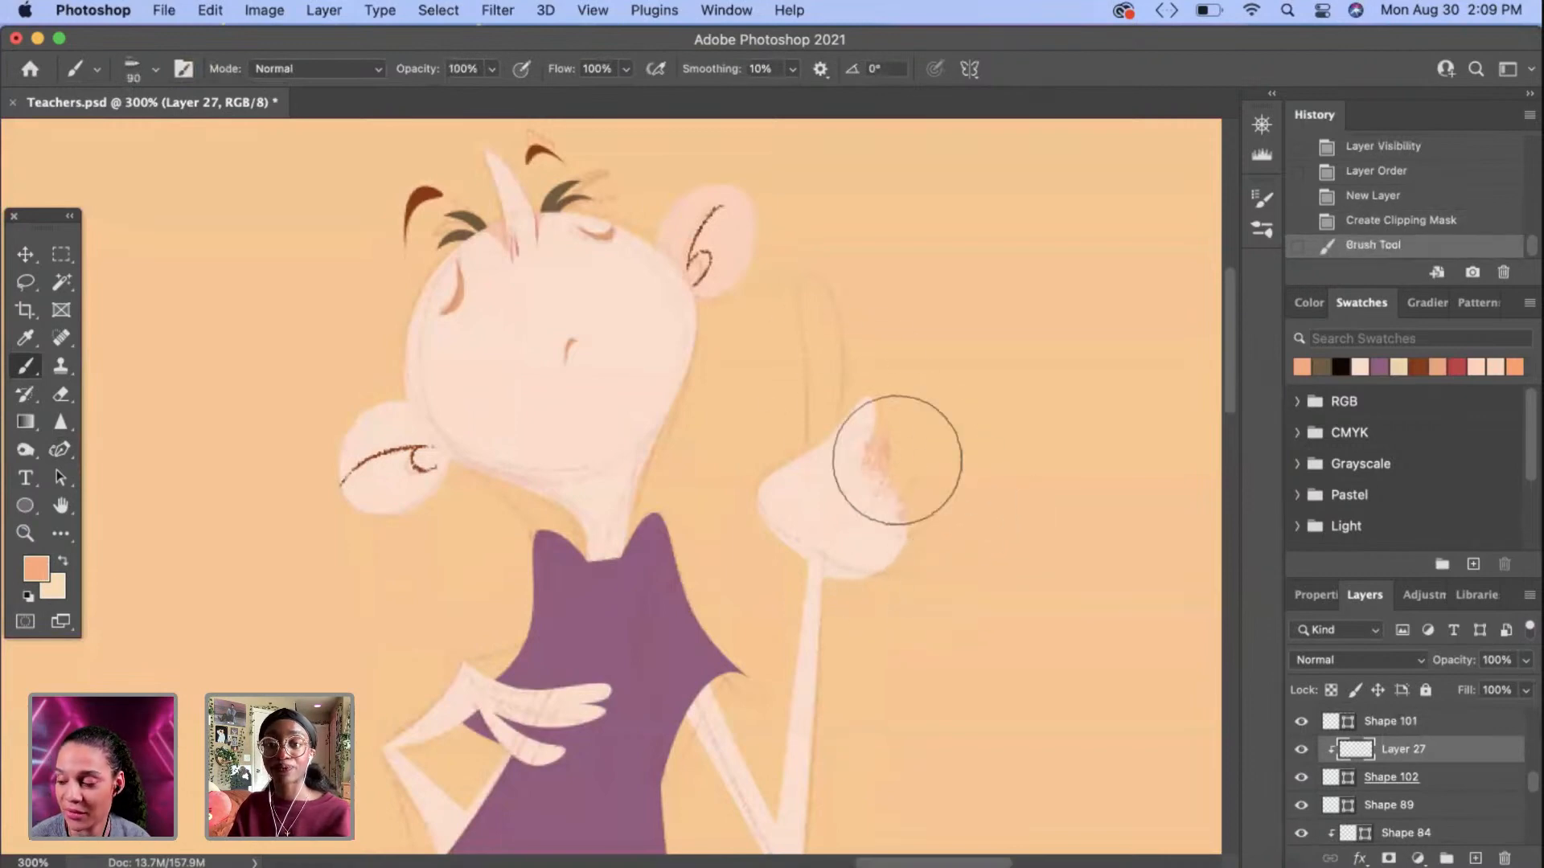
pyautogui.press('super+z')
pyautogui.moveTo(861, 441)
pyautogui.mouseDown()
pyautogui.moveTo(907, 456)
pyautogui.moveTo(881, 495)
pyautogui.moveTo(956, 562)
pyautogui.moveTo(953, 515)
pyautogui.moveTo(948, 555)
pyautogui.moveTo(970, 513)
pyautogui.moveTo(912, 527)
pyautogui.moveTo(967, 503)
pyautogui.moveTo(948, 526)
pyautogui.moveTo(948, 472)
pyautogui.moveTo(908, 451)
pyautogui.moveTo(848, 354)
pyautogui.mouseUp()
pyautogui.hotkey('ctrl', 'z')
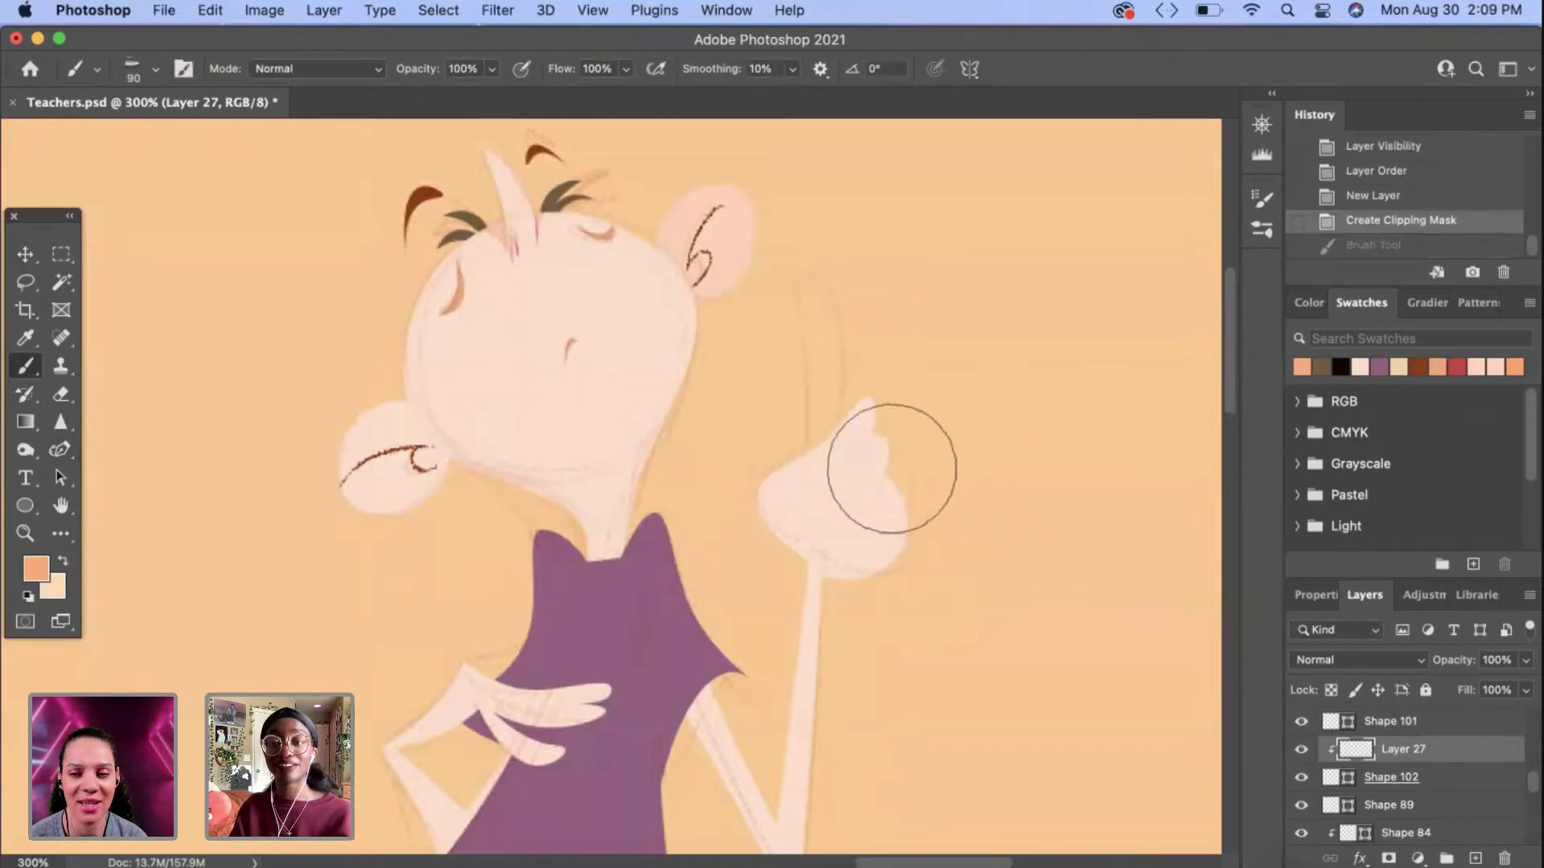
pyautogui.moveTo(890, 449)
pyautogui.mouseDown()
pyautogui.moveTo(890, 501)
pyautogui.moveTo(913, 495)
pyautogui.moveTo(921, 555)
pyautogui.mouseUp()
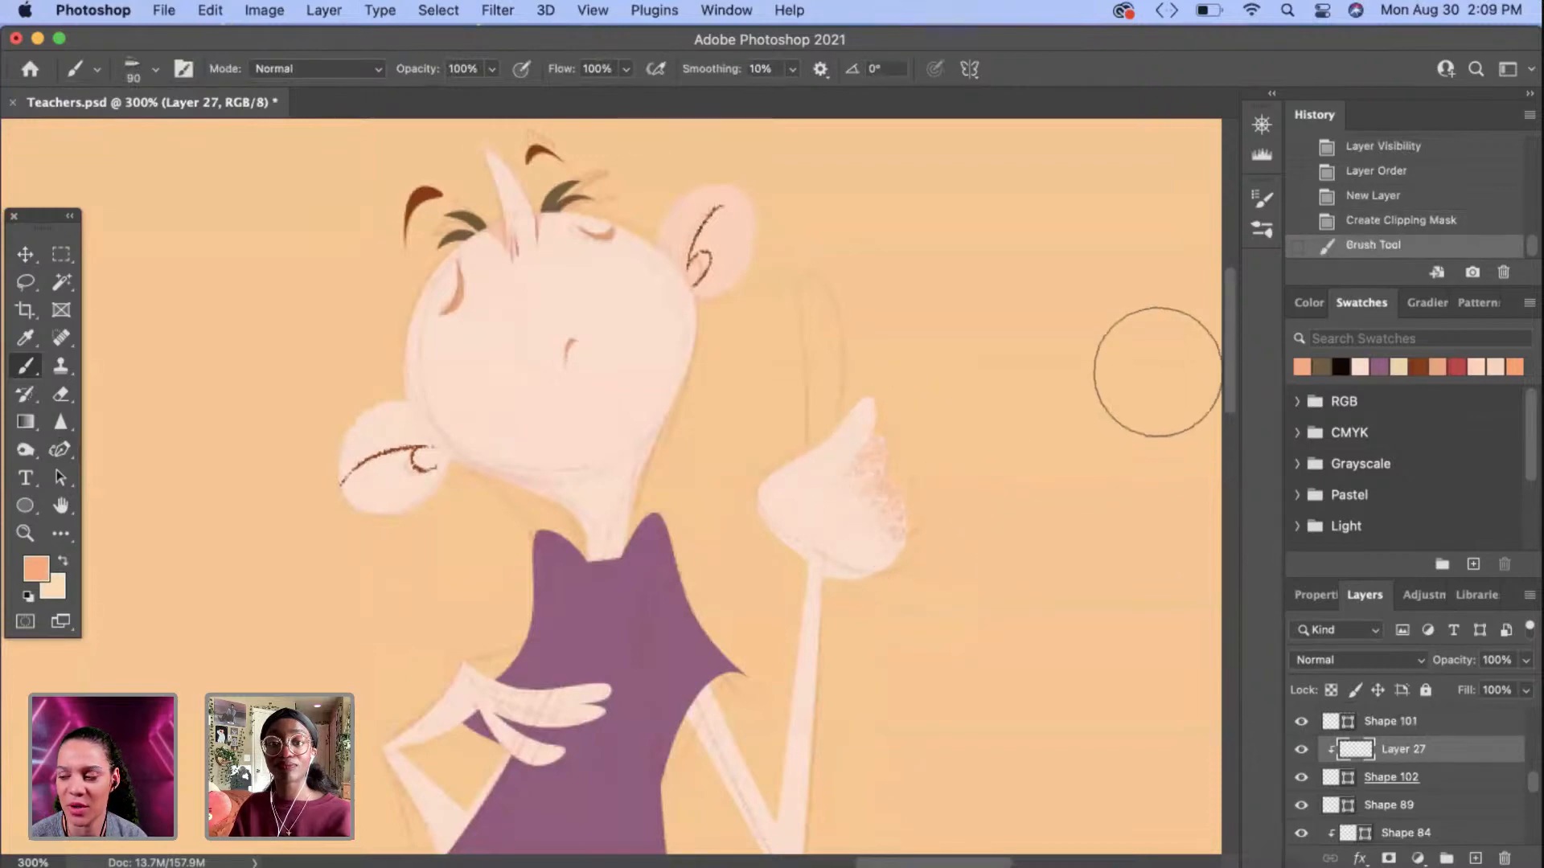
# Step: Start the raised index finger's base with a short Pen tool segment on a new shape layer below the fist shape
pyautogui.click(26, 254)
pyautogui.click(858, 554)
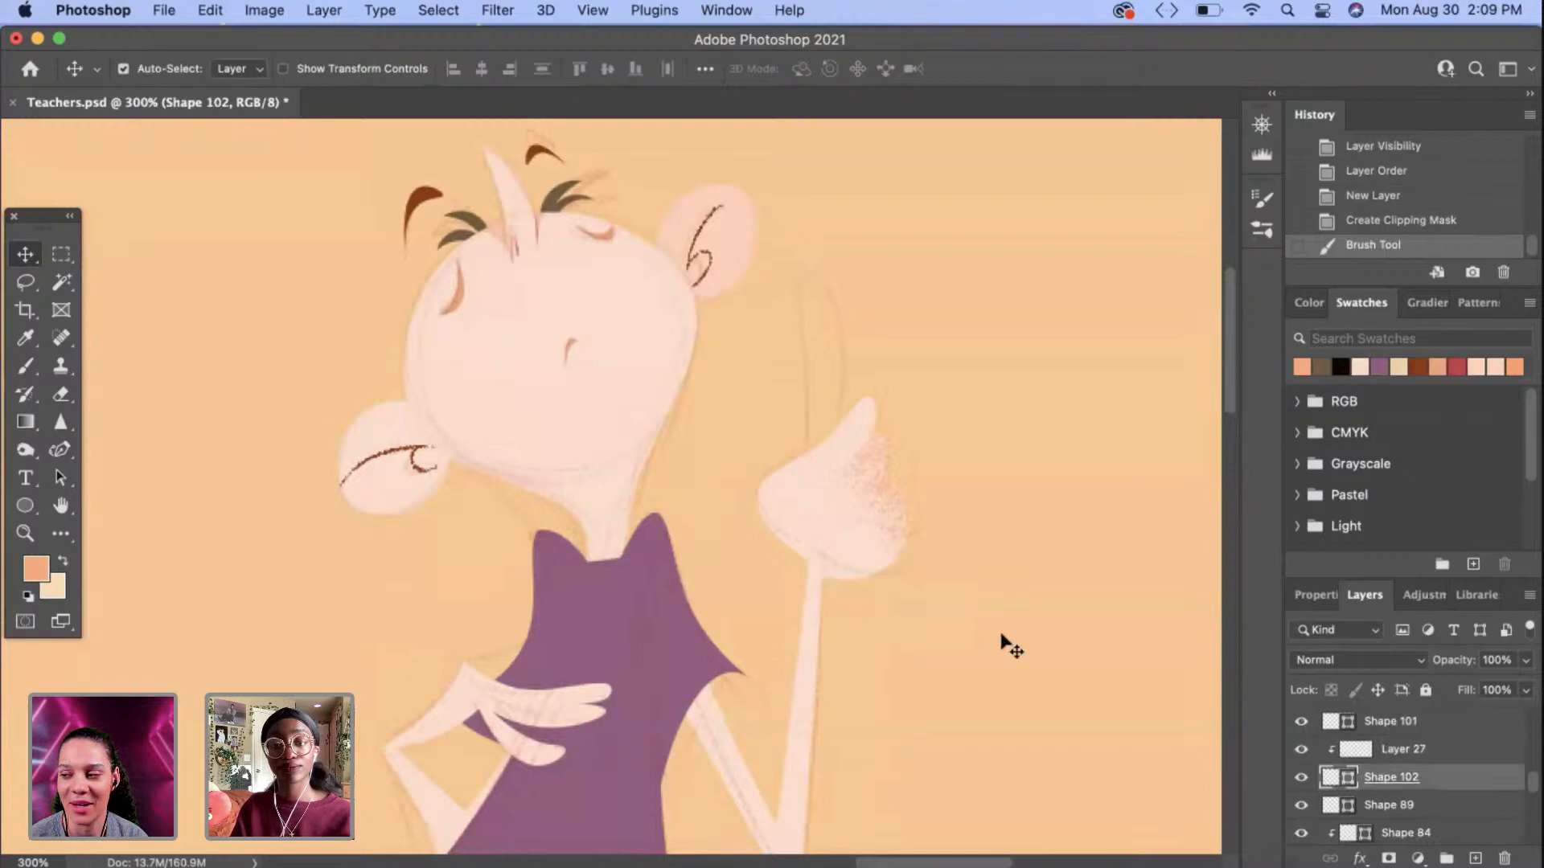
pyautogui.click(1376, 809)
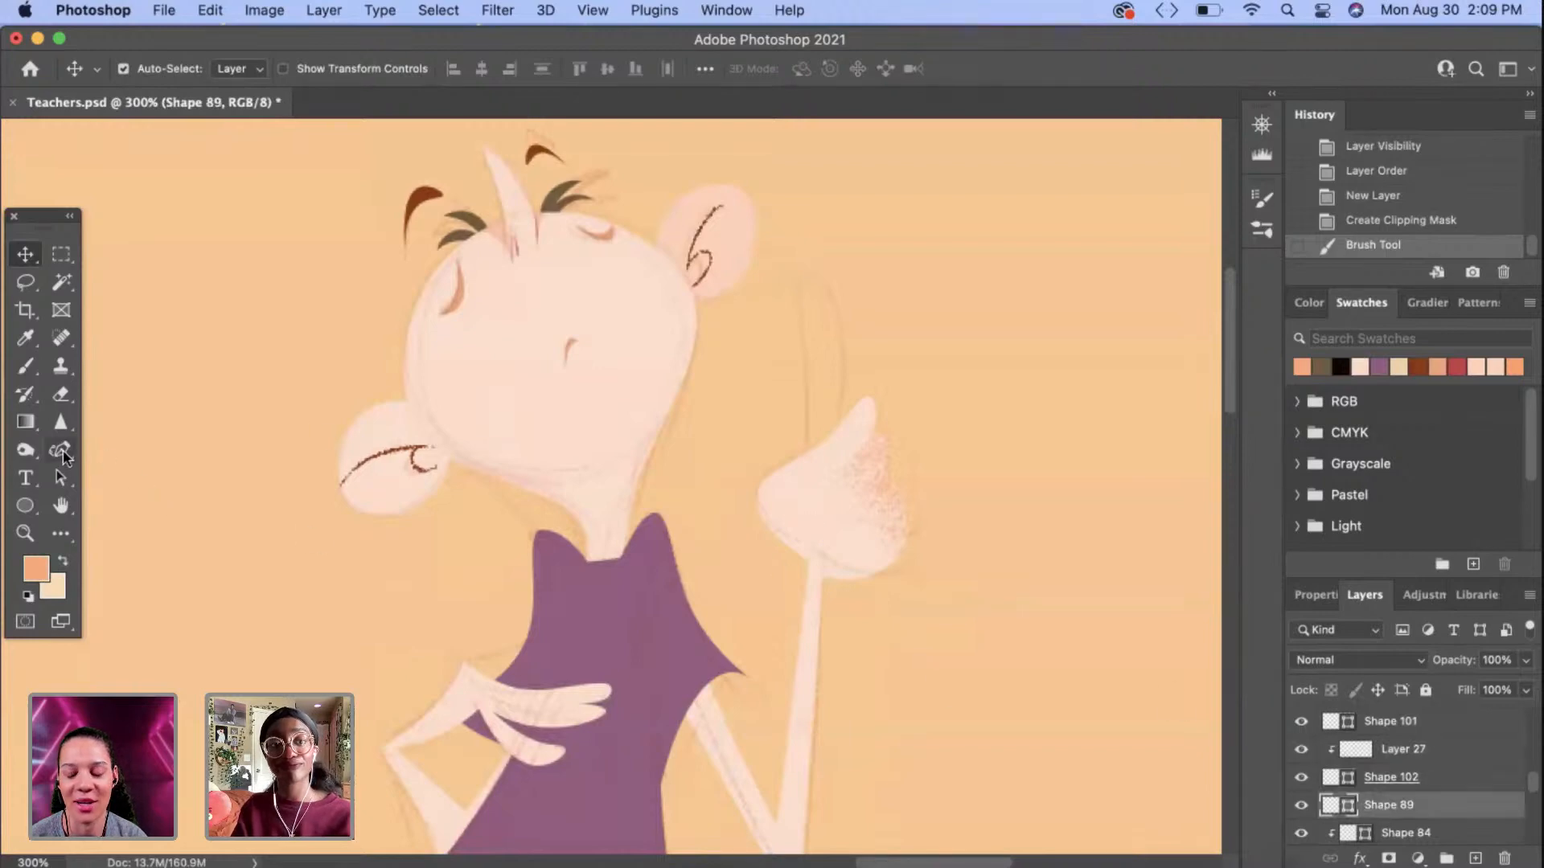
pyautogui.click(61, 452)
pyautogui.click(804, 464)
pyautogui.click(842, 440)
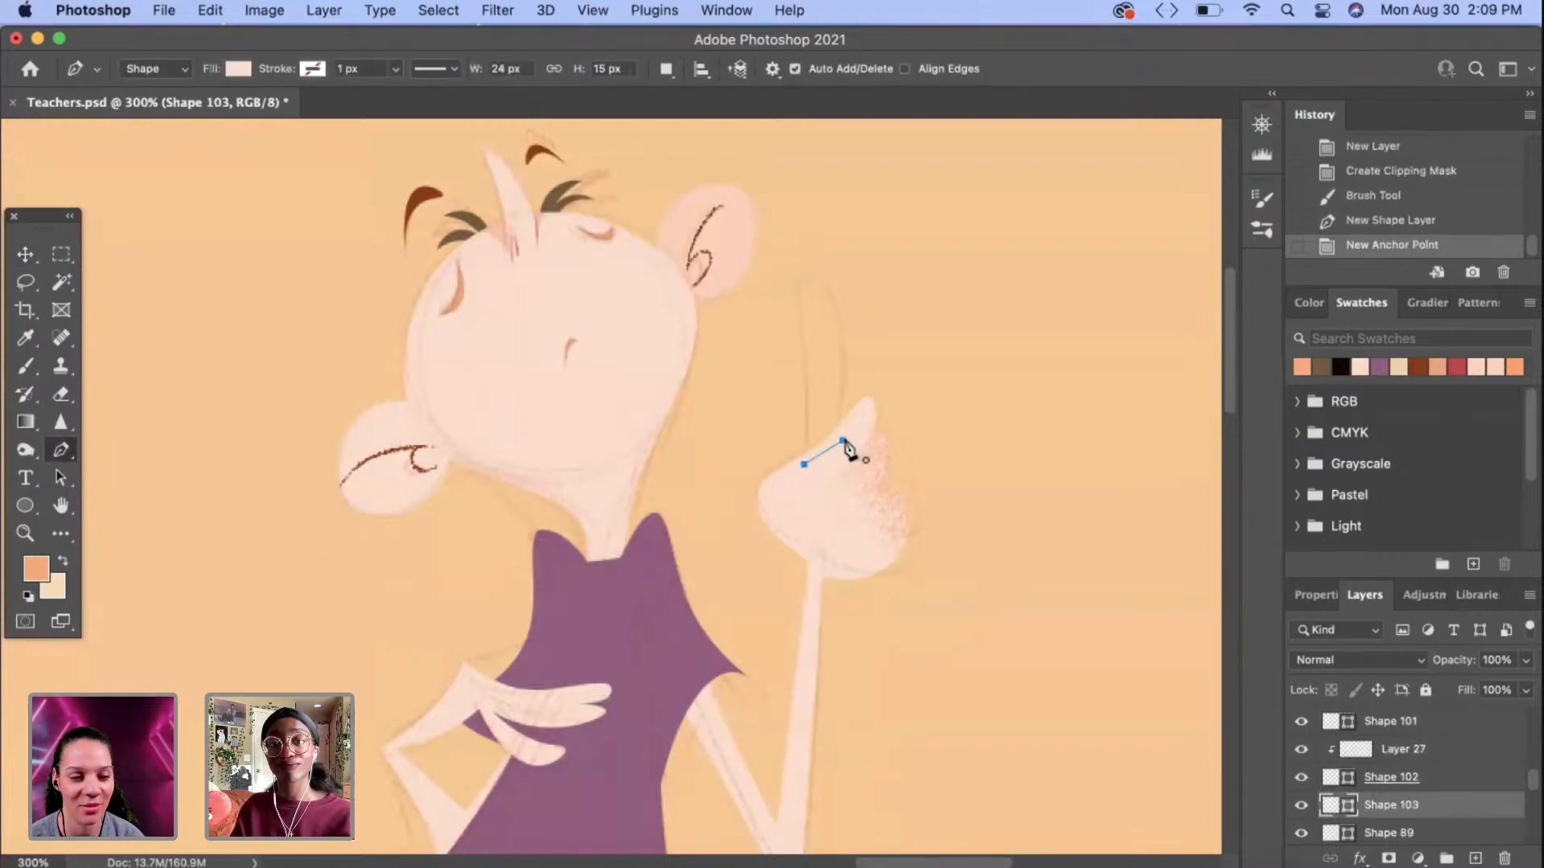
pyautogui.click(842, 442)
# Step: Build the raised index finger with the Curvature Pen, curving both sides into a narrow shape about 34 px wide and 119 px tall
pyautogui.rightClick(62, 450)
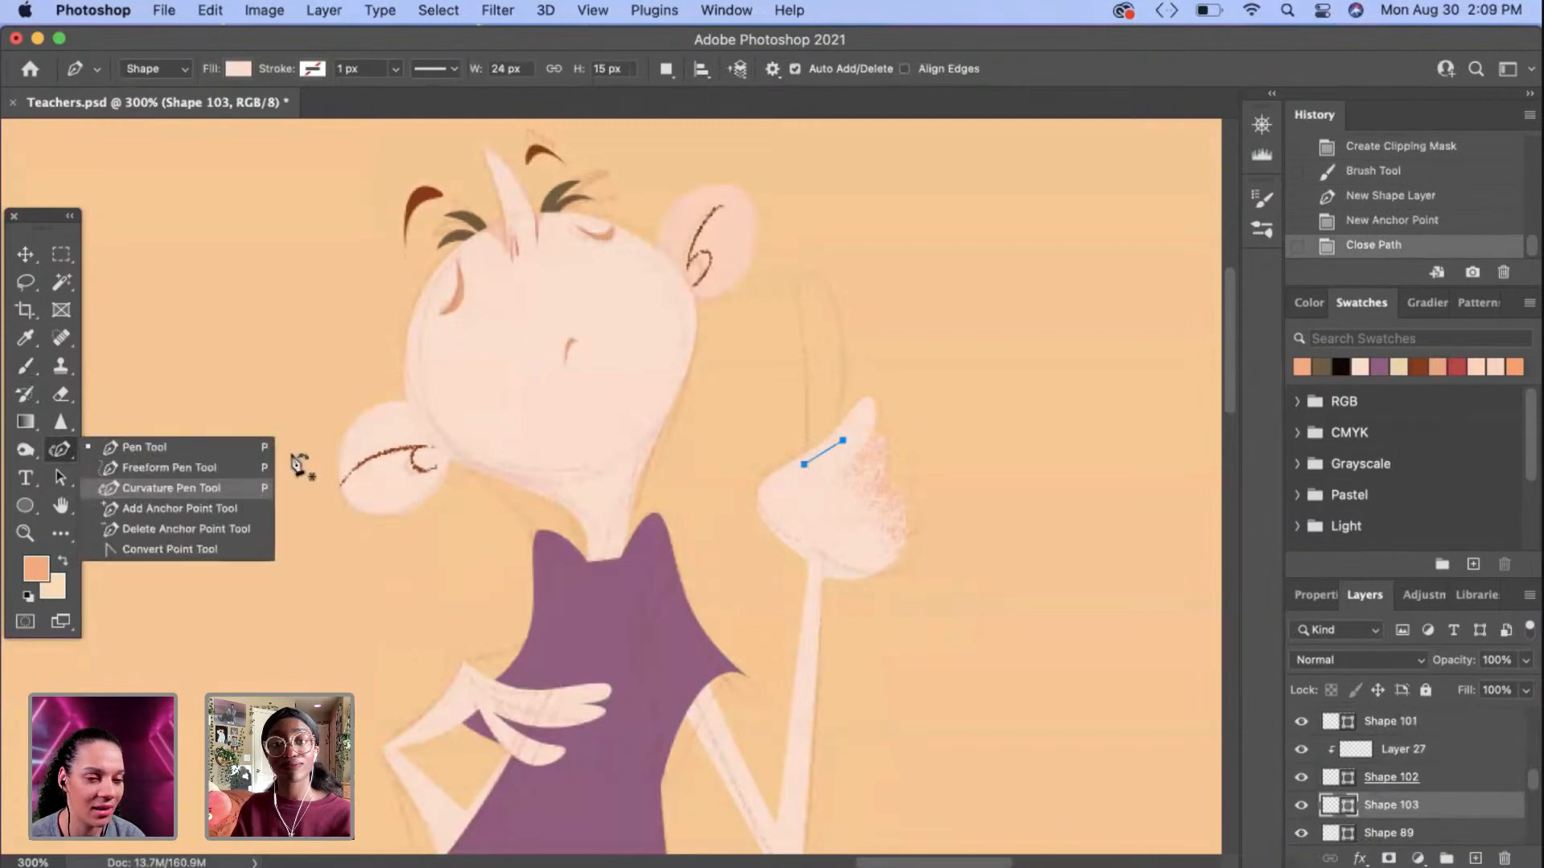
pyautogui.click(170, 488)
pyautogui.moveTo(820, 411); pyautogui.dragTo(804, 257)
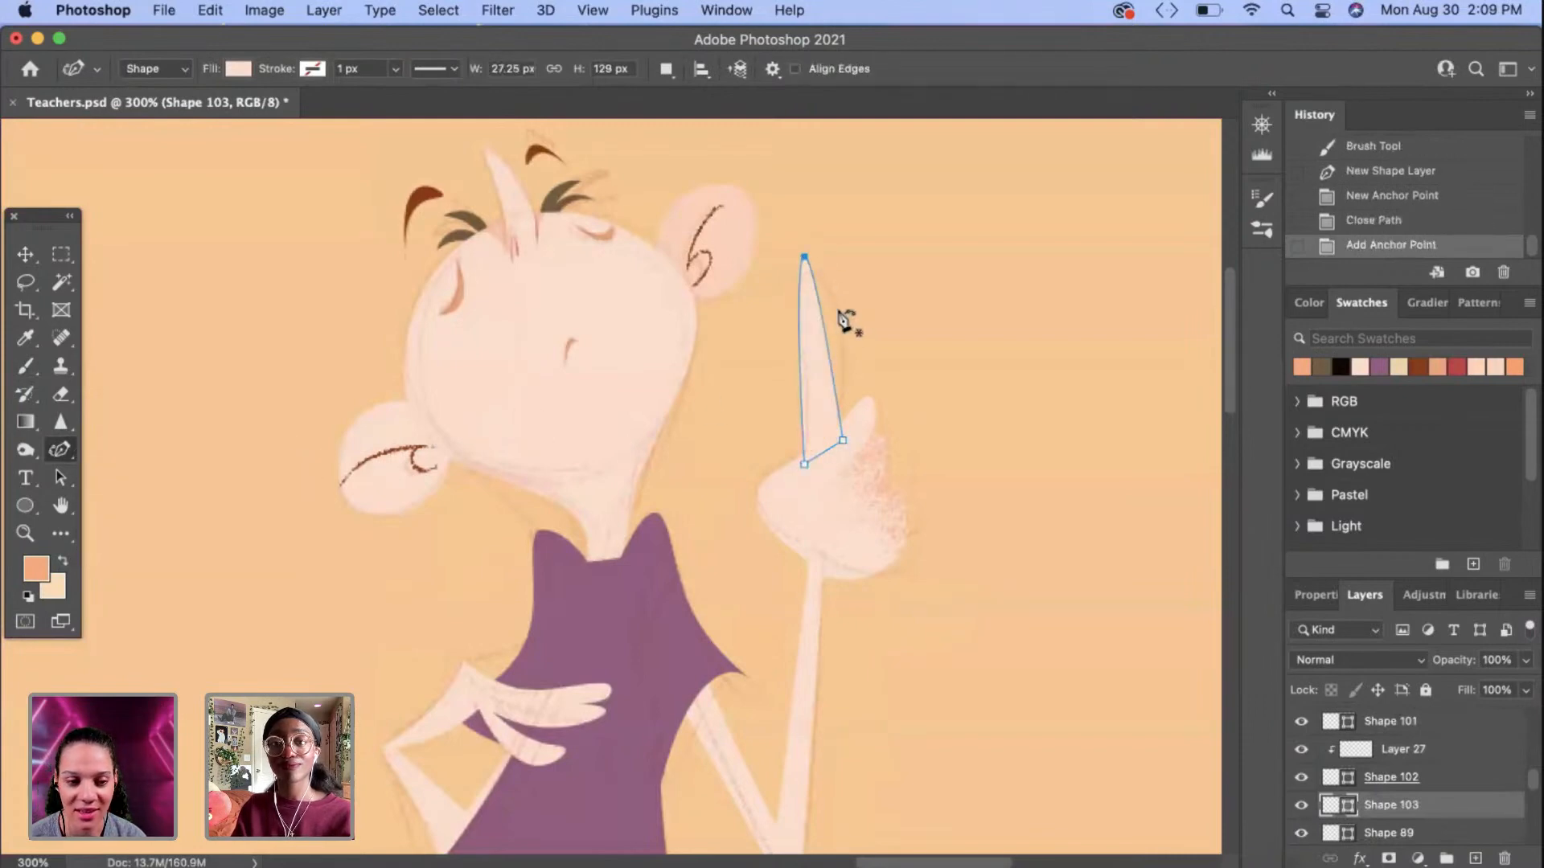
pyautogui.moveTo(820, 318); pyautogui.dragTo(828, 284)
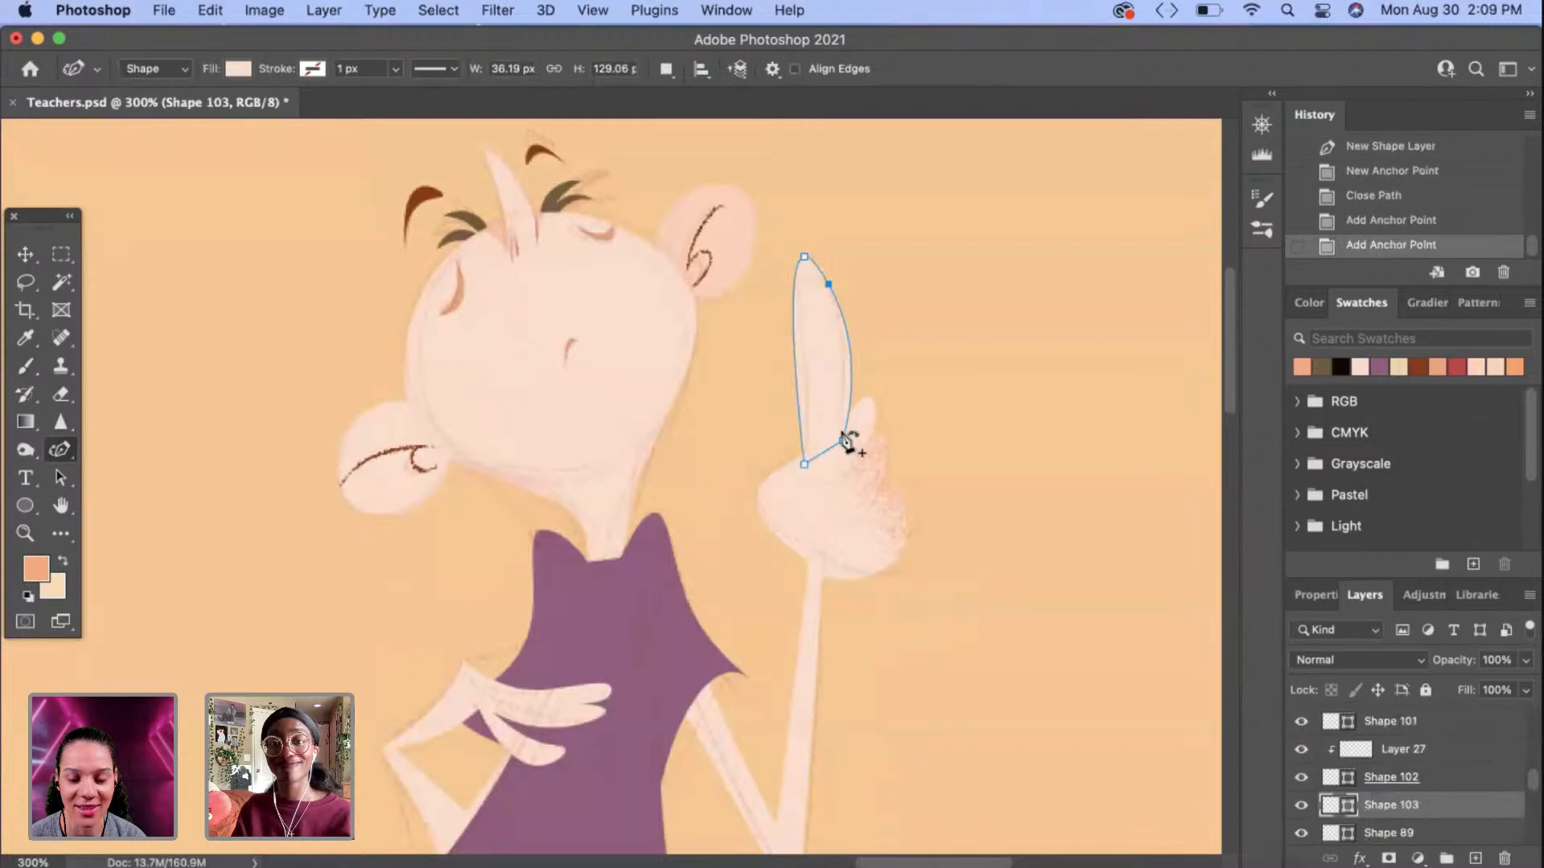
pyautogui.moveTo(838, 443); pyautogui.dragTo(835, 444)
pyautogui.moveTo(804, 259); pyautogui.dragTo(801, 275)
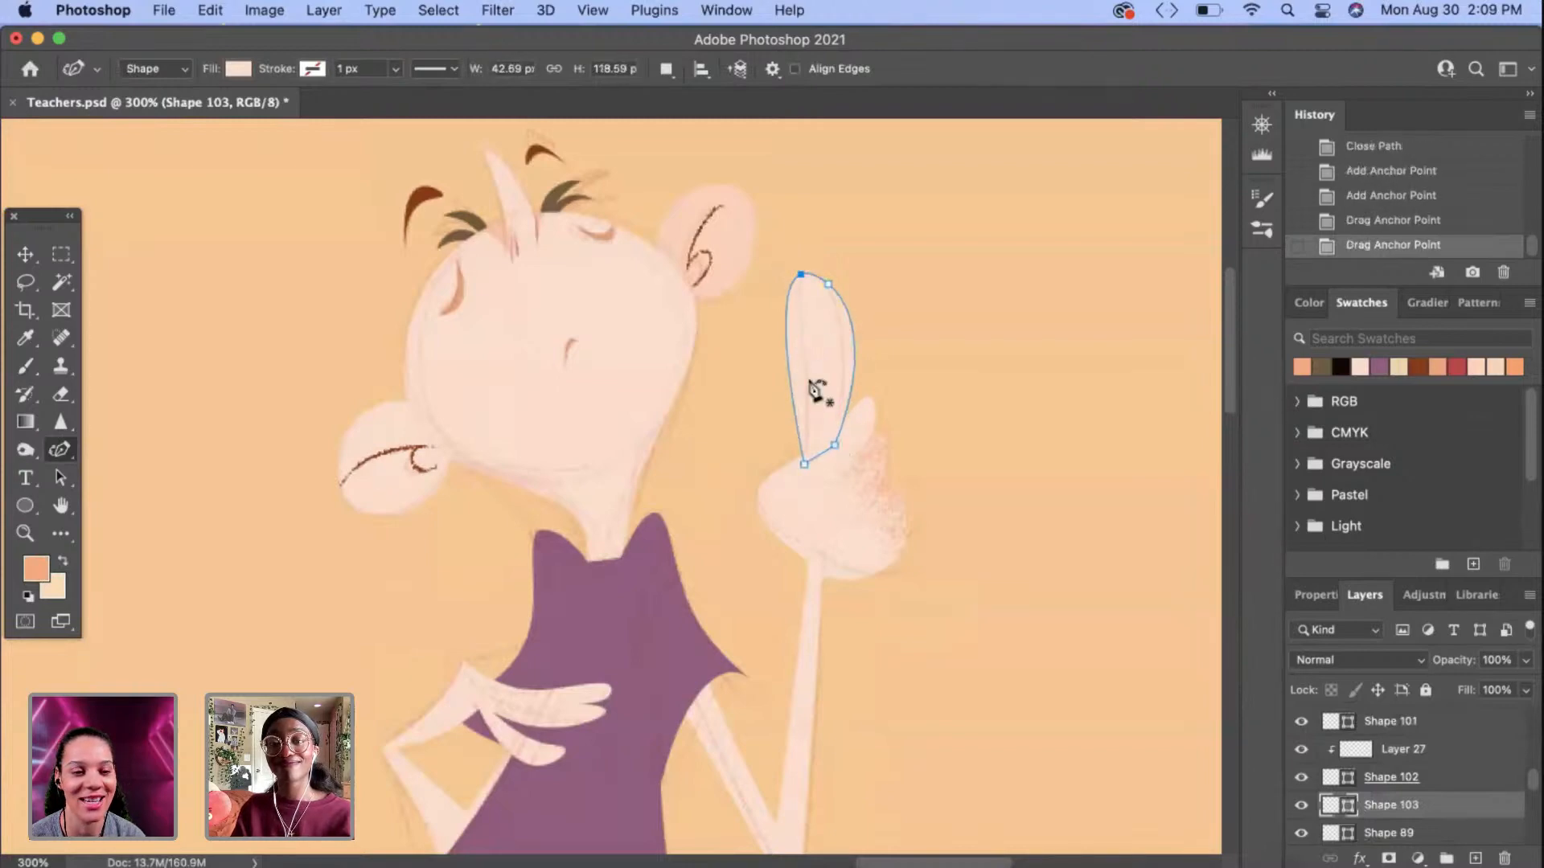
pyautogui.moveTo(797, 412); pyautogui.dragTo(828, 450)
pyautogui.press('Escape')
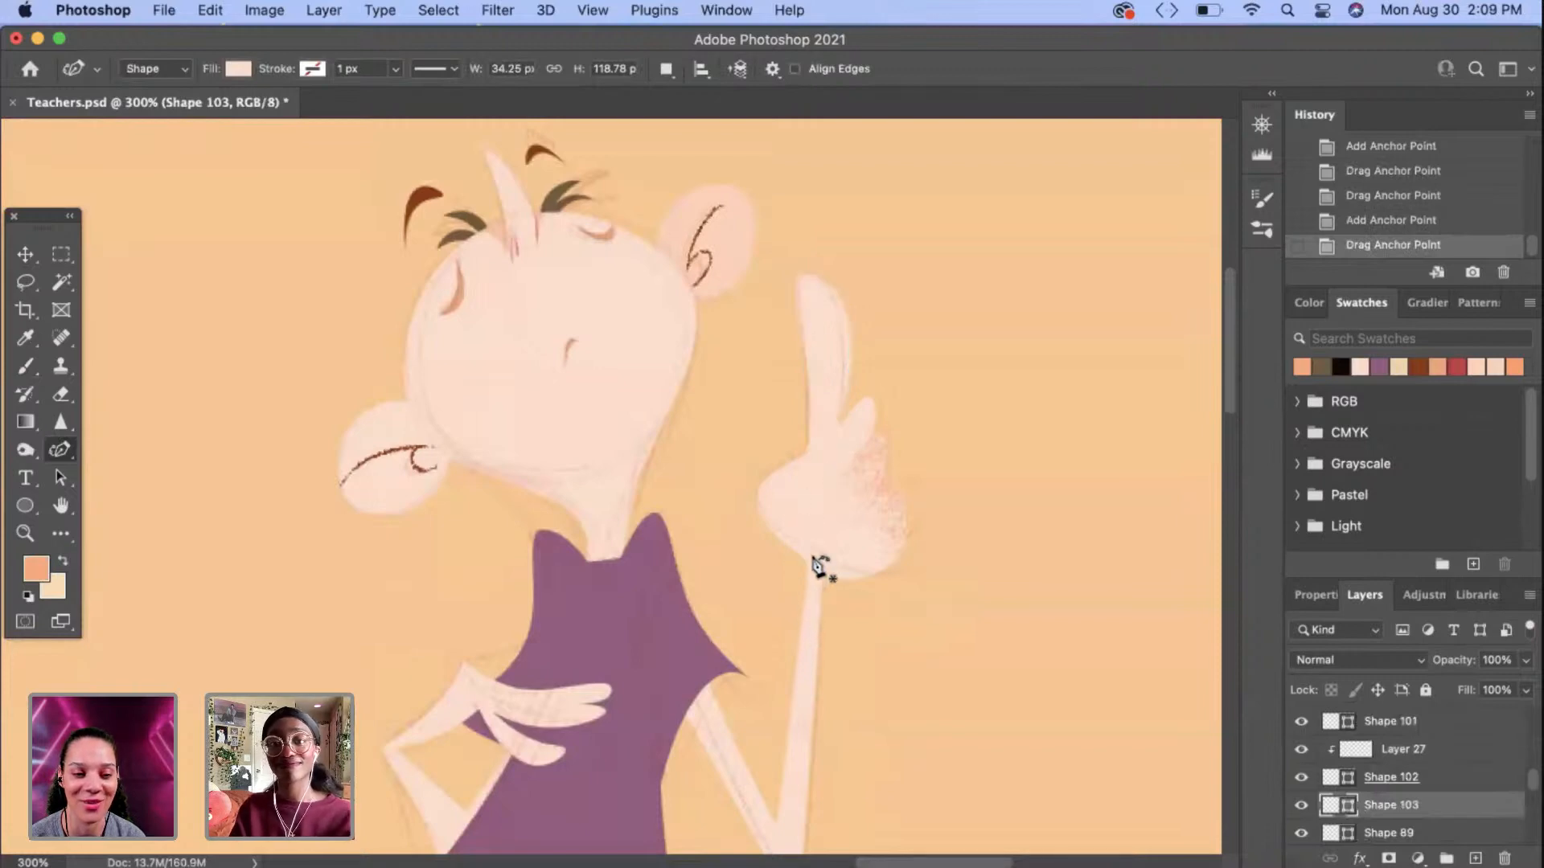
# Step: Rasterize the shape layer of the hand resting on the torso, toggling its visibility to check the selection
pyautogui.scroll(5, 1358, 774)
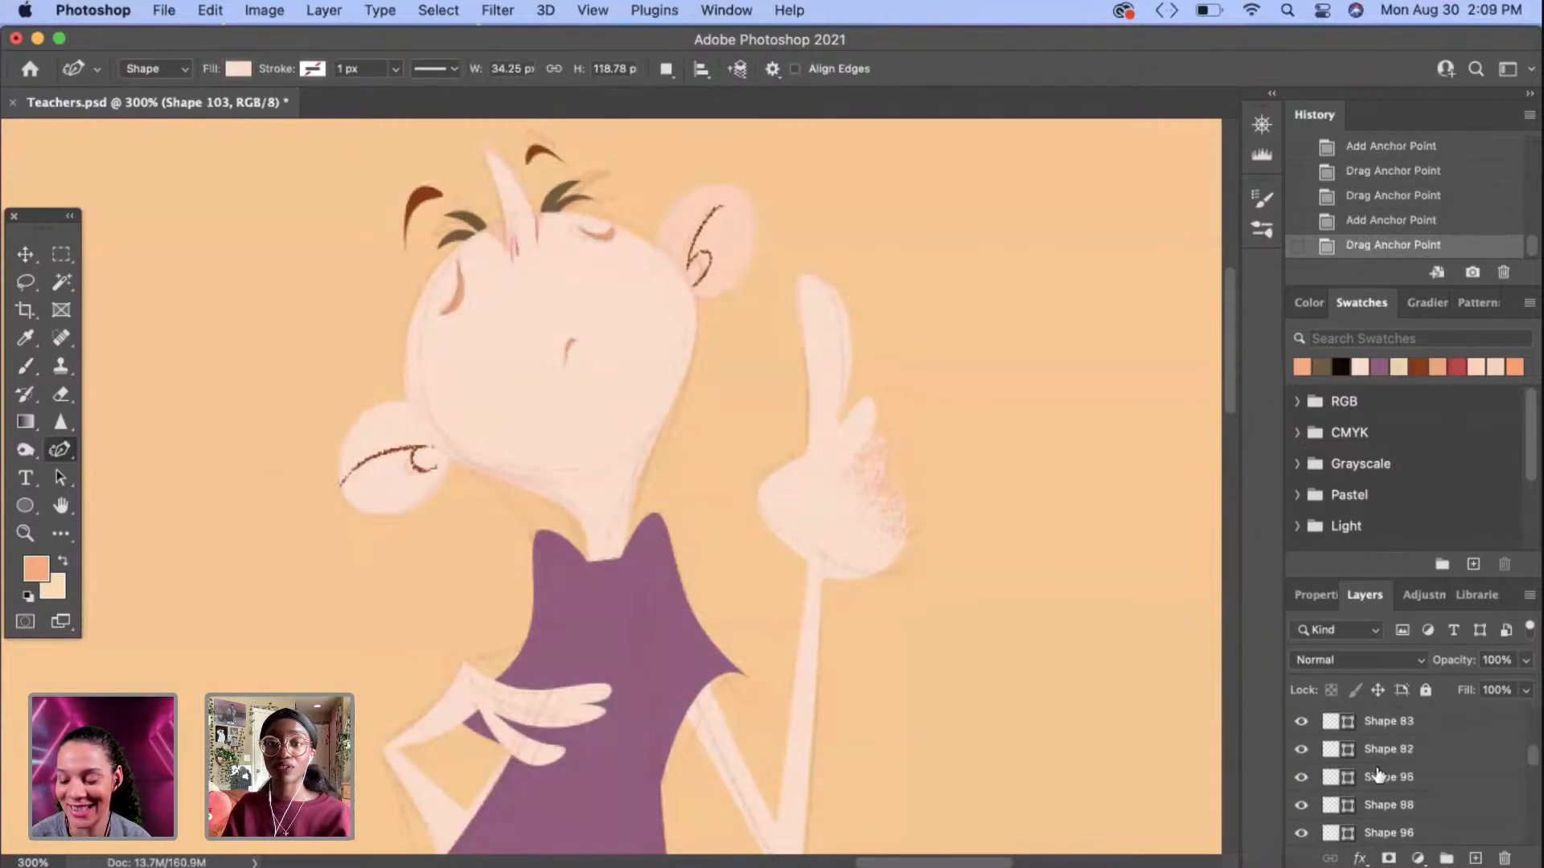
pyautogui.click(27, 256)
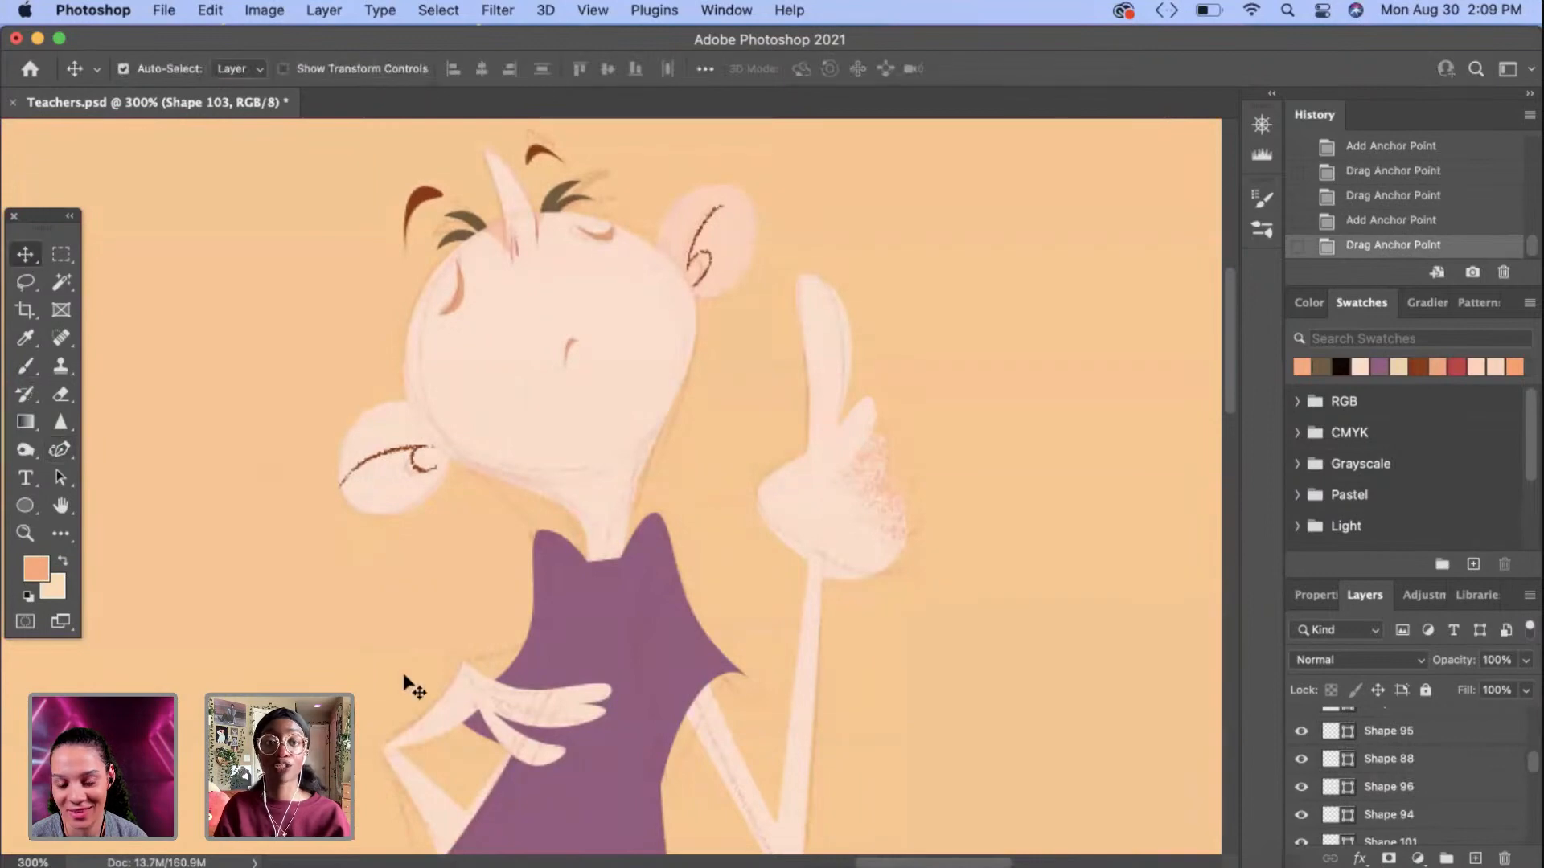
pyautogui.click(456, 736)
pyautogui.moveTo(1011, 738); pyautogui.dragTo(990, 720)
pyautogui.click(748, 396)
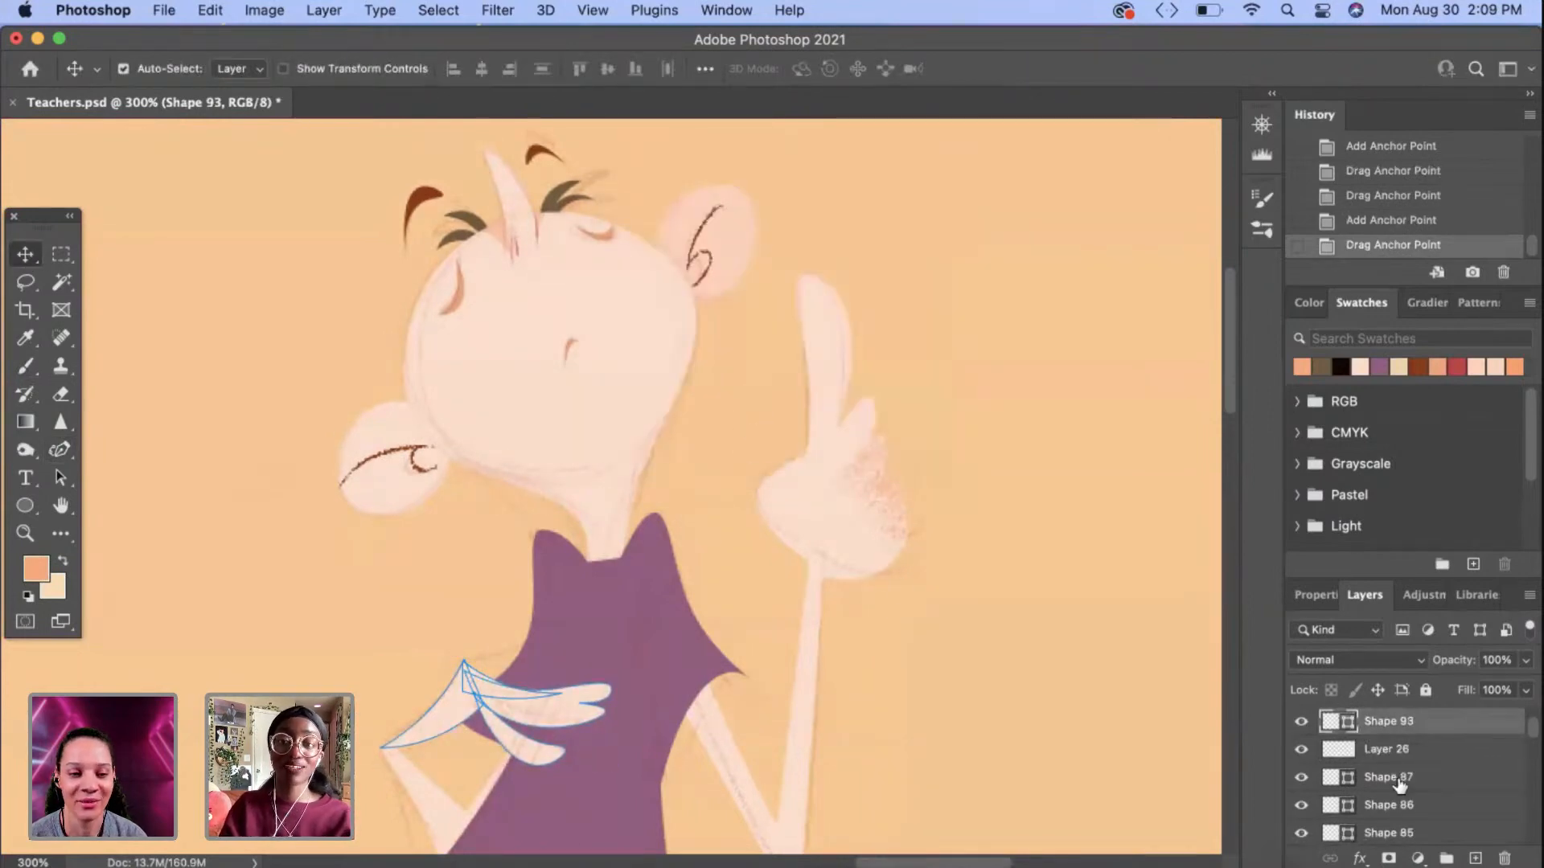
pyautogui.click(1301, 721)
pyautogui.click(1301, 721)
pyautogui.rightClick(1415, 721)
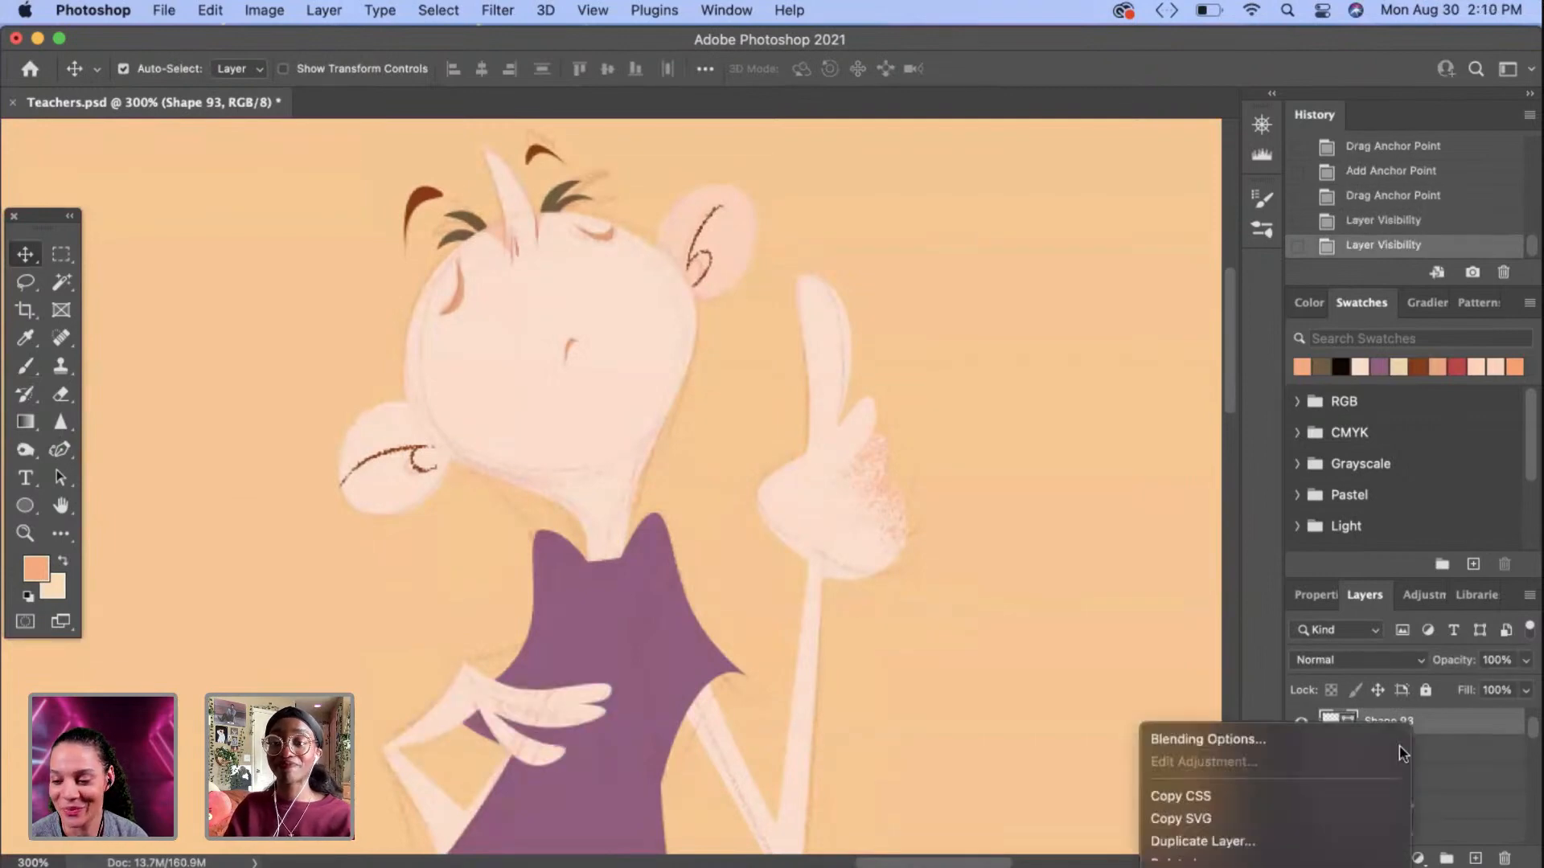
pyautogui.moveTo(1309, 851)
pyautogui.click(1243, 693)
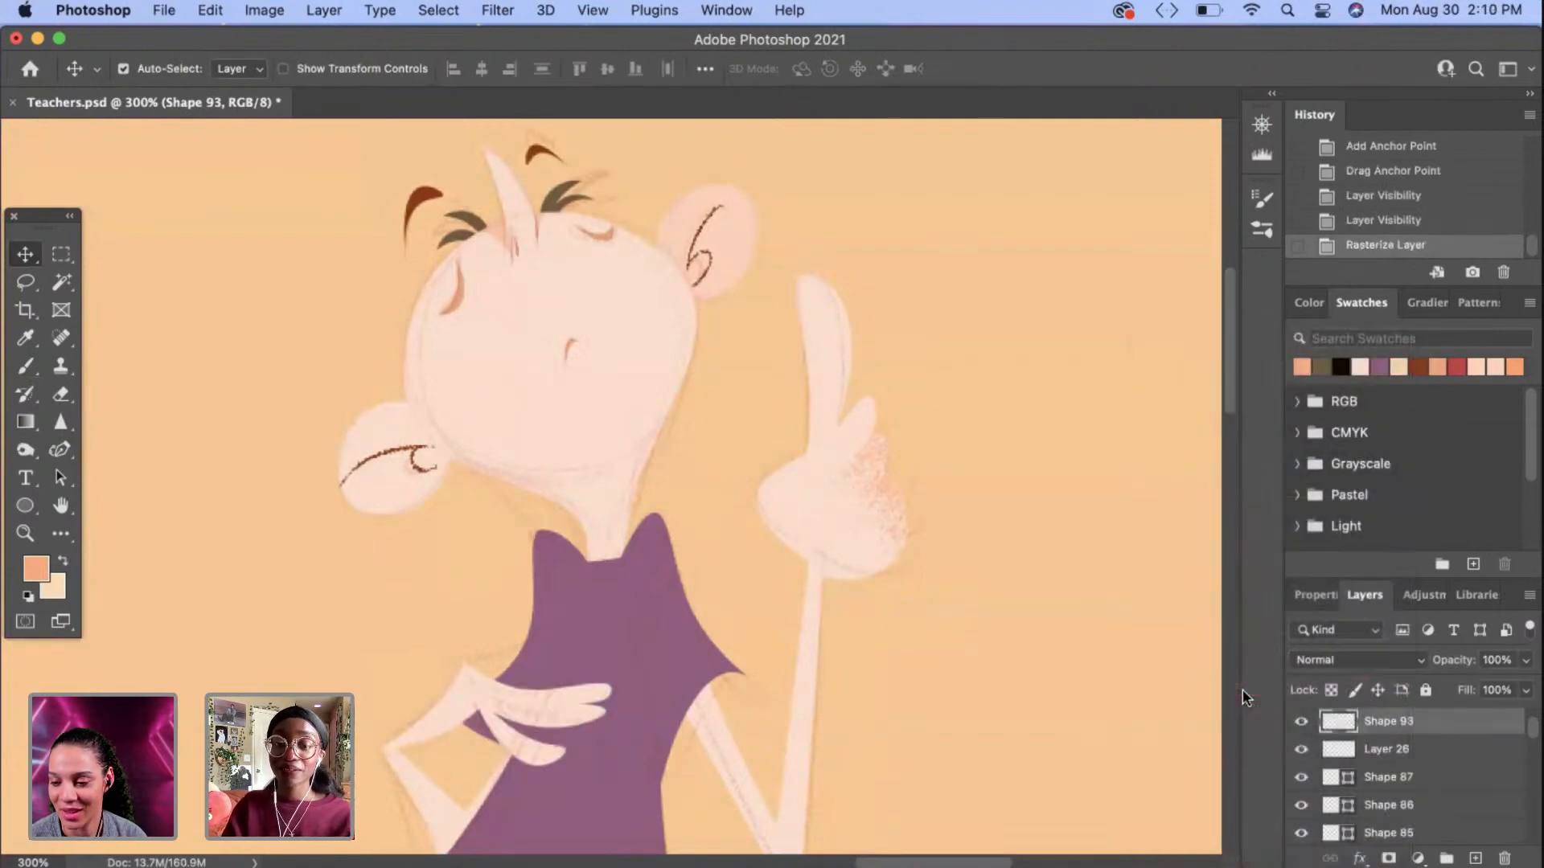
# Step: Scale the hand resting on the torso to 110%
pyautogui.press('super+t')
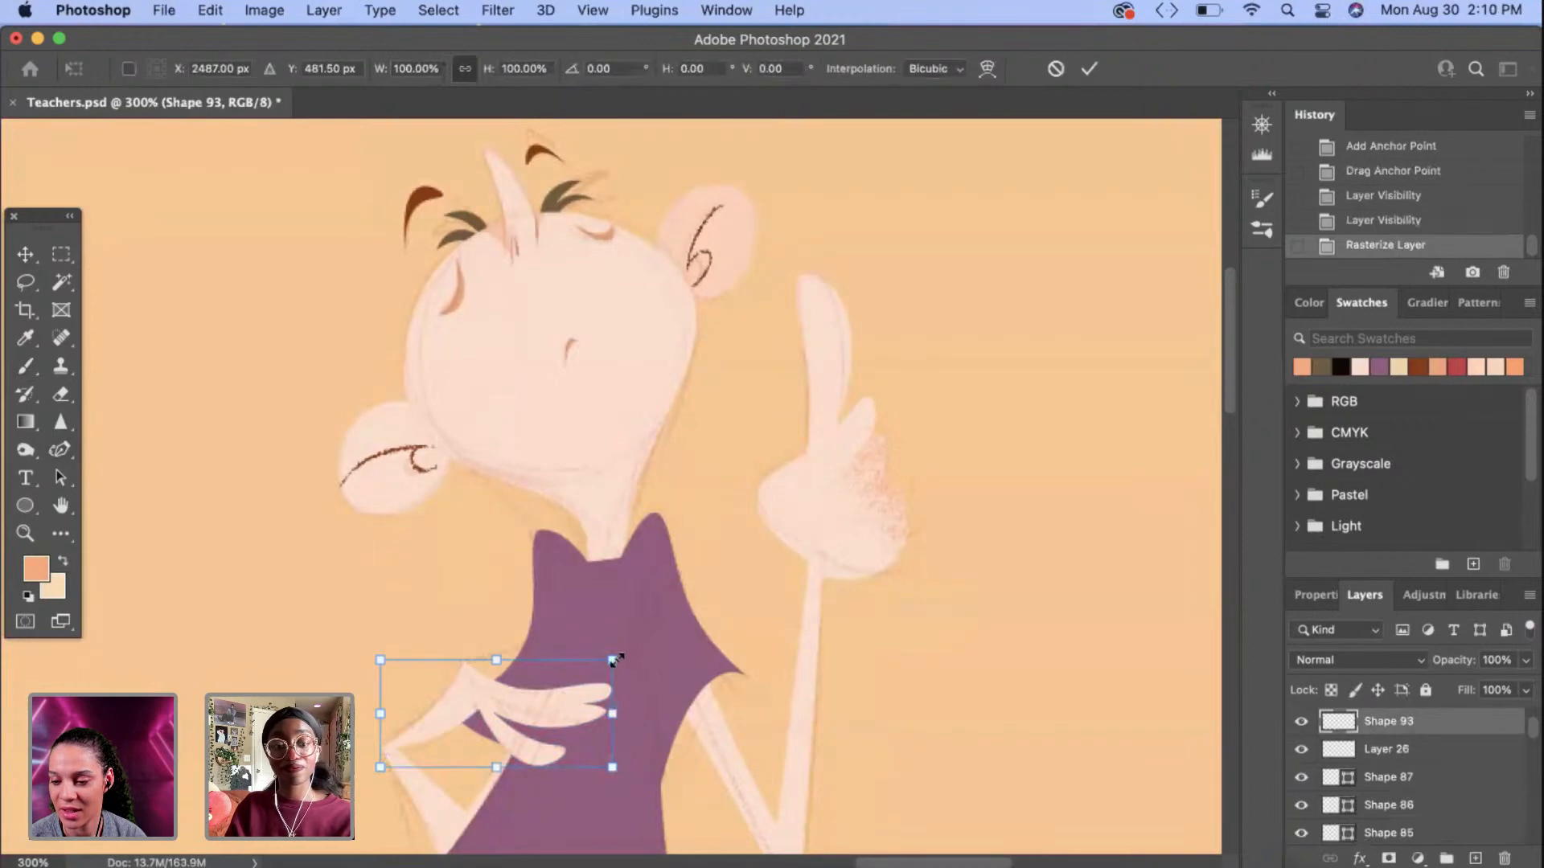
pyautogui.moveTo(615, 660); pyautogui.dragTo(623, 653)
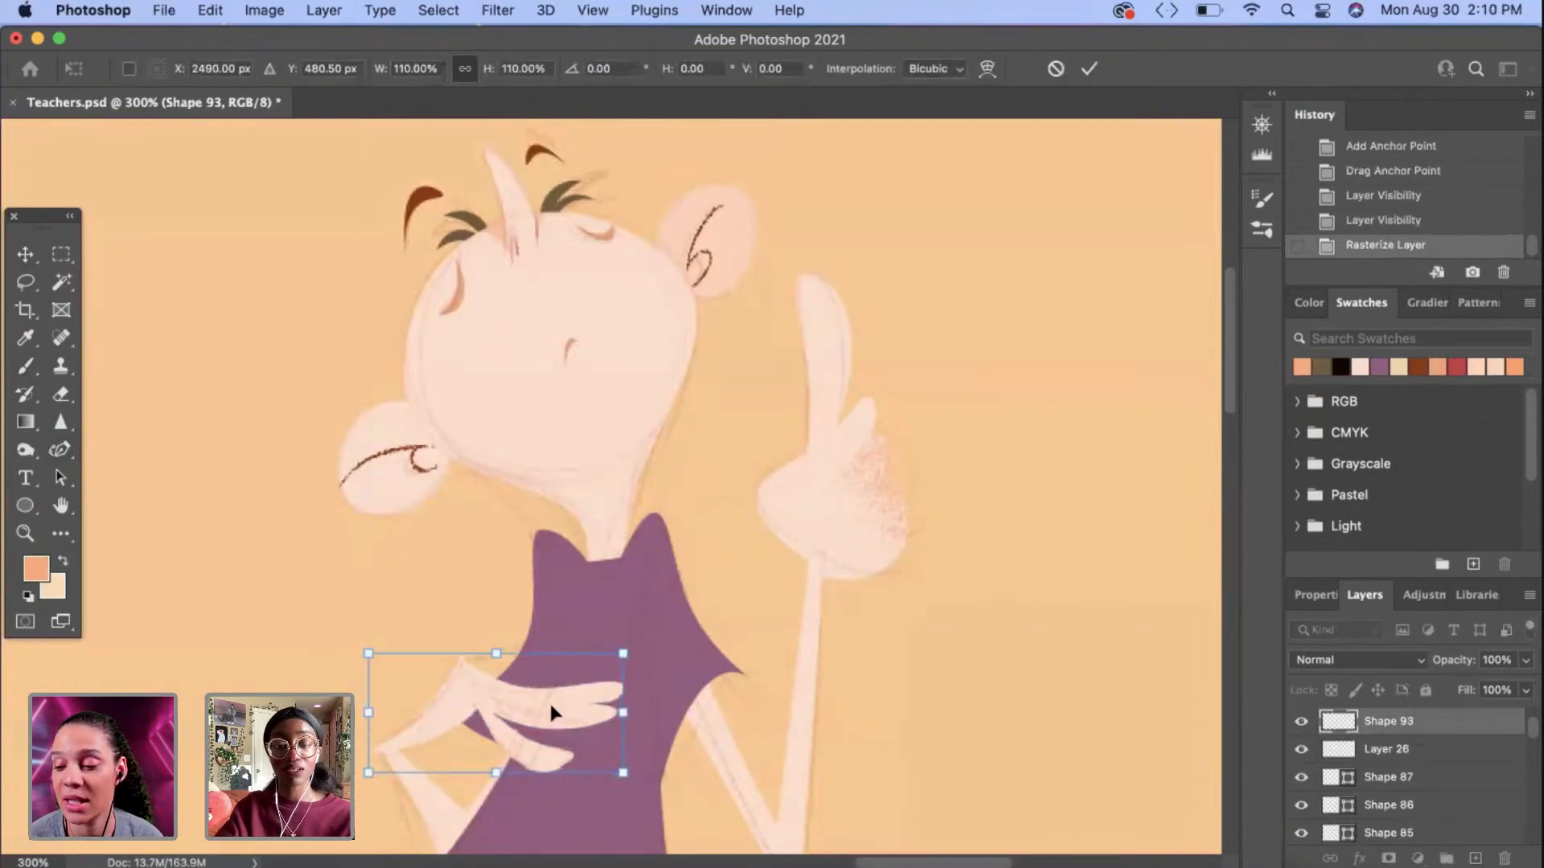
pyautogui.press('Return')
# Step: Reshape the bent arm's lower segment by deleting the old outer-edge anchor and adding one curve point on each long edge
pyautogui.scroll(-2, 448, 766)
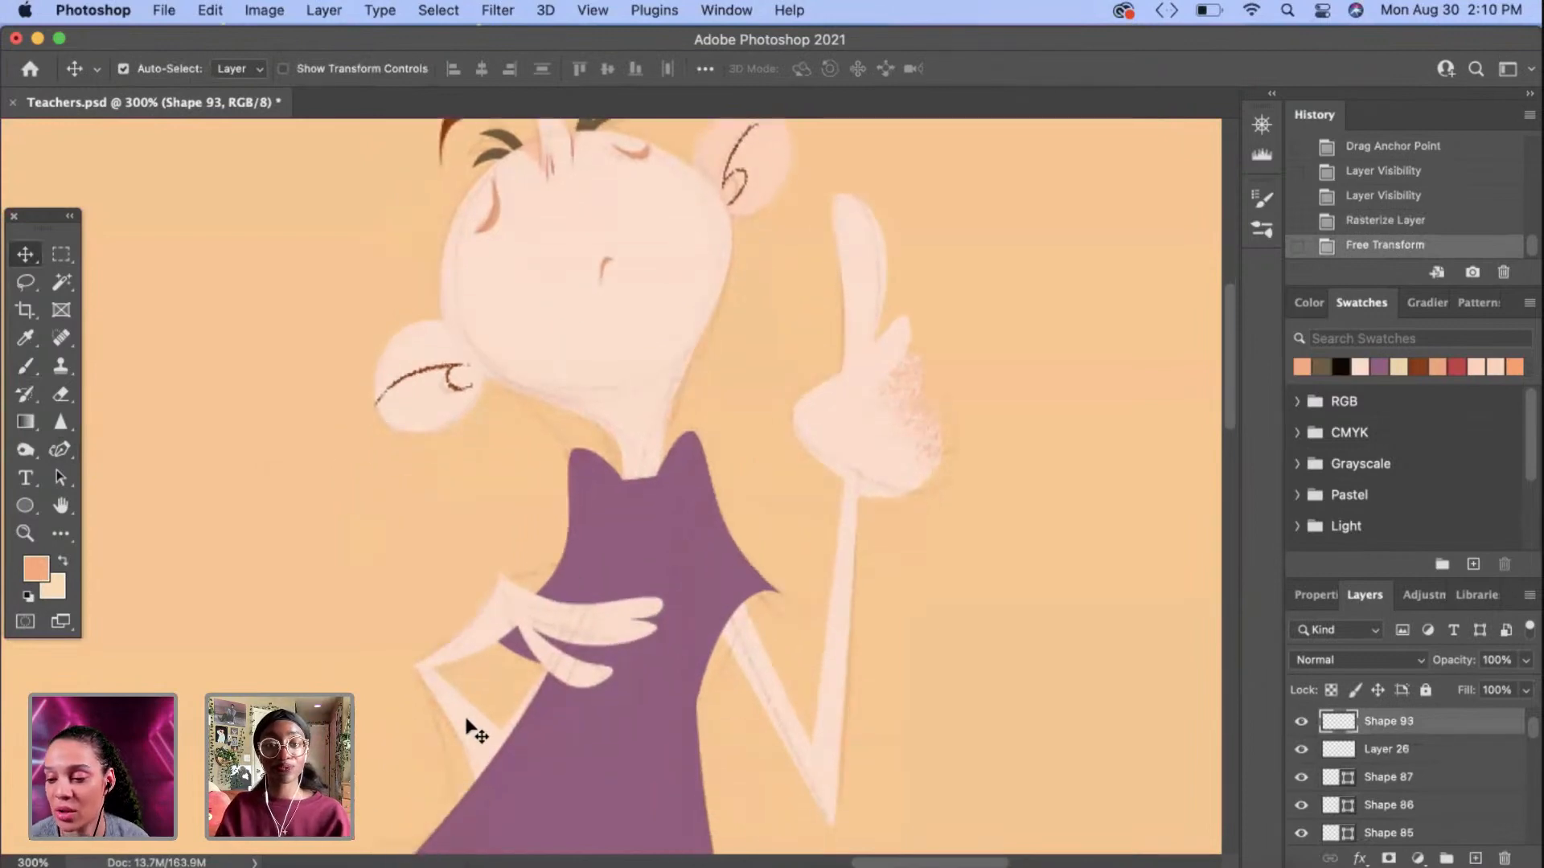
pyautogui.click(475, 732)
pyautogui.click(60, 449)
pyautogui.click(459, 748)
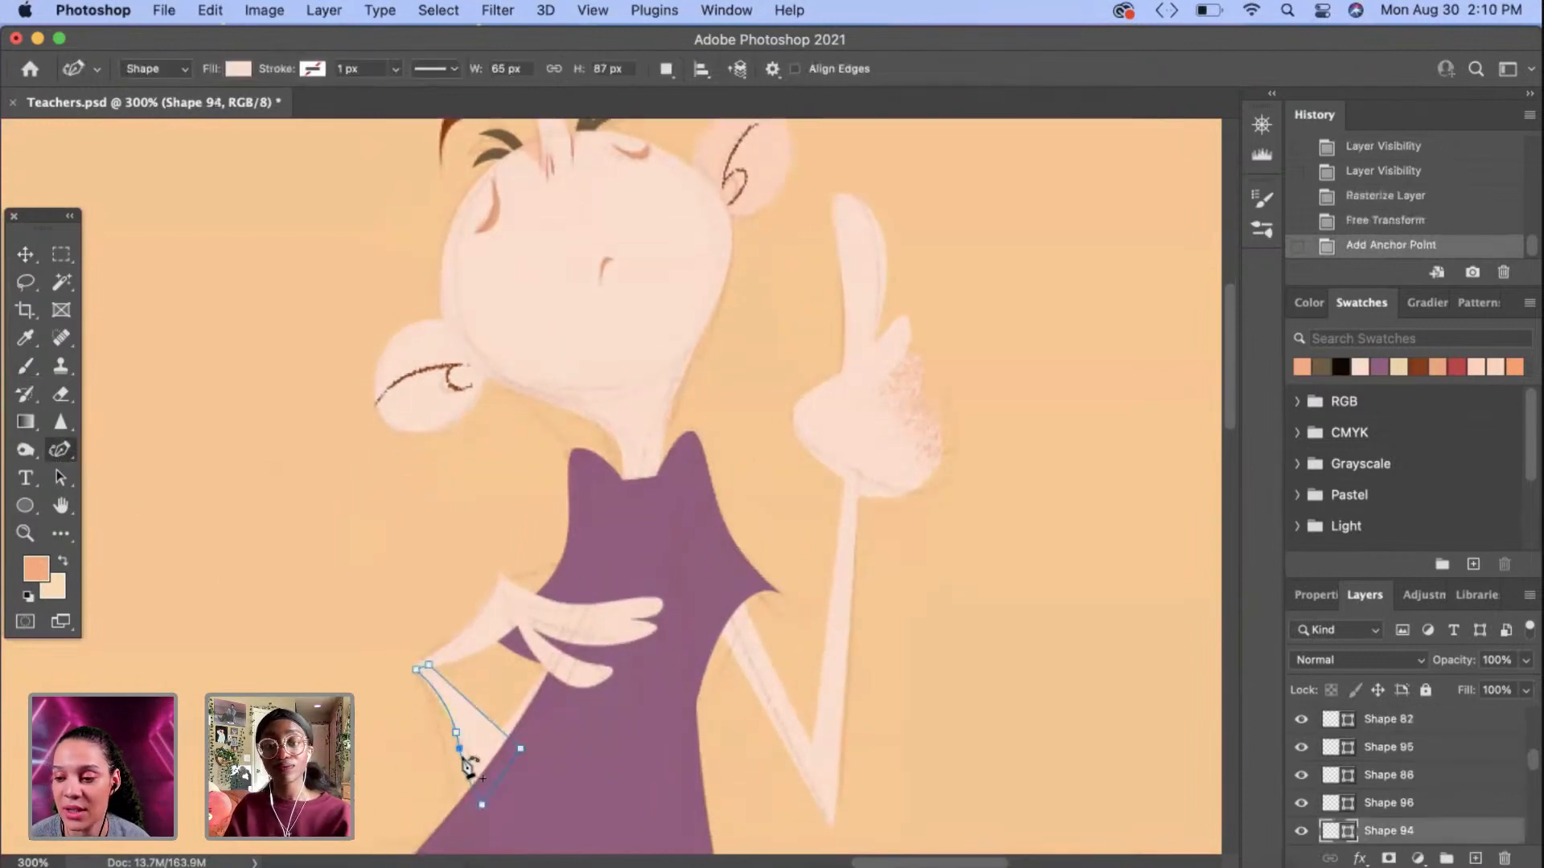
pyautogui.press('Delete')
pyautogui.click(455, 733)
pyautogui.press('Delete')
pyautogui.click(454, 746)
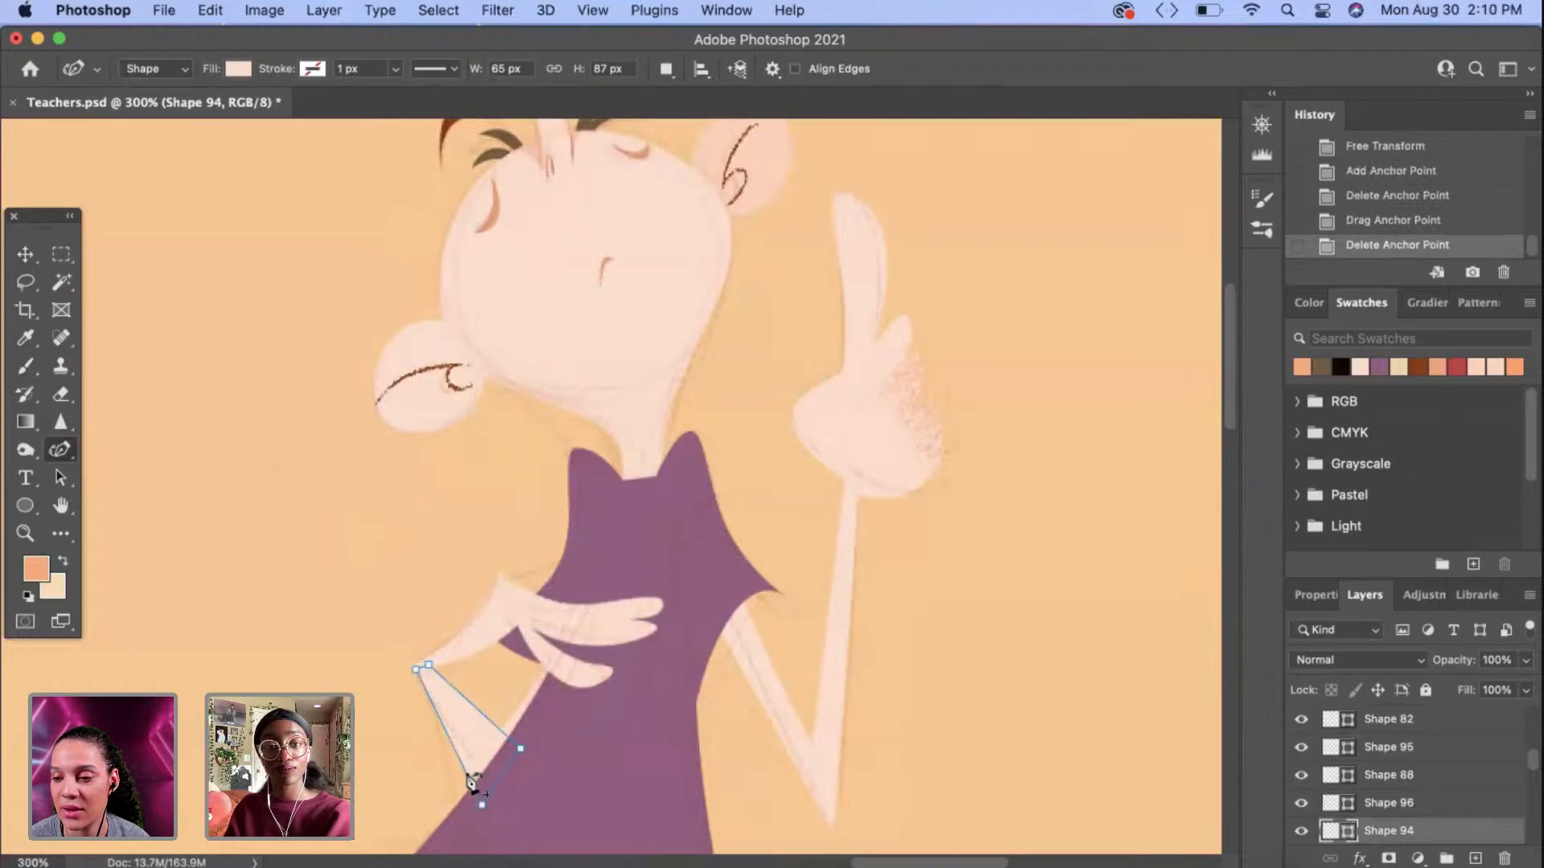
pyautogui.click(452, 756)
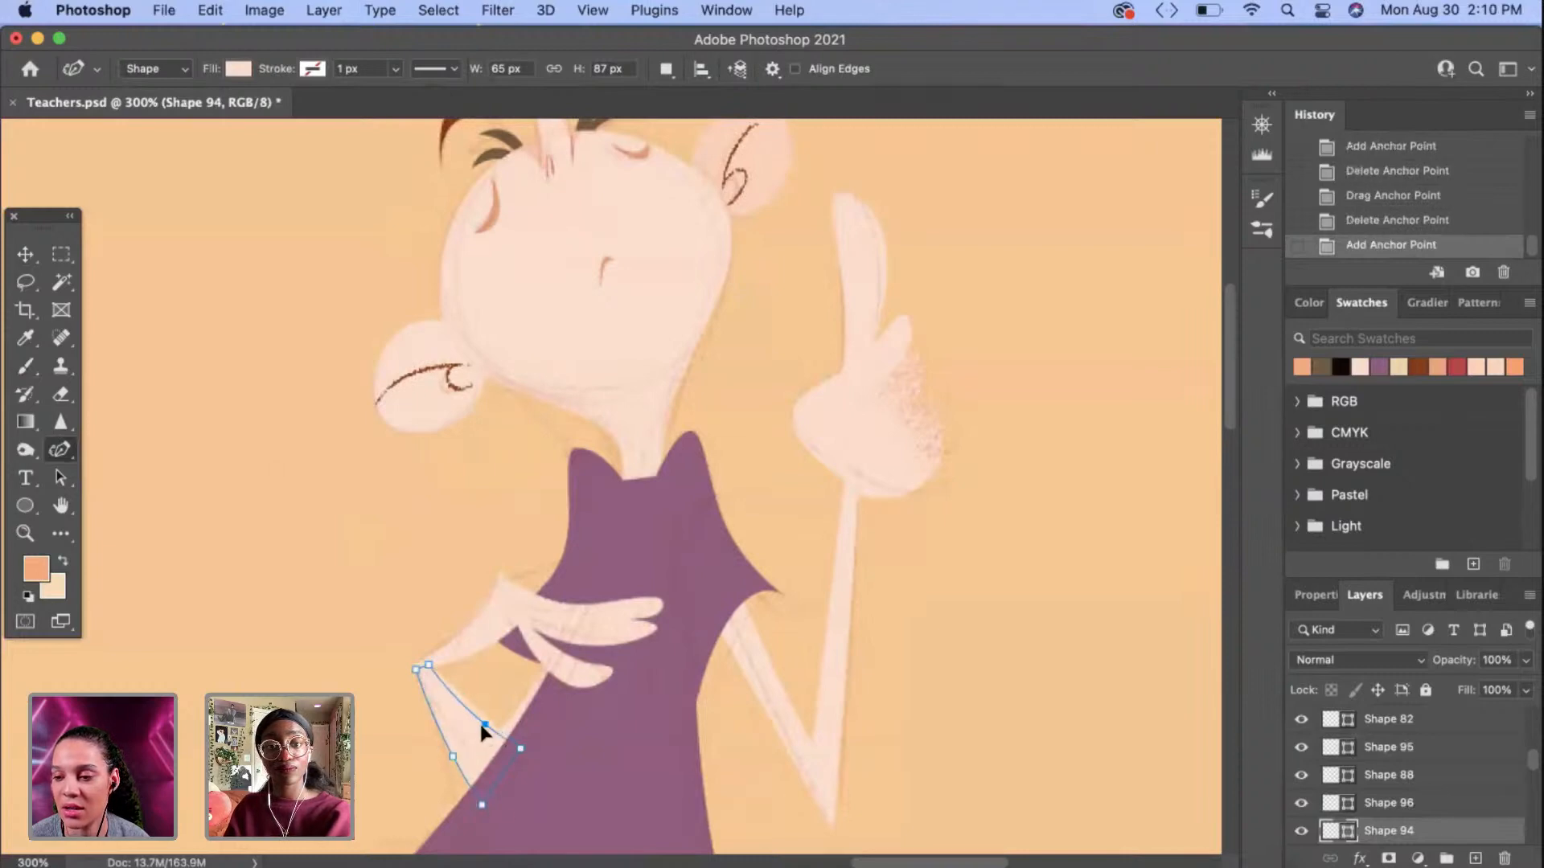
pyautogui.click(483, 729)
pyautogui.press('Escape')
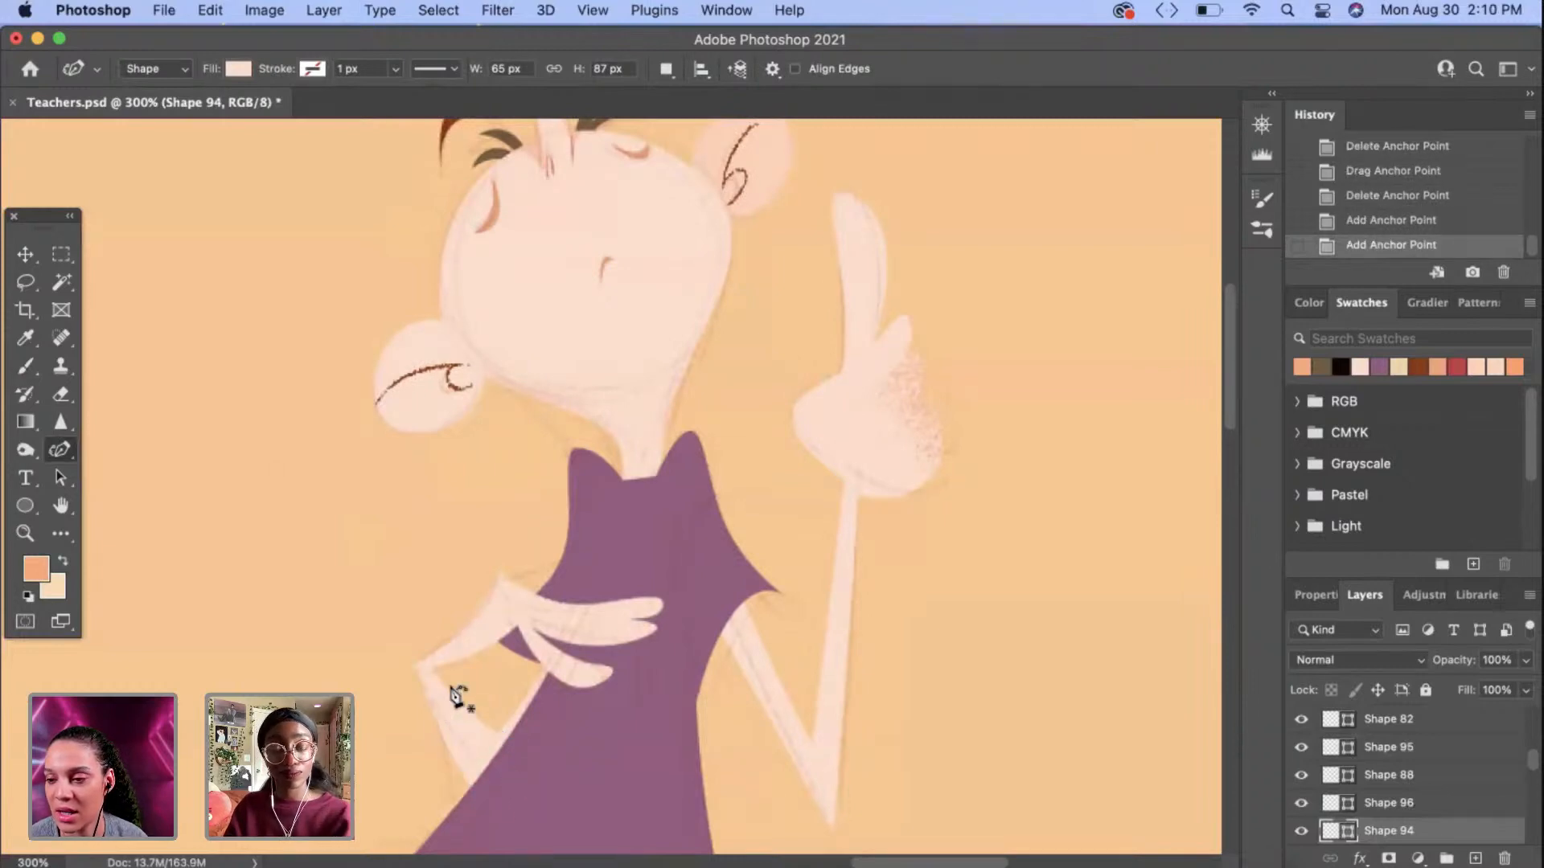
# Step: Hide the Kyle sketch group to check the bent arm's edges without the sketch lines
pyautogui.press('super+equal')
pyautogui.press('super+equal')
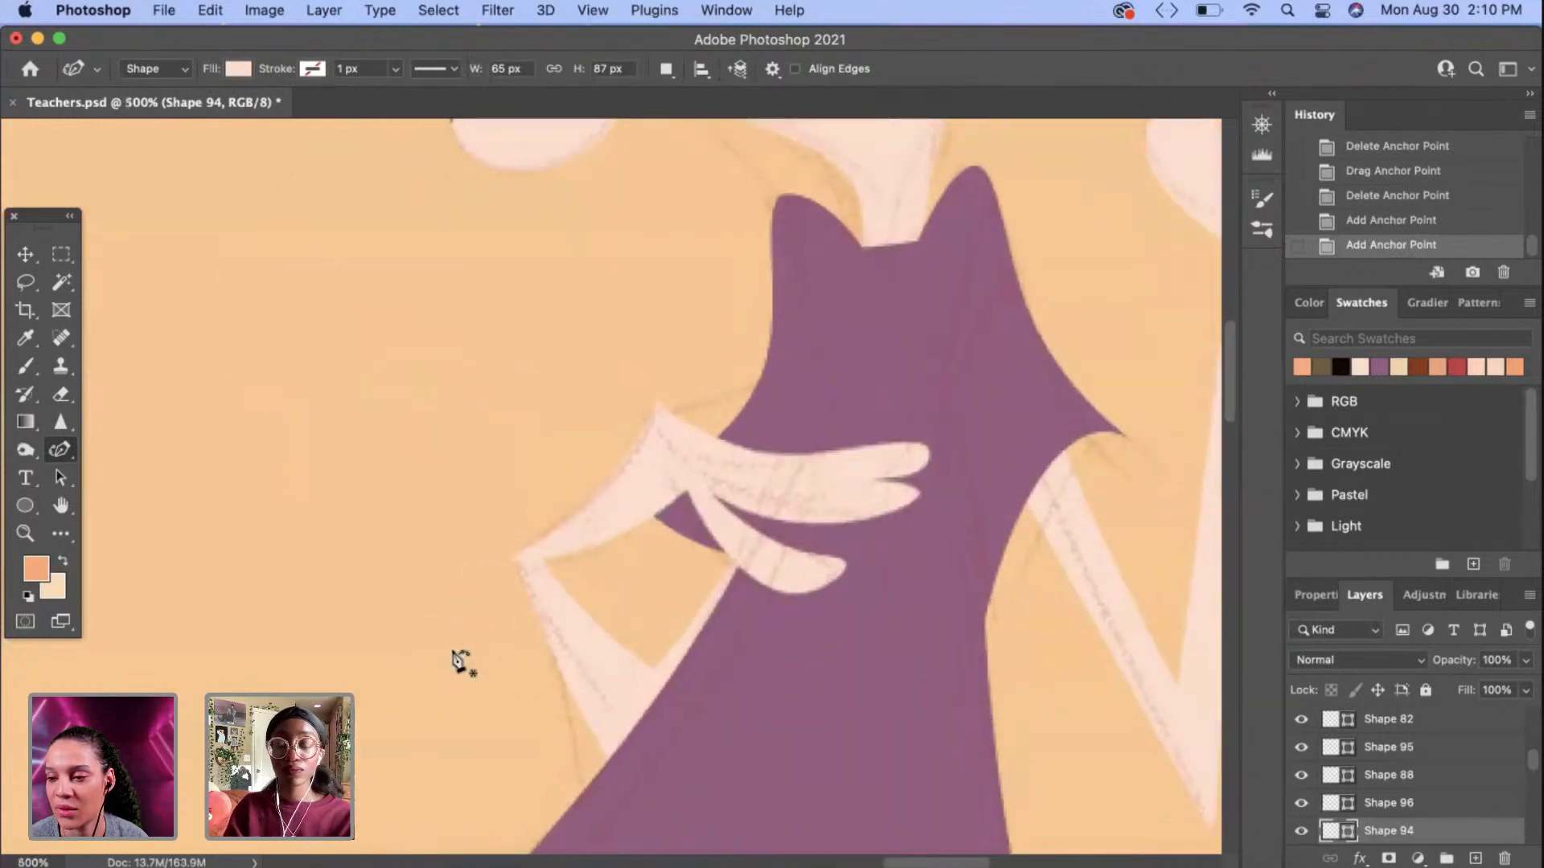
pyautogui.scroll(5, 1408, 806)
pyautogui.click(1301, 722)
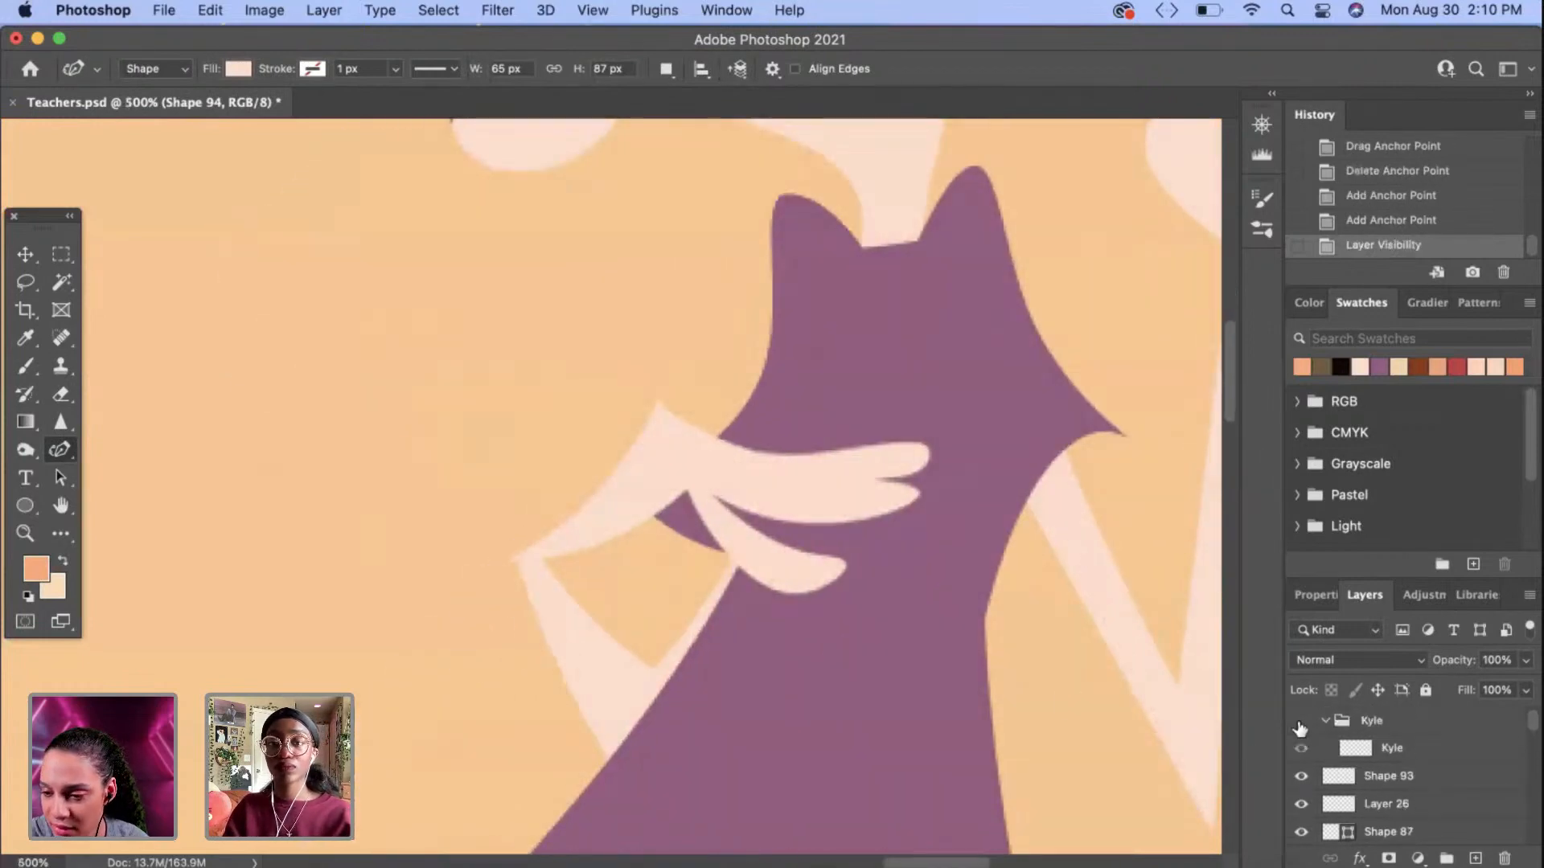
# Step: Remove the stray points beside the bent arm's lower segment and pull its elbow corner slightly outward to meet the forearm
pyautogui.click(543, 665)
pyautogui.press('Delete')
pyautogui.click(556, 662)
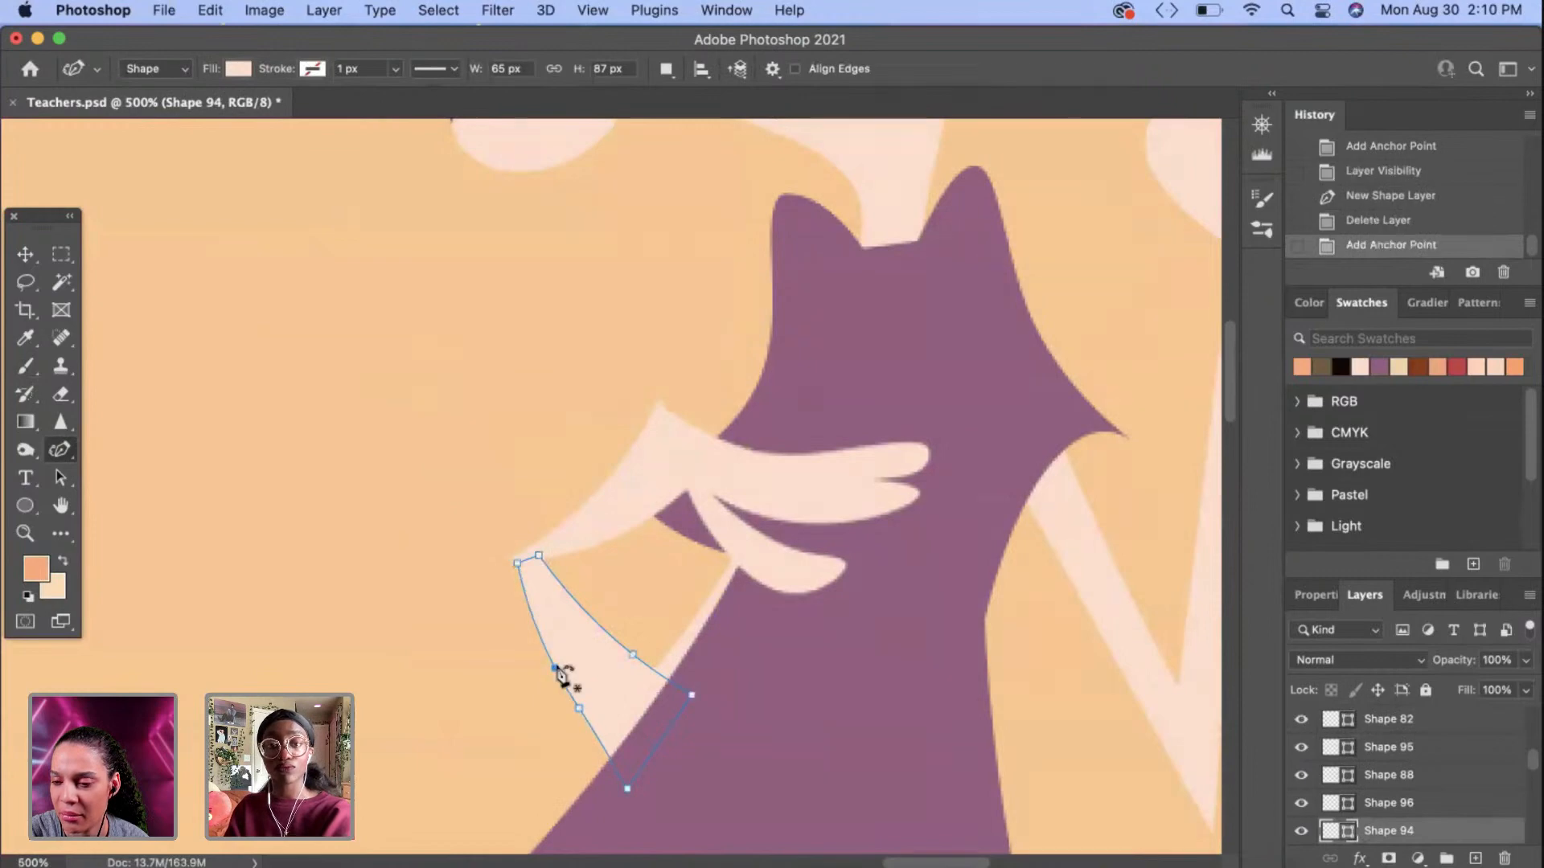
pyautogui.press('Delete')
pyautogui.click(517, 564)
pyautogui.moveTo(517, 564); pyautogui.dragTo(506, 560)
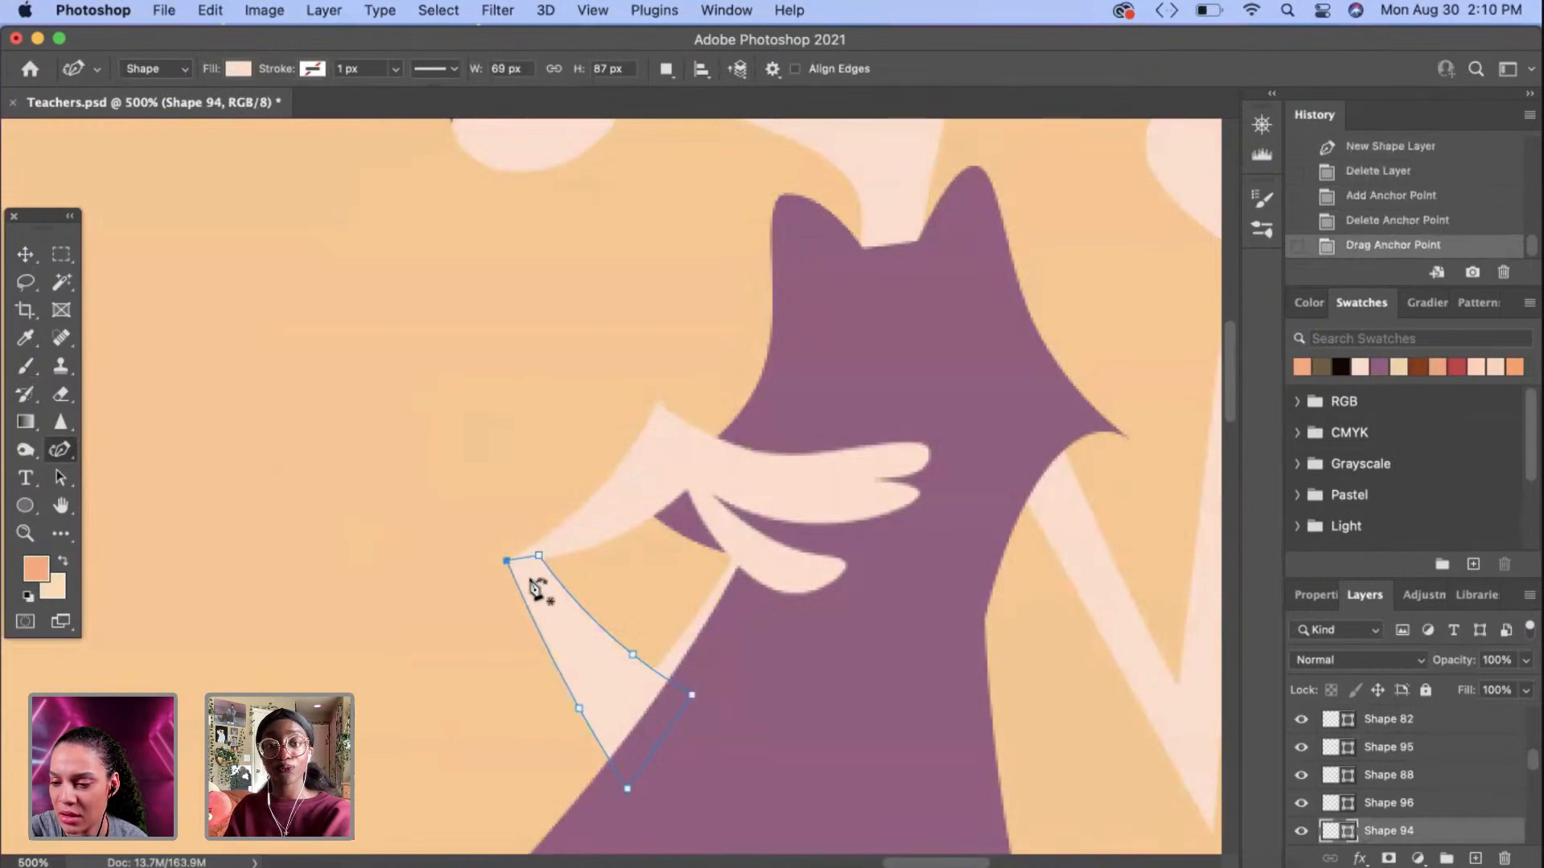
pyautogui.press('Escape')
# Step: Hide Layer 27, the textured orange shading clipped to the fist
pyautogui.scroll(-6, 627, 711)
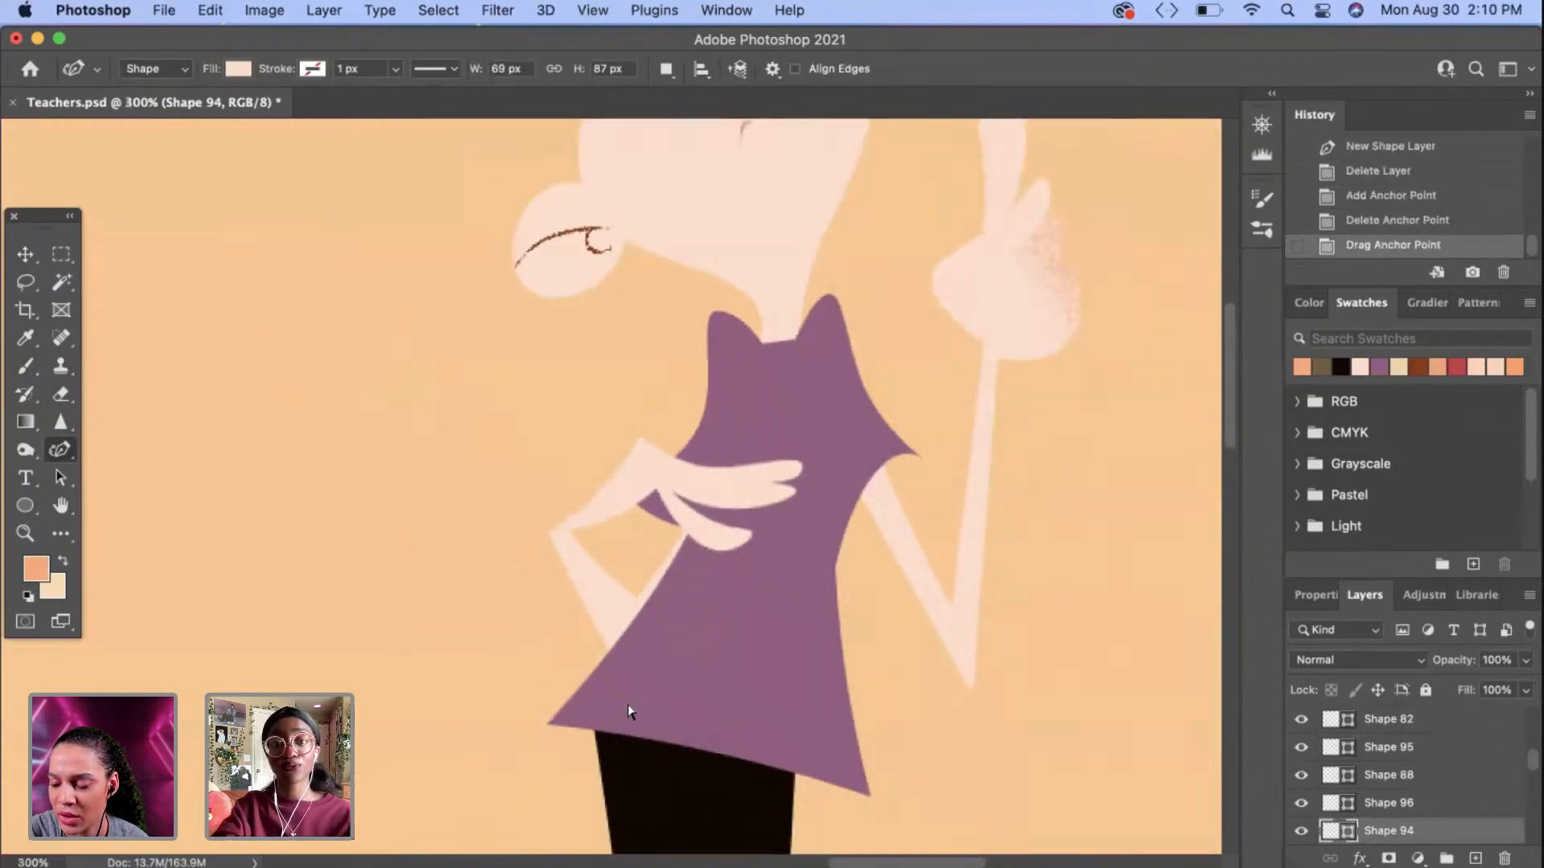
pyautogui.scroll(4, 628, 712)
pyautogui.scroll(5, 633, 714)
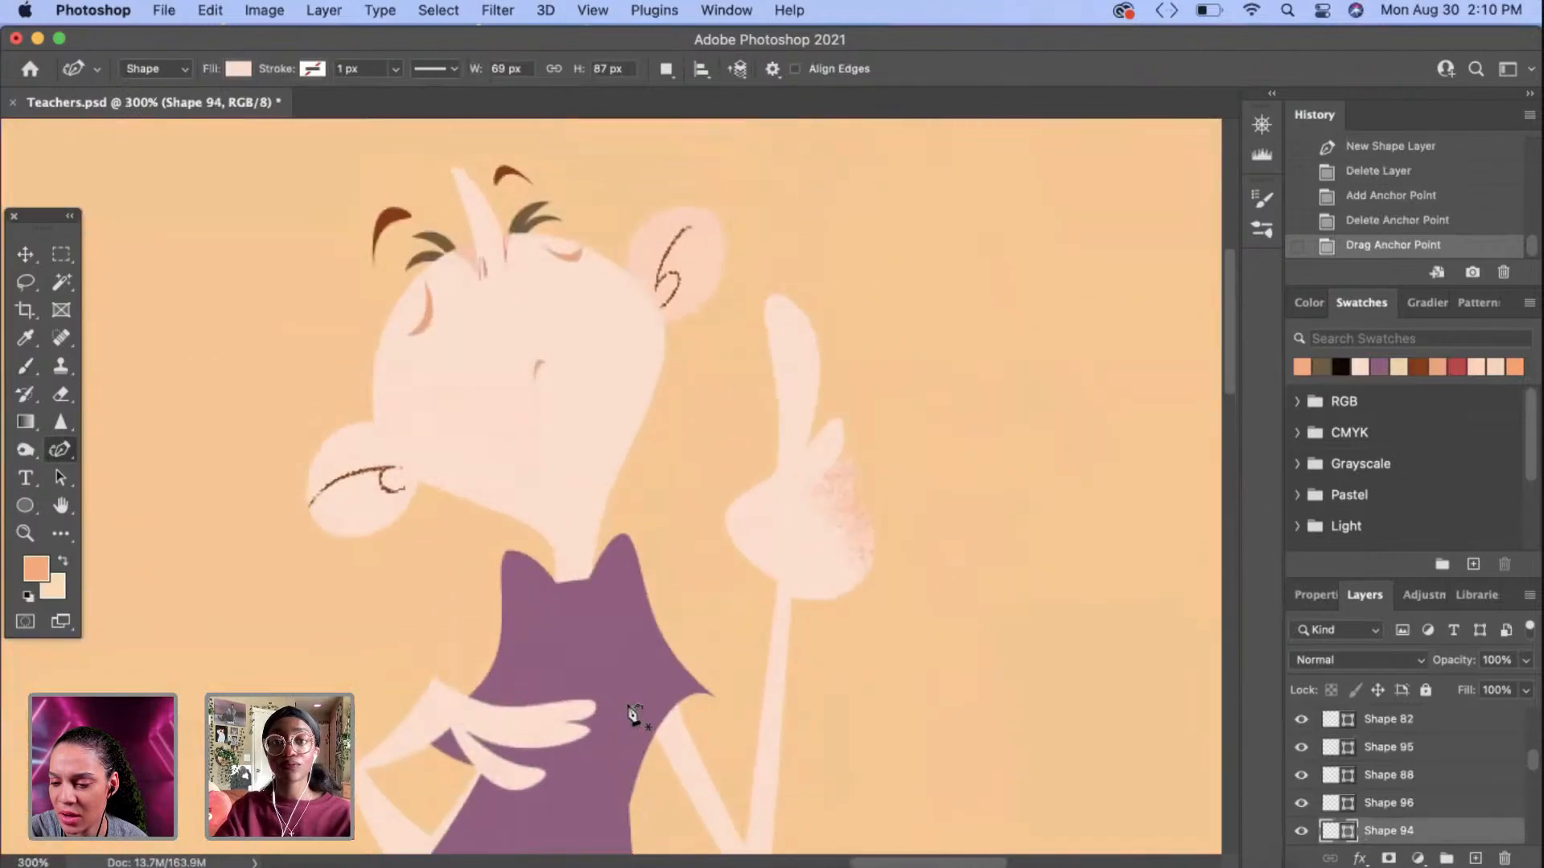
pyautogui.click(24, 254)
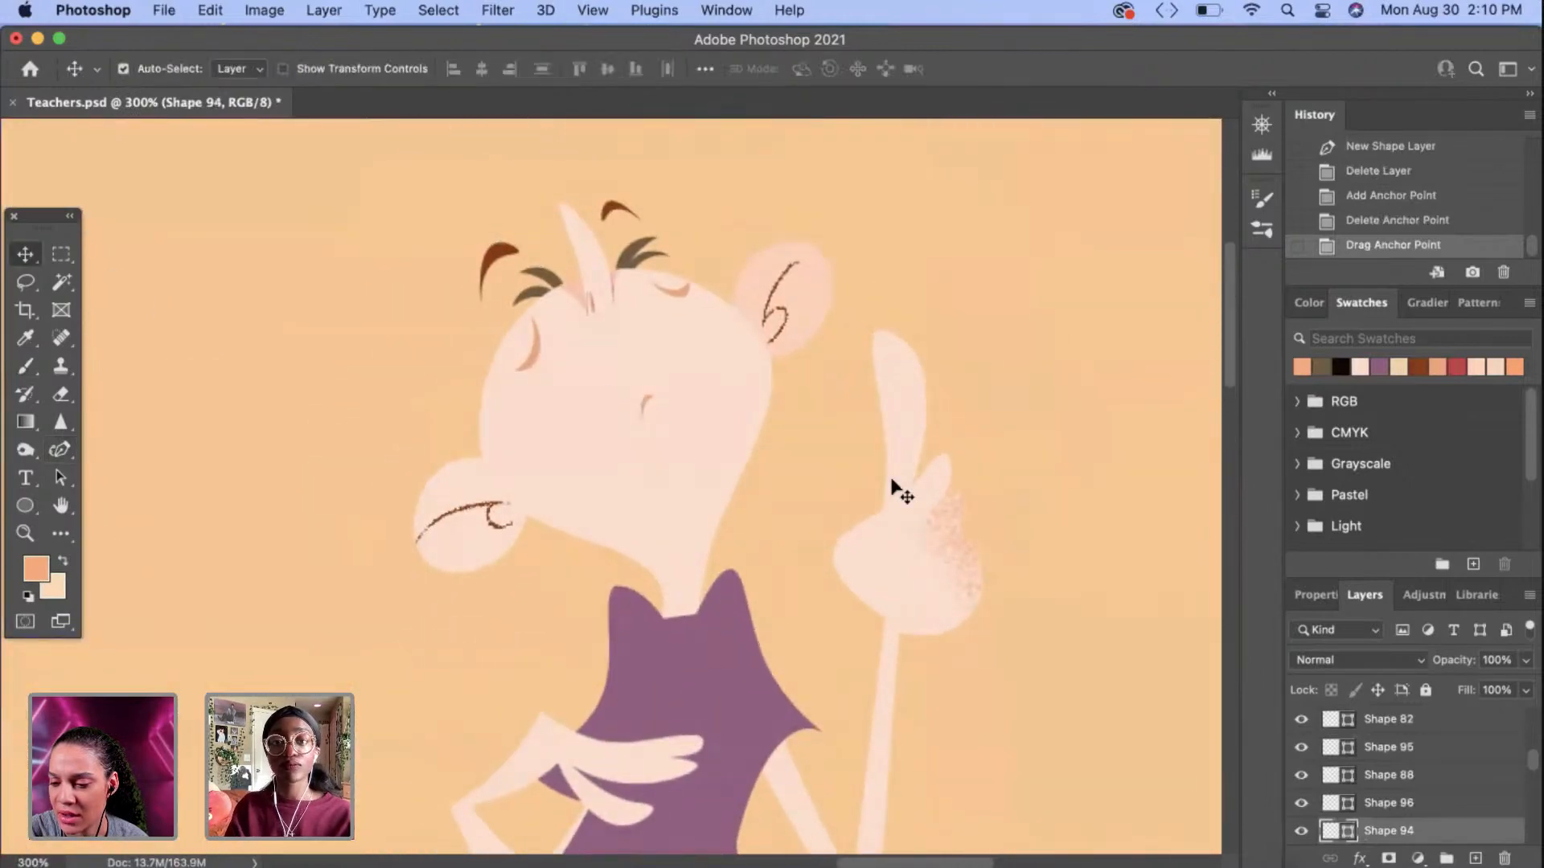
pyautogui.click(953, 533)
pyautogui.click(1301, 803)
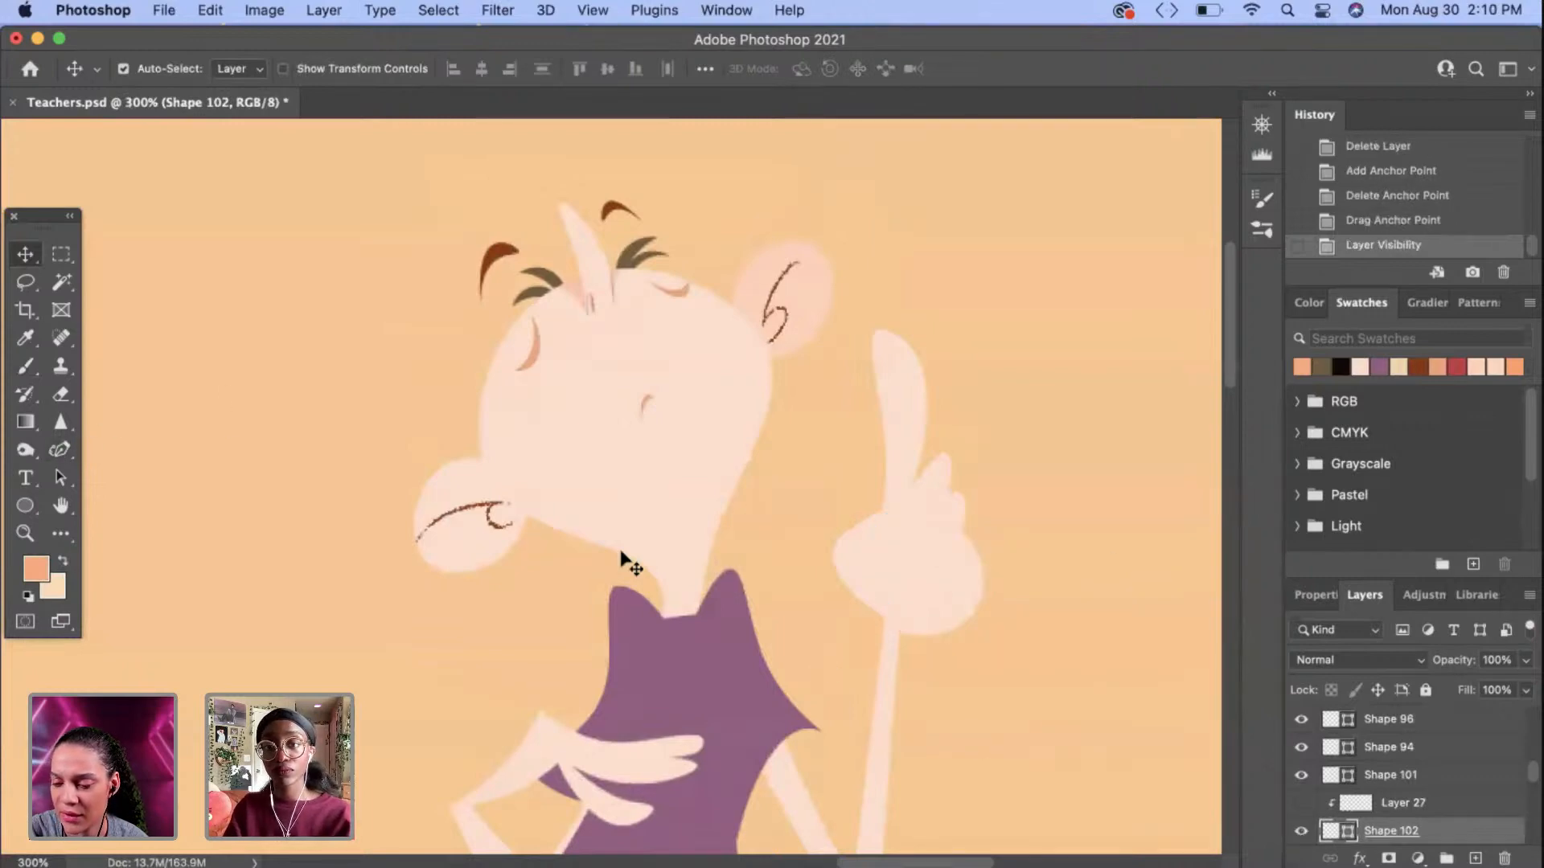
# Step: Extend the front palm shape's lowest anchor point slightly down toward the wrist with the Curvature Pen
pyautogui.click(563, 506)
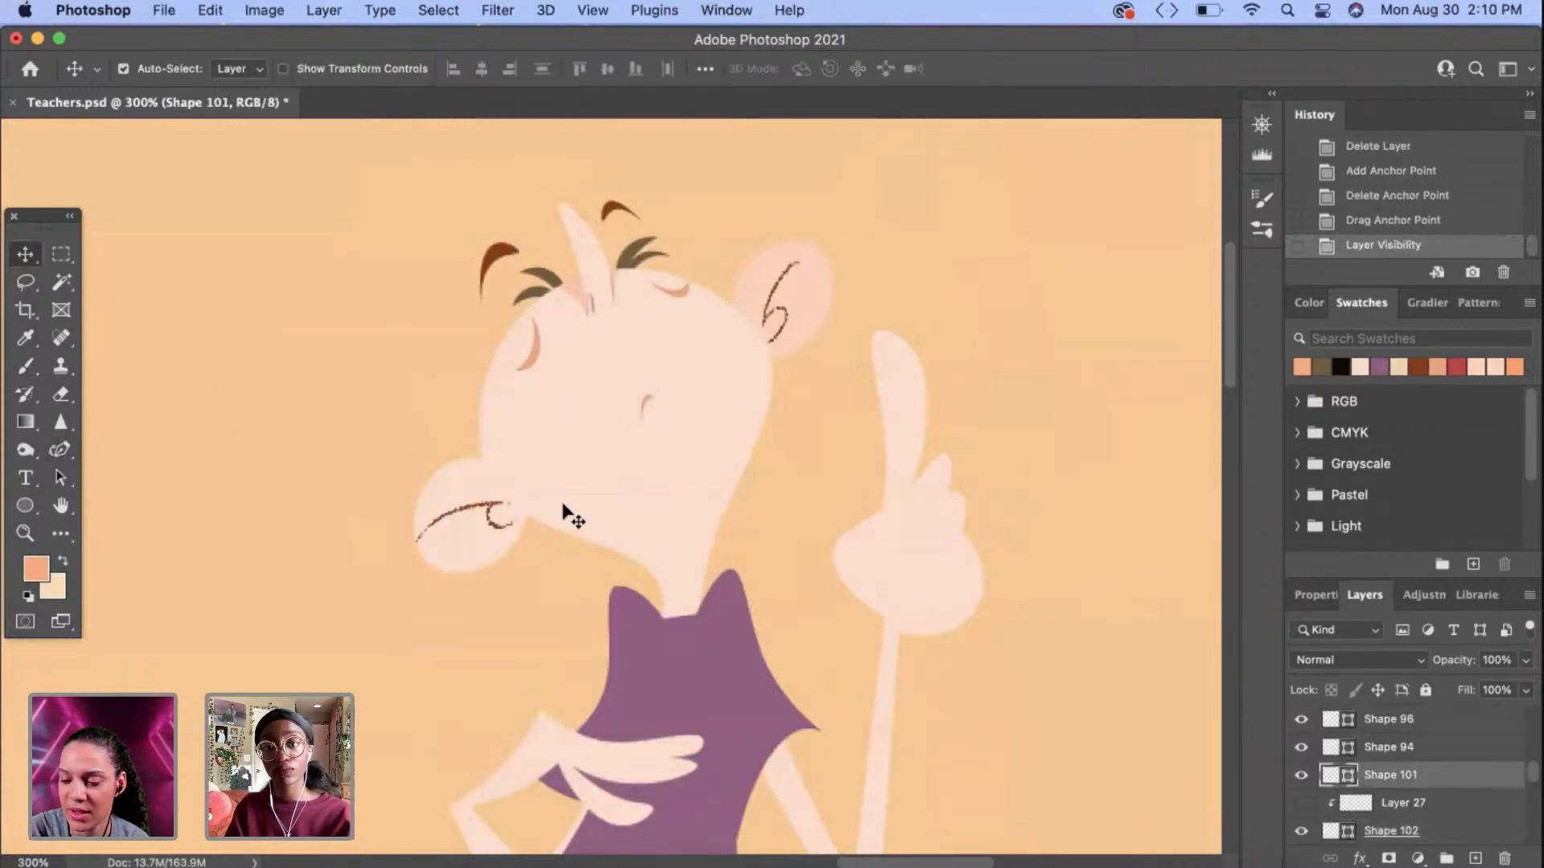
pyautogui.click(65, 452)
pyautogui.click(863, 604)
pyautogui.press('Delete')
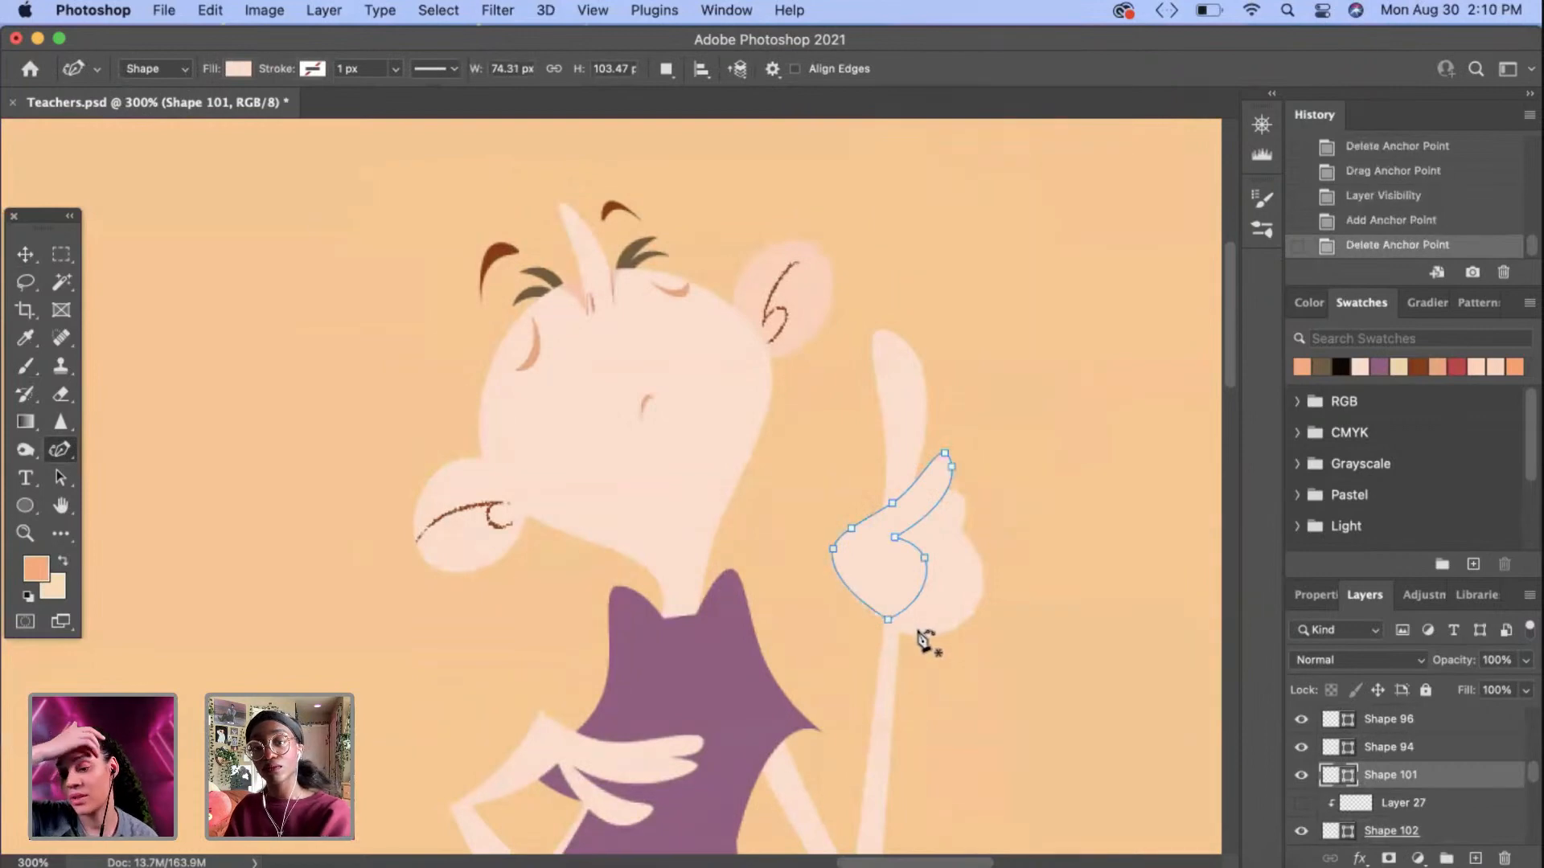
pyautogui.moveTo(888, 619); pyautogui.dragTo(886, 632)
pyautogui.press('Escape')
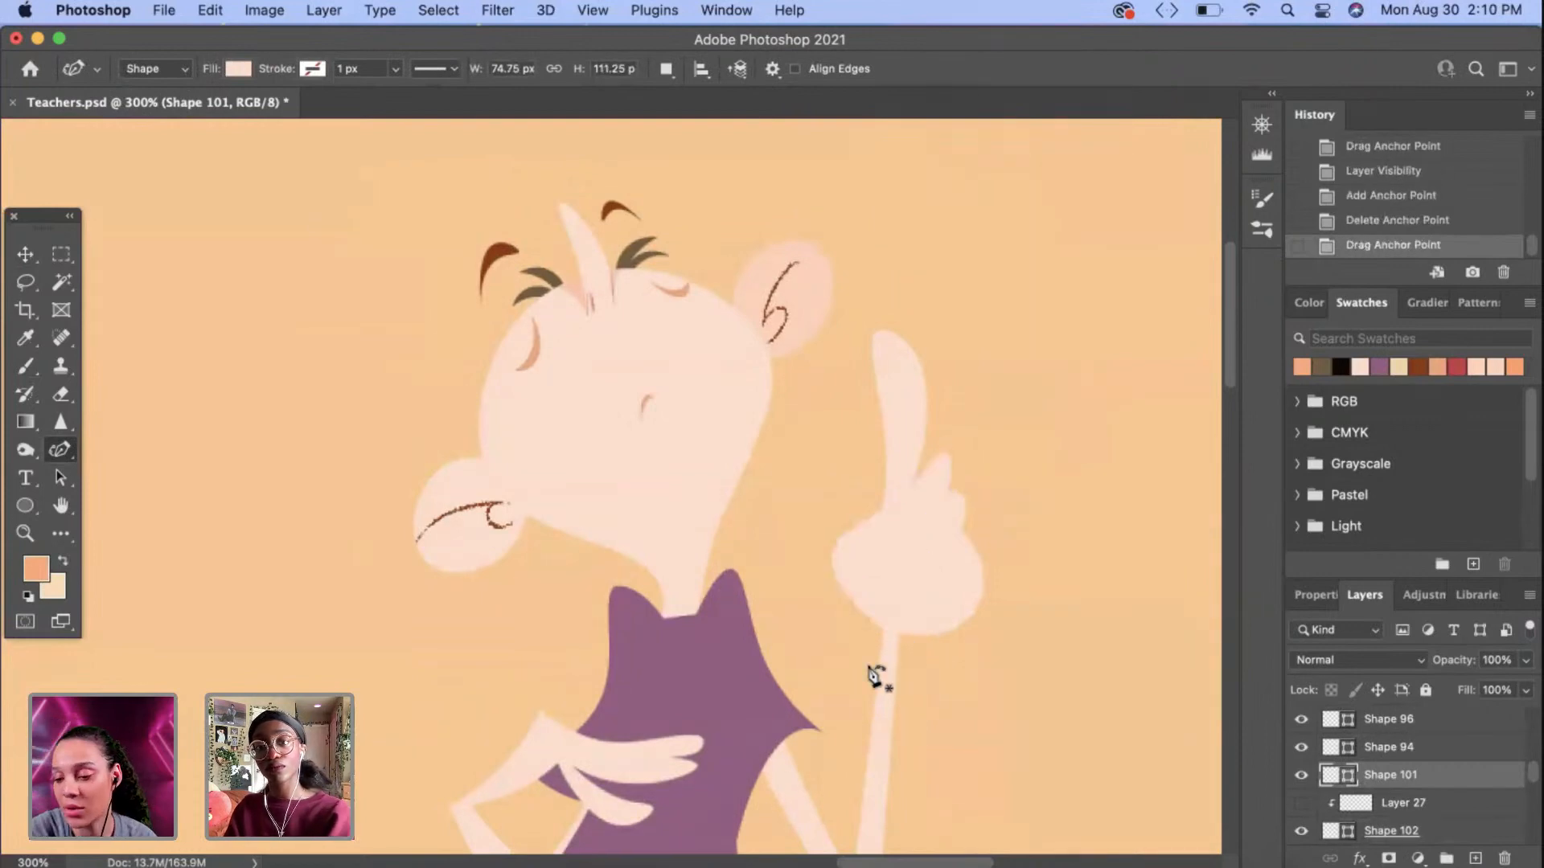
# Step: On a new layer, draw a thin angled orange crease across the front palm with the Pen tool, about 29 by 77 px, without a stroke
pyautogui.click(1476, 858)
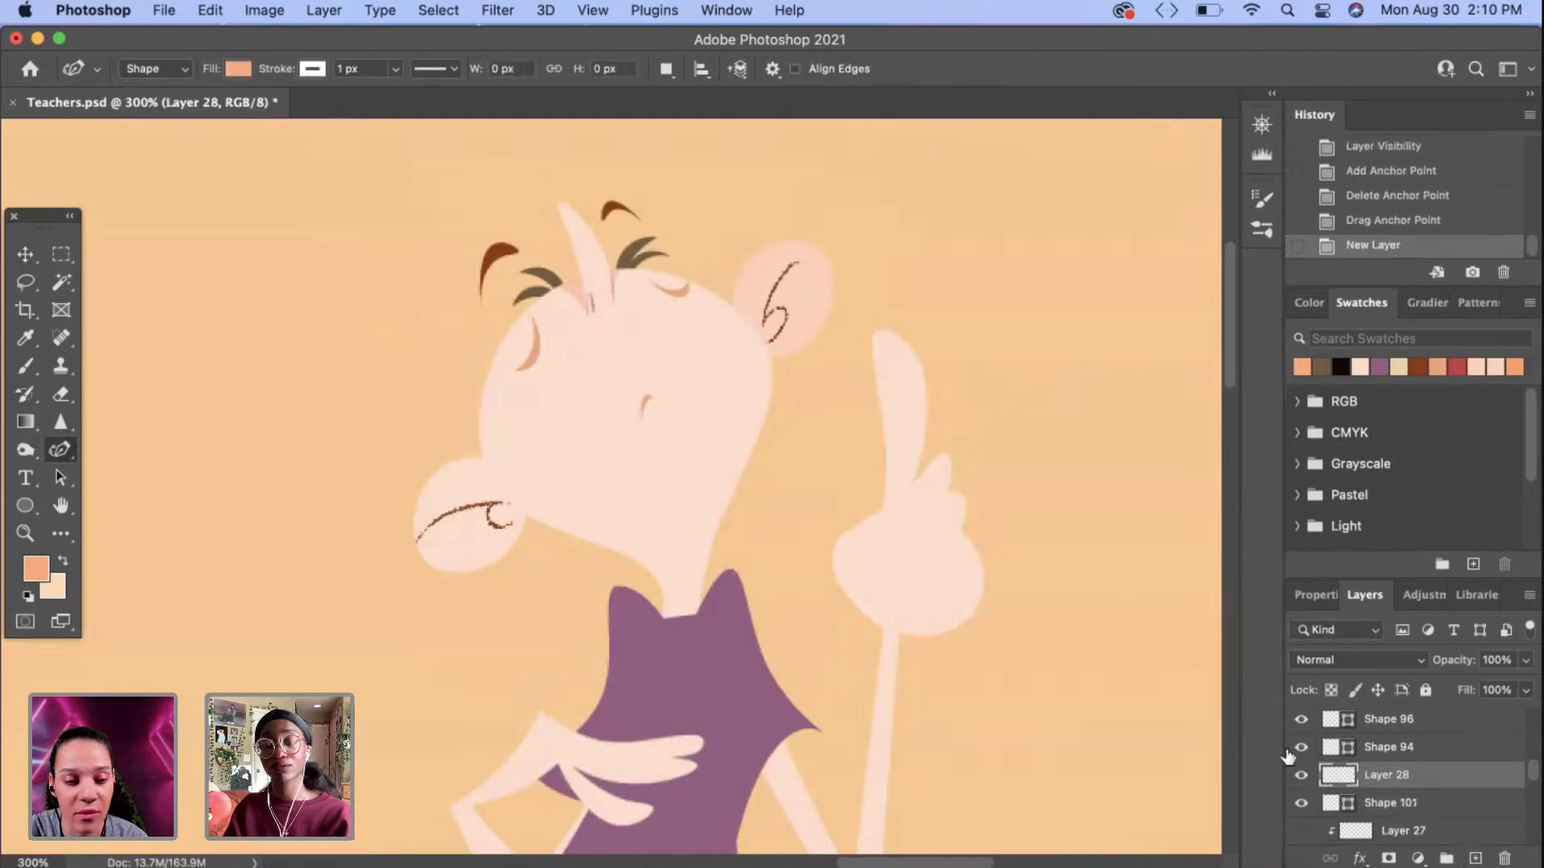
pyautogui.click(25, 366)
pyautogui.click(63, 451)
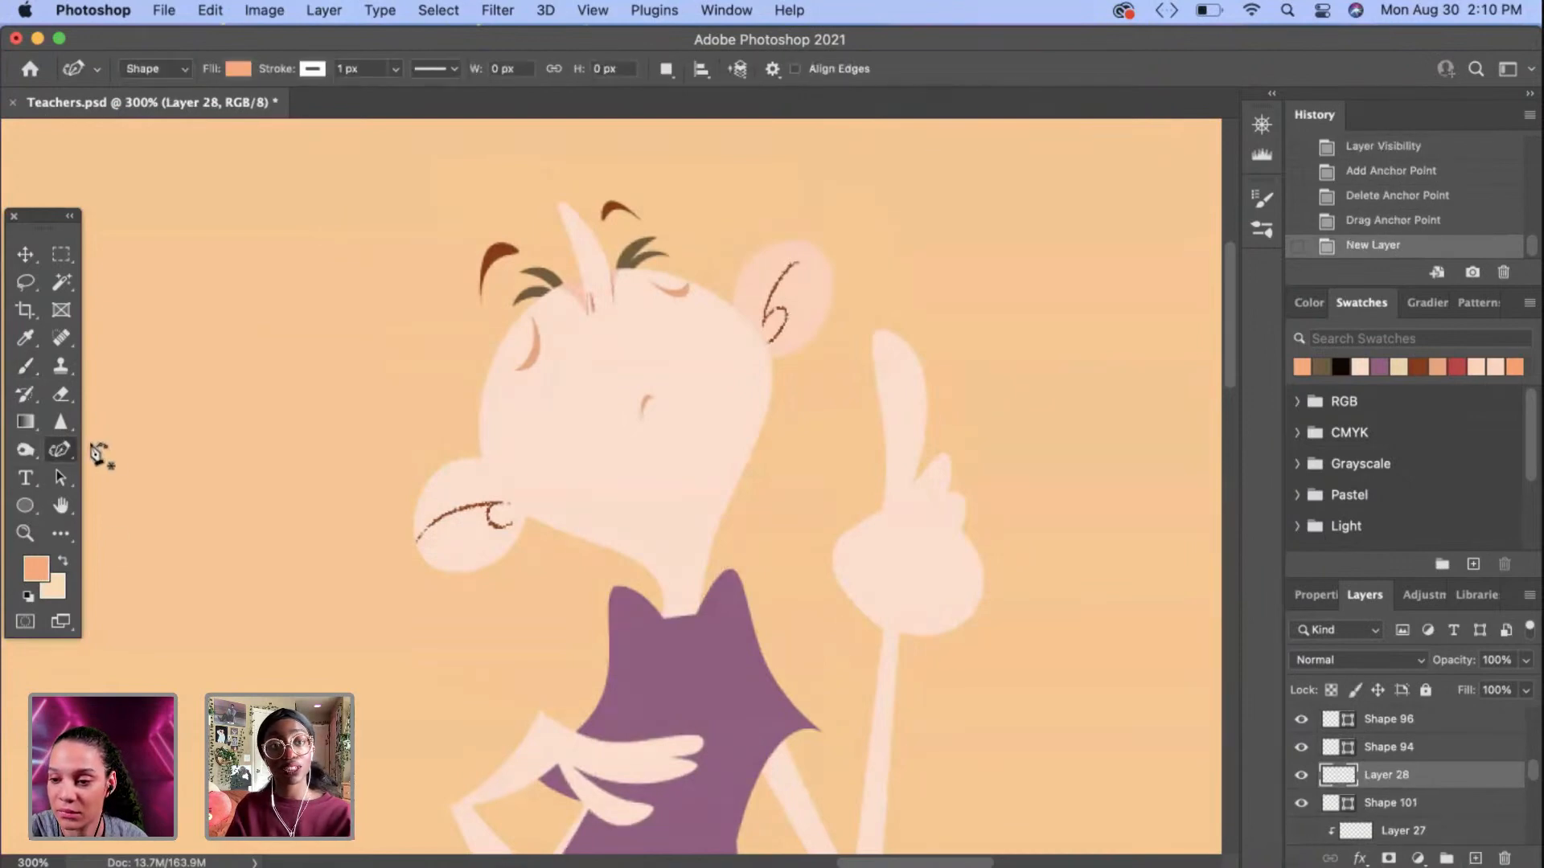
pyautogui.click(127, 446)
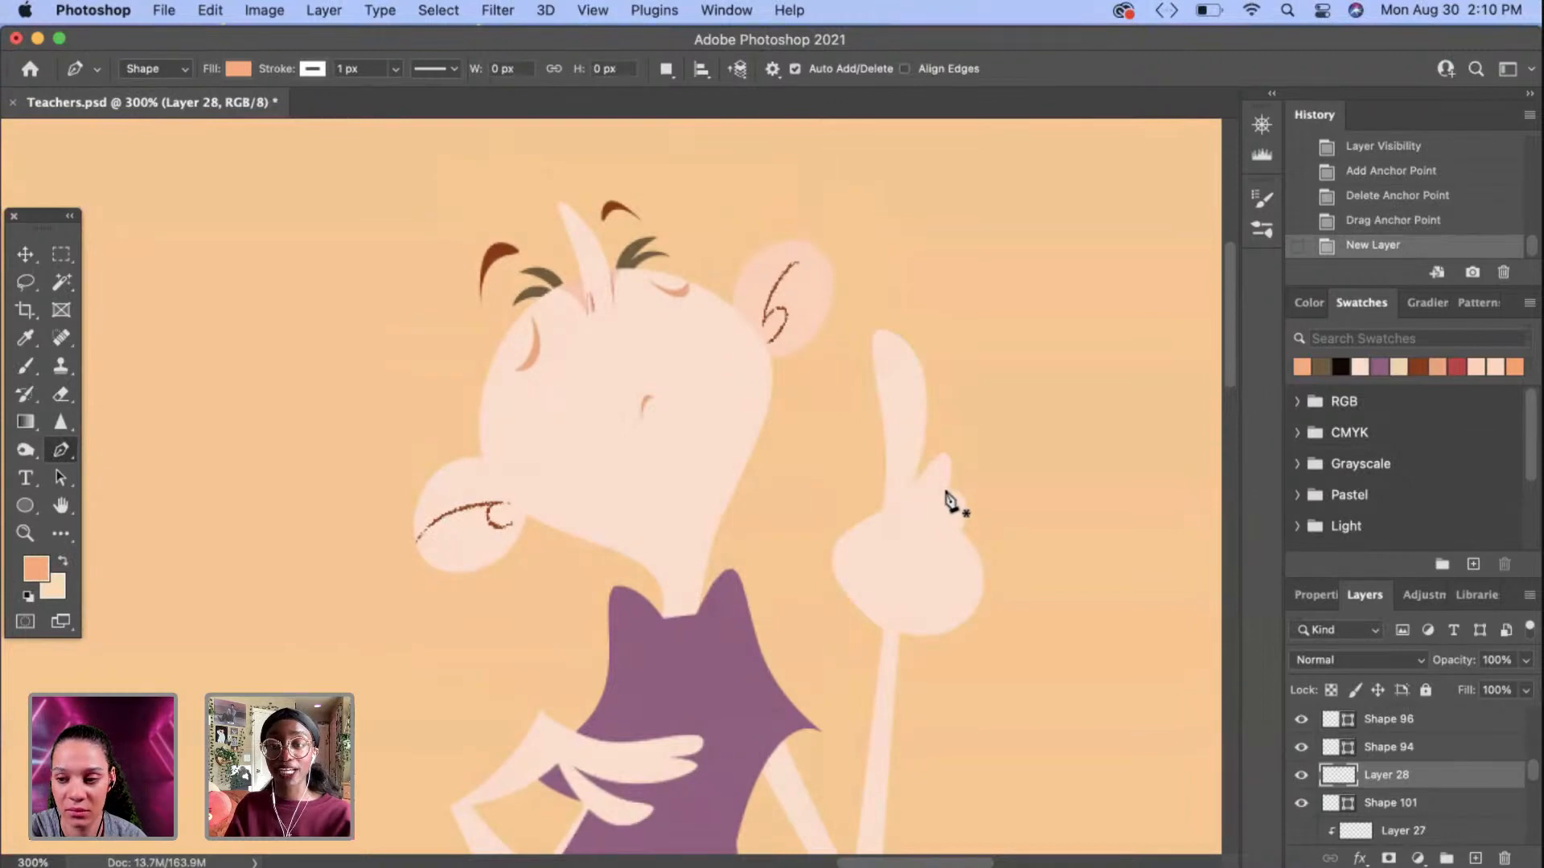
pyautogui.click(952, 492)
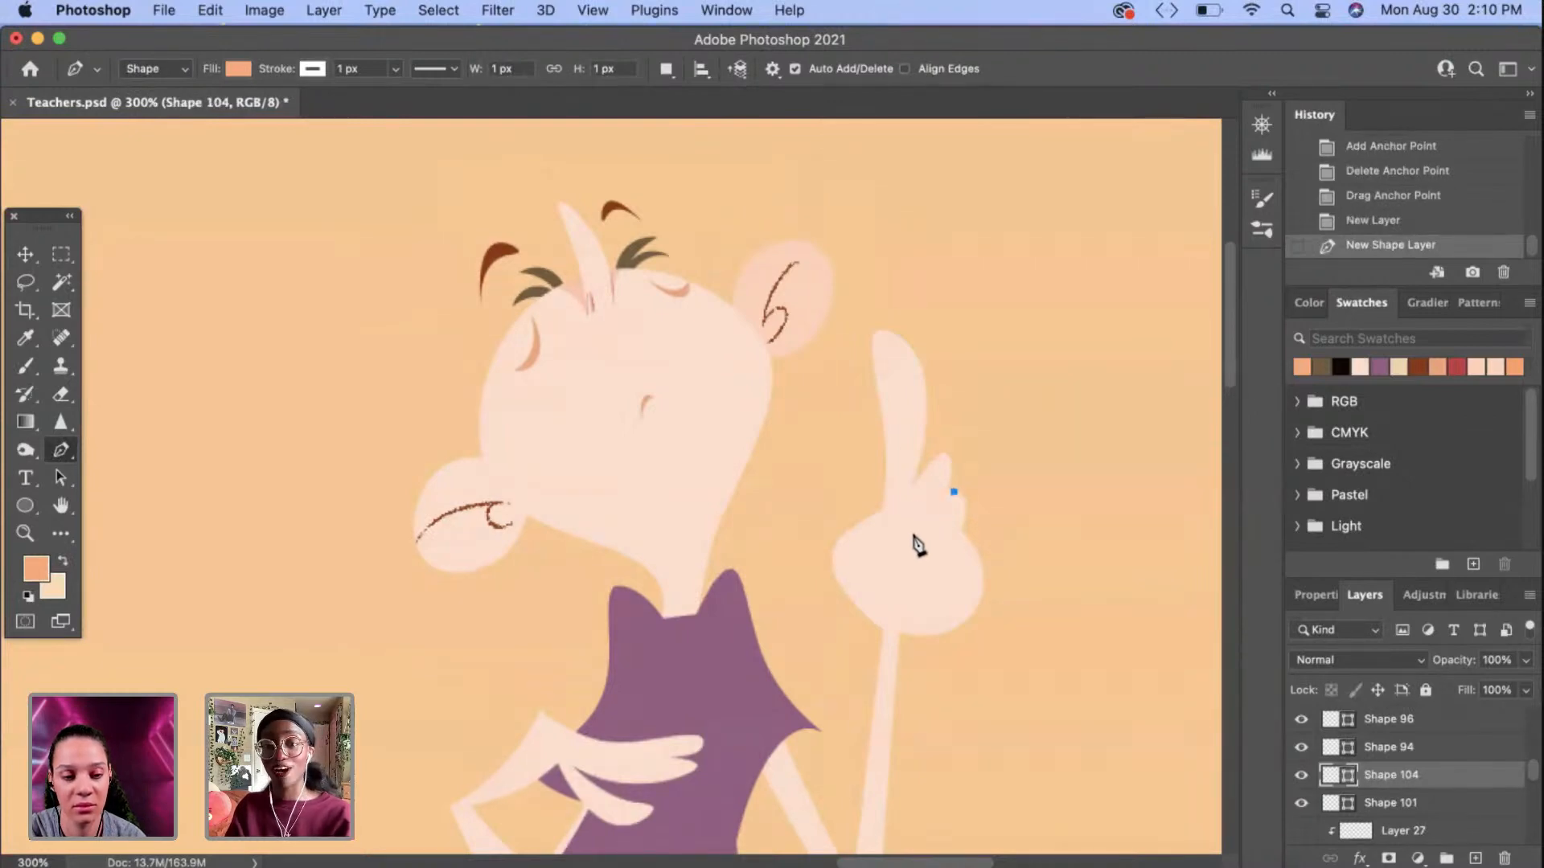
pyautogui.click(907, 545)
pyautogui.click(910, 617)
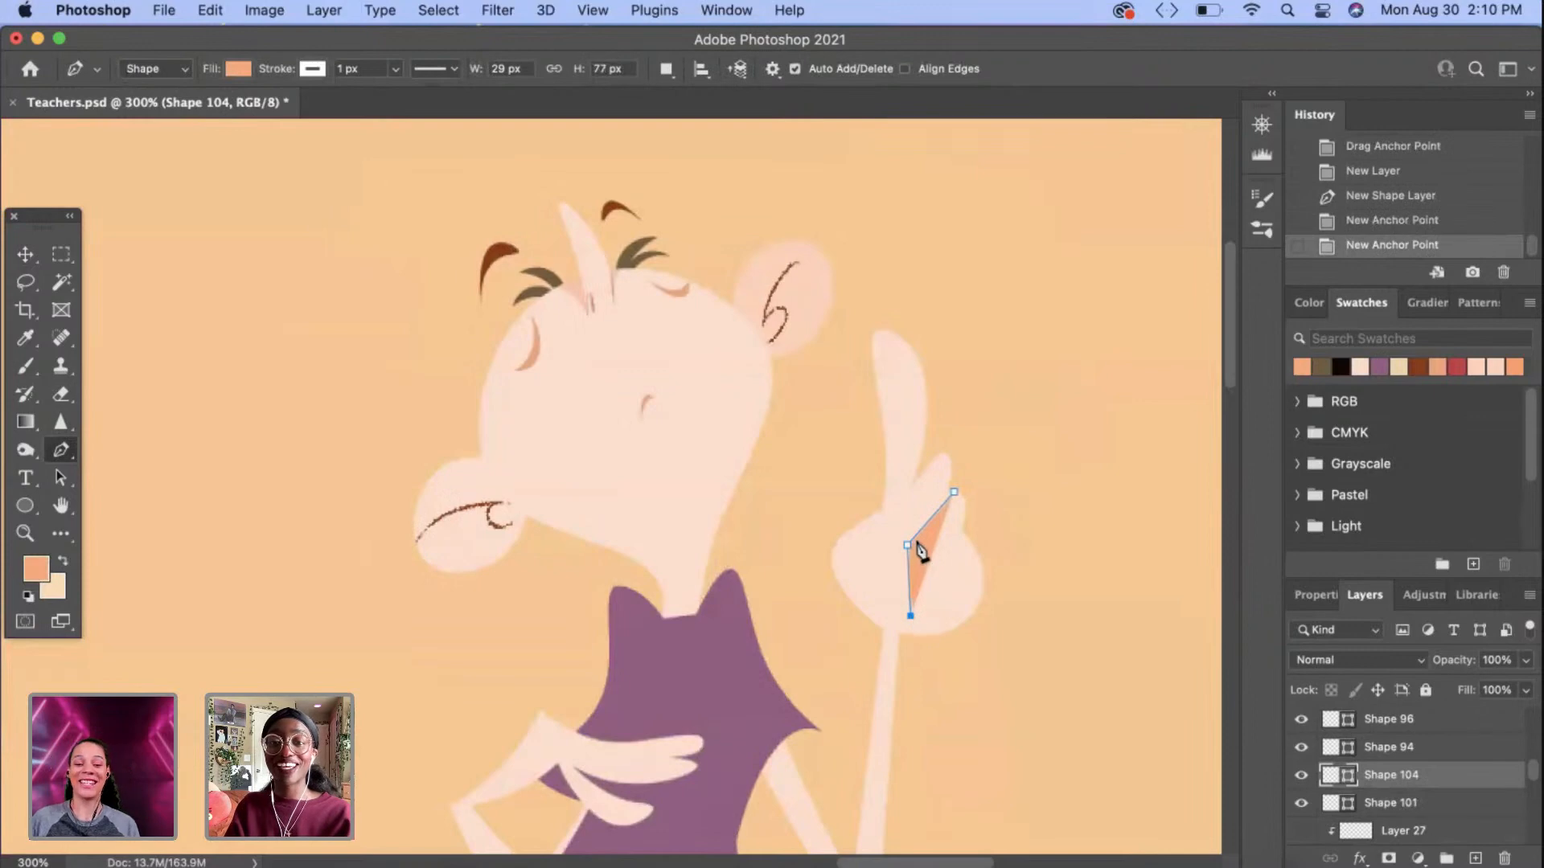
pyautogui.press('super+equal')
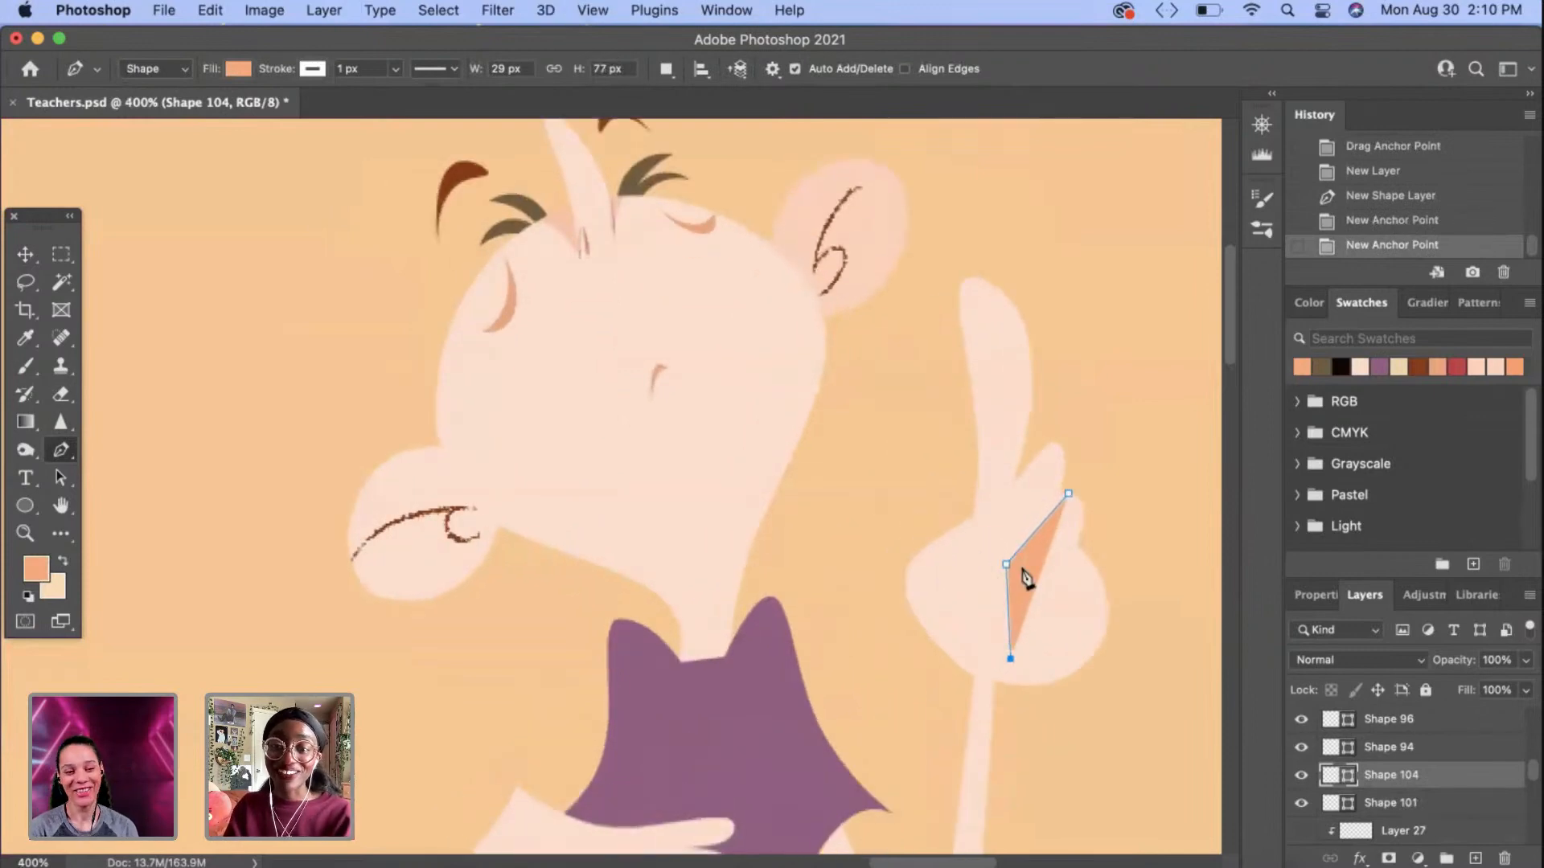
pyautogui.click(1014, 565)
pyautogui.click(1068, 493)
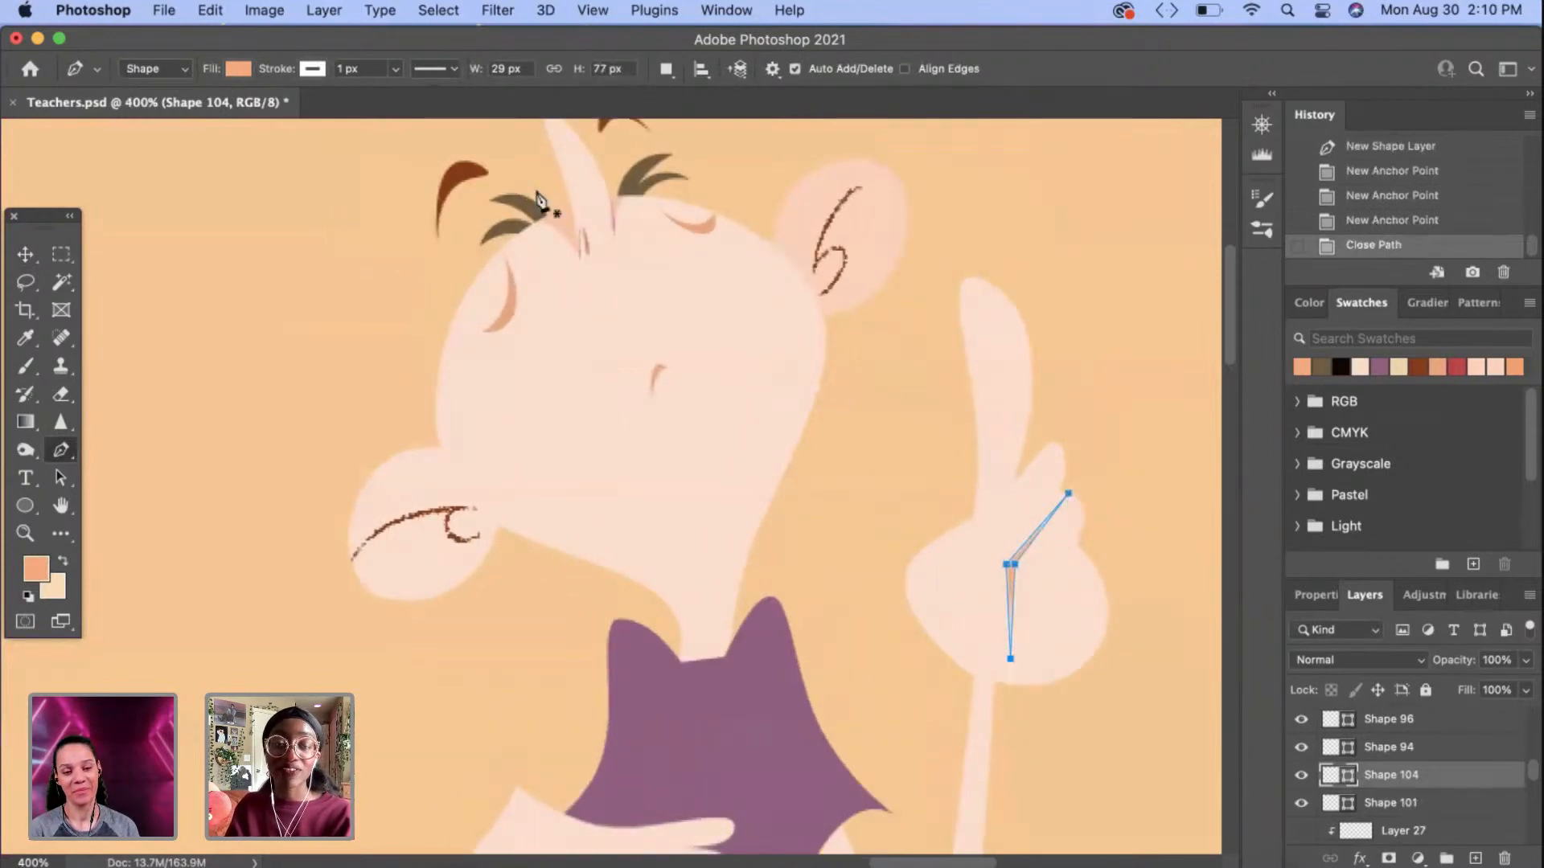
pyautogui.click(312, 71)
pyautogui.click(190, 119)
# Step: Bend both arms of the palm crease into tapered curves with the Curvature Pen, pulling the inner corner into a point toward the thumb side
pyautogui.click(63, 449)
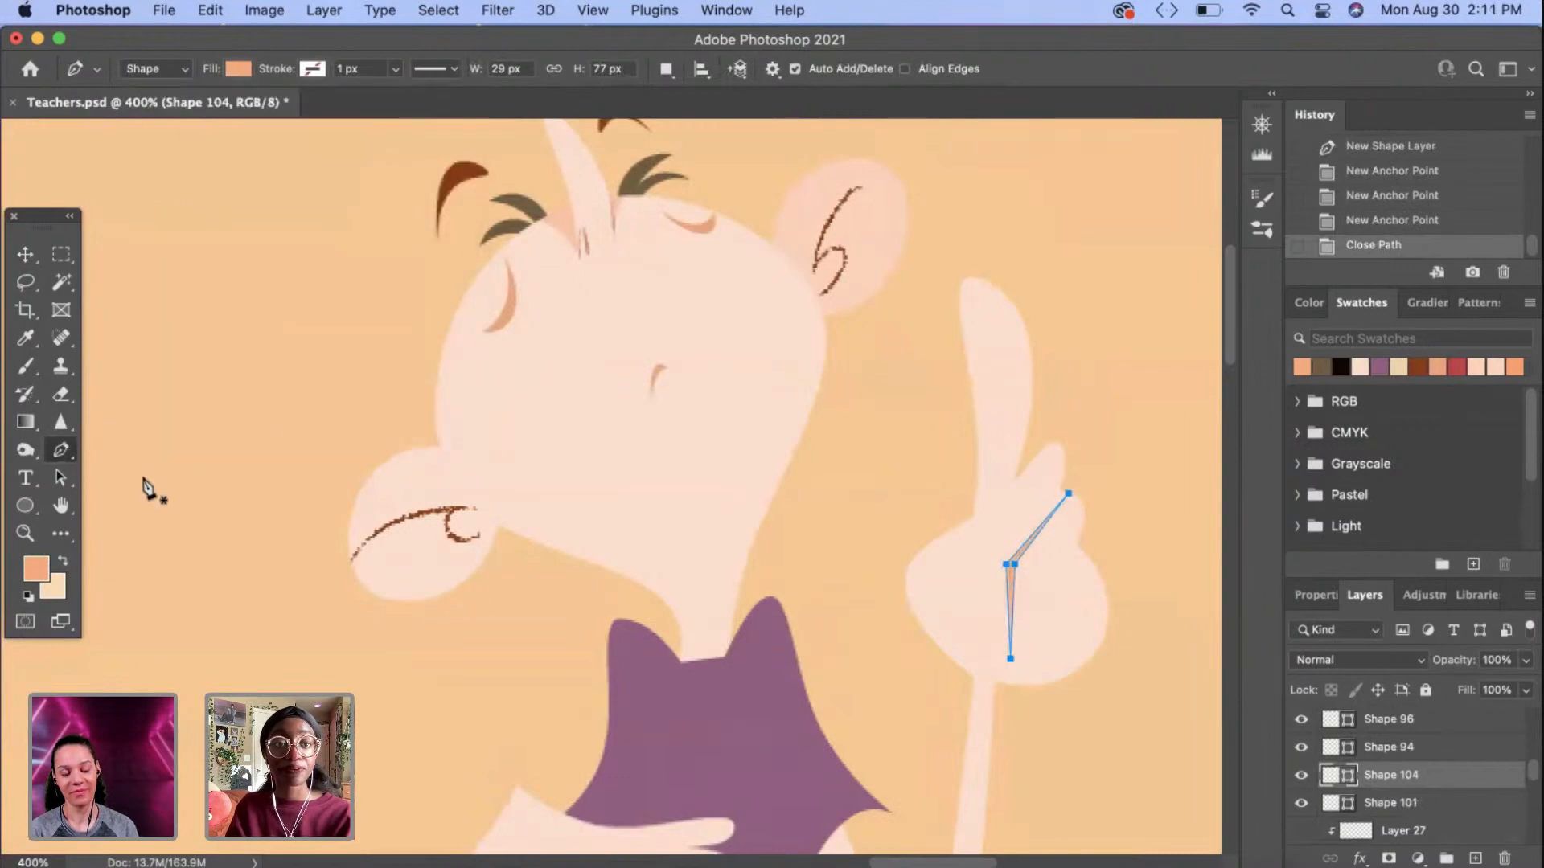
pyautogui.click(142, 497)
pyautogui.moveTo(1068, 494); pyautogui.dragTo(1062, 489)
pyautogui.click(1031, 542)
pyautogui.click(1027, 602)
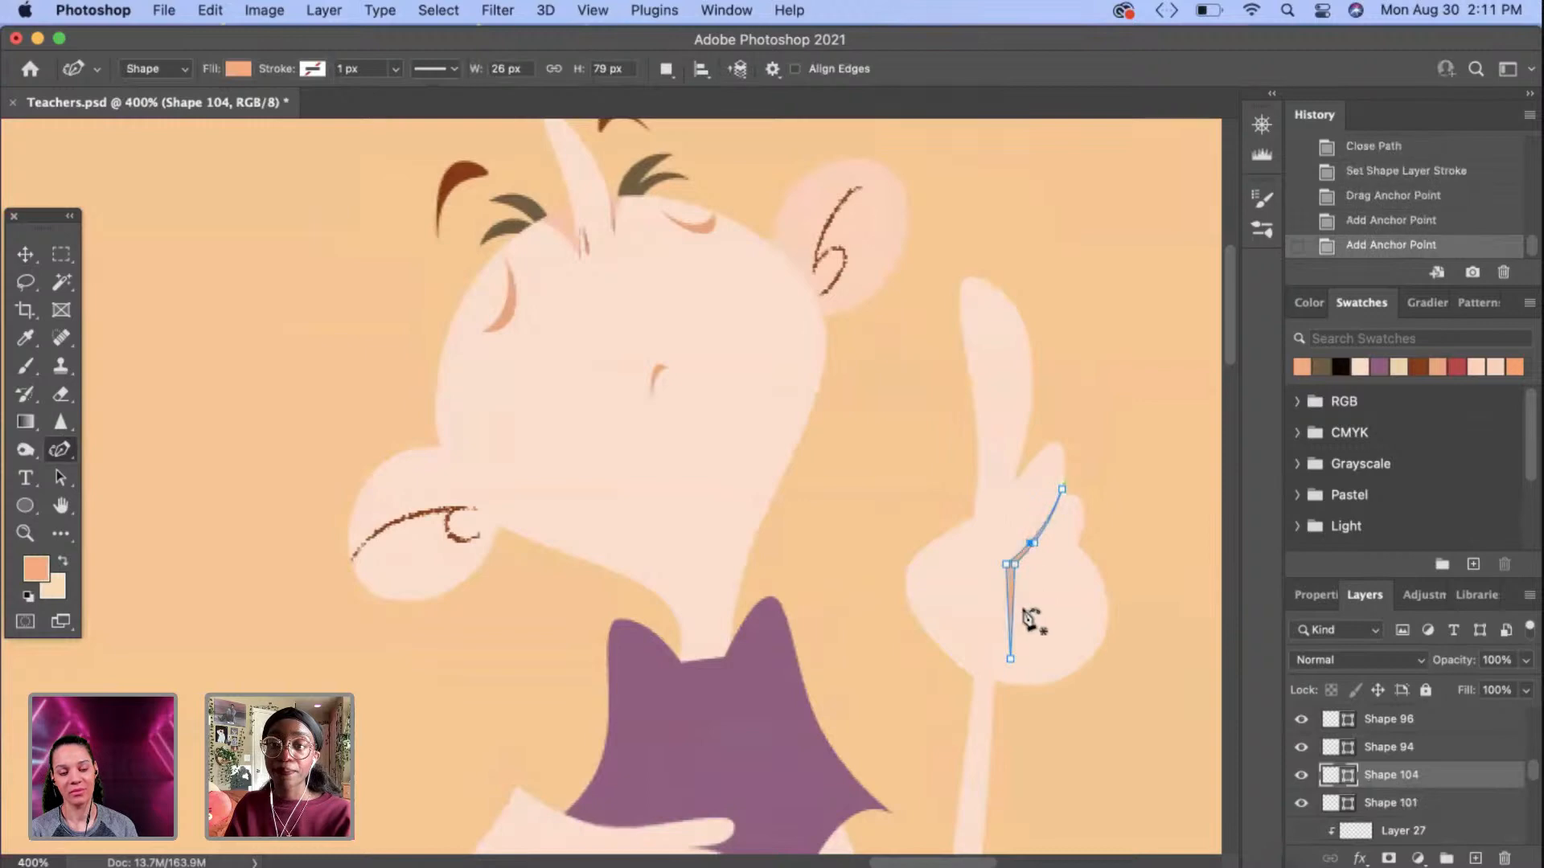
pyautogui.moveTo(1028, 602); pyautogui.dragTo(1008, 559)
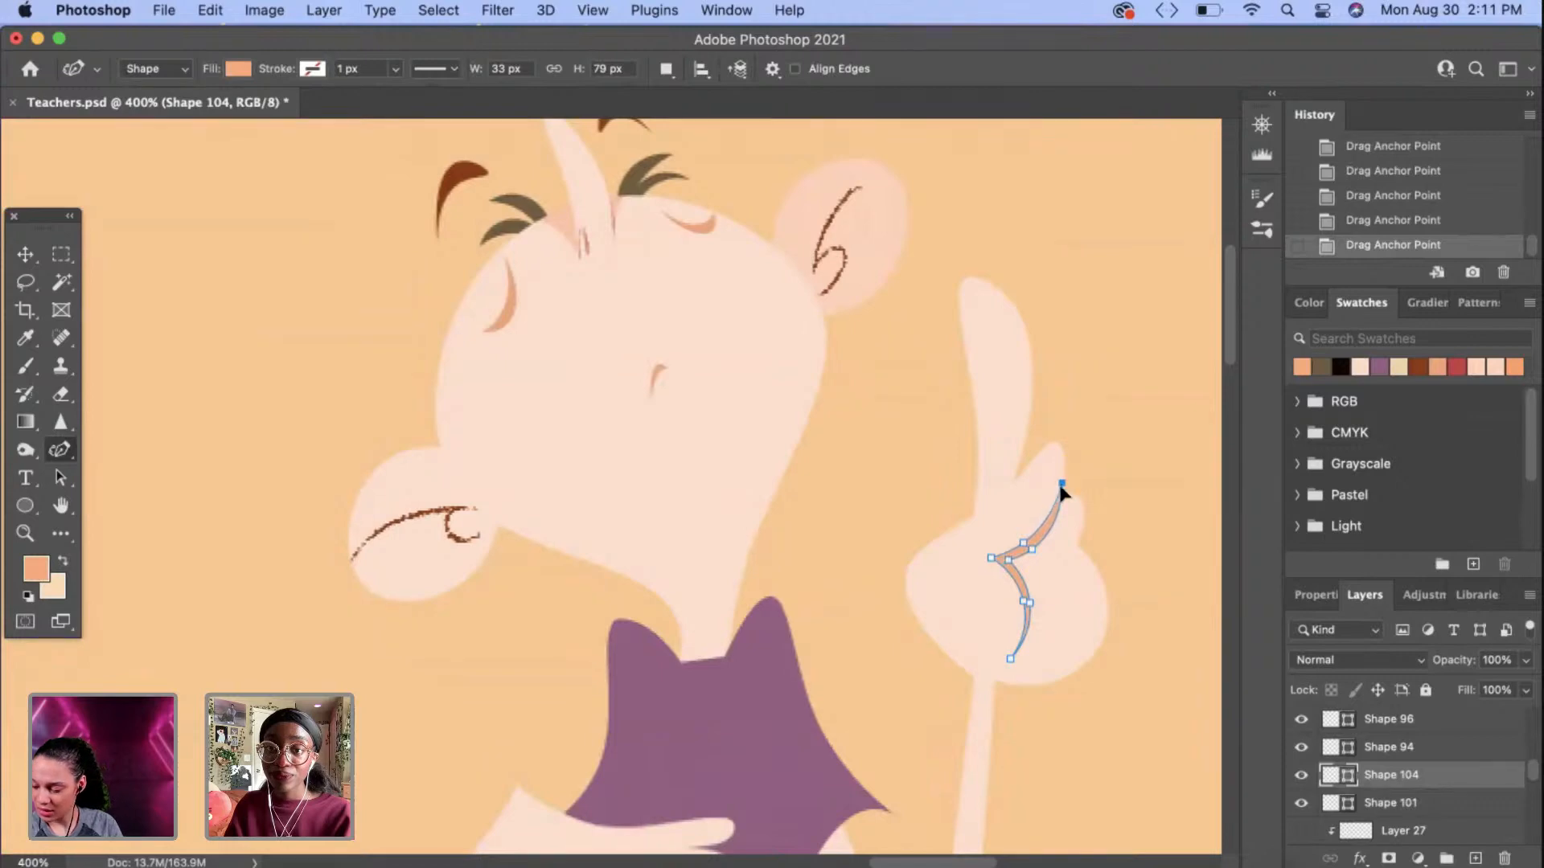
pyautogui.moveTo(1060, 487); pyautogui.dragTo(1062, 487)
pyautogui.moveTo(1023, 544); pyautogui.dragTo(1001, 561)
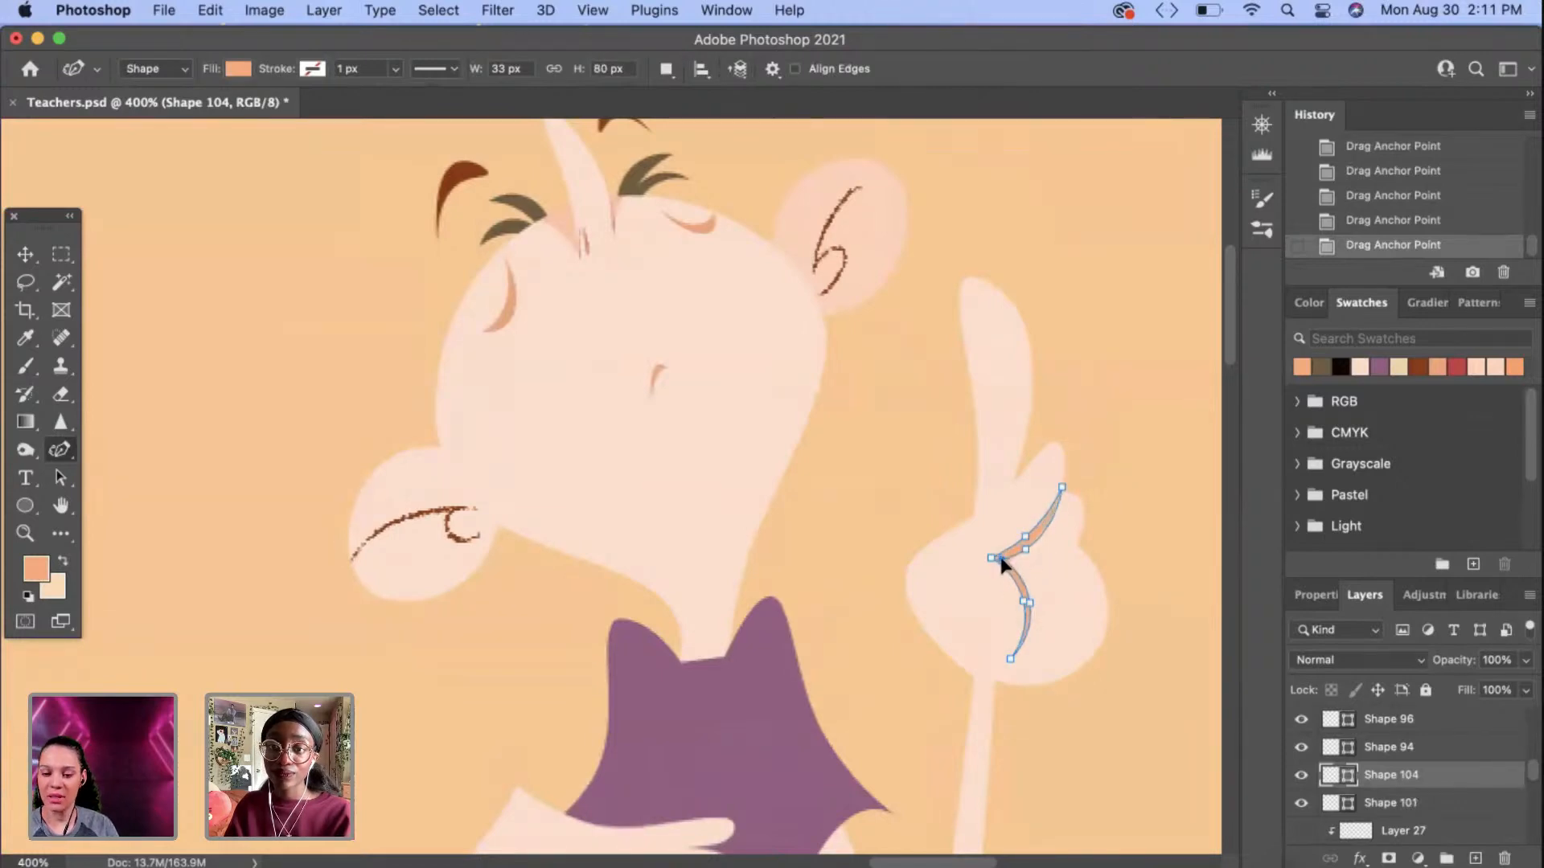
pyautogui.press('Return')
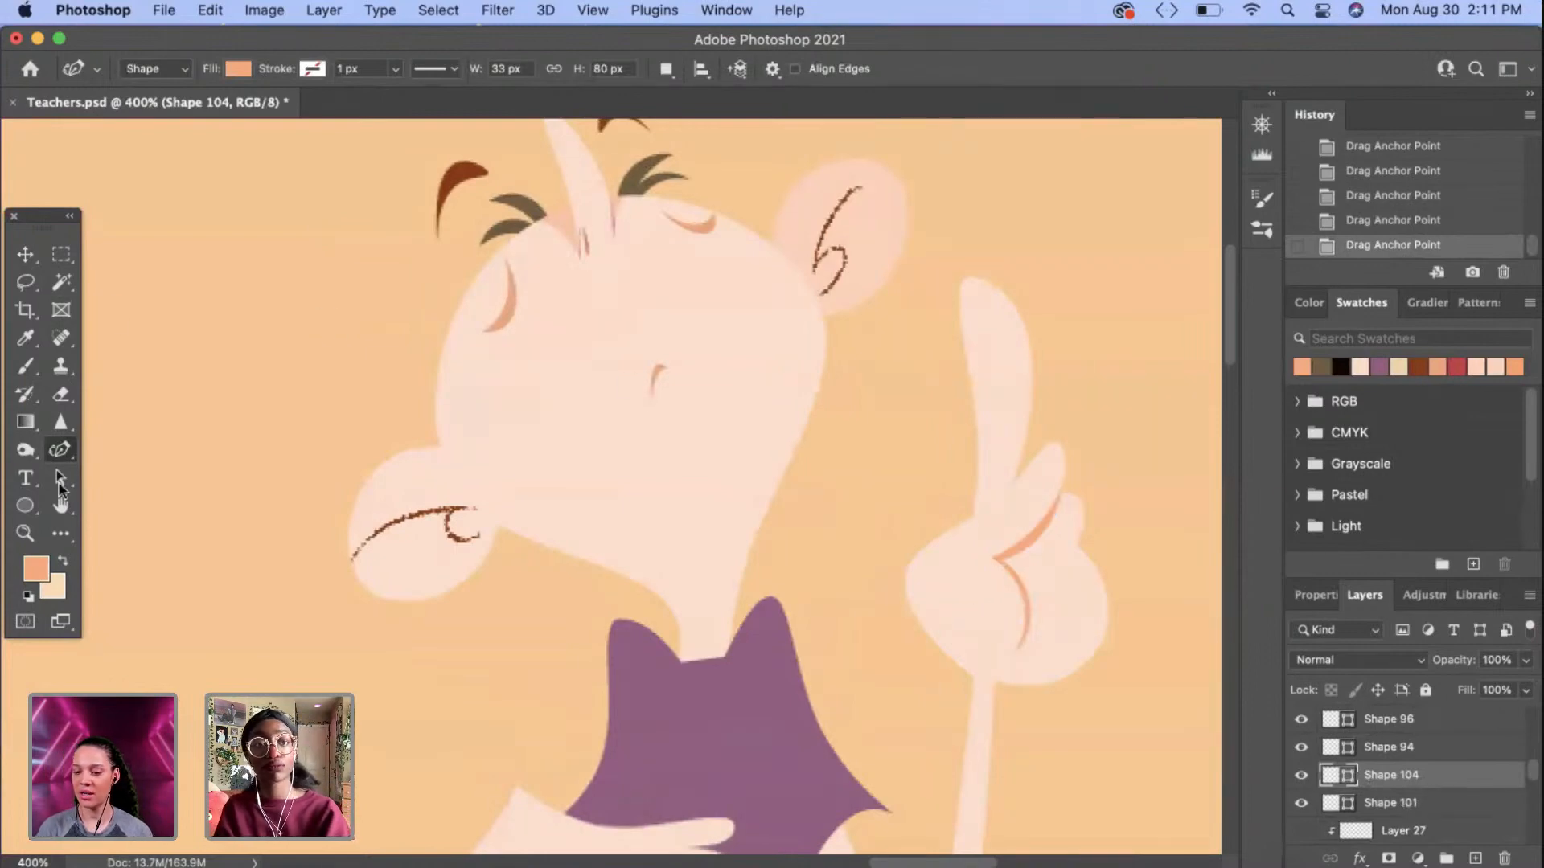
# Step: Draw a second thin orange crease from the notch between the curled fingers to the first crease, and curve it downward, about 25 by 23 px
pyautogui.moveTo(72, 452); pyautogui.dragTo(120, 444)
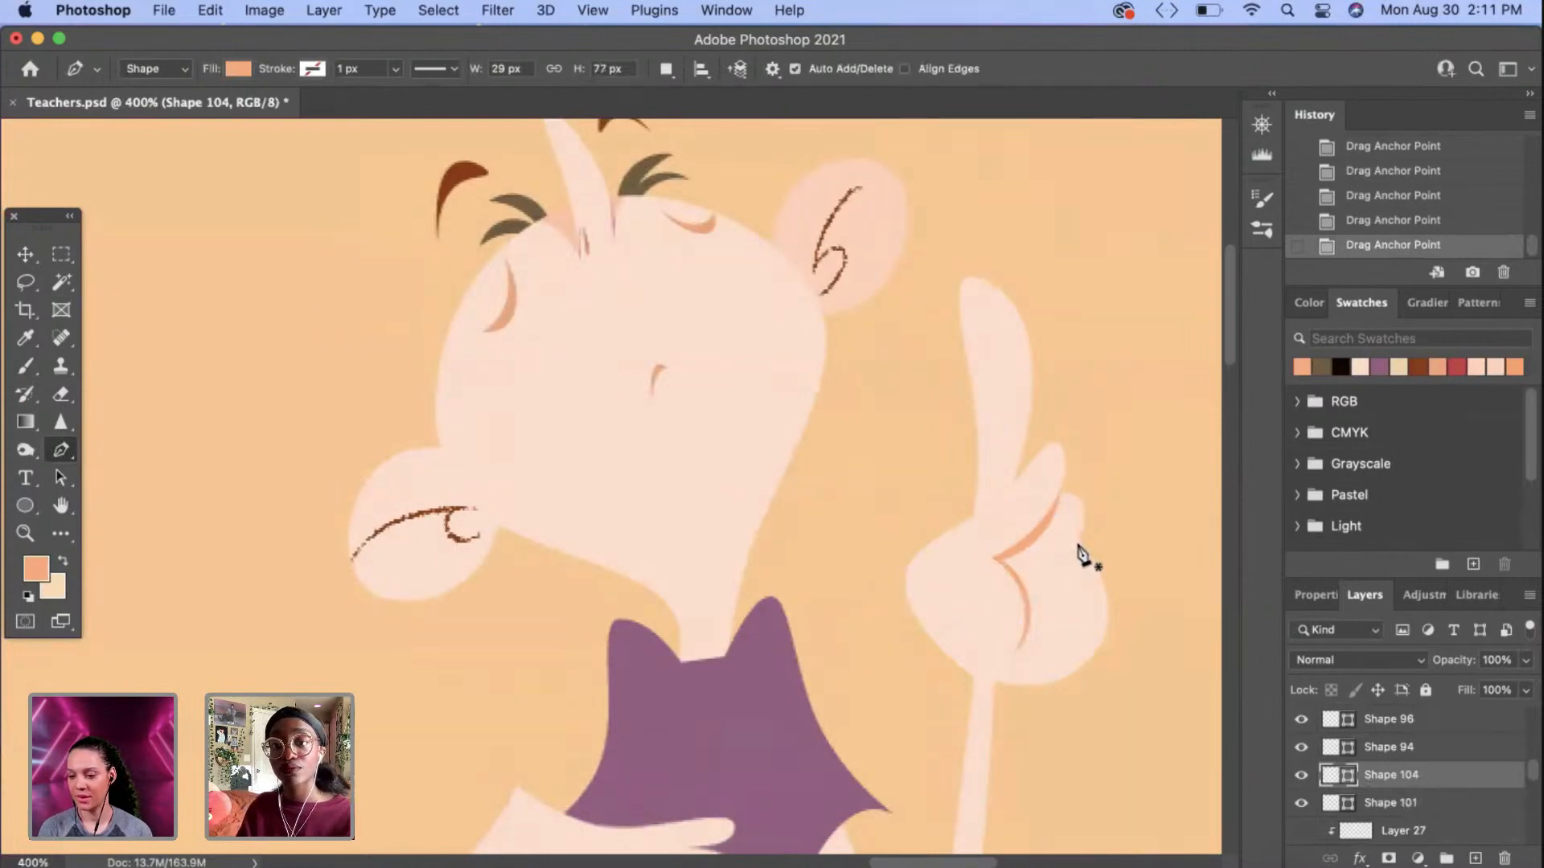
pyautogui.click(1077, 546)
pyautogui.click(1028, 601)
pyautogui.click(1077, 545)
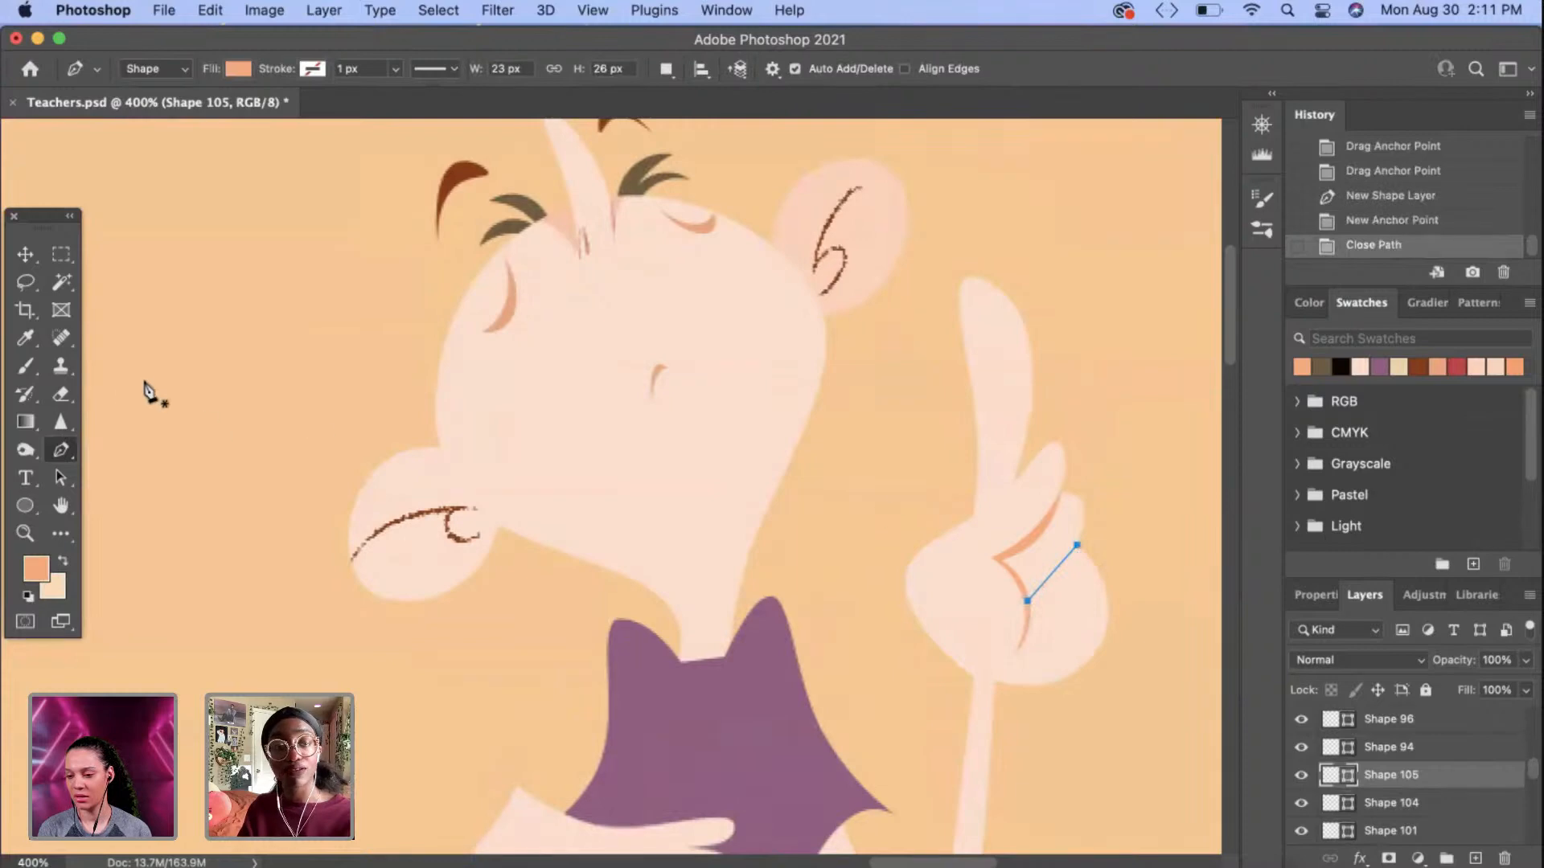
pyautogui.moveTo(62, 455); pyautogui.dragTo(256, 487)
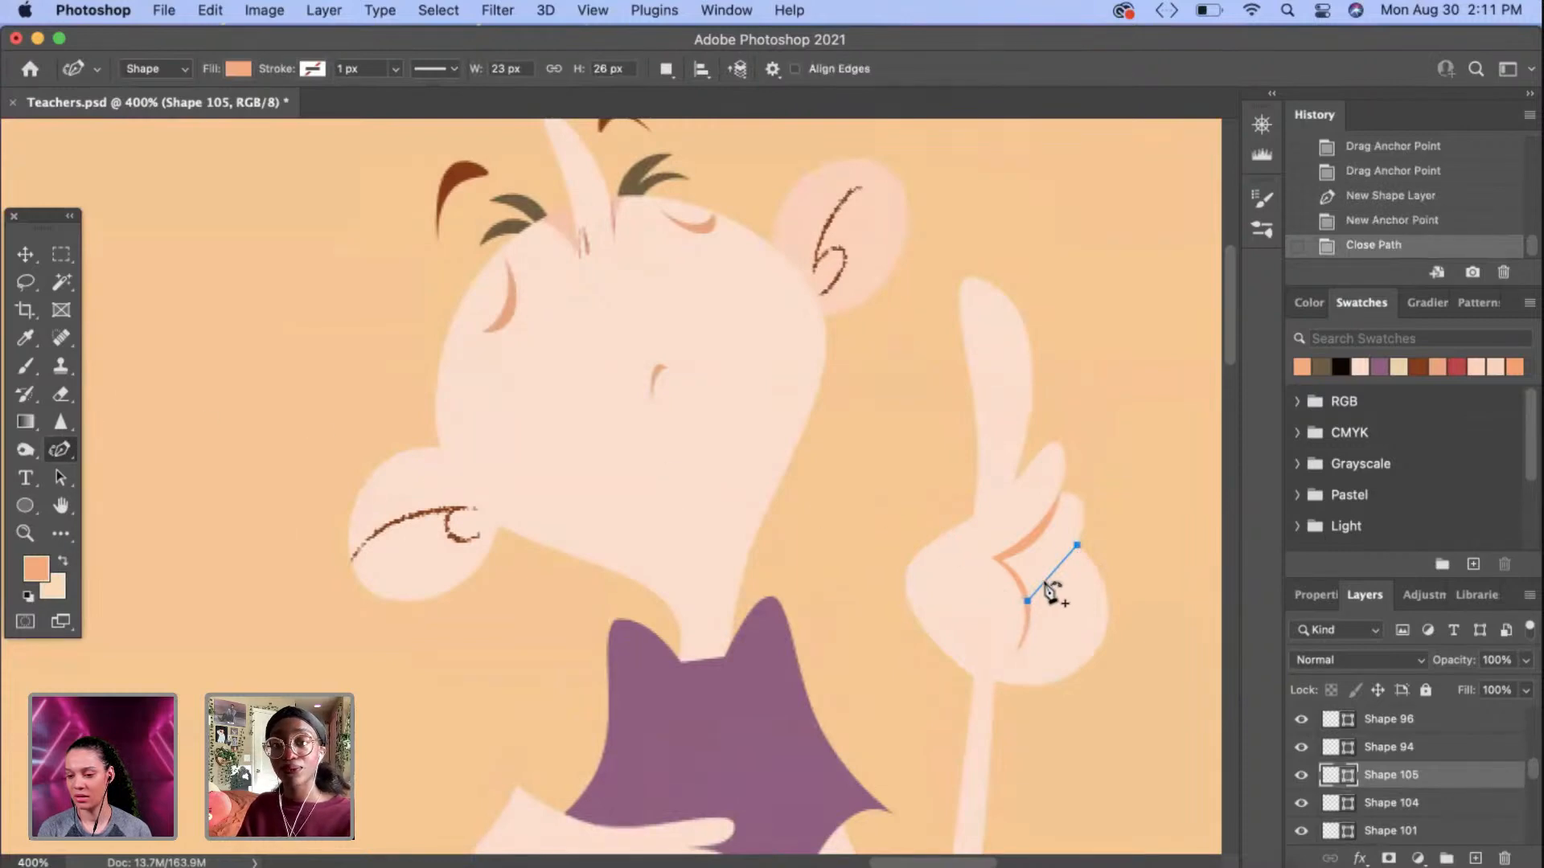
pyautogui.moveTo(1047, 580)
pyautogui.mouseDown()
pyautogui.moveTo(1045, 595)
pyautogui.moveTo(1024, 590)
pyautogui.moveTo(1040, 595)
pyautogui.mouseUp()
pyautogui.click(1043, 594)
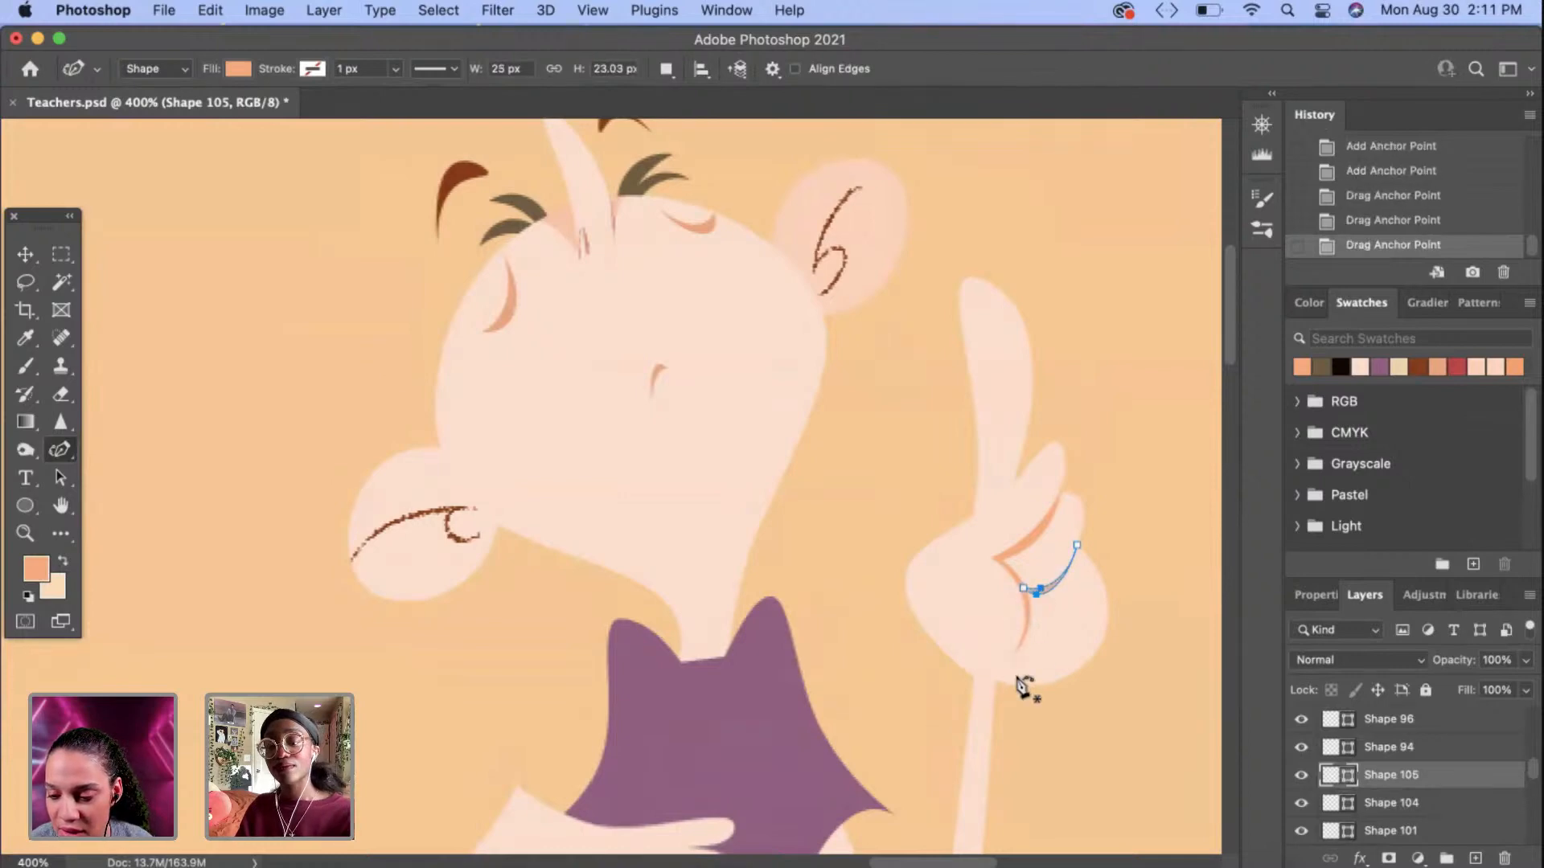
pyautogui.press('Escape')
# Step: Add anchor points along the front palm shape's outer edge with the Curvature Pen to carve a notch and form a second curled finger
pyautogui.click(64, 454)
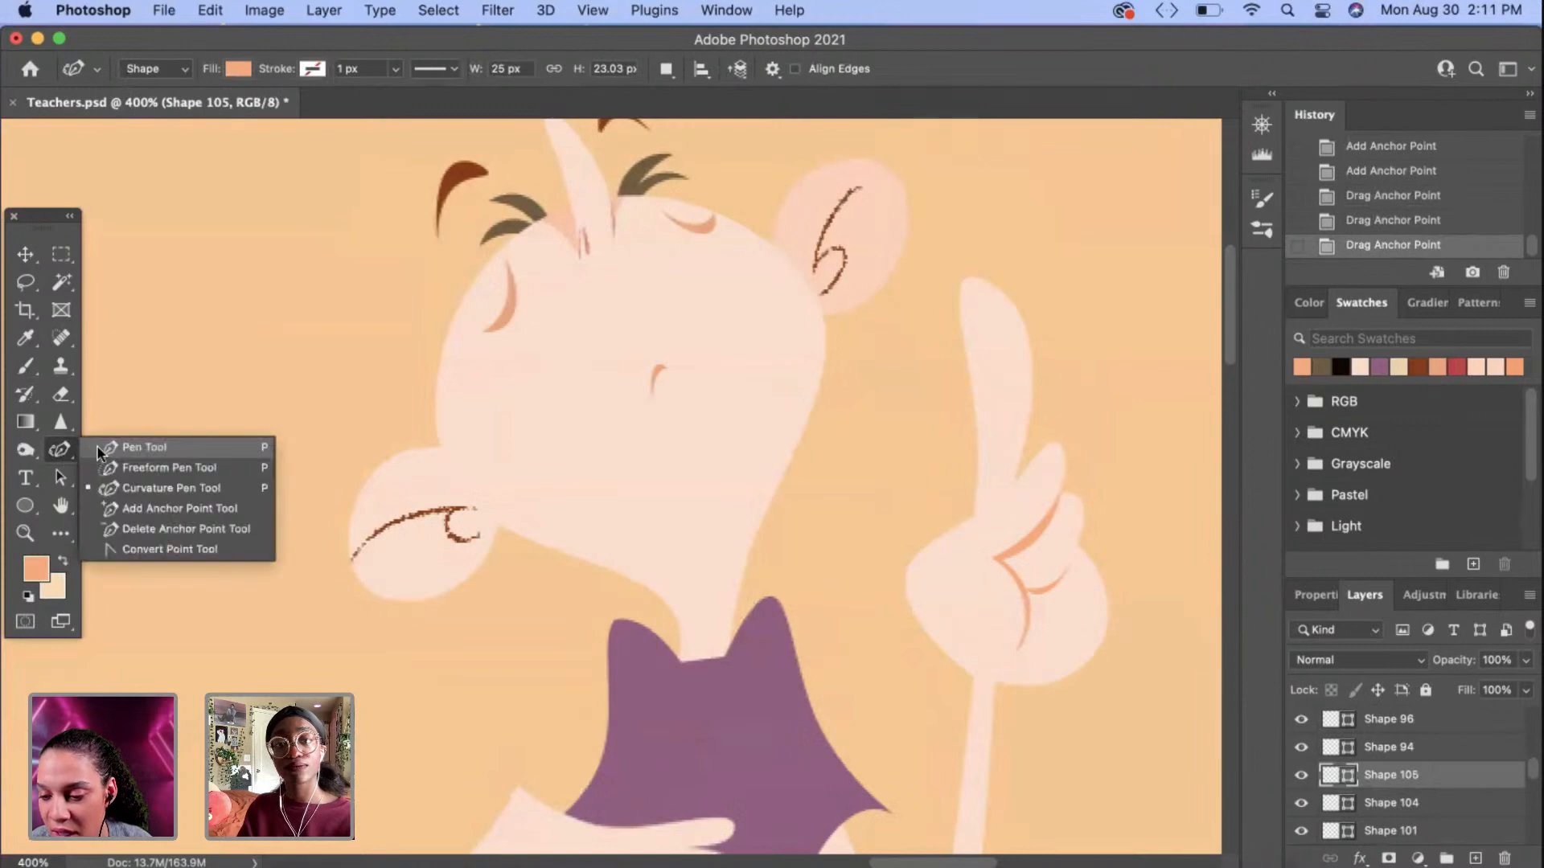
pyautogui.click(120, 447)
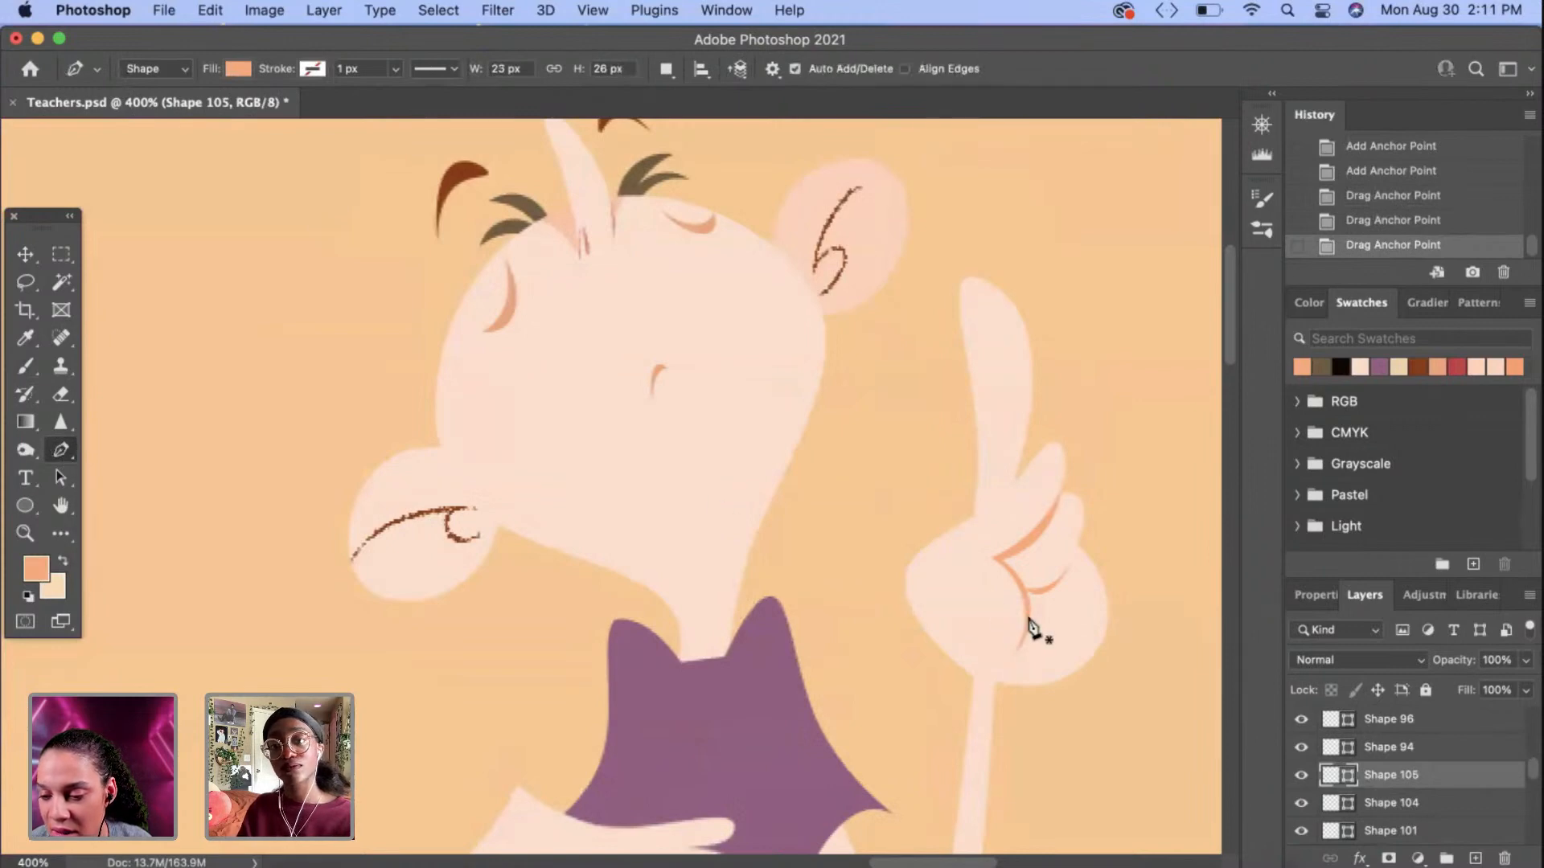
pyautogui.click(27, 255)
pyautogui.click(1087, 609)
pyautogui.click(61, 450)
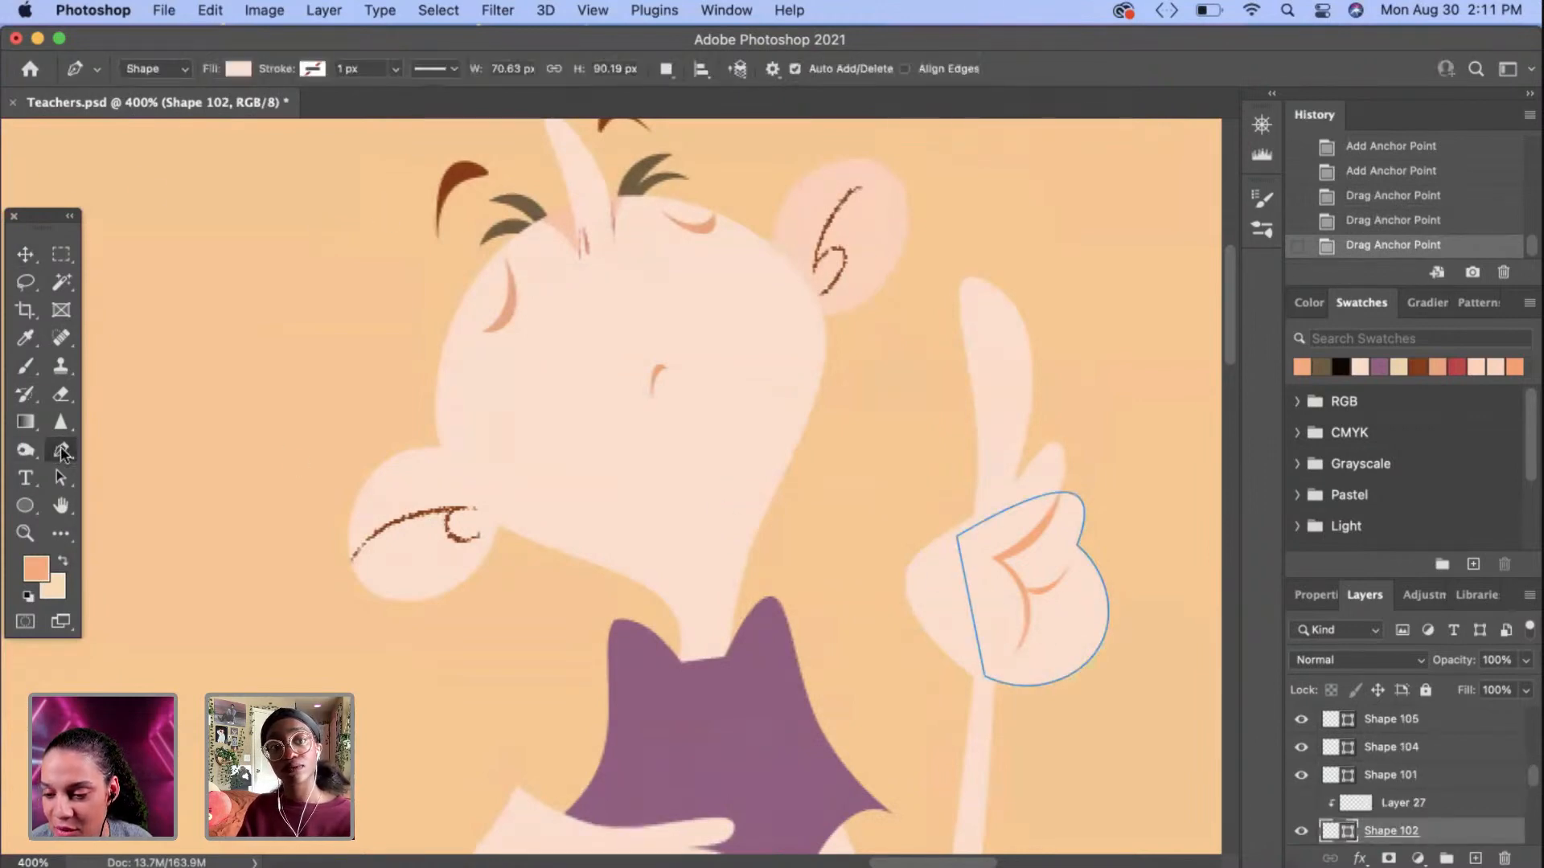
pyautogui.click(103, 484)
pyautogui.click(1094, 563)
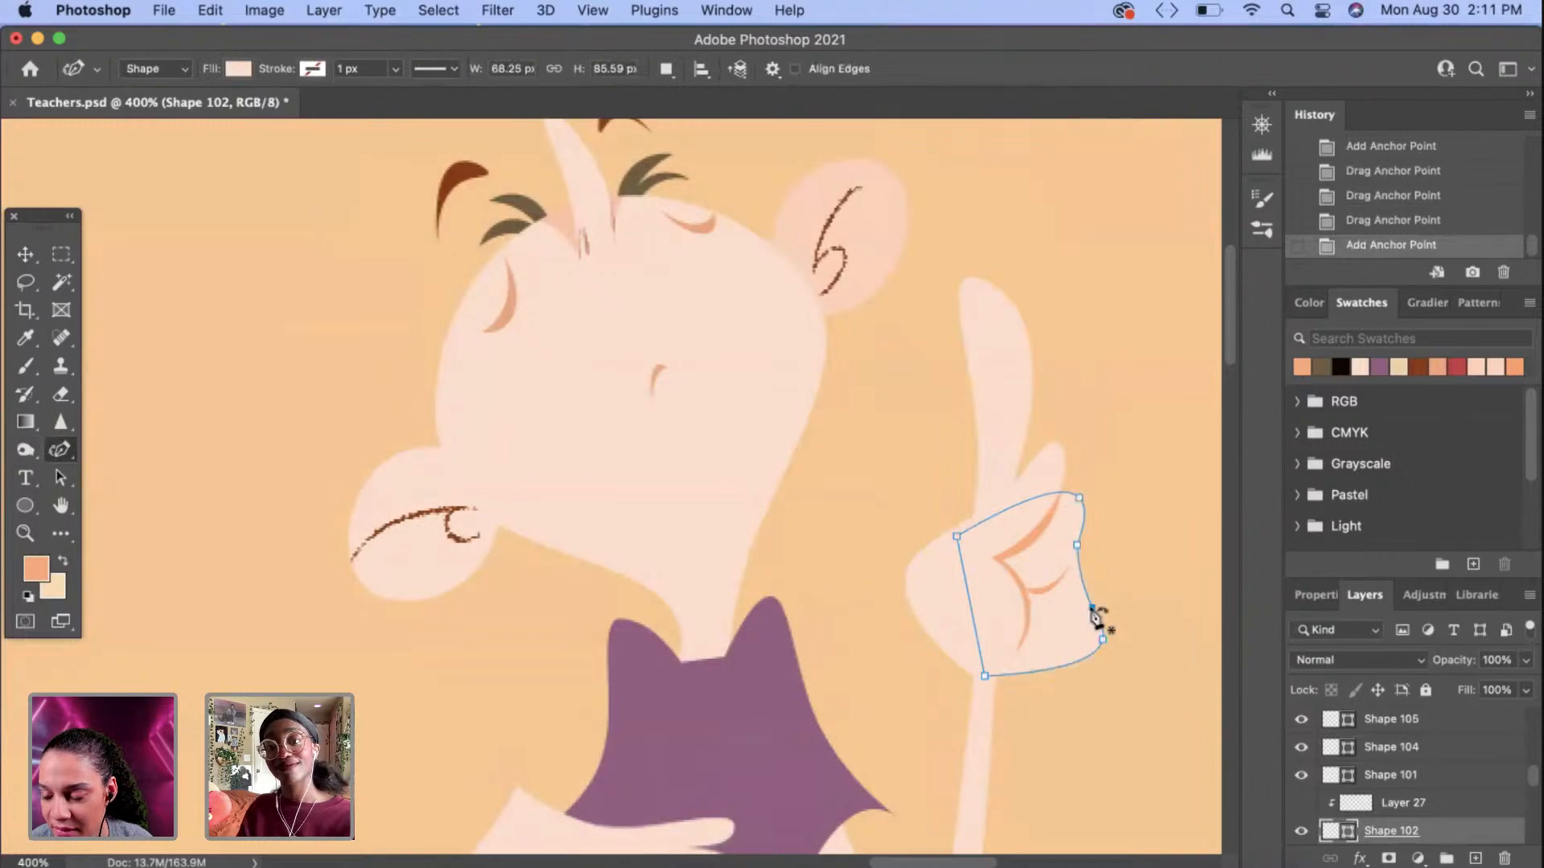
pyautogui.click(1100, 566)
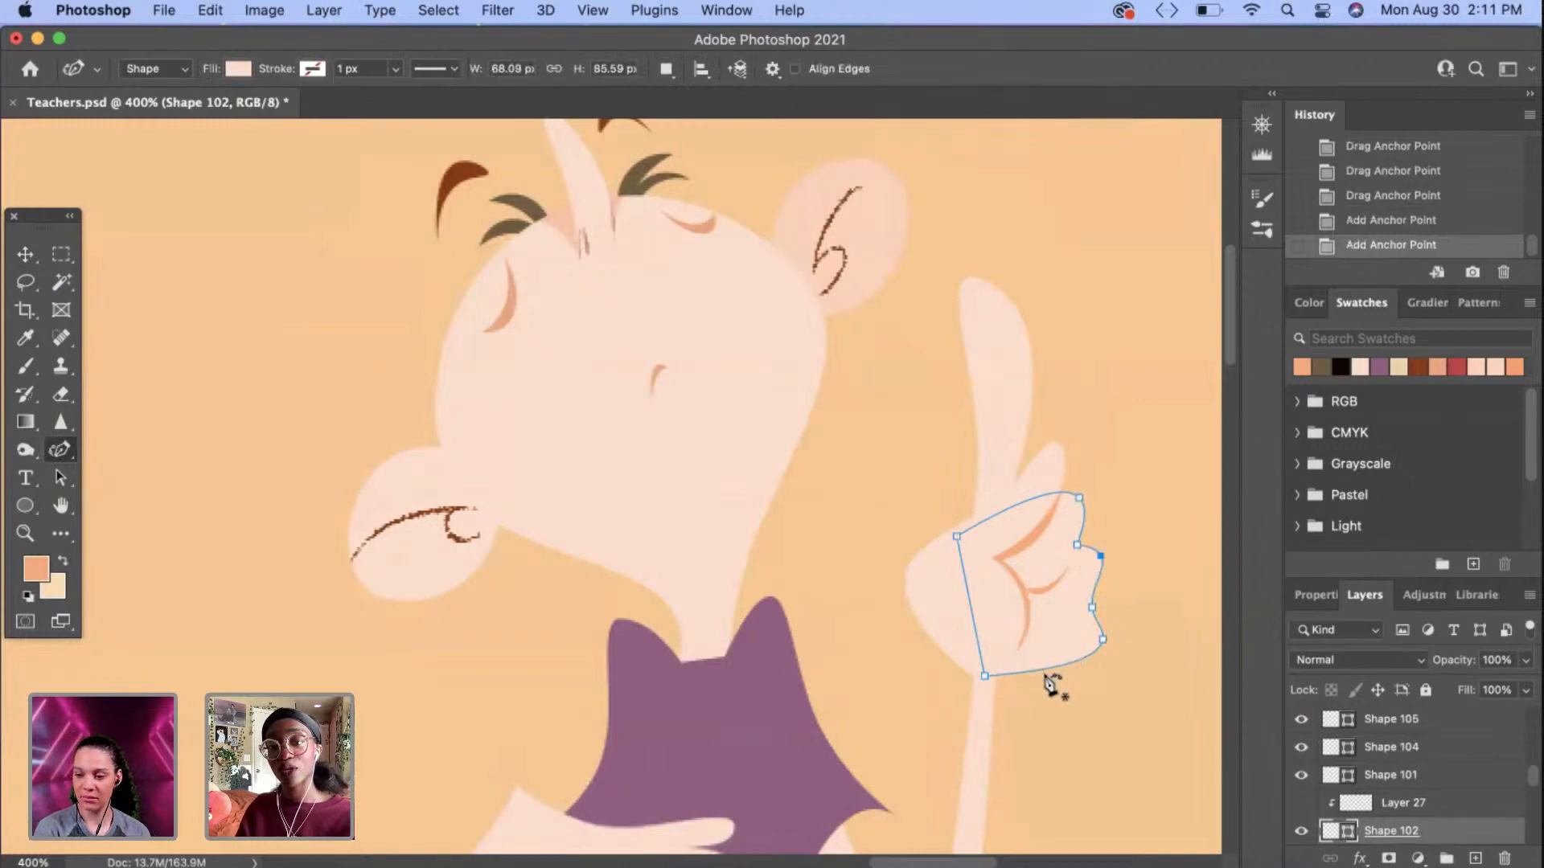
# Step: Add a rounding point below the finger notch and extend the front palm's lowest corner down onto the wrist with an extra edge point
pyautogui.click(984, 679)
pyautogui.moveTo(986, 675); pyautogui.dragTo(987, 678)
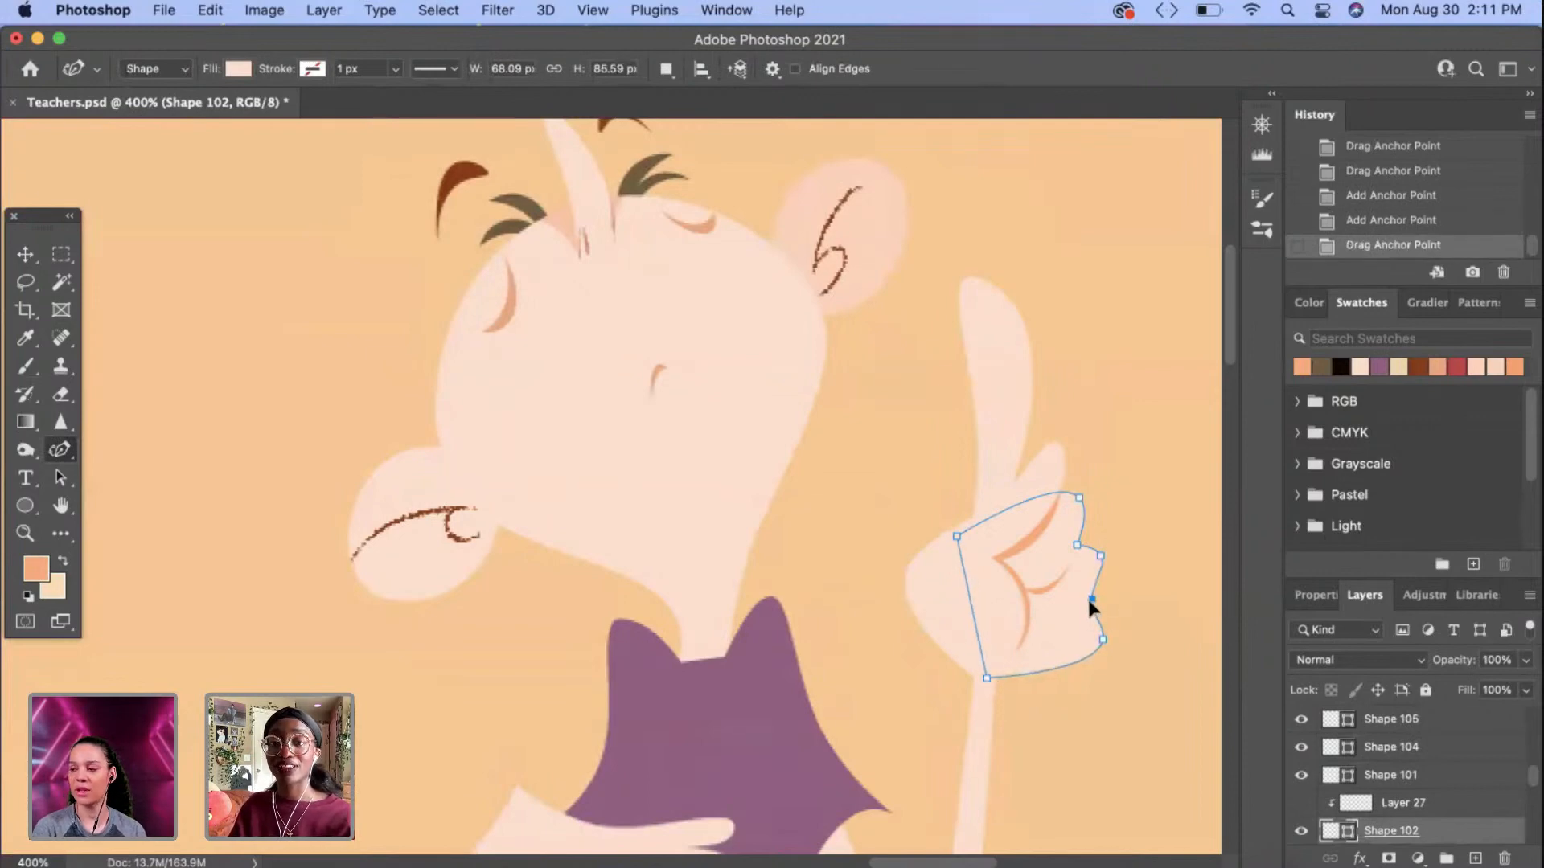
pyautogui.moveTo(1090, 599); pyautogui.dragTo(1091, 600)
pyautogui.click(1107, 614)
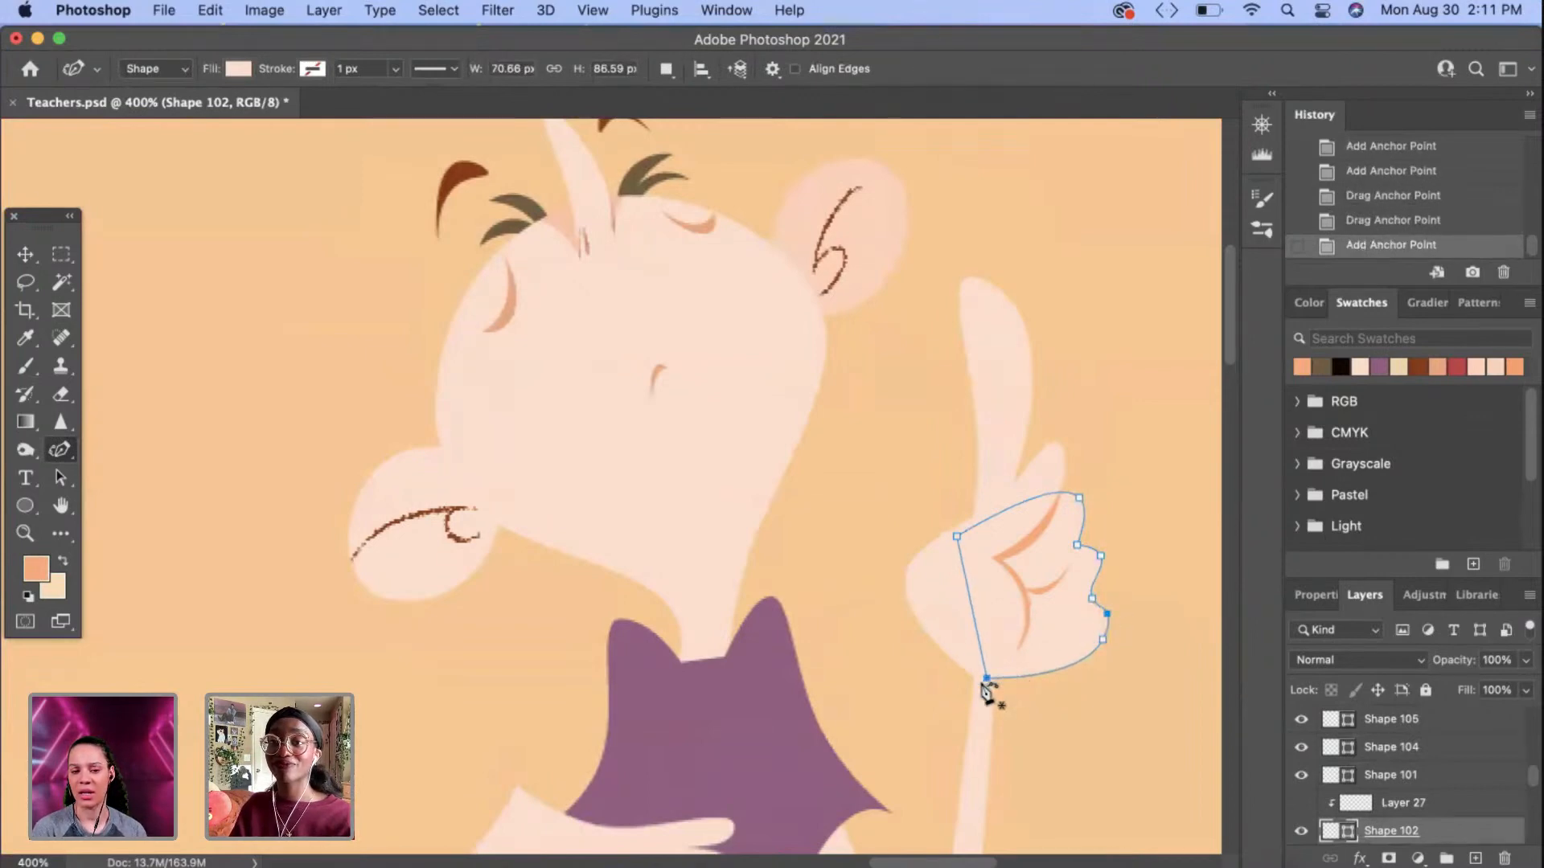
pyautogui.moveTo(988, 679); pyautogui.dragTo(984, 699)
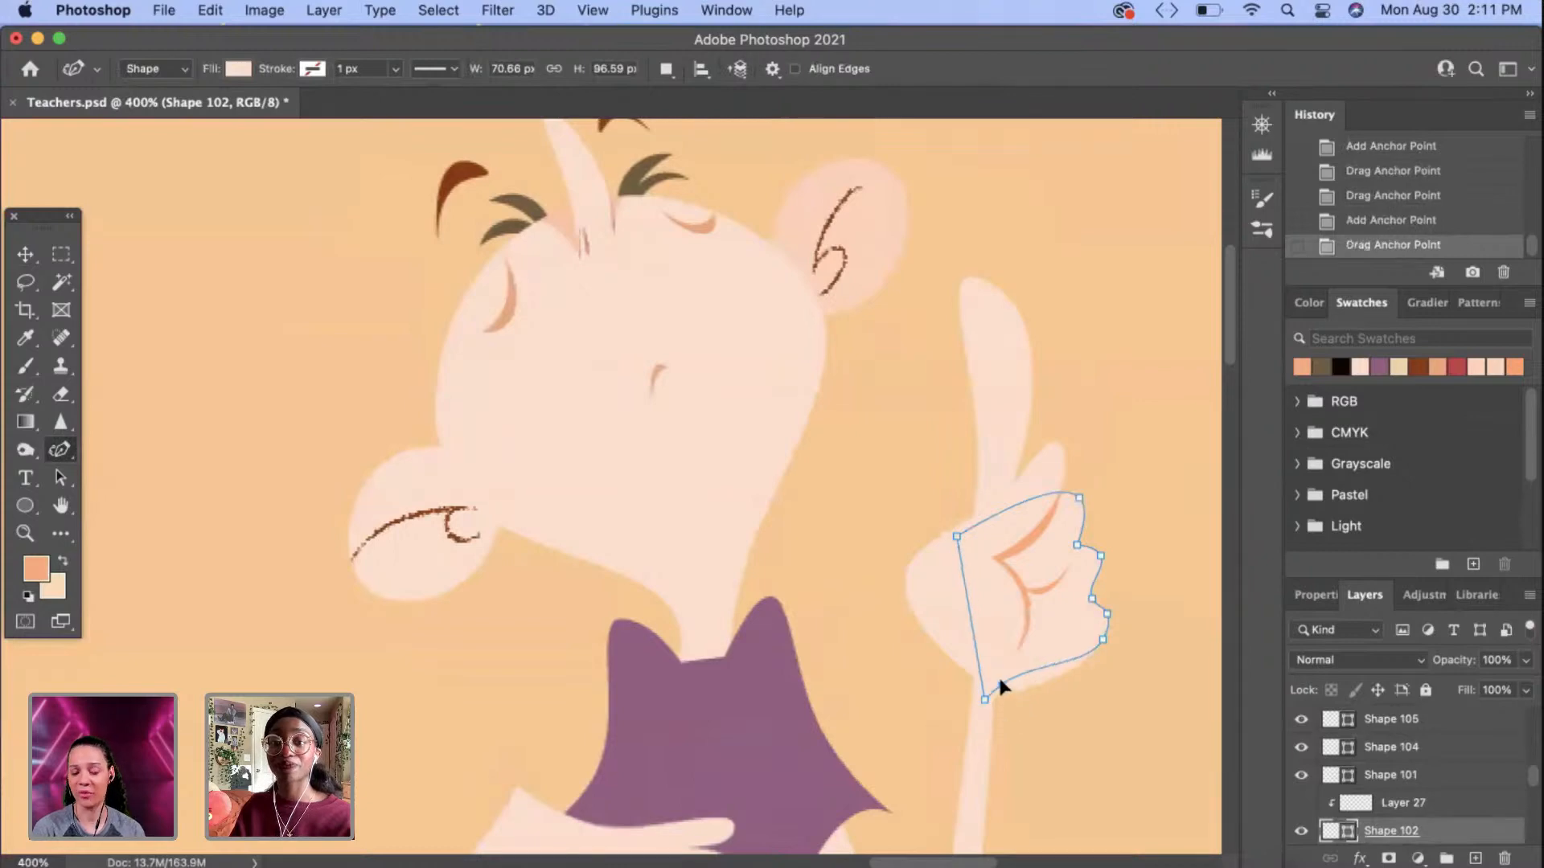
pyautogui.click(1001, 685)
# Step: Raise the finger notch and round the lowest curled finger on the front palm shape, discarding the stray shape layer
pyautogui.click(1102, 640)
pyautogui.moveTo(1091, 599); pyautogui.dragTo(1095, 587)
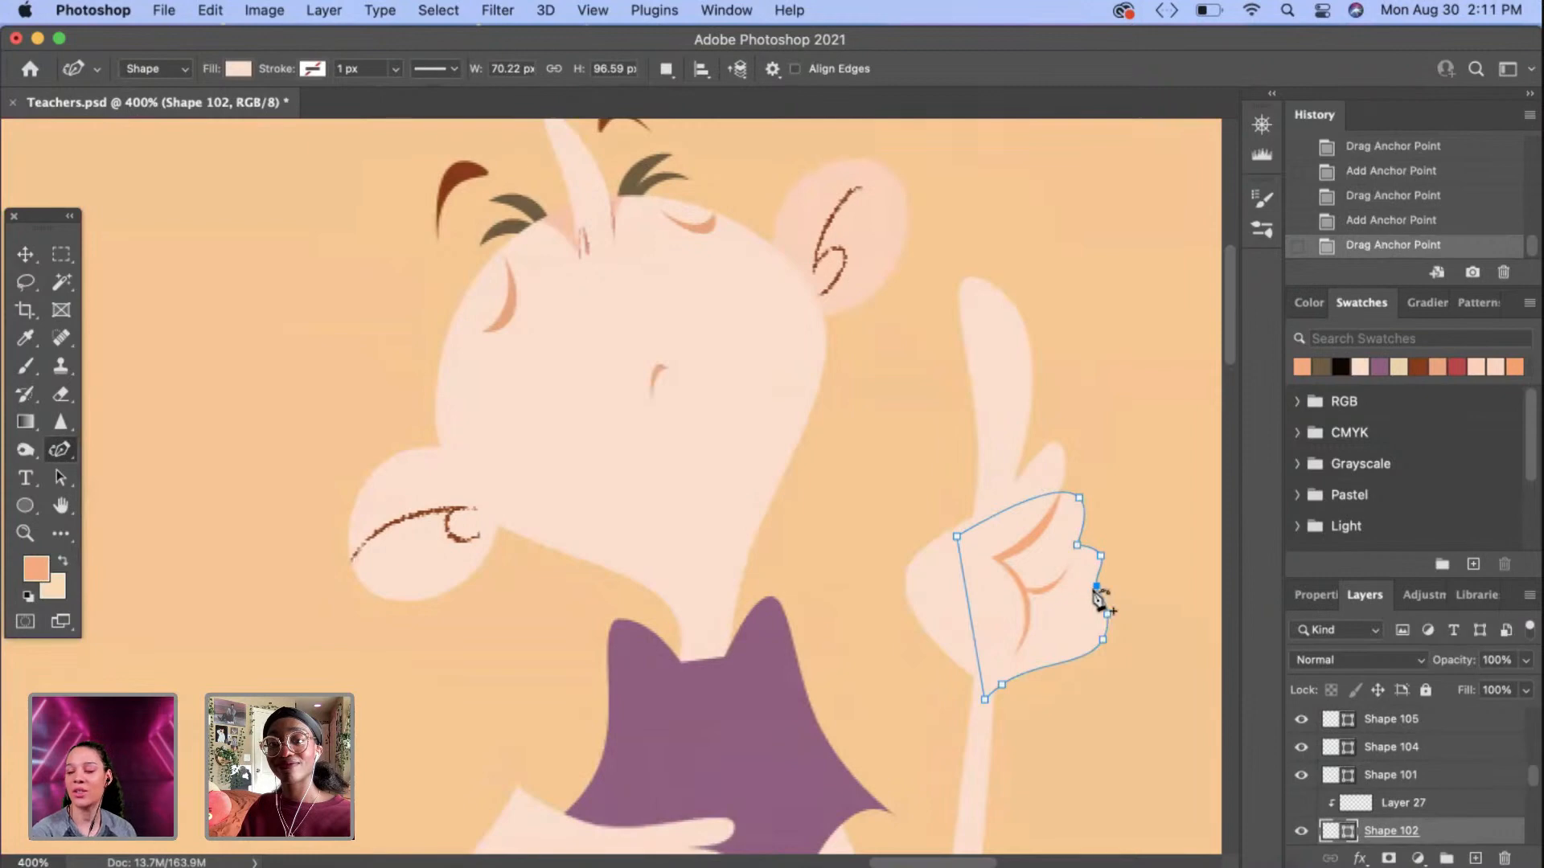
pyautogui.moveTo(1106, 615)
pyautogui.mouseDown()
pyautogui.moveTo(1109, 601)
pyautogui.moveTo(1100, 630)
pyautogui.moveTo(1107, 594)
pyautogui.mouseUp()
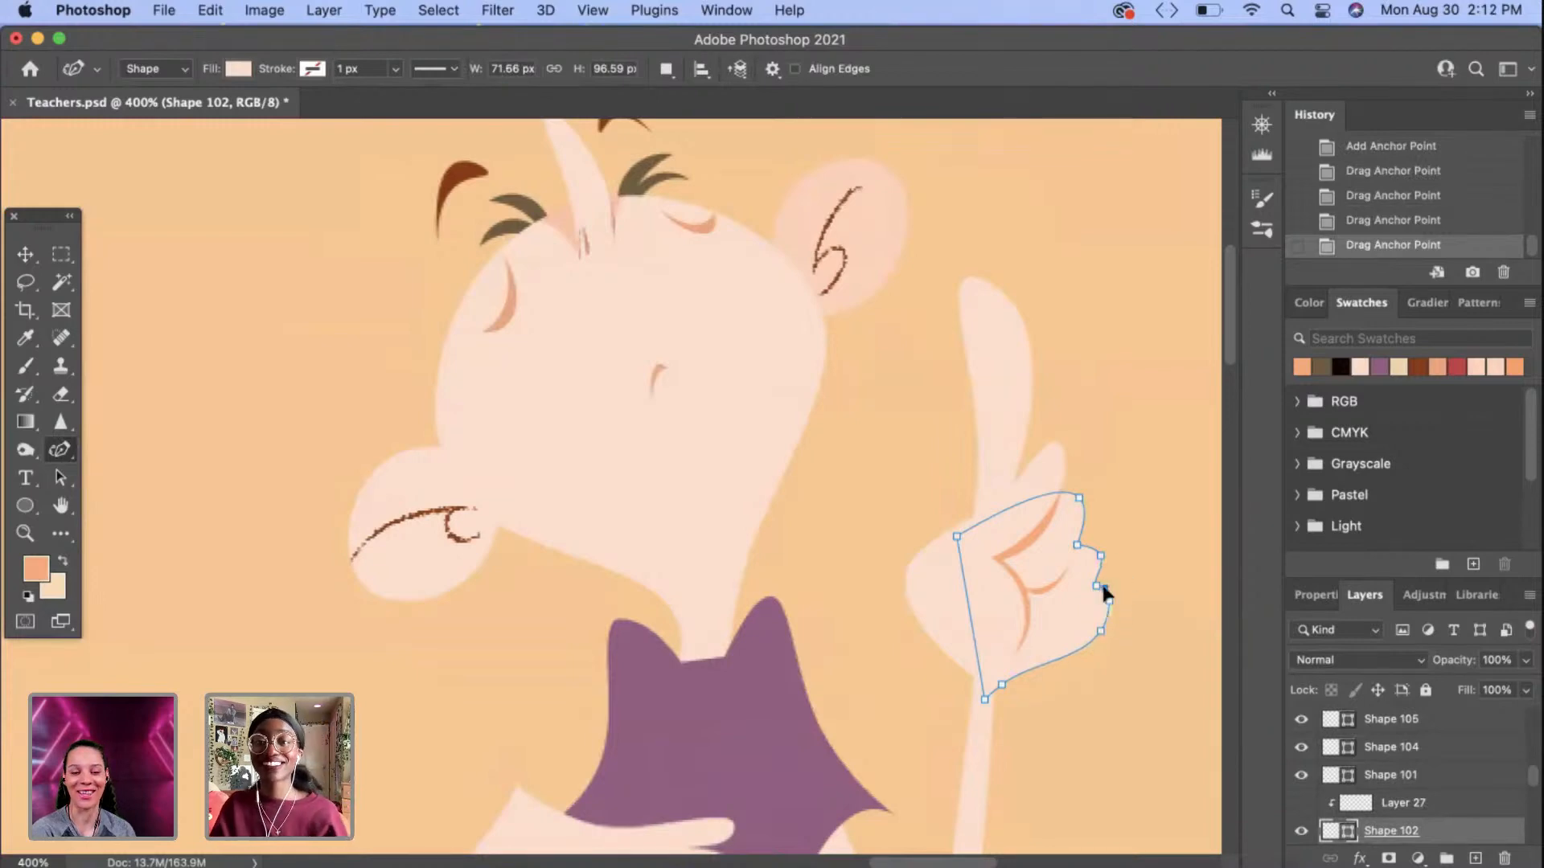
pyautogui.click(1104, 587)
pyautogui.press('Return')
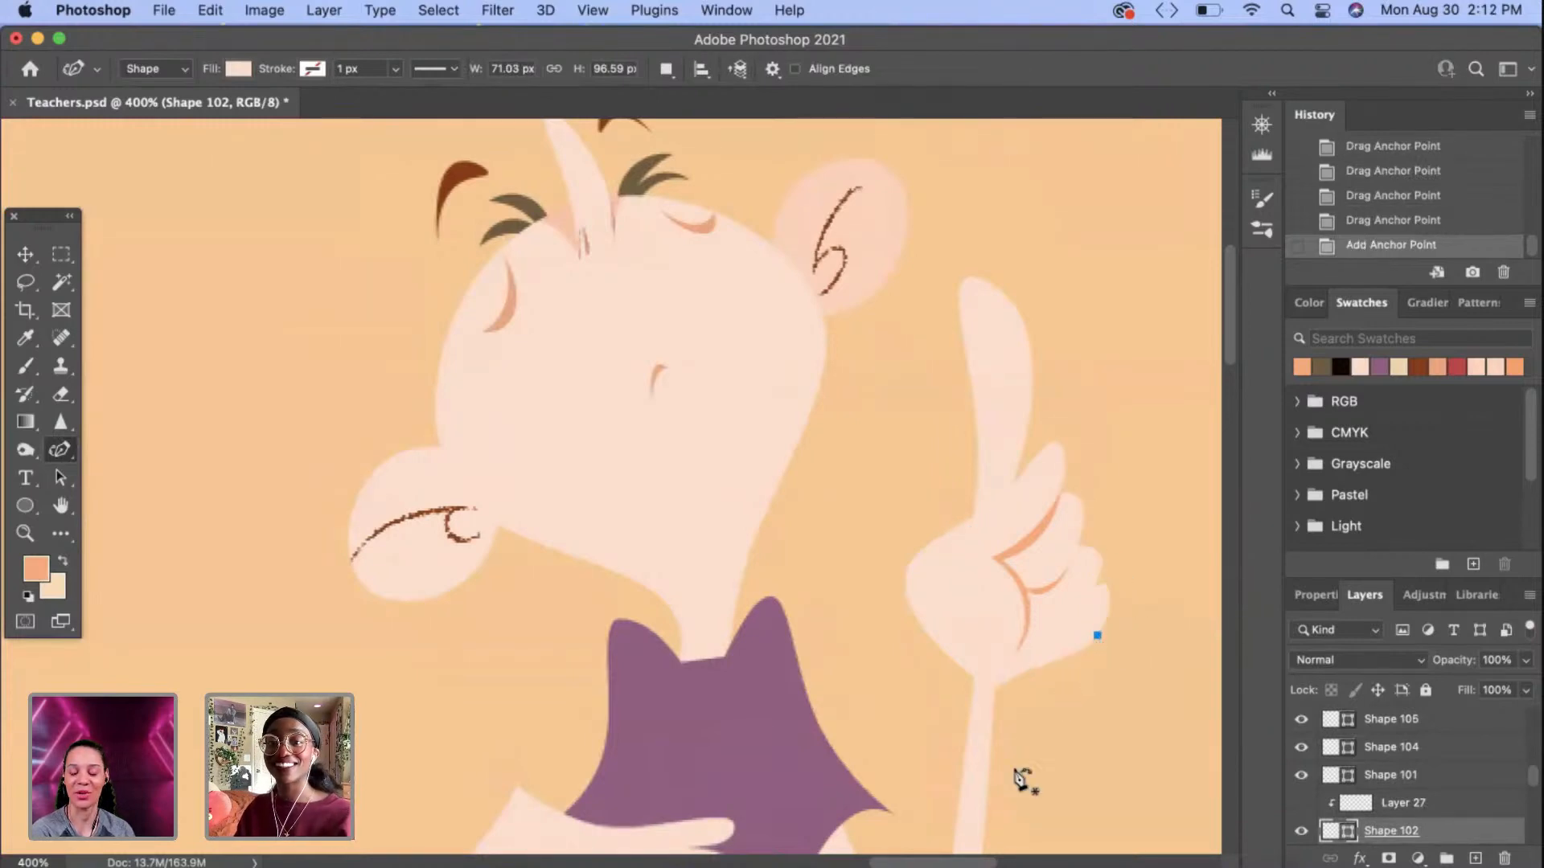
pyautogui.click(1210, 646)
pyautogui.press('BackSpace')
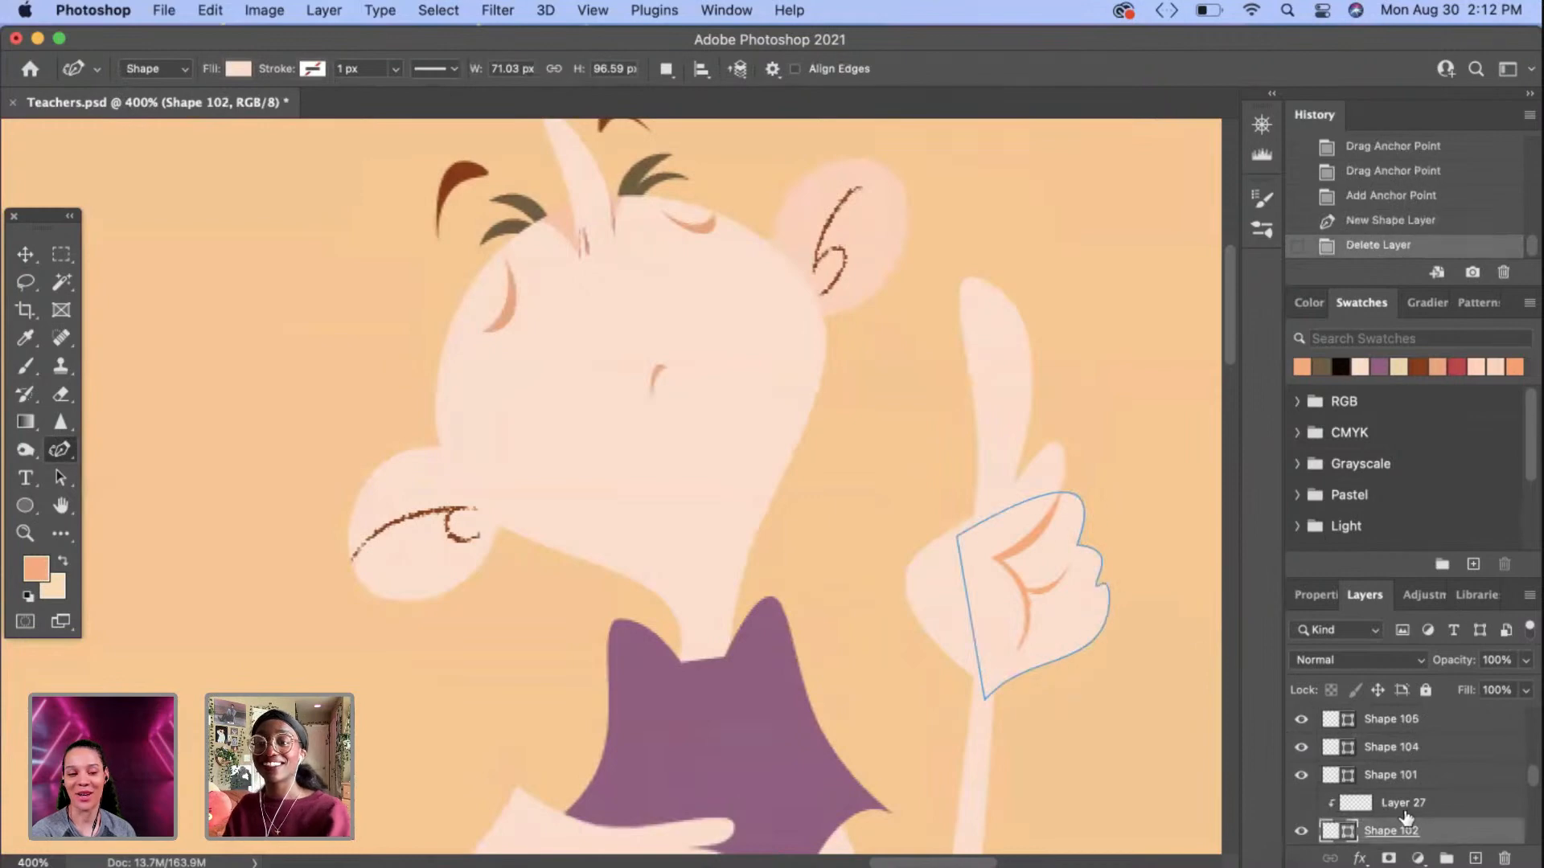
# Step: Show Layer 27, the textured orange shading clipped to the front palm shape
pyautogui.click(1301, 802)
pyautogui.click(1301, 802)
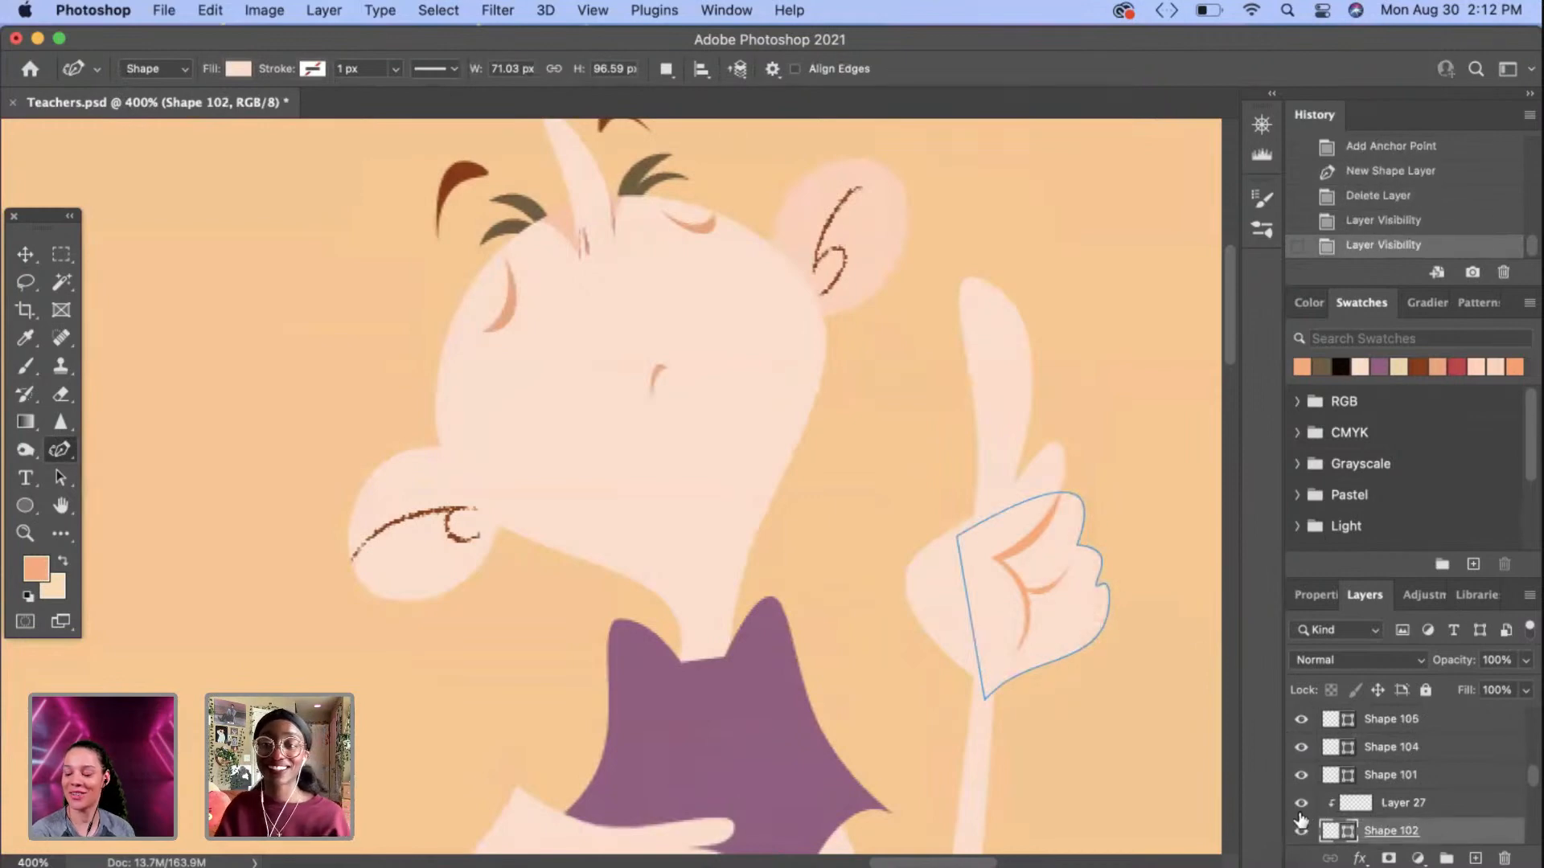
pyautogui.click(1301, 803)
# Step: Try brushing more textured orange shading over the curled fingers on Layer 27
pyautogui.click(1359, 802)
pyautogui.click(26, 366)
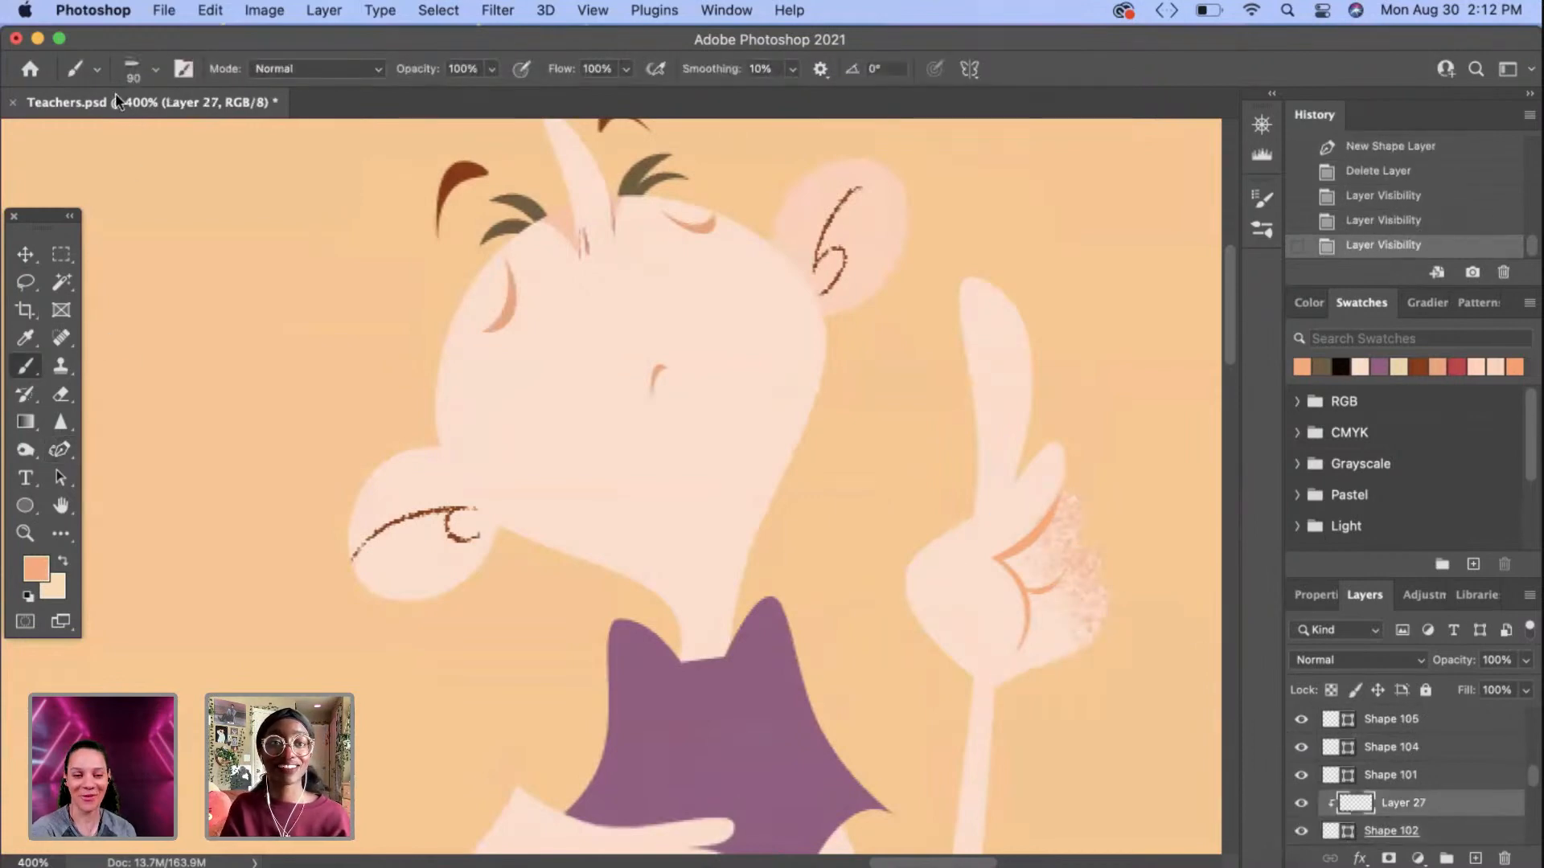
pyautogui.moveTo(1045, 492)
pyautogui.mouseDown()
pyautogui.moveTo(1094, 481)
pyautogui.moveTo(1077, 599)
pyautogui.moveTo(1096, 648)
pyautogui.mouseUp()
pyautogui.press('cmd+z')
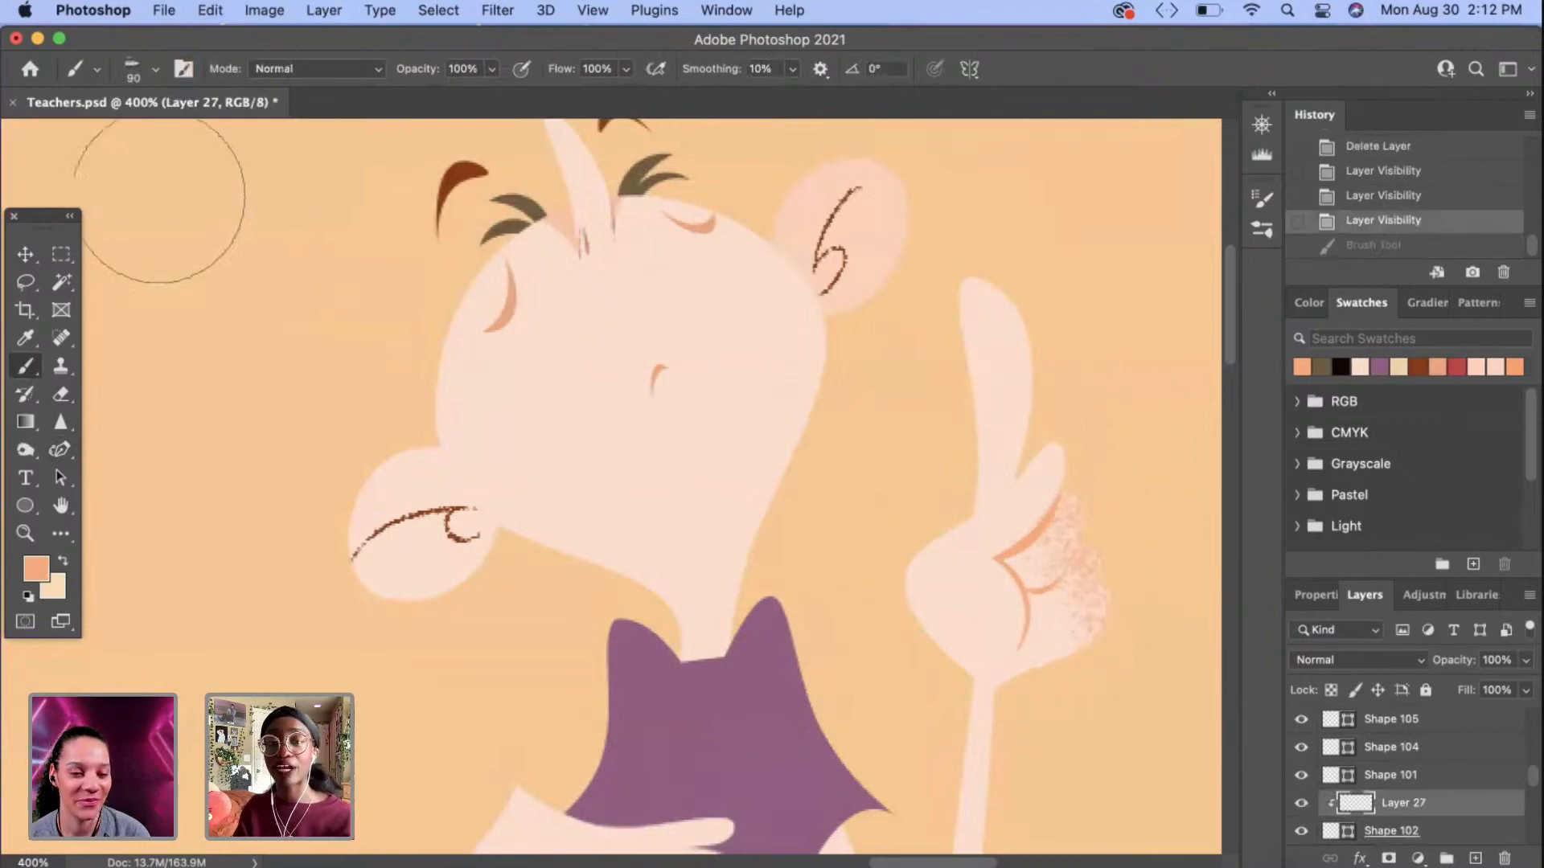
# Step: Draw a thin curved orange crease, about 29 px wide and 13 px tall, below the existing crease on the lower curled fingers
pyautogui.click(26, 254)
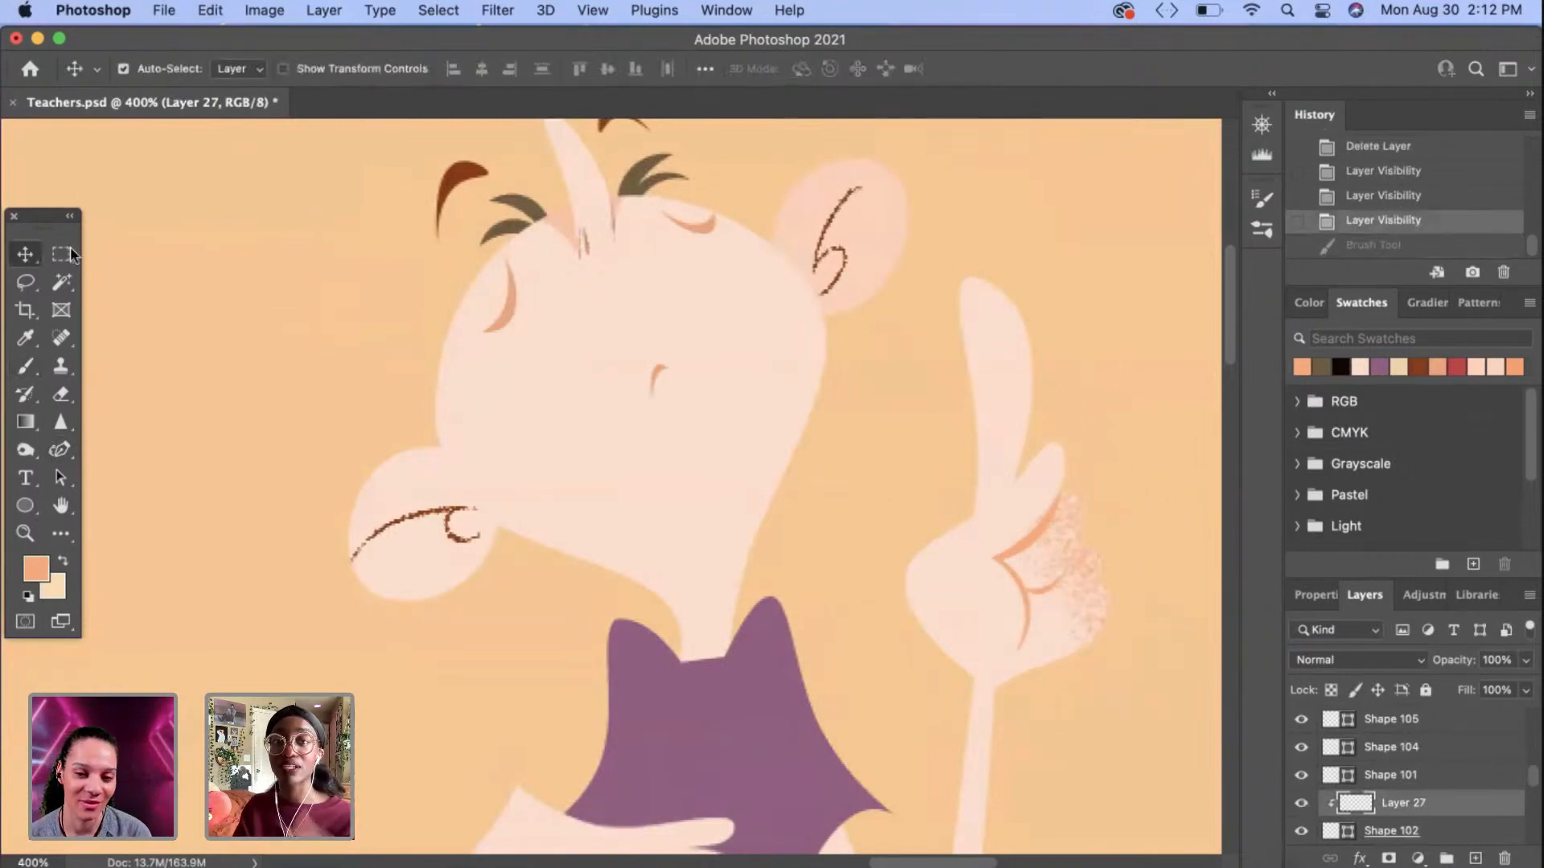
pyautogui.click(997, 561)
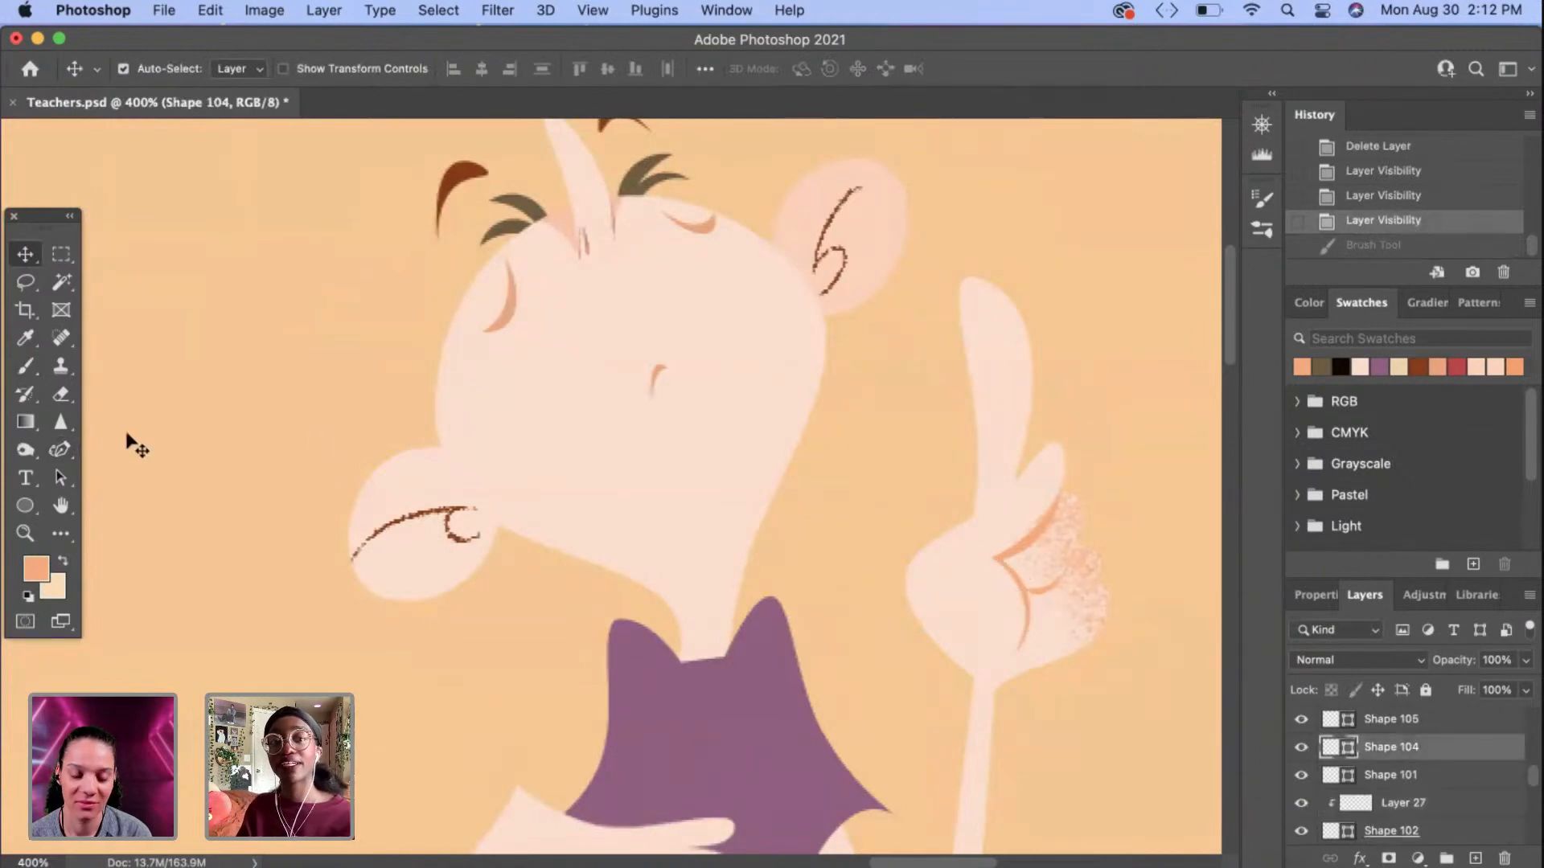
pyautogui.moveTo(58, 450); pyautogui.dragTo(120, 450)
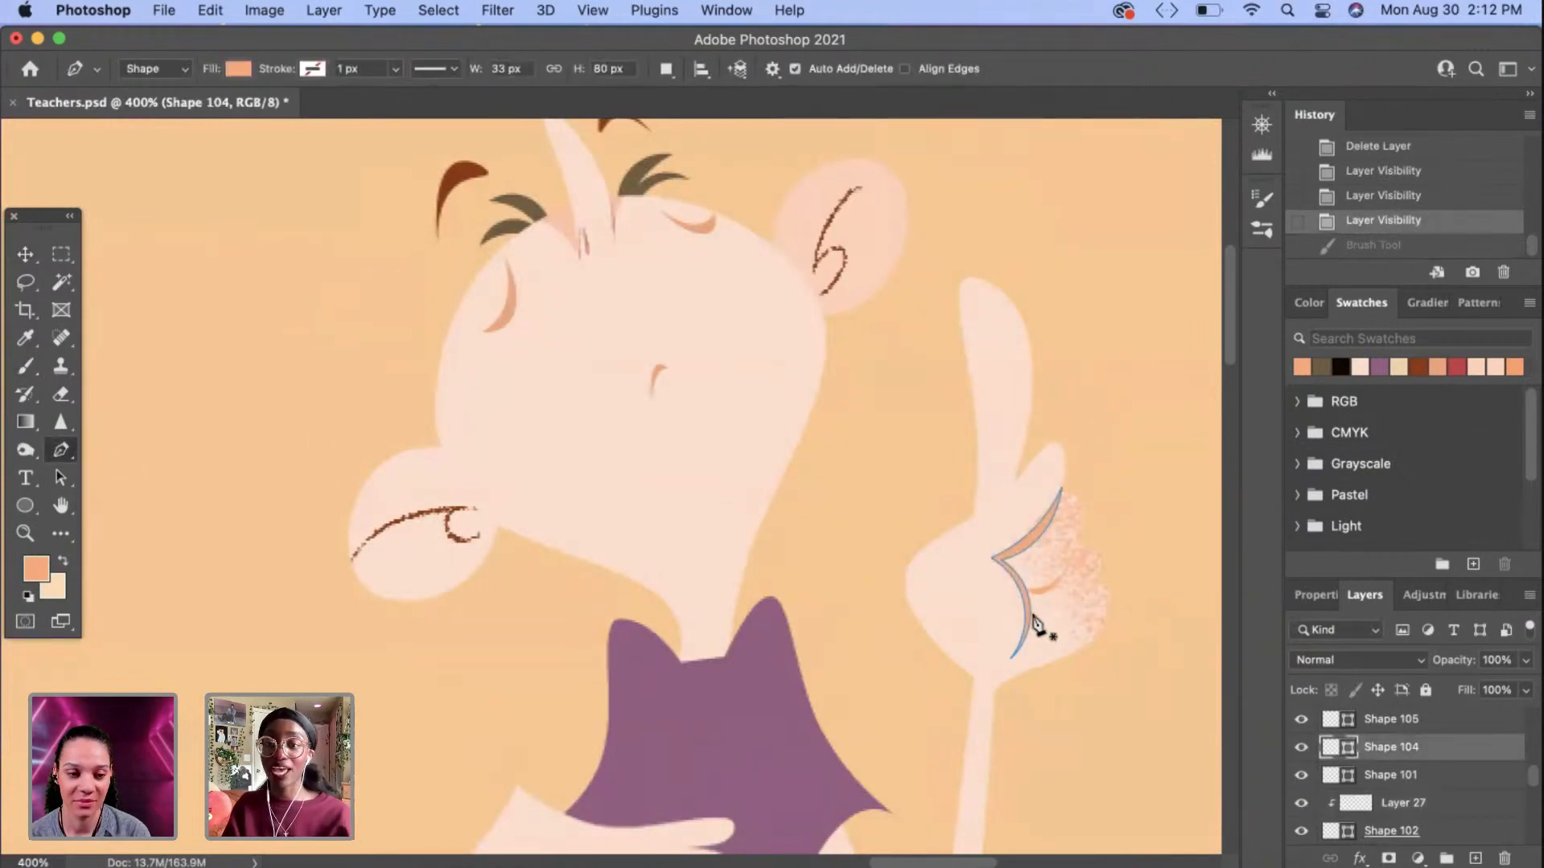
pyautogui.click(1095, 589)
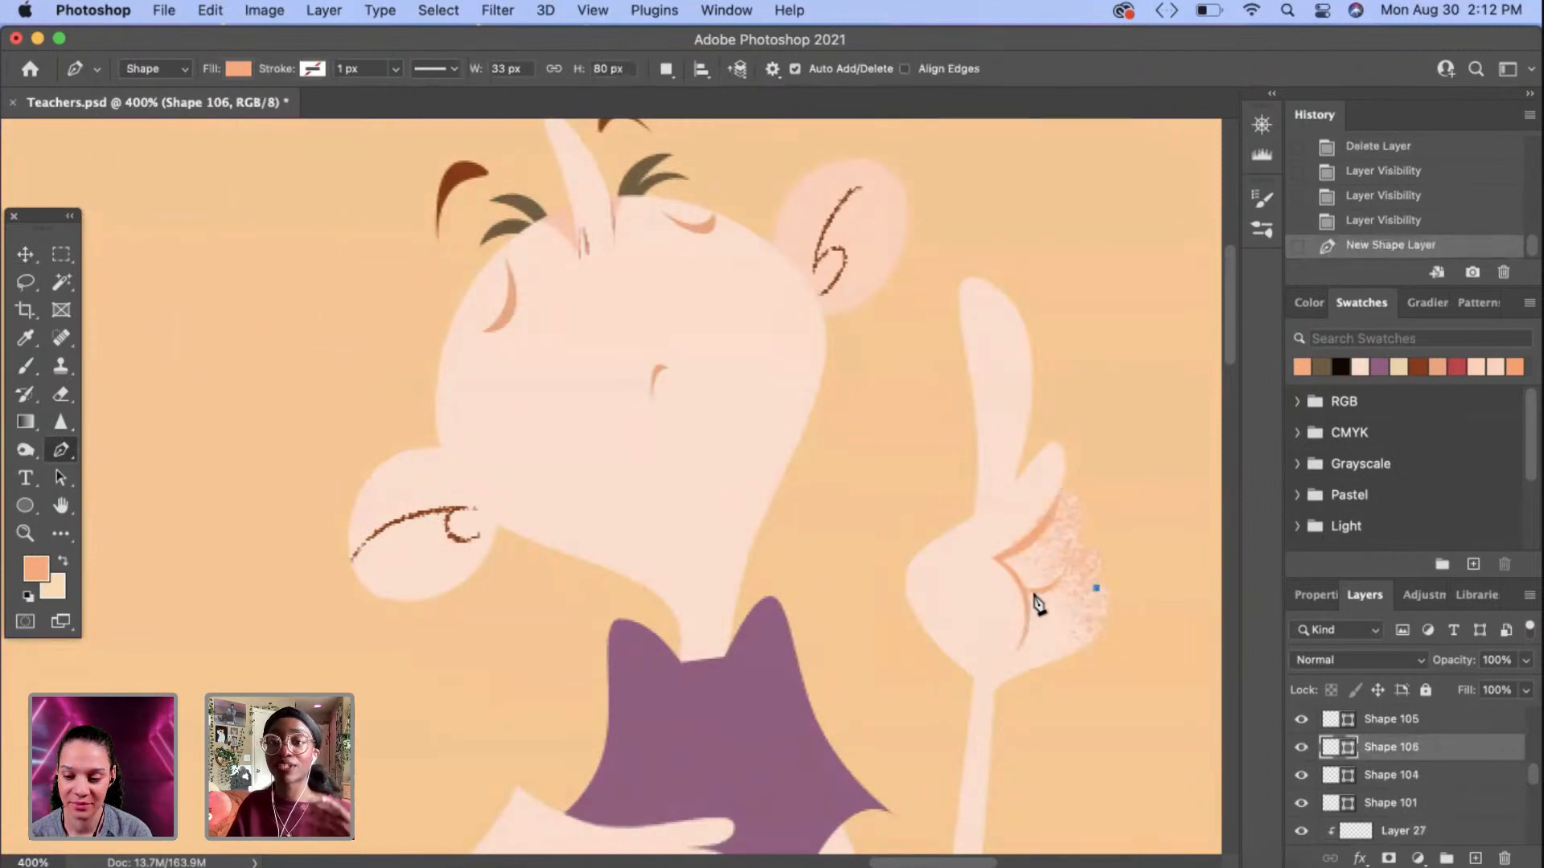
pyautogui.click(1034, 591)
pyautogui.click(1097, 591)
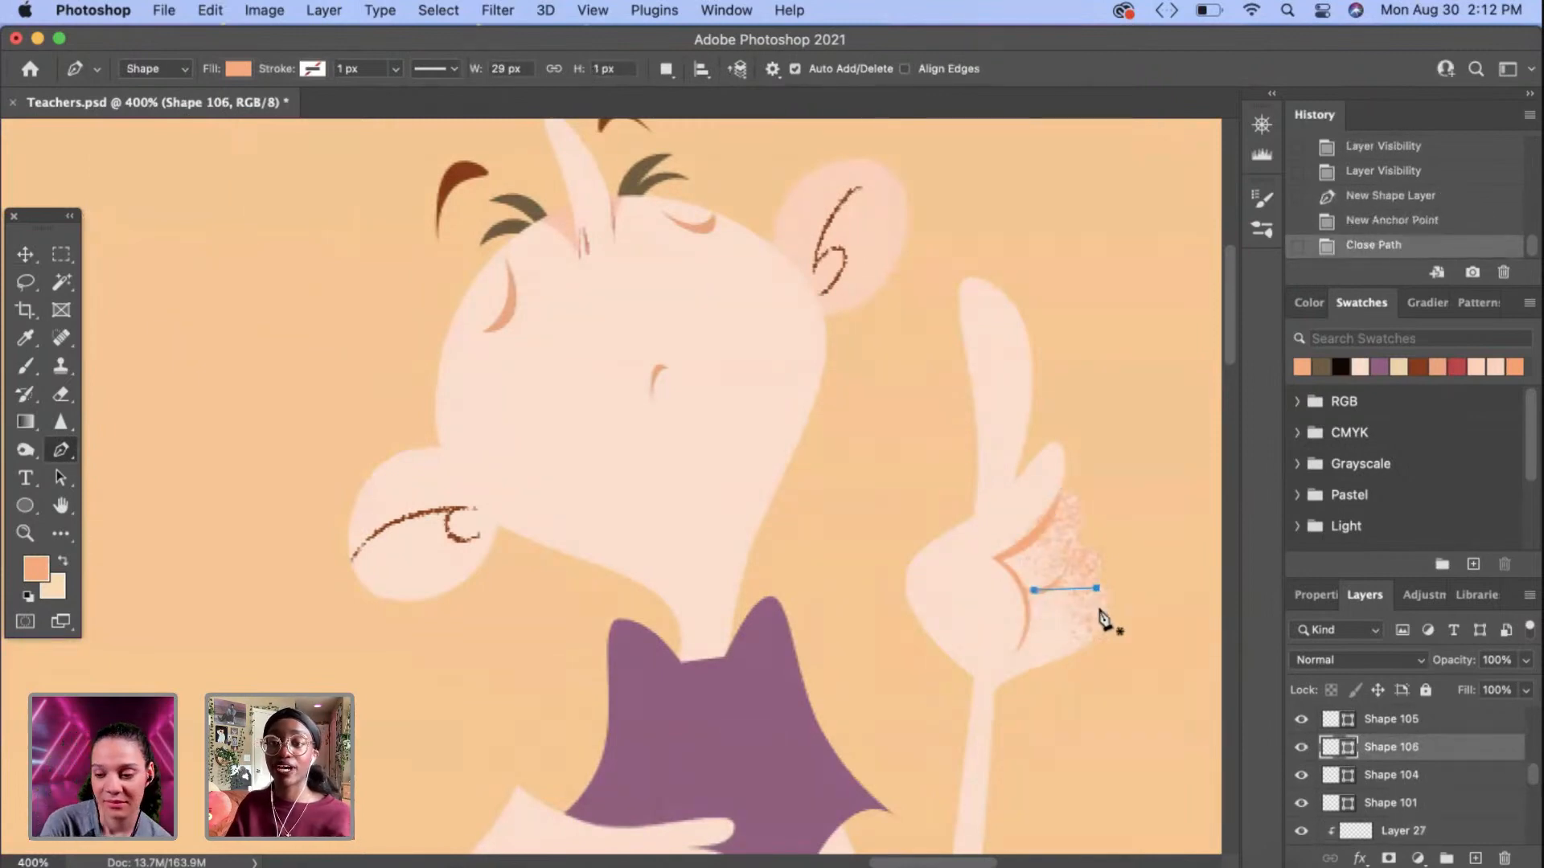
pyautogui.moveTo(75, 450); pyautogui.dragTo(155, 482)
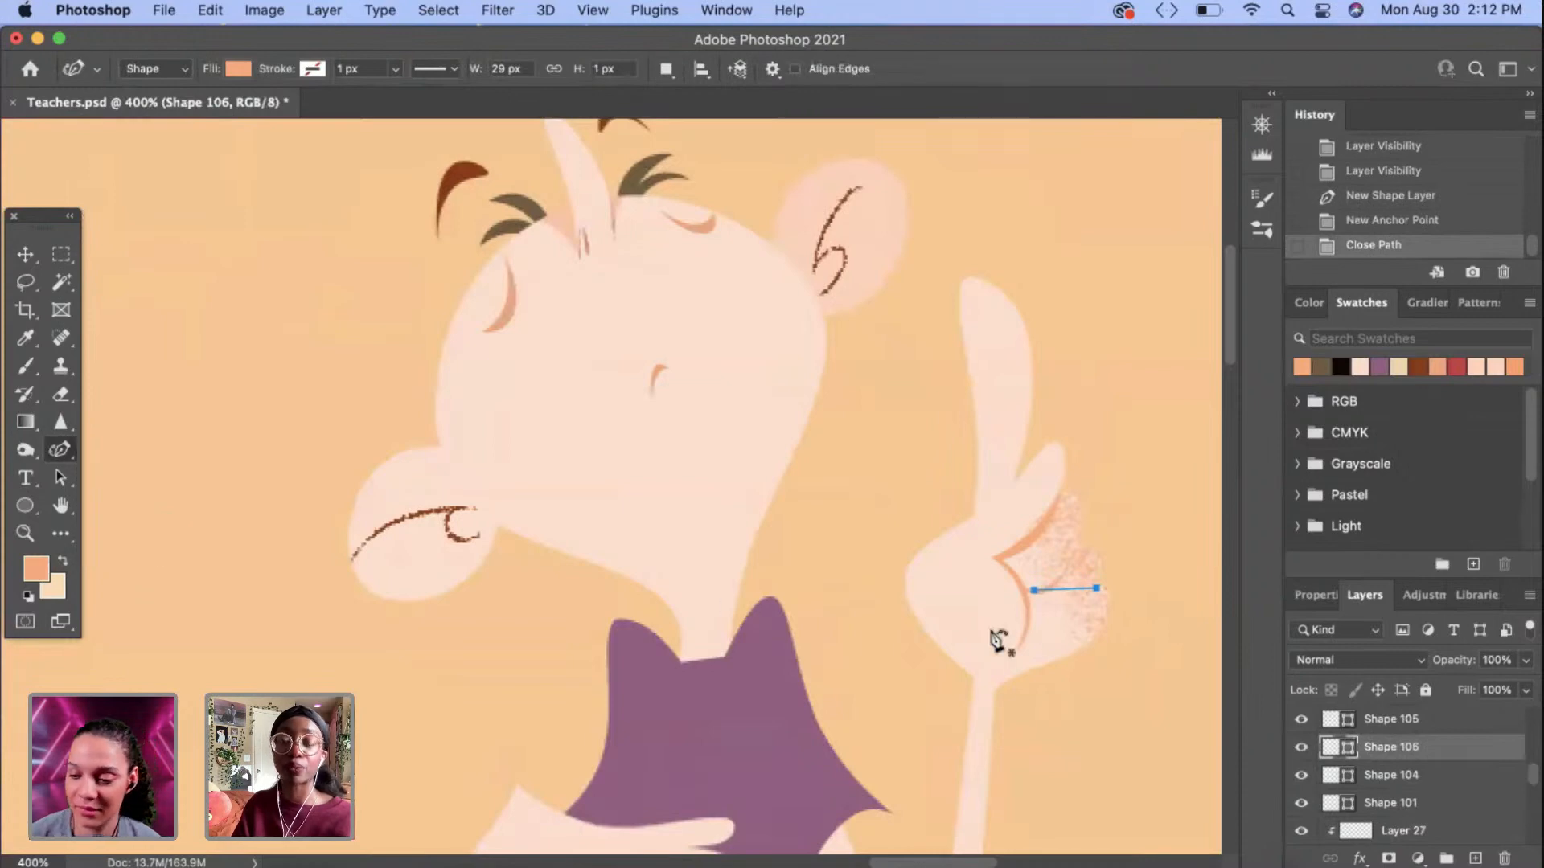
pyautogui.moveTo(1061, 590); pyautogui.dragTo(1060, 604)
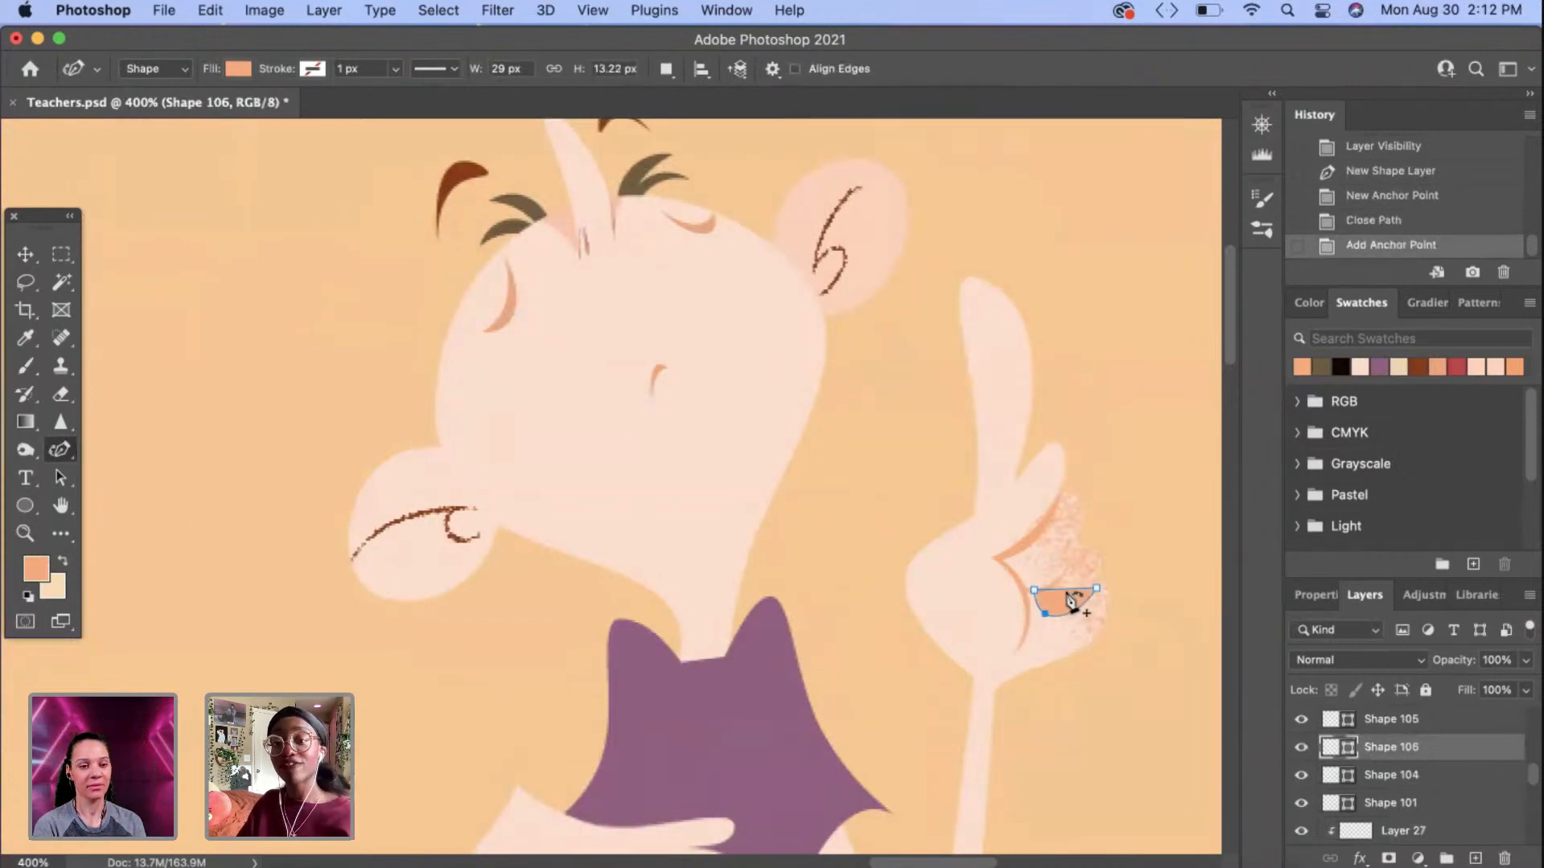
pyautogui.click(1046, 612)
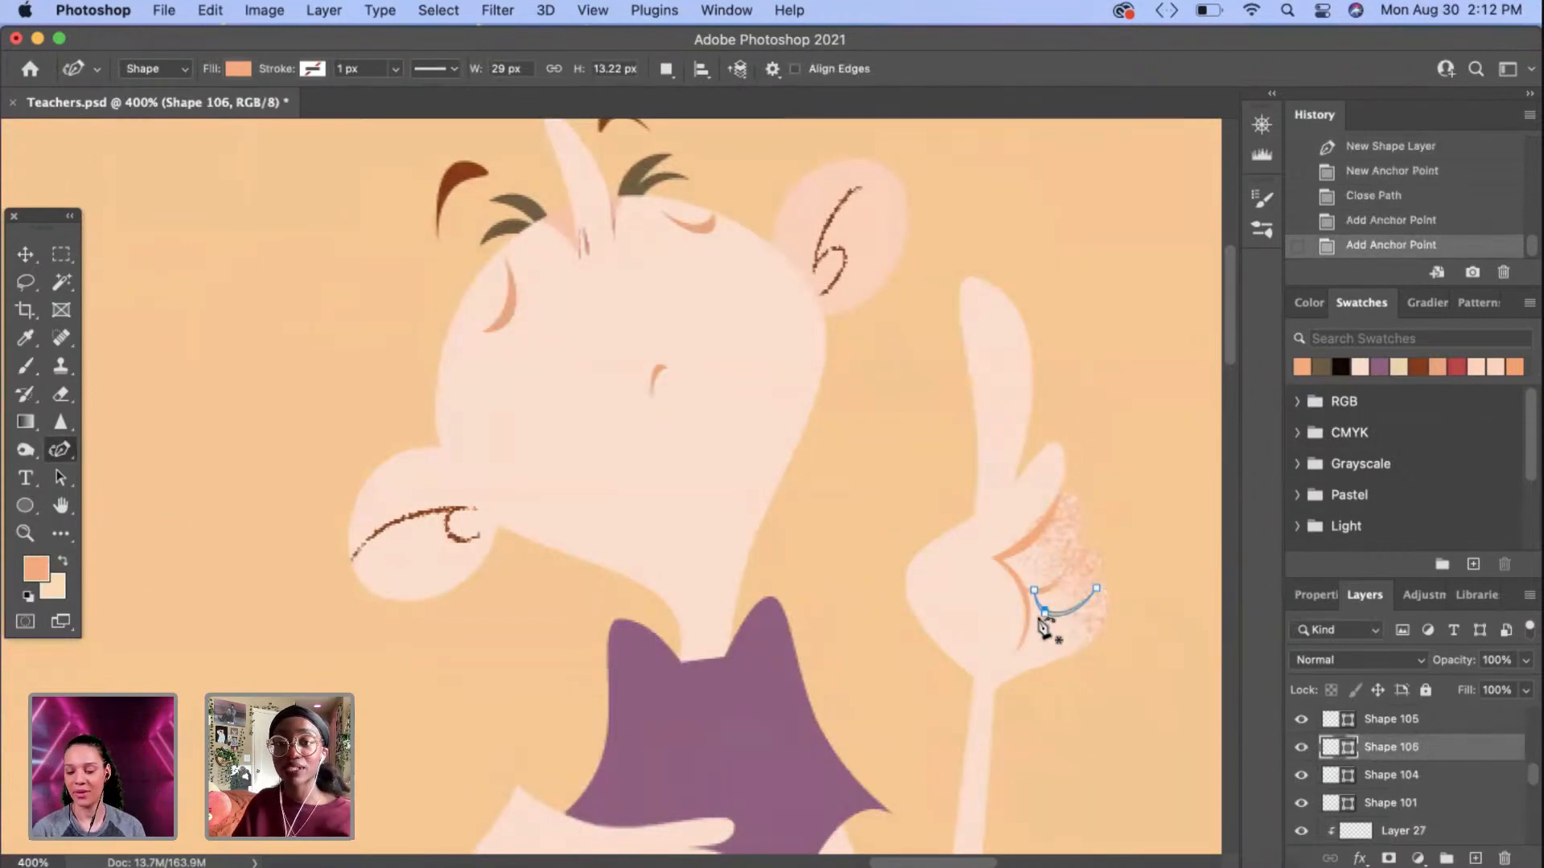
pyautogui.press('Return')
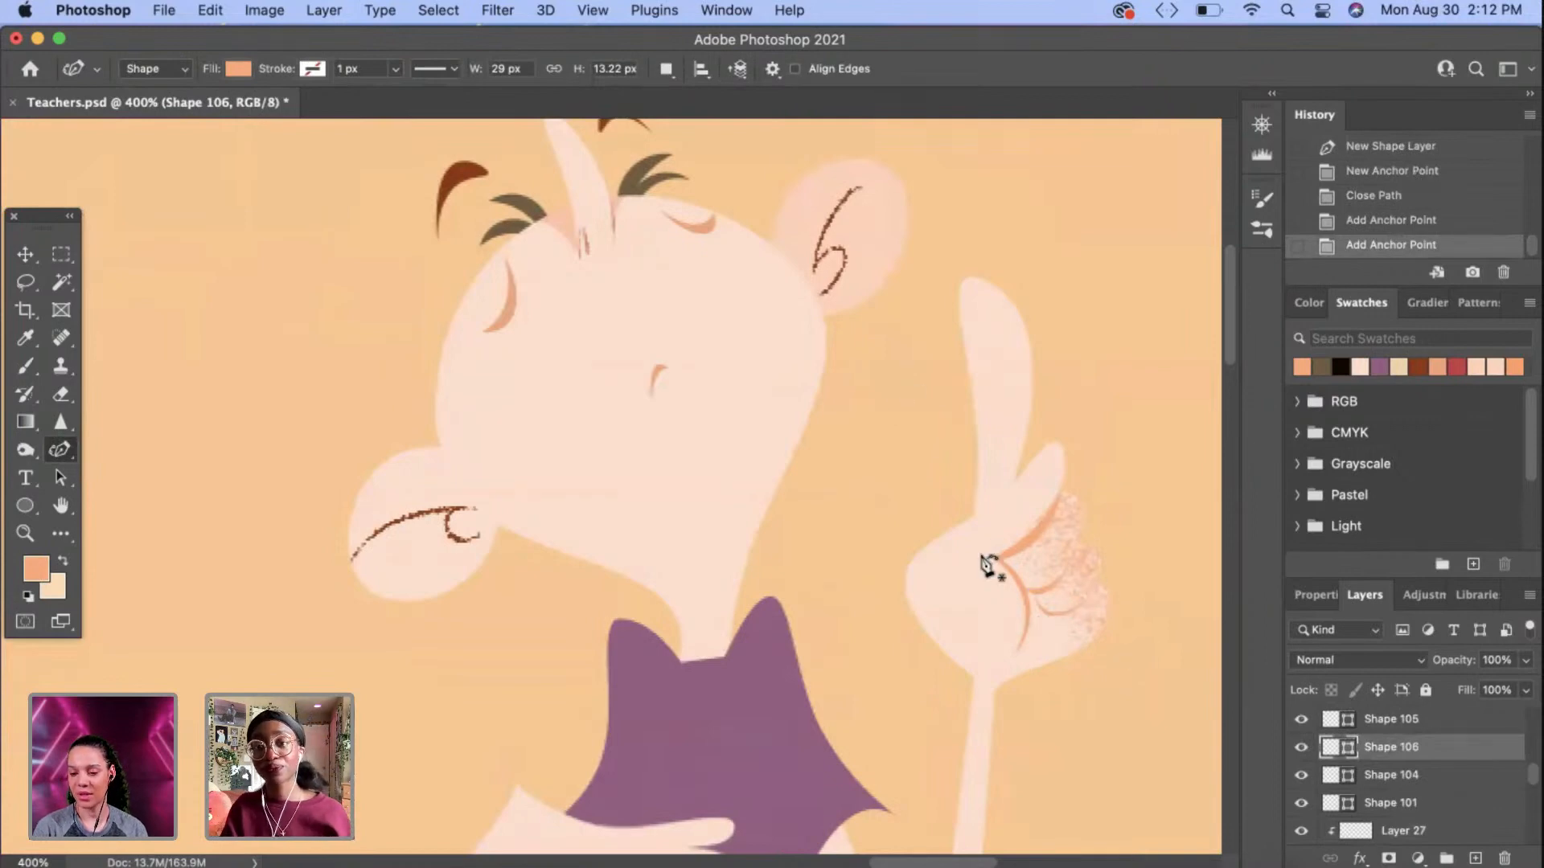
# Step: Draw a slim curved orange crease, about 39 by 27 px, across the base of the raised pointing finger
pyautogui.moveTo(62, 450); pyautogui.dragTo(129, 442)
pyautogui.click(1018, 480)
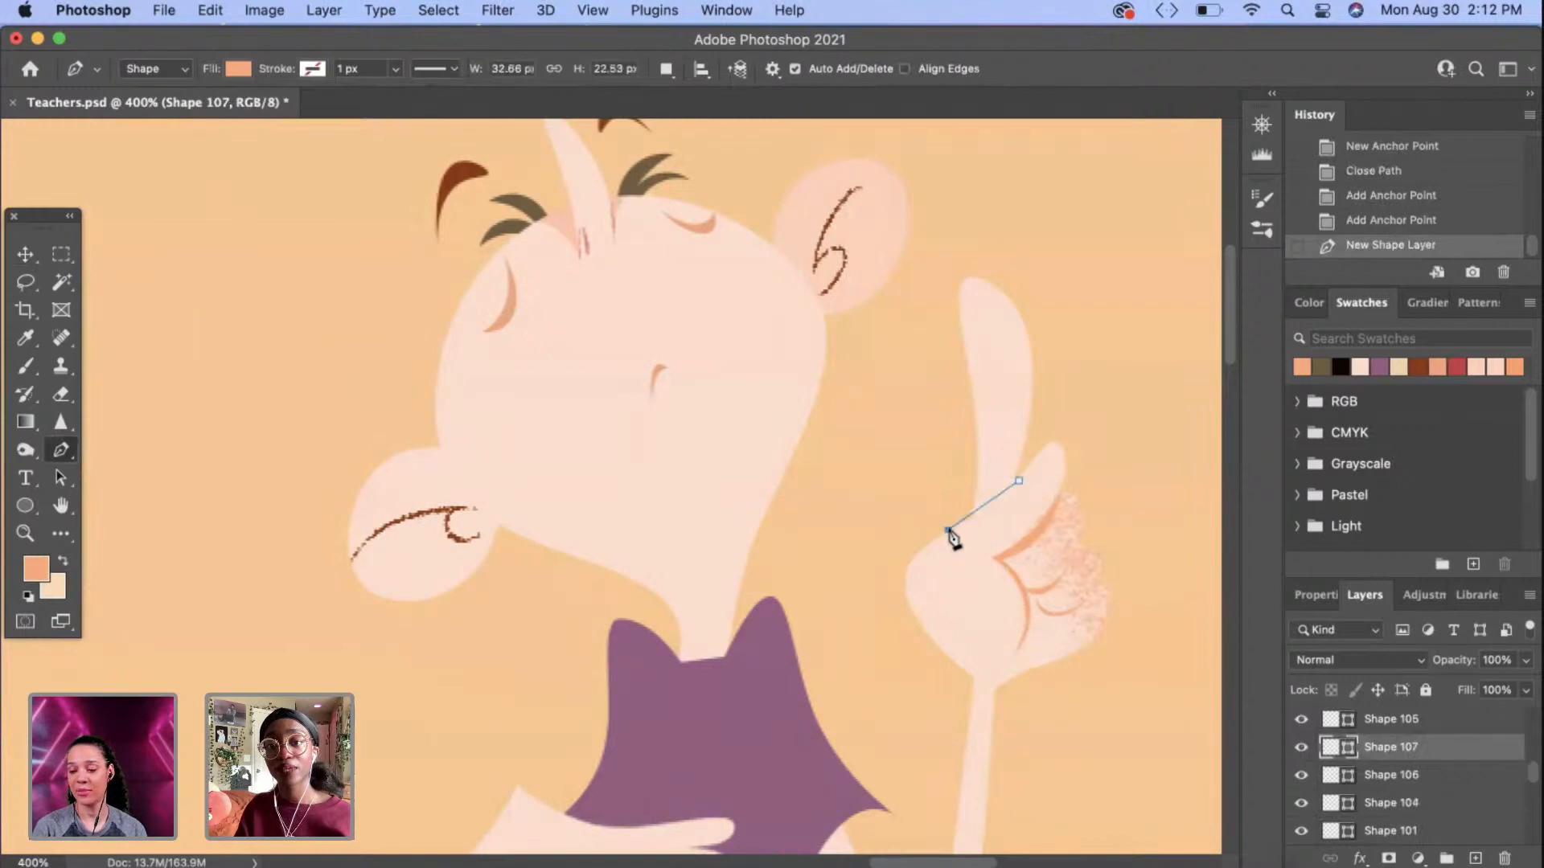
pyautogui.click(948, 530)
pyautogui.click(1020, 481)
pyautogui.moveTo(61, 449); pyautogui.dragTo(121, 486)
pyautogui.click(989, 510)
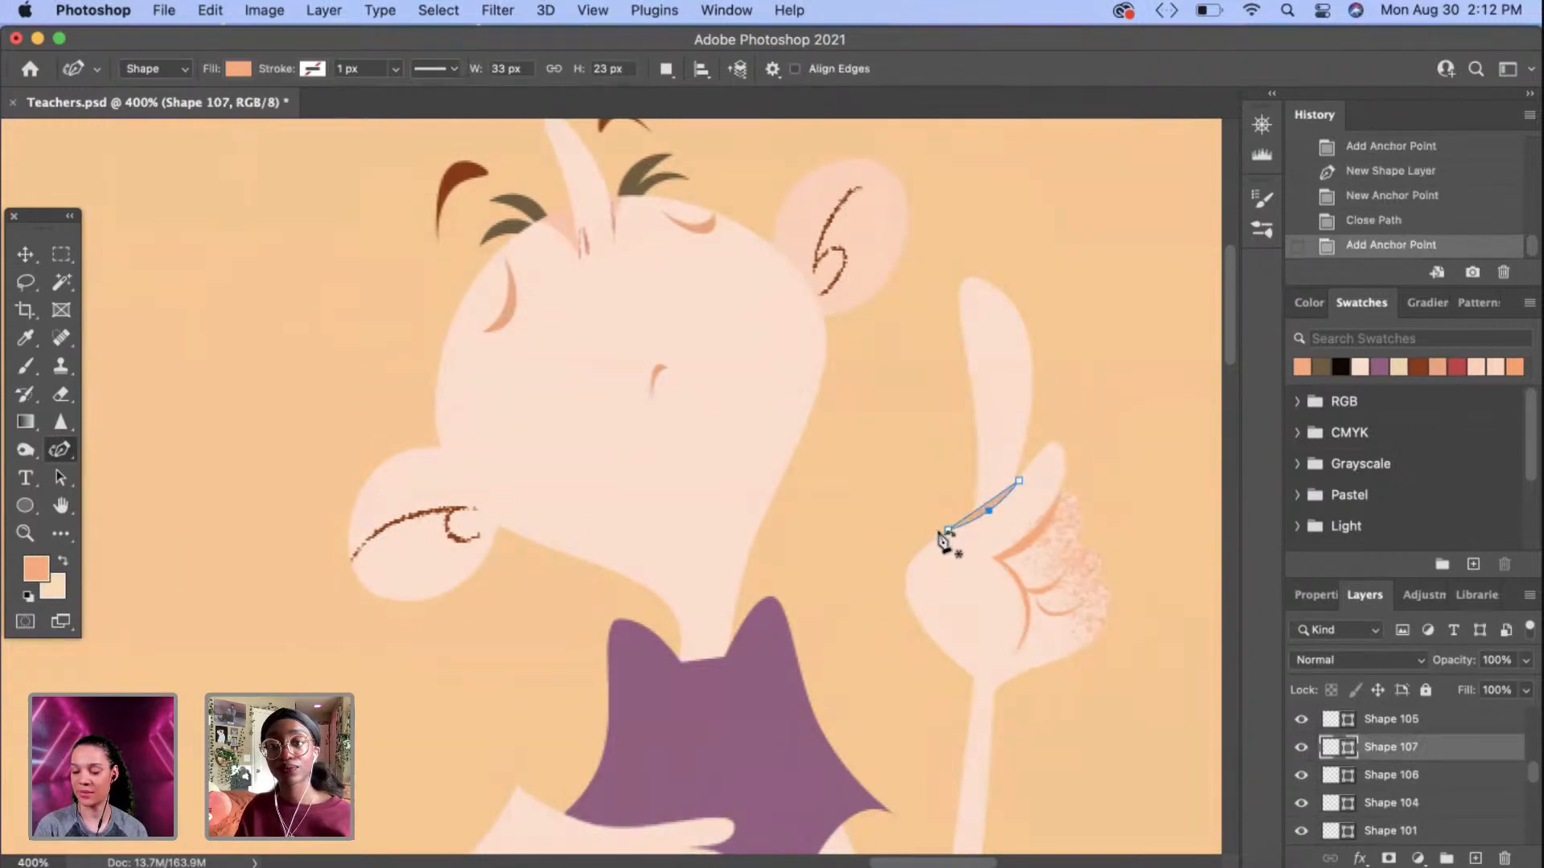
pyautogui.moveTo(935, 536); pyautogui.dragTo(935, 537)
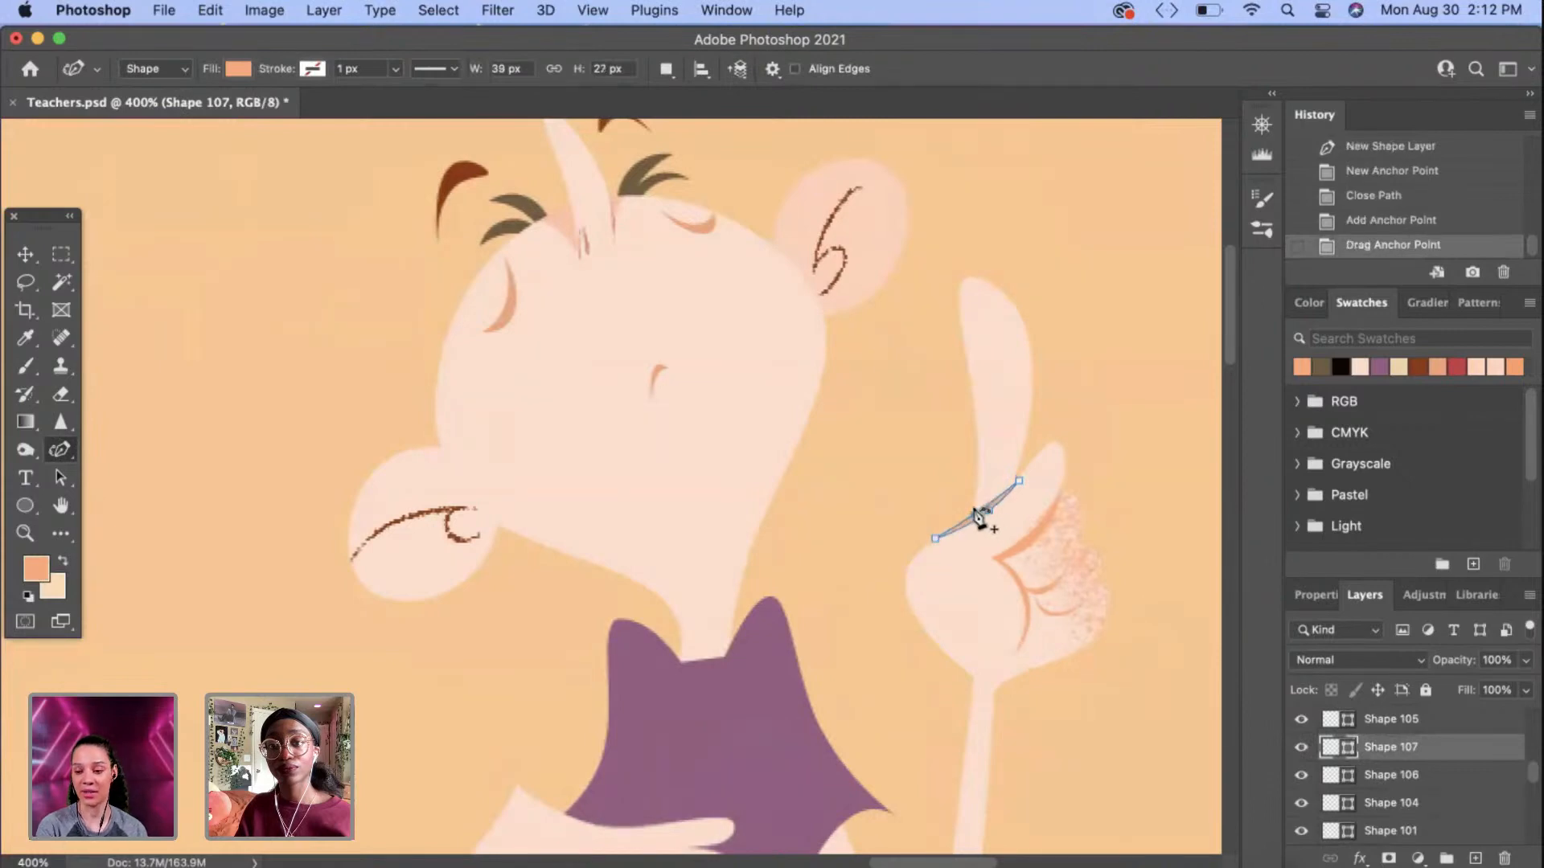
pyautogui.click(975, 517)
pyautogui.press('Return')
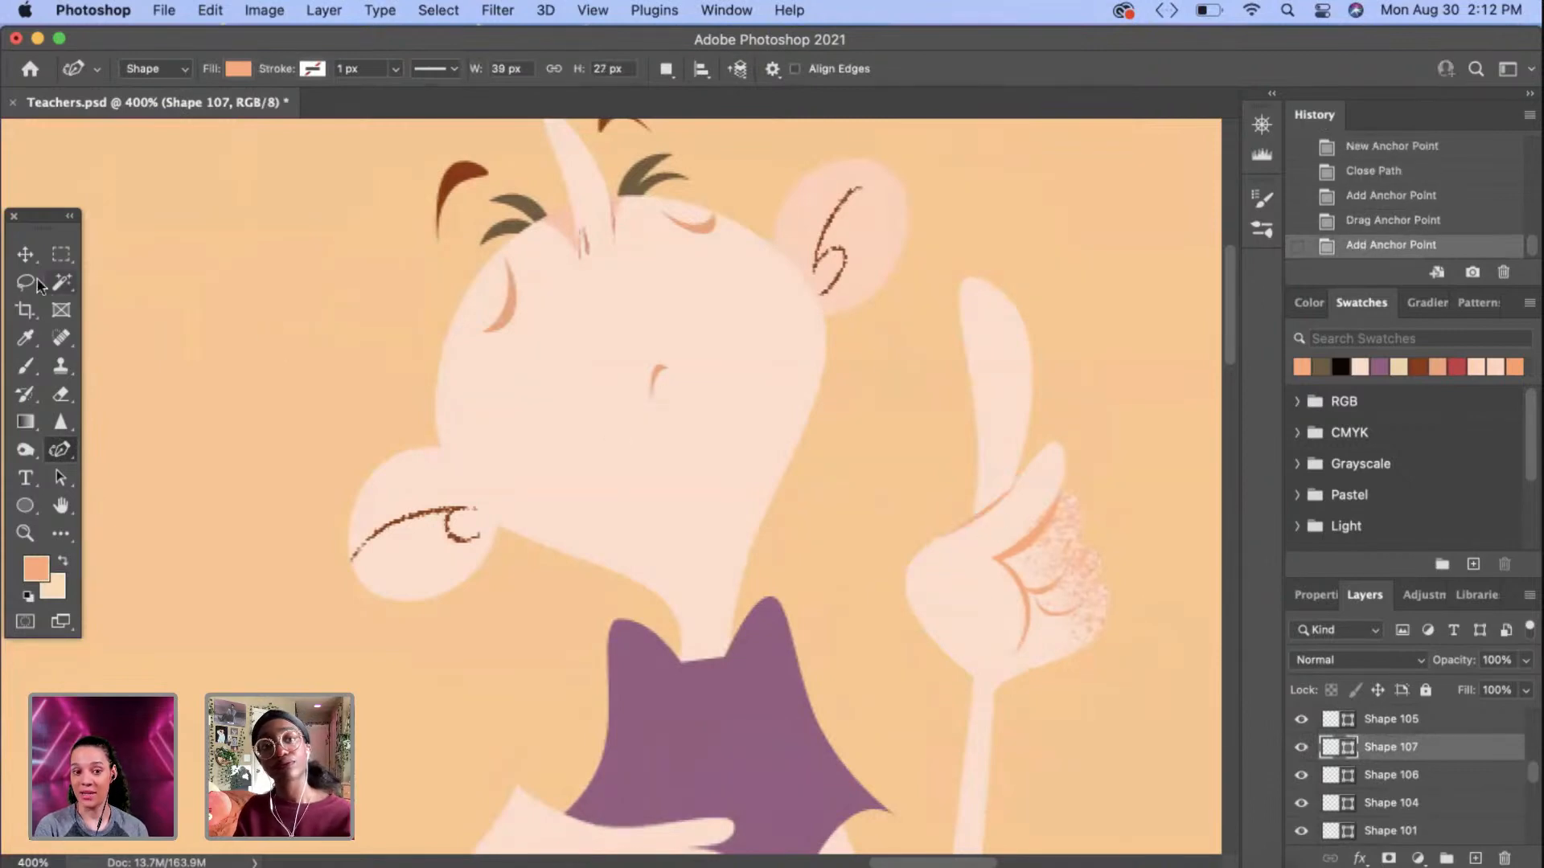
# Step: Slim the pointing finger shape along its outer edge and lower its fingertip points
pyautogui.click(25, 254)
pyautogui.click(1009, 393)
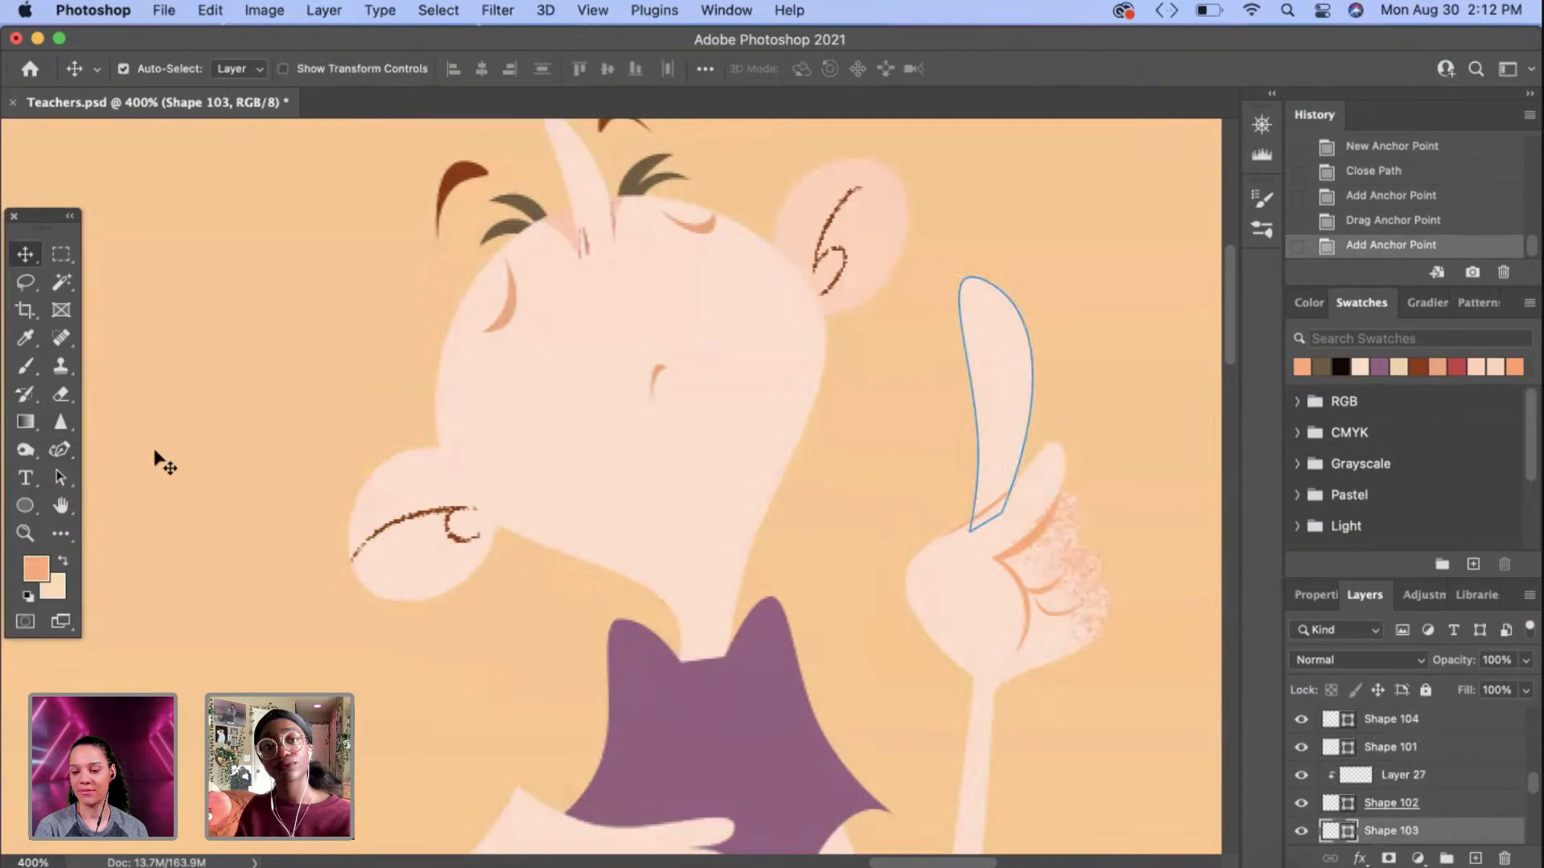
pyautogui.click(60, 450)
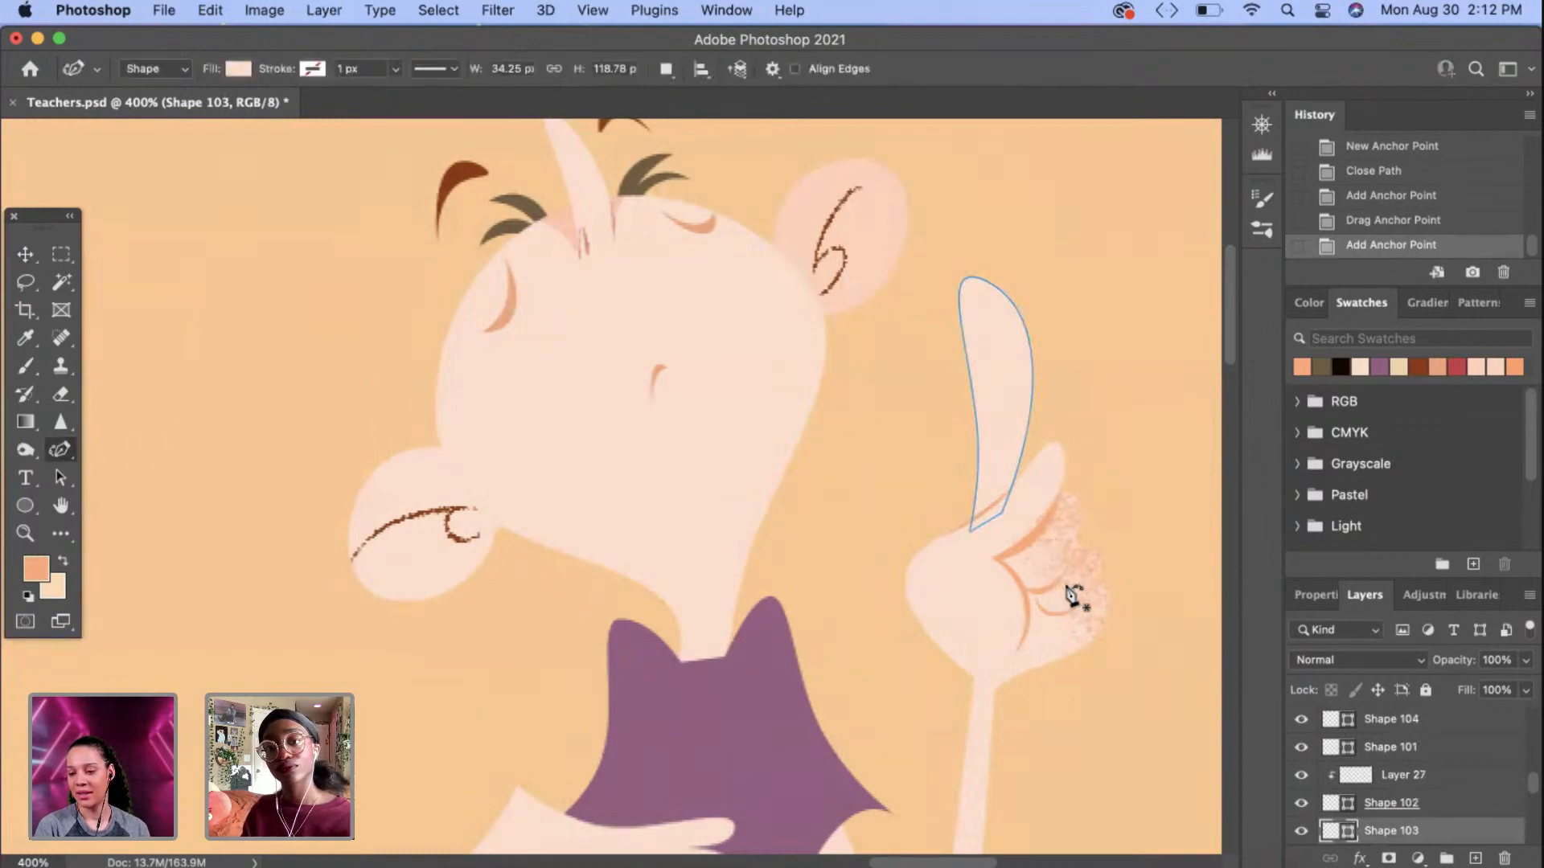
pyautogui.moveTo(1024, 440); pyautogui.dragTo(1016, 442)
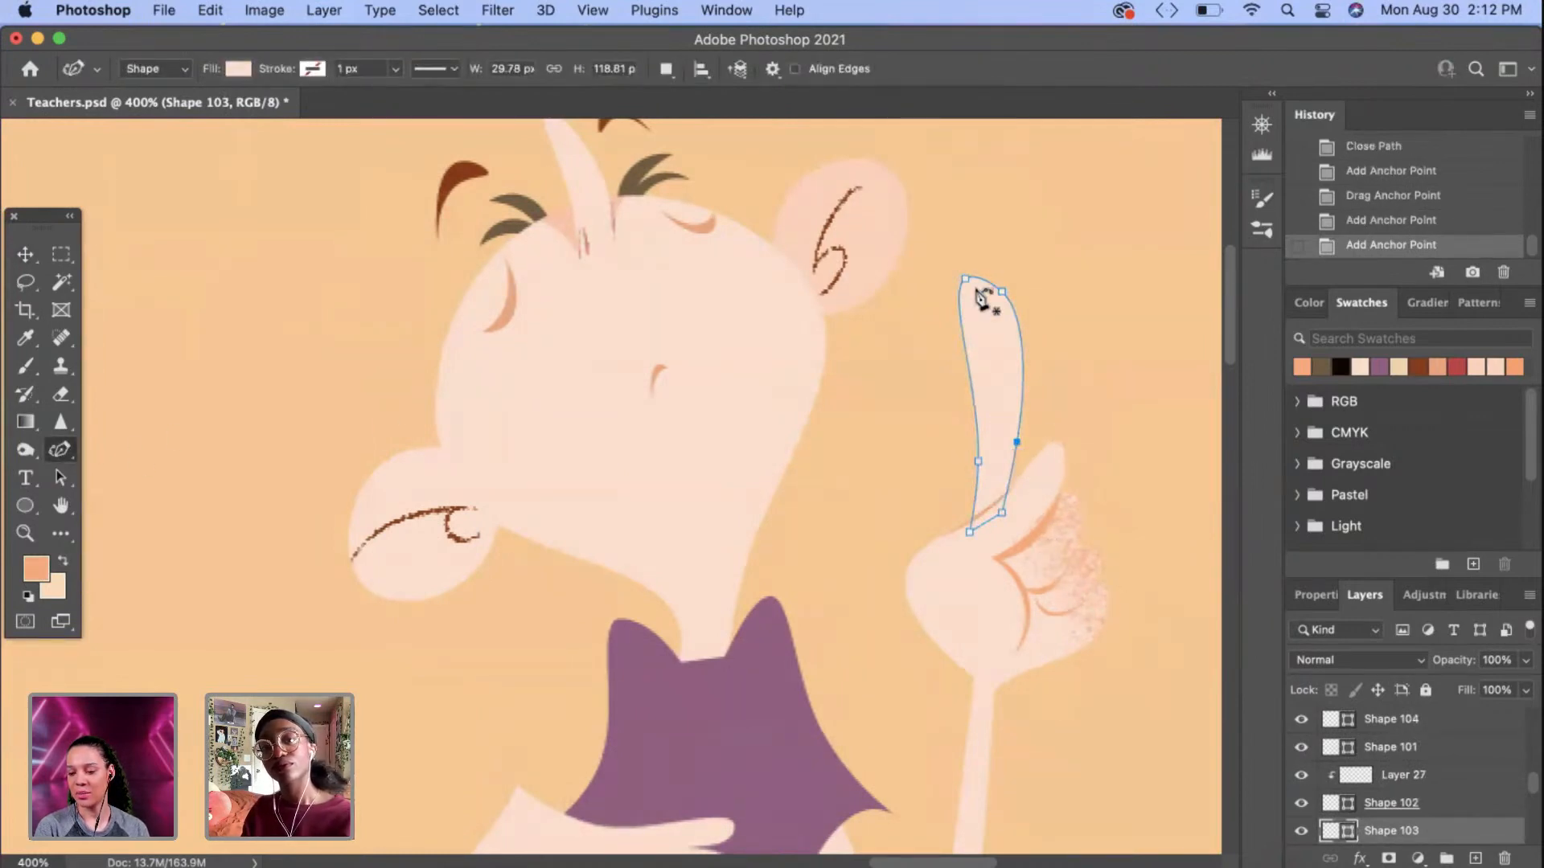
pyautogui.moveTo(964, 279); pyautogui.dragTo(992, 311)
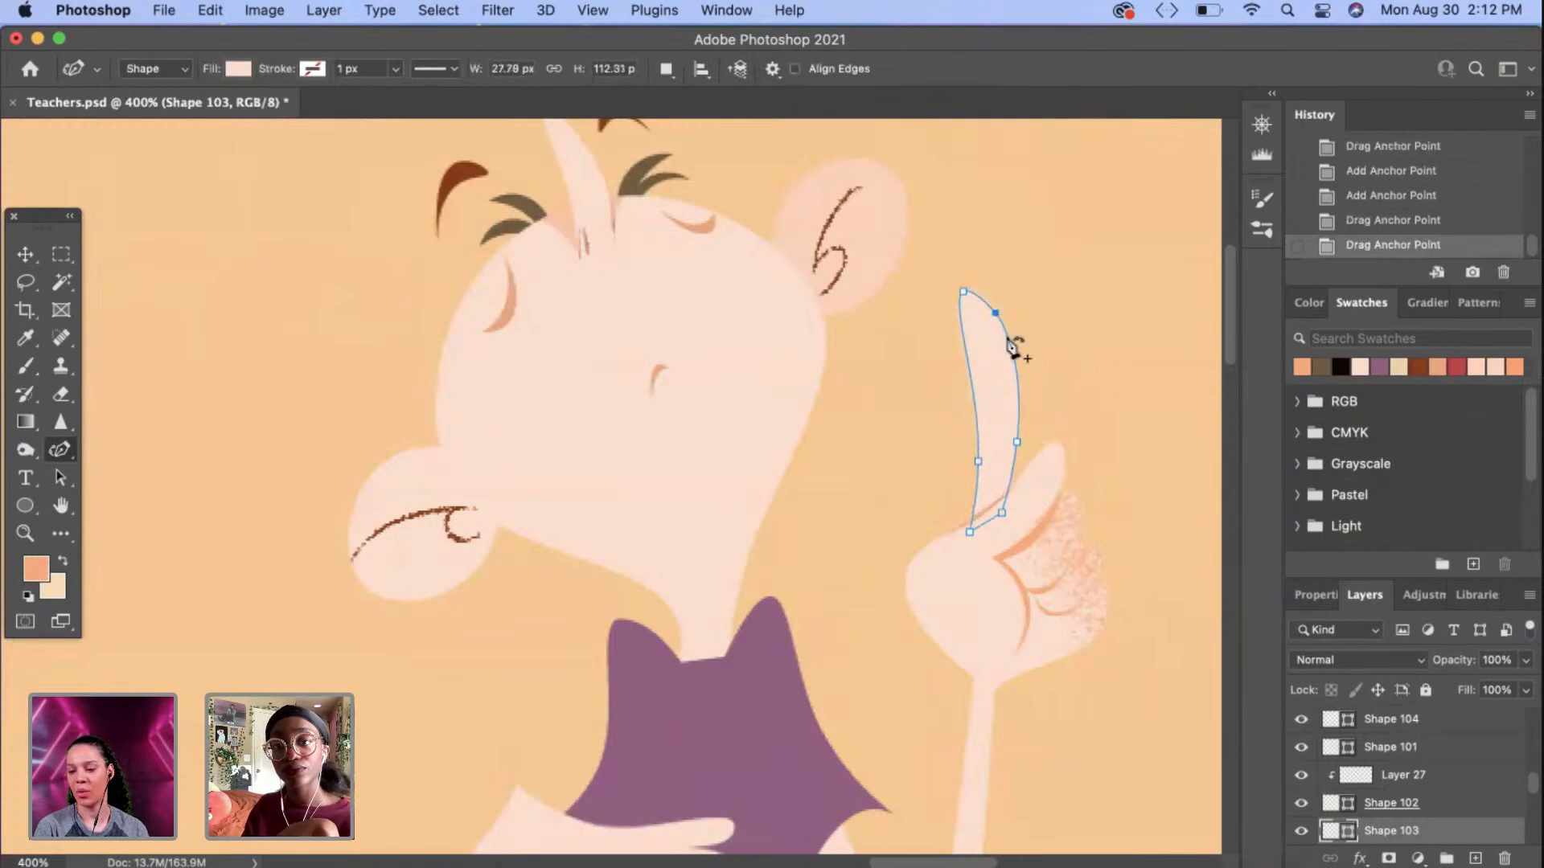
# Step: Move the pointing finger's base points to follow the new crease, refine its sides, and lean the fingertip toward the head
pyautogui.moveTo(1002, 513); pyautogui.dragTo(952, 537)
pyautogui.moveTo(977, 462); pyautogui.dragTo(973, 454)
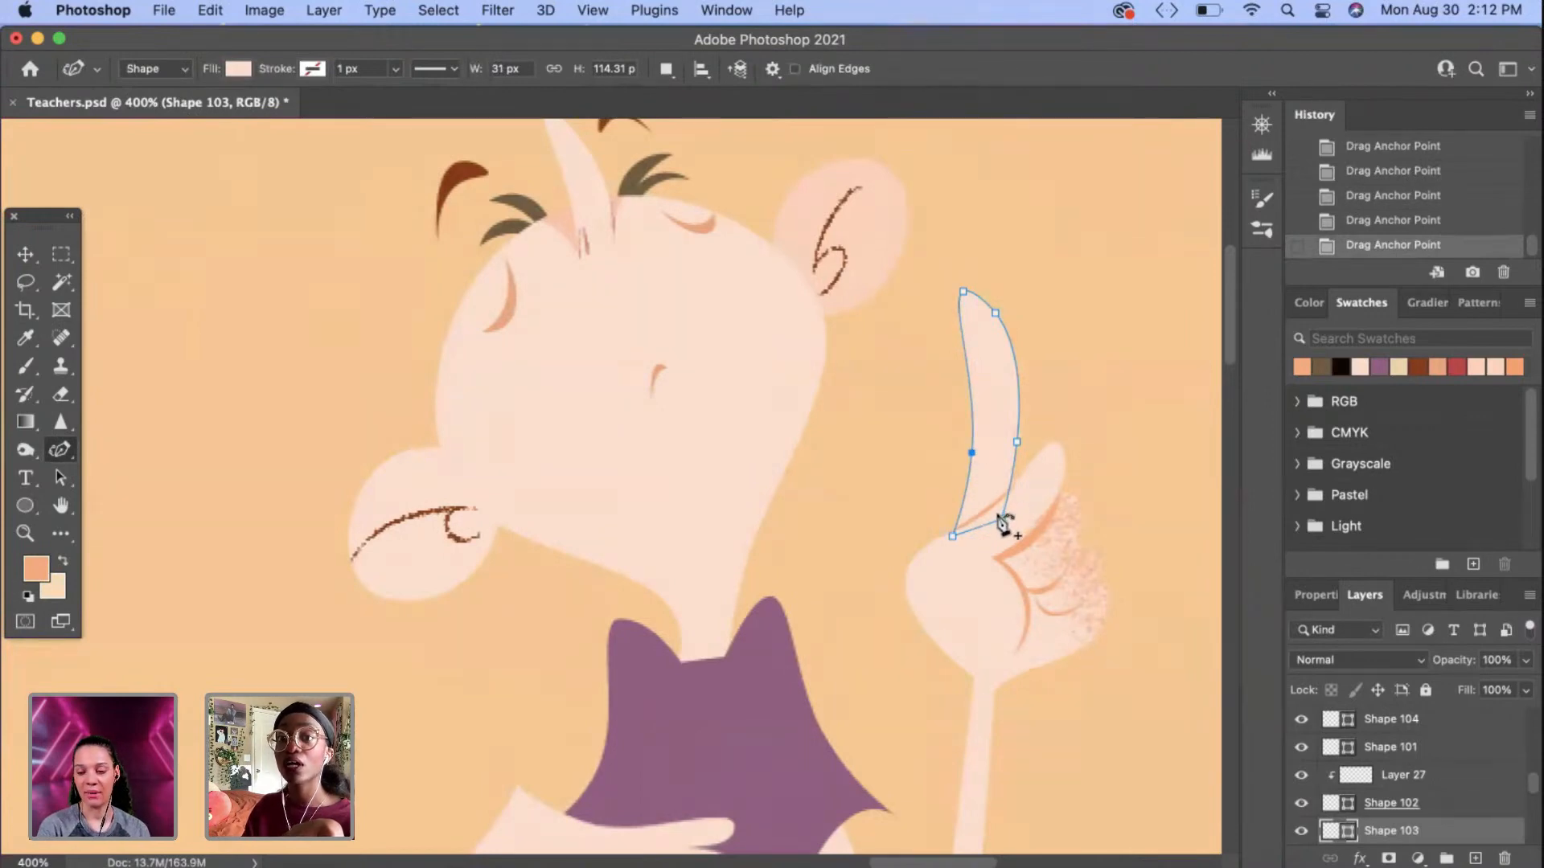
pyautogui.moveTo(1003, 521); pyautogui.dragTo(989, 523)
pyautogui.moveTo(1017, 442); pyautogui.dragTo(1013, 434)
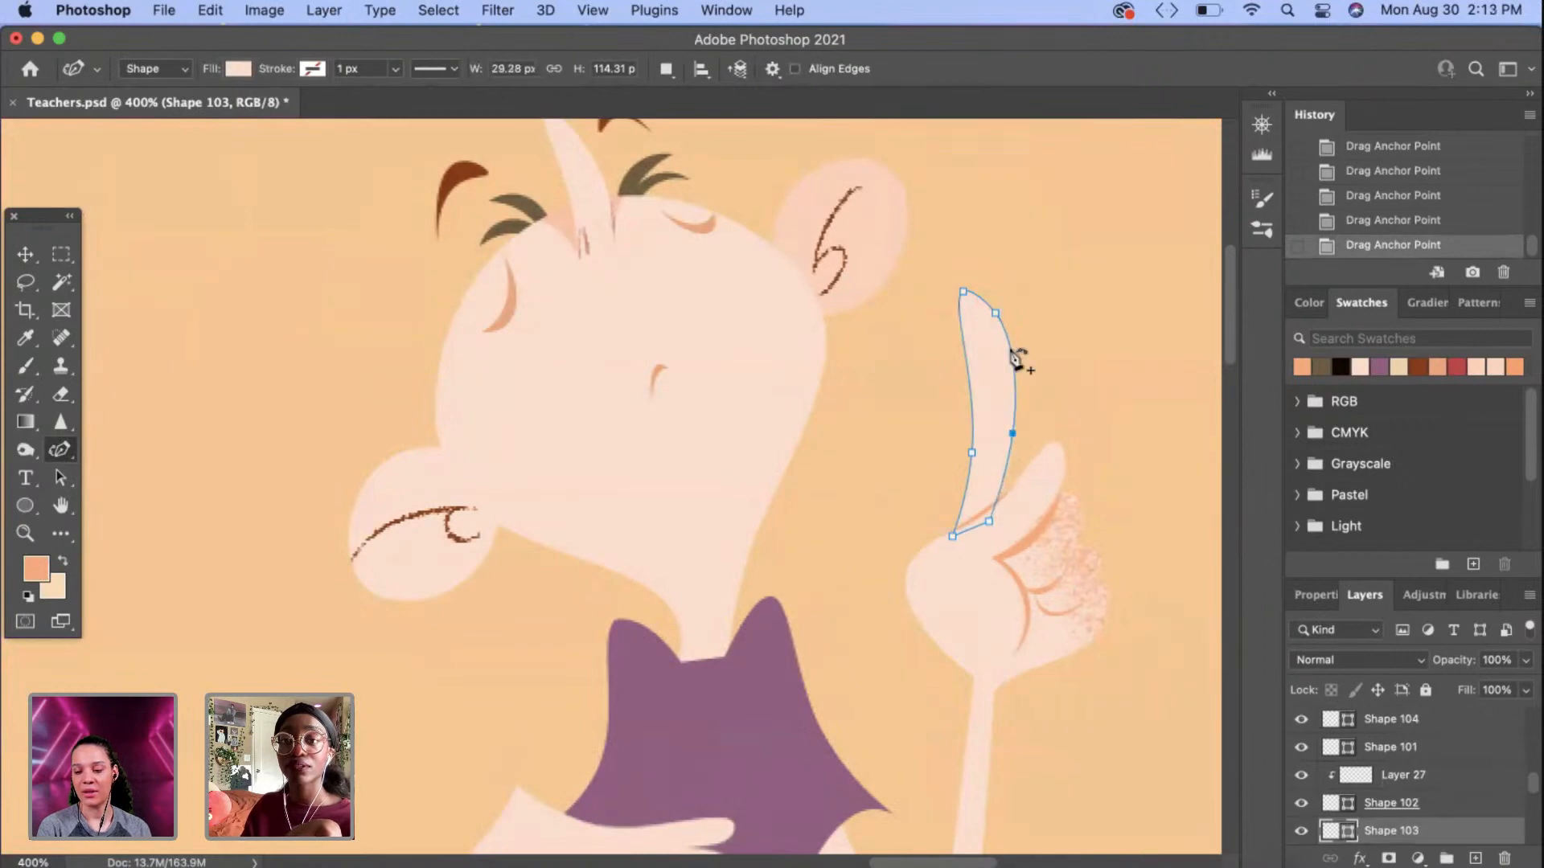
pyautogui.moveTo(963, 291); pyautogui.dragTo(955, 294)
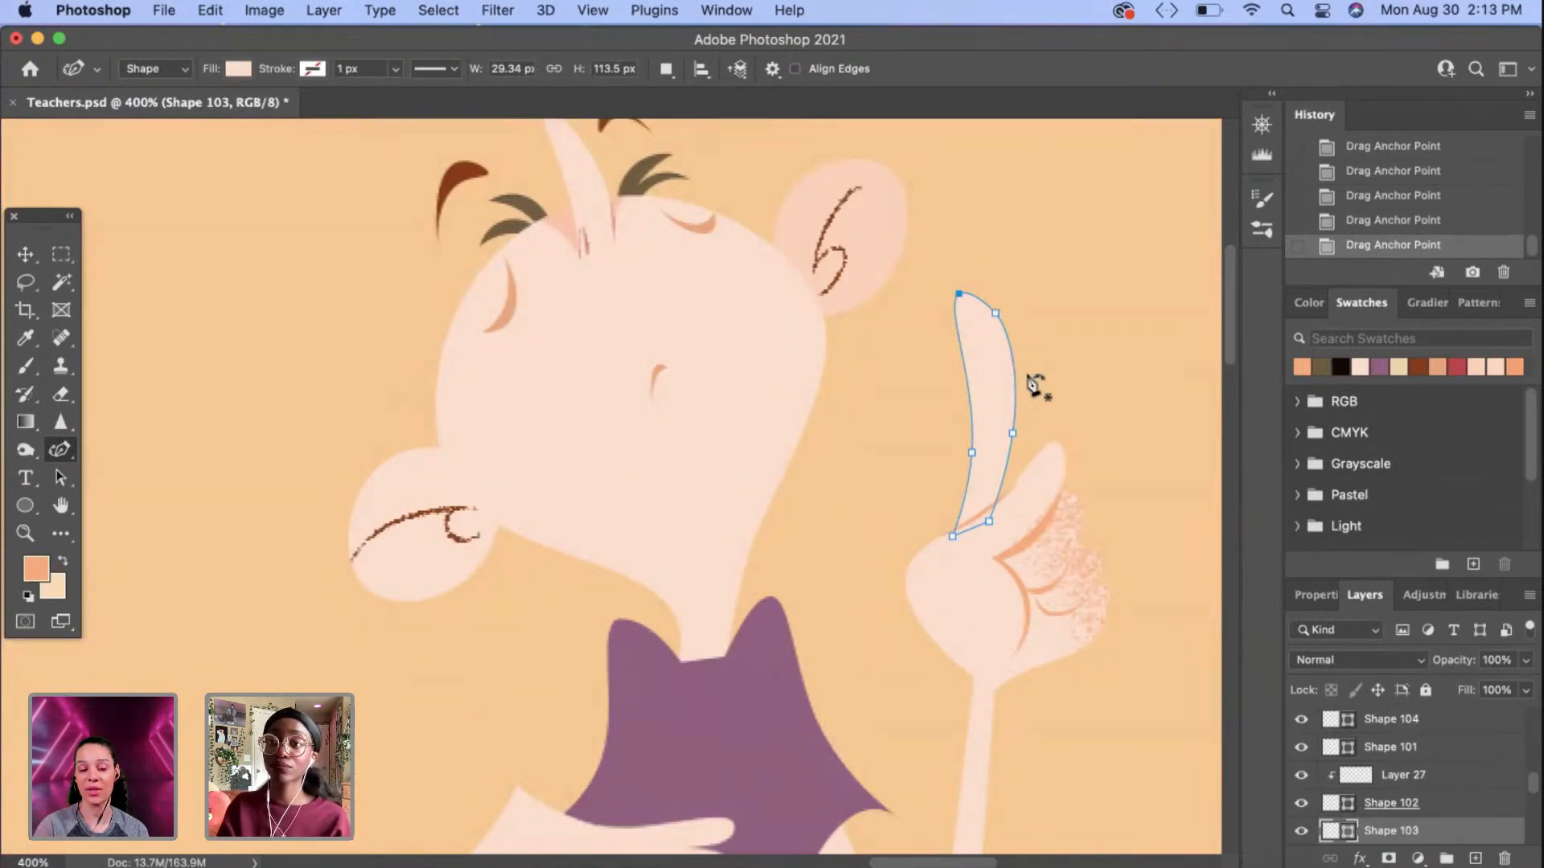
pyautogui.moveTo(957, 292); pyautogui.dragTo(950, 295)
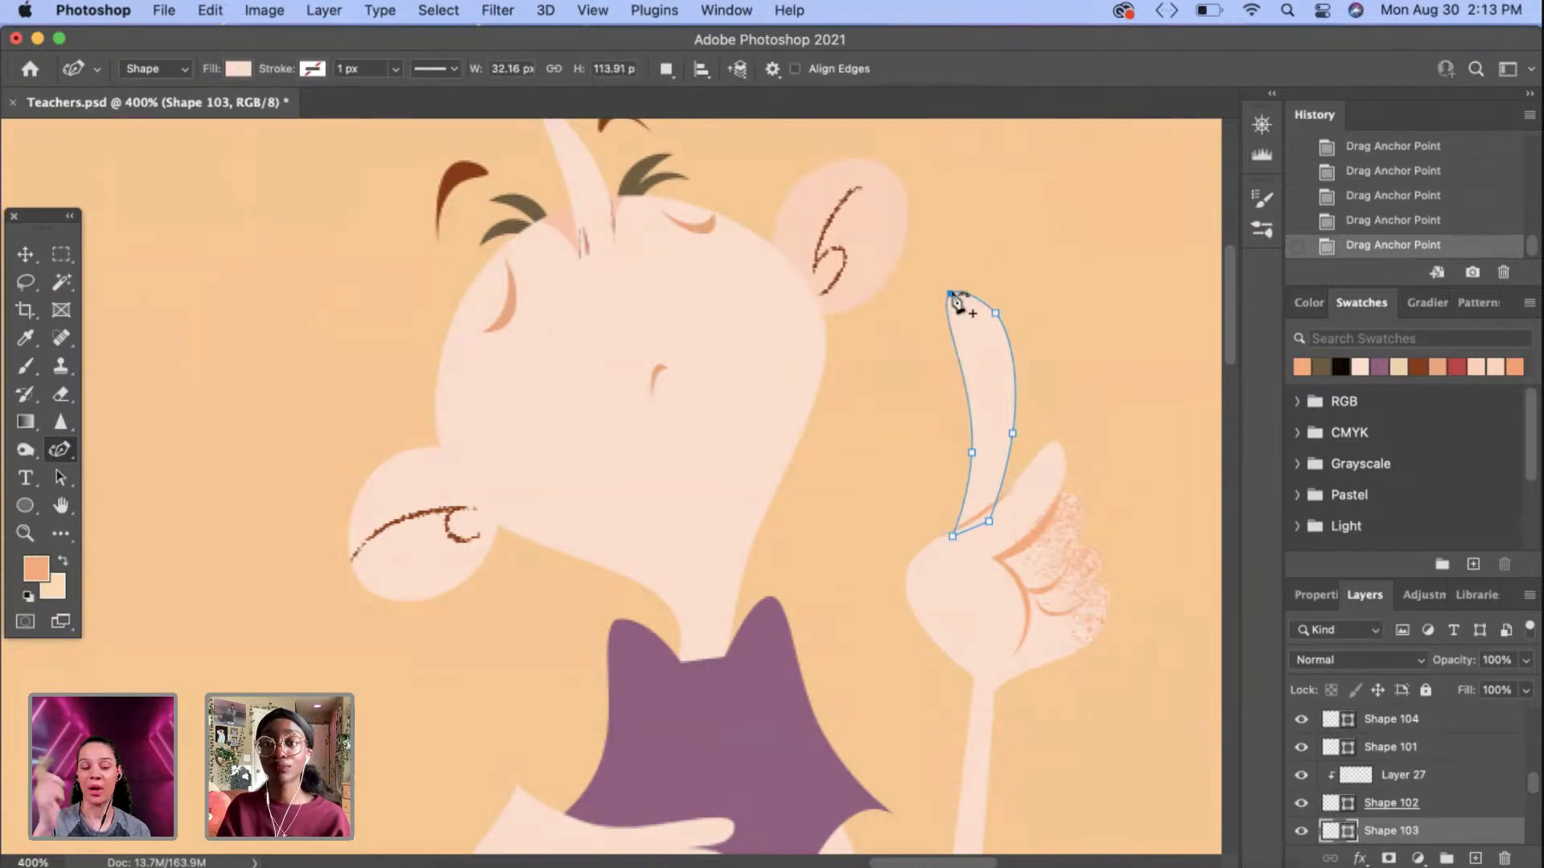
pyautogui.press('Return')
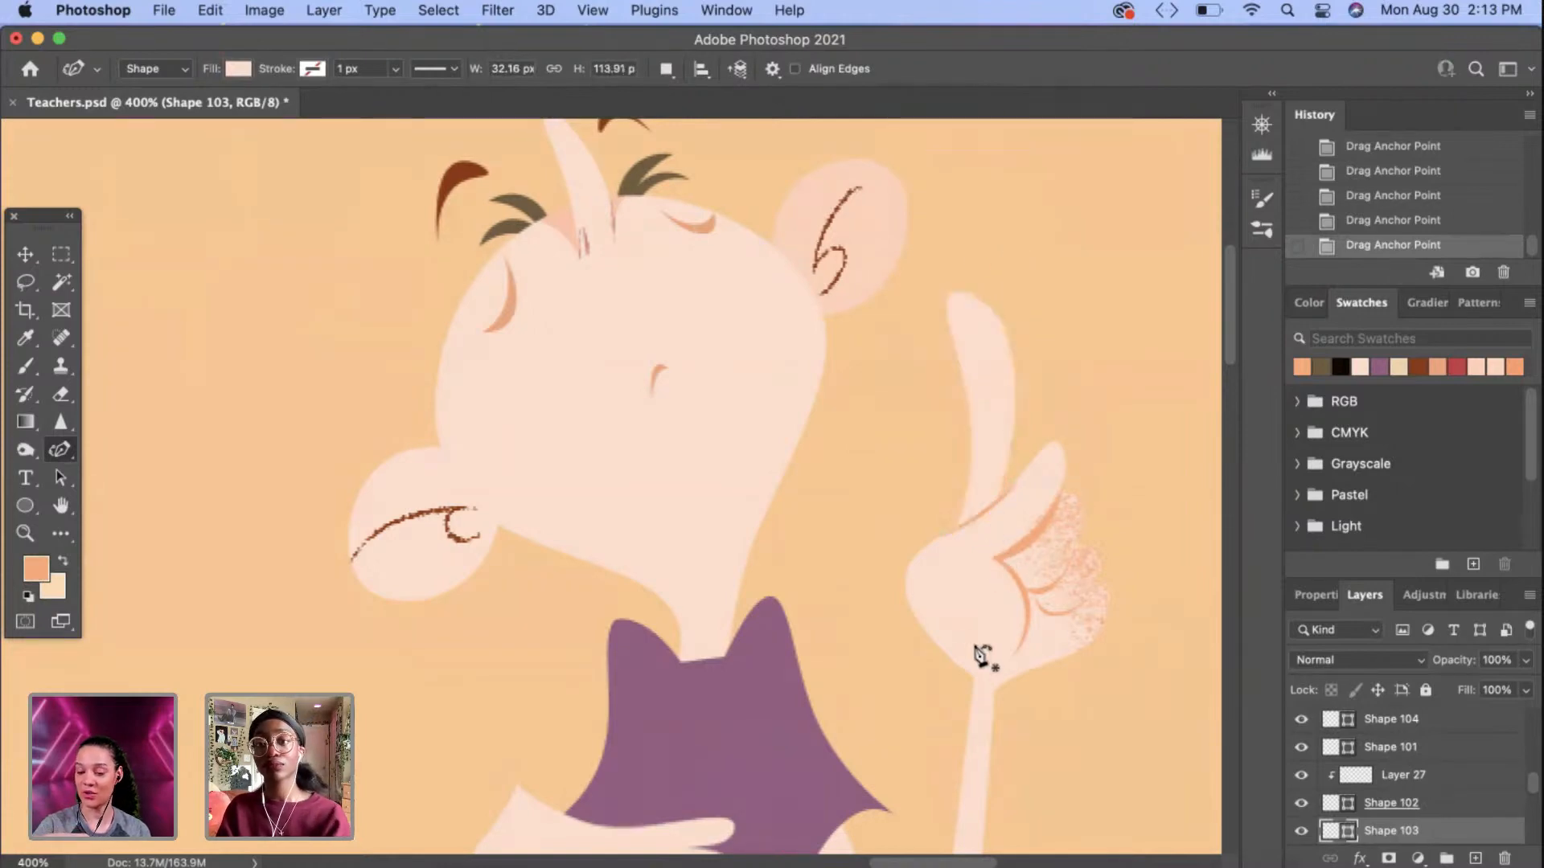
# Step: Examine the reshaped raised hand in relation to the character's whole figure
pyautogui.press('super+minus')
pyautogui.press('super+minus')
pyautogui.press('super+minus')
pyautogui.press('super+plus')
pyautogui.press('super+plus')
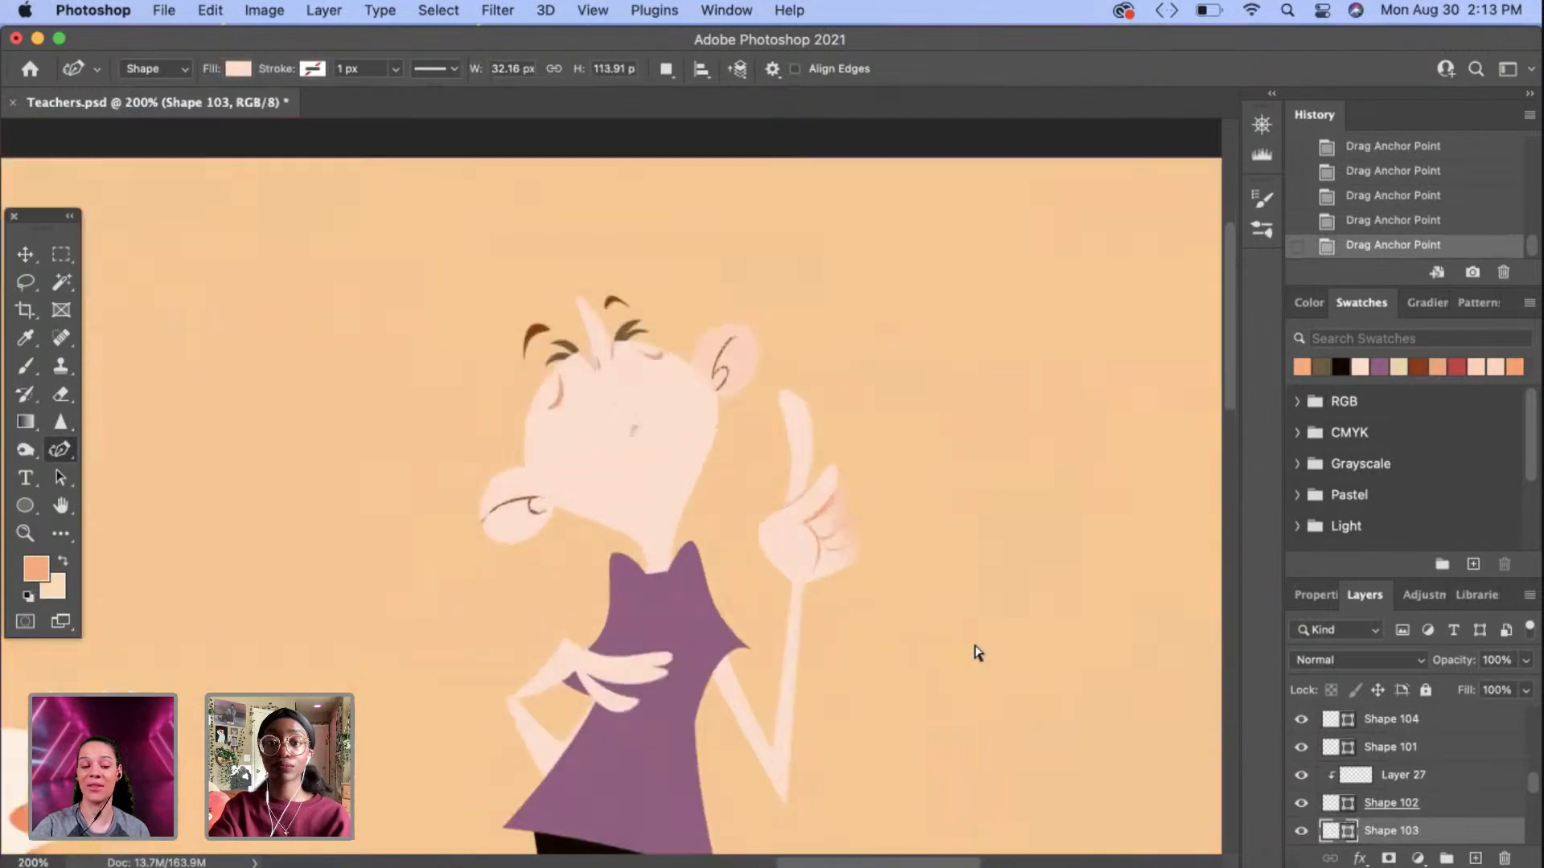
pyautogui.press('super+minus')
pyautogui.press('super+plus')
pyautogui.press('super+plus')
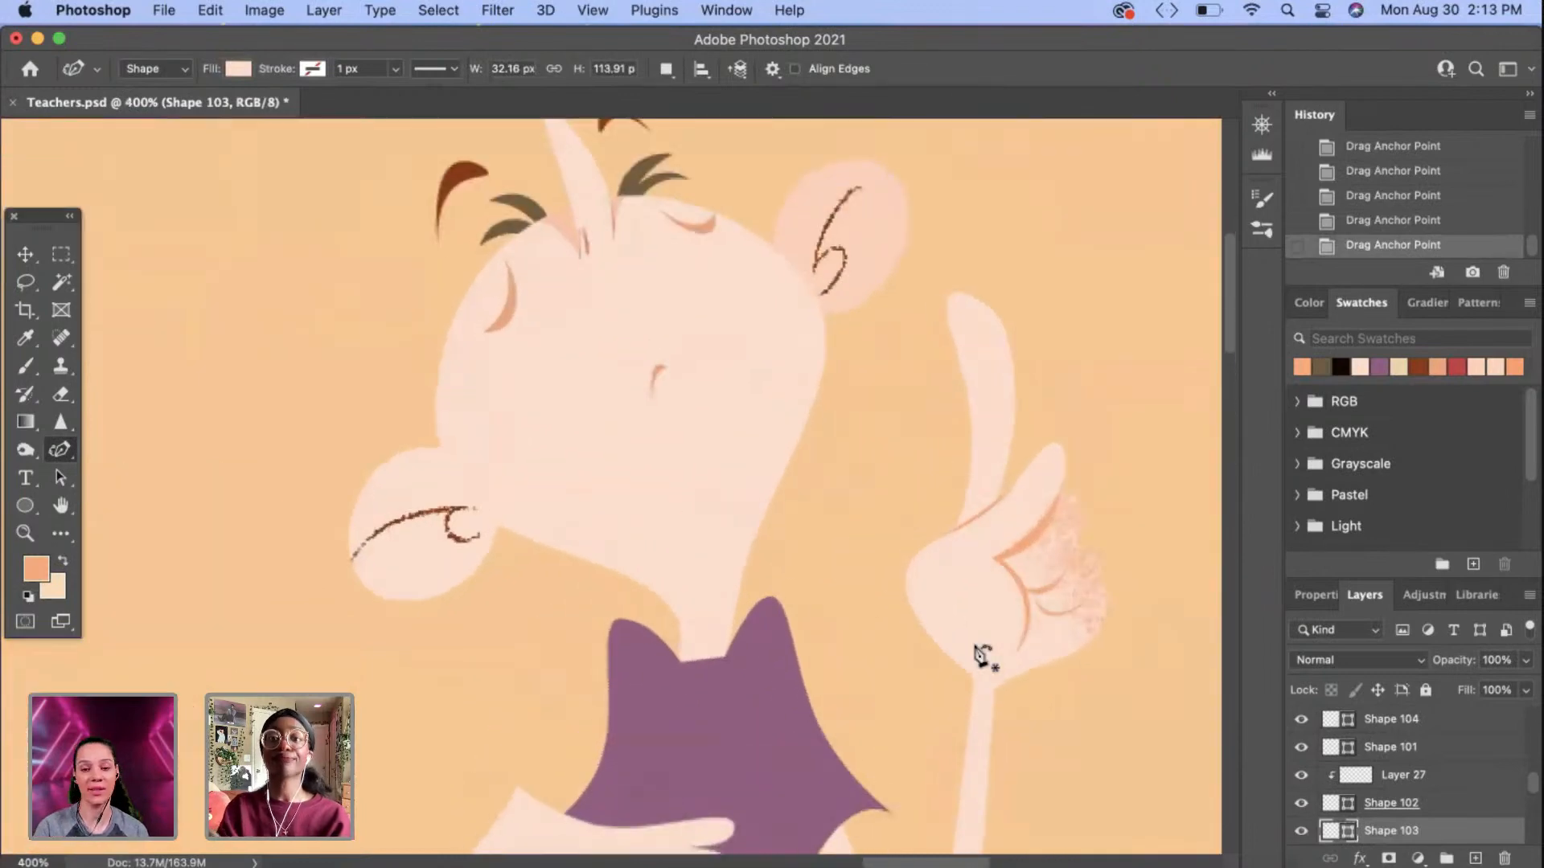
# Step: Merge the two purple dress shapes, Shape 95 and Shape 88, into a single shape layer
pyautogui.scroll(-5, 539, 643)
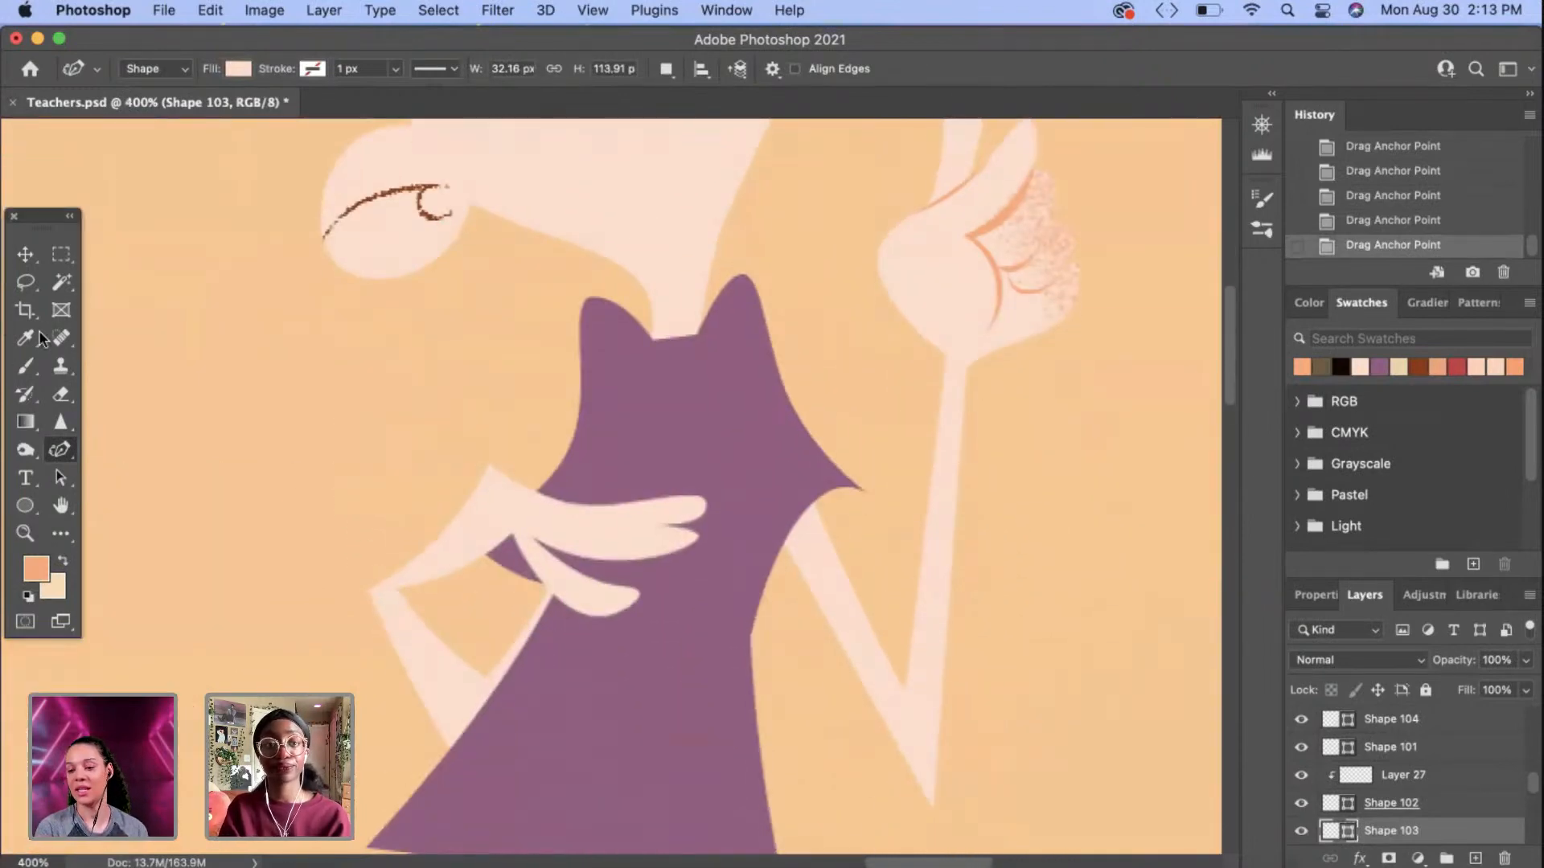
pyautogui.click(25, 254)
pyautogui.click(545, 752)
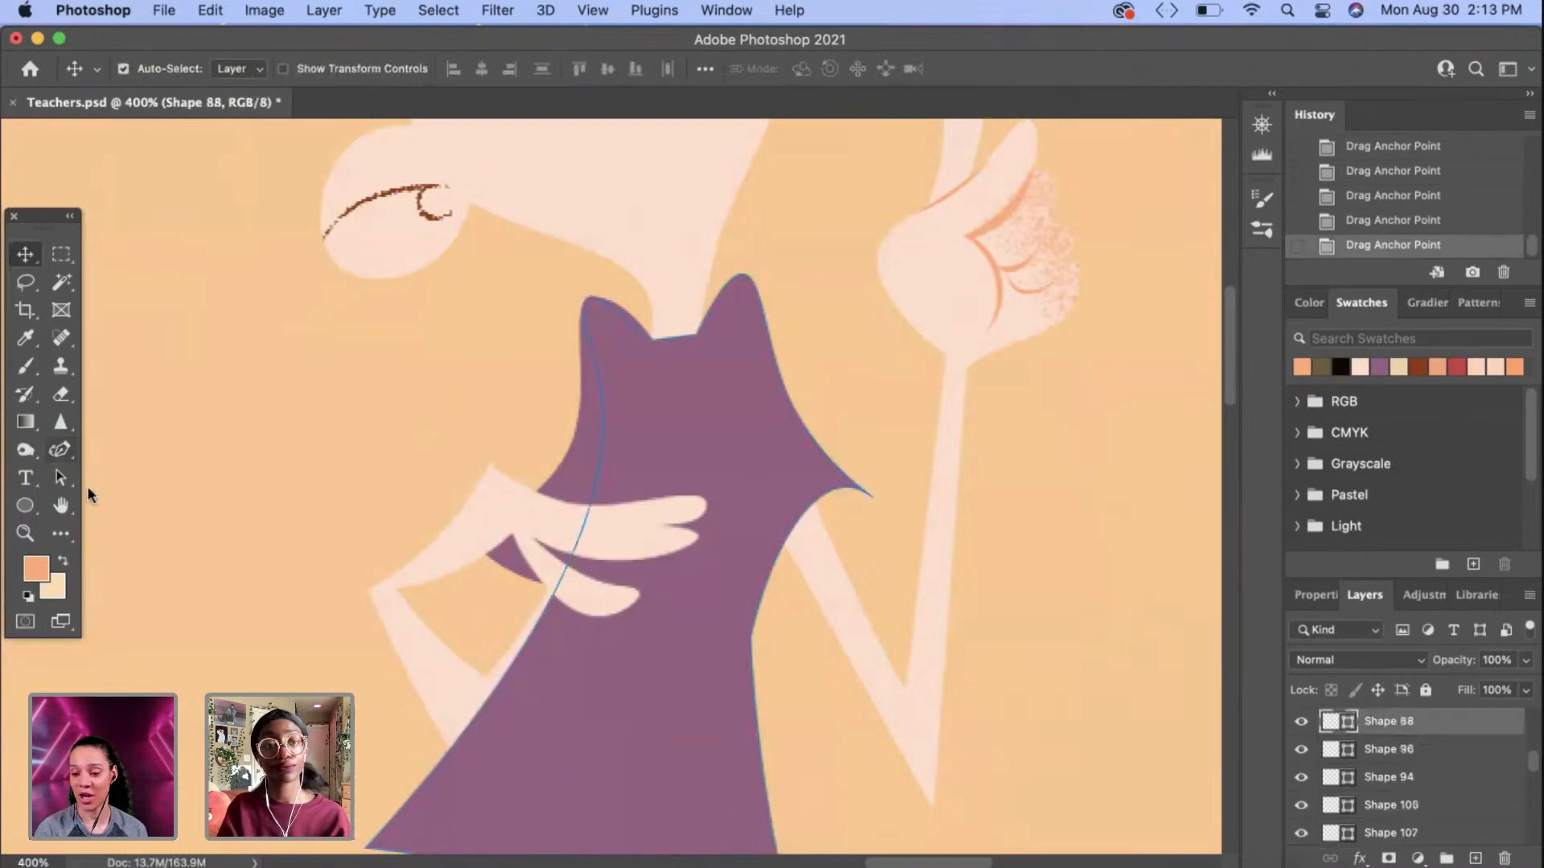
pyautogui.press('p')
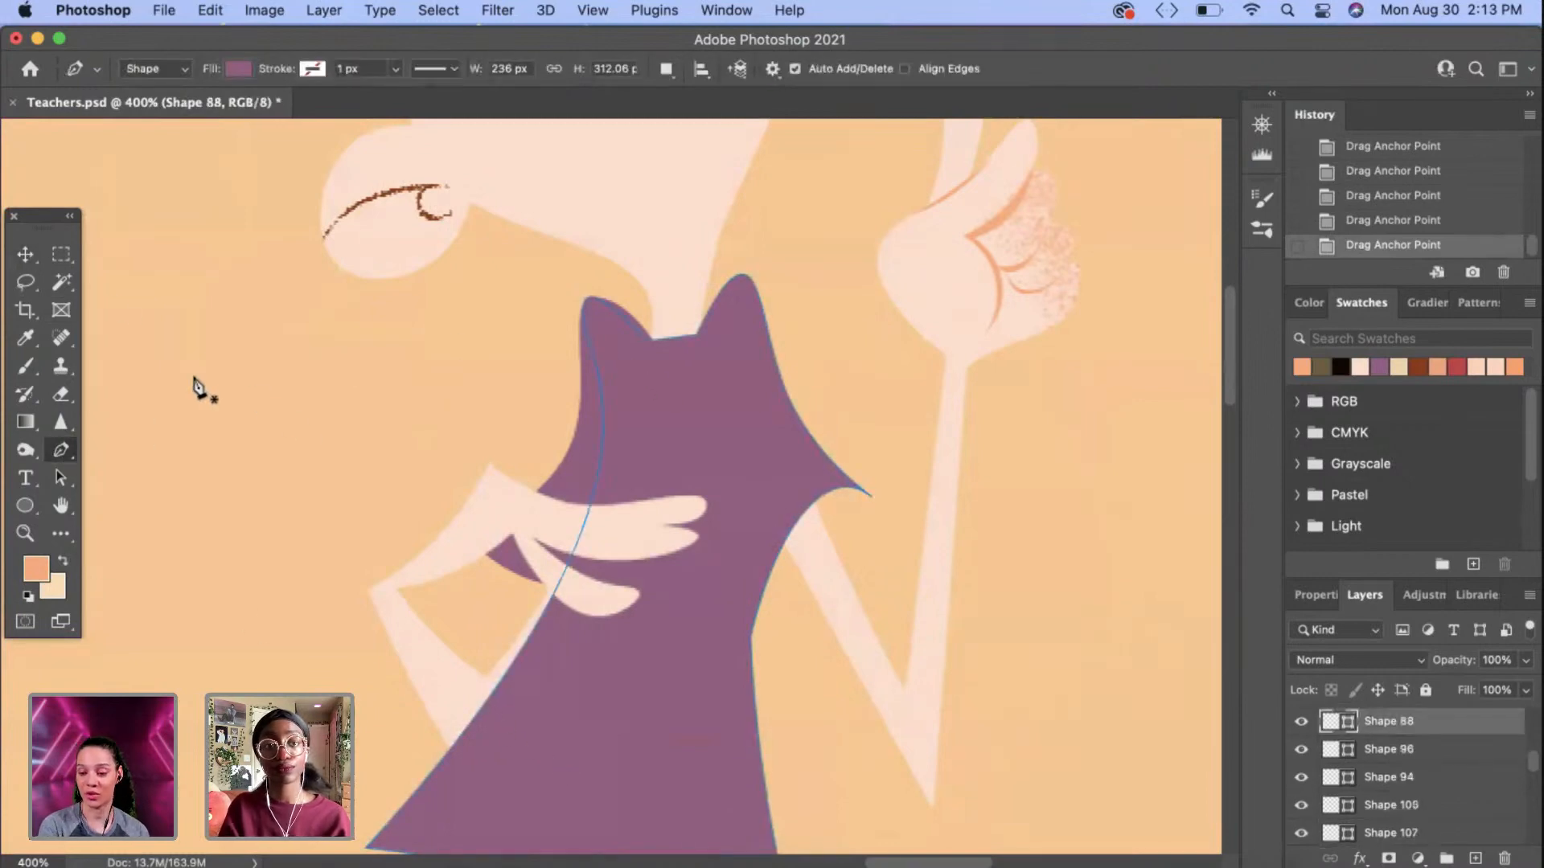
pyautogui.click(25, 254)
pyautogui.scroll(3, 1413, 779)
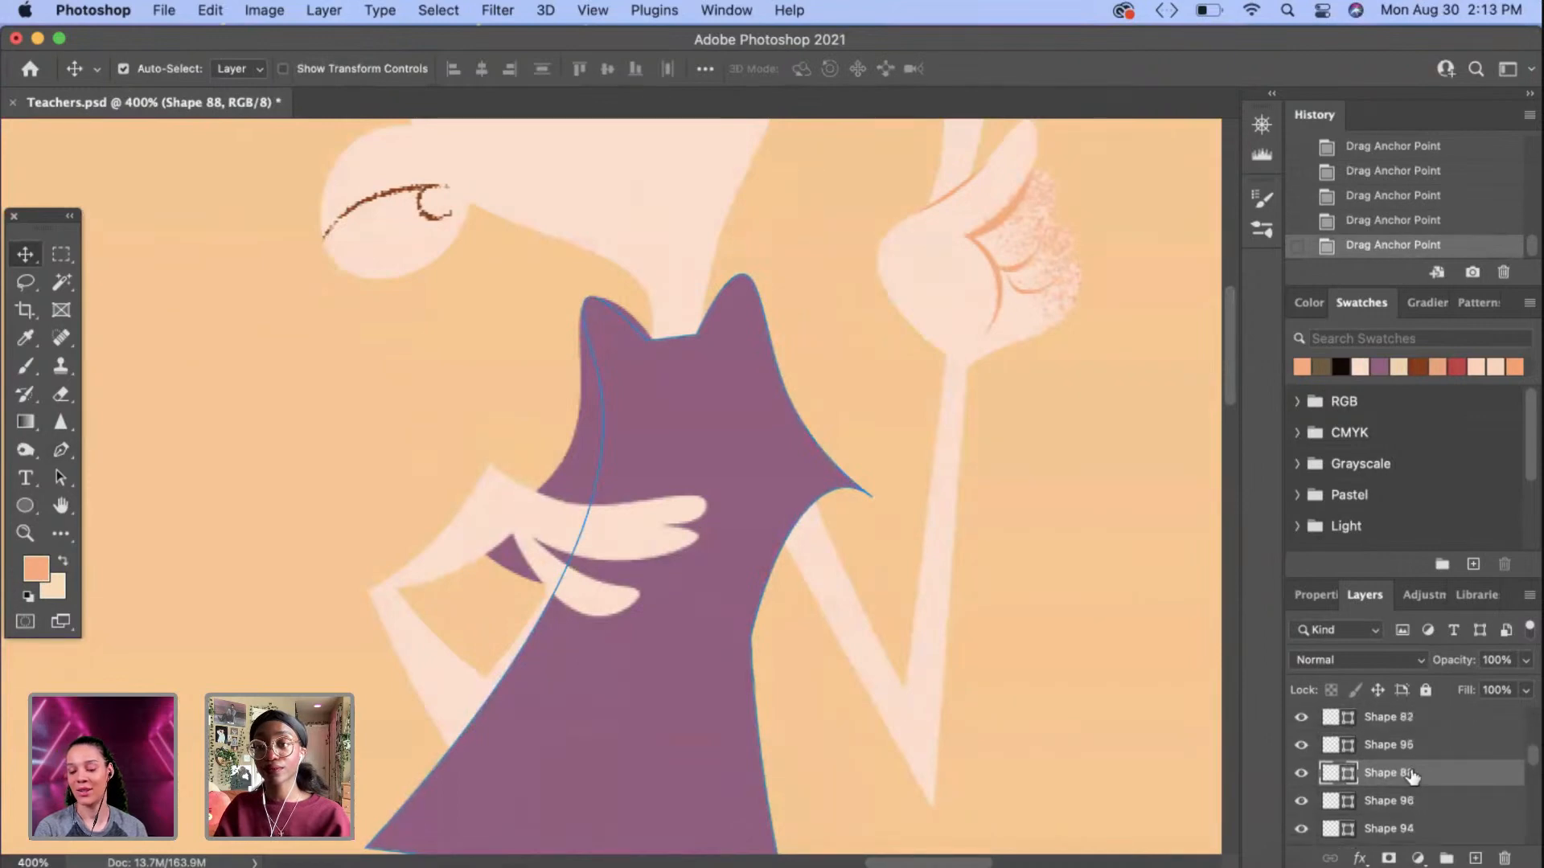
pyautogui.click(1302, 763)
pyautogui.click(1301, 764)
pyautogui.keyDown('shift'); pyautogui.click(1369, 768); pyautogui.keyUp('shift')
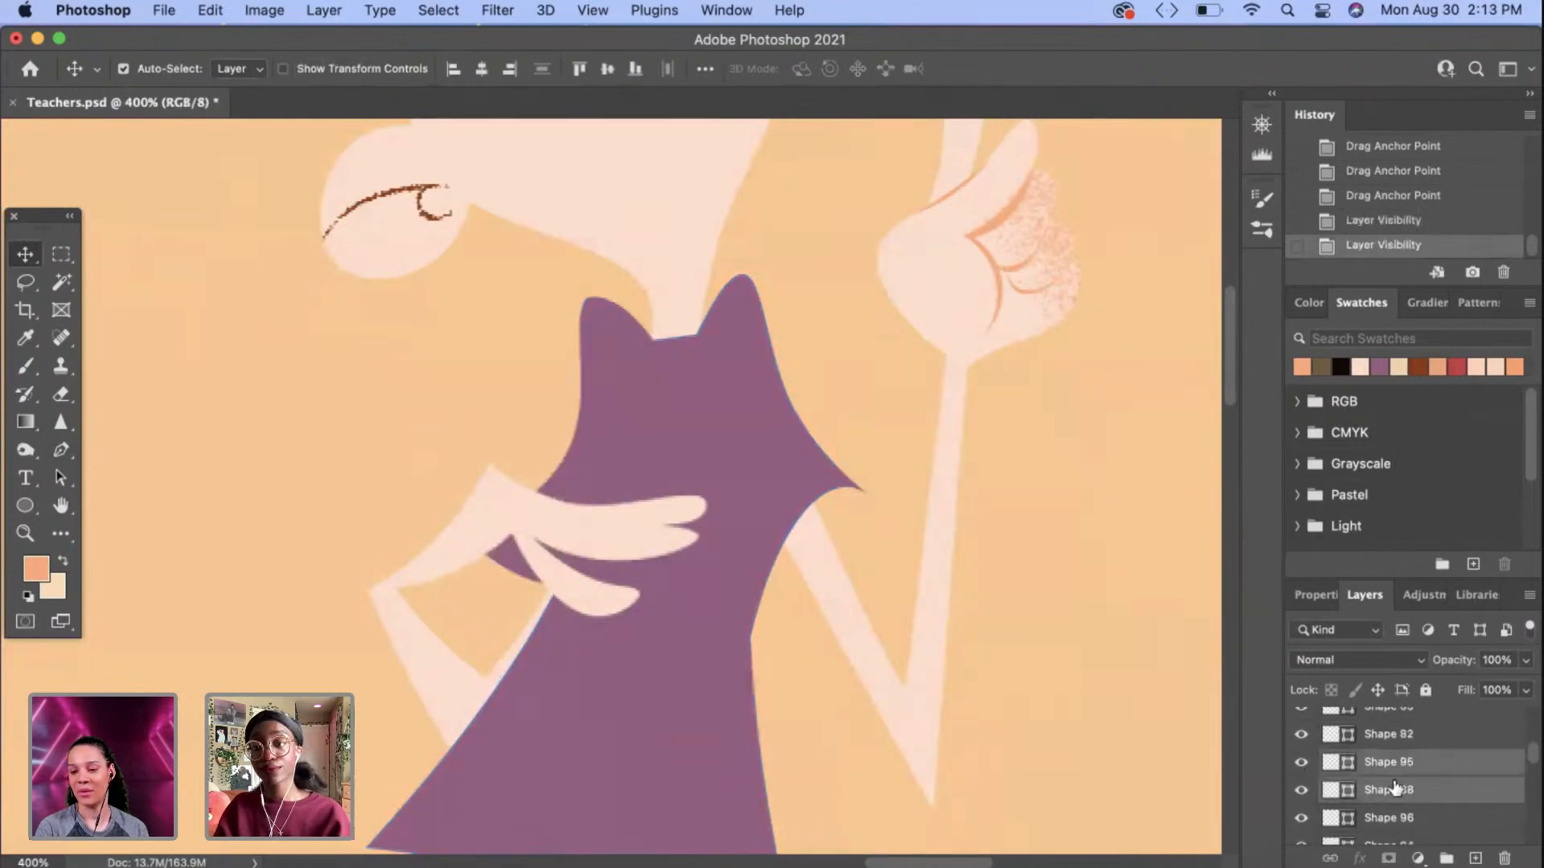
pyautogui.rightClick(1369, 768)
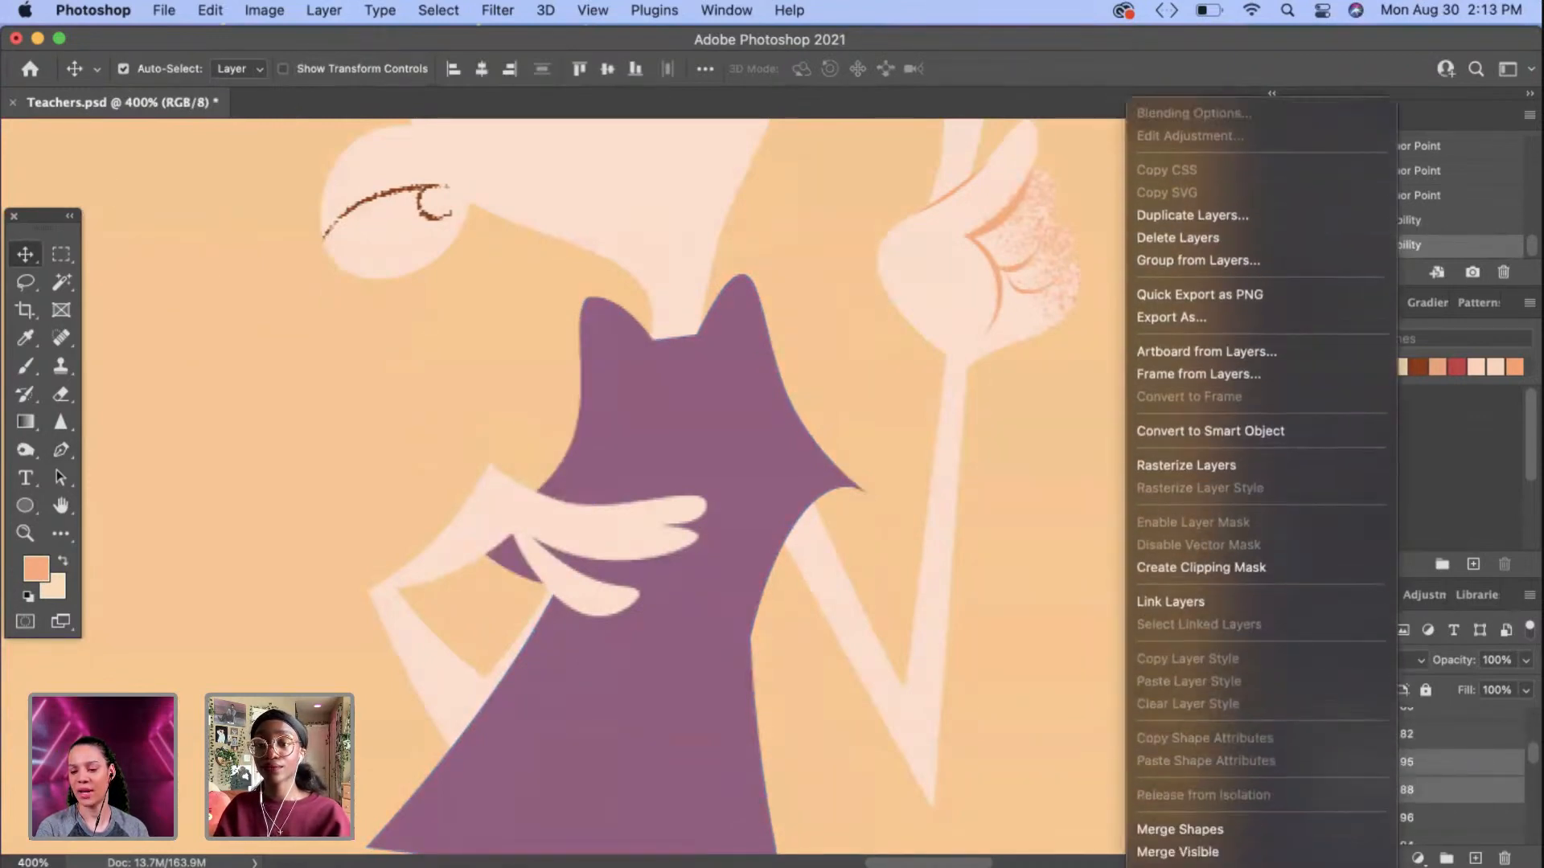
pyautogui.click(1189, 713)
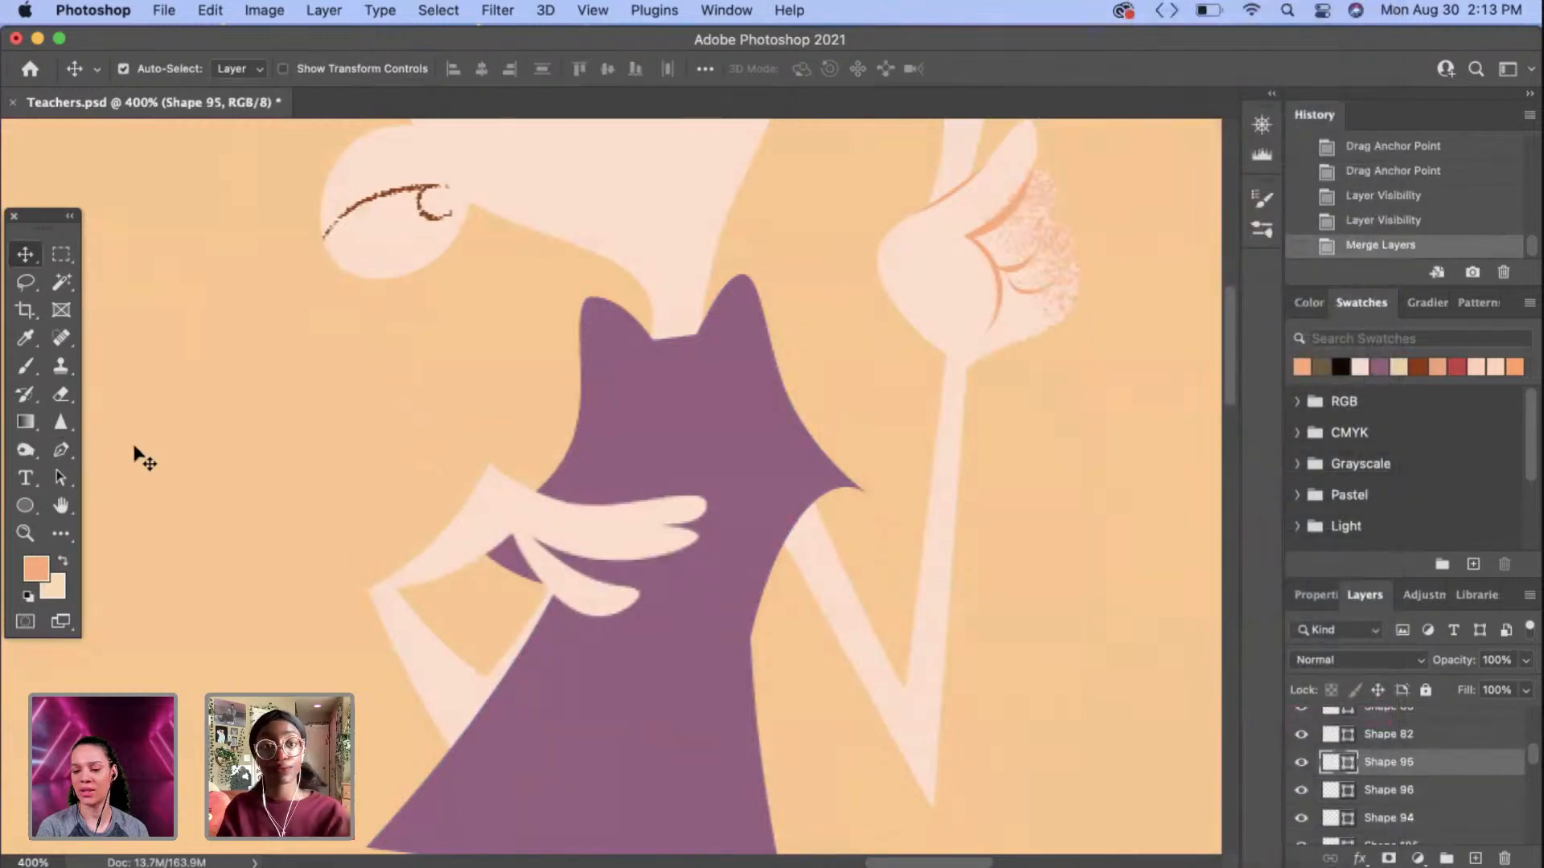
# Step: Draw a narrow purple triangle, about 22 by 105 px, from the upper side of the dress down to the hand at the waist
pyautogui.click(60, 449)
pyautogui.click(607, 365)
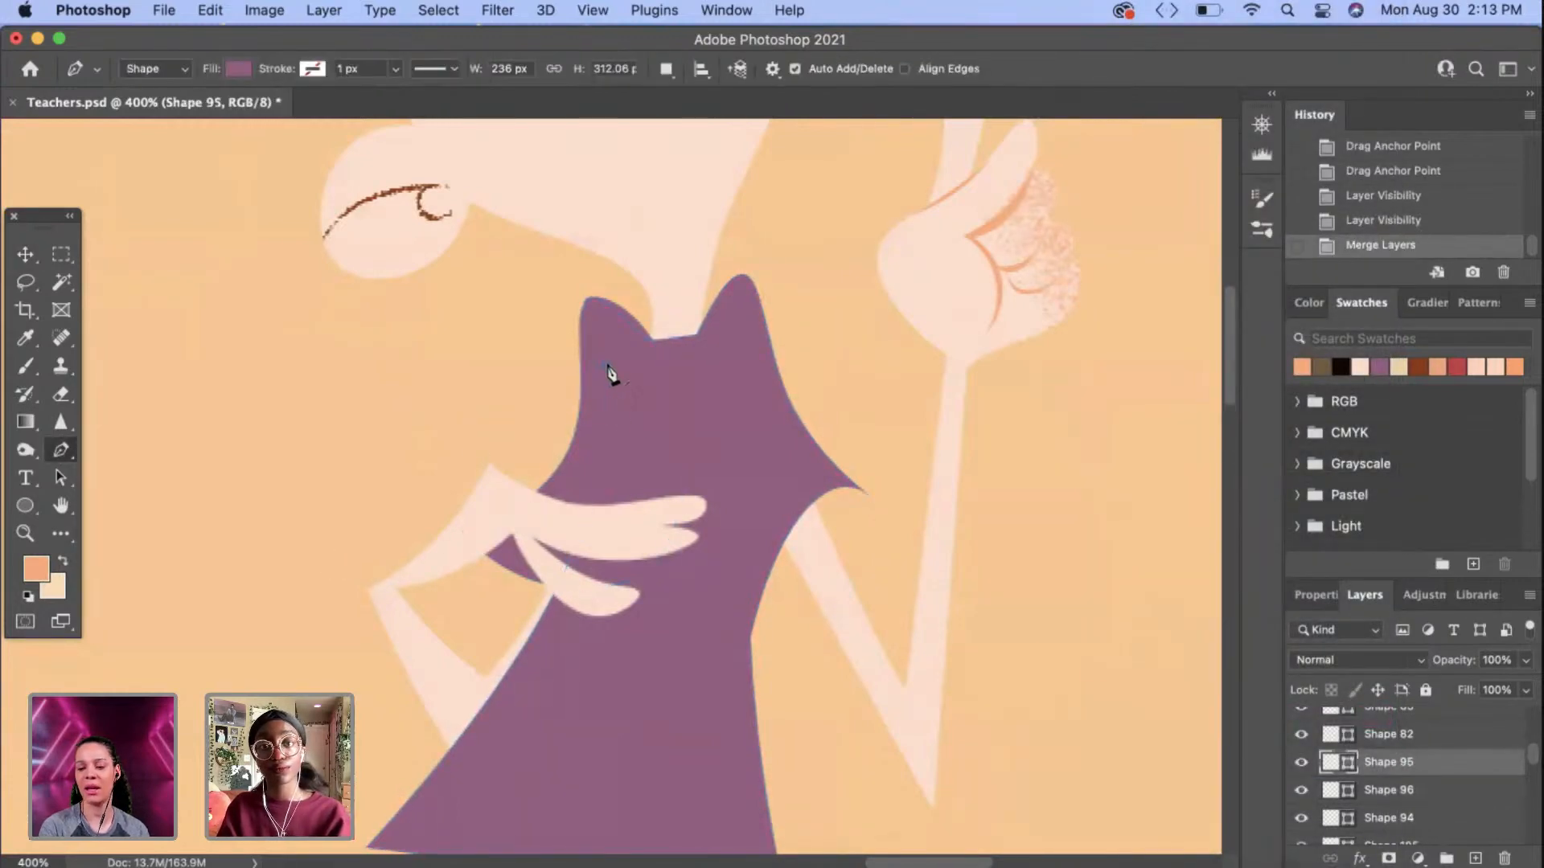
pyautogui.click(560, 590)
pyautogui.click(585, 368)
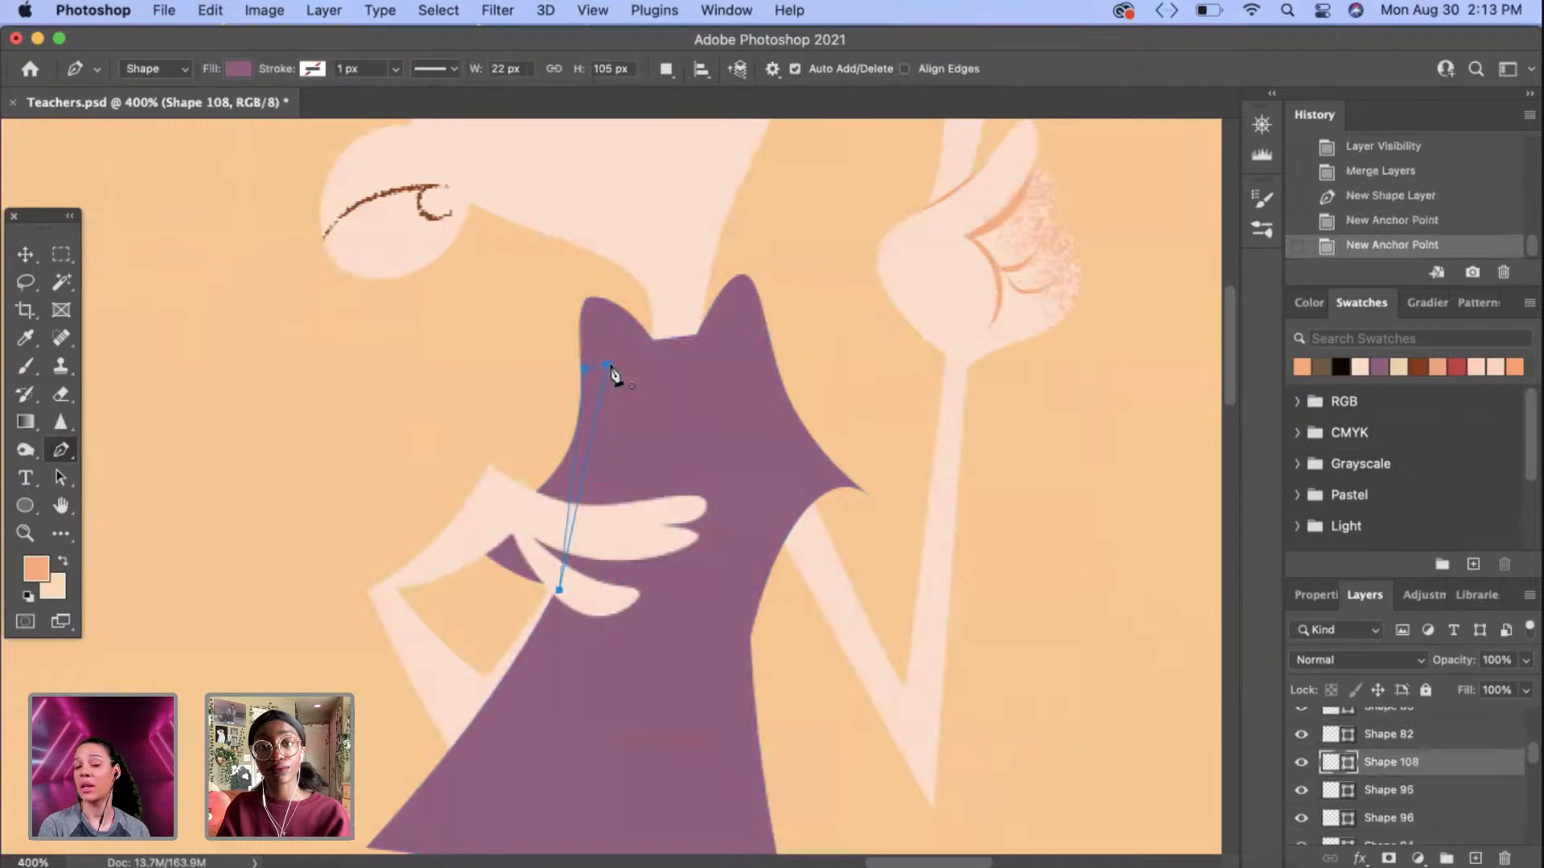
pyautogui.click(606, 365)
# Step: Set the narrow triangle on the dress to Multiply and clip it to the merged dress shape
pyautogui.click(1374, 658)
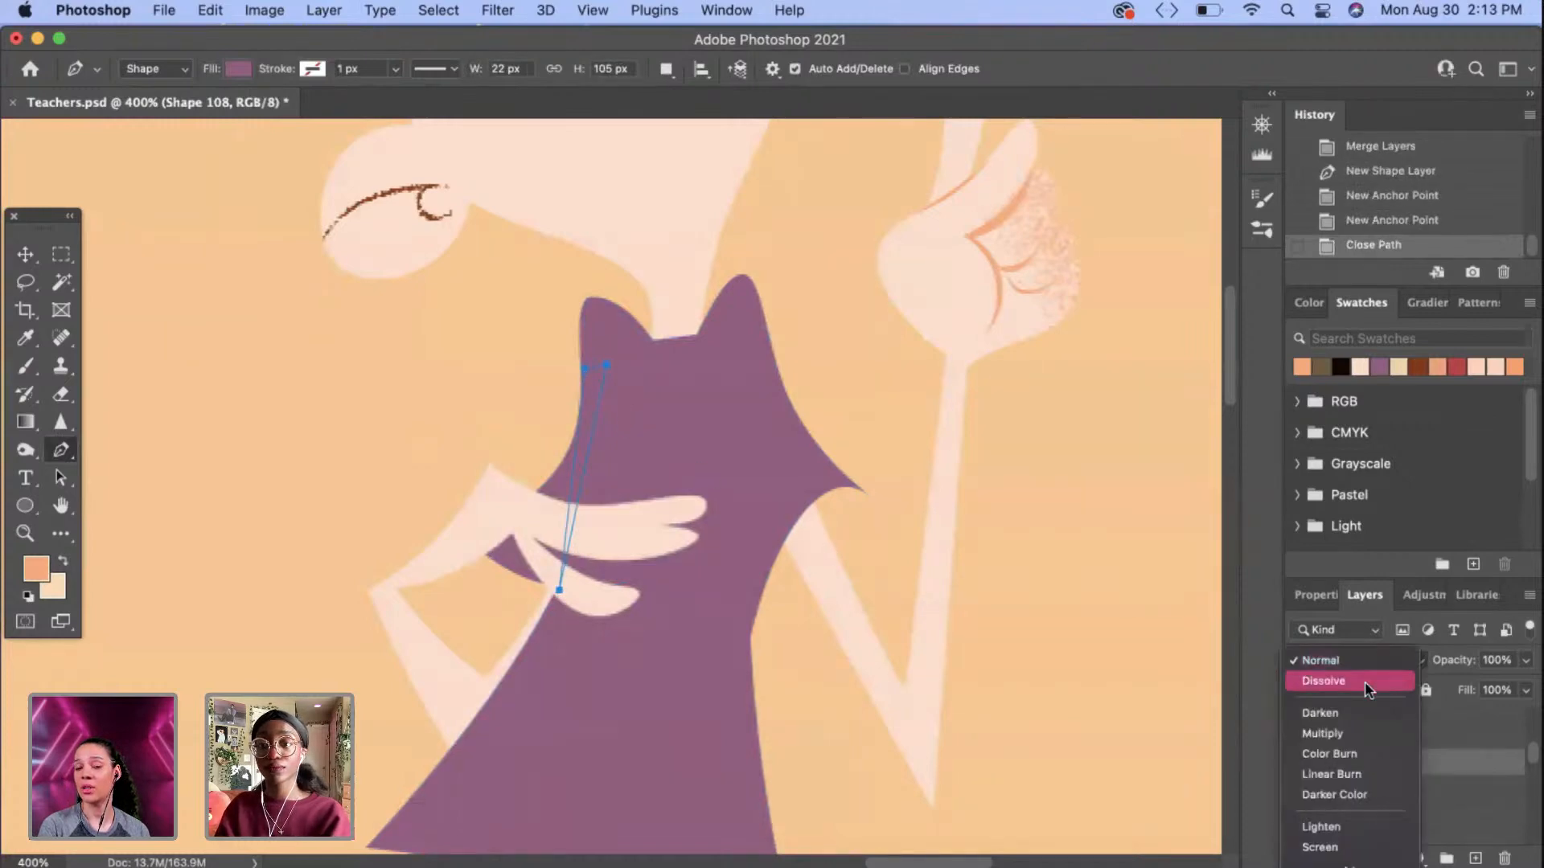
pyautogui.click(1358, 736)
pyautogui.rightClick(1402, 759)
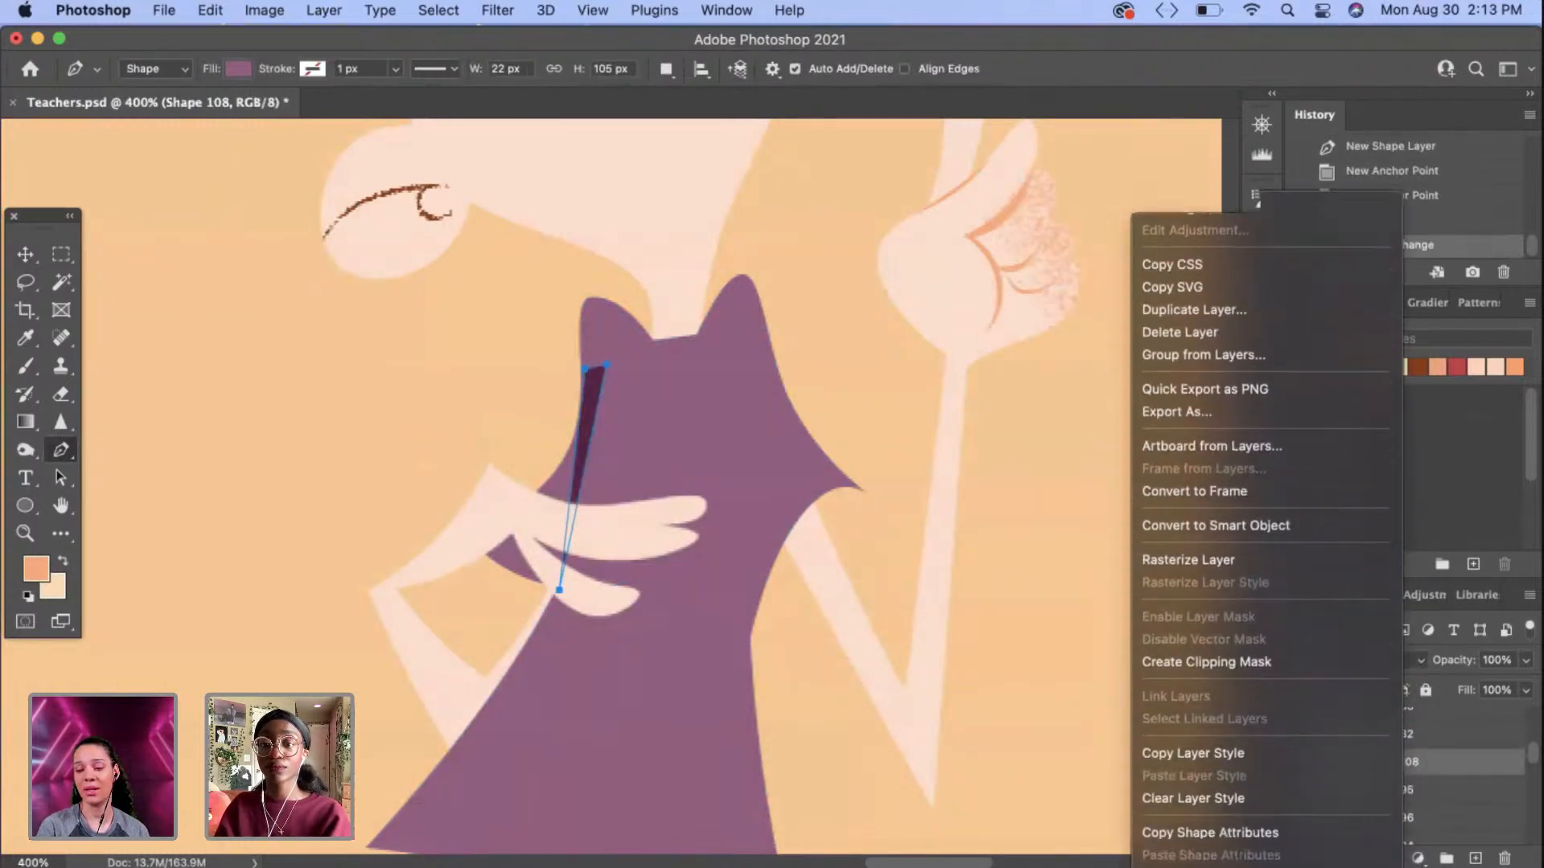
pyautogui.click(1195, 615)
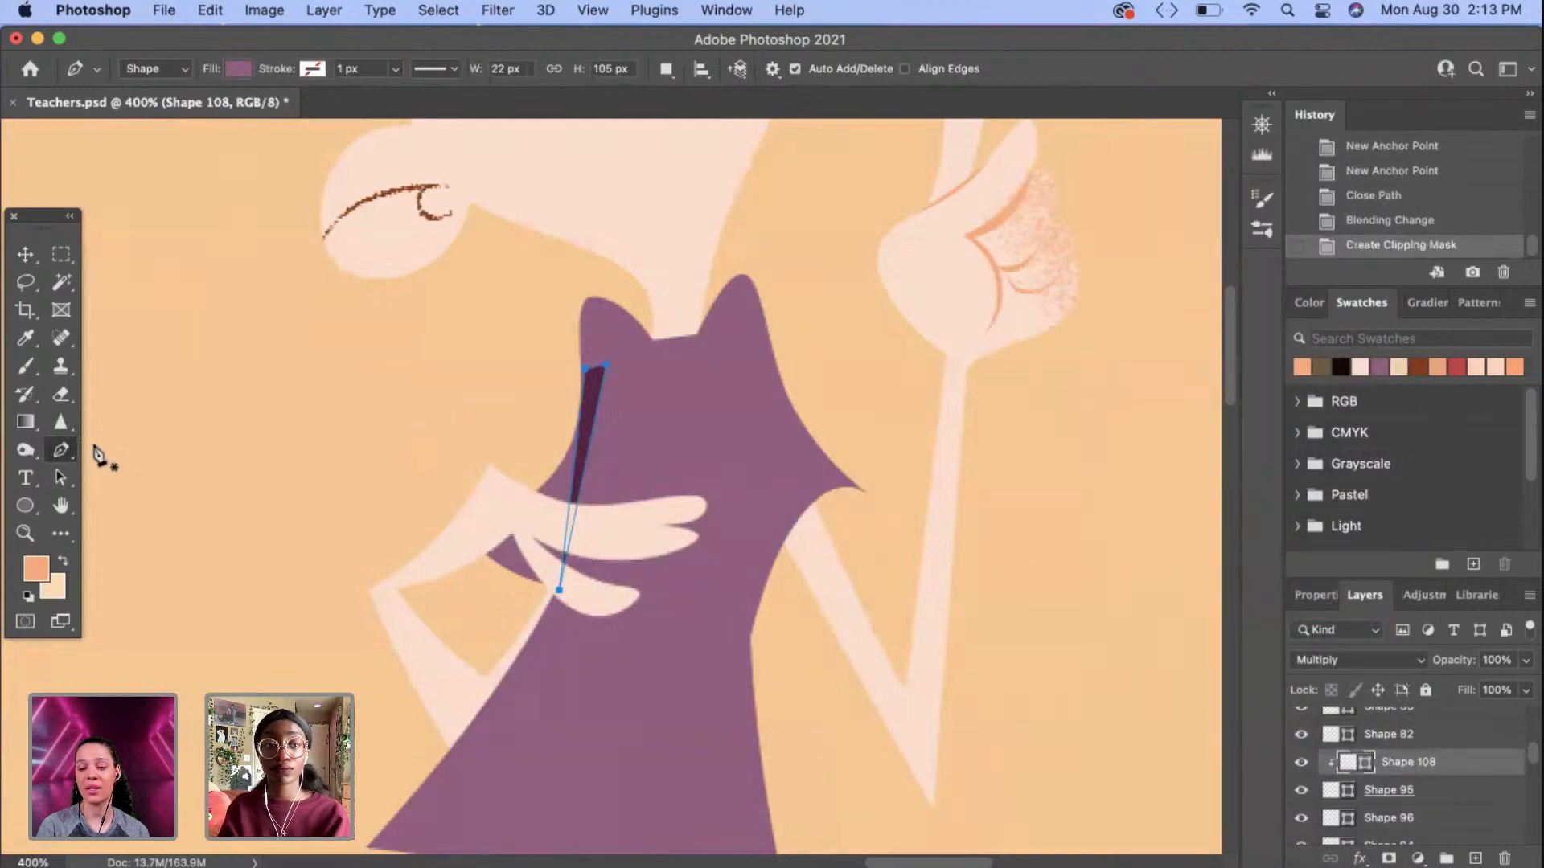
# Step: Bend the clipped triangle into a slim curved fold by adding points on both sides and adjusting its upper and lower ends
pyautogui.rightClick(60, 449)
pyautogui.click(132, 488)
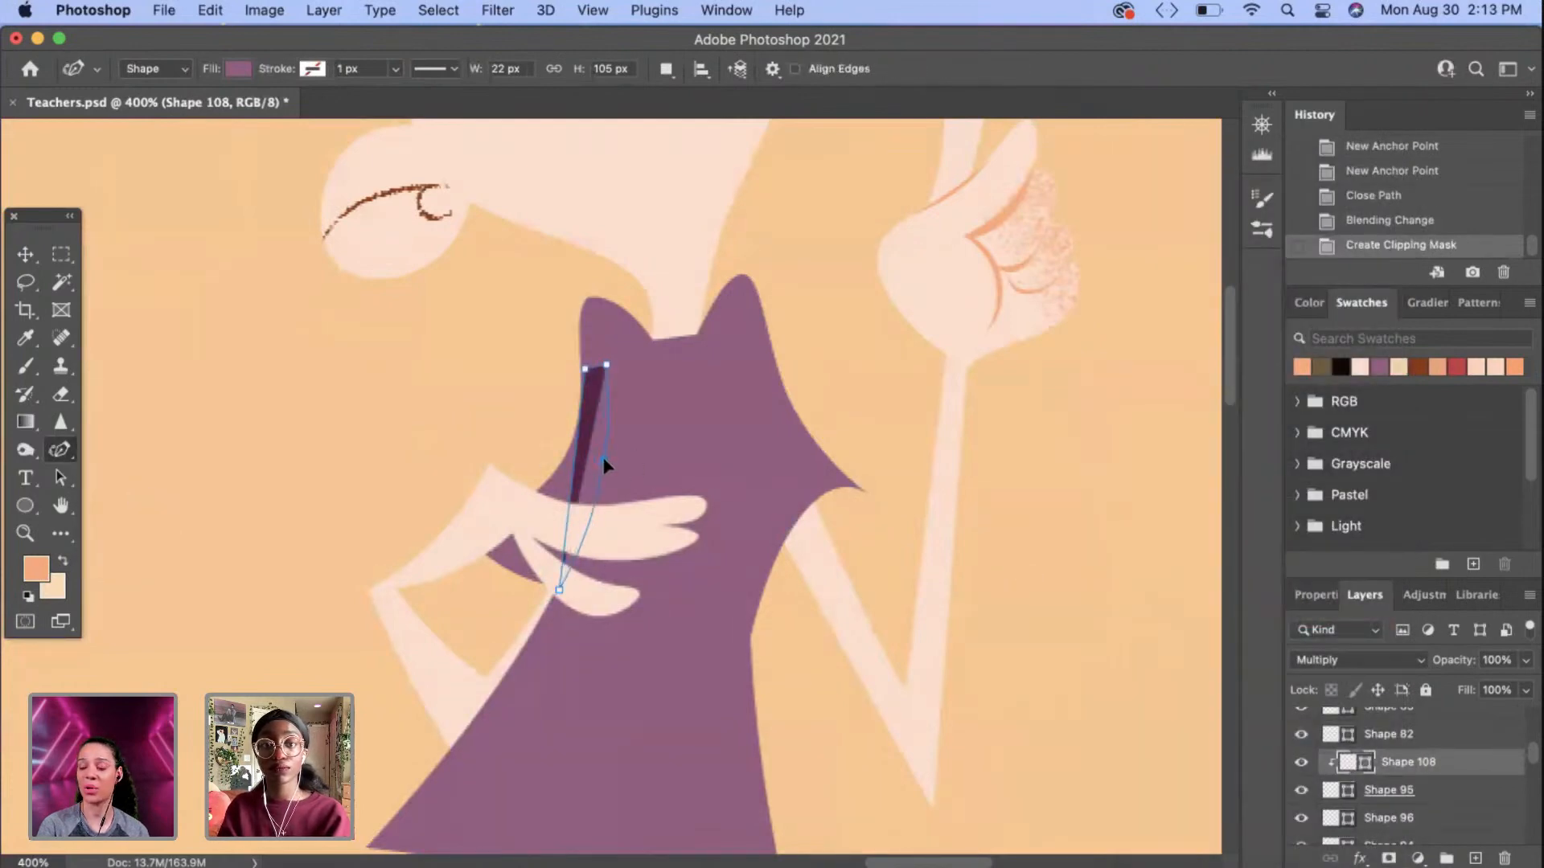
pyautogui.click(597, 457)
pyautogui.click(593, 434)
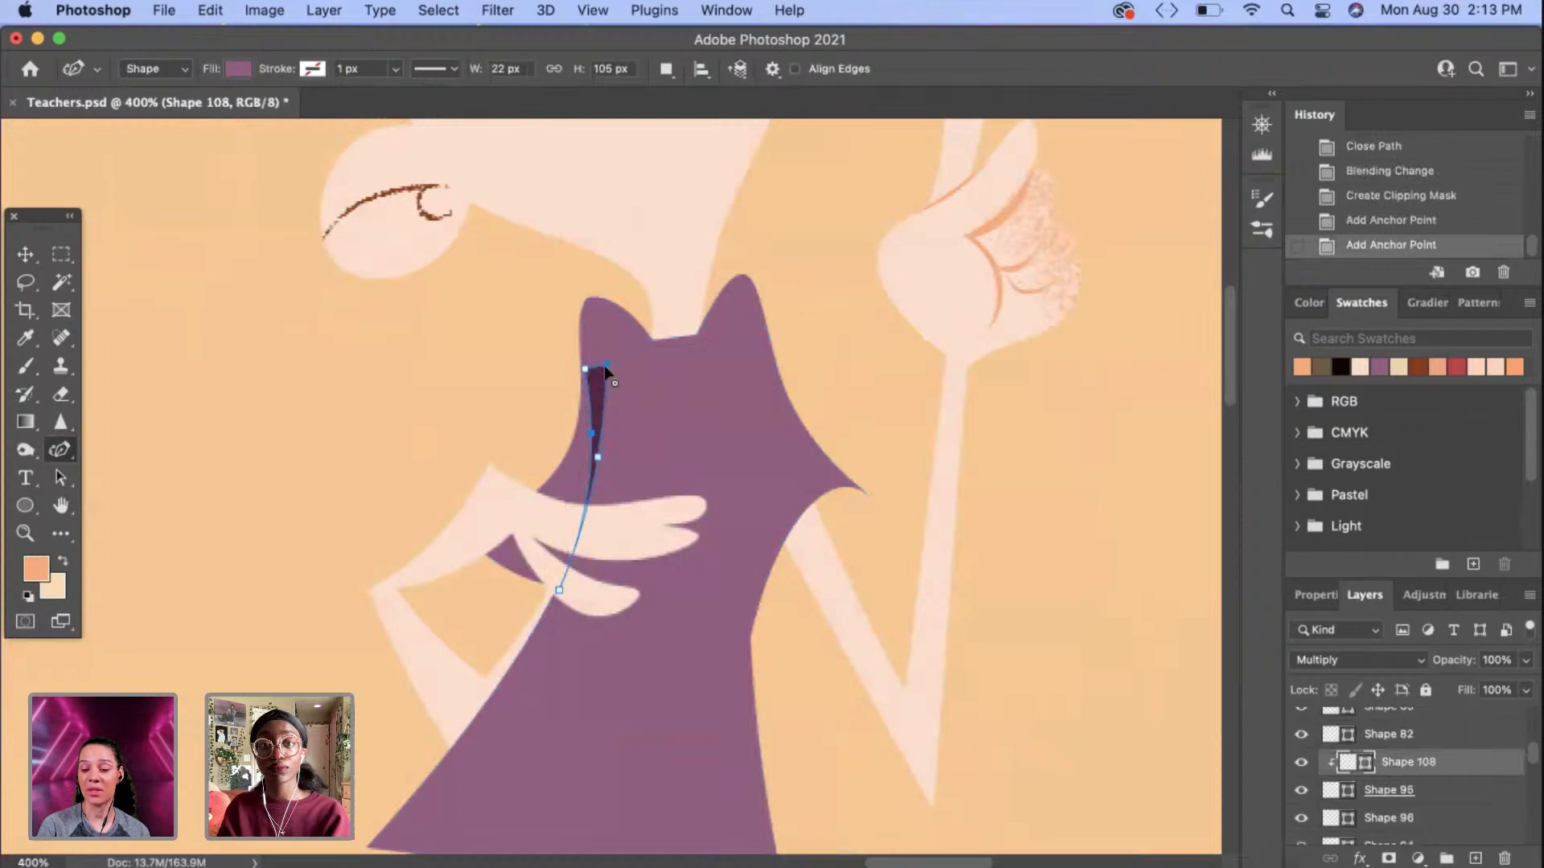
pyautogui.moveTo(606, 412); pyautogui.dragTo(601, 416)
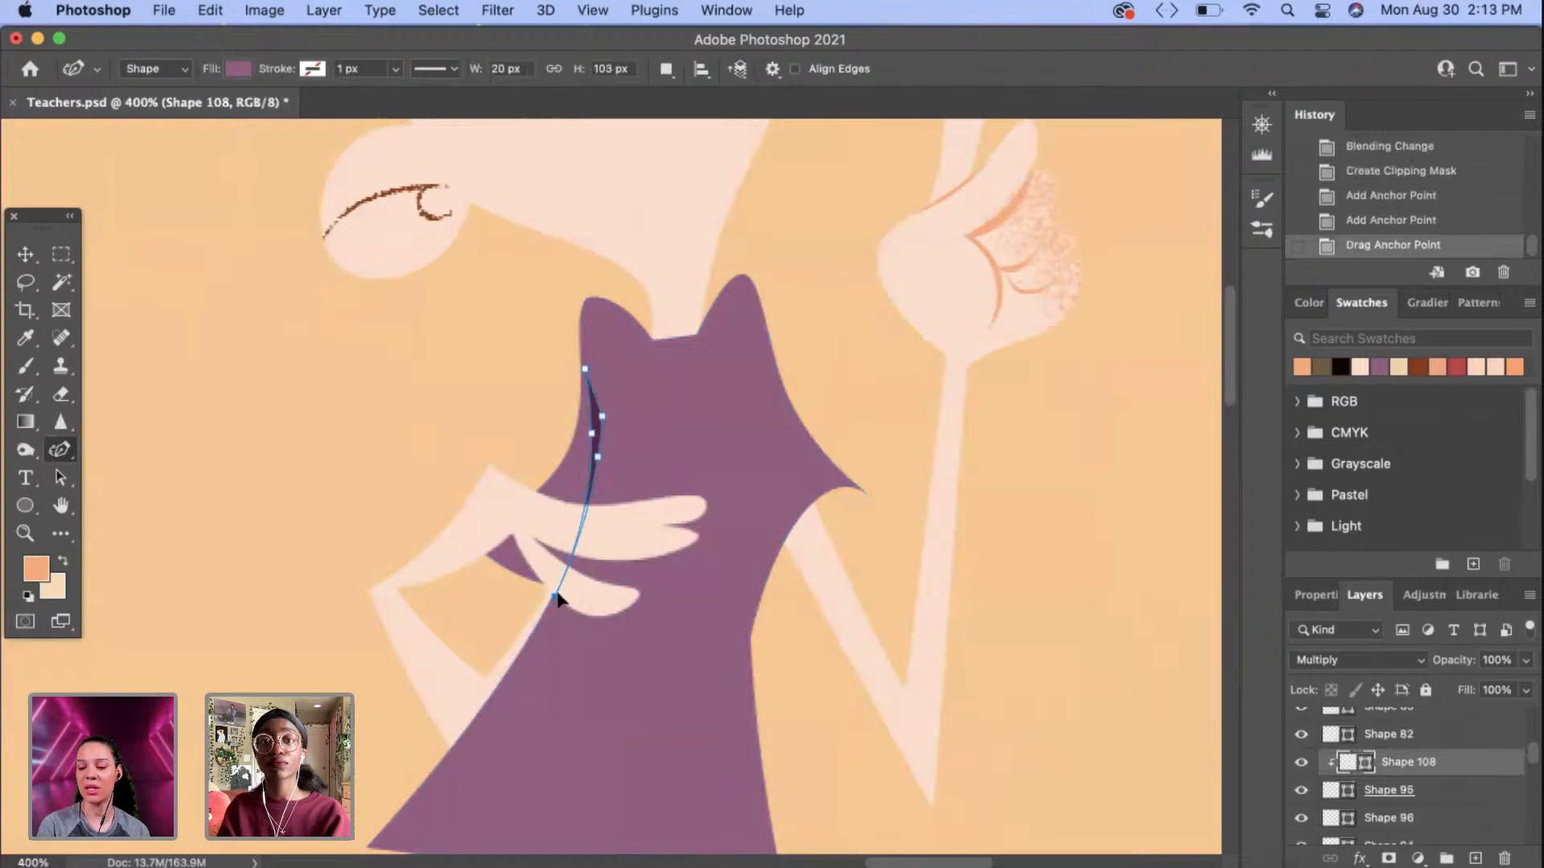
pyautogui.moveTo(557, 599); pyautogui.dragTo(556, 594)
pyautogui.moveTo(603, 454); pyautogui.dragTo(587, 439)
pyautogui.press('Return')
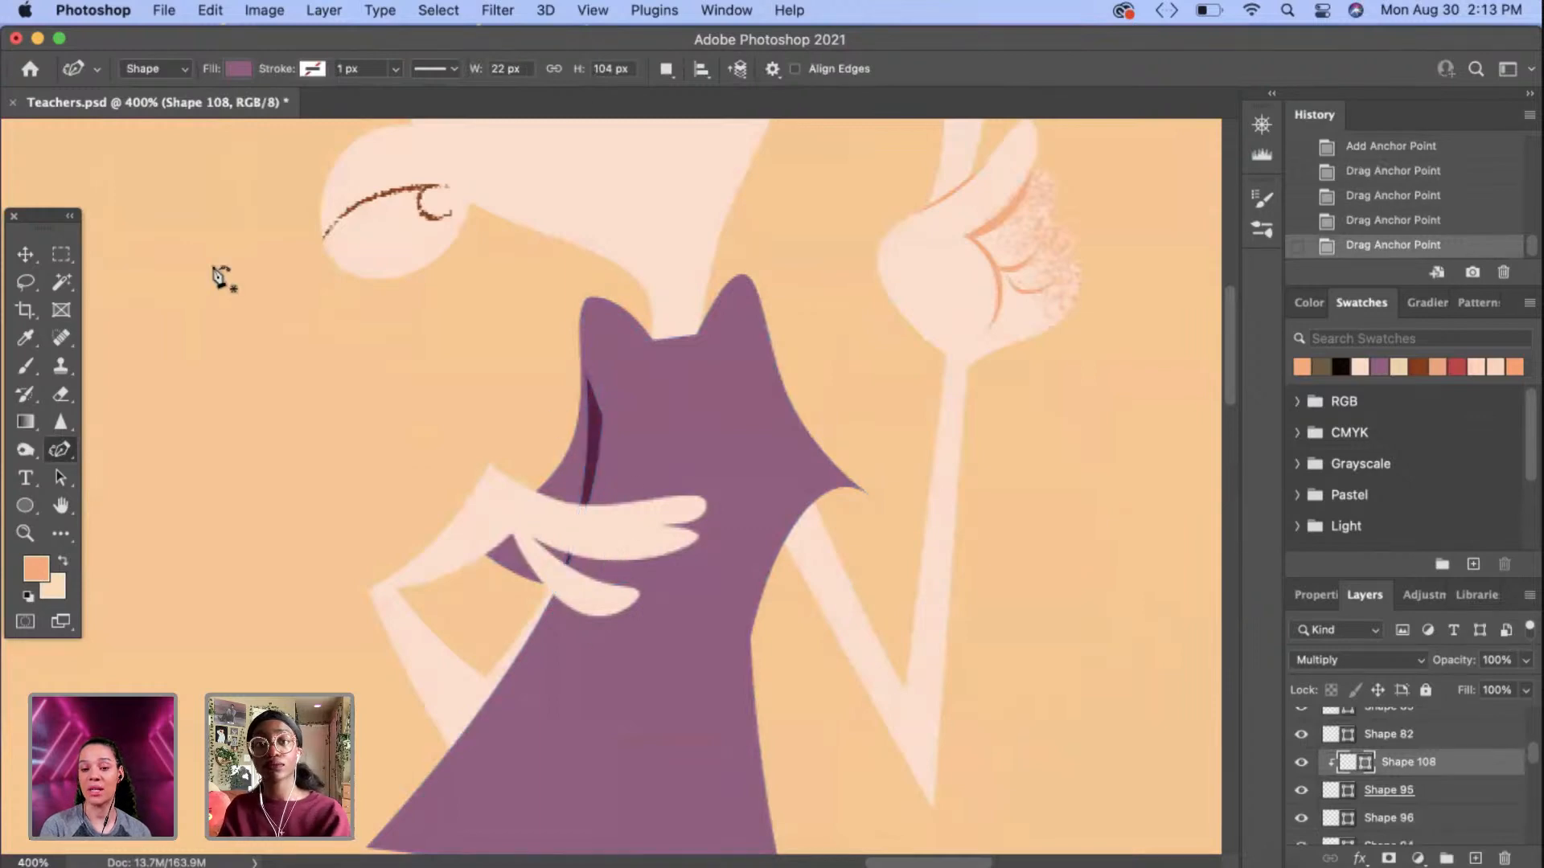
# Step: Draw a second thin angular fold, about 10 by 112 px, on the dress below the raised arm's shoulder, clipped to the dress
pyautogui.click(25, 254)
pyautogui.click(758, 447)
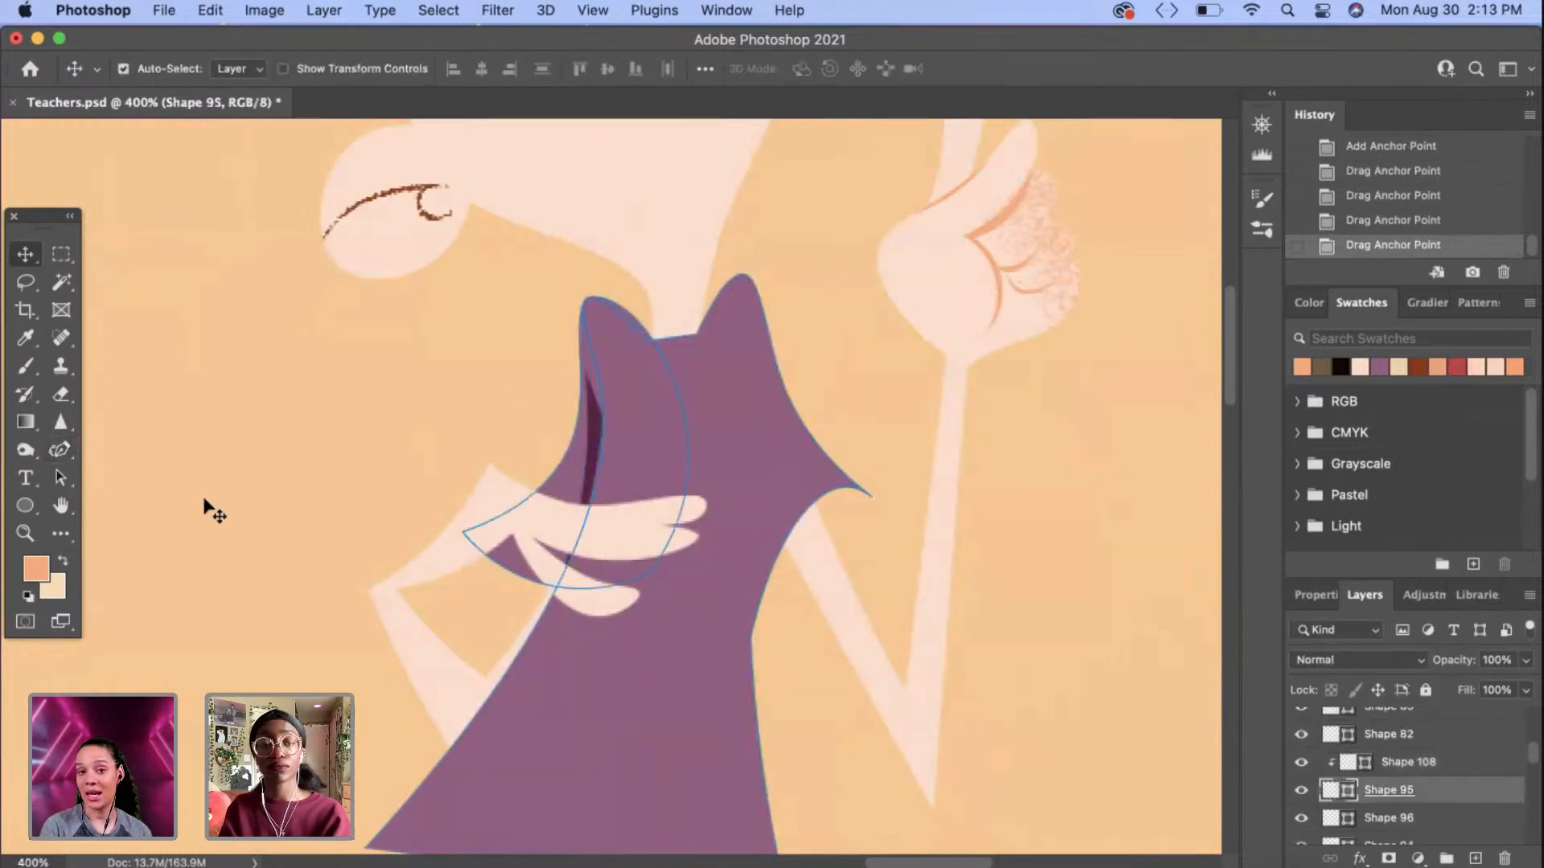
pyautogui.click(60, 449)
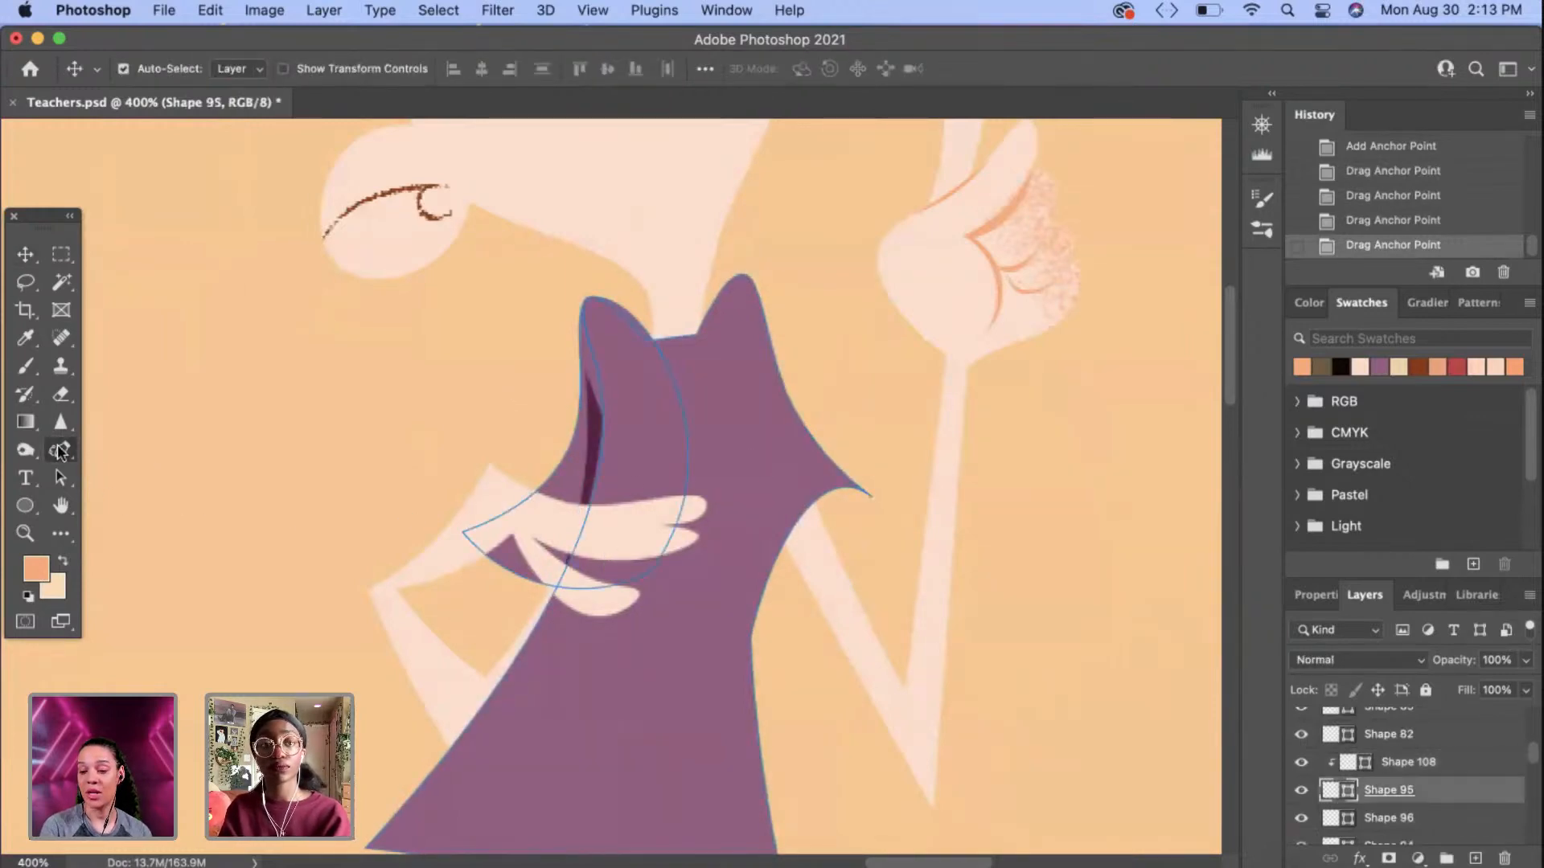
pyautogui.click(754, 403)
pyautogui.click(739, 488)
pyautogui.click(749, 640)
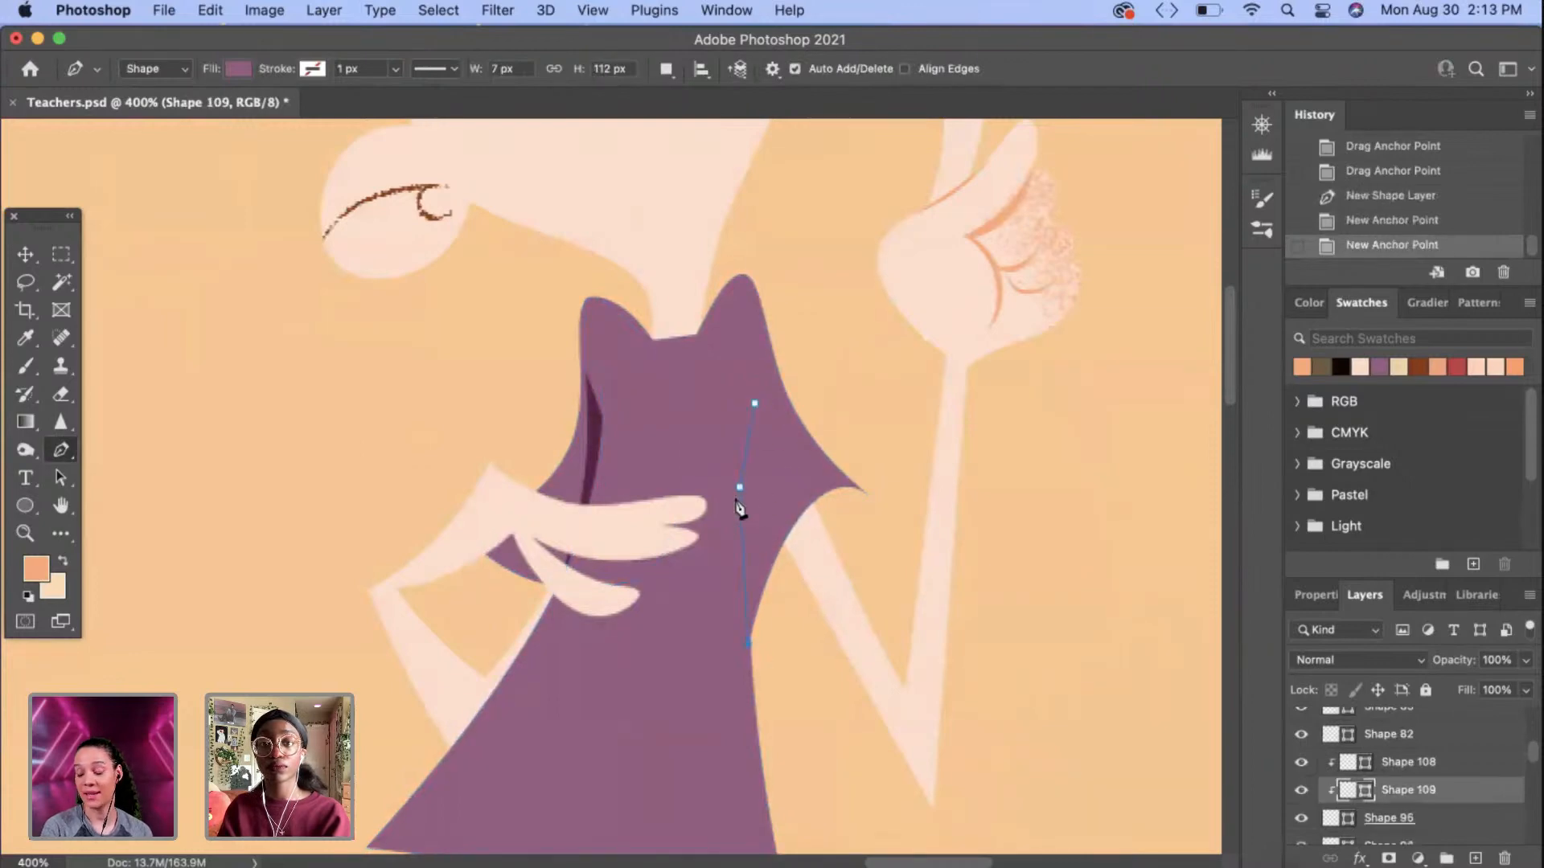
pyautogui.click(754, 404)
pyautogui.click(755, 405)
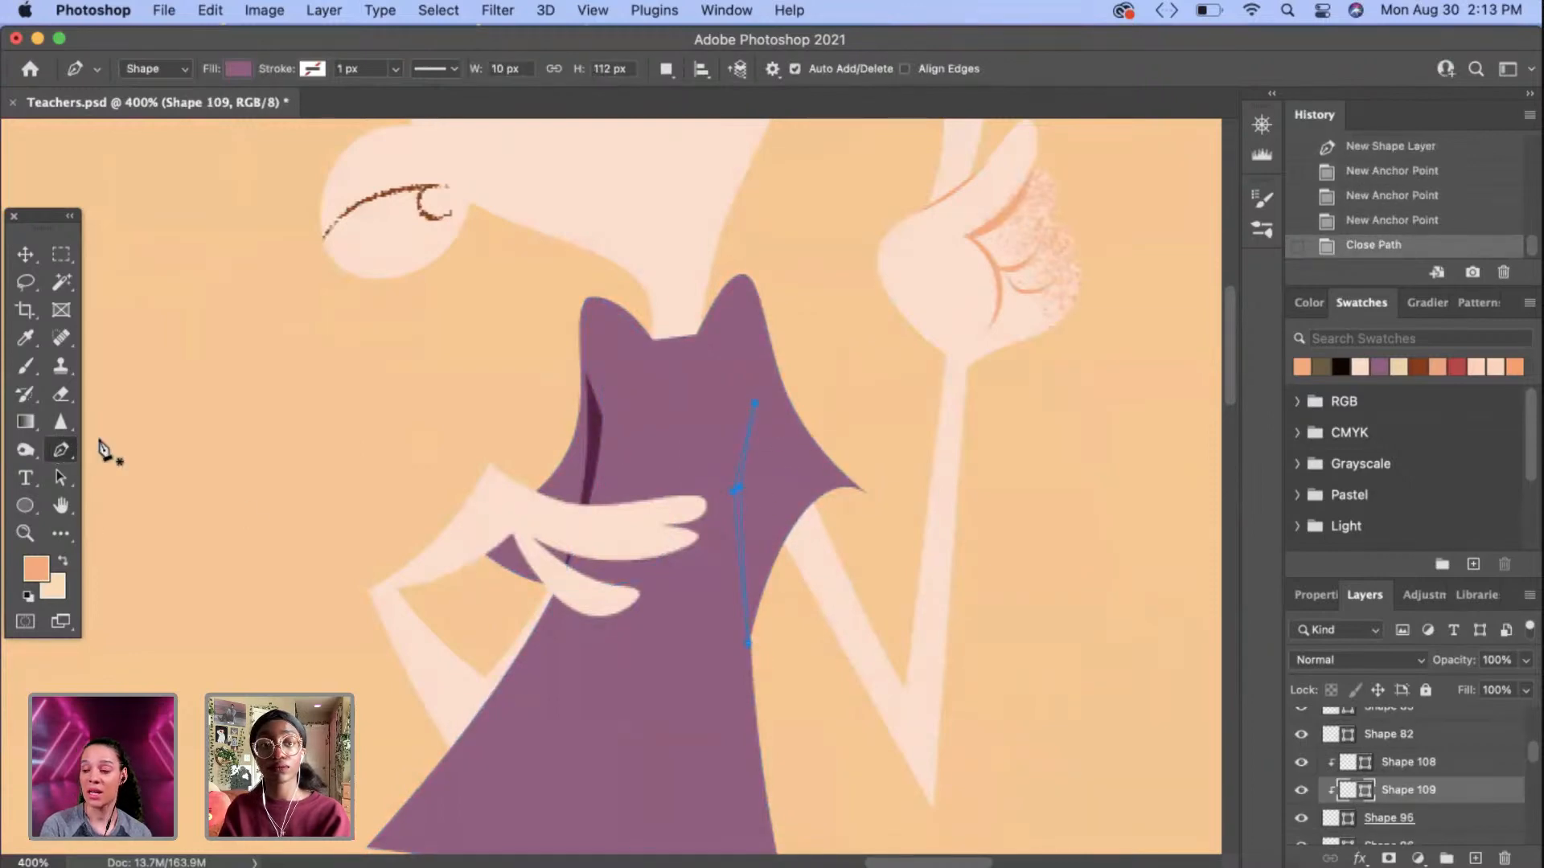
# Step: Extend the second fold's lower tip to about 120 px tall, raise its middle corner, and set it to Multiply
pyautogui.rightClick(60, 450)
pyautogui.click(113, 484)
pyautogui.moveTo(747, 647); pyautogui.dragTo(750, 661)
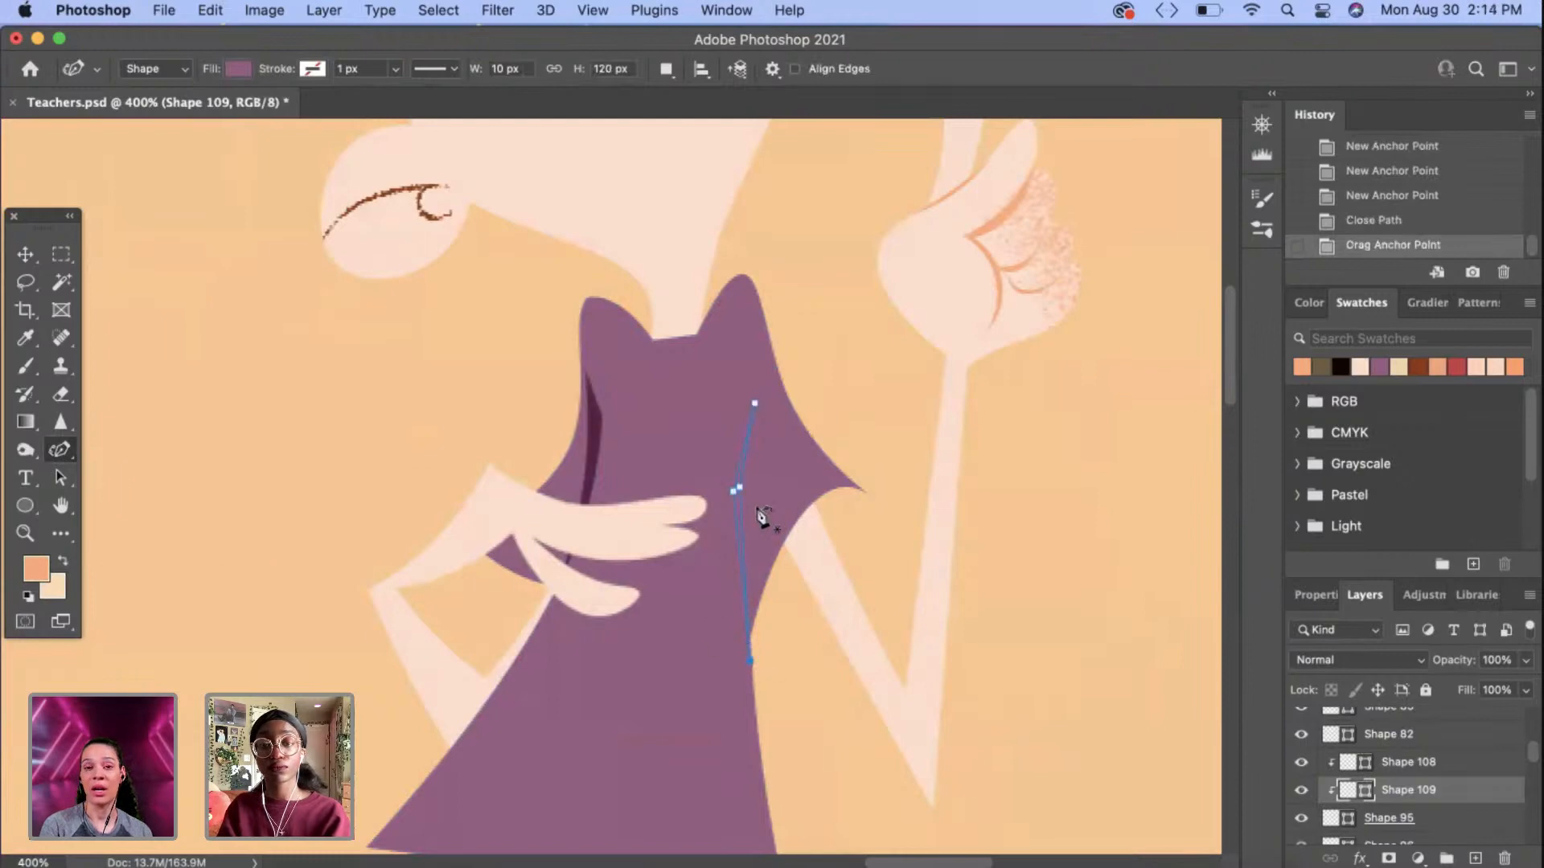
pyautogui.moveTo(734, 490); pyautogui.dragTo(735, 480)
pyautogui.click(1334, 660)
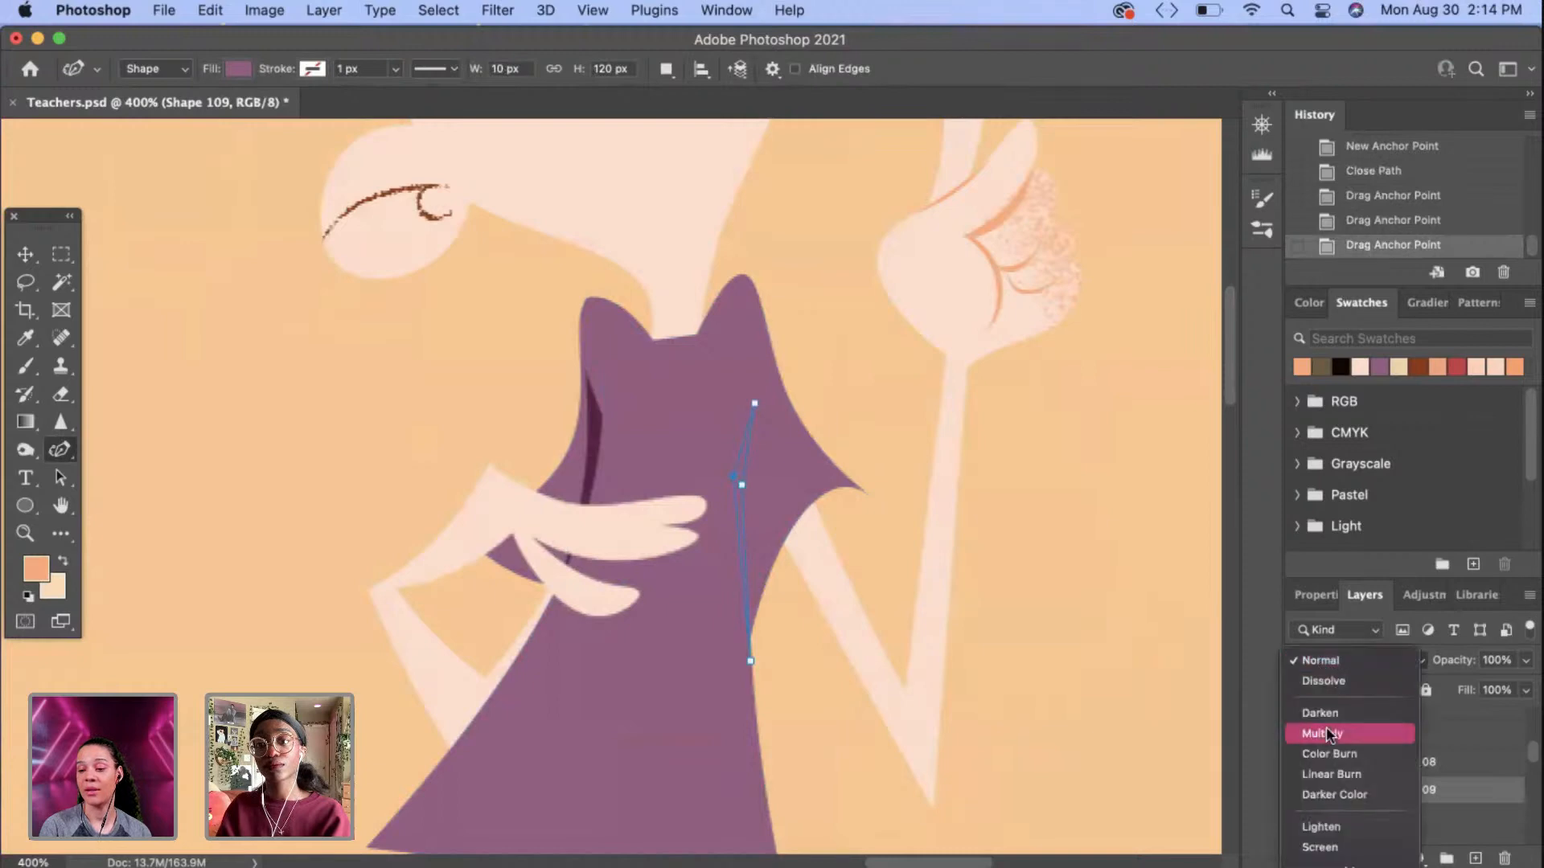
pyautogui.click(1319, 732)
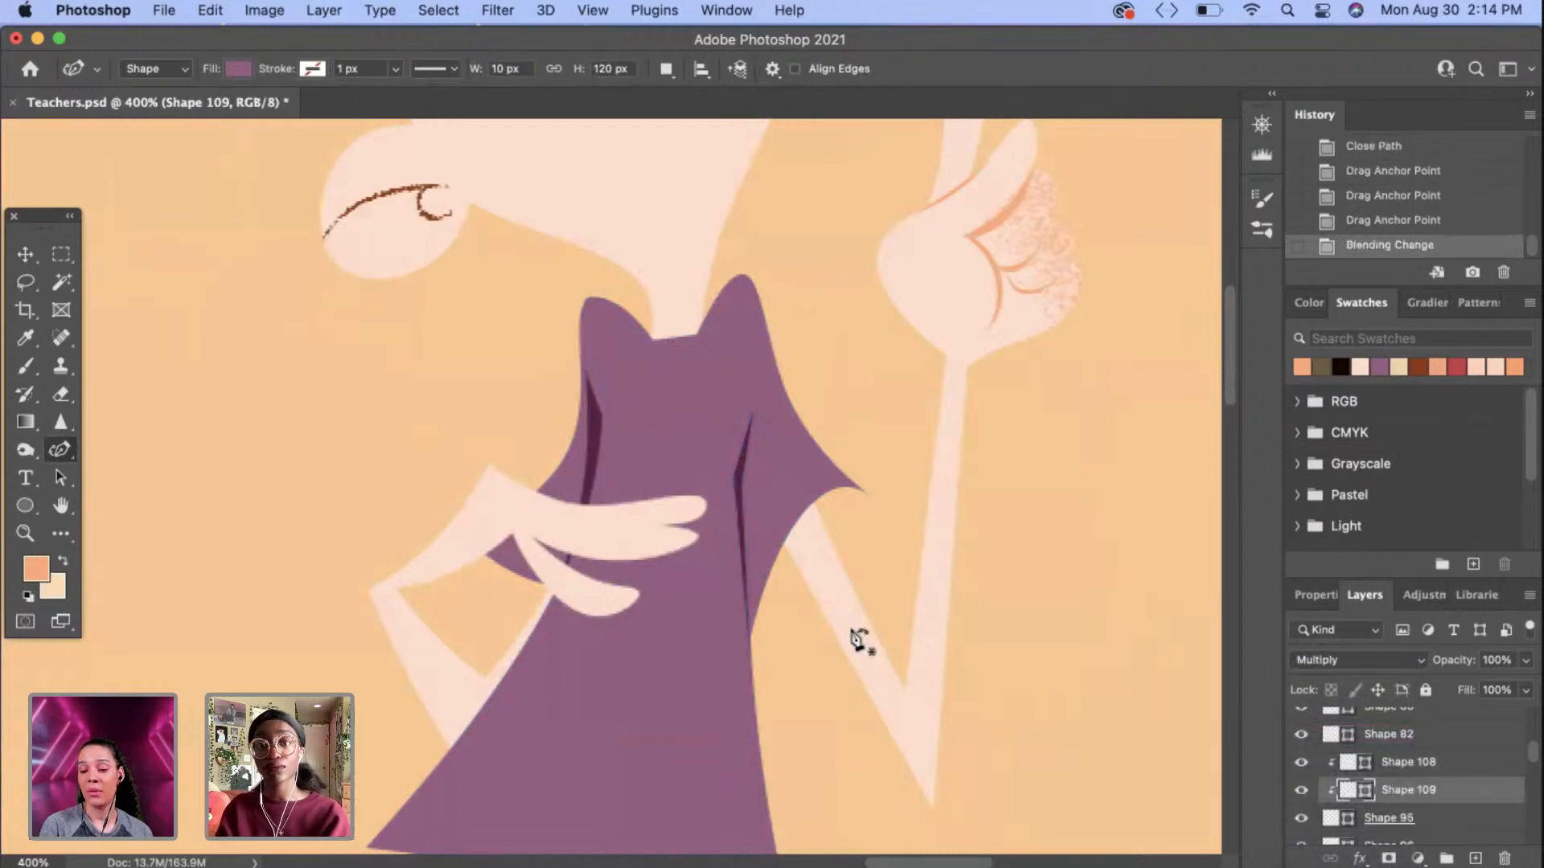
# Step: Draw an open crease path, about 83 by 763 px, slanting below the dress hem and running down the black trousers to the feet
pyautogui.scroll(-5, 854, 638)
pyautogui.scroll(5, 854, 637)
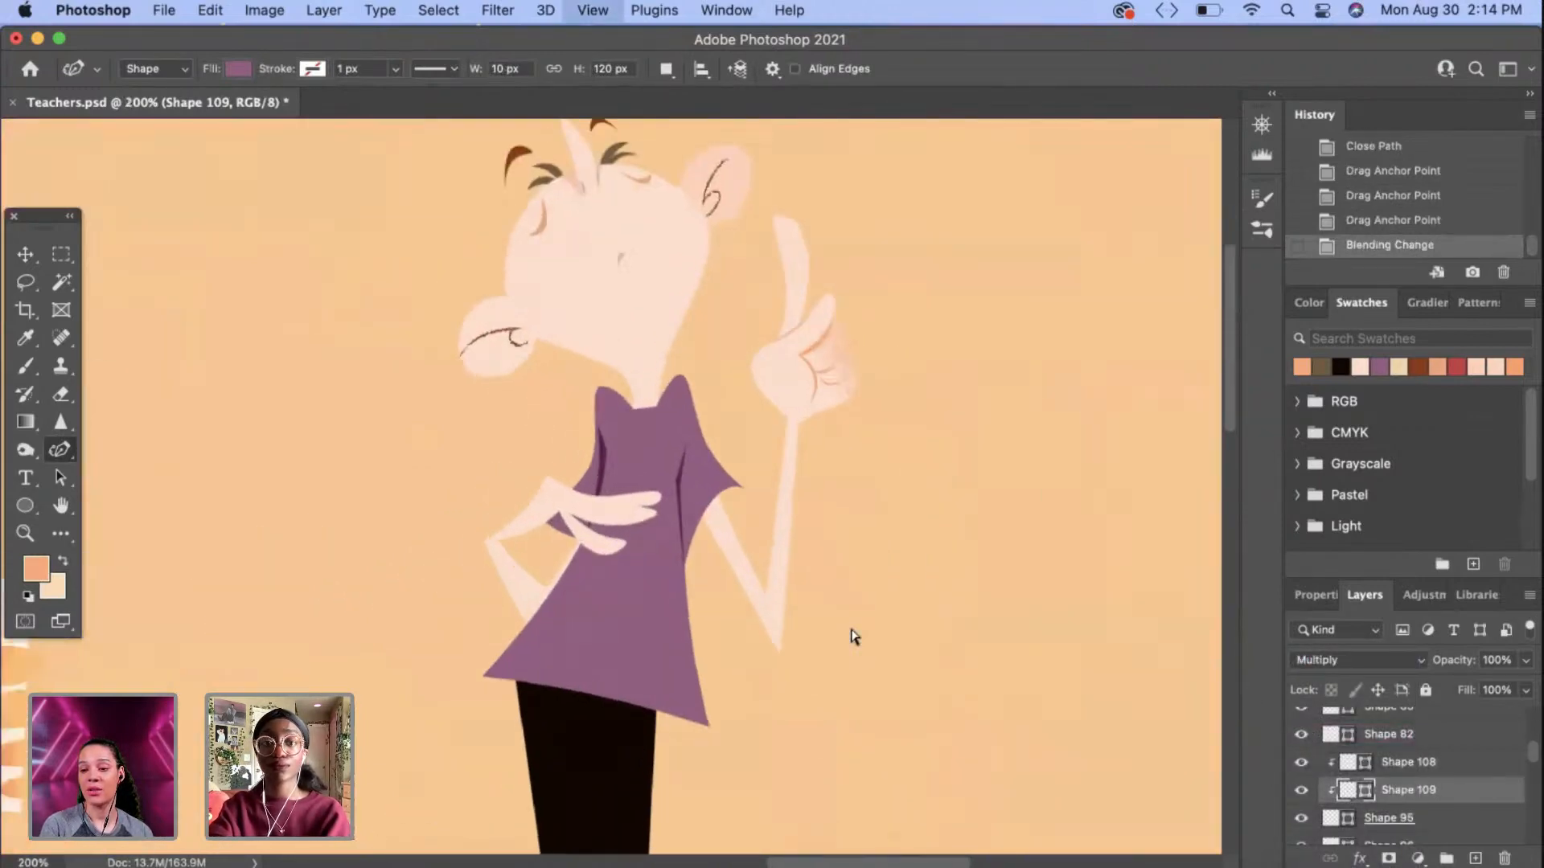
pyautogui.scroll(-10, 711, 709)
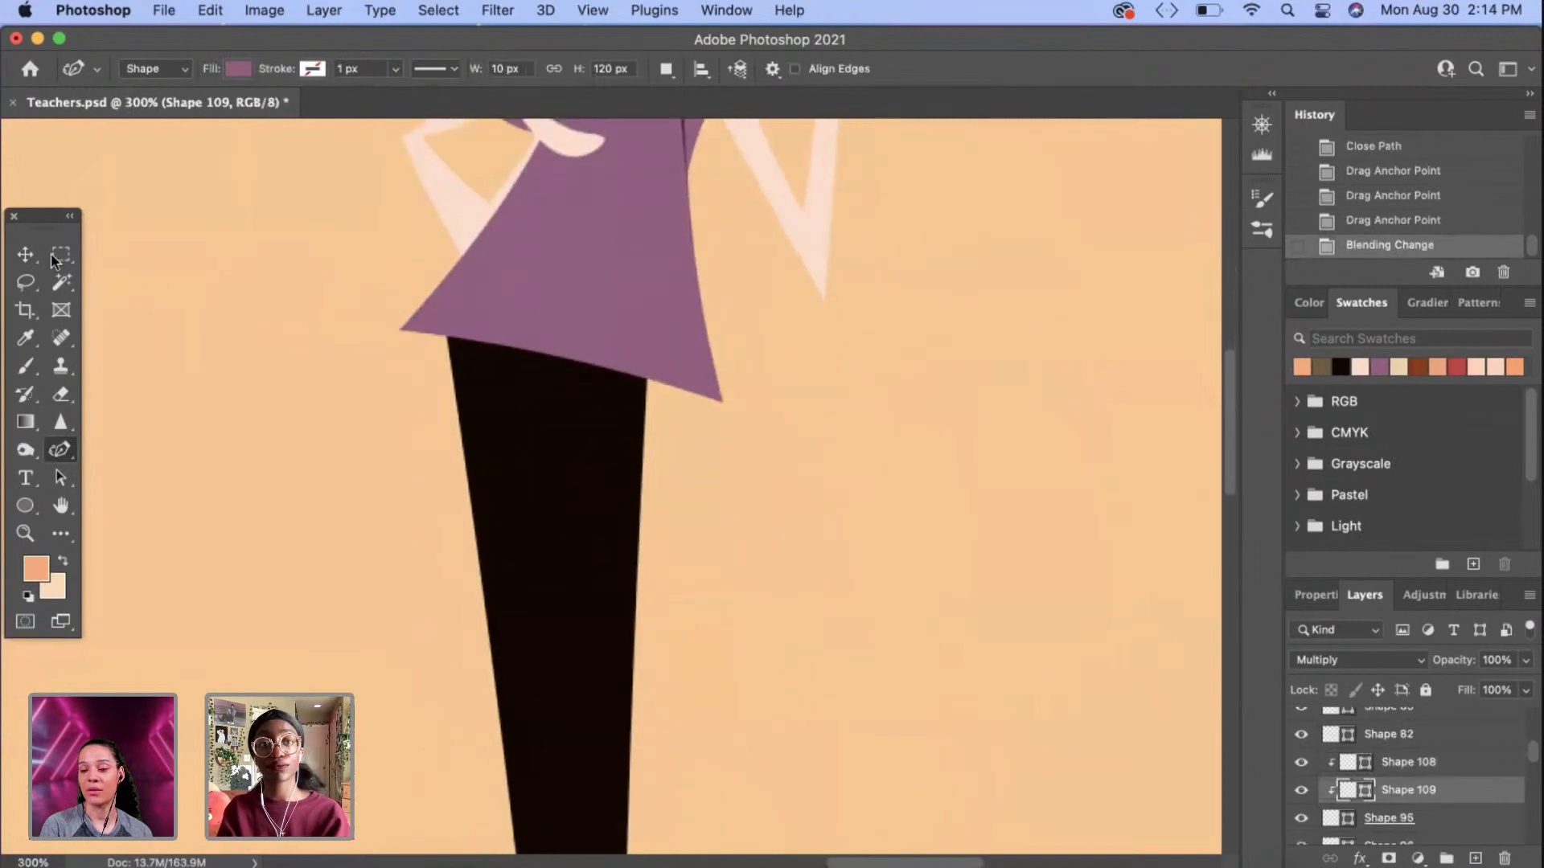
pyautogui.press('v')
pyautogui.click(537, 481)
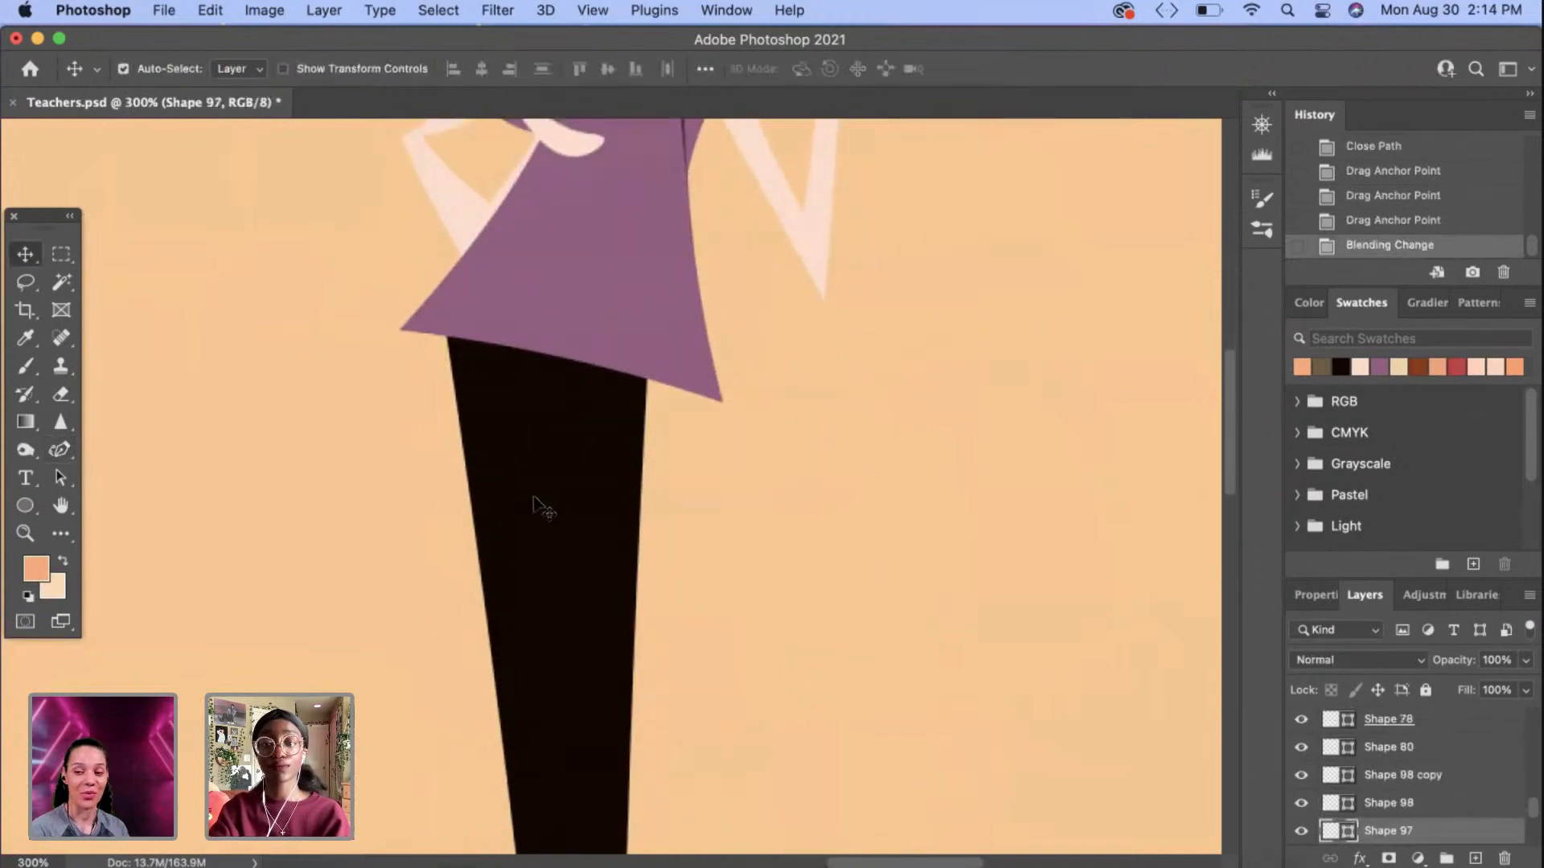
pyautogui.press('super+minus')
pyautogui.press('super+minus')
pyautogui.scroll(-2, 744, 589)
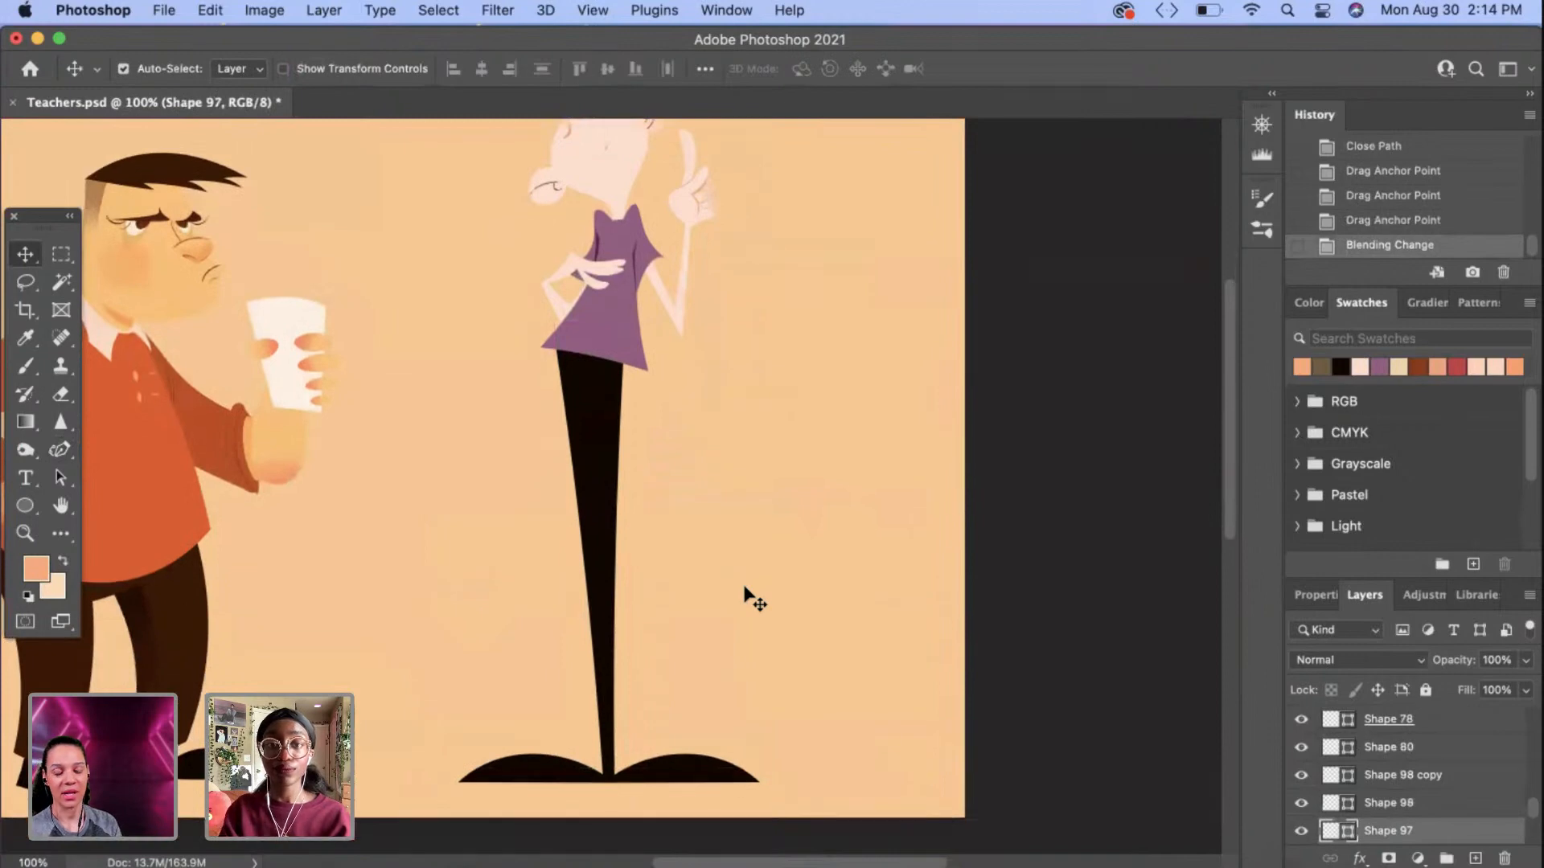
pyautogui.click(60, 450)
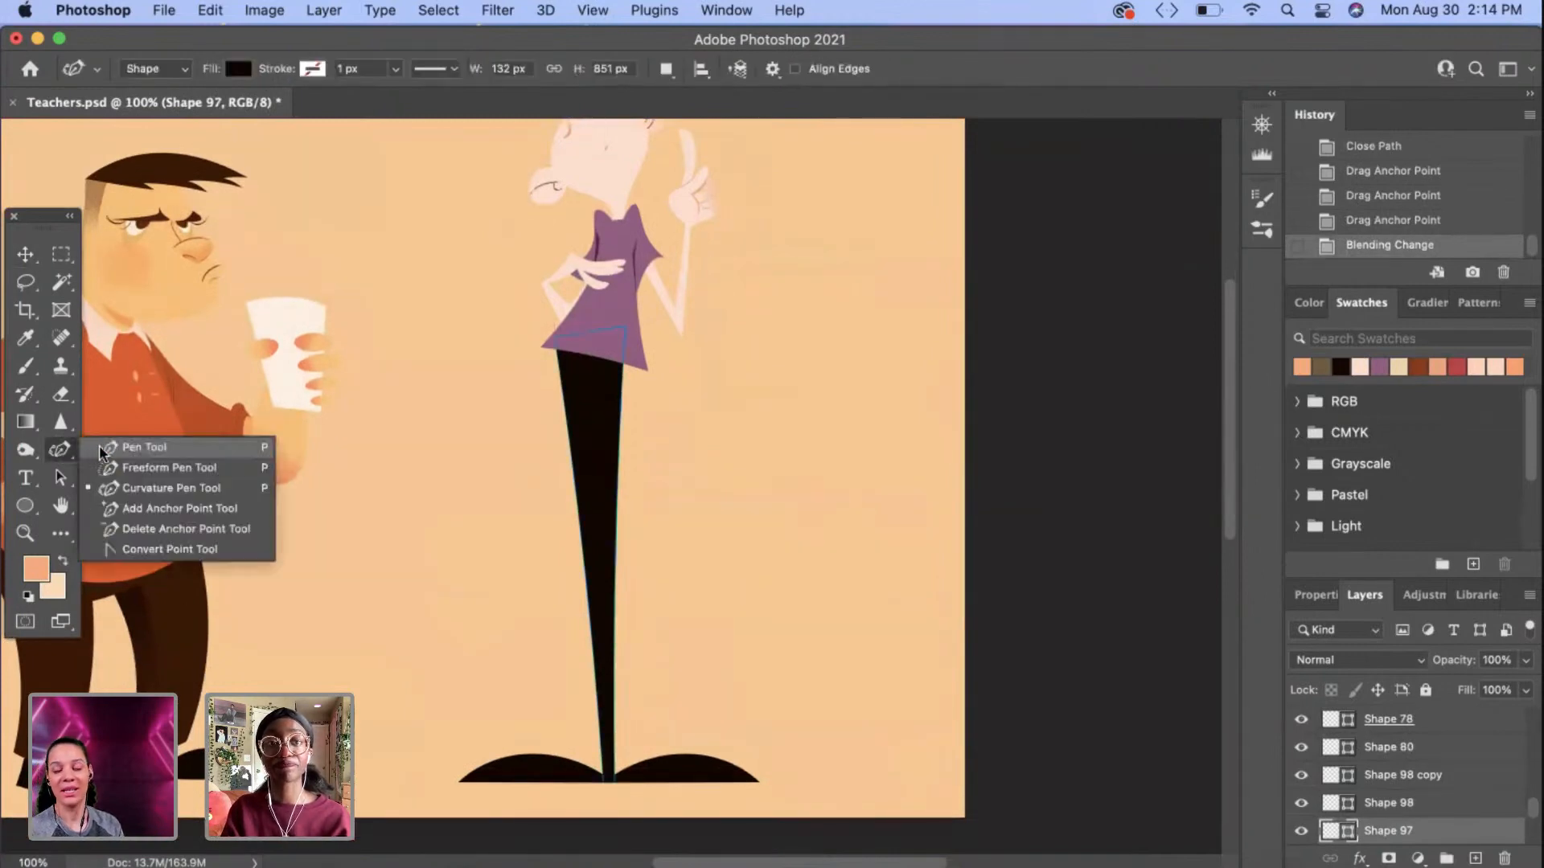
pyautogui.click(135, 449)
pyautogui.click(570, 375)
pyautogui.click(599, 394)
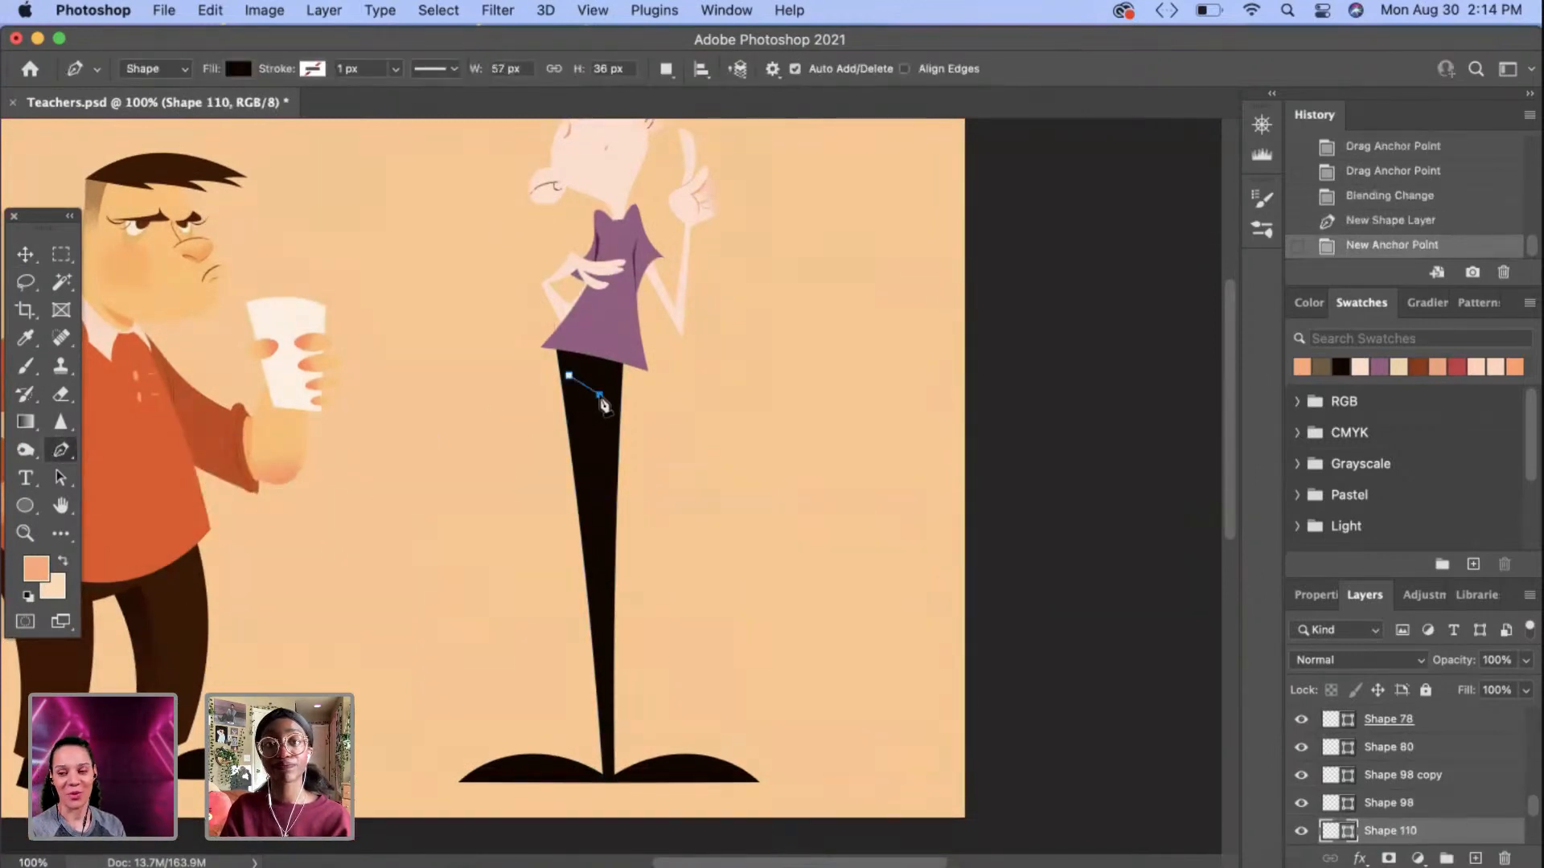
pyautogui.click(613, 782)
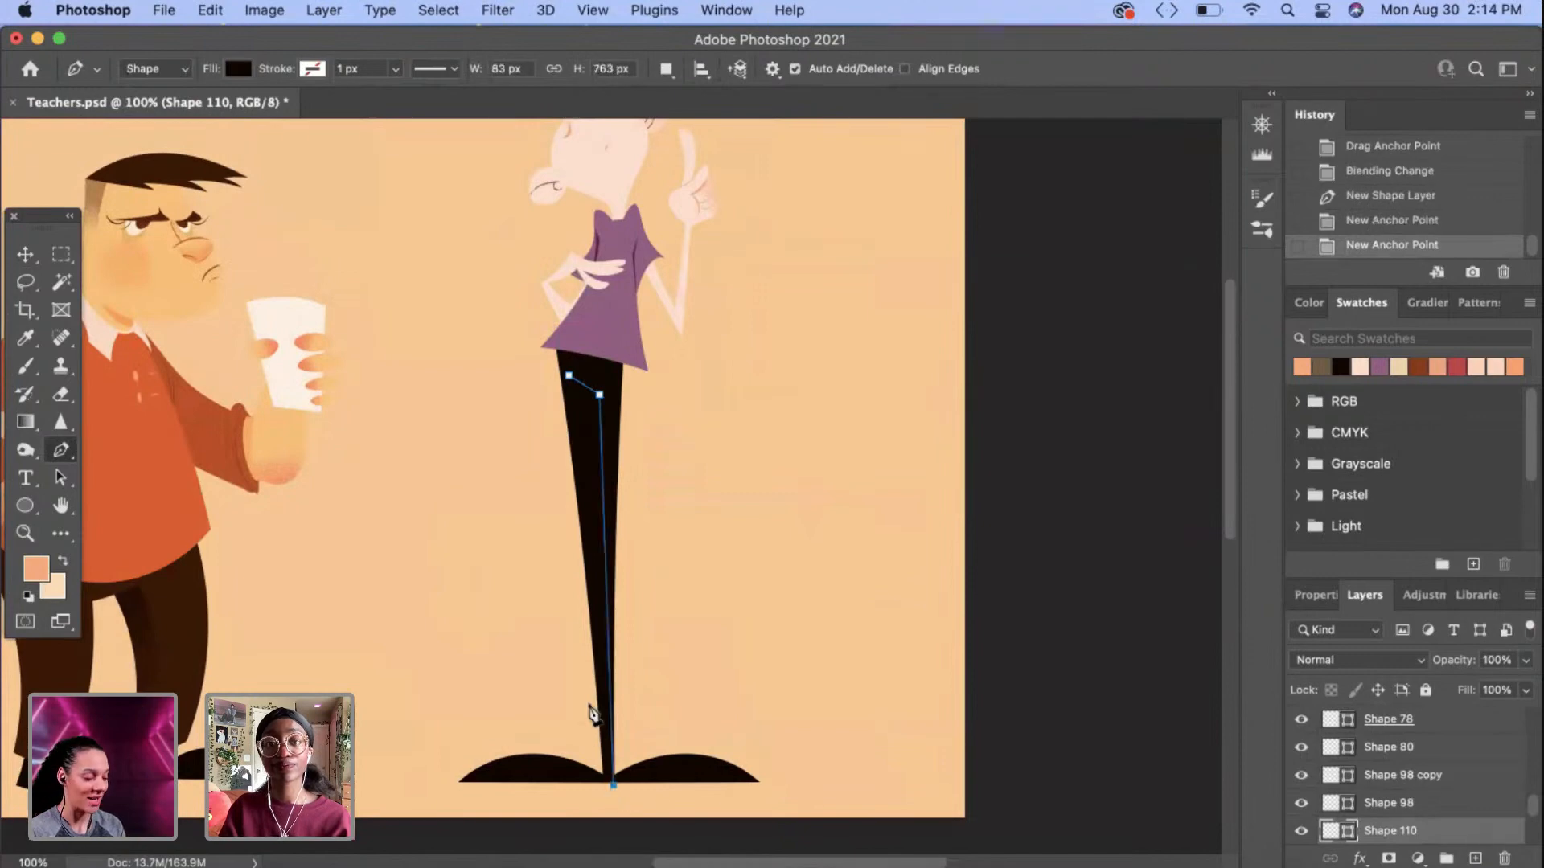
# Step: Close the trouser crease into a thin bent shape with an inner point just beside its bend
pyautogui.press('super+plus')
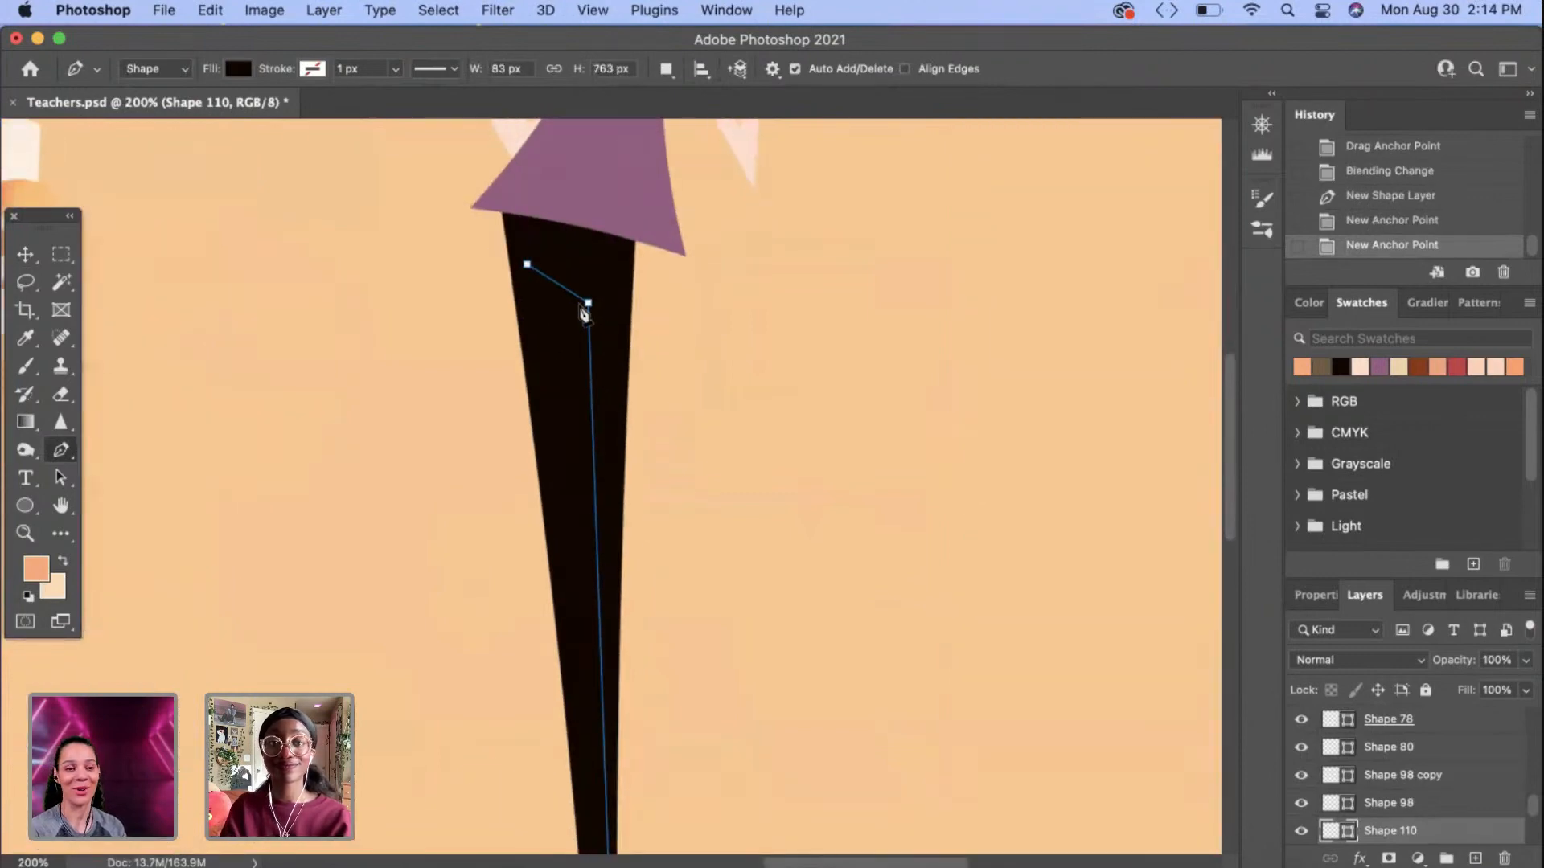
pyautogui.click(580, 305)
pyautogui.press('super+z')
pyautogui.click(581, 312)
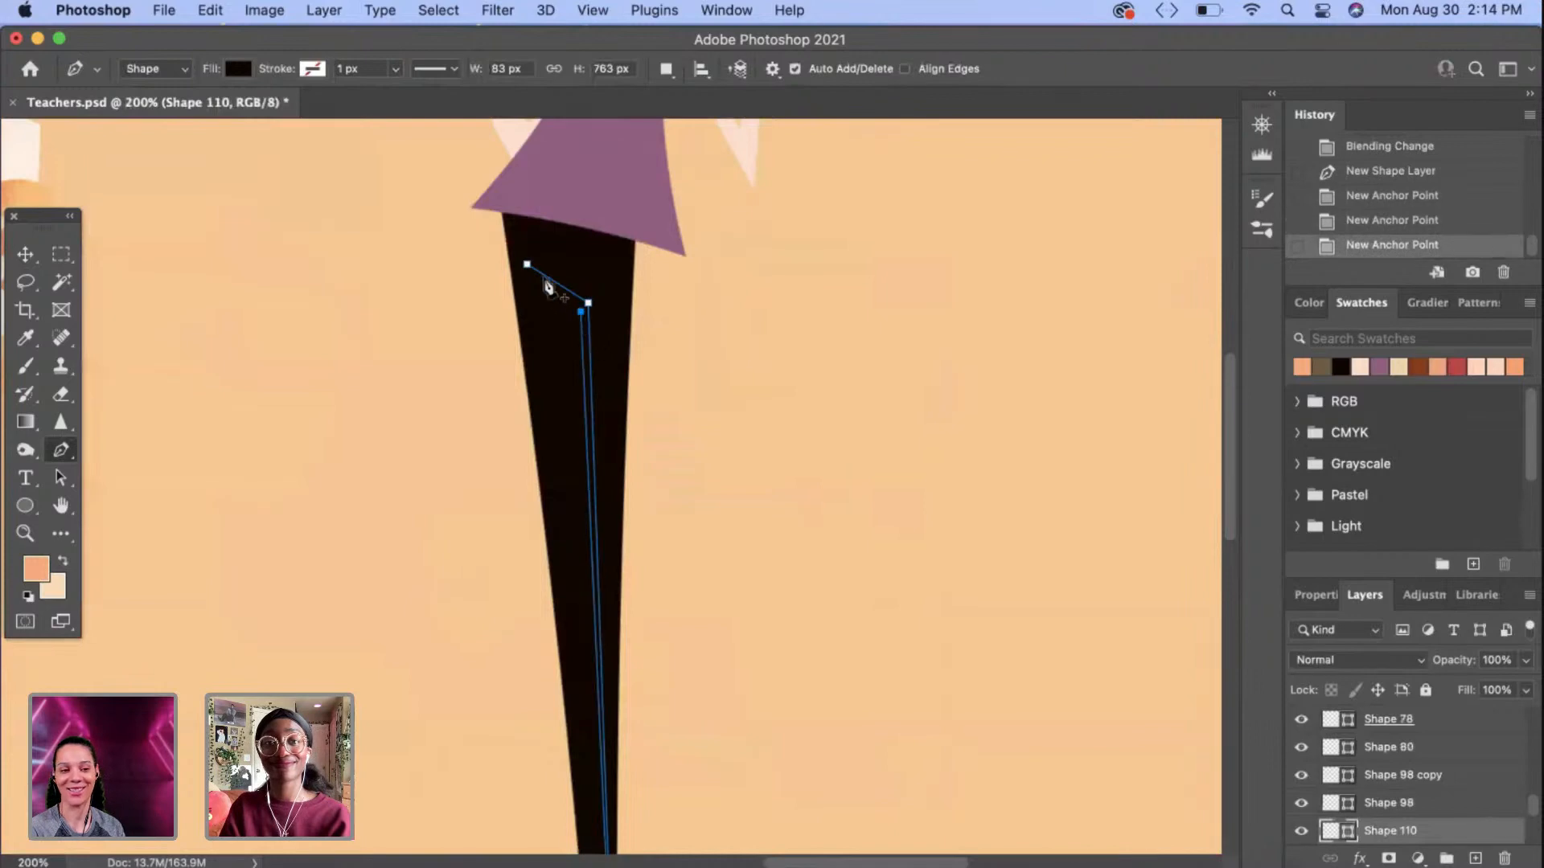
pyautogui.click(528, 277)
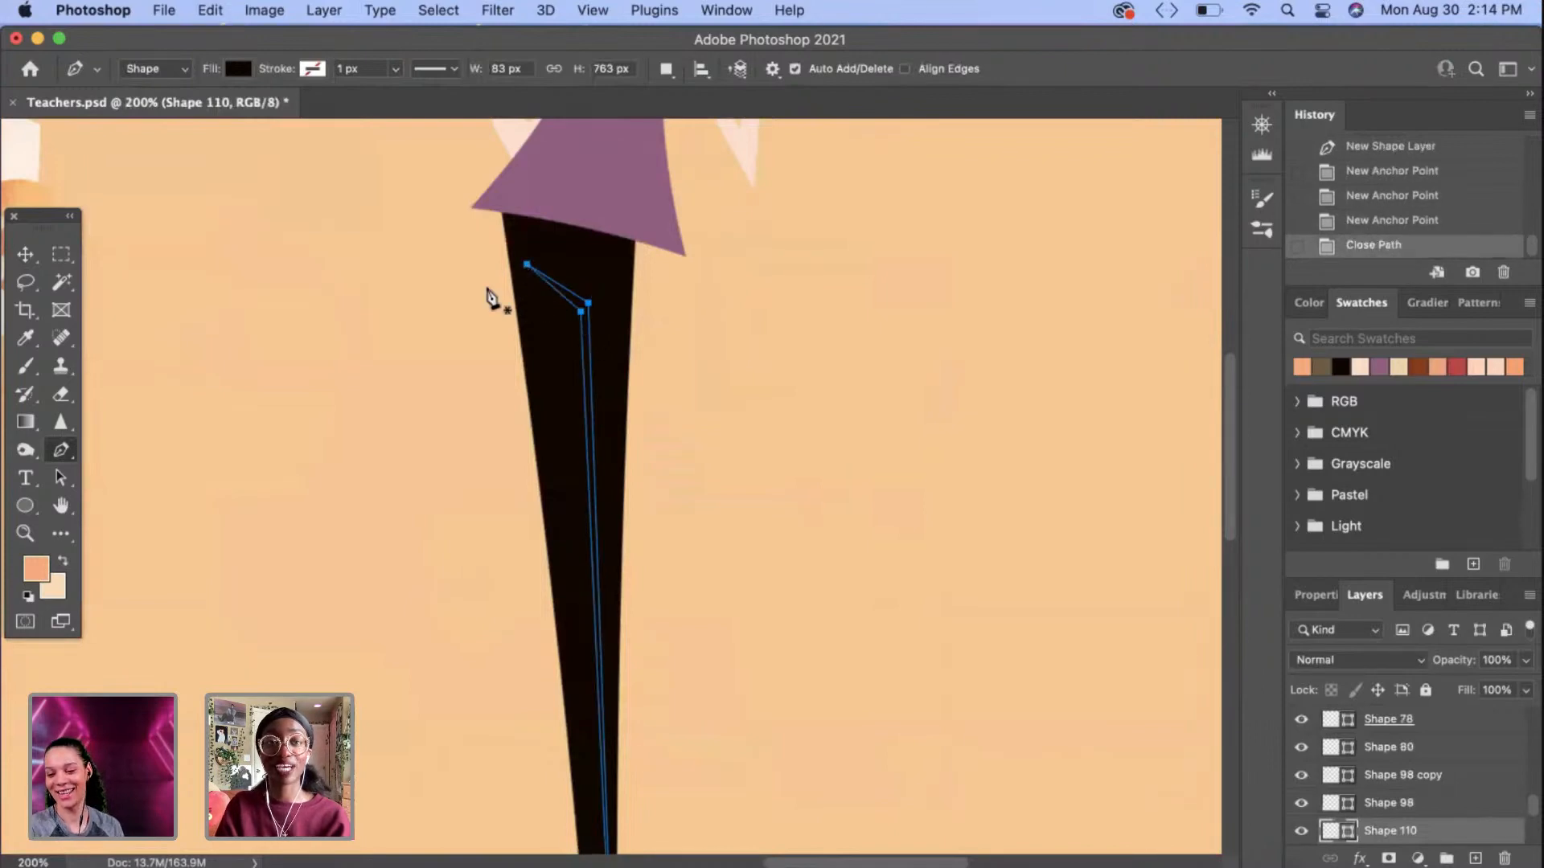
# Step: Change the trouser crease's fill to white
pyautogui.rightClick(63, 450)
pyautogui.click(153, 486)
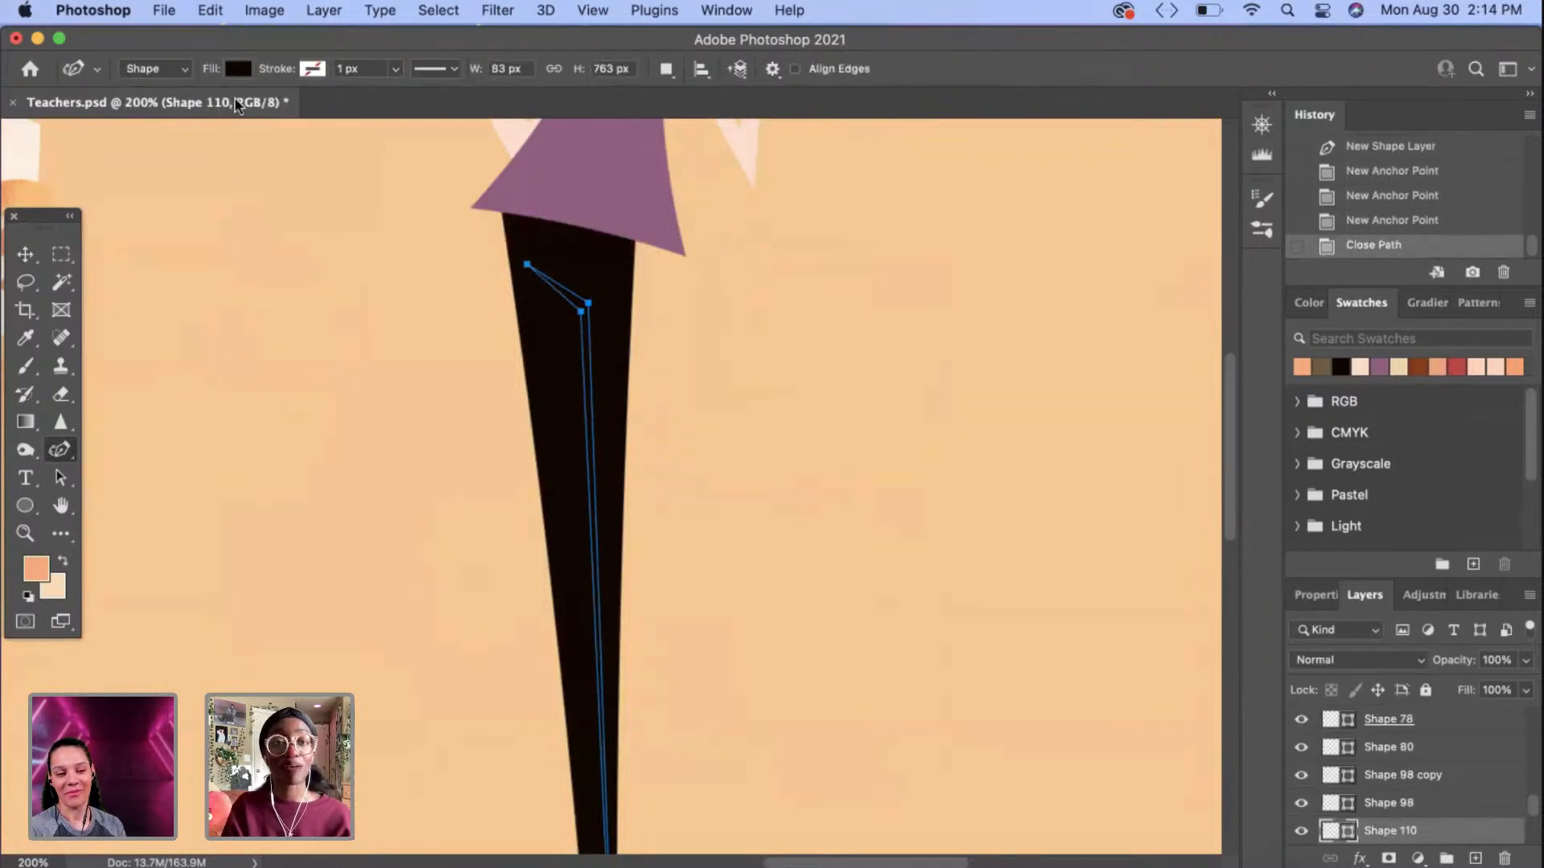
pyautogui.click(238, 68)
pyautogui.click(159, 184)
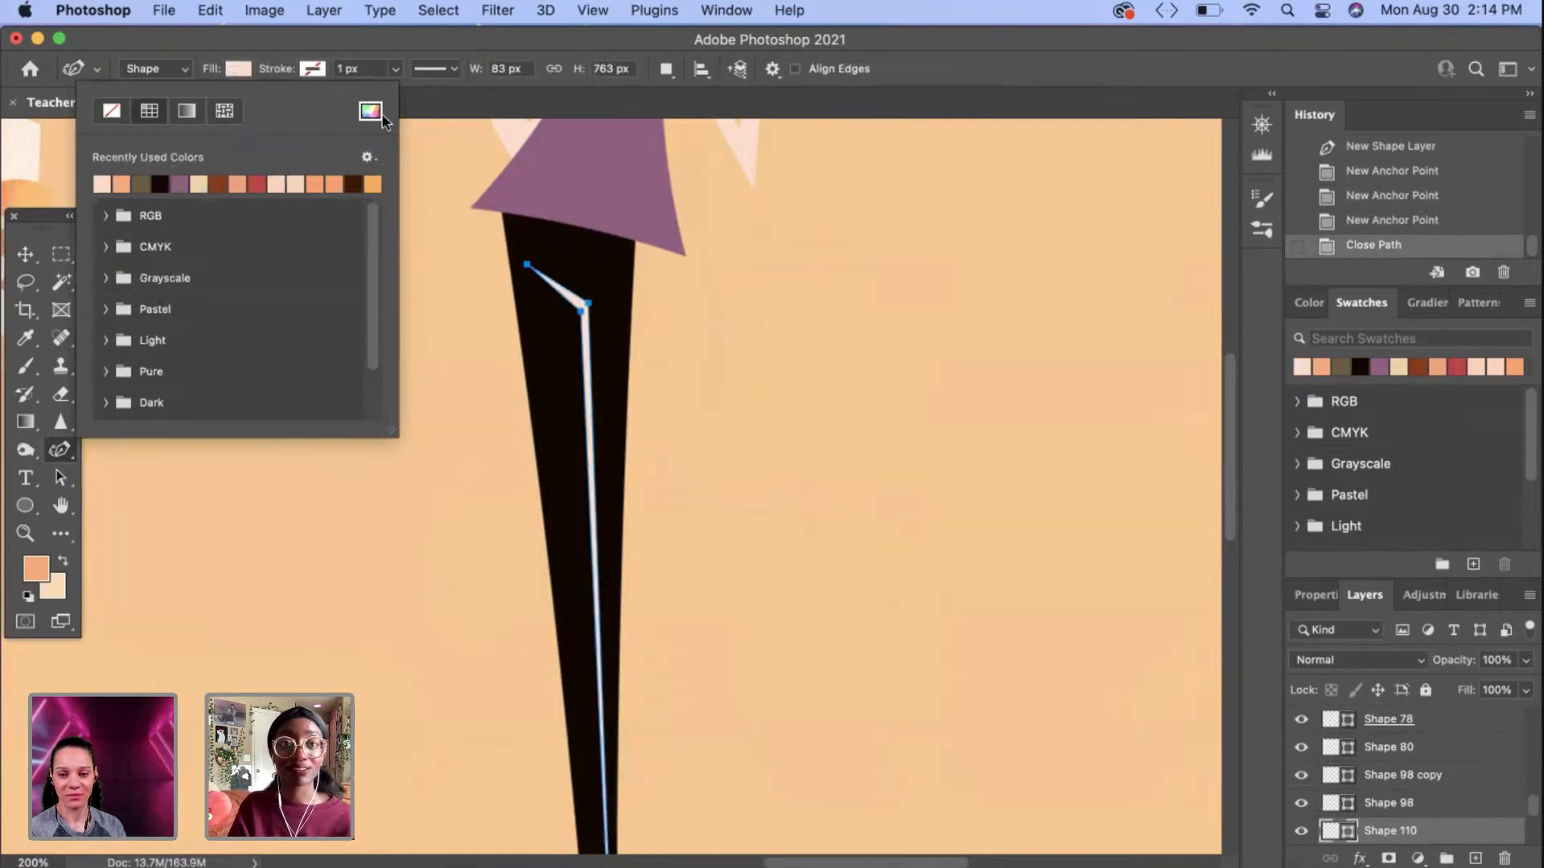
pyautogui.click(370, 111)
pyautogui.moveTo(341, 595); pyautogui.dragTo(288, 492)
pyautogui.click(741, 547)
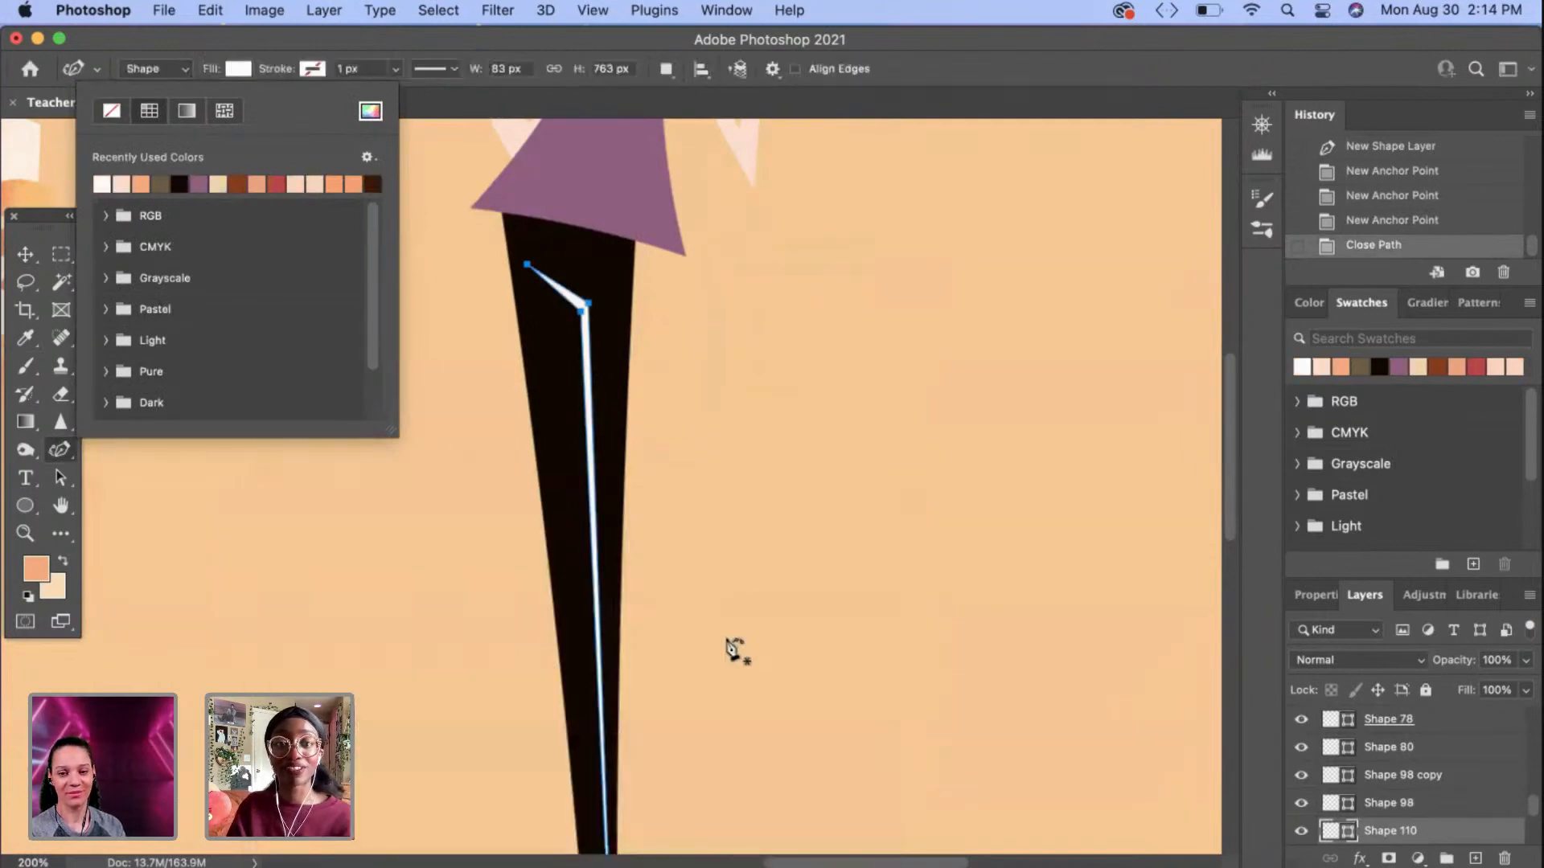
# Step: Move the white crease's lower tip inside the trouser leg and thin the line at its bend
pyautogui.scroll(-8, 642, 647)
pyautogui.click(620, 707)
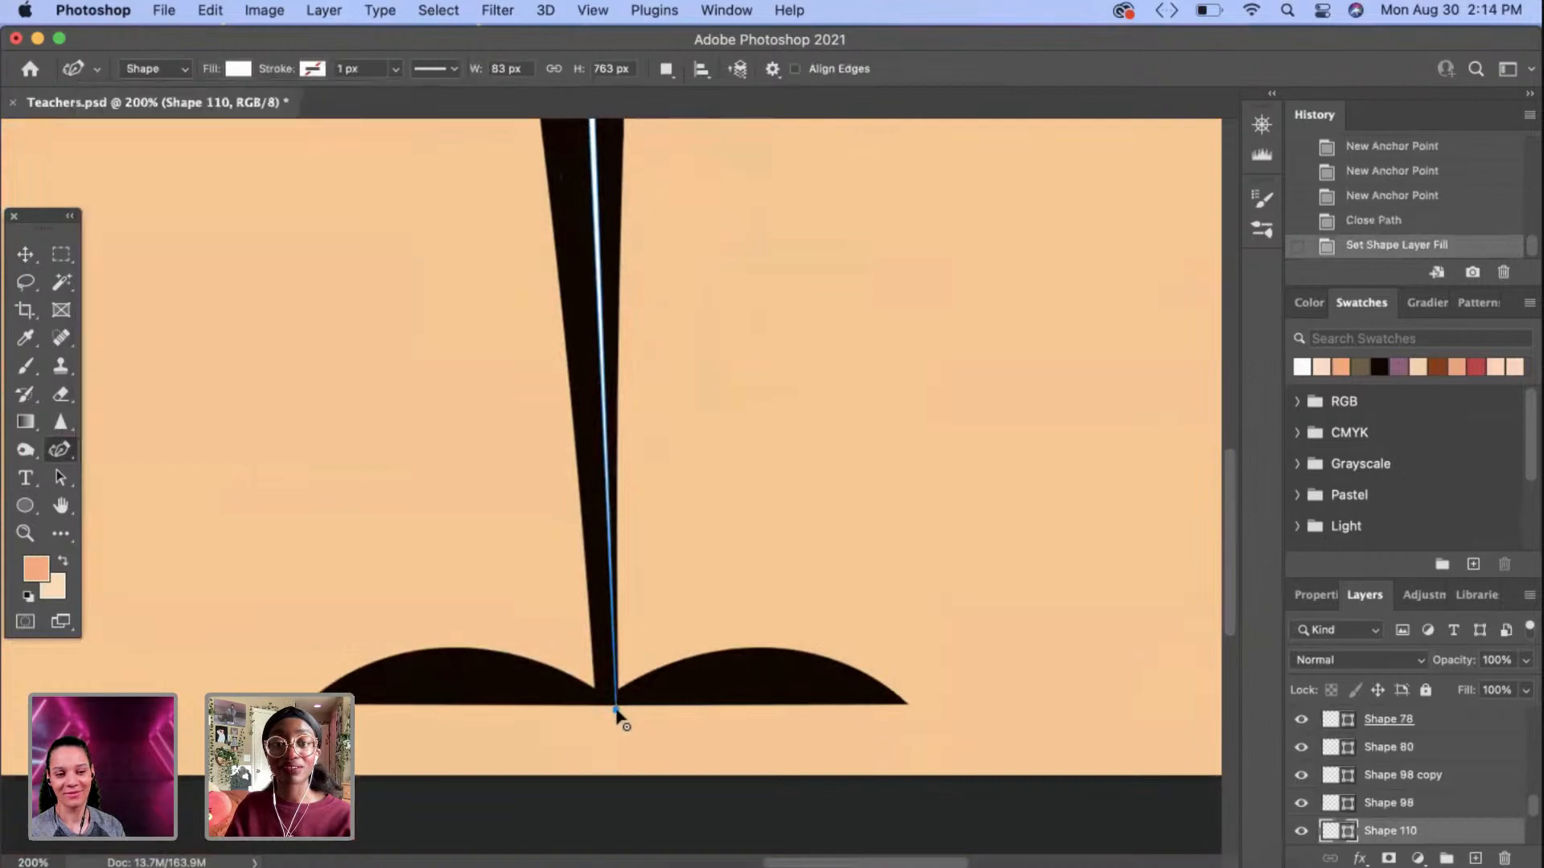
pyautogui.moveTo(617, 709); pyautogui.dragTo(607, 706)
pyautogui.scroll(10, 675, 611)
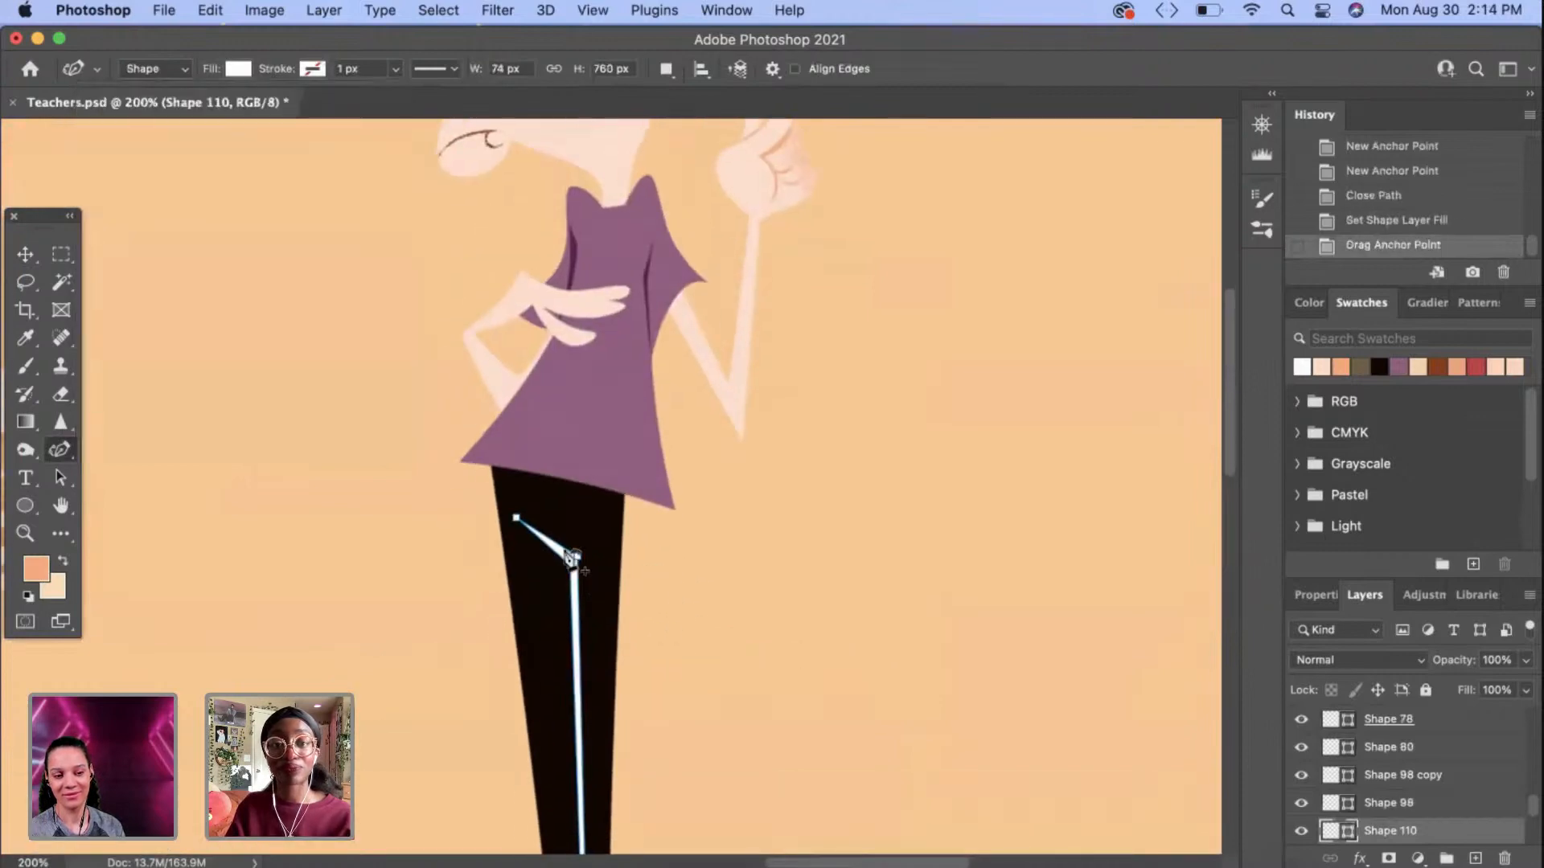
pyautogui.moveTo(569, 566); pyautogui.dragTo(574, 562)
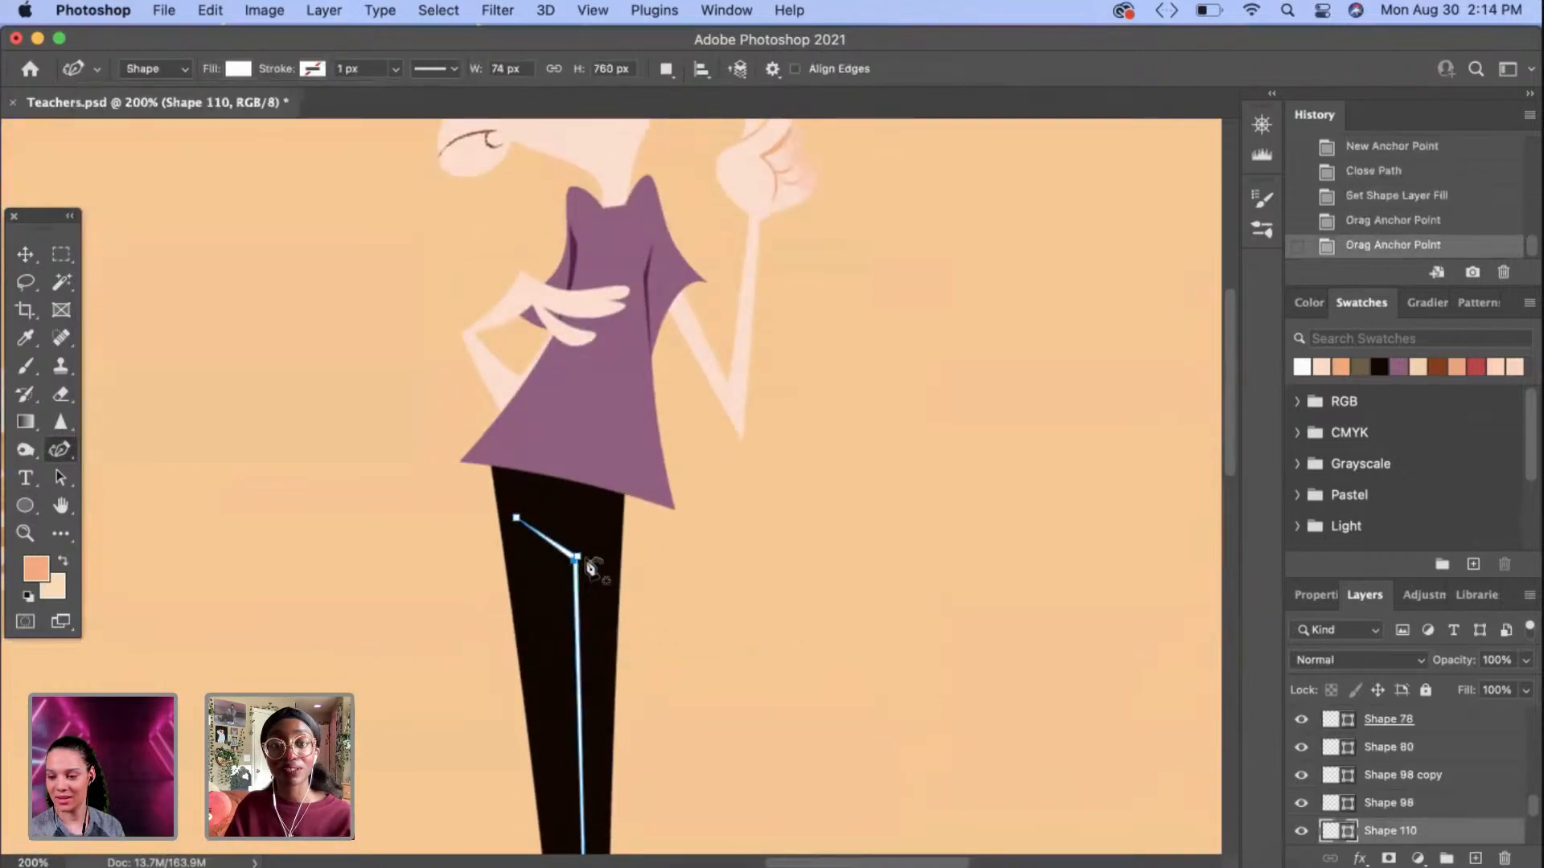
pyautogui.press('super+minus')
pyautogui.press('super+minus')
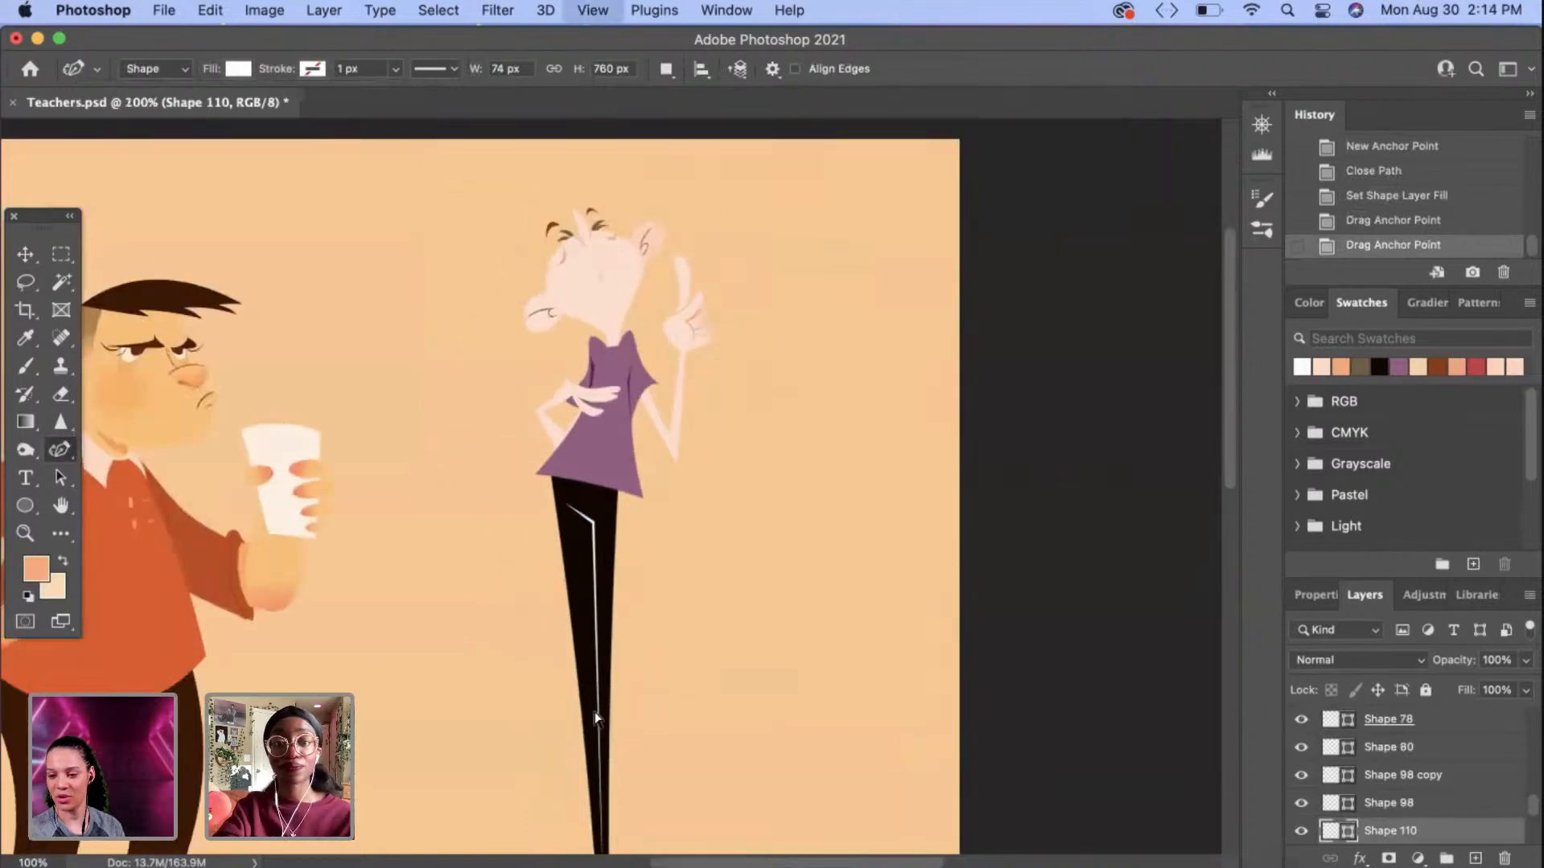
pyautogui.press('super+plus')
pyautogui.hscroll(5, 683, 707)
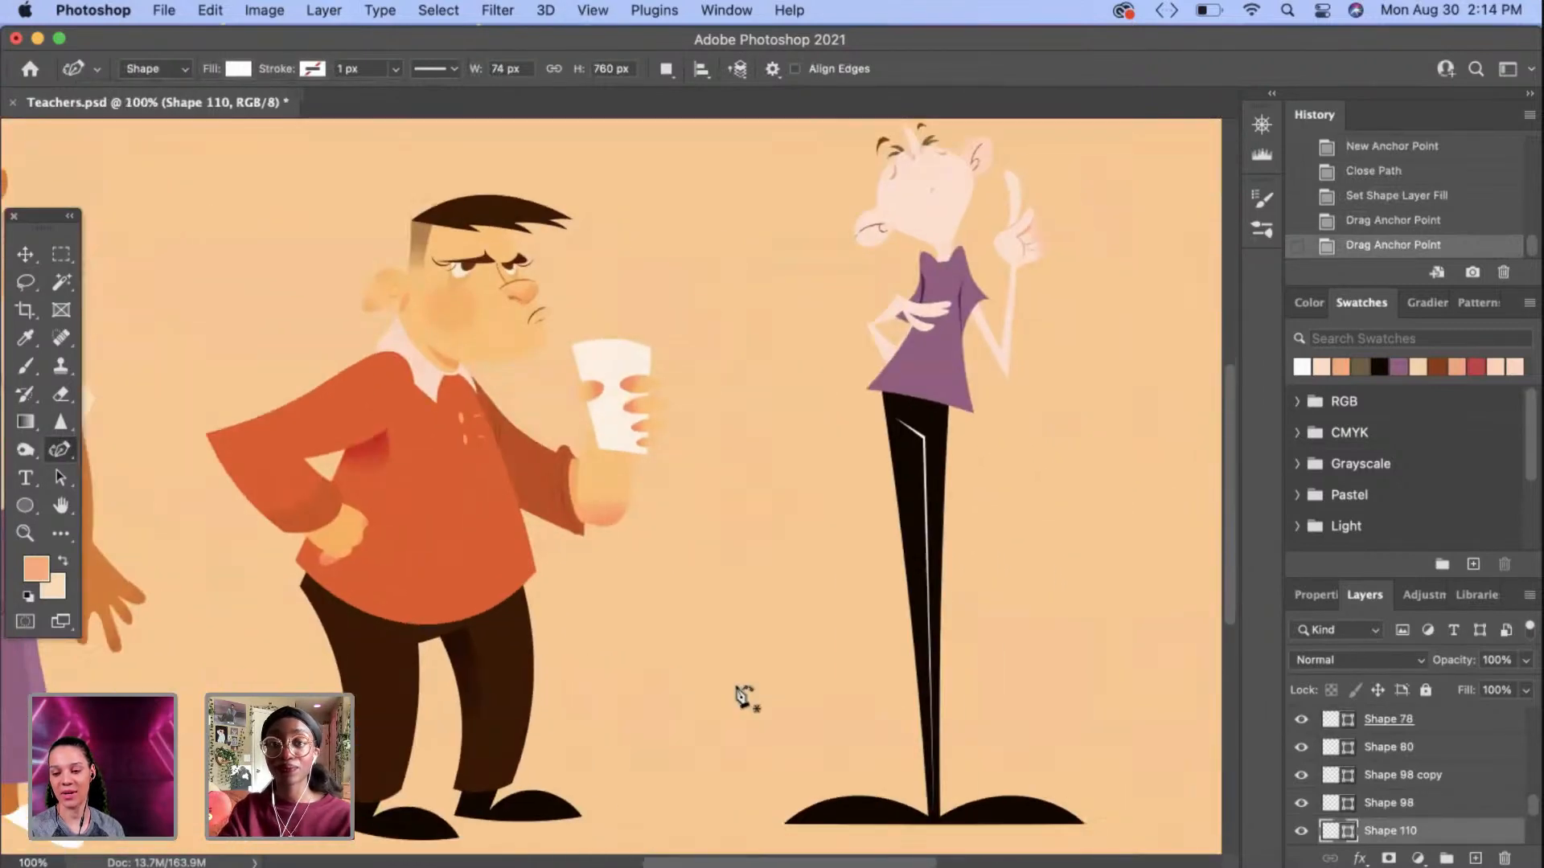
# Step: Change the fill of both eyelash shapes on the slender teacher to a lighter olive brown
pyautogui.press('super+plus')
pyautogui.press('super+plus')
pyautogui.hscroll(4, 738, 693)
pyautogui.scroll(7, 738, 693)
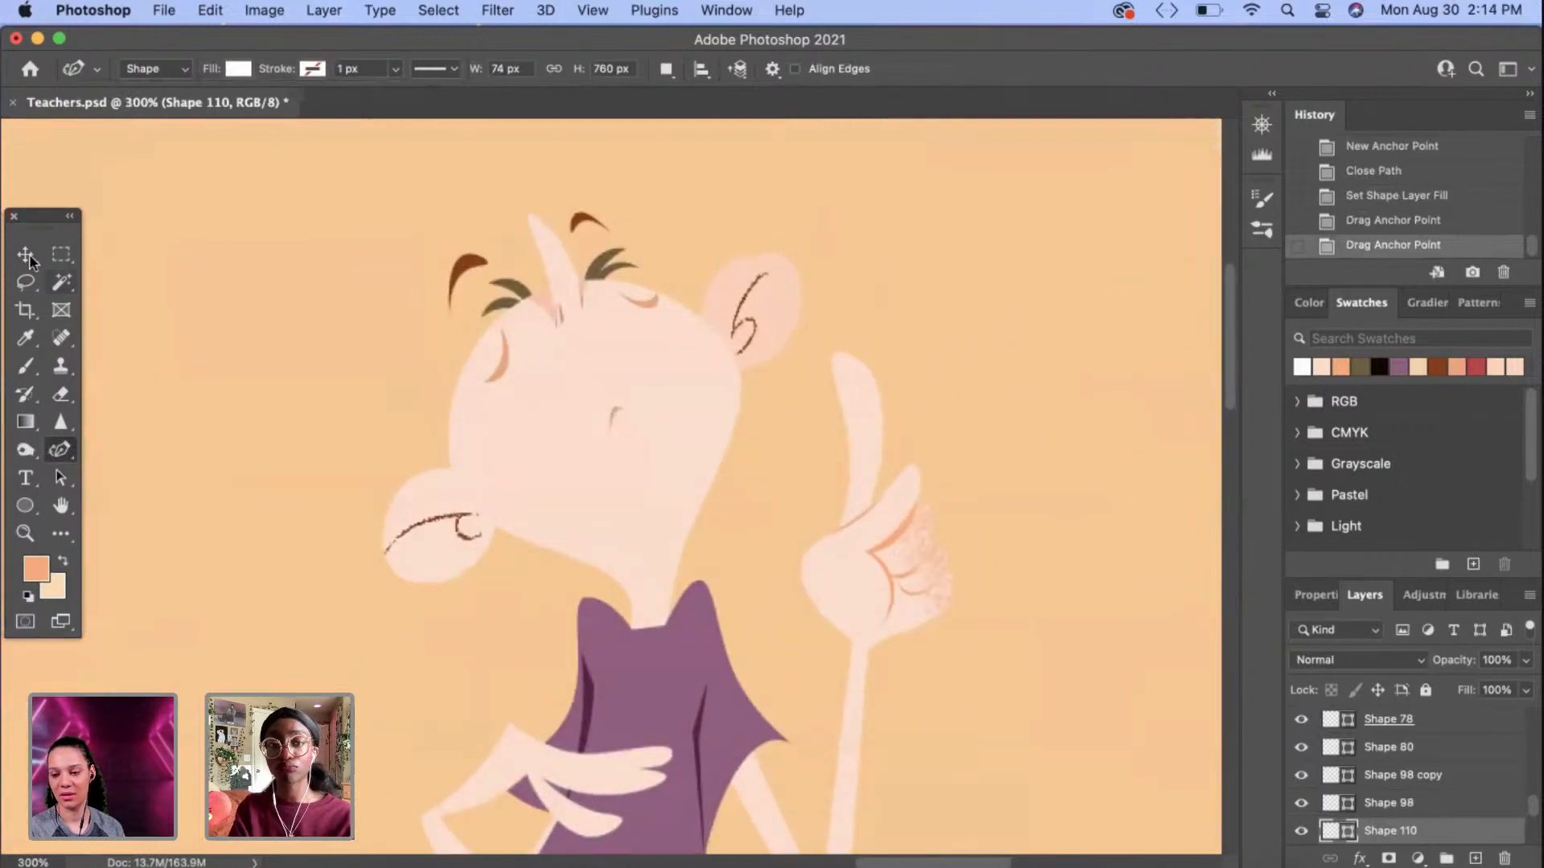
pyautogui.click(26, 255)
pyautogui.click(523, 298)
pyautogui.keyDown('shift'); pyautogui.click(595, 280); pyautogui.keyUp('shift')
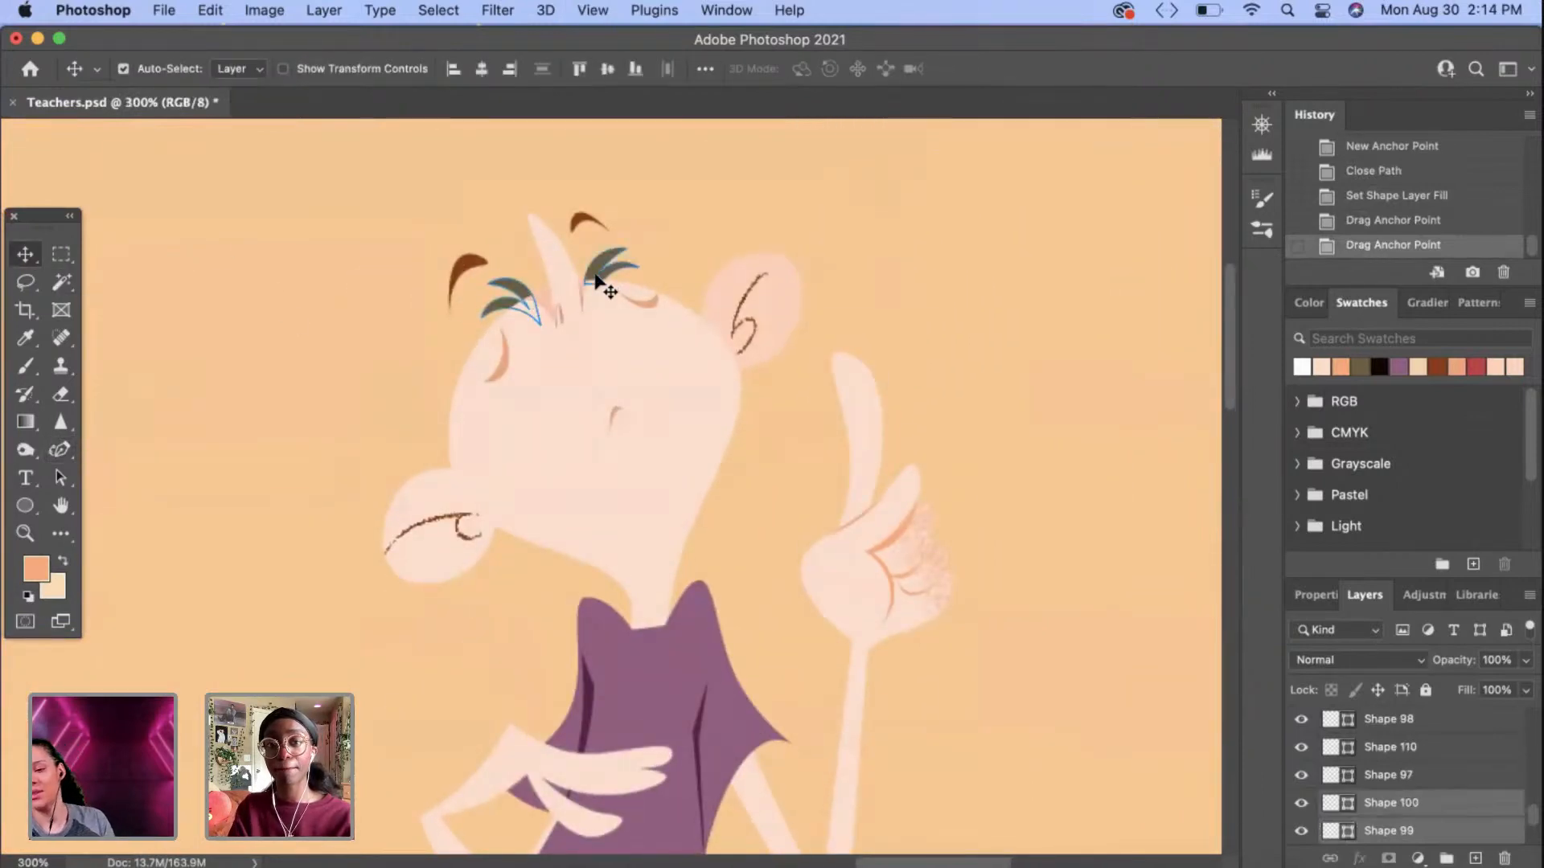
pyautogui.click(68, 447)
pyautogui.click(244, 70)
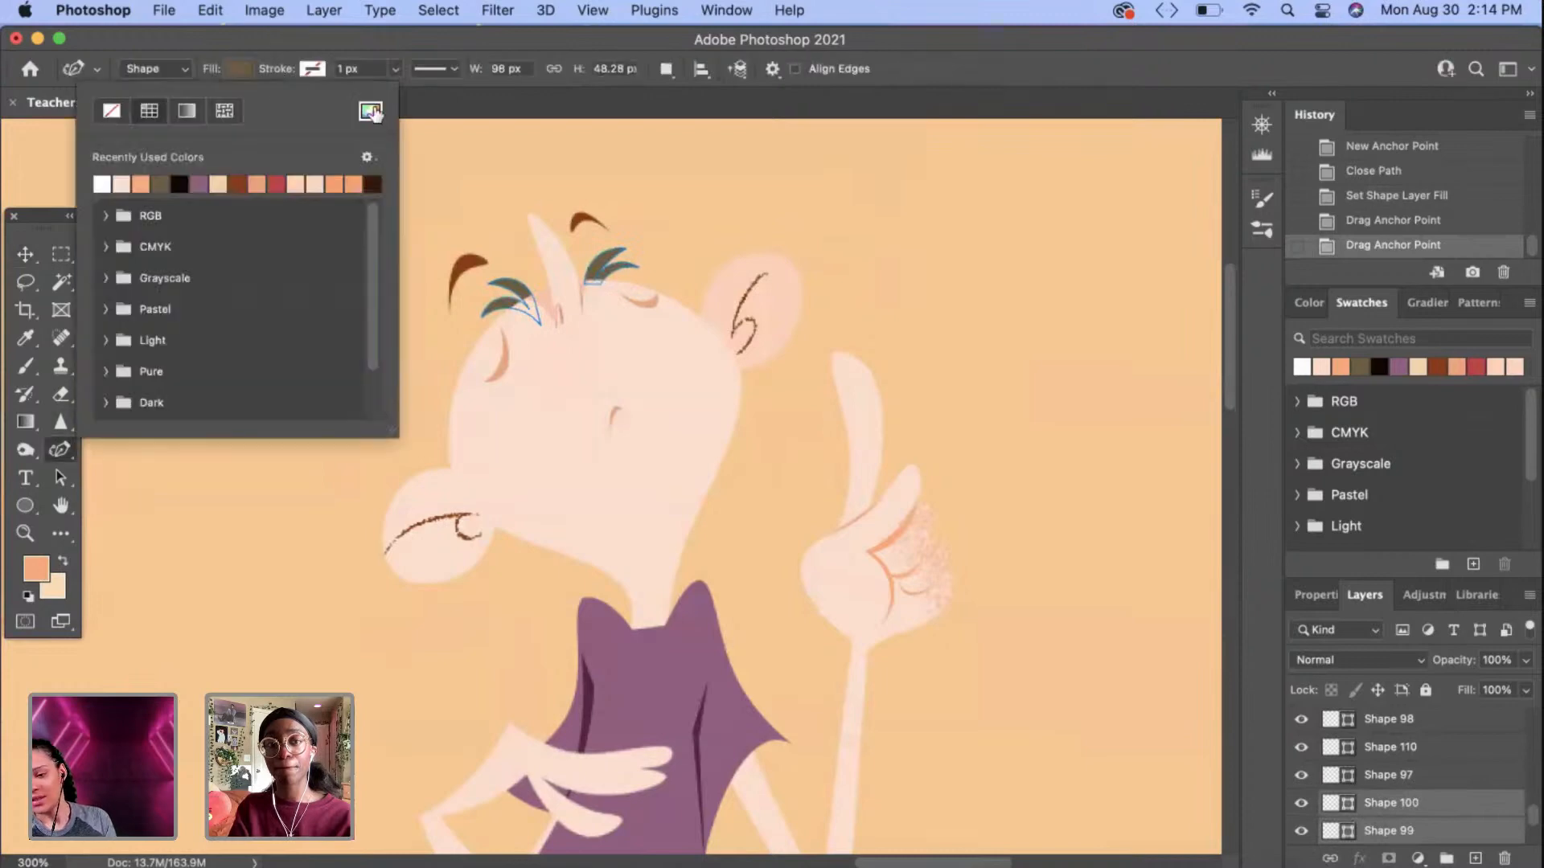
pyautogui.click(370, 111)
pyautogui.moveTo(423, 688); pyautogui.dragTo(433, 673)
pyautogui.click(768, 545)
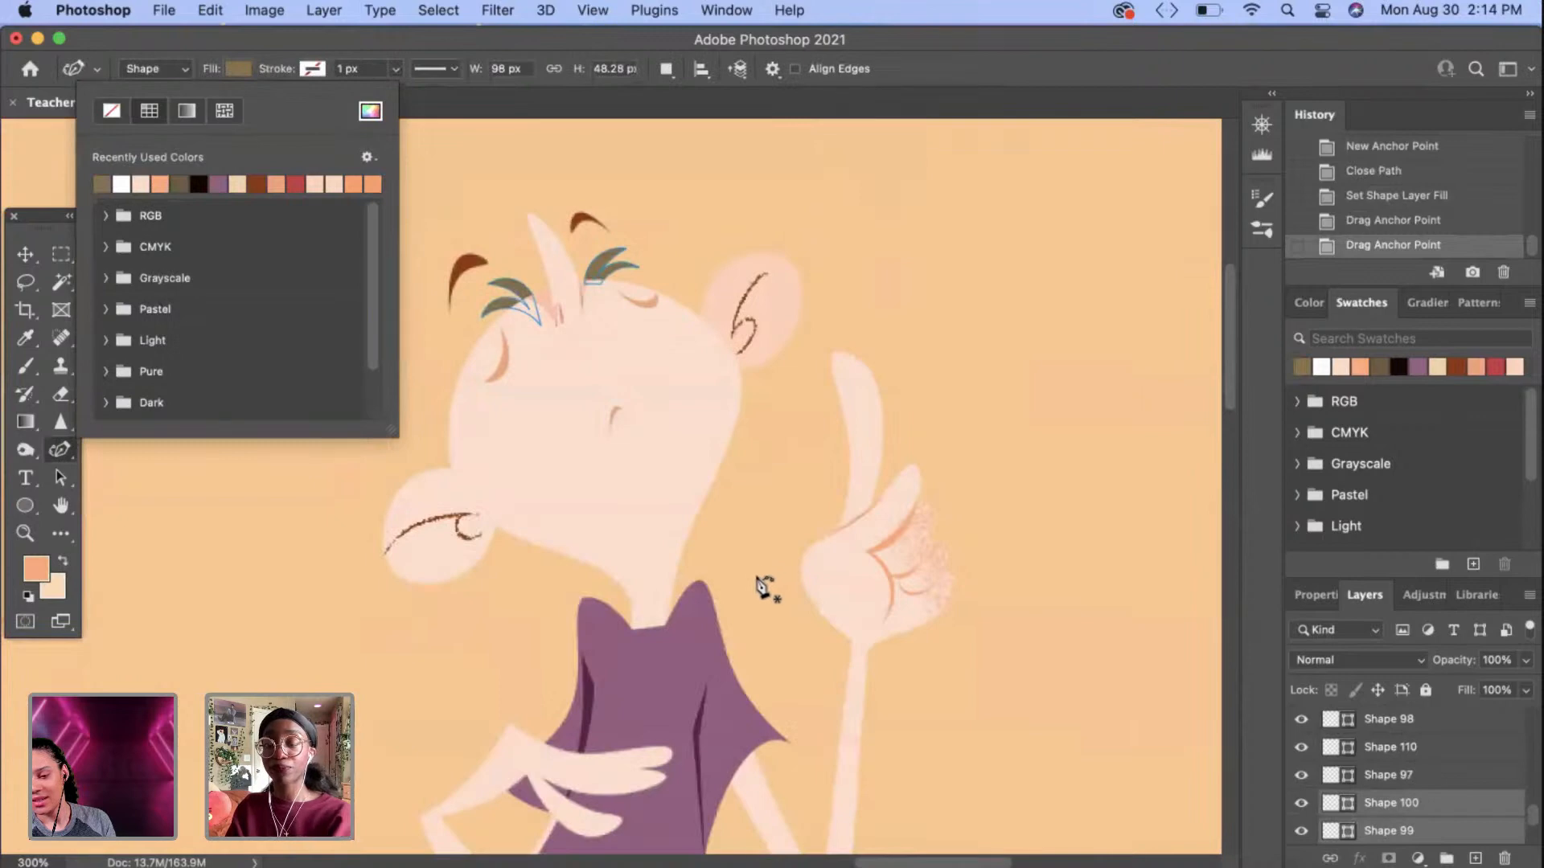
pyautogui.click(756, 577)
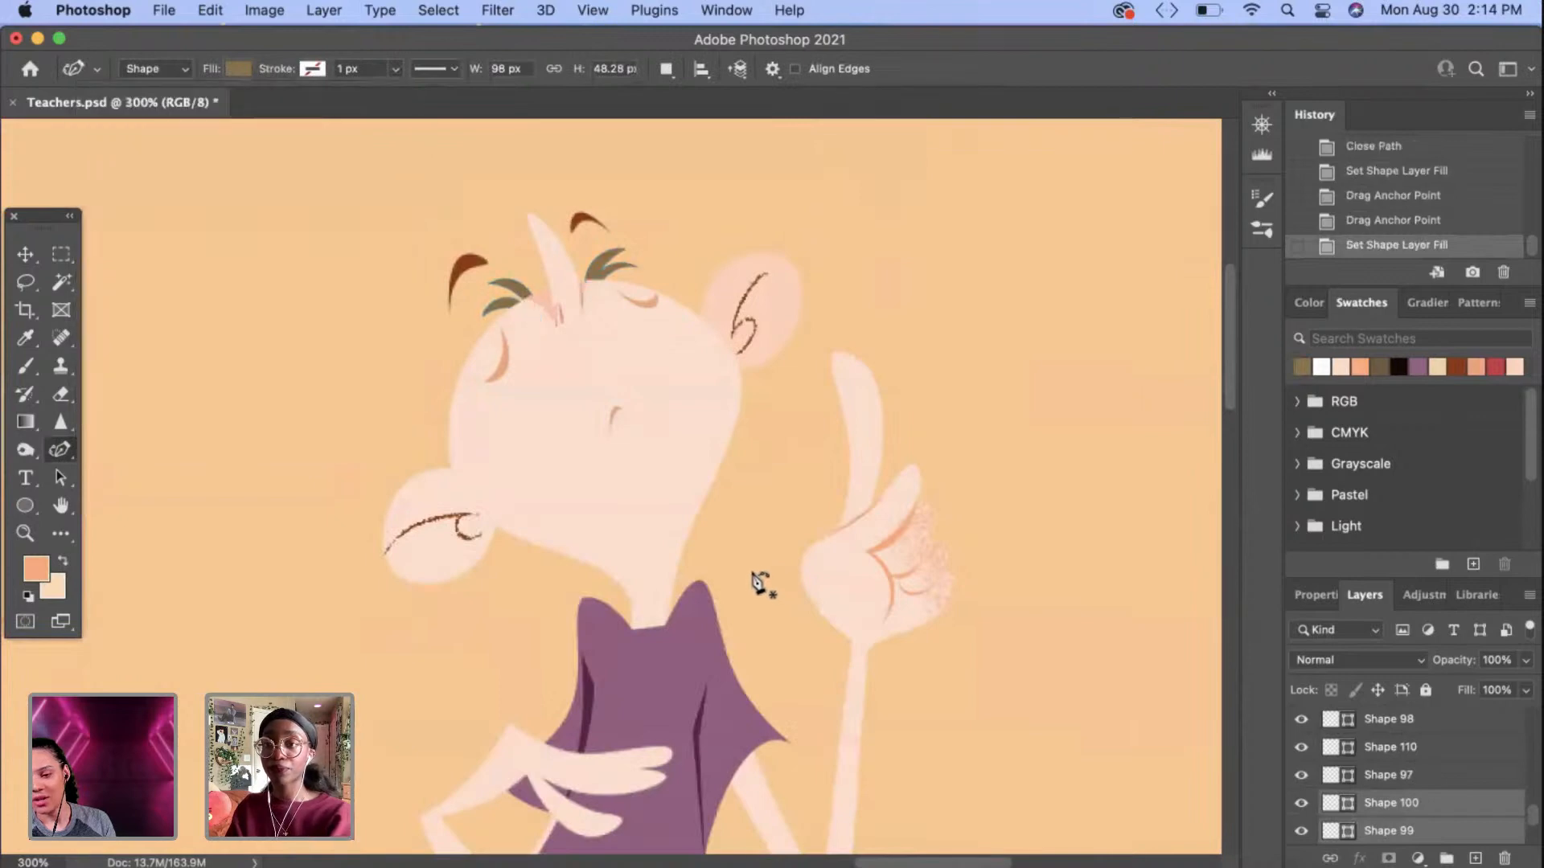
# Step: Nudge the eyelashes between the nose and the raised hand slightly upward
pyautogui.click(26, 255)
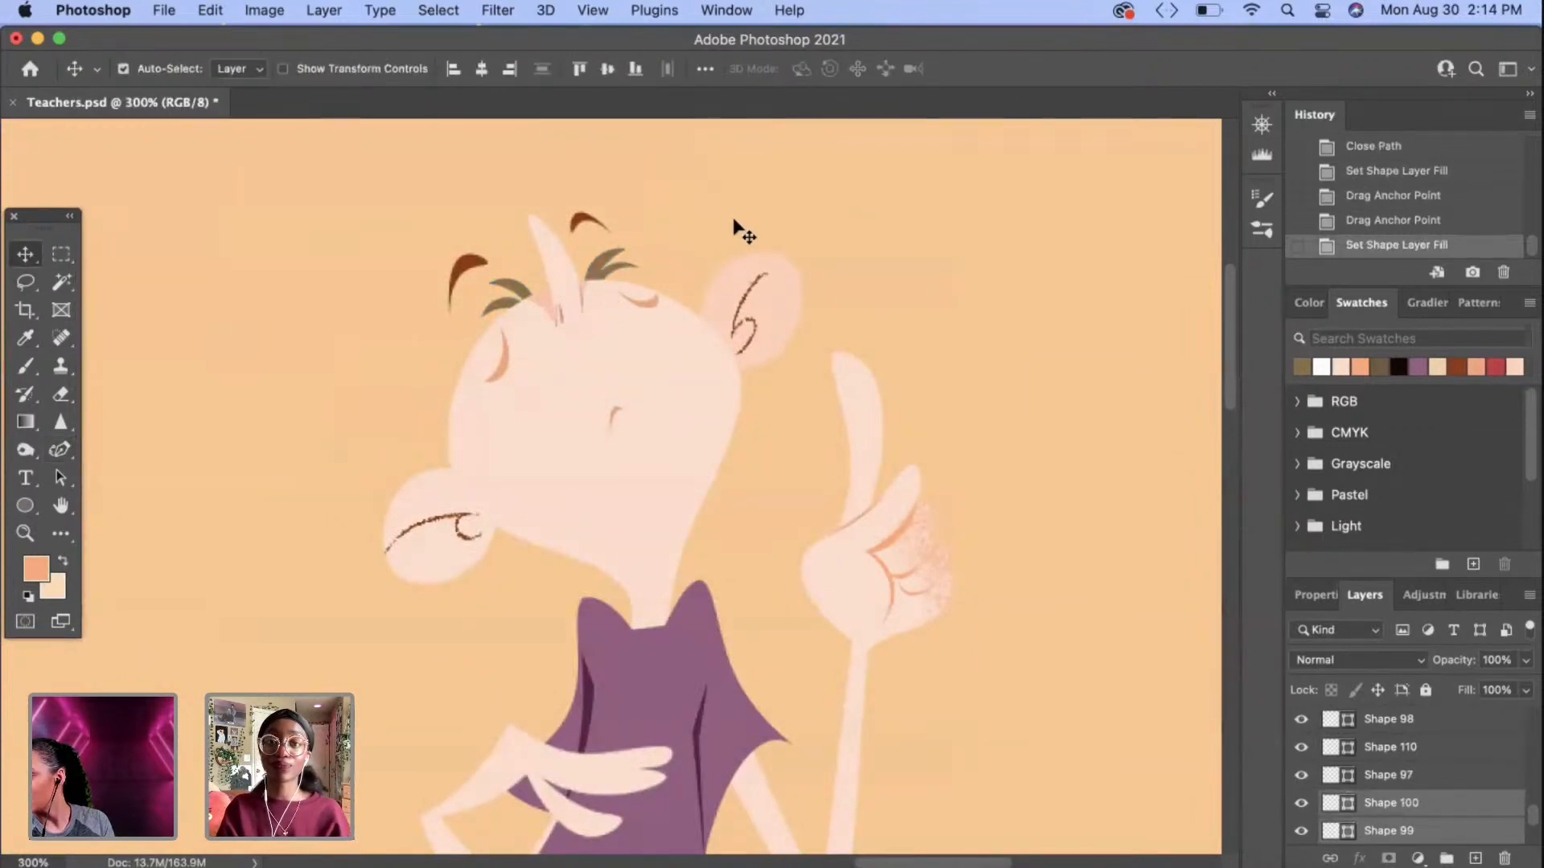
pyautogui.click(598, 270)
pyautogui.press('Up')
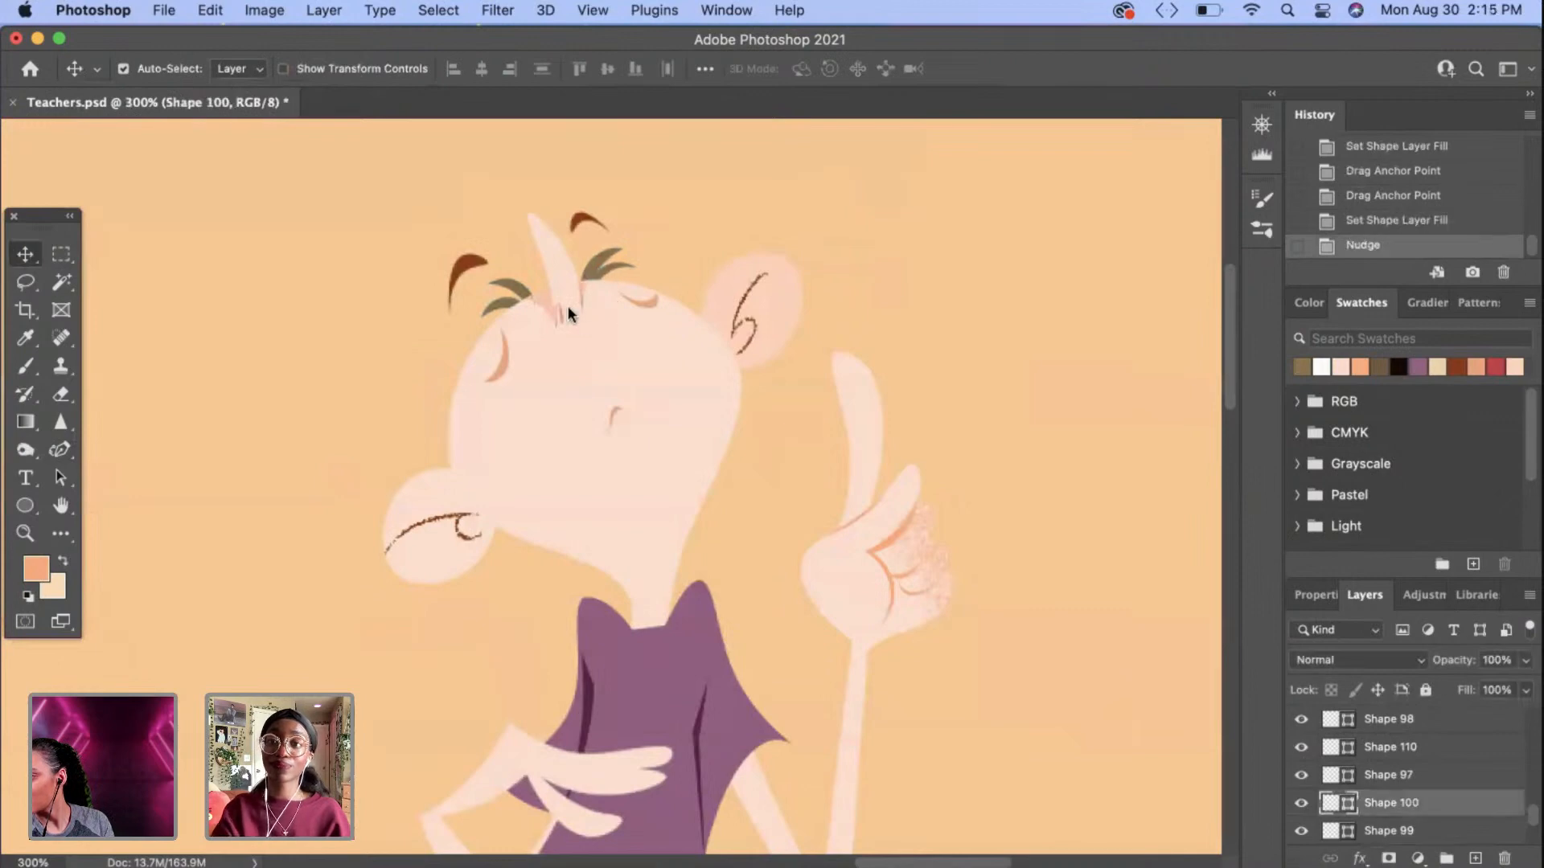
pyautogui.press('super+minus')
pyautogui.press('super+minus')
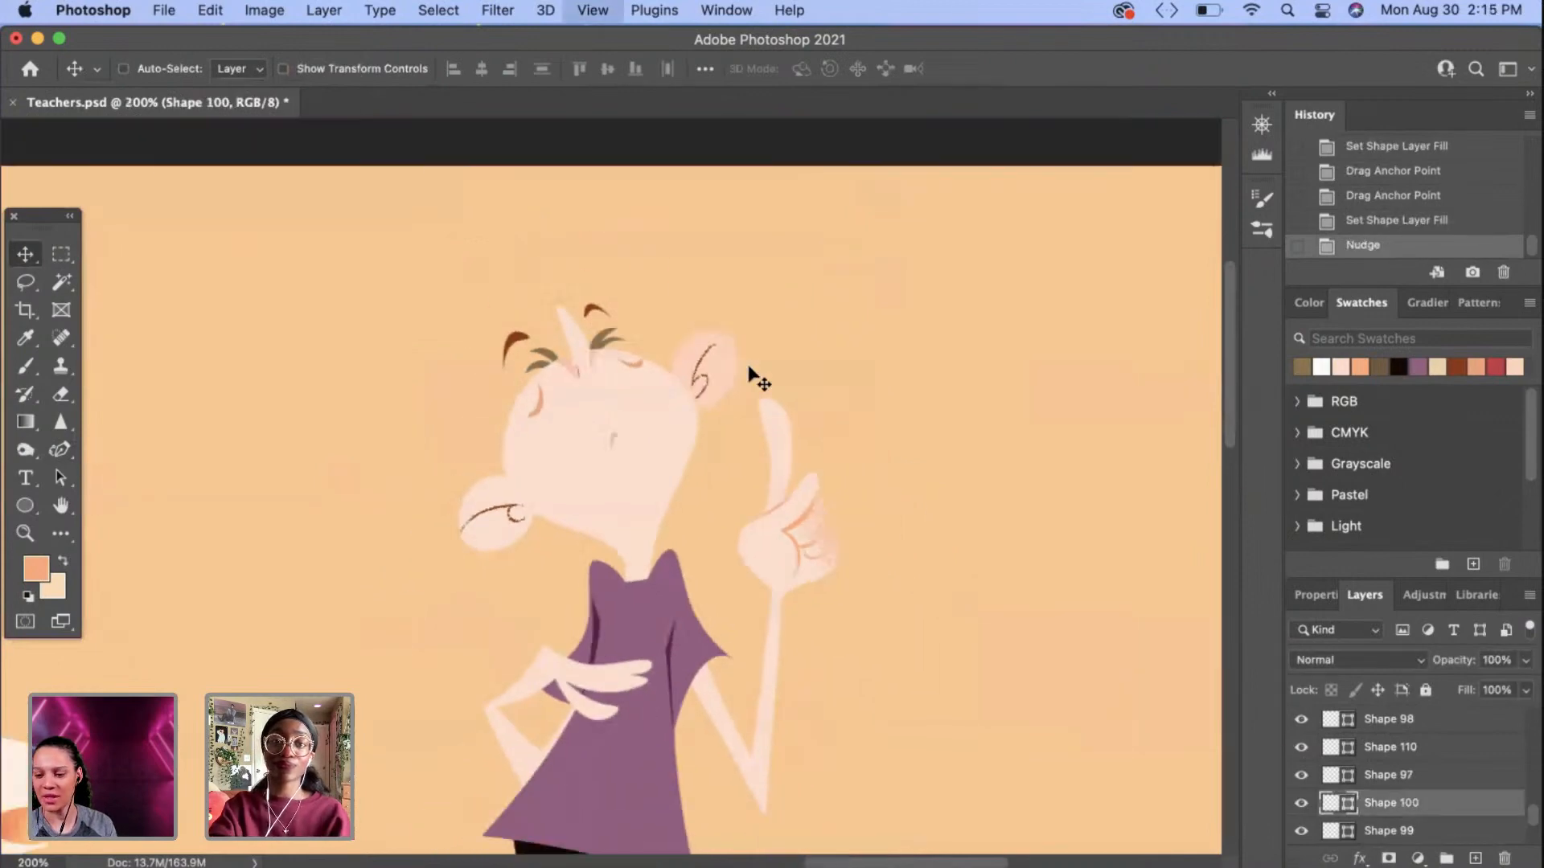
# Step: Add a new layer clipped to the slender teacher's lower-left ear shape
pyautogui.press('super+plus')
pyautogui.press('super+plus')
pyautogui.press('super+plus')
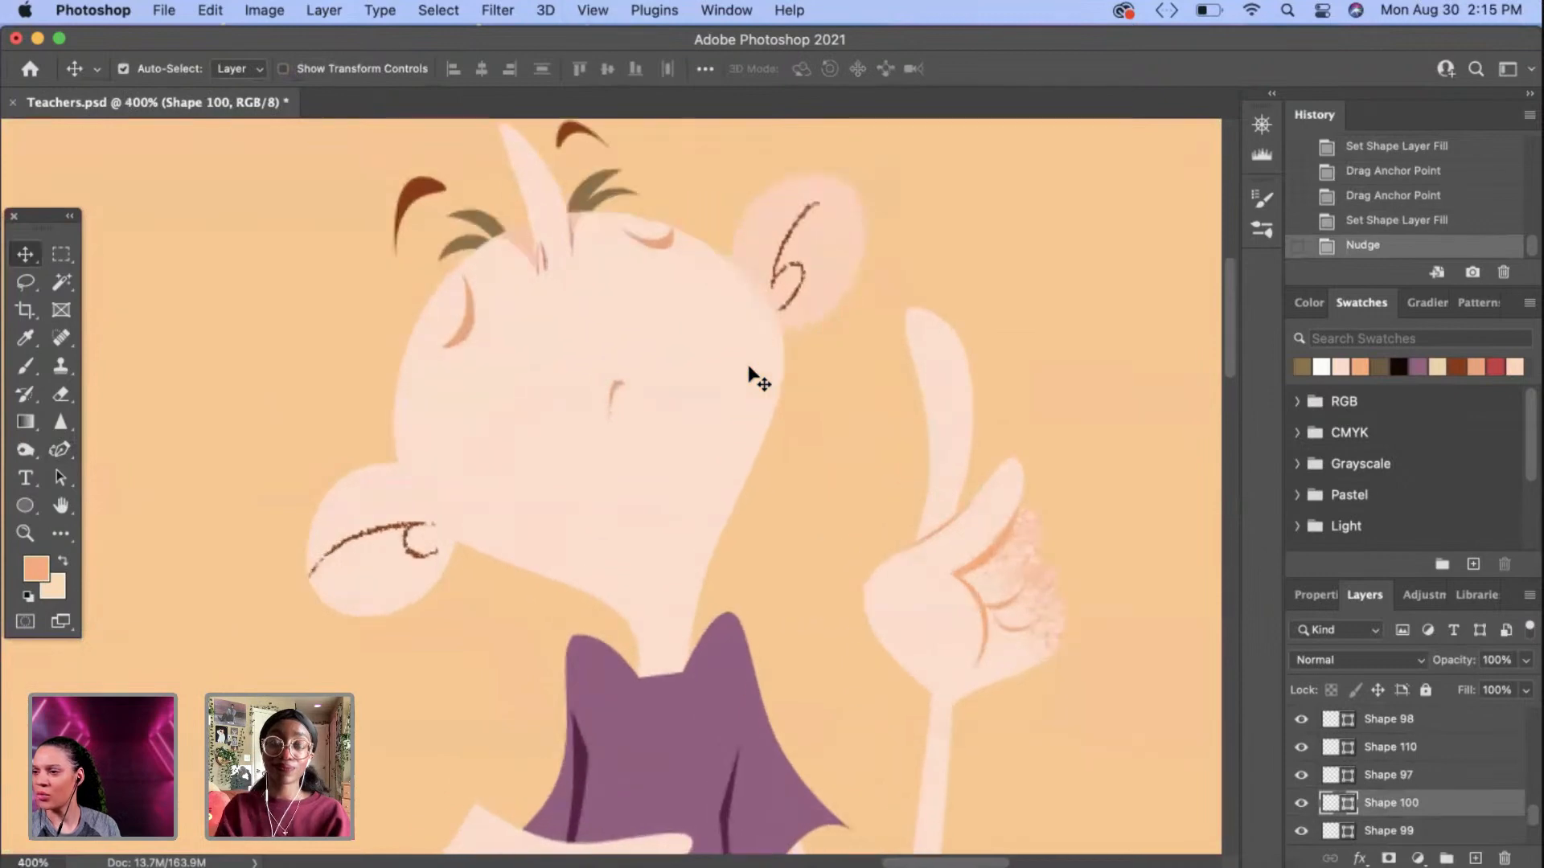
pyautogui.click(483, 466)
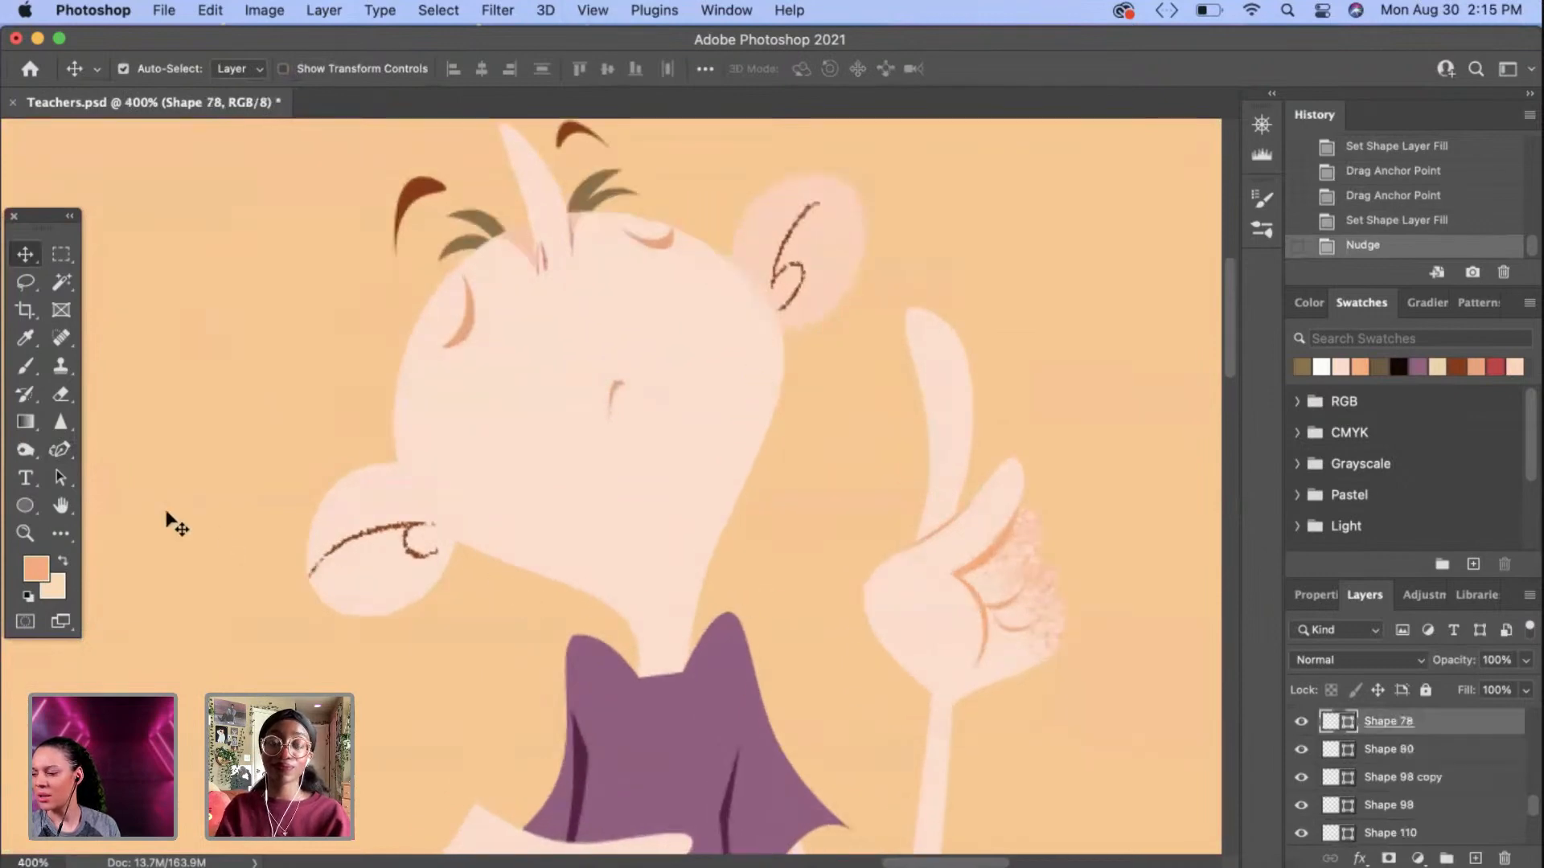
pyautogui.click(374, 515)
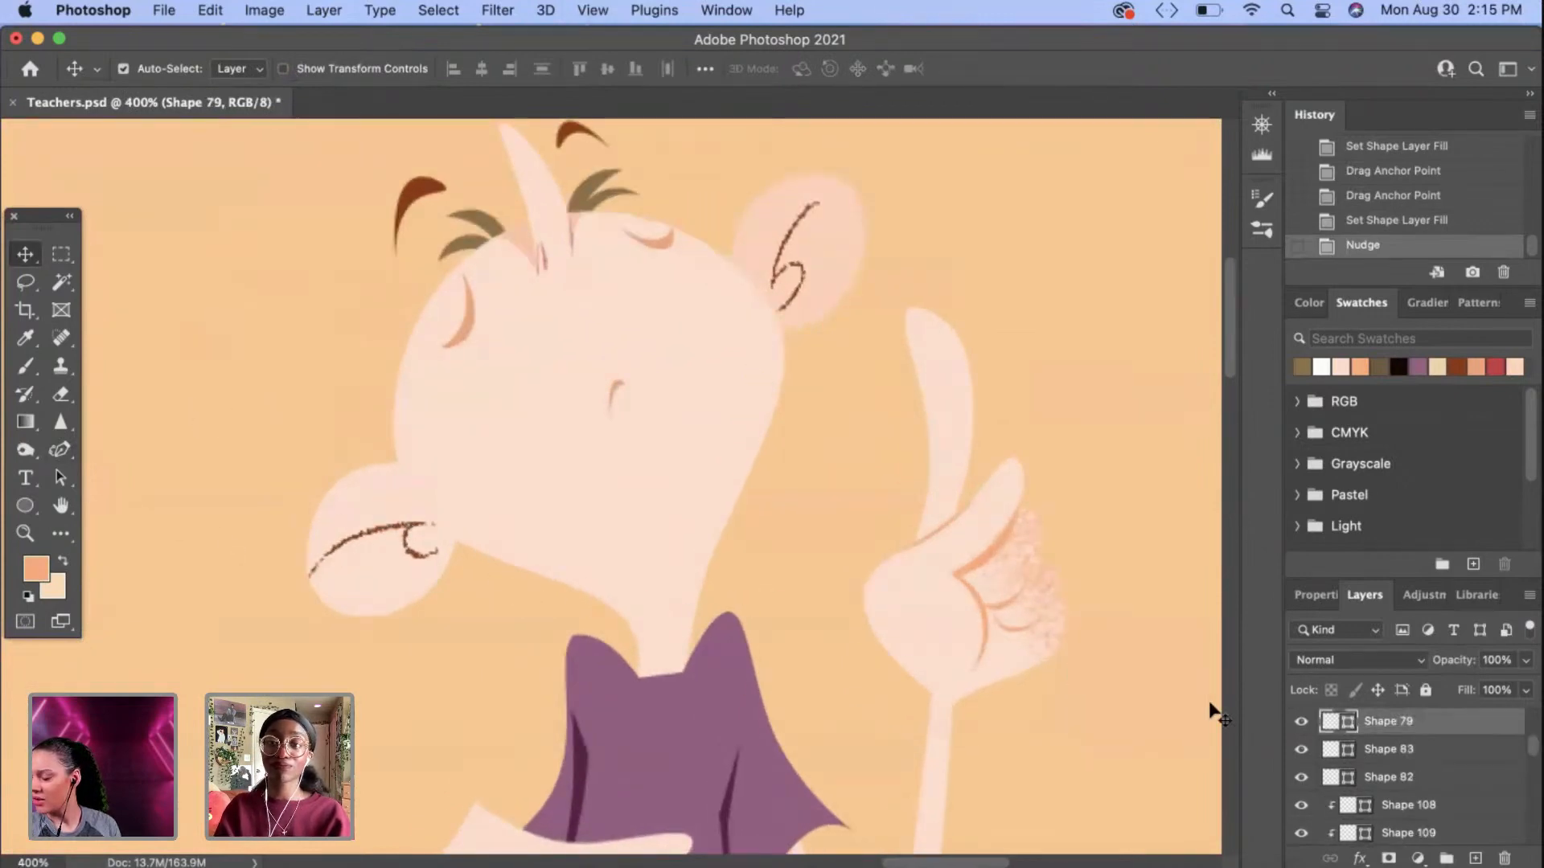
pyautogui.click(1299, 723)
pyautogui.click(1299, 723)
pyautogui.click(1301, 756)
pyautogui.click(1301, 760)
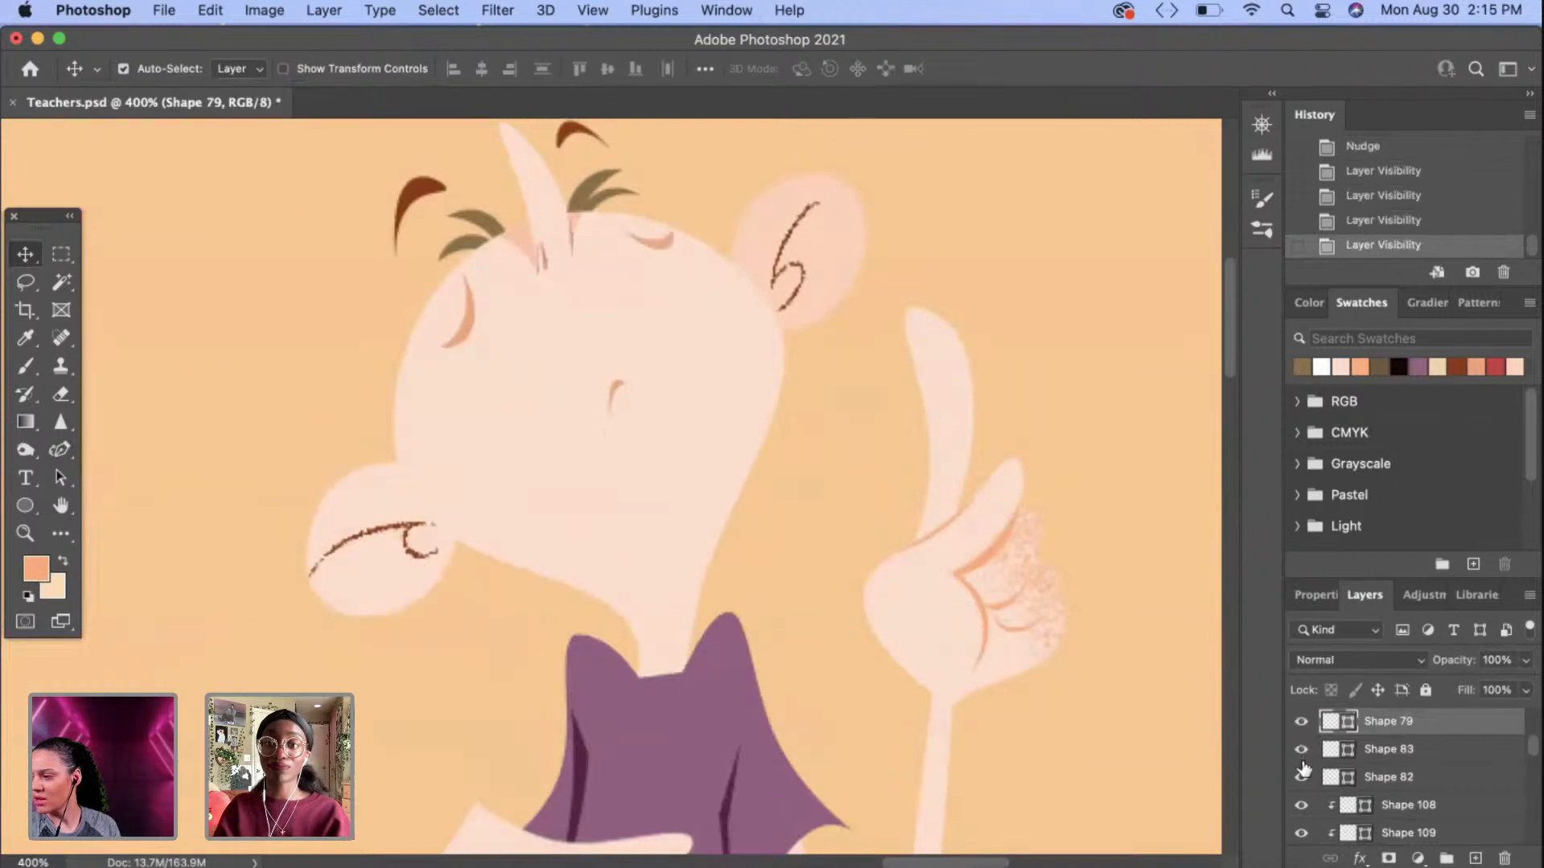
pyautogui.click(1475, 859)
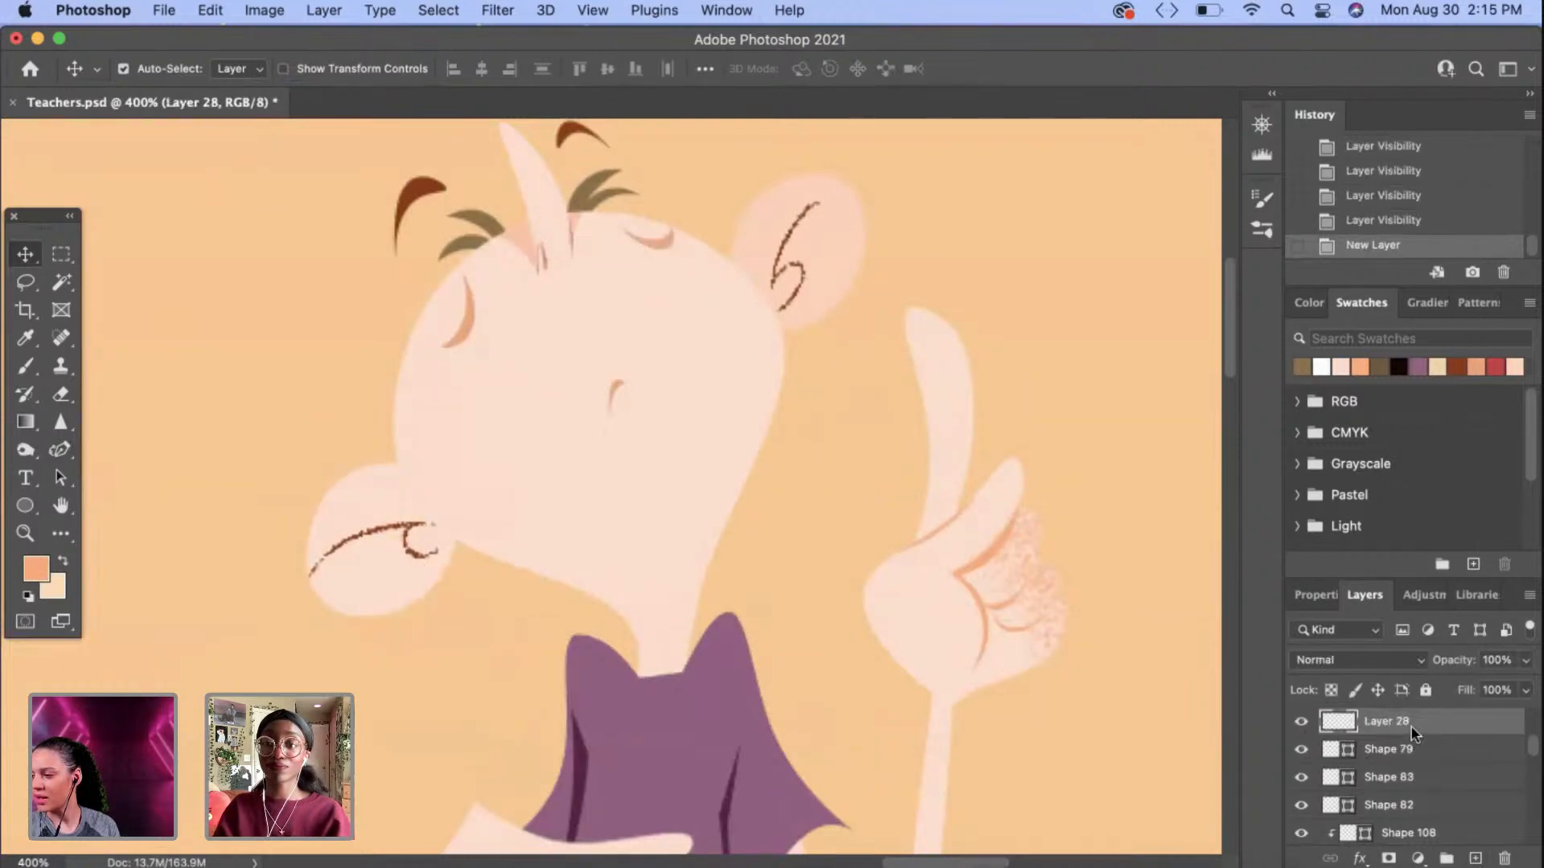
pyautogui.rightClick(1417, 724)
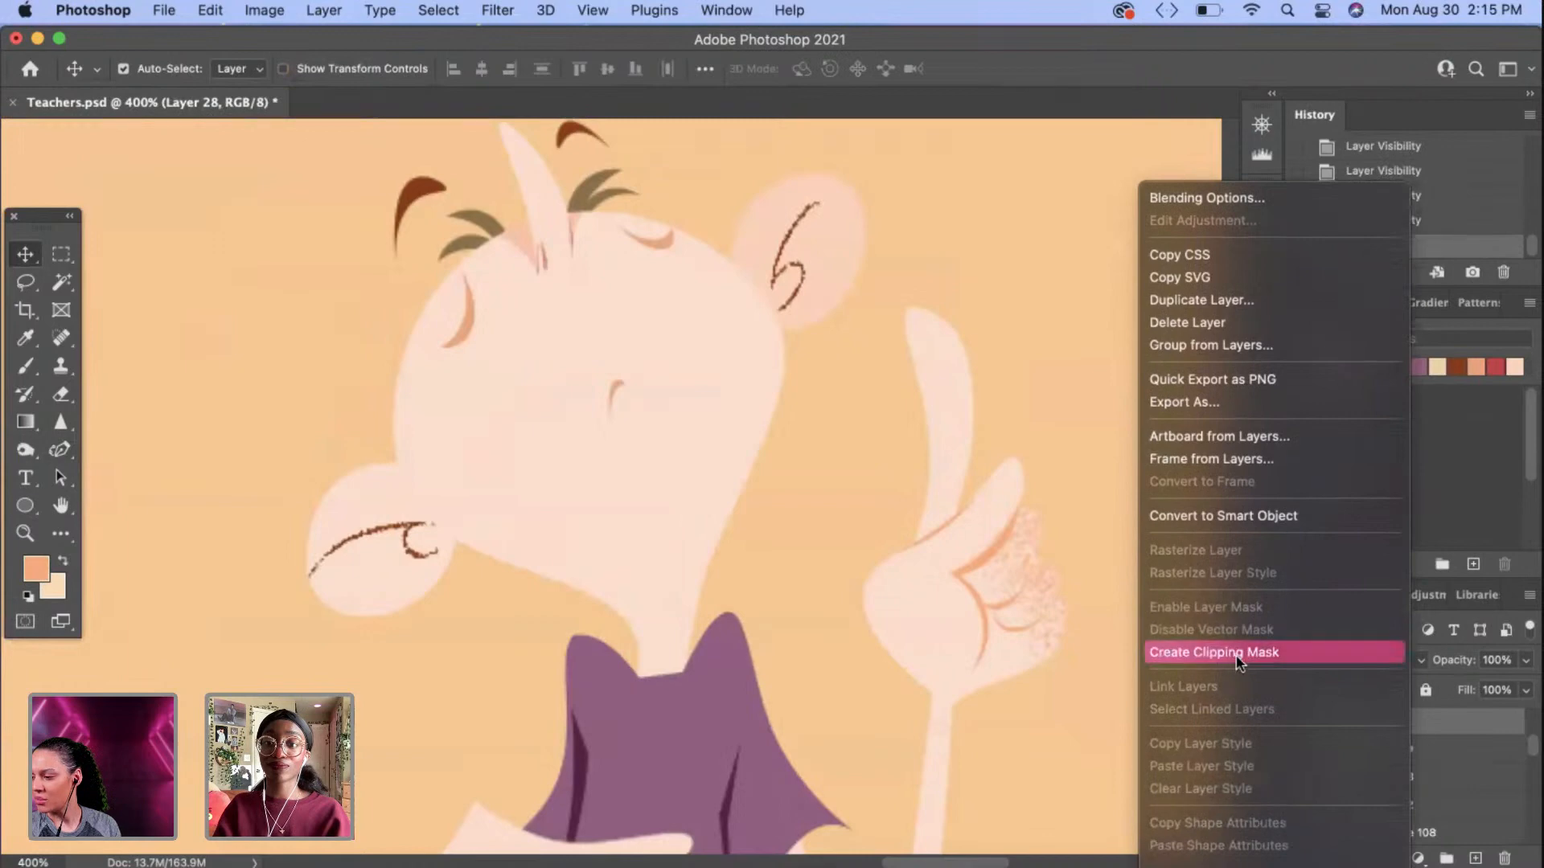
pyautogui.click(1218, 651)
# Step: Brush peach texture over the upper part of the lower-left ear at size 90 and set that layer's opacity to 80%
pyautogui.click(27, 368)
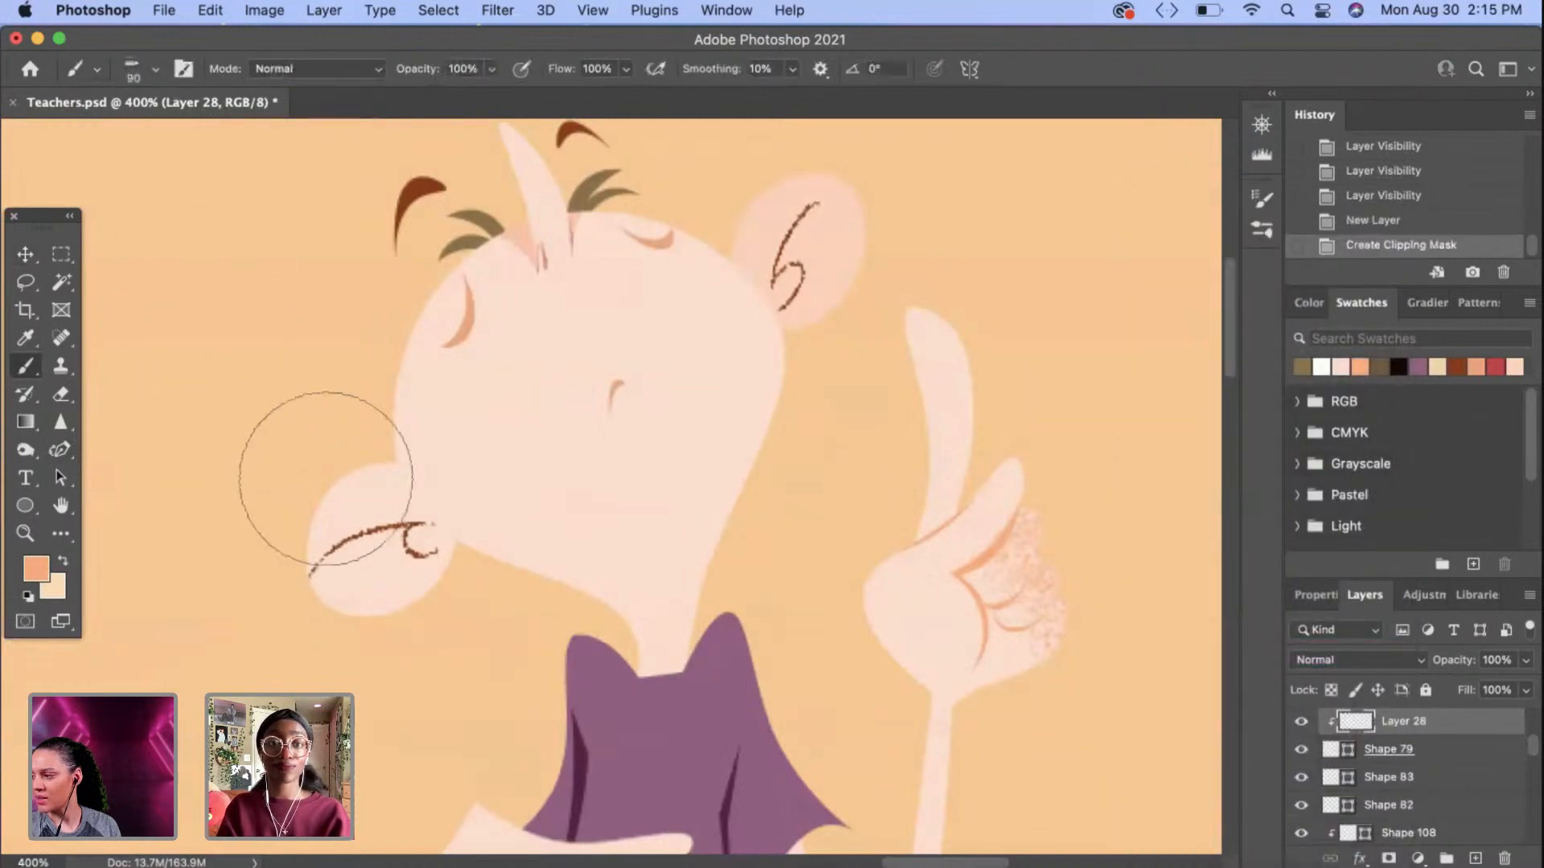
pyautogui.moveTo(397, 551)
pyautogui.mouseDown()
pyautogui.moveTo(268, 483)
pyautogui.moveTo(344, 452)
pyautogui.moveTo(300, 490)
pyautogui.moveTo(276, 555)
pyautogui.moveTo(295, 491)
pyautogui.moveTo(258, 586)
pyautogui.mouseUp()
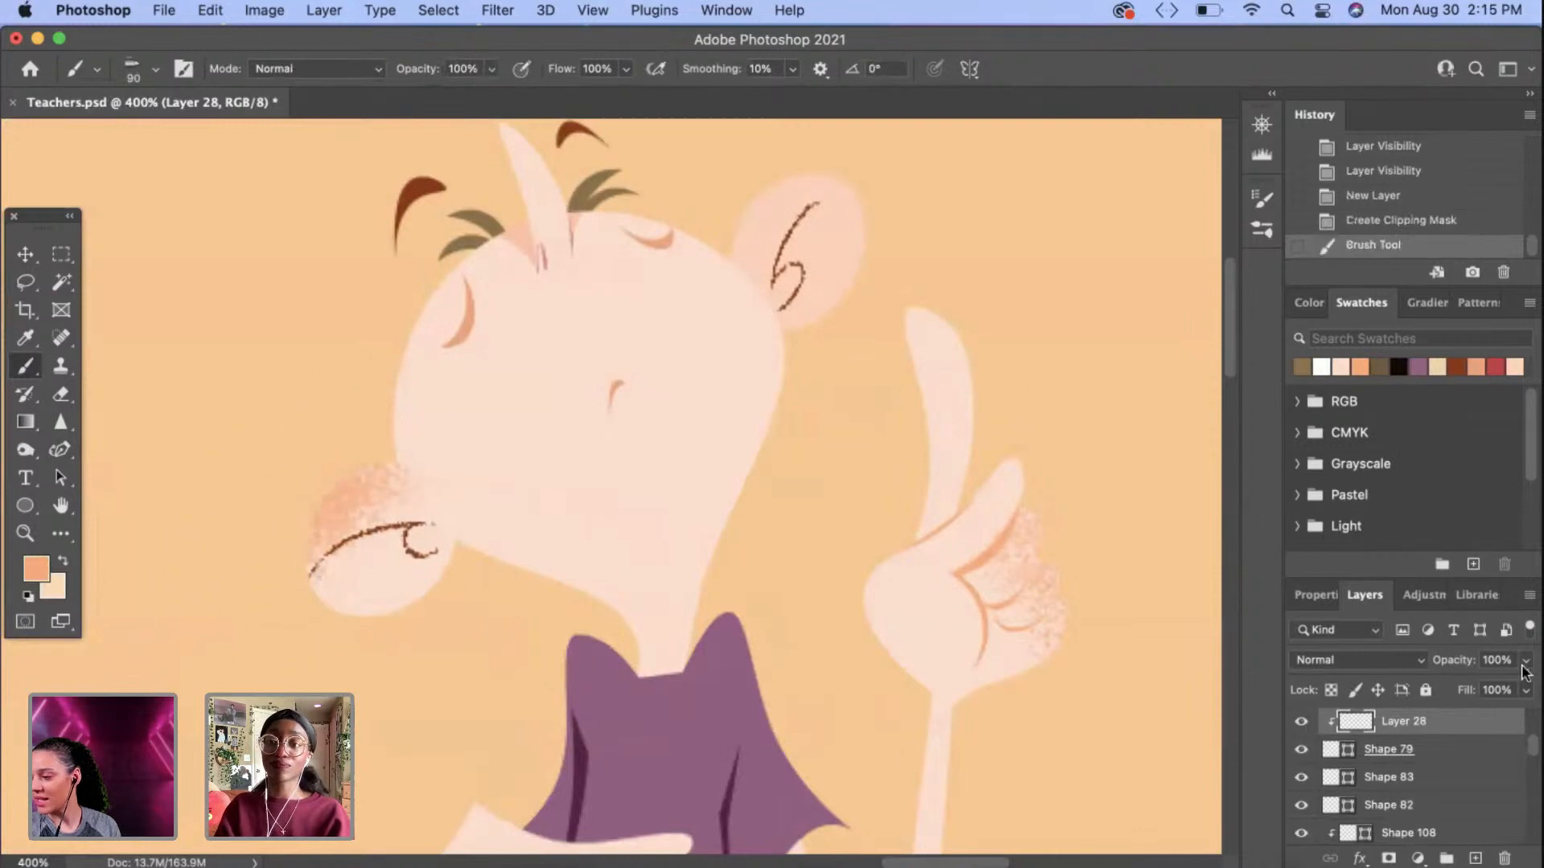
pyautogui.write('80')
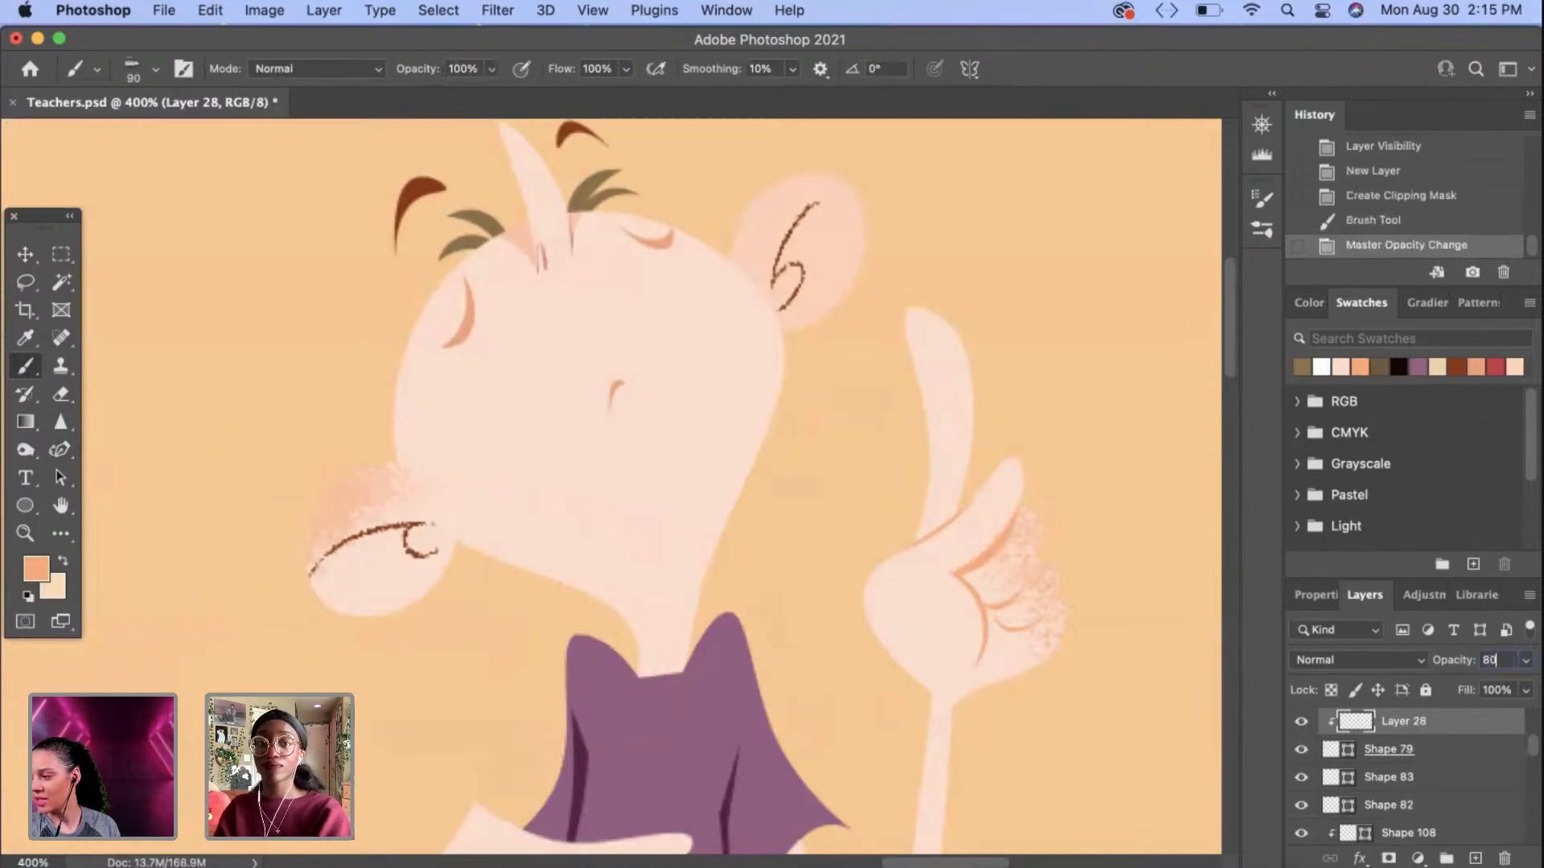
# Step: Add a new layer clipped to the ear shape nearest the raised finger
pyautogui.click(25, 254)
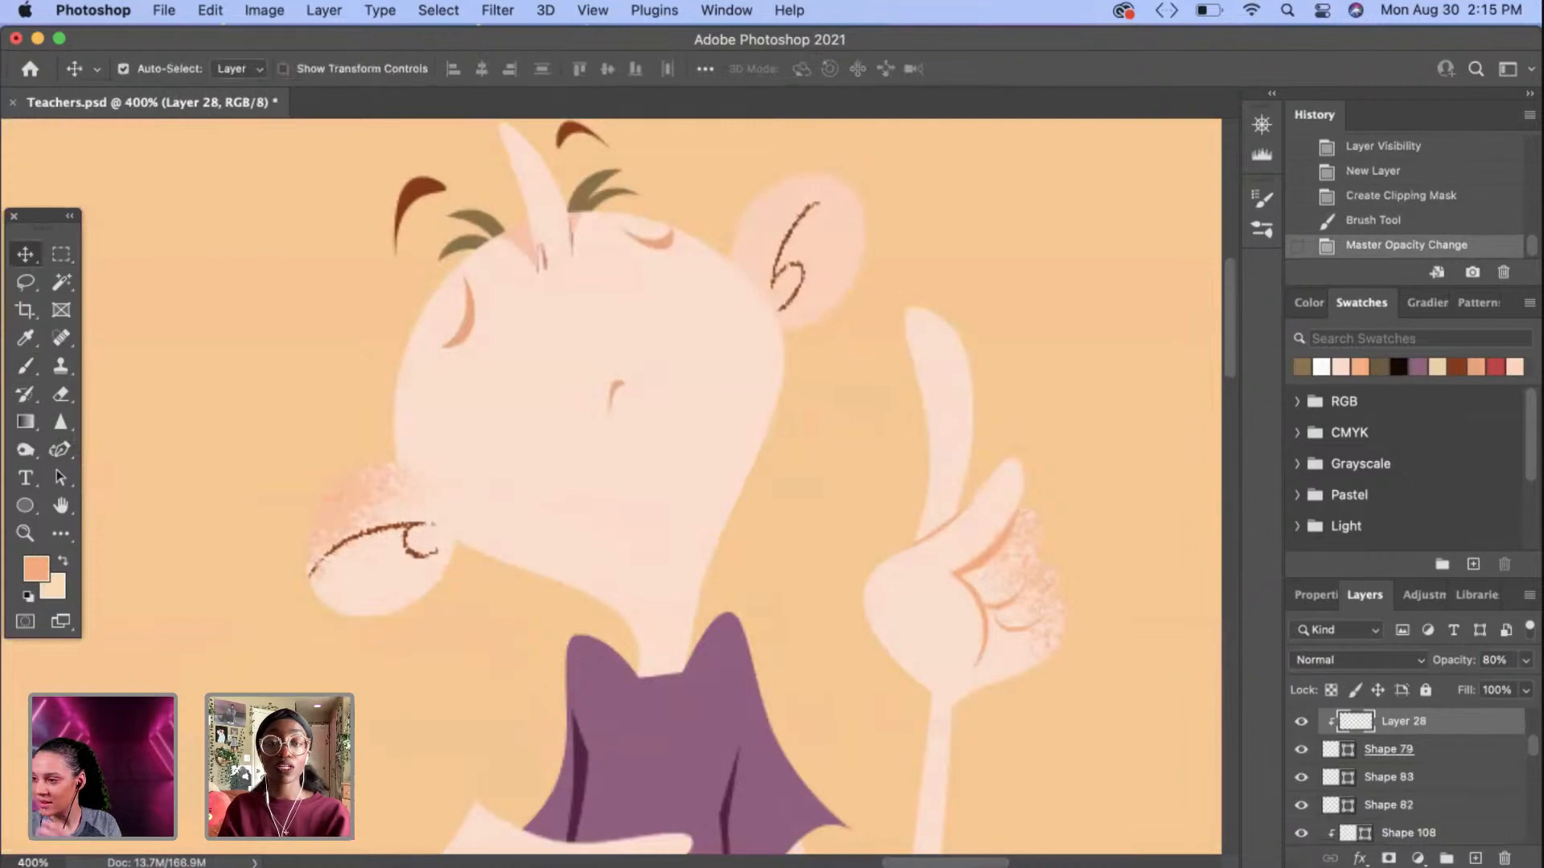
pyautogui.click(828, 257)
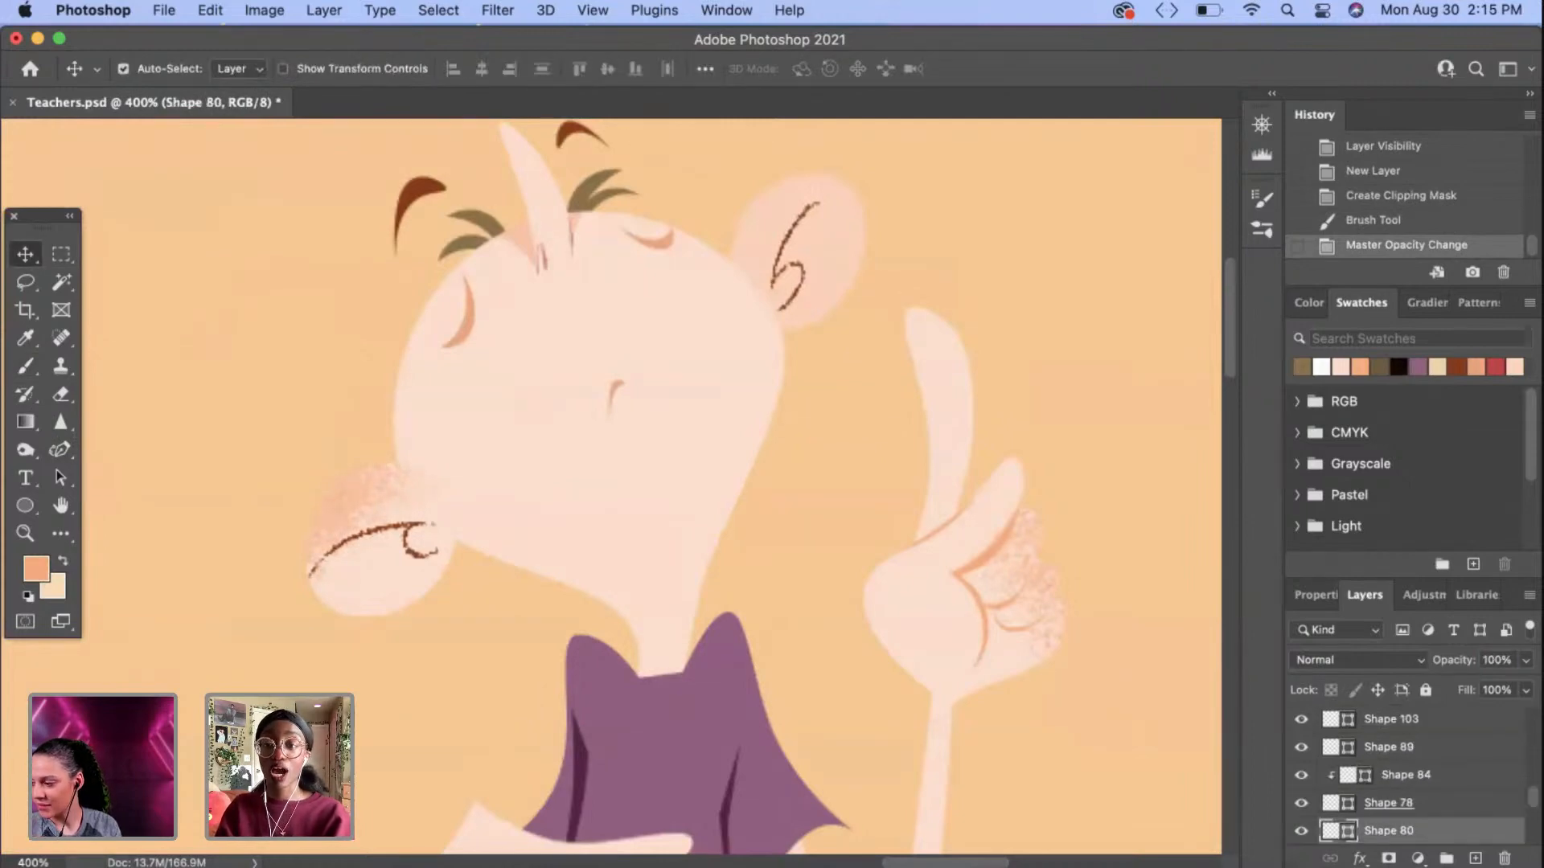
pyautogui.click(1476, 858)
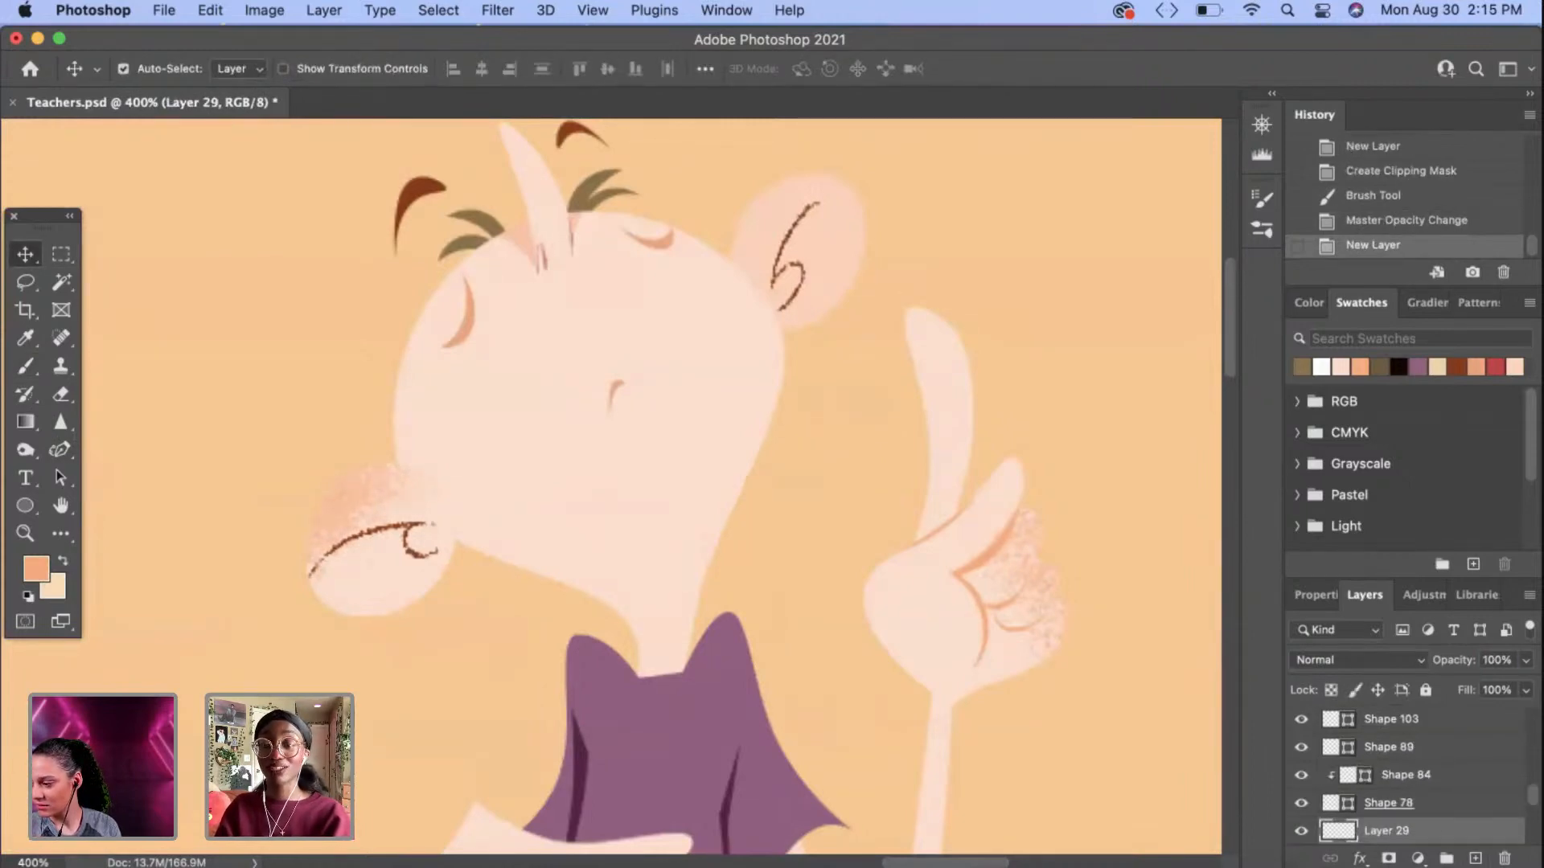
pyautogui.rightClick(1399, 831)
pyautogui.click(1261, 474)
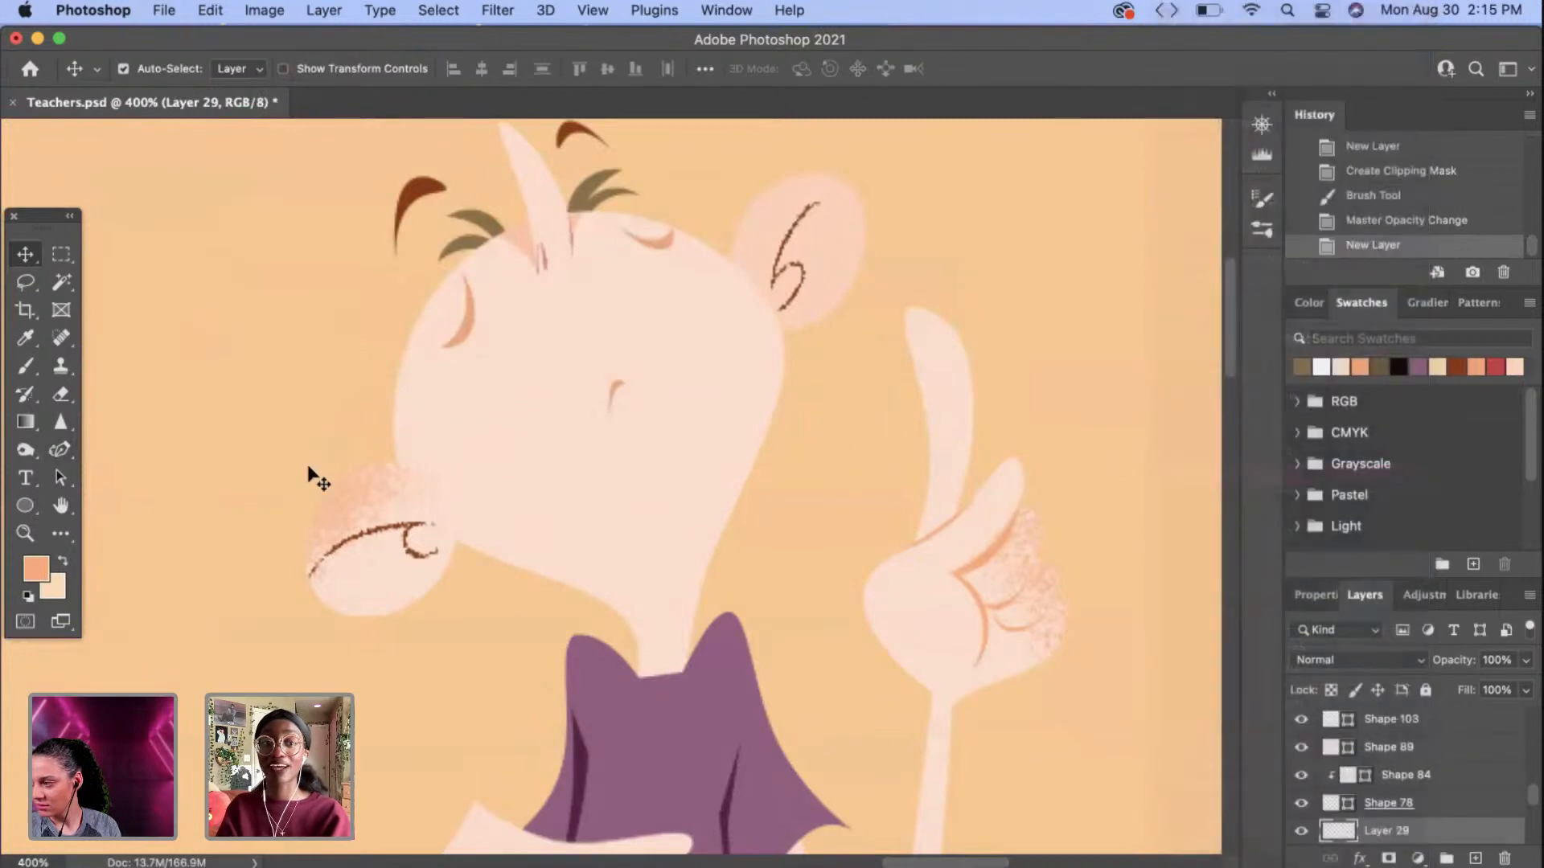
# Step: Brush peach texture over the upper part of the ear near the raised finger and set its layer opacity to 80%
pyautogui.click(27, 366)
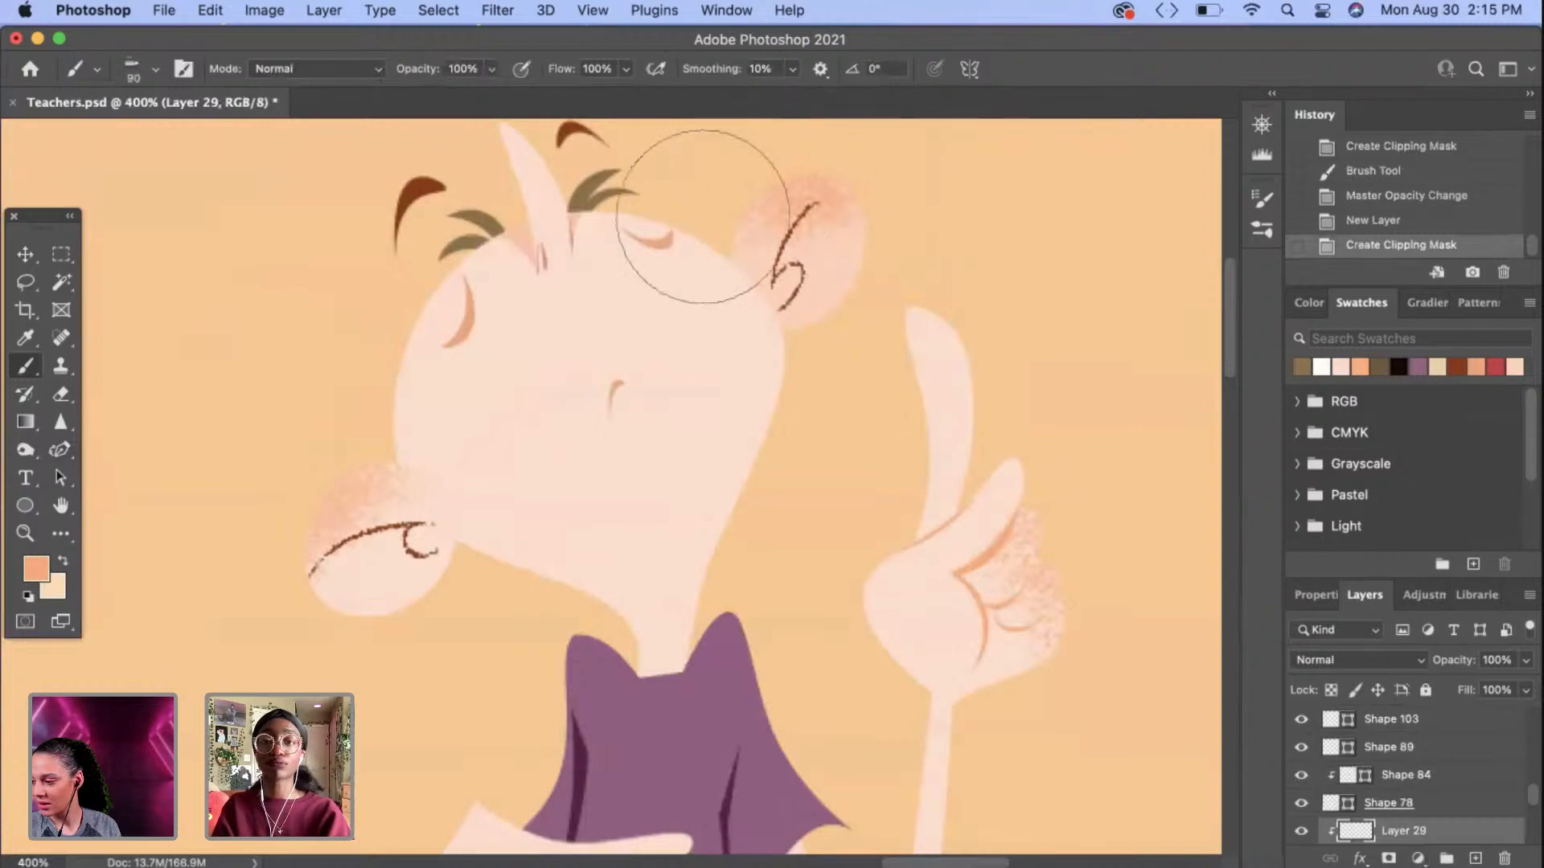
pyautogui.moveTo(796, 187)
pyautogui.mouseDown()
pyautogui.moveTo(864, 233)
pyautogui.moveTo(887, 184)
pyautogui.moveTo(779, 218)
pyautogui.moveTo(756, 184)
pyautogui.mouseUp()
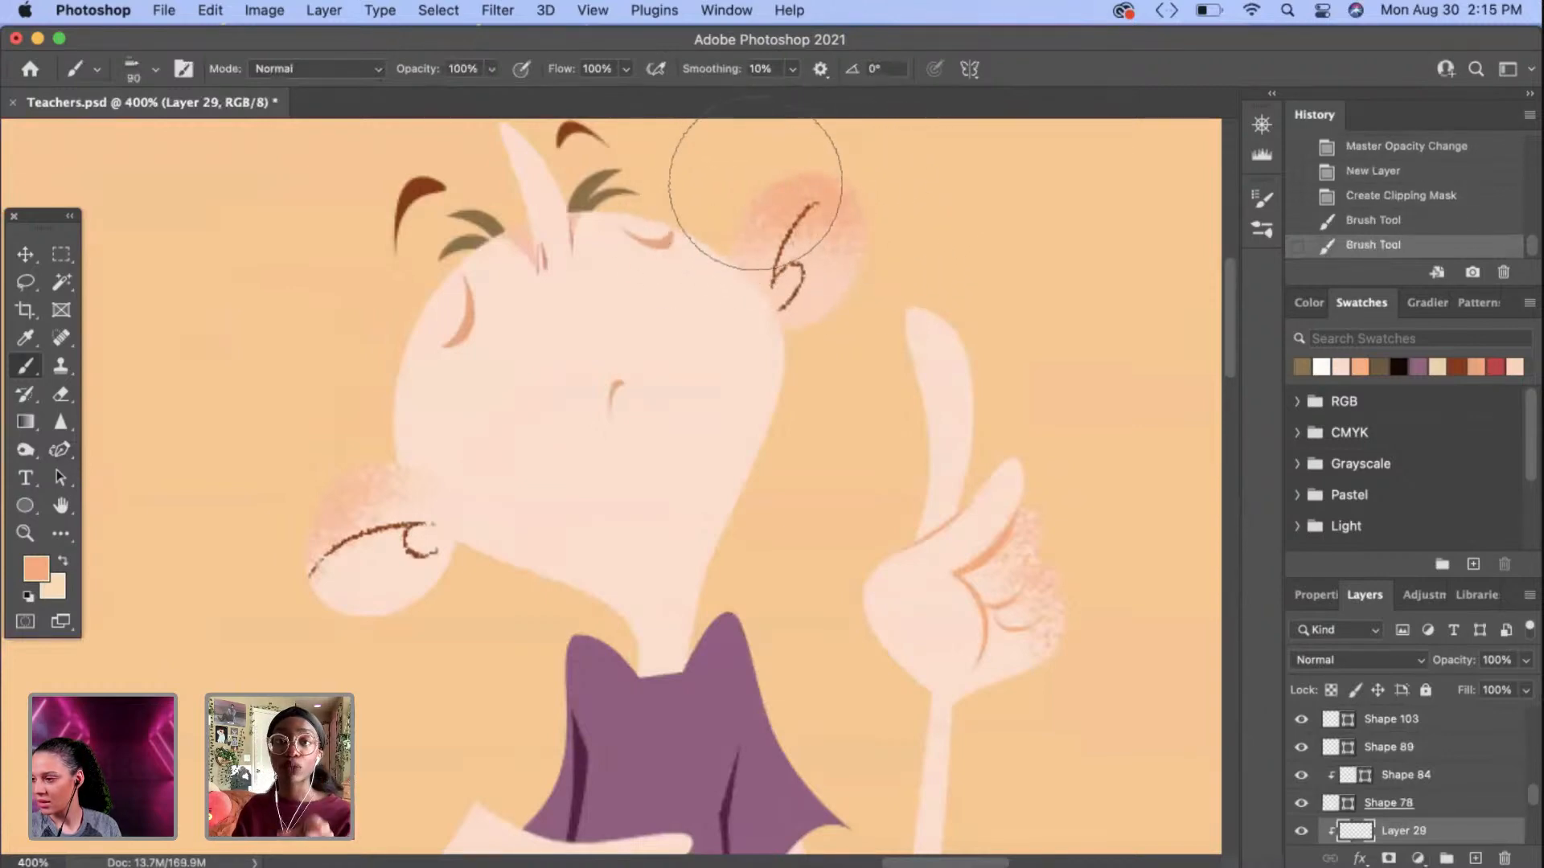
pyautogui.click(19, 256)
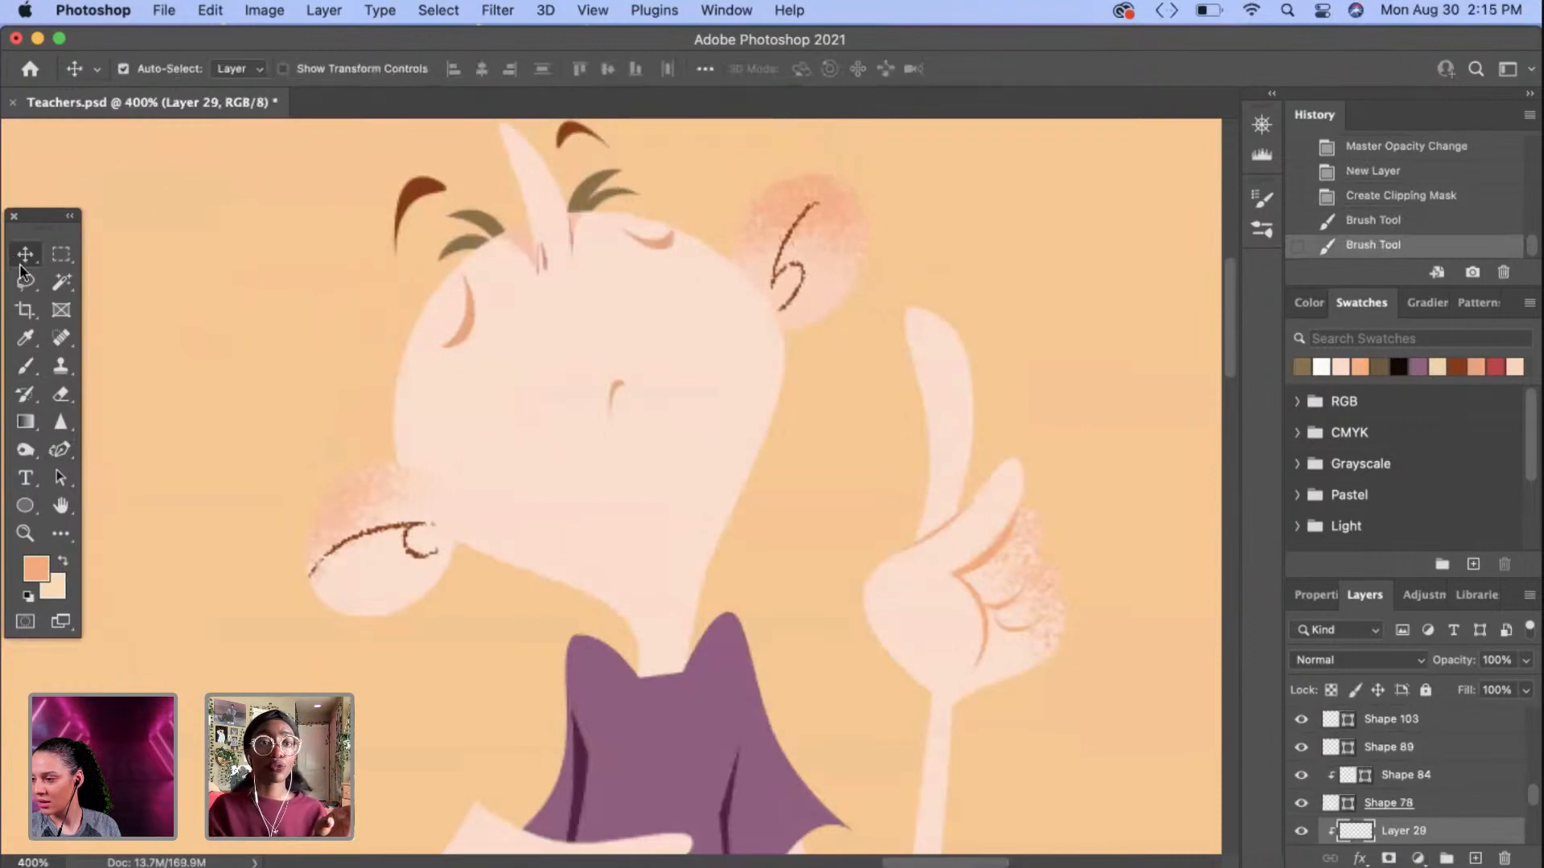
pyautogui.click(359, 513)
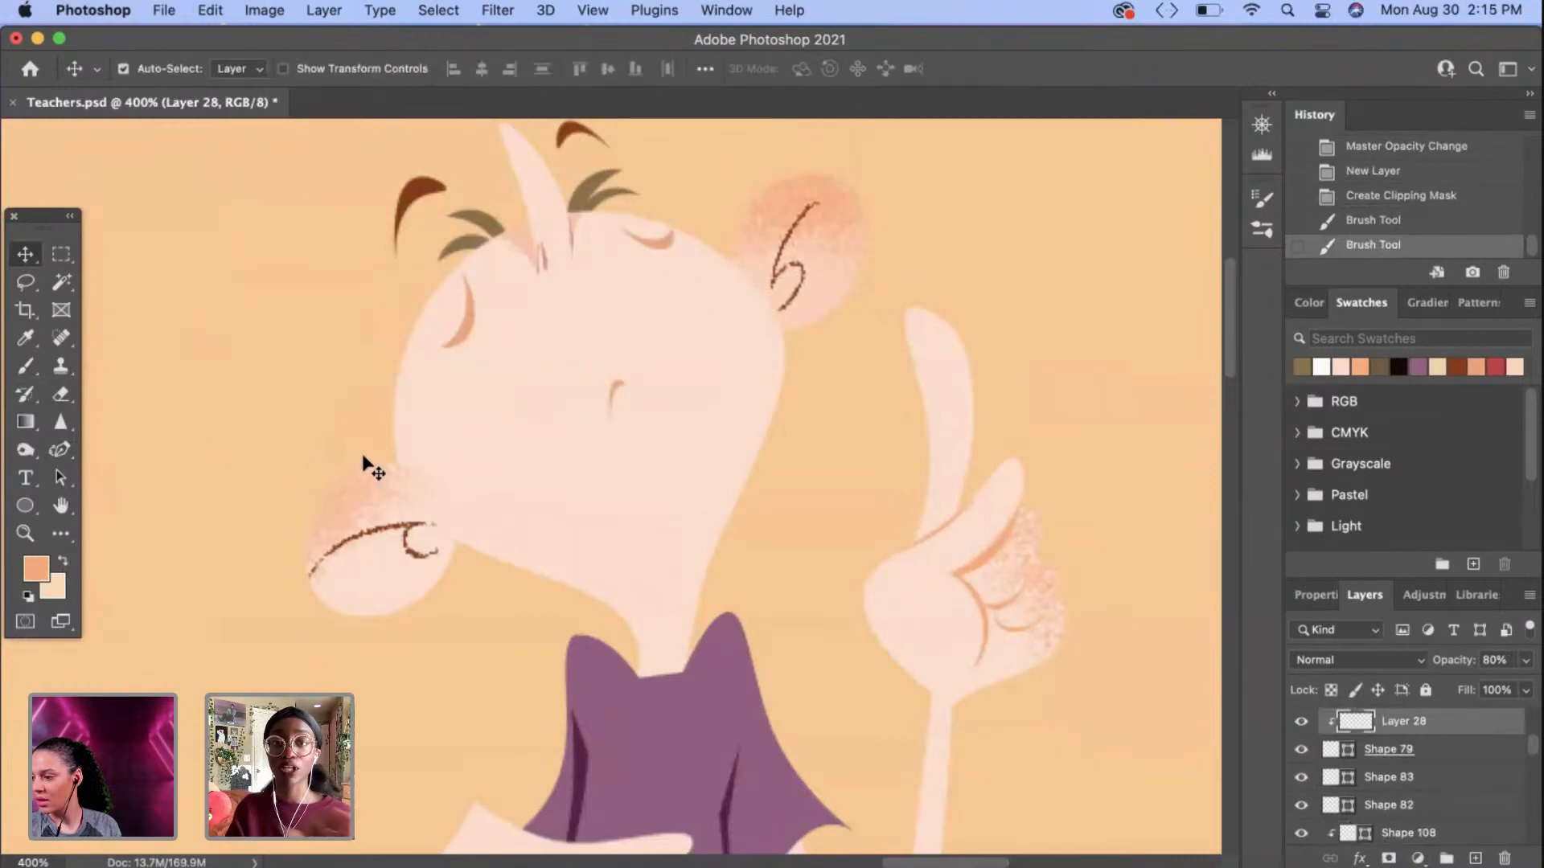
pyautogui.click(805, 234)
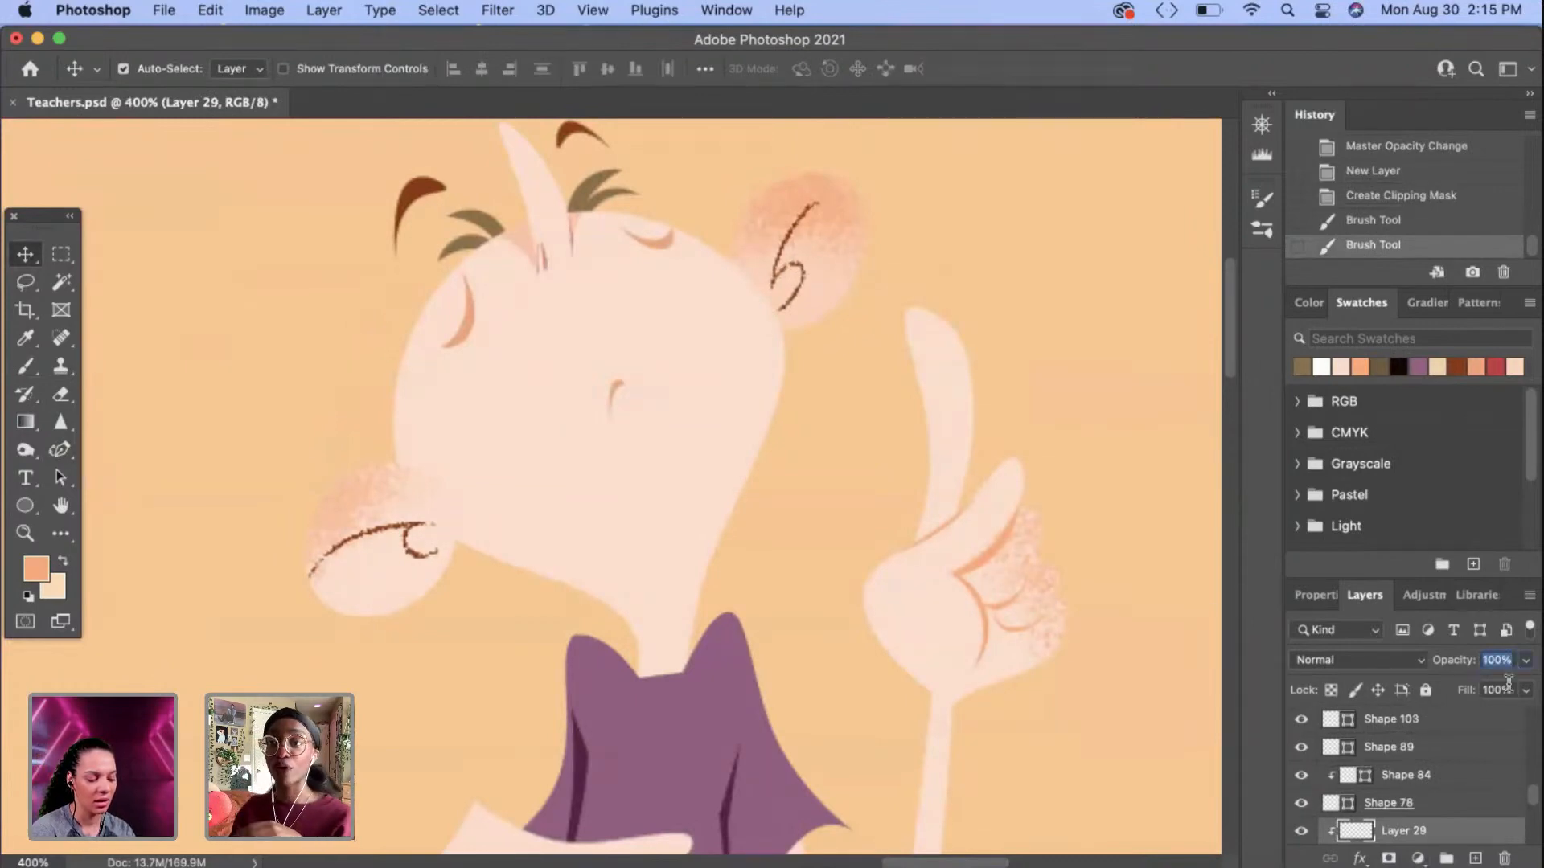
pyautogui.write('80')
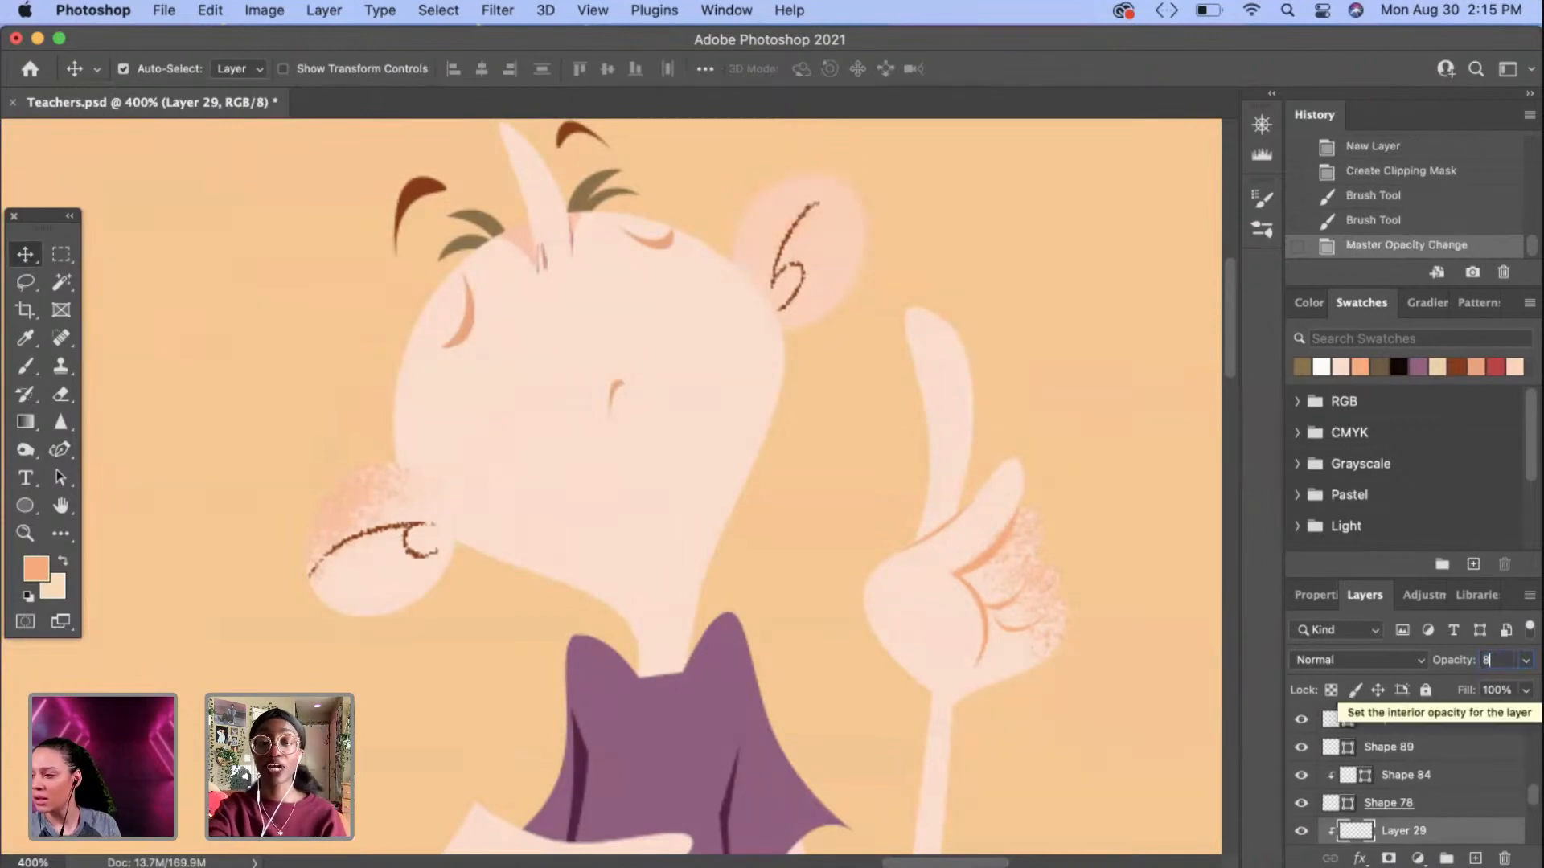
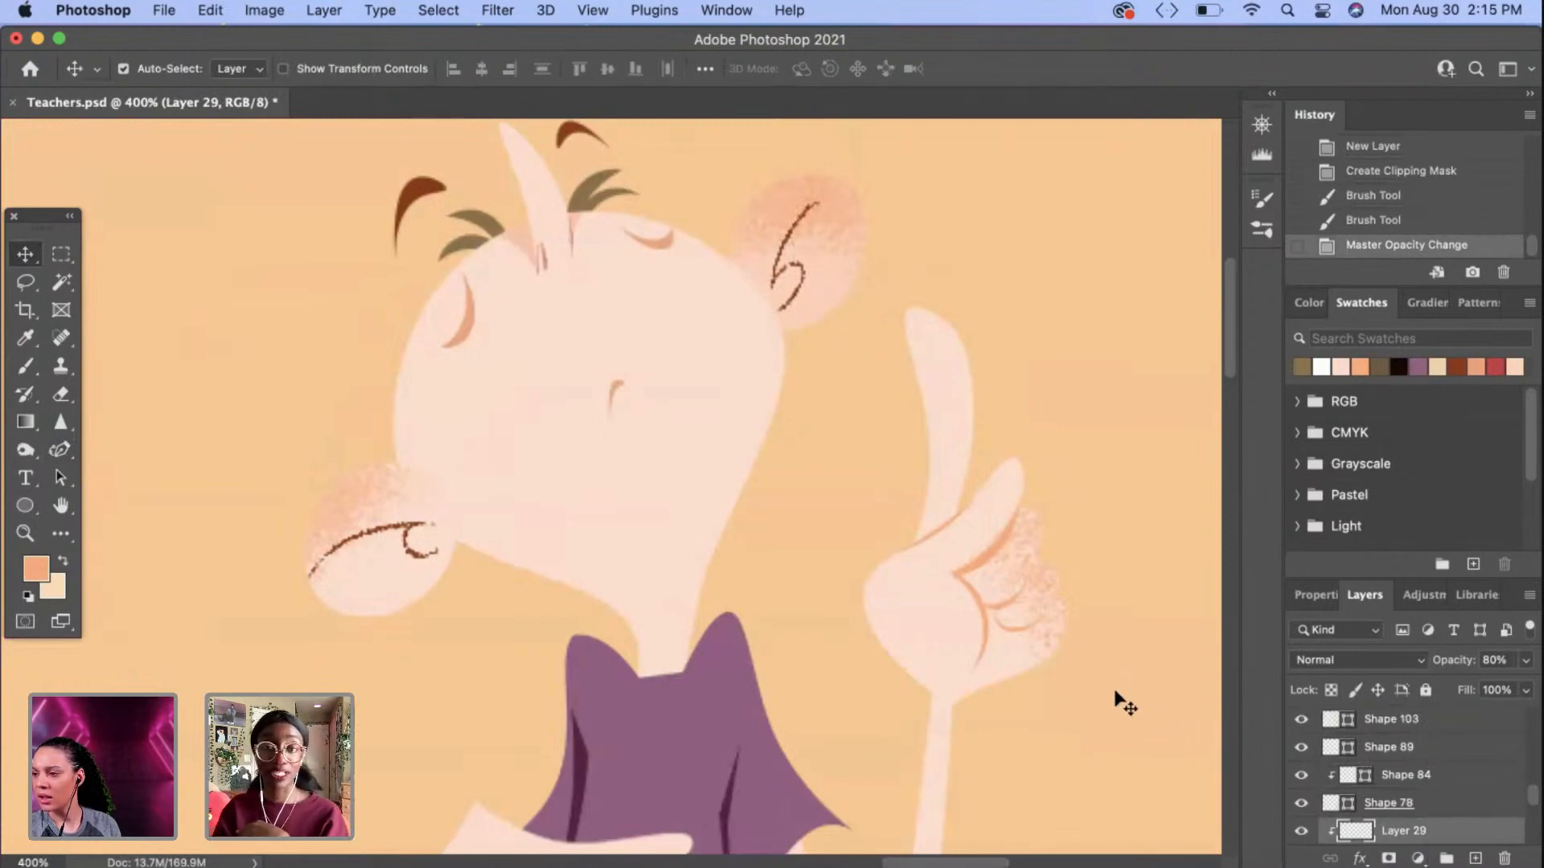
# Step: Brush additional peach texture across the lower-left ear on its existing shading layer
pyautogui.press('super+minus')
pyautogui.press('super+minus')
pyautogui.press('super+minus')
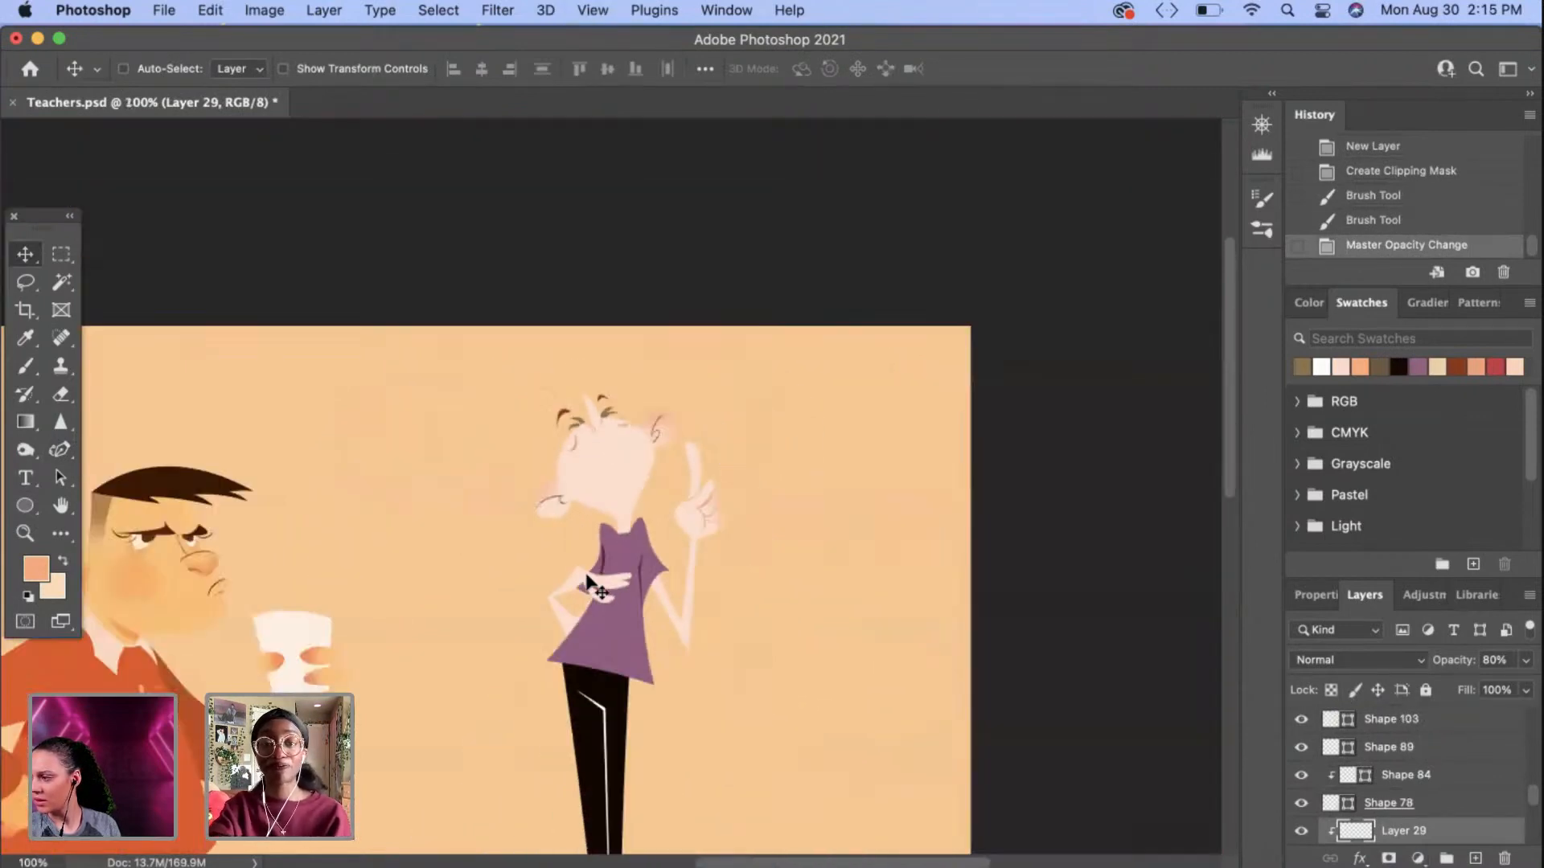
pyautogui.press('super+plus')
pyautogui.press('super+plus')
pyautogui.press('super+plus')
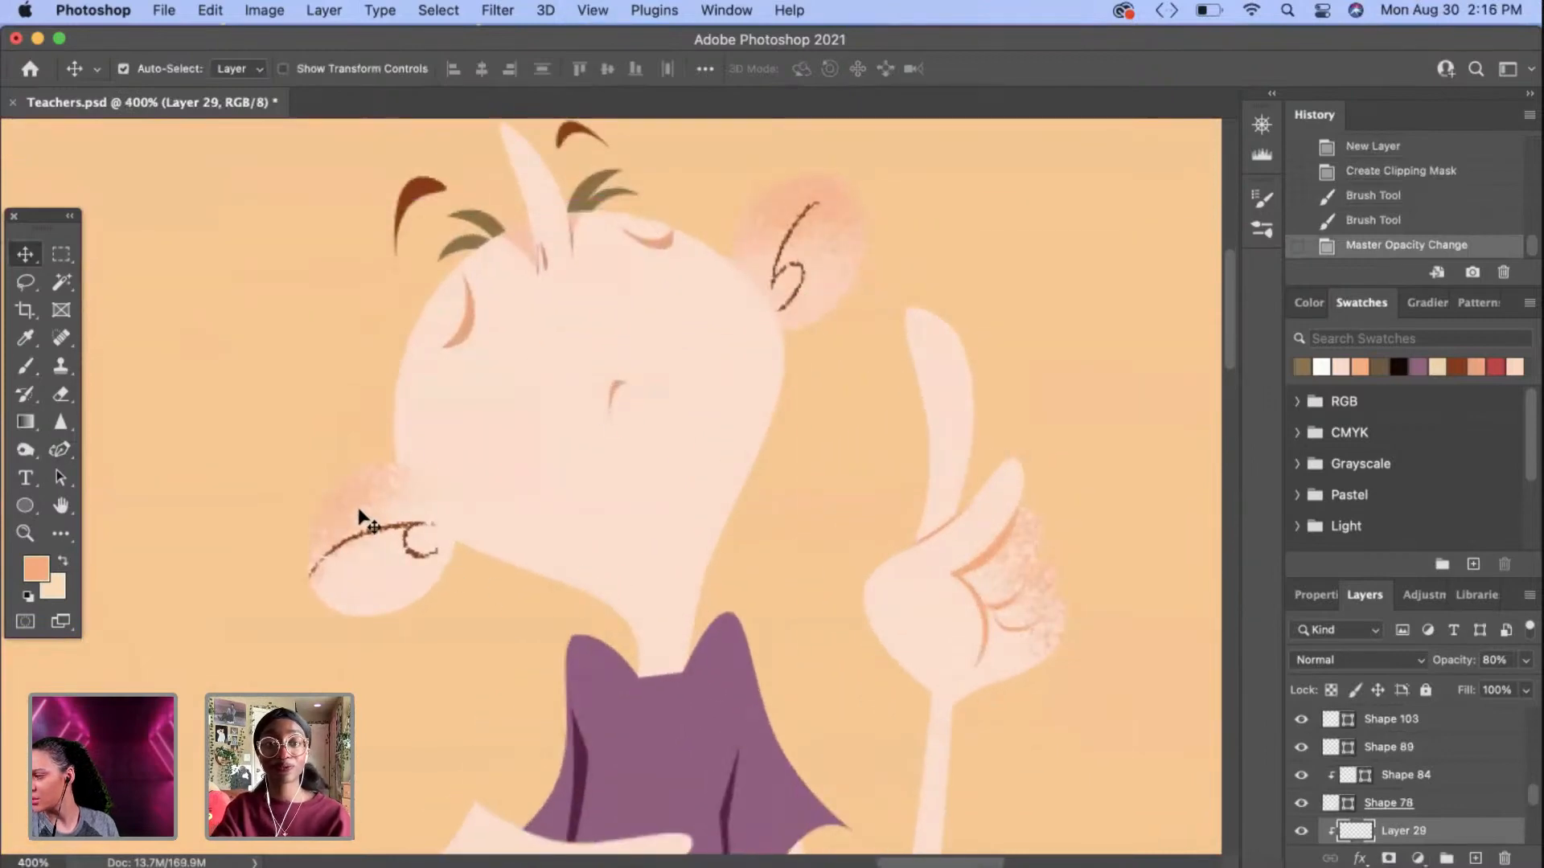
pyautogui.click(355, 504)
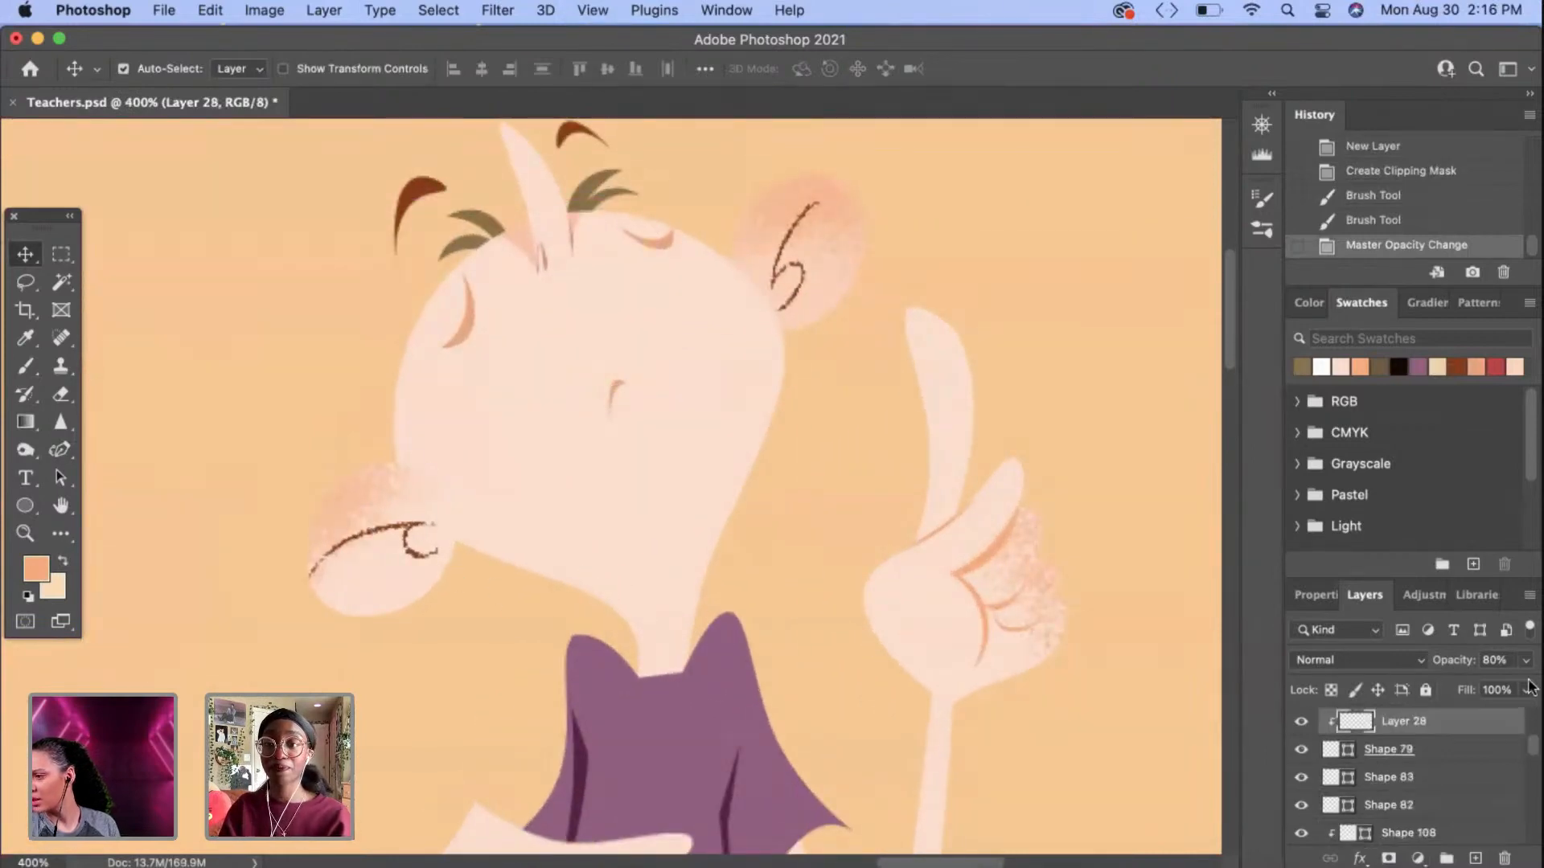
pyautogui.click(25, 366)
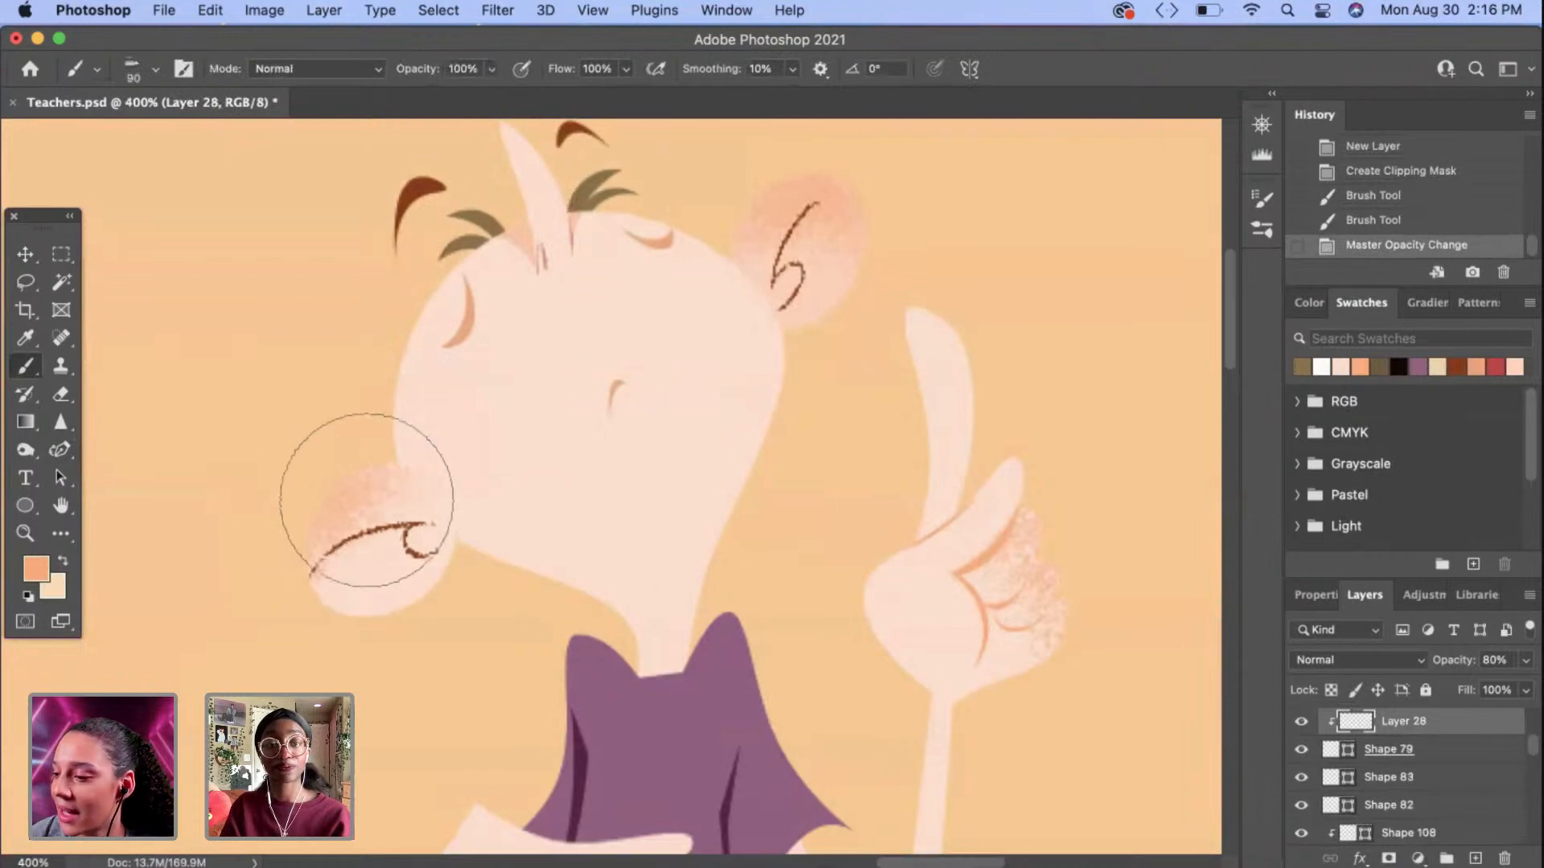
pyautogui.moveTo(407, 483)
pyautogui.mouseDown()
pyautogui.moveTo(292, 510)
pyautogui.moveTo(344, 448)
pyautogui.mouseUp()
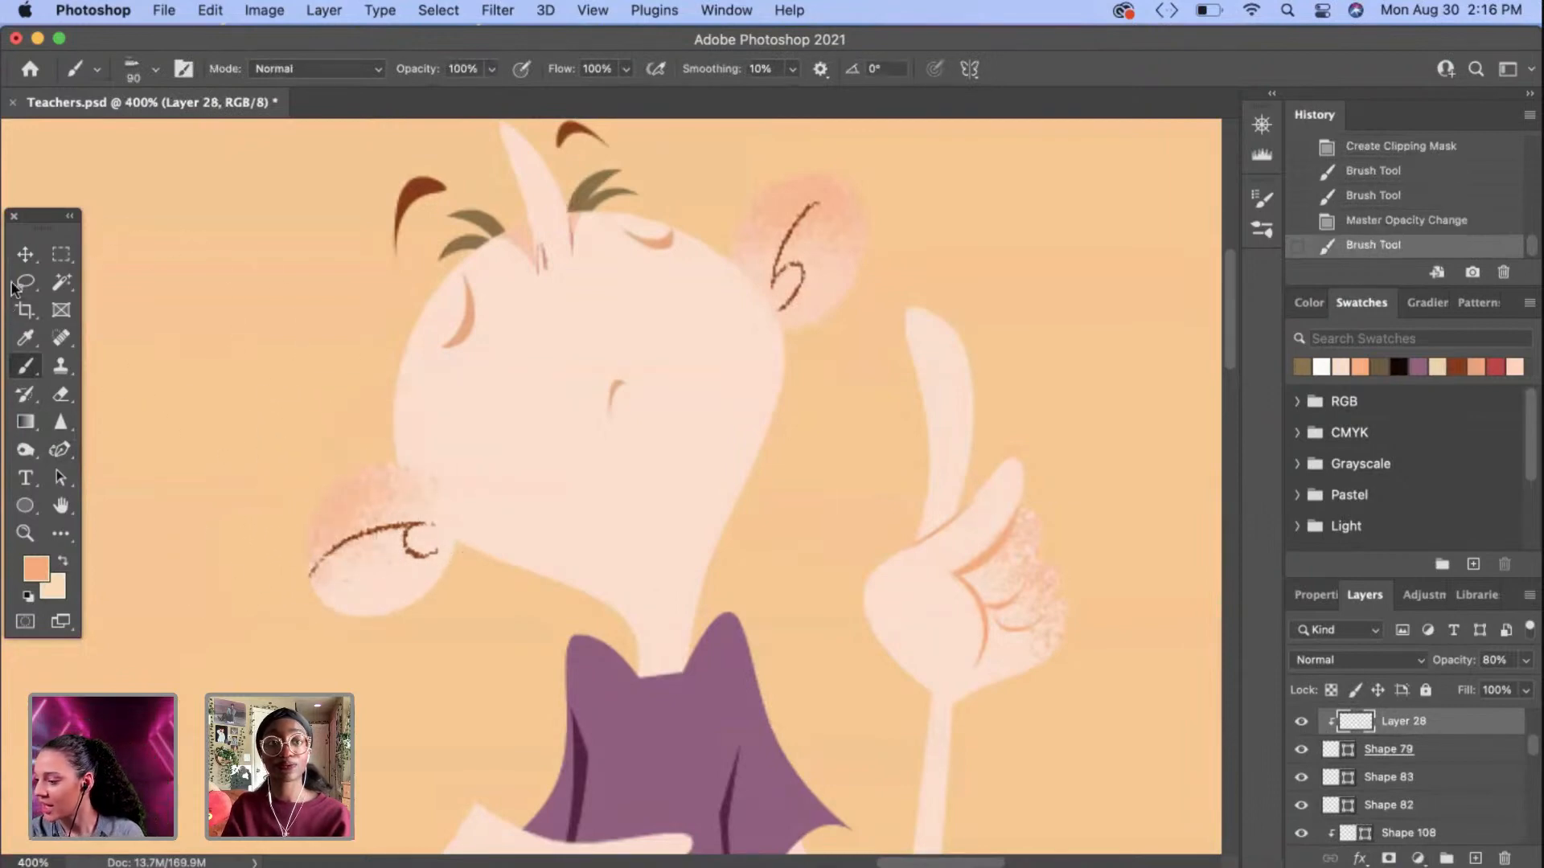
# Step: Add a new shading layer clipped to the head shape and get the brush ready
pyautogui.click(25, 254)
pyautogui.click(539, 448)
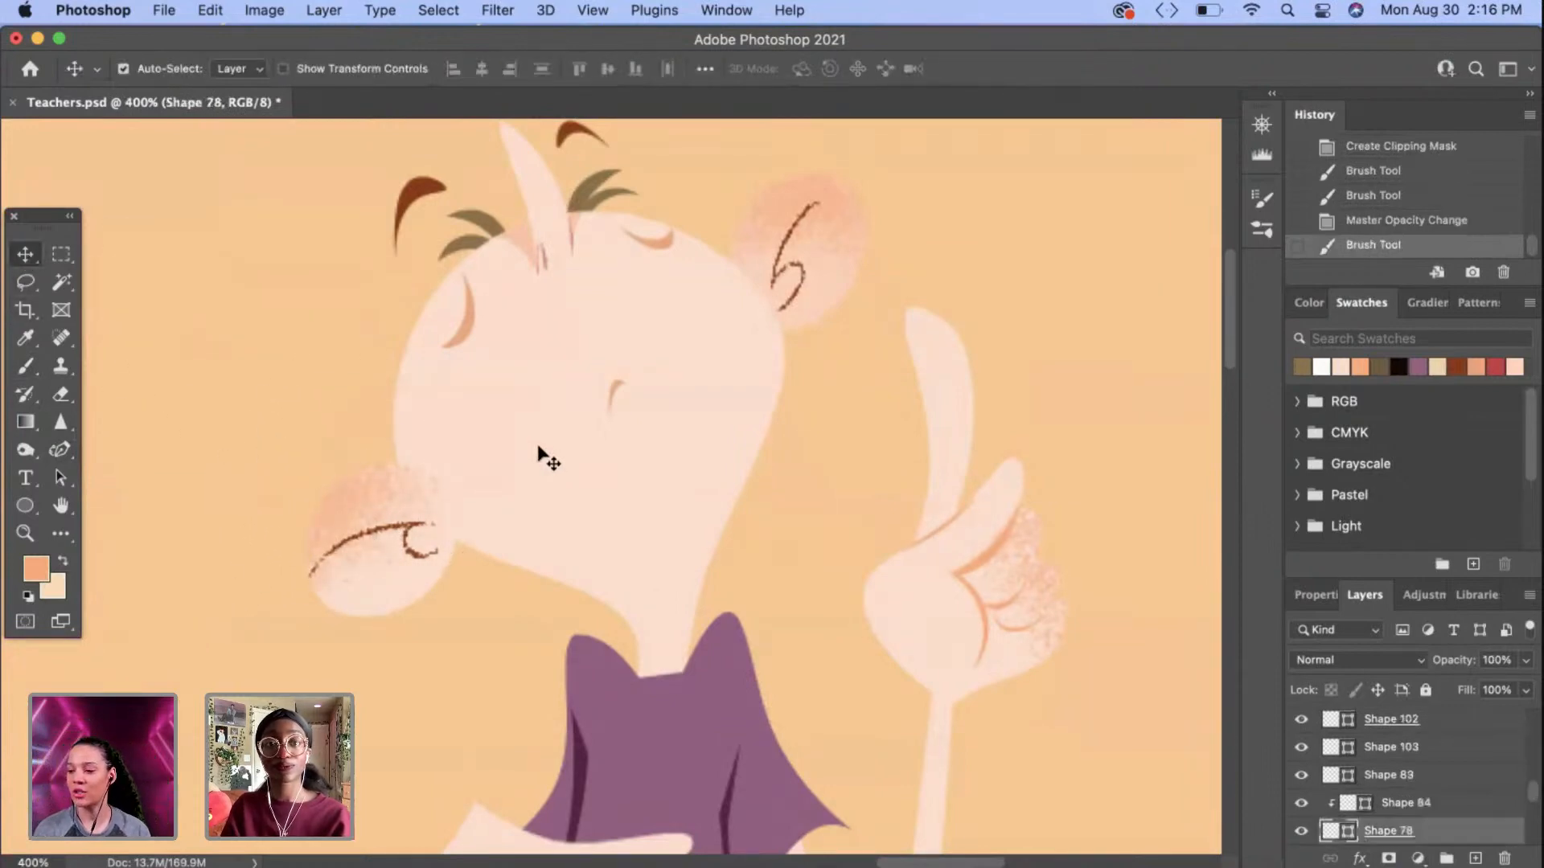
pyautogui.click(1476, 858)
pyautogui.click(25, 366)
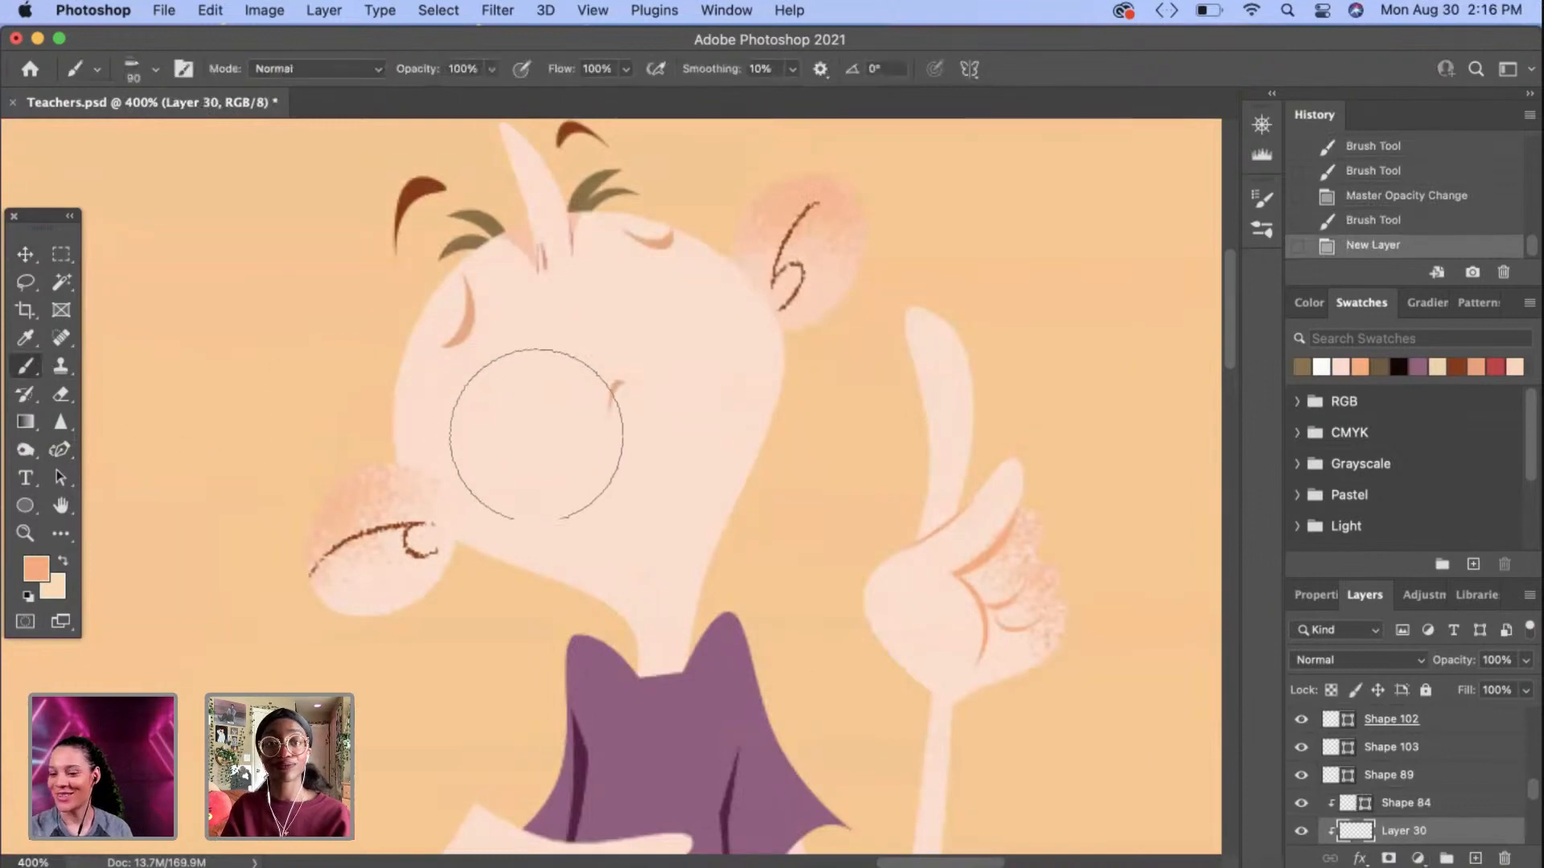
# Step: Brush soft peach texture over both cheeks on the face shading layer with the brush opacity at 54%
pyautogui.moveTo(512, 432)
pyautogui.mouseDown()
pyautogui.moveTo(442, 456)
pyautogui.moveTo(501, 407)
pyautogui.moveTo(486, 495)
pyautogui.moveTo(431, 386)
pyautogui.mouseUp()
pyautogui.hotkey('ctrl', 'z')
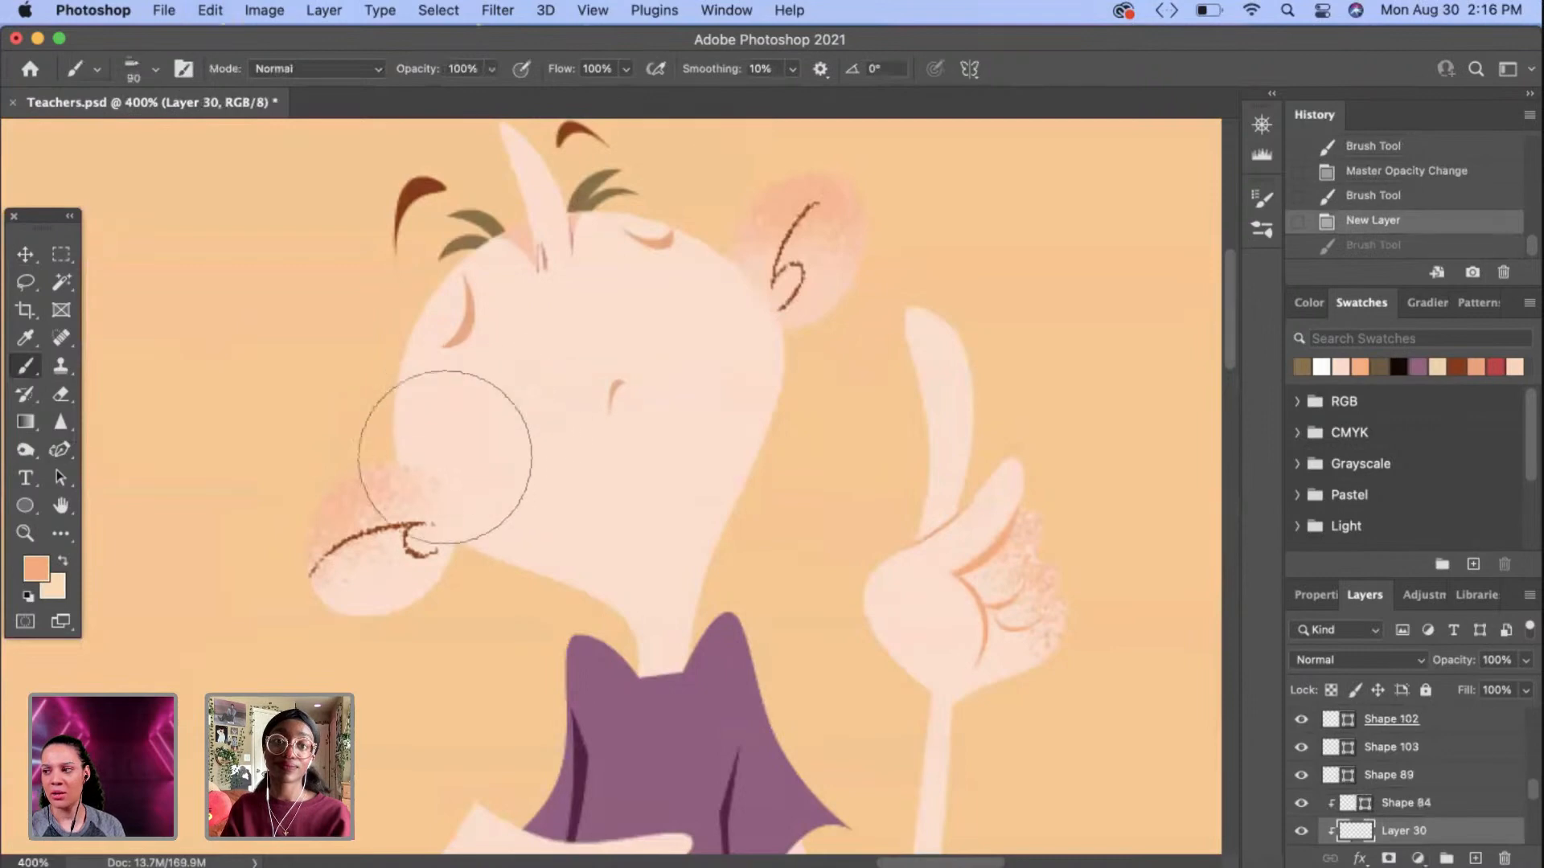
pyautogui.click(486, 72)
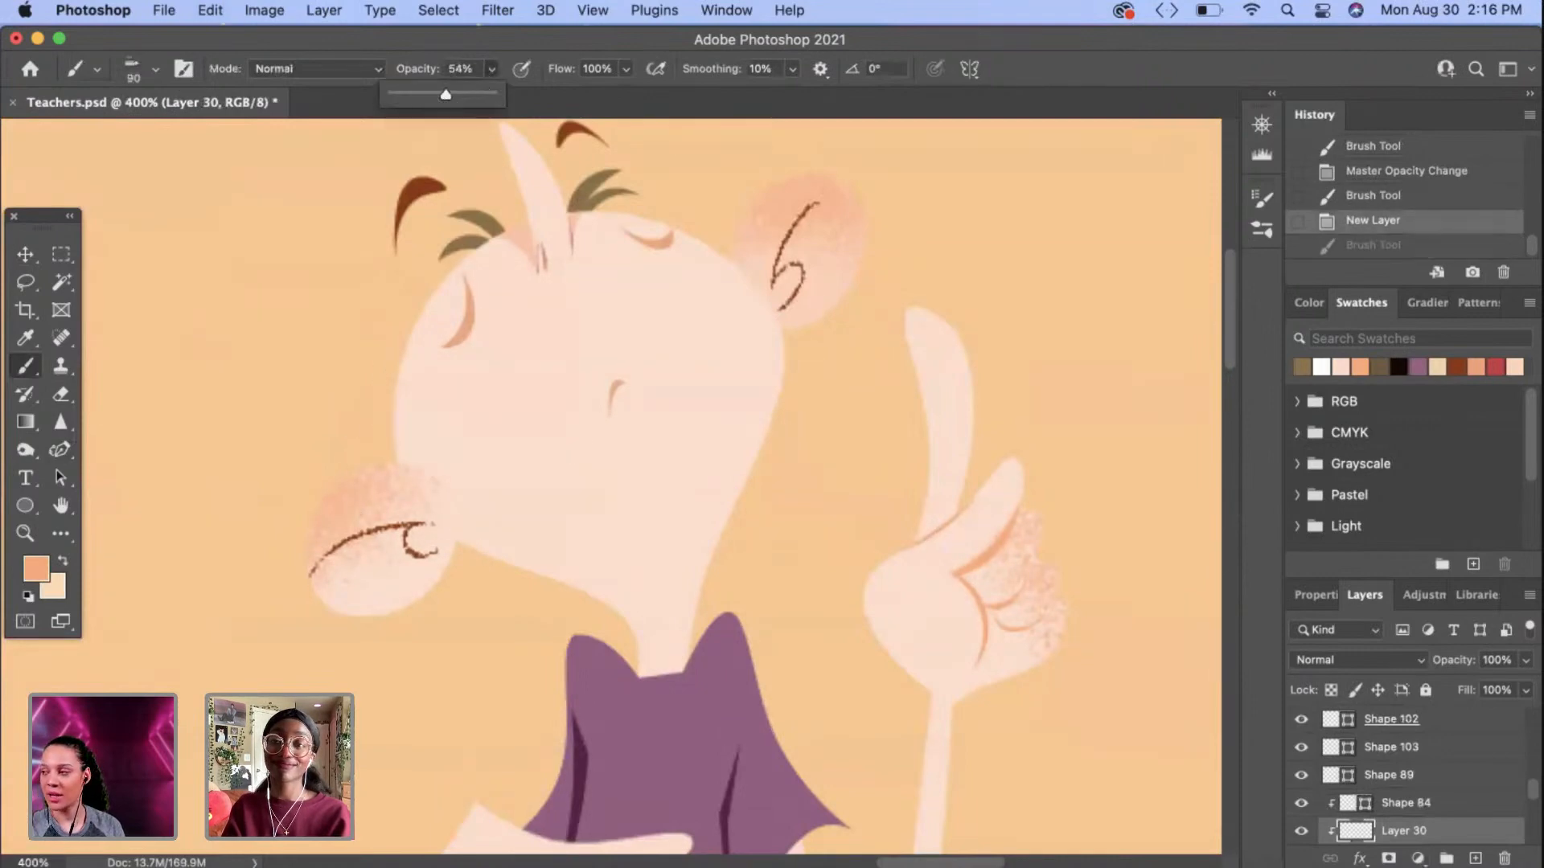
pyautogui.moveTo(461, 447)
pyautogui.mouseDown()
pyautogui.moveTo(455, 434)
pyautogui.moveTo(491, 456)
pyautogui.moveTo(466, 472)
pyautogui.moveTo(431, 407)
pyautogui.moveTo(469, 466)
pyautogui.moveTo(490, 406)
pyautogui.moveTo(427, 485)
pyautogui.moveTo(362, 386)
pyautogui.moveTo(451, 486)
pyautogui.moveTo(368, 480)
pyautogui.moveTo(386, 434)
pyautogui.mouseUp()
pyautogui.press('super+z')
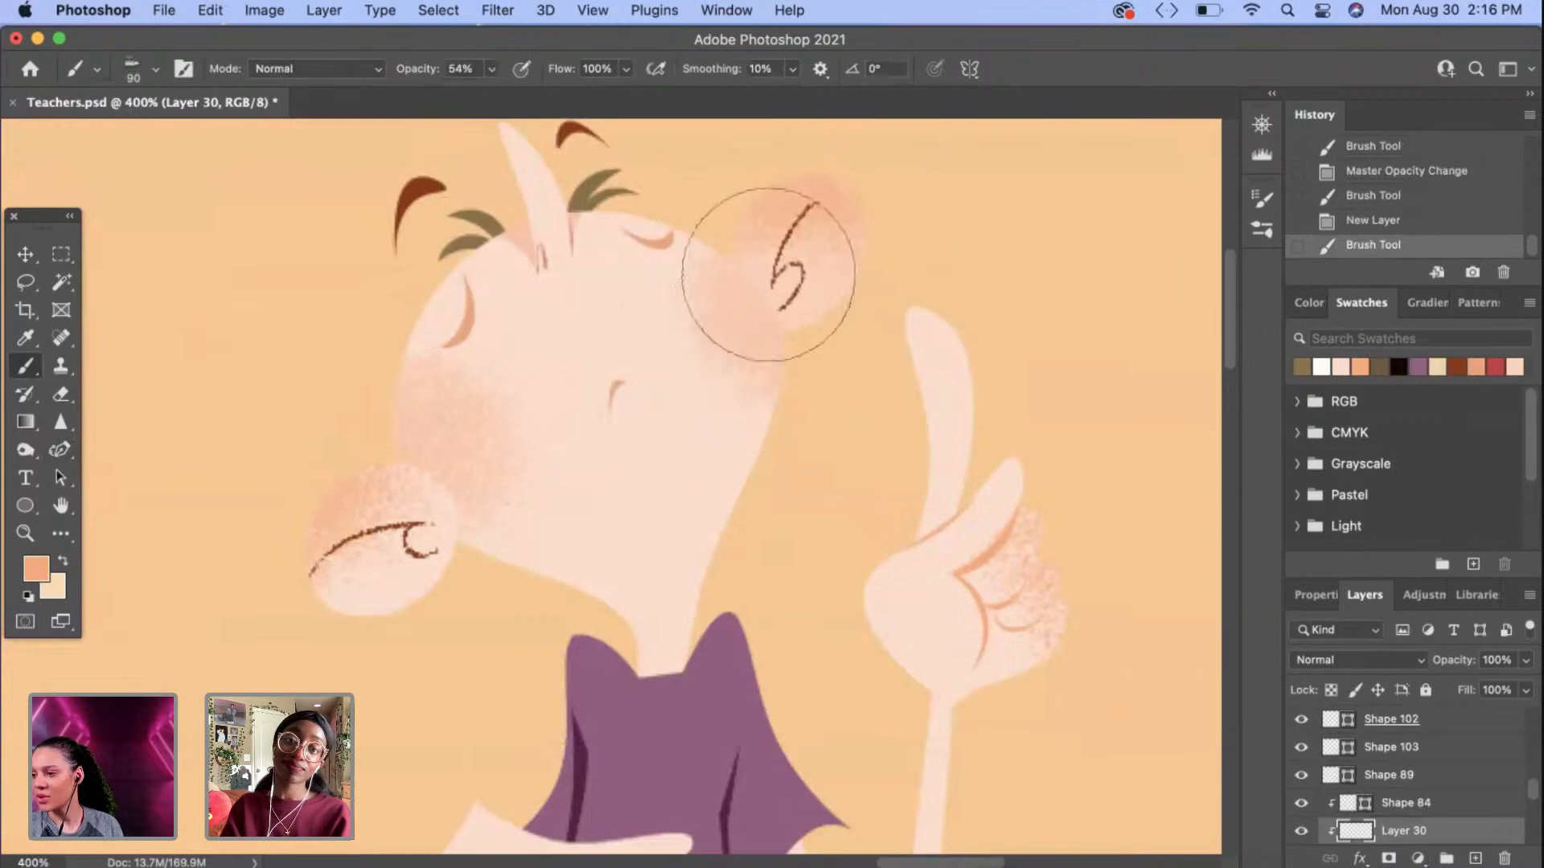
pyautogui.moveTo(768, 275); pyautogui.dragTo(743, 380)
pyautogui.moveTo(452, 429); pyautogui.dragTo(501, 428)
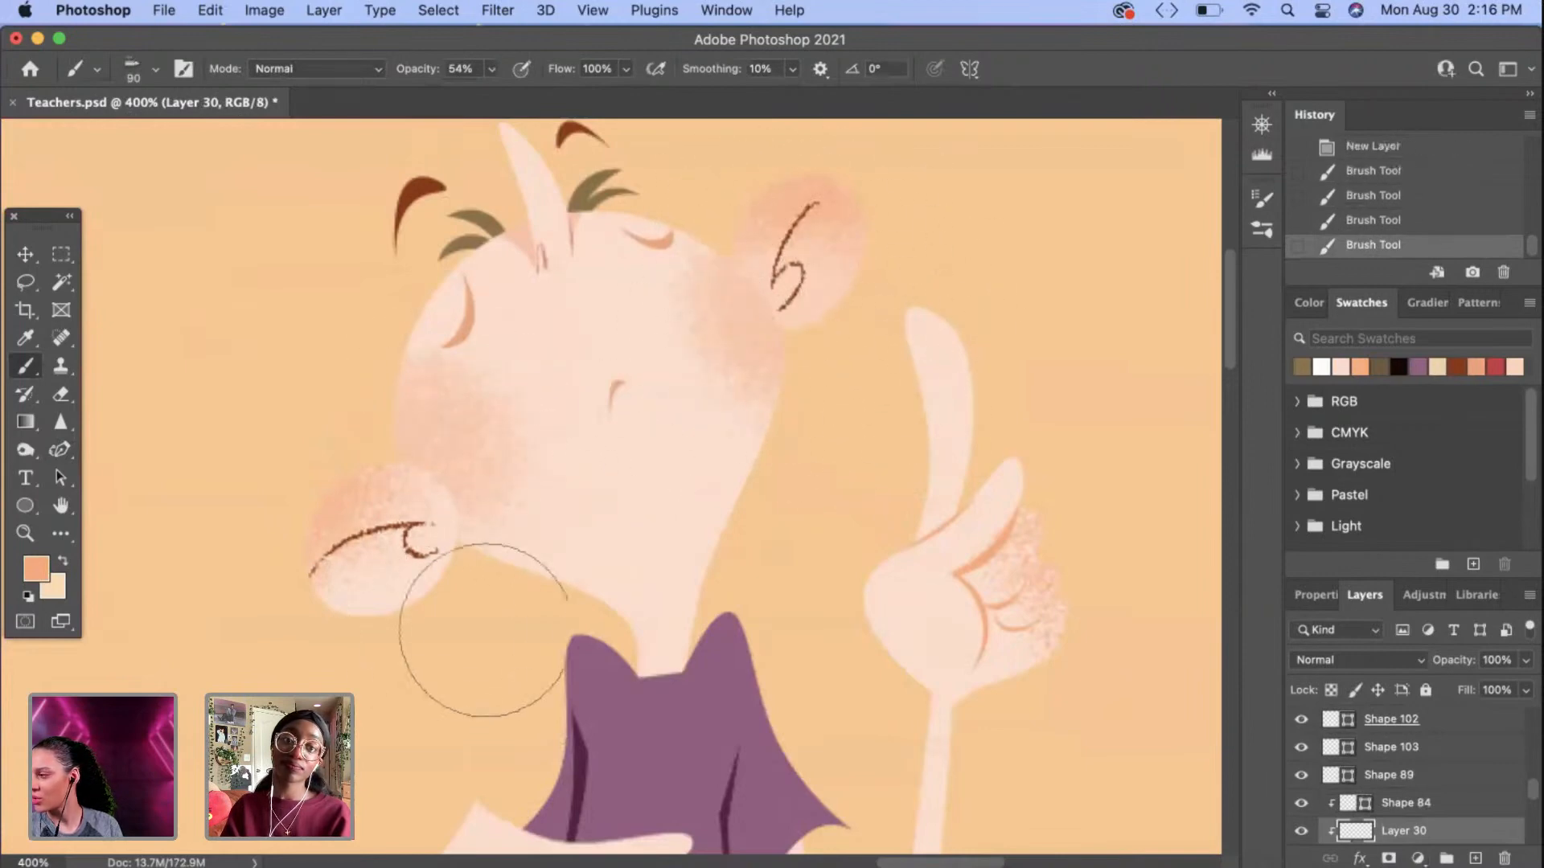
# Step: Set the face shading layer's opacity to 60%
pyautogui.click(1524, 662)
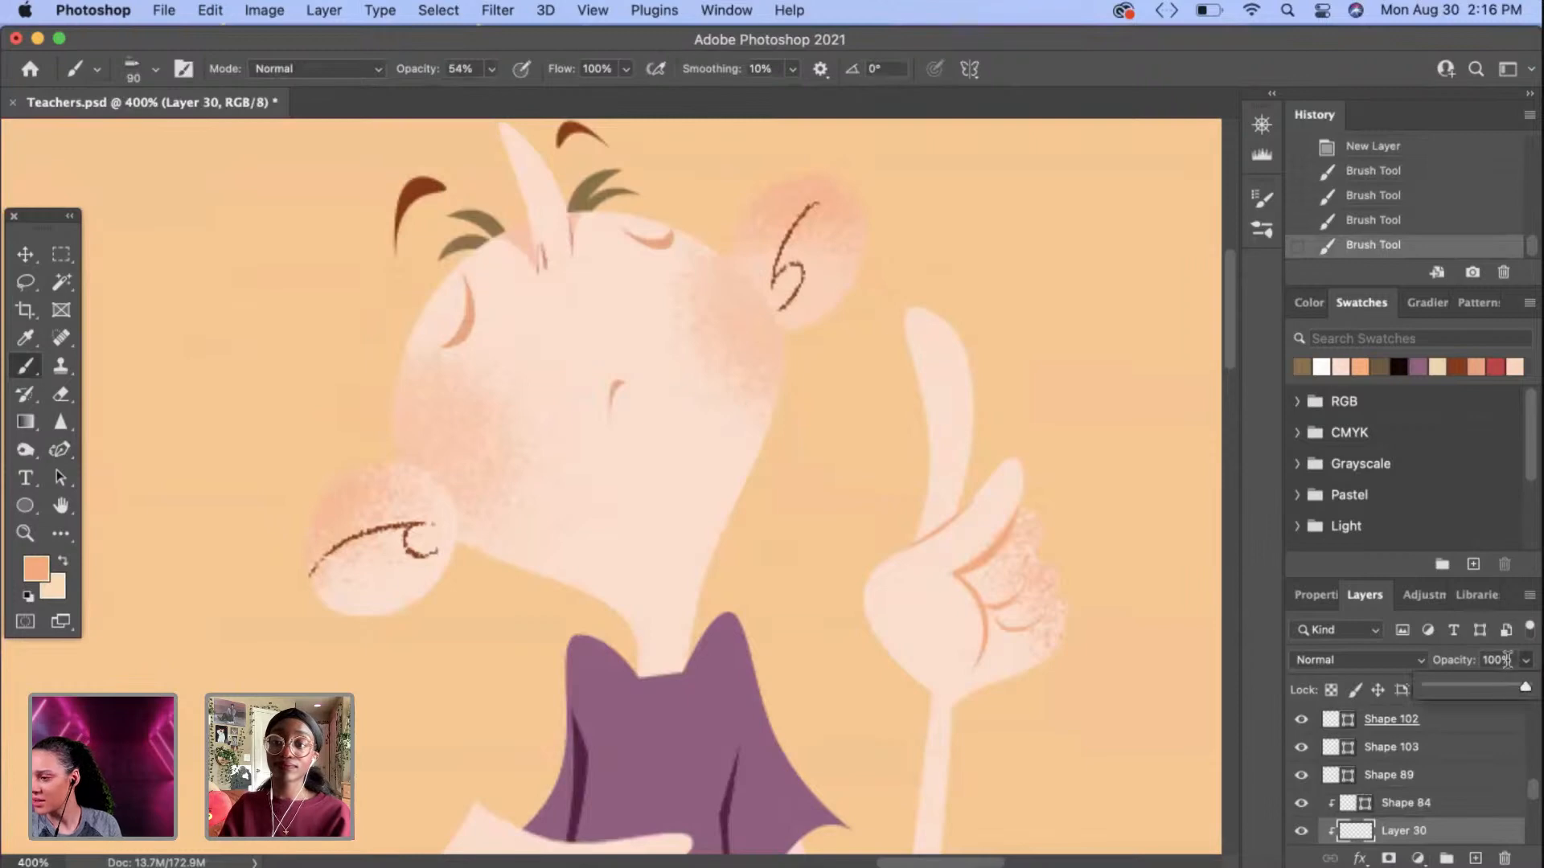
pyautogui.click(1508, 661)
pyautogui.write('80')
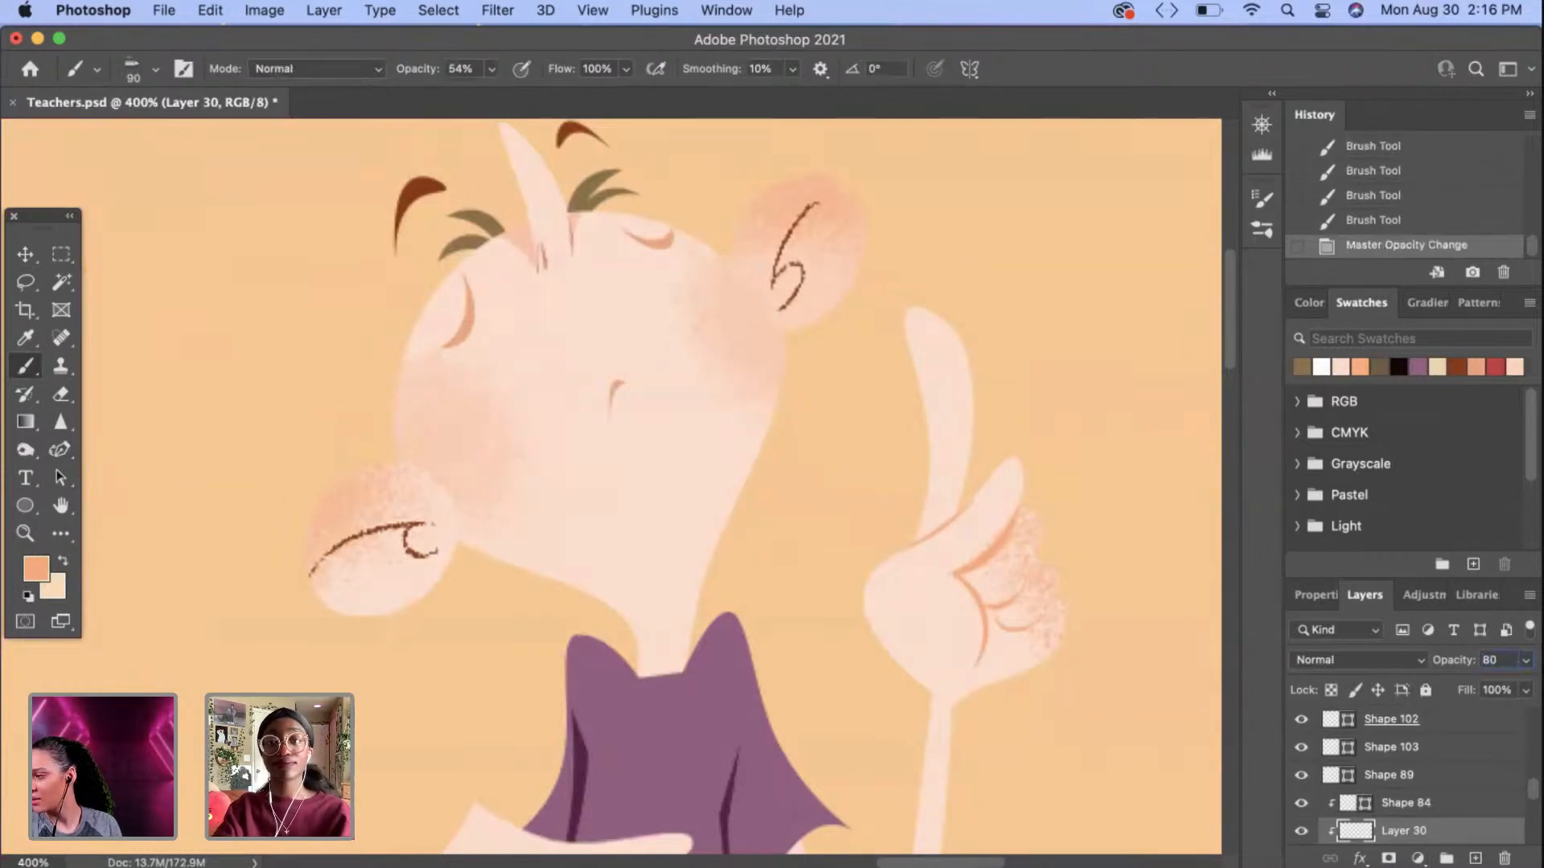
pyautogui.press('BackSpace')
pyautogui.press('BackSpace')
pyautogui.write('60')
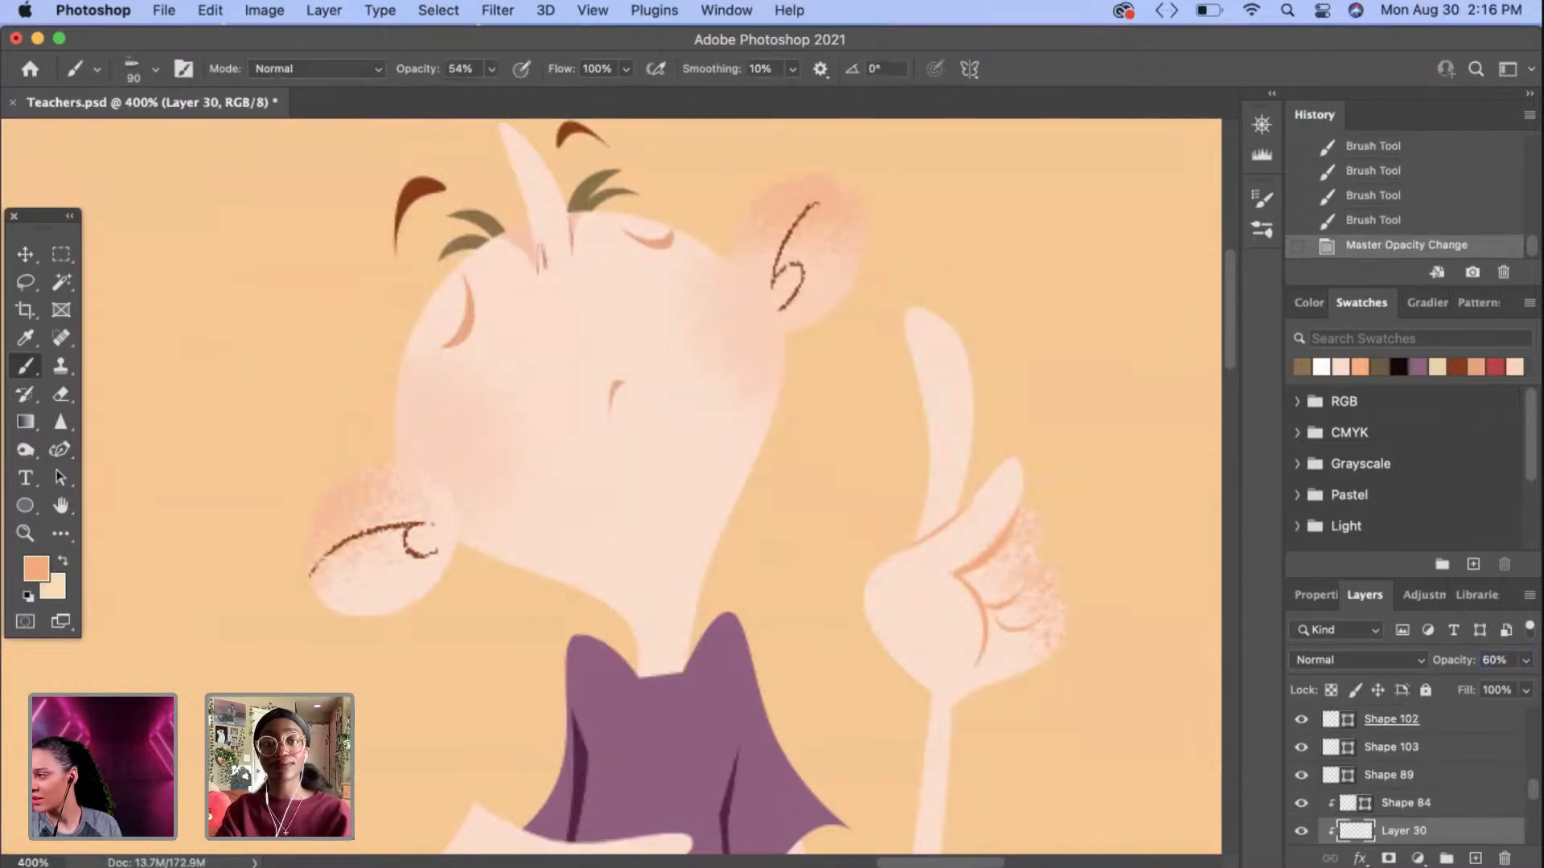
# Step: Identify the lower-left ear's shape layer beneath its peach texture and rasterize it
pyautogui.click(24, 255)
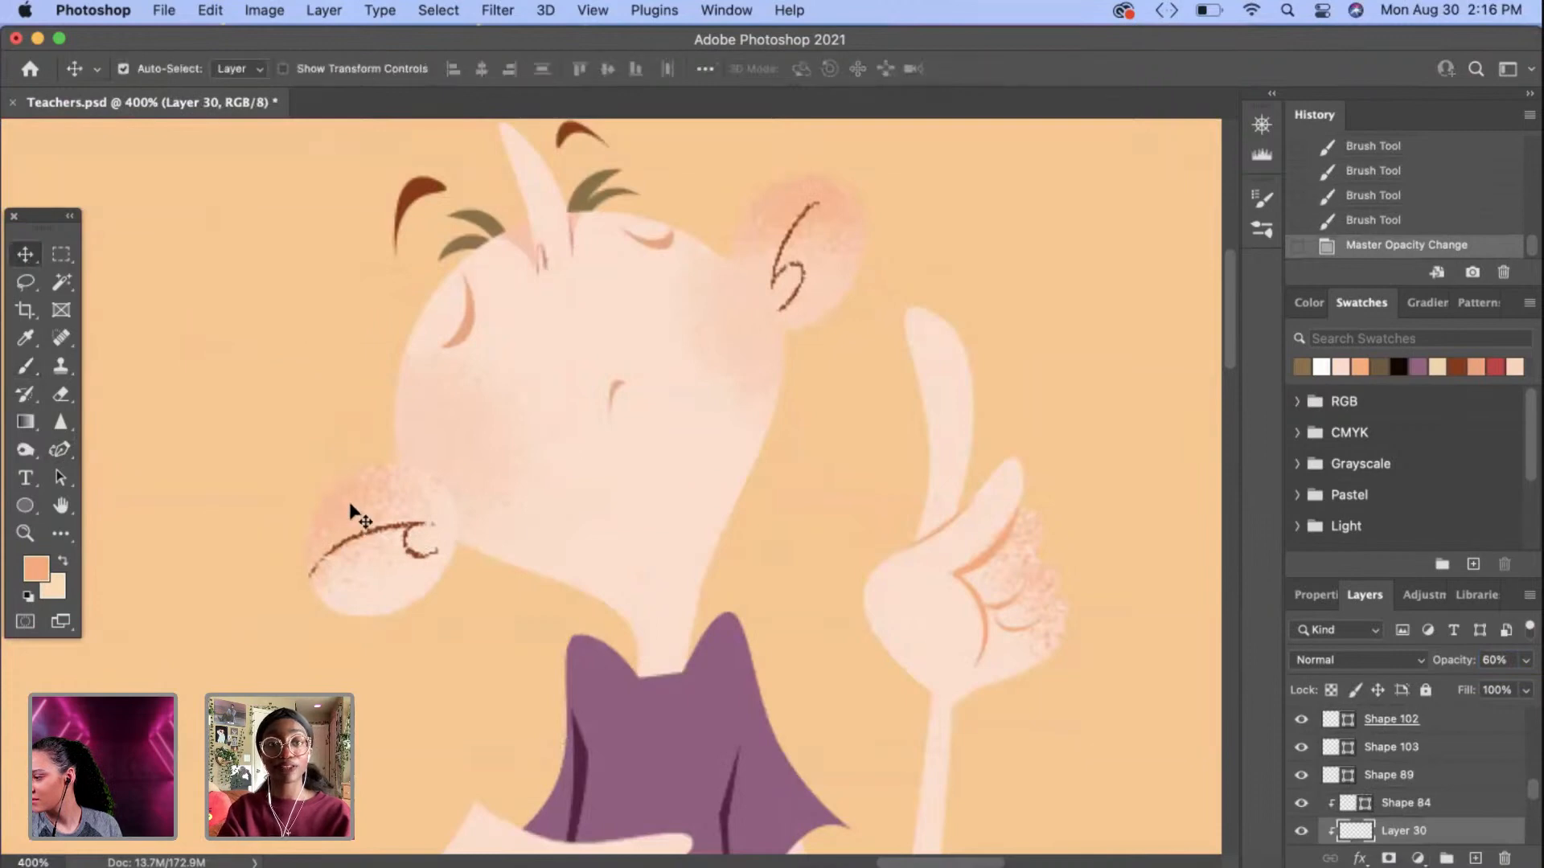
pyautogui.click(344, 503)
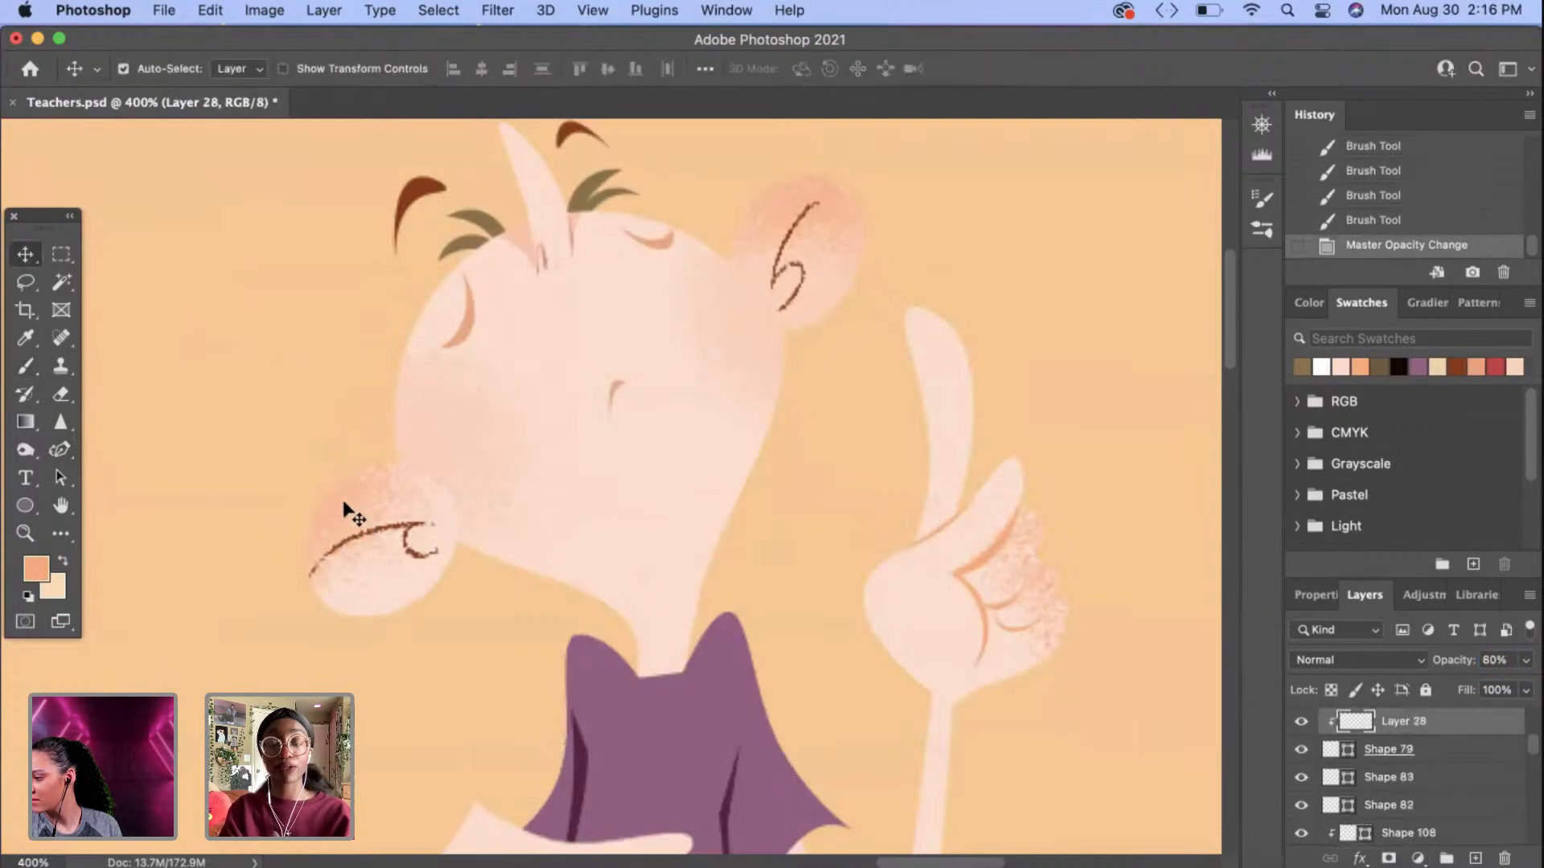
pyautogui.click(1301, 778)
pyautogui.click(1301, 778)
pyautogui.rightClick(1412, 756)
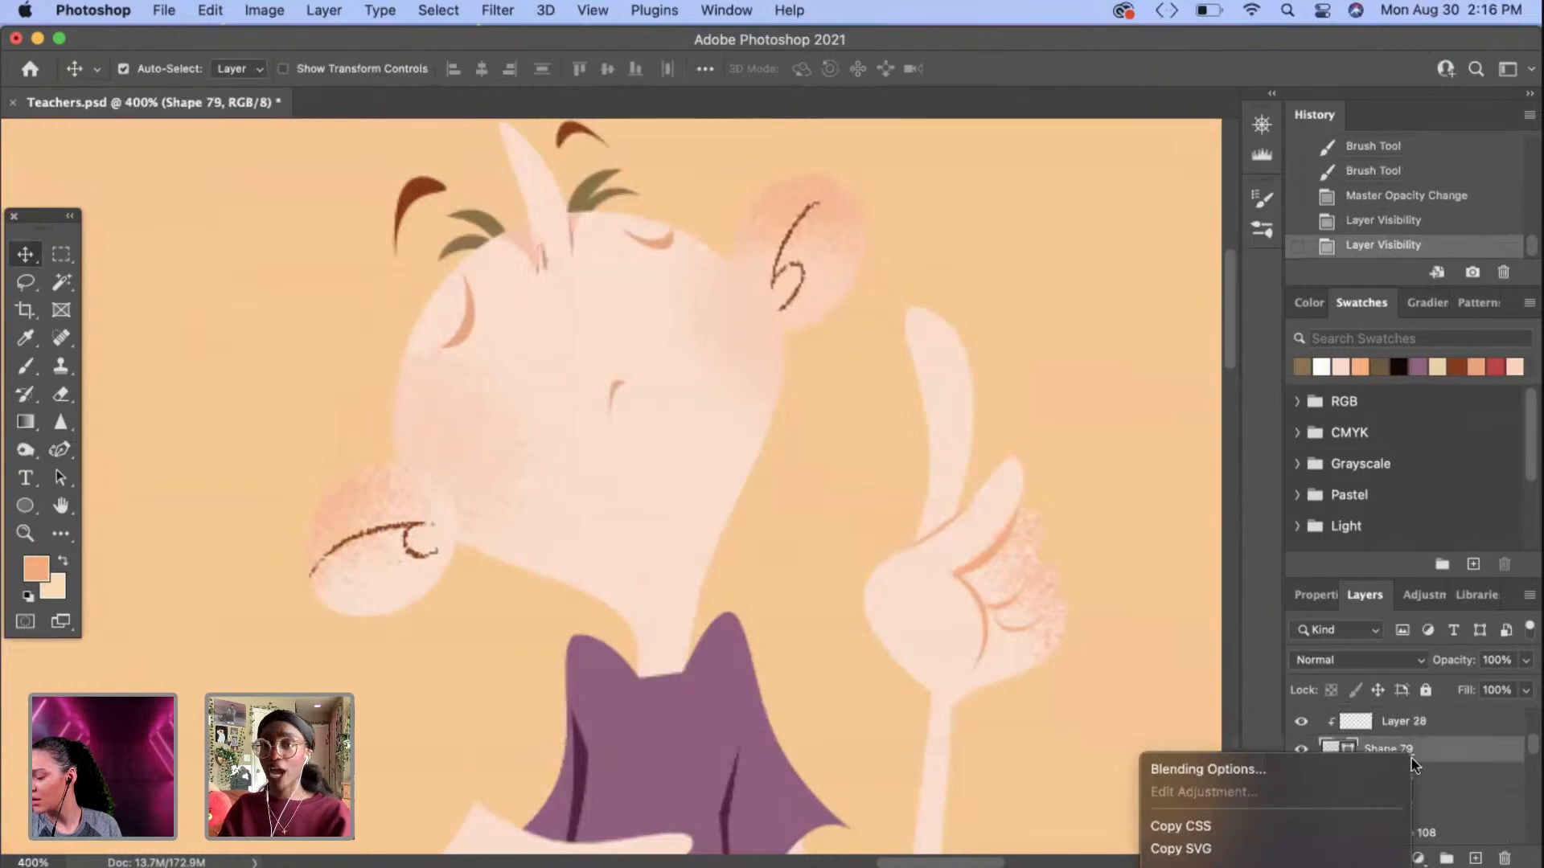
pyautogui.moveTo(1303, 865)
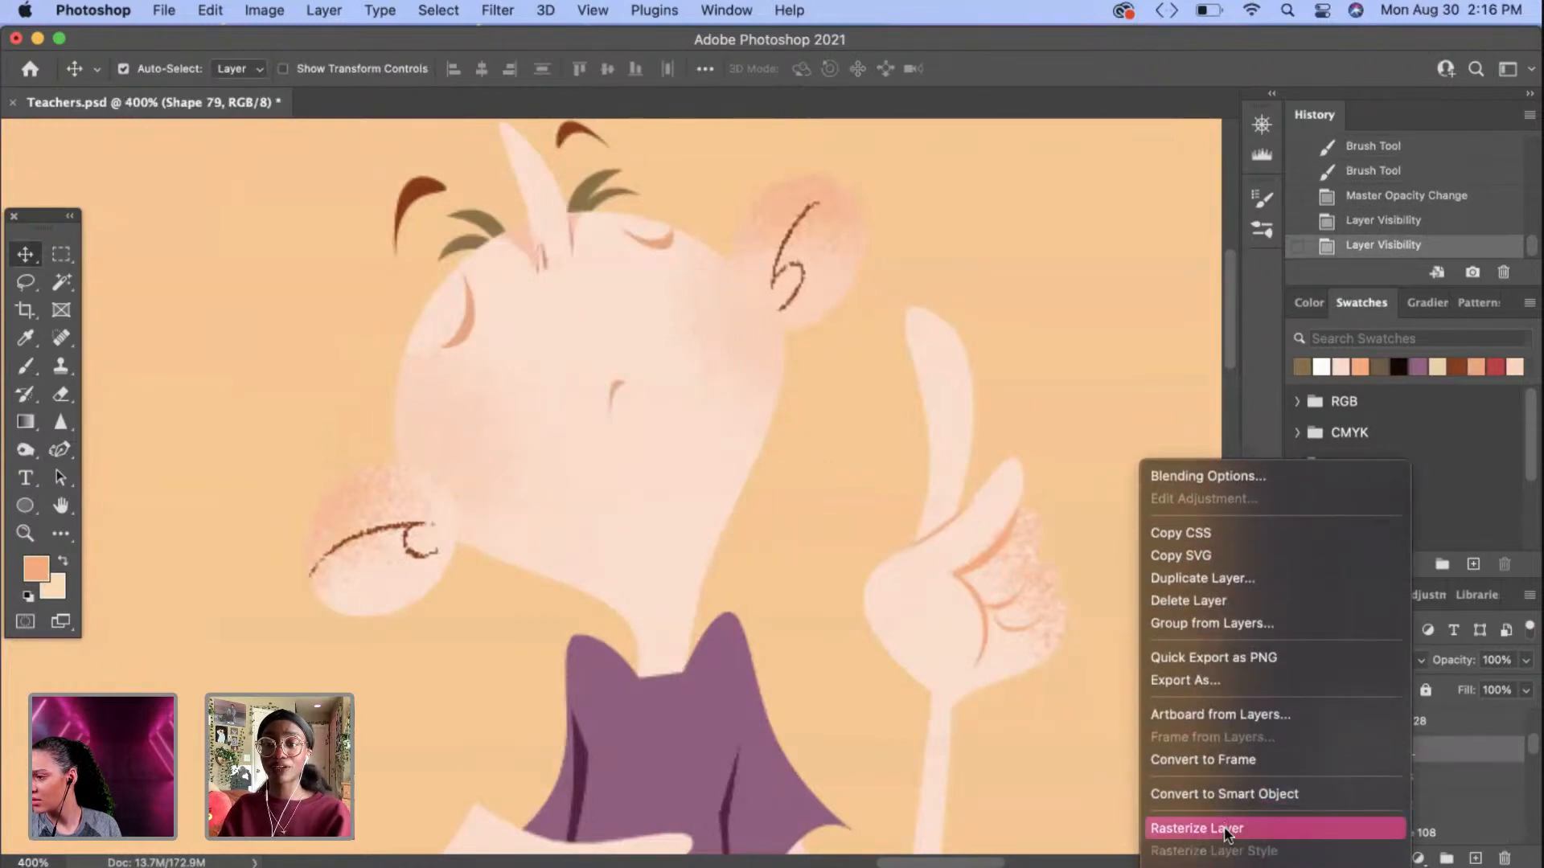
pyautogui.click(1224, 833)
# Step: Erase the part of the lower-left ear that sticks out along the jaw, using a 39 px eraser
pyautogui.moveTo(61, 394); pyautogui.dragTo(95, 396)
pyautogui.click(156, 69)
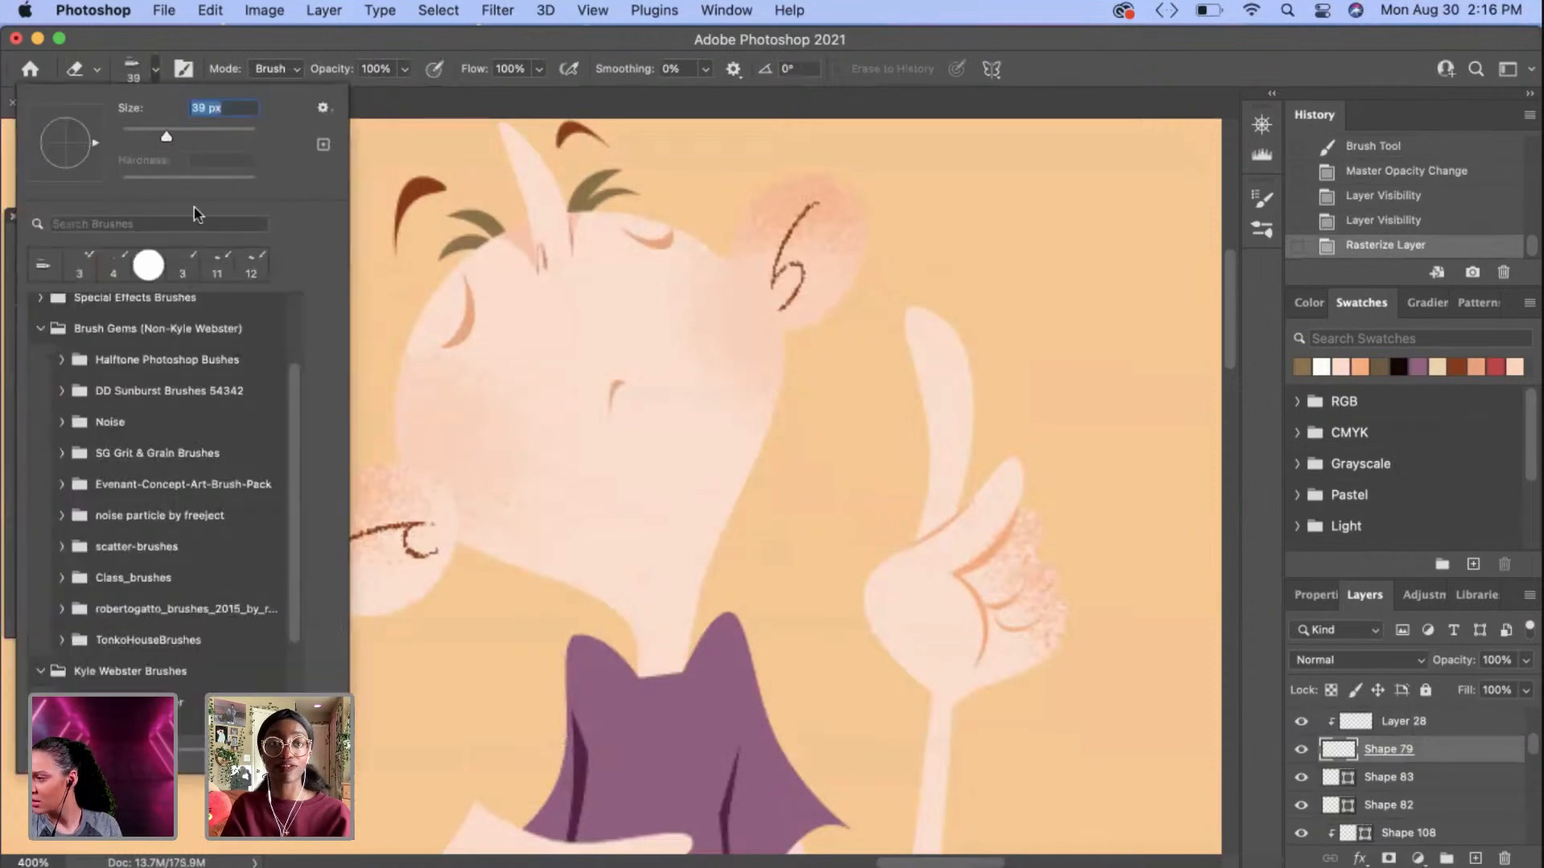
pyautogui.click(443, 485)
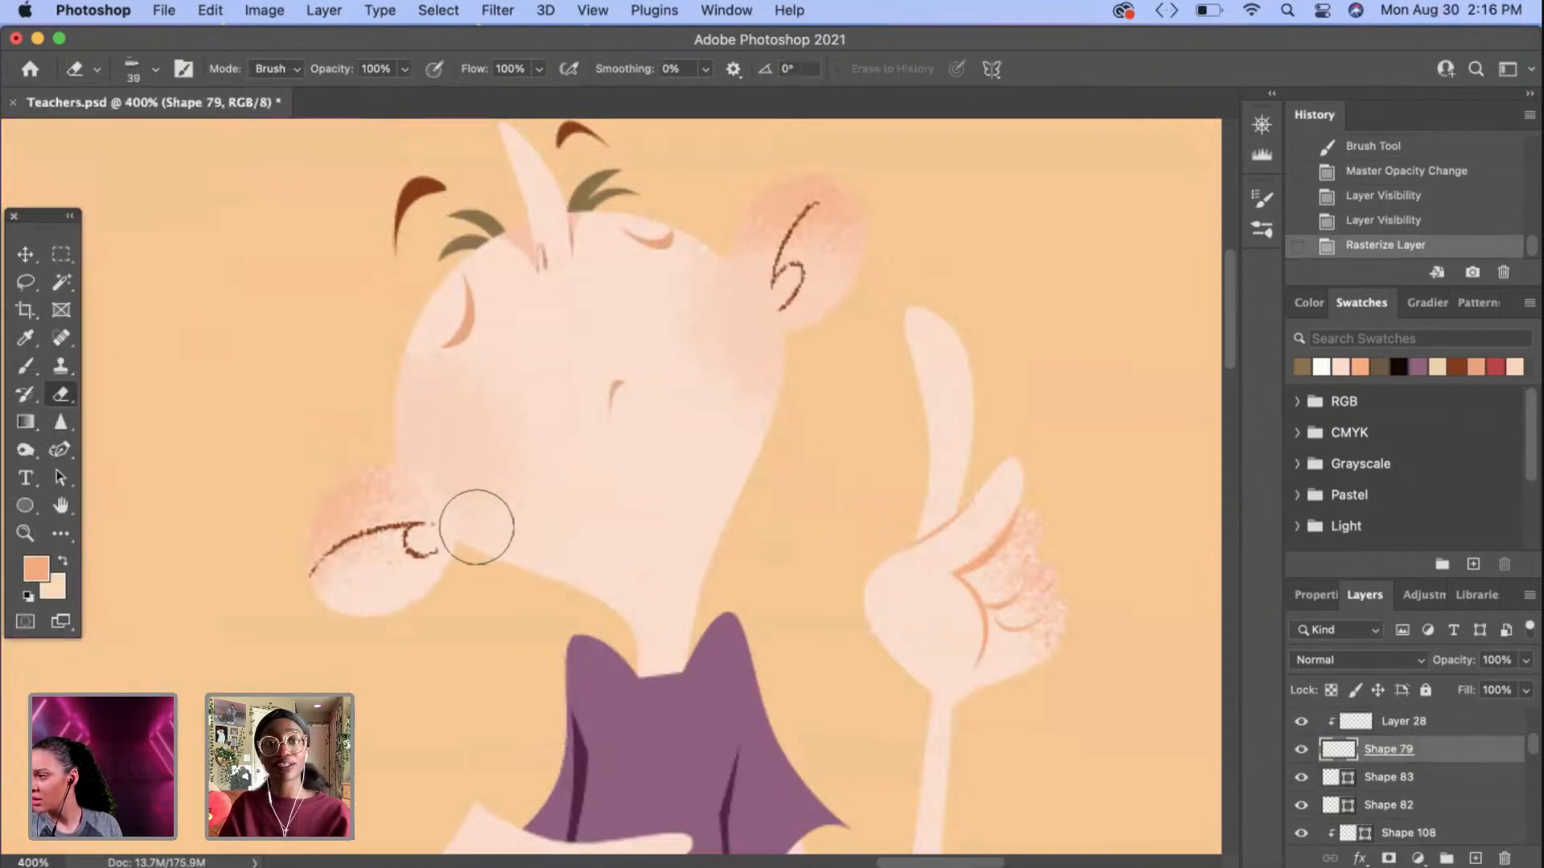
pyautogui.moveTo(476, 527)
pyautogui.mouseDown()
pyautogui.moveTo(447, 501)
pyautogui.moveTo(482, 550)
pyautogui.mouseUp()
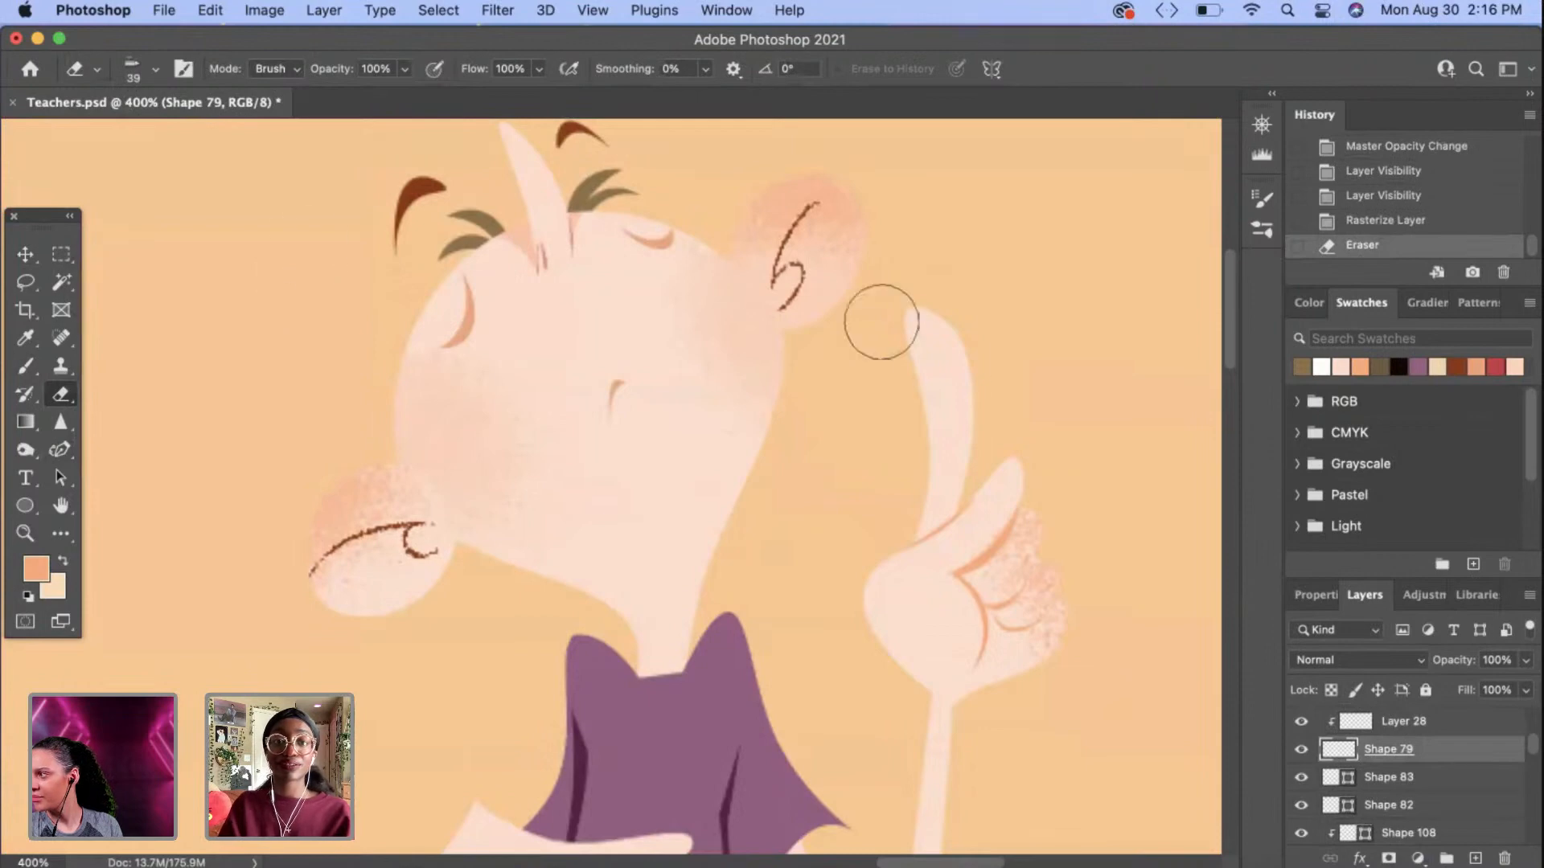
# Step: Reshape the raised arm by moving its inner elbow anchor point upward with the Curvature Pen tool
pyautogui.press('super+minus')
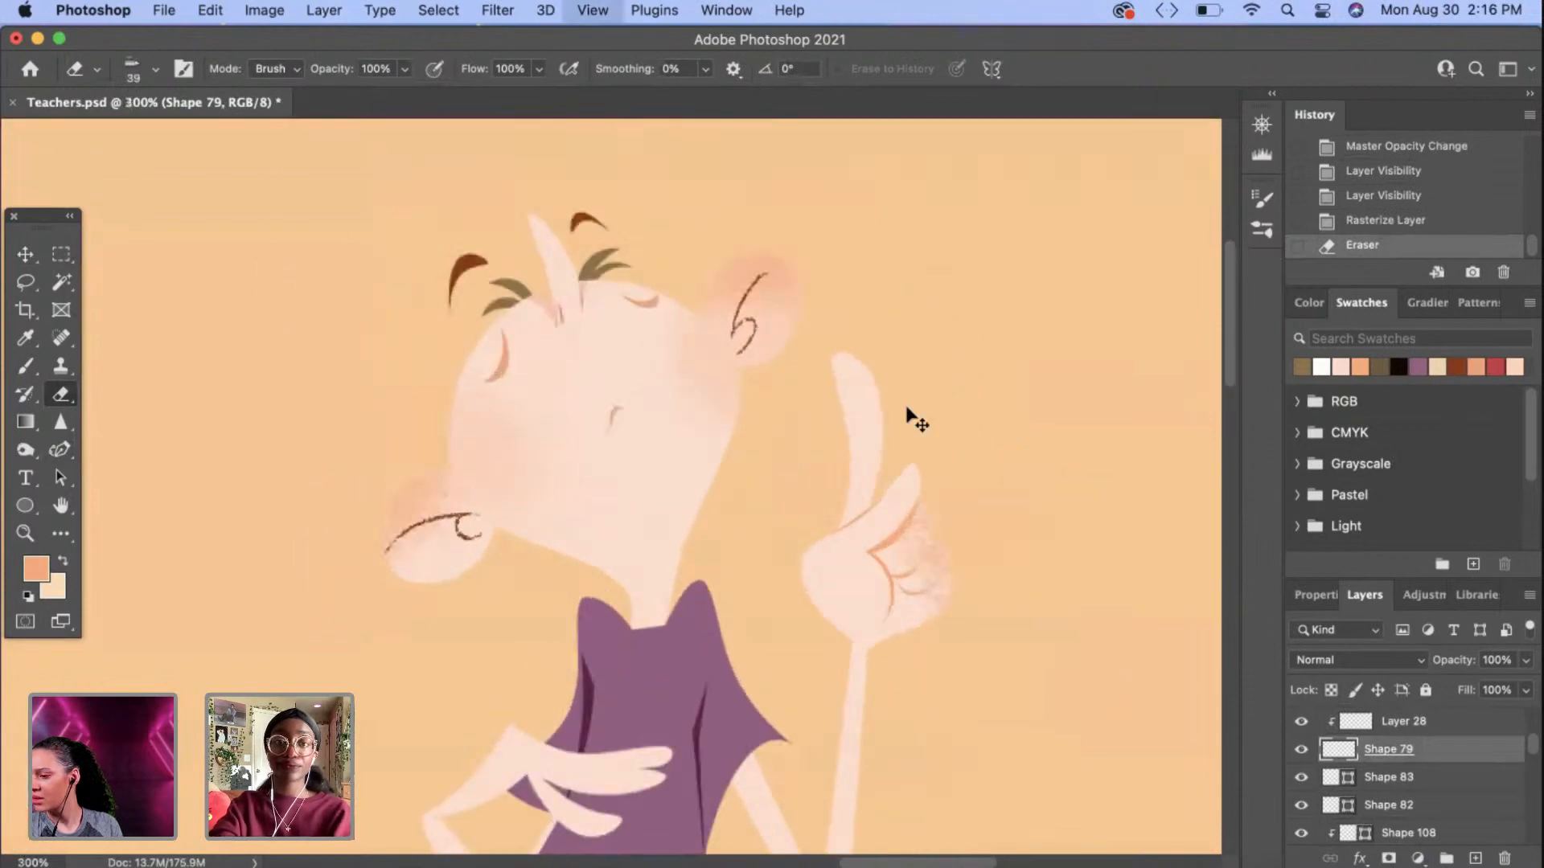
pyautogui.press('super+minus')
pyautogui.press('super+minus')
pyautogui.press('super+minus')
pyautogui.press('super+plus')
pyautogui.hscroll(5, 909, 406)
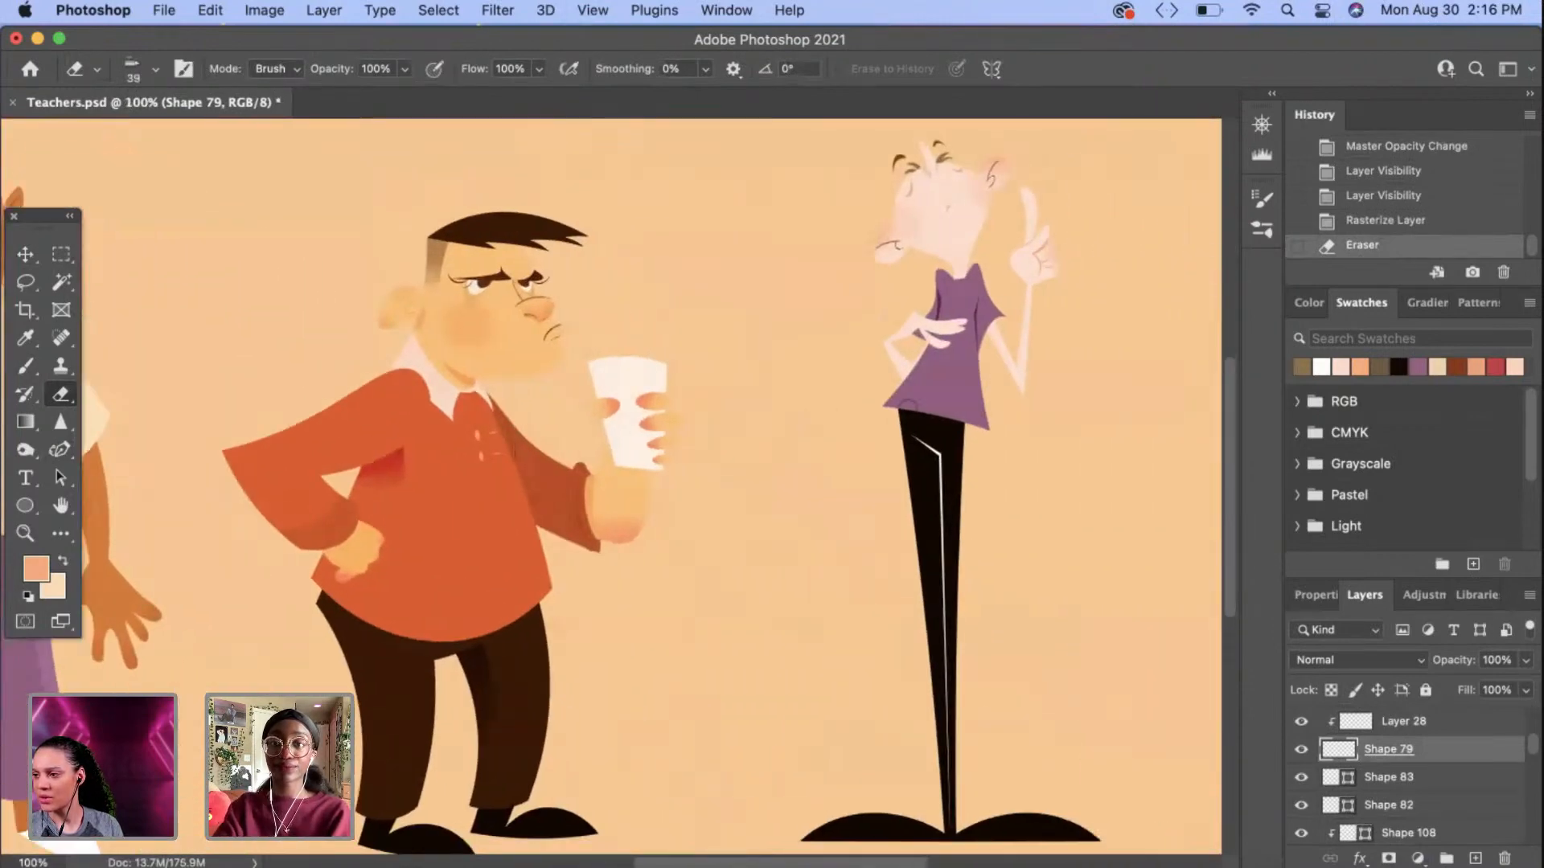
pyautogui.press('super+plus')
pyautogui.scroll(4, 913, 414)
pyautogui.hscroll(10, 913, 414)
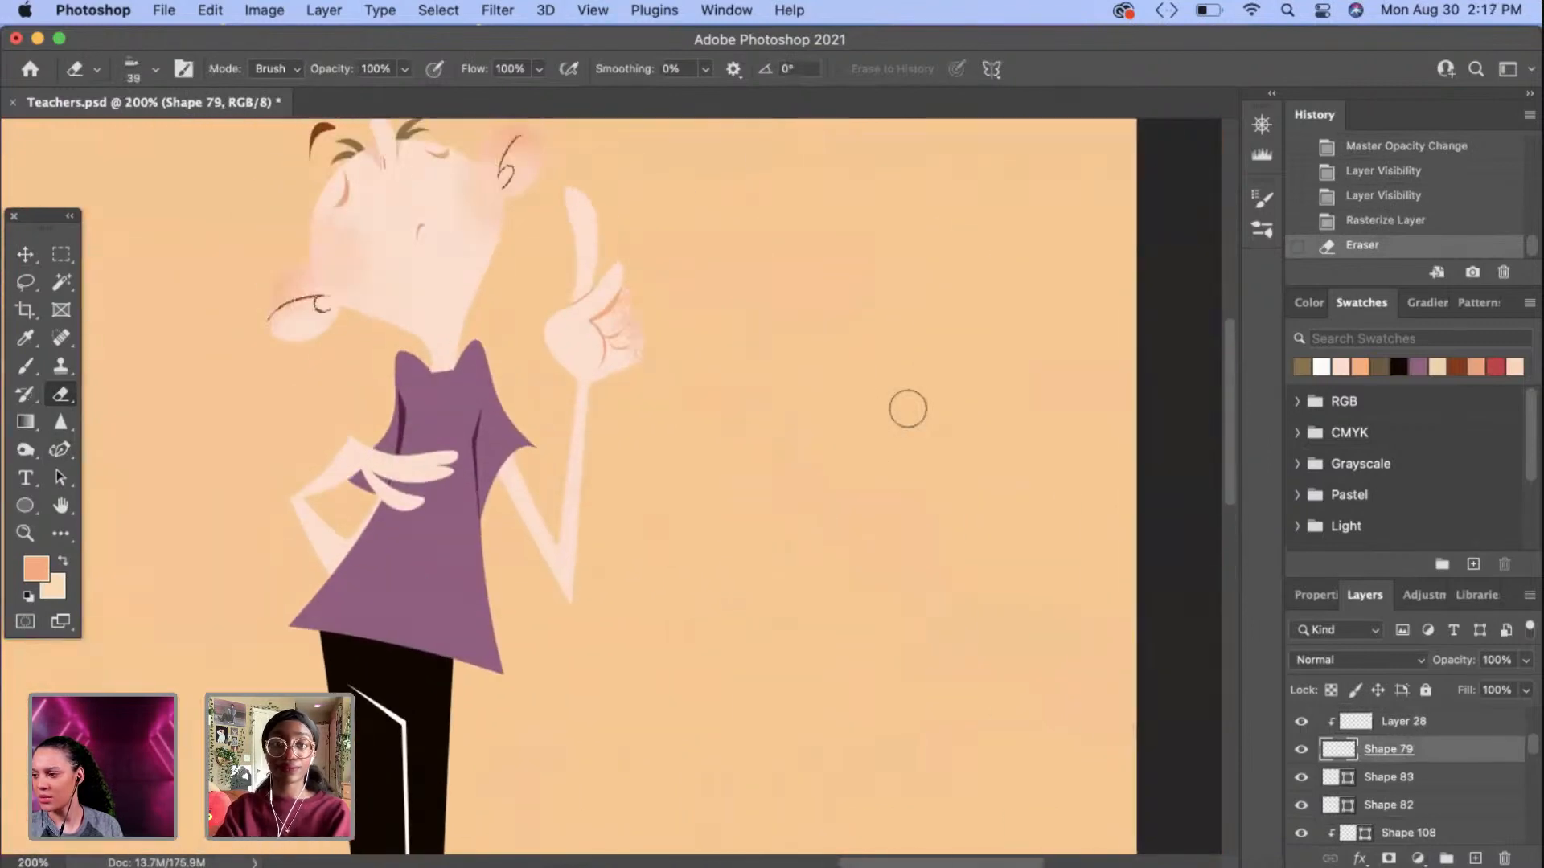
pyautogui.click(26, 255)
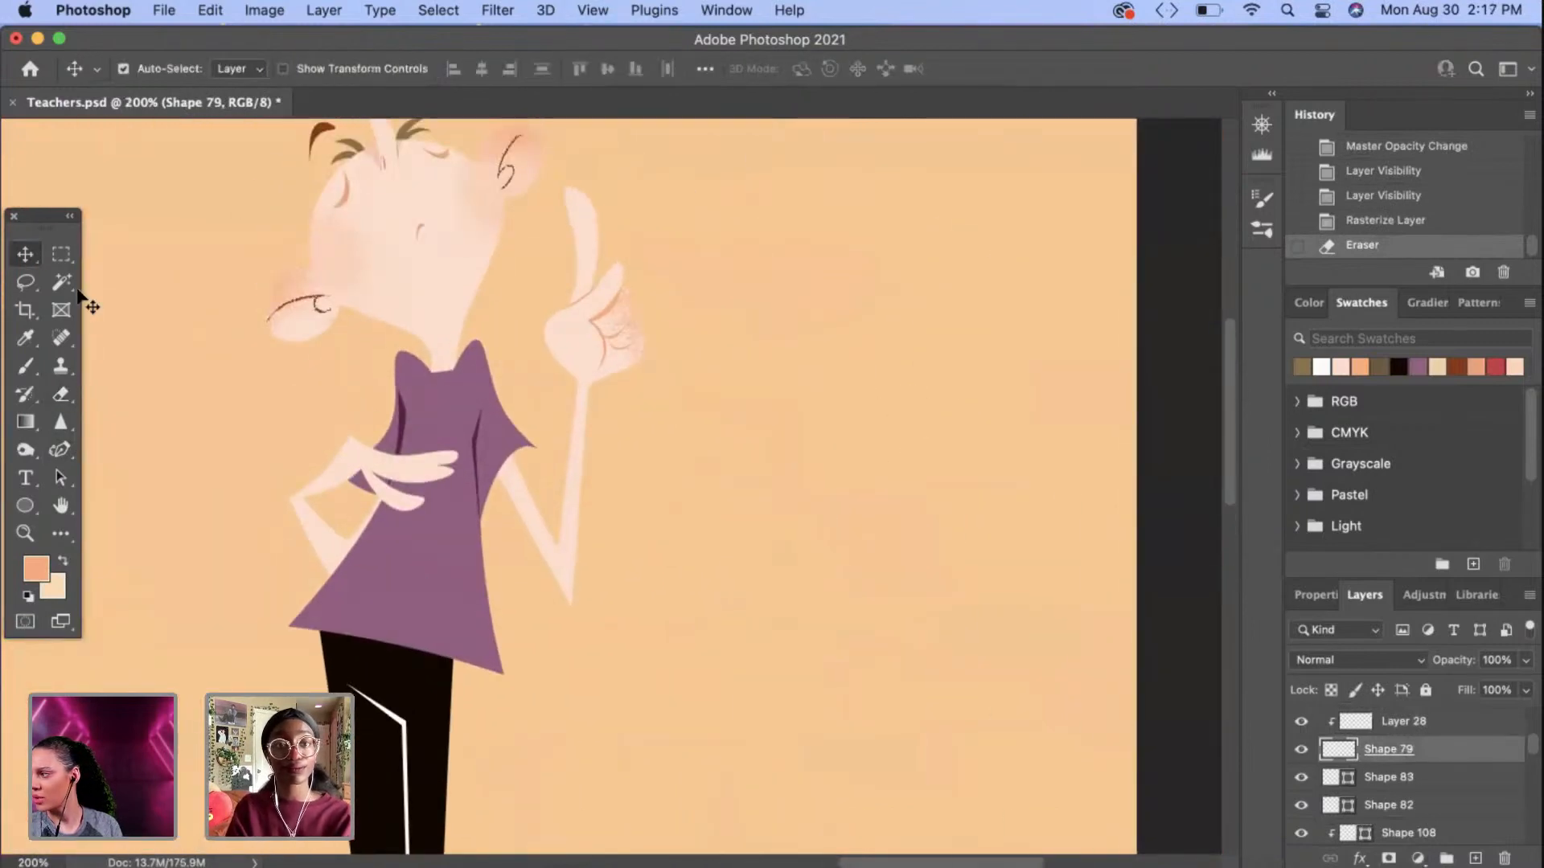
pyautogui.click(570, 580)
pyautogui.press('p')
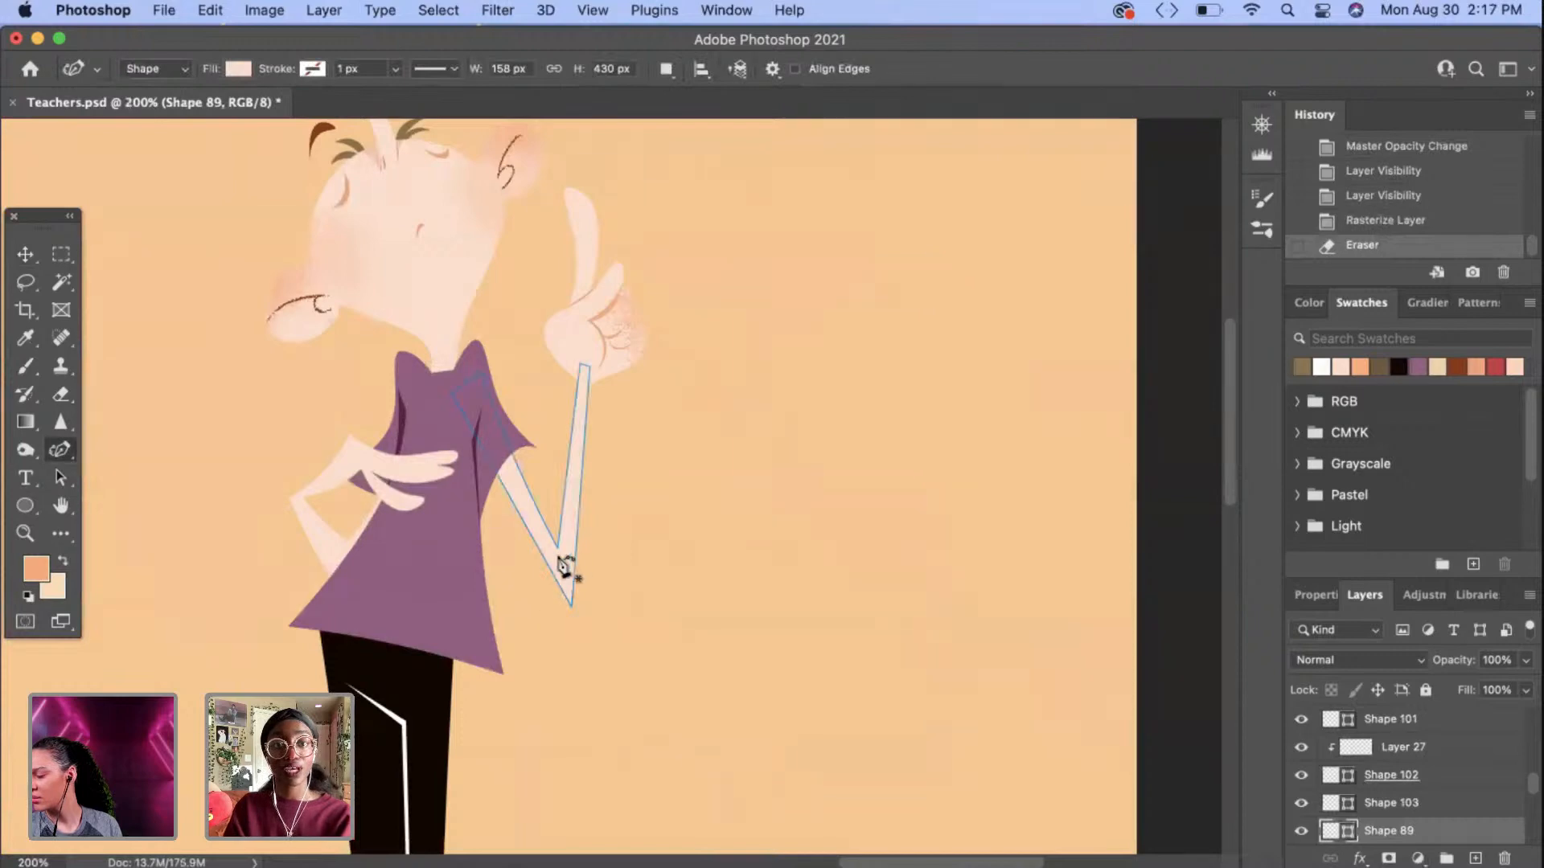
pyautogui.click(535, 516)
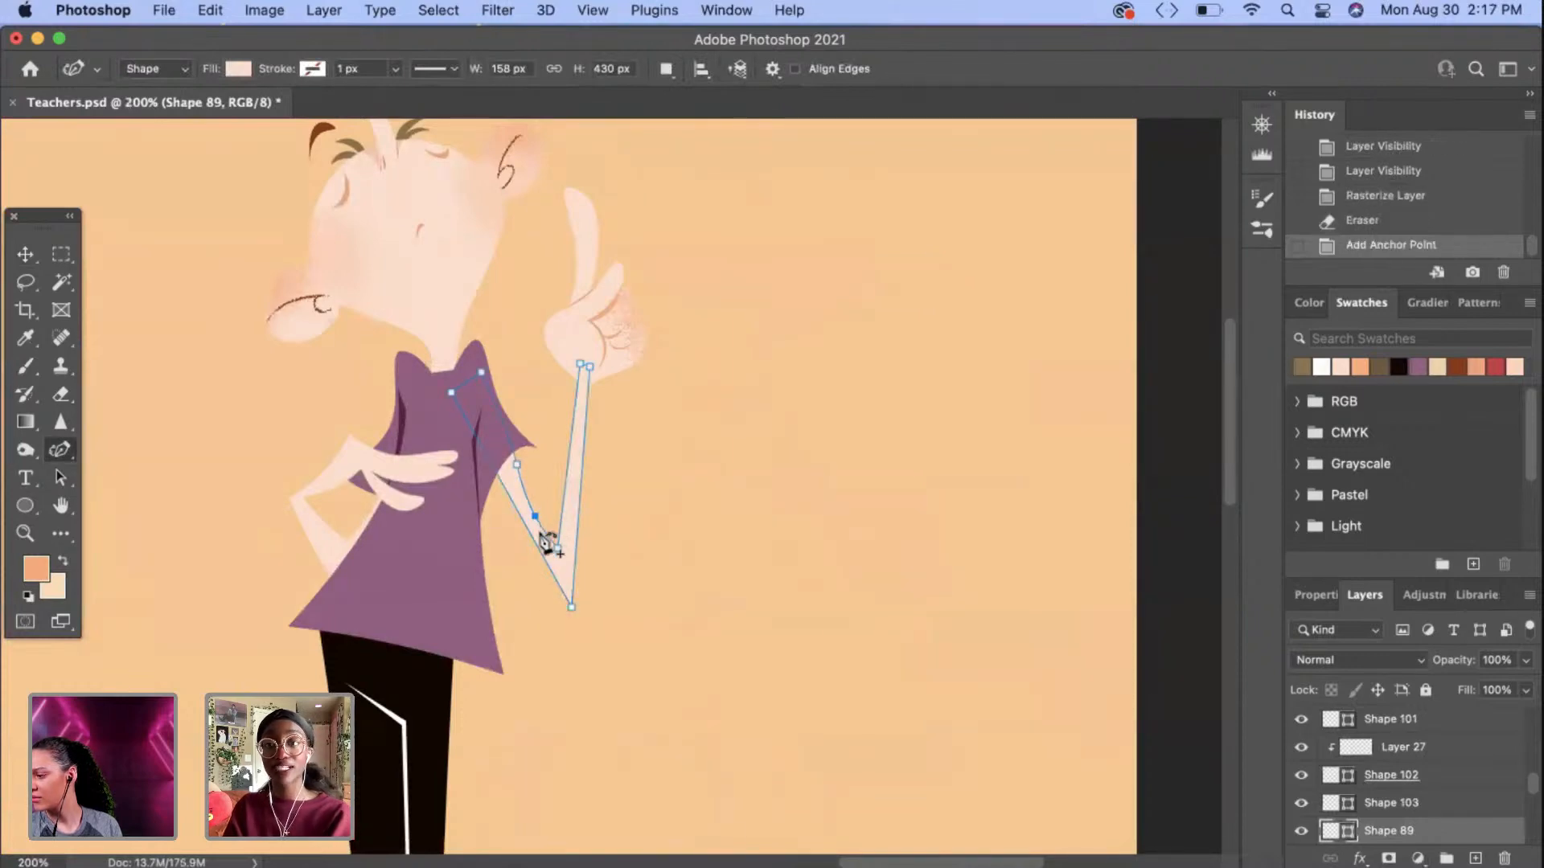
pyautogui.press('Delete')
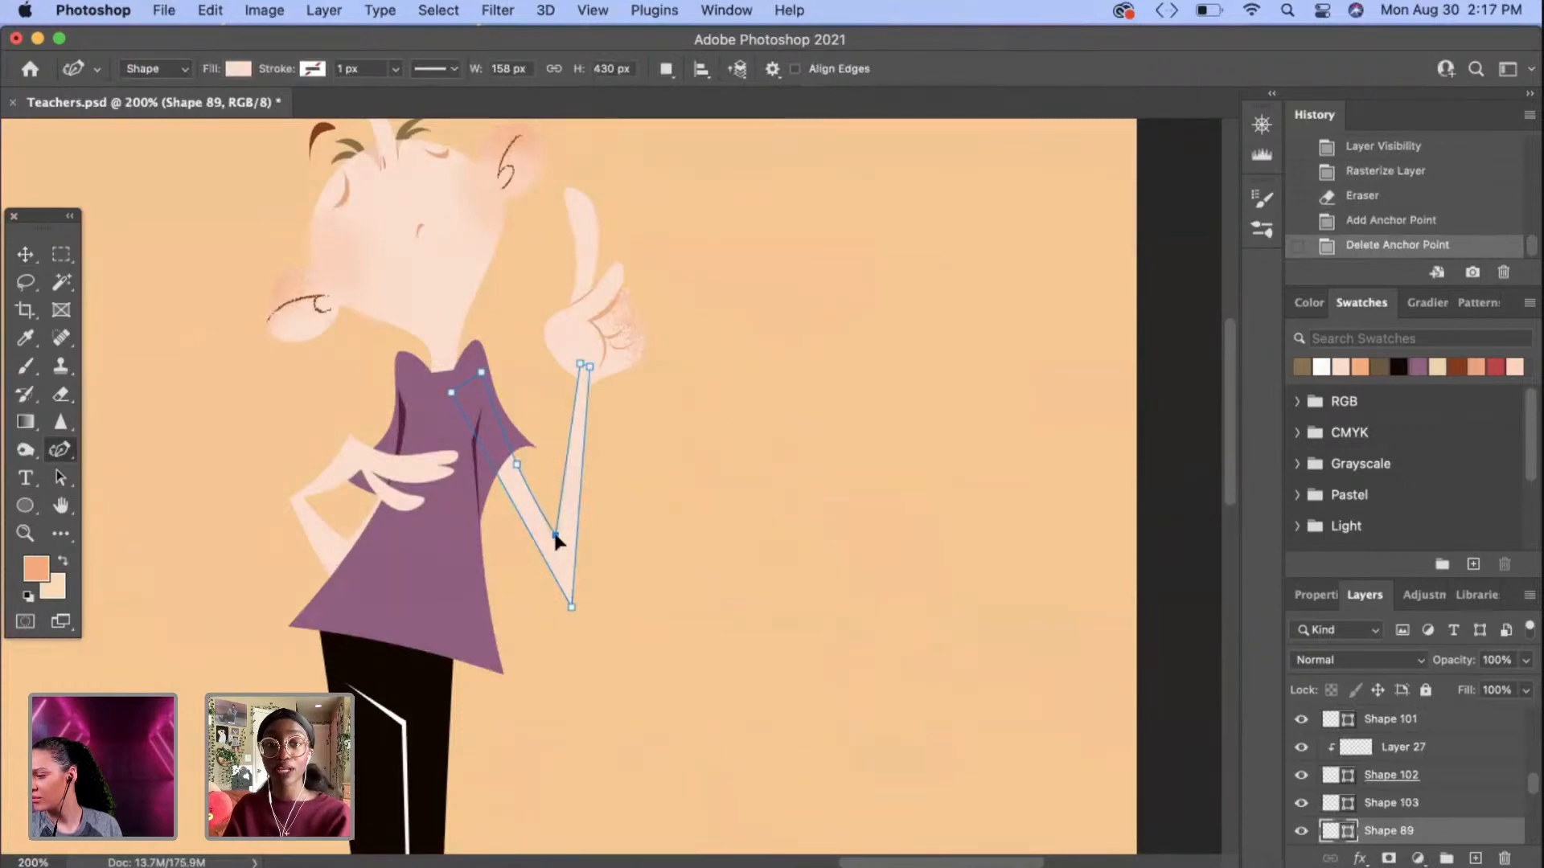
pyautogui.click(556, 534)
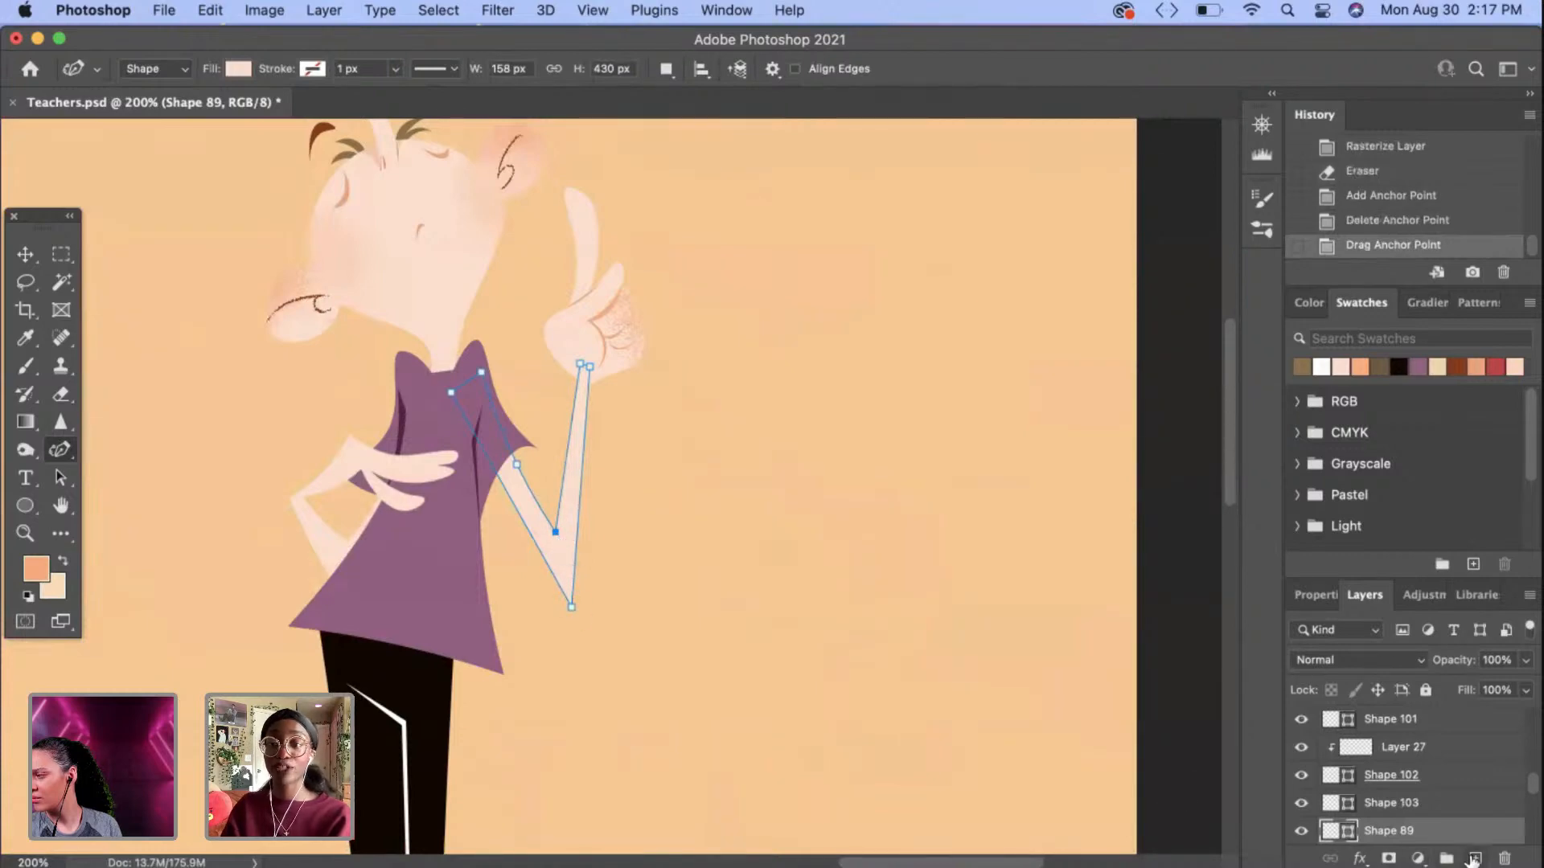
# Step: Add a new layer clipped to the raised arm's shape
pyautogui.click(1473, 858)
pyautogui.rightClick(1430, 831)
pyautogui.click(1220, 481)
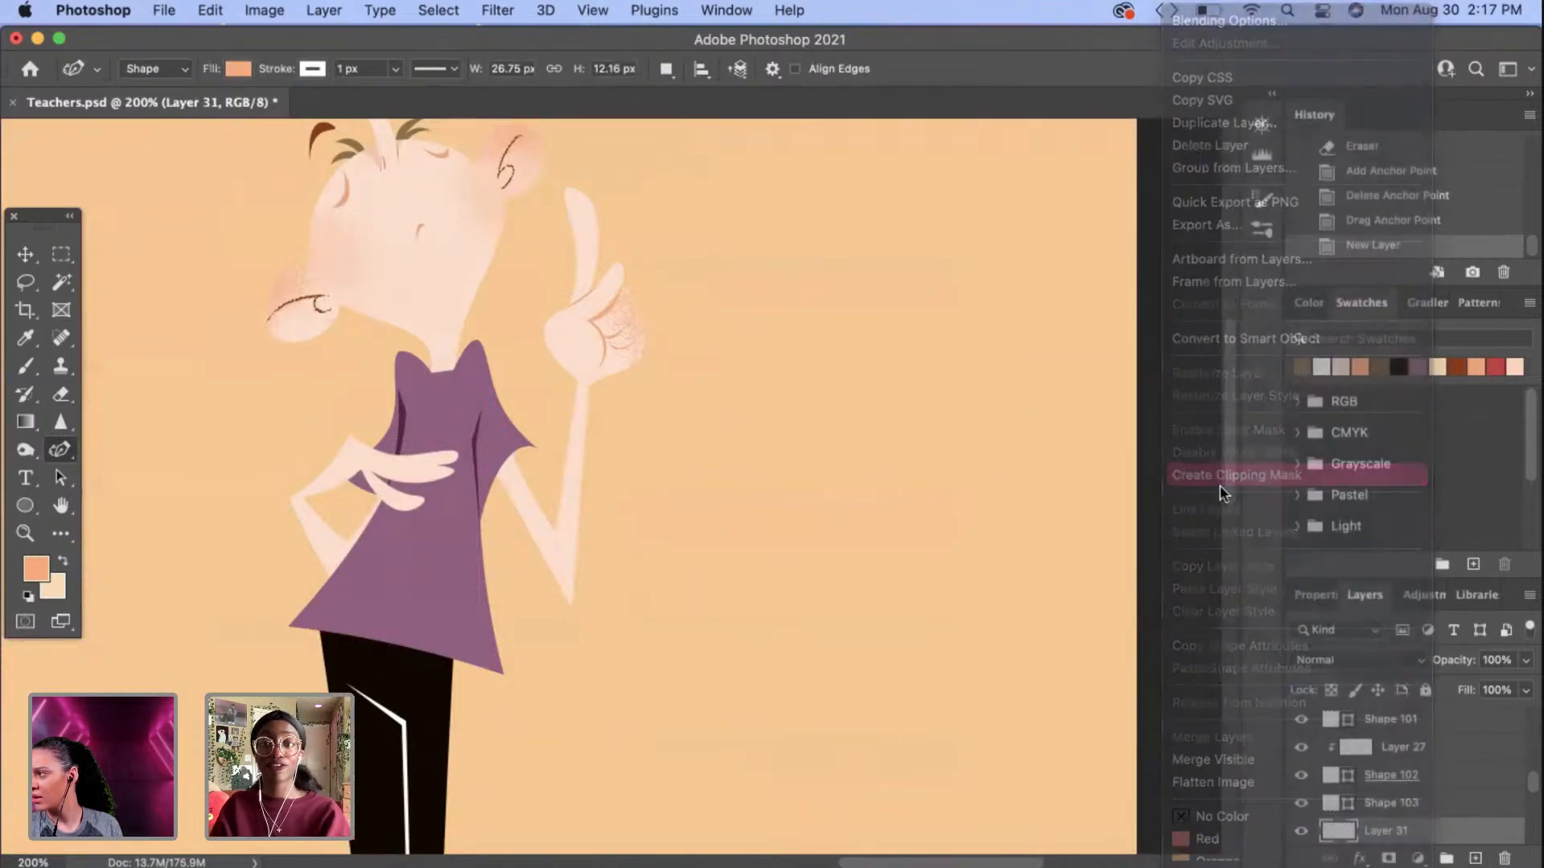
# Step: Set the foreground color to a stronger orange (RGB 255, 150, 81) and brush texture over the raised arm's elbow
pyautogui.click(25, 366)
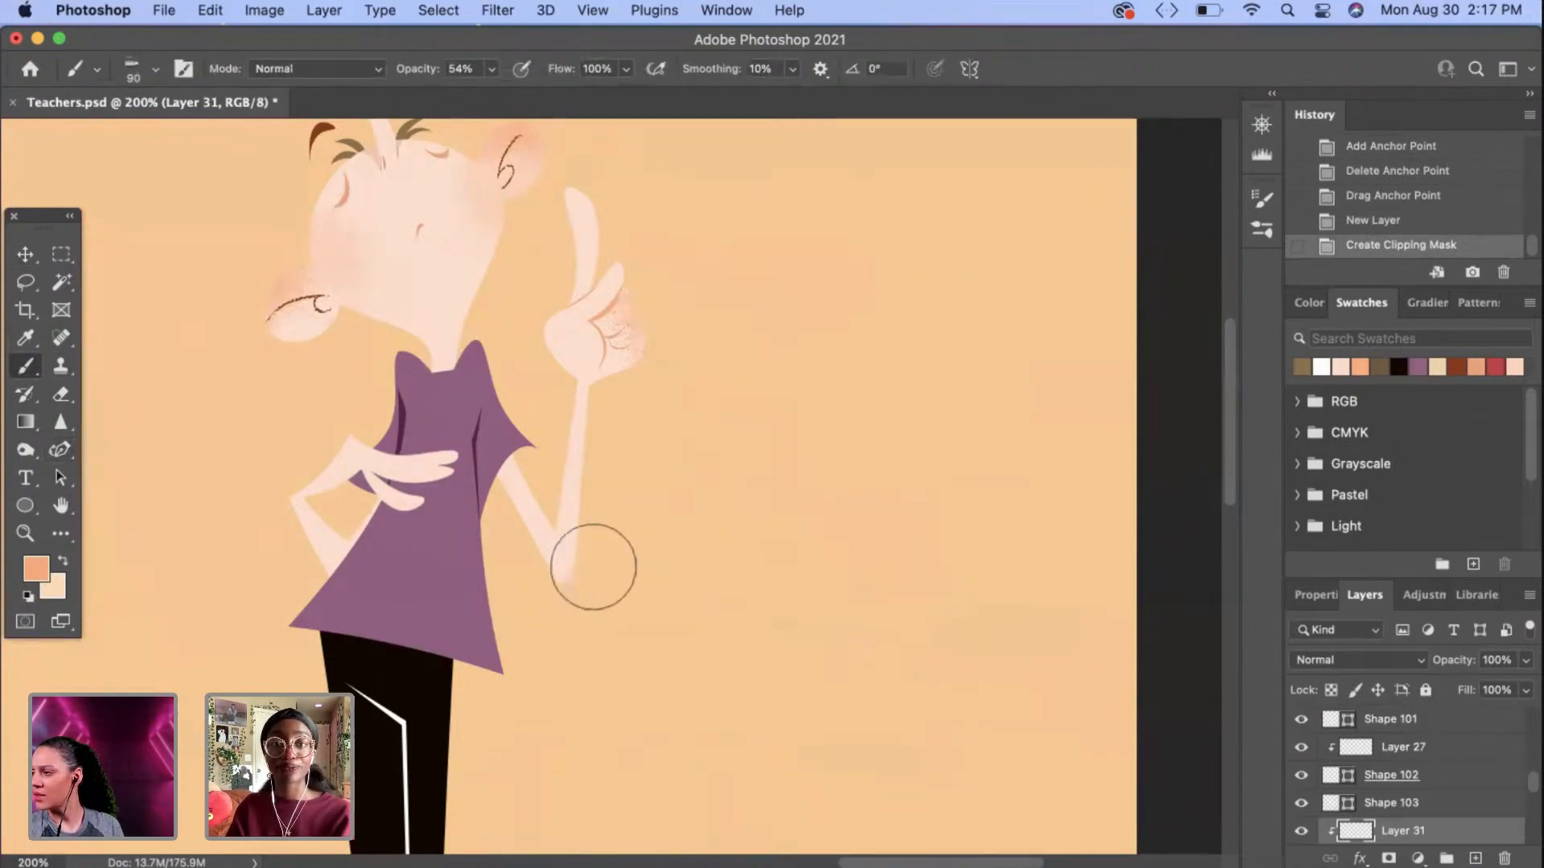
pyautogui.moveTo(594, 601); pyautogui.dragTo(639, 626)
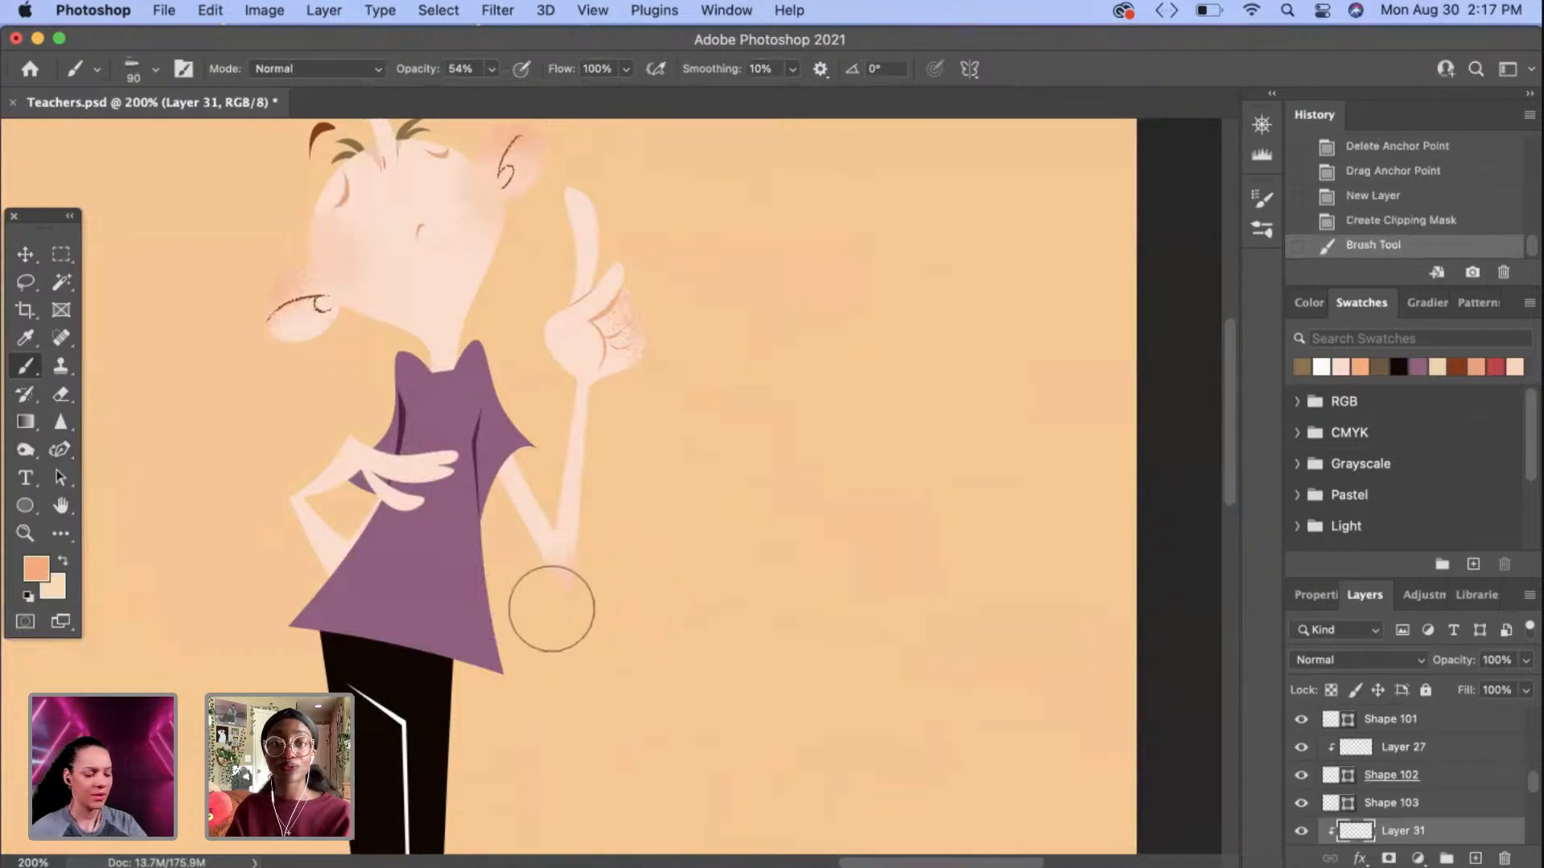
pyautogui.press('super+z')
pyautogui.click(39, 570)
pyautogui.click(474, 569)
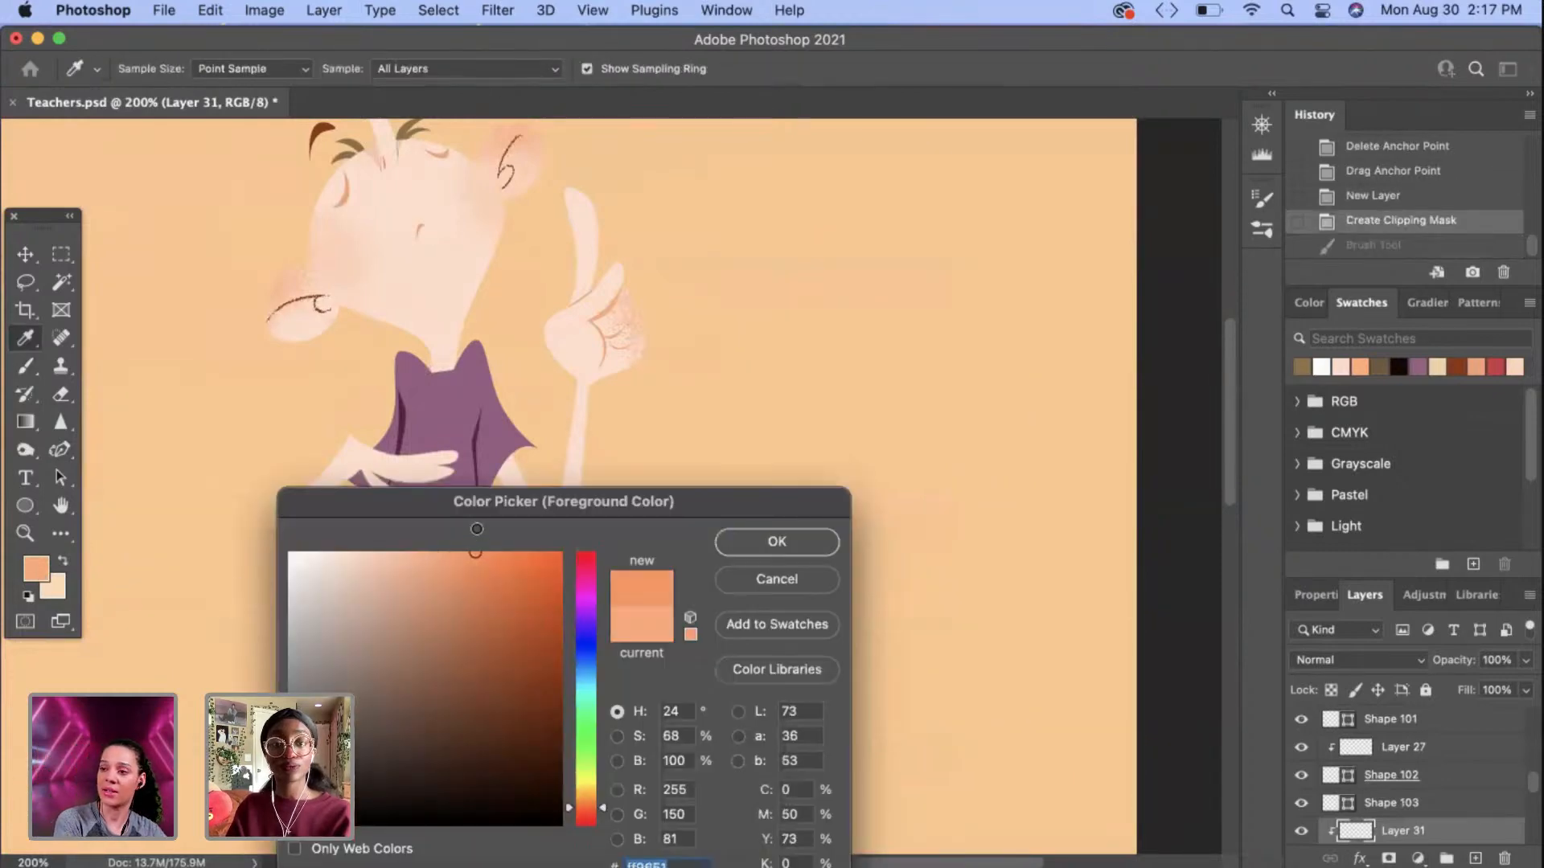
pyautogui.click(776, 542)
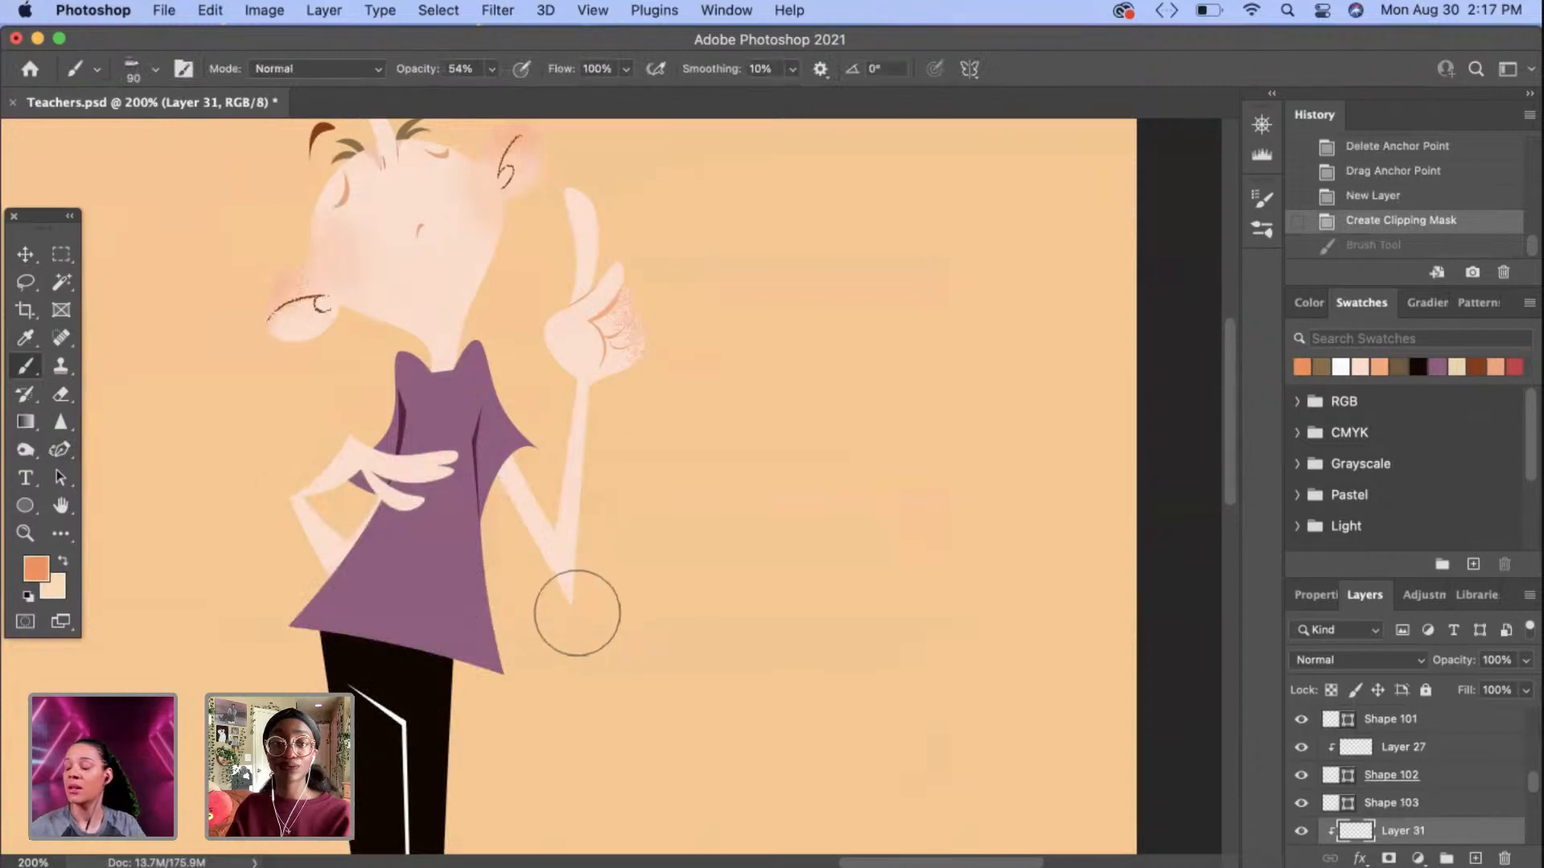
pyautogui.moveTo(596, 576)
pyautogui.mouseDown()
pyautogui.moveTo(558, 593)
pyautogui.moveTo(583, 569)
pyautogui.moveTo(572, 660)
pyautogui.mouseUp()
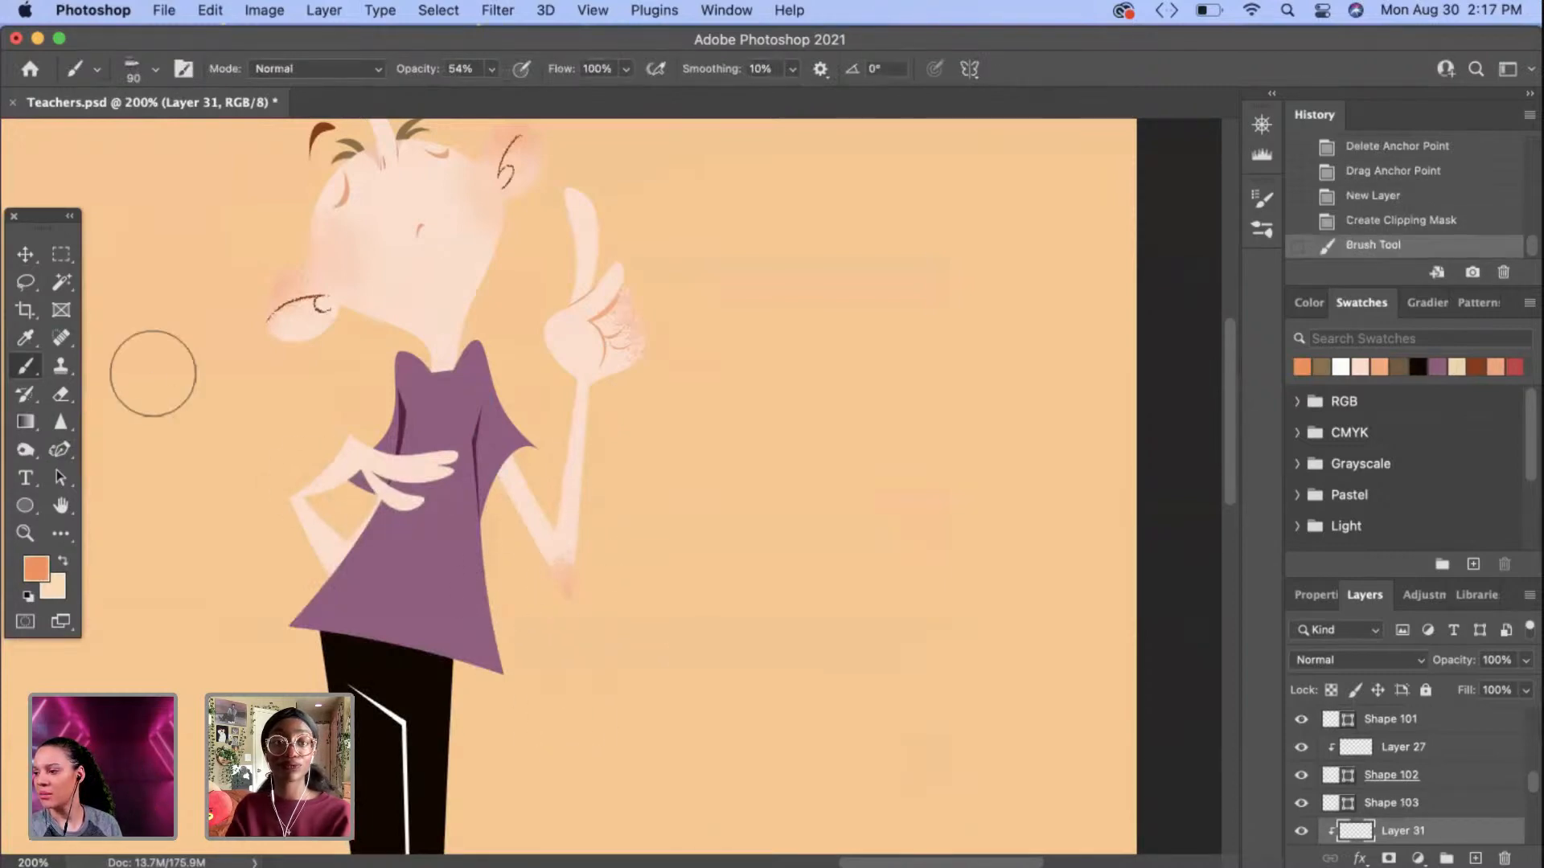
# Step: Adjust the anchor points of the bent arm's lower segment with the Curvature Pen so its end tucks further behind the purple shirt
pyautogui.click(25, 254)
pyautogui.click(324, 550)
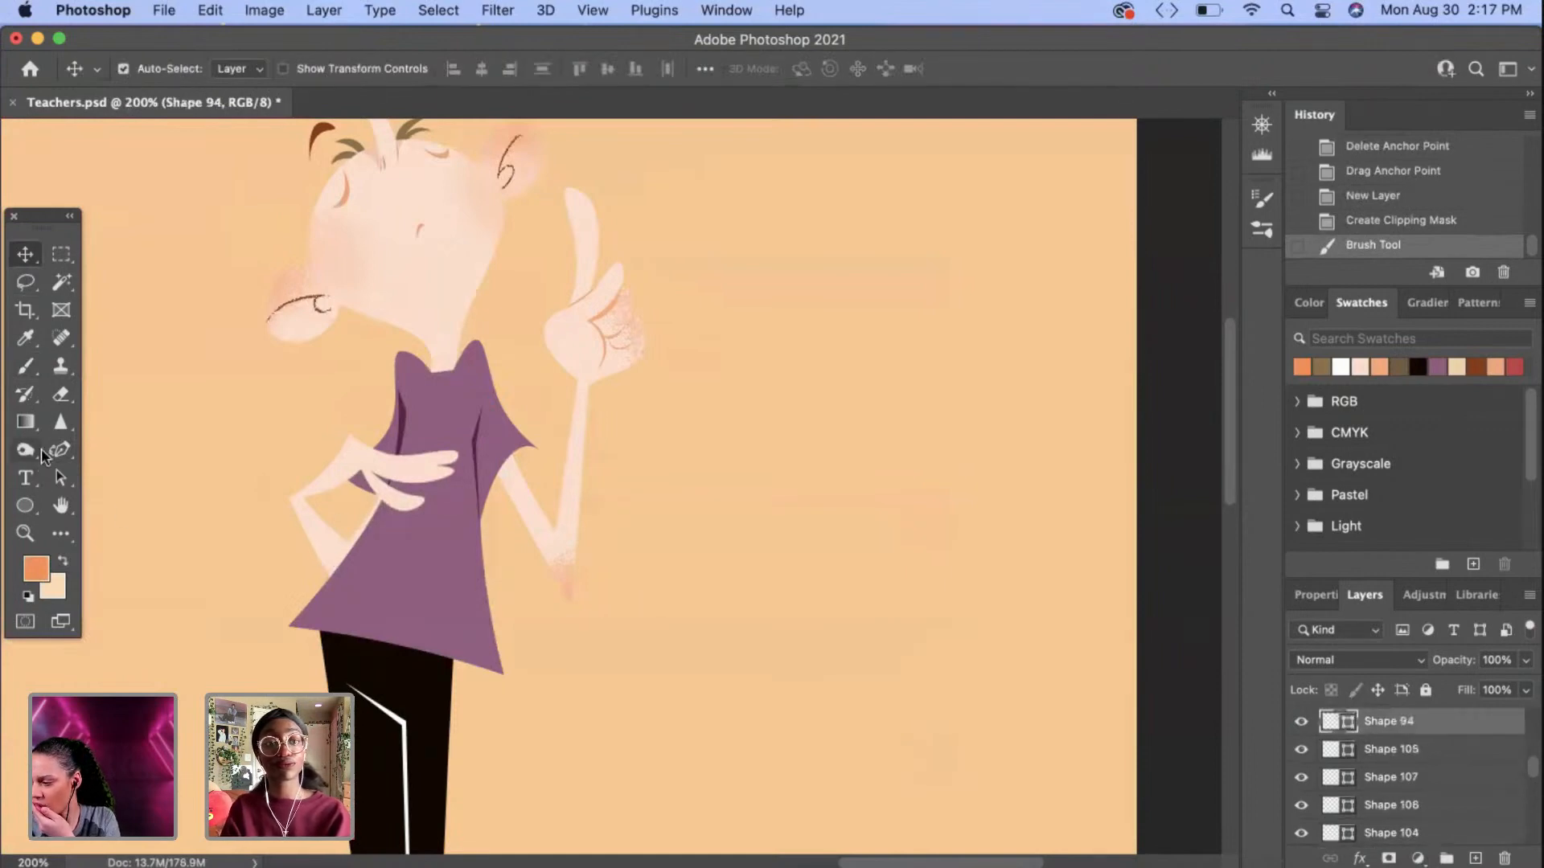
pyautogui.click(61, 450)
pyautogui.click(319, 561)
pyautogui.press('BackSpace')
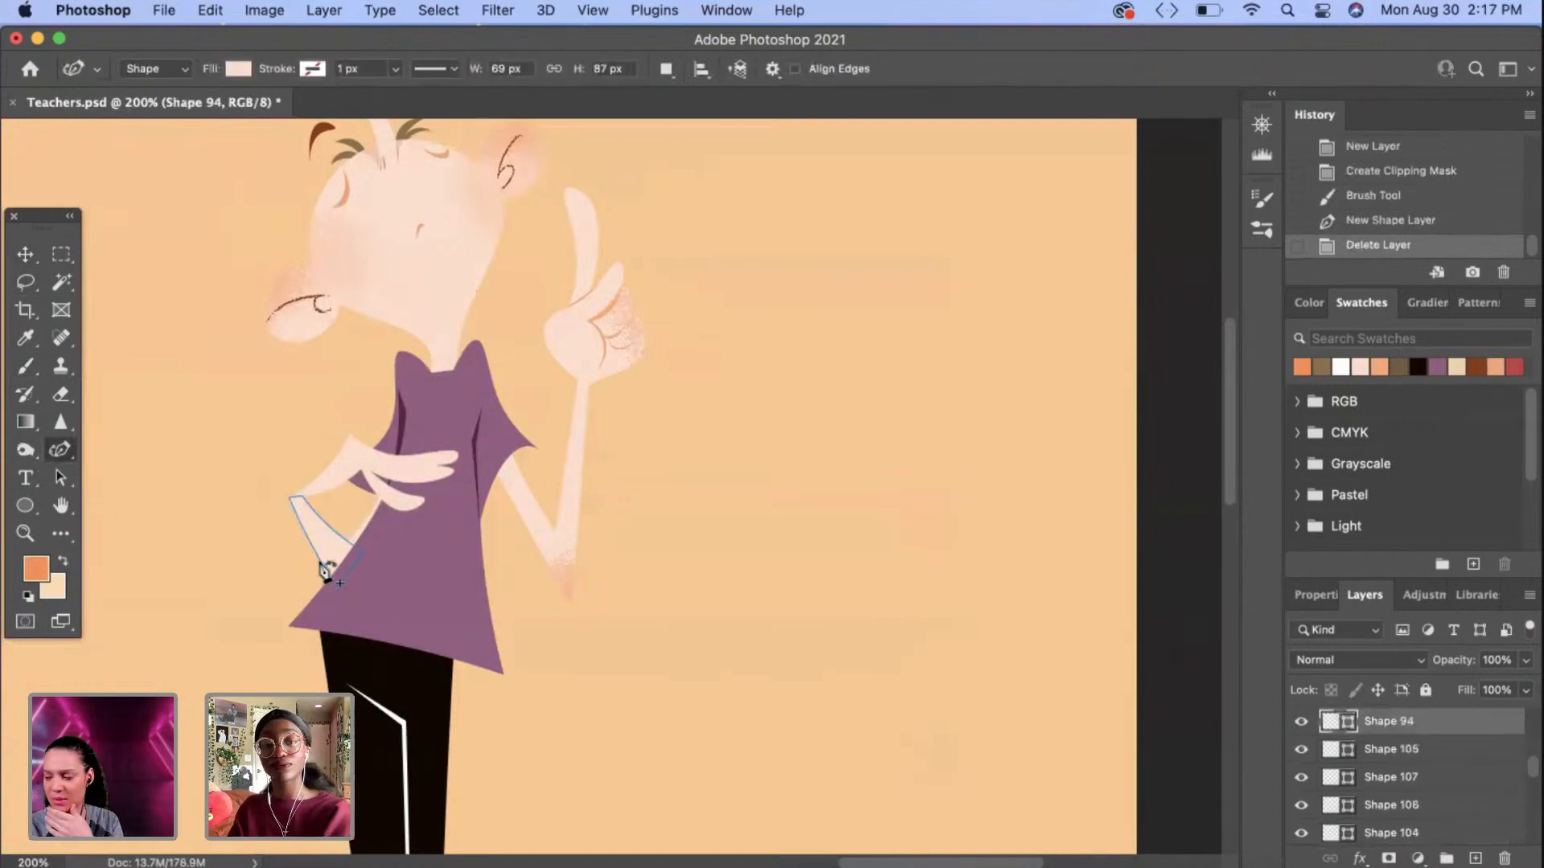
pyautogui.click(321, 562)
pyautogui.click(678, 356)
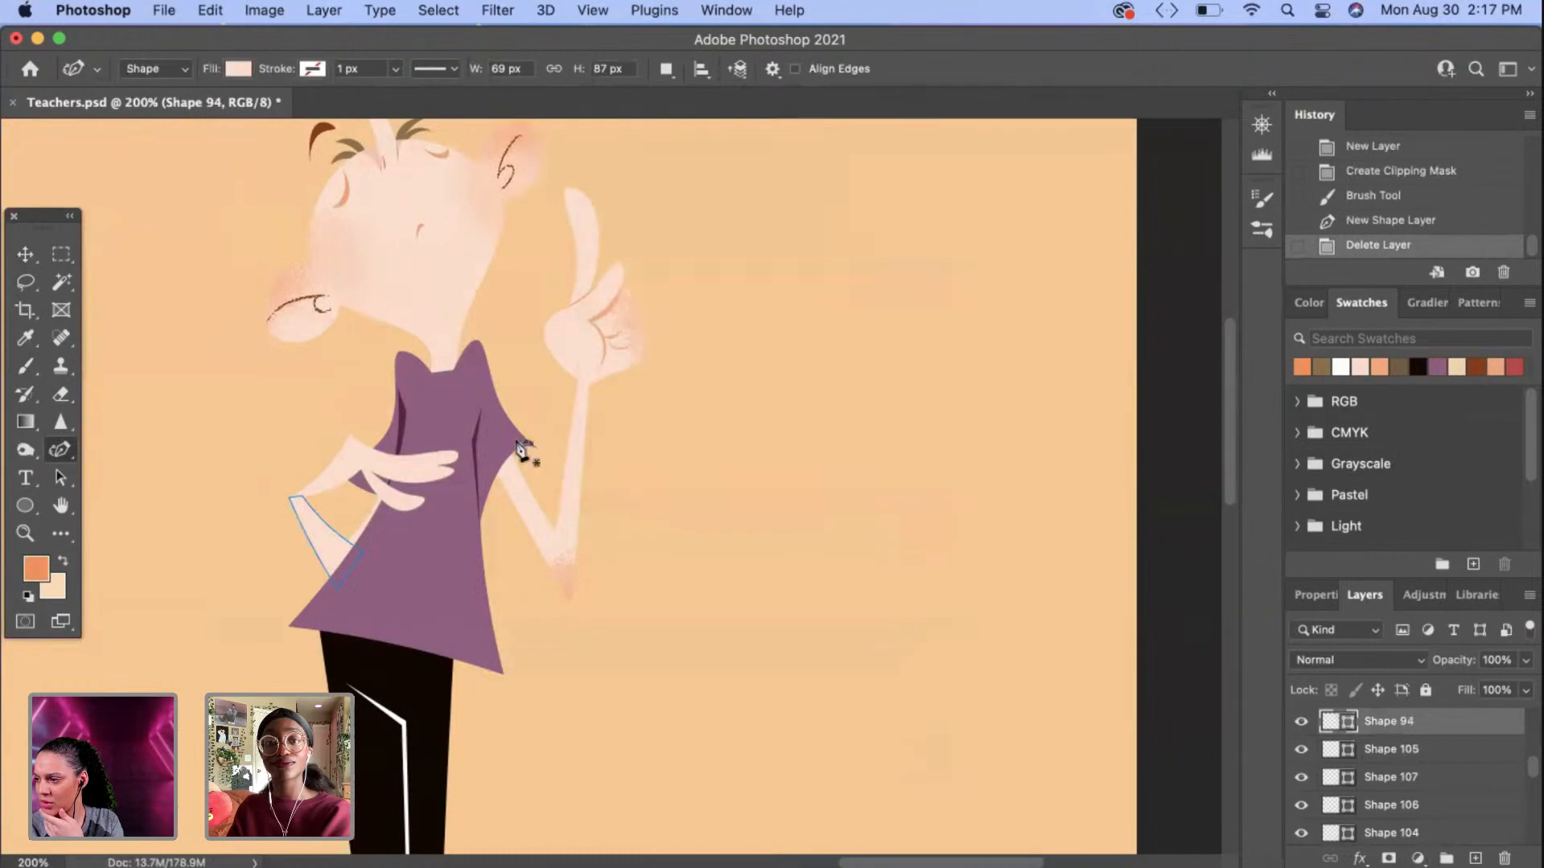
pyautogui.click(338, 534)
pyautogui.press('BackSpace')
pyautogui.moveTo(342, 537); pyautogui.dragTo(359, 556)
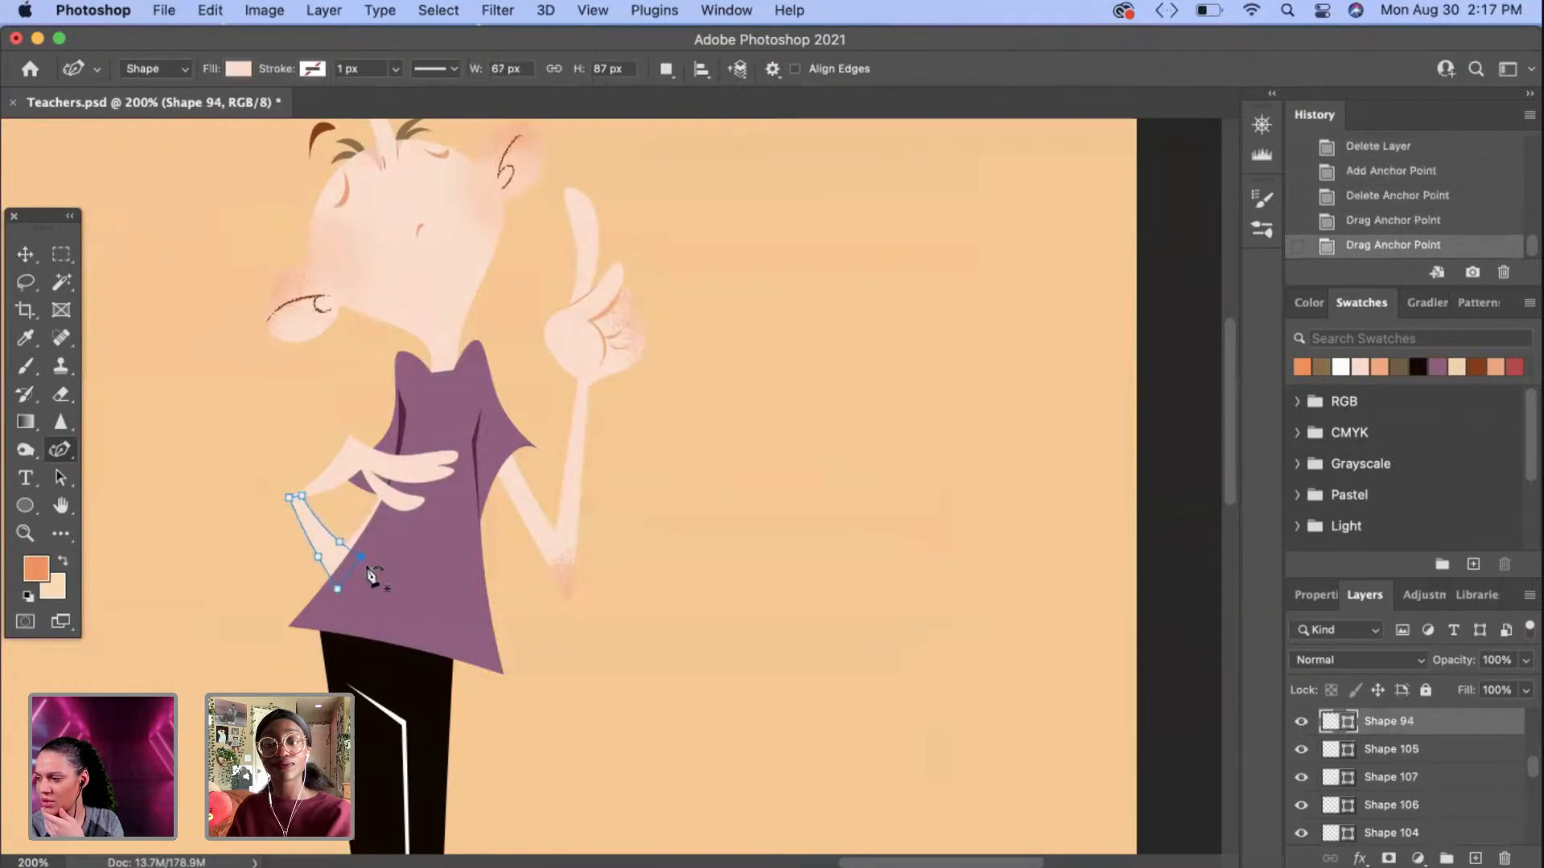
pyautogui.press('Return')
pyautogui.press('super+plus')
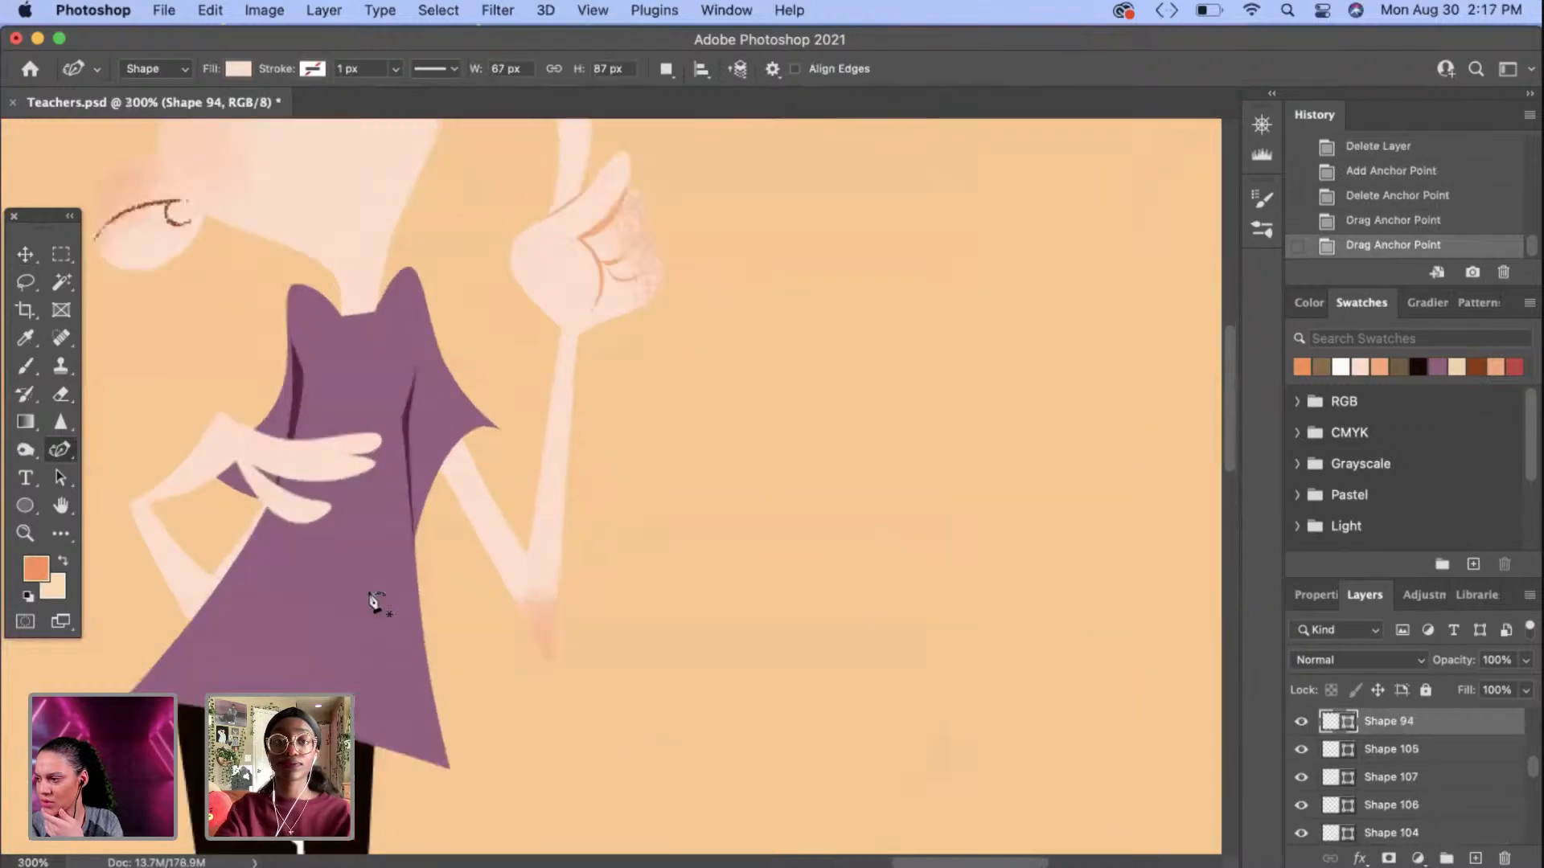
# Step: Save the Teachers.psd document
pyautogui.press('super+s')
pyautogui.scroll(5, 368, 595)
pyautogui.hscroll(-6, 368, 595)
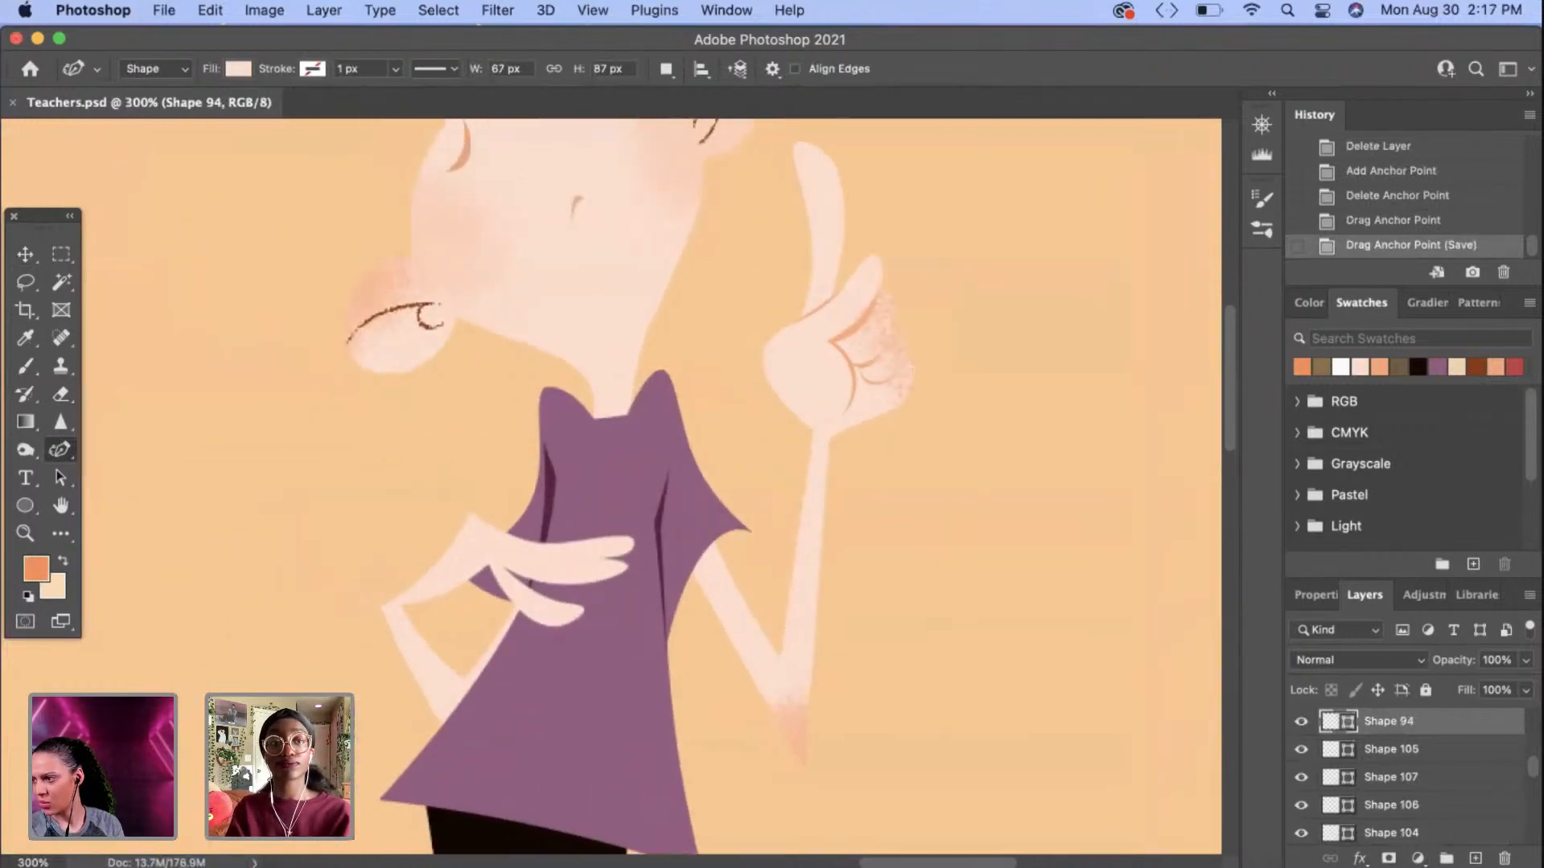
# Step: Try to move the head shape and its clipped layers above the purple shirt in the layer stack
pyautogui.click(13, 257)
pyautogui.click(613, 400)
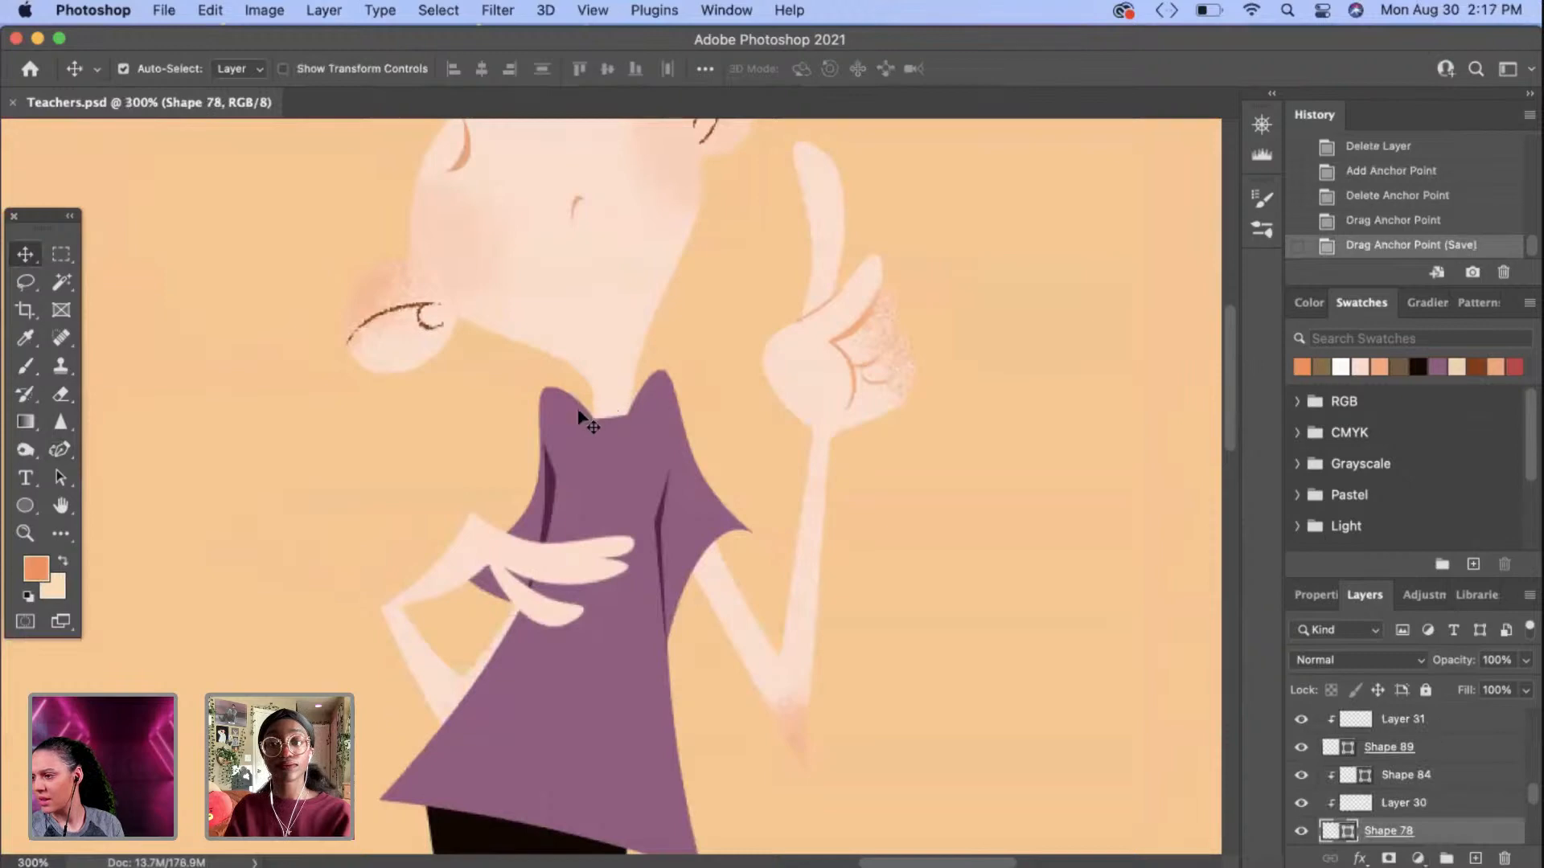
pyautogui.click(59, 452)
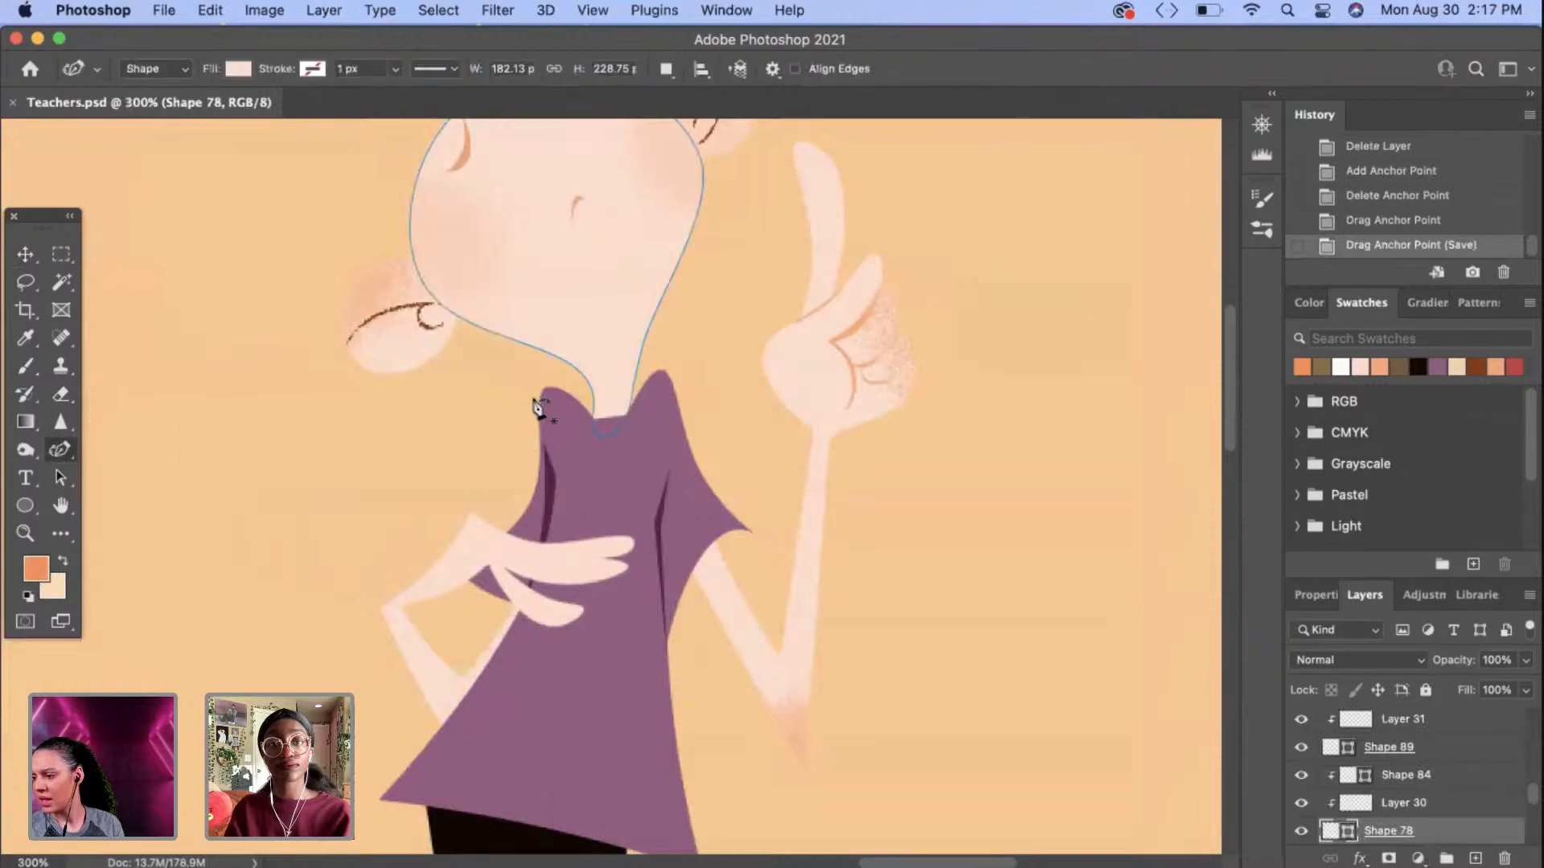
pyautogui.keyDown('shift'); pyautogui.click(1396, 786); pyautogui.keyUp('shift')
pyautogui.click(1301, 754)
pyautogui.click(1301, 755)
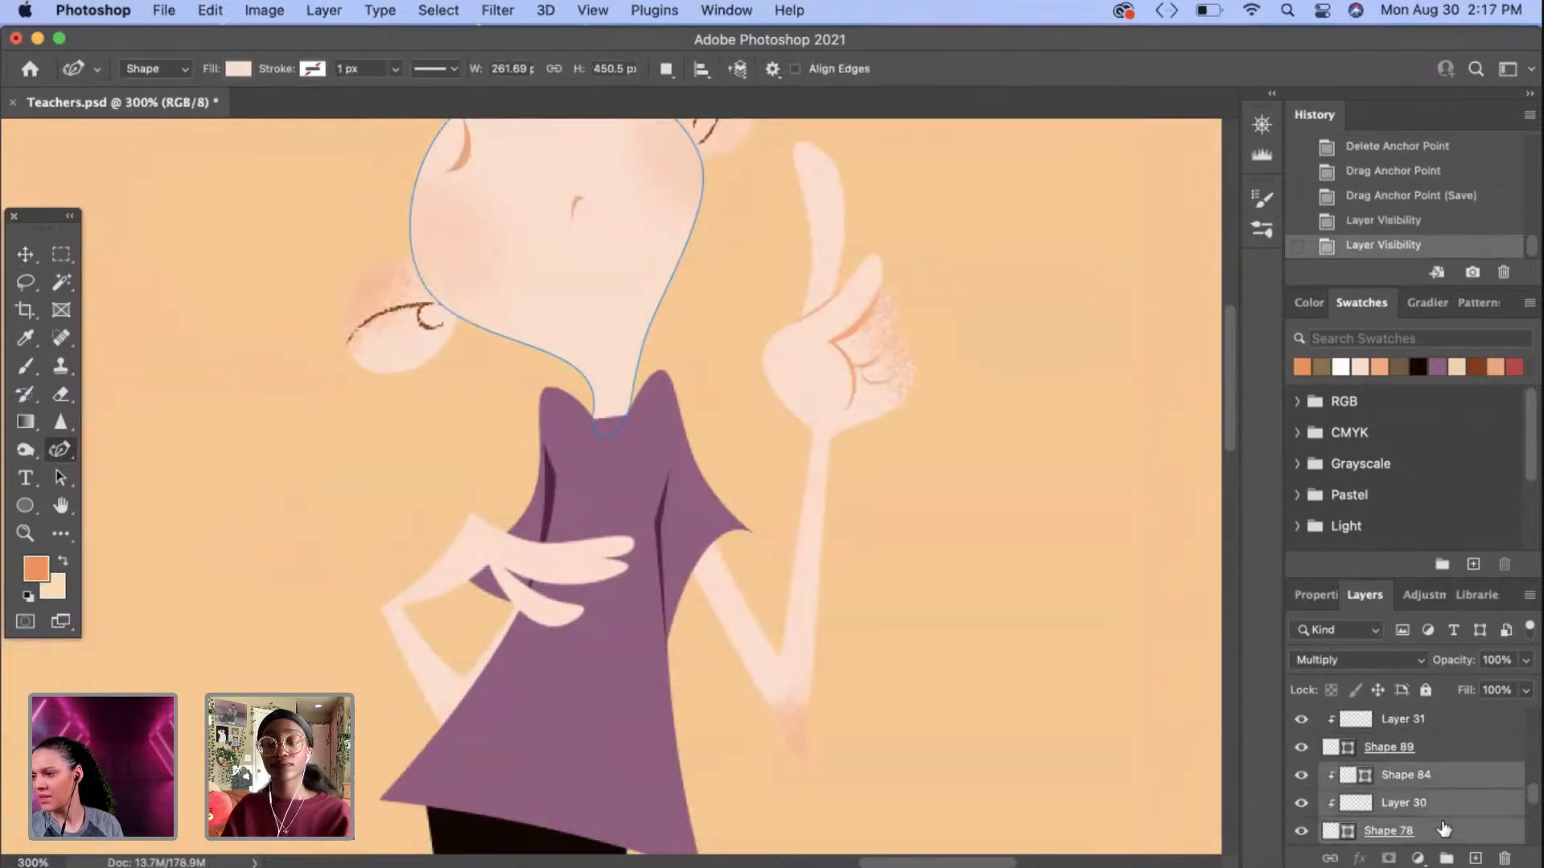
pyautogui.moveTo(1435, 786)
pyautogui.mouseDown()
pyautogui.moveTo(1419, 696)
pyautogui.moveTo(1421, 776)
pyautogui.mouseUp()
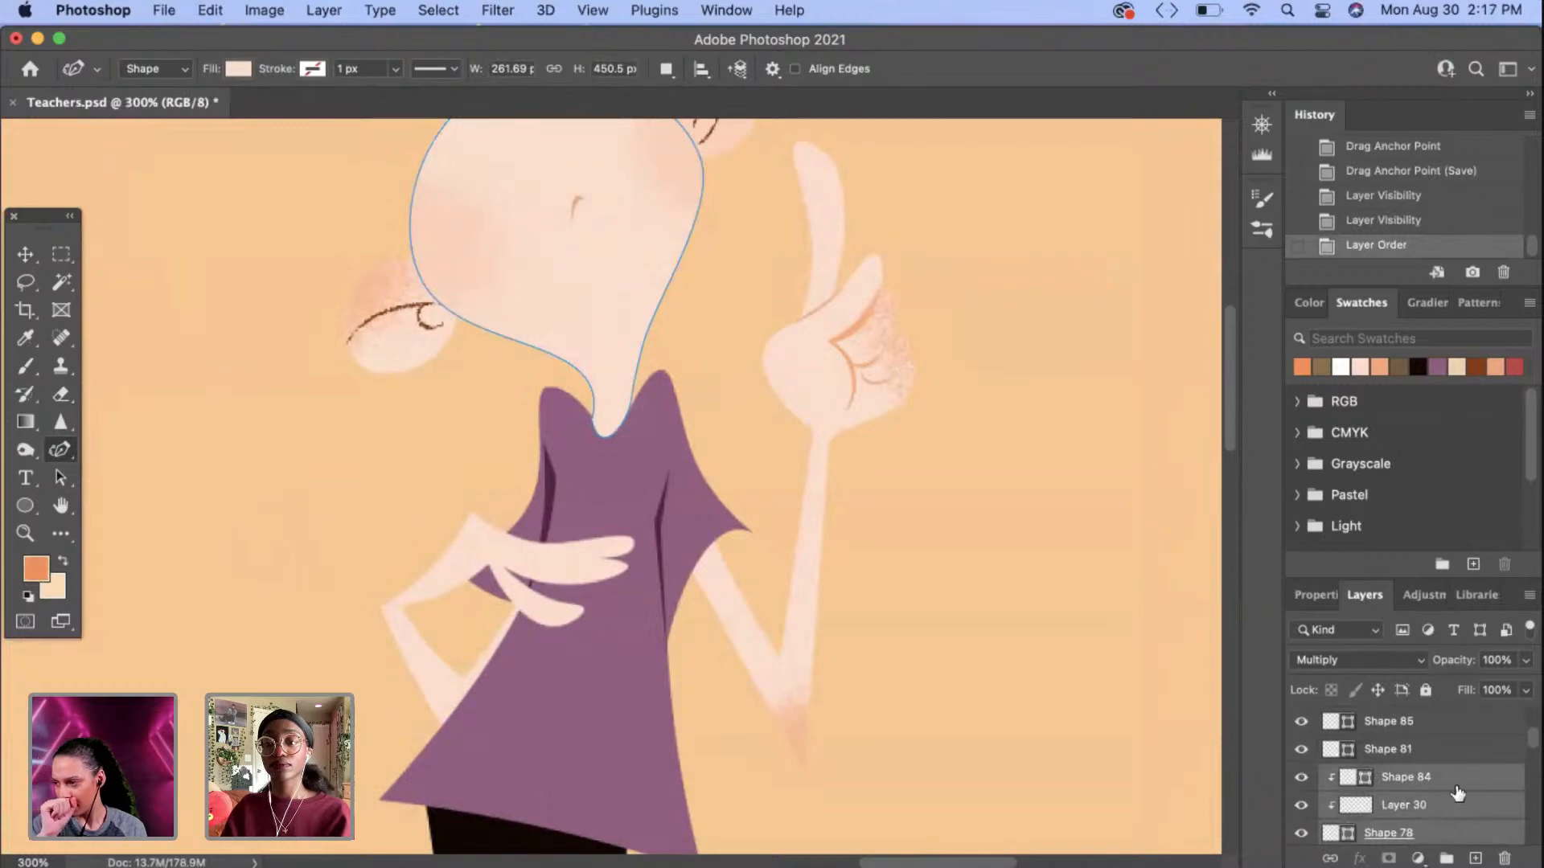
pyautogui.press('super+z')
# Step: Toggle the visibility of the layers clipped to the head to check which shading each one holds
pyautogui.click(1302, 807)
pyautogui.click(1303, 807)
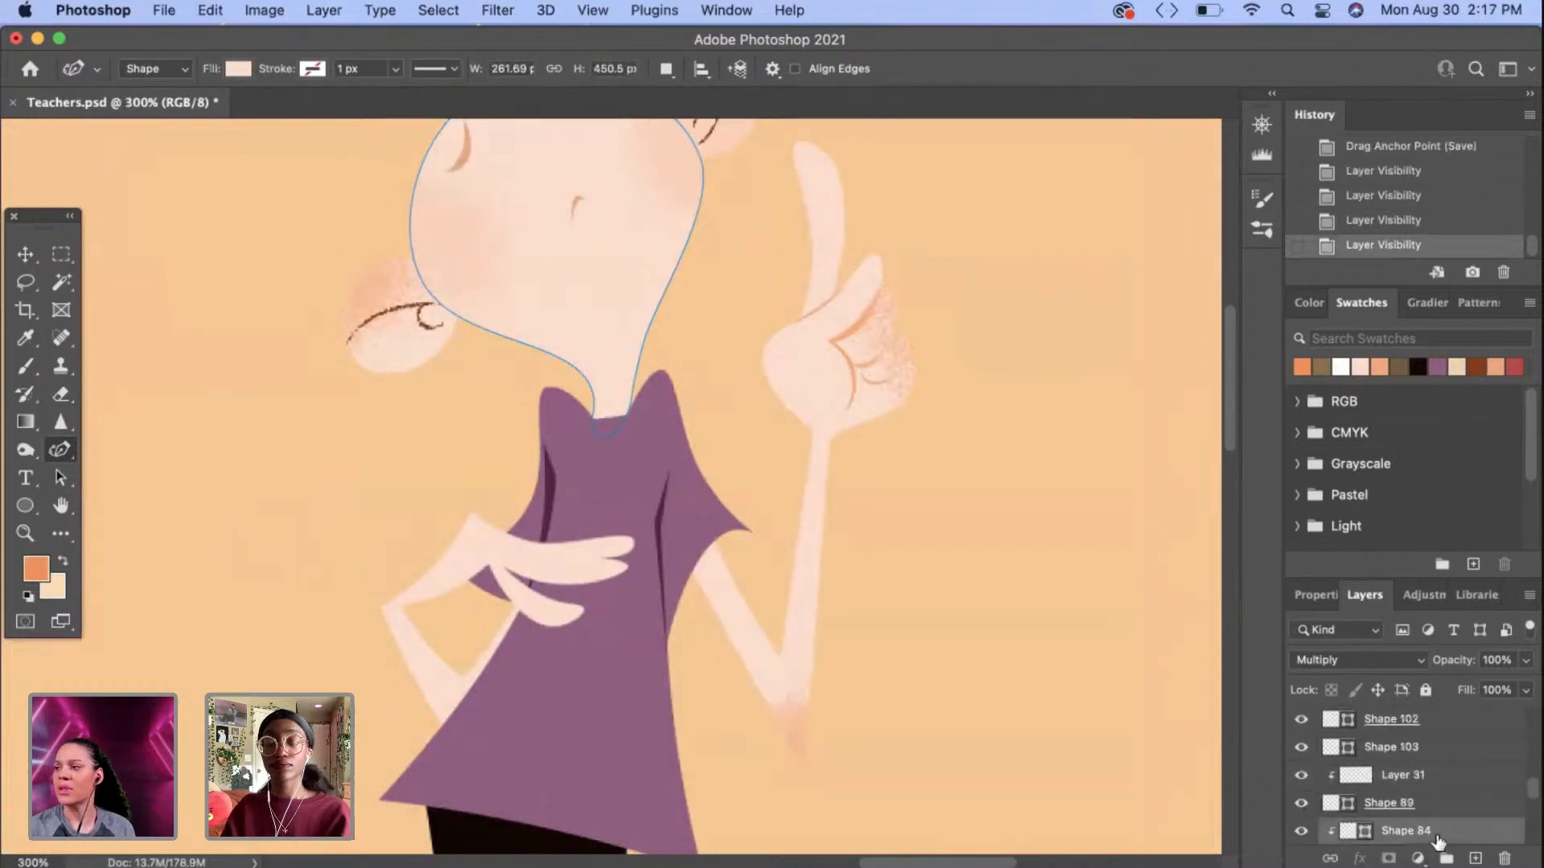
pyautogui.click(1301, 831)
pyautogui.click(1300, 831)
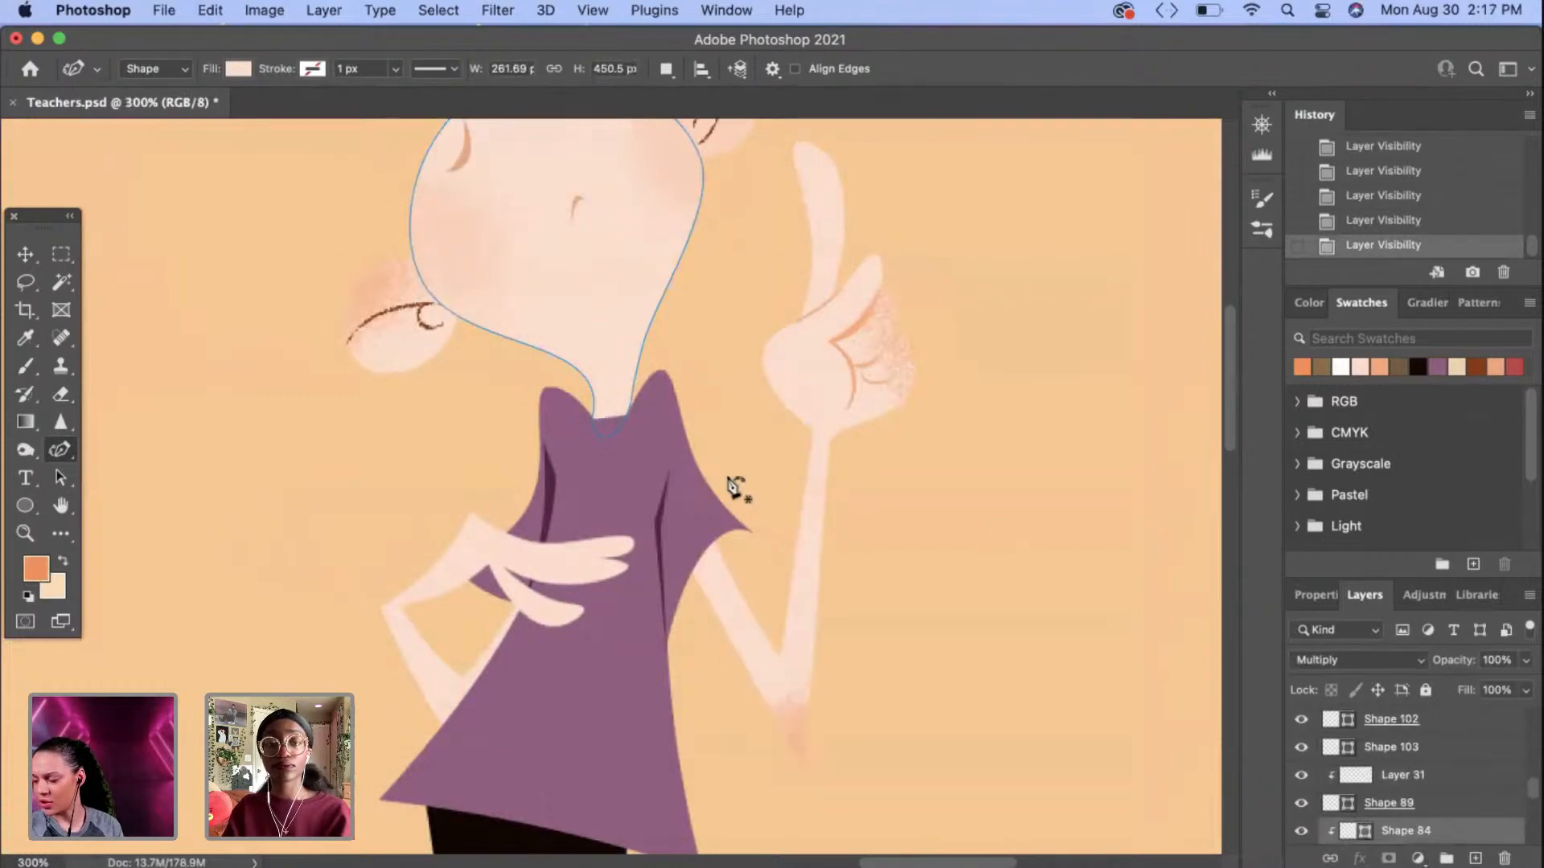
# Step: Try to curve the purple shirt's neckline downward by adding and moving anchor points with the Curvature Pen
pyautogui.scroll(2, 734, 485)
pyautogui.click(25, 254)
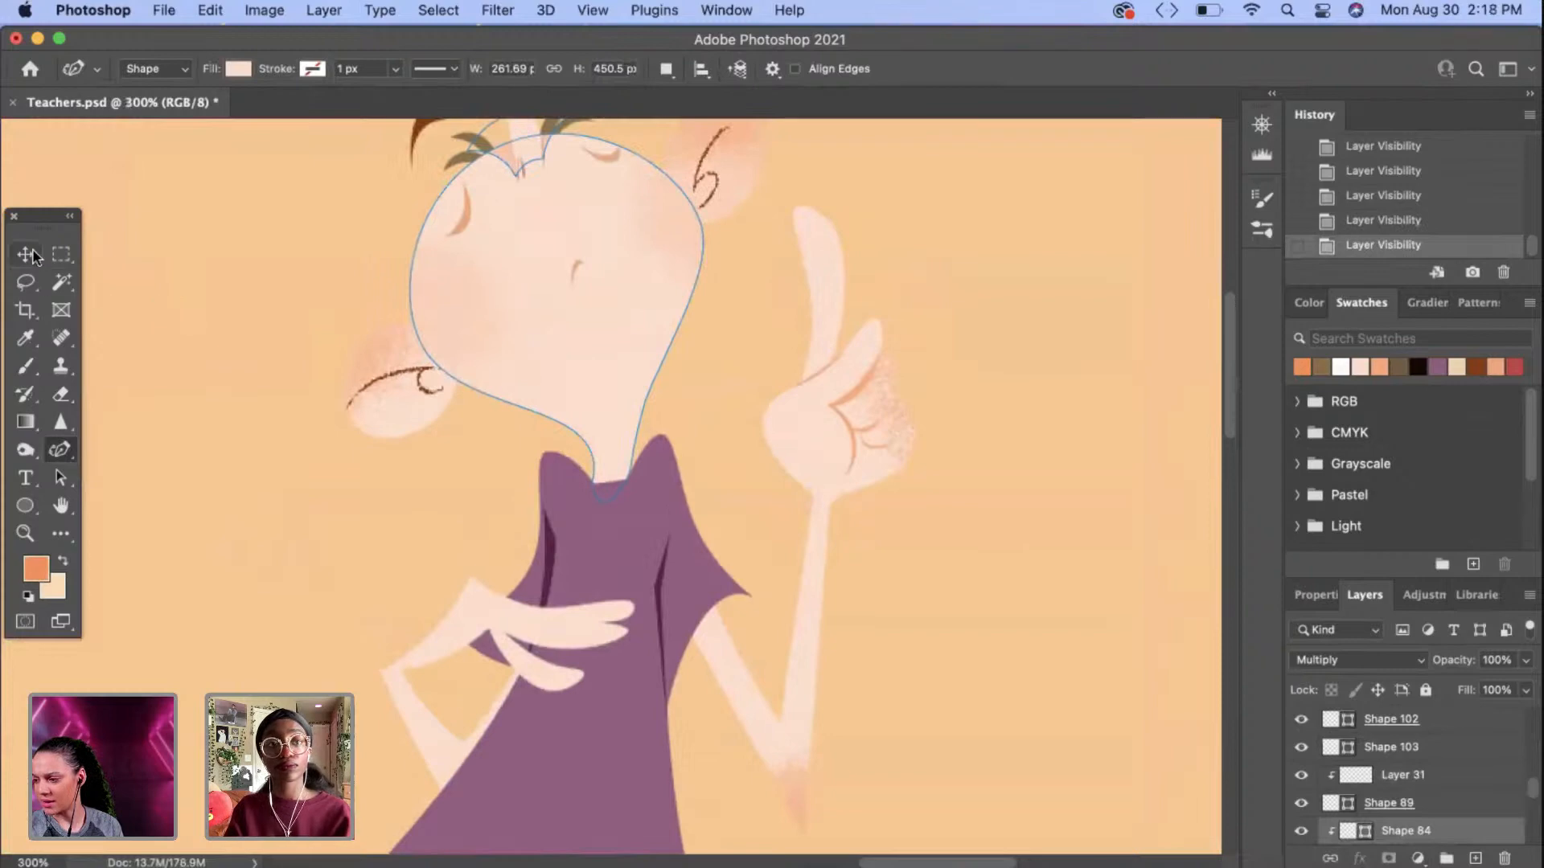
pyautogui.click(613, 505)
pyautogui.click(59, 450)
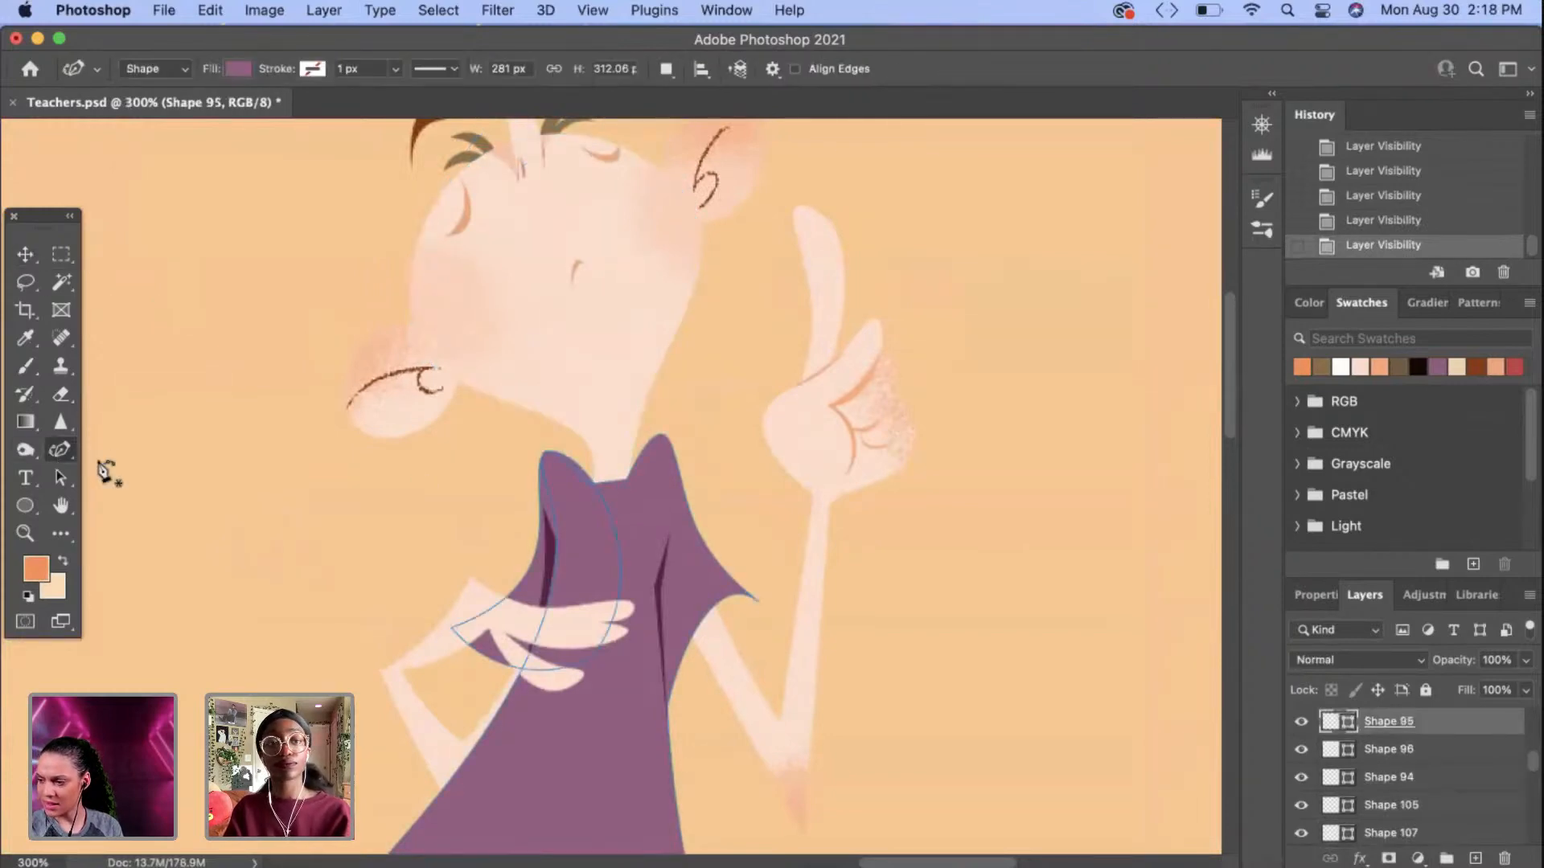
pyautogui.press('super+equal')
pyautogui.press('super+equal')
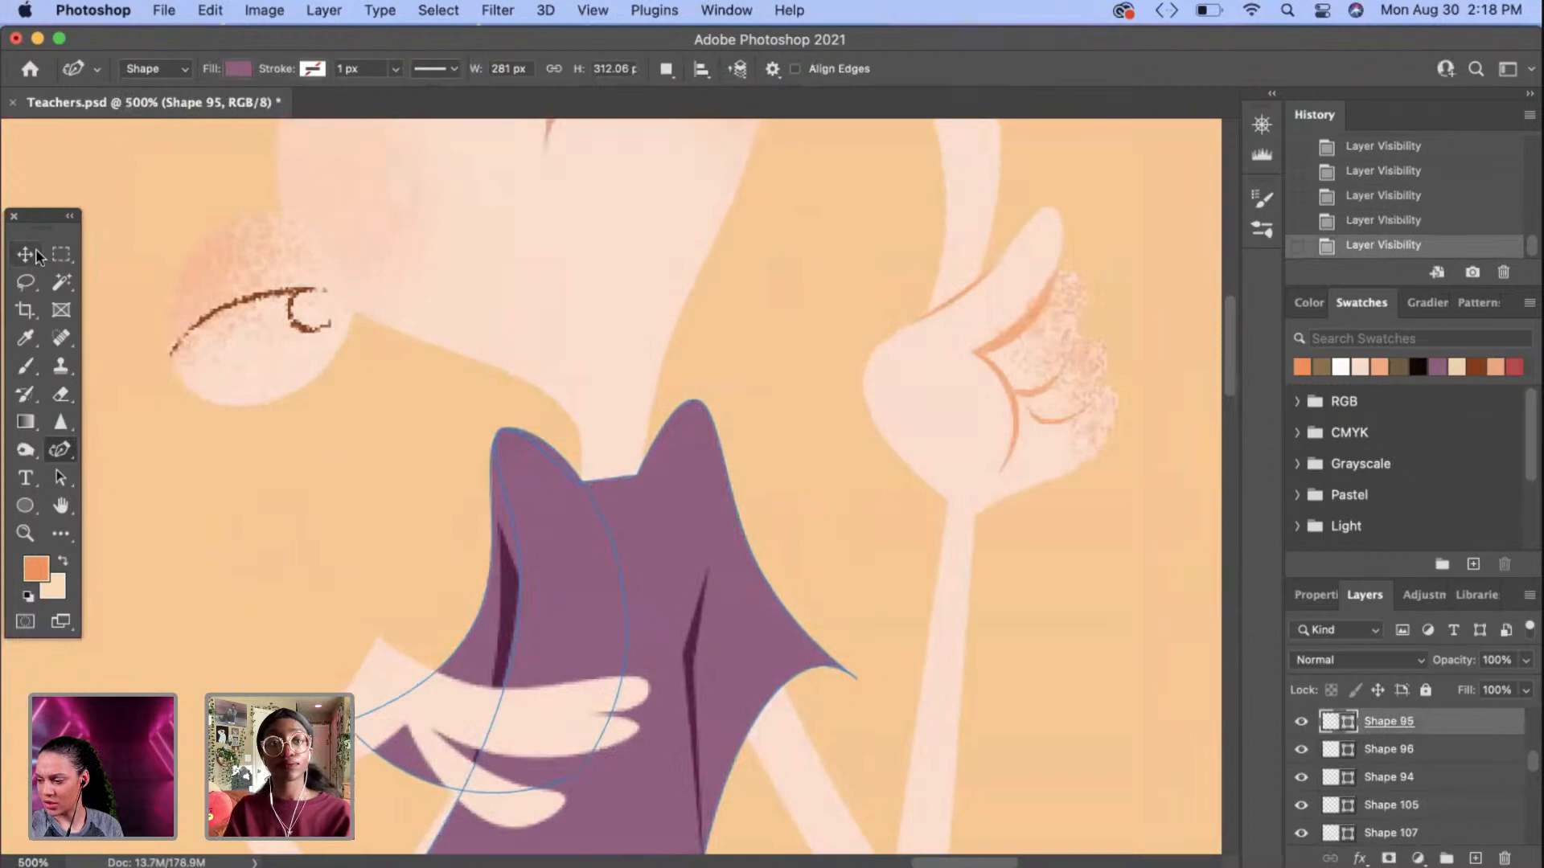
pyautogui.press('v')
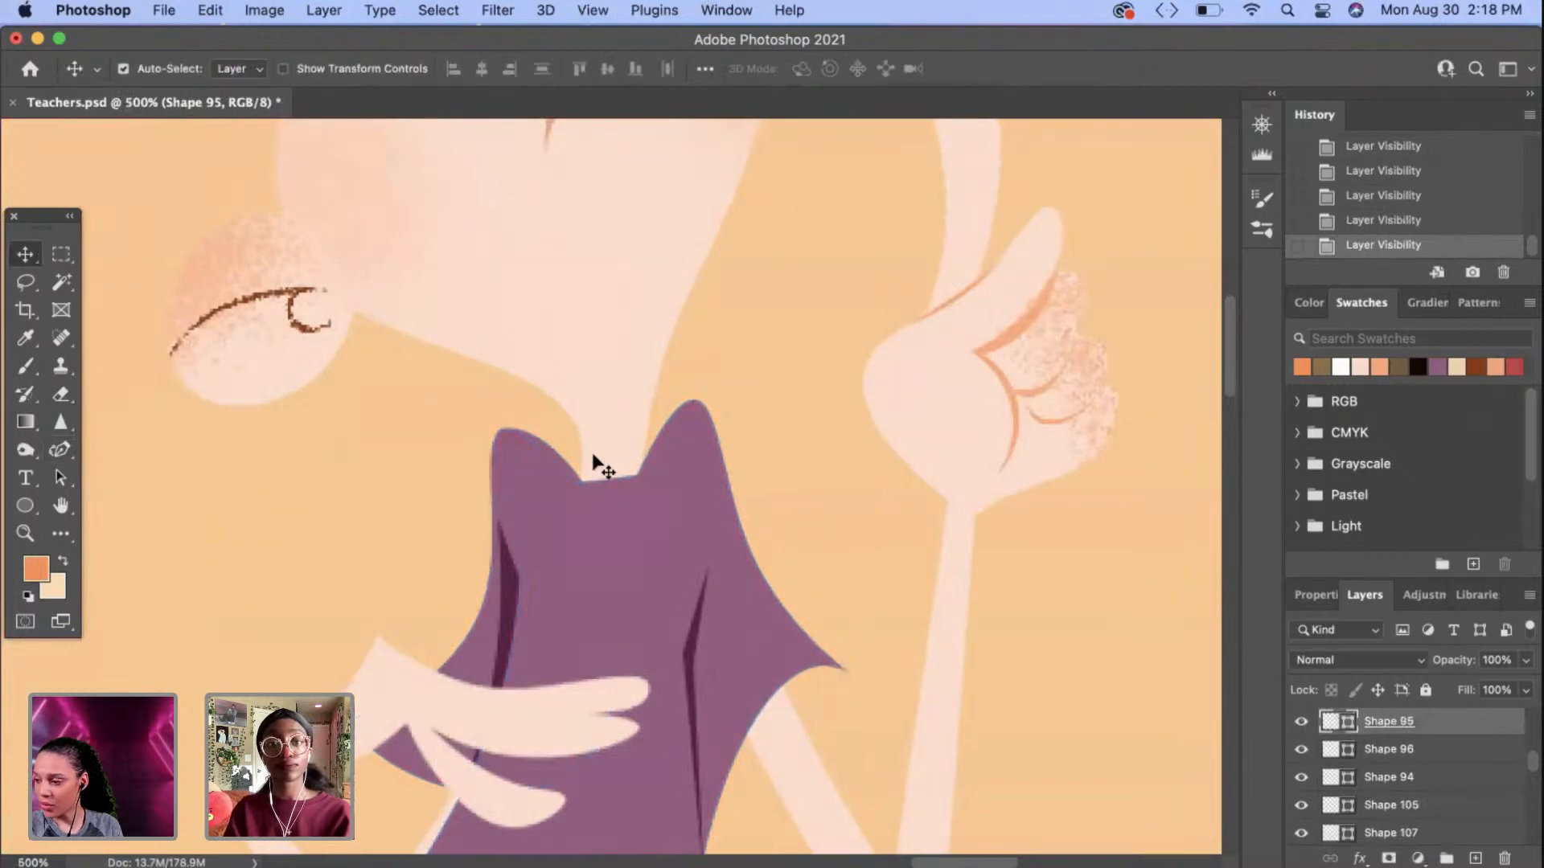
pyautogui.click(59, 451)
pyautogui.moveTo(607, 481); pyautogui.dragTo(597, 508)
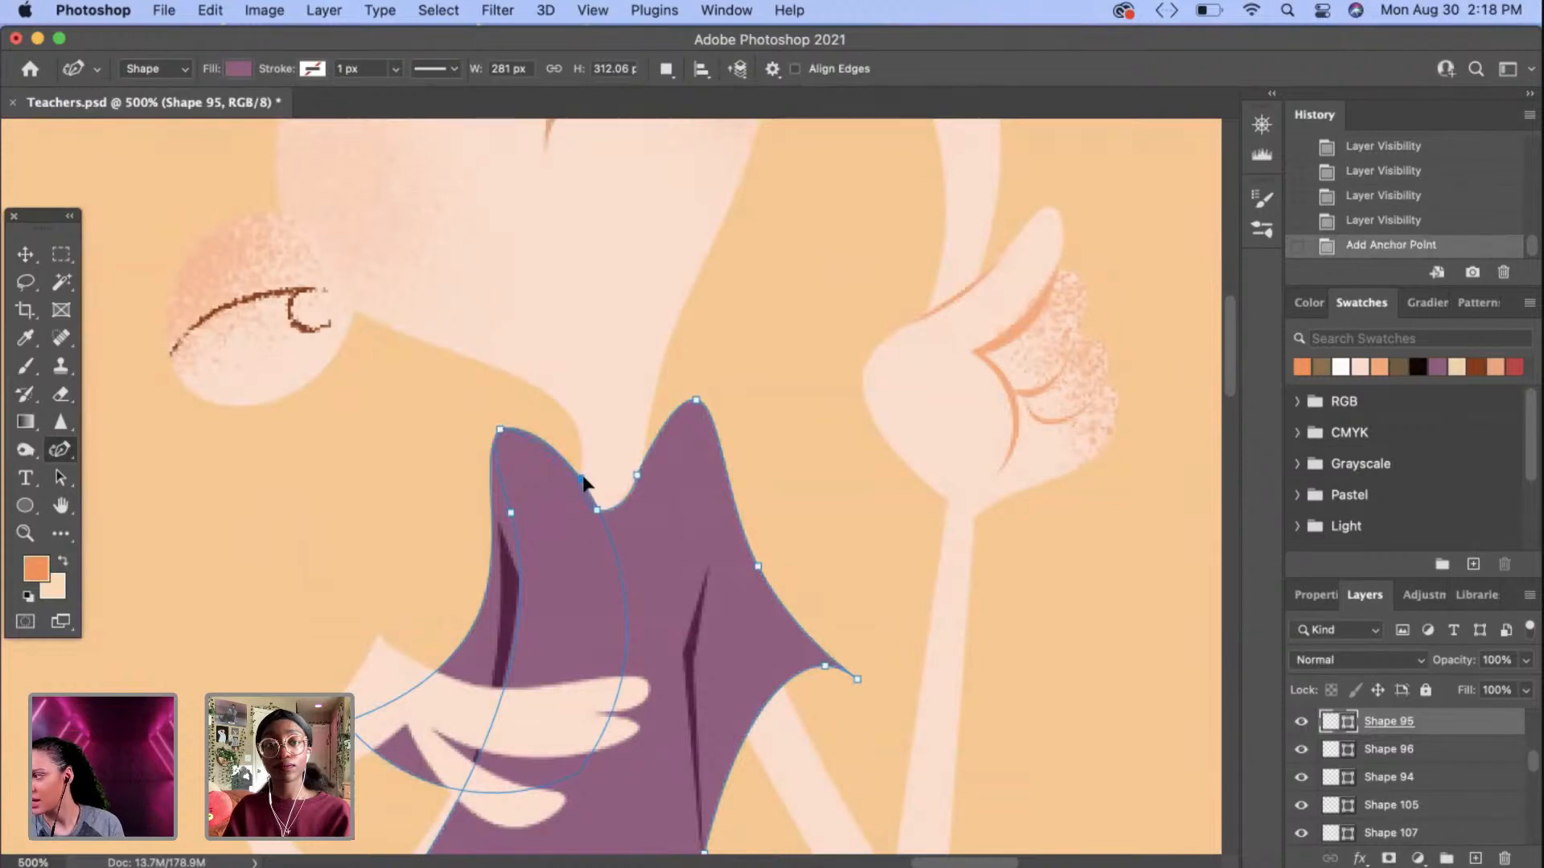
pyautogui.click(582, 480)
pyautogui.click(599, 512)
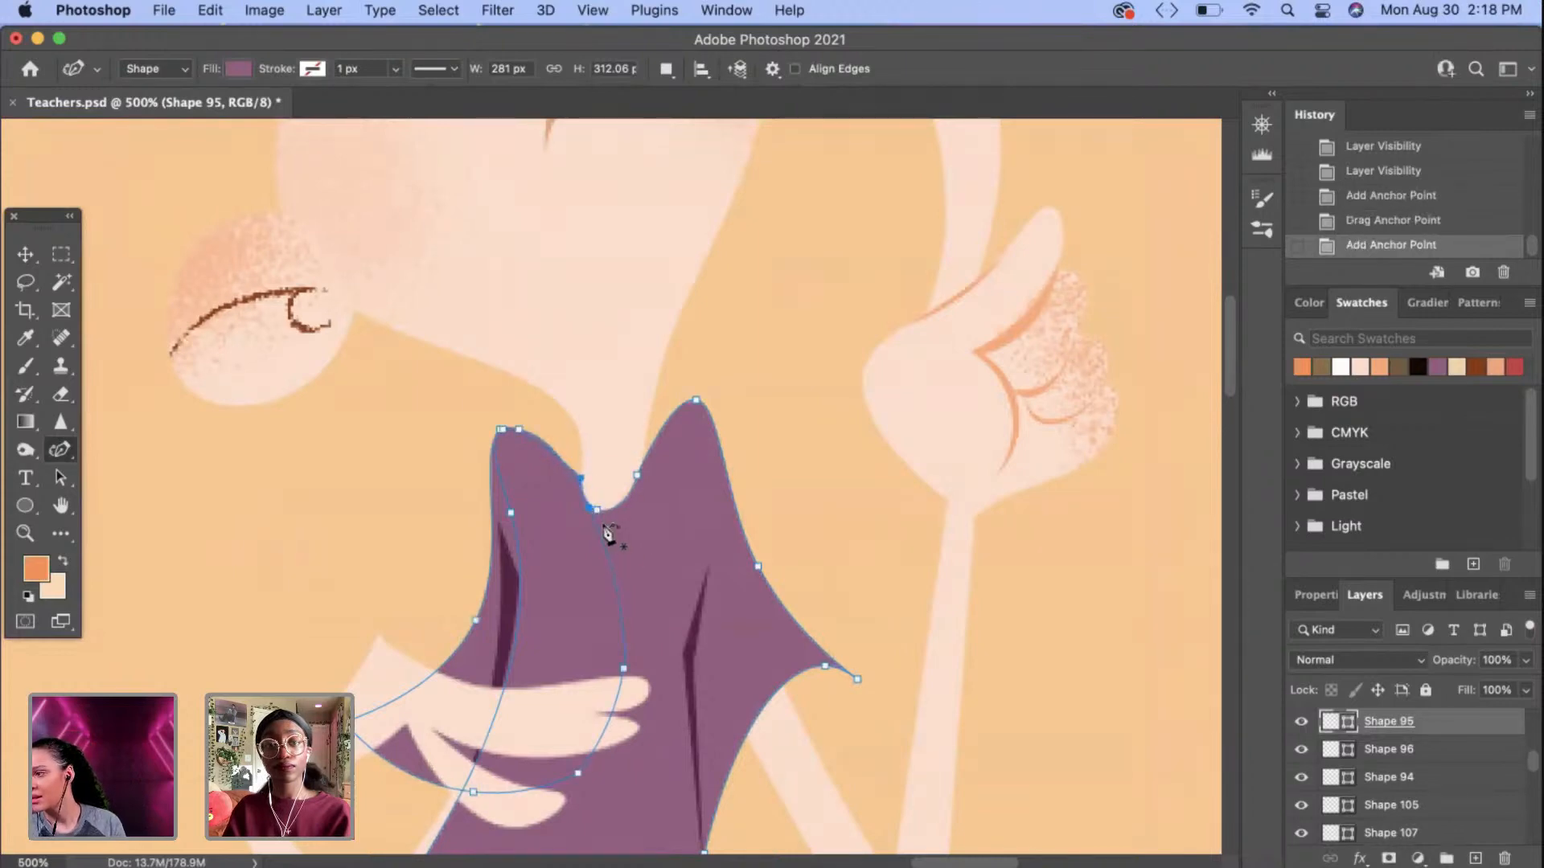
pyautogui.press('super+z')
pyautogui.press('super+z')
pyautogui.press('super+equal')
pyautogui.press('super+equal')
pyautogui.press('super+equal')
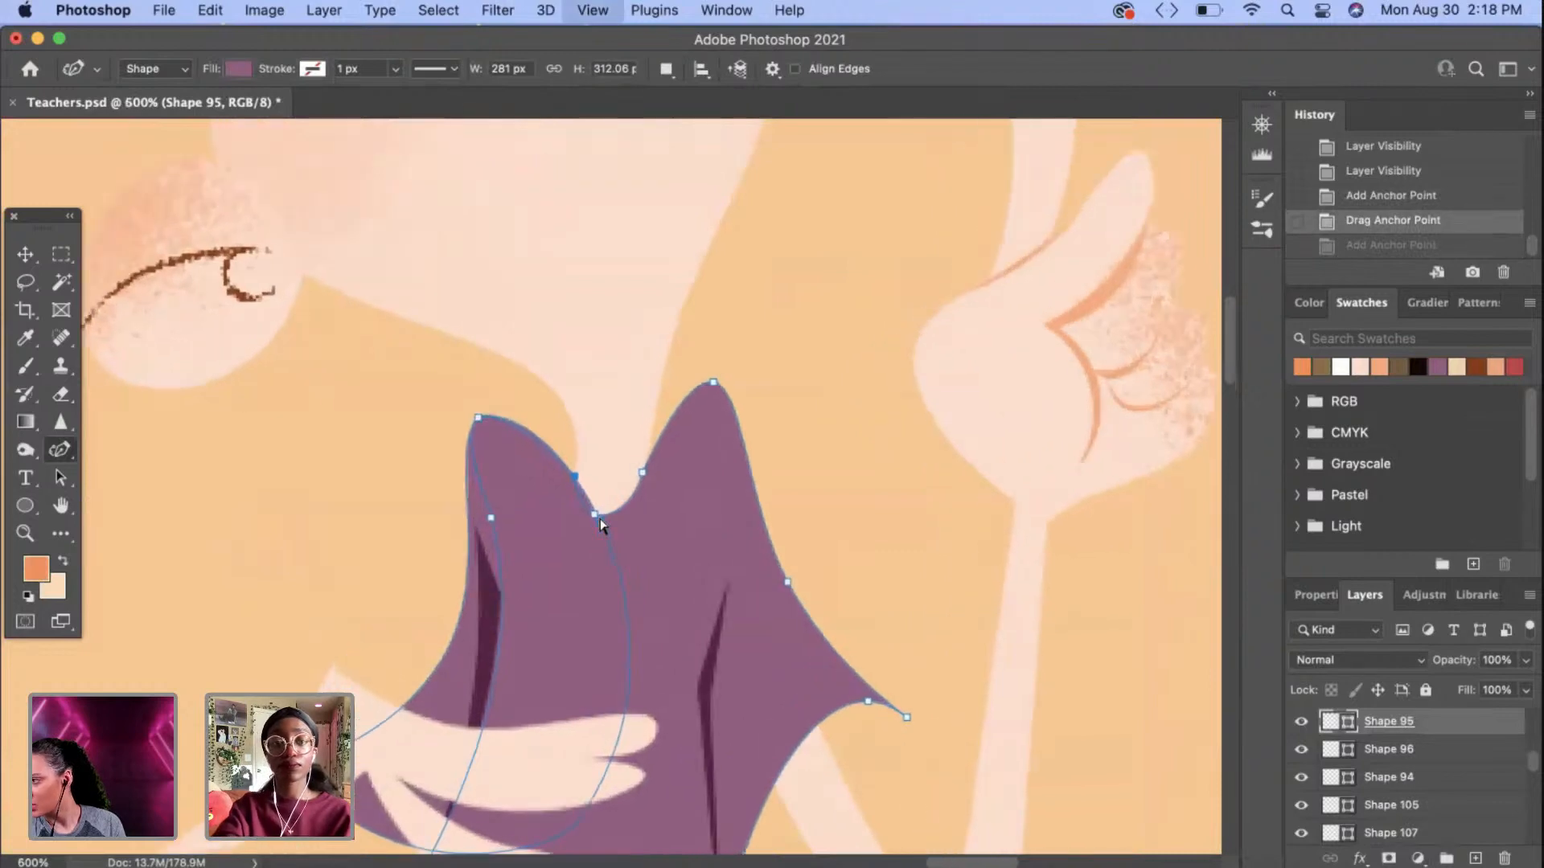
pyautogui.press('super+z')
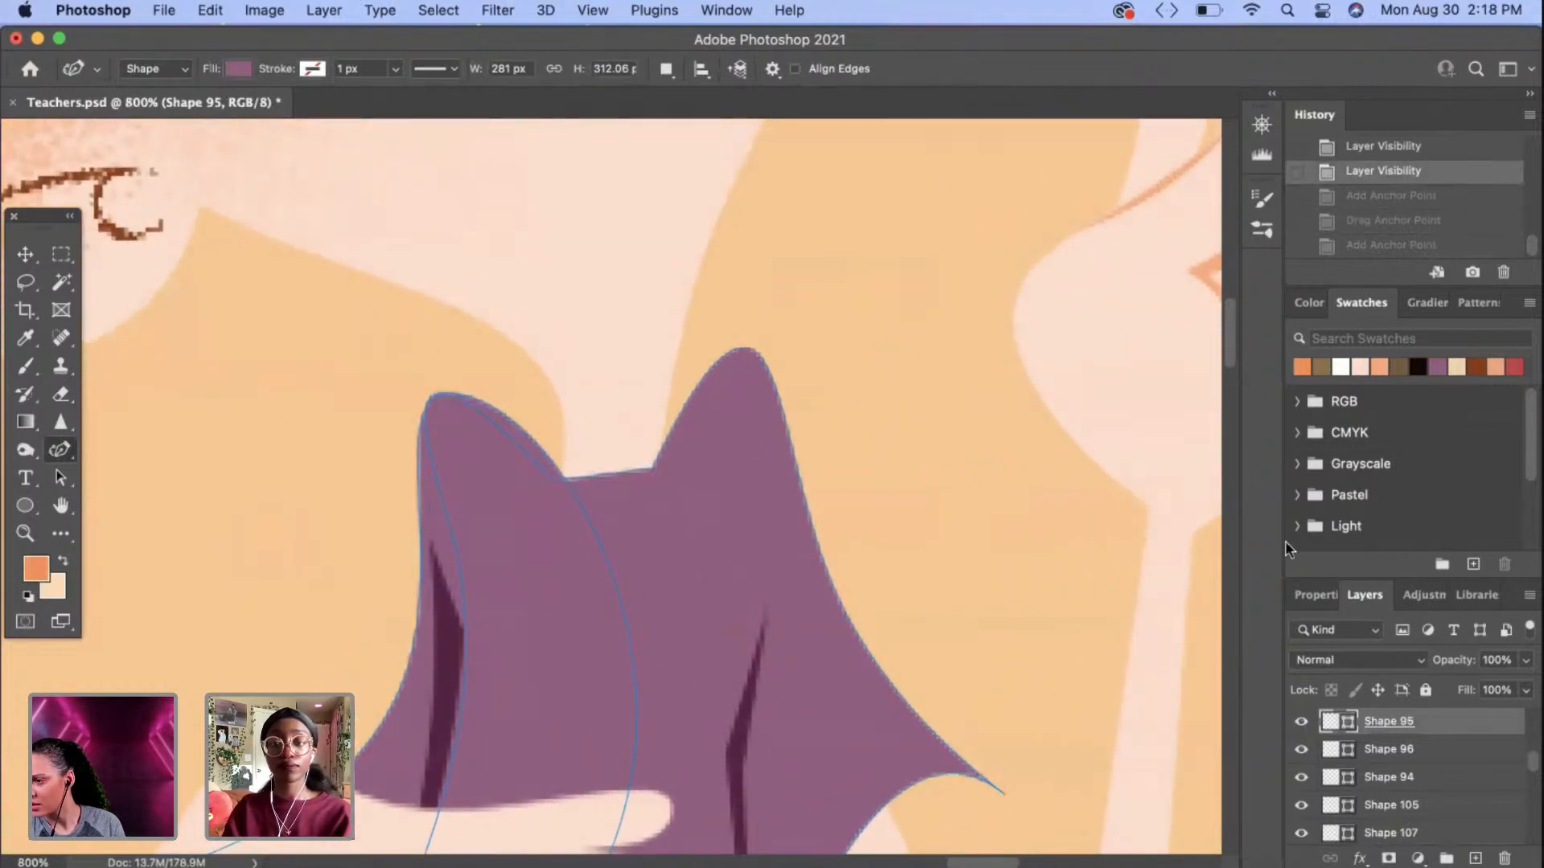
# Step: Round the purple shirt's neckline below the neck by adjusting its corner anchor and adding a curve point with the Curvature Pen
pyautogui.click(544, 479)
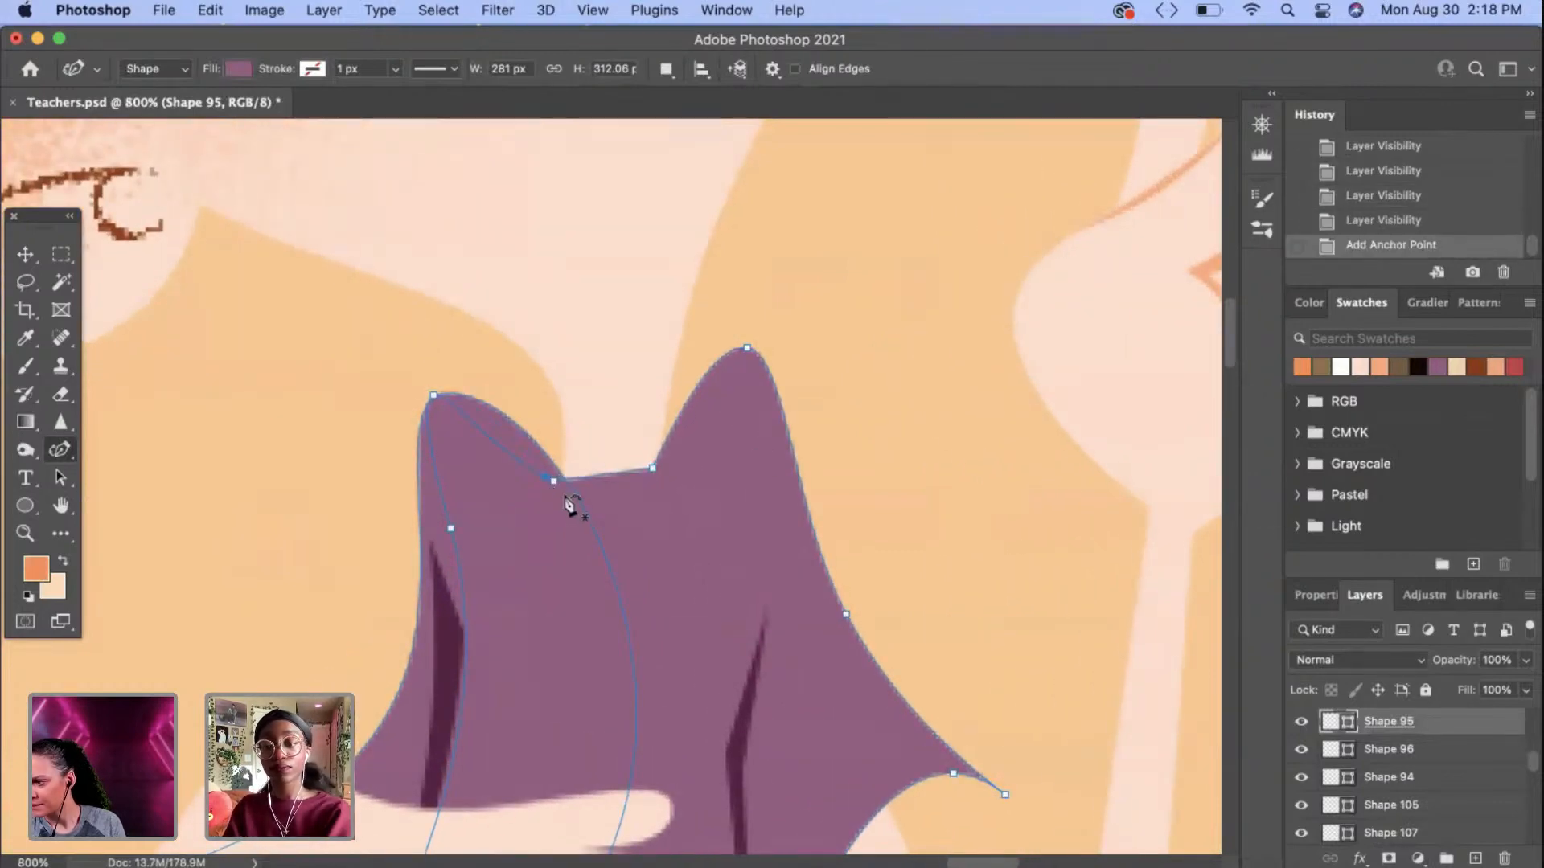
pyautogui.press('Delete')
pyautogui.moveTo(556, 481); pyautogui.dragTo(562, 475)
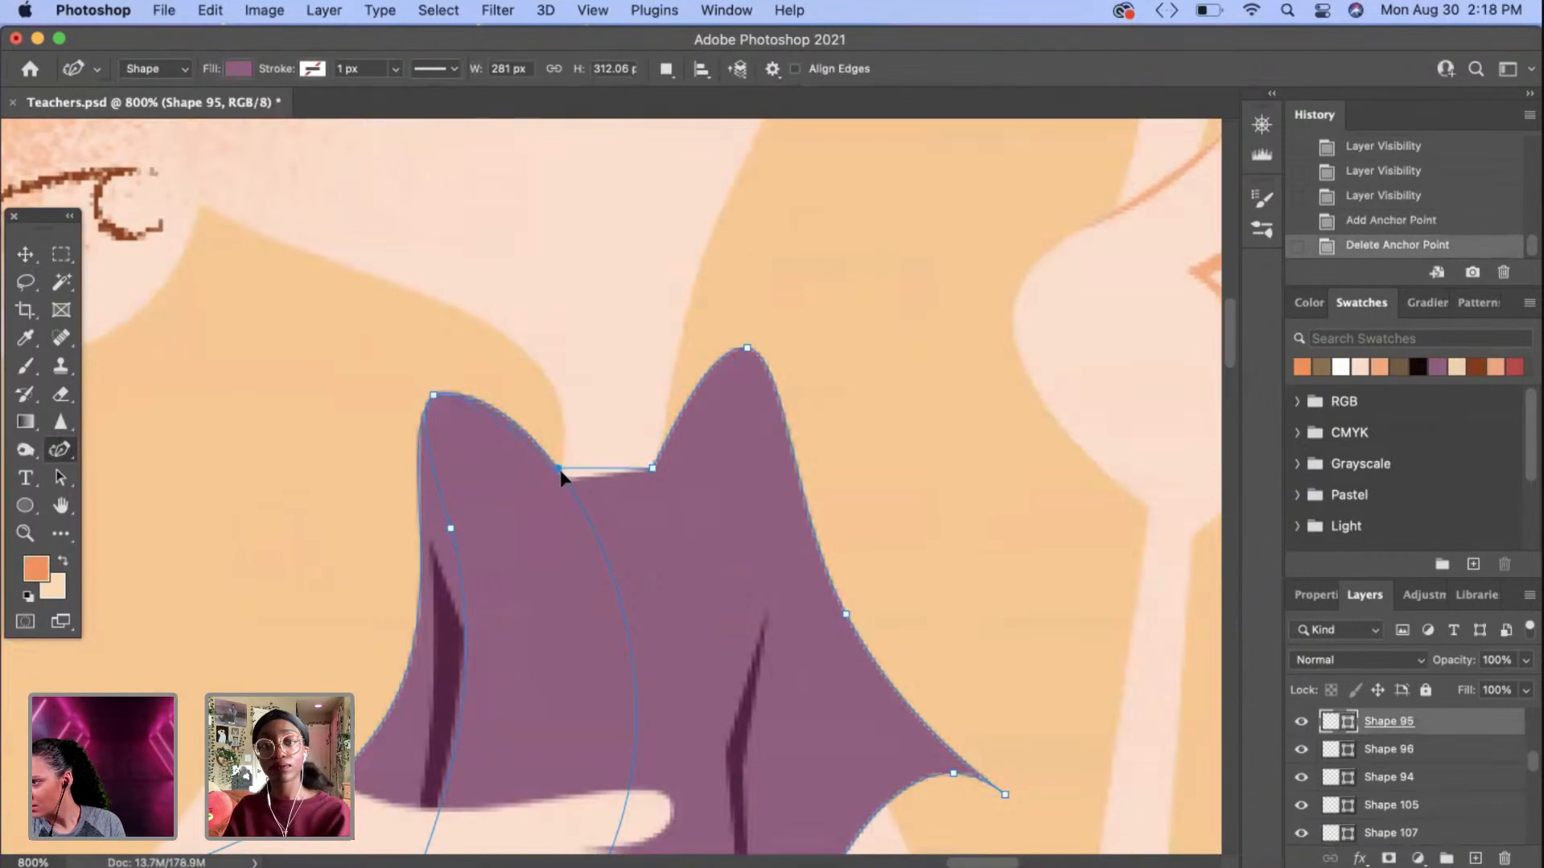
pyautogui.click(585, 485)
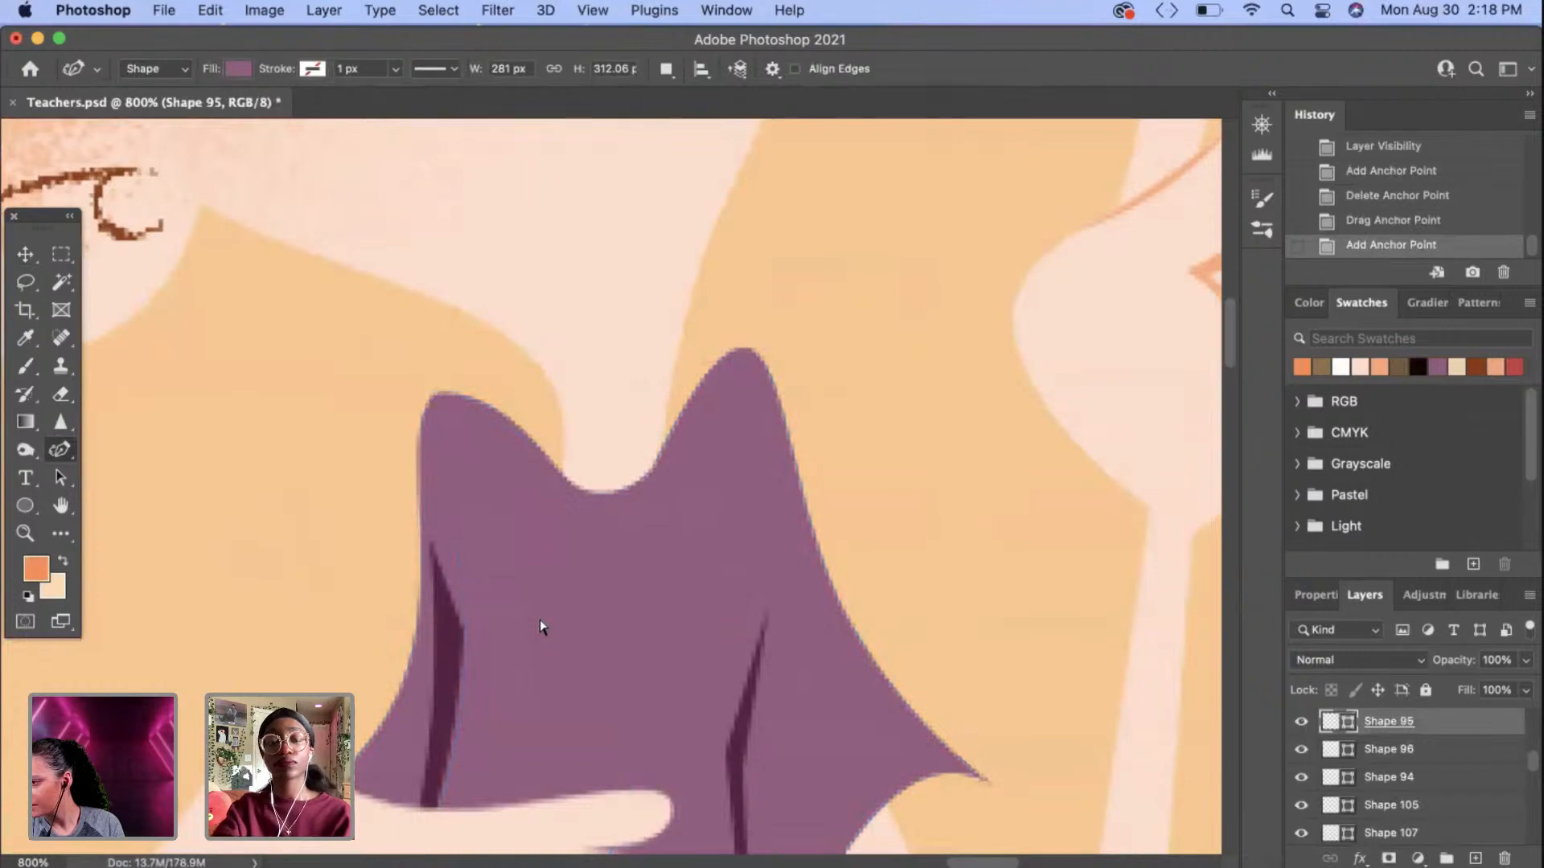
pyautogui.press('super+minus')
pyautogui.press('super+minus')
pyautogui.press('super+minus')
pyautogui.press('super+minus')
pyautogui.press('super+minus')
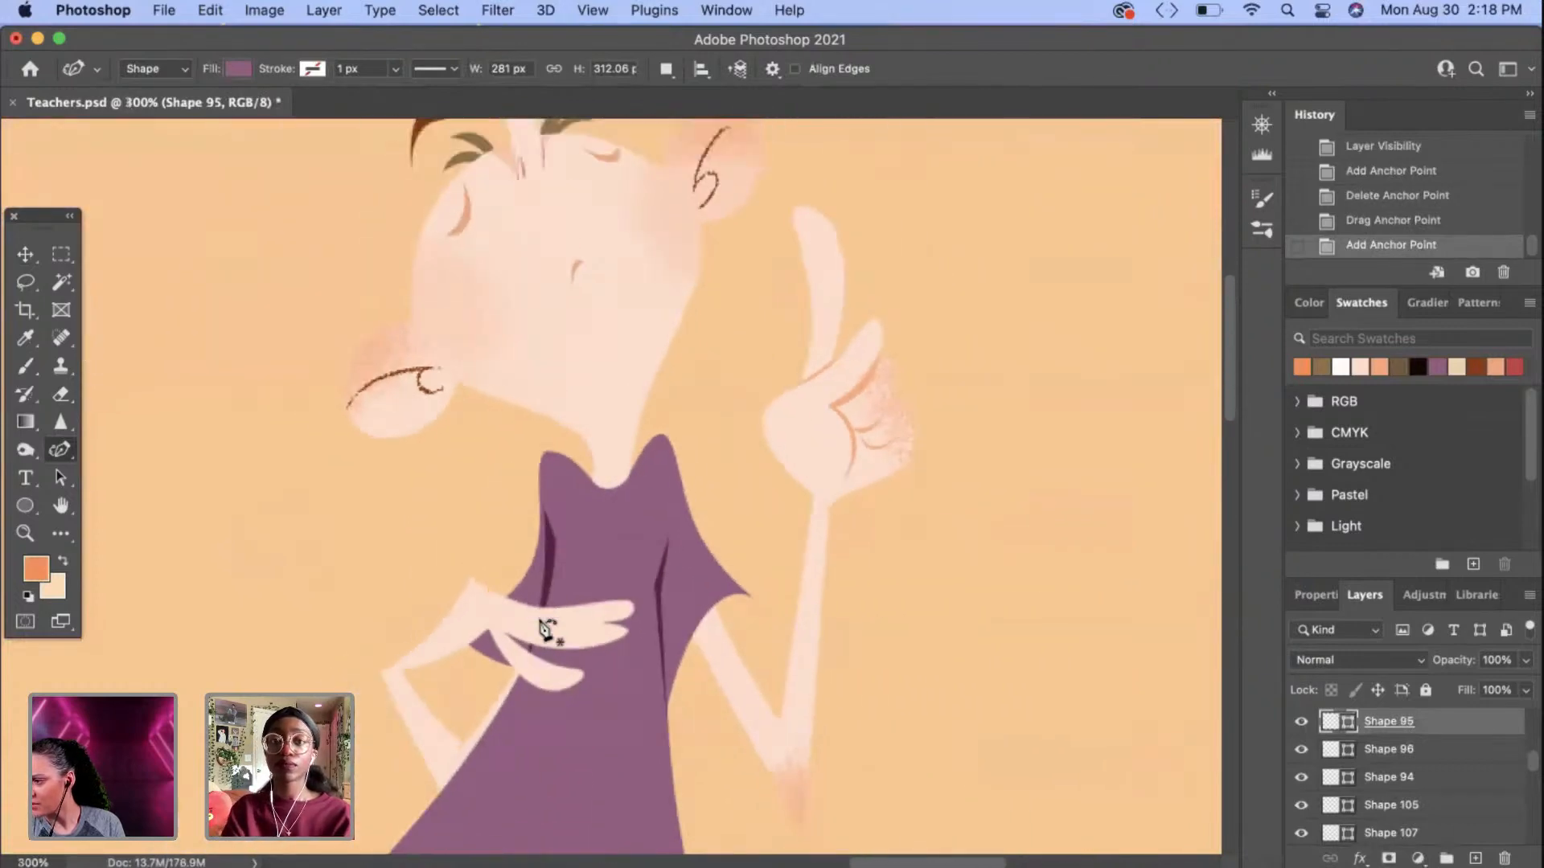
# Step: Draw a triangular shadow shape about 47 by 127 px beside the neck, clipped to the head shape, and set it to Multiply
pyautogui.click(27, 256)
pyautogui.click(613, 455)
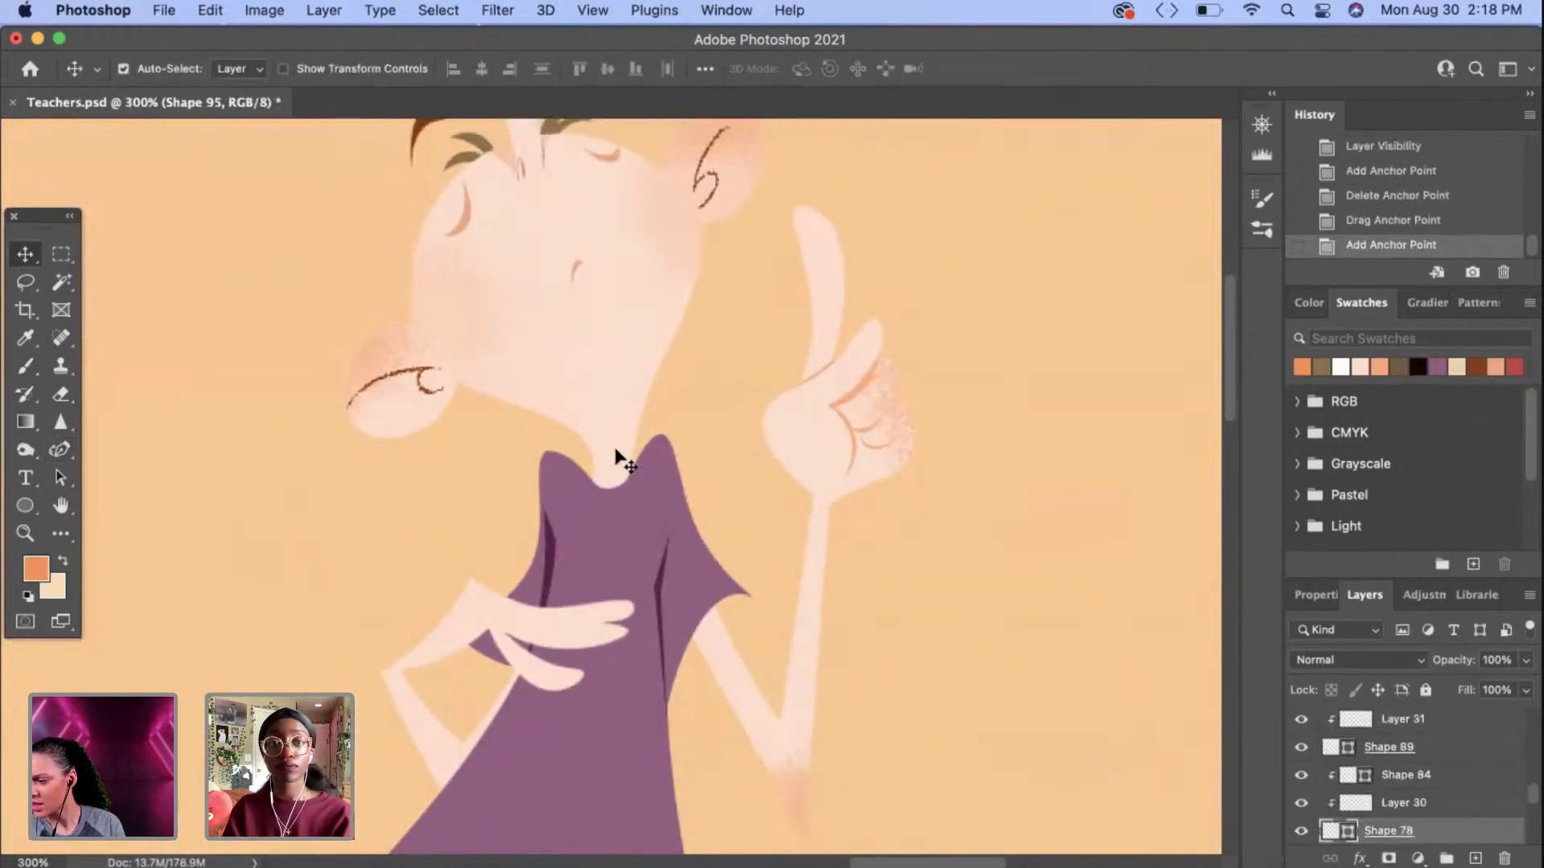
pyautogui.moveTo(60, 455); pyautogui.dragTo(129, 445)
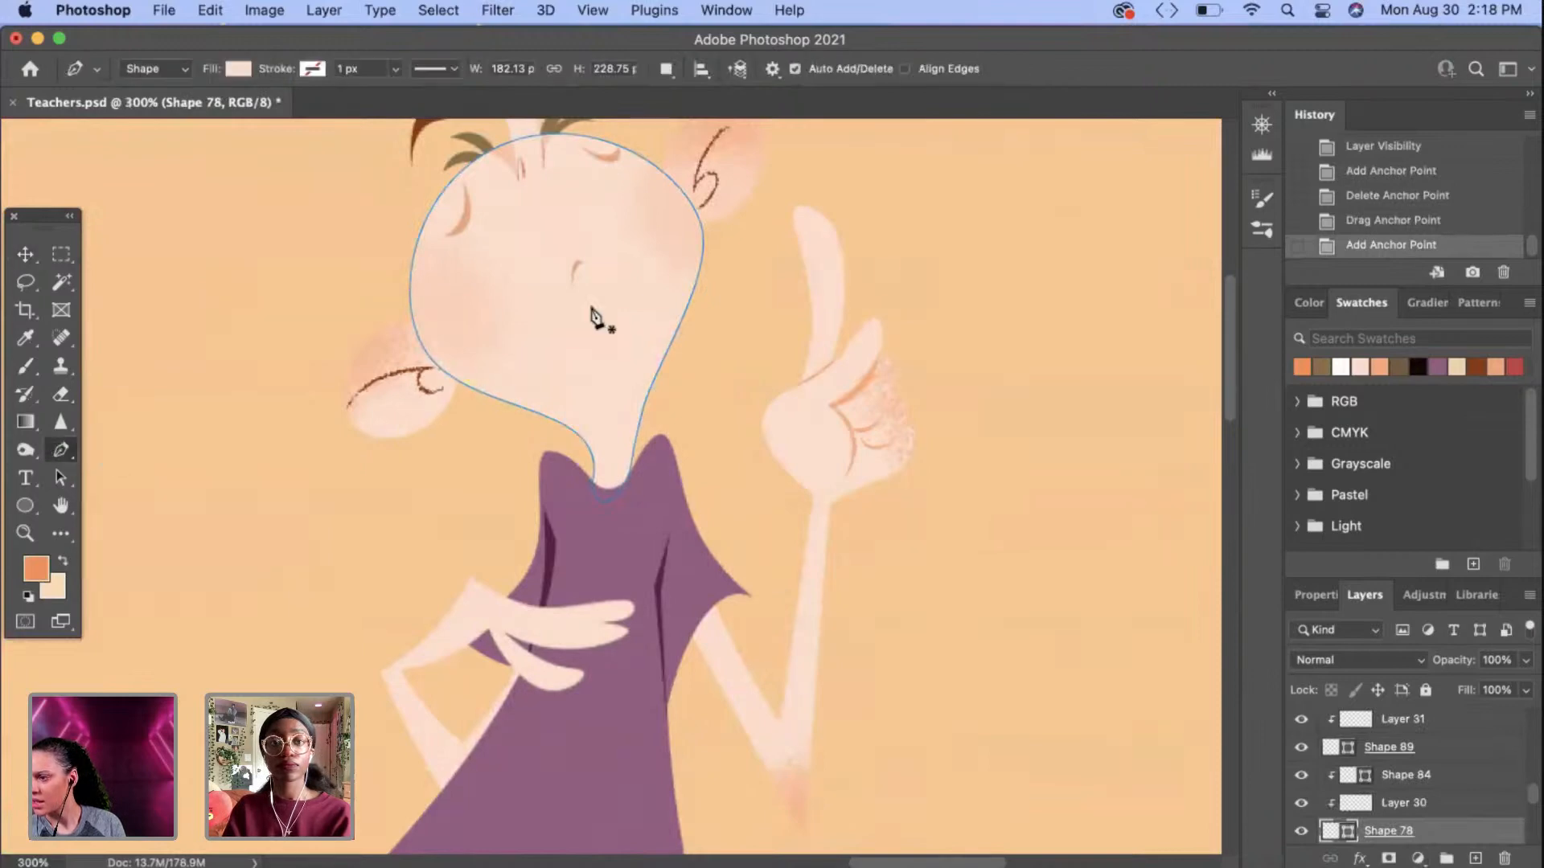
pyautogui.click(701, 304)
pyautogui.click(626, 508)
pyautogui.moveTo(626, 508); pyautogui.dragTo(693, 452)
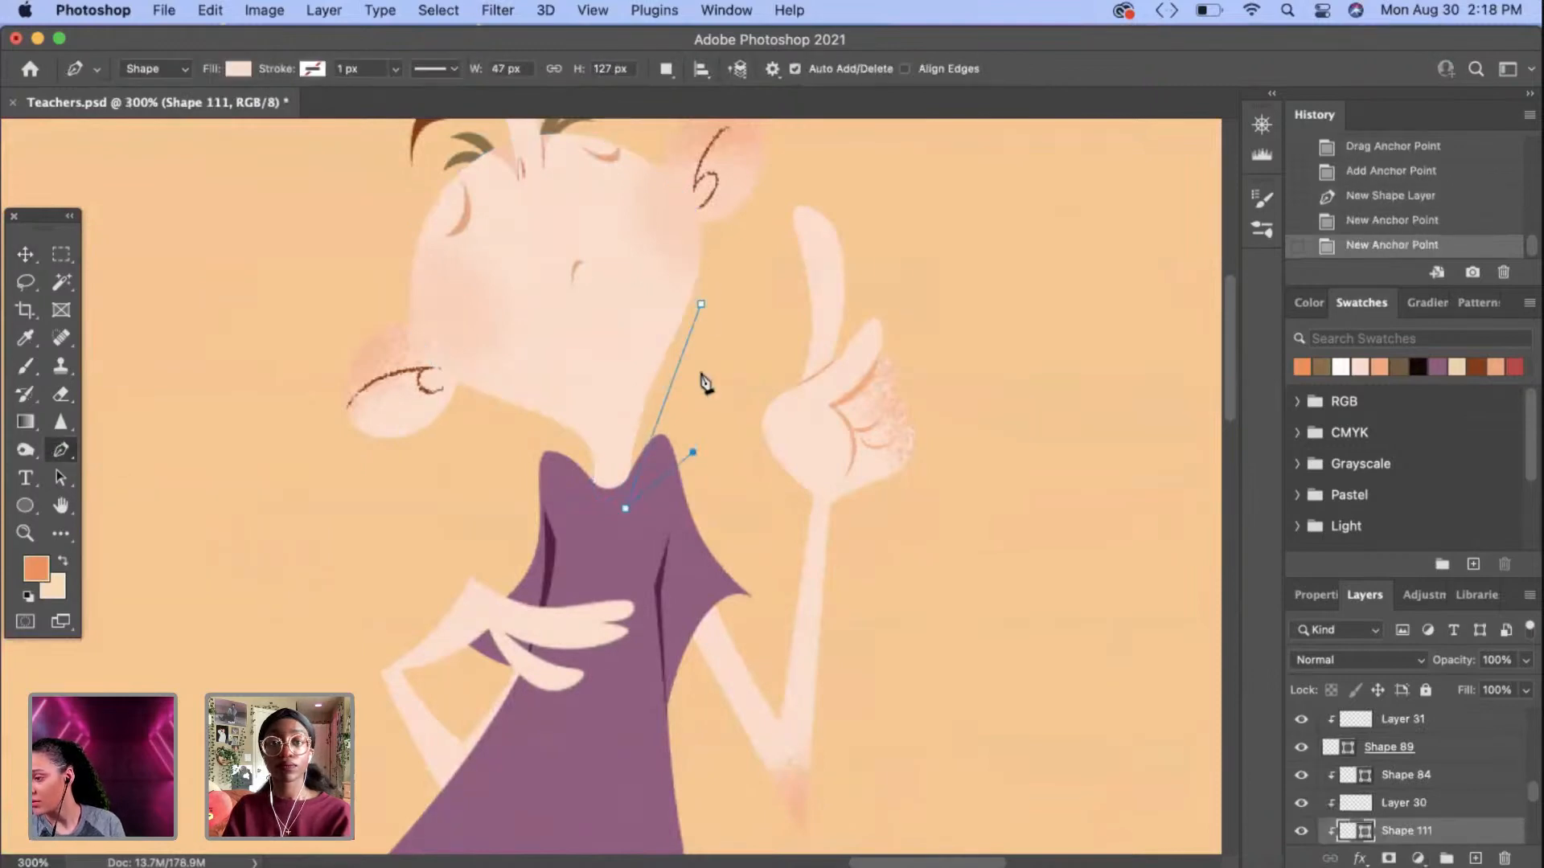
pyautogui.click(700, 304)
pyautogui.click(1358, 659)
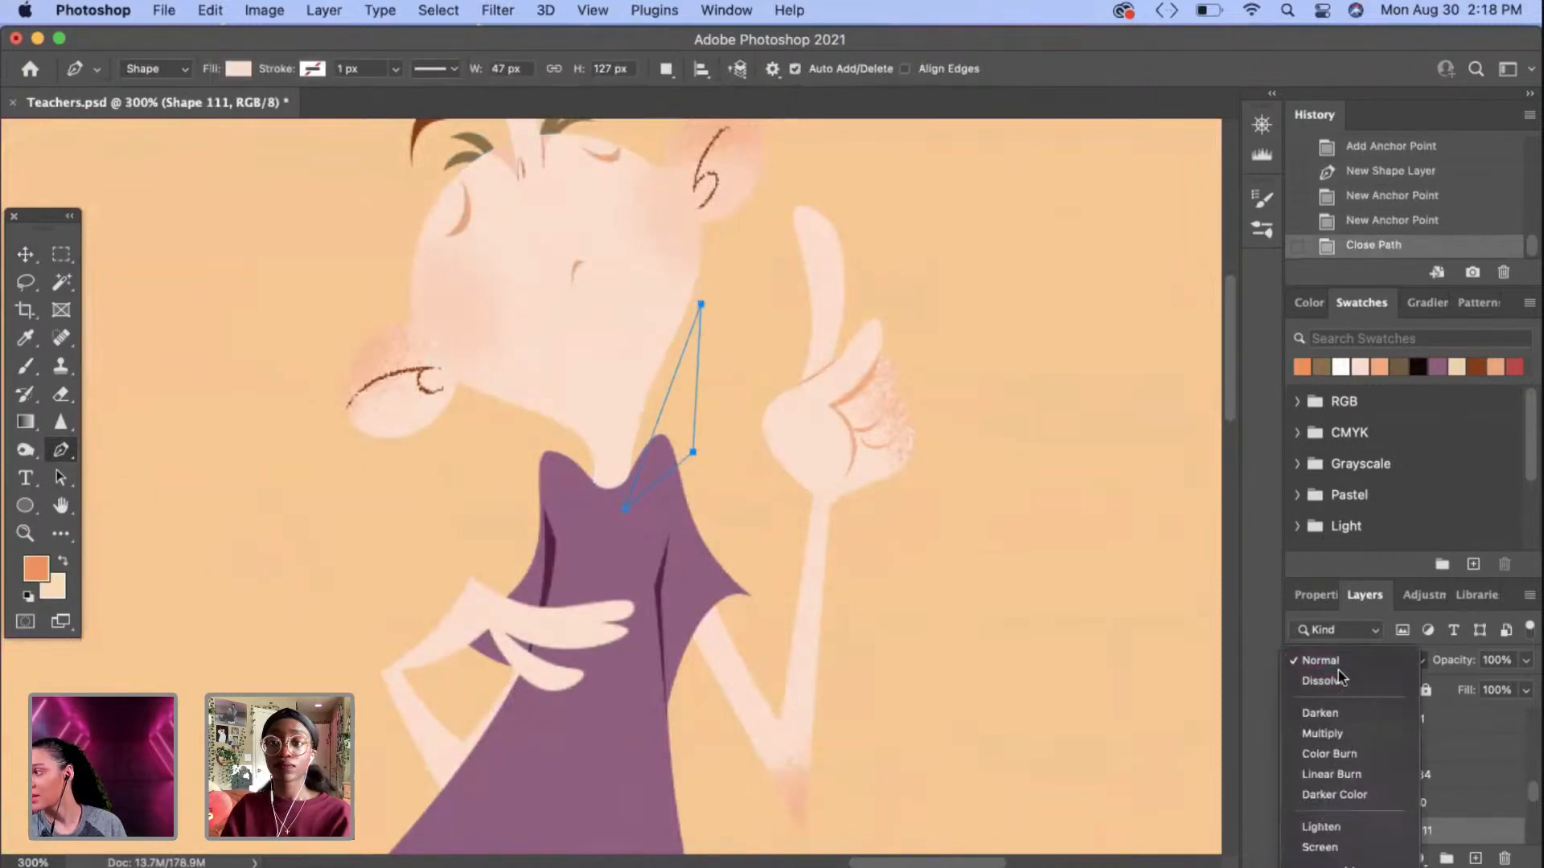
pyautogui.click(1325, 731)
# Step: Bend the neck shadow's edges with the Curvature Pen and extend its upper tip toward the ear so it follows the neck
pyautogui.moveTo(63, 451); pyautogui.dragTo(114, 487)
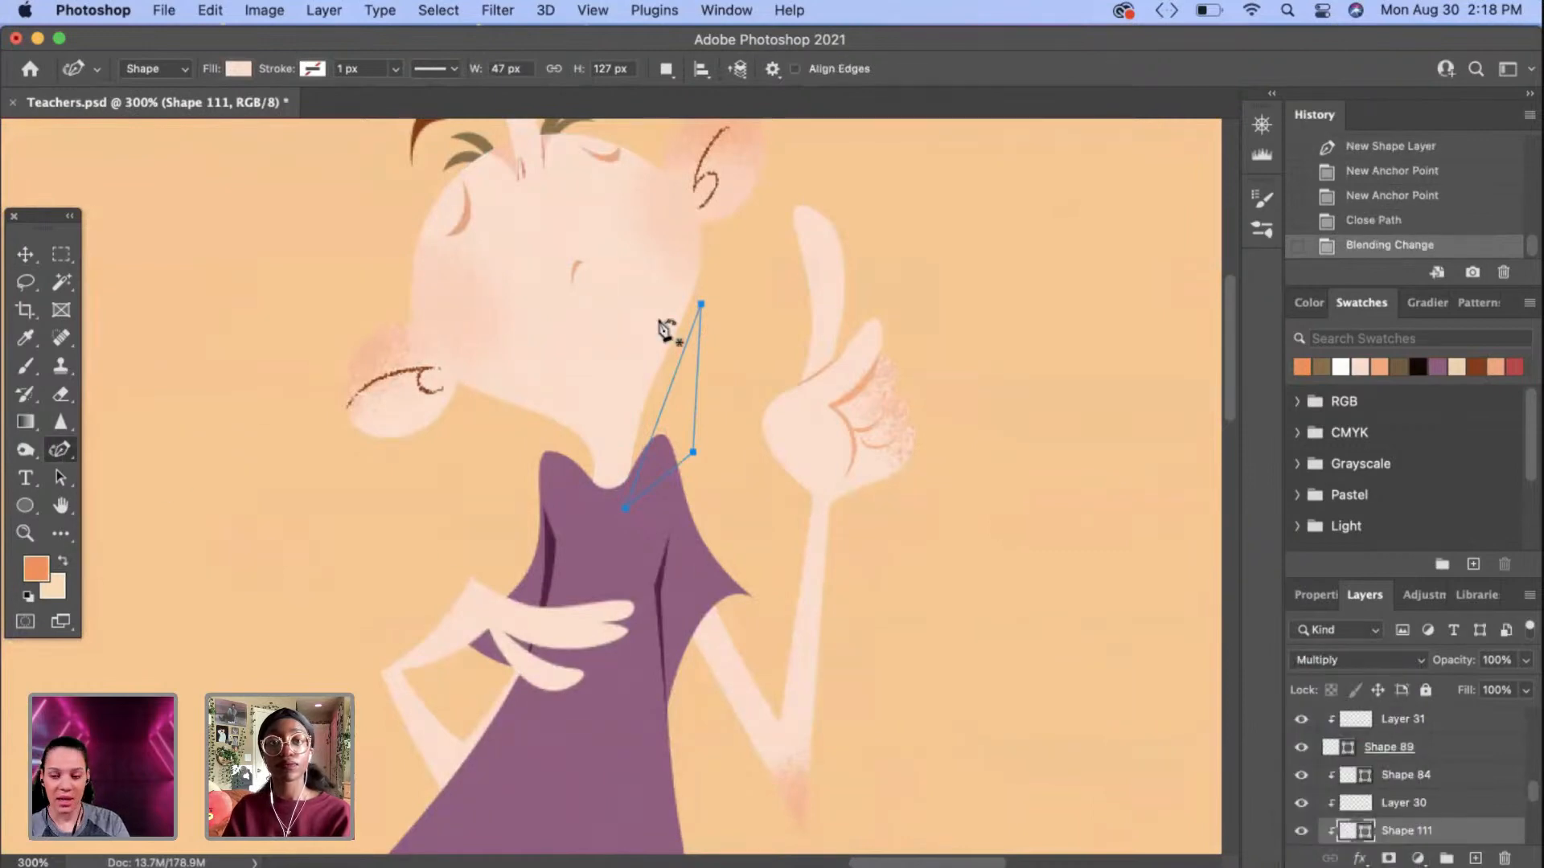
pyautogui.moveTo(668, 388)
pyautogui.mouseDown()
pyautogui.moveTo(641, 386)
pyautogui.moveTo(689, 389)
pyautogui.mouseUp()
pyautogui.moveTo(701, 304); pyautogui.dragTo(713, 265)
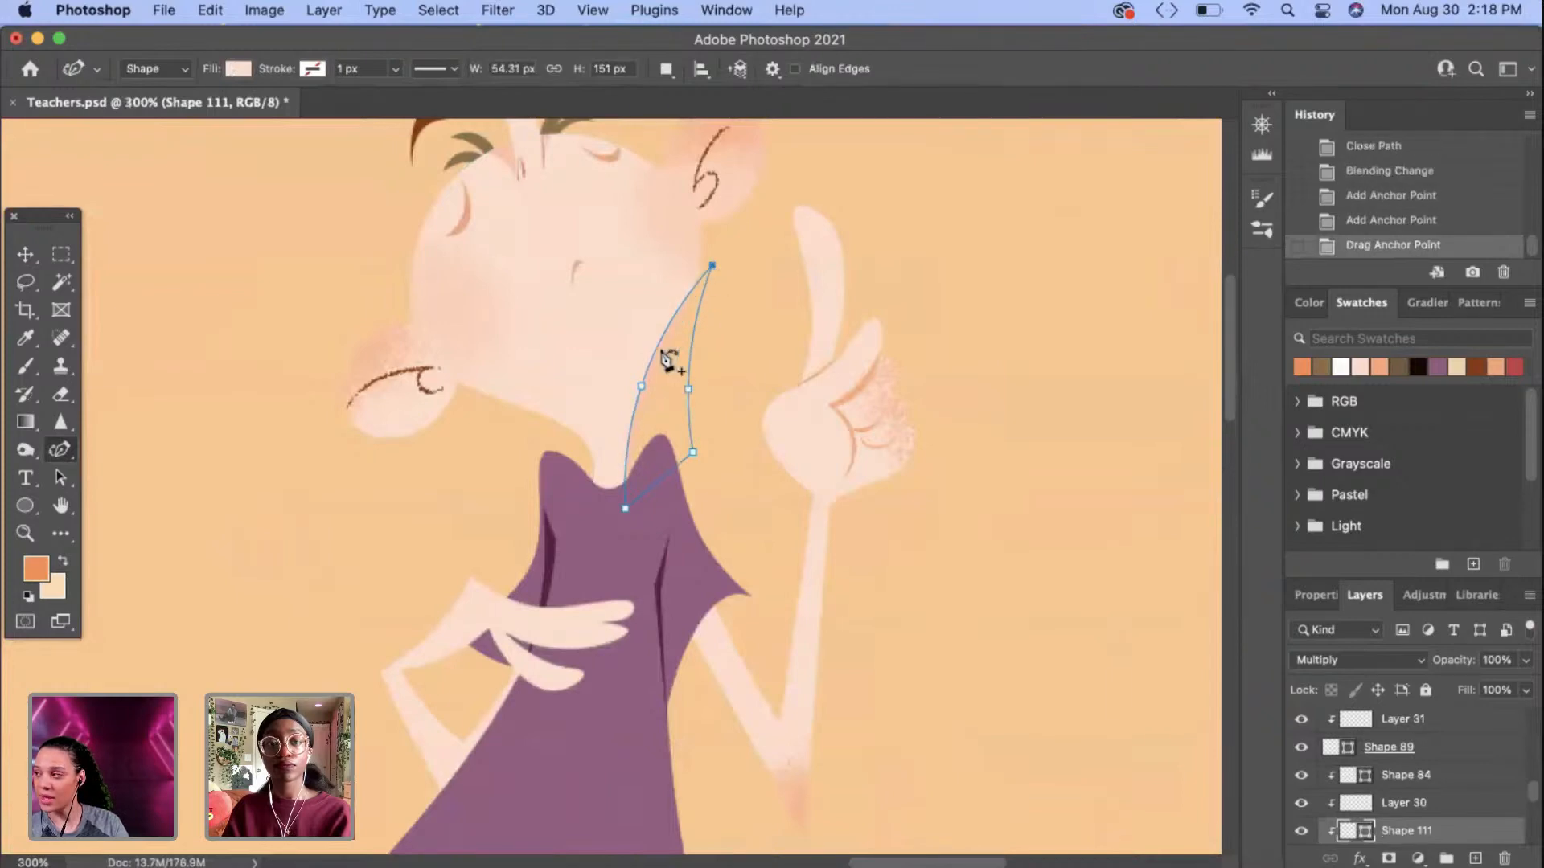
pyautogui.click(667, 343)
pyautogui.moveTo(641, 388); pyautogui.dragTo(632, 398)
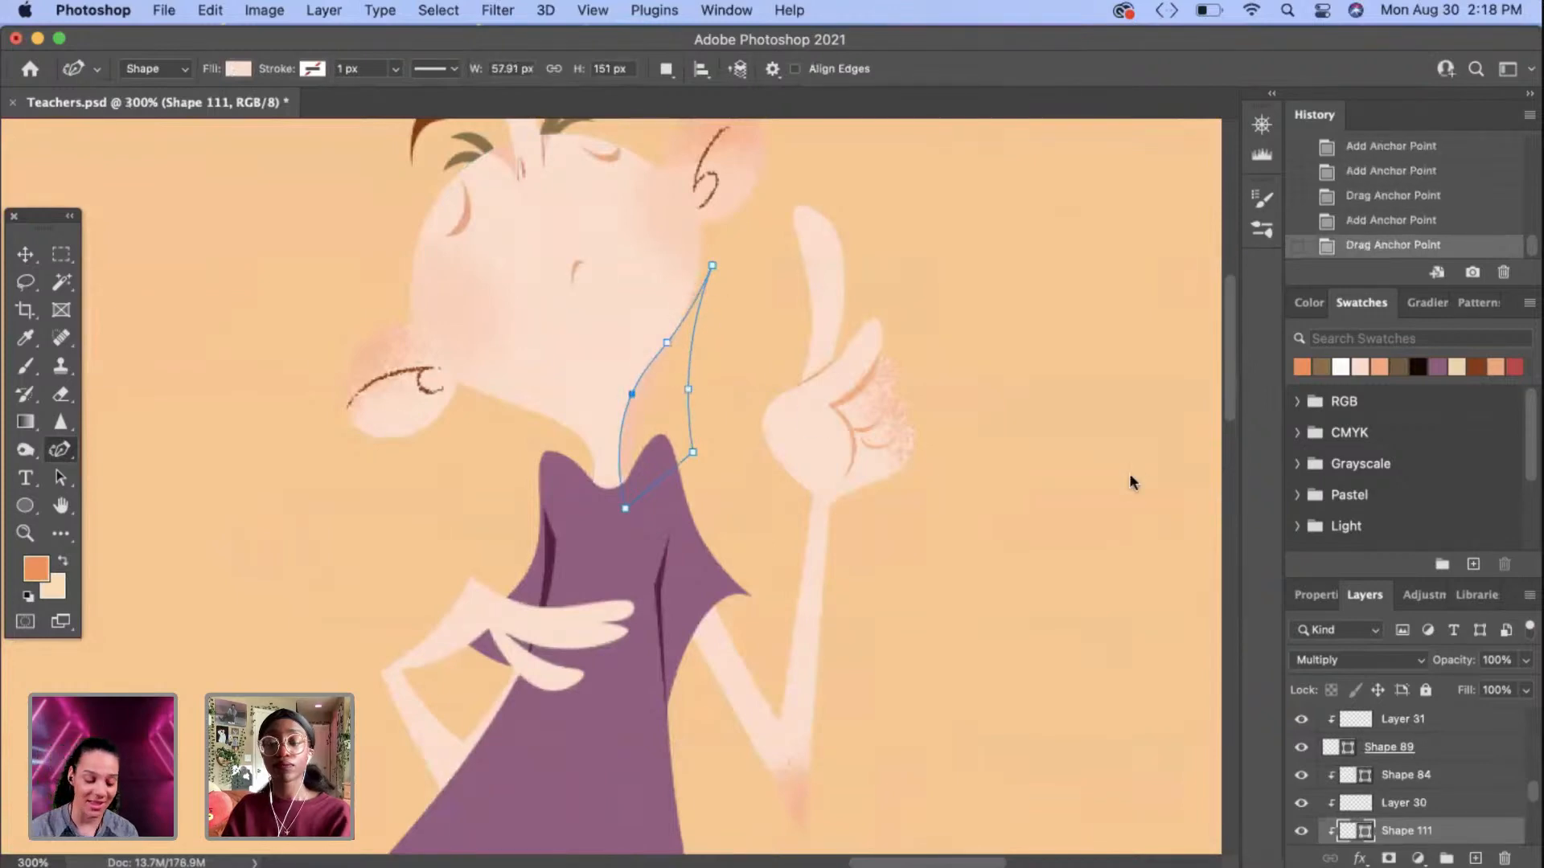
pyautogui.press('Escape')
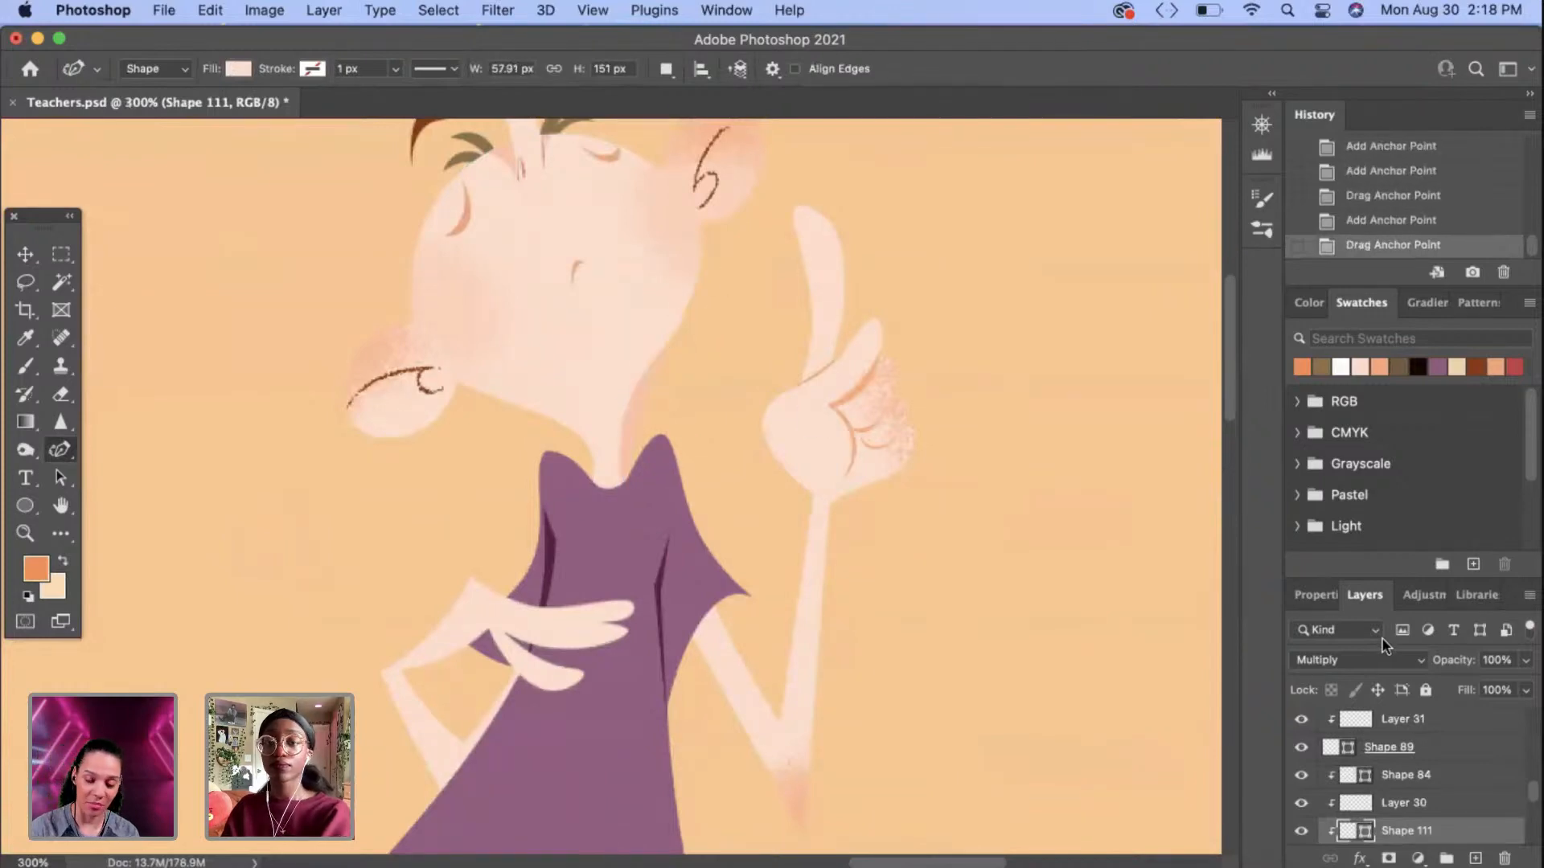
# Step: Set the neck shadow layer's opacity to 52%
pyautogui.click(1524, 660)
pyautogui.click(1479, 688)
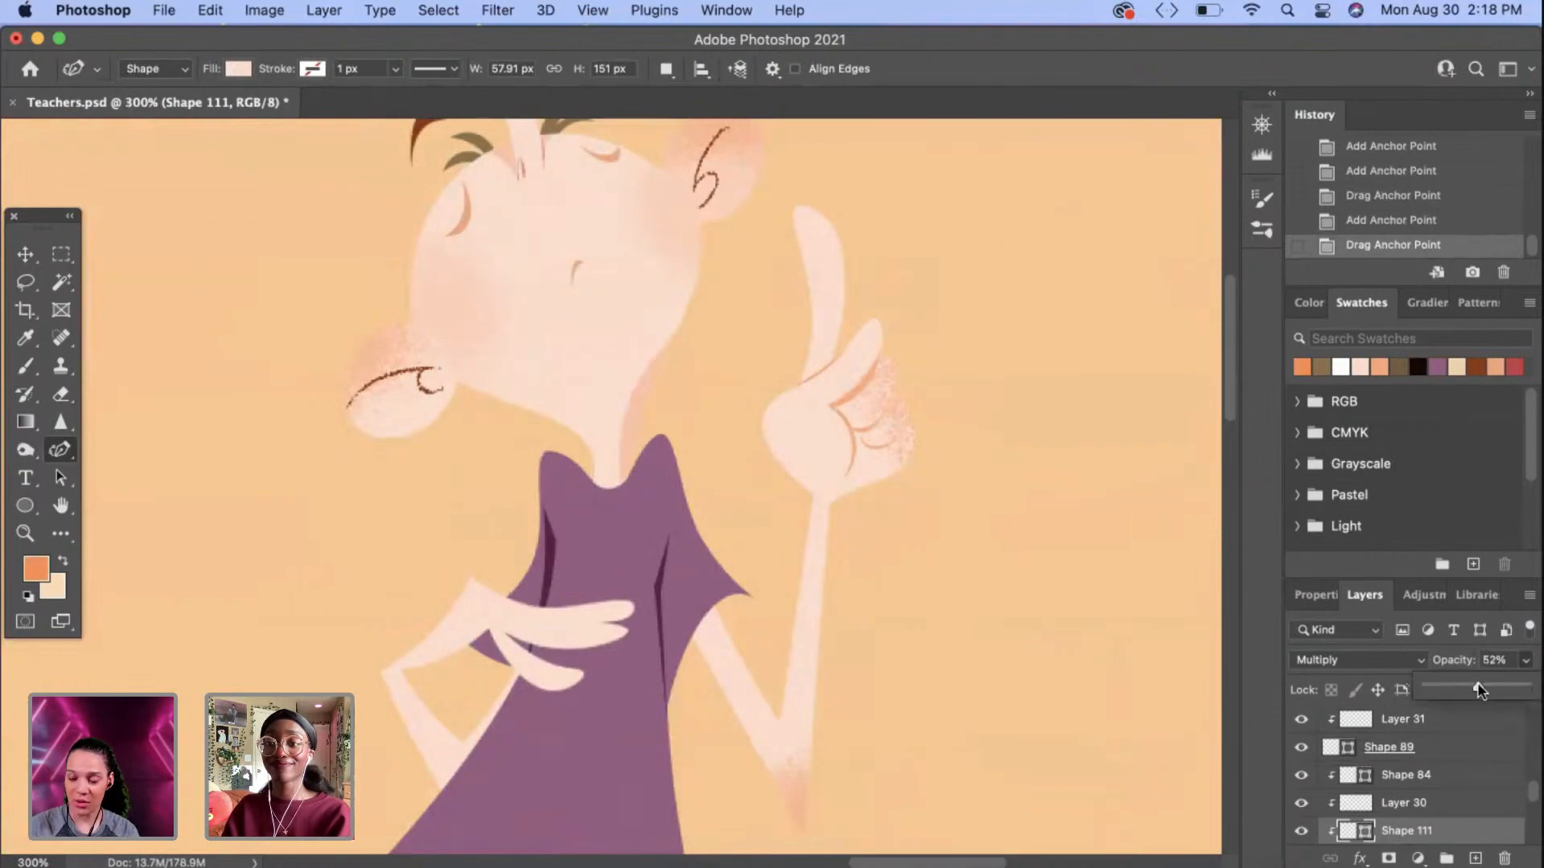
pyautogui.rightClick(1441, 832)
pyautogui.click(1481, 808)
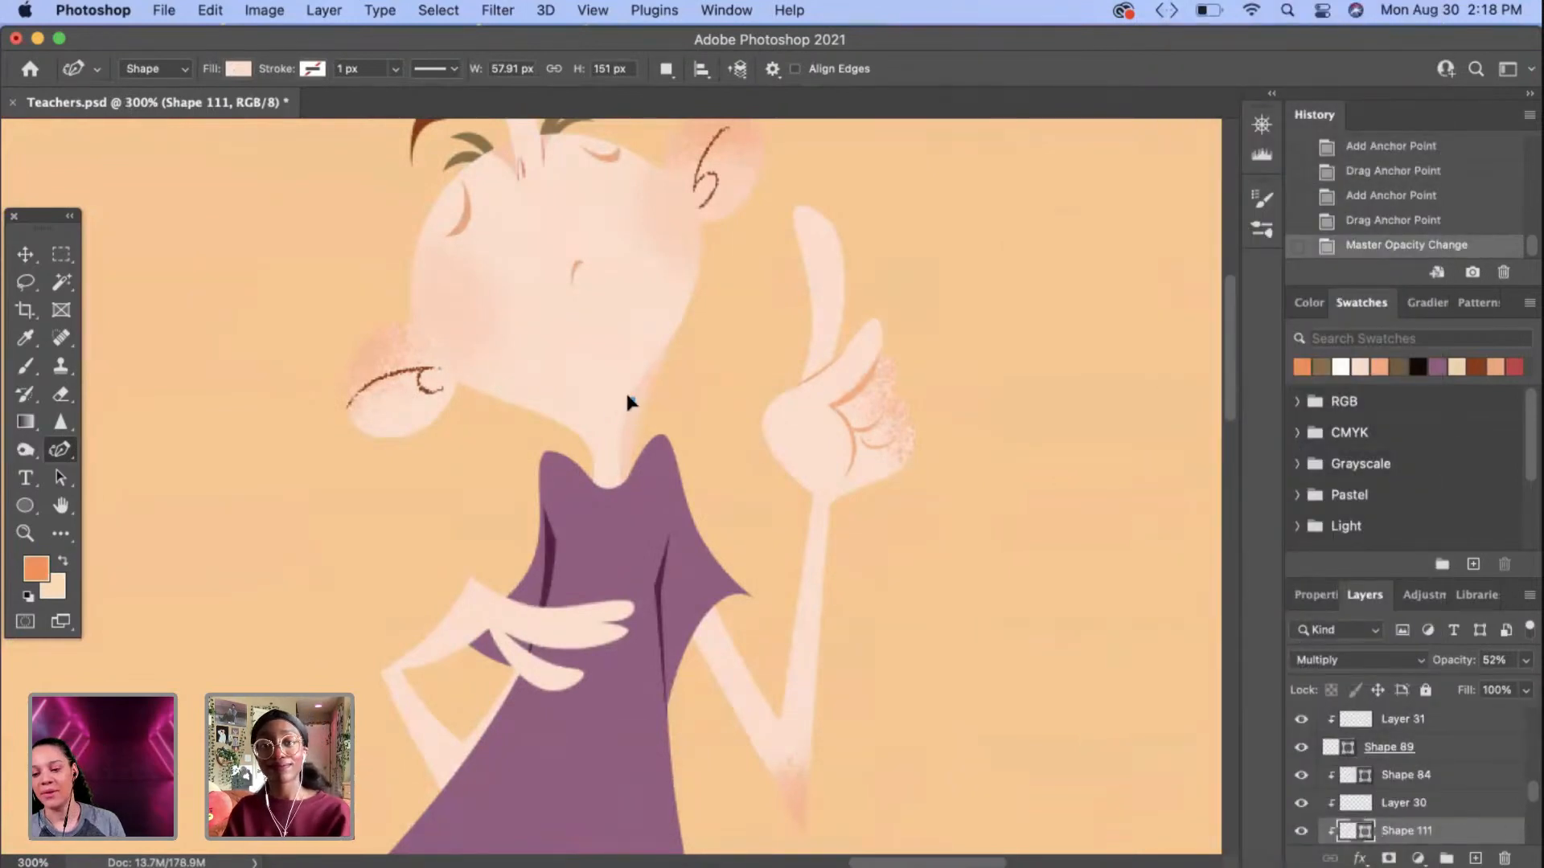
pyautogui.click(630, 398)
pyautogui.press('Delete')
pyautogui.click(631, 397)
pyautogui.press('Delete')
# Step: Smooth the neck shadow's inner edge by replacing an anchor point and repositioning the others and the upper tip
pyautogui.click(655, 373)
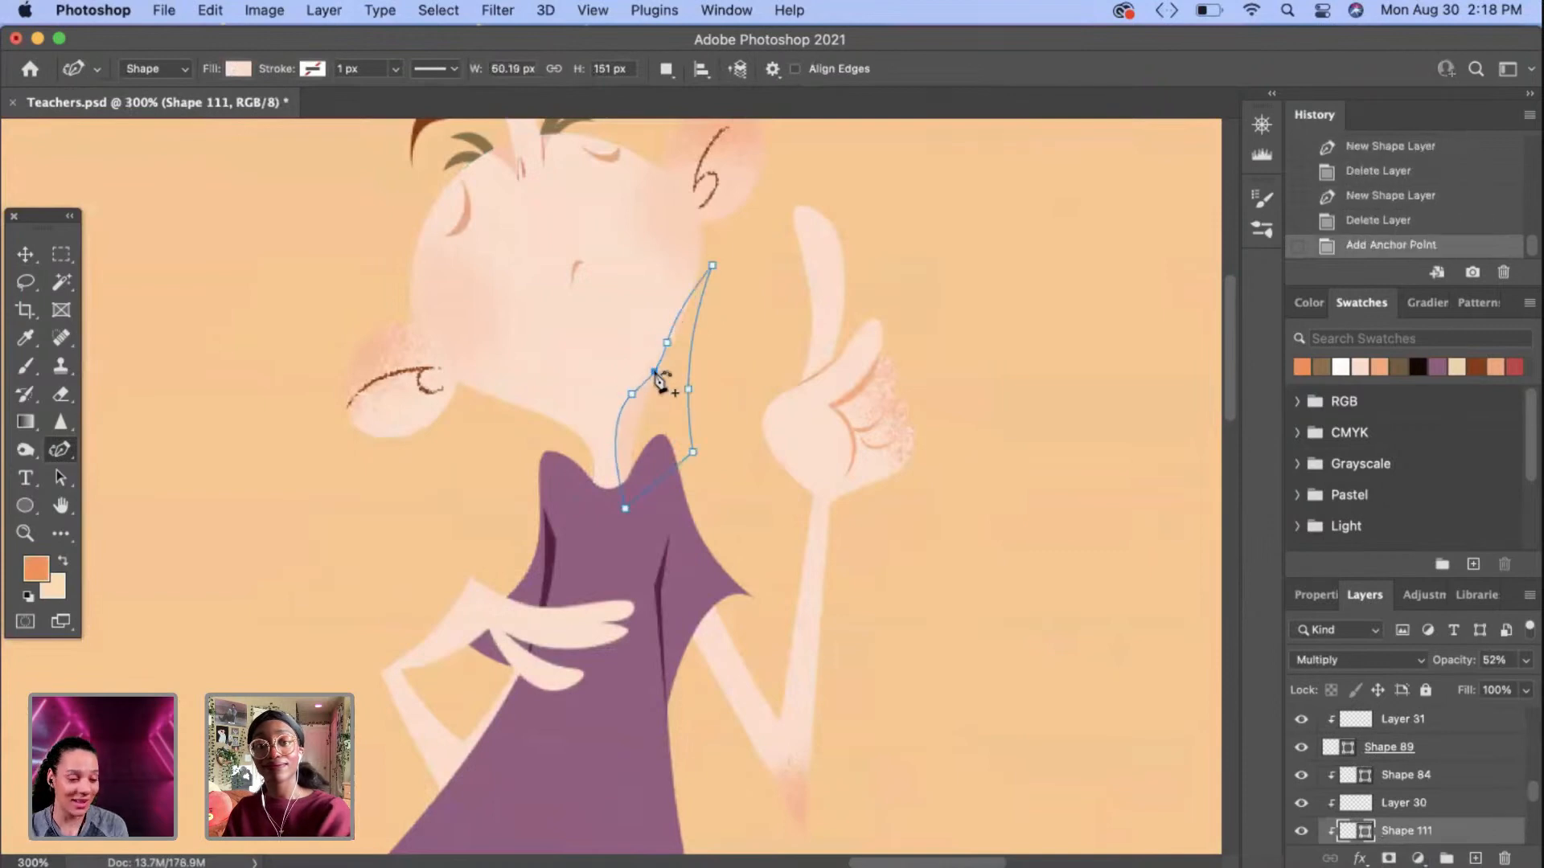
pyautogui.click(666, 342)
pyautogui.moveTo(655, 373); pyautogui.dragTo(654, 352)
pyautogui.moveTo(712, 264); pyautogui.dragTo(702, 259)
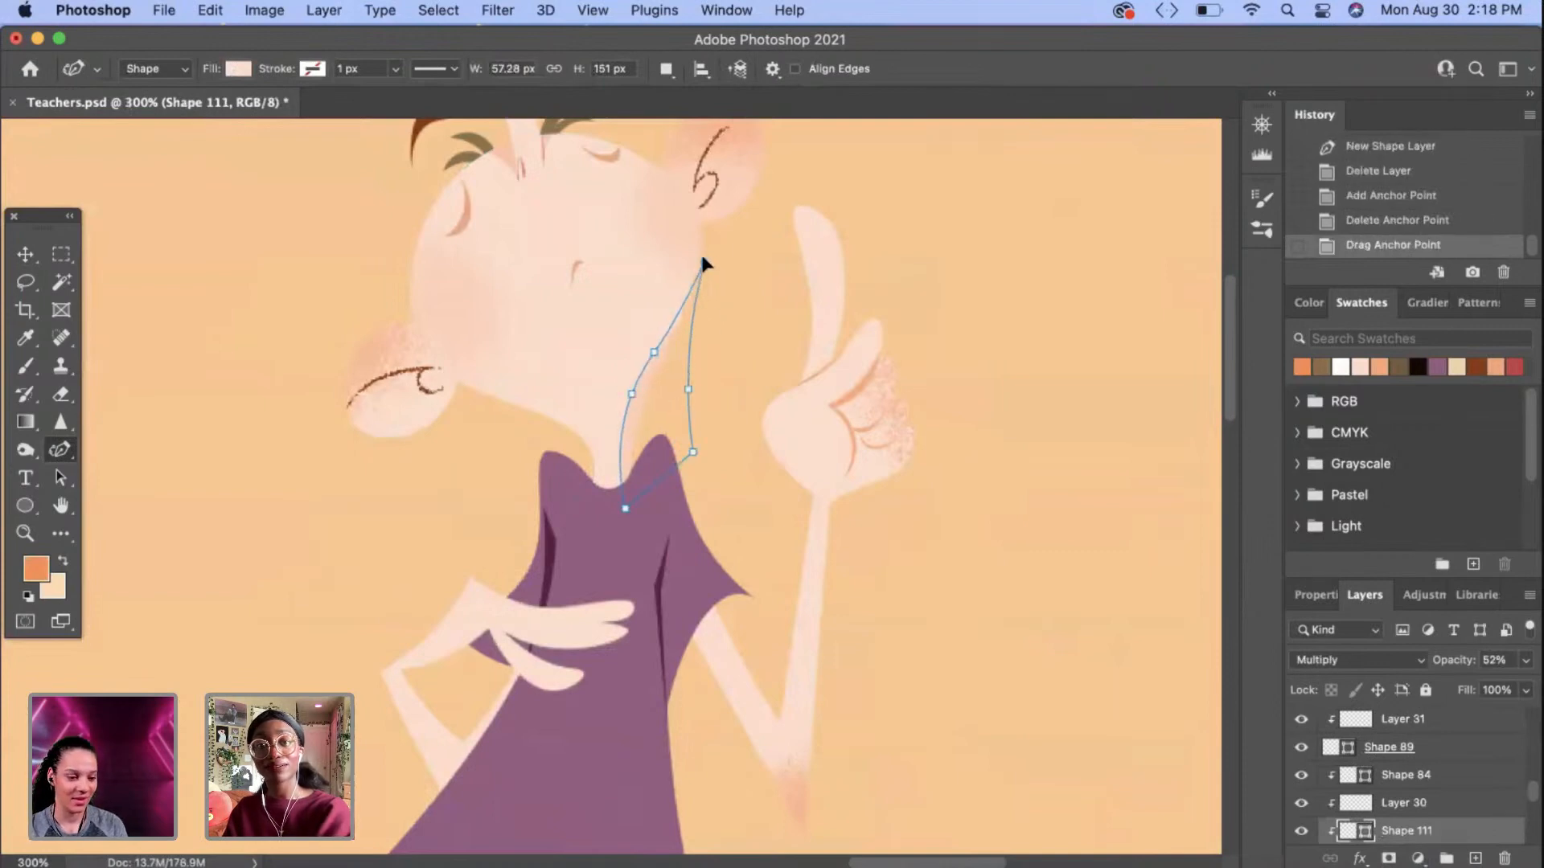
pyautogui.moveTo(629, 394); pyautogui.dragTo(655, 362)
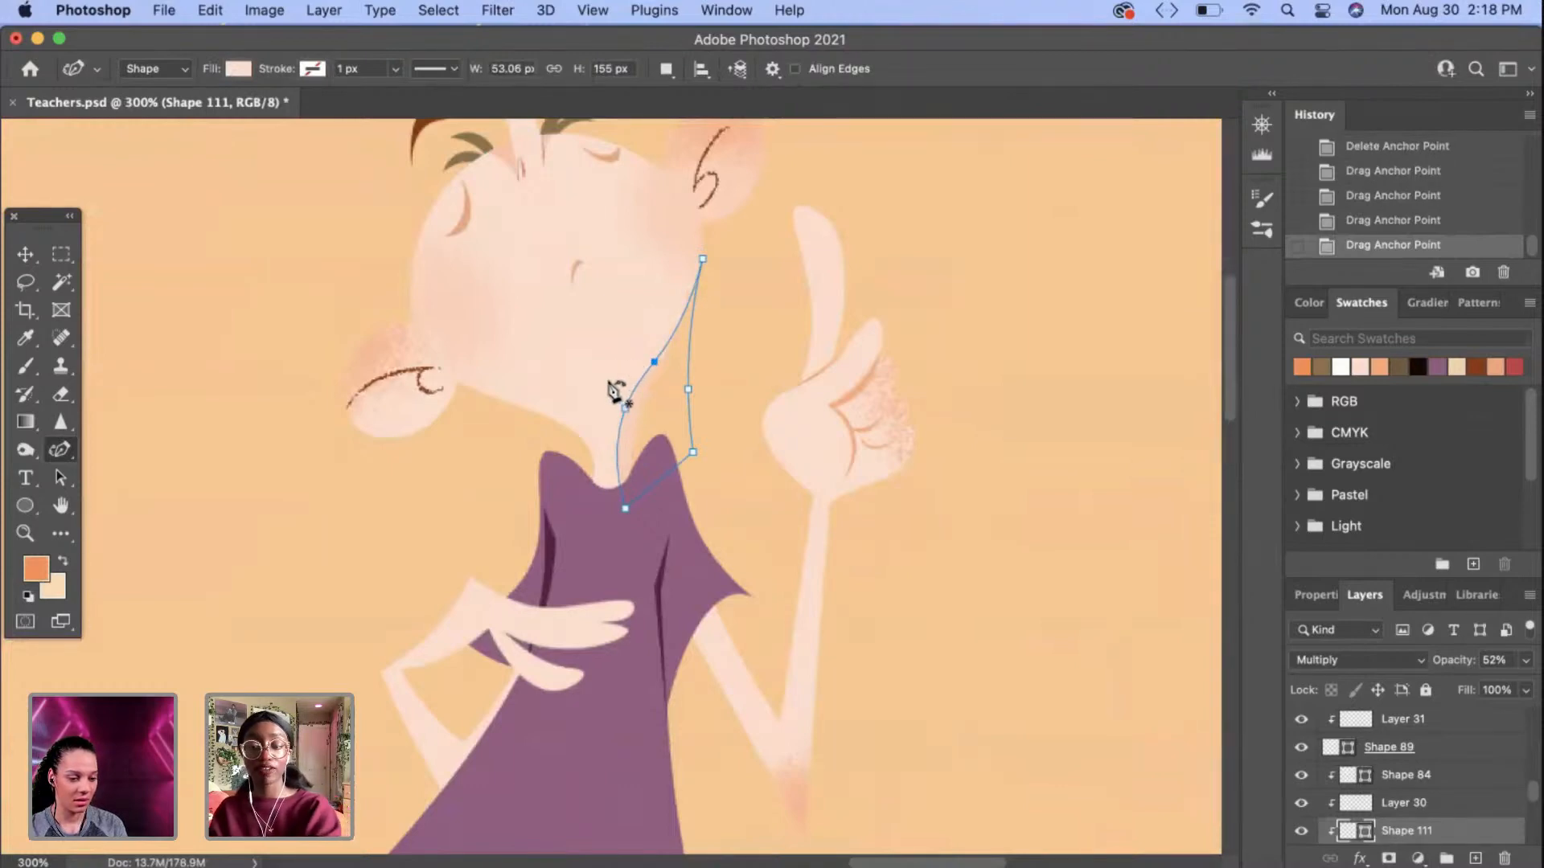
pyautogui.press('Return')
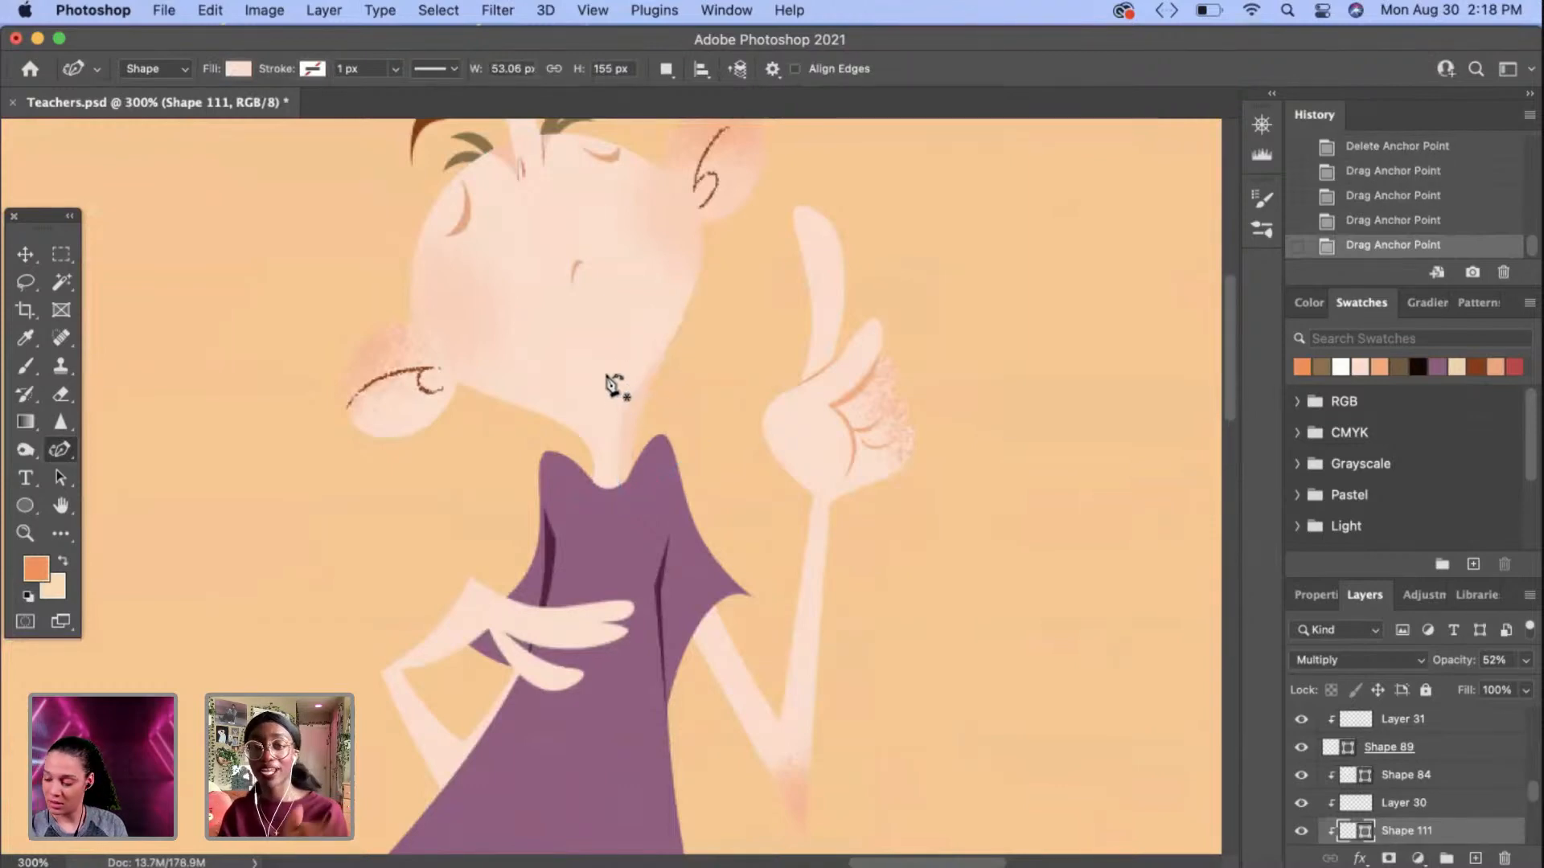
# Step: Rasterize the neck shadow's shape layer and activate the Eraser tool
pyautogui.rightClick(1415, 837)
pyautogui.click(1222, 373)
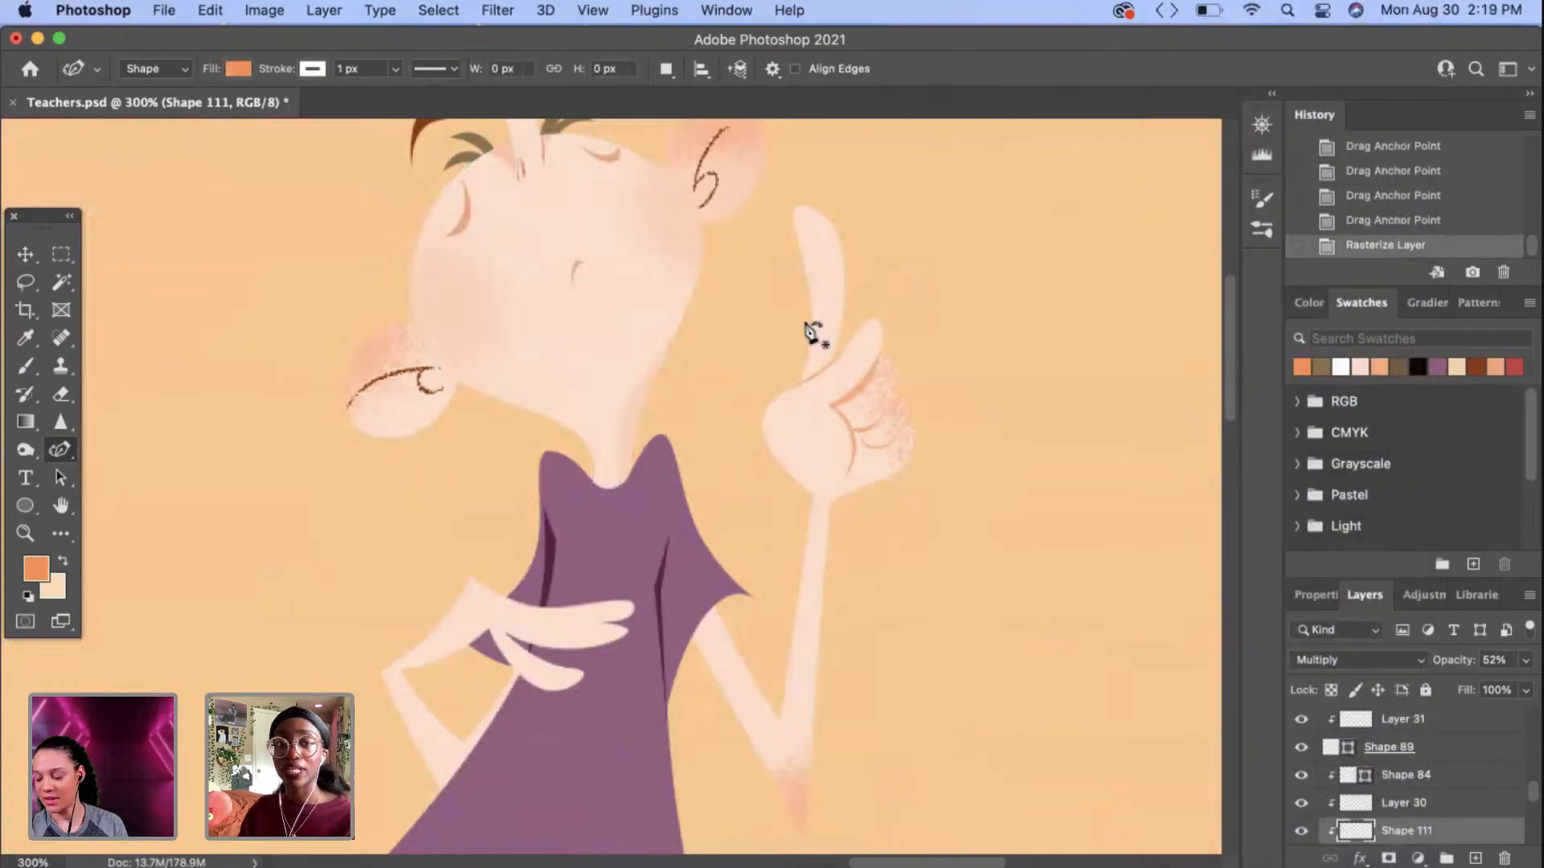
pyautogui.press('e')
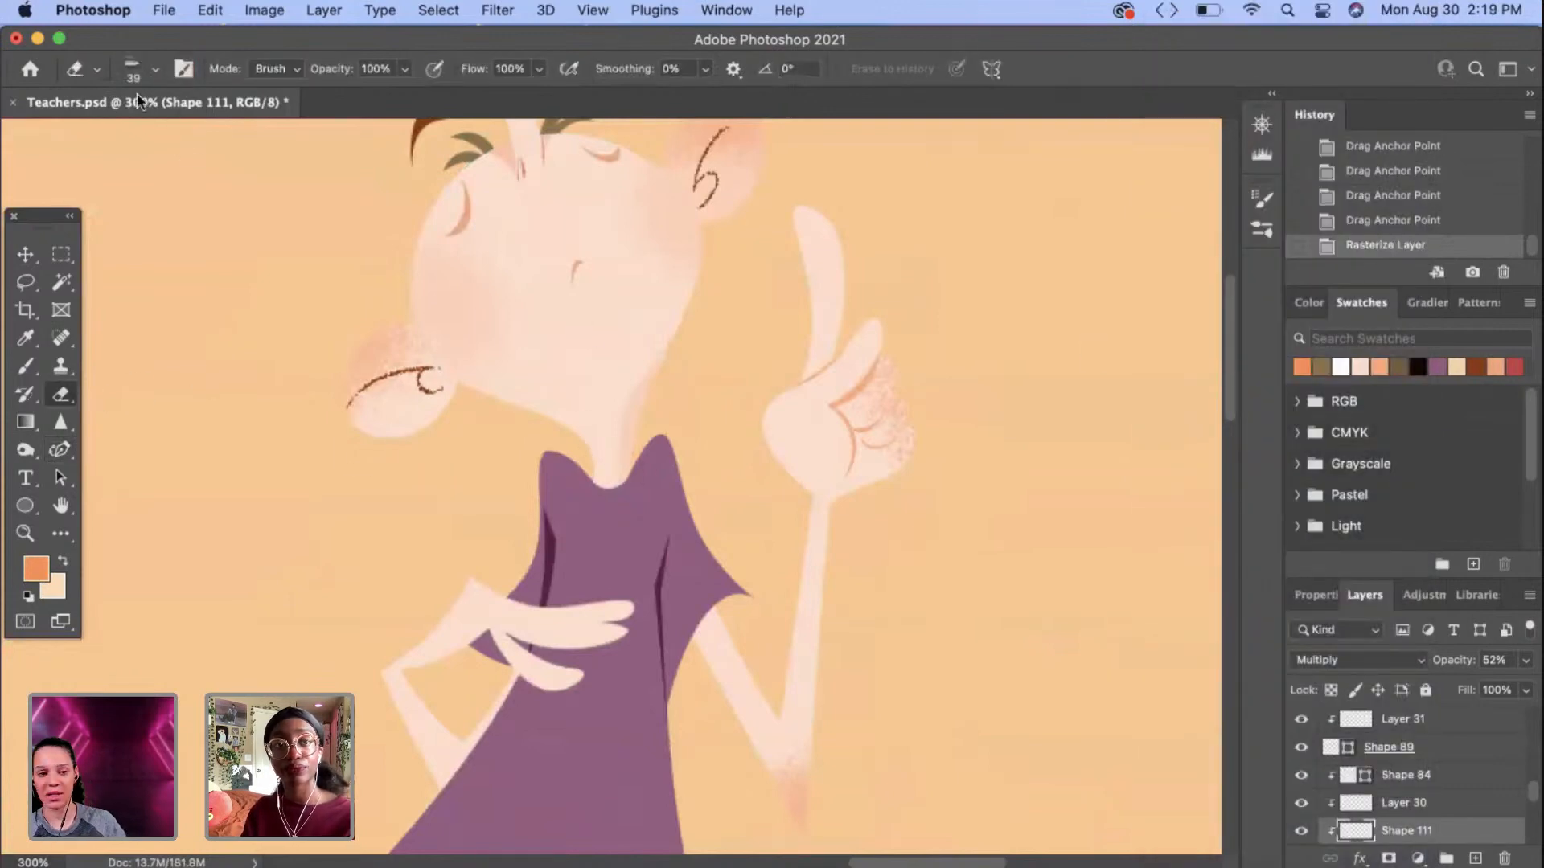
# Step: Enlarge the eraser to size 62 and erase the neck shadow's lower edge just above the purple collar
pyautogui.click(155, 70)
pyautogui.click(195, 137)
pyautogui.click(594, 489)
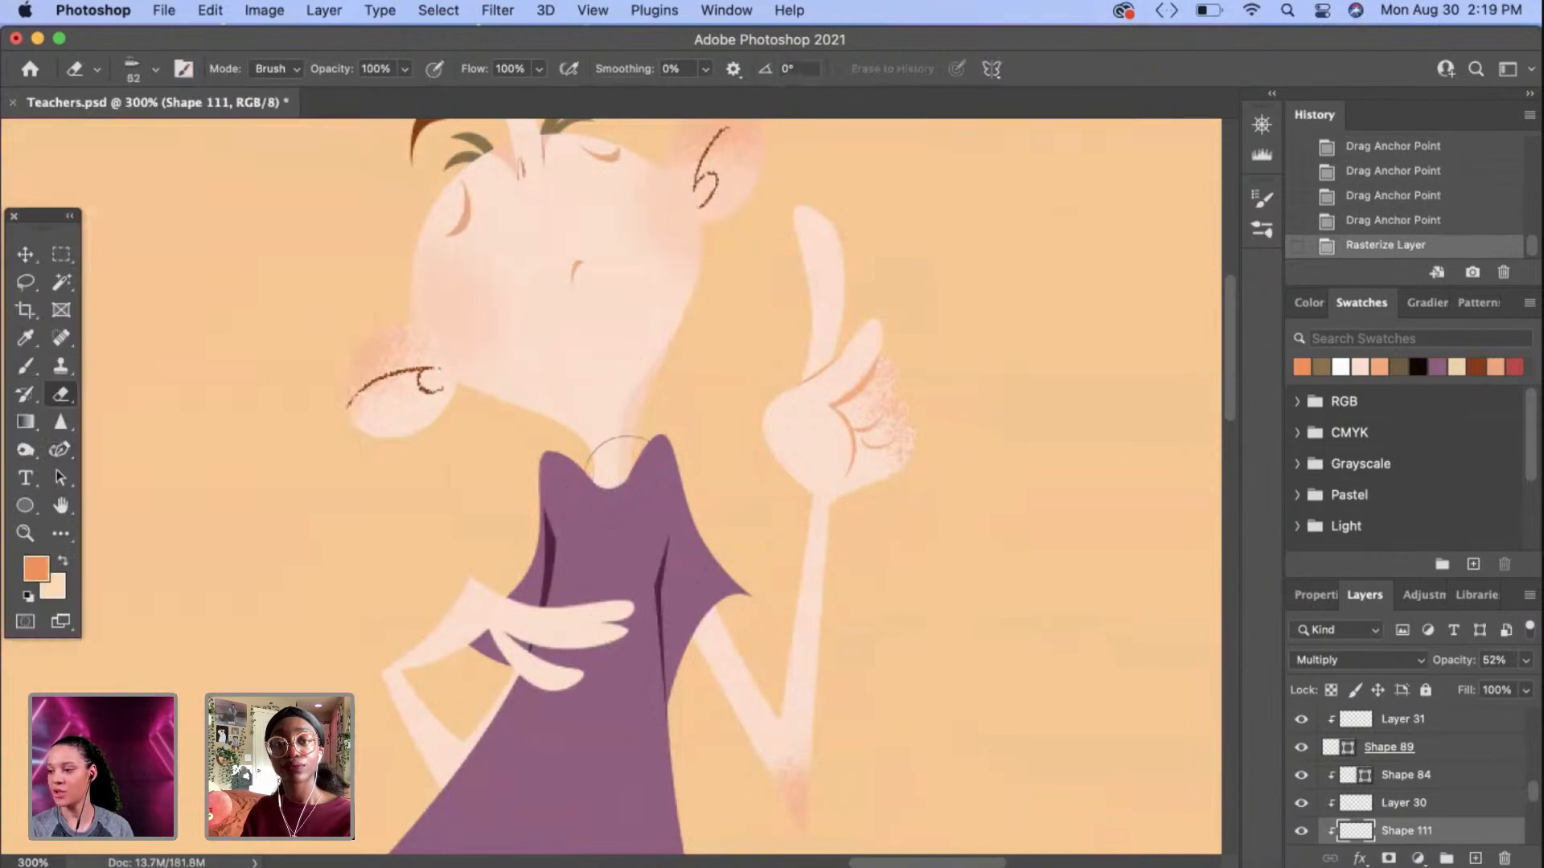
pyautogui.moveTo(603, 431); pyautogui.dragTo(482, 462)
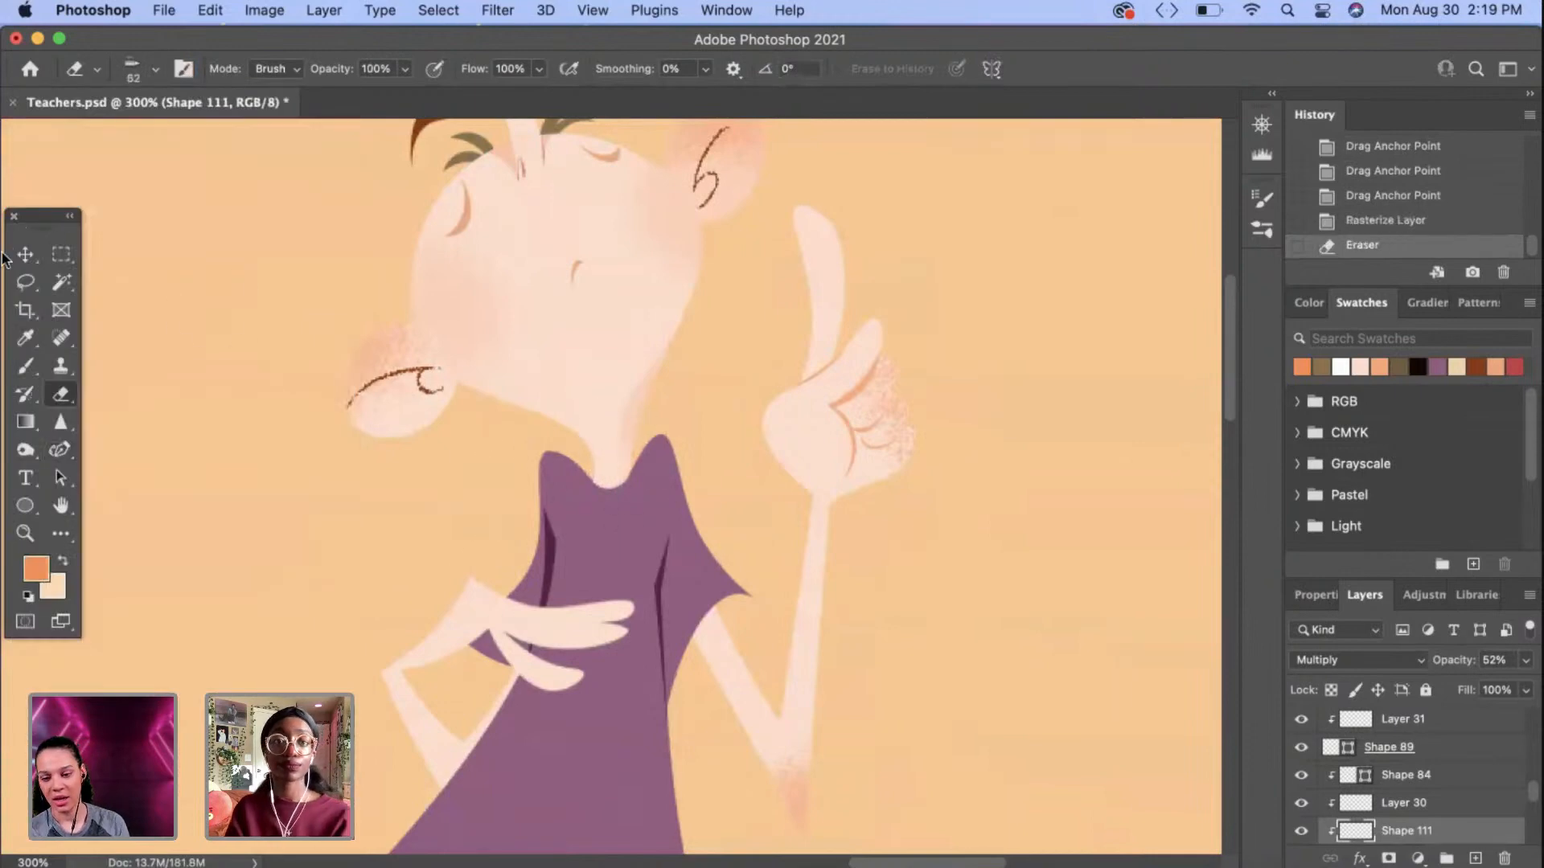
# Step: Try to brush orange shading onto the raised index finger using Layer 27, the layer clipped to the hand
pyautogui.click(26, 255)
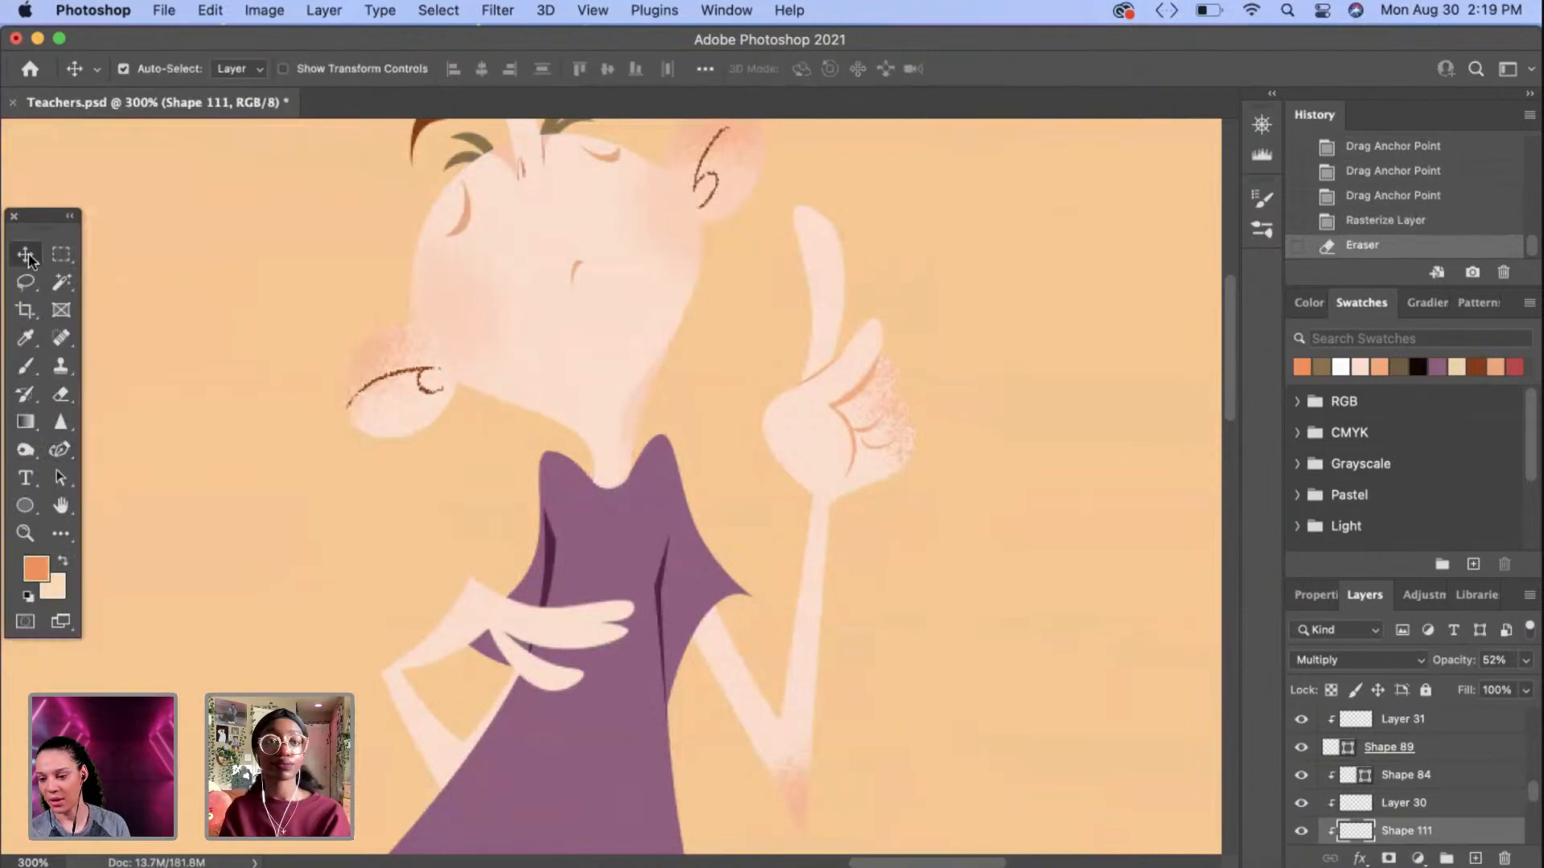
pyautogui.click(871, 407)
pyautogui.click(26, 367)
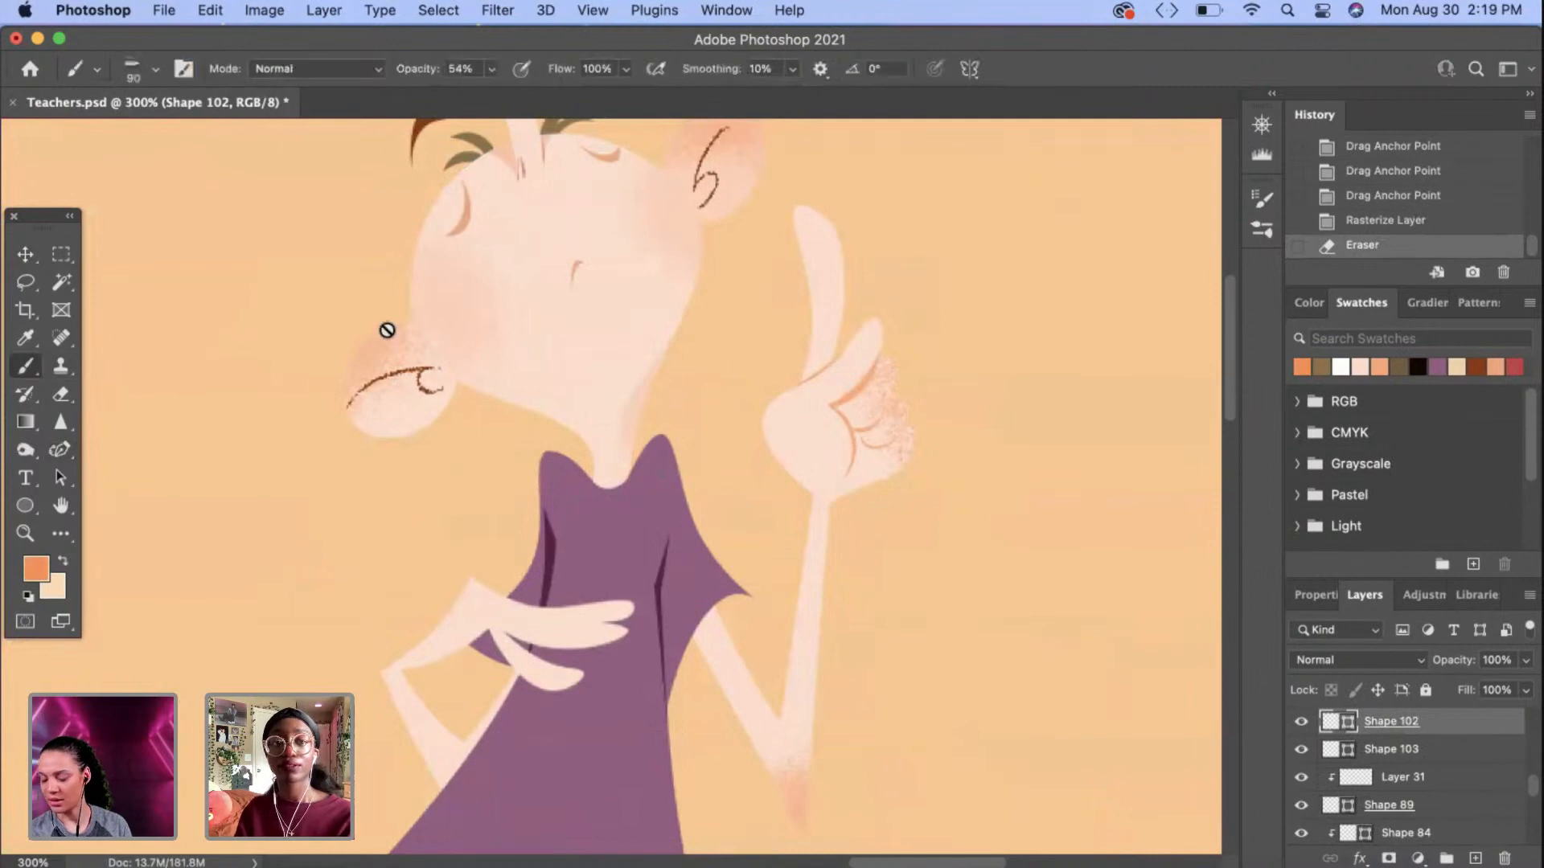
pyautogui.scroll(2, 1408, 756)
pyautogui.click(1403, 753)
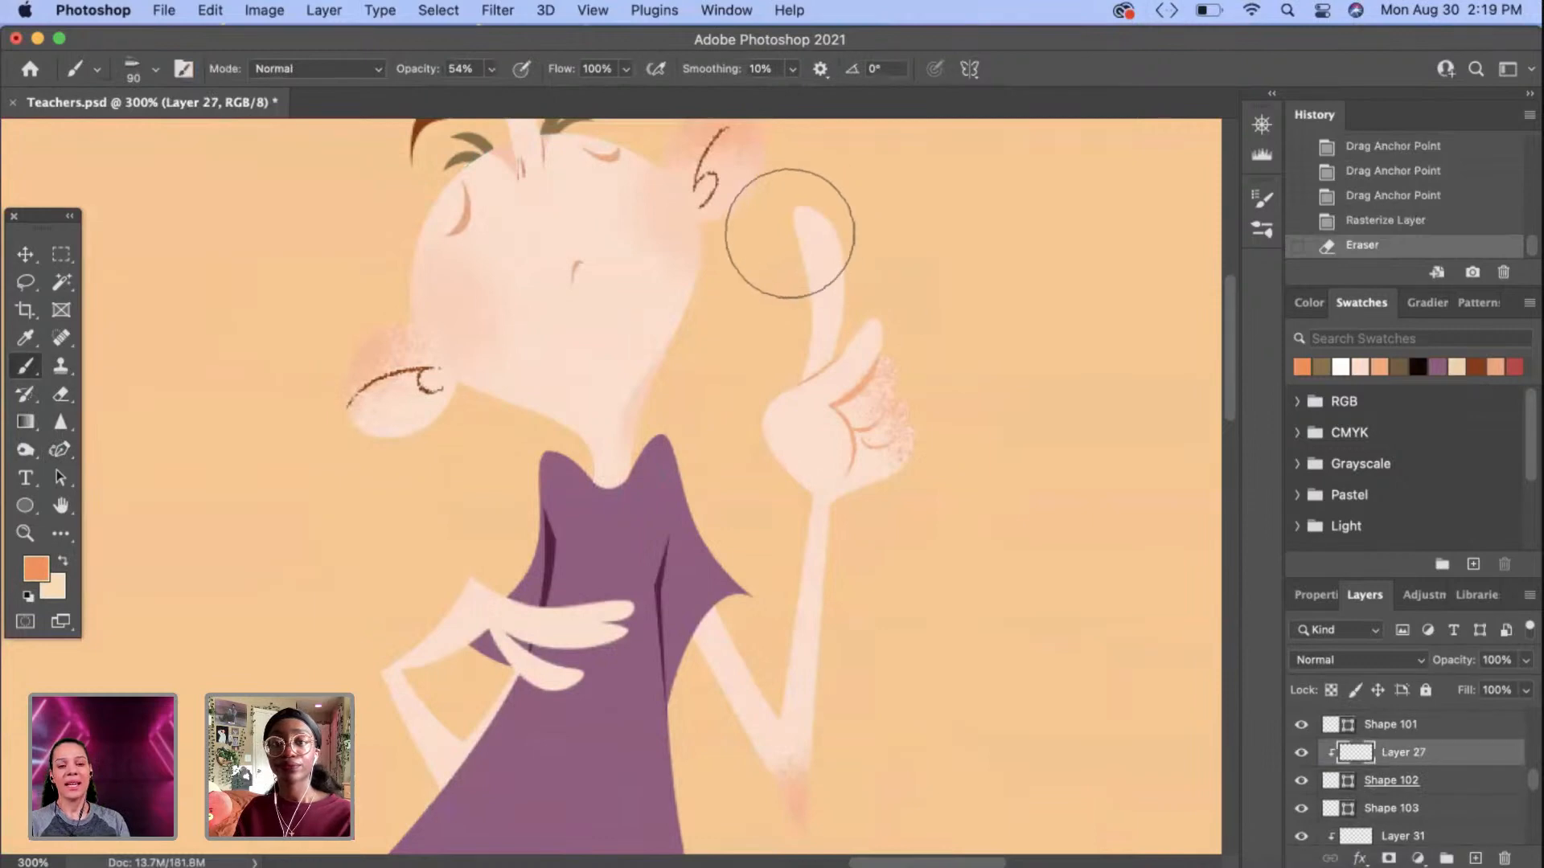
pyautogui.moveTo(789, 233)
pyautogui.mouseDown()
pyautogui.moveTo(813, 214)
pyautogui.moveTo(852, 233)
pyautogui.mouseUp()
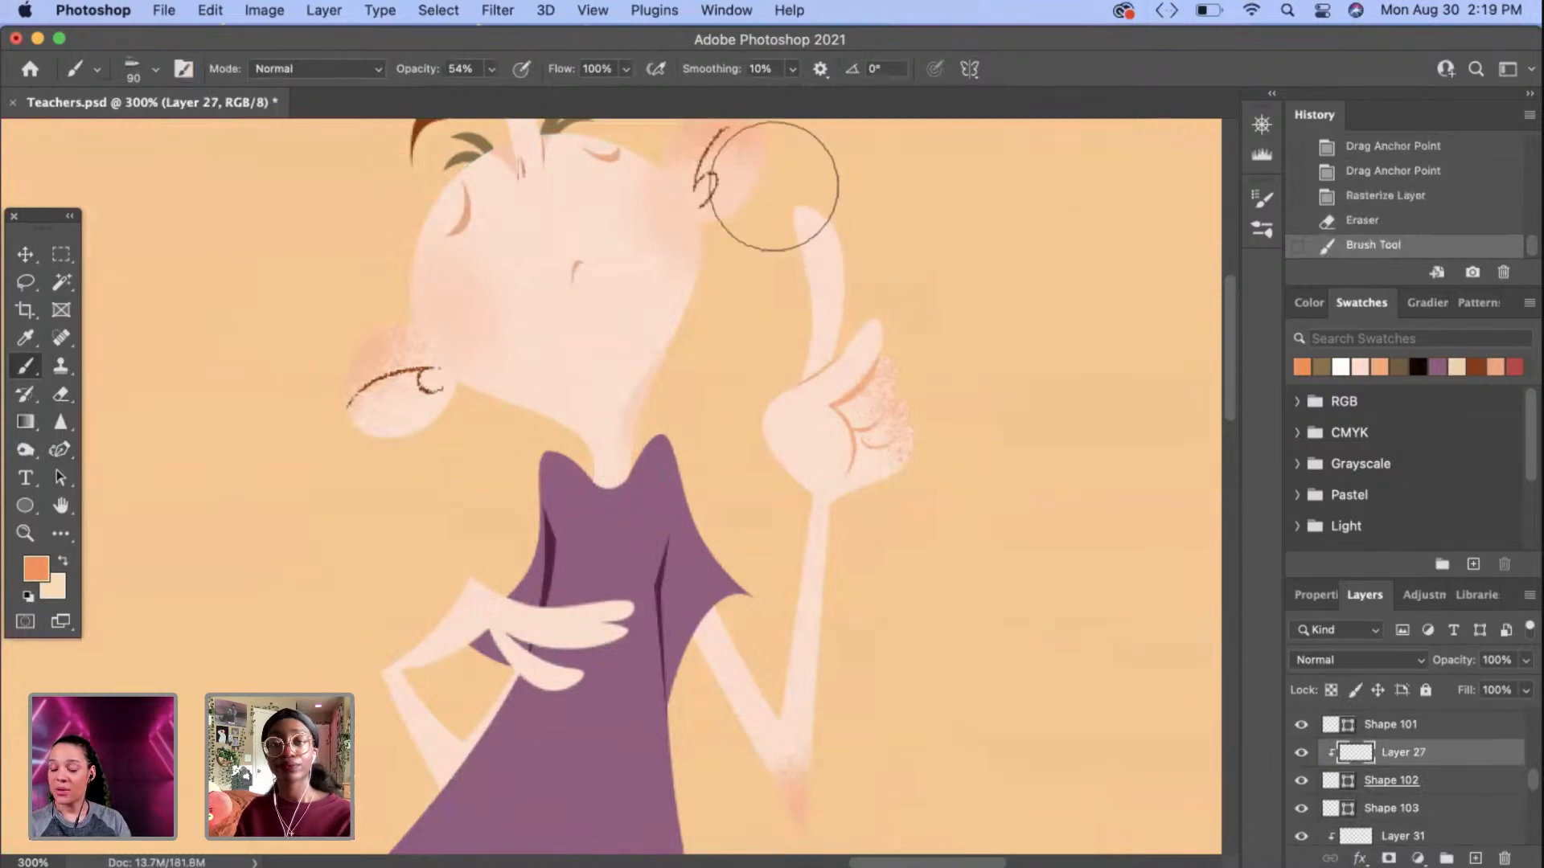
# Step: Add a new layer clipped to the raised index finger's shape and brush orange shading over the fingertip at 54% opacity
pyautogui.click(25, 256)
pyautogui.click(821, 320)
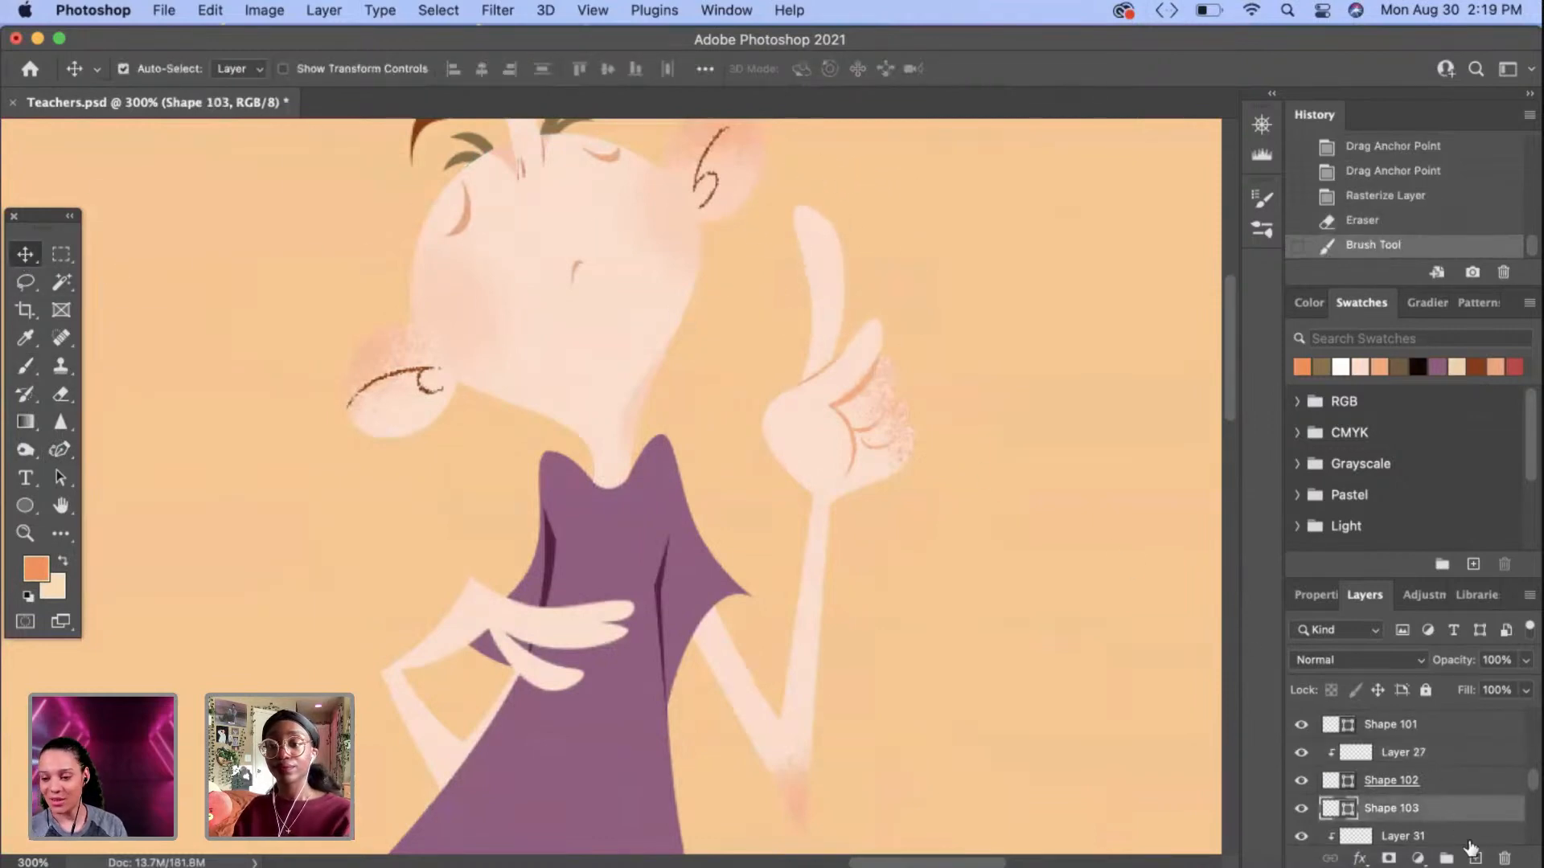
pyautogui.click(1475, 858)
pyautogui.rightClick(1428, 812)
pyautogui.click(1206, 476)
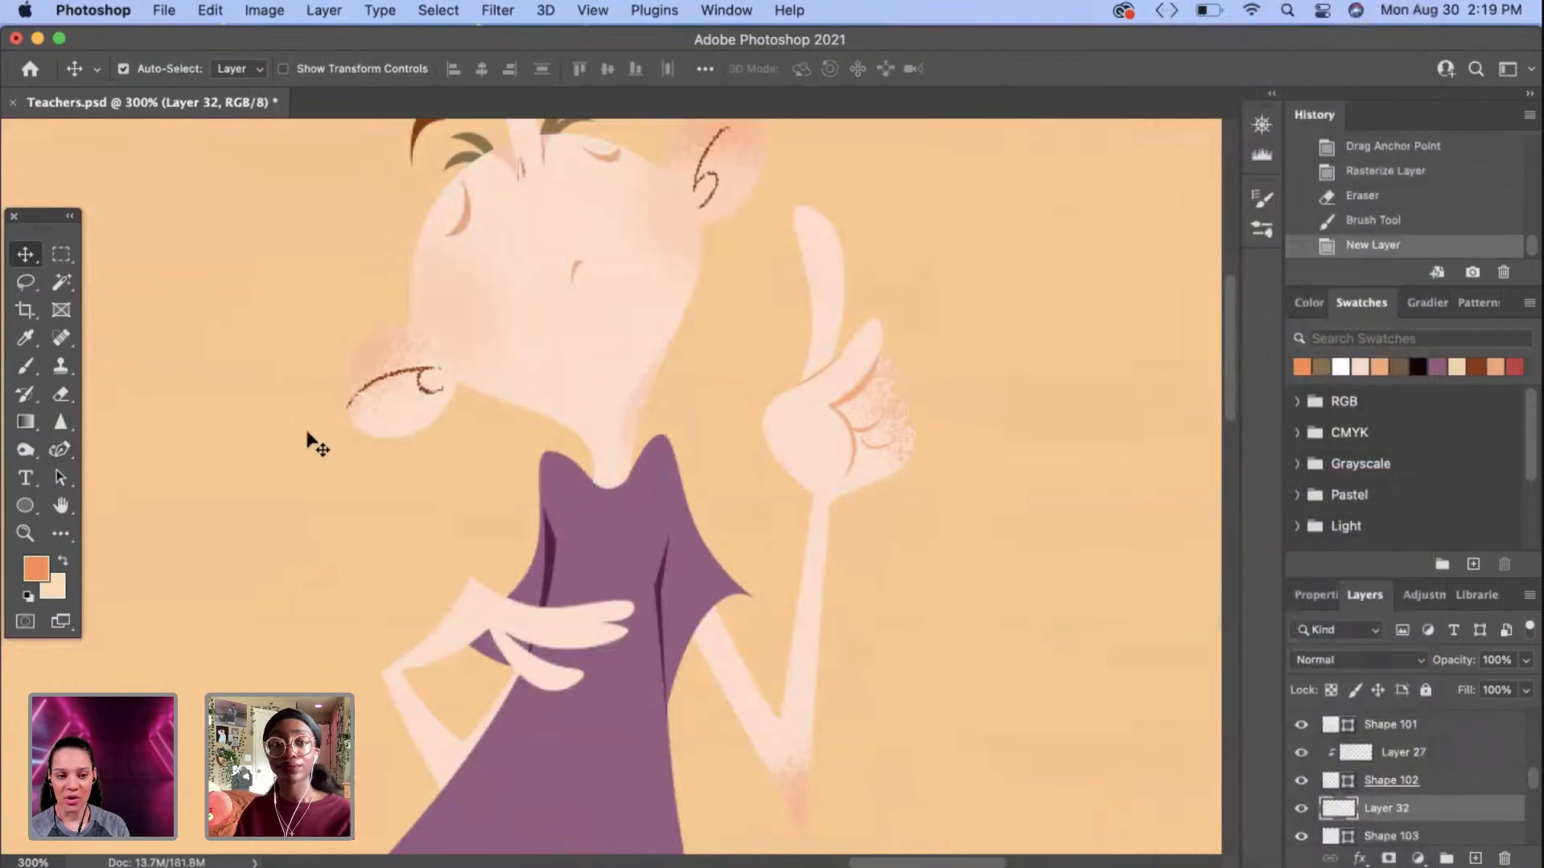
pyautogui.click(25, 366)
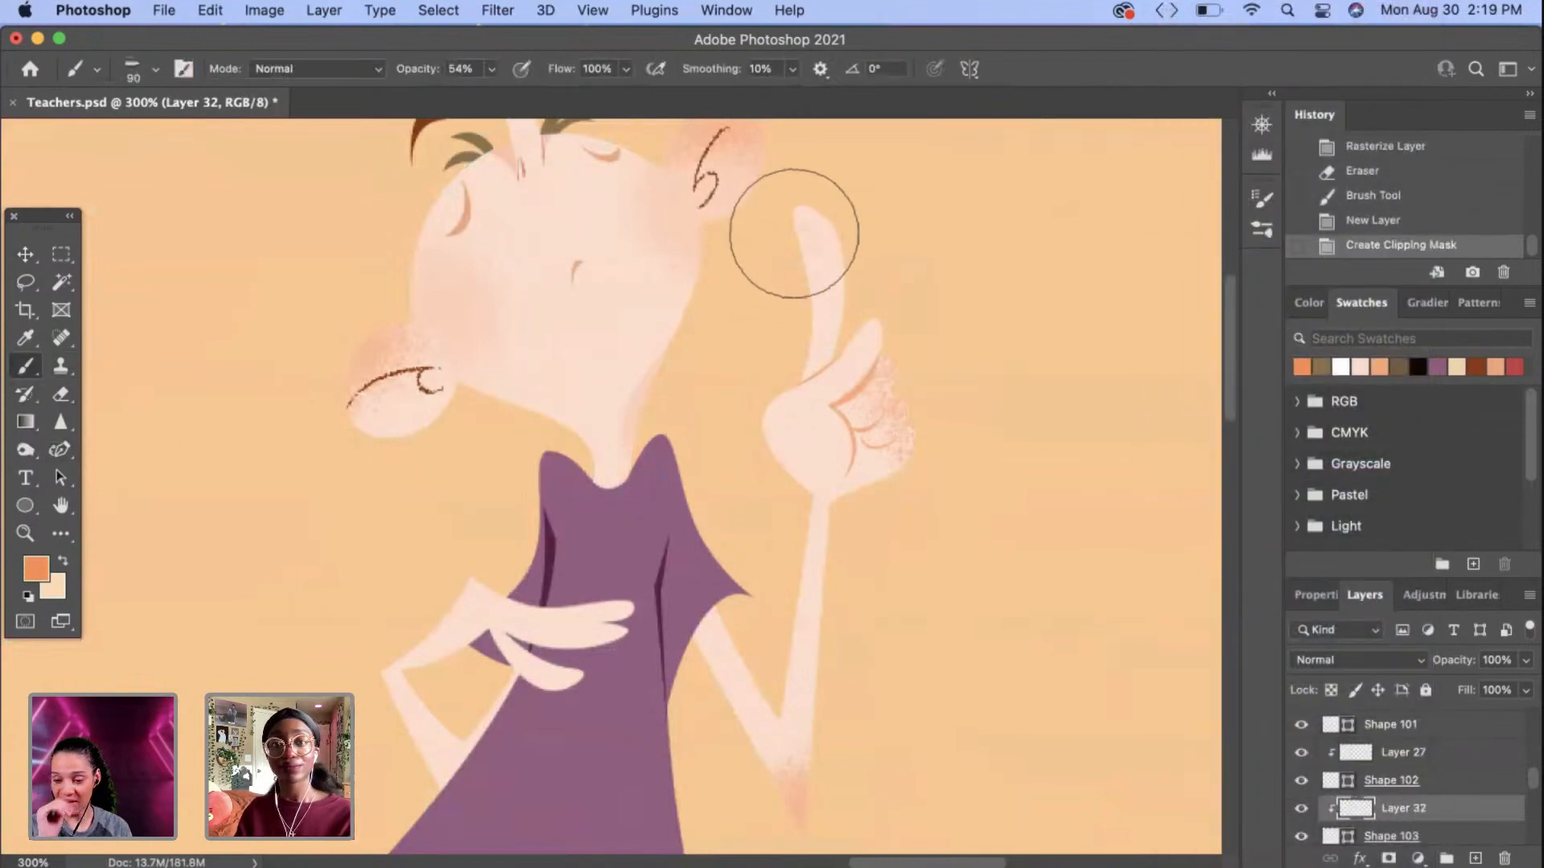
pyautogui.moveTo(794, 234)
pyautogui.mouseDown()
pyautogui.moveTo(845, 189)
pyautogui.moveTo(783, 276)
pyautogui.moveTo(812, 226)
pyautogui.mouseUp()
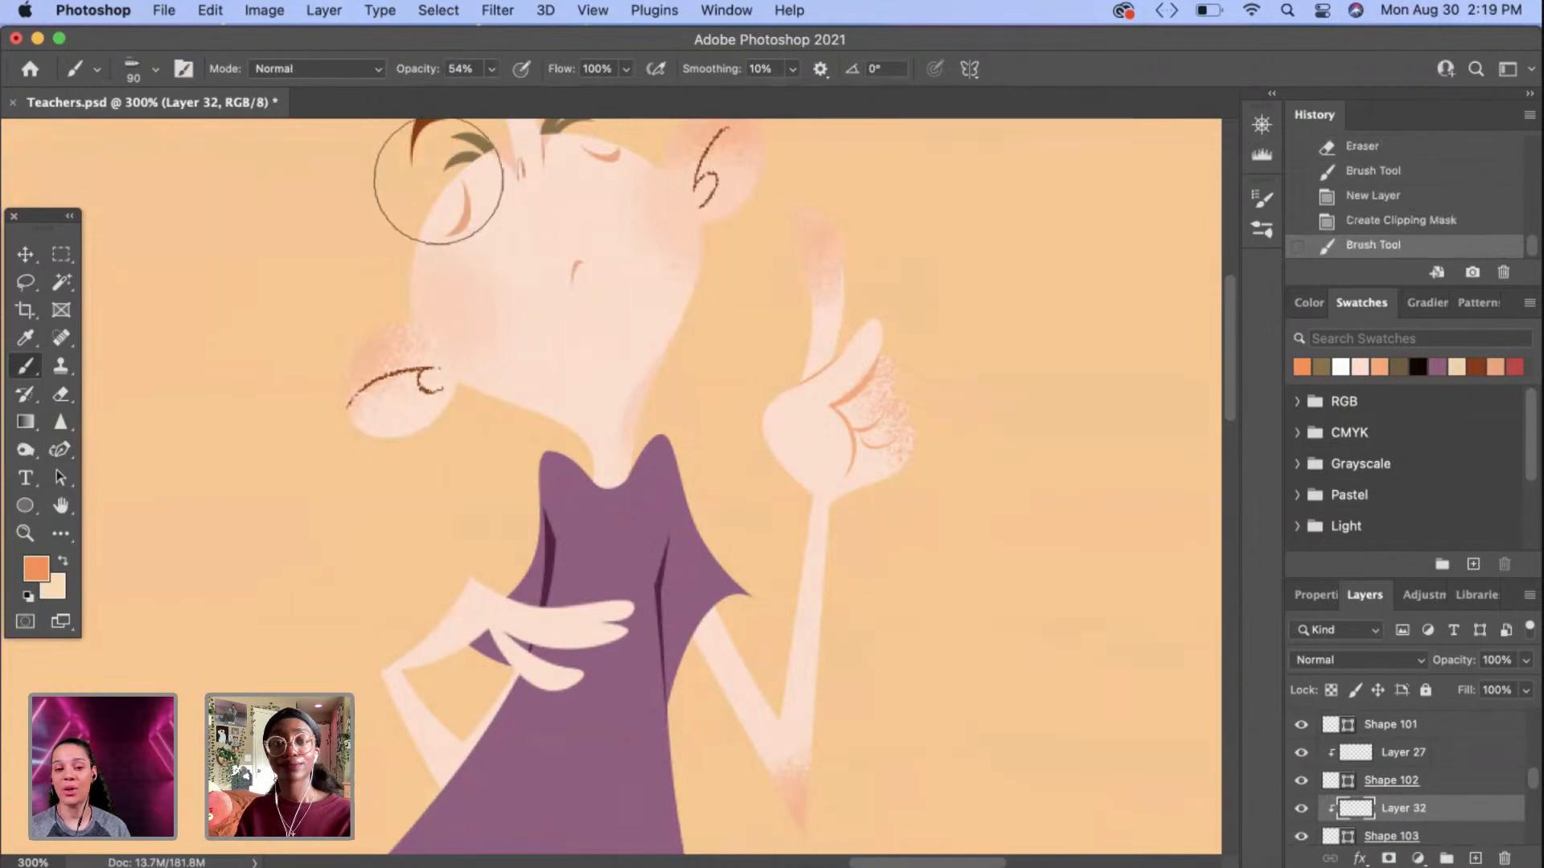
# Step: Draw a thin closed crease about 66 px wide with the Pen tool between the fingers resting on the shirt
pyautogui.press('v')
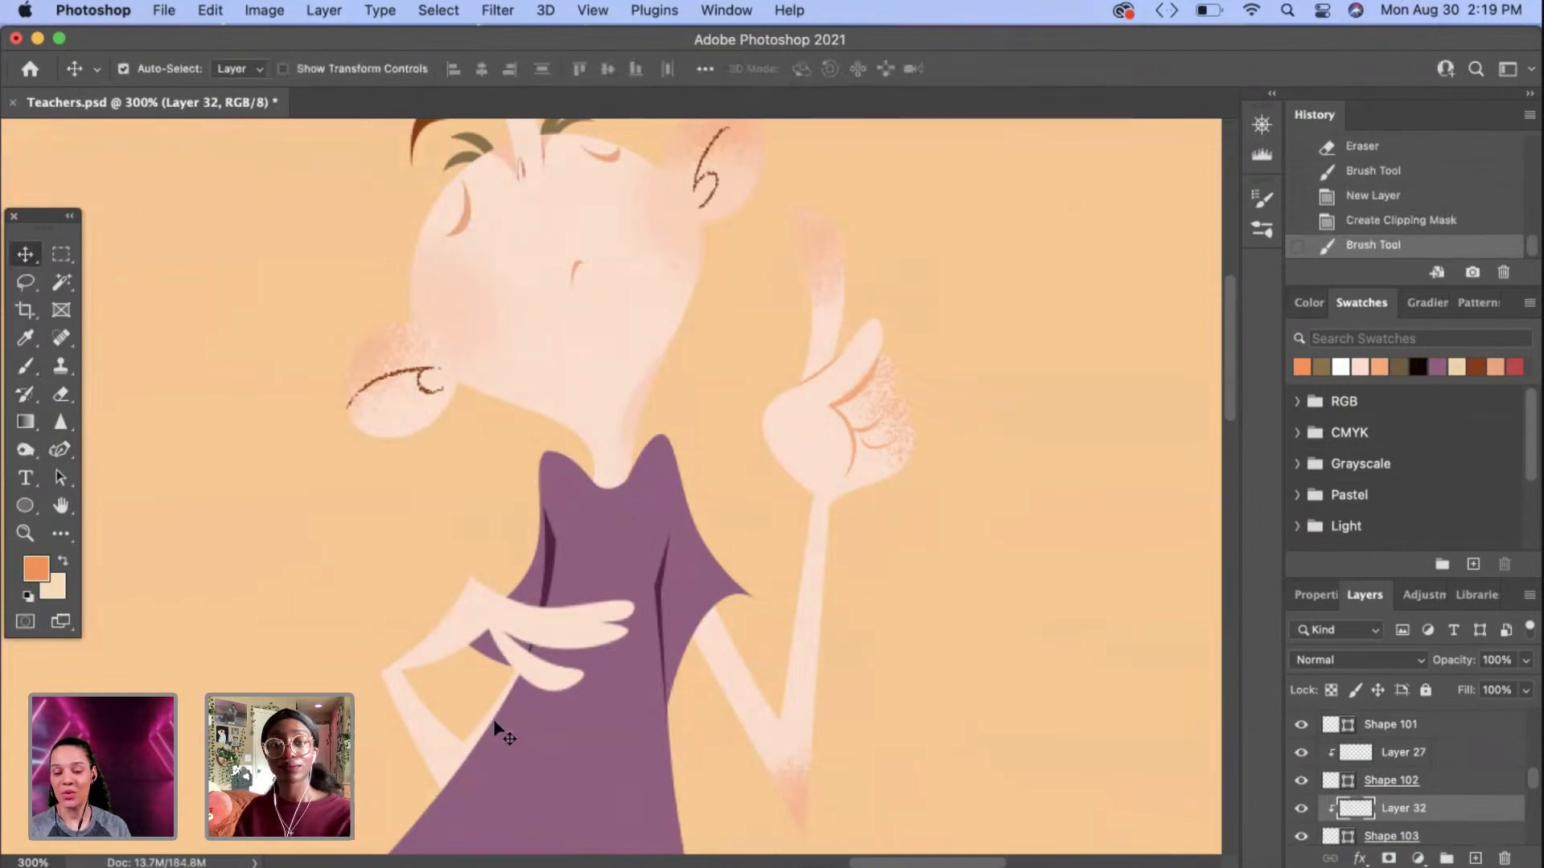
pyautogui.moveTo(495, 731); pyautogui.dragTo(500, 730)
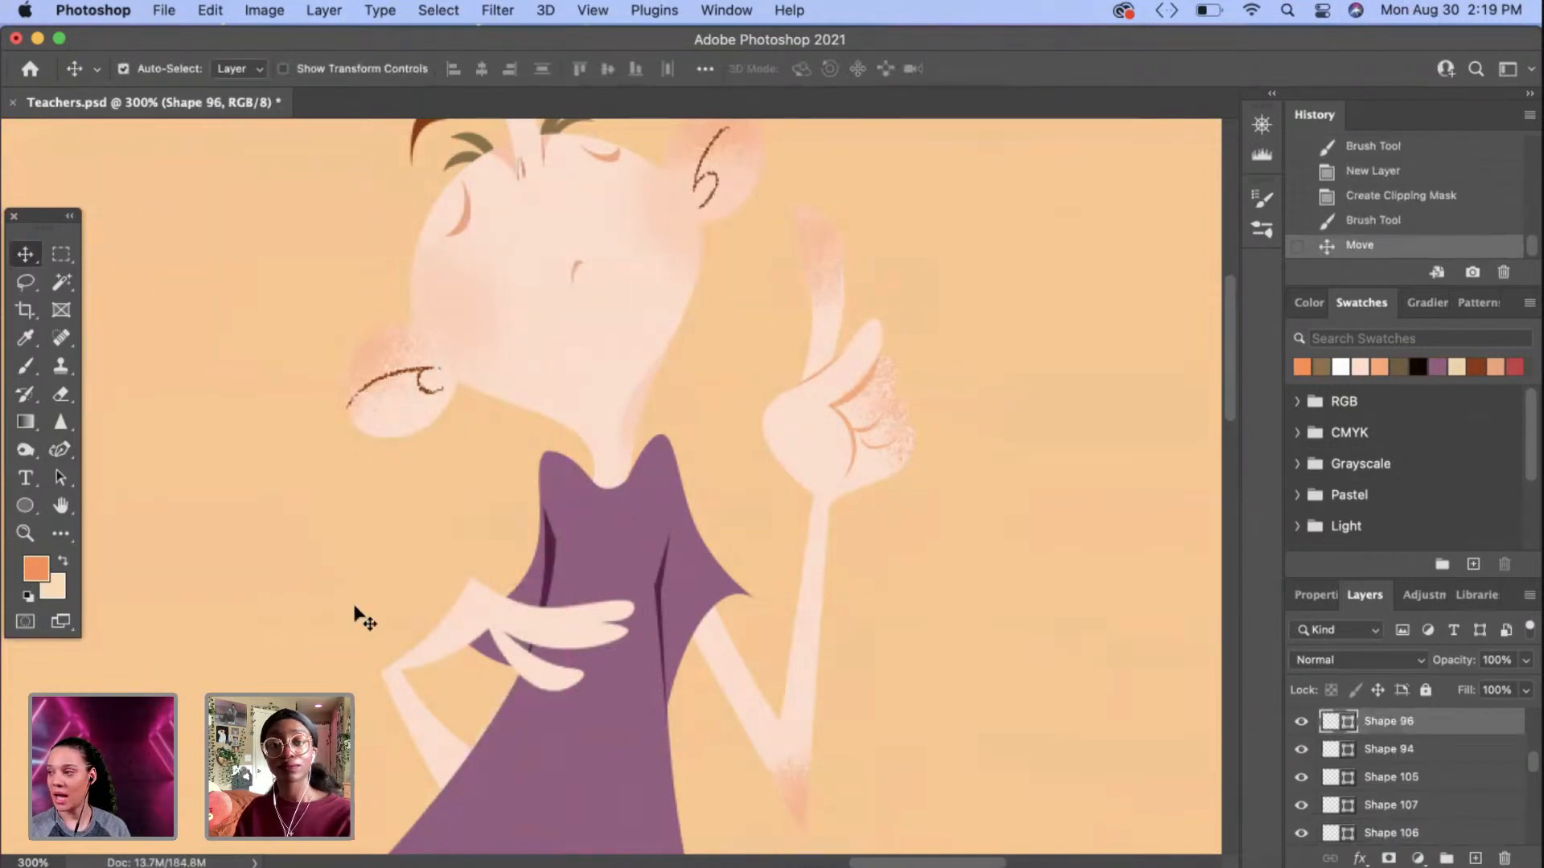
pyautogui.click(661, 675)
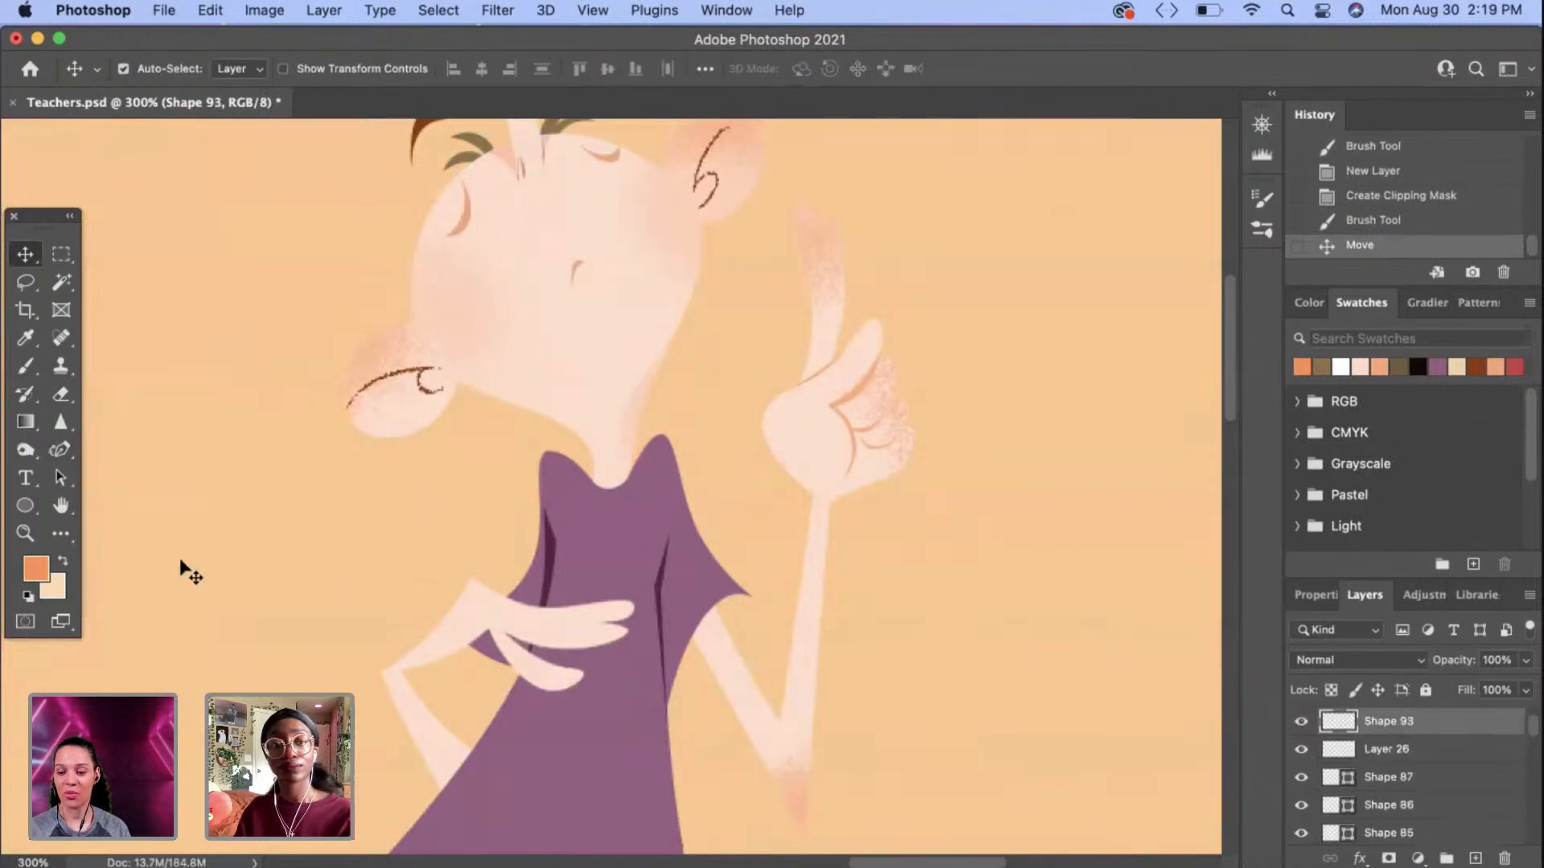
pyautogui.scroll(3, 676, 723)
pyautogui.scroll(-4, 674, 735)
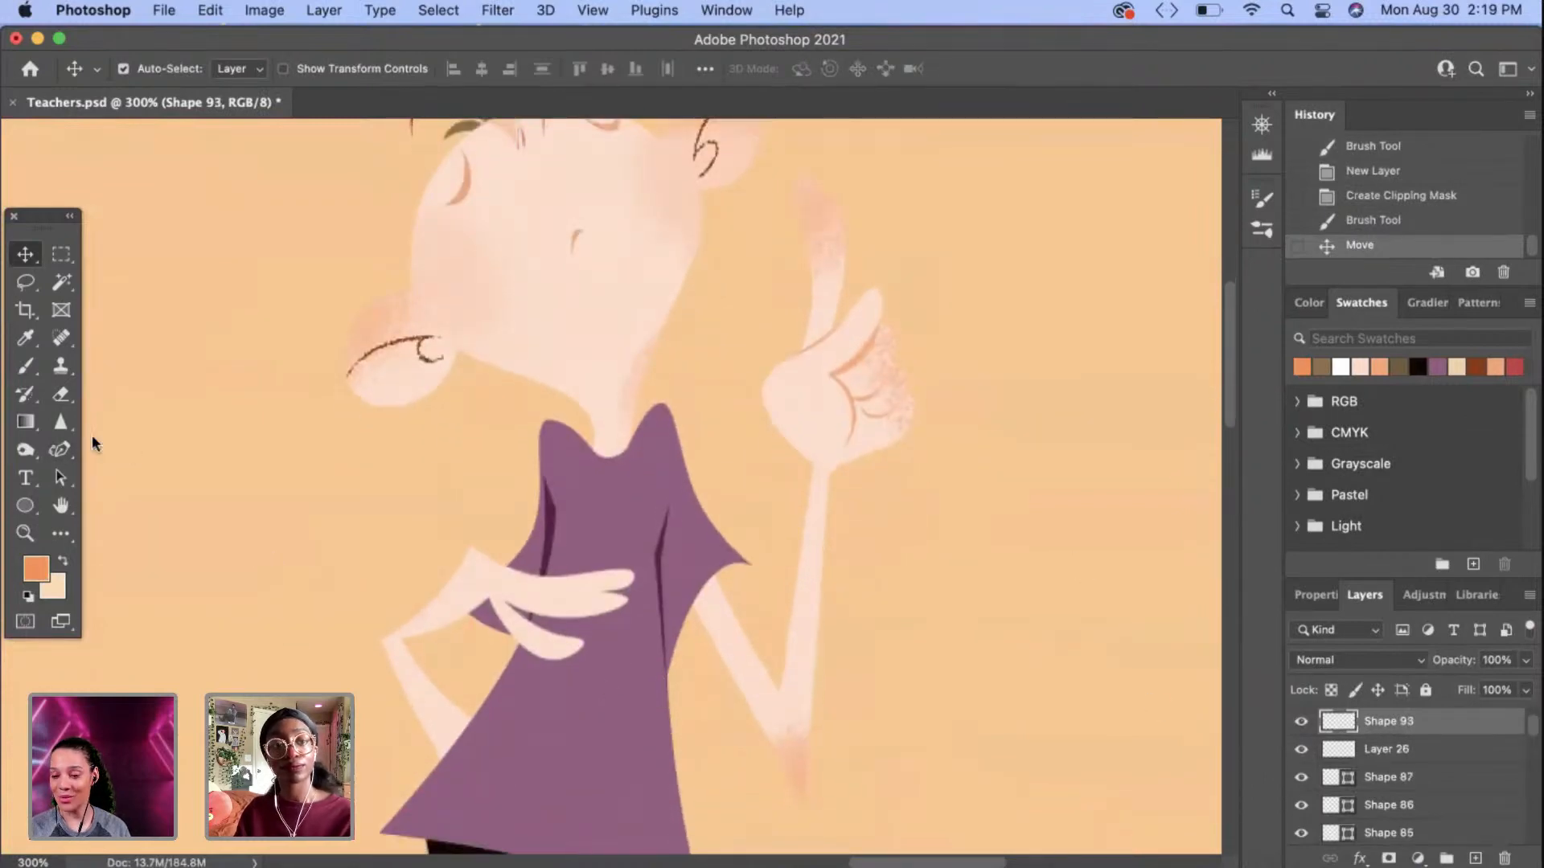
pyautogui.press('p')
pyautogui.click(604, 589)
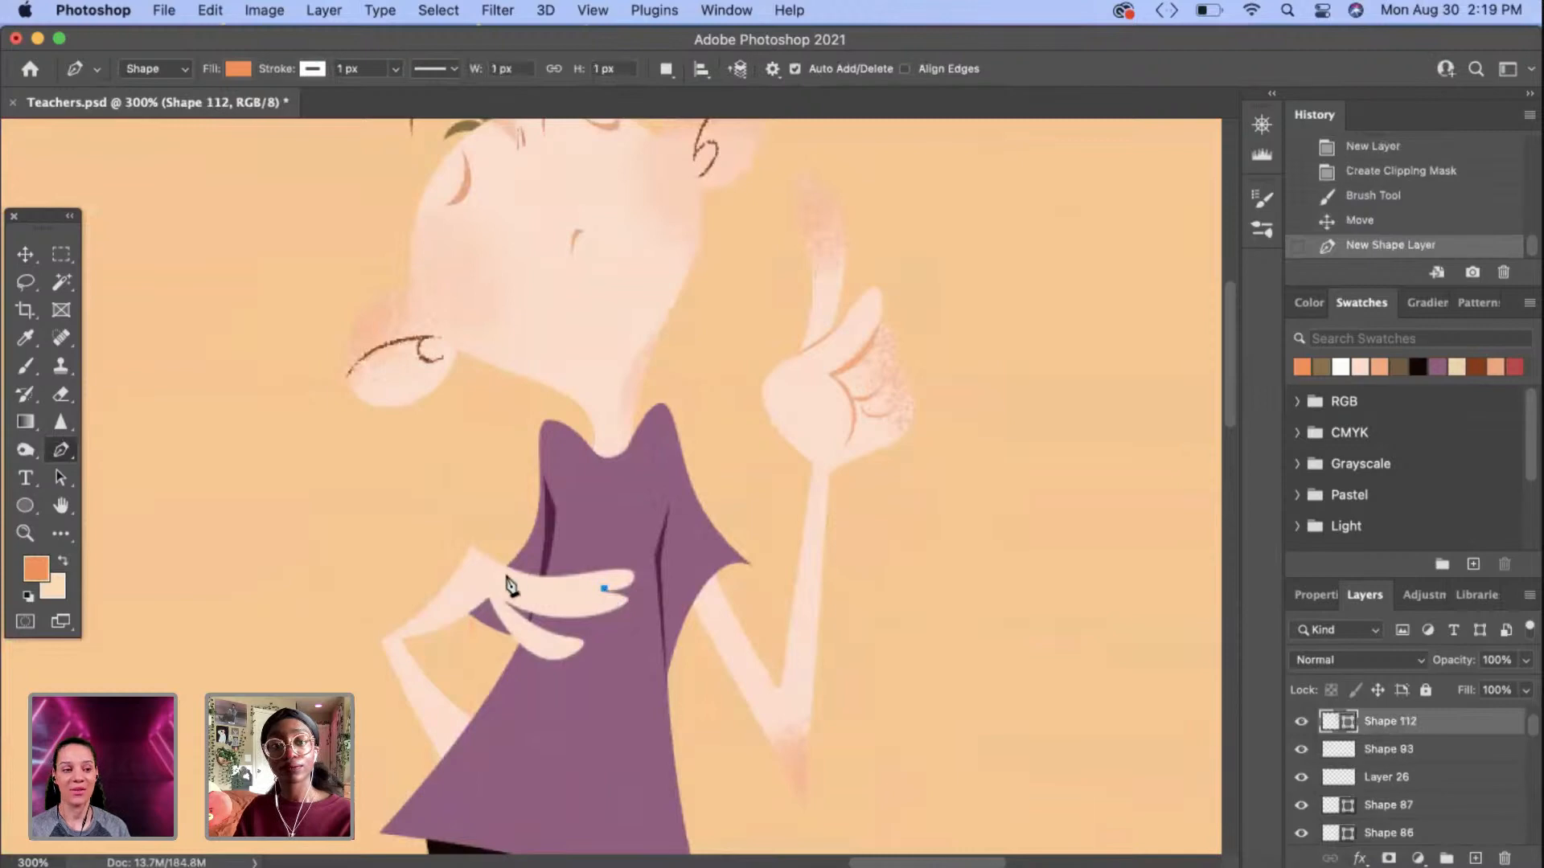
pyautogui.click(498, 570)
pyautogui.click(603, 589)
# Step: Set the finger crease's fill to a darker orange, RGB 221, 111, 38
pyautogui.click(240, 69)
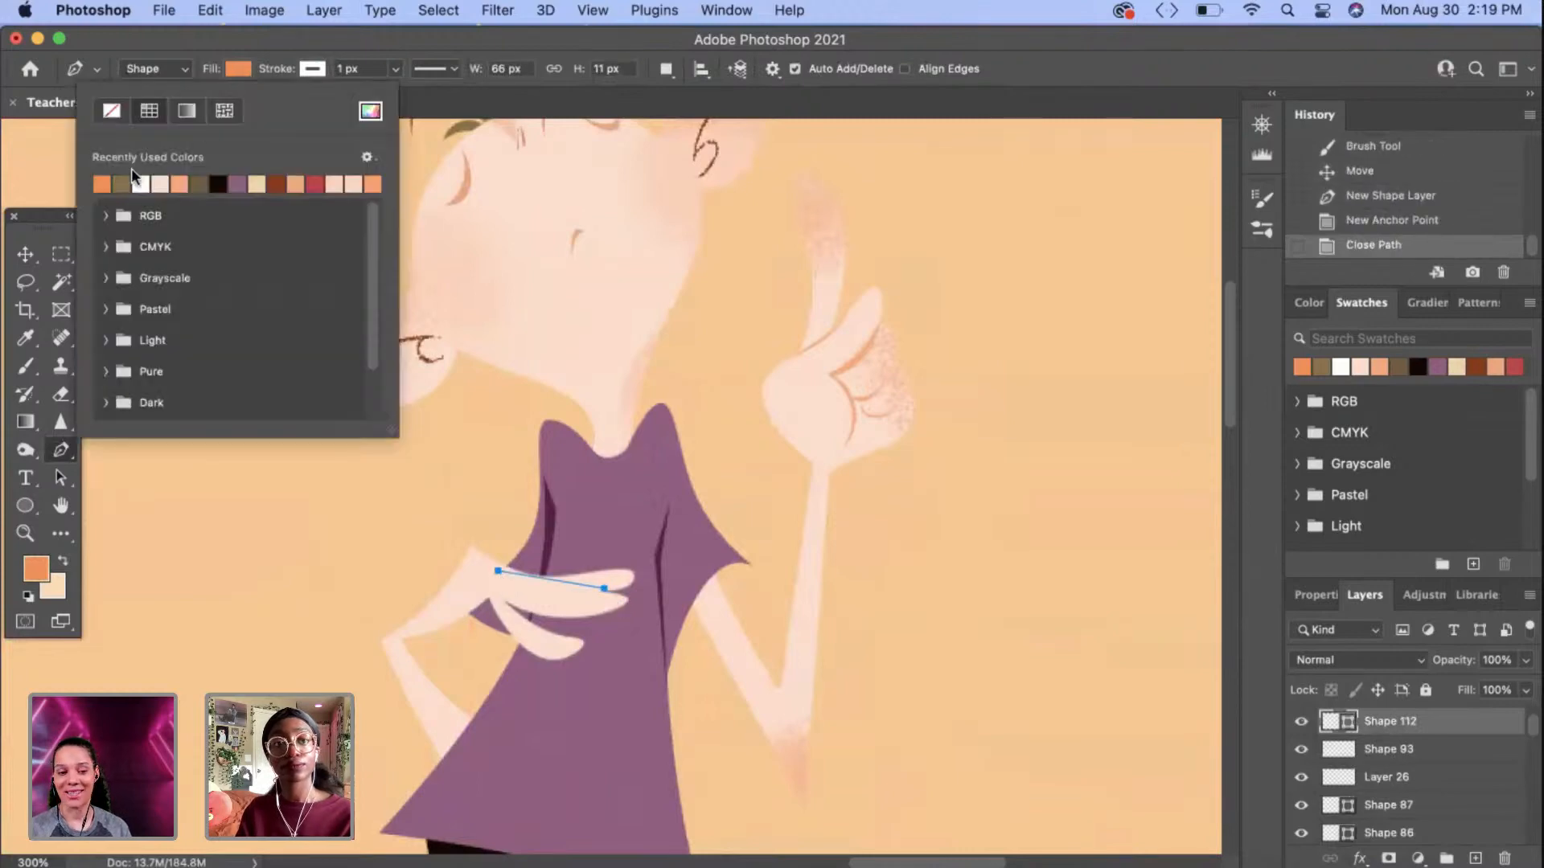
pyautogui.click(371, 111)
pyautogui.click(509, 570)
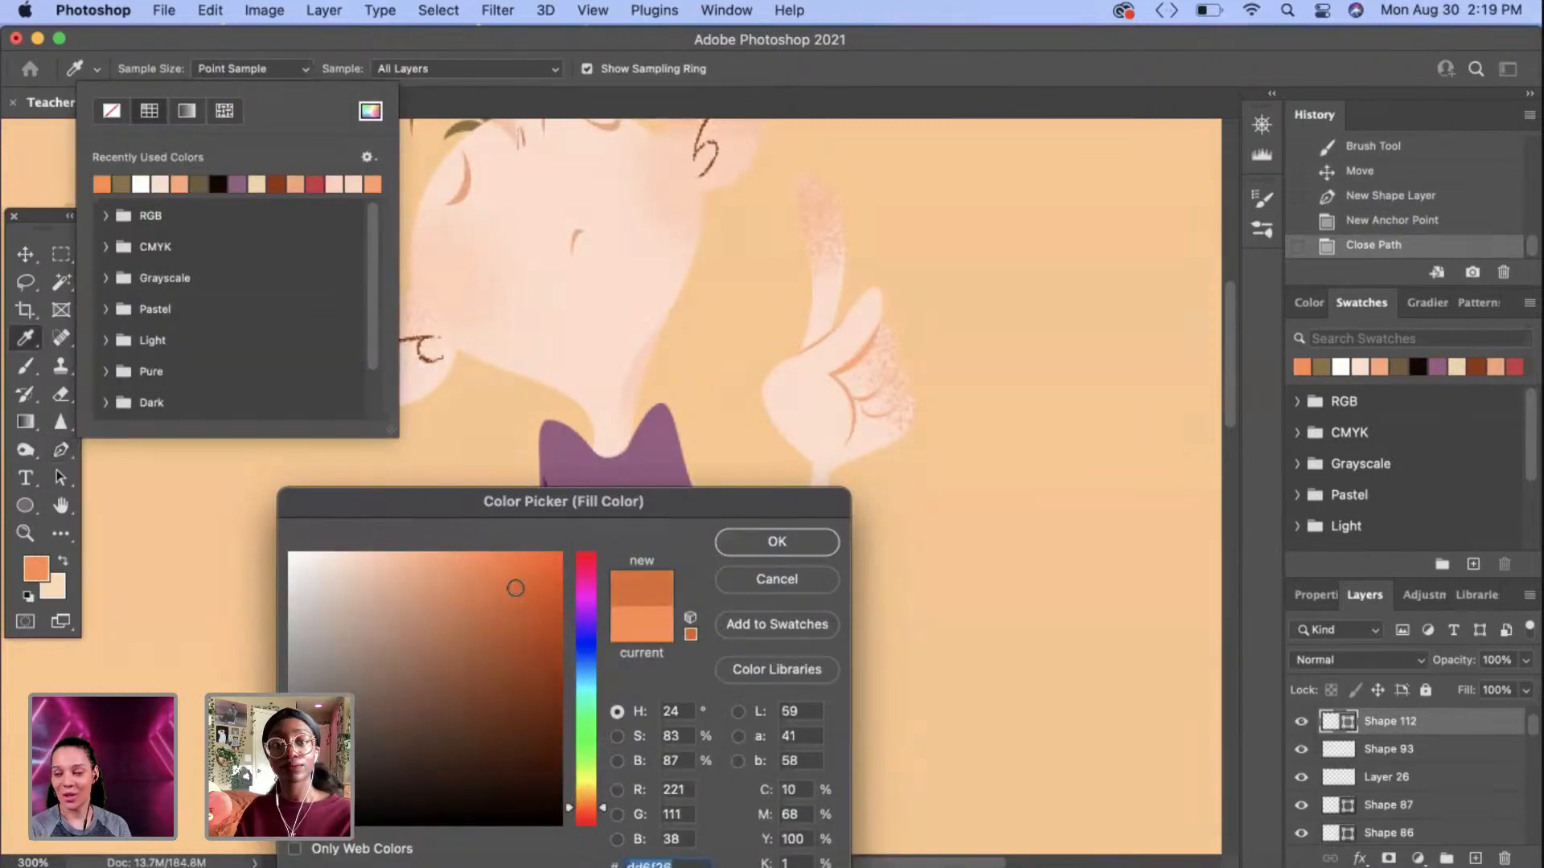
pyautogui.click(777, 541)
# Step: Bend the finger crease downward with the Curvature Pen so it follows the fingers, and remove its stroke
pyautogui.click(61, 450)
pyautogui.click(121, 488)
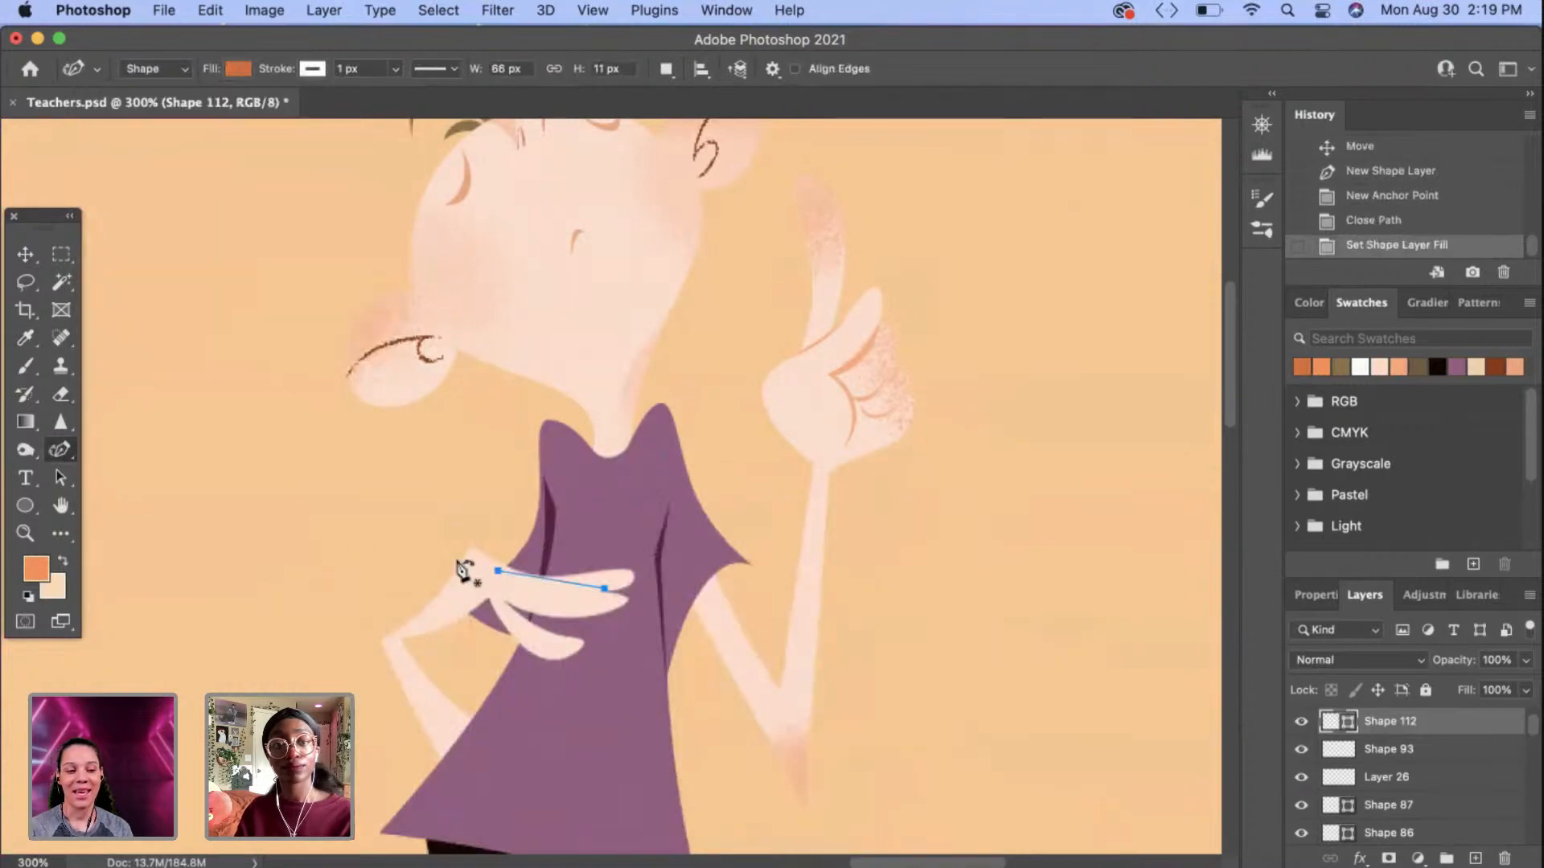
pyautogui.moveTo(522, 575); pyautogui.dragTo(540, 593)
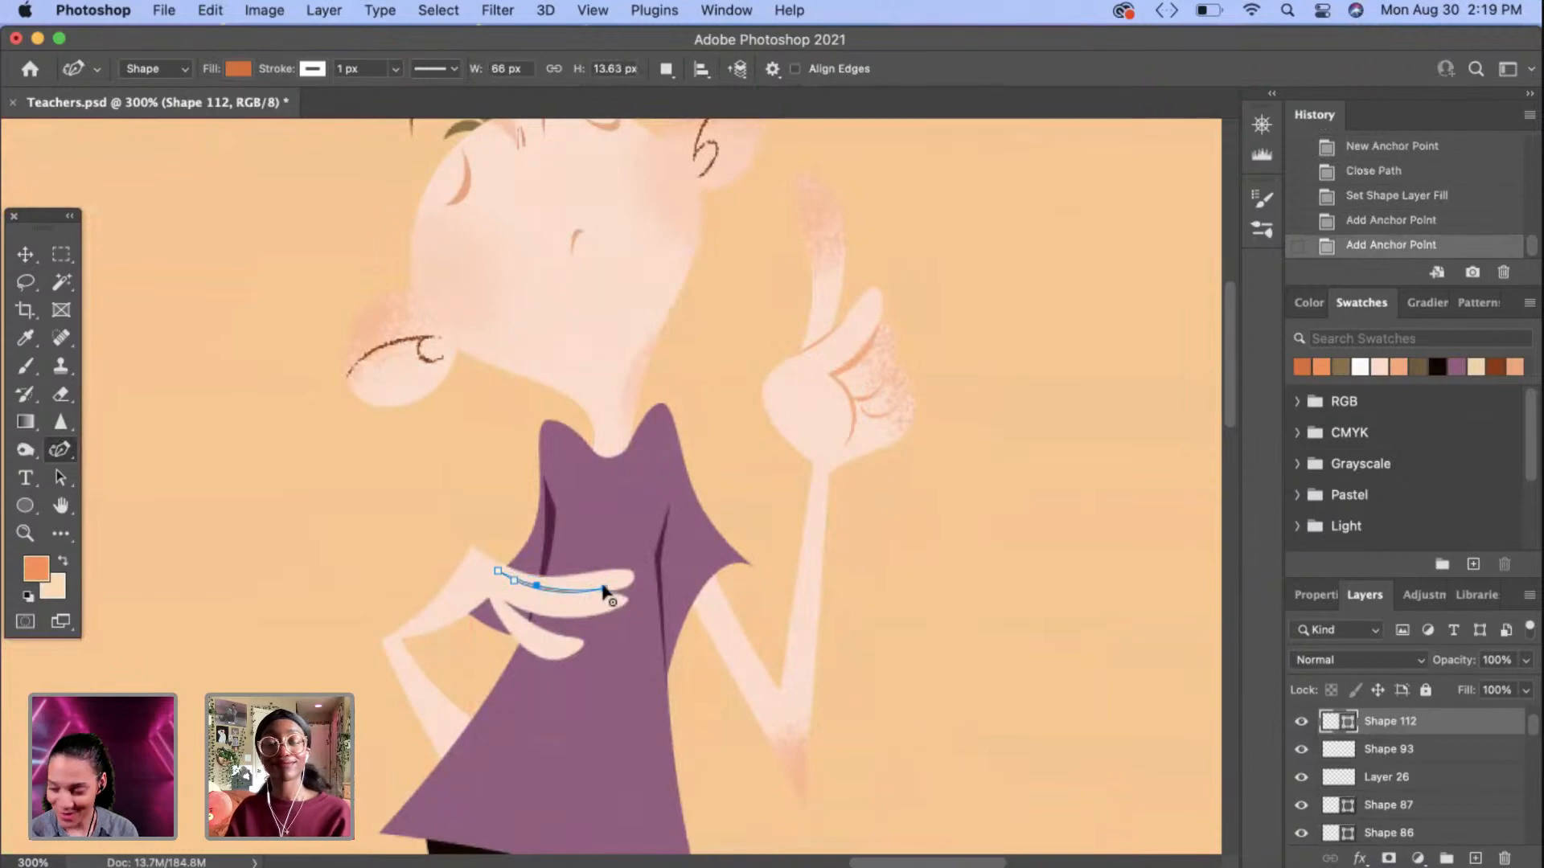
pyautogui.press('Return')
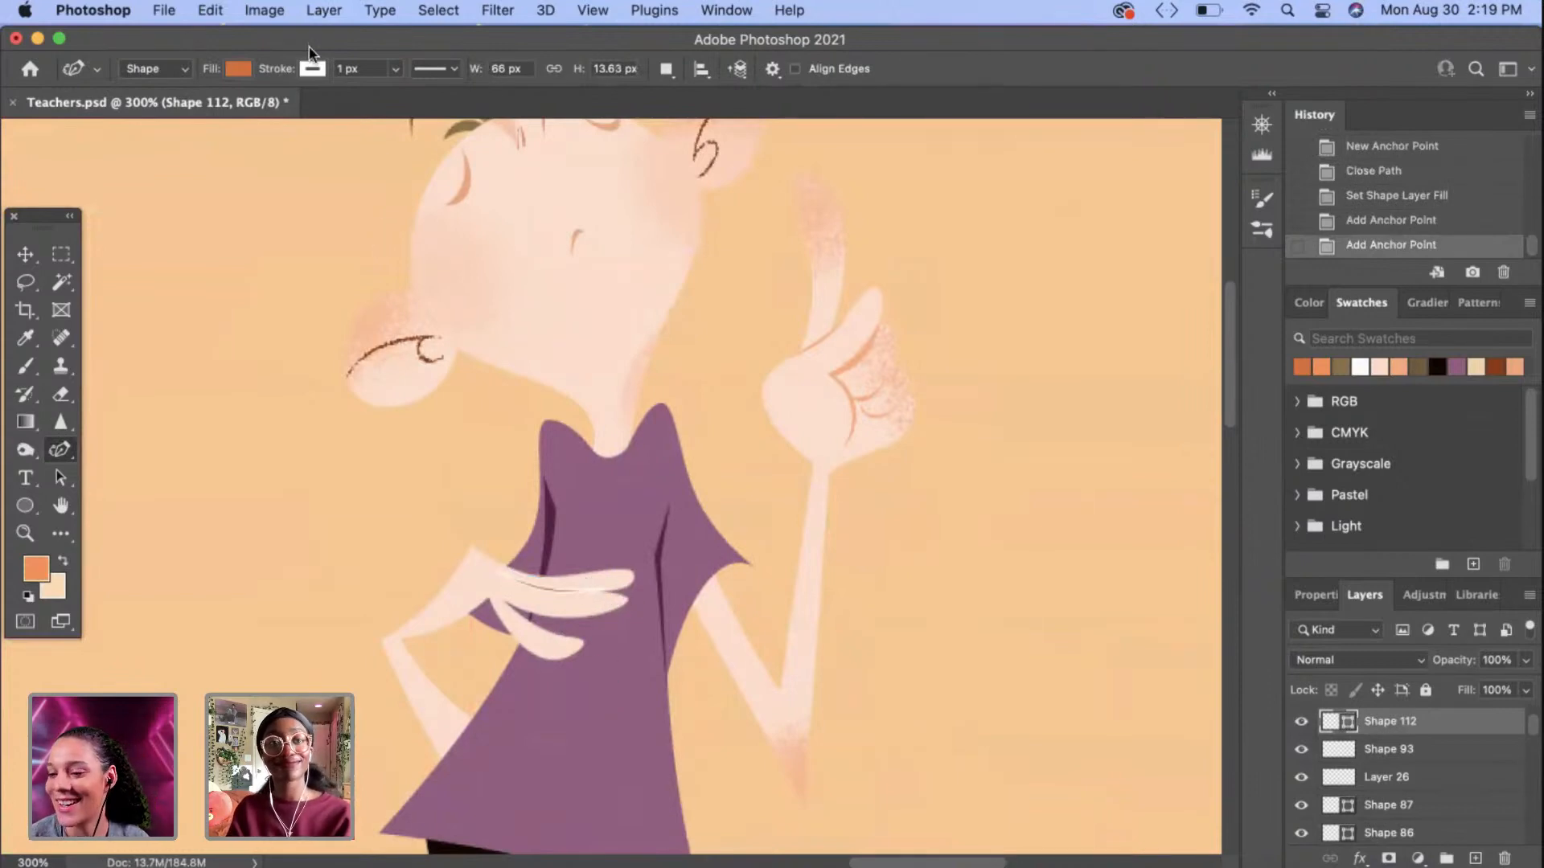
pyautogui.click(312, 68)
pyautogui.click(186, 112)
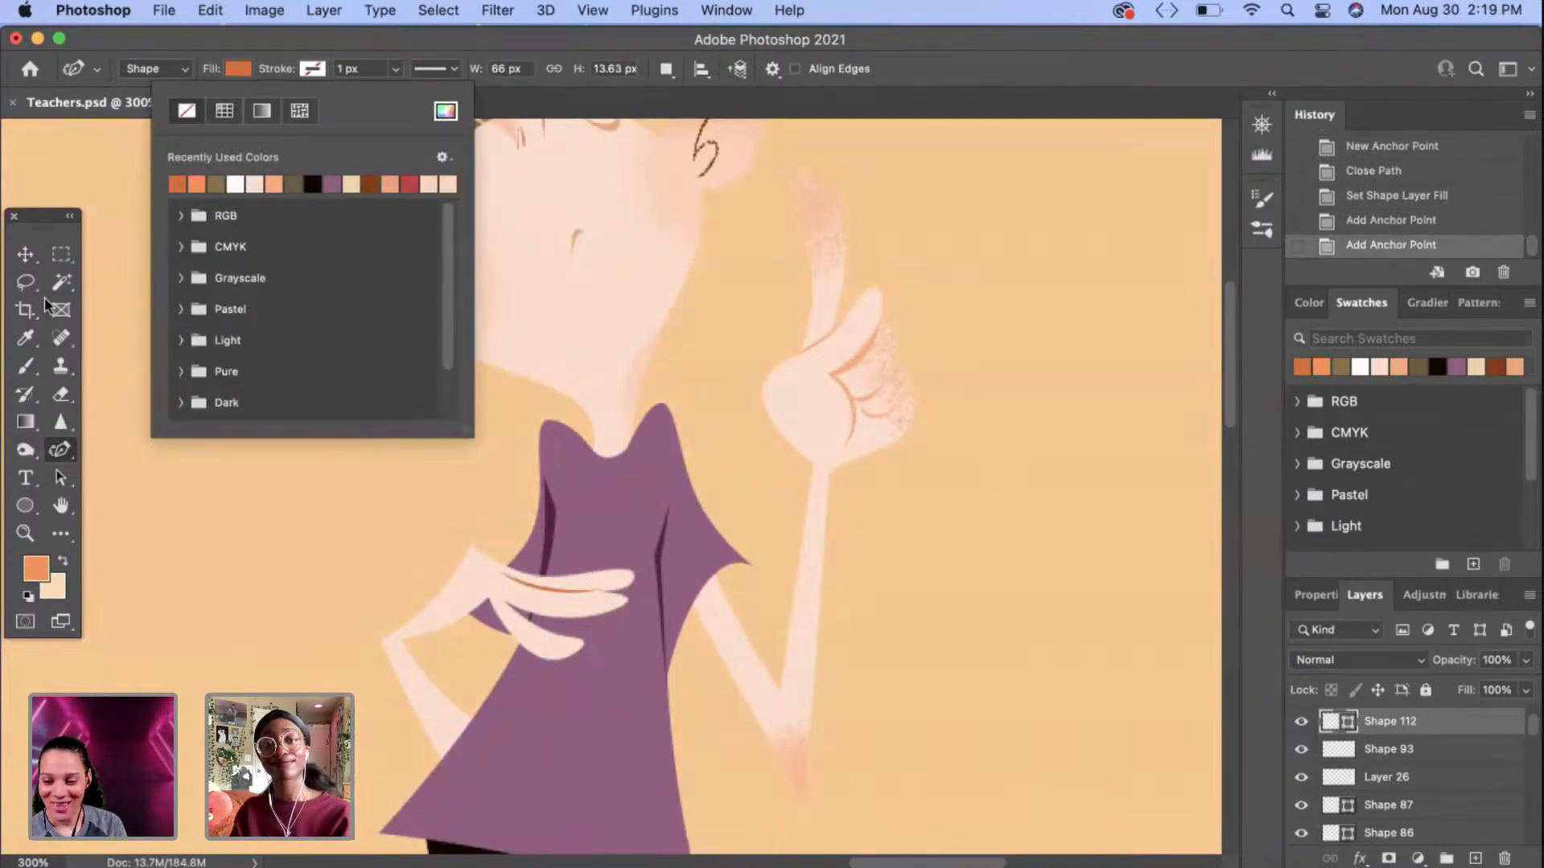
pyautogui.click(24, 254)
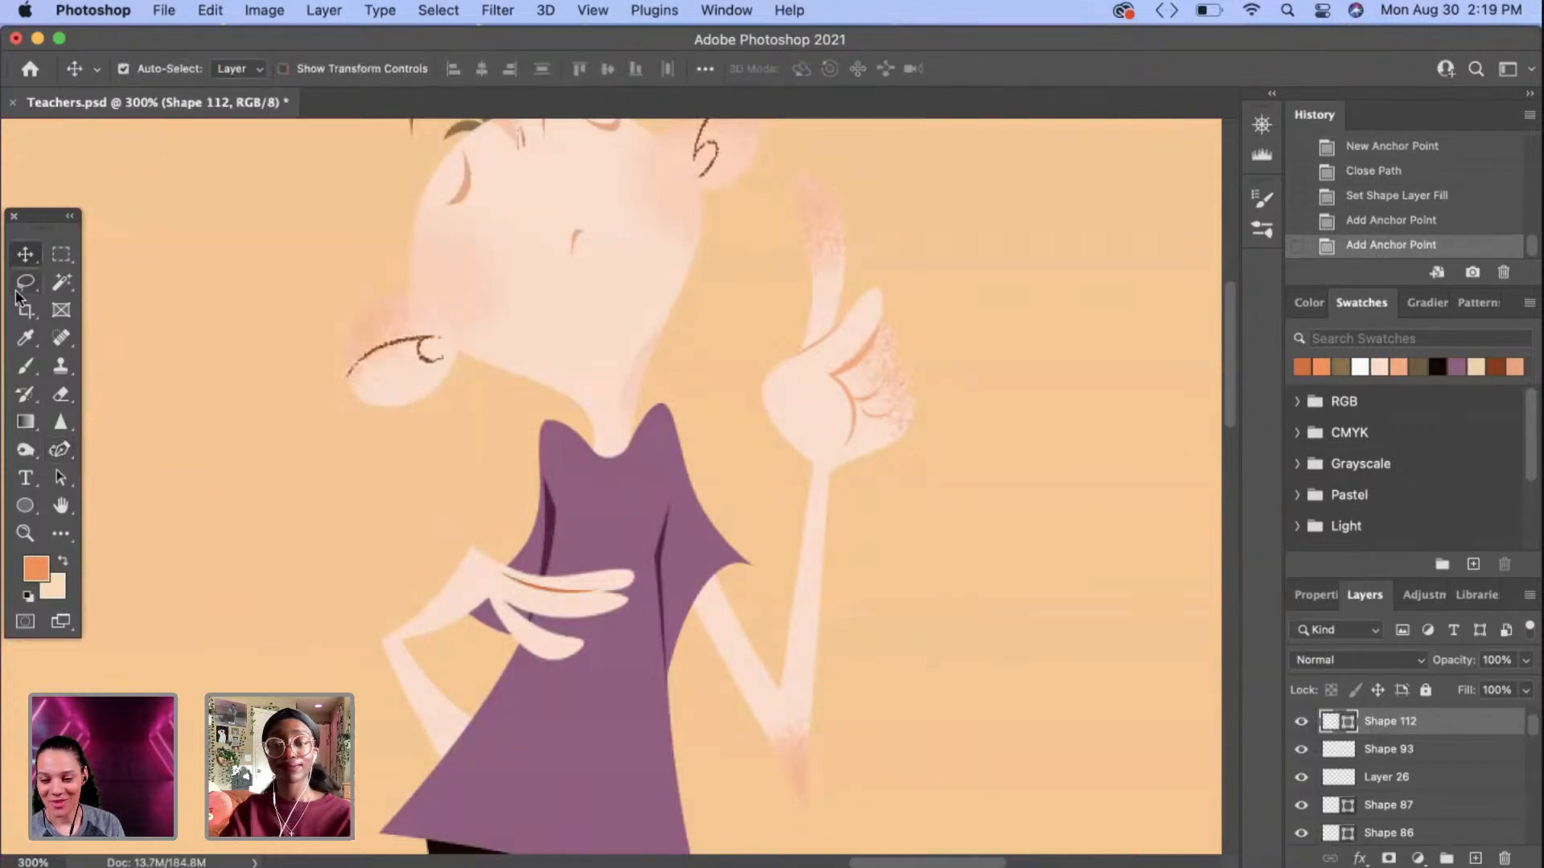
# Step: Shorten the shirt sleeve on the bent arm with the Curvature Pen by pulling its corner inward and adjusting the neighbouring anchor points
pyautogui.press('super+1')
pyautogui.scroll(-2, 876, 572)
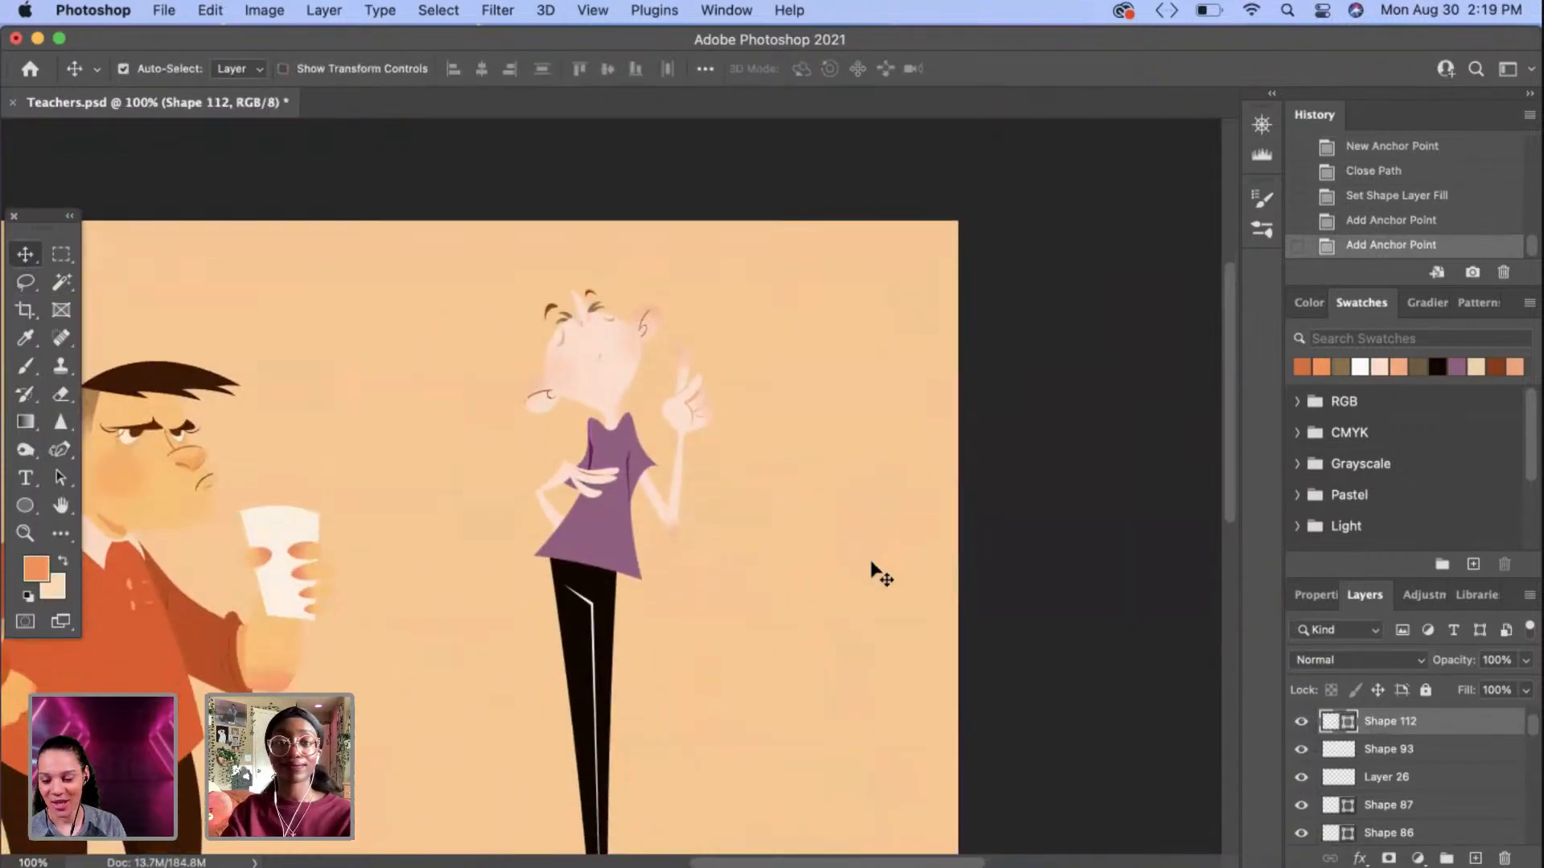
pyautogui.press('super+minus')
pyautogui.press('super+plus')
pyautogui.press('super+plus')
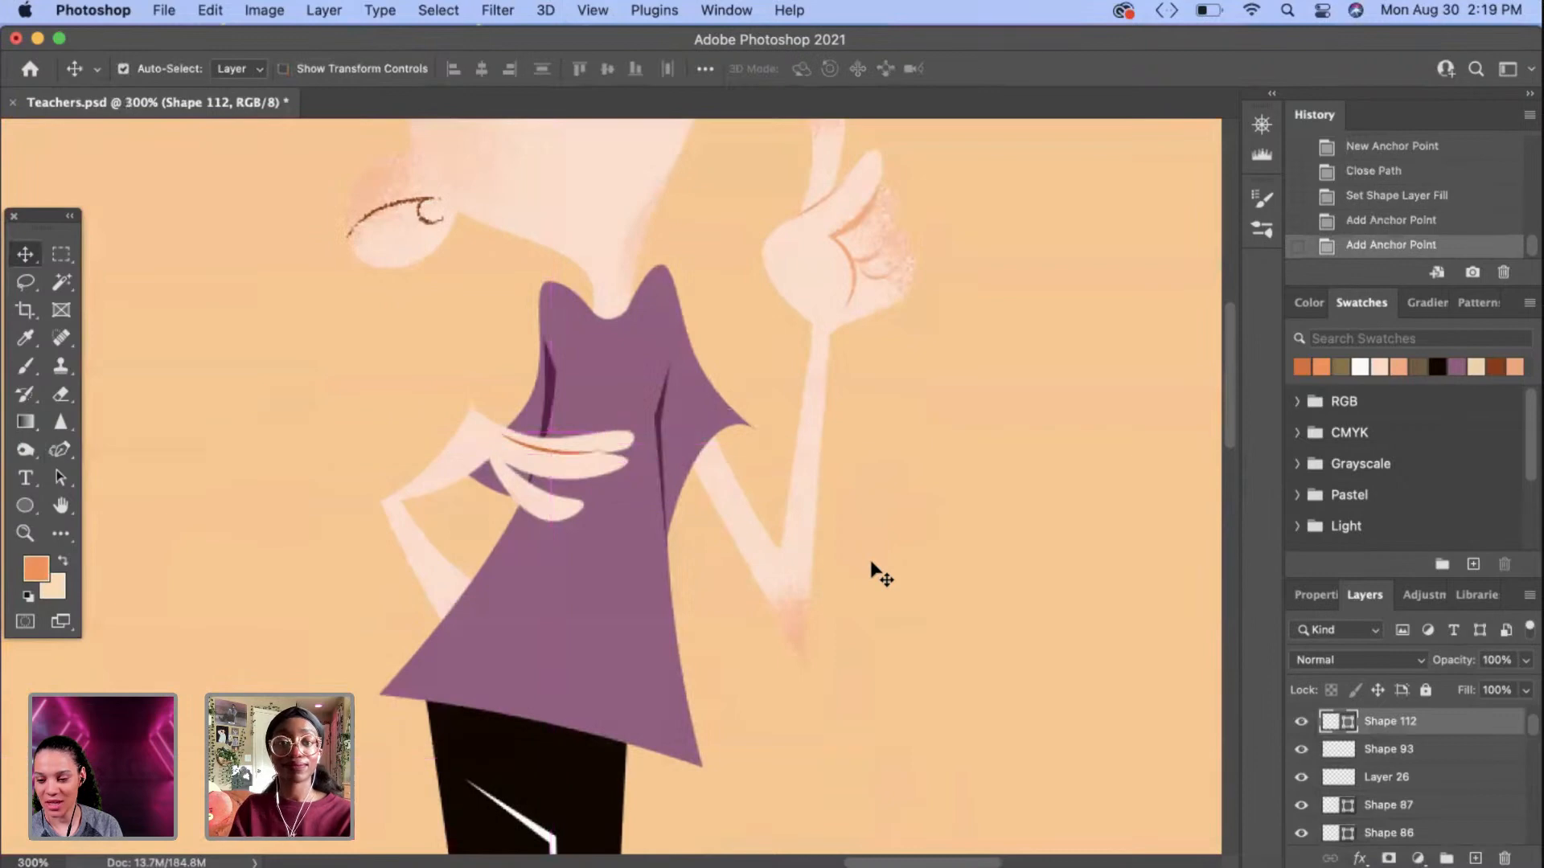
pyautogui.click(377, 479)
pyautogui.click(72, 452)
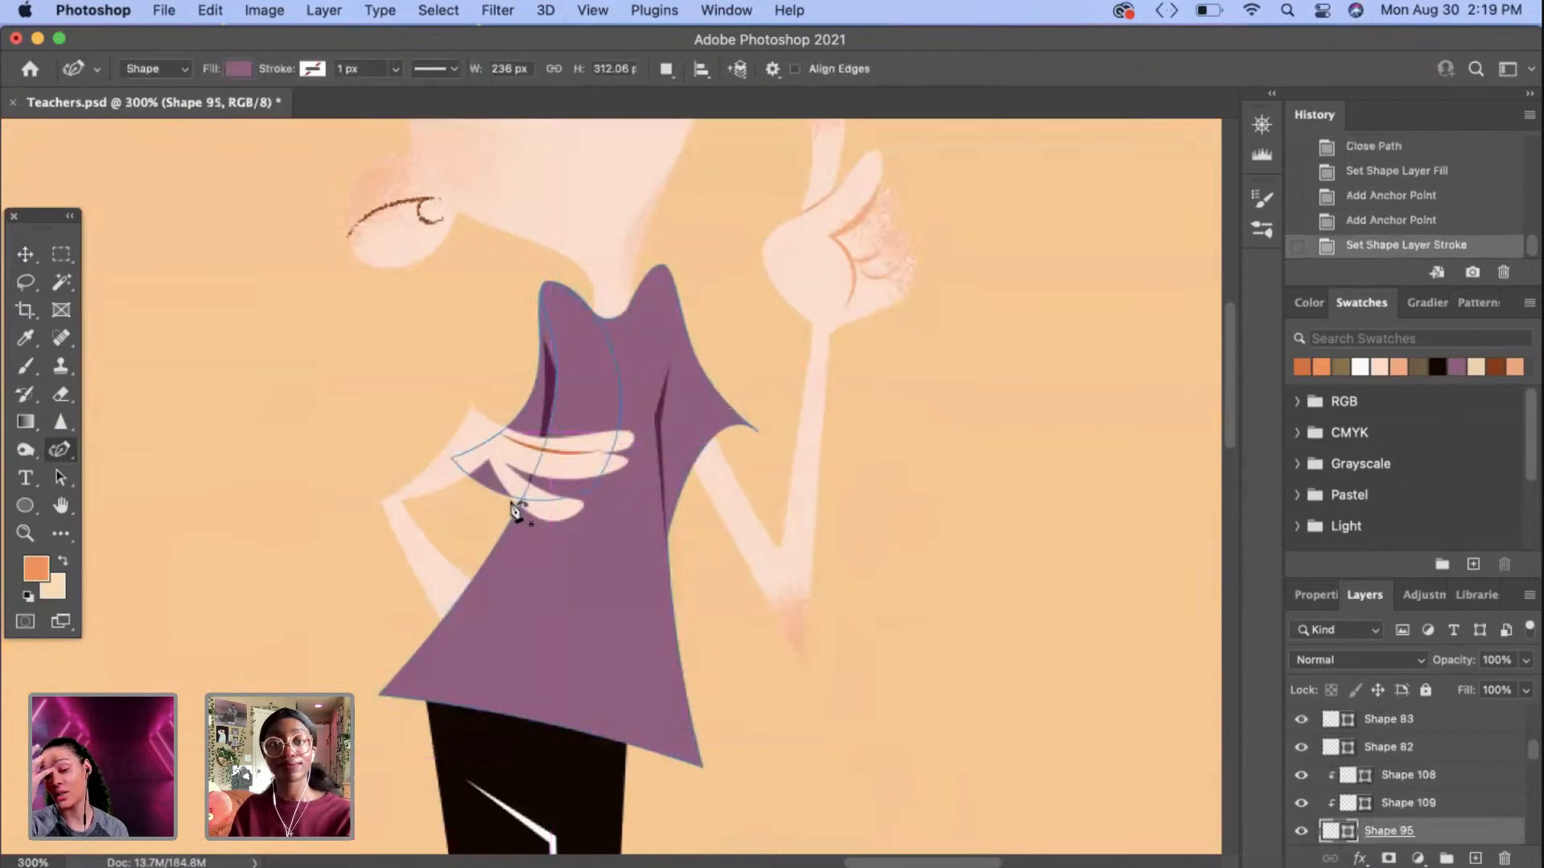
pyautogui.click(492, 491)
pyautogui.press('Delete')
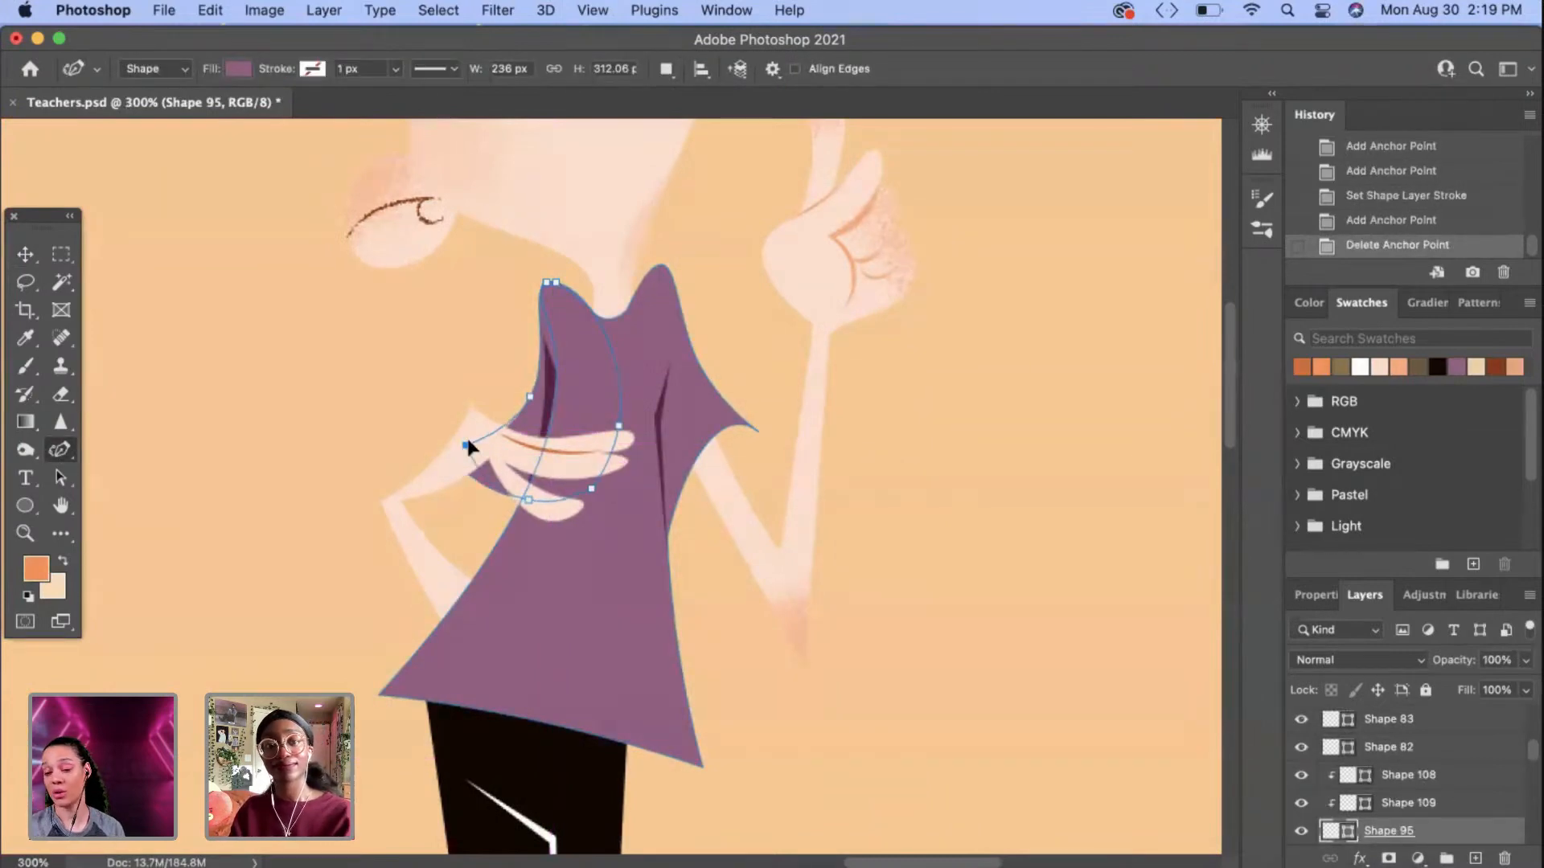
pyautogui.moveTo(451, 457); pyautogui.dragTo(471, 440)
pyautogui.moveTo(527, 505); pyautogui.dragTo(534, 500)
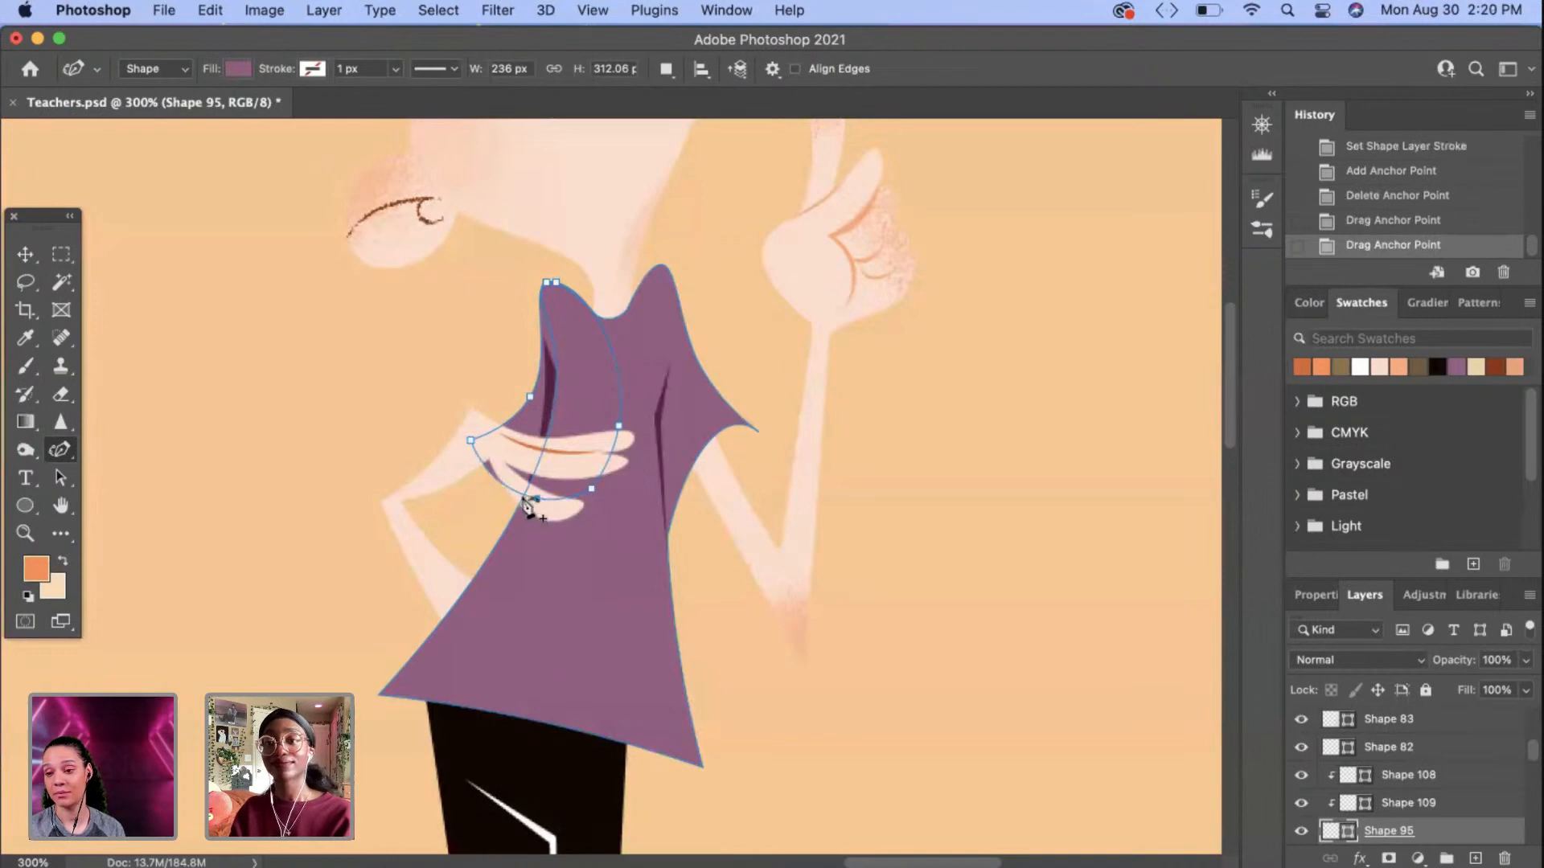
pyautogui.moveTo(470, 440); pyautogui.dragTo(463, 436)
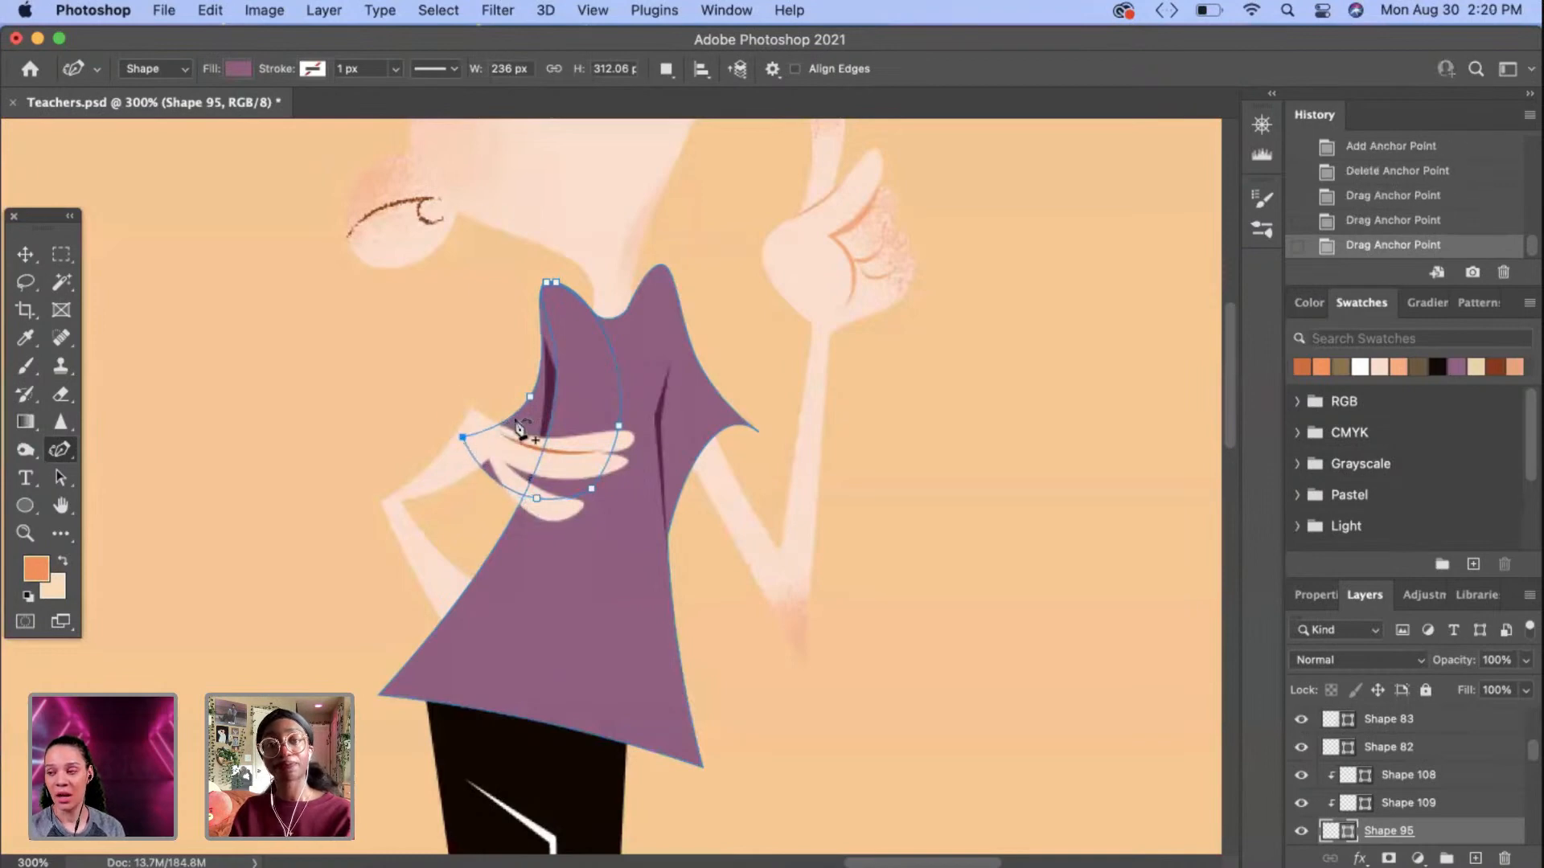
pyautogui.moveTo(528, 398); pyautogui.dragTo(522, 400)
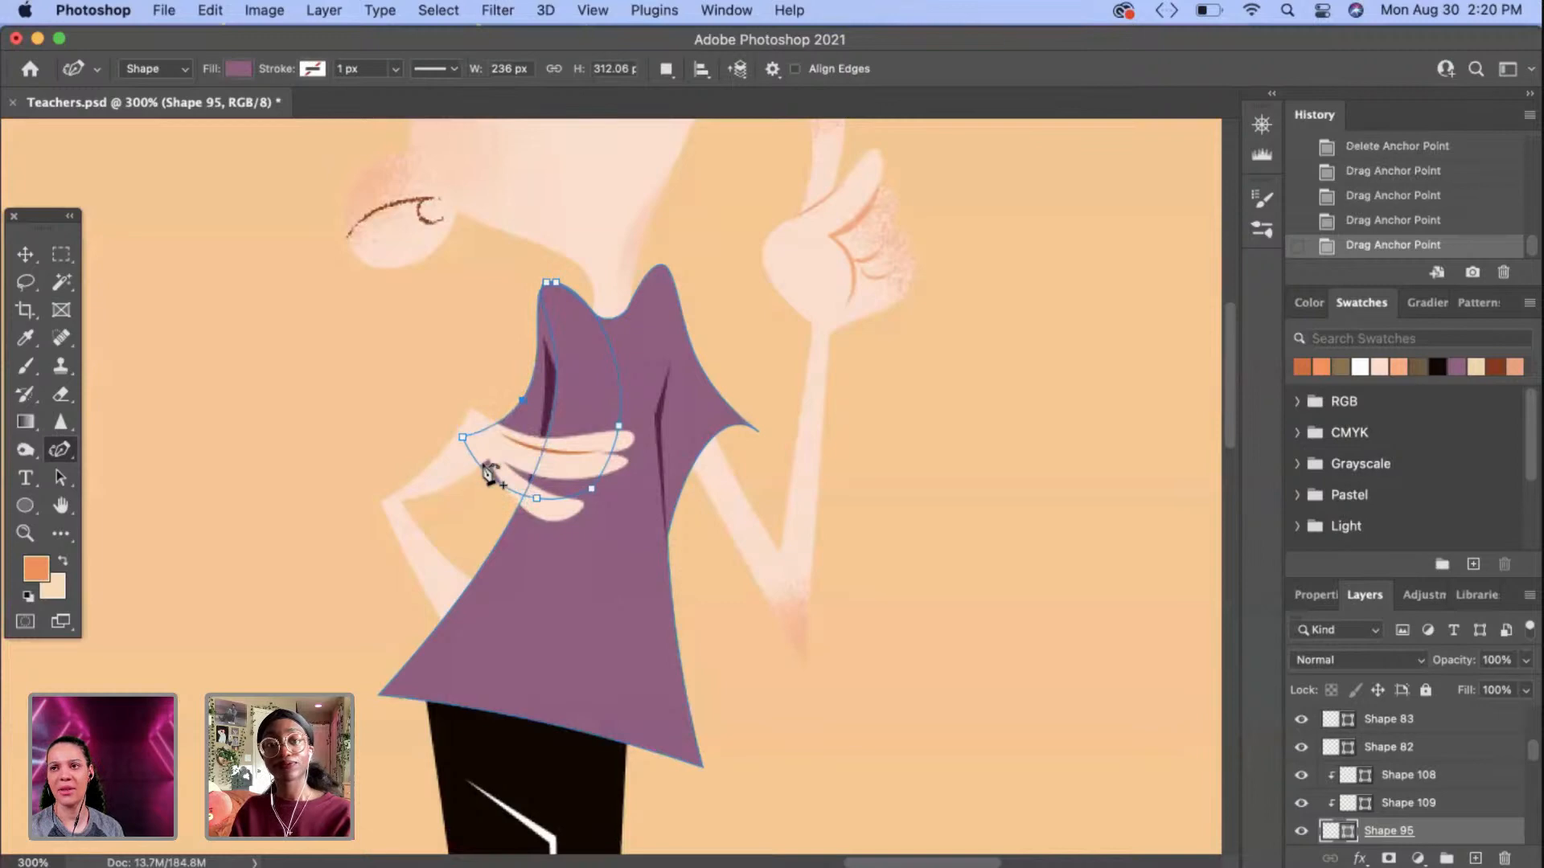
pyautogui.press('Escape')
# Step: Compare the slender teacher with the other two characters, and examine the slender figure's head and upper body
pyautogui.scroll(-5, 505, 510)
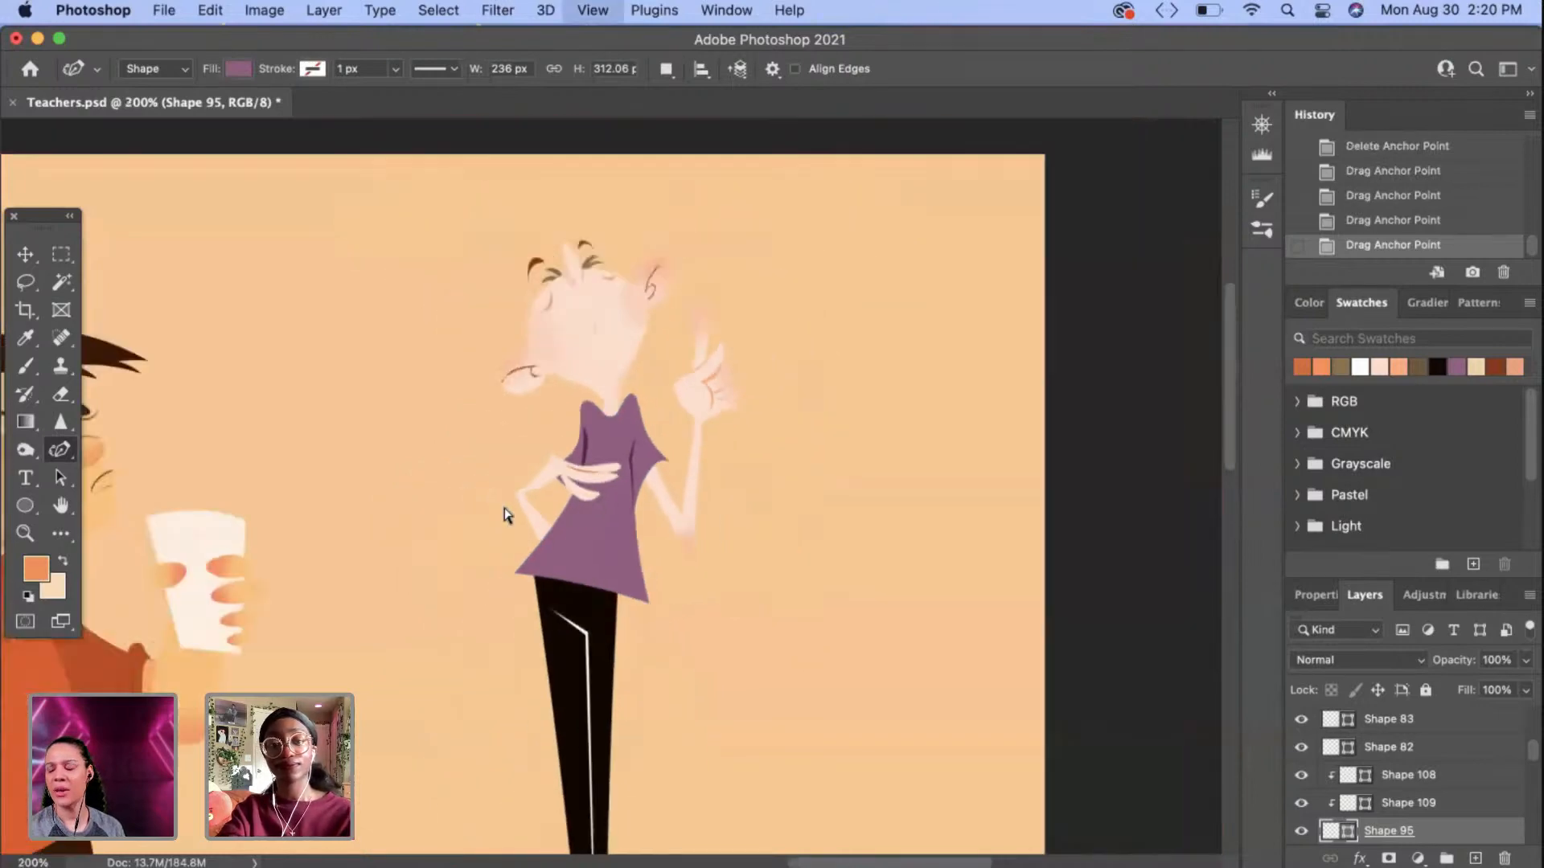
pyautogui.scroll(2, 893, 558)
pyautogui.hscroll(-5, 896, 562)
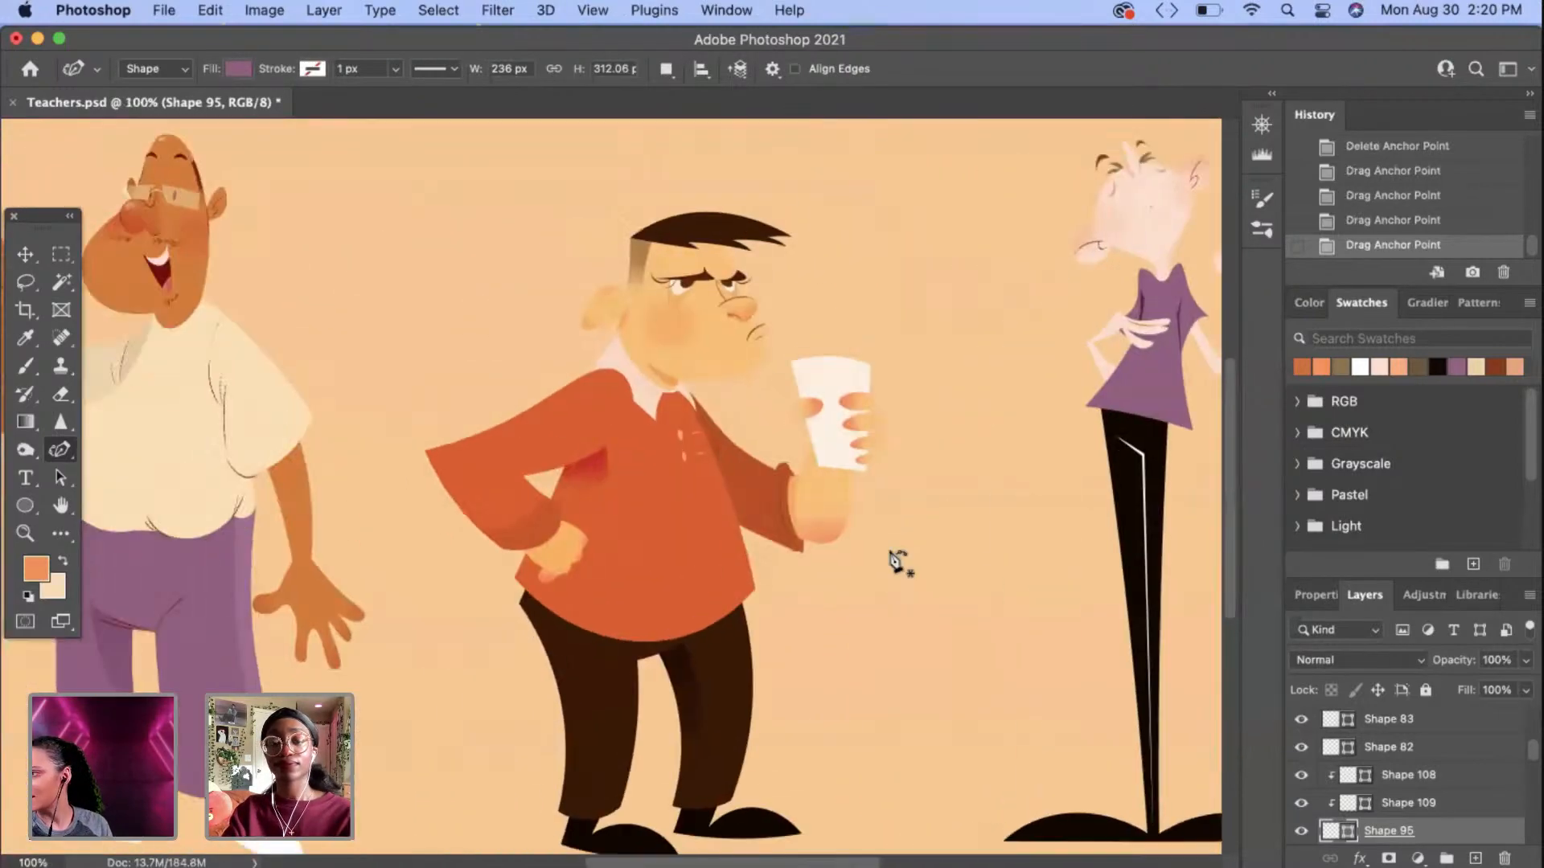
pyautogui.press('super+minus')
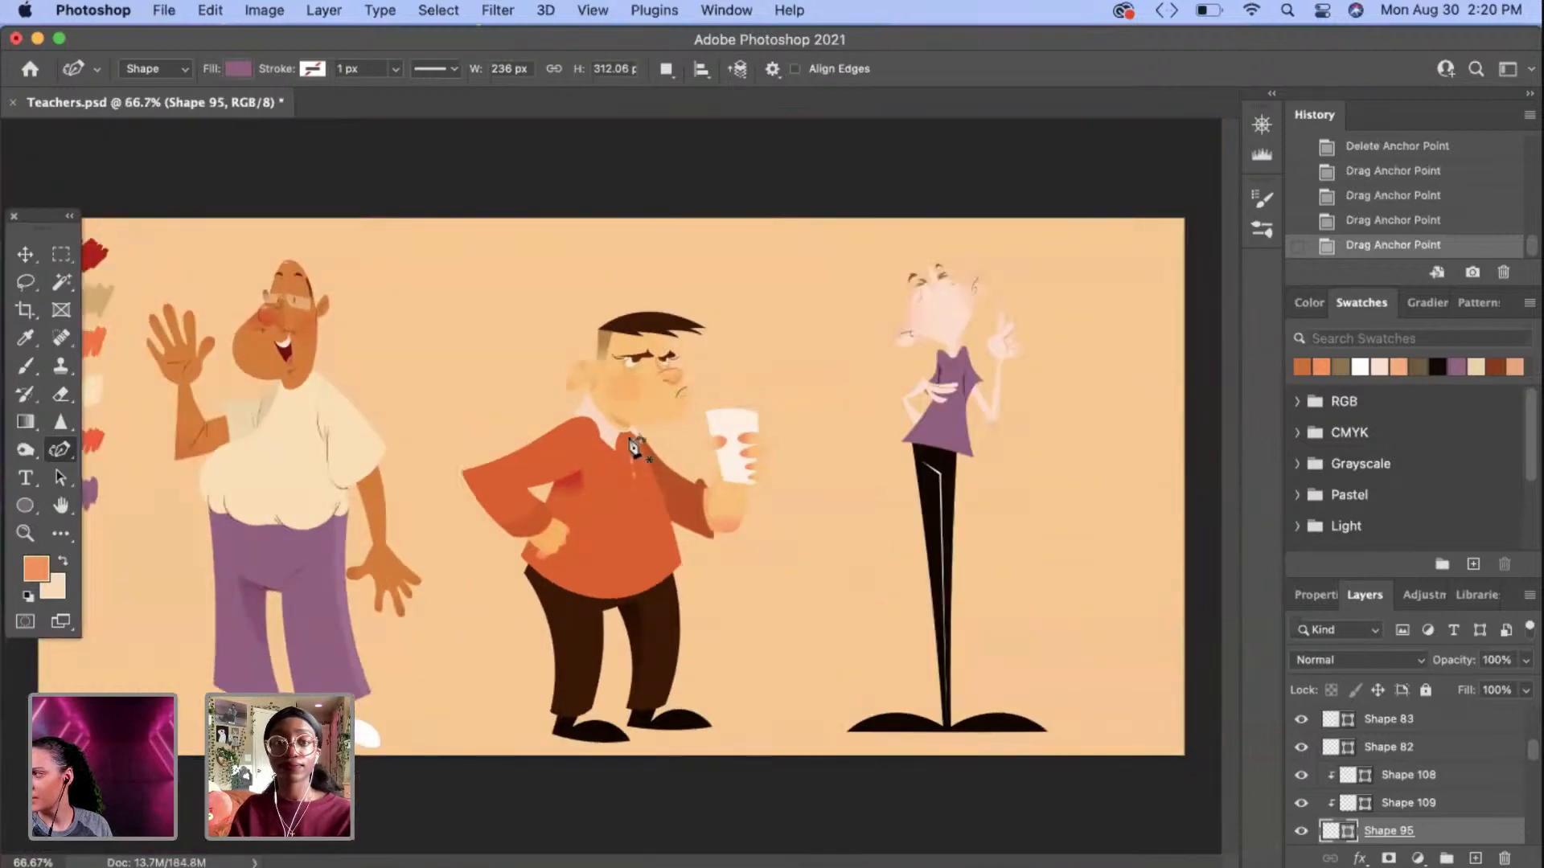
pyautogui.click(19, 257)
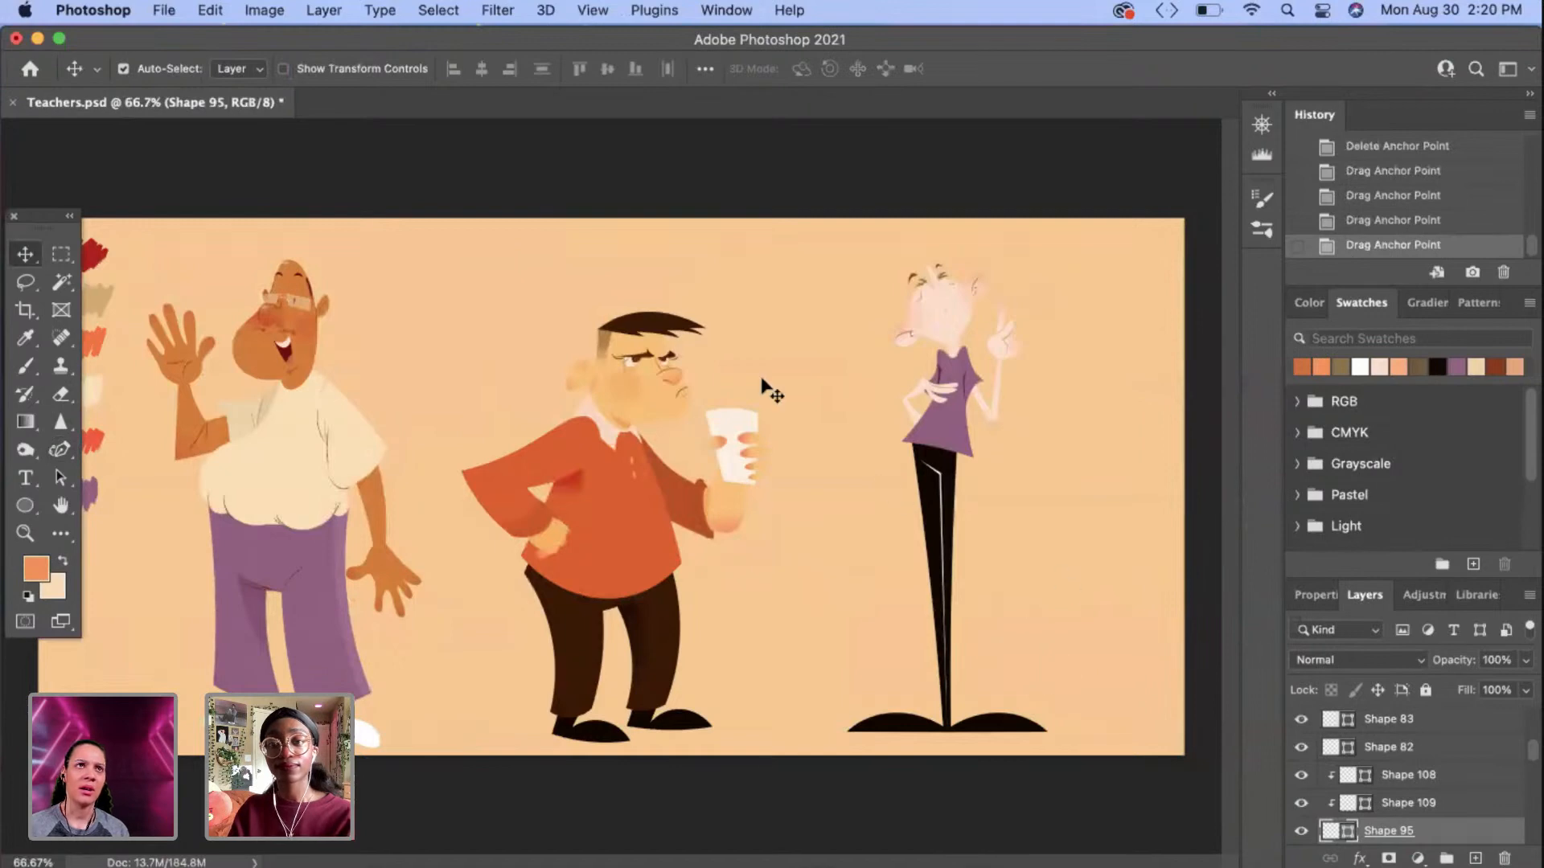
pyautogui.press('super+plus')
pyautogui.press('super+plus')
pyautogui.hscroll(10, 768, 389)
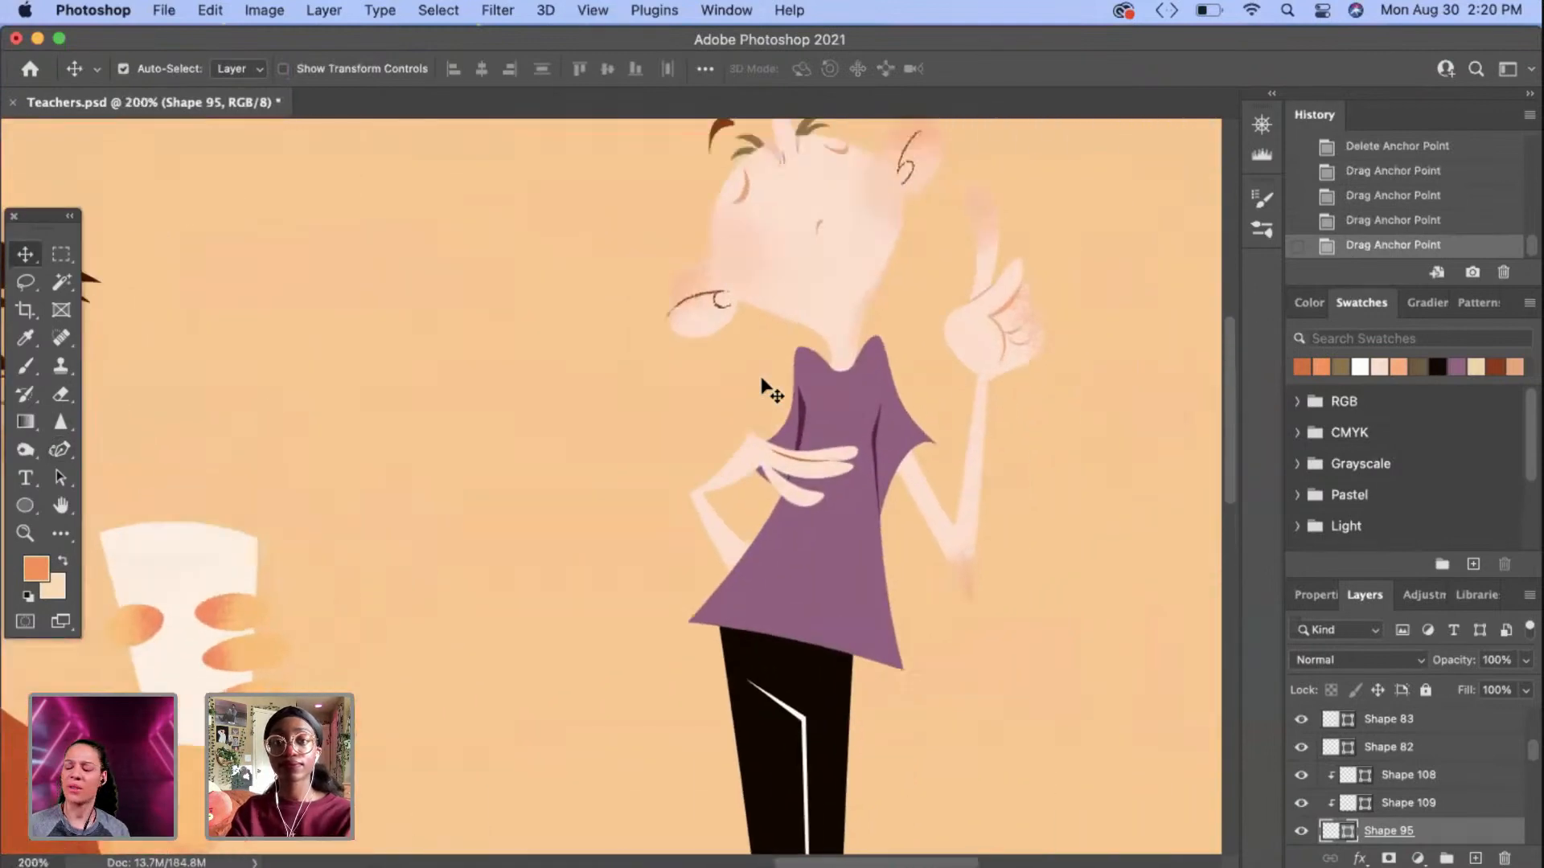
pyautogui.hscroll(-2, 768, 390)
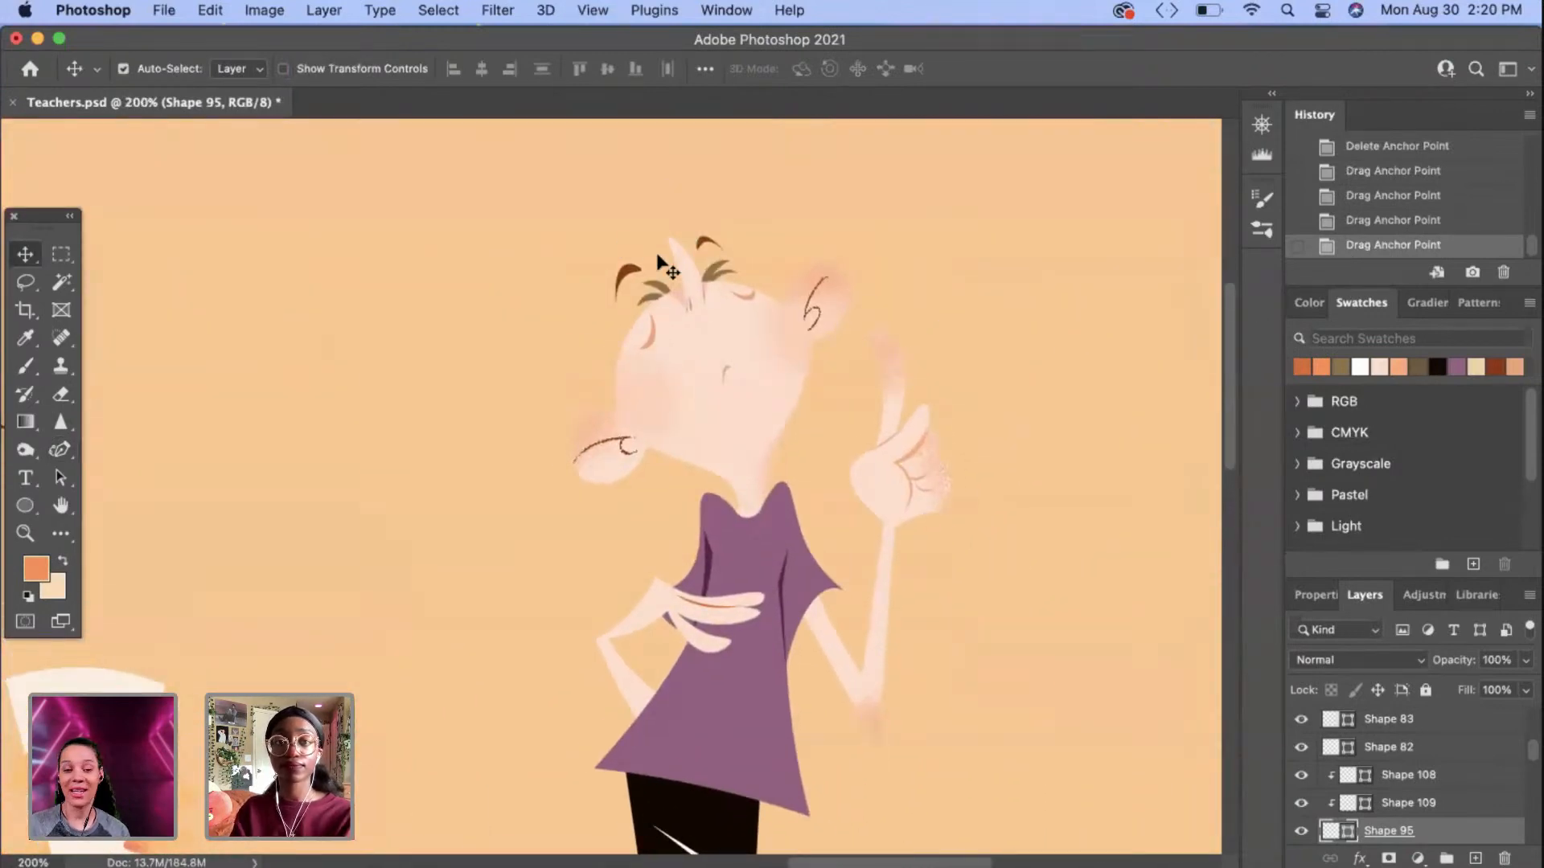
# Step: Nudge the slender teacher's closed-eye shape beside the nose slightly outward, away from the nose
pyautogui.click(661, 290)
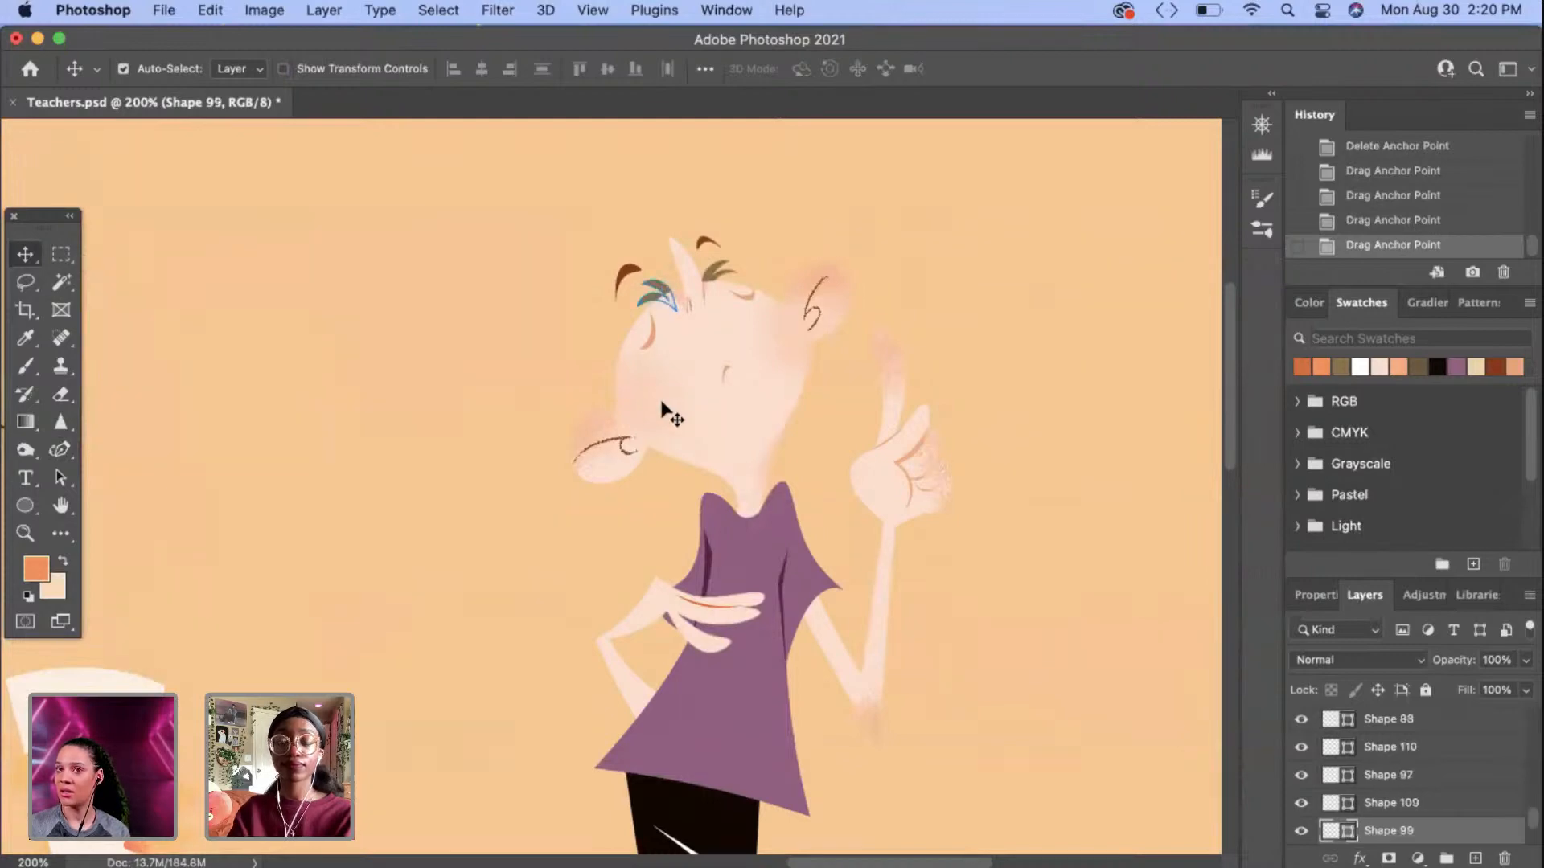
pyautogui.press('Left')
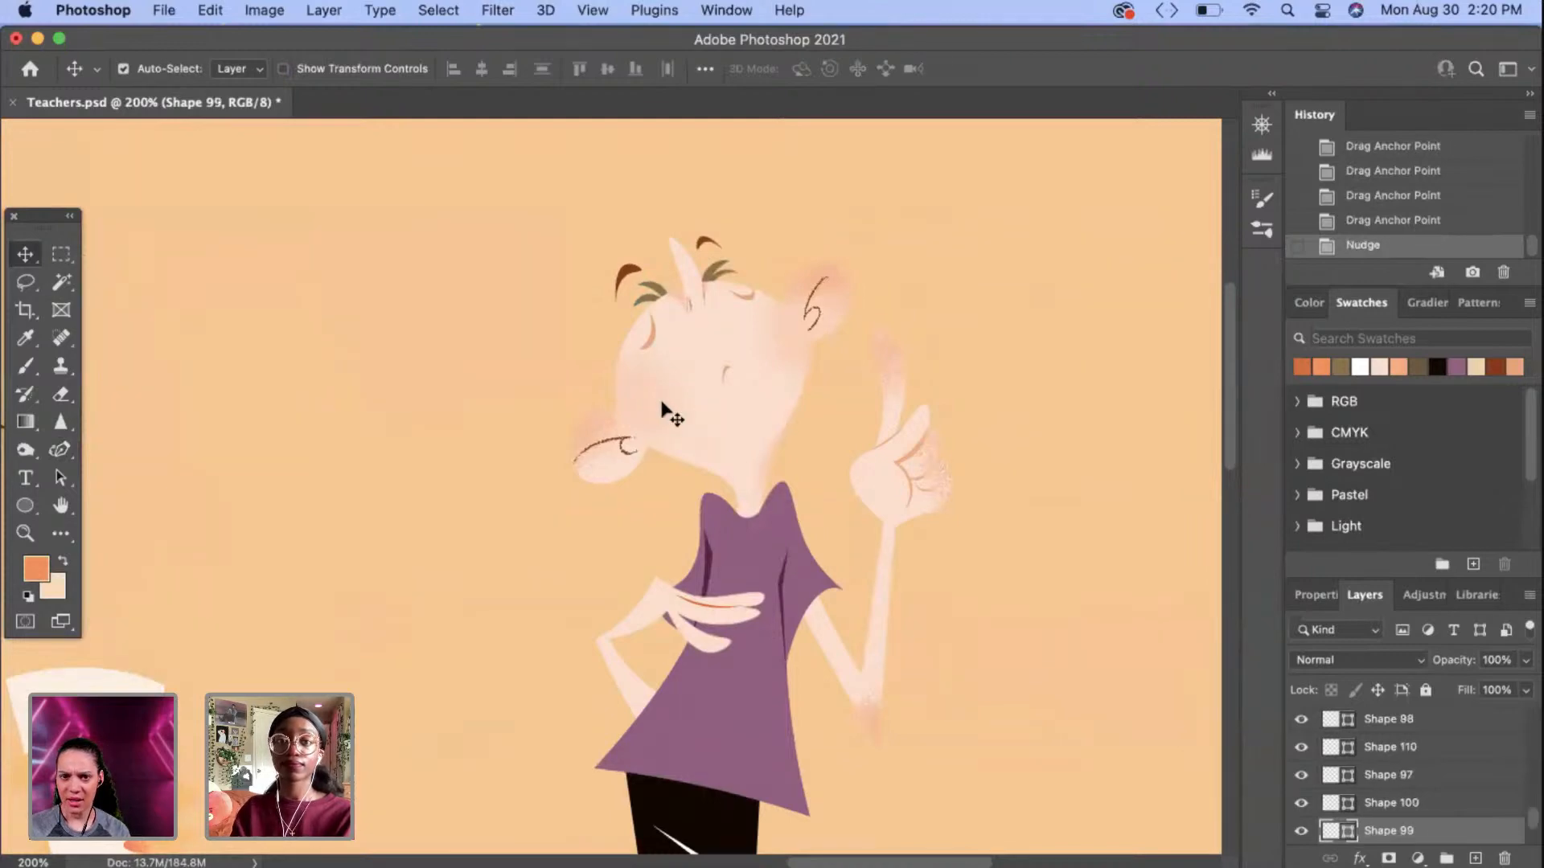
# Step: Add a new layer clipped to the slender teacher's nose and brush orange shading onto the nose tip at 54% opacity
pyautogui.click(694, 278)
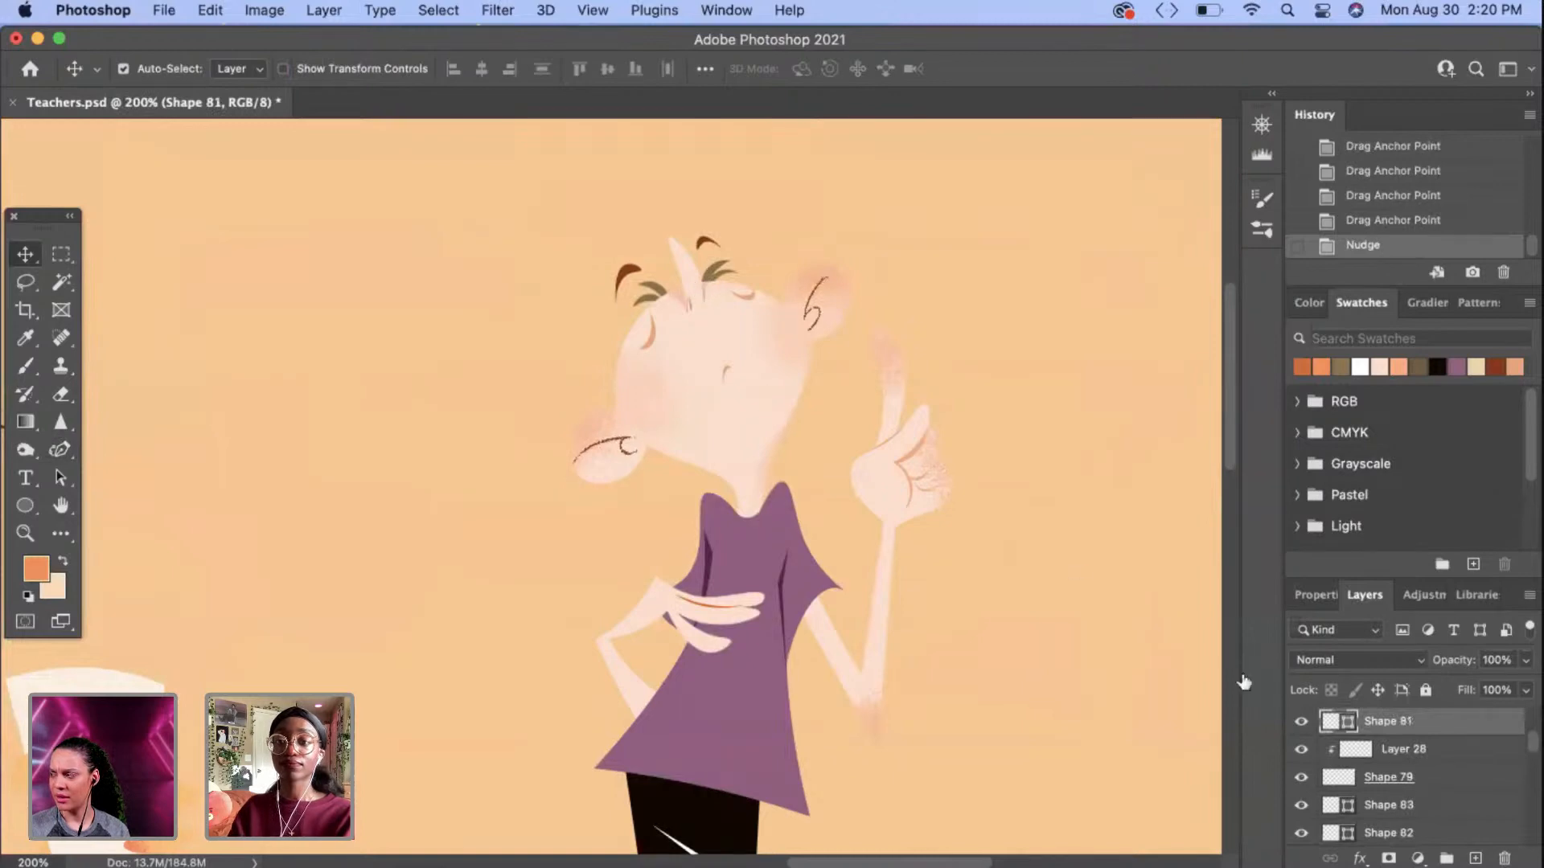
pyautogui.click(1475, 857)
pyautogui.rightClick(1405, 728)
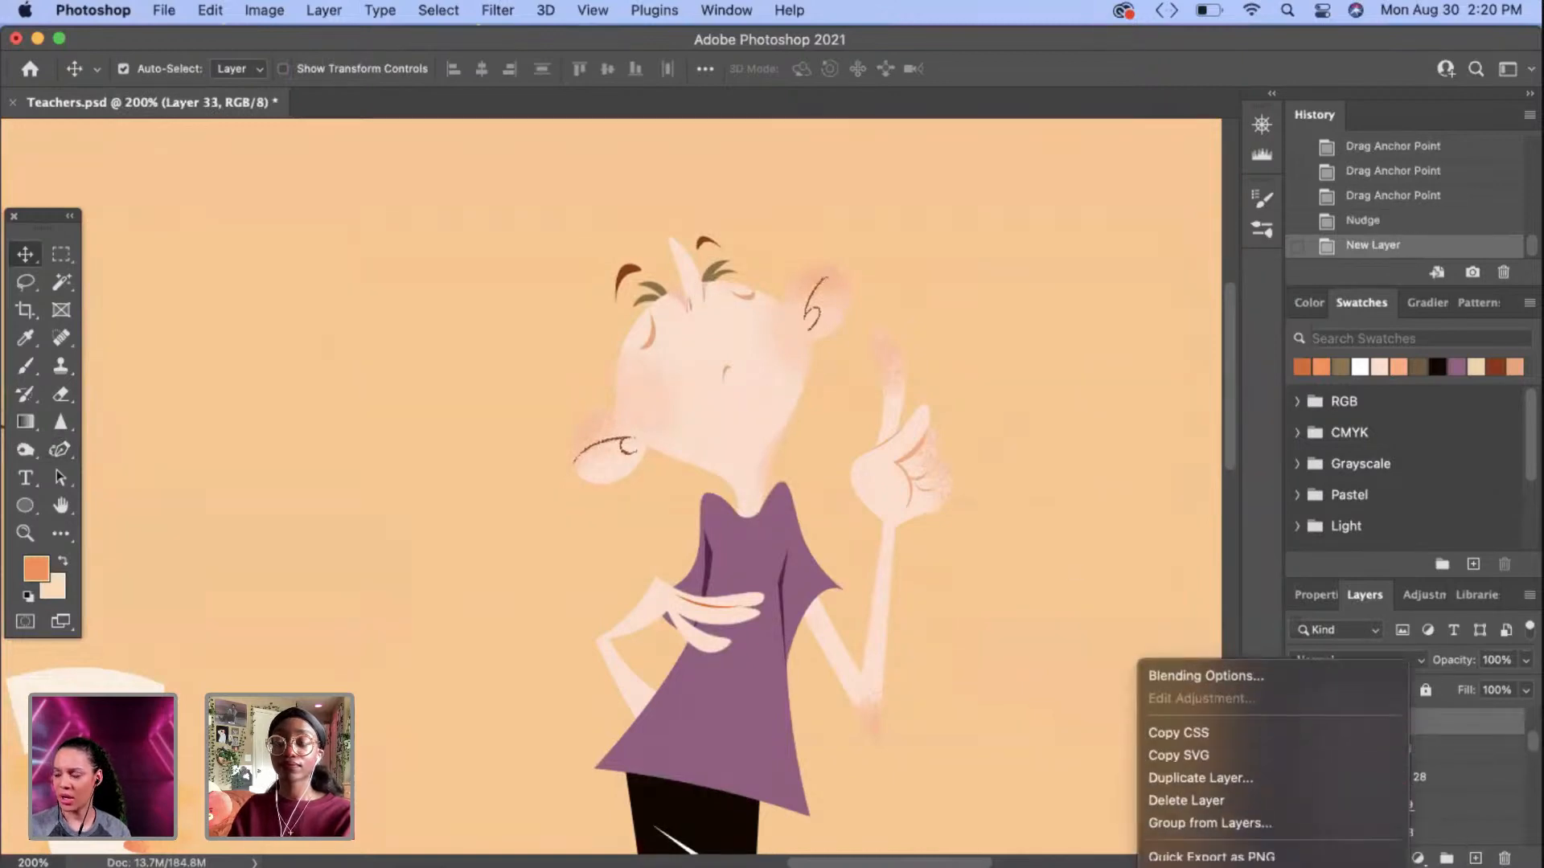
pyautogui.click(1275, 836)
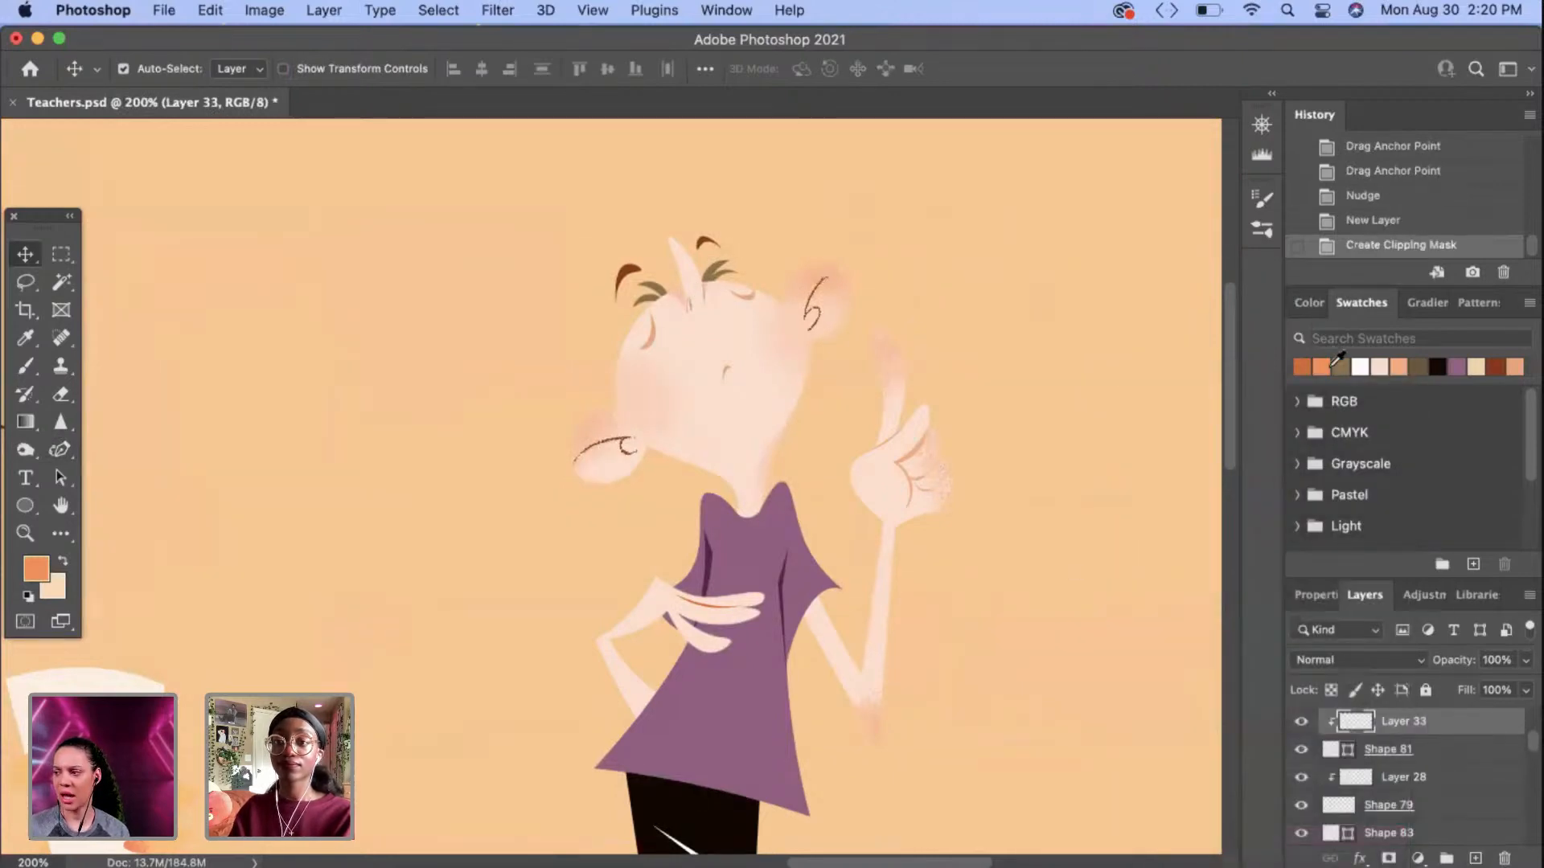
pyautogui.click(32, 366)
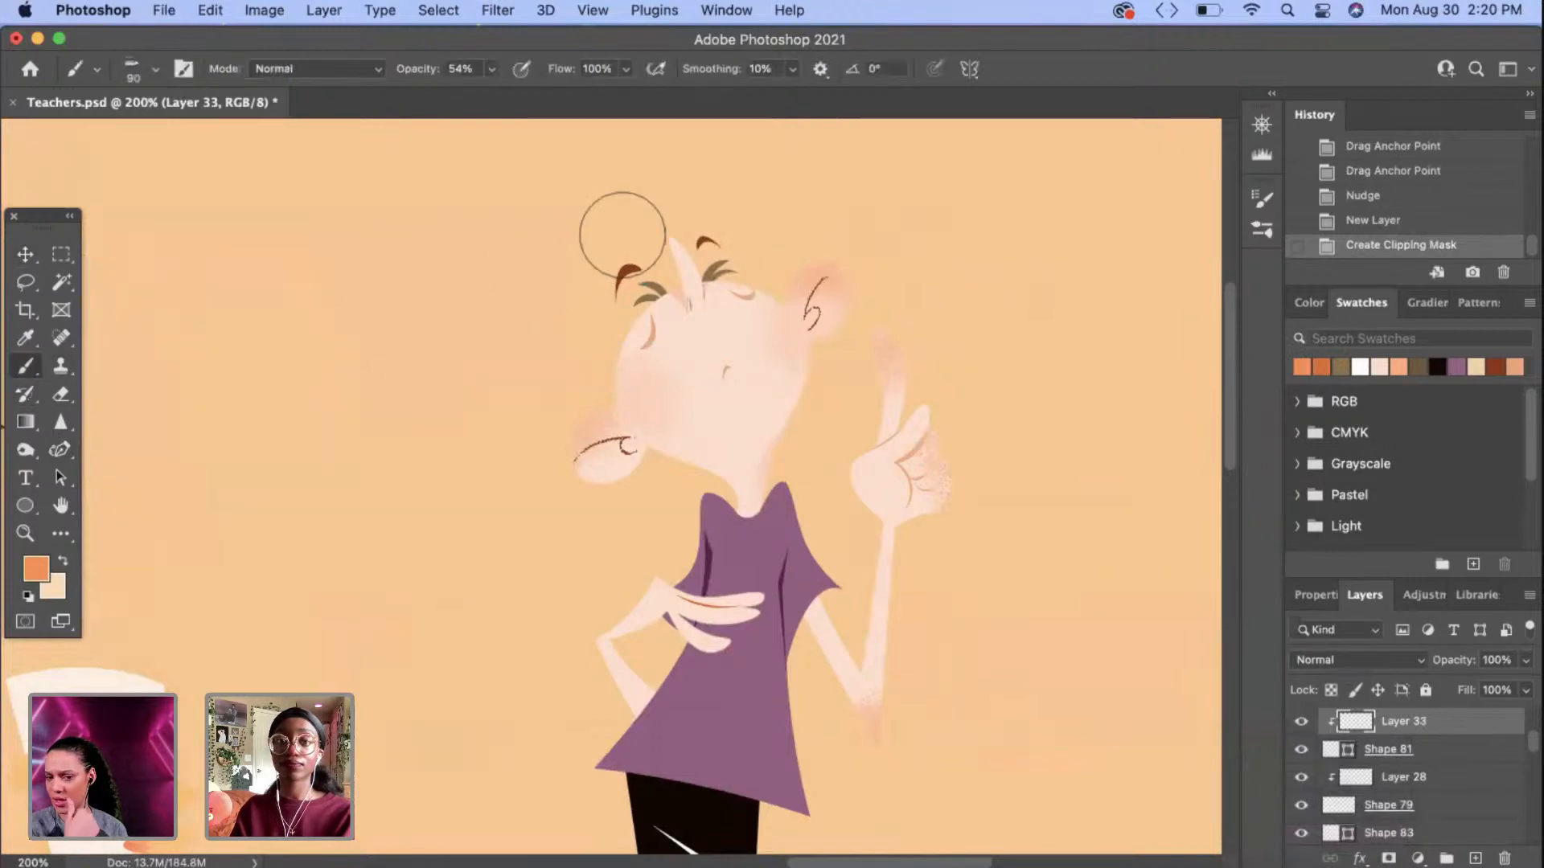
pyautogui.moveTo(690, 215); pyautogui.dragTo(676, 240)
# Step: Fit the three teachers in view and save the document
pyautogui.press('super+minus')
pyautogui.press('super+minus')
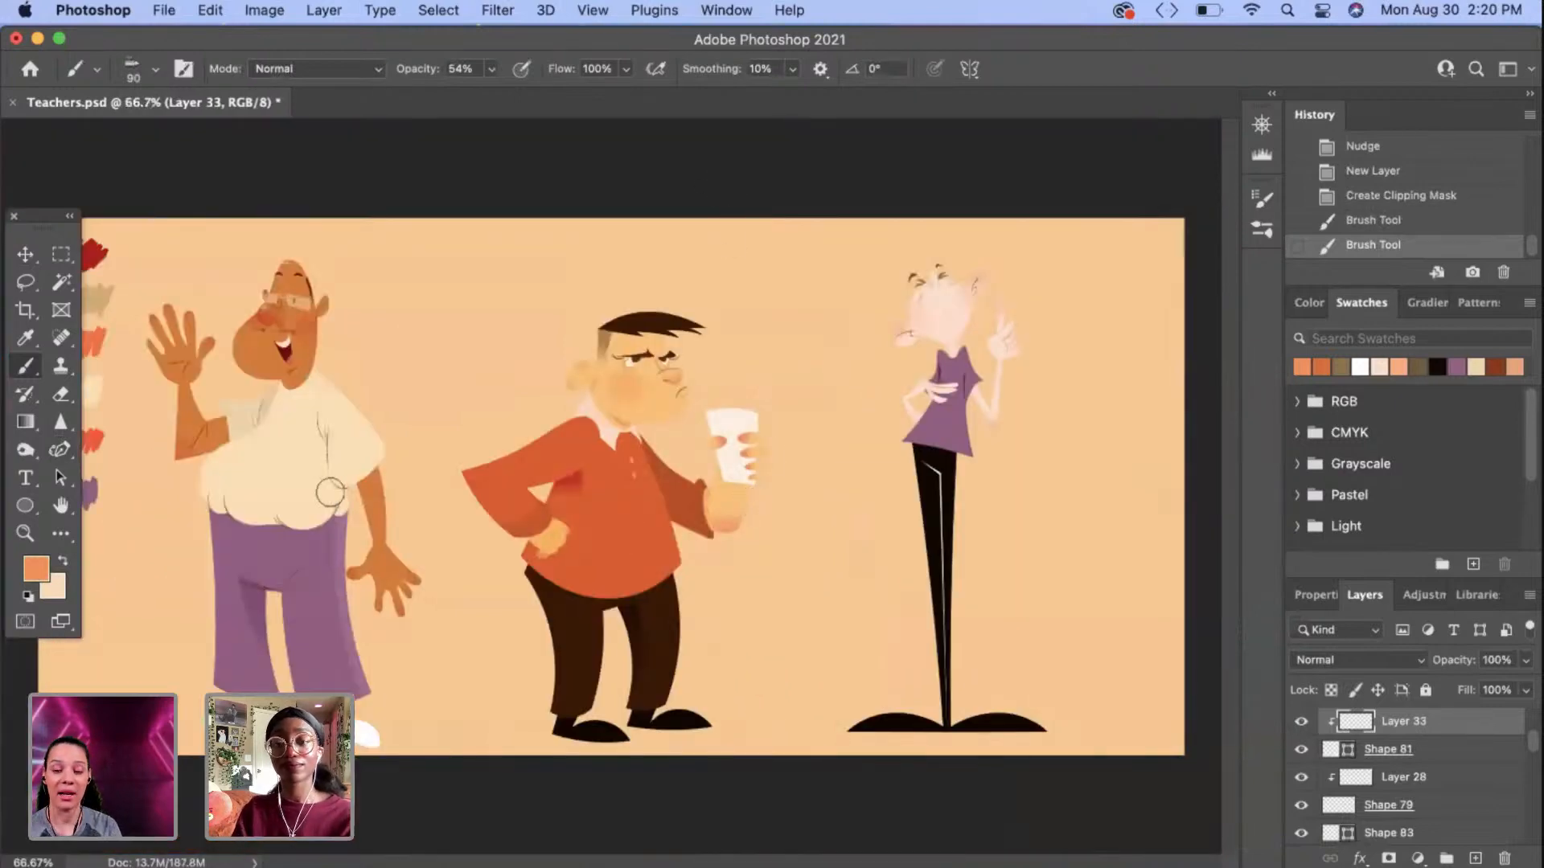
pyautogui.press('super+s')
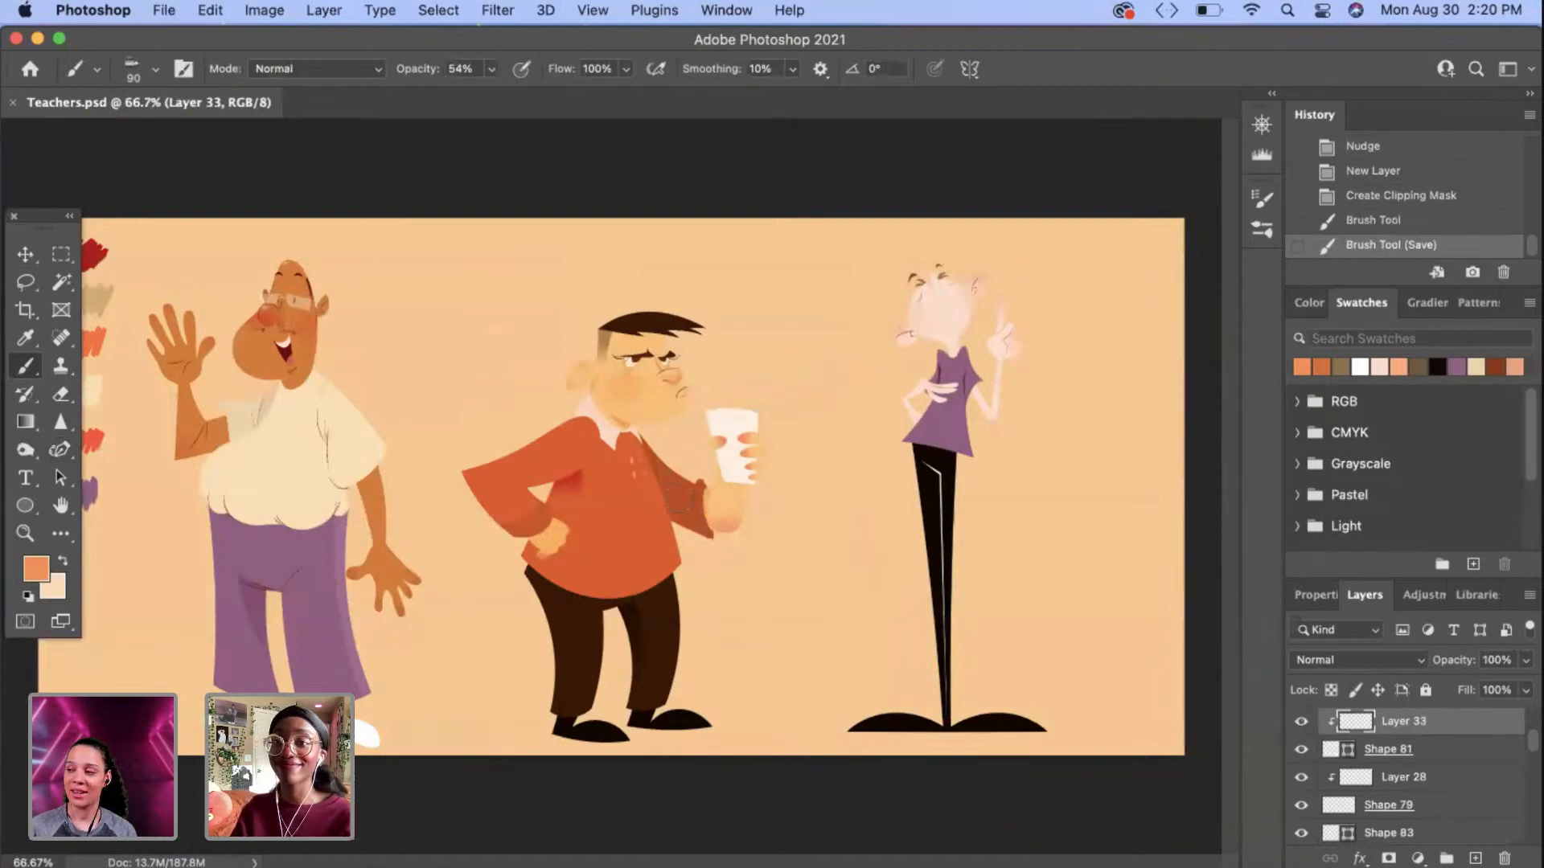
# Step: Review the three teacher characters up close, comparing their shading and details
pyautogui.press('super+equal')
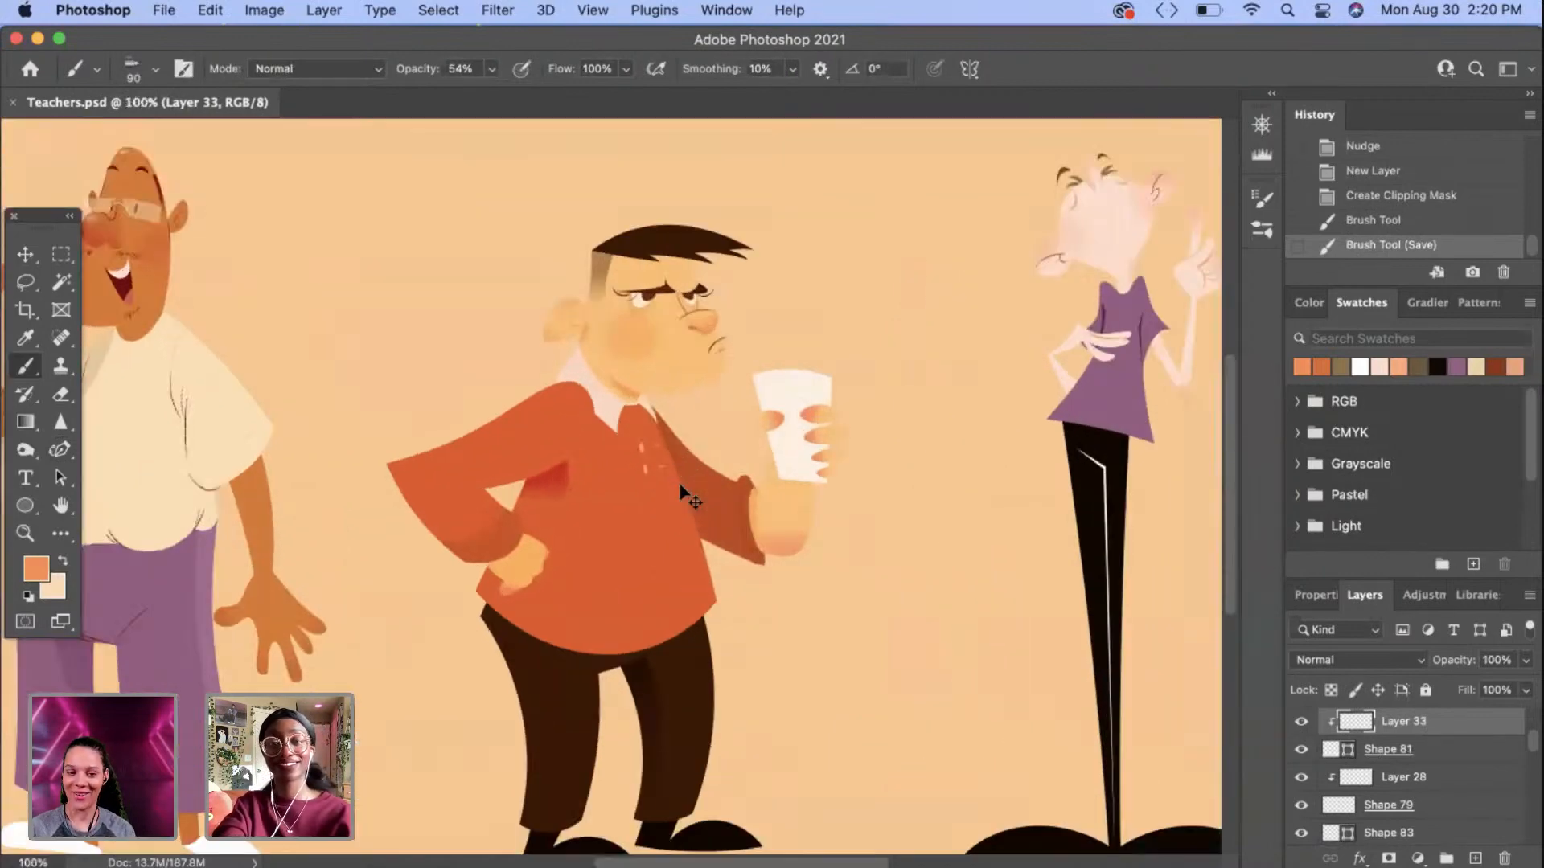
pyautogui.hscroll(-5, 680, 486)
pyautogui.scroll(-1, 680, 485)
pyautogui.hscroll(5, 680, 485)
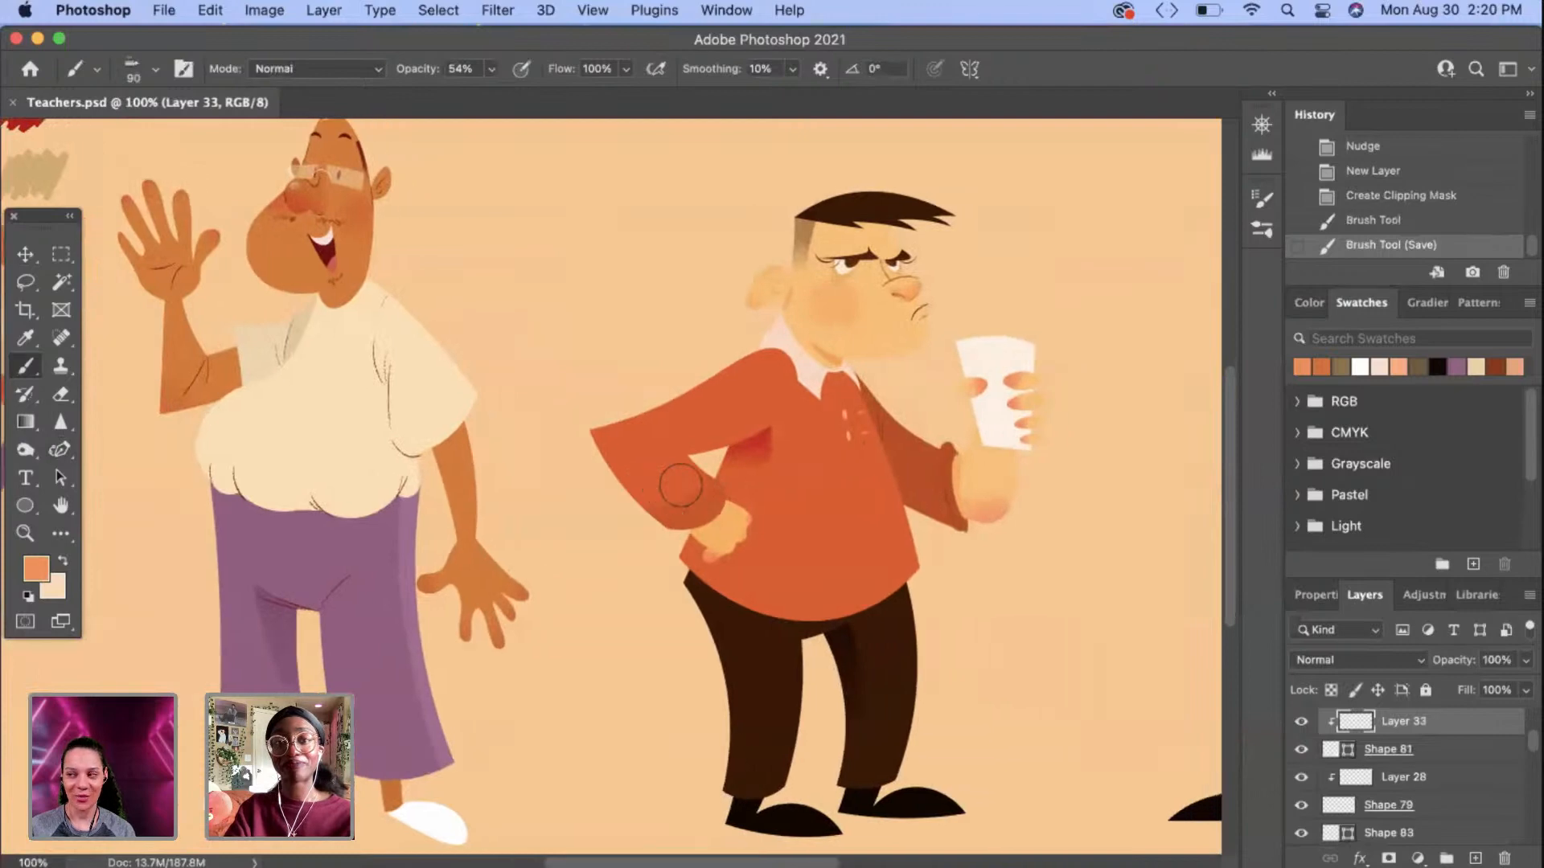
pyautogui.hscroll(5, 680, 486)
pyautogui.scroll(1, 680, 485)
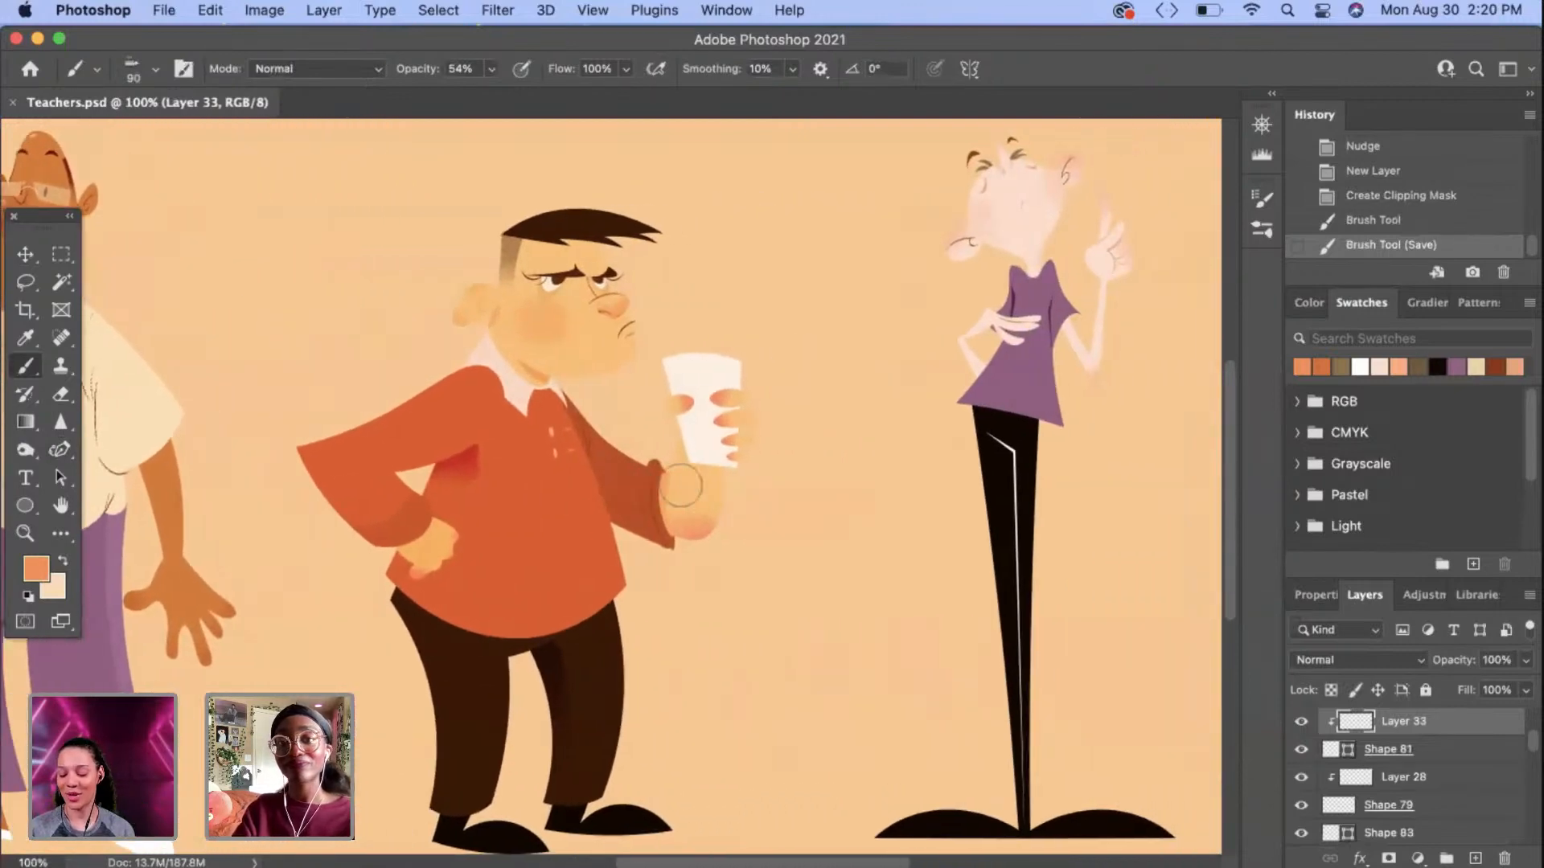
# Step: Group all of the slender teacher's layers, including the sketch group, and name the new group after the character
pyautogui.scroll(5, 1313, 760)
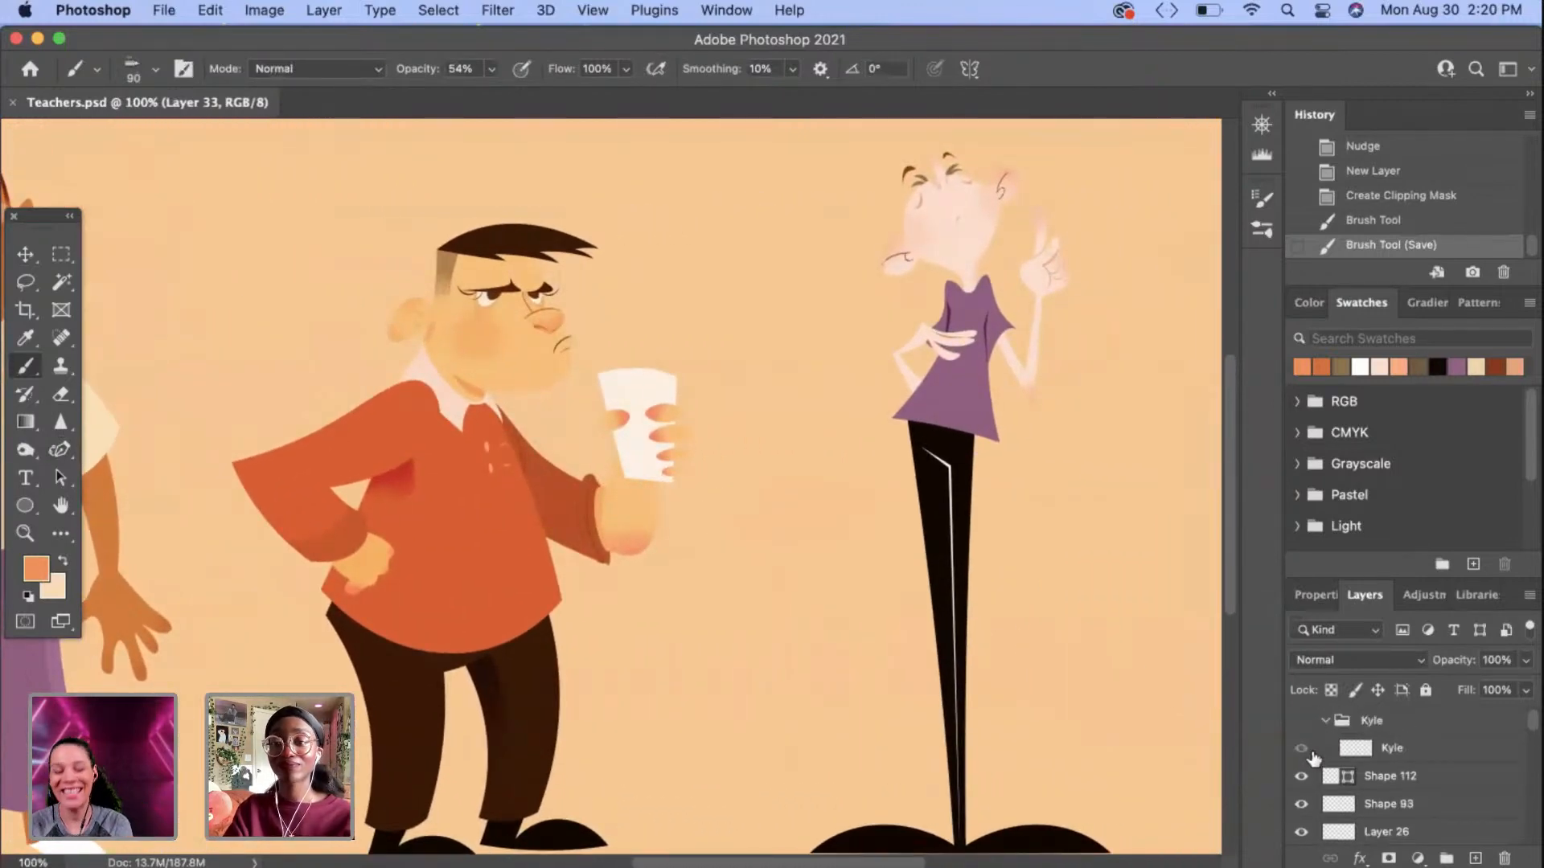
pyautogui.click(1330, 726)
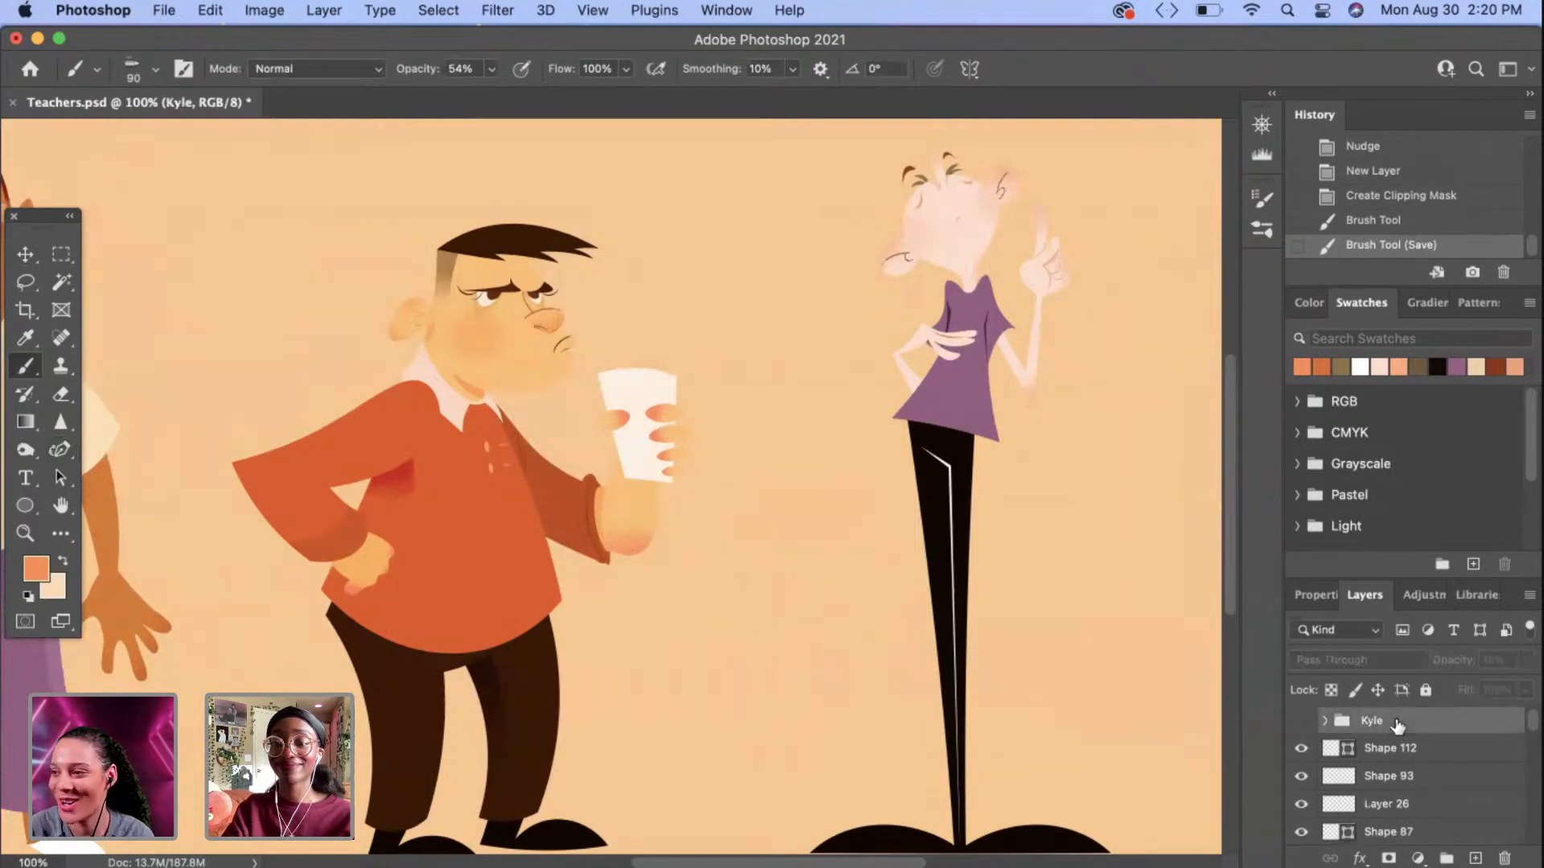
pyautogui.scroll(-3, 1397, 726)
pyautogui.scroll(-5, 1398, 726)
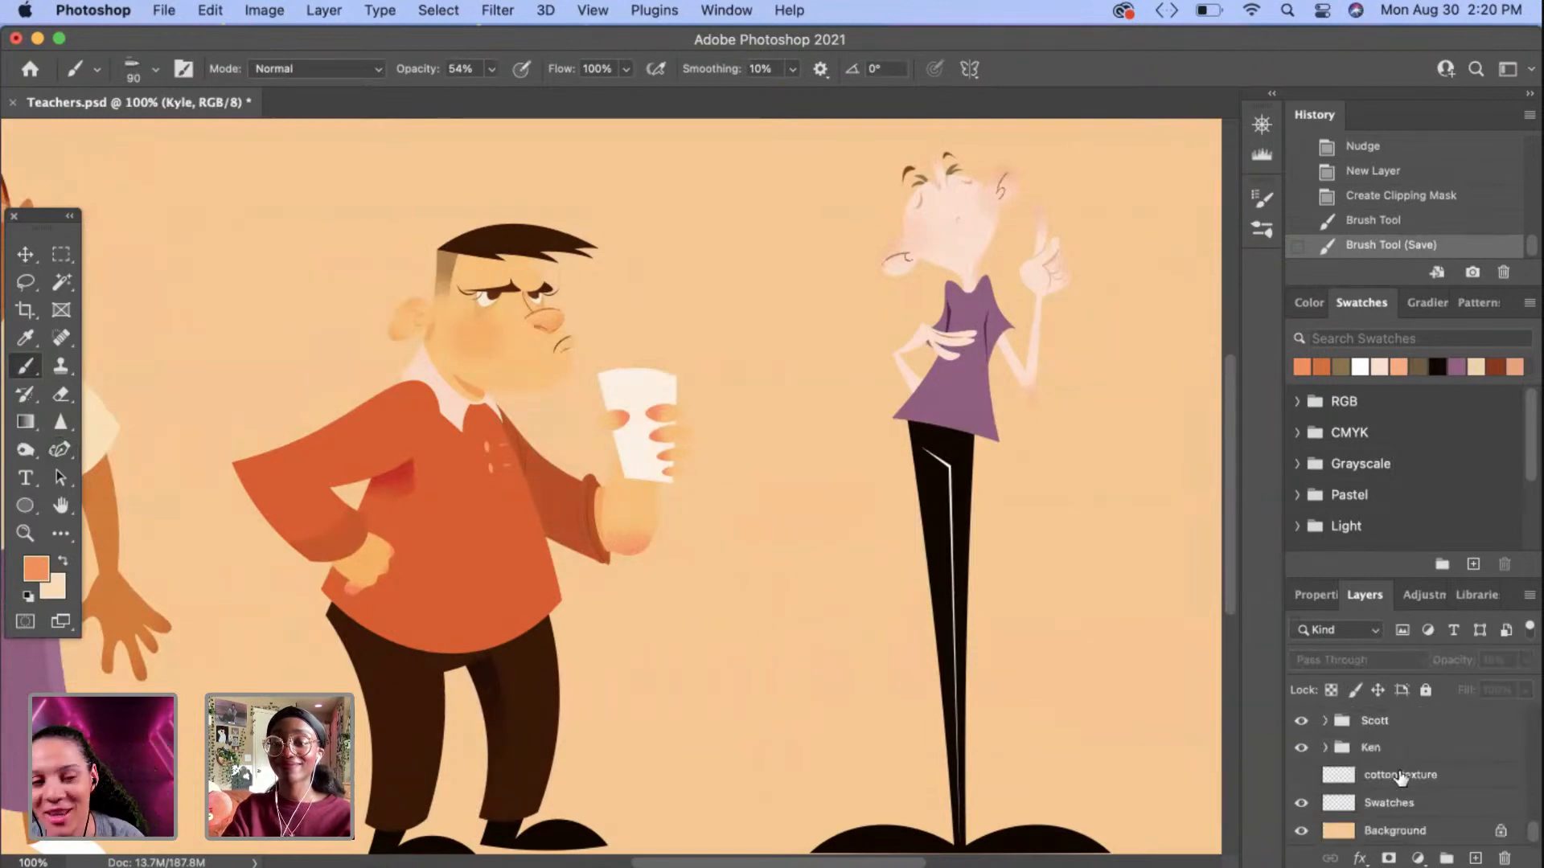
pyautogui.keyDown('shift'); pyautogui.click(1383, 736); pyautogui.keyUp('shift')
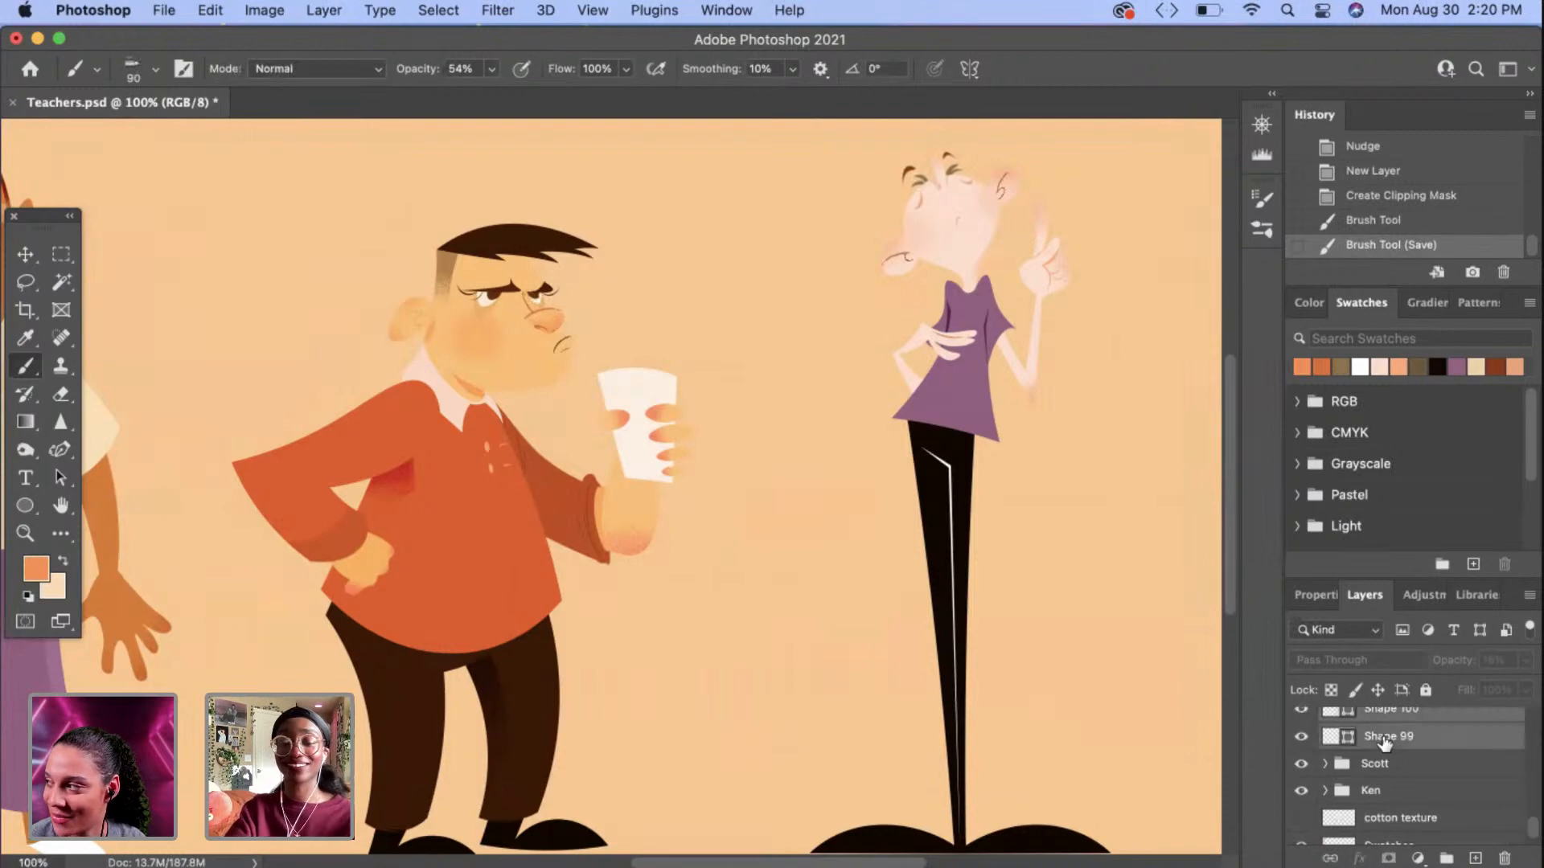
pyautogui.press('super+g')
pyautogui.doubleClick(1376, 720)
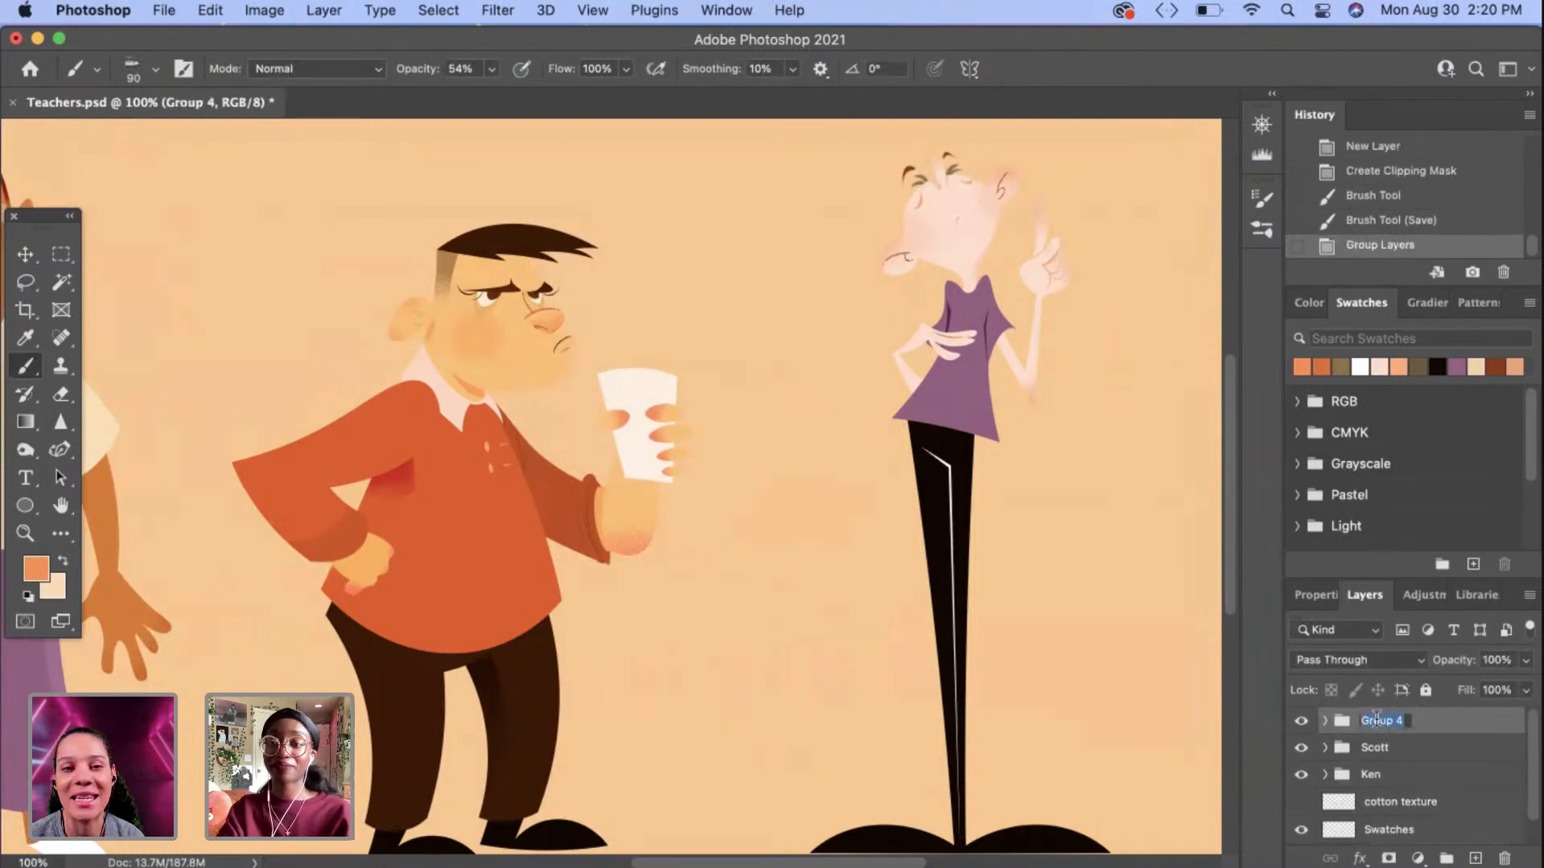
pyautogui.write('Kyle')
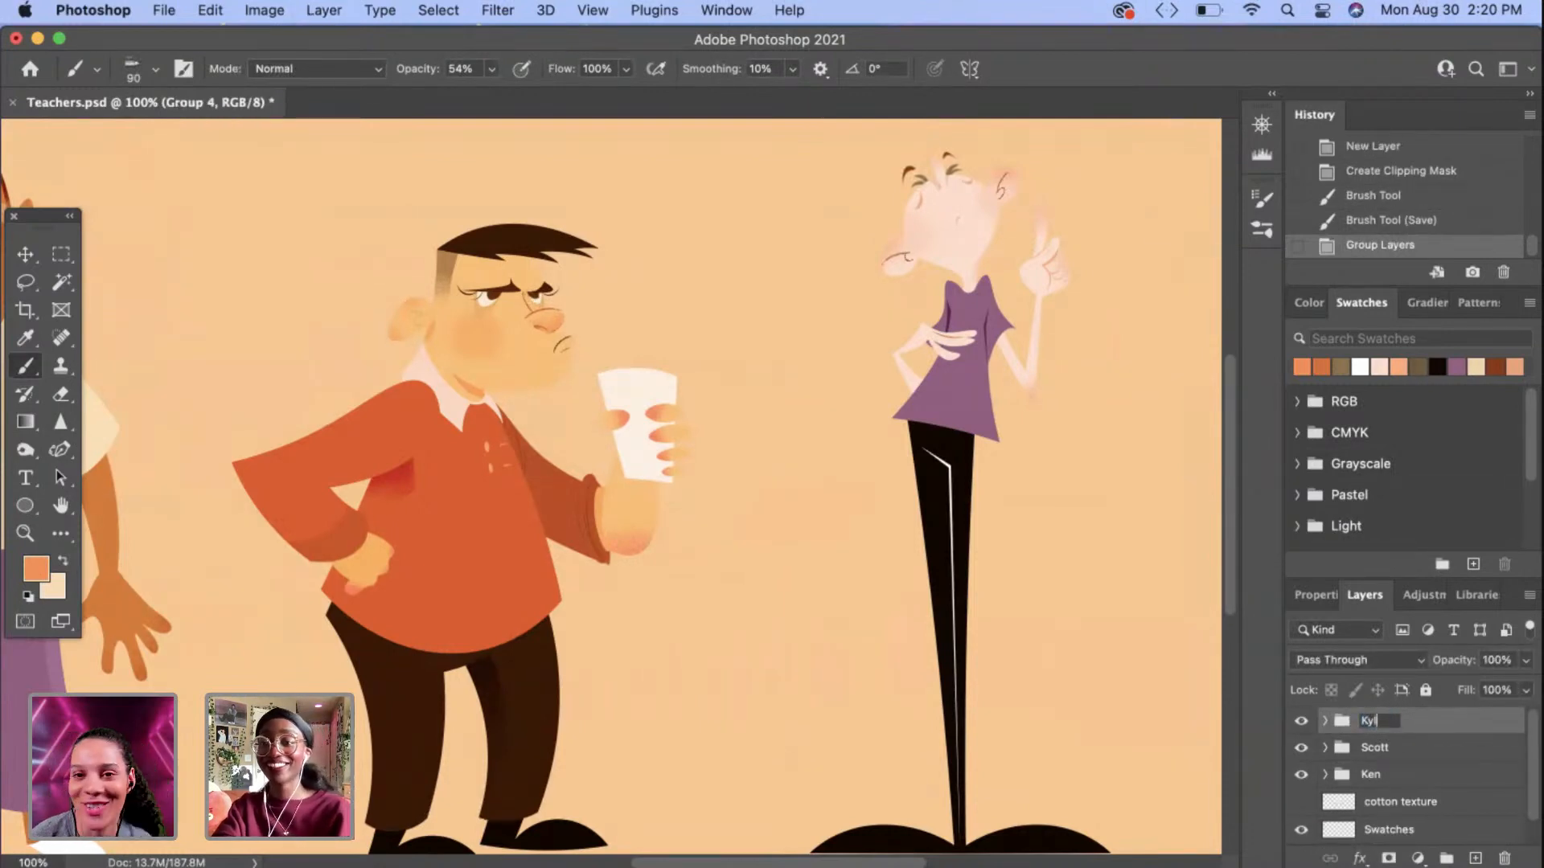
pyautogui.press('Return')
# Step: Identify the middle teacher's group by toggling its visibility, and shift that group slightly with Free Transform
pyautogui.press('super+minus')
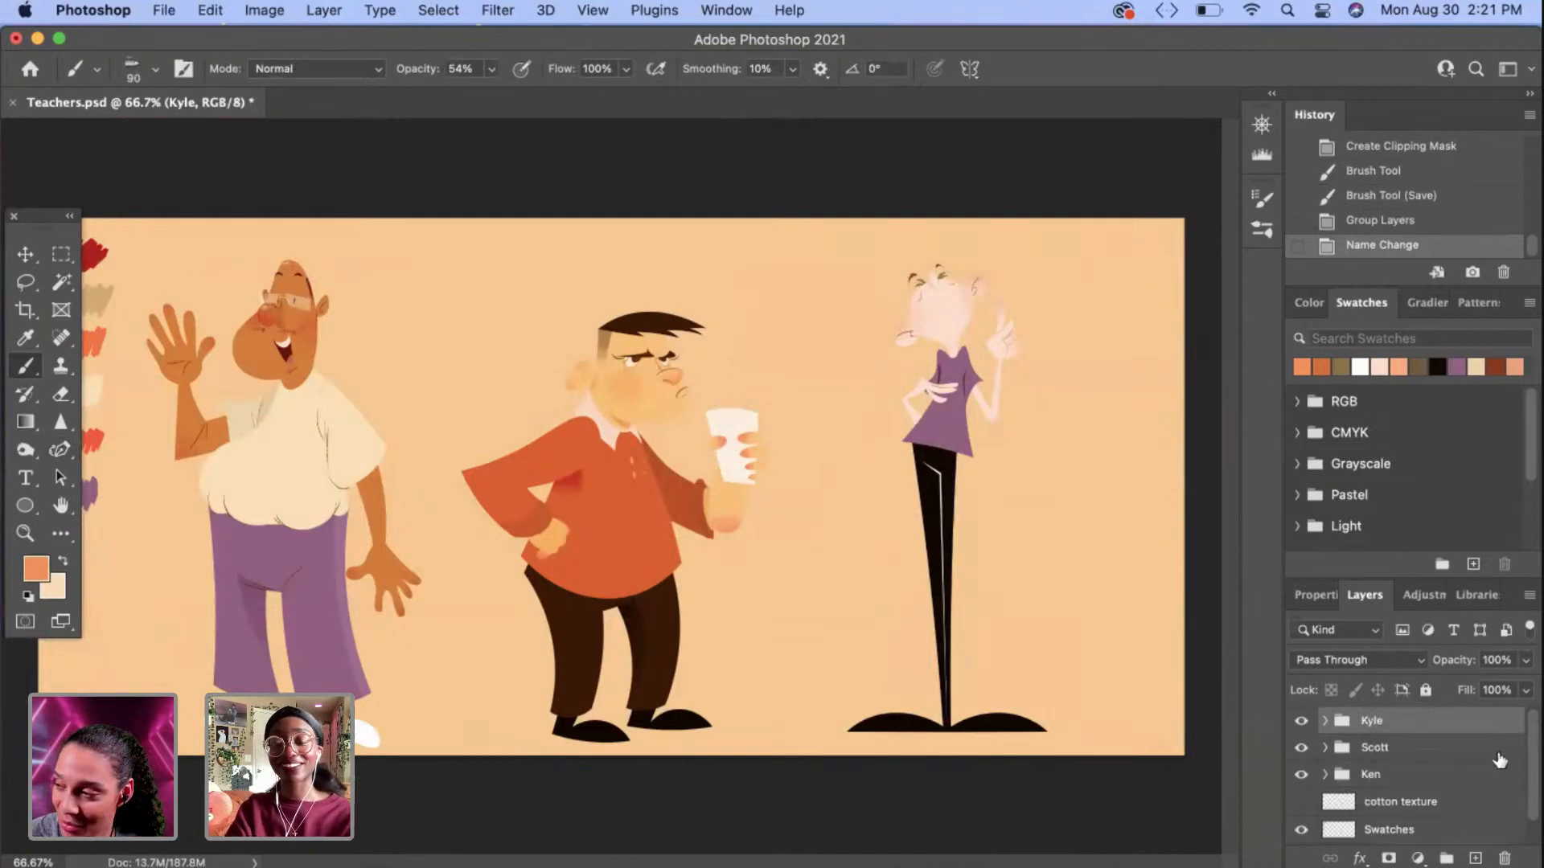
pyautogui.click(1301, 747)
pyautogui.click(1301, 747)
pyautogui.click(1397, 747)
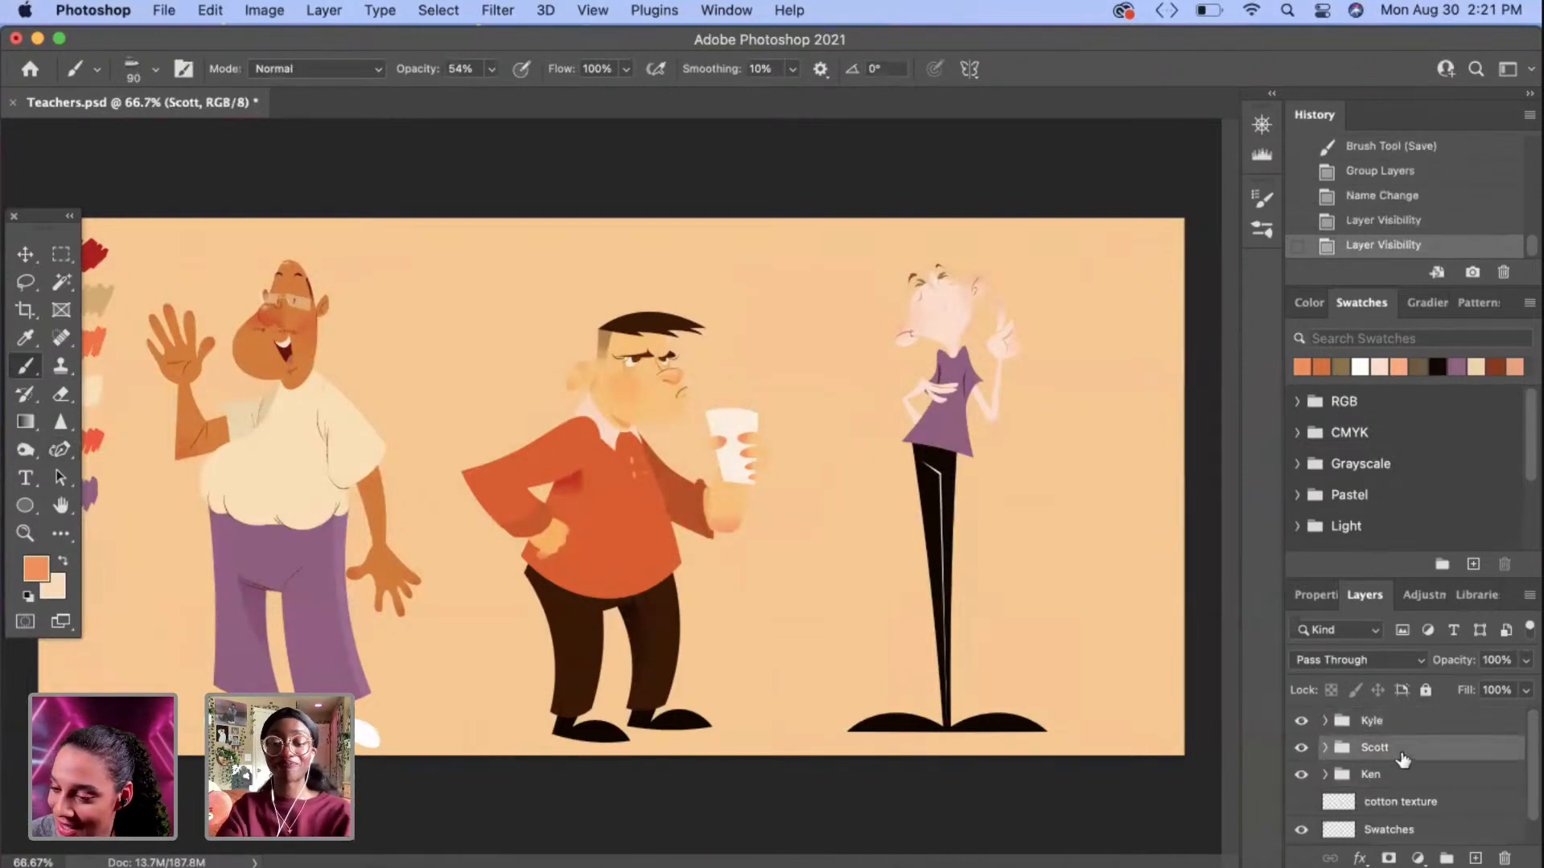
pyautogui.press('super+t')
pyautogui.moveTo(647, 529); pyautogui.dragTo(656, 524)
pyautogui.press('Return')
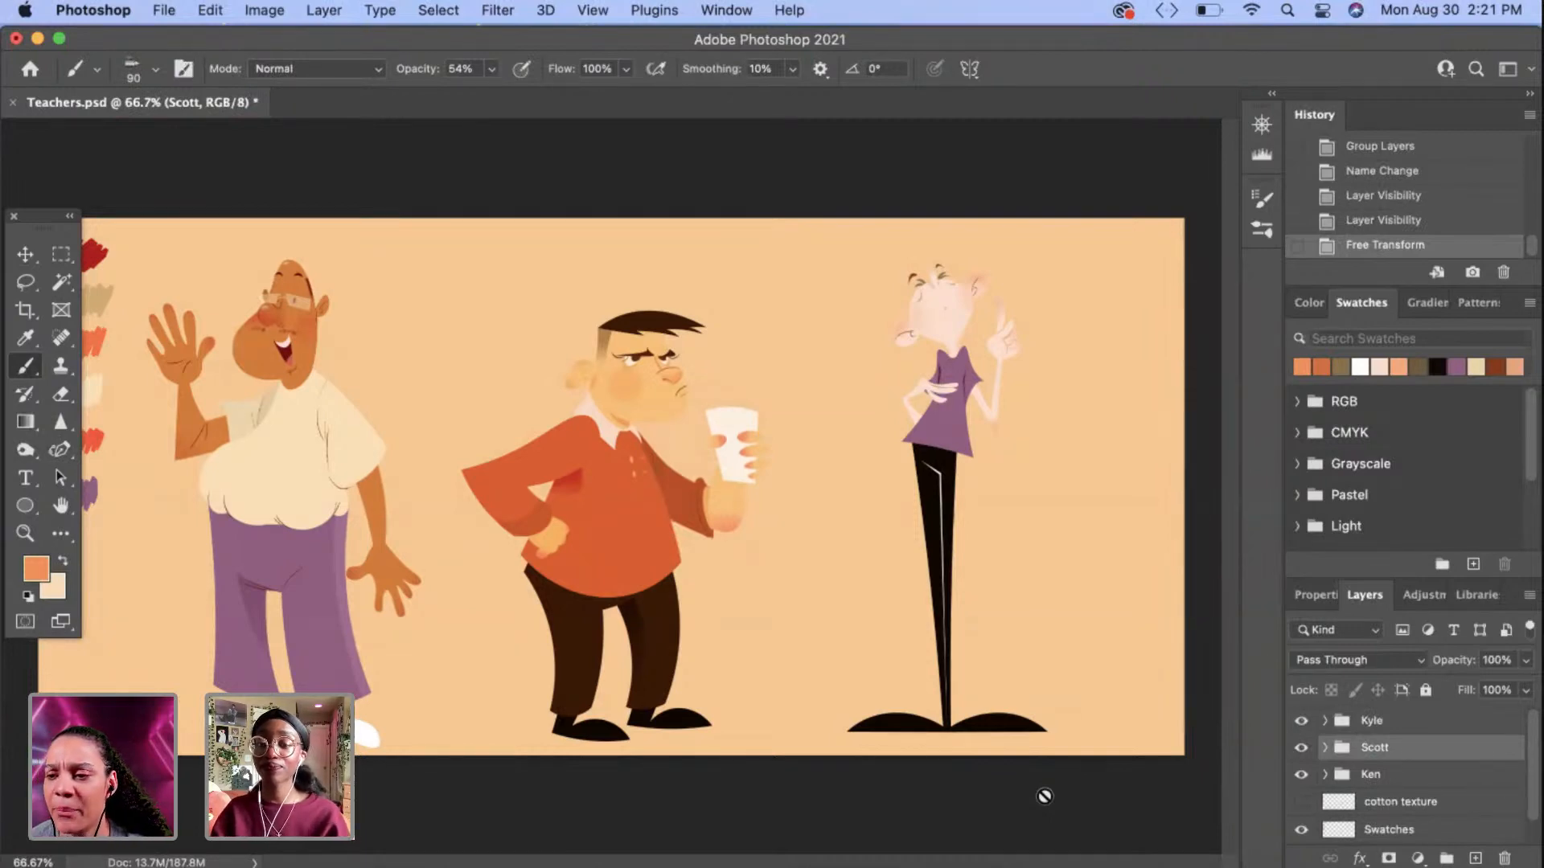
# Step: Examine the middle and slender teachers up close, including their spacing and finished details
pyautogui.press('super+plus')
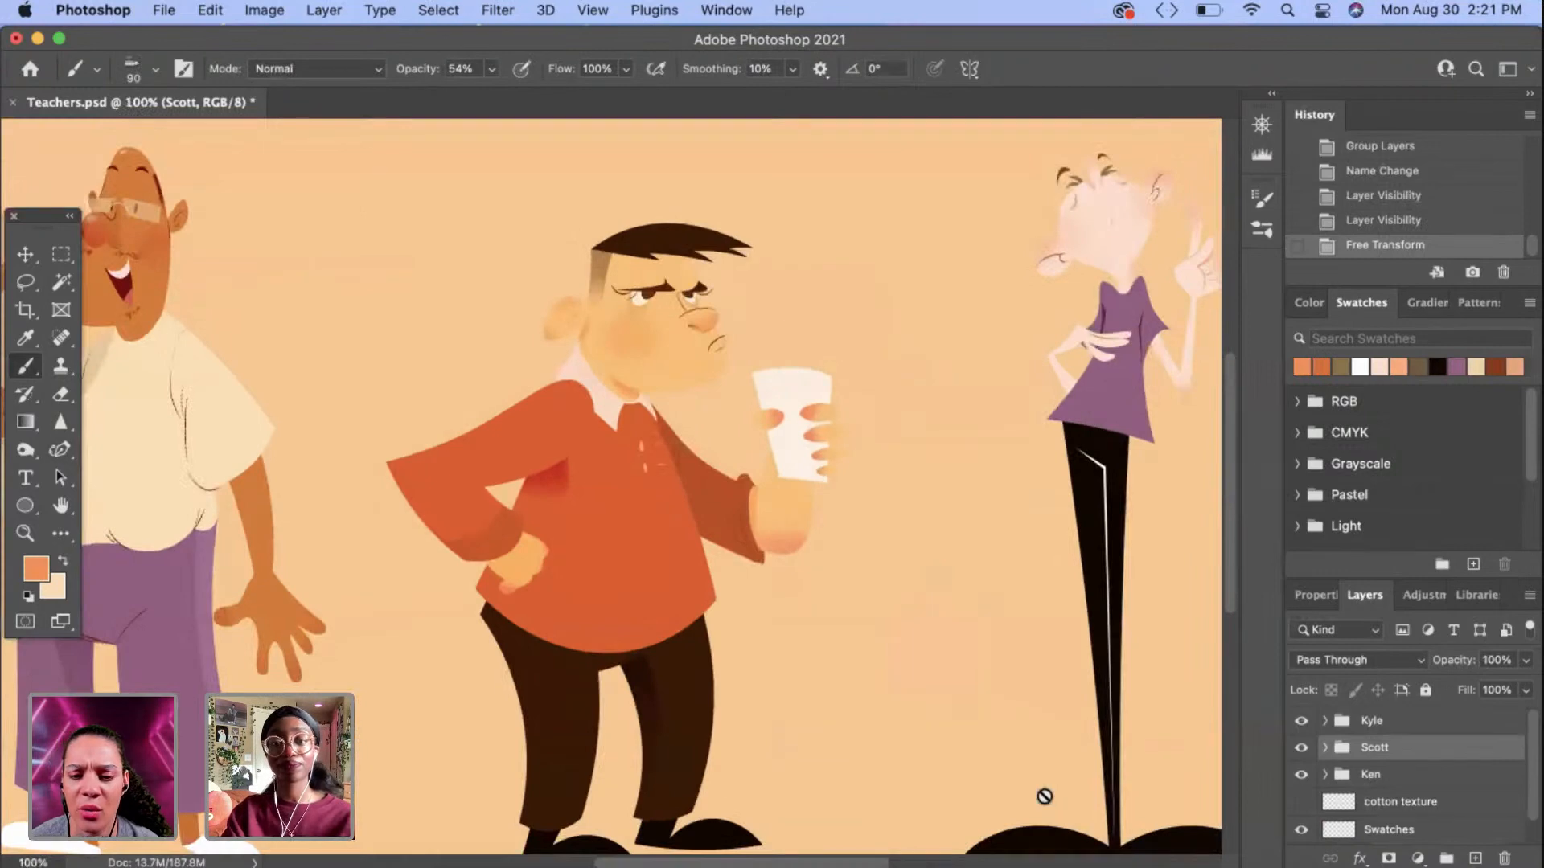
pyautogui.hscroll(3, 1044, 796)
pyautogui.scroll(-1, 1045, 796)
pyautogui.hscroll(2, 1045, 795)
pyautogui.scroll(1, 1045, 796)
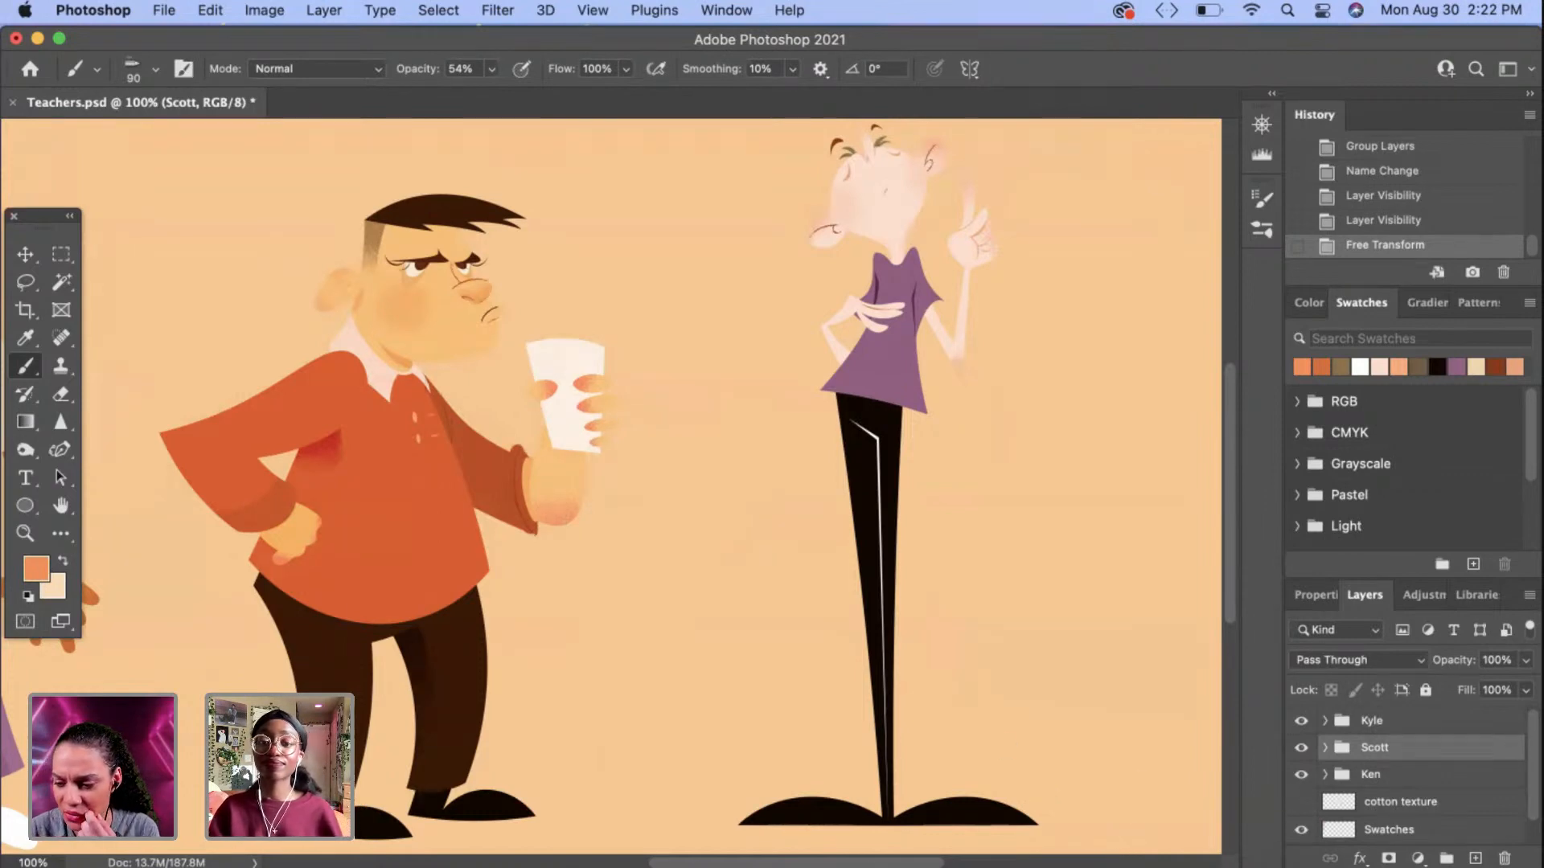
pyautogui.moveTo(870, 864); pyautogui.dragTo(847, 867)
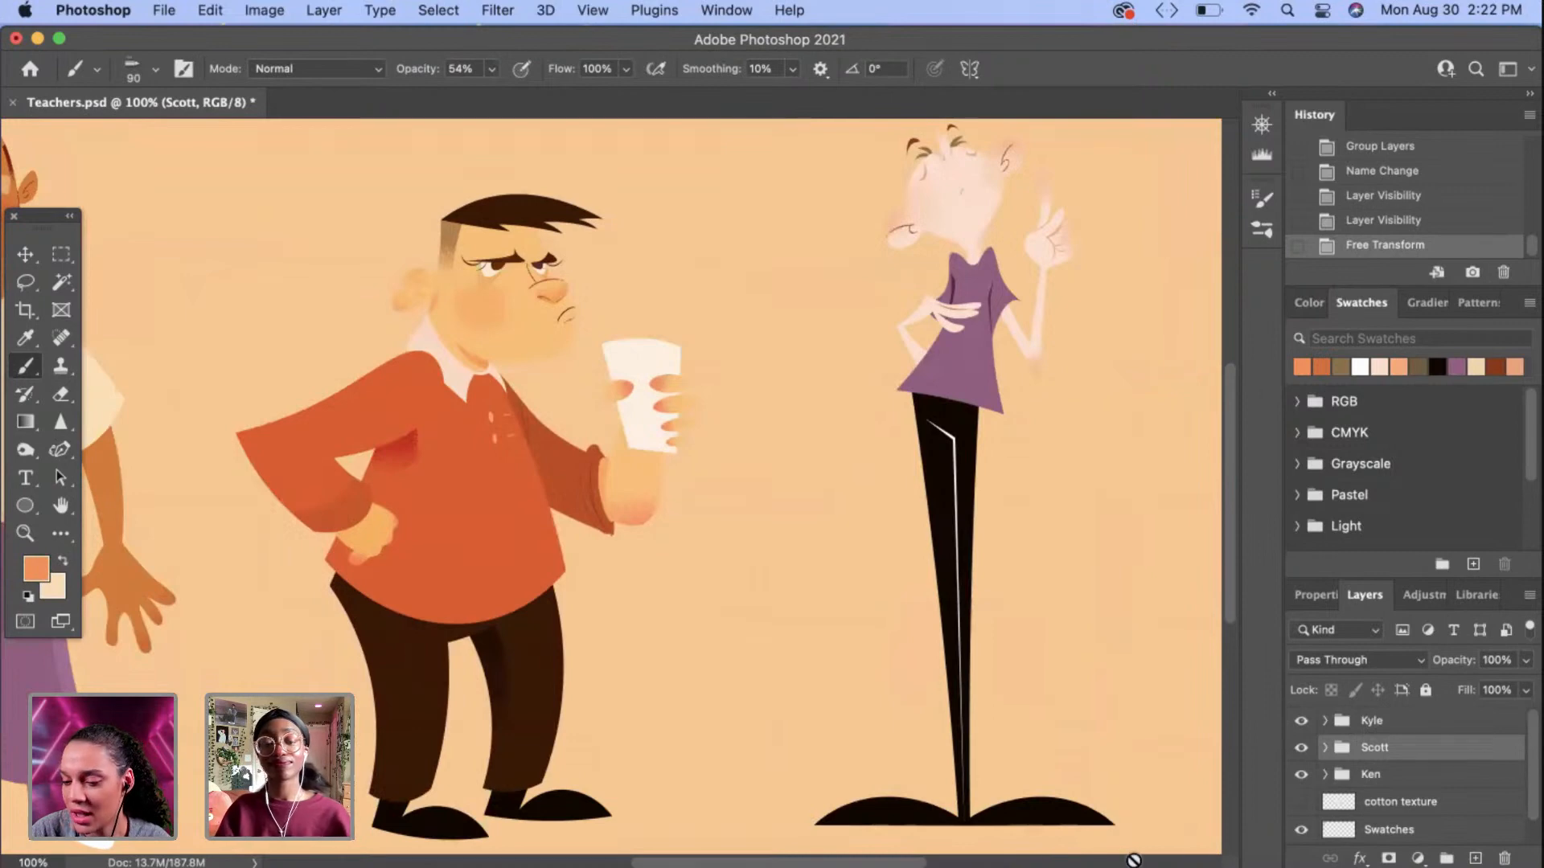
pyautogui.press('super+minus')
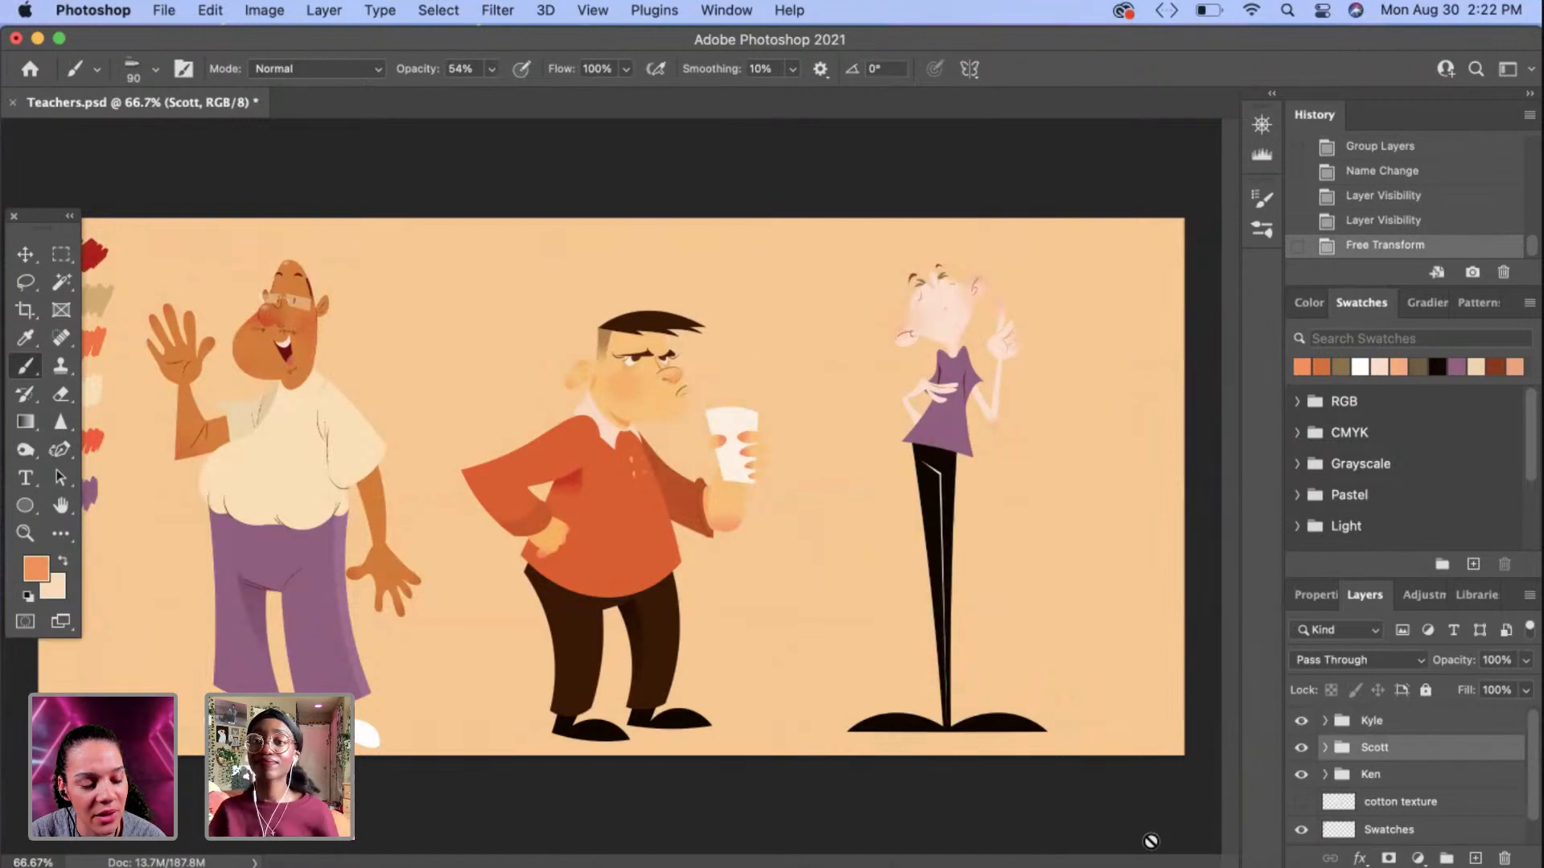
# Step: Sign the artwork in white with a size 3 brush on a new layer, in the empty area beside the slender teacher's legs
pyautogui.scroll(-1, 1528, 807)
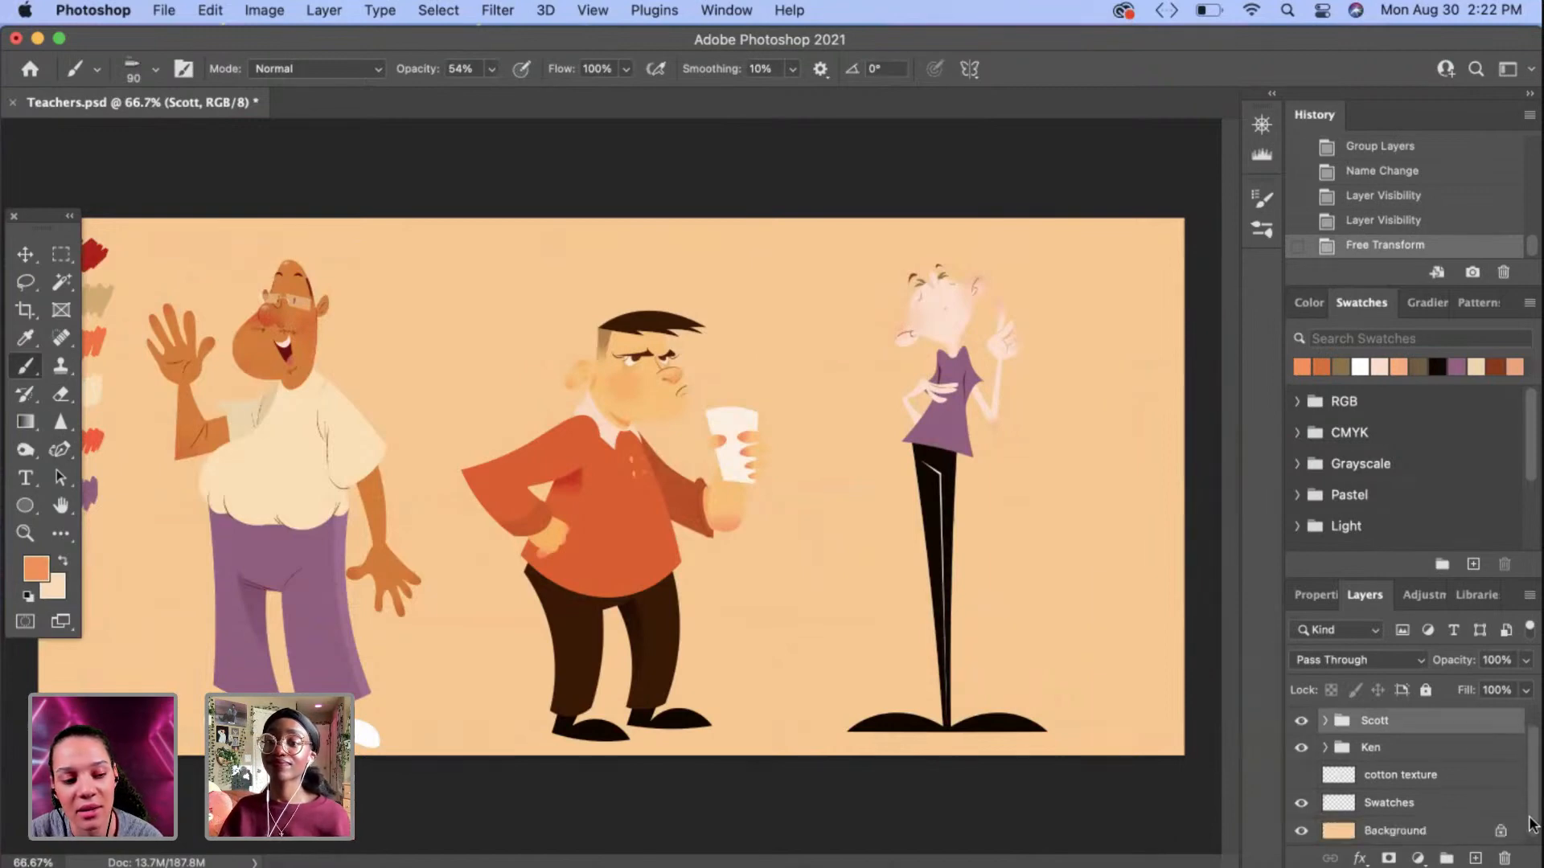
pyautogui.click(1476, 858)
pyautogui.click(1360, 368)
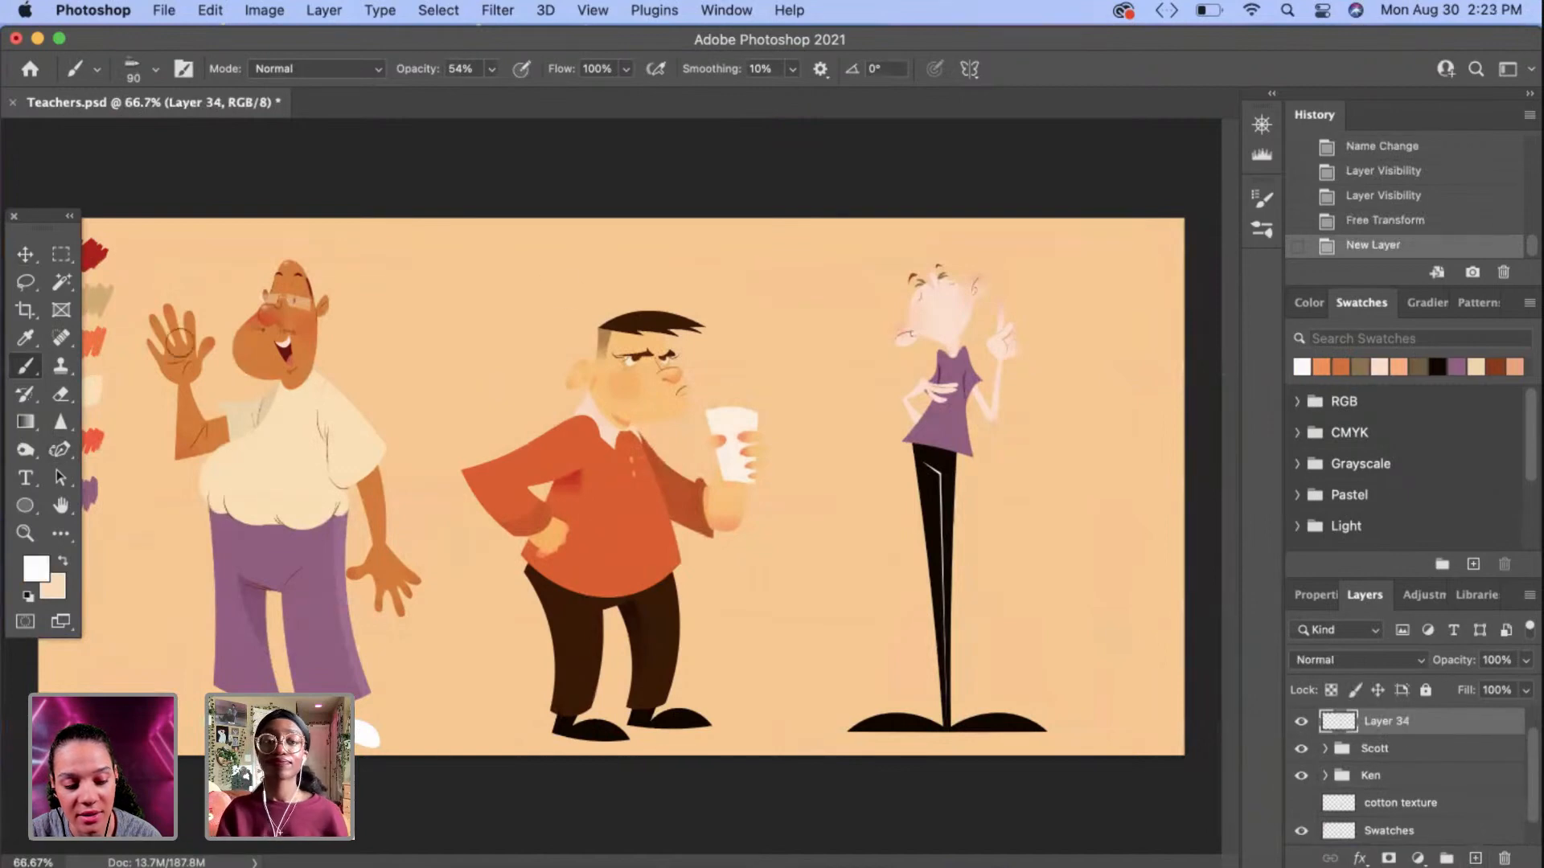
pyautogui.click(140, 65)
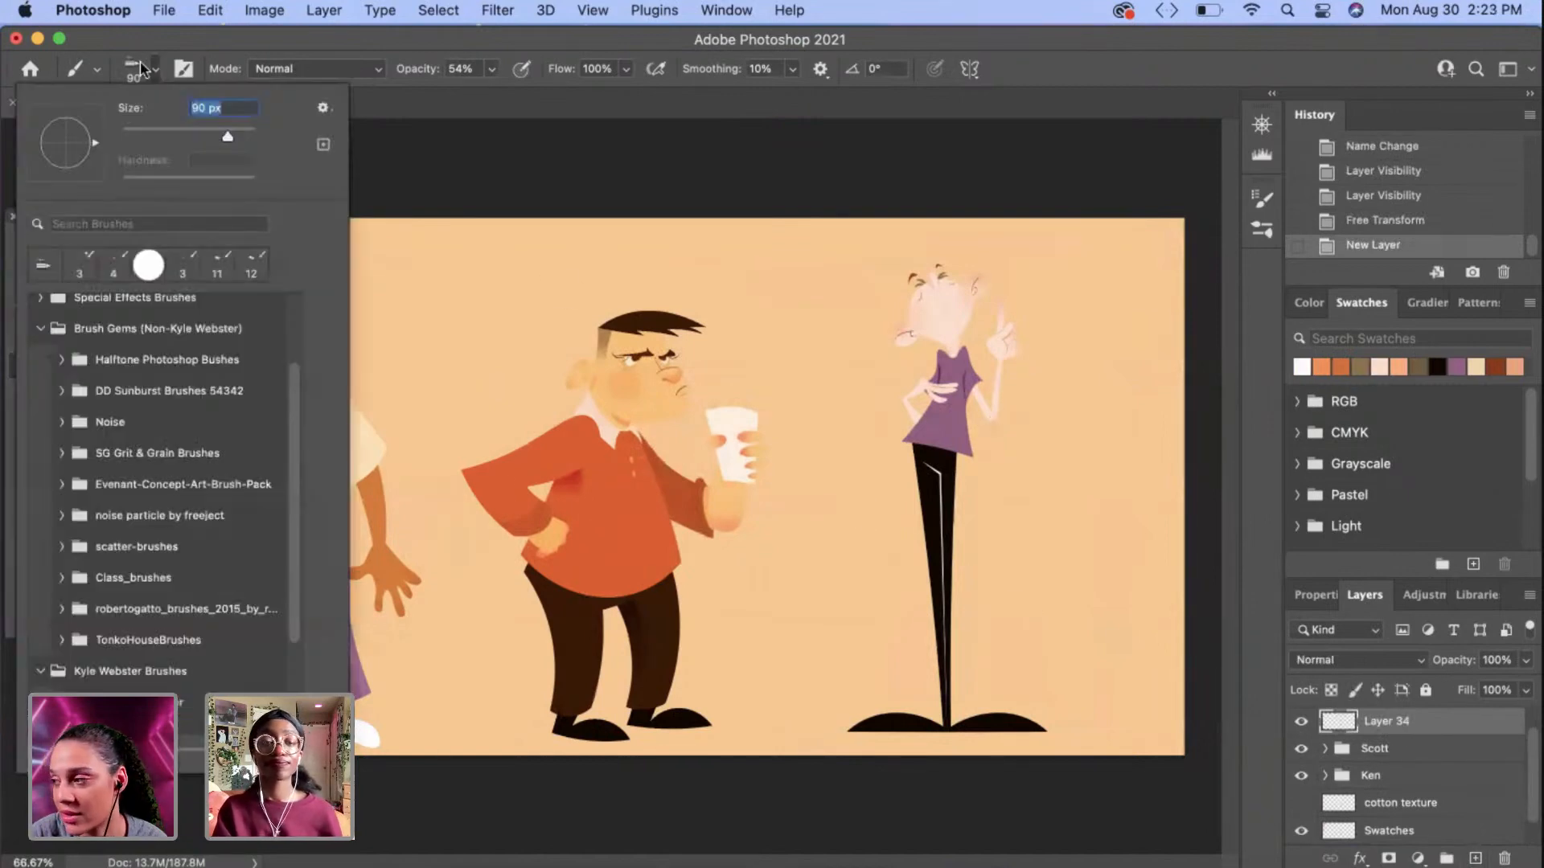
pyautogui.click(82, 266)
pyautogui.moveTo(1009, 611)
pyautogui.mouseDown()
pyautogui.moveTo(1023, 636)
pyautogui.moveTo(1045, 616)
pyautogui.mouseUp()
pyautogui.moveTo(1143, 659); pyautogui.dragTo(1123, 671)
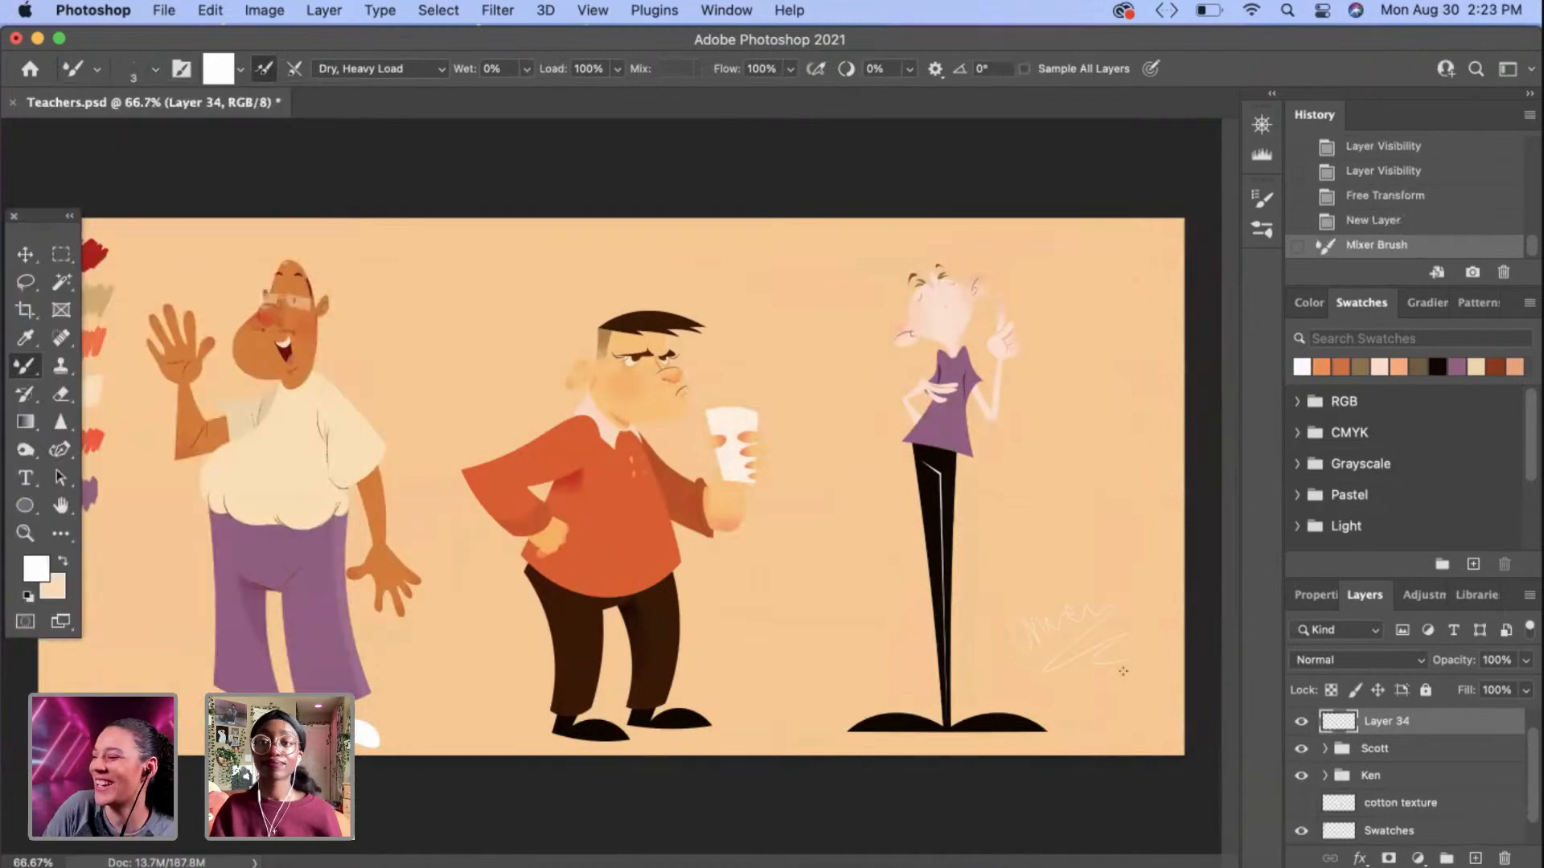